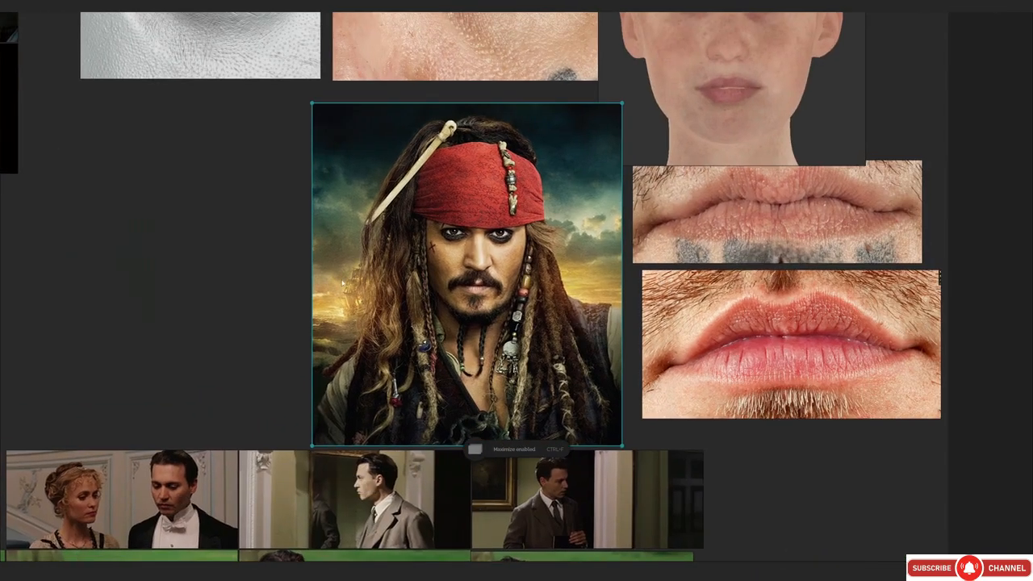
# Enlarge the reference board to full size and examine the whole pirate portrait
pyautogui.hotkey('ctrl', 'f')
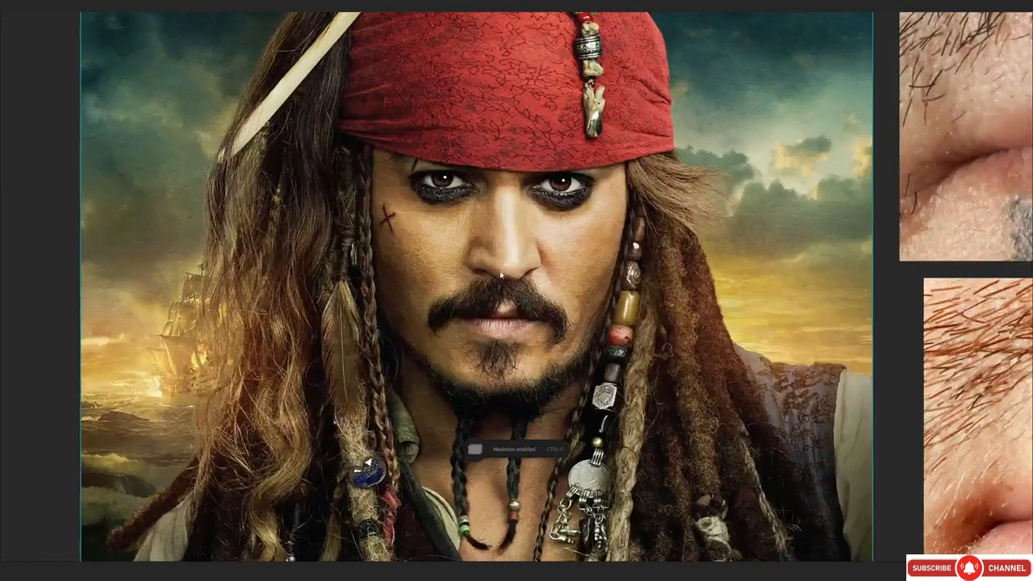
pyautogui.scroll(-2, 500, 275)
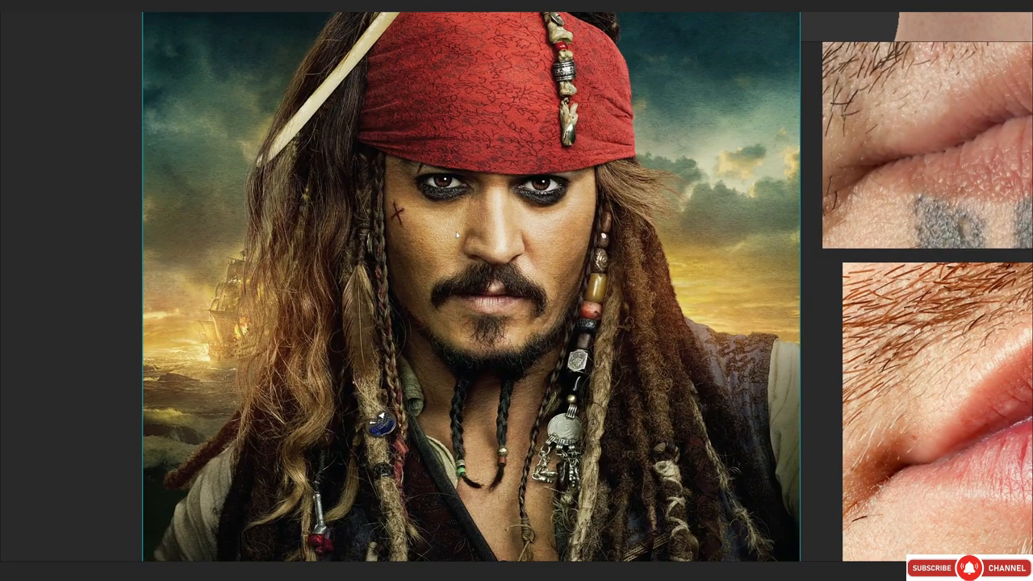
pyautogui.scroll(-3, 441, 342)
pyautogui.moveTo(443, 414); pyautogui.dragTo(351, 345, button='middle')
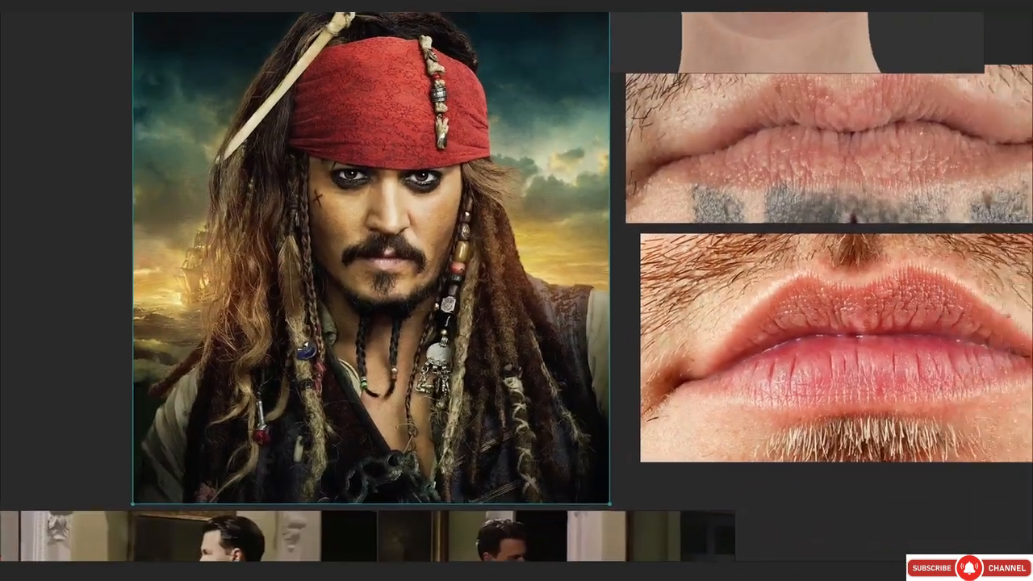
pyautogui.scroll(4, 496, 282)
pyautogui.moveTo(502, 278); pyautogui.dragTo(523, 300, button='middle')
pyautogui.moveTo(529, 253); pyautogui.dragTo(565, 252, button='middle')
pyautogui.scroll(-4, 565, 251)
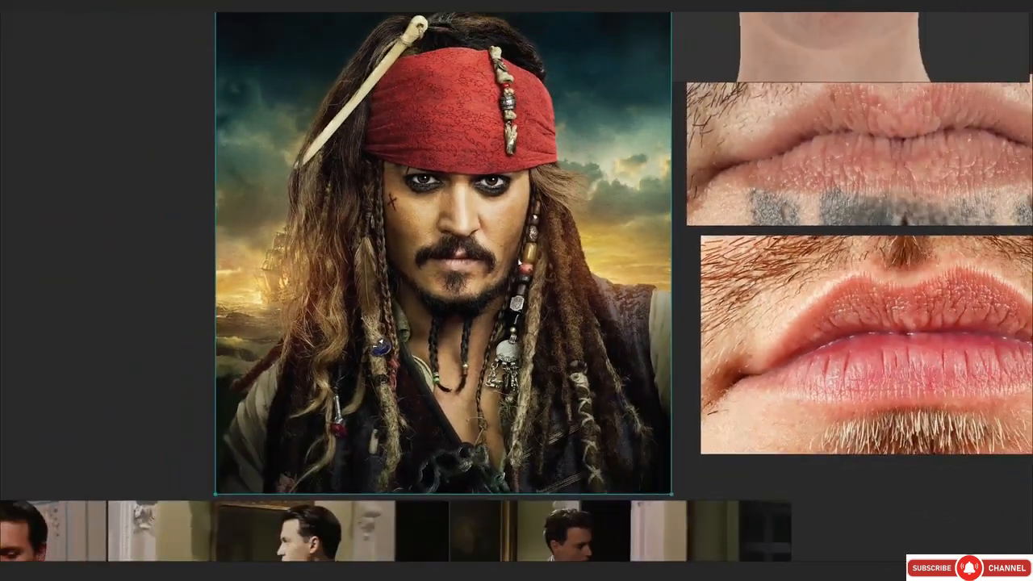
pyautogui.moveTo(406, 124); pyautogui.dragTo(434, 246, button='middle')
# Examine the red bandana, the bone hairpin, the hanging bone trinkets and the surrounding hair in the pirate portrait
pyautogui.scroll(5, 442, 220)
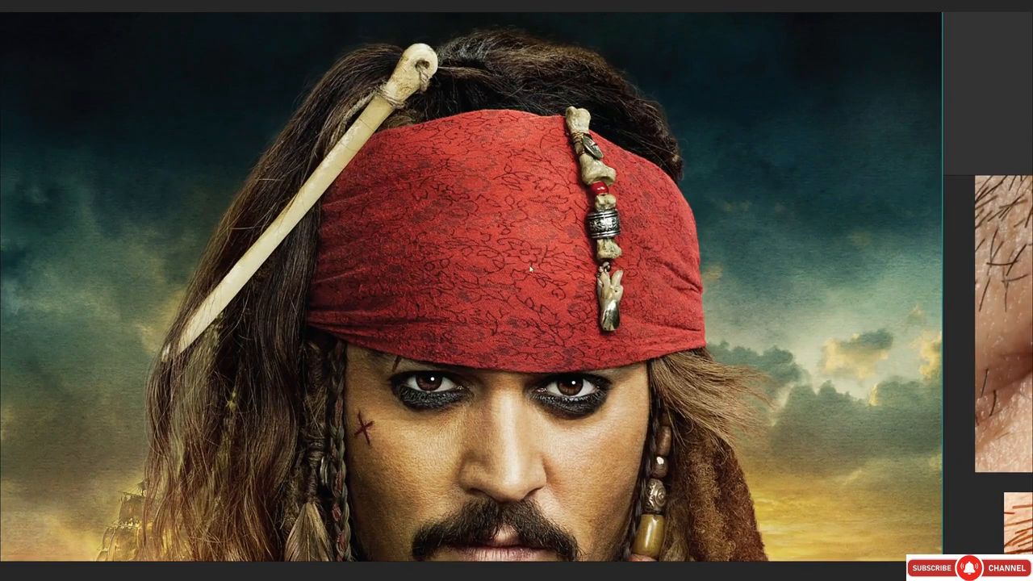
pyautogui.scroll(-6, 511, 252)
pyautogui.moveTo(546, 287); pyautogui.dragTo(481, 221, button='middle')
pyautogui.scroll(6, 470, 264)
pyautogui.moveTo(470, 264); pyautogui.dragTo(497, 202, button='middle')
pyautogui.scroll(-2, 492, 203)
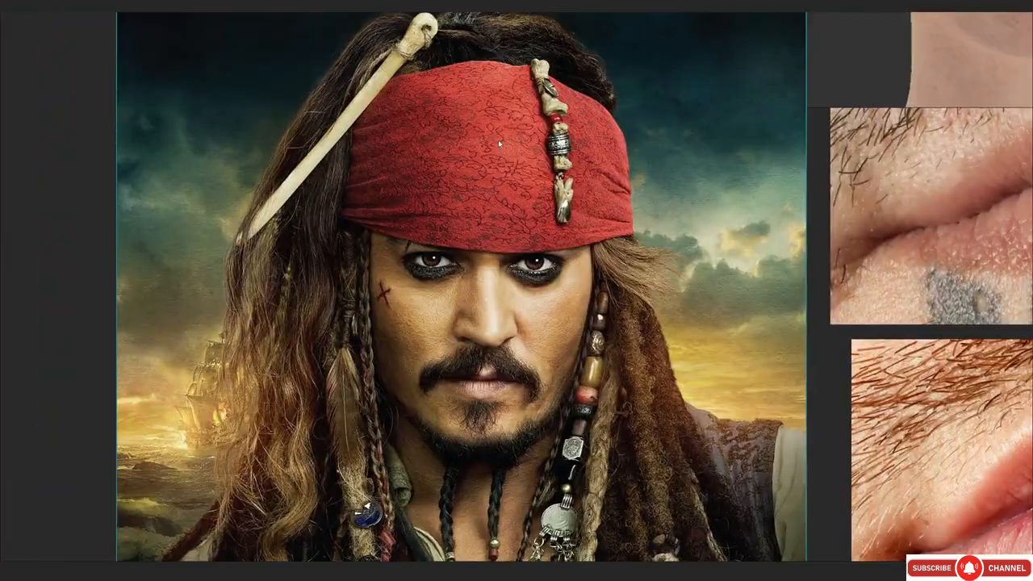
pyautogui.scroll(5, 498, 140)
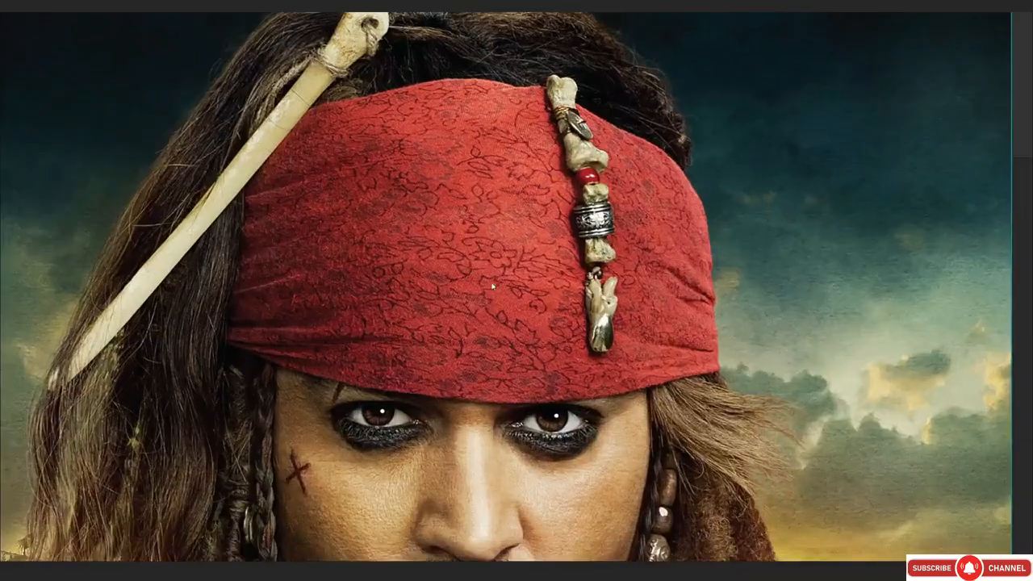
pyautogui.moveTo(492, 287); pyautogui.dragTo(479, 311, button='middle')
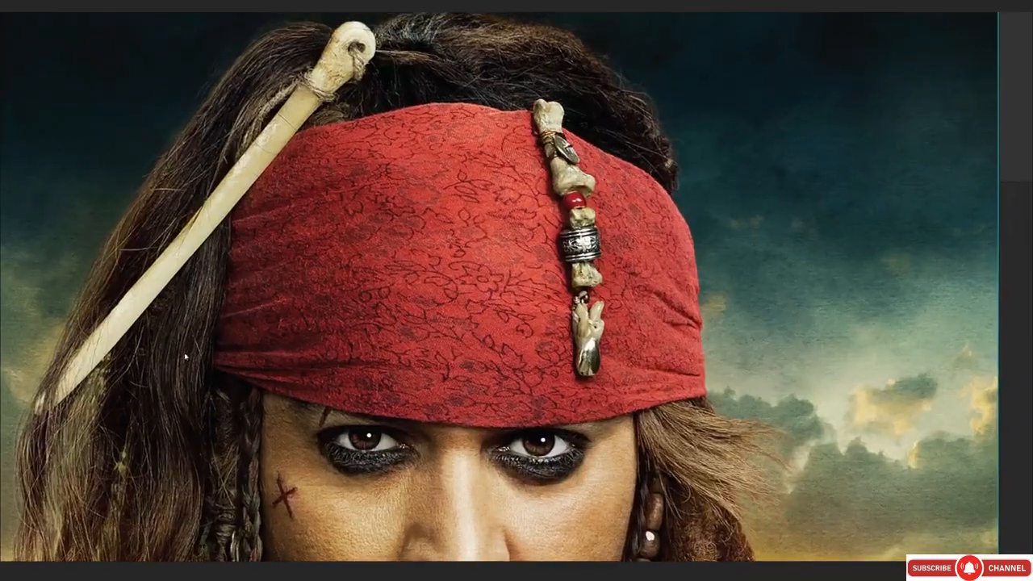
pyautogui.moveTo(321, 338); pyautogui.dragTo(412, 306, button='middle')
pyautogui.scroll(1, 350, 331)
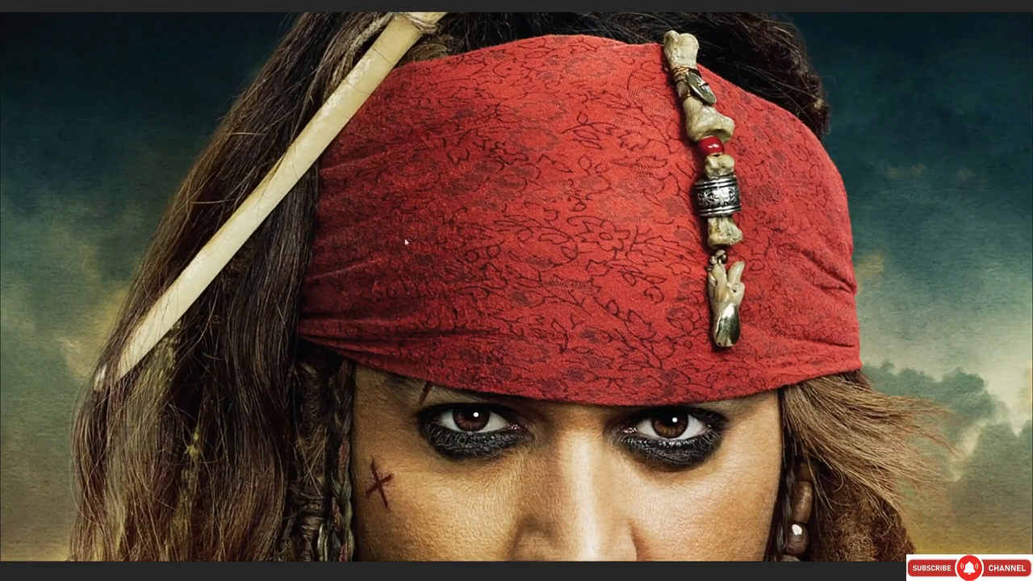
pyautogui.scroll(-5, 431, 232)
pyautogui.moveTo(579, 447); pyautogui.dragTo(501, 304, button='middle')
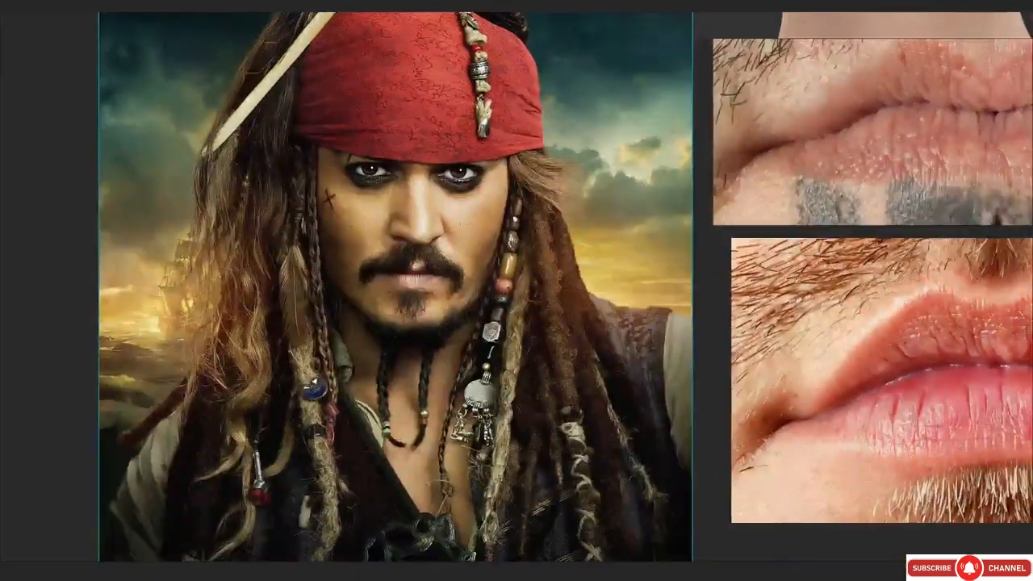
# Examine the dreadlocks, beaded strands, moustache and braided beard in the pirate portrait
pyautogui.scroll(-2, 503, 300)
pyautogui.scroll(3, 501, 468)
pyautogui.moveTo(582, 216); pyautogui.dragTo(605, 270, button='middle')
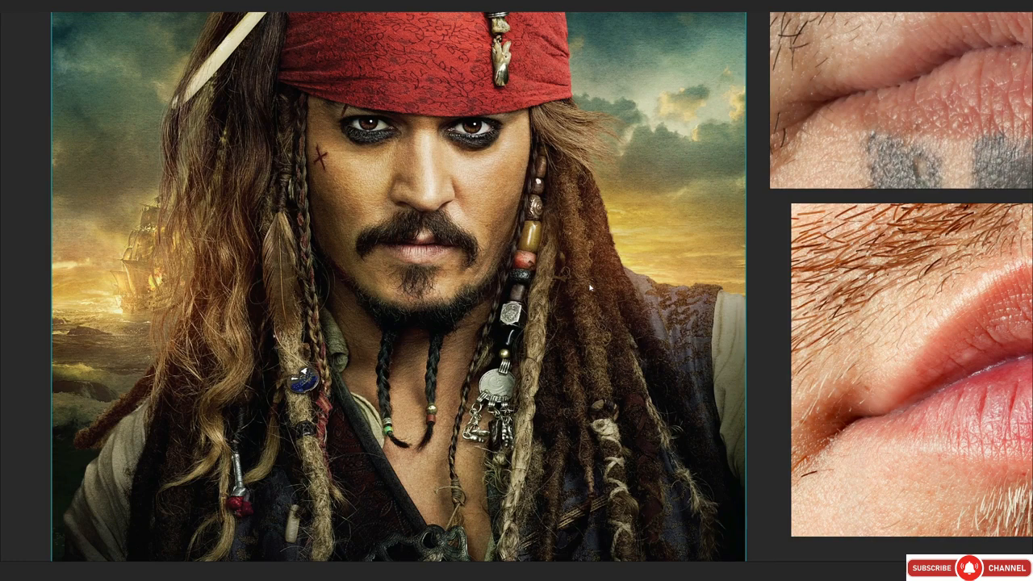
pyautogui.moveTo(519, 187); pyautogui.dragTo(510, 228, button='middle')
pyautogui.scroll(-4, 480, 257)
pyautogui.scroll(3, 511, 195)
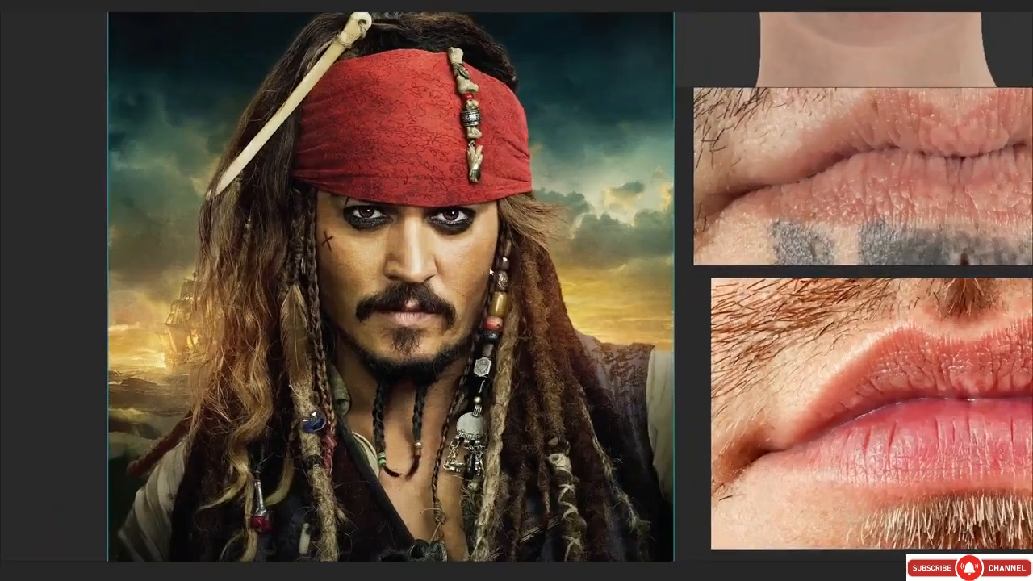
pyautogui.scroll(-2, 493, 214)
pyautogui.scroll(-1, 520, 278)
pyautogui.scroll(2, 576, 385)
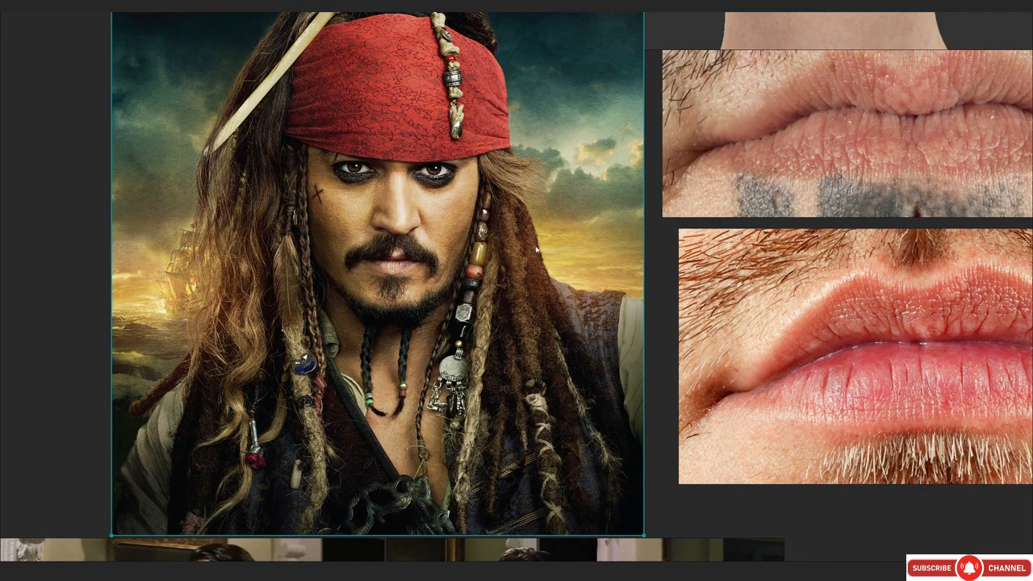
pyautogui.moveTo(517, 209); pyautogui.dragTo(527, 257, button='middle')
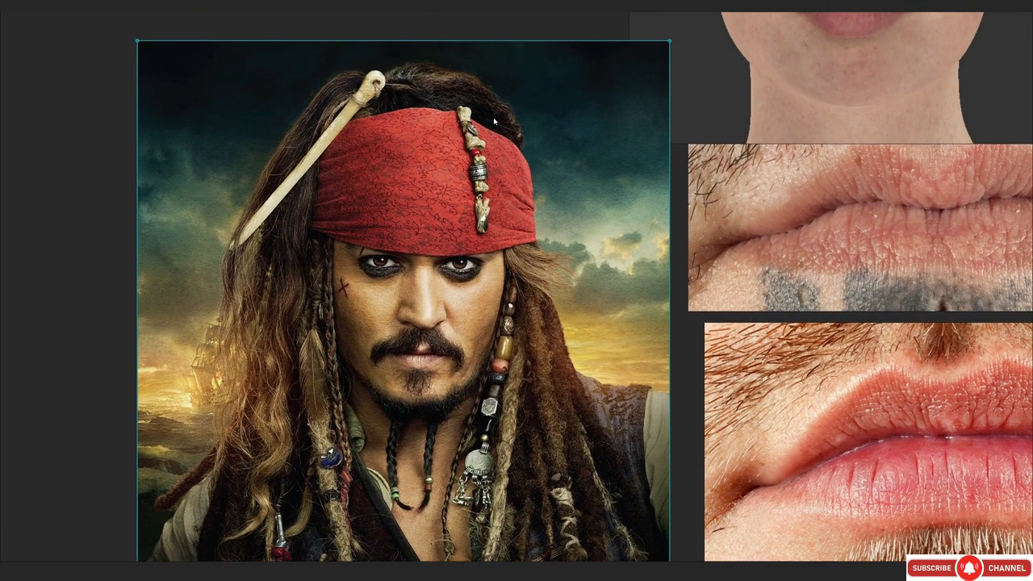
pyautogui.moveTo(436, 291); pyautogui.dragTo(444, 216, button='middle')
pyautogui.scroll(-4, 445, 216)
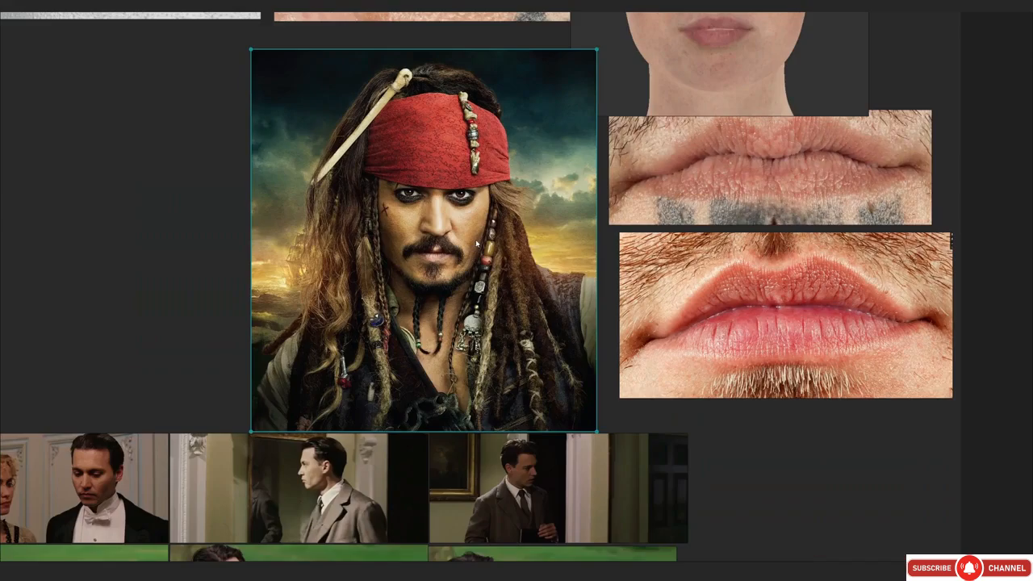
pyautogui.scroll(3, 494, 226)
pyautogui.scroll(1, 489, 229)
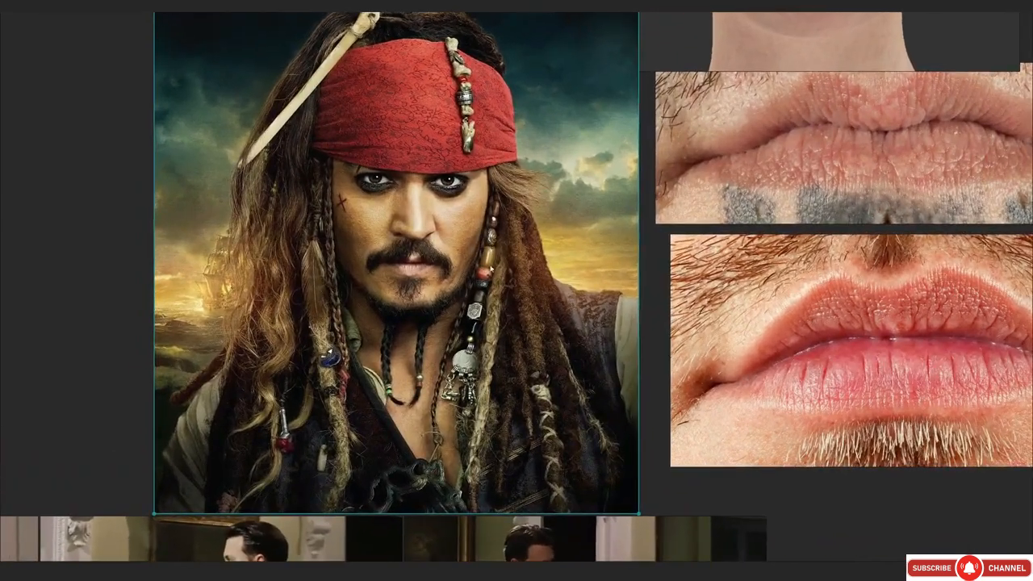
pyautogui.moveTo(546, 309); pyautogui.dragTo(495, 290, button='middle')
pyautogui.scroll(3, 494, 289)
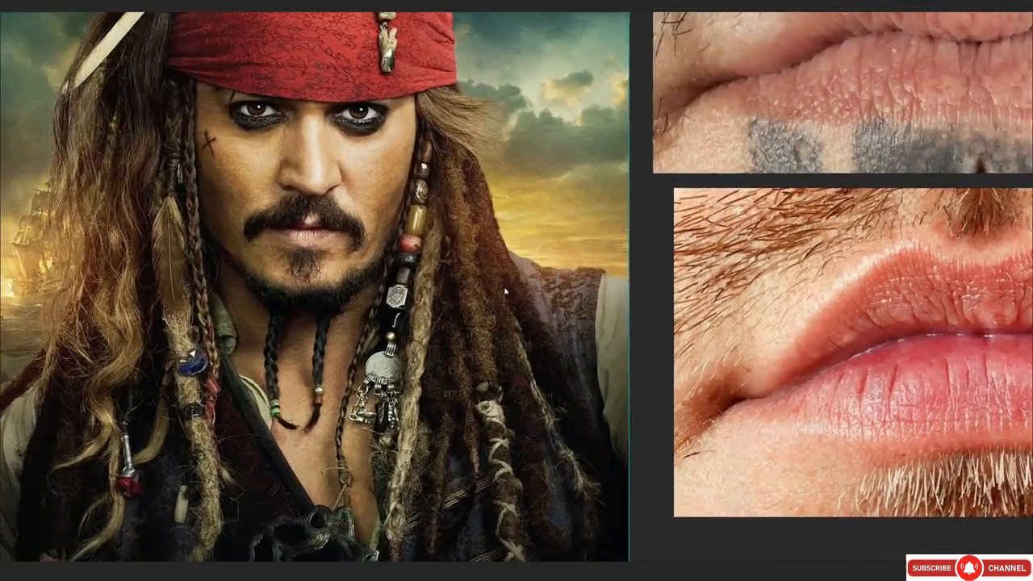
pyautogui.scroll(-3, 494, 288)
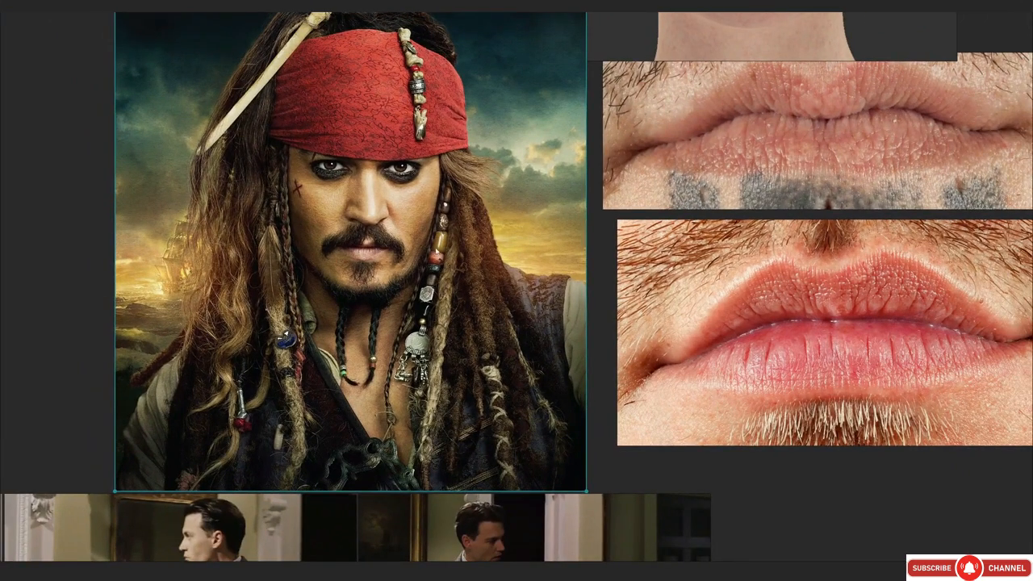
pyautogui.moveTo(452, 293); pyautogui.dragTo(462, 308, button='middle')
pyautogui.scroll(-3, 462, 308)
pyautogui.scroll(3, 440, 256)
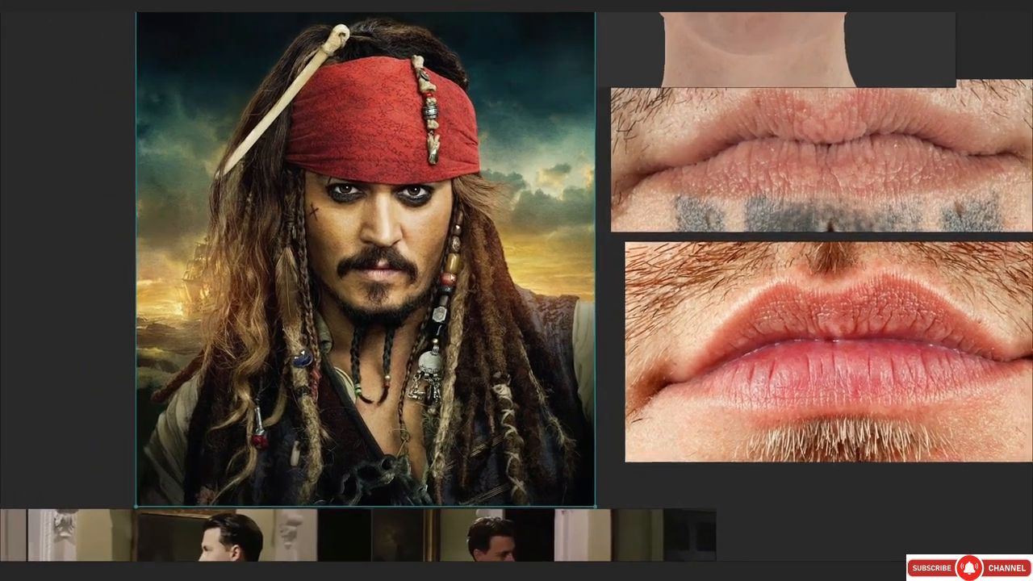
pyautogui.moveTo(450, 254); pyautogui.dragTo(462, 273, button='middle')
# Return to Blender with the reference board reduced to its small window, and frame the pirate's bandana and face in it
pyautogui.hotkey('ctrl', 'f')
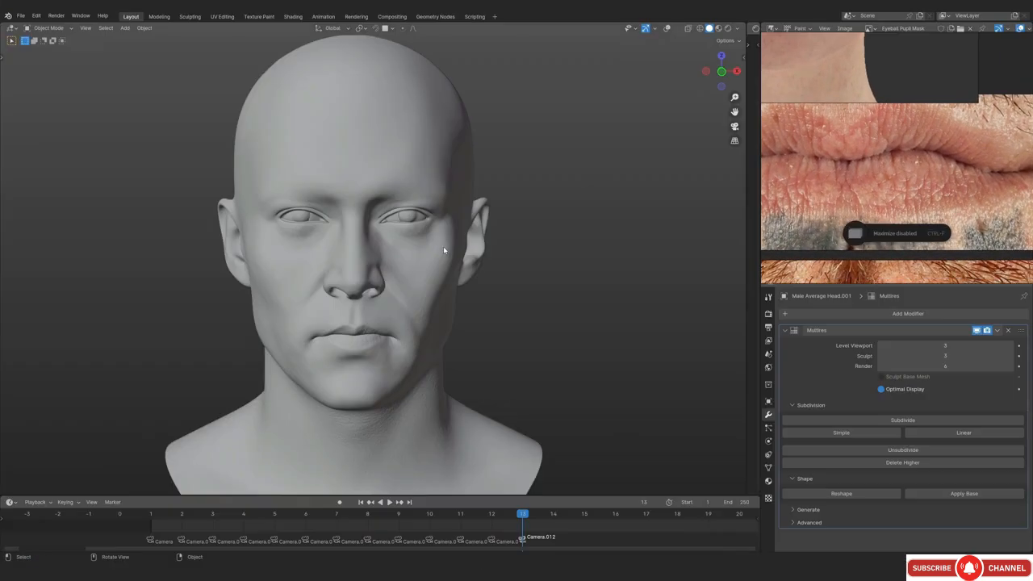
pyautogui.moveTo(862, 123); pyautogui.dragTo(870, 146, button='middle')
pyautogui.scroll(-5, 870, 146)
pyautogui.scroll(6, 815, 161)
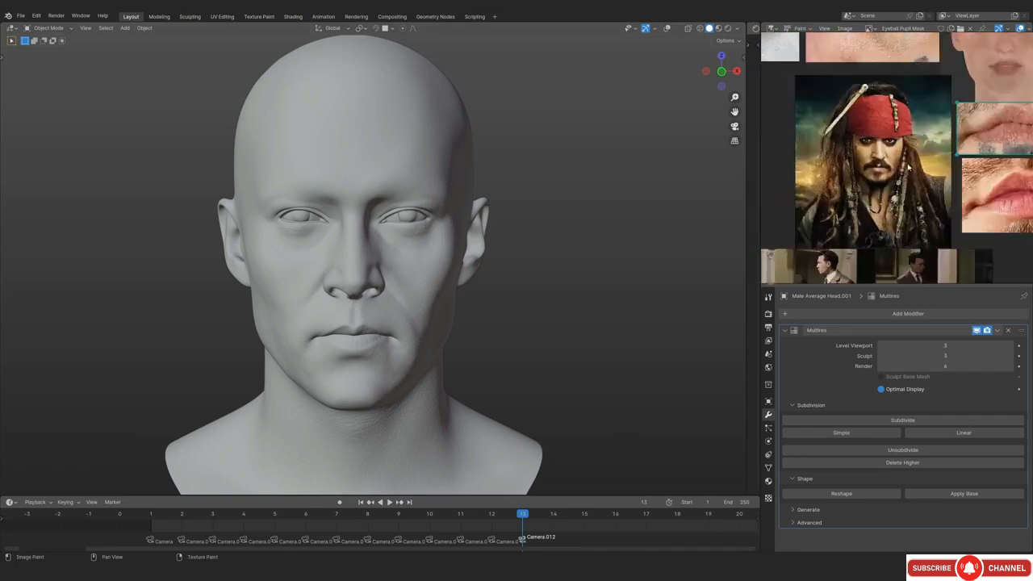
pyautogui.moveTo(976, 214)
pyautogui.mouseDown(button='middle')
pyautogui.moveTo(972, 180)
pyautogui.moveTo(958, 224)
pyautogui.mouseUp(button='middle')
pyautogui.scroll(-1, 959, 225)
pyautogui.scroll(2, 884, 170)
pyautogui.moveTo(884, 174); pyautogui.dragTo(887, 160, button='middle')
pyautogui.scroll(-1, 887, 165)
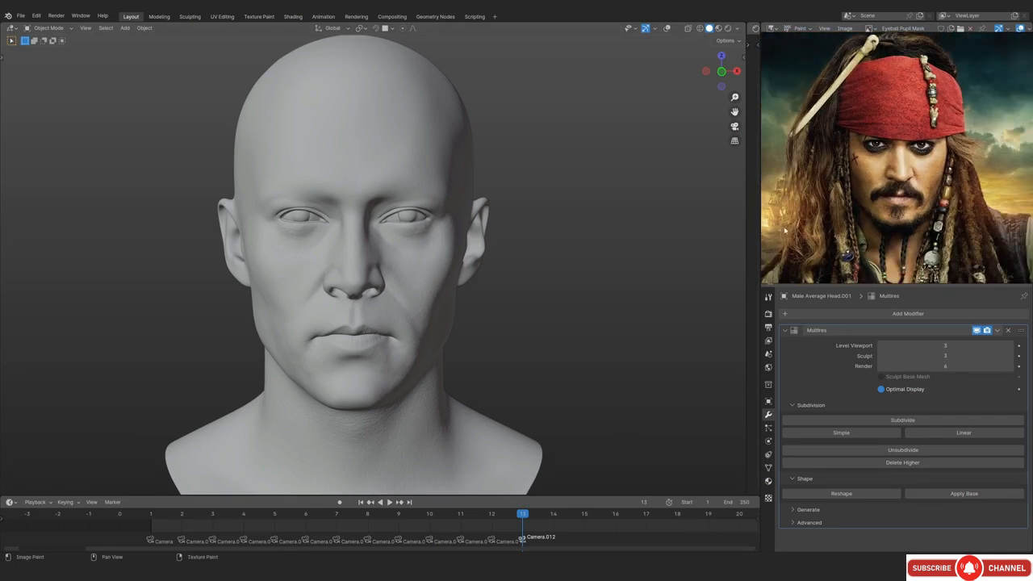
pyautogui.moveTo(887, 115); pyautogui.dragTo(882, 162, button='middle')
pyautogui.scroll(1, 885, 149)
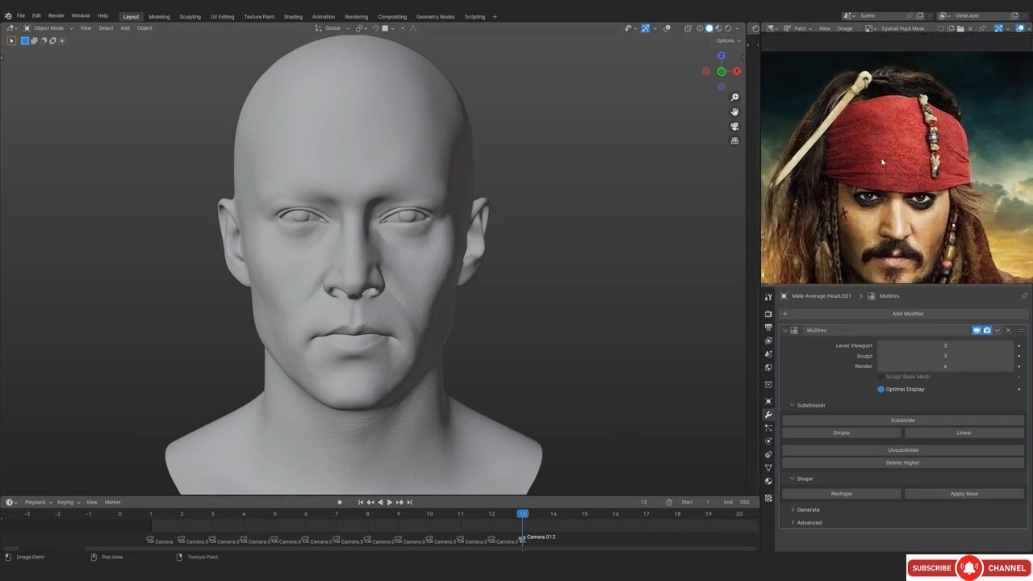
pyautogui.moveTo(902, 90); pyautogui.dragTo(886, 61, button='middle')
pyautogui.scroll(2, 933, 124)
pyautogui.moveTo(933, 124); pyautogui.dragTo(975, 127, button='middle')
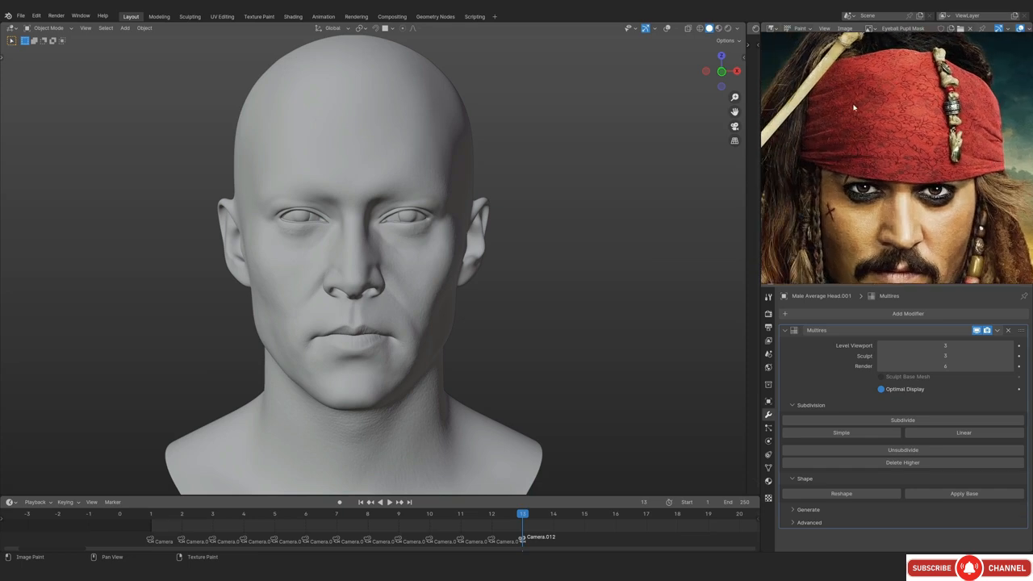
pyautogui.scroll(-2, 482, 270)
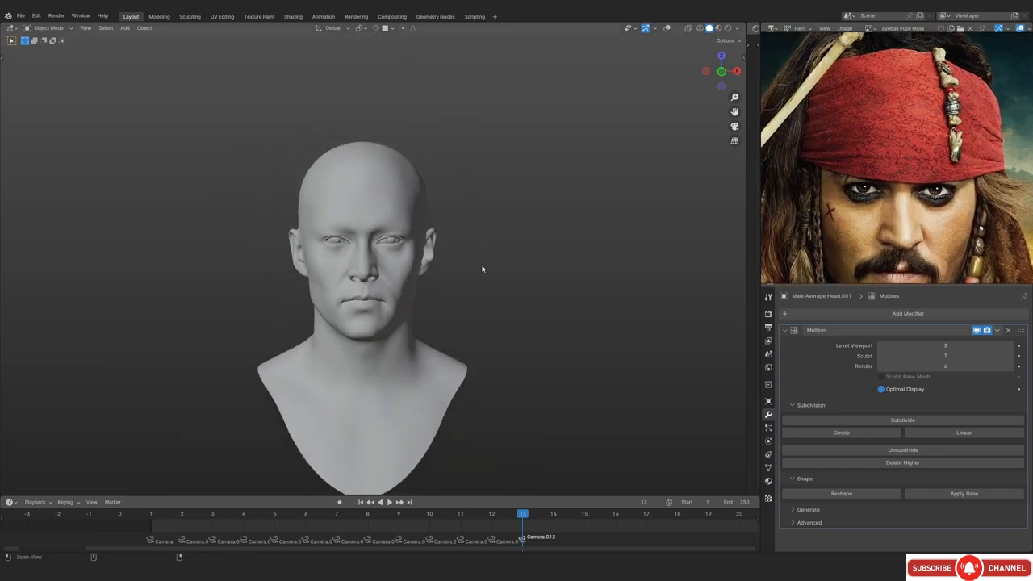
# Add a UV sphere mesh to the scene with the male bust
pyautogui.click(444, 258)
pyautogui.scroll(1, 445, 259)
pyautogui.hotkey('shift', 'a')
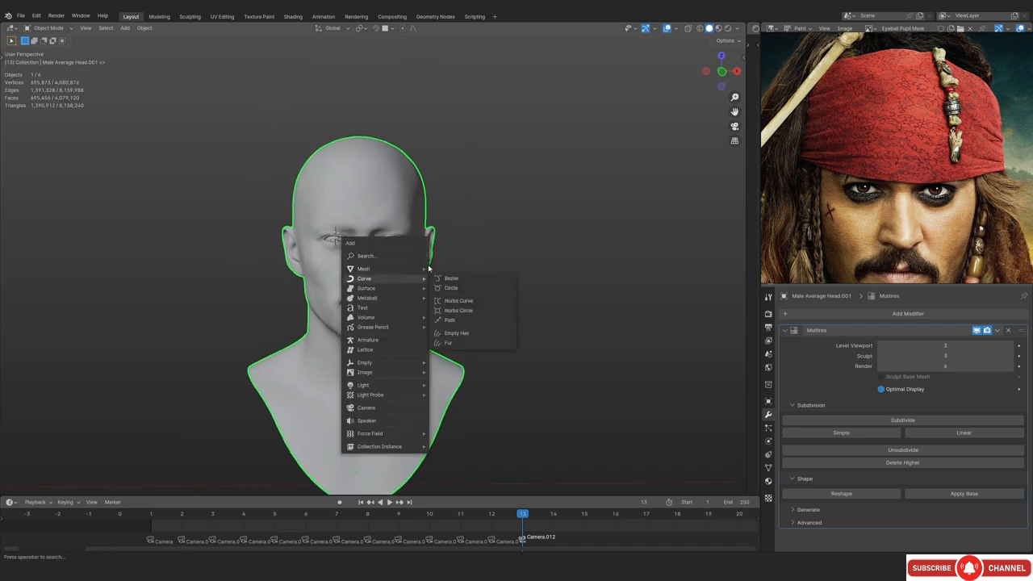
pyautogui.moveTo(379, 269)
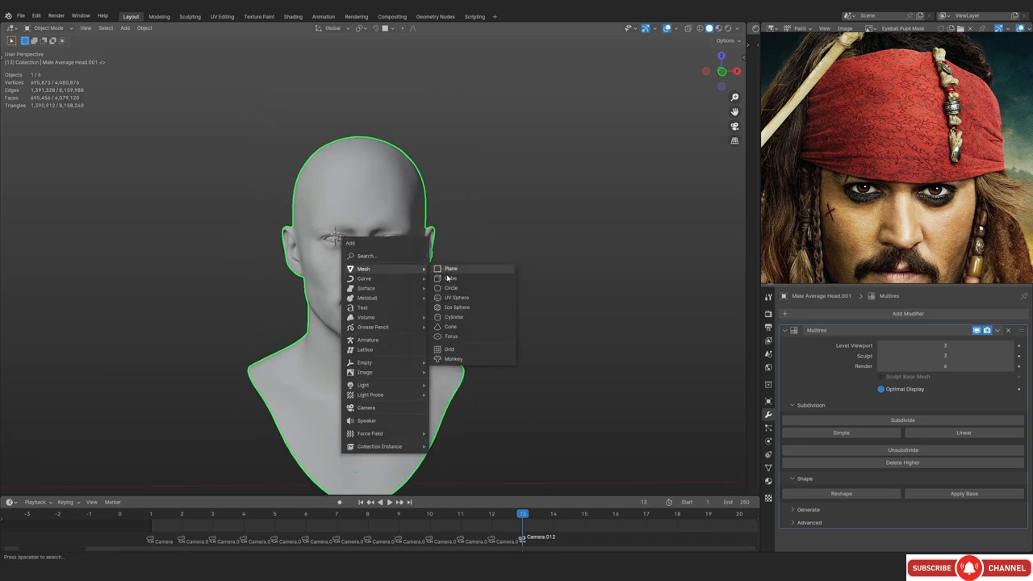
pyautogui.click(457, 298)
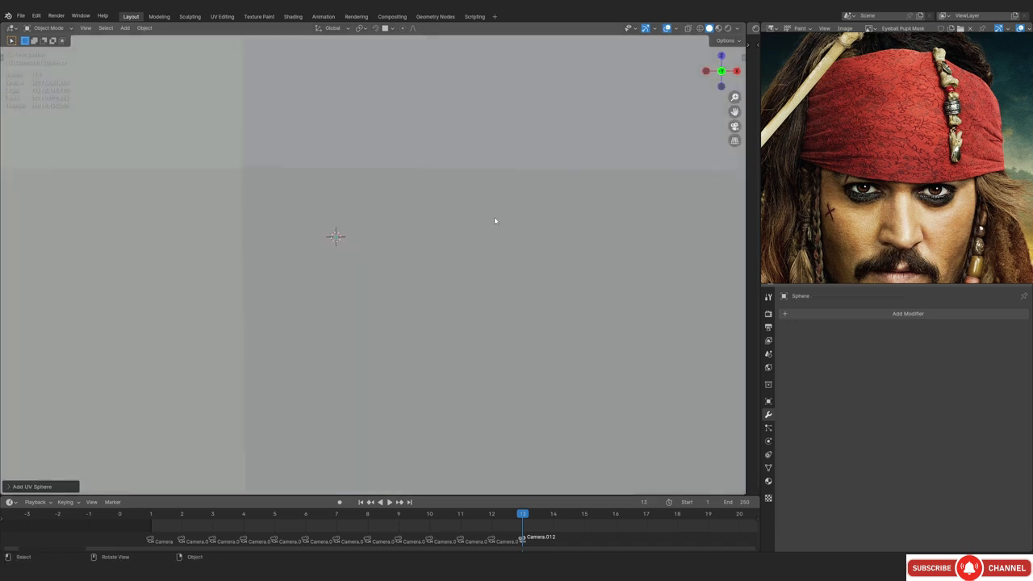
# Turn on X-ray display and scale the new sphere down to roughly the size of the bust's head
pyautogui.scroll(-4, 494, 217)
pyautogui.hotkey('alt', 'z')
pyautogui.press('s')
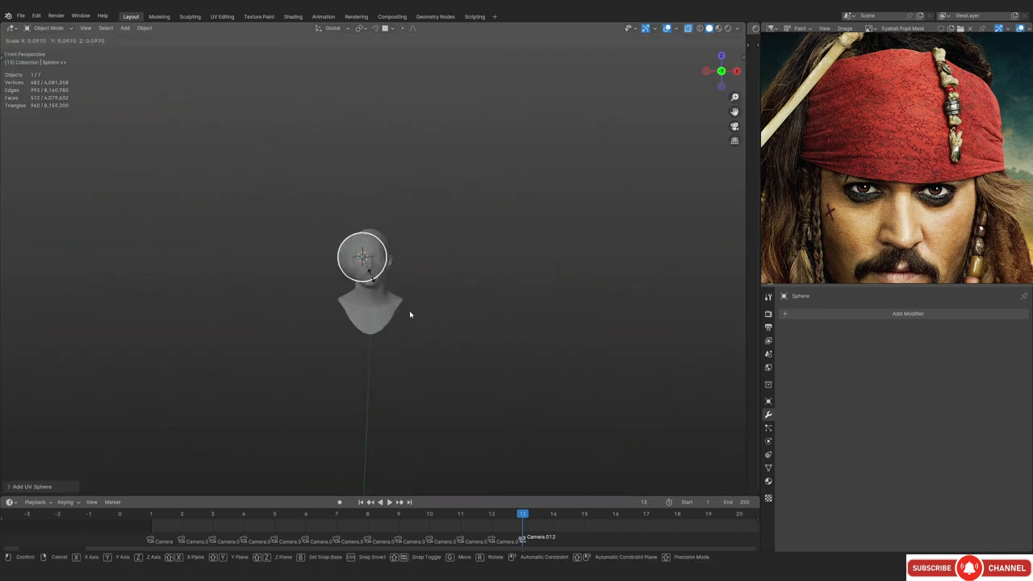
pyautogui.click(395, 297)
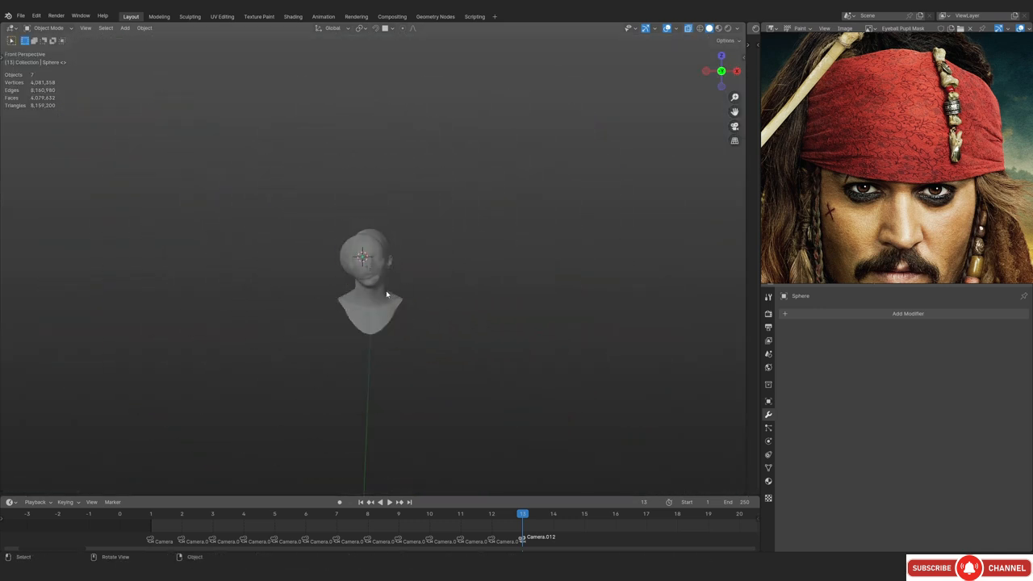
# Clear the sphere's location and move it up along Z until it covers the top of the head
pyautogui.hotkey('alt', 'g')
pyautogui.scroll(1, 340, 280)
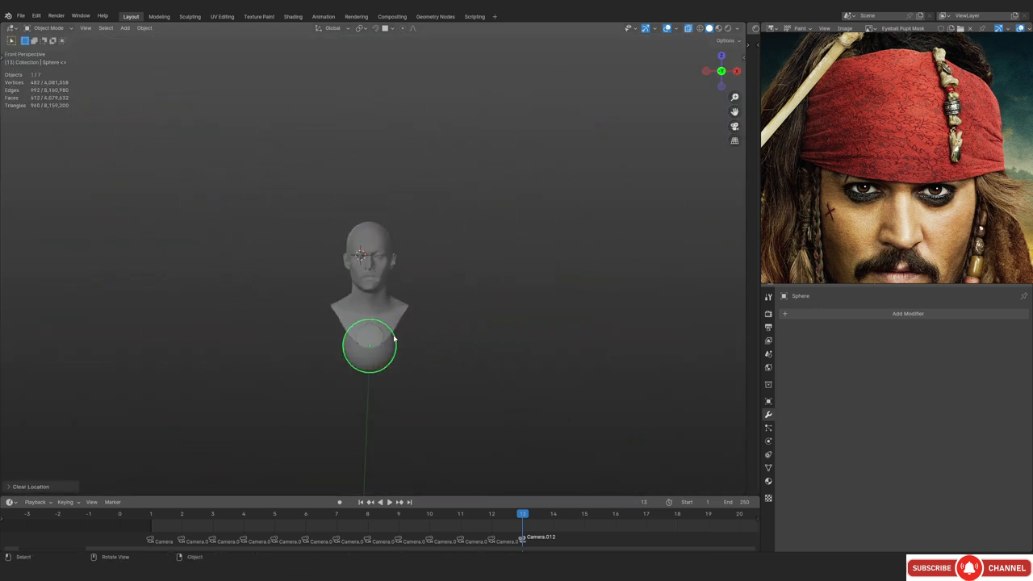
pyautogui.press('g')
pyautogui.press('z')
pyautogui.click(386, 269)
pyautogui.scroll(5, 387, 269)
# Apply the sphere's scale and switch it to Sculpt Mode with the sidebar open
pyautogui.hotkey('ctrl', 'a')
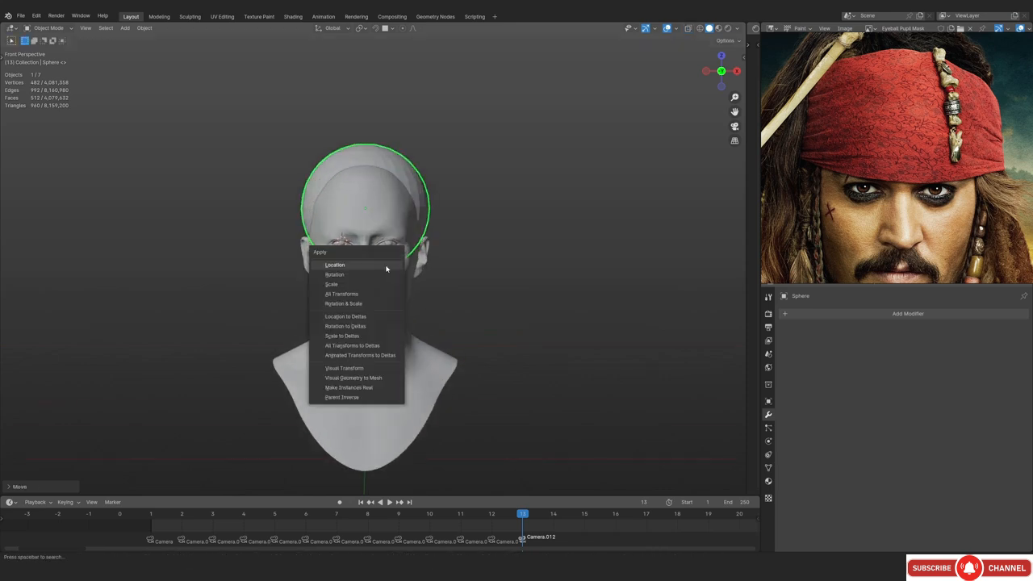
pyautogui.press('s')
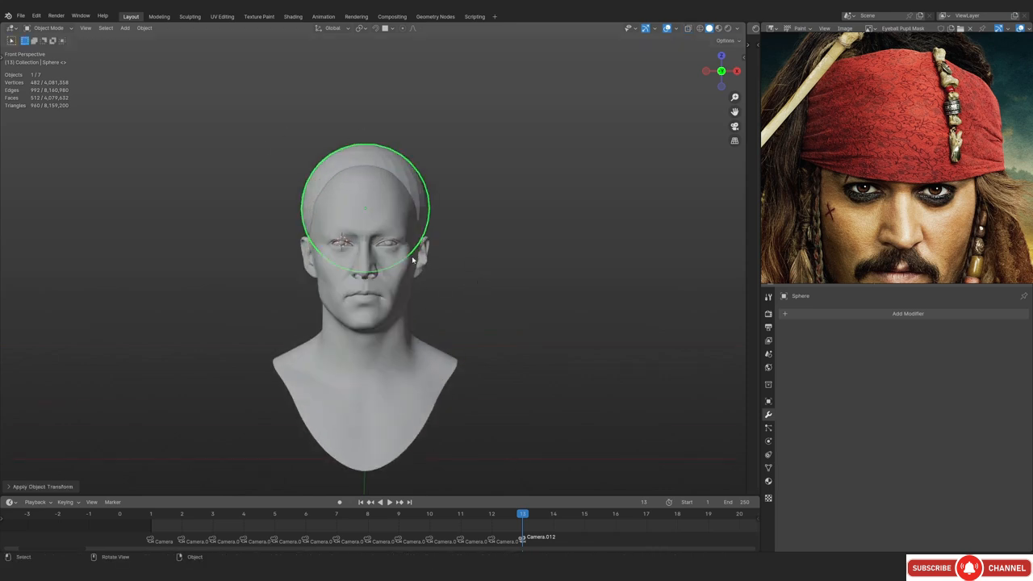
pyautogui.press('n')
pyautogui.hotkey('ctrl', 'Tab')
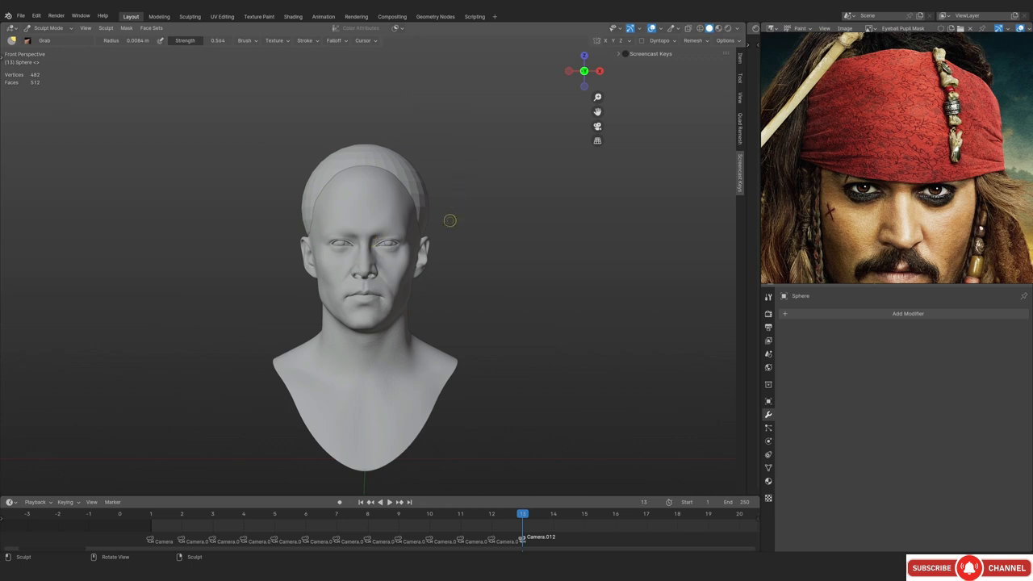
pyautogui.scroll(1, 422, 266)
pyautogui.keyDown('shift'); pyautogui.moveTo(424, 240); pyautogui.dragTo(434, 328, button='middle'); pyautogui.keyUp('shift')
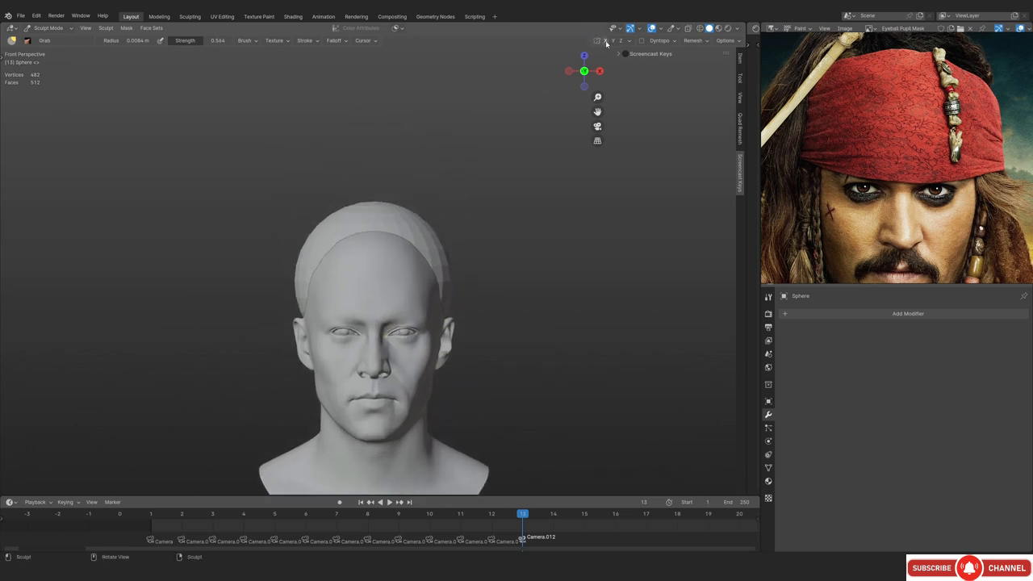
# Enable X-axis sculpt symmetry and voxel-remesh the sphere with a voxel size of about 0.0037 m
pyautogui.click(605, 40)
pyautogui.scroll(2, 473, 299)
pyautogui.press('r')
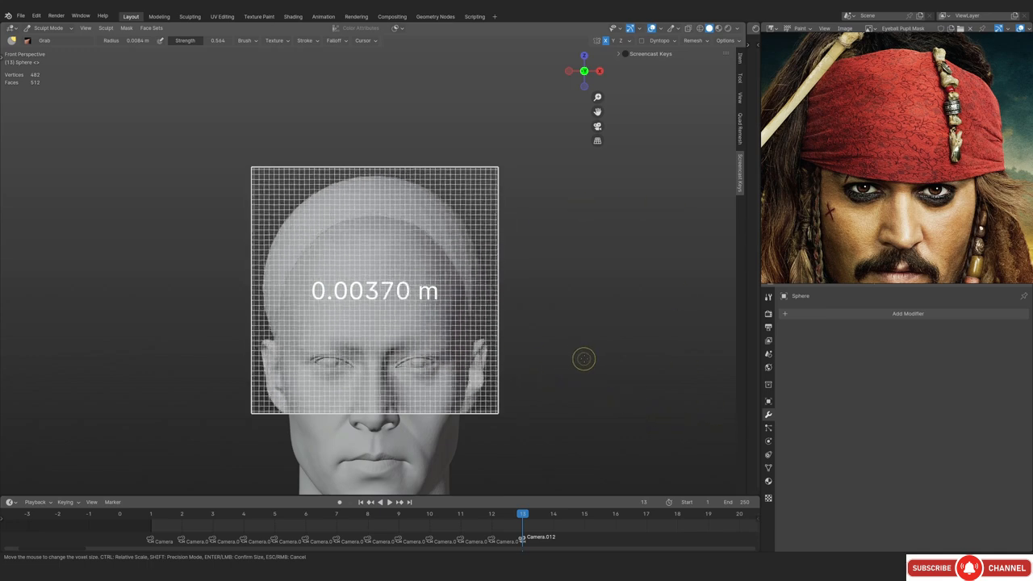
pyautogui.click(588, 358)
pyautogui.hotkey('ctrl', 'r')
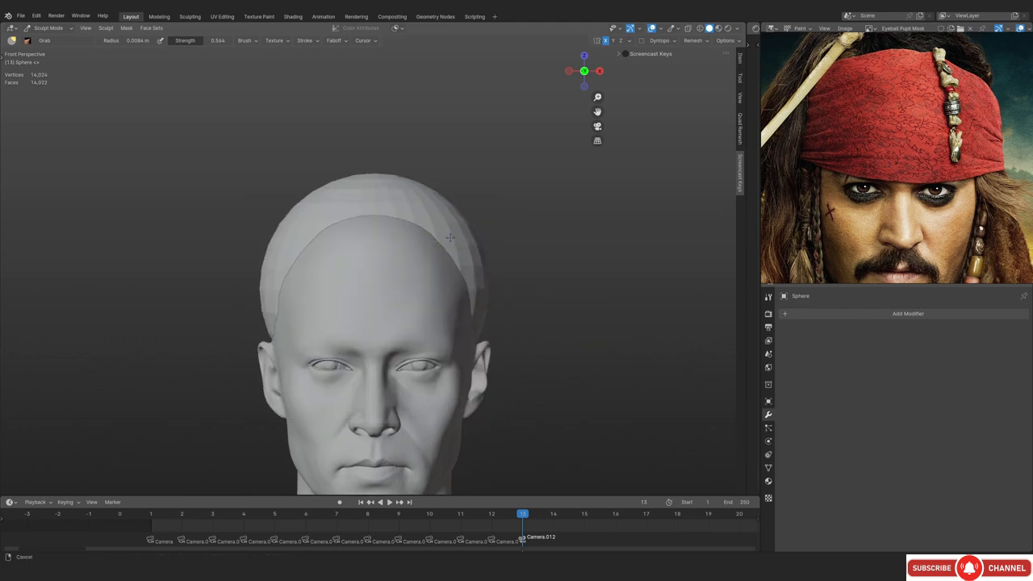
# Enlarge the Grab brush radius to about 0.098 m and turn on X-ray display for shaping the sphere in profile
pyautogui.moveTo(528, 301); pyautogui.dragTo(410, 253, button='middle')
pyautogui.press('KP_3')
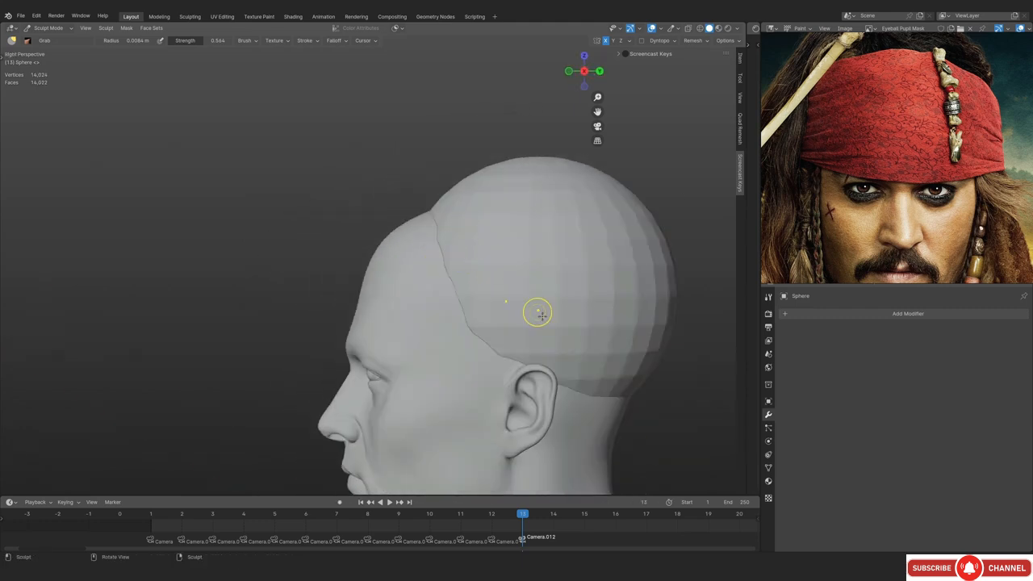
pyautogui.keyDown('shift'); pyautogui.moveTo(542, 316); pyautogui.dragTo(474, 276, button='middle'); pyautogui.keyUp('shift')
pyautogui.press('KP_5')
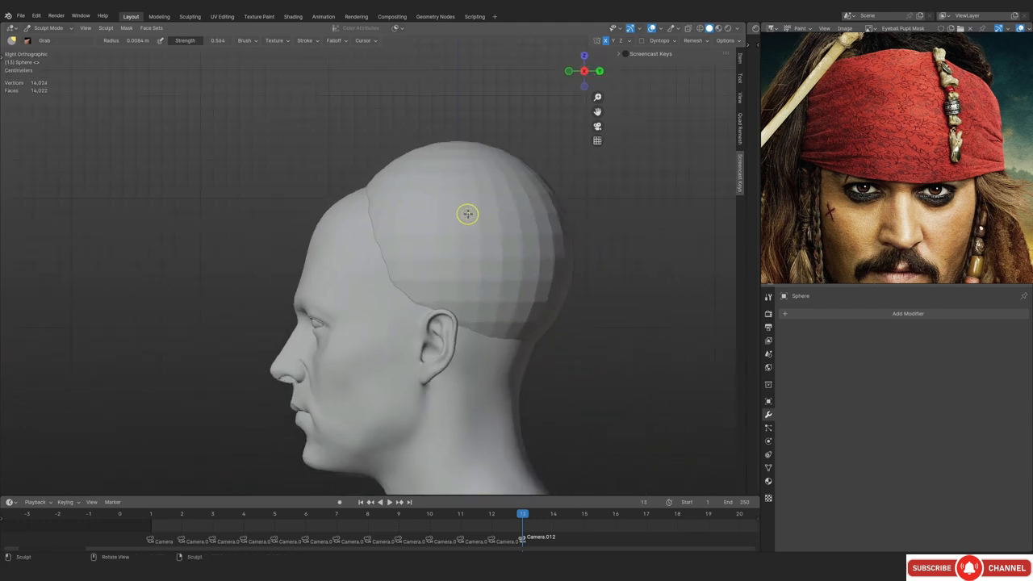
pyautogui.scroll(-2, 878, 147)
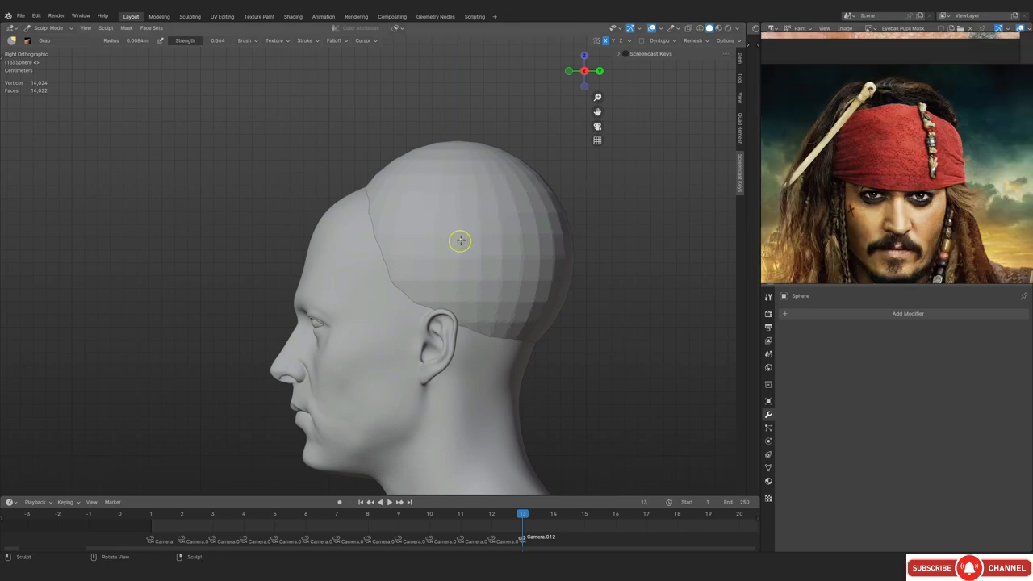
pyautogui.scroll(1, 443, 219)
pyautogui.press('f')
pyautogui.click(600, 193)
pyautogui.moveTo(557, 199); pyautogui.dragTo(530, 221, button='middle')
pyautogui.hotkey('alt', 'z')
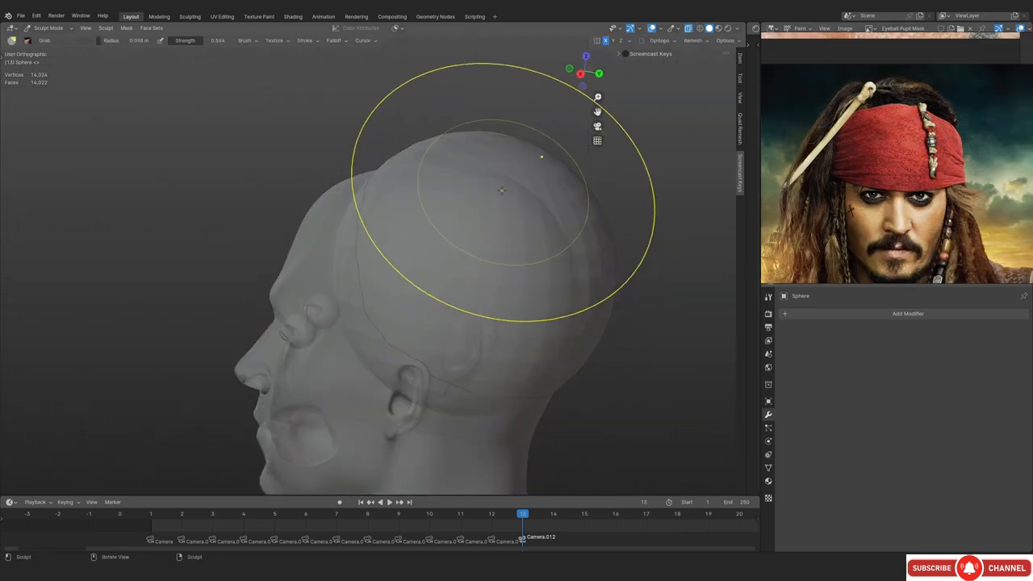
# Set the Grab brush radius to about 0.12 m and nudge the upper back of the sphere to fit the skull
pyautogui.press('KP_3')
pyautogui.scroll(-3, 524, 157)
pyautogui.press('f')
pyautogui.click(487, 209)
pyautogui.moveTo(484, 208); pyautogui.dragTo(486, 213)
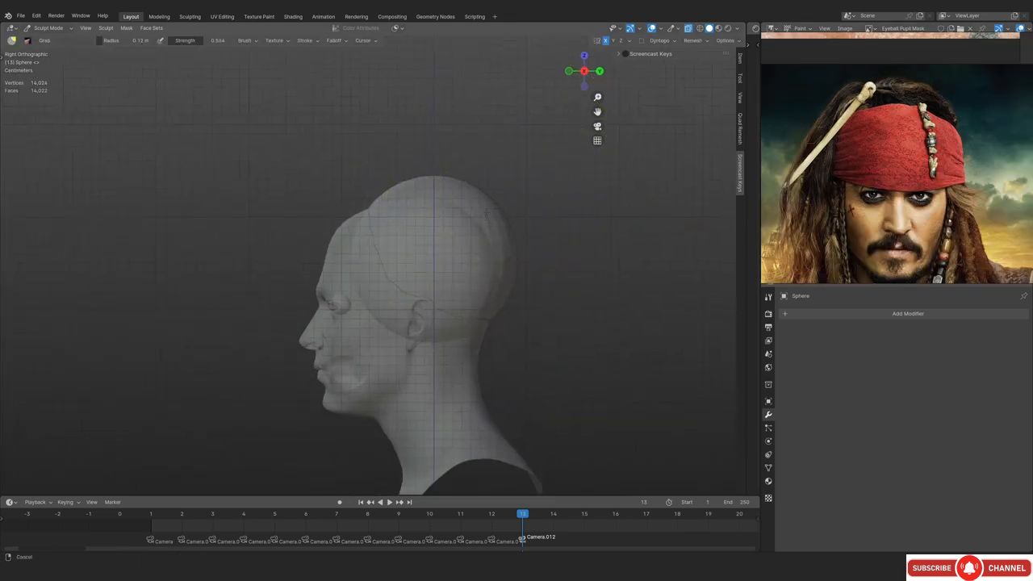
pyautogui.scroll(1, 442, 178)
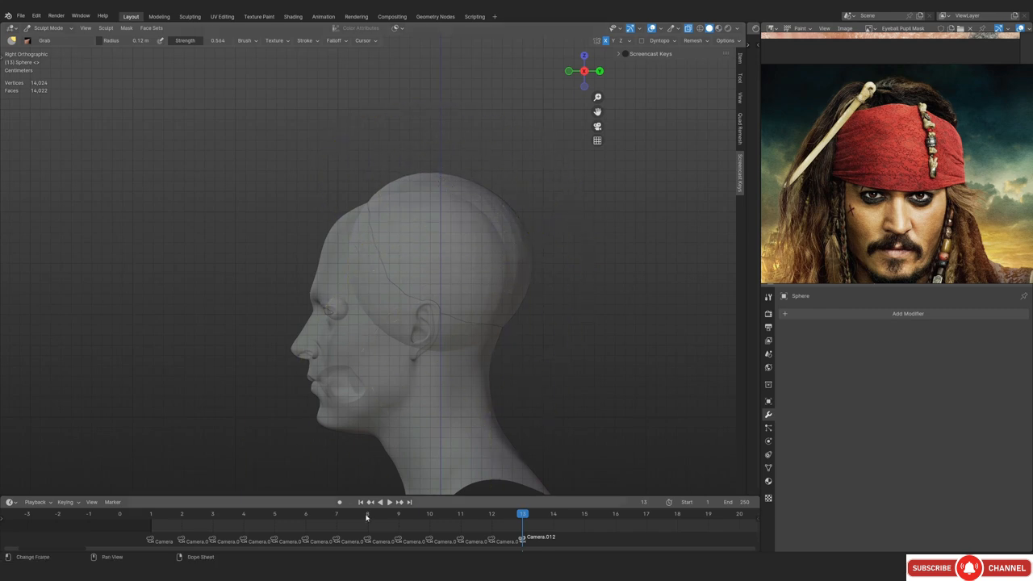
# Turn off X-ray display and pull the front of the sphere down over the bust's forehead
pyautogui.press('KP_1')
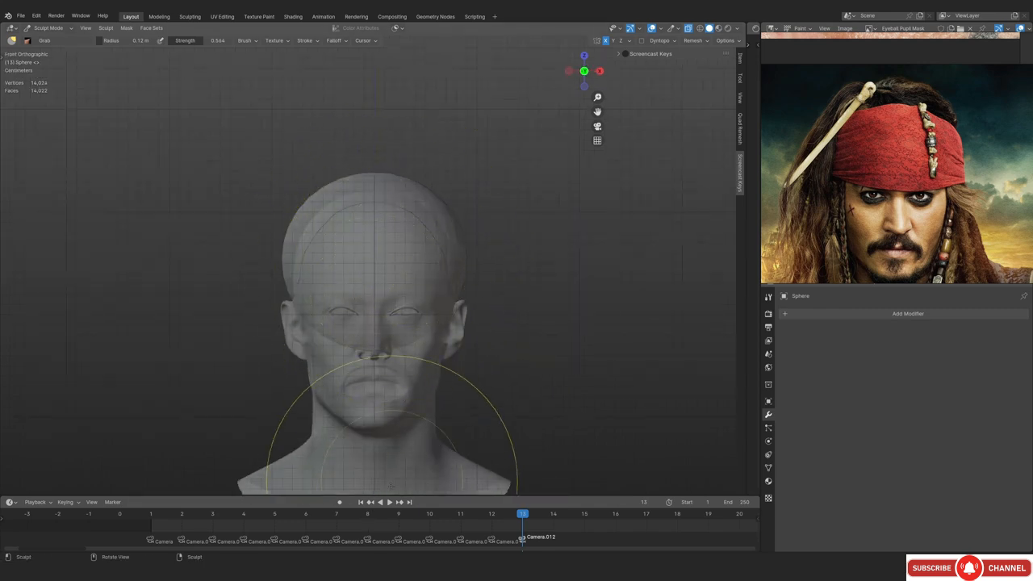
pyautogui.scroll(1, 379, 487)
pyautogui.hotkey('alt', 'z')
pyautogui.moveTo(366, 198); pyautogui.dragTo(376, 226, button='middle')
pyautogui.scroll(1, 410, 240)
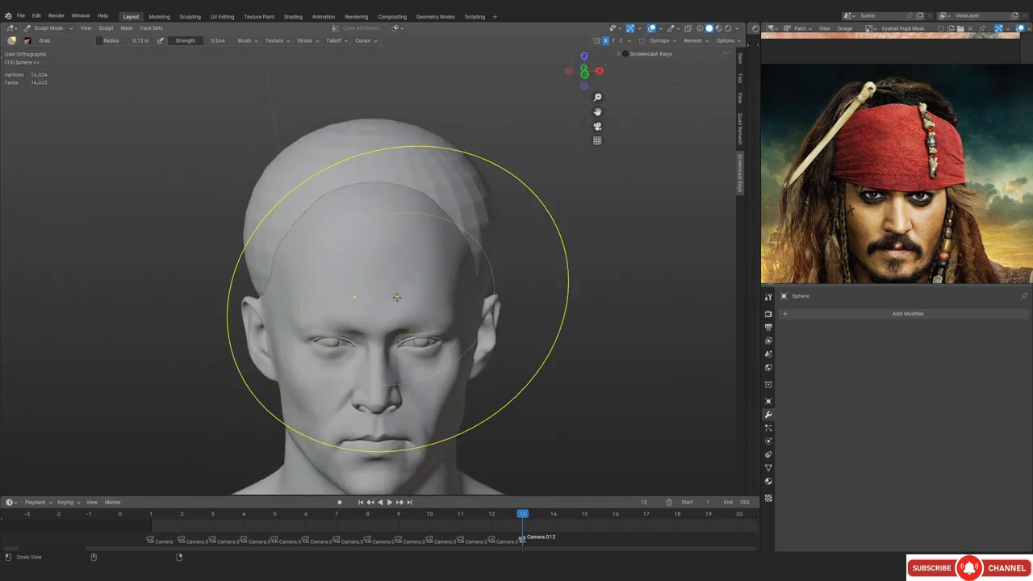
pyautogui.moveTo(396, 297); pyautogui.dragTo(304, 226, button='middle')
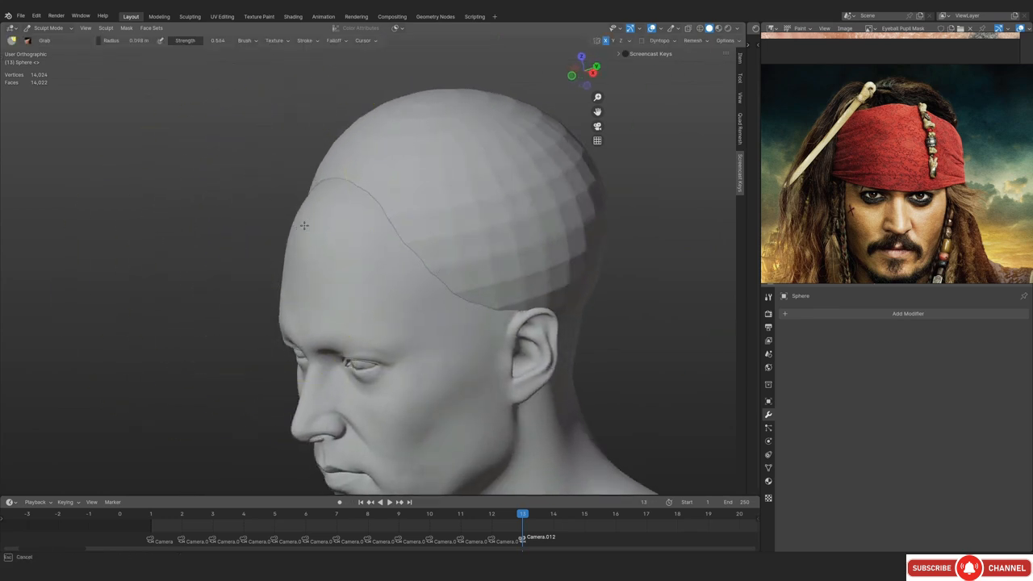
pyautogui.moveTo(320, 210); pyautogui.dragTo(286, 287)
# Reduce the brush radius to about 0.067 m and smooth the sphere's faceted surface from the forehead across the side
pyautogui.moveTo(904, 174)
pyautogui.mouseDown(button='middle')
pyautogui.moveTo(888, 185)
pyautogui.moveTo(942, 166)
pyautogui.mouseUp(button='middle')
pyautogui.scroll(2, 935, 169)
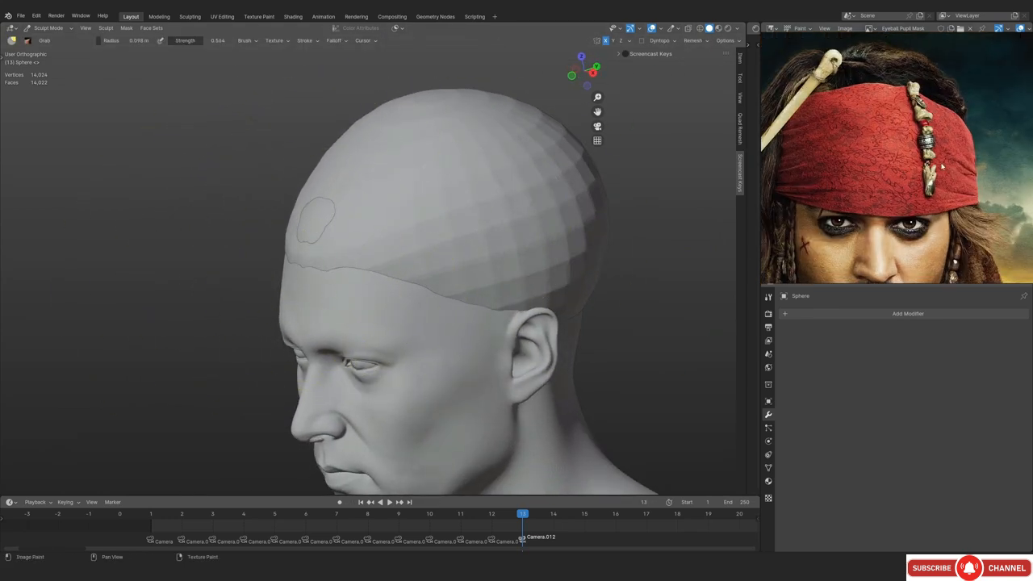
pyautogui.moveTo(355, 225); pyautogui.dragTo(390, 221, button='middle')
pyautogui.press('f')
pyautogui.click(342, 229)
pyautogui.moveTo(344, 231)
pyautogui.mouseDown()
pyautogui.moveTo(340, 205)
pyautogui.moveTo(475, 251)
pyautogui.moveTo(505, 211)
pyautogui.mouseUp()
pyautogui.scroll(-2, 560, 242)
pyautogui.moveTo(560, 242); pyautogui.dragTo(462, 305, button='middle')
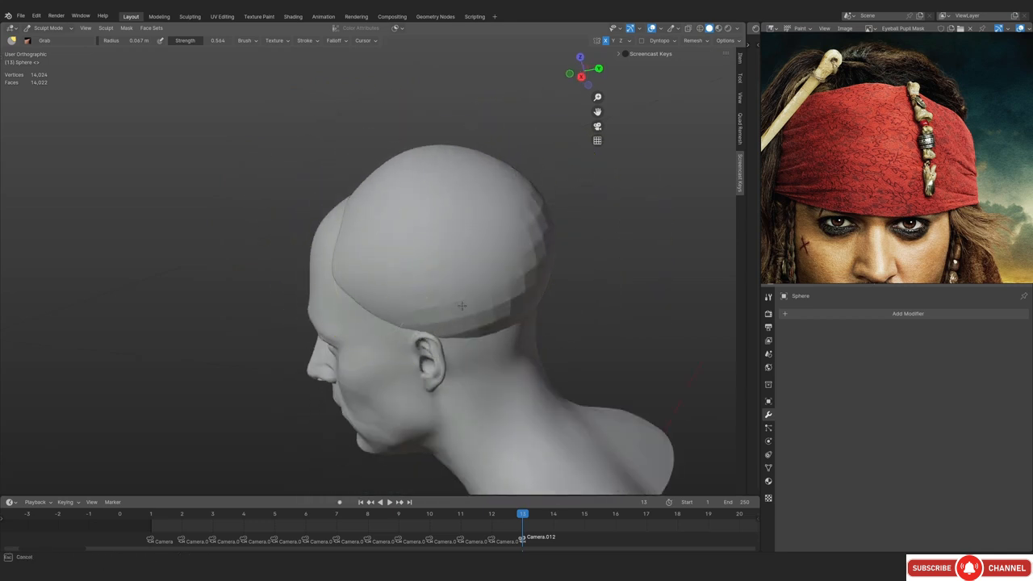
# With X-ray on and a Grab radius of about 0.11 m, pull the sphere's front forward over the upper forehead in profile
pyautogui.press('KP_1')
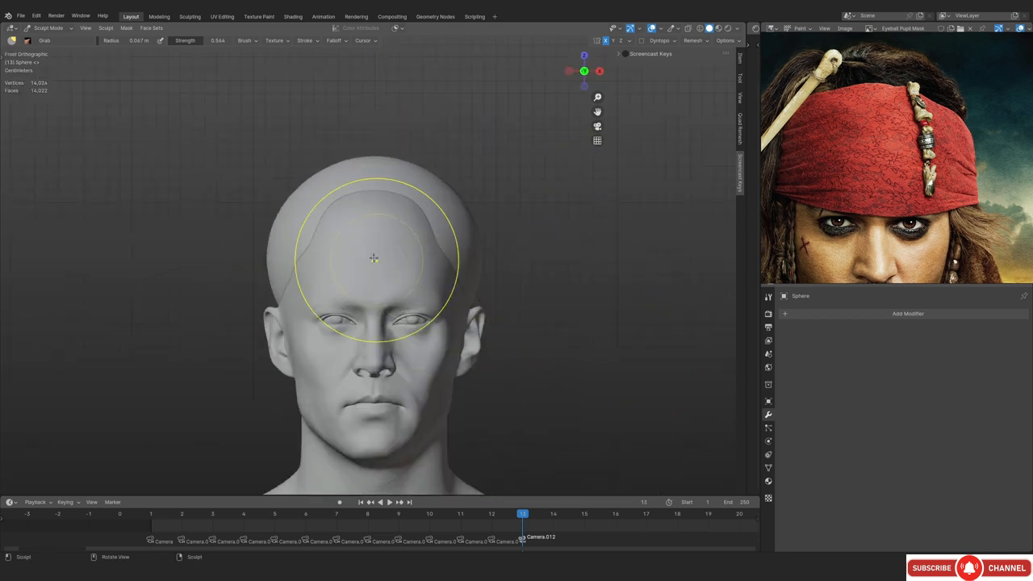
pyautogui.press('KP_3')
pyautogui.moveTo(376, 179)
pyautogui.keyDown('shift'); pyautogui.mouseDown(button='middle')
pyautogui.moveTo(410, 246)
pyautogui.moveTo(390, 266)
pyautogui.mouseUp(button='middle'); pyautogui.keyUp('shift')
pyautogui.hotkey('alt', 'z')
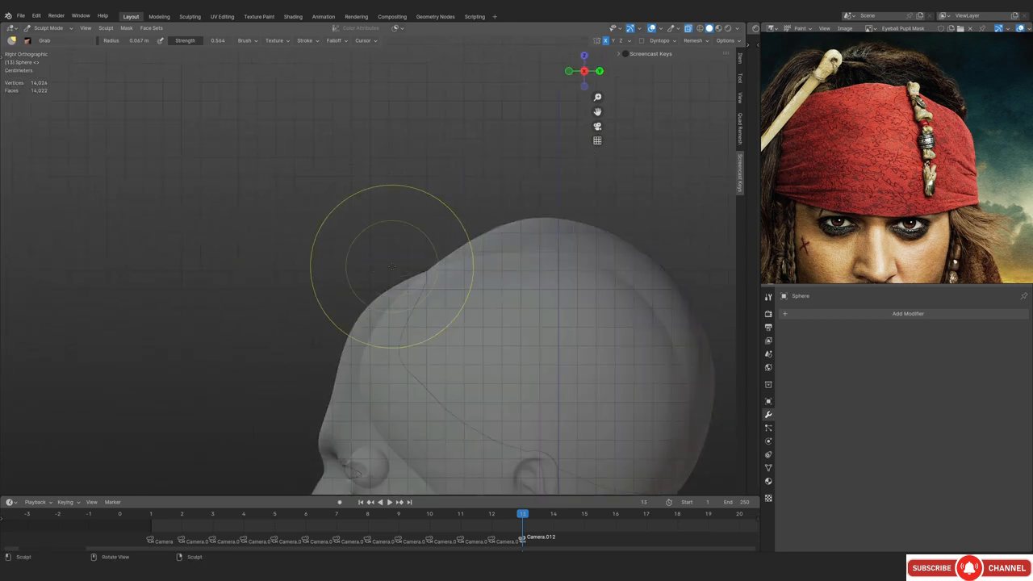
pyautogui.press('f')
pyautogui.click(403, 302)
pyautogui.moveTo(403, 302)
pyautogui.mouseDown()
pyautogui.moveTo(365, 312)
pyautogui.moveTo(376, 301)
pyautogui.mouseUp()
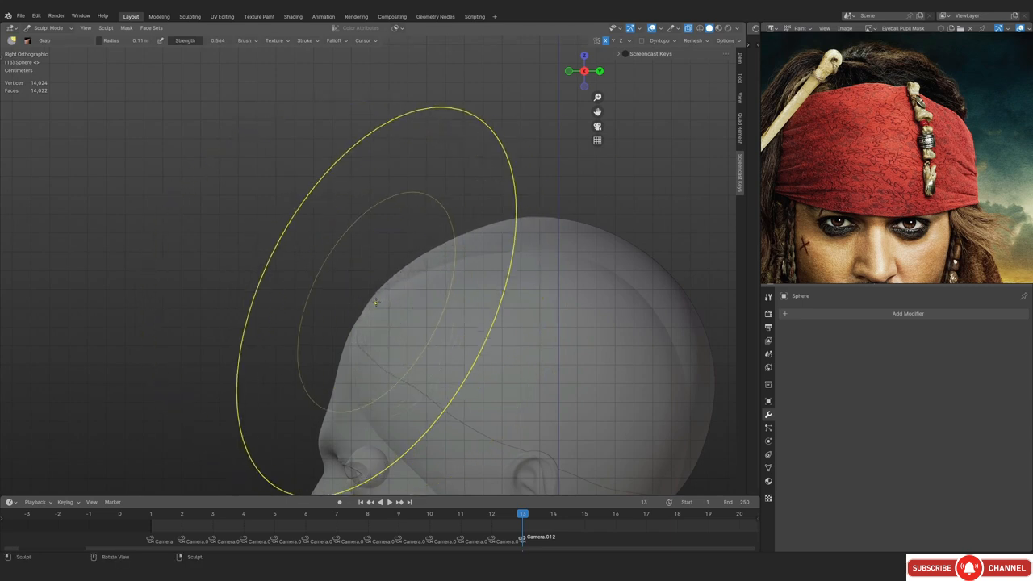
# Resize the Grab brush and lower the sphere's crown slightly so it sits closer to the skull
pyautogui.press('f')
pyautogui.click(326, 302)
pyautogui.press('f')
pyautogui.click(535, 223)
pyautogui.moveTo(535, 223); pyautogui.dragTo(539, 232)
pyautogui.press('f')
pyautogui.click(498, 242)
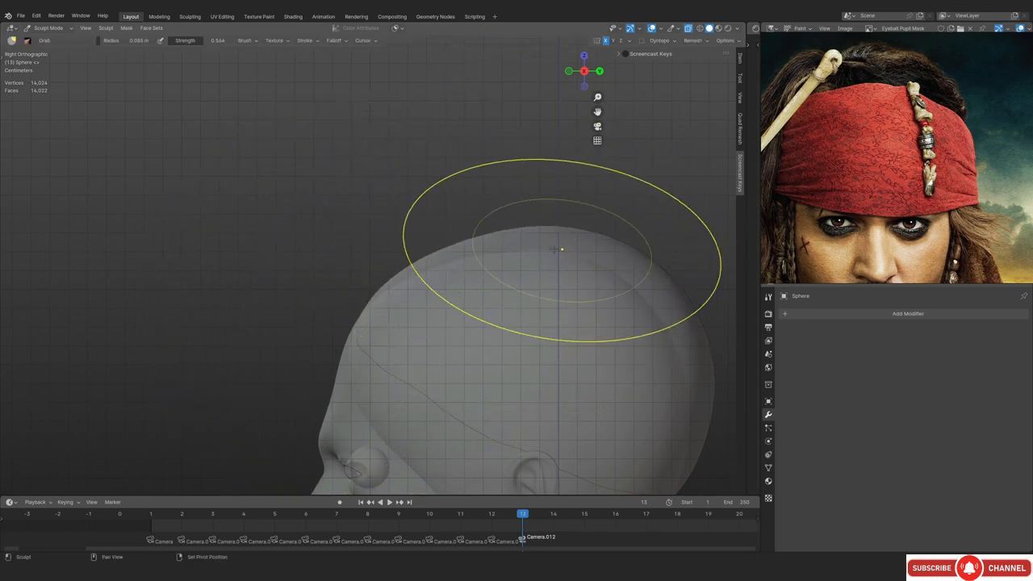
# Turn off X-ray display, reduce the Grab brush radius to about 0.044 m and refine the sphere's front edge across the forehead
pyautogui.press('KP_1')
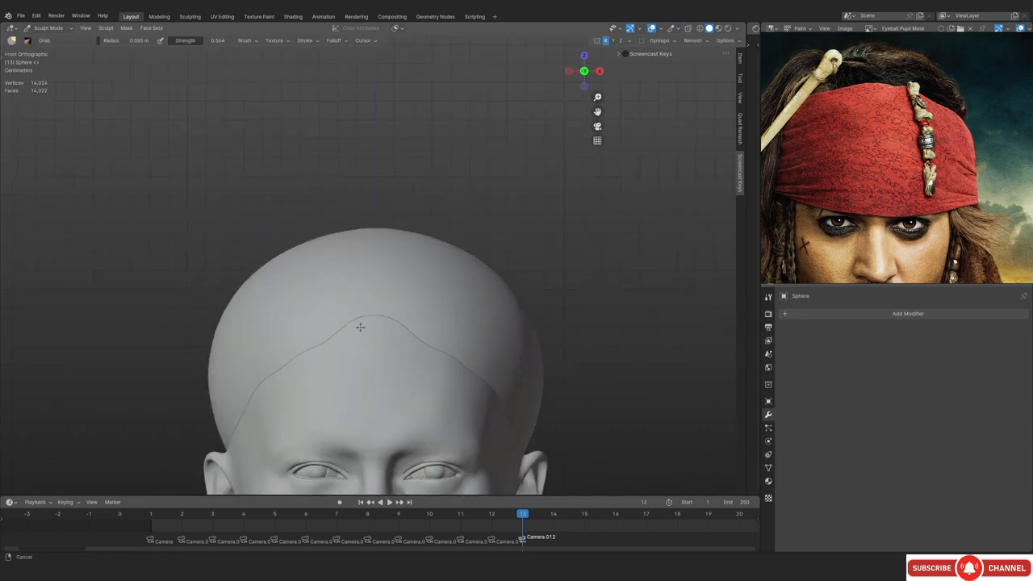
pyautogui.keyDown('shift'); pyautogui.moveTo(360, 327); pyautogui.dragTo(448, 206, button='middle'); pyautogui.keyUp('shift')
pyautogui.moveTo(436, 207)
pyautogui.keyDown('ctrl'); pyautogui.mouseDown(button='middle')
pyautogui.moveTo(389, 244)
pyautogui.moveTo(454, 280)
pyautogui.moveTo(423, 227)
pyautogui.mouseUp(button='middle'); pyautogui.keyUp('ctrl')
pyautogui.press('f')
pyautogui.click(379, 264)
pyautogui.press('f')
pyautogui.click(366, 247)
pyautogui.moveTo(365, 246); pyautogui.dragTo(415, 219, button='middle')
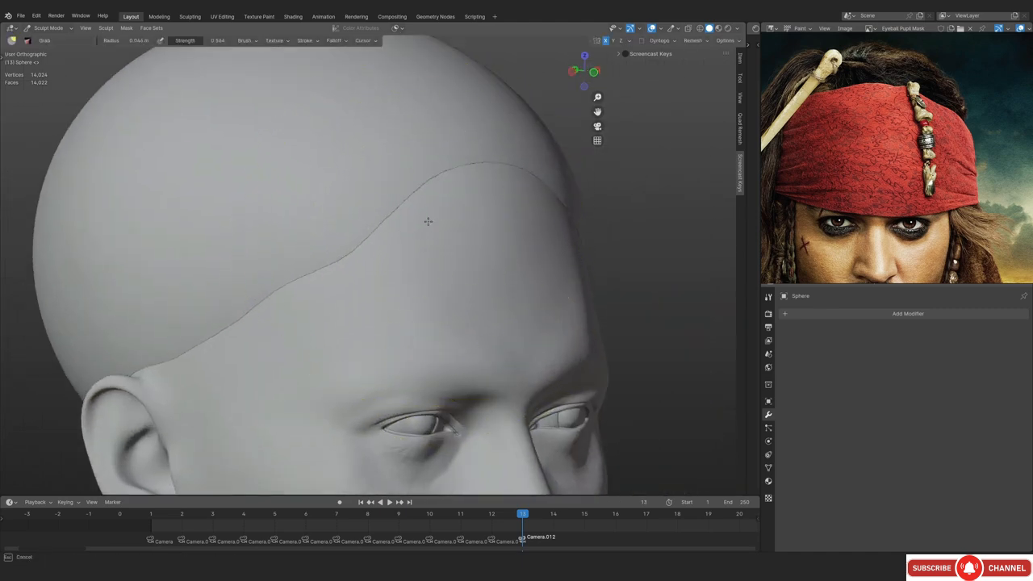
pyautogui.press('KP_1')
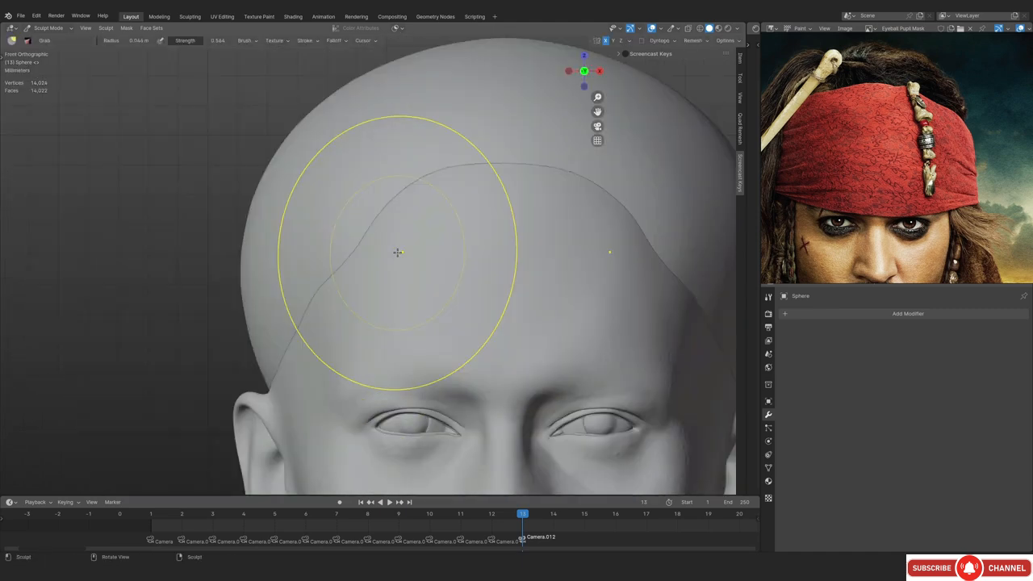
pyautogui.keyDown('shift'); pyautogui.moveTo(563, 301); pyautogui.dragTo(416, 271, button='middle'); pyautogui.keyUp('shift')
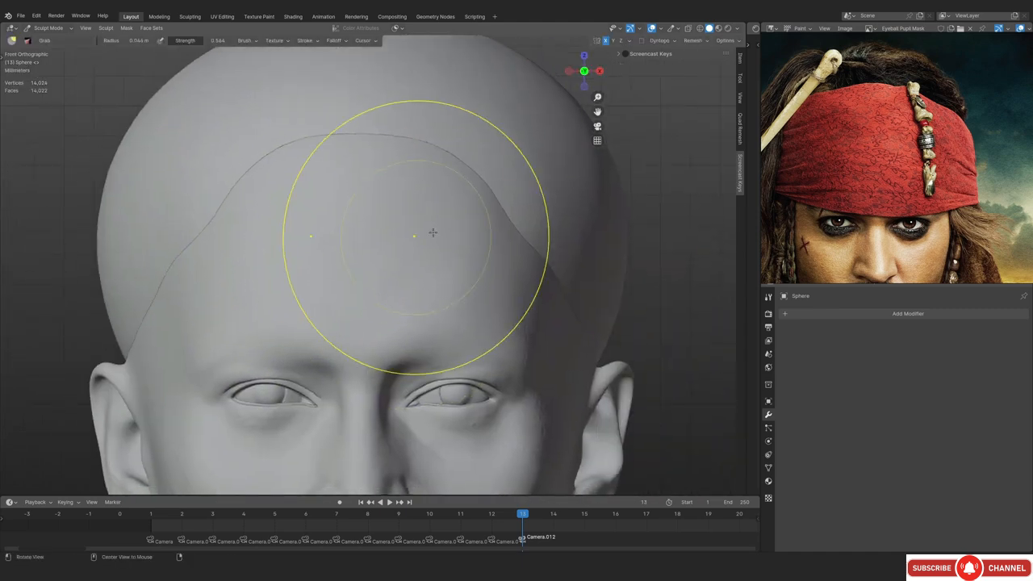
pyautogui.scroll(-3, 433, 232)
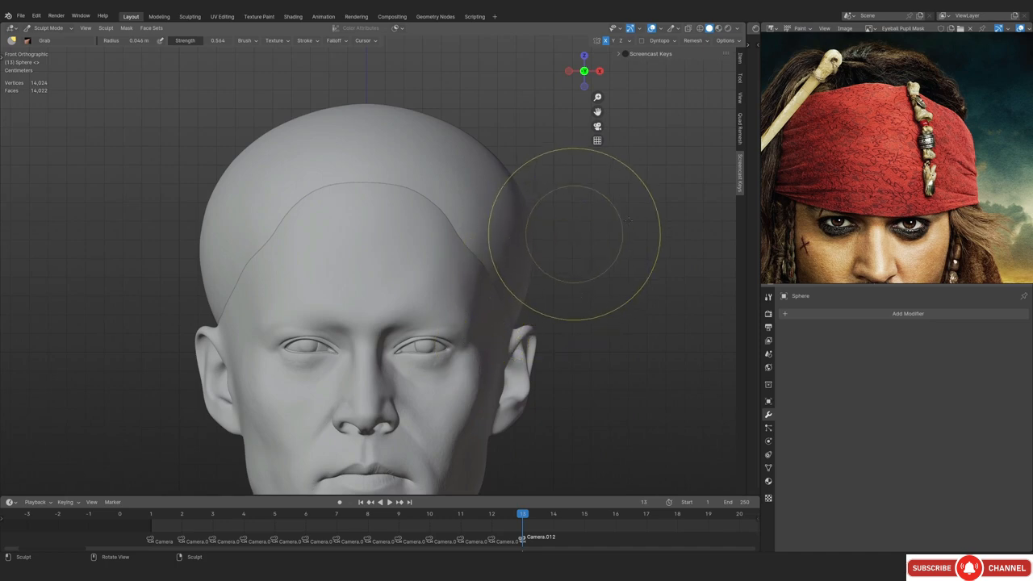
# Check the top of the bandana in the reference and select the Draw Sharp brush for the sphere
pyautogui.scroll(-3, 836, 214)
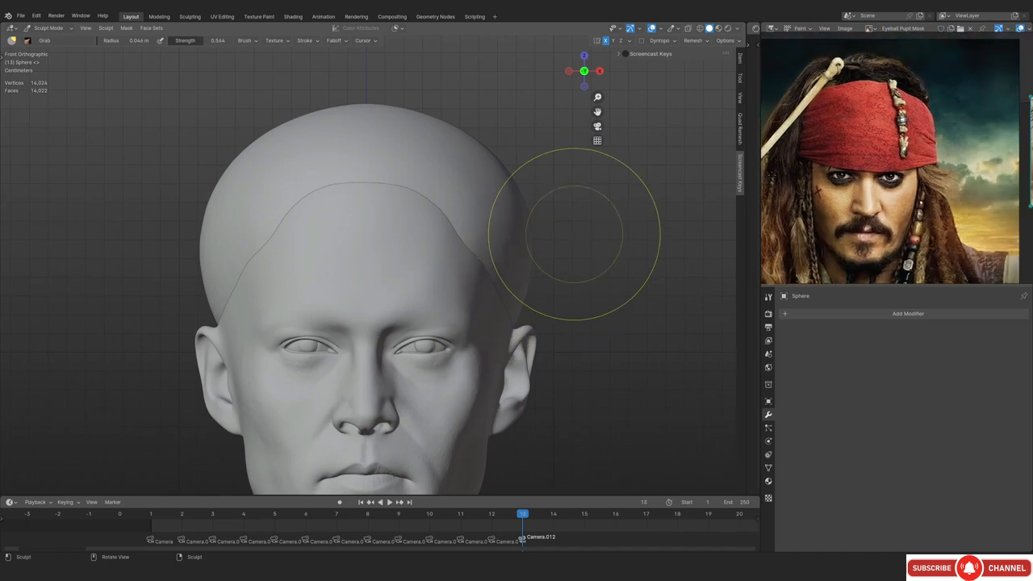
pyautogui.moveTo(875, 77); pyautogui.dragTo(886, 152, button='middle')
pyautogui.scroll(3, 882, 156)
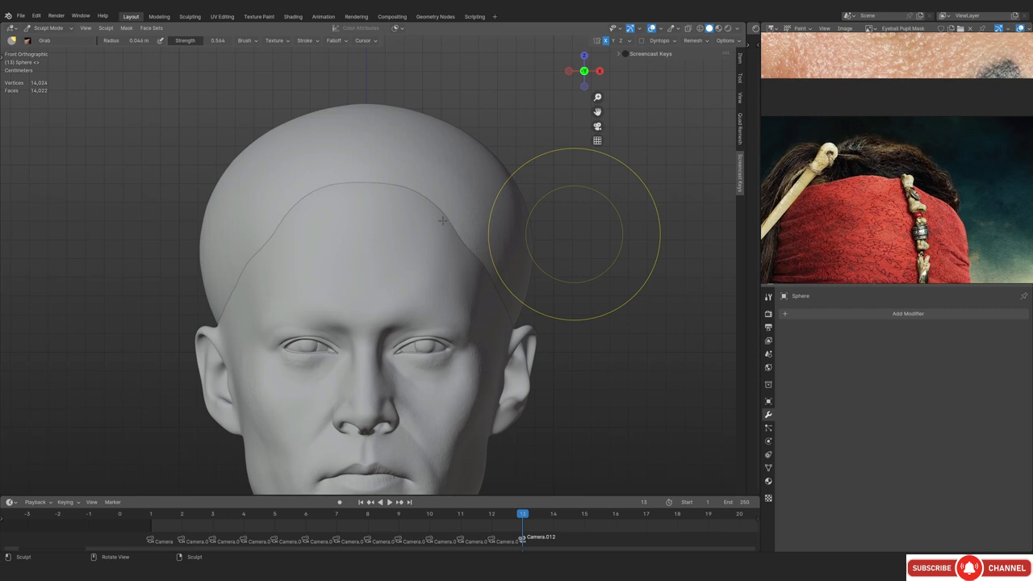
pyautogui.moveTo(461, 196); pyautogui.dragTo(424, 250, button='middle')
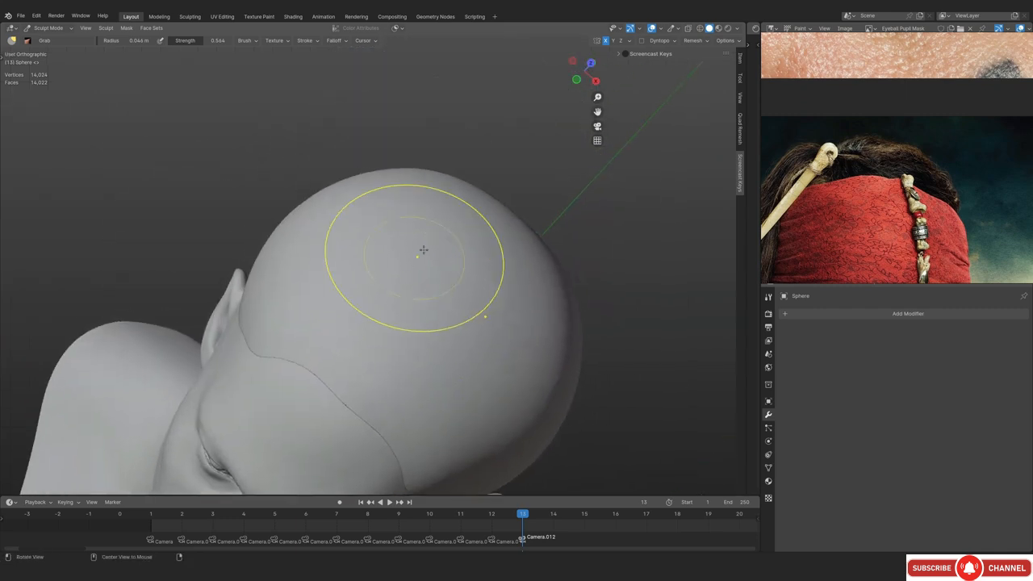
pyautogui.keyDown('alt'); pyautogui.moveTo(424, 250); pyautogui.dragTo(489, 242); pyautogui.keyUp('alt')
pyautogui.press('t')
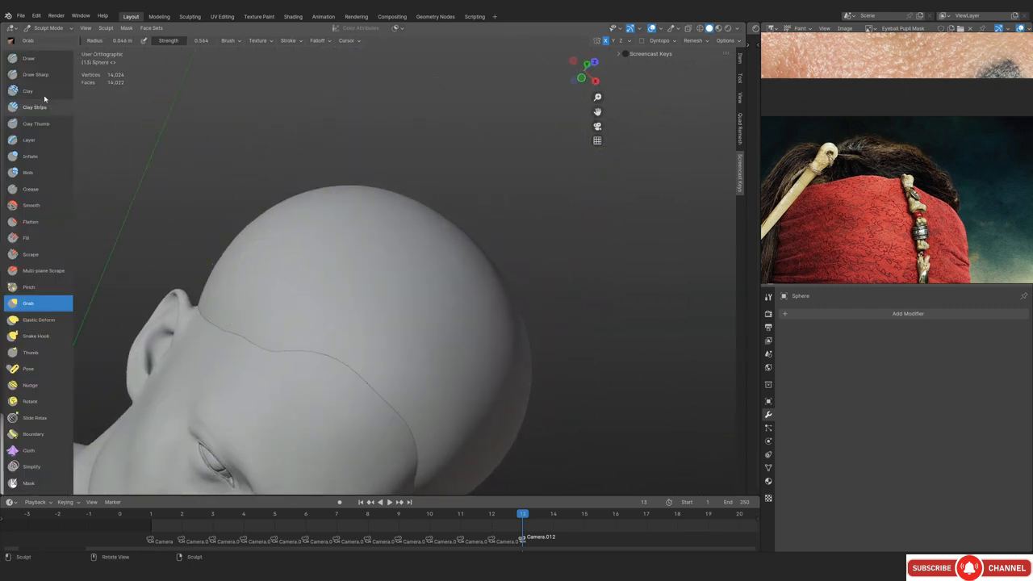
pyautogui.click(35, 74)
pyautogui.press('KP_1')
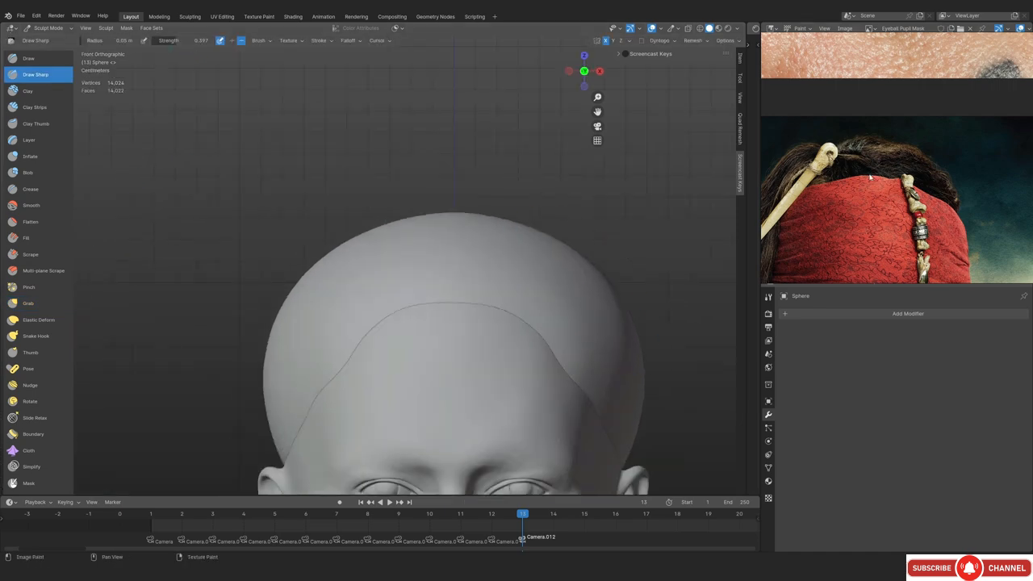
# Maximize the pirate reference and examine the bandana's shape and folds, the bone pin, the beads and the hairline
pyautogui.moveTo(856, 211); pyautogui.dragTo(682, 242, button='middle')
pyautogui.hotkey('ctrl', 'f')
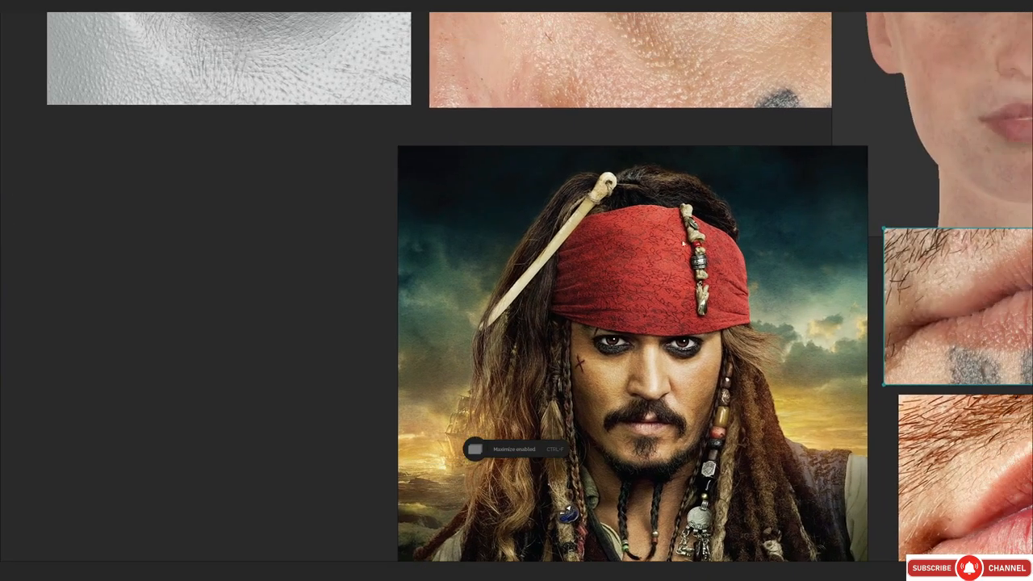
pyautogui.scroll(2, 682, 242)
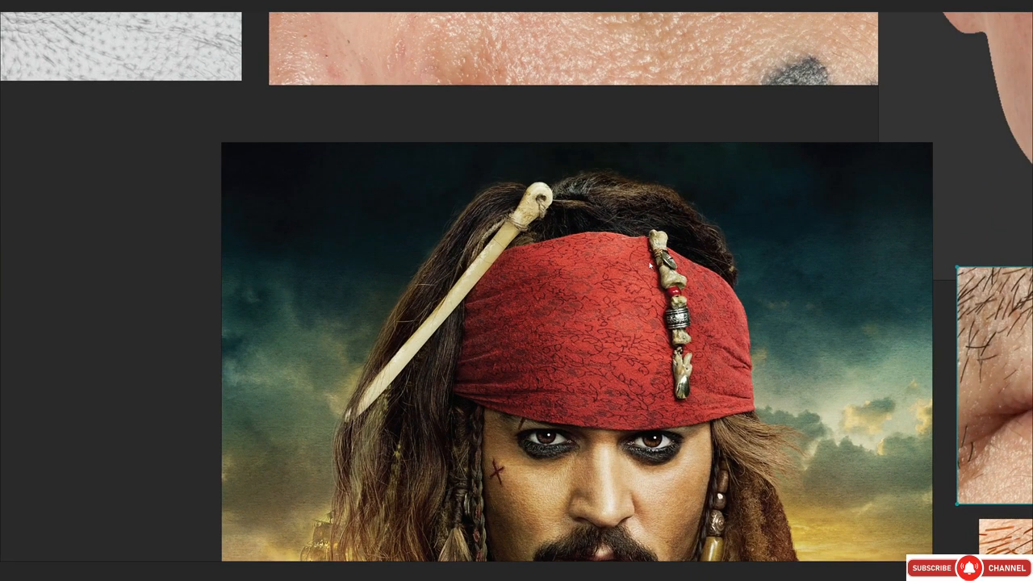
pyautogui.moveTo(595, 330); pyautogui.dragTo(559, 253, button='middle')
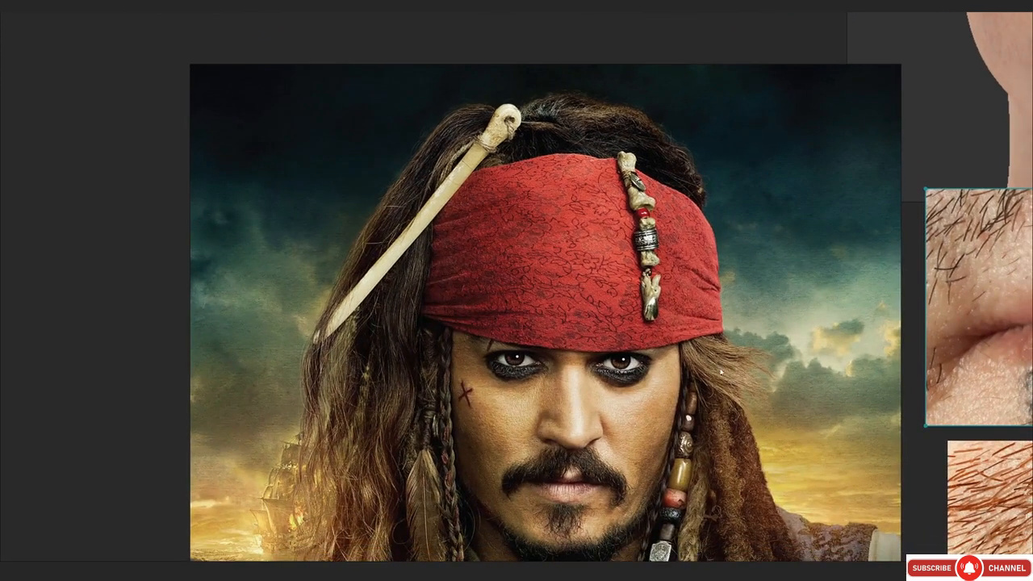
pyautogui.moveTo(741, 556); pyautogui.dragTo(746, 468, button='middle')
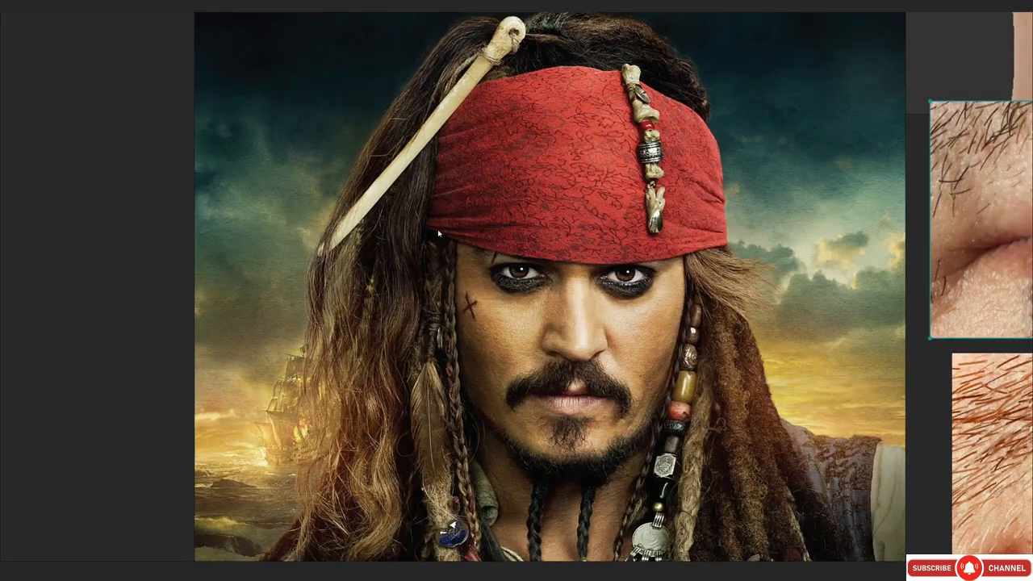
pyautogui.moveTo(497, 194); pyautogui.dragTo(480, 363, button='middle')
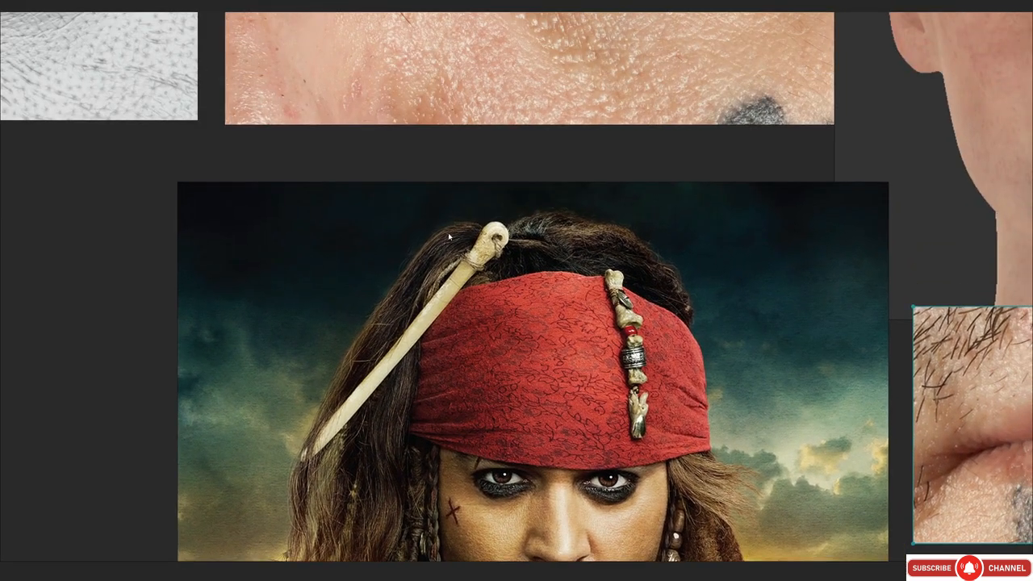
pyautogui.moveTo(449, 236); pyautogui.dragTo(527, 185, button='middle')
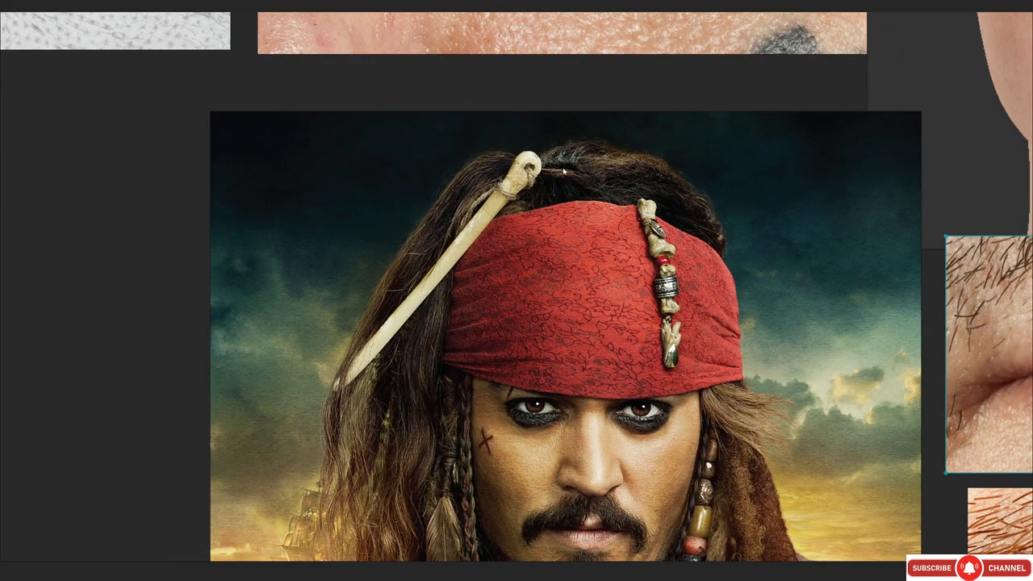
pyautogui.moveTo(563, 171); pyautogui.dragTo(526, 172, button='middle')
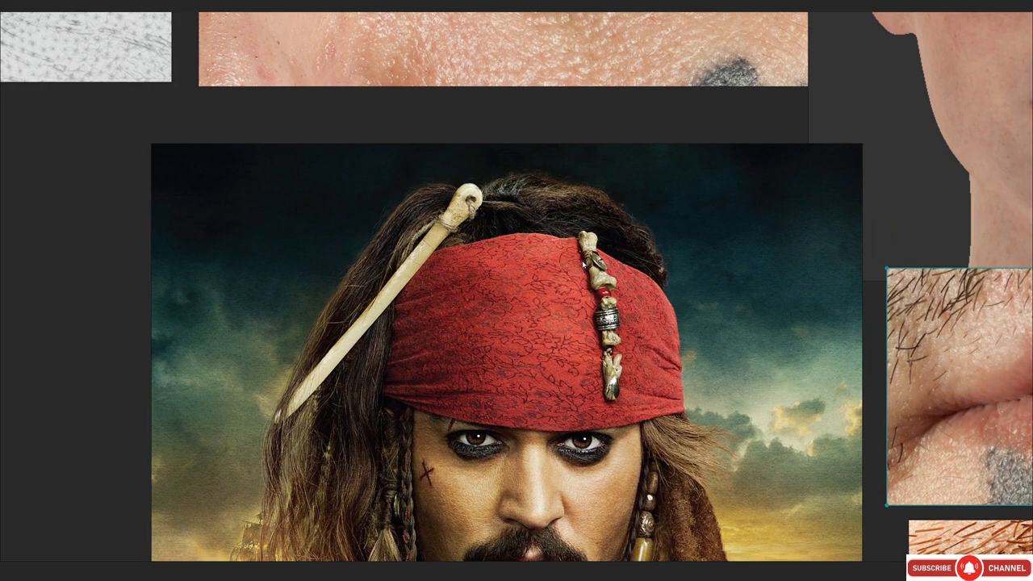
pyautogui.hotkey('ctrl', 'space')
pyautogui.moveTo(438, 219)
pyautogui.mouseDown(button='middle')
pyautogui.moveTo(368, 326)
pyautogui.moveTo(398, 282)
pyautogui.moveTo(352, 329)
pyautogui.mouseUp(button='middle')
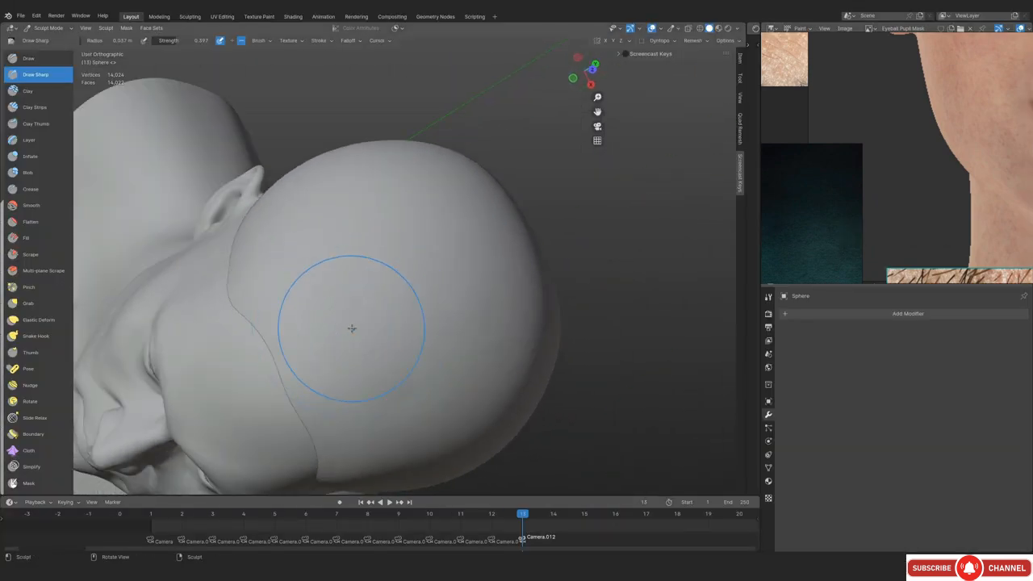
# Compare the crown with the portrait reference and carve a diagonal parting groove across the sphere's top using Draw Sharp at about 0.048 m radius
pyautogui.press('KP_1')
pyautogui.moveTo(865, 164); pyautogui.dragTo(920, 133, button='middle')
pyautogui.scroll(-5, 905, 136)
pyautogui.moveTo(848, 185); pyautogui.dragTo(896, 146, button='middle')
pyautogui.scroll(5, 892, 153)
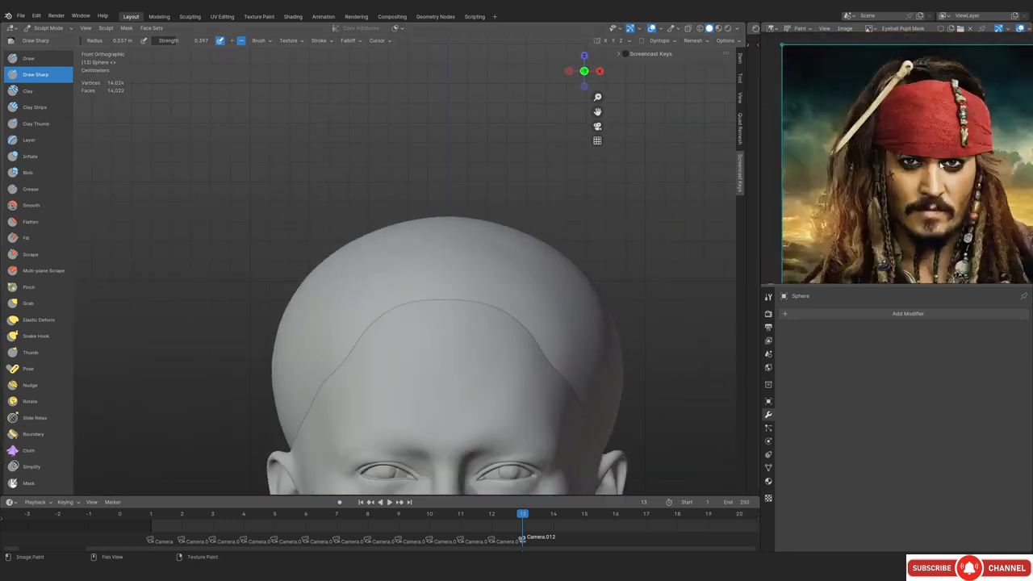
pyautogui.moveTo(885, 89); pyautogui.dragTo(863, 143, button='middle')
pyautogui.scroll(-1, 883, 187)
pyautogui.moveTo(462, 262); pyautogui.dragTo(405, 327, button='middle')
pyautogui.moveTo(374, 194); pyautogui.dragTo(409, 265, button='middle')
pyautogui.moveTo(327, 319); pyautogui.dragTo(478, 202)
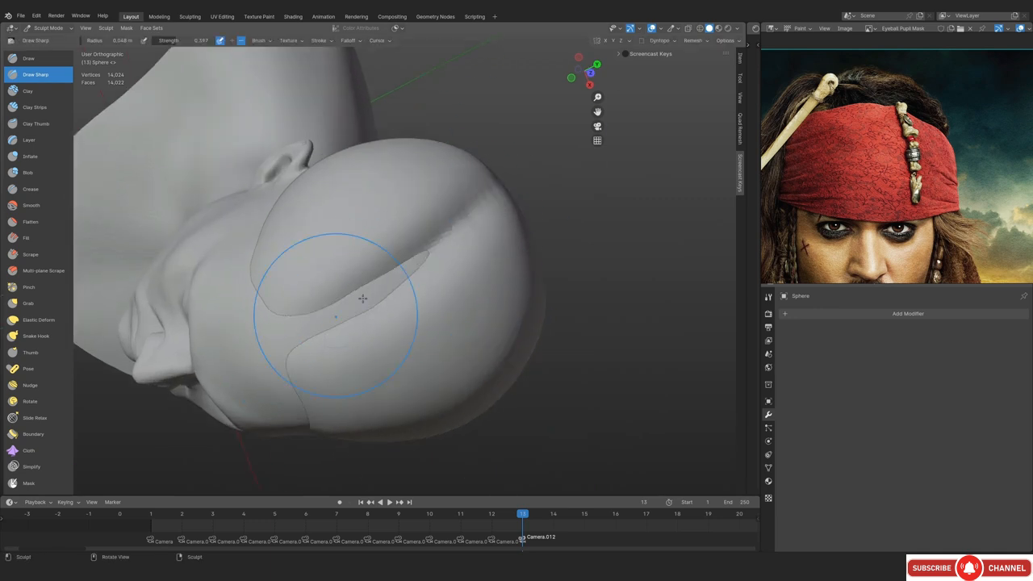
# Undo the smoothing stroke over the parting, set the Smooth brush strength to 0.5 and lightly soften the groove
pyautogui.keyDown('shift'); pyautogui.moveTo(362, 298); pyautogui.dragTo(485, 208); pyautogui.keyUp('shift')
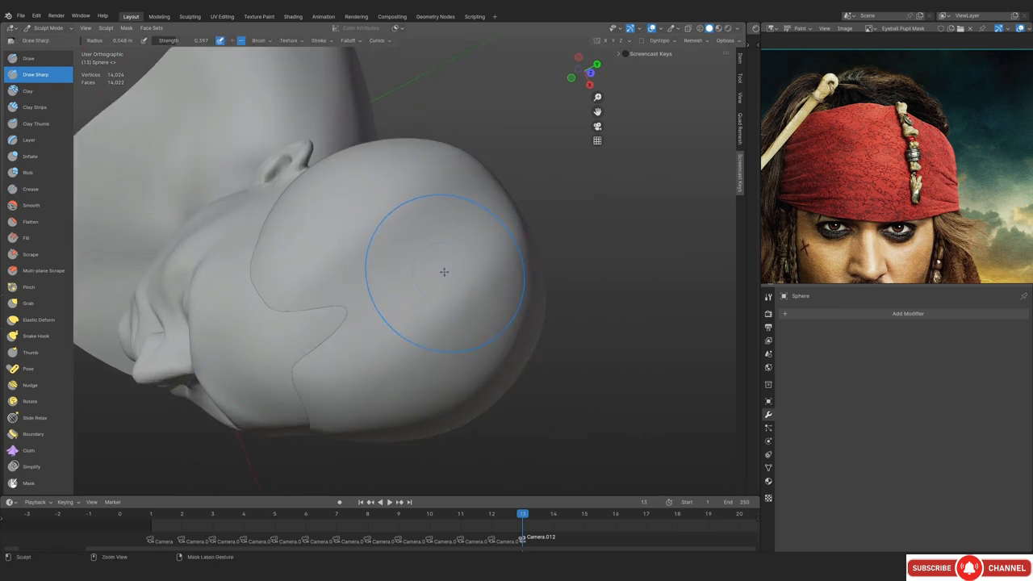
pyautogui.hotkey('ctrl', 'z')
pyautogui.click(30, 205)
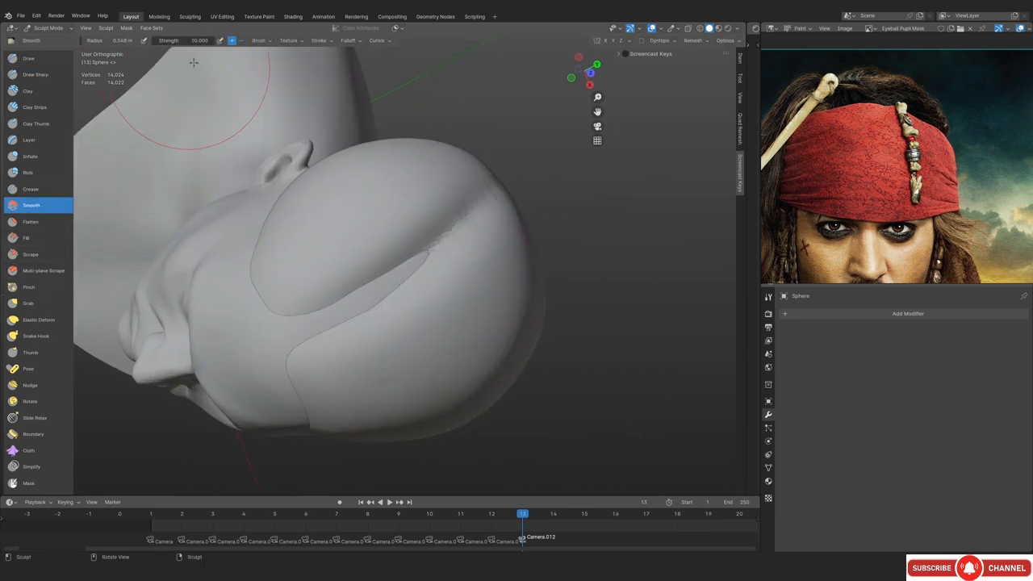
pyautogui.press('Return')
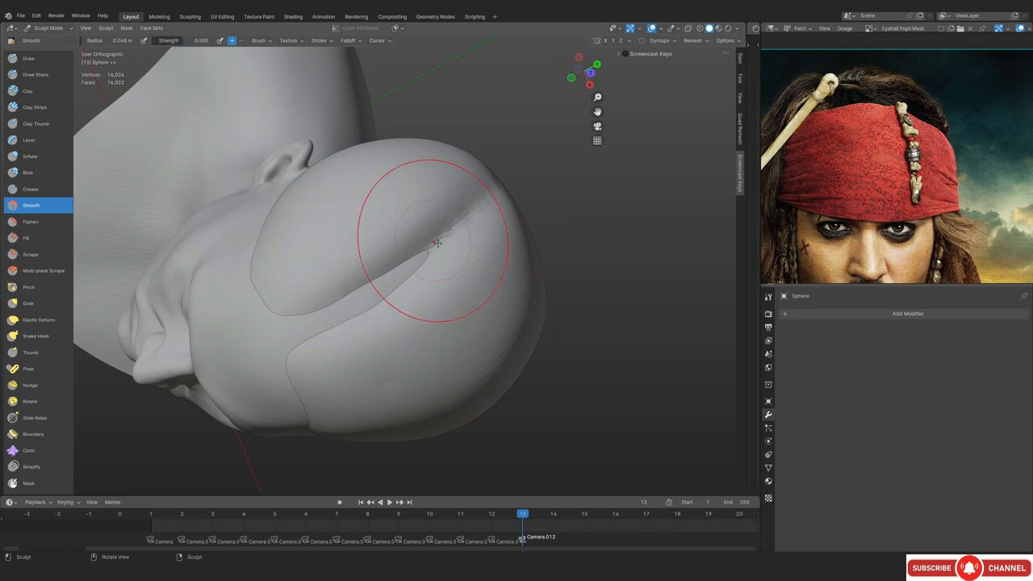
pyautogui.moveTo(297, 333)
pyautogui.mouseDown()
pyautogui.moveTo(456, 210)
pyautogui.moveTo(355, 296)
pyautogui.mouseUp()
pyautogui.press('Up')
# Extend and deepen the parting groove across the back of the crown with the Draw Sharp brush
pyautogui.press('KP_1')
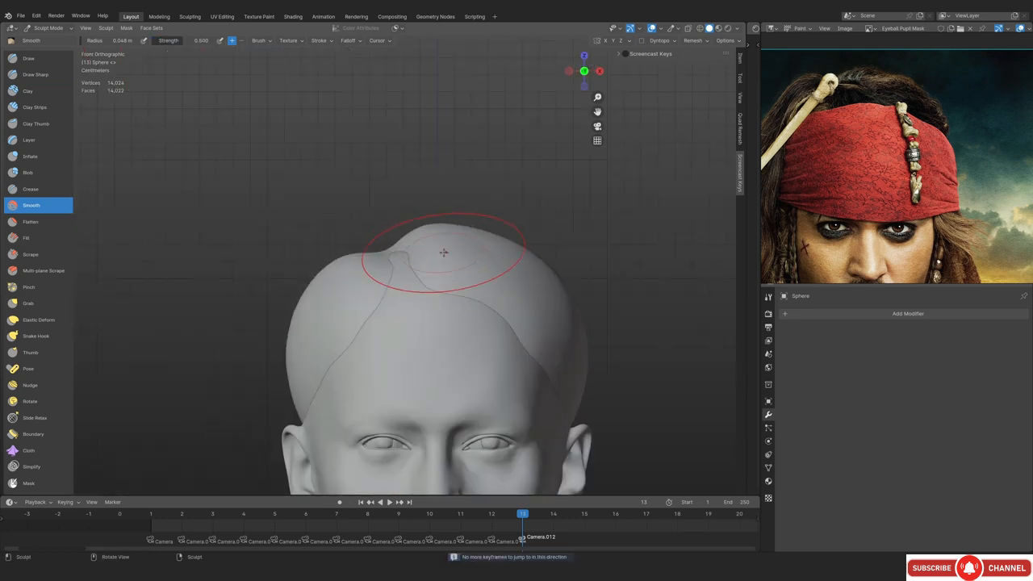
pyautogui.keyDown('ctrl'); pyautogui.moveTo(436, 271); pyautogui.dragTo(410, 300, button='middle'); pyautogui.keyUp('ctrl')
pyautogui.keyDown('ctrl'); pyautogui.moveTo(418, 343); pyautogui.dragTo(428, 311, button='middle'); pyautogui.keyUp('ctrl')
pyautogui.moveTo(428, 311)
pyautogui.mouseDown(button='middle')
pyautogui.moveTo(636, 297)
pyautogui.moveTo(387, 283)
pyautogui.mouseUp(button='middle')
pyautogui.click(35, 74)
pyautogui.keyDown('ctrl'); pyautogui.moveTo(339, 310); pyautogui.dragTo(339, 267, button='middle'); pyautogui.keyUp('ctrl')
pyautogui.moveTo(252, 349); pyautogui.dragTo(364, 214)
pyautogui.moveTo(357, 241)
pyautogui.mouseDown(button='middle')
pyautogui.moveTo(365, 256)
pyautogui.moveTo(323, 242)
pyautogui.mouseUp(button='middle')
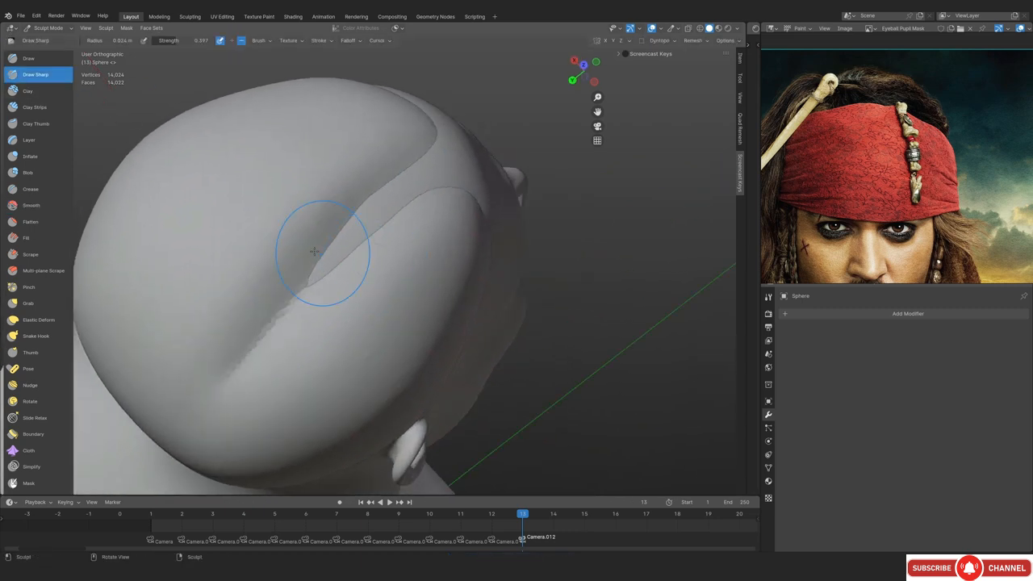
# Swell the surface along both sides of the parting groove with the Inflate brush, varying its radius from about 0.018 to 0.027 m
pyautogui.click(32, 156)
pyautogui.press('f')
pyautogui.click(452, 263)
pyautogui.moveTo(390, 242)
pyautogui.mouseDown()
pyautogui.moveTo(244, 390)
pyautogui.moveTo(331, 299)
pyautogui.mouseUp()
pyautogui.press('f')
pyautogui.click(329, 271)
pyautogui.press('f')
pyautogui.click(369, 234)
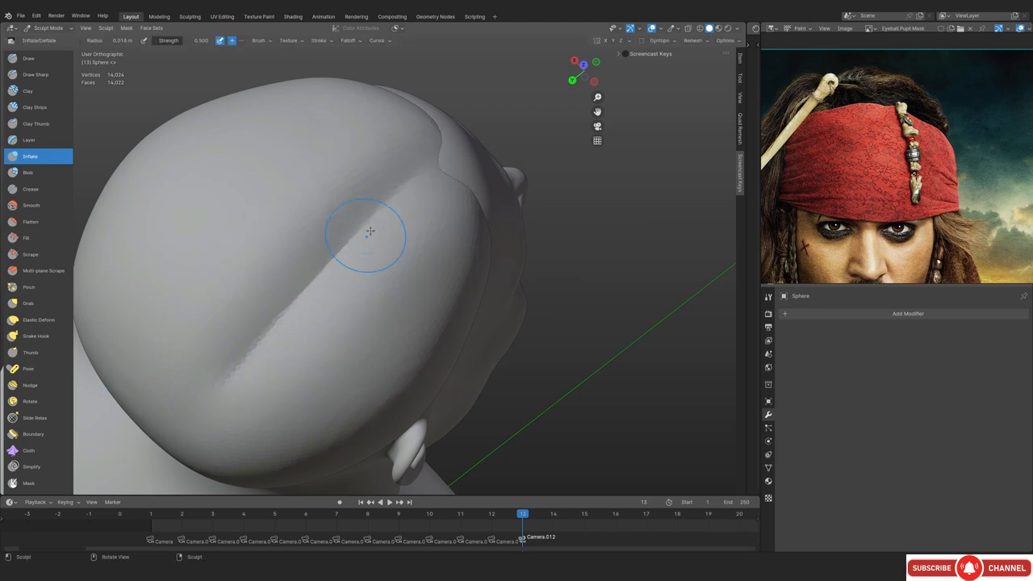
pyautogui.press('f')
pyautogui.click(422, 205)
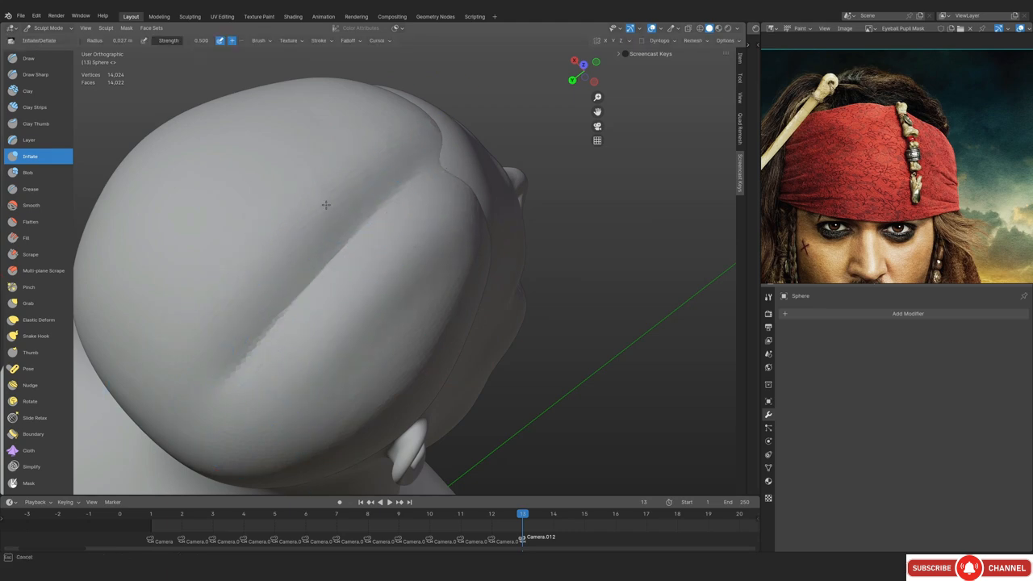
# Examine the parting and the volumes beside it from the front, above and the side of the head
pyautogui.press('KP_1')
pyautogui.scroll(-5, 408, 189)
pyautogui.moveTo(425, 233); pyautogui.dragTo(467, 278, button='middle')
pyautogui.scroll(2, 468, 277)
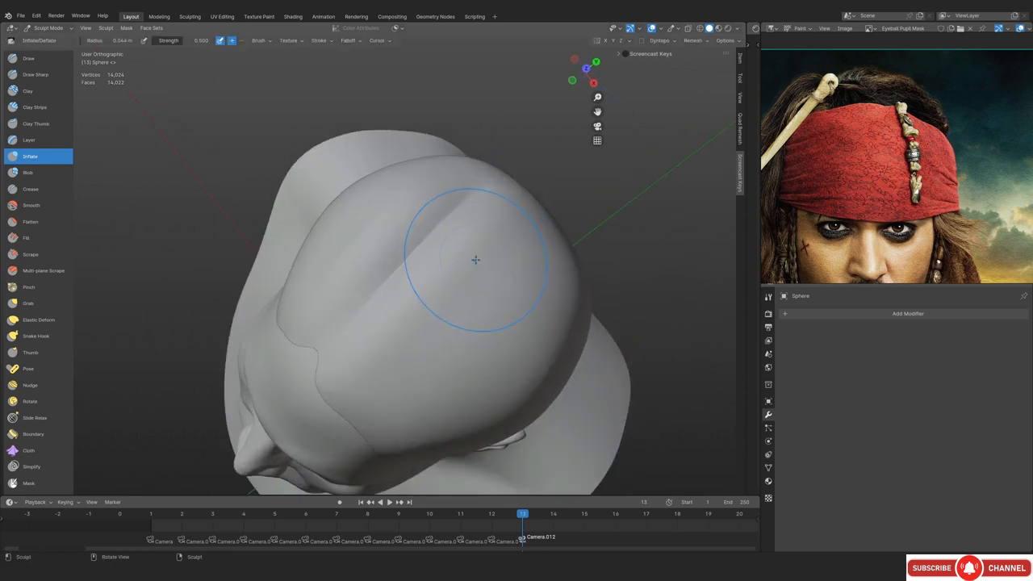
pyautogui.press('KP_1')
pyautogui.scroll(-4, 475, 259)
pyautogui.scroll(4, 436, 240)
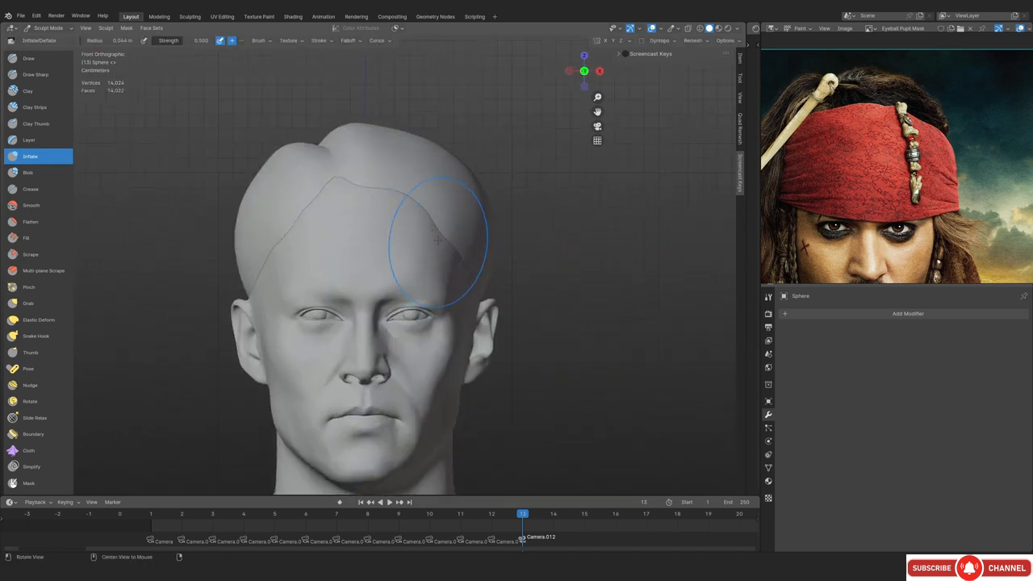
pyautogui.moveTo(437, 240); pyautogui.dragTo(274, 350, button='middle')
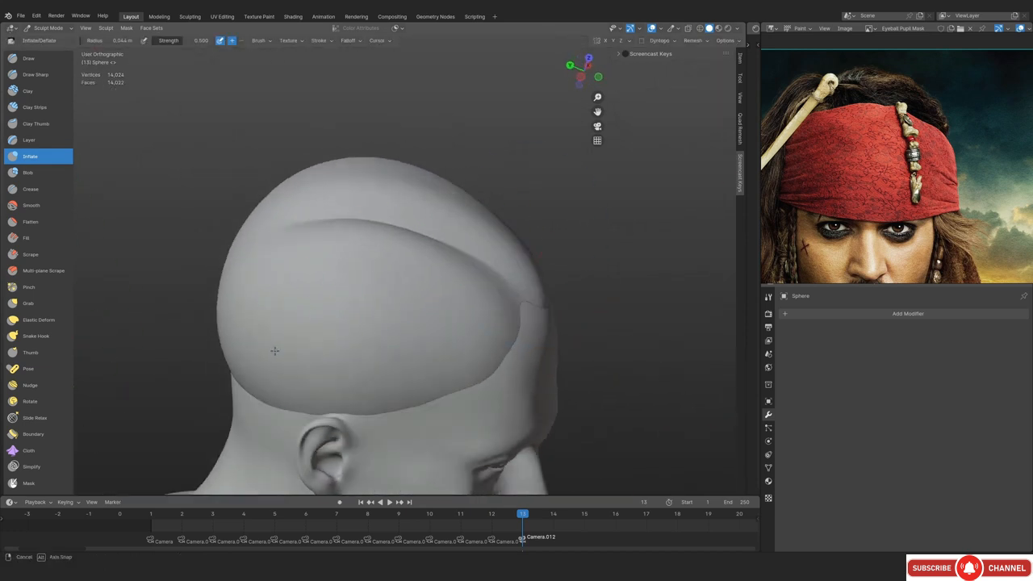
# Tighten the parting with the Inflate brush at about 0.032 m radius and remesh the sphere
pyautogui.moveTo(274, 350)
pyautogui.keyDown('alt'); pyautogui.mouseDown()
pyautogui.moveTo(170, 452)
pyautogui.moveTo(67, 150)
pyautogui.mouseUp(); pyautogui.keyUp('alt')
pyautogui.moveTo(388, 193)
pyautogui.keyDown('alt'); pyautogui.mouseDown()
pyautogui.moveTo(431, 232)
pyautogui.moveTo(356, 268)
pyautogui.moveTo(380, 260)
pyautogui.mouseUp(); pyautogui.keyUp('alt')
pyautogui.press('f')
pyautogui.click(406, 232)
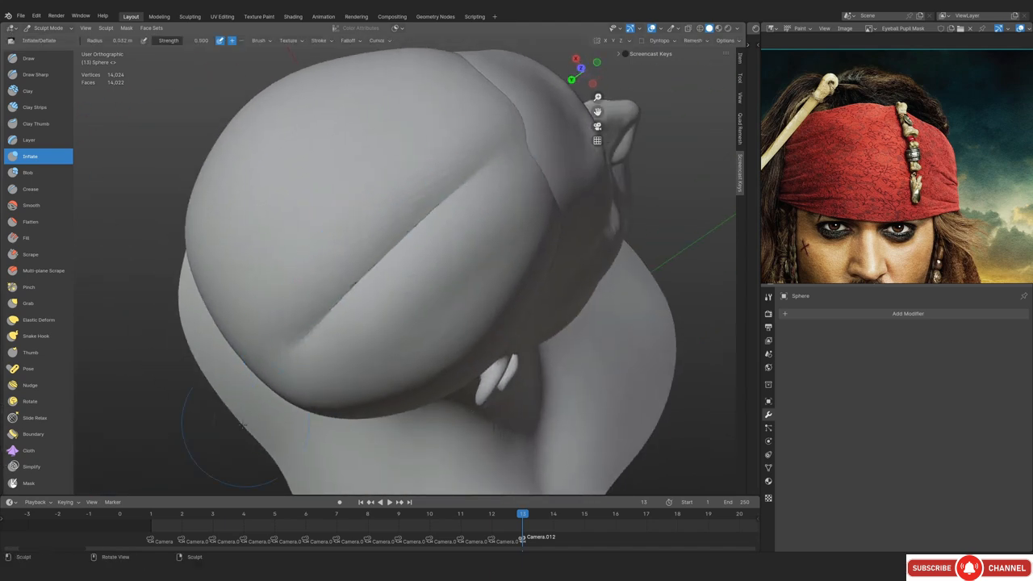
pyautogui.press('KP_1')
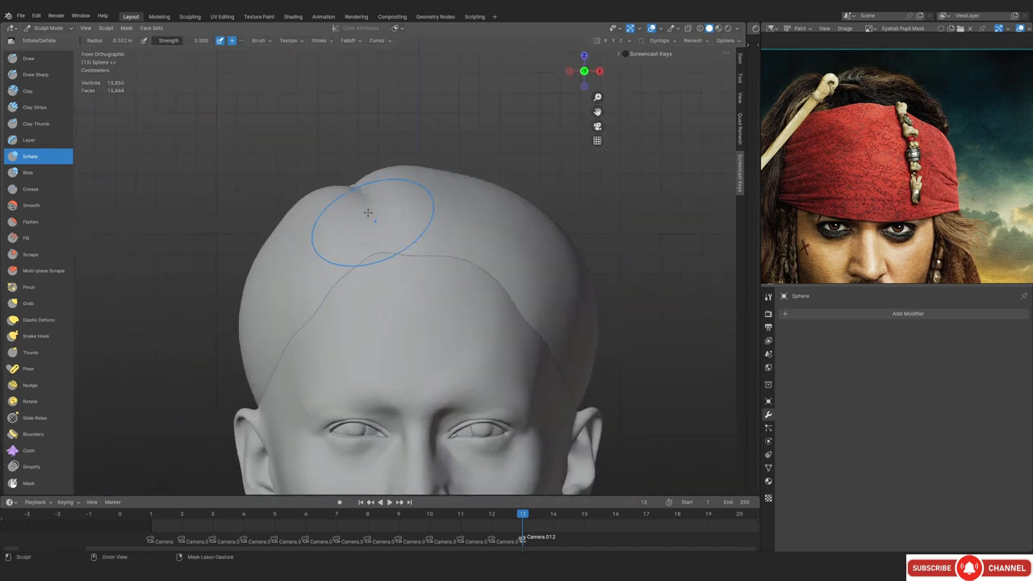
pyautogui.keyDown('ctrl'); pyautogui.keyDown('alt'); pyautogui.moveTo(379, 185); pyautogui.dragTo(390, 213); pyautogui.keyUp('alt'); pyautogui.keyUp('ctrl')
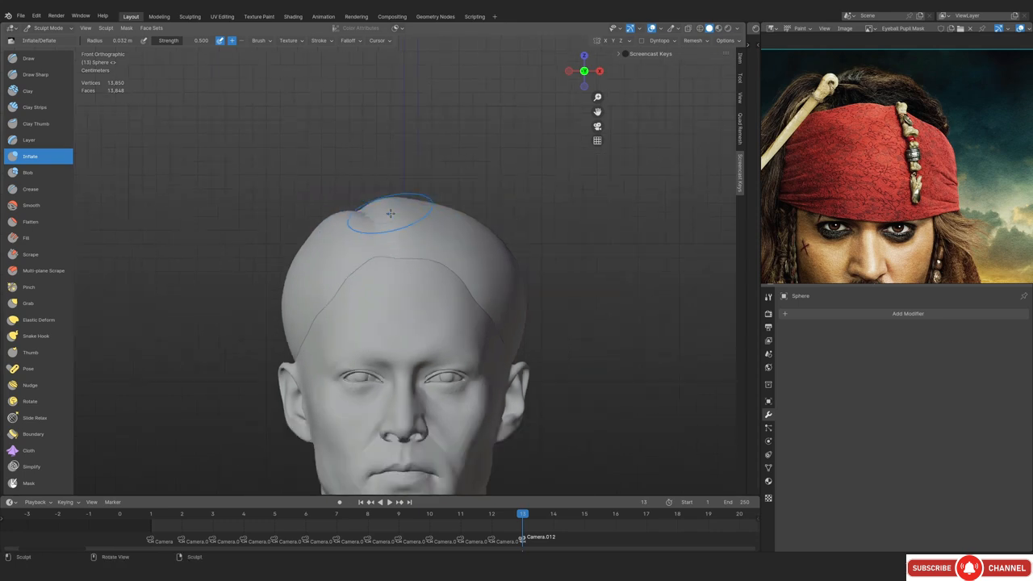
pyautogui.scroll(2, 390, 213)
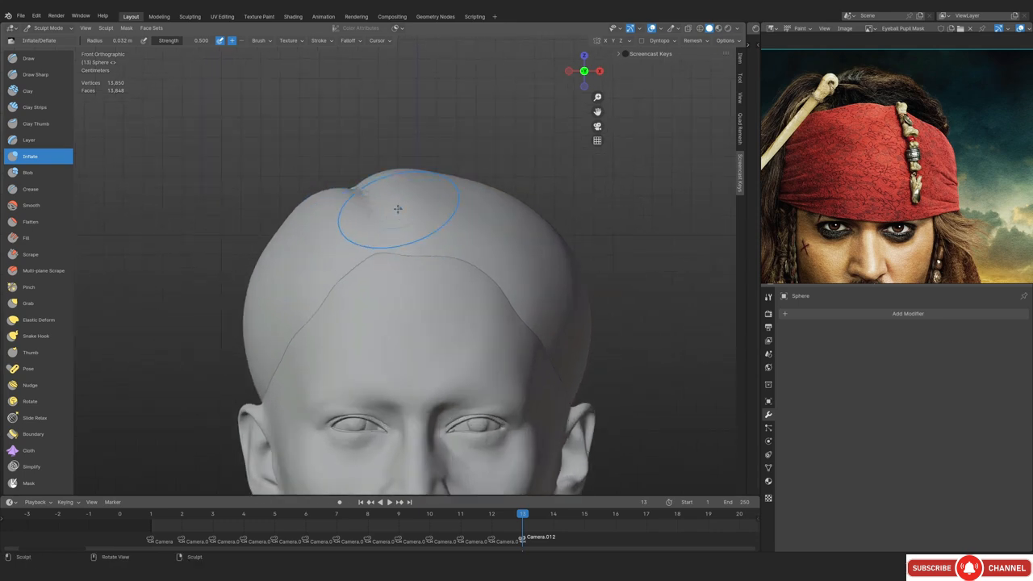
pyautogui.moveTo(241, 377)
pyautogui.mouseDown(button='middle')
pyautogui.moveTo(449, 213)
pyautogui.moveTo(512, 232)
pyautogui.mouseUp(button='middle')
pyautogui.press('g')
pyautogui.moveTo(512, 232)
pyautogui.mouseDown()
pyautogui.moveTo(488, 213)
pyautogui.moveTo(491, 234)
pyautogui.mouseUp()
pyautogui.hotkey('ctrl', 'z')
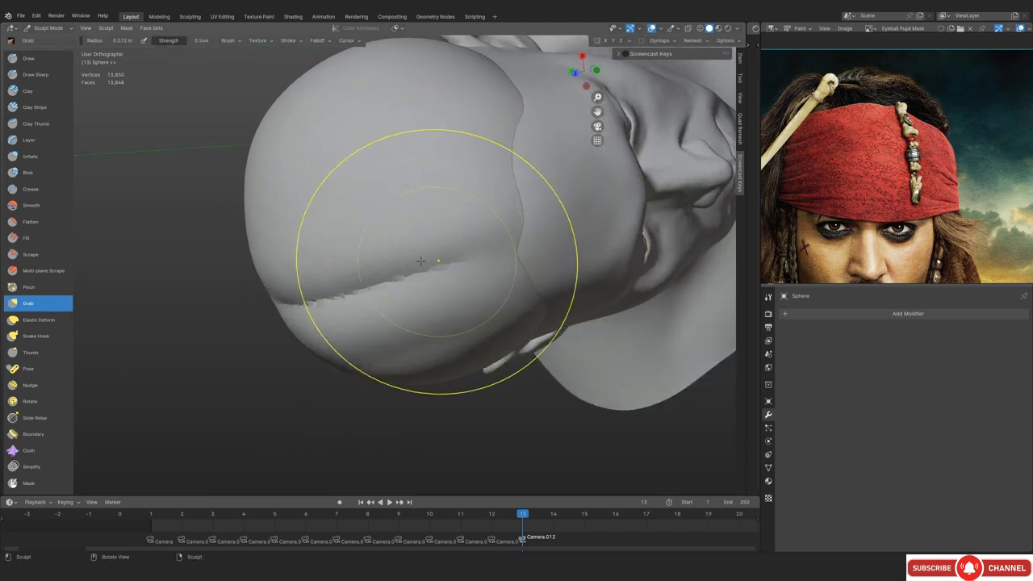
# Carve a second, finer groove beside the first parting up to the sphere's front edge with Draw Sharp at about 0.012 m radius
pyautogui.click(39, 75)
pyautogui.moveTo(207, 269)
pyautogui.mouseDown(button='middle')
pyautogui.moveTo(449, 196)
pyautogui.moveTo(438, 231)
pyautogui.mouseUp(button='middle')
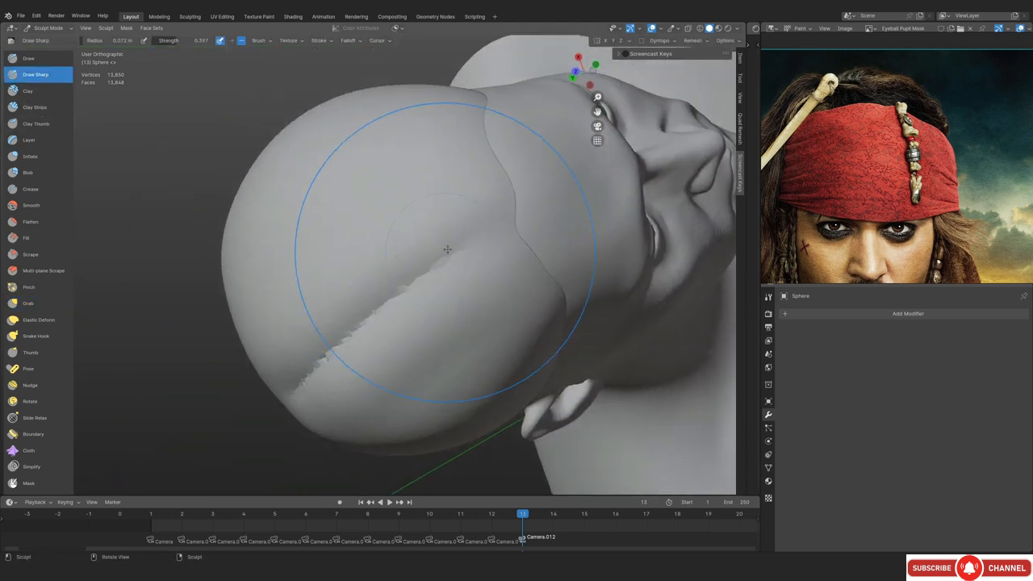
pyautogui.press('f')
pyautogui.click(347, 257)
pyautogui.moveTo(361, 247); pyautogui.dragTo(545, 221, button='middle')
pyautogui.press('f')
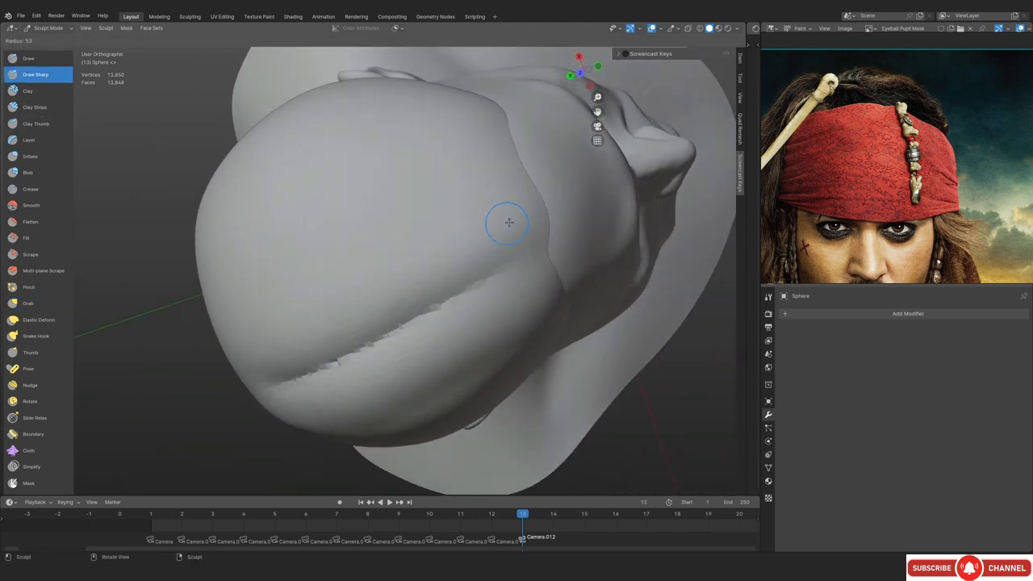
pyautogui.click(530, 221)
pyautogui.moveTo(333, 331)
pyautogui.mouseDown()
pyautogui.moveTo(439, 258)
pyautogui.moveTo(440, 274)
pyautogui.moveTo(347, 334)
pyautogui.mouseUp()
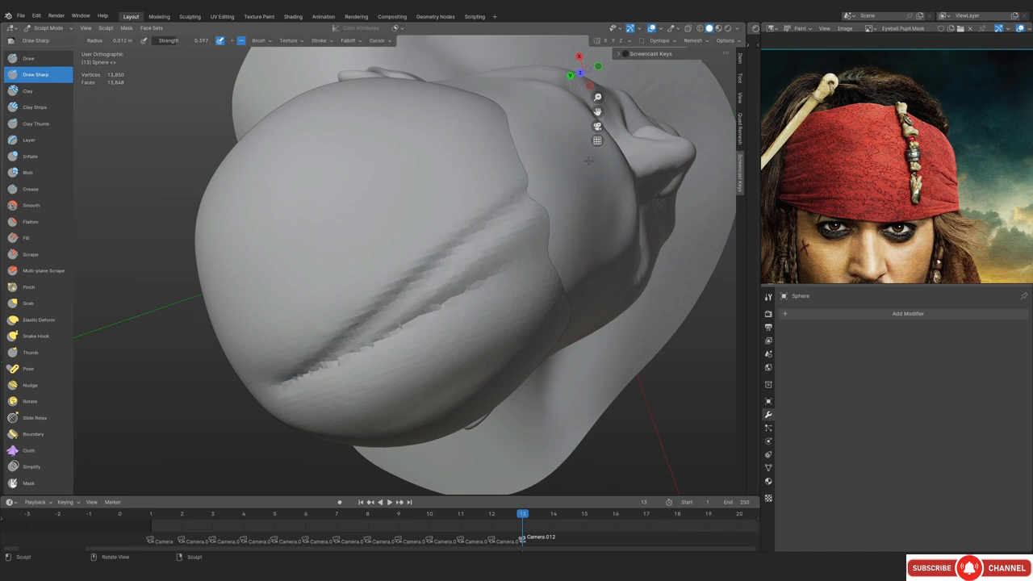
# Deepen the new parting with repeated Draw Sharp strokes at about 0.013 m radius and enlarge the brush to work beside it
pyautogui.press('KP_1')
pyautogui.keyDown('ctrl'); pyautogui.moveTo(398, 210); pyautogui.dragTo(392, 263, button='middle'); pyautogui.keyUp('ctrl')
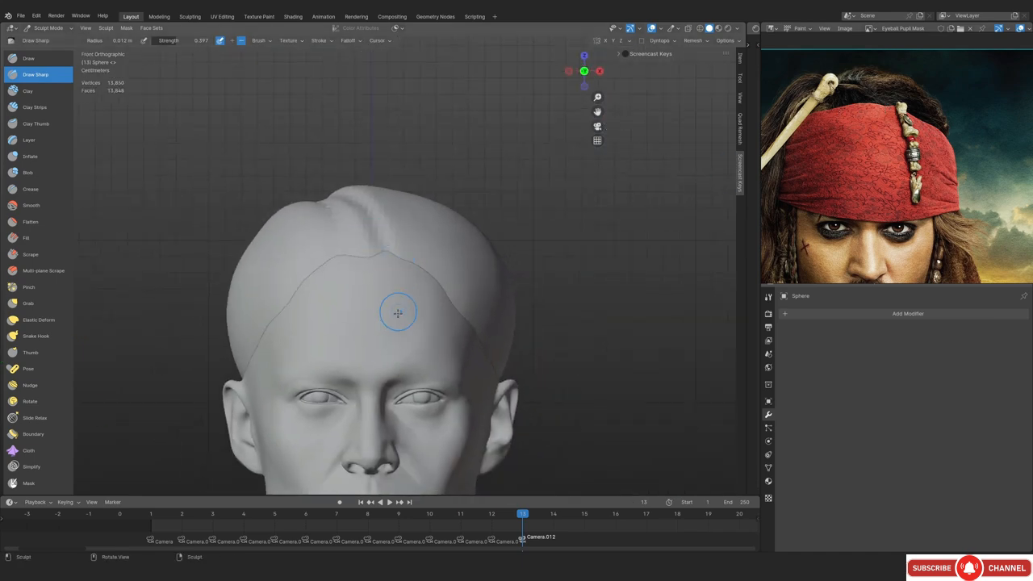
pyautogui.moveTo(398, 313); pyautogui.dragTo(565, 191, button='middle')
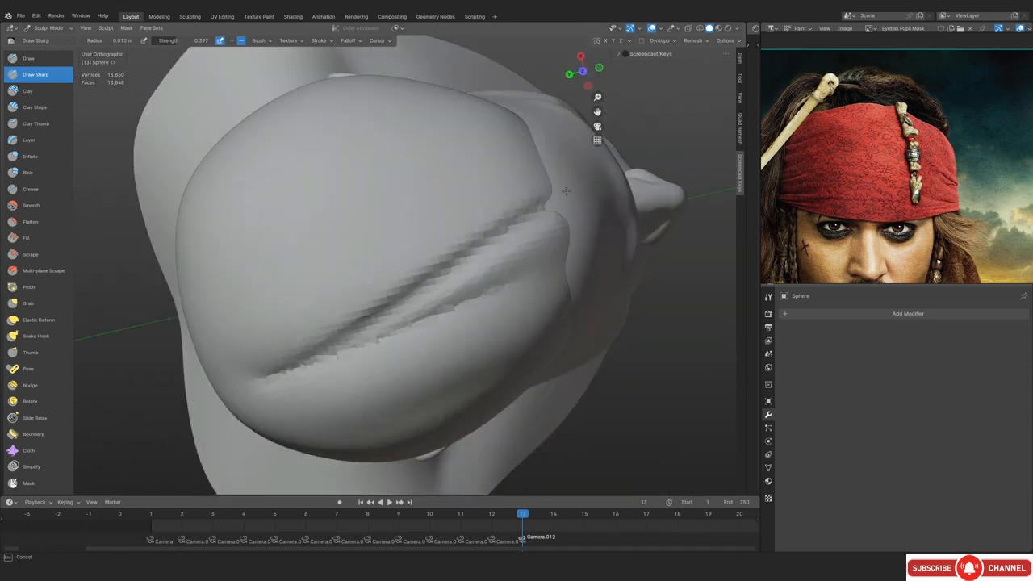
pyautogui.moveTo(565, 191); pyautogui.dragTo(347, 338)
pyautogui.moveTo(529, 218)
pyautogui.mouseDown()
pyautogui.moveTo(289, 394)
pyautogui.moveTo(347, 336)
pyautogui.mouseUp()
pyautogui.moveTo(583, 263); pyautogui.dragTo(557, 236, button='middle')
pyautogui.press('f')
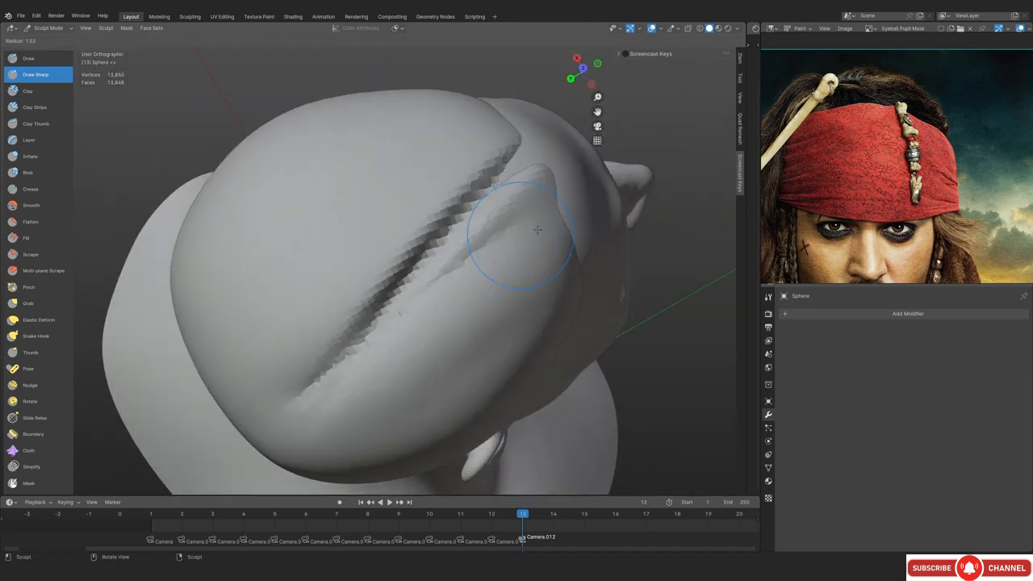
pyautogui.click(537, 230)
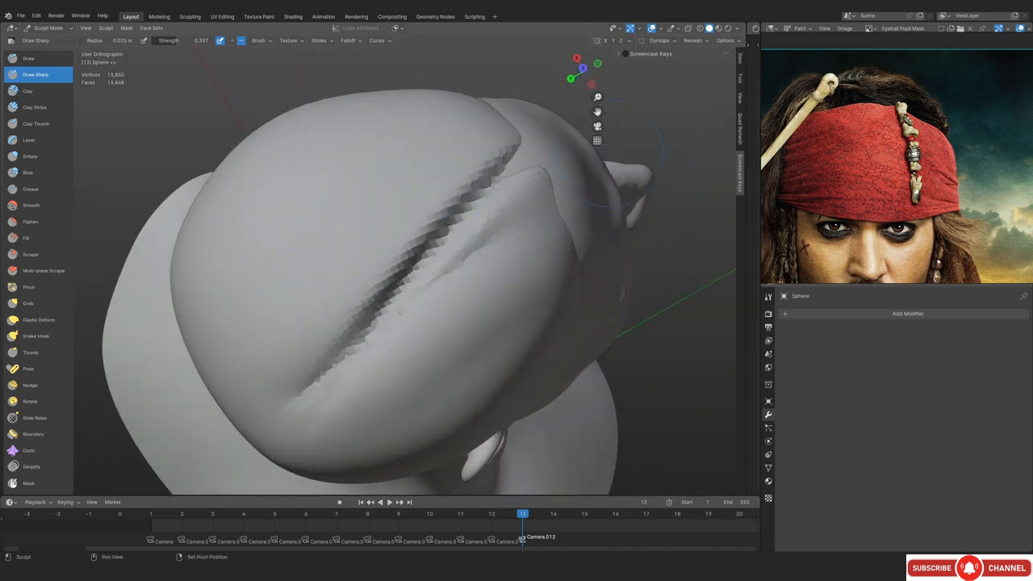
# Build up the surface beside the new parting with Clay Strips at 0.777 strength, filling in the old groove
pyautogui.click(35, 108)
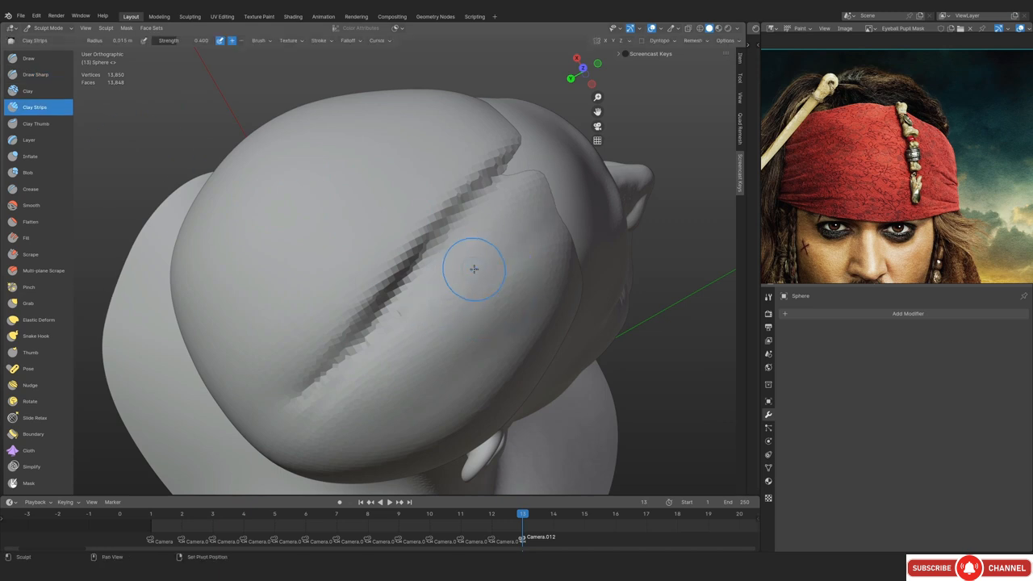
pyautogui.hotkey('shift', 'f')
pyautogui.click(498, 274)
pyautogui.keyDown('ctrl'); pyautogui.moveTo(498, 274); pyautogui.dragTo(476, 266, button='middle'); pyautogui.keyUp('ctrl')
pyautogui.press('f')
pyautogui.click(465, 272)
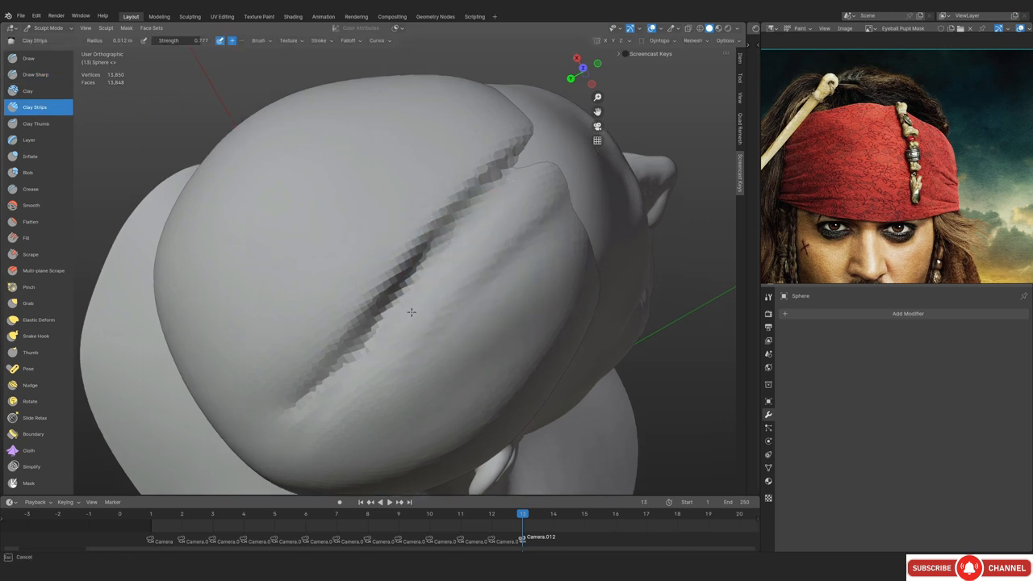
pyautogui.scroll(-1, 452, 307)
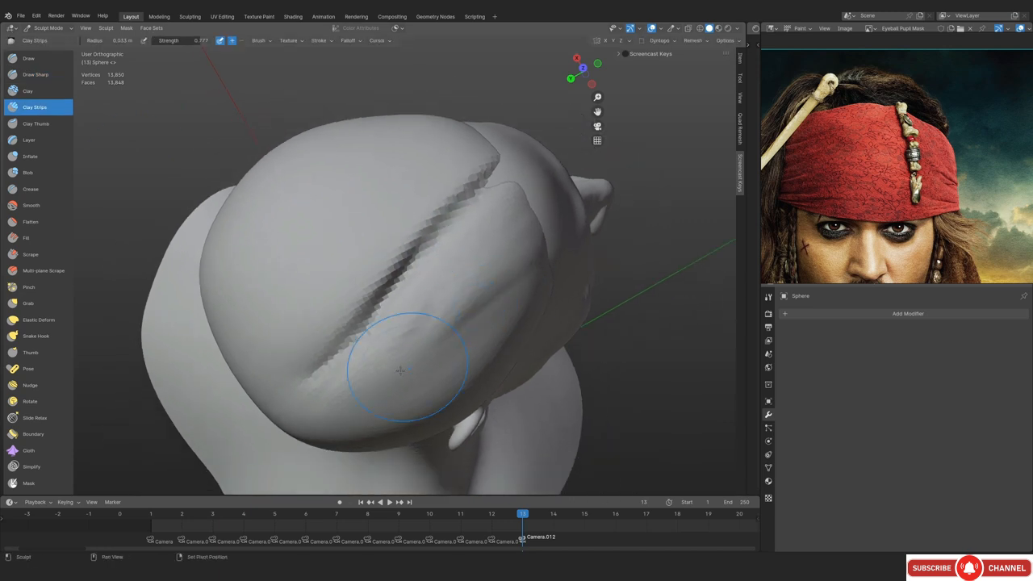
# Blend the filled area beside the parting with the Smooth brush at 0.244 strength and compare the head with the portrait reference
pyautogui.click(41, 209)
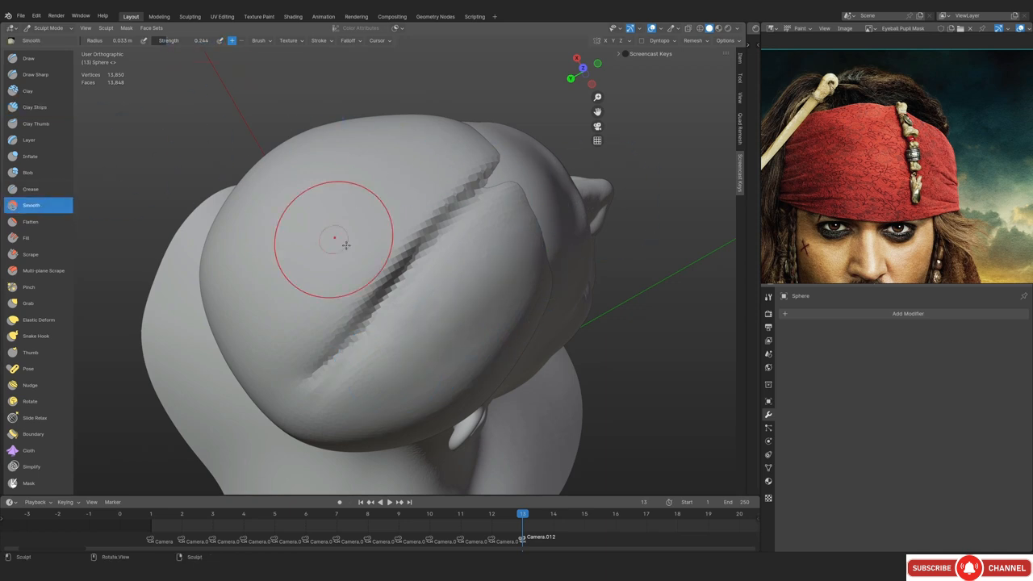
pyautogui.moveTo(353, 291); pyautogui.dragTo(435, 242)
pyautogui.press('KP_1')
pyautogui.scroll(-4, 404, 250)
pyautogui.scroll(2, 404, 242)
pyautogui.keyDown('shift'); pyautogui.moveTo(409, 259); pyautogui.dragTo(397, 193, button='middle'); pyautogui.keyUp('shift')
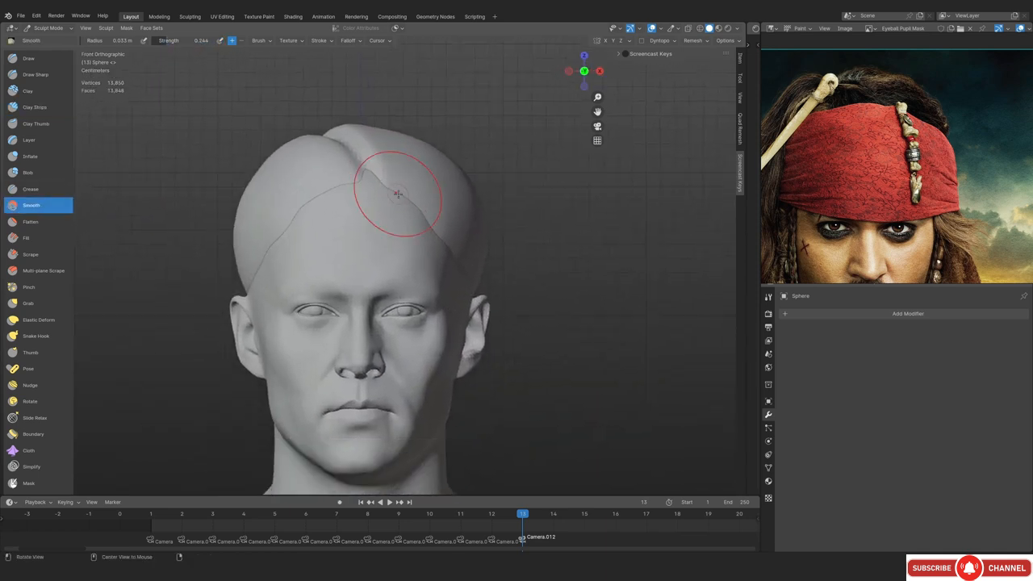
pyautogui.scroll(-1, 388, 280)
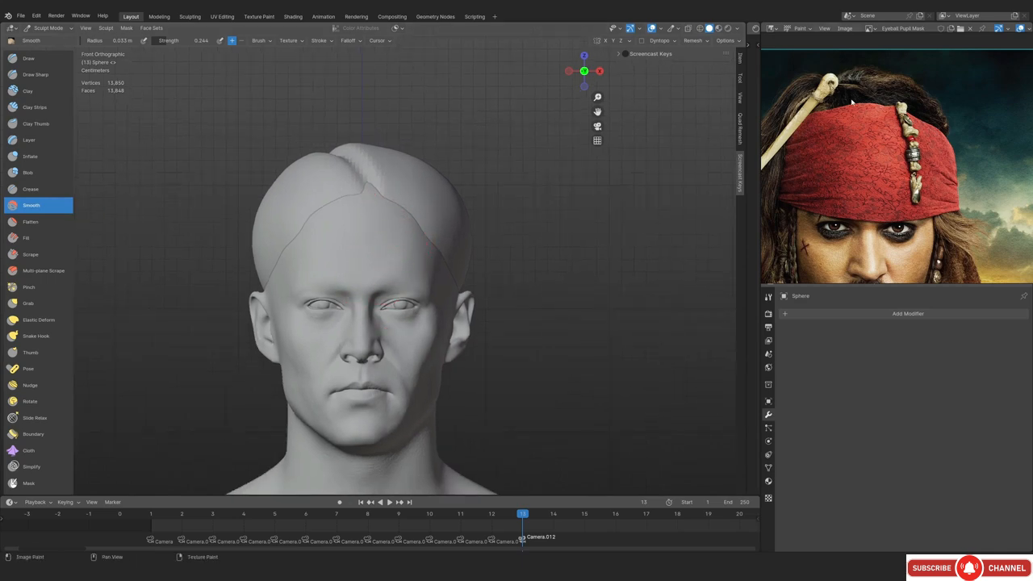
pyautogui.scroll(-2, 820, 139)
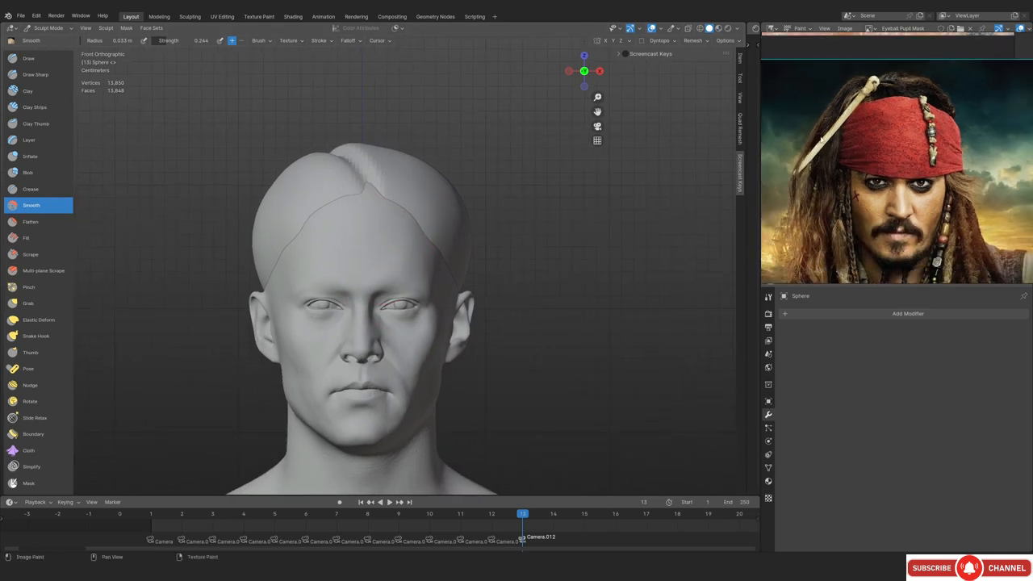
# Turn on X-ray display, enlarge the Grab brush to about 0.087 m and pull one side of the sphere down past the ear toward the jaw
pyautogui.moveTo(387, 205); pyautogui.dragTo(265, 185, button='middle')
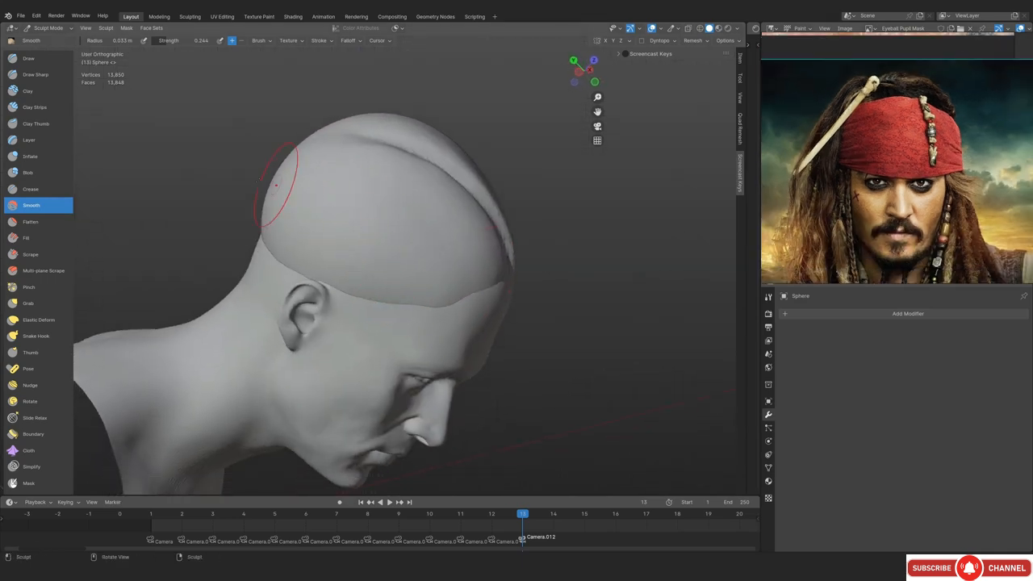
pyautogui.click(45, 110)
pyautogui.moveTo(421, 242); pyautogui.dragTo(428, 261, button='middle')
pyautogui.scroll(1, 430, 246)
pyautogui.moveTo(309, 416); pyautogui.dragTo(309, 416, button='middle')
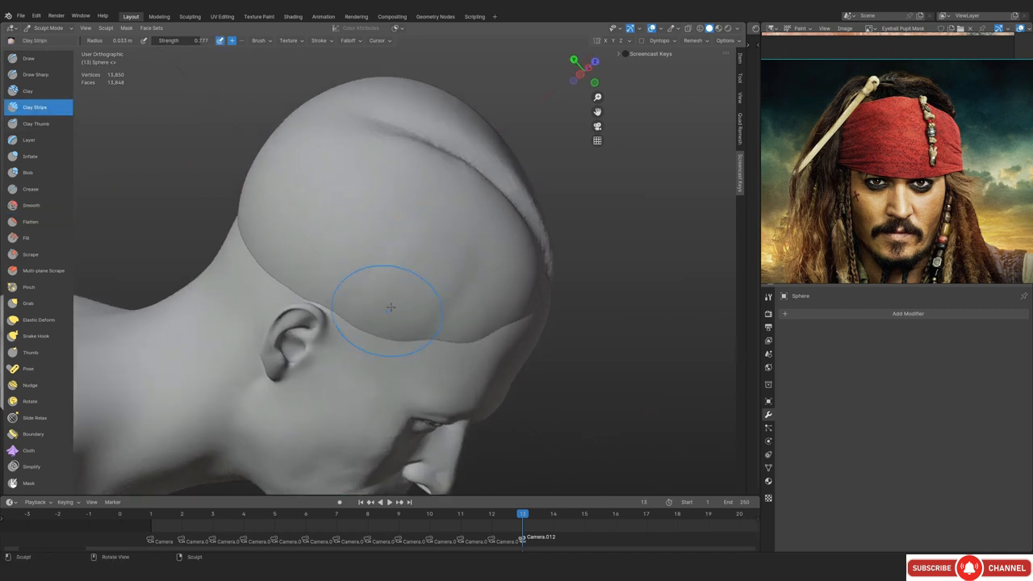
pyautogui.moveTo(390, 308)
pyautogui.mouseDown(button='middle')
pyautogui.moveTo(385, 230)
pyautogui.moveTo(346, 272)
pyautogui.moveTo(391, 315)
pyautogui.mouseUp(button='middle')
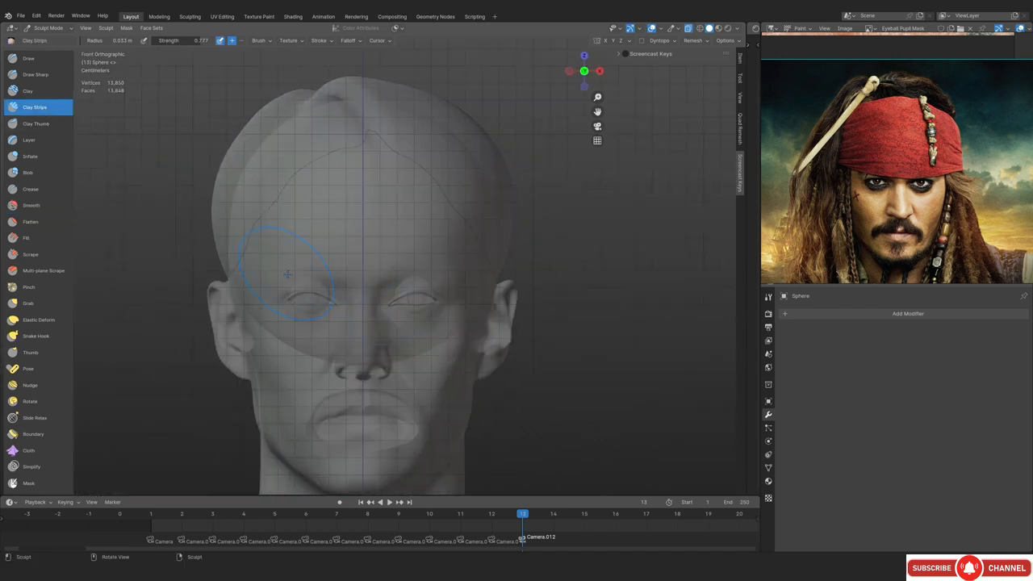
pyautogui.press('g')
pyautogui.press('f')
pyautogui.click(422, 272)
pyautogui.keyDown('ctrl'); pyautogui.moveTo(286, 283); pyautogui.dragTo(285, 316, button='middle'); pyautogui.keyUp('ctrl')
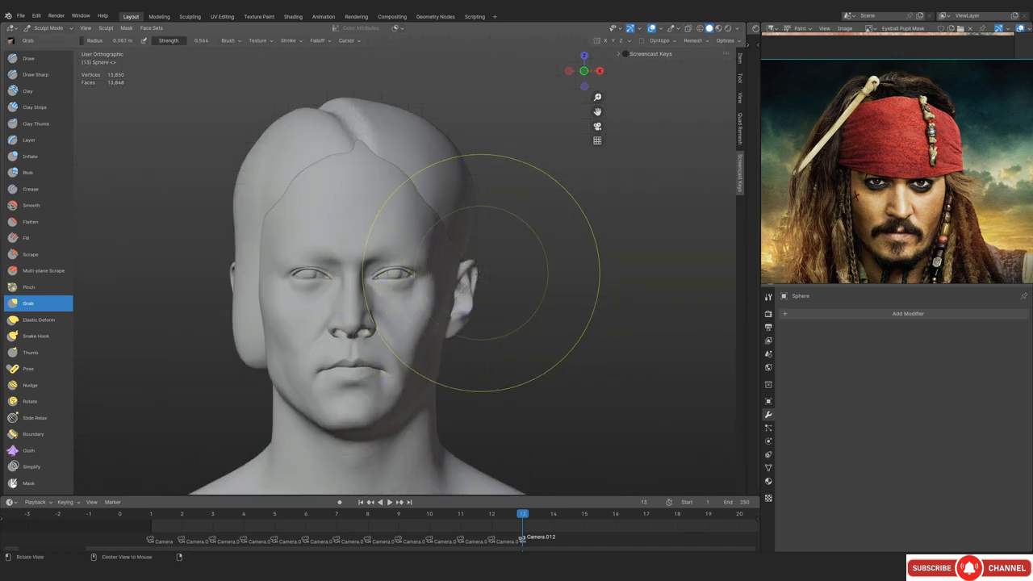
# Use X-ray display and the Grab brush to pull the other side of the sphere down past the ear toward the jaw
pyautogui.press('KP_1')
pyautogui.moveTo(464, 256); pyautogui.dragTo(455, 299)
pyautogui.hotkey('alt', 'z')
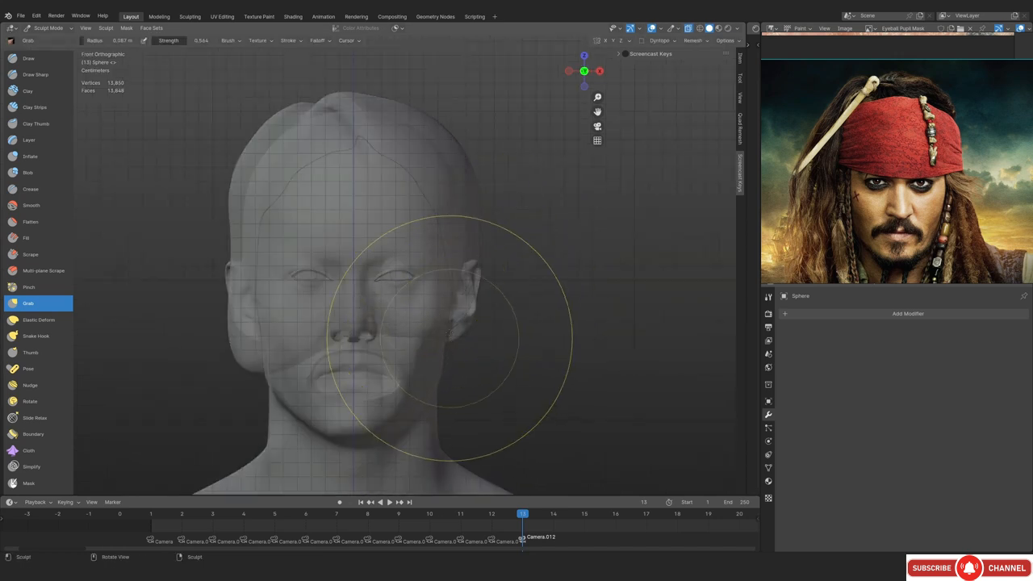
pyautogui.hotkey('alt', 'z')
pyautogui.scroll(-2, 458, 344)
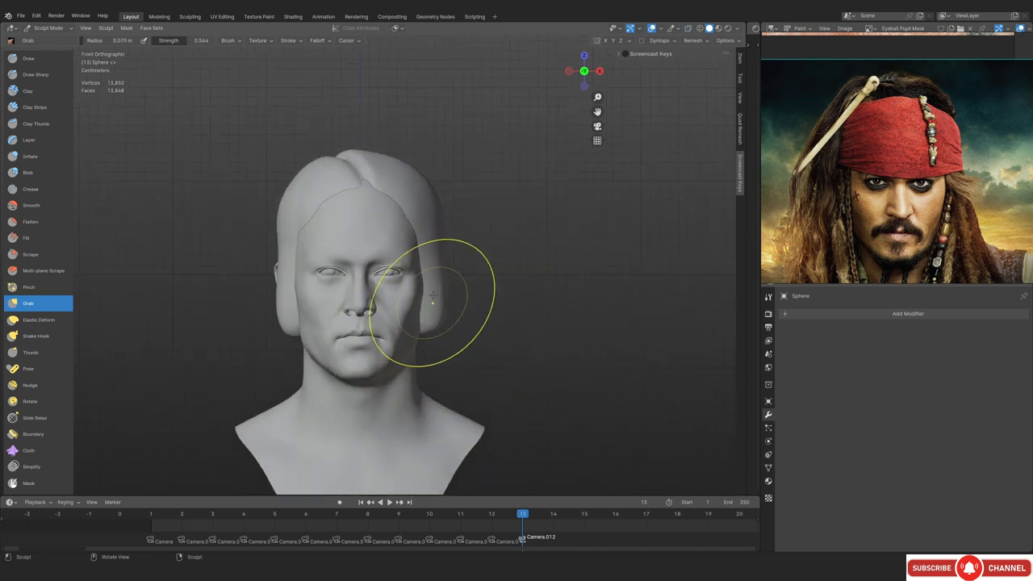
pyautogui.moveTo(433, 301); pyautogui.dragTo(376, 296, button='middle')
pyautogui.scroll(2, 375, 296)
pyautogui.moveTo(372, 345); pyautogui.dragTo(370, 304, button='middle')
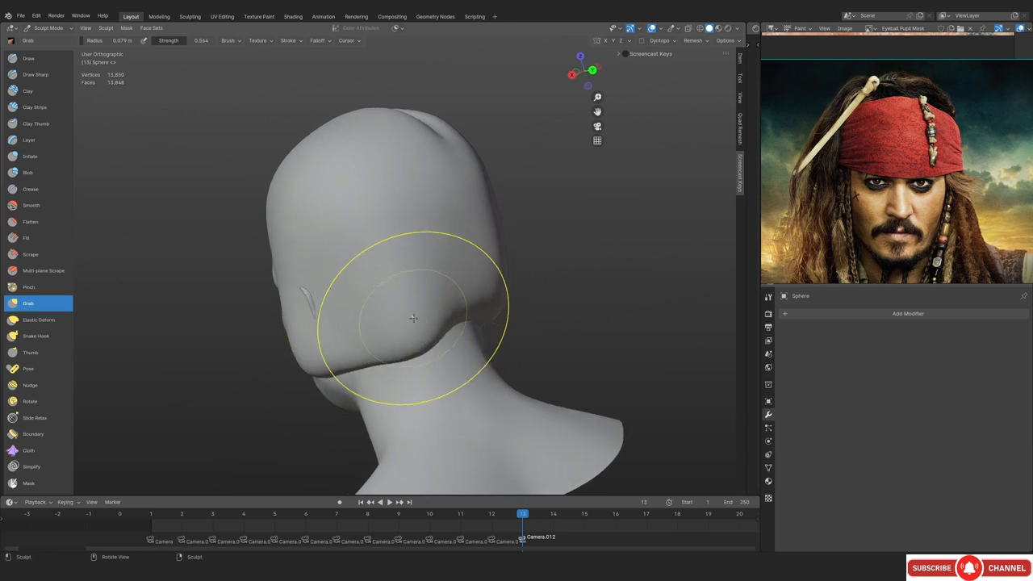
# Reduce the Grab brush radius to about 0.043 m and compare the hair shape with the portrait reference
pyautogui.press('KP_1')
pyautogui.scroll(2, 408, 325)
pyautogui.moveTo(408, 325); pyautogui.dragTo(456, 352, button='middle')
pyautogui.press('f')
pyautogui.click(367, 269)
pyautogui.scroll(3, 851, 144)
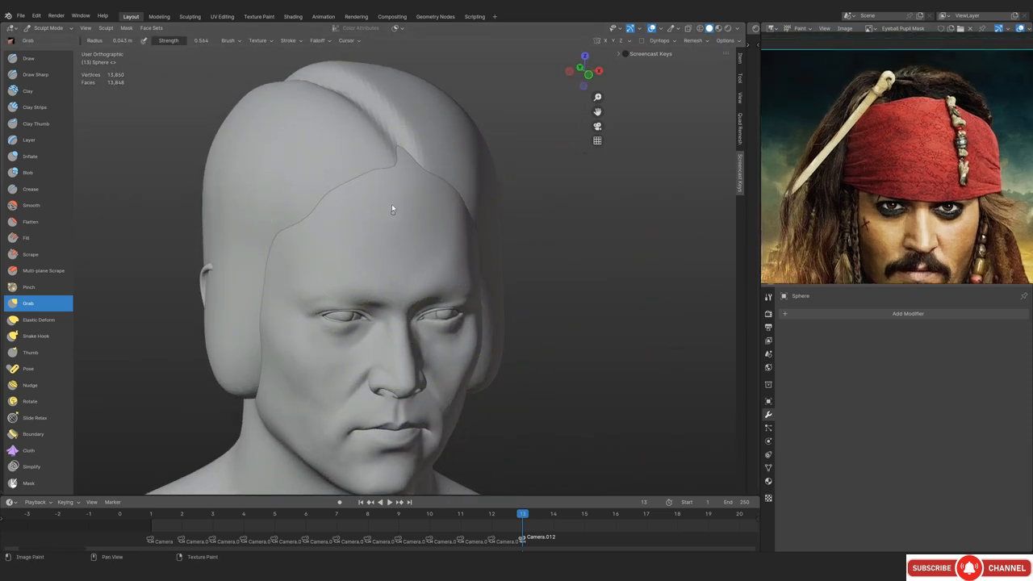
# Build up the hair beside the parting with Clay Strips at strength 1.000 and a radius of about 0.023 to 0.03 m
pyautogui.moveTo(393, 208); pyautogui.dragTo(300, 230, button='middle')
pyautogui.press('c')
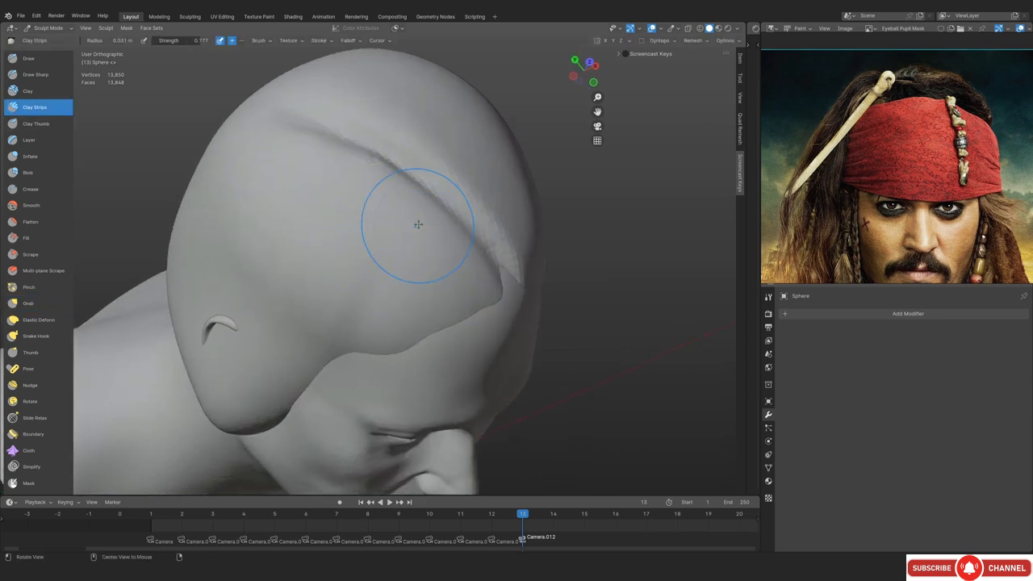
pyautogui.moveTo(415, 208)
pyautogui.mouseDown(button='middle')
pyautogui.moveTo(392, 231)
pyautogui.moveTo(320, 200)
pyautogui.moveTo(323, 300)
pyautogui.moveTo(213, 428)
pyautogui.mouseUp(button='middle')
pyautogui.keyDown('alt'); pyautogui.moveTo(338, 307); pyautogui.dragTo(392, 207, button='middle'); pyautogui.keyUp('alt')
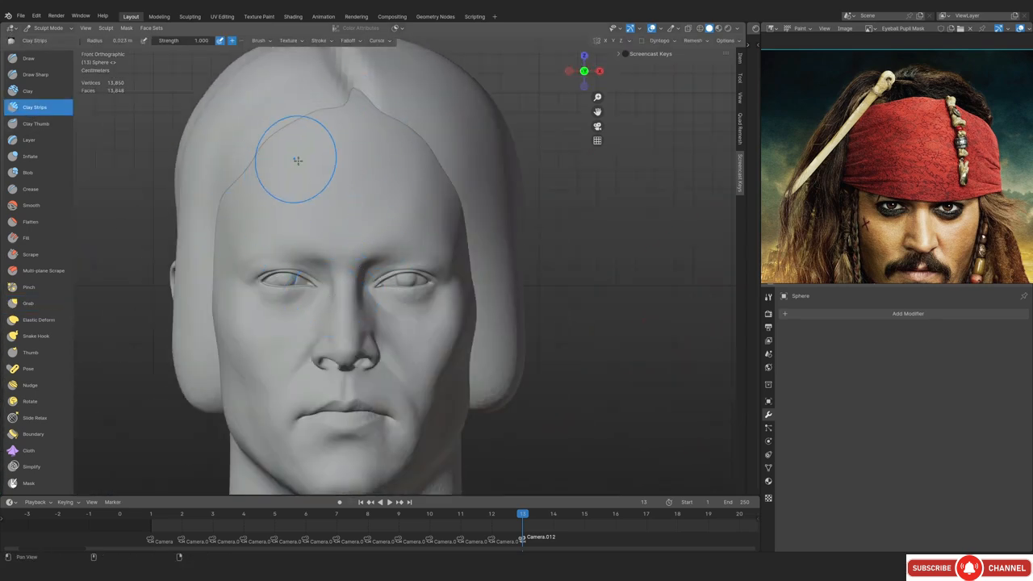
pyautogui.moveTo(298, 161); pyautogui.dragTo(401, 222, button='middle')
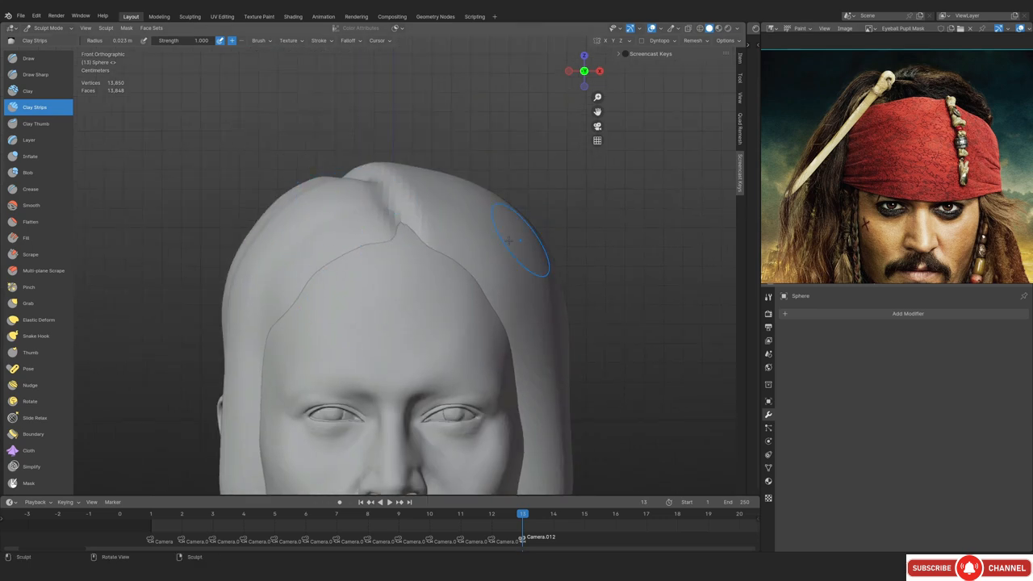
pyautogui.moveTo(509, 240)
pyautogui.mouseDown(button='middle')
pyautogui.moveTo(449, 346)
pyautogui.moveTo(270, 219)
pyautogui.moveTo(334, 296)
pyautogui.moveTo(382, 222)
pyautogui.moveTo(495, 253)
pyautogui.moveTo(473, 253)
pyautogui.moveTo(484, 231)
pyautogui.moveTo(435, 302)
pyautogui.mouseUp(button='middle')
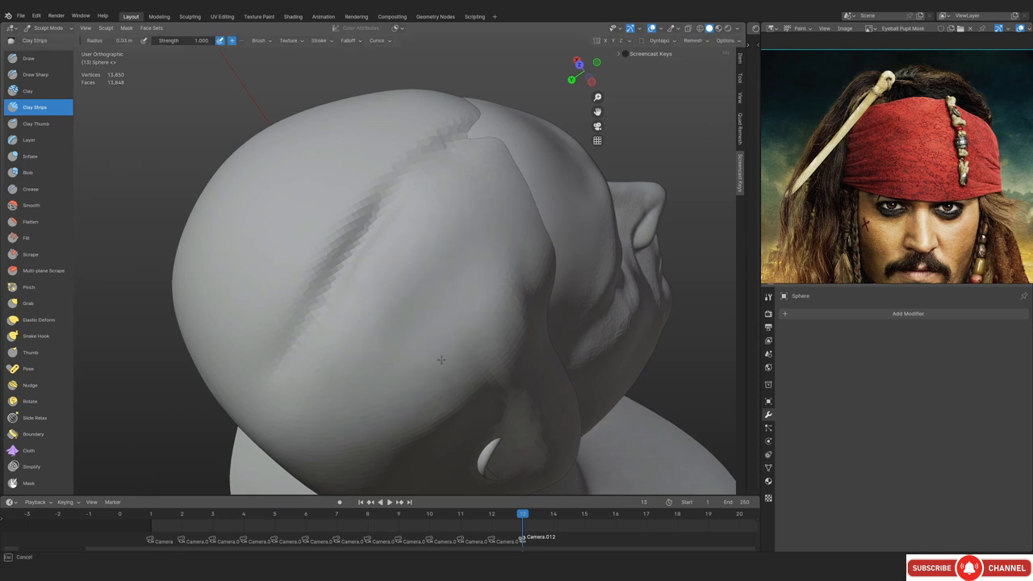
pyautogui.moveTo(500, 244); pyautogui.dragTo(433, 263, button='middle')
pyautogui.moveTo(434, 182); pyautogui.dragTo(421, 255, button='middle')
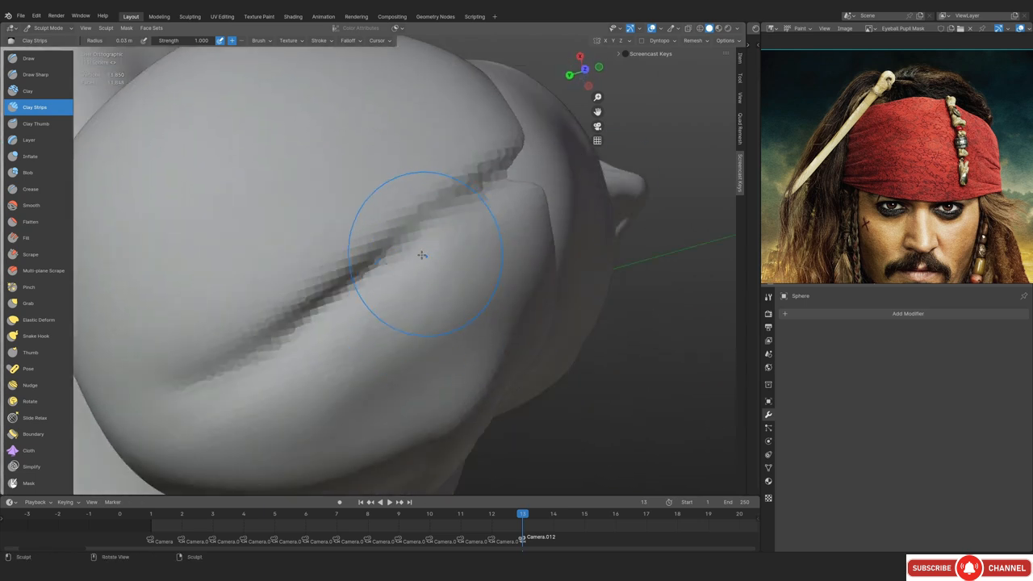
# Sharpen the edge of the parting with Draw Sharp at 0.397 strength and smooth along it
pyautogui.click(34, 75)
pyautogui.moveTo(242, 150); pyautogui.dragTo(396, 231, button='middle')
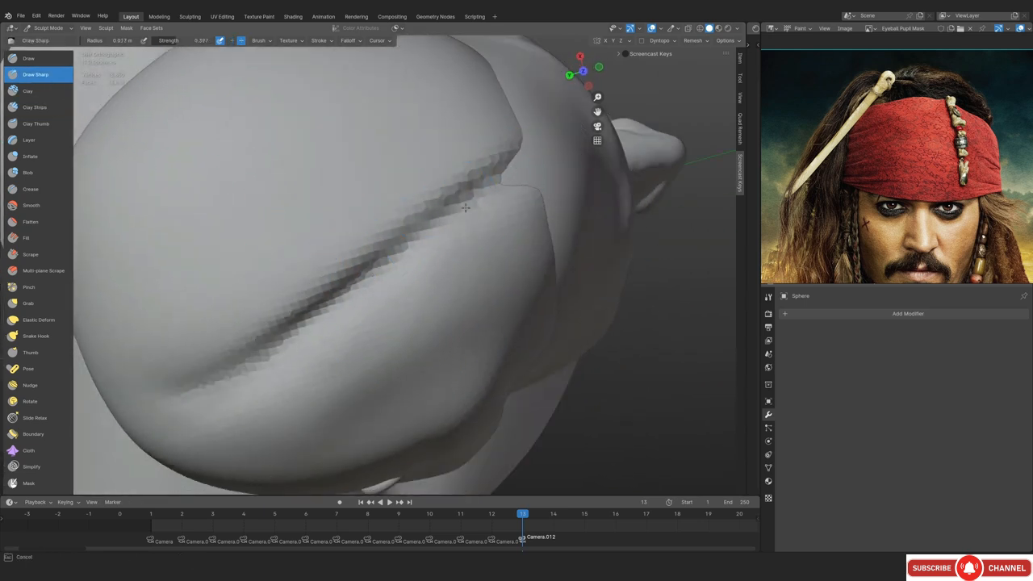
pyautogui.moveTo(466, 208); pyautogui.dragTo(340, 304)
pyautogui.moveTo(442, 219)
pyautogui.keyDown('shift'); pyautogui.mouseDown()
pyautogui.moveTo(416, 216)
pyautogui.moveTo(355, 267)
pyautogui.mouseUp(); pyautogui.keyUp('shift')
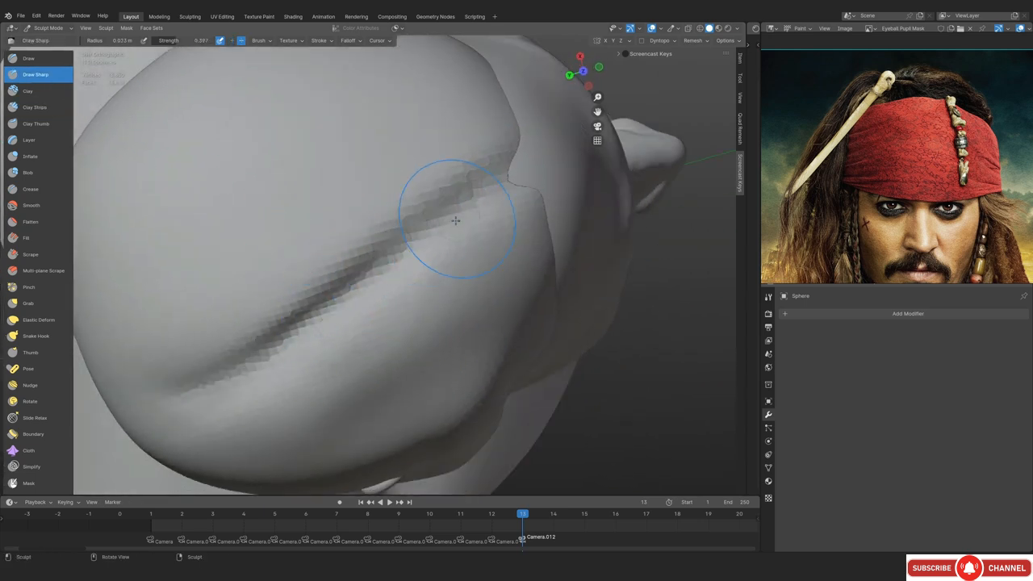
pyautogui.press('KP_1')
pyautogui.scroll(-2, 371, 197)
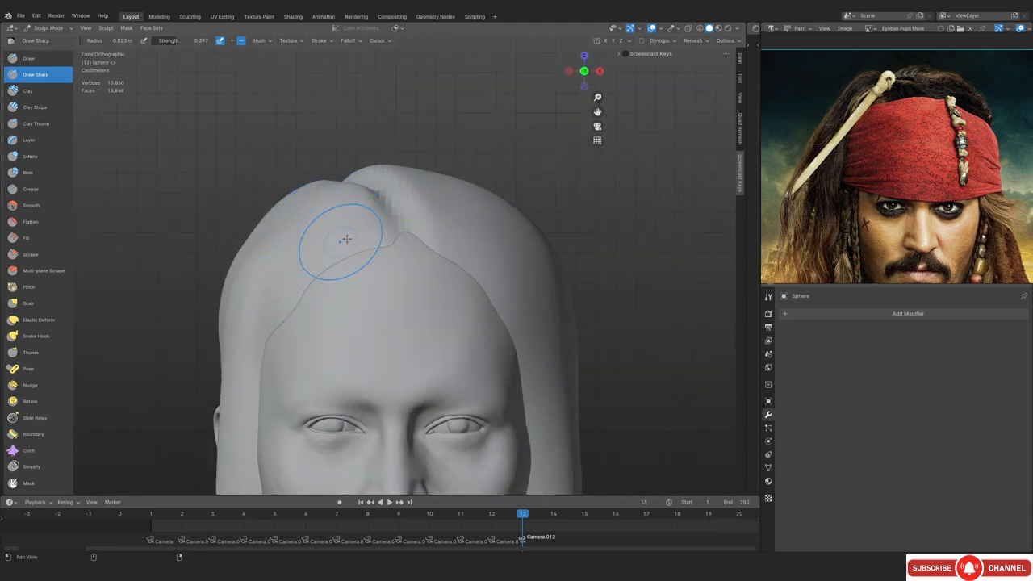
pyautogui.keyDown('shift'); pyautogui.moveTo(346, 239); pyautogui.dragTo(378, 201, button='middle'); pyautogui.keyUp('shift')
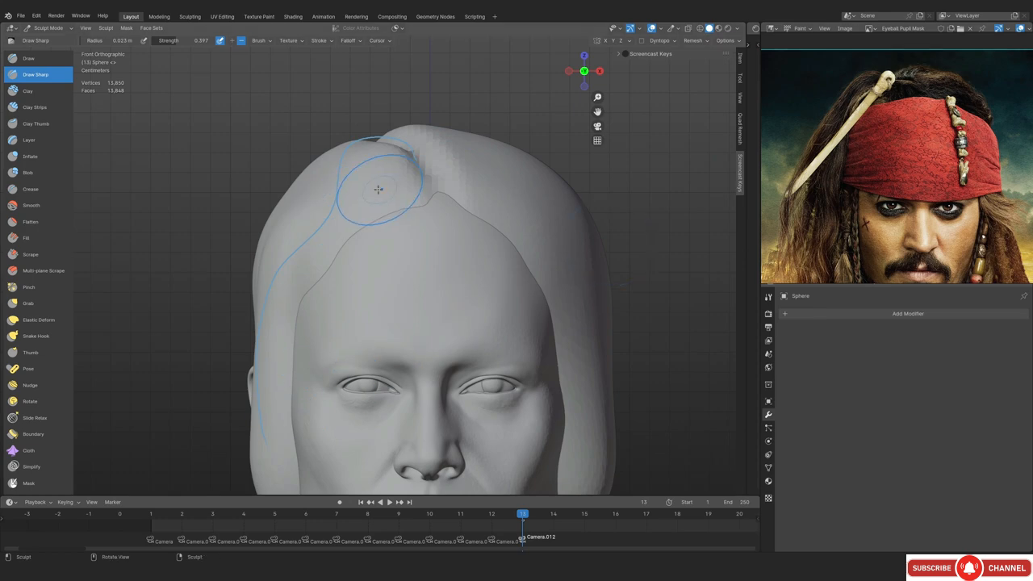
# Enable the on-screen Screencast Keys display
pyautogui.press('n')
pyautogui.press('n')
pyautogui.click(625, 54)
pyautogui.press('n')
# Carve Draw Sharp grooves into the bust's right side of the hair beside the parting and soften them
pyautogui.keyDown('ctrl'); pyautogui.moveTo(374, 226); pyautogui.dragTo(436, 242, button='middle'); pyautogui.keyUp('ctrl')
pyautogui.keyDown('ctrl'); pyautogui.moveTo(436, 242); pyautogui.dragTo(436, 210, button='middle'); pyautogui.keyUp('ctrl')
pyautogui.moveTo(404, 226); pyautogui.dragTo(468, 267, button='middle')
pyautogui.keyDown('ctrl'); pyautogui.moveTo(436, 234); pyautogui.dragTo(436, 218, button='middle'); pyautogui.keyUp('ctrl')
pyautogui.press('f')
pyautogui.click(435, 221)
pyautogui.moveTo(420, 218)
pyautogui.mouseDown(button='middle')
pyautogui.moveTo(436, 221)
pyautogui.moveTo(439, 240)
pyautogui.moveTo(457, 228)
pyautogui.mouseUp(button='middle')
pyautogui.press('f')
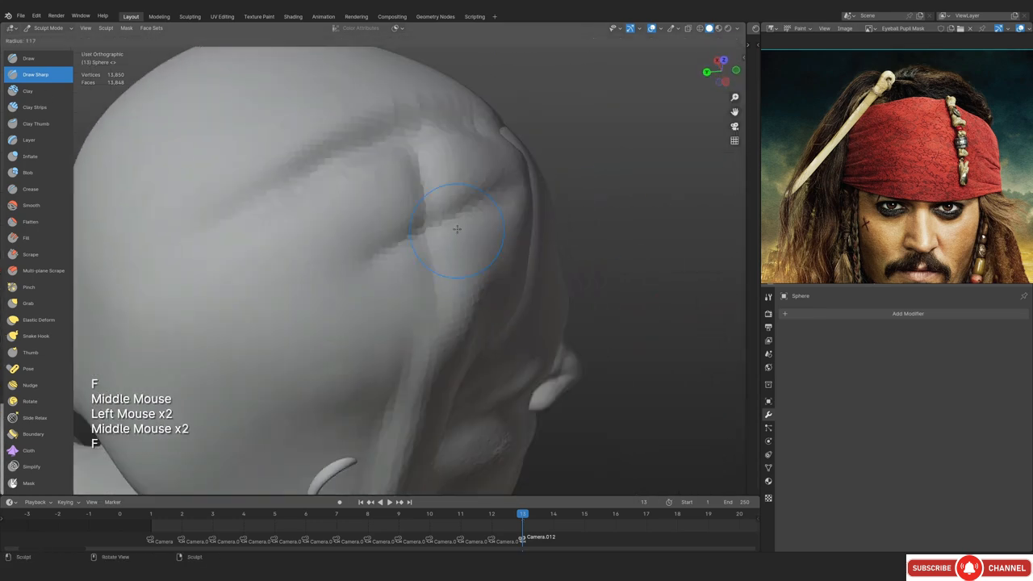
pyautogui.moveTo(457, 229)
pyautogui.keyDown('shift'); pyautogui.mouseDown()
pyautogui.moveTo(401, 286)
pyautogui.moveTo(403, 267)
pyautogui.mouseUp(); pyautogui.keyUp('shift')
pyautogui.press('KP_1')
pyautogui.moveTo(401, 202)
pyautogui.keyDown('ctrl'); pyautogui.mouseDown(button='middle')
pyautogui.moveTo(401, 228)
pyautogui.moveTo(338, 307)
pyautogui.mouseUp(button='middle'); pyautogui.keyUp('ctrl')
# Shape the right side of the hair with raised and carved Draw brush strokes, and smooth them with a larger radius
pyautogui.click(28, 58)
pyautogui.keyDown('shift'); pyautogui.moveTo(347, 250); pyautogui.dragTo(359, 237, button='middle'); pyautogui.keyUp('shift')
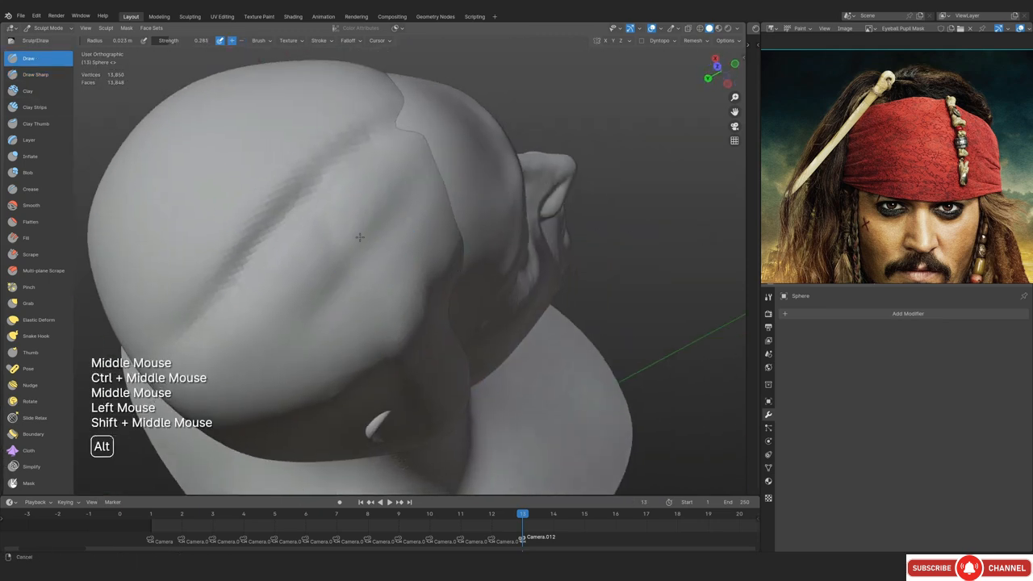
pyautogui.press('f')
pyautogui.moveTo(379, 193)
pyautogui.keyDown('ctrl'); pyautogui.mouseDown()
pyautogui.moveTo(282, 365)
pyautogui.moveTo(349, 260)
pyautogui.mouseUp(); pyautogui.keyUp('ctrl')
pyautogui.press('f')
pyautogui.click(413, 202)
pyautogui.moveTo(420, 322); pyautogui.dragTo(412, 242)
pyautogui.press('f')
pyautogui.keyDown('shift'); pyautogui.moveTo(419, 226); pyautogui.dragTo(408, 184); pyautogui.keyUp('shift')
pyautogui.press('KP_1')
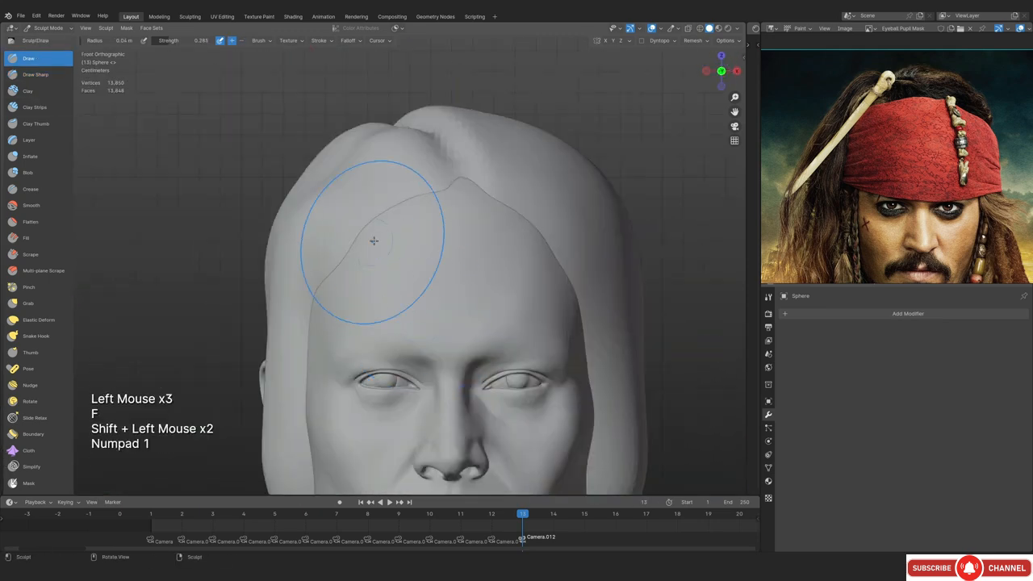
# Smooth the right side of the hair from the temple down past the ear with a radius of about 0.034 m
pyautogui.moveTo(373, 239)
pyautogui.keyDown('ctrl'); pyautogui.mouseDown(button='middle')
pyautogui.moveTo(404, 260)
pyautogui.moveTo(404, 274)
pyautogui.moveTo(379, 258)
pyautogui.mouseUp(button='middle'); pyautogui.keyUp('ctrl')
pyautogui.keyDown('ctrl'); pyautogui.moveTo(379, 258); pyautogui.dragTo(438, 231, button='middle'); pyautogui.keyUp('ctrl')
pyautogui.press('f')
pyautogui.keyDown('shift'); pyautogui.moveTo(331, 309); pyautogui.dragTo(307, 373); pyautogui.keyUp('shift')
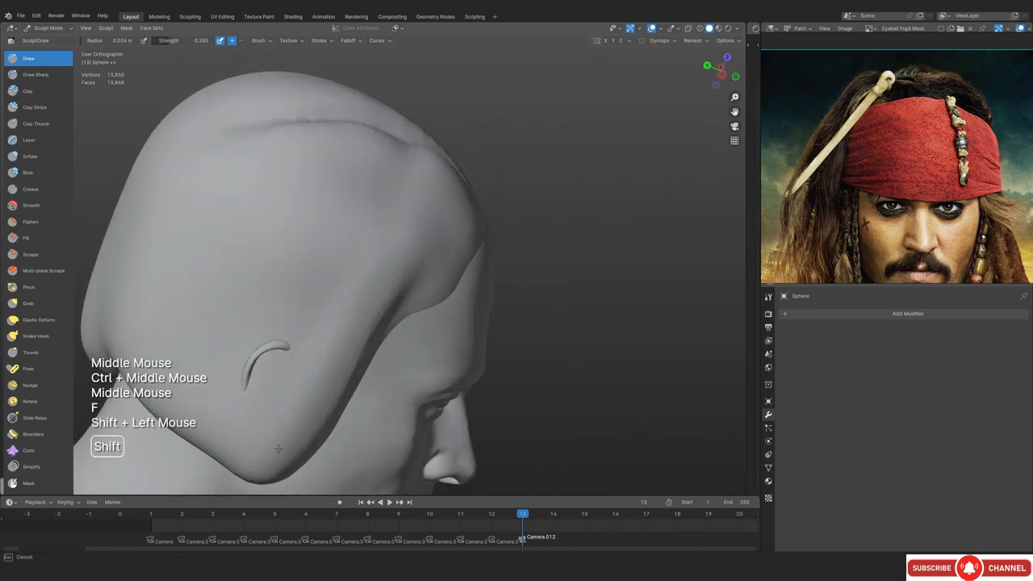
# Inspect the hair volume from the front and the side around the ear and jaw
pyautogui.press('KP_1')
pyautogui.keyDown('ctrl'); pyautogui.moveTo(369, 245); pyautogui.dragTo(401, 284, button='middle'); pyautogui.keyUp('ctrl')
pyautogui.moveTo(402, 284)
pyautogui.keyDown('shift'); pyautogui.mouseDown(button='middle')
pyautogui.moveTo(409, 314)
pyautogui.moveTo(416, 287)
pyautogui.mouseUp(button='middle'); pyautogui.keyUp('shift')
pyautogui.keyDown('ctrl'); pyautogui.moveTo(415, 286); pyautogui.dragTo(387, 311, button='middle'); pyautogui.keyUp('ctrl')
pyautogui.moveTo(387, 311); pyautogui.dragTo(460, 335, button='middle')
pyautogui.keyDown('ctrl'); pyautogui.moveTo(460, 335); pyautogui.dragTo(452, 311, button='middle'); pyautogui.keyUp('ctrl')
pyautogui.moveTo(452, 311); pyautogui.dragTo(398, 323, button='middle')
pyautogui.moveTo(399, 322); pyautogui.dragTo(484, 315, button='middle')
pyautogui.moveTo(484, 315)
pyautogui.keyDown('ctrl'); pyautogui.mouseDown(button='middle')
pyautogui.moveTo(443, 286)
pyautogui.moveTo(402, 282)
pyautogui.moveTo(347, 234)
pyautogui.mouseUp(button='middle'); pyautogui.keyUp('ctrl')
# Flatten the hair edge in front of the ear with Scrape at 0.700 strength and 0.041 m radius, smooth it, and remesh the sphere
pyautogui.press('f')
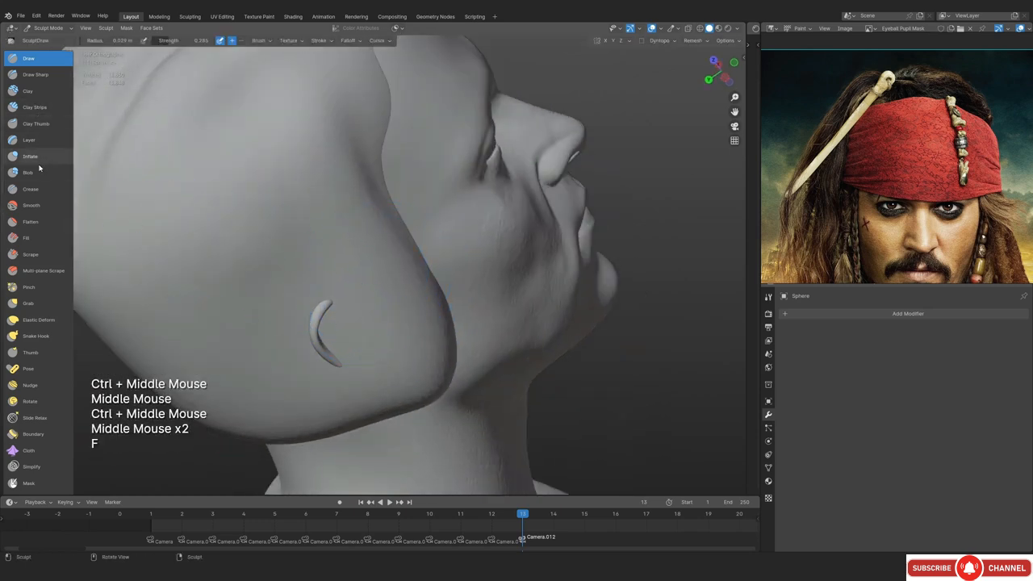
pyautogui.click(31, 254)
pyautogui.press('f')
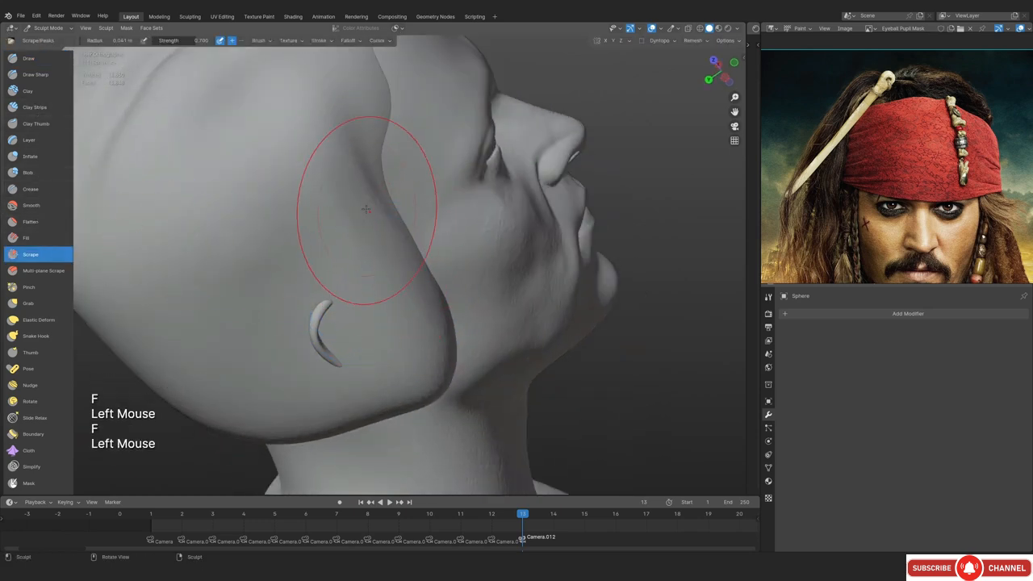
pyautogui.moveTo(366, 209); pyautogui.dragTo(373, 224)
pyautogui.keyDown('shift'); pyautogui.moveTo(373, 224); pyautogui.dragTo(401, 321); pyautogui.keyUp('shift')
pyautogui.hotkey('ctrl', 'r')
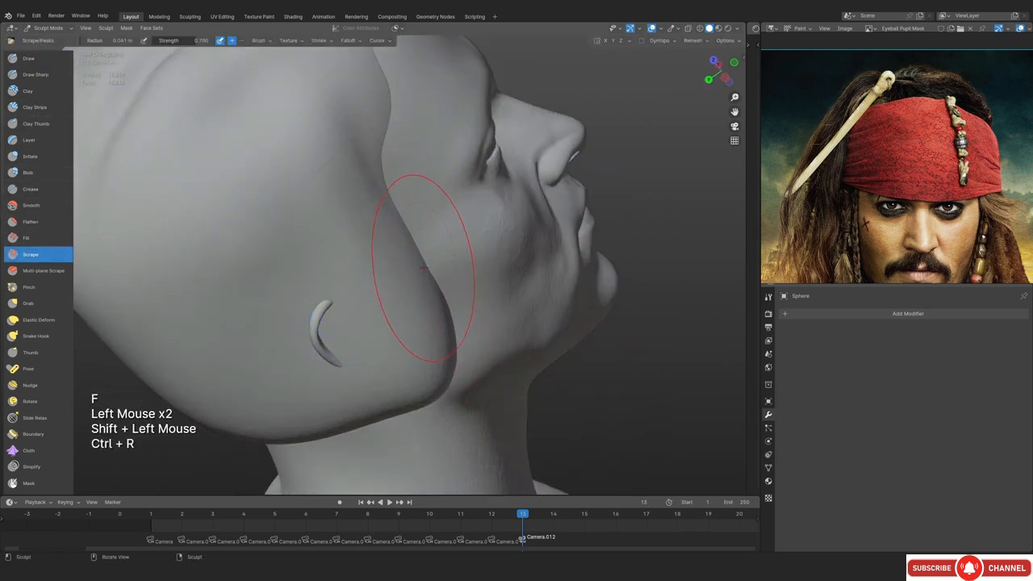
# Compare the whole bust from the front with the hair and bandana in the portrait reference
pyautogui.press('KP_1')
pyautogui.keyDown('ctrl'); pyautogui.moveTo(404, 196); pyautogui.dragTo(380, 289, button='middle'); pyautogui.keyUp('ctrl')
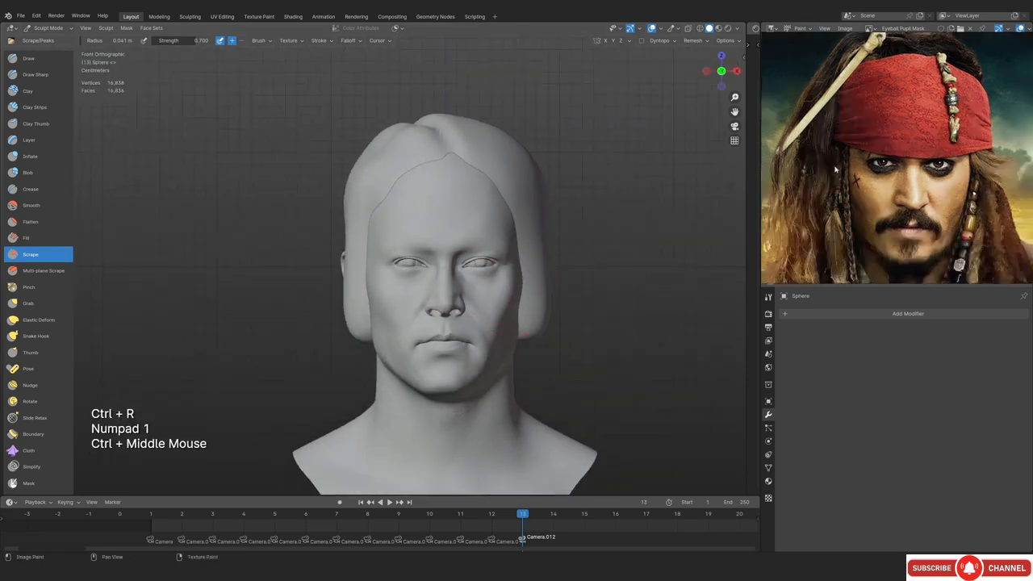
pyautogui.click(526, 305)
pyautogui.keyDown('shift'); pyautogui.moveTo(526, 305); pyautogui.dragTo(481, 238, button='middle'); pyautogui.keyUp('shift')
pyautogui.keyDown('ctrl'); pyautogui.moveTo(481, 237); pyautogui.dragTo(456, 261, button='middle'); pyautogui.keyUp('ctrl')
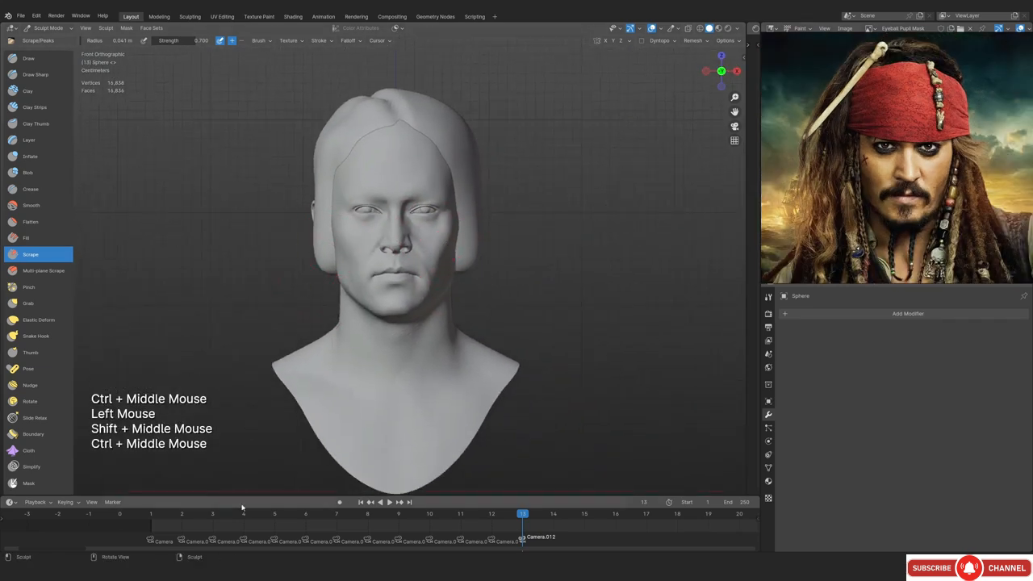
pyautogui.scroll(5, 848, 120)
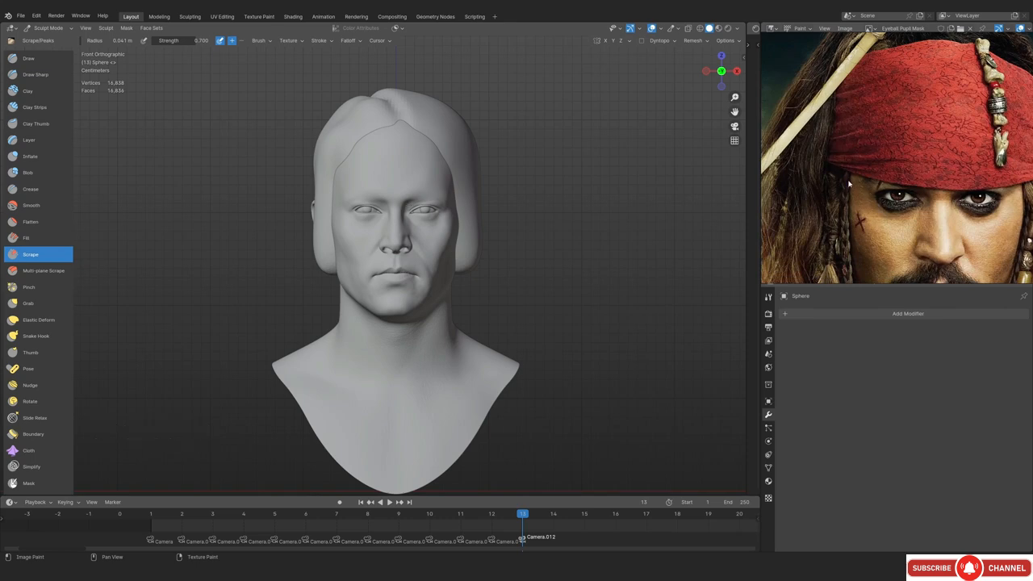
pyautogui.scroll(-10, 849, 184)
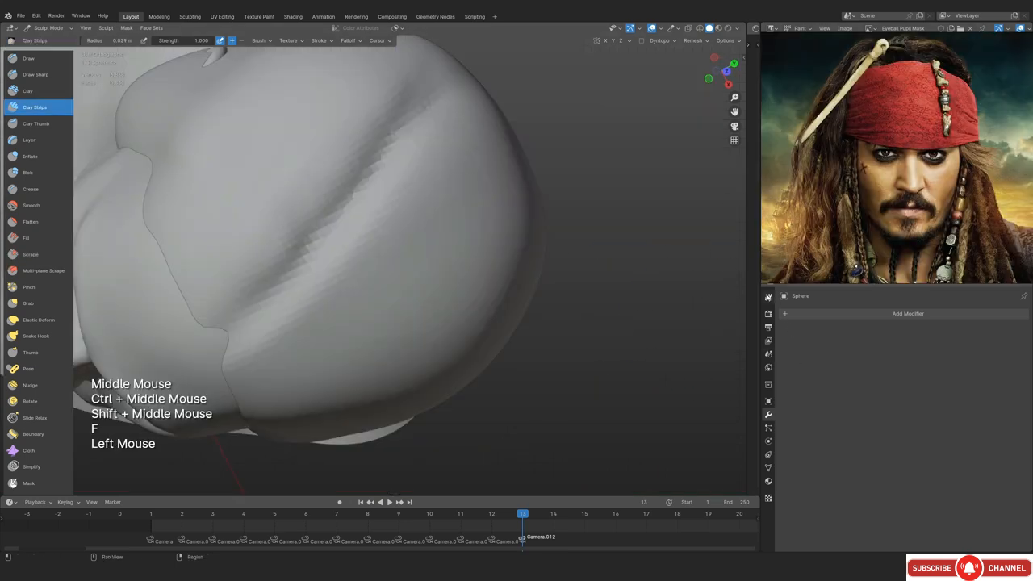
# Set the Clay Strips tip roundness to 0.000 and reduce the brush radius to about 0.018 m
pyautogui.click(768, 297)
pyautogui.moveTo(844, 456); pyautogui.dragTo(844, 370, button='middle')
pyautogui.moveTo(844, 456); pyautogui.dragTo(845, 371, button='middle')
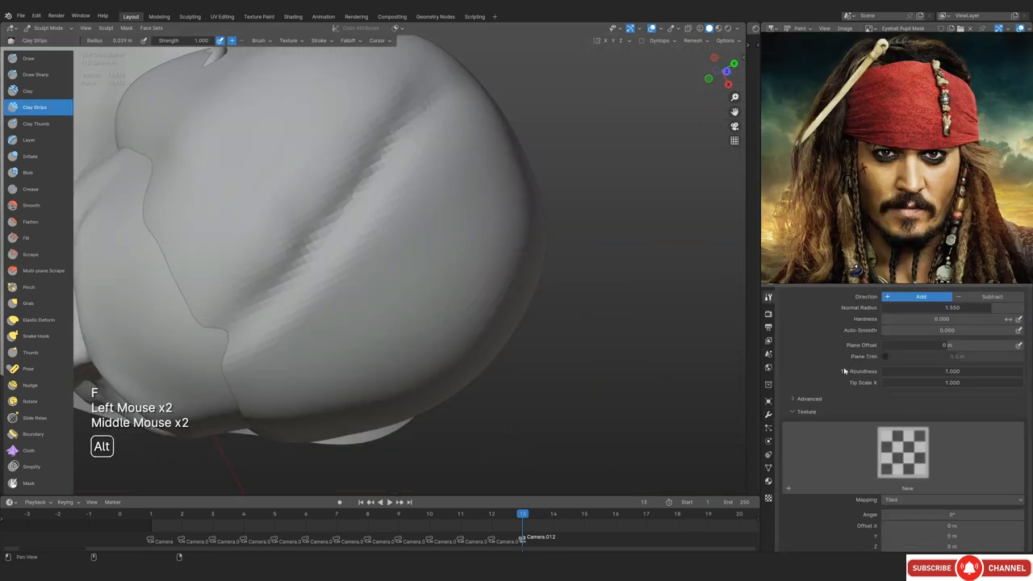
pyautogui.moveTo(929, 372); pyautogui.dragTo(881, 372)
pyautogui.moveTo(565, 196)
pyautogui.mouseDown(button='middle')
pyautogui.moveTo(479, 201)
pyautogui.moveTo(476, 266)
pyautogui.mouseUp(button='middle')
pyautogui.moveTo(476, 267)
pyautogui.mouseDown(button='middle')
pyautogui.moveTo(385, 328)
pyautogui.moveTo(422, 261)
pyautogui.mouseUp(button='middle')
pyautogui.press('f')
pyautogui.click(334, 264)
# Try two Clay Strips strand strokes sweeping back over the bust's left side of the hair, and undo them
pyautogui.moveTo(347, 319); pyautogui.dragTo(334, 298, button='middle')
pyautogui.moveTo(334, 298); pyautogui.dragTo(461, 203)
pyautogui.moveTo(363, 279)
pyautogui.mouseDown()
pyautogui.moveTo(399, 238)
pyautogui.moveTo(473, 201)
pyautogui.mouseUp()
pyautogui.moveTo(440, 250); pyautogui.dragTo(410, 224, button='middle')
pyautogui.hotkey('ctrl', 'z')
pyautogui.hotkey('ctrl', 'z')
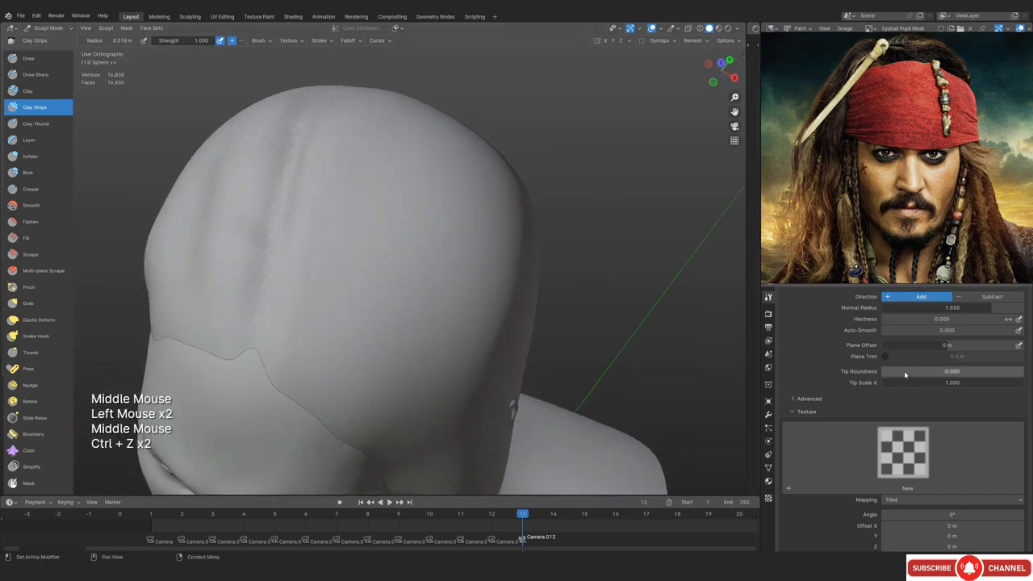
# Set the tip roundness to 0.142 and lay curved Clay Strips strands from the parting back over the left side of the hair
pyautogui.moveTo(939, 372); pyautogui.dragTo(941, 372)
pyautogui.moveTo(479, 242); pyautogui.dragTo(436, 299, button='middle')
pyautogui.moveTo(311, 333); pyautogui.dragTo(459, 208)
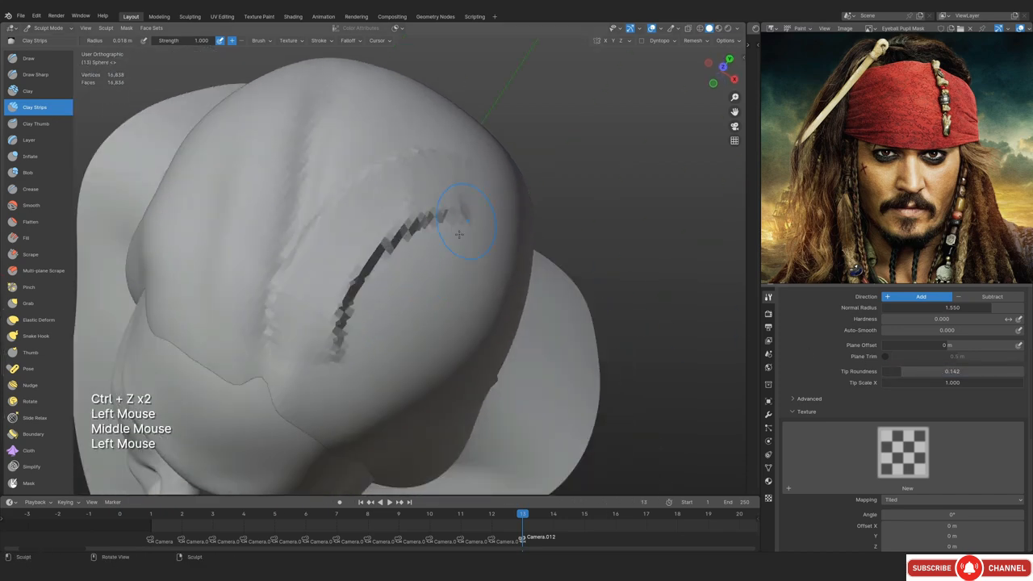
pyautogui.moveTo(349, 331); pyautogui.dragTo(489, 216)
pyautogui.moveTo(323, 352); pyautogui.dragTo(436, 238)
pyautogui.moveTo(452, 267)
pyautogui.keyDown('ctrl'); pyautogui.mouseDown(button='middle')
pyautogui.moveTo(497, 342)
pyautogui.moveTo(493, 237)
pyautogui.mouseUp(button='middle'); pyautogui.keyUp('ctrl')
pyautogui.press('KP_1')
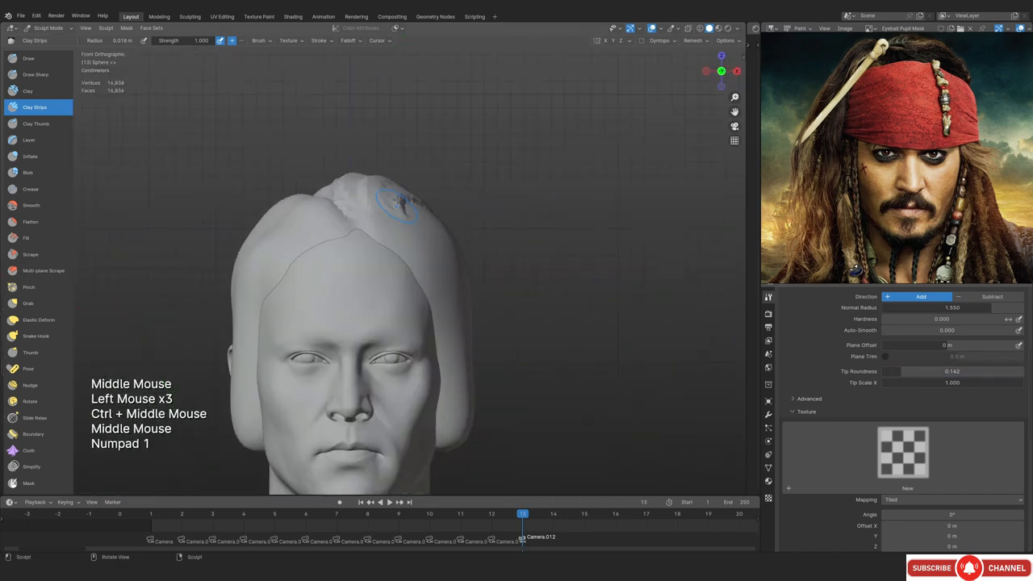
# Add more Clay Strips strands fanning from the front of the parting over the left side down to the forehead hairline
pyautogui.moveTo(408, 217); pyautogui.dragTo(410, 283, button='middle')
pyautogui.moveTo(410, 282)
pyautogui.keyDown('ctrl'); pyautogui.mouseDown(button='middle')
pyautogui.moveTo(408, 246)
pyautogui.moveTo(414, 307)
pyautogui.moveTo(404, 347)
pyautogui.mouseUp(button='middle'); pyautogui.keyUp('ctrl')
pyautogui.keyDown('ctrl'); pyautogui.moveTo(403, 347); pyautogui.dragTo(387, 267, button='middle'); pyautogui.keyUp('ctrl')
pyautogui.moveTo(387, 266)
pyautogui.mouseDown(button='middle')
pyautogui.moveTo(374, 270)
pyautogui.moveTo(355, 251)
pyautogui.mouseUp(button='middle')
pyautogui.moveTo(355, 250); pyautogui.dragTo(298, 329, button='middle')
pyautogui.moveTo(288, 400); pyautogui.dragTo(402, 299)
pyautogui.moveTo(402, 299)
pyautogui.keyDown('ctrl'); pyautogui.mouseDown(button='middle')
pyautogui.moveTo(403, 347)
pyautogui.moveTo(411, 274)
pyautogui.moveTo(413, 282)
pyautogui.mouseUp(button='middle'); pyautogui.keyUp('ctrl')
pyautogui.moveTo(414, 282)
pyautogui.keyDown('shift'); pyautogui.mouseDown(button='middle')
pyautogui.moveTo(396, 235)
pyautogui.moveTo(404, 202)
pyautogui.mouseUp(button='middle'); pyautogui.keyUp('shift')
pyautogui.moveTo(404, 202); pyautogui.dragTo(417, 306, button='middle')
pyautogui.moveTo(417, 307)
pyautogui.keyDown('ctrl'); pyautogui.mouseDown(button='middle')
pyautogui.moveTo(417, 274)
pyautogui.moveTo(372, 368)
pyautogui.mouseUp(button='middle'); pyautogui.keyUp('ctrl')
pyautogui.moveTo(355, 394); pyautogui.dragTo(407, 339)
pyautogui.moveTo(396, 376)
pyautogui.mouseDown()
pyautogui.moveTo(429, 311)
pyautogui.moveTo(569, 257)
pyautogui.mouseUp()
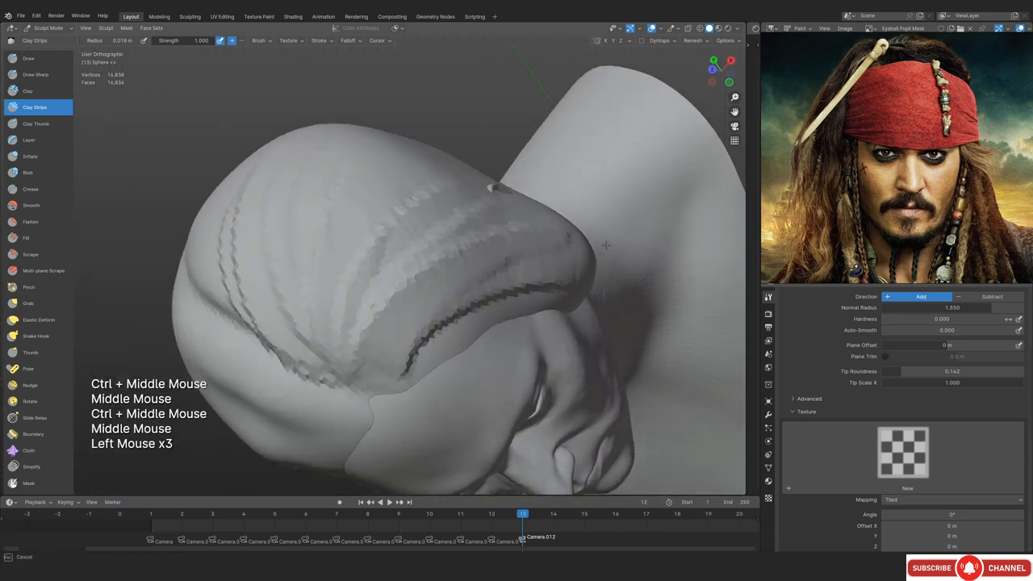
# Reduce the Clay Strips radius slightly and lay the first strands from the front hairline across the bust's right side
pyautogui.press('KP_1')
pyautogui.moveTo(525, 229)
pyautogui.keyDown('shift'); pyautogui.mouseDown(button='middle')
pyautogui.moveTo(484, 242)
pyautogui.moveTo(481, 282)
pyautogui.mouseUp(button='middle'); pyautogui.keyUp('shift')
pyautogui.moveTo(480, 282)
pyautogui.mouseDown(button='middle')
pyautogui.moveTo(473, 312)
pyautogui.moveTo(477, 290)
pyautogui.mouseUp(button='middle')
pyautogui.moveTo(476, 290); pyautogui.dragTo(480, 279, button='middle')
pyautogui.moveTo(481, 279)
pyautogui.keyDown('shift'); pyautogui.mouseDown(button='middle')
pyautogui.moveTo(505, 224)
pyautogui.moveTo(398, 232)
pyautogui.mouseUp(button='middle'); pyautogui.keyUp('shift')
pyautogui.press('f')
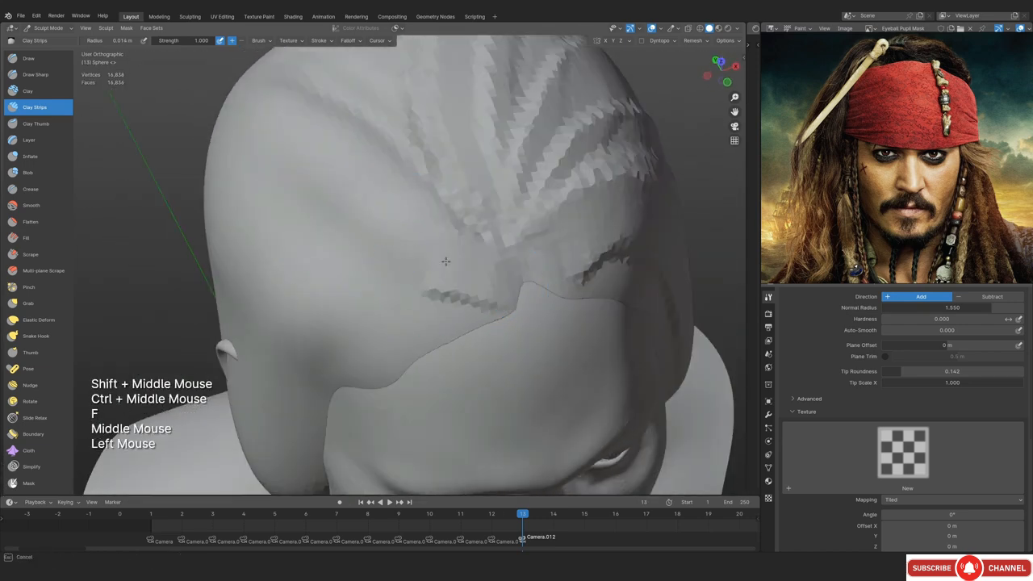
pyautogui.moveTo(445, 261); pyautogui.dragTo(432, 301, button='middle')
pyautogui.moveTo(262, 443); pyautogui.dragTo(438, 185, button='middle')
pyautogui.click(383, 145)
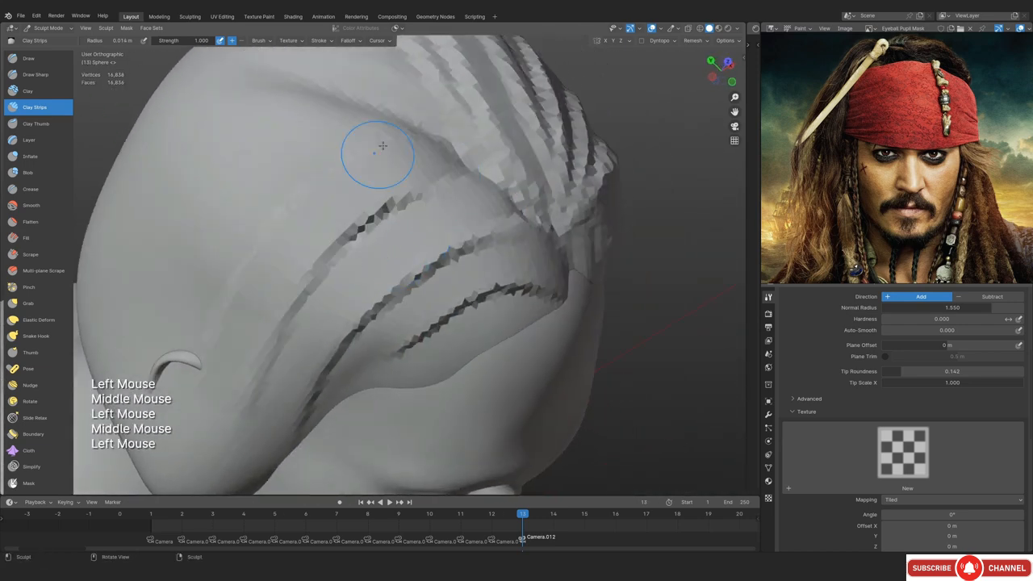
# Lay further long Clay Strips strands from the parting down the right side of the hair toward the ear
pyautogui.moveTo(344, 187)
pyautogui.keyDown('ctrl'); pyautogui.mouseDown(button='middle')
pyautogui.moveTo(445, 224)
pyautogui.moveTo(399, 347)
pyautogui.moveTo(416, 268)
pyautogui.moveTo(411, 286)
pyautogui.mouseUp(button='middle'); pyautogui.keyUp('ctrl')
pyautogui.press('KP_1')
pyautogui.keyDown('shift'); pyautogui.moveTo(412, 287); pyautogui.dragTo(415, 214, button='middle'); pyautogui.keyUp('shift')
pyautogui.moveTo(330, 261); pyautogui.dragTo(278, 363)
pyautogui.moveTo(283, 323)
pyautogui.mouseDown(button='middle')
pyautogui.moveTo(425, 240)
pyautogui.moveTo(458, 204)
pyautogui.mouseUp(button='middle')
pyautogui.moveTo(424, 214); pyautogui.dragTo(291, 432)
pyautogui.moveTo(357, 150); pyautogui.dragTo(246, 359)
pyautogui.moveTo(312, 154); pyautogui.dragTo(260, 313)
pyautogui.moveTo(298, 154)
pyautogui.mouseDown()
pyautogui.moveTo(272, 214)
pyautogui.moveTo(191, 311)
pyautogui.mouseUp()
pyautogui.moveTo(311, 82); pyautogui.dragTo(237, 323)
# Resize Clay Strips to about 0.018 m and cover the left ear and lower left side with long hair strands
pyautogui.keyDown('ctrl'); pyautogui.moveTo(339, 153); pyautogui.dragTo(403, 258, button='middle'); pyautogui.keyUp('ctrl')
pyautogui.moveTo(404, 258)
pyautogui.mouseDown(button='middle')
pyautogui.moveTo(370, 254)
pyautogui.moveTo(379, 186)
pyautogui.mouseUp(button='middle')
pyautogui.moveTo(380, 185); pyautogui.dragTo(356, 339, button='middle')
pyautogui.moveTo(355, 339)
pyautogui.keyDown('ctrl'); pyautogui.mouseDown(button='middle')
pyautogui.moveTo(387, 307)
pyautogui.moveTo(395, 258)
pyautogui.mouseUp(button='middle'); pyautogui.keyUp('ctrl')
pyautogui.moveTo(395, 258); pyautogui.dragTo(406, 250, button='middle')
pyautogui.press('f')
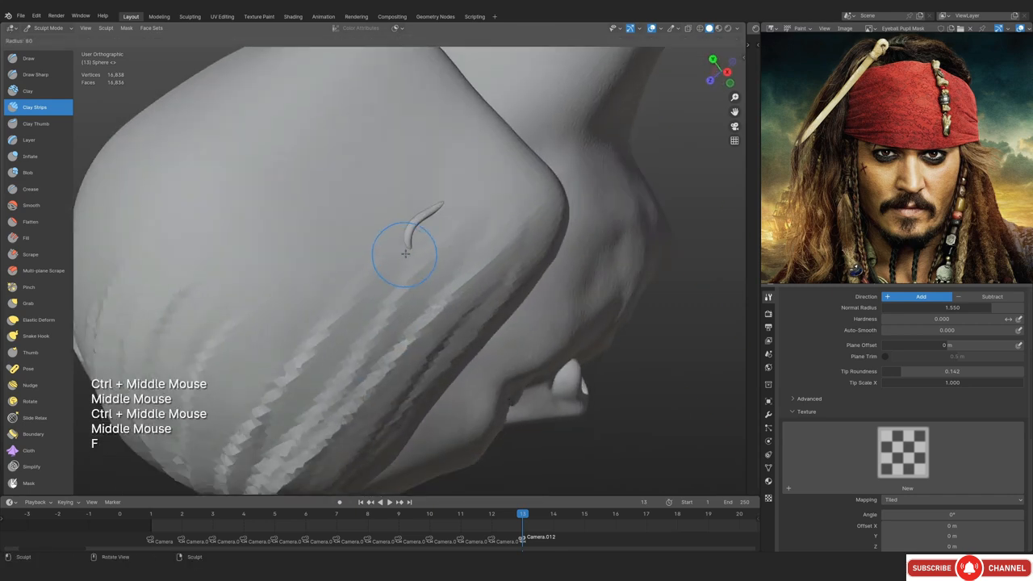
pyautogui.click(438, 251)
pyautogui.moveTo(270, 372)
pyautogui.mouseDown()
pyautogui.moveTo(357, 265)
pyautogui.moveTo(347, 330)
pyautogui.mouseUp()
pyautogui.moveTo(512, 193); pyautogui.dragTo(323, 403)
pyautogui.moveTo(456, 117); pyautogui.dragTo(272, 323)
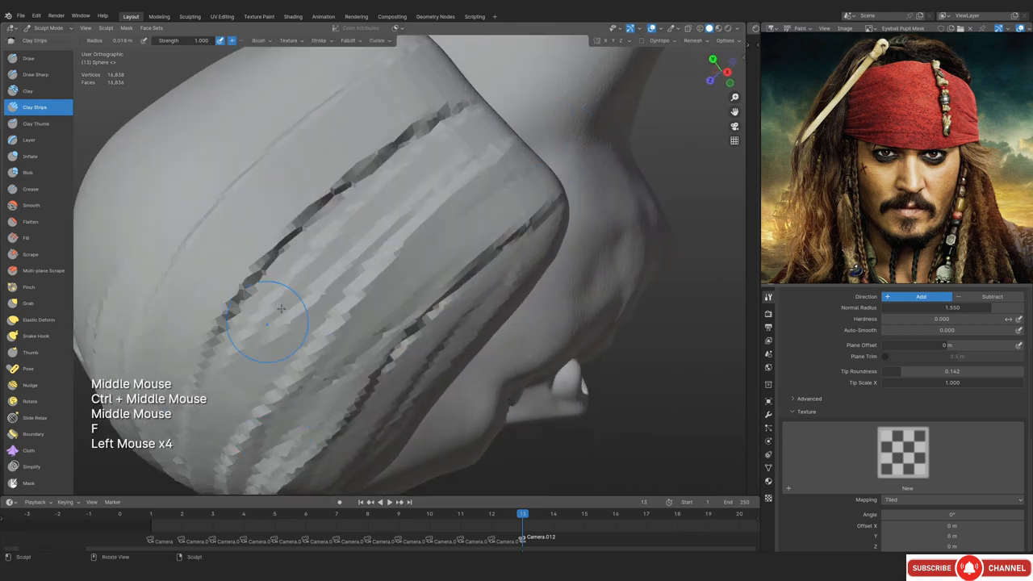
pyautogui.moveTo(451, 145)
pyautogui.mouseDown()
pyautogui.moveTo(339, 226)
pyautogui.moveTo(267, 371)
pyautogui.mouseUp()
# Fill the gaps on the upper right side beside the parting with more Clay Strips strands and check the front view
pyautogui.press('KP_1')
pyautogui.keyDown('ctrl'); pyautogui.moveTo(393, 223); pyautogui.dragTo(355, 294, button='middle'); pyautogui.keyUp('ctrl')
pyautogui.moveTo(355, 295); pyautogui.dragTo(347, 321, button='middle')
pyautogui.keyDown('shift'); pyautogui.moveTo(347, 321); pyautogui.dragTo(360, 266, button='middle'); pyautogui.keyUp('shift')
pyautogui.keyDown('ctrl'); pyautogui.moveTo(360, 266); pyautogui.dragTo(346, 316, button='middle'); pyautogui.keyUp('ctrl')
pyautogui.moveTo(367, 211); pyautogui.dragTo(299, 274)
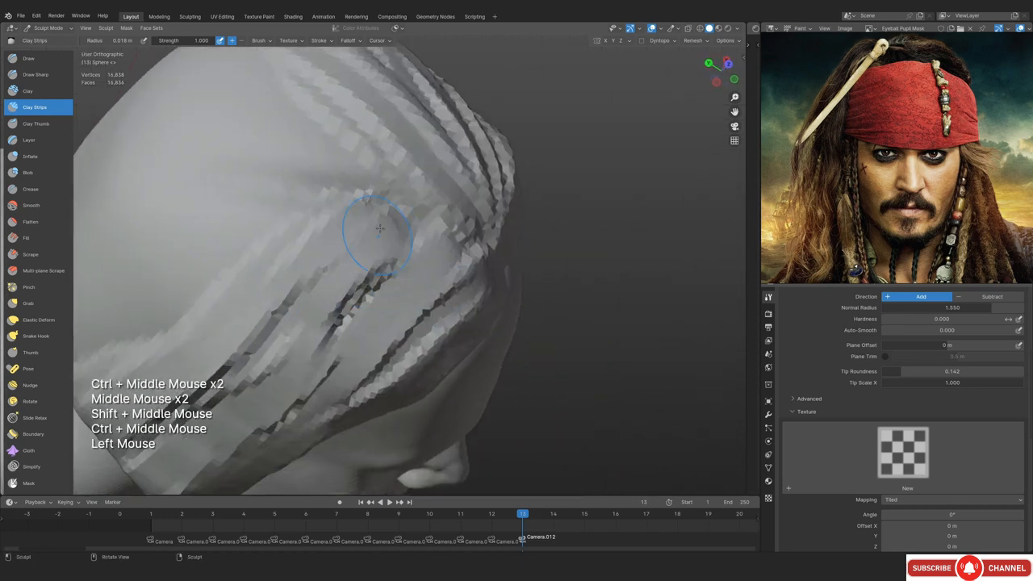
pyautogui.moveTo(376, 231); pyautogui.dragTo(250, 339)
pyautogui.moveTo(363, 234)
pyautogui.mouseDown()
pyautogui.moveTo(275, 322)
pyautogui.moveTo(327, 327)
pyautogui.mouseUp()
pyautogui.moveTo(431, 251); pyautogui.dragTo(372, 356)
pyautogui.press('KP_1')
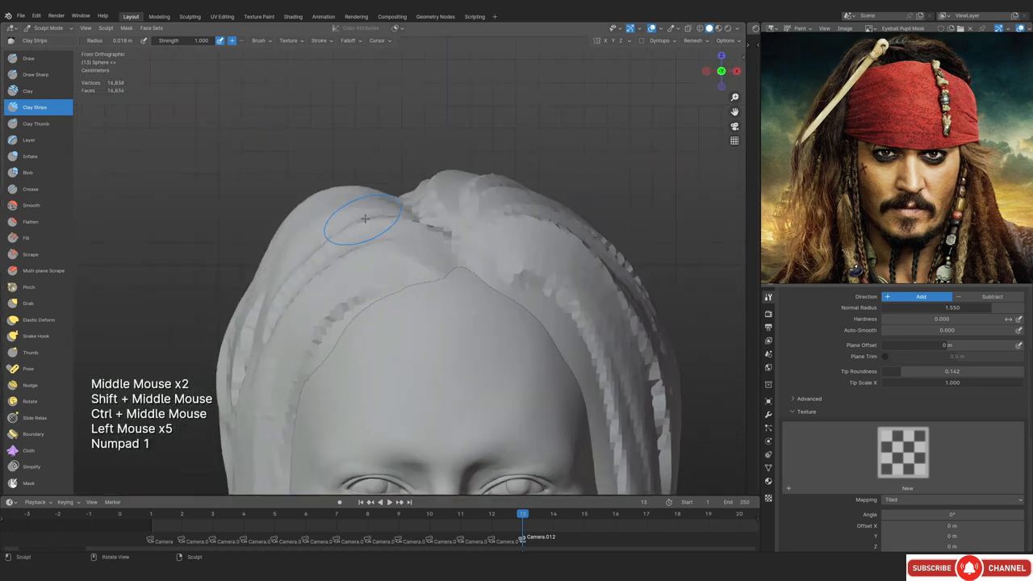
# Add short Clay Strips strokes at the parting and on the hair above the bust's right temple
pyautogui.click(429, 215)
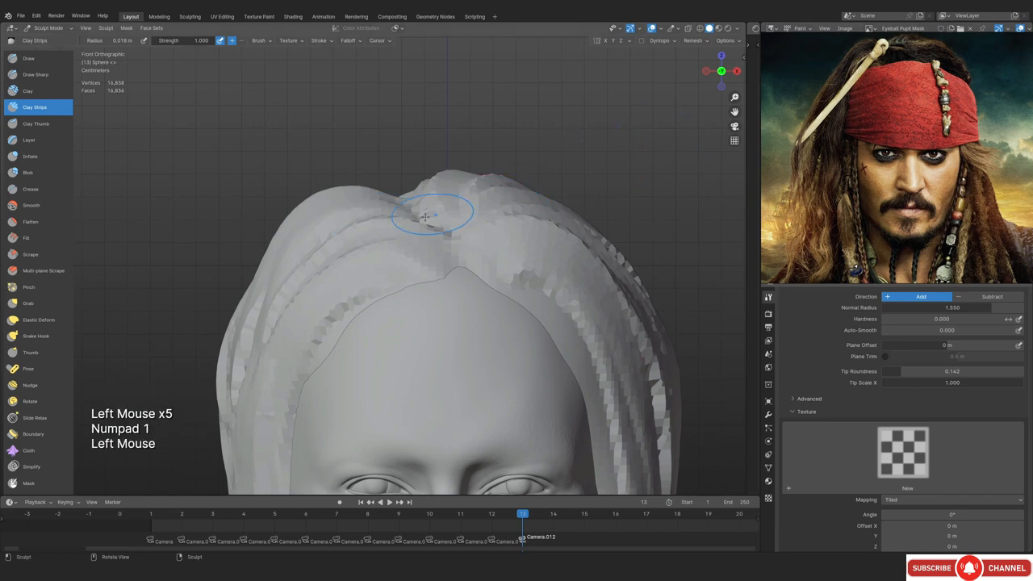
pyautogui.keyDown('ctrl'); pyautogui.moveTo(428, 215); pyautogui.dragTo(420, 233, button='middle'); pyautogui.keyUp('ctrl')
pyautogui.click(368, 253)
pyautogui.keyDown('ctrl'); pyautogui.moveTo(369, 254); pyautogui.dragTo(373, 266, button='middle'); pyautogui.keyUp('ctrl')
# Lower the Clay Strips strength to 0.382 and carve grooves between the strands on the bust's upper right side
pyautogui.moveTo(373, 266); pyautogui.dragTo(395, 307, button='middle')
pyautogui.moveTo(395, 306)
pyautogui.keyDown('shift'); pyautogui.mouseDown(button='middle')
pyautogui.moveTo(415, 337)
pyautogui.moveTo(418, 310)
pyautogui.mouseUp(button='middle'); pyautogui.keyUp('shift')
pyautogui.keyDown('shift'); pyautogui.moveTo(418, 310); pyautogui.dragTo(443, 274, button='middle'); pyautogui.keyUp('shift')
pyautogui.moveTo(444, 274)
pyautogui.keyDown('ctrl'); pyautogui.mouseDown(button='middle')
pyautogui.moveTo(441, 240)
pyautogui.moveTo(418, 225)
pyautogui.mouseUp(button='middle'); pyautogui.keyUp('ctrl')
pyautogui.hotkey('shift', 'f')
pyautogui.click(521, 240)
pyautogui.keyDown('ctrl'); pyautogui.moveTo(418, 225); pyautogui.dragTo(388, 262); pyautogui.keyUp('ctrl')
pyautogui.keyDown('ctrl'); pyautogui.moveTo(444, 210); pyautogui.dragTo(407, 260); pyautogui.keyUp('ctrl')
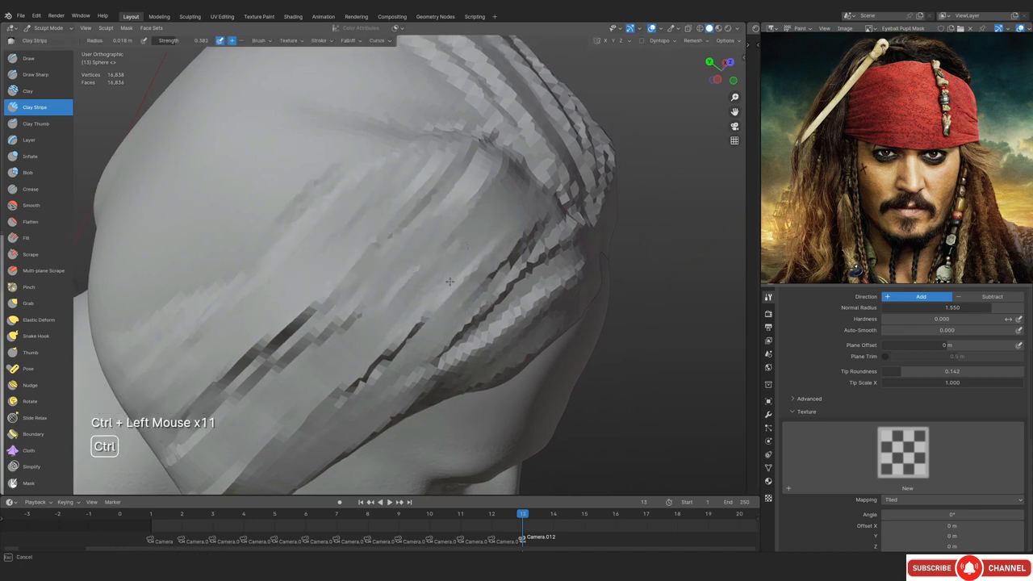
pyautogui.keyDown('ctrl'); pyautogui.moveTo(450, 281); pyautogui.dragTo(427, 311); pyautogui.keyUp('ctrl')
pyautogui.moveTo(520, 250)
pyautogui.keyDown('ctrl'); pyautogui.mouseDown()
pyautogui.moveTo(459, 339)
pyautogui.moveTo(464, 331)
pyautogui.mouseUp(); pyautogui.keyUp('ctrl')
pyautogui.keyDown('ctrl'); pyautogui.moveTo(553, 315); pyautogui.dragTo(488, 355); pyautogui.keyUp('ctrl')
pyautogui.keyDown('ctrl'); pyautogui.moveTo(524, 294); pyautogui.dragTo(439, 345); pyautogui.keyUp('ctrl')
pyautogui.press('KP_1')
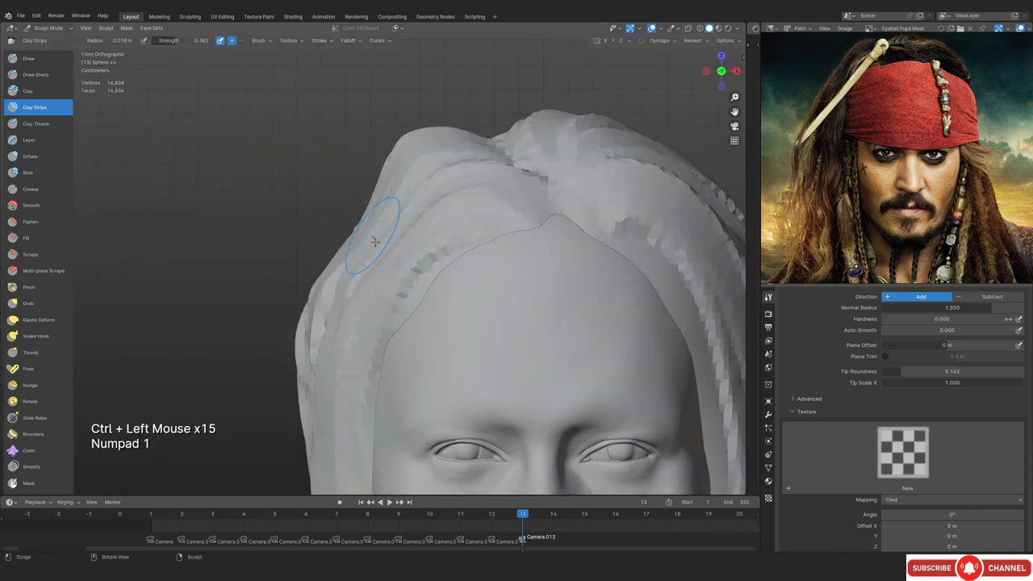
# Set the Clay Strips radius to 0.019 m and lay short strands above the hairline on the bust's right side
pyautogui.moveTo(426, 310)
pyautogui.keyDown('ctrl'); pyautogui.mouseDown(button='middle')
pyautogui.moveTo(403, 288)
pyautogui.moveTo(438, 343)
pyautogui.moveTo(432, 307)
pyautogui.mouseUp(button='middle'); pyautogui.keyUp('ctrl')
pyautogui.moveTo(432, 307); pyautogui.dragTo(431, 212, button='middle')
pyautogui.press('f')
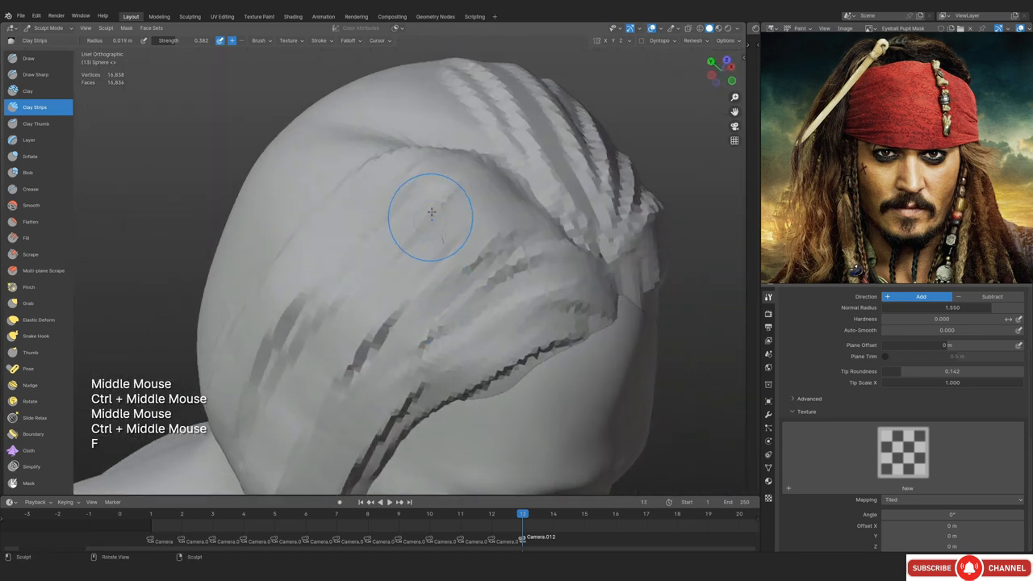
pyautogui.moveTo(428, 280); pyautogui.dragTo(484, 250)
pyautogui.moveTo(452, 302); pyautogui.dragTo(508, 270)
pyautogui.moveTo(463, 310); pyautogui.dragTo(516, 283)
pyautogui.press('KP_1')
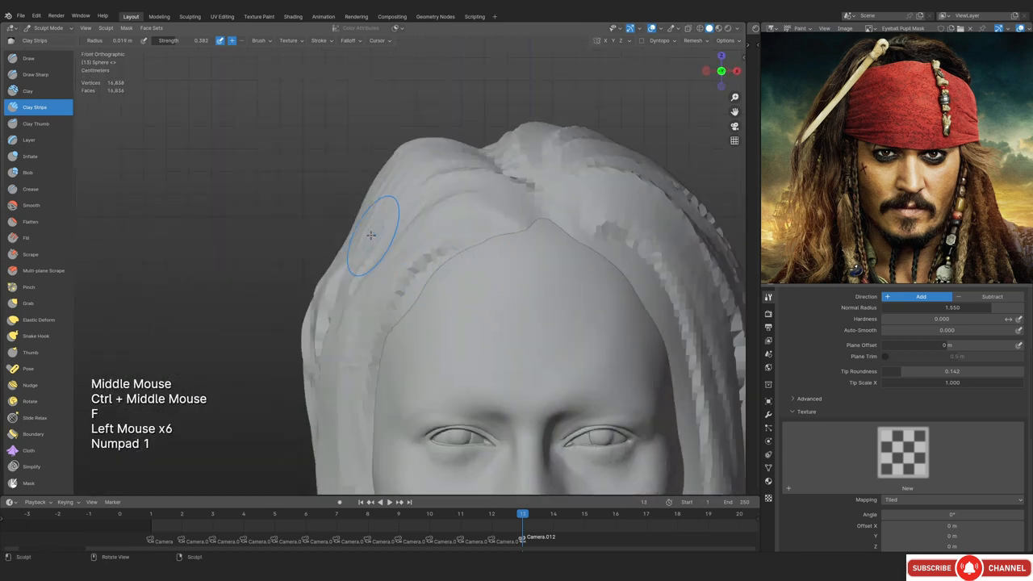
# Carve down the crown just beside the parting on the bust's right side with subtracting Clay Strips strokes
pyautogui.keyDown('ctrl'); pyautogui.moveTo(371, 233); pyautogui.dragTo(388, 218, button='middle'); pyautogui.keyUp('ctrl')
pyautogui.moveTo(387, 218); pyautogui.dragTo(404, 278, button='middle')
pyautogui.keyDown('ctrl'); pyautogui.moveTo(451, 193); pyautogui.dragTo(409, 185); pyautogui.keyUp('ctrl')
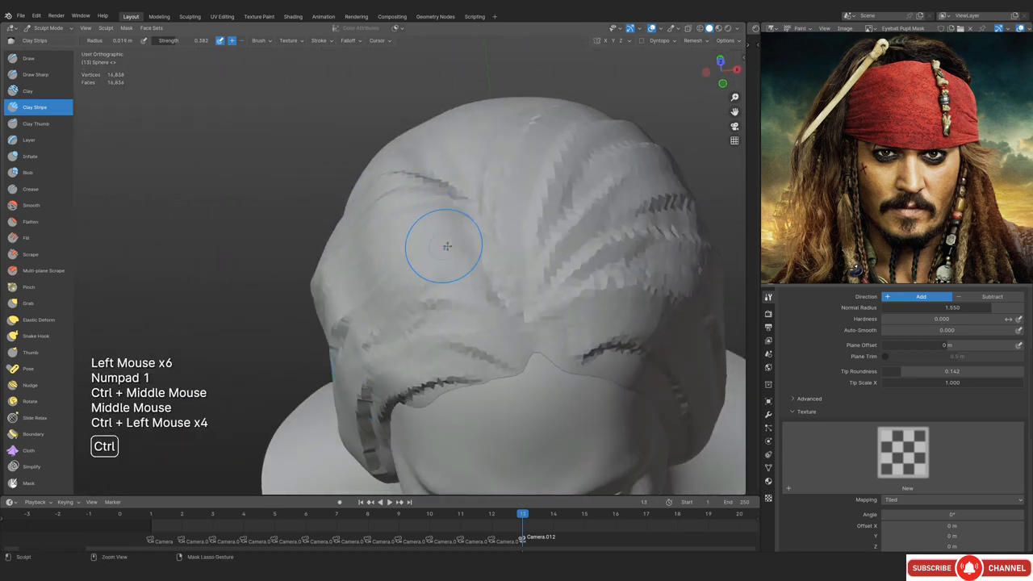
pyautogui.press('KP_1')
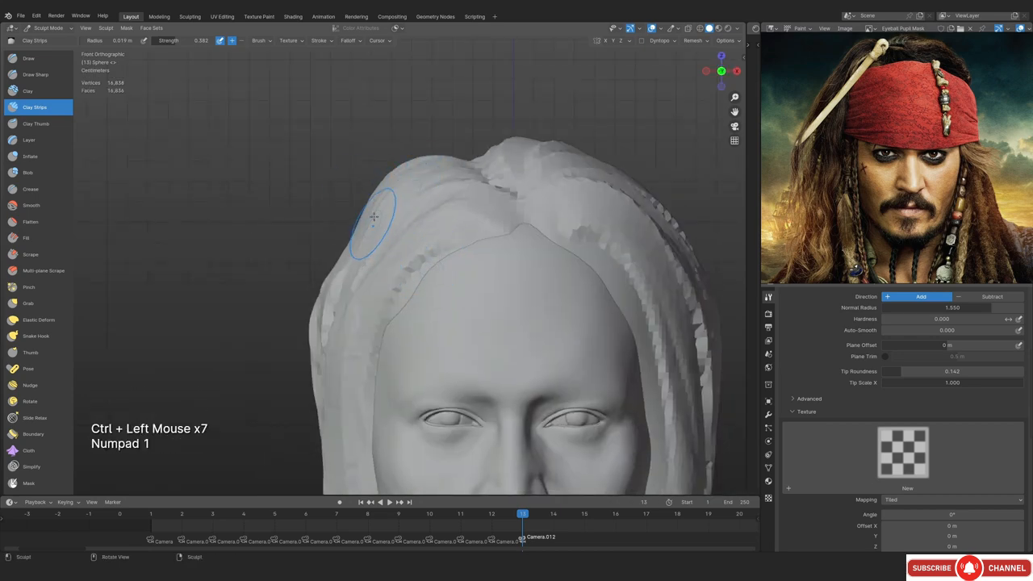
# Lay long Clay Strips strands from the crown down the bust's right side toward the lower hair edge
pyautogui.keyDown('ctrl'); pyautogui.moveTo(373, 217); pyautogui.dragTo(400, 294, button='middle'); pyautogui.keyUp('ctrl')
pyautogui.keyDown('ctrl'); pyautogui.moveTo(399, 294); pyautogui.dragTo(416, 255, button='middle'); pyautogui.keyUp('ctrl')
pyautogui.keyDown('shift'); pyautogui.moveTo(416, 254); pyautogui.dragTo(429, 210, button='middle'); pyautogui.keyUp('shift')
pyautogui.moveTo(429, 210); pyautogui.dragTo(367, 282, button='middle')
pyautogui.moveTo(351, 189); pyautogui.dragTo(247, 274)
pyautogui.moveTo(247, 274); pyautogui.dragTo(269, 277)
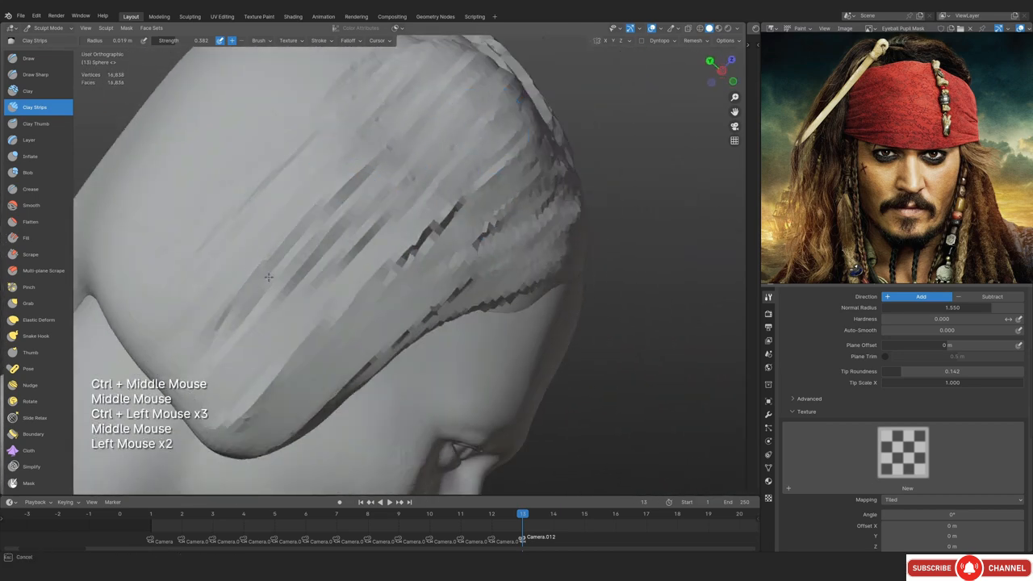
pyautogui.moveTo(384, 292); pyautogui.dragTo(357, 345)
pyautogui.press('KP_1')
# Enlarge the Clay Strips radius to about 0.021 m and build up volume on the right side above the ear
pyautogui.keyDown('ctrl'); pyautogui.moveTo(422, 237); pyautogui.dragTo(428, 295, button='middle'); pyautogui.keyUp('ctrl')
pyautogui.keyDown('shift'); pyautogui.moveTo(436, 283); pyautogui.dragTo(405, 270, button='middle'); pyautogui.keyUp('shift')
pyautogui.keyDown('ctrl'); pyautogui.moveTo(406, 270); pyautogui.dragTo(405, 231, button='middle'); pyautogui.keyUp('ctrl')
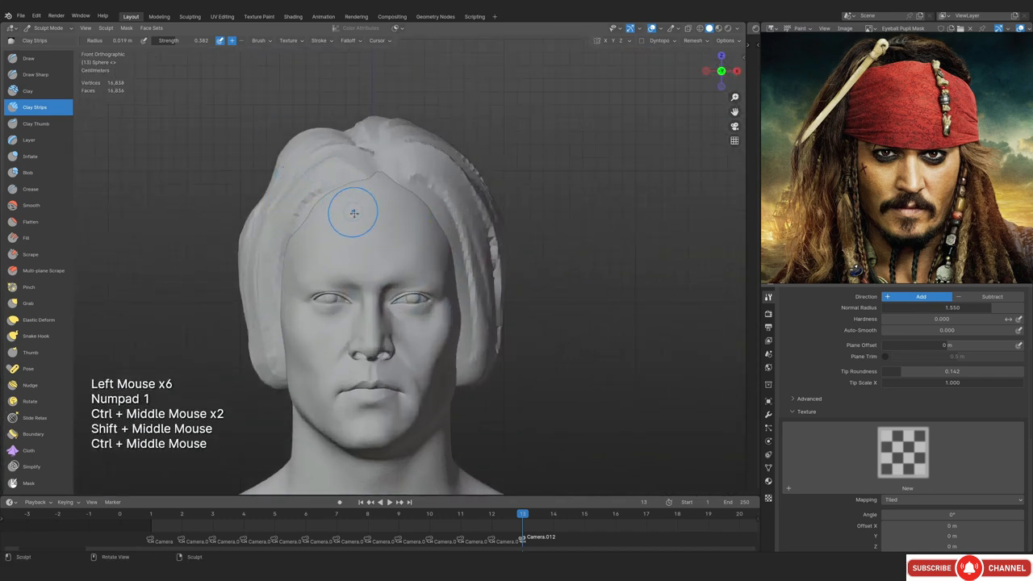
pyautogui.moveTo(353, 213)
pyautogui.keyDown('shift'); pyautogui.mouseDown(button='middle')
pyautogui.moveTo(393, 242)
pyautogui.moveTo(393, 274)
pyautogui.mouseUp(button='middle'); pyautogui.keyUp('shift')
pyautogui.moveTo(392, 275)
pyautogui.mouseDown(button='middle')
pyautogui.moveTo(347, 251)
pyautogui.moveTo(316, 252)
pyautogui.mouseUp(button='middle')
pyautogui.press('f')
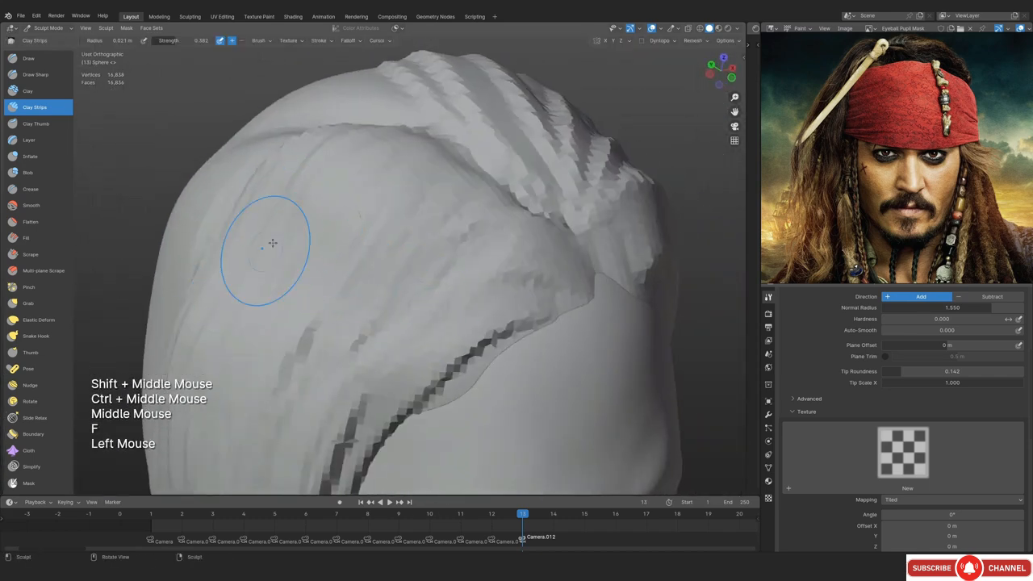
pyautogui.click(302, 329)
pyautogui.press('KP_1')
# Enlarge the brush and smooth the strands on the front of the bust's right side
pyautogui.keyDown('ctrl'); pyautogui.moveTo(357, 192); pyautogui.dragTo(411, 241, button='middle'); pyautogui.keyUp('ctrl')
pyautogui.press('f')
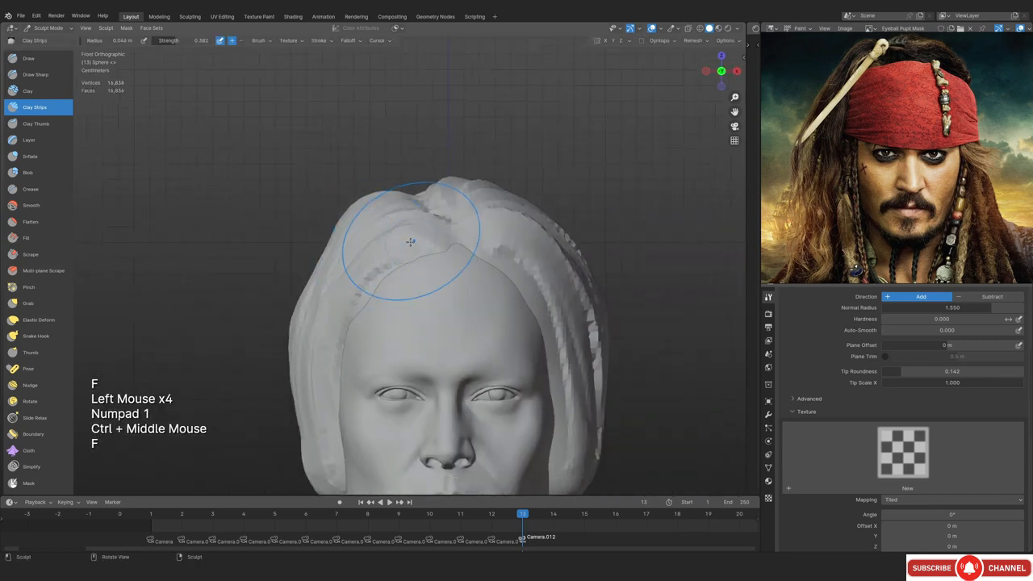
pyautogui.keyDown('shift'); pyautogui.moveTo(353, 305); pyautogui.dragTo(376, 303); pyautogui.keyUp('shift')
pyautogui.keyDown('shift'); pyautogui.moveTo(376, 304); pyautogui.dragTo(346, 256, button='middle'); pyautogui.keyUp('shift')
# Set the brush radius to about 0.051 m and smooth the strands on the top and left side of the hair
pyautogui.press('f')
pyautogui.click(540, 191)
pyautogui.moveTo(539, 190)
pyautogui.keyDown('shift'); pyautogui.mouseDown(button='middle')
pyautogui.moveTo(502, 244)
pyautogui.moveTo(473, 242)
pyautogui.moveTo(424, 310)
pyautogui.mouseUp(button='middle'); pyautogui.keyUp('shift')
pyautogui.keyDown('shift'); pyautogui.moveTo(424, 311); pyautogui.dragTo(498, 196); pyautogui.keyUp('shift')
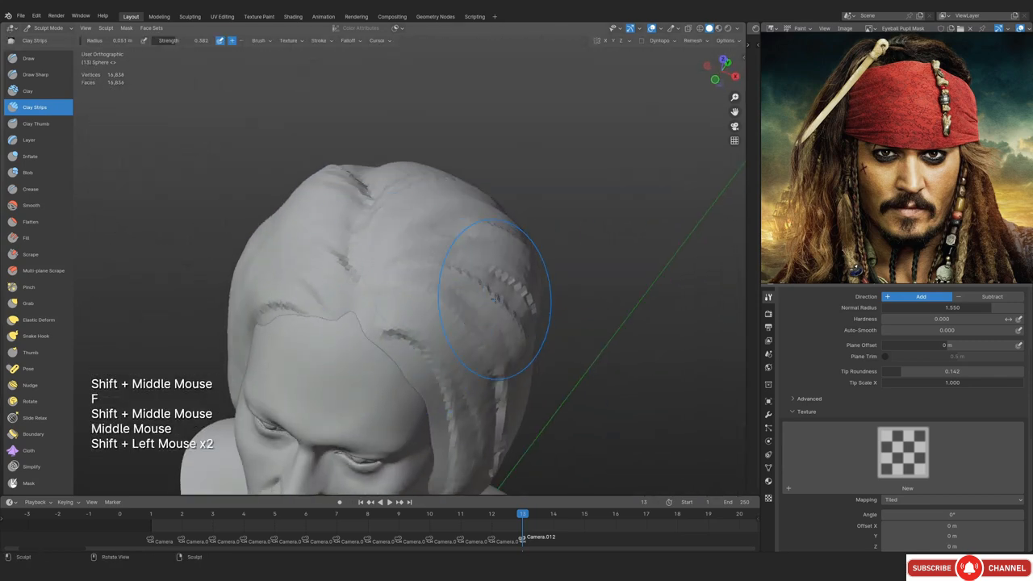
pyautogui.press('KP_1')
pyautogui.moveTo(399, 240)
pyautogui.keyDown('ctrl'); pyautogui.mouseDown(button='middle')
pyautogui.moveTo(380, 298)
pyautogui.moveTo(387, 233)
pyautogui.mouseUp(button='middle'); pyautogui.keyUp('ctrl')
pyautogui.keyDown('ctrl'); pyautogui.moveTo(387, 234); pyautogui.dragTo(389, 242, button='middle'); pyautogui.keyUp('ctrl')
pyautogui.keyDown('ctrl'); pyautogui.moveTo(394, 310); pyautogui.dragTo(435, 285, button='middle'); pyautogui.keyUp('ctrl')
pyautogui.press('KP_1')
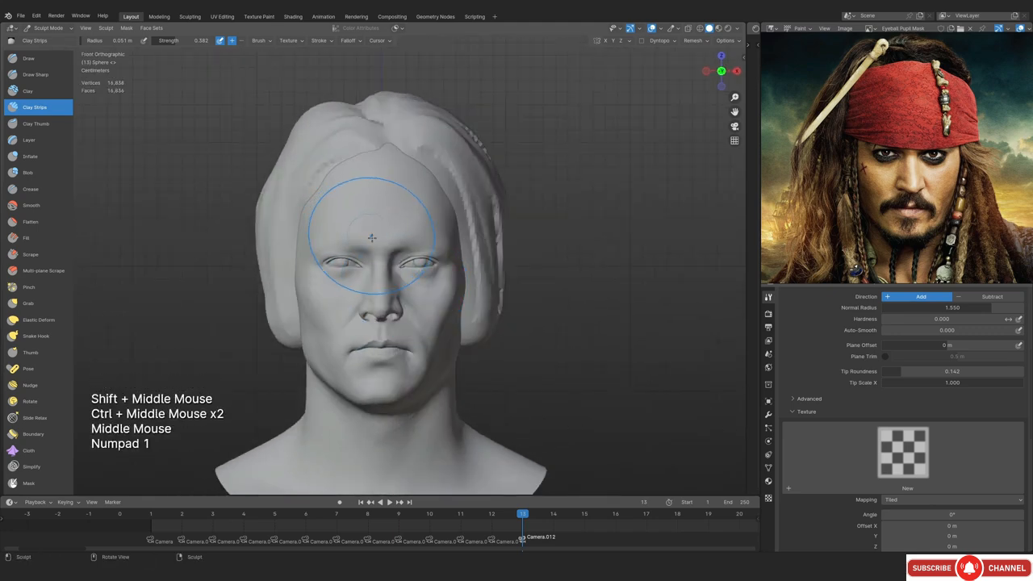
# Reduce the radius to about 0.039 m and carve grooves along the strands on the bust's left side
pyautogui.moveTo(401, 274)
pyautogui.keyDown('shift'); pyautogui.mouseDown(button='middle')
pyautogui.moveTo(397, 266)
pyautogui.moveTo(411, 288)
pyautogui.moveTo(333, 281)
pyautogui.moveTo(346, 293)
pyautogui.moveTo(359, 266)
pyautogui.mouseUp(button='middle'); pyautogui.keyUp('shift')
pyautogui.press('f')
pyautogui.moveTo(359, 266); pyautogui.dragTo(372, 242, button='middle')
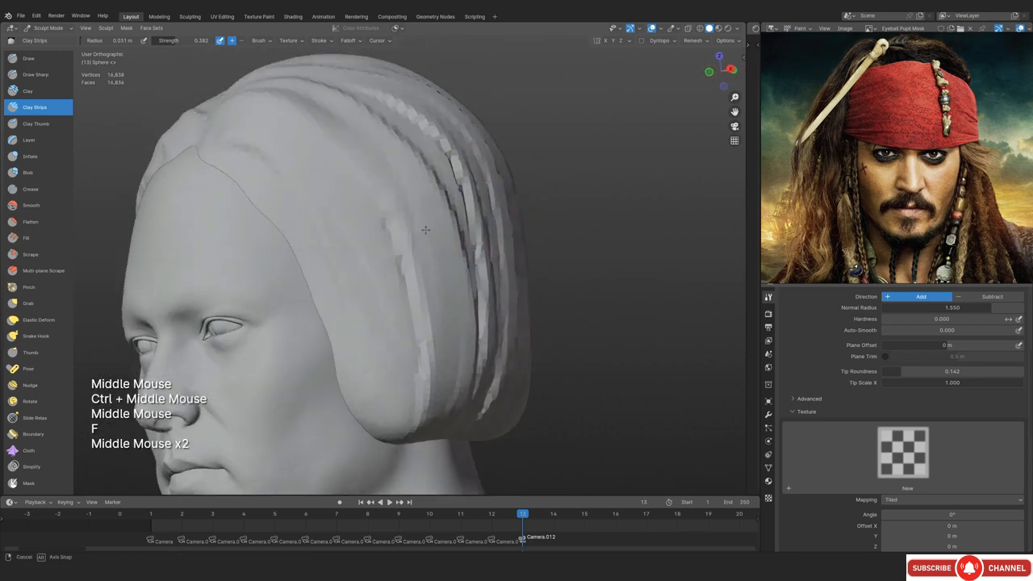
pyautogui.press('f')
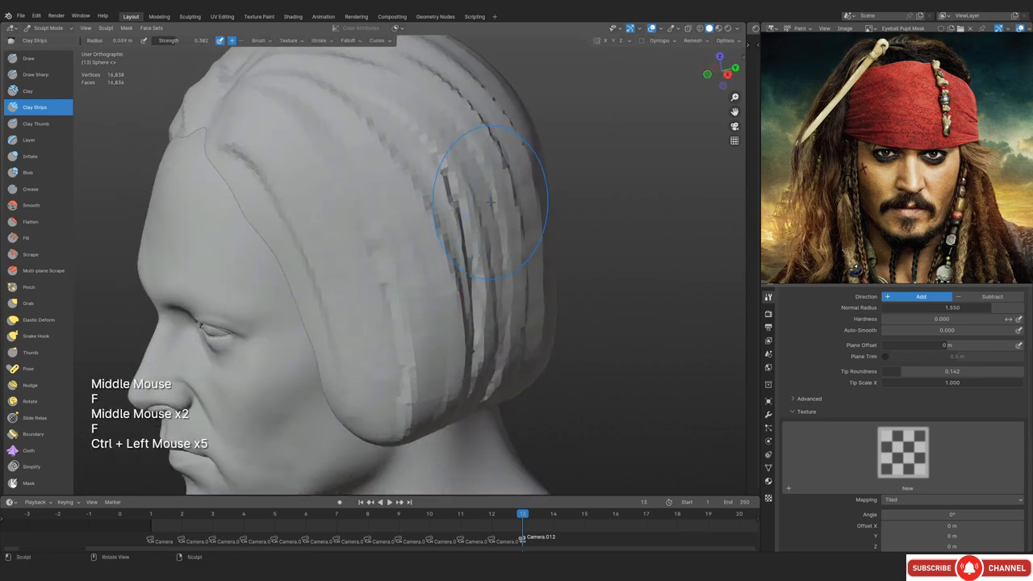
pyautogui.press('KP_1')
# Set the radius to about 0.032 m and slim the bulging left side of the hair with more subtracting strokes
pyautogui.moveTo(491, 203)
pyautogui.keyDown('shift'); pyautogui.mouseDown(button='middle')
pyautogui.moveTo(420, 228)
pyautogui.moveTo(365, 284)
pyautogui.moveTo(424, 258)
pyautogui.mouseUp(button='middle'); pyautogui.keyUp('shift')
pyautogui.press('f')
pyautogui.hotkey('alt', 'z')
pyautogui.hotkey('alt', 'z')
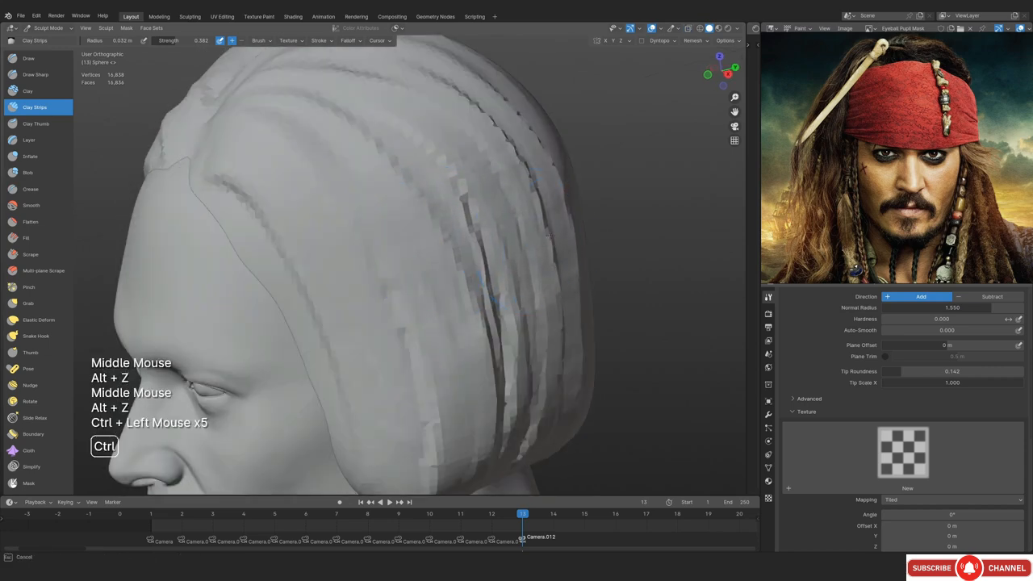
pyautogui.press('KP_1')
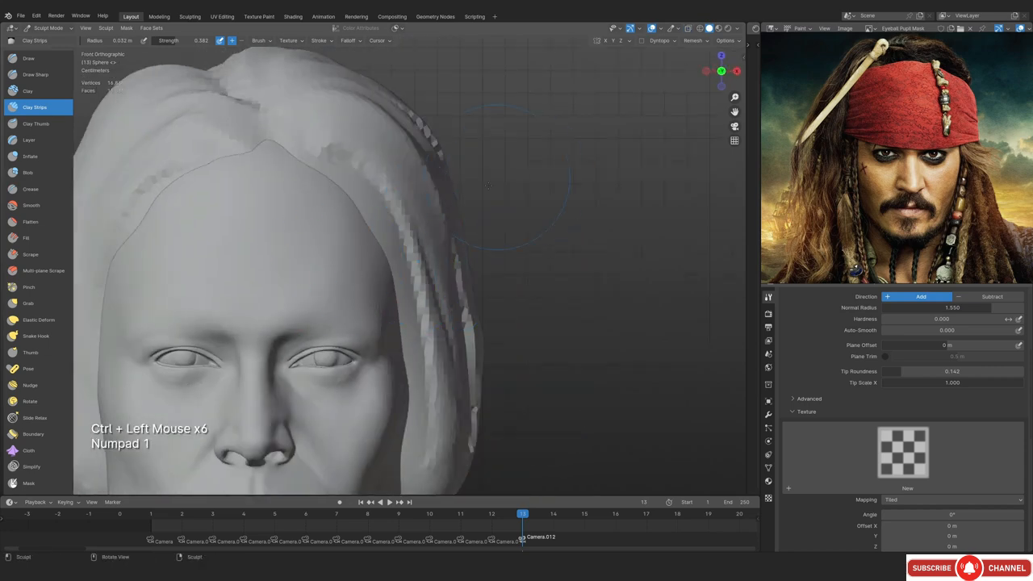
# Set the radius to about 0.026 m and carve grooves down the left side from temple to ear height
pyautogui.moveTo(510, 248)
pyautogui.mouseDown(button='middle')
pyautogui.moveTo(344, 320)
pyautogui.moveTo(278, 320)
pyautogui.mouseUp(button='middle')
pyautogui.press('f')
pyautogui.click(329, 321)
pyautogui.keyDown('ctrl'); pyautogui.moveTo(367, 246); pyautogui.dragTo(421, 324); pyautogui.keyUp('ctrl')
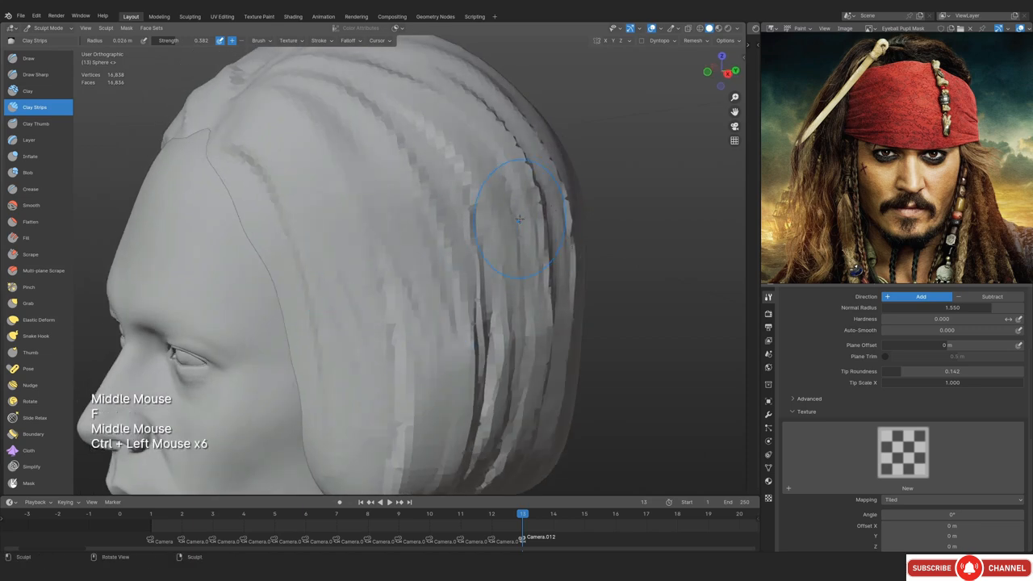
pyautogui.press('KP_1')
pyautogui.keyDown('shift'); pyautogui.moveTo(359, 256); pyautogui.dragTo(364, 267, button='middle'); pyautogui.keyUp('shift')
pyautogui.keyDown('ctrl'); pyautogui.moveTo(364, 267); pyautogui.dragTo(420, 243, button='middle'); pyautogui.keyUp('ctrl')
pyautogui.keyDown('ctrl'); pyautogui.moveTo(420, 242); pyautogui.dragTo(446, 217, button='middle'); pyautogui.keyUp('ctrl')
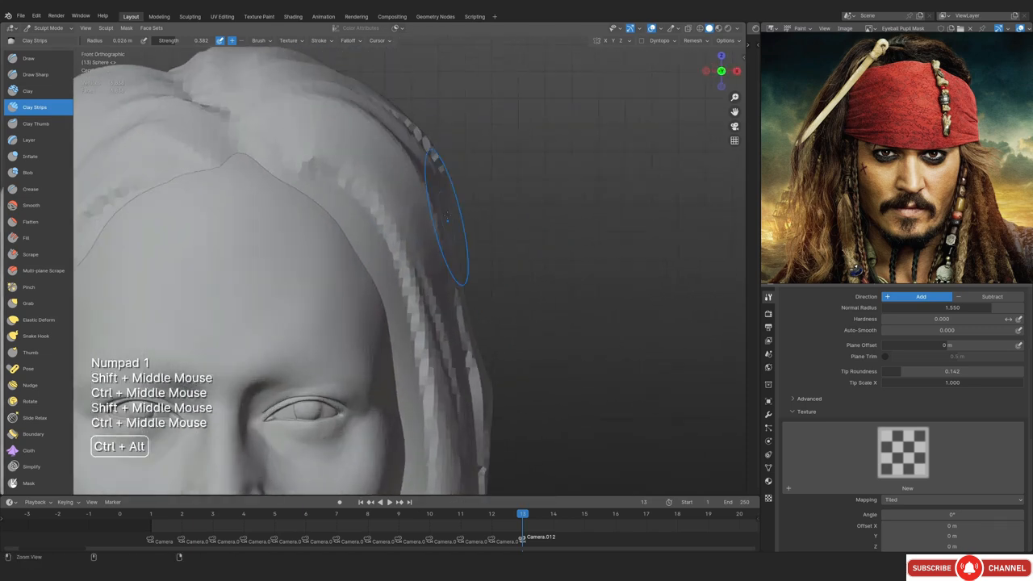
# Set the Clay Strips radius to about 0.029 m and carve long grooves down the lower left side of the hair
pyautogui.keyDown('shift'); pyautogui.moveTo(476, 259); pyautogui.dragTo(363, 186, button='middle'); pyautogui.keyUp('shift')
pyautogui.keyDown('ctrl'); pyautogui.moveTo(364, 185); pyautogui.dragTo(363, 242, button='middle'); pyautogui.keyUp('ctrl')
pyautogui.moveTo(501, 274); pyautogui.dragTo(363, 306, button='middle')
pyautogui.keyDown('ctrl'); pyautogui.moveTo(363, 306); pyautogui.dragTo(404, 266, button='middle'); pyautogui.keyUp('ctrl')
pyautogui.press('f')
pyautogui.click(472, 276)
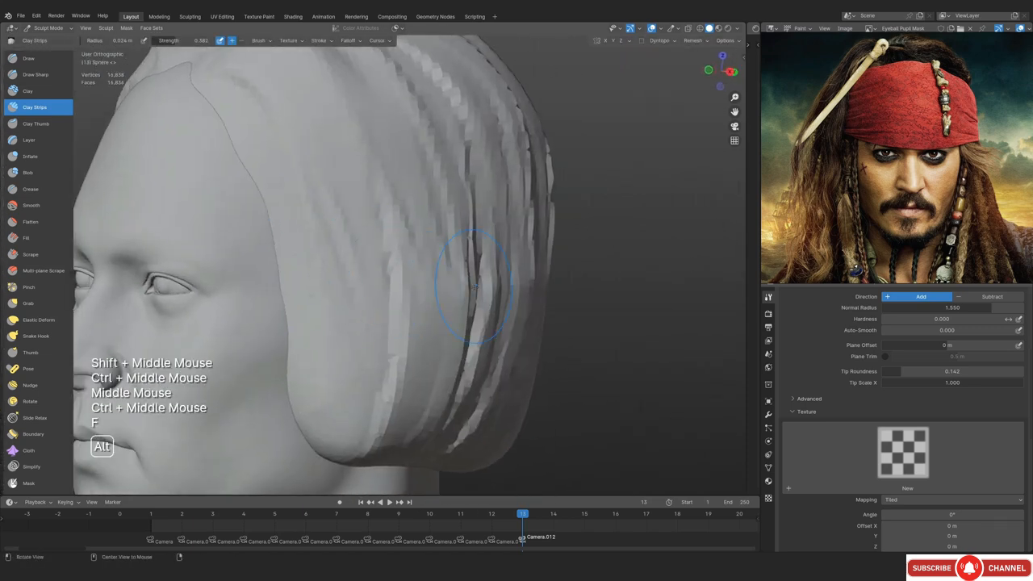
pyautogui.moveTo(472, 276); pyautogui.dragTo(419, 309, button='middle')
pyautogui.press('f')
pyautogui.keyDown('ctrl'); pyautogui.moveTo(457, 297); pyautogui.dragTo(439, 368); pyautogui.keyUp('ctrl')
pyautogui.keyDown('ctrl'); pyautogui.moveTo(460, 291); pyautogui.dragTo(428, 402); pyautogui.keyUp('ctrl')
pyautogui.keyDown('ctrl'); pyautogui.moveTo(477, 271); pyautogui.dragTo(439, 373); pyautogui.keyUp('ctrl')
pyautogui.keyDown('ctrl'); pyautogui.moveTo(472, 286); pyautogui.dragTo(427, 403); pyautogui.keyUp('ctrl')
pyautogui.keyDown('ctrl'); pyautogui.moveTo(573, 263); pyautogui.dragTo(559, 363); pyautogui.keyUp('ctrl')
pyautogui.keyDown('ctrl'); pyautogui.moveTo(553, 262); pyautogui.dragTo(513, 408); pyautogui.keyUp('ctrl')
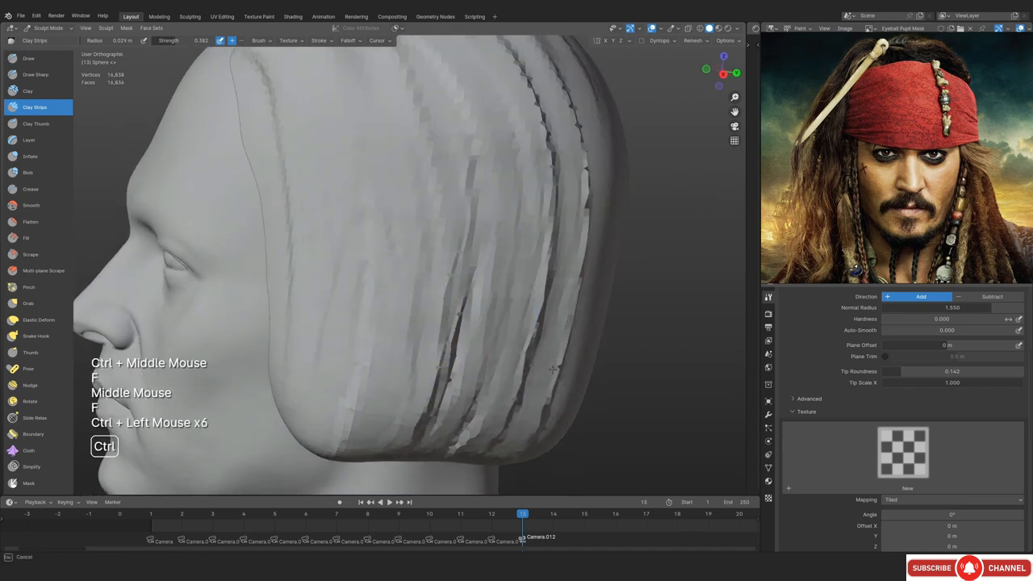
# Enlarge the brush radius to about 0.04 m and smooth the deep groove on the lower left side
pyautogui.press('f')
pyautogui.click(503, 285)
pyautogui.keyDown('shift'); pyautogui.moveTo(484, 270); pyautogui.dragTo(443, 396); pyautogui.keyUp('shift')
pyautogui.keyDown('shift'); pyautogui.moveTo(452, 404); pyautogui.dragTo(496, 265); pyautogui.keyUp('shift')
pyautogui.press('KP_1')
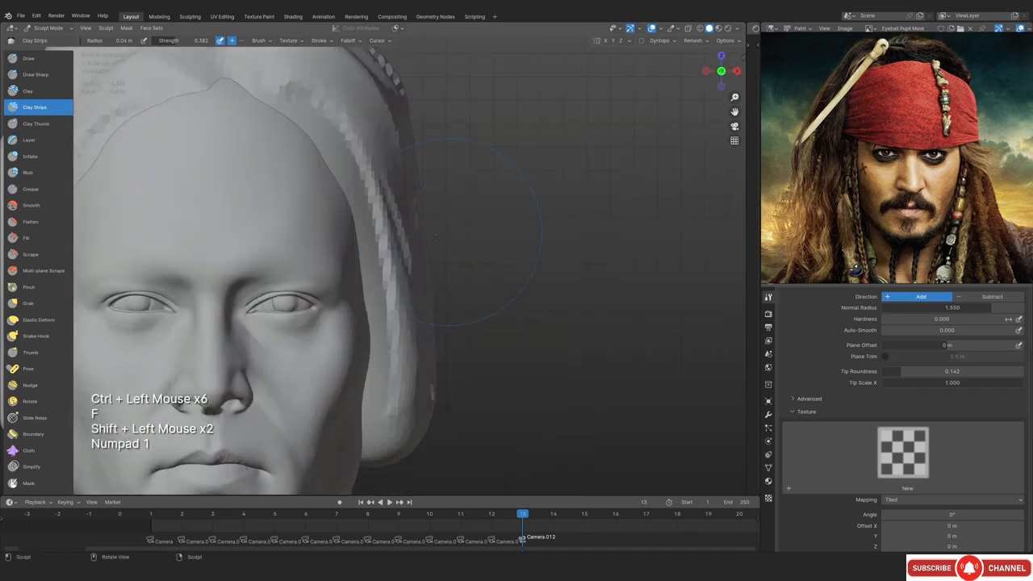
# Set the radius to about 0.035 m and carve down the hair beside the bust's right temple
pyautogui.moveTo(516, 266)
pyautogui.keyDown('shift'); pyautogui.mouseDown(button='middle')
pyautogui.moveTo(539, 259)
pyautogui.moveTo(403, 265)
pyautogui.moveTo(346, 254)
pyautogui.moveTo(348, 226)
pyautogui.mouseUp(button='middle'); pyautogui.keyUp('shift')
pyautogui.moveTo(347, 226)
pyautogui.mouseDown(button='middle')
pyautogui.moveTo(323, 258)
pyautogui.moveTo(349, 247)
pyautogui.mouseUp(button='middle')
pyautogui.press('f')
pyautogui.click(337, 247)
pyautogui.keyDown('ctrl'); pyautogui.moveTo(347, 210); pyautogui.dragTo(315, 311); pyautogui.keyUp('ctrl')
pyautogui.keyDown('ctrl'); pyautogui.moveTo(355, 184); pyautogui.dragTo(323, 299); pyautogui.keyUp('ctrl')
pyautogui.moveTo(371, 208)
pyautogui.keyDown('ctrl'); pyautogui.mouseDown()
pyautogui.moveTo(339, 314)
pyautogui.moveTo(346, 286)
pyautogui.mouseUp(); pyautogui.keyUp('ctrl')
pyautogui.press('KP_1')
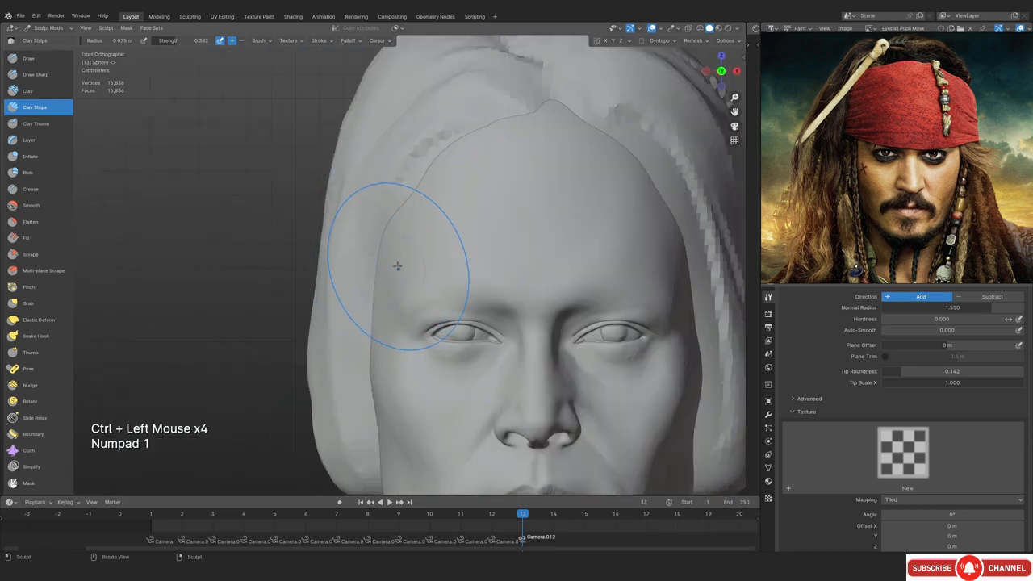
# Zoom in on the reference portrait's face and set the Clay Strips radius to about 0.025 m
pyautogui.scroll(4, 845, 117)
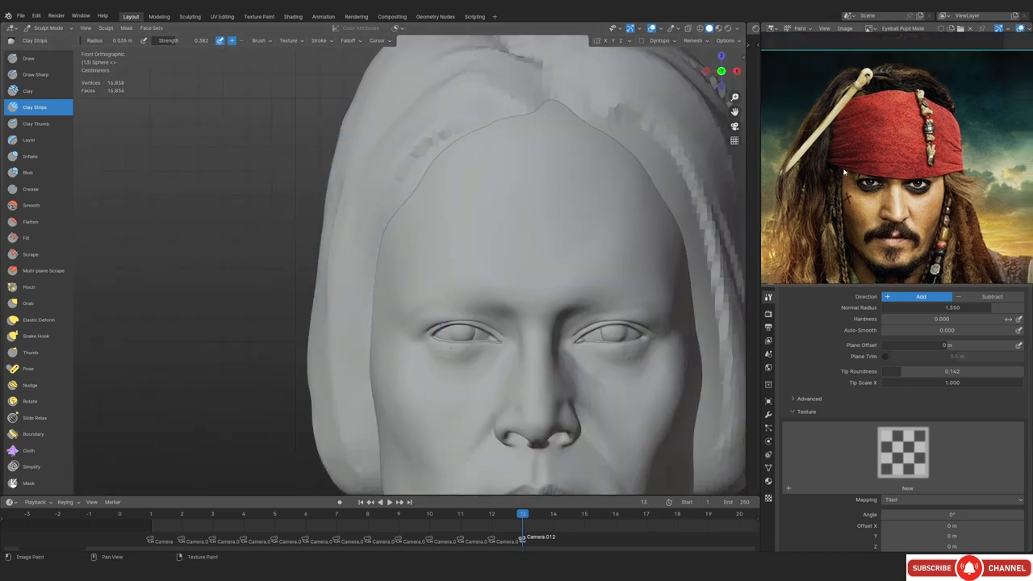
pyautogui.click(453, 223)
pyautogui.moveTo(453, 223)
pyautogui.mouseDown(button='middle')
pyautogui.moveTo(503, 323)
pyautogui.moveTo(341, 185)
pyautogui.mouseUp(button='middle')
pyautogui.press('f')
pyautogui.click(323, 134)
pyautogui.press('f')
pyautogui.hotkey('ctrl', 'z')
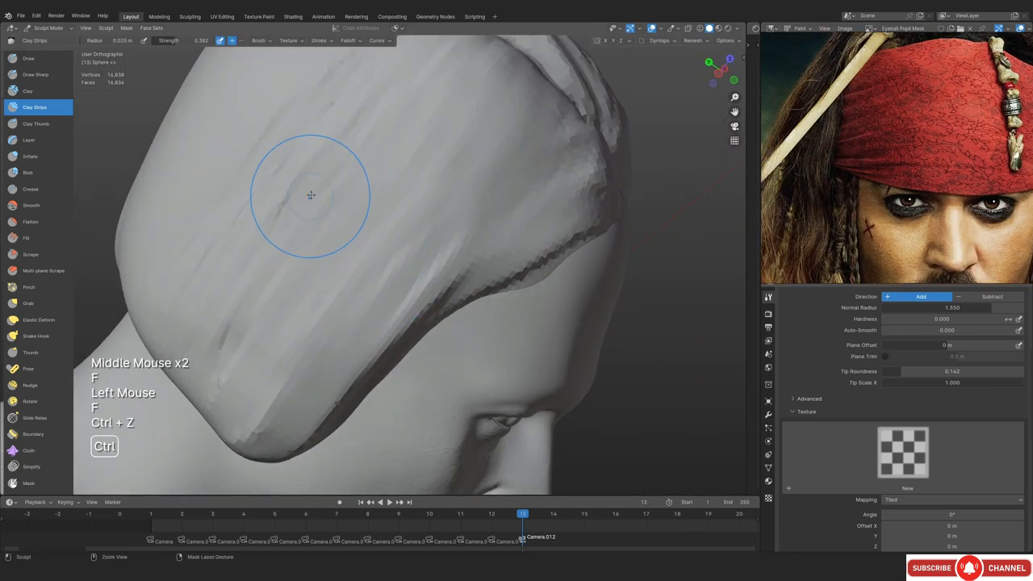
# Carve long grooves down the bust's right side above and around the ear to thin the hair
pyautogui.keyDown('ctrl'); pyautogui.moveTo(311, 195); pyautogui.dragTo(260, 227); pyautogui.keyUp('ctrl')
pyautogui.keyDown('ctrl'); pyautogui.moveTo(334, 168); pyautogui.dragTo(290, 226); pyautogui.keyUp('ctrl')
pyautogui.keyDown('ctrl'); pyautogui.moveTo(344, 195); pyautogui.dragTo(287, 287); pyautogui.keyUp('ctrl')
pyautogui.keyDown('ctrl'); pyautogui.moveTo(366, 221); pyautogui.dragTo(304, 325); pyautogui.keyUp('ctrl')
pyautogui.keyDown('ctrl'); pyautogui.moveTo(408, 279); pyautogui.dragTo(323, 355); pyautogui.keyUp('ctrl')
pyautogui.keyDown('ctrl'); pyautogui.moveTo(392, 279); pyautogui.dragTo(347, 330); pyautogui.keyUp('ctrl')
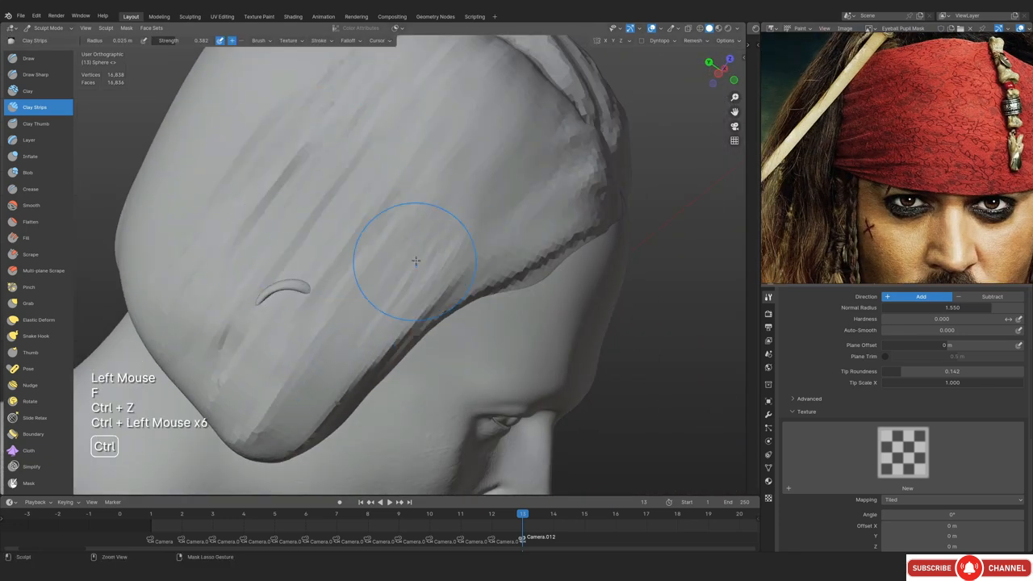
pyautogui.keyDown('ctrl'); pyautogui.moveTo(414, 263); pyautogui.dragTo(323, 363); pyautogui.keyUp('ctrl')
pyautogui.keyDown('ctrl'); pyautogui.moveTo(387, 290); pyautogui.dragTo(291, 371); pyautogui.keyUp('ctrl')
pyautogui.keyDown('ctrl'); pyautogui.moveTo(331, 162); pyautogui.dragTo(254, 307); pyautogui.keyUp('ctrl')
pyautogui.press('KP_1')
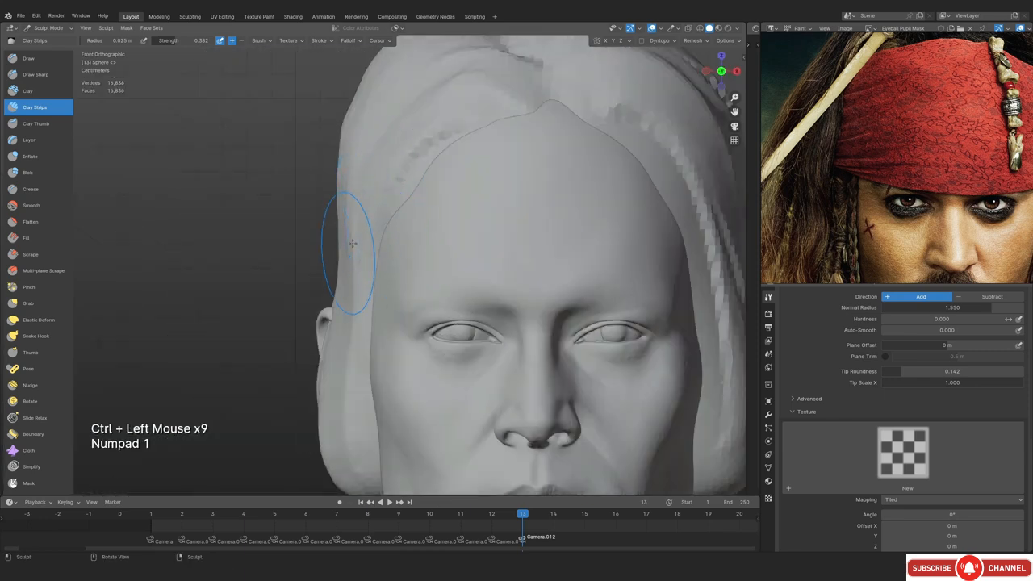
# Set the Clay Strips radius to about 0.022 m and add strands on the right side above the ear
pyautogui.keyDown('ctrl'); pyautogui.moveTo(346, 231); pyautogui.dragTo(383, 234, button='middle'); pyautogui.keyUp('ctrl')
pyautogui.moveTo(383, 234)
pyautogui.keyDown('ctrl'); pyautogui.mouseDown(button='middle')
pyautogui.moveTo(396, 234)
pyautogui.moveTo(388, 250)
pyautogui.mouseUp(button='middle'); pyautogui.keyUp('ctrl')
pyautogui.keyDown('ctrl'); pyautogui.moveTo(387, 250); pyautogui.dragTo(379, 264, button='middle'); pyautogui.keyUp('ctrl')
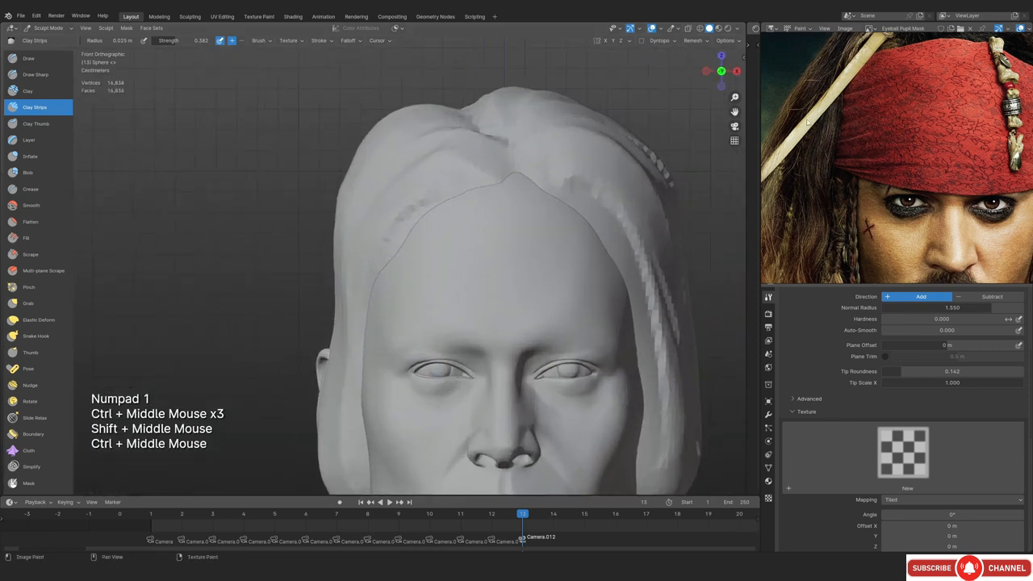
pyautogui.moveTo(339, 232); pyautogui.dragTo(355, 242, button='middle')
pyautogui.keyDown('ctrl'); pyautogui.moveTo(355, 242); pyautogui.dragTo(376, 281, button='middle'); pyautogui.keyUp('ctrl')
pyautogui.press('f')
pyautogui.click(330, 332)
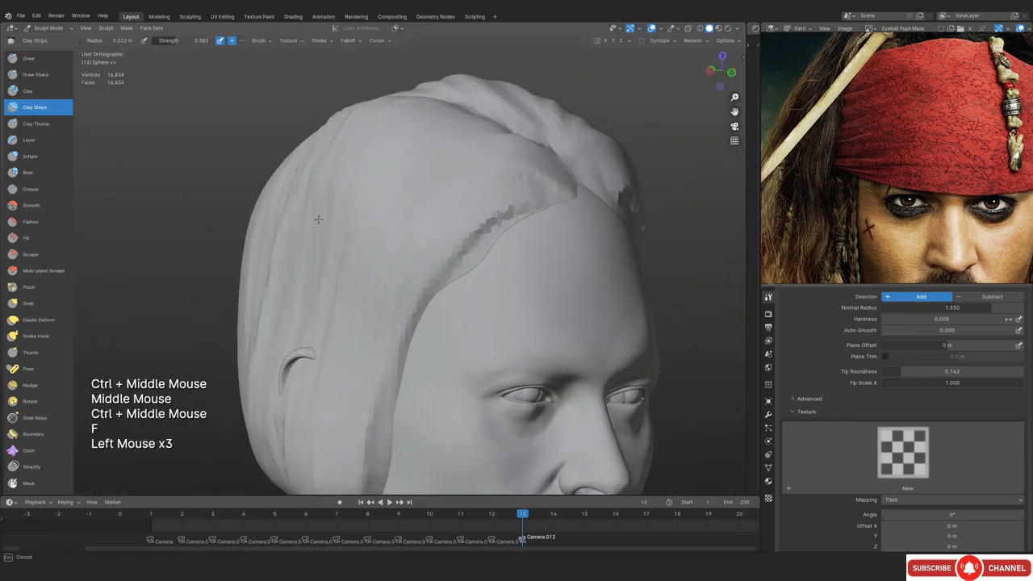
pyautogui.press('KP_1')
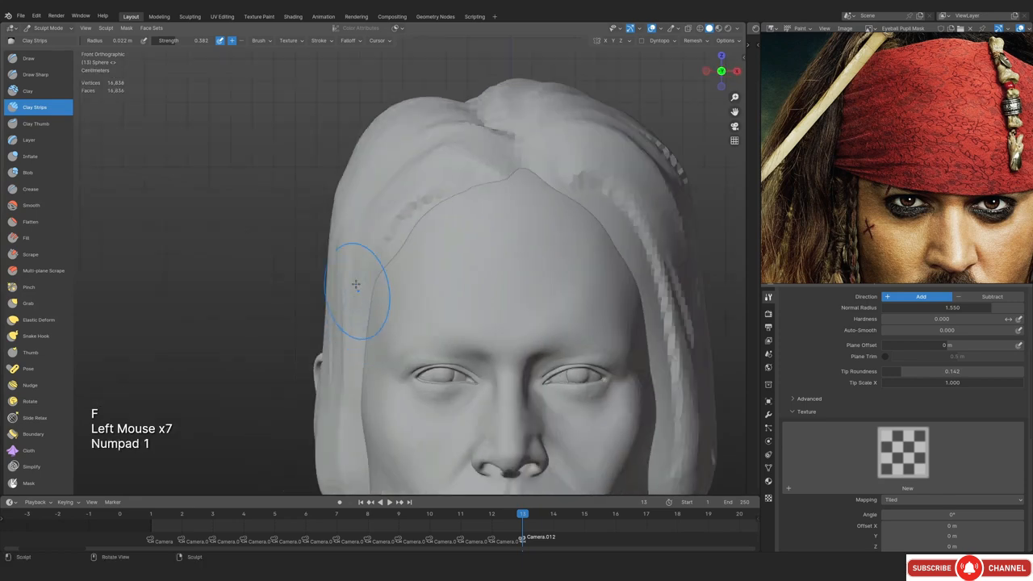
# Compare the overall hair silhouette from the front with the whole reference portrait
pyautogui.keyDown('ctrl'); pyautogui.moveTo(479, 124); pyautogui.dragTo(479, 171, button='middle'); pyautogui.keyUp('ctrl')
pyautogui.keyDown('shift'); pyautogui.moveTo(479, 171); pyautogui.dragTo(302, 190, button='middle'); pyautogui.keyUp('shift')
pyautogui.press('KP_1')
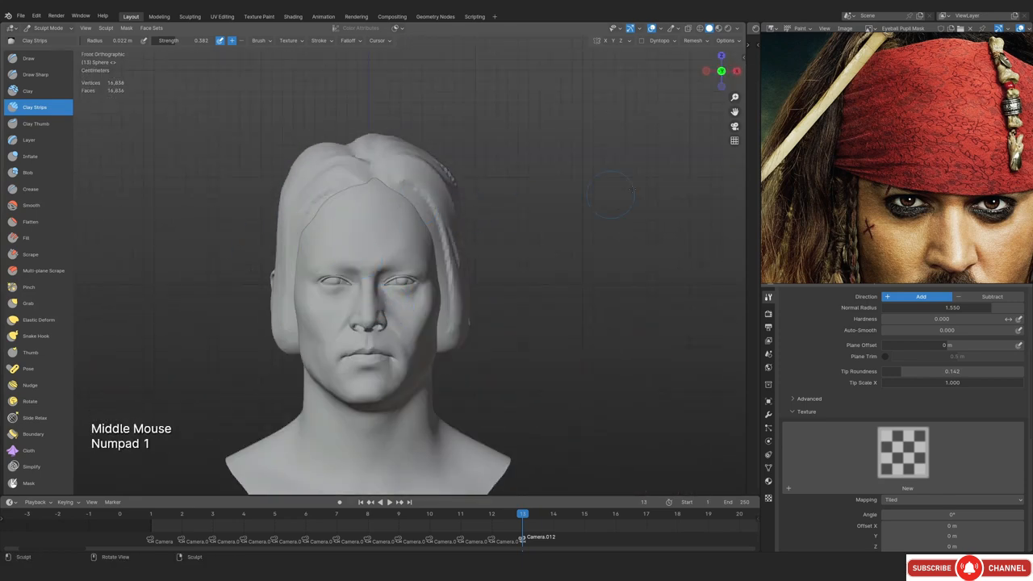
pyautogui.scroll(-3, 823, 166)
pyautogui.moveTo(407, 221); pyautogui.dragTo(411, 224, button='middle')
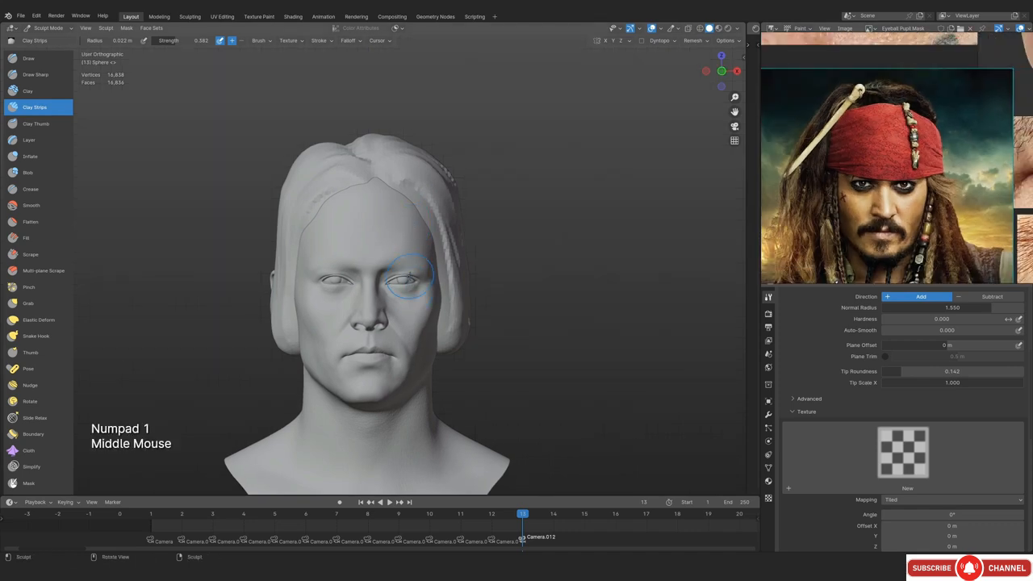
pyautogui.press('KP_1')
pyautogui.keyDown('shift'); pyautogui.moveTo(348, 305); pyautogui.dragTo(392, 290, button='middle'); pyautogui.keyUp('shift')
pyautogui.moveTo(392, 289)
pyautogui.keyDown('ctrl'); pyautogui.mouseDown(button='middle')
pyautogui.moveTo(408, 263)
pyautogui.moveTo(464, 266)
pyautogui.moveTo(404, 286)
pyautogui.mouseUp(button='middle'); pyautogui.keyUp('ctrl')
# Set the Clay Strips radius to about 0.034 m for work on the lower right side of the hair
pyautogui.moveTo(371, 311)
pyautogui.mouseDown(button='middle')
pyautogui.moveTo(427, 321)
pyautogui.moveTo(440, 270)
pyautogui.mouseUp(button='middle')
pyautogui.press('f')
pyautogui.click(427, 309)
pyautogui.moveTo(440, 270)
pyautogui.mouseDown(button='middle')
pyautogui.moveTo(456, 212)
pyautogui.moveTo(436, 242)
pyautogui.mouseUp(button='middle')
pyautogui.moveTo(436, 243)
pyautogui.keyDown('ctrl'); pyautogui.mouseDown(button='middle')
pyautogui.moveTo(426, 265)
pyautogui.moveTo(435, 258)
pyautogui.mouseUp(button='middle'); pyautogui.keyUp('ctrl')
pyautogui.moveTo(436, 258); pyautogui.dragTo(443, 254, button='middle')
pyautogui.press('f')
# Try carving the hair away around the bust's right ear with subtracting strokes, and undo them
pyautogui.keyDown('ctrl'); pyautogui.click(450, 244); pyautogui.keyUp('ctrl')
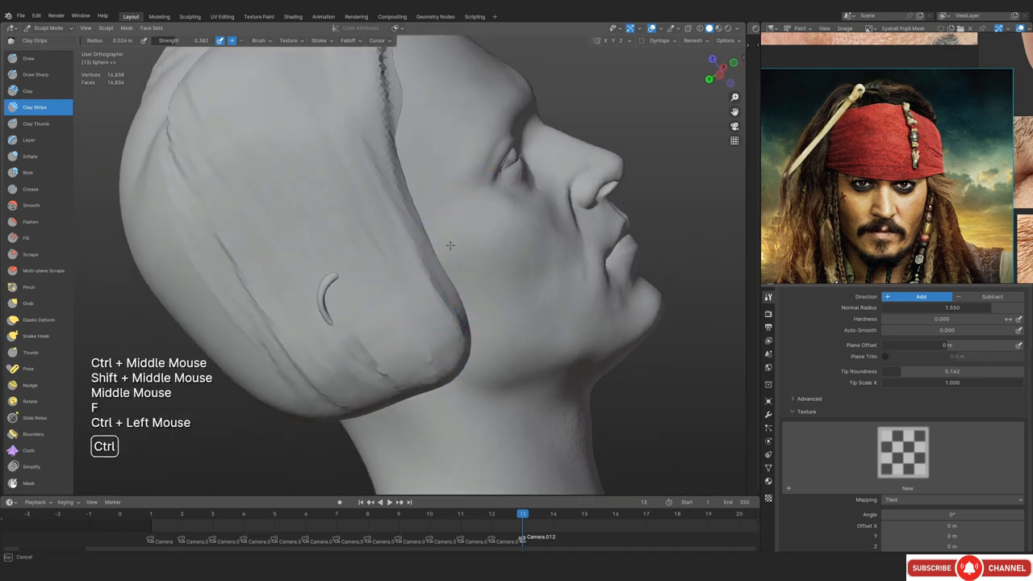
pyautogui.moveTo(450, 245)
pyautogui.keyDown('ctrl'); pyautogui.mouseDown()
pyautogui.moveTo(314, 360)
pyautogui.moveTo(387, 307)
pyautogui.mouseUp(); pyautogui.keyUp('ctrl')
pyautogui.hotkey('ctrl', 'z')
pyautogui.moveTo(420, 253)
pyautogui.keyDown('ctrl'); pyautogui.mouseDown()
pyautogui.moveTo(327, 344)
pyautogui.moveTo(415, 278)
pyautogui.moveTo(356, 356)
pyautogui.moveTo(403, 331)
pyautogui.mouseUp(); pyautogui.keyUp('ctrl')
pyautogui.moveTo(413, 323); pyautogui.dragTo(468, 274, button='middle')
pyautogui.keyDown('ctrl'); pyautogui.moveTo(476, 286); pyautogui.dragTo(349, 436); pyautogui.keyUp('ctrl')
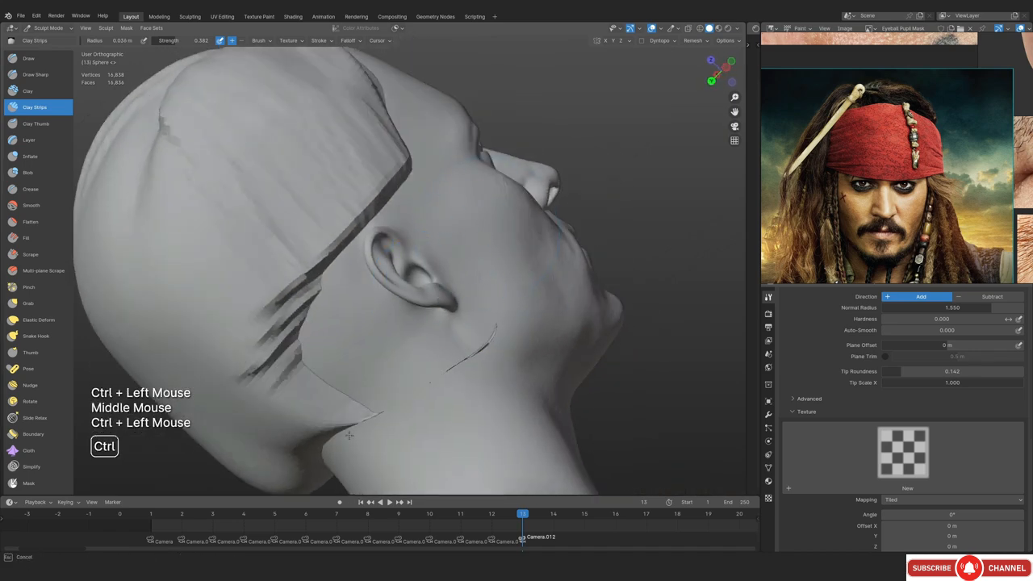
pyautogui.hotkey('ctrl', 'z')
pyautogui.hotkey('ctrl', 'z')
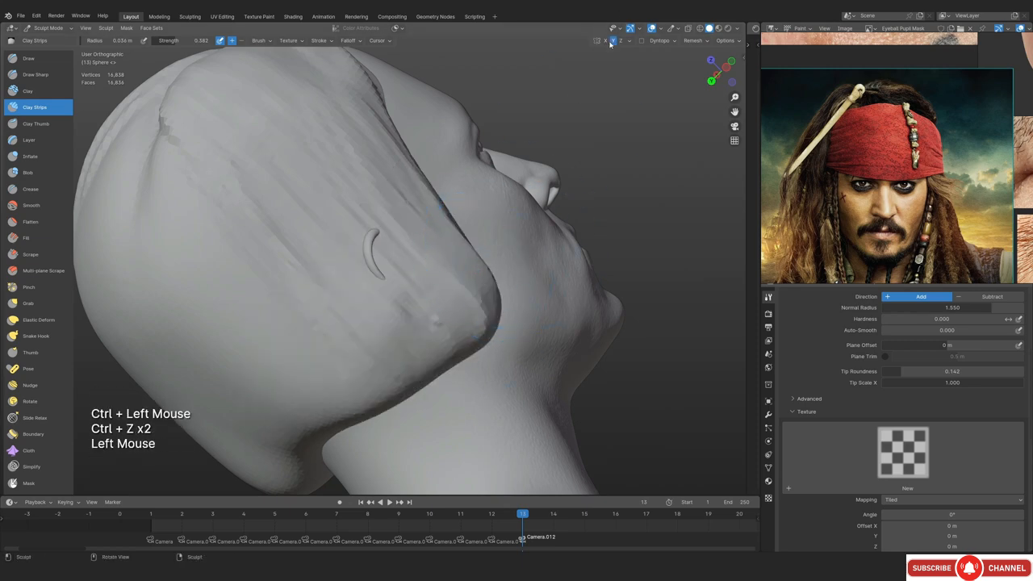
# Carve the hair away around the bust's right ear and nape with X-mirrored subtracting Clay Strips strokes, remeshing and smoothing the surface
pyautogui.moveTo(420, 242)
pyautogui.keyDown('ctrl'); pyautogui.mouseDown()
pyautogui.moveTo(429, 320)
pyautogui.moveTo(344, 341)
pyautogui.moveTo(366, 370)
pyautogui.mouseUp(); pyautogui.keyUp('ctrl')
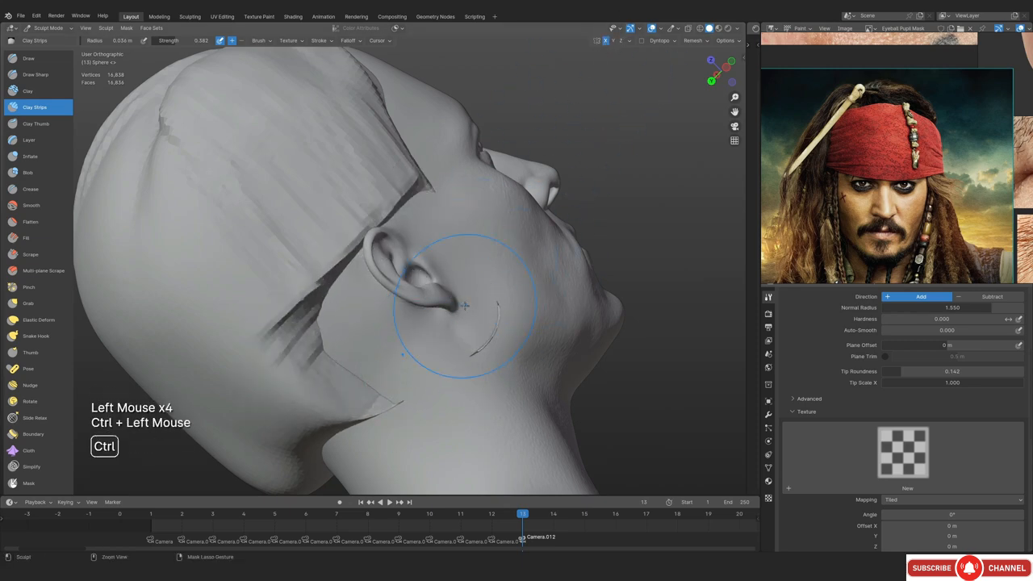
pyautogui.hotkey('ctrl', 'r')
pyautogui.keyDown('shift'); pyautogui.moveTo(467, 323); pyautogui.dragTo(471, 344); pyautogui.keyUp('shift')
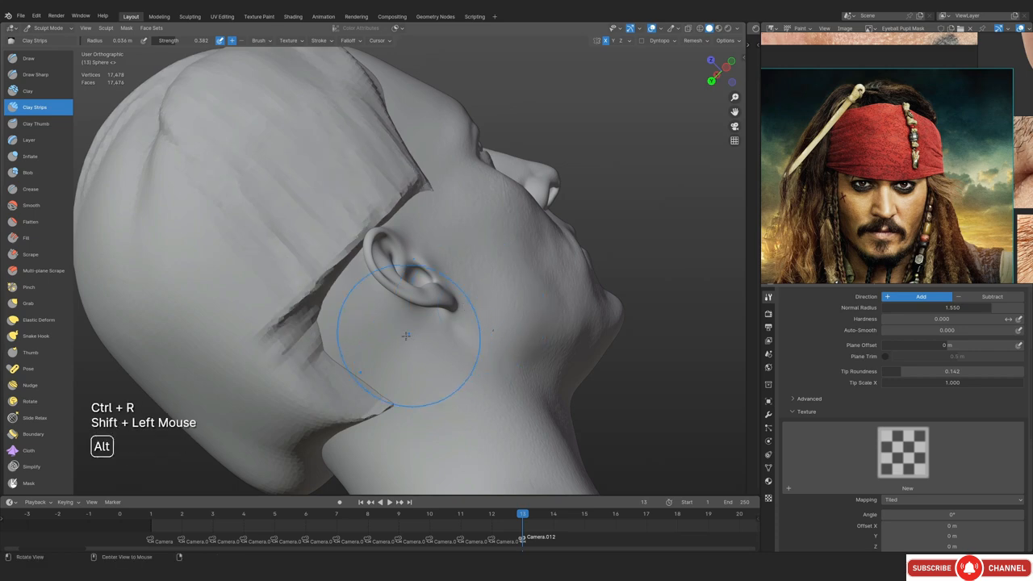
pyautogui.moveTo(406, 336); pyautogui.dragTo(440, 282, button='middle')
pyautogui.moveTo(440, 282)
pyautogui.keyDown('shift'); pyautogui.mouseDown(button='middle')
pyautogui.moveTo(418, 244)
pyautogui.moveTo(397, 260)
pyautogui.mouseUp(button='middle'); pyautogui.keyUp('shift')
pyautogui.moveTo(398, 260)
pyautogui.keyDown('ctrl'); pyautogui.mouseDown()
pyautogui.moveTo(347, 369)
pyautogui.moveTo(362, 311)
pyautogui.mouseUp(); pyautogui.keyUp('ctrl')
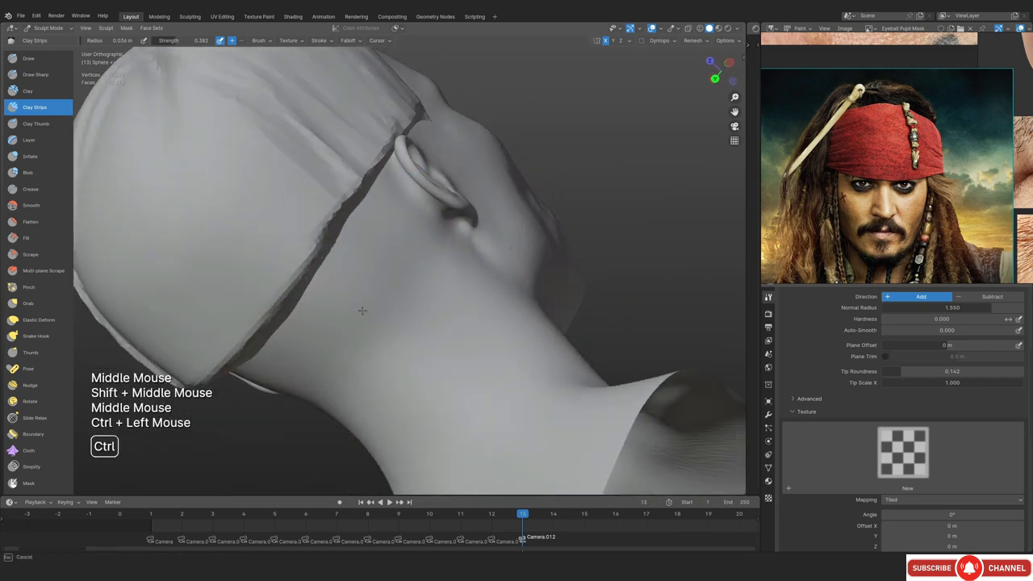
# Clear the leftover hair below the bust's left ear with a subtracting stroke, smooth the area, and remesh the hair
pyautogui.moveTo(362, 311)
pyautogui.mouseDown(button='middle')
pyautogui.moveTo(403, 307)
pyautogui.moveTo(427, 295)
pyautogui.moveTo(424, 281)
pyautogui.moveTo(376, 300)
pyautogui.mouseUp(button='middle')
pyautogui.press('KP_1')
pyautogui.keyDown('ctrl'); pyautogui.moveTo(376, 301); pyautogui.dragTo(376, 280, button='middle'); pyautogui.keyUp('ctrl')
pyautogui.moveTo(376, 281); pyautogui.dragTo(384, 299, button='middle')
pyautogui.keyDown('ctrl'); pyautogui.moveTo(384, 298); pyautogui.dragTo(383, 285, button='middle'); pyautogui.keyUp('ctrl')
pyautogui.keyDown('ctrl'); pyautogui.moveTo(382, 285); pyautogui.dragTo(343, 288); pyautogui.keyUp('ctrl')
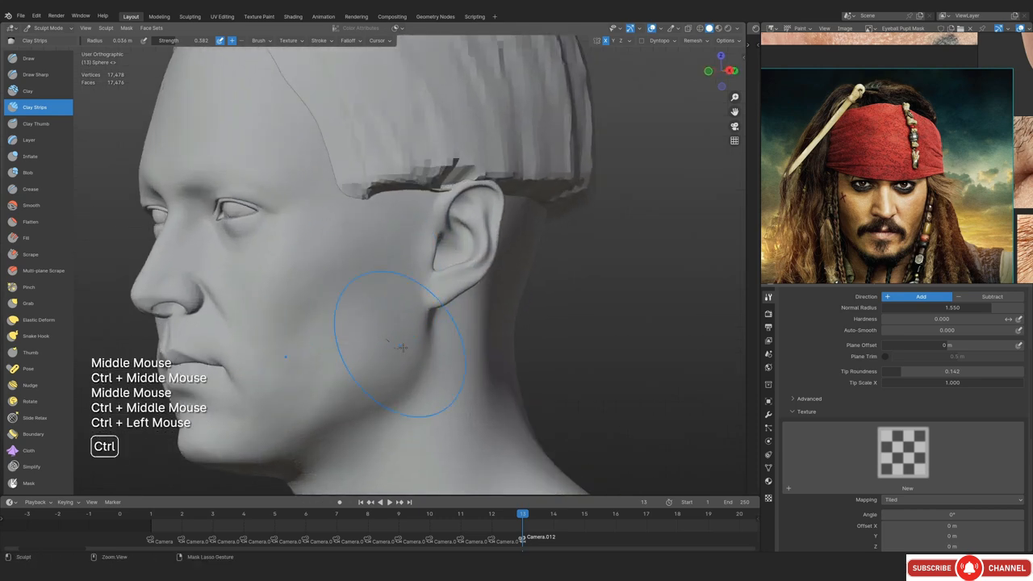
pyautogui.keyDown('shift'); pyautogui.moveTo(417, 368); pyautogui.dragTo(425, 335); pyautogui.keyUp('shift')
pyautogui.hotkey('ctrl', 'r')
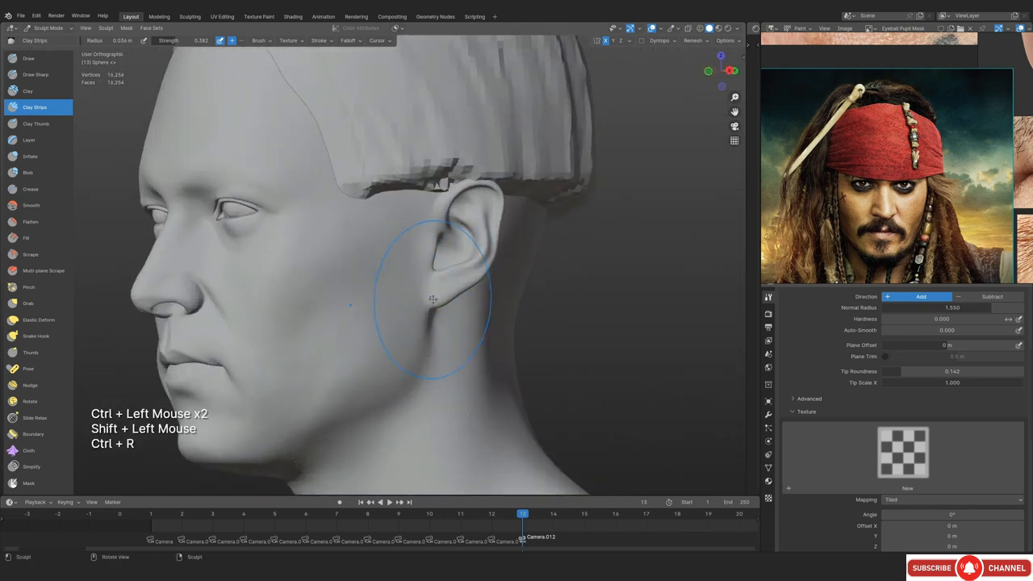
# Check the trimmed hair from the front and set the Clay Strips radius to about 0.024 m
pyautogui.press('KP_1')
pyautogui.keyDown('ctrl'); pyautogui.moveTo(415, 219); pyautogui.dragTo(421, 259, button='middle'); pyautogui.keyUp('ctrl')
pyautogui.keyDown('shift'); pyautogui.moveTo(421, 259); pyautogui.dragTo(412, 283, button='middle'); pyautogui.keyUp('shift')
pyautogui.moveTo(411, 282); pyautogui.dragTo(508, 294, button='middle')
pyautogui.keyDown('ctrl'); pyautogui.moveTo(508, 294); pyautogui.dragTo(502, 319, button='middle'); pyautogui.keyUp('ctrl')
pyautogui.moveTo(502, 319); pyautogui.dragTo(459, 309, button='middle')
pyautogui.press('KP_1')
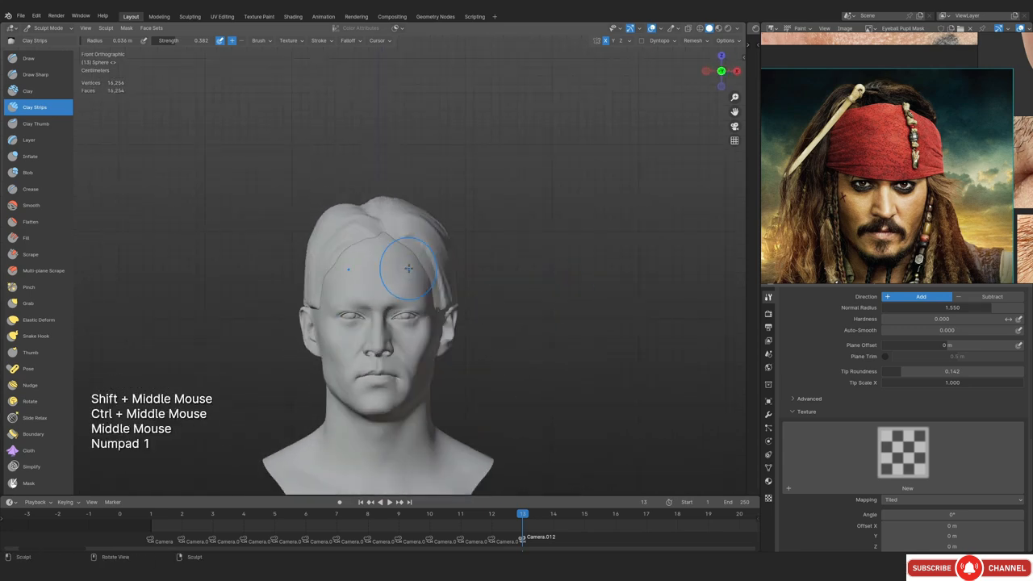
pyautogui.keyDown('ctrl'); pyautogui.moveTo(409, 268); pyautogui.dragTo(415, 254, button='middle'); pyautogui.keyUp('ctrl')
pyautogui.press('f')
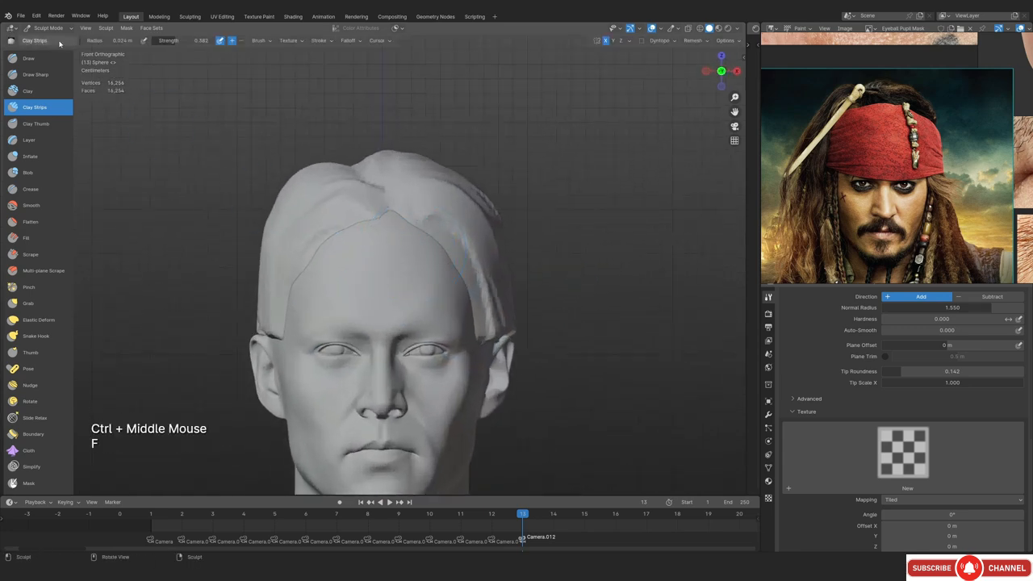
# Switch the hair to Object Mode and inspect its parted front from several angles
pyautogui.click(47, 28)
pyautogui.click(51, 39)
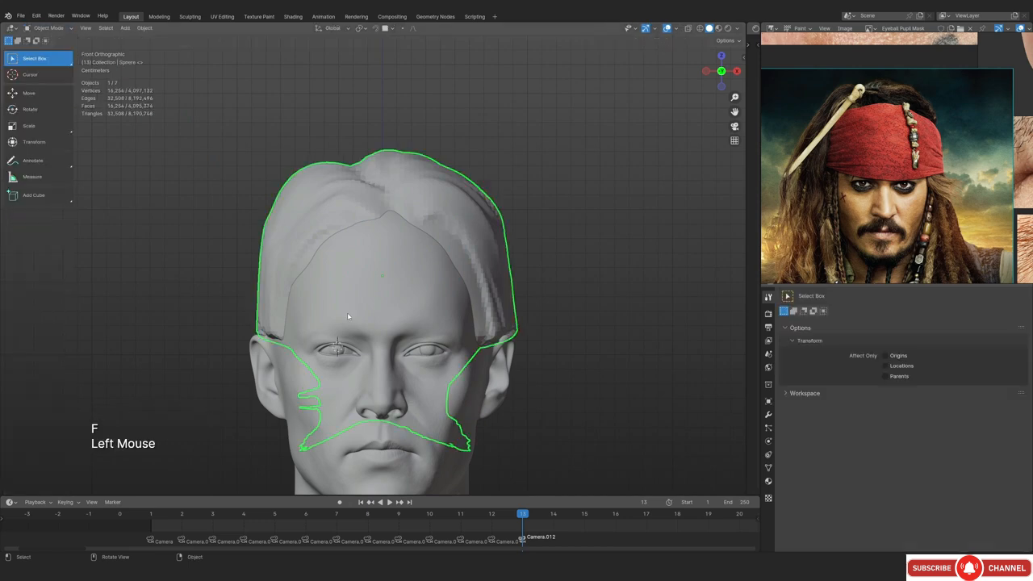
pyautogui.scroll(-1, 353, 307)
pyautogui.moveTo(352, 308); pyautogui.dragTo(367, 323, button='middle')
pyautogui.scroll(2, 367, 323)
pyautogui.moveTo(367, 323); pyautogui.dragTo(465, 289, button='middle')
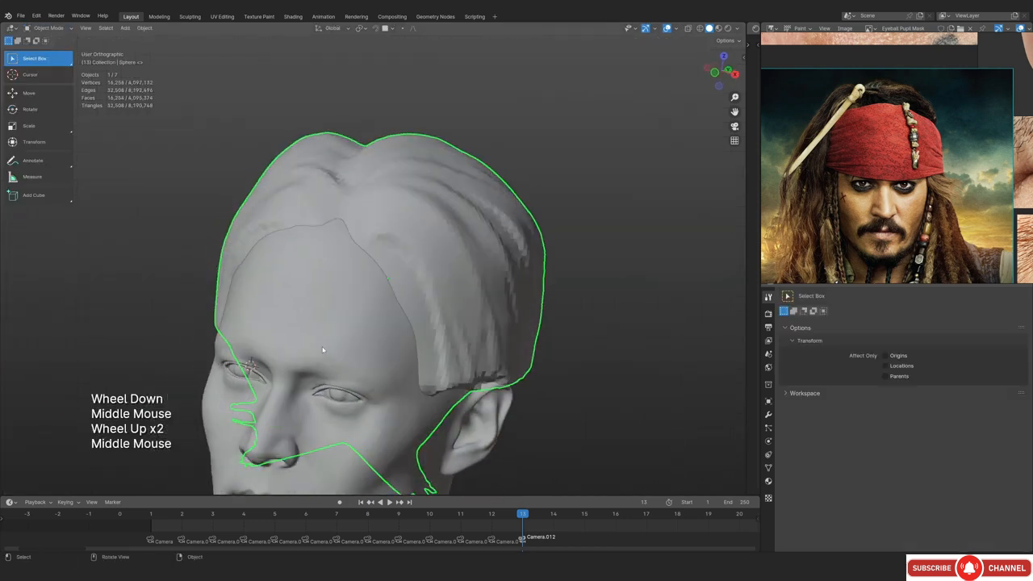
pyautogui.moveTo(322, 350); pyautogui.dragTo(406, 358, button='middle')
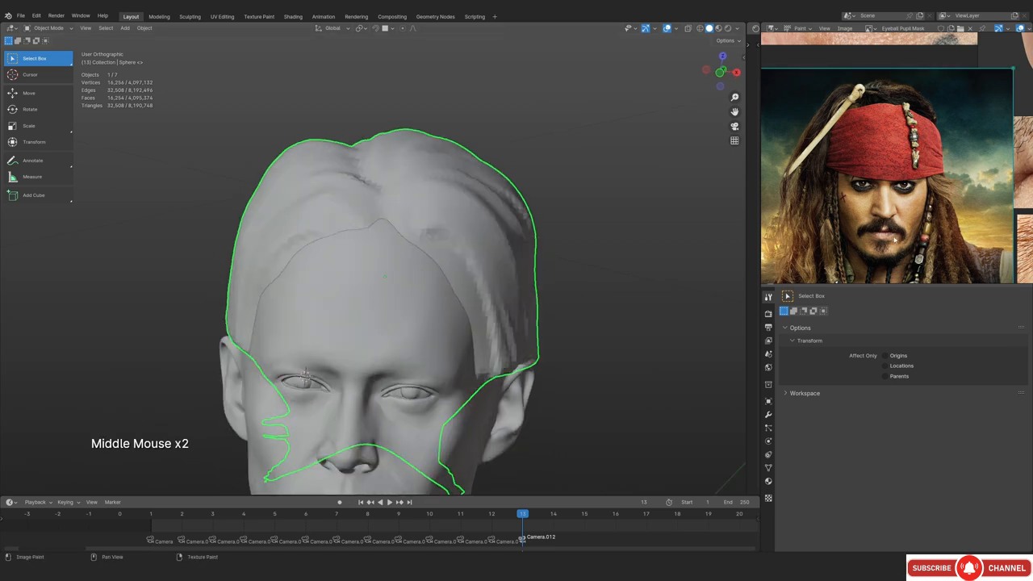
# Change the reference image area into an Outliner and enable the Cameras Ref collection
pyautogui.hotkey('ctrl', 'm')
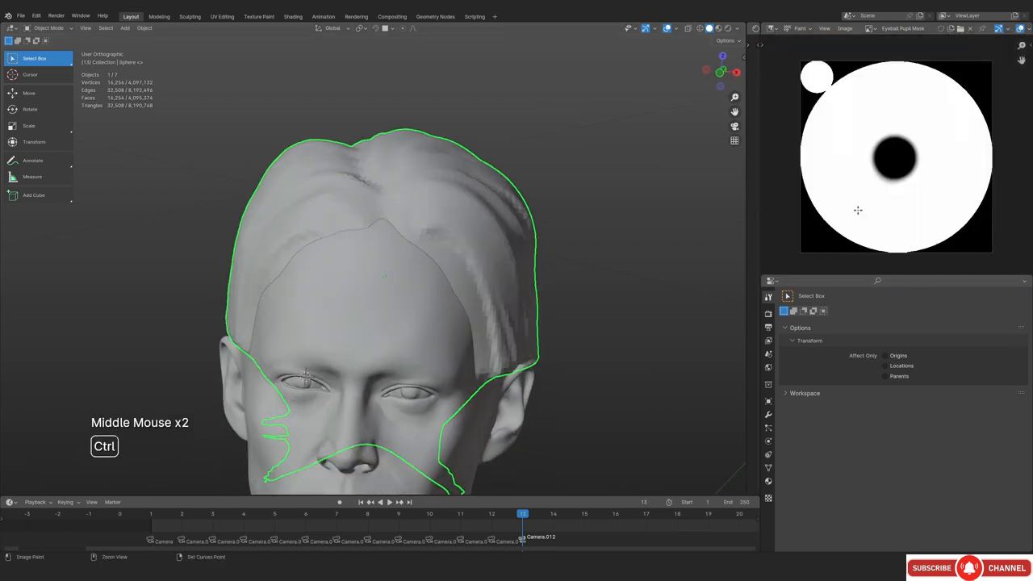
pyautogui.click(775, 29)
pyautogui.click(726, 54)
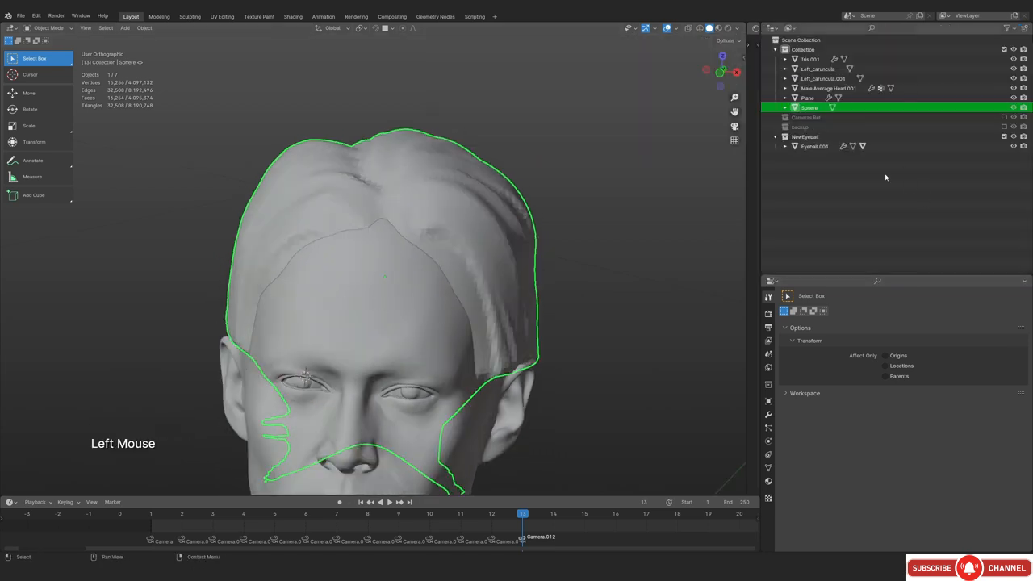
pyautogui.click(1004, 117)
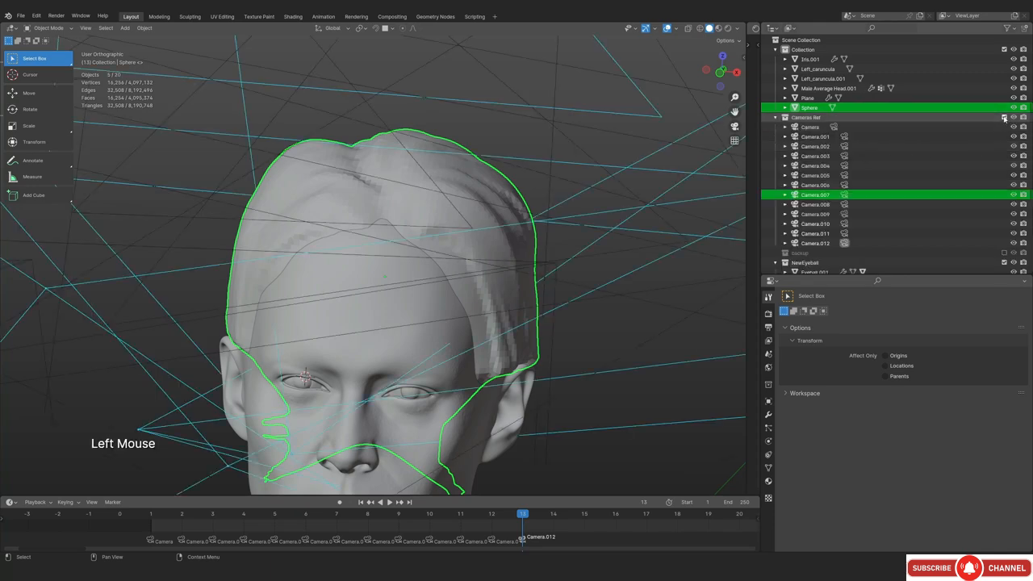
# Go to frame 8 and move its reference camera, Camera.007, into the main Collection
pyautogui.scroll(-2, 371, 363)
pyautogui.click(368, 514)
pyautogui.scroll(-2, 339, 355)
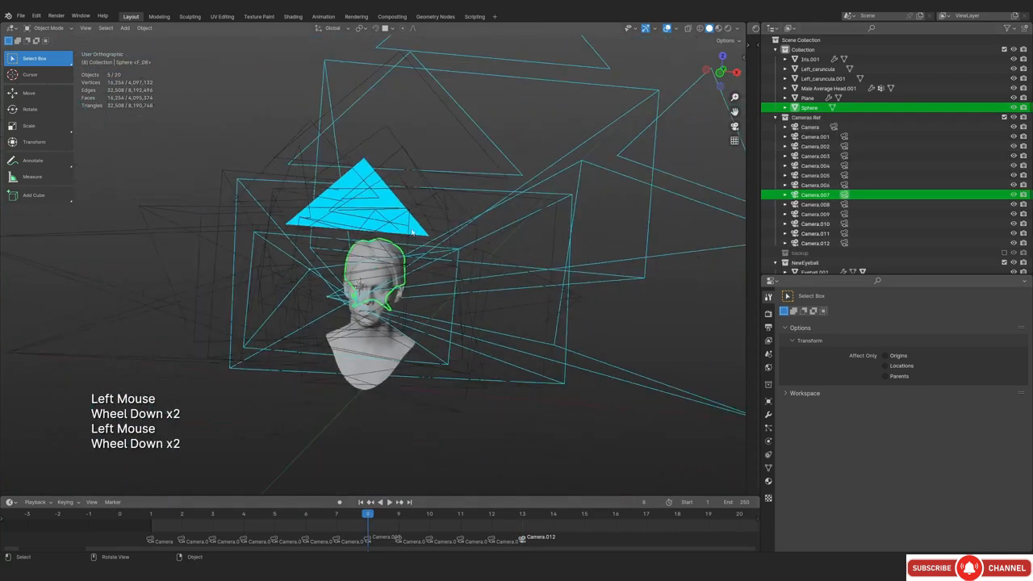
pyautogui.moveTo(339, 355); pyautogui.dragTo(291, 210, button='middle')
pyautogui.scroll(1, 291, 210)
pyautogui.click(286, 199)
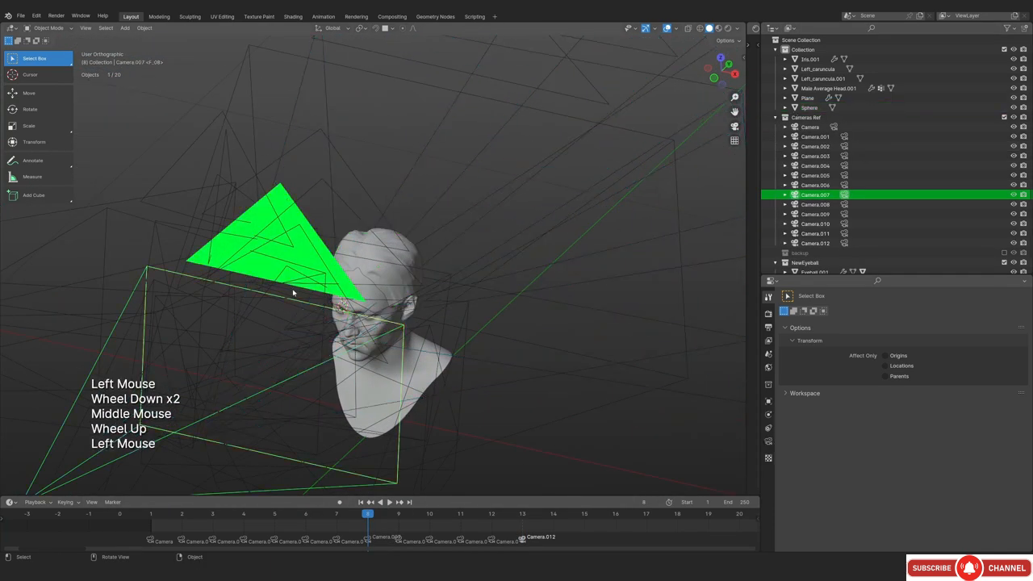
pyautogui.moveTo(295, 295); pyautogui.dragTo(318, 295, button='middle')
pyautogui.press('m')
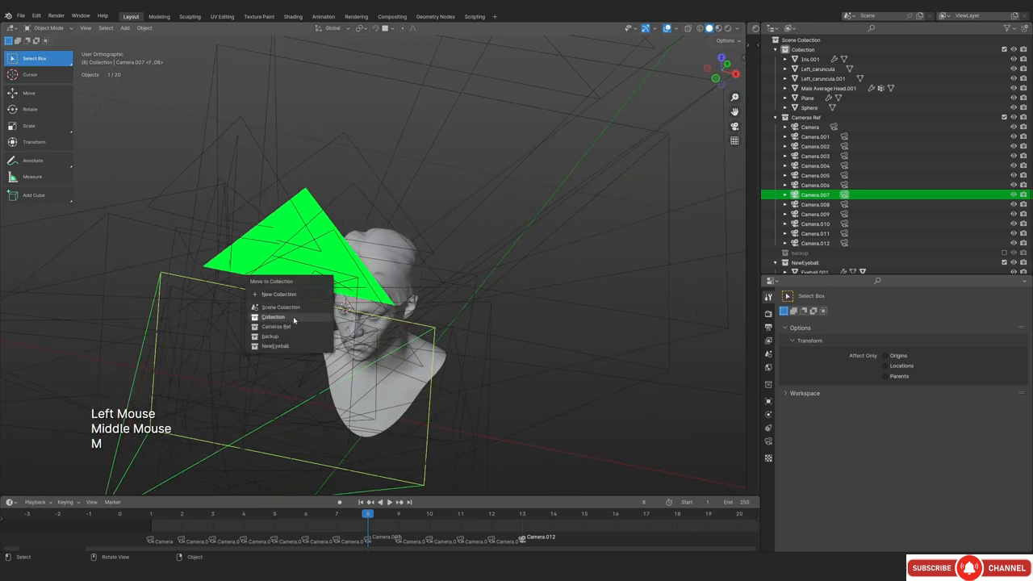
pyautogui.click(275, 316)
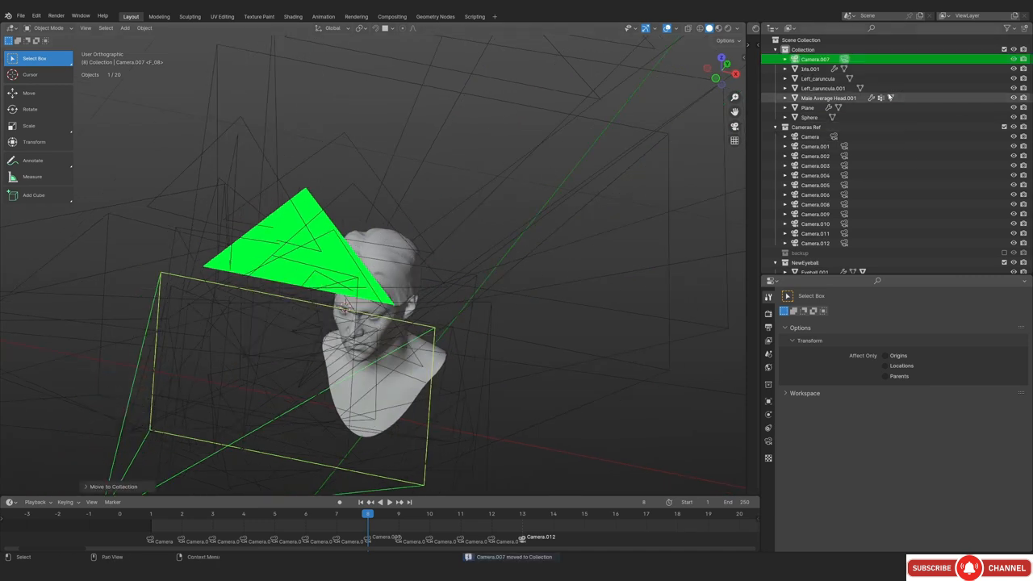
# Exclude the Cameras Ref collection and look through Camera.007 at frame 8
pyautogui.scroll(-2, 978, 265)
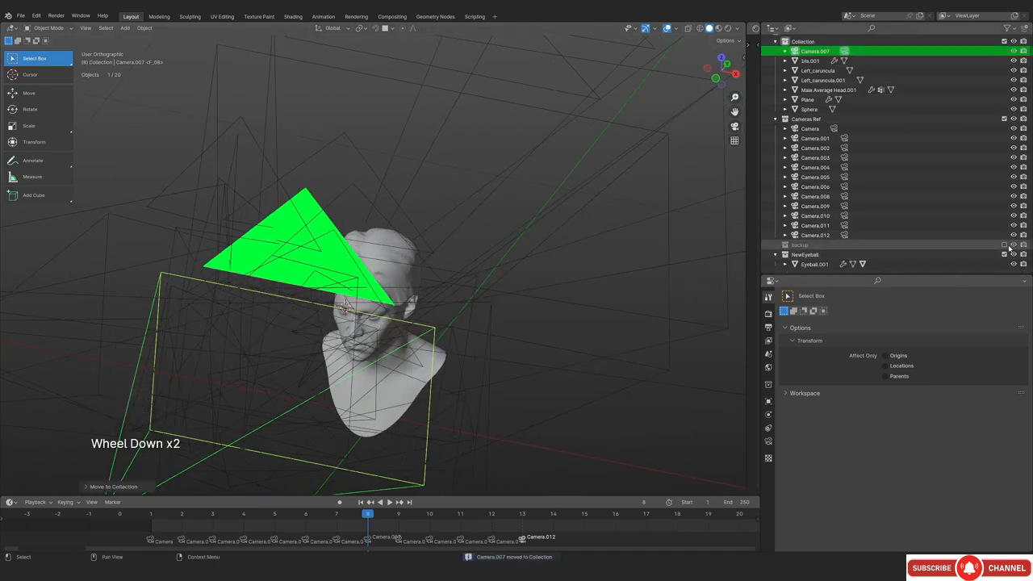
pyautogui.click(1004, 119)
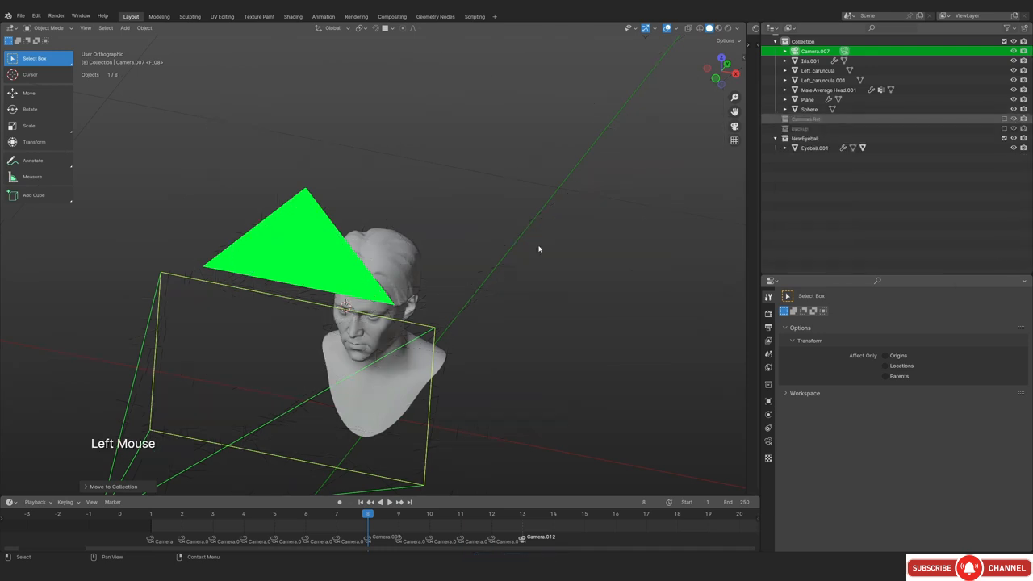
pyautogui.scroll(-2, 540, 247)
pyautogui.moveTo(356, 311); pyautogui.dragTo(383, 339, button='middle')
pyautogui.press('Right')
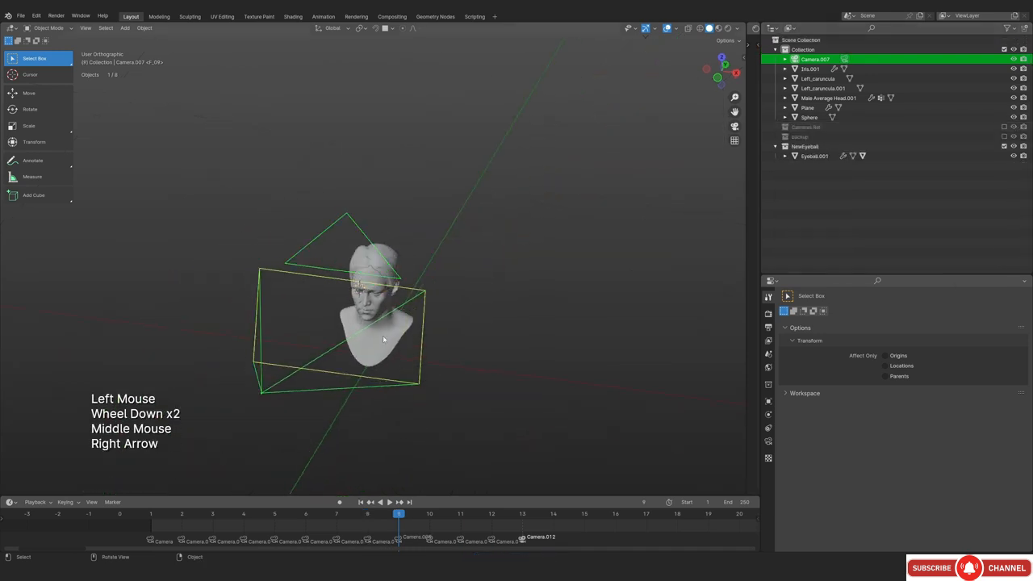
pyautogui.press('KP_0')
pyautogui.press('Left')
pyautogui.scroll(2, 382, 265)
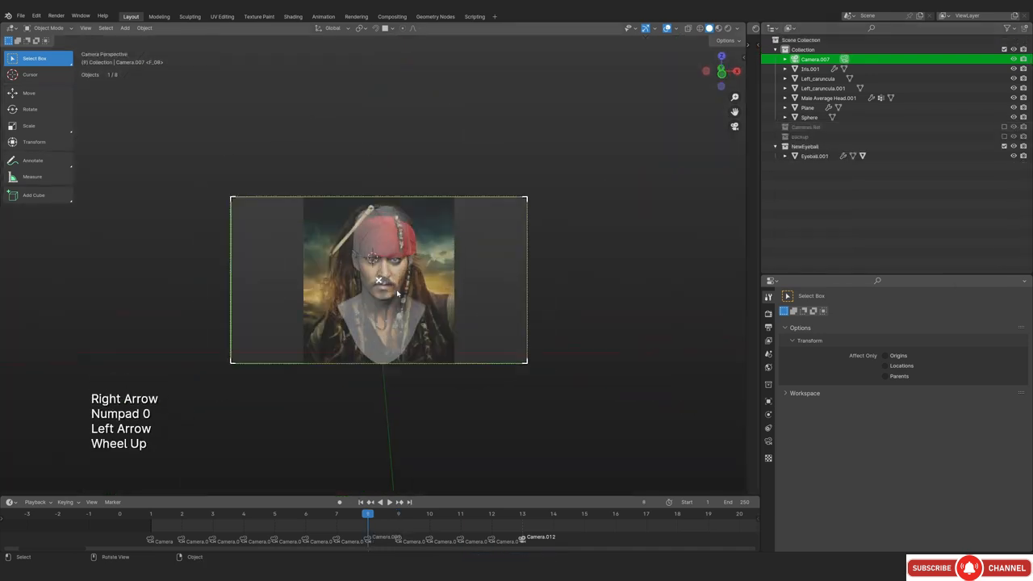
# Compare the bust's hair volume with the overlaid pirate portrait, toggling the viewport overlays
pyautogui.hotkey('shift', 'alt', 'z')
pyautogui.hotkey('shift', 'alt', 'z')
pyautogui.scroll(2, 382, 265)
pyautogui.keyDown('shift'); pyautogui.moveTo(329, 139); pyautogui.dragTo(404, 264, button='middle'); pyautogui.keyUp('shift')
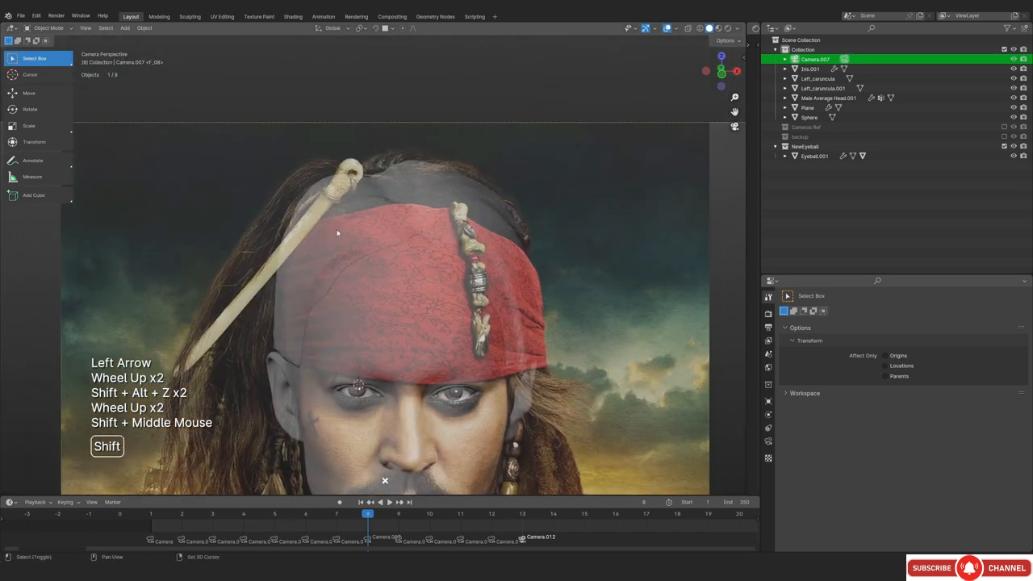
pyautogui.scroll(-2, 338, 233)
pyautogui.hotkey('shift', 'alt', 'z')
pyautogui.hotkey('shift', 'alt', 'z')
pyautogui.scroll(2, 404, 264)
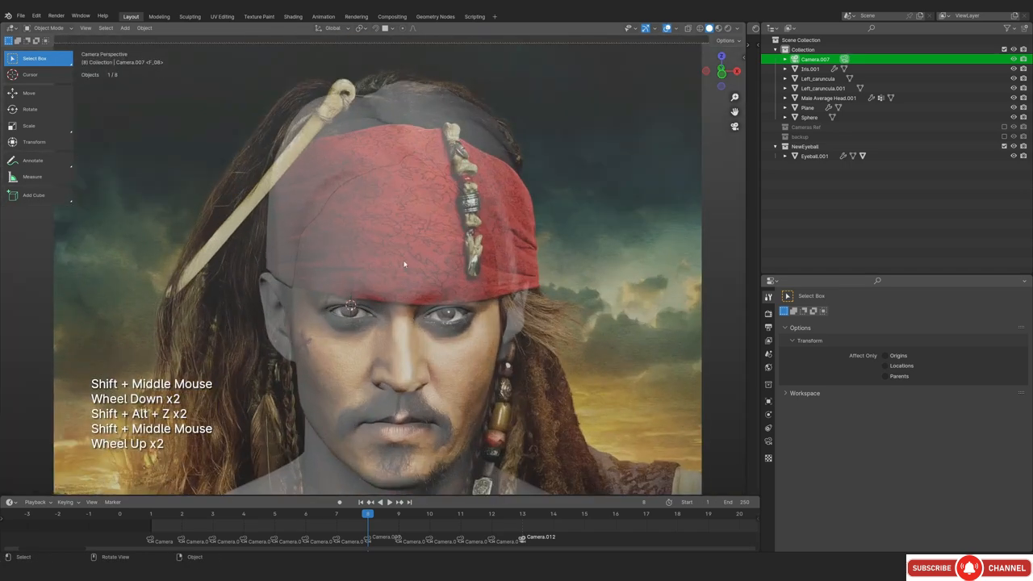
pyautogui.keyDown('shift'); pyautogui.moveTo(403, 64); pyautogui.dragTo(403, 159, button='middle'); pyautogui.keyUp('shift')
pyautogui.scroll(1, 403, 159)
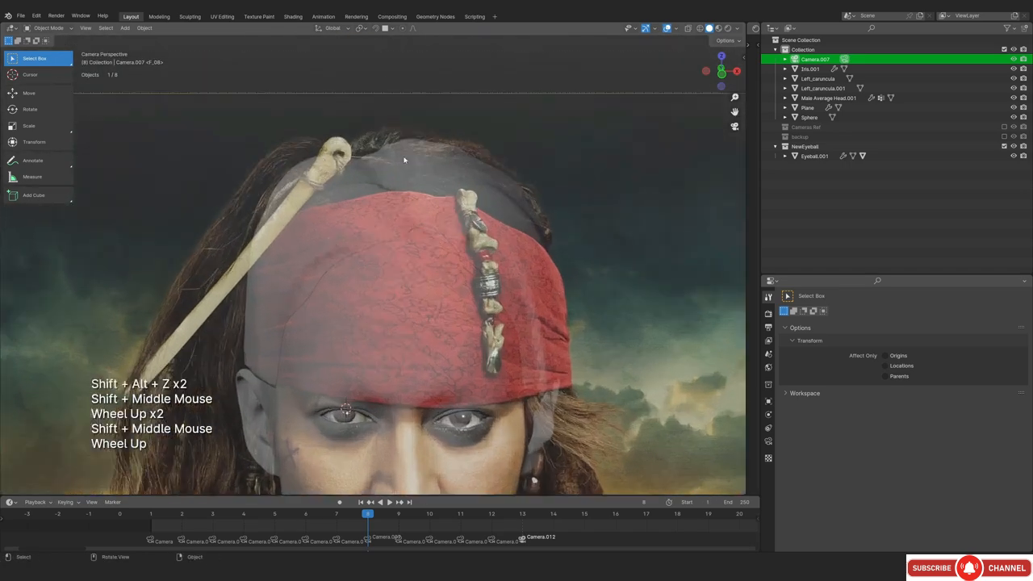
# Select the hair sphere and compare its outline with the portrait's hair and bandana at the crown and sides
pyautogui.click(291, 191)
pyautogui.scroll(-1, 307, 250)
pyautogui.keyDown('shift'); pyautogui.moveTo(320, 301); pyautogui.dragTo(308, 299, button='middle'); pyautogui.keyUp('shift')
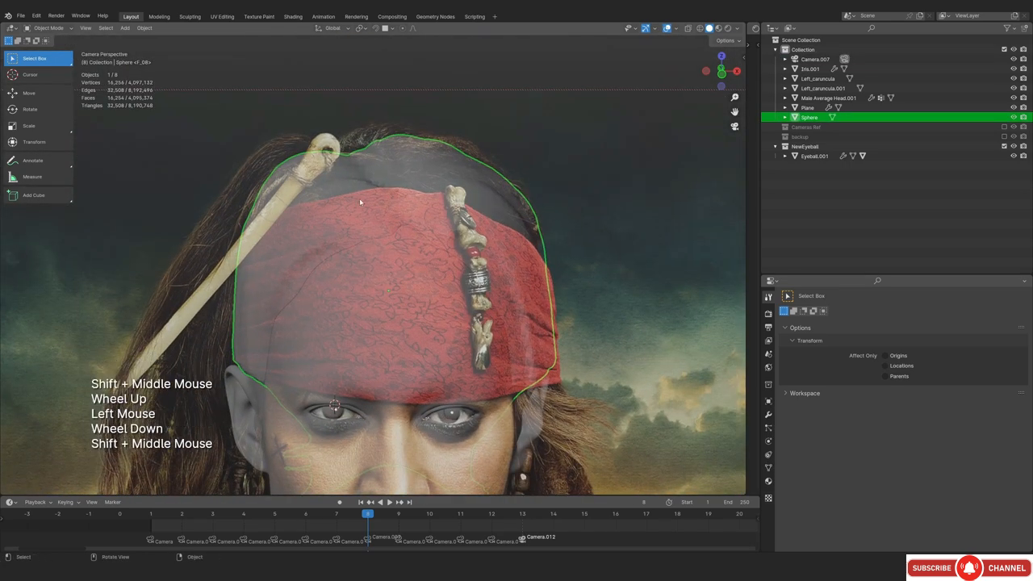
pyautogui.hotkey('shift', 'alt', 'z')
pyautogui.hotkey('shift', 'alt', 'z')
pyautogui.keyDown('shift'); pyautogui.moveTo(278, 395); pyautogui.dragTo(210, 360, button='middle'); pyautogui.keyUp('shift')
pyautogui.scroll(1, 209, 359)
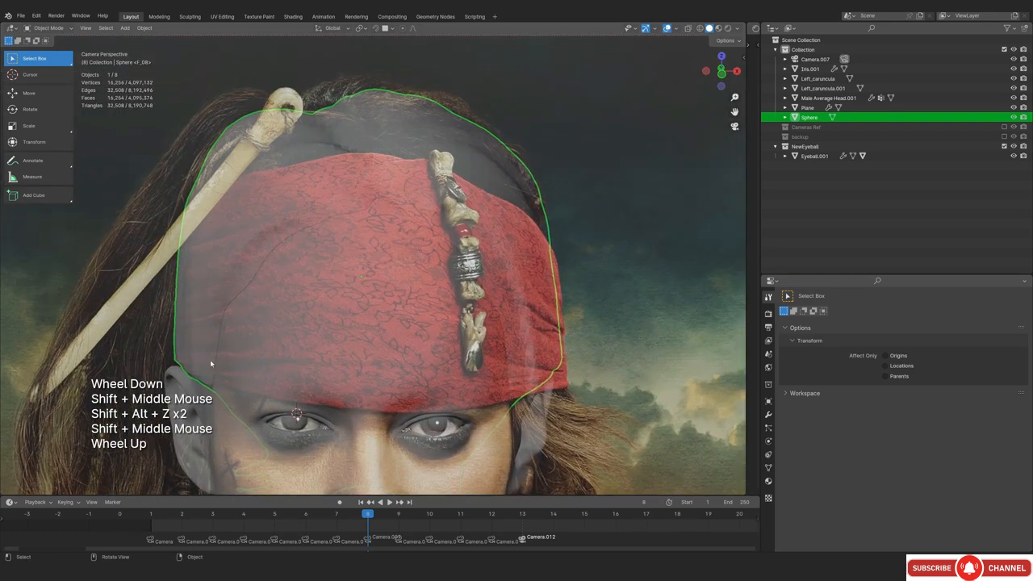
pyautogui.keyDown('shift'); pyautogui.moveTo(194, 243); pyautogui.dragTo(236, 289, button='middle'); pyautogui.keyUp('shift')
pyautogui.hotkey('shift', 'alt', 'z')
pyautogui.hotkey('shift', 'alt', 'z')
pyautogui.keyDown('shift'); pyautogui.moveTo(234, 347); pyautogui.dragTo(219, 315, button='middle'); pyautogui.keyUp('shift')
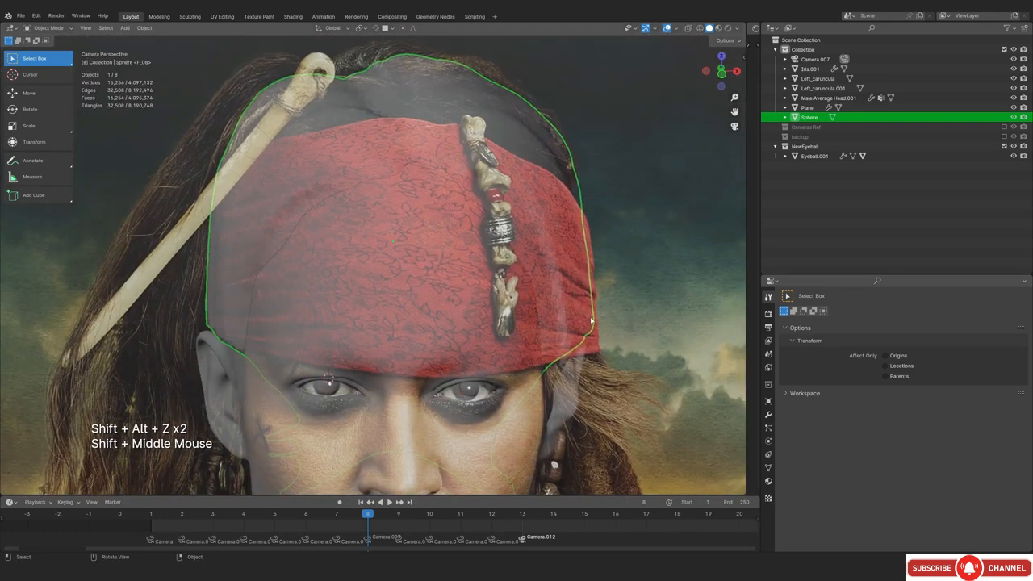
pyautogui.keyDown('shift'); pyautogui.moveTo(427, 98); pyautogui.dragTo(383, 153, button='middle'); pyautogui.keyUp('shift')
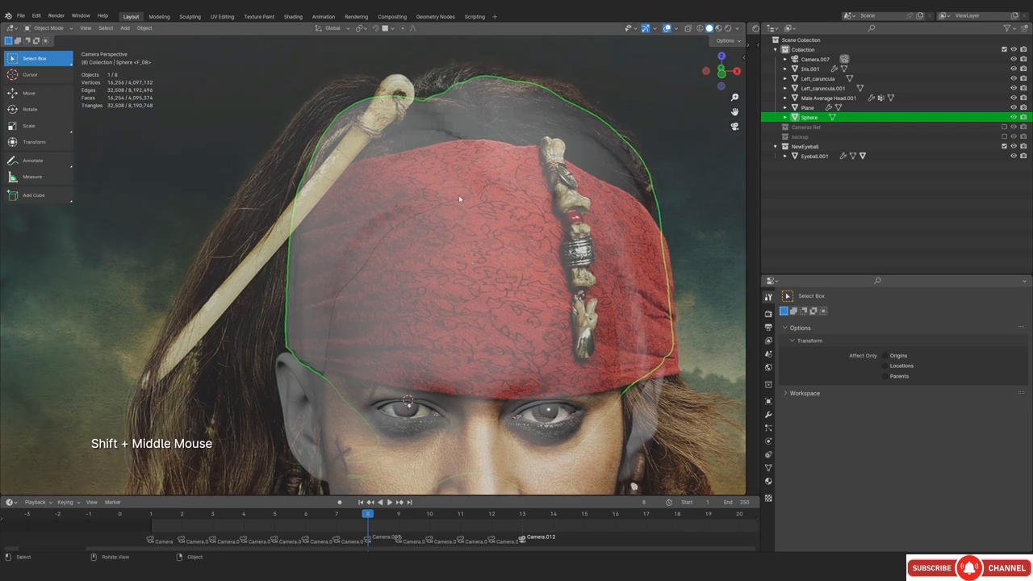
# Leave the camera view and examine the bust's hair from a three-quarter angle without overlays
pyautogui.moveTo(429, 232); pyautogui.dragTo(387, 258, button='middle')
pyautogui.keyDown('ctrl'); pyautogui.moveTo(387, 258); pyautogui.dragTo(430, 327, button='middle'); pyautogui.keyUp('ctrl')
pyautogui.keyDown('ctrl'); pyautogui.moveTo(429, 326); pyautogui.dragTo(330, 226, button='middle'); pyautogui.keyUp('ctrl')
pyautogui.click(330, 226)
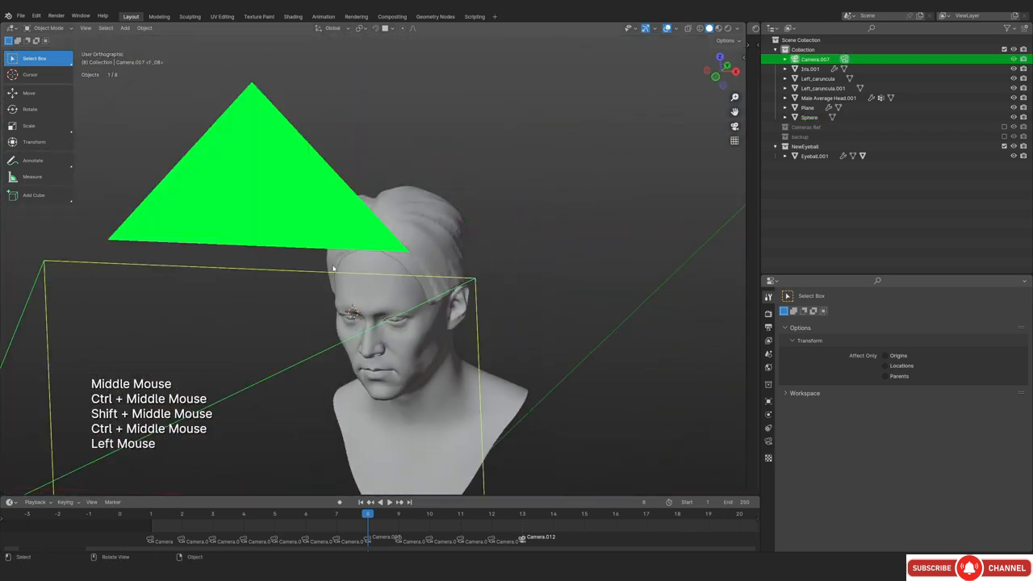
pyautogui.keyDown('ctrl'); pyautogui.moveTo(361, 267); pyautogui.dragTo(379, 327, button='middle'); pyautogui.keyUp('ctrl')
pyautogui.hotkey('shift', 'alt', 'z')
pyautogui.keyDown('ctrl'); pyautogui.moveTo(379, 327); pyautogui.dragTo(415, 294, button='middle'); pyautogui.keyUp('ctrl')
pyautogui.keyDown('ctrl'); pyautogui.moveTo(416, 295); pyautogui.dragTo(351, 332, button='middle'); pyautogui.keyUp('ctrl')
pyautogui.hotkey('shift', 'alt', 'z')
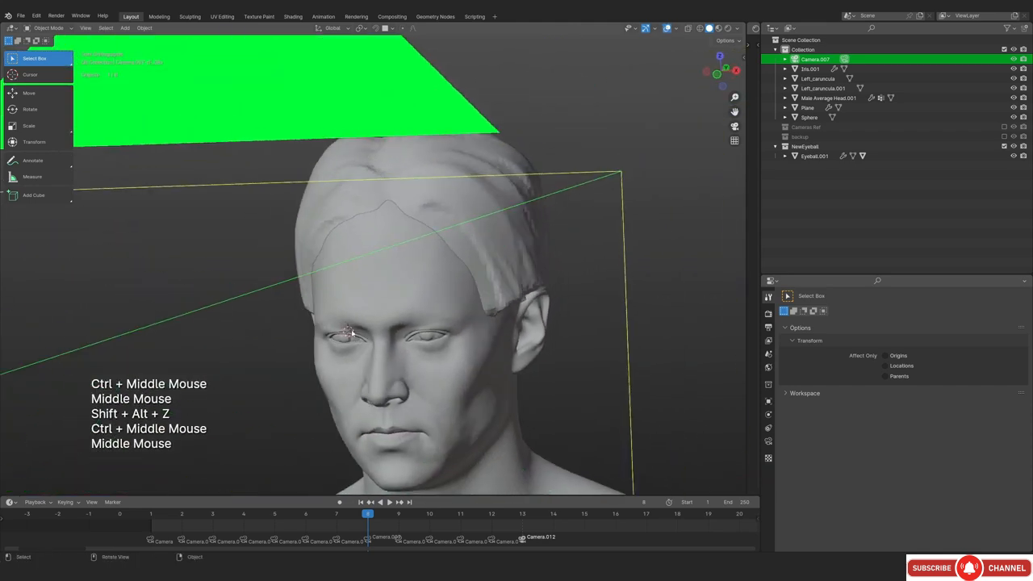
pyautogui.press('KP_1')
pyautogui.scroll(-2, 370, 337)
pyautogui.hotkey('shift', 'a')
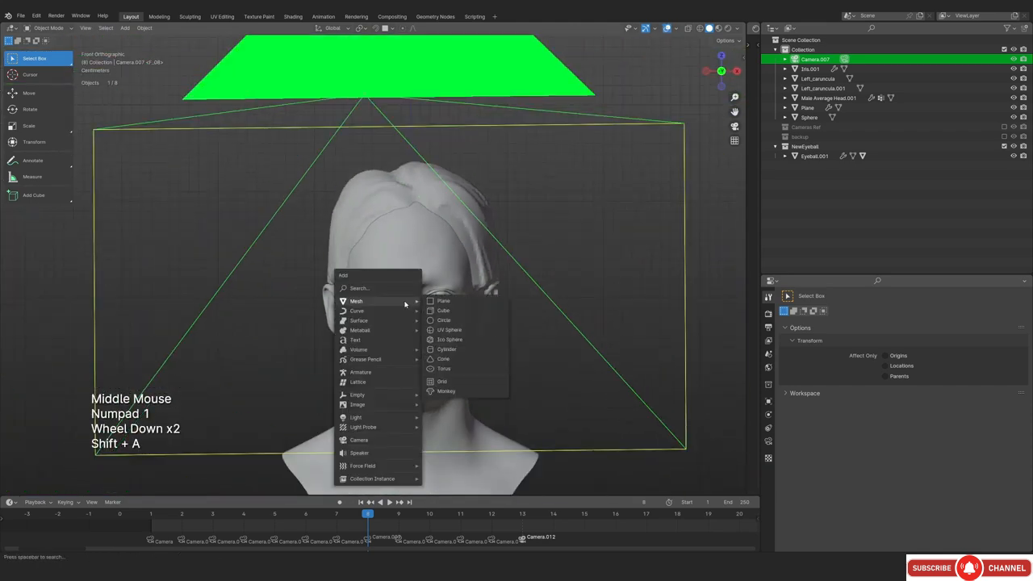
pyautogui.click(426, 253)
pyautogui.moveTo(425, 252); pyautogui.dragTo(328, 287, button='middle')
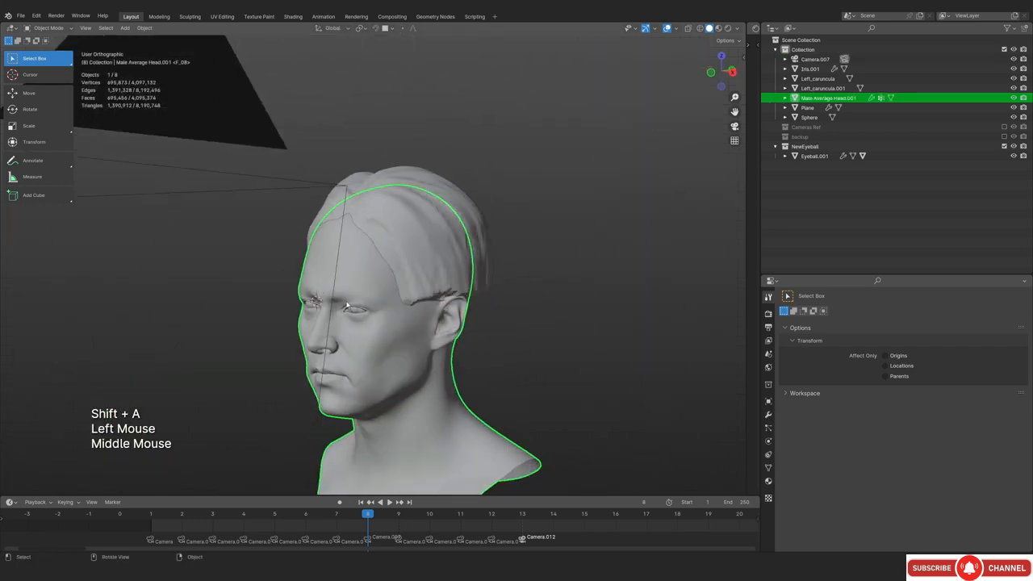
# Select the hair sphere, check it from the side with X-ray, and return it to Sculpt Mode
pyautogui.scroll(2, 354, 301)
pyautogui.hotkey('ctrl', 'Tab')
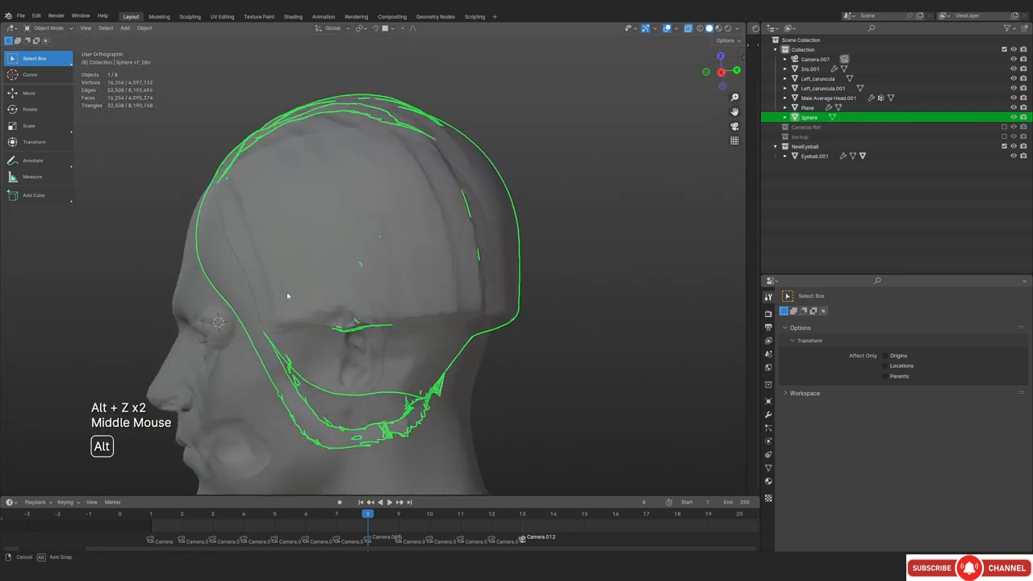
pyautogui.hotkey('alt', 'z')
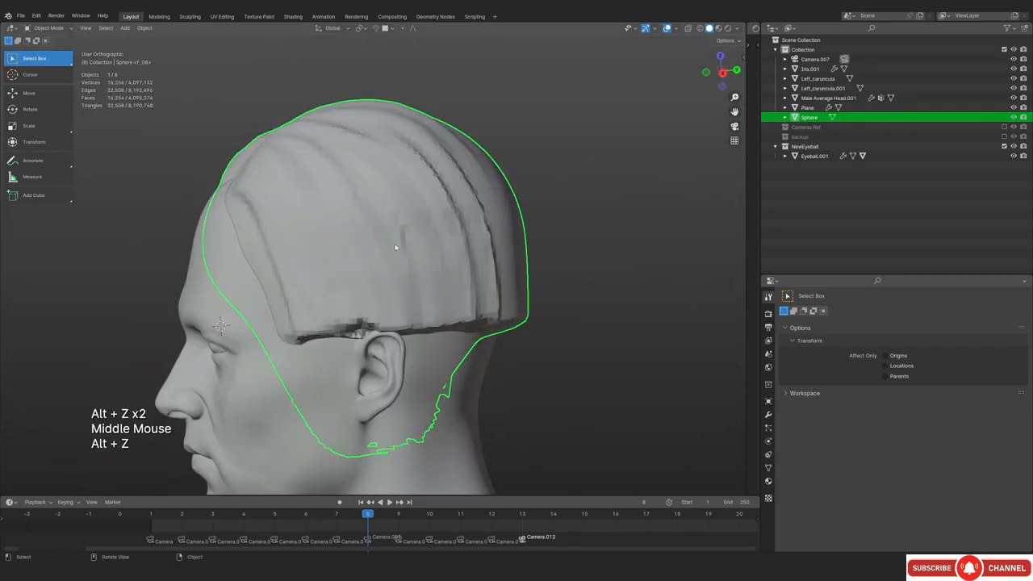
pyautogui.hotkey('ctrl', 'Tab')
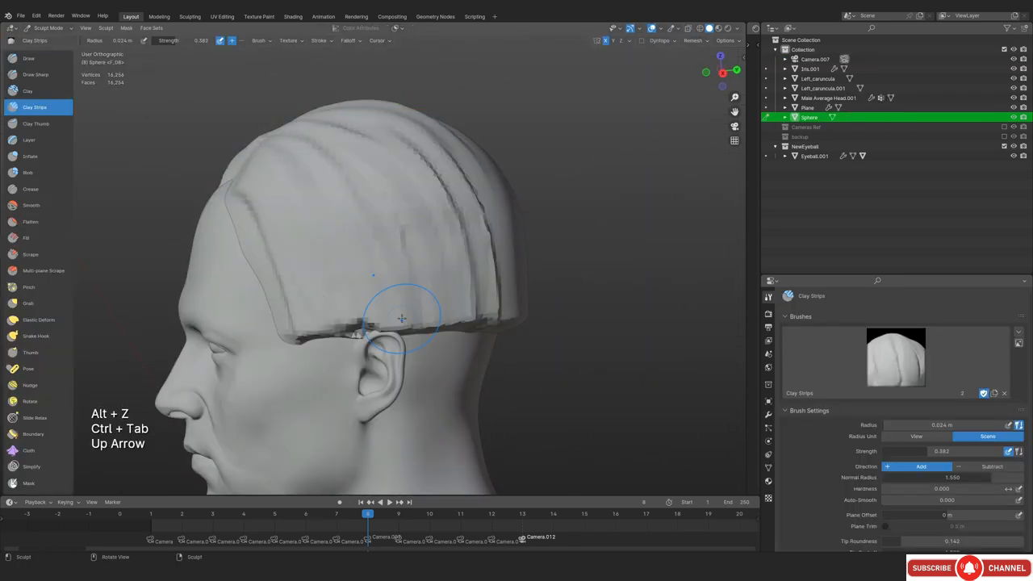
# Paint a face set across the front of the hair with Draw Face Sets at 0.021 m radius, and isolate the sphere
pyautogui.press('KP_1')
pyautogui.moveTo(44, 378); pyautogui.dragTo(42, 294, button='middle')
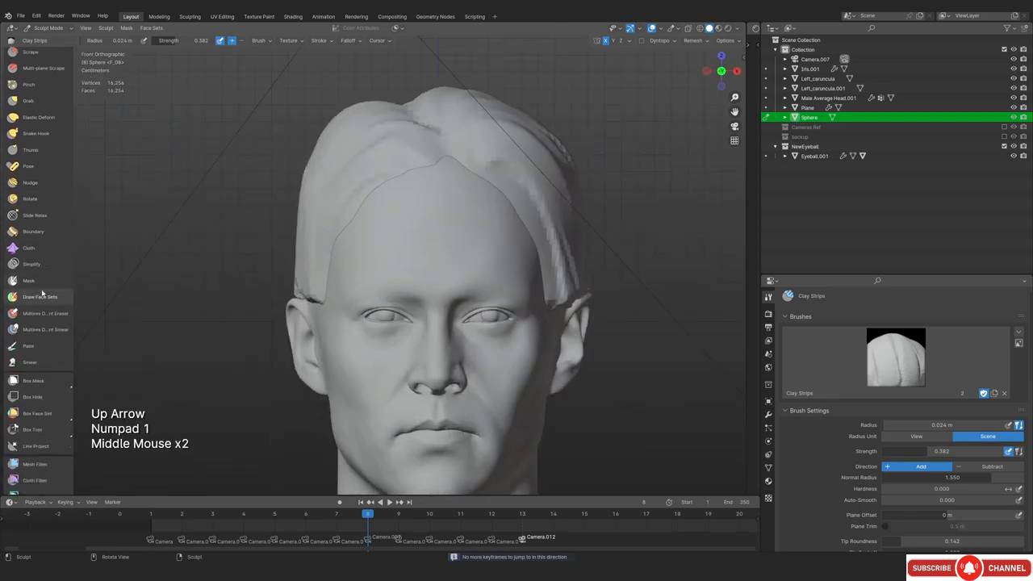
pyautogui.click(42, 301)
pyautogui.moveTo(347, 242)
pyautogui.mouseDown(button='middle')
pyautogui.moveTo(436, 201)
pyautogui.moveTo(404, 274)
pyautogui.mouseUp(button='middle')
pyautogui.moveTo(403, 275)
pyautogui.keyDown('ctrl'); pyautogui.mouseDown(button='middle')
pyautogui.moveTo(420, 251)
pyautogui.moveTo(379, 258)
pyautogui.mouseUp(button='middle'); pyautogui.keyUp('ctrl')
pyautogui.moveTo(380, 258)
pyautogui.keyDown('ctrl'); pyautogui.mouseDown(button='middle')
pyautogui.moveTo(358, 223)
pyautogui.moveTo(322, 231)
pyautogui.moveTo(307, 272)
pyautogui.moveTo(315, 277)
pyautogui.mouseUp(button='middle'); pyautogui.keyUp('ctrl')
pyautogui.press('f')
pyautogui.click(295, 246)
pyautogui.press('KP_8')
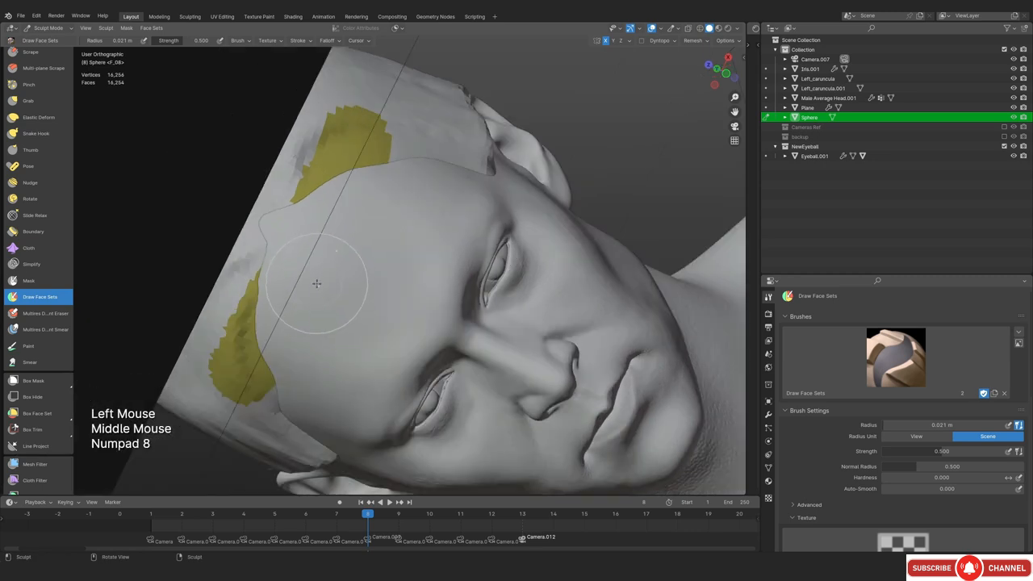
pyautogui.press('KP_Divide')
pyautogui.moveTo(357, 224); pyautogui.dragTo(357, 242, button='middle')
pyautogui.moveTo(358, 242); pyautogui.dragTo(358, 237, button='middle')
# Try painting a separate face-set stroke beside the existing band on the hair sphere, and undo it
pyautogui.moveTo(358, 238); pyautogui.dragTo(381, 231)
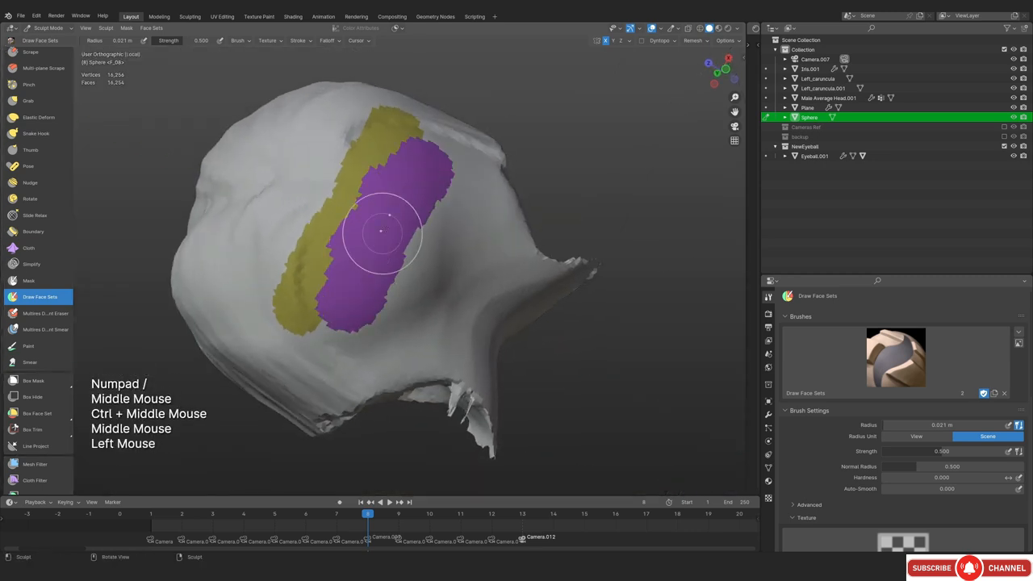
pyautogui.press('ctrl')
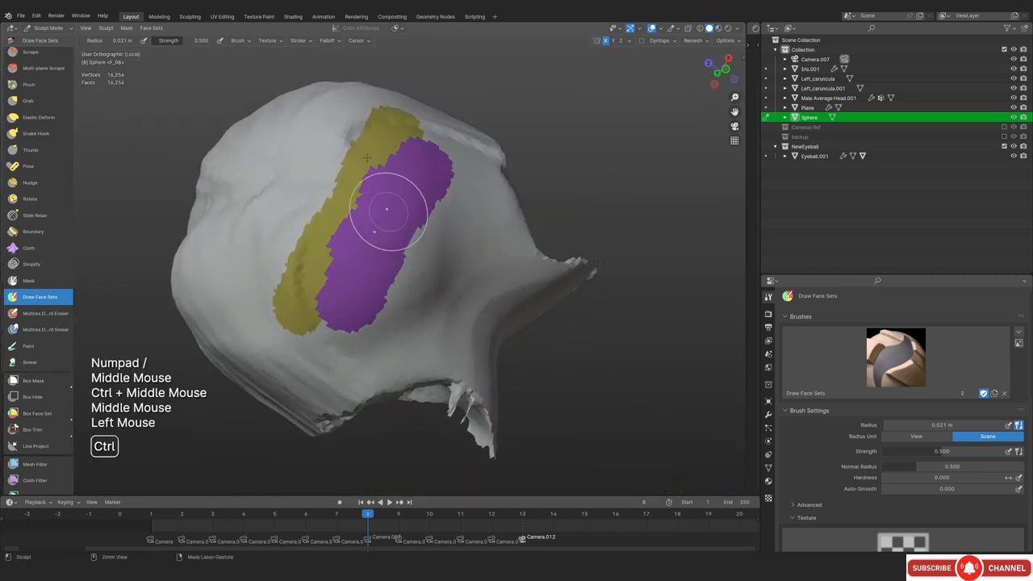
pyautogui.hotkey('ctrl', 'z')
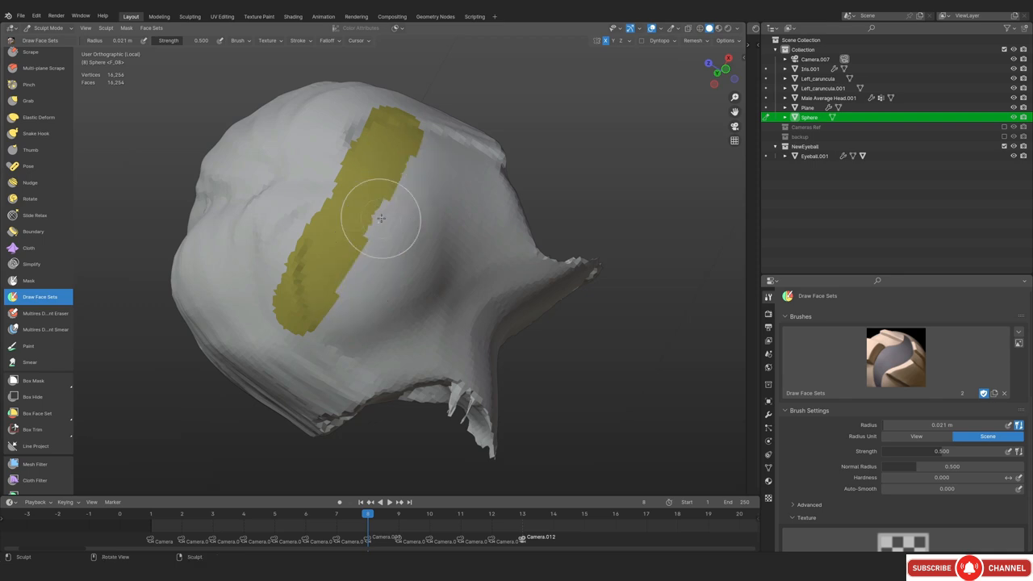
# Extend the existing face set into a wide continuous band around the hair sphere's front, sides and back
pyautogui.moveTo(352, 220)
pyautogui.keyDown('ctrl'); pyautogui.mouseDown()
pyautogui.moveTo(387, 242)
pyautogui.moveTo(355, 343)
pyautogui.mouseUp(); pyautogui.keyUp('ctrl')
pyautogui.moveTo(355, 343)
pyautogui.mouseDown(button='middle')
pyautogui.moveTo(450, 183)
pyautogui.moveTo(440, 166)
pyautogui.mouseUp(button='middle')
pyautogui.moveTo(432, 165)
pyautogui.keyDown('ctrl'); pyautogui.mouseDown()
pyautogui.moveTo(378, 208)
pyautogui.moveTo(279, 343)
pyautogui.mouseUp(); pyautogui.keyUp('ctrl')
pyautogui.moveTo(278, 343); pyautogui.dragTo(456, 161, button='middle')
pyautogui.moveTo(455, 161)
pyautogui.keyDown('ctrl'); pyautogui.mouseDown()
pyautogui.moveTo(412, 182)
pyautogui.moveTo(284, 348)
pyautogui.moveTo(460, 185)
pyautogui.mouseUp(); pyautogui.keyUp('ctrl')
pyautogui.moveTo(460, 185); pyautogui.dragTo(346, 272, button='middle')
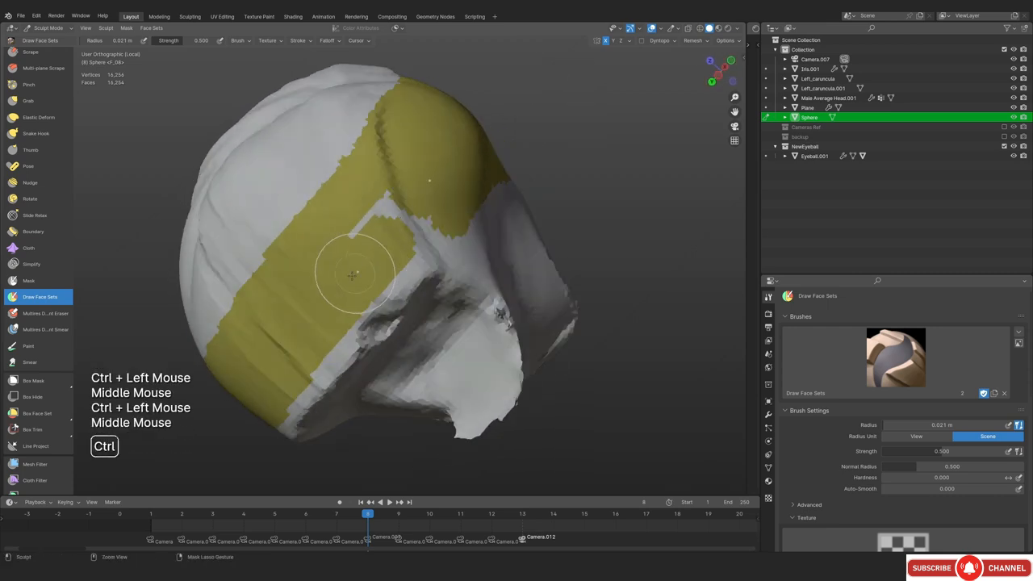
pyautogui.keyDown('ctrl'); pyautogui.moveTo(346, 272); pyautogui.dragTo(355, 261); pyautogui.keyUp('ctrl')
pyautogui.keyDown('ctrl'); pyautogui.moveTo(460, 195); pyautogui.dragTo(396, 287); pyautogui.keyUp('ctrl')
pyautogui.moveTo(396, 287); pyautogui.dragTo(456, 193, button='middle')
pyautogui.keyDown('ctrl'); pyautogui.moveTo(456, 194); pyautogui.dragTo(326, 314); pyautogui.keyUp('ctrl')
pyautogui.keyDown('ctrl'); pyautogui.moveTo(425, 209); pyautogui.dragTo(399, 284, button='middle'); pyautogui.keyUp('ctrl')
# Extract the painted band's face set into a separate mesh object
pyautogui.click(150, 28)
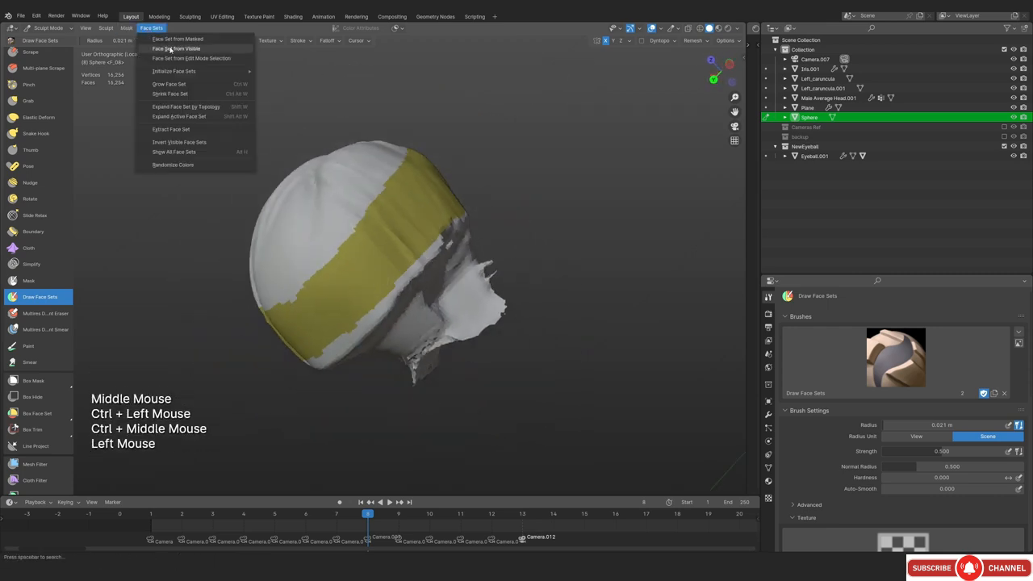
pyautogui.click(202, 129)
pyautogui.click(377, 241)
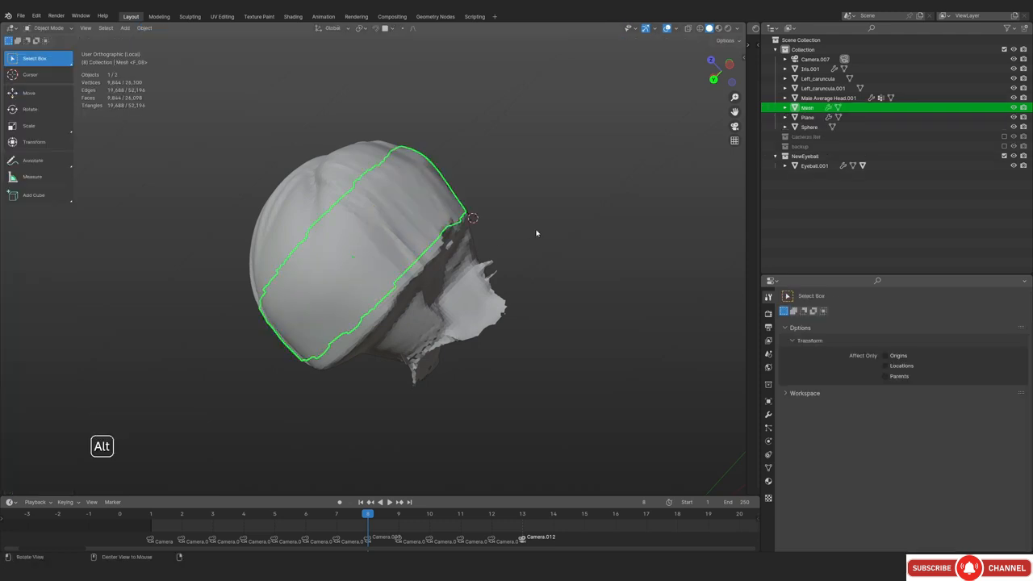
# Push all vertices of the extracted band slightly outward from the hair with Shrink/Fatten
pyautogui.moveTo(536, 233); pyautogui.dragTo(173, 97, button='middle')
pyautogui.moveTo(174, 97); pyautogui.dragTo(459, 297, button='middle')
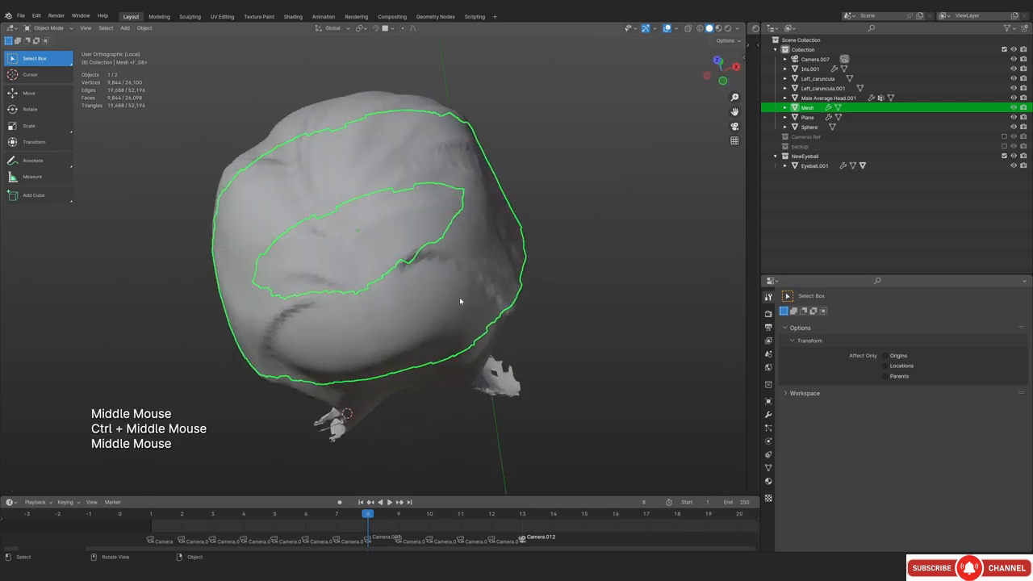
pyautogui.press('Tab')
pyautogui.press('a')
pyautogui.hotkey('alt', 's')
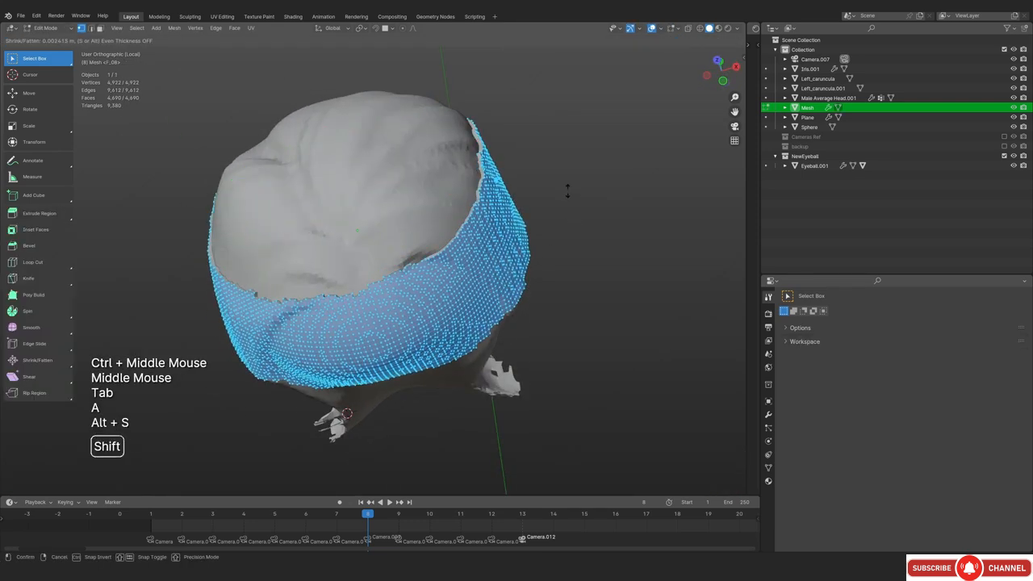
pyautogui.keyDown('shift'); pyautogui.click(569, 194); pyautogui.keyUp('shift')
pyautogui.press('Tab')
# Try applying the band's geometry_extract_solidify modifier, check the shell with X-ray, and undo the application
pyautogui.keyDown('ctrl'); pyautogui.moveTo(480, 293); pyautogui.dragTo(484, 278, button='middle'); pyautogui.keyUp('ctrl')
pyautogui.moveTo(484, 279); pyautogui.dragTo(653, 349, button='middle')
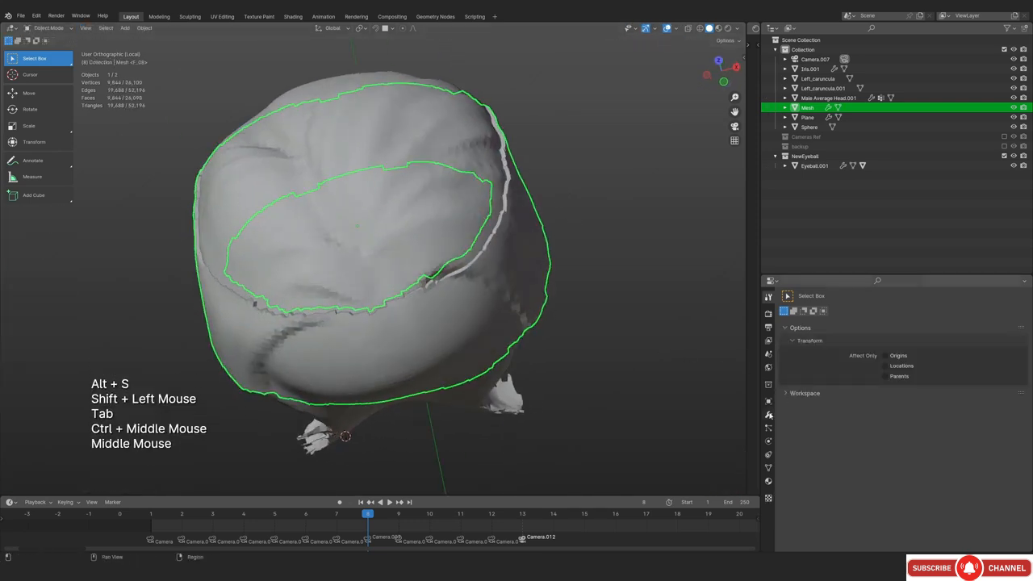
pyautogui.click(768, 414)
pyautogui.click(997, 332)
pyautogui.click(960, 343)
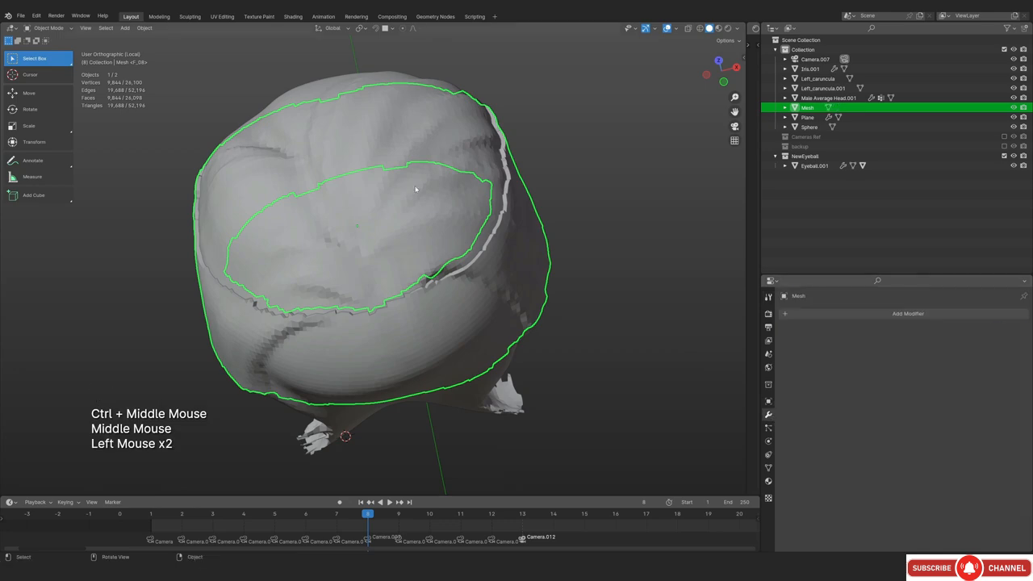
pyautogui.hotkey('alt', 'z')
pyautogui.keyDown('ctrl'); pyautogui.moveTo(415, 194); pyautogui.dragTo(396, 309, button='middle'); pyautogui.keyUp('ctrl')
pyautogui.hotkey('alt', 'z')
pyautogui.hotkey('alt', 'z')
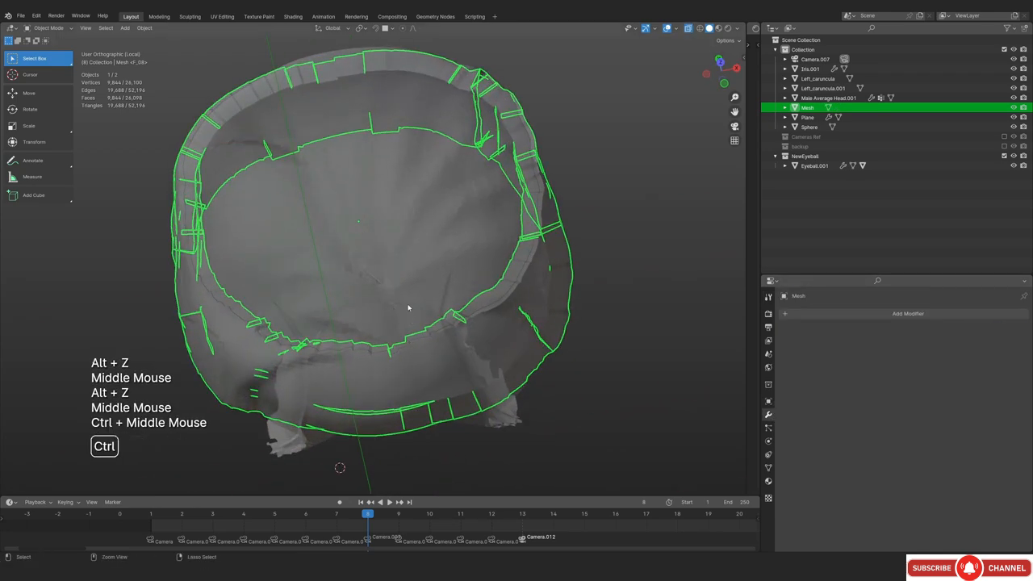
pyautogui.hotkey('ctrl', 'z')
# Set the band's solidify thickness to 0.096 m and check the thickened shell with X-ray
pyautogui.moveTo(407, 311); pyautogui.dragTo(581, 379, button='middle')
pyautogui.moveTo(938, 358); pyautogui.dragTo(971, 357)
pyautogui.hotkey('alt', 'z')
pyautogui.moveTo(299, 222)
pyautogui.mouseDown(button='middle')
pyautogui.moveTo(261, 205)
pyautogui.moveTo(326, 147)
pyautogui.moveTo(347, 226)
pyautogui.moveTo(373, 252)
pyautogui.moveTo(374, 300)
pyautogui.mouseUp(button='middle')
pyautogui.hotkey('alt', 'z')
pyautogui.hotkey('alt', 'z')
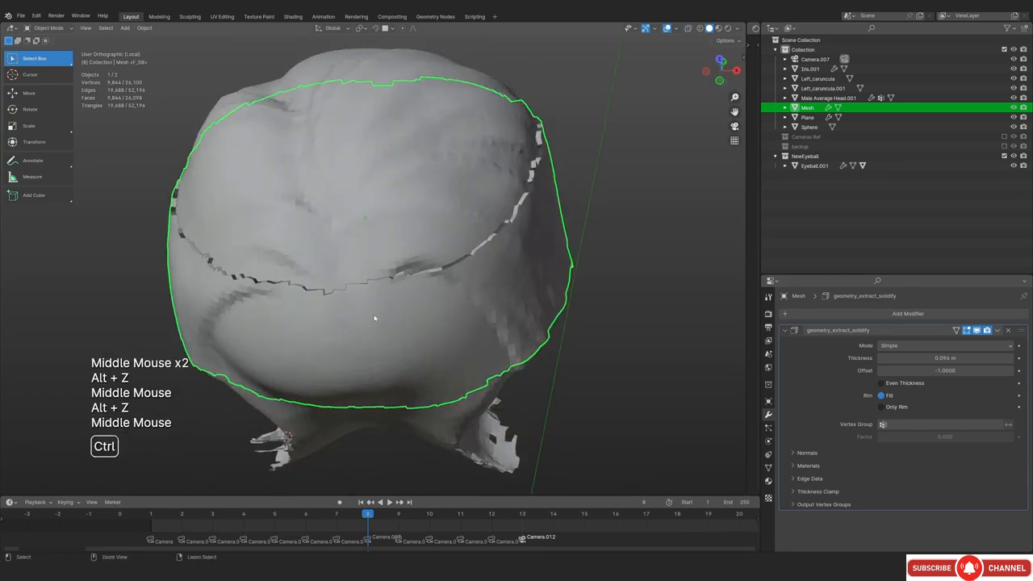
# Apply the geometry_extract_solidify modifier to the band and inspect the result around its edges
pyautogui.click(997, 331)
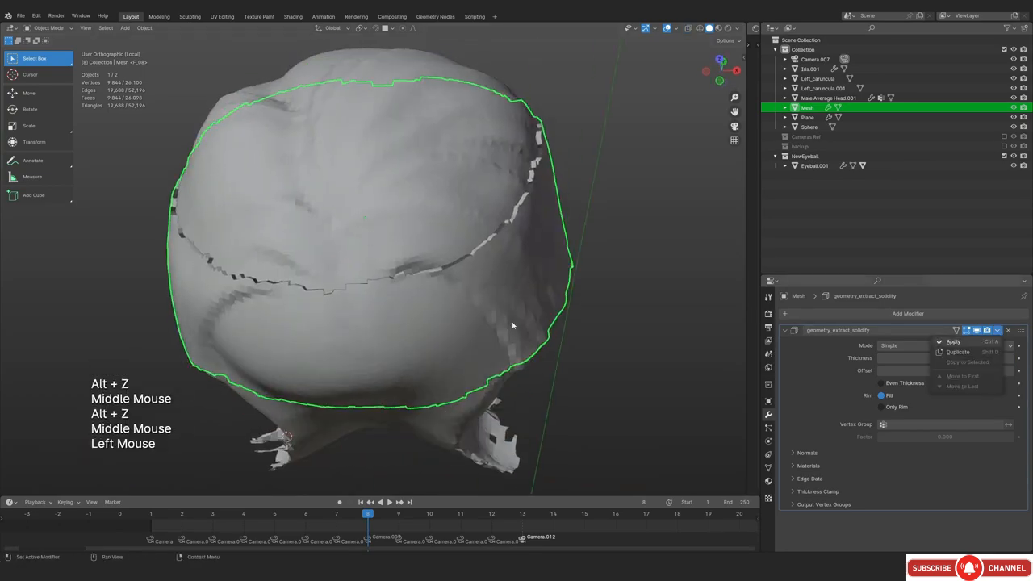
pyautogui.keyDown('ctrl'); pyautogui.moveTo(460, 383); pyautogui.dragTo(380, 387, button='middle'); pyautogui.keyUp('ctrl')
pyautogui.hotkey('alt', 'z')
pyautogui.hotkey('alt', 'z')
pyautogui.moveTo(371, 339); pyautogui.dragTo(436, 379, button='middle')
pyautogui.keyDown('ctrl'); pyautogui.moveTo(436, 379); pyautogui.dragTo(407, 371, button='middle'); pyautogui.keyUp('ctrl')
pyautogui.keyDown('shift'); pyautogui.moveTo(416, 295); pyautogui.dragTo(419, 332, button='middle'); pyautogui.keyUp('shift')
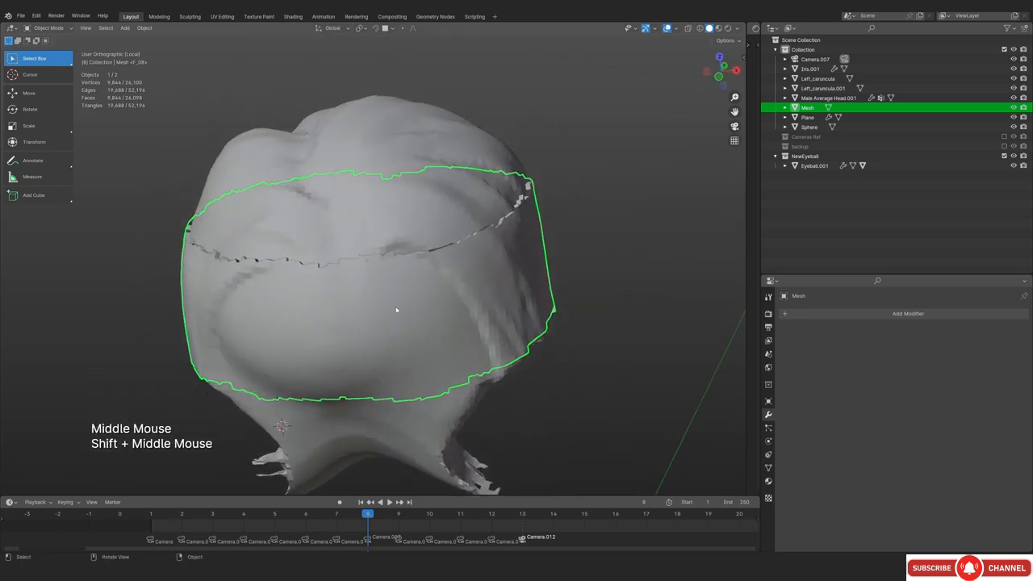
pyautogui.moveTo(414, 268); pyautogui.dragTo(261, 319, button='middle')
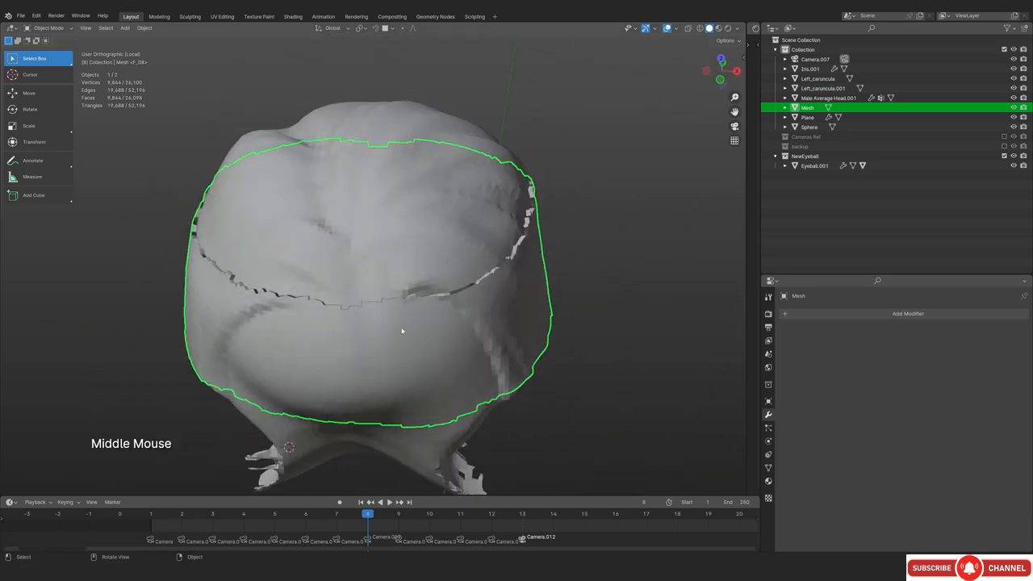
# Leave local view, deselect everything, and view the band on the whole bust from the front
pyautogui.press('KP_Divide')
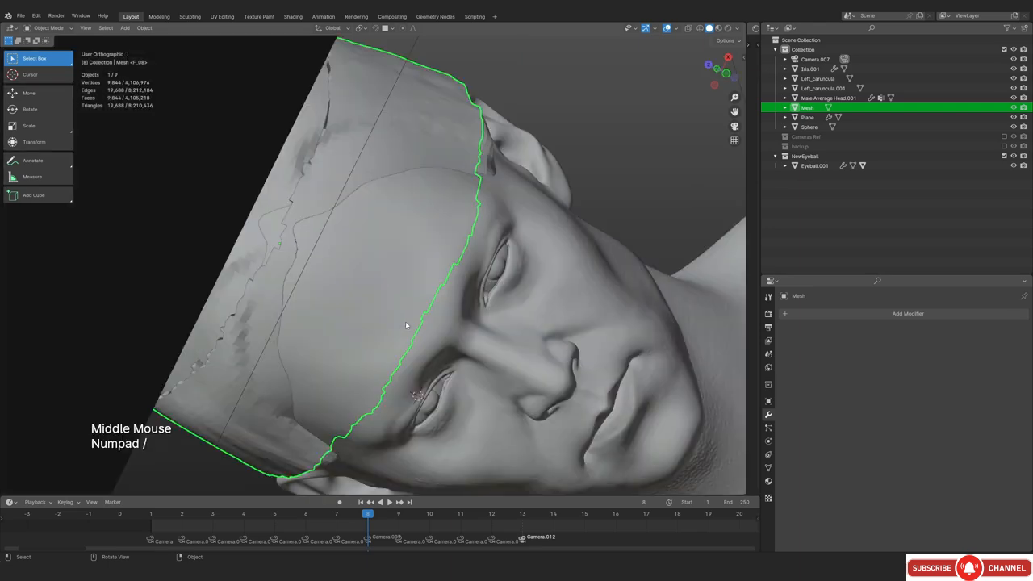
pyautogui.hotkey('alt', 'a')
pyautogui.scroll(-2, 409, 289)
pyautogui.moveTo(409, 289); pyautogui.dragTo(410, 274, button='middle')
pyautogui.press('KP_1')
pyautogui.scroll(2, 429, 230)
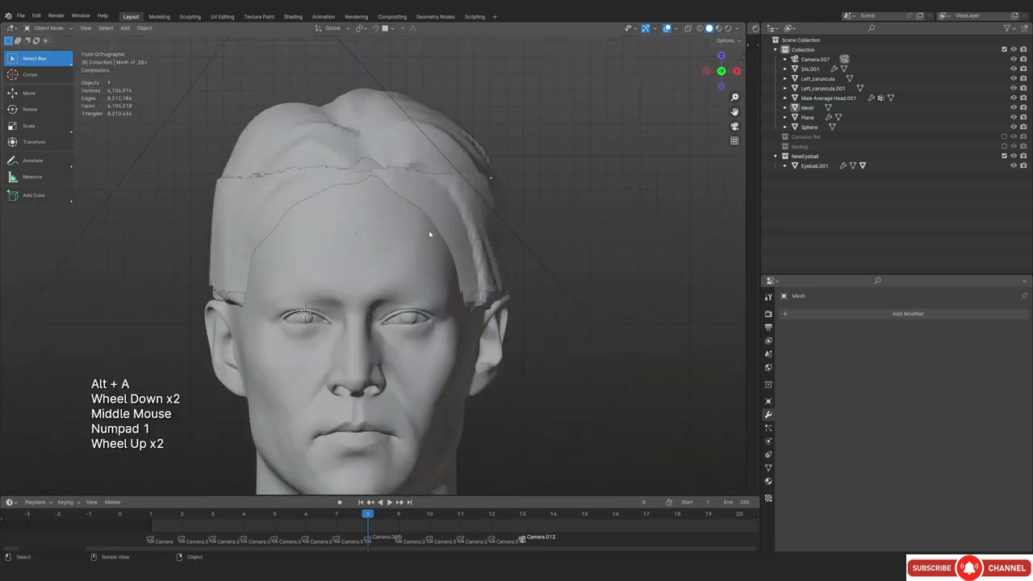
# Select the band, remesh it in Sculpt Mode, and check its fit on the head with X-ray
pyautogui.click(461, 215)
pyautogui.moveTo(460, 215); pyautogui.dragTo(372, 290, button='middle')
pyautogui.hotkey('ctrl', 'Tab')
pyautogui.hotkey('ctrl', 'r')
pyautogui.scroll(2, 461, 264)
pyautogui.hotkey('alt', 'z')
pyautogui.moveTo(461, 264); pyautogui.dragTo(436, 309, button='middle')
pyautogui.hotkey('alt', 'z')
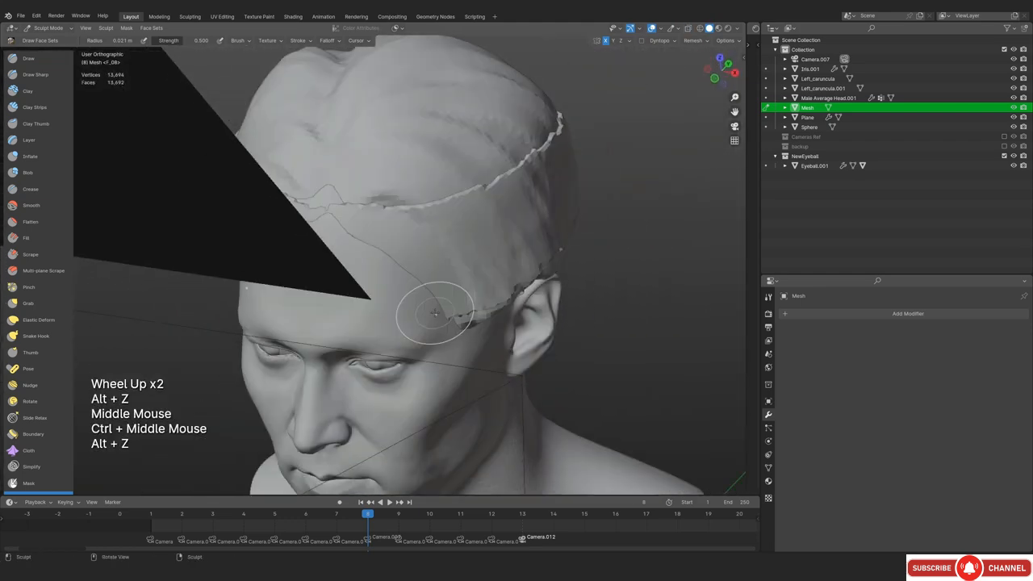
# Isolate the band and smooth its jagged inner faces with the Smooth brush at strength 1.000 and radius 0.043 m
pyautogui.press('KP_Divide')
pyautogui.moveTo(403, 217)
pyautogui.mouseDown(button='middle')
pyautogui.moveTo(368, 270)
pyautogui.moveTo(373, 250)
pyautogui.mouseUp(button='middle')
pyautogui.press('f')
pyautogui.keyDown('shift'); pyautogui.click(368, 269); pyautogui.keyUp('shift')
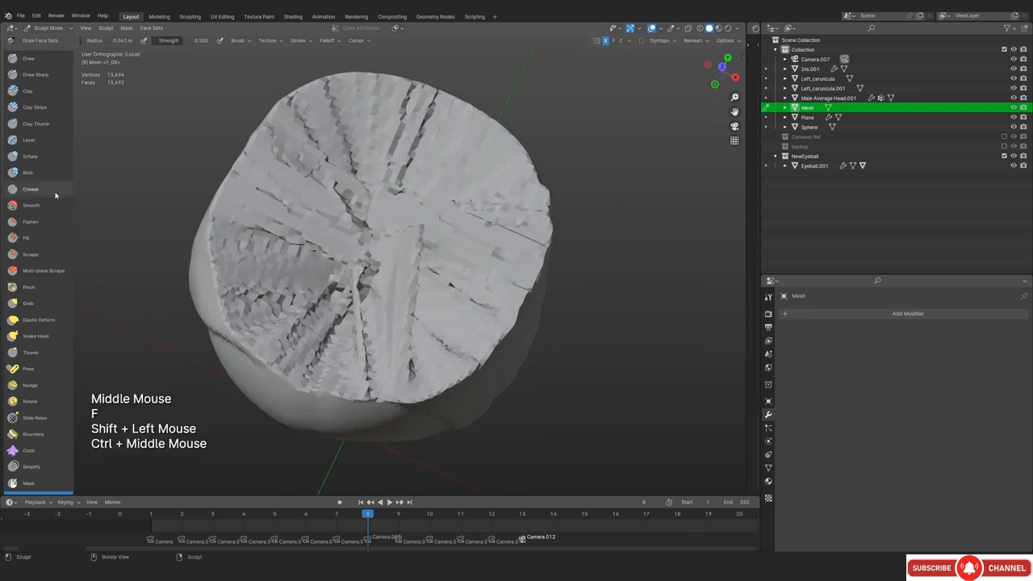
pyautogui.click(32, 206)
pyautogui.moveTo(188, 45); pyautogui.dragTo(232, 46)
pyautogui.moveTo(398, 230)
pyautogui.keyDown('shift'); pyautogui.mouseDown()
pyautogui.moveTo(352, 182)
pyautogui.moveTo(337, 262)
pyautogui.moveTo(308, 314)
pyautogui.moveTo(341, 170)
pyautogui.moveTo(379, 349)
pyautogui.mouseUp(); pyautogui.keyUp('shift')
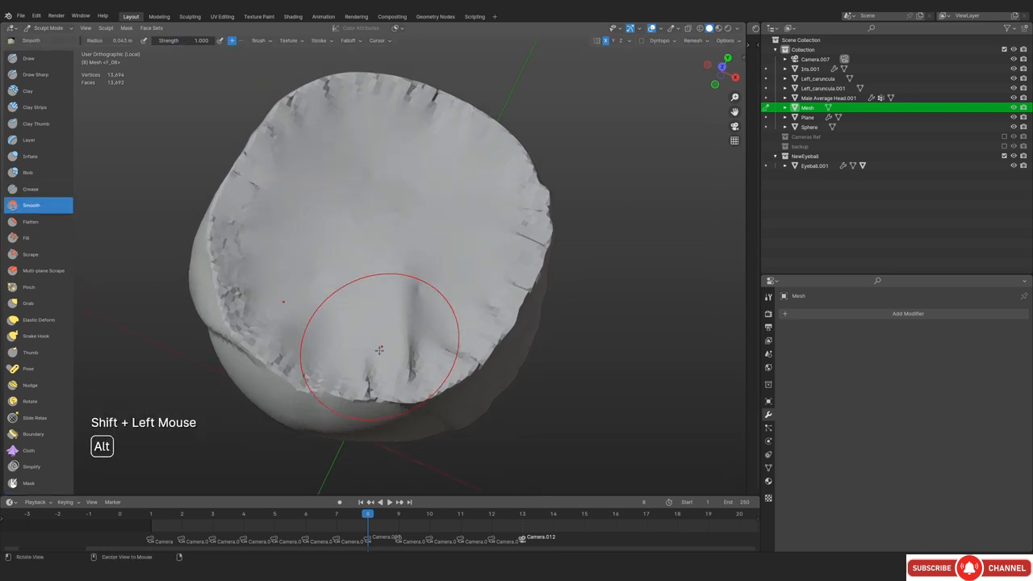
pyautogui.moveTo(379, 349)
pyautogui.mouseDown(button='middle')
pyautogui.moveTo(369, 299)
pyautogui.moveTo(399, 240)
pyautogui.mouseUp(button='middle')
pyautogui.moveTo(398, 241)
pyautogui.keyDown('shift'); pyautogui.mouseDown()
pyautogui.moveTo(403, 266)
pyautogui.moveTo(353, 260)
pyautogui.moveTo(445, 299)
pyautogui.moveTo(332, 412)
pyautogui.mouseUp(); pyautogui.keyUp('shift')
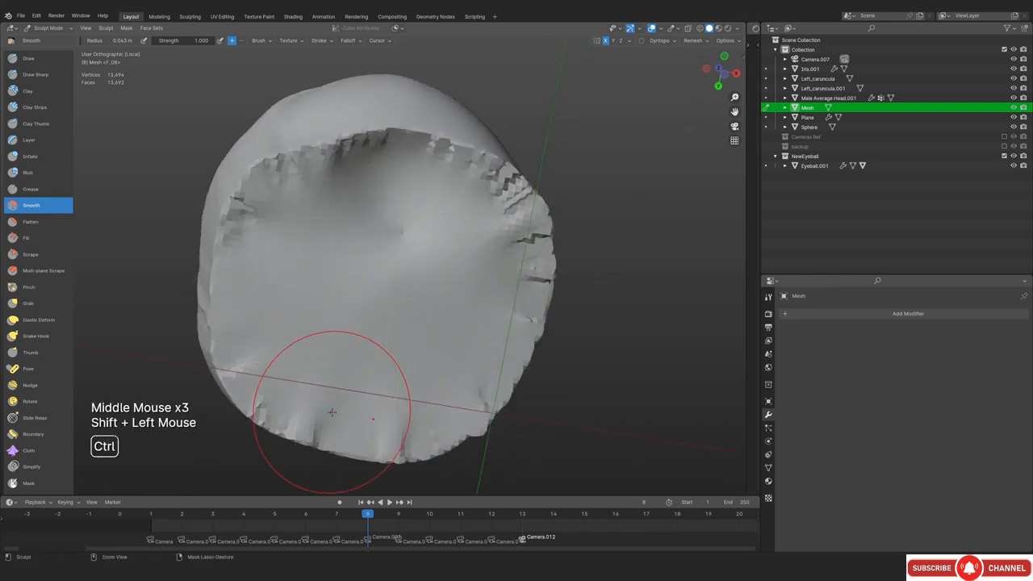
# Remesh the isolated band again and continue smoothing its inner side
pyautogui.hotkey('ctrl', 'r')
pyautogui.keyDown('ctrl'); pyautogui.moveTo(422, 237); pyautogui.dragTo(422, 274, button='middle'); pyautogui.keyUp('ctrl')
pyautogui.moveTo(422, 274)
pyautogui.mouseDown(button='middle')
pyautogui.moveTo(419, 307)
pyautogui.moveTo(420, 282)
pyautogui.mouseUp(button='middle')
pyautogui.moveTo(420, 282); pyautogui.dragTo(422, 368, button='middle')
pyautogui.keyDown('ctrl'); pyautogui.moveTo(421, 368); pyautogui.dragTo(421, 352, button='middle'); pyautogui.keyUp('ctrl')
pyautogui.keyDown('shift'); pyautogui.moveTo(387, 253); pyautogui.dragTo(381, 245); pyautogui.keyUp('shift')
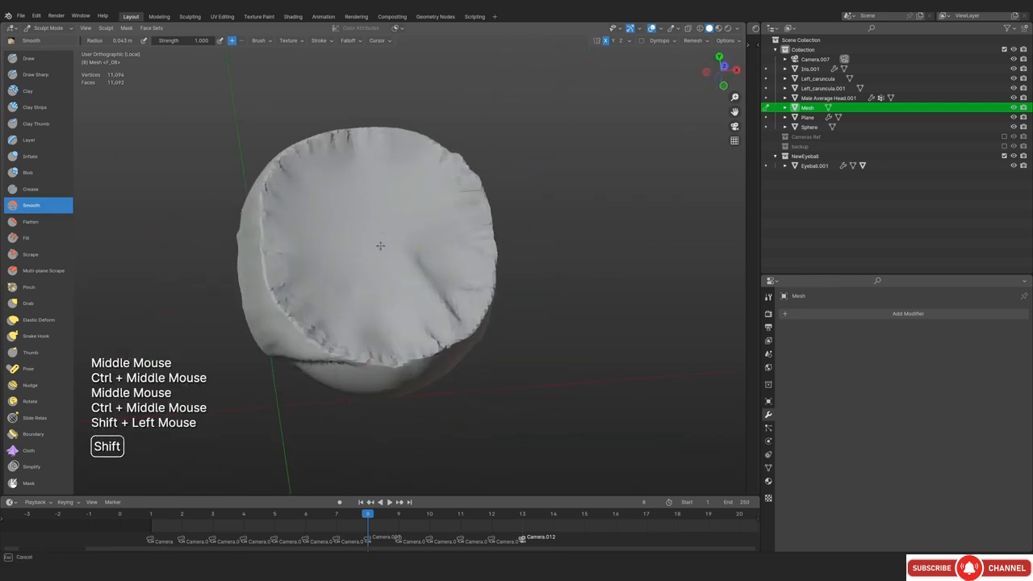
# Leave local view and pull the band's lower front toward the forehead in side-view X-ray, using Grab at 0.095 m radius
pyautogui.press('KP_Divide')
pyautogui.press('KP_1')
pyautogui.press('KP_3')
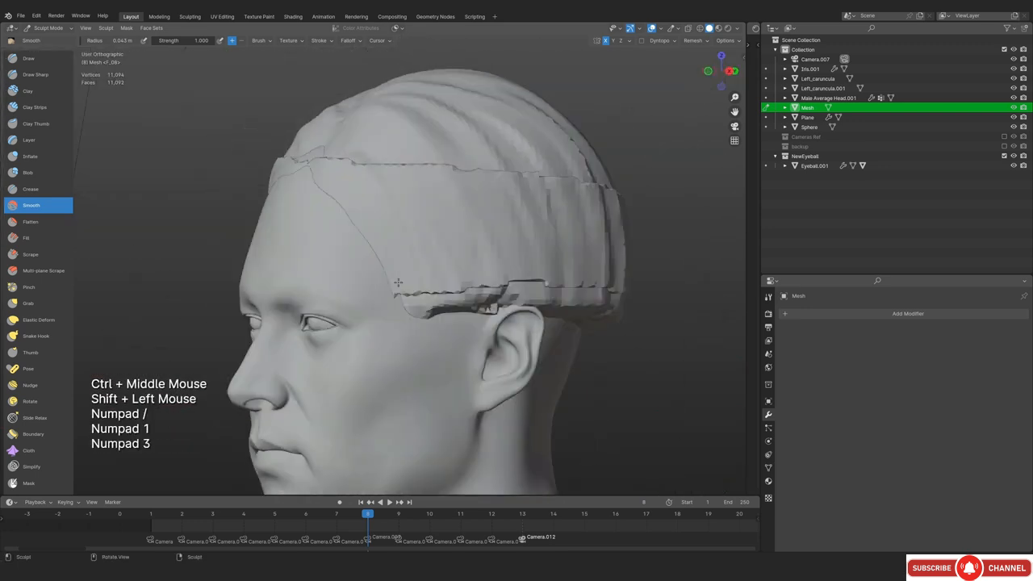
pyautogui.hotkey('alt', 'z')
pyautogui.moveTo(355, 208)
pyautogui.keyDown('shift'); pyautogui.mouseDown(button='middle')
pyautogui.moveTo(385, 276)
pyautogui.moveTo(396, 275)
pyautogui.mouseUp(button='middle'); pyautogui.keyUp('shift')
pyautogui.press('g')
pyautogui.press('f')
pyautogui.click(540, 262)
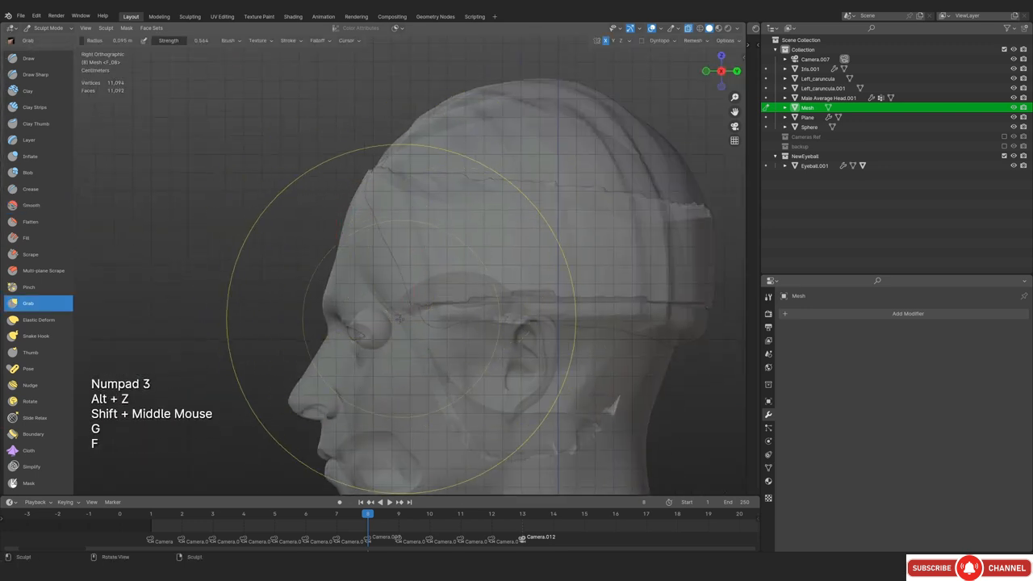
pyautogui.moveTo(401, 317); pyautogui.dragTo(381, 314)
# Pull the band's front over the forehead down to the brow in side profile with a smaller Grab brush
pyautogui.keyDown('ctrl'); pyautogui.moveTo(320, 315); pyautogui.dragTo(272, 277, button='middle'); pyautogui.keyUp('ctrl')
pyautogui.press('f')
pyautogui.click(311, 238)
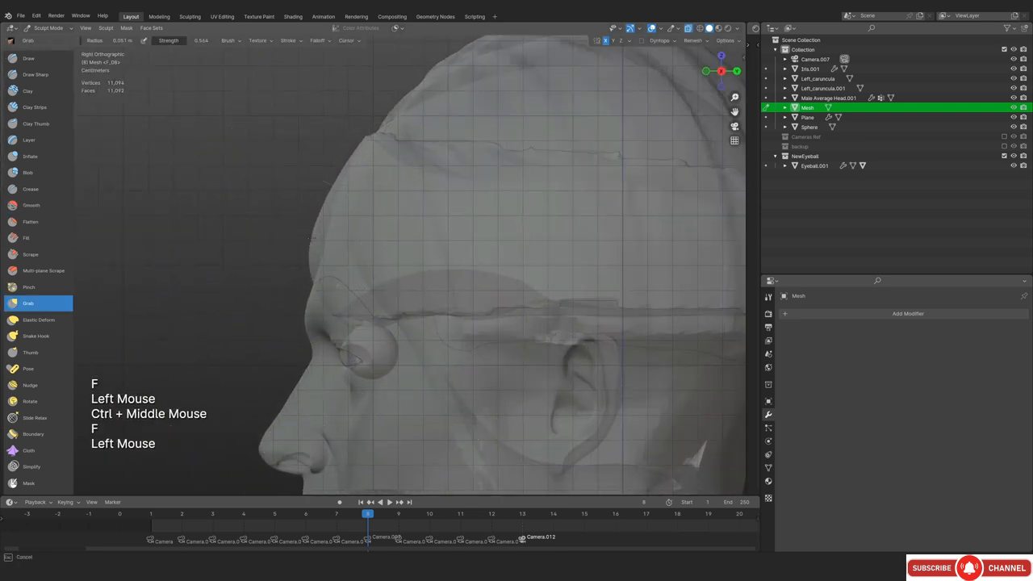
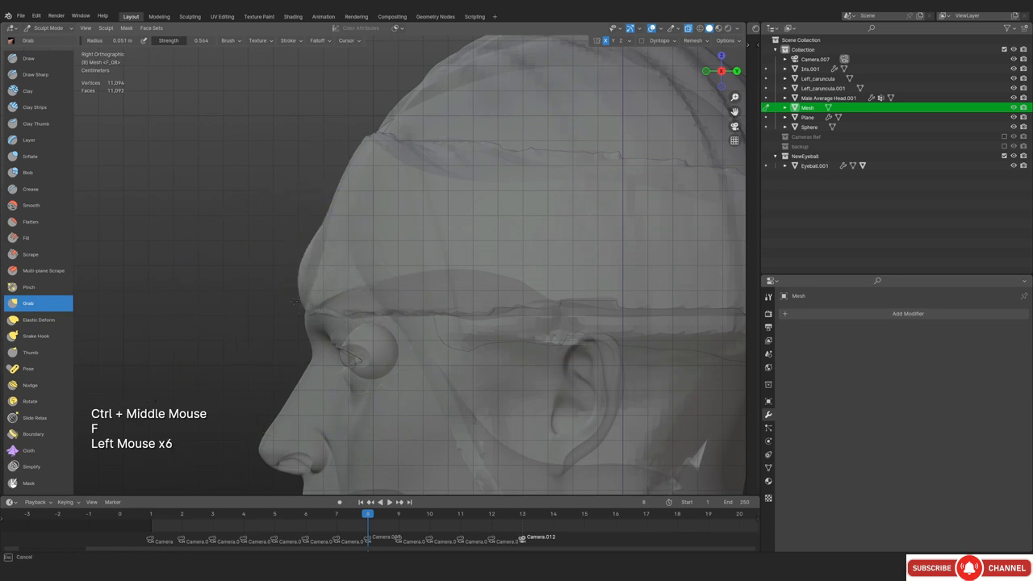
pyautogui.hotkey('alt', 'z')
pyautogui.keyDown('ctrl'); pyautogui.moveTo(295, 301); pyautogui.dragTo(286, 266, button='middle'); pyautogui.keyUp('ctrl')
# Refine the band's fit around the forehead and side with Grab, working from the front and three-quarter angles
pyautogui.press('f')
pyautogui.press('KP_1')
pyautogui.moveTo(310, 278)
pyautogui.mouseDown()
pyautogui.moveTo(300, 283)
pyautogui.moveTo(315, 283)
pyautogui.mouseUp()
pyautogui.moveTo(337, 300)
pyautogui.keyDown('ctrl'); pyautogui.mouseDown(button='middle')
pyautogui.moveTo(340, 283)
pyautogui.moveTo(560, 231)
pyautogui.moveTo(528, 230)
pyautogui.mouseUp(button='middle'); pyautogui.keyUp('ctrl')
pyautogui.hotkey('alt', 'z')
pyautogui.moveTo(500, 234)
pyautogui.keyDown('ctrl'); pyautogui.mouseDown(button='middle')
pyautogui.moveTo(480, 242)
pyautogui.moveTo(472, 213)
pyautogui.mouseUp(button='middle'); pyautogui.keyUp('ctrl')
pyautogui.moveTo(472, 213)
pyautogui.mouseDown(button='middle')
pyautogui.moveTo(451, 193)
pyautogui.moveTo(402, 244)
pyautogui.mouseUp(button='middle')
pyautogui.moveTo(440, 235); pyautogui.dragTo(460, 226)
pyautogui.moveTo(461, 226); pyautogui.dragTo(462, 223)
pyautogui.hotkey('alt', 'z')
# Try smoothing the band with a resized brush, and undo the smoothing stroke
pyautogui.moveTo(463, 223); pyautogui.dragTo(412, 270, button='middle')
pyautogui.moveTo(412, 270)
pyautogui.keyDown('ctrl'); pyautogui.mouseDown(button='middle')
pyautogui.moveTo(415, 250)
pyautogui.moveTo(387, 267)
pyautogui.mouseUp(button='middle'); pyautogui.keyUp('ctrl')
pyautogui.press('f')
pyautogui.click(364, 279)
pyautogui.keyDown('shift'); pyautogui.moveTo(396, 267); pyautogui.dragTo(411, 260); pyautogui.keyUp('shift')
pyautogui.hotkey('ctrl', 'z')
# Set the Grab radius to 0.047 m and compare the band with the portrait's bandana through the camera, toggling overlays
pyautogui.moveTo(405, 285)
pyautogui.keyDown('ctrl'); pyautogui.mouseDown(button='middle')
pyautogui.moveTo(425, 253)
pyautogui.moveTo(362, 235)
pyautogui.moveTo(362, 266)
pyautogui.mouseUp(button='middle'); pyautogui.keyUp('ctrl')
pyautogui.keyDown('ctrl'); pyautogui.moveTo(362, 266); pyautogui.dragTo(362, 246, button='middle'); pyautogui.keyUp('ctrl')
pyautogui.moveTo(363, 246); pyautogui.dragTo(303, 296, button='middle')
pyautogui.press('f')
pyautogui.click(327, 295)
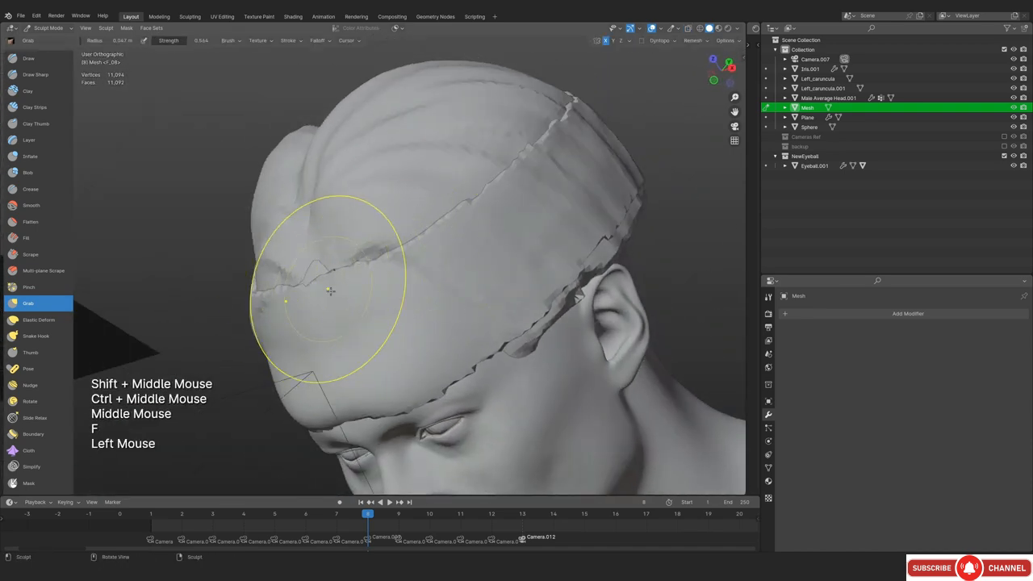
pyautogui.press('KP_0')
pyautogui.keyDown('shift'); pyautogui.moveTo(414, 314); pyautogui.dragTo(413, 256, button='middle'); pyautogui.keyUp('shift')
pyautogui.hotkey('shift', 'alt', 'z')
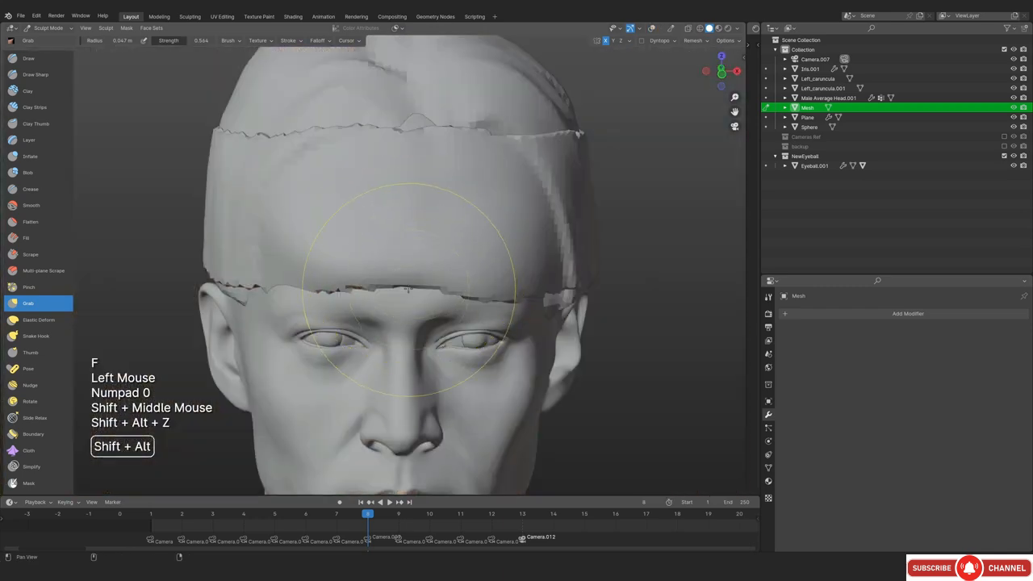
pyautogui.hotkey('shift', 'alt', 'z')
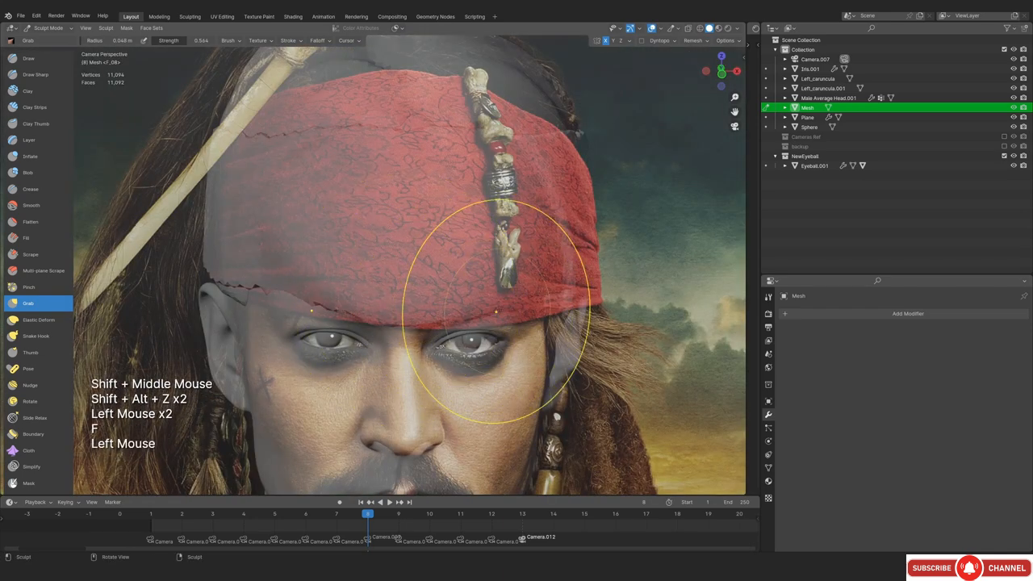
# Pull the band's lower edge with Grab to match the bottom line of the portrait's red bandana in camera view
pyautogui.press('f')
pyautogui.click(265, 287)
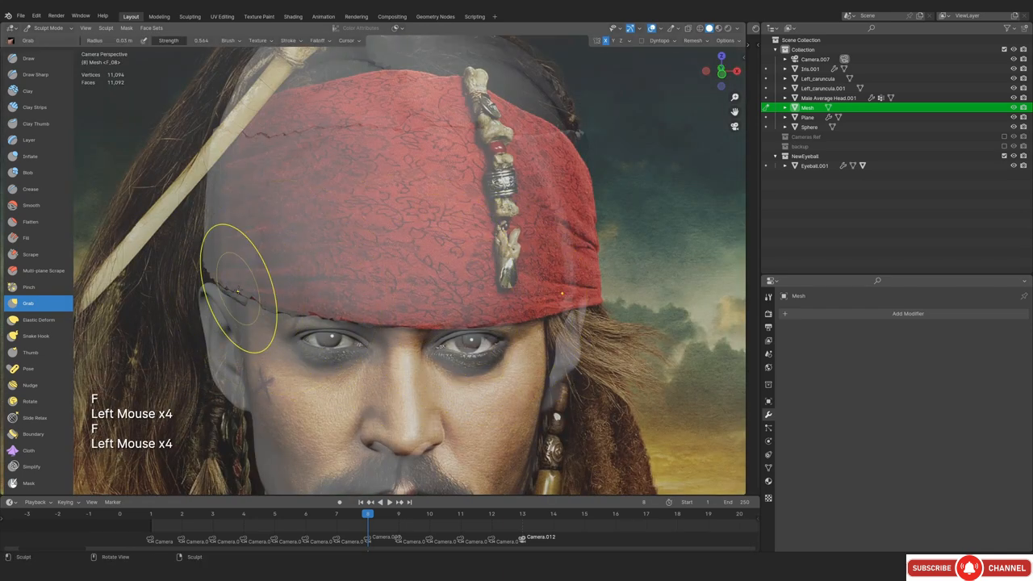
pyautogui.press('f')
pyautogui.hotkey('alt', 'z')
pyautogui.click(331, 298)
pyautogui.hotkey('alt', 'z')
# Raise the band's upper front edge with Grab to match the top of the portrait's bandana in camera view
pyautogui.keyDown('shift'); pyautogui.moveTo(369, 173); pyautogui.dragTo(374, 227, button='middle'); pyautogui.keyUp('shift')
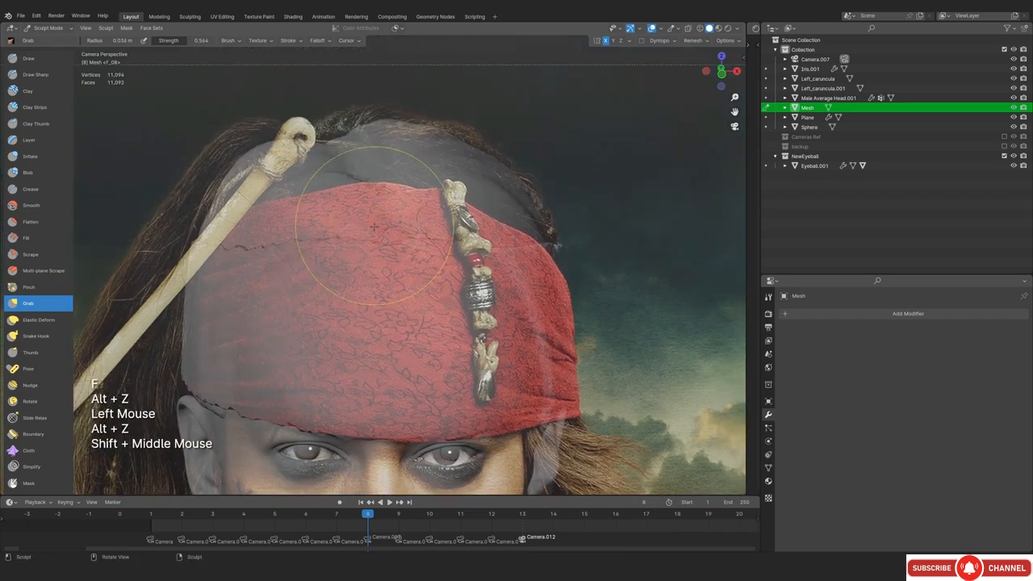
pyautogui.press('f')
pyautogui.click(381, 245)
pyautogui.press('f')
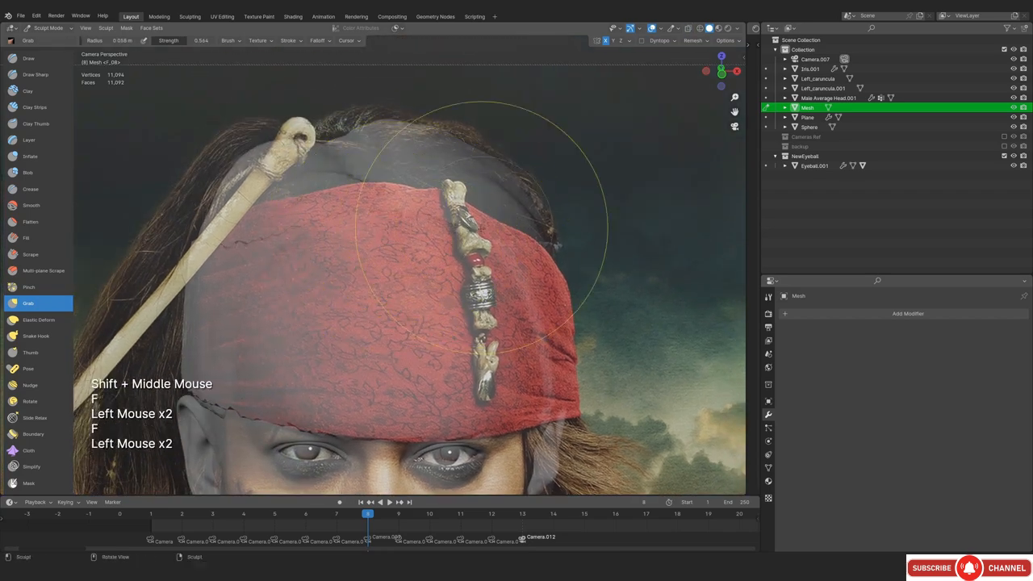
pyautogui.hotkey('alt', 'z')
pyautogui.hotkey('alt', 'z')
# Pull the band's upper front edge with a 0.071 m Grab brush in the right side view
pyautogui.moveTo(482, 227)
pyautogui.mouseDown(button='middle')
pyautogui.moveTo(452, 242)
pyautogui.moveTo(451, 267)
pyautogui.mouseUp(button='middle')
pyautogui.moveTo(452, 267)
pyautogui.keyDown('shift'); pyautogui.mouseDown(button='middle')
pyautogui.moveTo(396, 280)
pyautogui.moveTo(380, 242)
pyautogui.moveTo(399, 205)
pyautogui.mouseUp(button='middle'); pyautogui.keyUp('shift')
pyautogui.press('KP_3')
pyautogui.press('f')
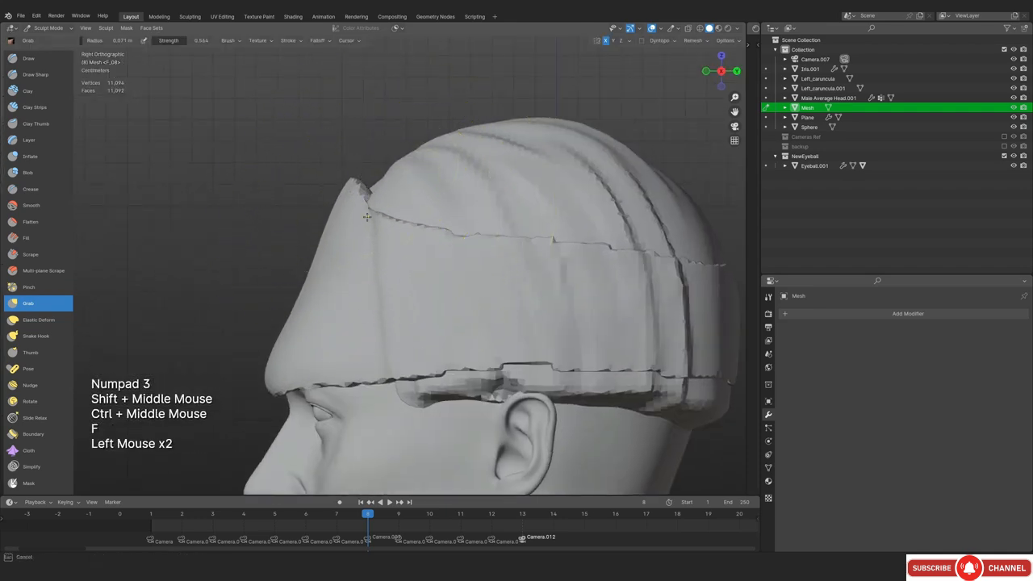
# Fit the band's upper edge to the portrait's bandana through the camera with a 0.058 m Grab brush, using x-ray and wireframe display
pyautogui.press('KP_0')
pyautogui.hotkey('alt', 'z')
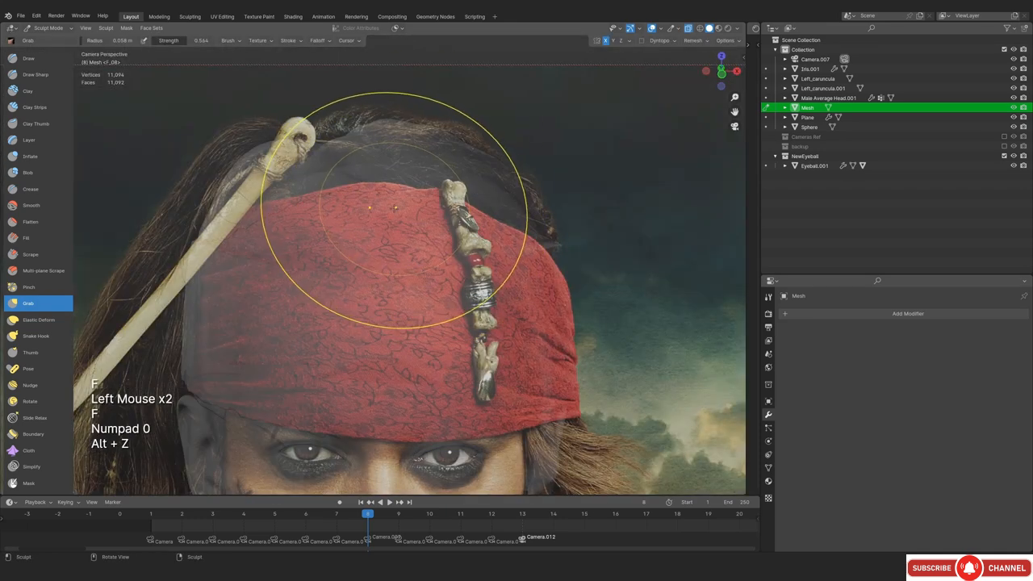
pyautogui.hotkey('shift', 'z')
pyautogui.keyDown('shift'); pyautogui.moveTo(441, 242); pyautogui.dragTo(436, 254, button='middle'); pyautogui.keyUp('shift')
pyautogui.keyDown('ctrl'); pyautogui.moveTo(435, 254); pyautogui.dragTo(473, 218, button='middle'); pyautogui.keyUp('ctrl')
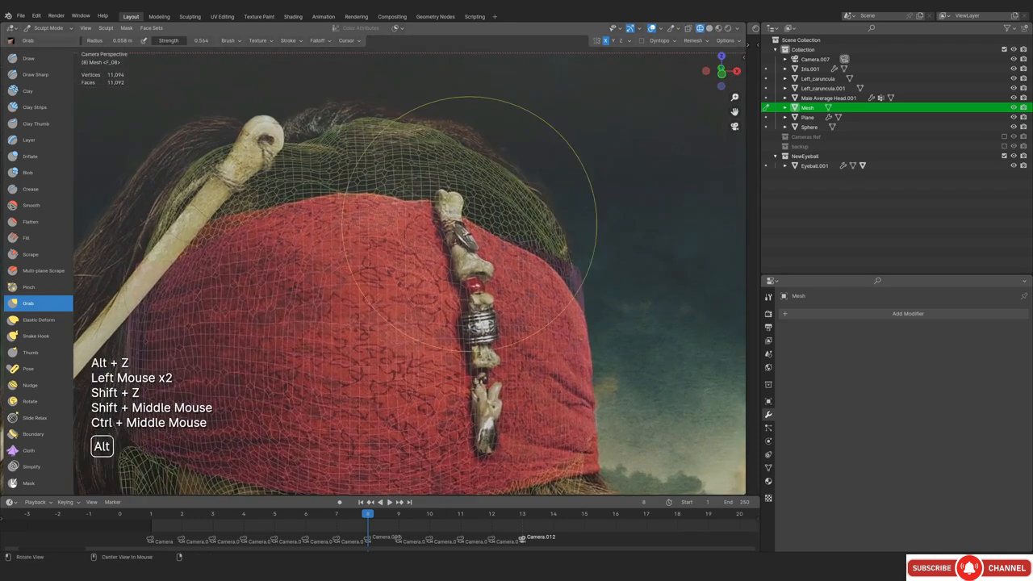
pyautogui.hotkey('shift', 'z')
pyautogui.hotkey('shift', 'z')
# Reshape the side of the band with a 0.064 m Grab brush, working in camera view and from the side
pyautogui.press('f')
pyautogui.click(573, 275)
pyautogui.keyDown('ctrl'); pyautogui.moveTo(574, 274); pyautogui.dragTo(517, 315, button='middle'); pyautogui.keyUp('ctrl')
pyautogui.moveTo(516, 314); pyautogui.dragTo(422, 323, button='middle')
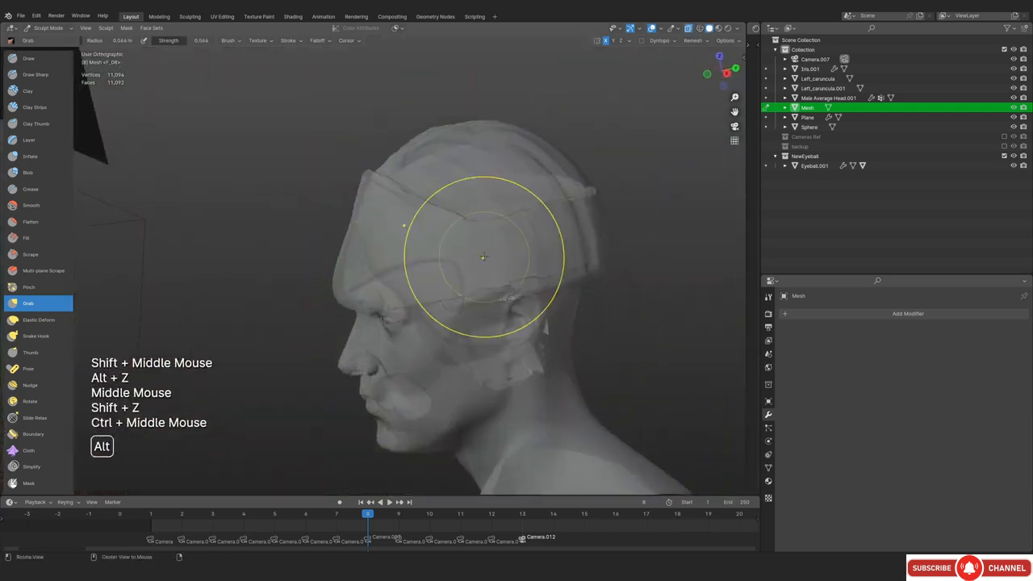
pyautogui.hotkey('alt', 'z')
pyautogui.press('f')
pyautogui.click(448, 240)
pyautogui.moveTo(484, 257)
pyautogui.mouseDown(button='middle')
pyautogui.moveTo(448, 241)
pyautogui.moveTo(518, 213)
pyautogui.moveTo(451, 250)
pyautogui.mouseUp(button='middle')
# Check the band against the portrait through the camera, smooth its upper edge, and remesh it
pyautogui.press('KP_0')
pyautogui.hotkey('shift', 'z')
pyautogui.hotkey('shift', 'z')
pyautogui.hotkey('shift', 'alt', 'z')
pyautogui.keyDown('shift'); pyautogui.moveTo(452, 250); pyautogui.dragTo(460, 267, button='middle'); pyautogui.keyUp('shift')
pyautogui.moveTo(460, 266)
pyautogui.keyDown('ctrl'); pyautogui.mouseDown(button='middle')
pyautogui.moveTo(465, 288)
pyautogui.moveTo(452, 242)
pyautogui.mouseUp(button='middle'); pyautogui.keyUp('ctrl')
pyautogui.press('f')
pyautogui.moveTo(387, 266)
pyautogui.keyDown('shift'); pyautogui.mouseDown()
pyautogui.moveTo(369, 272)
pyautogui.moveTo(380, 293)
pyautogui.mouseUp(); pyautogui.keyUp('shift')
pyautogui.press('f')
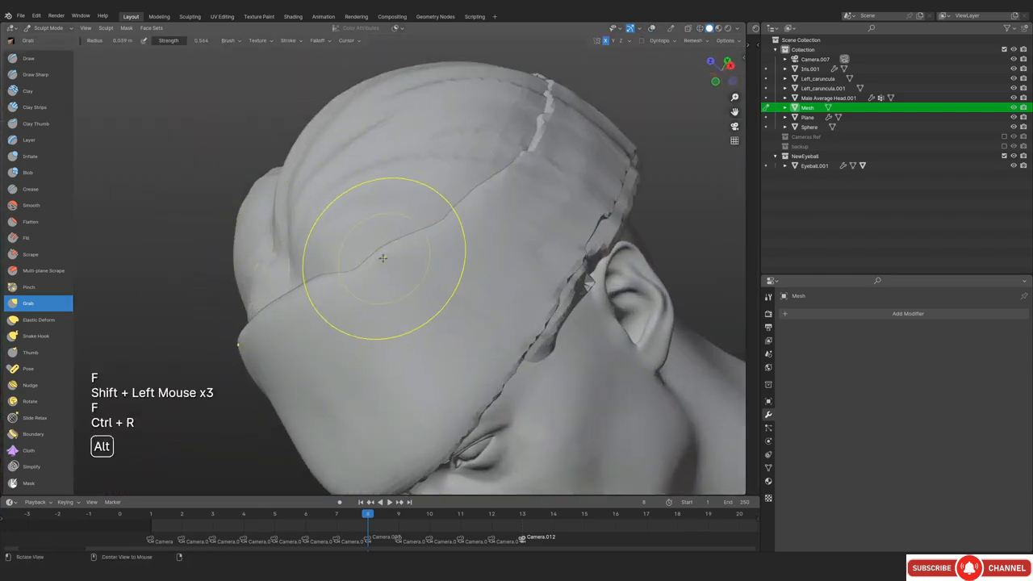
# Even out the band's upper edge above the temples with Grab, ending with a 0.043 m brush
pyautogui.moveTo(383, 258); pyautogui.dragTo(377, 253, button='middle')
pyautogui.keyDown('ctrl'); pyautogui.moveTo(376, 254); pyautogui.dragTo(369, 249, button='middle'); pyautogui.keyUp('ctrl')
pyautogui.press('f')
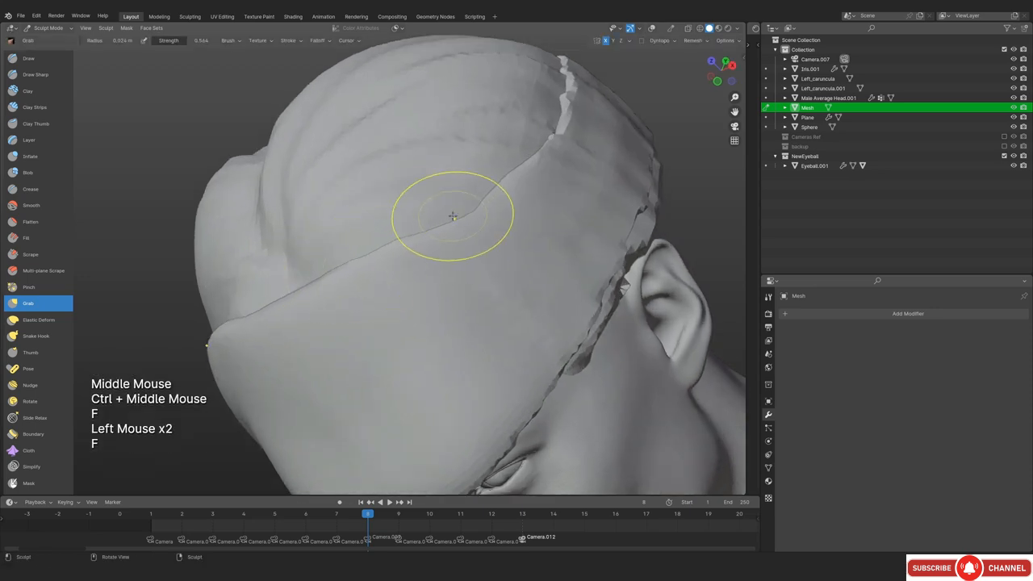
pyautogui.press('f')
pyautogui.moveTo(453, 216); pyautogui.dragTo(465, 212)
pyautogui.moveTo(464, 212)
pyautogui.keyDown('alt'); pyautogui.mouseDown(button='middle')
pyautogui.moveTo(645, 227)
pyautogui.moveTo(541, 274)
pyautogui.mouseUp(button='middle'); pyautogui.keyUp('alt')
pyautogui.press('f')
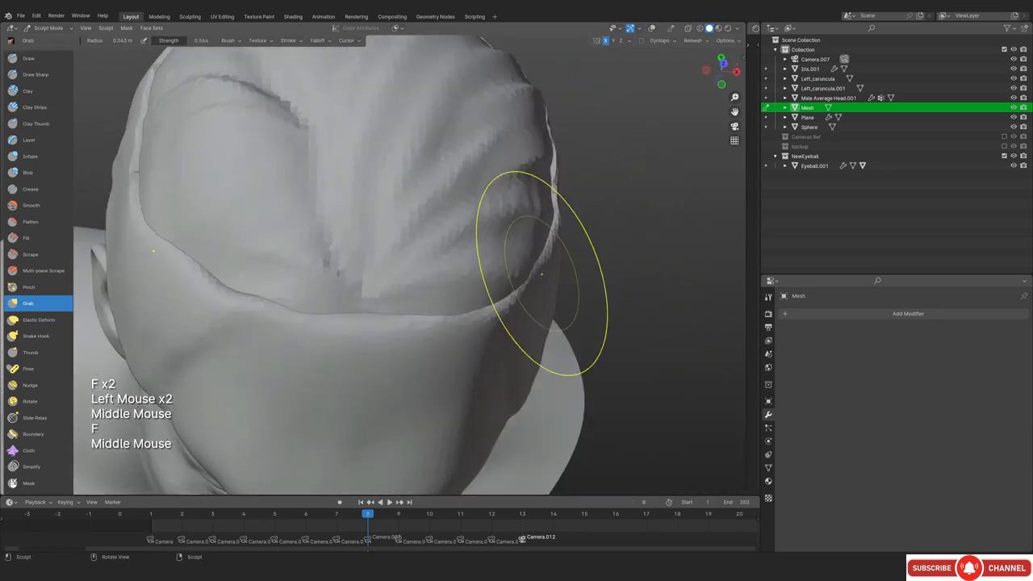
# Nudge the band's upper front edge onto the portrait's bandana line with a 0.043 m Grab brush in camera view
pyautogui.press('KP_0')
pyautogui.hotkey('shift', 'alt', 'z')
pyautogui.keyDown('shift'); pyautogui.moveTo(443, 270); pyautogui.dragTo(365, 213, button='middle'); pyautogui.keyUp('shift')
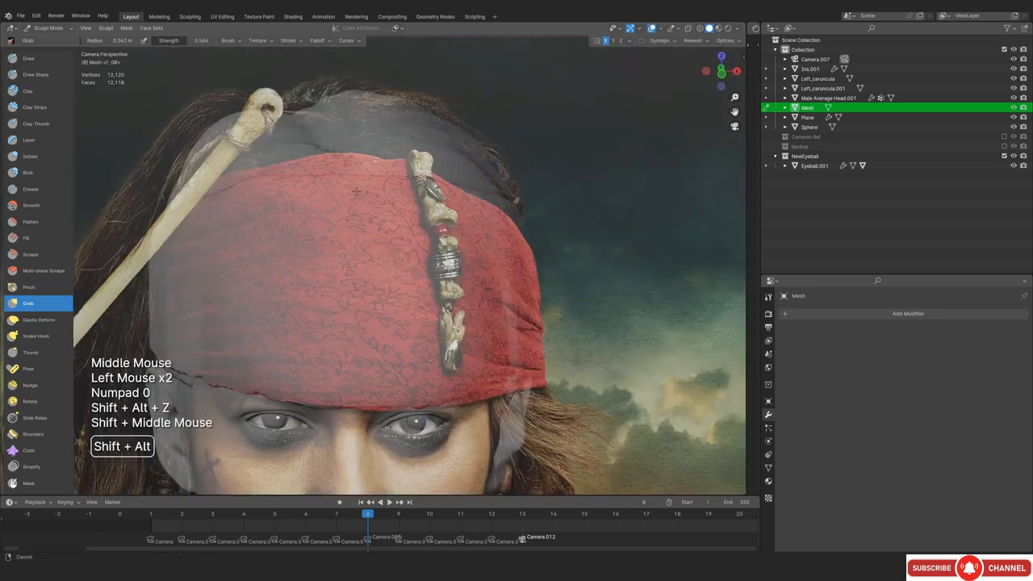
pyautogui.hotkey('shift', 'alt', 'z')
pyautogui.hotkey('shift', 'alt', 'z')
pyautogui.moveTo(366, 213); pyautogui.dragTo(367, 203)
# Adjust the band's upper side edges in camera view with Grab, undoing the latest strokes and reworking the edge with a 0.032 m brush
pyautogui.keyDown('ctrl'); pyautogui.moveTo(368, 219); pyautogui.dragTo(381, 199, button='middle'); pyautogui.keyUp('ctrl')
pyautogui.press('f')
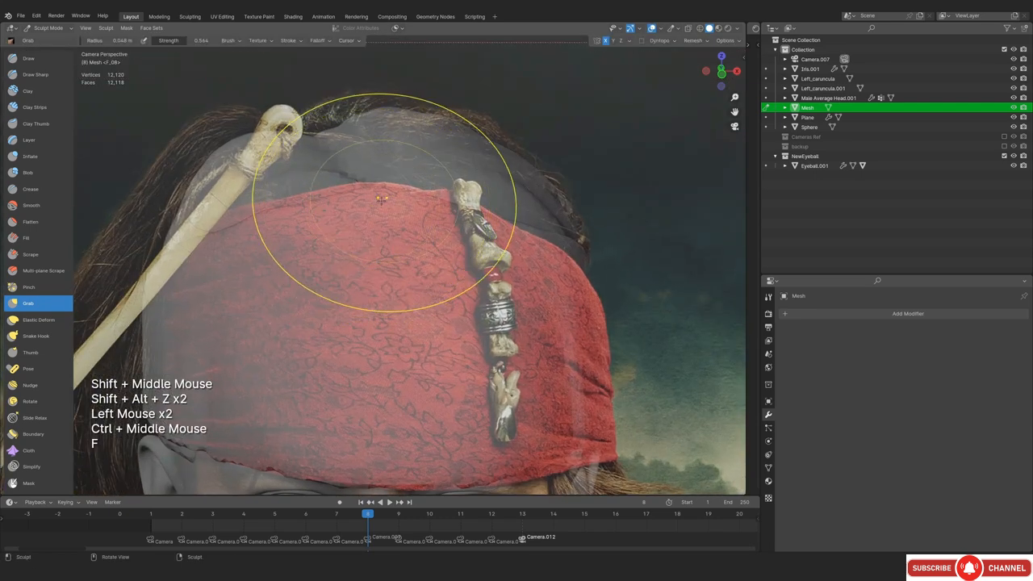
pyautogui.click(223, 228)
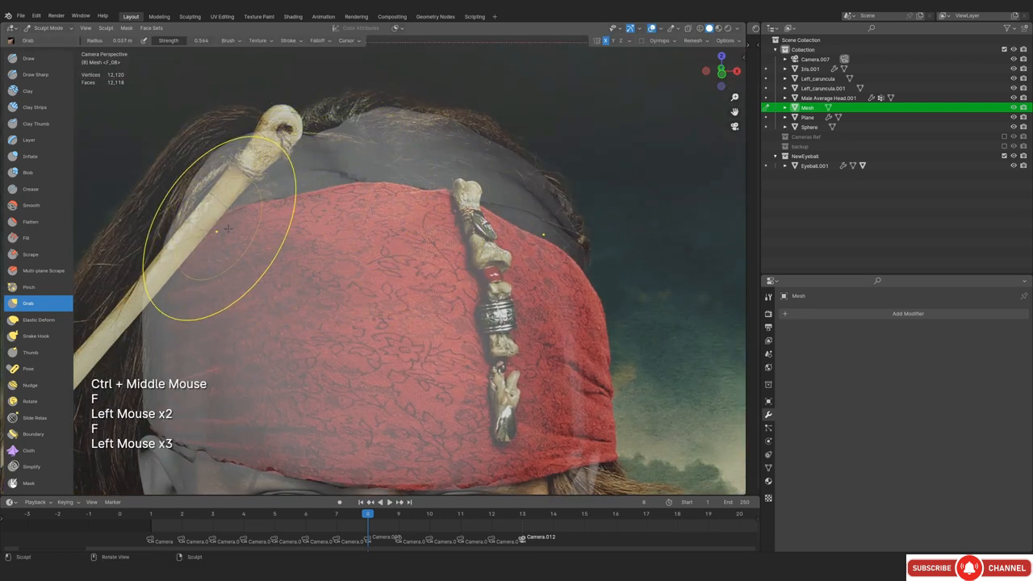
pyautogui.press('f')
pyautogui.hotkey('ctrl', 'z')
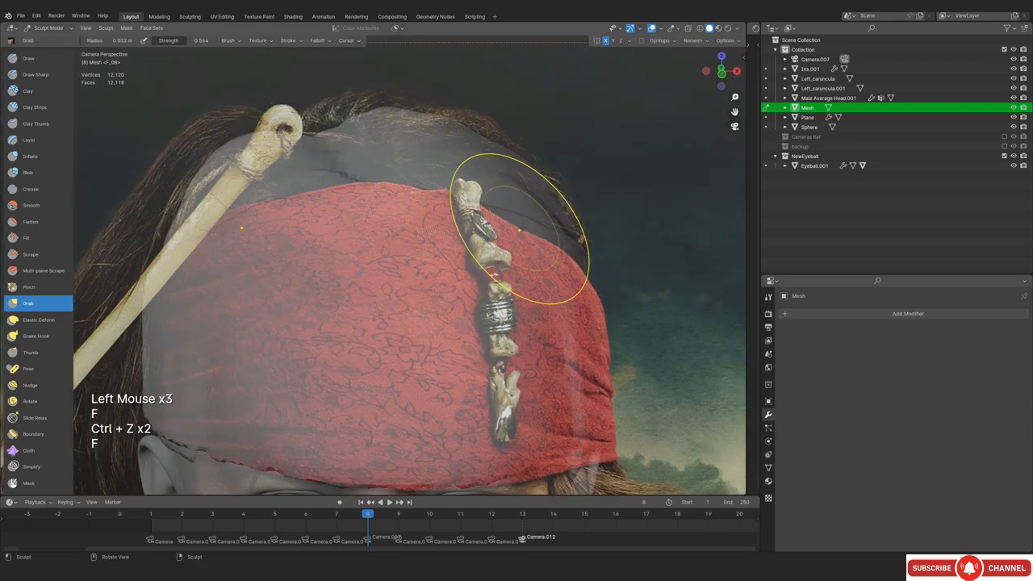
pyautogui.click(588, 262)
# Examine the overall shape of the band around the head from several sides
pyautogui.keyDown('ctrl'); pyautogui.moveTo(587, 263); pyautogui.dragTo(565, 331, button='middle'); pyautogui.keyUp('ctrl')
pyautogui.moveTo(565, 307)
pyautogui.mouseDown(button='middle')
pyautogui.moveTo(357, 240)
pyautogui.moveTo(486, 199)
pyautogui.moveTo(484, 258)
pyautogui.mouseUp(button='middle')
pyautogui.keyDown('ctrl'); pyautogui.moveTo(485, 258); pyautogui.dragTo(489, 212, button='middle'); pyautogui.keyUp('ctrl')
pyautogui.moveTo(489, 211); pyautogui.dragTo(452, 266, button='middle')
pyautogui.keyDown('ctrl'); pyautogui.moveTo(452, 266); pyautogui.dragTo(440, 339, button='middle'); pyautogui.keyUp('ctrl')
pyautogui.moveTo(440, 339)
pyautogui.mouseDown(button='middle')
pyautogui.moveTo(371, 379)
pyautogui.moveTo(304, 355)
pyautogui.mouseUp(button='middle')
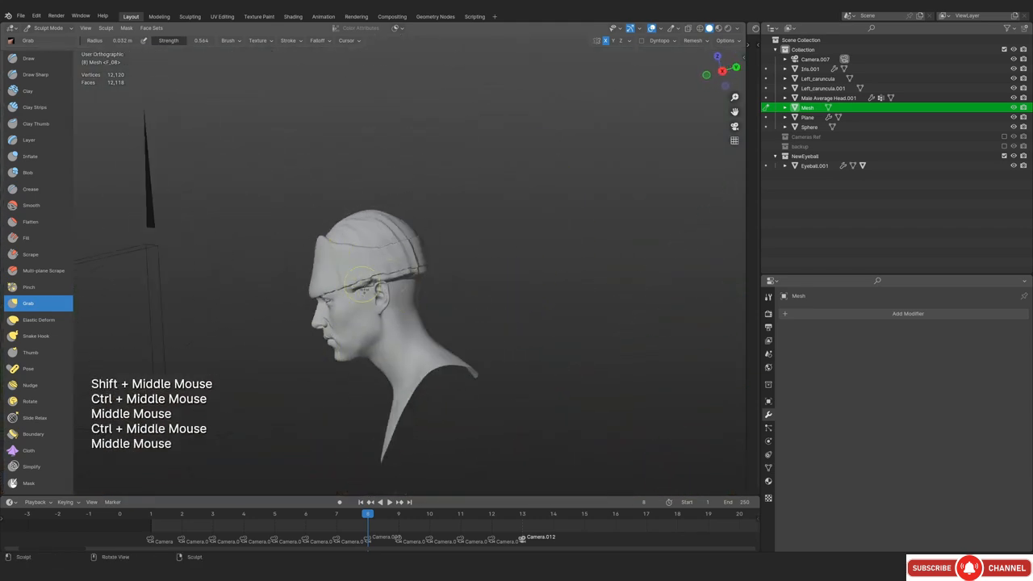
pyautogui.keyDown('ctrl'); pyautogui.moveTo(364, 289); pyautogui.dragTo(363, 242, button='middle'); pyautogui.keyUp('ctrl')
pyautogui.moveTo(364, 242)
pyautogui.mouseDown(button='middle')
pyautogui.moveTo(355, 275)
pyautogui.moveTo(347, 250)
pyautogui.mouseUp(button='middle')
pyautogui.moveTo(347, 250); pyautogui.dragTo(403, 202, button='middle')
pyautogui.moveTo(404, 202); pyautogui.dragTo(242, 298, button='middle')
pyautogui.keyDown('ctrl'); pyautogui.moveTo(242, 299); pyautogui.dragTo(236, 319, button='middle'); pyautogui.keyUp('ctrl')
# Straighten the band's upper edge along the side of the head with a 0.041 m Grab brush
pyautogui.moveTo(425, 212); pyautogui.dragTo(363, 250, button='middle')
pyautogui.keyDown('ctrl'); pyautogui.moveTo(363, 250); pyautogui.dragTo(300, 290, button='middle'); pyautogui.keyUp('ctrl')
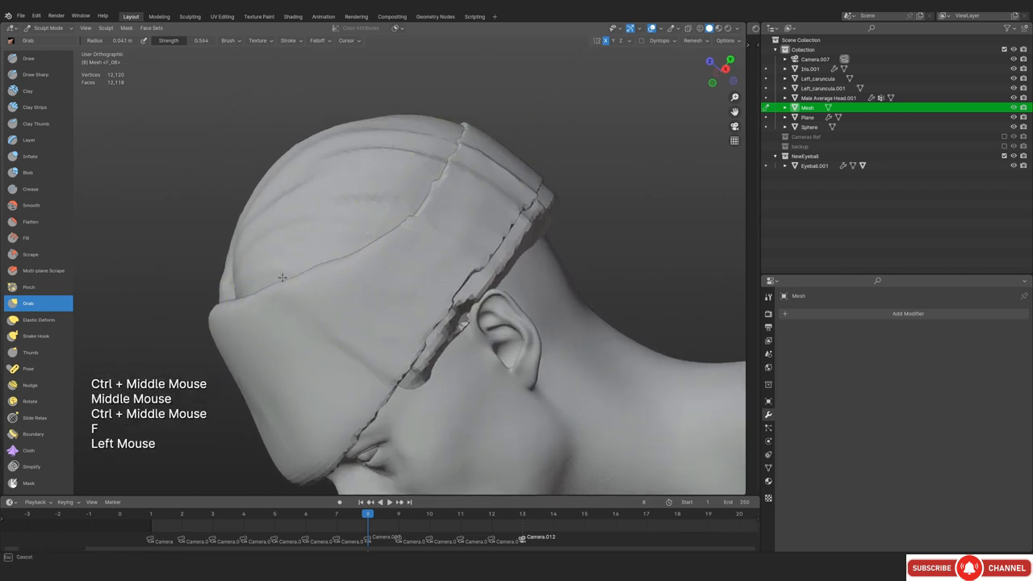
pyautogui.moveTo(472, 175); pyautogui.dragTo(449, 212, button='middle')
pyautogui.press('f')
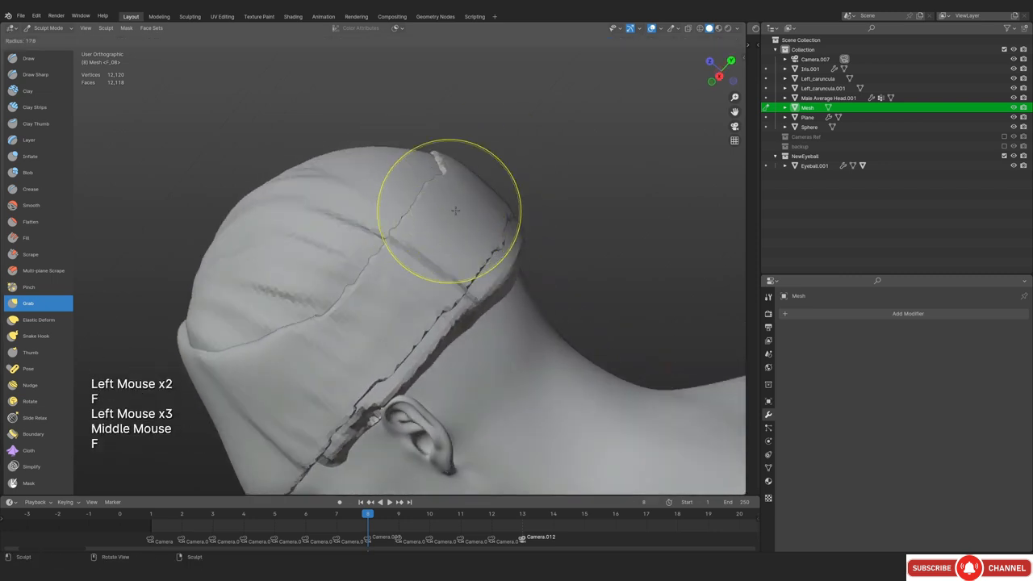
# Lower and even out the band's upper rear edge with a 0.041 m Grab brush
pyautogui.moveTo(416, 241)
pyautogui.mouseDown(button='middle')
pyautogui.moveTo(496, 190)
pyautogui.moveTo(403, 234)
pyautogui.mouseUp(button='middle')
pyautogui.moveTo(404, 234); pyautogui.dragTo(302, 284, button='middle')
pyautogui.moveTo(490, 184); pyautogui.dragTo(461, 202, button='middle')
pyautogui.keyDown('ctrl'); pyautogui.moveTo(462, 202); pyautogui.dragTo(434, 216, button='middle'); pyautogui.keyUp('ctrl')
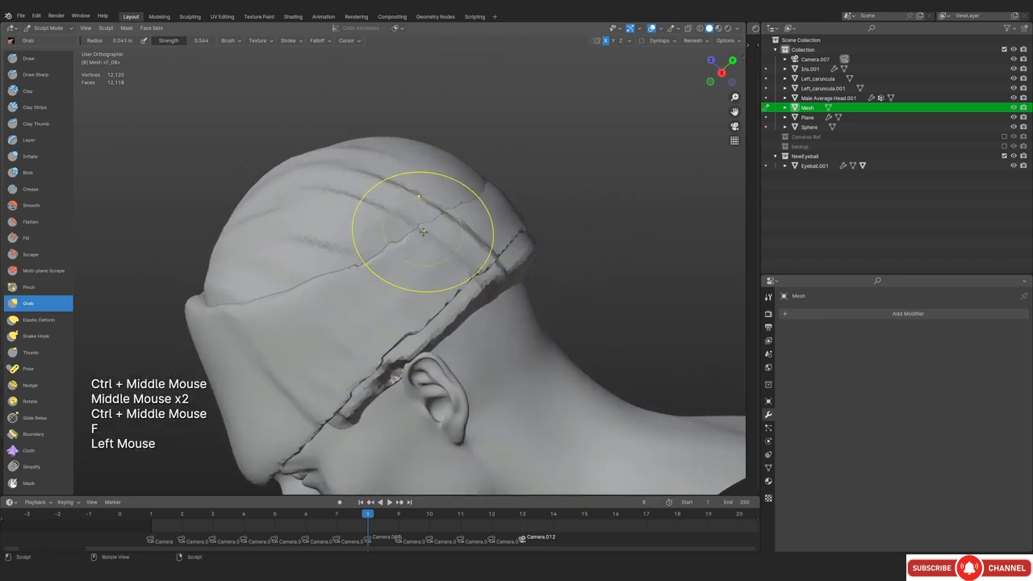
pyautogui.moveTo(486, 204); pyautogui.dragTo(494, 199)
# Pull the rear rim of the band outward from the skull with a 0.057 m Grab brush, seen from above
pyautogui.moveTo(494, 198); pyautogui.dragTo(476, 271, button='middle')
pyautogui.keyDown('shift'); pyautogui.moveTo(476, 271); pyautogui.dragTo(462, 292, button='middle'); pyautogui.keyUp('shift')
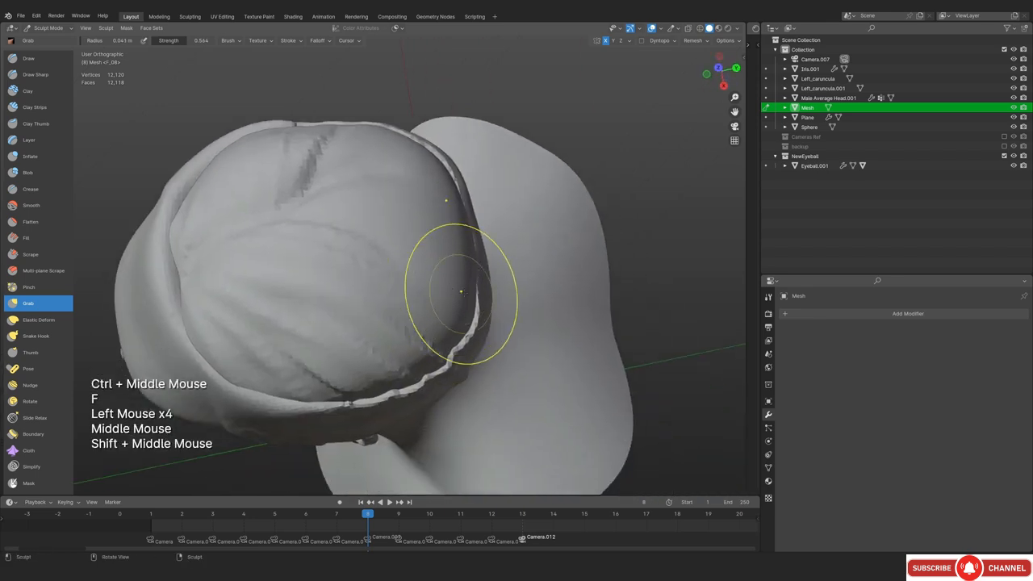
pyautogui.press('f')
pyautogui.click(476, 314)
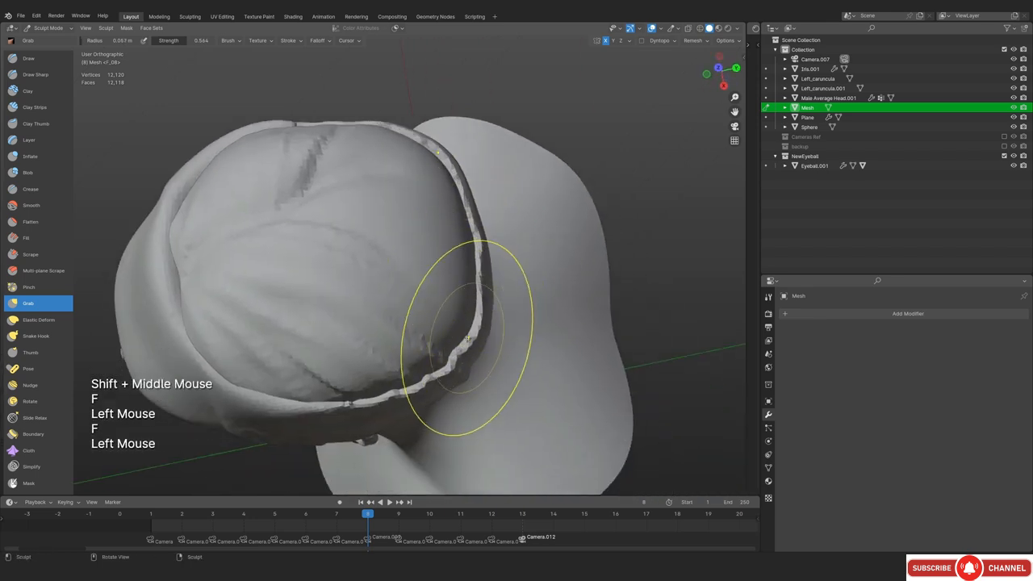
# Compare the band's upper edge with the portrait through the camera, toggling the overlays
pyautogui.press('KP_0')
pyautogui.hotkey('shift', 'alt', 'z')
pyautogui.keyDown('shift'); pyautogui.moveTo(401, 259); pyautogui.dragTo(418, 208, button='middle'); pyautogui.keyUp('shift')
pyautogui.hotkey('shift', 'alt', 'z')
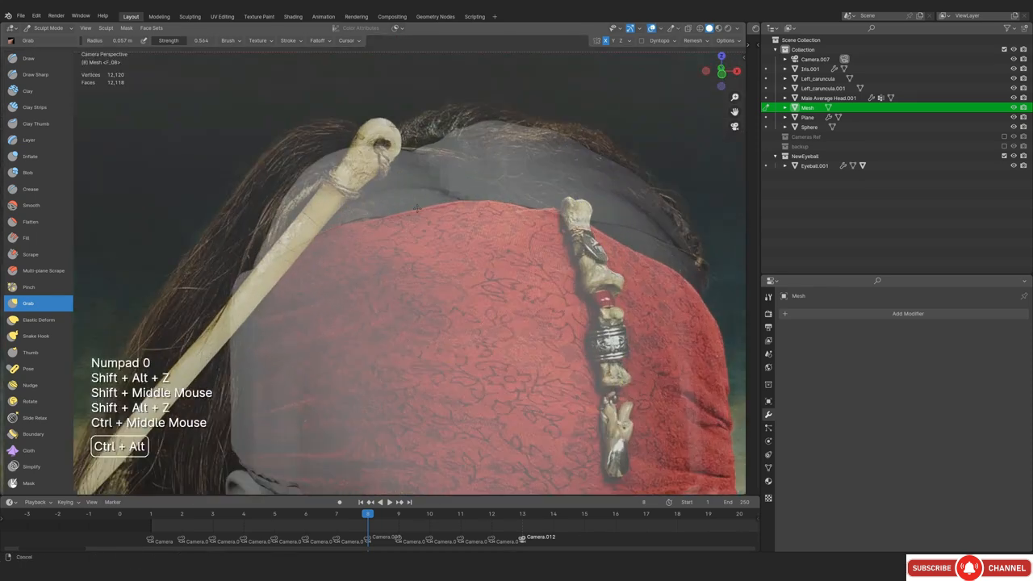
pyautogui.press('f')
# Refine the band's upper front edge with Grab in camera view with the overlays hidden
pyautogui.hotkey('shift', 'alt', 'z')
pyautogui.keyDown('shift'); pyautogui.moveTo(383, 239); pyautogui.dragTo(395, 283, button='middle'); pyautogui.keyUp('shift')
pyautogui.keyDown('ctrl'); pyautogui.moveTo(395, 283); pyautogui.dragTo(398, 254, button='middle'); pyautogui.keyUp('ctrl')
pyautogui.press('f')
pyautogui.moveTo(357, 263); pyautogui.dragTo(375, 271)
pyautogui.press('f')
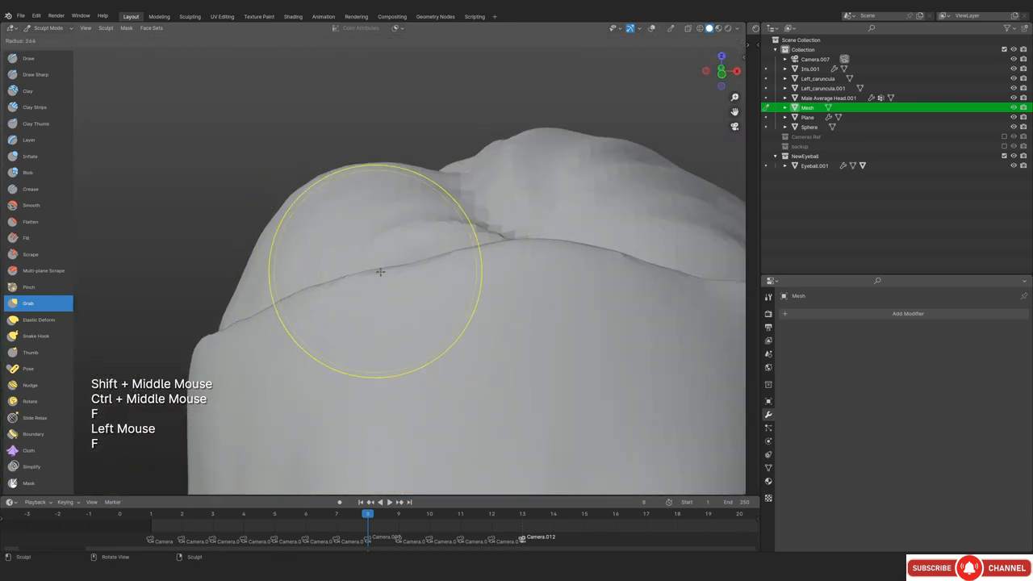
pyautogui.click(380, 272)
pyautogui.click(427, 256)
# Check the band's upper edge in camera view and from outside the camera with the overlays switched on and off
pyautogui.keyDown('ctrl'); pyautogui.moveTo(427, 256); pyautogui.dragTo(451, 258, button='middle'); pyautogui.keyUp('ctrl')
pyautogui.hotkey('shift', 'alt', 'z')
pyautogui.hotkey('shift', 'alt', 'z')
pyautogui.hotkey('shift', 'alt', 'z')
pyautogui.moveTo(452, 259); pyautogui.dragTo(408, 323, button='middle')
pyautogui.hotkey('shift', 'alt', 'z')
pyautogui.hotkey('shift', 'alt', 'z')
pyautogui.keyDown('ctrl'); pyautogui.moveTo(408, 323); pyautogui.dragTo(412, 298, button='middle'); pyautogui.keyUp('ctrl')
# Adjust the band's upper front rim from above on one side with a 0.025 m Grab brush
pyautogui.moveTo(411, 299); pyautogui.dragTo(460, 331, button='middle')
pyautogui.keyDown('shift'); pyautogui.moveTo(460, 331); pyautogui.dragTo(440, 298, button='middle'); pyautogui.keyUp('shift')
pyautogui.keyDown('ctrl'); pyautogui.moveTo(440, 299); pyautogui.dragTo(468, 234, button='middle'); pyautogui.keyUp('ctrl')
pyautogui.moveTo(468, 234); pyautogui.dragTo(525, 215, button='middle')
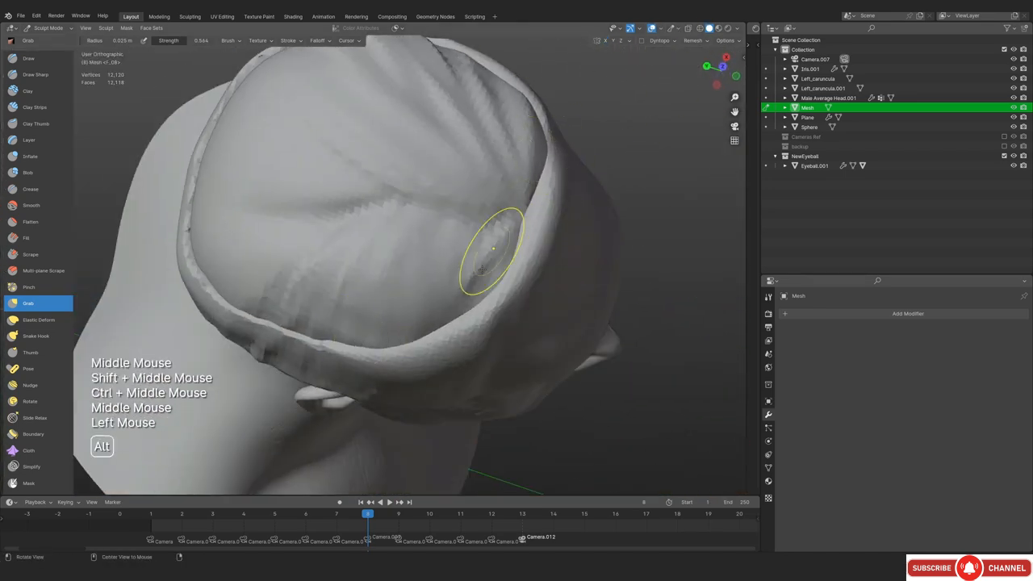
pyautogui.moveTo(483, 269); pyautogui.dragTo(476, 246, button='middle')
pyautogui.moveTo(476, 246); pyautogui.dragTo(420, 251, button='middle')
pyautogui.keyDown('ctrl'); pyautogui.moveTo(420, 251); pyautogui.dragTo(379, 250, button='middle'); pyautogui.keyUp('ctrl')
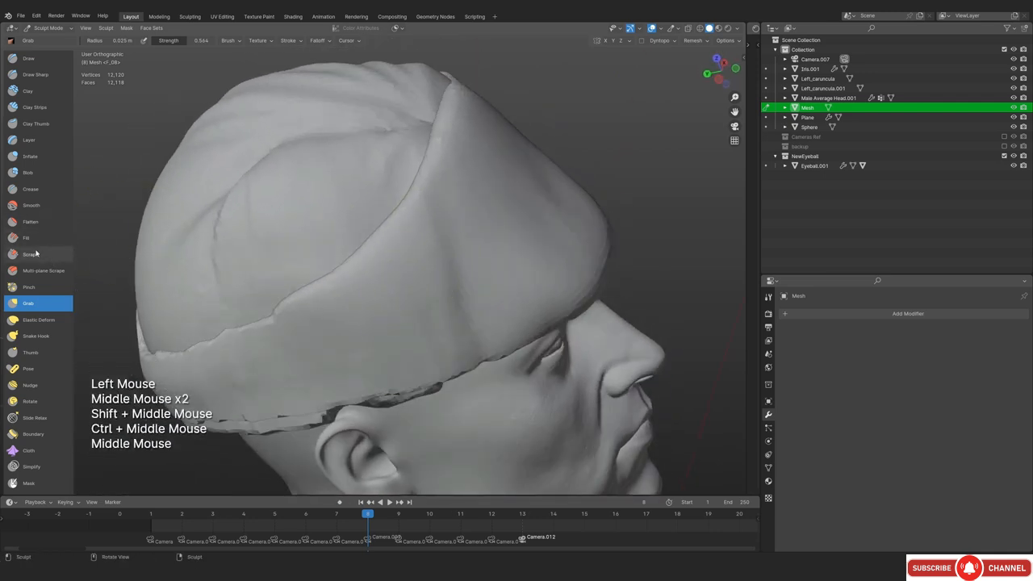
# Flatten the band's side above the ear with a 0.027 m Scrape brush and smooth the scraped area
pyautogui.click(33, 254)
pyautogui.keyDown('ctrl'); pyautogui.moveTo(250, 266); pyautogui.dragTo(407, 266, button='middle'); pyautogui.keyUp('ctrl')
pyautogui.press('f')
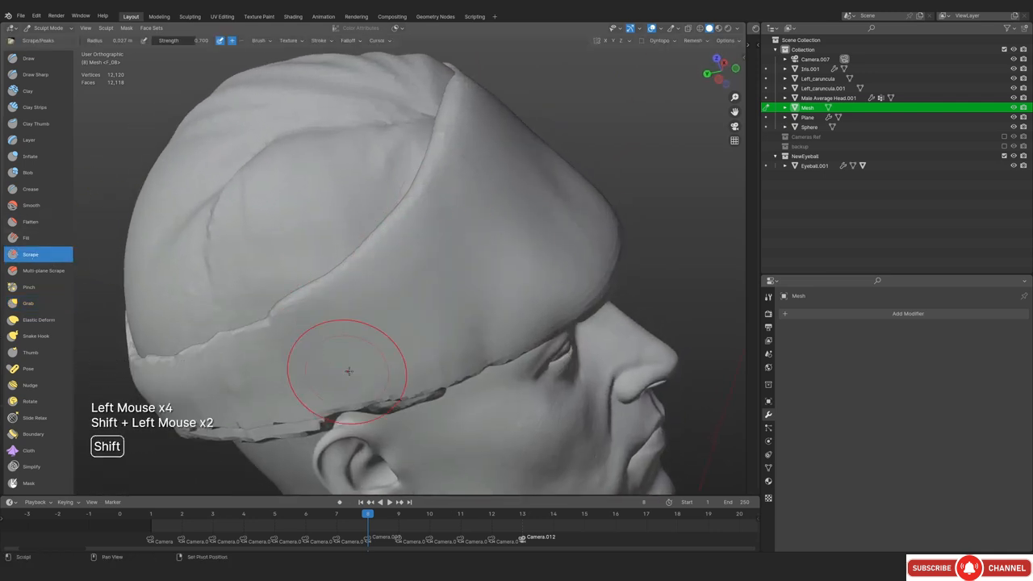
pyautogui.keyDown('shift'); pyautogui.moveTo(348, 372); pyautogui.dragTo(387, 347); pyautogui.keyUp('shift')
# Scrape and smooth the band's surface on the opposite side of the head
pyautogui.keyDown('ctrl'); pyautogui.moveTo(484, 202); pyautogui.dragTo(505, 226, button='middle'); pyautogui.keyUp('ctrl')
pyautogui.moveTo(597, 178)
pyautogui.mouseDown(button='middle')
pyautogui.moveTo(339, 383)
pyautogui.moveTo(387, 323)
pyautogui.mouseUp(button='middle')
pyautogui.moveTo(388, 323)
pyautogui.mouseDown(button='middle')
pyautogui.moveTo(550, 256)
pyautogui.moveTo(500, 262)
pyautogui.mouseUp(button='middle')
pyautogui.keyDown('ctrl'); pyautogui.moveTo(500, 262); pyautogui.dragTo(460, 267, button='middle'); pyautogui.keyUp('ctrl')
pyautogui.moveTo(460, 267); pyautogui.dragTo(416, 271, button='middle')
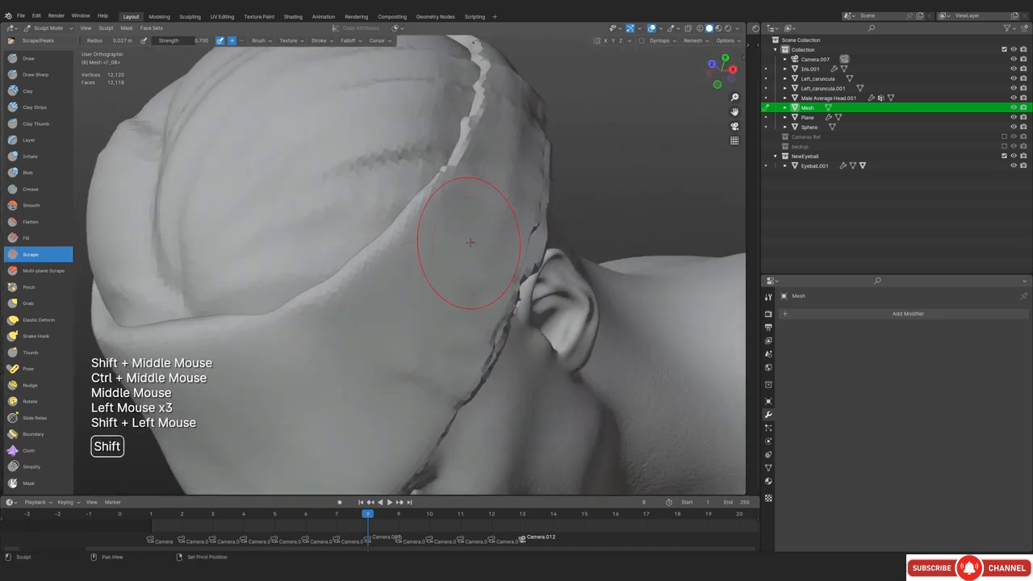
# Switch to Grab and fit the band's upper side edge beside the bone ornament to the portrait in camera view
pyautogui.press('KP_0')
pyautogui.keyDown('shift'); pyautogui.moveTo(579, 184); pyautogui.dragTo(452, 225, button='middle'); pyautogui.keyUp('shift')
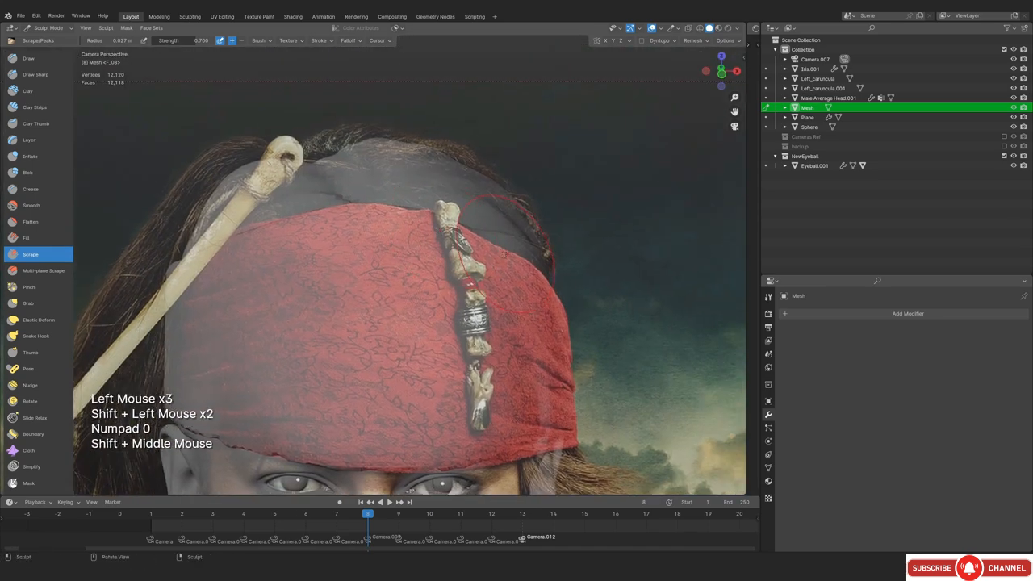
pyautogui.press('g')
pyautogui.press('f')
pyautogui.keyDown('ctrl'); pyautogui.moveTo(526, 239); pyautogui.dragTo(526, 230, button='middle'); pyautogui.keyUp('ctrl')
pyautogui.moveTo(525, 240)
pyautogui.mouseDown()
pyautogui.moveTo(525, 250)
pyautogui.moveTo(521, 242)
pyautogui.mouseUp()
# Reshape the band's upper edge above the temple from an angled view with Grab brushes of about 0.03 m
pyautogui.moveTo(521, 234)
pyautogui.mouseDown(button='middle')
pyautogui.moveTo(514, 196)
pyautogui.moveTo(439, 276)
pyautogui.moveTo(452, 339)
pyautogui.mouseUp(button='middle')
pyautogui.hotkey('alt', 'z')
pyautogui.keyDown('ctrl'); pyautogui.moveTo(452, 339); pyautogui.dragTo(468, 266, button='middle'); pyautogui.keyUp('ctrl')
pyautogui.hotkey('alt', 'z')
pyautogui.moveTo(468, 266)
pyautogui.keyDown('shift'); pyautogui.mouseDown(button='middle')
pyautogui.moveTo(482, 258)
pyautogui.moveTo(458, 262)
pyautogui.moveTo(420, 207)
pyautogui.mouseUp(button='middle'); pyautogui.keyUp('shift')
pyautogui.press('f')
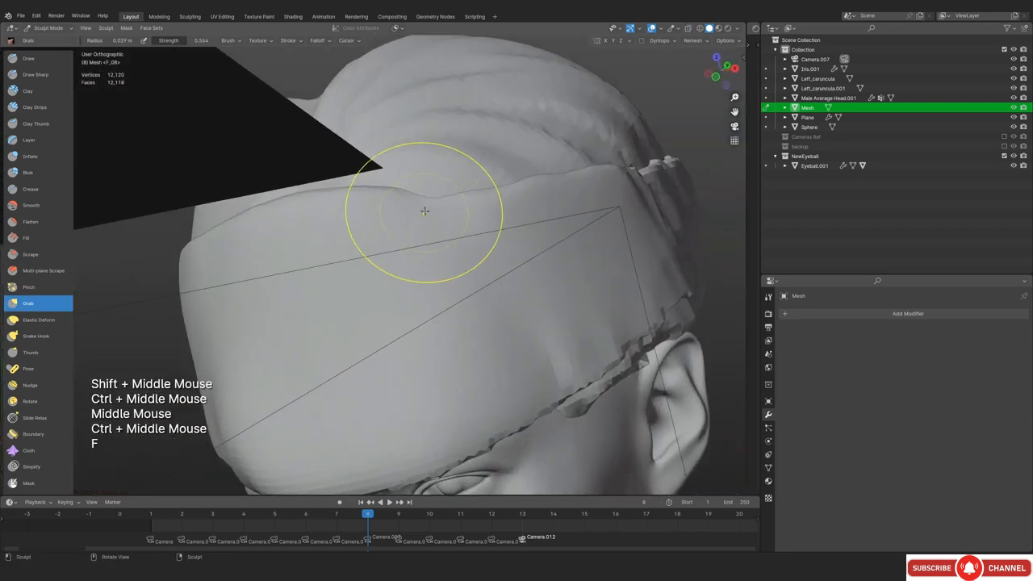
pyautogui.click(440, 202)
pyautogui.press('f')
pyautogui.click(545, 195)
pyautogui.click(528, 199)
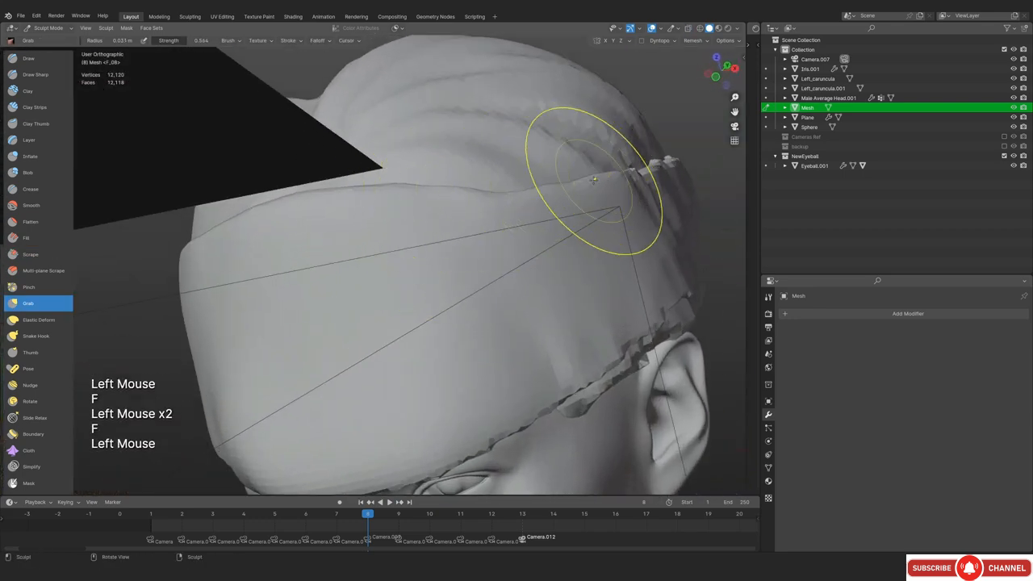
# Match the band's upper side edge to the portrait in camera view with a 0.036 m Grab brush
pyautogui.press('KP_0')
pyautogui.hotkey('shift', 'z')
pyautogui.hotkey('shift', 'z')
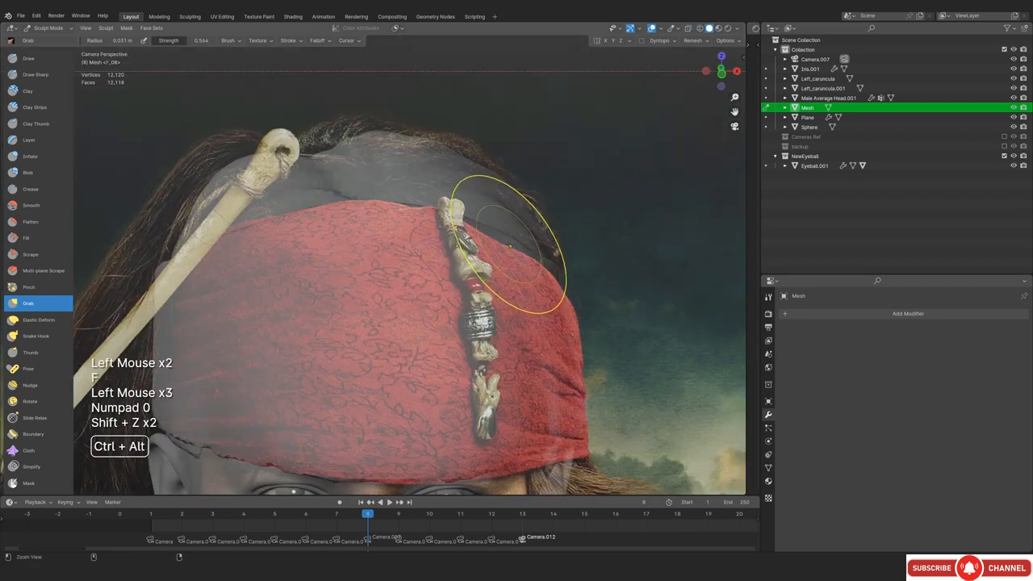
pyautogui.keyDown('ctrl'); pyautogui.moveTo(507, 231); pyautogui.dragTo(516, 242, button='middle'); pyautogui.keyUp('ctrl')
pyautogui.press('f')
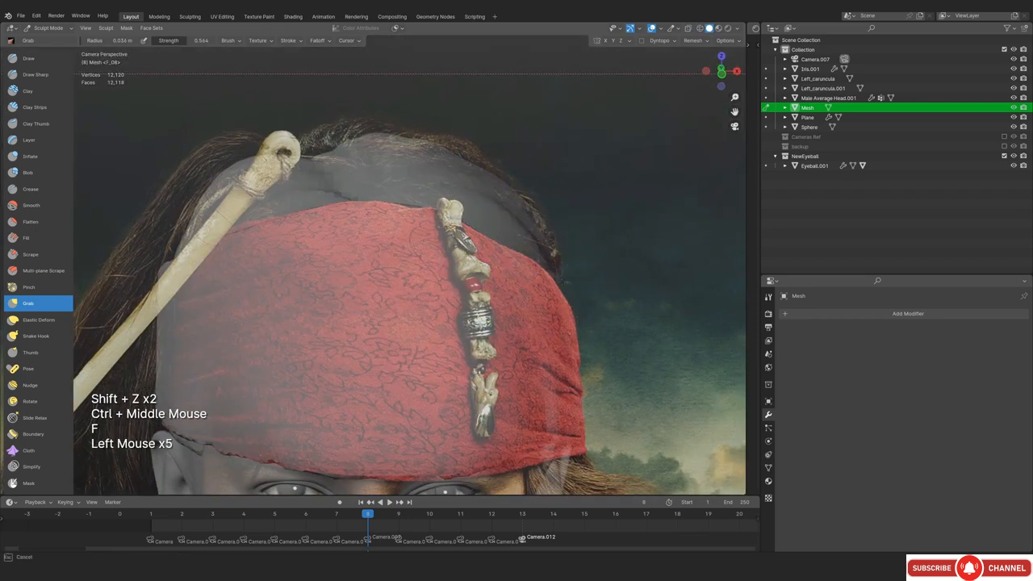
# Lower the band's upper edge along the side and back of the head with Grab in wireframe display
pyautogui.hotkey('shift', 'z')
pyautogui.keyDown('shift'); pyautogui.moveTo(606, 231); pyautogui.dragTo(577, 246, button='middle'); pyautogui.keyUp('shift')
pyautogui.moveTo(577, 246)
pyautogui.keyDown('ctrl'); pyautogui.mouseDown(button='middle')
pyautogui.moveTo(546, 270)
pyautogui.moveTo(500, 266)
pyautogui.mouseUp(button='middle'); pyautogui.keyUp('ctrl')
pyautogui.moveTo(500, 266)
pyautogui.keyDown('ctrl'); pyautogui.mouseDown(button='middle')
pyautogui.moveTo(485, 278)
pyautogui.moveTo(452, 274)
pyautogui.mouseUp(button='middle'); pyautogui.keyUp('ctrl')
pyautogui.moveTo(452, 275)
pyautogui.keyDown('ctrl'); pyautogui.mouseDown(button='middle')
pyautogui.moveTo(432, 270)
pyautogui.moveTo(442, 247)
pyautogui.mouseUp(button='middle'); pyautogui.keyUp('ctrl')
pyautogui.keyDown('ctrl'); pyautogui.moveTo(442, 247); pyautogui.dragTo(452, 224, button='middle'); pyautogui.keyUp('ctrl')
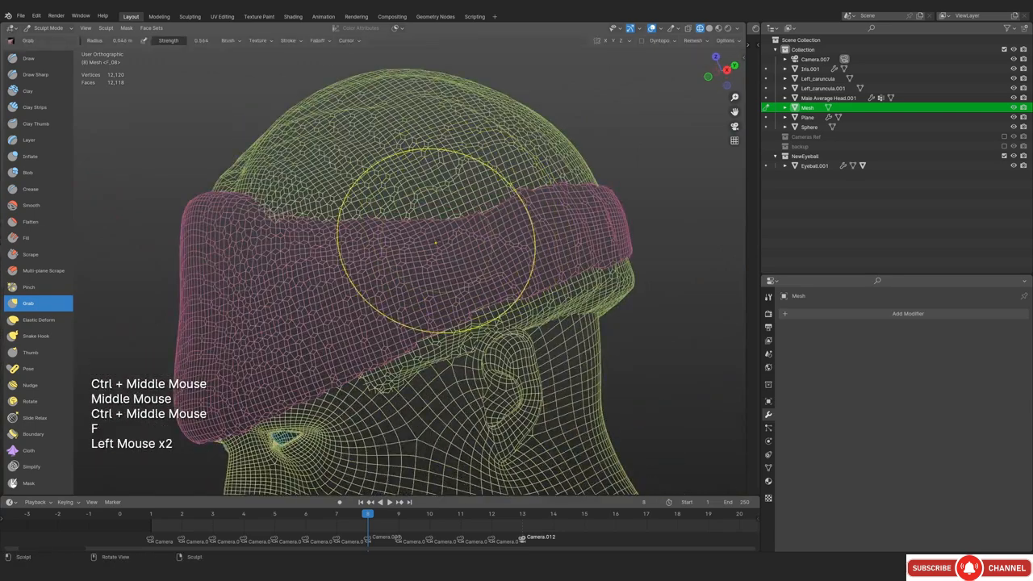
pyautogui.press('f')
pyautogui.click(534, 211)
pyautogui.moveTo(538, 206); pyautogui.dragTo(537, 236, button='middle')
pyautogui.click(536, 237)
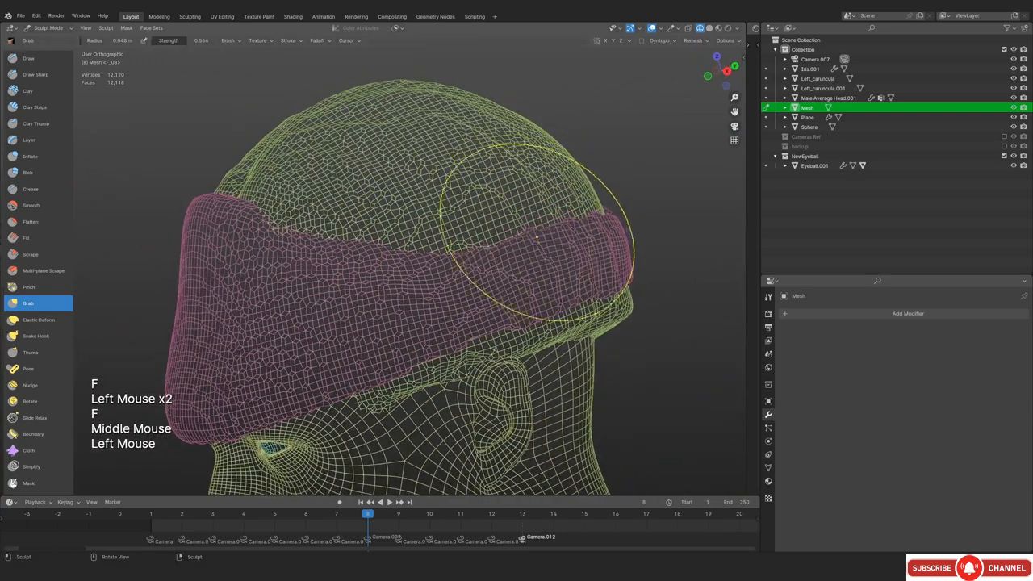
# Fit the band's side outline to the portrait in camera view with a 0.039 m Grab brush, and restore solid shading
pyautogui.press('KP_0')
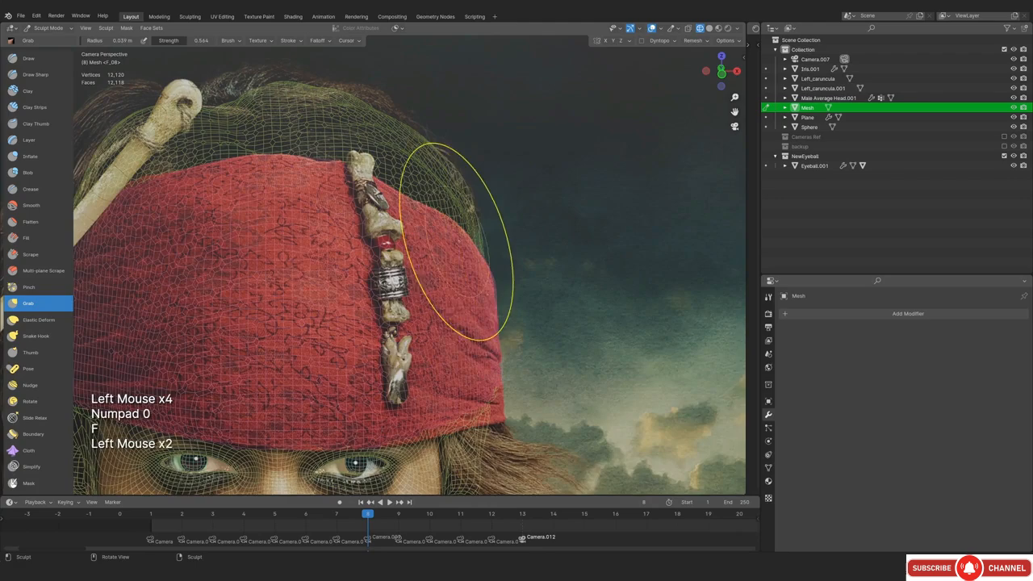
pyautogui.hotkey('shift', 'z')
pyautogui.hotkey('shift', 'z')
pyautogui.hotkey('shift', 'z')
pyautogui.moveTo(458, 241)
pyautogui.keyDown('ctrl'); pyautogui.mouseDown(button='middle')
pyautogui.moveTo(353, 224)
pyautogui.moveTo(383, 247)
pyautogui.mouseUp(button='middle'); pyautogui.keyUp('ctrl')
# Refine the band's lower edge above the ear against the portrait in camera view with Grab, reducing the radius to 0.017 m
pyautogui.hotkey('alt', 'z')
pyautogui.hotkey('alt', 'z')
pyautogui.moveTo(382, 247)
pyautogui.keyDown('ctrl'); pyautogui.mouseDown(button='middle')
pyautogui.moveTo(410, 265)
pyautogui.moveTo(485, 210)
pyautogui.mouseUp(button='middle'); pyautogui.keyUp('ctrl')
pyautogui.hotkey('shift', 'alt', 'z')
pyautogui.hotkey('shift', 'alt', 'z')
pyautogui.press('f')
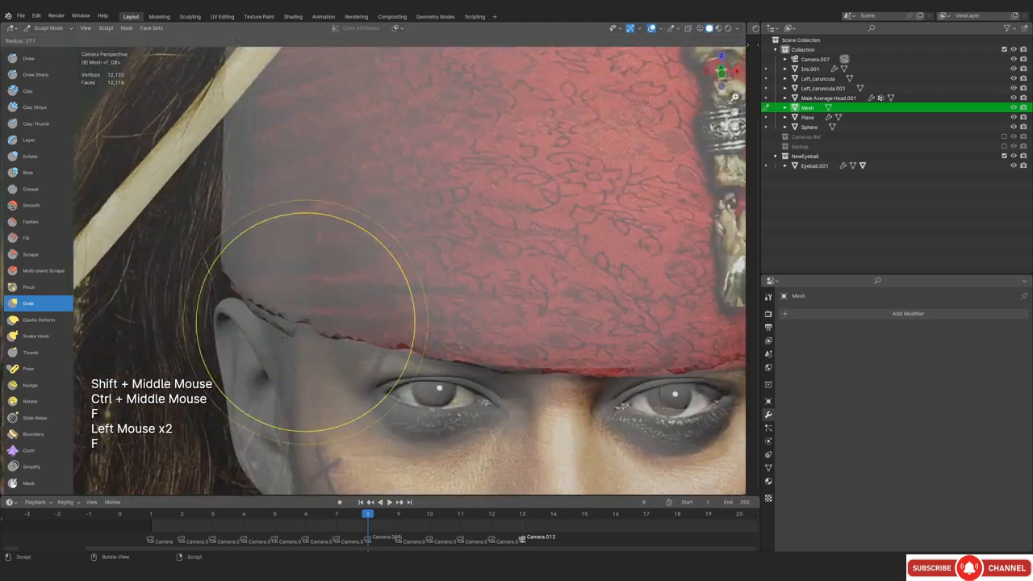
pyautogui.click(282, 339)
pyautogui.keyDown('ctrl'); pyautogui.moveTo(282, 339); pyautogui.dragTo(310, 323, button='middle'); pyautogui.keyUp('ctrl')
pyautogui.press('f')
pyautogui.click(310, 339)
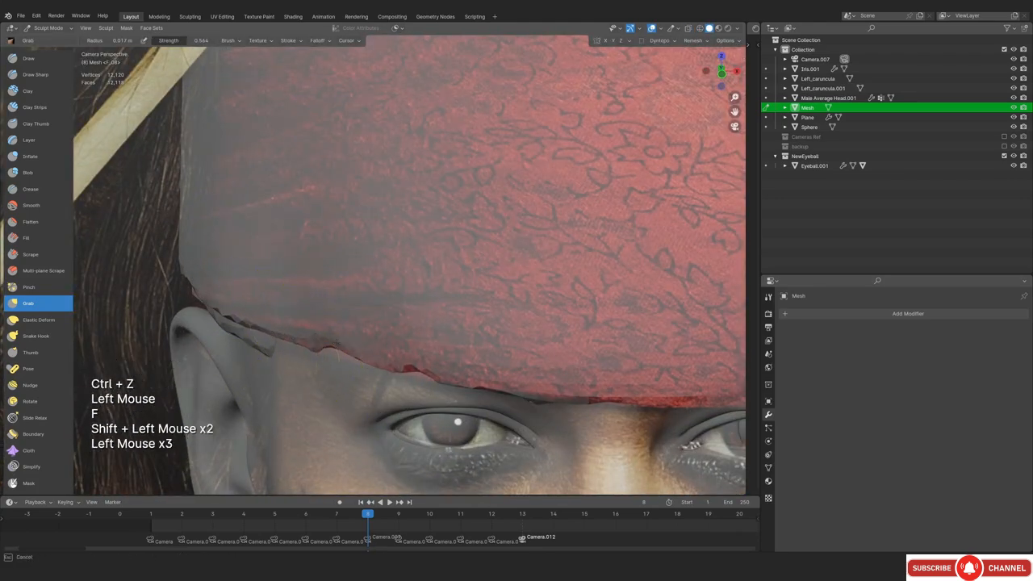
pyautogui.moveTo(267, 347); pyautogui.dragTo(278, 339)
# Compare the band with the portrait in camera view and adjust its opposite lower side corner with a 0.028 m Grab brush
pyautogui.keyDown('ctrl'); pyautogui.moveTo(461, 226); pyautogui.dragTo(461, 291, button='middle'); pyautogui.keyUp('ctrl')
pyautogui.hotkey('shift', 'alt', 'z')
pyautogui.keyDown('shift'); pyautogui.moveTo(454, 275); pyautogui.dragTo(271, 280, button='middle'); pyautogui.keyUp('shift')
pyautogui.hotkey('shift', 'alt', 'z')
pyautogui.hotkey('shift', 'alt', 'z')
pyautogui.hotkey('shift', 'alt', 'z')
pyautogui.keyDown('ctrl'); pyautogui.moveTo(531, 355); pyautogui.dragTo(531, 311, button='middle'); pyautogui.keyUp('ctrl')
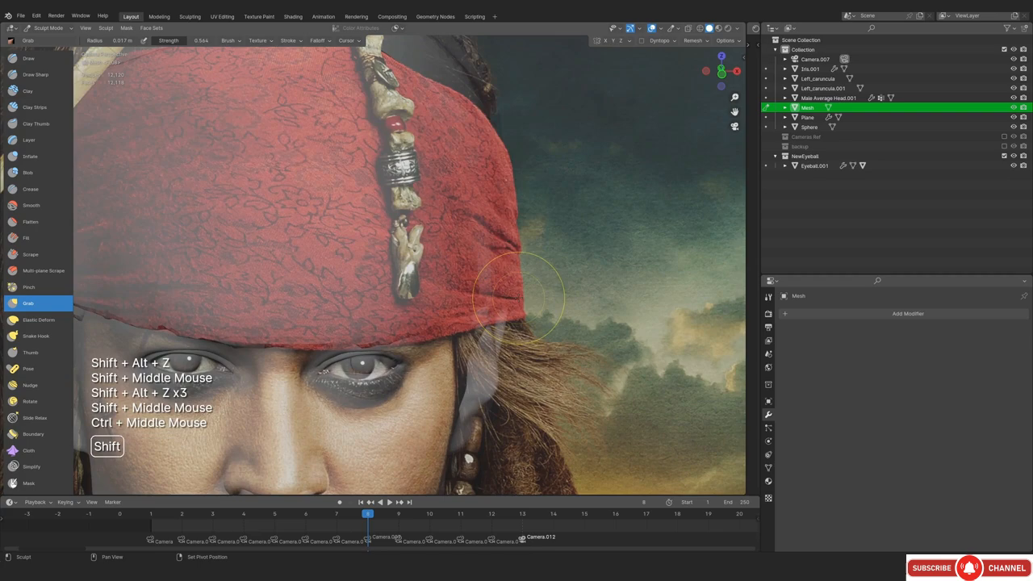
pyautogui.hotkey('shift', 'z')
pyautogui.hotkey('shift', 'z')
pyautogui.hotkey('shift', 'alt', 'z')
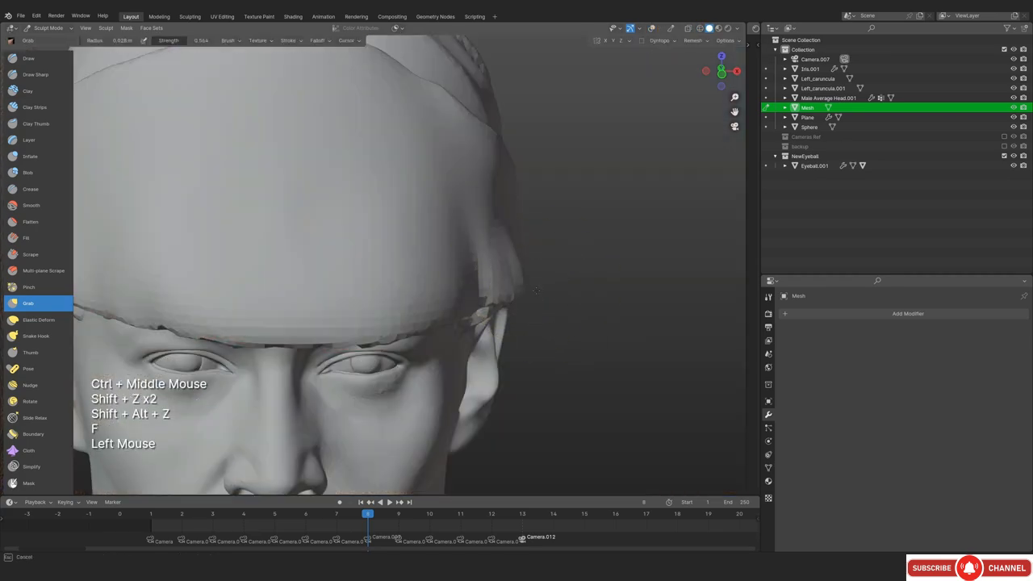
pyautogui.hotkey('shift', 'alt', 'z')
pyautogui.hotkey('shift', 'alt', 'z')
# Reshape the band's side from an angled close-up view with a 0.05 m Grab brush
pyautogui.keyDown('ctrl'); pyautogui.moveTo(553, 227); pyautogui.dragTo(553, 266, button='middle'); pyautogui.keyUp('ctrl')
pyautogui.moveTo(553, 266); pyautogui.dragTo(500, 234, button='middle')
pyautogui.keyDown('shift'); pyautogui.moveTo(501, 235); pyautogui.dragTo(484, 218, button='middle'); pyautogui.keyUp('shift')
pyautogui.moveTo(485, 218); pyautogui.dragTo(452, 230, button='middle')
pyautogui.moveTo(452, 230)
pyautogui.keyDown('ctrl'); pyautogui.mouseDown(button='middle')
pyautogui.moveTo(443, 228)
pyautogui.moveTo(436, 266)
pyautogui.mouseUp(button='middle'); pyautogui.keyUp('ctrl')
pyautogui.moveTo(435, 266)
pyautogui.keyDown('shift'); pyautogui.mouseDown(button='middle')
pyautogui.moveTo(427, 299)
pyautogui.moveTo(452, 267)
pyautogui.mouseUp(button='middle'); pyautogui.keyUp('shift')
pyautogui.press('f')
pyautogui.moveTo(452, 267)
pyautogui.mouseDown(button='middle')
pyautogui.moveTo(486, 295)
pyautogui.moveTo(467, 270)
pyautogui.mouseUp(button='middle')
pyautogui.click(529, 295)
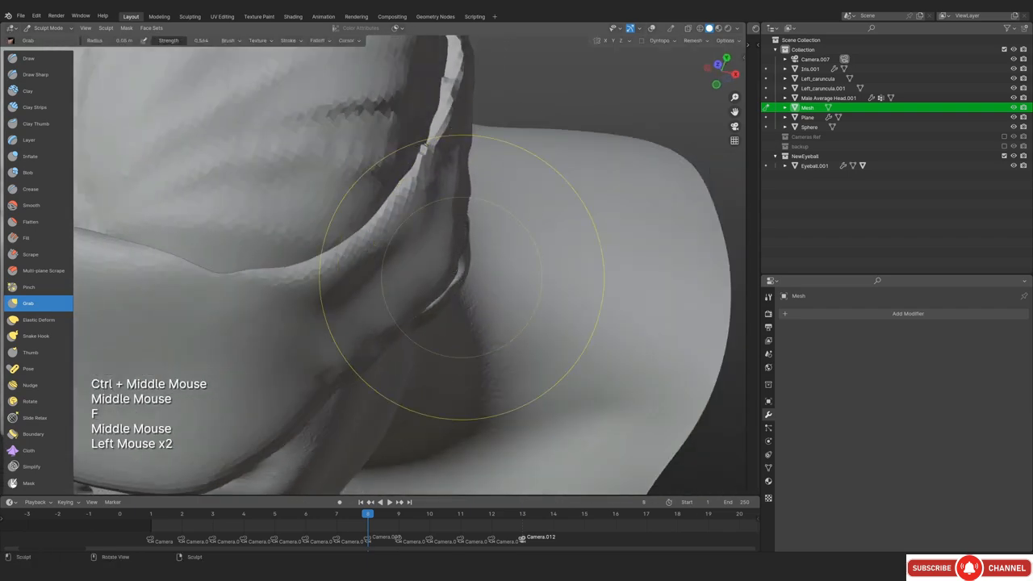
# Display the bust as an X-ray wireframe over the portrait in camera view and set the Grab radius to 0.051 m
pyautogui.press('KP_0')
pyautogui.hotkey('shift', 'z')
pyautogui.keyDown('ctrl'); pyautogui.moveTo(507, 270); pyautogui.dragTo(500, 273, button='middle'); pyautogui.keyUp('ctrl')
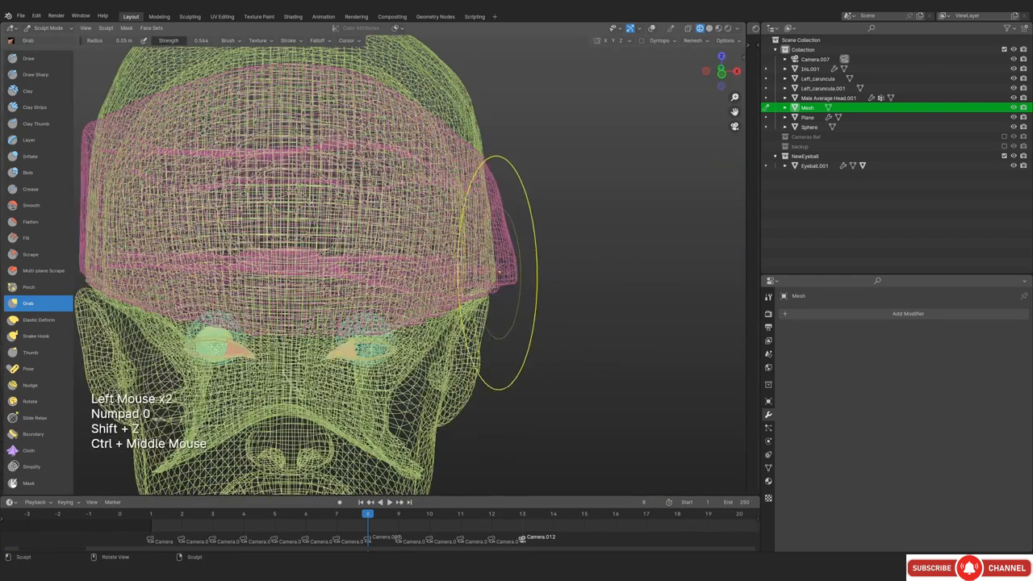
pyautogui.moveTo(501, 216)
pyautogui.keyDown('ctrl'); pyautogui.mouseDown(button='middle')
pyautogui.moveTo(489, 212)
pyautogui.moveTo(482, 298)
pyautogui.moveTo(513, 282)
pyautogui.moveTo(503, 274)
pyautogui.mouseUp(button='middle'); pyautogui.keyUp('ctrl')
pyautogui.hotkey('alt', 'z')
pyautogui.hotkey('shift', 'z')
pyautogui.hotkey('shift', 'alt', 'z')
pyautogui.hotkey('shift', 'z')
pyautogui.keyDown('ctrl'); pyautogui.moveTo(504, 274); pyautogui.dragTo(509, 260, button='middle'); pyautogui.keyUp('ctrl')
pyautogui.press('f')
# Try the Theme wire color for the wireframe display, and return it to Random
pyautogui.click(737, 29)
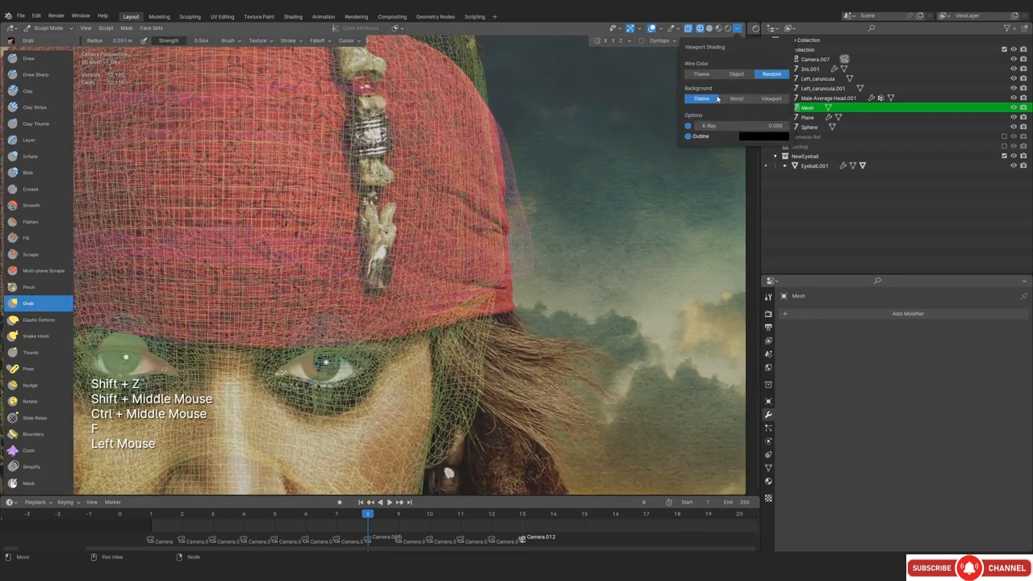
pyautogui.click(702, 73)
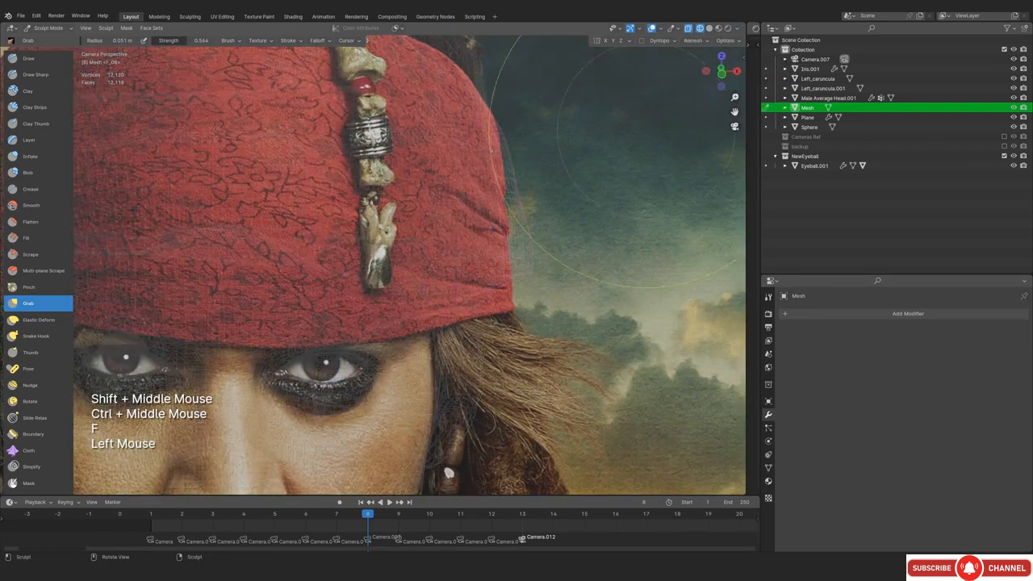
pyautogui.click(740, 31)
pyautogui.click(772, 75)
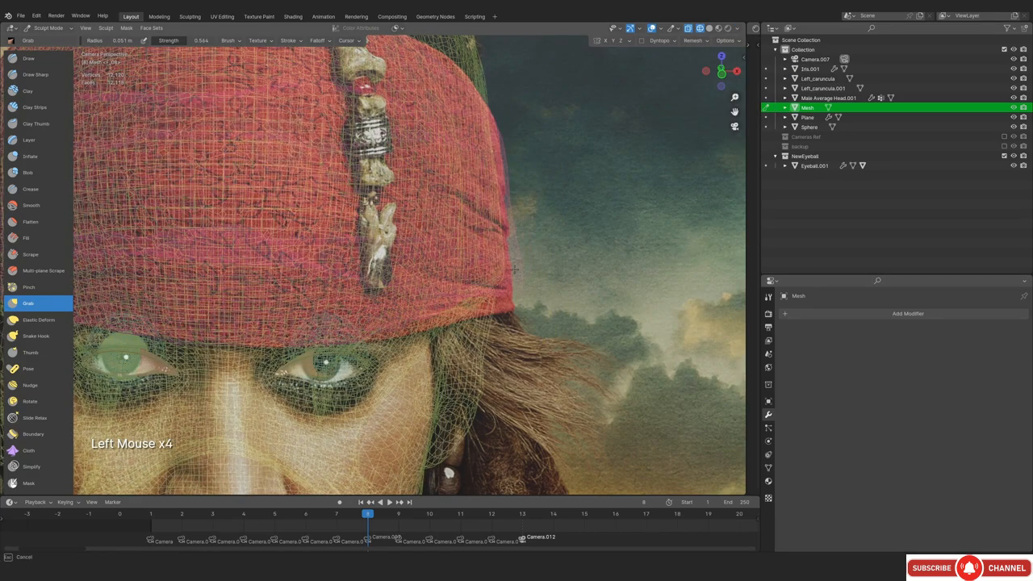
# Pull the band's side edge in to the portrait's outline with a 0.051 m Grab brush
pyautogui.moveTo(514, 269); pyautogui.dragTo(508, 284)
pyautogui.hotkey('shift', 'z')
pyautogui.hotkey('shift', 'z')
pyautogui.hotkey('alt', 'z')
# Reshape the band's lower edge between the eye and the ear from an angled solid view with Grab
pyautogui.moveTo(508, 283); pyautogui.dragTo(439, 226, button='middle')
pyautogui.keyDown('ctrl'); pyautogui.moveTo(439, 226); pyautogui.dragTo(439, 168, button='middle'); pyautogui.keyUp('ctrl')
pyautogui.hotkey('alt', 'z')
pyautogui.hotkey('alt', 'z')
pyautogui.press('f')
pyautogui.click(422, 264)
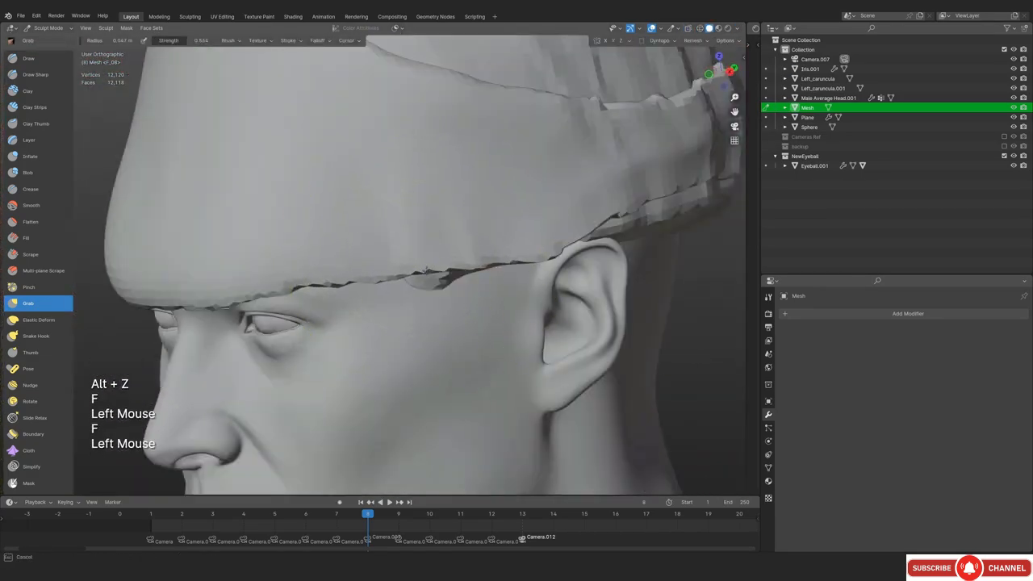
# Fit the band's side and lower edge to the portrait in wireframe camera view with Grab brushes of 0.052 m and 0.036 m
pyautogui.press('KP_0')
pyautogui.hotkey('shift', 'z')
pyautogui.press('f')
pyautogui.click(507, 284)
pyautogui.moveTo(506, 288)
pyautogui.keyDown('shift'); pyautogui.mouseDown(button='middle')
pyautogui.moveTo(509, 356)
pyautogui.moveTo(498, 252)
pyautogui.mouseUp(button='middle'); pyautogui.keyUp('shift')
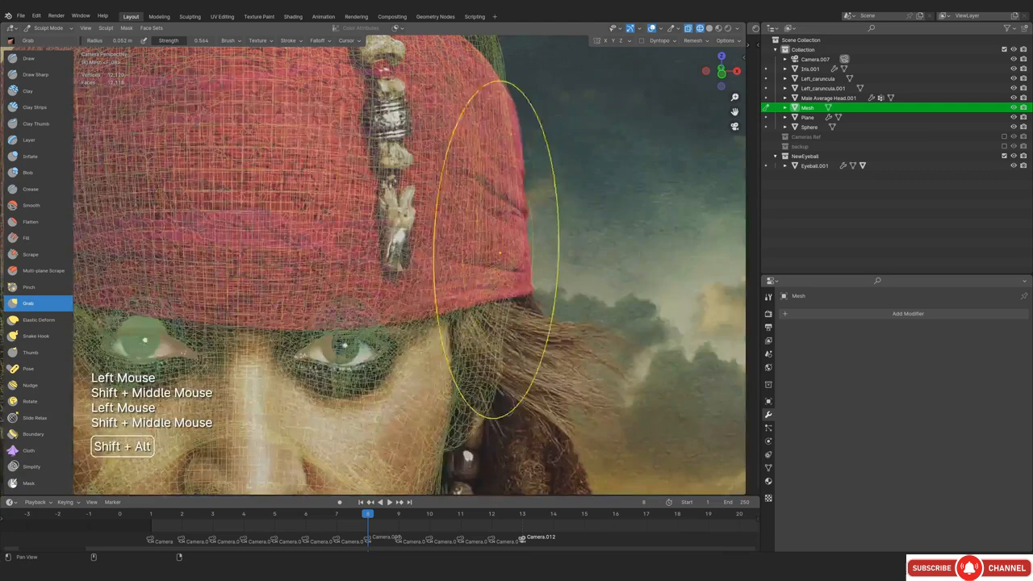
pyautogui.hotkey('shift', 'z')
pyautogui.hotkey('shift', 'z')
pyautogui.moveTo(482, 288); pyautogui.dragTo(482, 288)
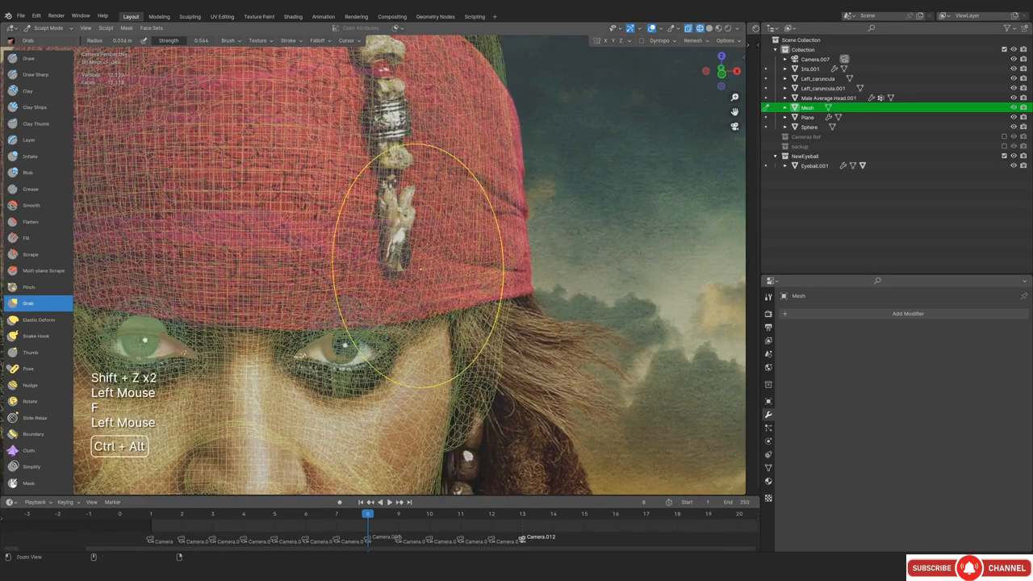
pyautogui.keyDown('ctrl'); pyautogui.moveTo(418, 266); pyautogui.dragTo(418, 307, button='middle'); pyautogui.keyUp('ctrl')
pyautogui.moveTo(418, 306)
pyautogui.keyDown('shift'); pyautogui.mouseDown(button='middle')
pyautogui.moveTo(387, 274)
pyautogui.moveTo(380, 288)
pyautogui.moveTo(526, 203)
pyautogui.moveTo(452, 198)
pyautogui.mouseUp(button='middle'); pyautogui.keyUp('shift')
# Restore solid shading and pull the band's lower corner outward above the ear with Grab, using radii including 0.032 m and 0.043 m
pyautogui.hotkey('shift', 'z')
pyautogui.hotkey('shift', 'alt', 'z')
pyautogui.keyDown('ctrl'); pyautogui.moveTo(452, 198); pyautogui.dragTo(376, 192, button='middle'); pyautogui.keyUp('ctrl')
pyautogui.press('f')
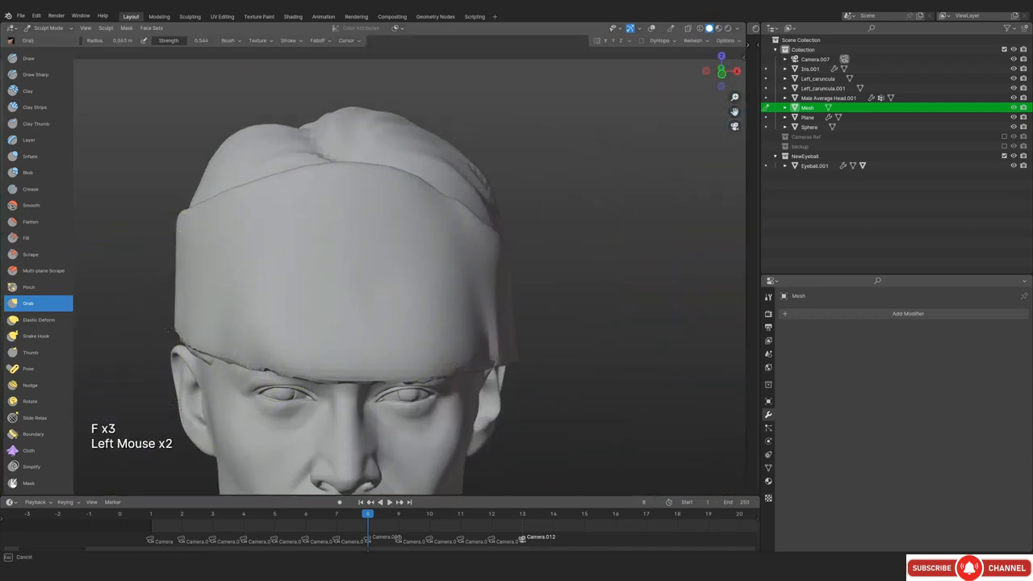
pyautogui.press('f')
pyautogui.press('f')
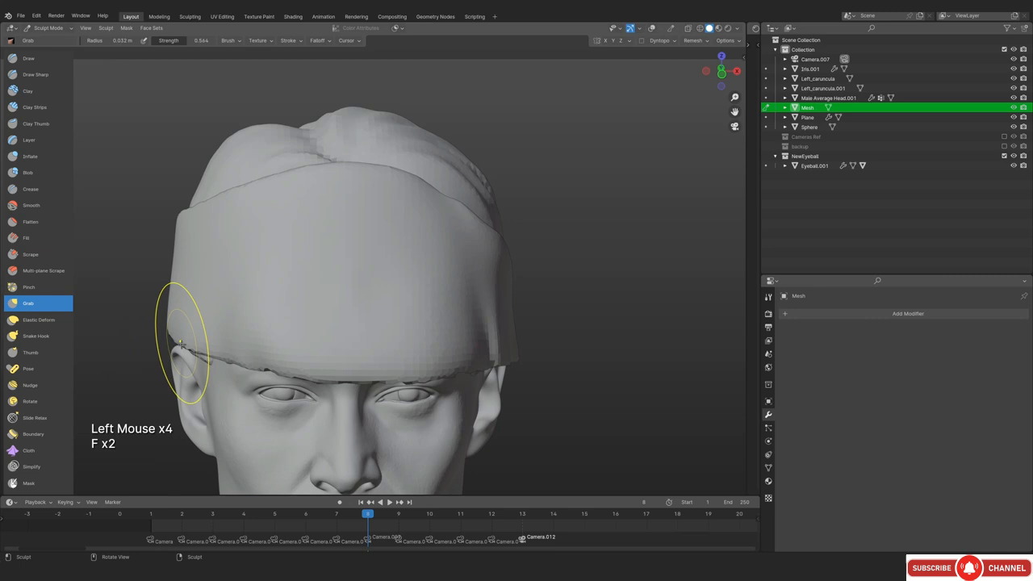
pyautogui.press('f')
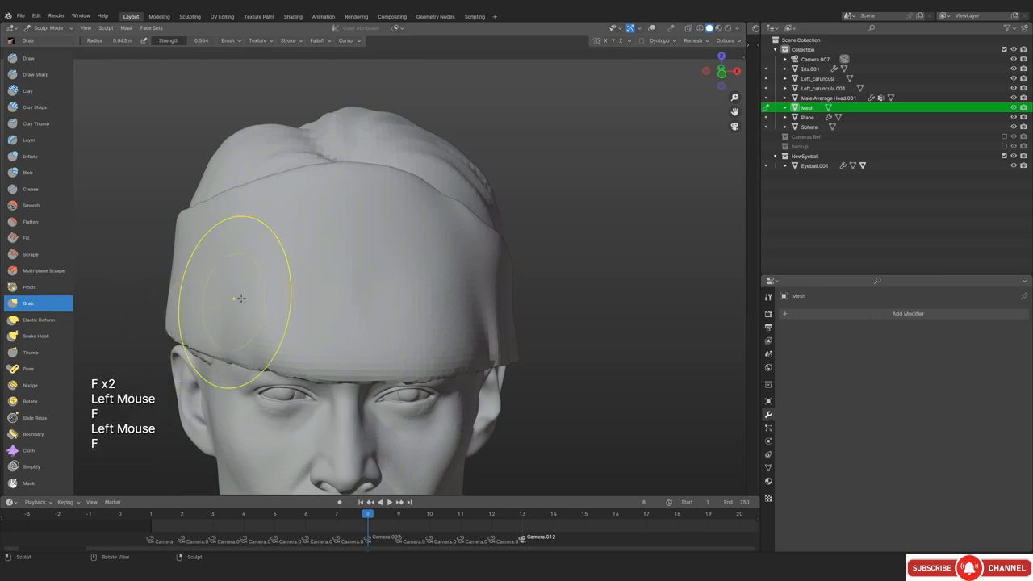
# Adjust the raised upper front edge of the band in an X-ray side view with Grab
pyautogui.moveTo(367, 322); pyautogui.dragTo(307, 282, button='middle')
pyautogui.moveTo(307, 282); pyautogui.dragTo(253, 274, button='middle')
pyautogui.moveTo(323, 266); pyautogui.dragTo(484, 323, button='middle')
pyautogui.keyDown('ctrl'); pyautogui.moveTo(403, 315); pyautogui.dragTo(339, 274, button='middle'); pyautogui.keyUp('ctrl')
pyautogui.keyDown('shift'); pyautogui.moveTo(339, 274); pyautogui.dragTo(403, 258, button='middle'); pyautogui.keyUp('shift')
pyautogui.hotkey('alt', 'z')
pyautogui.moveTo(404, 258); pyautogui.dragTo(341, 196, button='middle')
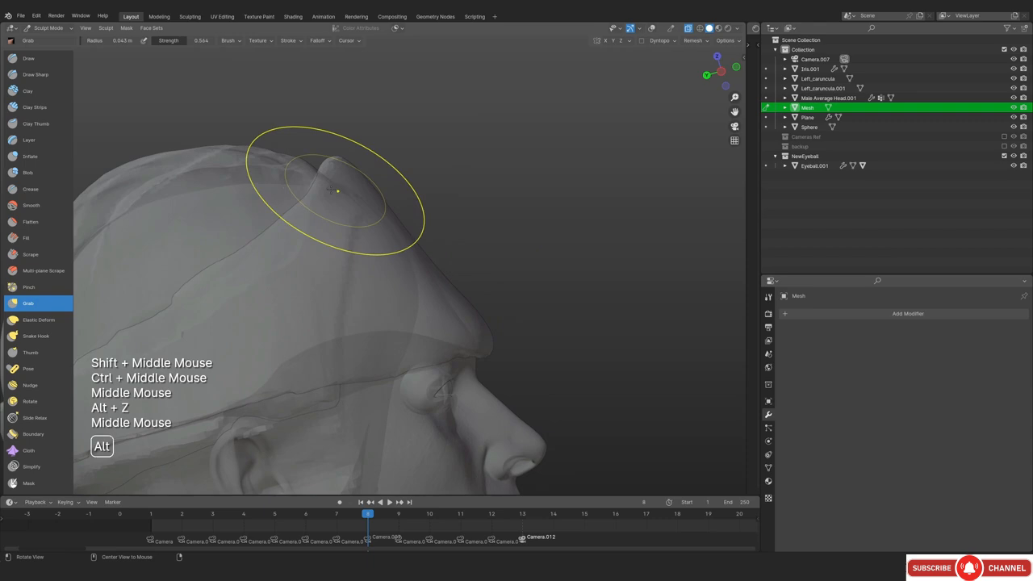
pyautogui.hotkey('alt', 'z')
pyautogui.moveTo(461, 248); pyautogui.dragTo(420, 242, button='middle')
pyautogui.moveTo(419, 242)
pyautogui.keyDown('shift'); pyautogui.mouseDown(button='middle')
pyautogui.moveTo(374, 238)
pyautogui.moveTo(459, 237)
pyautogui.moveTo(374, 189)
pyautogui.moveTo(358, 334)
pyautogui.moveTo(380, 327)
pyautogui.moveTo(317, 266)
pyautogui.mouseUp(button='middle'); pyautogui.keyUp('shift')
pyautogui.press('KP_3')
pyautogui.hotkey('alt', 'z')
pyautogui.press('f')
pyautogui.click(349, 202)
pyautogui.click(345, 217)
pyautogui.hotkey('alt', 'z')
pyautogui.hotkey('alt', 'z')
pyautogui.hotkey('alt', 'z')
# Reshape the band's front rim from above with Grab, starting from a 0.031 m radius
pyautogui.press('f')
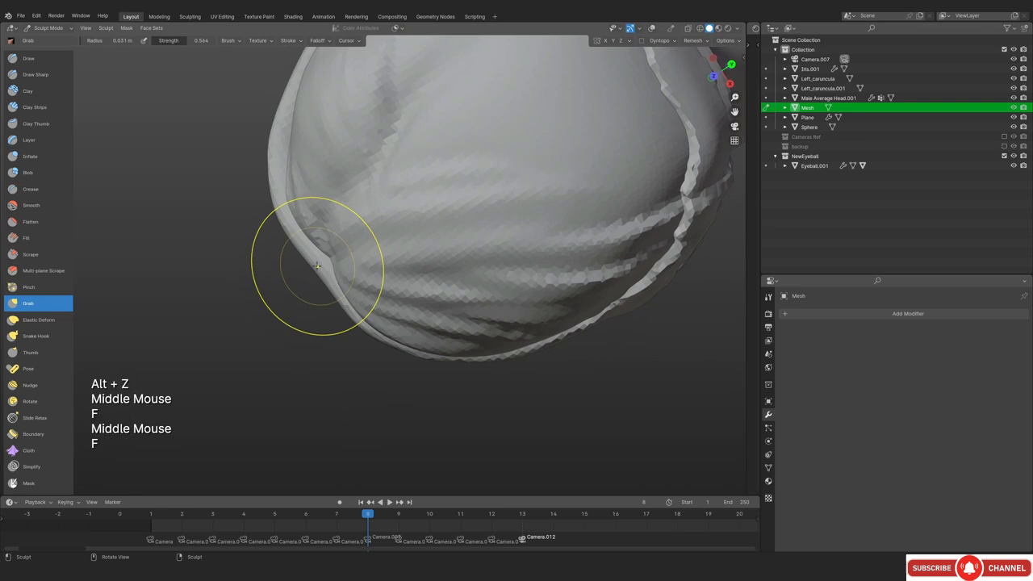
pyautogui.click(328, 283)
pyautogui.press('f')
pyautogui.click(282, 138)
# Shape the band's forehead profile in an X-ray side view with Grab, and turn X-ray off
pyautogui.press('KP_3')
pyautogui.hotkey('alt', 'z')
pyautogui.keyDown('shift'); pyautogui.moveTo(330, 316); pyautogui.dragTo(316, 280, button='middle'); pyautogui.keyUp('shift')
pyautogui.press('f')
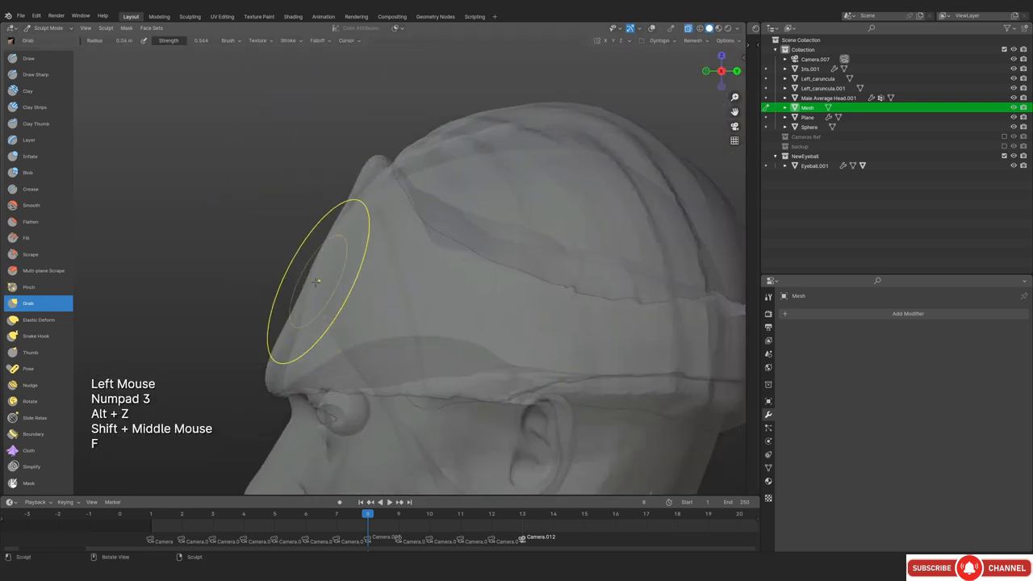
pyautogui.click(327, 234)
pyautogui.hotkey('alt', 'z')
# Build up the front of the band above the forehead with a 0.037 m Clay Strips brush
pyautogui.moveTo(327, 234)
pyautogui.mouseDown(button='middle')
pyautogui.moveTo(307, 267)
pyautogui.moveTo(242, 242)
pyautogui.mouseUp(button='middle')
pyautogui.moveTo(243, 242); pyautogui.dragTo(173, 203, button='middle')
pyautogui.click(44, 107)
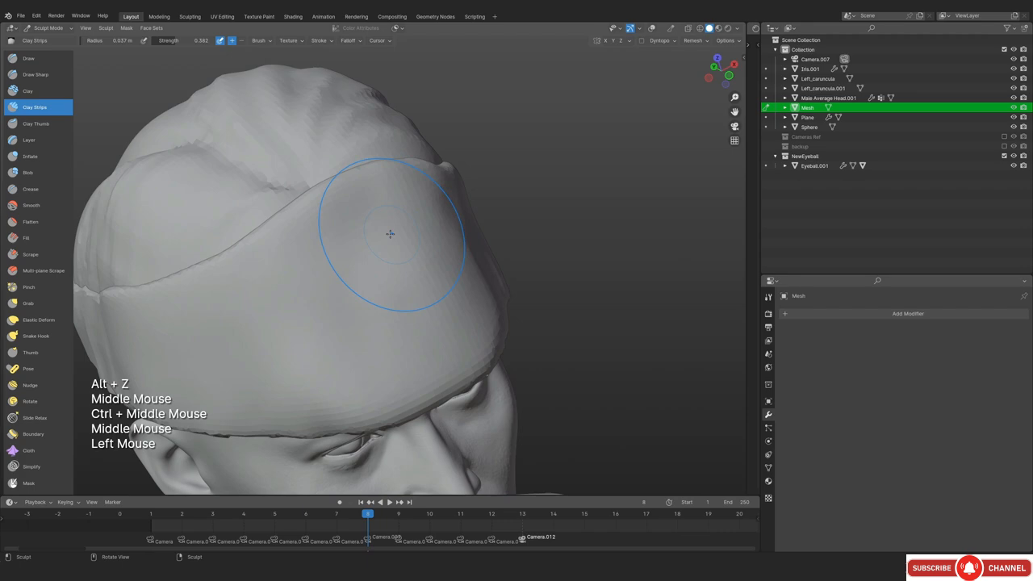
pyautogui.moveTo(431, 304); pyautogui.dragTo(420, 305, button='middle')
pyautogui.moveTo(372, 276); pyautogui.dragTo(327, 307)
pyautogui.moveTo(363, 266); pyautogui.dragTo(331, 295)
pyautogui.moveTo(355, 250)
pyautogui.mouseDown()
pyautogui.moveTo(339, 311)
pyautogui.moveTo(355, 306)
pyautogui.mouseUp()
# Add narrower Clay Strips strokes across the band's front and side, using a radius of 0.013 m
pyautogui.moveTo(363, 295); pyautogui.dragTo(428, 294, button='middle')
pyautogui.moveTo(556, 295); pyautogui.dragTo(461, 297, button='middle')
pyautogui.moveTo(558, 254); pyautogui.dragTo(420, 275, button='middle')
pyautogui.keyDown('shift'); pyautogui.moveTo(420, 274); pyautogui.dragTo(403, 307, button='middle'); pyautogui.keyUp('shift')
pyautogui.moveTo(395, 299); pyautogui.dragTo(390, 330)
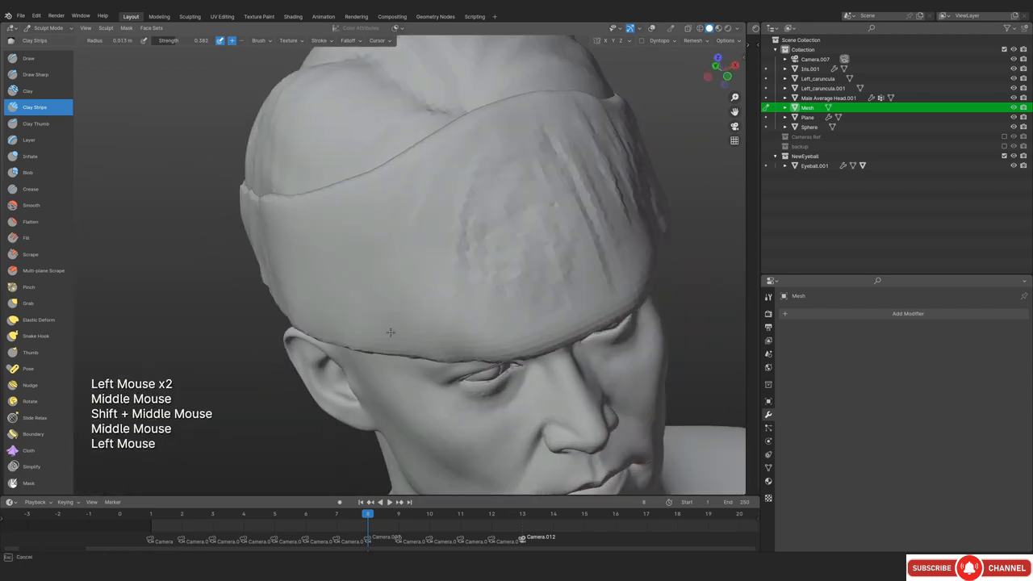
pyautogui.moveTo(390, 330)
pyautogui.mouseDown(button='middle')
pyautogui.moveTo(369, 299)
pyautogui.moveTo(452, 266)
pyautogui.mouseUp(button='middle')
pyautogui.moveTo(476, 226)
pyautogui.mouseDown()
pyautogui.moveTo(500, 274)
pyautogui.moveTo(493, 238)
pyautogui.mouseUp()
# Smooth the clay strokes on the band's front and side with a 0.03 m Smooth brush at 0.5 strength
pyautogui.press('f')
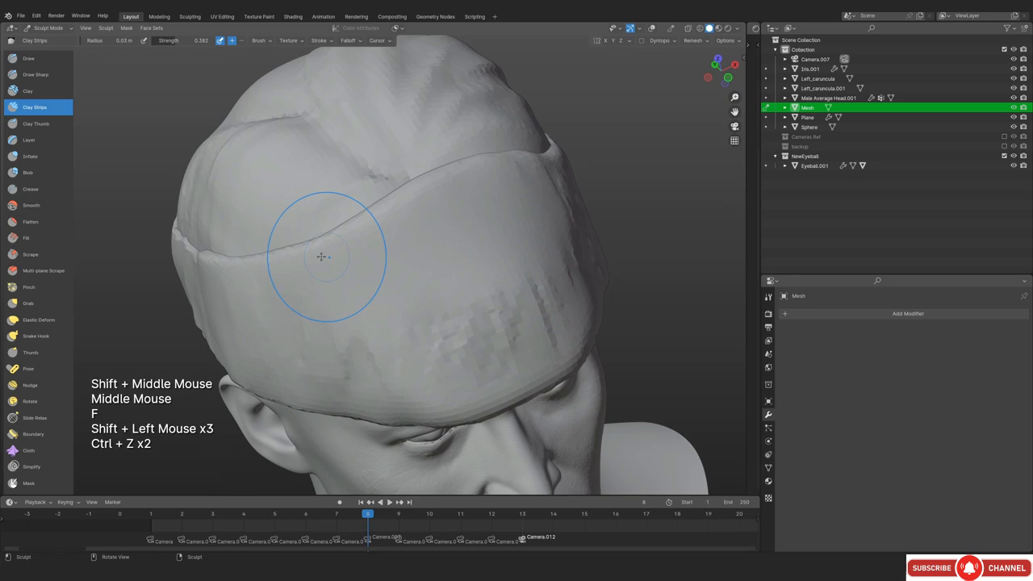
pyautogui.click(31, 205)
pyautogui.click(184, 40)
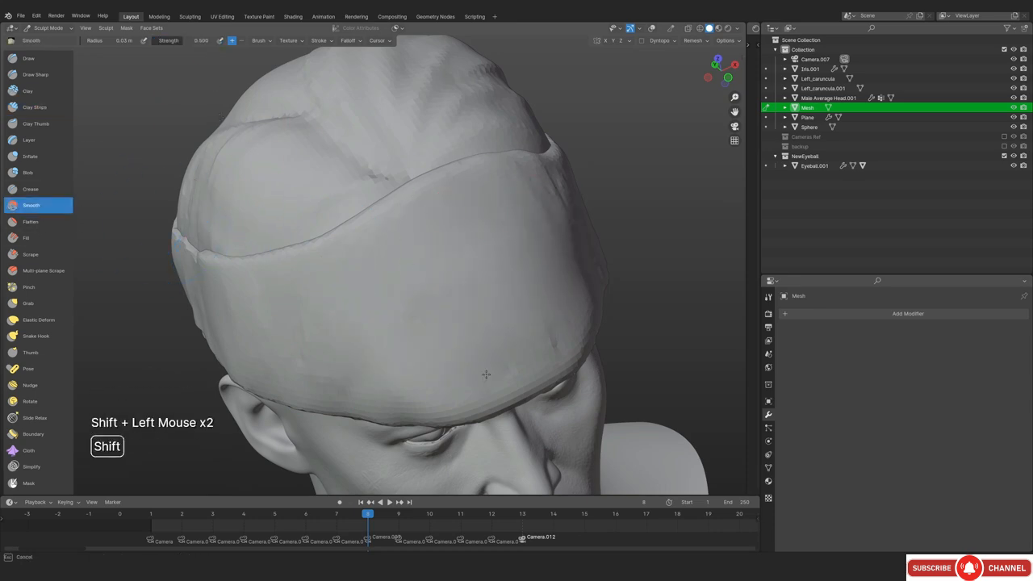
pyautogui.keyDown('shift'); pyautogui.moveTo(485, 375); pyautogui.dragTo(525, 322); pyautogui.keyUp('shift')
pyautogui.keyDown('shift'); pyautogui.moveTo(557, 210); pyautogui.dragTo(558, 189); pyautogui.keyUp('shift')
pyautogui.moveTo(558, 189); pyautogui.dragTo(516, 202, button='middle')
pyautogui.moveTo(645, 186)
pyautogui.keyDown('shift'); pyautogui.mouseDown()
pyautogui.moveTo(673, 159)
pyautogui.moveTo(662, 193)
pyautogui.mouseUp(); pyautogui.keyUp('shift')
pyautogui.moveTo(484, 266); pyautogui.dragTo(613, 283, button='middle')
pyautogui.keyDown('shift'); pyautogui.moveTo(300, 423); pyautogui.dragTo(267, 444); pyautogui.keyUp('shift')
pyautogui.keyDown('shift'); pyautogui.moveTo(220, 473); pyautogui.dragTo(257, 439); pyautogui.keyUp('shift')
# Examine how the smoothed band matches the portrait in camera view by switching the reference overlay on and off
pyautogui.press('KP_1')
pyautogui.press('KP_0')
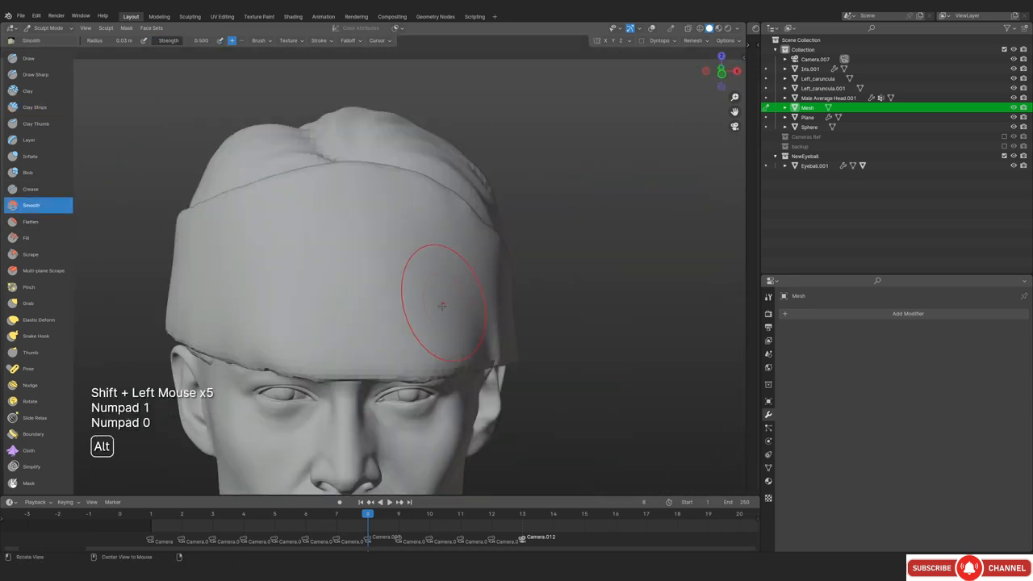
pyautogui.hotkey('alt', 'z')
pyautogui.keyDown('shift'); pyautogui.moveTo(443, 304); pyautogui.dragTo(424, 266, button='middle'); pyautogui.keyUp('shift')
pyautogui.hotkey('alt', 'z')
pyautogui.hotkey('shift', 'alt', 'z')
pyautogui.keyDown('ctrl'); pyautogui.moveTo(403, 307); pyautogui.dragTo(346, 258, button='middle'); pyautogui.keyUp('ctrl')
pyautogui.hotkey('shift', 'alt', 'z')
pyautogui.hotkey('shift', 'alt', 'z')
pyautogui.hotkey('shift', 'alt', 'z')
pyautogui.keyDown('shift'); pyautogui.moveTo(125, 281); pyautogui.dragTo(266, 339, button='middle'); pyautogui.keyUp('shift')
pyautogui.hotkey('shift', 'alt', 'z')
pyautogui.hotkey('shift', 'alt', 'z')
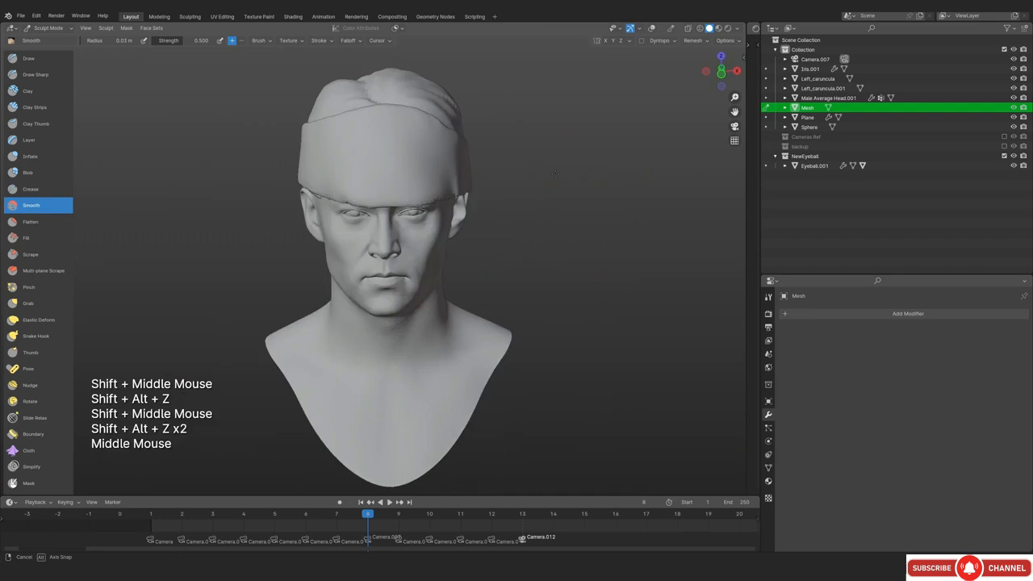
# Reshape the band's lower edge above and behind the ear with Grab down to a 0.035 m radius, and check it in camera view
pyautogui.keyDown('ctrl'); pyautogui.moveTo(403, 322); pyautogui.dragTo(404, 243, button='middle'); pyautogui.keyUp('ctrl')
pyautogui.moveTo(452, 274); pyautogui.dragTo(339, 299, button='middle')
pyautogui.keyDown('shift'); pyautogui.moveTo(339, 298); pyautogui.dragTo(382, 325, button='middle'); pyautogui.keyUp('shift')
pyautogui.press('g')
pyautogui.press('f')
pyautogui.click(383, 324)
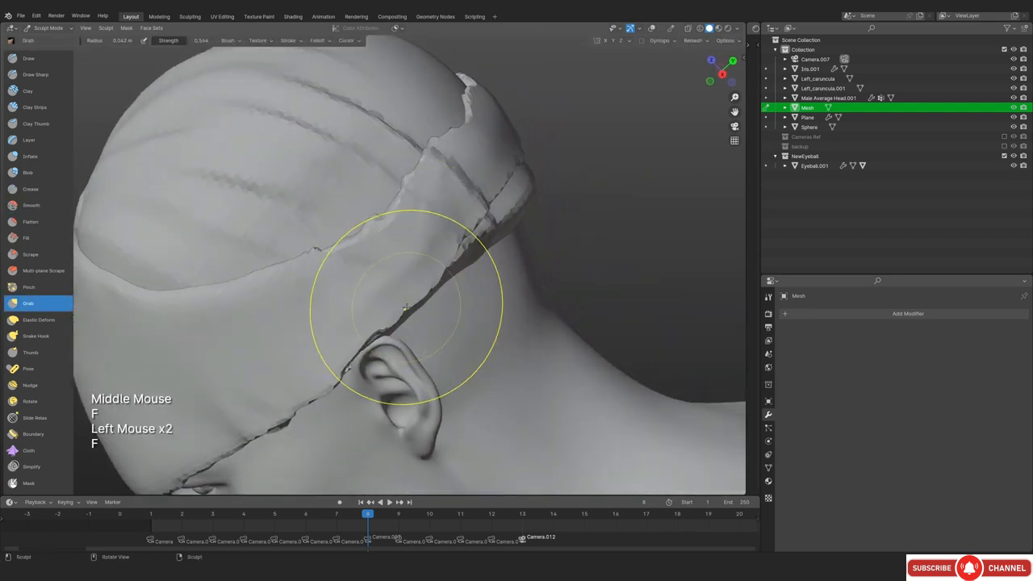
pyautogui.moveTo(452, 257); pyautogui.dragTo(355, 326, button='middle')
pyautogui.press('f')
pyautogui.click(356, 325)
pyautogui.press('KP_0')
pyautogui.hotkey('shift', 'alt', 'z')
pyautogui.hotkey('shift', 'alt', 'z')
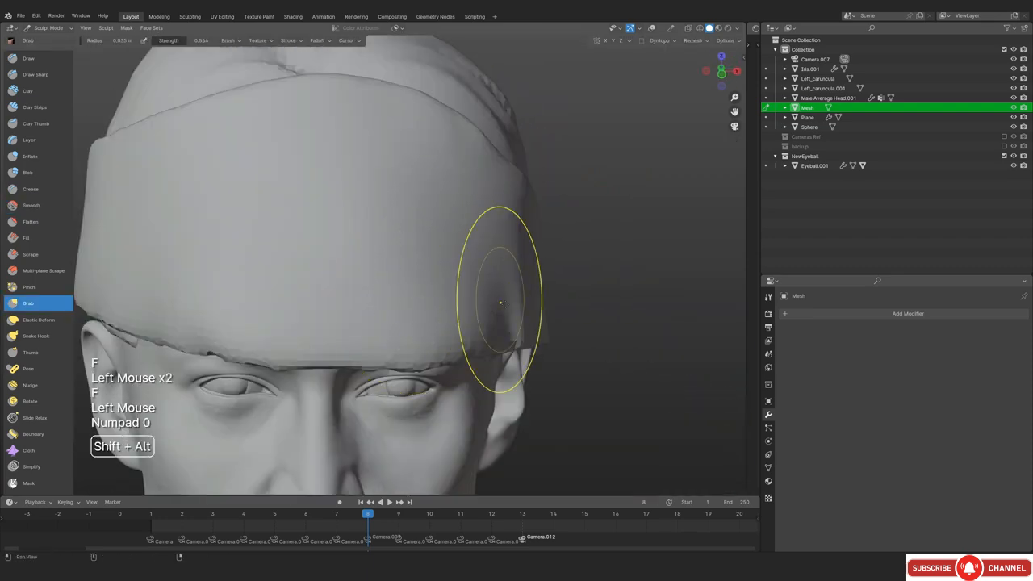
# Smooth the surface of the band on its side near the temple and ear
pyautogui.moveTo(500, 300); pyautogui.dragTo(422, 323, button='middle')
pyautogui.moveTo(422, 274)
pyautogui.keyDown('ctrl'); pyautogui.mouseDown(button='middle')
pyautogui.moveTo(422, 219)
pyautogui.moveTo(433, 243)
pyautogui.mouseUp(button='middle'); pyautogui.keyUp('ctrl')
pyautogui.keyDown('shift'); pyautogui.click(432, 243); pyautogui.keyUp('shift')
pyautogui.keyDown('shift'); pyautogui.moveTo(433, 242); pyautogui.dragTo(456, 262); pyautogui.keyUp('shift')
# Build up the band's side with Clay Strips strokes at 0.382 strength and smooth them into the surface
pyautogui.click(57, 109)
pyautogui.press('f')
pyautogui.click(380, 238)
pyautogui.moveTo(403, 283)
pyautogui.keyDown('ctrl'); pyautogui.mouseDown(button='middle')
pyautogui.moveTo(380, 237)
pyautogui.moveTo(378, 277)
pyautogui.moveTo(355, 315)
pyautogui.mouseUp(button='middle'); pyautogui.keyUp('ctrl')
pyautogui.hotkey('ctrl', 'z')
pyautogui.press('f')
pyautogui.press('KP_0')
pyautogui.hotkey('shift', 'alt', 'z')
pyautogui.hotkey('shift', 'alt', 'z')
pyautogui.moveTo(403, 323)
pyautogui.keyDown('ctrl'); pyautogui.mouseDown(button='middle')
pyautogui.moveTo(432, 299)
pyautogui.moveTo(387, 275)
pyautogui.mouseUp(button='middle'); pyautogui.keyUp('ctrl')
pyautogui.keyDown('shift'); pyautogui.moveTo(387, 274); pyautogui.dragTo(363, 250, button='middle'); pyautogui.keyUp('shift')
pyautogui.keyDown('ctrl'); pyautogui.moveTo(363, 250); pyautogui.dragTo(353, 220, button='middle'); pyautogui.keyUp('ctrl')
pyautogui.press('f')
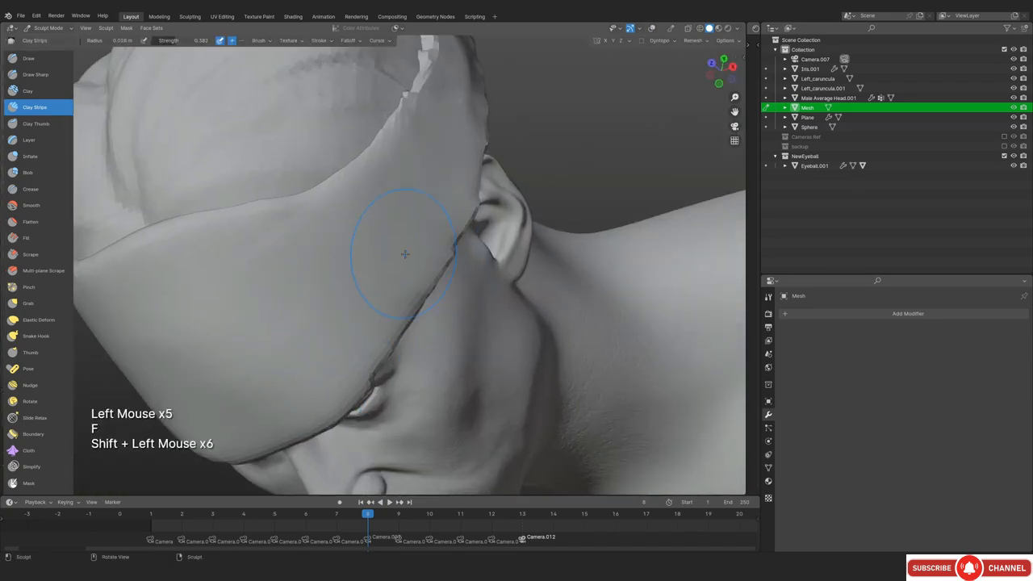
# Examine the band's outline against the portrait in camera view, switching the overlay, wireframe and X-ray display
pyautogui.press('KP_0')
pyautogui.hotkey('shift', 'alt', 'z')
pyautogui.hotkey('shift', 'z')
pyautogui.hotkey('shift', 'z')
pyautogui.hotkey('shift', 'z')
pyautogui.hotkey('shift', 'alt', 'z')
pyautogui.moveTo(405, 254)
pyautogui.keyDown('shift'); pyautogui.mouseDown(button='middle')
pyautogui.moveTo(495, 240)
pyautogui.moveTo(524, 257)
pyautogui.mouseUp(button='middle'); pyautogui.keyUp('shift')
pyautogui.hotkey('alt', 'z')
pyautogui.hotkey('shift', 'alt', 'z')
pyautogui.moveTo(524, 257)
pyautogui.keyDown('ctrl'); pyautogui.mouseDown(button='middle')
pyautogui.moveTo(551, 269)
pyautogui.moveTo(529, 243)
pyautogui.mouseUp(button='middle'); pyautogui.keyUp('ctrl')
pyautogui.hotkey('shift', 'z')
pyautogui.hotkey('alt', 'z')
pyautogui.hotkey('alt', 'z')
pyautogui.moveTo(436, 274)
pyautogui.keyDown('ctrl'); pyautogui.mouseDown(button='middle')
pyautogui.moveTo(396, 234)
pyautogui.moveTo(452, 209)
pyautogui.moveTo(393, 181)
pyautogui.moveTo(408, 256)
pyautogui.moveTo(355, 268)
pyautogui.mouseUp(button='middle'); pyautogui.keyUp('ctrl')
# Reshape the band's side with Grab down to a 0.028 m radius from camera and front views
pyautogui.press('g')
pyautogui.press('f')
pyautogui.click(392, 234)
pyautogui.press('KP_1')
pyautogui.moveTo(435, 242)
pyautogui.mouseDown(button='middle')
pyautogui.moveTo(363, 274)
pyautogui.moveTo(417, 279)
pyautogui.moveTo(412, 223)
pyautogui.moveTo(401, 267)
pyautogui.mouseUp(button='middle')
pyautogui.press('g')
pyautogui.press('f')
pyautogui.click(380, 276)
pyautogui.press('KP_0')
pyautogui.keyDown('shift'); pyautogui.moveTo(401, 267); pyautogui.dragTo(396, 242, button='middle'); pyautogui.keyUp('shift')
pyautogui.moveTo(395, 242)
pyautogui.keyDown('ctrl'); pyautogui.mouseDown(button='middle')
pyautogui.moveTo(389, 258)
pyautogui.moveTo(401, 243)
pyautogui.mouseUp(button='middle'); pyautogui.keyUp('ctrl')
pyautogui.moveTo(401, 243); pyautogui.dragTo(369, 239, button='middle')
# Hide the hair object in Object Mode, check the band in camera view, and return the band to Sculpt Mode
pyautogui.click(49, 28)
pyautogui.click(51, 39)
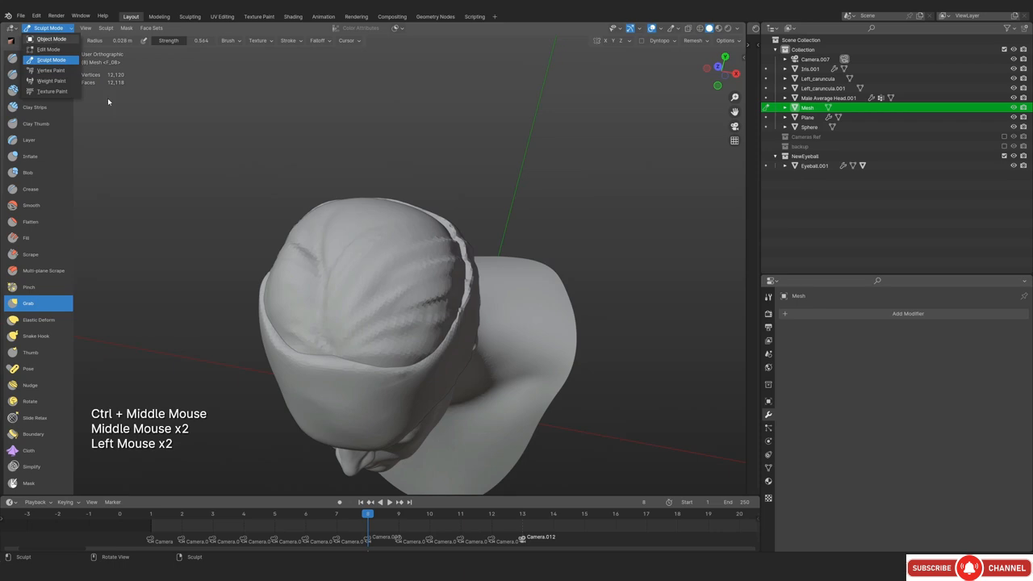
pyautogui.click(392, 275)
pyautogui.press('h')
pyautogui.click(399, 355)
pyautogui.press('KP_0')
pyautogui.hotkey('shift', 'alt', 'z')
pyautogui.moveTo(436, 298)
pyautogui.keyDown('shift'); pyautogui.mouseDown(button='middle')
pyautogui.moveTo(450, 255)
pyautogui.moveTo(444, 323)
pyautogui.mouseUp(button='middle'); pyautogui.keyUp('shift')
pyautogui.hotkey('shift', 'alt', 'z')
pyautogui.hotkey('shift', 'alt', 'z')
pyautogui.hotkey('ctrl', 'Tab')
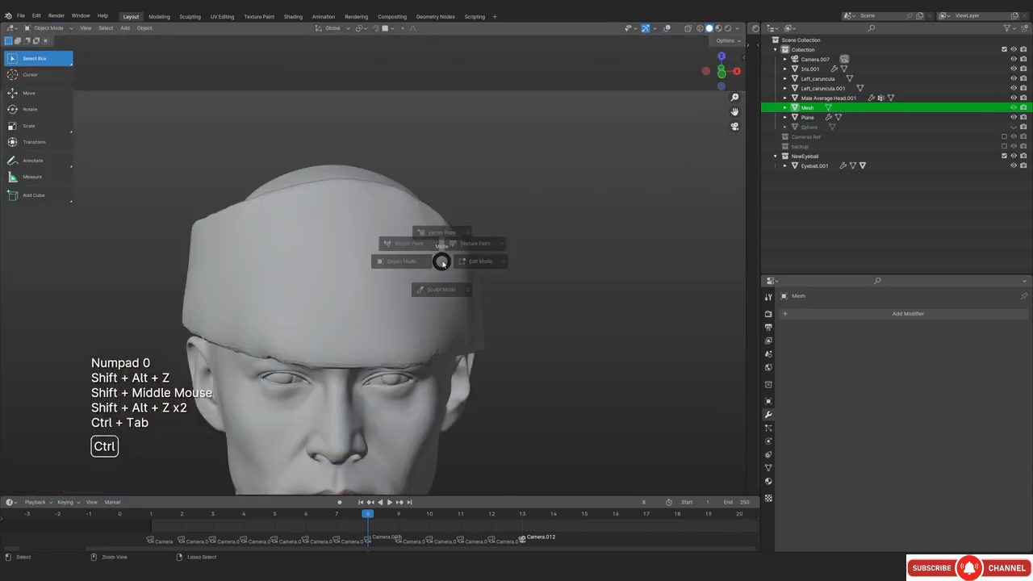
pyautogui.click(441, 289)
# Pull the band's side outline outward with Grab at a 0.039 m radius, checking it against the portrait in camera view
pyautogui.hotkey('shift', 'alt', 'z')
pyautogui.keyDown('ctrl'); pyautogui.moveTo(444, 323); pyautogui.dragTo(449, 222, button='middle'); pyautogui.keyUp('ctrl')
pyautogui.press('g')
pyautogui.press('f')
pyautogui.hotkey('shift', 'z')
pyautogui.moveTo(477, 269); pyautogui.dragTo(489, 263)
pyautogui.hotkey('shift', 'z')
pyautogui.moveTo(489, 263)
pyautogui.mouseDown(button='middle')
pyautogui.moveTo(359, 240)
pyautogui.moveTo(379, 298)
pyautogui.mouseUp(button='middle')
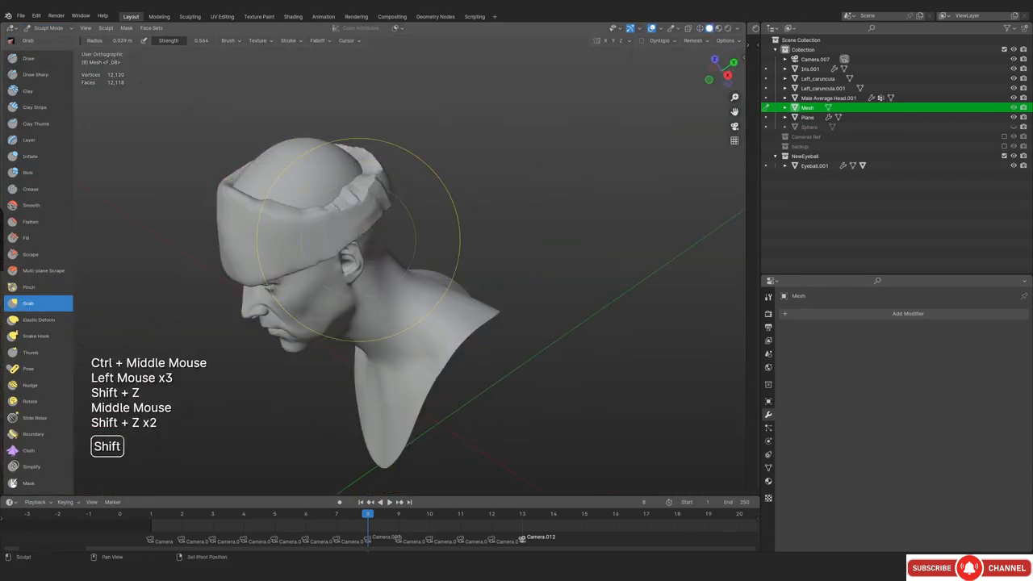
pyautogui.keyDown('ctrl'); pyautogui.moveTo(379, 298); pyautogui.dragTo(391, 259, button='middle'); pyautogui.keyUp('ctrl')
pyautogui.moveTo(391, 259)
pyautogui.mouseDown(button='middle')
pyautogui.moveTo(439, 277)
pyautogui.moveTo(260, 240)
pyautogui.moveTo(266, 194)
pyautogui.mouseUp(button='middle')
pyautogui.press('f')
# Scrape the blocky upper rim of the band with a 0.022 m radius at 0.7 strength
pyautogui.click(37, 255)
pyautogui.moveTo(306, 226); pyautogui.dragTo(327, 218, button='middle')
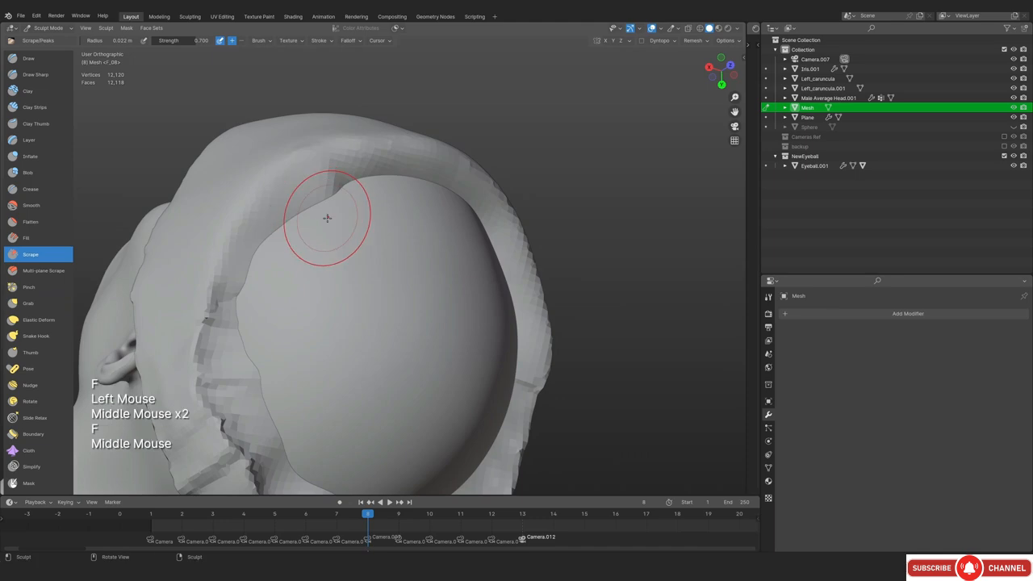
pyautogui.press('f')
pyautogui.click(226, 307)
pyautogui.moveTo(234, 335)
pyautogui.mouseDown(button='middle')
pyautogui.moveTo(213, 307)
pyautogui.moveTo(347, 366)
pyautogui.mouseUp(button='middle')
pyautogui.press('f')
# Smooth the jagged upper edge behind the ear and scrape the rim around the crown
pyautogui.keyDown('shift'); pyautogui.click(348, 366); pyautogui.keyUp('shift')
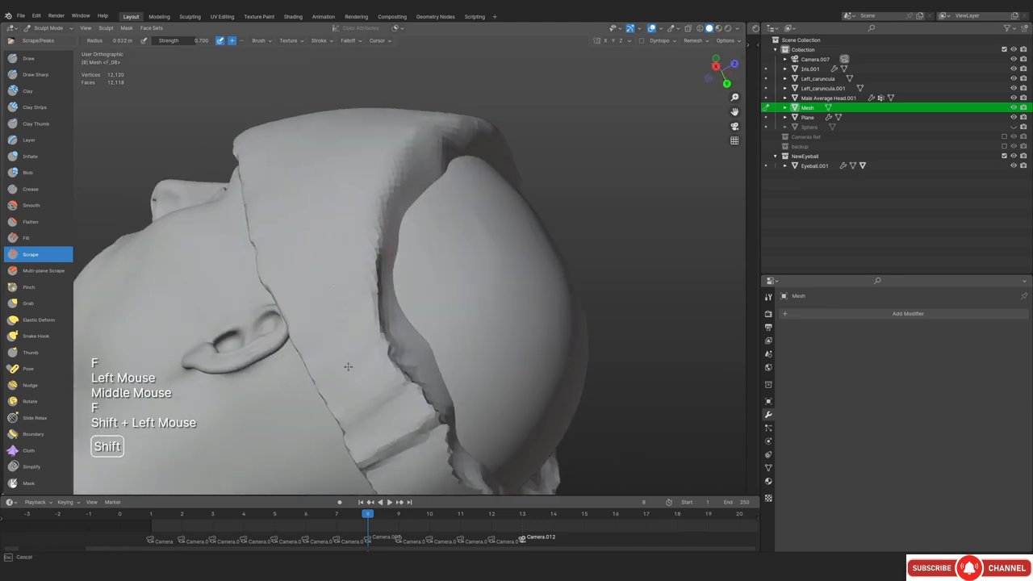
pyautogui.keyDown('shift'); pyautogui.moveTo(405, 467); pyautogui.dragTo(416, 444); pyautogui.keyUp('shift')
pyautogui.keyDown('shift'); pyautogui.moveTo(408, 464); pyautogui.dragTo(419, 436); pyautogui.keyUp('shift')
pyautogui.keyDown('shift'); pyautogui.moveTo(412, 456); pyautogui.dragTo(424, 428); pyautogui.keyUp('shift')
pyautogui.moveTo(424, 428)
pyautogui.mouseDown(button='middle')
pyautogui.moveTo(258, 372)
pyautogui.moveTo(339, 291)
pyautogui.mouseUp(button='middle')
pyautogui.moveTo(339, 290); pyautogui.dragTo(326, 184, button='middle')
pyautogui.moveTo(326, 184); pyautogui.dragTo(326, 181)
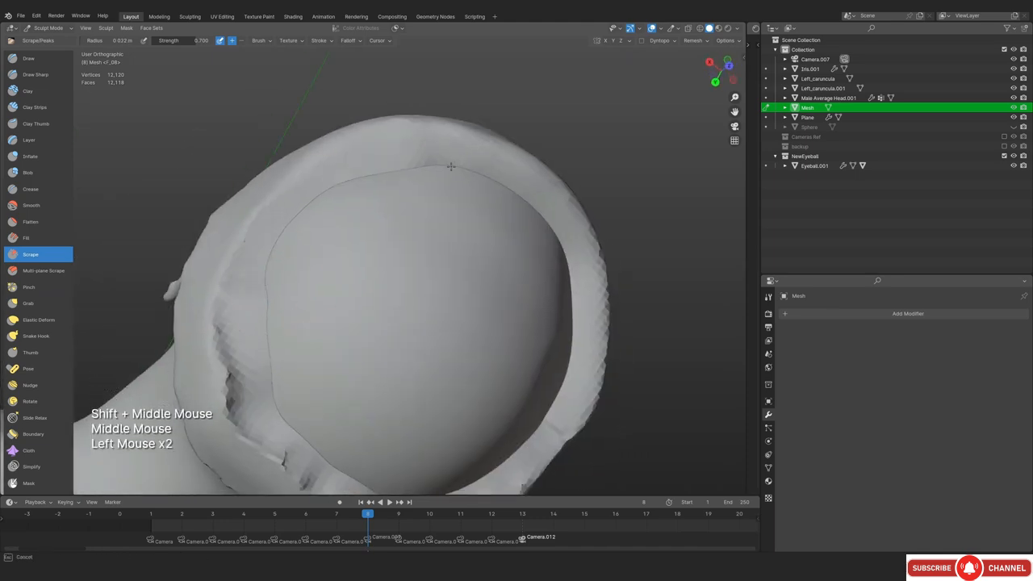
# Reshape the band's lower corner above the ear with Grab in front view, using radii of 0.087 m and 0.069 m
pyautogui.press('KP_1')
pyautogui.hotkey('shift', 'alt', 'z')
pyautogui.hotkey('shift', 'alt', 'z')
pyautogui.moveTo(362, 252)
pyautogui.keyDown('ctrl'); pyautogui.mouseDown(button='middle')
pyautogui.moveTo(387, 212)
pyautogui.moveTo(387, 263)
pyautogui.moveTo(336, 236)
pyautogui.mouseUp(button='middle'); pyautogui.keyUp('ctrl')
pyautogui.press('KP_0')
pyautogui.hotkey('shift', 'alt', 'z')
pyautogui.press('KP_1')
pyautogui.press('g')
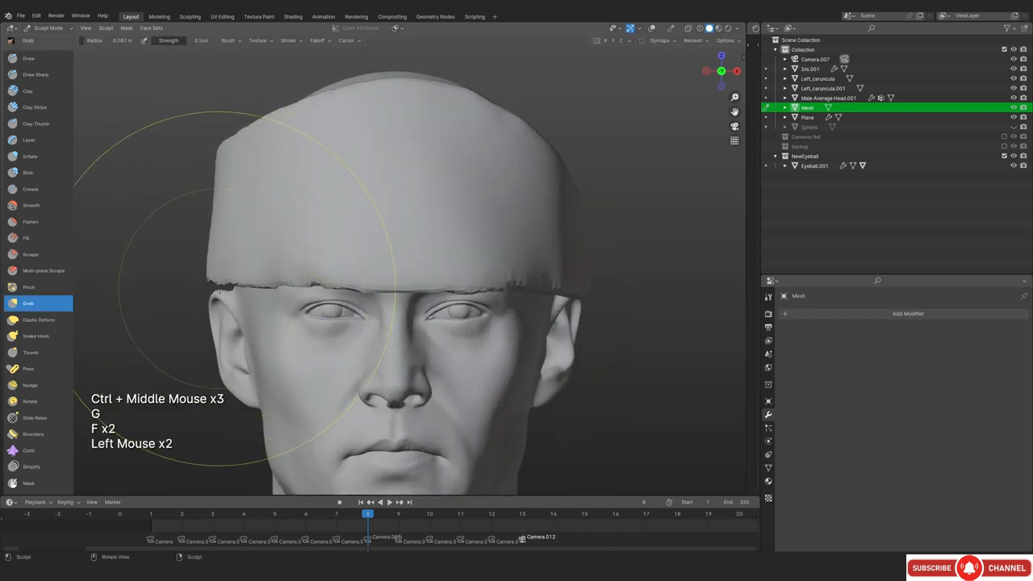
pyautogui.keyDown('ctrl'); pyautogui.moveTo(217, 288); pyautogui.dragTo(190, 291, button='middle'); pyautogui.keyUp('ctrl')
pyautogui.press('f')
pyautogui.click(191, 291)
pyautogui.moveTo(184, 293); pyautogui.dragTo(184, 292)
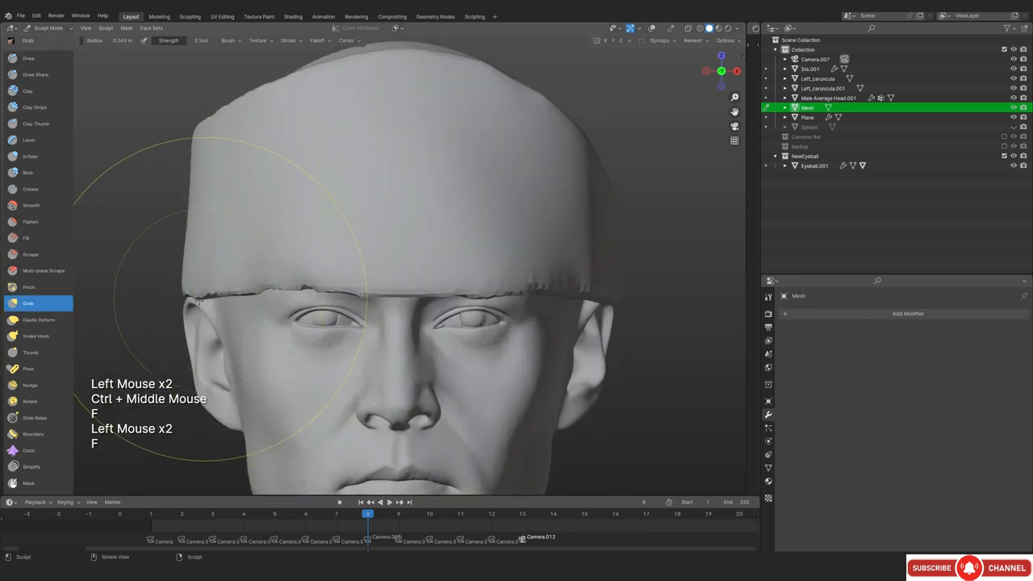
# Refine the band's lower edge from the front and from below with Grab down to a 0.028 m radius
pyautogui.keyDown('ctrl'); pyautogui.moveTo(193, 272); pyautogui.dragTo(242, 282, button='middle'); pyautogui.keyUp('ctrl')
pyautogui.moveTo(242, 282)
pyautogui.keyDown('shift'); pyautogui.mouseDown(button='middle')
pyautogui.moveTo(293, 293)
pyautogui.moveTo(208, 279)
pyautogui.mouseUp(button='middle'); pyautogui.keyUp('shift')
pyautogui.press('f')
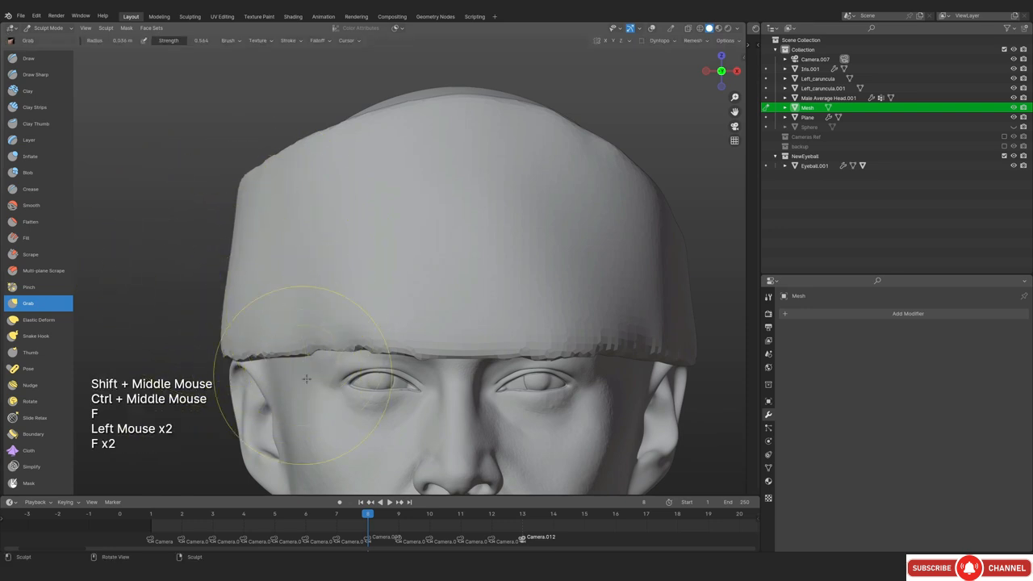
pyautogui.moveTo(307, 378)
pyautogui.mouseDown(button='middle')
pyautogui.moveTo(312, 172)
pyautogui.moveTo(339, 202)
pyautogui.mouseUp(button='middle')
pyautogui.press('f')
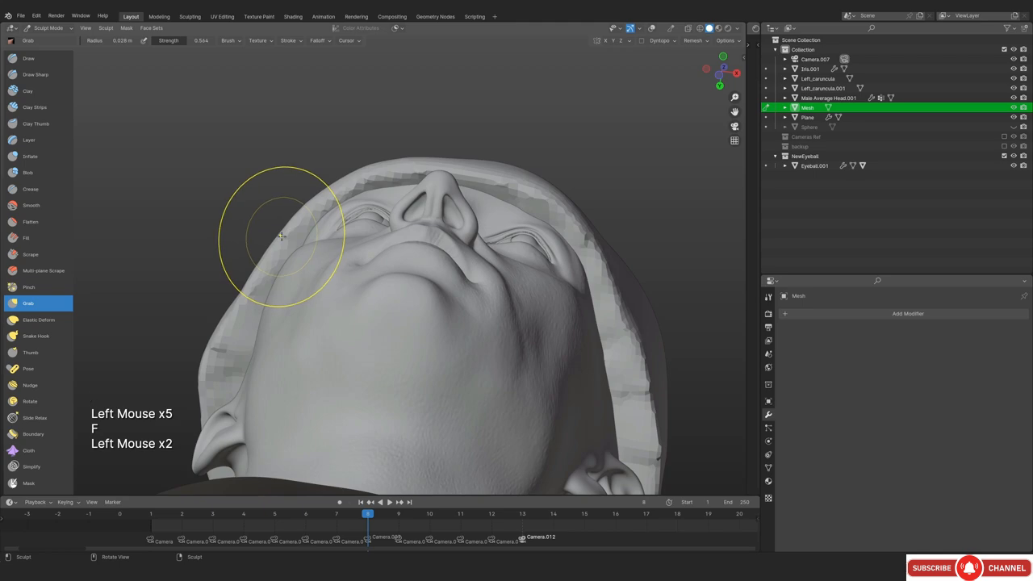
# Examine the band's shape against the portrait in camera view by switching the reference overlay on and off
pyautogui.press('KP_1')
pyautogui.keyDown('ctrl'); pyautogui.moveTo(337, 272); pyautogui.dragTo(442, 315, button='middle'); pyautogui.keyUp('ctrl')
pyautogui.press('KP_0')
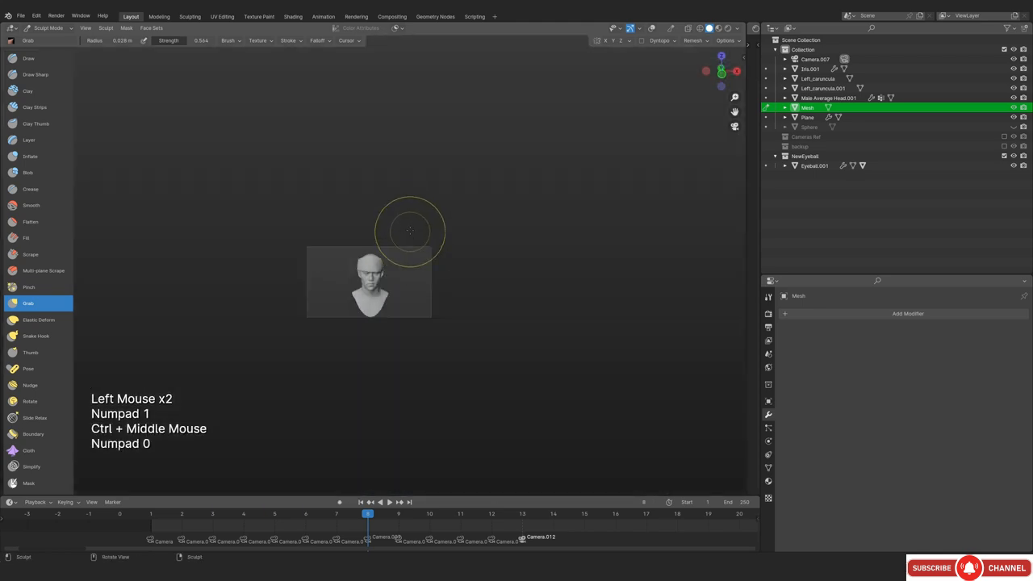
pyautogui.keyDown('ctrl'); pyautogui.moveTo(407, 355); pyautogui.dragTo(385, 275, button='middle'); pyautogui.keyUp('ctrl')
pyautogui.hotkey('shift', 'alt', 'z')
pyautogui.keyDown('shift'); pyautogui.moveTo(385, 274); pyautogui.dragTo(384, 292, button='middle'); pyautogui.keyUp('shift')
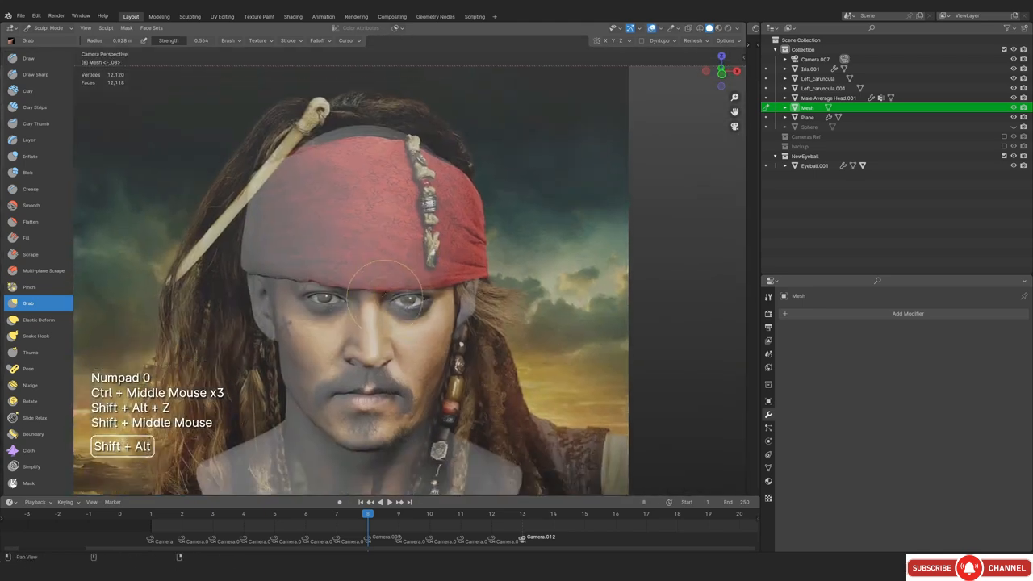
pyautogui.keyDown('shift'); pyautogui.moveTo(412, 197); pyautogui.dragTo(395, 202, button='middle'); pyautogui.keyUp('shift')
pyautogui.keyDown('ctrl'); pyautogui.moveTo(395, 202); pyautogui.dragTo(380, 207, button='middle'); pyautogui.keyUp('ctrl')
pyautogui.hotkey('shift', 'alt', 'z')
pyautogui.keyDown('shift'); pyautogui.moveTo(342, 235); pyautogui.dragTo(341, 253, button='middle'); pyautogui.keyUp('shift')
pyautogui.hotkey('shift', 'alt', 'z')
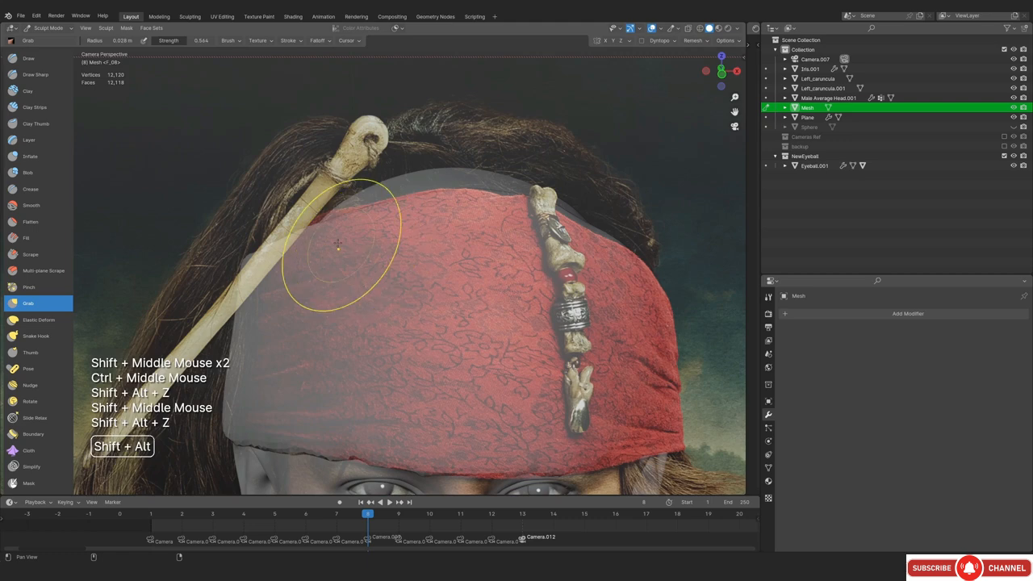
# Adjust the band's upper edge beside the bone ornament with Grab in camera view to follow the red cloth
pyautogui.press('g')
pyautogui.press('f')
pyautogui.click(320, 232)
pyautogui.hotkey('shift', 'alt', 'z')
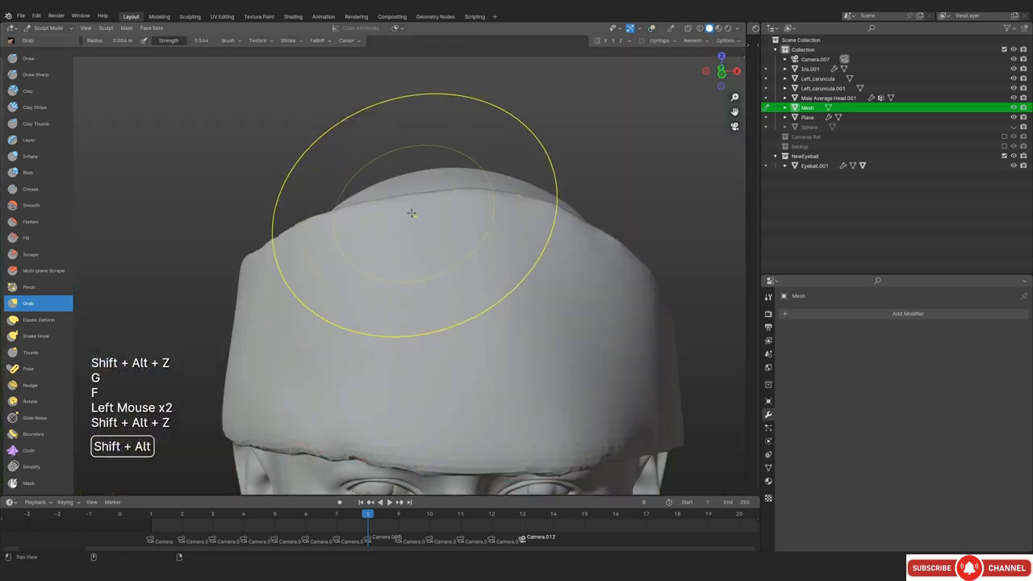
pyautogui.hotkey('shift', 'alt', 'z')
pyautogui.press('f')
pyautogui.click(366, 211)
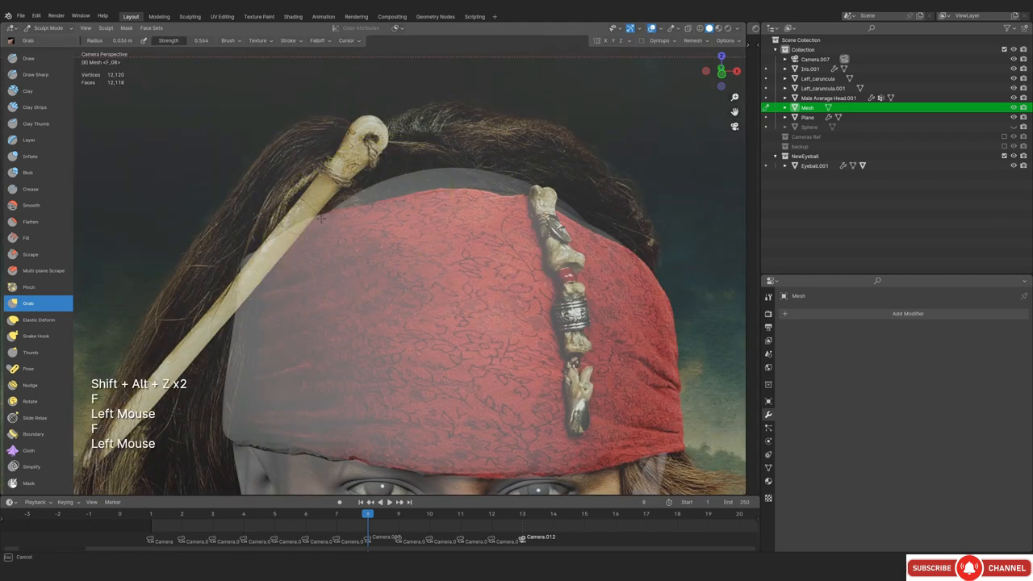
pyautogui.moveTo(320, 219); pyautogui.dragTo(322, 217)
pyautogui.hotkey('shift', 'alt', 'z')
# Reshape the band's upper edge on the beaded side with Grab at 0.04 to 0.045 m radius, and check it in camera view
pyautogui.keyDown('shift'); pyautogui.moveTo(480, 253); pyautogui.dragTo(358, 203, button='middle'); pyautogui.keyUp('shift')
pyautogui.hotkey('shift', 'alt', 'z')
pyautogui.press('f')
pyautogui.keyDown('shift'); pyautogui.moveTo(474, 222); pyautogui.dragTo(375, 343, button='middle'); pyautogui.keyUp('shift')
pyautogui.click(535, 221)
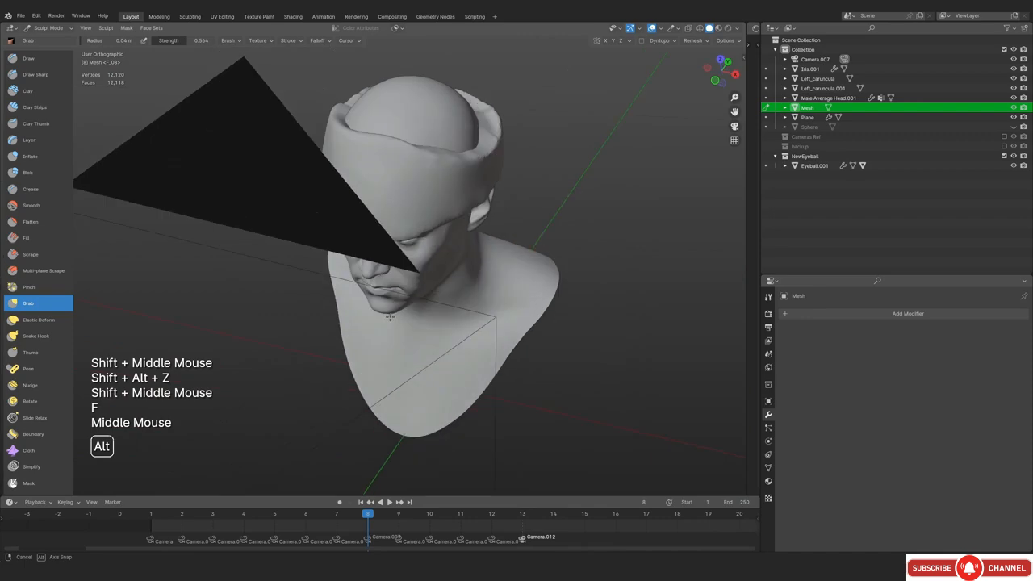
pyautogui.keyDown('shift'); pyautogui.moveTo(375, 343); pyautogui.dragTo(408, 202, button='middle'); pyautogui.keyUp('shift')
pyautogui.moveTo(407, 202)
pyautogui.mouseDown(button='middle')
pyautogui.moveTo(427, 170)
pyautogui.moveTo(420, 230)
pyautogui.moveTo(436, 187)
pyautogui.mouseUp(button='middle')
pyautogui.press('f')
pyautogui.click(434, 187)
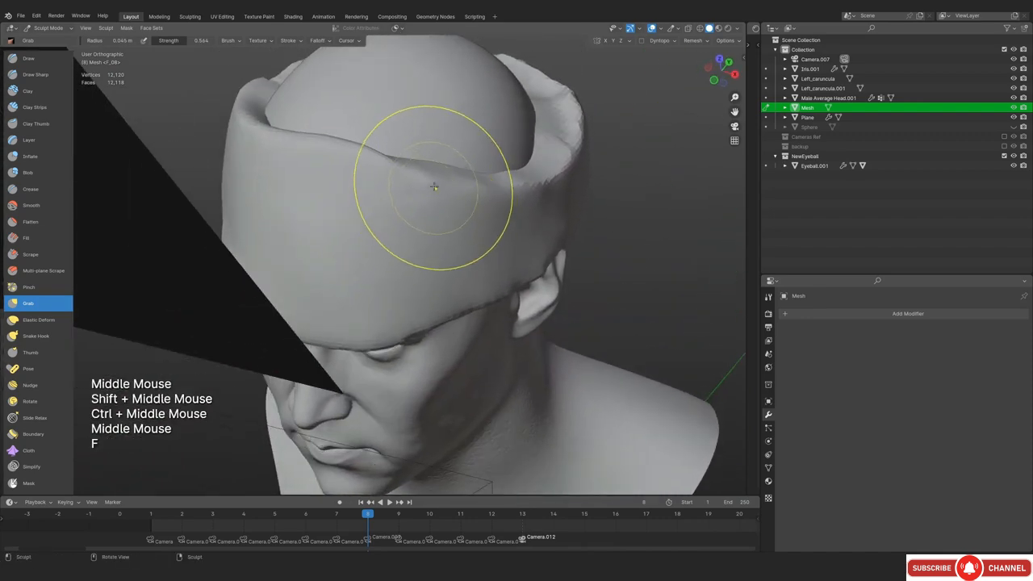
pyautogui.press('KP_0')
pyautogui.hotkey('shift', 'alt', 'z')
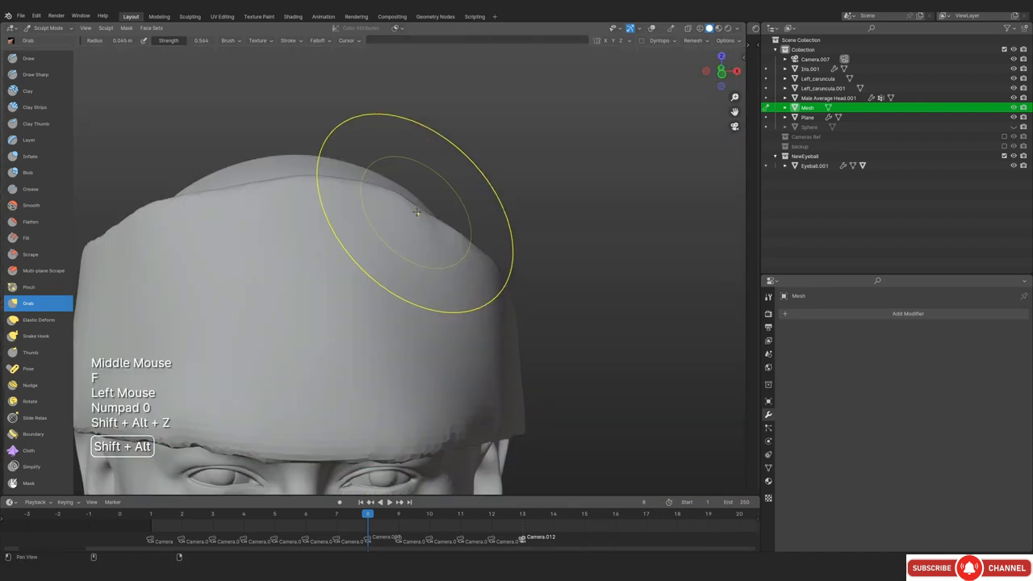
# Try to reshape the band's upper side from above with Grab at a 0.051 m radius
pyautogui.moveTo(418, 214); pyautogui.dragTo(338, 403, button='middle')
pyautogui.moveTo(339, 404); pyautogui.dragTo(363, 355, button='middle')
pyautogui.moveTo(363, 356); pyautogui.dragTo(369, 358, button='middle')
pyautogui.keyDown('shift'); pyautogui.moveTo(368, 357); pyautogui.dragTo(388, 323, button='middle'); pyautogui.keyUp('shift')
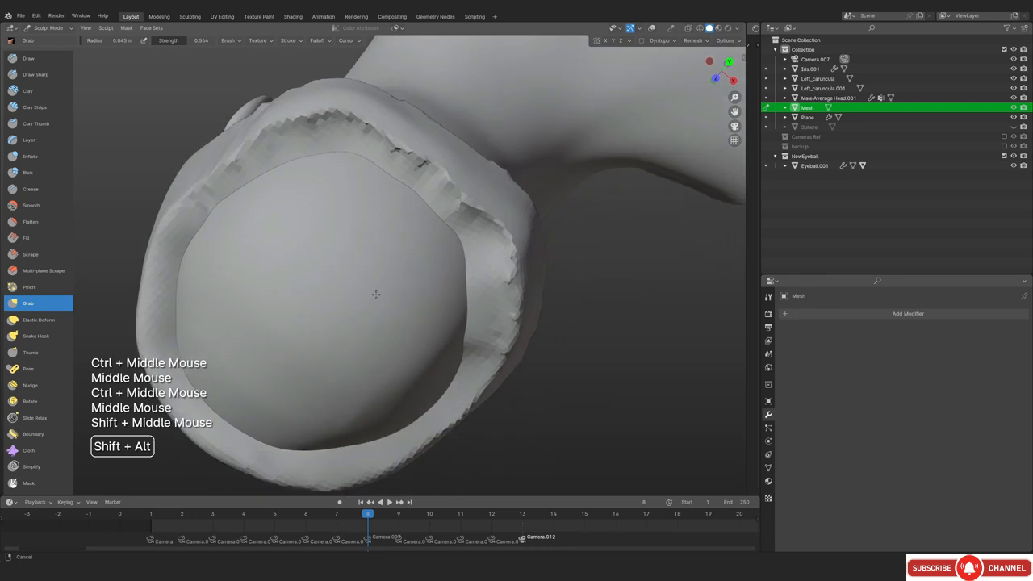
pyautogui.press('f')
pyautogui.click(368, 367)
pyautogui.press('KP_0')
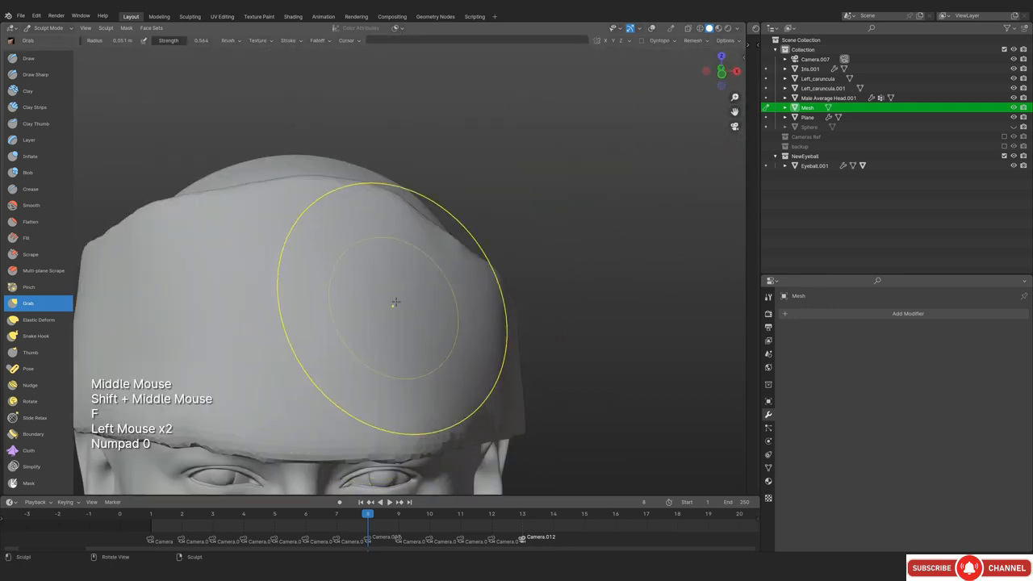
pyautogui.hotkey('shift', 'alt', 'z')
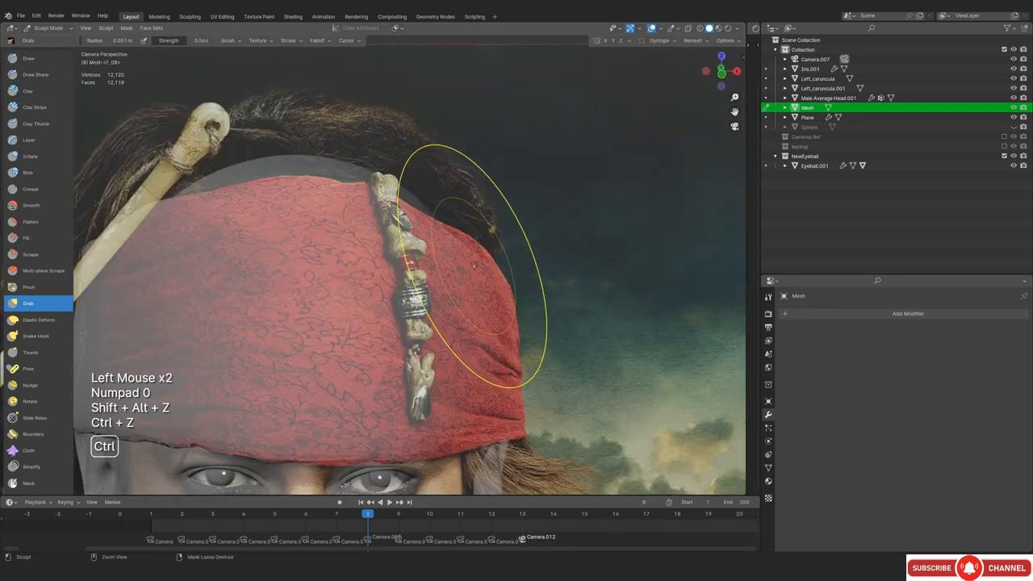
# Fit the upper edge near the bead strand to the portrait with Grab at a 0.037 m radius in camera view
pyautogui.hotkey('alt', 'z')
pyautogui.hotkey('alt', 'z')
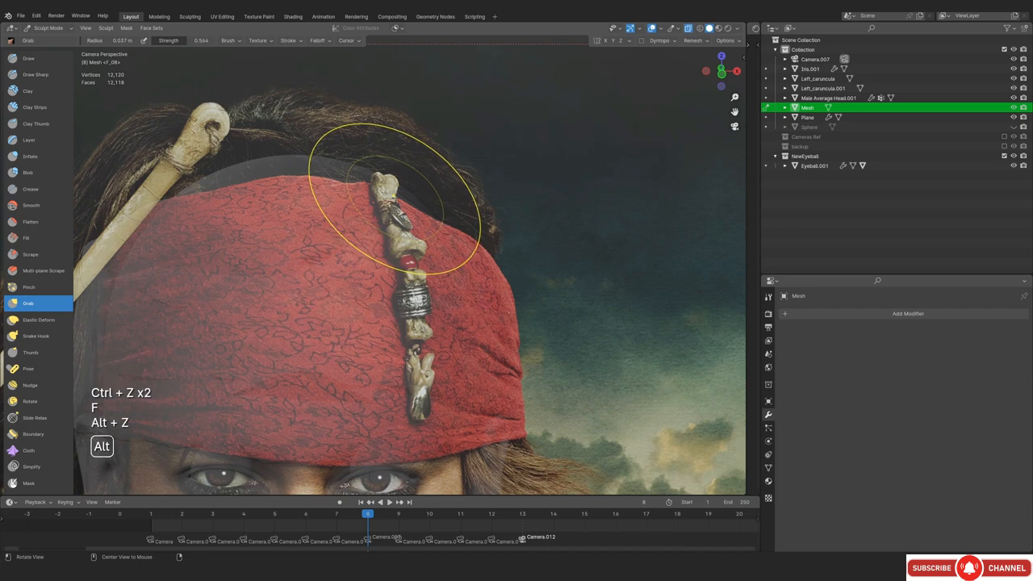
pyautogui.click(371, 215)
pyautogui.hotkey('shift', 'alt', 'z')
pyautogui.keyDown('shift'); pyautogui.moveTo(340, 184); pyautogui.dragTo(445, 269, button='middle'); pyautogui.keyUp('shift')
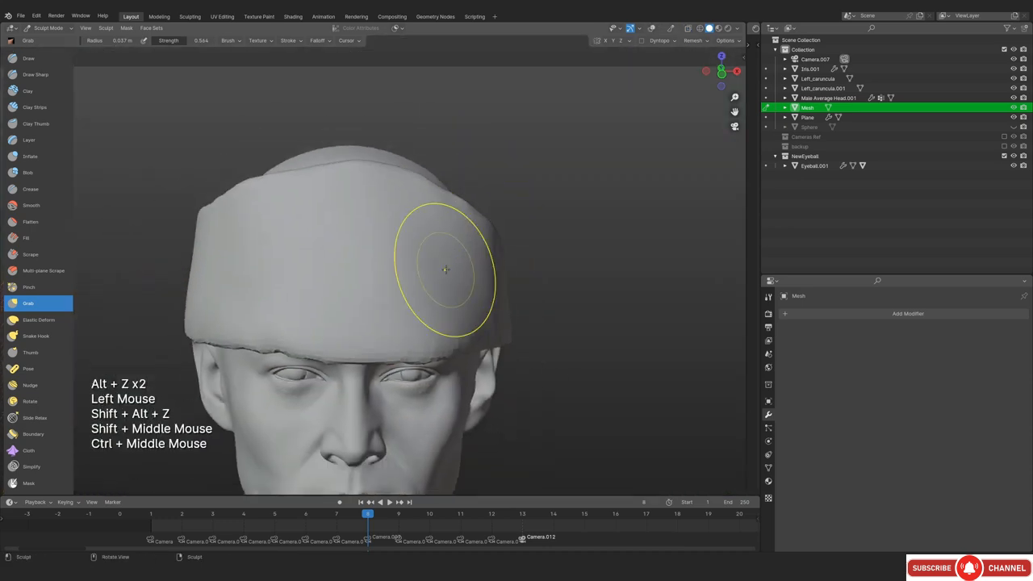
# Smooth the band's upper rim toward the back with a 0.027 m radius, and compare the band with the portrait
pyautogui.moveTo(502, 224); pyautogui.dragTo(320, 242, button='middle')
pyautogui.keyDown('shift'); pyautogui.moveTo(379, 242); pyautogui.dragTo(379, 274, button='middle'); pyautogui.keyUp('shift')
pyautogui.moveTo(379, 275); pyautogui.dragTo(419, 299, button='middle')
pyautogui.moveTo(485, 188); pyautogui.dragTo(465, 257, button='middle')
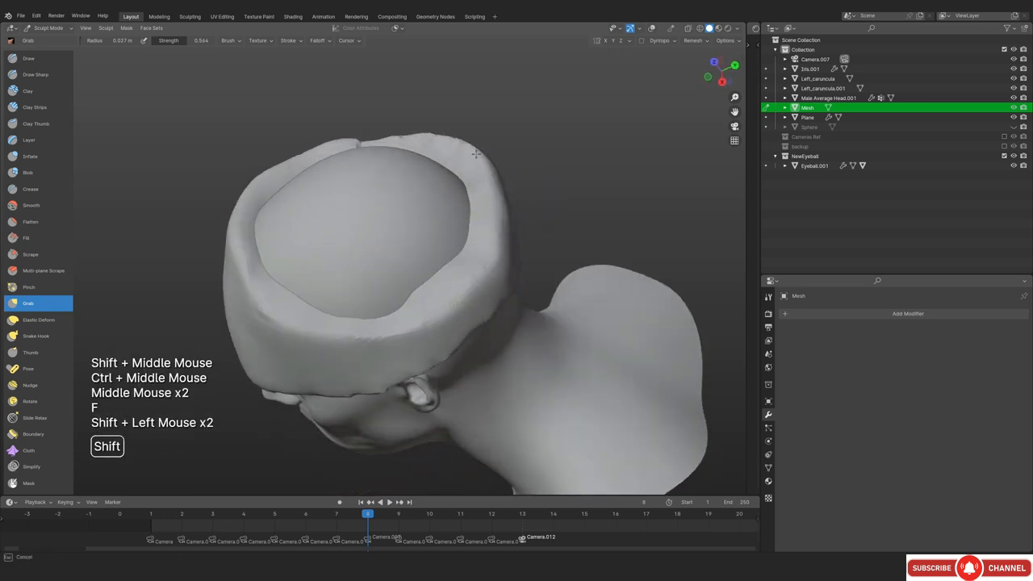
pyautogui.press('KP_0')
pyautogui.hotkey('shift', 'alt', 'z')
pyautogui.keyDown('shift'); pyautogui.moveTo(369, 274); pyautogui.dragTo(363, 259, button='middle'); pyautogui.keyUp('shift')
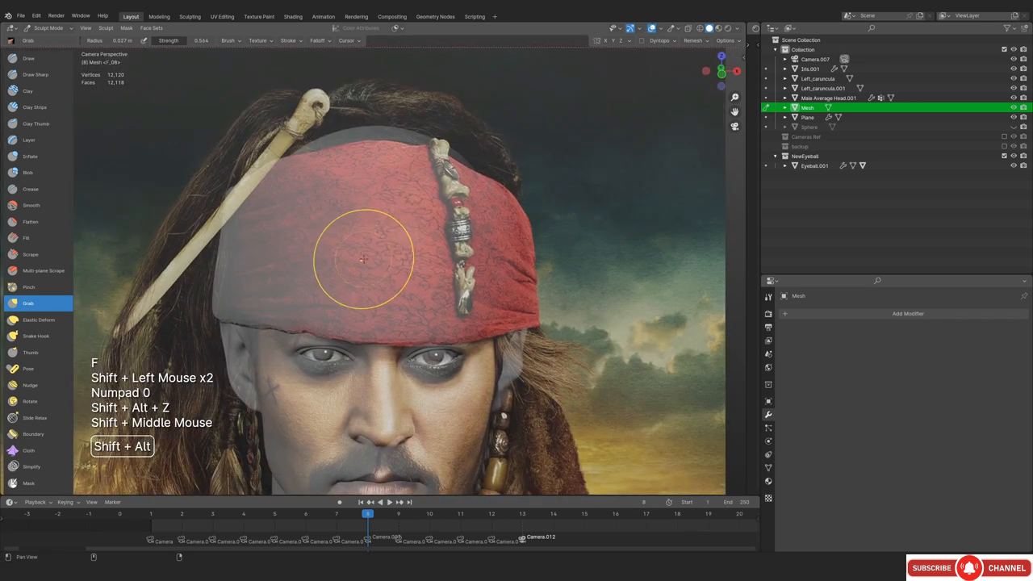
# Smooth the band's rough lower edge around the back of the head with a 0.034 m radius
pyautogui.keyDown('ctrl'); pyautogui.moveTo(374, 213); pyautogui.dragTo(440, 270, button='middle'); pyautogui.keyUp('ctrl')
pyautogui.moveTo(440, 271)
pyautogui.keyDown('ctrl'); pyautogui.mouseDown(button='middle')
pyautogui.moveTo(437, 289)
pyautogui.moveTo(387, 270)
pyautogui.mouseUp(button='middle'); pyautogui.keyUp('ctrl')
pyautogui.moveTo(387, 271)
pyautogui.keyDown('ctrl'); pyautogui.mouseDown(button='middle')
pyautogui.moveTo(380, 265)
pyautogui.moveTo(398, 275)
pyautogui.mouseUp(button='middle'); pyautogui.keyUp('ctrl')
pyautogui.press('f')
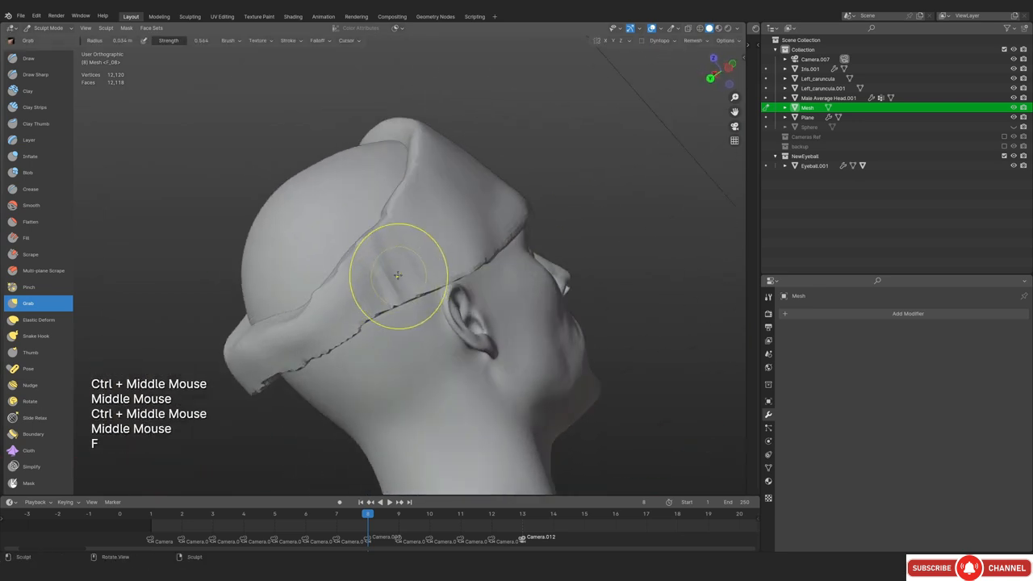
pyautogui.moveTo(311, 343); pyautogui.dragTo(288, 369, button='middle')
pyautogui.keyDown('shift'); pyautogui.click(288, 369); pyautogui.keyUp('shift')
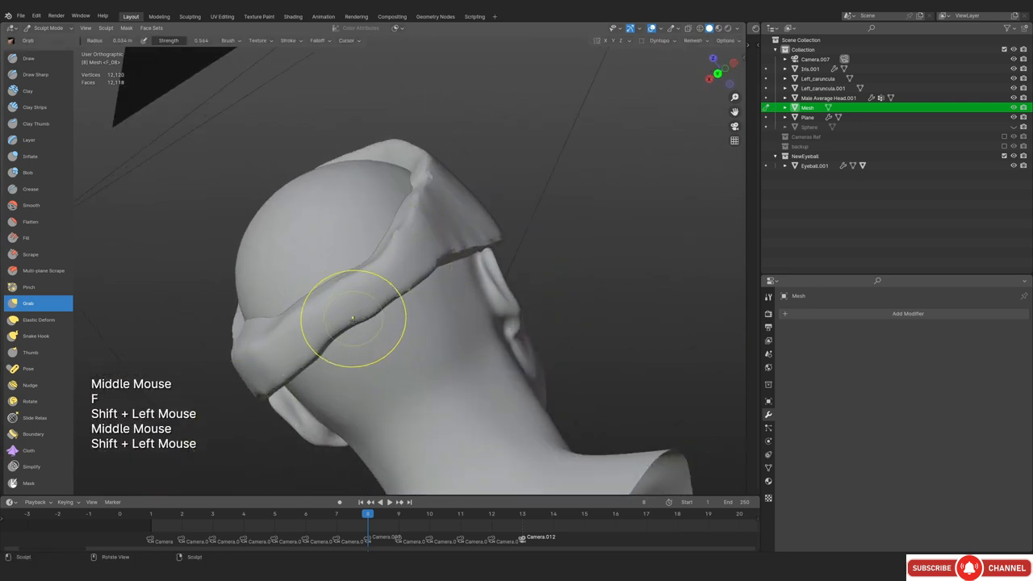
pyautogui.moveTo(353, 318); pyautogui.dragTo(309, 338, button='middle')
pyautogui.keyDown('shift'); pyautogui.click(308, 338); pyautogui.keyUp('shift')
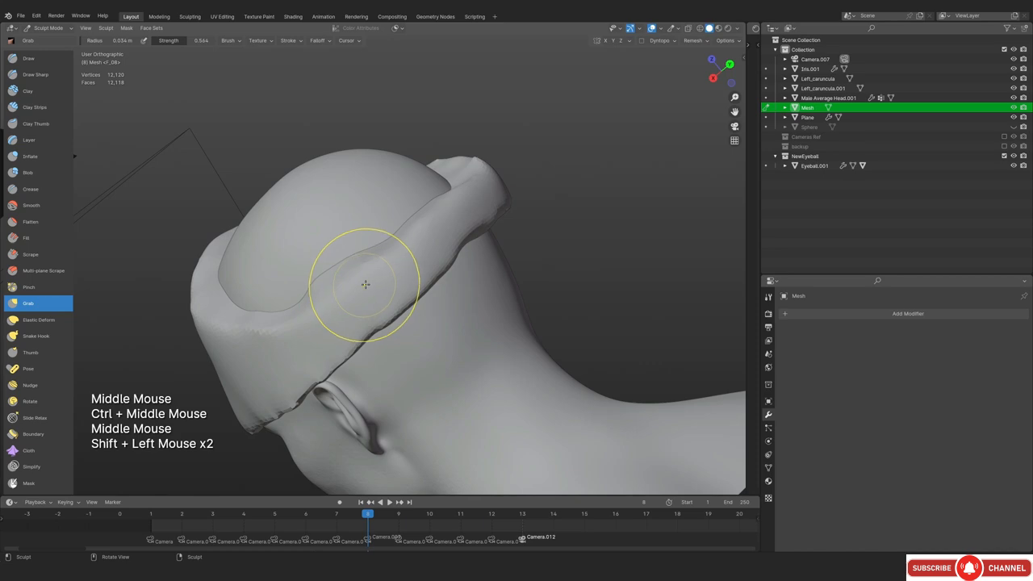
# Flatten the rough underside of the band's lower edge above the nose with Scrape at a 0.021 m radius and 0.700 strength
pyautogui.press('KP_0')
pyautogui.keyDown('ctrl'); pyautogui.moveTo(374, 196); pyautogui.dragTo(477, 404, button='middle'); pyautogui.keyUp('ctrl')
pyautogui.press('f')
pyautogui.keyDown('ctrl'); pyautogui.moveTo(477, 404); pyautogui.dragTo(485, 307, button='middle'); pyautogui.keyUp('ctrl')
pyautogui.moveTo(484, 306); pyautogui.dragTo(419, 202, button='middle')
pyautogui.keyDown('shift'); pyautogui.moveTo(420, 202); pyautogui.dragTo(411, 258, button='middle'); pyautogui.keyUp('shift')
pyautogui.moveTo(412, 258)
pyautogui.mouseDown(button='middle')
pyautogui.moveTo(408, 234)
pyautogui.moveTo(404, 250)
pyautogui.mouseUp(button='middle')
pyautogui.keyDown('ctrl'); pyautogui.moveTo(404, 250); pyautogui.dragTo(405, 238, button='middle'); pyautogui.keyUp('ctrl')
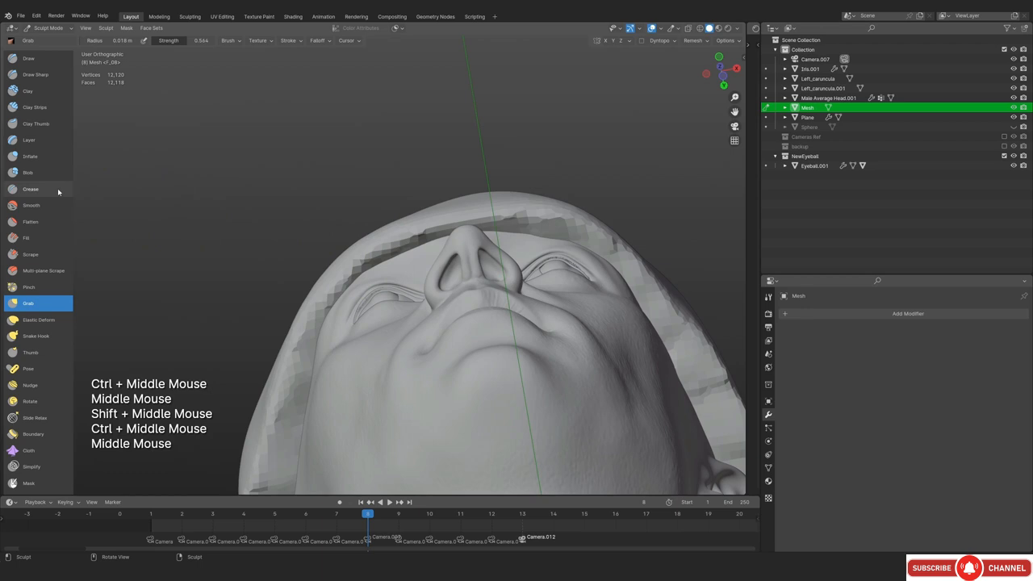
pyautogui.click(47, 255)
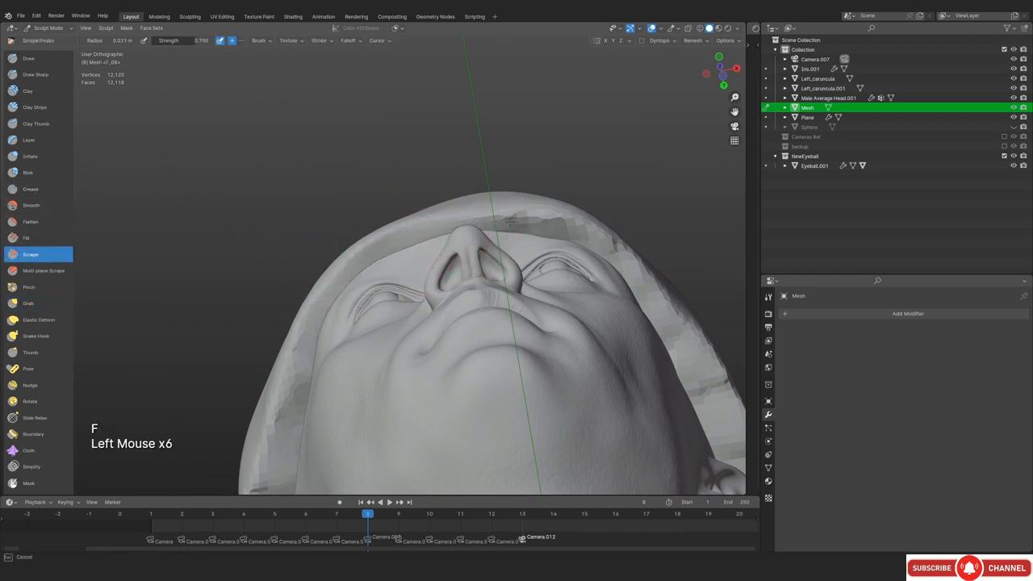
pyautogui.moveTo(510, 221); pyautogui.dragTo(536, 221)
# Scrape the band's stepped inner edge along the temple toward the ear, and check the front in camera view without overlays
pyautogui.moveTo(536, 221)
pyautogui.mouseDown(button='middle')
pyautogui.moveTo(519, 115)
pyautogui.moveTo(452, 226)
pyautogui.mouseUp(button='middle')
pyautogui.keyDown('shift'); pyautogui.moveTo(452, 226); pyautogui.dragTo(419, 282, button='middle'); pyautogui.keyUp('shift')
pyautogui.moveTo(419, 283)
pyautogui.mouseDown(button='middle')
pyautogui.moveTo(379, 266)
pyautogui.moveTo(375, 282)
pyautogui.mouseUp(button='middle')
pyautogui.moveTo(376, 282)
pyautogui.mouseDown(button='middle')
pyautogui.moveTo(331, 264)
pyautogui.moveTo(315, 290)
pyautogui.mouseUp(button='middle')
pyautogui.keyDown('shift'); pyautogui.moveTo(315, 291); pyautogui.dragTo(289, 331, button='middle'); pyautogui.keyUp('shift')
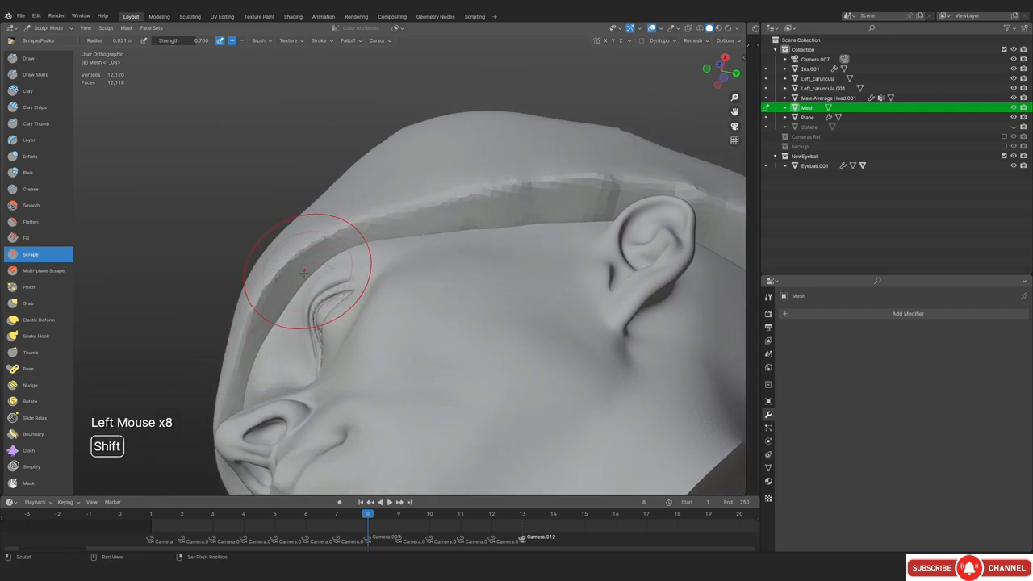
pyautogui.press('KP_0')
pyautogui.hotkey('shift', 'alt', 'z')
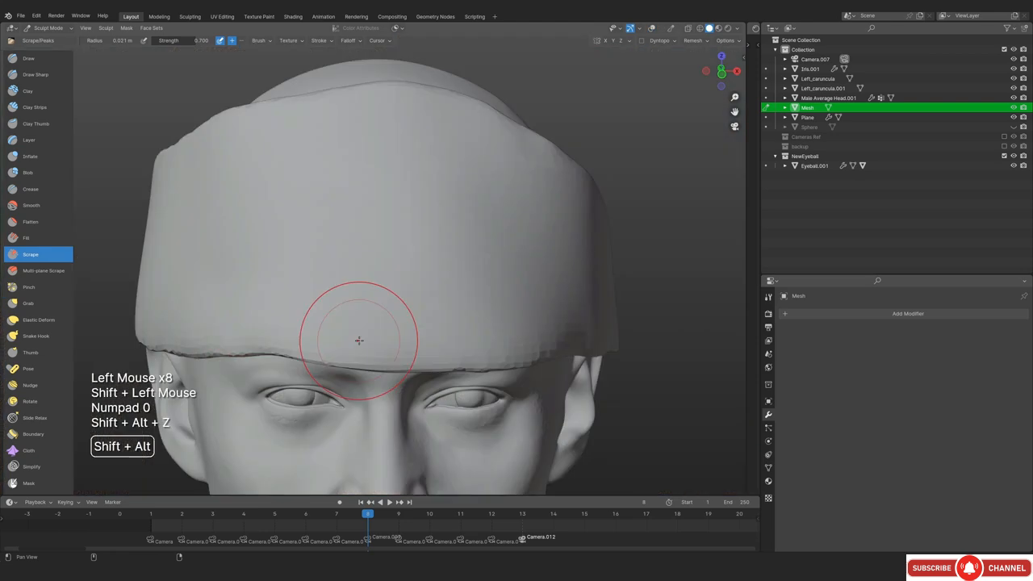
# Fit the band's lower edge above the ear and temple to the portrait with Grab, using a 0.033 m radius in camera view
pyautogui.keyDown('shift'); pyautogui.moveTo(357, 339); pyautogui.dragTo(380, 310, button='middle'); pyautogui.keyUp('shift')
pyautogui.hotkey('shift', 'alt', 'z')
pyautogui.press('g')
pyautogui.press('f')
pyautogui.click(387, 293)
pyautogui.moveTo(320, 331); pyautogui.dragTo(297, 331)
pyautogui.press('f')
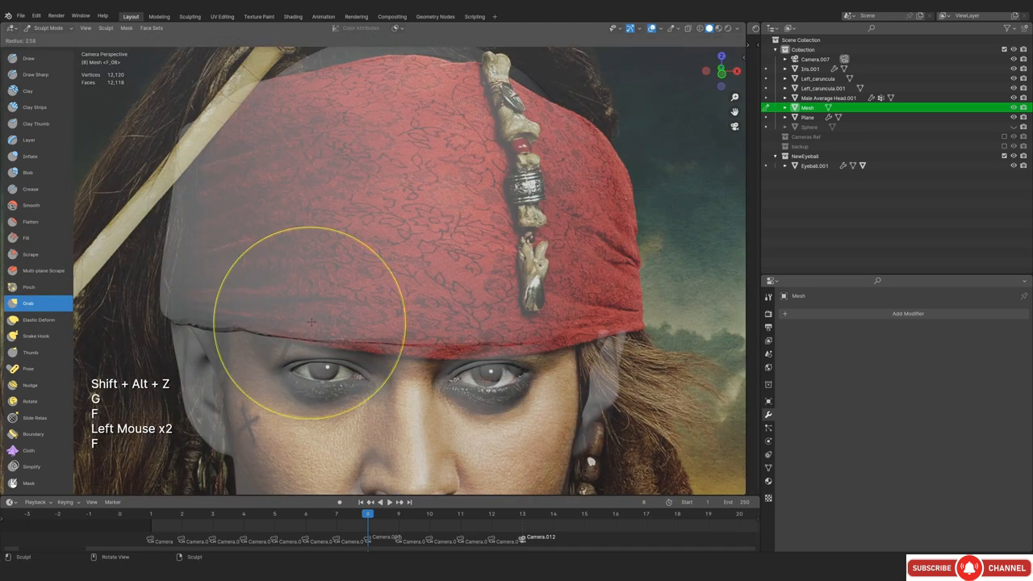
pyautogui.click(357, 343)
pyautogui.press('f')
pyautogui.click(181, 318)
pyautogui.press('f')
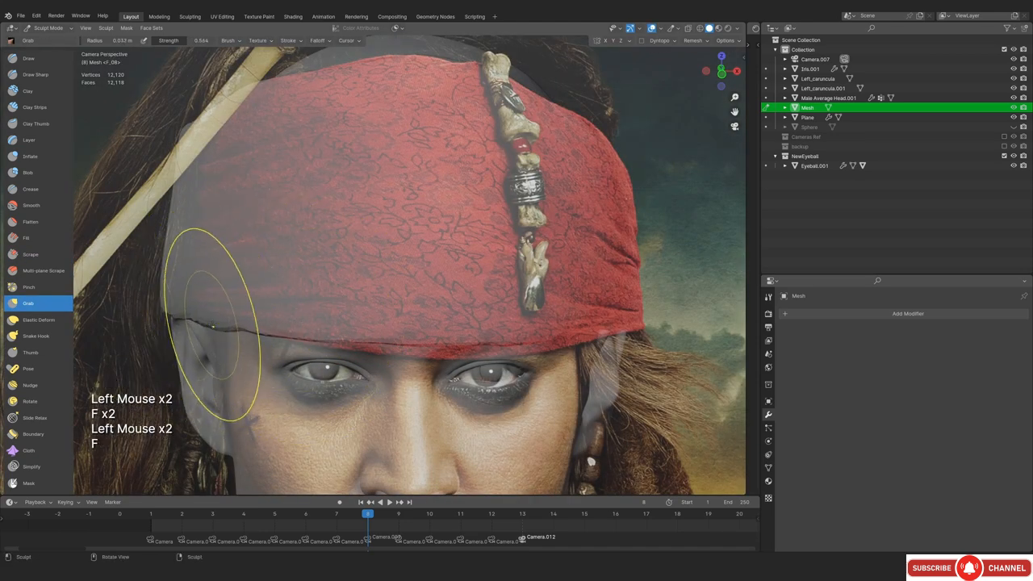
# Align the band's lower edge across the brows with the portrait using Grab at 0.058 m and 0.054 m radii
pyautogui.press('f')
pyautogui.keyDown('ctrl'); pyautogui.moveTo(457, 299); pyautogui.dragTo(438, 341, button='middle'); pyautogui.keyUp('ctrl')
pyautogui.click(422, 336)
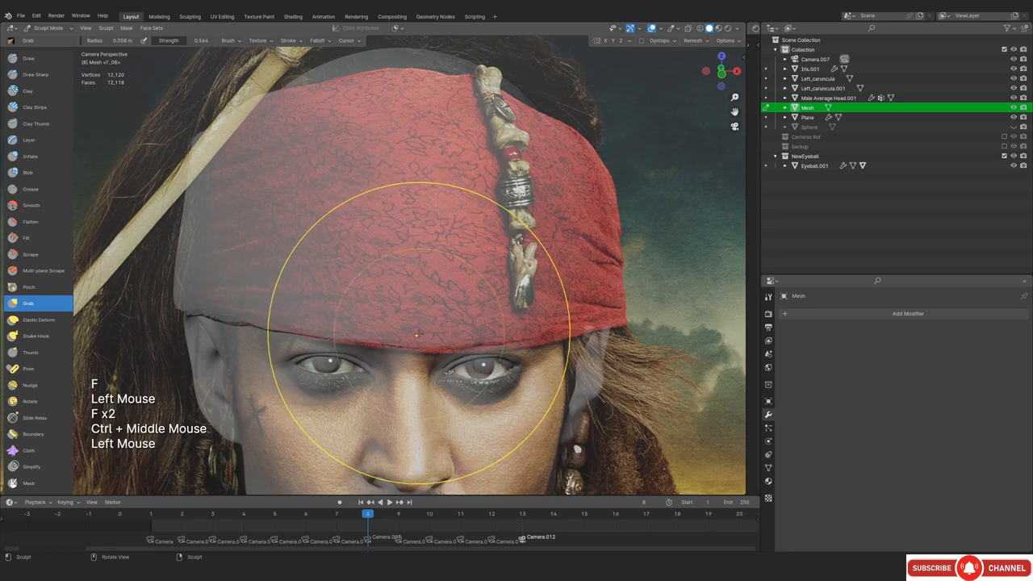
pyautogui.click(431, 337)
pyautogui.click(433, 337)
pyautogui.press('f')
pyautogui.click(424, 338)
pyautogui.click(525, 329)
pyautogui.click(529, 331)
pyautogui.moveTo(531, 331); pyautogui.dragTo(534, 331)
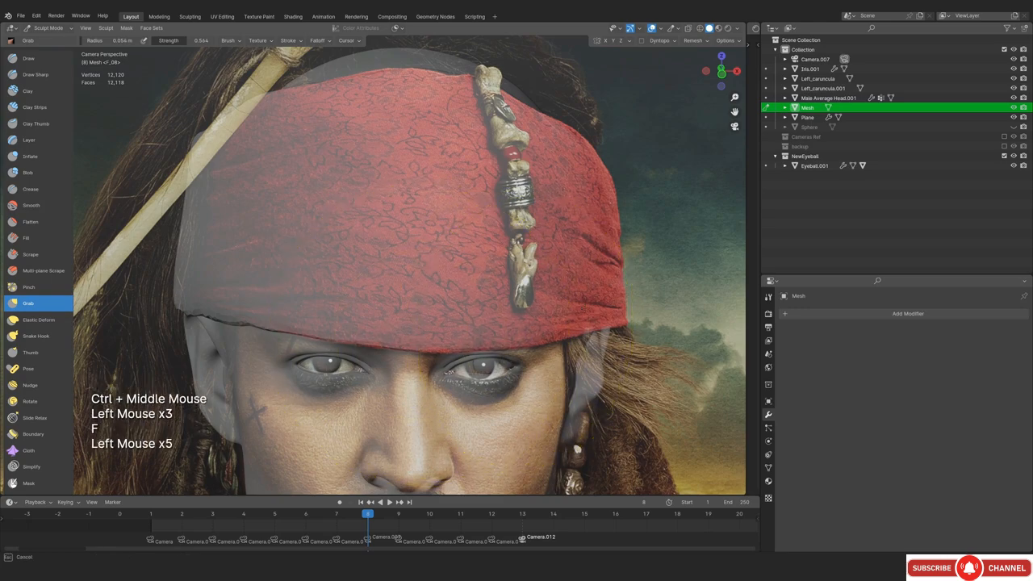
# Fit the lower edge below the bead strand to the portrait in wireframe shading with Grab at a 0.054 m radius
pyautogui.hotkey('shift', 'z')
pyautogui.keyDown('shift'); pyautogui.moveTo(611, 311); pyautogui.dragTo(581, 323, button='middle'); pyautogui.keyUp('shift')
pyautogui.keyDown('ctrl'); pyautogui.moveTo(581, 322); pyautogui.dragTo(562, 308, button='middle'); pyautogui.keyUp('ctrl')
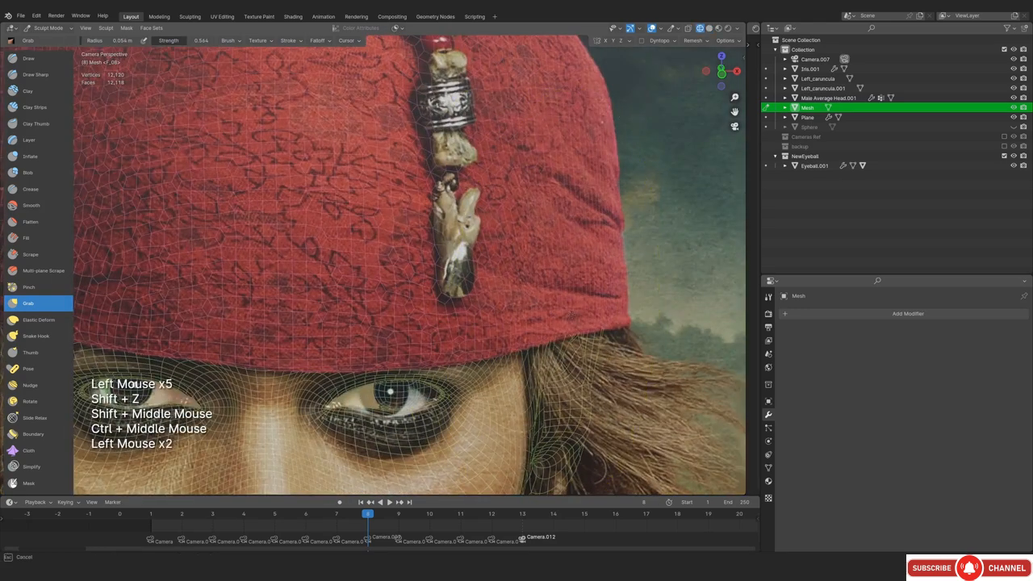
pyautogui.click(449, 326)
pyautogui.click(449, 327)
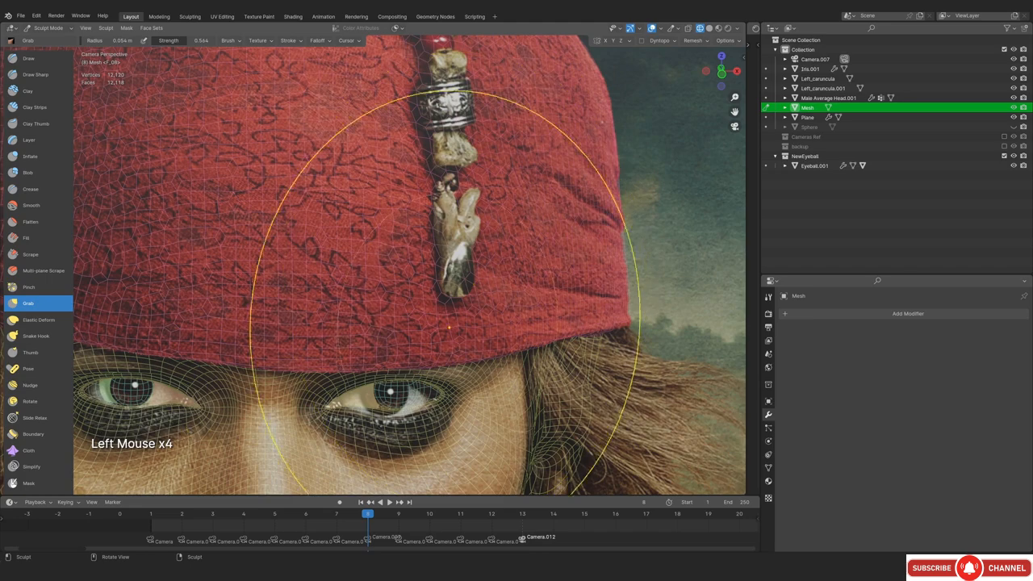
# Match the band's outer contour beside the bead strand to the portrait with Grab at 0.041 m and 0.025 m radii
pyautogui.keyDown('ctrl'); pyautogui.moveTo(366, 252); pyautogui.dragTo(367, 298, button='middle'); pyautogui.keyUp('ctrl')
pyautogui.keyDown('shift'); pyautogui.moveTo(355, 234); pyautogui.dragTo(457, 349, button='middle'); pyautogui.keyUp('shift')
pyautogui.moveTo(368, 260)
pyautogui.keyDown('shift'); pyautogui.mouseDown(button='middle')
pyautogui.moveTo(401, 343)
pyautogui.moveTo(428, 246)
pyautogui.moveTo(213, 219)
pyautogui.moveTo(133, 151)
pyautogui.mouseUp(button='middle'); pyautogui.keyUp('shift')
pyautogui.press('f')
pyautogui.click(412, 266)
pyautogui.press('f')
pyautogui.click(539, 292)
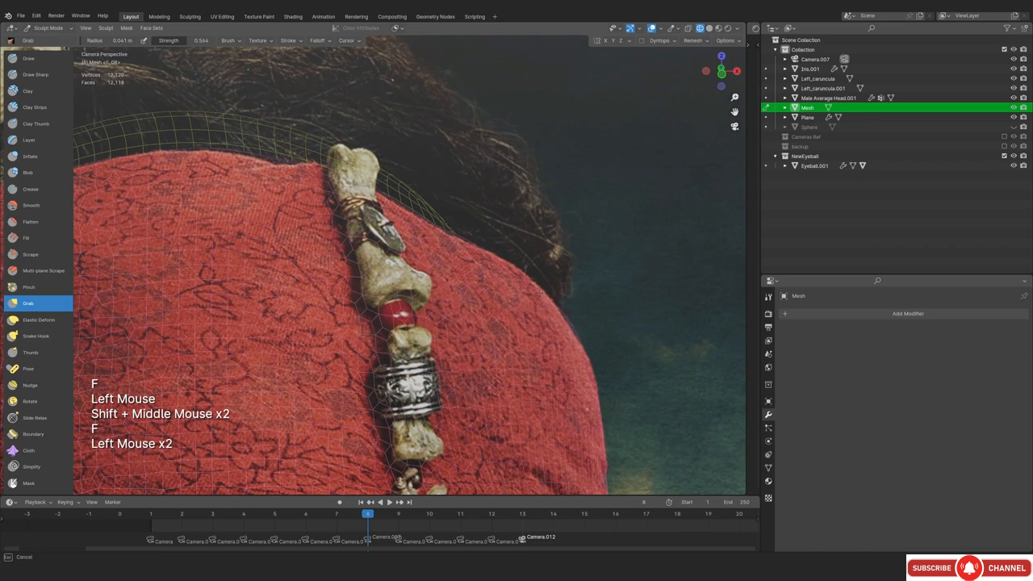
pyautogui.press('f')
pyautogui.press('f')
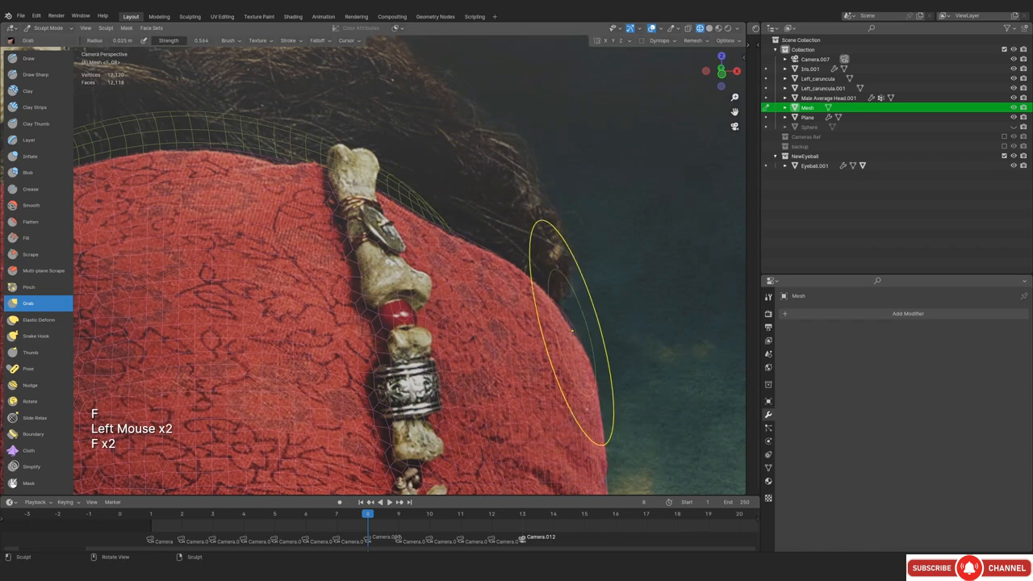
pyautogui.moveTo(571, 331); pyautogui.dragTo(564, 321)
pyautogui.keyDown('ctrl'); pyautogui.moveTo(565, 322); pyautogui.dragTo(556, 379, button='middle'); pyautogui.keyUp('ctrl')
# Examine the band in solid shading without overlays from above, the front and the side, and view the Remesh settings
pyautogui.hotkey('shift', 'z')
pyautogui.hotkey('shift', 'alt', 'z')
pyautogui.keyDown('shift'); pyautogui.moveTo(429, 291); pyautogui.dragTo(472, 234, button='middle'); pyautogui.keyUp('shift')
pyautogui.moveTo(472, 234)
pyautogui.keyDown('ctrl'); pyautogui.mouseDown(button='middle')
pyautogui.moveTo(484, 247)
pyautogui.moveTo(532, 250)
pyautogui.mouseUp(button='middle'); pyautogui.keyUp('ctrl')
pyautogui.moveTo(532, 250)
pyautogui.keyDown('ctrl'); pyautogui.mouseDown(button='middle')
pyautogui.moveTo(398, 250)
pyautogui.moveTo(428, 363)
pyautogui.mouseUp(button='middle'); pyautogui.keyUp('ctrl')
pyautogui.keyDown('ctrl'); pyautogui.moveTo(428, 363); pyautogui.dragTo(428, 343, button='middle'); pyautogui.keyUp('ctrl')
pyautogui.moveTo(427, 343); pyautogui.dragTo(436, 291, button='middle')
pyautogui.moveTo(436, 291); pyautogui.dragTo(508, 351, button='middle')
pyautogui.keyDown('shift'); pyautogui.moveTo(508, 351); pyautogui.dragTo(464, 312, button='middle'); pyautogui.keyUp('shift')
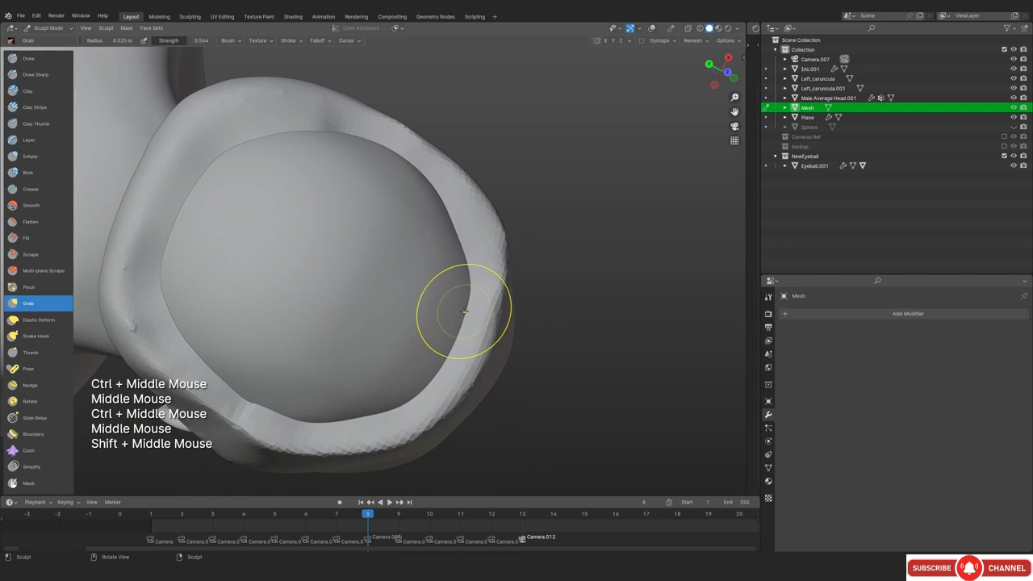
pyautogui.press('KP_1')
pyautogui.keyDown('ctrl'); pyautogui.moveTo(408, 225); pyautogui.dragTo(484, 314, button='middle'); pyautogui.keyUp('ctrl')
pyautogui.keyDown('ctrl'); pyautogui.moveTo(484, 315); pyautogui.dragTo(403, 272, button='middle'); pyautogui.keyUp('ctrl')
pyautogui.press('KP_1')
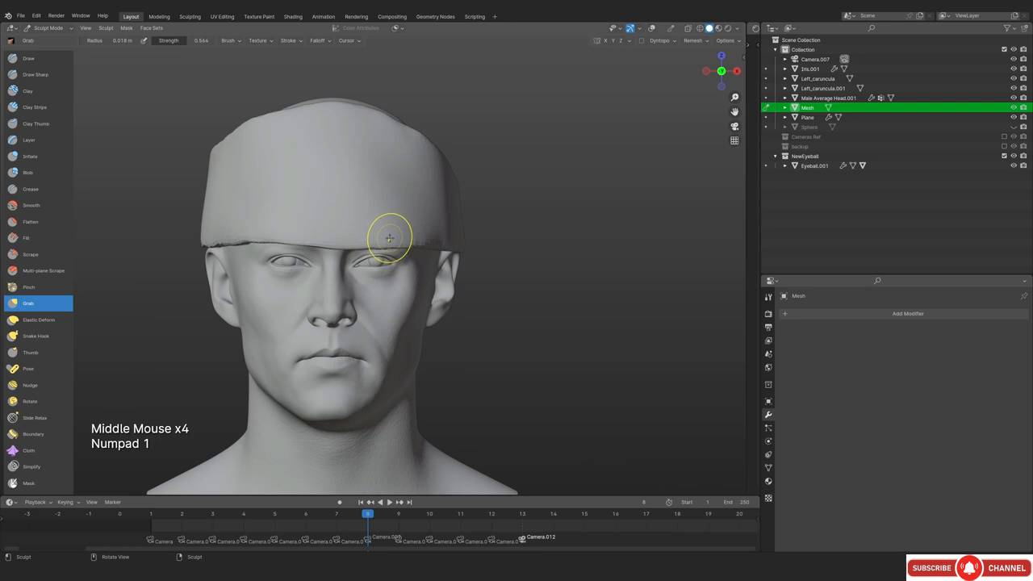
pyautogui.keyDown('shift'); pyautogui.moveTo(388, 238); pyautogui.dragTo(399, 243, button='middle'); pyautogui.keyUp('shift')
pyautogui.moveTo(399, 242)
pyautogui.keyDown('ctrl'); pyautogui.mouseDown(button='middle')
pyautogui.moveTo(403, 258)
pyautogui.moveTo(521, 270)
pyautogui.moveTo(516, 234)
pyautogui.mouseUp(button='middle'); pyautogui.keyUp('ctrl')
pyautogui.moveTo(516, 234)
pyautogui.mouseDown(button='middle')
pyautogui.moveTo(403, 237)
pyautogui.moveTo(443, 279)
pyautogui.moveTo(671, 81)
pyautogui.mouseUp(button='middle')
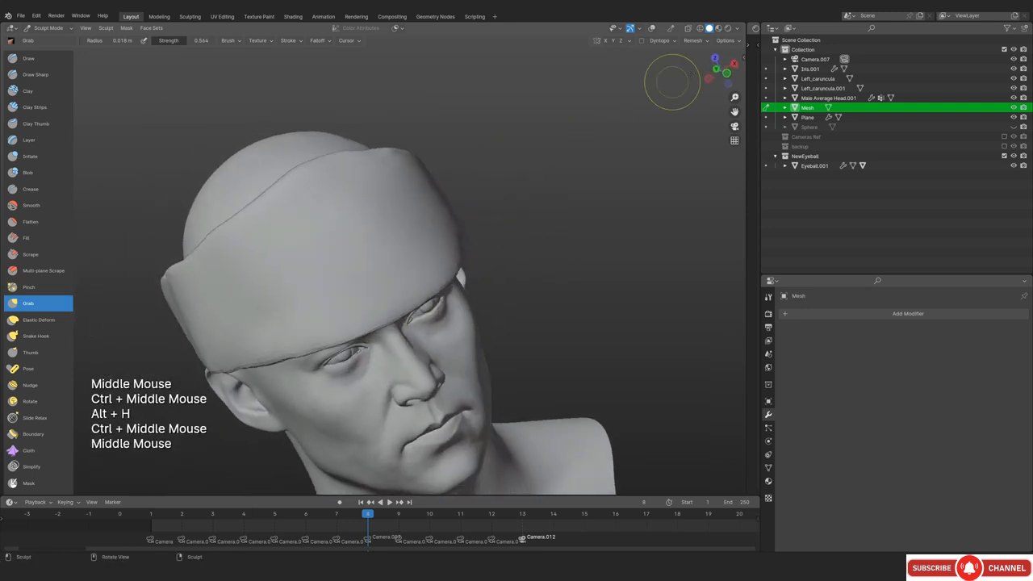
pyautogui.click(693, 40)
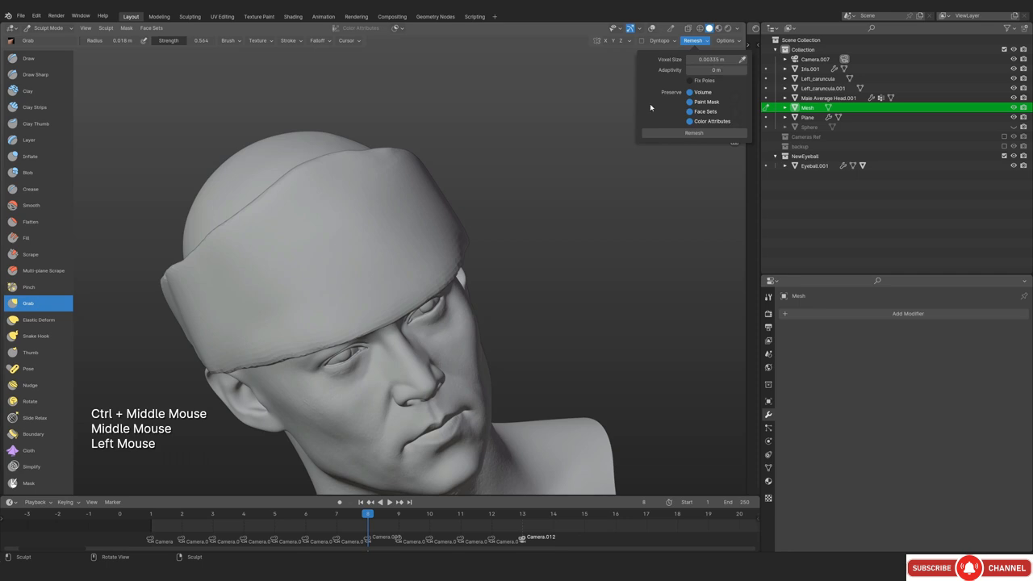
# Smooth the band's upper rim along the side and back of the head with a 0.018 m radius
pyautogui.keyDown('ctrl'); pyautogui.moveTo(517, 242); pyautogui.dragTo(504, 283, button='middle'); pyautogui.keyUp('ctrl')
pyautogui.moveTo(452, 307)
pyautogui.mouseDown(button='middle')
pyautogui.moveTo(557, 250)
pyautogui.moveTo(613, 275)
pyautogui.mouseUp(button='middle')
pyautogui.moveTo(565, 323)
pyautogui.mouseDown(button='middle')
pyautogui.moveTo(493, 339)
pyautogui.moveTo(581, 298)
pyautogui.moveTo(489, 261)
pyautogui.mouseUp(button='middle')
pyautogui.keyDown('shift'); pyautogui.moveTo(489, 261); pyautogui.dragTo(485, 274); pyautogui.keyUp('shift')
pyautogui.keyDown('shift'); pyautogui.moveTo(484, 274); pyautogui.dragTo(475, 258); pyautogui.keyUp('shift')
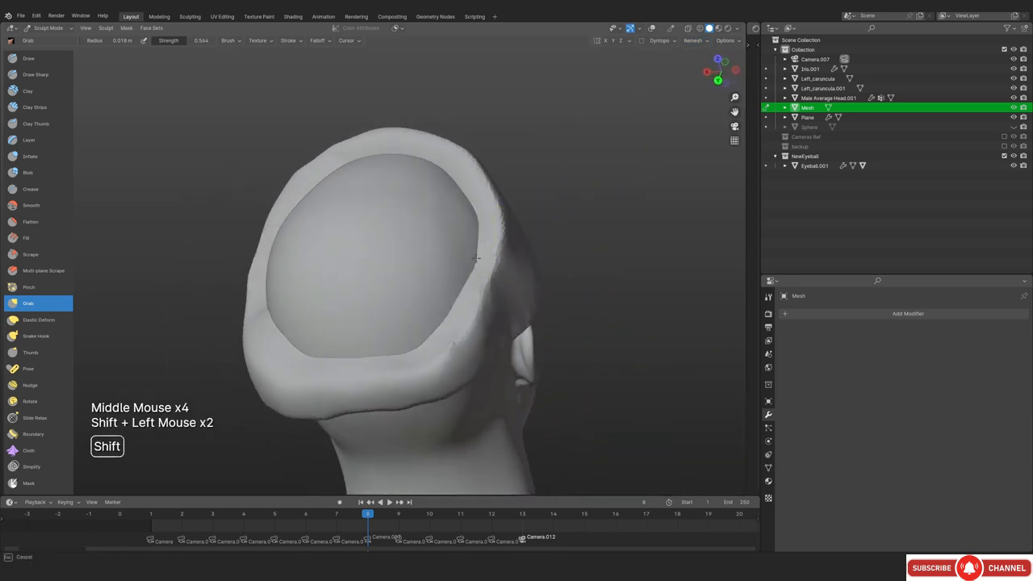
pyautogui.moveTo(401, 361); pyautogui.dragTo(495, 272, button='middle')
pyautogui.keyDown('shift'); pyautogui.moveTo(495, 272); pyautogui.dragTo(488, 267); pyautogui.keyUp('shift')
pyautogui.keyDown('shift'); pyautogui.moveTo(488, 267); pyautogui.dragTo(482, 263); pyautogui.keyUp('shift')
pyautogui.moveTo(483, 262)
pyautogui.mouseDown(button='middle')
pyautogui.moveTo(452, 257)
pyautogui.moveTo(454, 282)
pyautogui.mouseUp(button='middle')
pyautogui.keyDown('shift'); pyautogui.moveTo(454, 282); pyautogui.dragTo(447, 313, button='middle'); pyautogui.keyUp('shift')
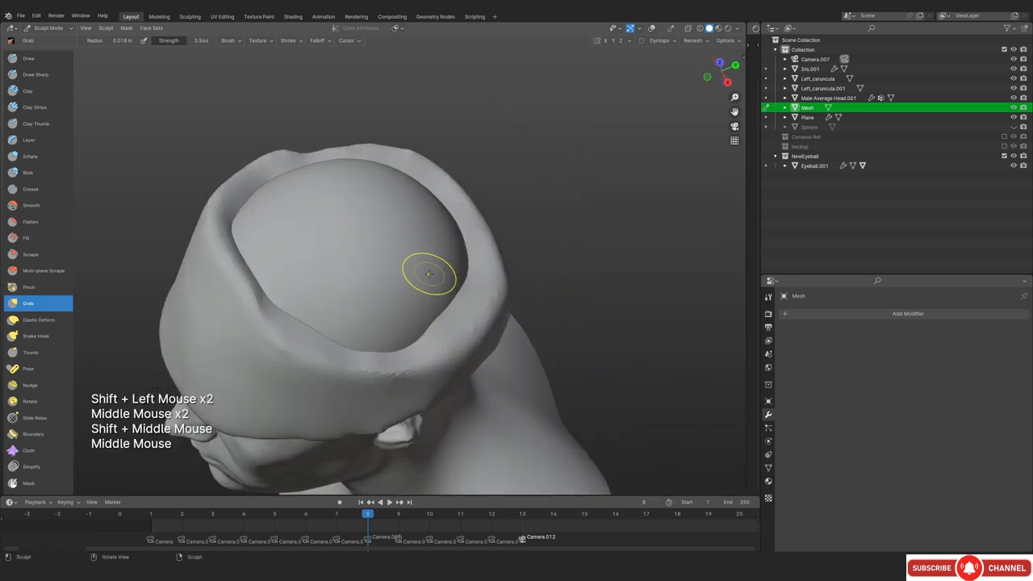
# Isolate the band and smooth its uneven top surface with a 0.03 m radius
pyautogui.press('KP_Divide')
pyautogui.moveTo(434, 267)
pyautogui.mouseDown(button='middle')
pyautogui.moveTo(414, 201)
pyautogui.moveTo(355, 286)
pyautogui.mouseUp(button='middle')
pyautogui.press('f')
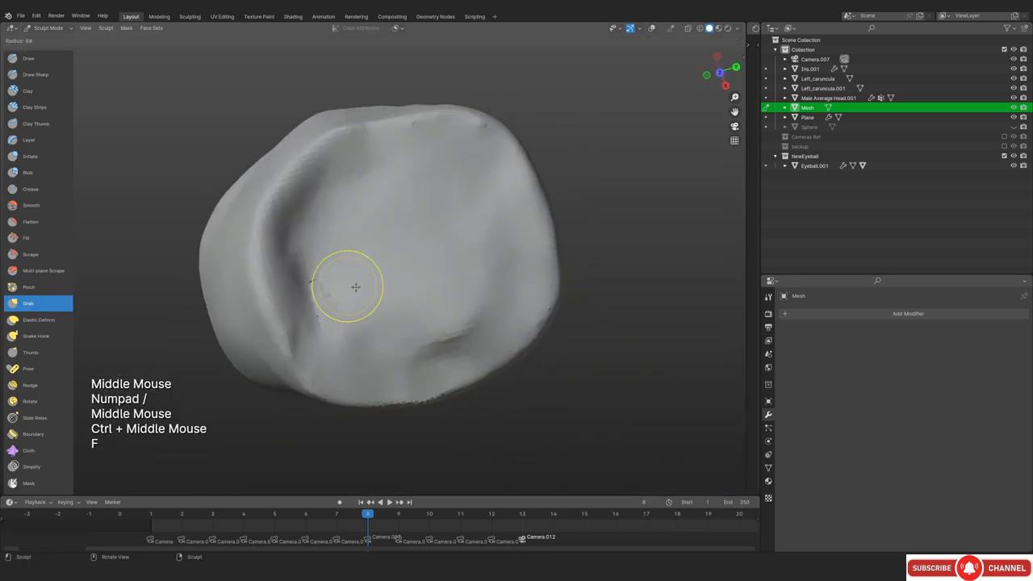
pyautogui.keyDown('shift'); pyautogui.click(345, 296); pyautogui.keyUp('shift')
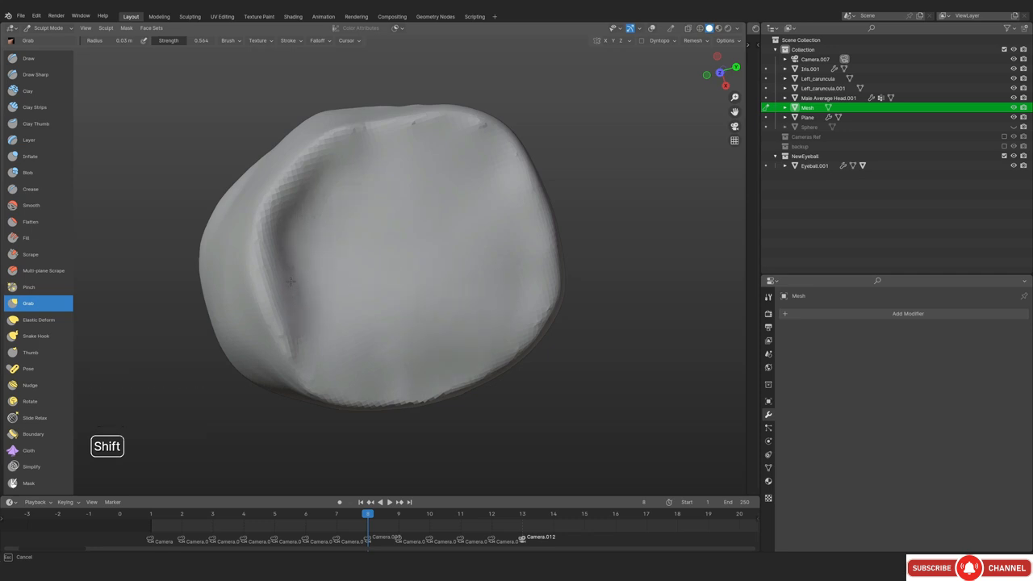
# Smooth the isolated band's underside with a 0.03 m radius, and check its shape from the front and side
pyautogui.moveTo(491, 192); pyautogui.dragTo(380, 290, button='middle')
pyautogui.moveTo(380, 290); pyautogui.dragTo(339, 315, button='middle')
pyautogui.keyDown('shift'); pyautogui.click(327, 321); pyautogui.keyUp('shift')
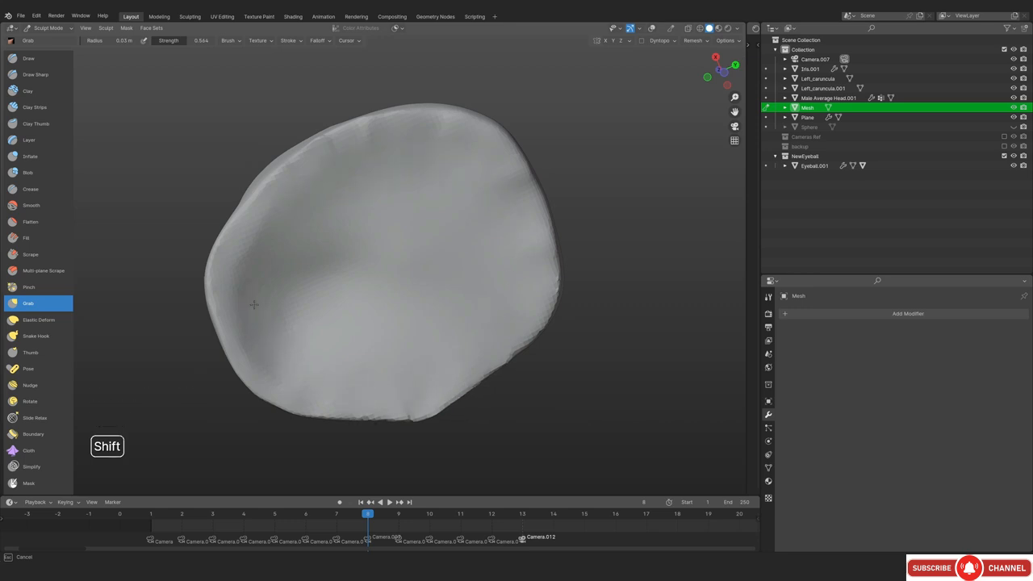
pyautogui.moveTo(508, 260); pyautogui.dragTo(525, 307, button='middle')
pyautogui.press('KP_1')
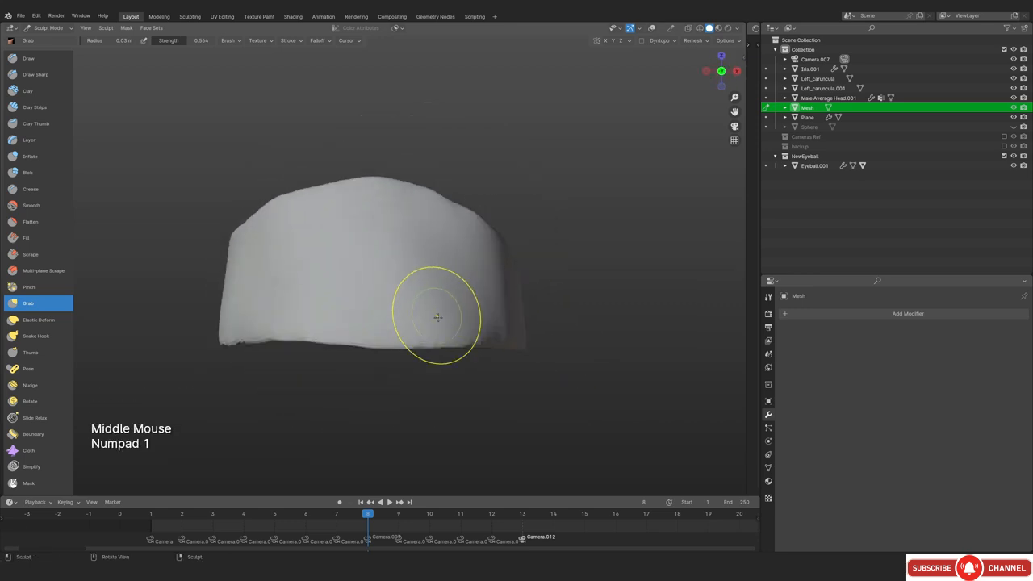
pyautogui.moveTo(358, 312)
pyautogui.keyDown('ctrl'); pyautogui.mouseDown(button='middle')
pyautogui.moveTo(360, 382)
pyautogui.moveTo(420, 322)
pyautogui.mouseUp(button='middle'); pyautogui.keyUp('ctrl')
pyautogui.keyDown('ctrl'); pyautogui.moveTo(419, 323); pyautogui.dragTo(415, 311, button='middle'); pyautogui.keyUp('ctrl')
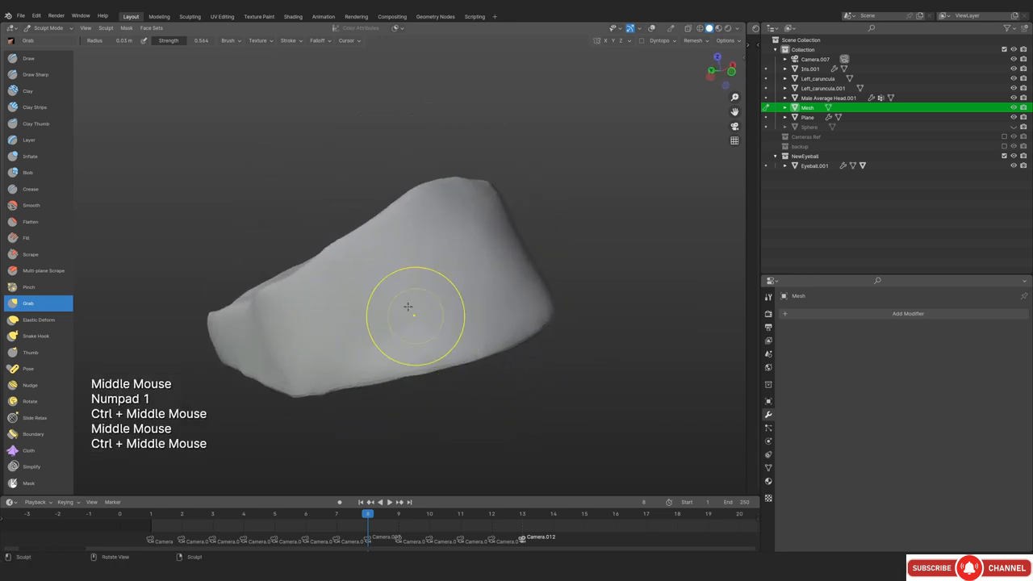
# Switch the band from sculpting to Object Mode, inspect its silhouette, and turn the viewport overlays on
pyautogui.click(48, 28)
pyautogui.click(41, 34)
pyautogui.scroll(-2, 323, 304)
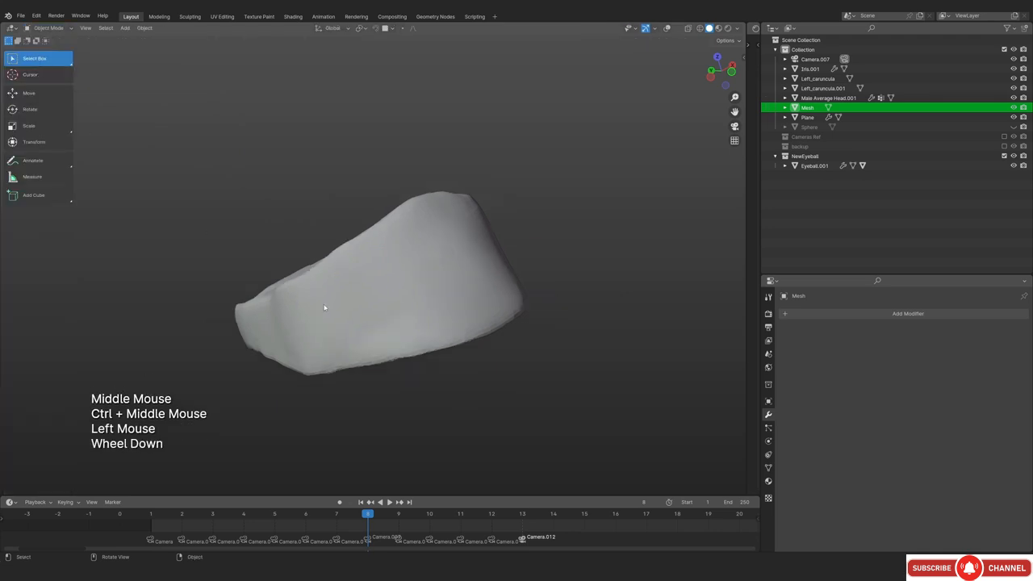
pyautogui.moveTo(323, 304); pyautogui.dragTo(358, 352, button='middle')
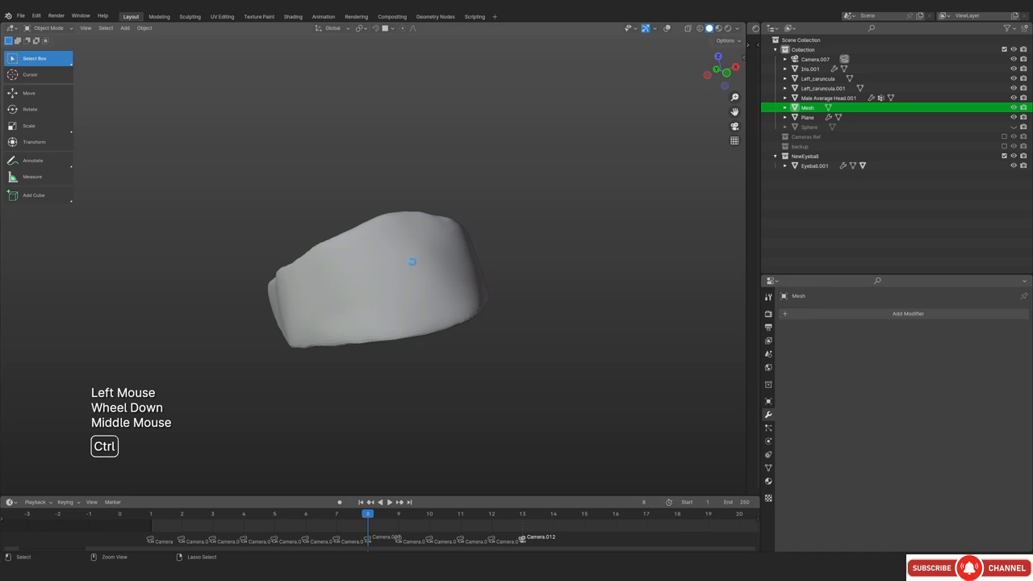
pyautogui.scroll(2, 434, 279)
pyautogui.click(484, 270)
pyautogui.scroll(-1, 507, 263)
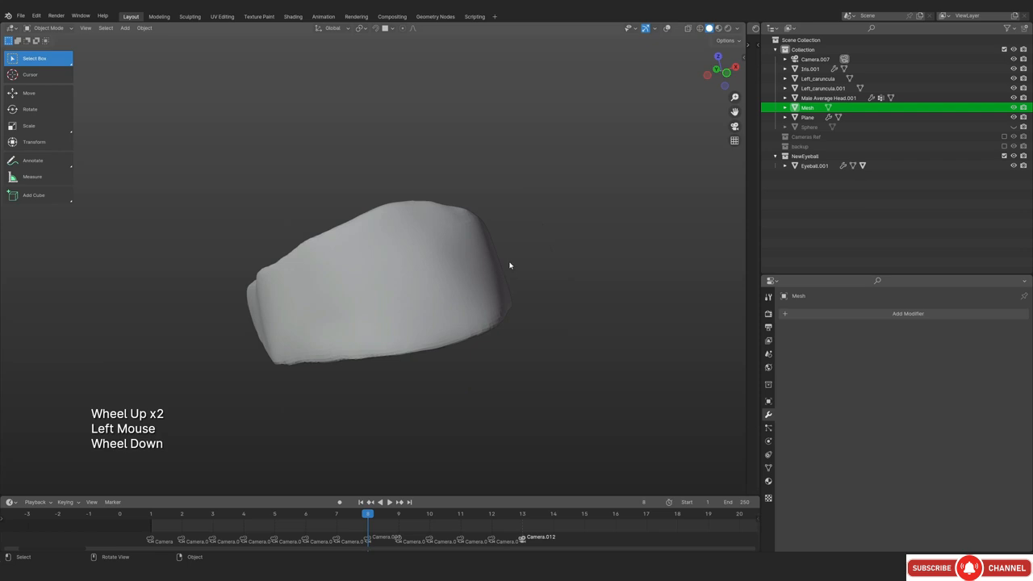
pyautogui.moveTo(507, 263); pyautogui.dragTo(442, 294, button='middle')
pyautogui.hotkey('shift', 'alt', 'z')
pyautogui.scroll(1, 424, 302)
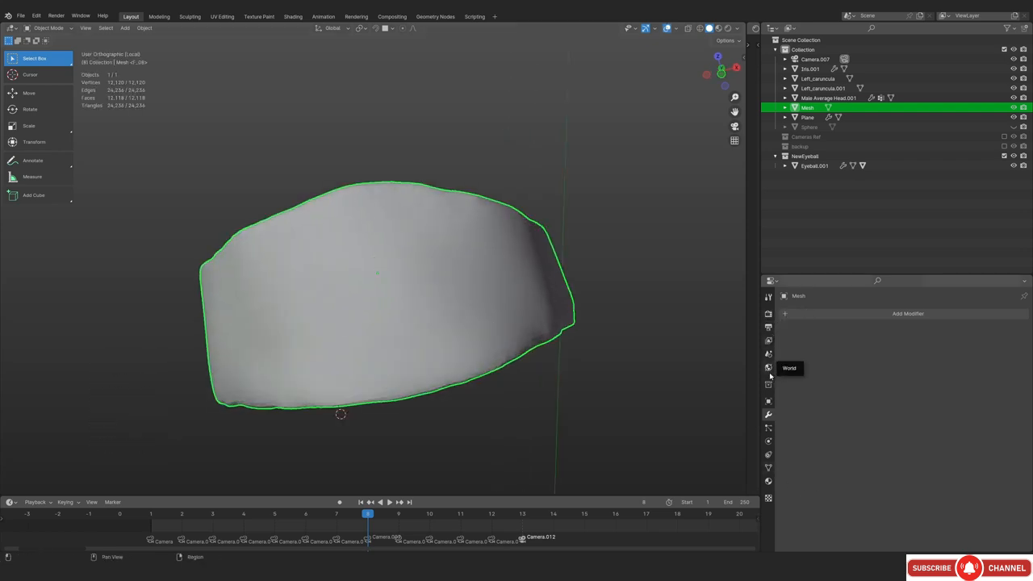
# Remesh the band with QuadriFlow in Quad mode, using mesh symmetry and the Faces mode
pyautogui.click(768, 401)
pyautogui.scroll(-2, 815, 404)
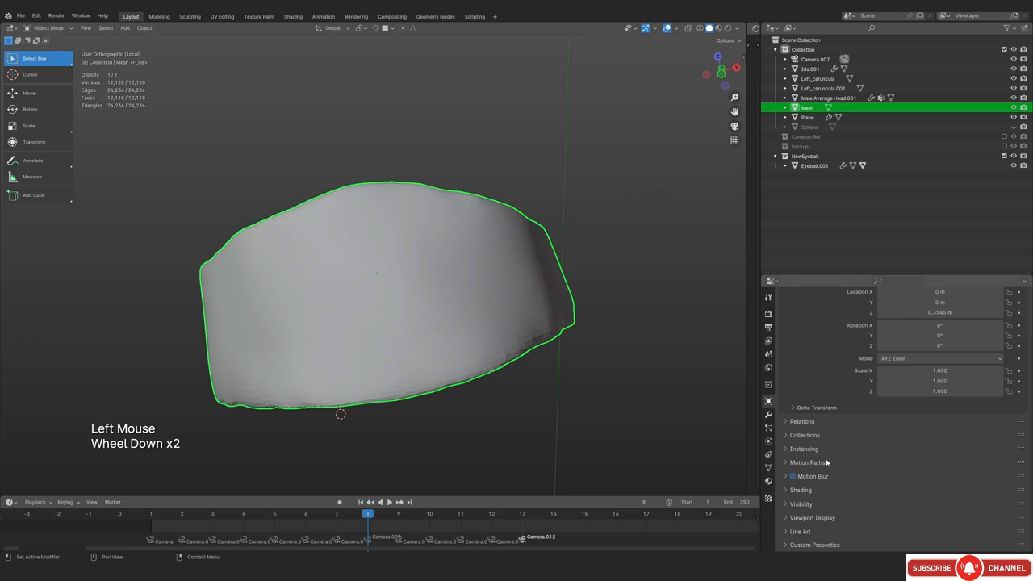
pyautogui.click(768, 467)
pyautogui.scroll(-3, 800, 411)
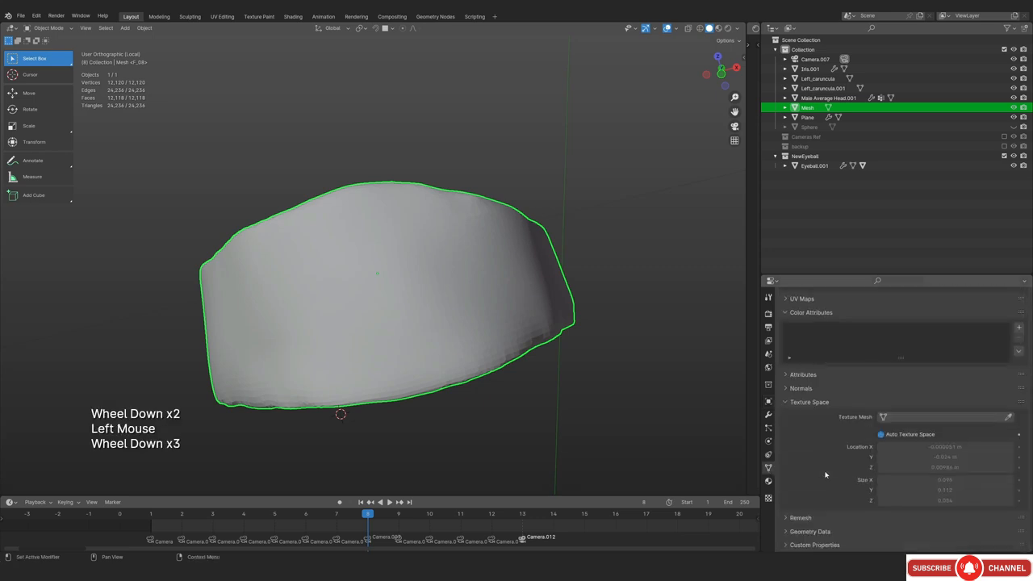
pyautogui.click(801, 407)
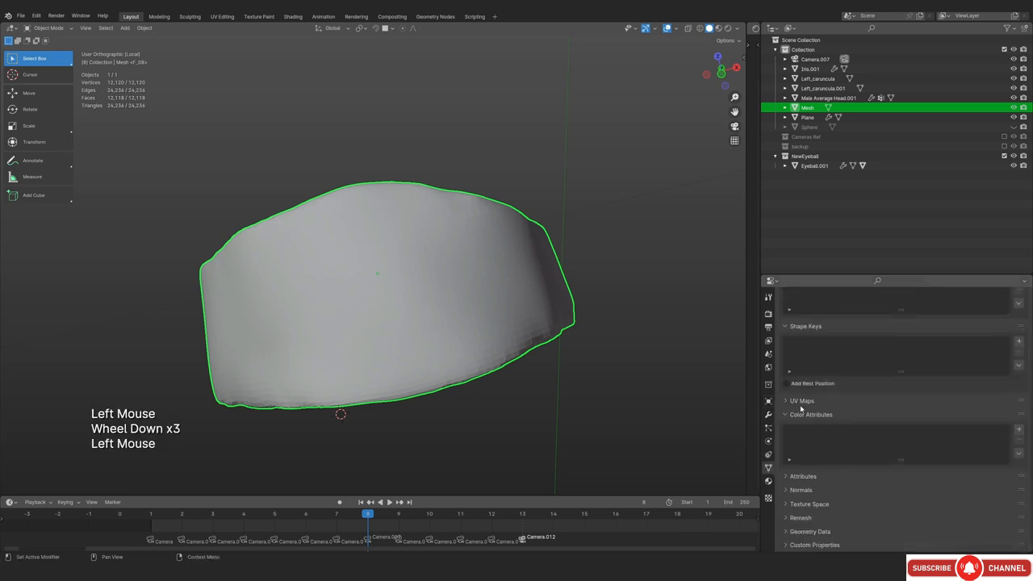
pyautogui.click(802, 517)
pyautogui.scroll(-3, 828, 446)
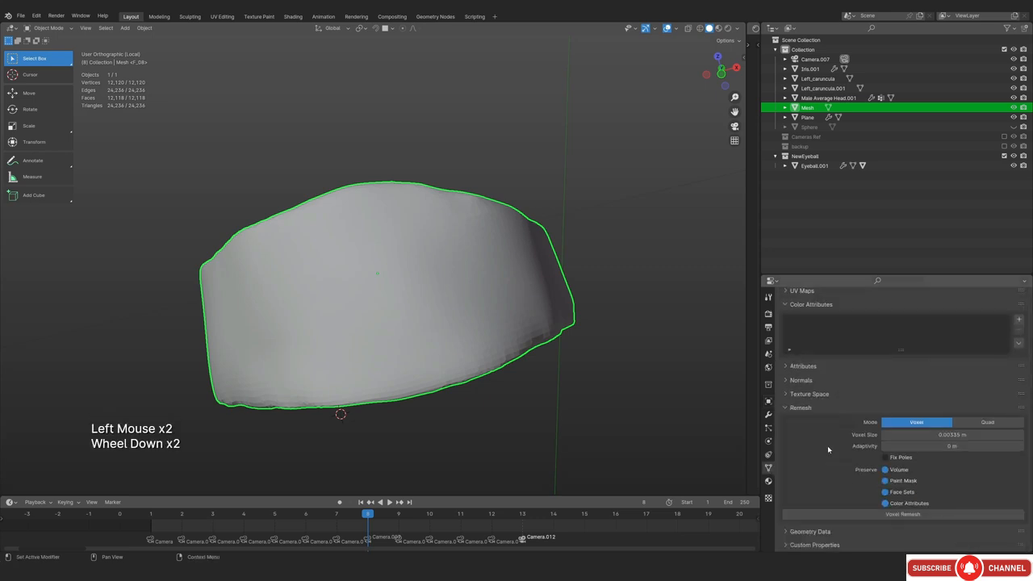
pyautogui.click(983, 422)
pyautogui.click(882, 515)
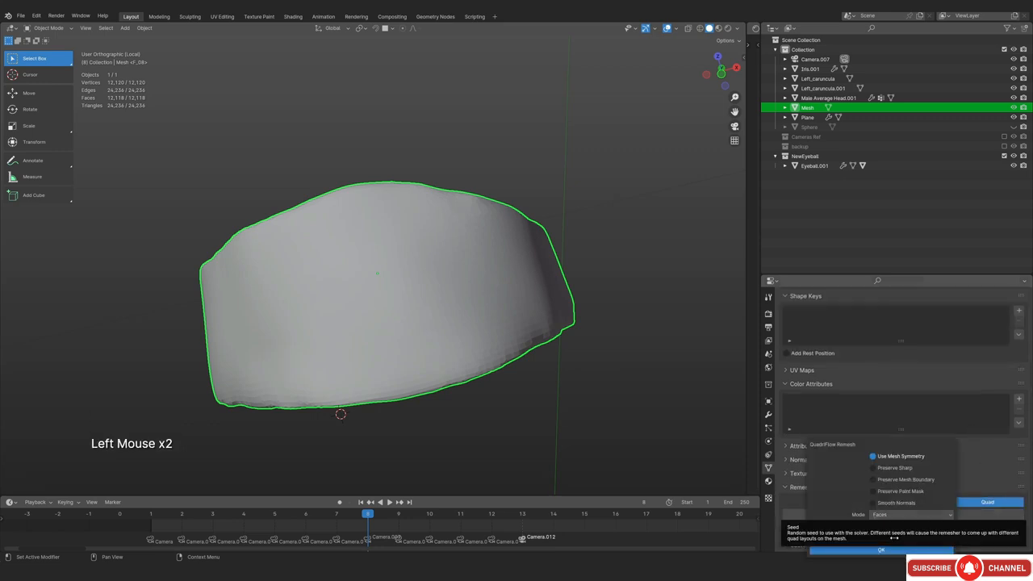
pyautogui.click(899, 550)
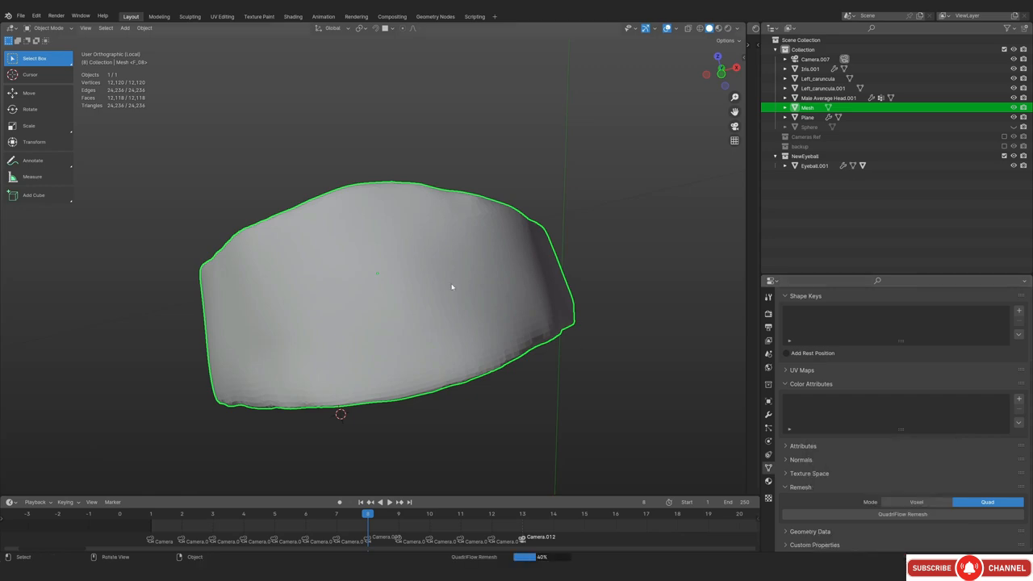
# Inspect the band's quad topology in Edit Mode, and run QuadriFlow Remesh on it once more
pyautogui.moveTo(498, 265); pyautogui.dragTo(359, 288, button='middle')
pyautogui.press('Tab')
pyautogui.press('Tab')
pyautogui.press('Tab')
pyautogui.press('Tab')
pyautogui.scroll(-1, 349, 293)
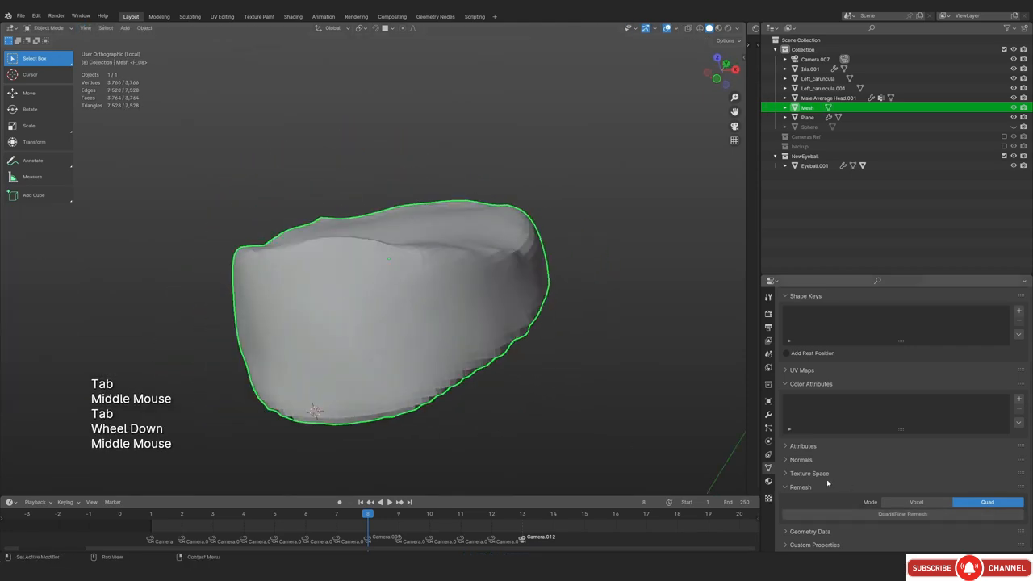
pyautogui.click(863, 514)
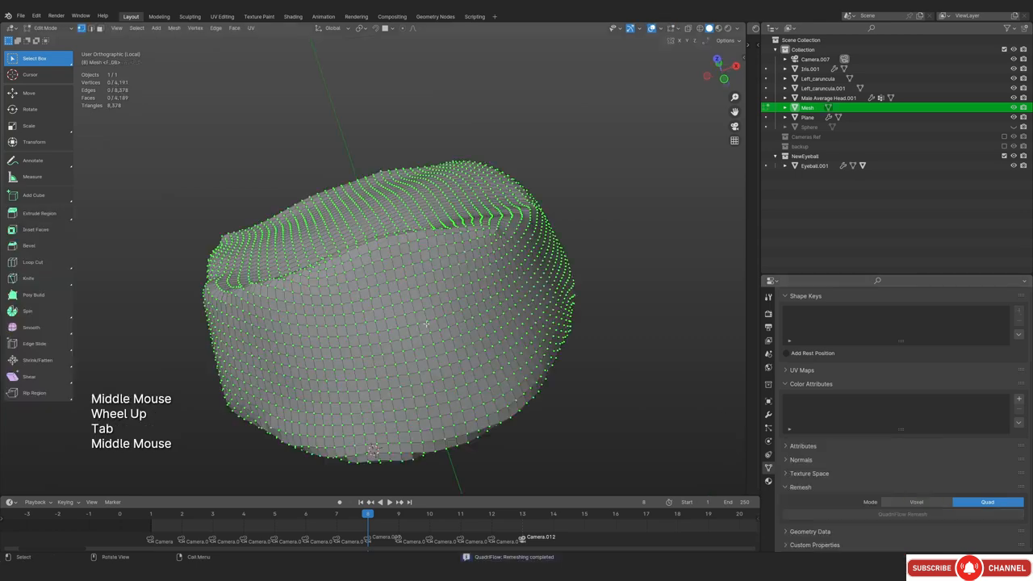
# Check the band's remeshed topology, add a Multiresolution modifier to it in Object Mode, and subdivide it to level 2
pyautogui.press('Tab')
pyautogui.press('KP_1')
pyautogui.press('Tab')
pyautogui.moveTo(427, 288); pyautogui.dragTo(484, 347, button='middle')
pyautogui.press('Tab')
pyautogui.click(768, 414)
pyautogui.click(821, 314)
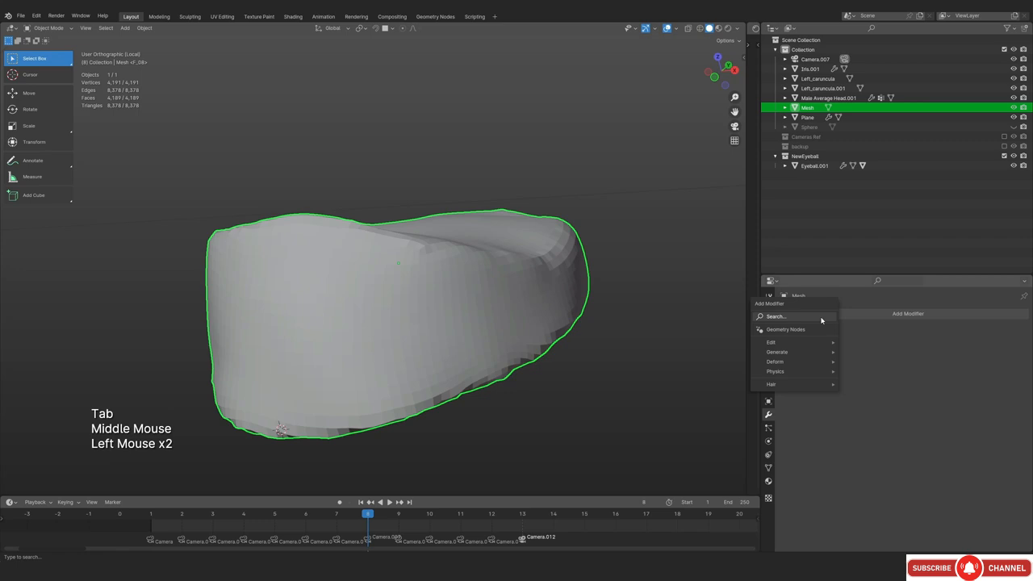
pyautogui.moveTo(815, 352)
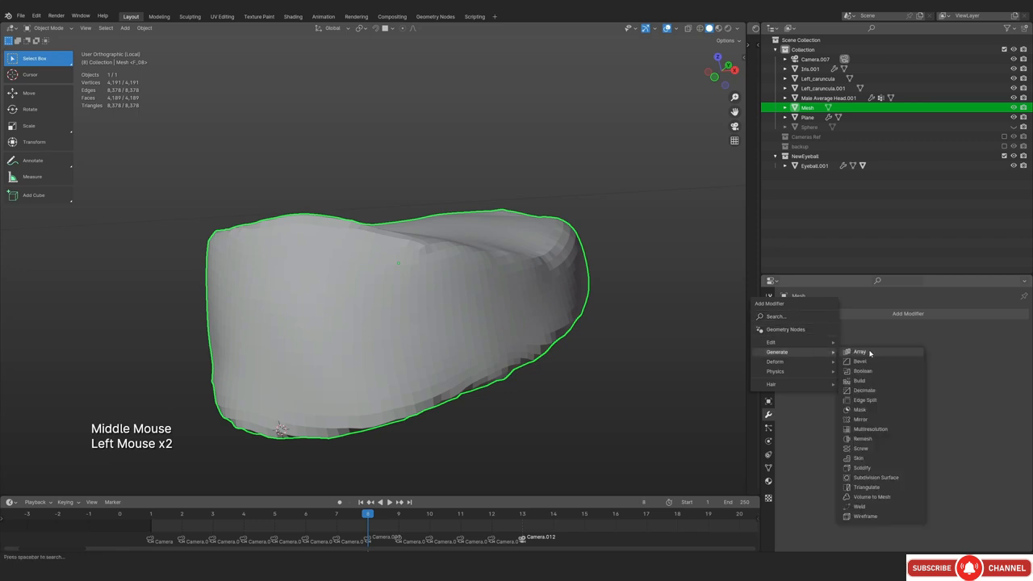
pyautogui.click(871, 429)
pyautogui.click(859, 420)
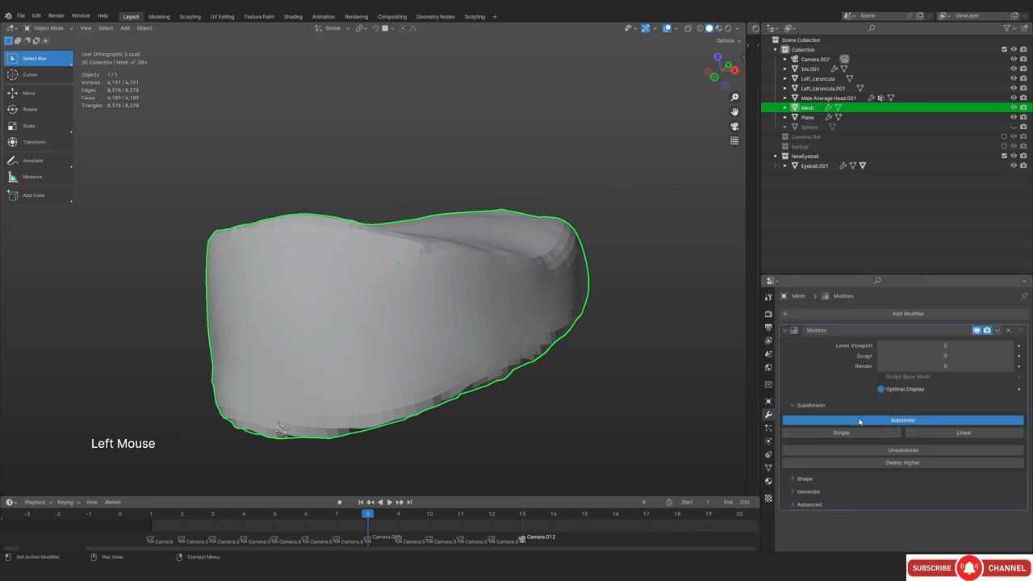
pyautogui.click(860, 421)
# Leave local view and compare the subdivided bandana on the full bust with the portrait from several angles
pyautogui.moveTo(325, 426); pyautogui.dragTo(337, 239, button='middle')
pyautogui.press('KP_Divide')
pyautogui.press('KP_1')
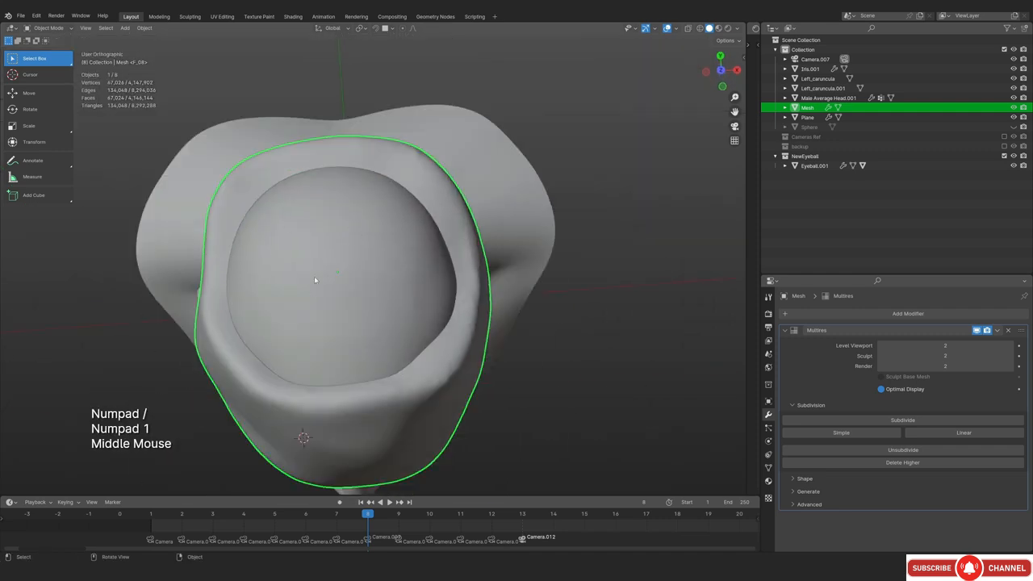
pyautogui.press('KP_1')
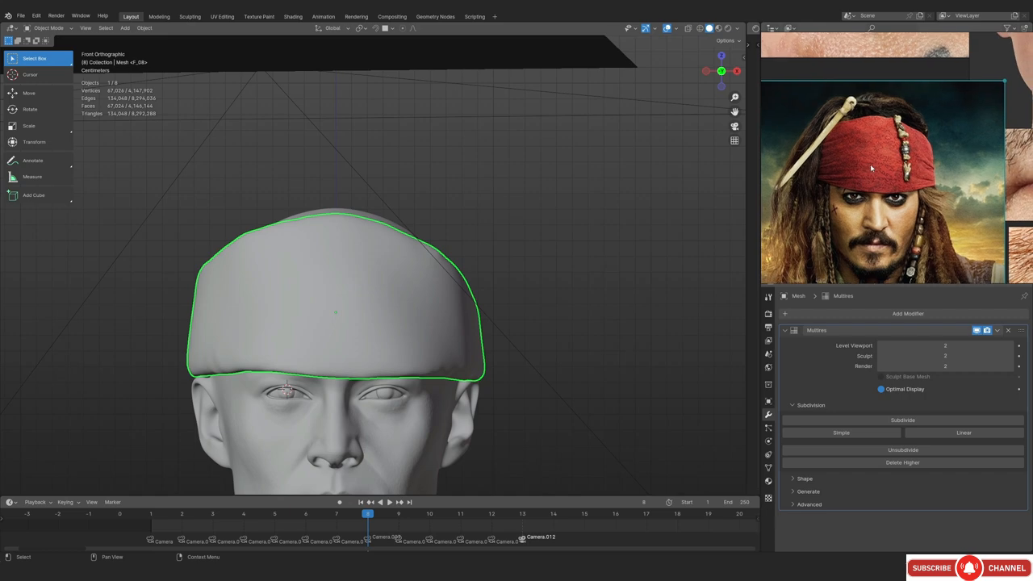
pyautogui.moveTo(576, 239); pyautogui.dragTo(483, 292, button='middle')
pyautogui.keyDown('ctrl'); pyautogui.moveTo(483, 292); pyautogui.dragTo(247, 289, button='middle'); pyautogui.keyUp('ctrl')
pyautogui.moveTo(397, 360); pyautogui.dragTo(343, 347, button='middle')
pyautogui.press('KP_0')
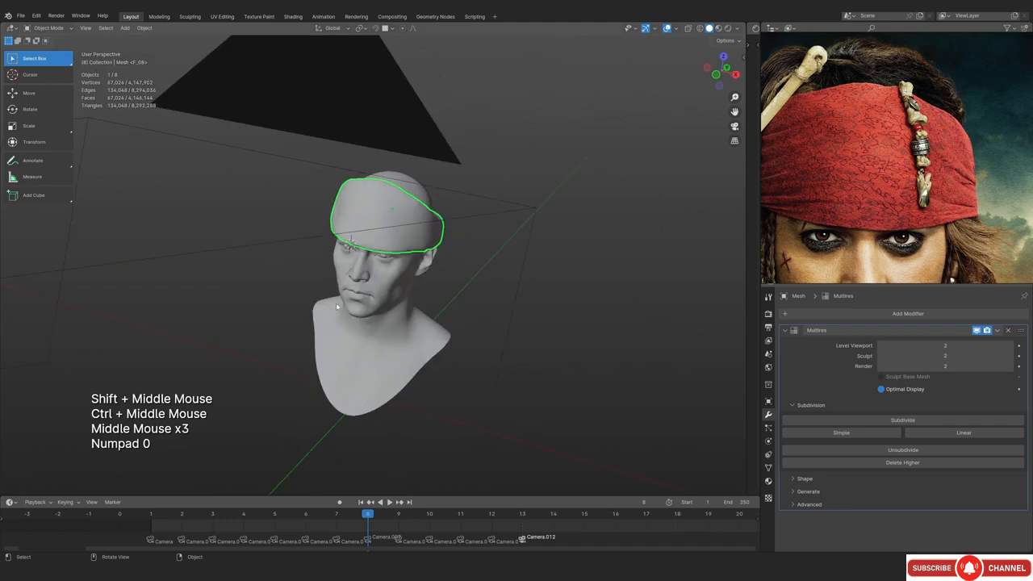
pyautogui.keyDown('shift'); pyautogui.moveTo(366, 259); pyautogui.dragTo(370, 300, button='middle'); pyautogui.keyUp('shift')
pyautogui.keyDown('ctrl'); pyautogui.moveTo(370, 300); pyautogui.dragTo(401, 295, button='middle'); pyautogui.keyUp('ctrl')
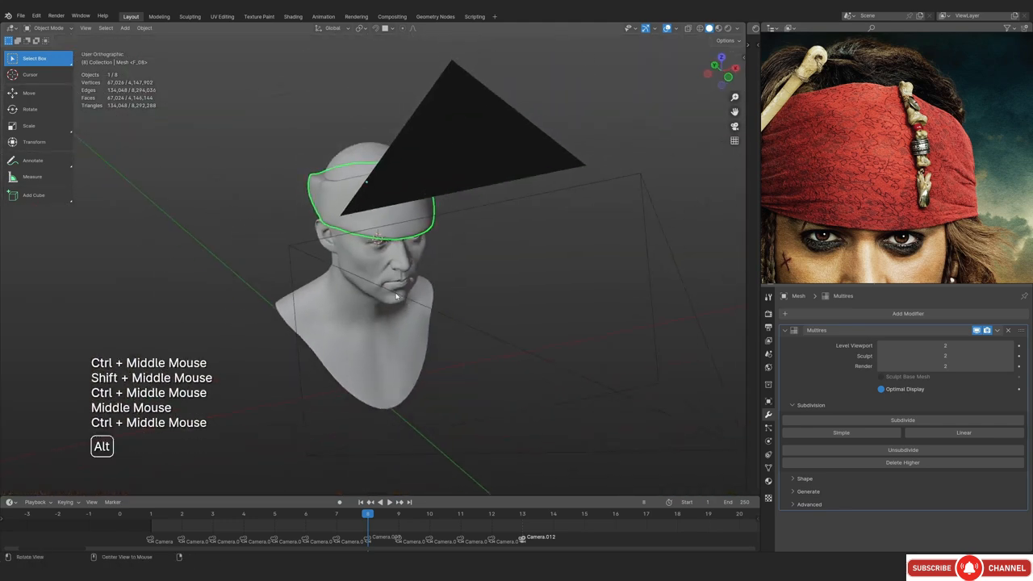
# Unhide all hidden objects, select only the bandana, and view it through the camera against the portrait
pyautogui.hotkey('alt', 'h')
pyautogui.keyDown('shift'); pyautogui.moveTo(397, 198); pyautogui.dragTo(394, 293, button='middle'); pyautogui.keyUp('shift')
pyautogui.keyDown('ctrl'); pyautogui.moveTo(393, 285); pyautogui.dragTo(432, 367, button='middle'); pyautogui.keyUp('ctrl')
pyautogui.hotkey('alt', 'a')
pyautogui.moveTo(420, 322); pyautogui.dragTo(456, 373, button='middle')
pyautogui.click(459, 371)
pyautogui.press('KP_0')
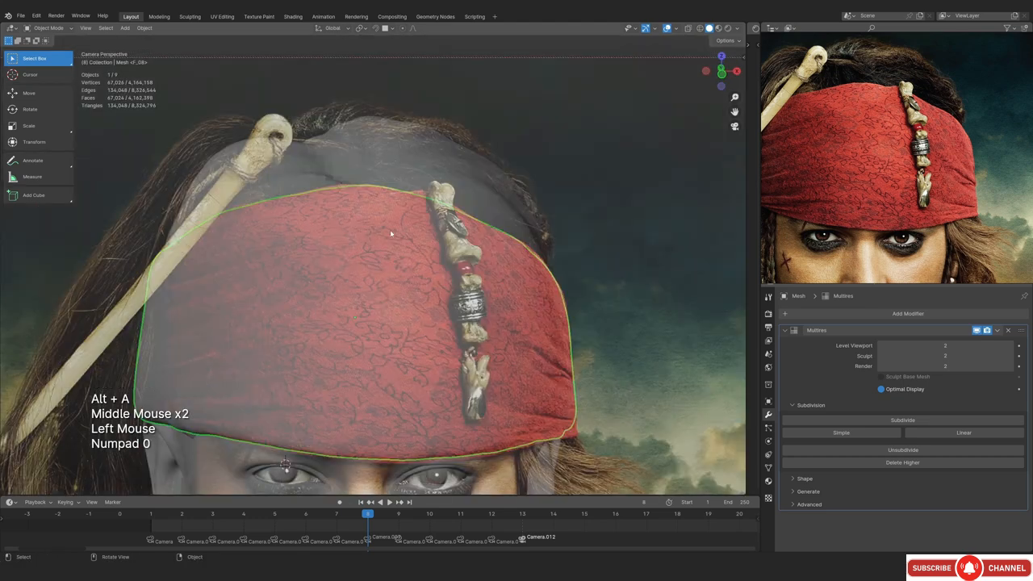
# Switch the bandana to Sculpt Mode, choose the Draw Sharp brush, and review the bandana on the bust
pyautogui.hotkey('ctrl', 'Tab')
pyautogui.hotkey('ctrl', 'Tab')
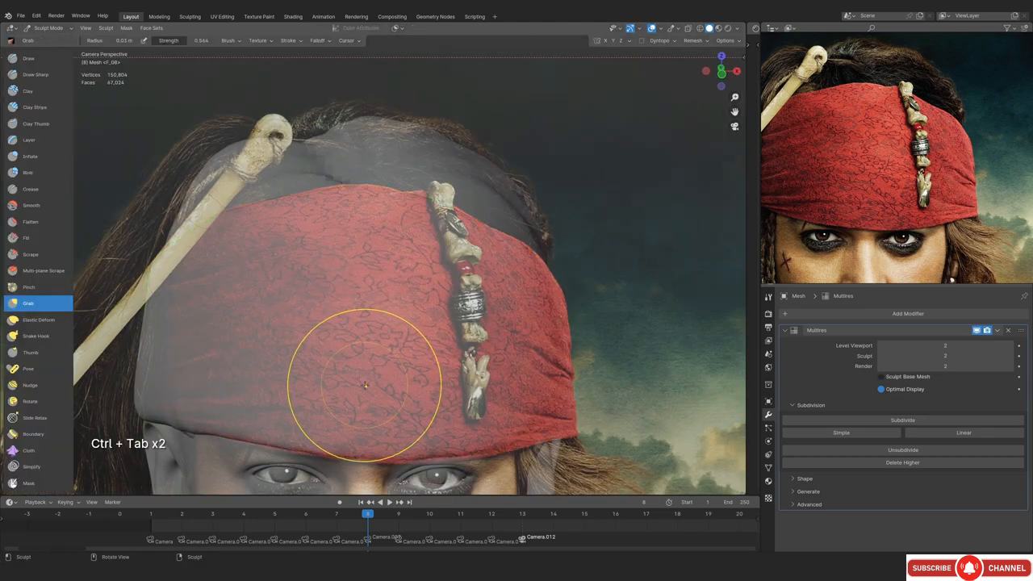
pyautogui.keyDown('ctrl'); pyautogui.moveTo(365, 385); pyautogui.dragTo(346, 312, button='middle'); pyautogui.keyUp('ctrl')
pyautogui.press('f')
pyautogui.click(35, 74)
pyautogui.moveTo(420, 266)
pyautogui.keyDown('shift'); pyautogui.mouseDown(button='middle')
pyautogui.moveTo(452, 227)
pyautogui.moveTo(452, 339)
pyautogui.mouseUp(button='middle'); pyautogui.keyUp('shift')
pyautogui.keyDown('shift'); pyautogui.moveTo(598, 347); pyautogui.dragTo(513, 348, button='middle'); pyautogui.keyUp('shift')
pyautogui.keyDown('ctrl'); pyautogui.moveTo(513, 364); pyautogui.dragTo(379, 347, button='middle'); pyautogui.keyUp('ctrl')
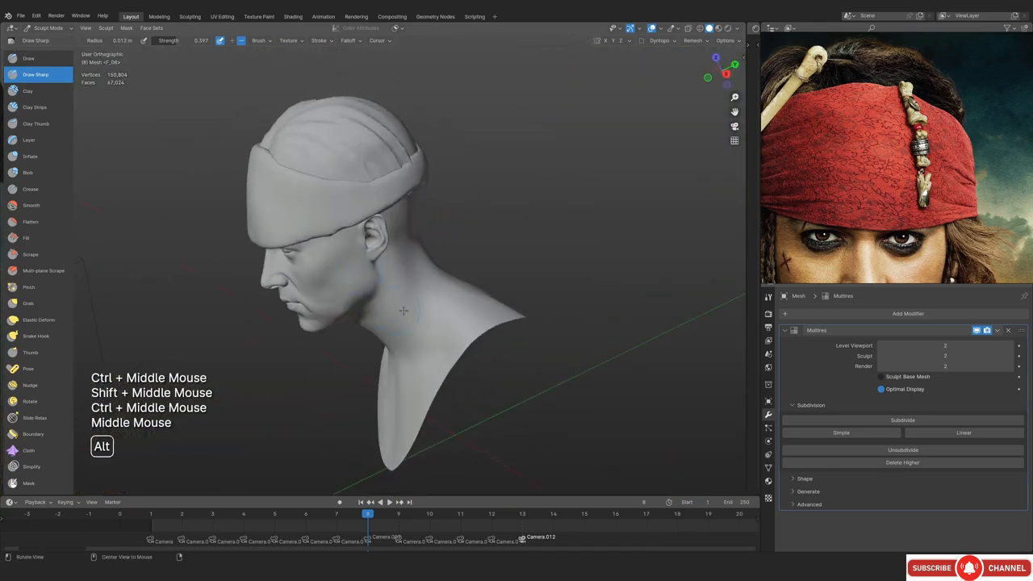
# Switch to the full-screen reference board and study the folds and edges of the red bandana in the pirate portrait
pyautogui.hotkey('ctrl', 'f')
pyautogui.scroll(-5, 817, 184)
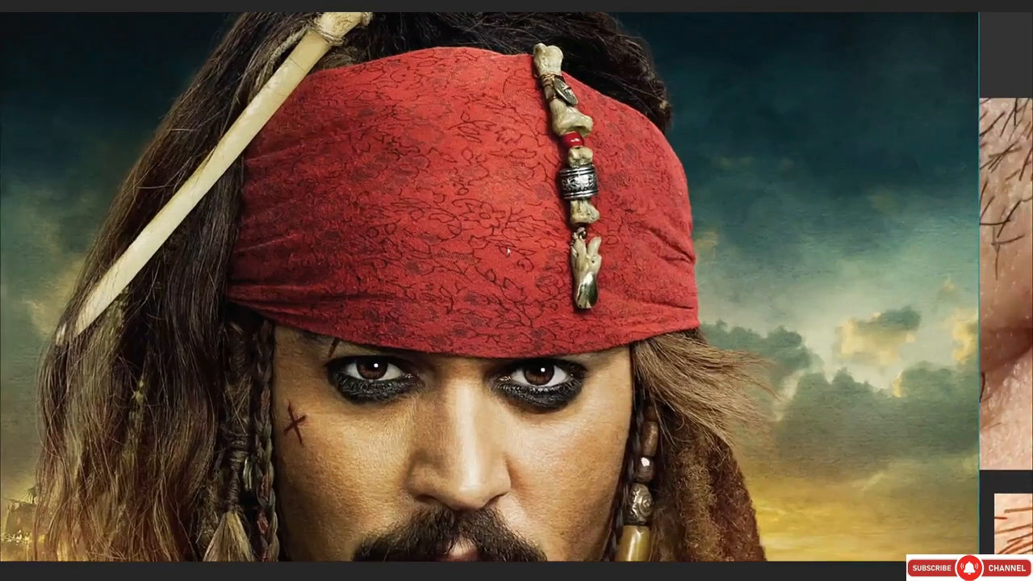
pyautogui.moveTo(680, 219); pyautogui.dragTo(671, 250, button='middle')
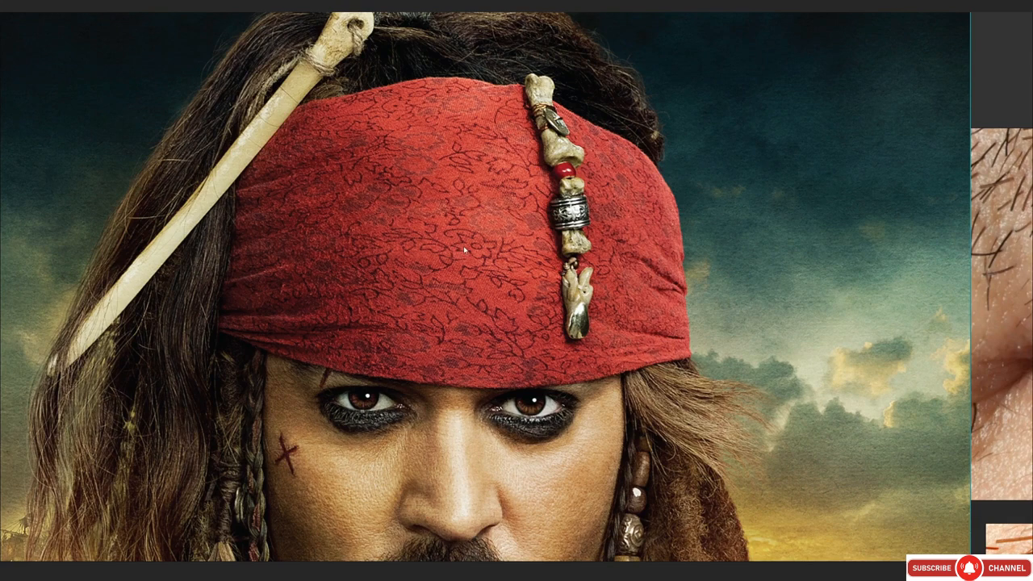
pyautogui.moveTo(464, 247); pyautogui.dragTo(448, 282, button='middle')
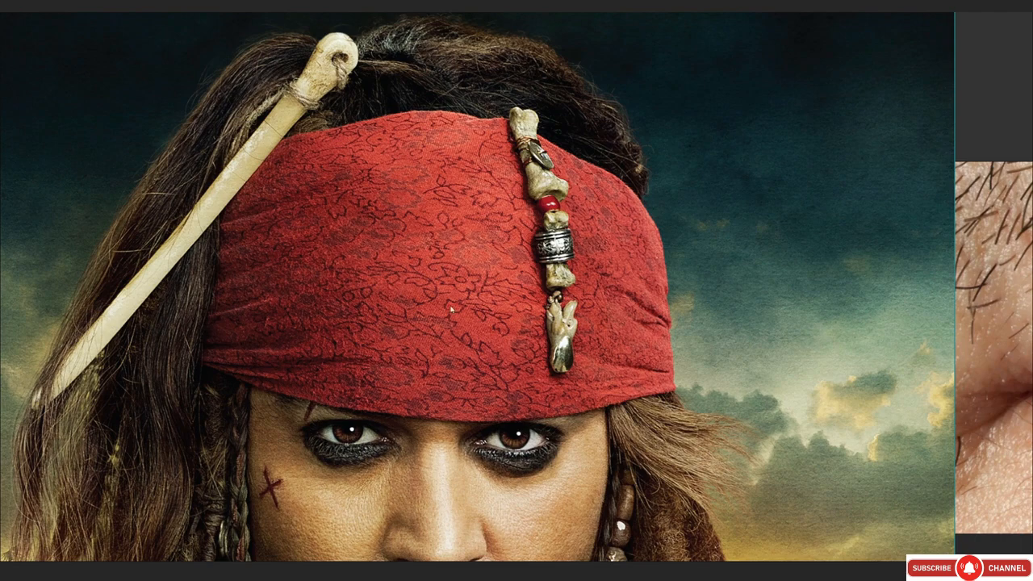
pyautogui.scroll(-5, 404, 406)
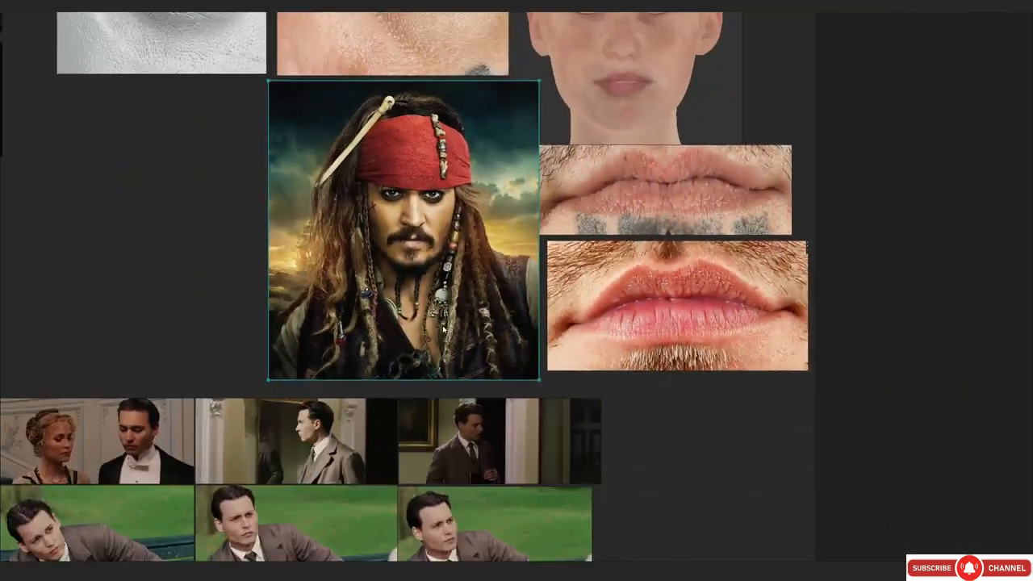
# Examine the reference still of the man in the brown suit on the park bench for how fabric wrinkles form
pyautogui.moveTo(440, 339); pyautogui.dragTo(529, 151, button='middle')
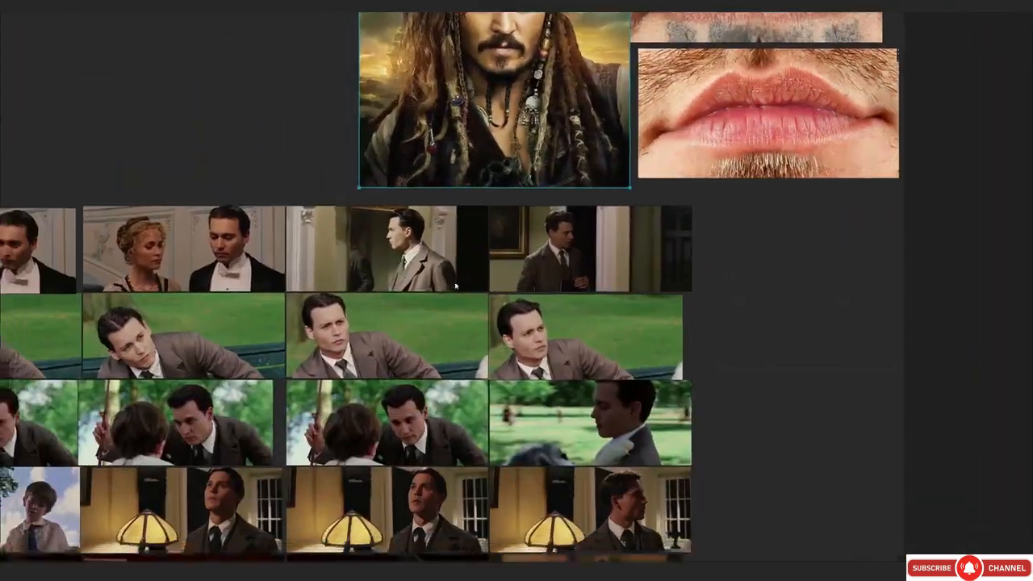
pyautogui.scroll(7, 426, 365)
pyautogui.moveTo(393, 349); pyautogui.dragTo(652, 173, button='middle')
pyautogui.moveTo(649, 64); pyautogui.dragTo(532, 256, button='middle')
pyautogui.scroll(2, 509, 222)
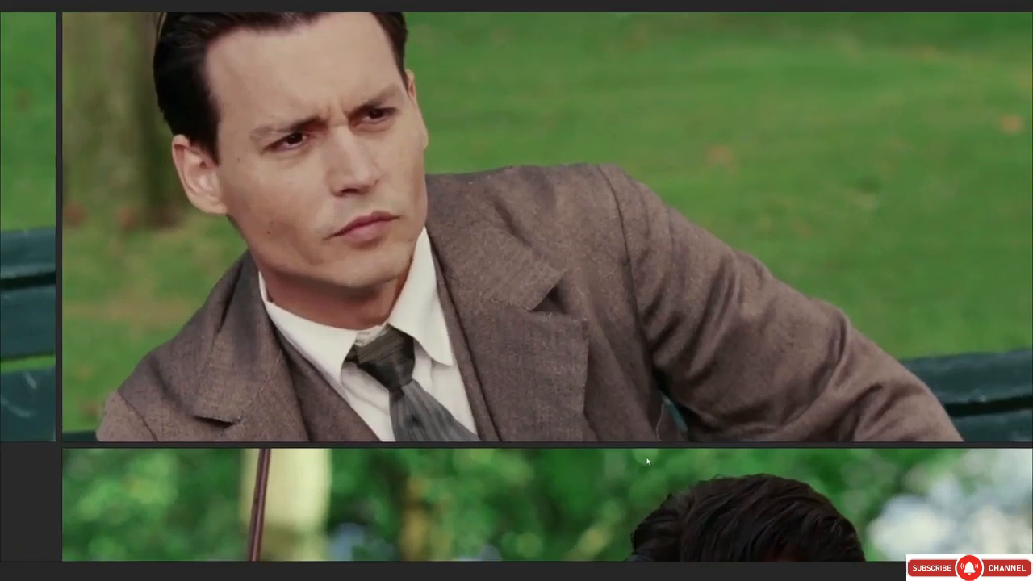
pyautogui.scroll(-3, 601, 412)
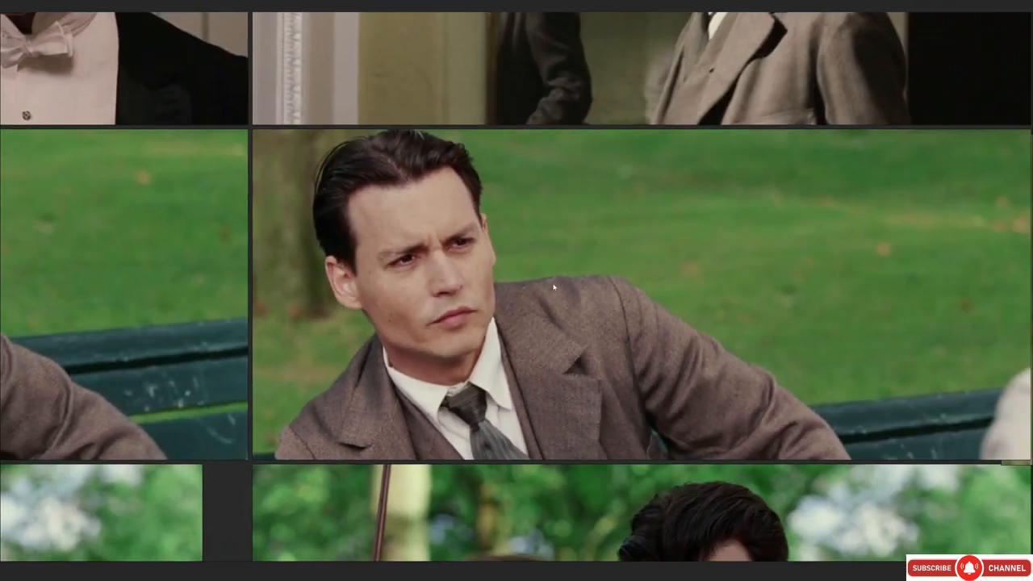
pyautogui.moveTo(558, 287); pyautogui.dragTo(515, 277, button='middle')
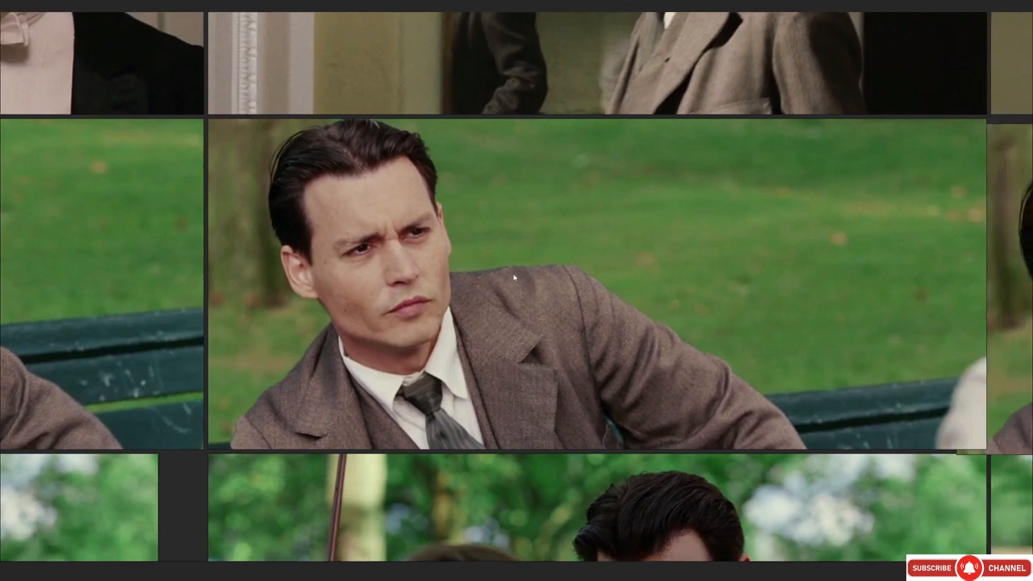
# Find the pirate photo on the reference board and frame its red bandana beside the 3D view in the split layout
pyautogui.scroll(-7, 532, 323)
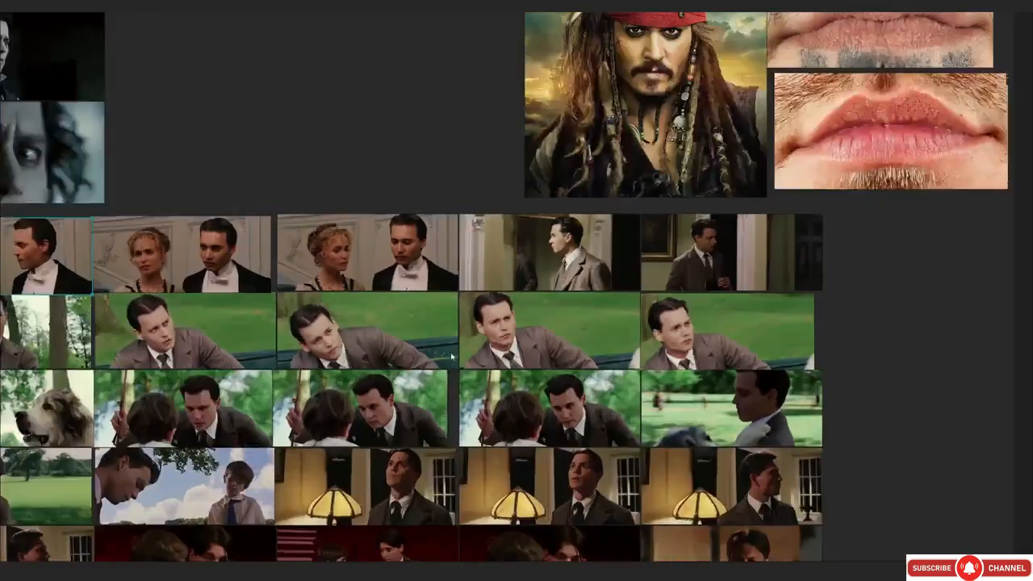
pyautogui.moveTo(565, 161); pyautogui.dragTo(439, 349, button='middle')
pyautogui.scroll(6, 501, 270)
pyautogui.moveTo(531, 200); pyautogui.dragTo(516, 236, button='middle')
pyautogui.scroll(2, 518, 236)
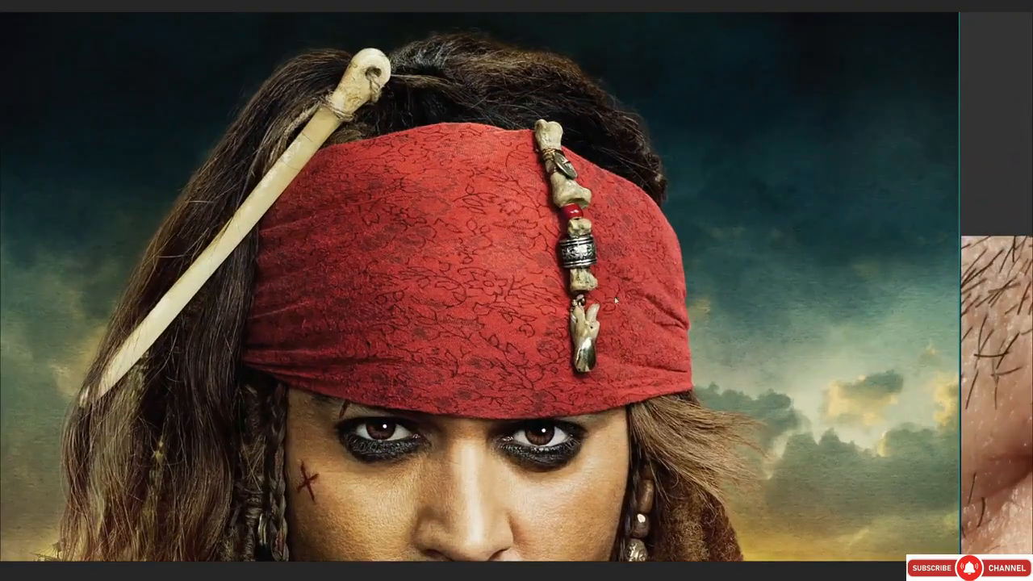
pyautogui.hotkey('ctrl', 'f')
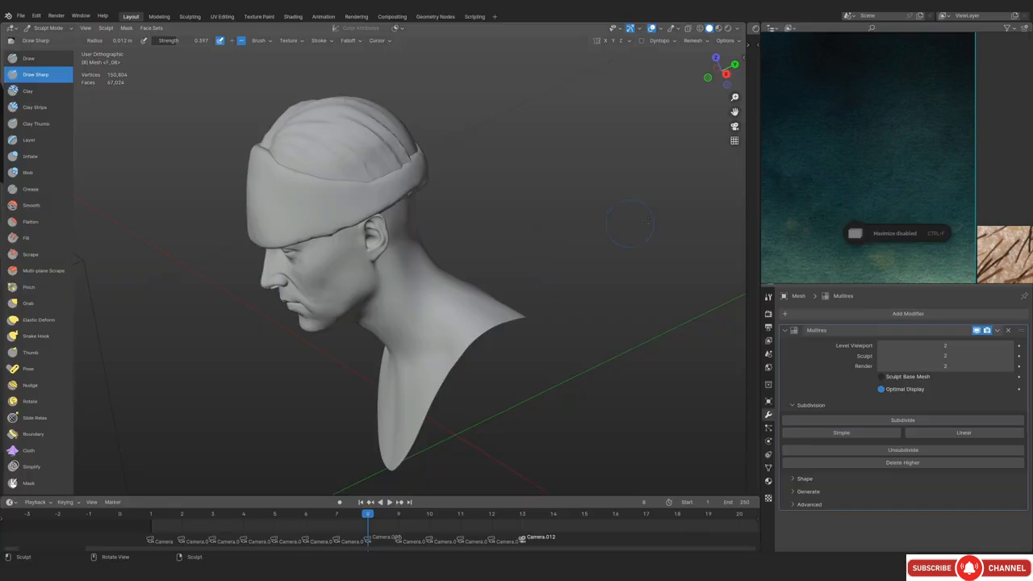
pyautogui.scroll(-3, 876, 144)
pyautogui.moveTo(876, 144); pyautogui.dragTo(961, 129, button='middle')
# Compare the sculpted headband with the camera reference, checking its upper contour through X-ray and from several angles
pyautogui.click(484, 213)
pyautogui.press('KP_0')
pyautogui.keyDown('ctrl'); pyautogui.moveTo(484, 213); pyautogui.dragTo(485, 267, button='middle'); pyautogui.keyUp('ctrl')
pyautogui.moveTo(484, 267); pyautogui.dragTo(404, 266, button='middle')
pyautogui.keyDown('ctrl'); pyautogui.moveTo(404, 266); pyautogui.dragTo(427, 234, button='middle'); pyautogui.keyUp('ctrl')
pyautogui.keyDown('ctrl'); pyautogui.moveTo(428, 234); pyautogui.dragTo(427, 267, button='middle'); pyautogui.keyUp('ctrl')
pyautogui.moveTo(428, 266); pyautogui.dragTo(464, 250, button='middle')
pyautogui.moveTo(464, 250)
pyautogui.keyDown('ctrl'); pyautogui.mouseDown(button='middle')
pyautogui.moveTo(452, 267)
pyautogui.moveTo(452, 242)
pyautogui.mouseUp(button='middle'); pyautogui.keyUp('ctrl')
pyautogui.press('KP_0')
pyautogui.hotkey('alt', 'z')
pyautogui.hotkey('alt', 'z')
pyautogui.keyDown('shift'); pyautogui.moveTo(452, 242); pyautogui.dragTo(436, 254, button='middle'); pyautogui.keyUp('shift')
# Accentuate the headband's upper edge above the ear with inverted Draw Sharp strokes at a 0.007 m radius
pyautogui.keyDown('ctrl'); pyautogui.moveTo(436, 255); pyautogui.dragTo(452, 234, button='middle'); pyautogui.keyUp('ctrl')
pyautogui.moveTo(452, 234)
pyautogui.keyDown('shift'); pyautogui.mouseDown(button='middle')
pyautogui.moveTo(473, 208)
pyautogui.moveTo(461, 231)
pyautogui.moveTo(387, 197)
pyautogui.mouseUp(button='middle'); pyautogui.keyUp('shift')
pyautogui.press('f')
pyautogui.keyDown('shift'); pyautogui.moveTo(399, 237); pyautogui.dragTo(427, 236, button='middle'); pyautogui.keyUp('shift')
pyautogui.keyDown('ctrl'); pyautogui.moveTo(428, 236); pyautogui.dragTo(440, 238, button='middle'); pyautogui.keyUp('ctrl')
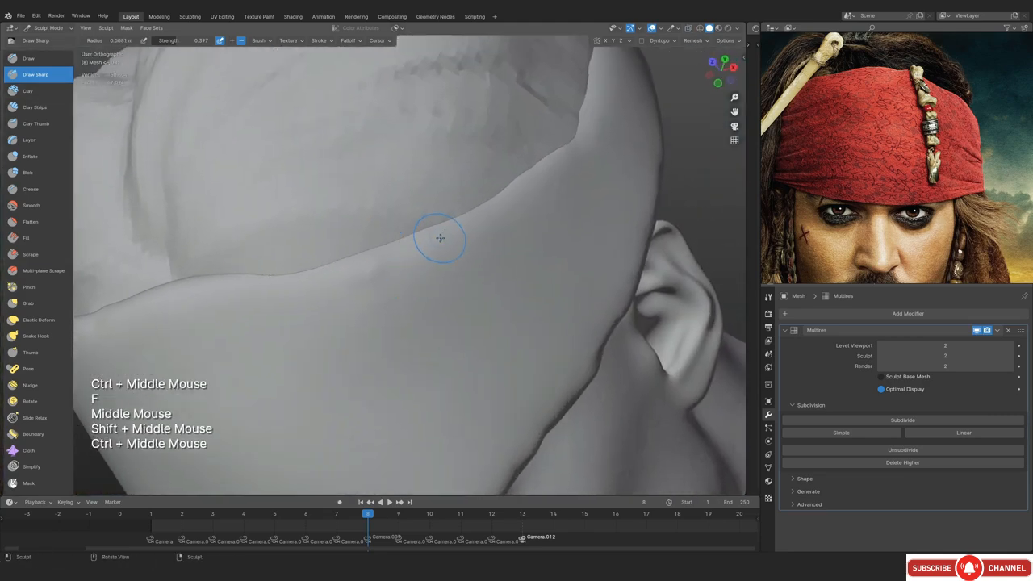
pyautogui.keyDown('ctrl'); pyautogui.moveTo(362, 274); pyautogui.dragTo(429, 244); pyautogui.keyUp('ctrl')
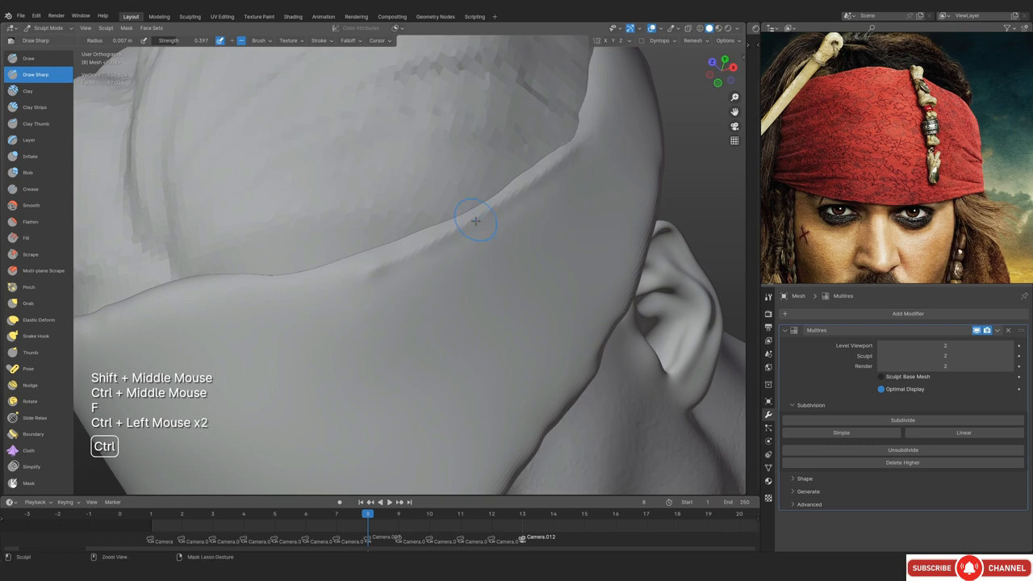
pyautogui.keyDown('ctrl'); pyautogui.moveTo(356, 283); pyautogui.dragTo(421, 257); pyautogui.keyUp('ctrl')
# Extend the inverted Draw Sharp strokes along the headband's upper front edge and smooth the result, with overlays hidden
pyautogui.keyDown('ctrl'); pyautogui.moveTo(416, 248); pyautogui.dragTo(409, 271, button='middle'); pyautogui.keyUp('ctrl')
pyautogui.moveTo(410, 271); pyautogui.dragTo(476, 218, button='middle')
pyautogui.moveTo(476, 218)
pyautogui.keyDown('ctrl'); pyautogui.mouseDown(button='middle')
pyautogui.moveTo(505, 234)
pyautogui.moveTo(445, 238)
pyautogui.moveTo(483, 237)
pyautogui.moveTo(530, 196)
pyautogui.mouseUp(button='middle'); pyautogui.keyUp('ctrl')
pyautogui.hotkey('shift', 'alt', 'z')
pyautogui.keyDown('ctrl'); pyautogui.moveTo(385, 247); pyautogui.dragTo(323, 270); pyautogui.keyUp('ctrl')
pyautogui.moveTo(339, 262)
pyautogui.keyDown('ctrl'); pyautogui.mouseDown()
pyautogui.moveTo(251, 292)
pyautogui.moveTo(518, 205)
pyautogui.moveTo(296, 305)
pyautogui.mouseUp(); pyautogui.keyUp('ctrl')
pyautogui.keyDown('shift'); pyautogui.moveTo(359, 276); pyautogui.dragTo(624, 101); pyautogui.keyUp('shift')
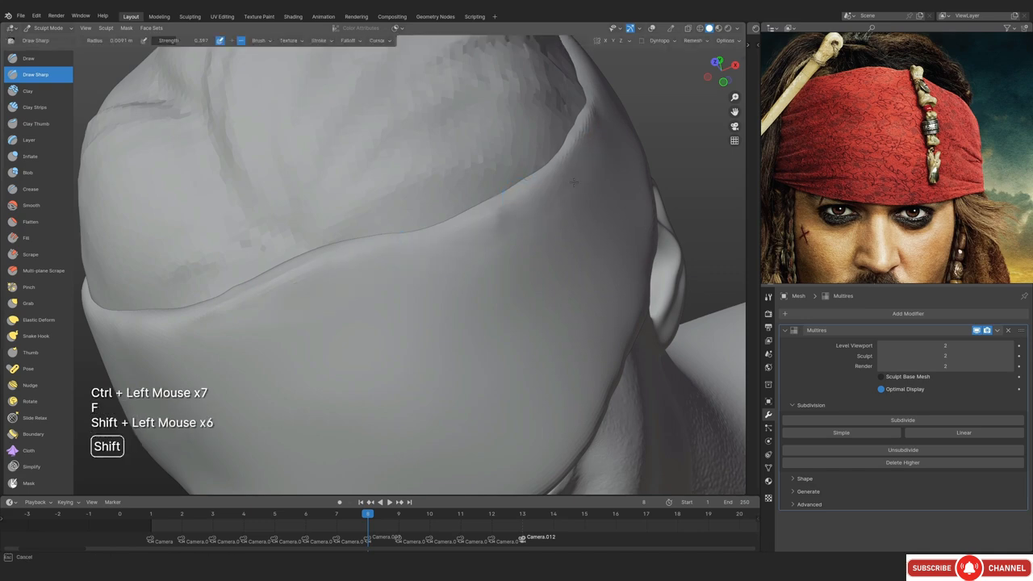
# Build up the headband's upper rim on the opposite side using the Draw brush at a 0.004 m radius
pyautogui.keyDown('ctrl'); pyautogui.moveTo(574, 182); pyautogui.dragTo(565, 298, button='middle'); pyautogui.keyUp('ctrl')
pyautogui.moveTo(565, 299); pyautogui.dragTo(411, 323, button='middle')
pyautogui.keyDown('ctrl'); pyautogui.moveTo(484, 323); pyautogui.dragTo(516, 250, button='middle'); pyautogui.keyUp('ctrl')
pyautogui.keyDown('alt'); pyautogui.moveTo(516, 250); pyautogui.dragTo(547, 254, button='middle'); pyautogui.keyUp('alt')
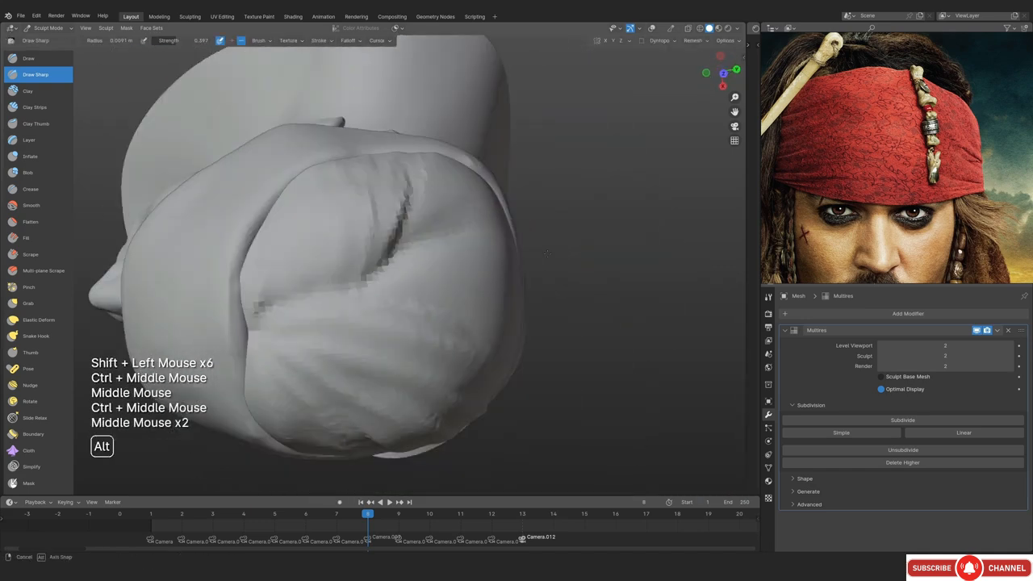
pyautogui.keyDown('ctrl'); pyautogui.moveTo(484, 253); pyautogui.dragTo(419, 194, button='middle'); pyautogui.keyUp('ctrl')
pyautogui.moveTo(420, 194)
pyautogui.mouseDown(button='middle')
pyautogui.moveTo(346, 210)
pyautogui.moveTo(462, 282)
pyautogui.mouseUp(button='middle')
pyautogui.click(44, 58)
pyautogui.keyDown('ctrl'); pyautogui.moveTo(388, 291); pyautogui.dragTo(385, 248, button='middle'); pyautogui.keyUp('ctrl')
pyautogui.moveTo(386, 249); pyautogui.dragTo(380, 225, button='middle')
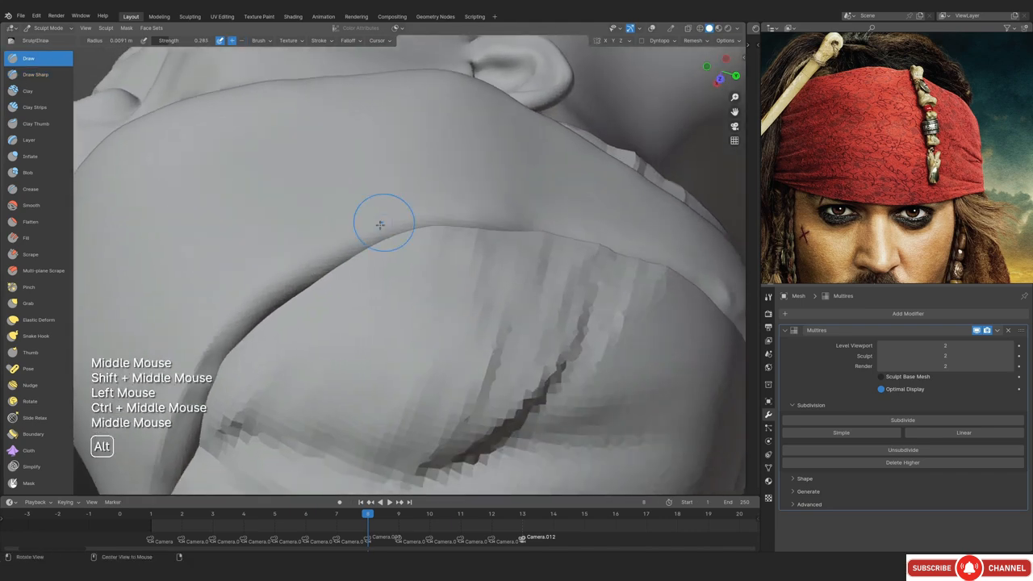
pyautogui.keyDown('ctrl'); pyautogui.moveTo(355, 287); pyautogui.dragTo(339, 272, button='middle'); pyautogui.keyUp('ctrl')
pyautogui.press('f')
pyautogui.click(318, 272)
pyautogui.keyDown('ctrl'); pyautogui.moveTo(226, 363); pyautogui.dragTo(216, 345, button='middle'); pyautogui.keyUp('ctrl')
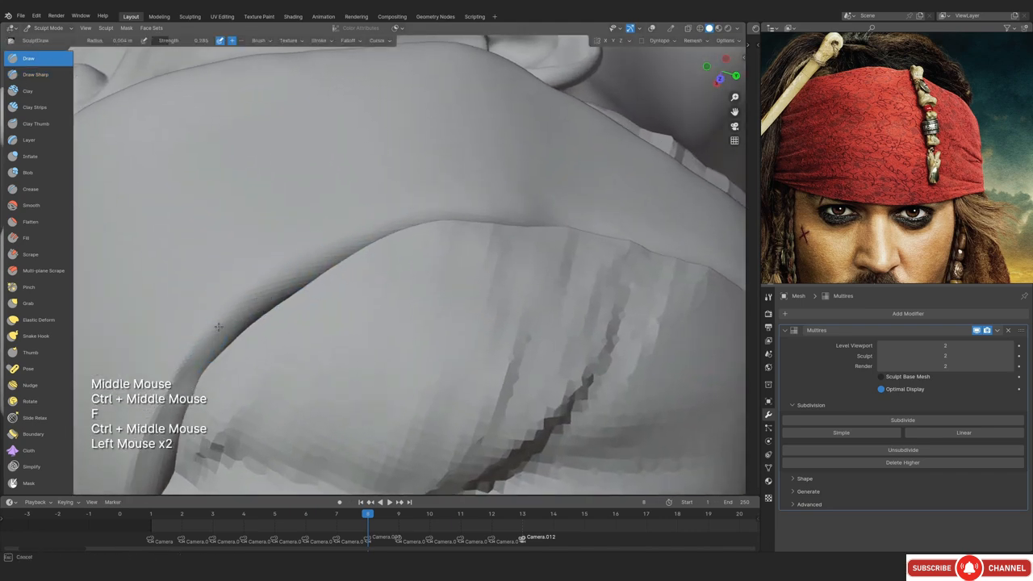
# Raise the Draw brush strength to 0.777 and reinforce the curved upper rim of the headband
pyautogui.hotkey('shift', 'f')
pyautogui.click(291, 297)
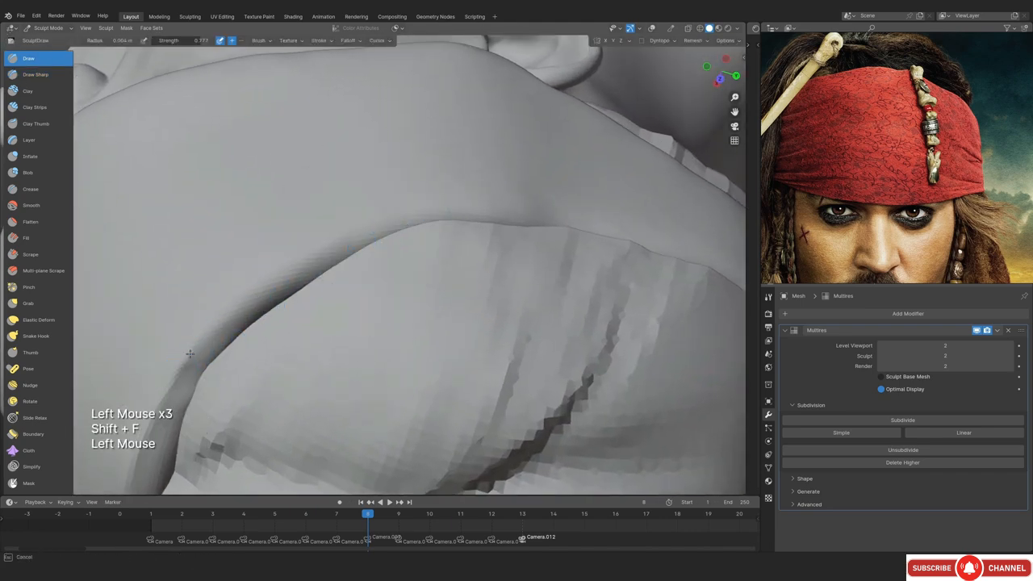
pyautogui.moveTo(191, 353)
pyautogui.mouseDown()
pyautogui.moveTo(341, 232)
pyautogui.moveTo(463, 210)
pyautogui.mouseUp()
# Thicken the headband's upper rim behind the ear toward the back of the head with repeated Draw strokes
pyautogui.keyDown('ctrl'); pyautogui.moveTo(464, 210); pyautogui.dragTo(452, 282, button='middle'); pyautogui.keyUp('ctrl')
pyautogui.moveTo(452, 283)
pyautogui.mouseDown(button='middle')
pyautogui.moveTo(403, 267)
pyautogui.moveTo(379, 242)
pyautogui.mouseUp(button='middle')
pyautogui.moveTo(379, 243)
pyautogui.keyDown('shift'); pyautogui.mouseDown(button='middle')
pyautogui.moveTo(398, 251)
pyautogui.moveTo(379, 266)
pyautogui.mouseUp(button='middle'); pyautogui.keyUp('shift')
pyautogui.keyDown('ctrl'); pyautogui.moveTo(379, 266); pyautogui.dragTo(371, 242, button='middle'); pyautogui.keyUp('ctrl')
pyautogui.moveTo(371, 242)
pyautogui.mouseDown(button='middle')
pyautogui.moveTo(330, 300)
pyautogui.moveTo(330, 266)
pyautogui.mouseUp(button='middle')
pyautogui.moveTo(226, 363); pyautogui.dragTo(330, 267)
pyautogui.moveTo(258, 331); pyautogui.dragTo(430, 218)
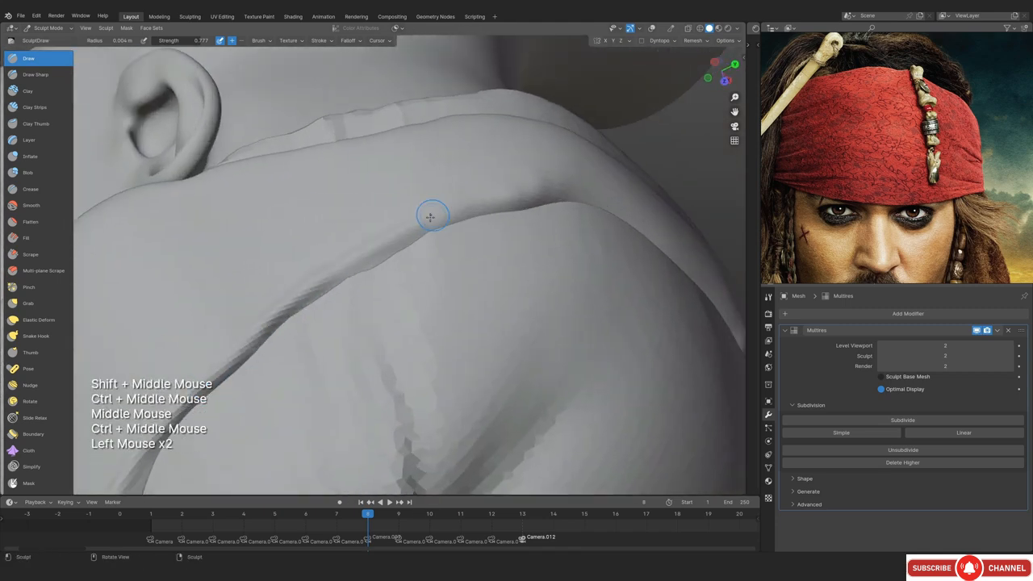
pyautogui.moveTo(331, 282); pyautogui.dragTo(524, 185)
pyautogui.moveTo(436, 228); pyautogui.dragTo(567, 189)
pyautogui.moveTo(502, 208); pyautogui.dragTo(347, 292)
pyautogui.moveTo(387, 267); pyautogui.dragTo(258, 339)
# Smooth the thickened upper rim behind the ear with a 0.0078 m brush radius
pyautogui.press('f')
pyautogui.click(320, 294)
pyautogui.keyDown('ctrl'); pyautogui.moveTo(271, 339); pyautogui.dragTo(271, 323, button='middle'); pyautogui.keyUp('ctrl')
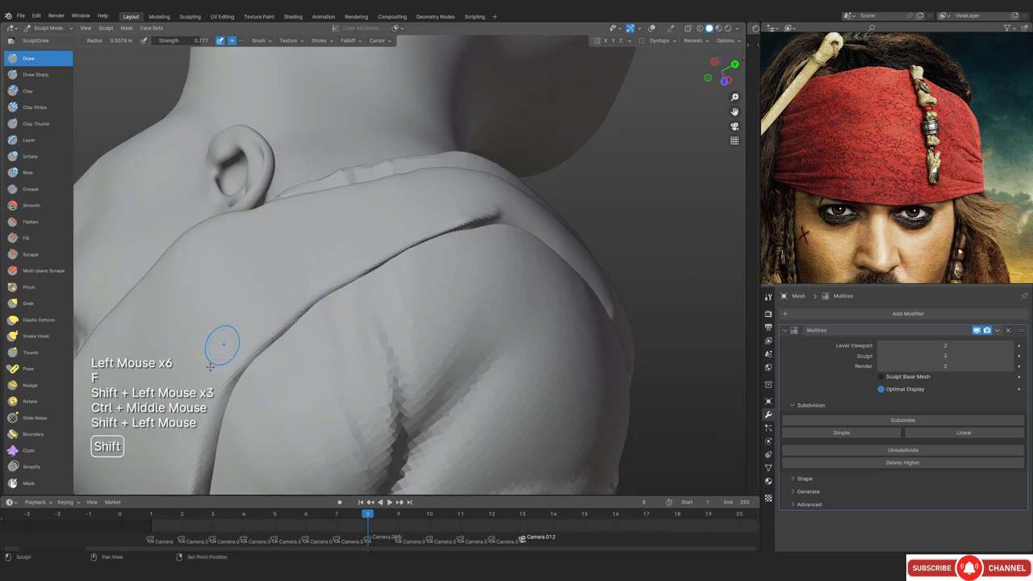
pyautogui.keyDown('shift'); pyautogui.moveTo(210, 367); pyautogui.dragTo(241, 342); pyautogui.keyUp('shift')
# Refine the upper rim's front curve with fine Draw strokes at 0.371 strength and a 0.0029 m radius
pyautogui.keyDown('ctrl'); pyautogui.moveTo(242, 342); pyautogui.dragTo(242, 375, button='middle'); pyautogui.keyUp('ctrl')
pyautogui.moveTo(243, 375); pyautogui.dragTo(329, 315, button='middle')
pyautogui.keyDown('ctrl'); pyautogui.moveTo(329, 315); pyautogui.dragTo(329, 258, button='middle'); pyautogui.keyUp('ctrl')
pyautogui.moveTo(303, 352)
pyautogui.mouseDown(button='middle')
pyautogui.moveTo(129, 379)
pyautogui.moveTo(259, 315)
pyautogui.mouseUp(button='middle')
pyautogui.keyDown('ctrl'); pyautogui.moveTo(258, 315); pyautogui.dragTo(395, 242, button='middle'); pyautogui.keyUp('ctrl')
pyautogui.moveTo(395, 242)
pyautogui.keyDown('ctrl'); pyautogui.mouseDown(button='middle')
pyautogui.moveTo(406, 240)
pyautogui.moveTo(373, 258)
pyautogui.moveTo(373, 249)
pyautogui.mouseUp(button='middle'); pyautogui.keyUp('ctrl')
pyautogui.hotkey('shift', 'f')
pyautogui.click(385, 255)
pyautogui.press('f')
pyautogui.click(359, 255)
pyautogui.press('f')
pyautogui.click(350, 266)
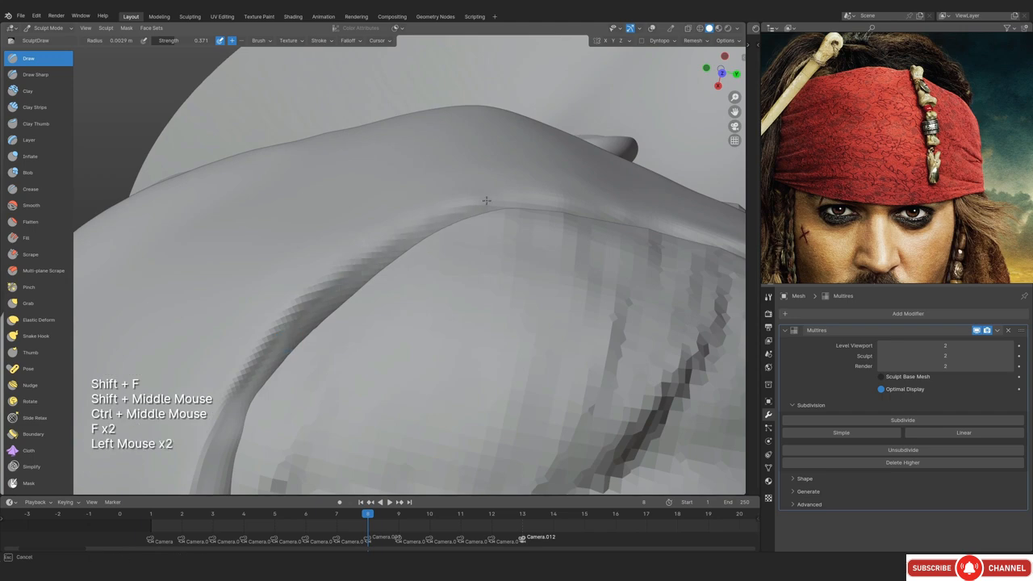
pyautogui.moveTo(310, 311); pyautogui.dragTo(246, 379)
pyautogui.moveTo(294, 323); pyautogui.dragTo(250, 372)
# Try smoothing the upper rim's front curve with a 0.0083 m brush radius and undo the stroke
pyautogui.moveTo(282, 343)
pyautogui.keyDown('shift'); pyautogui.mouseDown(button='middle')
pyautogui.moveTo(332, 249)
pyautogui.moveTo(362, 266)
pyautogui.mouseUp(button='middle'); pyautogui.keyUp('shift')
pyautogui.press('f')
pyautogui.click(377, 267)
pyautogui.keyDown('shift'); pyautogui.moveTo(347, 247); pyautogui.dragTo(450, 165); pyautogui.keyUp('shift')
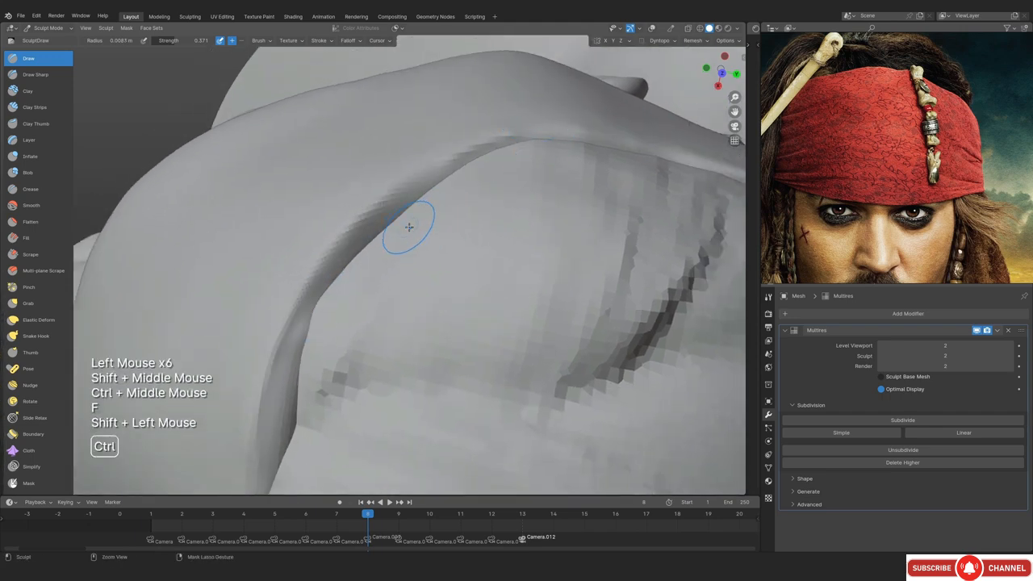
pyautogui.hotkey('ctrl', 'z')
# Check the headband's upper contour in the camera view and from close up along the rim
pyautogui.press('KP_0')
pyautogui.keyDown('shift'); pyautogui.moveTo(411, 175); pyautogui.dragTo(324, 293, button='middle'); pyautogui.keyUp('shift')
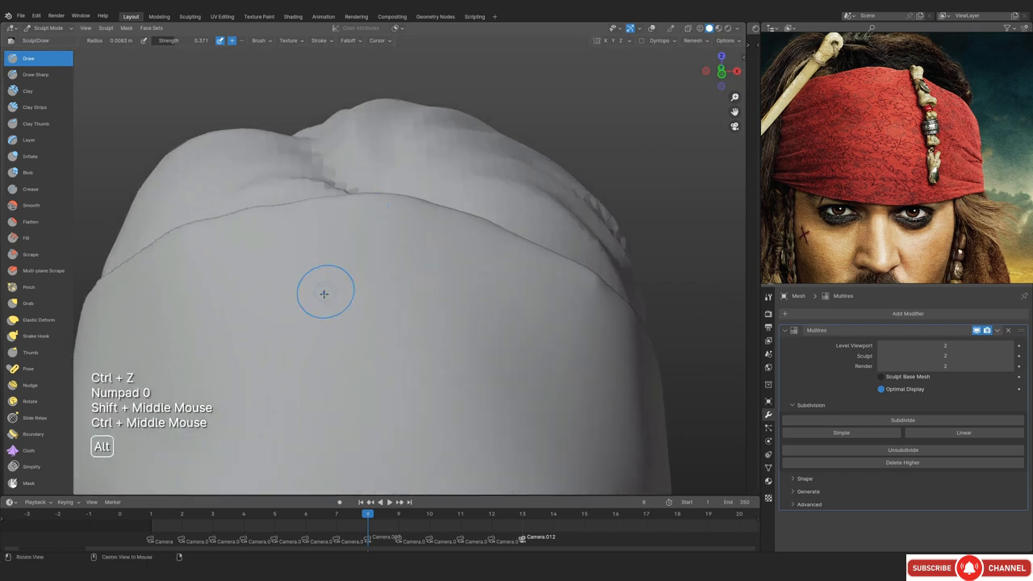
pyautogui.moveTo(347, 258); pyautogui.dragTo(404, 242, button='middle')
pyautogui.keyDown('shift'); pyautogui.moveTo(355, 210); pyautogui.dragTo(404, 298, button='middle'); pyautogui.keyUp('shift')
pyautogui.moveTo(403, 298); pyautogui.dragTo(379, 274, button='middle')
pyautogui.moveTo(404, 355); pyautogui.dragTo(460, 372, button='middle')
pyautogui.keyDown('ctrl'); pyautogui.moveTo(460, 339); pyautogui.dragTo(476, 274, button='middle'); pyautogui.keyUp('ctrl')
pyautogui.keyDown('ctrl'); pyautogui.moveTo(476, 275); pyautogui.dragTo(460, 234, button='middle'); pyautogui.keyUp('ctrl')
pyautogui.moveTo(460, 234); pyautogui.dragTo(436, 234, button='middle')
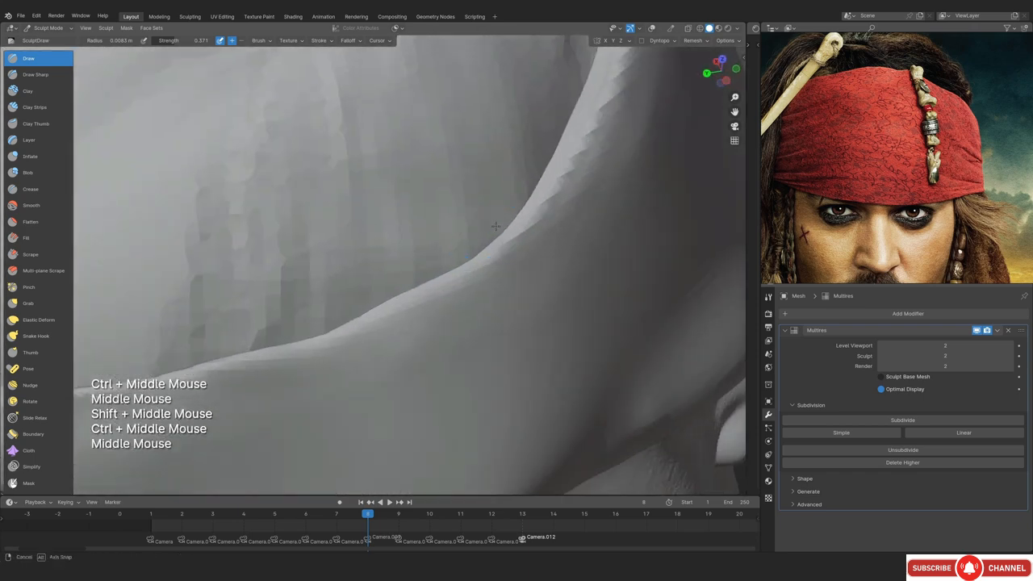
# Build up the headband's upper rim above the ear with a smaller Draw brush, working down to its low point
pyautogui.keyDown('shift'); pyautogui.moveTo(492, 266); pyautogui.dragTo(484, 202, button='middle'); pyautogui.keyUp('shift')
pyautogui.keyDown('ctrl'); pyautogui.moveTo(484, 202); pyautogui.dragTo(473, 229, button='middle'); pyautogui.keyUp('ctrl')
pyautogui.press('f')
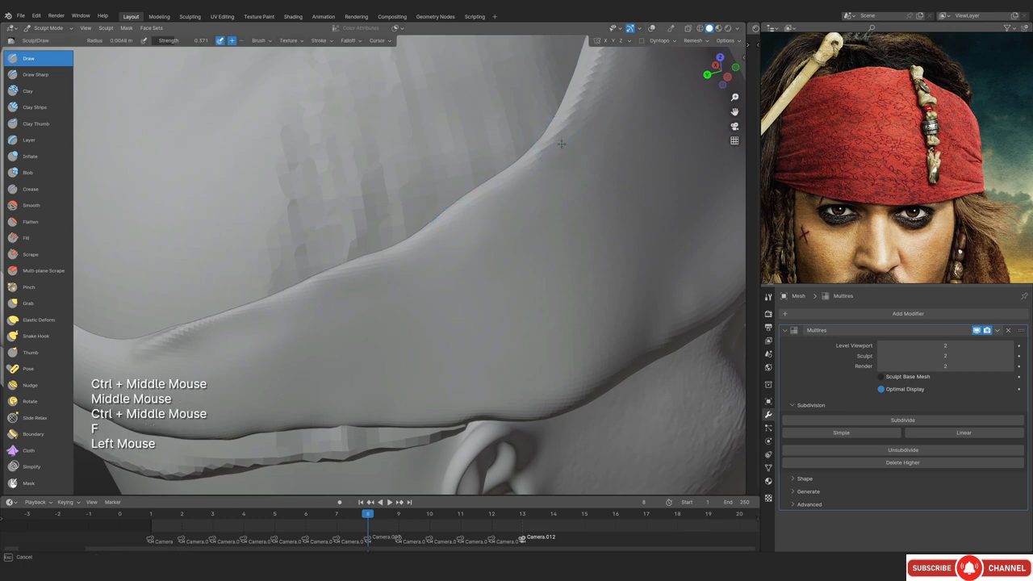
pyautogui.moveTo(472, 210); pyautogui.dragTo(300, 303)
pyautogui.moveTo(300, 303); pyautogui.dragTo(186, 343)
pyautogui.moveTo(242, 327)
pyautogui.mouseDown()
pyautogui.moveTo(164, 348)
pyautogui.moveTo(283, 348)
pyautogui.mouseUp()
# Smooth the headband's upper rim from above the ear up to the front with a 0.012 m brush radius
pyautogui.press('f')
pyautogui.click(235, 335)
pyautogui.moveTo(380, 299)
pyautogui.keyDown('shift'); pyautogui.mouseDown()
pyautogui.moveTo(592, 180)
pyautogui.moveTo(643, 92)
pyautogui.mouseUp(); pyautogui.keyUp('shift')
pyautogui.keyDown('shift'); pyautogui.moveTo(643, 92); pyautogui.dragTo(517, 242, button='middle'); pyautogui.keyUp('shift')
pyautogui.moveTo(517, 242); pyautogui.dragTo(411, 295, button='middle')
pyautogui.keyDown('shift'); pyautogui.moveTo(411, 296); pyautogui.dragTo(508, 102); pyautogui.keyUp('shift')
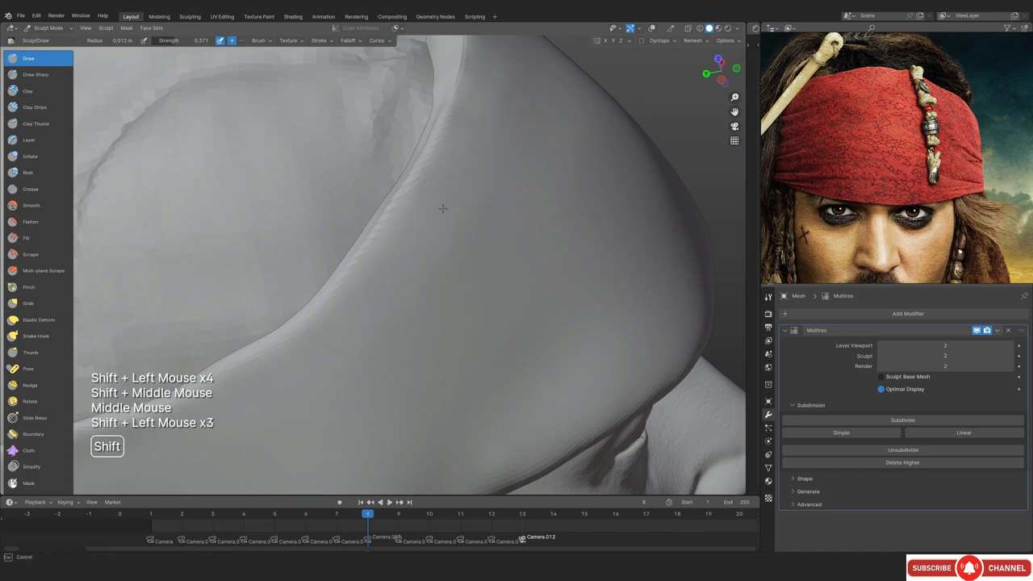
# Compare the headband's outline in the camera view with the bandana photo, toggling the overlays and enlarging the reference
pyautogui.press('KP_0')
pyautogui.keyDown('shift'); pyautogui.moveTo(398, 372); pyautogui.dragTo(257, 305, button='middle'); pyautogui.keyUp('shift')
pyautogui.hotkey('shift', 'alt', 'z')
pyautogui.hotkey('shift', 'alt', 'z')
pyautogui.keyDown('shift'); pyautogui.moveTo(525, 196); pyautogui.dragTo(347, 265, button='middle'); pyautogui.keyUp('shift')
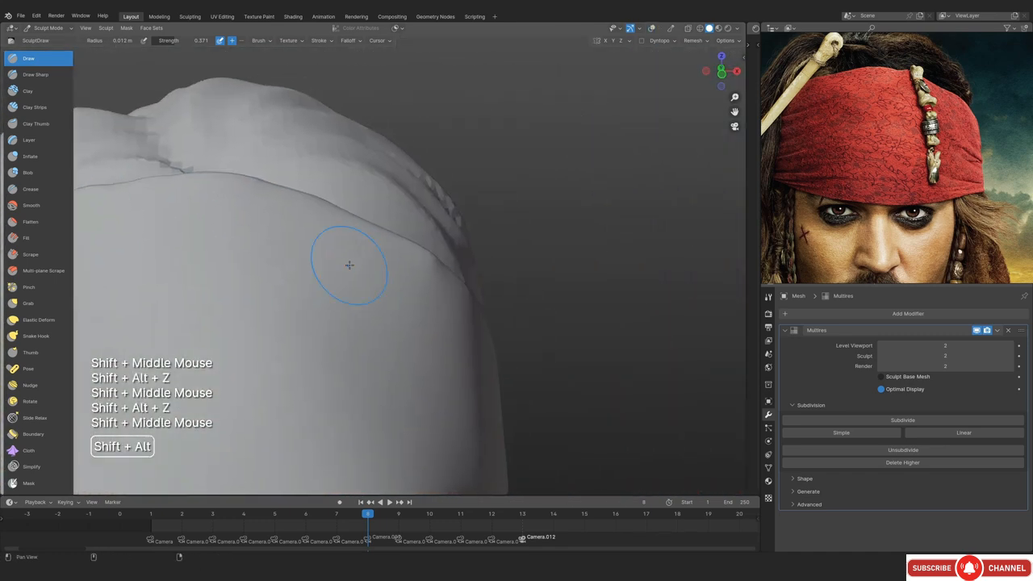
pyautogui.hotkey('shift', 'alt', 'z')
pyautogui.hotkey('shift', 'alt', 'z')
pyautogui.keyDown('ctrl'); pyautogui.moveTo(428, 267); pyautogui.dragTo(440, 251, button='middle'); pyautogui.keyUp('ctrl')
pyautogui.hotkey('shift', 'alt', 'z')
pyautogui.hotkey('shift', 'alt', 'z')
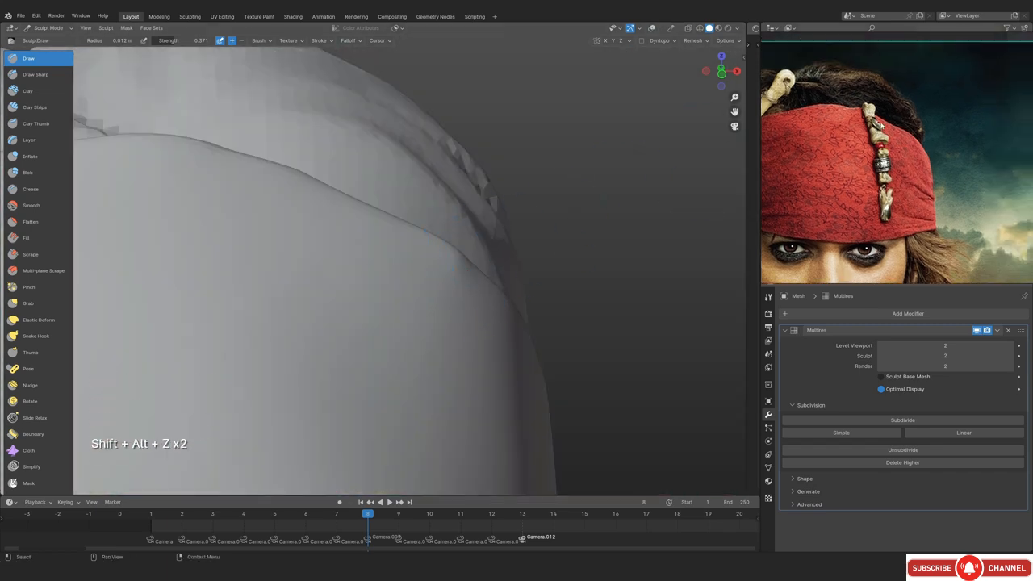
pyautogui.click(473, 262)
pyautogui.hotkey('shift', 'alt', 'z')
pyautogui.hotkey('shift', 'alt', 'z')
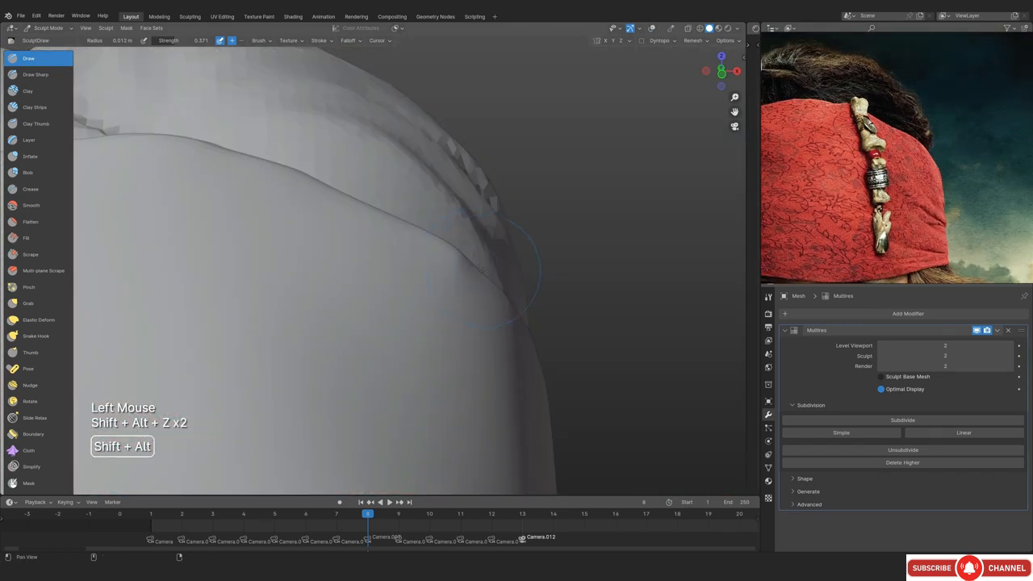
pyautogui.hotkey('shift', 'alt', 'z')
pyautogui.hotkey('shift', 'alt', 'z')
# Examine the headband's side above the ear and compare its outer edge with the reference in the camera view
pyautogui.keyDown('ctrl'); pyautogui.moveTo(483, 271); pyautogui.dragTo(576, 323, button='middle'); pyautogui.keyUp('ctrl')
pyautogui.moveTo(577, 242); pyautogui.dragTo(517, 258, button='middle')
pyautogui.moveTo(516, 258); pyautogui.dragTo(428, 262, button='middle')
pyautogui.keyDown('shift'); pyautogui.moveTo(427, 262); pyautogui.dragTo(411, 283, button='middle'); pyautogui.keyUp('shift')
pyautogui.keyDown('ctrl'); pyautogui.moveTo(411, 283); pyautogui.dragTo(410, 218, button='middle'); pyautogui.keyUp('ctrl')
pyautogui.moveTo(410, 218); pyautogui.dragTo(388, 234, button='middle')
pyautogui.keyDown('shift'); pyautogui.moveTo(387, 234); pyautogui.dragTo(433, 268, button='middle'); pyautogui.keyUp('shift')
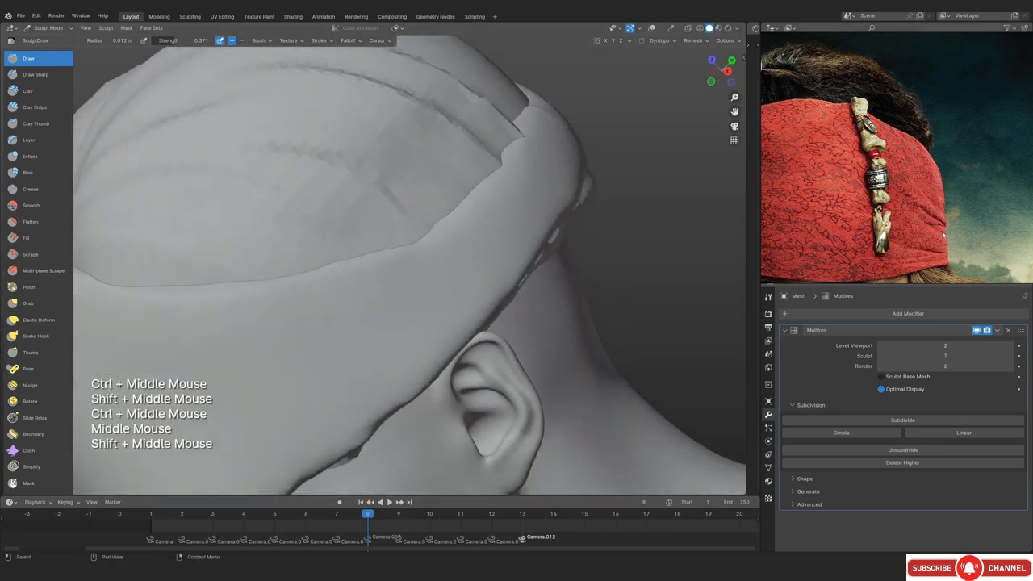
pyautogui.press('KP_0')
pyautogui.hotkey('shift', 'alt', 'z')
pyautogui.keyDown('shift'); pyautogui.moveTo(420, 267); pyautogui.dragTo(460, 299, button='middle'); pyautogui.keyUp('shift')
pyautogui.keyDown('ctrl'); pyautogui.moveTo(460, 299); pyautogui.dragTo(460, 254, button='middle'); pyautogui.keyUp('ctrl')
pyautogui.hotkey('shift', 'alt', 'z')
pyautogui.moveTo(460, 254)
pyautogui.keyDown('ctrl'); pyautogui.mouseDown(button='middle')
pyautogui.moveTo(456, 242)
pyautogui.moveTo(427, 258)
pyautogui.mouseUp(button='middle'); pyautogui.keyUp('ctrl')
pyautogui.keyDown('shift'); pyautogui.moveTo(428, 258); pyautogui.dragTo(373, 273, button='middle'); pyautogui.keyUp('shift')
pyautogui.keyDown('ctrl'); pyautogui.moveTo(373, 272); pyautogui.dragTo(363, 268, button='middle'); pyautogui.keyUp('ctrl')
# Switch to the Grab brush and check the headband against the camera reference with overlays and wireframe toggled
pyautogui.moveTo(363, 269)
pyautogui.keyDown('ctrl'); pyautogui.mouseDown(button='middle')
pyautogui.moveTo(340, 284)
pyautogui.moveTo(384, 309)
pyautogui.moveTo(330, 392)
pyautogui.moveTo(339, 371)
pyautogui.mouseUp(button='middle'); pyautogui.keyUp('ctrl')
pyautogui.press('g')
pyautogui.keyDown('shift'); pyautogui.moveTo(339, 371); pyautogui.dragTo(371, 339, button='middle'); pyautogui.keyUp('shift')
pyautogui.moveTo(371, 339)
pyautogui.keyDown('ctrl'); pyautogui.mouseDown(button='middle')
pyautogui.moveTo(383, 325)
pyautogui.moveTo(347, 260)
pyautogui.moveTo(355, 287)
pyautogui.mouseUp(button='middle'); pyautogui.keyUp('ctrl')
pyautogui.moveTo(355, 286)
pyautogui.mouseDown(button='middle')
pyautogui.moveTo(368, 318)
pyautogui.moveTo(451, 267)
pyautogui.mouseUp(button='middle')
pyautogui.press('KP_0')
pyautogui.hotkey('shift', 'alt', 'z')
pyautogui.hotkey('shift', 'z')
pyautogui.keyDown('shift'); pyautogui.moveTo(452, 266); pyautogui.dragTo(501, 284, button='middle'); pyautogui.keyUp('shift')
pyautogui.hotkey('shift', 'z')
# Compare the headband's outer edge beside the temple with the camera reference, toggling wireframe shading and overlays
pyautogui.moveTo(497, 391); pyautogui.dragTo(452, 339, button='middle')
pyautogui.keyDown('shift'); pyautogui.moveTo(452, 339); pyautogui.dragTo(412, 299, button='middle'); pyautogui.keyUp('shift')
pyautogui.moveTo(412, 298)
pyautogui.keyDown('ctrl'); pyautogui.mouseDown(button='middle')
pyautogui.moveTo(393, 249)
pyautogui.moveTo(403, 283)
pyautogui.mouseUp(button='middle'); pyautogui.keyUp('ctrl')
pyautogui.moveTo(403, 282); pyautogui.dragTo(409, 295, button='middle')
pyautogui.press('f')
pyautogui.click(409, 295)
pyautogui.press('KP_0')
pyautogui.hotkey('shift', 'alt', 'z')
pyautogui.hotkey('shift', 'z')
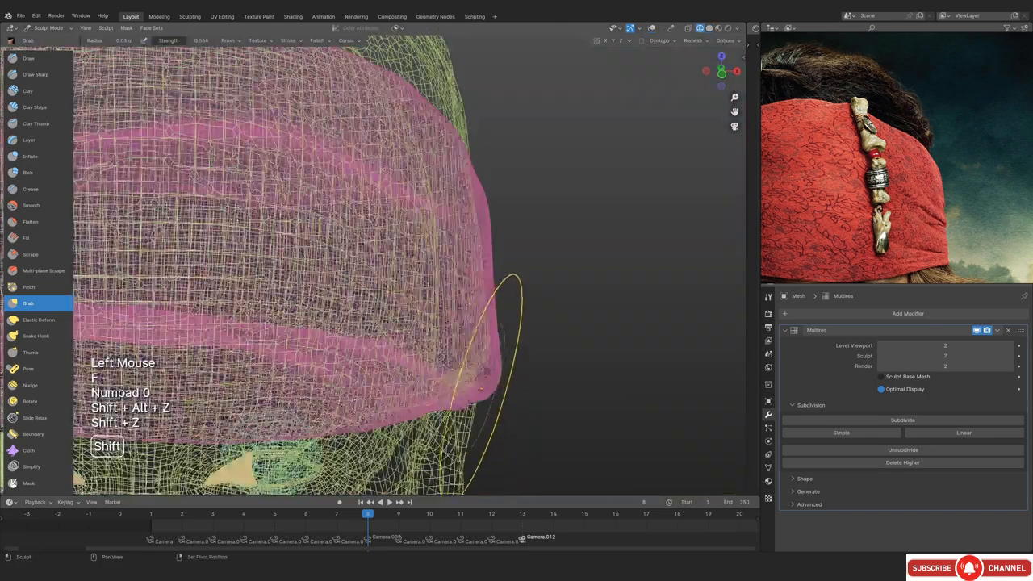
pyautogui.hotkey('shift', 'z')
pyautogui.hotkey('shift', 'z')
pyautogui.hotkey('shift', 'alt', 'z')
pyautogui.press('f')
pyautogui.click(467, 335)
# Inspect the headband's side in wireframe and nudge its outer edge toward the camera reference with the Grab brush
pyautogui.keyDown('shift'); pyautogui.moveTo(480, 378); pyautogui.dragTo(355, 322, button='middle'); pyautogui.keyUp('shift')
pyautogui.hotkey('shift', 'z')
pyautogui.hotkey('shift', 'z')
pyautogui.hotkey('alt', 'z')
pyautogui.moveTo(355, 323)
pyautogui.keyDown('ctrl'); pyautogui.mouseDown(button='middle')
pyautogui.moveTo(355, 404)
pyautogui.moveTo(355, 291)
pyautogui.mouseUp(button='middle'); pyautogui.keyUp('ctrl')
pyautogui.hotkey('alt', 'z')
pyautogui.moveTo(355, 291); pyautogui.dragTo(436, 282, button='middle')
pyautogui.keyDown('shift'); pyautogui.moveTo(436, 283); pyautogui.dragTo(460, 267, button='middle'); pyautogui.keyUp('shift')
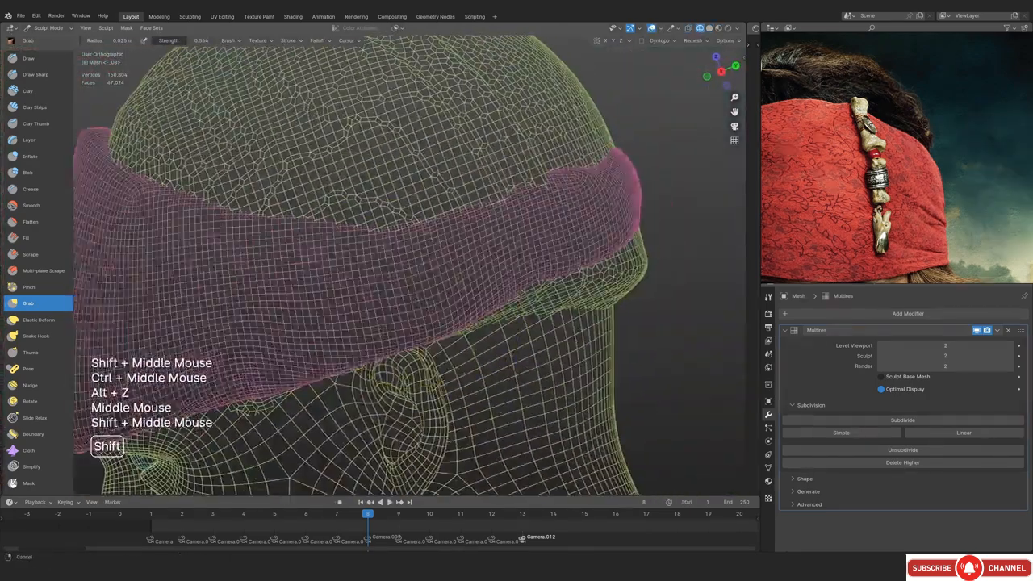
pyautogui.press('f')
pyautogui.click(460, 266)
pyautogui.press('KP_0')
pyautogui.moveTo(484, 342); pyautogui.dragTo(485, 343)
# Reduce the Grab brush radius to 0.016 m and return the bust to solid shading without overlays
pyautogui.press('f')
pyautogui.click(483, 321)
pyautogui.hotkey('shift', 'z')
pyautogui.hotkey('alt', 'z')
pyautogui.hotkey('shift', 'alt', 'z')
pyautogui.hotkey('shift', 'z')
pyautogui.moveTo(481, 318)
pyautogui.mouseDown(button='middle')
pyautogui.moveTo(473, 328)
pyautogui.moveTo(443, 284)
pyautogui.mouseUp(button='middle')
pyautogui.hotkey('shift', 'z')
pyautogui.hotkey('alt', 'z')
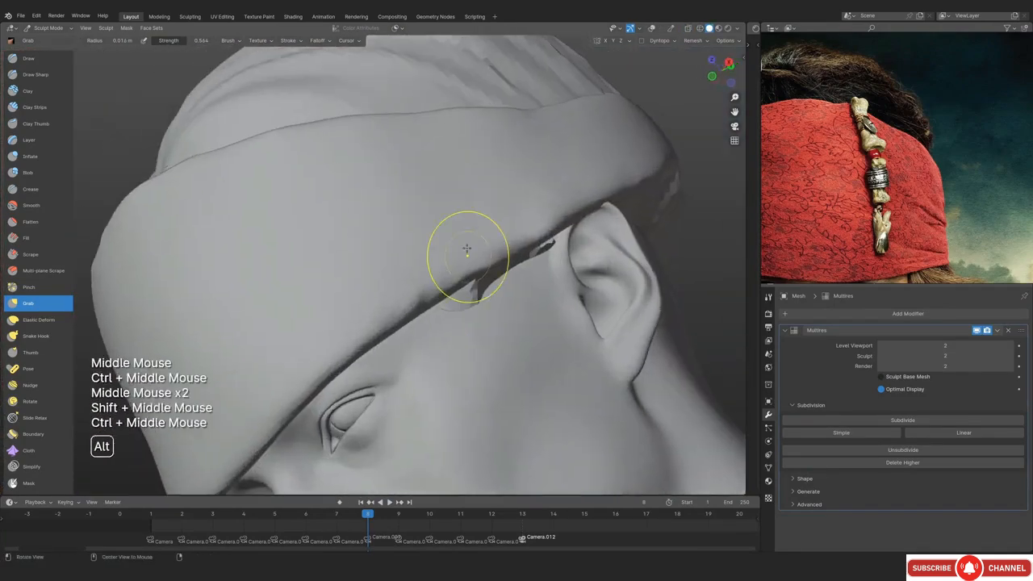
# Build up and smooth the headband's lower rim between ear and temple with the Draw brush at a 0.0049 m radius
pyautogui.moveTo(468, 248); pyautogui.dragTo(436, 242, button='middle')
pyautogui.keyDown('shift'); pyautogui.moveTo(436, 242); pyautogui.dragTo(404, 234, button='middle'); pyautogui.keyUp('shift')
pyautogui.click(29, 58)
pyautogui.moveTo(339, 306)
pyautogui.keyDown('ctrl'); pyautogui.mouseDown(button='middle')
pyautogui.moveTo(339, 275)
pyautogui.moveTo(315, 287)
pyautogui.mouseUp(button='middle'); pyautogui.keyUp('ctrl')
pyautogui.keyDown('shift'); pyautogui.moveTo(315, 287); pyautogui.dragTo(283, 305, button='middle'); pyautogui.keyUp('shift')
pyautogui.press('f')
pyautogui.click(281, 306)
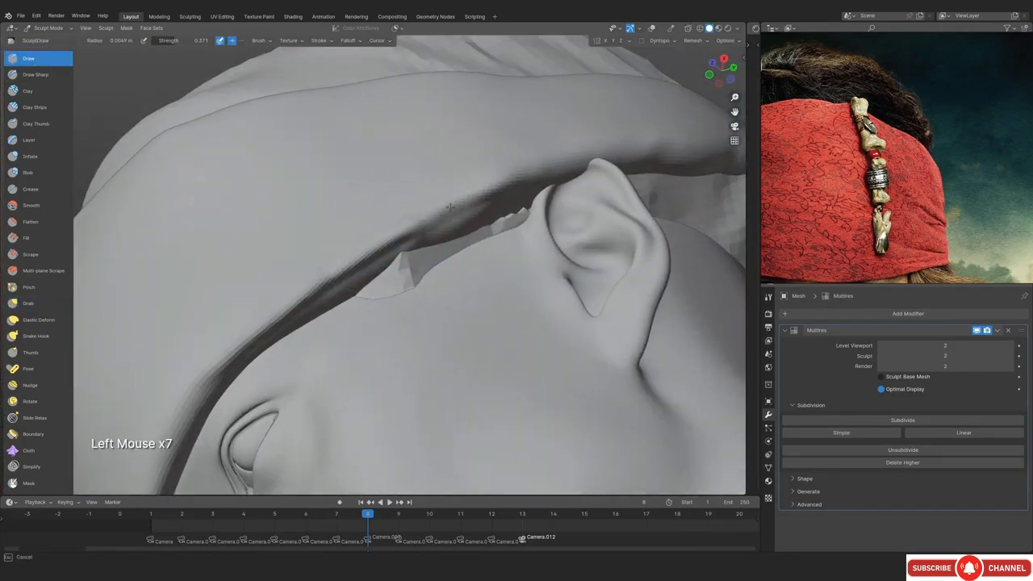
pyautogui.keyDown('shift'); pyautogui.click(227, 368); pyautogui.keyUp('shift')
# Define the headband's lower rim above the eye using the Draw brush with a 0.0031 m radius
pyautogui.keyDown('ctrl'); pyautogui.moveTo(242, 339); pyautogui.dragTo(242, 388, button='middle'); pyautogui.keyUp('ctrl')
pyautogui.moveTo(323, 323); pyautogui.dragTo(404, 266, button='middle')
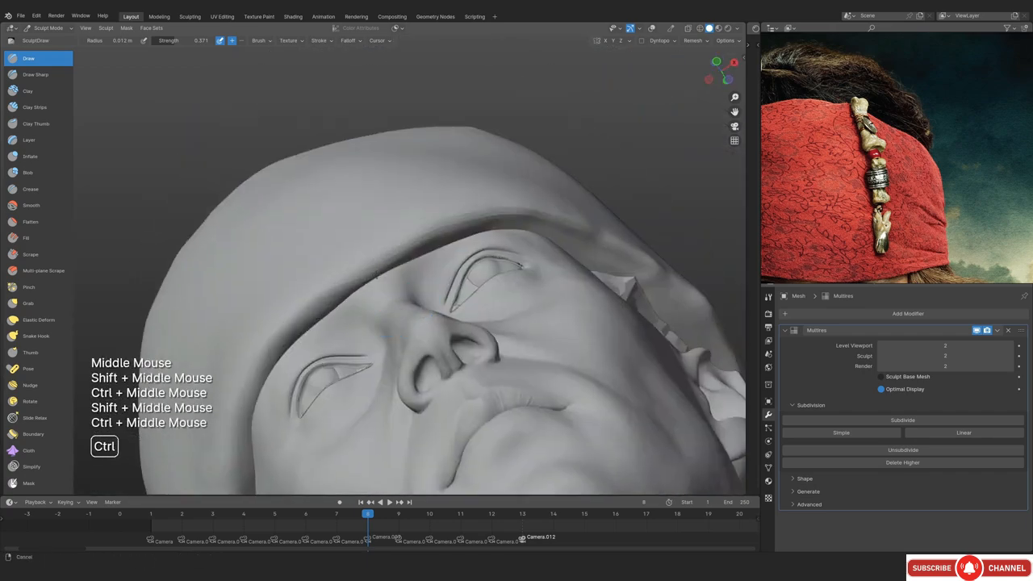
pyautogui.keyDown('ctrl'); pyautogui.moveTo(339, 291); pyautogui.dragTo(339, 226, button='middle'); pyautogui.keyUp('ctrl')
pyautogui.press('f')
pyautogui.click(256, 226)
pyautogui.moveTo(565, 202)
pyautogui.keyDown('ctrl'); pyautogui.mouseDown(button='middle')
pyautogui.moveTo(586, 281)
pyautogui.moveTo(549, 266)
pyautogui.mouseUp(button='middle'); pyautogui.keyUp('ctrl')
pyautogui.moveTo(549, 266); pyautogui.dragTo(484, 243, button='middle')
pyautogui.keyDown('shift'); pyautogui.moveTo(484, 243); pyautogui.dragTo(436, 250, button='middle'); pyautogui.keyUp('shift')
pyautogui.moveTo(436, 251)
pyautogui.keyDown('ctrl'); pyautogui.mouseDown(button='middle')
pyautogui.moveTo(411, 219)
pyautogui.moveTo(356, 194)
pyautogui.mouseUp(button='middle'); pyautogui.keyUp('ctrl')
pyautogui.keyDown('ctrl'); pyautogui.moveTo(355, 193); pyautogui.dragTo(339, 153, button='middle'); pyautogui.keyUp('ctrl')
pyautogui.keyDown('shift'); pyautogui.moveTo(299, 125); pyautogui.dragTo(322, 139, button='middle'); pyautogui.keyUp('shift')
pyautogui.click(314, 138)
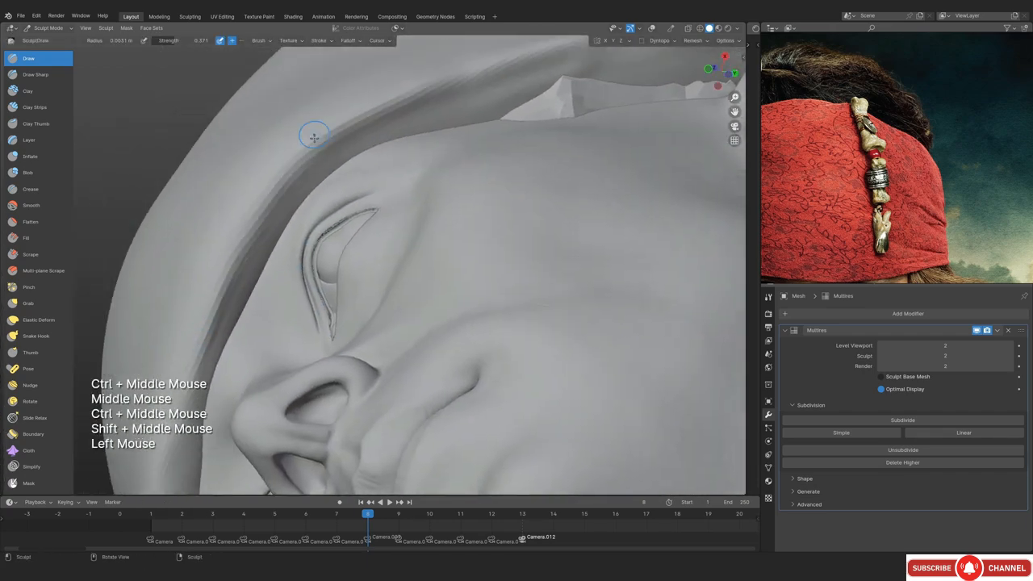
pyautogui.moveTo(282, 192); pyautogui.dragTo(230, 274)
# Enlarge the Draw brush to 0.0083 m, smooth the rim above the brow and check it in the camera view
pyautogui.keyDown('ctrl'); pyautogui.moveTo(266, 202); pyautogui.dragTo(282, 250, button='middle'); pyautogui.keyUp('ctrl')
pyautogui.press('f')
pyautogui.keyDown('shift'); pyautogui.click(307, 219); pyautogui.keyUp('shift')
pyautogui.moveTo(339, 226)
pyautogui.mouseDown(button='middle')
pyautogui.moveTo(514, 270)
pyautogui.moveTo(394, 228)
pyautogui.moveTo(391, 178)
pyautogui.mouseUp(button='middle')
pyautogui.press('KP_0')
pyautogui.hotkey('shift', 'alt', 'z')
pyautogui.hotkey('shift', 'alt', 'z')
# Carve inward along the headband's underside between brow and ear with the subtractive Draw brush
pyautogui.keyDown('shift'); pyautogui.moveTo(391, 178); pyautogui.dragTo(388, 218, button='middle'); pyautogui.keyUp('shift')
pyautogui.keyDown('ctrl'); pyautogui.moveTo(387, 218); pyautogui.dragTo(389, 274, button='middle'); pyautogui.keyUp('ctrl')
pyautogui.moveTo(389, 274); pyautogui.dragTo(390, 253, button='middle')
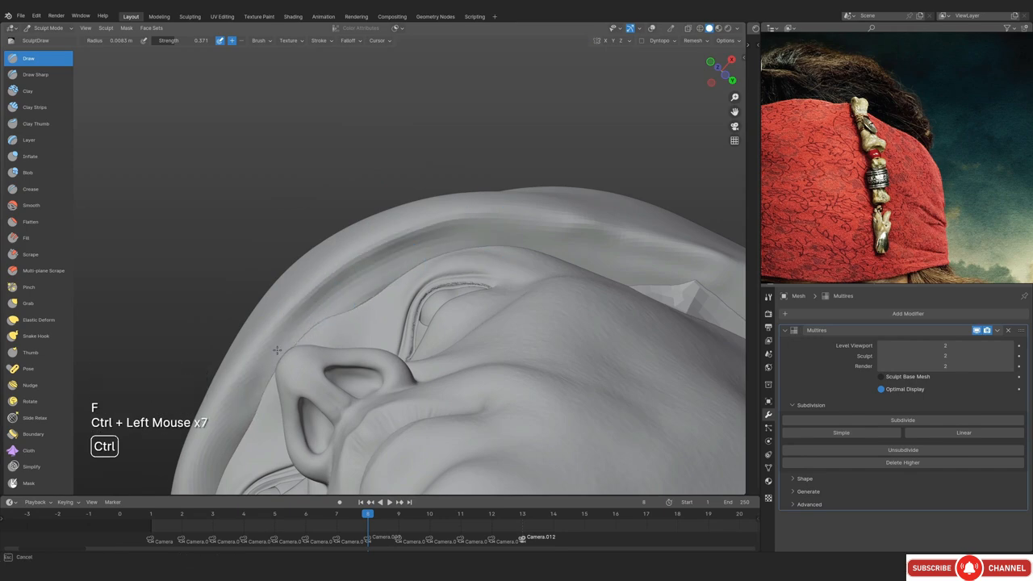
pyautogui.keyDown('ctrl'); pyautogui.moveTo(596, 253); pyautogui.dragTo(564, 225, button='middle'); pyautogui.keyUp('ctrl')
pyautogui.moveTo(564, 226)
pyautogui.mouseDown(button='middle')
pyautogui.moveTo(516, 185)
pyautogui.moveTo(493, 201)
pyautogui.mouseUp(button='middle')
pyautogui.moveTo(505, 173)
pyautogui.keyDown('ctrl'); pyautogui.mouseDown()
pyautogui.moveTo(493, 166)
pyautogui.moveTo(523, 144)
pyautogui.mouseUp(); pyautogui.keyUp('ctrl')
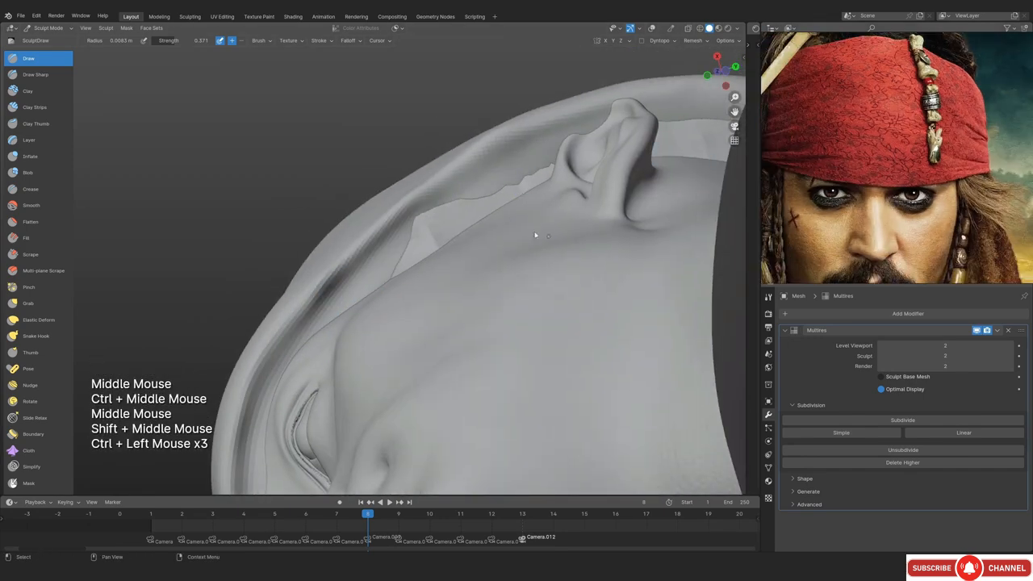
pyautogui.click(535, 233)
# Switch to the Grab brush at a 0.016 m radius and check the lower rim above the eye from the front
pyautogui.moveTo(535, 233); pyautogui.dragTo(516, 250, button='middle')
pyautogui.moveTo(516, 250)
pyautogui.keyDown('ctrl'); pyautogui.mouseDown(button='middle')
pyautogui.moveTo(514, 299)
pyautogui.moveTo(494, 271)
pyautogui.mouseUp(button='middle'); pyautogui.keyUp('ctrl')
pyautogui.moveTo(494, 270)
pyautogui.keyDown('shift'); pyautogui.mouseDown(button='middle')
pyautogui.moveTo(477, 251)
pyautogui.moveTo(452, 291)
pyautogui.mouseUp(button='middle'); pyautogui.keyUp('shift')
pyautogui.moveTo(452, 290)
pyautogui.mouseDown(button='middle')
pyautogui.moveTo(428, 269)
pyautogui.moveTo(382, 322)
pyautogui.moveTo(460, 340)
pyautogui.moveTo(321, 408)
pyautogui.mouseUp(button='middle')
pyautogui.press('g')
pyautogui.press('f')
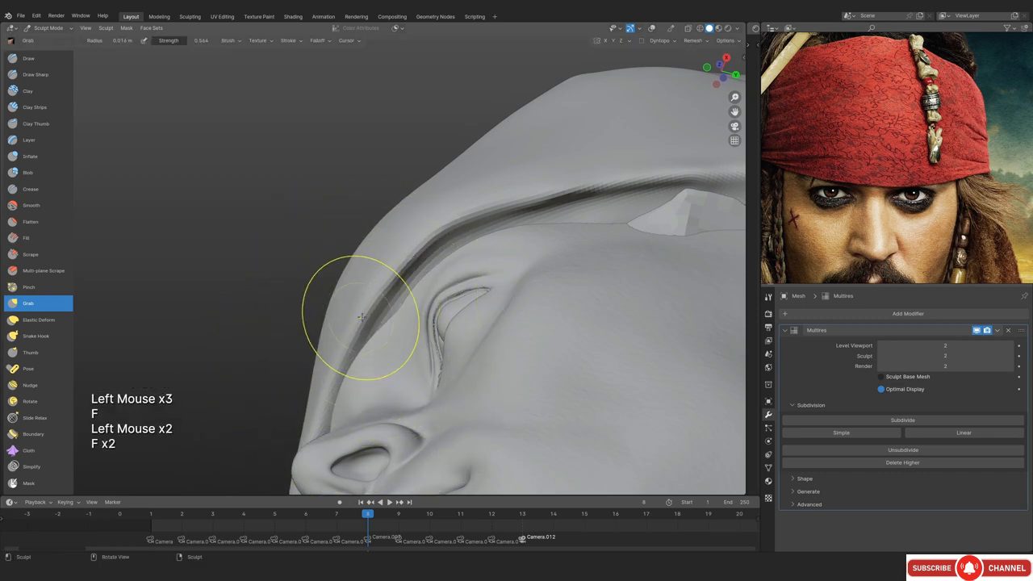
pyautogui.moveTo(440, 242); pyautogui.dragTo(458, 301, button='middle')
pyautogui.press('KP_1')
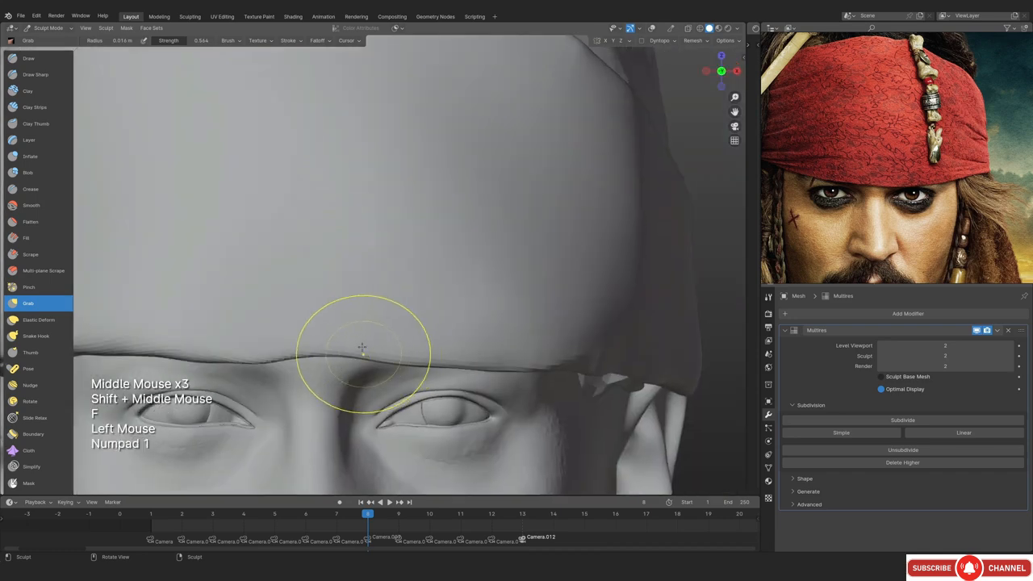
# Resize the Grab brush and reshape the headband's lower rim over the brow from several angles
pyautogui.moveTo(347, 390)
pyautogui.mouseDown(button='middle')
pyautogui.moveTo(436, 267)
pyautogui.moveTo(516, 258)
pyautogui.moveTo(481, 273)
pyautogui.moveTo(442, 260)
pyautogui.mouseUp(button='middle')
pyautogui.press('f')
pyautogui.click(436, 267)
pyautogui.press('f')
pyautogui.click(534, 246)
pyautogui.moveTo(442, 260); pyautogui.dragTo(447, 270)
pyautogui.keyDown('ctrl'); pyautogui.moveTo(448, 265); pyautogui.dragTo(420, 314, button='middle'); pyautogui.keyUp('ctrl')
pyautogui.moveTo(420, 314)
pyautogui.mouseDown(button='middle')
pyautogui.moveTo(283, 250)
pyautogui.moveTo(420, 323)
pyautogui.mouseUp(button='middle')
pyautogui.keyDown('ctrl'); pyautogui.moveTo(420, 323); pyautogui.dragTo(485, 283, button='middle'); pyautogui.keyUp('ctrl')
pyautogui.keyDown('ctrl'); pyautogui.moveTo(484, 282); pyautogui.dragTo(476, 266, button='middle'); pyautogui.keyUp('ctrl')
pyautogui.moveTo(477, 267)
pyautogui.mouseDown(button='middle')
pyautogui.moveTo(460, 262)
pyautogui.moveTo(436, 367)
pyautogui.mouseUp(button='middle')
pyautogui.click(432, 265)
# Pull the headband's lower front edge to match the bandana photo in the camera view with an enlarged Grab brush
pyautogui.press('KP_0')
pyautogui.hotkey('shift', 'alt', 'z')
pyautogui.keyDown('shift'); pyautogui.moveTo(406, 282); pyautogui.dragTo(501, 291, button='middle'); pyautogui.keyUp('shift')
pyautogui.press('f')
pyautogui.click(429, 323)
pyautogui.keyDown('ctrl'); pyautogui.moveTo(429, 323); pyautogui.dragTo(319, 304, button='middle'); pyautogui.keyUp('ctrl')
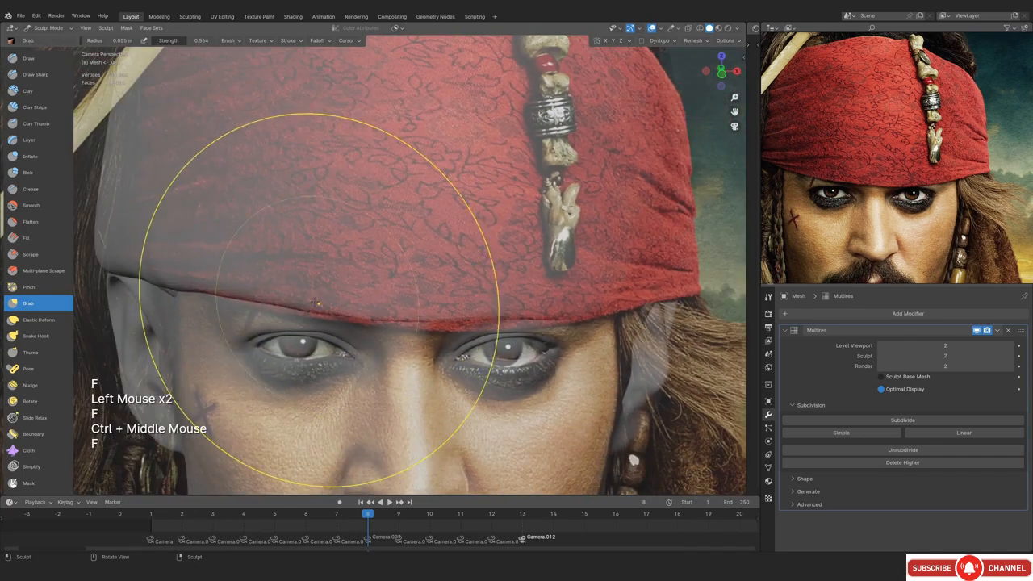
pyautogui.moveTo(491, 309); pyautogui.dragTo(501, 319)
# Carve a crisp crease under the headband's lower rim over the eye with the Draw Sharp brush at a 0.0091 m radius
pyautogui.hotkey('shift', 'alt', 'z')
pyautogui.moveTo(431, 336); pyautogui.dragTo(428, 226, button='middle')
pyautogui.keyDown('shift'); pyautogui.moveTo(404, 372); pyautogui.dragTo(401, 275, button='middle'); pyautogui.keyUp('shift')
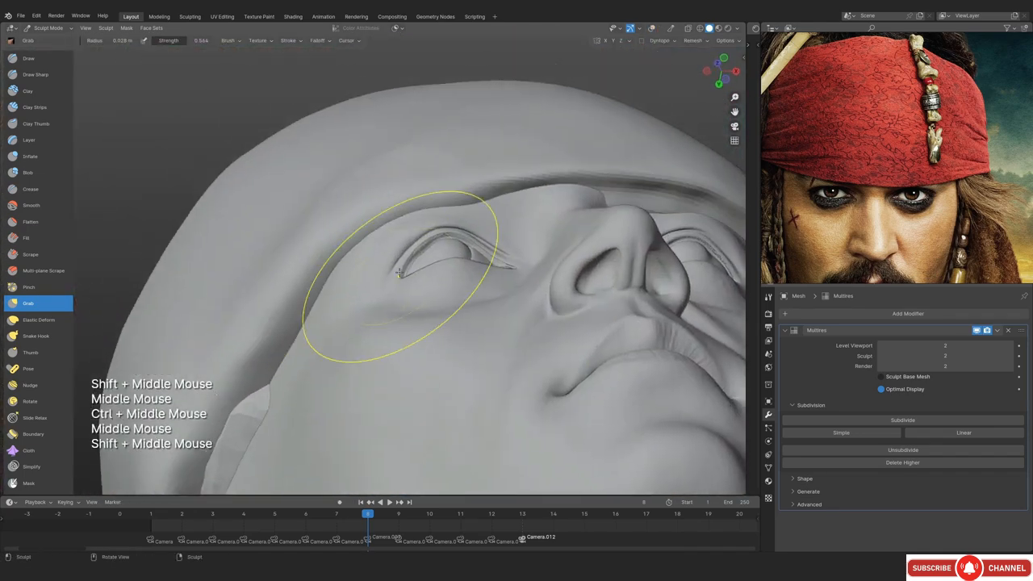
pyautogui.click(35, 74)
pyautogui.press('f')
pyautogui.click(484, 218)
pyautogui.keyDown('ctrl'); pyautogui.moveTo(484, 218); pyautogui.dragTo(493, 162, button='middle'); pyautogui.keyUp('ctrl')
pyautogui.press('f')
pyautogui.click(476, 170)
pyautogui.keyDown('ctrl'); pyautogui.moveTo(484, 170); pyautogui.dragTo(505, 181, button='middle'); pyautogui.keyUp('ctrl')
pyautogui.keyDown('ctrl'); pyautogui.moveTo(517, 181); pyautogui.dragTo(484, 166); pyautogui.keyUp('ctrl')
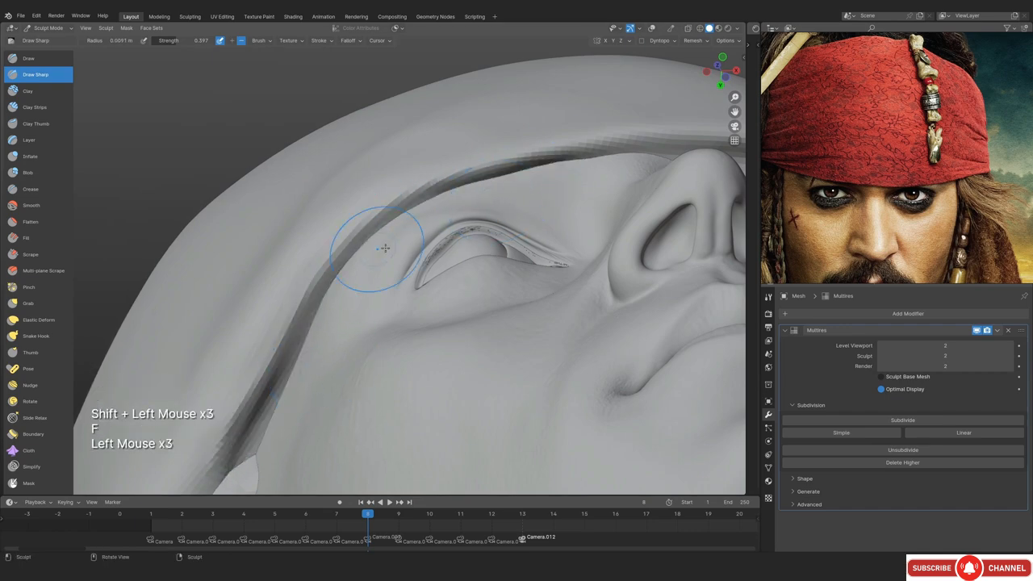
# Pull the headband's lower rim above the brow into shape from below with a 0.034 m Grab brush
pyautogui.keyDown('ctrl'); pyautogui.moveTo(401, 253); pyautogui.dragTo(436, 307, button='middle'); pyautogui.keyUp('ctrl')
pyautogui.moveTo(436, 307); pyautogui.dragTo(459, 355, button='middle')
pyautogui.moveTo(460, 356)
pyautogui.keyDown('shift'); pyautogui.mouseDown(button='middle')
pyautogui.moveTo(481, 404)
pyautogui.moveTo(487, 288)
pyautogui.moveTo(401, 344)
pyautogui.mouseUp(button='middle'); pyautogui.keyUp('shift')
pyautogui.press('g')
pyautogui.press('f')
pyautogui.press('f')
pyautogui.click(476, 309)
pyautogui.press('f')
pyautogui.press('f')
pyautogui.press('f')
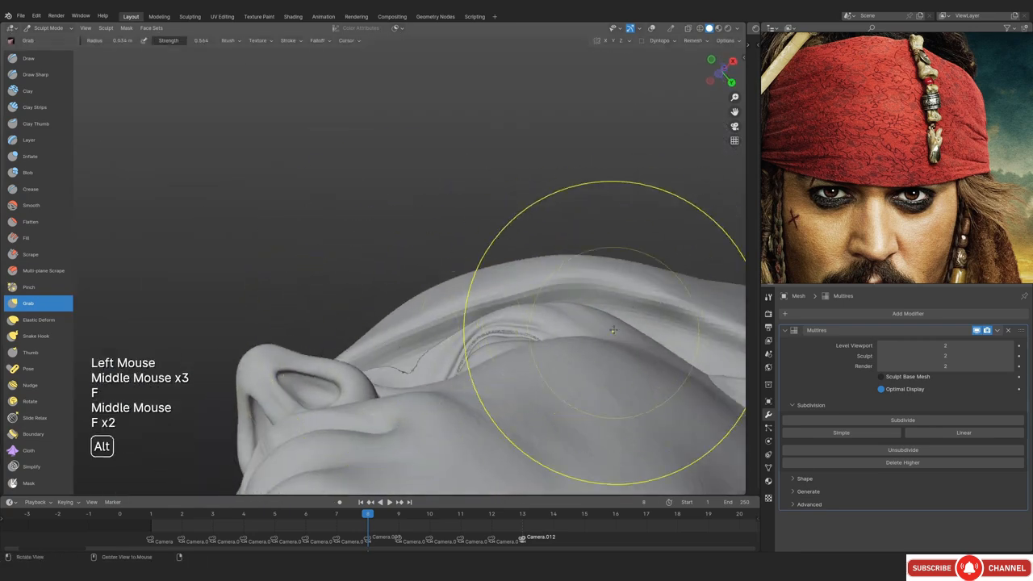
pyautogui.moveTo(613, 337); pyautogui.dragTo(565, 331, button='middle')
pyautogui.keyDown('shift'); pyautogui.moveTo(565, 331); pyautogui.dragTo(468, 355, button='middle'); pyautogui.keyUp('shift')
pyautogui.moveTo(436, 319); pyautogui.dragTo(424, 305)
# Reshape the headband's lower rim over the brow from below, using a Grab brush of about 0.032 m
pyautogui.press('f')
pyautogui.click(456, 299)
pyautogui.keyDown('ctrl'); pyautogui.moveTo(455, 299); pyautogui.dragTo(464, 363, button='middle'); pyautogui.keyUp('ctrl')
pyautogui.moveTo(464, 363)
pyautogui.mouseDown(button='middle')
pyautogui.moveTo(471, 397)
pyautogui.moveTo(452, 331)
pyautogui.mouseUp(button='middle')
pyautogui.keyDown('ctrl'); pyautogui.moveTo(452, 331); pyautogui.dragTo(420, 245, button='middle'); pyautogui.keyUp('ctrl')
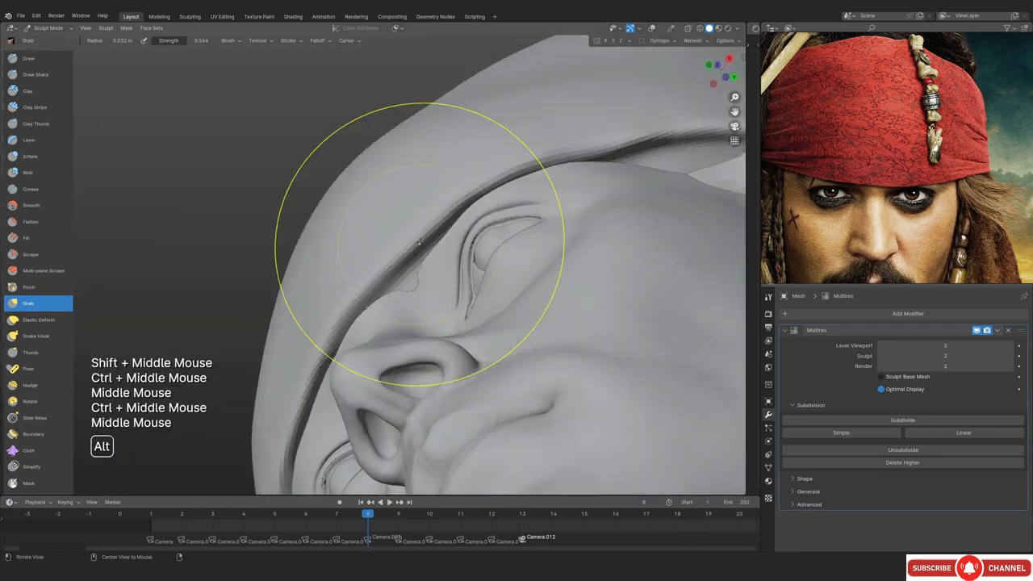
pyautogui.press('f')
pyautogui.keyDown('ctrl'); pyautogui.moveTo(432, 307); pyautogui.dragTo(529, 181, button='middle'); pyautogui.keyUp('ctrl')
pyautogui.moveTo(528, 181); pyautogui.dragTo(565, 173)
pyautogui.moveTo(565, 173); pyautogui.dragTo(452, 242, button='middle')
pyautogui.keyDown('ctrl'); pyautogui.moveTo(452, 242); pyautogui.dragTo(497, 282, button='middle'); pyautogui.keyUp('ctrl')
# Compare the headband's lower rim and outline with the bandana photo through the camera view
pyautogui.press('KP_0')
pyautogui.hotkey('shift', 'alt', 'z')
pyautogui.hotkey('shift', 'alt', 'z')
pyautogui.hotkey('shift', 'alt', 'z')
pyautogui.hotkey('shift', 'alt', 'z')
pyautogui.moveTo(496, 283)
pyautogui.keyDown('shift'); pyautogui.mouseDown(button='middle')
pyautogui.moveTo(497, 310)
pyautogui.moveTo(484, 226)
pyautogui.mouseUp(button='middle'); pyautogui.keyUp('shift')
pyautogui.moveTo(484, 226); pyautogui.dragTo(452, 266, button='middle')
pyautogui.keyDown('shift'); pyautogui.moveTo(452, 266); pyautogui.dragTo(396, 315, button='middle'); pyautogui.keyUp('shift')
# Carve the crease under the headband's side rim toward the ear with a 0.0076 m Draw Sharp brush
pyautogui.press('f')
pyautogui.keyDown('ctrl'); pyautogui.moveTo(363, 331); pyautogui.dragTo(347, 355, button='middle'); pyautogui.keyUp('ctrl')
pyautogui.moveTo(347, 356); pyautogui.dragTo(303, 380, button='middle')
pyautogui.press('f')
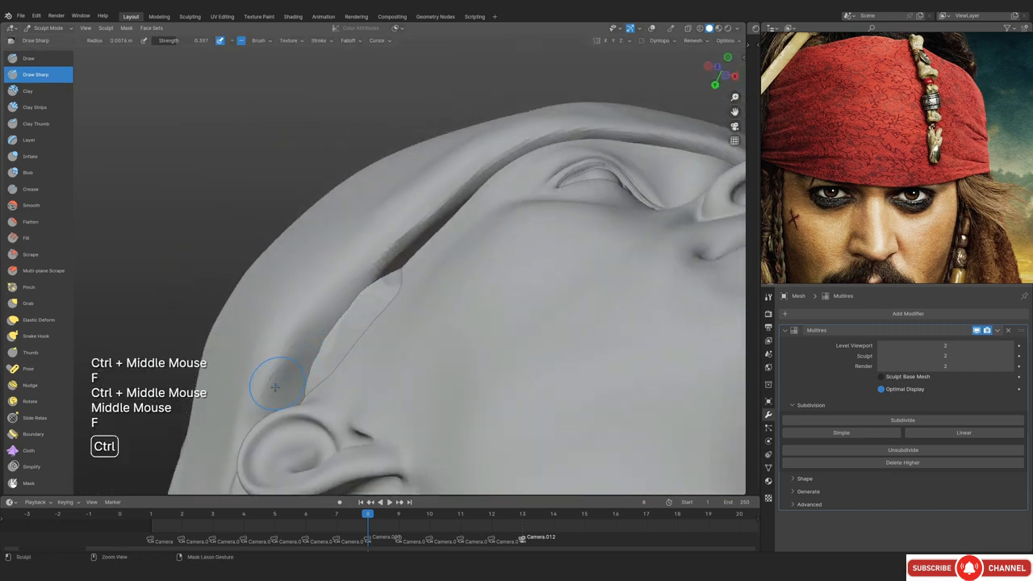
pyautogui.moveTo(334, 247); pyautogui.dragTo(323, 323, button='middle')
# Scrape and smooth the headband's side just above the rim near the temple with a 0.013 m Scrape brush
pyautogui.press('f')
pyautogui.click(322, 331)
pyautogui.keyDown('shift'); pyautogui.moveTo(323, 331); pyautogui.dragTo(299, 347); pyautogui.keyUp('shift')
pyautogui.keyDown('shift'); pyautogui.moveTo(299, 347); pyautogui.dragTo(282, 337); pyautogui.keyUp('shift')
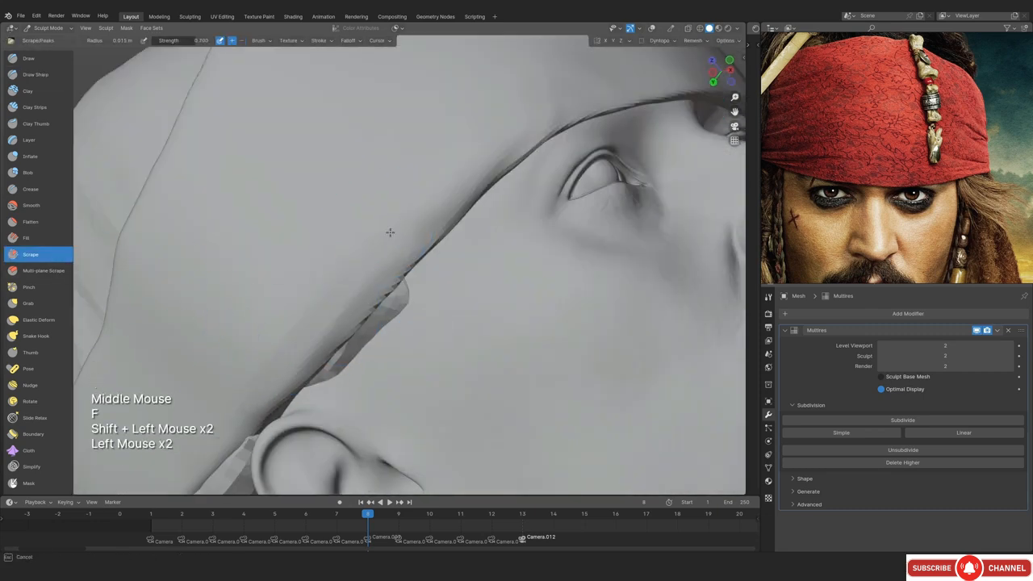
pyautogui.keyDown('shift'); pyautogui.moveTo(398, 234); pyautogui.dragTo(363, 267); pyautogui.keyUp('shift')
pyautogui.moveTo(363, 266); pyautogui.dragTo(307, 269, button='middle')
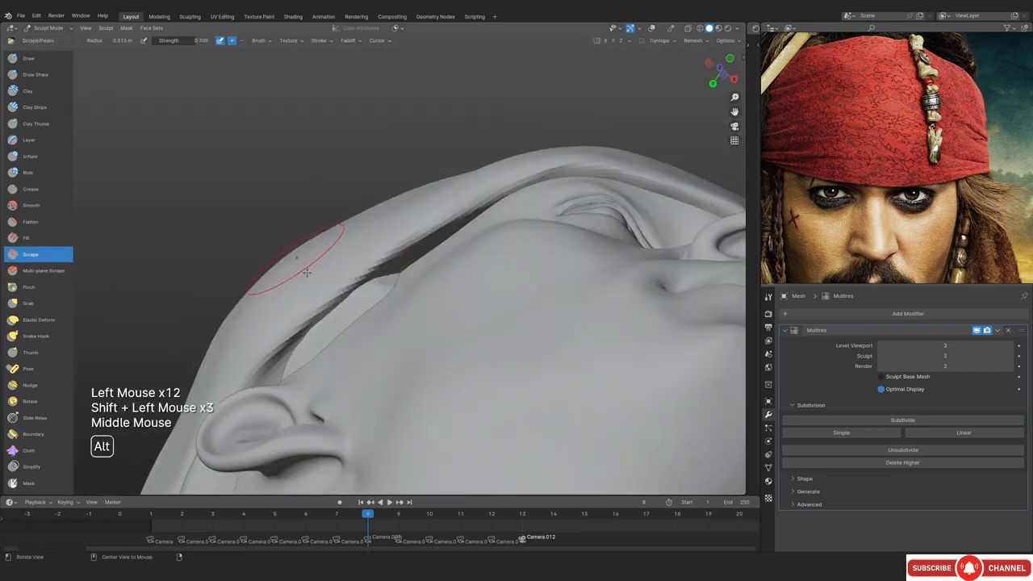
# Adjust the headband's side silhouette above the ear in the camera view with an enlarged Grab brush
pyautogui.press('g')
pyautogui.press('f')
pyautogui.click(251, 351)
pyautogui.press('KP_0')
pyautogui.keyDown('shift'); pyautogui.moveTo(355, 341); pyautogui.dragTo(355, 433, button='middle'); pyautogui.keyUp('shift')
pyautogui.press('f')
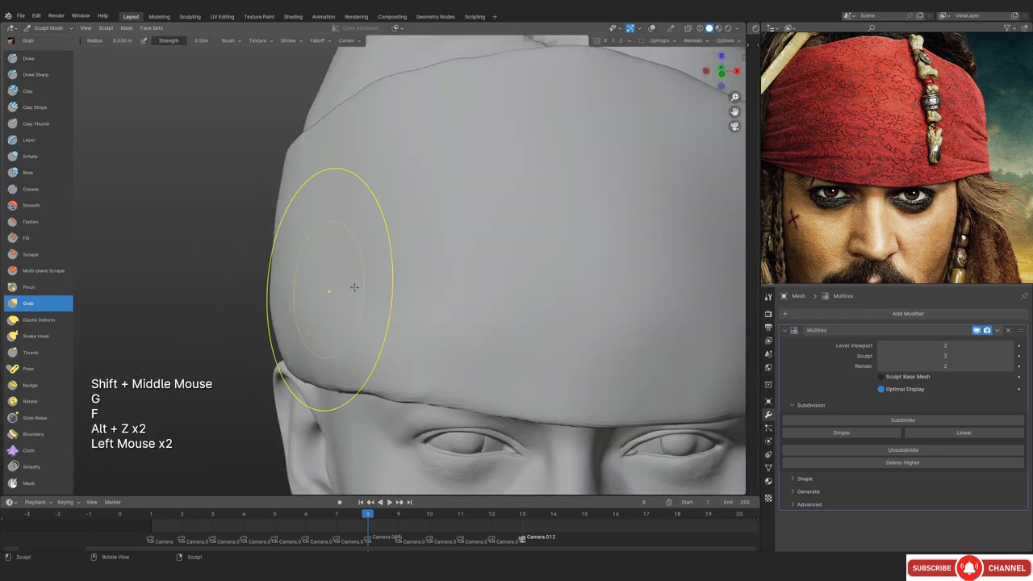
pyautogui.moveTo(354, 287); pyautogui.dragTo(339, 291)
pyautogui.hotkey('alt', 'z')
# Even out the headband's side surface above the ear with a 0.022 m Scrape brush, smoothing the result
pyautogui.moveTo(339, 291)
pyautogui.mouseDown(button='middle')
pyautogui.moveTo(487, 294)
pyautogui.moveTo(517, 339)
pyautogui.mouseUp(button='middle')
pyautogui.keyDown('ctrl'); pyautogui.moveTo(517, 339); pyautogui.dragTo(484, 266, button='middle'); pyautogui.keyUp('ctrl')
pyautogui.moveTo(484, 266); pyautogui.dragTo(517, 283, button='middle')
pyautogui.keyDown('ctrl'); pyautogui.moveTo(517, 283); pyautogui.dragTo(484, 276, button='middle'); pyautogui.keyUp('ctrl')
pyautogui.press('f')
pyautogui.moveTo(537, 191); pyautogui.dragTo(509, 218, button='middle')
pyautogui.press('f')
pyautogui.click(516, 307)
pyautogui.moveTo(517, 311); pyautogui.dragTo(451, 321)
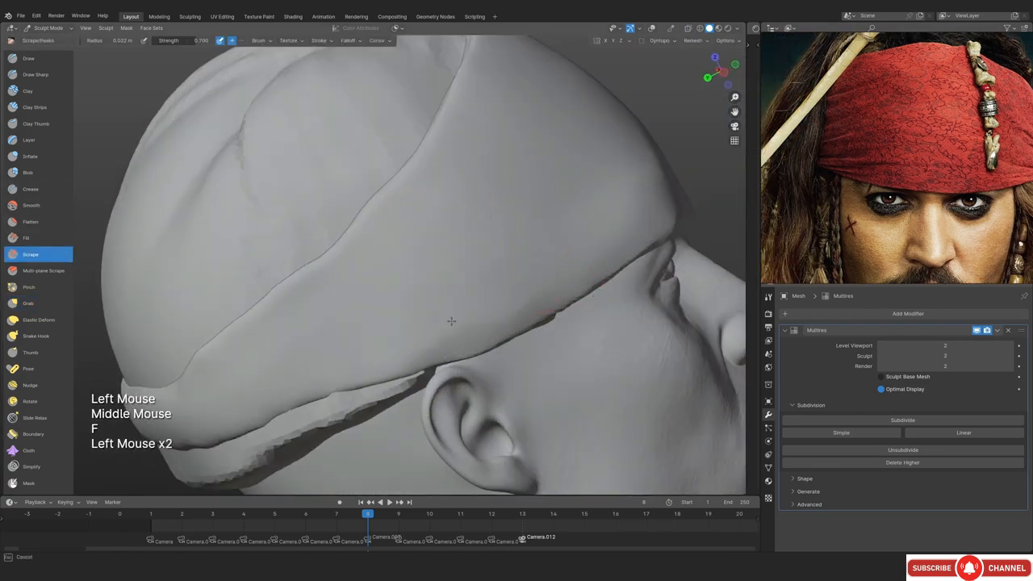
pyautogui.keyDown('shift'); pyautogui.moveTo(405, 291); pyautogui.dragTo(436, 275); pyautogui.keyUp('shift')
# Check the scraped headband against the bandana photo and its wireframe in the camera view
pyautogui.press('KP_0')
pyautogui.hotkey('shift', 'alt', 'z')
pyautogui.hotkey('shift', 'alt', 'z')
pyautogui.hotkey('shift', 'alt', 'z')
pyautogui.hotkey('shift', 'alt', 'z')
pyautogui.keyDown('shift'); pyautogui.moveTo(459, 432); pyautogui.dragTo(339, 379, button='middle'); pyautogui.keyUp('shift')
pyautogui.hotkey('shift', 'z')
pyautogui.hotkey('shift', 'z')
# Scrape the headband's surface above the temple and outer brow with a 0.023 m Scrape brush
pyautogui.moveTo(452, 258)
pyautogui.keyDown('ctrl'); pyautogui.mouseDown(button='middle')
pyautogui.moveTo(461, 359)
pyautogui.moveTo(435, 355)
pyautogui.mouseUp(button='middle'); pyautogui.keyUp('ctrl')
pyautogui.keyDown('ctrl'); pyautogui.moveTo(436, 355); pyautogui.dragTo(436, 266, button='middle'); pyautogui.keyUp('ctrl')
pyautogui.keyDown('shift'); pyautogui.moveTo(436, 267); pyautogui.dragTo(452, 323, button='middle'); pyautogui.keyUp('shift')
pyautogui.moveTo(452, 322)
pyautogui.mouseDown(button='middle')
pyautogui.moveTo(422, 334)
pyautogui.moveTo(412, 359)
pyautogui.mouseUp(button='middle')
pyautogui.press('f')
pyautogui.click(404, 347)
pyautogui.moveTo(411, 359); pyautogui.dragTo(391, 363, button='middle')
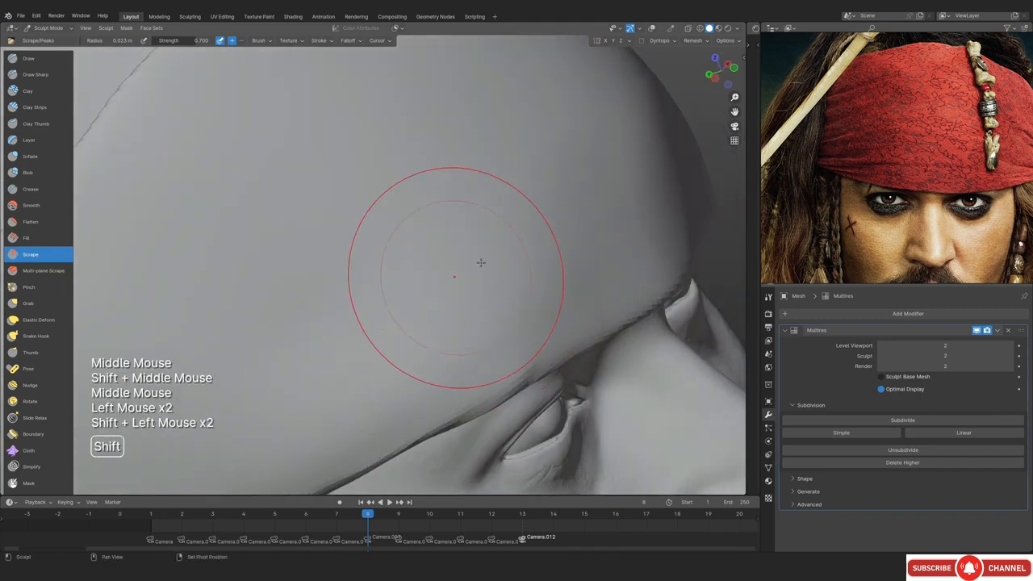
pyautogui.moveTo(481, 262); pyautogui.dragTo(484, 267, button='middle')
# Resize the brush and smooth the headband's surface above the brow rim
pyautogui.press('f')
pyautogui.keyDown('shift'); pyautogui.moveTo(485, 266); pyautogui.dragTo(484, 226, button='middle'); pyautogui.keyUp('shift')
pyautogui.keyDown('ctrl'); pyautogui.moveTo(484, 226); pyautogui.dragTo(486, 254, button='middle'); pyautogui.keyUp('ctrl')
pyautogui.moveTo(486, 254); pyautogui.dragTo(489, 261, button='middle')
pyautogui.keyDown('shift'); pyautogui.moveTo(489, 261); pyautogui.dragTo(549, 215); pyautogui.keyUp('shift')
pyautogui.keyDown('ctrl'); pyautogui.moveTo(549, 214); pyautogui.dragTo(452, 314, button='middle'); pyautogui.keyUp('ctrl')
# Pull the headband's lower rim between the brow and nose bridge into shape from below with a 0.019 m Grab brush
pyautogui.press('KP_1')
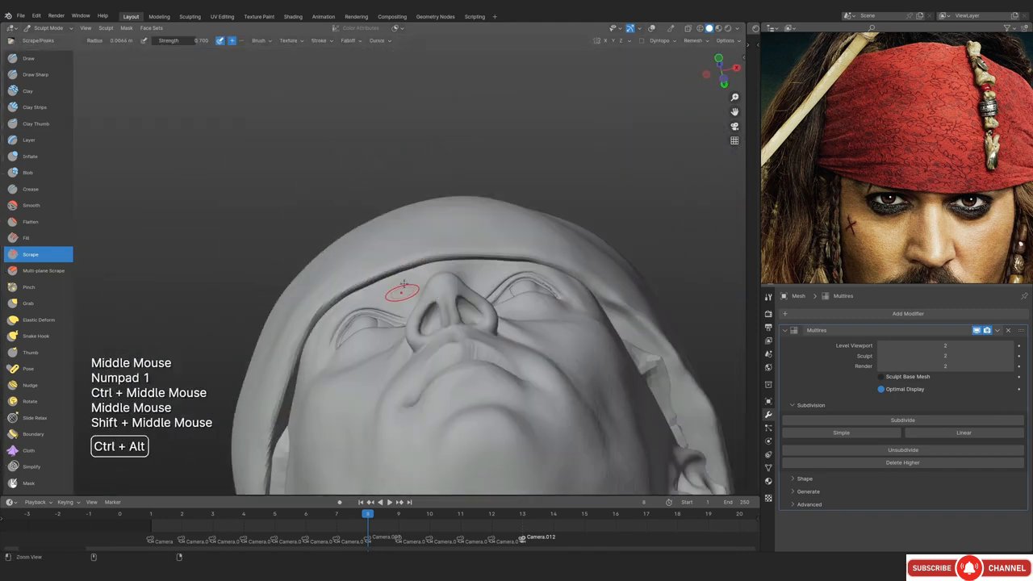
pyautogui.moveTo(517, 266); pyautogui.dragTo(485, 271, button='middle')
pyautogui.moveTo(484, 270)
pyautogui.keyDown('shift'); pyautogui.mouseDown(button='middle')
pyautogui.moveTo(457, 261)
pyautogui.moveTo(501, 180)
pyautogui.mouseUp(button='middle'); pyautogui.keyUp('shift')
pyautogui.press('f')
pyautogui.press('g')
pyautogui.press('f')
pyautogui.moveTo(500, 180); pyautogui.dragTo(508, 173)
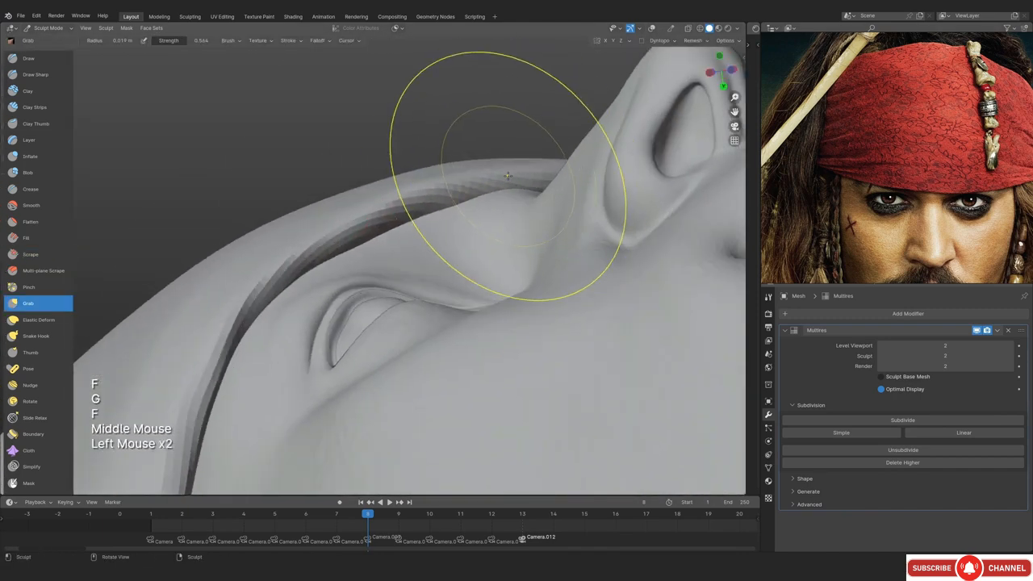
# Nudge the headband rim along the outer brow from below with a resized Grab brush
pyautogui.moveTo(283, 323)
pyautogui.mouseDown(button='middle')
pyautogui.moveTo(222, 346)
pyautogui.moveTo(267, 338)
pyautogui.mouseUp(button='middle')
pyautogui.press('f')
pyautogui.click(218, 342)
pyautogui.moveTo(266, 338)
pyautogui.keyDown('shift'); pyautogui.mouseDown(button='middle')
pyautogui.moveTo(234, 343)
pyautogui.moveTo(388, 254)
pyautogui.mouseUp(button='middle'); pyautogui.keyUp('shift')
pyautogui.moveTo(387, 254); pyautogui.dragTo(401, 247)
pyautogui.moveTo(401, 247)
pyautogui.mouseDown(button='middle')
pyautogui.moveTo(490, 259)
pyautogui.moveTo(406, 201)
pyautogui.moveTo(251, 205)
pyautogui.moveTo(355, 242)
pyautogui.mouseUp(button='middle')
# Refine the headband's underside rim beside the eye with further Grab brush size changes
pyautogui.press('f')
pyautogui.click(460, 241)
pyautogui.moveTo(355, 243)
pyautogui.keyDown('ctrl'); pyautogui.mouseDown(button='middle')
pyautogui.moveTo(369, 281)
pyautogui.moveTo(412, 242)
pyautogui.mouseUp(button='middle'); pyautogui.keyUp('ctrl')
pyautogui.press('f')
pyautogui.moveTo(412, 242)
pyautogui.keyDown('shift'); pyautogui.mouseDown(button='middle')
pyautogui.moveTo(442, 264)
pyautogui.moveTo(355, 307)
pyautogui.moveTo(339, 259)
pyautogui.mouseUp(button='middle'); pyautogui.keyUp('shift')
pyautogui.press('f')
pyautogui.click(330, 341)
# Correct the headband's lower edge near the temple in the camera view with the Grab brush
pyautogui.press('KP_0')
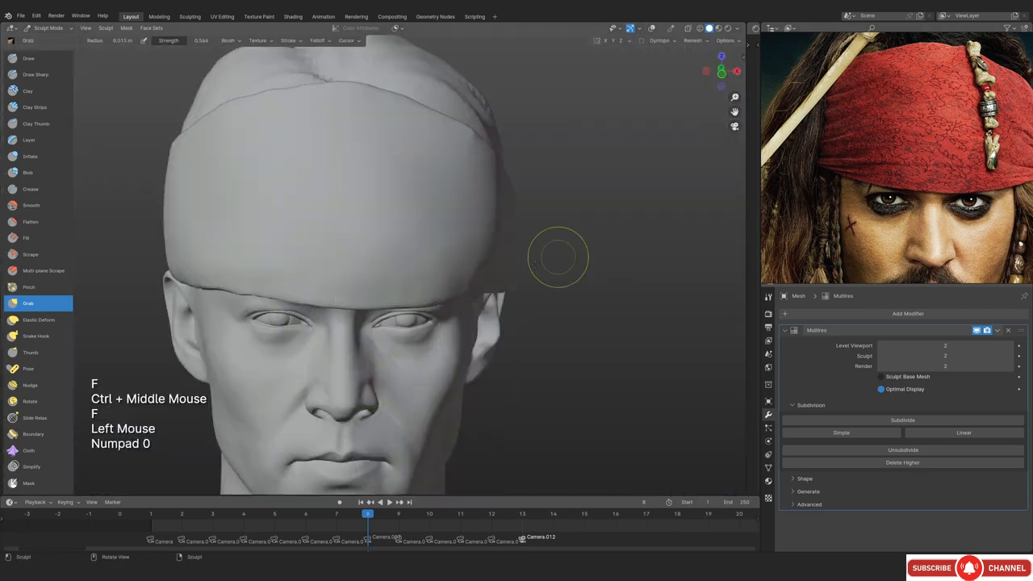
pyautogui.keyDown('ctrl'); pyautogui.moveTo(556, 255); pyautogui.dragTo(452, 210, button='middle'); pyautogui.keyUp('ctrl')
pyautogui.keyDown('shift'); pyautogui.moveTo(452, 210); pyautogui.dragTo(323, 282, button='middle'); pyautogui.keyUp('shift')
pyautogui.press('f')
pyautogui.moveTo(288, 284); pyautogui.dragTo(283, 276)
pyautogui.scroll(3, 974, 201)
pyautogui.press('f')
pyautogui.moveTo(279, 258)
pyautogui.keyDown('ctrl'); pyautogui.mouseDown(button='middle')
pyautogui.moveTo(279, 275)
pyautogui.moveTo(290, 240)
pyautogui.moveTo(420, 323)
pyautogui.mouseUp(button='middle'); pyautogui.keyUp('ctrl')
pyautogui.click(279, 275)
# Scrape and smooth the headband's side between the temple and the ear from several angles
pyautogui.moveTo(419, 323)
pyautogui.keyDown('shift'); pyautogui.mouseDown(button='middle')
pyautogui.moveTo(504, 369)
pyautogui.moveTo(46, 258)
pyautogui.mouseUp(button='middle'); pyautogui.keyUp('shift')
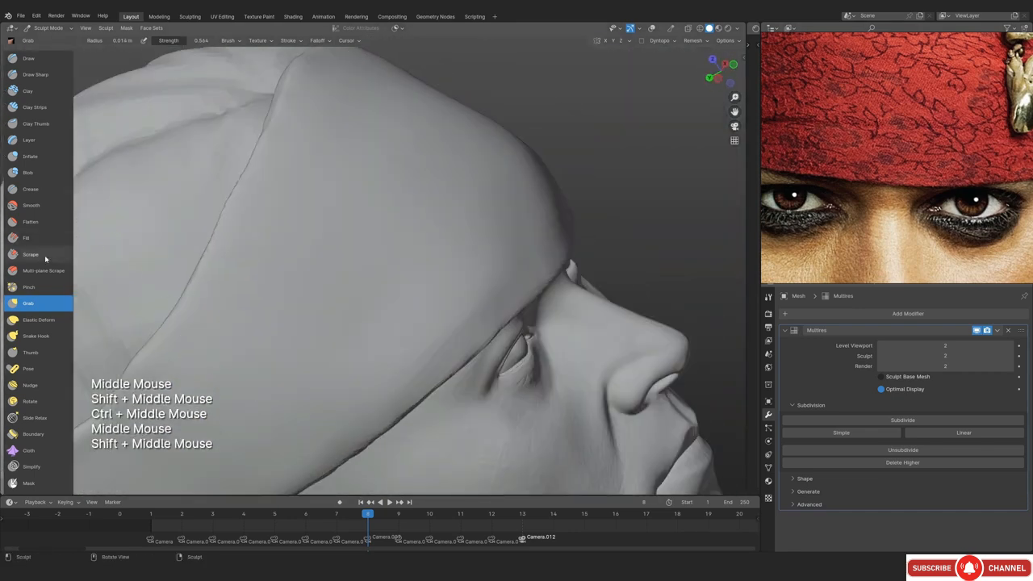
pyautogui.keyDown('shift'); pyautogui.click(520, 227); pyautogui.keyUp('shift')
pyautogui.moveTo(520, 226); pyautogui.dragTo(476, 275, button='middle')
pyautogui.keyDown('shift'); pyautogui.moveTo(476, 275); pyautogui.dragTo(432, 322, button='middle'); pyautogui.keyUp('shift')
pyautogui.moveTo(619, 312); pyautogui.dragTo(516, 323, button='middle')
pyautogui.keyDown('shift'); pyautogui.moveTo(517, 323); pyautogui.dragTo(420, 347, button='middle'); pyautogui.keyUp('shift')
pyautogui.moveTo(387, 351)
pyautogui.mouseDown()
pyautogui.moveTo(351, 367)
pyautogui.moveTo(404, 323)
pyautogui.mouseUp()
pyautogui.moveTo(479, 235)
pyautogui.keyDown('shift'); pyautogui.mouseDown(button='middle')
pyautogui.moveTo(544, 219)
pyautogui.moveTo(544, 185)
pyautogui.mouseUp(button='middle'); pyautogui.keyUp('shift')
pyautogui.moveTo(544, 185); pyautogui.dragTo(437, 273, button='middle')
pyautogui.press('f')
pyautogui.keyDown('shift'); pyautogui.moveTo(371, 327); pyautogui.dragTo(347, 343); pyautogui.keyUp('shift')
# Undo the last change and fit the headband's edge above the opposite temple to the bandana photo with a 0.017 m Grab brush
pyautogui.press('KP_0')
pyautogui.hotkey('shift', 'alt', 'z')
pyautogui.keyDown('shift'); pyautogui.moveTo(425, 270); pyautogui.dragTo(429, 186, button='middle'); pyautogui.keyUp('shift')
pyautogui.hotkey('shift', 'z')
pyautogui.keyDown('shift'); pyautogui.moveTo(484, 290); pyautogui.dragTo(387, 323, button='middle'); pyautogui.keyUp('shift')
pyautogui.hotkey('ctrl', 'z')
pyautogui.press('g')
pyautogui.press('f')
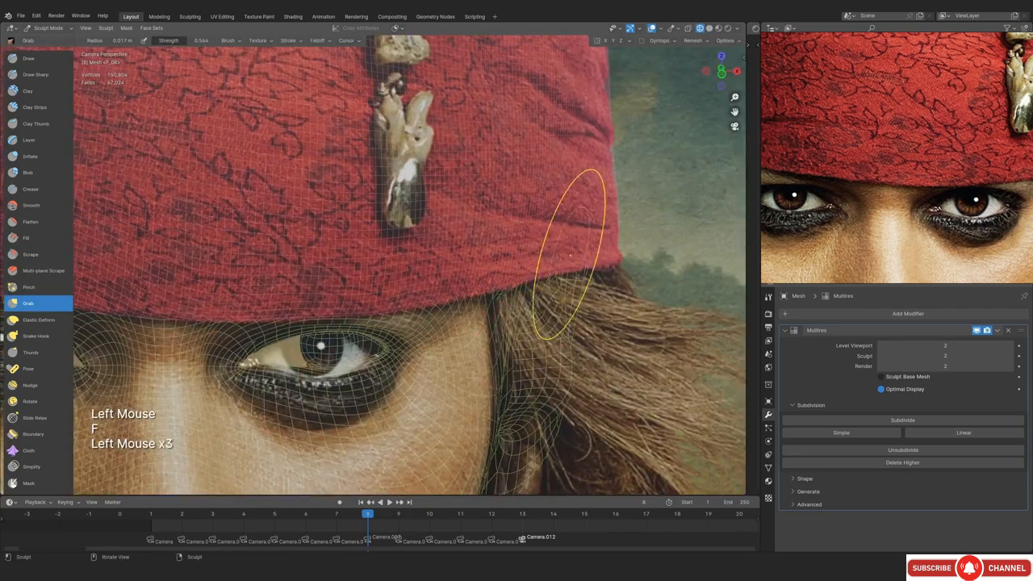
pyautogui.hotkey('shift', 'z')
pyautogui.hotkey('shift', 'z')
# Pull the headband rim in front of the opposite ear into place with a 0.014 m Grab brush
pyautogui.keyDown('ctrl'); pyautogui.moveTo(570, 255); pyautogui.dragTo(570, 339, button='middle'); pyautogui.keyUp('ctrl')
pyautogui.moveTo(570, 339)
pyautogui.mouseDown(button='middle')
pyautogui.moveTo(452, 322)
pyautogui.moveTo(501, 339)
pyautogui.mouseUp(button='middle')
pyautogui.hotkey('alt', 'z')
pyautogui.hotkey('alt', 'z')
pyautogui.hotkey('shift', 'z')
pyautogui.moveTo(500, 339)
pyautogui.keyDown('ctrl'); pyautogui.mouseDown(button='middle')
pyautogui.moveTo(572, 242)
pyautogui.moveTo(431, 272)
pyautogui.mouseUp(button='middle'); pyautogui.keyUp('ctrl')
pyautogui.hotkey('shift', 'alt', 'z')
pyautogui.press('f')
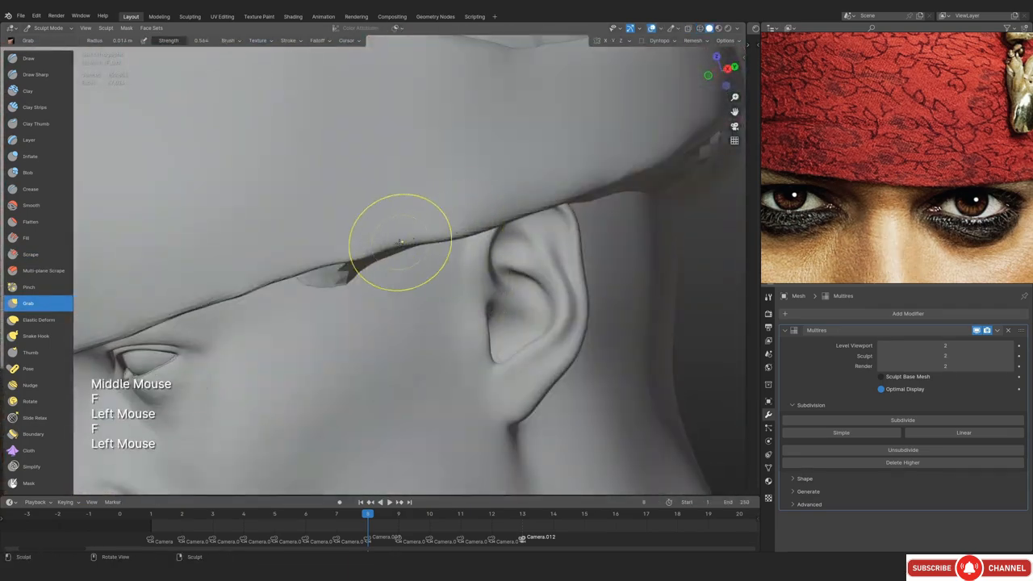
pyautogui.press('f')
# Reshape the headband's side rim between the eye and ear from a low angle with a 0.018 m Grab brush
pyautogui.keyDown('ctrl'); pyautogui.moveTo(461, 228); pyautogui.dragTo(461, 339, button='middle'); pyautogui.keyUp('ctrl')
pyautogui.moveTo(461, 339)
pyautogui.mouseDown(button='middle')
pyautogui.moveTo(554, 196)
pyautogui.moveTo(554, 113)
pyautogui.mouseUp(button='middle')
pyautogui.press('KP_1')
pyautogui.moveTo(484, 323); pyautogui.dragTo(388, 242, button='middle')
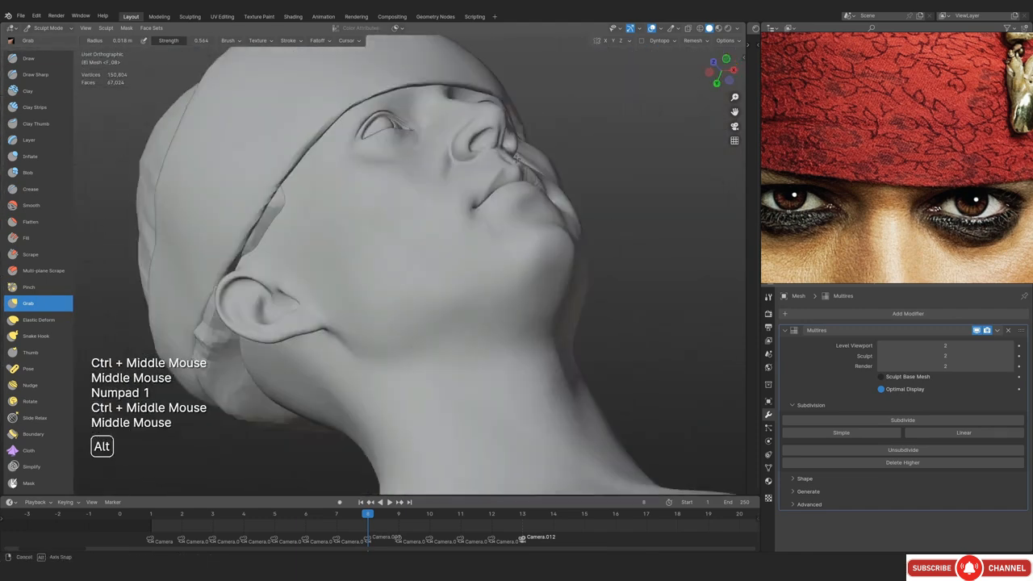
pyautogui.moveTo(387, 323); pyautogui.dragTo(316, 282, button='middle')
pyautogui.moveTo(315, 201); pyautogui.dragTo(339, 173)
# Deepen the crease under the headband rim from the ear to the brow with a 0.0083 m Draw Sharp brush
pyautogui.moveTo(481, 165); pyautogui.dragTo(452, 210, button='middle')
pyautogui.keyDown('shift'); pyautogui.moveTo(364, 242); pyautogui.dragTo(516, 282, button='middle'); pyautogui.keyUp('shift')
pyautogui.keyDown('ctrl'); pyautogui.moveTo(452, 306); pyautogui.dragTo(452, 226, button='middle'); pyautogui.keyUp('ctrl')
pyautogui.press('f')
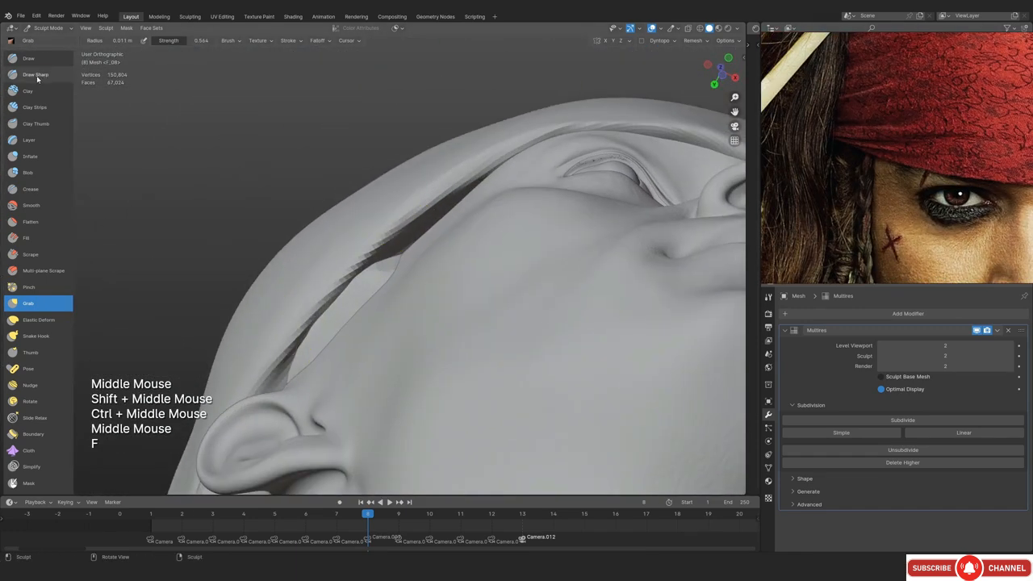
pyautogui.click(37, 75)
pyautogui.keyDown('ctrl'); pyautogui.moveTo(339, 387); pyautogui.dragTo(339, 339, button='middle'); pyautogui.keyUp('ctrl')
pyautogui.press('f')
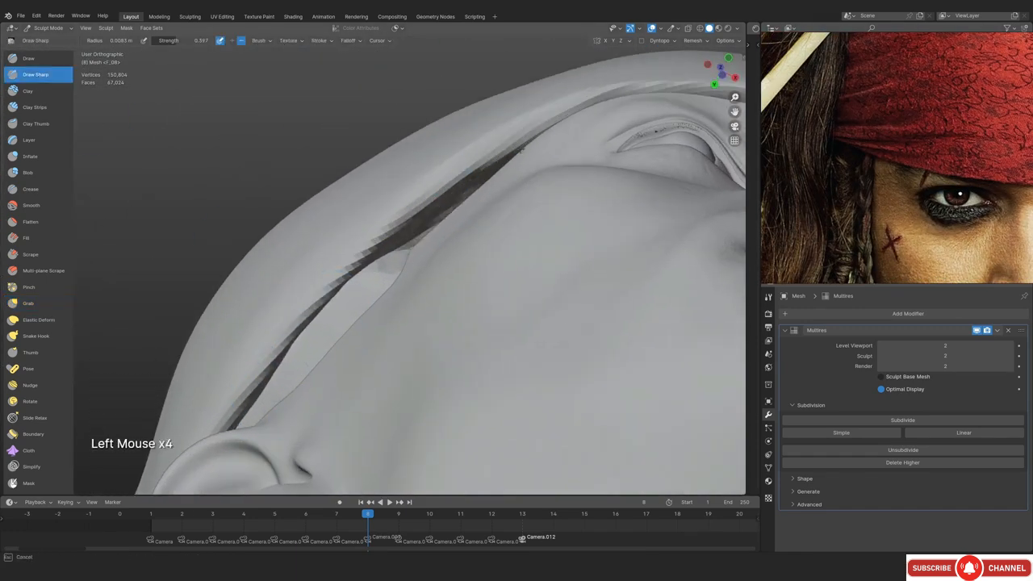
pyautogui.moveTo(521, 150); pyautogui.dragTo(549, 133)
# Match the headband's lower rim above the eye to the photo overlay in the camera view, starting with a 0.019 m Grab brush
pyautogui.keyDown('ctrl'); pyautogui.moveTo(447, 202); pyautogui.dragTo(448, 283, button='middle'); pyautogui.keyUp('ctrl')
pyautogui.press('KP_1')
pyautogui.press('KP_0')
pyautogui.hotkey('shift', 'alt', 'z')
pyautogui.hotkey('shift', 'alt', 'z')
pyautogui.keyDown('shift'); pyautogui.moveTo(334, 330); pyautogui.dragTo(420, 339, button='middle'); pyautogui.keyUp('shift')
pyautogui.keyDown('ctrl'); pyautogui.moveTo(439, 363); pyautogui.dragTo(439, 318, button='middle'); pyautogui.keyUp('ctrl')
pyautogui.press('g')
pyautogui.press('f')
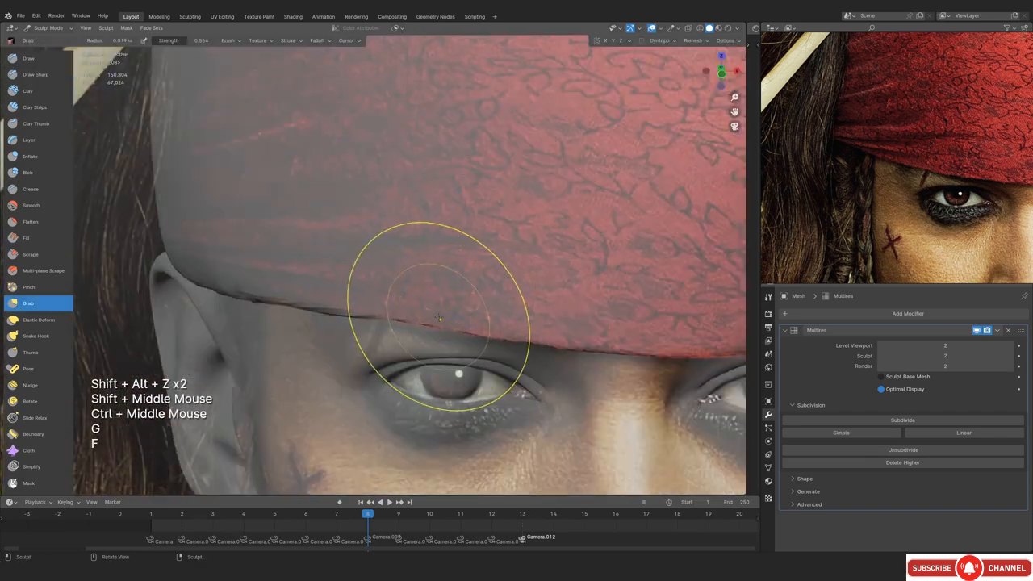
pyautogui.press('f')
pyautogui.click(427, 283)
pyautogui.moveTo(417, 283)
pyautogui.keyDown('ctrl'); pyautogui.mouseDown(button='middle')
pyautogui.moveTo(418, 258)
pyautogui.moveTo(428, 347)
pyautogui.mouseUp(button='middle'); pyautogui.keyUp('ctrl')
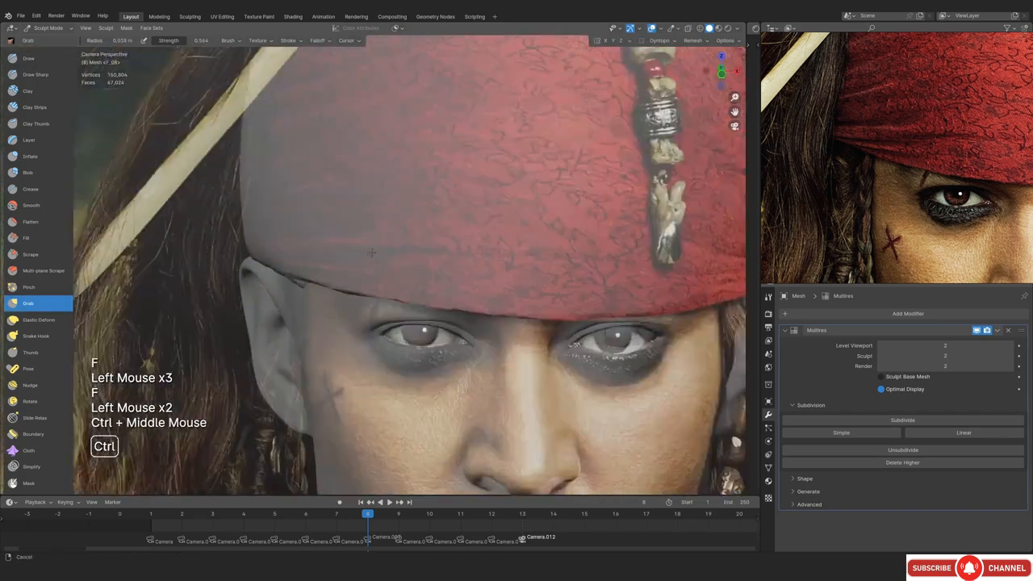
# Nudge the headband's lower rim beside the ear to match the photo overlay in the camera view with the Grab brush
pyautogui.keyDown('shift'); pyautogui.moveTo(334, 281); pyautogui.dragTo(277, 263, button='middle'); pyautogui.keyUp('shift')
pyautogui.hotkey('shift', 'alt', 'z')
pyautogui.hotkey('shift', 'alt', 'z')
pyautogui.hotkey('shift', 'alt', 'z')
pyautogui.hotkey('shift', 'alt', 'z')
pyautogui.moveTo(277, 264); pyautogui.dragTo(267, 256)
# Reshape and smooth the headband rim in front of the ear from a low angle with a 0.021 m Grab brush
pyautogui.keyDown('ctrl'); pyautogui.moveTo(339, 274); pyautogui.dragTo(339, 330, button='middle'); pyautogui.keyUp('ctrl')
pyautogui.hotkey('shift', 'alt', 'z')
pyautogui.keyDown('shift'); pyautogui.moveTo(453, 349); pyautogui.dragTo(443, 335, button='middle'); pyautogui.keyUp('shift')
pyautogui.moveTo(443, 335)
pyautogui.keyDown('ctrl'); pyautogui.mouseDown(button='middle')
pyautogui.moveTo(443, 286)
pyautogui.moveTo(404, 234)
pyautogui.mouseUp(button='middle'); pyautogui.keyUp('ctrl')
pyautogui.keyDown('shift'); pyautogui.moveTo(403, 234); pyautogui.dragTo(380, 218, button='middle'); pyautogui.keyUp('shift')
pyautogui.moveTo(379, 218)
pyautogui.keyDown('ctrl'); pyautogui.mouseDown(button='middle')
pyautogui.moveTo(364, 251)
pyautogui.moveTo(364, 194)
pyautogui.mouseUp(button='middle'); pyautogui.keyUp('ctrl')
pyautogui.moveTo(364, 194); pyautogui.dragTo(355, 242, button='middle')
pyautogui.press('f')
pyautogui.click(342, 312)
pyautogui.moveTo(356, 243)
pyautogui.keyDown('shift'); pyautogui.mouseDown(button='middle')
pyautogui.moveTo(363, 313)
pyautogui.moveTo(339, 323)
pyautogui.mouseUp(button='middle'); pyautogui.keyUp('shift')
pyautogui.keyDown('shift'); pyautogui.moveTo(323, 262); pyautogui.dragTo(311, 245); pyautogui.keyUp('shift')
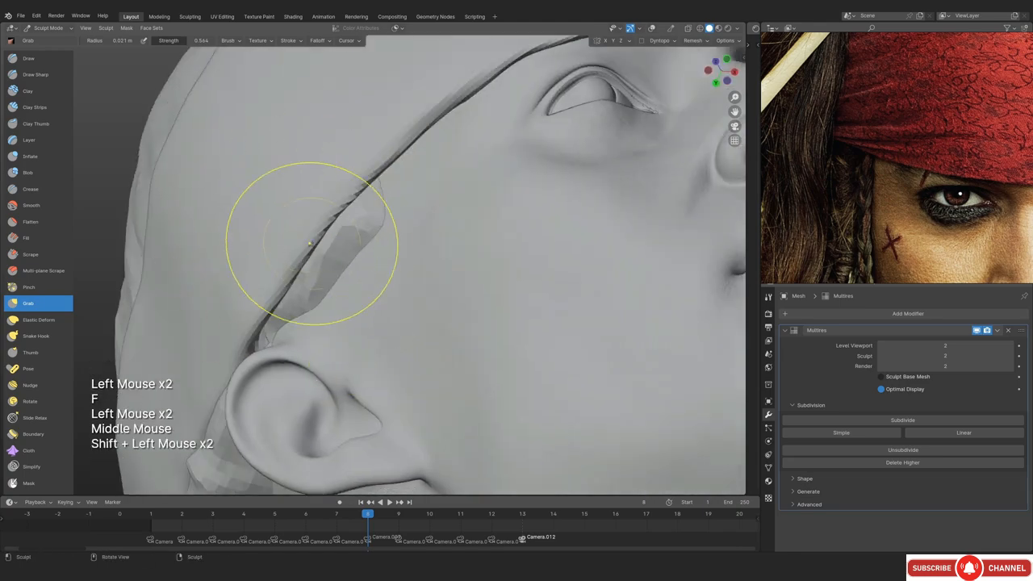
# Compare the headband's outline with the photo in the front and camera views, with overlays shown and hidden
pyautogui.press('KP_1')
pyautogui.moveTo(533, 210)
pyautogui.keyDown('ctrl'); pyautogui.mouseDown(button='middle')
pyautogui.moveTo(546, 266)
pyautogui.moveTo(490, 277)
pyautogui.moveTo(555, 266)
pyautogui.moveTo(408, 334)
pyautogui.moveTo(408, 291)
pyautogui.mouseUp(button='middle'); pyautogui.keyUp('ctrl')
pyautogui.hotkey('shift', 'alt', 'z')
pyautogui.hotkey('shift', 'alt', 'z')
pyautogui.press('KP_0')
pyautogui.hotkey('shift', 'alt', 'z')
pyautogui.hotkey('shift', 'alt', 'z')
pyautogui.hotkey('shift', 'alt', 'z')
pyautogui.keyDown('shift'); pyautogui.moveTo(408, 290); pyautogui.dragTo(553, 283, button='middle'); pyautogui.keyUp('shift')
# Sharpen the headband's upper edge at the crown with the Draw Sharp brush, working between the camera view and a free angle
pyautogui.press('f')
pyautogui.click(554, 283)
pyautogui.keyDown('shift'); pyautogui.moveTo(681, 286); pyautogui.dragTo(439, 283, button='middle'); pyautogui.keyUp('shift')
pyautogui.press('f')
pyautogui.press('f')
pyautogui.click(377, 257)
pyautogui.hotkey('alt', 'z')
pyautogui.moveTo(378, 256)
pyautogui.mouseDown(button='middle')
pyautogui.moveTo(326, 341)
pyautogui.moveTo(396, 371)
pyautogui.mouseUp(button='middle')
pyautogui.hotkey('alt', 'z')
pyautogui.keyDown('ctrl'); pyautogui.moveTo(396, 372); pyautogui.dragTo(396, 255, button='middle'); pyautogui.keyUp('ctrl')
pyautogui.press('f')
pyautogui.moveTo(426, 277); pyautogui.dragTo(397, 298)
pyautogui.press('KP_0')
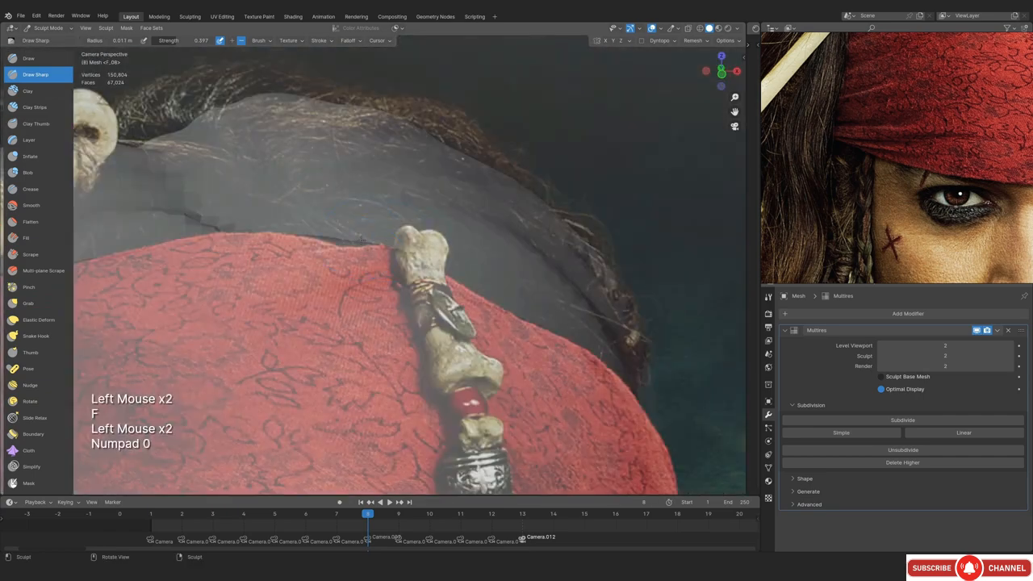
# Check the headband's upper edge and the cap above it against the photo, using wireframe, X-ray and overlay display
pyautogui.hotkey('shift', 'z')
pyautogui.hotkey('shift', 'z')
pyautogui.hotkey('alt', 'z')
pyautogui.hotkey('alt', 'z')
pyautogui.moveTo(344, 270); pyautogui.dragTo(355, 242, button='middle')
pyautogui.keyDown('shift'); pyautogui.moveTo(355, 242); pyautogui.dragTo(352, 230, button='middle'); pyautogui.keyUp('shift')
pyautogui.keyDown('ctrl'); pyautogui.moveTo(352, 230); pyautogui.dragTo(351, 283, button='middle'); pyautogui.keyUp('ctrl')
pyautogui.moveTo(352, 282)
pyautogui.mouseDown(button='middle')
pyautogui.moveTo(346, 260)
pyautogui.moveTo(437, 235)
pyautogui.mouseUp(button='middle')
pyautogui.press('KP_0')
pyautogui.hotkey('shift', 'z')
pyautogui.hotkey('shift', 'z')
pyautogui.hotkey('shift', 'z')
pyautogui.hotkey('shift', 'alt', 'z')
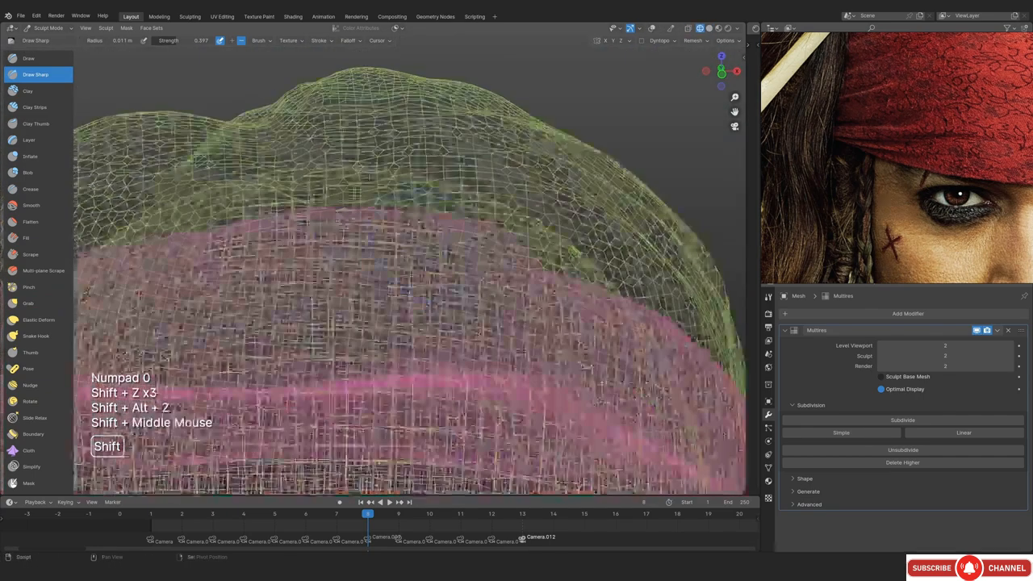
pyautogui.hotkey('shift', 'z')
pyautogui.hotkey('shift', 'alt', 'z')
pyautogui.hotkey('shift', 'alt', 'z')
pyautogui.hotkey('shift', 'alt', 'z')
pyautogui.hotkey('shift', 'alt', 'z')
# Carve the crease along the headband's upper edge to follow the photo with a 0.011 m Draw Sharp brush
pyautogui.moveTo(503, 249); pyautogui.dragTo(436, 230)
pyautogui.moveTo(387, 234)
pyautogui.mouseDown()
pyautogui.moveTo(337, 240)
pyautogui.moveTo(387, 222)
pyautogui.mouseUp()
pyautogui.hotkey('shift', 'alt', 'z')
pyautogui.moveTo(403, 220); pyautogui.dragTo(476, 220)
pyautogui.hotkey('shift', 'alt', 'z')
pyautogui.moveTo(476, 220); pyautogui.dragTo(440, 242, button='middle')
pyautogui.keyDown('ctrl'); pyautogui.moveTo(440, 242); pyautogui.dragTo(440, 307, button='middle'); pyautogui.keyUp('ctrl')
pyautogui.moveTo(440, 307)
pyautogui.keyDown('shift'); pyautogui.mouseDown(button='middle')
pyautogui.moveTo(406, 266)
pyautogui.moveTo(406, 161)
pyautogui.mouseUp(button='middle'); pyautogui.keyUp('shift')
pyautogui.keyDown('ctrl'); pyautogui.moveTo(329, 292); pyautogui.dragTo(307, 313); pyautogui.keyUp('ctrl')
pyautogui.keyDown('ctrl'); pyautogui.moveTo(348, 314); pyautogui.dragTo(382, 295); pyautogui.keyUp('ctrl')
pyautogui.keyDown('ctrl'); pyautogui.moveTo(380, 342); pyautogui.dragTo(379, 319, button='middle'); pyautogui.keyUp('ctrl')
pyautogui.moveTo(380, 266); pyautogui.dragTo(410, 249)
# Pull the headband's upper edge into shape with the Grab brush and smooth the surface beside it
pyautogui.press('f')
pyautogui.moveTo(411, 249); pyautogui.dragTo(387, 217, button='middle')
pyautogui.keyDown('shift'); pyautogui.moveTo(387, 218); pyautogui.dragTo(355, 258, button='middle'); pyautogui.keyUp('shift')
pyautogui.moveTo(355, 259); pyautogui.dragTo(339, 244, button='middle')
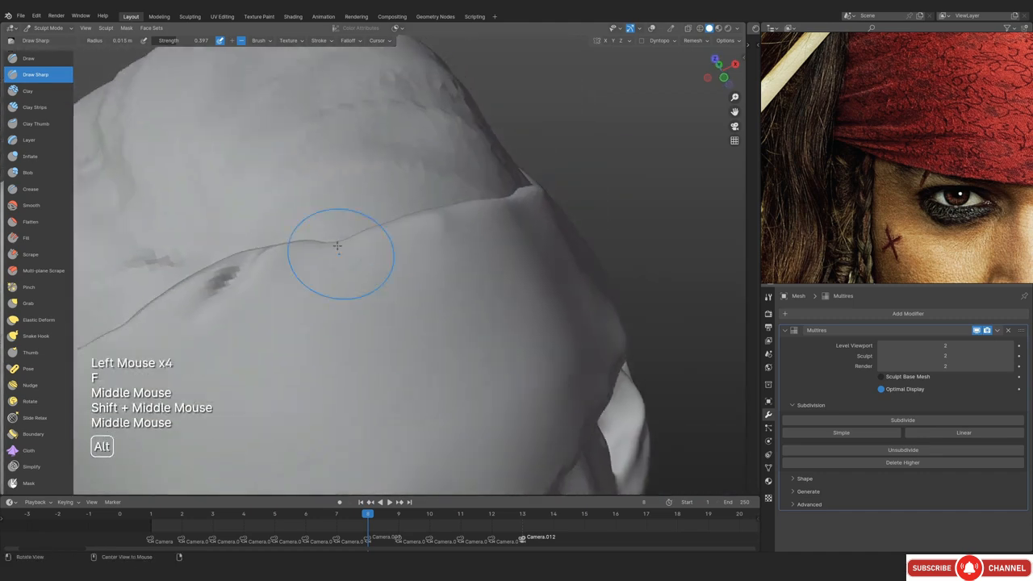
pyautogui.press('g')
pyautogui.press('f')
pyautogui.press('KP_Decimal')
pyautogui.moveTo(411, 218)
pyautogui.keyDown('ctrl'); pyautogui.mouseDown(button='middle')
pyautogui.moveTo(360, 250)
pyautogui.moveTo(341, 327)
pyautogui.moveTo(452, 291)
pyautogui.mouseUp(button='middle'); pyautogui.keyUp('ctrl')
pyautogui.press('f')
pyautogui.click(360, 250)
pyautogui.moveTo(452, 290); pyautogui.dragTo(436, 275, button='middle')
pyautogui.press('f')
pyautogui.moveTo(307, 313); pyautogui.dragTo(339, 262)
pyautogui.press('f')
pyautogui.keyDown('shift'); pyautogui.moveTo(339, 262); pyautogui.dragTo(315, 303); pyautogui.keyUp('shift')
# Refine the headband's top front edge with a 0.013 m Grab brush
pyautogui.moveTo(315, 303)
pyautogui.mouseDown(button='middle')
pyautogui.moveTo(342, 272)
pyautogui.moveTo(347, 319)
pyautogui.mouseUp(button='middle')
pyautogui.click(341, 272)
pyautogui.moveTo(347, 319); pyautogui.dragTo(364, 299, button='middle')
pyautogui.press('g')
pyautogui.moveTo(342, 337); pyautogui.dragTo(347, 329)
# Examine the headband's overall shape in the front and camera views and from nearby angles
pyautogui.press('KP_1')
pyautogui.moveTo(347, 329)
pyautogui.keyDown('ctrl'); pyautogui.mouseDown(button='middle')
pyautogui.moveTo(415, 162)
pyautogui.moveTo(415, 208)
pyautogui.mouseUp(button='middle'); pyautogui.keyUp('ctrl')
pyautogui.press('KP_0')
pyautogui.hotkey('shift', 'alt', 'z')
pyautogui.hotkey('shift', 'alt', 'z')
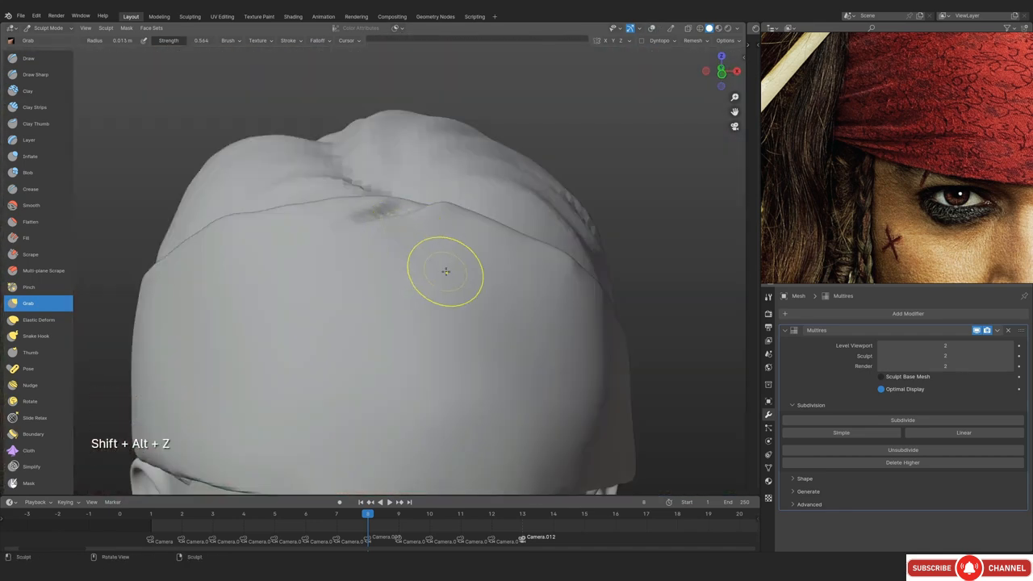
pyautogui.keyDown('ctrl'); pyautogui.moveTo(364, 285); pyautogui.dragTo(388, 307, button='middle'); pyautogui.keyUp('ctrl')
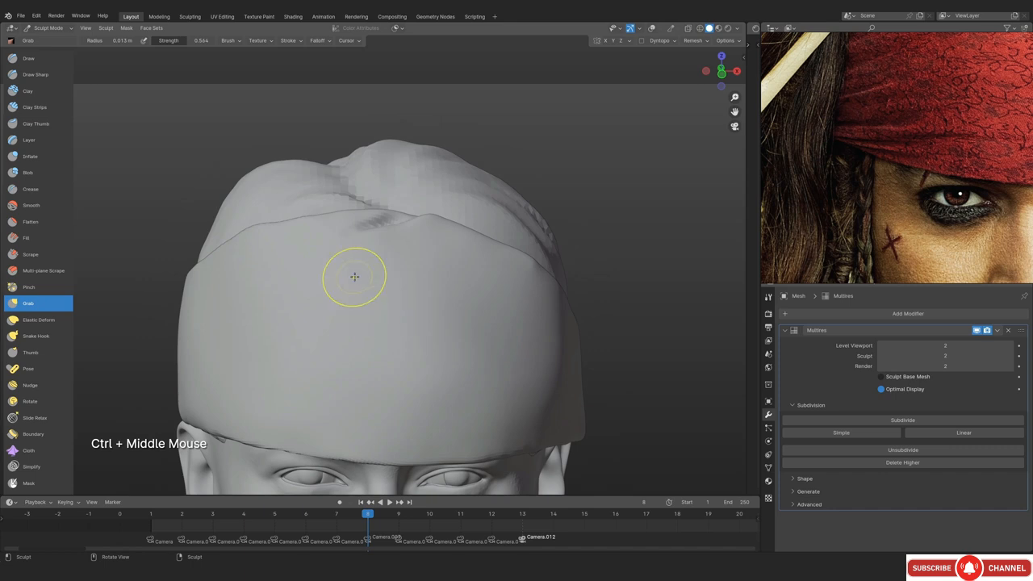
pyautogui.moveTo(342, 268); pyautogui.dragTo(379, 283, button='middle')
pyautogui.moveTo(380, 283)
pyautogui.mouseDown(button='middle')
pyautogui.moveTo(403, 318)
pyautogui.moveTo(379, 275)
pyautogui.mouseUp(button='middle')
pyautogui.moveTo(379, 274)
pyautogui.keyDown('ctrl'); pyautogui.mouseDown(button='middle')
pyautogui.moveTo(362, 238)
pyautogui.moveTo(363, 295)
pyautogui.moveTo(393, 340)
pyautogui.moveTo(386, 327)
pyautogui.mouseUp(button='middle'); pyautogui.keyUp('ctrl')
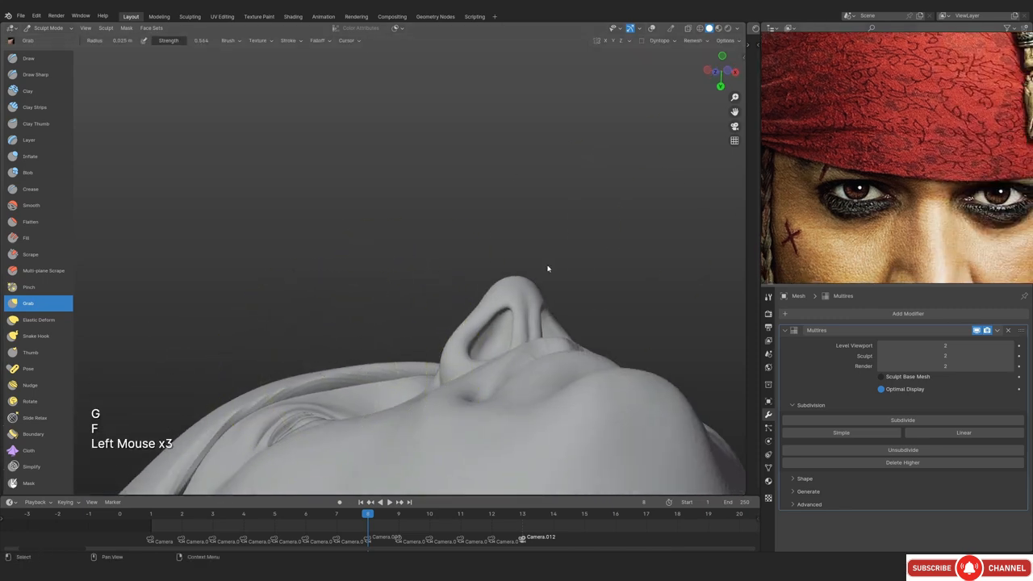
# Adjust the curve of the headband's front rim from below the face with a 0.025 m Grab brush
pyautogui.moveTo(326, 283)
pyautogui.mouseDown(button='middle')
pyautogui.moveTo(514, 247)
pyautogui.moveTo(461, 251)
pyautogui.mouseUp(button='middle')
pyautogui.moveTo(462, 252)
pyautogui.keyDown('shift'); pyautogui.mouseDown(button='middle')
pyautogui.moveTo(413, 288)
pyautogui.moveTo(400, 242)
pyautogui.mouseUp(button='middle'); pyautogui.keyUp('shift')
pyautogui.keyDown('ctrl'); pyautogui.moveTo(399, 242); pyautogui.dragTo(380, 307, button='middle'); pyautogui.keyUp('ctrl')
pyautogui.press('f')
pyautogui.click(345, 397)
pyautogui.moveTo(379, 307)
pyautogui.mouseDown(button='middle')
pyautogui.moveTo(344, 397)
pyautogui.moveTo(355, 371)
pyautogui.mouseUp(button='middle')
pyautogui.moveTo(355, 371)
pyautogui.keyDown('shift'); pyautogui.mouseDown(button='middle')
pyautogui.moveTo(375, 327)
pyautogui.moveTo(335, 373)
pyautogui.moveTo(323, 359)
pyautogui.mouseUp(button='middle'); pyautogui.keyUp('shift')
# Refine the headband rim between the brow and the ear with a 0.0094 m Grab brush
pyautogui.press('f')
pyautogui.keyDown('shift'); pyautogui.moveTo(323, 359); pyautogui.dragTo(307, 339, button='middle'); pyautogui.keyUp('shift')
pyautogui.moveTo(306, 339); pyautogui.dragTo(298, 330, button='middle')
pyautogui.keyDown('ctrl'); pyautogui.moveTo(347, 378); pyautogui.dragTo(351, 372, button='middle'); pyautogui.keyUp('ctrl')
pyautogui.moveTo(351, 371)
pyautogui.mouseDown(button='middle')
pyautogui.moveTo(355, 362)
pyautogui.moveTo(397, 392)
pyautogui.mouseUp(button='middle')
pyautogui.moveTo(397, 391); pyautogui.dragTo(379, 424, button='middle')
pyautogui.moveTo(380, 423)
pyautogui.keyDown('shift'); pyautogui.mouseDown(button='middle')
pyautogui.moveTo(379, 350)
pyautogui.moveTo(355, 350)
pyautogui.moveTo(330, 310)
pyautogui.moveTo(379, 335)
pyautogui.mouseUp(button='middle'); pyautogui.keyUp('shift')
pyautogui.press('f')
pyautogui.keyDown('ctrl'); pyautogui.moveTo(379, 335); pyautogui.dragTo(427, 362, button='middle'); pyautogui.keyUp('ctrl')
pyautogui.press('KP_1')
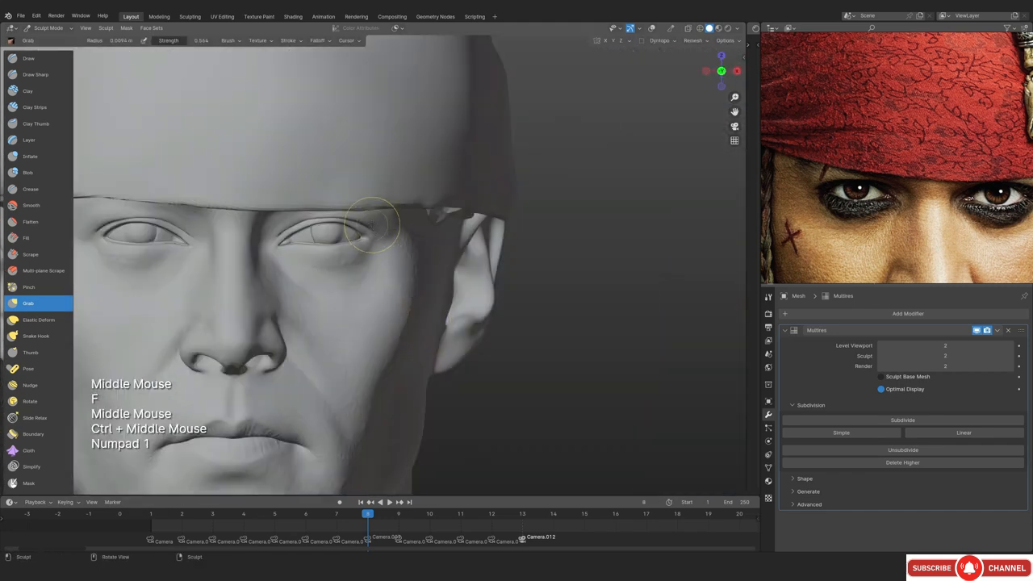
# Inspect the headband's side and upper edge from several angles and against the photo overlay
pyautogui.keyDown('shift'); pyautogui.moveTo(372, 226); pyautogui.dragTo(436, 306, button='middle'); pyautogui.keyUp('shift')
pyautogui.moveTo(517, 258)
pyautogui.keyDown('ctrl'); pyautogui.mouseDown(button='middle')
pyautogui.moveTo(403, 293)
pyautogui.moveTo(417, 360)
pyautogui.moveTo(404, 330)
pyautogui.mouseUp(button='middle'); pyautogui.keyUp('ctrl')
pyautogui.moveTo(404, 331); pyautogui.dragTo(389, 303, button='middle')
pyautogui.press('KP_0')
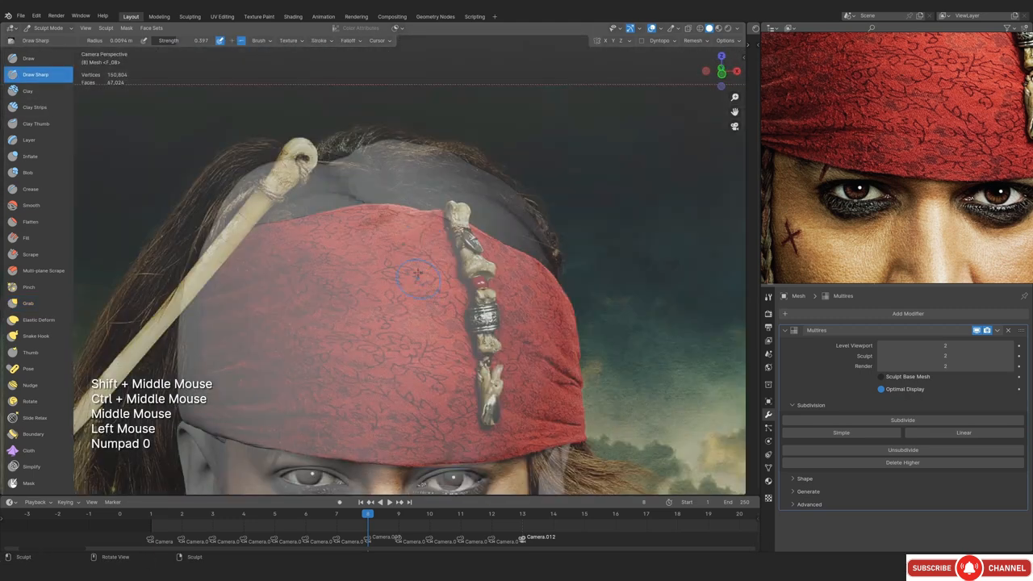
pyautogui.keyDown('shift'); pyautogui.moveTo(589, 267); pyautogui.dragTo(458, 347, button='middle'); pyautogui.keyUp('shift')
pyautogui.moveTo(458, 348)
pyautogui.keyDown('ctrl'); pyautogui.mouseDown(button='middle')
pyautogui.moveTo(458, 304)
pyautogui.moveTo(484, 274)
pyautogui.mouseUp(button='middle'); pyautogui.keyUp('ctrl')
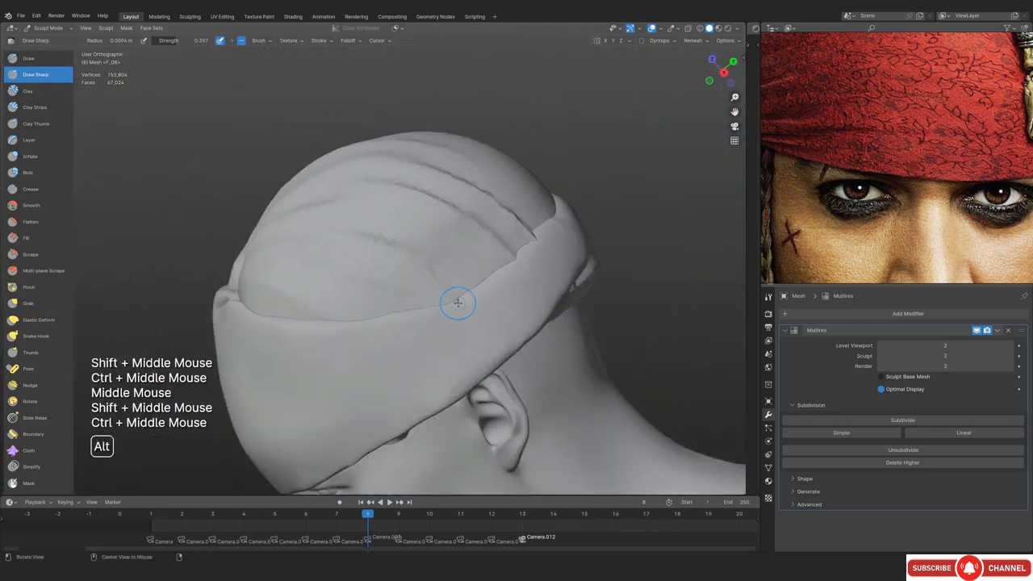
# Trace a side fold of the bandana over the photo overlay in the camera view with a 0.0065 m Draw Sharp brush
pyautogui.press('KP_0')
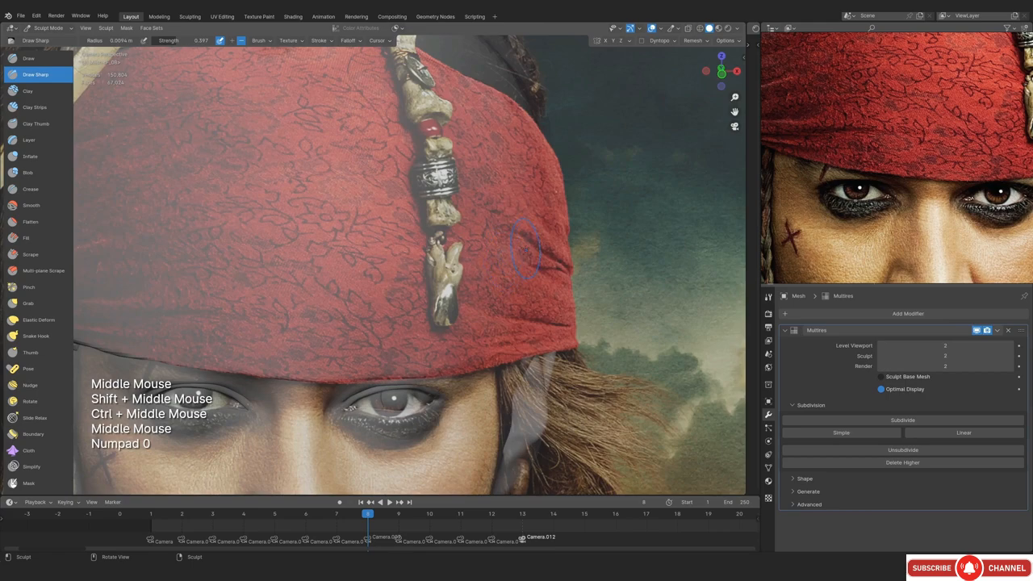
pyautogui.keyDown('shift'); pyautogui.moveTo(536, 238); pyautogui.dragTo(444, 229, button='middle'); pyautogui.keyUp('shift')
pyautogui.keyDown('ctrl'); pyautogui.moveTo(444, 229); pyautogui.dragTo(444, 162, button='middle'); pyautogui.keyUp('ctrl')
pyautogui.press('f')
pyautogui.click(548, 258)
pyautogui.keyDown('shift'); pyautogui.moveTo(549, 258); pyautogui.dragTo(503, 273, button='middle'); pyautogui.keyUp('shift')
pyautogui.keyDown('ctrl'); pyautogui.moveTo(503, 272); pyautogui.dragTo(502, 290, button='middle'); pyautogui.keyUp('ctrl')
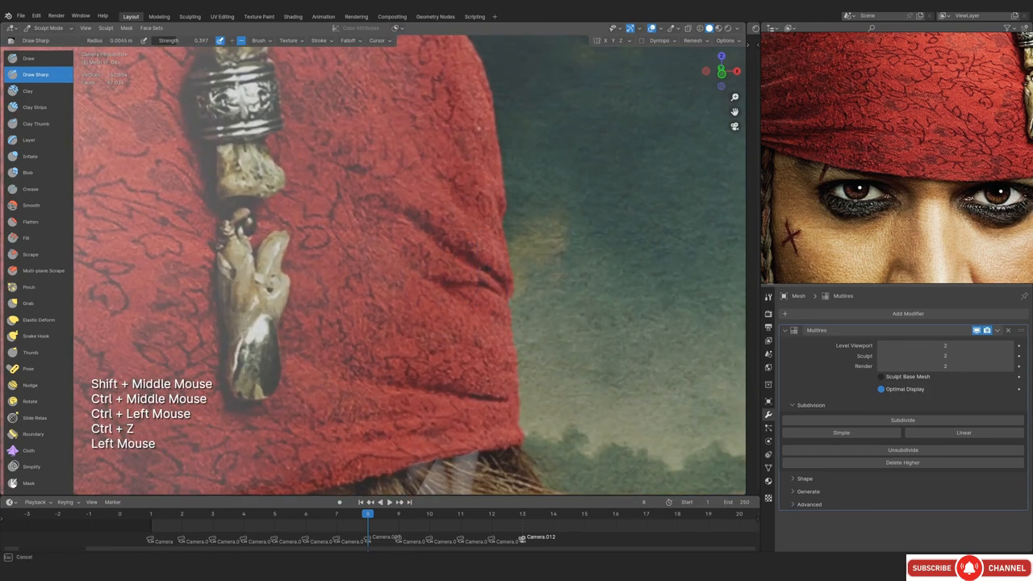
# Carve a long diagonal fold across the side of the headband above the ear with a smaller Draw Sharp brush
pyautogui.moveTo(454, 255)
pyautogui.keyDown('ctrl'); pyautogui.mouseDown(button='middle')
pyautogui.moveTo(454, 242)
pyautogui.moveTo(484, 234)
pyautogui.mouseUp(button='middle'); pyautogui.keyUp('ctrl')
pyautogui.moveTo(484, 234)
pyautogui.keyDown('ctrl'); pyautogui.mouseDown(button='middle')
pyautogui.moveTo(484, 210)
pyautogui.moveTo(468, 226)
pyautogui.mouseUp(button='middle'); pyautogui.keyUp('ctrl')
pyautogui.keyDown('ctrl'); pyautogui.moveTo(468, 226); pyautogui.dragTo(460, 193, button='middle'); pyautogui.keyUp('ctrl')
pyautogui.moveTo(460, 194)
pyautogui.keyDown('ctrl'); pyautogui.mouseDown(button='middle')
pyautogui.moveTo(456, 186)
pyautogui.moveTo(376, 269)
pyautogui.moveTo(272, 319)
pyautogui.mouseUp(button='middle'); pyautogui.keyUp('ctrl')
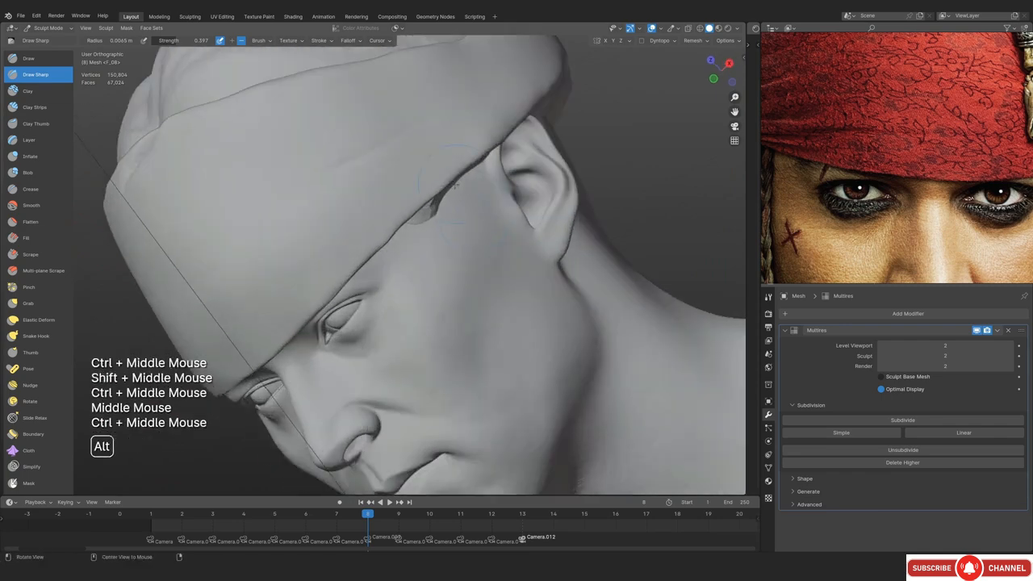
pyautogui.press('f')
pyautogui.click(271, 318)
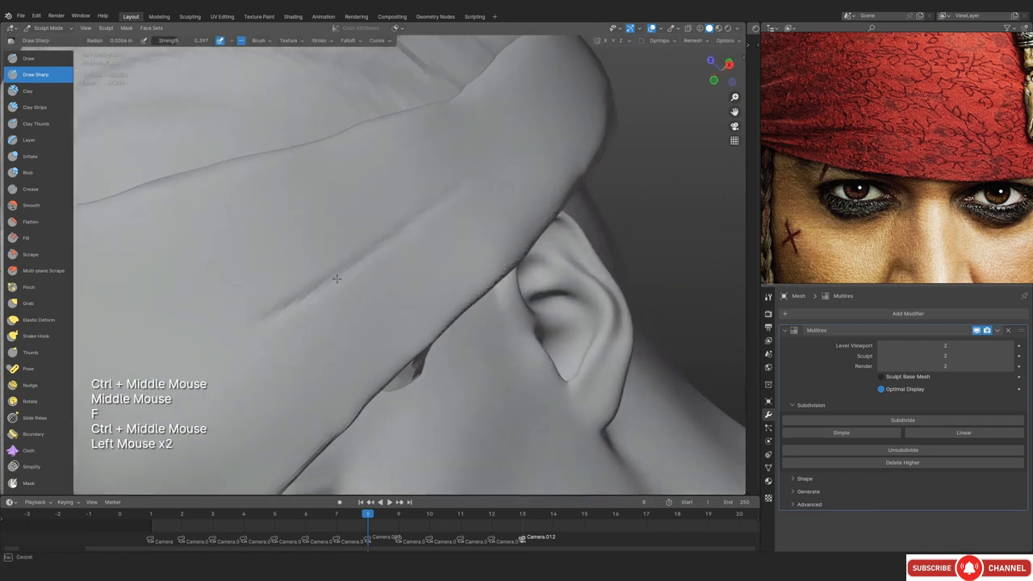
# Add more folds on the headband's side near the lower rim, following the photo overlay
pyautogui.press('KP_0')
pyautogui.keyDown('shift'); pyautogui.moveTo(207, 363); pyautogui.dragTo(207, 347, button='middle'); pyautogui.keyUp('shift')
pyautogui.keyDown('ctrl'); pyautogui.moveTo(207, 347); pyautogui.dragTo(208, 275, button='middle'); pyautogui.keyUp('ctrl')
pyautogui.moveTo(344, 365)
pyautogui.keyDown('shift'); pyautogui.mouseDown(button='middle')
pyautogui.moveTo(394, 339)
pyautogui.moveTo(394, 323)
pyautogui.mouseUp(button='middle'); pyautogui.keyUp('shift')
pyautogui.moveTo(459, 288)
pyautogui.keyDown('ctrl'); pyautogui.mouseDown(button='middle')
pyautogui.moveTo(459, 339)
pyautogui.moveTo(347, 242)
pyautogui.mouseUp(button='middle'); pyautogui.keyUp('ctrl')
pyautogui.moveTo(346, 242)
pyautogui.keyDown('ctrl'); pyautogui.mouseDown(button='middle')
pyautogui.moveTo(346, 202)
pyautogui.moveTo(415, 387)
pyautogui.mouseUp(button='middle'); pyautogui.keyUp('ctrl')
pyautogui.moveTo(415, 388)
pyautogui.keyDown('ctrl'); pyautogui.mouseDown(button='middle')
pyautogui.moveTo(415, 360)
pyautogui.moveTo(460, 267)
pyautogui.mouseUp(button='middle'); pyautogui.keyUp('ctrl')
pyautogui.keyDown('ctrl'); pyautogui.moveTo(460, 266); pyautogui.dragTo(460, 178, button='middle'); pyautogui.keyUp('ctrl')
# Deepen the group of folds running from the brow toward the ear with a 0.0062 m Draw Sharp brush
pyautogui.moveTo(460, 177)
pyautogui.mouseDown(button='middle')
pyautogui.moveTo(484, 141)
pyautogui.moveTo(452, 164)
pyautogui.mouseUp(button='middle')
pyautogui.keyDown('shift'); pyautogui.moveTo(452, 164); pyautogui.dragTo(427, 235, button='middle'); pyautogui.keyUp('shift')
pyautogui.keyDown('ctrl'); pyautogui.moveTo(428, 235); pyautogui.dragTo(408, 212, button='middle'); pyautogui.keyUp('ctrl')
pyautogui.moveTo(409, 212)
pyautogui.keyDown('shift'); pyautogui.mouseDown(button='middle')
pyautogui.moveTo(389, 249)
pyautogui.moveTo(390, 234)
pyautogui.mouseUp(button='middle'); pyautogui.keyUp('shift')
pyautogui.press('f')
pyautogui.click(395, 265)
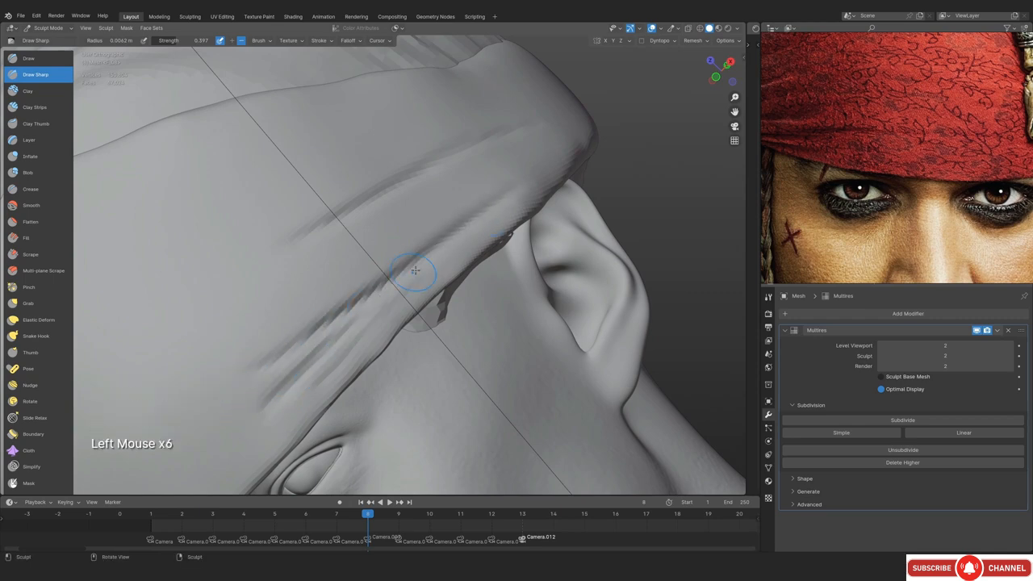
# Match the headband's side folds to the photo overlay in the camera view, and inspect them from the side
pyautogui.keyDown('ctrl'); pyautogui.moveTo(511, 170); pyautogui.dragTo(512, 202, button='middle'); pyautogui.keyUp('ctrl')
pyautogui.moveTo(512, 202)
pyautogui.keyDown('ctrl'); pyautogui.mouseDown(button='middle')
pyautogui.moveTo(512, 234)
pyautogui.moveTo(428, 266)
pyautogui.mouseUp(button='middle'); pyautogui.keyUp('ctrl')
pyautogui.press('KP_0')
pyautogui.hotkey('shift', 'alt', 'z')
pyautogui.hotkey('shift', 'alt', 'z')
pyautogui.keyDown('ctrl'); pyautogui.moveTo(428, 267); pyautogui.dragTo(466, 276, button='middle'); pyautogui.keyUp('ctrl')
pyautogui.hotkey('shift', 'alt', 'z')
pyautogui.hotkey('shift', 'alt', 'z')
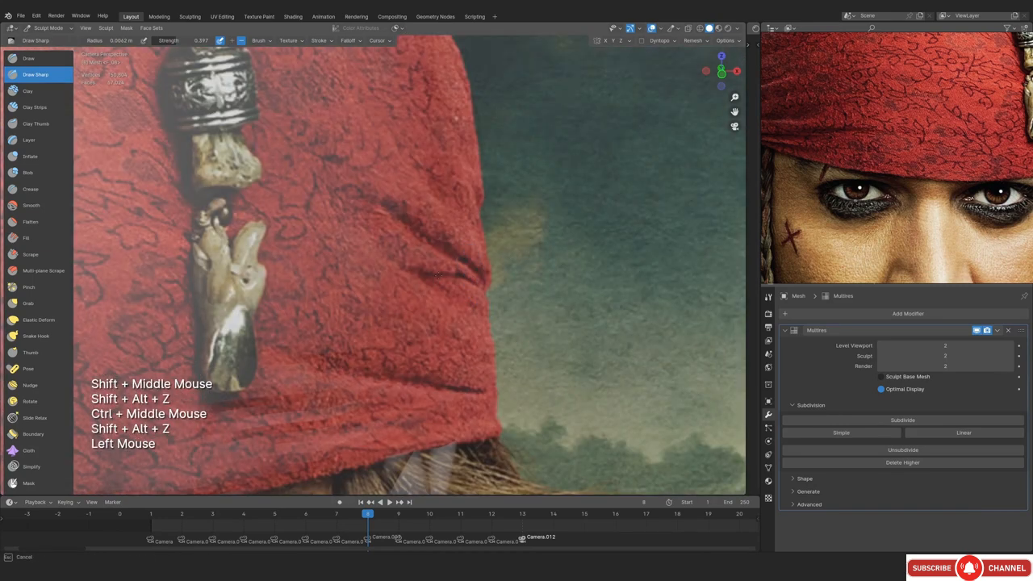
pyautogui.hotkey('shift', 'alt', 'z')
pyautogui.moveTo(510, 188); pyautogui.dragTo(403, 201, button='middle')
pyautogui.keyDown('ctrl'); pyautogui.moveTo(435, 226); pyautogui.dragTo(435, 291, button='middle'); pyautogui.keyUp('ctrl')
pyautogui.keyDown('shift'); pyautogui.moveTo(452, 266); pyautogui.dragTo(379, 242, button='middle'); pyautogui.keyUp('shift')
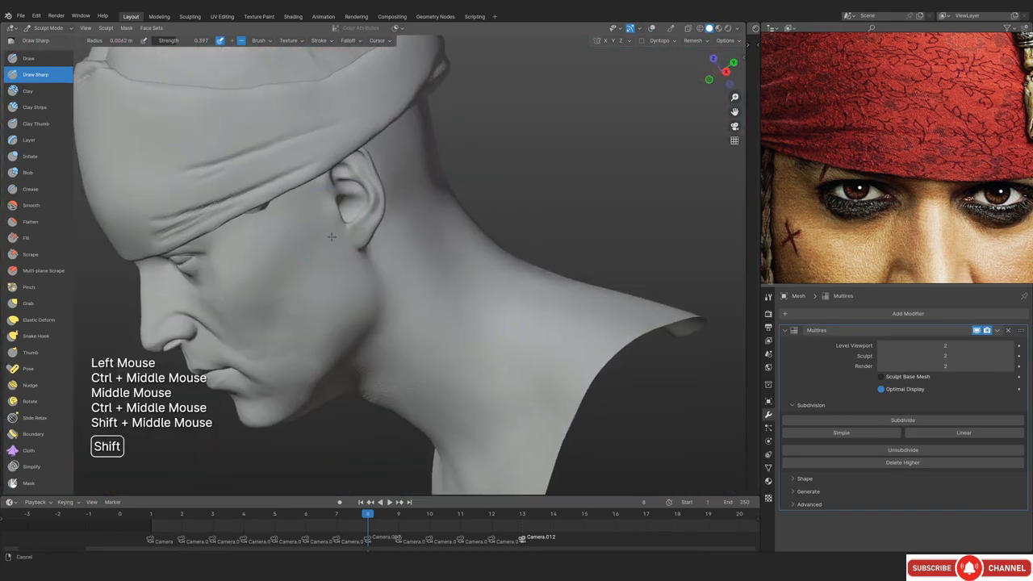
# Deepen the headband's side folds above the ear with Draw Sharp, and check them against the photo overlay in the camera view
pyautogui.keyDown('ctrl'); pyautogui.moveTo(420, 274); pyautogui.dragTo(420, 210, button='middle'); pyautogui.keyUp('ctrl')
pyautogui.moveTo(420, 242); pyautogui.dragTo(452, 282, button='middle')
pyautogui.keyDown('ctrl'); pyautogui.moveTo(454, 307); pyautogui.dragTo(446, 245, button='middle'); pyautogui.keyUp('ctrl')
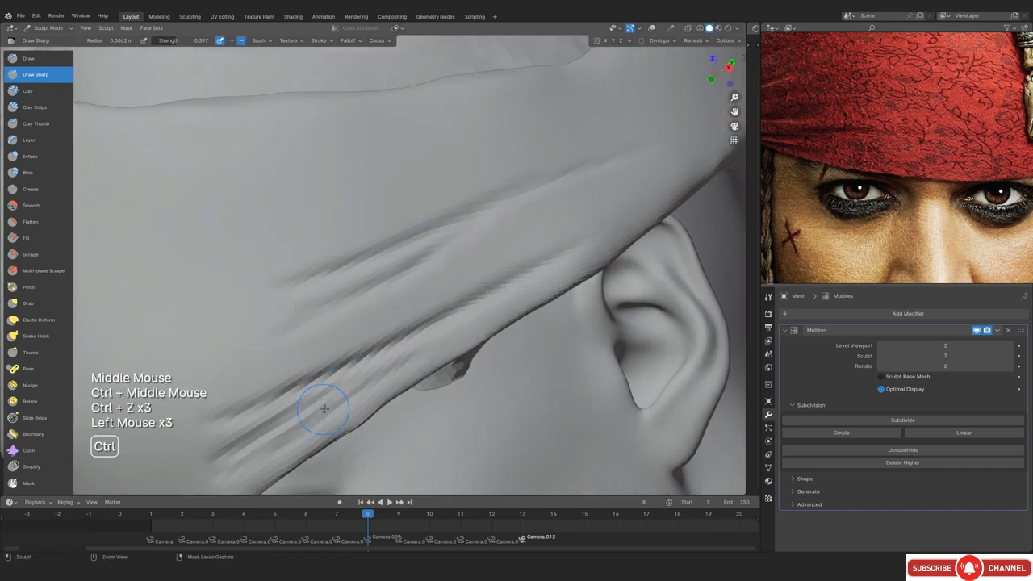
pyautogui.press('KP_0')
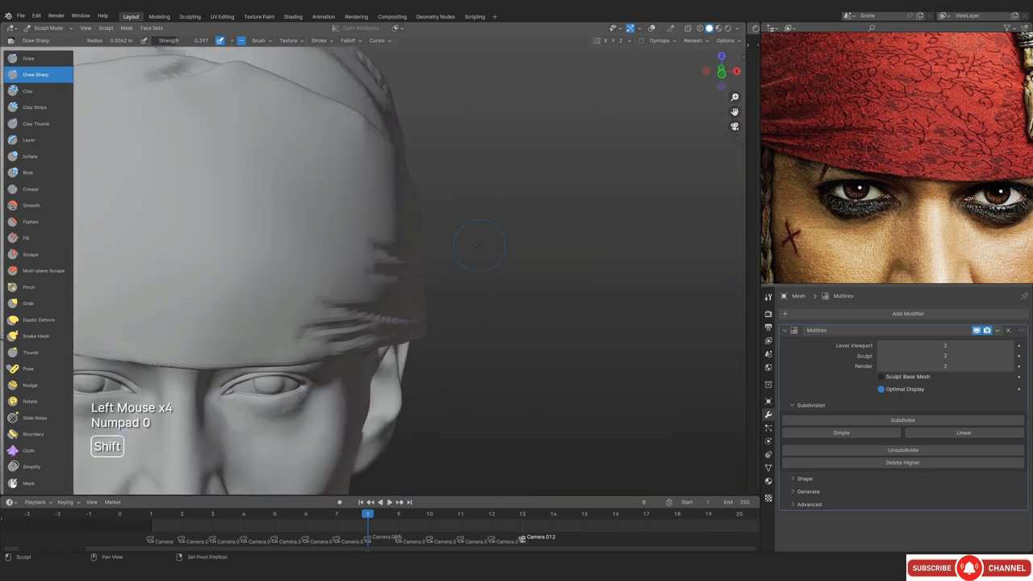
pyautogui.hotkey('shift', 'alt', 'z')
pyautogui.hotkey('shift', 'alt', 'z')
pyautogui.hotkey('shift', 'alt', 'z')
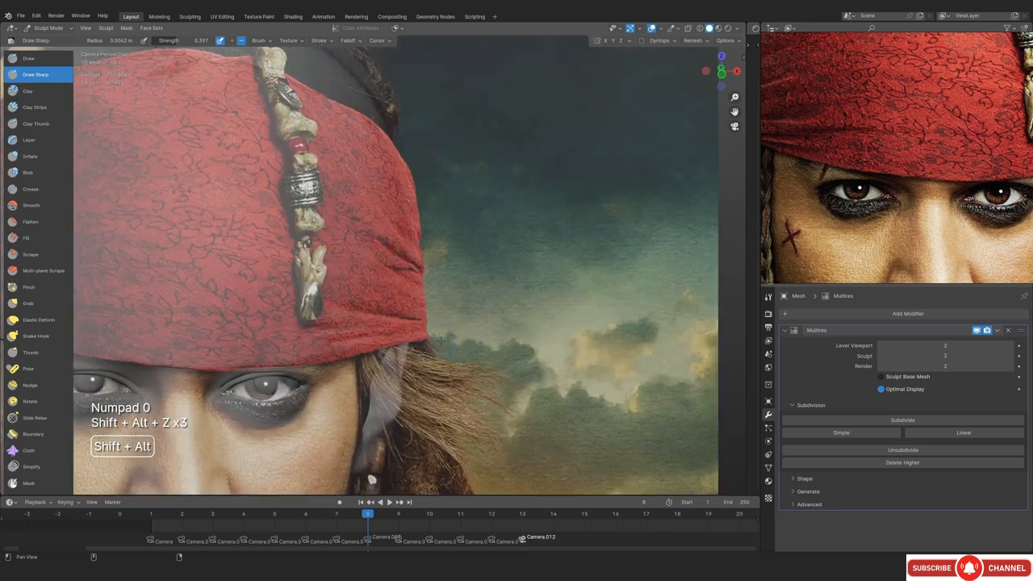
# Extend the side folds toward the back of the headband above the ear, comparing them with the photo overlay
pyautogui.keyDown('ctrl'); pyautogui.moveTo(419, 322); pyautogui.dragTo(369, 242, button='middle'); pyautogui.keyUp('ctrl')
pyautogui.keyDown('ctrl'); pyautogui.moveTo(369, 243); pyautogui.dragTo(387, 282, button='middle'); pyautogui.keyUp('ctrl')
pyautogui.keyDown('ctrl'); pyautogui.moveTo(387, 283); pyautogui.dragTo(355, 295, button='middle'); pyautogui.keyUp('ctrl')
pyautogui.keyDown('ctrl'); pyautogui.moveTo(355, 295); pyautogui.dragTo(334, 270, button='middle'); pyautogui.keyUp('ctrl')
pyautogui.press('KP_0')
pyautogui.hotkey('shift', 'alt', 'z')
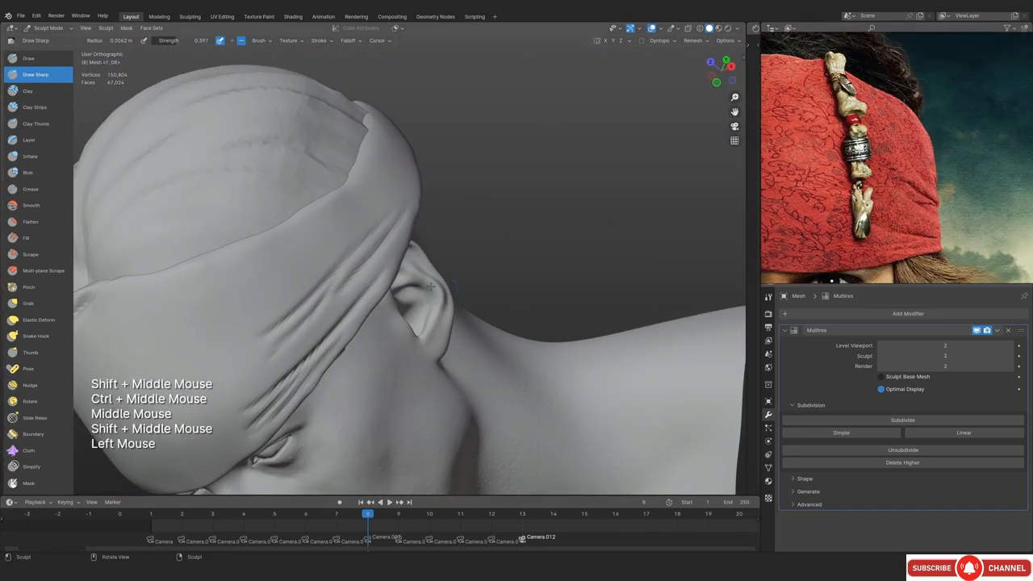
pyautogui.press('KP_0')
pyautogui.press('Right')
pyautogui.keyDown('shift'); pyautogui.moveTo(386, 201); pyautogui.dragTo(379, 242, button='middle'); pyautogui.keyUp('shift')
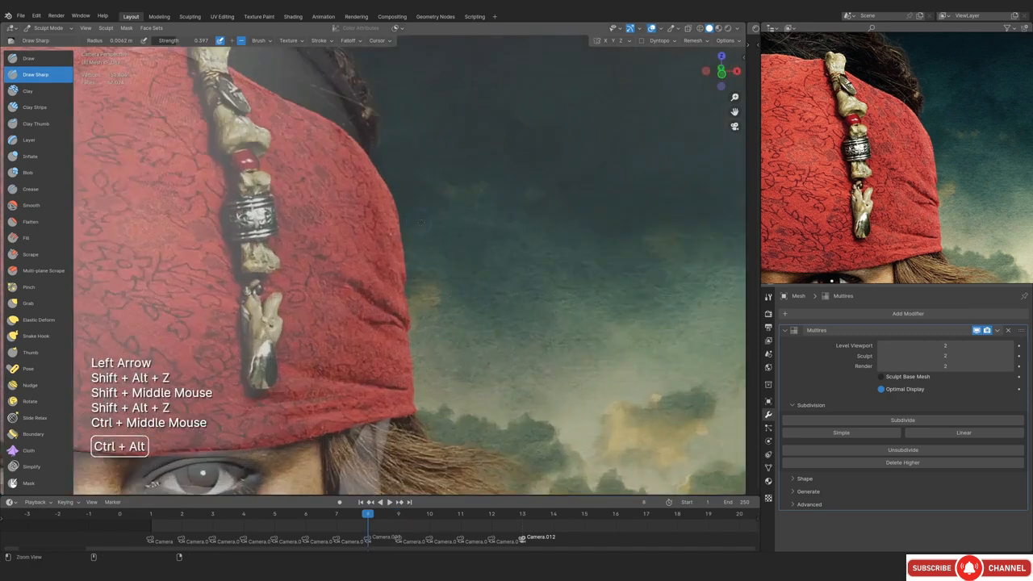
# Carve further diagonal folds on the upper side of the headband above the ear, and return to the camera view
pyautogui.moveTo(379, 242)
pyautogui.mouseDown(button='middle')
pyautogui.moveTo(413, 266)
pyautogui.moveTo(413, 206)
pyautogui.mouseUp(button='middle')
pyautogui.moveTo(455, 218); pyautogui.dragTo(411, 263)
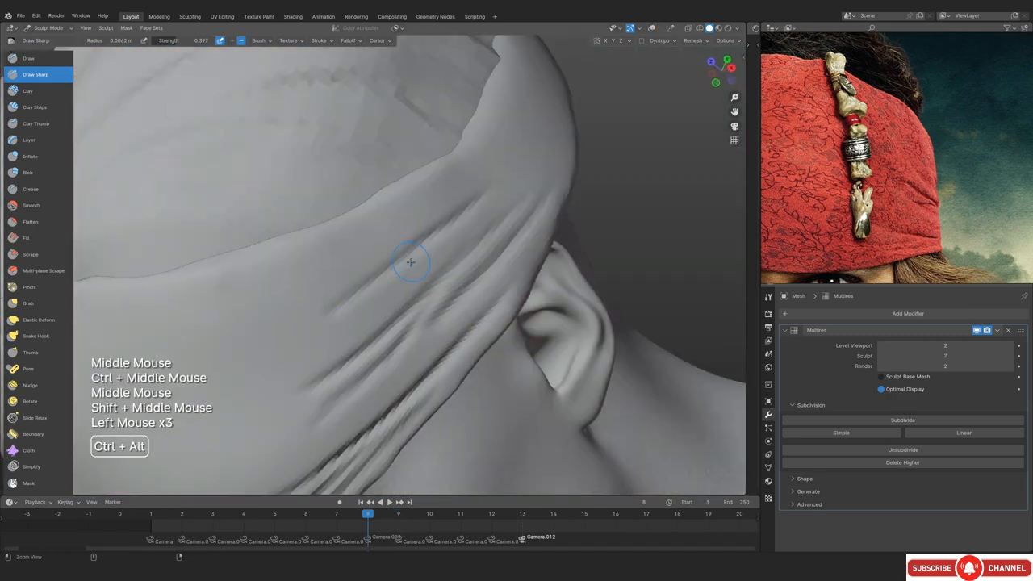
pyautogui.keyDown('ctrl'); pyautogui.moveTo(411, 264); pyautogui.dragTo(411, 243, button='middle'); pyautogui.keyUp('ctrl')
pyautogui.moveTo(411, 242); pyautogui.dragTo(428, 258, button='middle')
pyautogui.moveTo(387, 299); pyautogui.dragTo(452, 242)
pyautogui.moveTo(424, 250)
pyautogui.keyDown('ctrl'); pyautogui.mouseDown(button='middle')
pyautogui.moveTo(428, 321)
pyautogui.moveTo(493, 242)
pyautogui.mouseUp(button='middle'); pyautogui.keyUp('ctrl')
pyautogui.moveTo(492, 243)
pyautogui.keyDown('ctrl'); pyautogui.mouseDown(button='middle')
pyautogui.moveTo(497, 179)
pyautogui.moveTo(380, 296)
pyautogui.moveTo(436, 242)
pyautogui.mouseUp(button='middle'); pyautogui.keyUp('ctrl')
pyautogui.keyDown('ctrl'); pyautogui.moveTo(436, 242); pyautogui.dragTo(460, 217, button='middle'); pyautogui.keyUp('ctrl')
pyautogui.press('KP_0')
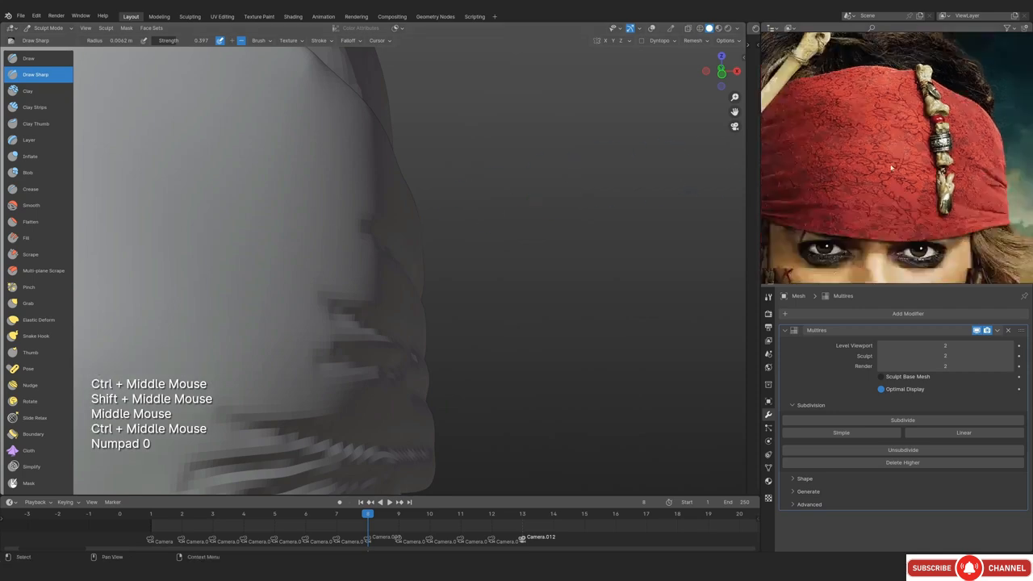
# Start carving folds on the opposite side of the headband, tracing them from the photo overlay
pyautogui.keyDown('shift'); pyautogui.moveTo(310, 228); pyautogui.dragTo(416, 234, button='middle'); pyautogui.keyUp('shift')
pyautogui.hotkey('shift', 'alt', 'z')
pyautogui.keyDown('ctrl'); pyautogui.moveTo(416, 234); pyautogui.dragTo(384, 249, button='middle'); pyautogui.keyUp('ctrl')
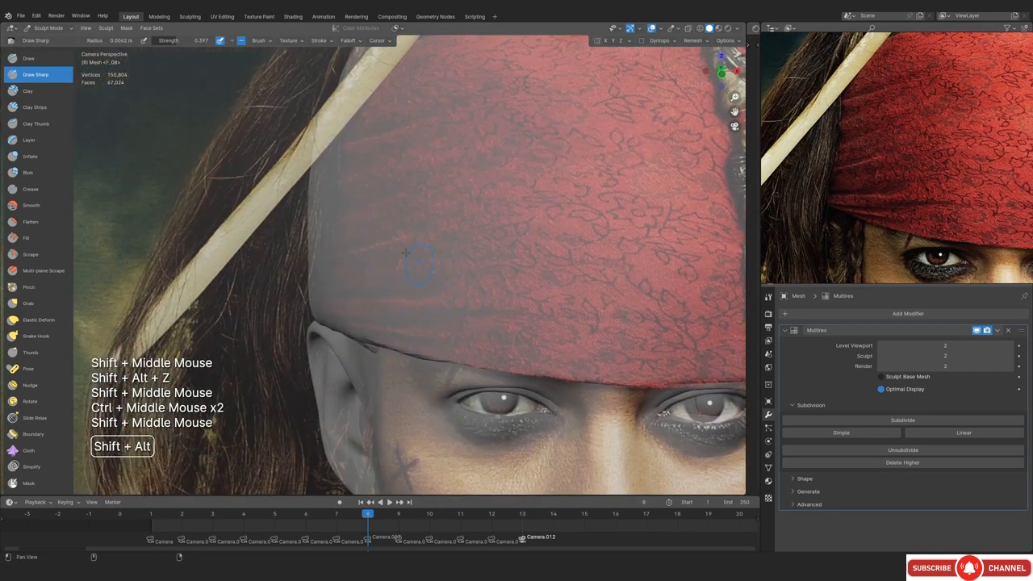
pyautogui.hotkey('shift', 'alt', 'z')
pyautogui.hotkey('shift', 'alt', 'z')
pyautogui.keyDown('ctrl'); pyautogui.moveTo(384, 248); pyautogui.dragTo(362, 245, button='middle'); pyautogui.keyUp('ctrl')
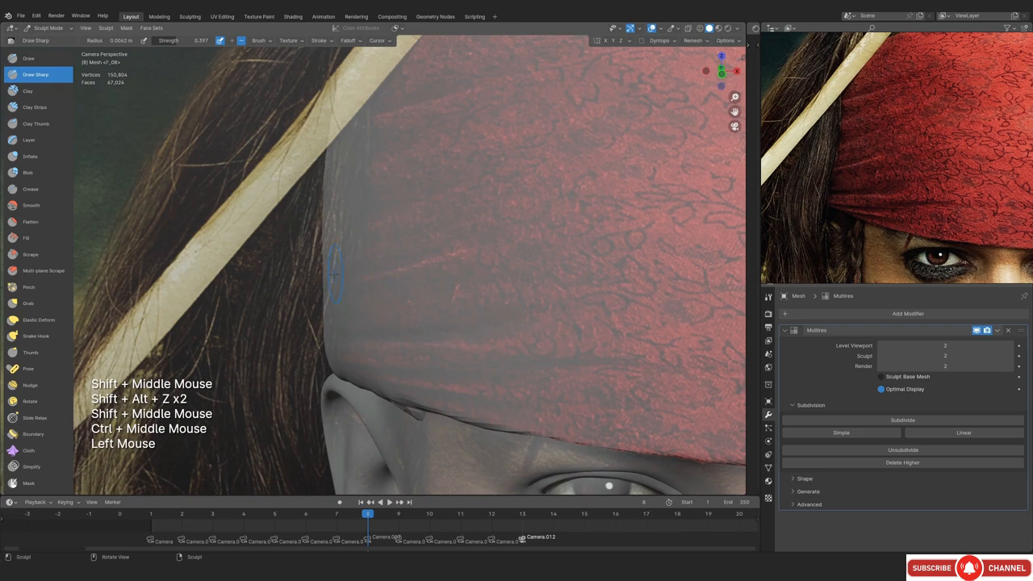
pyautogui.keyDown('shift'); pyautogui.moveTo(568, 198); pyautogui.dragTo(517, 250, button='middle'); pyautogui.keyUp('shift')
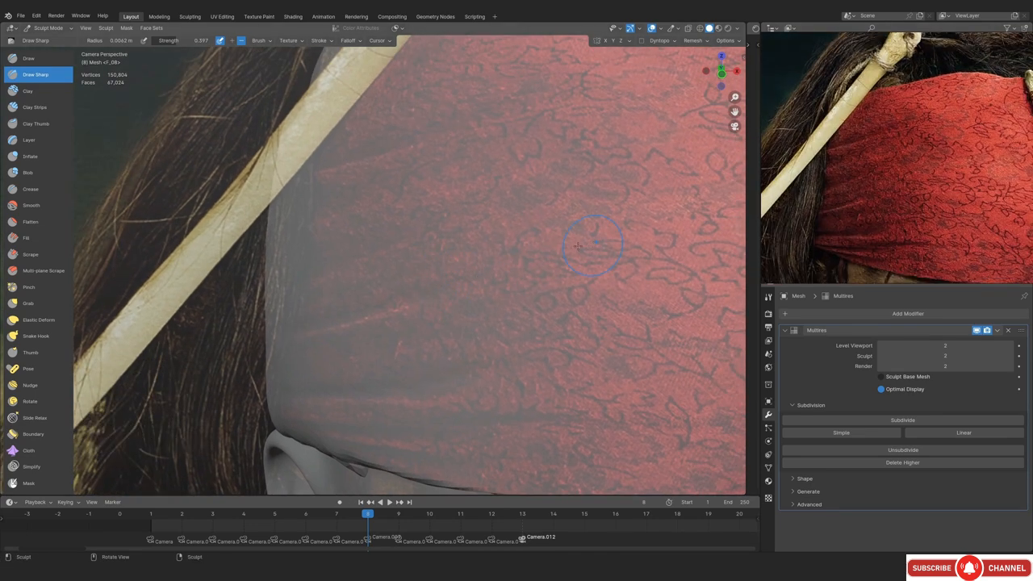
# Trace more folds on the upper part of the headband's opposite side, toggling the photo overlay for comparison
pyautogui.hotkey('shift', 'alt', 'z')
pyautogui.keyDown('shift'); pyautogui.moveTo(370, 176); pyautogui.dragTo(287, 217, button='middle'); pyautogui.keyUp('shift')
pyautogui.hotkey('shift', 'alt', 'z')
pyautogui.click(277, 208)
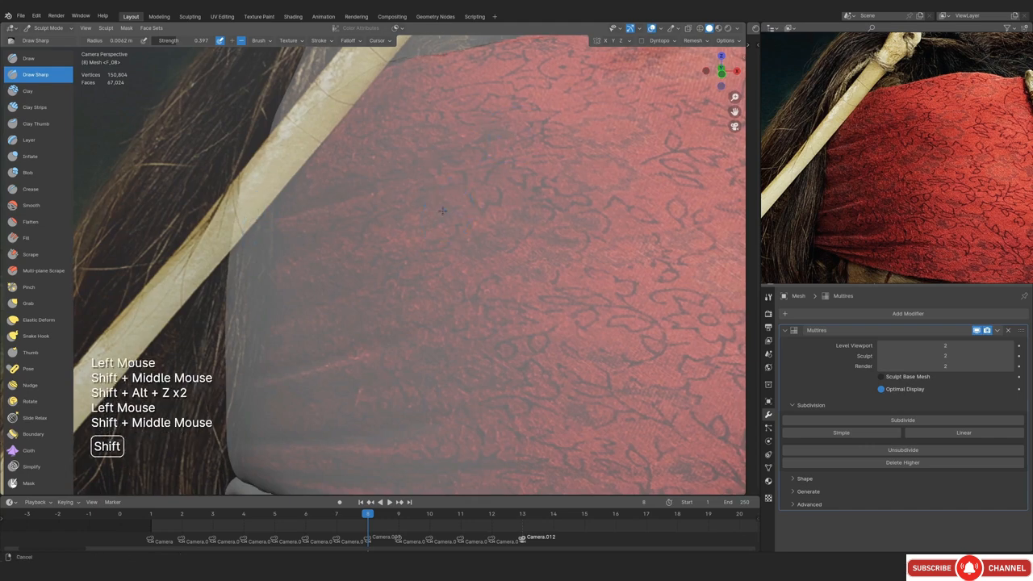
pyautogui.hotkey('shift', 'alt', 'z')
pyautogui.hotkey('shift', 'alt', 'z')
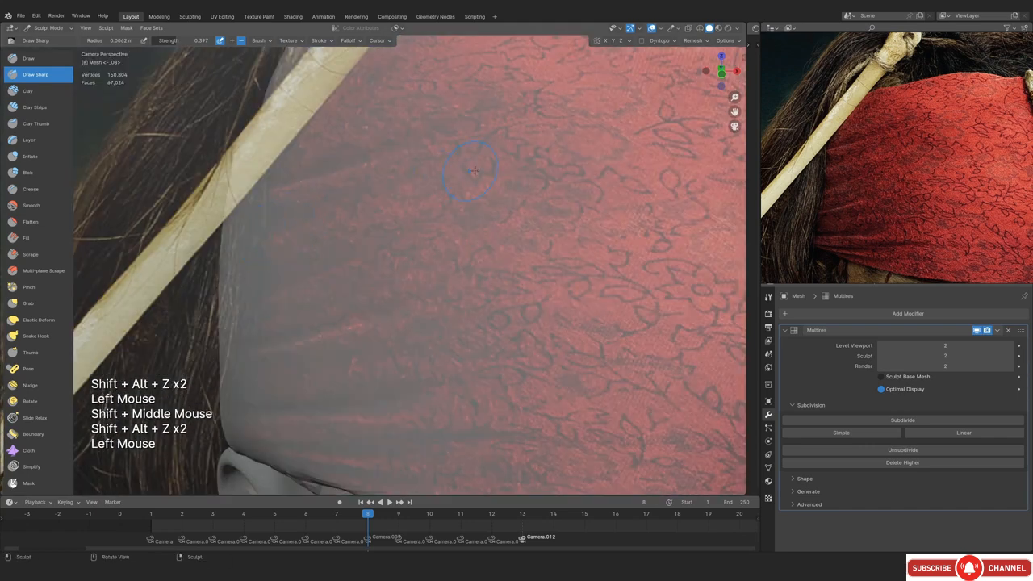
pyautogui.hotkey('shift', 'alt', 'z')
pyautogui.keyDown('shift'); pyautogui.moveTo(474, 171); pyautogui.dragTo(403, 196, button='middle'); pyautogui.keyUp('shift')
pyautogui.hotkey('shift', 'alt', 'z')
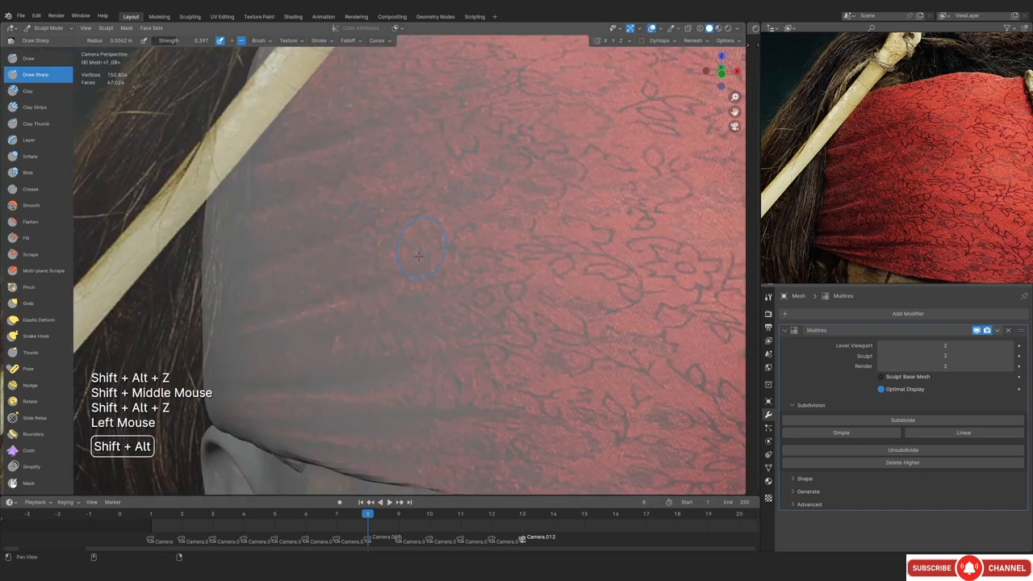
# Trace the lower folds running from above the ear toward the brow on the headband's opposite side
pyautogui.keyDown('shift'); pyautogui.moveTo(267, 292); pyautogui.dragTo(274, 283, button='middle'); pyautogui.keyUp('shift')
pyautogui.keyDown('shift'); pyautogui.moveTo(334, 259); pyautogui.dragTo(388, 287, button='middle'); pyautogui.keyUp('shift')
pyautogui.hotkey('shift', 'alt', 'z')
pyautogui.hotkey('shift', 'alt', 'z')
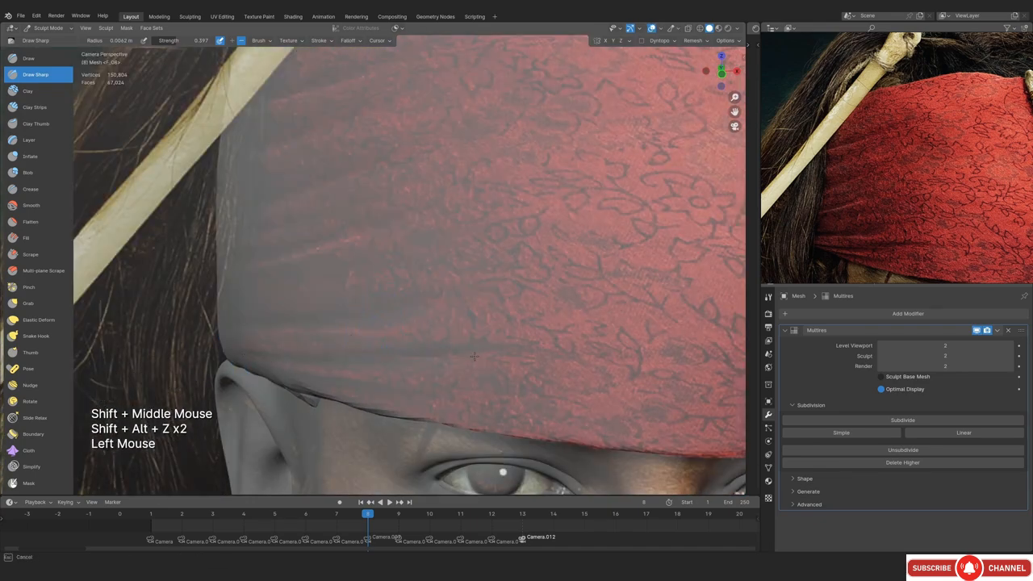
pyautogui.hotkey('shift', 'alt', 'z')
pyautogui.hotkey('shift', 'alt', 'z')
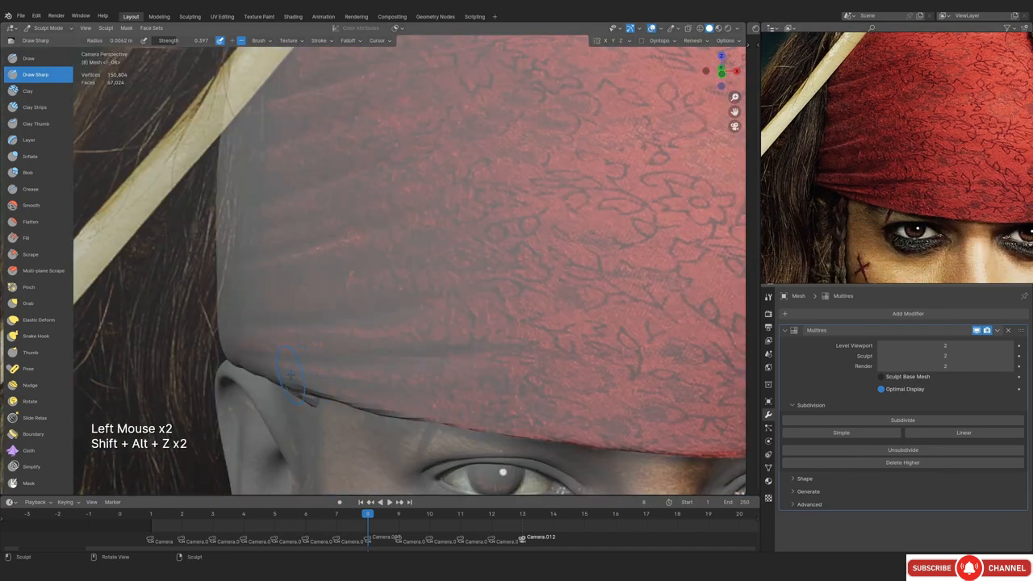
# Reduce the Draw Sharp radius to 0.0043 m and deepen the folds along the lower rim on the opposite side
pyautogui.keyDown('ctrl'); pyautogui.moveTo(464, 385); pyautogui.dragTo(517, 435, button='middle'); pyautogui.keyUp('ctrl')
pyautogui.moveTo(516, 436); pyautogui.dragTo(597, 267, button='middle')
pyautogui.keyDown('shift'); pyautogui.moveTo(597, 266); pyautogui.dragTo(549, 266, button='middle'); pyautogui.keyUp('shift')
pyautogui.moveTo(549, 266); pyautogui.dragTo(484, 282, button='middle')
pyautogui.moveTo(484, 282)
pyautogui.keyDown('ctrl'); pyautogui.mouseDown(button='middle')
pyautogui.moveTo(480, 196)
pyautogui.moveTo(452, 202)
pyautogui.mouseUp(button='middle'); pyautogui.keyUp('ctrl')
pyautogui.moveTo(452, 202)
pyautogui.keyDown('ctrl'); pyautogui.mouseDown(button='middle')
pyautogui.moveTo(466, 261)
pyautogui.moveTo(508, 258)
pyautogui.mouseUp(button='middle'); pyautogui.keyUp('ctrl')
pyautogui.press('f')
pyautogui.click(496, 260)
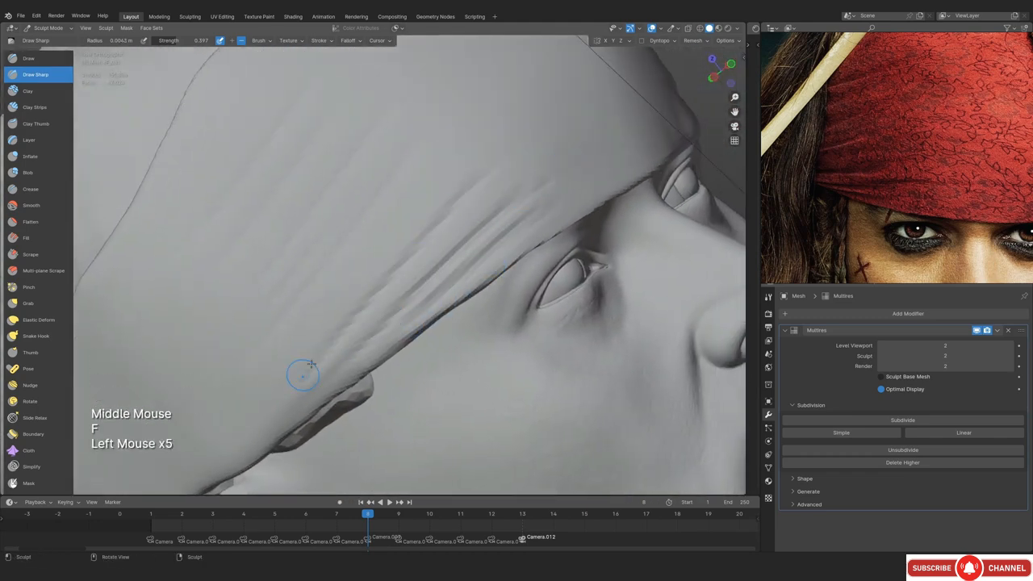
pyautogui.keyDown('shift'); pyautogui.moveTo(348, 215); pyautogui.dragTo(353, 240, button='middle'); pyautogui.keyUp('shift')
pyautogui.click(296, 321)
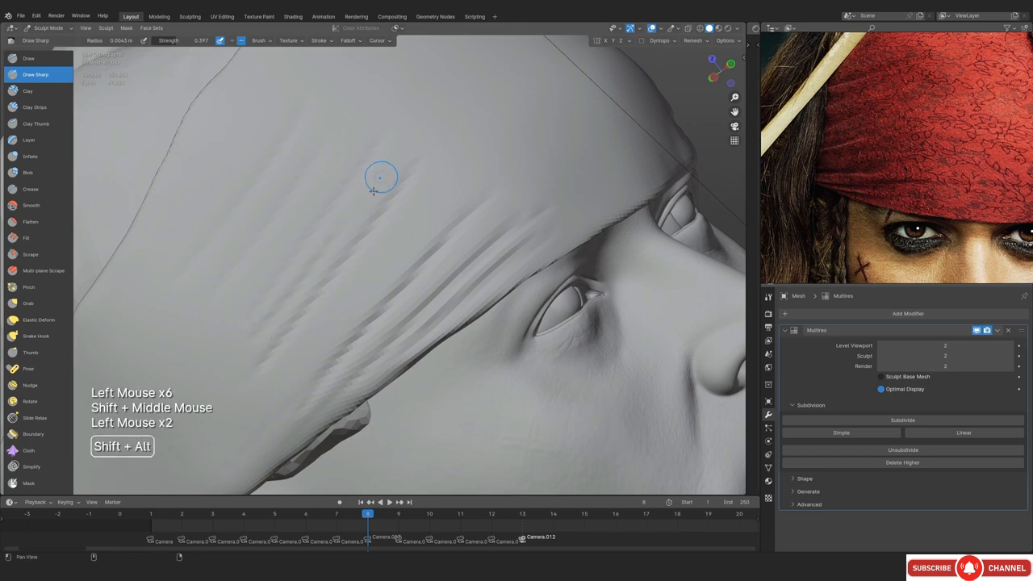
# Sharpen the upper group of diagonal folds on the headband's opposite side, and view the whole head
pyautogui.keyDown('shift'); pyautogui.moveTo(373, 191); pyautogui.dragTo(343, 263, button='middle'); pyautogui.keyUp('shift')
pyautogui.moveTo(267, 331); pyautogui.dragTo(312, 271)
pyautogui.keyDown('shift'); pyautogui.moveTo(311, 271); pyautogui.dragTo(417, 234, button='middle'); pyautogui.keyUp('shift')
pyautogui.moveTo(283, 325); pyautogui.dragTo(348, 256)
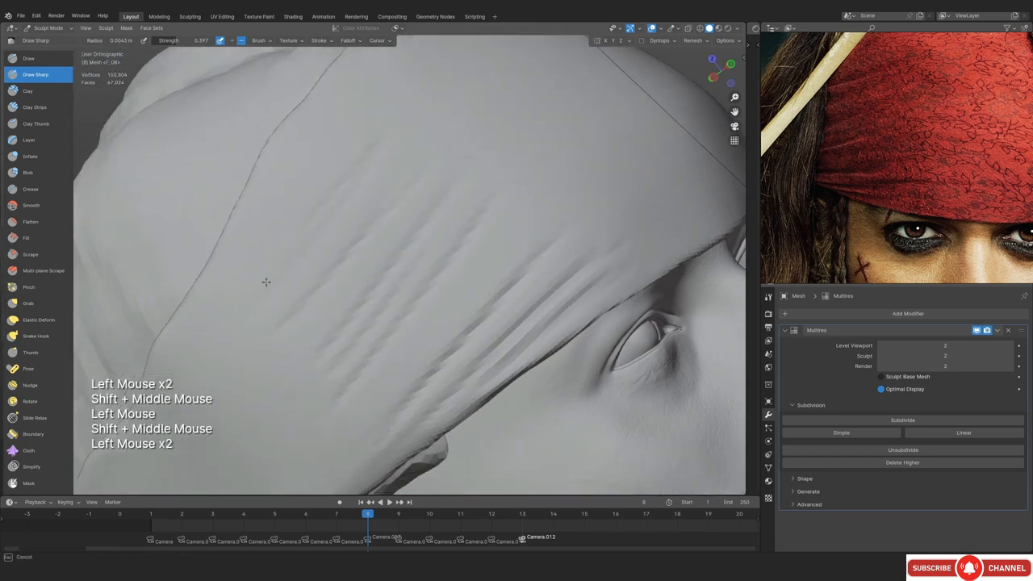
pyautogui.keyDown('ctrl'); pyautogui.moveTo(229, 333); pyautogui.dragTo(234, 372, button='middle'); pyautogui.keyUp('ctrl')
pyautogui.moveTo(234, 371); pyautogui.dragTo(310, 387, button='middle')
pyautogui.moveTo(311, 388); pyautogui.dragTo(379, 323, button='middle')
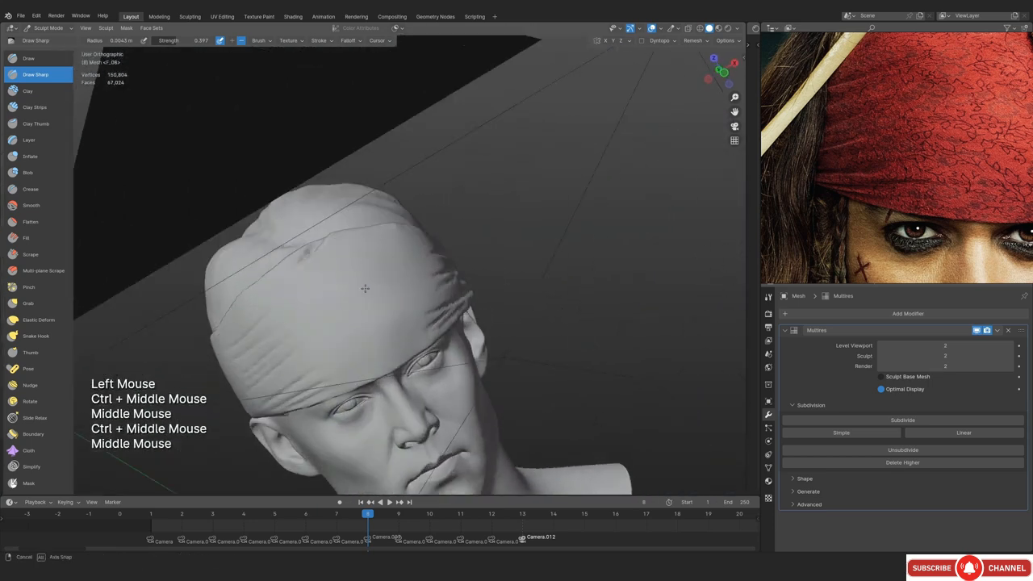
# Trace a faint fold across the headband's front above the brow, using the photo overlay in the camera view
pyautogui.press('KP_0')
pyautogui.hotkey('shift', 'alt', 'z')
pyautogui.hotkey('shift', 'alt', 'z')
pyautogui.keyDown('shift'); pyautogui.moveTo(449, 233); pyautogui.dragTo(419, 242, button='middle'); pyautogui.keyUp('shift')
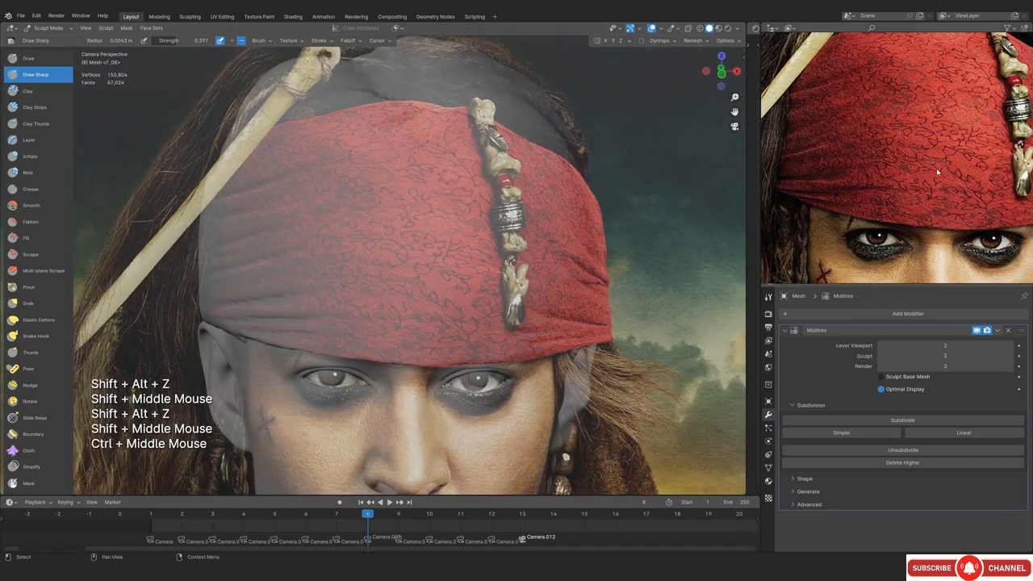
pyautogui.click(619, 256)
pyautogui.keyDown('ctrl'); pyautogui.moveTo(619, 256); pyautogui.dragTo(619, 202, button='middle'); pyautogui.keyUp('ctrl')
pyautogui.keyDown('shift'); pyautogui.moveTo(457, 352); pyautogui.dragTo(268, 292, button='middle'); pyautogui.keyUp('shift')
pyautogui.hotkey('shift', 'alt', 'z')
pyautogui.hotkey('shift', 'alt', 'z')
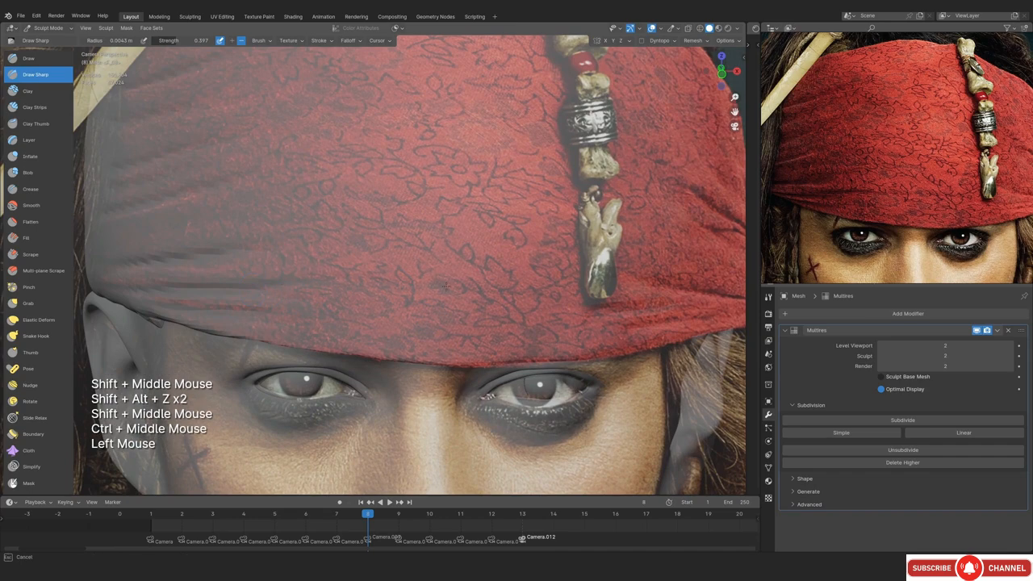
# Extend the long folds from the temple across the forehead above the eyes with the Draw Sharp brush
pyautogui.keyDown('ctrl'); pyautogui.moveTo(408, 253); pyautogui.dragTo(408, 323, button='middle'); pyautogui.keyUp('ctrl')
pyautogui.moveTo(387, 267); pyautogui.dragTo(477, 290, button='middle')
pyautogui.keyDown('ctrl'); pyautogui.moveTo(435, 274); pyautogui.dragTo(436, 315, button='middle'); pyautogui.keyUp('ctrl')
pyautogui.keyDown('shift'); pyautogui.moveTo(380, 201); pyautogui.dragTo(403, 267, button='middle'); pyautogui.keyUp('shift')
pyautogui.keyDown('ctrl'); pyautogui.moveTo(404, 290); pyautogui.dragTo(411, 250, button='middle'); pyautogui.keyUp('ctrl')
pyautogui.moveTo(403, 242); pyautogui.dragTo(420, 267, button='middle')
pyautogui.keyDown('shift'); pyautogui.moveTo(420, 266); pyautogui.dragTo(355, 315, button='middle'); pyautogui.keyUp('shift')
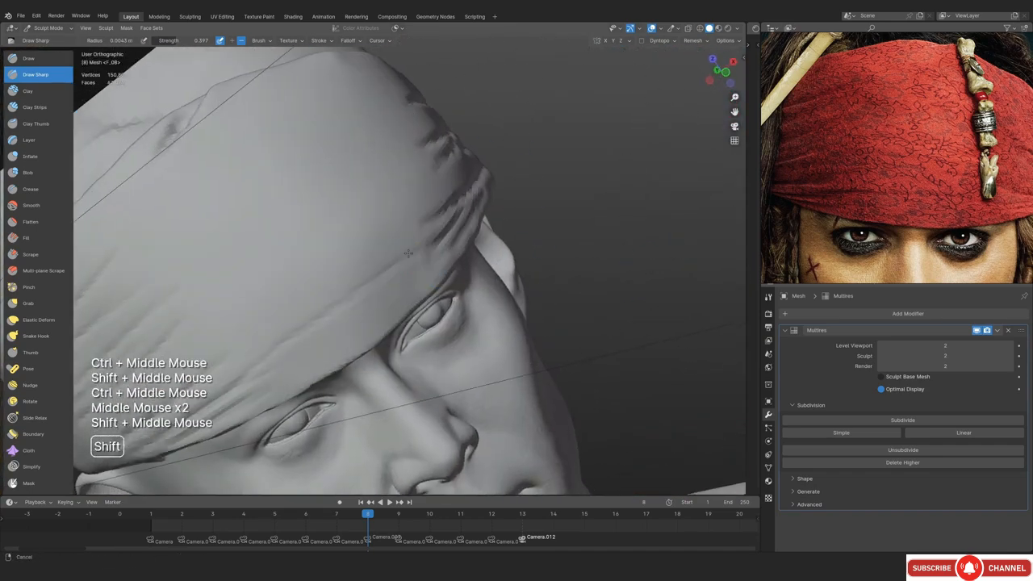
pyautogui.moveTo(355, 291); pyautogui.dragTo(311, 255, button='middle')
pyautogui.hotkey('ctrl', 'z')
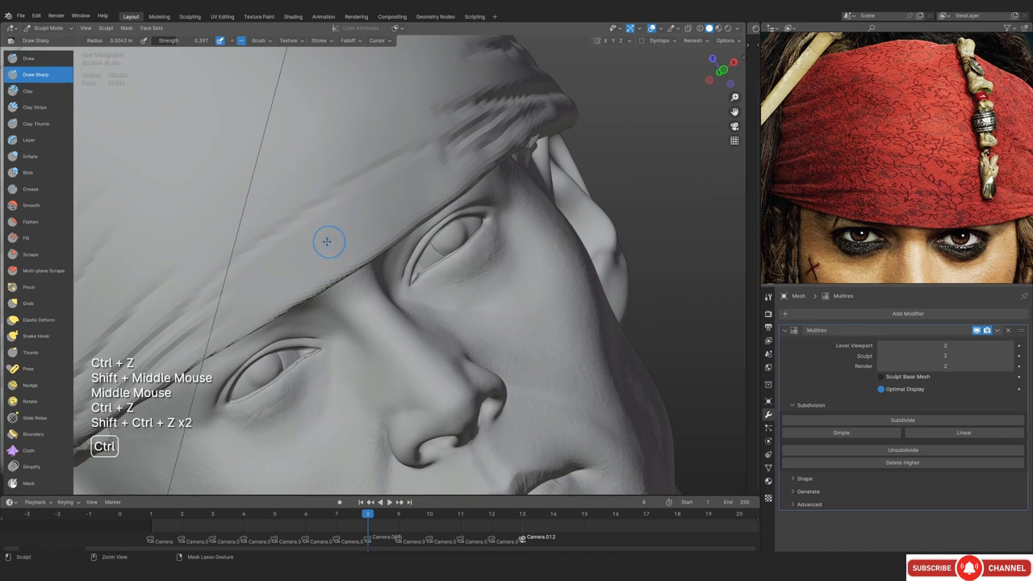
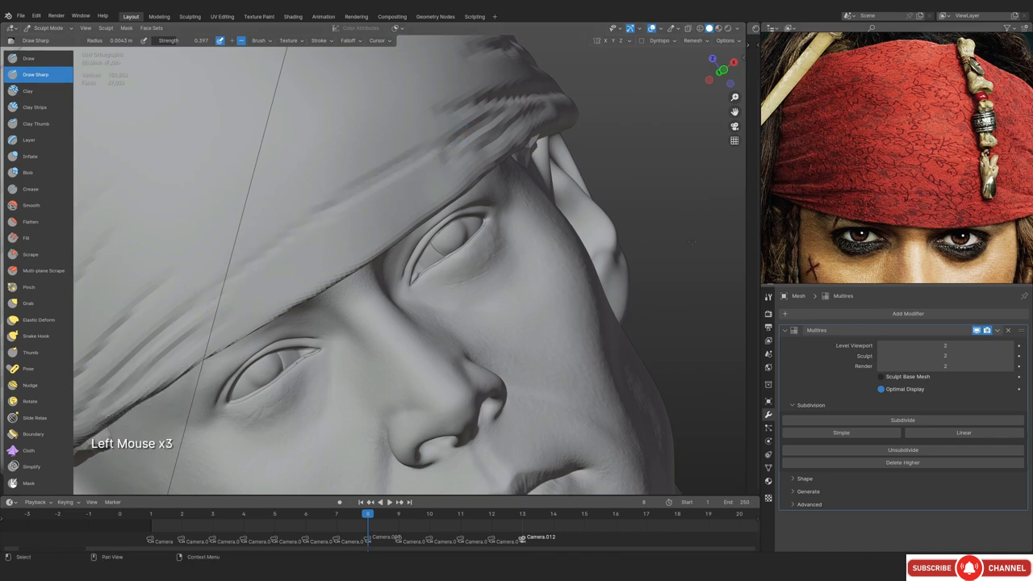
pyautogui.moveTo(387, 185); pyautogui.dragTo(415, 210, button='middle')
pyautogui.keyDown('ctrl'); pyautogui.moveTo(414, 209); pyautogui.dragTo(417, 214, button='middle'); pyautogui.keyUp('ctrl')
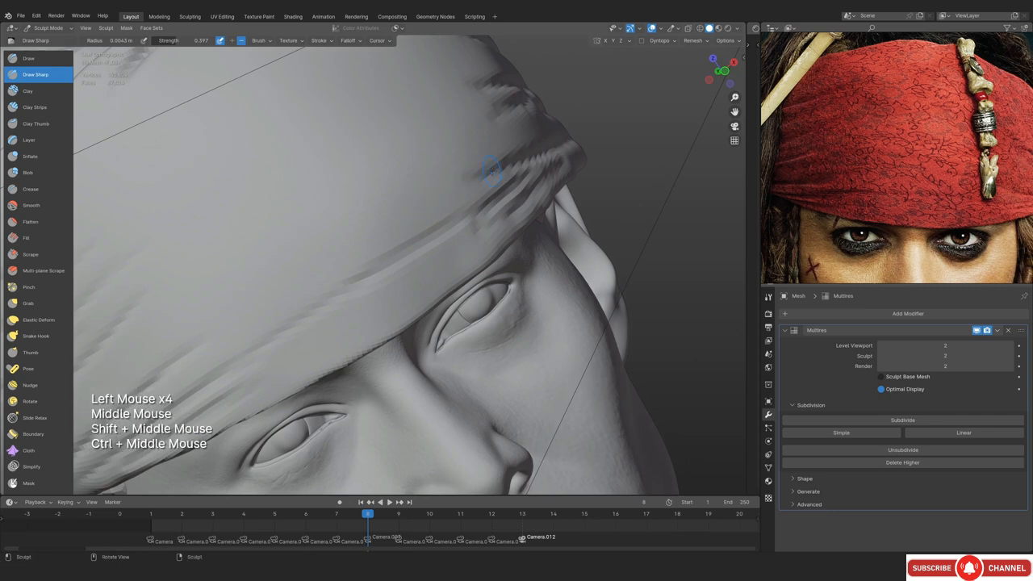
pyautogui.moveTo(490, 170); pyautogui.dragTo(477, 189, button='middle')
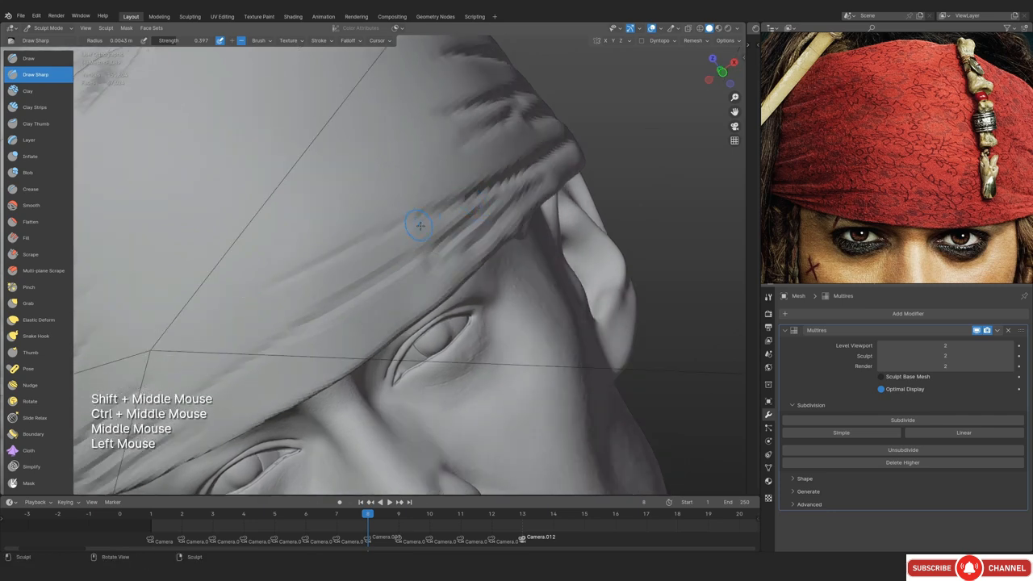
# Undo the last stroke, and trace further folds across the headband's front over the photo overlay
pyautogui.press('KP_0')
pyautogui.hotkey('ctrl', 'z')
pyautogui.keyDown('ctrl'); pyautogui.moveTo(458, 258); pyautogui.dragTo(525, 242, button='middle'); pyautogui.keyUp('ctrl')
pyautogui.hotkey('shift', 'alt', 'z')
pyautogui.keyDown('ctrl'); pyautogui.moveTo(525, 242); pyautogui.dragTo(512, 226, button='middle'); pyautogui.keyUp('ctrl')
pyautogui.hotkey('shift', 'alt', 'z')
pyautogui.hotkey('shift', 'alt', 'z')
pyautogui.click(551, 264)
pyautogui.hotkey('shift', 'alt', 'z')
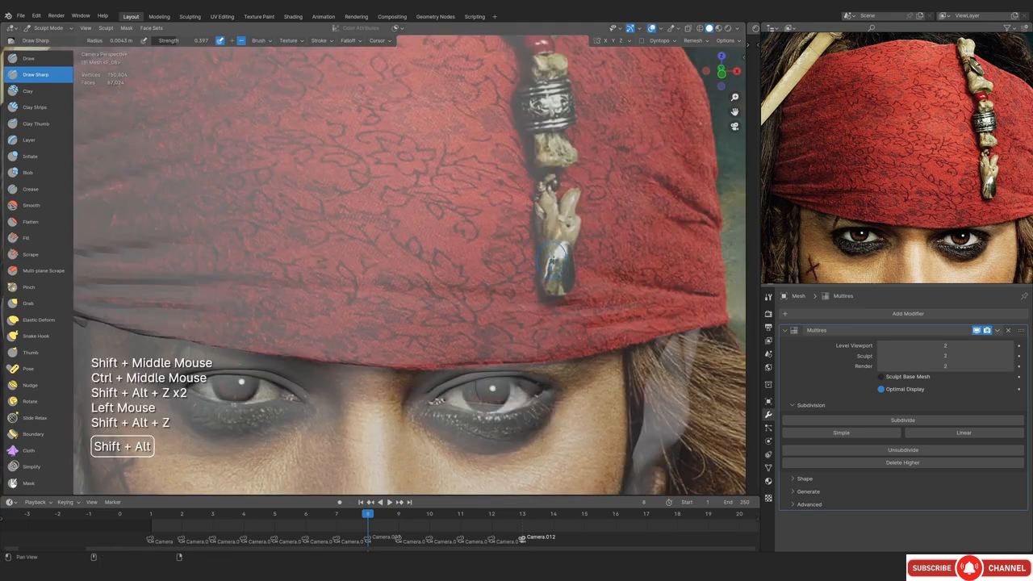
pyautogui.click(357, 231)
pyautogui.hotkey('shift', 'alt', 'z')
pyautogui.keyDown('shift'); pyautogui.moveTo(420, 185); pyautogui.dragTo(422, 253, button='middle'); pyautogui.keyUp('shift')
pyautogui.hotkey('shift', 'alt', 'z')
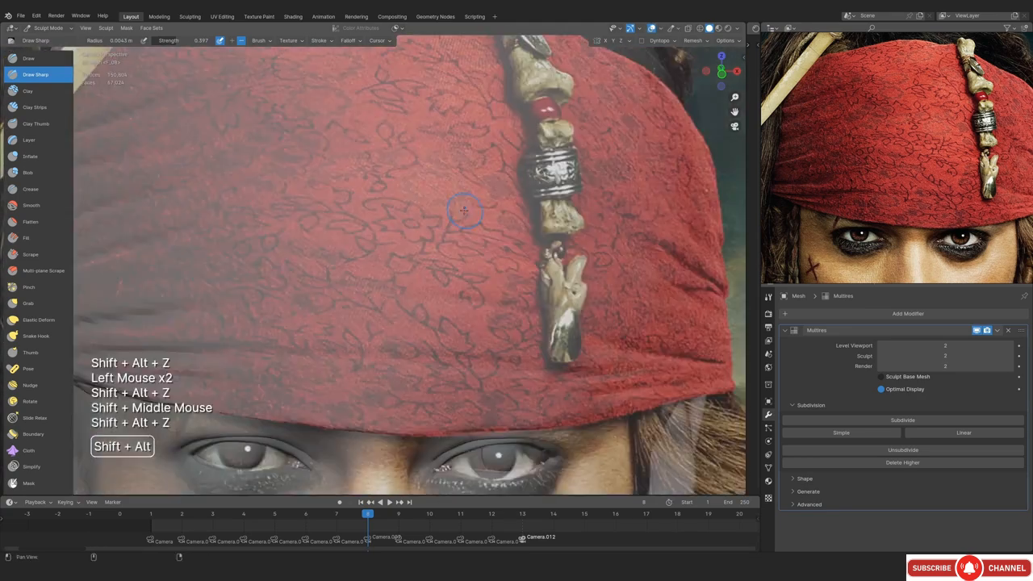
# Enlarge the Draw Sharp radius to 0.014 m for sculpting the headband's upper rim in the camera view
pyautogui.keyDown('shift'); pyautogui.moveTo(457, 224); pyautogui.dragTo(442, 268, button='middle'); pyautogui.keyUp('shift')
pyautogui.keyDown('ctrl'); pyautogui.moveTo(452, 218); pyautogui.dragTo(486, 259, button='middle'); pyautogui.keyUp('ctrl')
pyautogui.moveTo(869, 163); pyautogui.dragTo(880, 114, button='middle')
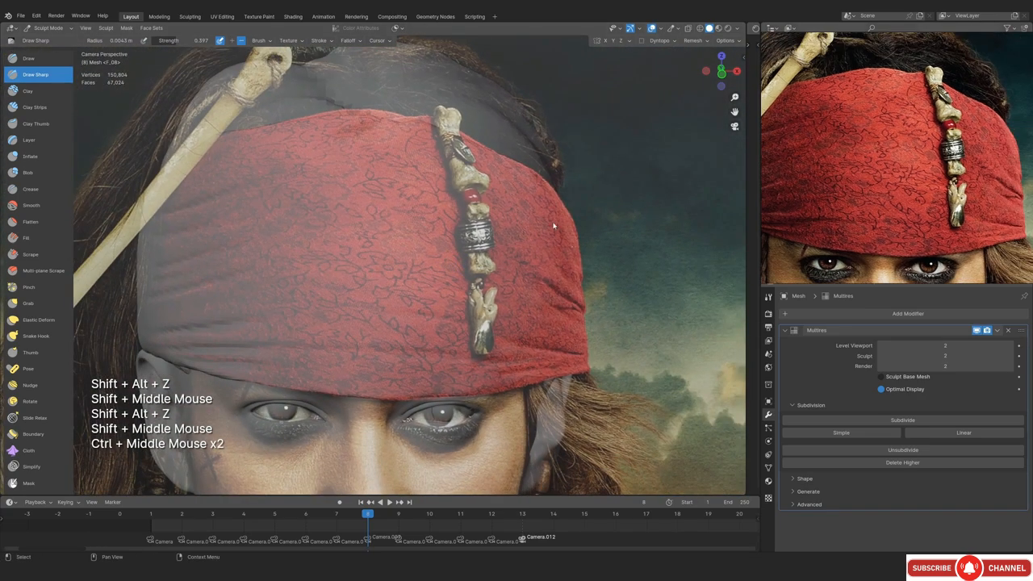
pyautogui.click(293, 171)
pyautogui.hotkey('shift', 'alt', 'z')
pyautogui.hotkey('shift', 'alt', 'z')
pyautogui.moveTo(293, 170)
pyautogui.keyDown('shift'); pyautogui.mouseDown(button='middle')
pyautogui.moveTo(323, 239)
pyautogui.moveTo(307, 201)
pyautogui.mouseUp(button='middle'); pyautogui.keyUp('shift')
pyautogui.press('f')
pyautogui.click(339, 203)
pyautogui.hotkey('shift', 'alt', 'z')
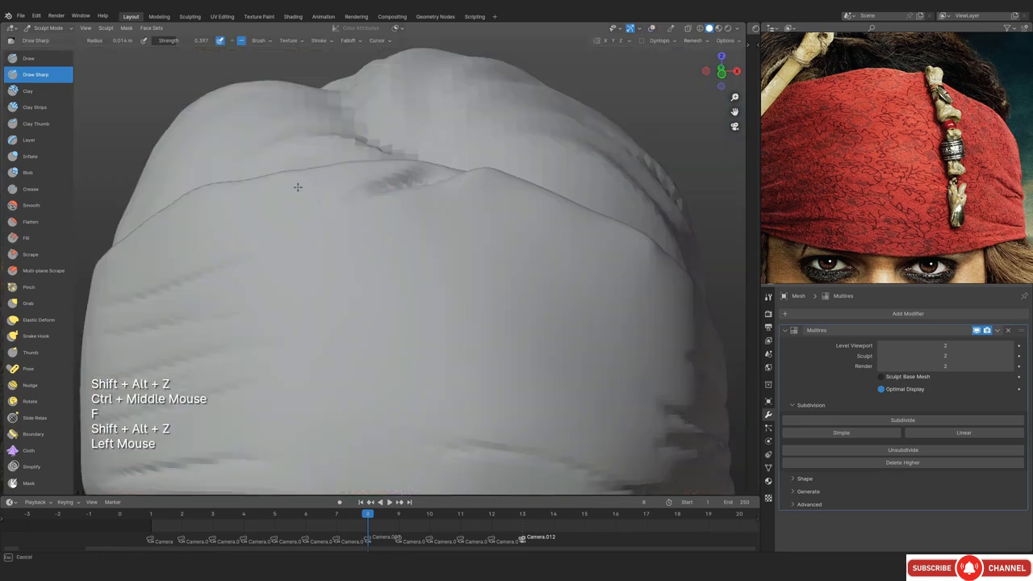
# Set the brush radius to 0.017 m and carve a broad dip beneath the headband's upper rim near the bone ornament
pyautogui.press('f')
pyautogui.click(337, 192)
pyautogui.hotkey('shift', 'alt', 'z')
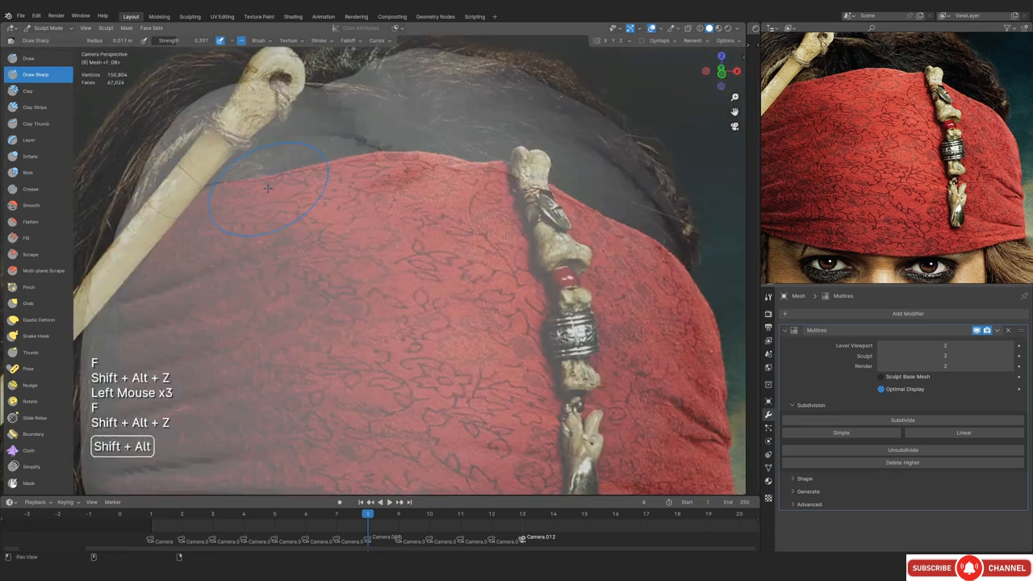
pyautogui.hotkey('shift', 'alt', 'z')
pyautogui.moveTo(266, 191)
pyautogui.mouseDown()
pyautogui.moveTo(297, 189)
pyautogui.moveTo(250, 177)
pyautogui.mouseUp()
# Rework the carved upper rim from above with a 0.014 m brush and smooth it
pyautogui.moveTo(228, 299)
pyautogui.mouseDown(button='middle')
pyautogui.moveTo(215, 323)
pyautogui.moveTo(339, 311)
pyautogui.mouseUp(button='middle')
pyautogui.keyDown('ctrl'); pyautogui.moveTo(339, 310); pyautogui.dragTo(343, 279, button='middle'); pyautogui.keyUp('ctrl')
pyautogui.moveTo(343, 242); pyautogui.dragTo(359, 234, button='middle')
pyautogui.keyDown('shift'); pyautogui.moveTo(359, 202); pyautogui.dragTo(364, 298, button='middle'); pyautogui.keyUp('shift')
pyautogui.keyDown('ctrl'); pyautogui.moveTo(363, 299); pyautogui.dragTo(379, 250, button='middle'); pyautogui.keyUp('ctrl')
pyautogui.keyDown('shift'); pyautogui.moveTo(379, 250); pyautogui.dragTo(436, 185, button='middle'); pyautogui.keyUp('shift')
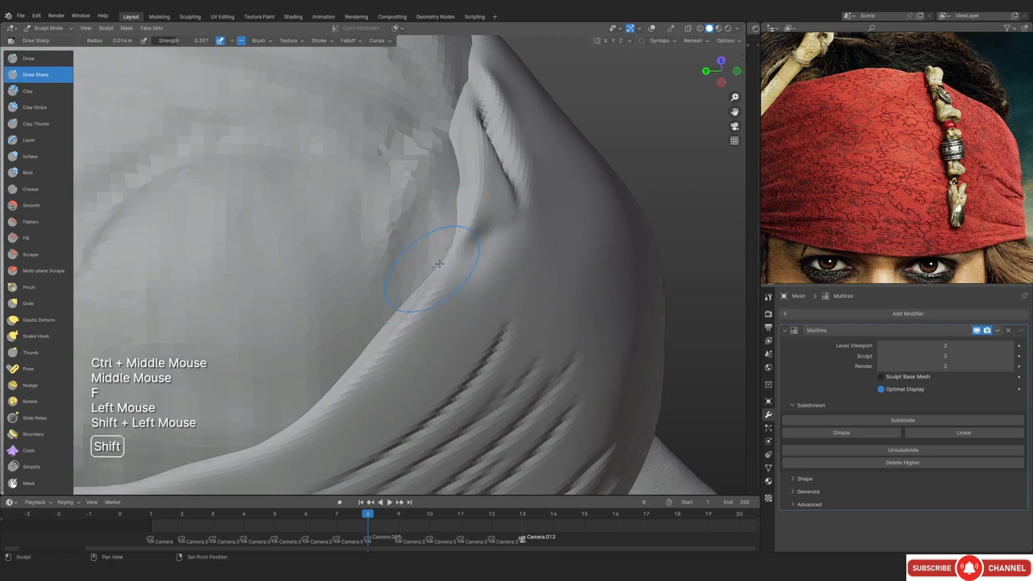
pyautogui.keyDown('ctrl'); pyautogui.moveTo(453, 273); pyautogui.dragTo(452, 323, button='middle'); pyautogui.keyUp('ctrl')
pyautogui.moveTo(452, 323); pyautogui.dragTo(387, 242, button='middle')
# Smooth the dent at the middle of the upper rim, and compare the rim with the photo overlay
pyautogui.press('KP_0')
pyautogui.hotkey('shift', 'alt', 'z')
pyautogui.keyDown('shift'); pyautogui.moveTo(321, 300); pyautogui.dragTo(398, 237, button='middle'); pyautogui.keyUp('shift')
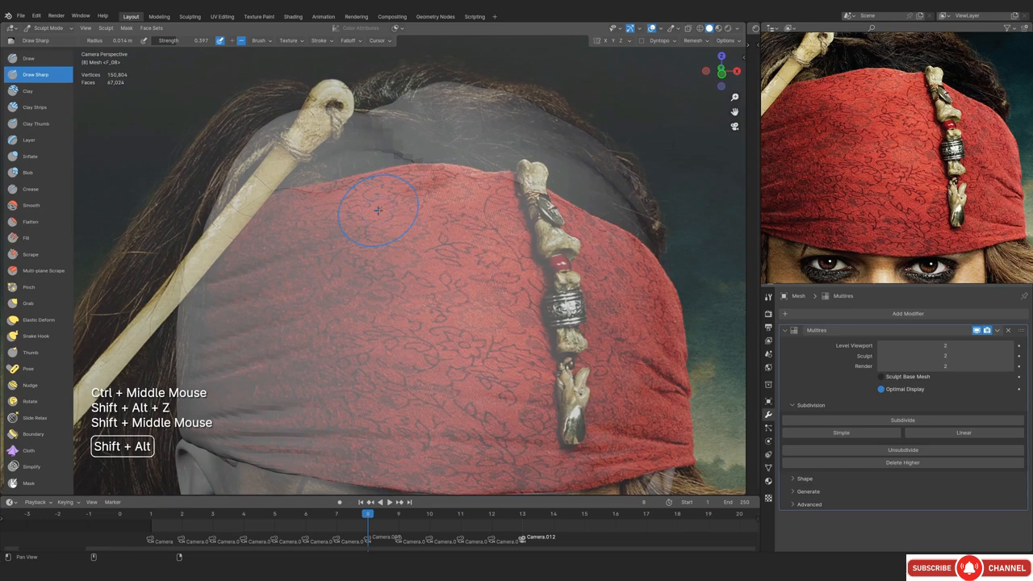
pyautogui.hotkey('shift', 'alt', 'z')
pyautogui.keyDown('ctrl'); pyautogui.moveTo(428, 183); pyautogui.dragTo(387, 235, button='middle'); pyautogui.keyUp('ctrl')
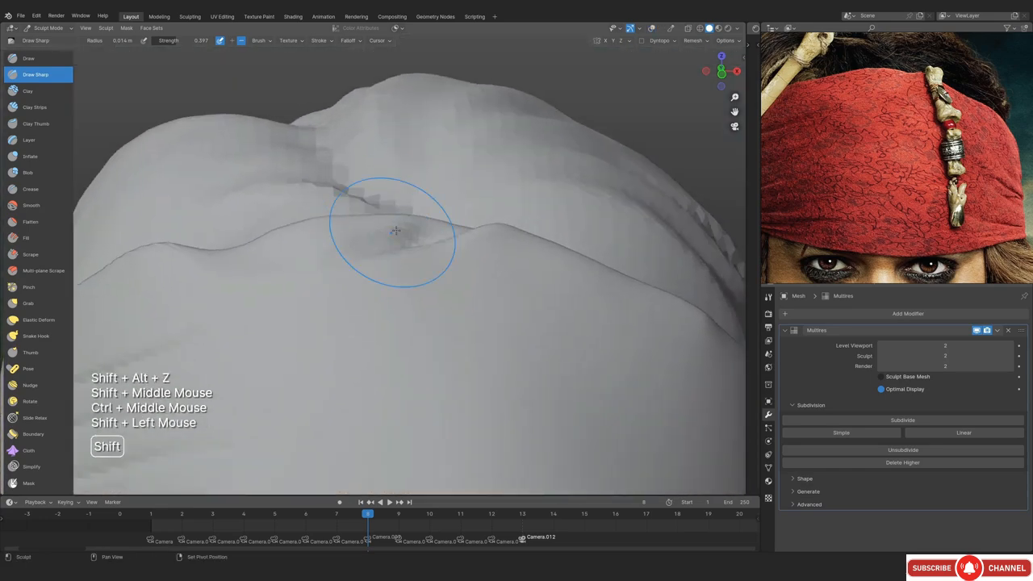
pyautogui.keyDown('shift'); pyautogui.moveTo(396, 231); pyautogui.dragTo(361, 235); pyautogui.keyUp('shift')
pyautogui.hotkey('shift', 'alt', 'z')
pyautogui.keyDown('shift'); pyautogui.moveTo(361, 236); pyautogui.dragTo(517, 250, button='middle'); pyautogui.keyUp('shift')
pyautogui.hotkey('shift', 'alt', 'z')
# Reshape the folds beneath the upper rim from above with inverted Draw Sharp strokes, and resize the brush to 0.013 m for smoothing
pyautogui.keyDown('ctrl'); pyautogui.moveTo(420, 242); pyautogui.dragTo(419, 322, button='middle'); pyautogui.keyUp('ctrl')
pyautogui.keyDown('shift'); pyautogui.moveTo(355, 242); pyautogui.dragTo(416, 339, button='middle'); pyautogui.keyUp('shift')
pyautogui.keyDown('ctrl'); pyautogui.moveTo(416, 339); pyautogui.dragTo(415, 234, button='middle'); pyautogui.keyUp('ctrl')
pyautogui.moveTo(415, 234); pyautogui.dragTo(403, 210, button='middle')
pyautogui.keyDown('shift'); pyautogui.moveTo(404, 209); pyautogui.dragTo(444, 312, button='middle'); pyautogui.keyUp('shift')
pyautogui.press('f')
pyautogui.click(380, 330)
pyautogui.keyDown('ctrl'); pyautogui.moveTo(380, 330); pyautogui.dragTo(384, 309, button='middle'); pyautogui.keyUp('ctrl')
pyautogui.press('f')
pyautogui.click(382, 309)
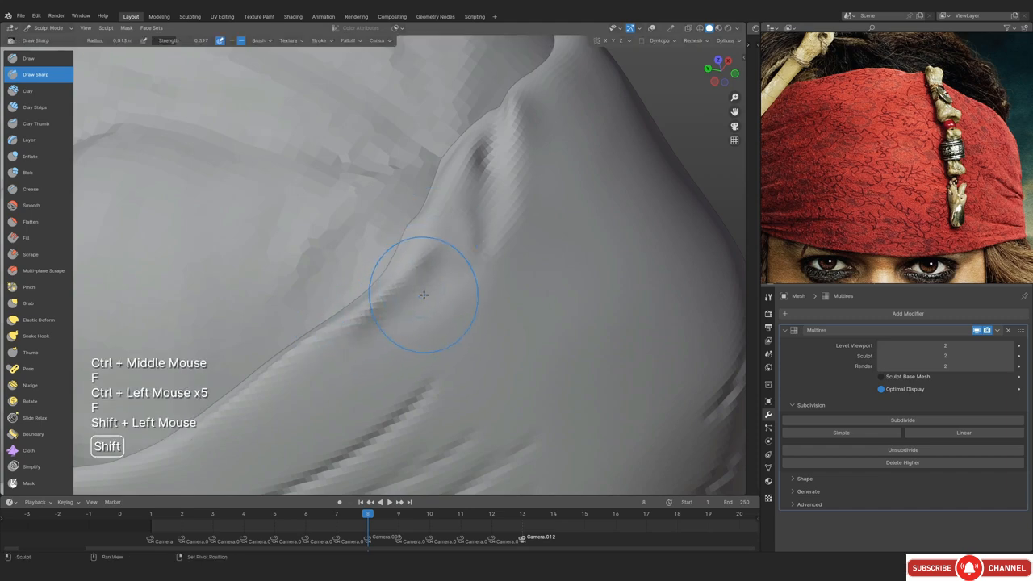
# With the photo overlay in camera view, adjust the upper rim beside the long bone using the Grab brush at 0.028 m
pyautogui.press('KP_0')
pyautogui.hotkey('shift', 'alt', 'z')
pyautogui.press('g')
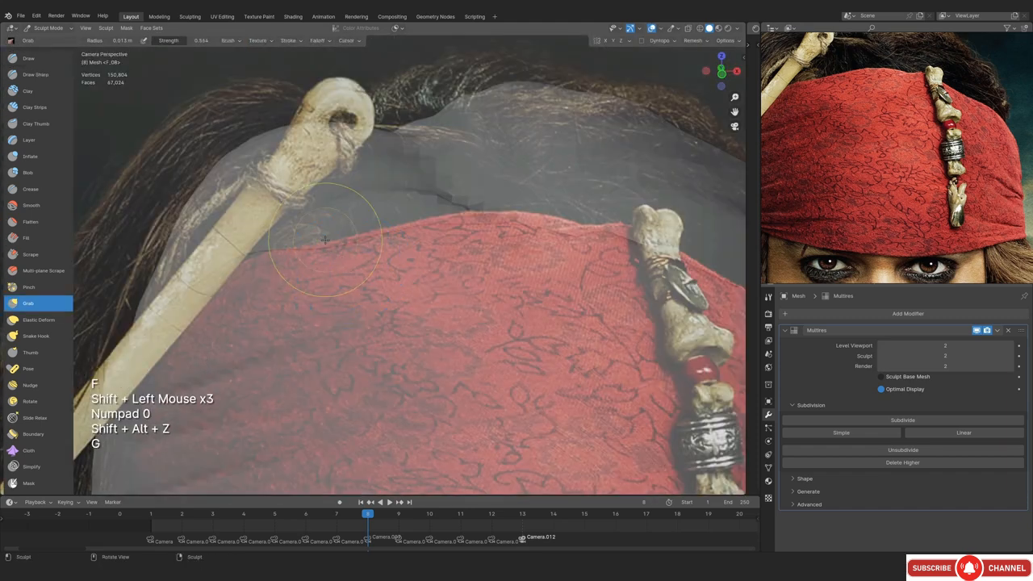
pyautogui.press('f')
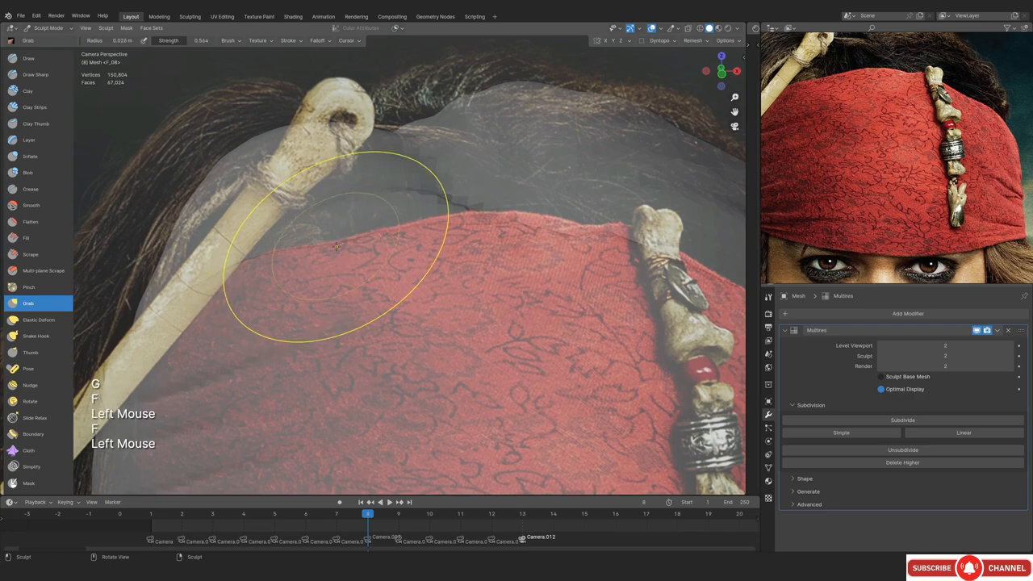
pyautogui.keyDown('shift'); pyautogui.moveTo(514, 230); pyautogui.dragTo(438, 246, button='middle'); pyautogui.keyUp('shift')
pyautogui.keyDown('ctrl'); pyautogui.moveTo(484, 202); pyautogui.dragTo(488, 234, button='middle'); pyautogui.keyUp('ctrl')
# Enlarge the Grab brush to 0.064 m and reshape the upper rim from a raised side view
pyautogui.press('f')
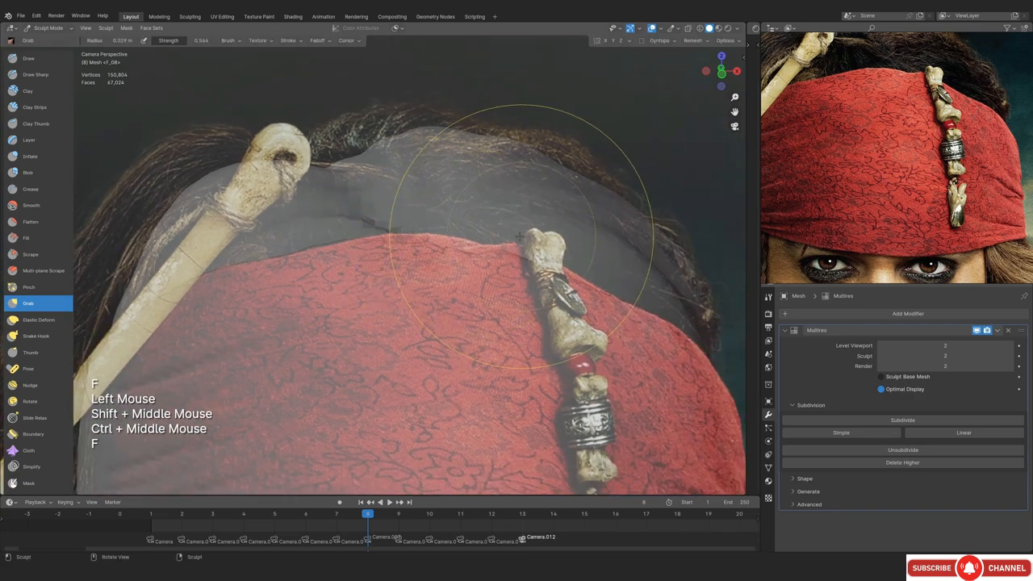
pyautogui.click(653, 235)
pyautogui.moveTo(565, 235); pyautogui.dragTo(436, 267, button='middle')
pyautogui.keyDown('ctrl'); pyautogui.moveTo(387, 218); pyautogui.dragTo(377, 142, button='middle'); pyautogui.keyUp('ctrl')
pyautogui.moveTo(377, 142)
pyautogui.keyDown('shift'); pyautogui.mouseDown(button='middle')
pyautogui.moveTo(393, 298)
pyautogui.moveTo(397, 225)
pyautogui.mouseUp(button='middle'); pyautogui.keyUp('shift')
pyautogui.press('f')
pyautogui.click(480, 225)
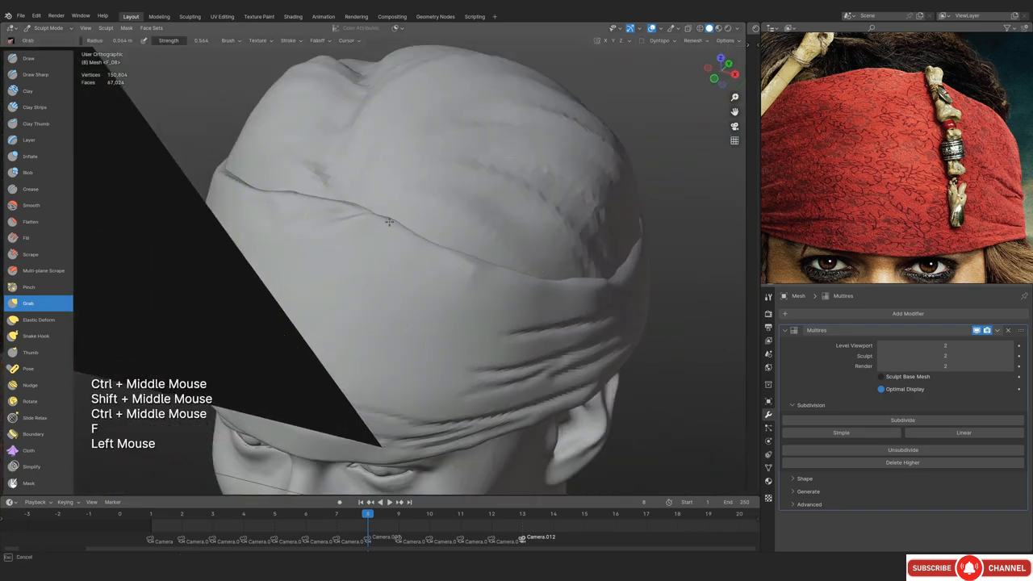
# Pull the upper rim around the bone ornament onto the photo's cloth edge in camera view with a 0.037 m Grab brush
pyautogui.press('KP_0')
pyautogui.keyDown('shift'); pyautogui.moveTo(516, 232); pyautogui.dragTo(399, 234, button='middle'); pyautogui.keyUp('shift')
pyautogui.keyDown('ctrl'); pyautogui.moveTo(399, 290); pyautogui.dragTo(397, 260, button='middle'); pyautogui.keyUp('ctrl')
pyautogui.click(397, 260)
pyautogui.press('f')
pyautogui.click(395, 265)
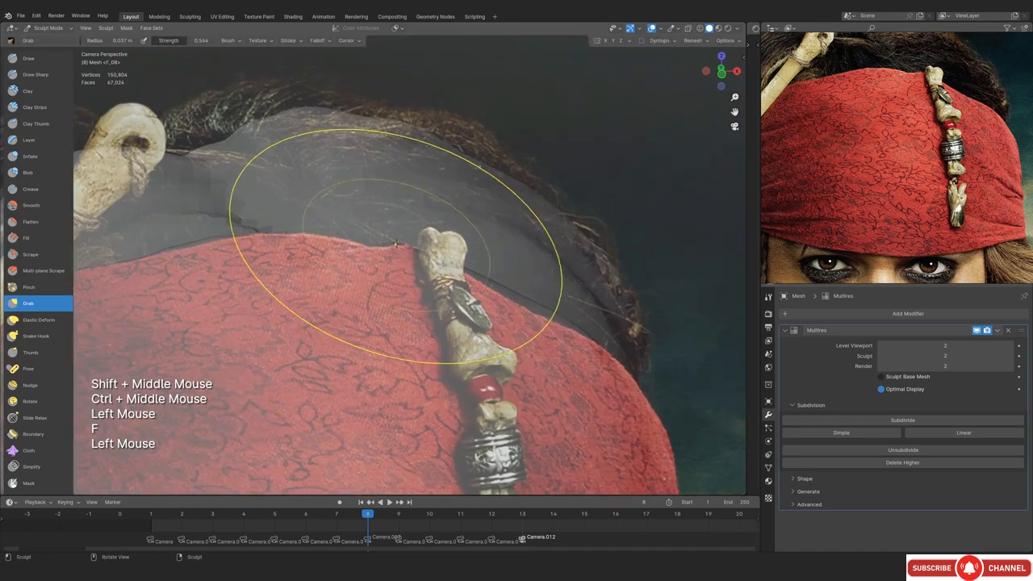
pyautogui.moveTo(395, 266); pyautogui.dragTo(380, 250)
pyautogui.press('f')
pyautogui.press('f')
pyautogui.keyDown('shift'); pyautogui.moveTo(305, 241); pyautogui.dragTo(360, 257, button='middle'); pyautogui.keyUp('shift')
pyautogui.moveTo(306, 253); pyautogui.dragTo(294, 266)
# Set the Grab radius to 0.063 m and pull the headband's outer side inward to match the photo overlay
pyautogui.moveTo(323, 251); pyautogui.dragTo(388, 210, button='middle')
pyautogui.moveTo(388, 210)
pyautogui.keyDown('ctrl'); pyautogui.mouseDown(button='middle')
pyautogui.moveTo(387, 161)
pyautogui.moveTo(479, 205)
pyautogui.mouseUp(button='middle'); pyautogui.keyUp('ctrl')
pyautogui.press('f')
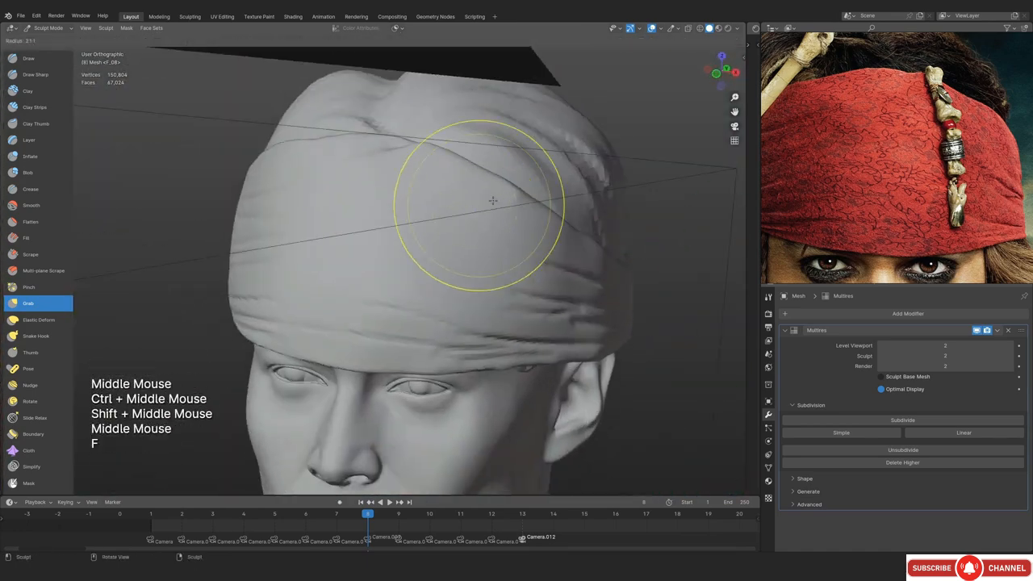
pyautogui.click(480, 205)
pyautogui.press('KP_0')
pyautogui.press('Right')
pyautogui.hotkey('shift', 'alt', 'z')
pyautogui.moveTo(497, 251)
pyautogui.keyDown('ctrl'); pyautogui.mouseDown(button='middle')
pyautogui.moveTo(392, 316)
pyautogui.moveTo(393, 226)
pyautogui.mouseUp(button='middle'); pyautogui.keyUp('ctrl')
pyautogui.press('Left')
pyautogui.keyDown('shift'); pyautogui.moveTo(393, 290); pyautogui.dragTo(392, 202, button='middle'); pyautogui.keyUp('shift')
pyautogui.keyDown('ctrl'); pyautogui.moveTo(392, 266); pyautogui.dragTo(392, 210, button='middle'); pyautogui.keyUp('ctrl')
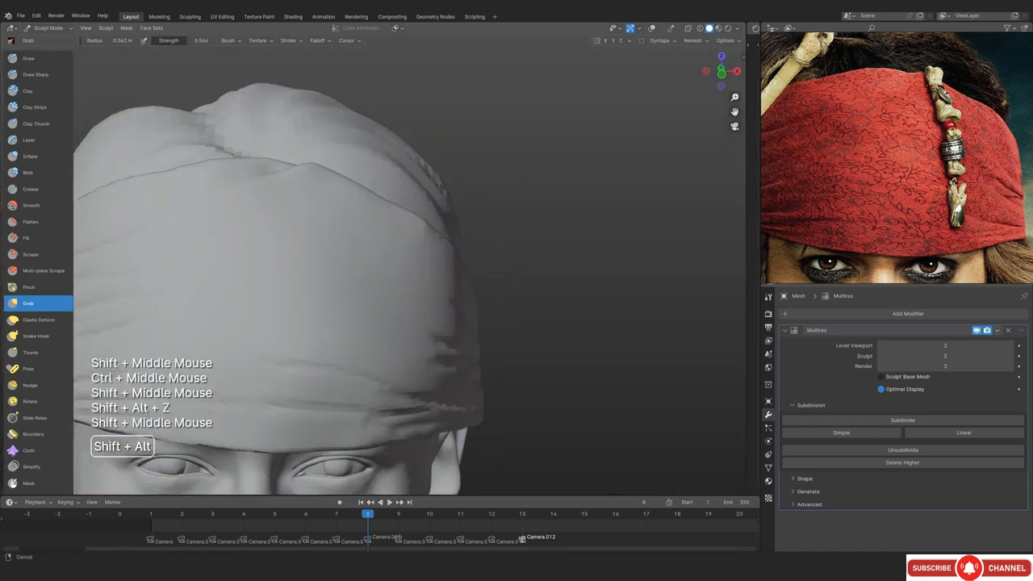
pyautogui.hotkey('shift', 'alt', 'z')
pyautogui.moveTo(452, 267)
pyautogui.mouseDown()
pyautogui.moveTo(464, 262)
pyautogui.moveTo(414, 253)
pyautogui.mouseUp()
# Fine-tune the upper rim and side silhouette against the photo overlay, reducing the Grab brush to 0.027 m
pyautogui.moveTo(414, 252)
pyautogui.keyDown('ctrl'); pyautogui.mouseDown(button='middle')
pyautogui.moveTo(458, 194)
pyautogui.moveTo(452, 258)
pyautogui.mouseUp(button='middle'); pyautogui.keyUp('ctrl')
pyautogui.press('f')
pyautogui.click(350, 263)
pyautogui.moveTo(355, 263); pyautogui.dragTo(390, 247)
pyautogui.press('f')
pyautogui.hotkey('shift', 'alt', 'z')
pyautogui.hotkey('shift', 'alt', 'z')
pyautogui.press('f')
pyautogui.hotkey('shift', 'alt', 'z')
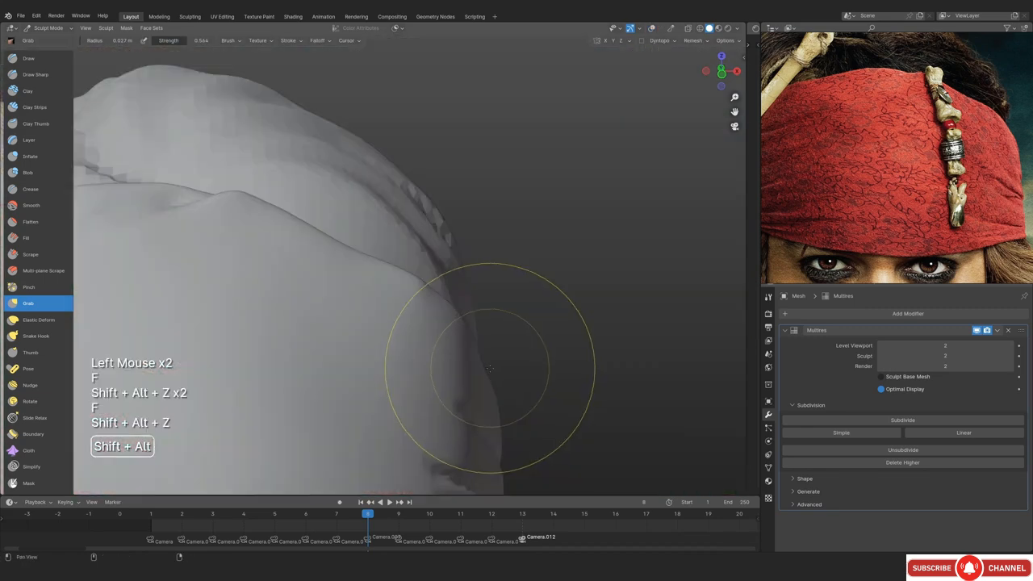
pyautogui.hotkey('shift', 'alt', 'z')
pyautogui.moveTo(492, 374); pyautogui.dragTo(485, 355)
pyautogui.hotkey('shift', 'alt', 'z')
# Apply the headband's Multires modifier in Object Mode and return to Sculpt Mode
pyautogui.keyDown('ctrl'); pyautogui.moveTo(477, 270); pyautogui.dragTo(476, 323, button='middle'); pyautogui.keyUp('ctrl')
pyautogui.keyDown('ctrl'); pyautogui.moveTo(476, 283); pyautogui.dragTo(548, 271, button='middle'); pyautogui.keyUp('ctrl')
pyautogui.keyDown('alt'); pyautogui.moveTo(549, 271); pyautogui.dragTo(403, 374, button='middle'); pyautogui.keyUp('alt')
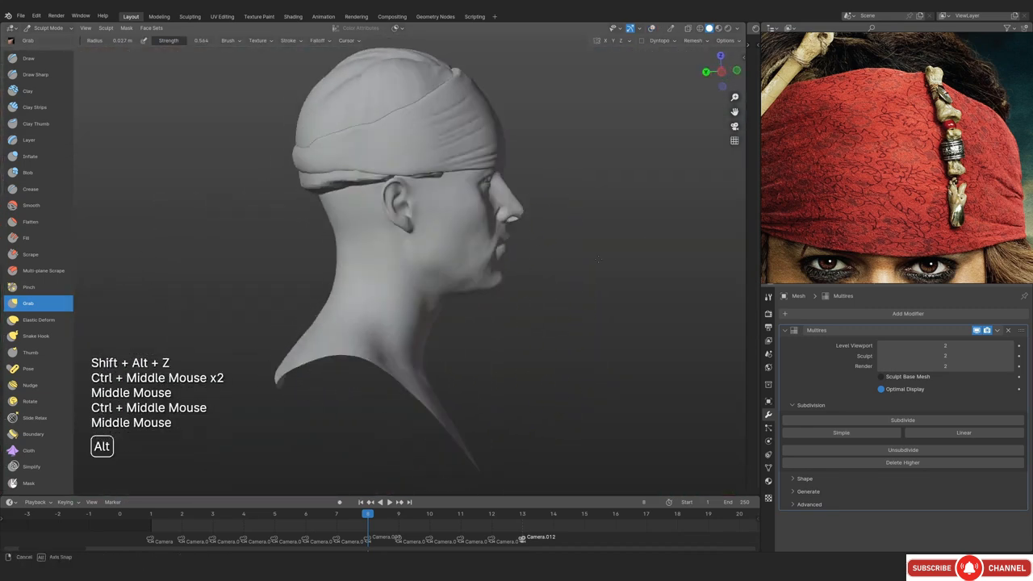
pyautogui.keyDown('ctrl'); pyautogui.moveTo(404, 374); pyautogui.dragTo(347, 355, button='middle'); pyautogui.keyUp('ctrl')
pyautogui.keyDown('ctrl'); pyautogui.moveTo(347, 355); pyautogui.dragTo(378, 333, button='middle'); pyautogui.keyUp('ctrl')
pyautogui.moveTo(378, 333); pyautogui.dragTo(503, 312, button='middle')
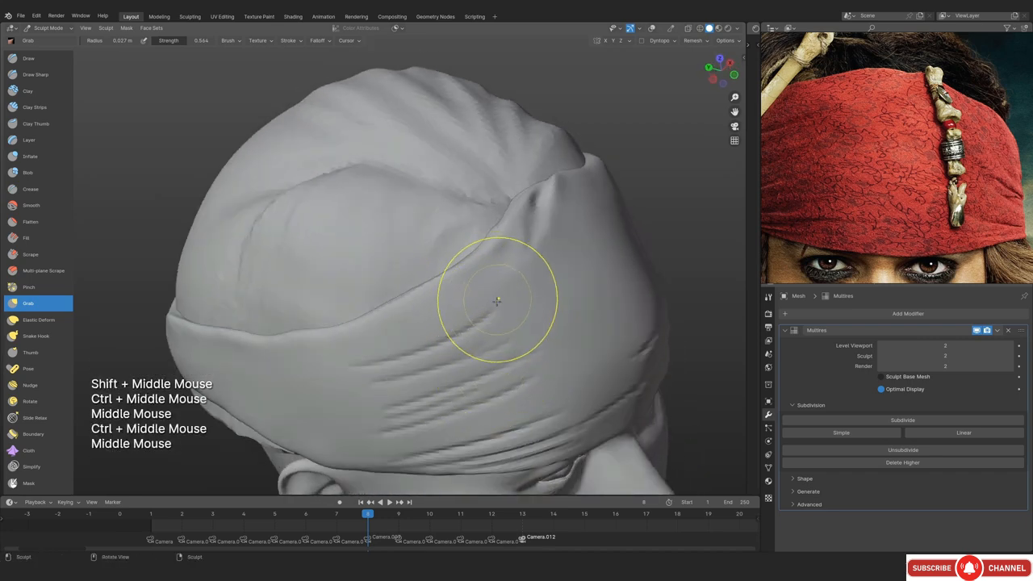
pyautogui.click(960, 330)
pyautogui.click(997, 330)
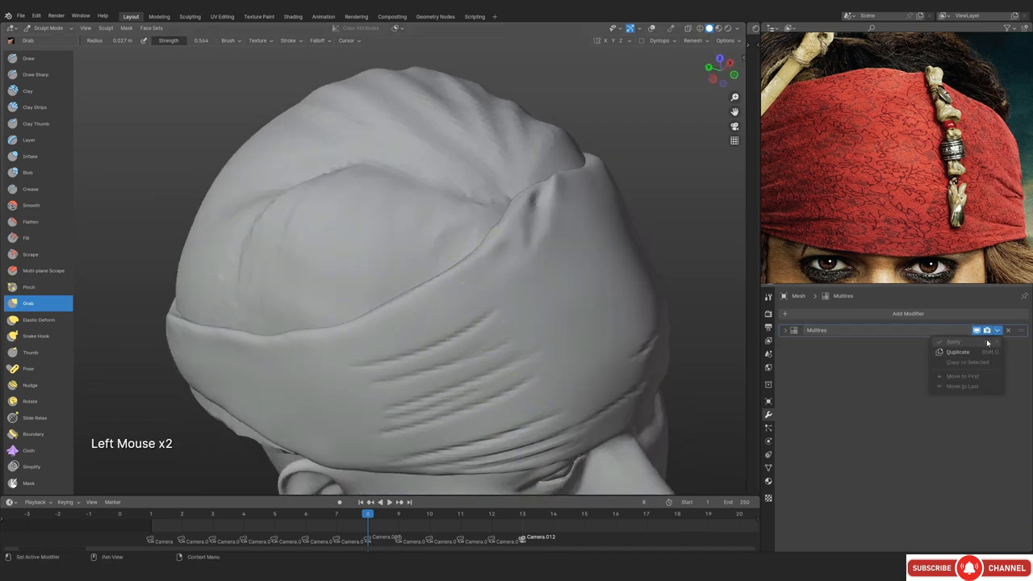
pyautogui.click(56, 28)
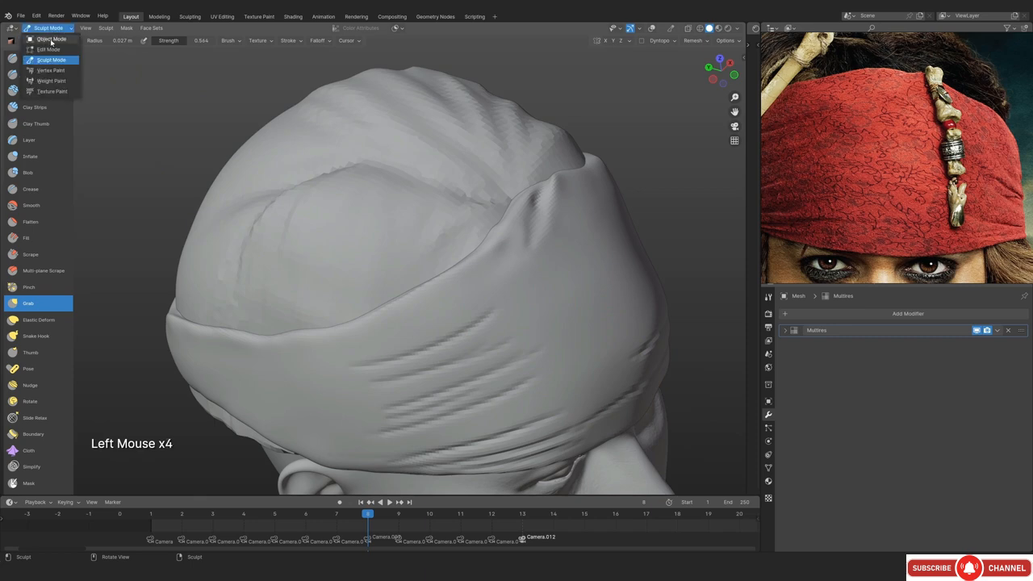
pyautogui.click(997, 330)
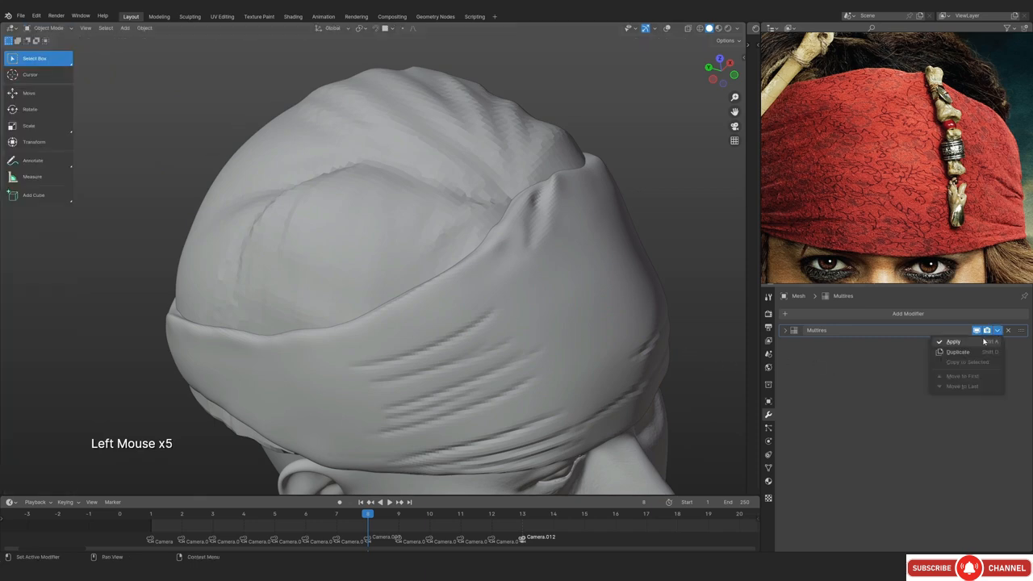
pyautogui.click(982, 342)
pyautogui.hotkey('ctrl', 'Tab')
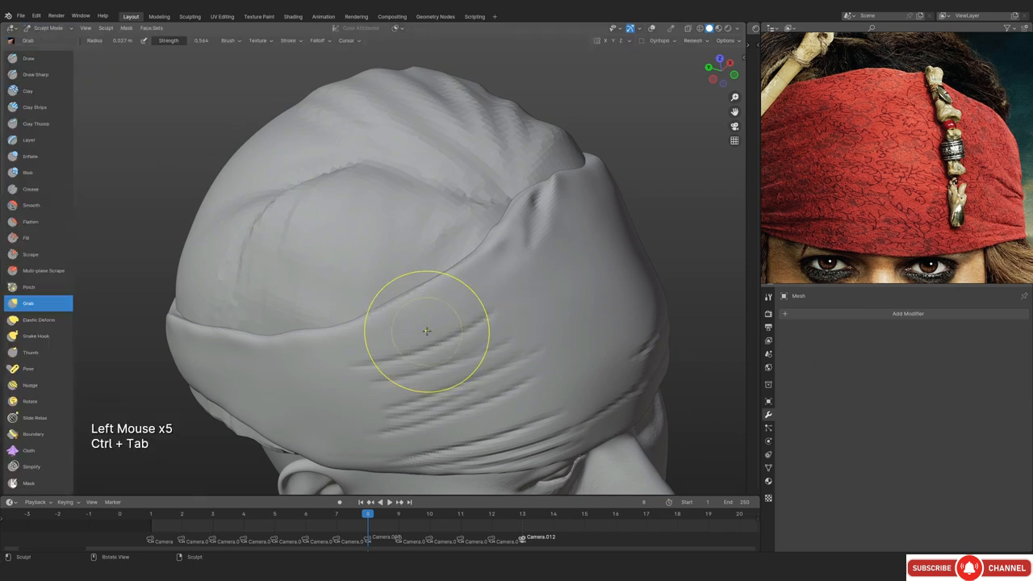
# Set the voxel size to 0.001 m and voxel remesh the headband
pyautogui.moveTo(396, 325); pyautogui.dragTo(425, 306, button='middle')
pyautogui.press('r')
pyautogui.press('shift')
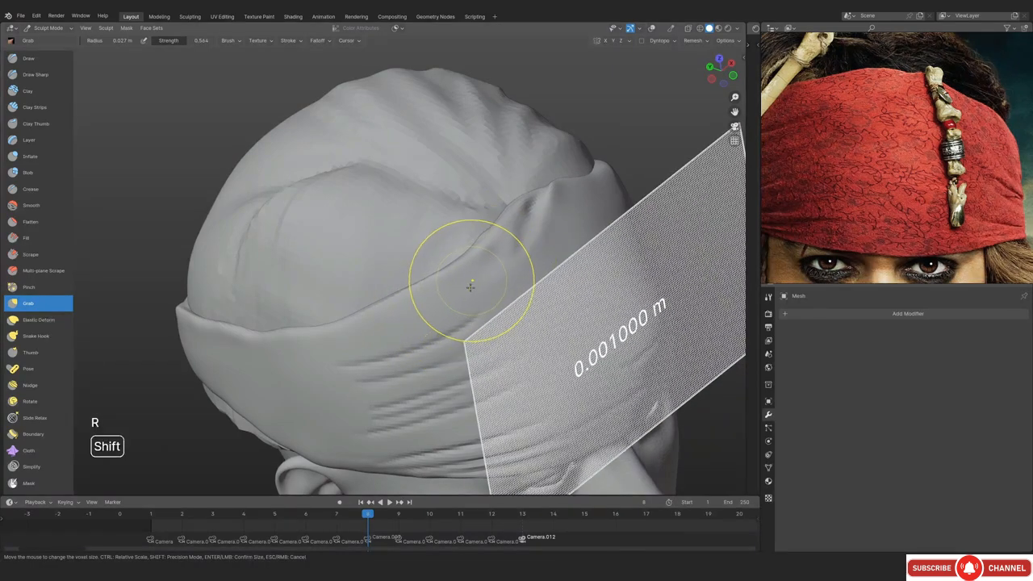
pyautogui.keyDown('shift'); pyautogui.click(436, 333); pyautogui.keyUp('shift')
pyautogui.moveTo(436, 333); pyautogui.dragTo(405, 321, button='middle')
pyautogui.press('ctrl')
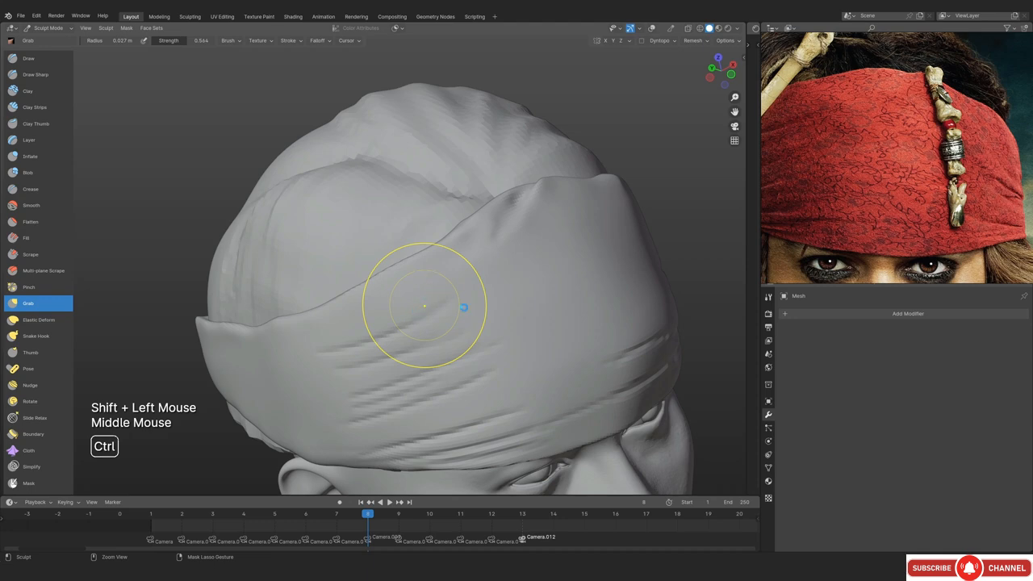
pyautogui.moveTo(425, 306); pyautogui.dragTo(469, 314, button='middle')
pyautogui.hotkey('ctrl', 'r')
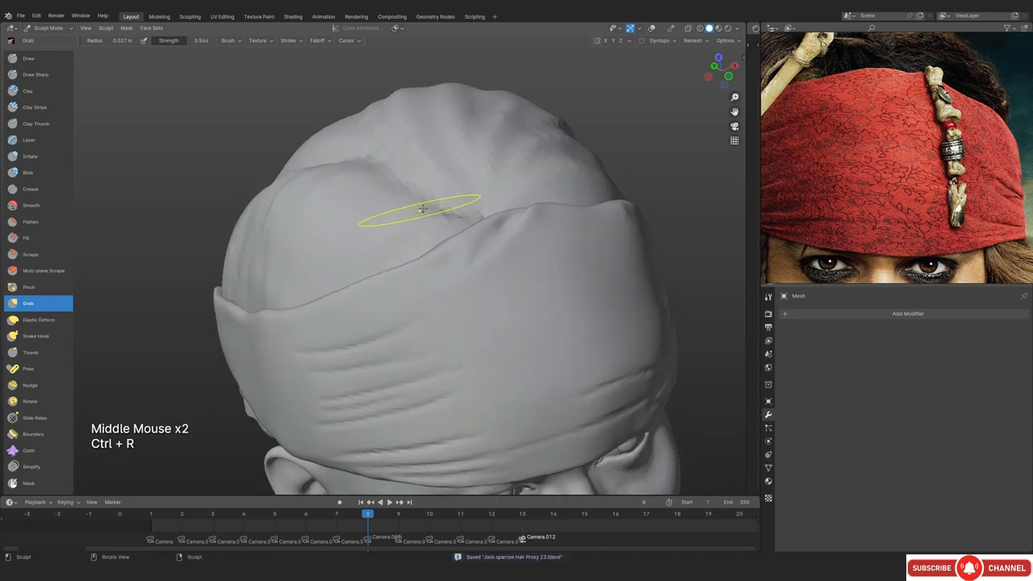
# Examine the remeshed headband's folds and rims up close and from several angles
pyautogui.moveTo(421, 208)
pyautogui.keyDown('ctrl'); pyautogui.mouseDown(button='middle')
pyautogui.moveTo(468, 339)
pyautogui.moveTo(484, 306)
pyautogui.mouseUp(button='middle'); pyautogui.keyUp('ctrl')
pyautogui.keyDown('ctrl'); pyautogui.moveTo(484, 307); pyautogui.dragTo(492, 275, button='middle'); pyautogui.keyUp('ctrl')
pyautogui.moveTo(492, 274)
pyautogui.keyDown('shift'); pyautogui.mouseDown(button='middle')
pyautogui.moveTo(517, 265)
pyautogui.moveTo(436, 288)
pyautogui.mouseUp(button='middle'); pyautogui.keyUp('shift')
pyautogui.press('f')
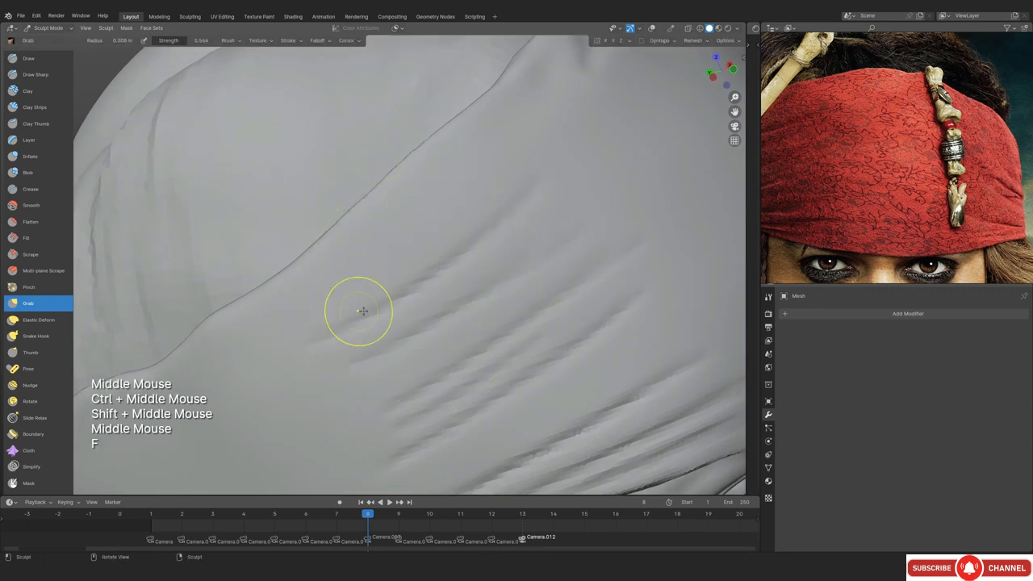
pyautogui.click(61, 78)
pyautogui.press('KP_0')
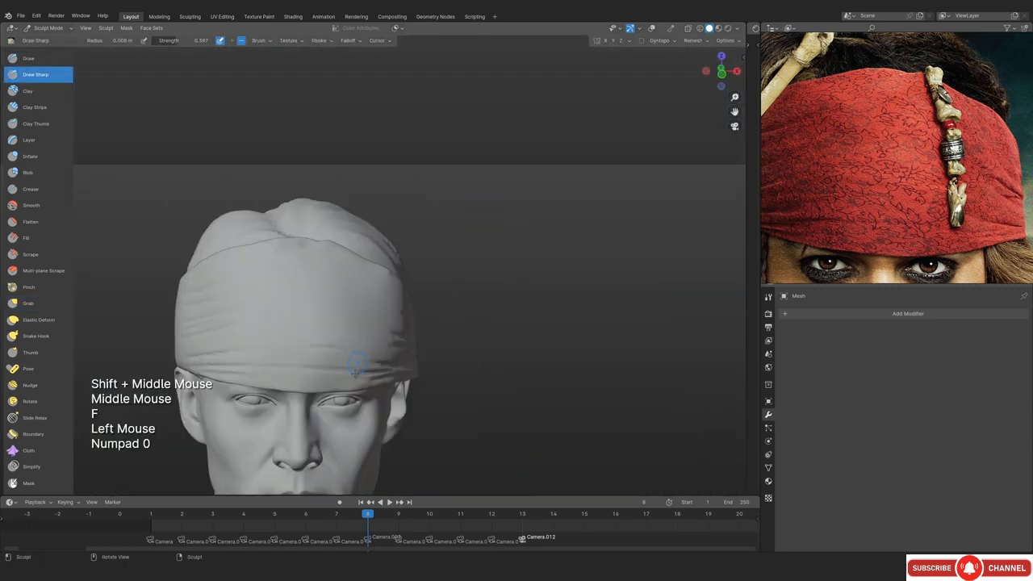
pyautogui.keyDown('ctrl'); pyautogui.moveTo(355, 374); pyautogui.dragTo(337, 190, button='middle'); pyautogui.keyUp('ctrl')
pyautogui.moveTo(337, 190)
pyautogui.keyDown('shift'); pyautogui.mouseDown(button='middle')
pyautogui.moveTo(430, 226)
pyautogui.moveTo(416, 347)
pyautogui.mouseUp(button='middle'); pyautogui.keyUp('shift')
pyautogui.moveTo(416, 347); pyautogui.dragTo(485, 299, button='middle')
pyautogui.keyDown('ctrl'); pyautogui.moveTo(484, 298); pyautogui.dragTo(388, 298, button='middle'); pyautogui.keyUp('ctrl')
pyautogui.keyDown('ctrl'); pyautogui.moveTo(387, 299); pyautogui.dragTo(388, 370, button='middle'); pyautogui.keyUp('ctrl')
pyautogui.keyDown('ctrl'); pyautogui.moveTo(388, 370); pyautogui.dragTo(338, 277, button='middle'); pyautogui.keyUp('ctrl')
# Compare the upper rim with the photo overlay and smooth its front section using a 0.019 m Grab brush
pyautogui.press('KP_0')
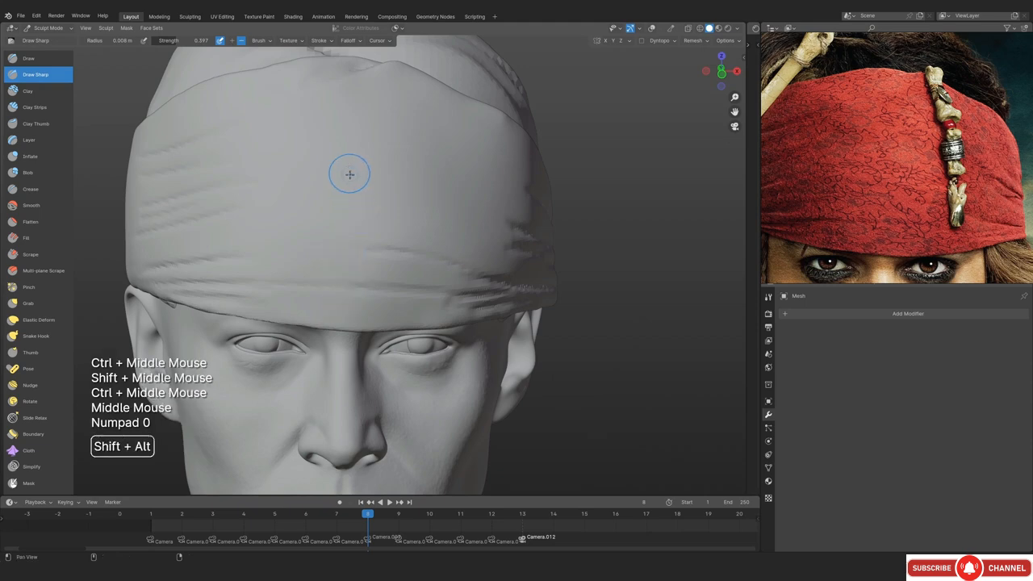
pyautogui.hotkey('shift', 'alt', 'z')
pyautogui.keyDown('shift'); pyautogui.moveTo(349, 175); pyautogui.dragTo(343, 307, button='middle'); pyautogui.keyUp('shift')
pyautogui.hotkey('shift', 'alt', 'z')
pyautogui.keyDown('shift'); pyautogui.moveTo(343, 307); pyautogui.dragTo(349, 272, button='middle'); pyautogui.keyUp('shift')
pyautogui.hotkey('shift', 'alt', 'z')
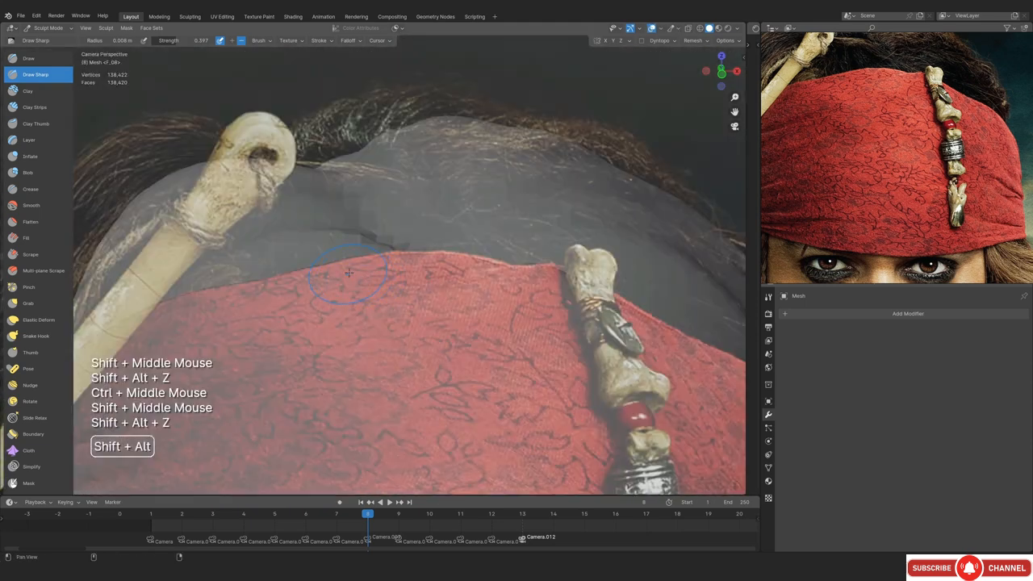
pyautogui.press('g')
pyautogui.press('f')
pyautogui.hotkey('shift', 'alt', 'z')
pyautogui.keyDown('shift'); pyautogui.moveTo(370, 272); pyautogui.dragTo(296, 294); pyautogui.keyUp('shift')
pyautogui.keyDown('shift'); pyautogui.moveTo(296, 295); pyautogui.dragTo(209, 309); pyautogui.keyUp('shift')
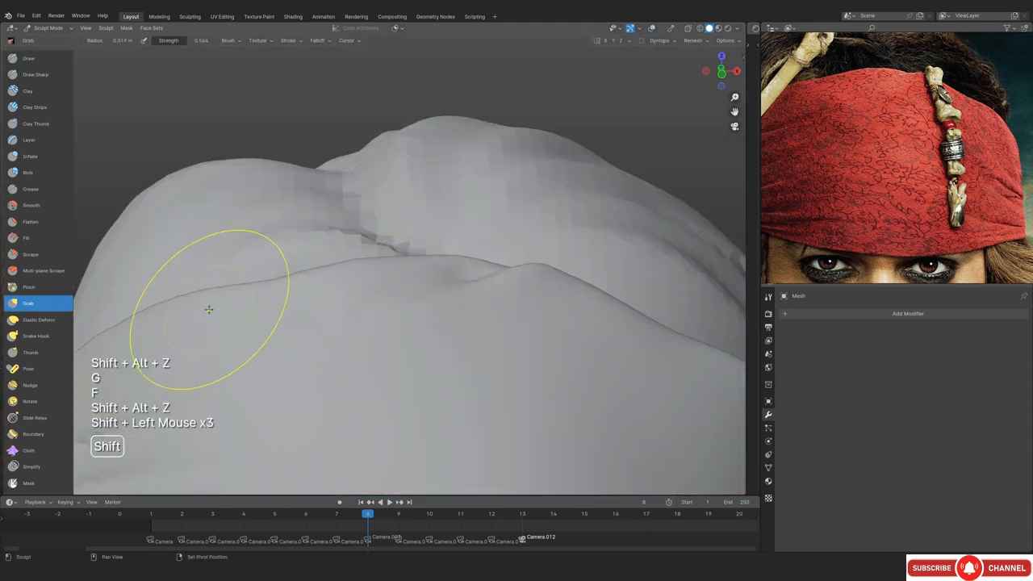
# Smooth the remaining uneven spots on the headband from several other angles
pyautogui.keyDown('ctrl'); pyautogui.moveTo(274, 232); pyautogui.dragTo(339, 266, button='middle'); pyautogui.keyUp('ctrl')
pyautogui.moveTo(339, 266); pyautogui.dragTo(415, 267, button='middle')
pyautogui.keyDown('shift'); pyautogui.moveTo(416, 267); pyautogui.dragTo(424, 202, button='middle'); pyautogui.keyUp('shift')
pyautogui.moveTo(424, 202); pyautogui.dragTo(407, 234, button='middle')
pyautogui.moveTo(408, 234)
pyautogui.mouseDown(button='middle')
pyautogui.moveTo(390, 288)
pyautogui.moveTo(390, 238)
pyautogui.mouseUp(button='middle')
pyautogui.keyDown('shift'); pyautogui.moveTo(335, 264); pyautogui.dragTo(323, 258); pyautogui.keyUp('shift')
pyautogui.moveTo(323, 259); pyautogui.dragTo(480, 231, button='middle')
pyautogui.keyDown('shift'); pyautogui.click(480, 231); pyautogui.keyUp('shift')
pyautogui.keyDown('shift'); pyautogui.moveTo(479, 231); pyautogui.dragTo(452, 226); pyautogui.keyUp('shift')
pyautogui.moveTo(452, 226)
pyautogui.mouseDown(button='middle')
pyautogui.moveTo(445, 196)
pyautogui.moveTo(407, 200)
pyautogui.moveTo(457, 228)
pyautogui.mouseUp(button='middle')
# Nudge the headband's front surface above the brow from below with a 0.027 m Grab brush
pyautogui.press('g')
pyautogui.press('f')
pyautogui.click(294, 260)
pyautogui.moveTo(504, 186); pyautogui.dragTo(504, 181)
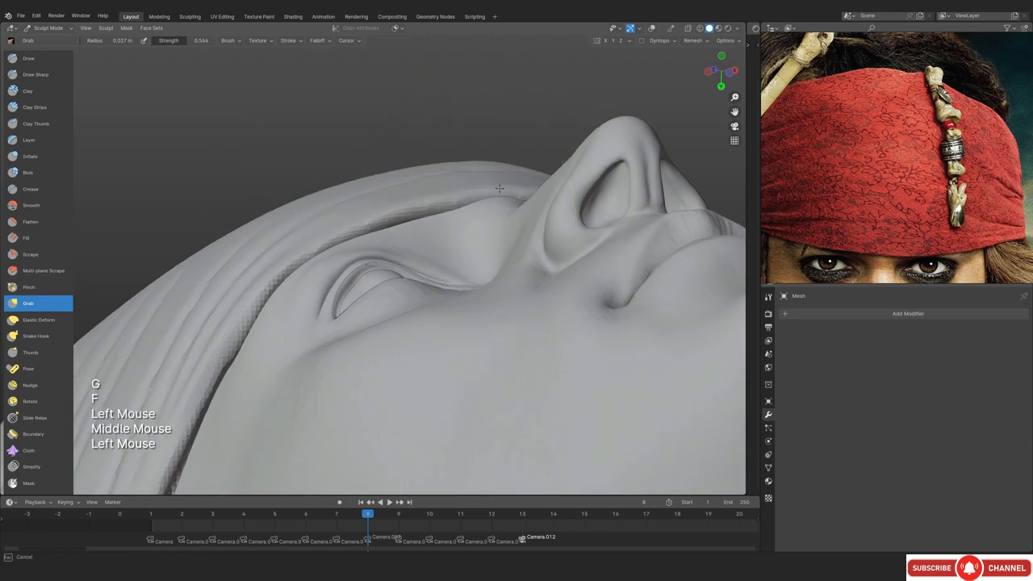
pyautogui.keyDown('shift'); pyautogui.moveTo(503, 184); pyautogui.dragTo(481, 223, button='middle'); pyautogui.keyUp('shift')
pyautogui.moveTo(481, 224); pyautogui.dragTo(456, 323, button='middle')
pyautogui.moveTo(455, 226)
pyautogui.keyDown('shift'); pyautogui.mouseDown(button='middle')
pyautogui.moveTo(366, 360)
pyautogui.moveTo(509, 274)
pyautogui.moveTo(355, 303)
pyautogui.mouseUp(button='middle'); pyautogui.keyUp('shift')
pyautogui.moveTo(355, 303); pyautogui.dragTo(381, 284, button='middle')
pyautogui.moveTo(381, 284); pyautogui.dragTo(470, 281, button='middle')
pyautogui.moveTo(470, 281); pyautogui.dragTo(471, 275)
pyautogui.moveTo(471, 274); pyautogui.dragTo(471, 347, button='middle')
pyautogui.keyDown('ctrl'); pyautogui.moveTo(471, 307); pyautogui.dragTo(476, 282, button='middle'); pyautogui.keyUp('ctrl')
pyautogui.moveTo(476, 282); pyautogui.dragTo(525, 191, button='middle')
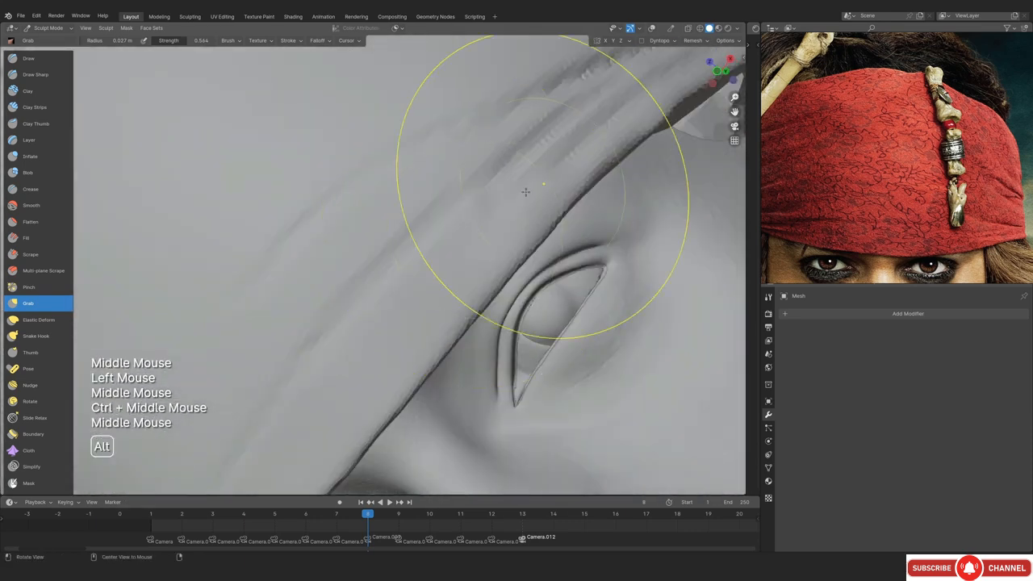
# Try to clean up the lower rim above the eye with the Scrape brush at 0.0094 m and smoothing
pyautogui.keyDown('shift'); pyautogui.moveTo(471, 254); pyautogui.dragTo(452, 261, button='middle'); pyautogui.keyUp('shift')
pyautogui.keyDown('shift'); pyautogui.moveTo(452, 261); pyautogui.dragTo(419, 278, button='middle'); pyautogui.keyUp('shift')
pyautogui.click(30, 255)
pyautogui.keyDown('ctrl'); pyautogui.moveTo(420, 279); pyautogui.dragTo(414, 257, button='middle'); pyautogui.keyUp('ctrl')
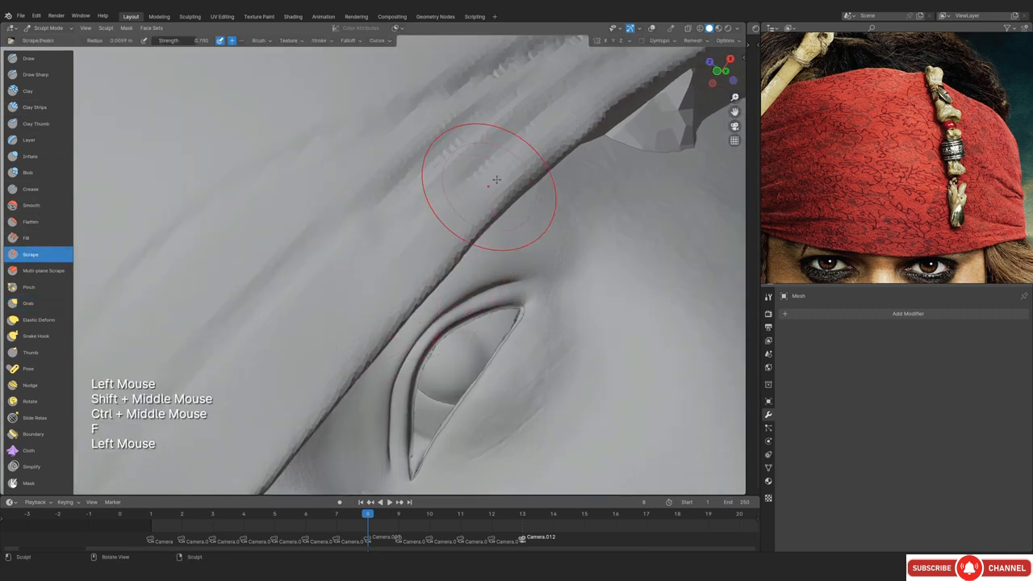
pyautogui.press('f')
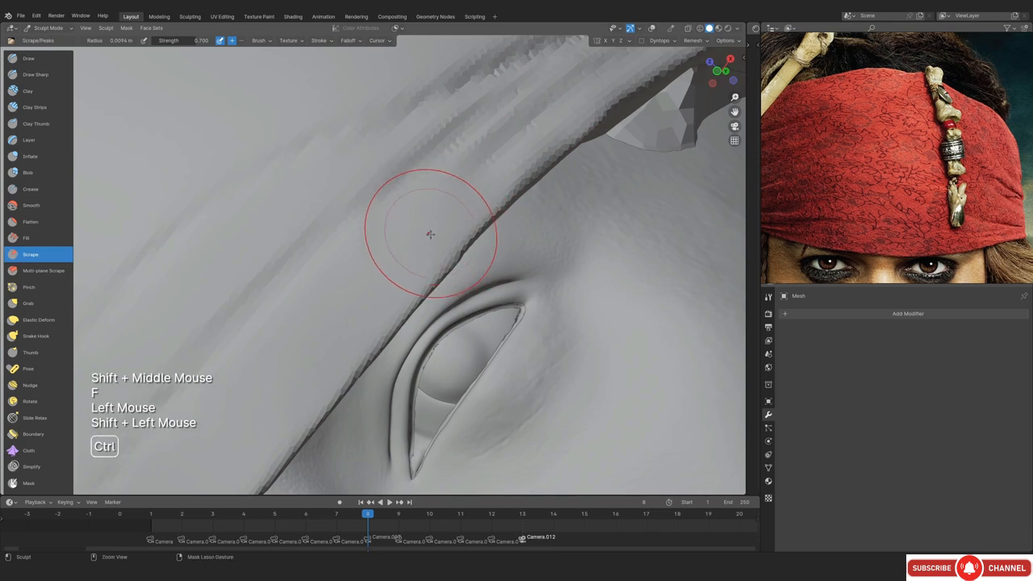
pyautogui.hotkey('ctrl', 'z')
pyautogui.keyDown('ctrl'); pyautogui.moveTo(430, 234); pyautogui.dragTo(422, 237, button='middle'); pyautogui.keyUp('ctrl')
pyautogui.press('f')
# Pull the lower front folds above the eye into shape with the Grab brush at 0.015 m
pyautogui.keyDown('ctrl'); pyautogui.moveTo(480, 164); pyautogui.dragTo(468, 193, button='middle'); pyautogui.keyUp('ctrl')
pyautogui.moveTo(468, 193); pyautogui.dragTo(428, 235, button='middle')
pyautogui.moveTo(428, 235)
pyautogui.mouseDown(button='middle')
pyautogui.moveTo(419, 245)
pyautogui.moveTo(454, 213)
pyautogui.mouseUp(button='middle')
pyautogui.press('g')
pyautogui.press('f')
pyautogui.press('f')
pyautogui.moveTo(455, 213)
pyautogui.mouseDown(button='middle')
pyautogui.moveTo(470, 221)
pyautogui.moveTo(472, 244)
pyautogui.mouseUp(button='middle')
pyautogui.press('f')
pyautogui.moveTo(475, 244); pyautogui.dragTo(461, 234)
pyautogui.moveTo(452, 230)
pyautogui.mouseDown(button='middle')
pyautogui.moveTo(423, 215)
pyautogui.moveTo(413, 250)
pyautogui.mouseUp(button='middle')
pyautogui.moveTo(413, 250); pyautogui.dragTo(391, 343, button='middle')
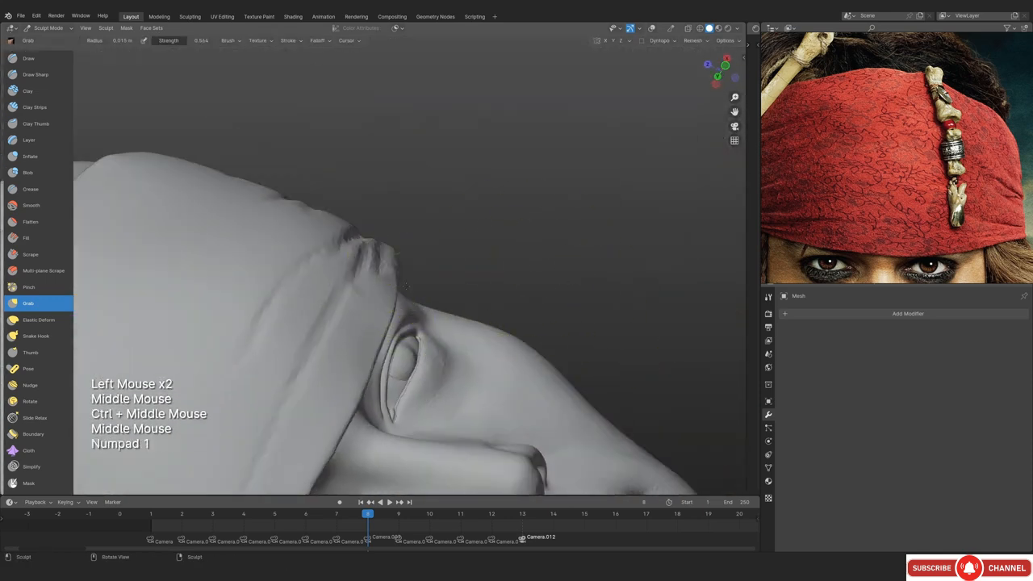
# Adjust the lower rim's edge above the eye with a 0.0079 m Grab brush, and smooth the cloth beside it
pyautogui.keyDown('shift'); pyautogui.moveTo(288, 295); pyautogui.dragTo(436, 314, button='middle'); pyautogui.keyUp('shift')
pyautogui.moveTo(395, 315); pyautogui.dragTo(510, 335, button='middle')
pyautogui.keyDown('ctrl'); pyautogui.moveTo(510, 335); pyautogui.dragTo(452, 388, button='middle'); pyautogui.keyUp('ctrl')
pyautogui.keyDown('shift'); pyautogui.moveTo(452, 387); pyautogui.dragTo(420, 400, button='middle'); pyautogui.keyUp('shift')
pyautogui.press('g')
pyautogui.press('f')
pyautogui.moveTo(420, 400); pyautogui.dragTo(442, 338, button='middle')
pyautogui.keyDown('shift'); pyautogui.moveTo(495, 284); pyautogui.dragTo(420, 314, button='middle'); pyautogui.keyUp('shift')
pyautogui.keyDown('ctrl'); pyautogui.moveTo(420, 315); pyautogui.dragTo(398, 305, button='middle'); pyautogui.keyUp('ctrl')
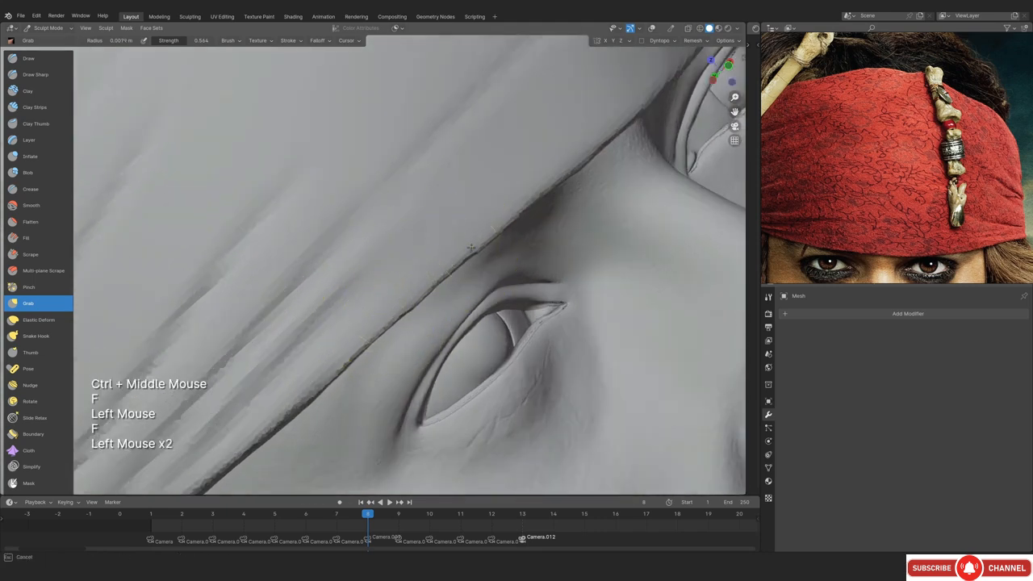
pyautogui.moveTo(475, 243)
pyautogui.keyDown('shift'); pyautogui.mouseDown()
pyautogui.moveTo(435, 281)
pyautogui.moveTo(411, 282)
pyautogui.mouseUp(); pyautogui.keyUp('shift')
pyautogui.keyDown('shift'); pyautogui.moveTo(411, 283); pyautogui.dragTo(417, 245); pyautogui.keyUp('shift')
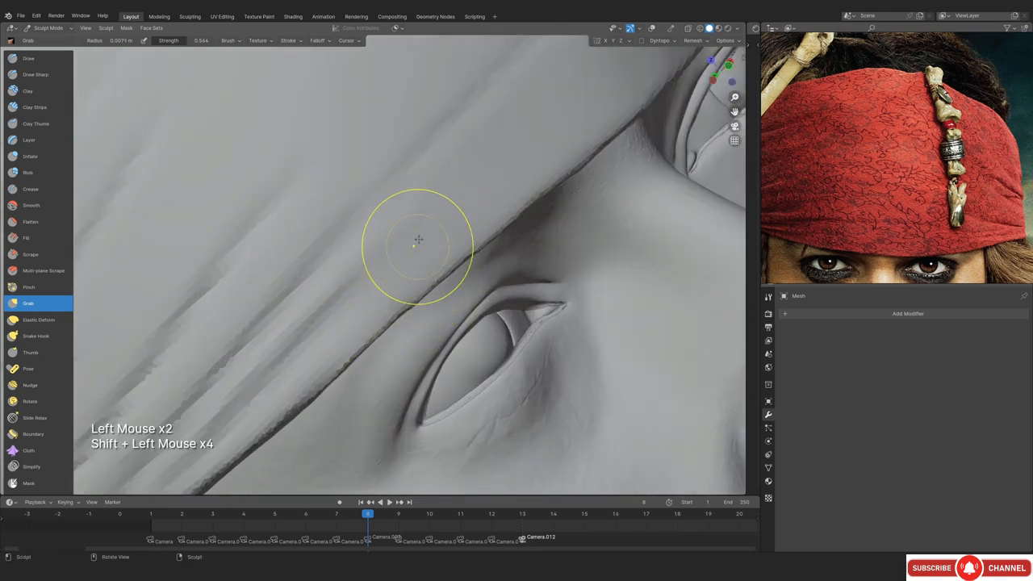
# Undo the last smoothing strokes above the eye and smooth that part of the lower rim again
pyautogui.keyDown('ctrl'); pyautogui.moveTo(417, 245); pyautogui.dragTo(424, 286, button='middle'); pyautogui.keyUp('ctrl')
pyautogui.hotkey('ctrl', 'z')
pyautogui.moveTo(387, 339)
pyautogui.keyDown('ctrl'); pyautogui.mouseDown(button='middle')
pyautogui.moveTo(378, 323)
pyautogui.moveTo(417, 308)
pyautogui.mouseUp(button='middle'); pyautogui.keyUp('ctrl')
pyautogui.hotkey('ctrl', 'z')
pyautogui.keyDown('shift'); pyautogui.moveTo(416, 308); pyautogui.dragTo(414, 239); pyautogui.keyUp('shift')
# Compare the lower rim above the eyes in camera view with an enlarged view of the reference photo
pyautogui.keyDown('ctrl'); pyautogui.moveTo(414, 239); pyautogui.dragTo(396, 266, button='middle'); pyautogui.keyUp('ctrl')
pyautogui.keyDown('ctrl'); pyautogui.moveTo(396, 266); pyautogui.dragTo(355, 246, button='middle'); pyautogui.keyUp('ctrl')
pyautogui.moveTo(356, 246); pyautogui.dragTo(407, 226, button='middle')
pyautogui.moveTo(408, 226); pyautogui.dragTo(397, 258, button='middle')
pyautogui.press('KP_0')
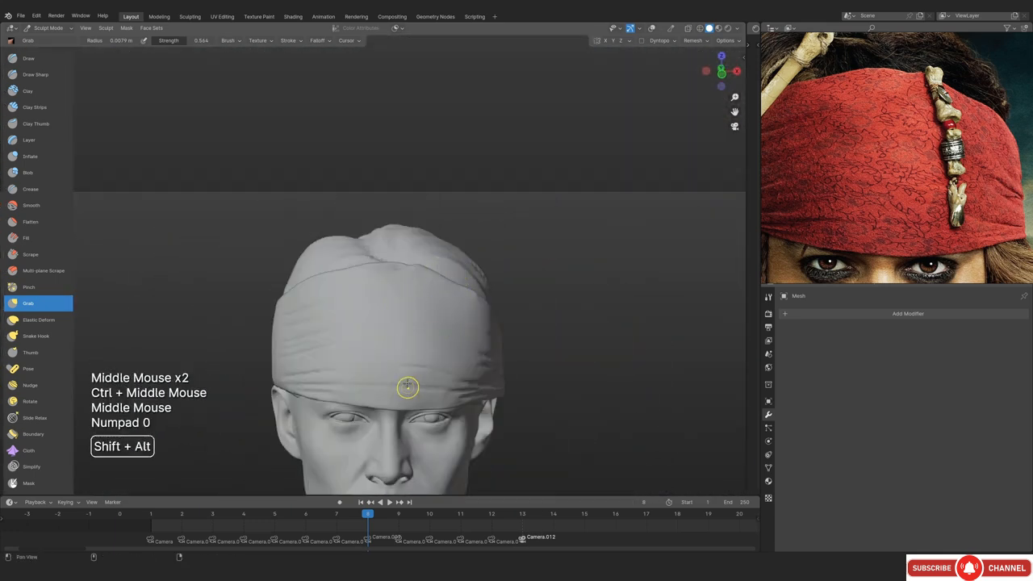
pyautogui.keyDown('shift'); pyautogui.moveTo(403, 385); pyautogui.dragTo(399, 339, button='middle'); pyautogui.keyUp('shift')
pyautogui.keyDown('ctrl'); pyautogui.moveTo(399, 339); pyautogui.dragTo(367, 250, button='middle'); pyautogui.keyUp('ctrl')
pyautogui.keyDown('shift'); pyautogui.moveTo(367, 250); pyautogui.dragTo(261, 305, button='middle'); pyautogui.keyUp('shift')
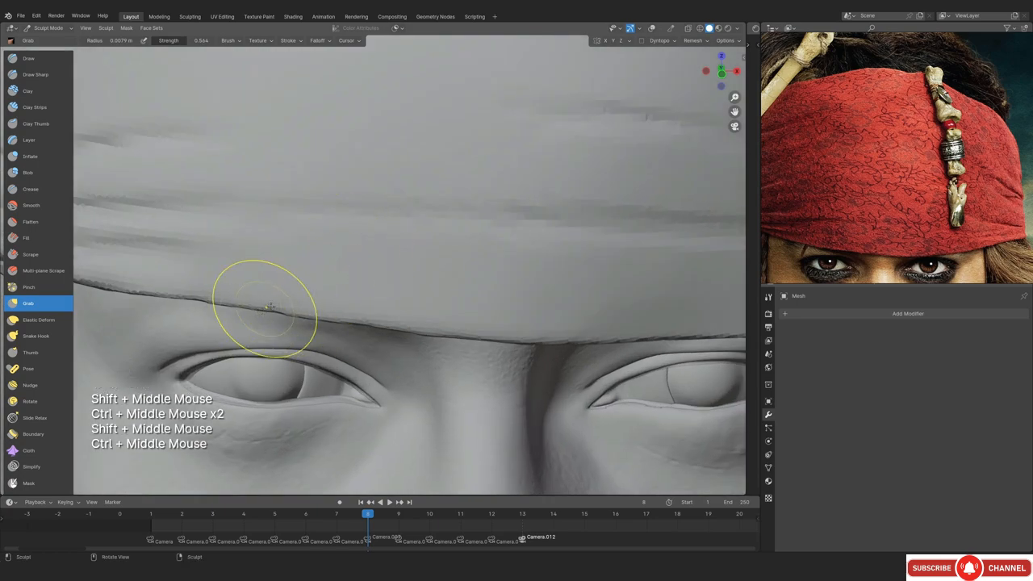
pyautogui.moveTo(842, 220); pyautogui.dragTo(867, 189, button='middle')
pyautogui.hotkey('ctrl', 'f')
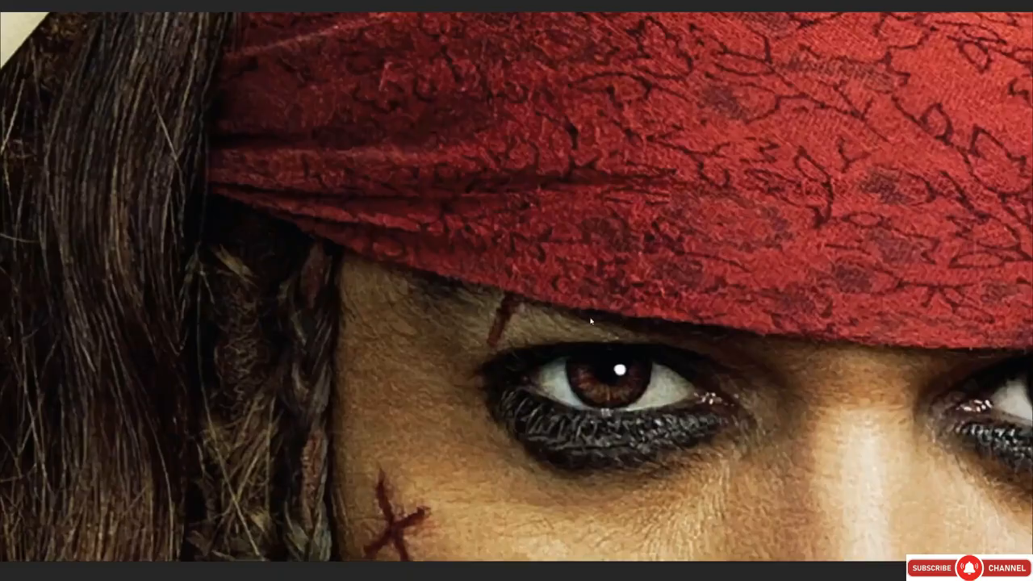
# Examine the lower rim and side folds in the enlarged reference photo, and restore the normal editor layout
pyautogui.scroll(-1, 593, 318)
pyautogui.moveTo(605, 334); pyautogui.dragTo(508, 356, button='middle')
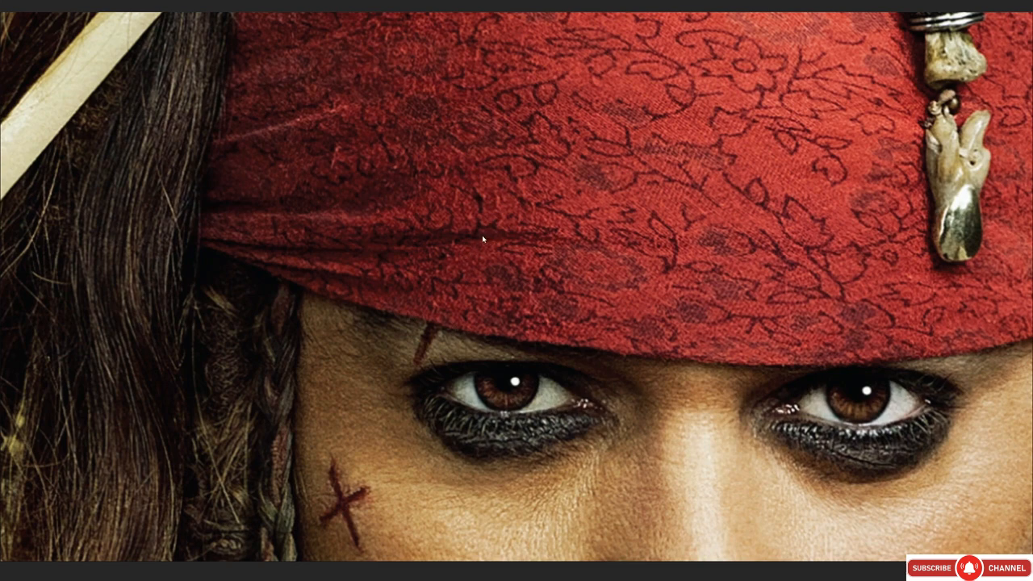
pyautogui.hotkey('ctrl', 'alt', 'space')
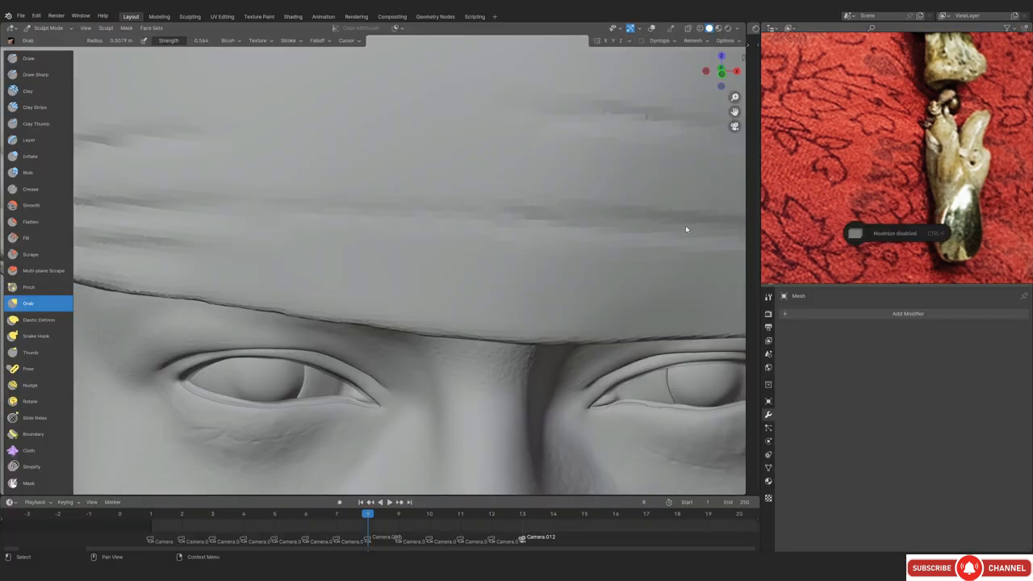
pyautogui.moveTo(852, 153); pyautogui.dragTo(922, 175, button='middle')
pyautogui.scroll(-4, 894, 135)
# Carve the crease beneath the lower rim above the eye from below with the Draw Sharp brush at 0.0041 m
pyautogui.moveTo(568, 251); pyautogui.dragTo(566, 250)
pyautogui.keyDown('ctrl'); pyautogui.moveTo(567, 251); pyautogui.dragTo(557, 347, button='middle'); pyautogui.keyUp('ctrl')
pyautogui.moveTo(556, 347); pyautogui.dragTo(452, 347, button='middle')
pyautogui.keyDown('ctrl'); pyautogui.moveTo(452, 347); pyautogui.dragTo(448, 307, button='middle'); pyautogui.keyUp('ctrl')
pyautogui.moveTo(448, 306)
pyautogui.mouseDown(button='middle')
pyautogui.moveTo(419, 298)
pyautogui.moveTo(460, 397)
pyautogui.mouseUp(button='middle')
pyautogui.moveTo(460, 398); pyautogui.dragTo(400, 234, button='middle')
pyautogui.moveTo(400, 234)
pyautogui.keyDown('shift'); pyautogui.mouseDown(button='middle')
pyautogui.moveTo(394, 272)
pyautogui.moveTo(439, 322)
pyautogui.mouseUp(button='middle'); pyautogui.keyUp('shift')
pyautogui.moveTo(439, 322)
pyautogui.keyDown('ctrl'); pyautogui.mouseDown(button='middle')
pyautogui.moveTo(434, 307)
pyautogui.moveTo(423, 323)
pyautogui.mouseUp(button='middle'); pyautogui.keyUp('ctrl')
pyautogui.moveTo(424, 323)
pyautogui.keyDown('ctrl'); pyautogui.mouseDown(button='middle')
pyautogui.moveTo(419, 273)
pyautogui.moveTo(358, 247)
pyautogui.moveTo(334, 272)
pyautogui.moveTo(318, 231)
pyautogui.mouseUp(button='middle'); pyautogui.keyUp('ctrl')
pyautogui.press('f')
pyautogui.click(318, 231)
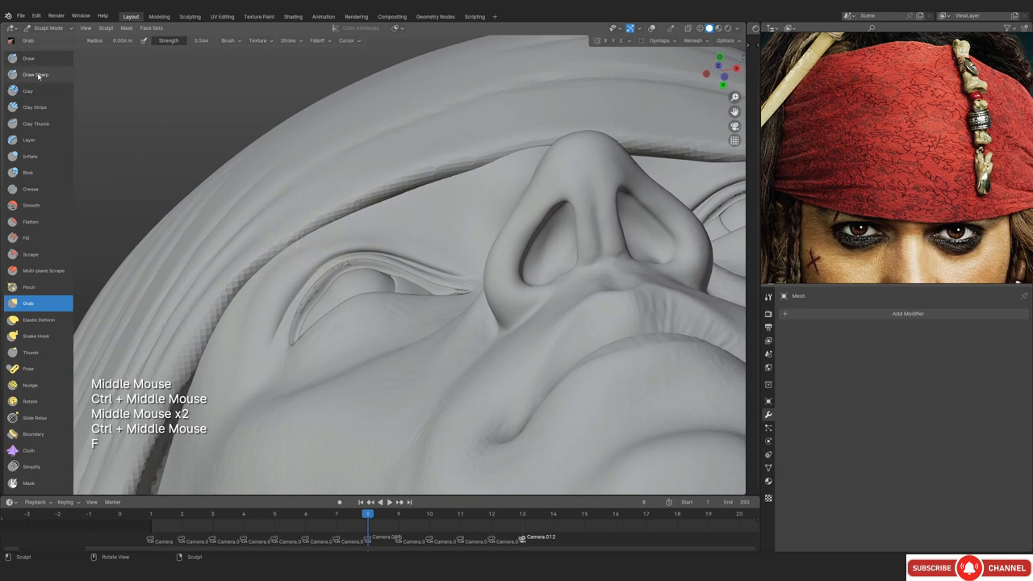
pyautogui.click(36, 74)
pyautogui.keyDown('shift'); pyautogui.moveTo(334, 274); pyautogui.dragTo(338, 234, button='middle'); pyautogui.keyUp('shift')
pyautogui.keyDown('ctrl'); pyautogui.moveTo(338, 234); pyautogui.dragTo(334, 196, button='middle'); pyautogui.keyUp('ctrl')
pyautogui.press('f')
pyautogui.click(349, 194)
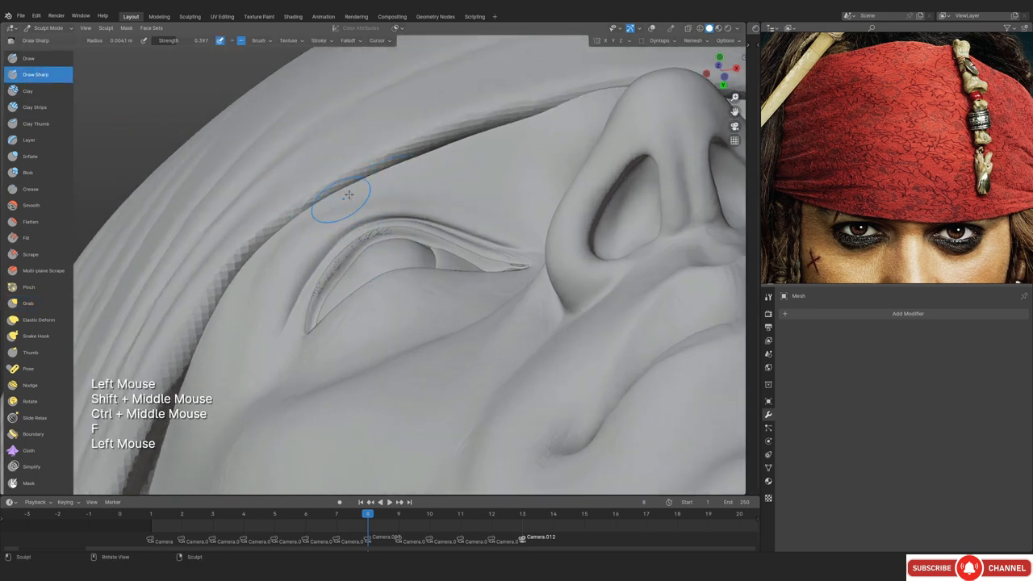
pyautogui.moveTo(306, 211); pyautogui.dragTo(240, 274)
pyautogui.moveTo(269, 252); pyautogui.dragTo(223, 307)
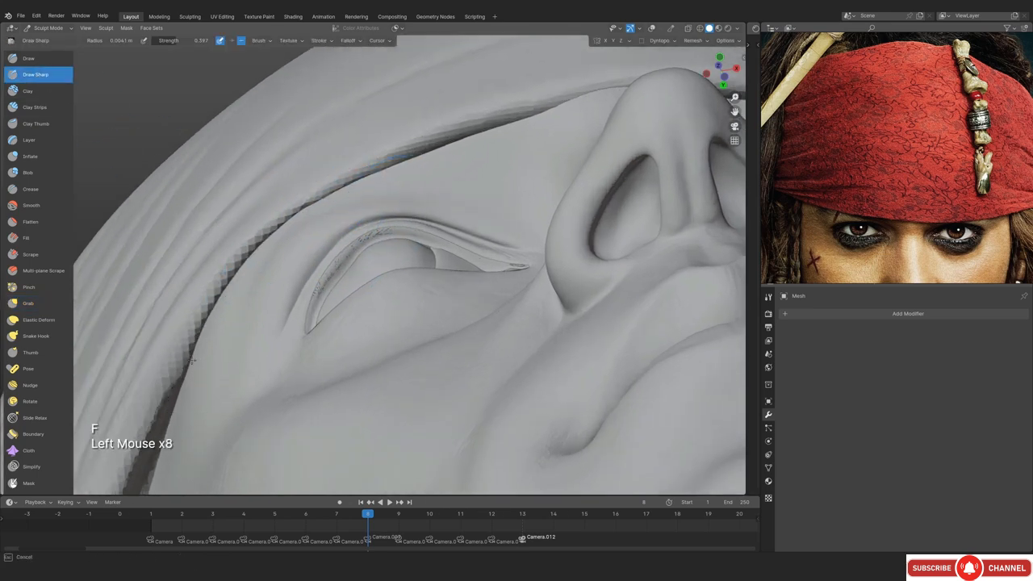
# Extend the sharp crease under the lower rim toward the bridge of the nose
pyautogui.keyDown('ctrl'); pyautogui.moveTo(395, 163); pyautogui.dragTo(417, 236, button='middle'); pyautogui.keyUp('ctrl')
pyautogui.keyDown('shift'); pyautogui.moveTo(417, 236); pyautogui.dragTo(392, 290, button='middle'); pyautogui.keyUp('shift')
pyautogui.moveTo(392, 291); pyautogui.dragTo(419, 302, button='middle')
pyautogui.keyDown('ctrl'); pyautogui.moveTo(419, 302); pyautogui.dragTo(433, 266, button='middle'); pyautogui.keyUp('ctrl')
pyautogui.keyDown('ctrl'); pyautogui.moveTo(433, 266); pyautogui.dragTo(519, 200, button='middle'); pyautogui.keyUp('ctrl')
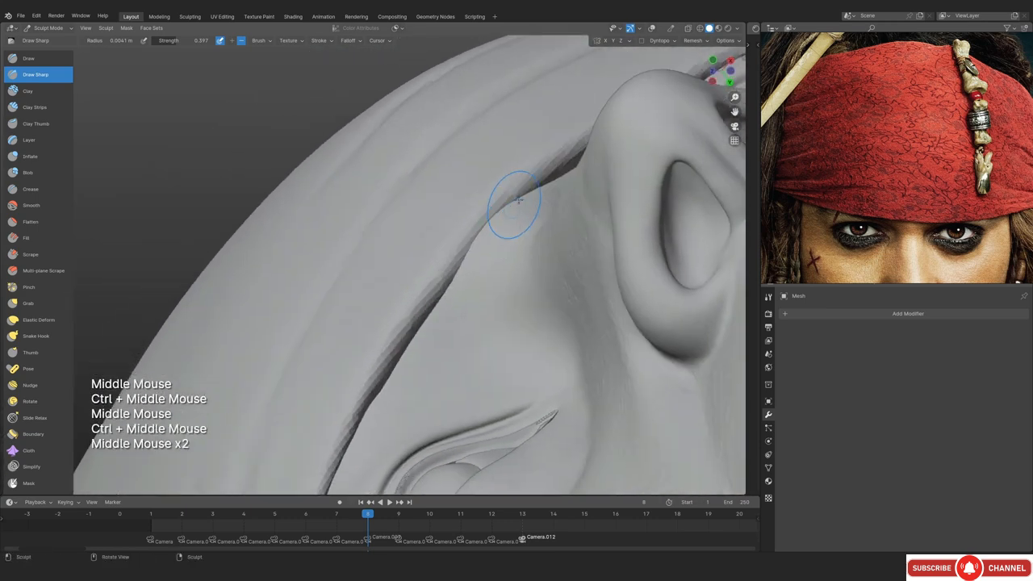
pyautogui.moveTo(540, 187); pyautogui.dragTo(577, 166)
# Deepen the crease under the lower rim above the eye and out toward the temple with Draw Sharp
pyautogui.moveTo(577, 165)
pyautogui.mouseDown(button='middle')
pyautogui.moveTo(544, 143)
pyautogui.moveTo(536, 187)
pyautogui.mouseUp(button='middle')
pyautogui.moveTo(535, 187)
pyautogui.keyDown('shift'); pyautogui.mouseDown(button='middle')
pyautogui.moveTo(517, 212)
pyautogui.moveTo(543, 209)
pyautogui.mouseUp(button='middle'); pyautogui.keyUp('shift')
pyautogui.keyDown('ctrl'); pyautogui.moveTo(542, 208); pyautogui.dragTo(549, 194, button='middle'); pyautogui.keyUp('ctrl')
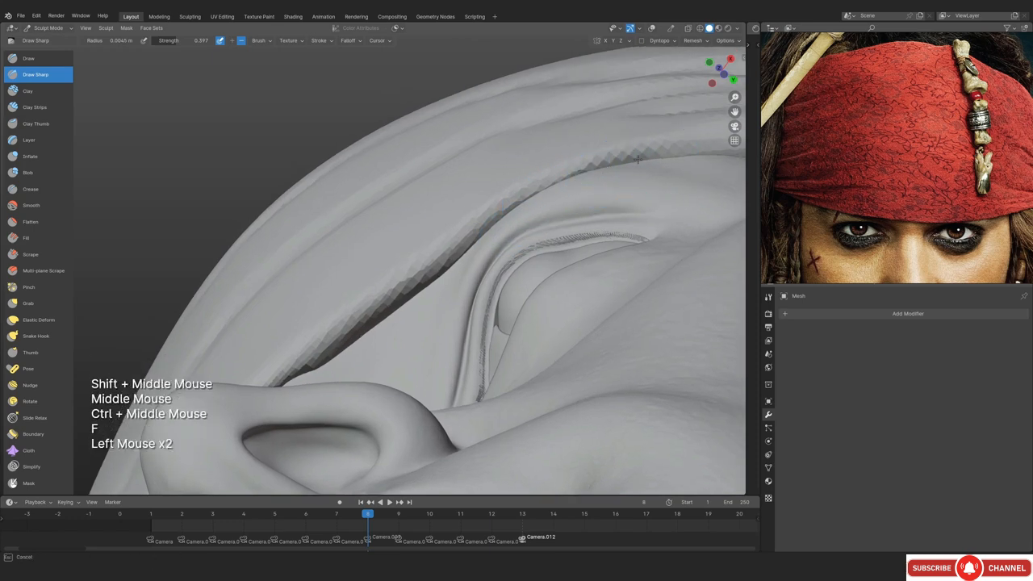
pyautogui.moveTo(493, 238)
pyautogui.mouseDown()
pyautogui.moveTo(661, 167)
pyautogui.moveTo(699, 165)
pyautogui.mouseUp()
pyautogui.keyDown('shift'); pyautogui.moveTo(699, 165); pyautogui.dragTo(540, 199, button='middle'); pyautogui.keyUp('shift')
pyautogui.moveTo(540, 199); pyautogui.dragTo(621, 188)
pyautogui.moveTo(621, 189)
pyautogui.mouseDown()
pyautogui.moveTo(688, 181)
pyautogui.moveTo(537, 201)
pyautogui.mouseUp()
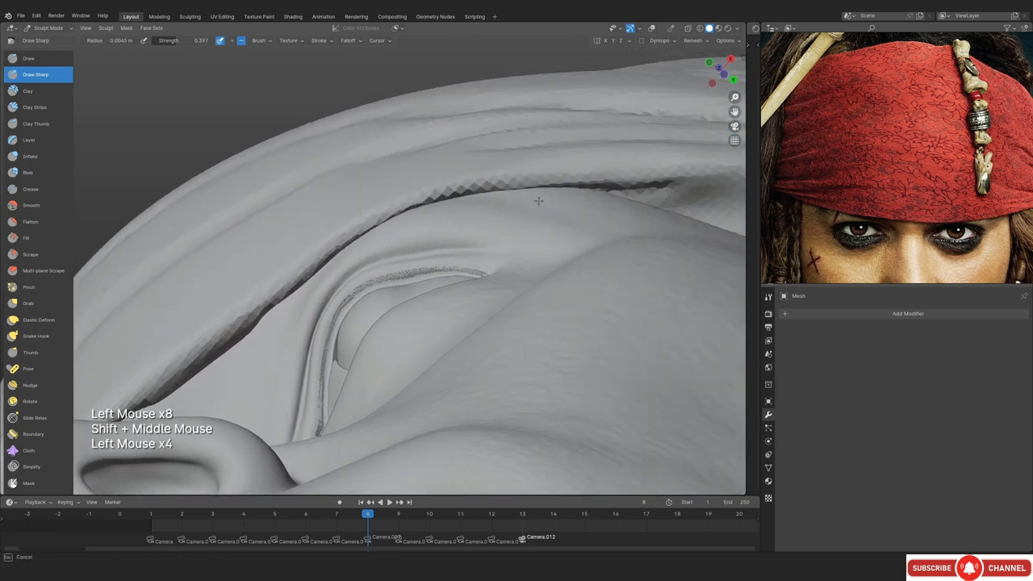
# Adjust the lower rim above the nose bridge in front view with the Grab brush at 0.0086 m
pyautogui.keyDown('ctrl'); pyautogui.moveTo(479, 173); pyautogui.dragTo(484, 218, button='middle'); pyautogui.keyUp('ctrl')
pyautogui.moveTo(484, 218)
pyautogui.mouseDown(button='middle')
pyautogui.moveTo(543, 175)
pyautogui.moveTo(588, 350)
pyautogui.moveTo(420, 295)
pyautogui.mouseUp(button='middle')
pyautogui.moveTo(420, 295)
pyautogui.keyDown('ctrl'); pyautogui.mouseDown(button='middle')
pyautogui.moveTo(414, 274)
pyautogui.moveTo(452, 243)
pyautogui.mouseUp(button='middle'); pyautogui.keyUp('ctrl')
pyautogui.moveTo(452, 242)
pyautogui.keyDown('ctrl'); pyautogui.mouseDown(button='middle')
pyautogui.moveTo(473, 207)
pyautogui.moveTo(509, 225)
pyautogui.mouseUp(button='middle'); pyautogui.keyUp('ctrl')
pyautogui.press('g')
pyautogui.press('f')
pyautogui.press('KP_1')
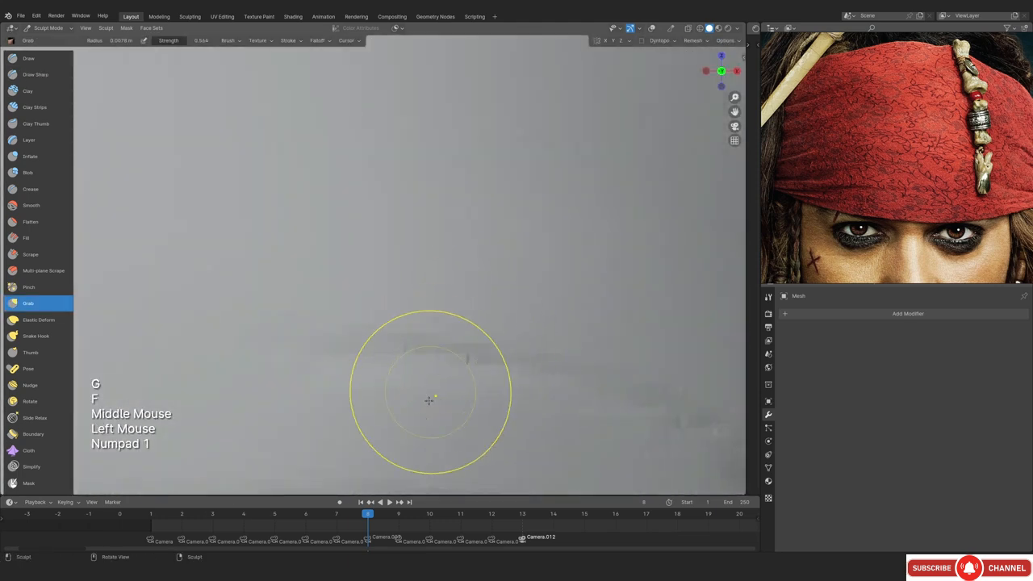
pyautogui.keyDown('shift'); pyautogui.moveTo(429, 397); pyautogui.dragTo(448, 323, button='middle'); pyautogui.keyUp('shift')
pyautogui.keyDown('ctrl'); pyautogui.moveTo(448, 323); pyautogui.dragTo(427, 275, button='middle'); pyautogui.keyUp('ctrl')
pyautogui.keyDown('ctrl'); pyautogui.moveTo(428, 275); pyautogui.dragTo(395, 290, button='middle'); pyautogui.keyUp('ctrl')
pyautogui.press('f')
pyautogui.click(347, 284)
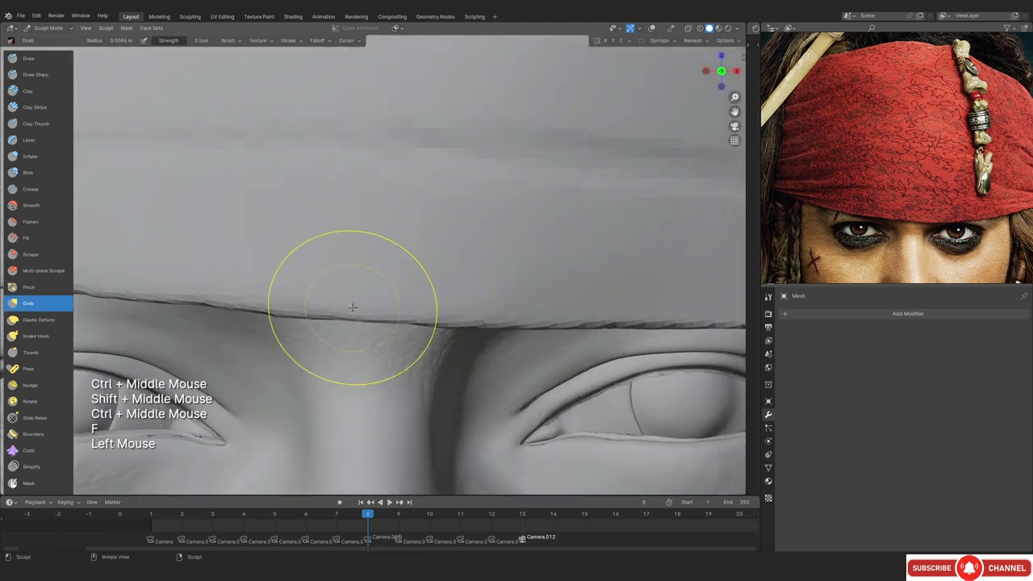
pyautogui.click(347, 284)
# Show the reference photo overlay in camera view and pull the rim between the eyes to the photo's edge
pyautogui.press('KP_0')
pyautogui.hotkey('shift', 'alt', 'z')
pyautogui.moveTo(399, 253)
pyautogui.keyDown('ctrl'); pyautogui.mouseDown(button='middle')
pyautogui.moveTo(466, 300)
pyautogui.moveTo(452, 275)
pyautogui.mouseUp(button='middle'); pyautogui.keyUp('ctrl')
pyautogui.keyDown('ctrl'); pyautogui.moveTo(452, 274); pyautogui.dragTo(433, 309, button='middle'); pyautogui.keyUp('ctrl')
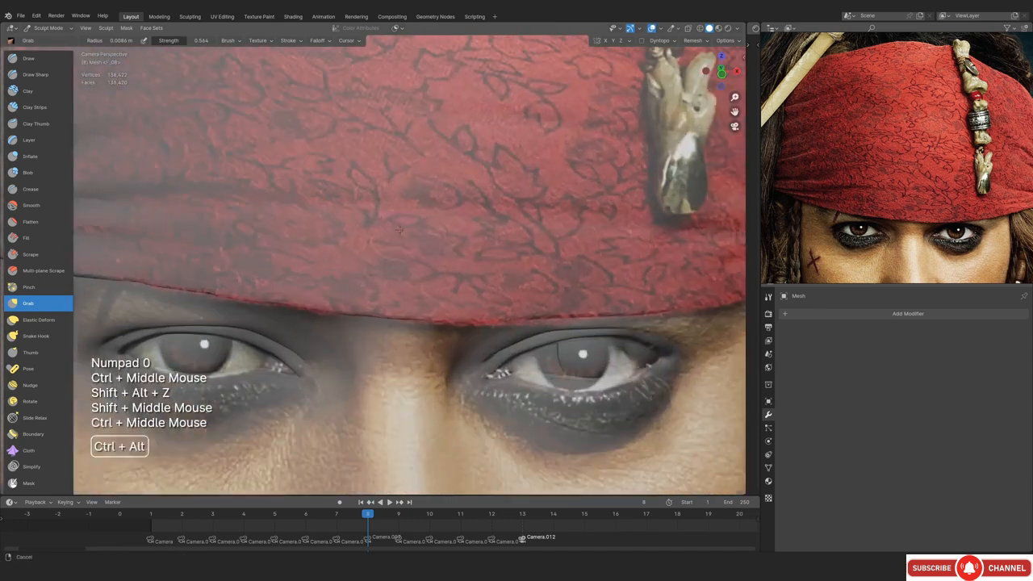
pyautogui.press('f')
pyautogui.moveTo(427, 314); pyautogui.dragTo(435, 310)
# Pull the lower rim above the second eye to the bandana edge in the photo with Grab radii of 0.017 and 0.023 m
pyautogui.keyDown('shift'); pyautogui.moveTo(518, 298); pyautogui.dragTo(401, 279, button='middle'); pyautogui.keyUp('shift')
pyautogui.press('f')
pyautogui.click(459, 323)
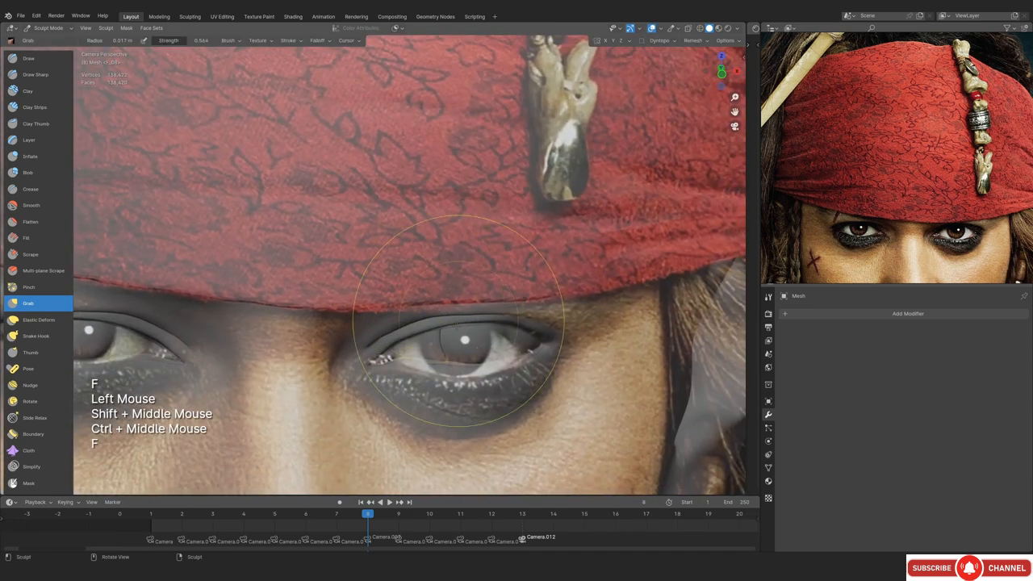
pyautogui.keyDown('ctrl'); pyautogui.moveTo(460, 331); pyautogui.dragTo(424, 304, button='middle'); pyautogui.keyUp('ctrl')
pyautogui.click(423, 307)
pyautogui.click(425, 311)
pyautogui.press('f')
pyautogui.click(455, 308)
pyautogui.moveTo(457, 307); pyautogui.dragTo(458, 312)
pyautogui.click(458, 314)
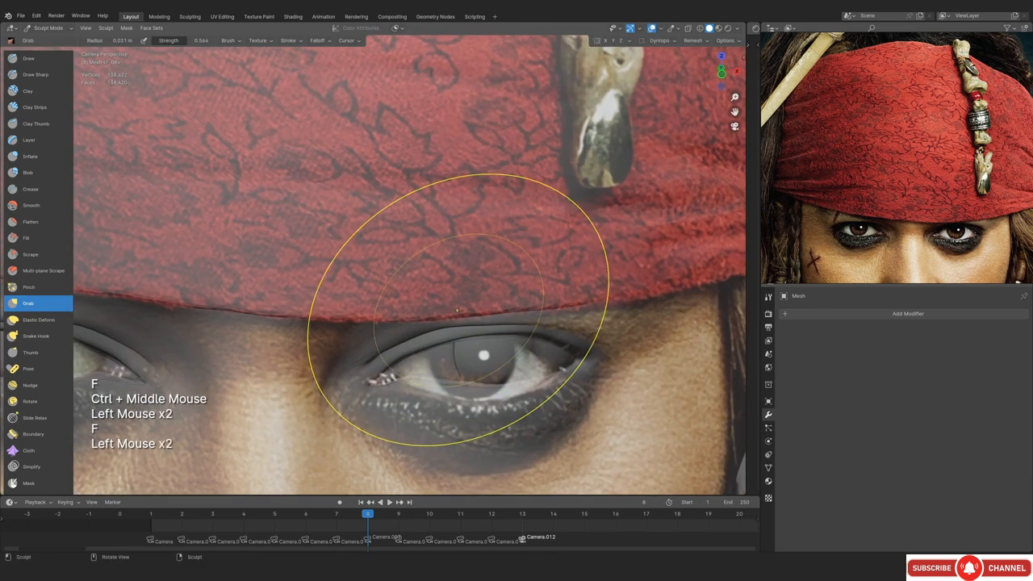
pyautogui.click(468, 310)
# Pull the lower rim beyond the second eye's outer corner into line with the photo using a 0.024 m Grab brush
pyautogui.press('f')
pyautogui.click(715, 302)
pyautogui.click(587, 303)
pyautogui.click(593, 305)
pyautogui.click(638, 317)
# Fit the rim over the temple hair to the photo in wireframe display with the Grab brush at 0.0071 m, and smooth it
pyautogui.keyDown('shift'); pyautogui.moveTo(646, 319); pyautogui.dragTo(565, 307, button='middle'); pyautogui.keyUp('shift')
pyautogui.keyDown('ctrl'); pyautogui.moveTo(565, 306); pyautogui.dragTo(512, 300, button='middle'); pyautogui.keyUp('ctrl')
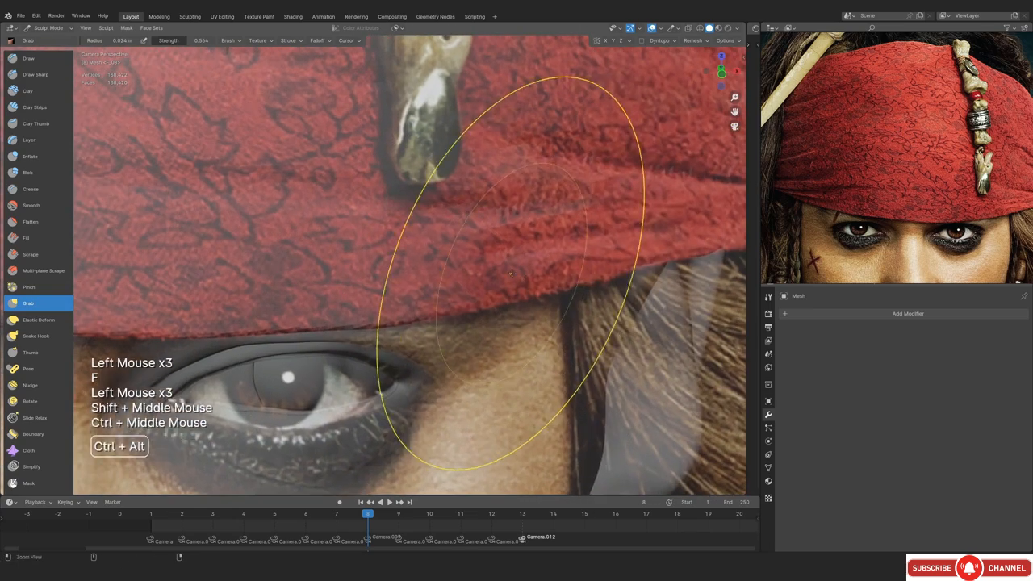
pyautogui.hotkey('shift', 'z')
pyautogui.click(356, 383)
pyautogui.keyDown('shift'); pyautogui.moveTo(641, 287); pyautogui.dragTo(505, 286, button='middle'); pyautogui.keyUp('shift')
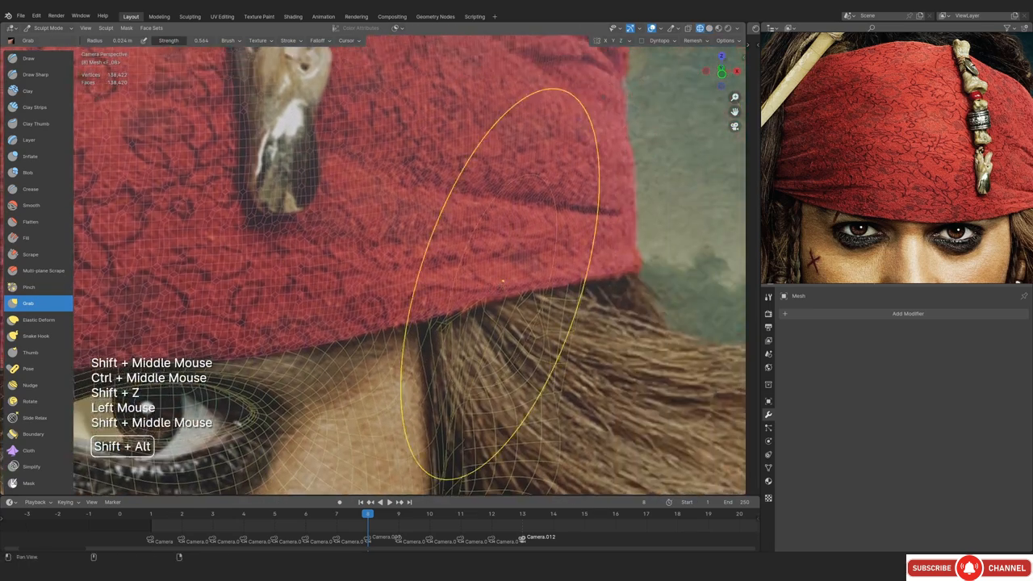
pyautogui.press('f')
pyautogui.click(473, 298)
pyautogui.keyDown('ctrl'); pyautogui.moveTo(485, 339); pyautogui.dragTo(521, 314, button='middle'); pyautogui.keyUp('ctrl')
pyautogui.press('f')
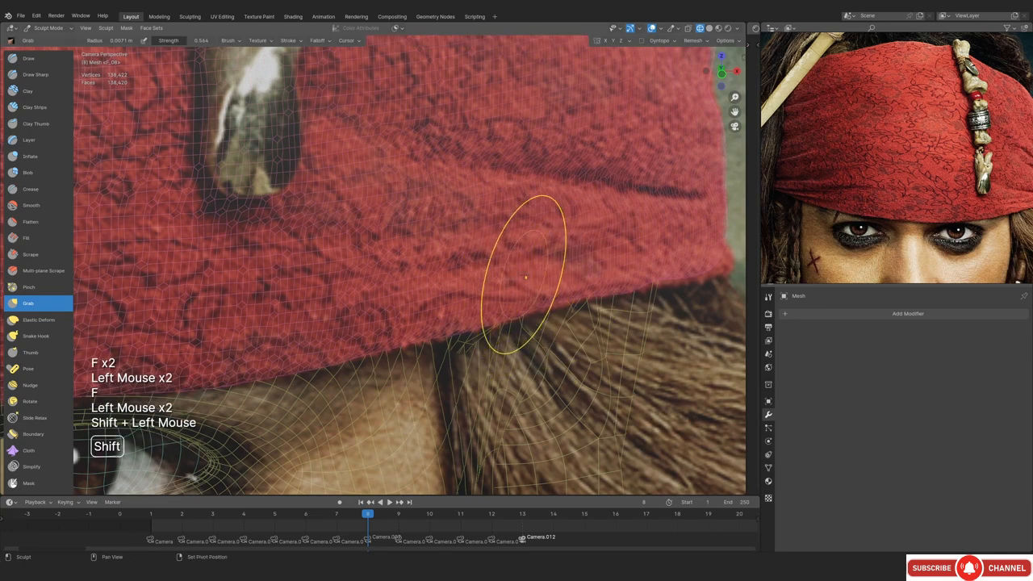
# Return to solid display without overlays and check the whole headband in camera view
pyautogui.keyDown('ctrl'); pyautogui.moveTo(523, 191); pyautogui.dragTo(500, 273, button='middle'); pyautogui.keyUp('ctrl')
pyautogui.hotkey('shift', 'z')
pyautogui.hotkey('shift', 'alt', 'z')
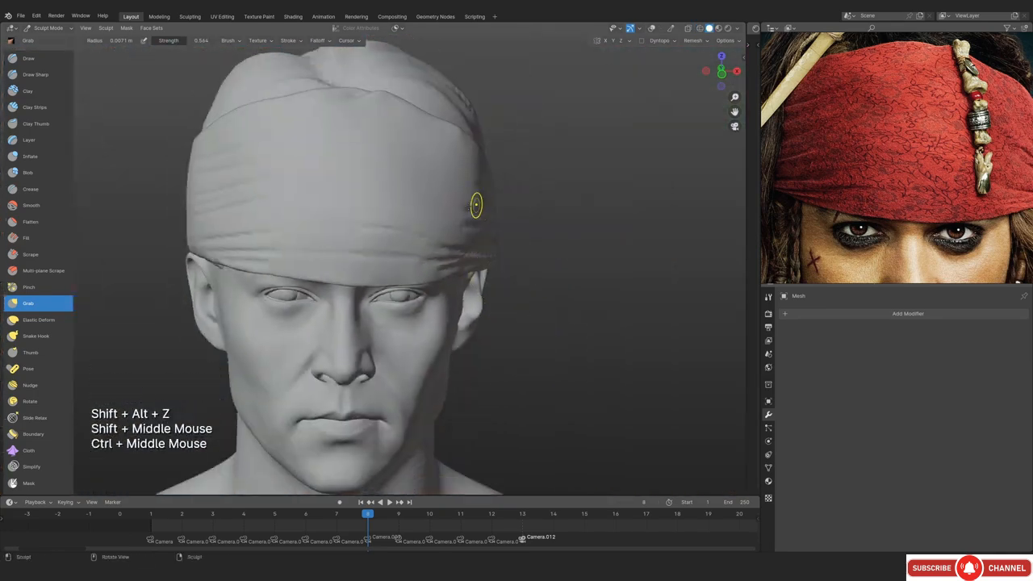
pyautogui.keyDown('ctrl'); pyautogui.moveTo(436, 331); pyautogui.dragTo(512, 285, button='middle'); pyautogui.keyUp('ctrl')
pyautogui.keyDown('ctrl'); pyautogui.moveTo(504, 286); pyautogui.dragTo(489, 315, button='middle'); pyautogui.keyUp('ctrl')
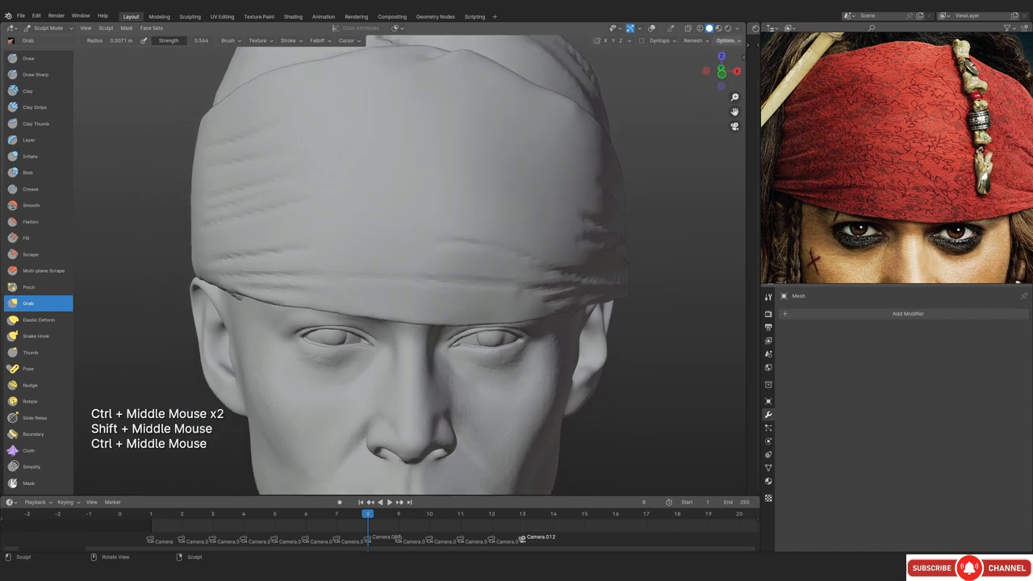
pyautogui.keyDown('ctrl'); pyautogui.moveTo(393, 288); pyautogui.dragTo(395, 355, button='middle'); pyautogui.keyUp('ctrl')
# Carve the fold lines running from the temple toward the brow with the Draw Sharp brush at 0.0033 m
pyautogui.moveTo(396, 339); pyautogui.dragTo(567, 280, button='middle')
pyautogui.keyDown('ctrl'); pyautogui.moveTo(428, 315); pyautogui.dragTo(557, 242, button='middle'); pyautogui.keyUp('ctrl')
pyautogui.moveTo(557, 267)
pyautogui.mouseDown(button='middle')
pyautogui.moveTo(504, 265)
pyautogui.moveTo(483, 243)
pyautogui.moveTo(452, 274)
pyautogui.mouseUp(button='middle')
pyautogui.click(49, 73)
pyautogui.moveTo(452, 275)
pyautogui.keyDown('ctrl'); pyautogui.mouseDown(button='middle')
pyautogui.moveTo(431, 212)
pyautogui.moveTo(374, 296)
pyautogui.mouseUp(button='middle'); pyautogui.keyUp('ctrl')
pyautogui.press('f')
pyautogui.press('f')
pyautogui.click(400, 276)
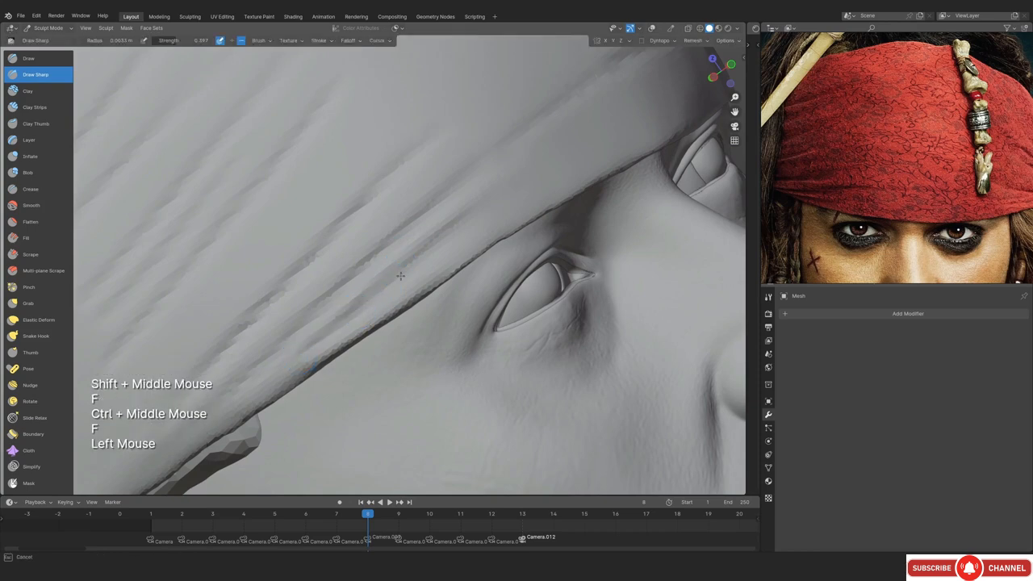
pyautogui.moveTo(338, 327); pyautogui.dragTo(484, 206)
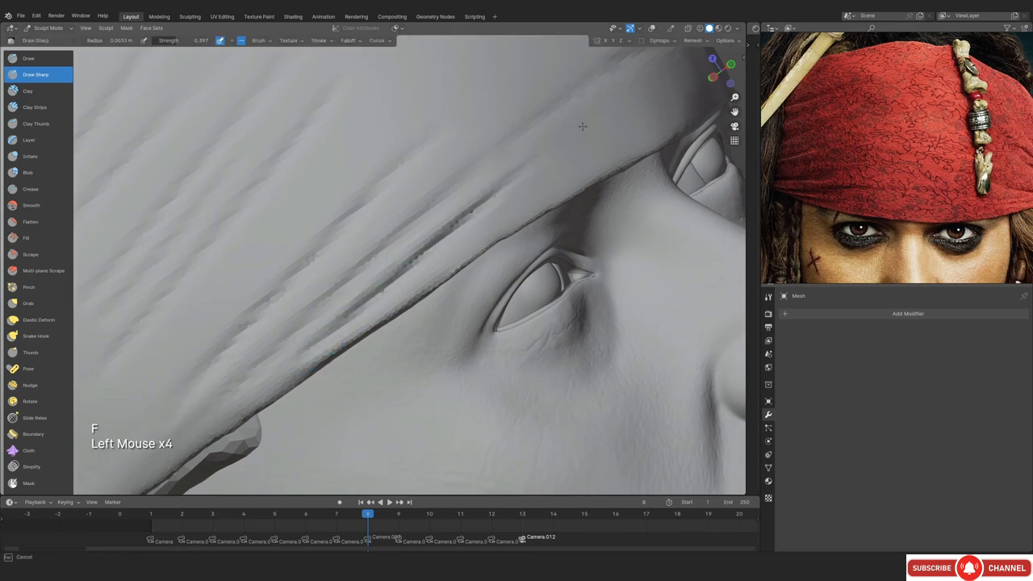
pyautogui.keyDown('shift'); pyautogui.moveTo(411, 241); pyautogui.dragTo(453, 242, button='middle'); pyautogui.keyUp('shift')
pyautogui.moveTo(299, 370); pyautogui.dragTo(417, 258)
pyautogui.moveTo(436, 242); pyautogui.dragTo(501, 190)
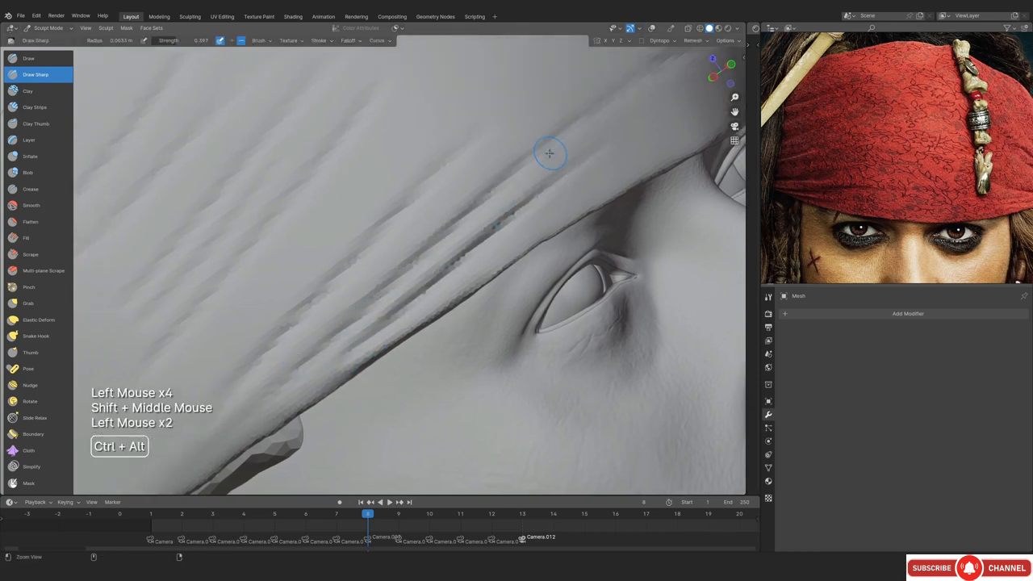
# Try to smooth the side folds with the Smooth brush at 0.0069 m and about 0.31 strength, and undo the stroke
pyautogui.keyDown('ctrl'); pyautogui.moveTo(549, 153); pyautogui.dragTo(543, 210, button='middle'); pyautogui.keyUp('ctrl')
pyautogui.moveTo(542, 209)
pyautogui.keyDown('ctrl'); pyautogui.mouseDown(button='middle')
pyautogui.moveTo(537, 258)
pyautogui.moveTo(501, 228)
pyautogui.mouseUp(button='middle'); pyautogui.keyUp('ctrl')
pyautogui.moveTo(502, 227)
pyautogui.keyDown('shift'); pyautogui.mouseDown(button='middle')
pyautogui.moveTo(494, 247)
pyautogui.moveTo(478, 239)
pyautogui.mouseUp(button='middle'); pyautogui.keyUp('shift')
pyautogui.keyDown('shift'); pyautogui.moveTo(477, 238); pyautogui.dragTo(457, 234, button='middle'); pyautogui.keyUp('shift')
pyautogui.moveTo(456, 234); pyautogui.dragTo(452, 238, button='middle')
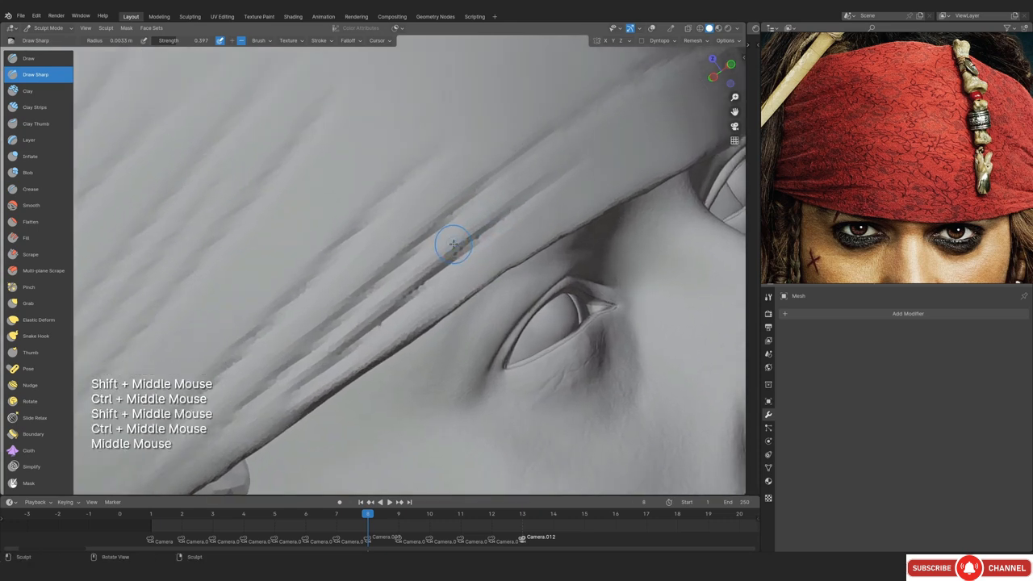
pyautogui.press('f')
pyautogui.click(477, 229)
pyautogui.click(31, 208)
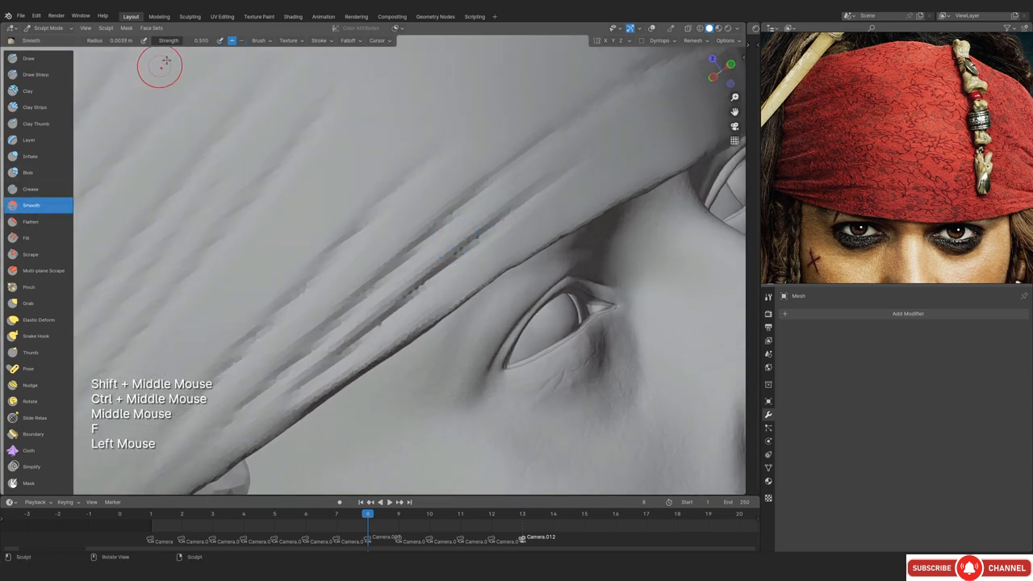
pyautogui.click(187, 47)
pyautogui.click(187, 45)
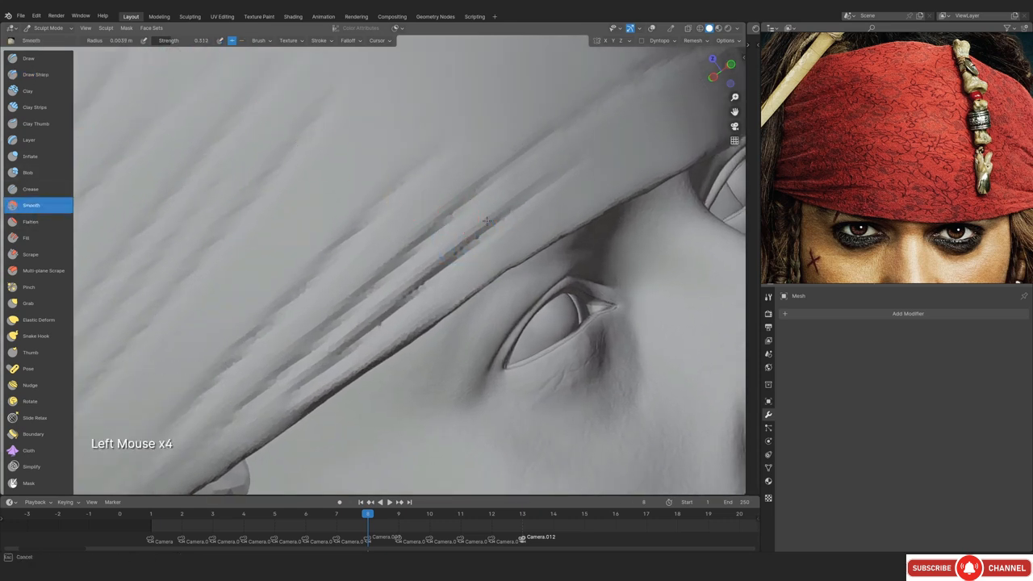
pyautogui.press('f')
pyautogui.moveTo(268, 399); pyautogui.dragTo(484, 236)
pyautogui.hotkey('ctrl', 'z')
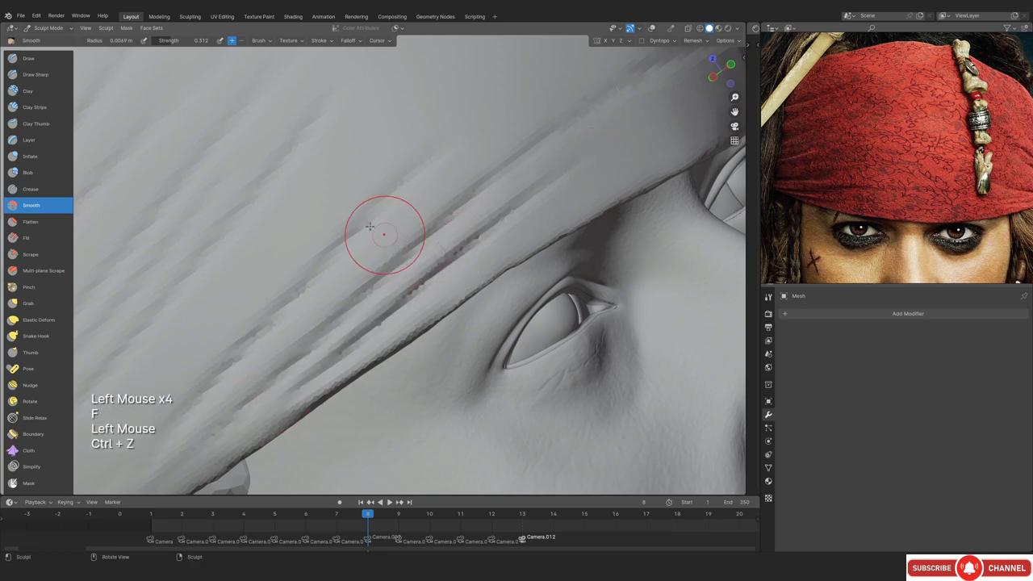
# Set the Smooth brush strength to 0.200 and soften the folds along the side of the headband
pyautogui.click(192, 39)
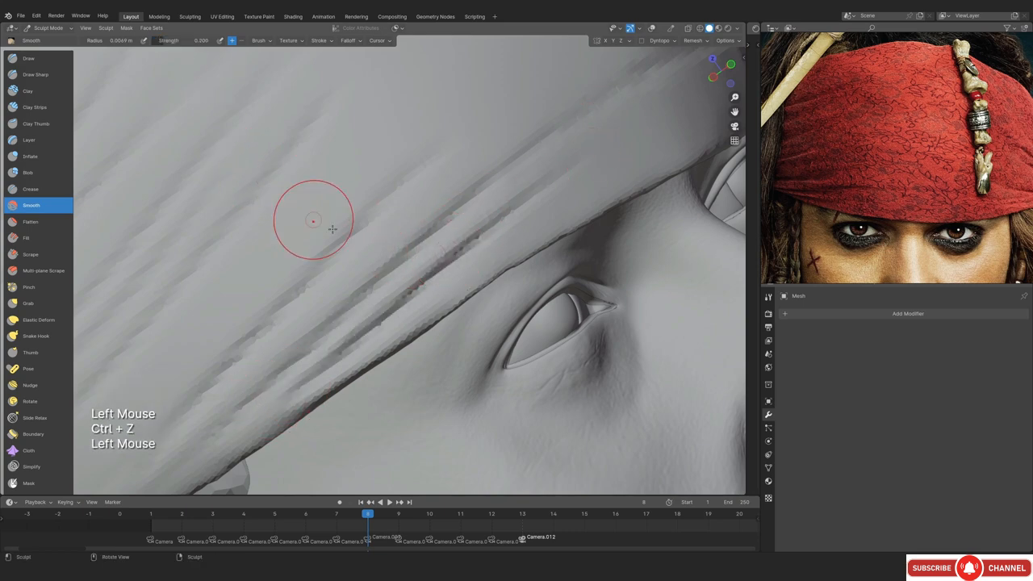
pyautogui.moveTo(268, 403); pyautogui.dragTo(562, 164)
pyautogui.moveTo(388, 271)
pyautogui.mouseDown()
pyautogui.moveTo(478, 218)
pyautogui.moveTo(436, 207)
pyautogui.mouseUp()
pyautogui.moveTo(145, 464); pyautogui.dragTo(501, 97)
# Reduce the brush radius to 0.003 m and compare the folds near the temple with a closer view of the photo
pyautogui.keyDown('ctrl'); pyautogui.moveTo(533, 114); pyautogui.dragTo(524, 178, button='middle'); pyautogui.keyUp('ctrl')
pyautogui.moveTo(525, 162)
pyautogui.keyDown('ctrl'); pyautogui.mouseDown(button='middle')
pyautogui.moveTo(509, 265)
pyautogui.moveTo(380, 271)
pyautogui.moveTo(439, 278)
pyautogui.moveTo(452, 210)
pyautogui.mouseUp(button='middle'); pyautogui.keyUp('ctrl')
pyautogui.moveTo(460, 267)
pyautogui.mouseDown(button='middle')
pyautogui.moveTo(475, 270)
pyautogui.moveTo(476, 218)
pyautogui.mouseUp(button='middle')
pyautogui.moveTo(476, 234)
pyautogui.keyDown('ctrl'); pyautogui.mouseDown(button='middle')
pyautogui.moveTo(481, 254)
pyautogui.moveTo(464, 256)
pyautogui.mouseUp(button='middle'); pyautogui.keyUp('ctrl')
pyautogui.keyDown('ctrl'); pyautogui.moveTo(460, 259); pyautogui.dragTo(452, 249, button='middle'); pyautogui.keyUp('ctrl')
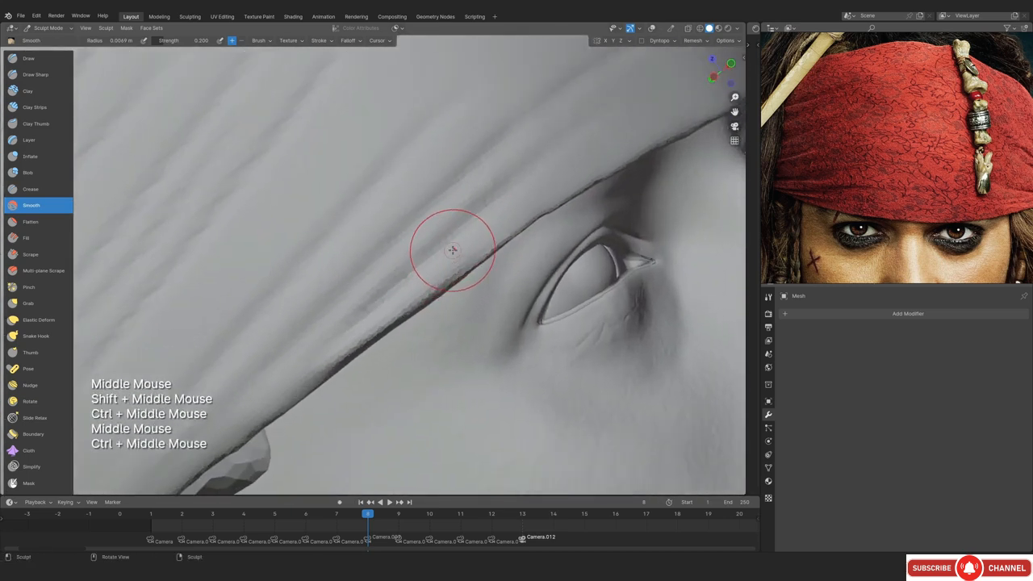
pyautogui.press('f')
pyautogui.click(437, 230)
pyautogui.scroll(5, 871, 192)
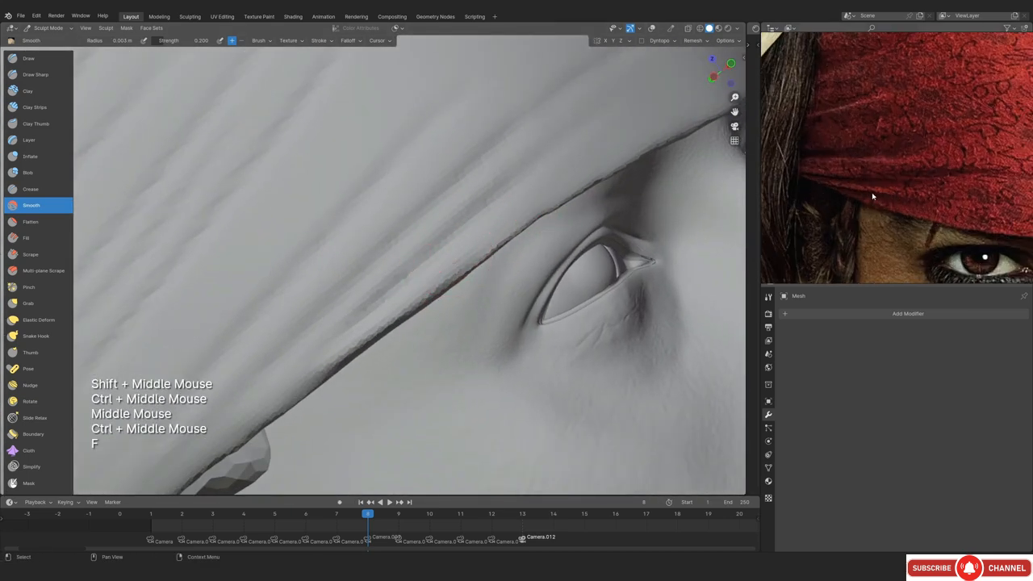
pyautogui.keyDown('ctrl'); pyautogui.moveTo(441, 238); pyautogui.dragTo(427, 275, button='middle'); pyautogui.keyUp('ctrl')
pyautogui.moveTo(427, 275); pyautogui.dragTo(343, 343, button='middle')
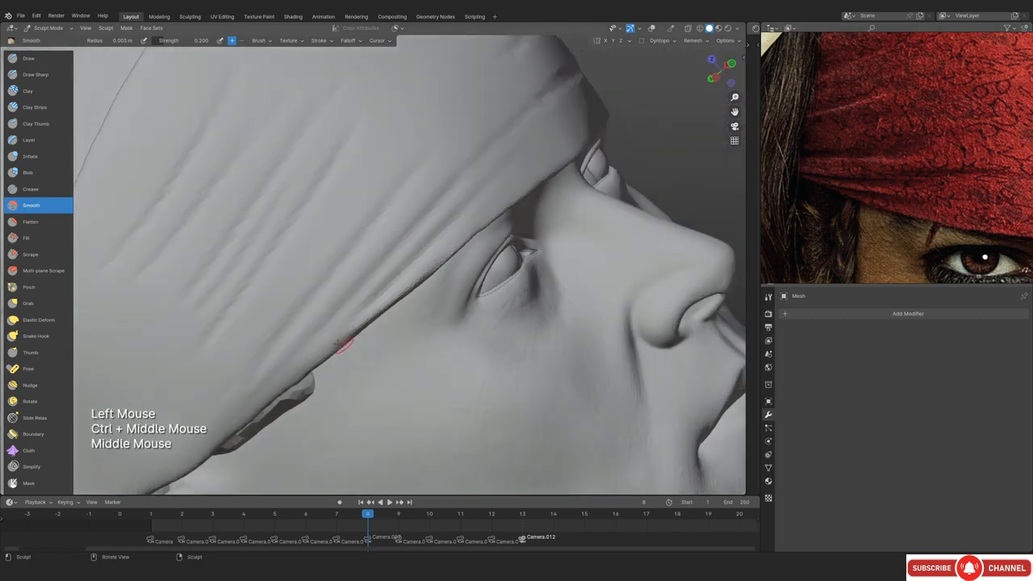
# Carve a sharp crease just above the lower rim from the ear toward the brow with a 0.003 m Draw Sharp brush
pyautogui.click(30, 78)
pyautogui.keyDown('ctrl'); pyautogui.moveTo(323, 309); pyautogui.dragTo(355, 266, button='middle'); pyautogui.keyUp('ctrl')
pyautogui.moveTo(355, 275)
pyautogui.mouseDown(button='middle')
pyautogui.moveTo(385, 306)
pyautogui.moveTo(372, 297)
pyautogui.mouseUp(button='middle')
pyautogui.keyDown('ctrl'); pyautogui.moveTo(363, 323); pyautogui.dragTo(352, 306, button='middle'); pyautogui.keyUp('ctrl')
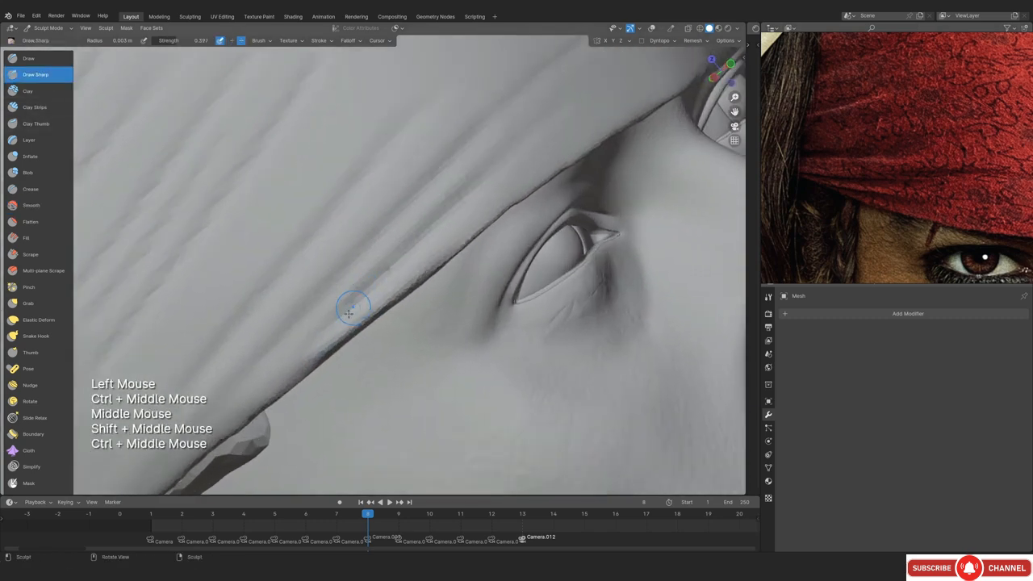
pyautogui.moveTo(294, 356); pyautogui.dragTo(254, 395)
pyautogui.moveTo(371, 278); pyautogui.dragTo(263, 386)
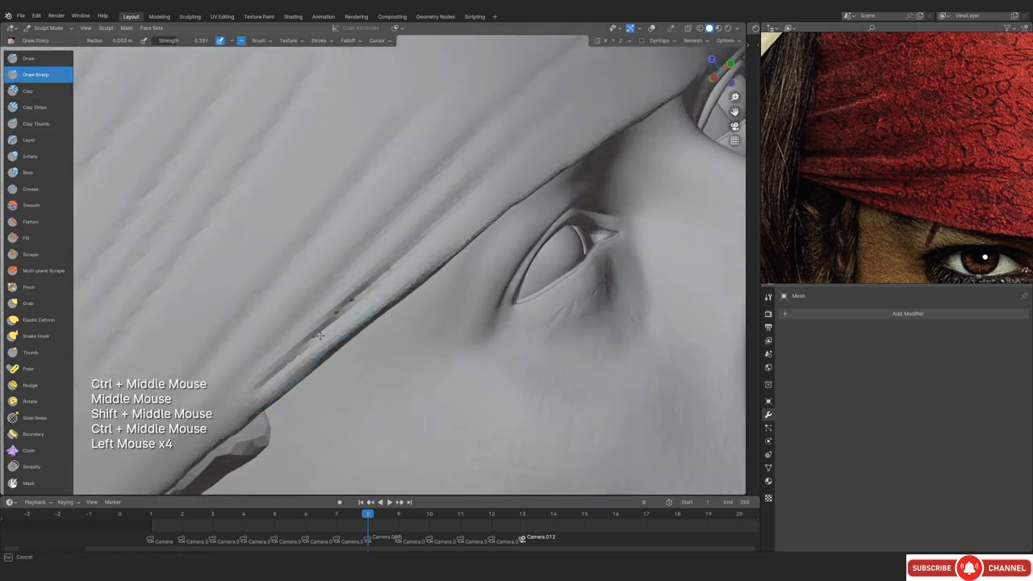
pyautogui.moveTo(319, 336); pyautogui.dragTo(260, 386)
pyautogui.moveTo(419, 240); pyautogui.dragTo(343, 311)
pyautogui.moveTo(447, 221); pyautogui.dragTo(443, 224)
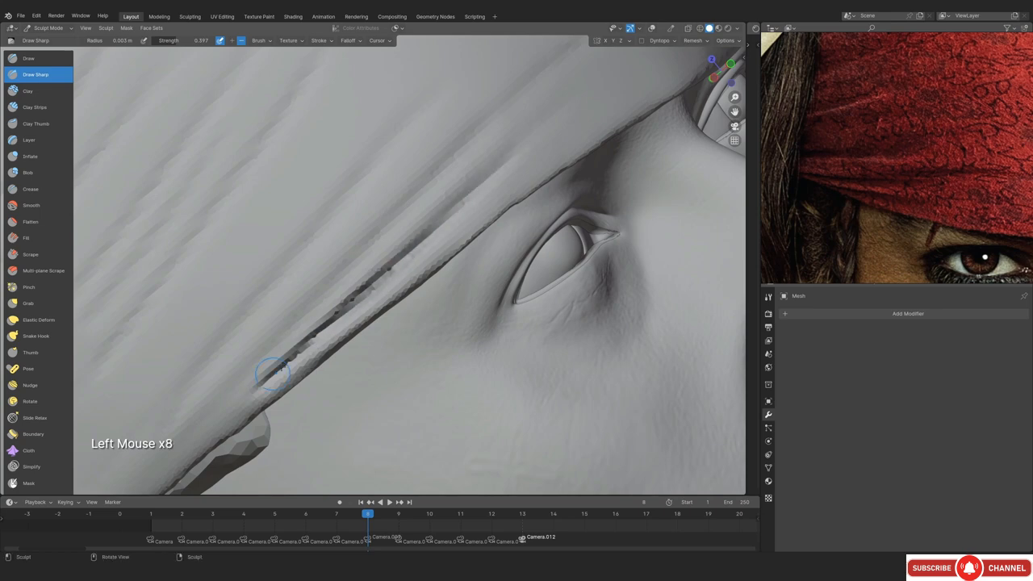
pyautogui.moveTo(409, 252); pyautogui.dragTo(484, 181)
# Enlarge the brush and smooth the jagged crease above the lower rim along its length
pyautogui.keyDown('ctrl'); pyautogui.moveTo(507, 165); pyautogui.dragTo(363, 314, button='middle'); pyautogui.keyUp('ctrl')
pyautogui.keyDown('ctrl'); pyautogui.moveTo(363, 315); pyautogui.dragTo(408, 267, button='middle'); pyautogui.keyUp('ctrl')
pyautogui.moveTo(408, 323); pyautogui.dragTo(387, 334, button='middle')
pyautogui.keyDown('ctrl'); pyautogui.moveTo(388, 335); pyautogui.dragTo(411, 299, button='middle'); pyautogui.keyUp('ctrl')
pyautogui.keyDown('ctrl'); pyautogui.moveTo(412, 298); pyautogui.dragTo(415, 282, button='middle'); pyautogui.keyUp('ctrl')
pyautogui.moveTo(416, 283); pyautogui.dragTo(444, 318, button='middle')
pyautogui.moveTo(444, 319)
pyautogui.mouseDown(button='middle')
pyautogui.moveTo(424, 333)
pyautogui.moveTo(464, 311)
pyautogui.mouseUp(button='middle')
pyautogui.keyDown('ctrl'); pyautogui.moveTo(464, 311); pyautogui.dragTo(449, 277, button='middle'); pyautogui.keyUp('ctrl')
pyautogui.press('f')
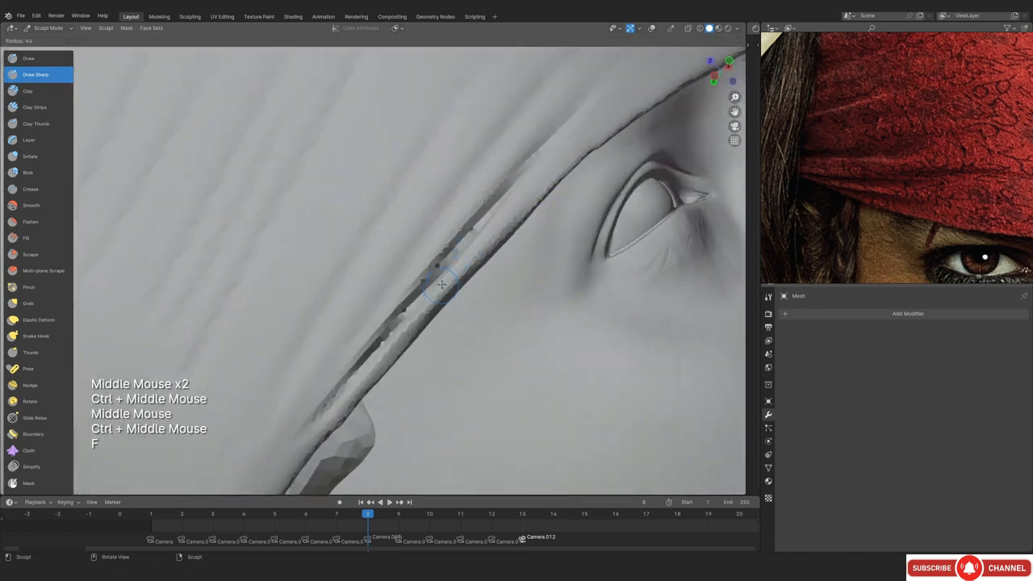
pyautogui.click(464, 277)
pyautogui.keyDown('shift'); pyautogui.moveTo(323, 411); pyautogui.dragTo(403, 307); pyautogui.keyUp('shift')
pyautogui.keyDown('shift'); pyautogui.moveTo(403, 306); pyautogui.dragTo(508, 194); pyautogui.keyUp('shift')
# Compare the temple crease with the reference photo from the front and with the photo overlay in camera view
pyautogui.keyDown('ctrl'); pyautogui.moveTo(508, 193); pyautogui.dragTo(492, 283, button='middle'); pyautogui.keyUp('ctrl')
pyautogui.moveTo(492, 282); pyautogui.dragTo(396, 323, button='middle')
pyautogui.keyDown('ctrl'); pyautogui.moveTo(396, 322); pyautogui.dragTo(395, 299, button='middle'); pyautogui.keyUp('ctrl')
pyautogui.moveTo(862, 176); pyautogui.dragTo(859, 189, button='middle')
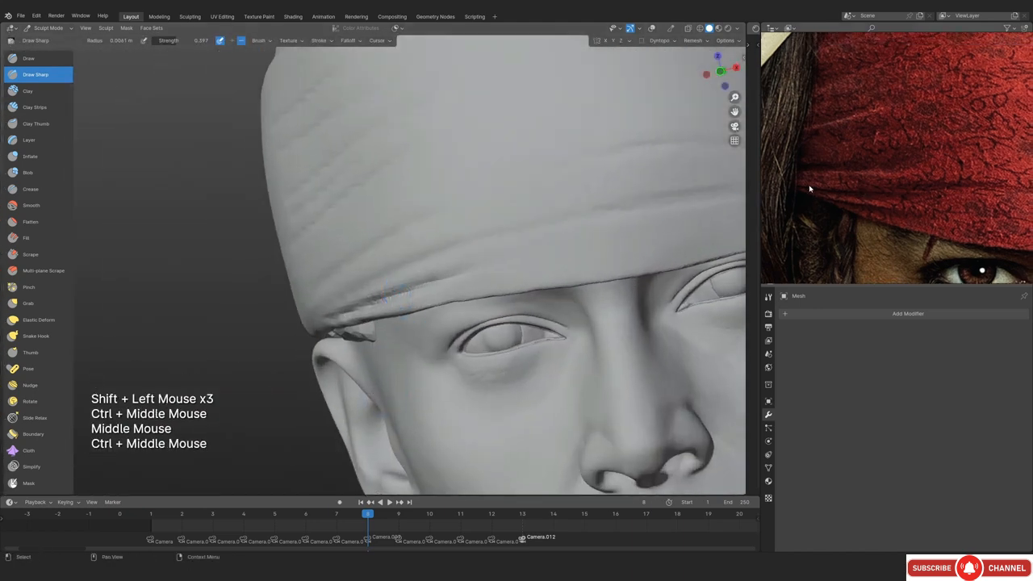
pyautogui.click(380, 282)
pyautogui.press('KP_0')
pyautogui.hotkey('shift', 'alt', 'z')
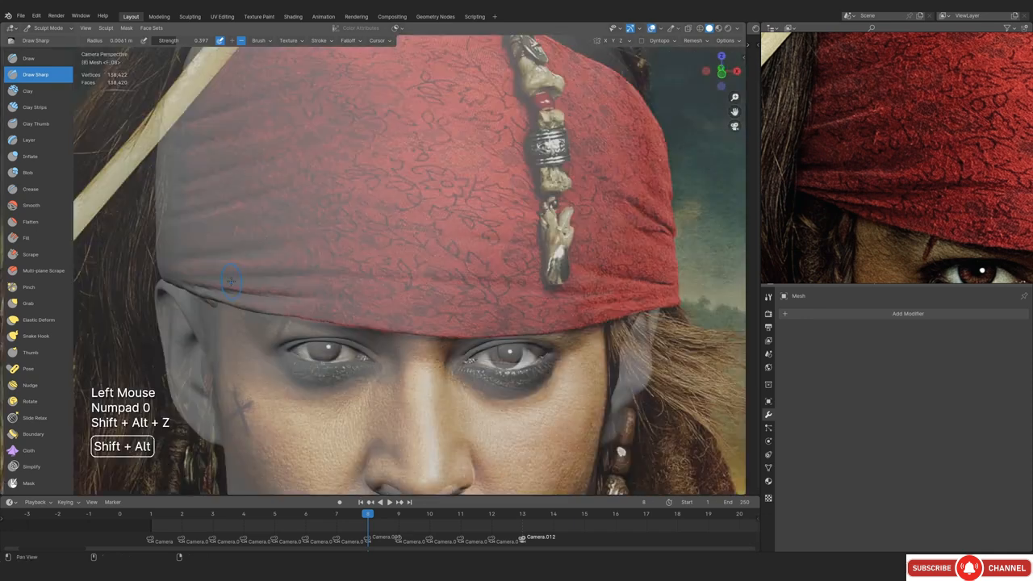
# Carve a second sharp crease along the temple, just above the existing crease over the lower rim, with the Draw Sharp brush
pyautogui.keyDown('shift'); pyautogui.moveTo(219, 285); pyautogui.dragTo(403, 347, button='middle'); pyautogui.keyUp('shift')
pyautogui.hotkey('shift', 'alt', 'z')
pyautogui.hotkey('shift', 'alt', 'z')
pyautogui.hotkey('shift', 'alt', 'z')
pyautogui.keyDown('ctrl'); pyautogui.moveTo(404, 347); pyautogui.dragTo(372, 355, button='middle'); pyautogui.keyUp('ctrl')
pyautogui.keyDown('ctrl'); pyautogui.moveTo(371, 356); pyautogui.dragTo(355, 339, button='middle'); pyautogui.keyUp('ctrl')
pyautogui.moveTo(355, 339)
pyautogui.mouseDown(button='middle')
pyautogui.moveTo(296, 360)
pyautogui.moveTo(322, 347)
pyautogui.mouseUp(button='middle')
pyautogui.keyDown('ctrl'); pyautogui.moveTo(322, 347); pyautogui.dragTo(347, 267, button='middle'); pyautogui.keyUp('ctrl')
pyautogui.moveTo(347, 267)
pyautogui.mouseDown(button='middle')
pyautogui.moveTo(383, 234)
pyautogui.moveTo(404, 311)
pyautogui.mouseUp(button='middle')
pyautogui.keyDown('ctrl'); pyautogui.moveTo(404, 311); pyautogui.dragTo(397, 284, button='middle'); pyautogui.keyUp('ctrl')
pyautogui.press('f')
pyautogui.click(375, 284)
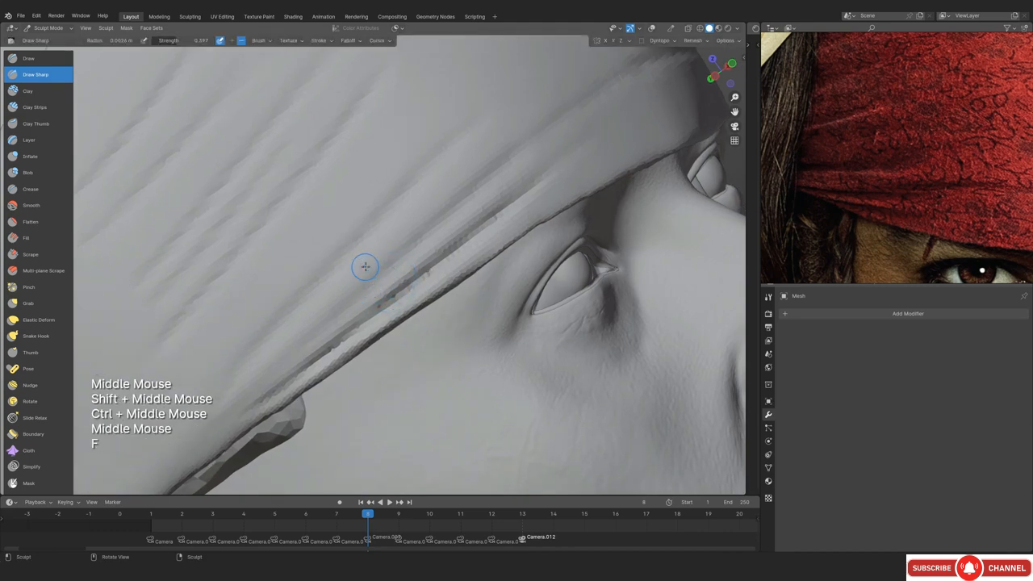
pyautogui.press('f')
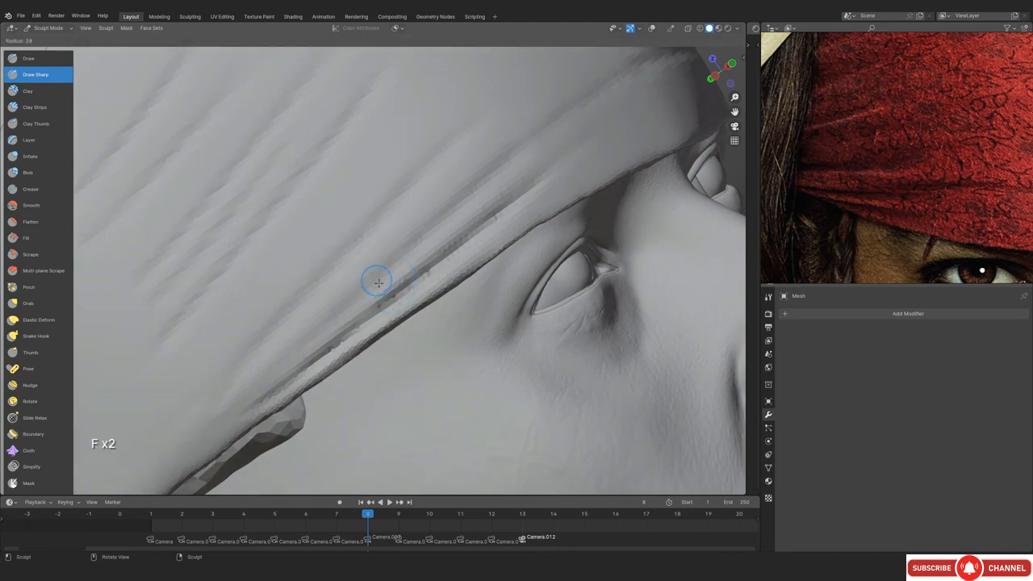
pyautogui.click(367, 291)
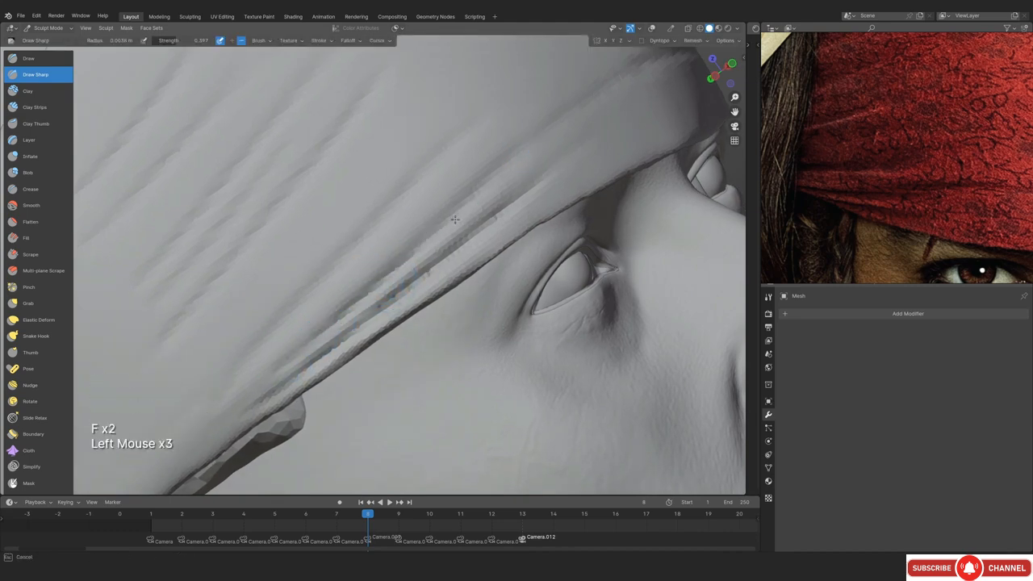
pyautogui.hotkey('ctrl', 'z')
pyautogui.moveTo(457, 207); pyautogui.dragTo(382, 279)
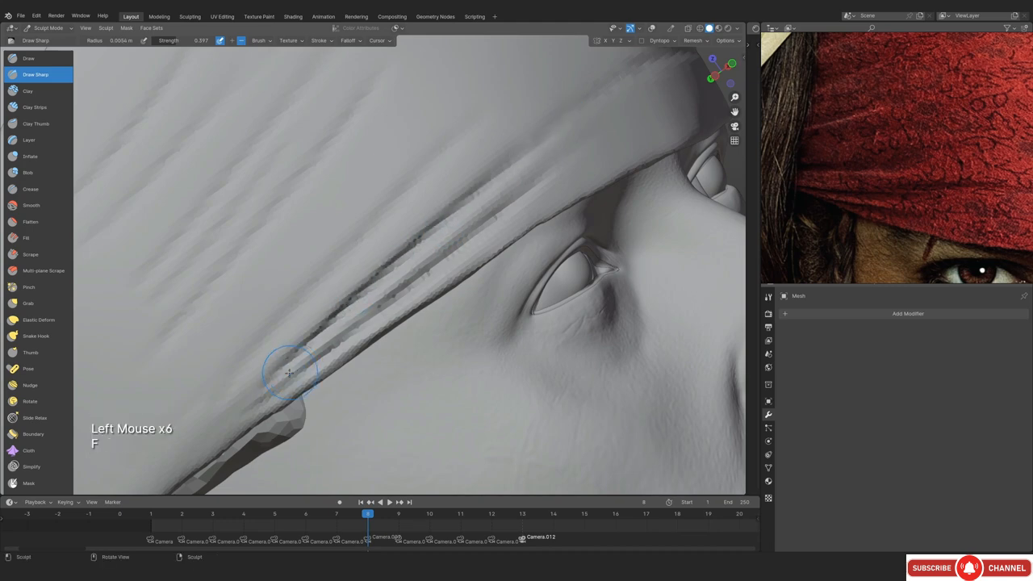
# Compare the doubled temple creases with the reference photo from a front angle and with the photo overlay in camera view
pyautogui.keyDown('ctrl'); pyautogui.moveTo(473, 194); pyautogui.dragTo(472, 266, button='middle'); pyautogui.keyUp('ctrl')
pyautogui.moveTo(472, 266); pyautogui.dragTo(516, 242, button='middle')
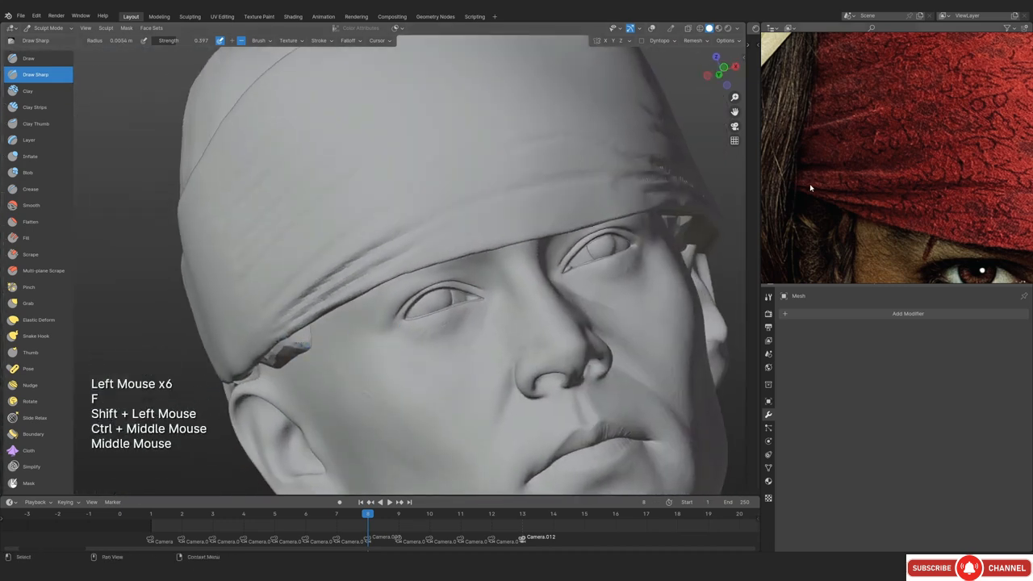
pyautogui.click(426, 258)
pyautogui.keyDown('ctrl'); pyautogui.moveTo(425, 257); pyautogui.dragTo(347, 323, button='middle'); pyautogui.keyUp('ctrl')
pyautogui.keyDown('ctrl'); pyautogui.moveTo(347, 322); pyautogui.dragTo(347, 266, button='middle'); pyautogui.keyUp('ctrl')
pyautogui.moveTo(347, 266)
pyautogui.mouseDown(button='middle')
pyautogui.moveTo(387, 243)
pyautogui.moveTo(370, 289)
pyautogui.moveTo(373, 274)
pyautogui.mouseUp(button='middle')
pyautogui.press('KP_0')
pyautogui.hotkey('shift', 'alt', 'z')
pyautogui.hotkey('shift', 'alt', 'z')
pyautogui.moveTo(373, 274)
pyautogui.keyDown('ctrl'); pyautogui.mouseDown(button='middle')
pyautogui.moveTo(375, 262)
pyautogui.moveTo(420, 254)
pyautogui.mouseUp(button='middle'); pyautogui.keyUp('ctrl')
pyautogui.keyDown('ctrl'); pyautogui.moveTo(420, 254); pyautogui.dragTo(387, 230, button='middle'); pyautogui.keyUp('ctrl')
pyautogui.keyDown('ctrl'); pyautogui.moveTo(387, 230); pyautogui.dragTo(395, 214, button='middle'); pyautogui.keyUp('ctrl')
pyautogui.keyDown('ctrl'); pyautogui.moveTo(395, 214); pyautogui.dragTo(401, 251, button='middle'); pyautogui.keyUp('ctrl')
pyautogui.keyDown('ctrl'); pyautogui.moveTo(401, 250); pyautogui.dragTo(314, 339, button='middle'); pyautogui.keyUp('ctrl')
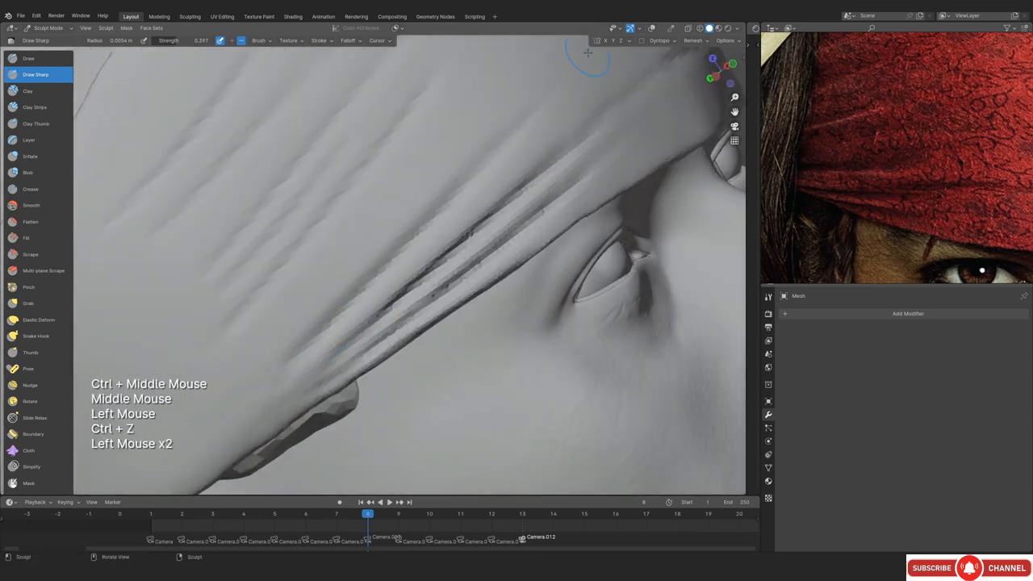
# Deepen a long crease higher on the side, parallel to the rim creases, and smooth its end near the ear
pyautogui.moveTo(429, 213); pyautogui.dragTo(578, 66)
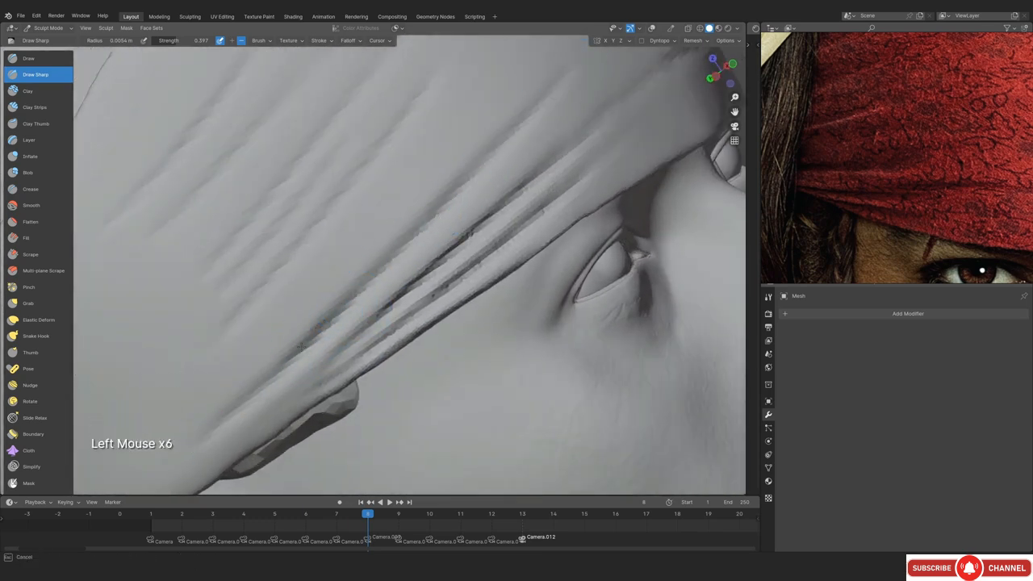
pyautogui.keyDown('shift'); pyautogui.moveTo(186, 453); pyautogui.dragTo(194, 448); pyautogui.keyUp('shift')
pyautogui.moveTo(193, 448)
pyautogui.keyDown('ctrl'); pyautogui.mouseDown(button='middle')
pyautogui.moveTo(194, 419)
pyautogui.moveTo(226, 404)
pyautogui.mouseUp(button='middle'); pyautogui.keyUp('ctrl')
pyautogui.moveTo(226, 404)
pyautogui.keyDown('ctrl'); pyautogui.mouseDown(button='middle')
pyautogui.moveTo(250, 334)
pyautogui.moveTo(363, 323)
pyautogui.mouseUp(button='middle'); pyautogui.keyUp('ctrl')
pyautogui.keyDown('ctrl'); pyautogui.moveTo(364, 322); pyautogui.dragTo(372, 283, button='middle'); pyautogui.keyUp('ctrl')
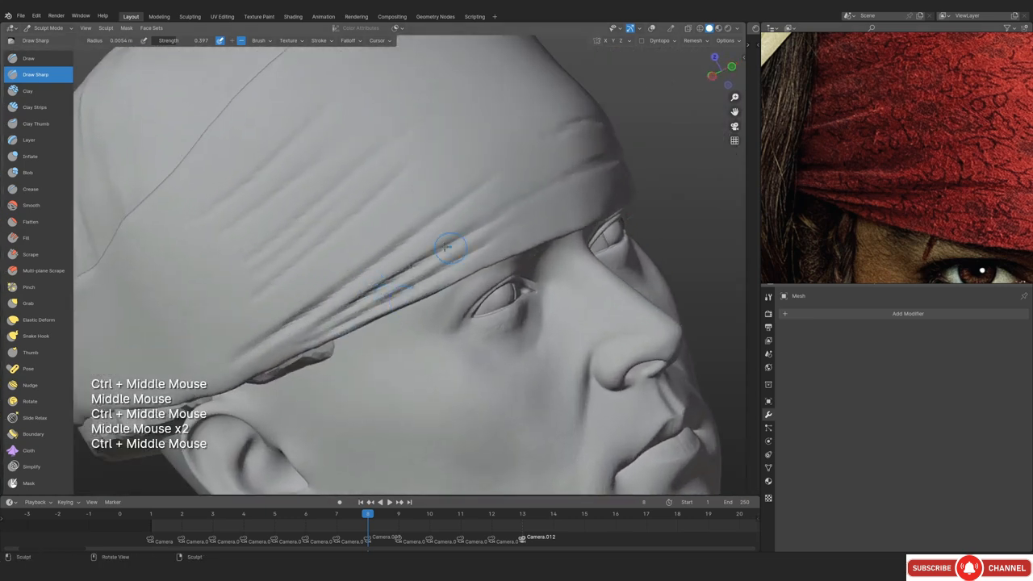
pyautogui.moveTo(366, 211); pyautogui.dragTo(463, 224, button='middle')
pyautogui.keyDown('ctrl'); pyautogui.moveTo(463, 224); pyautogui.dragTo(463, 202, button='middle'); pyautogui.keyUp('ctrl')
pyautogui.moveTo(464, 202); pyautogui.dragTo(467, 240, button='middle')
pyautogui.keyDown('ctrl'); pyautogui.moveTo(466, 241); pyautogui.dragTo(466, 217, button='middle'); pyautogui.keyUp('ctrl')
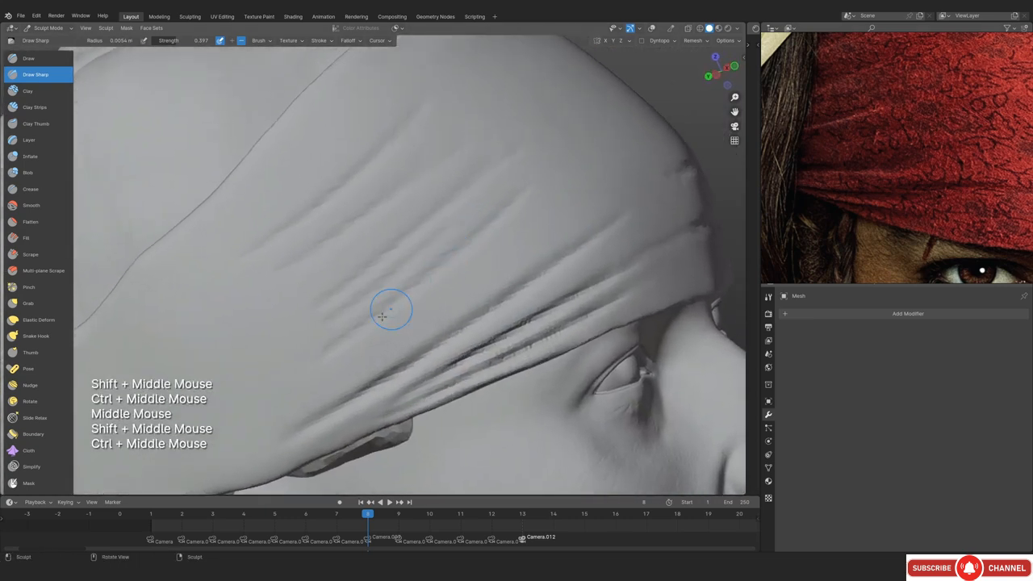
# Compare the upper side folds with the reference photo in camera view, alternating between the overlay and the bare sculpt
pyautogui.press('KP_0')
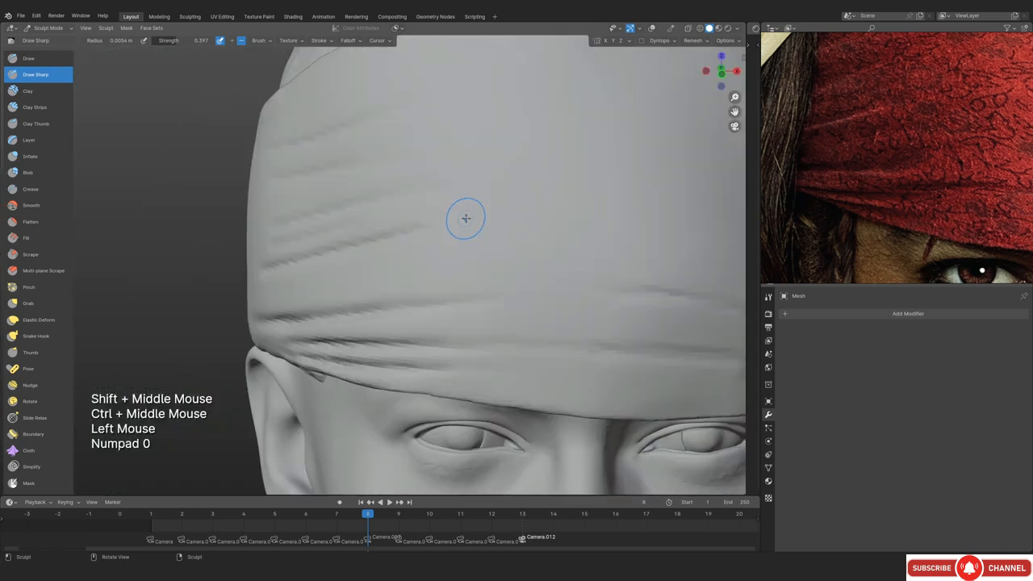
pyautogui.hotkey('shift', 'alt', 'z')
pyautogui.keyDown('shift'); pyautogui.moveTo(355, 265); pyautogui.dragTo(428, 266, button='middle'); pyautogui.keyUp('shift')
pyautogui.hotkey('shift', 'alt', 'z')
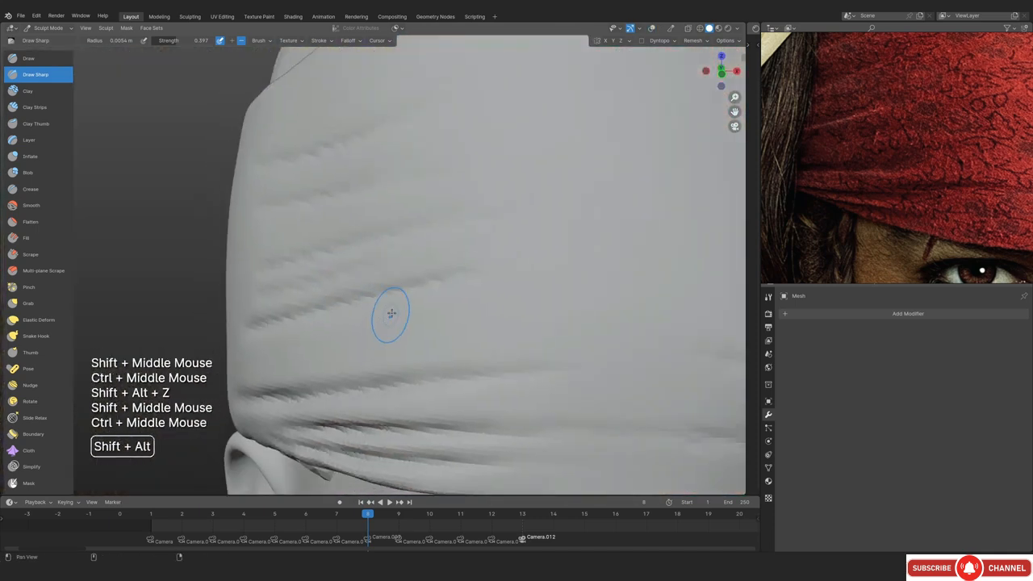
pyautogui.hotkey('shift', 'alt', 'z')
pyautogui.hotkey('shift', 'alt', 'z')
pyautogui.keyDown('ctrl'); pyautogui.moveTo(432, 270); pyautogui.dragTo(386, 265, button='middle'); pyautogui.keyUp('ctrl')
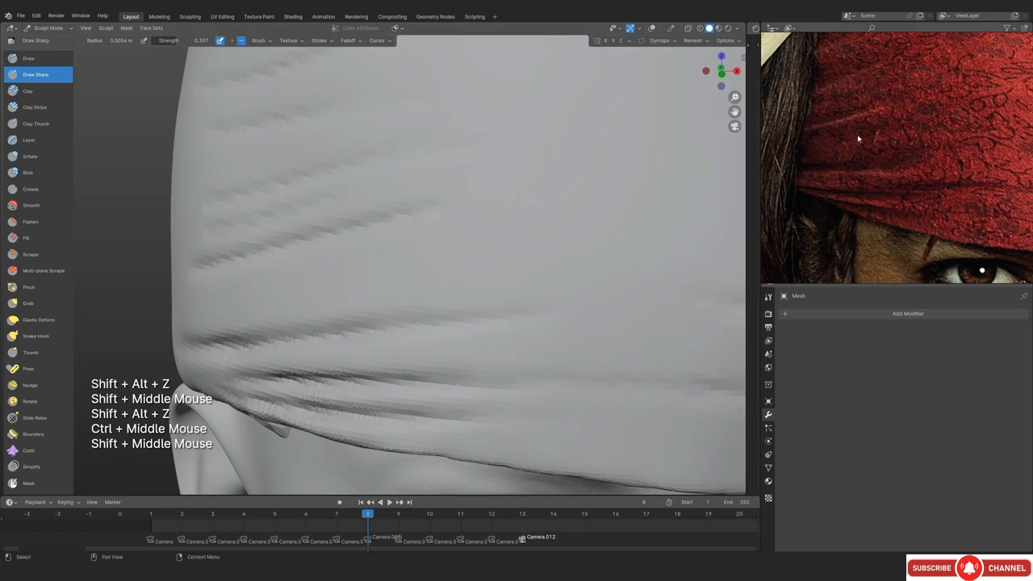
pyautogui.hotkey('shift', 'alt', 'z')
pyautogui.hotkey('shift', 'alt', 'z')
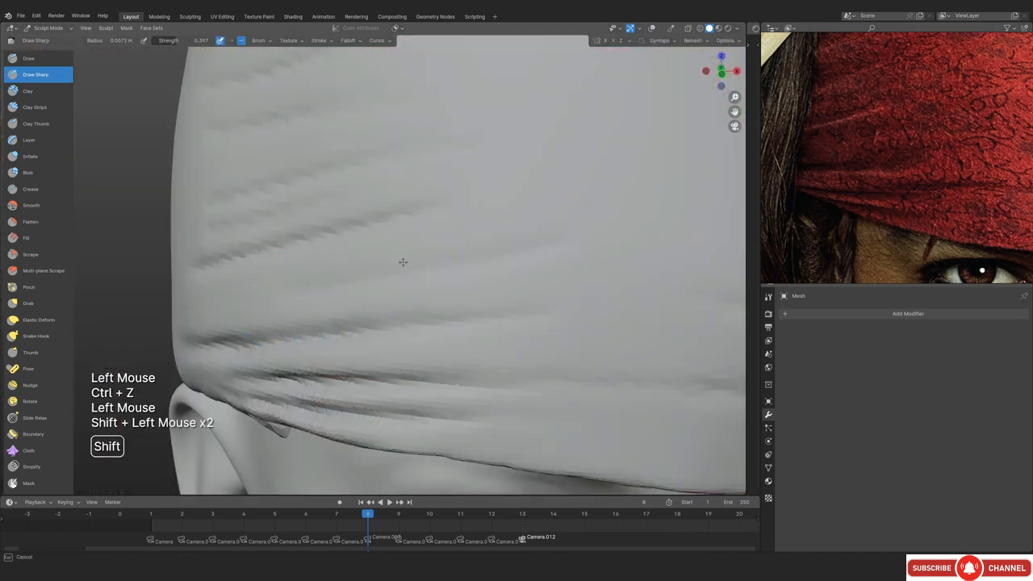
pyautogui.hotkey('shift', 'alt', 'z')
pyautogui.keyDown('shift'); pyautogui.moveTo(402, 262); pyautogui.dragTo(414, 306, button='middle'); pyautogui.keyUp('shift')
pyautogui.hotkey('shift', 'alt', 'z')
# Raise a ridge under the middle side fold with inverted Draw Sharp strokes and smooth it with a larger brush
pyautogui.press('f')
pyautogui.moveTo(281, 295); pyautogui.dragTo(339, 202, button='middle')
pyautogui.moveTo(339, 202)
pyautogui.keyDown('ctrl'); pyautogui.mouseDown(button='middle')
pyautogui.moveTo(334, 251)
pyautogui.moveTo(390, 263)
pyautogui.moveTo(396, 234)
pyautogui.mouseUp(button='middle'); pyautogui.keyUp('ctrl')
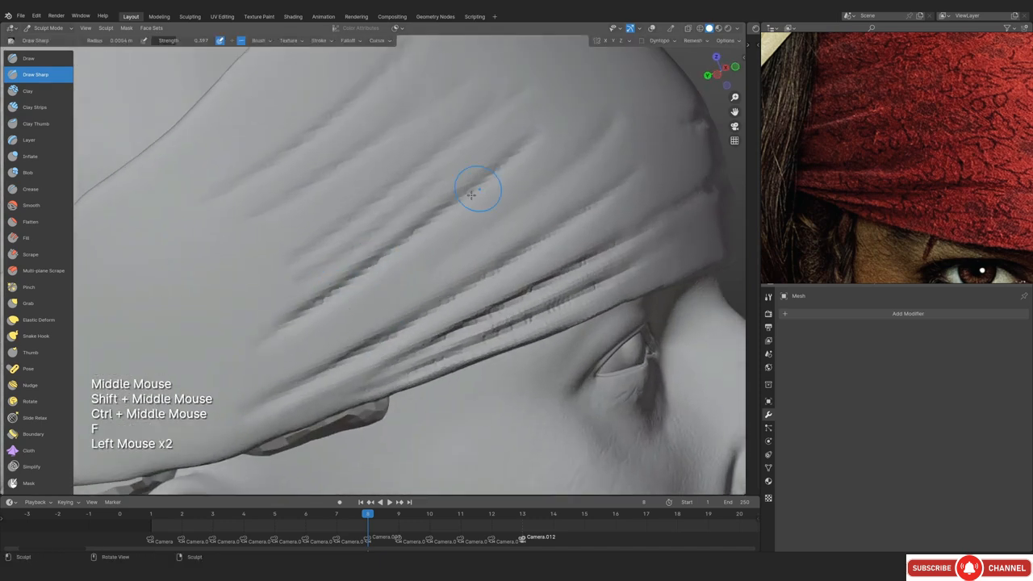
pyautogui.keyDown('ctrl'); pyautogui.moveTo(471, 195); pyautogui.dragTo(468, 161, button='middle'); pyautogui.keyUp('ctrl')
pyautogui.moveTo(468, 161); pyautogui.dragTo(452, 174, button='middle')
pyautogui.keyDown('ctrl'); pyautogui.moveTo(321, 323); pyautogui.dragTo(435, 251); pyautogui.keyUp('ctrl')
pyautogui.keyDown('ctrl'); pyautogui.moveTo(436, 250); pyautogui.dragTo(504, 201); pyautogui.keyUp('ctrl')
pyautogui.press('f')
pyautogui.keyDown('shift'); pyautogui.click(472, 232); pyautogui.keyUp('shift')
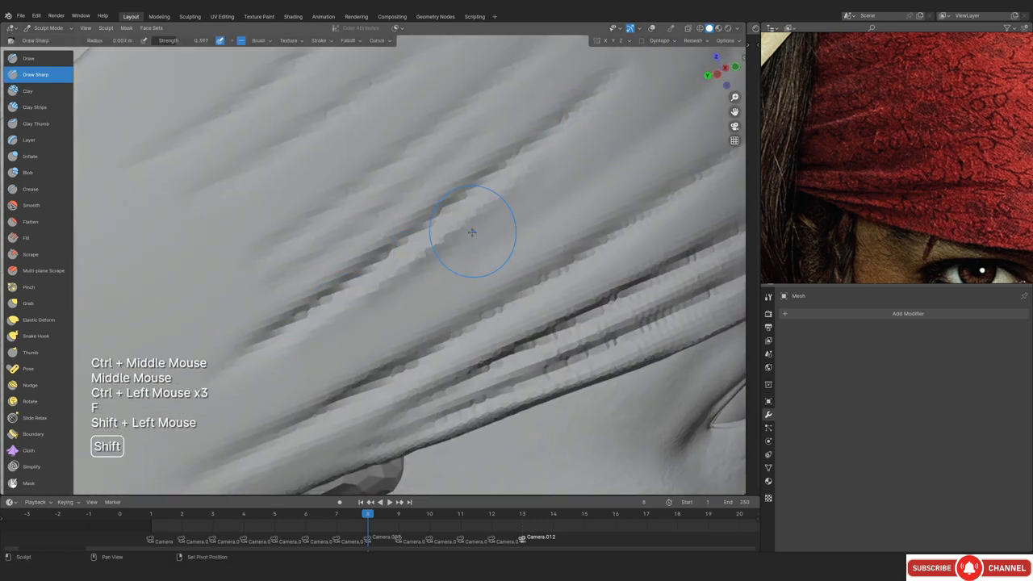
pyautogui.keyDown('shift'); pyautogui.click(408, 270); pyautogui.keyUp('shift')
pyautogui.keyDown('ctrl'); pyautogui.moveTo(408, 270); pyautogui.dragTo(853, 129, button='middle'); pyautogui.keyUp('ctrl')
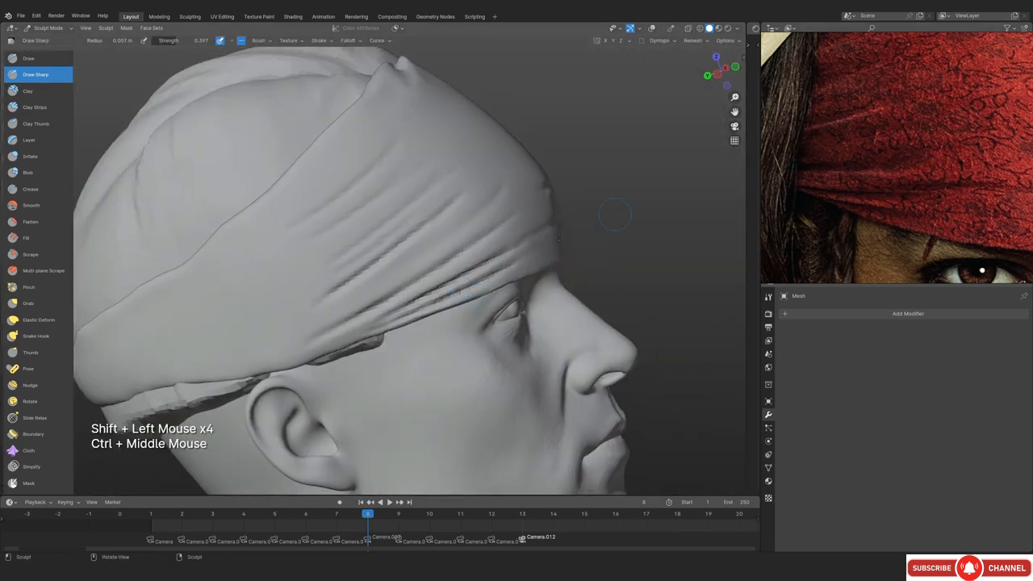
pyautogui.click(411, 280)
pyautogui.moveTo(411, 279)
pyautogui.keyDown('ctrl'); pyautogui.mouseDown(button='middle')
pyautogui.moveTo(389, 240)
pyautogui.moveTo(377, 261)
pyautogui.mouseUp(button='middle'); pyautogui.keyUp('ctrl')
# Build up the ridge under the middle side fold along its length with the Draw brush at a 0.0047 m radius
pyautogui.click(30, 58)
pyautogui.keyDown('ctrl'); pyautogui.moveTo(347, 298); pyautogui.dragTo(353, 247, button='middle'); pyautogui.keyUp('ctrl')
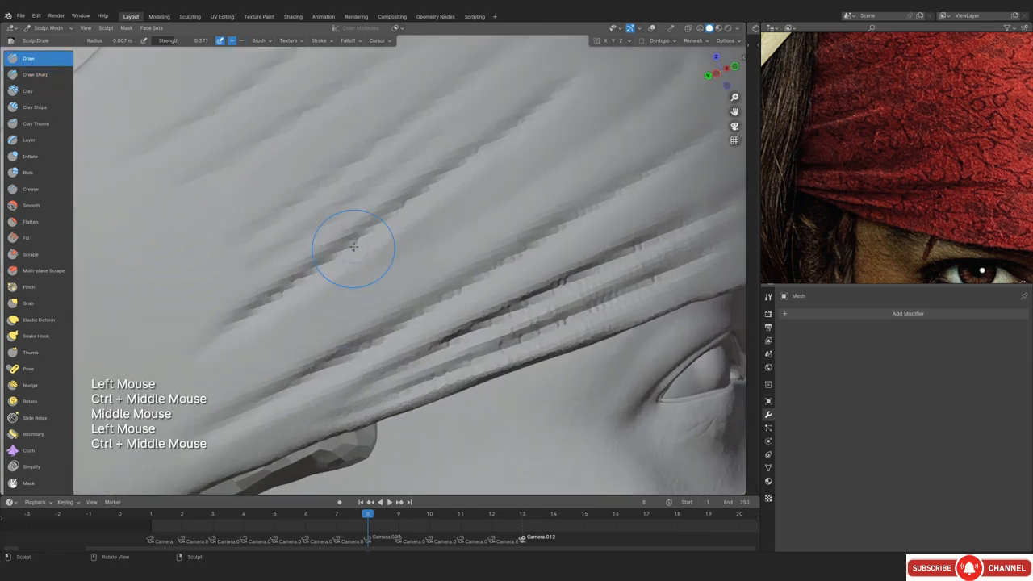
pyautogui.press('f')
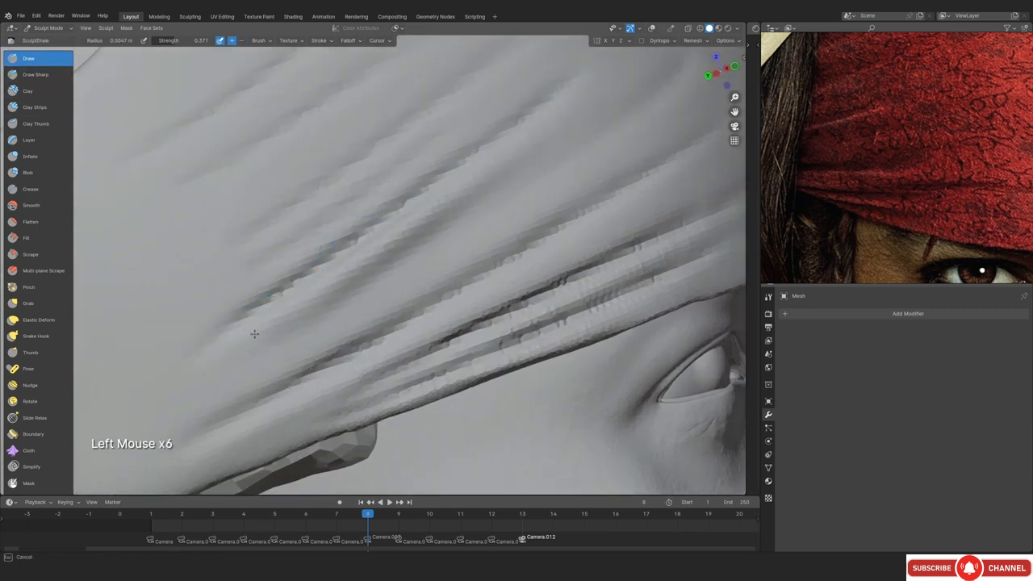
pyautogui.click(609, 193)
pyautogui.moveTo(376, 206); pyautogui.dragTo(388, 247, button='middle')
# Smooth the jagged crease and the raised ridge of the middle side fold from its ear end to its forehead end
pyautogui.press('f')
pyautogui.click(490, 169)
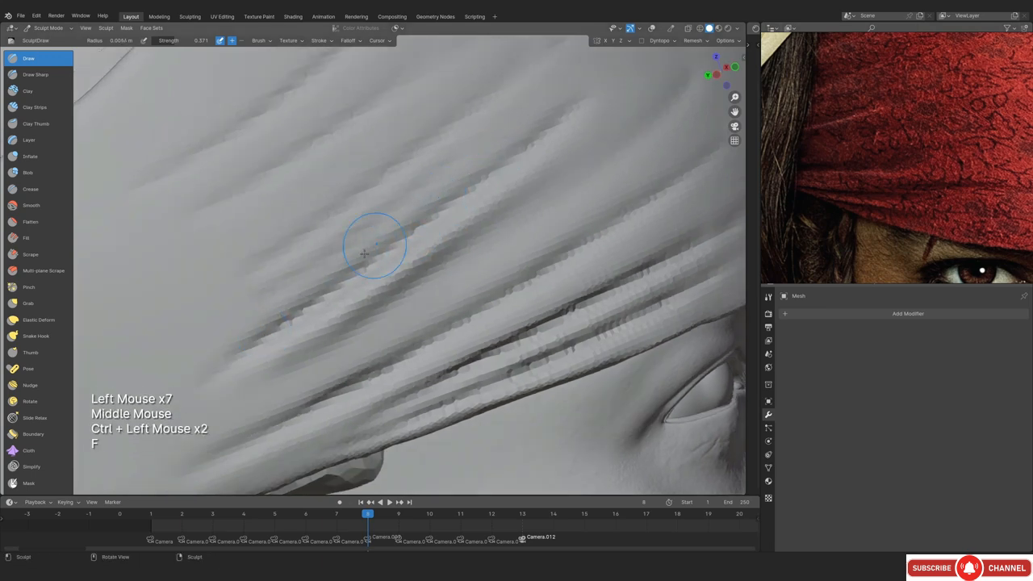
pyautogui.keyDown('shift'); pyautogui.moveTo(260, 341); pyautogui.dragTo(476, 166); pyautogui.keyUp('shift')
pyautogui.keyDown('shift'); pyautogui.moveTo(333, 264); pyautogui.dragTo(514, 129); pyautogui.keyUp('shift')
pyautogui.press('f')
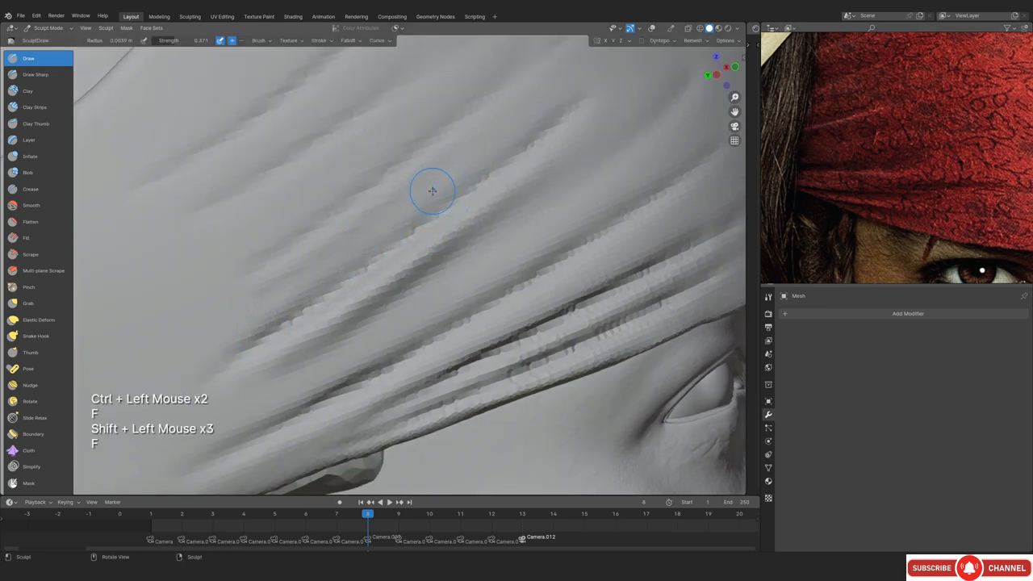
pyautogui.keyDown('shift'); pyautogui.click(250, 328); pyautogui.keyUp('shift')
pyautogui.keyDown('shift'); pyautogui.click(224, 353); pyautogui.keyUp('shift')
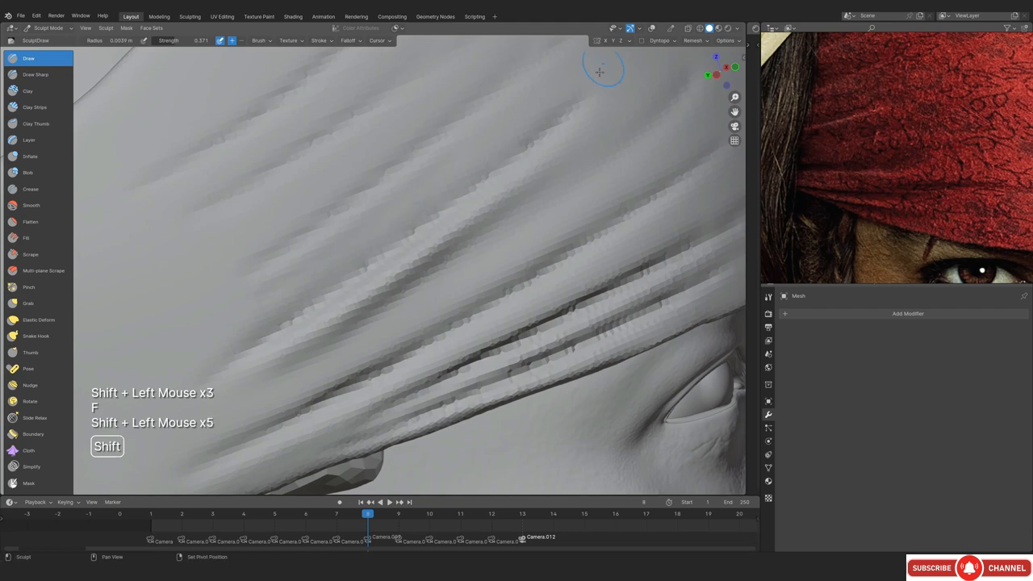
pyautogui.moveTo(600, 72)
pyautogui.keyDown('ctrl'); pyautogui.mouseDown(button='middle')
pyautogui.moveTo(590, 156)
pyautogui.moveTo(509, 193)
pyautogui.mouseUp(button='middle'); pyautogui.keyUp('ctrl')
pyautogui.keyDown('ctrl'); pyautogui.moveTo(509, 193); pyautogui.dragTo(390, 265, button='middle'); pyautogui.keyUp('ctrl')
pyautogui.press('f')
pyautogui.click(399, 265)
pyautogui.keyDown('shift'); pyautogui.moveTo(399, 266); pyautogui.dragTo(406, 207); pyautogui.keyUp('shift')
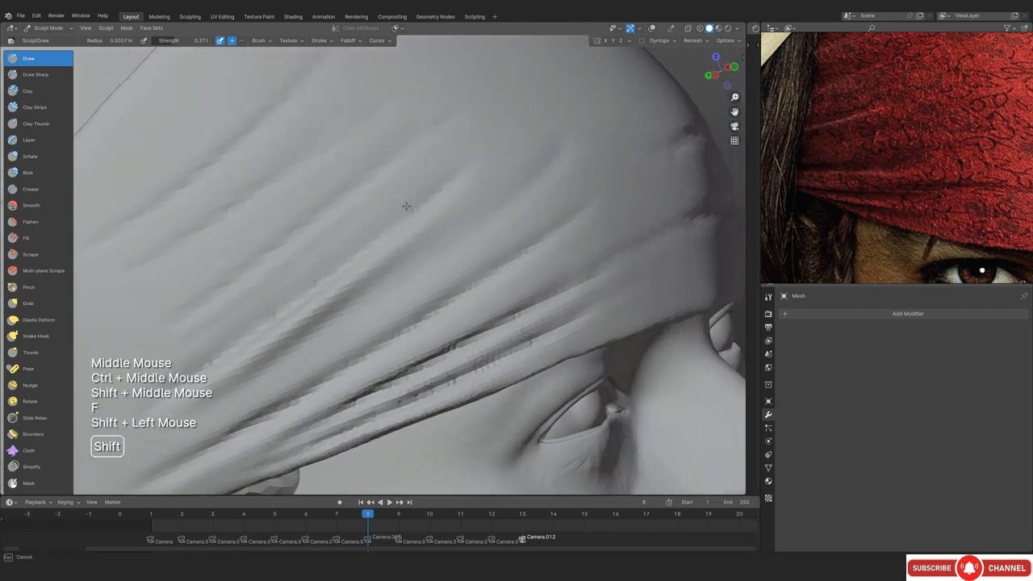
# Check the raised side fold against the reference photo from the front and with the overlay in camera view
pyautogui.keyDown('ctrl'); pyautogui.moveTo(363, 267); pyautogui.dragTo(364, 323, button='middle'); pyautogui.keyUp('ctrl')
pyautogui.moveTo(364, 323); pyautogui.dragTo(336, 307, button='middle')
pyautogui.press('KP_1')
pyautogui.hotkey('shift', 'alt', 'z')
pyautogui.hotkey('shift', 'alt', 'z')
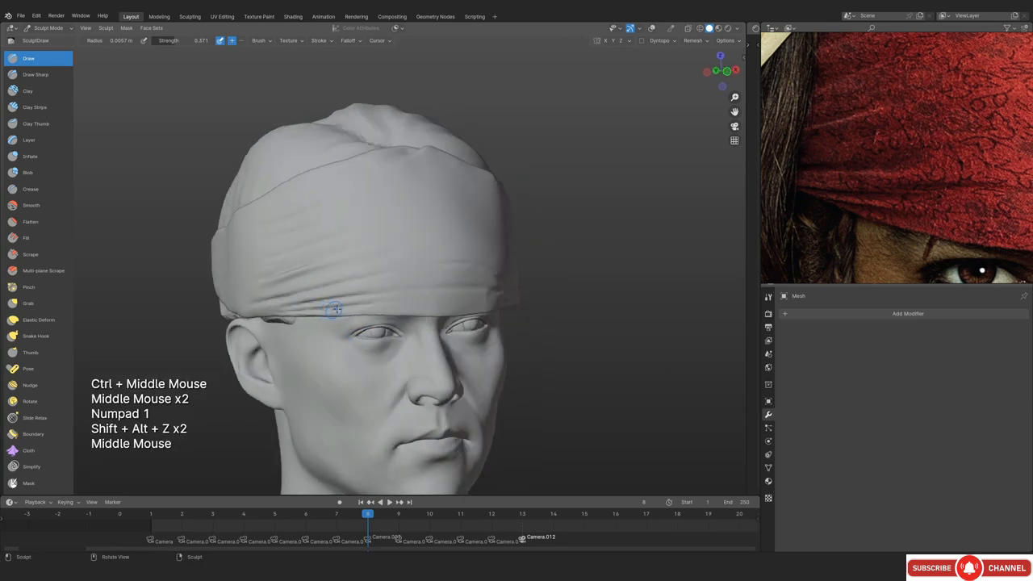
pyautogui.press('KP_0')
pyautogui.keyDown('ctrl'); pyautogui.moveTo(358, 219); pyautogui.dragTo(333, 314, button='middle'); pyautogui.keyUp('ctrl')
pyautogui.hotkey('shift', 'alt', 'z')
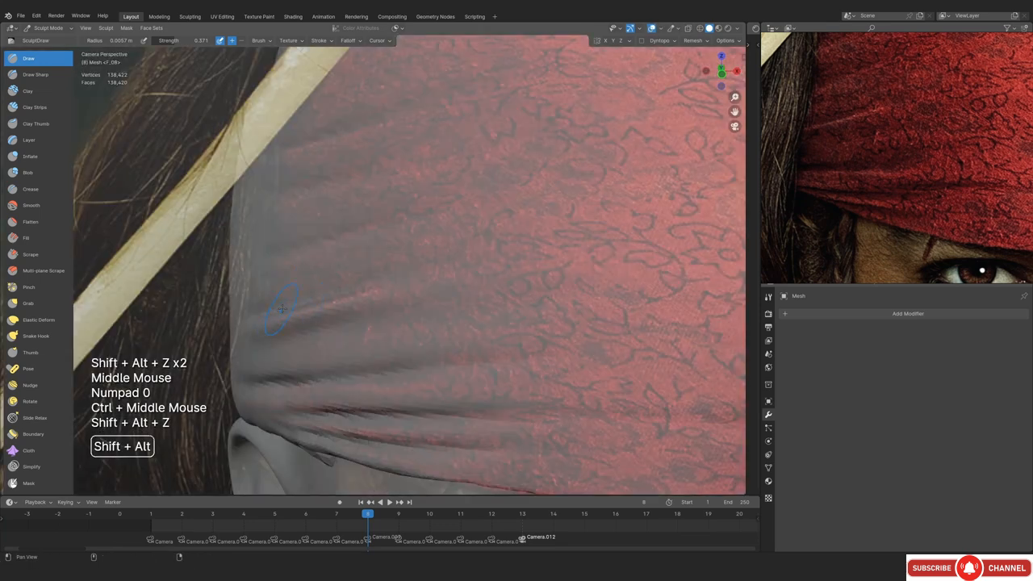
pyautogui.hotkey('shift', 'alt', 'z')
# Build up the next fold above the raised ridge with a Draw brush stroke toward the forehead
pyautogui.keyDown('shift'); pyautogui.moveTo(316, 279); pyautogui.dragTo(319, 367, button='middle'); pyautogui.keyUp('shift')
pyautogui.moveTo(319, 367); pyautogui.dragTo(367, 299, button='middle')
pyautogui.keyDown('shift'); pyautogui.moveTo(367, 299); pyautogui.dragTo(452, 246, button='middle'); pyautogui.keyUp('shift')
pyautogui.moveTo(452, 246)
pyautogui.mouseDown(button='middle')
pyautogui.moveTo(501, 237)
pyautogui.moveTo(476, 242)
pyautogui.mouseUp(button='middle')
pyautogui.keyDown('shift'); pyautogui.moveTo(436, 258); pyautogui.dragTo(403, 290, button='middle'); pyautogui.keyUp('shift')
pyautogui.moveTo(392, 310)
pyautogui.keyDown('ctrl'); pyautogui.mouseDown(button='middle')
pyautogui.moveTo(378, 285)
pyautogui.moveTo(403, 256)
pyautogui.mouseUp(button='middle'); pyautogui.keyUp('ctrl')
pyautogui.press('f')
pyautogui.click(385, 260)
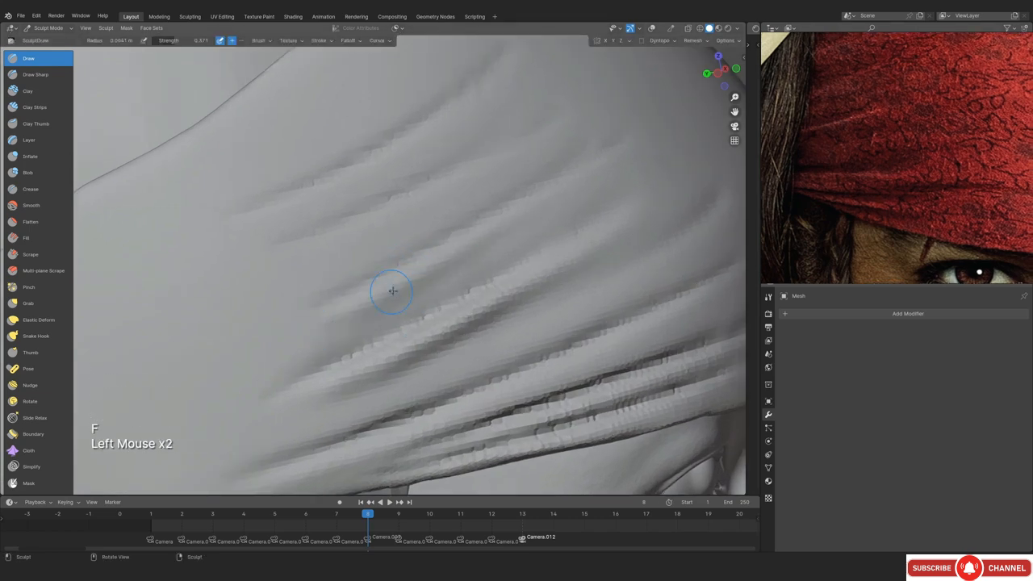
pyautogui.moveTo(284, 352); pyautogui.dragTo(461, 266)
# Thicken the fold above the raised ridge with long Clay Strips strokes from the ear side toward the forehead
pyautogui.moveTo(427, 316)
pyautogui.keyDown('shift'); pyautogui.mouseDown(button='middle')
pyautogui.moveTo(418, 302)
pyautogui.moveTo(419, 363)
pyautogui.mouseUp(button='middle'); pyautogui.keyUp('shift')
pyautogui.moveTo(484, 266)
pyautogui.mouseDown(button='middle')
pyautogui.moveTo(539, 231)
pyautogui.moveTo(540, 162)
pyautogui.mouseUp(button='middle')
pyautogui.moveTo(267, 194); pyautogui.dragTo(209, 180, button='middle')
pyautogui.click(38, 107)
pyautogui.moveTo(444, 197)
pyautogui.keyDown('shift'); pyautogui.mouseDown(button='middle')
pyautogui.moveTo(366, 202)
pyautogui.moveTo(410, 217)
pyautogui.mouseUp(button='middle'); pyautogui.keyUp('shift')
pyautogui.moveTo(259, 357); pyautogui.dragTo(493, 191)
pyautogui.moveTo(337, 292); pyautogui.dragTo(557, 133)
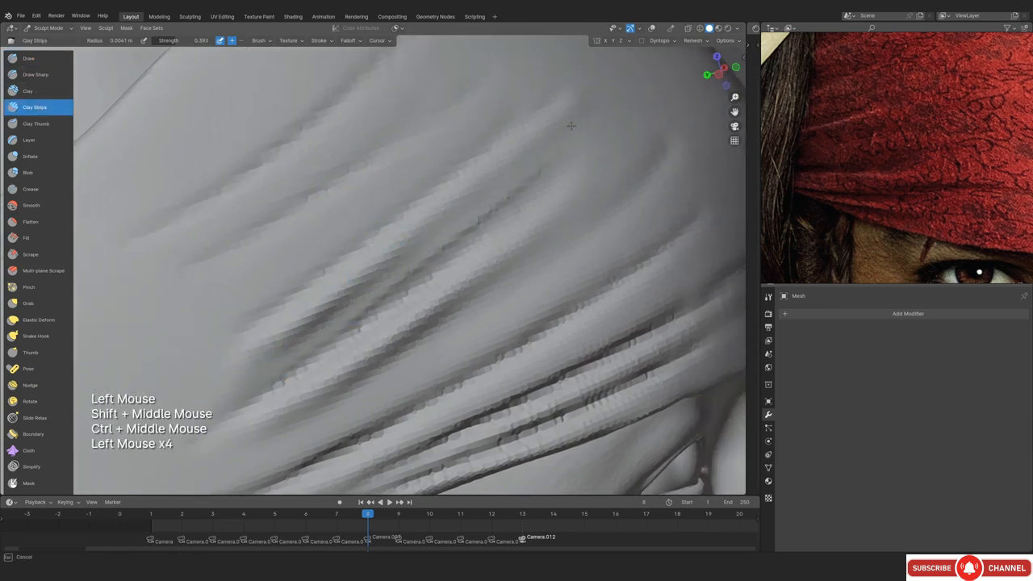
pyautogui.moveTo(508, 207); pyautogui.dragTo(307, 357)
# Carve the groove between the two raised side folds with inverted Clay Strips strokes and smooth it
pyautogui.moveTo(292, 350)
pyautogui.keyDown('ctrl'); pyautogui.mouseDown()
pyautogui.moveTo(272, 360)
pyautogui.moveTo(295, 323)
pyautogui.mouseUp(); pyautogui.keyUp('ctrl')
pyautogui.keyDown('ctrl'); pyautogui.moveTo(339, 307); pyautogui.dragTo(463, 221); pyautogui.keyUp('ctrl')
pyautogui.press('f')
pyautogui.click(473, 221)
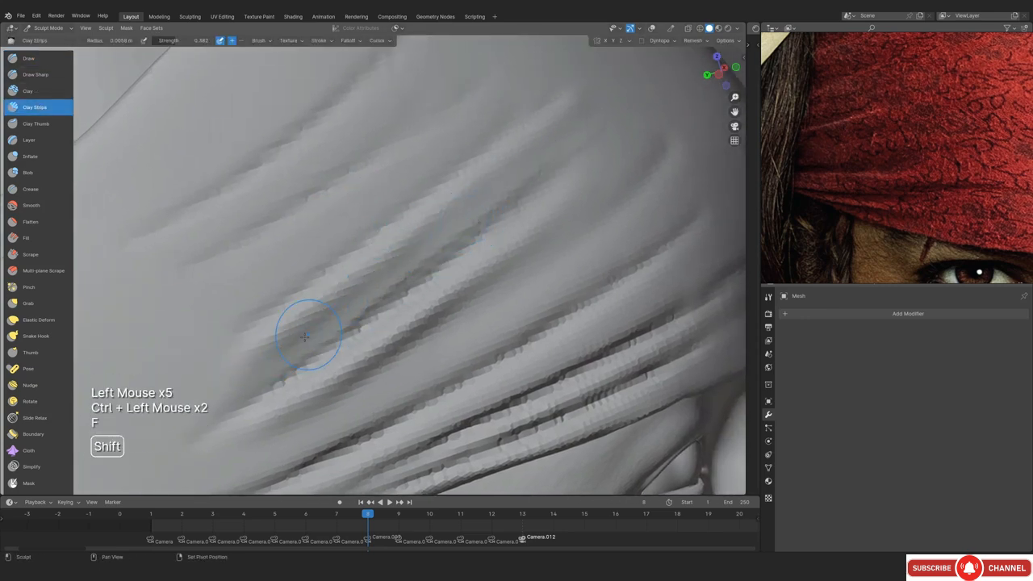
pyautogui.keyDown('shift'); pyautogui.moveTo(305, 336); pyautogui.dragTo(483, 208); pyautogui.keyUp('shift')
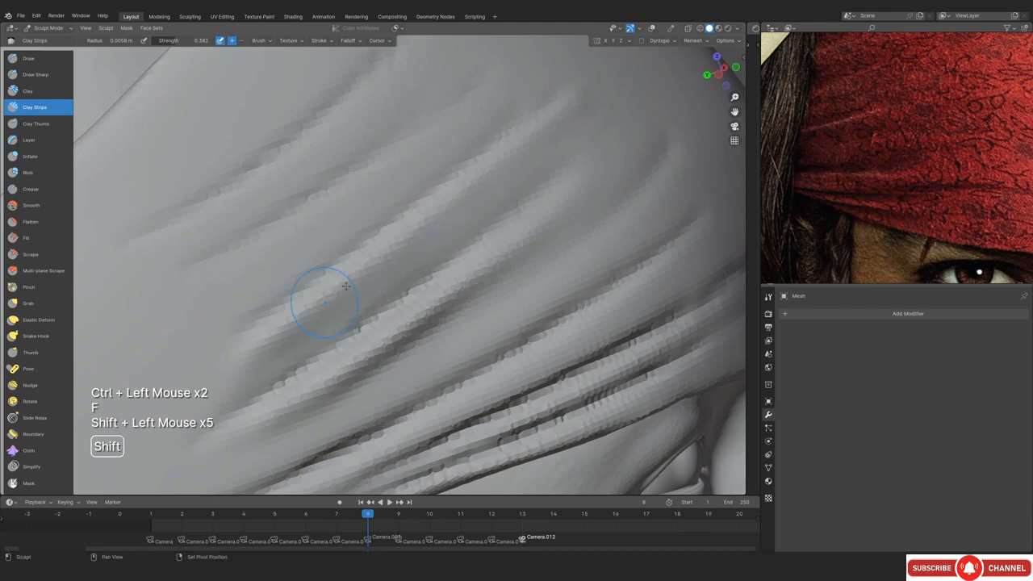
# Try to carve a groove above the upper raised fold with an inverted Clay Strips stroke
pyautogui.keyDown('shift'); pyautogui.moveTo(337, 252); pyautogui.dragTo(342, 277, button='middle'); pyautogui.keyUp('shift')
pyautogui.press('f')
pyautogui.click(312, 288)
pyautogui.keyDown('ctrl'); pyautogui.moveTo(311, 288); pyautogui.dragTo(452, 183); pyautogui.keyUp('ctrl')
pyautogui.press('f')
pyautogui.click(339, 263)
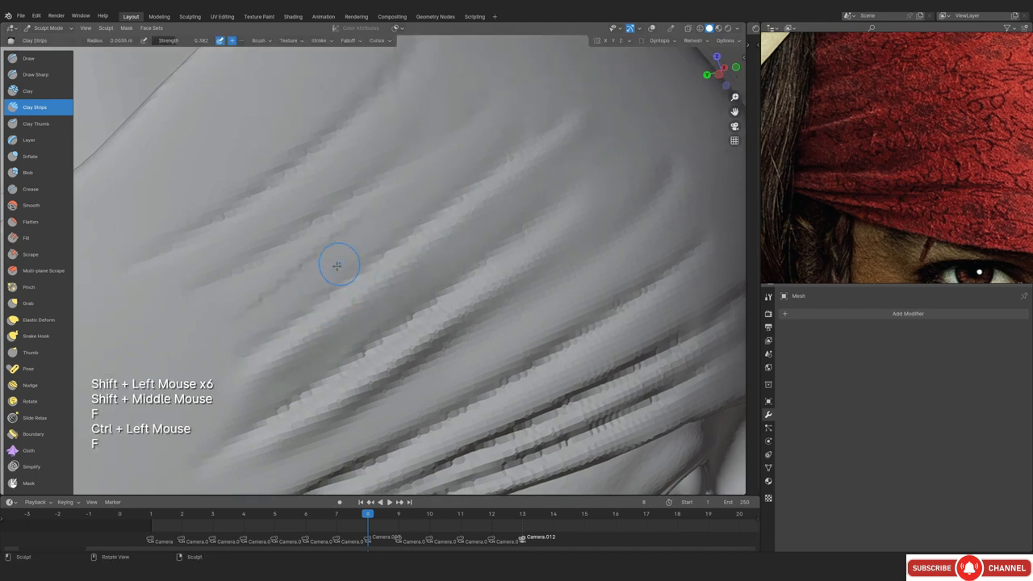
pyautogui.hotkey('ctrl', 'z')
# Recarve the groove above the upper raised fold with a resized, inverted Clay Strips brush and smooth it
pyautogui.press('f')
pyautogui.click(310, 286)
pyautogui.keyDown('ctrl'); pyautogui.moveTo(253, 337); pyautogui.dragTo(350, 258); pyautogui.keyUp('ctrl')
pyautogui.moveTo(274, 322)
pyautogui.keyDown('ctrl'); pyautogui.mouseDown()
pyautogui.moveTo(350, 258)
pyautogui.moveTo(252, 313)
pyautogui.mouseUp(); pyautogui.keyUp('ctrl')
pyautogui.press('f')
pyautogui.click(395, 228)
pyautogui.keyDown('shift'); pyautogui.moveTo(252, 313); pyautogui.dragTo(421, 198); pyautogui.keyUp('shift')
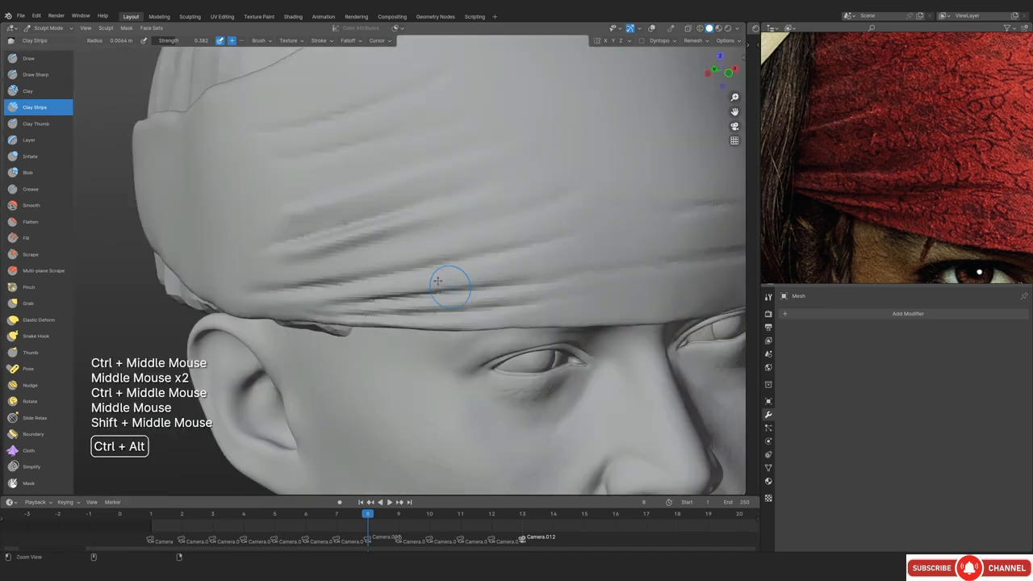
# Swell the lower of the two raised side folds along its length with the Inflate brush
pyautogui.keyDown('ctrl'); pyautogui.moveTo(438, 279); pyautogui.dragTo(438, 231, button='middle'); pyautogui.keyUp('ctrl')
pyautogui.moveTo(439, 258); pyautogui.dragTo(404, 267, button='middle')
pyautogui.moveTo(420, 283)
pyautogui.keyDown('ctrl'); pyautogui.mouseDown(button='middle')
pyautogui.moveTo(420, 250)
pyautogui.moveTo(425, 306)
pyautogui.mouseUp(button='middle'); pyautogui.keyUp('ctrl')
pyautogui.moveTo(425, 307)
pyautogui.keyDown('ctrl'); pyautogui.mouseDown(button='middle')
pyautogui.moveTo(424, 282)
pyautogui.moveTo(403, 291)
pyautogui.mouseUp(button='middle'); pyautogui.keyUp('ctrl')
pyautogui.press('f')
pyautogui.click(435, 312)
pyautogui.moveTo(404, 291)
pyautogui.mouseDown(button='middle')
pyautogui.moveTo(420, 297)
pyautogui.moveTo(419, 267)
pyautogui.mouseUp(button='middle')
pyautogui.moveTo(379, 266); pyautogui.dragTo(334, 270, button='middle')
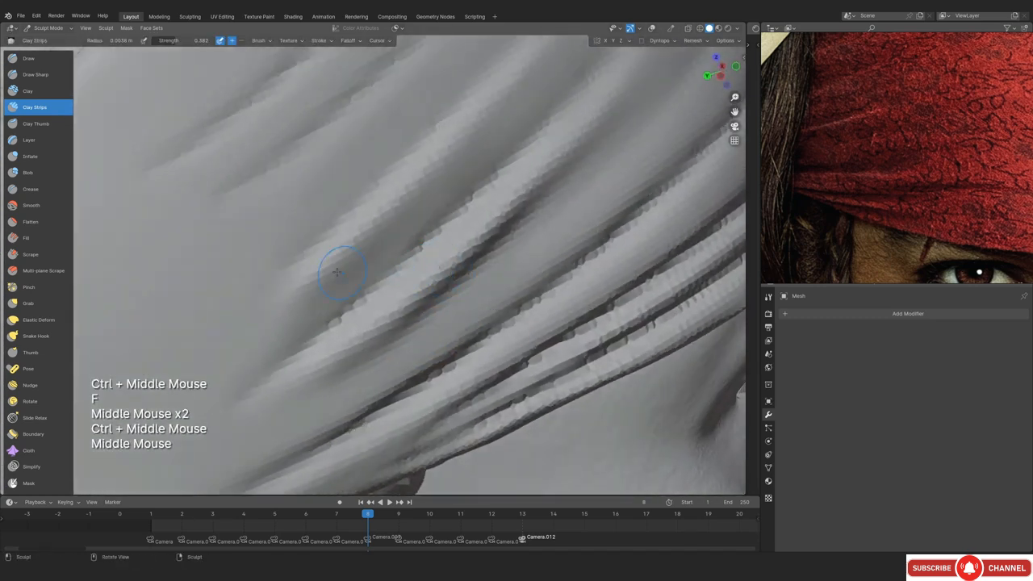
pyautogui.click(34, 157)
pyautogui.moveTo(427, 266)
pyautogui.mouseDown(button='middle')
pyautogui.moveTo(461, 259)
pyautogui.moveTo(451, 262)
pyautogui.mouseUp(button='middle')
pyautogui.keyDown('shift'); pyautogui.moveTo(452, 262); pyautogui.dragTo(438, 266, button='middle'); pyautogui.keyUp('shift')
pyautogui.press('f')
pyautogui.click(330, 350)
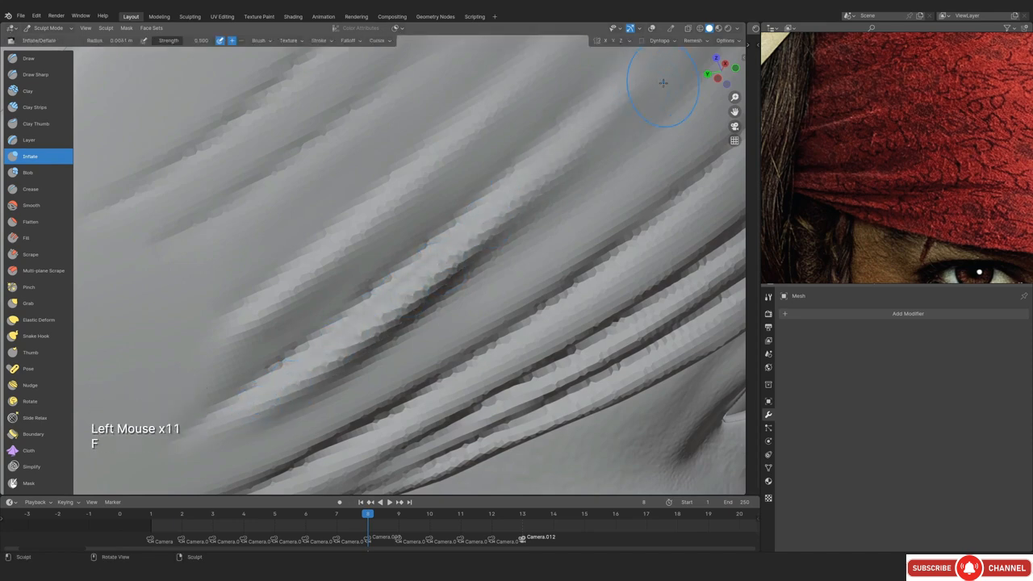
# Smooth the bumpy surface of the inflated side fold and its lower edge
pyautogui.keyDown('ctrl'); pyautogui.moveTo(663, 83); pyautogui.dragTo(551, 135, button='middle'); pyautogui.keyUp('ctrl')
pyautogui.keyDown('shift'); pyautogui.click(508, 184); pyautogui.keyUp('shift')
pyautogui.keyDown('ctrl'); pyautogui.moveTo(363, 255); pyautogui.dragTo(452, 242, button='middle'); pyautogui.keyUp('ctrl')
pyautogui.press('f')
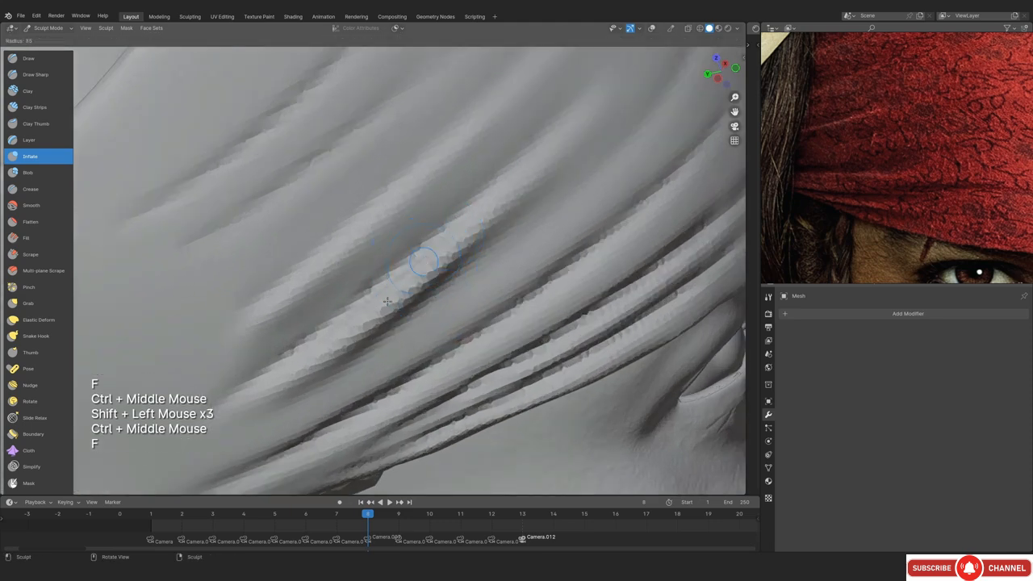
pyautogui.click(438, 277)
pyautogui.keyDown('shift'); pyautogui.moveTo(374, 321); pyautogui.dragTo(430, 284); pyautogui.keyUp('shift')
pyautogui.keyDown('shift'); pyautogui.moveTo(390, 314); pyautogui.dragTo(459, 252); pyautogui.keyUp('shift')
# Compare the inflated side folds with the reference photo from the front and with the overlay in camera view
pyautogui.press('KP_1')
pyautogui.keyDown('ctrl'); pyautogui.moveTo(334, 212); pyautogui.dragTo(341, 261, button='middle'); pyautogui.keyUp('ctrl')
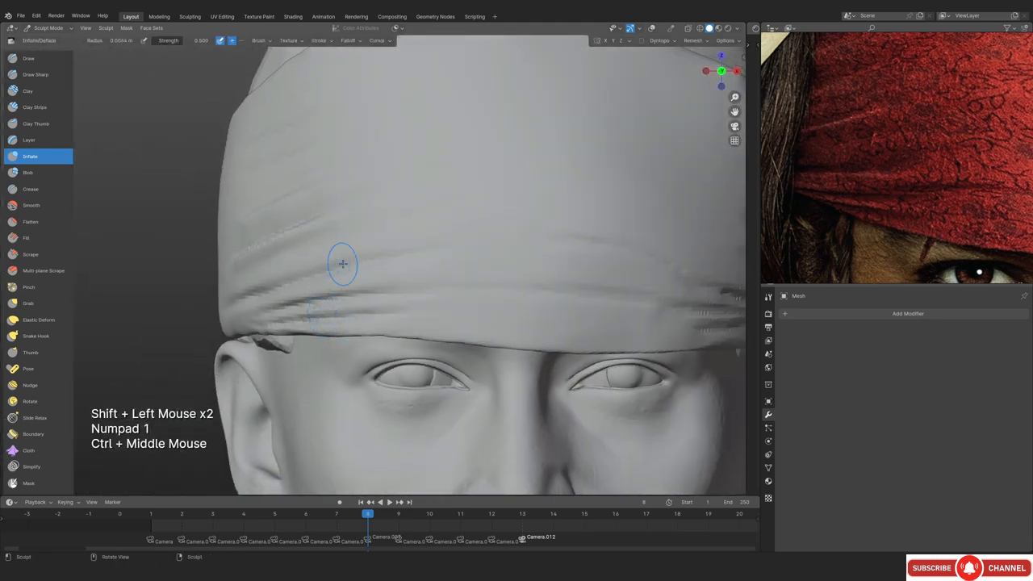
pyautogui.press('KP_0')
pyautogui.hotkey('shift', 'alt', 'z')
pyautogui.keyDown('shift'); pyautogui.moveTo(396, 240); pyautogui.dragTo(367, 218, button='middle'); pyautogui.keyUp('shift')
pyautogui.keyDown('ctrl'); pyautogui.moveTo(367, 219); pyautogui.dragTo(371, 275, button='middle'); pyautogui.keyUp('ctrl')
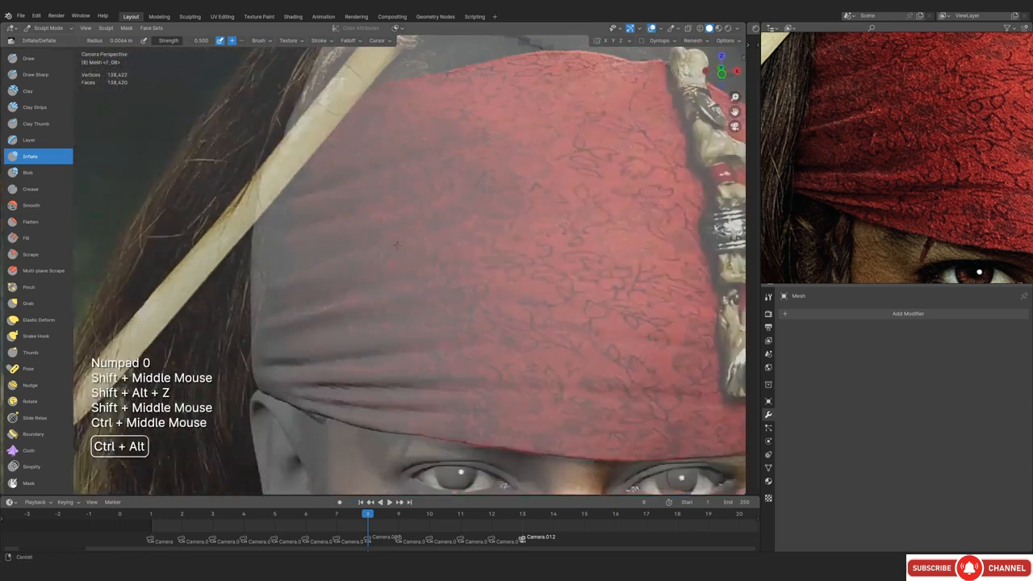
# Switch from sculpting the headband to sculpting the Sphere head cover beneath it
pyautogui.hotkey('shift', 'alt', 'z')
pyautogui.moveTo(452, 162)
pyautogui.mouseDown(button='middle')
pyautogui.moveTo(474, 154)
pyautogui.moveTo(438, 178)
pyautogui.moveTo(428, 289)
pyautogui.mouseUp(button='middle')
pyautogui.keyDown('ctrl'); pyautogui.moveTo(427, 289); pyautogui.dragTo(426, 246, button='middle'); pyautogui.keyUp('ctrl')
pyautogui.click(42, 29)
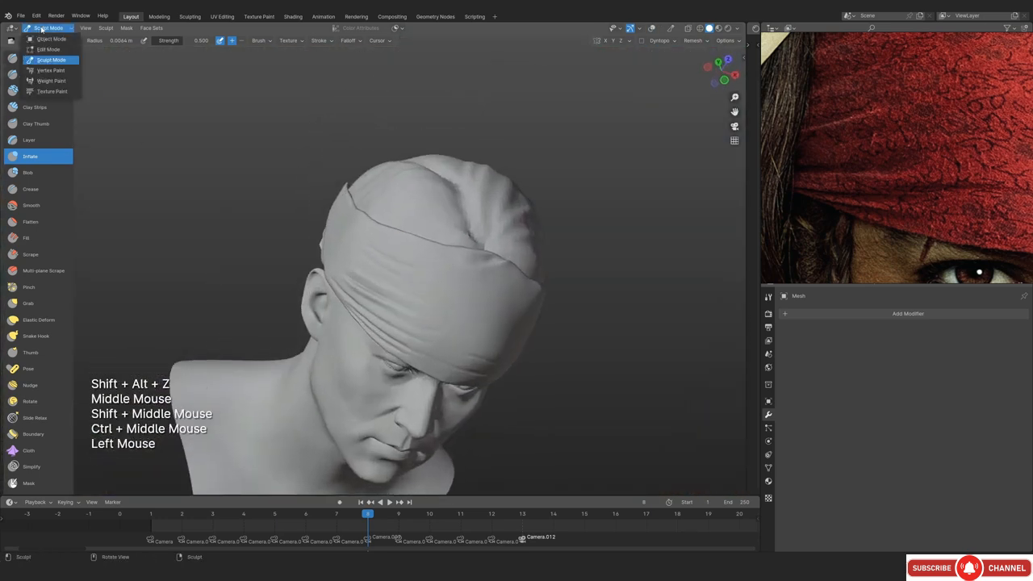
pyautogui.hotkey('shift', 'alt', 'z')
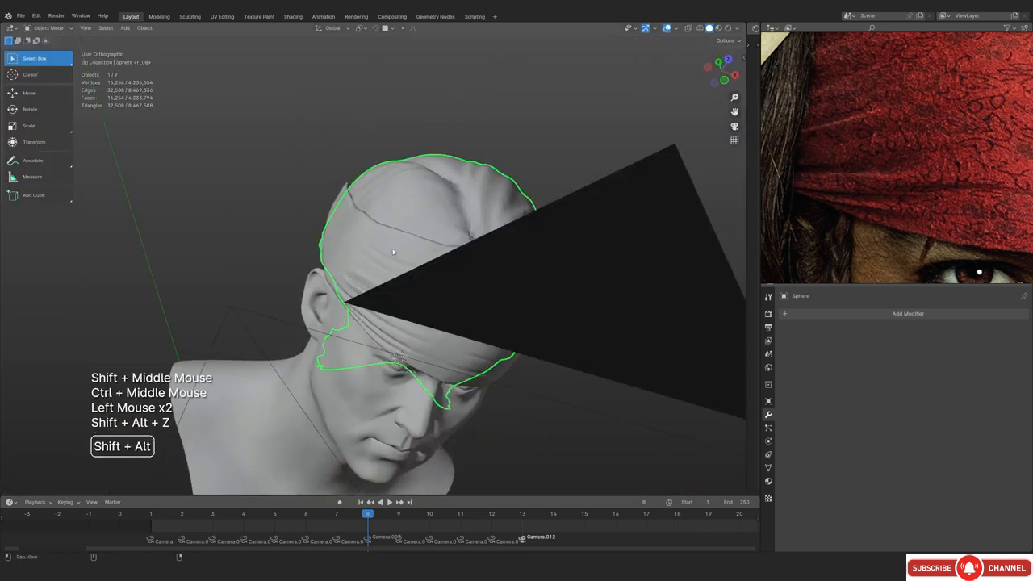
pyautogui.hotkey('ctrl', 'Tab')
pyautogui.keyDown('ctrl'); pyautogui.moveTo(392, 293); pyautogui.dragTo(384, 279, button='middle'); pyautogui.keyUp('ctrl')
pyautogui.moveTo(384, 279)
pyautogui.mouseDown(button='middle')
pyautogui.moveTo(378, 267)
pyautogui.moveTo(399, 254)
pyautogui.mouseUp(button='middle')
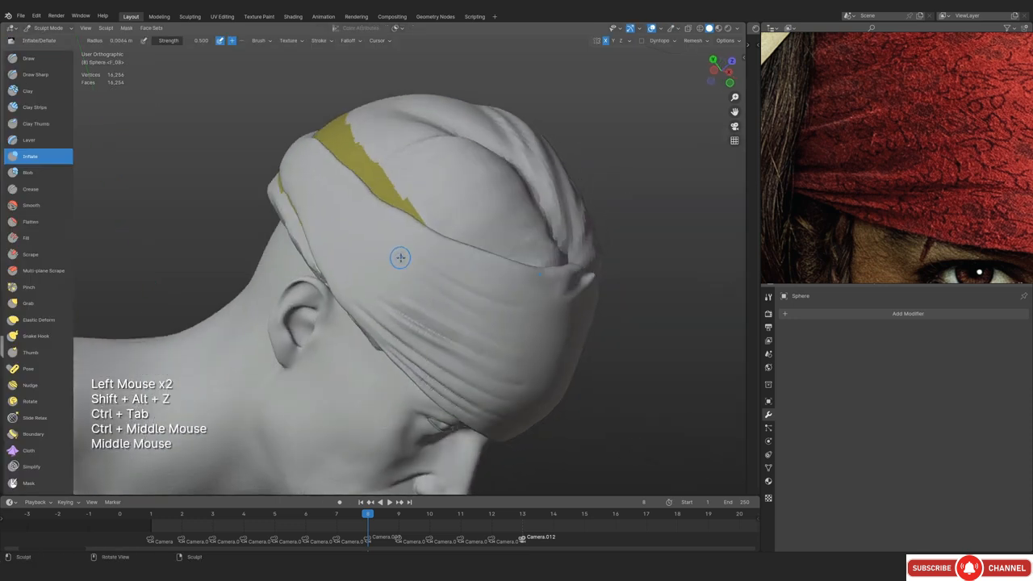
# Clear the head cover's mask and merge its face sets into one from the visible faces
pyautogui.hotkey('alt', 'm')
pyautogui.keyDown('ctrl'); pyautogui.moveTo(399, 313); pyautogui.dragTo(386, 272, button='middle'); pyautogui.keyUp('ctrl')
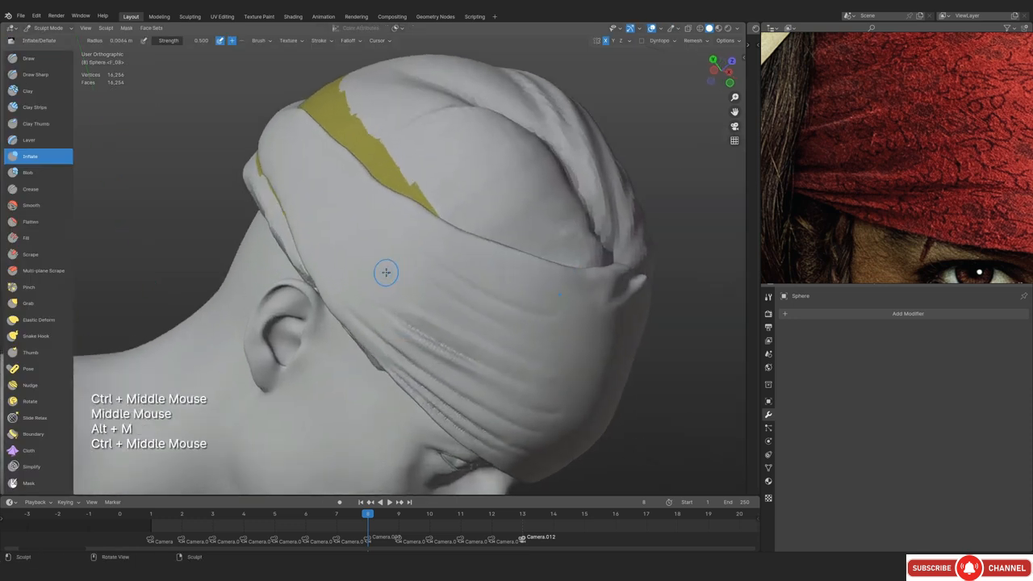
pyautogui.click(151, 27)
pyautogui.click(174, 48)
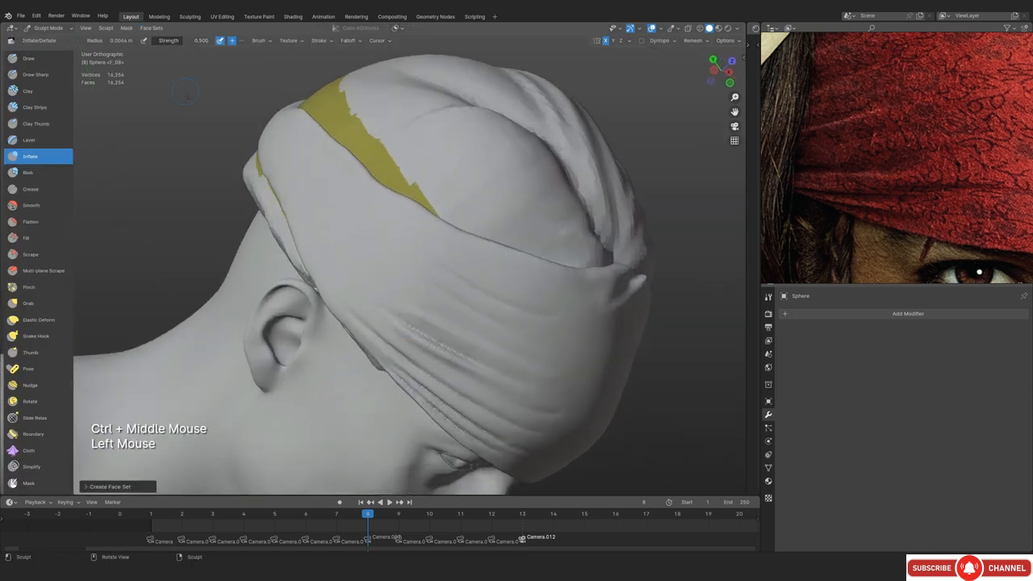
pyautogui.click(150, 29)
pyautogui.click(174, 49)
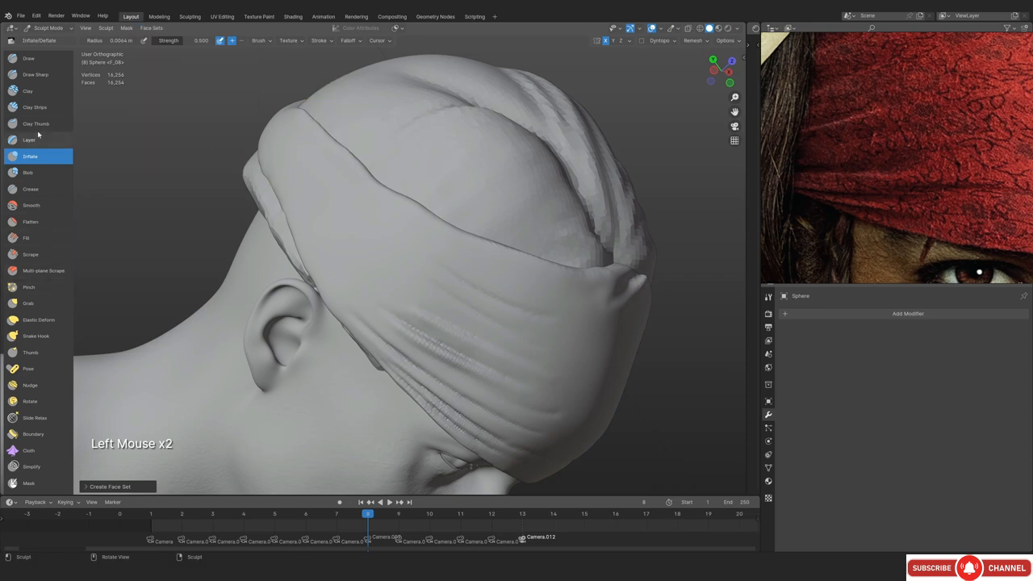
# Build up volume on the side of the head cover above the ear with a resized Clay Strips brush
pyautogui.click(36, 108)
pyautogui.press('f')
pyautogui.click(384, 242)
pyautogui.moveTo(363, 247); pyautogui.dragTo(452, 242, button='middle')
pyautogui.moveTo(460, 243); pyautogui.dragTo(516, 226)
pyautogui.moveTo(453, 292)
pyautogui.mouseDown()
pyautogui.moveTo(476, 209)
pyautogui.moveTo(388, 283)
pyautogui.moveTo(455, 226)
pyautogui.moveTo(399, 318)
pyautogui.moveTo(387, 283)
pyautogui.mouseUp()
pyautogui.press('f')
pyautogui.click(372, 281)
# Pull the side of the head cover outward over the headband's end with a large Grab brush, checking it against the camera overlay
pyautogui.press('g')
pyautogui.press('f')
pyautogui.click(379, 307)
pyautogui.keyDown('ctrl'); pyautogui.moveTo(395, 256); pyautogui.dragTo(395, 270, button='middle'); pyautogui.keyUp('ctrl')
pyautogui.press('KP_0')
pyautogui.hotkey('shift', 'alt', 'z')
pyautogui.hotkey('shift', 'alt', 'z')
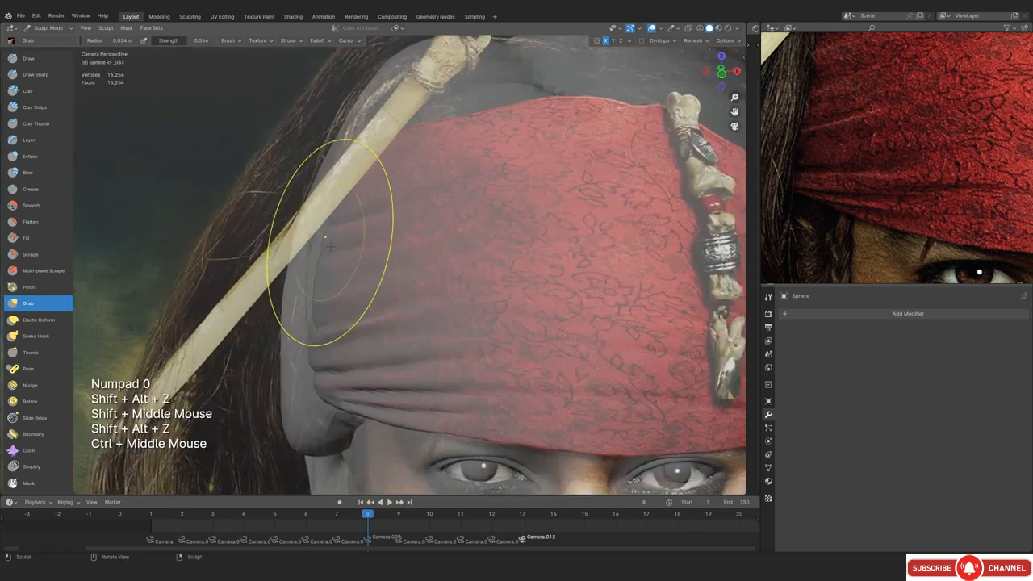
pyautogui.moveTo(328, 240)
pyautogui.mouseDown(button='middle')
pyautogui.moveTo(443, 249)
pyautogui.moveTo(443, 263)
pyautogui.mouseUp(button='middle')
pyautogui.keyDown('ctrl'); pyautogui.moveTo(444, 262); pyautogui.dragTo(440, 254, button='middle'); pyautogui.keyUp('ctrl')
pyautogui.press('f')
pyautogui.click(439, 253)
pyautogui.click(404, 272)
pyautogui.press('f')
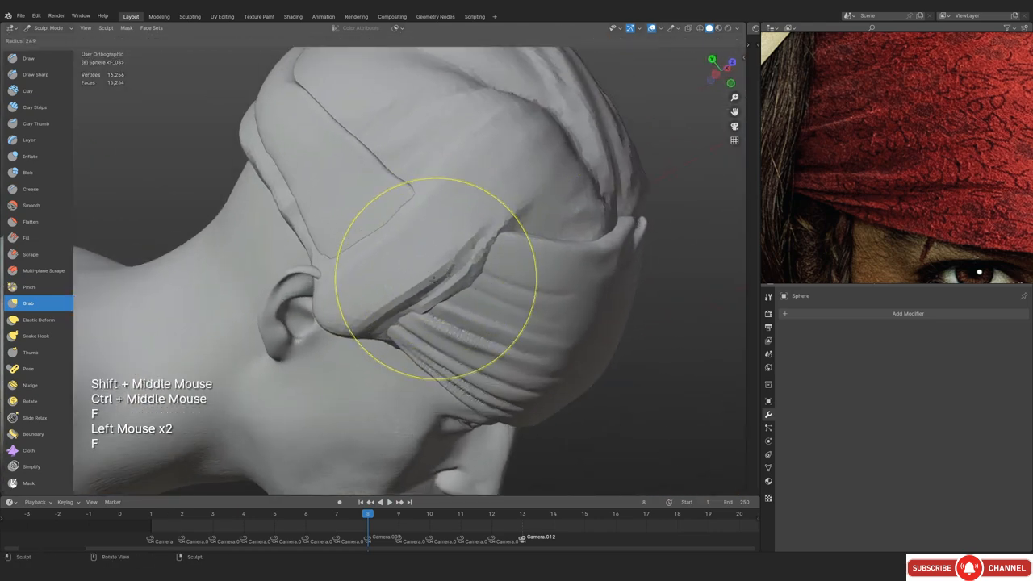
# Thicken the head cover's bulge along the headband's side edge with the Draw brush, carve it back, and remesh the cover
pyautogui.click(33, 59)
pyautogui.keyDown('ctrl'); pyautogui.moveTo(275, 246); pyautogui.dragTo(322, 232, button='middle'); pyautogui.keyUp('ctrl')
pyautogui.moveTo(323, 233); pyautogui.dragTo(420, 225, button='middle')
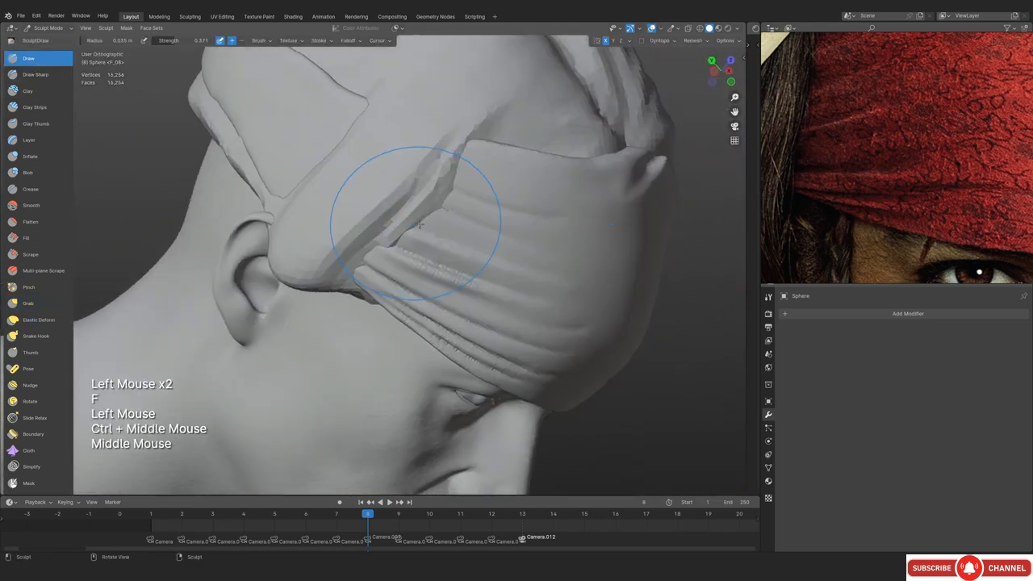
pyautogui.moveTo(443, 147)
pyautogui.mouseDown()
pyautogui.moveTo(355, 252)
pyautogui.moveTo(319, 274)
pyautogui.mouseUp()
pyautogui.moveTo(387, 230); pyautogui.dragTo(452, 177)
pyautogui.press('f')
pyautogui.keyDown('ctrl'); pyautogui.click(449, 193); pyautogui.keyUp('ctrl')
pyautogui.press('f')
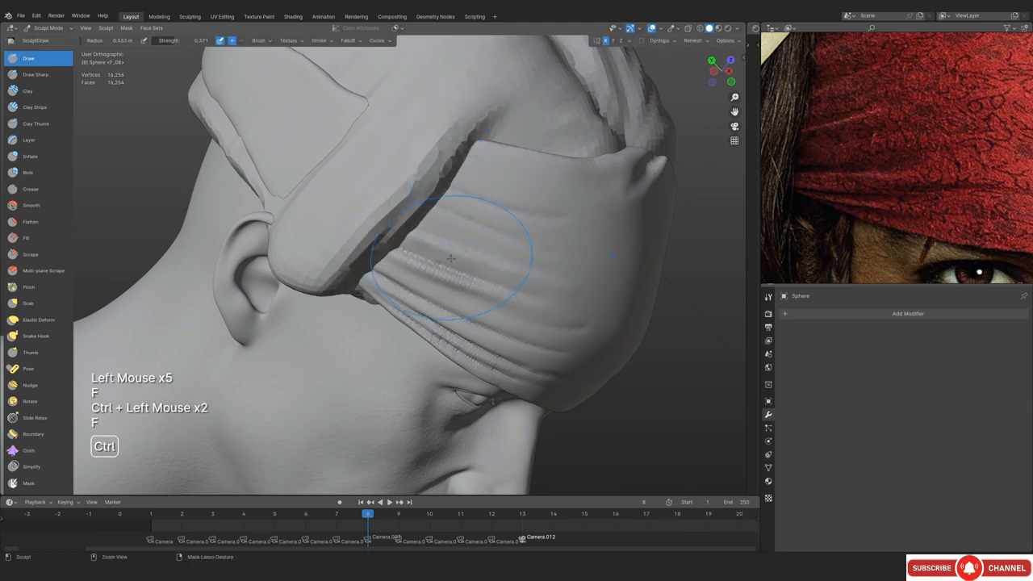
pyautogui.hotkey('ctrl', 'r')
# Compare the bulged head cover's outline on both sides with the reference photo in camera view
pyautogui.press('KP_0')
pyautogui.hotkey('shift', 'alt', 'z')
pyautogui.keyDown('shift'); pyautogui.moveTo(319, 282); pyautogui.dragTo(320, 266, button='middle'); pyautogui.keyUp('shift')
pyautogui.hotkey('shift', 'alt', 'z')
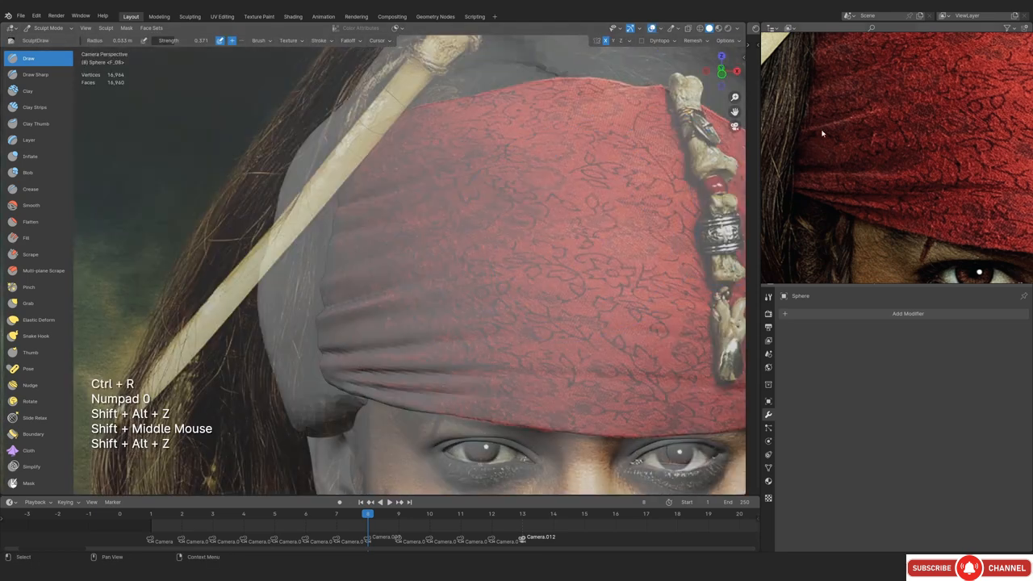
pyautogui.hotkey('shift', 'alt', 'z')
pyautogui.hotkey('shift', 'alt', 'z')
pyautogui.keyDown('shift'); pyautogui.moveTo(321, 366); pyautogui.dragTo(371, 290, button='middle'); pyautogui.keyUp('shift')
pyautogui.hotkey('shift', 'alt', 'z')
pyautogui.keyDown('shift'); pyautogui.moveTo(372, 290); pyautogui.dragTo(347, 230, button='middle'); pyautogui.keyUp('shift')
pyautogui.hotkey('shift', 'alt', 'z')
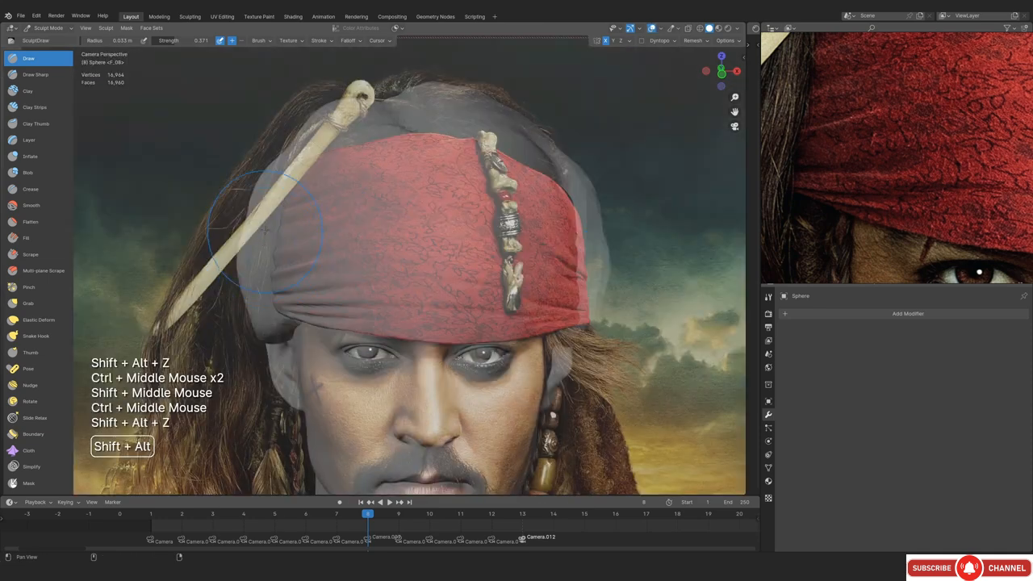
pyautogui.hotkey('shift', 'alt', 'z')
pyautogui.keyDown('shift'); pyautogui.moveTo(565, 207); pyautogui.dragTo(431, 256, button='middle'); pyautogui.keyUp('shift')
pyautogui.hotkey('shift', 'alt', 'z')
pyautogui.hotkey('shift', 'alt', 'z')
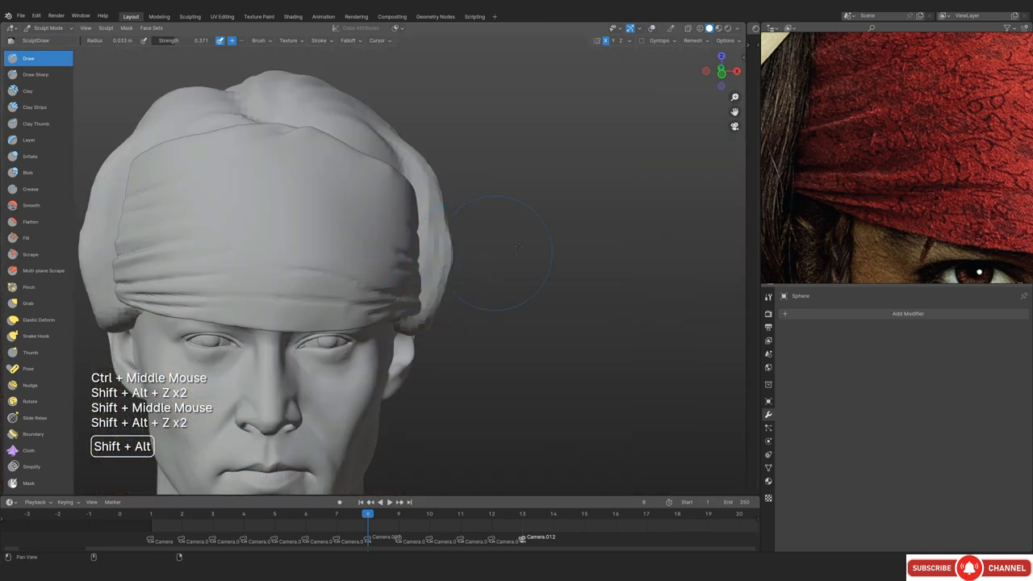
pyautogui.moveTo(977, 154); pyautogui.dragTo(864, 164, button='middle')
pyautogui.scroll(-5, 839, 170)
pyautogui.scroll(2, 761, 168)
pyautogui.click(520, 222)
pyautogui.hotkey('shift', 'alt', 'z')
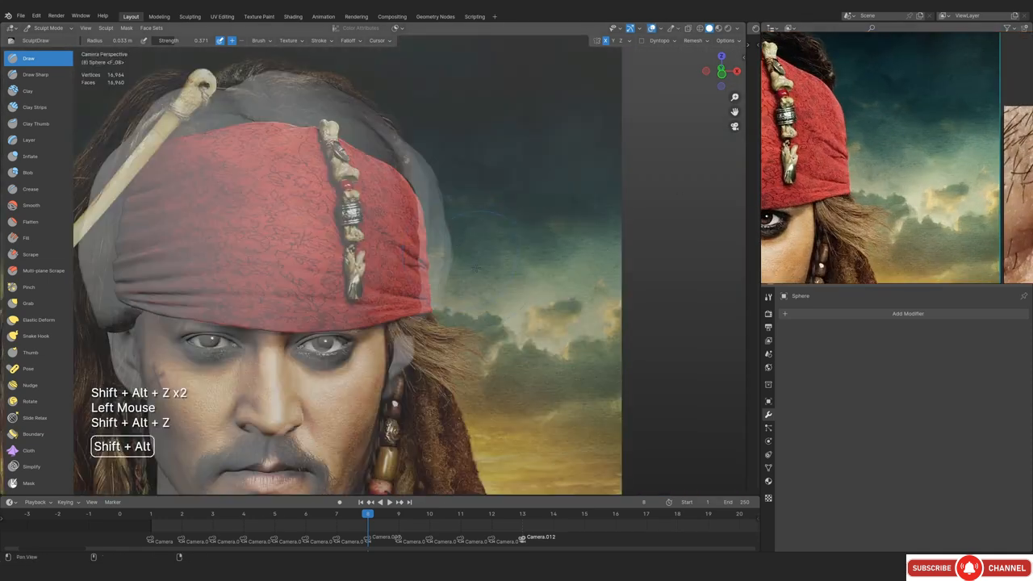
pyautogui.hotkey('shift', 'alt', 'z')
# Carve down the head cover on the opposite side with an inverted Clay Strips brush and smooth it
pyautogui.moveTo(520, 222)
pyautogui.mouseDown(button='middle')
pyautogui.moveTo(581, 44)
pyautogui.moveTo(623, 36)
pyautogui.mouseUp(button='middle')
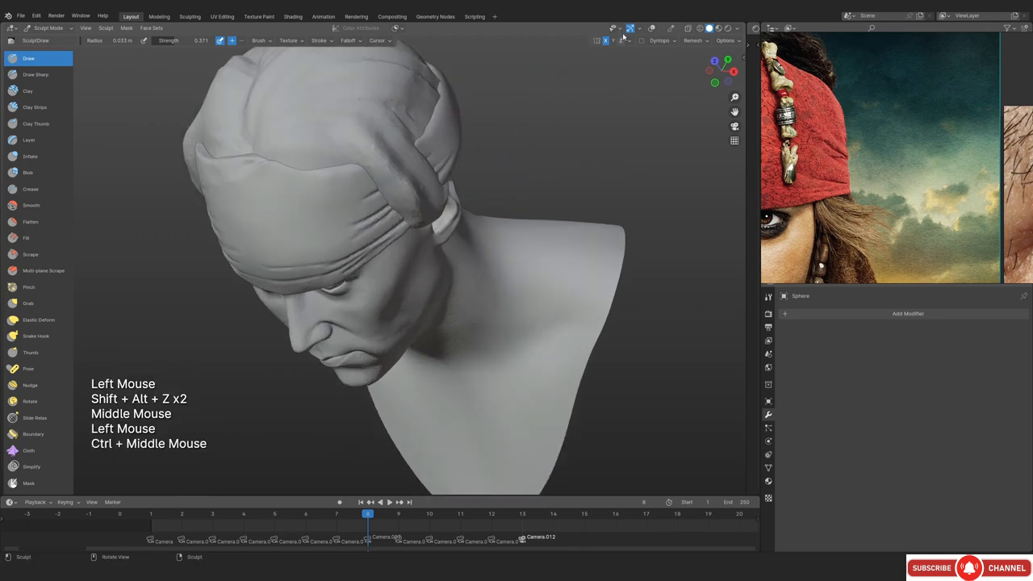
pyautogui.keyDown('shift'); pyautogui.moveTo(519, 134); pyautogui.dragTo(523, 246, button='middle'); pyautogui.keyUp('shift')
pyautogui.moveTo(523, 246)
pyautogui.keyDown('ctrl'); pyautogui.mouseDown(button='middle')
pyautogui.moveTo(445, 208)
pyautogui.moveTo(424, 242)
pyautogui.mouseUp(button='middle'); pyautogui.keyUp('ctrl')
pyautogui.moveTo(424, 243)
pyautogui.keyDown('shift'); pyautogui.mouseDown(button='middle')
pyautogui.moveTo(444, 277)
pyautogui.moveTo(411, 251)
pyautogui.moveTo(436, 256)
pyautogui.mouseUp(button='middle'); pyautogui.keyUp('shift')
pyautogui.press('f')
pyautogui.click(42, 108)
pyautogui.press('f')
pyautogui.moveTo(452, 267)
pyautogui.keyDown('ctrl'); pyautogui.mouseDown()
pyautogui.moveTo(484, 323)
pyautogui.moveTo(516, 352)
pyautogui.mouseUp(); pyautogui.keyUp('ctrl')
pyautogui.keyDown('shift'); pyautogui.moveTo(367, 246); pyautogui.dragTo(404, 225); pyautogui.keyUp('shift')
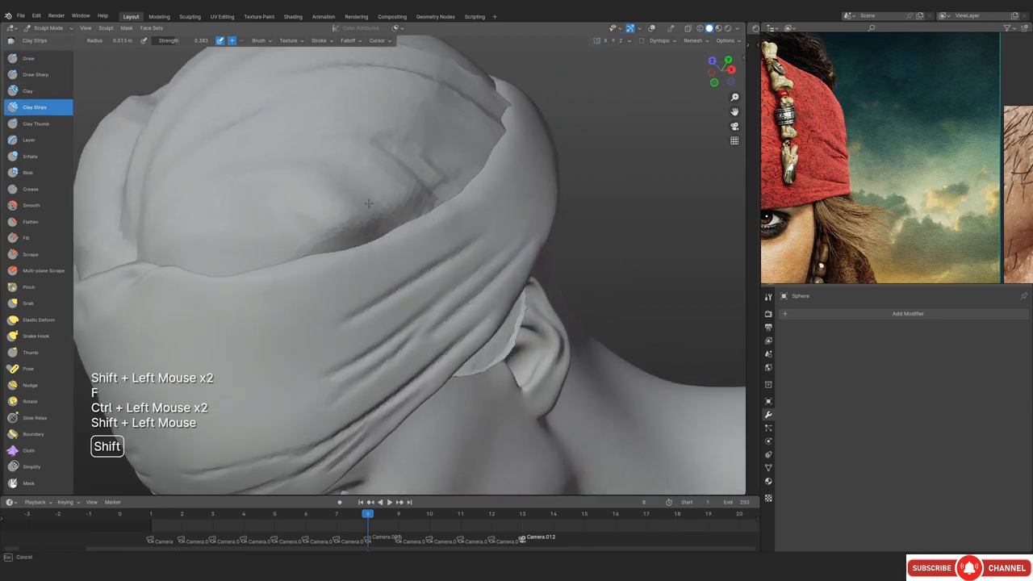
# Return to Object Mode from the front view, select the headband and resume sculpting it
pyautogui.press('KP_1')
pyautogui.keyDown('ctrl'); pyautogui.moveTo(442, 194); pyautogui.dragTo(442, 222, button='middle'); pyautogui.keyUp('ctrl')
pyautogui.keyDown('shift'); pyautogui.moveTo(359, 247); pyautogui.dragTo(388, 242, button='middle'); pyautogui.keyUp('shift')
pyautogui.press('g')
pyautogui.click(48, 28)
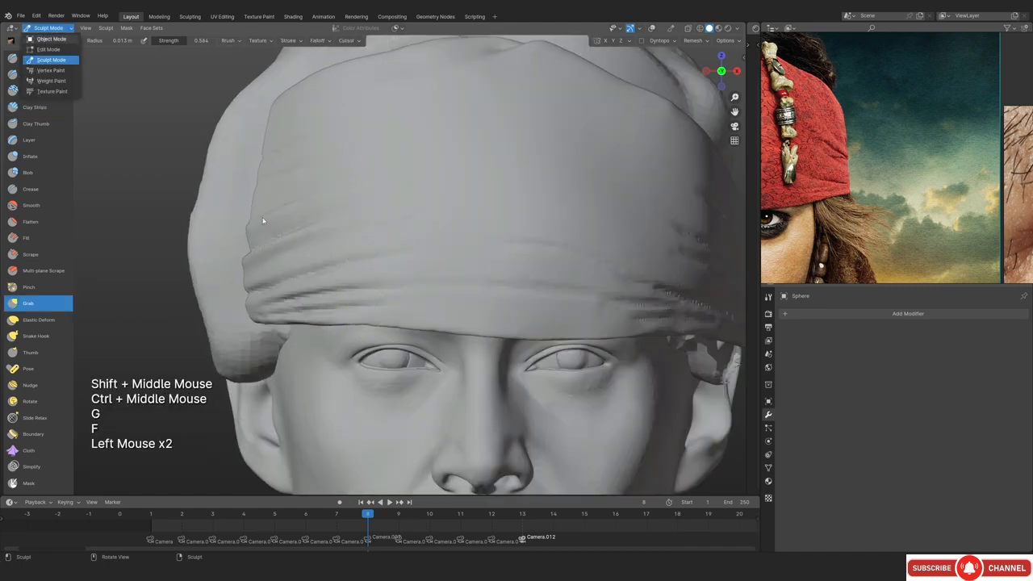
pyautogui.click(43, 39)
pyautogui.click(381, 285)
pyautogui.hotkey('ctrl', 'Tab')
# Examine the headband's side folds against the reference photo and the camera overlay
pyautogui.press('KP_0')
pyautogui.hotkey('shift', 'alt', 'z')
pyautogui.hotkey('shift', 'alt', 'z')
pyautogui.keyDown('shift'); pyautogui.moveTo(381, 284); pyautogui.dragTo(342, 261, button='middle'); pyautogui.keyUp('shift')
pyautogui.hotkey('shift', 'alt', 'z')
pyautogui.hotkey('shift', 'alt', 'z')
pyautogui.moveTo(248, 370); pyautogui.dragTo(363, 356, button='middle')
pyautogui.keyDown('ctrl'); pyautogui.moveTo(363, 306); pyautogui.dragTo(364, 404, button='middle'); pyautogui.keyUp('ctrl')
pyautogui.keyDown('shift'); pyautogui.moveTo(363, 242); pyautogui.dragTo(379, 307, button='middle'); pyautogui.keyUp('shift')
pyautogui.keyDown('ctrl'); pyautogui.moveTo(380, 339); pyautogui.dragTo(403, 242, button='middle'); pyautogui.keyUp('ctrl')
pyautogui.moveTo(404, 266); pyautogui.dragTo(368, 313, button='middle')
pyautogui.moveTo(893, 147); pyautogui.dragTo(984, 137, button='middle')
pyautogui.keyDown('ctrl'); pyautogui.moveTo(822, 142); pyautogui.dragTo(822, 105, button='middle'); pyautogui.keyUp('ctrl')
pyautogui.moveTo(787, 133)
pyautogui.mouseDown(button='middle')
pyautogui.moveTo(872, 122)
pyautogui.moveTo(862, 165)
pyautogui.mouseUp(button='middle')
pyautogui.moveTo(380, 270)
pyautogui.keyDown('ctrl'); pyautogui.mouseDown(button='middle')
pyautogui.moveTo(383, 236)
pyautogui.moveTo(334, 271)
pyautogui.moveTo(351, 258)
pyautogui.mouseUp(button='middle'); pyautogui.keyUp('ctrl')
pyautogui.press('f')
pyautogui.press('KP_0')
pyautogui.hotkey('shift', 'alt', 'z')
pyautogui.moveTo(351, 258)
pyautogui.keyDown('ctrl'); pyautogui.mouseDown(button='middle')
pyautogui.moveTo(355, 277)
pyautogui.moveTo(311, 269)
pyautogui.mouseUp(button='middle'); pyautogui.keyUp('ctrl')
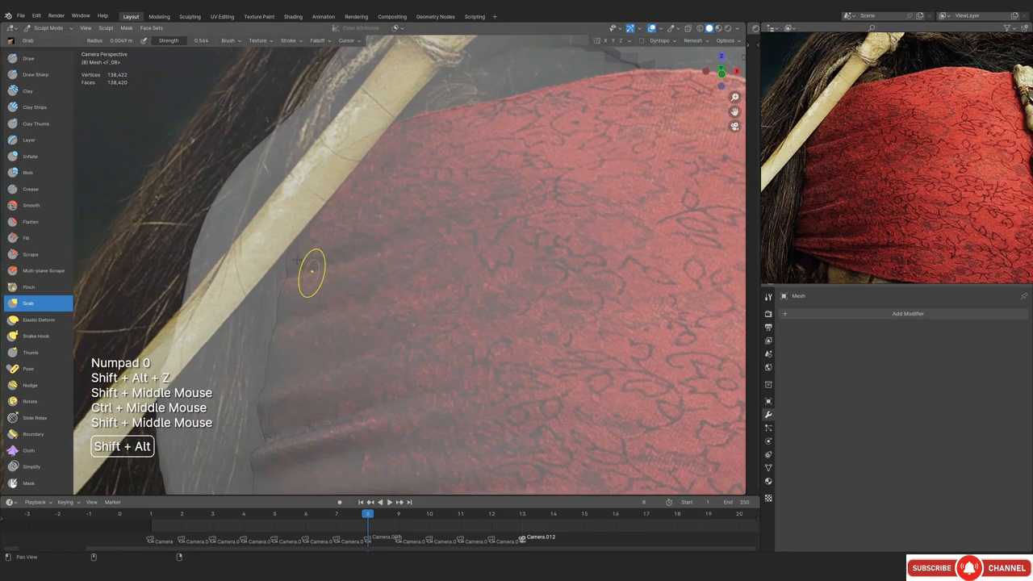
# Sharpen the uppermost side fold of the headband with inverted Draw Sharp strokes
pyautogui.click(36, 75)
pyautogui.hotkey('shift', 'alt', 'z')
pyautogui.moveTo(419, 231); pyautogui.dragTo(420, 270, button='middle')
pyautogui.moveTo(387, 242)
pyautogui.keyDown('shift'); pyautogui.mouseDown(button='middle')
pyautogui.moveTo(376, 298)
pyautogui.moveTo(375, 259)
pyautogui.mouseUp(button='middle'); pyautogui.keyUp('shift')
pyautogui.moveTo(363, 274); pyautogui.dragTo(387, 278, button='middle')
pyautogui.keyDown('ctrl'); pyautogui.moveTo(388, 299); pyautogui.dragTo(371, 267, button='middle'); pyautogui.keyUp('ctrl')
pyautogui.moveTo(436, 226)
pyautogui.keyDown('shift'); pyautogui.mouseDown(button='middle')
pyautogui.moveTo(415, 268)
pyautogui.moveTo(377, 300)
pyautogui.mouseUp(button='middle'); pyautogui.keyUp('shift')
pyautogui.press('f')
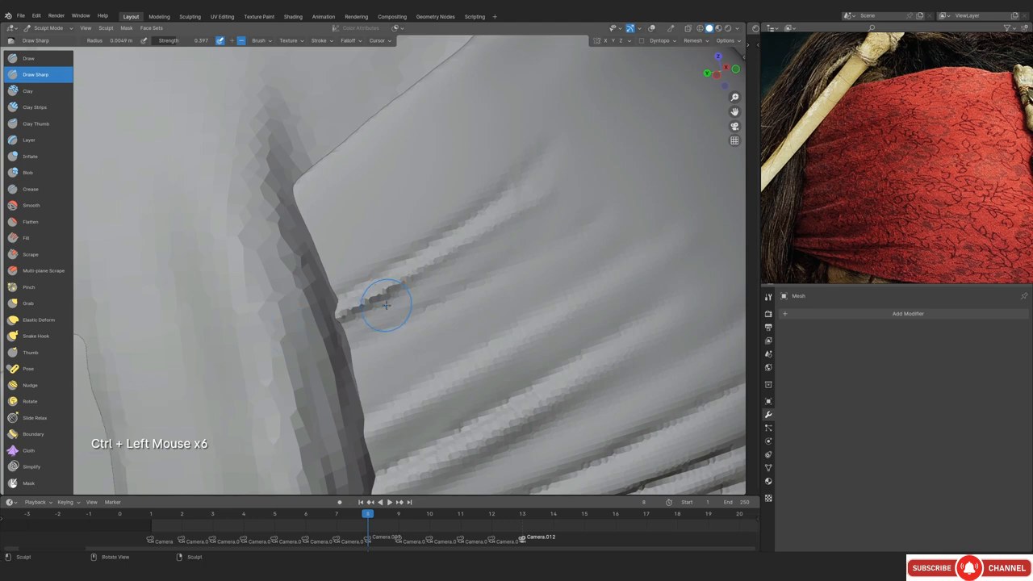
# Isolate the headband and continue defining the uppermost side fold with the Draw Sharp brush
pyautogui.keyDown('ctrl'); pyautogui.moveTo(383, 304); pyautogui.dragTo(382, 327, button='middle'); pyautogui.keyUp('ctrl')
pyautogui.moveTo(383, 327); pyautogui.dragTo(403, 315, button='middle')
pyautogui.keyDown('shift'); pyautogui.moveTo(403, 315); pyautogui.dragTo(384, 323, button='middle'); pyautogui.keyUp('shift')
pyautogui.keyDown('ctrl'); pyautogui.moveTo(383, 323); pyautogui.dragTo(383, 299, button='middle'); pyautogui.keyUp('ctrl')
pyautogui.moveTo(384, 298)
pyautogui.mouseDown(button='middle')
pyautogui.moveTo(373, 307)
pyautogui.moveTo(376, 283)
pyautogui.mouseUp(button='middle')
pyautogui.keyDown('shift'); pyautogui.moveTo(376, 283); pyautogui.dragTo(397, 252, button='middle'); pyautogui.keyUp('shift')
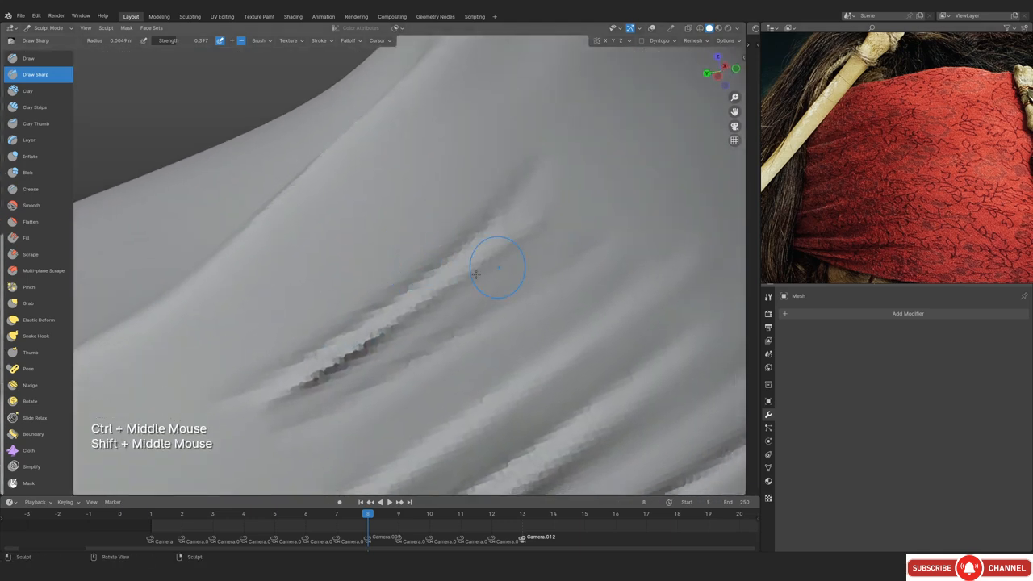
pyautogui.click(476, 275)
pyautogui.moveTo(476, 275); pyautogui.dragTo(416, 298, button='middle')
pyautogui.keyDown('shift'); pyautogui.moveTo(415, 298); pyautogui.dragTo(427, 250, button='middle'); pyautogui.keyUp('shift')
# Build up the crease of the uppermost side fold with repeated strokes of a resized Draw brush
pyautogui.click(30, 58)
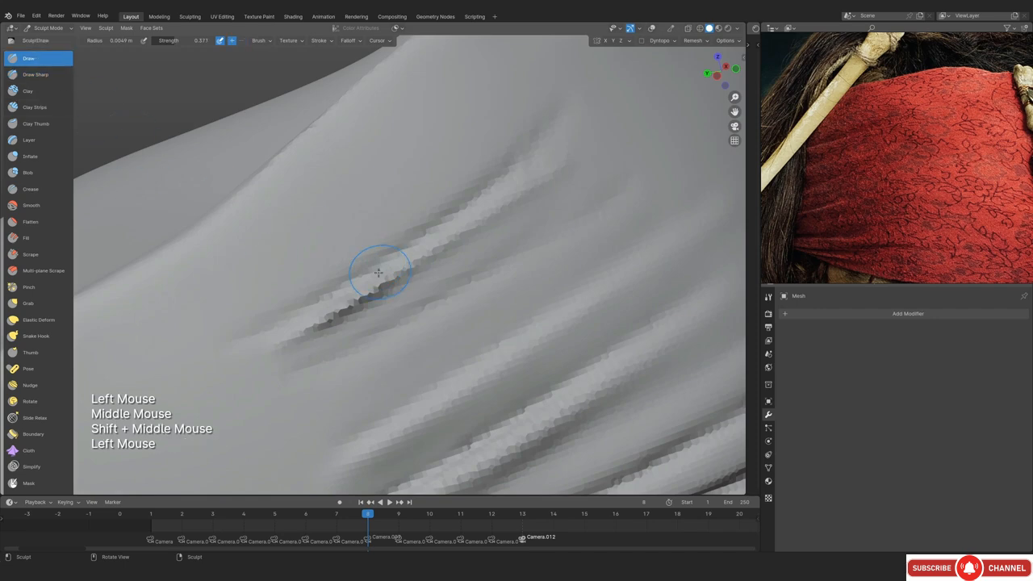
pyautogui.press('f')
pyautogui.click(370, 273)
pyautogui.moveTo(307, 328); pyautogui.dragTo(387, 289)
pyautogui.moveTo(308, 330); pyautogui.dragTo(489, 223)
pyautogui.moveTo(310, 327)
pyautogui.mouseDown()
pyautogui.moveTo(451, 250)
pyautogui.moveTo(554, 164)
pyautogui.mouseUp()
# Extend the uppermost fold's ridge toward the forehead with a smaller Draw brush
pyautogui.keyDown('ctrl'); pyautogui.moveTo(556, 161); pyautogui.dragTo(550, 171, button='middle'); pyautogui.keyUp('ctrl')
pyautogui.keyDown('shift'); pyautogui.moveTo(550, 171); pyautogui.dragTo(477, 199, button='middle'); pyautogui.keyUp('shift')
pyautogui.press('f')
pyautogui.click(461, 233)
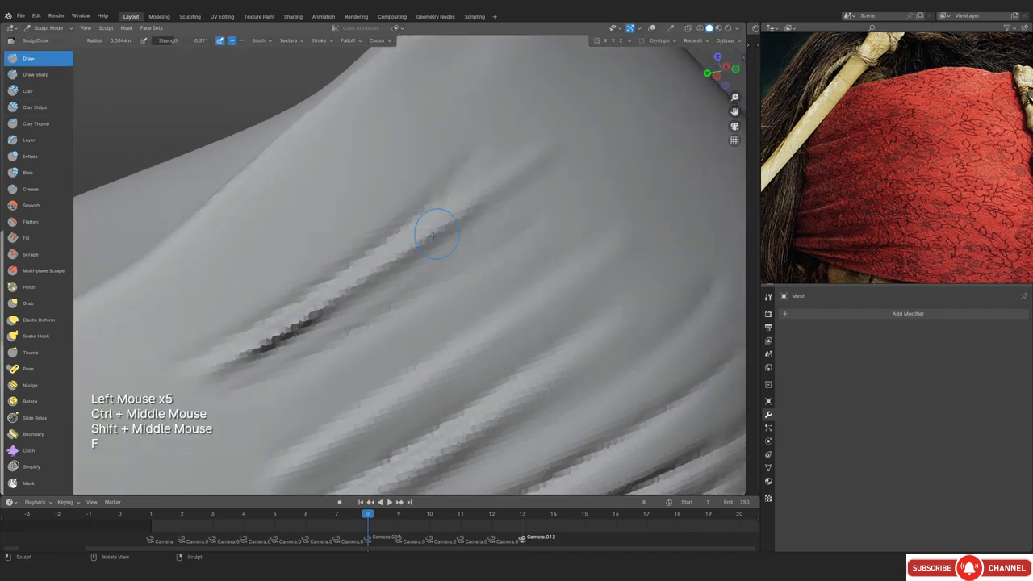
pyautogui.moveTo(436, 233); pyautogui.dragTo(565, 143)
# Smooth the built-up side fold along its length, using a larger brush, down to its rear end
pyautogui.press('f')
pyautogui.click(593, 134)
pyautogui.keyDown('shift'); pyautogui.moveTo(516, 178); pyautogui.dragTo(243, 363); pyautogui.keyUp('shift')
pyautogui.press('f')
pyautogui.click(344, 296)
pyautogui.keyDown('shift'); pyautogui.moveTo(300, 326); pyautogui.dragTo(247, 360); pyautogui.keyUp('shift')
pyautogui.keyDown('shift'); pyautogui.moveTo(287, 333); pyautogui.dragTo(234, 363); pyautogui.keyUp('shift')
pyautogui.keyDown('shift'); pyautogui.moveTo(262, 348); pyautogui.dragTo(224, 369); pyautogui.keyUp('shift')
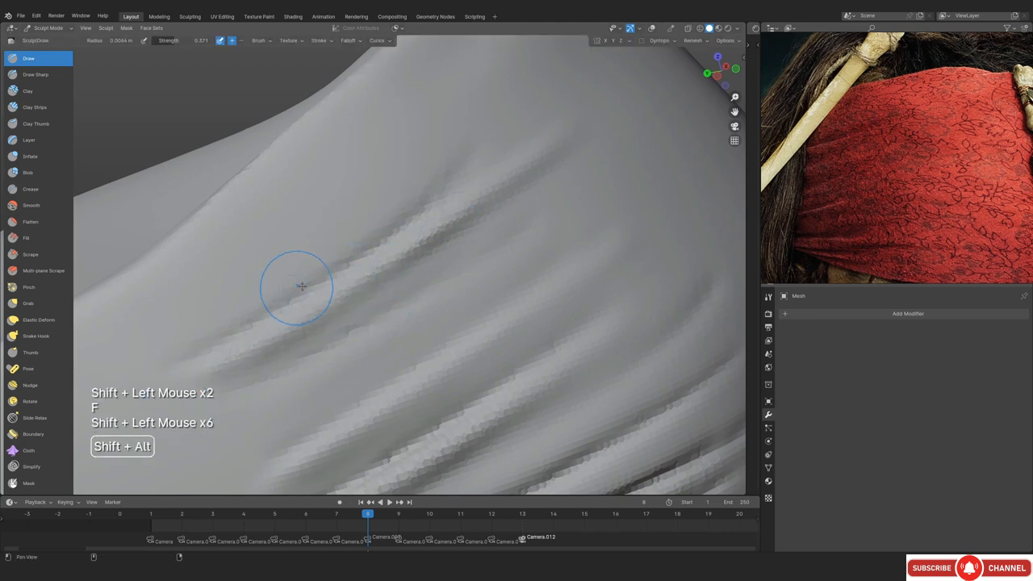
# Carve along the uppermost side fold with an inverted Draw brush and smooth the result with a larger radius
pyautogui.keyDown('shift'); pyautogui.moveTo(302, 287); pyautogui.dragTo(347, 278, button='middle'); pyautogui.keyUp('shift')
pyautogui.keyDown('ctrl'); pyautogui.moveTo(347, 279); pyautogui.dragTo(456, 251, button='middle'); pyautogui.keyUp('ctrl')
pyautogui.press('f')
pyautogui.click(348, 288)
pyautogui.keyDown('shift'); pyautogui.moveTo(317, 269); pyautogui.dragTo(303, 293, button='middle'); pyautogui.keyUp('shift')
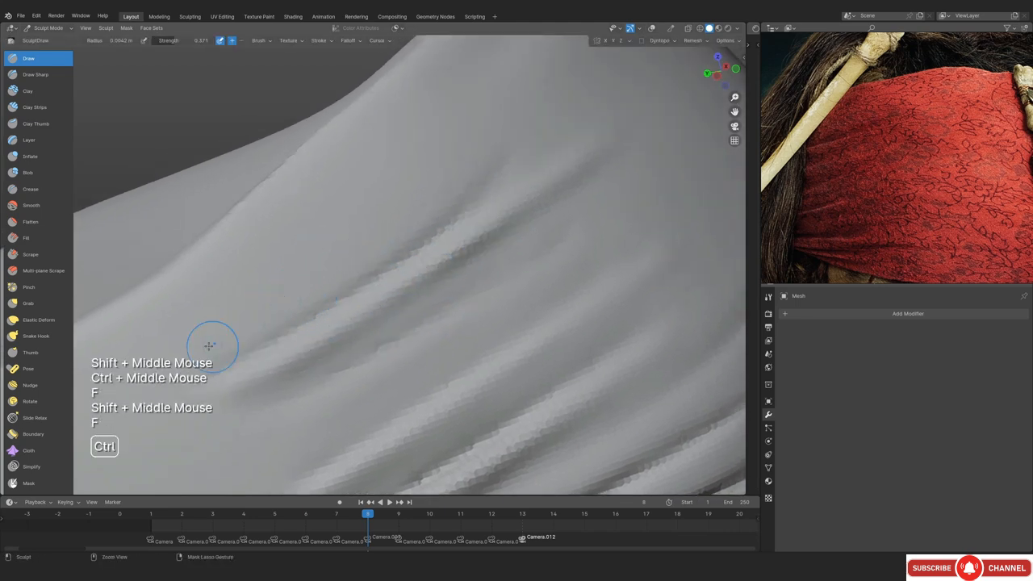
pyautogui.keyDown('ctrl'); pyautogui.click(372, 240); pyautogui.keyUp('ctrl')
pyautogui.press('f')
pyautogui.keyDown('shift'); pyautogui.click(358, 231); pyautogui.keyUp('shift')
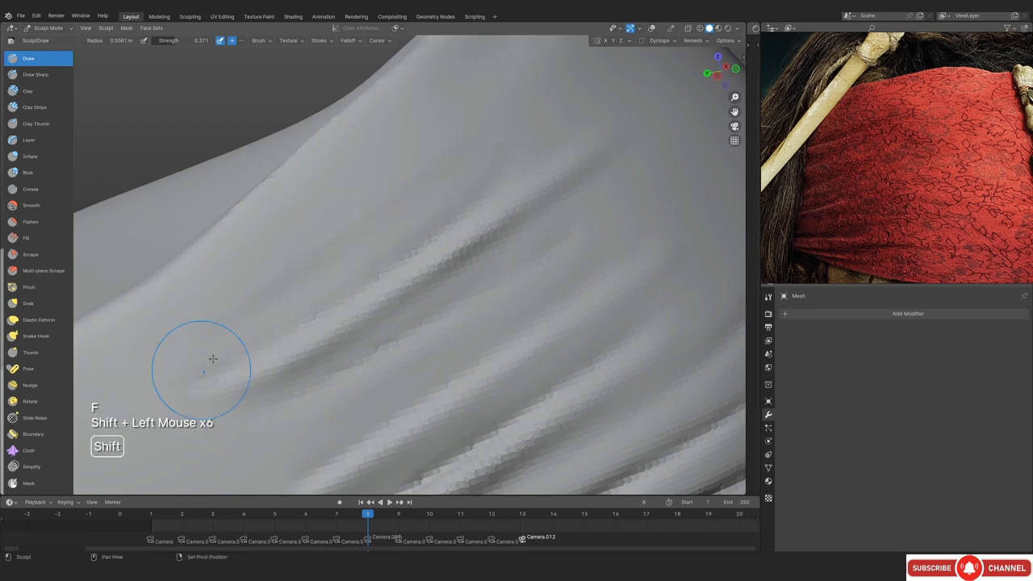
# Smooth the rear and forehead ends of the uppermost fold so they fade into the surrounding cloth
pyautogui.keyDown('ctrl'); pyautogui.moveTo(431, 152); pyautogui.dragTo(349, 269, button='middle'); pyautogui.keyUp('ctrl')
pyautogui.moveTo(349, 270); pyautogui.dragTo(359, 271, button='middle')
pyautogui.keyDown('ctrl'); pyautogui.moveTo(360, 307); pyautogui.dragTo(379, 267, button='middle'); pyautogui.keyUp('ctrl')
pyautogui.moveTo(379, 266)
pyautogui.mouseDown(button='middle')
pyautogui.moveTo(386, 367)
pyautogui.moveTo(420, 300)
pyautogui.mouseUp(button='middle')
pyautogui.press('f')
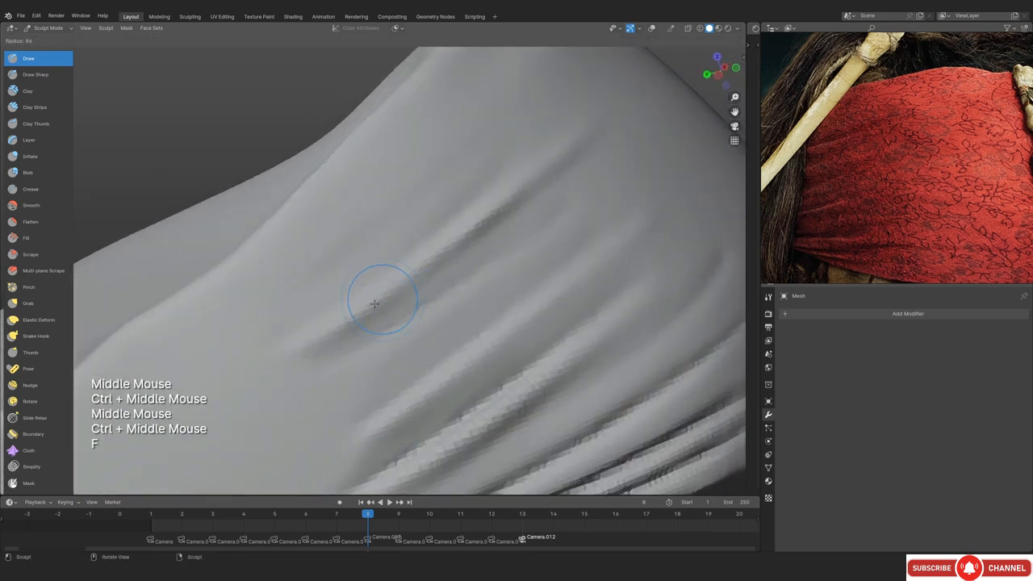
pyautogui.click(386, 299)
pyautogui.keyDown('shift'); pyautogui.moveTo(324, 345); pyautogui.dragTo(304, 358); pyautogui.keyUp('shift')
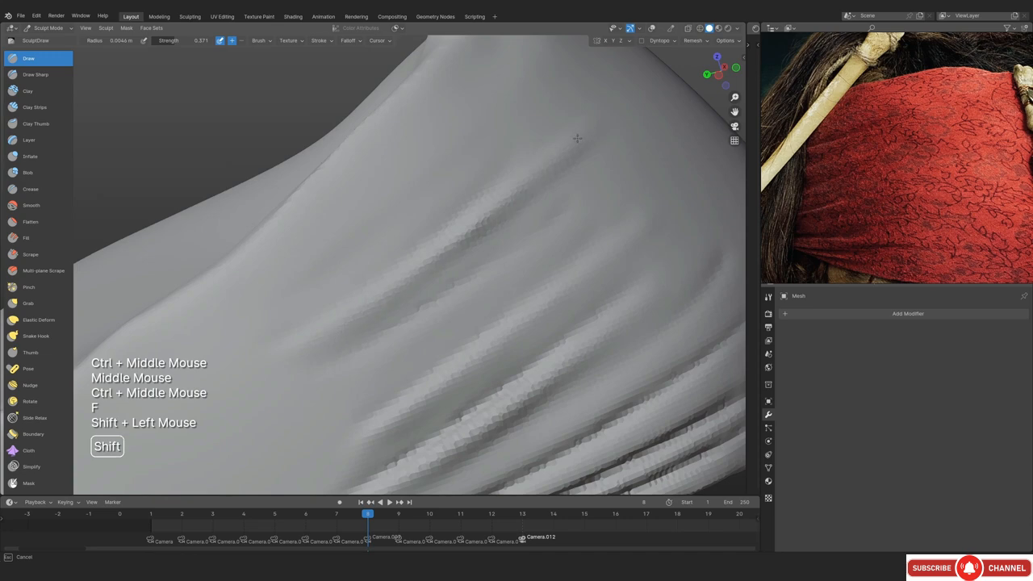
pyautogui.press('f')
pyautogui.click(531, 194)
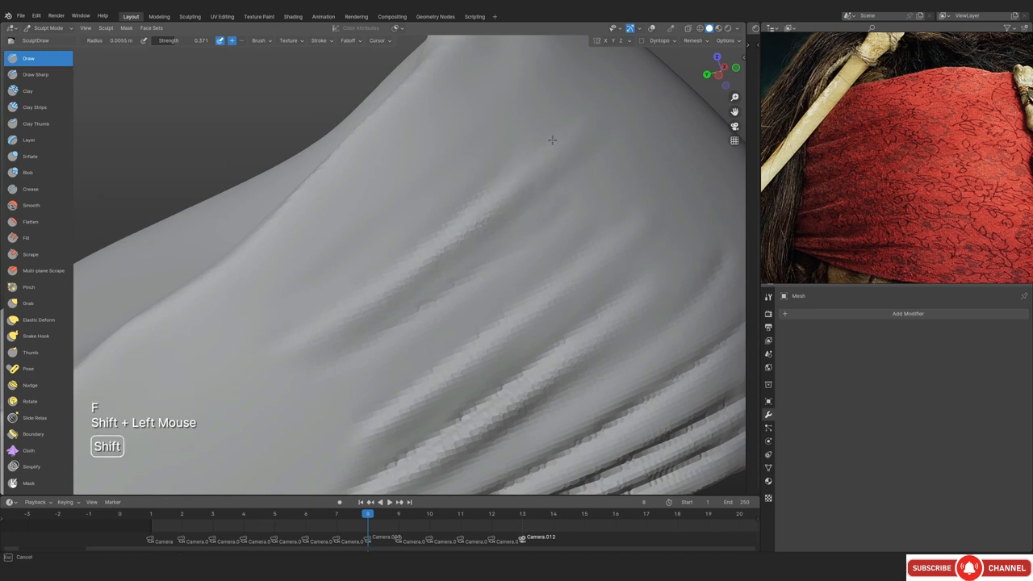
# Smooth the area between the side folds and bring the rest of the bust back in front view
pyautogui.keyDown('ctrl'); pyautogui.moveTo(564, 178); pyautogui.dragTo(557, 282, button='middle'); pyautogui.keyUp('ctrl')
pyautogui.keyDown('ctrl'); pyautogui.moveTo(542, 202); pyautogui.dragTo(403, 323, button='middle'); pyautogui.keyUp('ctrl')
pyautogui.keyDown('ctrl'); pyautogui.moveTo(403, 323); pyautogui.dragTo(428, 250, button='middle'); pyautogui.keyUp('ctrl')
pyautogui.keyDown('ctrl'); pyautogui.moveTo(427, 250); pyautogui.dragTo(392, 263, button='middle'); pyautogui.keyUp('ctrl')
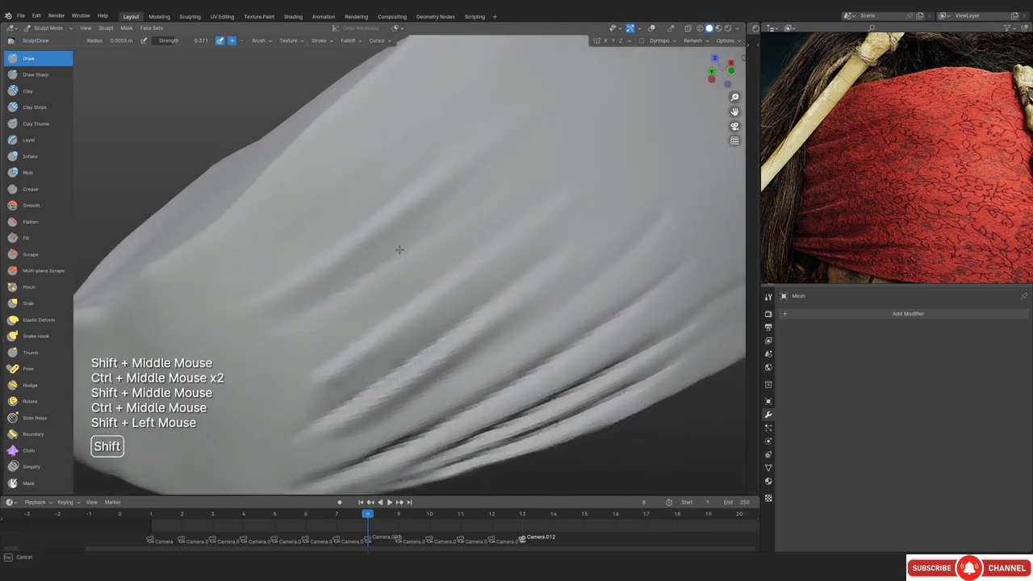
pyautogui.moveTo(436, 175); pyautogui.dragTo(390, 303, button='middle')
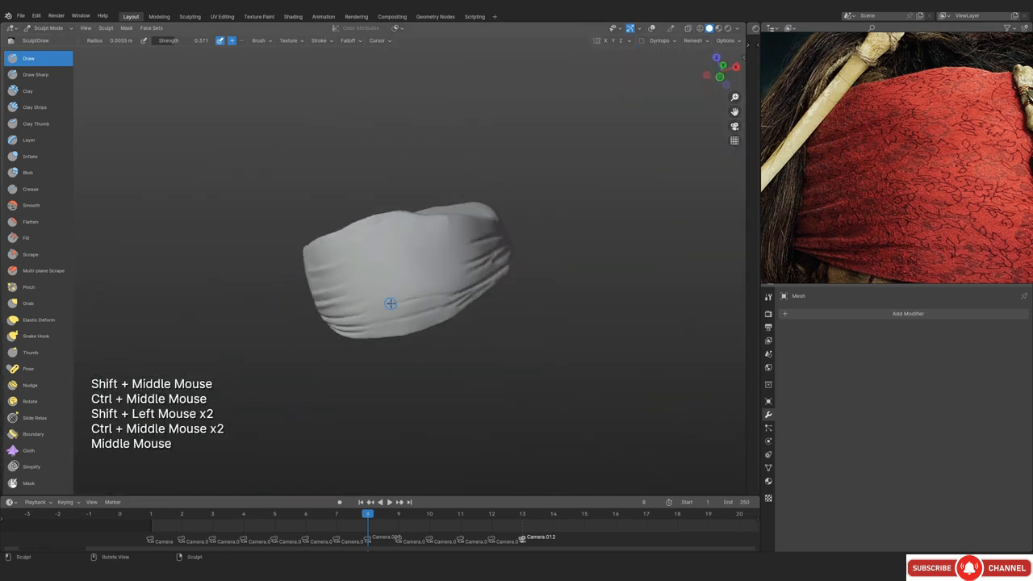
pyautogui.press('KP_Divide')
pyautogui.press('KP_1')
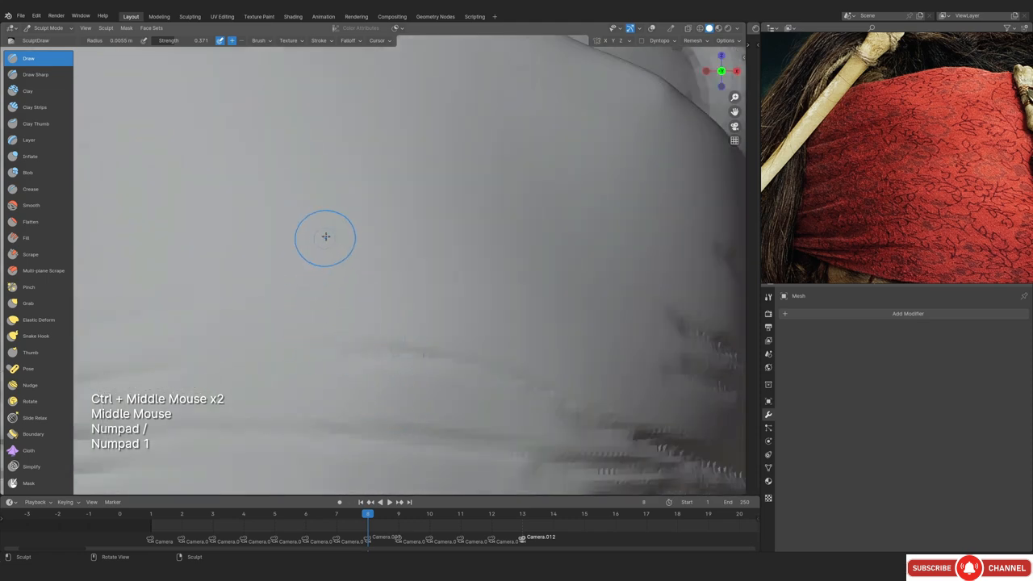
# Extend the lower folds across the headband's forehead above the brows with the Draw brush at about 0.0062 m radius
pyautogui.keyDown('ctrl'); pyautogui.moveTo(325, 236); pyautogui.dragTo(335, 359, button='middle'); pyautogui.keyUp('ctrl')
pyautogui.keyDown('shift'); pyautogui.moveTo(265, 294); pyautogui.dragTo(397, 263, button='middle'); pyautogui.keyUp('shift')
pyautogui.moveTo(397, 262); pyautogui.dragTo(492, 234, button='middle')
pyautogui.keyDown('ctrl'); pyautogui.moveTo(492, 234); pyautogui.dragTo(484, 266, button='middle'); pyautogui.keyUp('ctrl')
pyautogui.keyDown('shift'); pyautogui.moveTo(484, 266); pyautogui.dragTo(323, 242, button='middle'); pyautogui.keyUp('shift')
pyautogui.keyDown('ctrl'); pyautogui.moveTo(322, 242); pyautogui.dragTo(353, 313, button='middle'); pyautogui.keyUp('ctrl')
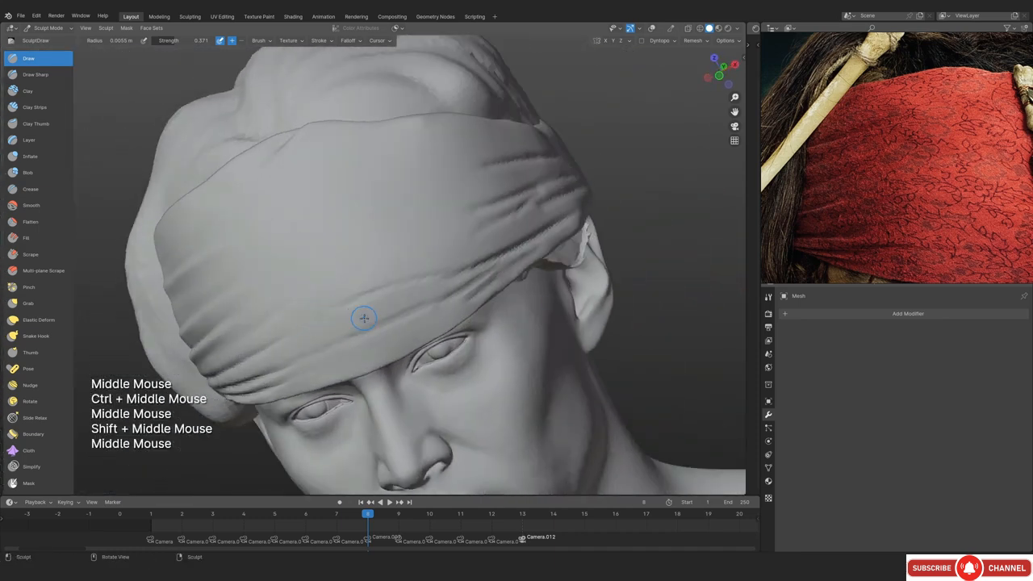
pyautogui.moveTo(873, 204); pyautogui.dragTo(839, 156, button='middle')
pyautogui.click(497, 326)
pyautogui.keyDown('ctrl'); pyautogui.moveTo(497, 326); pyautogui.dragTo(476, 282, button='middle'); pyautogui.keyUp('ctrl')
pyautogui.moveTo(476, 282); pyautogui.dragTo(420, 242, button='middle')
pyautogui.keyDown('shift'); pyautogui.moveTo(420, 242); pyautogui.dragTo(381, 311, button='middle'); pyautogui.keyUp('shift')
pyautogui.keyDown('ctrl'); pyautogui.moveTo(381, 311); pyautogui.dragTo(384, 274, button='middle'); pyautogui.keyUp('ctrl')
pyautogui.press('f')
pyautogui.click(277, 370)
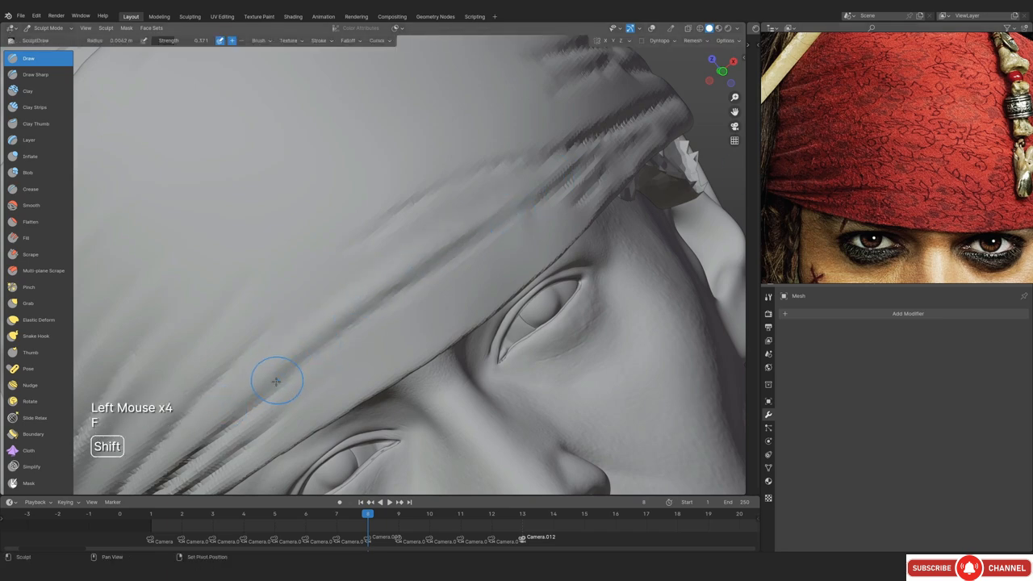
# Build up and blend the forehead folds running toward the temple with the Draw brush, adjusting its radius
pyautogui.moveTo(521, 221)
pyautogui.keyDown('shift'); pyautogui.mouseDown(button='middle')
pyautogui.moveTo(427, 254)
pyautogui.moveTo(385, 295)
pyautogui.mouseUp(button='middle'); pyautogui.keyUp('shift')
pyautogui.press('f')
pyautogui.press('f')
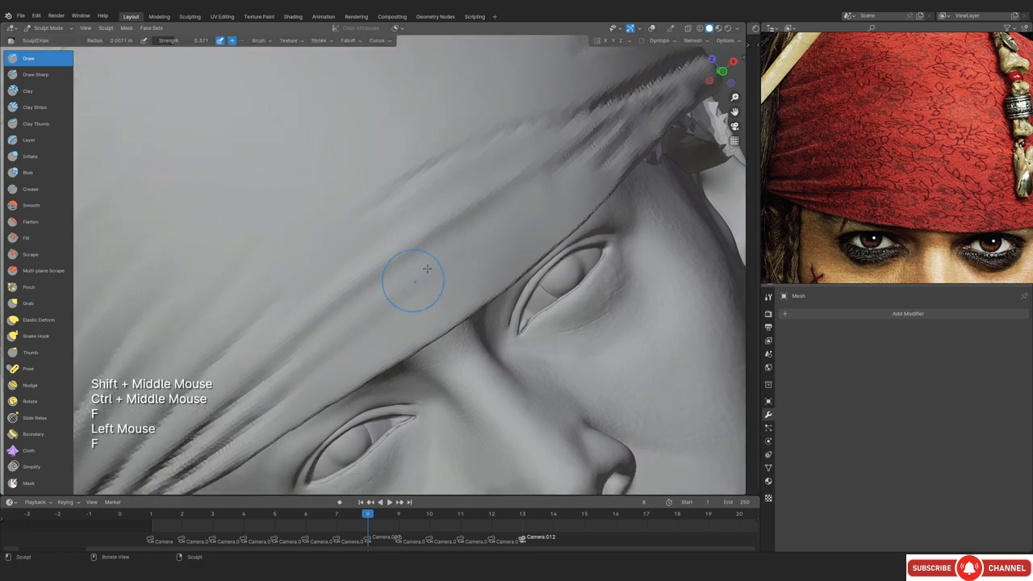
pyautogui.keyDown('ctrl'); pyautogui.moveTo(431, 224); pyautogui.dragTo(432, 242, button='middle'); pyautogui.keyUp('ctrl')
pyautogui.moveTo(432, 242)
pyautogui.keyDown('ctrl'); pyautogui.mouseDown(button='middle')
pyautogui.moveTo(422, 309)
pyautogui.moveTo(409, 260)
pyautogui.mouseUp(button='middle'); pyautogui.keyUp('ctrl')
pyautogui.moveTo(409, 260); pyautogui.dragTo(387, 311, button='middle')
pyautogui.moveTo(388, 311)
pyautogui.keyDown('ctrl'); pyautogui.mouseDown(button='middle')
pyautogui.moveTo(387, 283)
pyautogui.moveTo(398, 306)
pyautogui.mouseUp(button='middle'); pyautogui.keyUp('ctrl')
pyautogui.keyDown('ctrl'); pyautogui.moveTo(399, 307); pyautogui.dragTo(347, 352, button='middle'); pyautogui.keyUp('ctrl')
pyautogui.keyDown('shift'); pyautogui.moveTo(347, 351); pyautogui.dragTo(313, 334, button='middle'); pyautogui.keyUp('shift')
pyautogui.press('f')
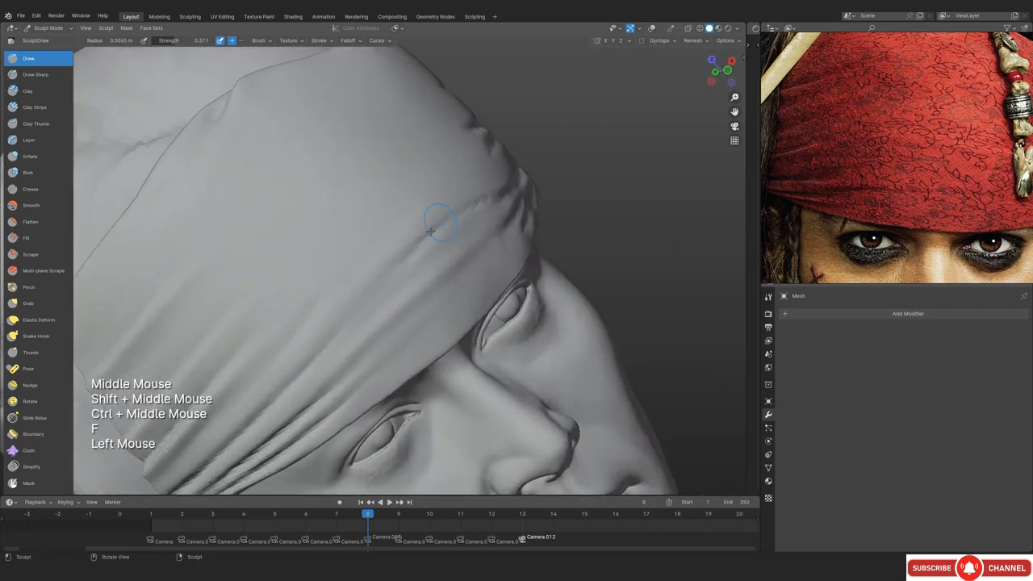
# Strengthen the long fold between forehead and temple and smooth it with a radius of 0.009 m
pyautogui.moveTo(430, 232); pyautogui.dragTo(275, 370, button='middle')
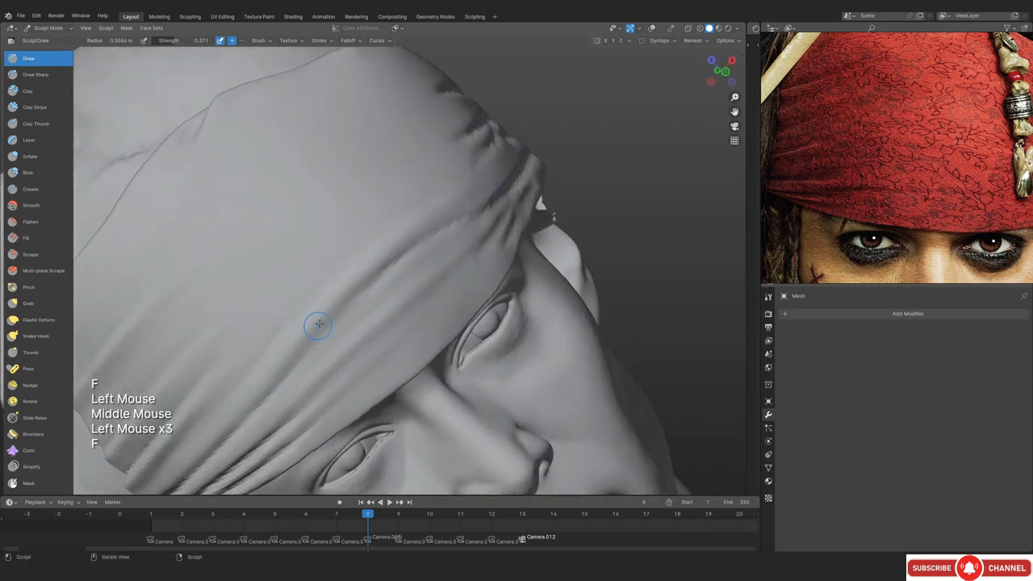
pyautogui.press('f')
pyautogui.press('f')
pyautogui.press('f')
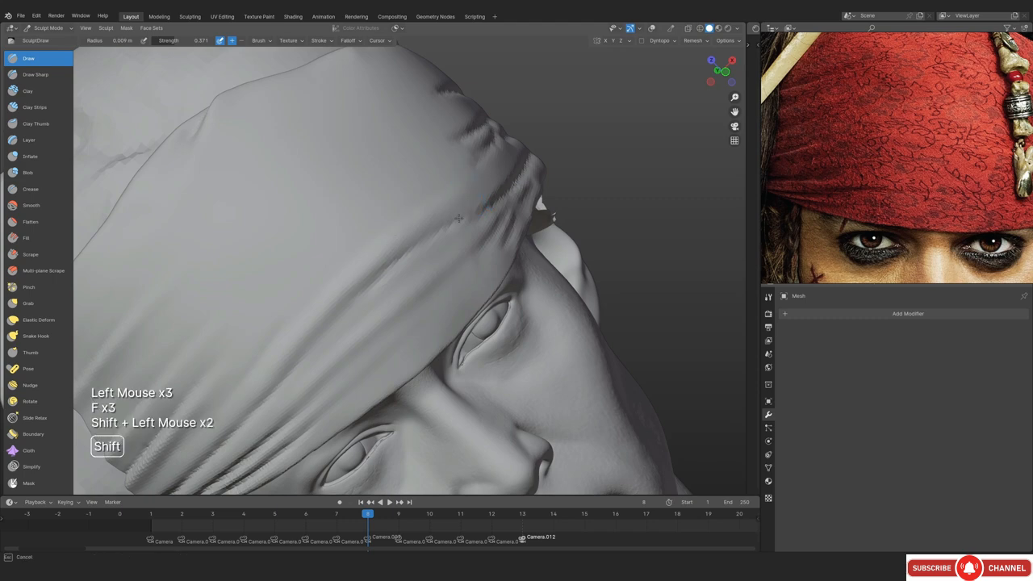
# Carve a sharp crease along the long forehead fold above the eye with the Draw Sharp brush, following the reference photo
pyautogui.keyDown('ctrl'); pyautogui.moveTo(343, 301); pyautogui.dragTo(355, 363, button='middle'); pyautogui.keyUp('ctrl')
pyautogui.moveTo(355, 364)
pyautogui.mouseDown(button='middle')
pyautogui.moveTo(392, 312)
pyautogui.moveTo(390, 262)
pyautogui.moveTo(404, 282)
pyautogui.mouseUp(button='middle')
pyautogui.moveTo(403, 282)
pyautogui.keyDown('ctrl'); pyautogui.mouseDown(button='middle')
pyautogui.moveTo(385, 231)
pyautogui.moveTo(443, 260)
pyautogui.mouseUp(button='middle'); pyautogui.keyUp('ctrl')
pyautogui.keyDown('alt'); pyautogui.moveTo(947, 151); pyautogui.dragTo(868, 150); pyautogui.keyUp('alt')
pyautogui.click(406, 283)
pyautogui.moveTo(406, 283)
pyautogui.keyDown('ctrl'); pyautogui.mouseDown(button='middle')
pyautogui.moveTo(406, 250)
pyautogui.moveTo(387, 287)
pyautogui.mouseUp(button='middle'); pyautogui.keyUp('ctrl')
pyautogui.moveTo(388, 288)
pyautogui.keyDown('ctrl'); pyautogui.mouseDown(button='middle')
pyautogui.moveTo(385, 263)
pyautogui.moveTo(409, 231)
pyautogui.moveTo(372, 246)
pyautogui.mouseUp(button='middle'); pyautogui.keyUp('ctrl')
pyautogui.press('f')
pyautogui.click(36, 74)
pyautogui.moveTo(373, 246)
pyautogui.keyDown('ctrl'); pyautogui.mouseDown(button='middle')
pyautogui.moveTo(396, 261)
pyautogui.moveTo(405, 244)
pyautogui.mouseUp(button='middle'); pyautogui.keyUp('ctrl')
pyautogui.keyDown('shift'); pyautogui.moveTo(405, 244); pyautogui.dragTo(417, 227, button='middle'); pyautogui.keyUp('shift')
pyautogui.moveTo(417, 227); pyautogui.dragTo(329, 281)
pyautogui.moveTo(378, 242); pyautogui.dragTo(288, 329)
pyautogui.moveTo(331, 282); pyautogui.dragTo(237, 394)
# Smooth the newly carved forehead crease with a brush radius of 0.0069 m
pyautogui.press('f')
pyautogui.click(240, 405)
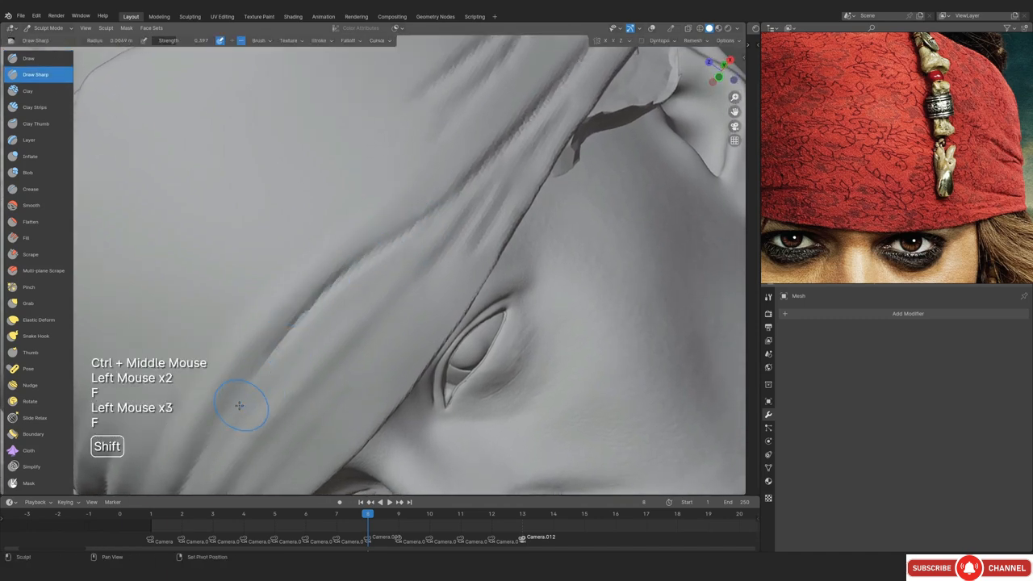
pyautogui.keyDown('shift'); pyautogui.click(455, 181); pyautogui.keyUp('shift')
pyautogui.keyDown('ctrl'); pyautogui.moveTo(455, 182); pyautogui.dragTo(502, 127, button='middle'); pyautogui.keyUp('ctrl')
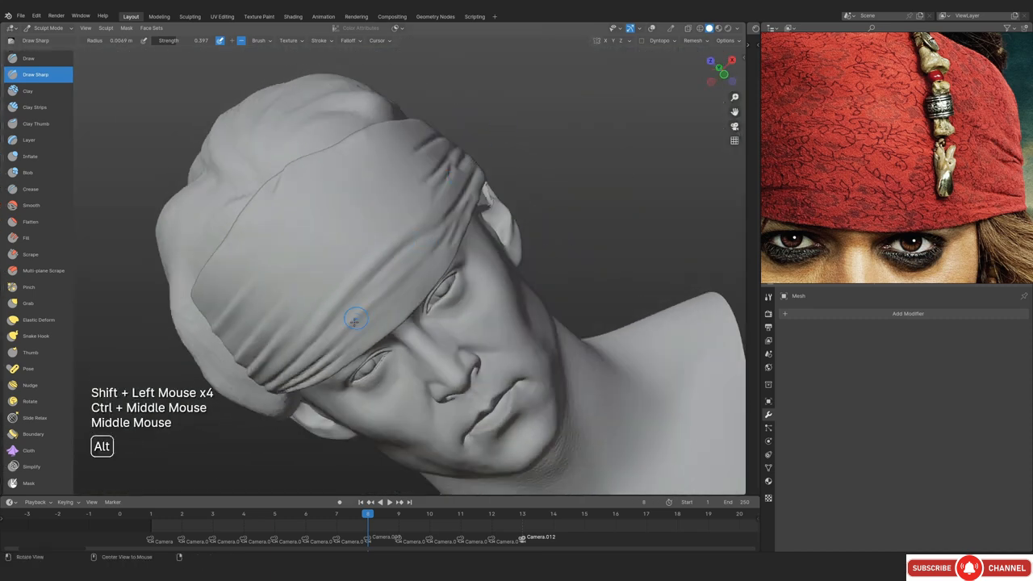
# Soften the upper forehead folds with a larger smoothing radius so they fade into the flat cloth
pyautogui.moveTo(354, 321); pyautogui.dragTo(373, 294, button='middle')
pyautogui.moveTo(373, 294)
pyautogui.keyDown('ctrl'); pyautogui.mouseDown(button='middle')
pyautogui.moveTo(388, 263)
pyautogui.moveTo(399, 294)
pyautogui.mouseUp(button='middle'); pyautogui.keyUp('ctrl')
pyautogui.moveTo(367, 316)
pyautogui.keyDown('ctrl'); pyautogui.mouseDown(button='middle')
pyautogui.moveTo(356, 290)
pyautogui.moveTo(319, 371)
pyautogui.mouseUp(button='middle'); pyautogui.keyUp('ctrl')
pyautogui.keyDown('ctrl'); pyautogui.moveTo(319, 371); pyautogui.dragTo(337, 311, button='middle'); pyautogui.keyUp('ctrl')
pyautogui.press('f')
pyautogui.click(330, 312)
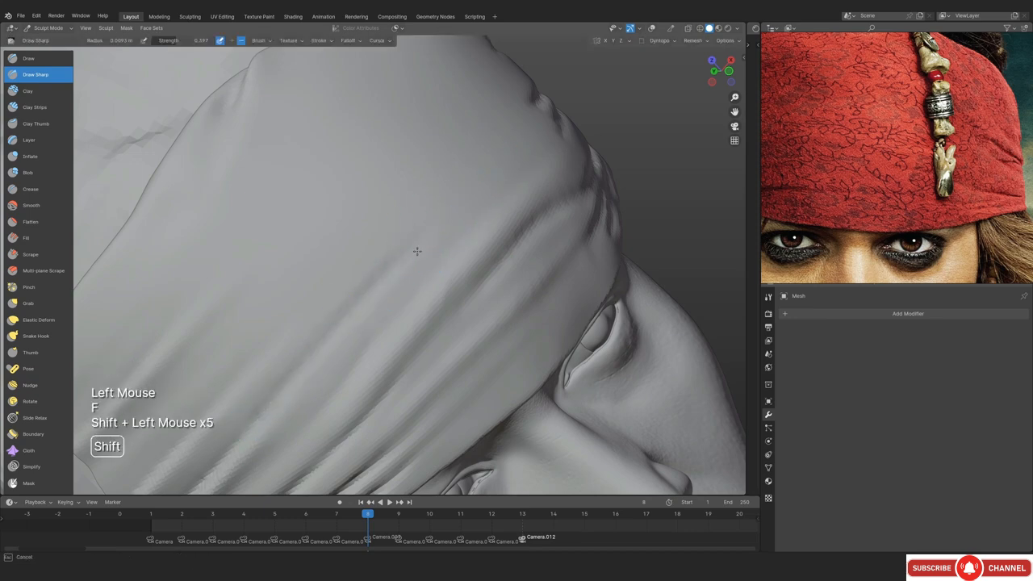
pyautogui.moveTo(417, 251)
pyautogui.keyDown('ctrl'); pyautogui.mouseDown(button='middle')
pyautogui.moveTo(411, 267)
pyautogui.moveTo(407, 243)
pyautogui.mouseUp(button='middle'); pyautogui.keyUp('ctrl')
pyautogui.moveTo(407, 242)
pyautogui.mouseDown(button='middle')
pyautogui.moveTo(396, 258)
pyautogui.moveTo(399, 242)
pyautogui.mouseUp(button='middle')
pyautogui.moveTo(399, 242); pyautogui.dragTo(391, 267, button='middle')
pyautogui.moveTo(392, 266)
pyautogui.keyDown('ctrl'); pyautogui.mouseDown(button='middle')
pyautogui.moveTo(395, 250)
pyautogui.moveTo(390, 263)
pyautogui.moveTo(374, 256)
pyautogui.moveTo(381, 222)
pyautogui.moveTo(407, 266)
pyautogui.mouseUp(button='middle'); pyautogui.keyUp('ctrl')
pyautogui.press('f')
pyautogui.keyDown('shift'); pyautogui.click(390, 263); pyautogui.keyUp('shift')
# Compare the headband's folds with the reference photo through the camera view, toggling the overlays
pyautogui.moveTo(407, 267)
pyautogui.keyDown('ctrl'); pyautogui.mouseDown(button='middle')
pyautogui.moveTo(412, 240)
pyautogui.moveTo(396, 258)
pyautogui.mouseUp(button='middle'); pyautogui.keyUp('ctrl')
pyautogui.moveTo(395, 258)
pyautogui.keyDown('shift'); pyautogui.mouseDown(button='middle')
pyautogui.moveTo(360, 291)
pyautogui.moveTo(387, 242)
pyautogui.mouseUp(button='middle'); pyautogui.keyUp('shift')
pyautogui.moveTo(387, 242); pyautogui.dragTo(421, 246, button='middle')
pyautogui.moveTo(421, 246); pyautogui.dragTo(492, 222, button='middle')
pyautogui.press('KP_0')
pyautogui.hotkey('shift', 'alt', 'z')
pyautogui.hotkey('shift', 'alt', 'z')
pyautogui.hotkey('shift', 'alt', 'z')
pyautogui.moveTo(493, 222)
pyautogui.keyDown('shift'); pyautogui.mouseDown(button='middle')
pyautogui.moveTo(499, 216)
pyautogui.moveTo(452, 234)
pyautogui.moveTo(427, 226)
pyautogui.mouseUp(button='middle'); pyautogui.keyUp('shift')
pyautogui.hotkey('shift', 'alt', 'z')
# Carve the upper creases of the side folds above the ear with Draw Sharp, using the side of the reference photo as guide
pyautogui.keyDown('ctrl'); pyautogui.moveTo(427, 226); pyautogui.dragTo(408, 206, button='middle'); pyautogui.keyUp('ctrl')
pyautogui.keyDown('ctrl'); pyautogui.moveTo(408, 206); pyautogui.dragTo(399, 234, button='middle'); pyautogui.keyUp('ctrl')
pyautogui.moveTo(400, 234)
pyautogui.keyDown('ctrl'); pyautogui.mouseDown(button='middle')
pyautogui.moveTo(391, 254)
pyautogui.moveTo(402, 254)
pyautogui.mouseUp(button='middle'); pyautogui.keyUp('ctrl')
pyautogui.keyDown('ctrl'); pyautogui.moveTo(402, 253); pyautogui.dragTo(414, 253, button='middle'); pyautogui.keyUp('ctrl')
pyautogui.press('f')
pyautogui.moveTo(914, 174); pyautogui.dragTo(833, 188, button='middle')
pyautogui.keyDown('ctrl'); pyautogui.moveTo(833, 187); pyautogui.dragTo(922, 178, button='middle'); pyautogui.keyUp('ctrl')
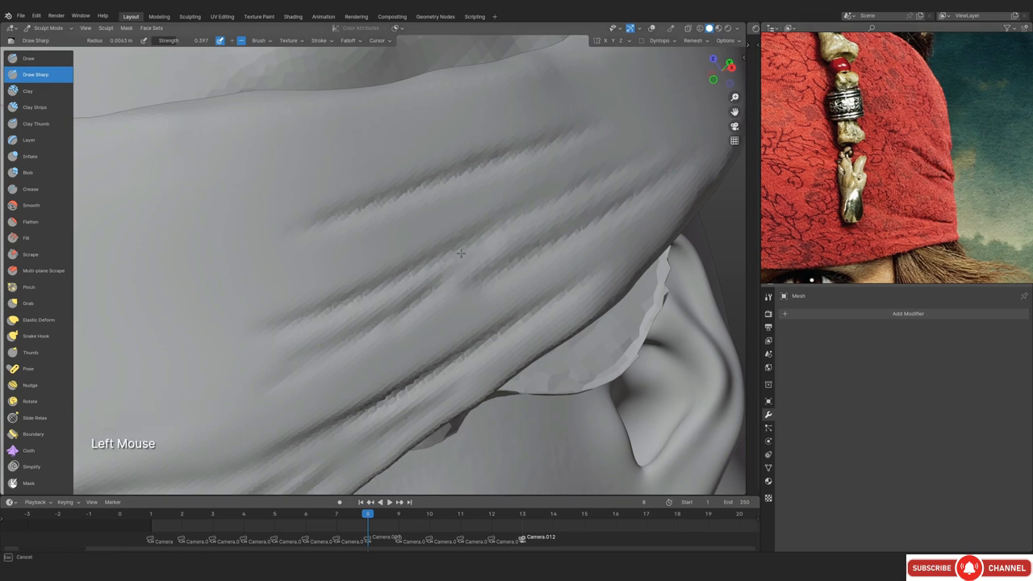
pyautogui.moveTo(460, 254)
pyautogui.mouseDown(button='middle')
pyautogui.moveTo(411, 234)
pyautogui.moveTo(411, 249)
pyautogui.moveTo(471, 216)
pyautogui.mouseUp(button='middle')
pyautogui.press('f')
pyautogui.moveTo(493, 226)
pyautogui.mouseDown()
pyautogui.moveTo(506, 200)
pyautogui.moveTo(278, 322)
pyautogui.mouseUp()
pyautogui.moveTo(484, 195); pyautogui.dragTo(274, 321)
# Deepen the crease between the middle side folds with long Draw Sharp strokes at a radius of 0.0043 m
pyautogui.moveTo(363, 234)
pyautogui.keyDown('ctrl'); pyautogui.mouseDown(button='middle')
pyautogui.moveTo(371, 286)
pyautogui.moveTo(377, 259)
pyautogui.mouseUp(button='middle'); pyautogui.keyUp('ctrl')
pyautogui.moveTo(378, 260)
pyautogui.mouseDown(button='middle')
pyautogui.moveTo(398, 263)
pyautogui.moveTo(436, 226)
pyautogui.mouseUp(button='middle')
pyautogui.keyDown('shift'); pyautogui.moveTo(476, 262); pyautogui.dragTo(500, 201, button='middle'); pyautogui.keyUp('shift')
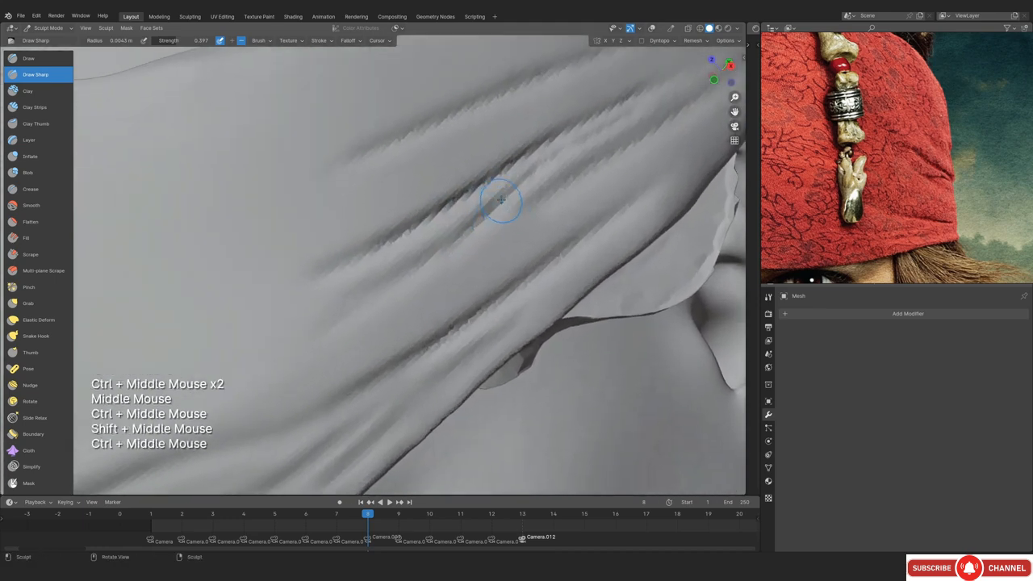
pyautogui.moveTo(500, 201); pyautogui.dragTo(332, 335)
pyautogui.moveTo(494, 205); pyautogui.dragTo(315, 344)
pyautogui.moveTo(484, 209)
pyautogui.mouseDown()
pyautogui.moveTo(266, 373)
pyautogui.moveTo(314, 346)
pyautogui.mouseUp()
# Continue cutting the middle side creases toward the forehead and enlarge the Draw Sharp radius to 0.0074 m
pyautogui.moveTo(363, 243)
pyautogui.keyDown('ctrl'); pyautogui.mouseDown(button='middle')
pyautogui.moveTo(396, 296)
pyautogui.moveTo(411, 274)
pyautogui.mouseUp(button='middle'); pyautogui.keyUp('ctrl')
pyautogui.moveTo(411, 274)
pyautogui.keyDown('ctrl'); pyautogui.mouseDown(button='middle')
pyautogui.moveTo(414, 238)
pyautogui.moveTo(436, 257)
pyautogui.mouseUp(button='middle'); pyautogui.keyUp('ctrl')
pyautogui.moveTo(435, 257)
pyautogui.keyDown('ctrl'); pyautogui.mouseDown(button='middle')
pyautogui.moveTo(443, 240)
pyautogui.moveTo(472, 230)
pyautogui.mouseUp(button='middle'); pyautogui.keyUp('ctrl')
pyautogui.keyDown('ctrl'); pyautogui.moveTo(472, 230); pyautogui.dragTo(484, 267, button='middle'); pyautogui.keyUp('ctrl')
pyautogui.moveTo(485, 266); pyautogui.dragTo(472, 250, button='middle')
pyautogui.moveTo(472, 250); pyautogui.dragTo(491, 227, button='middle')
pyautogui.keyDown('ctrl'); pyautogui.moveTo(491, 228); pyautogui.dragTo(499, 209, button='middle'); pyautogui.keyUp('ctrl')
pyautogui.press('f')
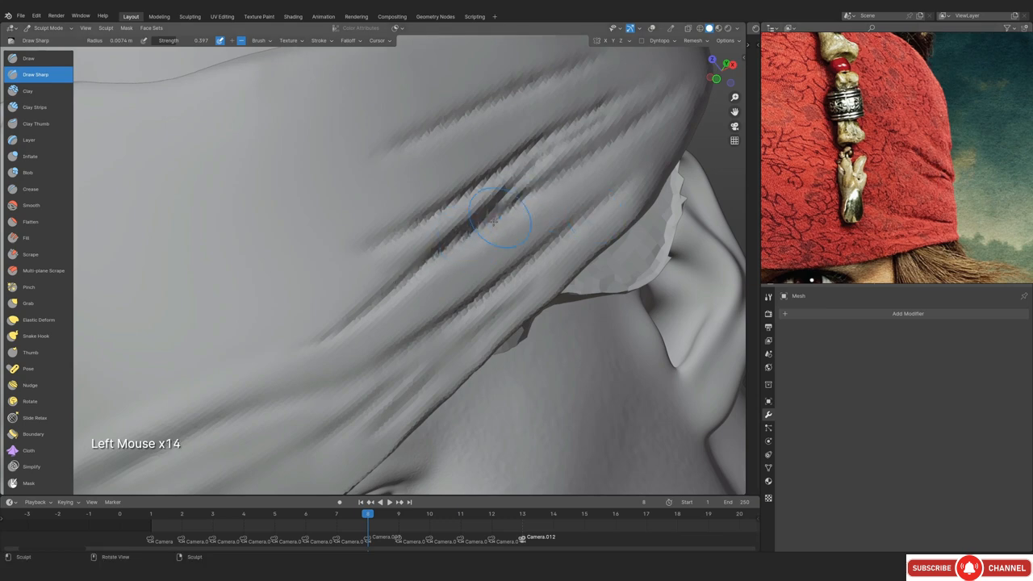
# Check the side folds against the camera reference and shift the creased cloth slightly with a large Grab brush
pyautogui.press('KP_0')
pyautogui.hotkey('shift', 'alt', 'z')
pyautogui.keyDown('shift'); pyautogui.moveTo(467, 234); pyautogui.dragTo(323, 266, button='middle'); pyautogui.keyUp('shift')
pyautogui.hotkey('shift', 'alt', 'z')
pyautogui.hotkey('shift', 'alt', 'z')
pyautogui.moveTo(323, 266); pyautogui.dragTo(355, 283, button='middle')
pyautogui.keyDown('shift'); pyautogui.moveTo(355, 282); pyautogui.dragTo(403, 291, button='middle'); pyautogui.keyUp('shift')
pyautogui.moveTo(404, 290); pyautogui.dragTo(267, 259, button='middle')
pyautogui.moveTo(266, 258)
pyautogui.mouseDown(button='middle')
pyautogui.moveTo(452, 329)
pyautogui.moveTo(357, 242)
pyautogui.moveTo(522, 355)
pyautogui.mouseUp(button='middle')
pyautogui.press('g')
pyautogui.press('f')
pyautogui.press('f')
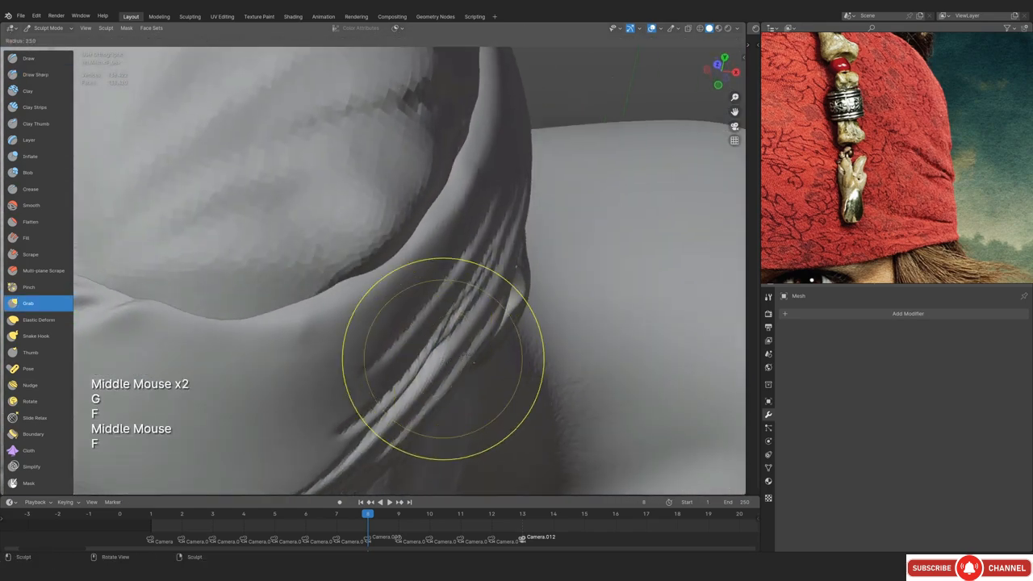
pyautogui.click(543, 355)
pyautogui.moveTo(433, 358); pyautogui.dragTo(429, 350)
pyautogui.moveTo(432, 360); pyautogui.dragTo(430, 355)
# Adjust the side folds with the Grab brush in camera view to line up with the creases in the overlaid reference photo
pyautogui.press('KP_0')
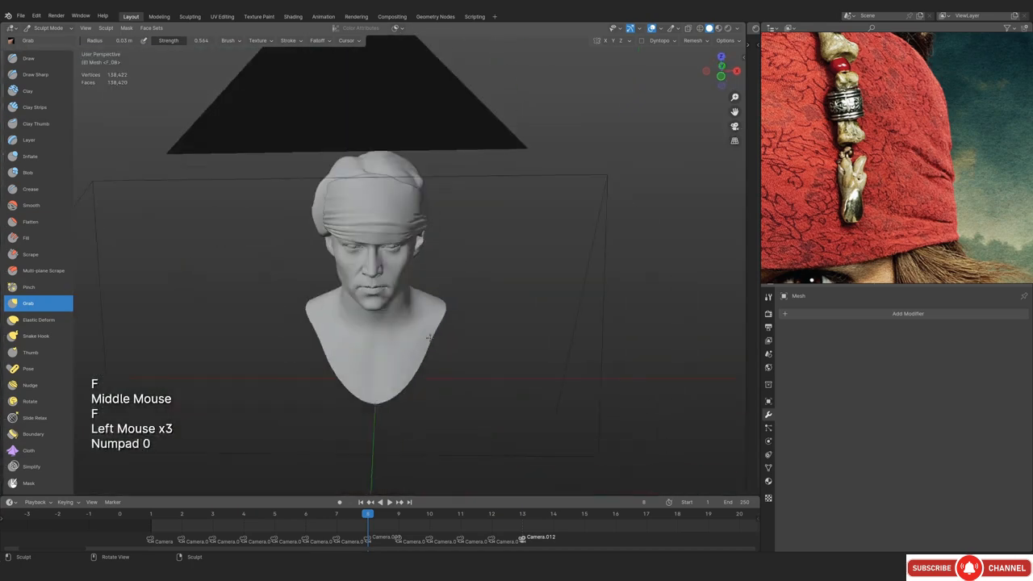
pyautogui.hotkey('shift', 'alt', 'z')
pyautogui.hotkey('shift', 'alt', 'z')
pyautogui.hotkey('shift', 'alt', 'z')
pyautogui.click(440, 231)
pyautogui.hotkey('shift', 'alt', 'z')
pyautogui.hotkey('shift', 'alt', 'z')
pyautogui.moveTo(450, 231); pyautogui.dragTo(452, 194)
pyautogui.hotkey('shift', 'alt', 'z')
pyautogui.hotkey('shift', 'alt', 'z')
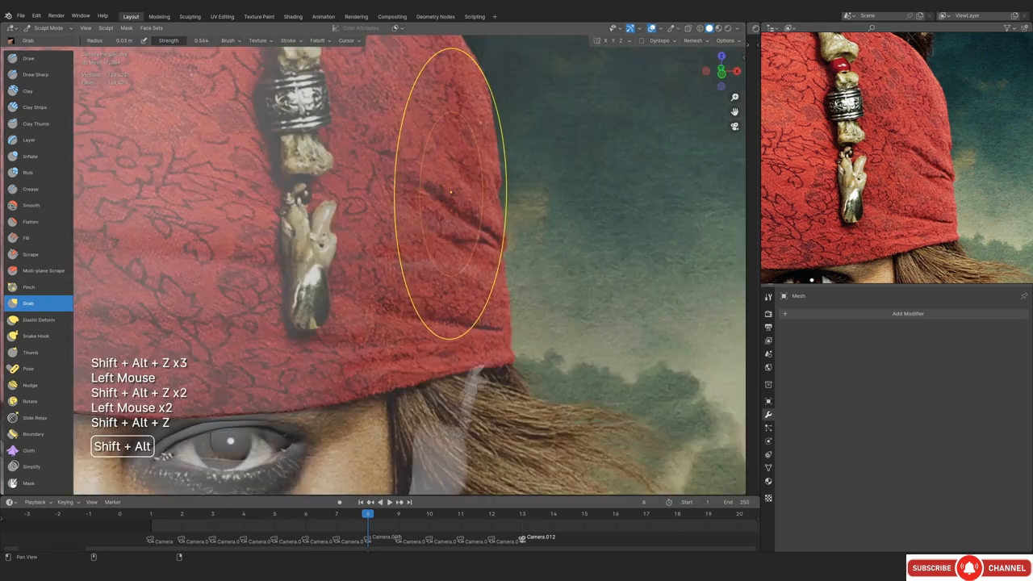
# Smooth the jagged creases of the side folds above the ear along their length
pyautogui.keyDown('ctrl'); pyautogui.moveTo(452, 194); pyautogui.dragTo(452, 323, button='middle'); pyautogui.keyUp('ctrl')
pyautogui.moveTo(451, 323); pyautogui.dragTo(403, 307, button='middle')
pyautogui.moveTo(403, 307); pyautogui.dragTo(391, 232, button='middle')
pyautogui.press('f')
pyautogui.click(510, 231)
pyautogui.keyDown('shift'); pyautogui.moveTo(360, 242); pyautogui.dragTo(412, 204); pyautogui.keyUp('shift')
pyautogui.moveTo(412, 204)
pyautogui.keyDown('shift'); pyautogui.mouseDown()
pyautogui.moveTo(447, 180)
pyautogui.moveTo(251, 298)
pyautogui.mouseUp(); pyautogui.keyUp('shift')
pyautogui.keyDown('shift'); pyautogui.moveTo(252, 298); pyautogui.dragTo(298, 265); pyautogui.keyUp('shift')
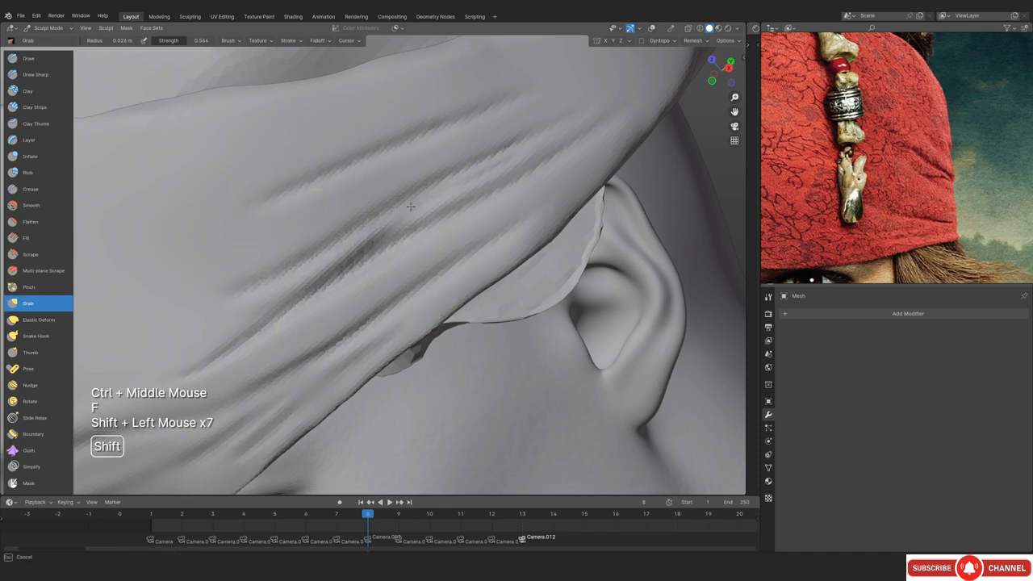
pyautogui.keyDown('shift'); pyautogui.moveTo(410, 206); pyautogui.dragTo(444, 184); pyautogui.keyUp('shift')
# Carve a narrow crease into the middle side fold above the ear with Draw Sharp at a radius of 0.0047 m
pyautogui.moveTo(445, 184)
pyautogui.keyDown('ctrl'); pyautogui.mouseDown(button='middle')
pyautogui.moveTo(444, 196)
pyautogui.moveTo(484, 189)
pyautogui.mouseUp(button='middle'); pyautogui.keyUp('ctrl')
pyautogui.moveTo(457, 182)
pyautogui.keyDown('ctrl'); pyautogui.mouseDown(button='middle')
pyautogui.moveTo(457, 210)
pyautogui.moveTo(412, 212)
pyautogui.mouseUp(button='middle'); pyautogui.keyUp('ctrl')
pyautogui.keyDown('shift'); pyautogui.moveTo(436, 211); pyautogui.dragTo(451, 221, button='middle'); pyautogui.keyUp('shift')
pyautogui.keyDown('ctrl'); pyautogui.moveTo(448, 279); pyautogui.dragTo(445, 260, button='middle'); pyautogui.keyUp('ctrl')
pyautogui.press('f')
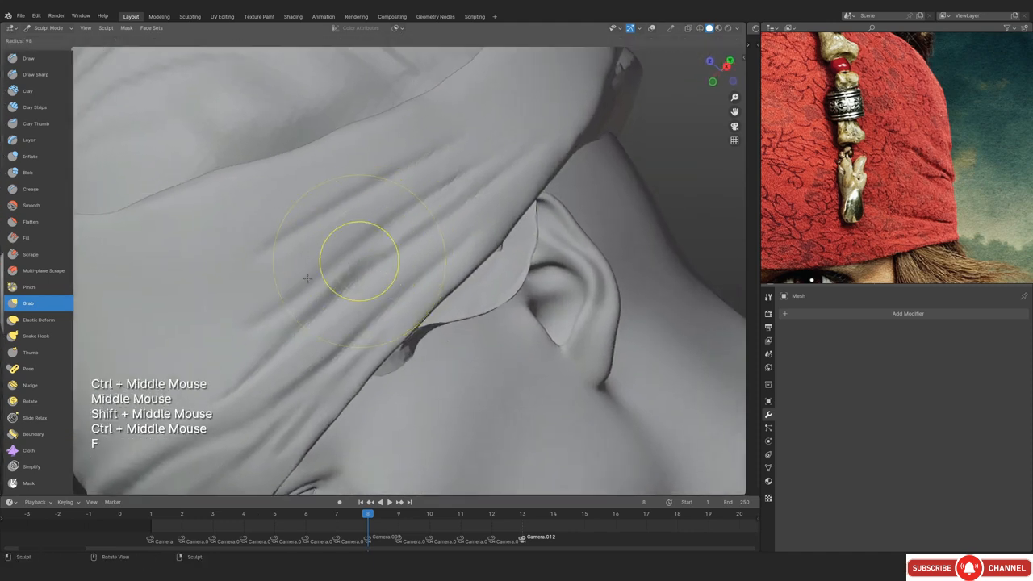
pyautogui.click(307, 278)
pyautogui.click(63, 75)
pyautogui.keyDown('ctrl'); pyautogui.moveTo(363, 298); pyautogui.dragTo(395, 261, button='middle'); pyautogui.keyUp('ctrl')
pyautogui.press('f')
pyautogui.click(355, 267)
pyautogui.moveTo(312, 320); pyautogui.dragTo(337, 291)
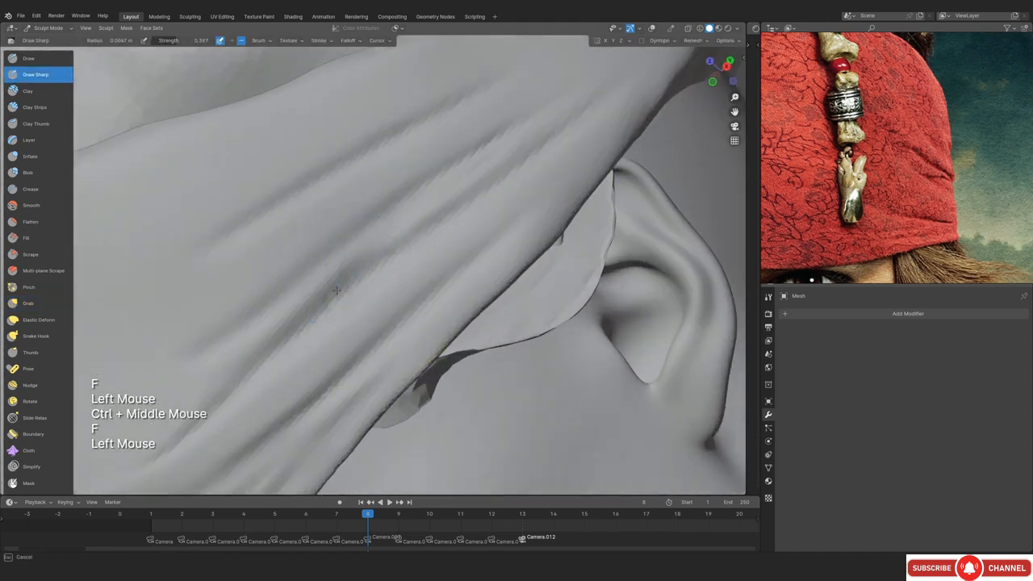
pyautogui.keyDown('shift'); pyautogui.moveTo(373, 259); pyautogui.dragTo(329, 303, button='middle'); pyautogui.keyUp('shift')
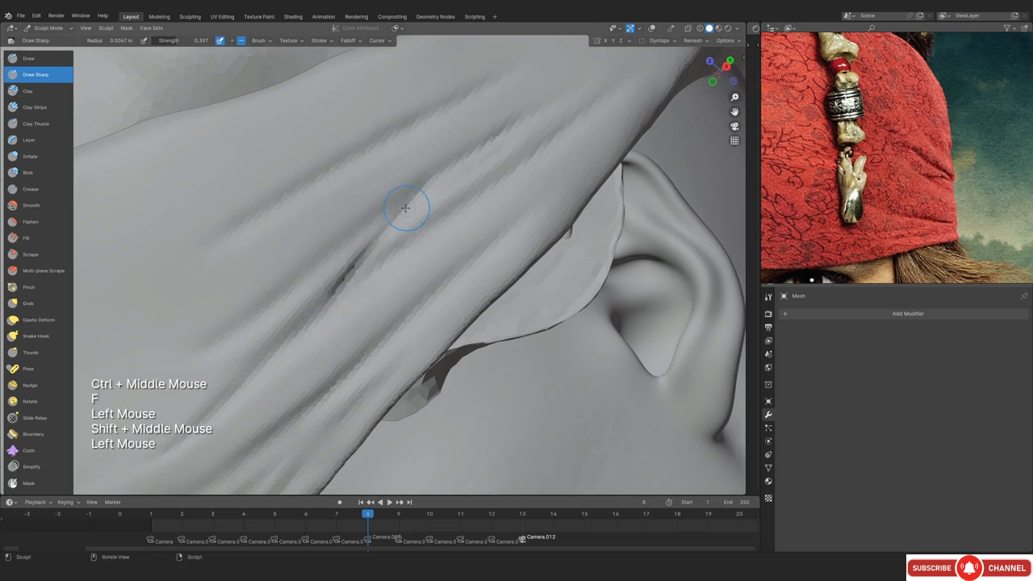
# Try to carve a branching crease at the rear of the middle side fold with Draw Sharp
pyautogui.moveTo(482, 141); pyautogui.dragTo(411, 188)
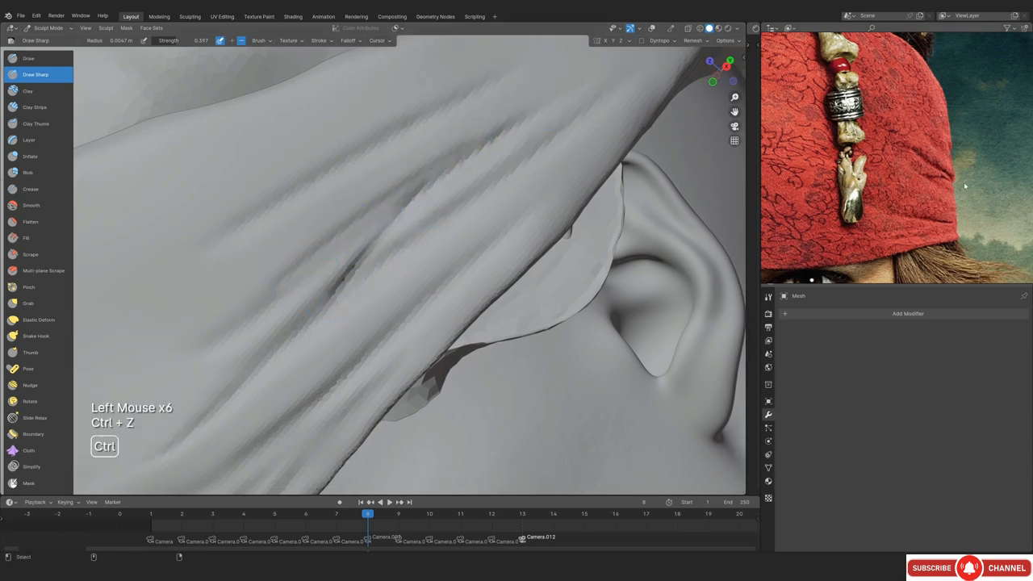
pyautogui.click(437, 171)
pyautogui.moveTo(436, 170); pyautogui.dragTo(433, 181, button='middle')
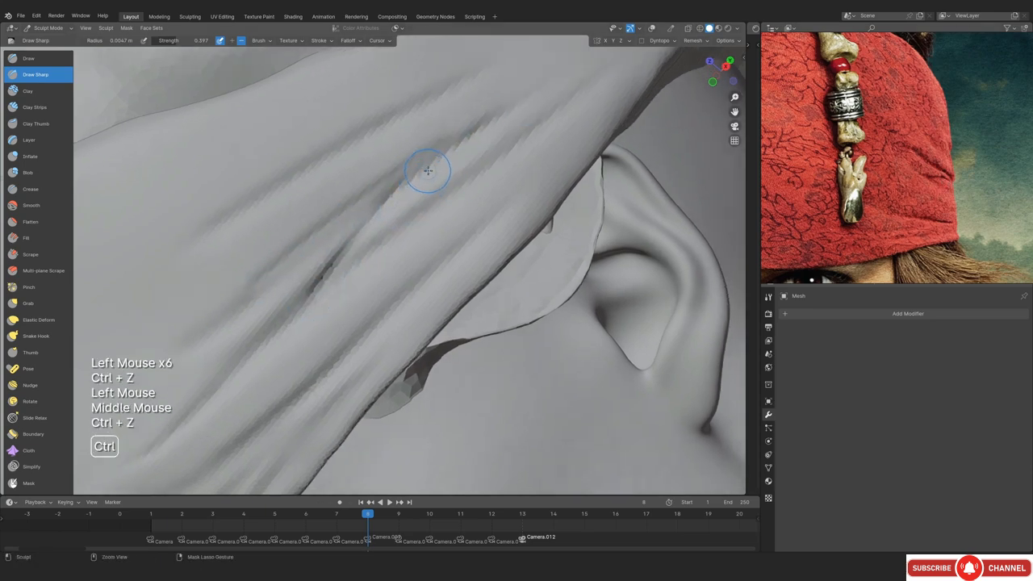
pyautogui.hotkey('ctrl', 'z')
pyautogui.hotkey('ctrl', 'z')
# Carve a branching crease along the middle side fold above the ear with Draw Sharp at a smaller brush radius of 0.0036 m
pyautogui.press('f')
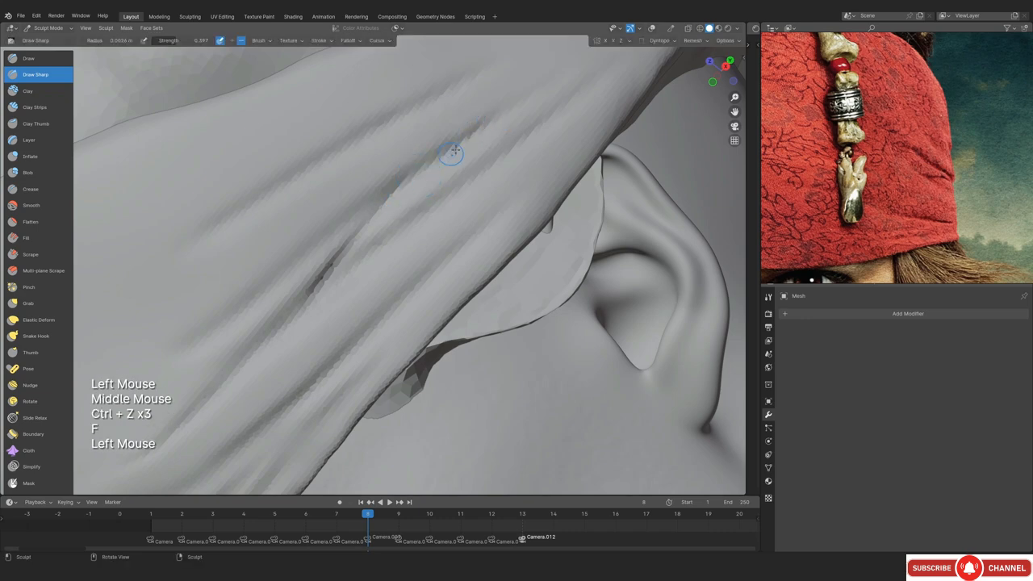
pyautogui.moveTo(491, 108); pyautogui.dragTo(359, 202)
pyautogui.moveTo(460, 128); pyautogui.dragTo(331, 226)
pyautogui.moveTo(420, 157); pyautogui.dragTo(290, 265)
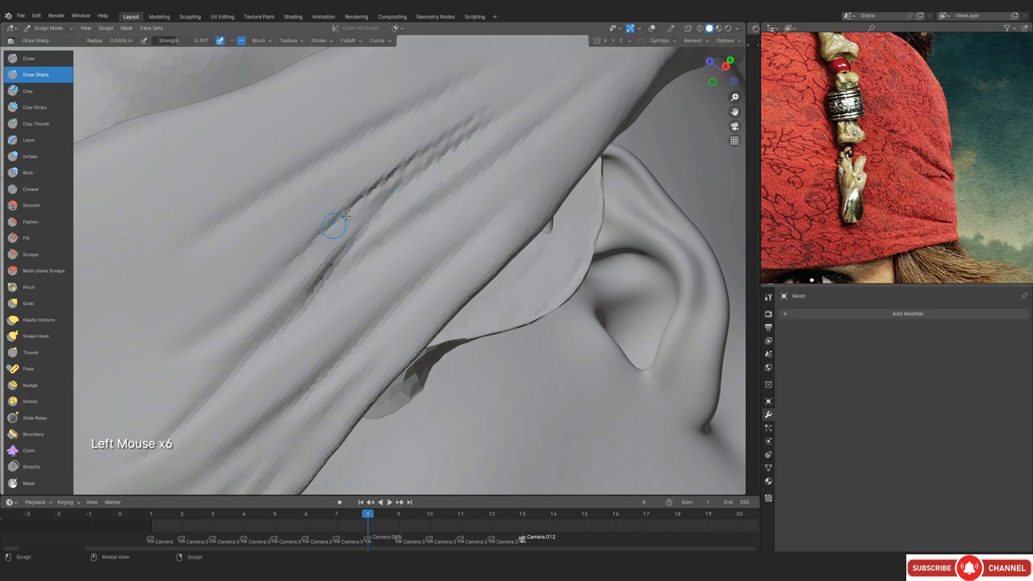
pyautogui.moveTo(334, 226); pyautogui.dragTo(238, 306)
# Smooth the front end of the newly carved branch on the middle side fold
pyautogui.keyDown('ctrl'); pyautogui.moveTo(339, 250); pyautogui.dragTo(338, 279, button='middle'); pyautogui.keyUp('ctrl')
pyautogui.moveTo(356, 266); pyautogui.dragTo(388, 258, button='middle')
pyautogui.keyDown('ctrl'); pyautogui.moveTo(395, 258); pyautogui.dragTo(399, 247, button='middle'); pyautogui.keyUp('ctrl')
pyautogui.press('f')
pyautogui.press('f')
pyautogui.keyDown('shift'); pyautogui.moveTo(363, 270); pyautogui.dragTo(323, 299); pyautogui.keyUp('shift')
# Deepen and lengthen both branches of the middle crease toward the forehead with Draw Sharp at a radius of 0.005 m
pyautogui.keyDown('ctrl'); pyautogui.moveTo(419, 242); pyautogui.dragTo(419, 218, button='middle'); pyautogui.keyUp('ctrl')
pyautogui.moveTo(420, 218); pyautogui.dragTo(440, 210, button='middle')
pyautogui.moveTo(440, 210)
pyautogui.keyDown('ctrl'); pyautogui.mouseDown(button='middle')
pyautogui.moveTo(438, 198)
pyautogui.moveTo(411, 220)
pyautogui.moveTo(423, 224)
pyautogui.mouseUp(button='middle'); pyautogui.keyUp('ctrl')
pyautogui.press('f')
pyautogui.press('f')
pyautogui.press('f')
pyautogui.moveTo(513, 158); pyautogui.dragTo(302, 319)
pyautogui.keyDown('shift'); pyautogui.moveTo(348, 265); pyautogui.dragTo(406, 242, button='middle'); pyautogui.keyUp('shift')
pyautogui.moveTo(406, 242); pyautogui.dragTo(246, 371)
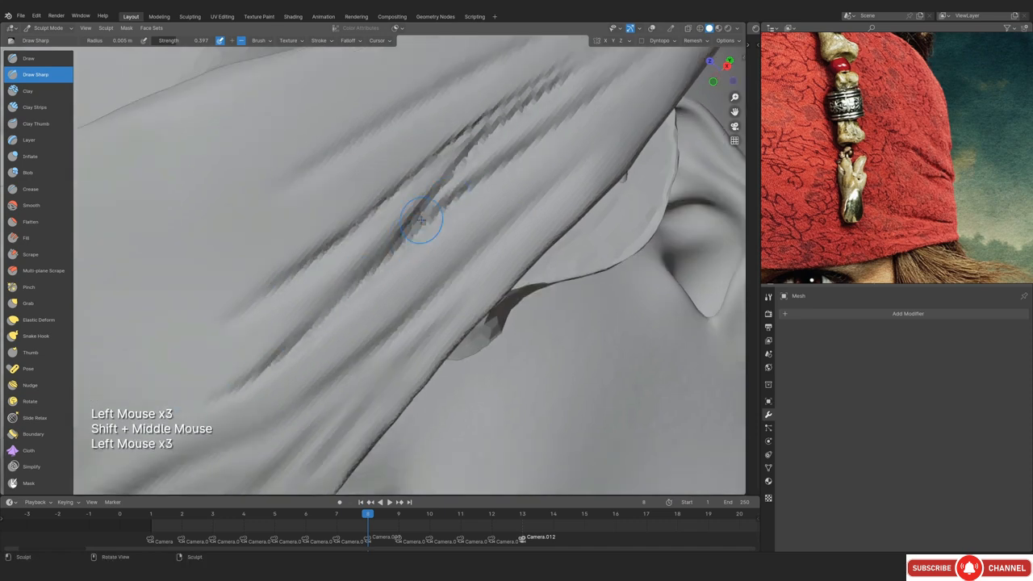
# Carve the uppermost side crease forward toward the forehead with Draw Sharp at a radius of 0.0052 m
pyautogui.keyDown('ctrl'); pyautogui.moveTo(422, 222); pyautogui.dragTo(435, 267, button='middle'); pyautogui.keyUp('ctrl')
pyautogui.moveTo(452, 202)
pyautogui.mouseDown(button='middle')
pyautogui.moveTo(503, 183)
pyautogui.moveTo(492, 149)
pyautogui.mouseUp(button='middle')
pyautogui.moveTo(493, 150)
pyautogui.mouseDown(button='middle')
pyautogui.moveTo(428, 258)
pyautogui.moveTo(427, 243)
pyautogui.mouseUp(button='middle')
pyautogui.keyDown('shift'); pyautogui.moveTo(428, 242); pyautogui.dragTo(430, 222, button='middle'); pyautogui.keyUp('shift')
pyautogui.moveTo(429, 222); pyautogui.dragTo(425, 235, button='middle')
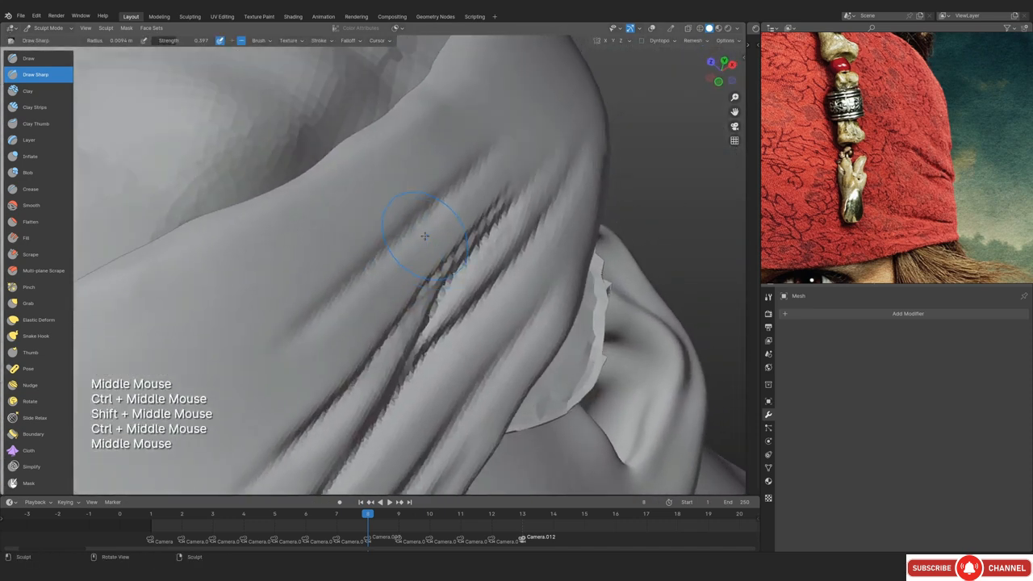
pyautogui.press('f')
pyautogui.click(414, 217)
pyautogui.moveTo(414, 218); pyautogui.dragTo(275, 325)
pyautogui.moveTo(339, 287); pyautogui.dragTo(230, 349)
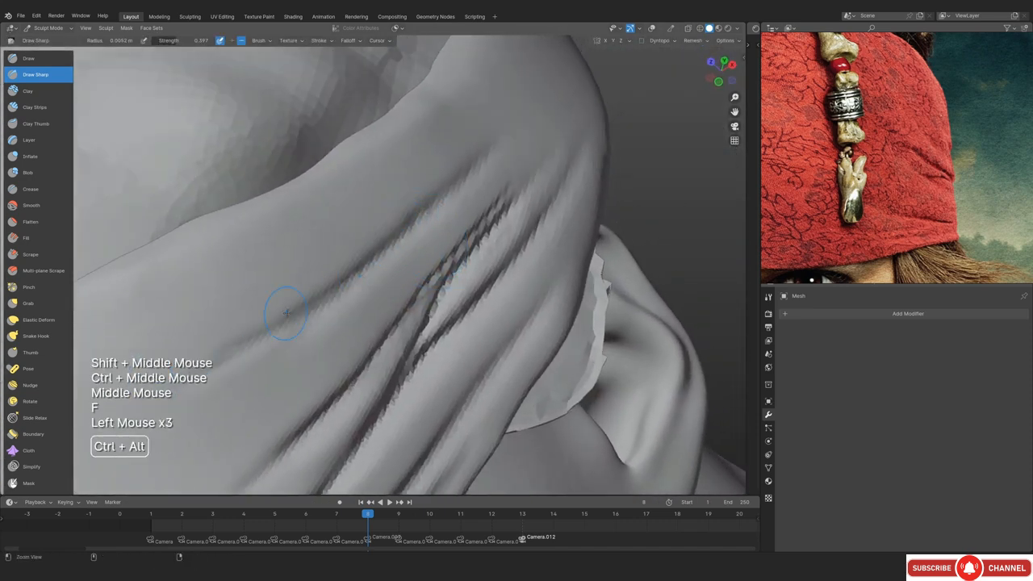
pyautogui.keyDown('ctrl'); pyautogui.moveTo(286, 314); pyautogui.dragTo(287, 331, button='middle'); pyautogui.keyUp('ctrl')
pyautogui.keyDown('shift'); pyautogui.moveTo(287, 331); pyautogui.dragTo(346, 278, button='middle'); pyautogui.keyUp('shift')
pyautogui.moveTo(346, 278)
pyautogui.keyDown('ctrl'); pyautogui.mouseDown(button='middle')
pyautogui.moveTo(346, 288)
pyautogui.moveTo(347, 277)
pyautogui.mouseUp(button='middle'); pyautogui.keyUp('ctrl')
pyautogui.moveTo(327, 284)
pyautogui.mouseDown()
pyautogui.moveTo(242, 343)
pyautogui.moveTo(402, 250)
pyautogui.mouseUp()
# Soften the uppermost side crease with the smoothing stroke at a brush radius of 0.011 m
pyautogui.press('f')
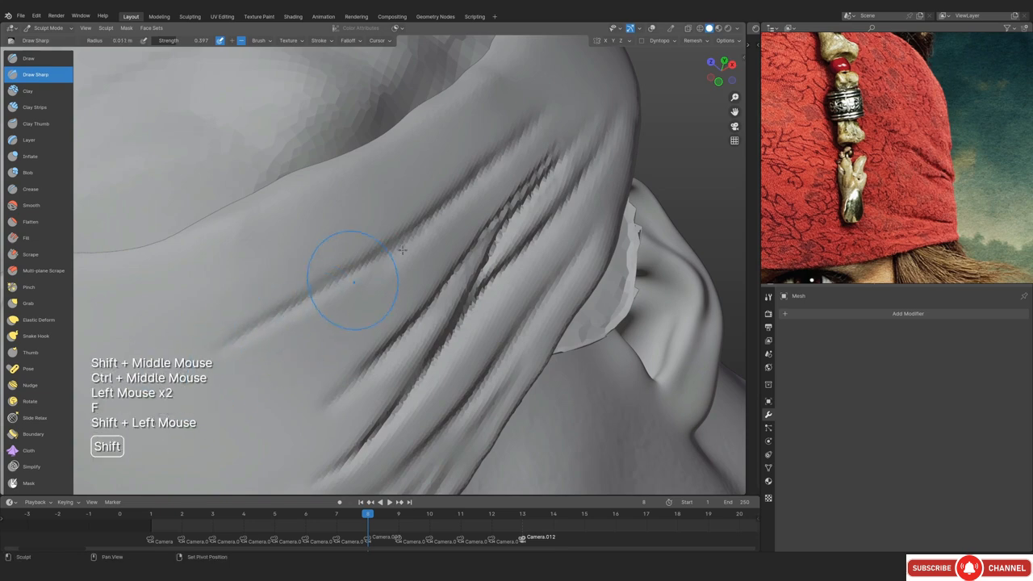
pyautogui.keyDown('ctrl'); pyautogui.moveTo(518, 167); pyautogui.dragTo(518, 144, button='middle'); pyautogui.keyUp('ctrl')
pyautogui.moveTo(518, 143); pyautogui.dragTo(363, 278, button='middle')
pyautogui.keyDown('ctrl'); pyautogui.moveTo(363, 278); pyautogui.dragTo(352, 306, button='middle'); pyautogui.keyUp('ctrl')
pyautogui.moveTo(353, 306)
pyautogui.keyDown('shift'); pyautogui.mouseDown(button='middle')
pyautogui.moveTo(430, 247)
pyautogui.moveTo(331, 317)
pyautogui.mouseUp(button='middle'); pyautogui.keyUp('shift')
pyautogui.press('f')
pyautogui.click(404, 249)
pyautogui.keyDown('shift'); pyautogui.moveTo(331, 316); pyautogui.dragTo(303, 364, button='middle'); pyautogui.keyUp('shift')
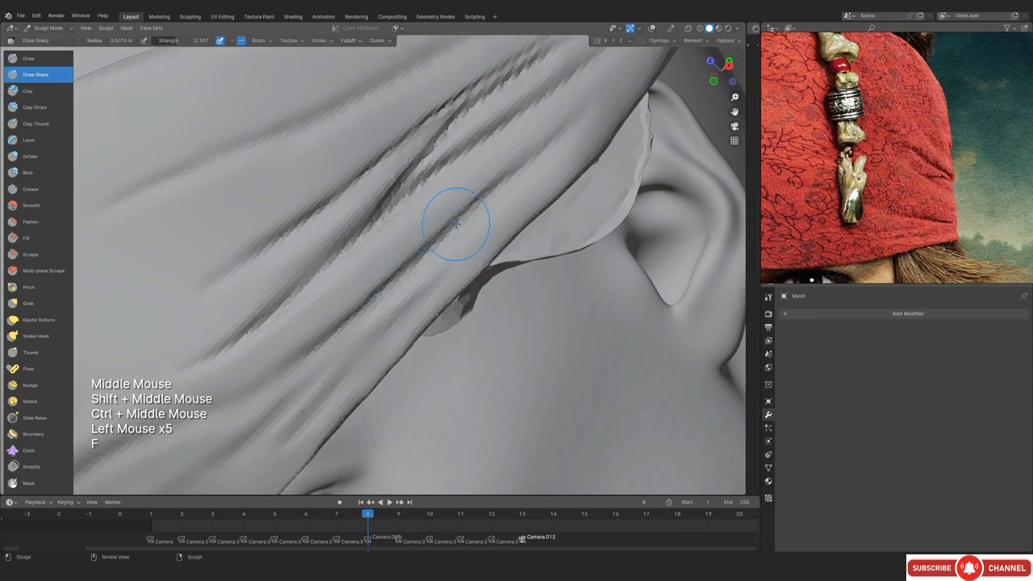
# Carve narrow parallel creases near the headband's lower edge above the temple with Draw Sharp at a radius of 0.0033 m
pyautogui.press('KP_0')
pyautogui.hotkey('shift', 'alt', 'z')
pyautogui.keyDown('ctrl'); pyautogui.moveTo(438, 242); pyautogui.dragTo(422, 343, button='middle'); pyautogui.keyUp('ctrl')
pyautogui.hotkey('shift', 'alt', 'z')
pyautogui.moveTo(422, 343); pyautogui.dragTo(383, 283, button='middle')
pyautogui.moveTo(384, 282); pyautogui.dragTo(452, 306, button='middle')
pyautogui.keyDown('ctrl'); pyautogui.moveTo(452, 307); pyautogui.dragTo(387, 298, button='middle'); pyautogui.keyUp('ctrl')
pyautogui.moveTo(388, 298)
pyautogui.keyDown('ctrl'); pyautogui.mouseDown(button='middle')
pyautogui.moveTo(372, 270)
pyautogui.moveTo(380, 279)
pyautogui.mouseUp(button='middle'); pyautogui.keyUp('ctrl')
pyautogui.moveTo(379, 278)
pyautogui.keyDown('ctrl'); pyautogui.mouseDown(button='middle')
pyautogui.moveTo(373, 270)
pyautogui.moveTo(381, 276)
pyautogui.mouseUp(button='middle'); pyautogui.keyUp('ctrl')
pyautogui.moveTo(381, 276)
pyautogui.keyDown('ctrl'); pyautogui.mouseDown(button='middle')
pyautogui.moveTo(371, 270)
pyautogui.moveTo(412, 263)
pyautogui.mouseUp(button='middle'); pyautogui.keyUp('ctrl')
pyautogui.press('f')
pyautogui.keyDown('ctrl'); pyautogui.moveTo(412, 262); pyautogui.dragTo(434, 249, button='middle'); pyautogui.keyUp('ctrl')
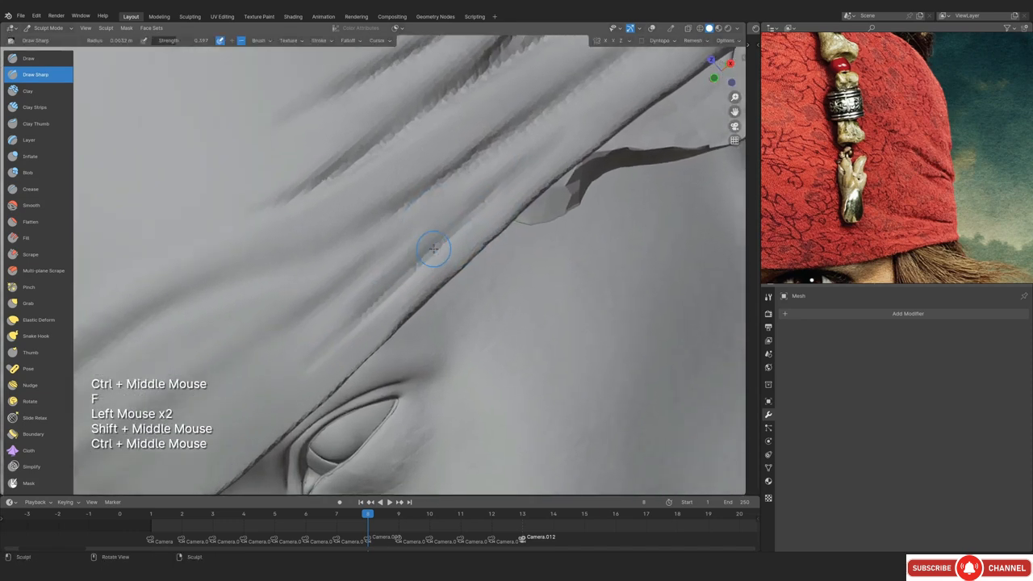
pyautogui.keyDown('shift'); pyautogui.moveTo(491, 196); pyautogui.dragTo(491, 208, button='middle'); pyautogui.keyUp('shift')
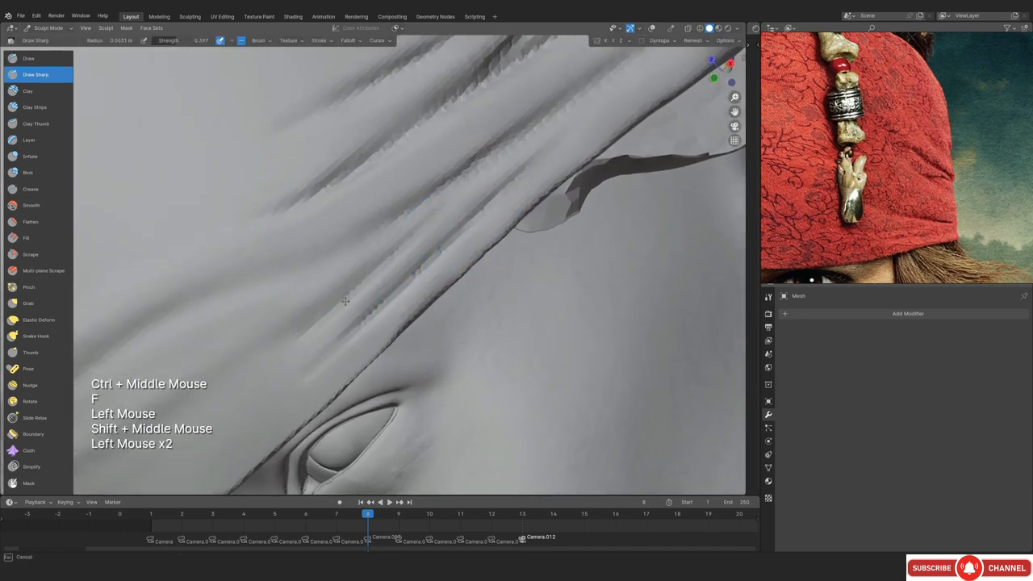
pyautogui.moveTo(345, 301); pyautogui.dragTo(556, 126)
pyautogui.keyDown('shift'); pyautogui.moveTo(557, 128); pyautogui.dragTo(426, 219, button='middle'); pyautogui.keyUp('shift')
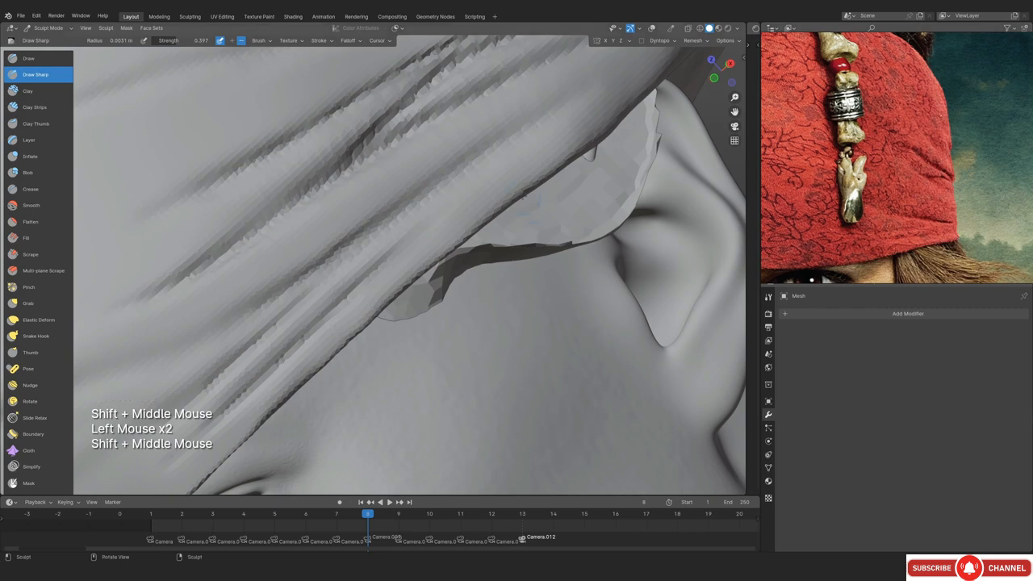
pyautogui.moveTo(555, 140); pyautogui.dragTo(570, 123)
# Sharpen the crease along the headband's lower edge above the ear with Draw Sharp at a radius of 0.0053 m
pyautogui.moveTo(563, 131)
pyautogui.keyDown('ctrl'); pyautogui.mouseDown(button='middle')
pyautogui.moveTo(549, 307)
pyautogui.moveTo(506, 294)
pyautogui.mouseUp(button='middle'); pyautogui.keyUp('ctrl')
pyautogui.keyDown('ctrl'); pyautogui.moveTo(506, 295); pyautogui.dragTo(498, 202, button='middle'); pyautogui.keyUp('ctrl')
pyautogui.press('KP_0')
pyautogui.keyDown('ctrl'); pyautogui.moveTo(452, 371); pyautogui.dragTo(446, 242, button='middle'); pyautogui.keyUp('ctrl')
pyautogui.moveTo(466, 329)
pyautogui.mouseDown(button='middle')
pyautogui.moveTo(315, 242)
pyautogui.moveTo(355, 141)
pyautogui.mouseUp(button='middle')
pyautogui.moveTo(355, 141)
pyautogui.keyDown('shift'); pyautogui.mouseDown(button='middle')
pyautogui.moveTo(417, 330)
pyautogui.moveTo(419, 274)
pyautogui.mouseUp(button='middle'); pyautogui.keyUp('shift')
pyautogui.moveTo(420, 274); pyautogui.dragTo(481, 322, button='middle')
pyautogui.keyDown('ctrl'); pyautogui.moveTo(482, 323); pyautogui.dragTo(483, 258, button='middle'); pyautogui.keyUp('ctrl')
pyautogui.moveTo(483, 259); pyautogui.dragTo(440, 283, button='middle')
pyautogui.keyDown('ctrl'); pyautogui.moveTo(440, 283); pyautogui.dragTo(422, 230, button='middle'); pyautogui.keyUp('ctrl')
pyautogui.press('f')
pyautogui.click(431, 230)
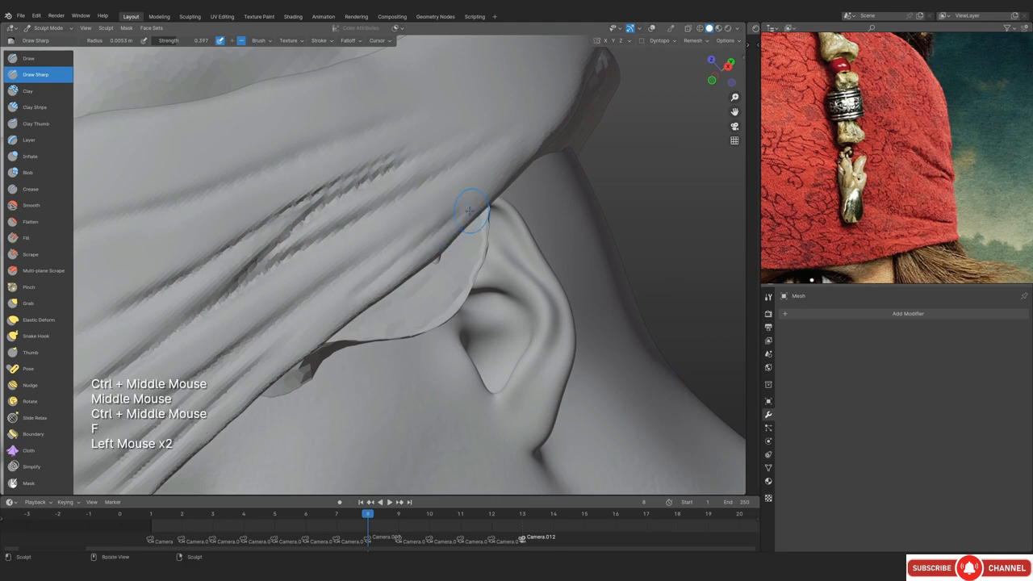
# Extend the lower-edge crease forward from the ear toward the temple and smooth it at a radius of 0.008 m
pyautogui.press('KP_0')
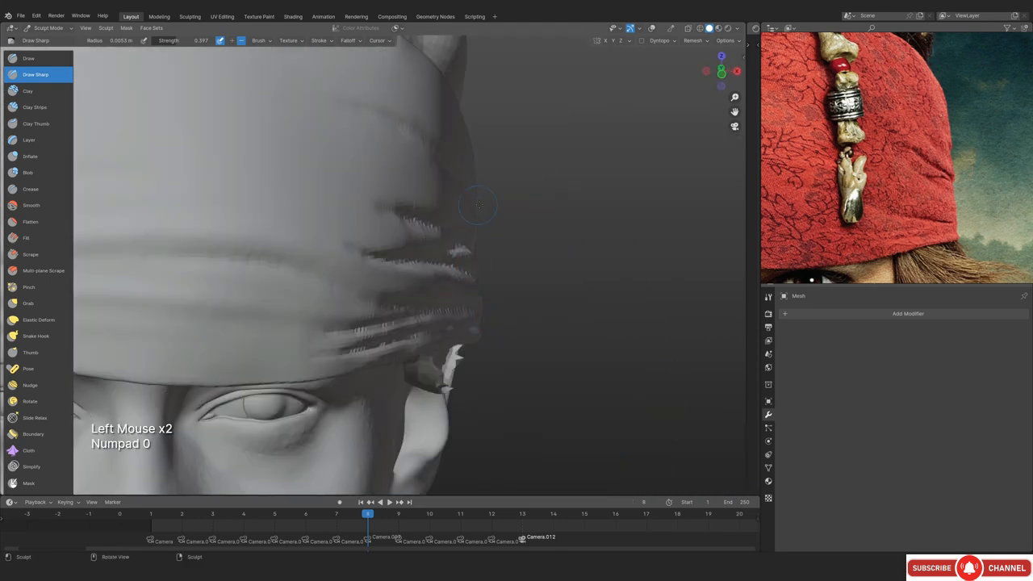
pyautogui.moveTo(495, 305); pyautogui.dragTo(322, 169, button='middle')
pyautogui.keyDown('shift'); pyautogui.moveTo(323, 170); pyautogui.dragTo(435, 267, button='middle'); pyautogui.keyUp('shift')
pyautogui.moveTo(436, 266); pyautogui.dragTo(443, 174, button='middle')
pyautogui.moveTo(443, 173); pyautogui.dragTo(473, 194, button='middle')
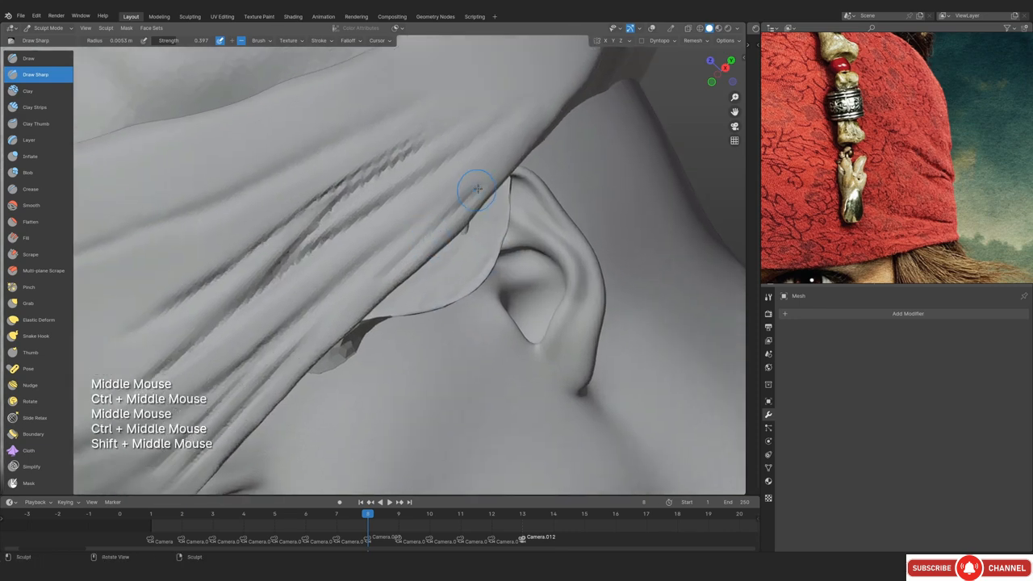
pyautogui.click(386, 276)
pyautogui.click(386, 275)
pyautogui.click(371, 289)
pyautogui.click(362, 298)
pyautogui.press('f')
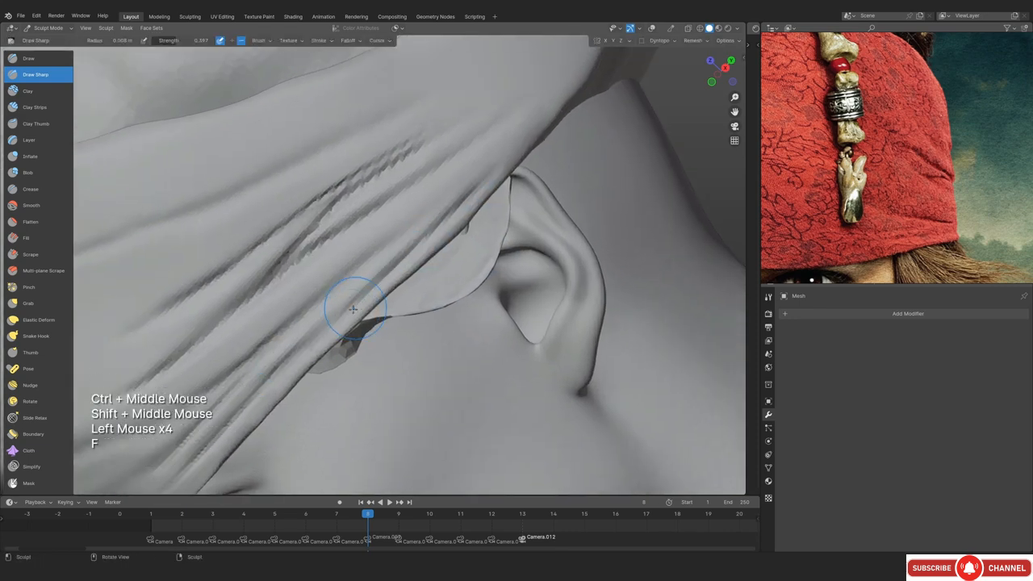
pyautogui.press('KP_0')
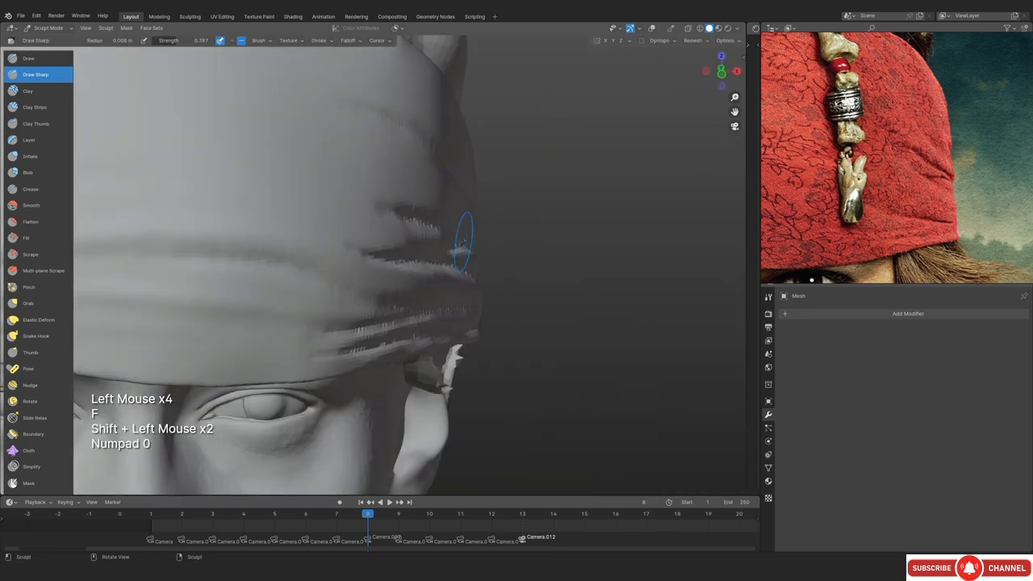
# Compare the branching side creases with the reference photo from the camera view and close up above the ear
pyautogui.keyDown('shift'); pyautogui.moveTo(464, 242); pyautogui.dragTo(428, 187, button='middle'); pyautogui.keyUp('shift')
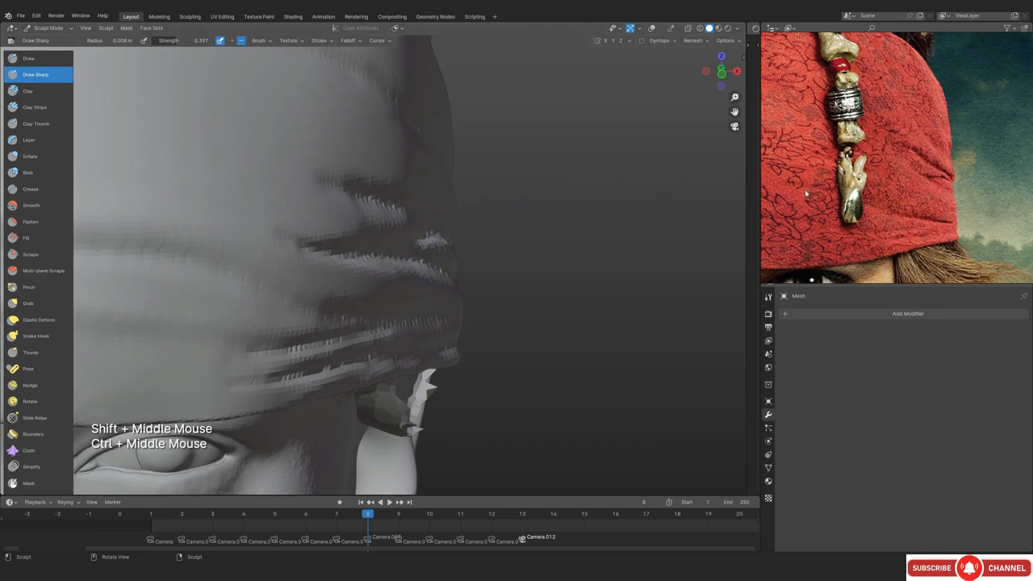
pyautogui.moveTo(473, 139); pyautogui.dragTo(339, 162, button='middle')
pyautogui.moveTo(339, 162); pyautogui.dragTo(339, 250, button='middle')
pyautogui.keyDown('ctrl'); pyautogui.moveTo(339, 251); pyautogui.dragTo(343, 210, button='middle'); pyautogui.keyUp('ctrl')
pyautogui.moveTo(343, 210); pyautogui.dragTo(359, 319, button='middle')
pyautogui.keyDown('ctrl'); pyautogui.moveTo(359, 319); pyautogui.dragTo(362, 242, button='middle'); pyautogui.keyUp('ctrl')
pyautogui.press('f')
pyautogui.moveTo(362, 242); pyautogui.dragTo(371, 242, button='middle')
pyautogui.click(343, 222)
pyautogui.keyDown('ctrl'); pyautogui.moveTo(371, 242); pyautogui.dragTo(372, 222, button='middle'); pyautogui.keyUp('ctrl')
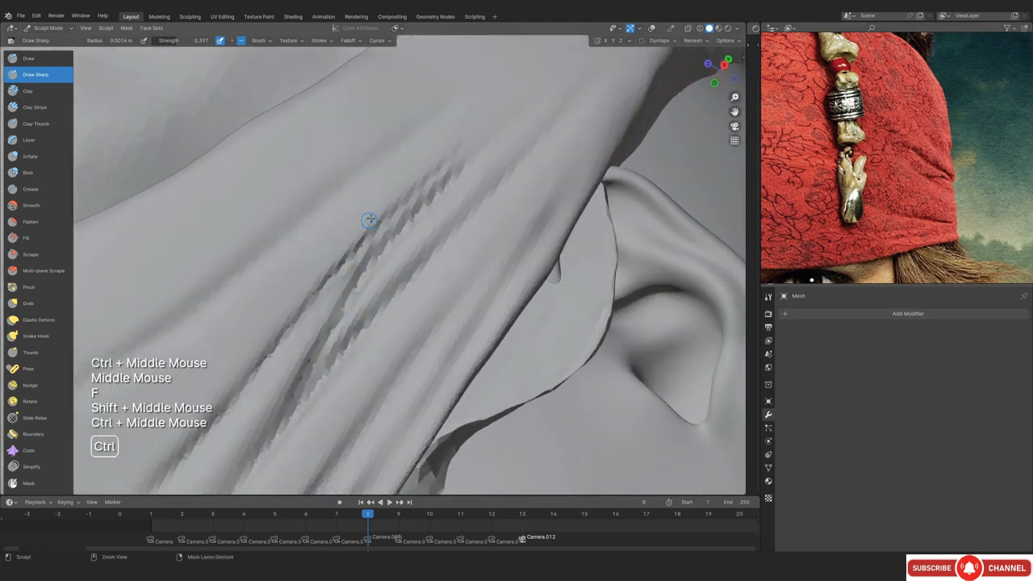
pyautogui.press('f')
pyautogui.click(336, 253)
pyautogui.moveTo(879, 165); pyautogui.dragTo(857, 170, button='middle')
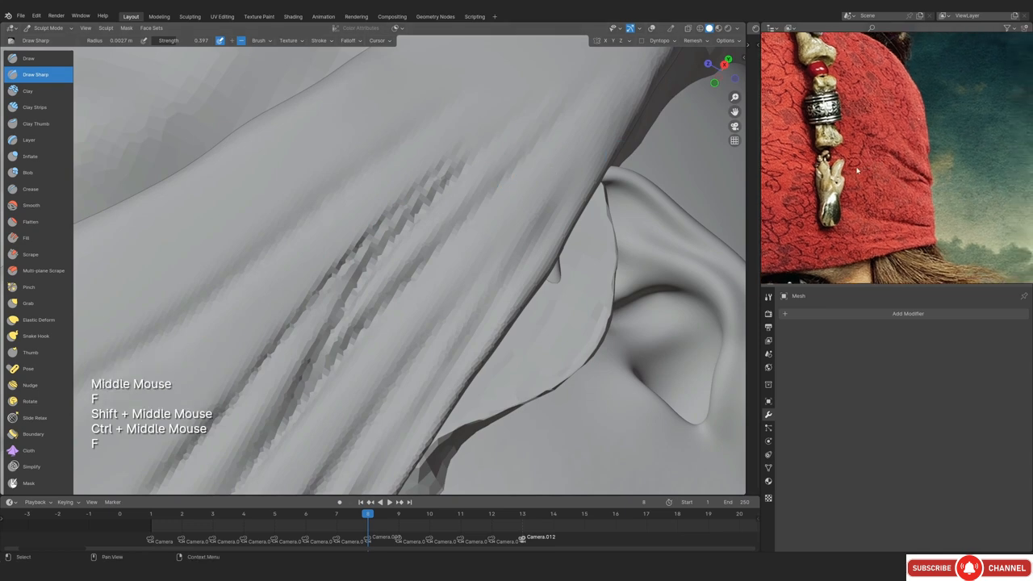
# Try to raise a sharp ridge along the branching crease with inverted Draw Sharp at a radius of 0.0038 m
pyautogui.moveTo(402, 186); pyautogui.dragTo(334, 228)
pyautogui.press('f')
pyautogui.click(433, 207)
pyautogui.keyDown('ctrl'); pyautogui.moveTo(438, 168); pyautogui.dragTo(373, 221); pyautogui.keyUp('ctrl')
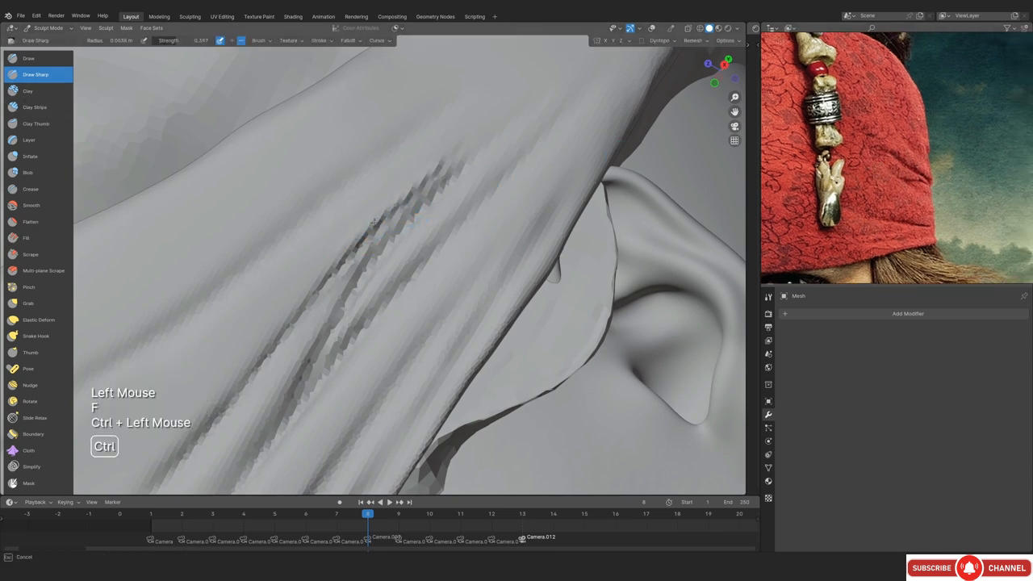
pyautogui.hotkey('ctrl', 'z')
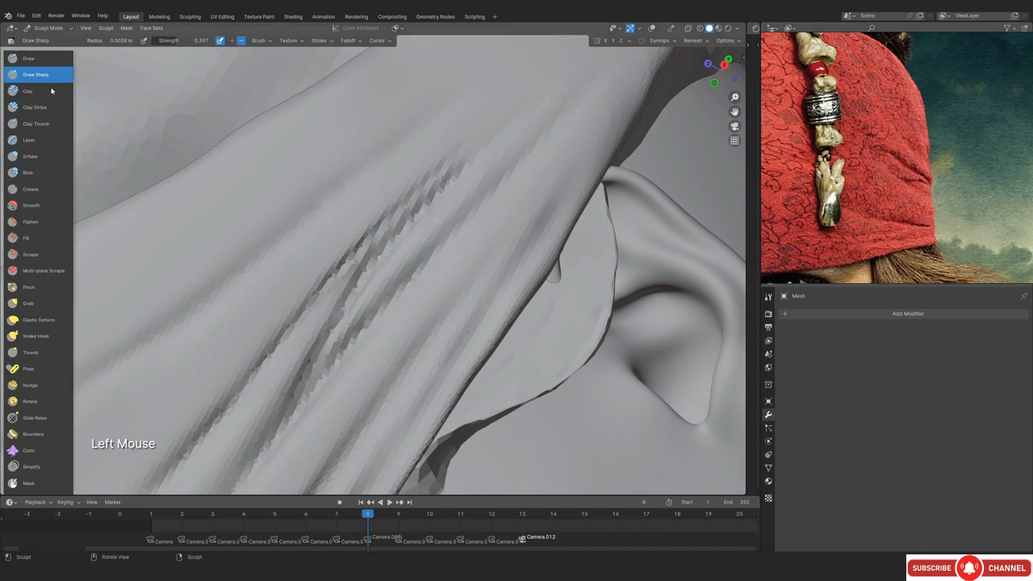
# Build up the cloth along the upper edge of the branching crease with the Draw brush
pyautogui.click(28, 58)
pyautogui.press('f')
pyautogui.click(318, 277)
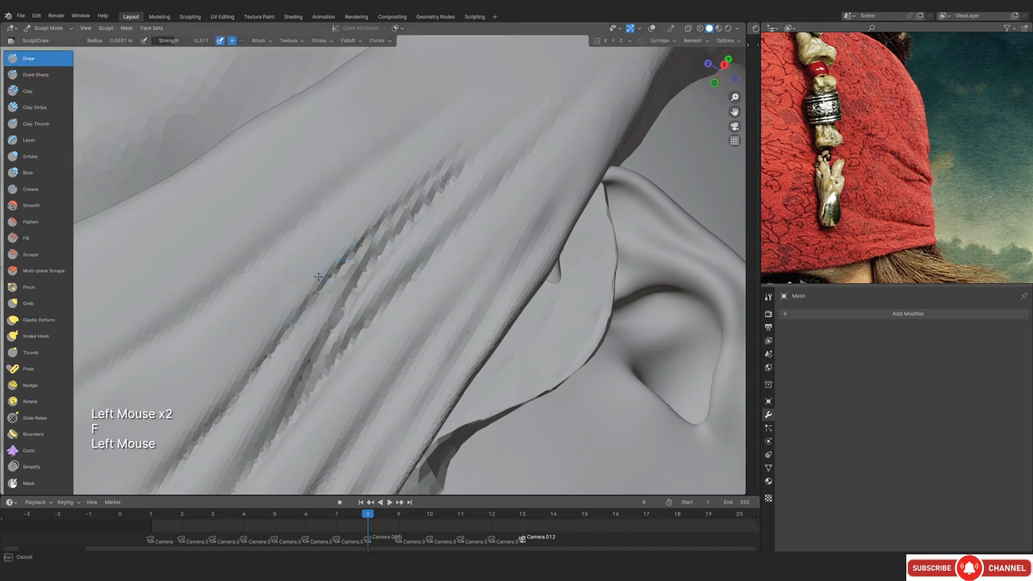
pyautogui.press('f')
pyautogui.click(460, 168)
pyautogui.moveTo(374, 215)
pyautogui.mouseDown()
pyautogui.moveTo(373, 229)
pyautogui.moveTo(256, 363)
pyautogui.mouseUp()
pyautogui.press('f')
pyautogui.click(446, 159)
pyautogui.moveTo(303, 309); pyautogui.dragTo(242, 382)
# Smooth the built-up upper edge of the branching crease at a brush radius of 0.007 m
pyautogui.press('f')
pyautogui.keyDown('shift'); pyautogui.click(338, 302); pyautogui.keyUp('shift')
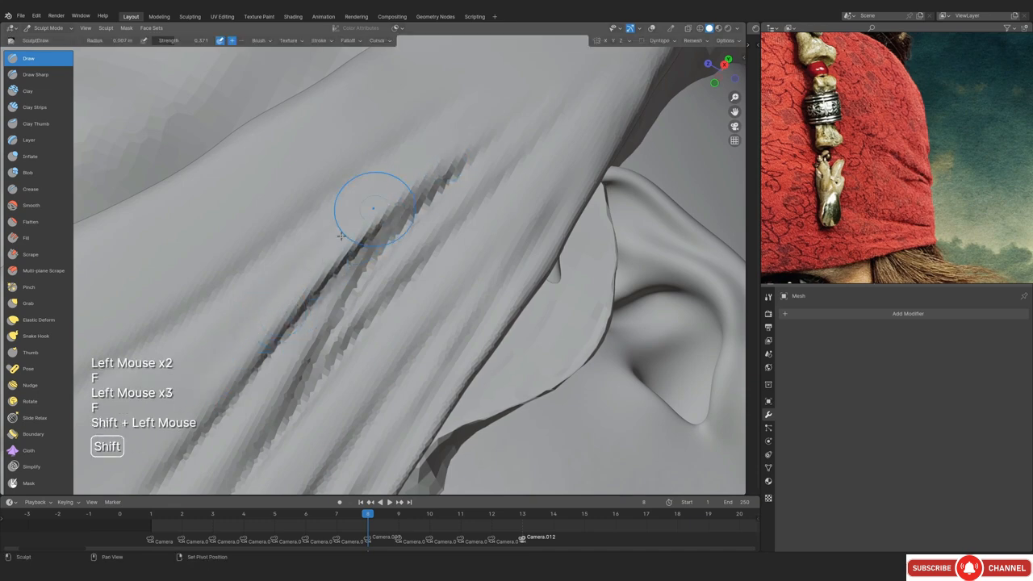
pyautogui.keyDown('shift'); pyautogui.click(373, 210); pyautogui.keyUp('shift')
pyautogui.keyDown('shift'); pyautogui.click(358, 207); pyautogui.keyUp('shift')
# Raise the upper lip of the branching crease along its length with the Draw brush at a radius of 0.0037 m
pyautogui.press('KP_0')
pyautogui.keyDown('ctrl'); pyautogui.moveTo(426, 231); pyautogui.dragTo(339, 258, button='middle'); pyautogui.keyUp('ctrl')
pyautogui.keyDown('ctrl'); pyautogui.moveTo(339, 258); pyautogui.dragTo(362, 242, button='middle'); pyautogui.keyUp('ctrl')
pyautogui.keyDown('ctrl'); pyautogui.moveTo(362, 242); pyautogui.dragTo(387, 250, button='middle'); pyautogui.keyUp('ctrl')
pyautogui.keyDown('ctrl'); pyautogui.moveTo(388, 251); pyautogui.dragTo(403, 234, button='middle'); pyautogui.keyUp('ctrl')
pyautogui.moveTo(404, 234)
pyautogui.mouseDown(button='middle')
pyautogui.moveTo(420, 235)
pyautogui.moveTo(345, 254)
pyautogui.mouseUp(button='middle')
pyautogui.press('f')
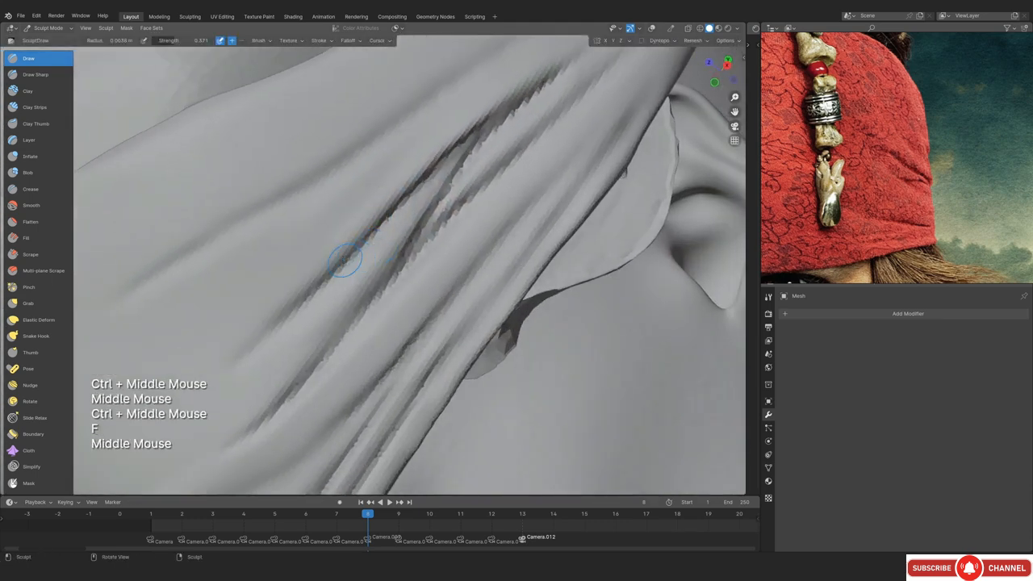
pyautogui.press('f')
pyautogui.click(457, 139)
pyautogui.keyDown('shift'); pyautogui.moveTo(458, 138); pyautogui.dragTo(306, 278, button='middle'); pyautogui.keyUp('shift')
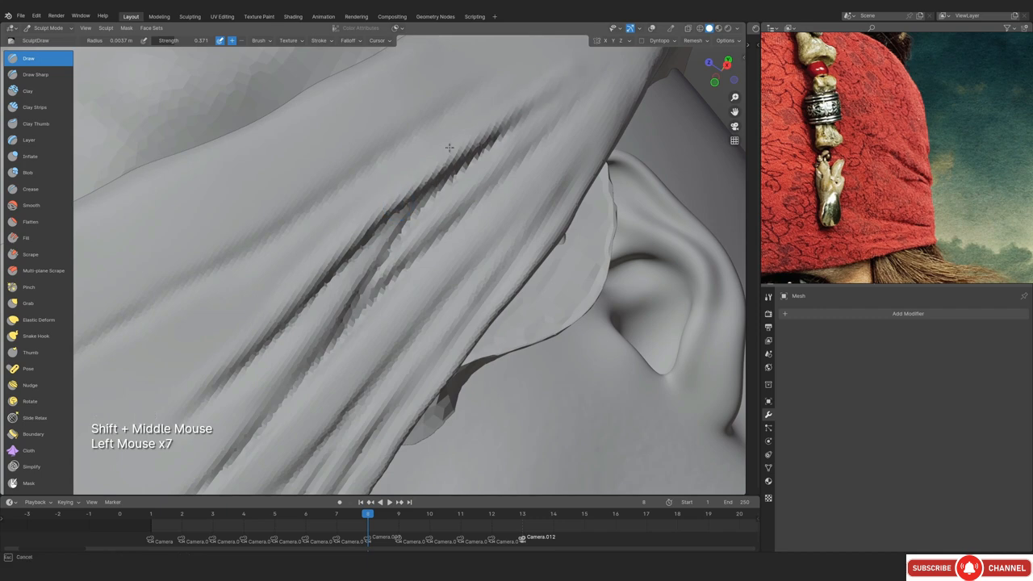
pyautogui.moveTo(450, 148); pyautogui.dragTo(247, 339)
pyautogui.moveTo(402, 184); pyautogui.dragTo(363, 210)
# Smooth the raised lip beside the branching crease with an enlarged brush
pyautogui.keyDown('ctrl'); pyautogui.moveTo(364, 210); pyautogui.dragTo(360, 217, button='middle'); pyautogui.keyUp('ctrl')
pyautogui.press('f')
pyautogui.click(369, 217)
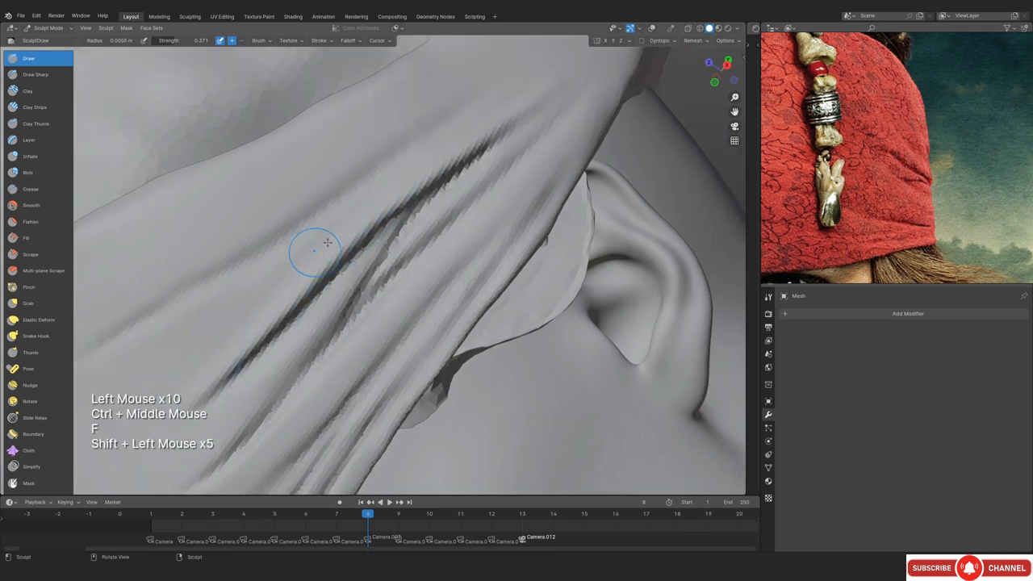
# Try to adjust the side folds with the Grab brush in camera view against the overlaid reference photo
pyautogui.press('KP_0')
pyautogui.hotkey('shift', 'alt', 'z')
pyautogui.hotkey('shift', 'alt', 'z')
pyautogui.moveTo(460, 239)
pyautogui.keyDown('shift'); pyautogui.mouseDown(button='middle')
pyautogui.moveTo(464, 262)
pyautogui.moveTo(419, 275)
pyautogui.mouseUp(button='middle'); pyautogui.keyUp('shift')
pyautogui.press('g')
pyautogui.press('f')
pyautogui.click(485, 226)
pyautogui.hotkey('ctrl', 'z')
# Flatten the fold beside the branching crease with the Scrape brush, smooth it, and check it against the reference overlay
pyautogui.keyDown('shift'); pyautogui.moveTo(420, 275); pyautogui.dragTo(403, 291, button='middle'); pyautogui.keyUp('shift')
pyautogui.keyDown('ctrl'); pyautogui.moveTo(404, 291); pyautogui.dragTo(363, 210, button='middle'); pyautogui.keyUp('ctrl')
pyautogui.keyDown('shift'); pyautogui.moveTo(363, 210); pyautogui.dragTo(440, 375, button='middle'); pyautogui.keyUp('shift')
pyautogui.keyDown('ctrl'); pyautogui.moveTo(440, 375); pyautogui.dragTo(416, 302, button='middle'); pyautogui.keyUp('ctrl')
pyautogui.moveTo(415, 302)
pyautogui.mouseDown(button='middle')
pyautogui.moveTo(354, 329)
pyautogui.moveTo(397, 296)
pyautogui.moveTo(404, 266)
pyautogui.mouseUp(button='middle')
pyautogui.click(23, 257)
pyautogui.keyDown('ctrl'); pyautogui.moveTo(403, 266); pyautogui.dragTo(422, 251, button='middle'); pyautogui.keyUp('ctrl')
pyautogui.press('f')
pyautogui.click(481, 212)
pyautogui.moveTo(481, 212)
pyautogui.mouseDown()
pyautogui.moveTo(355, 323)
pyautogui.moveTo(347, 311)
pyautogui.mouseUp()
pyautogui.moveTo(537, 158)
pyautogui.mouseDown()
pyautogui.moveTo(565, 136)
pyautogui.moveTo(532, 165)
pyautogui.mouseUp()
pyautogui.keyDown('shift'); pyautogui.moveTo(476, 230); pyautogui.dragTo(363, 314); pyautogui.keyUp('shift')
pyautogui.moveTo(436, 266); pyautogui.dragTo(403, 225, button='middle')
pyautogui.press('KP_0')
pyautogui.hotkey('shift', 'alt', 'z')
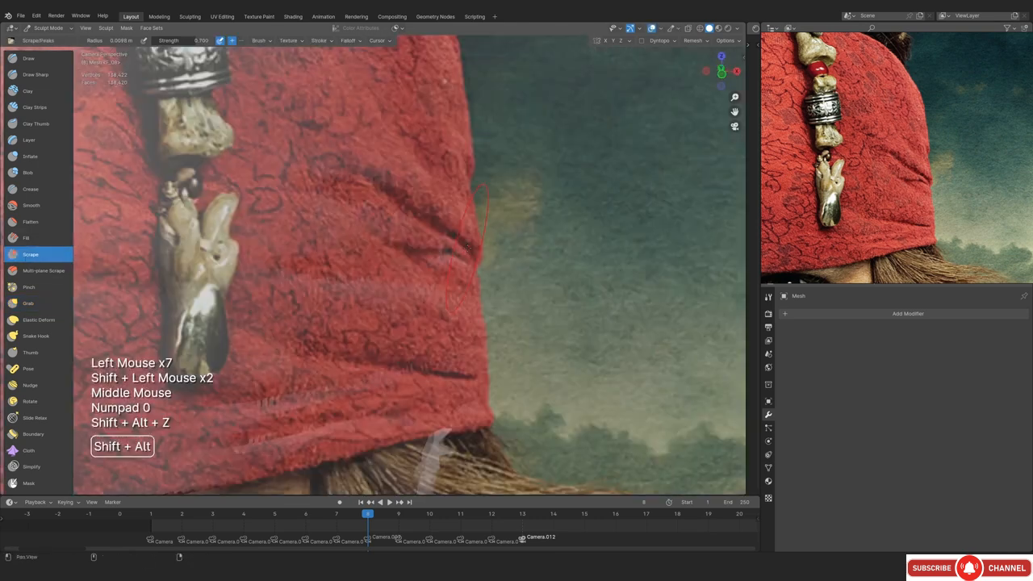
pyautogui.hotkey('shift', 'alt', 'z')
# Deepen the junction of the branching side crease with the Draw Sharp brush at a radius of 0.003 m
pyautogui.moveTo(467, 247)
pyautogui.mouseDown(button='middle')
pyautogui.moveTo(436, 266)
pyautogui.moveTo(435, 242)
pyautogui.mouseUp(button='middle')
pyautogui.moveTo(436, 242); pyautogui.dragTo(404, 274, button='middle')
pyautogui.moveTo(403, 274)
pyautogui.keyDown('ctrl'); pyautogui.mouseDown(button='middle')
pyautogui.moveTo(411, 234)
pyautogui.moveTo(438, 234)
pyautogui.mouseUp(button='middle'); pyautogui.keyUp('ctrl')
pyautogui.click(42, 75)
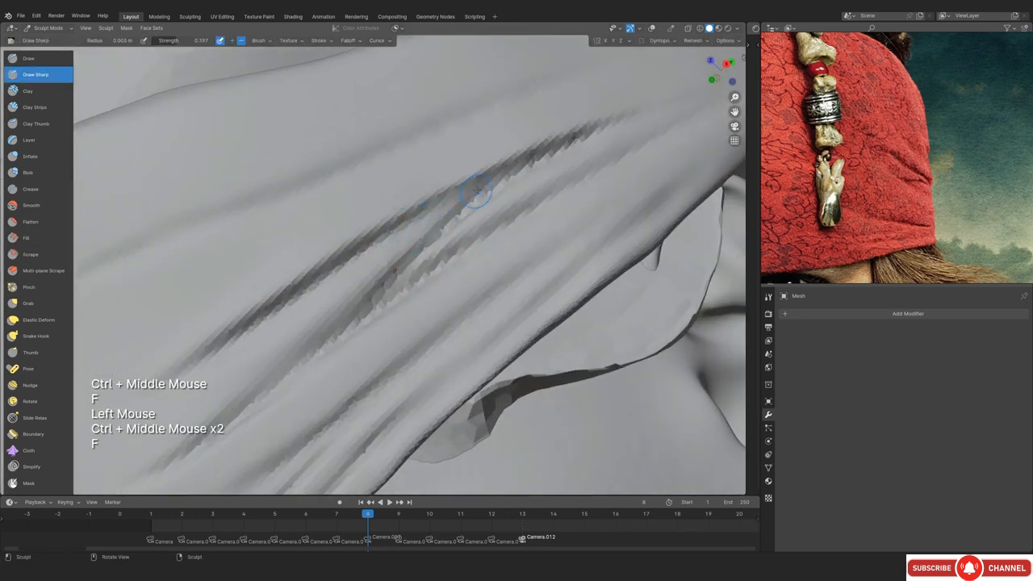
pyautogui.moveTo(477, 190); pyautogui.dragTo(388, 242)
pyautogui.moveTo(388, 242)
pyautogui.keyDown('ctrl'); pyautogui.mouseDown(button='middle')
pyautogui.moveTo(403, 234)
pyautogui.moveTo(407, 246)
pyautogui.moveTo(428, 228)
pyautogui.mouseUp(button='middle'); pyautogui.keyUp('ctrl')
# Cut away the rear part of the headband mesh with Box Trim in the see-through side view
pyautogui.press('KP_0')
pyautogui.press('KP_1')
pyautogui.keyDown('ctrl'); pyautogui.moveTo(428, 227); pyautogui.dragTo(408, 242, button='middle'); pyautogui.keyUp('ctrl')
pyautogui.moveTo(408, 242)
pyautogui.keyDown('ctrl'); pyautogui.mouseDown(button='middle')
pyautogui.moveTo(396, 282)
pyautogui.moveTo(395, 237)
pyautogui.mouseUp(button='middle'); pyautogui.keyUp('ctrl')
pyautogui.press('KP_3')
pyautogui.hotkey('alt', 'z')
pyautogui.moveTo(49, 460)
pyautogui.mouseDown(button='middle')
pyautogui.moveTo(59, 334)
pyautogui.moveTo(59, 382)
pyautogui.mouseUp(button='middle')
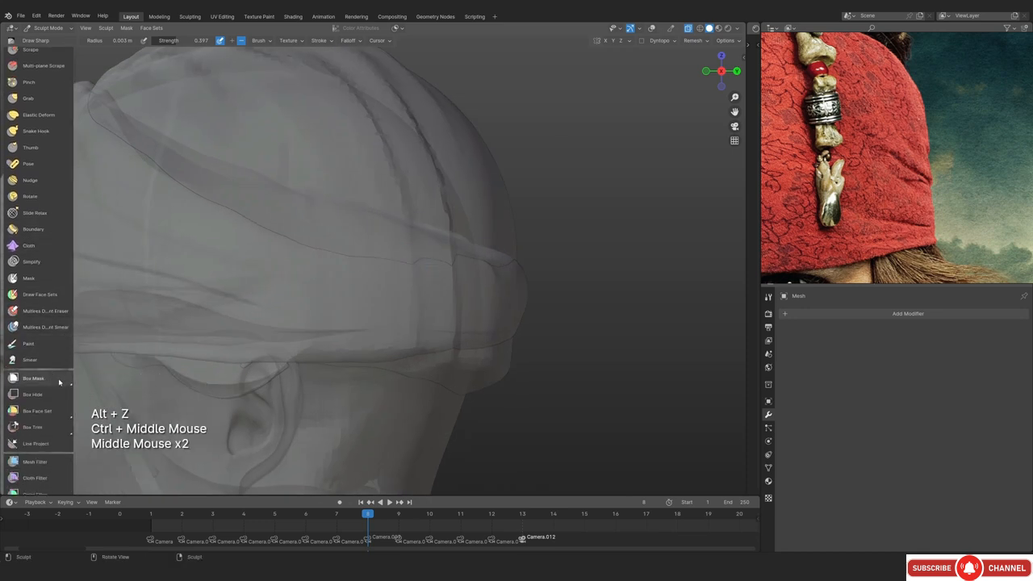
pyautogui.click(27, 427)
pyautogui.keyDown('shift'); pyautogui.moveTo(596, 142); pyautogui.dragTo(600, 153, button='middle'); pyautogui.keyUp('shift')
pyautogui.keyDown('ctrl'); pyautogui.moveTo(600, 153); pyautogui.dragTo(605, 191, button='middle'); pyautogui.keyUp('ctrl')
pyautogui.moveTo(627, 184); pyautogui.dragTo(374, 442)
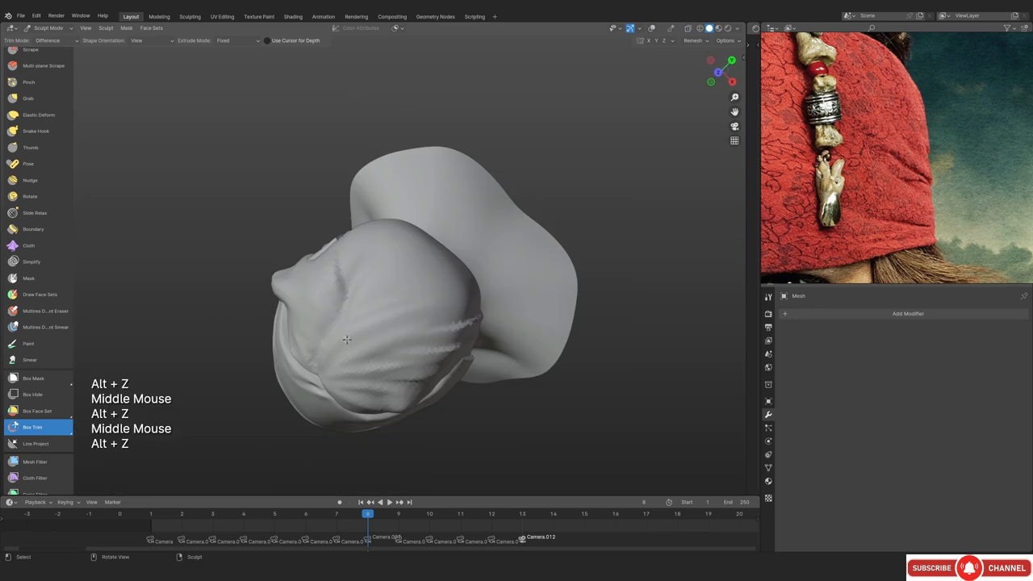
# Isolate the headband in local view and examine the trimmed opening from above and the side
pyautogui.press('KP_7')
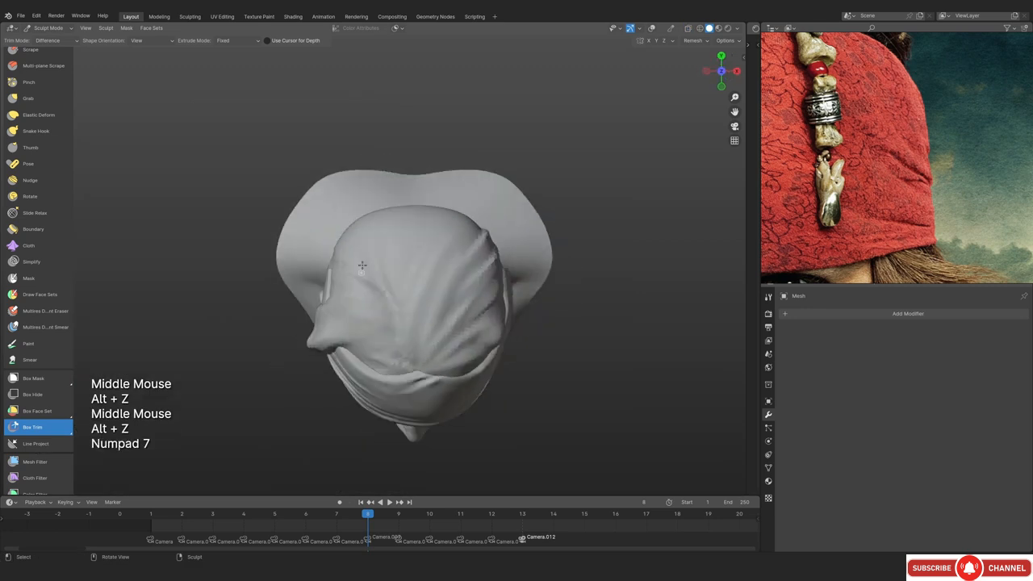
pyautogui.press('KP_Divide')
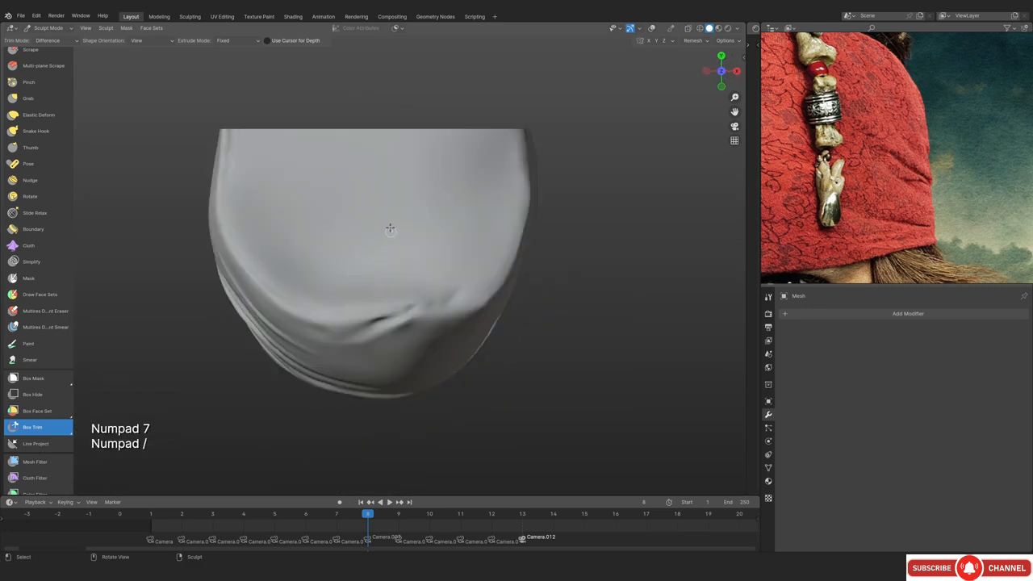
pyautogui.keyDown('shift'); pyautogui.moveTo(376, 154); pyautogui.dragTo(361, 259, button='middle'); pyautogui.keyUp('shift')
pyautogui.keyDown('ctrl'); pyautogui.moveTo(361, 259); pyautogui.dragTo(333, 225, button='middle'); pyautogui.keyUp('ctrl')
pyautogui.hotkey('alt', 'z')
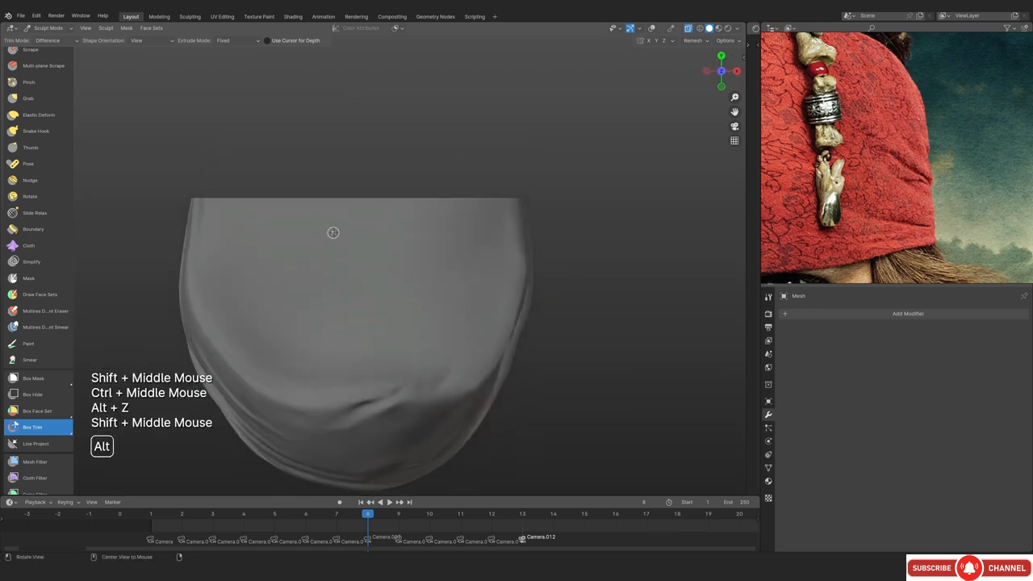
pyautogui.hotkey('alt', 'z')
pyautogui.hotkey('alt', 'z')
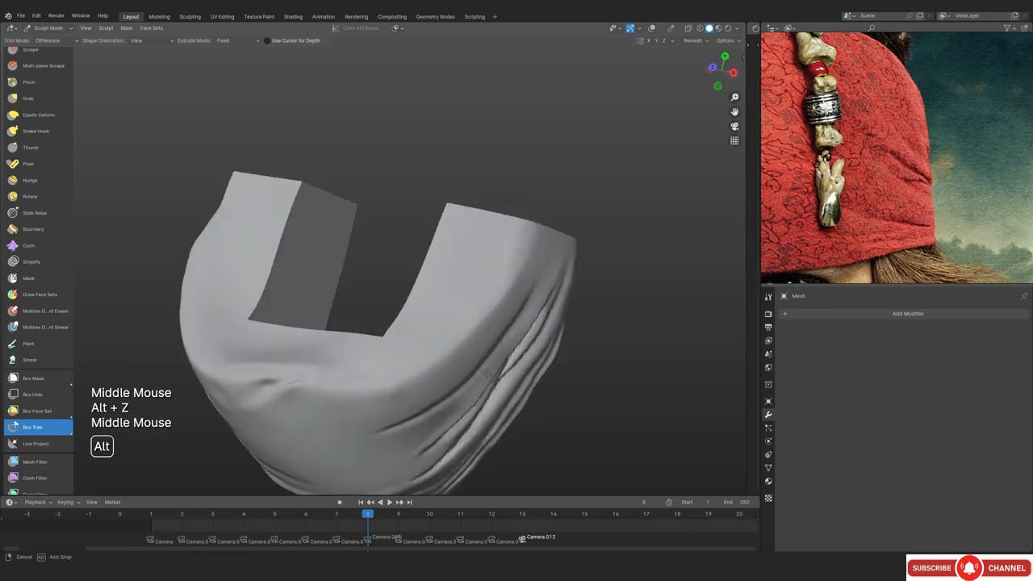
pyautogui.keyDown('ctrl'); pyautogui.moveTo(363, 283); pyautogui.dragTo(363, 315, button='middle'); pyautogui.keyUp('ctrl')
pyautogui.moveTo(363, 315); pyautogui.dragTo(387, 367, button='middle')
# Remesh the trimmed headband at a finer resolution and show the viewport overlays with mesh statistics
pyautogui.hotkey('ctrl', 'r')
pyautogui.hotkey('alt', 'z')
pyautogui.hotkey('alt', 'z')
pyautogui.moveTo(387, 368); pyautogui.dragTo(396, 306, button='middle')
pyautogui.moveTo(395, 307); pyautogui.dragTo(505, 214, button='middle')
pyautogui.click(694, 40)
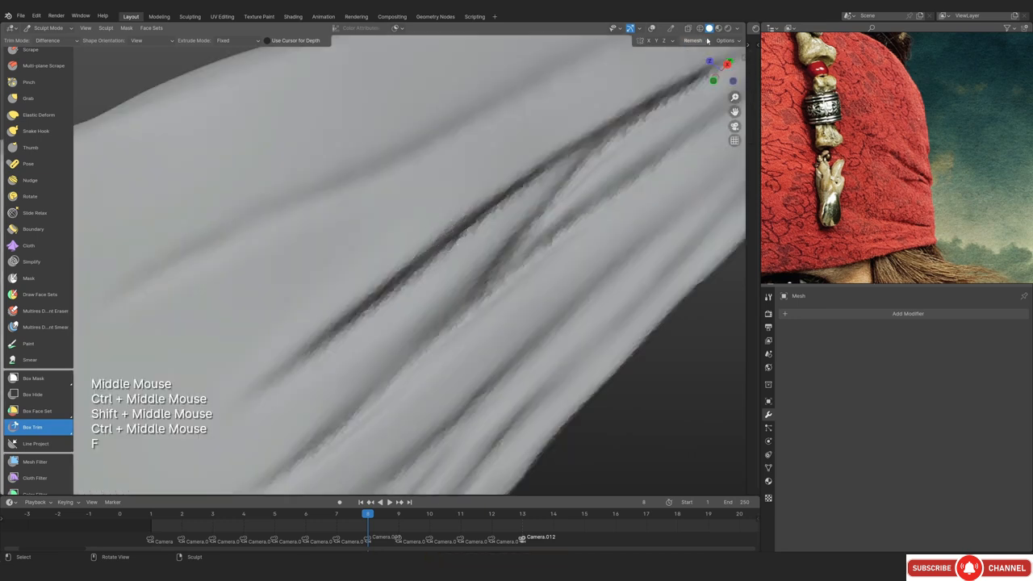
pyautogui.click(697, 40)
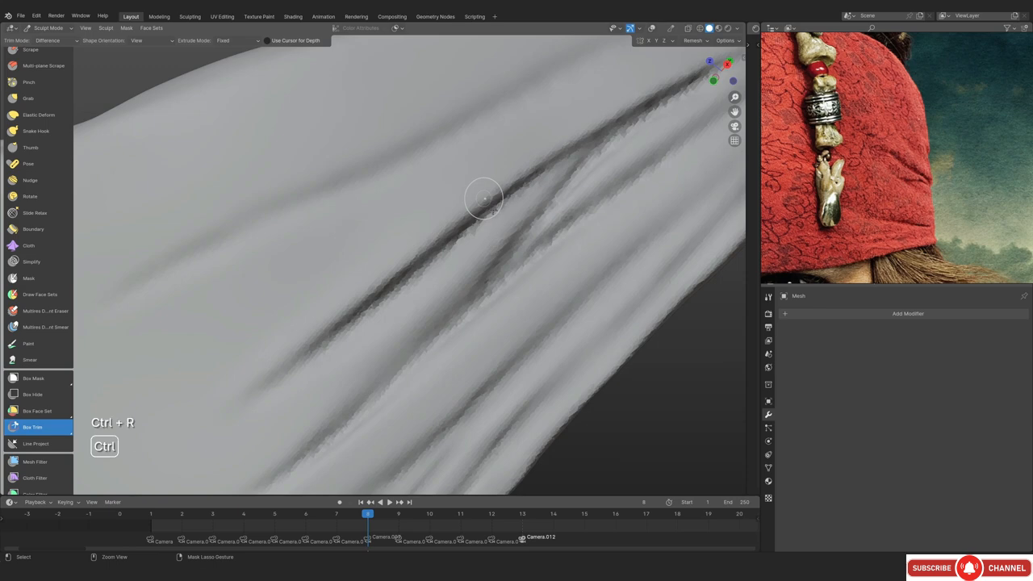
pyautogui.hotkey('shift', 'alt', 'z')
# Smooth the jagged edge along the main side crease with the brush radius set to 0.0061 m
pyautogui.keyDown('shift'); pyautogui.moveTo(424, 242); pyautogui.dragTo(444, 251, button='middle'); pyautogui.keyUp('shift')
pyautogui.keyDown('ctrl'); pyautogui.moveTo(444, 252); pyautogui.dragTo(449, 282, button='middle'); pyautogui.keyUp('ctrl')
pyautogui.moveTo(449, 282); pyautogui.dragTo(412, 379, button='middle')
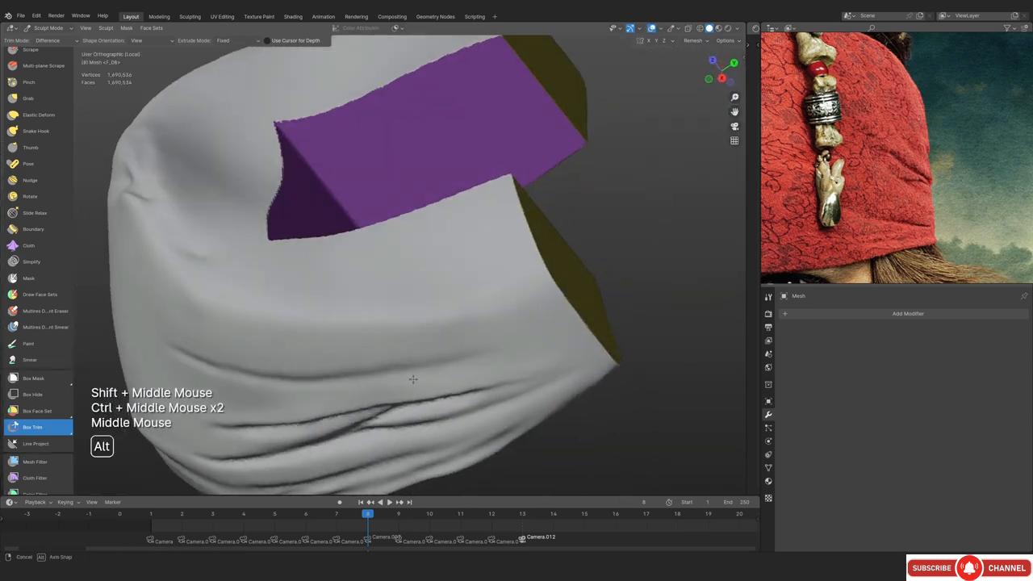
pyautogui.keyDown('ctrl'); pyautogui.moveTo(415, 306); pyautogui.dragTo(424, 326, button='middle'); pyautogui.keyUp('ctrl')
pyautogui.moveTo(424, 326); pyautogui.dragTo(436, 186, button='middle')
pyautogui.moveTo(436, 186); pyautogui.dragTo(420, 221, button='middle')
pyautogui.keyDown('ctrl'); pyautogui.moveTo(420, 222); pyautogui.dragTo(404, 242, button='middle'); pyautogui.keyUp('ctrl')
pyautogui.moveTo(403, 243); pyautogui.dragTo(395, 203, button='middle')
pyautogui.moveTo(39, 80); pyautogui.dragTo(33, 273, button='middle')
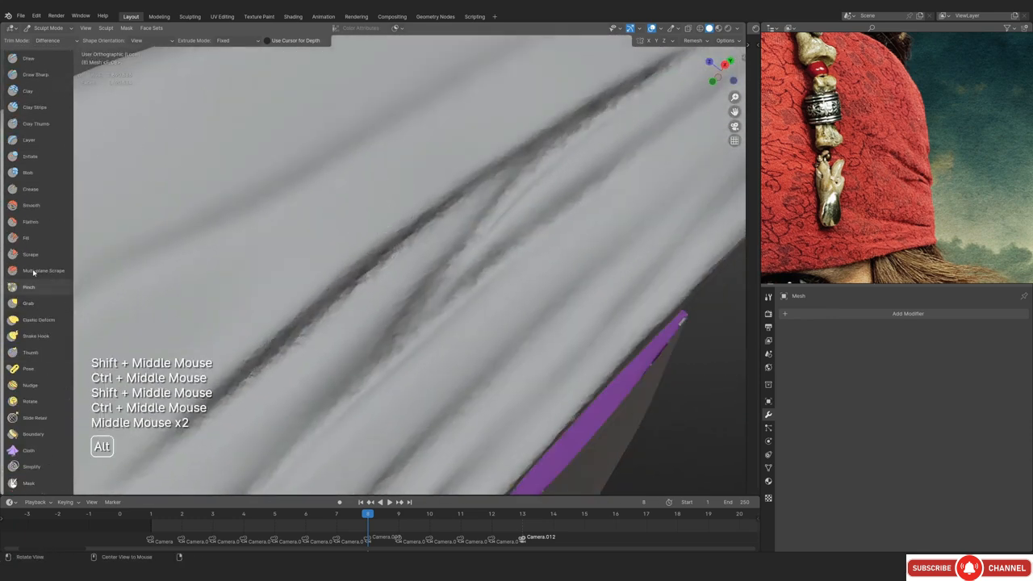
pyautogui.middleClick(45, 77)
pyautogui.click(35, 74)
pyautogui.click(32, 58)
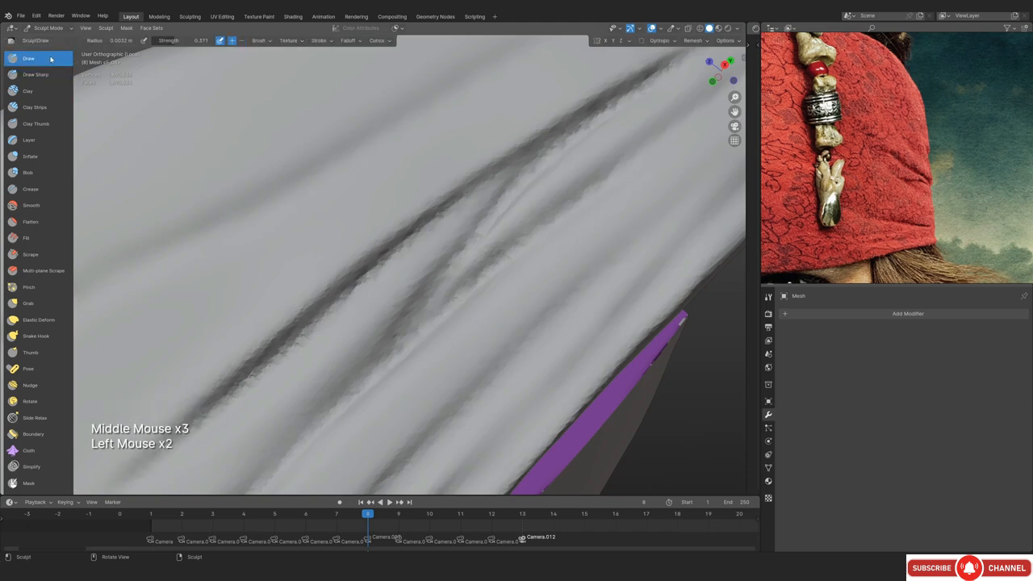
pyautogui.keyDown('shift'); pyautogui.moveTo(487, 175); pyautogui.dragTo(479, 199, button='middle'); pyautogui.keyUp('shift')
pyautogui.keyDown('ctrl'); pyautogui.moveTo(494, 166); pyautogui.dragTo(517, 189, button='middle'); pyautogui.keyUp('ctrl')
pyautogui.press('f')
pyautogui.click(535, 187)
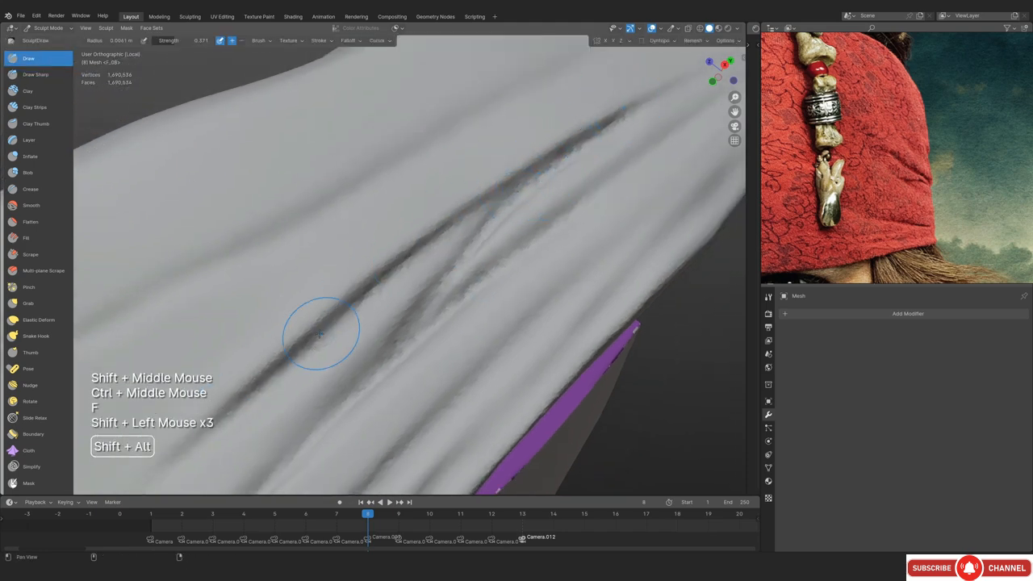
pyautogui.keyDown('shift'); pyautogui.moveTo(319, 333); pyautogui.dragTo(369, 292, button='middle'); pyautogui.keyUp('shift')
# Smooth the branching crease and its neighbouring folds along their full length with the Smooth brush
pyautogui.click(30, 205)
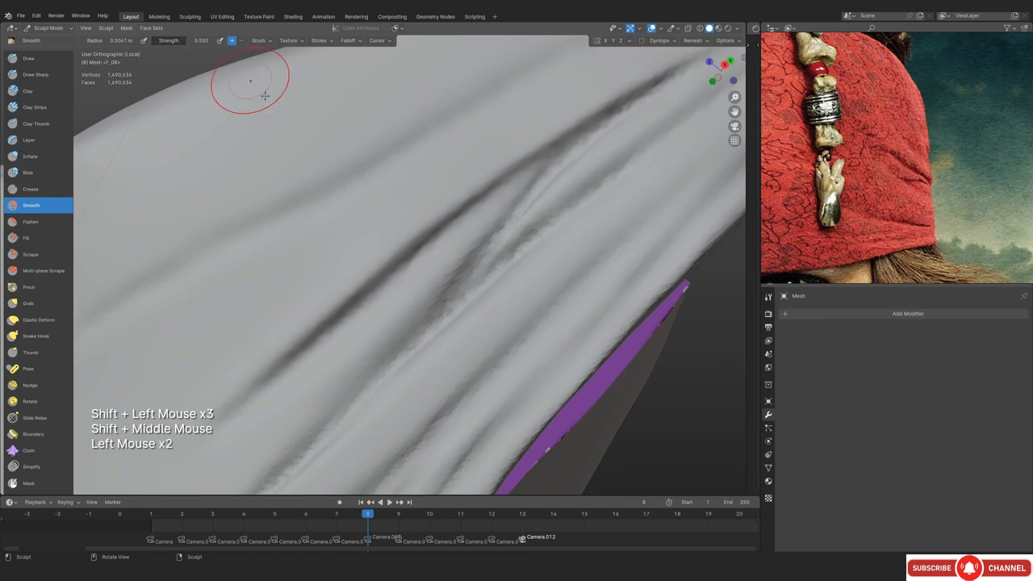
pyautogui.keyDown('ctrl'); pyautogui.moveTo(265, 95); pyautogui.dragTo(247, 374, button='middle'); pyautogui.keyUp('ctrl')
pyautogui.moveTo(247, 374); pyautogui.dragTo(309, 323)
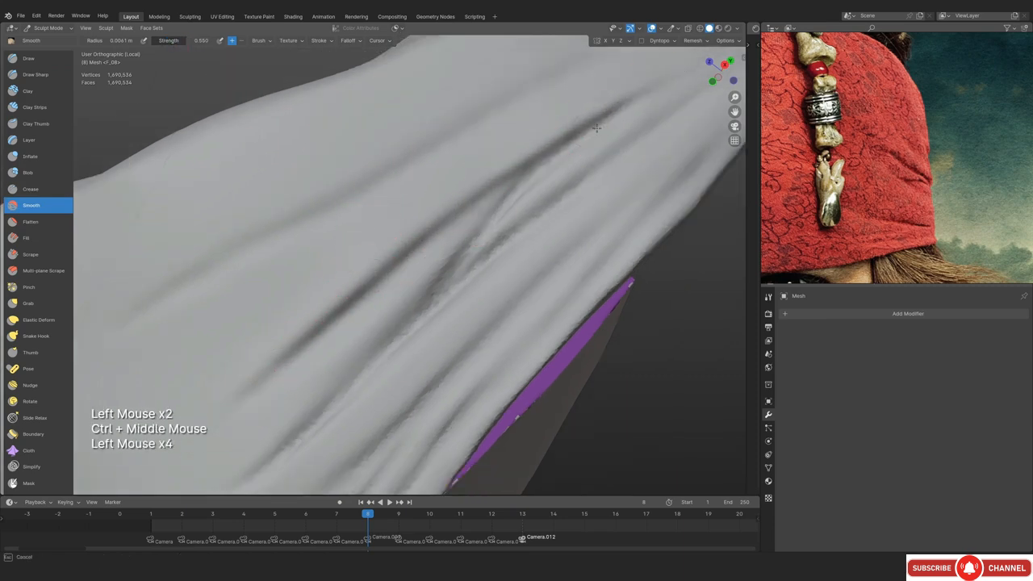
pyautogui.moveTo(596, 127); pyautogui.dragTo(660, 117)
pyautogui.moveTo(577, 153)
pyautogui.keyDown('ctrl'); pyautogui.mouseDown(button='middle')
pyautogui.moveTo(427, 350)
pyautogui.moveTo(417, 309)
pyautogui.moveTo(452, 274)
pyautogui.mouseUp(button='middle'); pyautogui.keyUp('ctrl')
pyautogui.moveTo(452, 274)
pyautogui.mouseDown(button='middle')
pyautogui.moveTo(481, 247)
pyautogui.moveTo(420, 285)
pyautogui.moveTo(440, 230)
pyautogui.mouseUp(button='middle')
pyautogui.moveTo(302, 353); pyautogui.dragTo(410, 263)
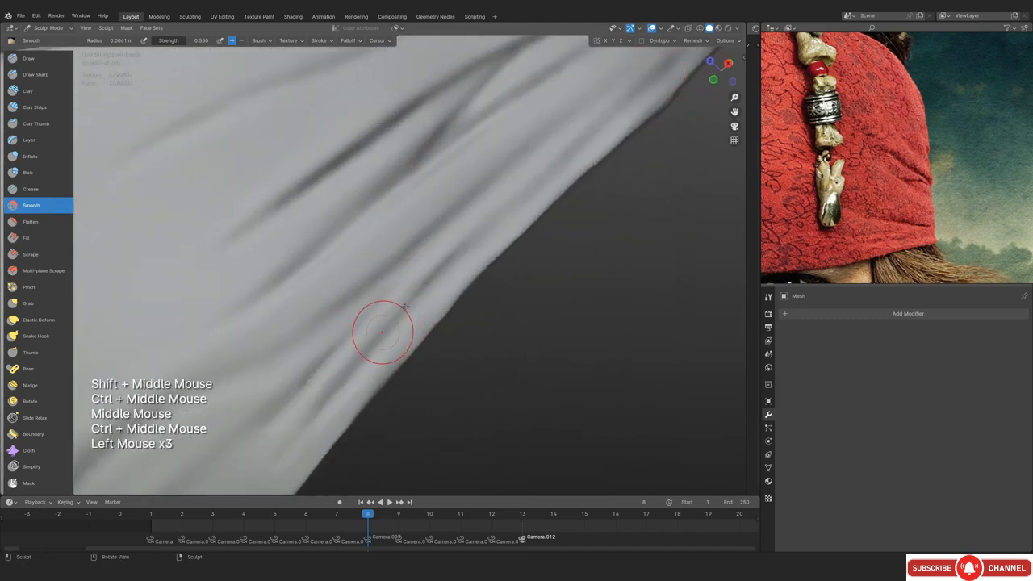
# Smooth the jagged lower side folds and the folds on the opposite side of the headband
pyautogui.moveTo(372, 302); pyautogui.dragTo(403, 270)
pyautogui.keyDown('ctrl'); pyautogui.moveTo(350, 282); pyautogui.dragTo(349, 339, button='middle'); pyautogui.keyUp('ctrl')
pyautogui.moveTo(349, 339)
pyautogui.mouseDown(button='middle')
pyautogui.moveTo(364, 245)
pyautogui.moveTo(420, 258)
pyautogui.mouseUp(button='middle')
pyautogui.keyDown('ctrl'); pyautogui.moveTo(420, 258); pyautogui.dragTo(436, 211, button='middle'); pyautogui.keyUp('ctrl')
pyautogui.moveTo(435, 211); pyautogui.dragTo(407, 267, button='middle')
pyautogui.keyDown('shift'); pyautogui.moveTo(407, 267); pyautogui.dragTo(356, 306, button='middle'); pyautogui.keyUp('shift')
pyautogui.moveTo(261, 417); pyautogui.dragTo(343, 316)
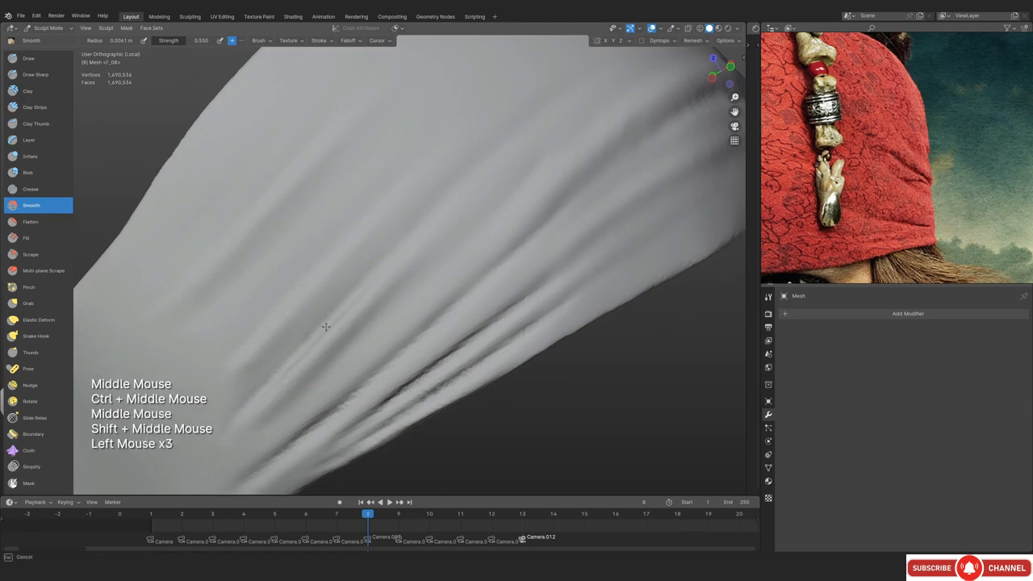
pyautogui.moveTo(279, 323); pyautogui.dragTo(341, 156)
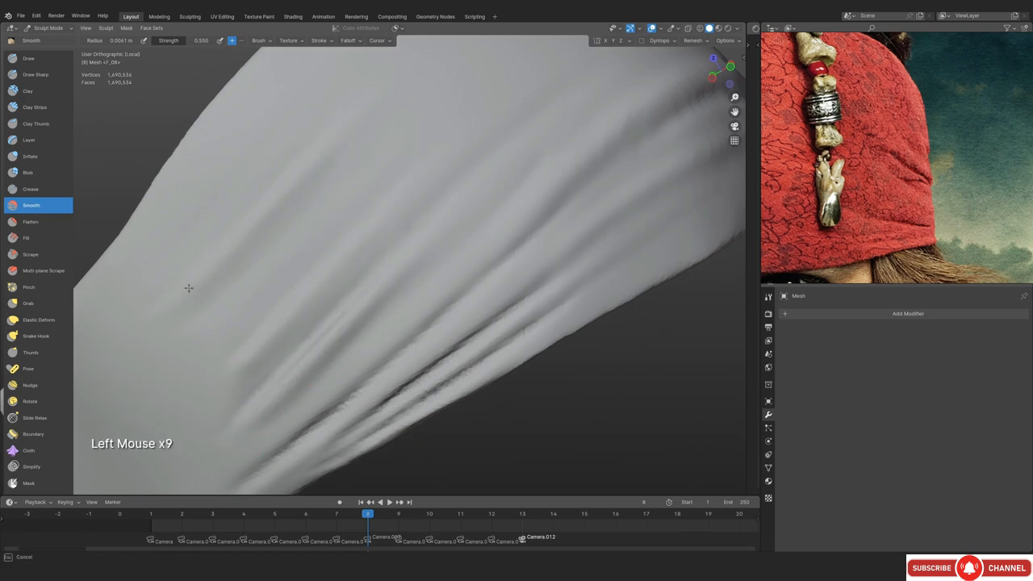
# Smooth the folds along the headband's lower rim with the Smooth brush at a radius of 0.0082 m
pyautogui.moveTo(371, 312); pyautogui.dragTo(385, 300, button='middle')
pyautogui.press('f')
pyautogui.click(300, 375)
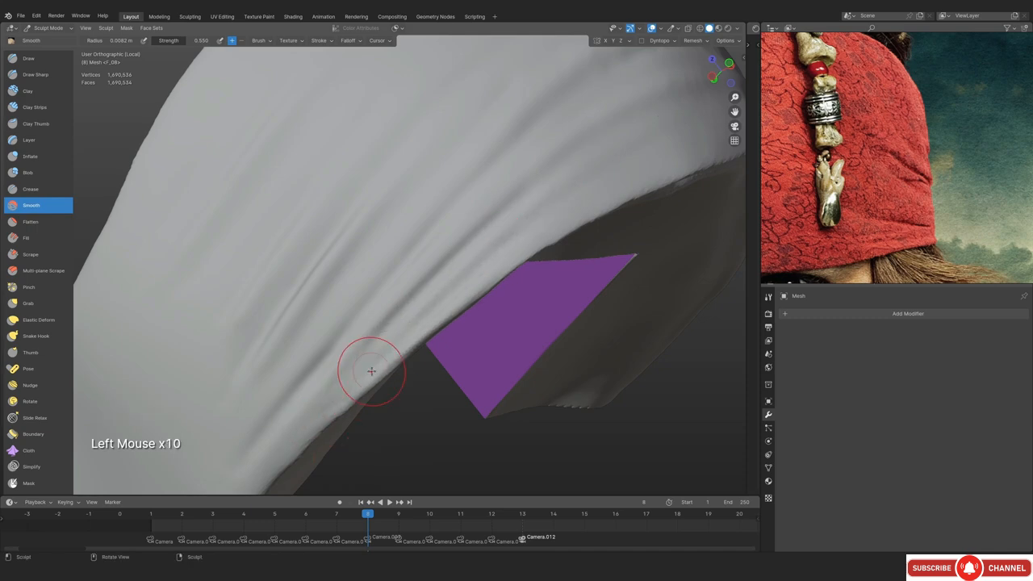
pyautogui.moveTo(358, 390); pyautogui.dragTo(323, 290, button='middle')
pyautogui.moveTo(322, 290)
pyautogui.keyDown('shift'); pyautogui.mouseDown(button='middle')
pyautogui.moveTo(314, 256)
pyautogui.moveTo(397, 219)
pyautogui.mouseUp(button='middle'); pyautogui.keyUp('shift')
pyautogui.moveTo(367, 257); pyautogui.dragTo(343, 282)
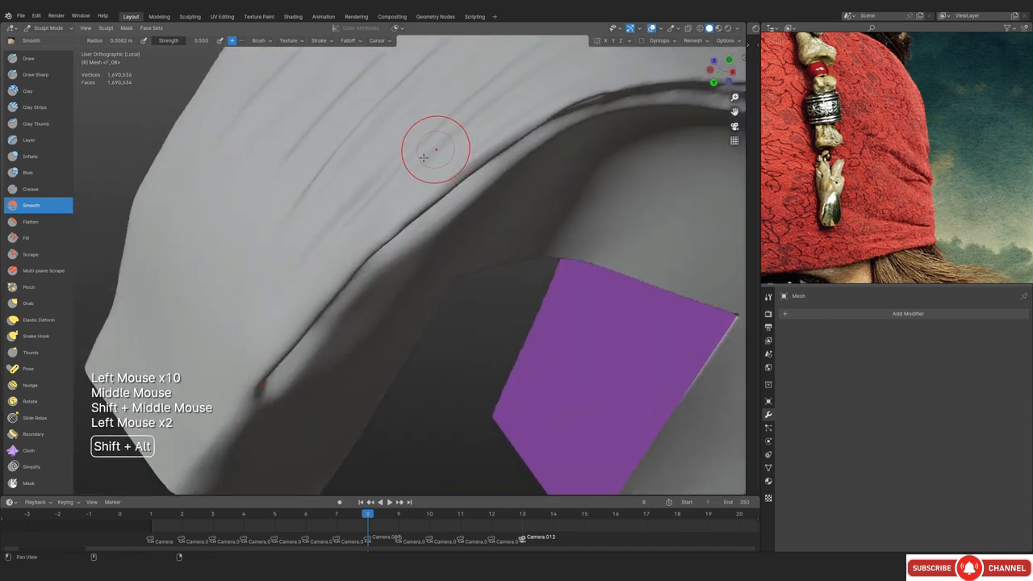
# Smooth the broad folds across the headband's front and side with the Smooth brush enlarged to about 0.012 m
pyautogui.keyDown('shift'); pyautogui.moveTo(422, 157); pyautogui.dragTo(387, 234, button='middle'); pyautogui.keyUp('shift')
pyautogui.moveTo(387, 234)
pyautogui.mouseDown(button='middle')
pyautogui.moveTo(346, 304)
pyautogui.moveTo(404, 304)
pyautogui.mouseUp(button='middle')
pyautogui.moveTo(403, 305)
pyautogui.mouseDown(button='middle')
pyautogui.moveTo(461, 304)
pyautogui.moveTo(535, 243)
pyautogui.mouseUp(button='middle')
pyautogui.press('f')
pyautogui.click(658, 191)
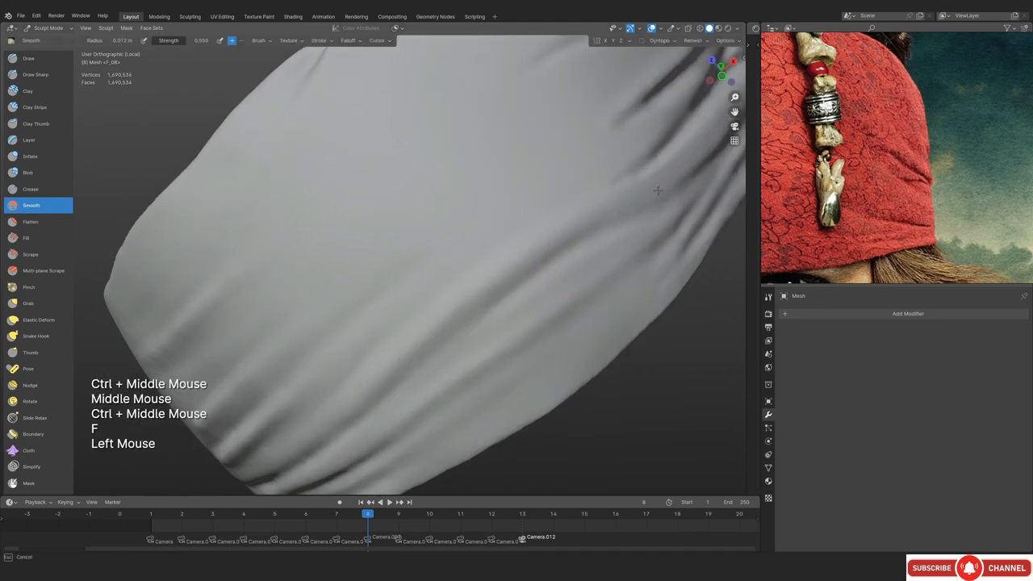
pyautogui.moveTo(560, 219); pyautogui.dragTo(366, 349)
pyautogui.moveTo(423, 237); pyautogui.dragTo(566, 159)
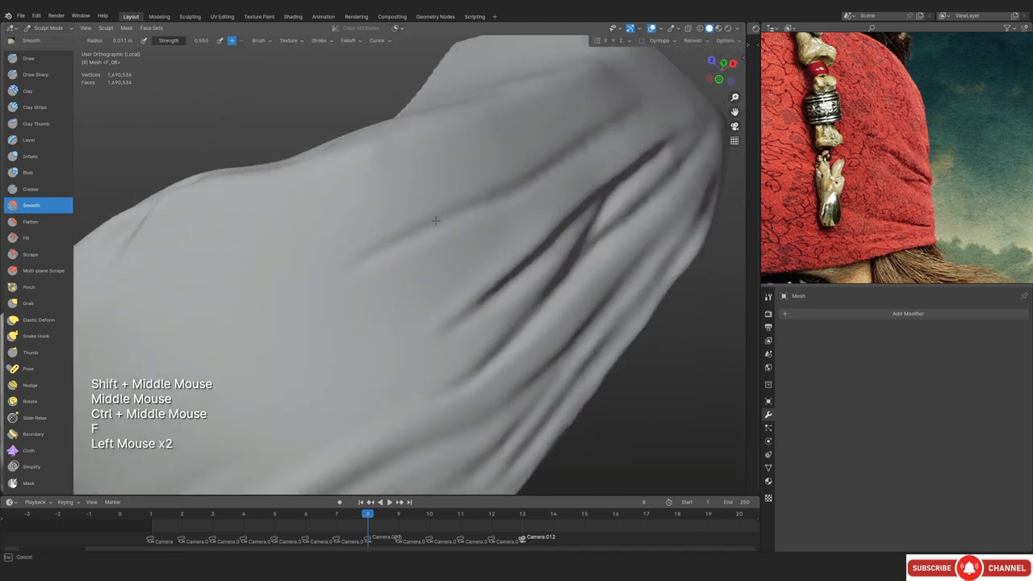
# Examine the smoothed folds, rim and trimmed opening all around the headband, with the Draw Sharp brush ready
pyautogui.moveTo(566, 159)
pyautogui.keyDown('ctrl'); pyautogui.mouseDown(button='middle')
pyautogui.moveTo(540, 267)
pyautogui.moveTo(489, 274)
pyautogui.moveTo(484, 226)
pyautogui.mouseUp(button='middle'); pyautogui.keyUp('ctrl')
pyautogui.moveTo(485, 226); pyautogui.dragTo(343, 266, button='middle')
pyautogui.keyDown('ctrl'); pyautogui.moveTo(343, 266); pyautogui.dragTo(339, 222, button='middle'); pyautogui.keyUp('ctrl')
pyautogui.moveTo(339, 222); pyautogui.dragTo(356, 290, button='middle')
pyautogui.keyDown('shift'); pyautogui.moveTo(355, 290); pyautogui.dragTo(395, 226, button='middle'); pyautogui.keyUp('shift')
pyautogui.moveTo(395, 226)
pyautogui.mouseDown(button='middle')
pyautogui.moveTo(416, 212)
pyautogui.moveTo(410, 173)
pyautogui.moveTo(436, 131)
pyautogui.mouseUp(button='middle')
pyautogui.click(36, 74)
pyautogui.press('f')
pyautogui.press('f')
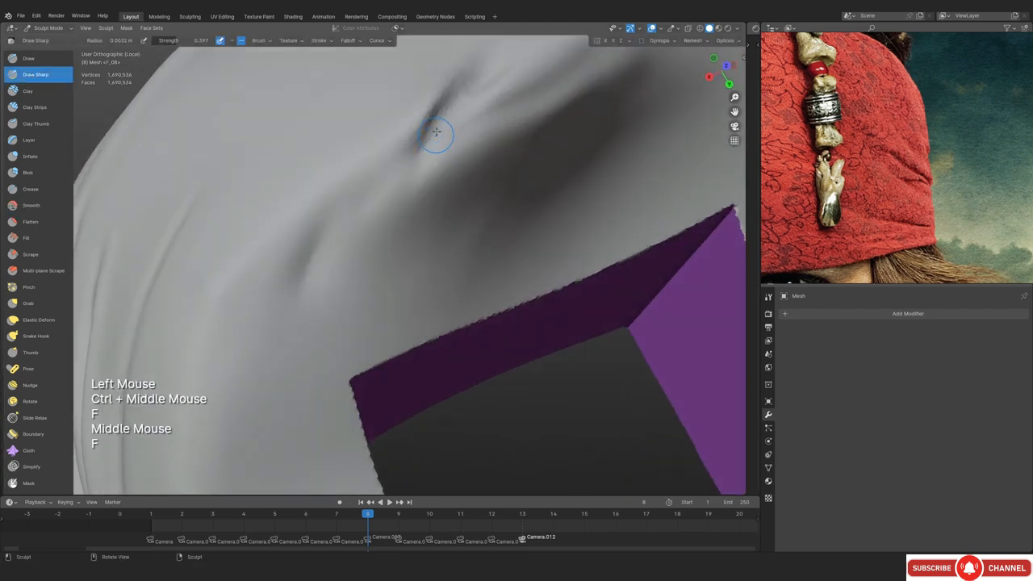
pyautogui.keyDown('ctrl'); pyautogui.moveTo(233, 293); pyautogui.dragTo(339, 298, button='middle'); pyautogui.keyUp('ctrl')
pyautogui.moveTo(339, 299); pyautogui.dragTo(442, 295, button='middle')
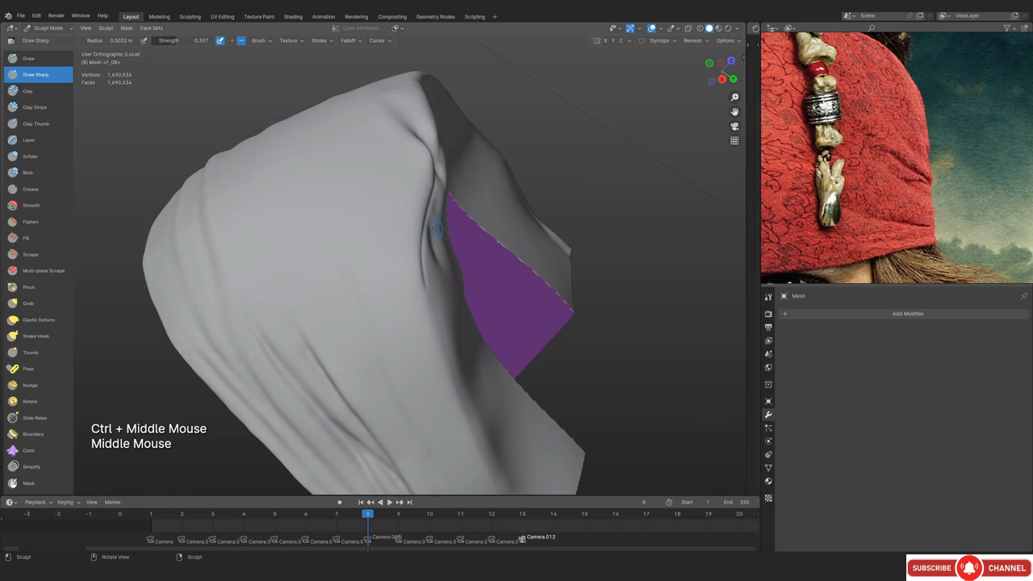
pyautogui.press('KP_1')
pyautogui.keyDown('ctrl'); pyautogui.moveTo(388, 233); pyautogui.dragTo(403, 282, button='middle'); pyautogui.keyUp('ctrl')
pyautogui.moveTo(404, 283); pyautogui.dragTo(532, 258, button='middle')
pyautogui.moveTo(533, 258); pyautogui.dragTo(484, 274, button='middle')
pyautogui.keyDown('shift'); pyautogui.moveTo(484, 275); pyautogui.dragTo(452, 226, button='middle'); pyautogui.keyUp('shift')
pyautogui.moveTo(452, 226); pyautogui.dragTo(465, 145, button='middle')
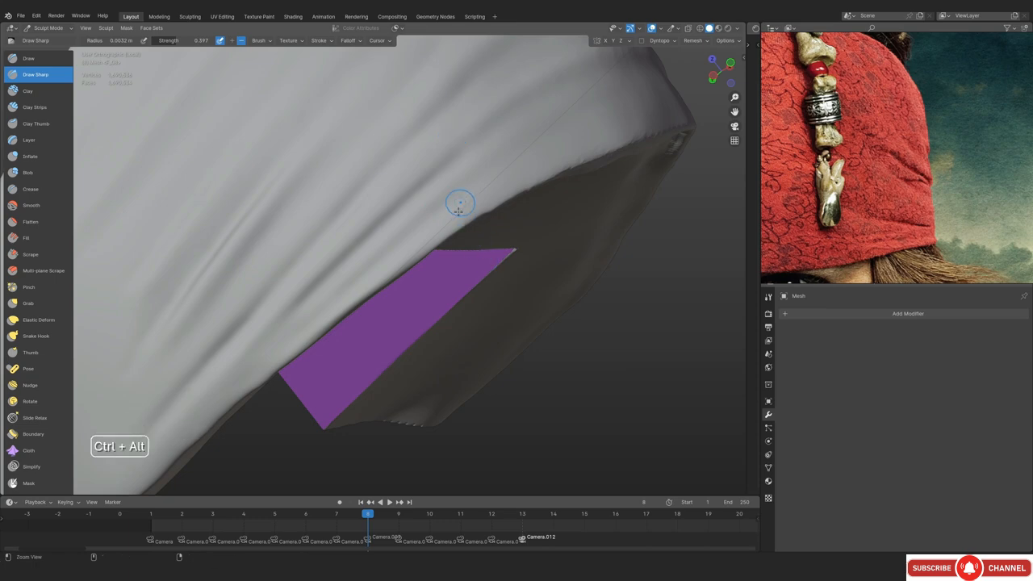
pyautogui.keyDown('ctrl'); pyautogui.moveTo(459, 211); pyautogui.dragTo(452, 267, button='middle'); pyautogui.keyUp('ctrl')
pyautogui.moveTo(452, 267); pyautogui.dragTo(412, 250, button='middle')
pyautogui.keyDown('ctrl'); pyautogui.moveTo(411, 251); pyautogui.dragTo(476, 266, button='middle'); pyautogui.keyUp('ctrl')
pyautogui.keyDown('ctrl'); pyautogui.moveTo(476, 266); pyautogui.dragTo(457, 237, button='middle'); pyautogui.keyUp('ctrl')
pyautogui.moveTo(457, 237); pyautogui.dragTo(403, 339, button='middle')
pyautogui.keyDown('ctrl'); pyautogui.moveTo(403, 339); pyautogui.dragTo(419, 291, button='middle'); pyautogui.keyUp('ctrl')
pyautogui.keyDown('ctrl'); pyautogui.moveTo(501, 298); pyautogui.dragTo(452, 186, button='middle'); pyautogui.keyUp('ctrl')
pyautogui.keyDown('shift'); pyautogui.moveTo(452, 185); pyautogui.dragTo(434, 234, button='middle'); pyautogui.keyUp('shift')
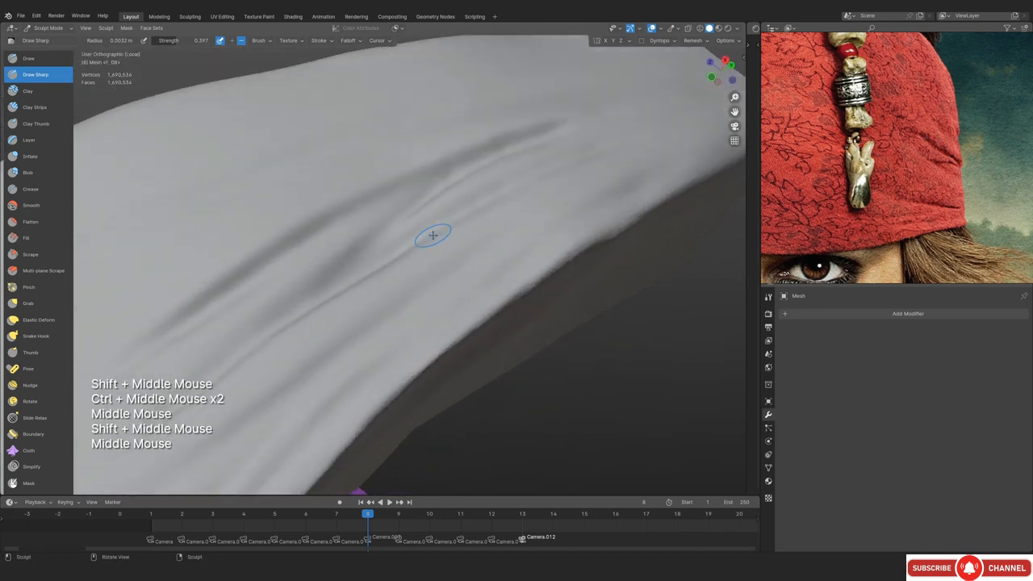
# Nudge the headband's side outline with the Grab brush in camera view against the overlaid reference photo
pyautogui.press('KP_0')
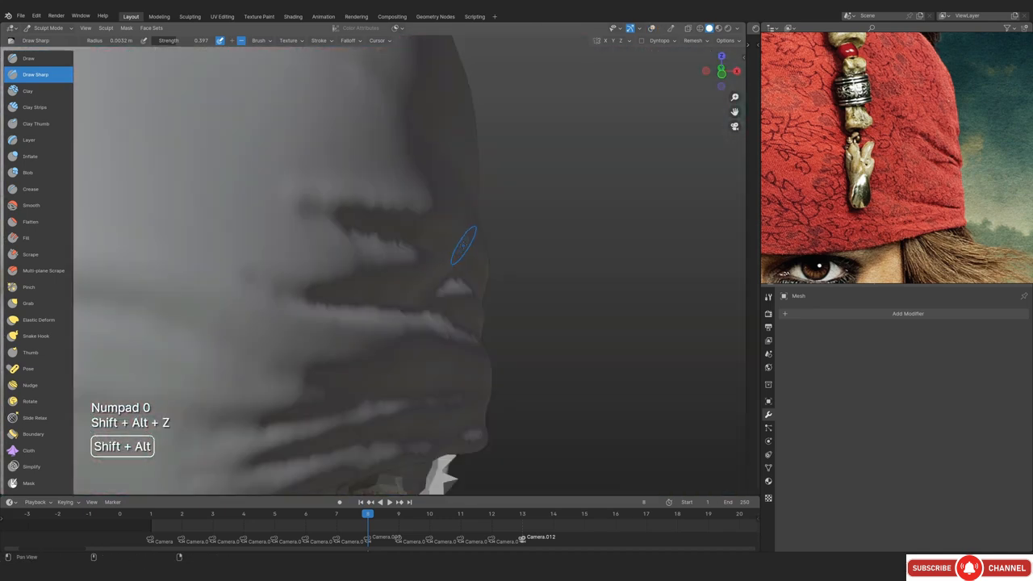
pyautogui.hotkey('shift', 'alt', 'z')
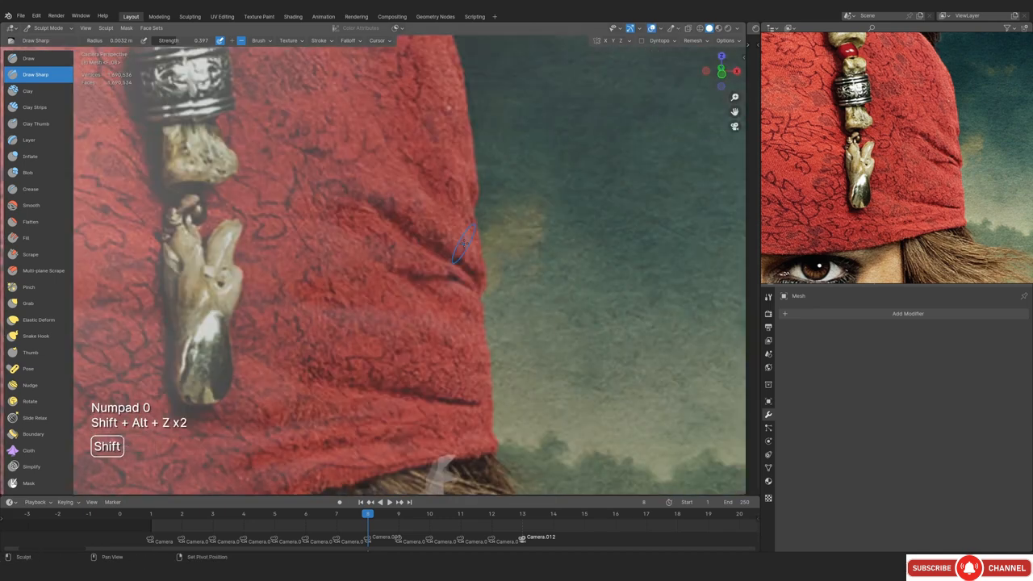
pyautogui.hotkey('shift', 'z')
pyautogui.press('g')
pyautogui.press('f')
pyautogui.click(517, 247)
pyautogui.moveTo(492, 256); pyautogui.dragTo(487, 264)
pyautogui.press('f')
pyautogui.click(473, 158)
pyautogui.hotkey('shift', 'z')
pyautogui.hotkey('shift', 'z')
# Sharpen the upper stretch of the main side crease with the Draw Sharp brush at a radius of 0.0018 m
pyautogui.hotkey('alt', 'z')
pyautogui.moveTo(473, 186); pyautogui.dragTo(403, 314, button='middle')
pyautogui.moveTo(403, 315)
pyautogui.keyDown('ctrl'); pyautogui.mouseDown(button='middle')
pyautogui.moveTo(383, 268)
pyautogui.moveTo(443, 346)
pyautogui.mouseUp(button='middle'); pyautogui.keyUp('ctrl')
pyautogui.hotkey('alt', 'z')
pyautogui.hotkey('shift', 'z')
pyautogui.press('f')
pyautogui.keyDown('ctrl'); pyautogui.moveTo(452, 290); pyautogui.dragTo(447, 240, button='middle'); pyautogui.keyUp('ctrl')
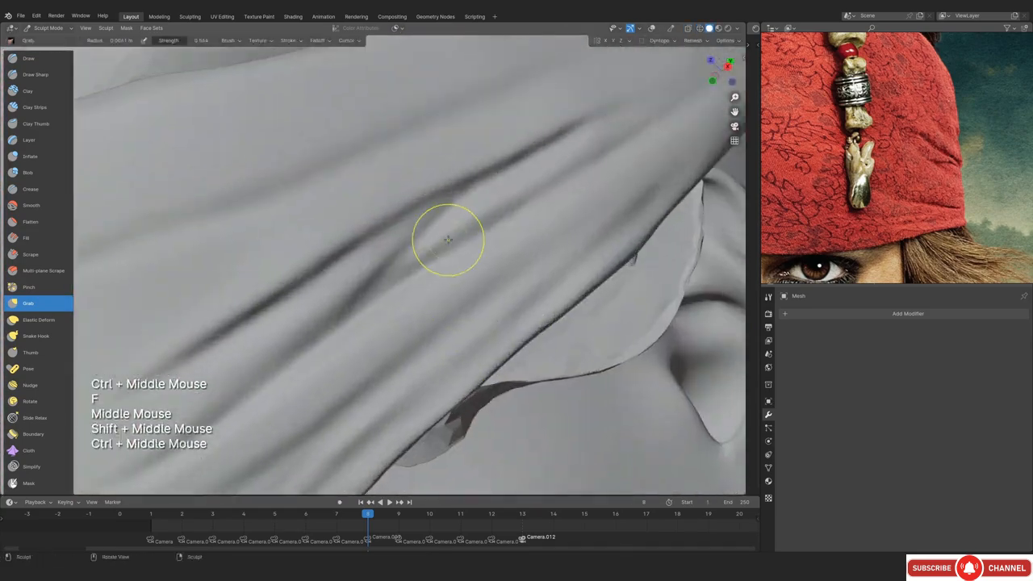
pyautogui.press('f')
pyautogui.click(355, 254)
pyautogui.click(68, 75)
pyautogui.keyDown('ctrl'); pyautogui.moveTo(210, 207); pyautogui.dragTo(242, 186, button='middle'); pyautogui.keyUp('ctrl')
pyautogui.moveTo(356, 226)
pyautogui.mouseDown(button='middle')
pyautogui.moveTo(383, 235)
pyautogui.moveTo(404, 218)
pyautogui.mouseUp(button='middle')
pyautogui.keyDown('ctrl'); pyautogui.moveTo(404, 218); pyautogui.dragTo(410, 223, button='middle'); pyautogui.keyUp('ctrl')
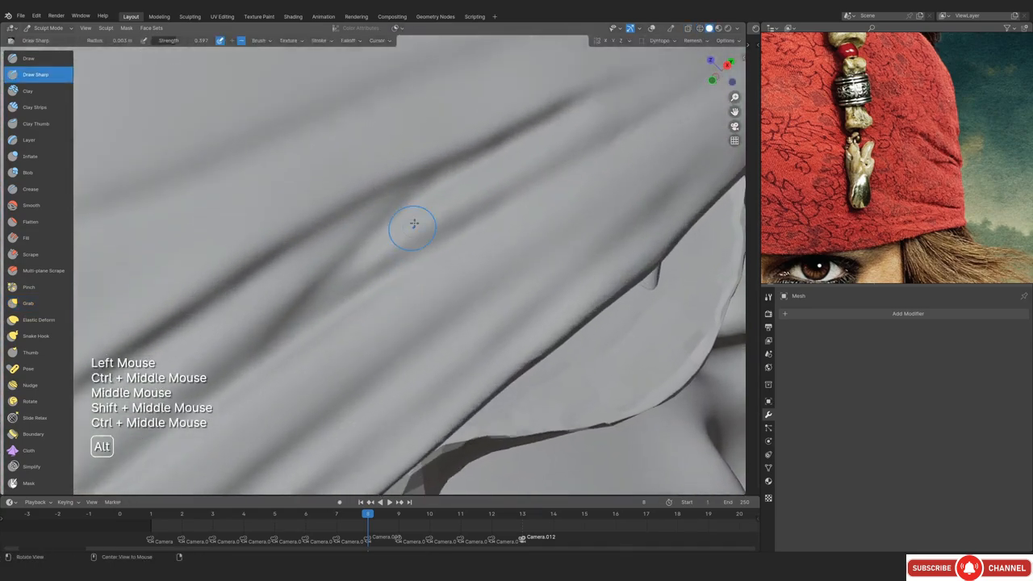
pyautogui.press('f')
pyautogui.click(423, 188)
pyautogui.moveTo(512, 142)
pyautogui.keyDown('shift'); pyautogui.mouseDown(button='middle')
pyautogui.moveTo(508, 191)
pyautogui.moveTo(498, 164)
pyautogui.mouseUp(button='middle'); pyautogui.keyUp('shift')
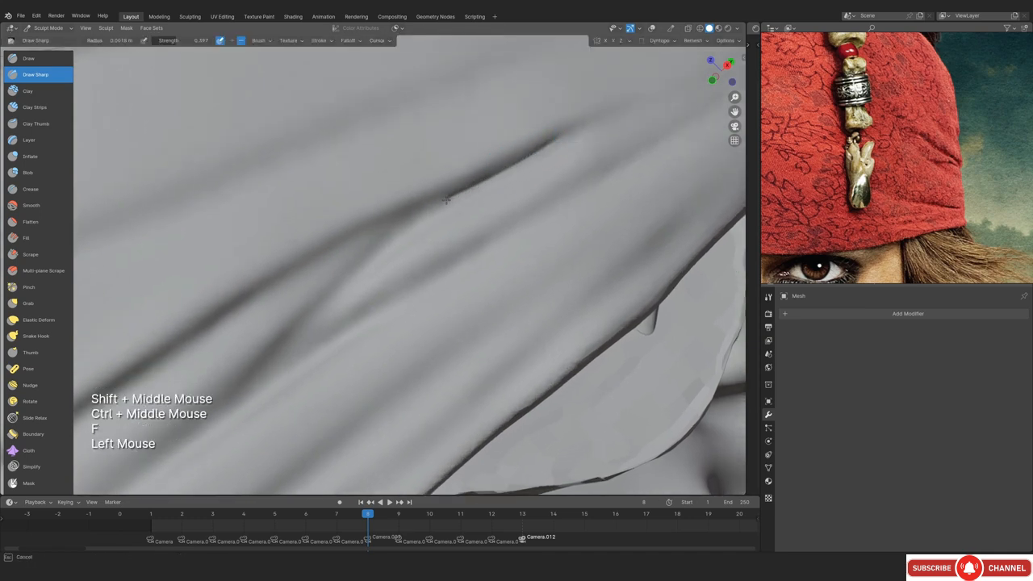
pyautogui.moveTo(368, 232); pyautogui.dragTo(187, 346)
pyautogui.press('KP_Decimal')
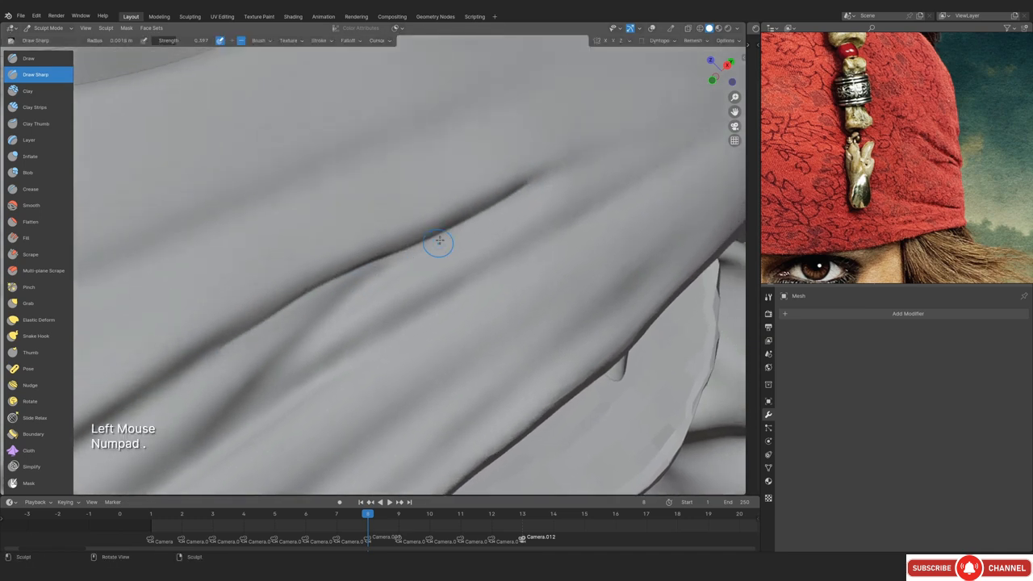
# Continue the sharp line along the lower stretch of the main side crease with the Draw Sharp brush
pyautogui.moveTo(408, 273); pyautogui.dragTo(461, 251, button='middle')
pyautogui.keyDown('ctrl'); pyautogui.moveTo(461, 251); pyautogui.dragTo(465, 226, button='middle'); pyautogui.keyUp('ctrl')
pyautogui.moveTo(465, 226); pyautogui.dragTo(478, 211, button='middle')
pyautogui.keyDown('shift'); pyautogui.moveTo(478, 212); pyautogui.dragTo(447, 217, button='middle'); pyautogui.keyUp('shift')
pyautogui.moveTo(302, 320); pyautogui.dragTo(305, 315, button='middle')
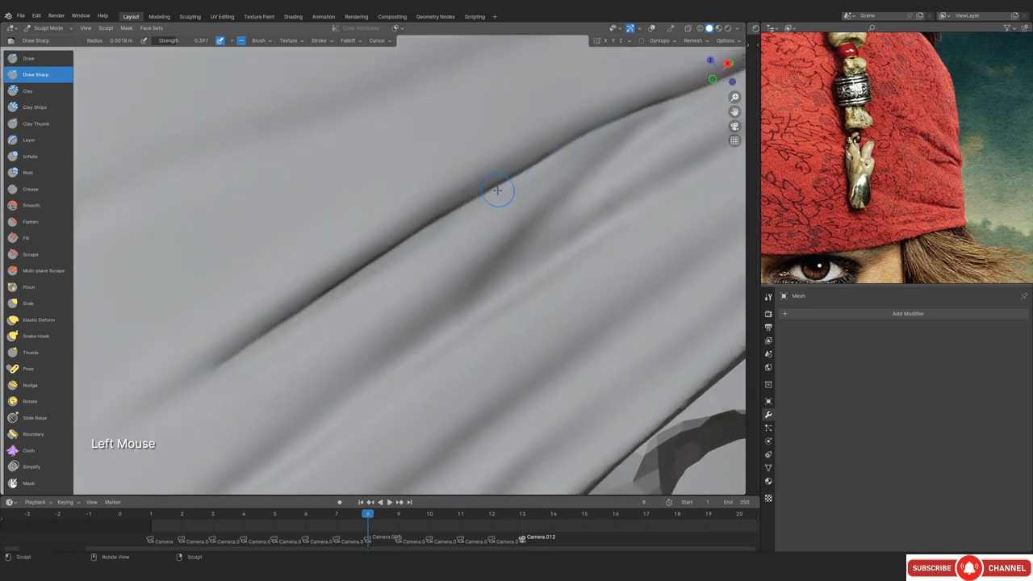
pyautogui.moveTo(498, 191); pyautogui.dragTo(634, 104)
pyautogui.moveTo(644, 95)
pyautogui.keyDown('ctrl'); pyautogui.mouseDown(button='middle')
pyautogui.moveTo(646, 111)
pyautogui.moveTo(461, 197)
pyautogui.mouseUp(button='middle'); pyautogui.keyUp('ctrl')
# Refine the upper end of the main crease with the Draw Sharp brush and check it from the camera view
pyautogui.keyDown('ctrl'); pyautogui.moveTo(462, 197); pyautogui.dragTo(459, 186, button='middle'); pyautogui.keyUp('ctrl')
pyautogui.moveTo(459, 187); pyautogui.dragTo(443, 213, button='middle')
pyautogui.keyDown('shift'); pyautogui.moveTo(443, 213); pyautogui.dragTo(434, 225, button='middle'); pyautogui.keyUp('shift')
pyautogui.keyDown('ctrl'); pyautogui.moveTo(433, 225); pyautogui.dragTo(431, 217, button='middle'); pyautogui.keyUp('ctrl')
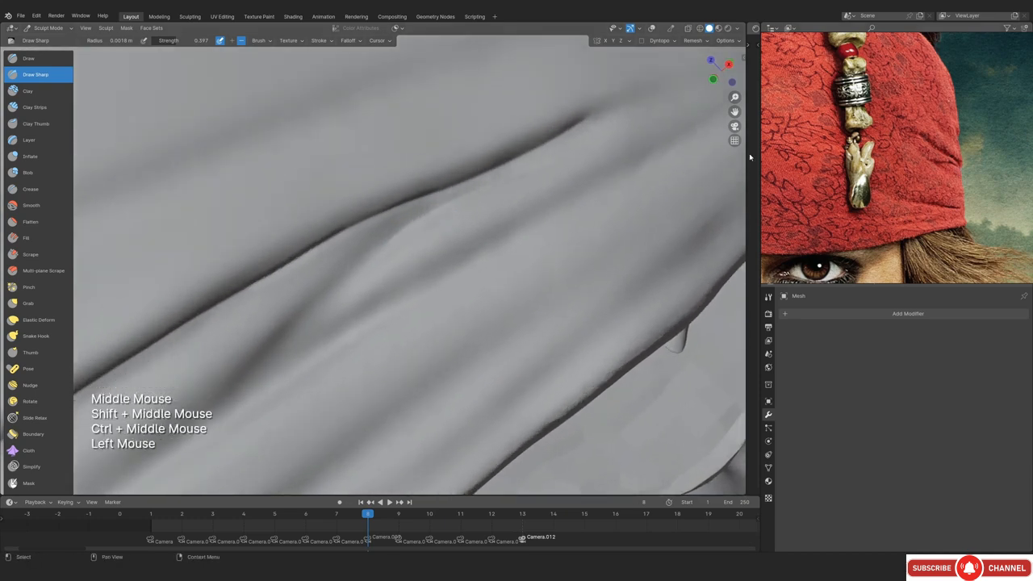
pyautogui.click(559, 141)
pyautogui.moveTo(560, 141); pyautogui.dragTo(533, 174, button='middle')
pyautogui.press('KP_0')
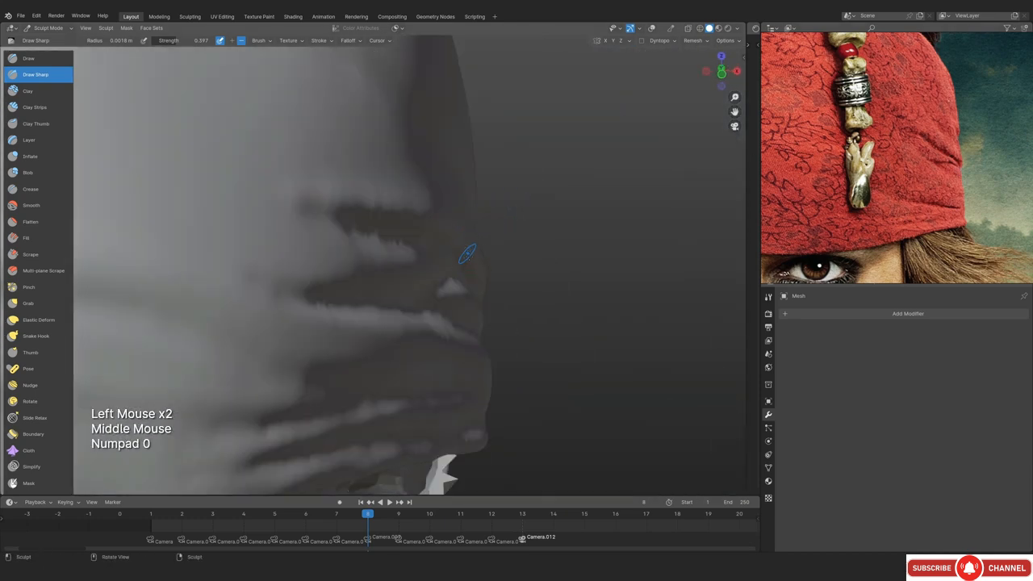
# Sharpen and extend the upper end of the main side crease with the Draw Sharp brush at a radius of 0.0028 m
pyautogui.moveTo(386, 108); pyautogui.dragTo(379, 129, button='middle')
pyautogui.keyDown('shift'); pyautogui.moveTo(379, 129); pyautogui.dragTo(389, 177, button='middle'); pyautogui.keyUp('shift')
pyautogui.moveTo(389, 178); pyautogui.dragTo(403, 226, button='middle')
pyautogui.moveTo(404, 226)
pyautogui.keyDown('ctrl'); pyautogui.mouseDown(button='middle')
pyautogui.moveTo(412, 243)
pyautogui.moveTo(417, 228)
pyautogui.mouseUp(button='middle'); pyautogui.keyUp('ctrl')
pyautogui.moveTo(417, 227)
pyautogui.keyDown('shift'); pyautogui.mouseDown(button='middle')
pyautogui.moveTo(424, 234)
pyautogui.moveTo(411, 238)
pyautogui.mouseUp(button='middle'); pyautogui.keyUp('shift')
pyautogui.press('f')
pyautogui.click(431, 233)
pyautogui.moveTo(411, 239); pyautogui.dragTo(401, 254)
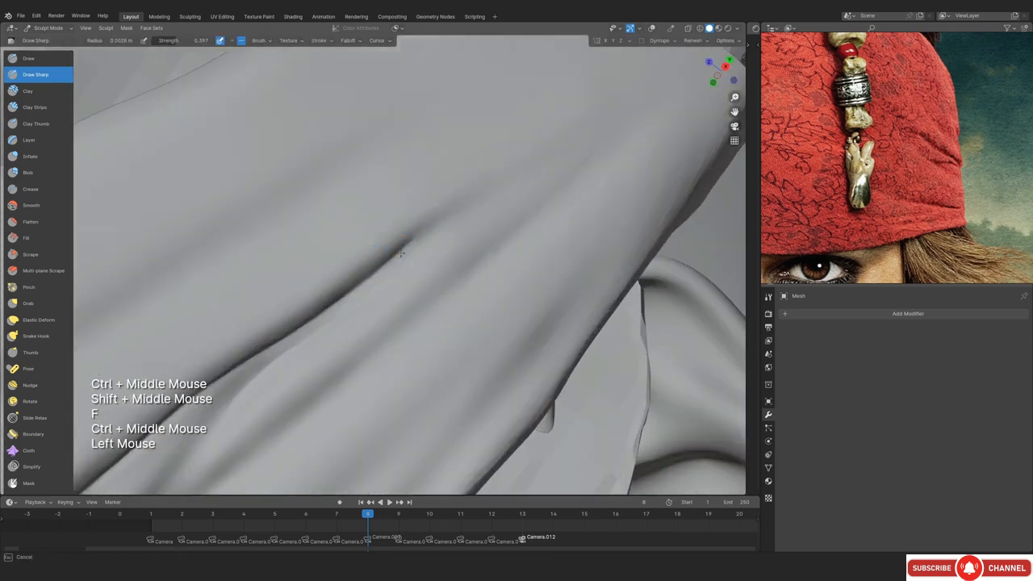
pyautogui.moveTo(533, 152); pyautogui.dragTo(549, 138)
pyautogui.moveTo(477, 187); pyautogui.dragTo(539, 145)
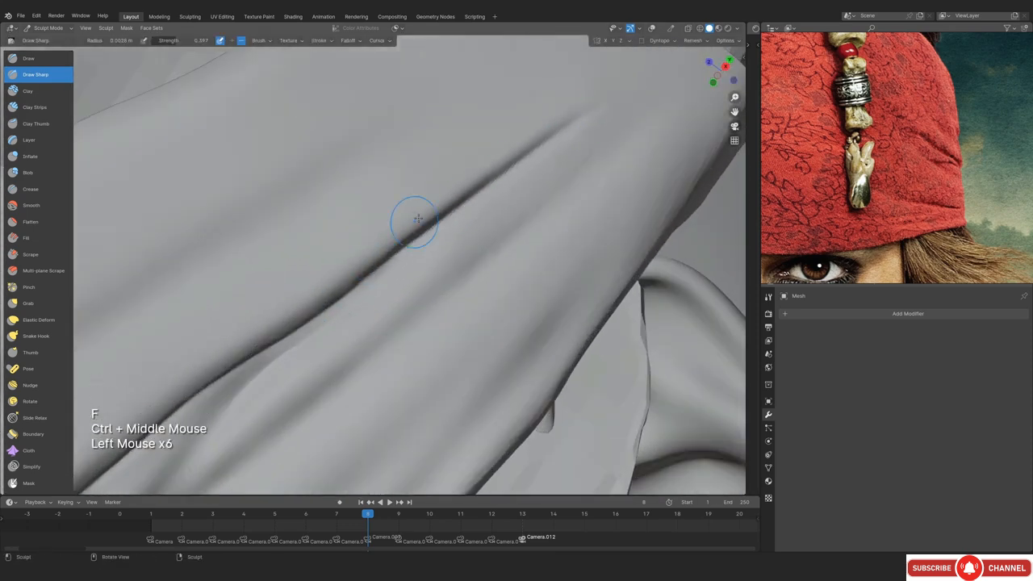
# Carve a branch splitting off below the main crease with the Draw Sharp brush at a radius of 0.002 m
pyautogui.keyDown('ctrl'); pyautogui.moveTo(415, 221); pyautogui.dragTo(428, 242, button='middle'); pyautogui.keyUp('ctrl')
pyautogui.moveTo(428, 242)
pyautogui.keyDown('shift'); pyautogui.mouseDown(button='middle')
pyautogui.moveTo(438, 233)
pyautogui.moveTo(419, 270)
pyautogui.mouseUp(button='middle'); pyautogui.keyUp('shift')
pyautogui.keyDown('ctrl'); pyautogui.moveTo(419, 270); pyautogui.dragTo(417, 253, button='middle'); pyautogui.keyUp('ctrl')
pyautogui.press('f')
pyautogui.click(463, 205)
pyautogui.keyDown('shift'); pyautogui.moveTo(464, 203); pyautogui.dragTo(414, 207, button='middle'); pyautogui.keyUp('shift')
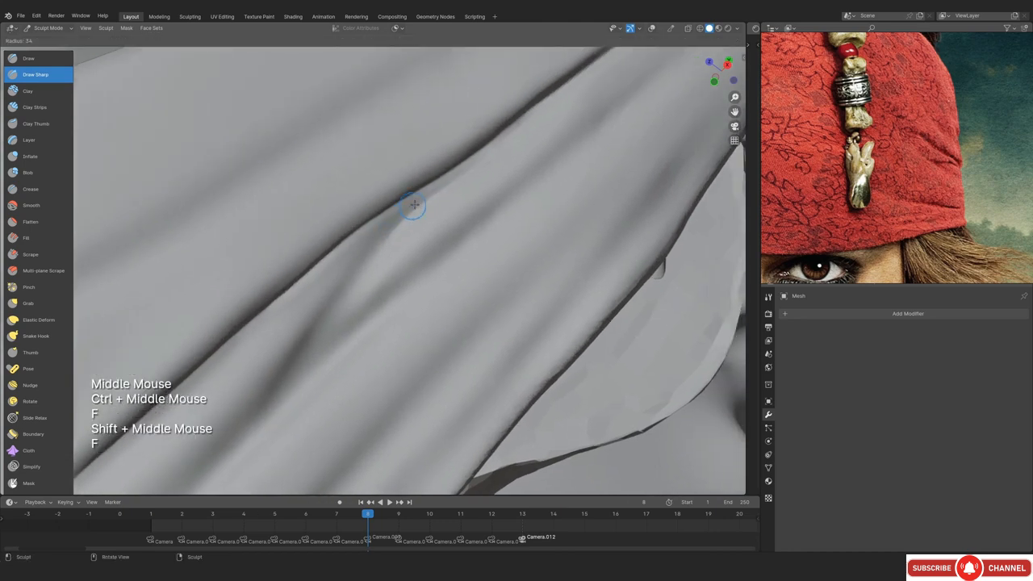
pyautogui.press('f')
pyautogui.click(488, 153)
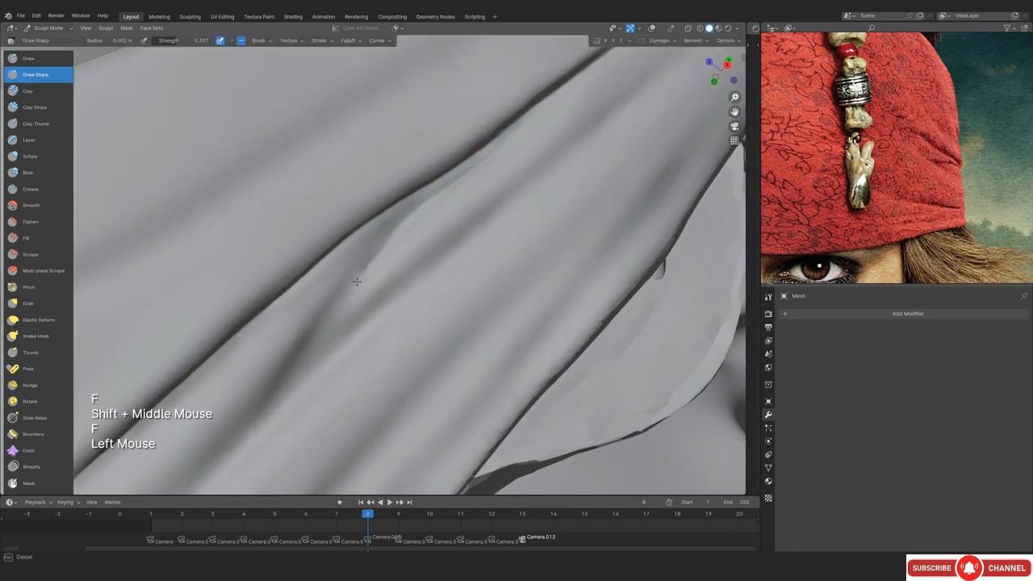
pyautogui.moveTo(398, 228); pyautogui.dragTo(293, 369)
pyautogui.moveTo(353, 273); pyautogui.dragTo(273, 391)
# Undo the last strokes on the branch crease and resculpt its middle stretch with the Draw Sharp brush
pyautogui.moveTo(318, 235)
pyautogui.keyDown('ctrl'); pyautogui.mouseDown(button='middle')
pyautogui.moveTo(334, 352)
pyautogui.moveTo(369, 331)
pyautogui.mouseUp(button='middle'); pyautogui.keyUp('ctrl')
pyautogui.moveTo(370, 330)
pyautogui.keyDown('shift'); pyautogui.mouseDown(button='middle')
pyautogui.moveTo(402, 281)
pyautogui.moveTo(376, 231)
pyautogui.moveTo(451, 185)
pyautogui.mouseUp(button='middle'); pyautogui.keyUp('shift')
pyautogui.hotkey('ctrl', 'z')
pyautogui.keyDown('ctrl'); pyautogui.moveTo(452, 186); pyautogui.dragTo(487, 153, button='middle'); pyautogui.keyUp('ctrl')
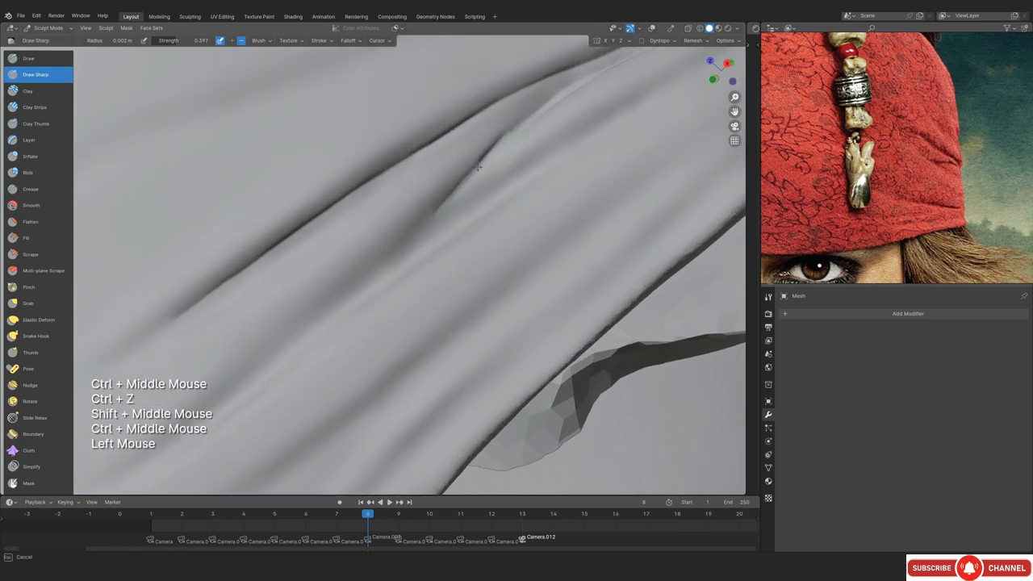
pyautogui.moveTo(415, 257)
pyautogui.keyDown('ctrl'); pyautogui.mouseDown(button='middle')
pyautogui.moveTo(422, 279)
pyautogui.moveTo(415, 265)
pyautogui.mouseUp(button='middle'); pyautogui.keyUp('ctrl')
pyautogui.hotkey('ctrl', 'z')
pyautogui.keyDown('shift'); pyautogui.moveTo(415, 264); pyautogui.dragTo(449, 250, button='middle'); pyautogui.keyUp('shift')
pyautogui.keyDown('ctrl'); pyautogui.moveTo(448, 250); pyautogui.dragTo(461, 229, button='middle'); pyautogui.keyUp('ctrl')
pyautogui.moveTo(462, 229)
pyautogui.keyDown('shift'); pyautogui.mouseDown(button='middle')
pyautogui.moveTo(502, 215)
pyautogui.moveTo(501, 193)
pyautogui.mouseUp(button='middle'); pyautogui.keyUp('shift')
pyautogui.moveTo(500, 193); pyautogui.dragTo(473, 216)
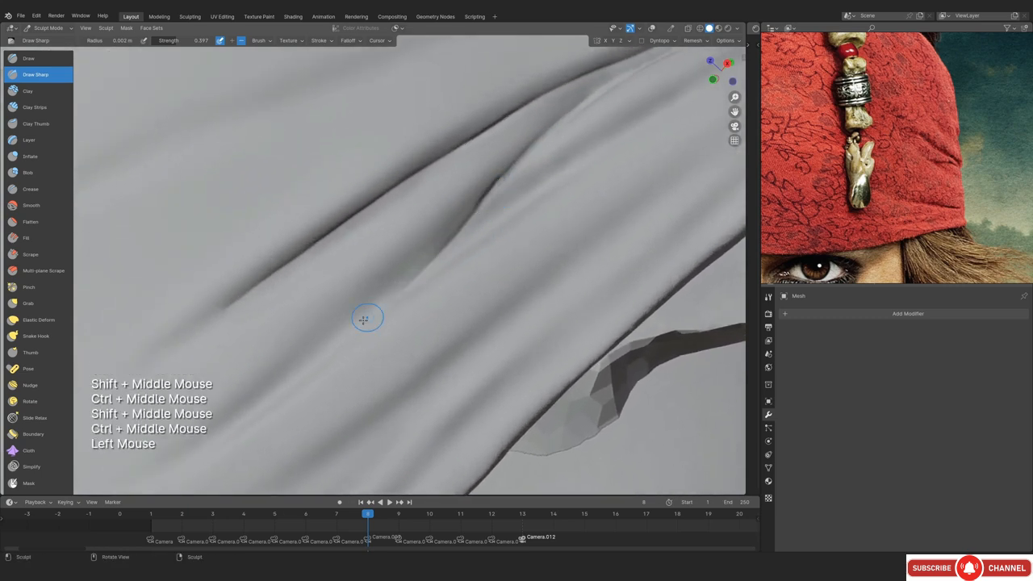
# Sharpen the branch's lower run and the neighbouring fold line where they merge, using the Draw Sharp brush
pyautogui.keyDown('ctrl'); pyautogui.moveTo(364, 320); pyautogui.dragTo(376, 336, button='middle'); pyautogui.keyUp('ctrl')
pyautogui.moveTo(376, 336)
pyautogui.mouseDown(button='middle')
pyautogui.moveTo(473, 285)
pyautogui.moveTo(436, 284)
pyautogui.mouseUp(button='middle')
pyautogui.moveTo(436, 284); pyautogui.dragTo(411, 275, button='middle')
pyautogui.moveTo(412, 275)
pyautogui.keyDown('shift'); pyautogui.mouseDown(button='middle')
pyautogui.moveTo(355, 272)
pyautogui.moveTo(387, 277)
pyautogui.mouseUp(button='middle'); pyautogui.keyUp('shift')
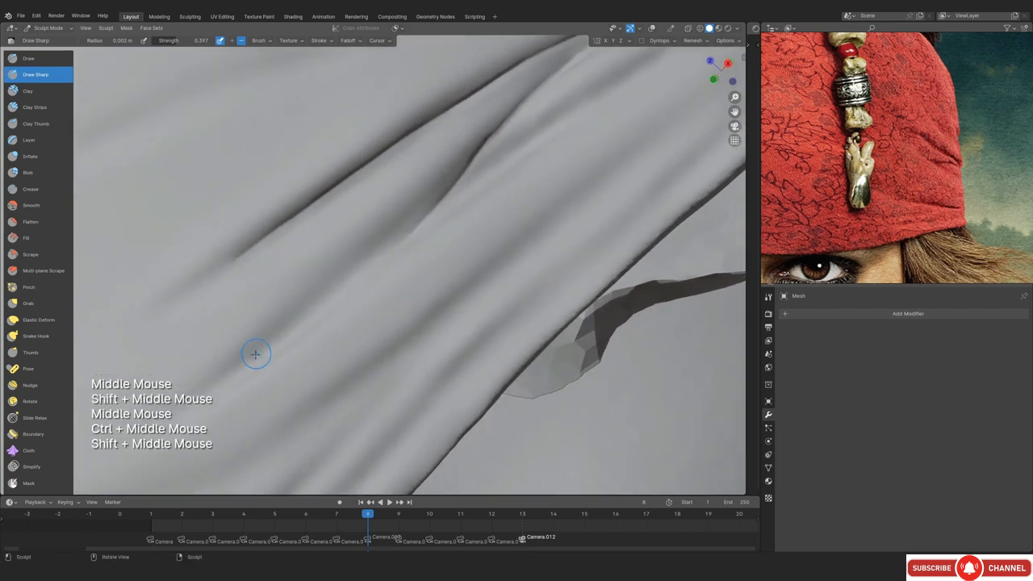
pyautogui.moveTo(298, 318); pyautogui.dragTo(420, 221)
pyautogui.moveTo(583, 105); pyautogui.dragTo(590, 100)
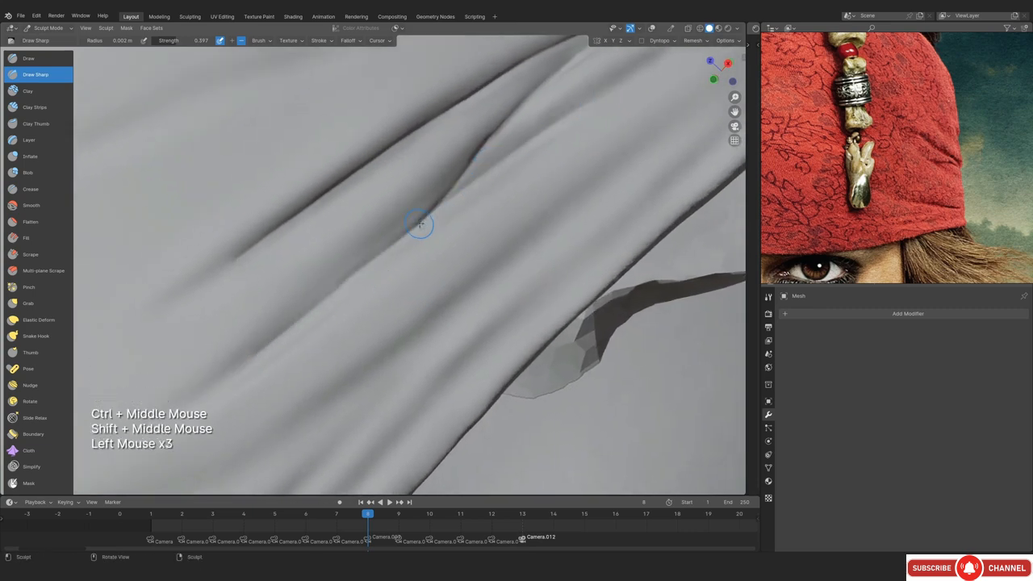
pyautogui.moveTo(420, 223); pyautogui.dragTo(610, 88)
pyautogui.moveTo(422, 218); pyautogui.dragTo(330, 297)
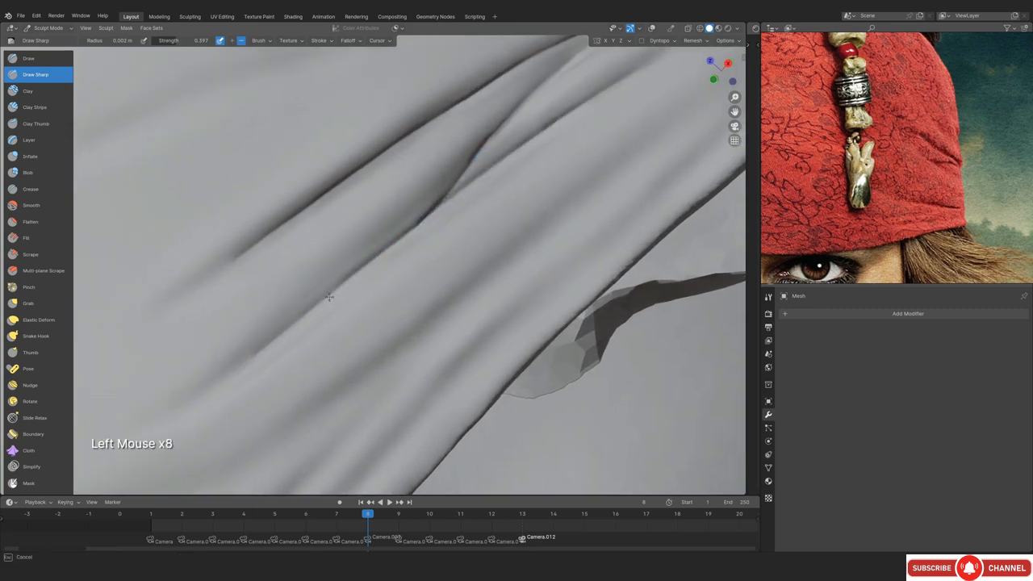
# Try to smooth the lower ends of the creases by temporary smoothing at a brush radius of 0.007 m
pyautogui.keyDown('ctrl'); pyautogui.moveTo(295, 298); pyautogui.dragTo(298, 353, button='middle'); pyautogui.keyUp('ctrl')
pyautogui.press('f')
pyautogui.click(325, 353)
pyautogui.moveTo(247, 381)
pyautogui.keyDown('shift'); pyautogui.mouseDown()
pyautogui.moveTo(286, 330)
pyautogui.moveTo(416, 229)
pyautogui.mouseUp(); pyautogui.keyUp('shift')
pyautogui.keyDown('shift'); pyautogui.moveTo(415, 229); pyautogui.dragTo(319, 227); pyautogui.keyUp('shift')
pyautogui.hotkey('ctrl', 'z')
pyautogui.hotkey('ctrl', 'z')
pyautogui.hotkey('ctrl', 'z')
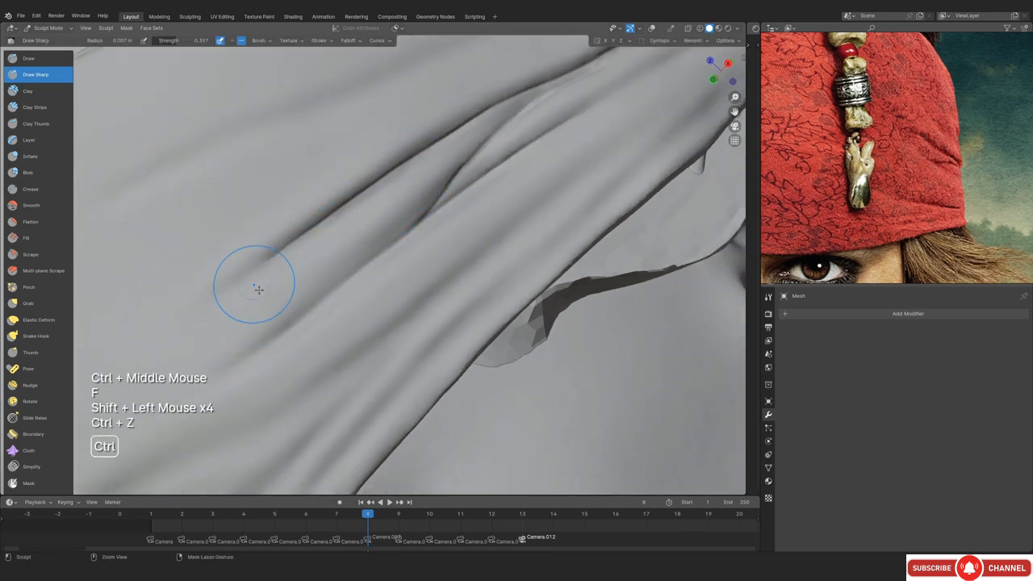
# Soften the fading lower ends of the main and branch creases with the Smooth brush at strength 0.300
pyautogui.click(32, 205)
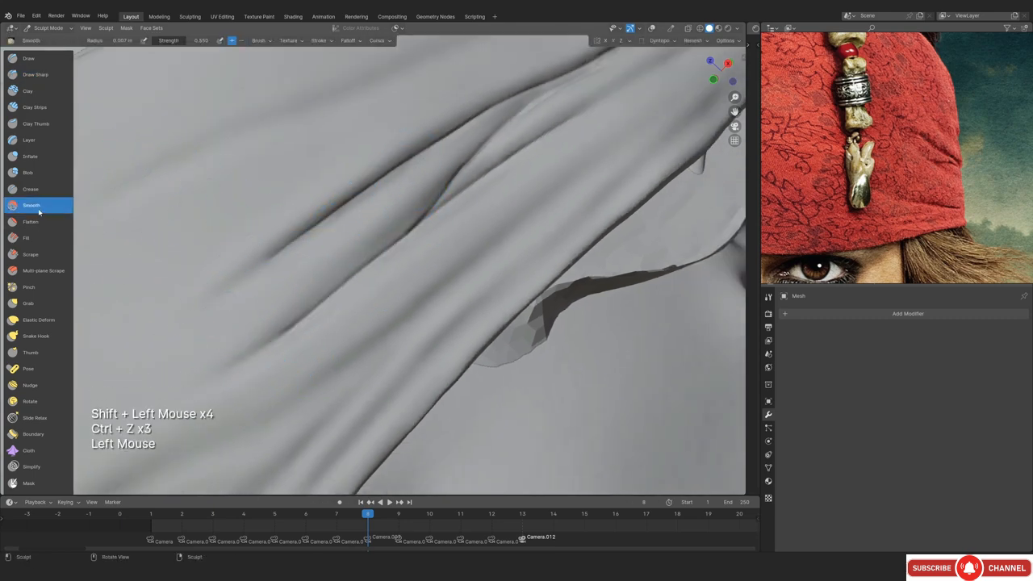
pyautogui.doubleClick(187, 43)
pyautogui.press('Return')
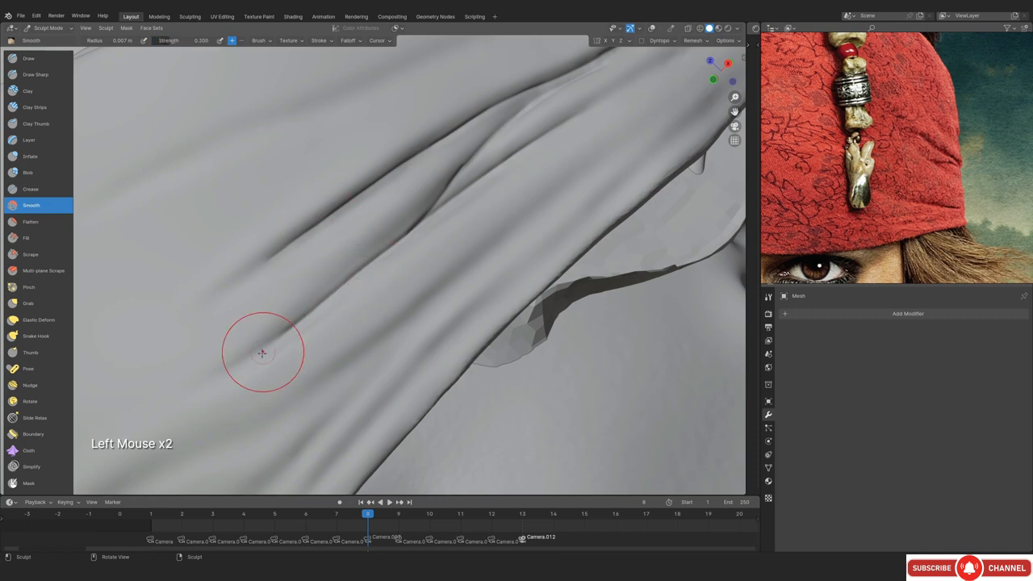
pyautogui.moveTo(235, 365); pyautogui.dragTo(345, 282)
pyautogui.moveTo(237, 363); pyautogui.dragTo(289, 327)
pyautogui.moveTo(217, 376); pyautogui.dragTo(355, 278)
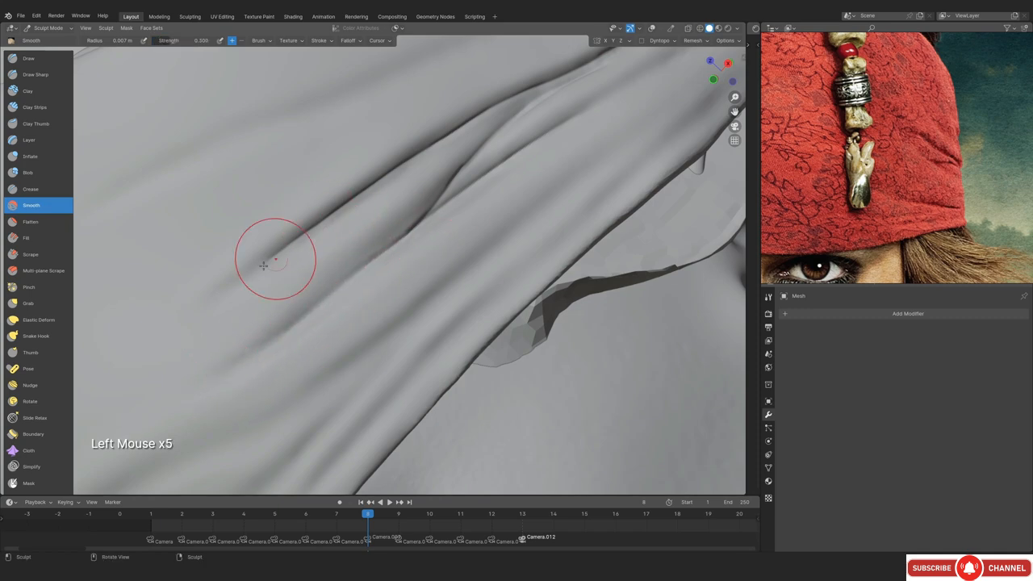
pyautogui.moveTo(255, 274); pyautogui.dragTo(223, 301)
pyautogui.moveTo(223, 301); pyautogui.dragTo(508, 106)
pyautogui.press('KP_1')
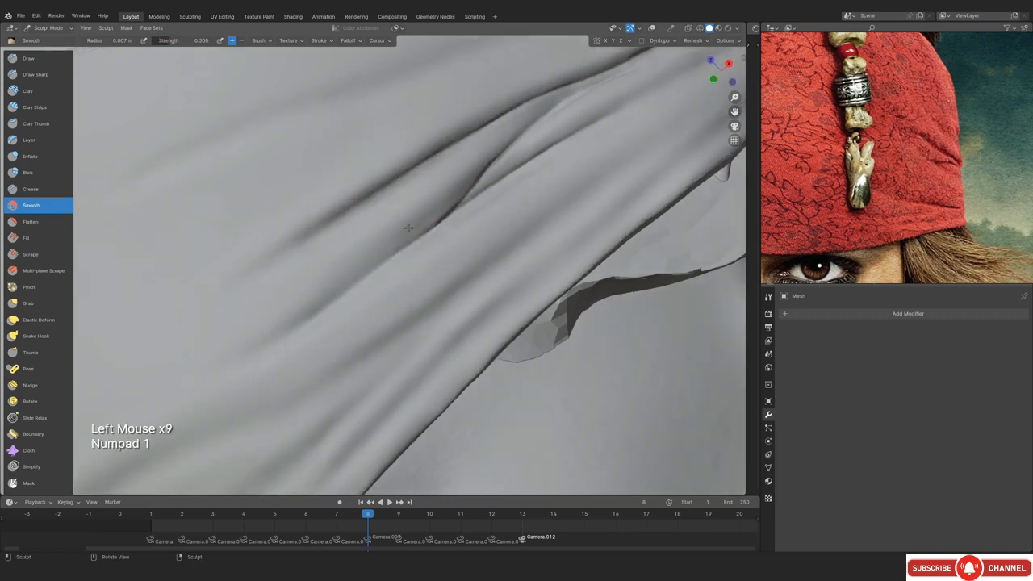
# Smooth the junction below the branch and the stretch of the main crease above it
pyautogui.keyDown('ctrl'); pyautogui.moveTo(398, 226); pyautogui.dragTo(400, 323, button='middle'); pyautogui.keyUp('ctrl')
pyautogui.keyDown('shift'); pyautogui.moveTo(546, 207); pyautogui.dragTo(452, 204, button='middle'); pyautogui.keyUp('shift')
pyautogui.moveTo(452, 203); pyautogui.dragTo(342, 204, button='middle')
pyautogui.moveTo(380, 266)
pyautogui.keyDown('shift'); pyautogui.mouseDown(button='middle')
pyautogui.moveTo(392, 318)
pyautogui.moveTo(394, 266)
pyautogui.mouseUp(button='middle'); pyautogui.keyUp('shift')
pyautogui.moveTo(420, 267); pyautogui.dragTo(460, 250, button='middle')
pyautogui.keyDown('ctrl'); pyautogui.moveTo(484, 266); pyautogui.dragTo(436, 242, button='middle'); pyautogui.keyUp('ctrl')
pyautogui.moveTo(428, 250)
pyautogui.keyDown('shift'); pyautogui.mouseDown(button='middle')
pyautogui.moveTo(405, 269)
pyautogui.moveTo(421, 254)
pyautogui.mouseUp(button='middle'); pyautogui.keyUp('shift')
pyautogui.moveTo(421, 254); pyautogui.dragTo(424, 258, button='middle')
pyautogui.keyDown('ctrl'); pyautogui.moveTo(424, 258); pyautogui.dragTo(427, 226, button='middle'); pyautogui.keyUp('ctrl')
pyautogui.moveTo(420, 242); pyautogui.dragTo(403, 255, button='middle')
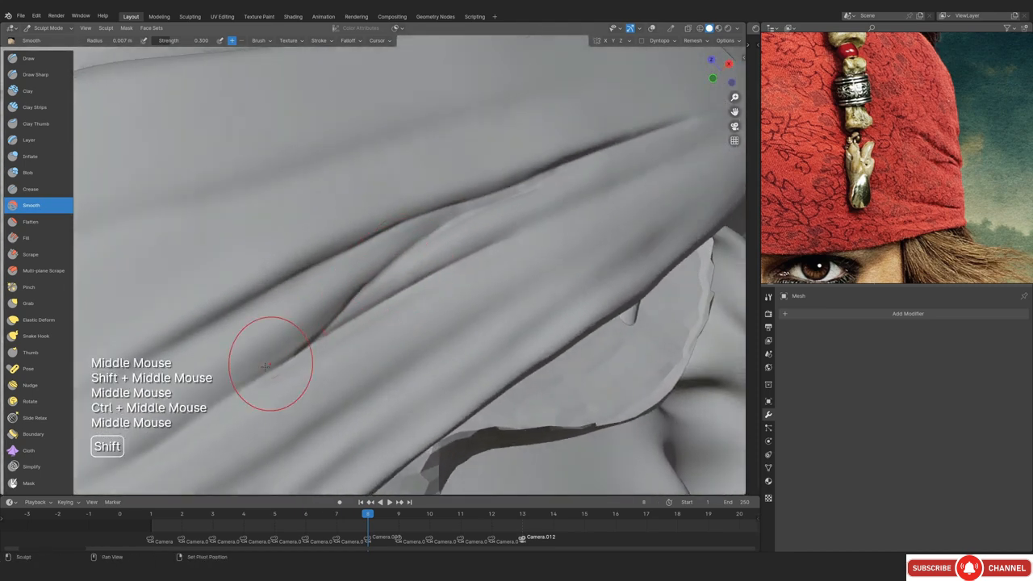
pyautogui.keyDown('shift'); pyautogui.moveTo(270, 364); pyautogui.dragTo(363, 291); pyautogui.keyUp('shift')
pyautogui.keyDown('shift'); pyautogui.moveTo(282, 355); pyautogui.dragTo(316, 325); pyautogui.keyUp('shift')
pyautogui.keyDown('shift'); pyautogui.moveTo(508, 173); pyautogui.dragTo(403, 242); pyautogui.keyUp('shift')
# Define the edge of the branch crease with the Draw brush at a radius of 0.0018 m
pyautogui.moveTo(379, 251); pyautogui.dragTo(355, 256, button='middle')
pyautogui.keyDown('shift'); pyautogui.moveTo(355, 257); pyautogui.dragTo(344, 256, button='middle'); pyautogui.keyUp('shift')
pyautogui.moveTo(420, 270)
pyautogui.keyDown('ctrl'); pyautogui.mouseDown(button='middle')
pyautogui.moveTo(443, 244)
pyautogui.moveTo(407, 235)
pyautogui.mouseUp(button='middle'); pyautogui.keyUp('ctrl')
pyautogui.press('f')
pyautogui.click(417, 249)
pyautogui.keyDown('shift'); pyautogui.moveTo(408, 235); pyautogui.dragTo(387, 268, button='middle'); pyautogui.keyUp('shift')
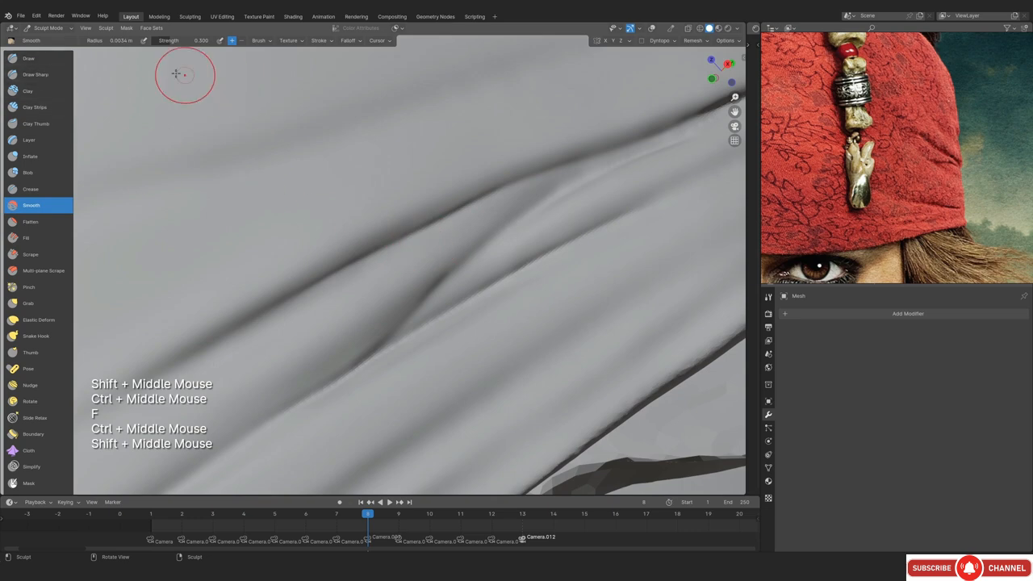
pyautogui.click(29, 58)
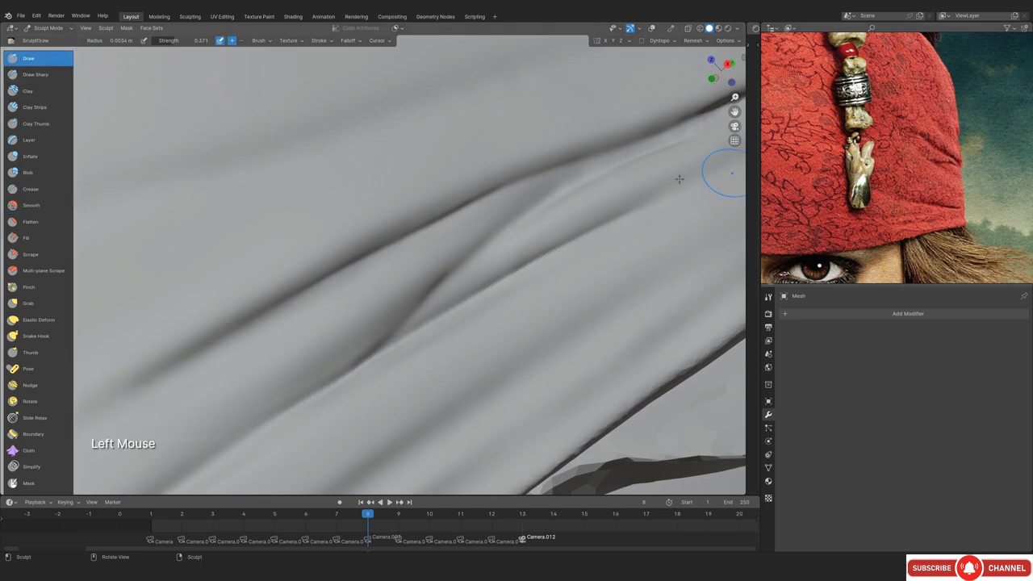
pyautogui.click(721, 172)
pyautogui.moveTo(549, 129)
pyautogui.mouseDown(button='middle')
pyautogui.moveTo(509, 110)
pyautogui.moveTo(464, 238)
pyautogui.mouseUp(button='middle')
pyautogui.moveTo(464, 238)
pyautogui.keyDown('ctrl'); pyautogui.mouseDown(button='middle')
pyautogui.moveTo(454, 212)
pyautogui.moveTo(483, 209)
pyautogui.mouseUp(button='middle'); pyautogui.keyUp('ctrl')
pyautogui.press('f')
pyautogui.click(464, 214)
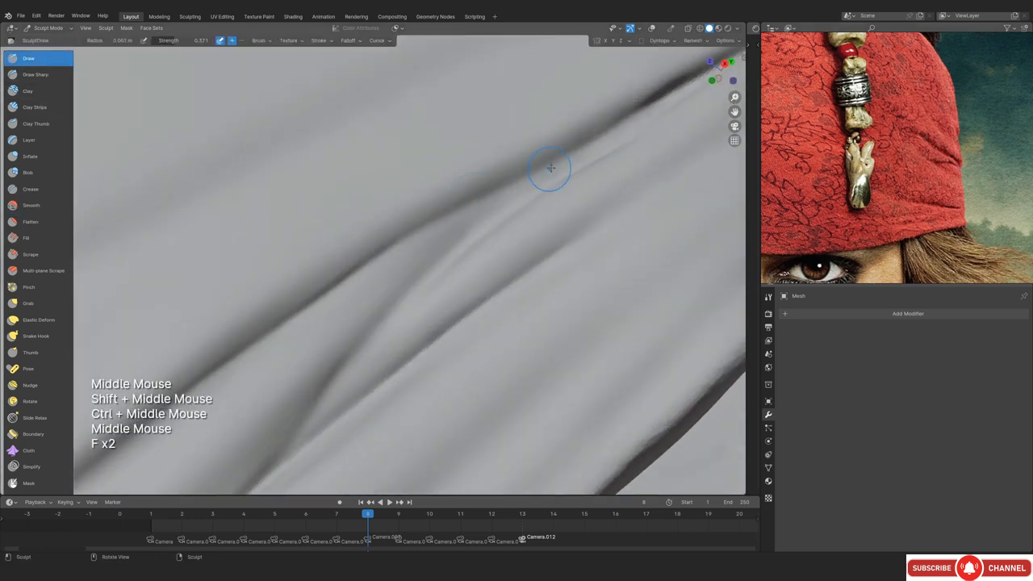
pyautogui.press('f')
pyautogui.click(634, 126)
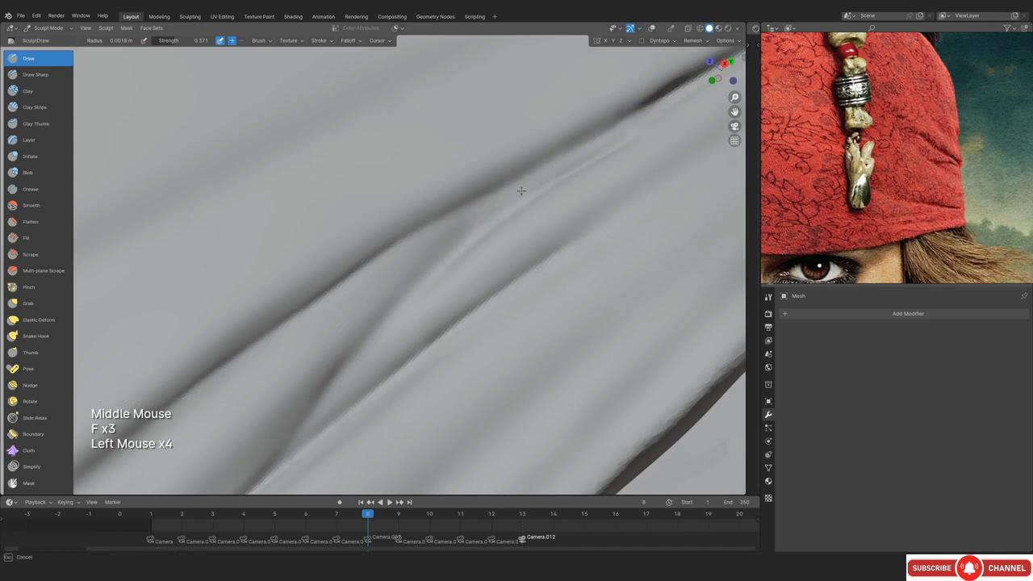
pyautogui.moveTo(464, 233); pyautogui.dragTo(310, 371)
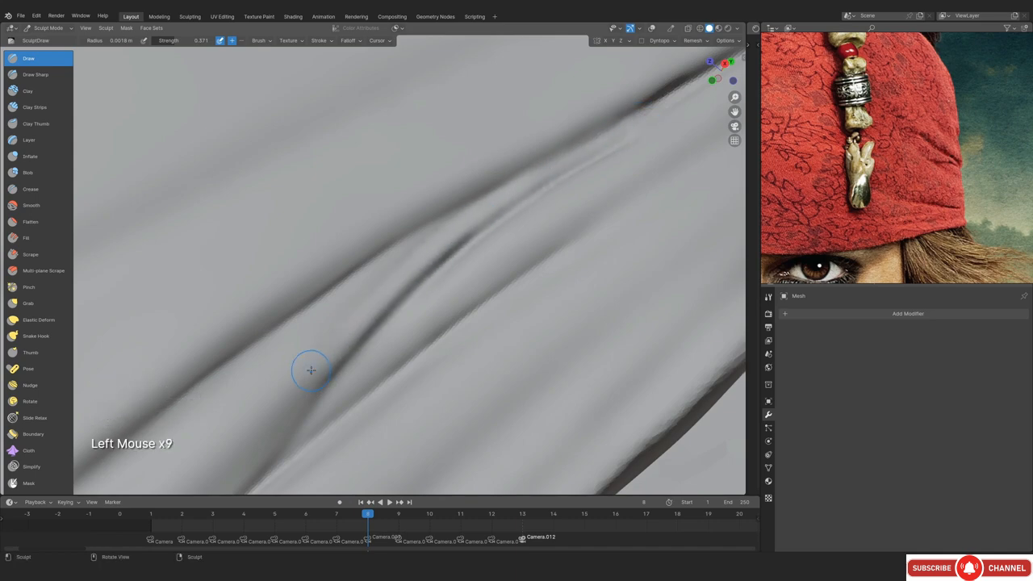
# Build up the fold beside the branch crease with the Draw brush at a radius of 0.0035 m
pyautogui.moveTo(456, 259)
pyautogui.keyDown('shift'); pyautogui.mouseDown(button='middle')
pyautogui.moveTo(443, 212)
pyautogui.moveTo(453, 253)
pyautogui.mouseUp(button='middle'); pyautogui.keyUp('shift')
pyautogui.press('f')
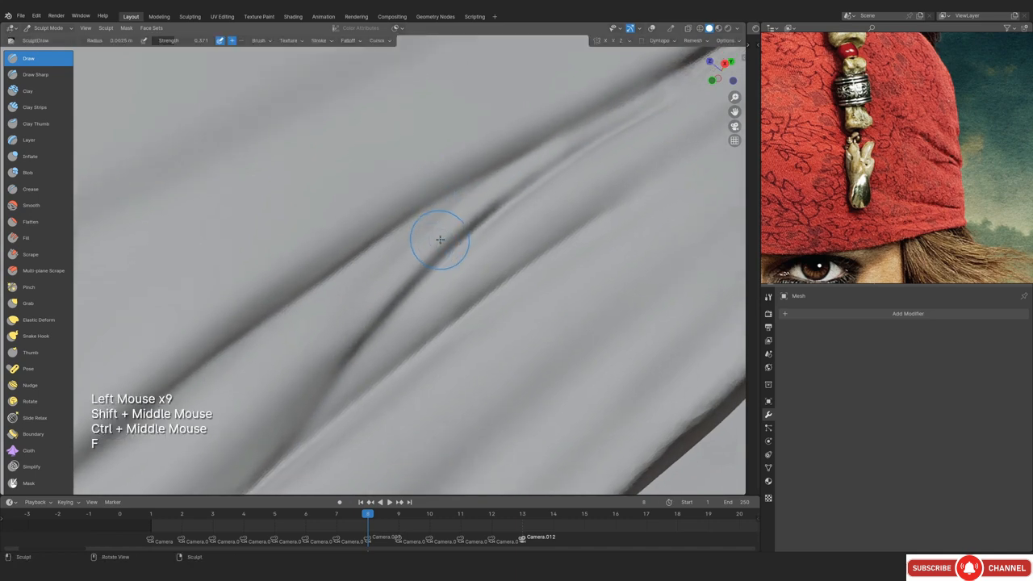
pyautogui.click(465, 237)
pyautogui.moveTo(419, 266); pyautogui.dragTo(351, 347)
pyautogui.moveTo(382, 288); pyautogui.dragTo(300, 400)
pyautogui.keyDown('shift'); pyautogui.moveTo(310, 384); pyautogui.dragTo(385, 269, button='middle'); pyautogui.keyUp('shift')
pyautogui.moveTo(381, 294)
pyautogui.mouseDown()
pyautogui.moveTo(277, 411)
pyautogui.moveTo(315, 358)
pyautogui.moveTo(323, 367)
pyautogui.mouseUp()
pyautogui.moveTo(448, 226); pyautogui.dragTo(479, 173)
# Add more volume along the lower part of the branch fold with Draw strokes, adjusting the brush radius
pyautogui.press('f')
pyautogui.click(360, 301)
pyautogui.keyDown('shift'); pyautogui.moveTo(314, 366); pyautogui.dragTo(410, 247, button='middle'); pyautogui.keyUp('shift')
pyautogui.press('f')
pyautogui.click(409, 249)
pyautogui.moveTo(420, 263); pyautogui.dragTo(338, 343)
pyautogui.moveTo(412, 277); pyautogui.dragTo(319, 362)
pyautogui.moveTo(381, 222)
pyautogui.keyDown('ctrl'); pyautogui.mouseDown(button='middle')
pyautogui.moveTo(376, 272)
pyautogui.moveTo(372, 246)
pyautogui.mouseUp(button='middle'); pyautogui.keyUp('ctrl')
pyautogui.moveTo(371, 246)
pyautogui.keyDown('shift'); pyautogui.mouseDown(button='middle')
pyautogui.moveTo(379, 223)
pyautogui.moveTo(396, 244)
pyautogui.mouseUp(button='middle'); pyautogui.keyUp('shift')
pyautogui.keyDown('ctrl'); pyautogui.moveTo(396, 244); pyautogui.dragTo(398, 251, button='middle'); pyautogui.keyUp('ctrl')
pyautogui.moveTo(391, 271); pyautogui.dragTo(317, 337)
pyautogui.moveTo(417, 229)
pyautogui.mouseDown()
pyautogui.moveTo(300, 334)
pyautogui.moveTo(381, 250)
pyautogui.mouseUp()
# Switch to the Clay Strips brush and set its tip roundness to 1.000
pyautogui.press('f')
pyautogui.click(34, 106)
pyautogui.keyDown('shift'); pyautogui.moveTo(148, 176); pyautogui.dragTo(109, 204, button='middle'); pyautogui.keyUp('shift')
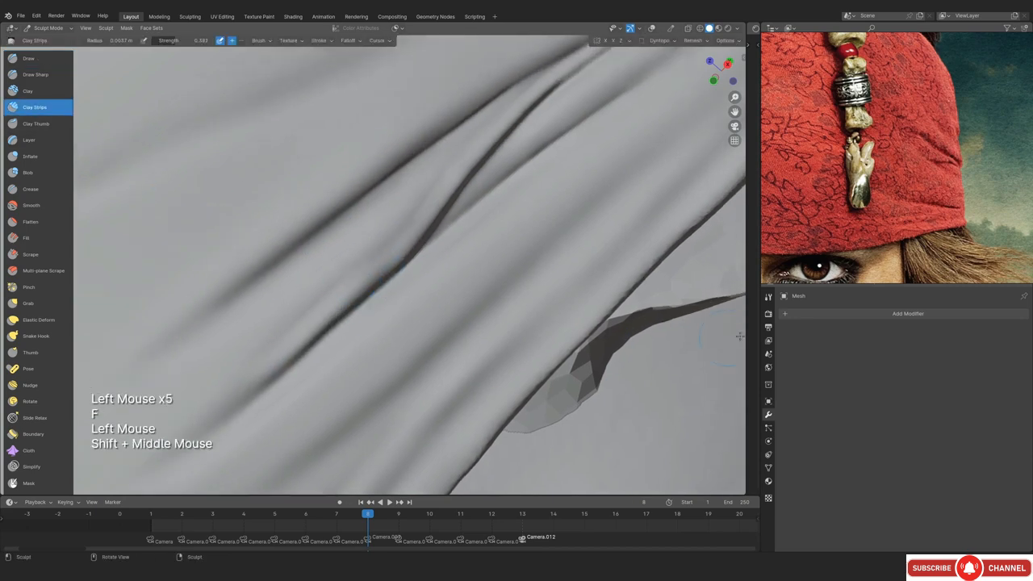
pyautogui.click(769, 296)
pyautogui.moveTo(900, 508); pyautogui.dragTo(900, 456, button='middle')
pyautogui.moveTo(899, 455); pyautogui.dragTo(960, 454)
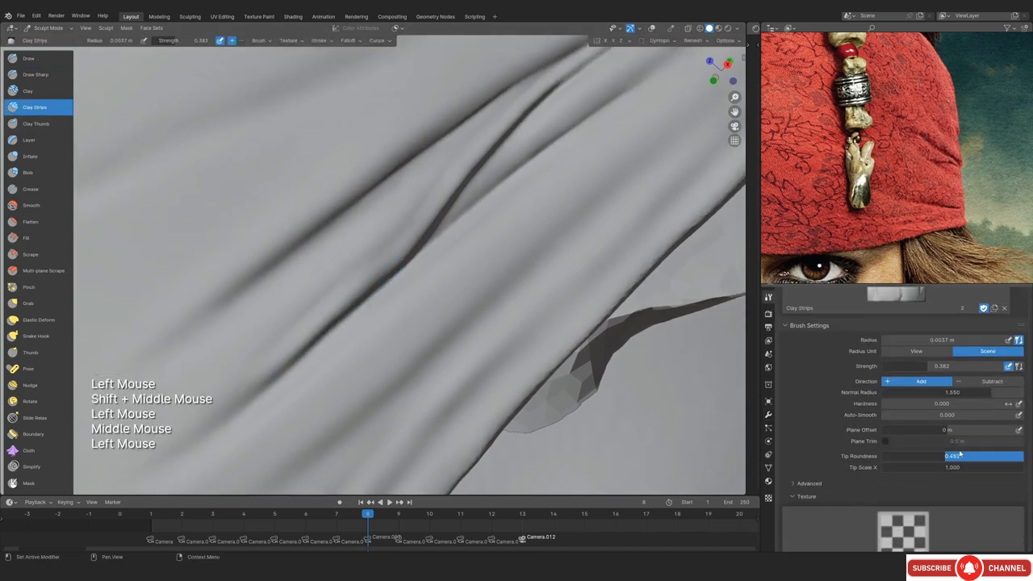
# Fill out the surface between the main and branch creases with Clay Strips, adjusting the radius around 0.0035 m
pyautogui.keyDown('shift'); pyautogui.moveTo(442, 194); pyautogui.dragTo(398, 258, button='middle'); pyautogui.keyUp('shift')
pyautogui.moveTo(398, 259)
pyautogui.keyDown('ctrl'); pyautogui.mouseDown(button='middle')
pyautogui.moveTo(398, 235)
pyautogui.moveTo(429, 218)
pyautogui.mouseUp(button='middle'); pyautogui.keyUp('ctrl')
pyautogui.press('f')
pyautogui.press('f')
pyautogui.click(447, 186)
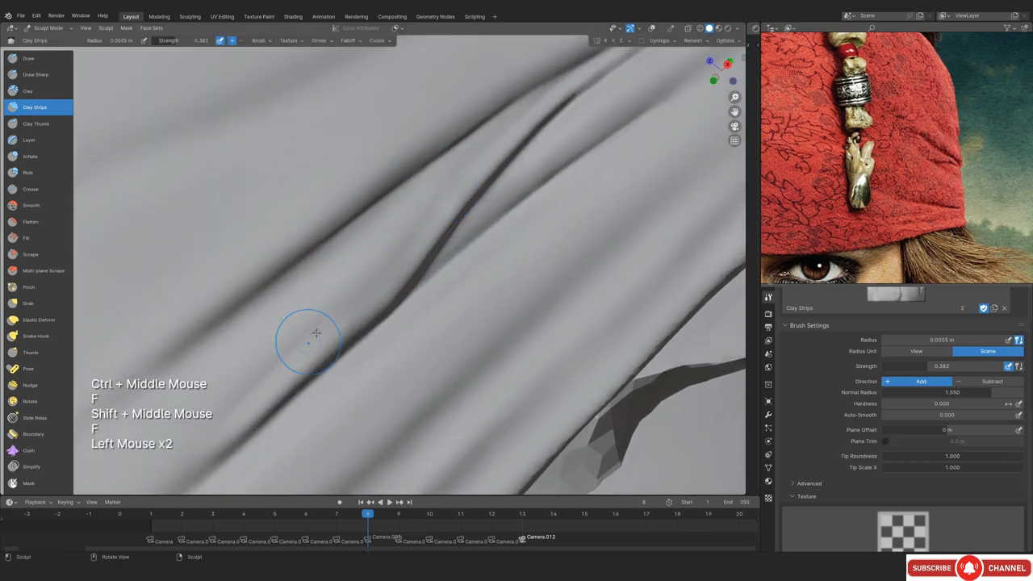
pyautogui.press('f')
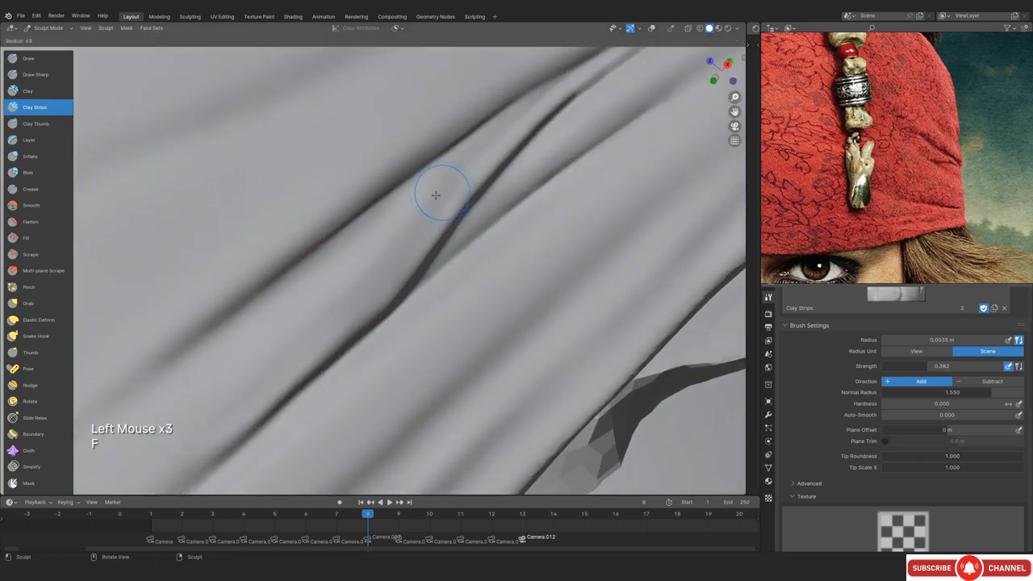
pyautogui.click(434, 212)
pyautogui.press('f')
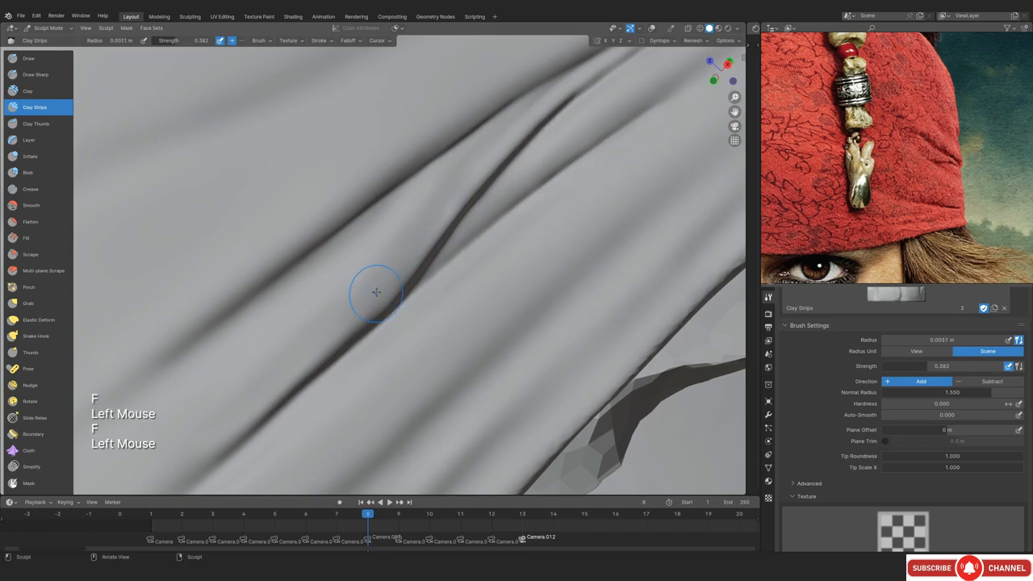
# Raise the lower edge of the branch crease past its junction with the Draw brush at a radius of 0.0017 m
pyautogui.press('KP_Decimal')
pyautogui.moveTo(404, 376); pyautogui.dragTo(345, 301, button='middle')
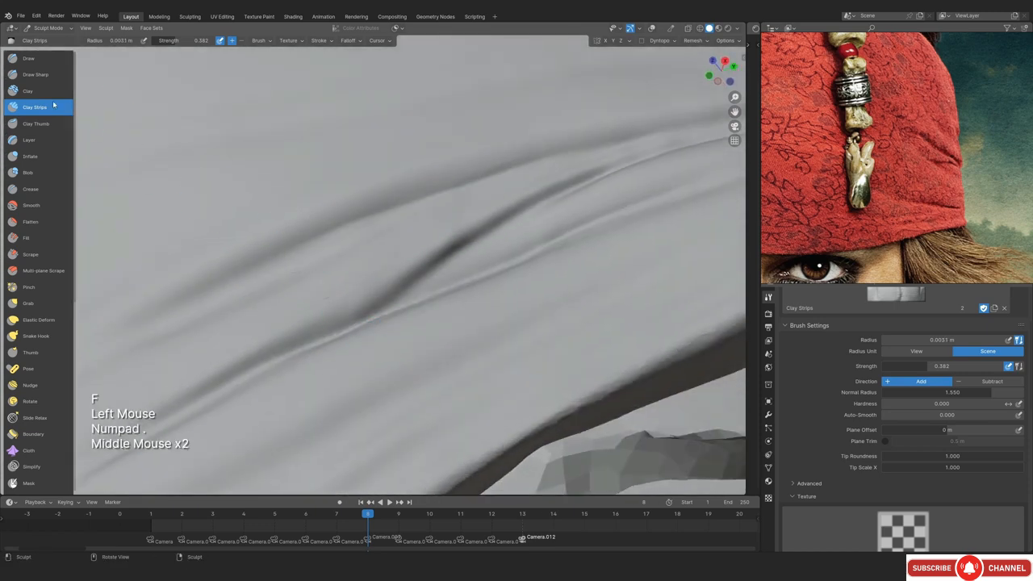
pyautogui.click(47, 59)
pyautogui.keyDown('ctrl'); pyautogui.moveTo(378, 363); pyautogui.dragTo(380, 327, button='middle'); pyautogui.keyUp('ctrl')
pyautogui.moveTo(379, 327)
pyautogui.mouseDown(button='middle')
pyautogui.moveTo(392, 344)
pyautogui.moveTo(376, 303)
pyautogui.moveTo(322, 331)
pyautogui.mouseUp(button='middle')
pyautogui.press('f')
pyautogui.click(330, 309)
pyautogui.moveTo(323, 331)
pyautogui.mouseDown(button='middle')
pyautogui.moveTo(315, 353)
pyautogui.moveTo(335, 329)
pyautogui.mouseUp(button='middle')
pyautogui.press('f')
pyautogui.click(335, 329)
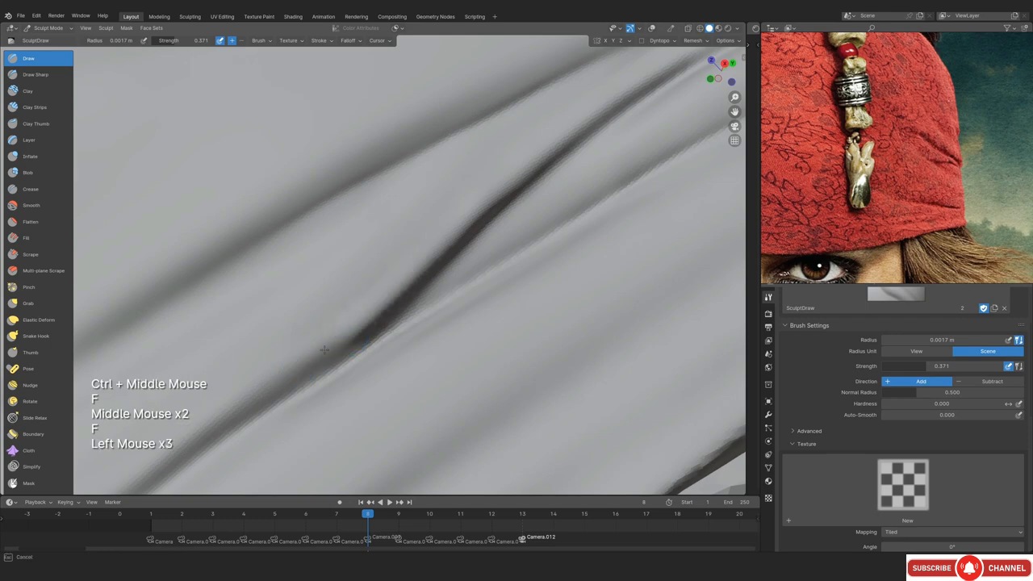
pyautogui.moveTo(324, 350); pyautogui.dragTo(321, 355)
pyautogui.moveTo(356, 316)
pyautogui.mouseDown()
pyautogui.moveTo(303, 370)
pyautogui.moveTo(237, 401)
pyautogui.mouseUp()
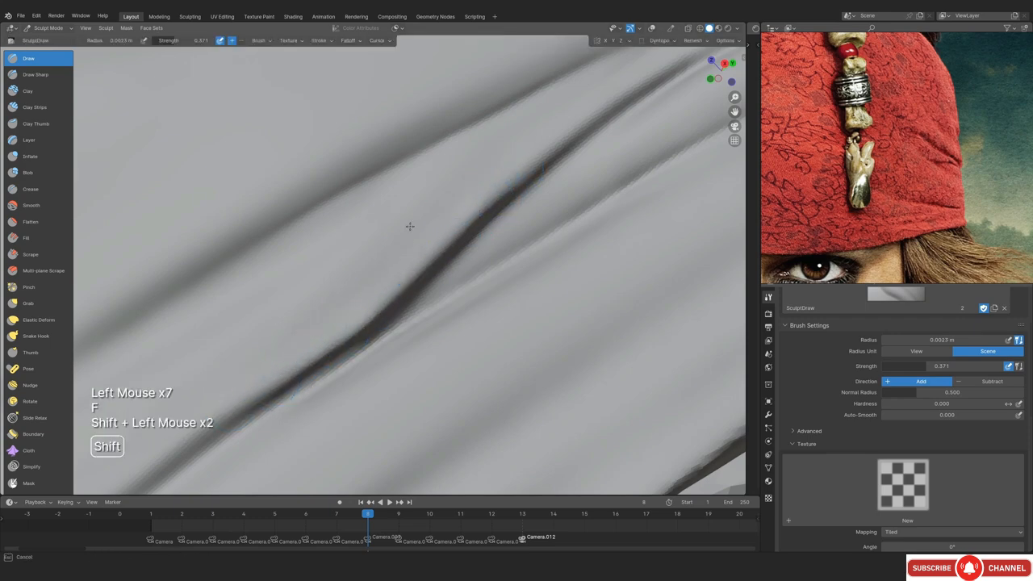
# Smooth the surface beside the branch crease and reshape its edge with the Grab brush at a radius of 0.0028 m
pyautogui.keyDown('ctrl'); pyautogui.moveTo(302, 247); pyautogui.dragTo(307, 339, button='middle'); pyautogui.keyUp('ctrl')
pyautogui.moveTo(396, 272); pyautogui.dragTo(428, 282, button='middle')
pyautogui.keyDown('ctrl'); pyautogui.moveTo(427, 283); pyautogui.dragTo(434, 315, button='middle'); pyautogui.keyUp('ctrl')
pyautogui.keyDown('ctrl'); pyautogui.moveTo(433, 314); pyautogui.dragTo(420, 278, button='middle'); pyautogui.keyUp('ctrl')
pyautogui.keyDown('shift'); pyautogui.moveTo(420, 278); pyautogui.dragTo(444, 307, button='middle'); pyautogui.keyUp('shift')
pyautogui.keyDown('ctrl'); pyautogui.moveTo(444, 306); pyautogui.dragTo(444, 270, button='middle'); pyautogui.keyUp('ctrl')
pyautogui.moveTo(444, 271); pyautogui.dragTo(424, 287, button='middle')
pyautogui.keyDown('ctrl'); pyautogui.moveTo(424, 286); pyautogui.dragTo(408, 266, button='middle'); pyautogui.keyUp('ctrl')
pyautogui.press('f')
pyautogui.click(405, 266)
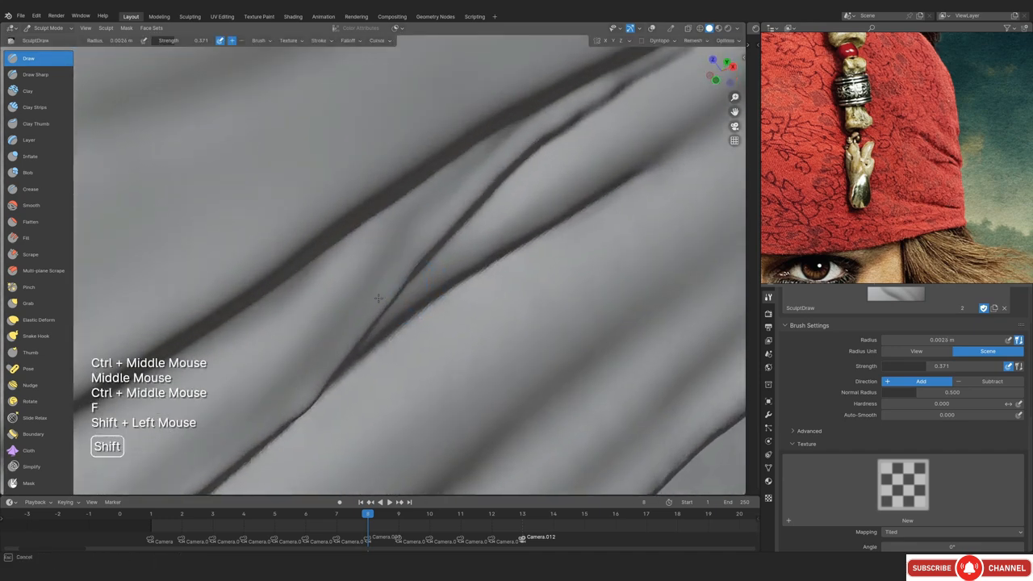
pyautogui.press('g')
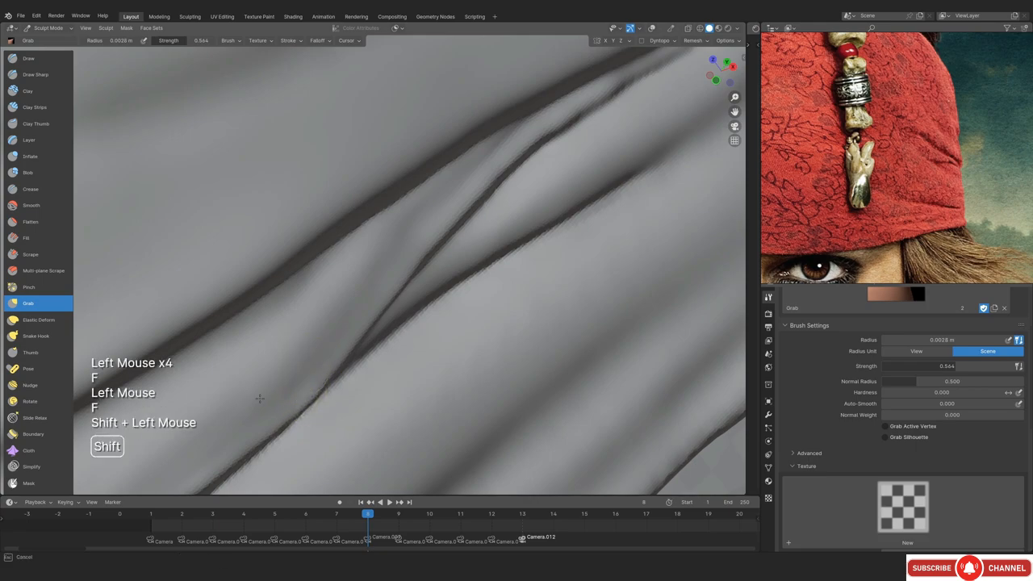
# Build up the area between the branch and the neighbouring fold near their junction with the Draw brush at radius 0.002 m
pyautogui.keyDown('ctrl'); pyautogui.moveTo(423, 177); pyautogui.dragTo(420, 242, button='middle'); pyautogui.keyUp('ctrl')
pyautogui.keyDown('ctrl'); pyautogui.moveTo(420, 242); pyautogui.dragTo(416, 291, button='middle'); pyautogui.keyUp('ctrl')
pyautogui.moveTo(416, 290); pyautogui.dragTo(363, 234, button='middle')
pyautogui.moveTo(363, 234); pyautogui.dragTo(310, 234, button='middle')
pyautogui.moveTo(311, 234); pyautogui.dragTo(343, 222, button='middle')
pyautogui.keyDown('ctrl'); pyautogui.moveTo(347, 311); pyautogui.dragTo(283, 238, button='middle'); pyautogui.keyUp('ctrl')
pyautogui.click(34, 62)
pyautogui.keyDown('ctrl'); pyautogui.moveTo(382, 292); pyautogui.dragTo(377, 260, button='middle'); pyautogui.keyUp('ctrl')
pyautogui.click(275, 327)
pyautogui.moveTo(275, 327); pyautogui.dragTo(359, 264, button='middle')
pyautogui.press('f')
pyautogui.click(329, 288)
pyautogui.moveTo(494, 155); pyautogui.dragTo(472, 176, button='middle')
pyautogui.moveTo(436, 211); pyautogui.dragTo(387, 254)
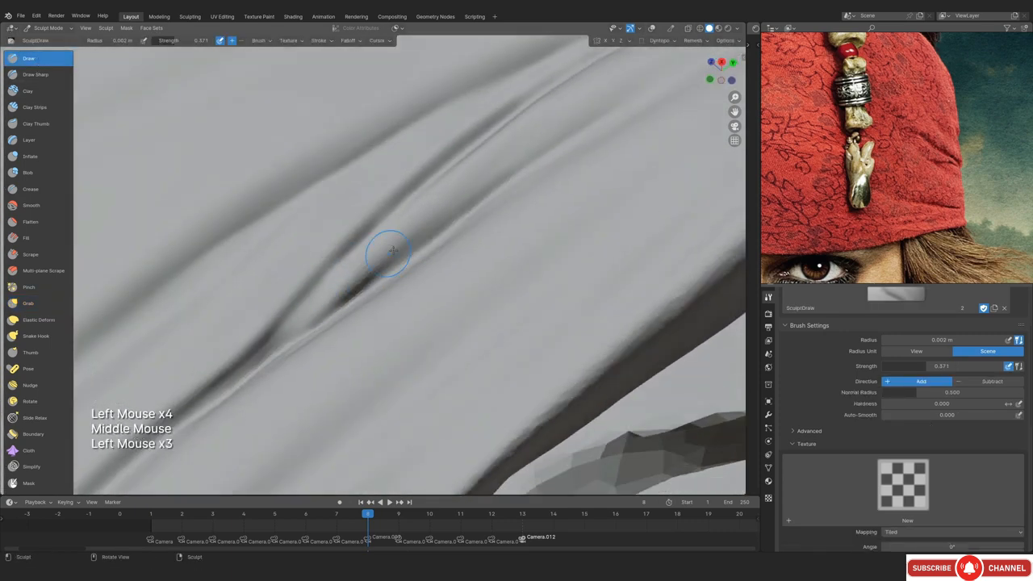
# Smooth the lower end of the branch crease near its junction with the brush radius at 0.0024 m
pyautogui.press('f')
pyautogui.keyDown('shift'); pyautogui.click(393, 254); pyautogui.keyUp('shift')
pyautogui.moveTo(393, 254); pyautogui.dragTo(379, 268, button='middle')
pyautogui.moveTo(373, 274)
pyautogui.mouseDown()
pyautogui.moveTo(337, 305)
pyautogui.moveTo(355, 323)
pyautogui.mouseUp()
pyautogui.keyDown('ctrl'); pyautogui.moveTo(364, 323); pyautogui.dragTo(364, 373, button='middle'); pyautogui.keyUp('ctrl')
# Compare the sculpted side folds with the bandana reference photo through the camera view
pyautogui.press('KP_0')
pyautogui.hotkey('shift', 'alt', 'z')
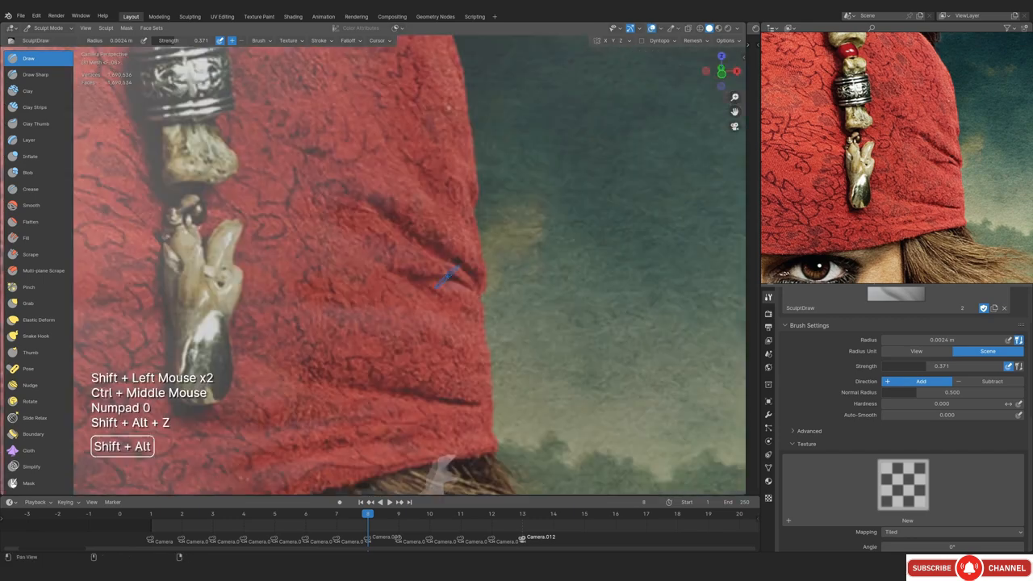
pyautogui.hotkey('shift', 'alt', 'z')
pyautogui.hotkey('shift', 'alt', 'z')
pyautogui.hotkey('shift', 'alt', 'z')
pyautogui.keyDown('shift'); pyautogui.moveTo(445, 277); pyautogui.dragTo(424, 262, button='middle'); pyautogui.keyUp('shift')
pyautogui.keyDown('shift'); pyautogui.moveTo(423, 262); pyautogui.dragTo(416, 283, button='middle'); pyautogui.keyUp('shift')
pyautogui.press('KP_0')
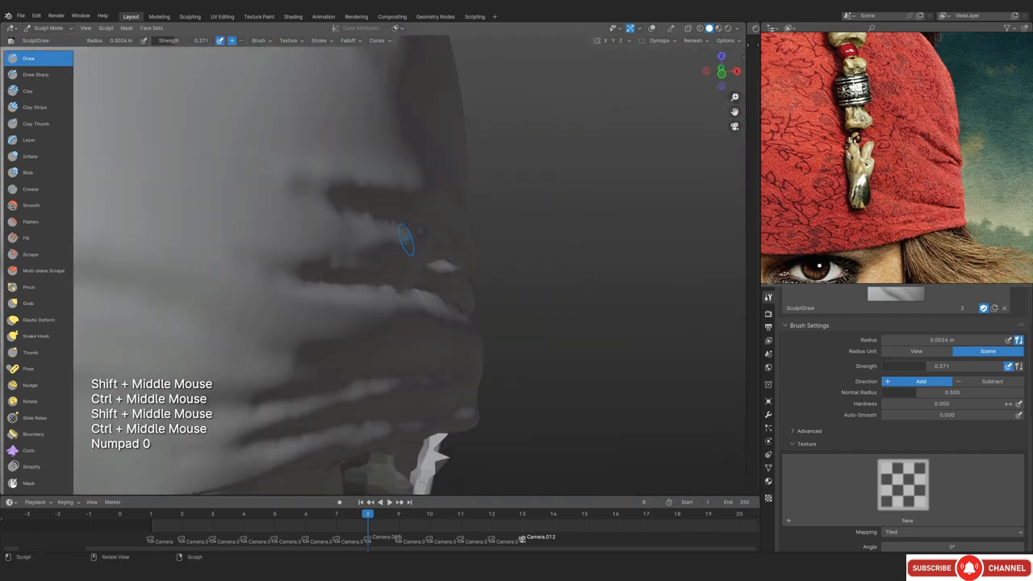
pyautogui.keyDown('ctrl'); pyautogui.moveTo(406, 236); pyautogui.dragTo(406, 282, button='middle'); pyautogui.keyUp('ctrl')
pyautogui.keyDown('ctrl'); pyautogui.moveTo(406, 242); pyautogui.dragTo(404, 298, button='middle'); pyautogui.keyUp('ctrl')
pyautogui.keyDown('shift'); pyautogui.moveTo(395, 202); pyautogui.dragTo(438, 286, button='middle'); pyautogui.keyUp('shift')
pyautogui.keyDown('ctrl'); pyautogui.moveTo(438, 286); pyautogui.dragTo(432, 218, button='middle'); pyautogui.keyUp('ctrl')
# Build up and smooth the folds around the branch crease with the Draw brush, using a radius of 0.0035 m
pyautogui.moveTo(432, 217); pyautogui.dragTo(339, 243, button='middle')
pyautogui.keyDown('ctrl'); pyautogui.moveTo(339, 243); pyautogui.dragTo(412, 258, button='middle'); pyautogui.keyUp('ctrl')
pyautogui.keyDown('ctrl'); pyautogui.moveTo(412, 258); pyautogui.dragTo(376, 252, button='middle'); pyautogui.keyUp('ctrl')
pyautogui.keyDown('ctrl'); pyautogui.moveTo(376, 252); pyautogui.dragTo(340, 270, button='middle'); pyautogui.keyUp('ctrl')
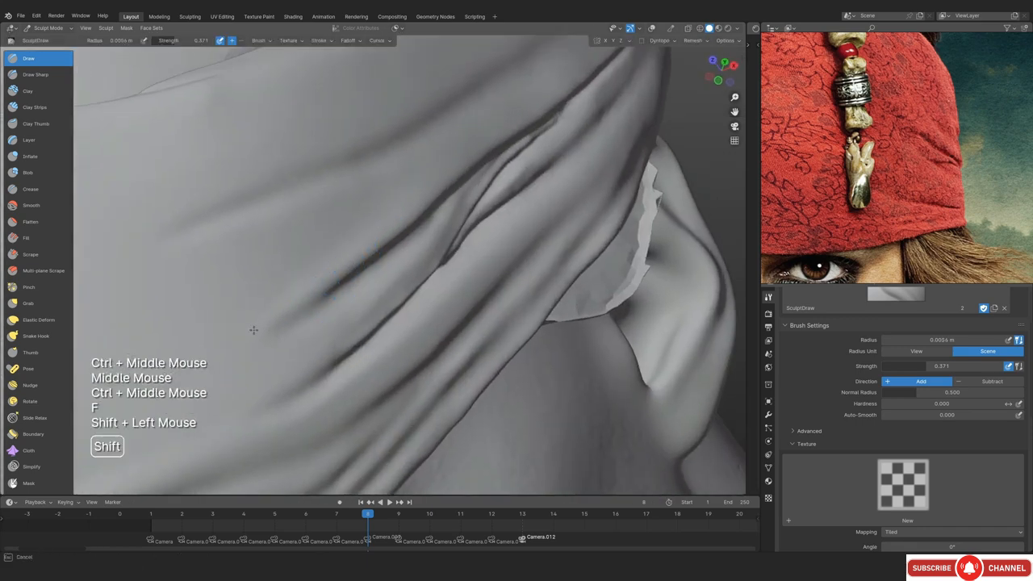
pyautogui.keyDown('ctrl'); pyautogui.moveTo(254, 330); pyautogui.dragTo(254, 380, button='middle'); pyautogui.keyUp('ctrl')
pyautogui.moveTo(339, 307); pyautogui.dragTo(380, 290, button='middle')
pyautogui.keyDown('shift'); pyautogui.moveTo(380, 291); pyautogui.dragTo(436, 307, button='middle'); pyautogui.keyUp('shift')
pyautogui.keyDown('ctrl'); pyautogui.moveTo(435, 306); pyautogui.dragTo(456, 202, button='middle'); pyautogui.keyUp('ctrl')
pyautogui.press('f')
pyautogui.keyDown('shift'); pyautogui.moveTo(565, 226); pyautogui.dragTo(423, 207, button='middle'); pyautogui.keyUp('shift')
pyautogui.moveTo(475, 209)
pyautogui.keyDown('ctrl'); pyautogui.mouseDown(button='middle')
pyautogui.moveTo(476, 180)
pyautogui.moveTo(441, 230)
pyautogui.mouseUp(button='middle'); pyautogui.keyUp('ctrl')
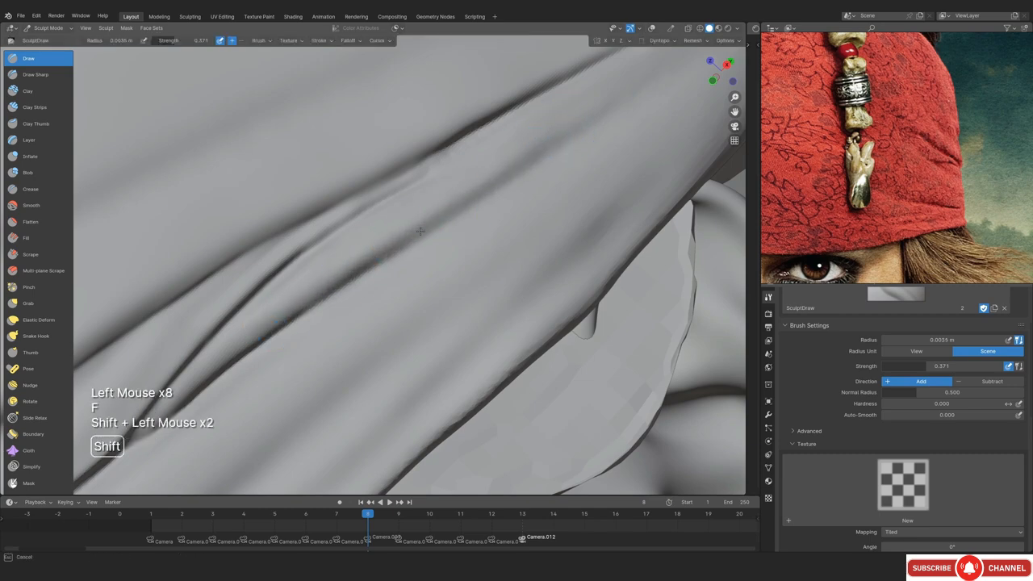
pyautogui.keyDown('ctrl'); pyautogui.moveTo(339, 274); pyautogui.dragTo(347, 323, button='middle'); pyautogui.keyUp('ctrl')
pyautogui.moveTo(347, 323); pyautogui.dragTo(436, 242, button='middle')
pyautogui.keyDown('ctrl'); pyautogui.moveTo(435, 242); pyautogui.dragTo(379, 267, button='middle'); pyautogui.keyUp('ctrl')
pyautogui.moveTo(380, 266)
pyautogui.keyDown('shift'); pyautogui.mouseDown(button='middle')
pyautogui.moveTo(454, 197)
pyautogui.moveTo(475, 221)
pyautogui.moveTo(447, 231)
pyautogui.moveTo(388, 307)
pyautogui.mouseUp(button='middle'); pyautogui.keyUp('shift')
# Sharpen the fold below the branch crease with the Draw Sharp brush in Subtract mode at a radius of 0.0035 m
pyautogui.click(34, 76)
pyautogui.keyDown('ctrl'); pyautogui.moveTo(388, 306); pyautogui.dragTo(421, 247, button='middle'); pyautogui.keyUp('ctrl')
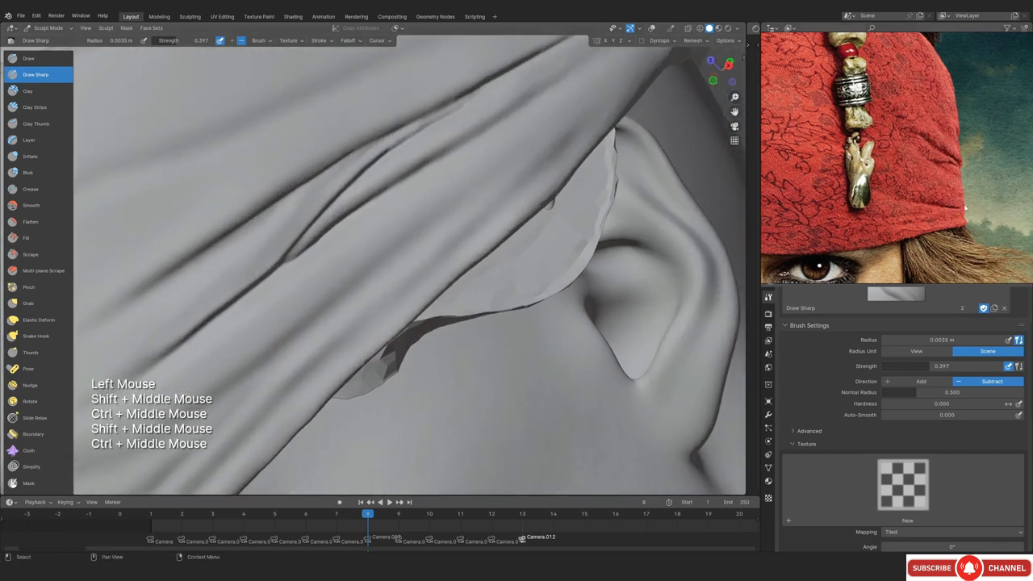
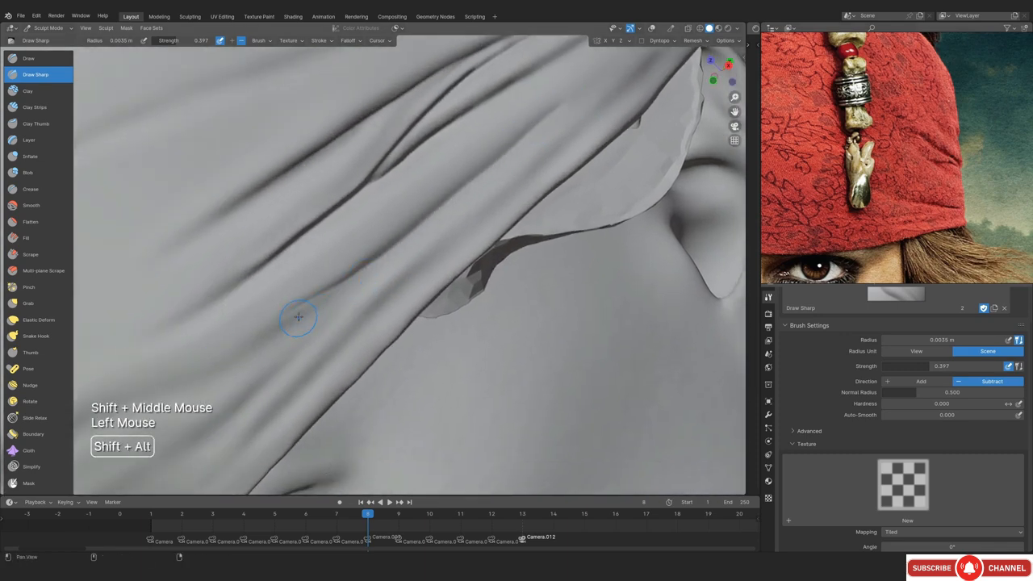
pyautogui.keyDown('ctrl'); pyautogui.moveTo(298, 317); pyautogui.dragTo(419, 253, button='middle'); pyautogui.keyUp('ctrl')
pyautogui.keyDown('shift'); pyautogui.moveTo(482, 191); pyautogui.dragTo(488, 177, button='middle'); pyautogui.keyUp('shift')
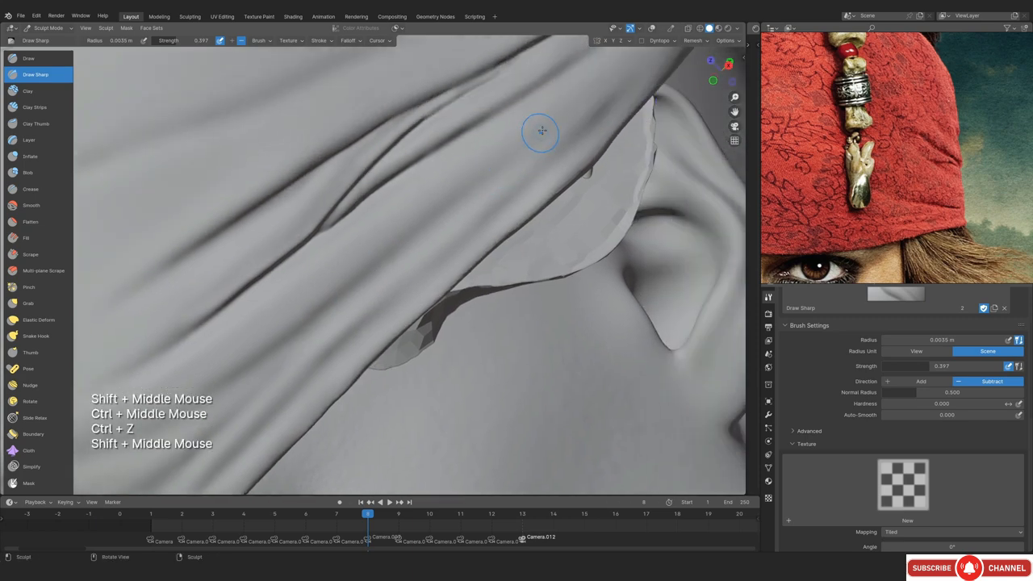
pyautogui.keyDown('ctrl'); pyautogui.moveTo(332, 310); pyautogui.dragTo(380, 322, button='middle'); pyautogui.keyUp('ctrl')
pyautogui.moveTo(379, 323)
pyautogui.keyDown('shift'); pyautogui.mouseDown(button='middle')
pyautogui.moveTo(450, 224)
pyautogui.moveTo(415, 235)
pyautogui.mouseUp(button='middle'); pyautogui.keyUp('shift')
pyautogui.moveTo(415, 235); pyautogui.dragTo(339, 284)
pyautogui.moveTo(356, 267)
pyautogui.keyDown('ctrl'); pyautogui.mouseDown(button='middle')
pyautogui.moveTo(355, 251)
pyautogui.moveTo(352, 263)
pyautogui.mouseUp(button='middle'); pyautogui.keyUp('ctrl')
# Smooth the fading front ends of the side folds, starting with a radius of 0.0076 m
pyautogui.press('f')
pyautogui.keyDown('shift'); pyautogui.moveTo(266, 315); pyautogui.dragTo(199, 351); pyautogui.keyUp('shift')
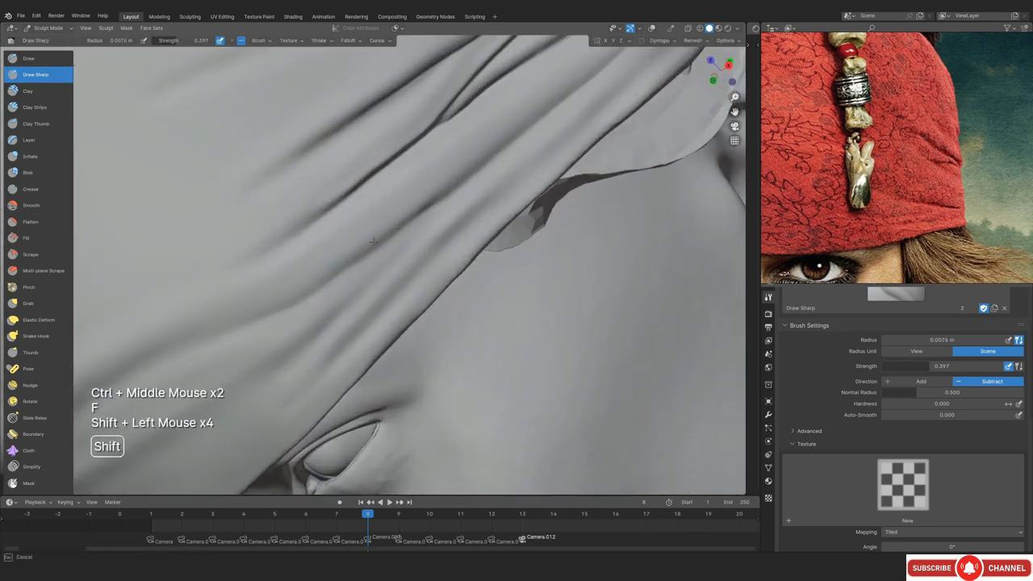
pyautogui.keyDown('shift'); pyautogui.moveTo(373, 242); pyautogui.dragTo(234, 346, button='middle'); pyautogui.keyUp('shift')
pyautogui.press('f')
pyautogui.keyDown('shift'); pyautogui.moveTo(404, 218); pyautogui.dragTo(455, 176); pyautogui.keyUp('shift')
pyautogui.keyDown('ctrl'); pyautogui.moveTo(454, 176); pyautogui.dragTo(454, 146, button='middle'); pyautogui.keyUp('ctrl')
# Carve a thin crease into the fold between the branch crease and the headband's lower edge with Draw Sharp at a 0.0014 m radius
pyautogui.press('f')
pyautogui.moveTo(454, 175); pyautogui.dragTo(435, 193, button='middle')
pyautogui.keyDown('shift'); pyautogui.moveTo(436, 193); pyautogui.dragTo(428, 234, button='middle'); pyautogui.keyUp('shift')
pyautogui.keyDown('ctrl'); pyautogui.moveTo(428, 234); pyautogui.dragTo(427, 214, button='middle'); pyautogui.keyUp('ctrl')
pyautogui.keyDown('ctrl'); pyautogui.moveTo(507, 111); pyautogui.dragTo(497, 141, button='middle'); pyautogui.keyUp('ctrl')
pyautogui.keyDown('shift'); pyautogui.moveTo(497, 141); pyautogui.dragTo(487, 171, button='middle'); pyautogui.keyUp('shift')
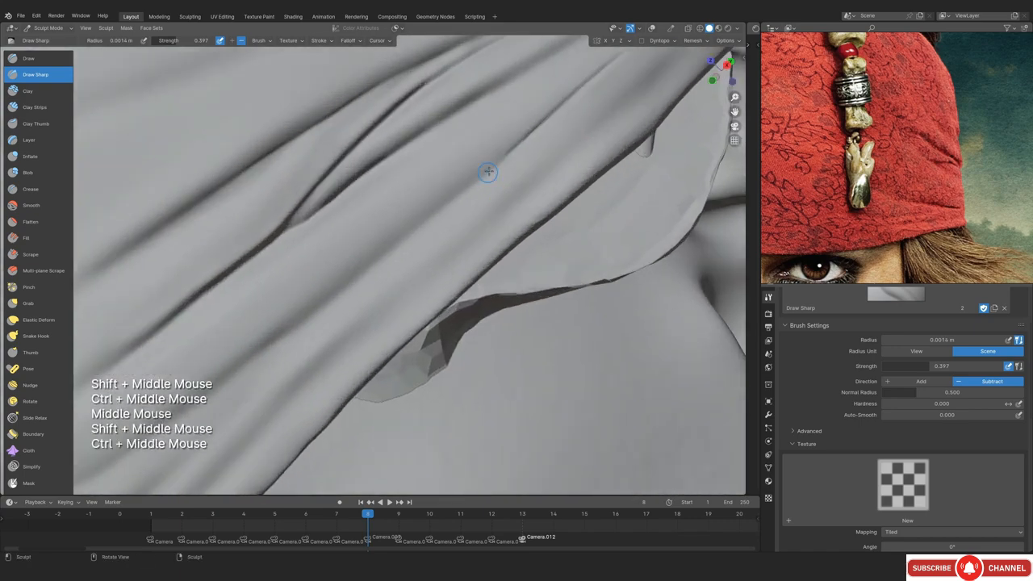
pyautogui.moveTo(464, 189); pyautogui.dragTo(355, 270)
pyautogui.keyDown('shift'); pyautogui.moveTo(337, 247); pyautogui.dragTo(428, 201, button='middle'); pyautogui.keyUp('shift')
pyautogui.hotkey('ctrl', 'z')
pyautogui.hotkey('ctrl', 'shift', 'z')
pyautogui.moveTo(434, 256)
pyautogui.keyDown('shift'); pyautogui.mouseDown(button='middle')
pyautogui.moveTo(344, 302)
pyautogui.moveTo(435, 256)
pyautogui.mouseUp(button='middle'); pyautogui.keyUp('shift')
# Deepen the new crease toward the front with Draw Sharp at a 0.0031 m radius and smooth its front end
pyautogui.press('f')
pyautogui.moveTo(442, 217); pyautogui.dragTo(363, 275)
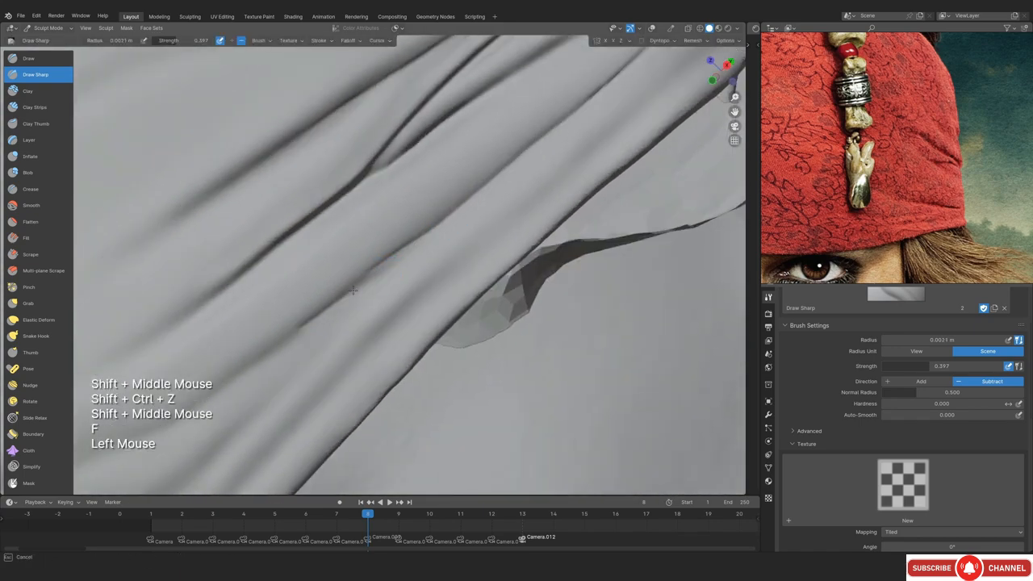
pyautogui.keyDown('shift'); pyautogui.moveTo(307, 309); pyautogui.dragTo(283, 332); pyautogui.keyUp('shift')
pyautogui.keyDown('shift'); pyautogui.moveTo(315, 307); pyautogui.dragTo(286, 330); pyautogui.keyUp('shift')
pyautogui.keyDown('ctrl'); pyautogui.moveTo(310, 298); pyautogui.dragTo(314, 311, button='middle'); pyautogui.keyUp('ctrl')
pyautogui.keyDown('shift'); pyautogui.moveTo(315, 311); pyautogui.dragTo(431, 214, button='middle'); pyautogui.keyUp('shift')
pyautogui.keyDown('ctrl'); pyautogui.moveTo(431, 213); pyautogui.dragTo(436, 221, button='middle'); pyautogui.keyUp('ctrl')
pyautogui.keyDown('ctrl'); pyautogui.moveTo(632, 76); pyautogui.dragTo(565, 242, button='middle'); pyautogui.keyUp('ctrl')
pyautogui.moveTo(565, 243); pyautogui.dragTo(485, 267, button='middle')
pyautogui.moveTo(484, 266)
pyautogui.keyDown('shift'); pyautogui.mouseDown(button='middle')
pyautogui.moveTo(420, 283)
pyautogui.moveTo(403, 162)
pyautogui.mouseUp(button='middle'); pyautogui.keyUp('shift')
pyautogui.keyDown('shift'); pyautogui.moveTo(387, 347); pyautogui.dragTo(342, 389); pyautogui.keyUp('shift')
pyautogui.keyDown('shift'); pyautogui.moveTo(500, 273); pyautogui.dragTo(424, 269, button='middle'); pyautogui.keyUp('shift')
pyautogui.hotkey('ctrl', 'z')
pyautogui.hotkey('ctrl', 'z')
# Deepen and extend the crease below the branch along its length with Draw Sharp at a radius of 0.0037 m
pyautogui.press('f')
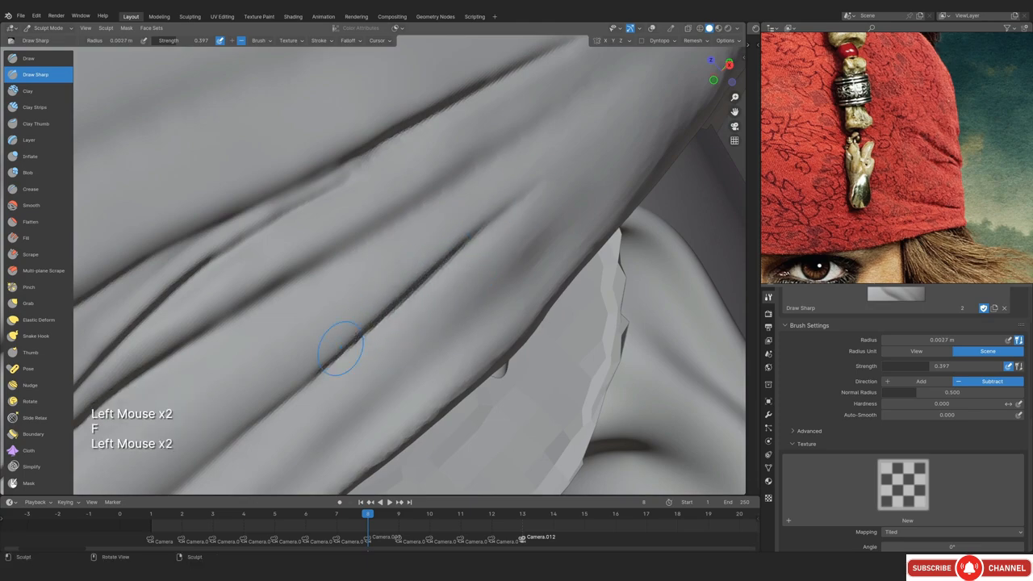
pyautogui.moveTo(341, 349); pyautogui.dragTo(307, 379)
pyautogui.keyDown('shift'); pyautogui.moveTo(322, 363); pyautogui.dragTo(436, 242, button='middle'); pyautogui.keyUp('shift')
pyautogui.moveTo(436, 242)
pyautogui.keyDown('ctrl'); pyautogui.mouseDown(button='middle')
pyautogui.moveTo(447, 270)
pyautogui.moveTo(447, 234)
pyautogui.mouseUp(button='middle'); pyautogui.keyUp('ctrl')
pyautogui.moveTo(452, 242); pyautogui.dragTo(375, 305)
pyautogui.keyDown('shift'); pyautogui.moveTo(375, 305); pyautogui.dragTo(553, 191, button='middle'); pyautogui.keyUp('shift')
pyautogui.moveTo(347, 310); pyautogui.dragTo(268, 369)
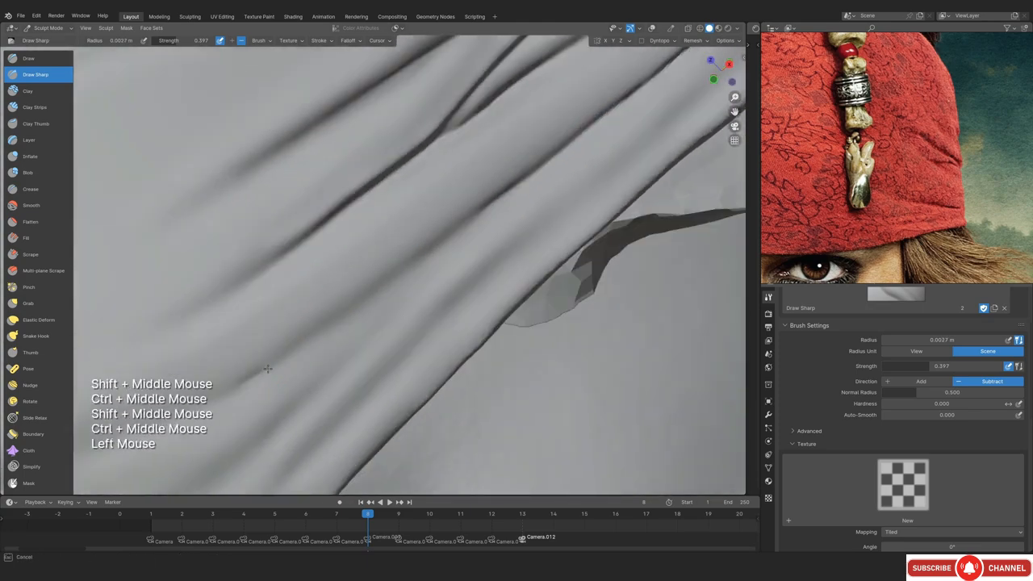
# Check the folds' placement against the reference photo in the camera view with the overlays switched on and off
pyautogui.keyDown('ctrl'); pyautogui.moveTo(205, 403); pyautogui.dragTo(363, 339, button='middle'); pyautogui.keyUp('ctrl')
pyautogui.moveTo(363, 339); pyautogui.dragTo(452, 267, button='middle')
pyautogui.press('KP_0')
pyautogui.hotkey('shift', 'alt', 'z')
pyautogui.hotkey('shift', 'alt', 'z')
pyautogui.keyDown('ctrl'); pyautogui.moveTo(452, 267); pyautogui.dragTo(443, 298, button='middle'); pyautogui.keyUp('ctrl')
pyautogui.keyDown('shift'); pyautogui.moveTo(444, 298); pyautogui.dragTo(403, 323, button='middle'); pyautogui.keyUp('shift')
pyautogui.keyDown('shift'); pyautogui.moveTo(403, 323); pyautogui.dragTo(436, 242, button='middle'); pyautogui.keyUp('shift')
pyautogui.keyDown('shift'); pyautogui.moveTo(436, 242); pyautogui.dragTo(468, 182, button='middle'); pyautogui.keyUp('shift')
pyautogui.keyDown('shift'); pyautogui.moveTo(468, 182); pyautogui.dragTo(452, 218, button='middle'); pyautogui.keyUp('shift')
pyautogui.moveTo(451, 218)
pyautogui.keyDown('ctrl'); pyautogui.mouseDown(button='middle')
pyautogui.moveTo(457, 236)
pyautogui.moveTo(373, 205)
pyautogui.moveTo(373, 187)
pyautogui.moveTo(339, 202)
pyautogui.mouseUp(button='middle'); pyautogui.keyUp('ctrl')
pyautogui.press('KP_0')
pyautogui.hotkey('shift', 'alt', 'z')
pyautogui.hotkey('shift', 'alt', 'z')
pyautogui.hotkey('shift', 'alt', 'z')
pyautogui.hotkey('shift', 'alt', 'z')
pyautogui.hotkey('shift', 'alt', 'z')
pyautogui.hotkey('shift', 'alt', 'z')
pyautogui.keyDown('ctrl'); pyautogui.moveTo(339, 201); pyautogui.dragTo(347, 266, button='middle'); pyautogui.keyUp('ctrl')
pyautogui.moveTo(347, 266)
pyautogui.keyDown('shift'); pyautogui.mouseDown(button='middle')
pyautogui.moveTo(379, 250)
pyautogui.moveTo(387, 291)
pyautogui.mouseUp(button='middle'); pyautogui.keyUp('shift')
pyautogui.keyDown('shift'); pyautogui.moveTo(388, 291); pyautogui.dragTo(341, 307, button='middle'); pyautogui.keyUp('shift')
# Sharpen the crease near the headband's lower edge above the eye with Draw Sharp at a radius of 0.0041 m
pyautogui.press('f')
pyautogui.click(359, 302)
pyautogui.hotkey('ctrl', 'z')
pyautogui.keyDown('shift'); pyautogui.moveTo(336, 270); pyautogui.dragTo(350, 289, button='middle'); pyautogui.keyUp('shift')
pyautogui.keyDown('ctrl'); pyautogui.moveTo(350, 288); pyautogui.dragTo(355, 266, button='middle'); pyautogui.keyUp('ctrl')
pyautogui.moveTo(355, 266); pyautogui.dragTo(360, 260, button='middle')
pyautogui.moveTo(360, 255); pyautogui.dragTo(415, 204)
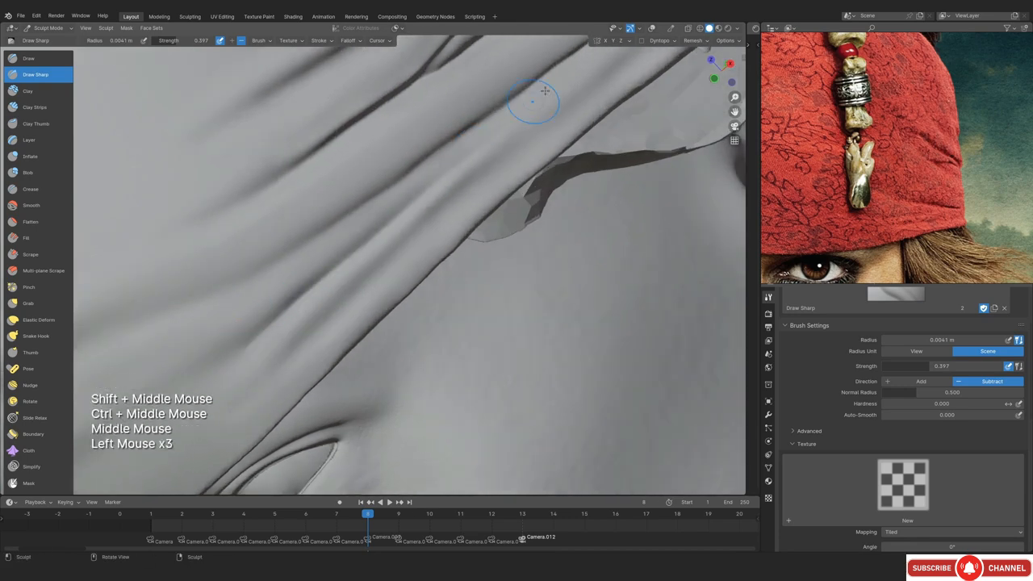
pyautogui.keyDown('shift'); pyautogui.moveTo(546, 92); pyautogui.dragTo(542, 102, button='middle'); pyautogui.keyUp('shift')
pyautogui.keyDown('ctrl'); pyautogui.moveTo(542, 103); pyautogui.dragTo(543, 98, button='middle'); pyautogui.keyUp('ctrl')
# Extend the lower crease back toward the ear with the Draw Sharp brush at a smaller radius
pyautogui.press('f')
pyautogui.click(412, 251)
pyautogui.keyDown('shift'); pyautogui.moveTo(412, 265); pyautogui.dragTo(286, 351, button='middle'); pyautogui.keyUp('shift')
pyautogui.moveTo(285, 350); pyautogui.dragTo(482, 168)
pyautogui.keyDown('shift'); pyautogui.moveTo(482, 168); pyautogui.dragTo(425, 207, button='middle'); pyautogui.keyUp('shift')
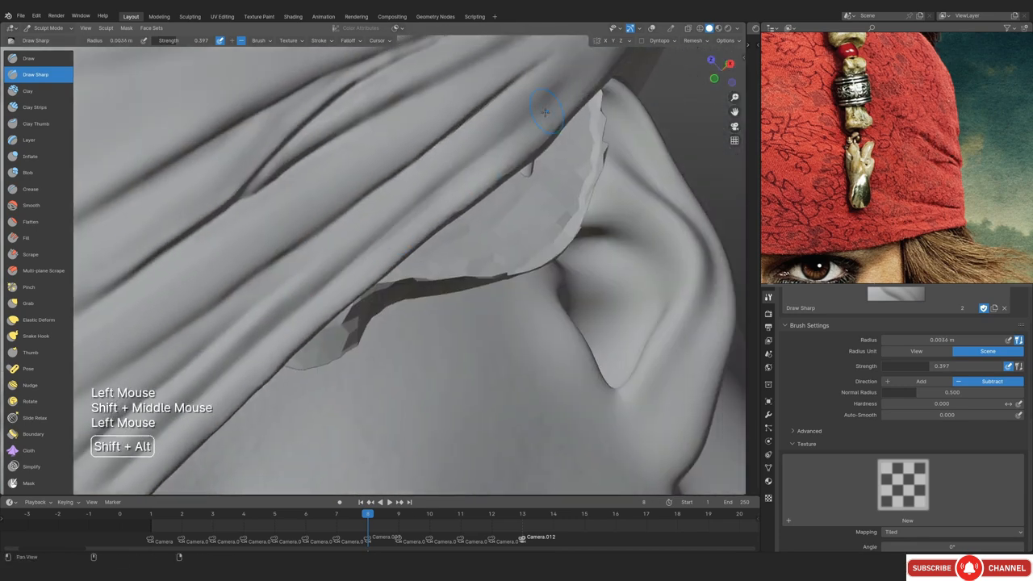
pyautogui.keyDown('shift'); pyautogui.moveTo(545, 113); pyautogui.dragTo(460, 184, button='middle'); pyautogui.keyUp('shift')
# Deepen the lower crease above the ear and smooth it where it fades toward the front
pyautogui.moveTo(461, 184); pyautogui.dragTo(458, 177, button='middle')
pyautogui.press('f')
pyautogui.click(461, 172)
pyautogui.moveTo(461, 173); pyautogui.dragTo(404, 218)
pyautogui.keyDown('shift'); pyautogui.moveTo(404, 218); pyautogui.dragTo(438, 200, button='middle'); pyautogui.keyUp('shift')
pyautogui.keyDown('shift'); pyautogui.moveTo(438, 199); pyautogui.dragTo(355, 266); pyautogui.keyUp('shift')
pyautogui.keyDown('shift'); pyautogui.moveTo(355, 266); pyautogui.dragTo(468, 181, button='middle'); pyautogui.keyUp('shift')
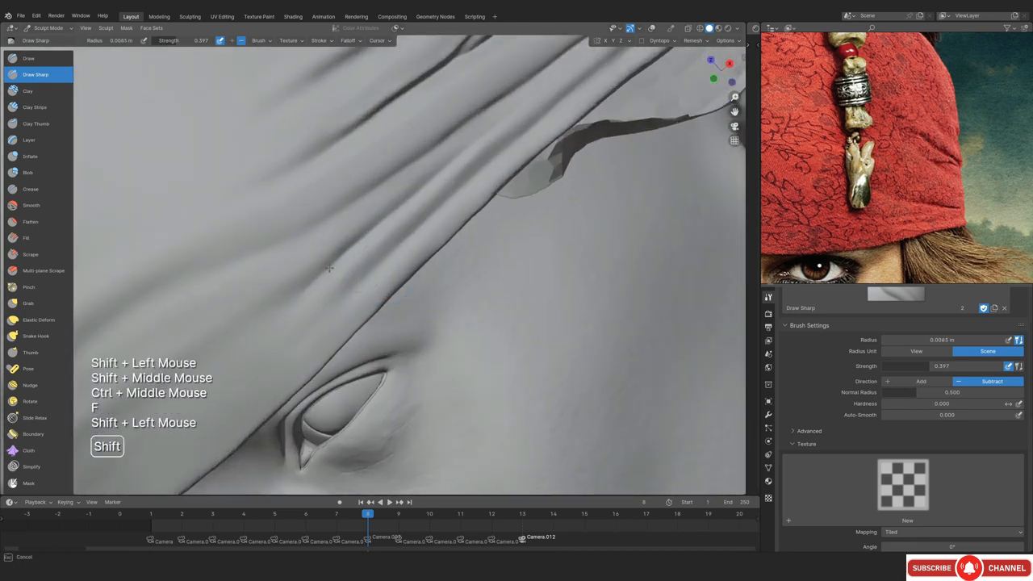
# Check the folds against the camera reference and carve the branch crease deeper near its junction with Draw Sharp
pyautogui.press('KP_0')
pyautogui.moveTo(437, 258)
pyautogui.keyDown('ctrl'); pyautogui.mouseDown(button='middle')
pyautogui.moveTo(484, 304)
pyautogui.moveTo(427, 304)
pyautogui.moveTo(387, 240)
pyautogui.moveTo(379, 251)
pyautogui.mouseUp(button='middle'); pyautogui.keyUp('ctrl')
pyautogui.hotkey('shift', 'alt', 'z')
pyautogui.hotkey('shift', 'alt', 'z')
pyautogui.press('f')
pyautogui.moveTo(379, 250)
pyautogui.keyDown('ctrl'); pyautogui.mouseDown(button='middle')
pyautogui.moveTo(380, 240)
pyautogui.moveTo(372, 246)
pyautogui.mouseUp(button='middle'); pyautogui.keyUp('ctrl')
pyautogui.moveTo(372, 246)
pyautogui.mouseDown(button='middle')
pyautogui.moveTo(429, 214)
pyautogui.moveTo(309, 290)
pyautogui.moveTo(355, 297)
pyautogui.mouseUp(button='middle')
pyautogui.press('f')
pyautogui.click(318, 290)
pyautogui.keyDown('ctrl'); pyautogui.moveTo(355, 297); pyautogui.dragTo(355, 282, button='middle'); pyautogui.keyUp('ctrl')
pyautogui.moveTo(322, 279); pyautogui.dragTo(285, 311)
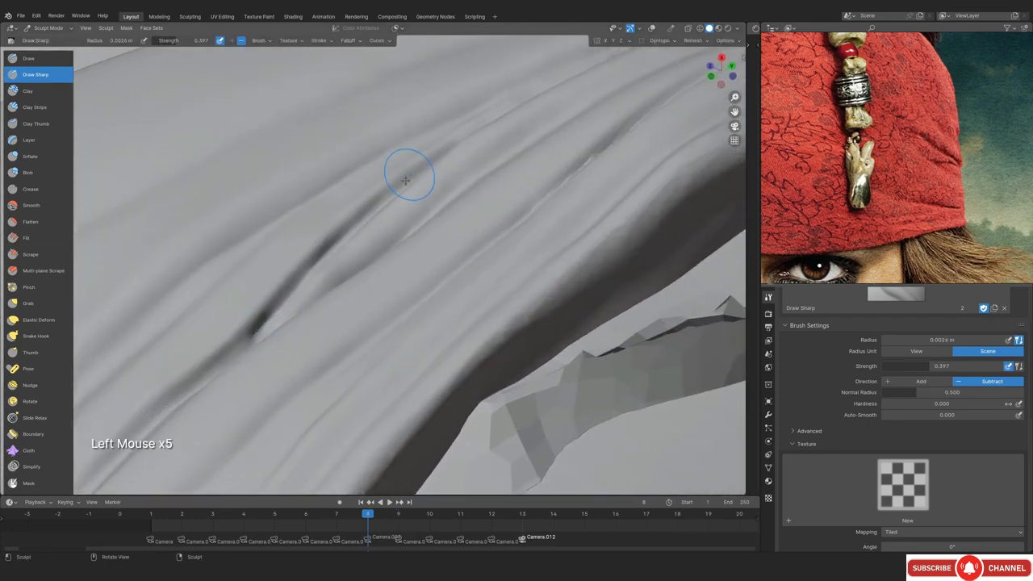
pyautogui.press('KP_Decimal')
pyautogui.moveTo(378, 258); pyautogui.dragTo(347, 287, button='middle')
pyautogui.keyDown('shift'); pyautogui.moveTo(347, 287); pyautogui.dragTo(315, 330, button='middle'); pyautogui.keyUp('shift')
pyautogui.moveTo(315, 330)
pyautogui.keyDown('ctrl'); pyautogui.mouseDown(button='middle')
pyautogui.moveTo(300, 346)
pyautogui.moveTo(339, 290)
pyautogui.mouseUp(button='middle'); pyautogui.keyUp('ctrl')
pyautogui.press('f')
pyautogui.click(333, 290)
pyautogui.moveTo(355, 262); pyautogui.dragTo(282, 355)
pyautogui.hotkey('ctrl', 'z')
# Swell the upper edge of the branch crease with the Inflate brush at a radius of 0.0037 m
pyautogui.press('KP_1')
pyautogui.moveTo(355, 283)
pyautogui.keyDown('ctrl'); pyautogui.mouseDown(button='middle')
pyautogui.moveTo(393, 254)
pyautogui.moveTo(290, 244)
pyautogui.moveTo(371, 262)
pyautogui.moveTo(412, 222)
pyautogui.mouseUp(button='middle'); pyautogui.keyUp('ctrl')
pyautogui.press('i')
pyautogui.press('f')
pyautogui.press('f')
pyautogui.click(396, 233)
pyautogui.press('f')
pyautogui.click(428, 210)
pyautogui.moveTo(404, 226); pyautogui.dragTo(460, 184)
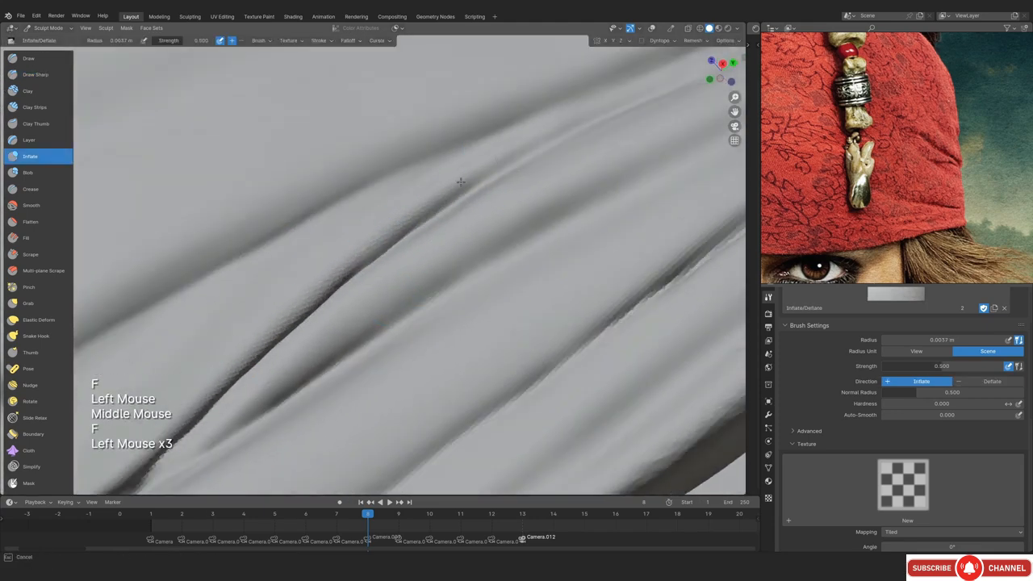
# Bring up a see-through side view of the headband's front and activate the Grab brush at a radius of 0.049 m
pyautogui.moveTo(461, 185)
pyautogui.keyDown('ctrl'); pyautogui.mouseDown(button='middle')
pyautogui.moveTo(360, 253)
pyautogui.moveTo(434, 328)
pyautogui.moveTo(353, 173)
pyautogui.moveTo(355, 194)
pyautogui.mouseUp(button='middle'); pyautogui.keyUp('ctrl')
pyautogui.press('KP_1')
pyautogui.keyDown('ctrl'); pyautogui.moveTo(355, 194); pyautogui.dragTo(363, 258, button='middle'); pyautogui.keyUp('ctrl')
pyautogui.moveTo(363, 258)
pyautogui.mouseDown(button='middle')
pyautogui.moveTo(379, 242)
pyautogui.moveTo(379, 219)
pyautogui.moveTo(304, 205)
pyautogui.moveTo(270, 254)
pyautogui.moveTo(338, 234)
pyautogui.mouseUp(button='middle')
pyautogui.press('KP_1')
pyautogui.hotkey('alt', 'z')
pyautogui.press('KP_3')
pyautogui.hotkey('alt', 'z')
pyautogui.keyDown('ctrl'); pyautogui.moveTo(339, 234); pyautogui.dragTo(403, 215, button='middle'); pyautogui.keyUp('ctrl')
pyautogui.press('g')
pyautogui.press('f')
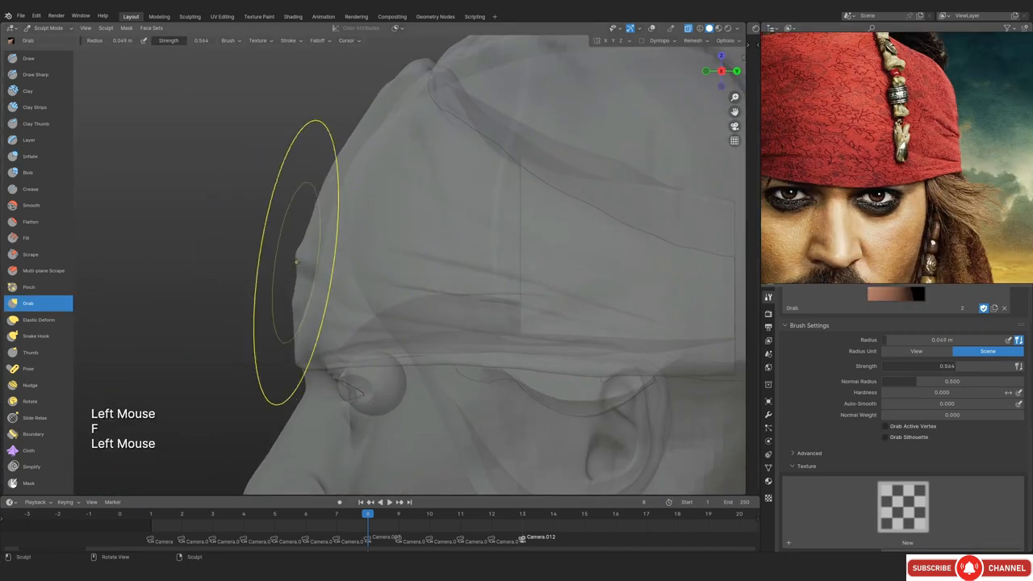
# Try to push the bulging front profile of the headband inward with the Grab brush
pyautogui.moveTo(296, 262); pyautogui.dragTo(307, 262)
pyautogui.moveTo(296, 303); pyautogui.dragTo(304, 303)
pyautogui.press('f')
pyautogui.click(291, 323)
pyautogui.keyDown('ctrl'); pyautogui.moveTo(290, 352); pyautogui.dragTo(293, 332, button='middle'); pyautogui.keyUp('ctrl')
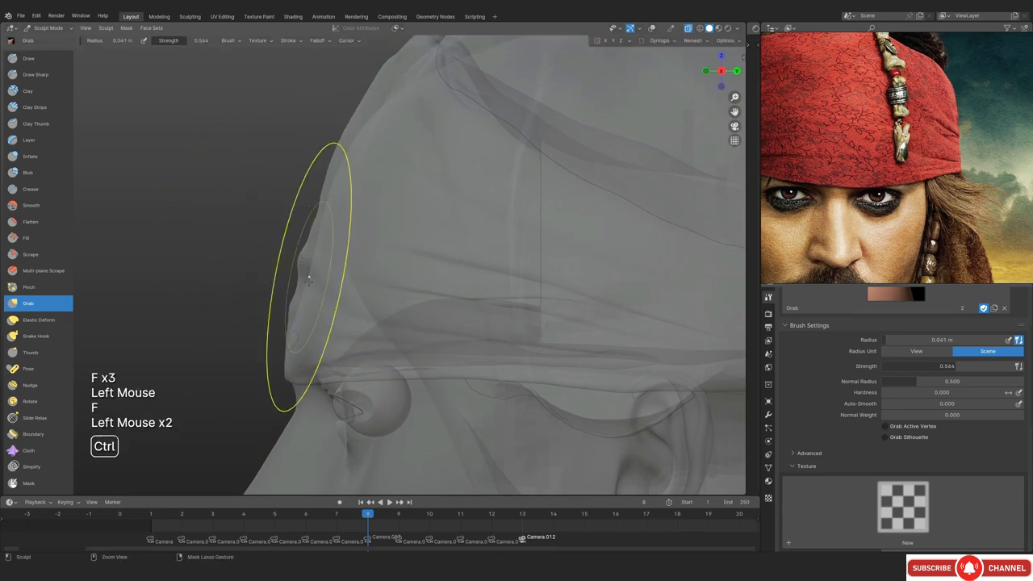
pyautogui.hotkey('ctrl', 'z')
pyautogui.hotkey('ctrl', 'z')
# Push the headband's front profile slightly inward in the side view with a smaller Grab brush
pyautogui.keyDown('ctrl'); pyautogui.moveTo(309, 279); pyautogui.dragTo(309, 263, button='middle'); pyautogui.keyUp('ctrl')
pyautogui.press('f')
pyautogui.click(331, 299)
pyautogui.moveTo(290, 299); pyautogui.dragTo(301, 299)
pyautogui.hotkey('alt', 'z')
pyautogui.moveTo(300, 300)
pyautogui.mouseDown(button='middle')
pyautogui.moveTo(430, 248)
pyautogui.moveTo(311, 285)
pyautogui.mouseUp(button='middle')
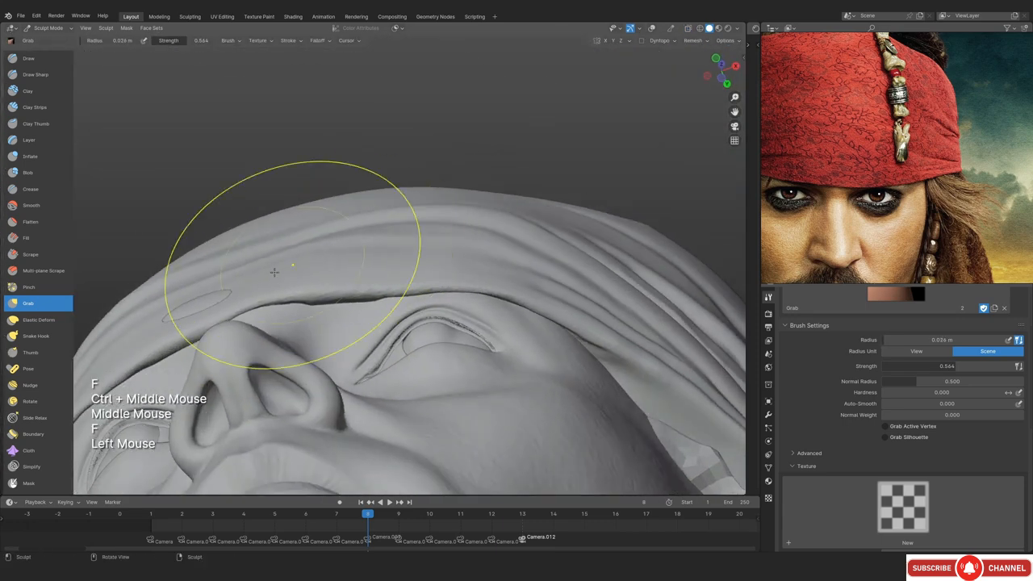
# Nudge the headband's side outline inward in the see-through front view with the Grab brush
pyautogui.press('KP_1')
pyautogui.keyDown('ctrl'); pyautogui.moveTo(199, 297); pyautogui.dragTo(347, 226, button='middle'); pyautogui.keyUp('ctrl')
pyautogui.keyDown('shift'); pyautogui.moveTo(347, 226); pyautogui.dragTo(519, 216, button='middle'); pyautogui.keyUp('shift')
pyautogui.hotkey('alt', 'z')
pyautogui.press('f')
pyautogui.press('f')
pyautogui.click(426, 238)
pyautogui.moveTo(427, 237); pyautogui.dragTo(420, 244)
pyautogui.press('f')
pyautogui.click(321, 247)
pyautogui.hotkey('alt', 'z')
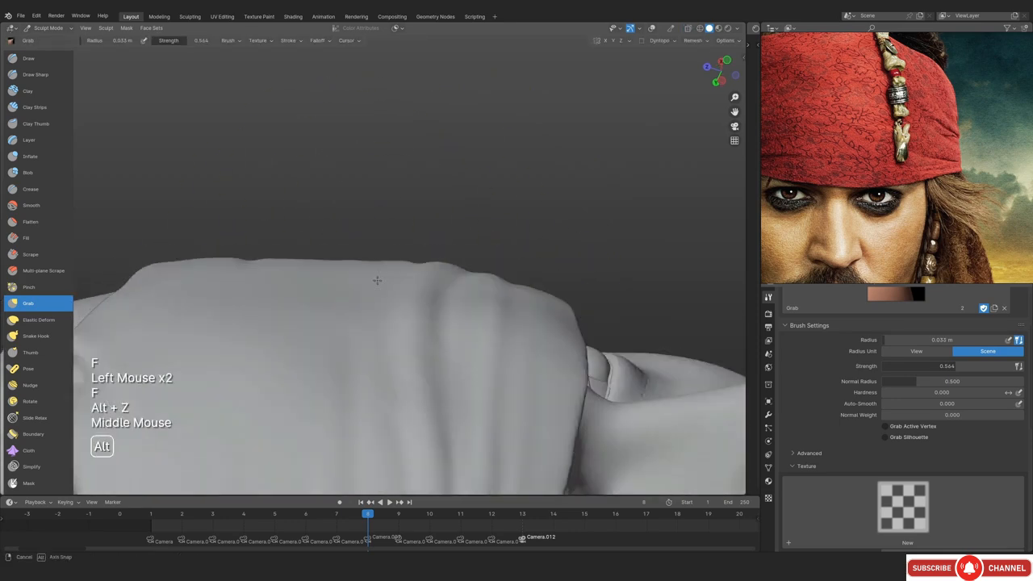
# Adjust the silhouette of the headband's folded side from angled views with the Grab brush
pyautogui.moveTo(376, 281); pyautogui.dragTo(355, 293, button='middle')
pyautogui.keyDown('ctrl'); pyautogui.moveTo(356, 292); pyautogui.dragTo(375, 307, button='middle'); pyautogui.keyUp('ctrl')
pyautogui.press('KP_1')
pyautogui.keyDown('ctrl'); pyautogui.moveTo(433, 274); pyautogui.dragTo(440, 315, button='middle'); pyautogui.keyUp('ctrl')
pyautogui.hotkey('alt', 'z')
pyautogui.hotkey('alt', 'z')
pyautogui.moveTo(440, 314); pyautogui.dragTo(420, 307, button='middle')
pyautogui.moveTo(420, 306); pyautogui.dragTo(355, 380, button='middle')
pyautogui.moveTo(355, 380); pyautogui.dragTo(392, 282, button='middle')
pyautogui.moveTo(392, 282); pyautogui.dragTo(404, 245, button='middle')
pyautogui.moveTo(403, 245); pyautogui.dragTo(420, 258)
pyautogui.moveTo(419, 259)
pyautogui.mouseDown(button='middle')
pyautogui.moveTo(521, 346)
pyautogui.moveTo(444, 240)
pyautogui.mouseUp(button='middle')
# Shift the outline of the folded side in see-through display with the Grab brush at a radius of 0.052 m
pyautogui.hotkey('alt', 'z')
pyautogui.press('f')
pyautogui.click(444, 239)
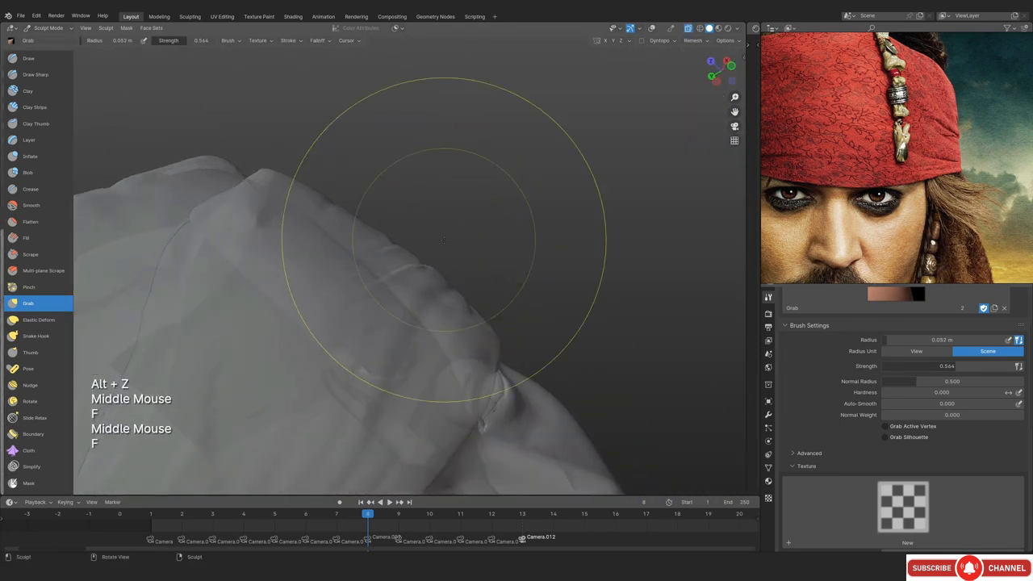
pyautogui.moveTo(372, 244); pyautogui.dragTo(387, 250)
pyautogui.hotkey('alt', 'z')
# Pull the headband's upper rim closer to the head with the Grab brush at a radius of 0.013 m
pyautogui.moveTo(428, 218)
pyautogui.keyDown('ctrl'); pyautogui.mouseDown(button='middle')
pyautogui.moveTo(443, 239)
pyautogui.moveTo(410, 260)
pyautogui.moveTo(433, 290)
pyautogui.moveTo(403, 242)
pyautogui.mouseUp(button='middle'); pyautogui.keyUp('ctrl')
pyautogui.press('KP_1')
pyautogui.press('f')
pyautogui.moveTo(389, 297); pyautogui.dragTo(403, 243, button='middle')
pyautogui.press('f')
pyautogui.moveTo(404, 242)
pyautogui.keyDown('shift'); pyautogui.mouseDown(button='middle')
pyautogui.moveTo(382, 283)
pyautogui.moveTo(379, 262)
pyautogui.mouseUp(button='middle'); pyautogui.keyUp('shift')
pyautogui.moveTo(380, 274); pyautogui.dragTo(367, 263)
pyautogui.press('f')
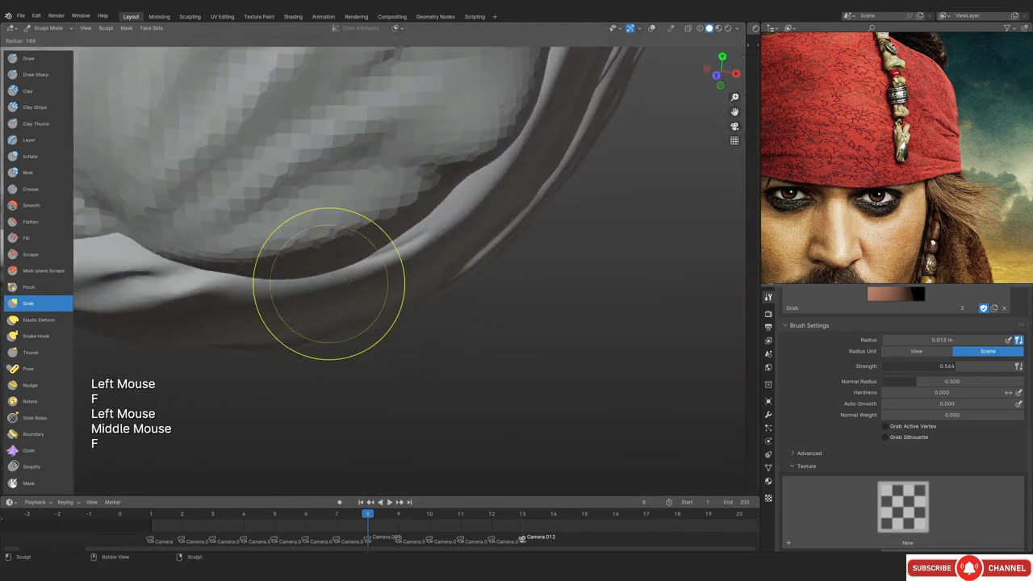
pyautogui.click(370, 275)
# Even out the headband's rim with the Scrape brush at a radius of 0.018 m and strength 0.700
pyautogui.press('KP_1')
pyautogui.keyDown('ctrl'); pyautogui.moveTo(370, 226); pyautogui.dragTo(379, 275, button='middle'); pyautogui.keyUp('ctrl')
pyautogui.moveTo(379, 274); pyautogui.dragTo(339, 258, button='middle')
pyautogui.click(39, 254)
pyautogui.moveTo(388, 266); pyautogui.dragTo(468, 300)
pyautogui.press('KP_1')
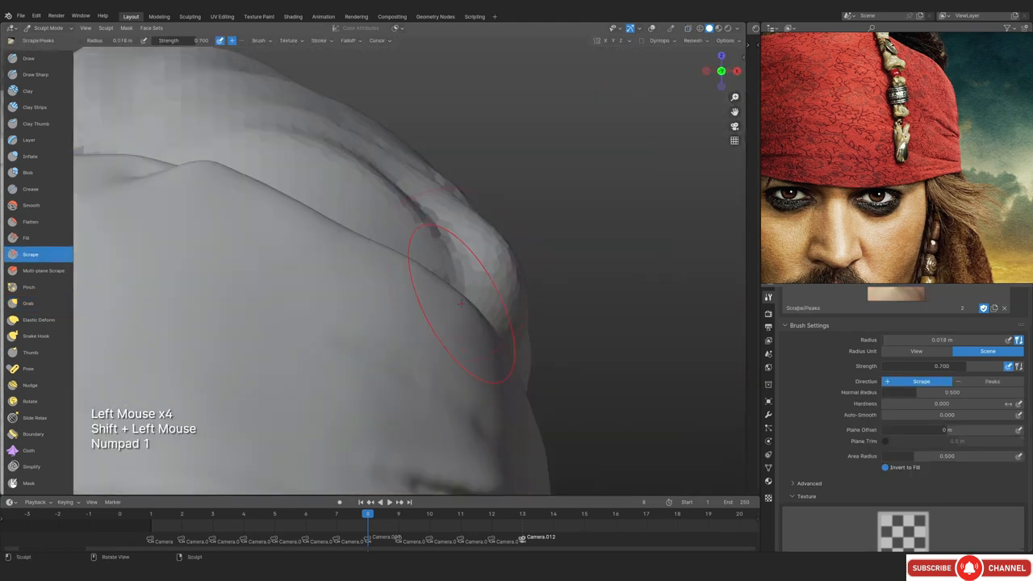
# Examine the side folds and the headband's overall shape from several angles against the reference photo
pyautogui.keyDown('ctrl'); pyautogui.moveTo(468, 299); pyautogui.dragTo(452, 339, button='middle'); pyautogui.keyUp('ctrl')
pyautogui.moveTo(452, 339)
pyautogui.mouseDown(button='middle')
pyautogui.moveTo(428, 242)
pyautogui.moveTo(403, 266)
pyautogui.mouseUp(button='middle')
pyautogui.keyDown('shift'); pyautogui.moveTo(404, 266); pyautogui.dragTo(419, 242, button='middle'); pyautogui.keyUp('shift')
pyautogui.keyDown('ctrl'); pyautogui.moveTo(420, 242); pyautogui.dragTo(412, 282, button='middle'); pyautogui.keyUp('ctrl')
pyautogui.moveTo(412, 283); pyautogui.dragTo(388, 274, button='middle')
pyautogui.keyDown('shift'); pyautogui.moveTo(387, 274); pyautogui.dragTo(378, 296, button='middle'); pyautogui.keyUp('shift')
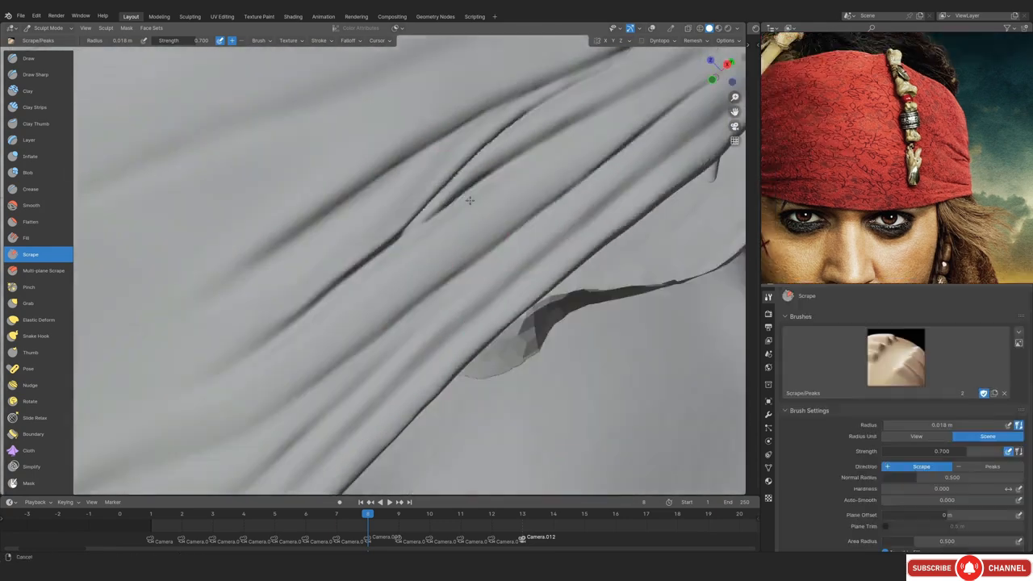
pyautogui.press('KP_0')
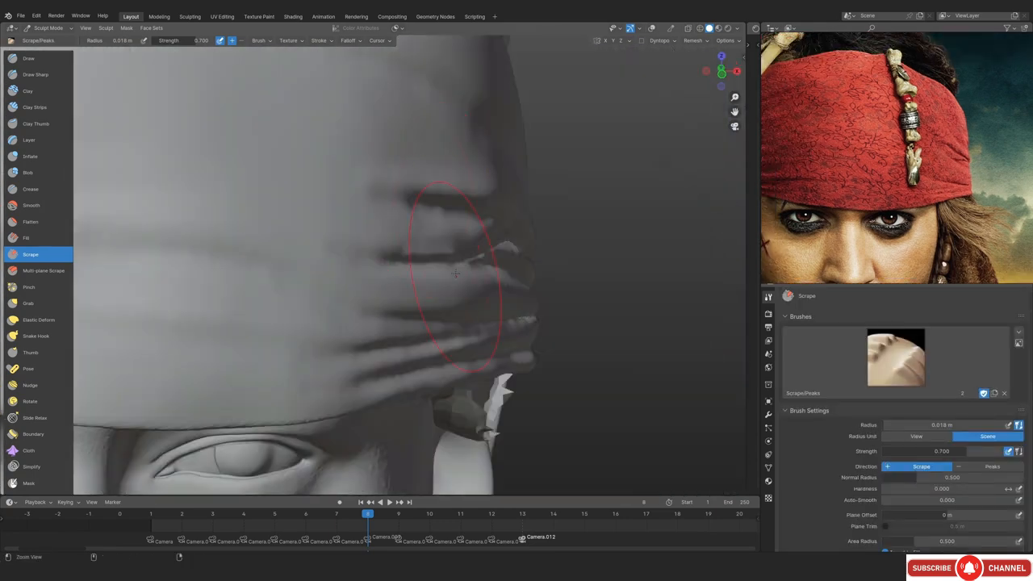
pyautogui.hotkey('alt', 'shift', 'z')
pyautogui.moveTo(451, 246)
pyautogui.keyDown('shift'); pyautogui.mouseDown(button='middle')
pyautogui.moveTo(434, 263)
pyautogui.moveTo(444, 234)
pyautogui.mouseUp(button='middle'); pyautogui.keyUp('shift')
# Sharpen the branch crease around its junction with the Draw Sharp brush at a radius of 0.004 m
pyautogui.press('g')
pyautogui.click(36, 74)
pyautogui.press('f')
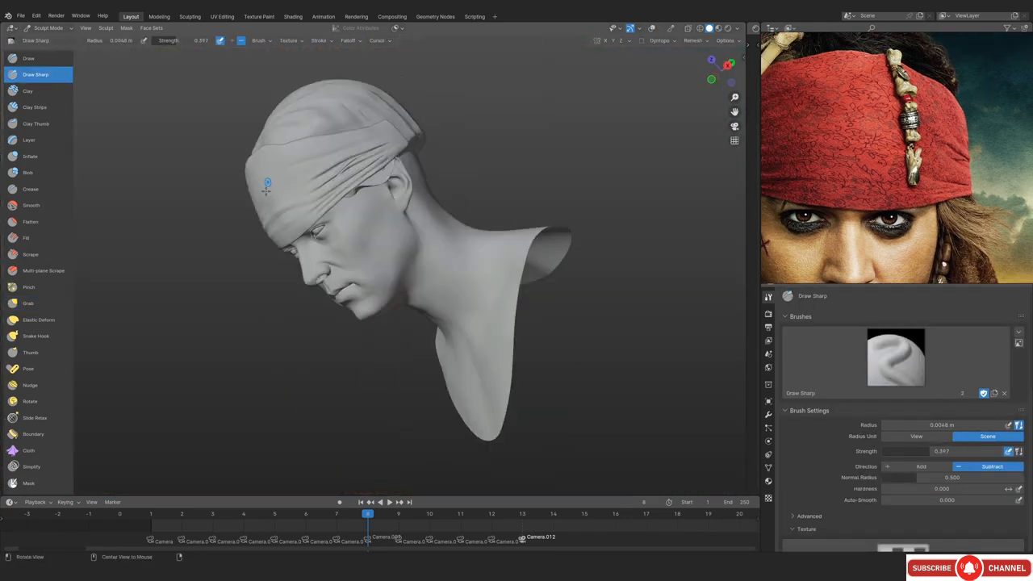
pyautogui.moveTo(404, 258)
pyautogui.keyDown('ctrl'); pyautogui.mouseDown(button='middle')
pyautogui.moveTo(404, 218)
pyautogui.moveTo(399, 249)
pyautogui.mouseUp(button='middle'); pyautogui.keyUp('ctrl')
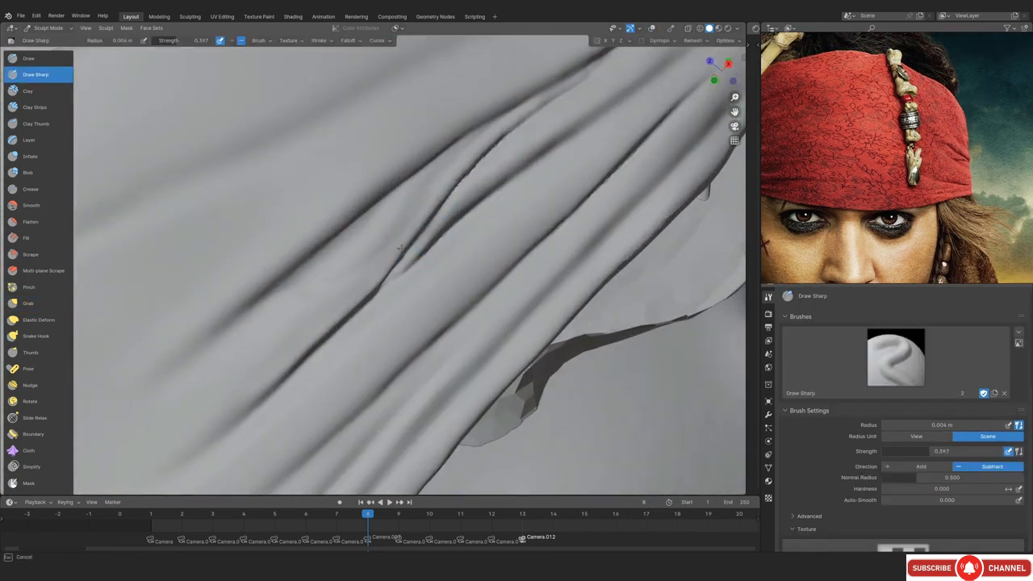
pyautogui.scroll(3, 992, 145)
pyautogui.moveTo(321, 287); pyautogui.dragTo(494, 214, button='middle')
# Carve fine connecting creases below the branch junction with the Draw Sharp brush, reducing its radius to 0.0031 m and 0.0027 m
pyautogui.press('f')
pyautogui.click(488, 214)
pyautogui.keyDown('ctrl'); pyautogui.moveTo(548, 182); pyautogui.dragTo(547, 161, button='middle'); pyautogui.keyUp('ctrl')
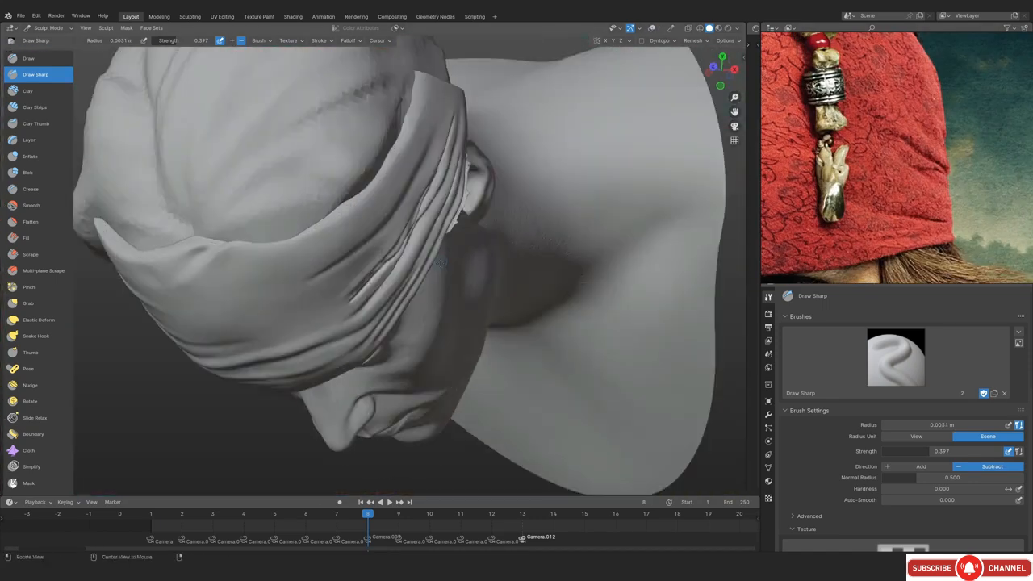
pyautogui.moveTo(409, 283)
pyautogui.keyDown('ctrl'); pyautogui.mouseDown(button='middle')
pyautogui.moveTo(409, 258)
pyautogui.moveTo(366, 314)
pyautogui.moveTo(398, 280)
pyautogui.mouseUp(button='middle'); pyautogui.keyUp('ctrl')
pyautogui.moveTo(362, 322); pyautogui.dragTo(355, 327)
pyautogui.moveTo(352, 274)
pyautogui.mouseDown(button='middle')
pyautogui.moveTo(339, 234)
pyautogui.moveTo(350, 212)
pyautogui.mouseUp(button='middle')
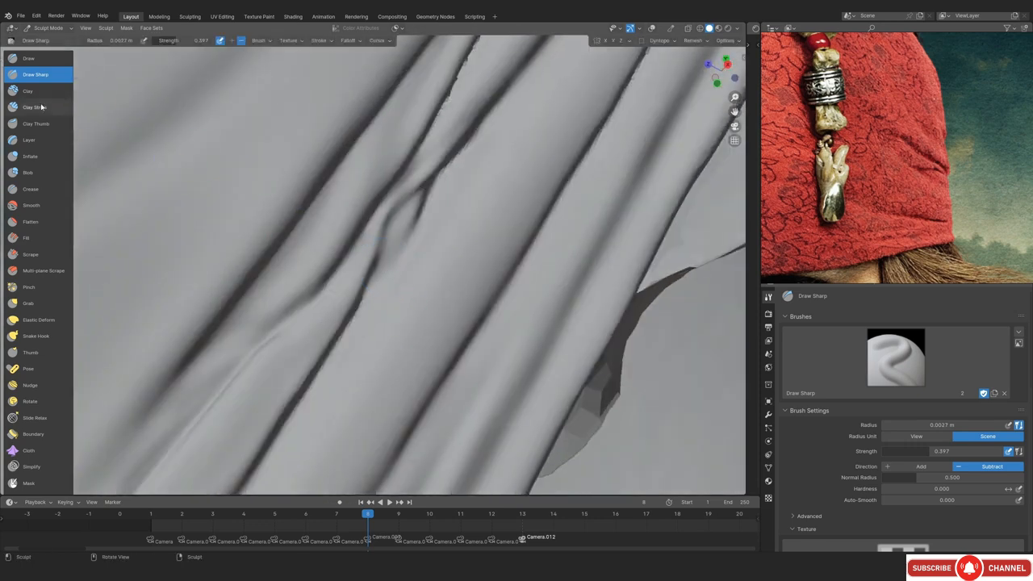
# Build up the small branching fold on the headscarf with Clay Strips and sharpen its crease with Draw Sharp at 0.0048 m radius
pyautogui.click(38, 106)
pyautogui.moveTo(367, 279); pyautogui.dragTo(379, 263)
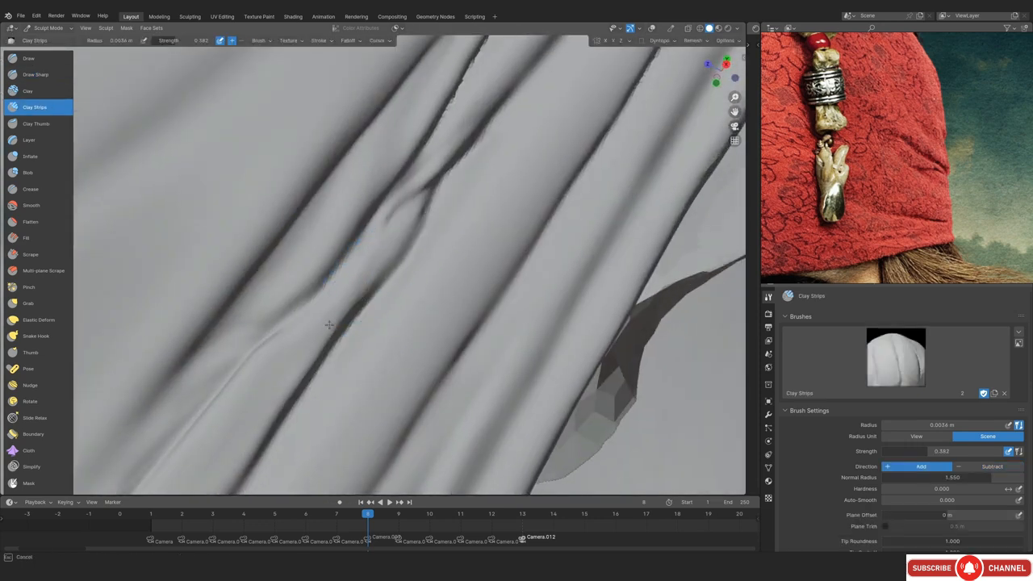
pyautogui.click(35, 74)
pyautogui.moveTo(355, 279); pyautogui.dragTo(352, 261, button='middle')
pyautogui.press('f')
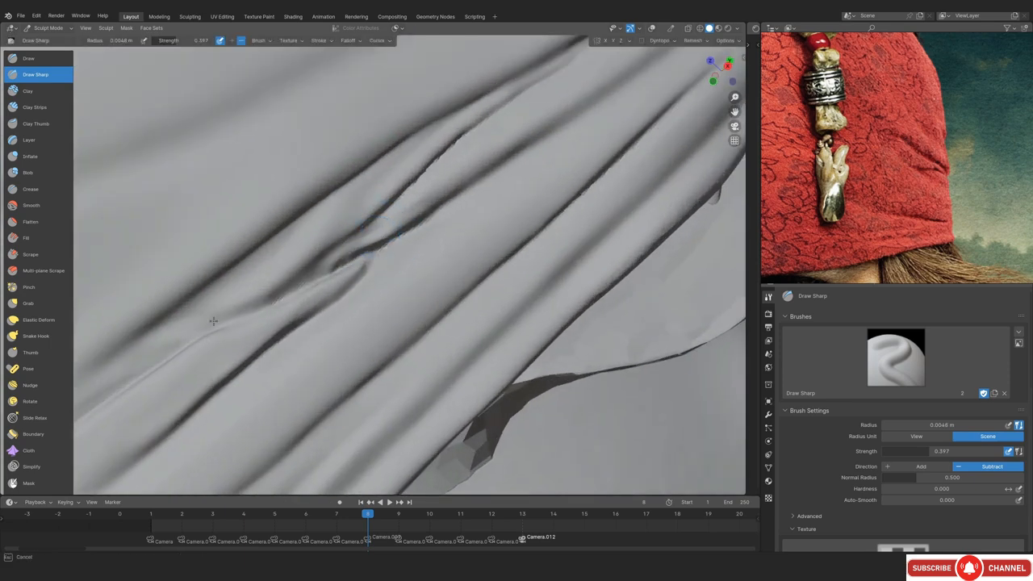
# Shift the branching fold with Grab and fill the area around its fork with Clay Strips at 0.742 strength
pyautogui.press('g')
pyautogui.moveTo(213, 322); pyautogui.dragTo(331, 295, button='middle')
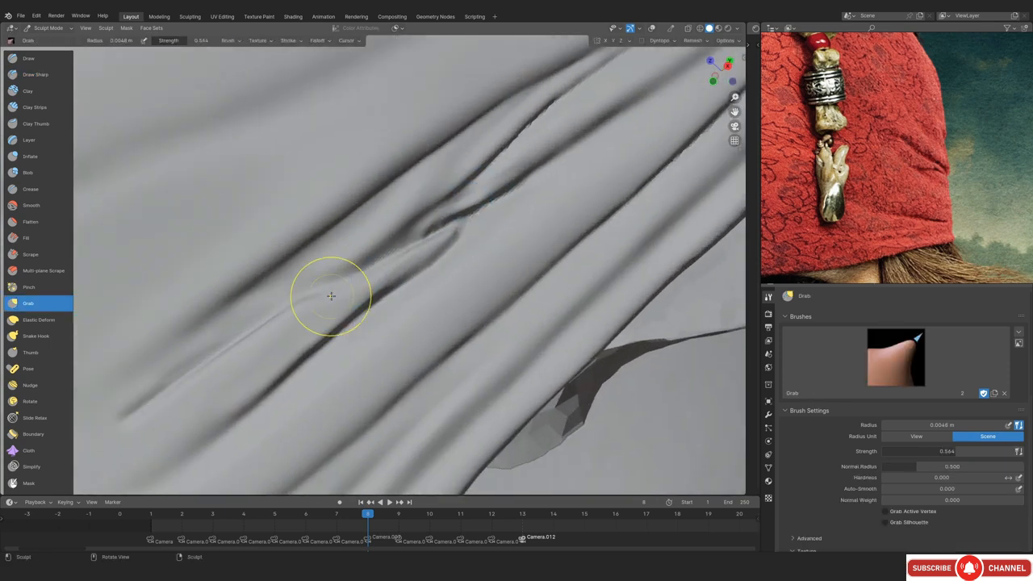
pyautogui.click(34, 108)
pyautogui.moveTo(477, 202)
pyautogui.mouseDown(button='middle')
pyautogui.moveTo(411, 223)
pyautogui.moveTo(420, 261)
pyautogui.moveTo(400, 207)
pyautogui.moveTo(365, 280)
pyautogui.moveTo(411, 212)
pyautogui.moveTo(443, 233)
pyautogui.mouseUp(button='middle')
pyautogui.scroll(2, 420, 260)
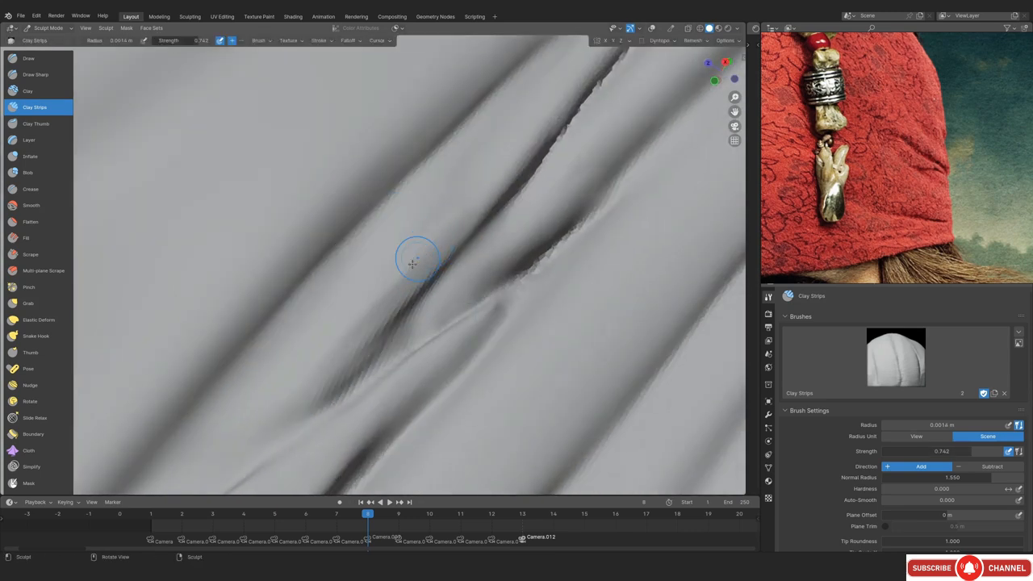
pyautogui.keyDown('ctrl'); pyautogui.moveTo(412, 264); pyautogui.dragTo(369, 303, button='middle'); pyautogui.keyUp('ctrl')
pyautogui.keyDown('ctrl'); pyautogui.moveTo(495, 250); pyautogui.dragTo(519, 235, button='middle'); pyautogui.keyUp('ctrl')
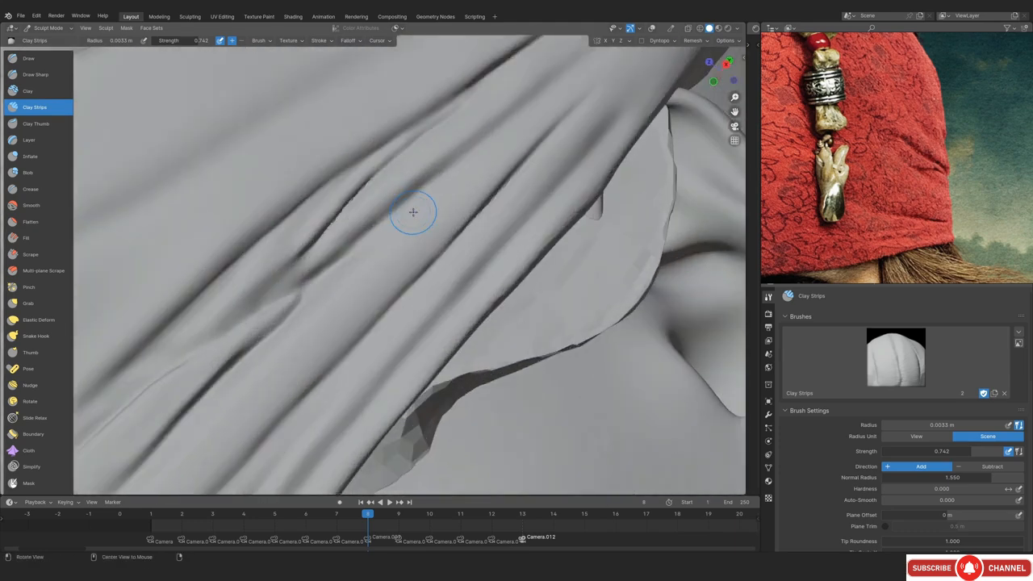
pyautogui.moveTo(414, 212); pyautogui.dragTo(397, 239, button='middle')
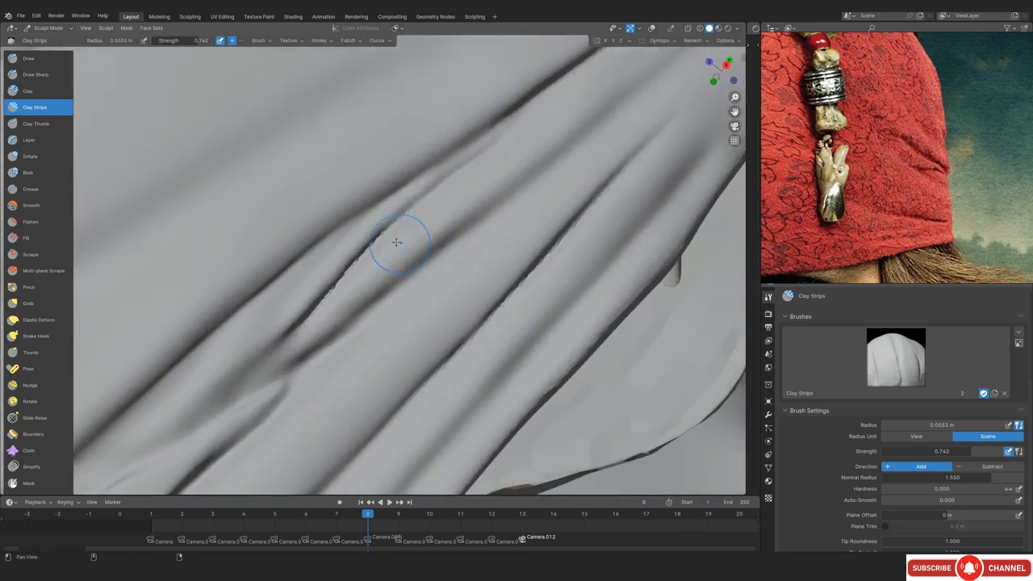
# Raise the ridges beside the branching crease with the Draw brush at 0.002 m radius
pyautogui.click(36, 58)
pyautogui.moveTo(369, 192)
pyautogui.mouseDown(button='middle')
pyautogui.moveTo(362, 288)
pyautogui.moveTo(388, 265)
pyautogui.moveTo(369, 276)
pyautogui.mouseUp(button='middle')
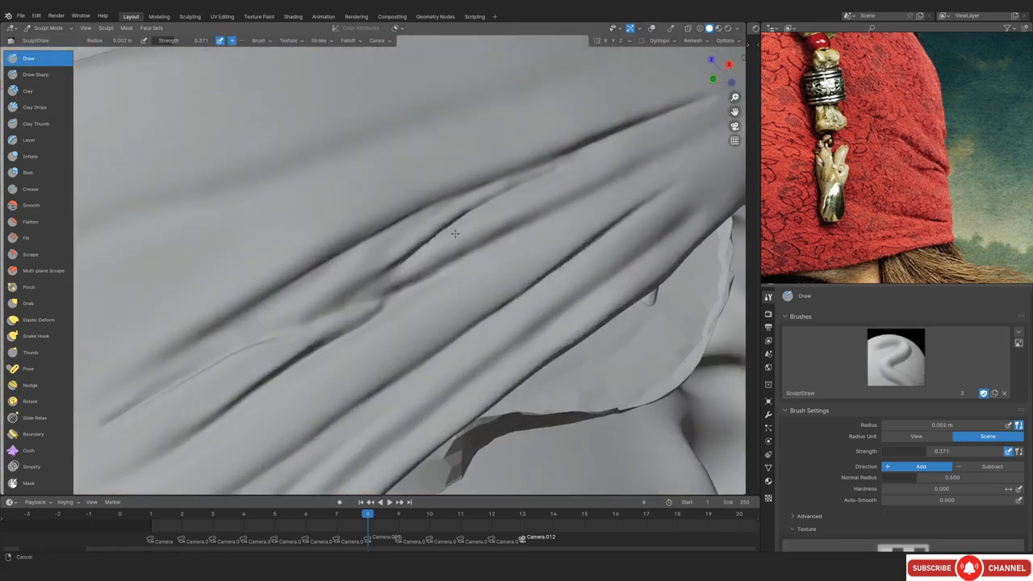
pyautogui.scroll(3, 475, 241)
pyautogui.moveTo(263, 341); pyautogui.dragTo(326, 309)
pyautogui.moveTo(327, 310)
pyautogui.keyDown('shift'); pyautogui.mouseDown(button='middle')
pyautogui.moveTo(379, 251)
pyautogui.moveTo(479, 217)
pyautogui.mouseUp(button='middle'); pyautogui.keyUp('shift')
pyautogui.scroll(-4, 399, 236)
# Examine the shading and silhouette of the side folds from the front camera view with the overlays toggled
pyautogui.press('KP_0')
pyautogui.hotkey('shift', 'alt', 'z')
pyautogui.keyDown('alt'); pyautogui.keyDown('shift'); pyautogui.moveTo(480, 218); pyautogui.dragTo(460, 233); pyautogui.keyUp('shift'); pyautogui.keyUp('alt')
pyautogui.hotkey('shift', 'alt', 'z')
pyautogui.hotkey('shift', 'alt', 'z')
pyautogui.keyDown('alt'); pyautogui.keyDown('shift'); pyautogui.moveTo(345, 199); pyautogui.dragTo(368, 194); pyautogui.keyUp('shift'); pyautogui.keyUp('alt')
pyautogui.hotkey('shift', 'alt', 'z')
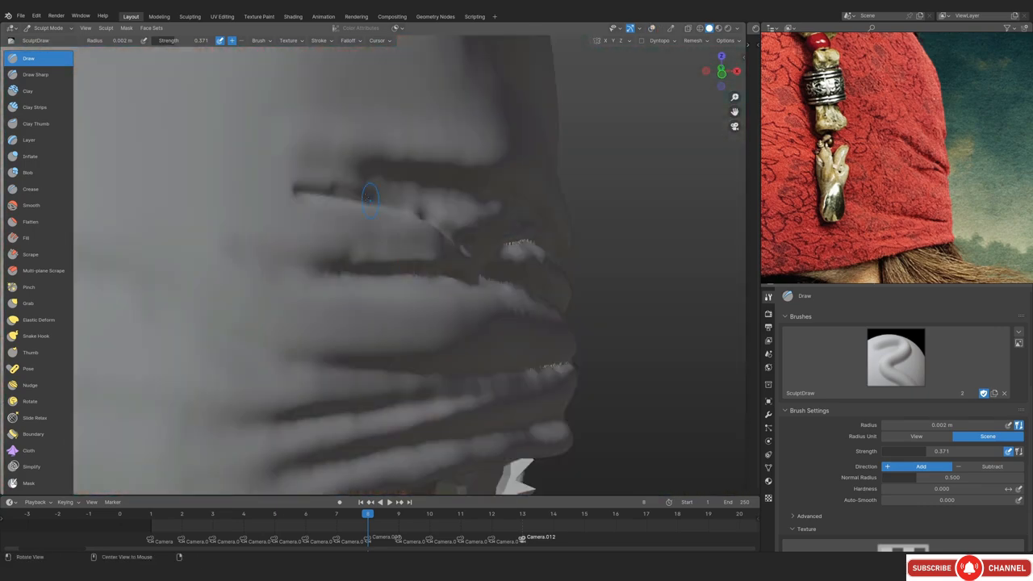
pyautogui.press('KP_0')
# Flatten the lower branch of the forked fold with Scrape at 0.7 strength and smooth the area at full strength
pyautogui.moveTo(427, 274)
pyautogui.keyDown('ctrl'); pyautogui.keyDown('alt'); pyautogui.mouseDown()
pyautogui.moveTo(427, 231)
pyautogui.moveTo(388, 248)
pyautogui.mouseUp(); pyautogui.keyUp('alt'); pyautogui.keyUp('ctrl')
pyautogui.hotkey('shift', 't')
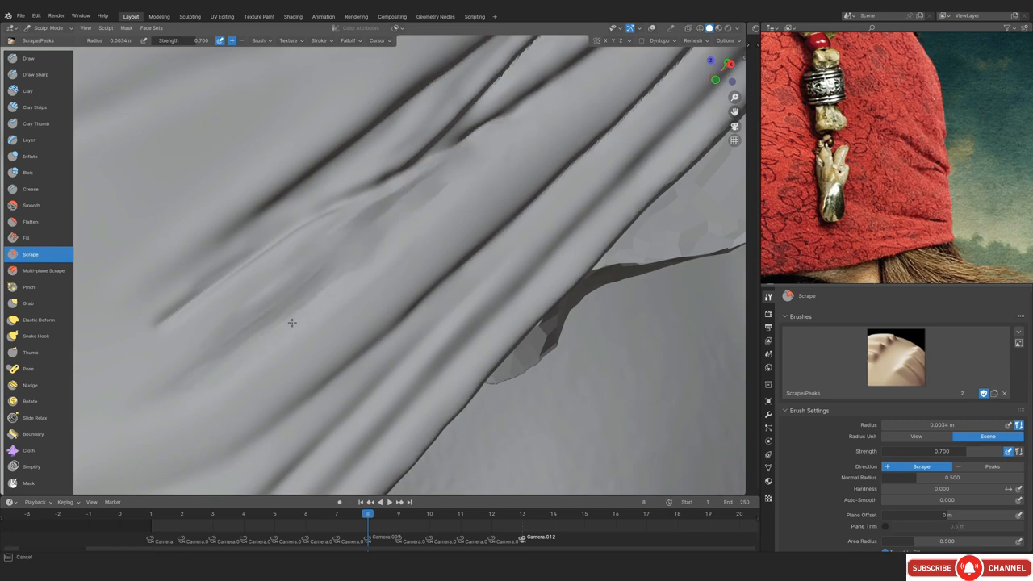
pyautogui.hotkey('shift', 's')
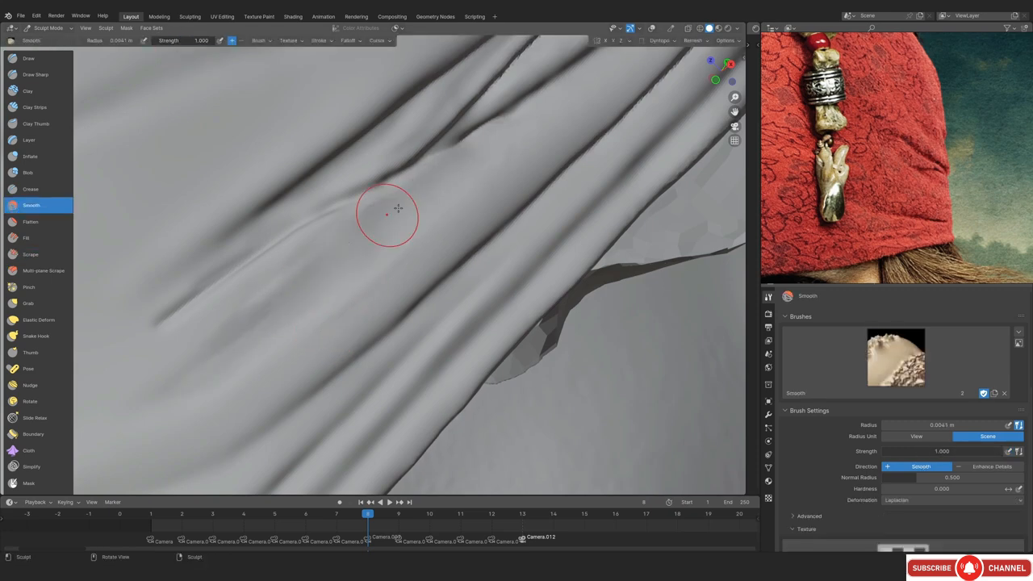
# Recarve the middle crease with Draw Sharp, extending it down to the thin lower wrinkle
pyautogui.keyDown('ctrl'); pyautogui.keyDown('alt'); pyautogui.moveTo(419, 185); pyautogui.dragTo(413, 236); pyautogui.keyUp('alt'); pyautogui.keyUp('ctrl')
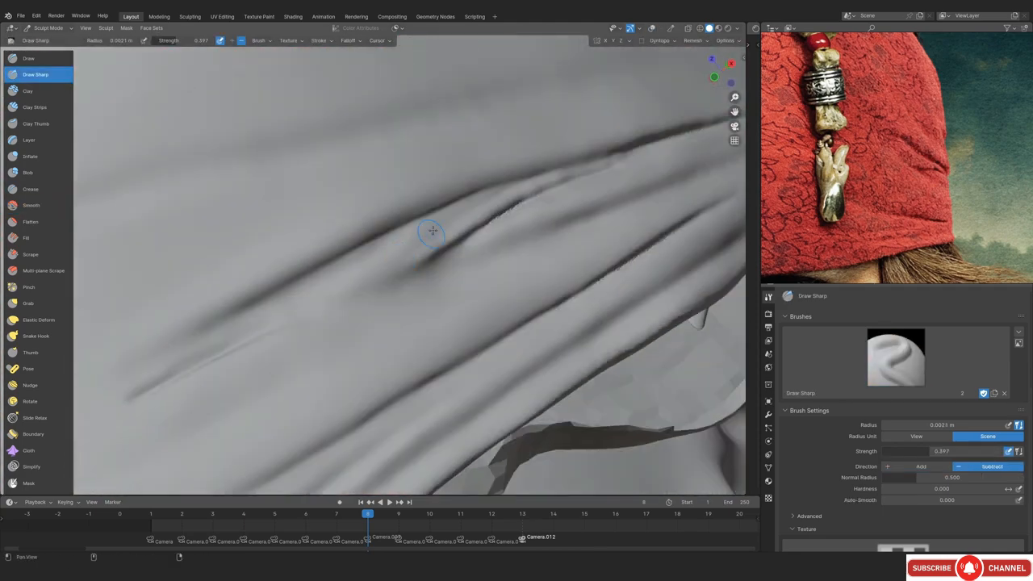
pyautogui.keyDown('shift'); pyautogui.moveTo(432, 231); pyautogui.dragTo(321, 263, button='middle'); pyautogui.keyUp('shift')
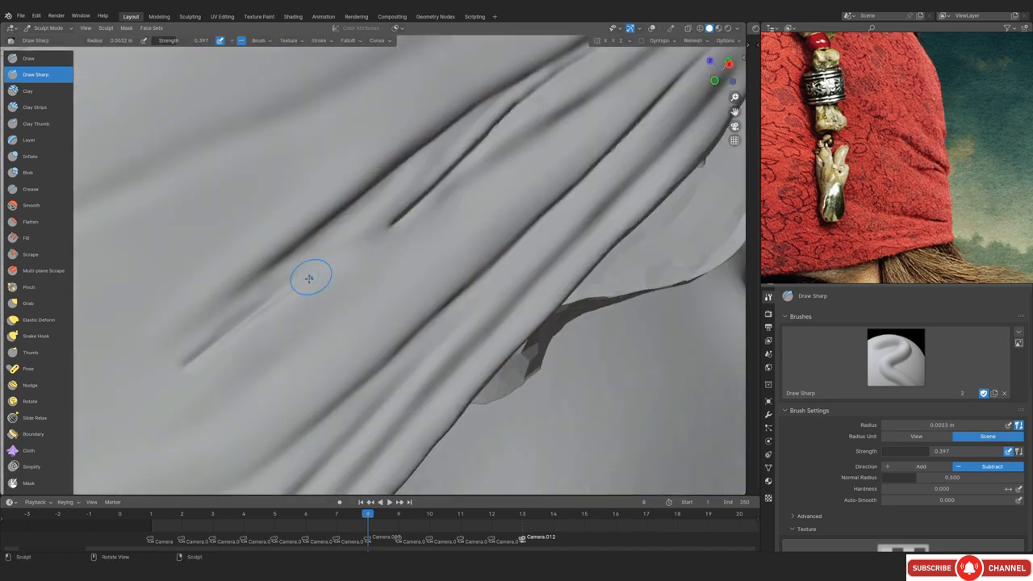
pyautogui.keyDown('shift'); pyautogui.moveTo(286, 298); pyautogui.dragTo(261, 325, button='middle'); pyautogui.keyUp('shift')
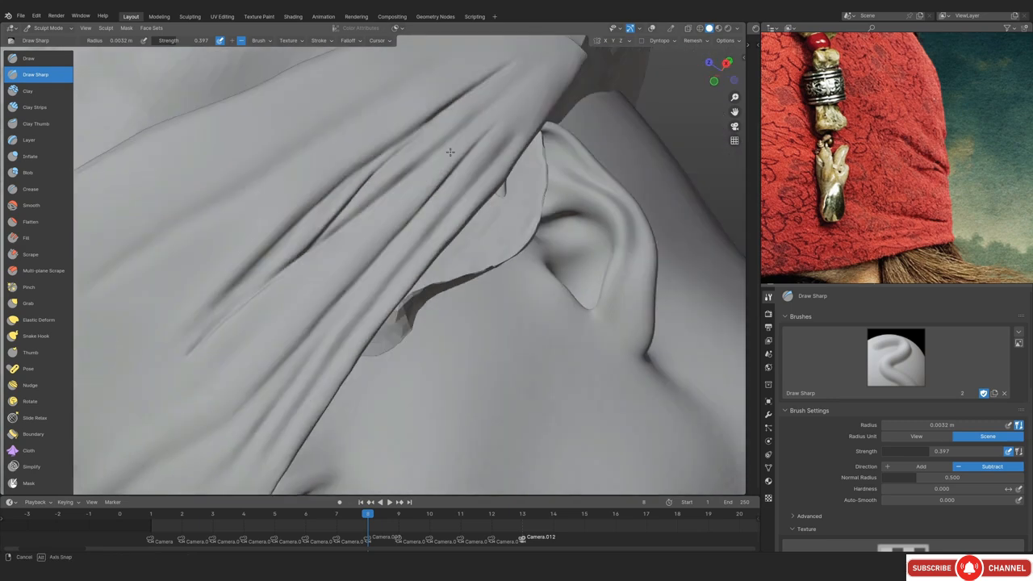
pyautogui.keyDown('ctrl'); pyautogui.moveTo(395, 266); pyautogui.dragTo(395, 255, button='middle'); pyautogui.keyUp('ctrl')
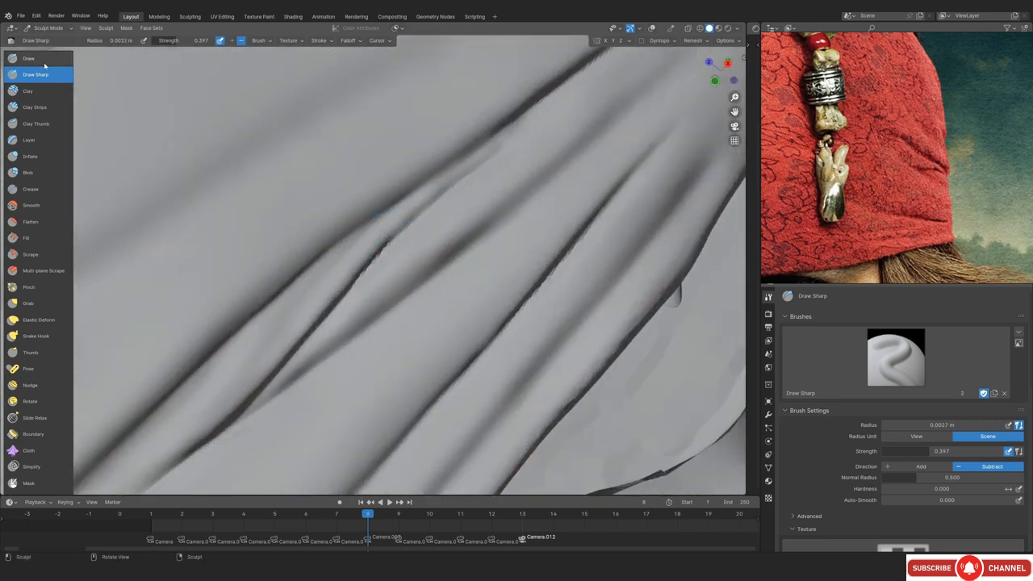
# Build up the ridge beside the recarved crease with the Draw brush and soften it with Smooth at 0.4 strength
pyautogui.press('x')
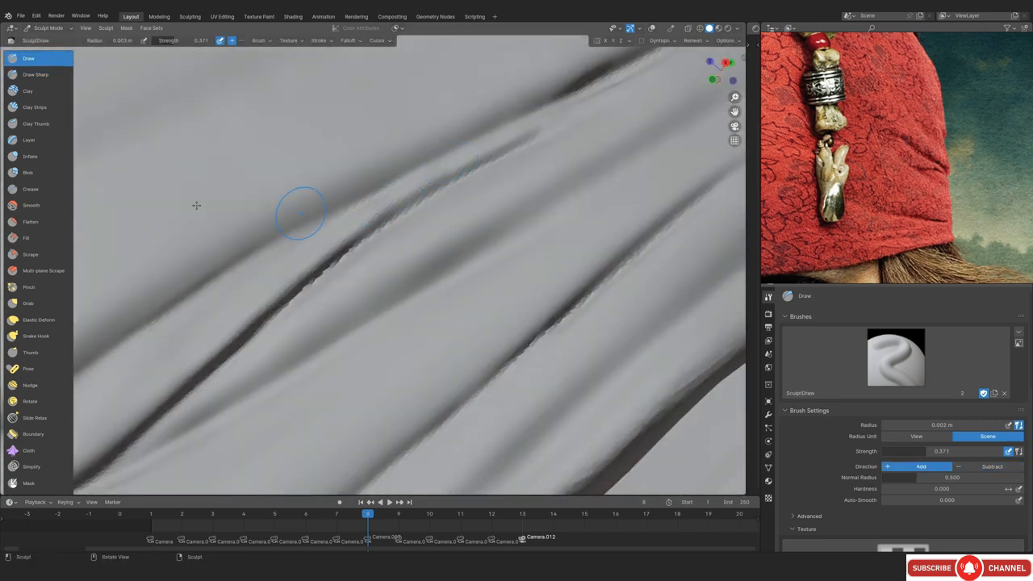
pyautogui.click(31, 205)
pyautogui.write('0.4')
pyautogui.press('Return')
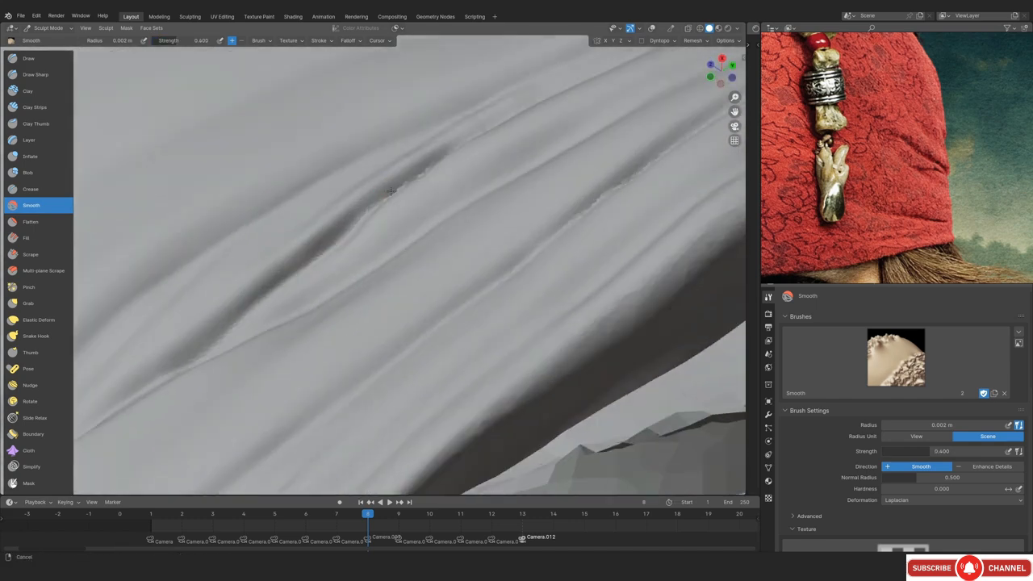
# Inflate the ridge along the recarved crease and reshape its edge with Grab at 0.002 m radius
pyautogui.press('i')
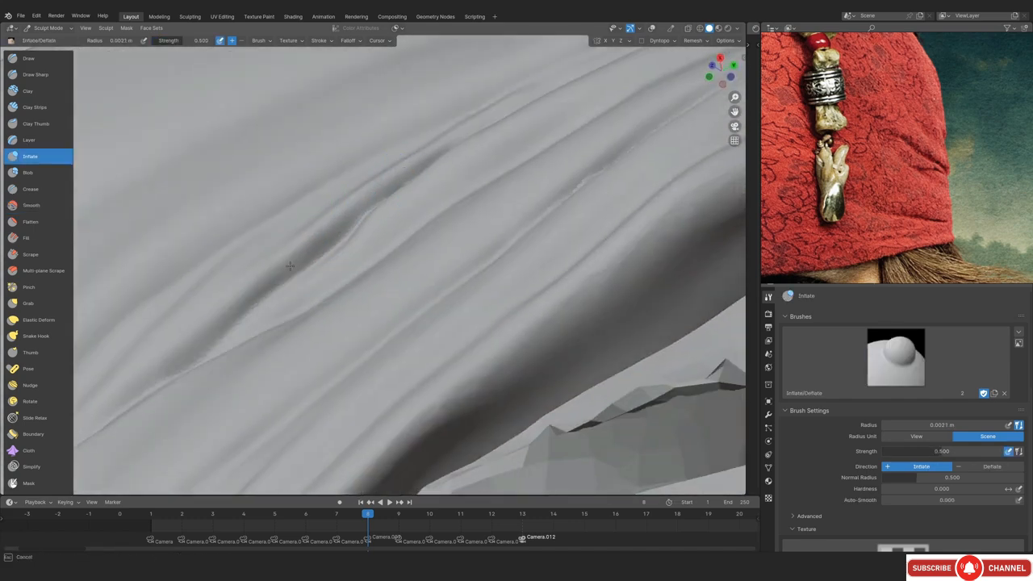
pyautogui.moveTo(481, 120)
pyautogui.mouseDown(button='middle')
pyautogui.moveTo(362, 229)
pyautogui.moveTo(408, 190)
pyautogui.moveTo(357, 221)
pyautogui.mouseUp(button='middle')
pyautogui.press('g')
pyautogui.moveTo(352, 227); pyautogui.dragTo(338, 240)
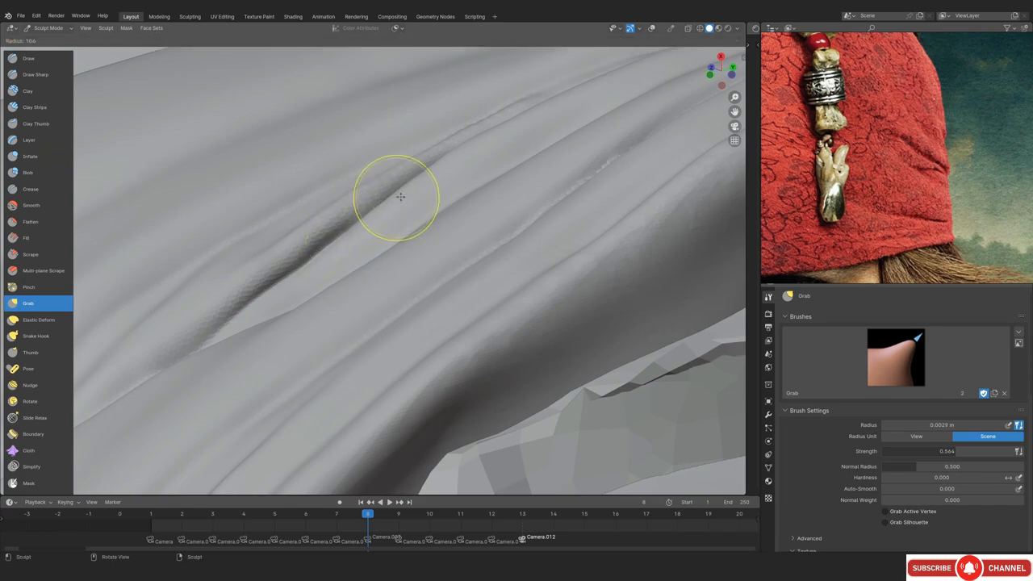
pyautogui.click(400, 196)
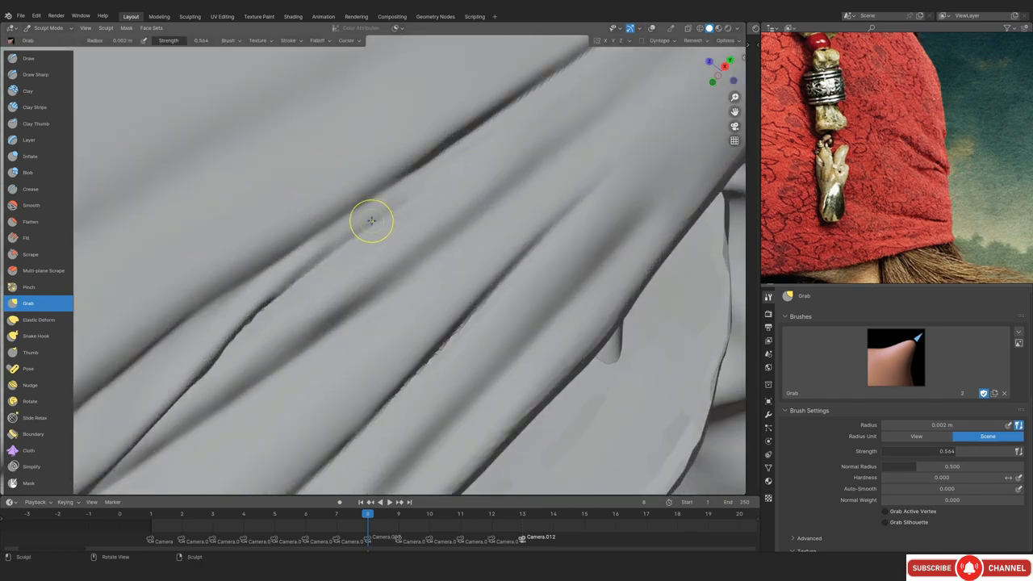
# Inflate the strip between the two upper creases and thicken it with Clay Strips at 0.742 strength
pyautogui.press('i')
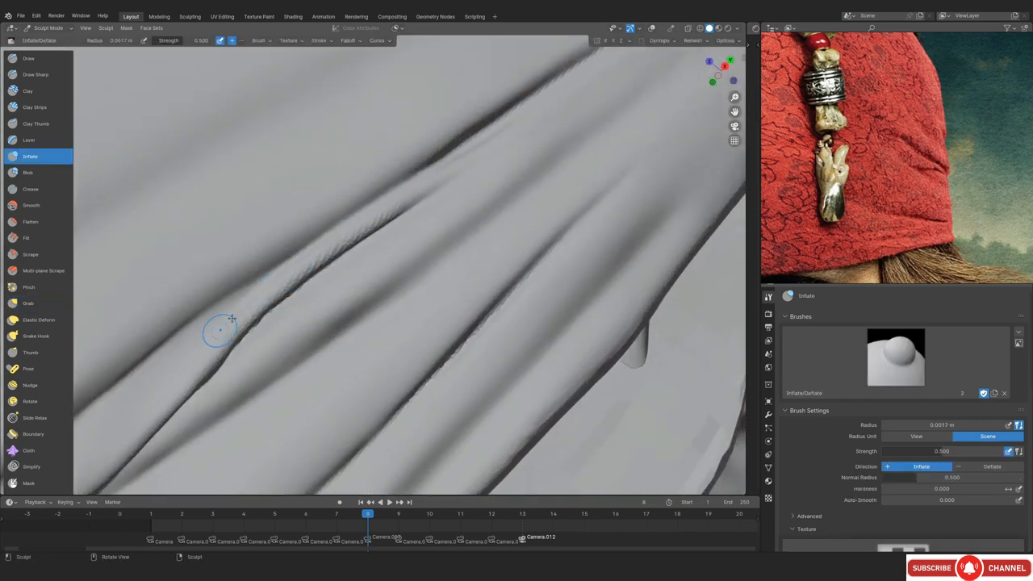
pyautogui.press('f')
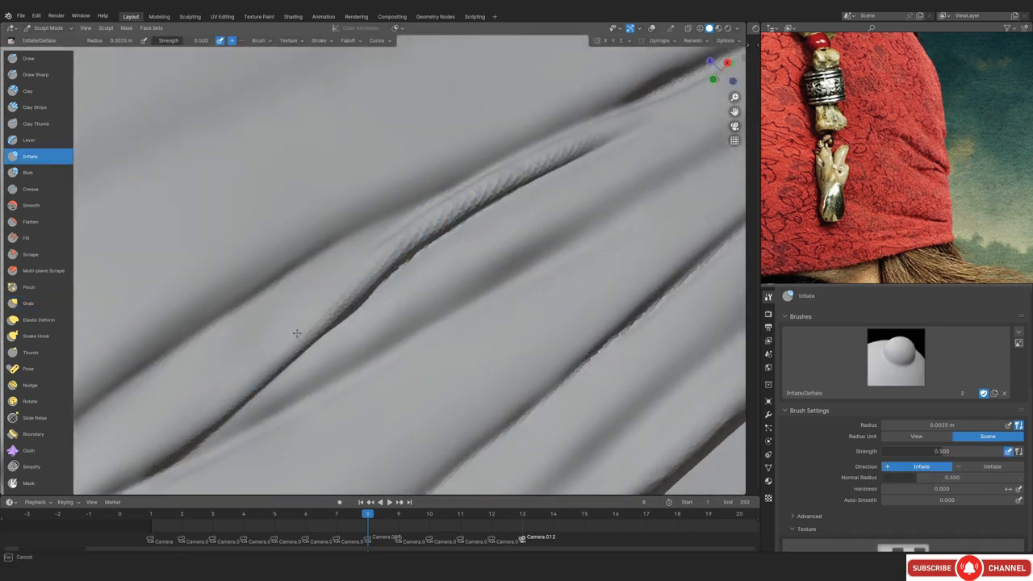
pyautogui.press('c')
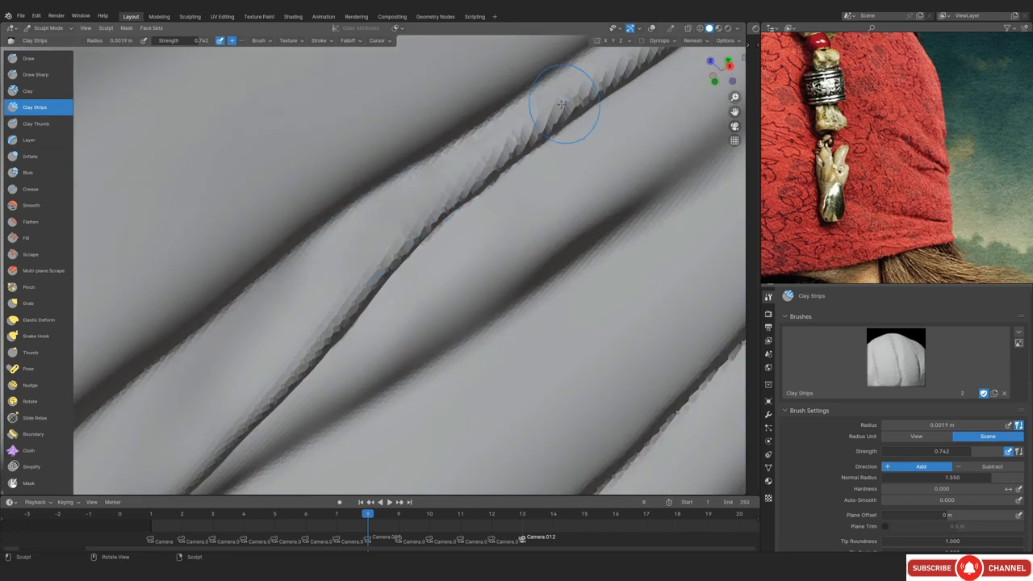
pyautogui.keyDown('ctrl'); pyautogui.moveTo(562, 105); pyautogui.dragTo(427, 224, button='middle'); pyautogui.keyUp('ctrl')
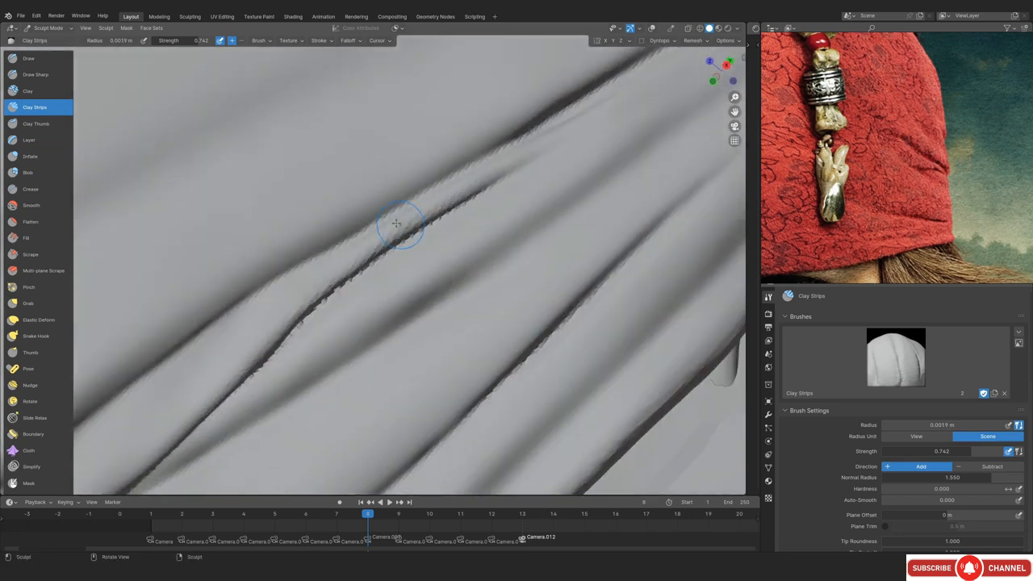
# Smooth the rough ridge between the two upper creases at 0.2 strength with a 0.0053 m radius
pyautogui.hotkey('shift', 's')
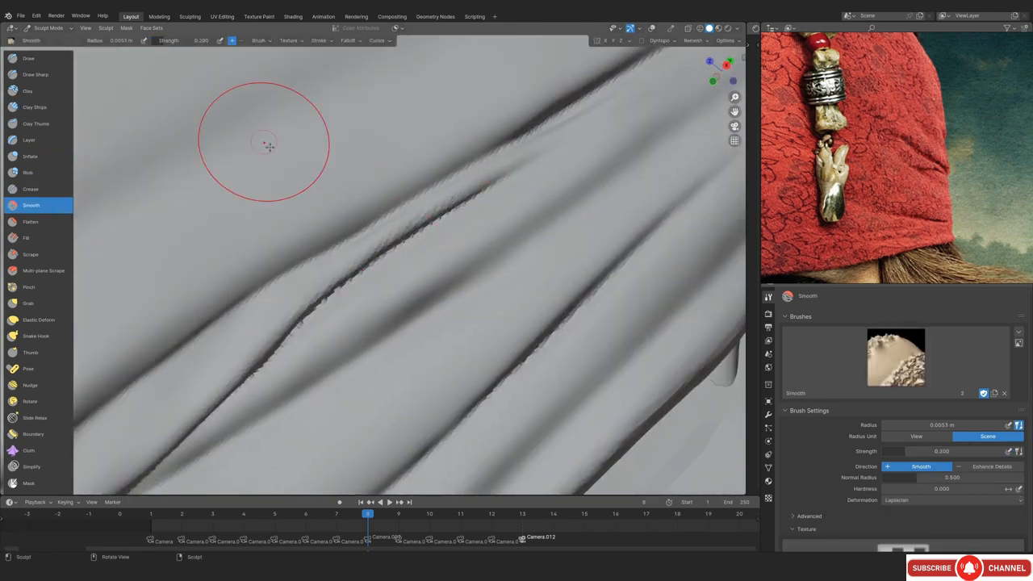
pyautogui.keyDown('ctrl'); pyautogui.moveTo(490, 185); pyautogui.dragTo(424, 253, button='middle'); pyautogui.keyUp('ctrl')
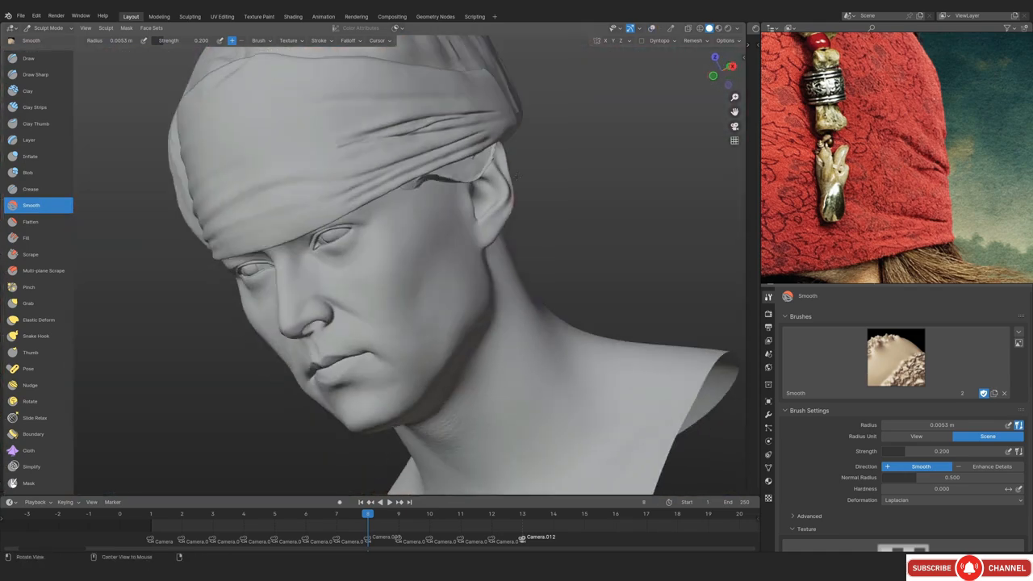
pyautogui.scroll(5, 427, 203)
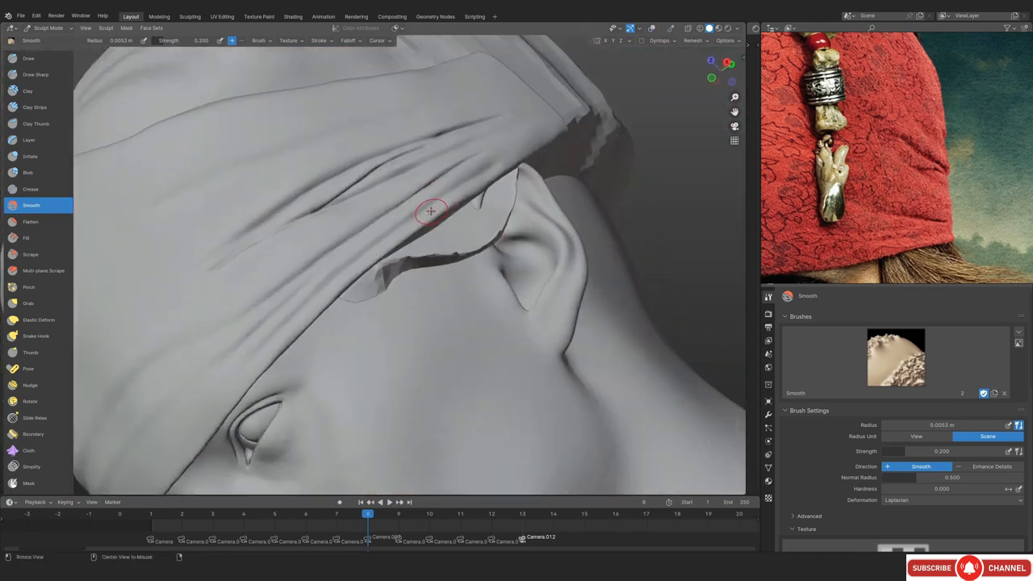
pyautogui.moveTo(427, 202); pyautogui.dragTo(440, 225, button='middle')
pyautogui.keyDown('alt'); pyautogui.moveTo(440, 225); pyautogui.dragTo(438, 217); pyautogui.keyUp('alt')
# Swell the broad folds above the temple with the Inflate brush
pyautogui.click(31, 157)
pyautogui.moveTo(363, 235)
pyautogui.keyDown('alt'); pyautogui.mouseDown()
pyautogui.moveTo(420, 240)
pyautogui.moveTo(397, 218)
pyautogui.moveTo(440, 282)
pyautogui.mouseUp(); pyautogui.keyUp('alt')
pyautogui.keyDown('alt'); pyautogui.moveTo(536, 247); pyautogui.dragTo(288, 344); pyautogui.keyUp('alt')
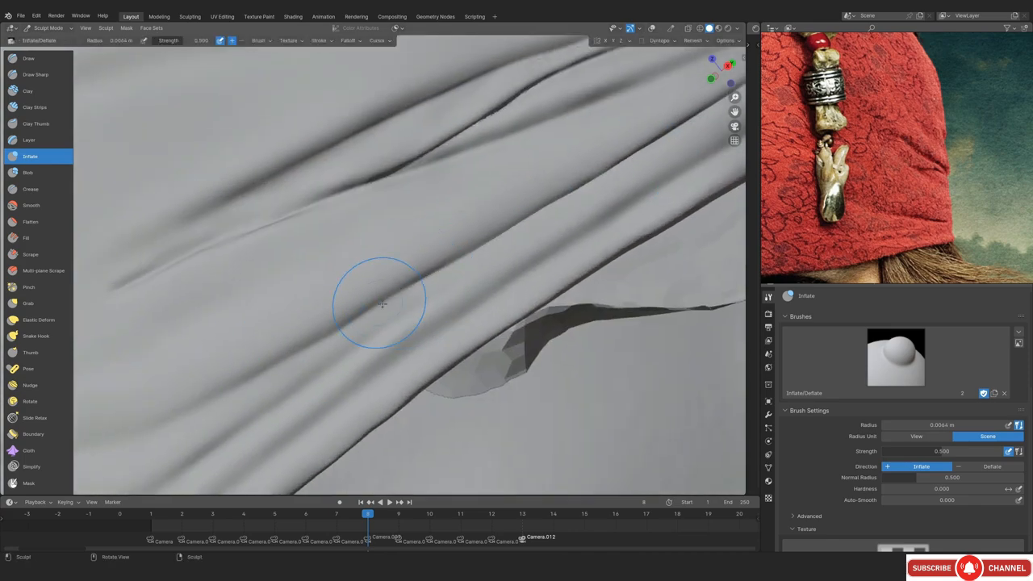
pyautogui.keyDown('shift'); pyautogui.moveTo(626, 158); pyautogui.dragTo(497, 216, button='middle'); pyautogui.keyUp('shift')
pyautogui.press('f')
pyautogui.click(533, 216)
pyautogui.moveTo(260, 349); pyautogui.dragTo(150, 409)
pyautogui.moveTo(150, 409); pyautogui.dragTo(467, 215, button='middle')
pyautogui.scroll(1, 467, 216)
# Flatten the broad fold below the branching creases with Scrape at 0.0071 m radius
pyautogui.click(33, 255)
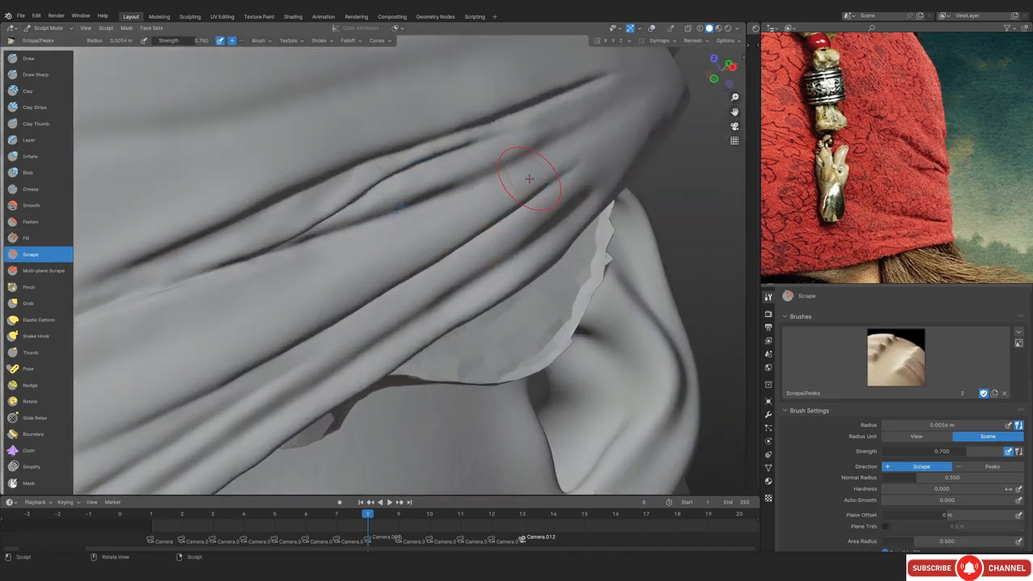
pyautogui.keyDown('shift'); pyautogui.moveTo(329, 302); pyautogui.dragTo(470, 219, button='middle'); pyautogui.keyUp('shift')
pyautogui.scroll(-1, 471, 218)
pyautogui.press('f')
pyautogui.click(484, 218)
pyautogui.moveTo(452, 230); pyautogui.dragTo(257, 307)
pyautogui.moveTo(256, 307); pyautogui.dragTo(432, 240)
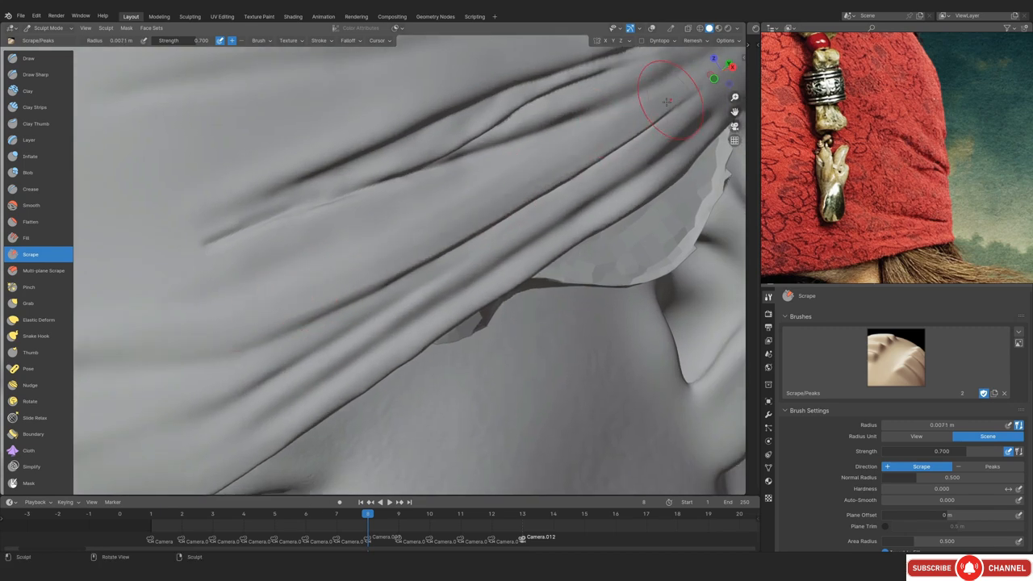
# Refine the planes along the broad fold's lower crease with Scrape at 0.0037 m radius
pyautogui.keyDown('shift'); pyautogui.moveTo(667, 102); pyautogui.dragTo(583, 210, button='middle'); pyautogui.keyUp('shift')
pyautogui.moveTo(582, 210)
pyautogui.keyDown('ctrl'); pyautogui.mouseDown(button='middle')
pyautogui.moveTo(554, 160)
pyautogui.moveTo(548, 192)
pyautogui.mouseUp(button='middle'); pyautogui.keyUp('ctrl')
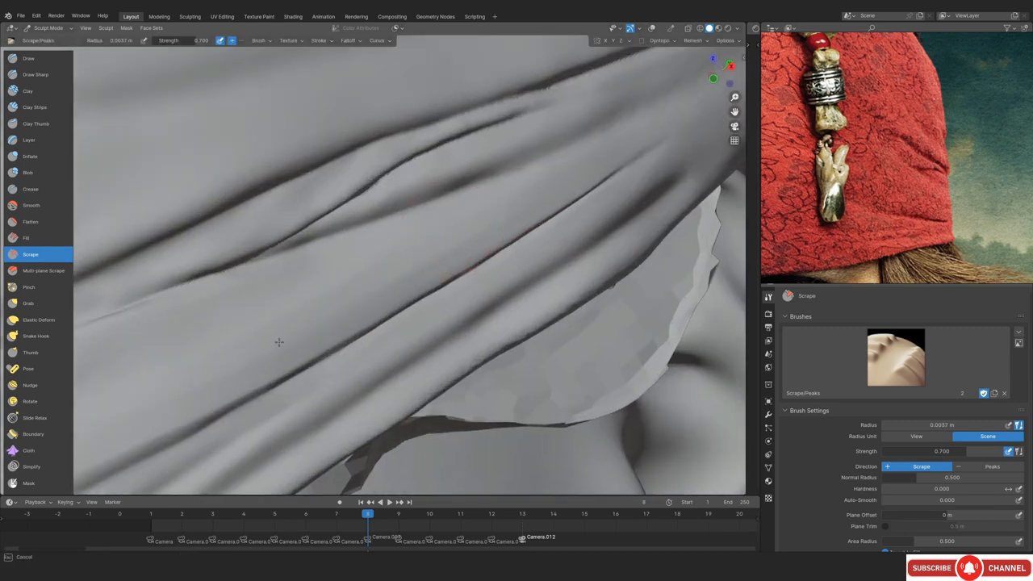
pyautogui.keyDown('shift'); pyautogui.moveTo(201, 379); pyautogui.dragTo(299, 328, button='middle'); pyautogui.keyUp('shift')
pyautogui.keyDown('shift'); pyautogui.moveTo(476, 246); pyautogui.dragTo(342, 307, button='middle'); pyautogui.keyUp('shift')
# Deepen the long, soft crease above the branching folds with Draw Sharp, checking it from the front camera view
pyautogui.press('KP_0')
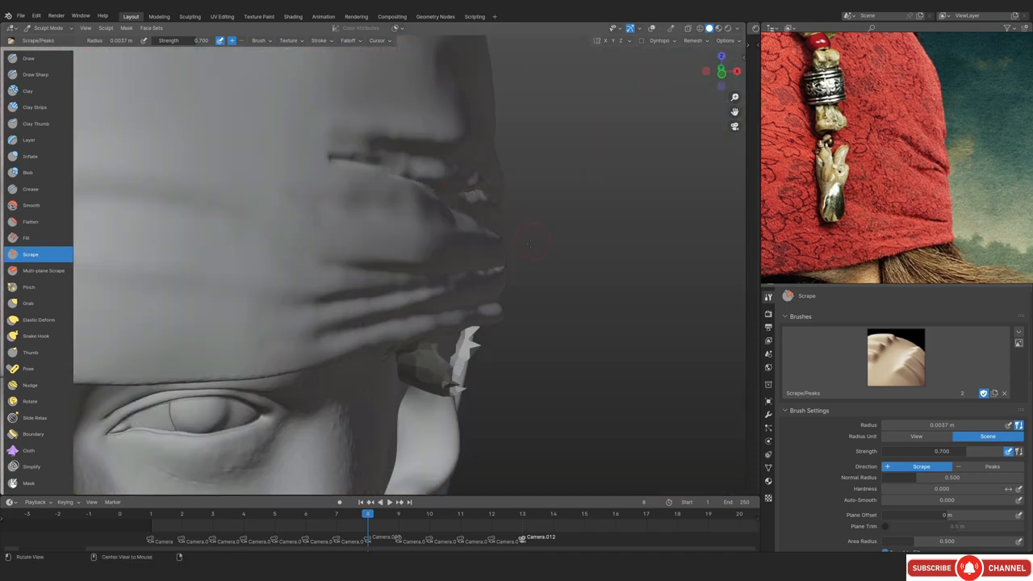
pyautogui.hotkey('shift', 'alt', 'z')
pyautogui.hotkey('shift', 'alt', 'z')
pyautogui.moveTo(473, 241); pyautogui.dragTo(390, 306, button='middle')
pyautogui.keyDown('ctrl'); pyautogui.moveTo(390, 307); pyautogui.dragTo(393, 256, button='middle'); pyautogui.keyUp('ctrl')
pyautogui.keyDown('shift'); pyautogui.moveTo(208, 150); pyautogui.dragTo(357, 196, button='middle'); pyautogui.keyUp('shift')
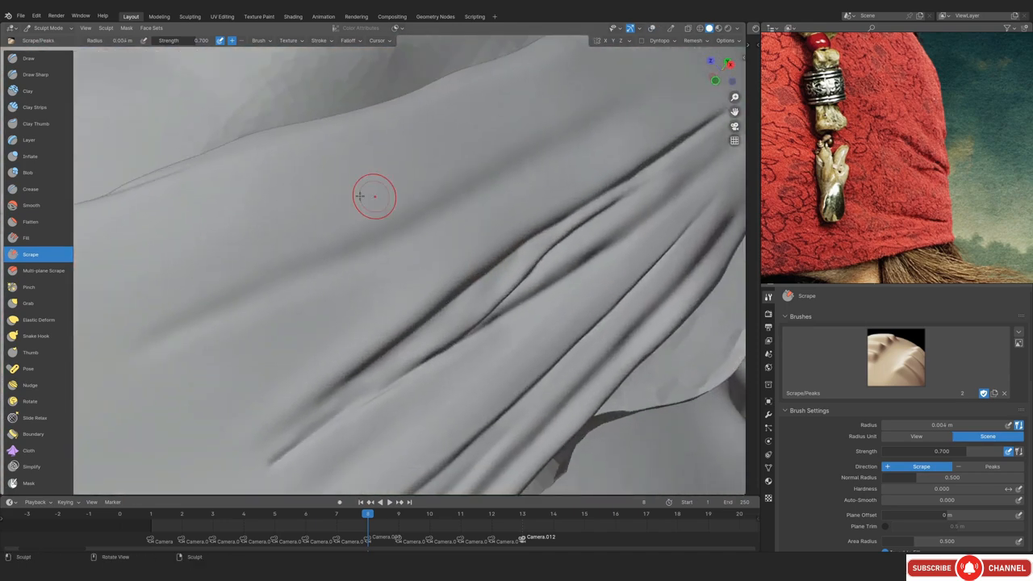
pyautogui.click(58, 75)
pyautogui.keyDown('ctrl'); pyautogui.moveTo(209, 297); pyautogui.dragTo(209, 317, button='middle'); pyautogui.keyUp('ctrl')
pyautogui.moveTo(471, 198); pyautogui.dragTo(589, 188, button='middle')
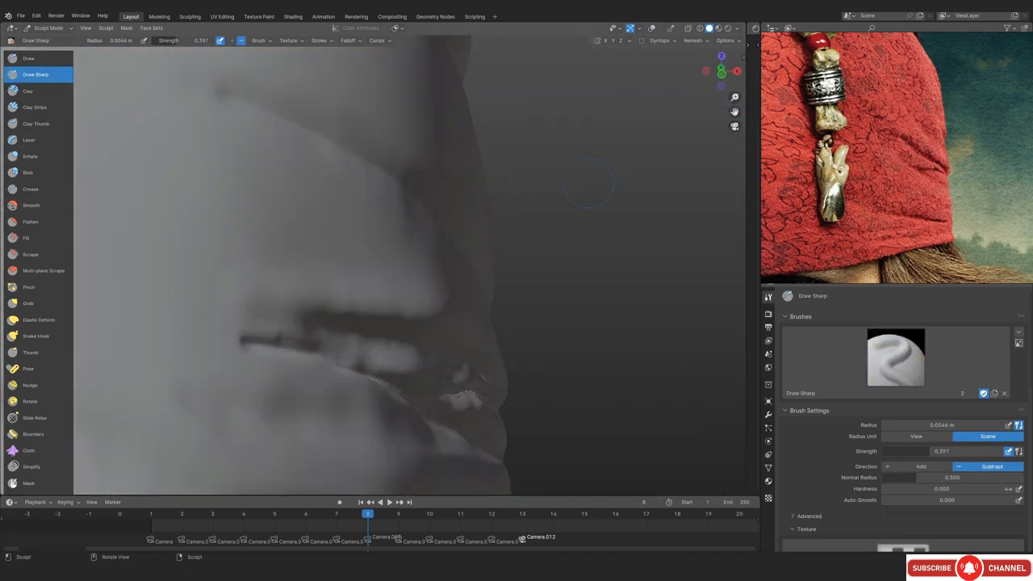
pyautogui.moveTo(451, 121); pyautogui.dragTo(472, 261, button='middle')
pyautogui.scroll(4, 446, 260)
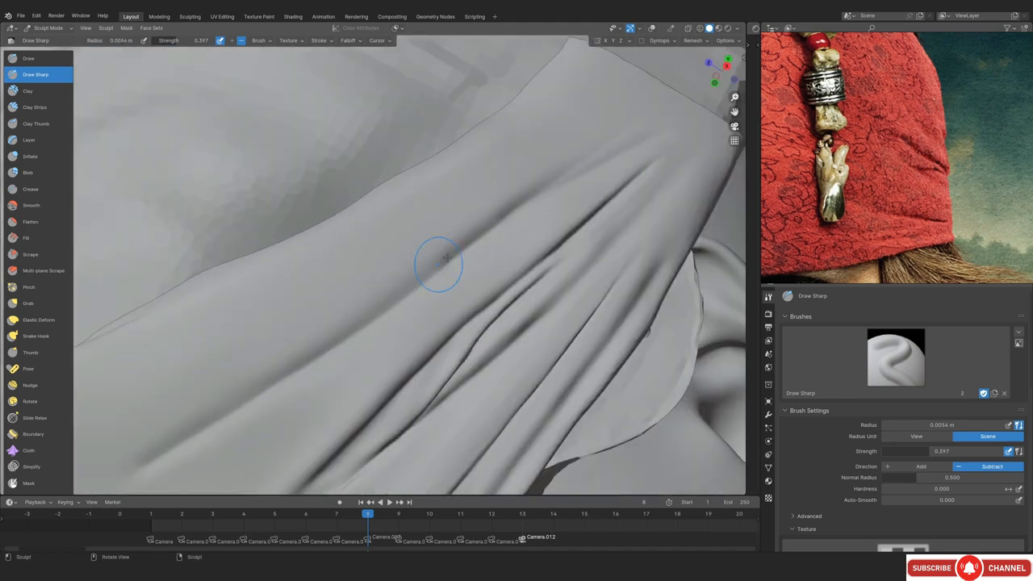
# Swell the cloth along the long upper crease with the Inflate brush at 0.0028 m radius
pyautogui.press('i')
pyautogui.moveTo(452, 240)
pyautogui.mouseDown(button='middle')
pyautogui.moveTo(427, 231)
pyautogui.moveTo(533, 217)
pyautogui.moveTo(390, 243)
pyautogui.moveTo(404, 231)
pyautogui.mouseUp(button='middle')
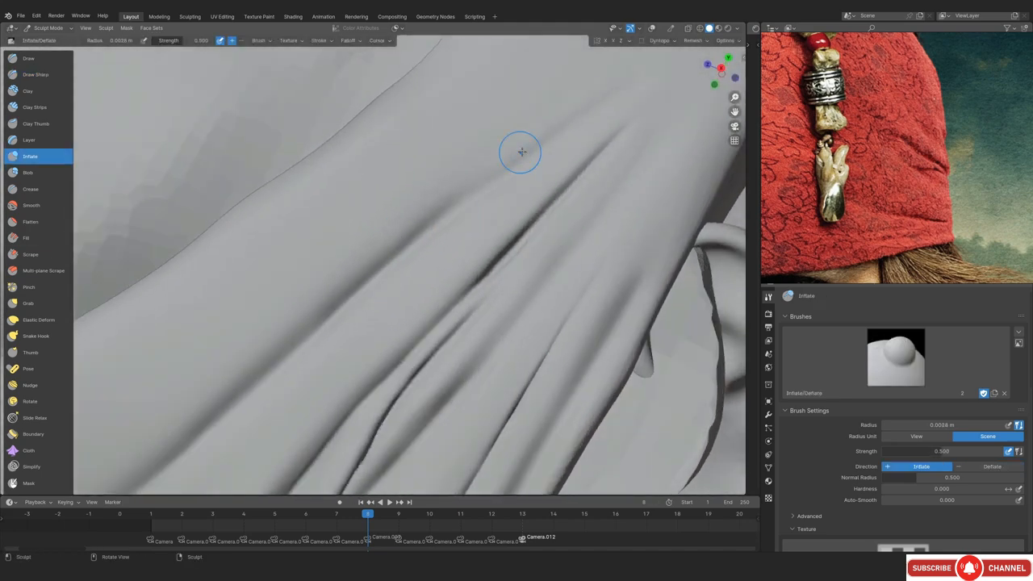
pyautogui.moveTo(521, 152); pyautogui.dragTo(484, 174, button='middle')
pyautogui.moveTo(386, 204); pyautogui.dragTo(462, 146, button='middle')
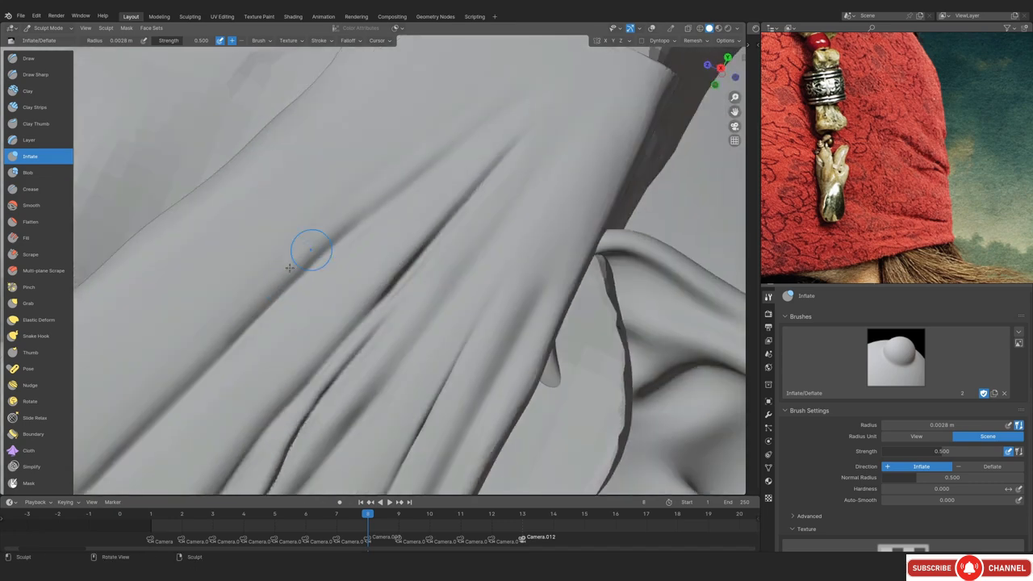
pyautogui.moveTo(305, 259)
pyautogui.mouseDown(button='middle')
pyautogui.moveTo(392, 202)
pyautogui.moveTo(238, 312)
pyautogui.mouseUp(button='middle')
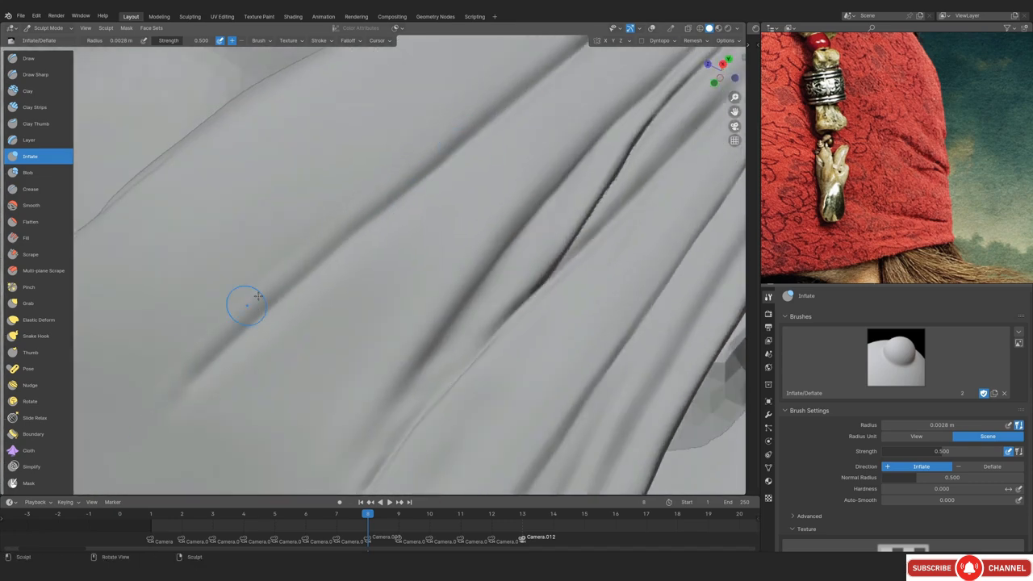
pyautogui.click(326, 278)
# Sharpen the long upper crease down to its front end with Draw Sharp at 0.0027 m radius
pyautogui.moveTo(326, 278)
pyautogui.keyDown('ctrl'); pyautogui.mouseDown(button='middle')
pyautogui.moveTo(208, 389)
pyautogui.moveTo(385, 261)
pyautogui.moveTo(314, 290)
pyautogui.moveTo(413, 251)
pyautogui.mouseUp(button='middle'); pyautogui.keyUp('ctrl')
pyautogui.press('2')
pyautogui.moveTo(291, 348); pyautogui.dragTo(117, 487)
pyautogui.keyDown('ctrl'); pyautogui.moveTo(291, 307); pyautogui.dragTo(266, 379, button='middle'); pyautogui.keyUp('ctrl')
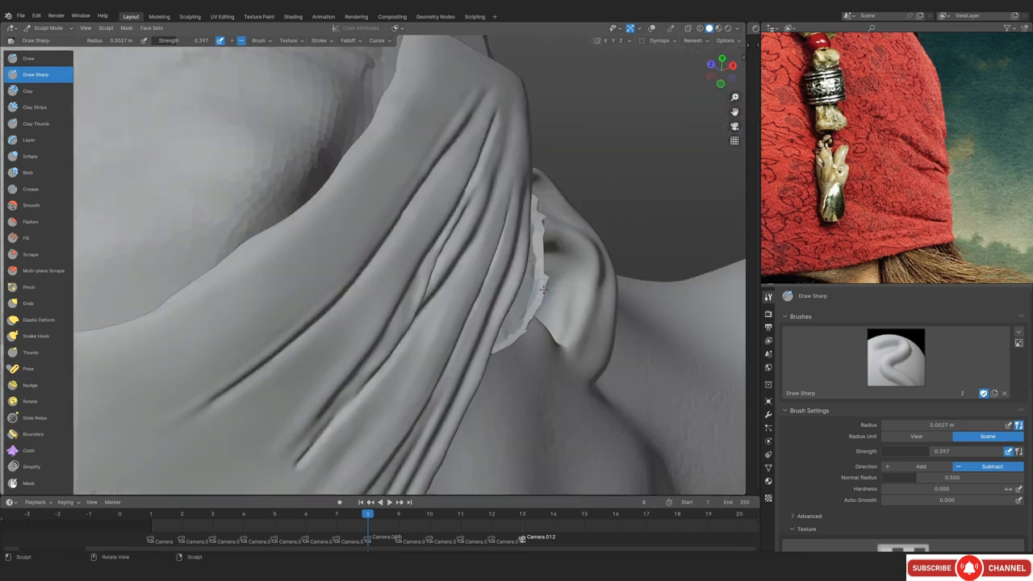
pyautogui.moveTo(363, 291)
pyautogui.mouseDown(button='middle')
pyautogui.moveTo(419, 266)
pyautogui.moveTo(355, 339)
pyautogui.moveTo(371, 274)
pyautogui.mouseUp(button='middle')
# Flatten the planes beside the long upper crease with the Scrape brush
pyautogui.press('f')
pyautogui.click(379, 277)
pyautogui.moveTo(380, 277)
pyautogui.mouseDown(button='middle')
pyautogui.moveTo(388, 277)
pyautogui.moveTo(376, 207)
pyautogui.moveTo(230, 311)
pyautogui.mouseUp(button='middle')
pyautogui.click(31, 254)
pyautogui.moveTo(507, 147); pyautogui.dragTo(544, 119)
pyautogui.moveTo(263, 305); pyautogui.dragTo(434, 181, button='middle')
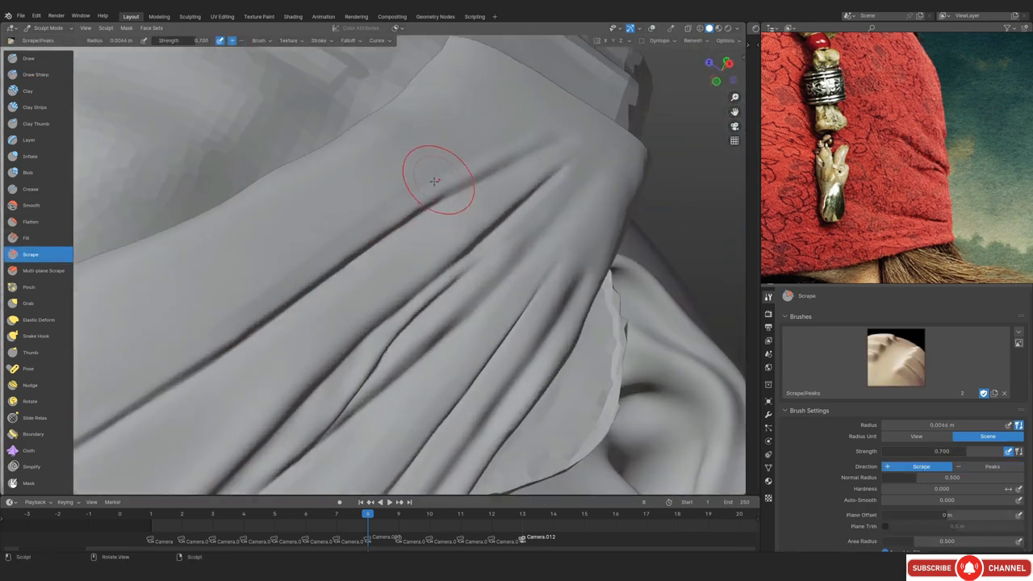
# Smooth the cloth along the long upper crease at 0.005 m radius and reduce the Smooth brush to 0.002 m
pyautogui.hotkey('shift', 's')
pyautogui.keyDown('alt'); pyautogui.keyDown('shift'); pyautogui.moveTo(476, 166); pyautogui.dragTo(516, 147); pyautogui.keyUp('shift'); pyautogui.keyUp('alt')
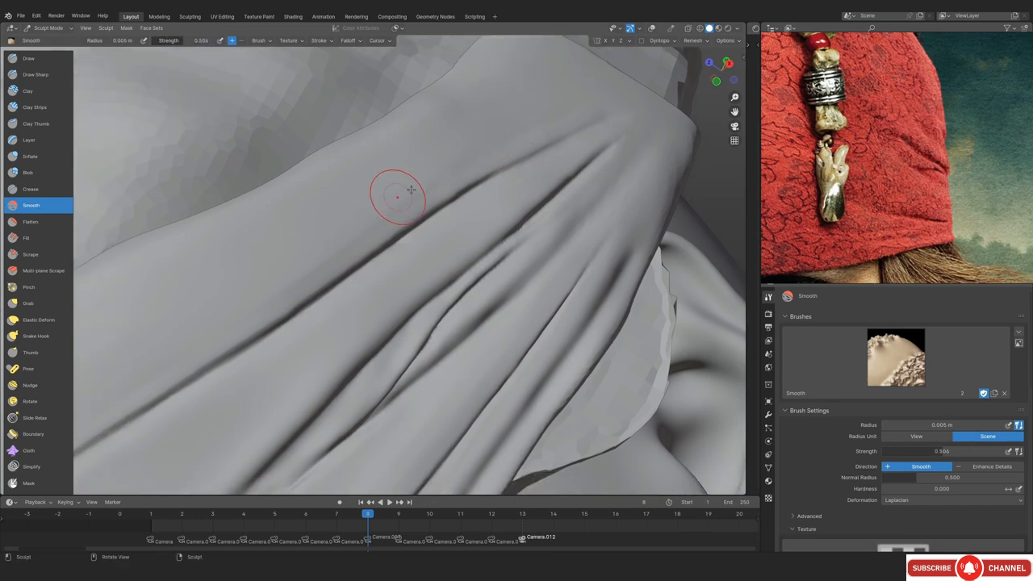
pyautogui.keyDown('alt'); pyautogui.keyDown('shift'); pyautogui.moveTo(214, 315); pyautogui.dragTo(302, 245); pyautogui.keyUp('shift'); pyautogui.keyUp('alt')
pyautogui.keyDown('ctrl'); pyautogui.keyDown('alt'); pyautogui.moveTo(105, 402); pyautogui.dragTo(307, 309); pyautogui.keyUp('alt'); pyautogui.keyUp('ctrl')
pyautogui.press('f')
pyautogui.click(229, 345)
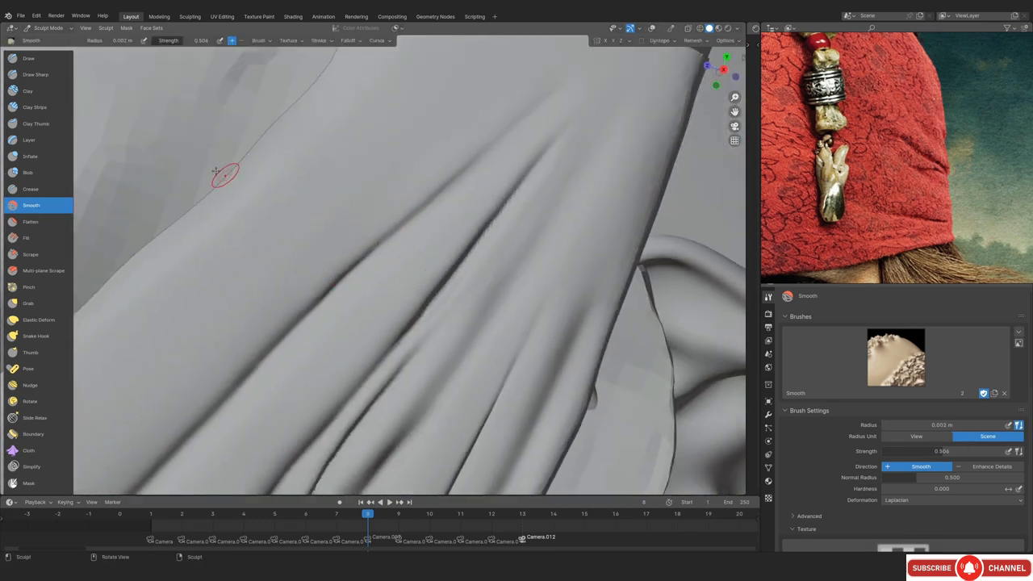
# Build up the lower folds between the eye and the ear with Clay Strips and refine their creases
pyautogui.press('c')
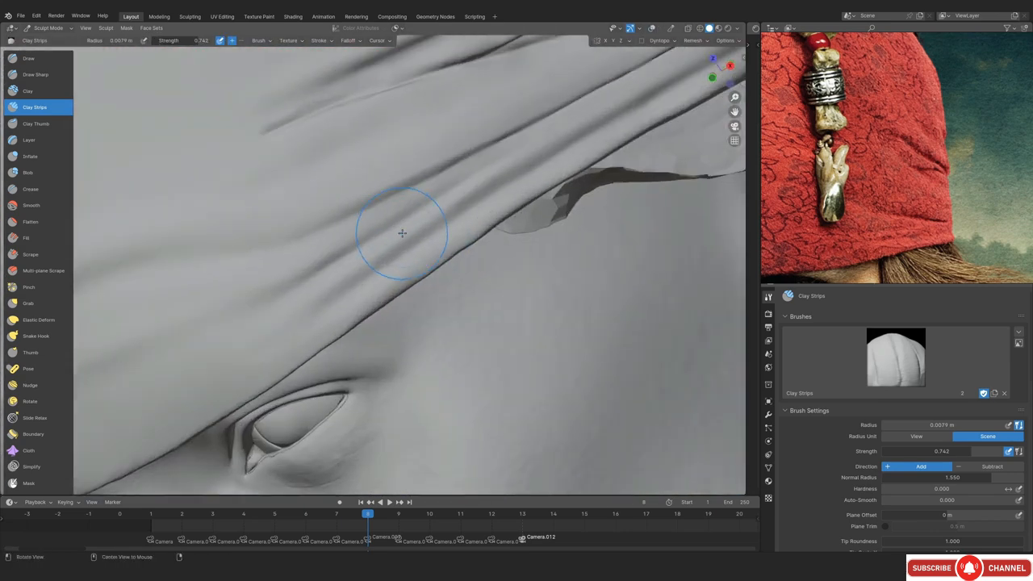
pyautogui.moveTo(401, 233)
pyautogui.keyDown('alt'); pyautogui.mouseDown()
pyautogui.moveTo(449, 173)
pyautogui.moveTo(425, 234)
pyautogui.moveTo(487, 214)
pyautogui.moveTo(410, 242)
pyautogui.mouseUp(); pyautogui.keyUp('alt')
pyautogui.press('f')
pyautogui.click(410, 242)
pyautogui.press('x')
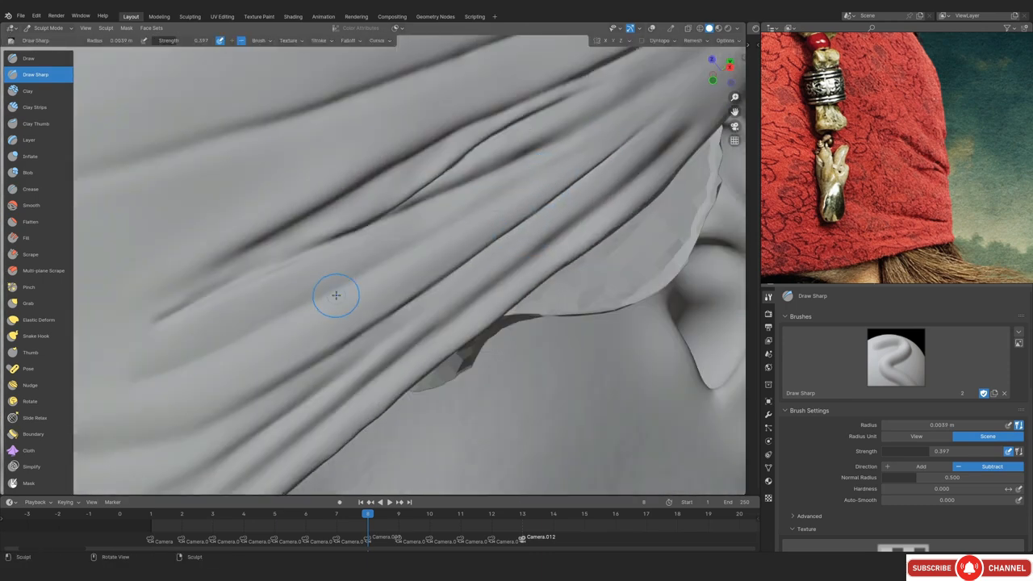
# Soften the front ends of the branching creases with Smooth and build up the cloth around them with Draw
pyautogui.hotkey('shift', 's')
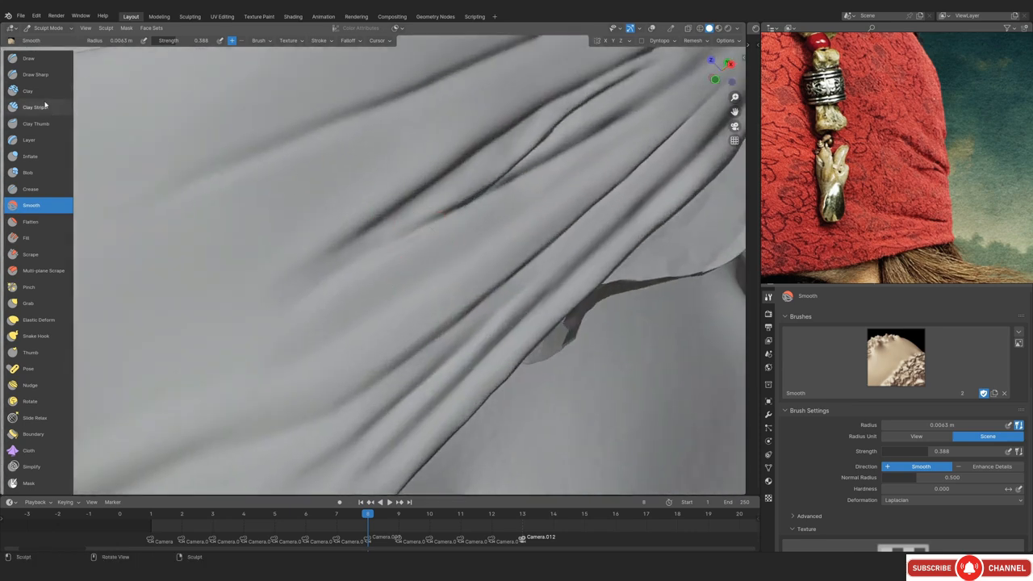
pyautogui.press('x')
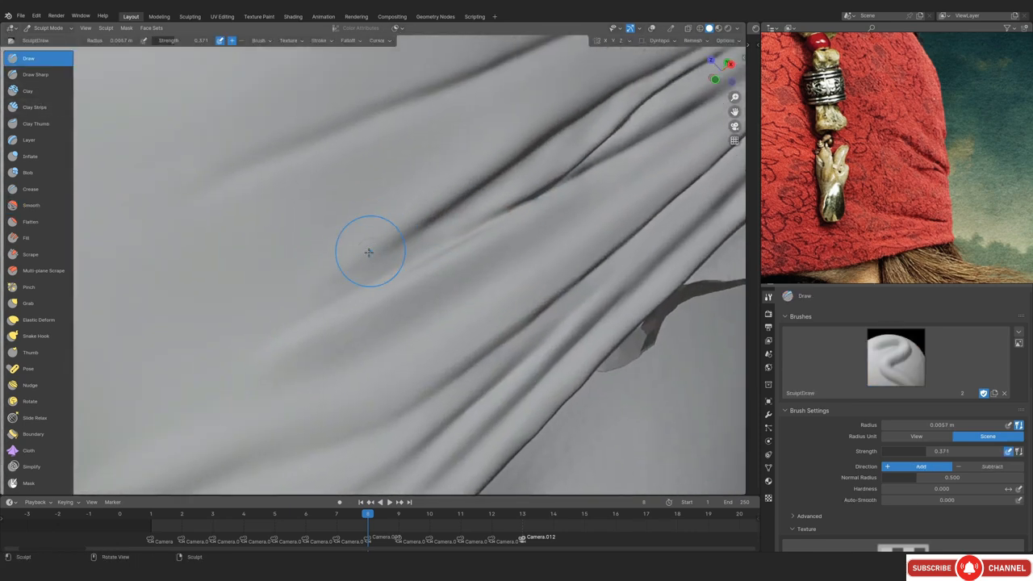
pyautogui.moveTo(445, 221); pyautogui.dragTo(452, 226, button='middle')
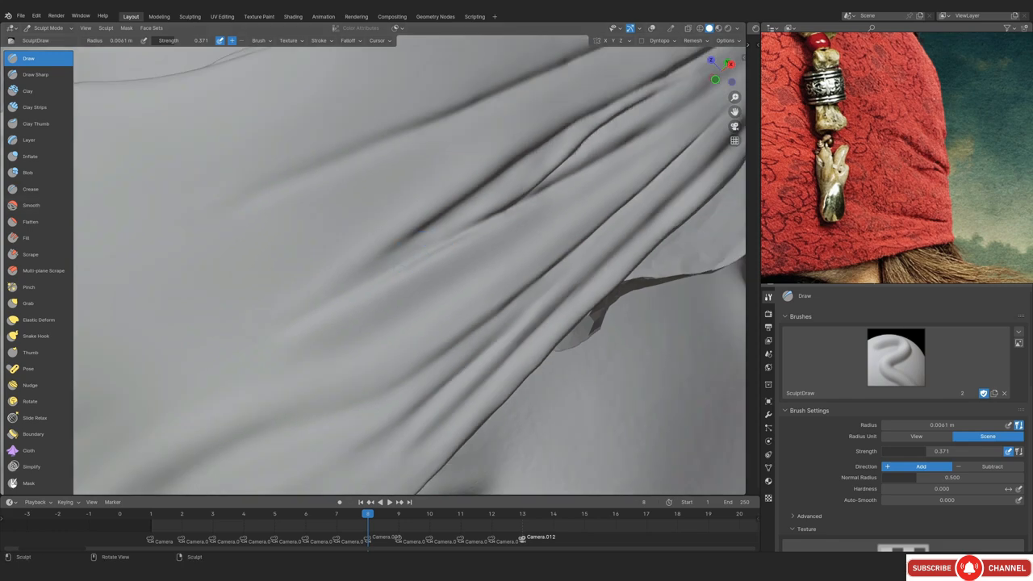
# Soften the broad creases below the scarf's upper edge with Smooth at 0.016 m radius, comparing them with the front camera reference
pyautogui.keyDown('ctrl'); pyautogui.moveTo(253, 291); pyautogui.dragTo(456, 281, button='middle'); pyautogui.keyUp('ctrl')
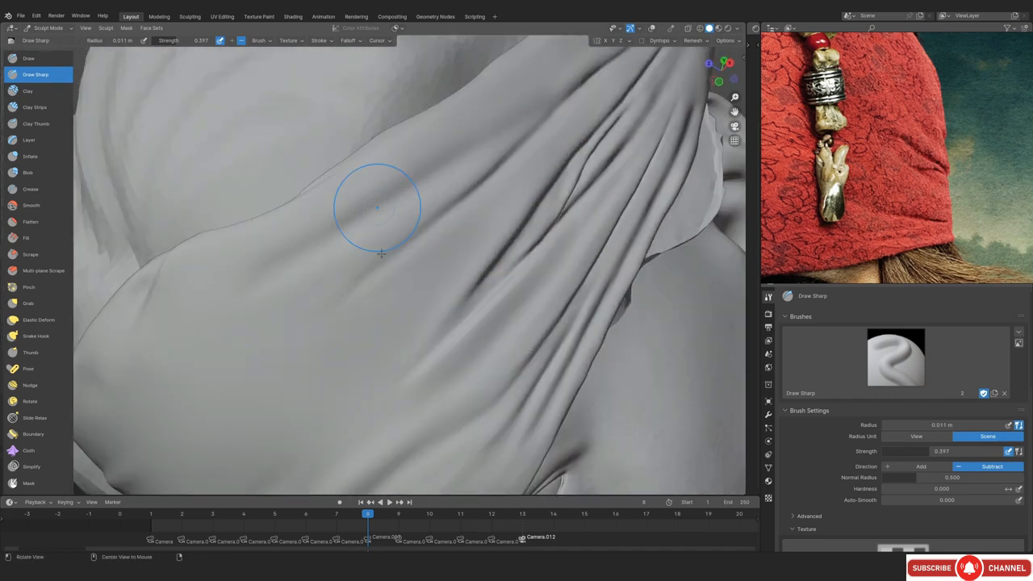
pyautogui.click(32, 205)
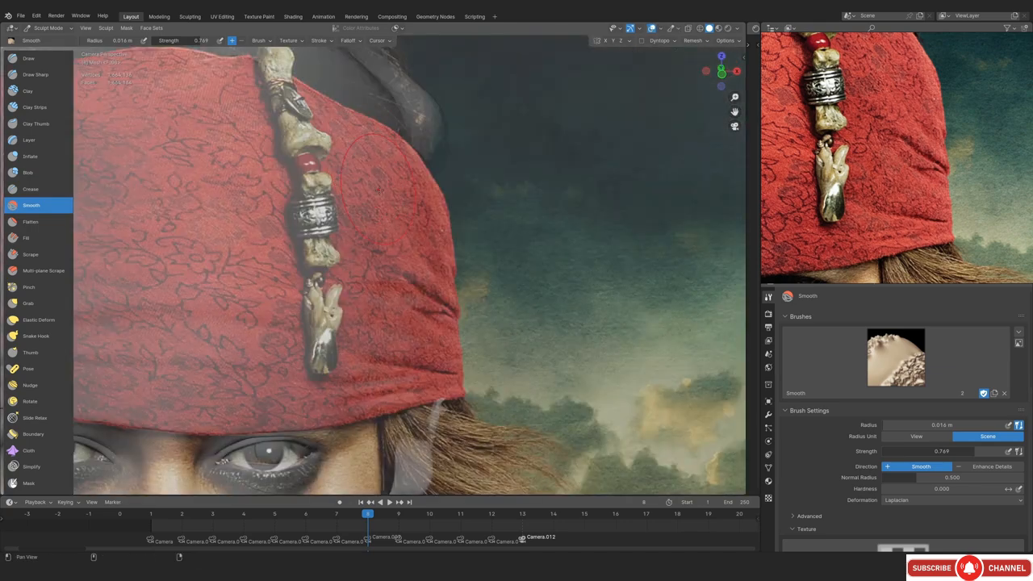
pyautogui.keyDown('shift'); pyautogui.moveTo(380, 175); pyautogui.dragTo(370, 208, button='middle'); pyautogui.keyUp('shift')
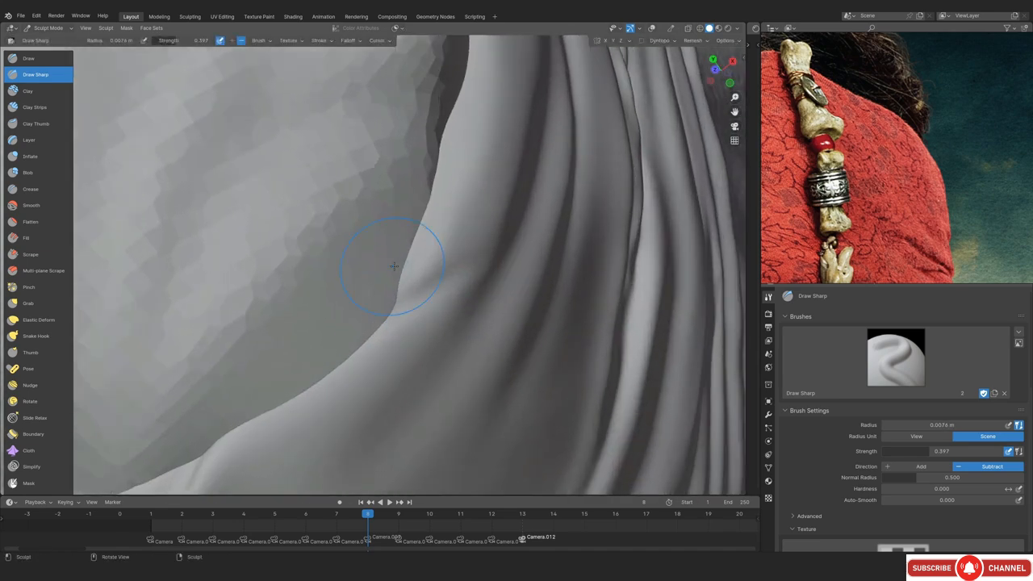
# Shape the short diagonal folds running down from the scarf's upper edge with Clay Strips, Draw Sharp and Draw
pyautogui.press('c')
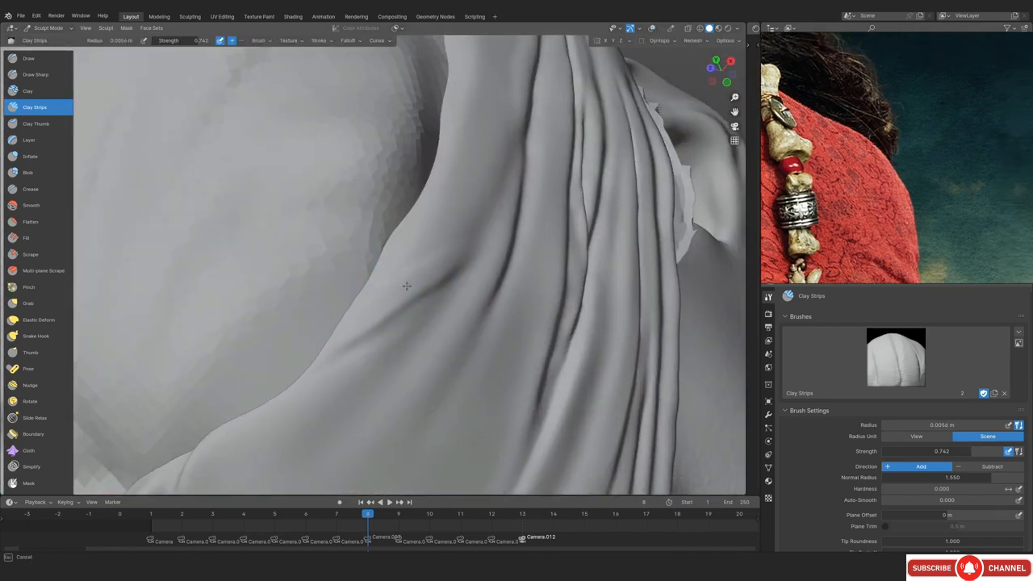
pyautogui.click(46, 75)
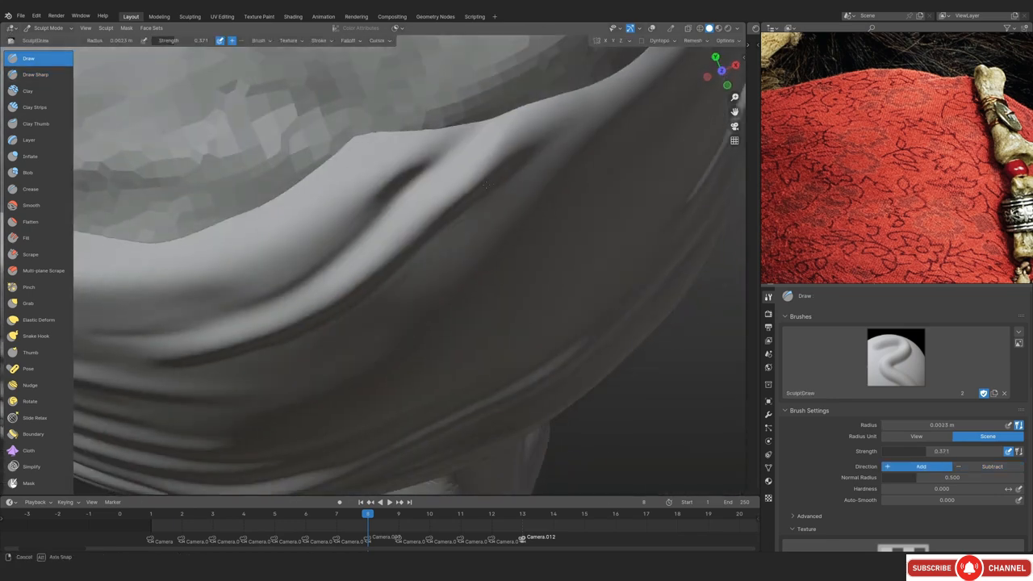
pyautogui.moveTo(485, 184); pyautogui.dragTo(369, 237, button='middle')
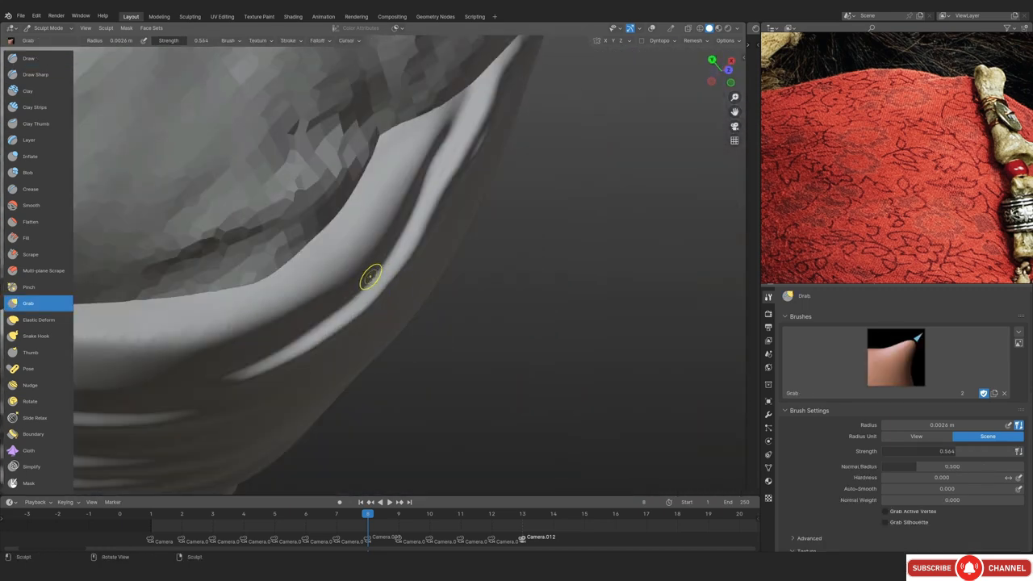
# Reshape the small fold at the scarf's upper edge with Grab and Inflate, and even it out with Scrape
pyautogui.moveTo(368, 280); pyautogui.dragTo(370, 307)
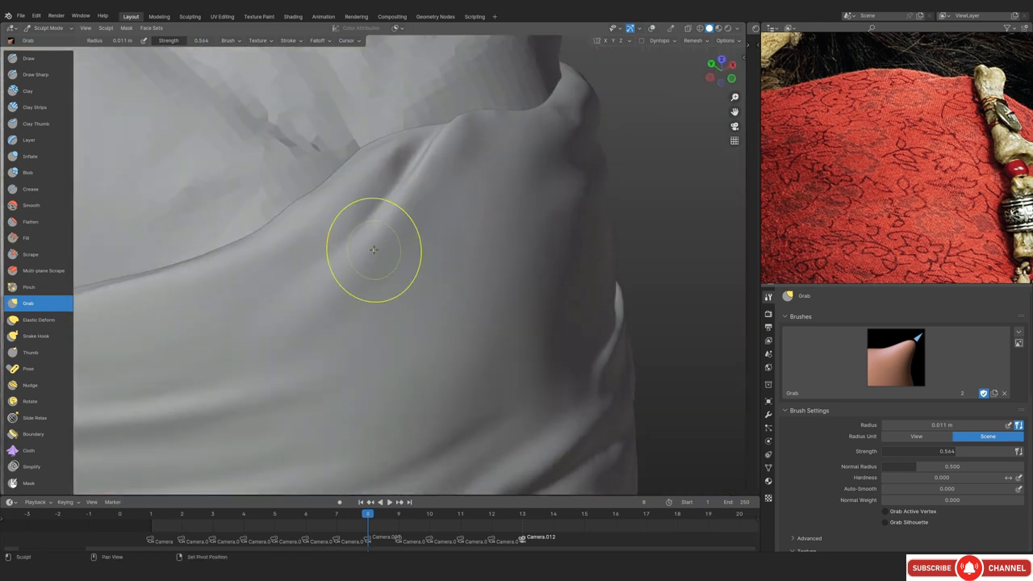
pyautogui.moveTo(376, 237); pyautogui.dragTo(510, 296, button='middle')
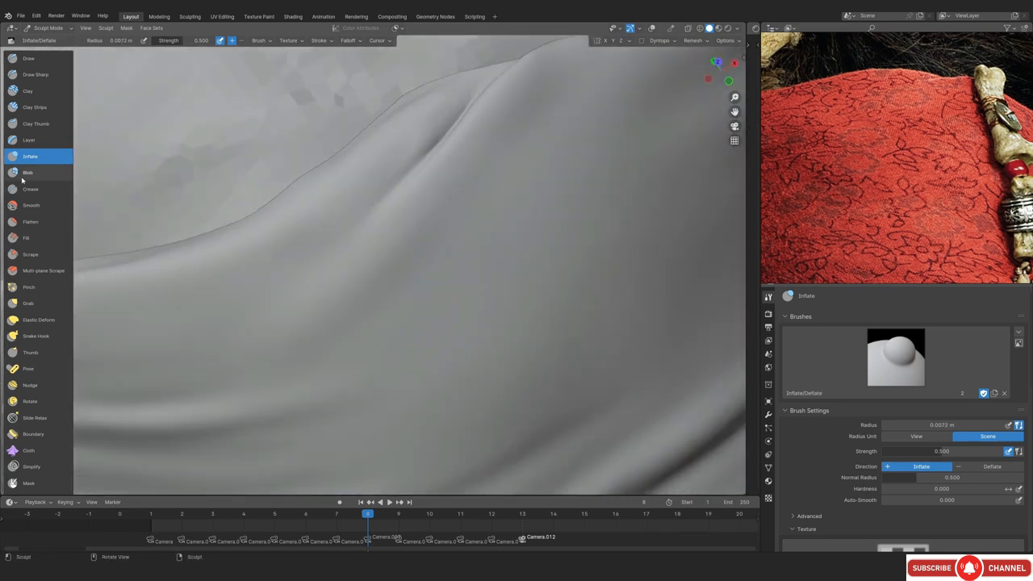
pyautogui.click(30, 254)
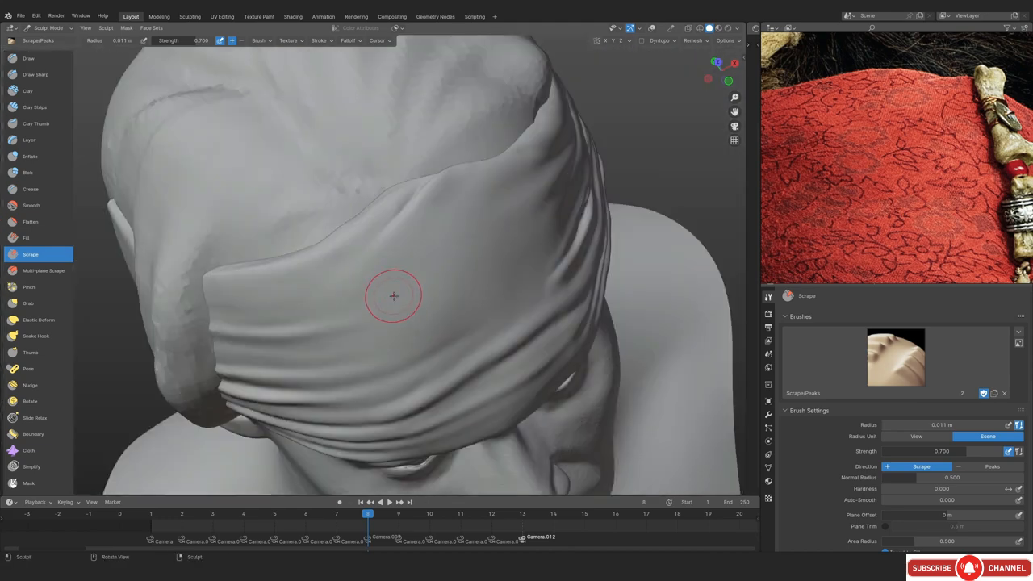
# Adjust the scarf's upper edge with Grab to follow the reference photo in the front camera view
pyautogui.press('g')
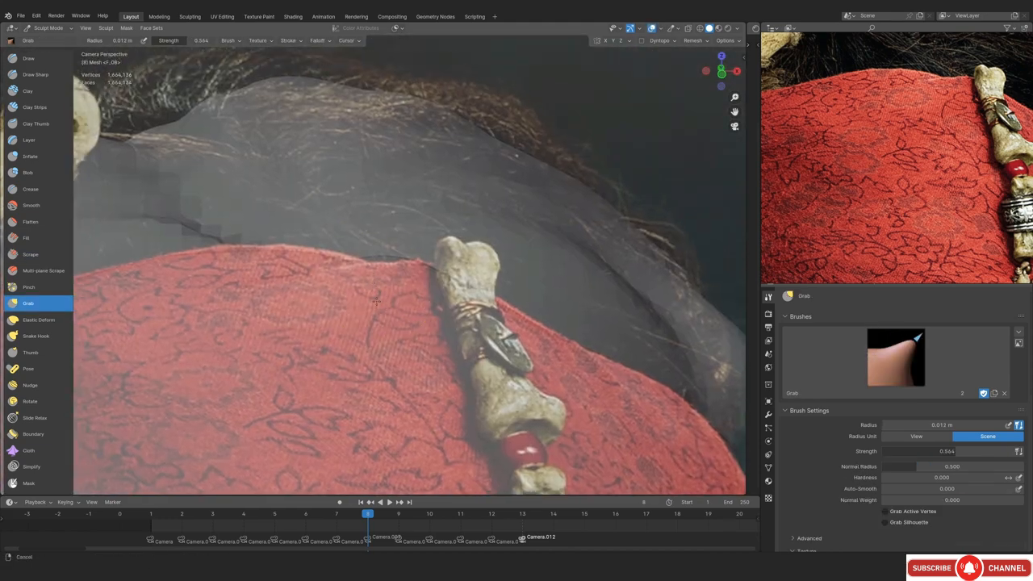
pyautogui.press('f')
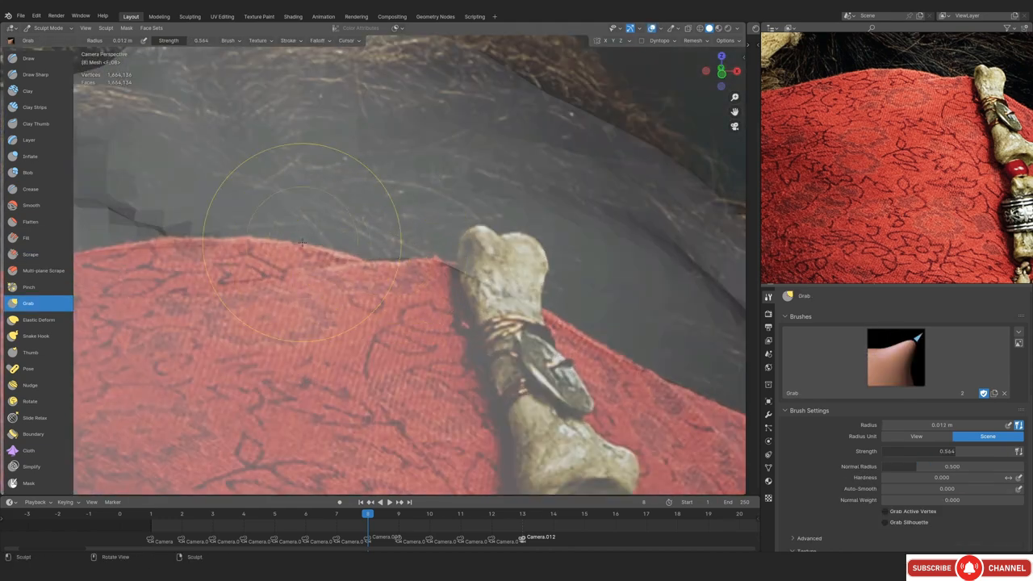
pyautogui.press('f')
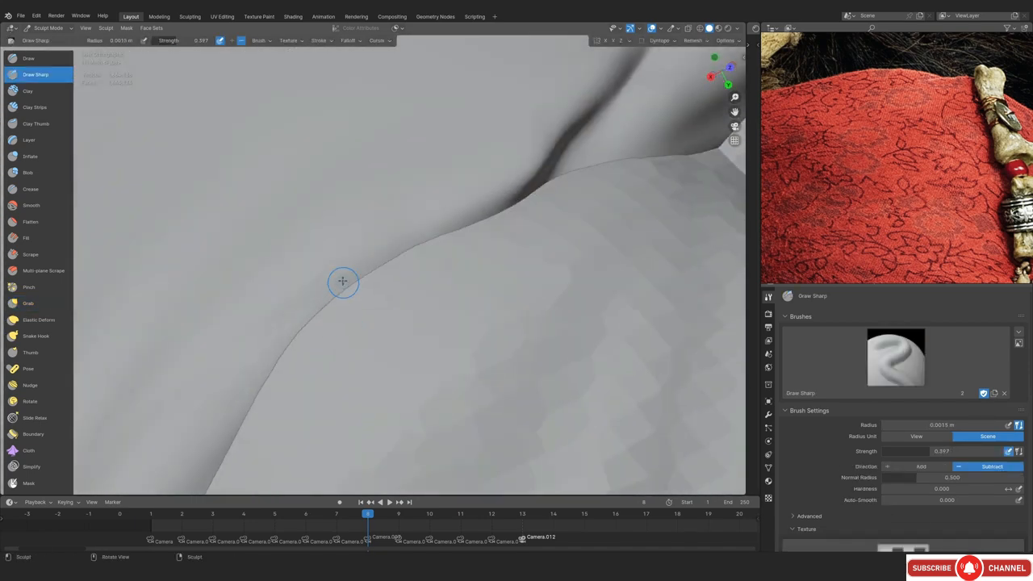
# Swell the cloth along the scarf's upper rim with Inflate at 0.0015 m radius, checking it from the front camera view
pyautogui.press('i')
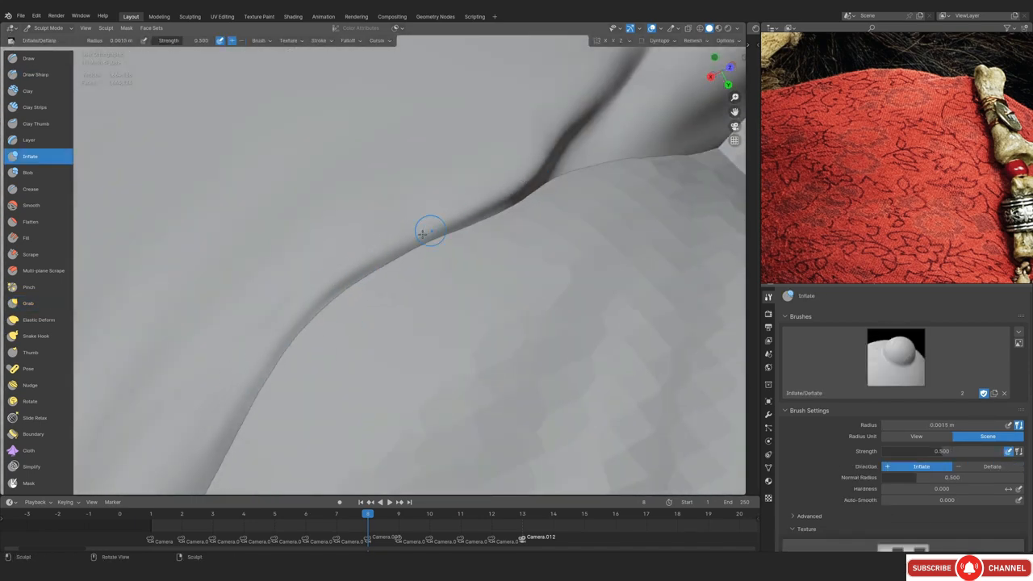
pyautogui.keyDown('ctrl'); pyautogui.moveTo(422, 234); pyautogui.dragTo(315, 452, button='middle'); pyautogui.keyUp('ctrl')
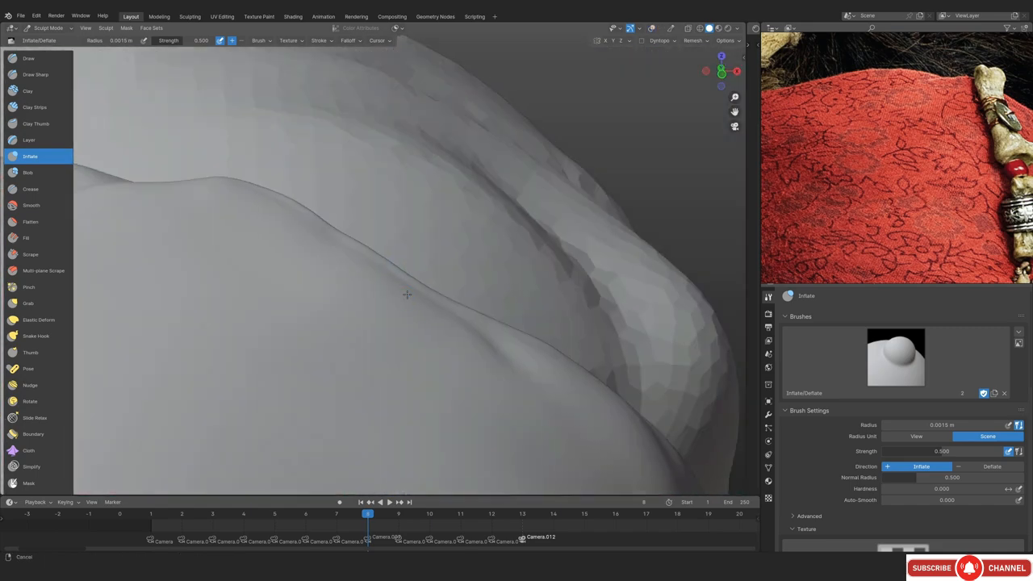
pyautogui.moveTo(409, 293); pyautogui.dragTo(399, 216, button='middle')
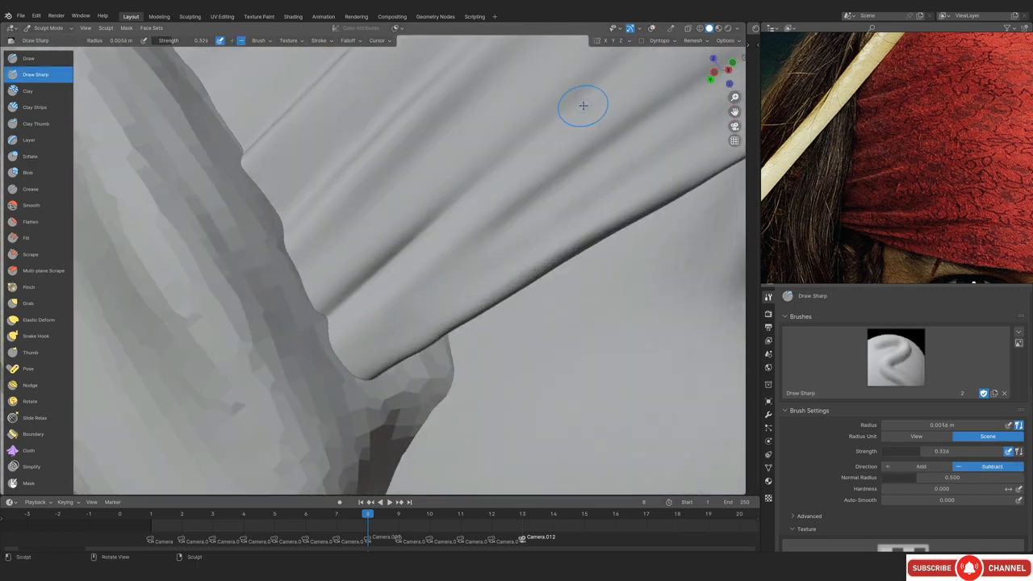
# Carve the long crease above the scarf's lower edge on the opposite temple with Draw Sharp
pyautogui.moveTo(583, 106); pyautogui.dragTo(458, 203, button='middle')
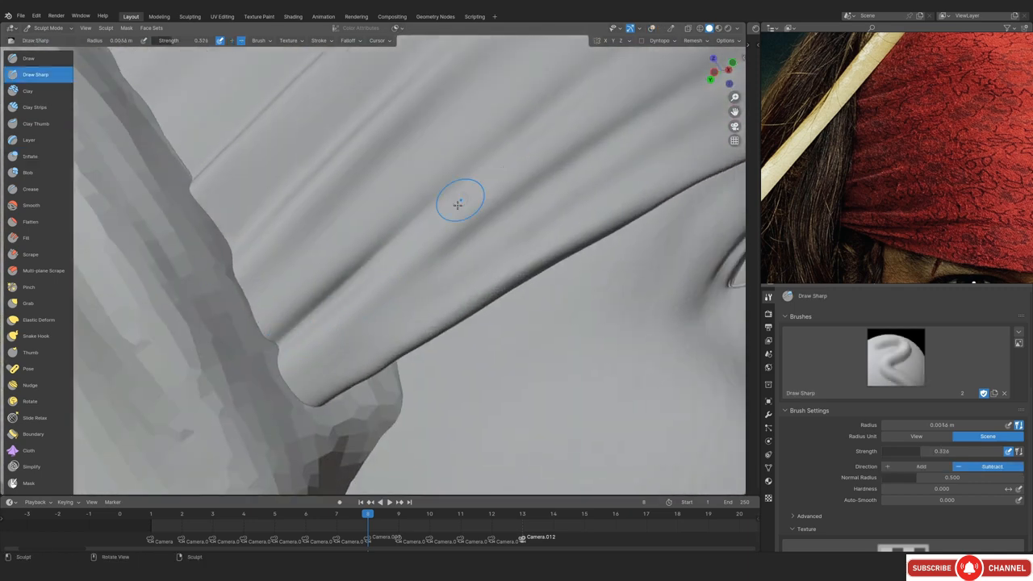
pyautogui.moveTo(459, 203); pyautogui.dragTo(270, 362)
pyautogui.scroll(-1, 444, 277)
pyautogui.scroll(1, 445, 277)
pyautogui.moveTo(444, 277); pyautogui.dragTo(403, 323, button='middle')
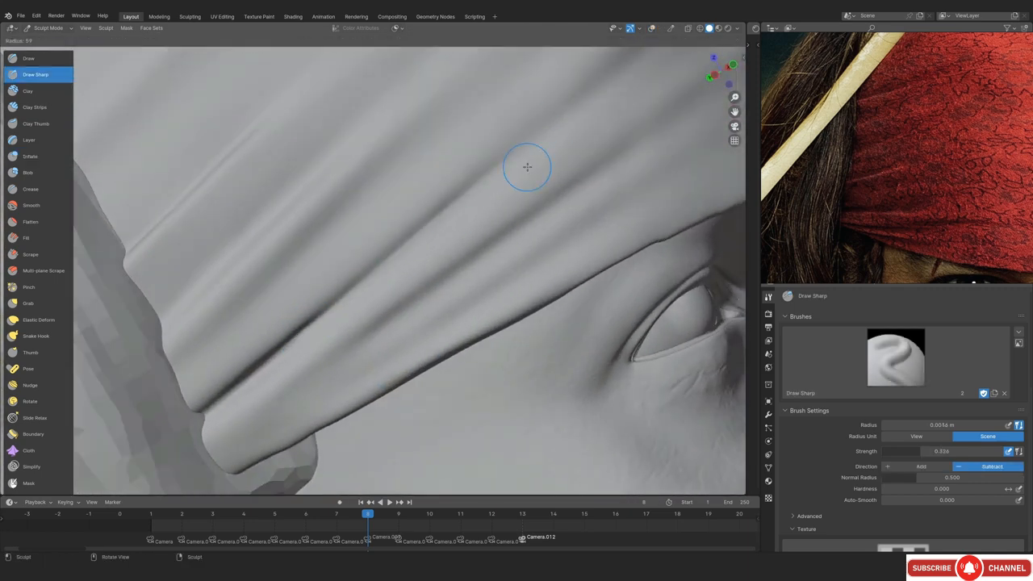
# Smooth the lower fold at the opposite temple and cut narrow converging creases into it with Draw Sharp
pyautogui.click(32, 205)
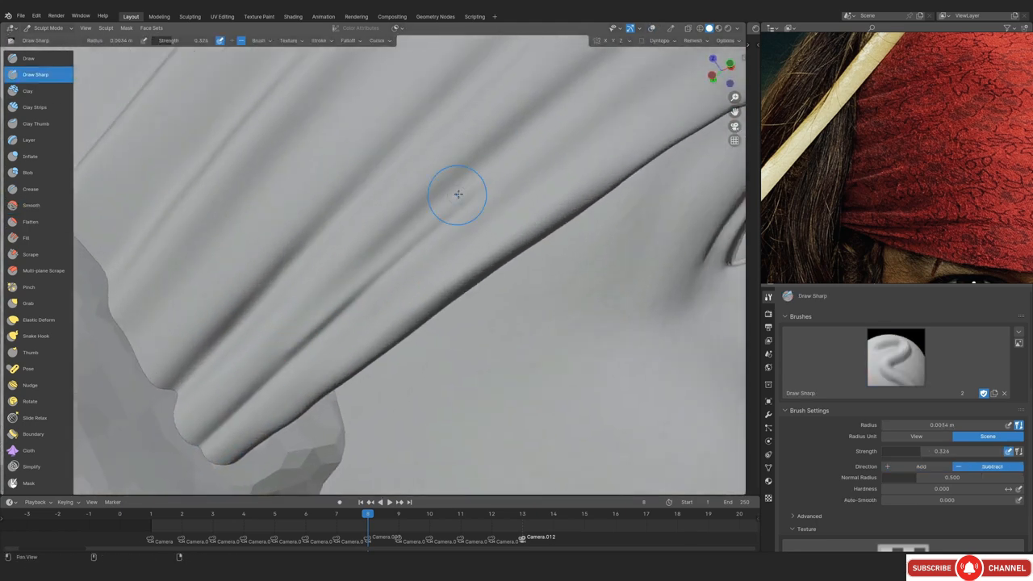
pyautogui.keyDown('shift'); pyautogui.moveTo(457, 194); pyautogui.dragTo(387, 251, button='middle'); pyautogui.keyUp('shift')
pyautogui.moveTo(521, 152)
pyautogui.keyDown('alt'); pyautogui.mouseDown()
pyautogui.moveTo(387, 250)
pyautogui.moveTo(496, 152)
pyautogui.moveTo(414, 324)
pyautogui.moveTo(431, 269)
pyautogui.moveTo(353, 337)
pyautogui.mouseUp(); pyautogui.keyUp('alt')
pyautogui.press('f')
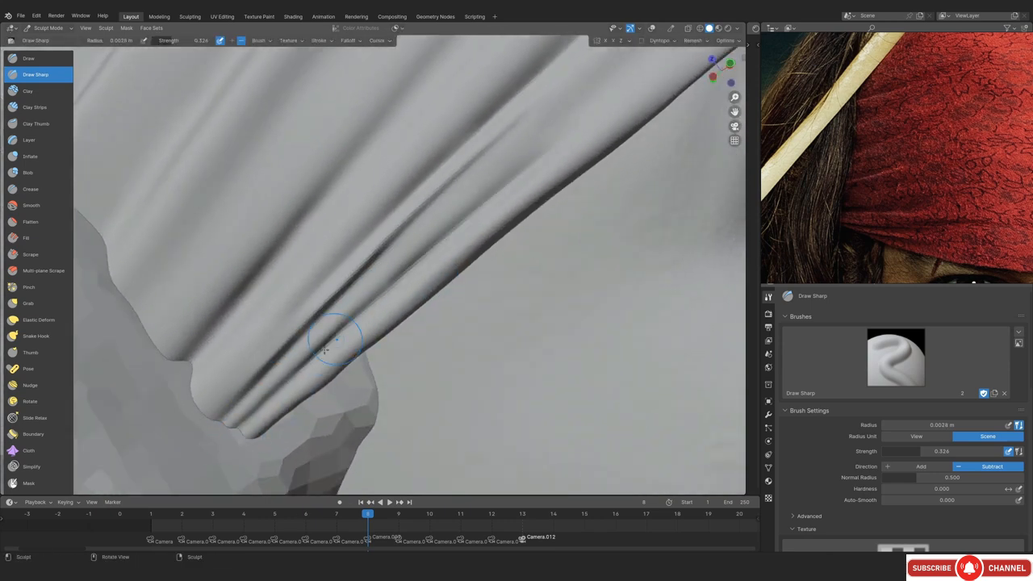
pyautogui.press('f')
pyautogui.click(605, 145)
# Compare the converging creases with the reference from the front camera and soften them with Draw Sharp at 0.006 m radius
pyautogui.scroll(-3, 533, 138)
pyautogui.press('KP_0')
pyautogui.moveTo(392, 299)
pyautogui.keyDown('alt'); pyautogui.mouseDown()
pyautogui.moveTo(466, 300)
pyautogui.moveTo(407, 293)
pyautogui.moveTo(410, 244)
pyautogui.moveTo(409, 278)
pyautogui.mouseUp(); pyautogui.keyUp('alt')
pyautogui.scroll(12, 406, 293)
pyautogui.press('f')
pyautogui.click(372, 279)
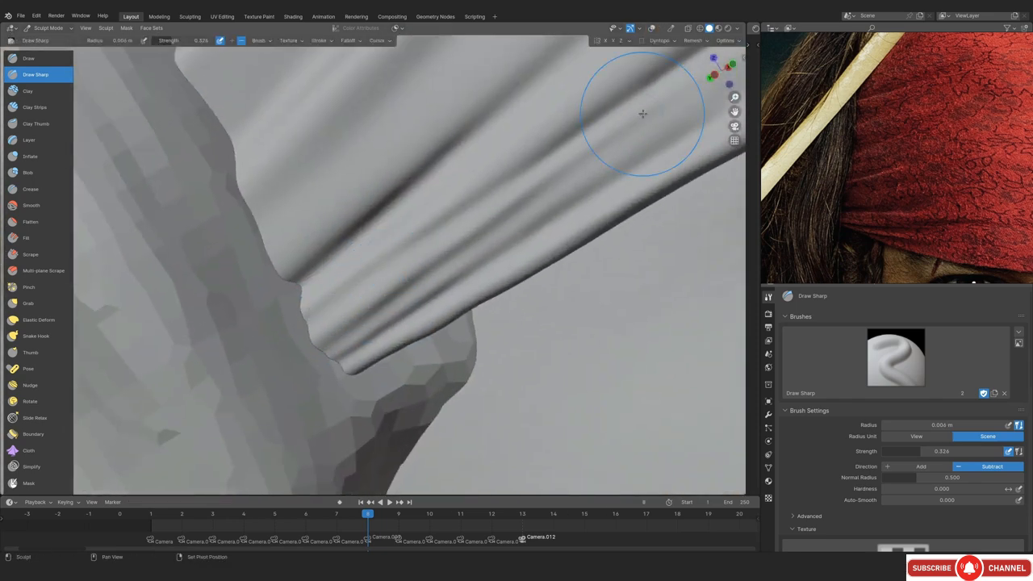
# Pull the scarf's lower edge at the opposite temple into line with the front camera reference using Grab
pyautogui.press('KP_0')
pyautogui.press('g')
pyautogui.scroll(1, 318, 297)
pyautogui.scroll(-3, 358, 293)
pyautogui.keyDown('alt'); pyautogui.keyDown('shift'); pyautogui.moveTo(358, 293); pyautogui.dragTo(357, 390); pyautogui.keyUp('shift'); pyautogui.keyUp('alt')
pyautogui.scroll(1, 358, 374)
pyautogui.moveTo(339, 353)
pyautogui.mouseDown()
pyautogui.moveTo(322, 336)
pyautogui.moveTo(477, 231)
pyautogui.moveTo(447, 277)
pyautogui.mouseUp()
# Isolate the scarf and deepen the narrow creases along its lower edge with Draw Sharp at 0.0023 m radius
pyautogui.press('/')
pyautogui.scroll(6, 342, 318)
pyautogui.moveTo(341, 318)
pyautogui.keyDown('alt'); pyautogui.mouseDown()
pyautogui.moveTo(392, 264)
pyautogui.moveTo(503, 254)
pyautogui.moveTo(452, 274)
pyautogui.mouseUp(); pyautogui.keyUp('alt')
pyautogui.press('2')
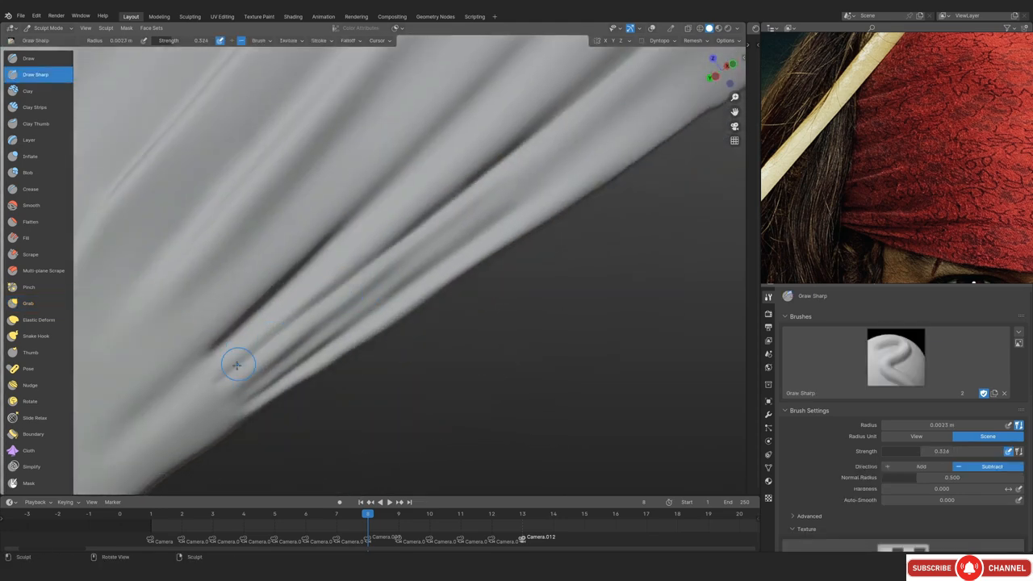
pyautogui.moveTo(390, 301); pyautogui.dragTo(542, 187)
# Broaden the creases above the scarf's lower edge with Draw Sharp at 0.0075 m radius and flatten the fold ridges with Scrape
pyautogui.press('f')
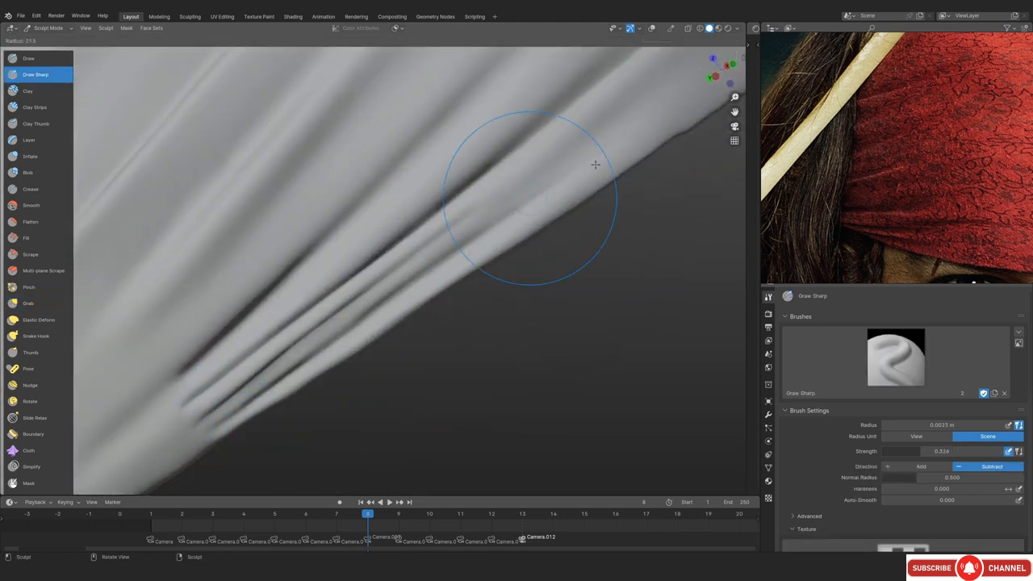
pyautogui.click(595, 165)
pyautogui.scroll(-8, 373, 296)
pyautogui.hotkey('shift', 'alt', 'z')
pyautogui.moveTo(373, 296)
pyautogui.mouseDown(button='middle')
pyautogui.moveTo(451, 274)
pyautogui.moveTo(366, 302)
pyautogui.mouseUp(button='middle')
pyautogui.scroll(5, 366, 302)
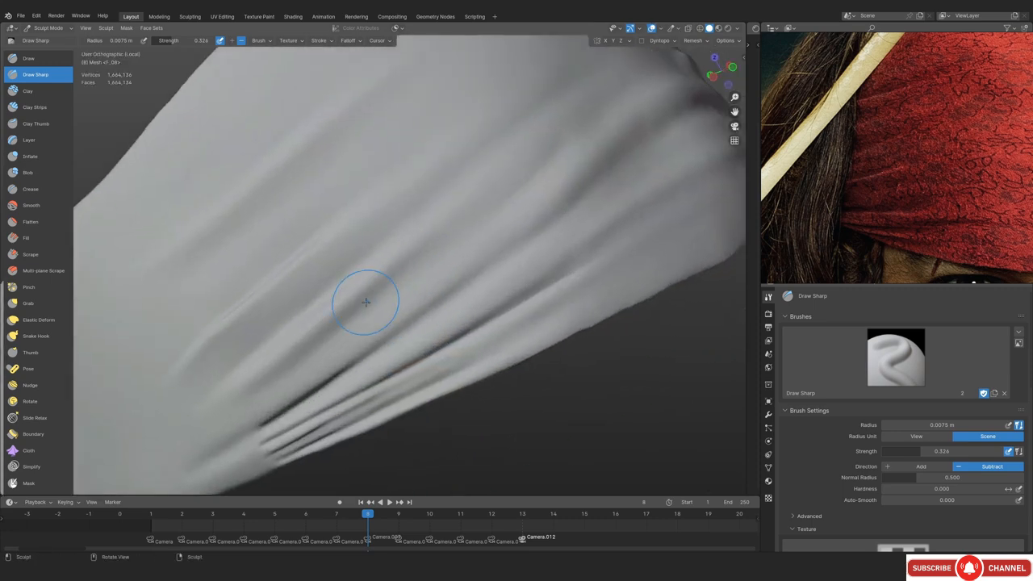
pyautogui.click(31, 254)
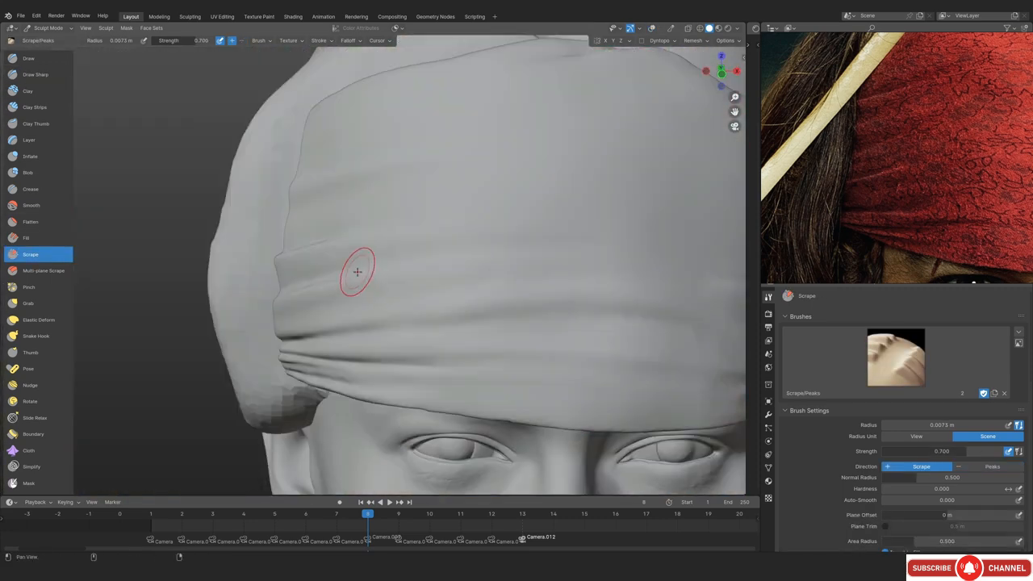
pyautogui.moveTo(357, 272); pyautogui.dragTo(331, 233, button='middle')
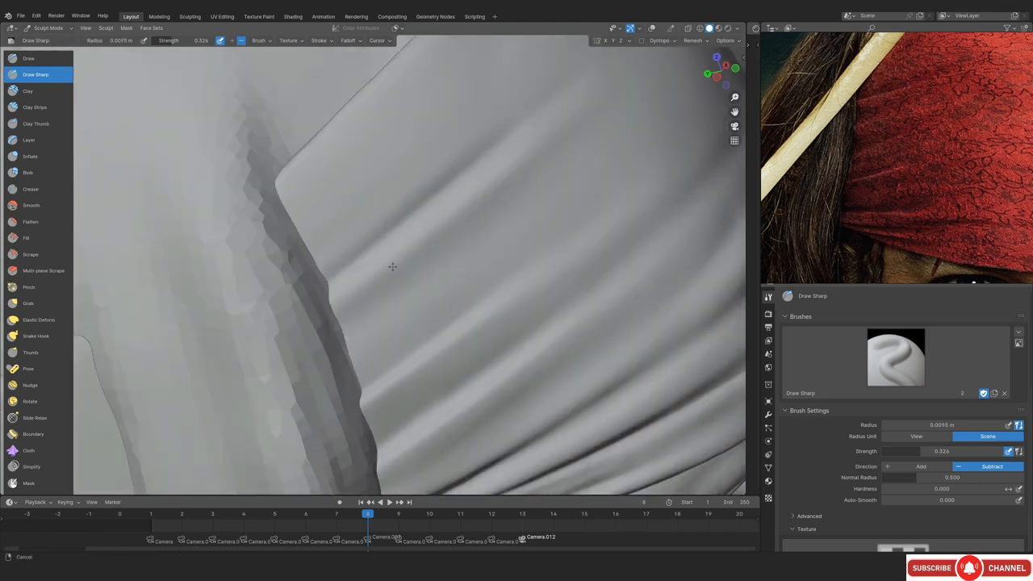
# Build up a narrow ridge along the upper fold at the temple with Draw at 0.0031 m radius
pyautogui.scroll(1, 393, 267)
pyautogui.press('x')
pyautogui.press('f')
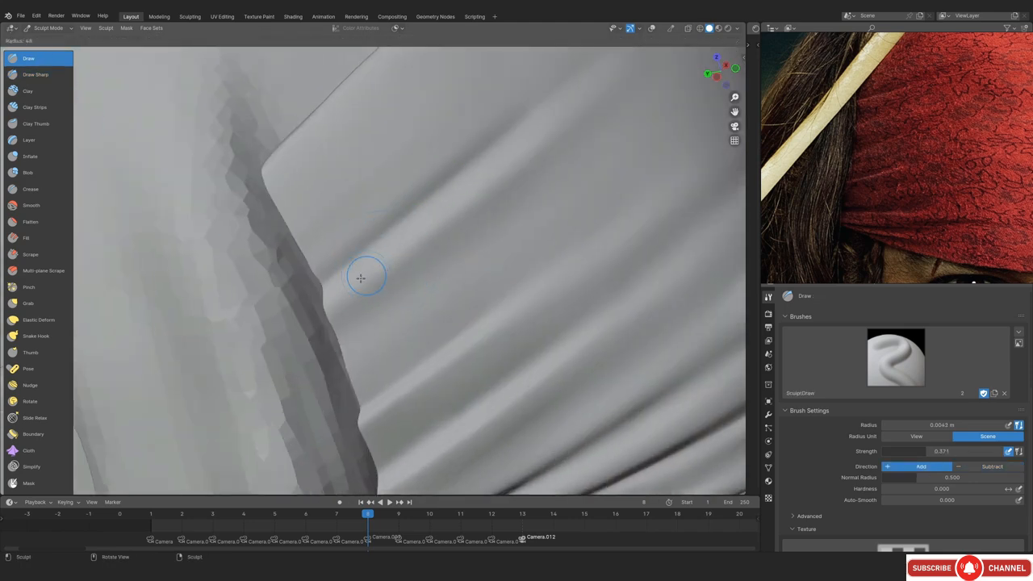
pyautogui.keyDown('shift'); pyautogui.moveTo(447, 242); pyautogui.dragTo(406, 283, button='middle'); pyautogui.keyUp('shift')
pyautogui.scroll(-3, 387, 314)
pyautogui.scroll(3, 376, 334)
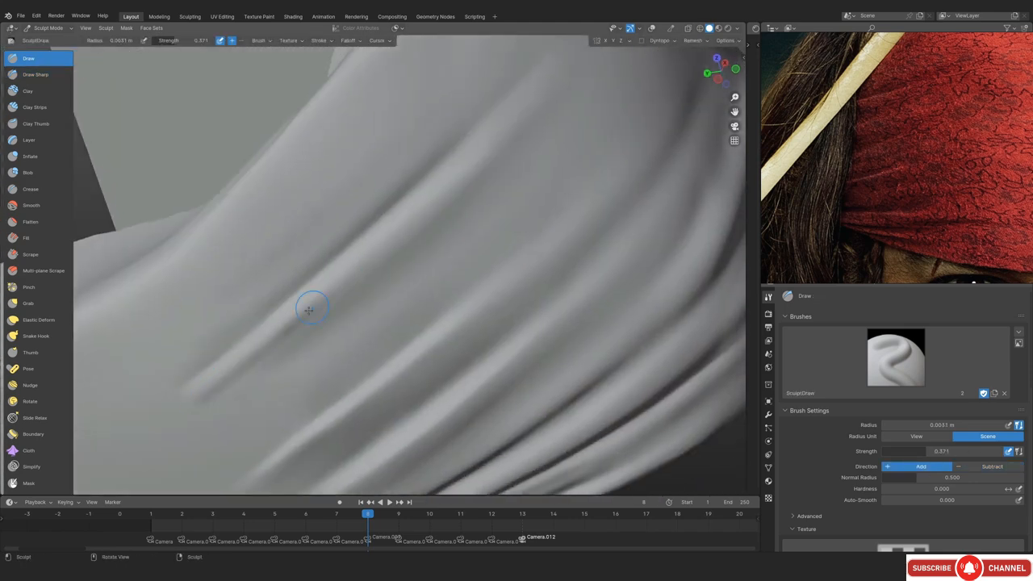
pyautogui.keyDown('shift'); pyautogui.moveTo(368, 253); pyautogui.dragTo(335, 269, button='middle'); pyautogui.keyUp('shift')
# Sharpen the upper fold's ridge with Clay Strips at 0.0043 m radius and flatten its sides with Scrape at 0.0073 m
pyautogui.press('c')
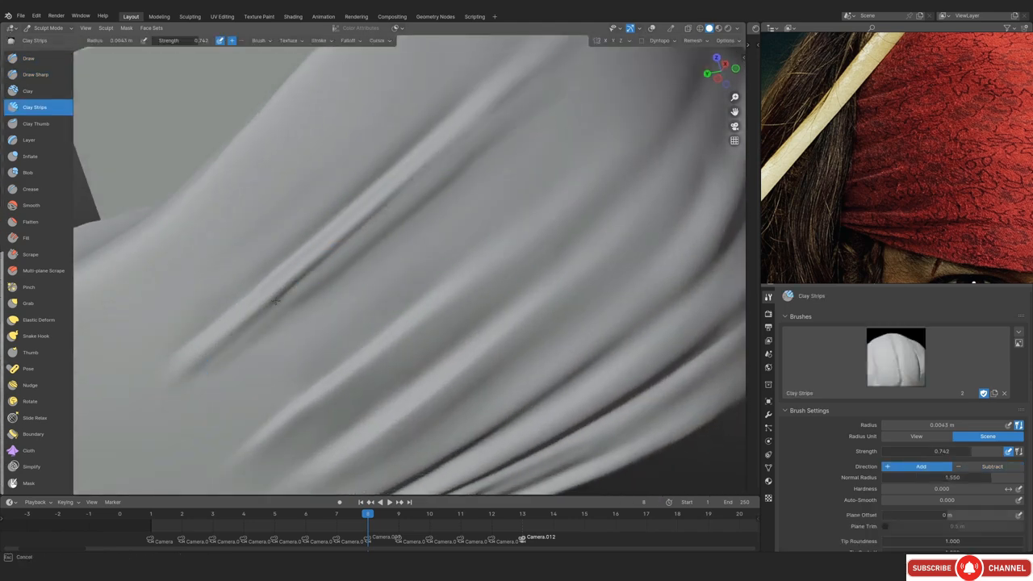
pyautogui.moveTo(275, 301); pyautogui.dragTo(236, 329)
pyautogui.hotkey('shift', 't')
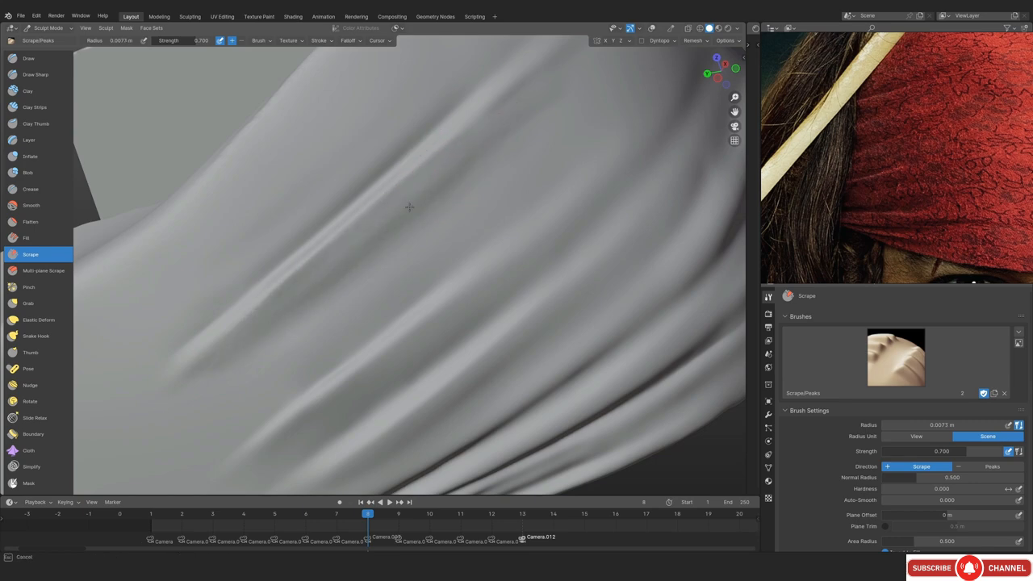
pyautogui.moveTo(409, 208); pyautogui.dragTo(498, 85, button='middle')
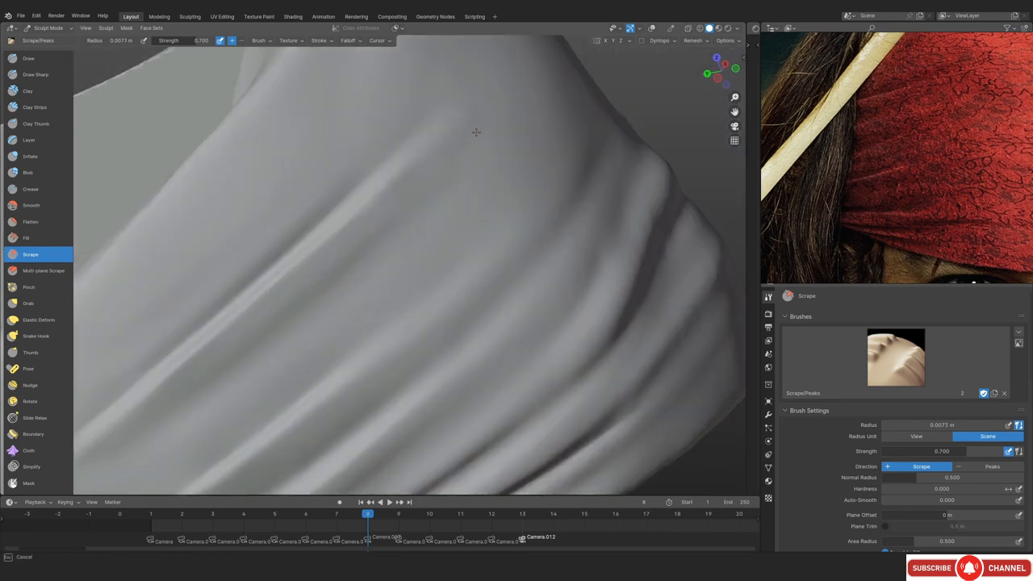
pyautogui.moveTo(313, 281); pyautogui.dragTo(355, 257)
pyautogui.moveTo(355, 257)
pyautogui.keyDown('ctrl'); pyautogui.mouseDown(button='middle')
pyautogui.moveTo(385, 245)
pyautogui.moveTo(334, 270)
pyautogui.moveTo(366, 283)
pyautogui.moveTo(363, 312)
pyautogui.moveTo(289, 306)
pyautogui.mouseUp(button='middle'); pyautogui.keyUp('ctrl')
# Swell the cloth along the upper fold's crease with Inflate at 0.0024 m radius to tighten the crease
pyautogui.press('i')
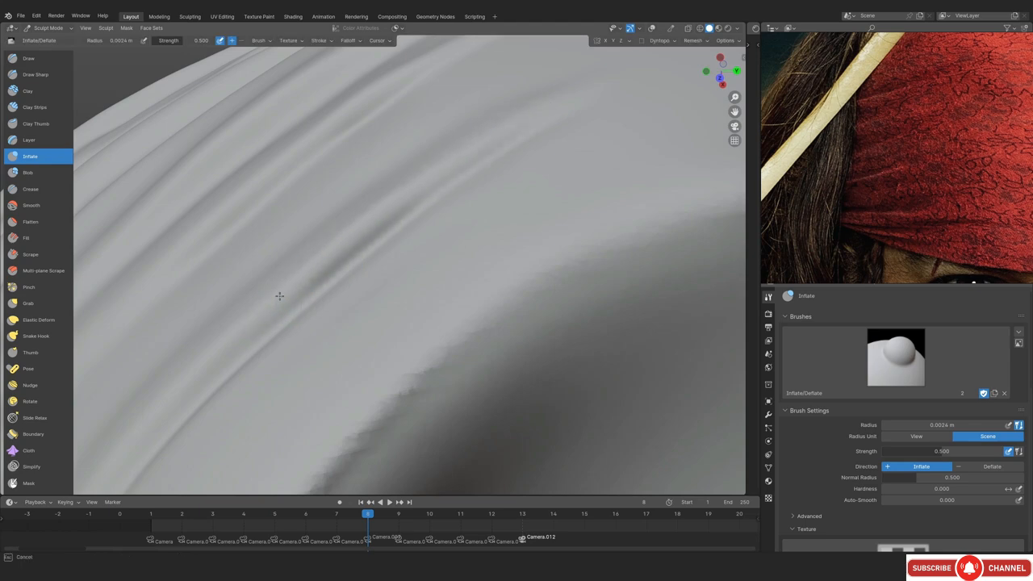
pyautogui.moveTo(601, 77); pyautogui.dragTo(414, 218, button='middle')
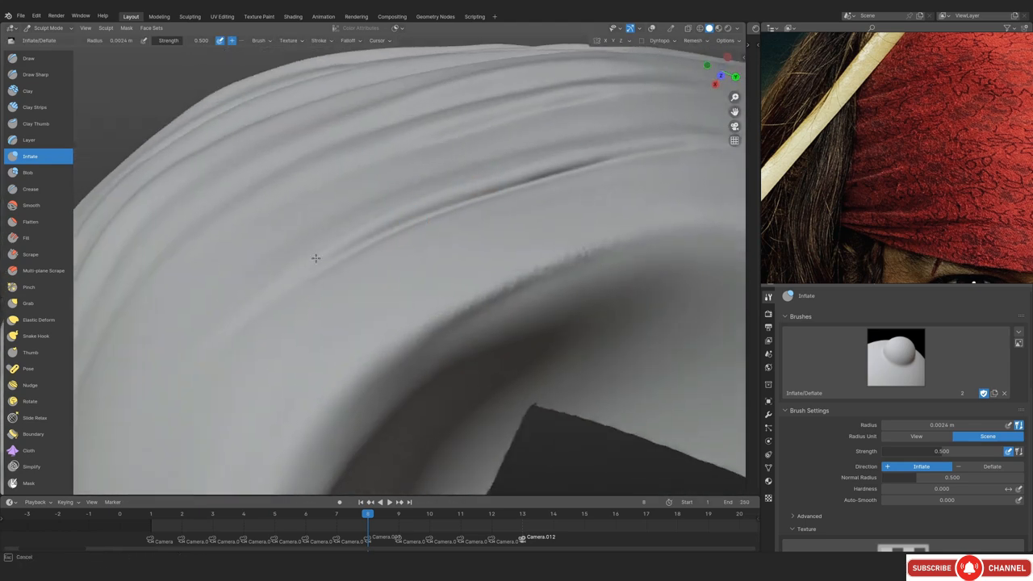
pyautogui.moveTo(315, 258)
pyautogui.mouseDown(button='middle')
pyautogui.moveTo(420, 229)
pyautogui.moveTo(411, 297)
pyautogui.moveTo(192, 368)
pyautogui.moveTo(406, 269)
pyautogui.moveTo(384, 245)
pyautogui.mouseUp(button='middle')
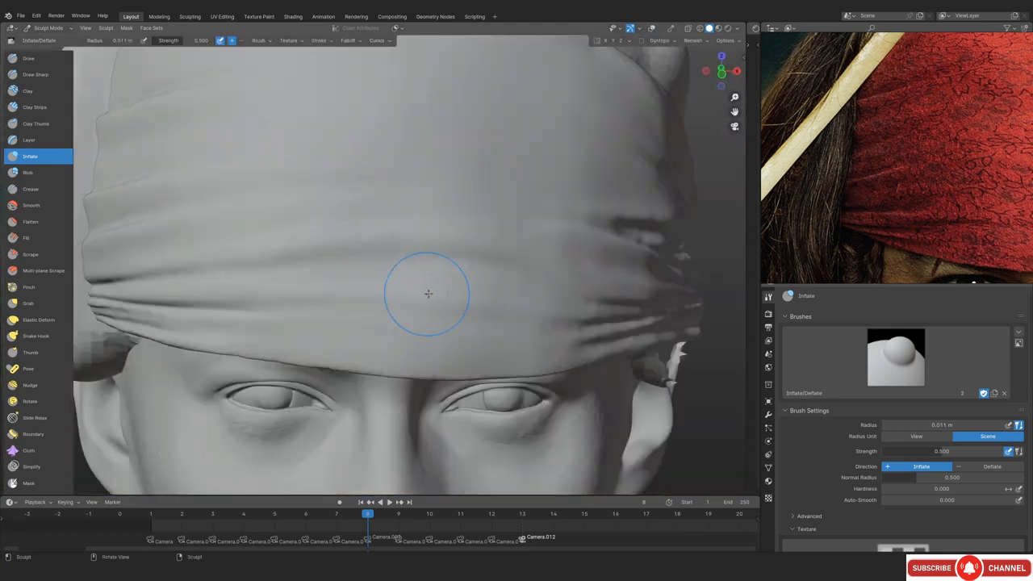
# Compare the folds with the front camera view and soften them with Scrape at 0.014 m radius and 0.245 strength
pyautogui.moveTo(194, 226)
pyautogui.keyDown('alt'); pyautogui.mouseDown()
pyautogui.moveTo(363, 221)
pyautogui.moveTo(362, 179)
pyautogui.moveTo(364, 192)
pyautogui.moveTo(243, 311)
pyautogui.mouseUp(); pyautogui.keyUp('alt')
pyautogui.click(31, 255)
pyautogui.moveTo(411, 195); pyautogui.dragTo(350, 156, button='middle')
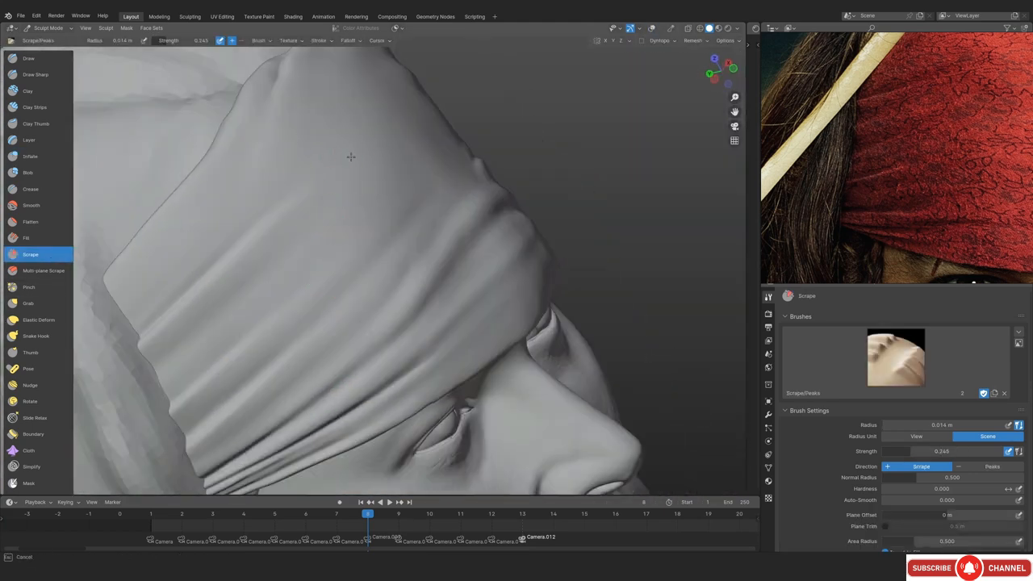
pyautogui.moveTo(297, 374)
pyautogui.mouseDown(button='middle')
pyautogui.moveTo(374, 275)
pyautogui.moveTo(373, 356)
pyautogui.mouseUp(button='middle')
pyautogui.keyDown('shift'); pyautogui.moveTo(507, 256); pyautogui.dragTo(385, 256, button='middle'); pyautogui.keyUp('shift')
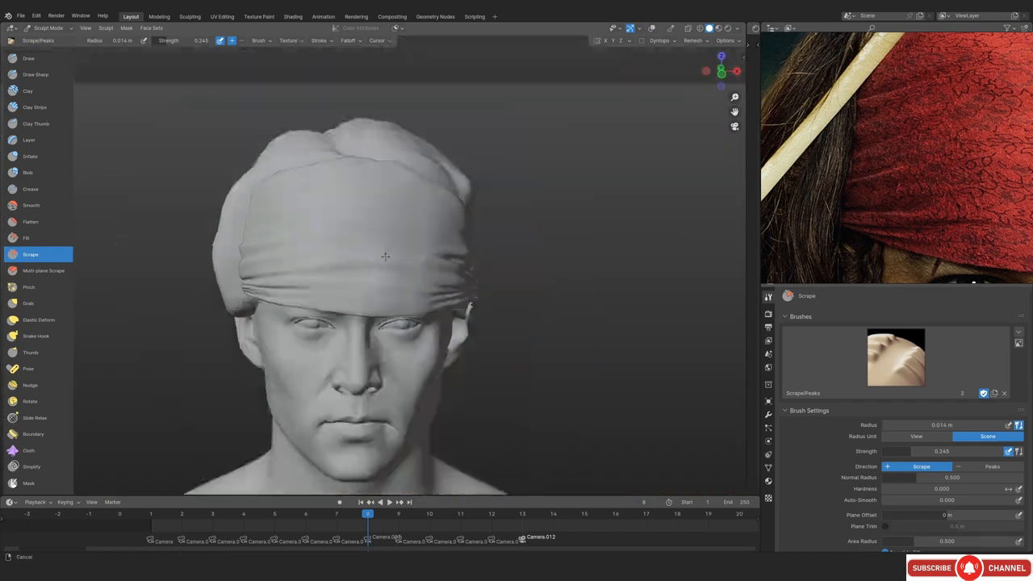
pyautogui.moveTo(460, 348)
pyautogui.keyDown('ctrl'); pyautogui.mouseDown(button='middle')
pyautogui.moveTo(454, 196)
pyautogui.moveTo(334, 221)
pyautogui.mouseUp(button='middle'); pyautogui.keyUp('ctrl')
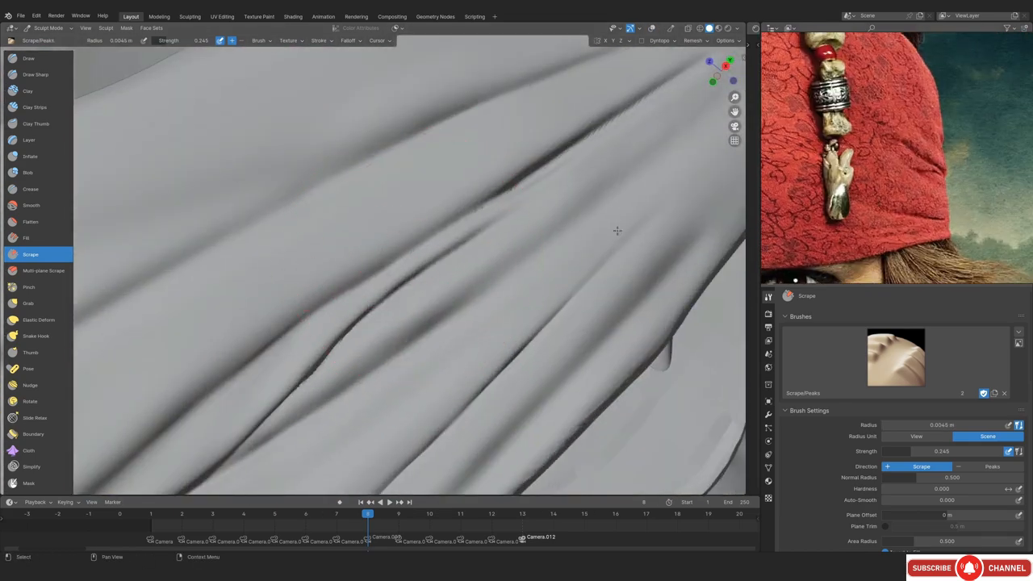
# Swell the narrow folds converging above the ear with Inflate, using radii of 0.0014 m and 0.0028 m
pyautogui.press('i')
pyautogui.scroll(3, 458, 218)
pyautogui.moveTo(427, 245); pyautogui.dragTo(360, 230, button='middle')
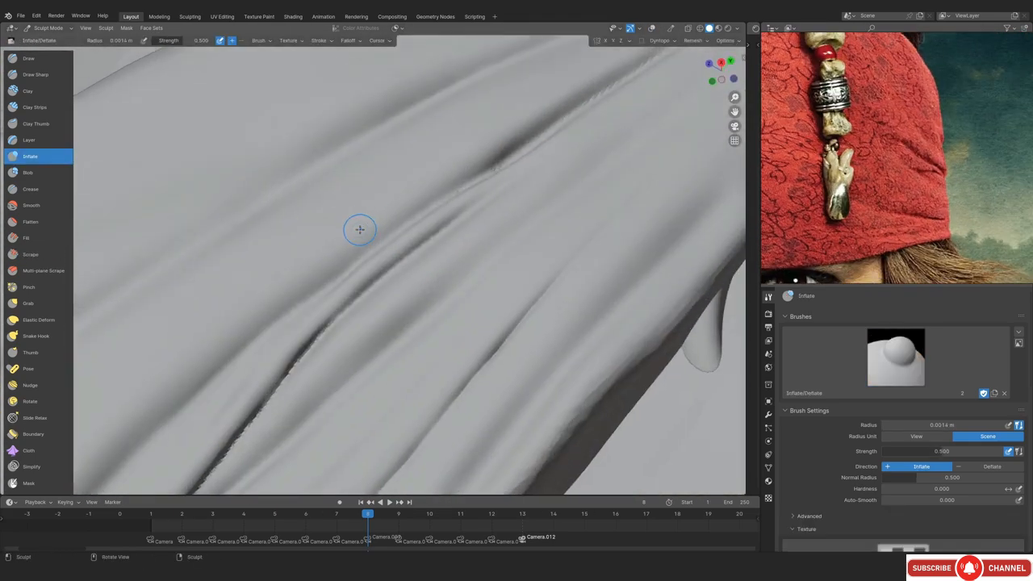
pyautogui.moveTo(156, 403)
pyautogui.mouseDown(button='middle')
pyautogui.moveTo(341, 272)
pyautogui.moveTo(333, 234)
pyautogui.mouseUp(button='middle')
pyautogui.moveTo(204, 393)
pyautogui.mouseDown(button='middle')
pyautogui.moveTo(422, 215)
pyautogui.moveTo(300, 274)
pyautogui.mouseUp(button='middle')
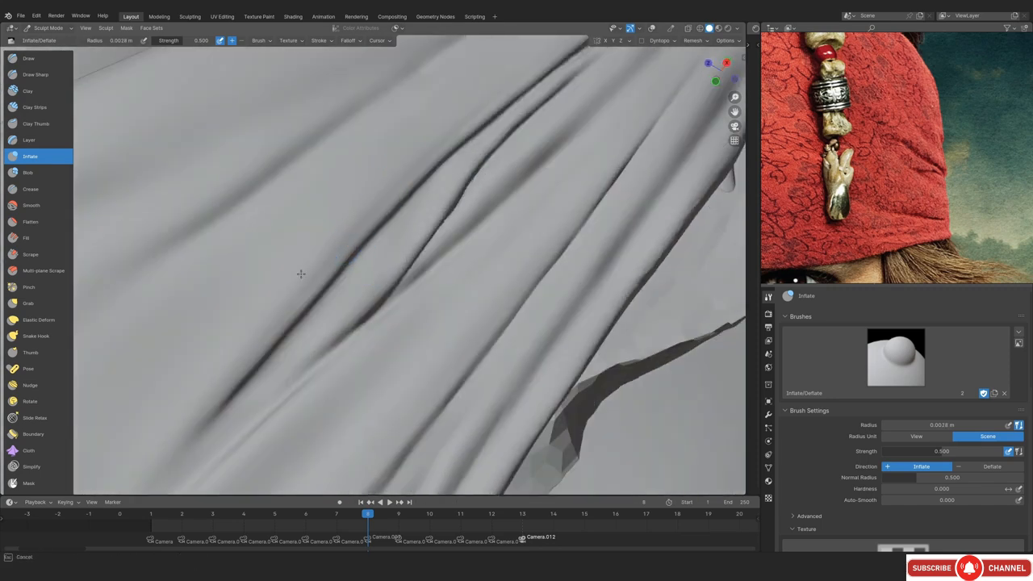
pyautogui.scroll(-7, 228, 323)
pyautogui.moveTo(228, 323); pyautogui.dragTo(413, 237, button='middle')
pyautogui.scroll(7, 374, 240)
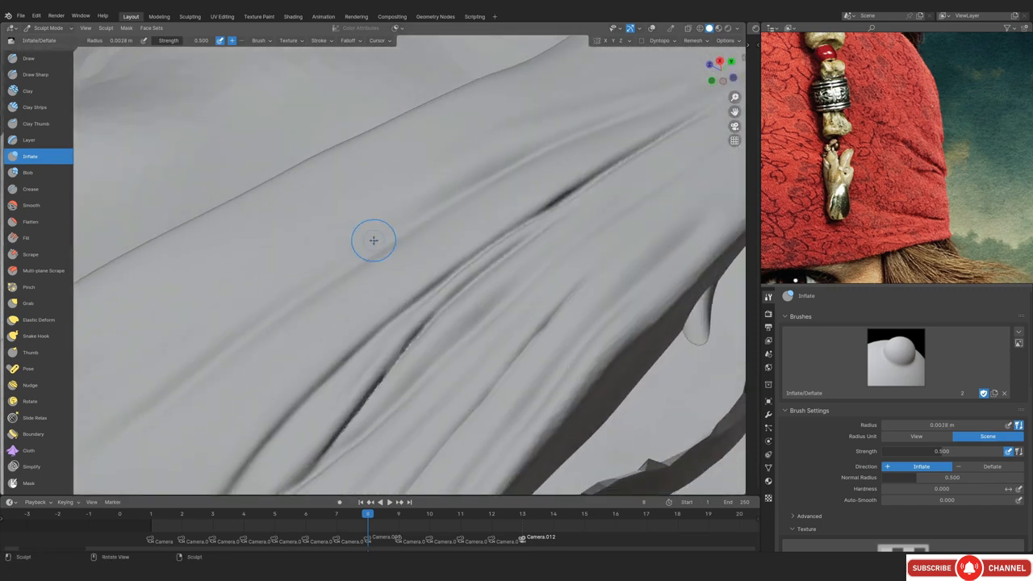
# Resize the Inflate brush and swell the broader folds nearer the scarf's upper edge to tighten the creases between them
pyautogui.scroll(-2, 360, 199)
pyautogui.moveTo(344, 247)
pyautogui.mouseDown(button='middle')
pyautogui.moveTo(360, 198)
pyautogui.moveTo(387, 203)
pyautogui.mouseUp(button='middle')
pyautogui.press('f')
pyautogui.click(401, 196)
pyautogui.scroll(-8, 650, 58)
pyautogui.scroll(5, 339, 266)
pyautogui.moveTo(339, 266)
pyautogui.mouseDown(button='middle')
pyautogui.moveTo(318, 365)
pyautogui.moveTo(468, 242)
pyautogui.moveTo(479, 215)
pyautogui.moveTo(414, 217)
pyautogui.mouseUp(button='middle')
pyautogui.scroll(3, 468, 242)
pyautogui.scroll(3, 414, 217)
pyautogui.scroll(-3, 415, 217)
# Flatten the swollen folds above the ear with Scrape at 0.0089 m and 0.011 m radius
pyautogui.hotkey('shift', 't')
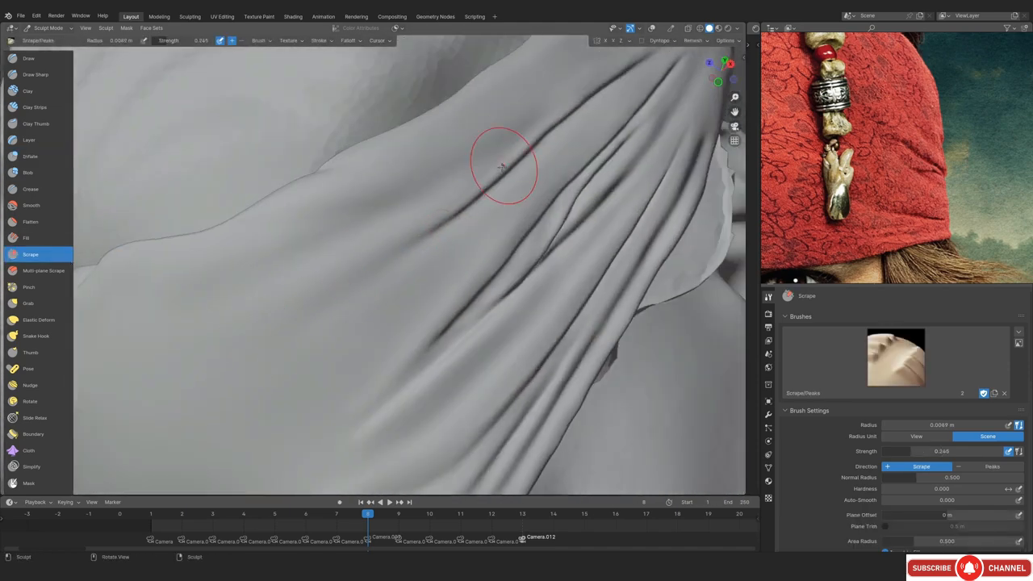
pyautogui.scroll(-2, 369, 242)
pyautogui.moveTo(369, 242); pyautogui.dragTo(346, 338, button='middle')
pyautogui.keyDown('shift'); pyautogui.moveTo(295, 377); pyautogui.dragTo(372, 277, button='middle'); pyautogui.keyUp('shift')
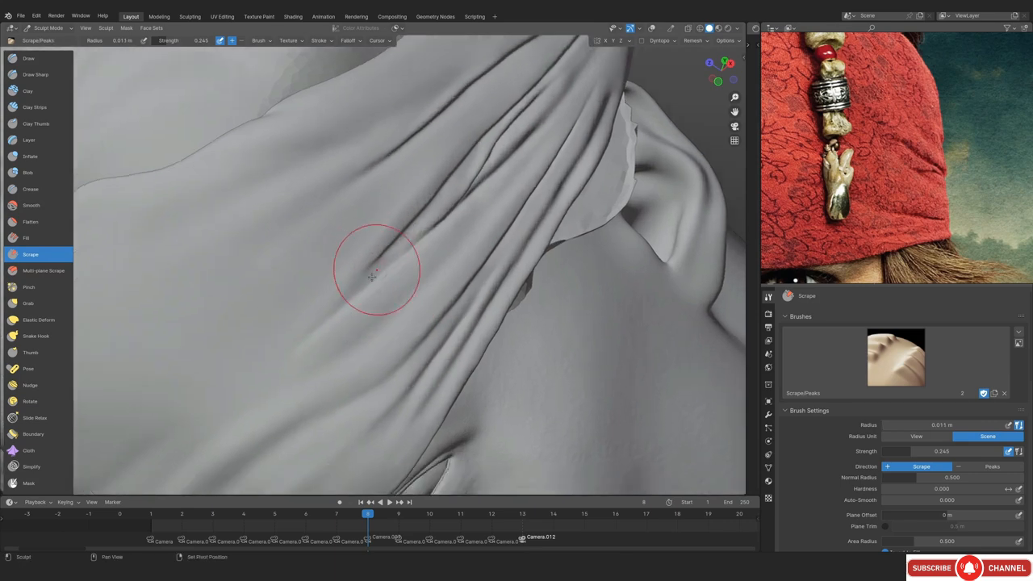
pyautogui.moveTo(464, 225); pyautogui.dragTo(341, 261, button='middle')
# Reshape the flow of the folds above the ear using Grab at 0.0084 m radius
pyautogui.press('g')
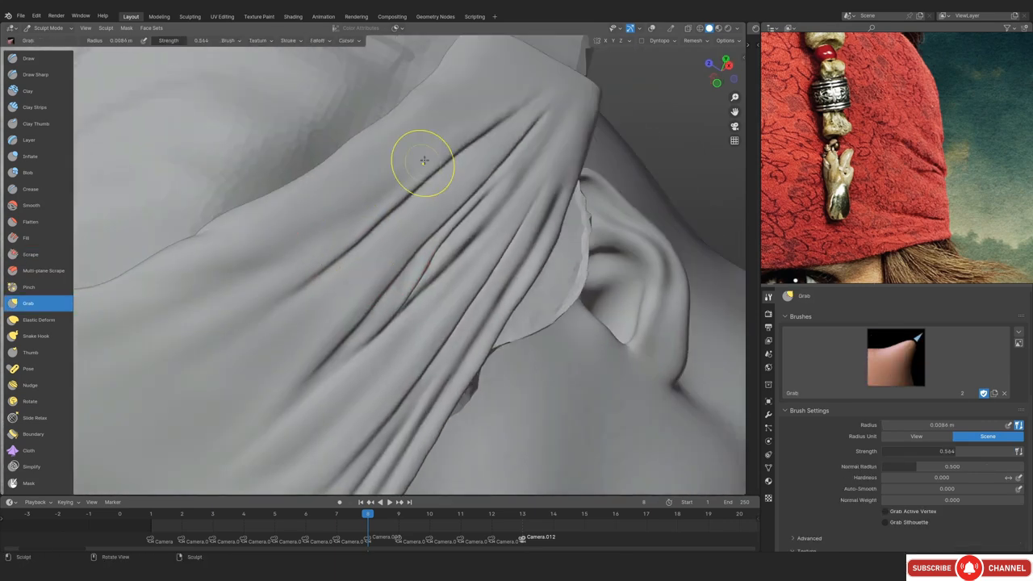
pyautogui.scroll(-7, 423, 159)
pyautogui.scroll(7, 507, 230)
pyautogui.keyDown('alt'); pyautogui.moveTo(507, 230); pyautogui.dragTo(375, 220); pyautogui.keyUp('alt')
# Extend the creases from the ear toward the forehead with Draw Sharp at 0.0078 m and 0.0097 m radius
pyautogui.press('2')
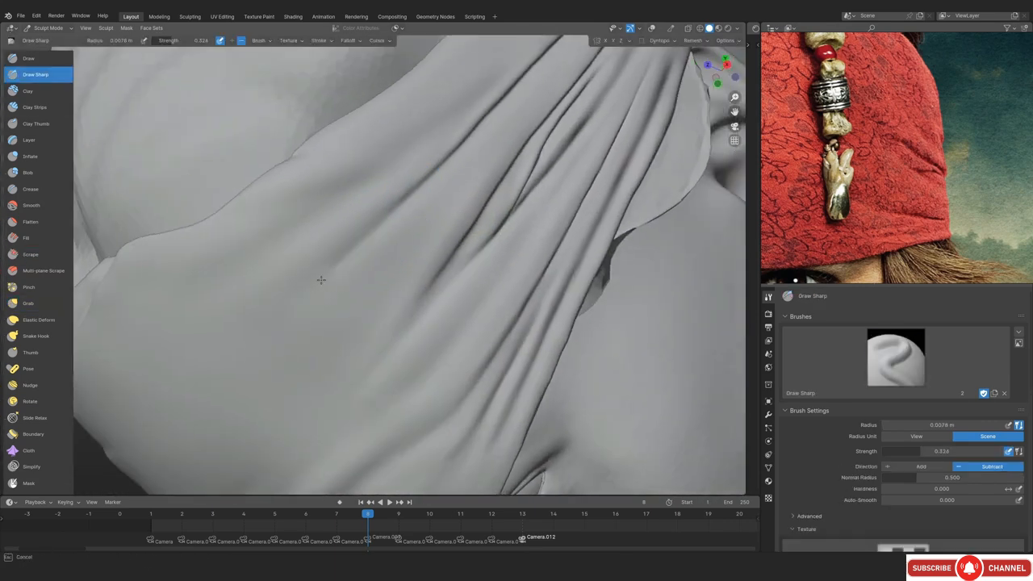
pyautogui.moveTo(245, 354)
pyautogui.keyDown('alt'); pyautogui.mouseDown()
pyautogui.moveTo(369, 224)
pyautogui.moveTo(276, 374)
pyautogui.mouseUp(); pyautogui.keyUp('alt')
pyautogui.scroll(-8, 431, 249)
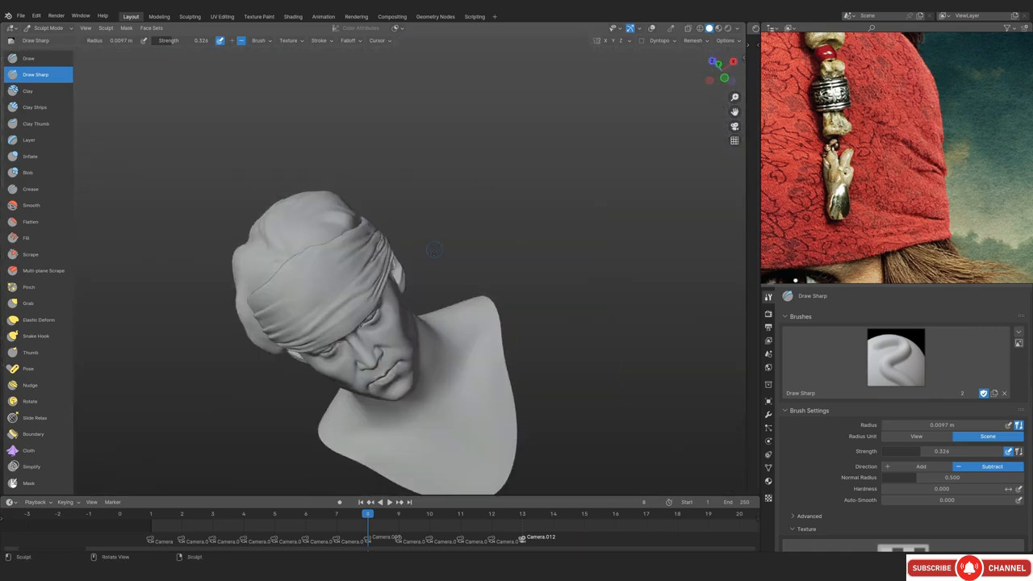
pyautogui.moveTo(431, 249)
pyautogui.keyDown('alt'); pyautogui.mouseDown()
pyautogui.moveTo(285, 238)
pyautogui.moveTo(285, 339)
pyautogui.moveTo(357, 274)
pyautogui.mouseUp(); pyautogui.keyUp('alt')
pyautogui.scroll(9, 392, 309)
pyautogui.press('f')
pyautogui.click(355, 309)
# Raise thin ridges between the creases above the ear with Draw at 0.0028 m and 0.003 m radius
pyautogui.click(28, 58)
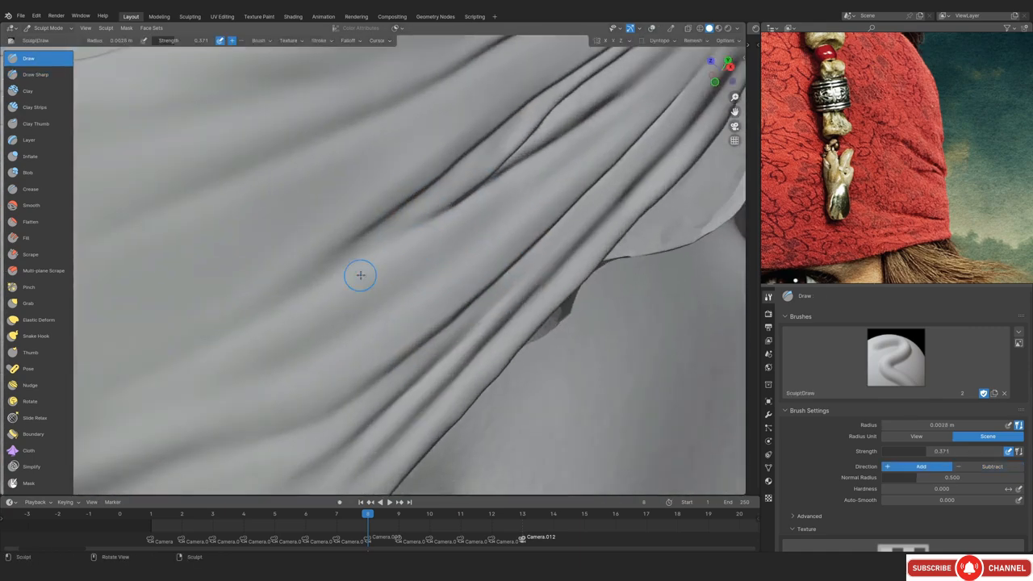
pyautogui.moveTo(187, 369)
pyautogui.keyDown('alt'); pyautogui.keyDown('shift'); pyautogui.mouseDown()
pyautogui.moveTo(268, 313)
pyautogui.moveTo(260, 338)
pyautogui.mouseUp(); pyautogui.keyUp('shift'); pyautogui.keyUp('alt')
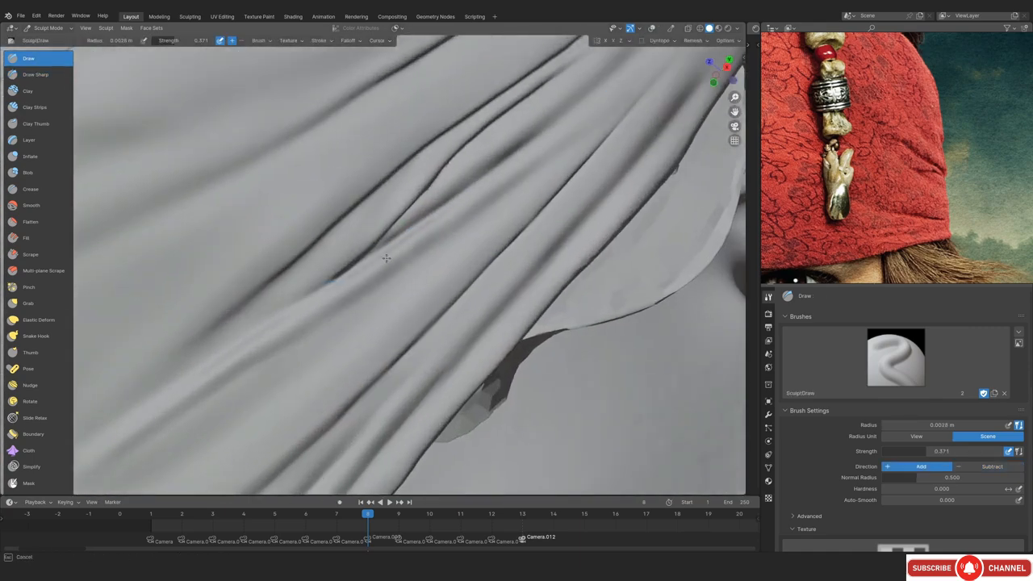
pyautogui.moveTo(387, 258); pyautogui.dragTo(598, 117)
pyautogui.scroll(-5, 412, 272)
pyautogui.scroll(5, 413, 272)
pyautogui.moveTo(588, 76)
pyautogui.mouseDown(button='middle')
pyautogui.moveTo(385, 219)
pyautogui.moveTo(330, 306)
pyautogui.mouseUp(button='middle')
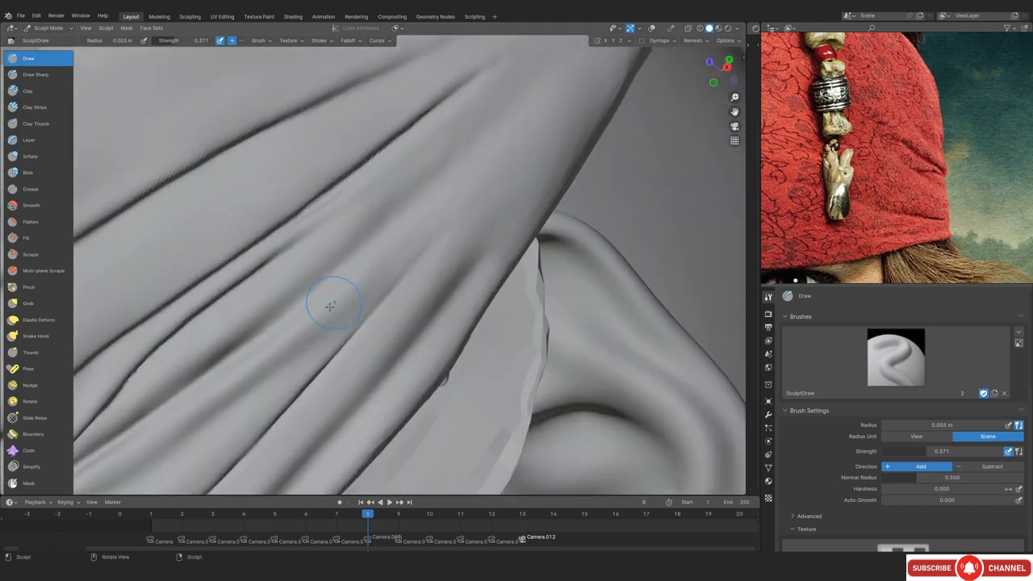
pyautogui.moveTo(466, 165)
pyautogui.mouseDown(button='middle')
pyautogui.moveTo(375, 280)
pyautogui.moveTo(242, 394)
pyautogui.moveTo(396, 284)
pyautogui.moveTo(450, 175)
pyautogui.moveTo(400, 253)
pyautogui.moveTo(454, 196)
pyautogui.moveTo(469, 153)
pyautogui.moveTo(163, 417)
pyautogui.moveTo(296, 285)
pyautogui.moveTo(386, 253)
pyautogui.mouseUp(button='middle')
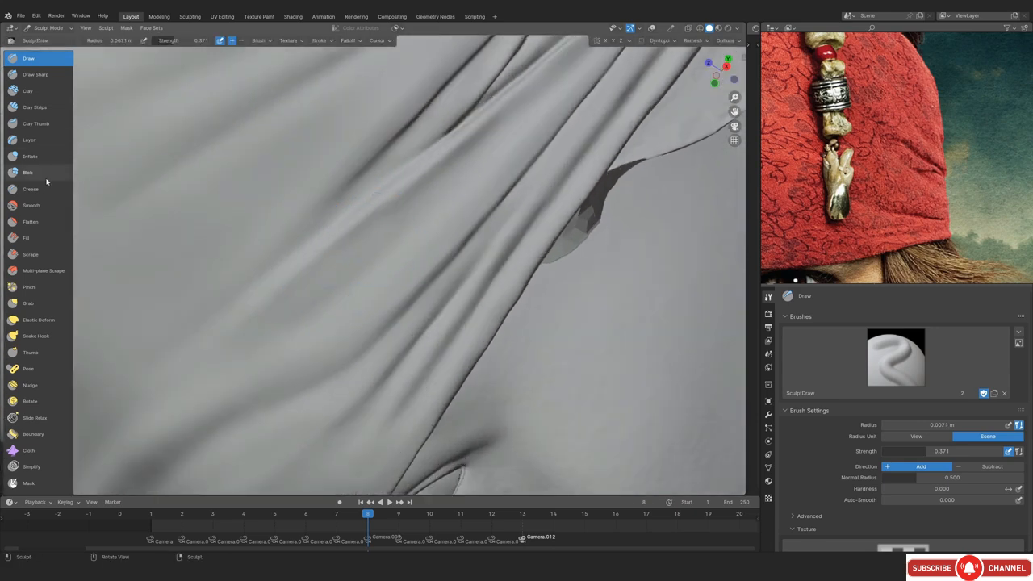
# Refine the thin ridges with Clay Strips at 0.204 strength and Draw Sharp at 0.004 m, comparing them from the front view
pyautogui.press('c')
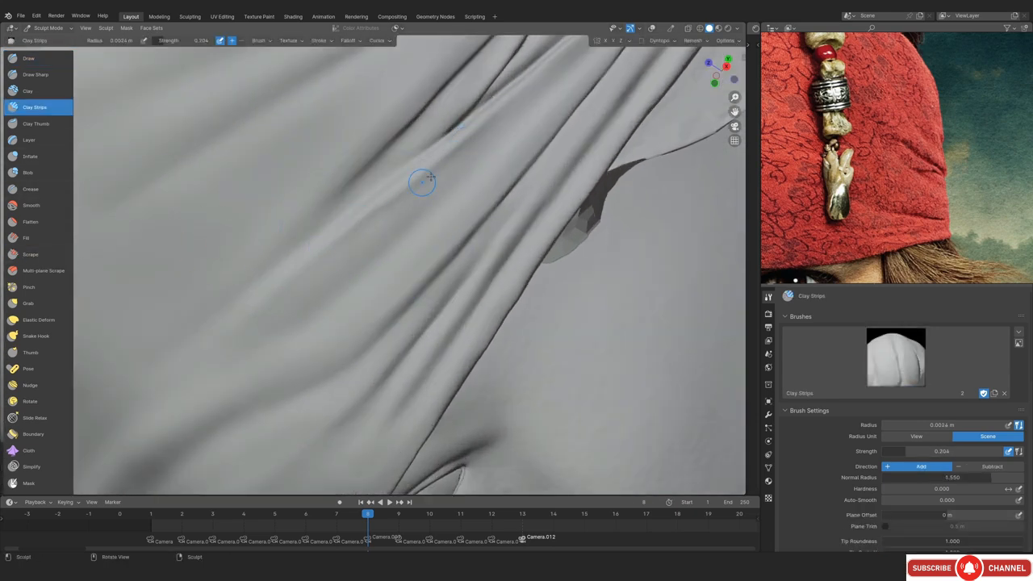
pyautogui.moveTo(339, 256)
pyautogui.mouseDown(button='middle')
pyautogui.moveTo(419, 205)
pyautogui.moveTo(388, 273)
pyautogui.mouseUp(button='middle')
pyautogui.hotkey('shift', 'c')
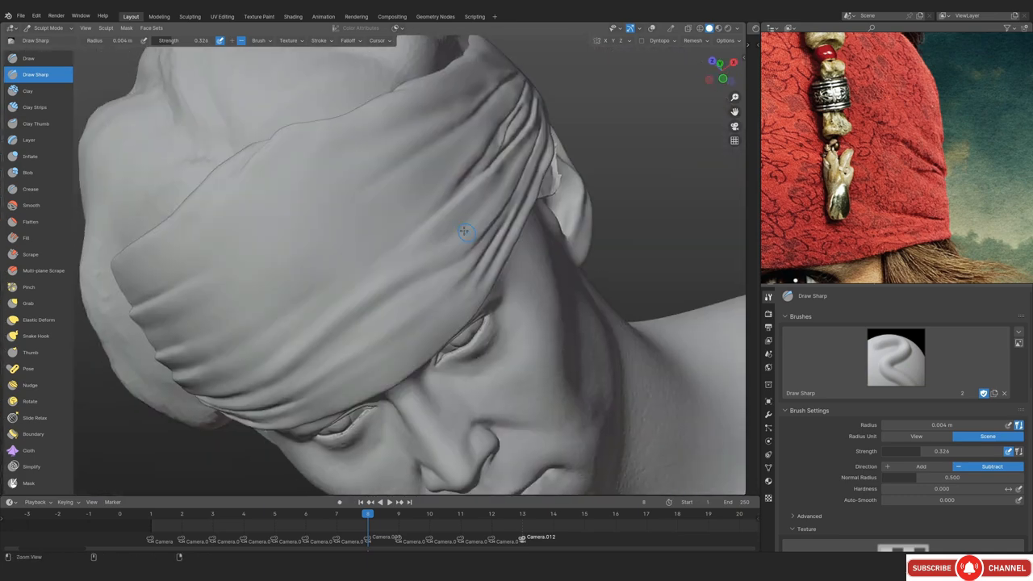
pyautogui.scroll(4, 338, 233)
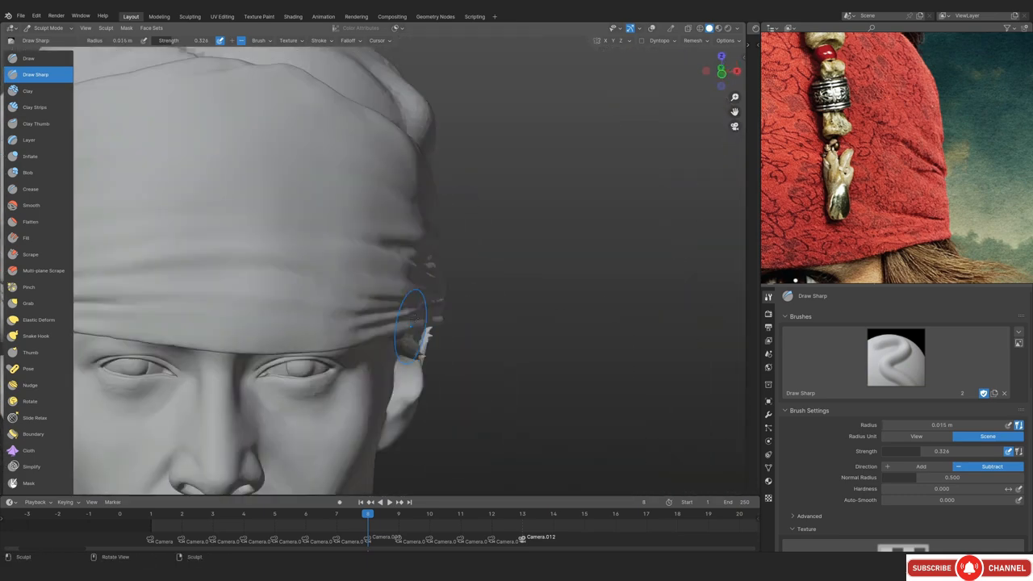
pyautogui.scroll(3, 438, 265)
pyautogui.scroll(-4, 393, 237)
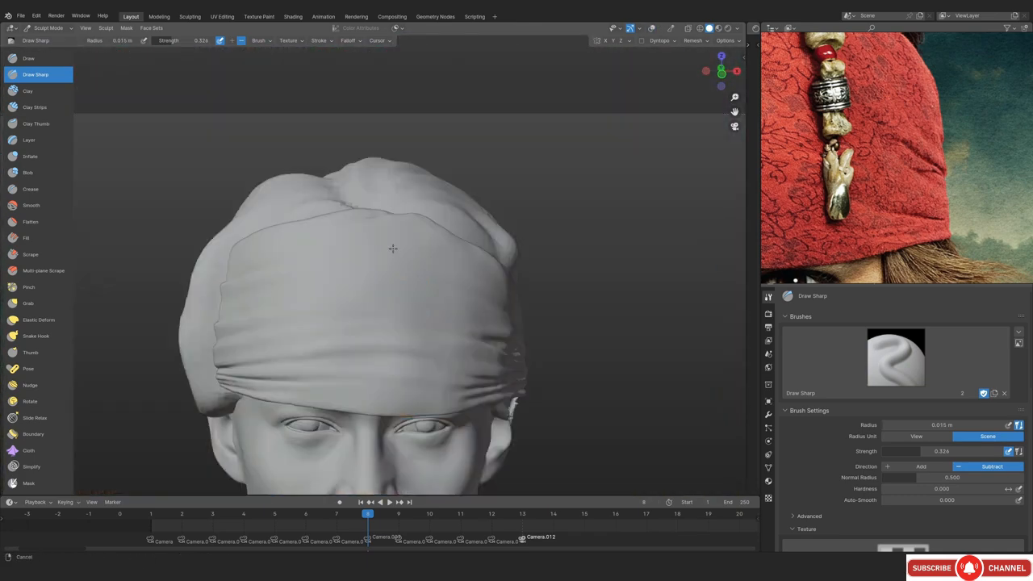
# Carve a broad groove along the scarf's upper edge with Draw Sharp at 0.007 m radius
pyautogui.scroll(4, 436, 282)
pyautogui.moveTo(439, 284); pyautogui.dragTo(388, 339, button='middle')
pyautogui.scroll(-4, 403, 307)
pyautogui.scroll(6, 420, 266)
pyautogui.press('f')
pyautogui.click(493, 192)
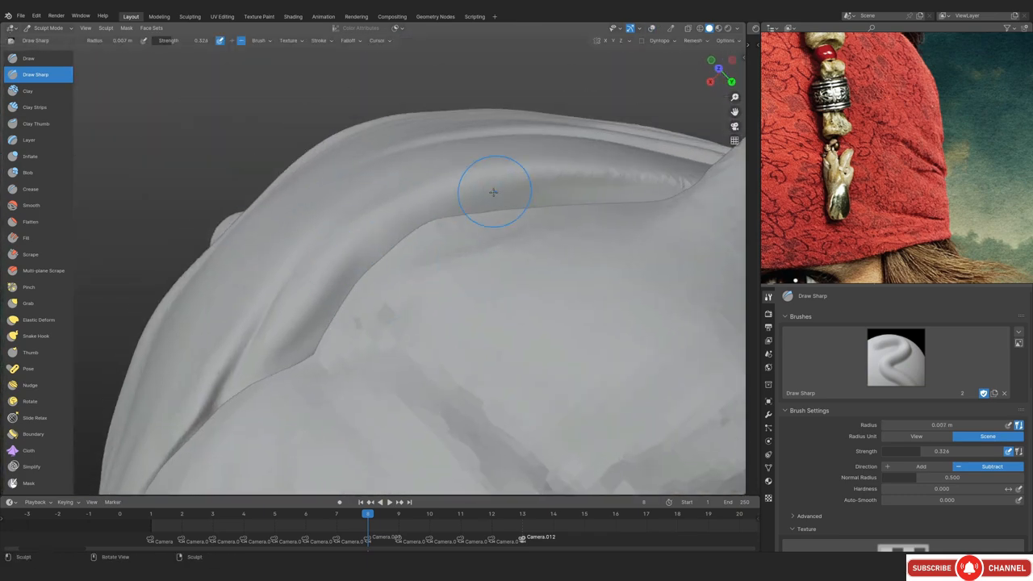
pyautogui.moveTo(436, 202)
pyautogui.mouseDown(button='middle')
pyautogui.moveTo(398, 219)
pyautogui.moveTo(398, 202)
pyautogui.mouseUp(button='middle')
# Carve a narrow crease inside the scarf's upper edge with Draw Sharp at 0.0025 m radius and 0.534 strength
pyautogui.press('f')
pyautogui.click(573, 168)
pyautogui.keyDown('ctrl'); pyautogui.moveTo(366, 251); pyautogui.dragTo(366, 202, button='middle'); pyautogui.keyUp('ctrl')
pyautogui.hotkey('shift', 'f')
pyautogui.click(522, 163)
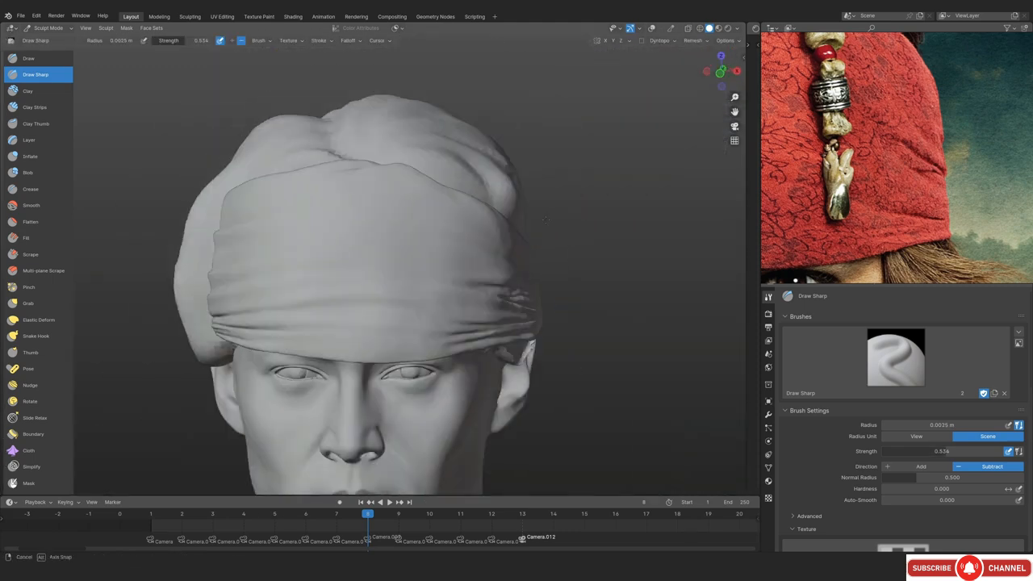
pyautogui.scroll(5, 443, 249)
pyautogui.scroll(4, 388, 260)
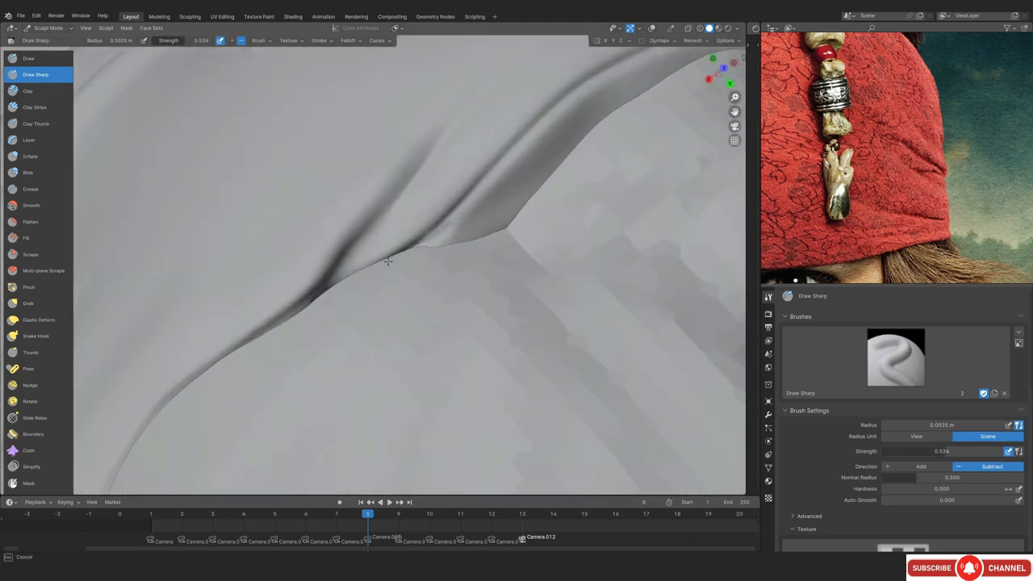
pyautogui.scroll(1, 321, 318)
pyautogui.moveTo(322, 318); pyautogui.dragTo(310, 309, button='middle')
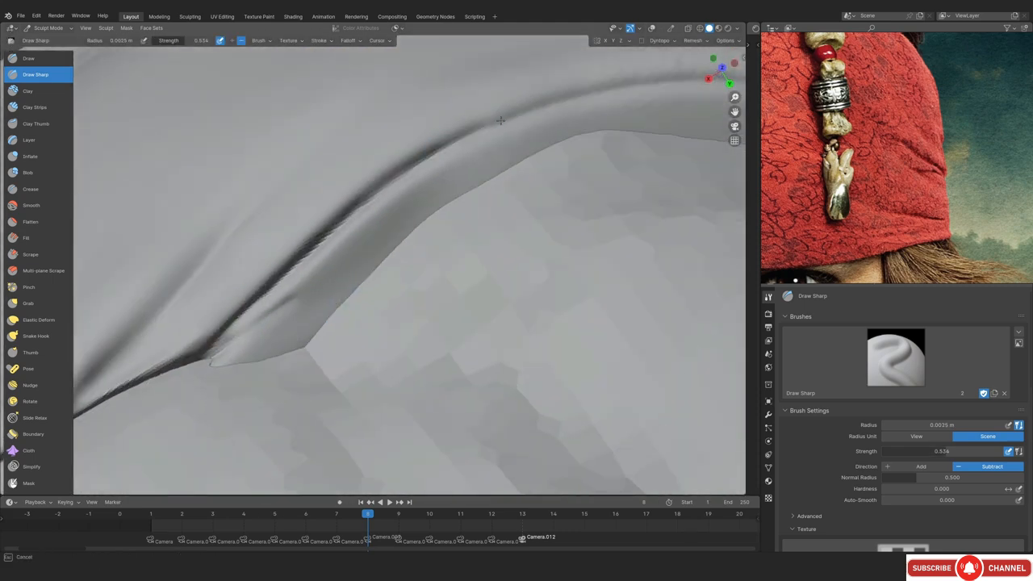
# Extend the narrow Draw Sharp crease around the curve of the scarf's upper edge
pyautogui.moveTo(433, 178)
pyautogui.keyDown('alt'); pyautogui.mouseDown()
pyautogui.moveTo(431, 228)
pyautogui.moveTo(535, 104)
pyautogui.moveTo(323, 258)
pyautogui.moveTo(410, 253)
pyautogui.moveTo(433, 195)
pyautogui.mouseUp(); pyautogui.keyUp('alt')
pyautogui.keyDown('ctrl'); pyautogui.keyDown('alt'); pyautogui.moveTo(315, 263); pyautogui.dragTo(282, 339); pyautogui.keyUp('alt'); pyautogui.keyUp('ctrl')
pyautogui.keyDown('alt'); pyautogui.moveTo(283, 339); pyautogui.dragTo(403, 322); pyautogui.keyUp('alt')
pyautogui.keyDown('ctrl'); pyautogui.keyDown('alt'); pyautogui.moveTo(404, 323); pyautogui.dragTo(585, 127); pyautogui.keyUp('alt'); pyautogui.keyUp('ctrl')
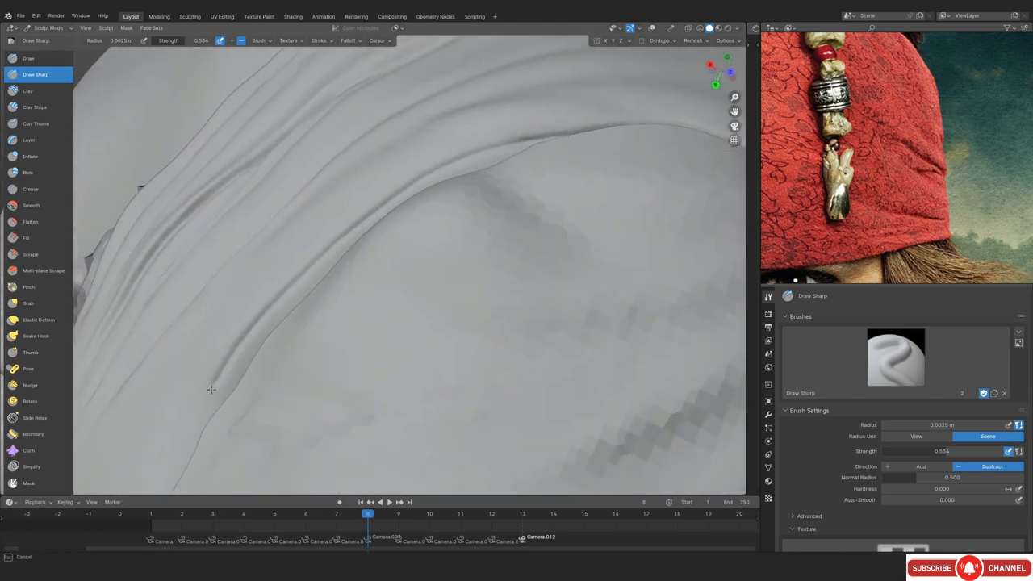
pyautogui.moveTo(212, 390); pyautogui.dragTo(190, 428)
# Build up the rim beside the crease on the isolated scarf with Clay Strips at 0.0018 m radius and 0.904 strength
pyautogui.moveTo(363, 242)
pyautogui.keyDown('ctrl'); pyautogui.mouseDown(button='middle')
pyautogui.moveTo(472, 113)
pyautogui.moveTo(494, 240)
pyautogui.mouseUp(button='middle'); pyautogui.keyUp('ctrl')
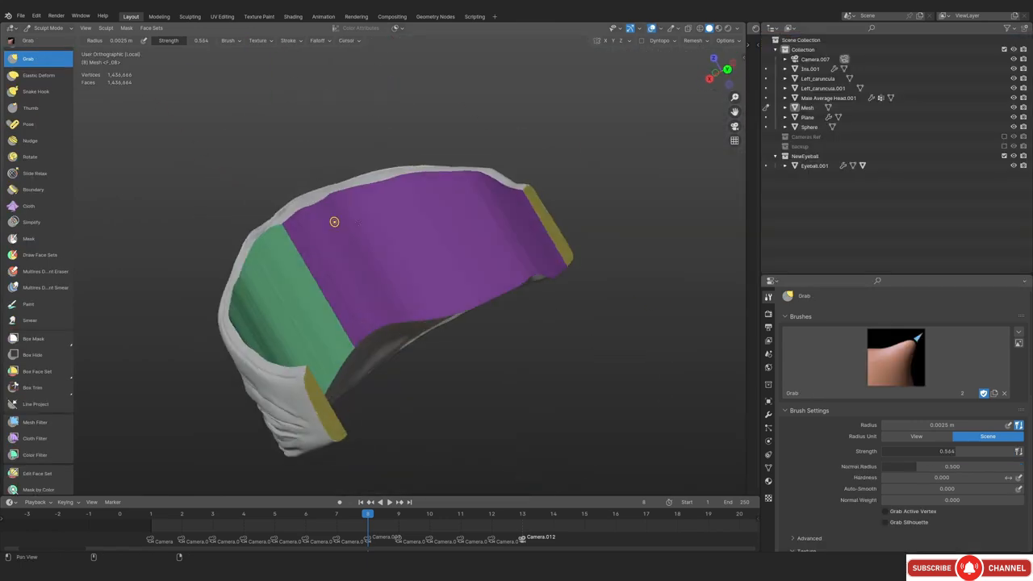
pyautogui.moveTo(334, 224)
pyautogui.keyDown('ctrl'); pyautogui.mouseDown(button='middle')
pyautogui.moveTo(358, 249)
pyautogui.moveTo(323, 277)
pyautogui.moveTo(339, 292)
pyautogui.mouseUp(button='middle'); pyautogui.keyUp('ctrl')
pyautogui.press('c')
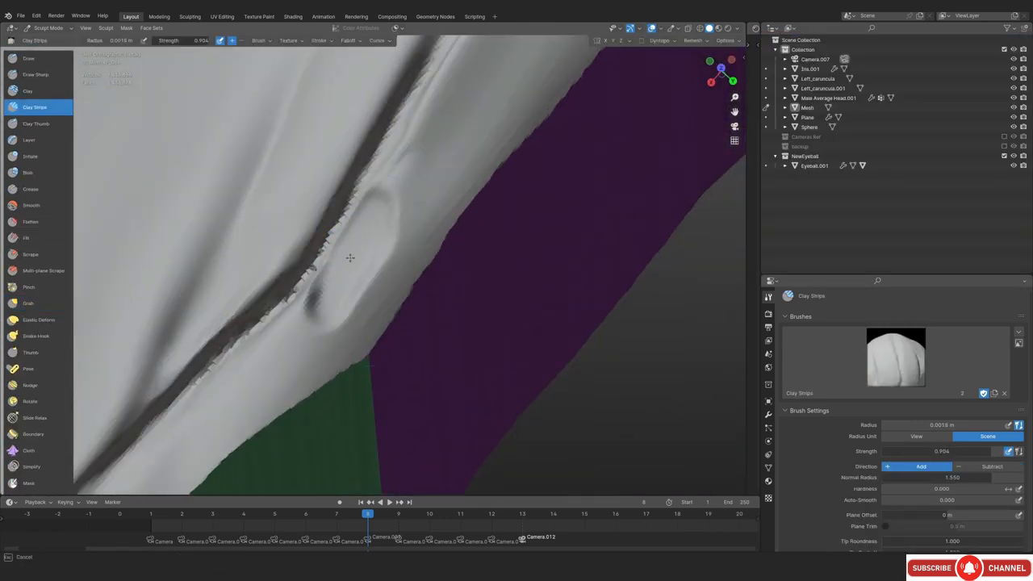
pyautogui.moveTo(351, 257); pyautogui.dragTo(331, 299)
pyautogui.moveTo(331, 299)
pyautogui.mouseDown(button='middle')
pyautogui.moveTo(307, 203)
pyautogui.moveTo(385, 203)
pyautogui.moveTo(380, 173)
pyautogui.mouseUp(button='middle')
pyautogui.moveTo(350, 196); pyautogui.dragTo(319, 252)
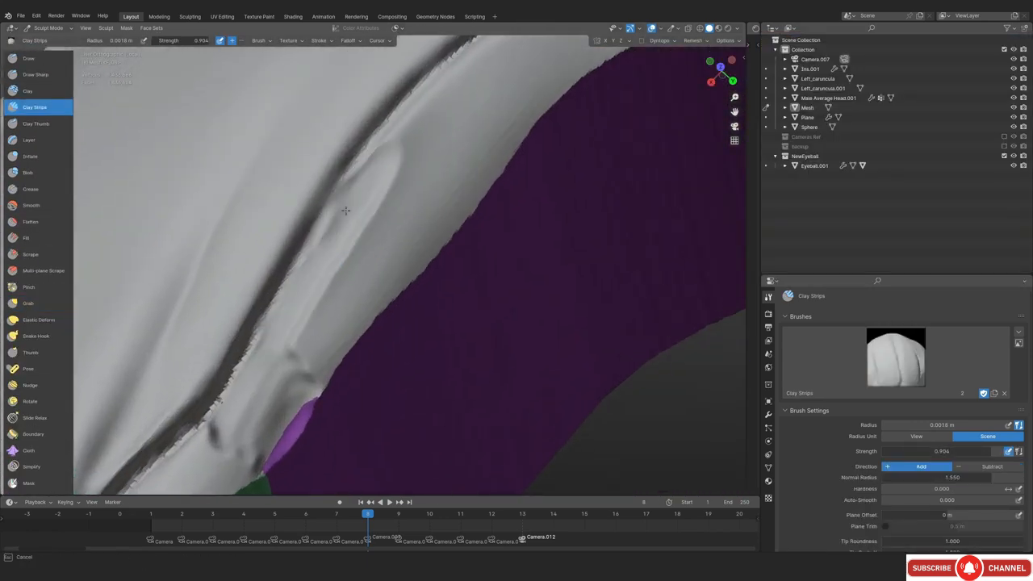
pyautogui.moveTo(395, 155); pyautogui.dragTo(353, 216, button='middle')
# Continue the rim with Clay Strips at 0.208 tip roundness and 0.002 m radius, and create a face set on the scarf
pyautogui.scroll(-4, 907, 445)
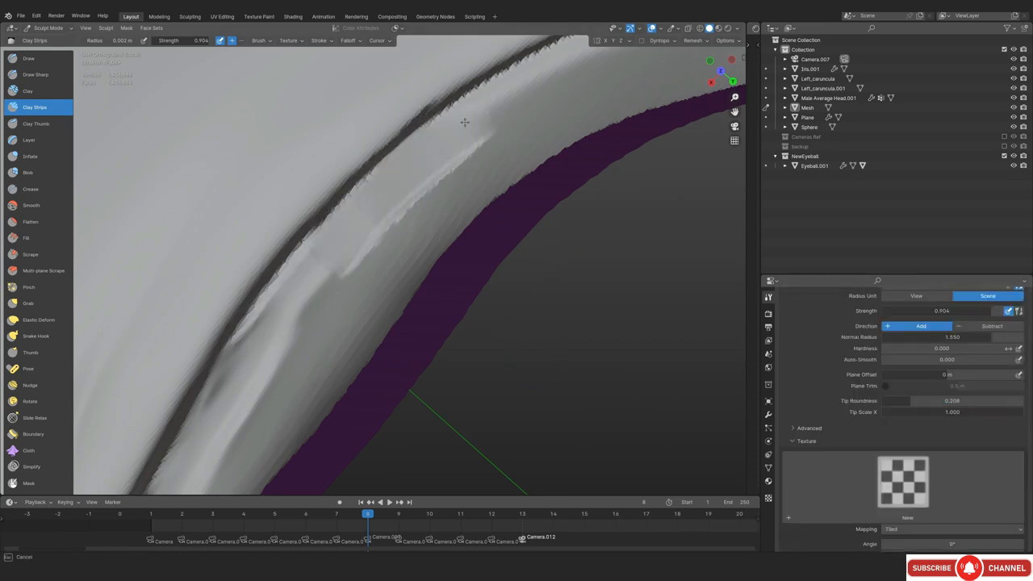
pyautogui.moveTo(520, 94); pyautogui.dragTo(565, 72)
pyautogui.keyDown('alt'); pyautogui.moveTo(572, 97); pyautogui.dragTo(485, 161); pyautogui.keyUp('alt')
pyautogui.moveTo(485, 161)
pyautogui.keyDown('ctrl'); pyautogui.keyDown('alt'); pyautogui.mouseDown()
pyautogui.moveTo(436, 249)
pyautogui.moveTo(403, 161)
pyautogui.mouseUp(); pyautogui.keyUp('alt'); pyautogui.keyUp('ctrl')
pyautogui.click(151, 28)
pyautogui.click(165, 48)
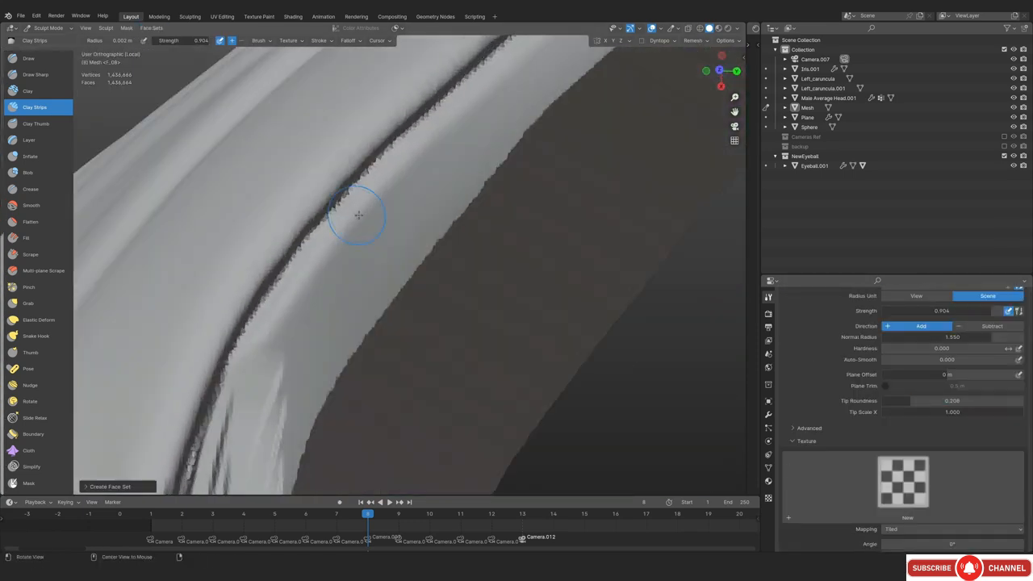
# Sculpt irregular folds along the inner rim with Clay Strips at 0.904 strength, cutting into the surface
pyautogui.moveTo(234, 250)
pyautogui.mouseDown(button='middle')
pyautogui.moveTo(284, 266)
pyautogui.moveTo(283, 452)
pyautogui.moveTo(283, 383)
pyautogui.mouseUp(button='middle')
pyautogui.keyDown('ctrl'); pyautogui.moveTo(403, 223); pyautogui.dragTo(428, 202); pyautogui.keyUp('ctrl')
pyautogui.moveTo(427, 202)
pyautogui.mouseDown(button='middle')
pyautogui.moveTo(367, 203)
pyautogui.moveTo(310, 300)
pyautogui.mouseUp(button='middle')
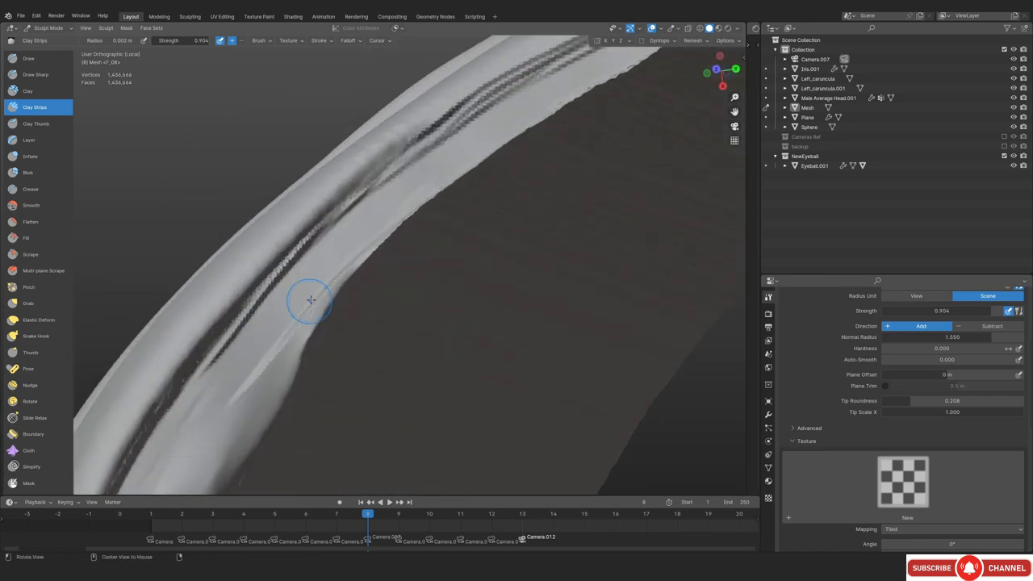
pyautogui.keyDown('ctrl'); pyautogui.moveTo(310, 300); pyautogui.dragTo(444, 196); pyautogui.keyUp('ctrl')
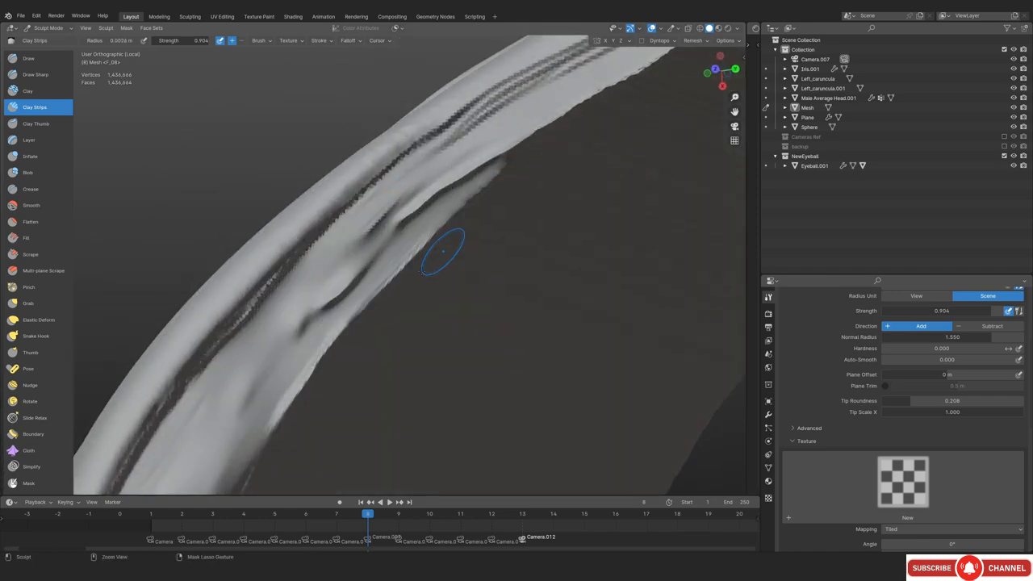
# Carve sharp creases between the rim folds with Draw Sharp at 0.534 strength
pyautogui.moveTo(443, 251)
pyautogui.keyDown('ctrl'); pyautogui.mouseDown(button='middle')
pyautogui.moveTo(443, 299)
pyautogui.moveTo(464, 248)
pyautogui.moveTo(463, 122)
pyautogui.mouseUp(button='middle'); pyautogui.keyUp('ctrl')
pyautogui.click(35, 74)
pyautogui.moveTo(222, 393); pyautogui.dragTo(234, 367)
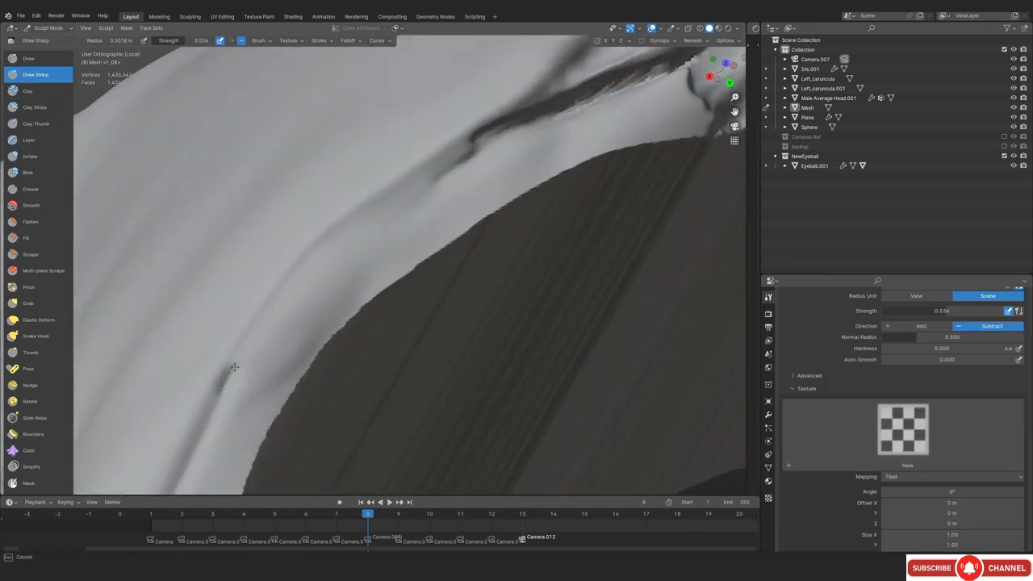
pyautogui.moveTo(516, 119)
pyautogui.mouseDown(button='middle')
pyautogui.moveTo(491, 214)
pyautogui.moveTo(286, 320)
pyautogui.mouseUp(button='middle')
pyautogui.moveTo(455, 205); pyautogui.dragTo(443, 249, button='middle')
pyautogui.moveTo(376, 290)
pyautogui.mouseDown(button='middle')
pyautogui.moveTo(470, 162)
pyautogui.moveTo(465, 194)
pyautogui.mouseUp(button='middle')
# Thicken the folds along the rim with Clay Strips at 0.904 strength and smooth the neighbouring surface
pyautogui.press('c')
pyautogui.moveTo(349, 304); pyautogui.dragTo(393, 342, button='middle')
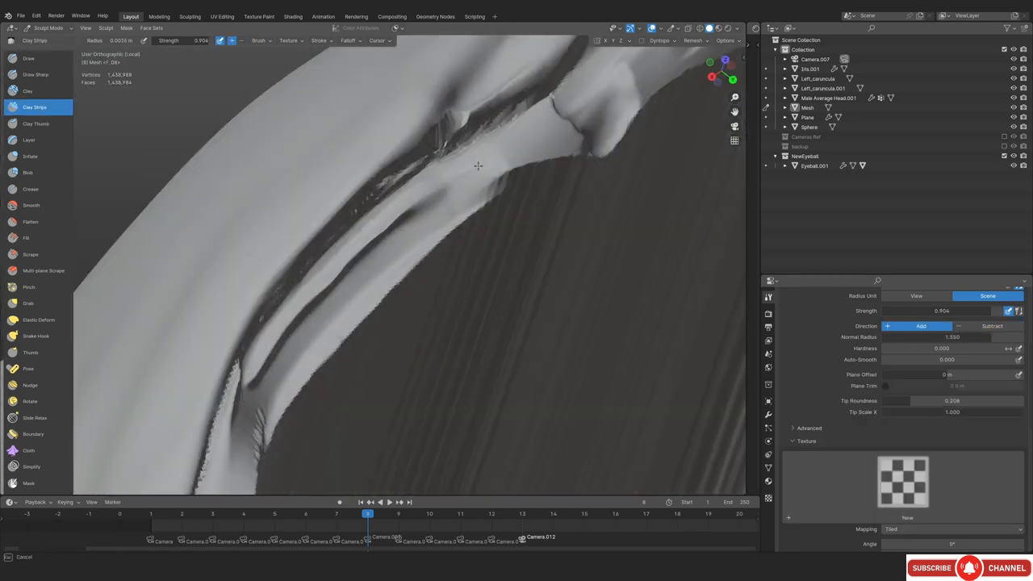
pyautogui.moveTo(478, 165)
pyautogui.mouseDown(button='middle')
pyautogui.moveTo(485, 218)
pyautogui.moveTo(463, 282)
pyautogui.mouseUp(button='middle')
pyautogui.moveTo(658, 109)
pyautogui.keyDown('ctrl'); pyautogui.mouseDown(button='middle')
pyautogui.moveTo(590, 213)
pyautogui.moveTo(432, 298)
pyautogui.mouseUp(button='middle'); pyautogui.keyUp('ctrl')
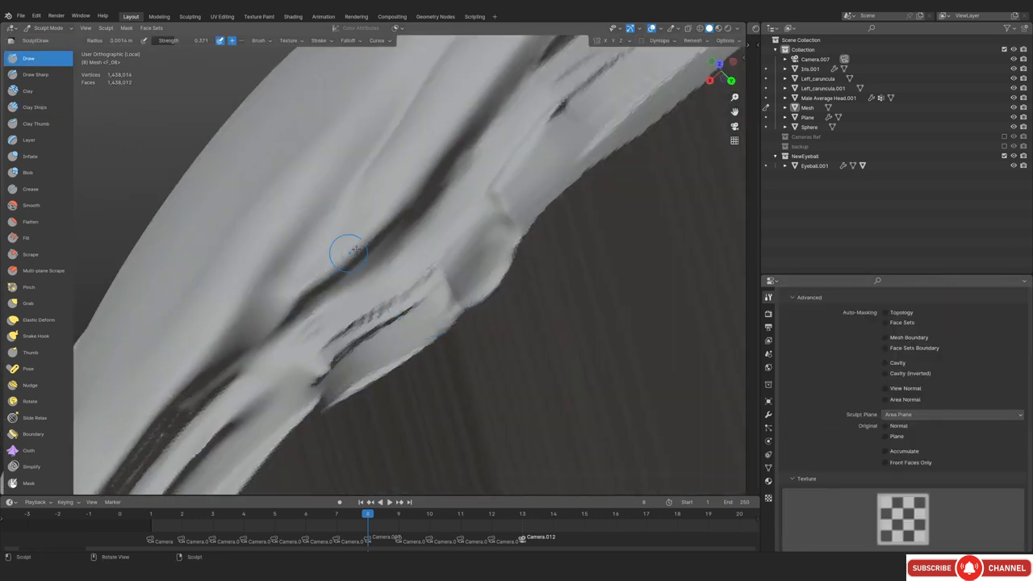
pyautogui.moveTo(346, 254)
pyautogui.keyDown('shift'); pyautogui.mouseDown(button='middle')
pyautogui.moveTo(299, 300)
pyautogui.moveTo(369, 187)
pyautogui.mouseUp(button='middle'); pyautogui.keyUp('shift')
pyautogui.keyDown('shift'); pyautogui.moveTo(370, 187); pyautogui.dragTo(341, 203); pyautogui.keyUp('shift')
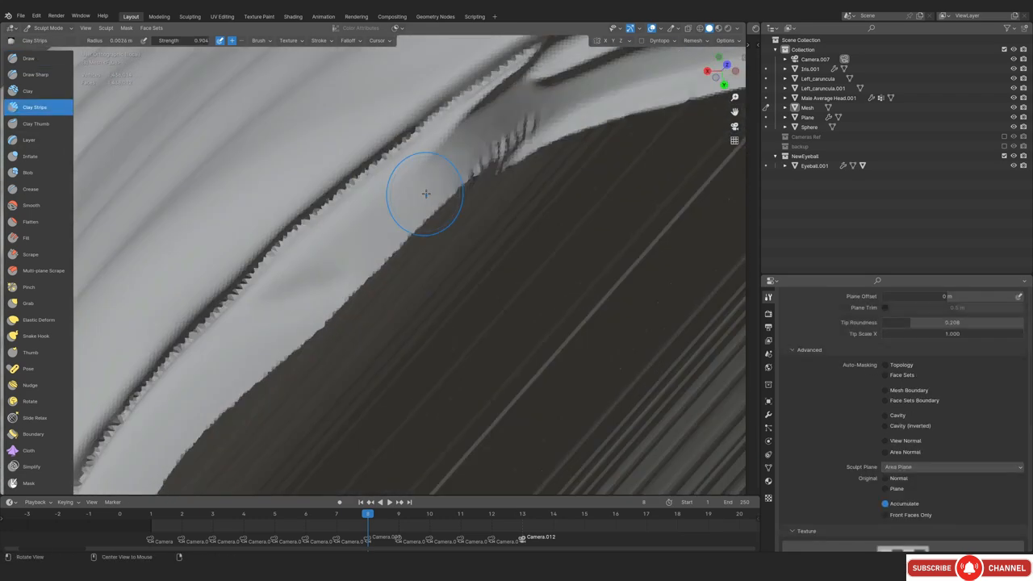
# Extend the built-up folds farther along the inner rim with accumulating Clay Strips at 0.0017 m and 0.0023 m radius
pyautogui.moveTo(422, 186); pyautogui.dragTo(345, 252, button='middle')
pyautogui.moveTo(513, 160); pyautogui.dragTo(477, 181)
pyautogui.keyDown('shift'); pyautogui.moveTo(242, 387); pyautogui.dragTo(379, 210, button='middle'); pyautogui.keyUp('shift')
pyautogui.moveTo(379, 209)
pyautogui.mouseDown()
pyautogui.moveTo(349, 237)
pyautogui.moveTo(460, 115)
pyautogui.mouseUp()
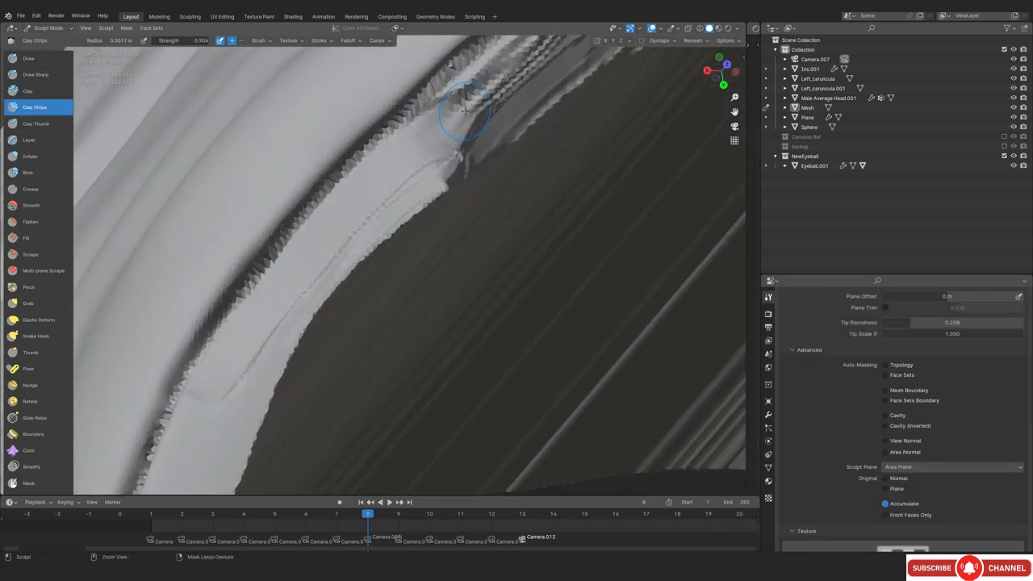
pyautogui.scroll(-5, 461, 110)
pyautogui.moveTo(202, 323); pyautogui.dragTo(338, 267, button='middle')
pyautogui.scroll(4, 379, 258)
pyautogui.moveTo(484, 170); pyautogui.dragTo(377, 271)
pyautogui.moveTo(334, 315); pyautogui.dragTo(626, 143, button='middle')
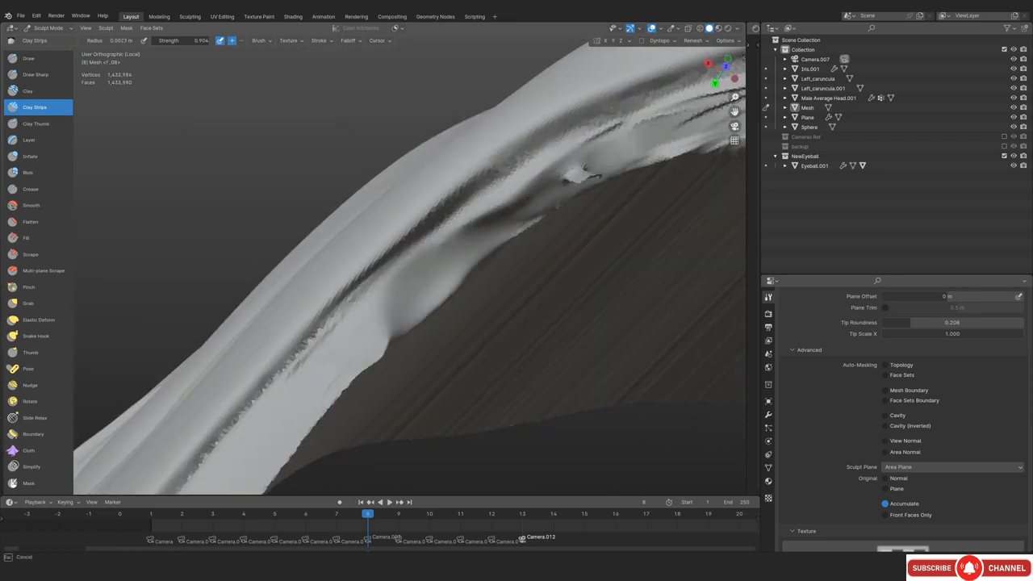
# Cut off the stray spike protruding from the scarf's rim with Box Trim
pyautogui.scroll(-6, 38, 369)
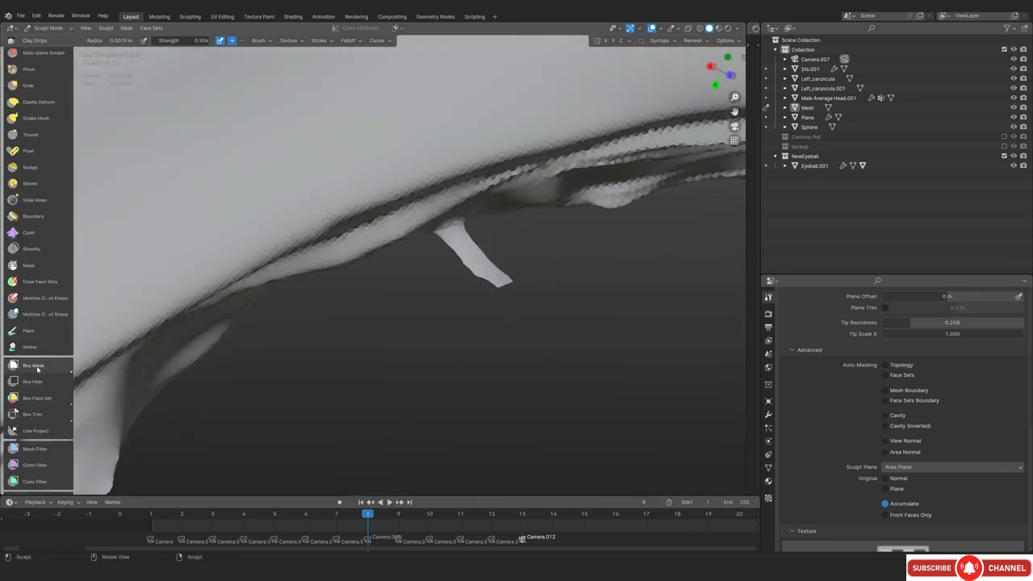
pyautogui.click(33, 414)
pyautogui.moveTo(413, 410); pyautogui.dragTo(519, 230)
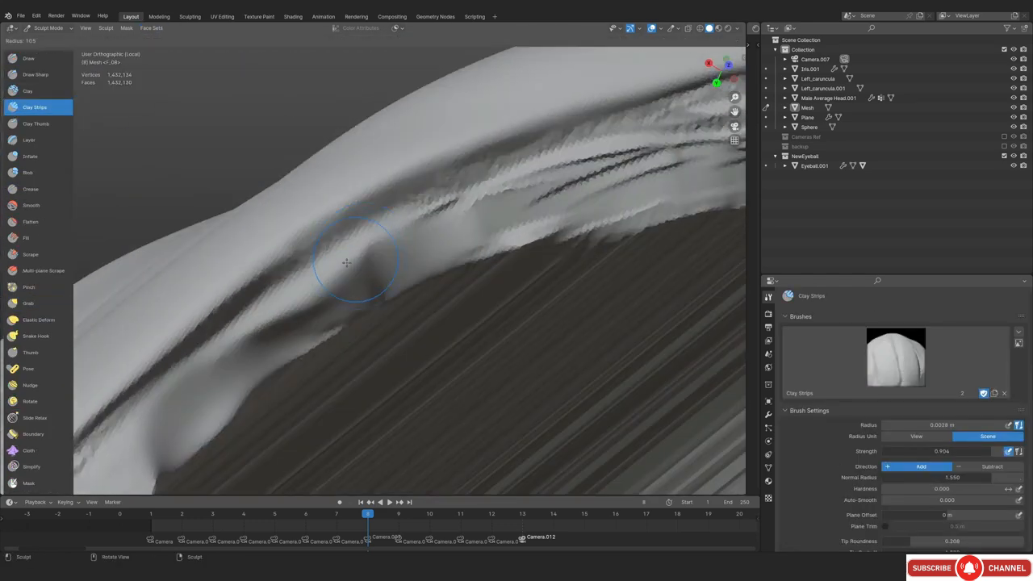
# Build up the remaining rim toward the scarf's cut end with Clay Strips at 0.0014 m and 0.0019 m radius
pyautogui.moveTo(347, 266); pyautogui.dragTo(393, 223, button='middle')
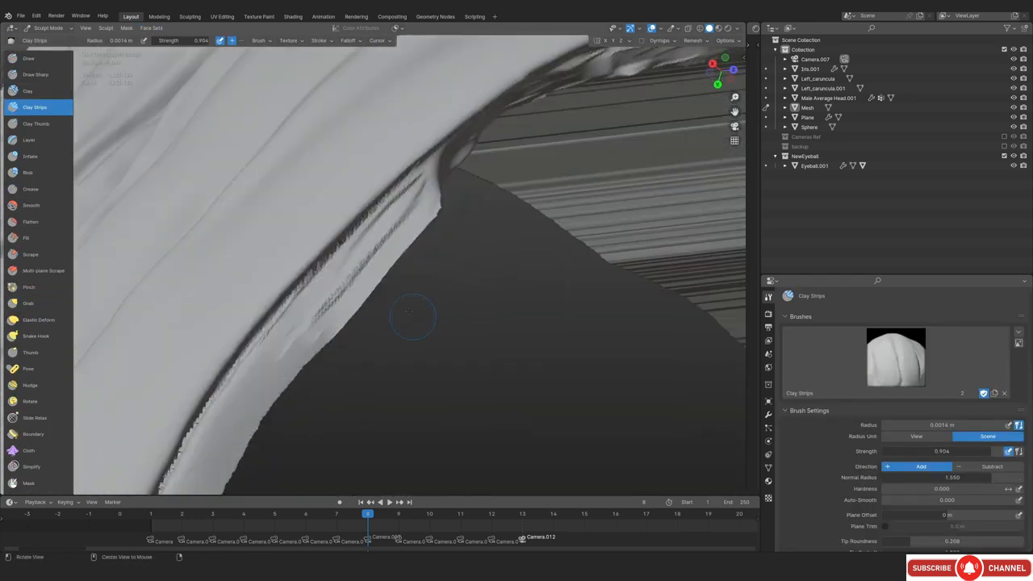
pyautogui.moveTo(410, 171); pyautogui.dragTo(436, 194, button='middle')
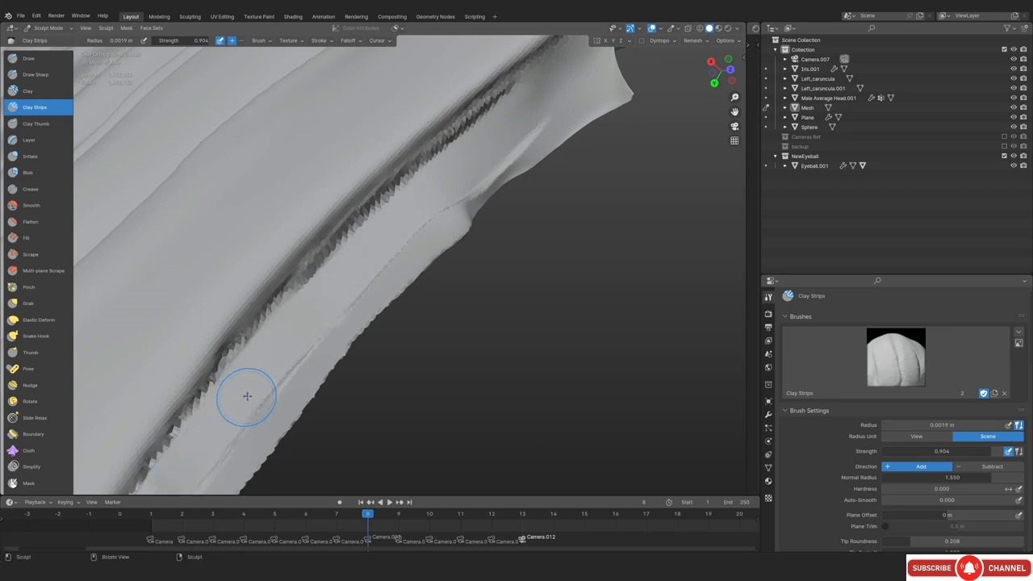
pyautogui.moveTo(247, 396); pyautogui.dragTo(451, 157, button='middle')
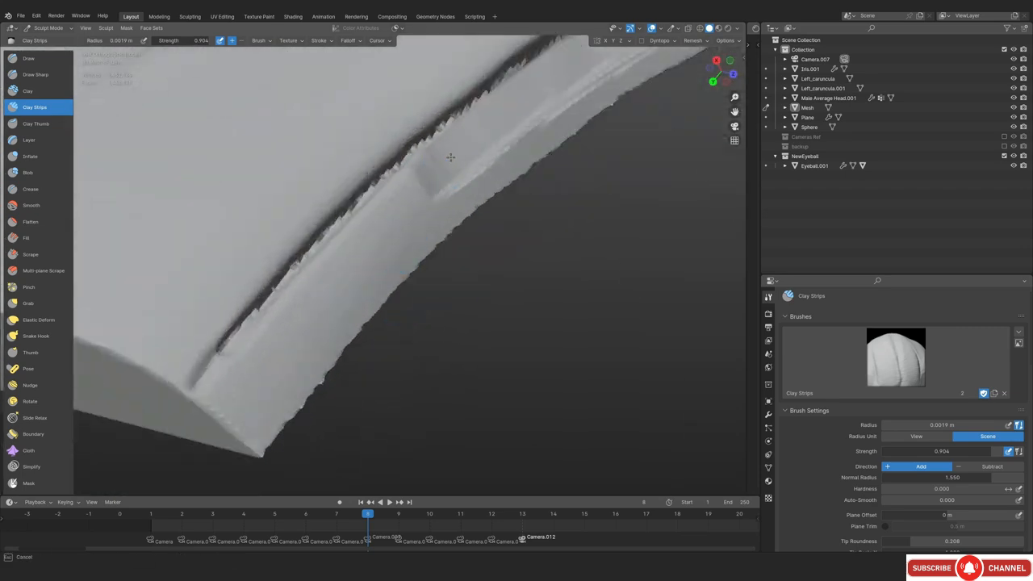
pyautogui.moveTo(305, 307); pyautogui.dragTo(436, 250, button='middle')
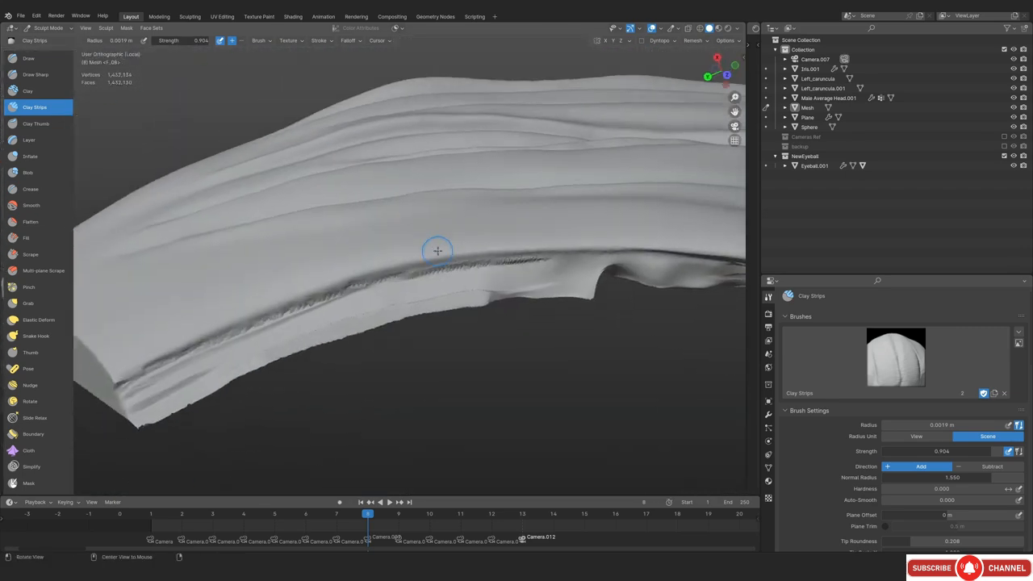
# Trim away the ragged build-up along the isolated scarf's inner rim
pyautogui.scroll(-5, 42, 292)
pyautogui.click(42, 459)
pyautogui.moveTo(42, 459); pyautogui.dragTo(95, 474)
pyautogui.moveTo(117, 449); pyautogui.dragTo(137, 446, button='middle')
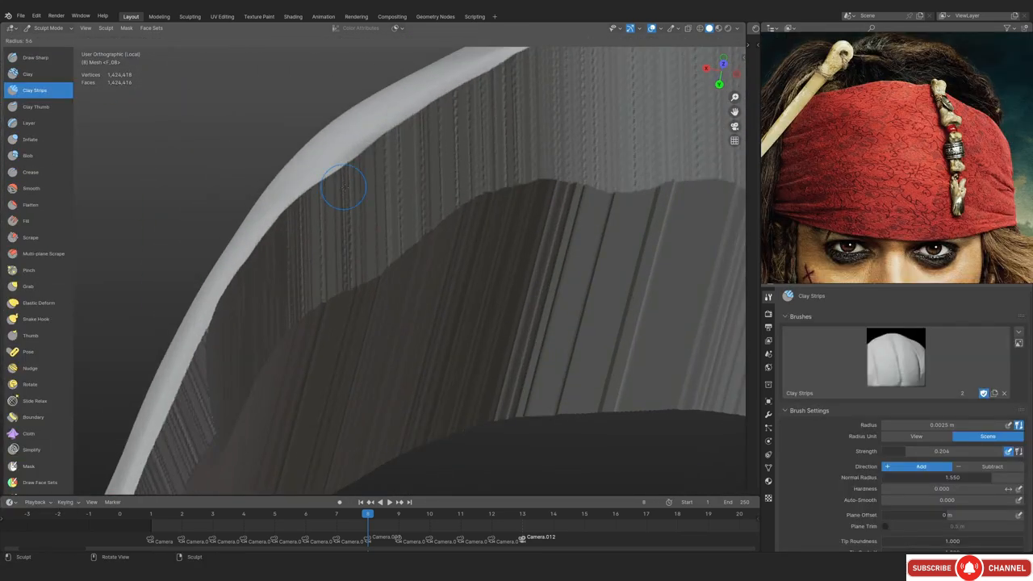
# Reshape the scarf's inner rim with Grab and bring the rest of the bust back into view
pyautogui.moveTo(346, 185); pyautogui.dragTo(425, 259, button='middle')
pyautogui.moveTo(303, 257)
pyautogui.mouseDown(button='middle')
pyautogui.moveTo(484, 247)
pyautogui.moveTo(437, 275)
pyautogui.moveTo(447, 305)
pyautogui.mouseUp(button='middle')
pyautogui.press('g')
pyautogui.press('f')
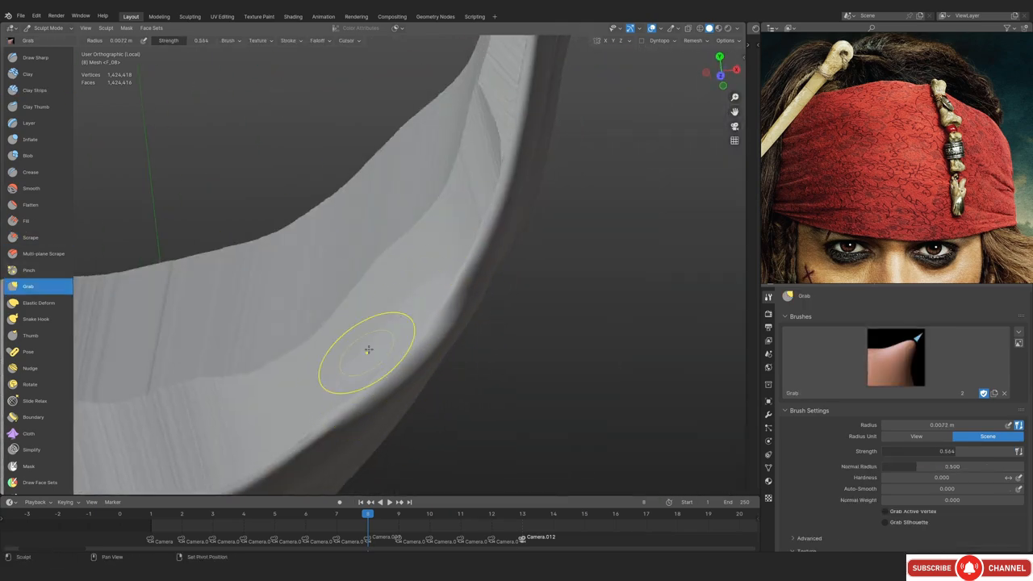
pyautogui.press('/')
pyautogui.moveTo(459, 202)
pyautogui.keyDown('ctrl'); pyautogui.mouseDown(button='middle')
pyautogui.moveTo(428, 283)
pyautogui.moveTo(435, 334)
pyautogui.moveTo(476, 372)
pyautogui.mouseUp(button='middle'); pyautogui.keyUp('ctrl')
pyautogui.moveTo(173, 463); pyautogui.dragTo(528, 234, button='middle')
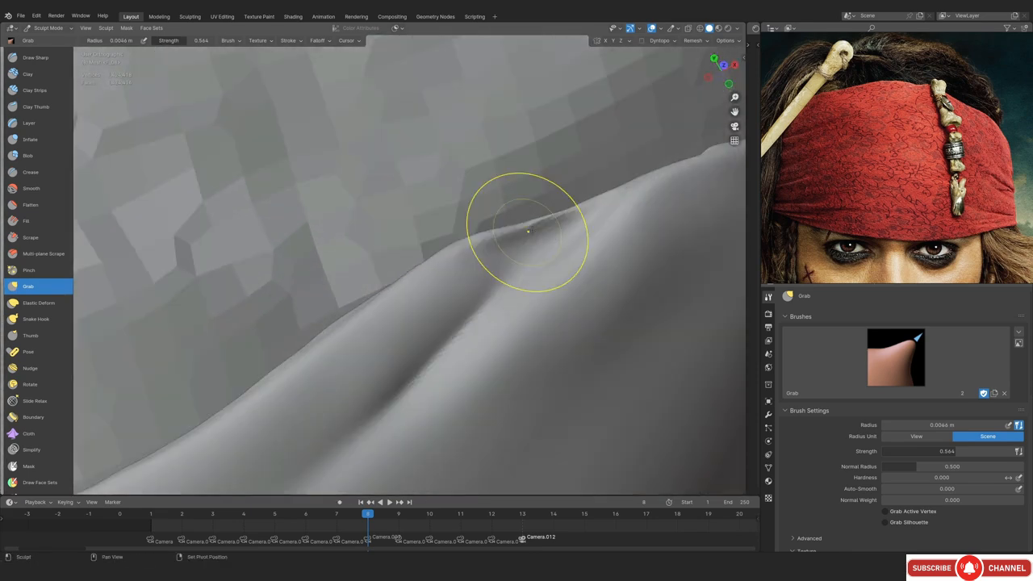
# Fit the scarf's upper edge to the bandana outline in the camera's reference photo with Grab
pyautogui.press('KP_0')
pyautogui.hotkey('alt', 'shift', 'z')
pyautogui.keyDown('shift'); pyautogui.moveTo(348, 314); pyautogui.dragTo(481, 379, button='middle'); pyautogui.keyUp('shift')
pyautogui.keyDown('ctrl'); pyautogui.moveTo(481, 379); pyautogui.dragTo(415, 279, button='middle'); pyautogui.keyUp('ctrl')
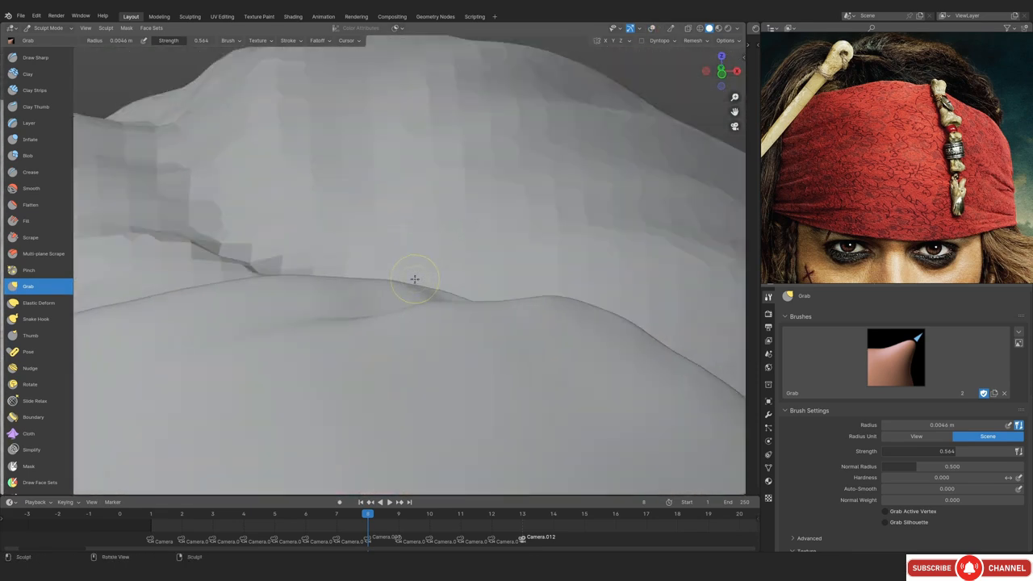
pyautogui.click(472, 282)
pyautogui.hotkey('alt', 'shift', 'z')
pyautogui.hotkey('alt', 'shift', 'z')
pyautogui.keyDown('shift'); pyautogui.moveTo(420, 317); pyautogui.dragTo(405, 302, button='middle'); pyautogui.keyUp('shift')
pyautogui.hotkey('alt', 'shift', 'z')
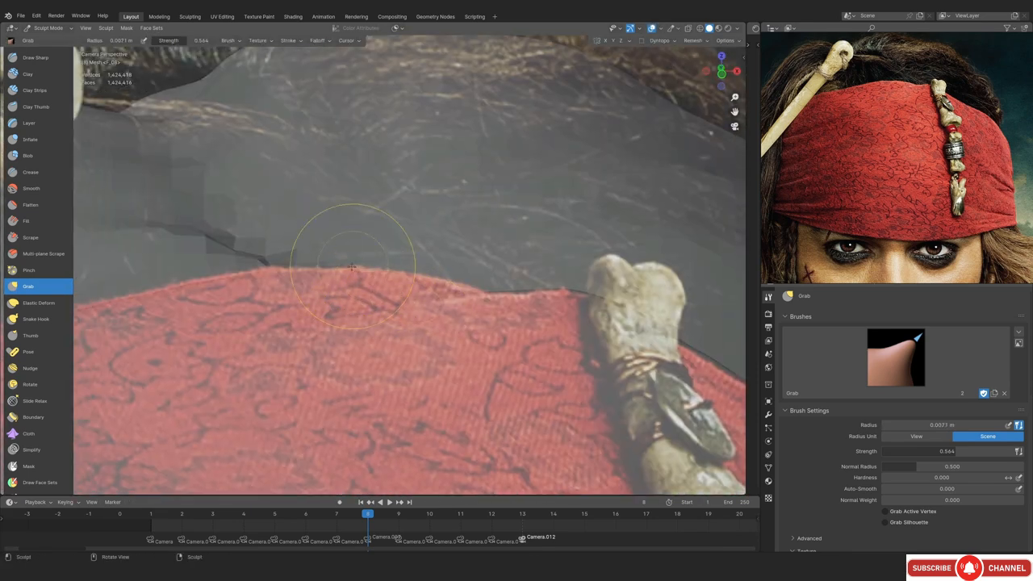
pyautogui.hotkey('alt', 'shift', 'z')
# Pull the fold at the forehead's upper edge into shape with Grab at 0.0033 m radius
pyautogui.moveTo(309, 302); pyautogui.dragTo(371, 440, button='middle')
pyautogui.press('f')
pyautogui.click(439, 251)
pyautogui.keyDown('shift'); pyautogui.moveTo(440, 251); pyautogui.dragTo(379, 198, button='middle'); pyautogui.keyUp('shift')
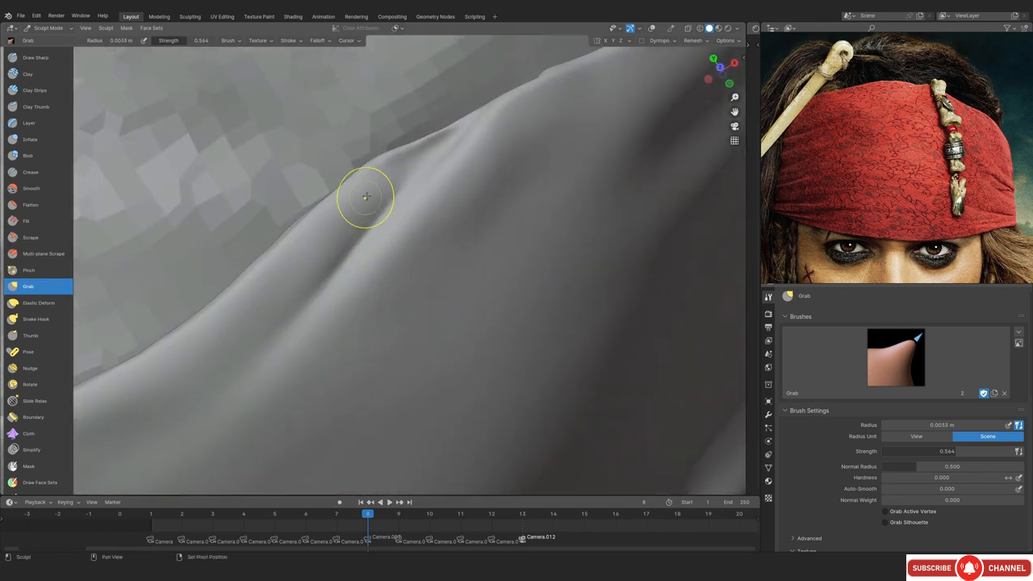
pyautogui.moveTo(300, 233)
pyautogui.keyDown('shift'); pyautogui.mouseDown(button='middle')
pyautogui.moveTo(320, 266)
pyautogui.moveTo(387, 242)
pyautogui.mouseUp(button='middle'); pyautogui.keyUp('shift')
# Fill out the upper-edge fold with Draw at 0.0033 m radius and 0.371 strength, comparing it through the reference camera
pyautogui.press('v')
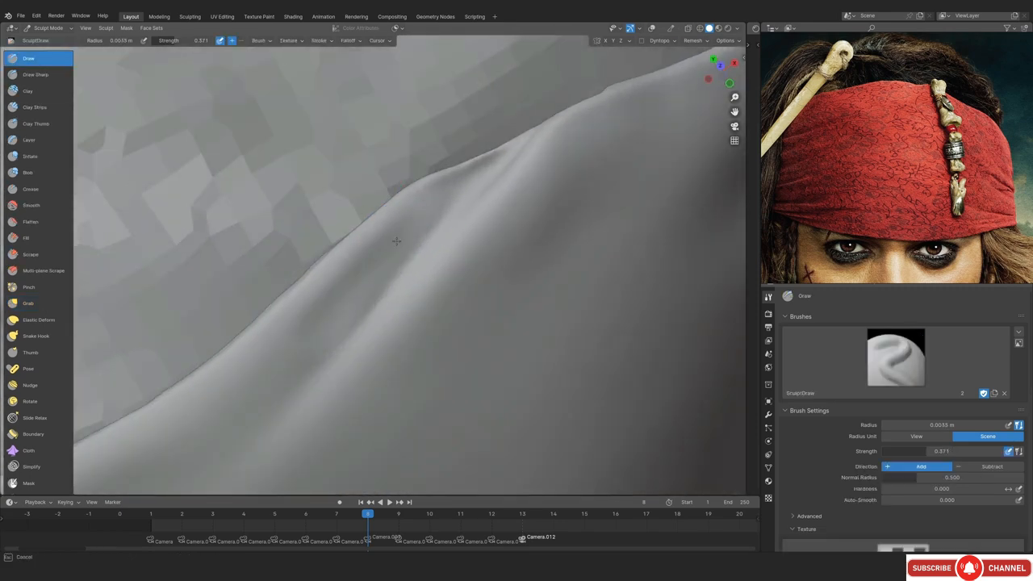
pyautogui.moveTo(370, 278); pyautogui.dragTo(387, 290)
pyautogui.keyDown('ctrl'); pyautogui.moveTo(410, 298); pyautogui.dragTo(379, 339, button='middle'); pyautogui.keyUp('ctrl')
pyautogui.press('KP_0')
pyautogui.hotkey('alt', 'shift', 'z')
pyautogui.keyDown('shift'); pyautogui.moveTo(592, 370); pyautogui.dragTo(387, 380, button='middle'); pyautogui.keyUp('shift')
pyautogui.keyDown('ctrl'); pyautogui.moveTo(388, 380); pyautogui.dragTo(382, 337, button='middle'); pyautogui.keyUp('ctrl')
pyautogui.keyDown('shift'); pyautogui.moveTo(282, 333); pyautogui.dragTo(403, 329, button='middle'); pyautogui.keyUp('shift')
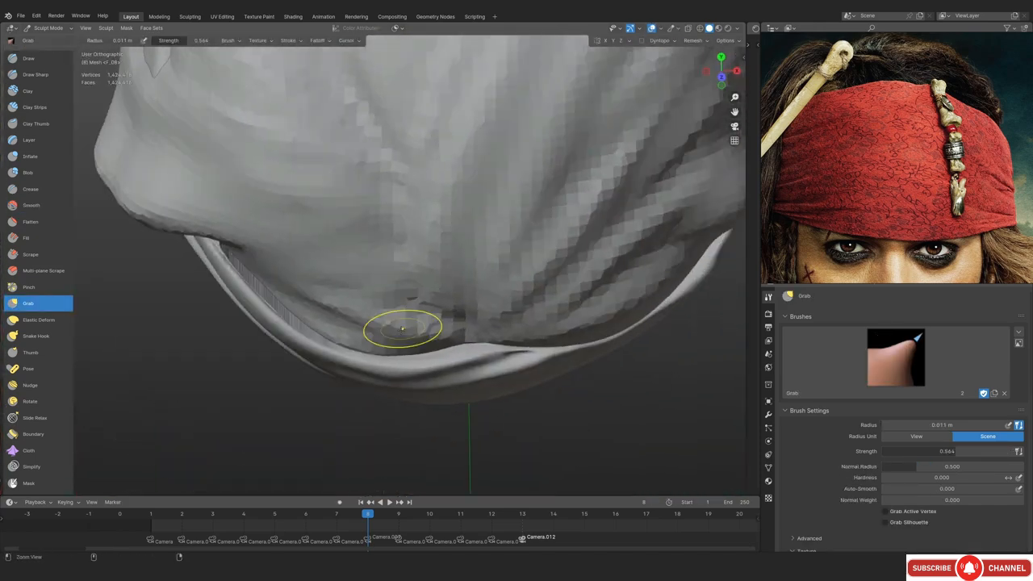
# Move the scarf's front upper edge closer to the head with Grab at 0.039 m radius
pyautogui.keyDown('ctrl'); pyautogui.keyDown('alt'); pyautogui.moveTo(402, 328); pyautogui.dragTo(400, 305); pyautogui.keyUp('alt'); pyautogui.keyUp('ctrl')
pyautogui.press('f')
pyautogui.click(300, 357)
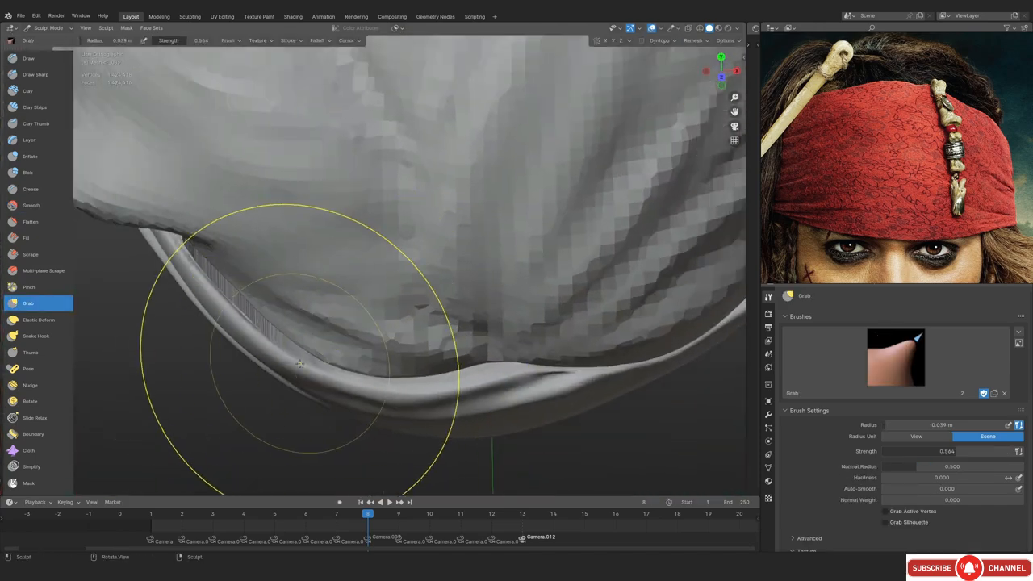
pyautogui.moveTo(311, 355)
pyautogui.keyDown('alt'); pyautogui.keyDown('shift'); pyautogui.mouseDown()
pyautogui.moveTo(404, 282)
pyautogui.moveTo(420, 382)
pyautogui.moveTo(404, 371)
pyautogui.mouseUp(); pyautogui.keyUp('shift'); pyautogui.keyUp('alt')
# Close the gap between the scarf's side edge and the head with Grab at 0.037 m and 0.017 m radius
pyautogui.keyDown('ctrl'); pyautogui.keyDown('alt'); pyautogui.moveTo(403, 371); pyautogui.dragTo(400, 292); pyautogui.keyUp('alt'); pyautogui.keyUp('ctrl')
pyautogui.press('f')
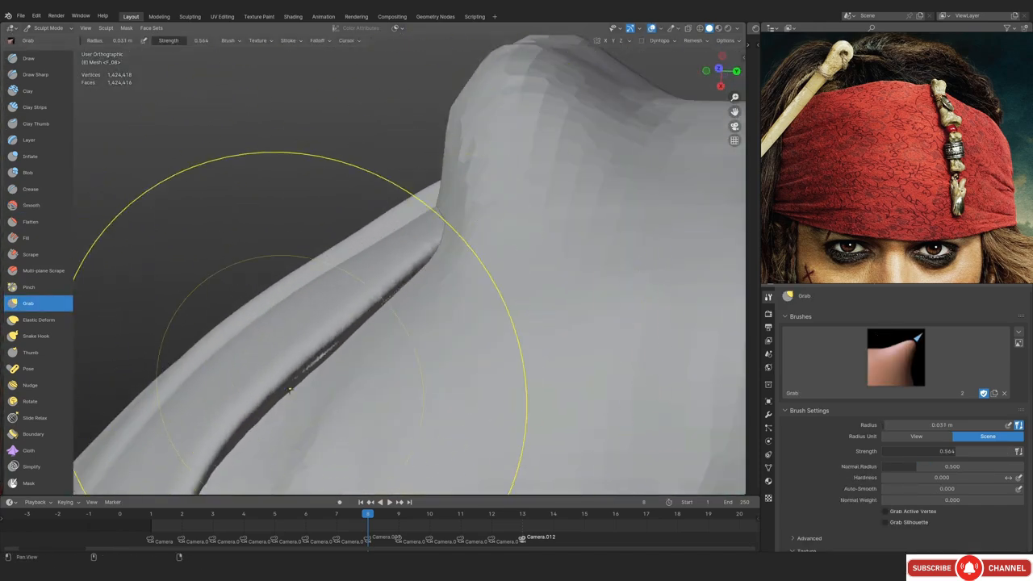
pyautogui.keyDown('alt'); pyautogui.keyDown('shift'); pyautogui.moveTo(290, 392); pyautogui.dragTo(322, 316); pyautogui.keyUp('shift'); pyautogui.keyUp('alt')
pyautogui.press('f')
pyautogui.click(234, 315)
pyautogui.moveTo(234, 316)
pyautogui.keyDown('alt'); pyautogui.mouseDown()
pyautogui.moveTo(347, 339)
pyautogui.moveTo(344, 292)
pyautogui.mouseUp(); pyautogui.keyUp('alt')
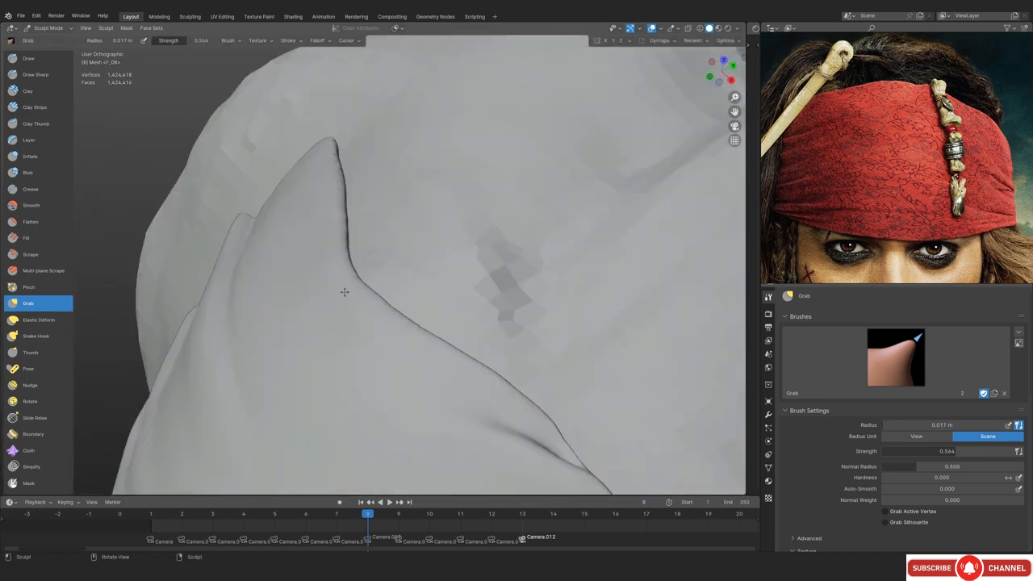
# Flatten the scarf's upper front edge with Scrape at 0.645 strength, using a 0.0097 m radius and larger sizes up to 0.015 m
pyautogui.moveTo(345, 292)
pyautogui.mouseDown(button='middle')
pyautogui.moveTo(473, 360)
pyautogui.moveTo(361, 297)
pyautogui.mouseUp(button='middle')
pyautogui.hotkey('shift', 't')
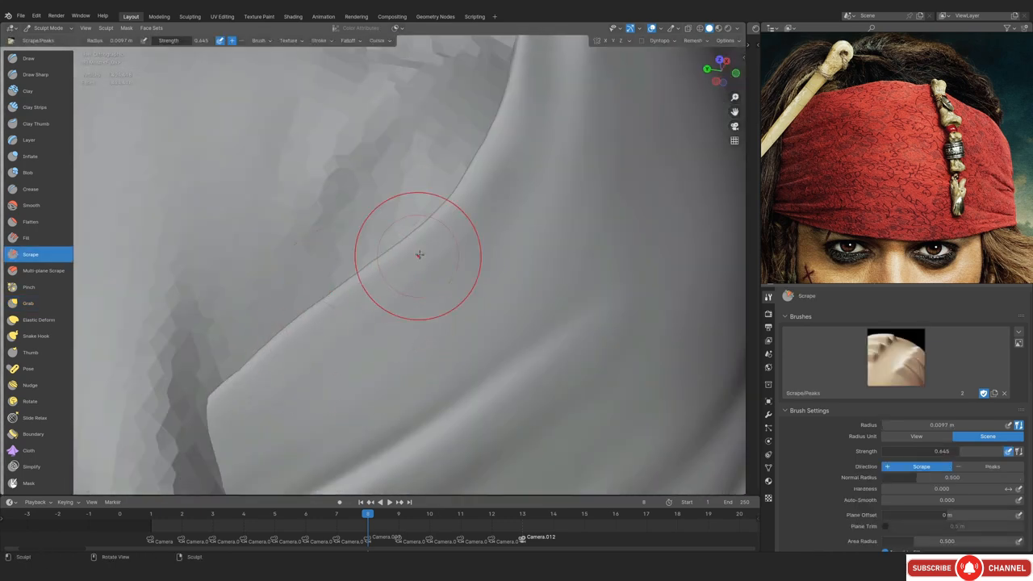
pyautogui.moveTo(430, 279)
pyautogui.keyDown('ctrl'); pyautogui.mouseDown(button='middle')
pyautogui.moveTo(279, 371)
pyautogui.moveTo(396, 284)
pyautogui.mouseUp(button='middle'); pyautogui.keyUp('ctrl')
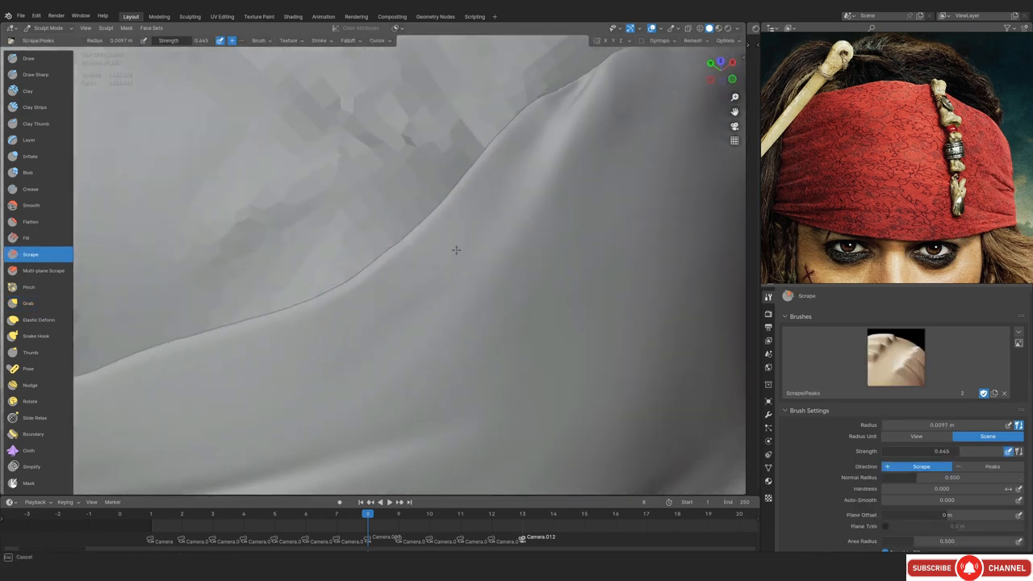
pyautogui.press('f')
pyautogui.click(346, 355)
pyautogui.moveTo(457, 250)
pyautogui.mouseDown(button='middle')
pyautogui.moveTo(322, 356)
pyautogui.moveTo(355, 314)
pyautogui.mouseUp(button='middle')
pyautogui.moveTo(355, 314); pyautogui.dragTo(367, 294)
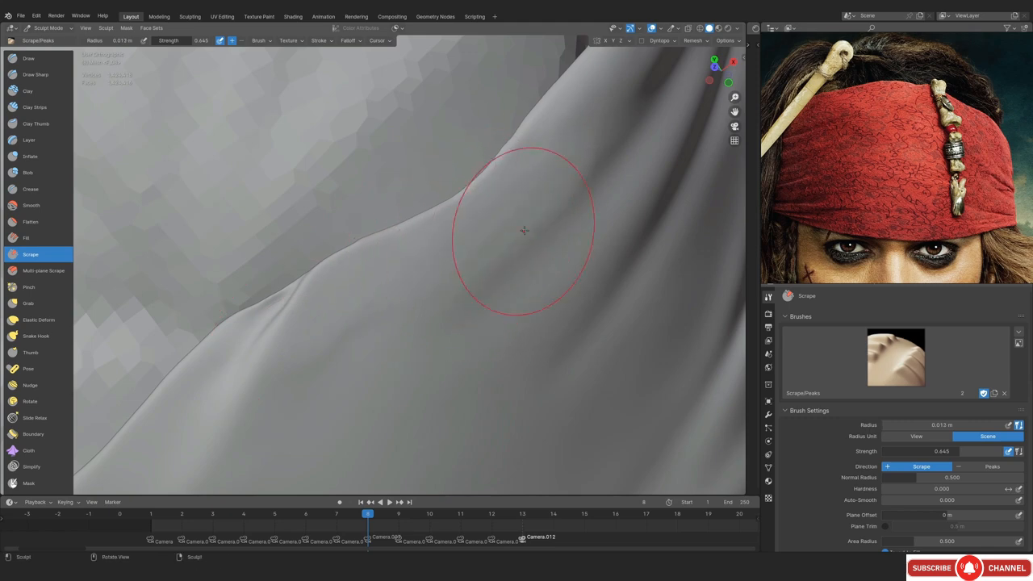
pyautogui.moveTo(397, 321)
pyautogui.mouseDown(button='middle')
pyautogui.moveTo(473, 238)
pyautogui.moveTo(423, 269)
pyautogui.moveTo(422, 231)
pyautogui.moveTo(393, 289)
pyautogui.mouseUp(button='middle')
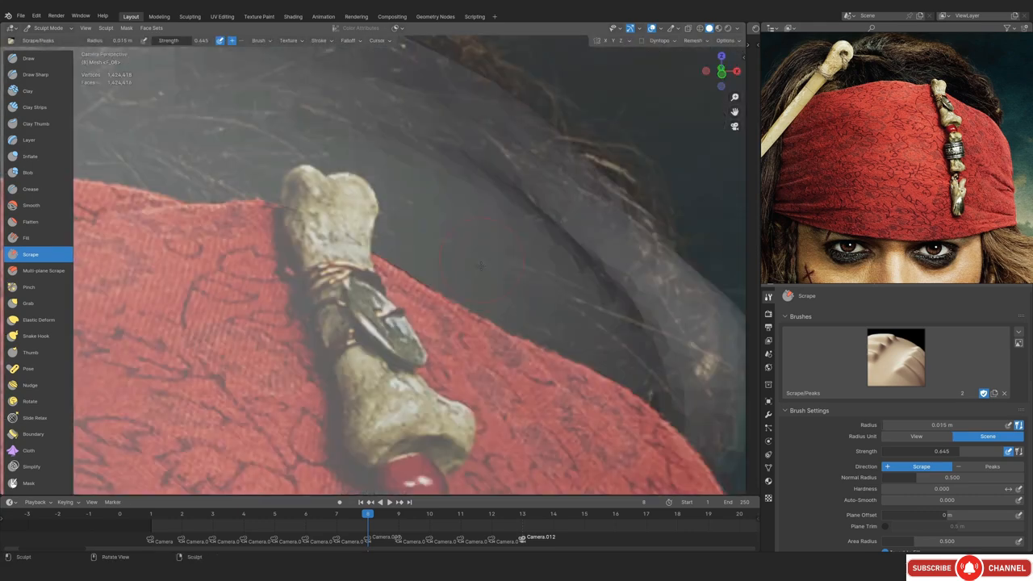
# Cut a crease into the scarf's upper edge with Draw Sharp, soften it with Smooth, and raise the adjoining fold with Draw
pyautogui.moveTo(403, 266); pyautogui.dragTo(432, 295, button='middle')
pyautogui.click(35, 74)
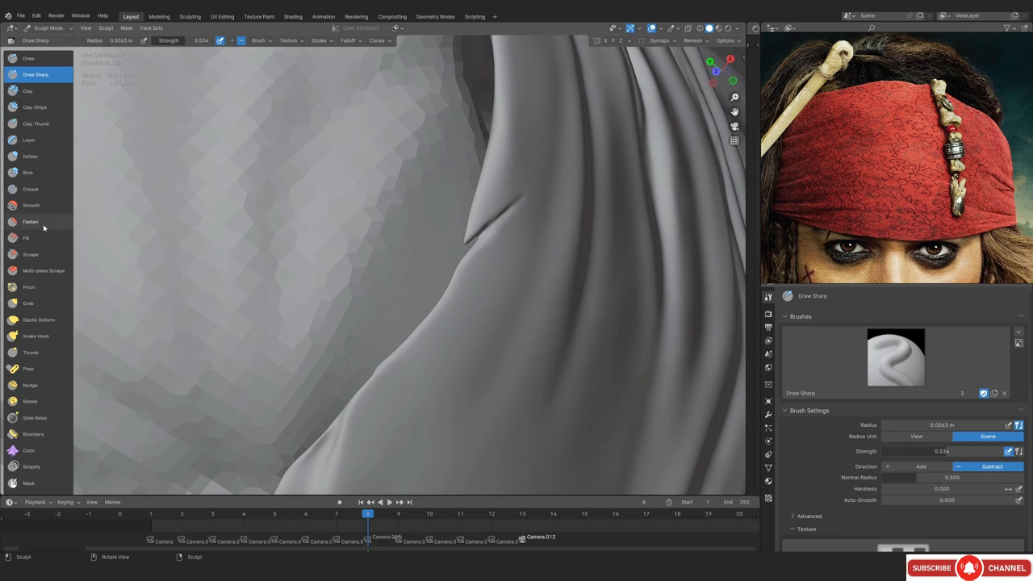
pyautogui.click(32, 205)
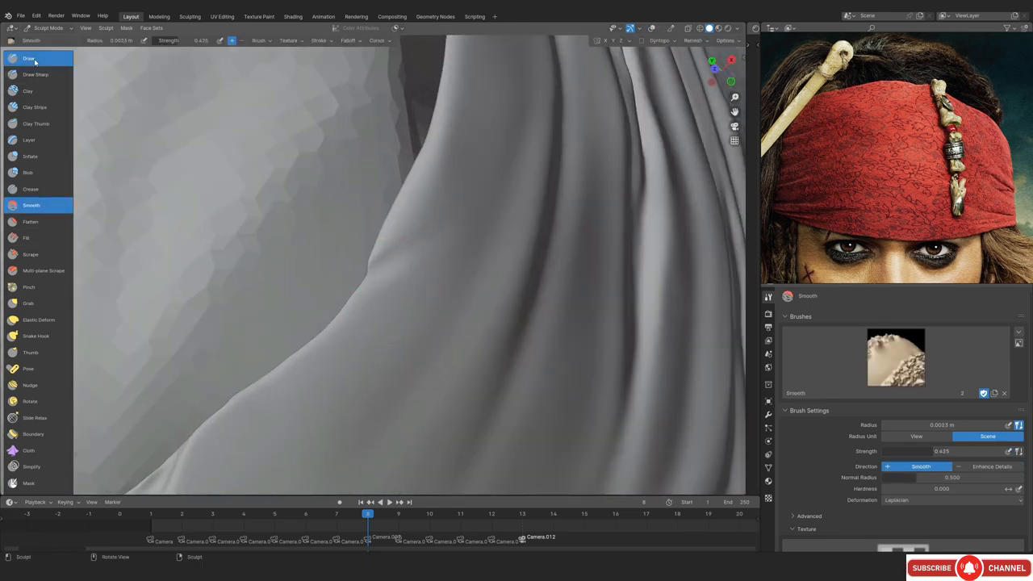
pyautogui.click(35, 61)
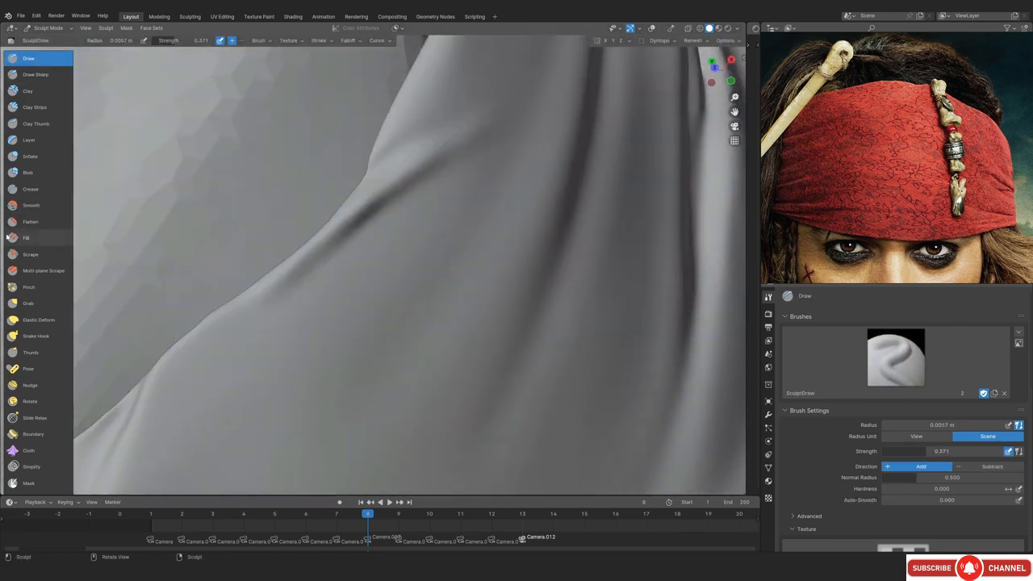
# Build up the scarf's side surface with Clay Strips at 0.508 strength and level it with Scrape at 0.023 m radius
pyautogui.press('c')
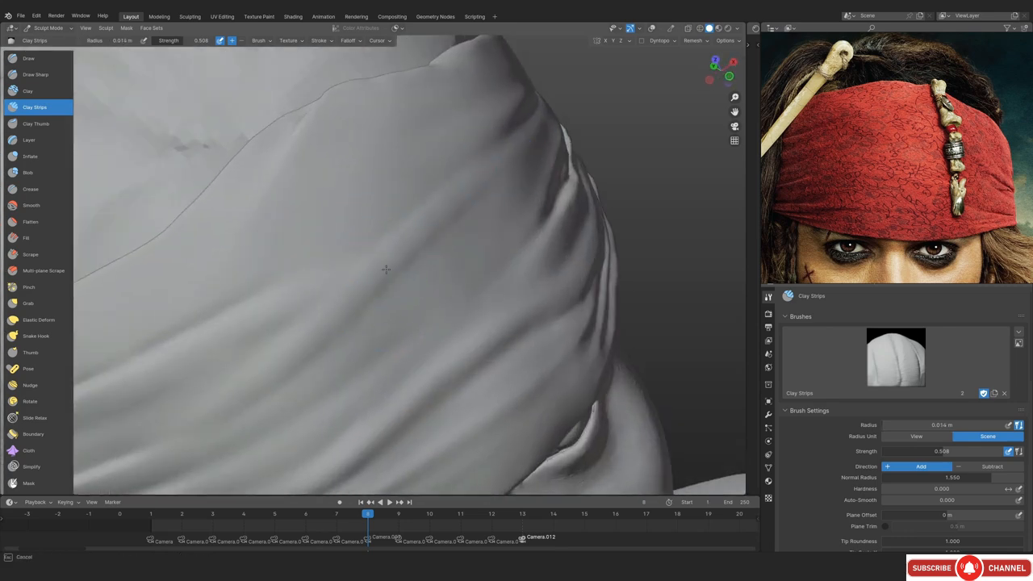
pyautogui.hotkey('shift', 's')
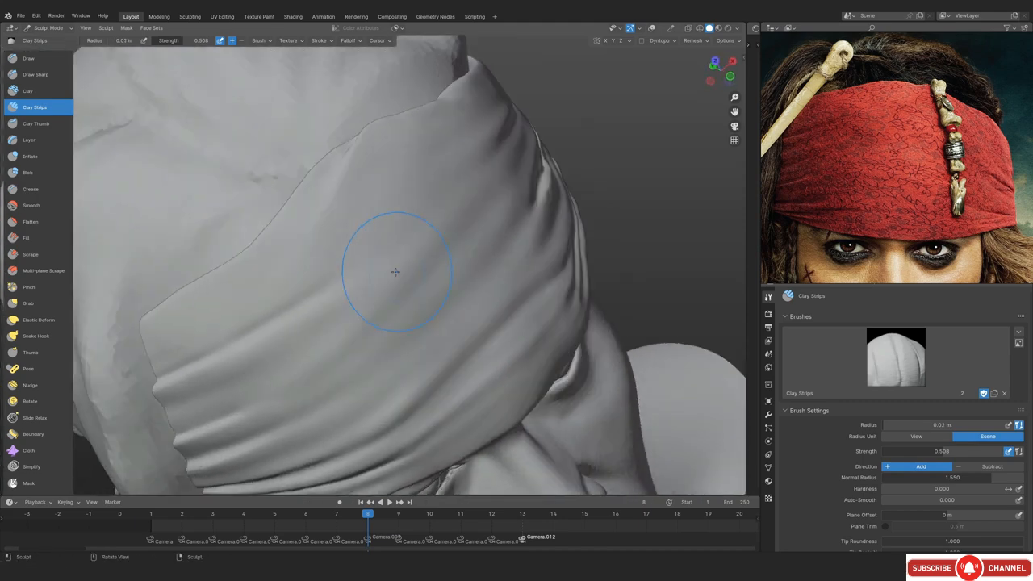
pyautogui.hotkey('shift', 'space')
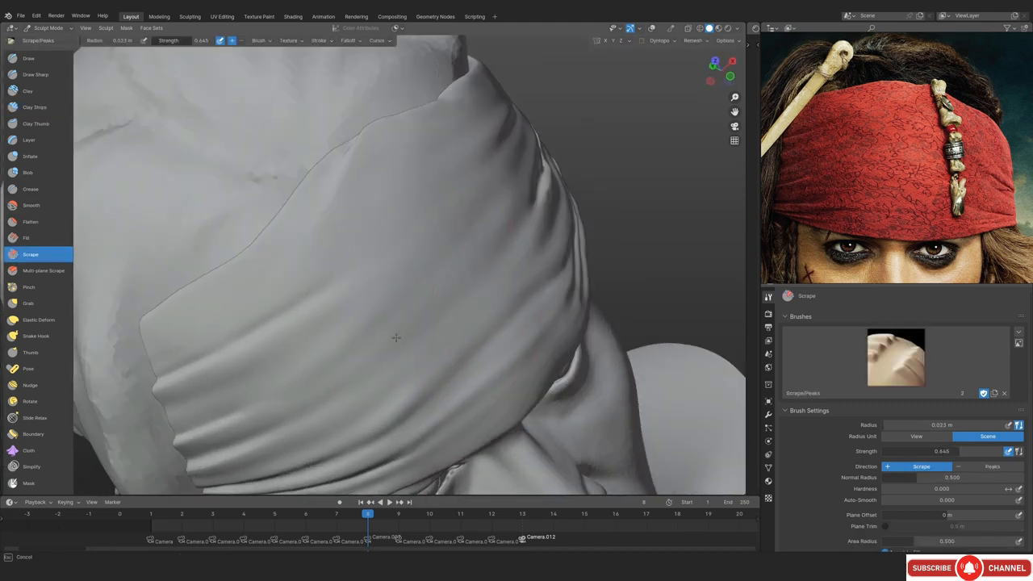
pyautogui.moveTo(387, 280)
pyautogui.mouseDown(button='middle')
pyautogui.moveTo(404, 330)
pyautogui.moveTo(297, 310)
pyautogui.mouseUp(button='middle')
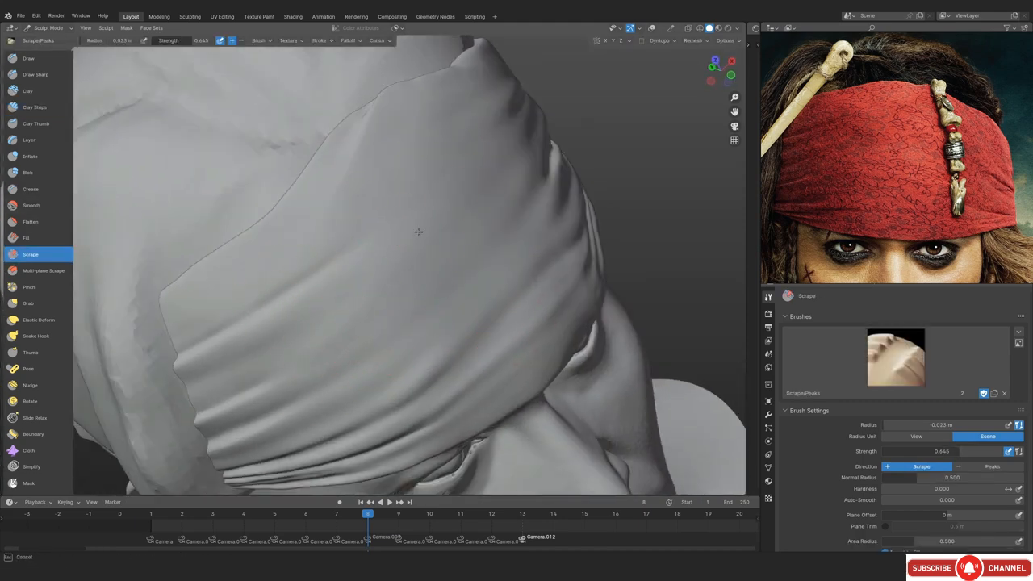
pyautogui.moveTo(418, 233); pyautogui.dragTo(382, 297, button='middle')
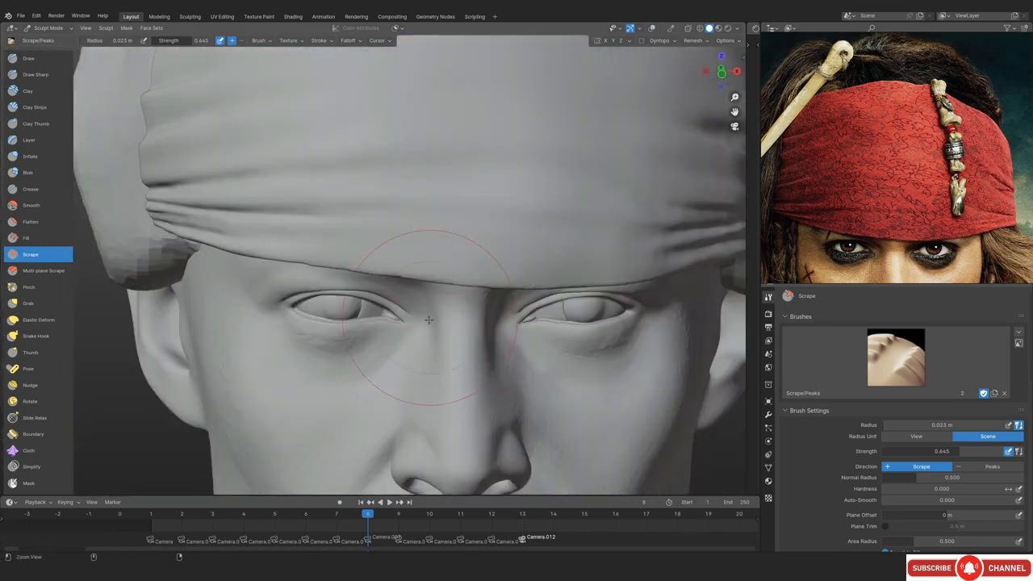
# Match the scarf's lower edge above the eyes to the reference camera photo with Grab at 0.564 strength
pyautogui.keyDown('ctrl'); pyautogui.keyDown('alt'); pyautogui.moveTo(429, 320); pyautogui.dragTo(428, 291); pyautogui.keyUp('alt'); pyautogui.keyUp('ctrl')
pyautogui.press('g')
pyautogui.hotkey('shift', 'alt', 'z')
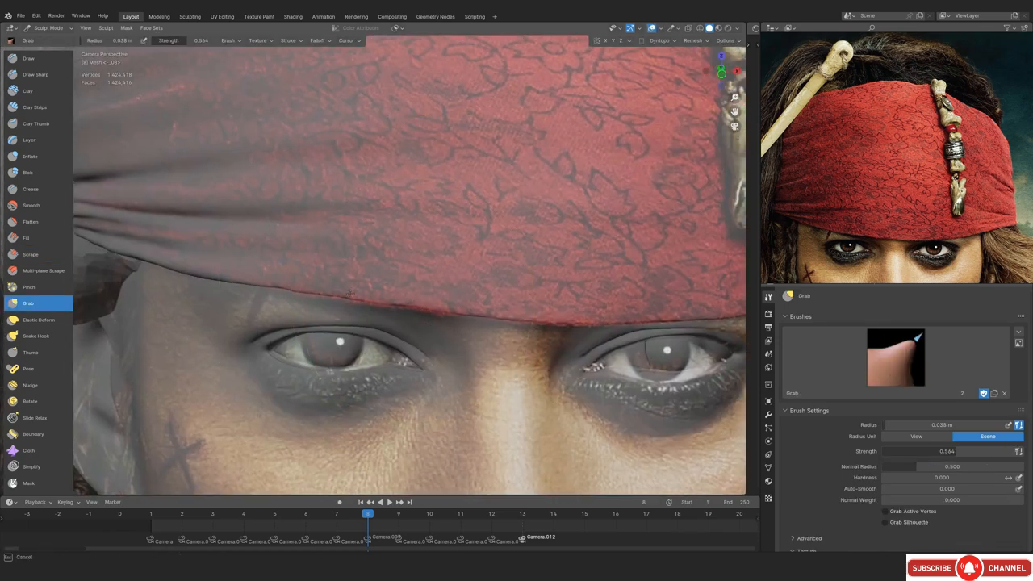
pyautogui.keyDown('ctrl'); pyautogui.keyDown('alt'); pyautogui.moveTo(454, 403); pyautogui.dragTo(454, 346); pyautogui.keyUp('alt'); pyautogui.keyUp('ctrl')
pyautogui.hotkey('shift', 'alt', 'z')
pyautogui.keyDown('alt'); pyautogui.moveTo(331, 355); pyautogui.dragTo(409, 232); pyautogui.keyUp('alt')
pyautogui.keyDown('ctrl'); pyautogui.keyDown('alt'); pyautogui.moveTo(422, 420); pyautogui.dragTo(410, 269); pyautogui.keyUp('alt'); pyautogui.keyUp('ctrl')
# Flatten the scarf's lower edge above the eye with Scrape at 0.0073 m radius and 0.645 strength
pyautogui.hotkey('shift', 't')
pyautogui.keyDown('alt'); pyautogui.keyDown('shift'); pyautogui.moveTo(478, 232); pyautogui.dragTo(342, 323); pyautogui.keyUp('shift'); pyautogui.keyUp('alt')
pyautogui.keyDown('alt'); pyautogui.moveTo(375, 265); pyautogui.dragTo(578, 194); pyautogui.keyUp('alt')
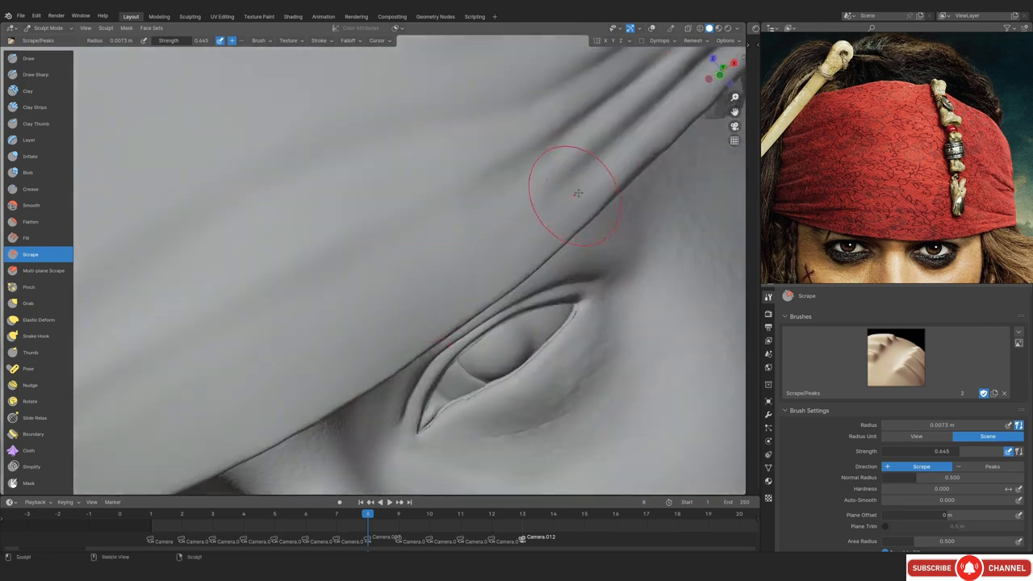
pyautogui.moveTo(455, 303)
pyautogui.keyDown('alt'); pyautogui.mouseDown()
pyautogui.moveTo(376, 346)
pyautogui.moveTo(436, 315)
pyautogui.mouseUp(); pyautogui.keyUp('alt')
# Sharpen the line under the scarf's lower edge above the eye with Draw Sharp in Subtract mode at 0.534 strength
pyautogui.click(37, 76)
pyautogui.keyDown('alt'); pyautogui.moveTo(307, 274); pyautogui.dragTo(369, 283); pyautogui.keyUp('alt')
pyautogui.keyDown('ctrl'); pyautogui.keyDown('alt'); pyautogui.moveTo(369, 282); pyautogui.dragTo(369, 233); pyautogui.keyUp('alt'); pyautogui.keyUp('ctrl')
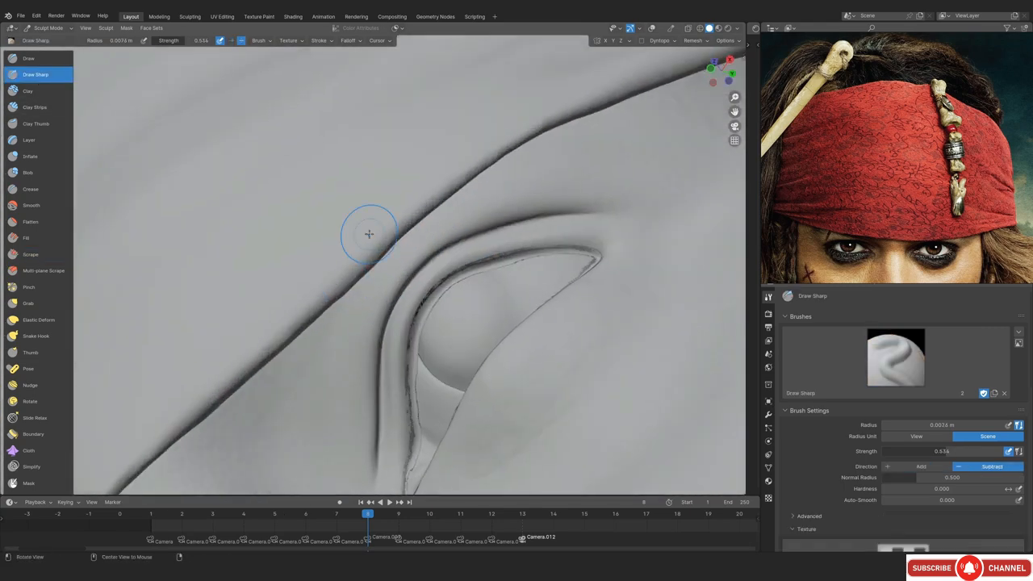
pyautogui.moveTo(288, 328); pyautogui.dragTo(314, 300)
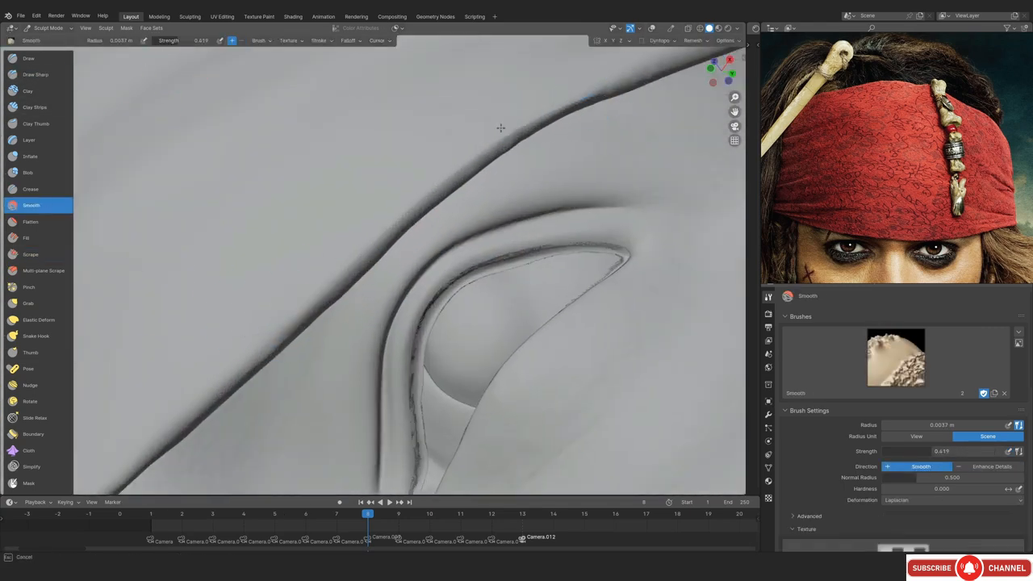
# Smooth the rim of the scarf's lower edge above the eye at a small brush radius
pyautogui.keyDown('ctrl'); pyautogui.keyDown('alt'); pyautogui.moveTo(500, 127); pyautogui.dragTo(519, 290); pyautogui.keyUp('alt'); pyautogui.keyUp('ctrl')
pyautogui.keyDown('ctrl'); pyautogui.keyDown('alt'); pyautogui.moveTo(346, 242); pyautogui.dragTo(436, 205); pyautogui.keyUp('alt'); pyautogui.keyUp('ctrl')
pyautogui.keyDown('alt'); pyautogui.keyDown('shift'); pyautogui.moveTo(612, 142); pyautogui.dragTo(404, 256); pyautogui.keyUp('shift'); pyautogui.keyUp('alt')
pyautogui.press('f')
pyautogui.click(405, 257)
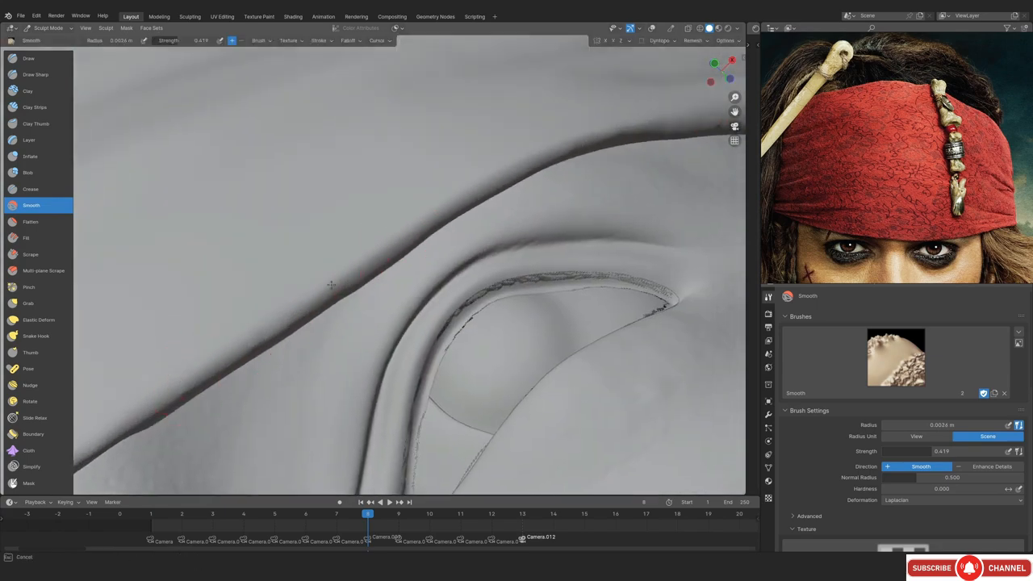
pyautogui.keyDown('alt'); pyautogui.moveTo(284, 306); pyautogui.dragTo(339, 275); pyautogui.keyUp('alt')
pyautogui.moveTo(339, 275)
pyautogui.keyDown('ctrl'); pyautogui.keyDown('alt'); pyautogui.mouseDown()
pyautogui.moveTo(370, 307)
pyautogui.moveTo(417, 247)
pyautogui.moveTo(427, 339)
pyautogui.mouseUp(); pyautogui.keyUp('alt'); pyautogui.keyUp('ctrl')
pyautogui.moveTo(428, 339)
pyautogui.keyDown('alt'); pyautogui.mouseDown()
pyautogui.moveTo(379, 322)
pyautogui.moveTo(355, 218)
pyautogui.mouseUp(); pyautogui.keyUp('alt')
pyautogui.moveTo(355, 217)
pyautogui.keyDown('alt'); pyautogui.mouseDown()
pyautogui.moveTo(364, 311)
pyautogui.moveTo(339, 323)
pyautogui.mouseUp(); pyautogui.keyUp('alt')
# Deepen the underside of the scarf's lower edge from temple to brow with Draw Sharp, using radii up to 0.0049 m
pyautogui.press('f')
pyautogui.click(202, 399)
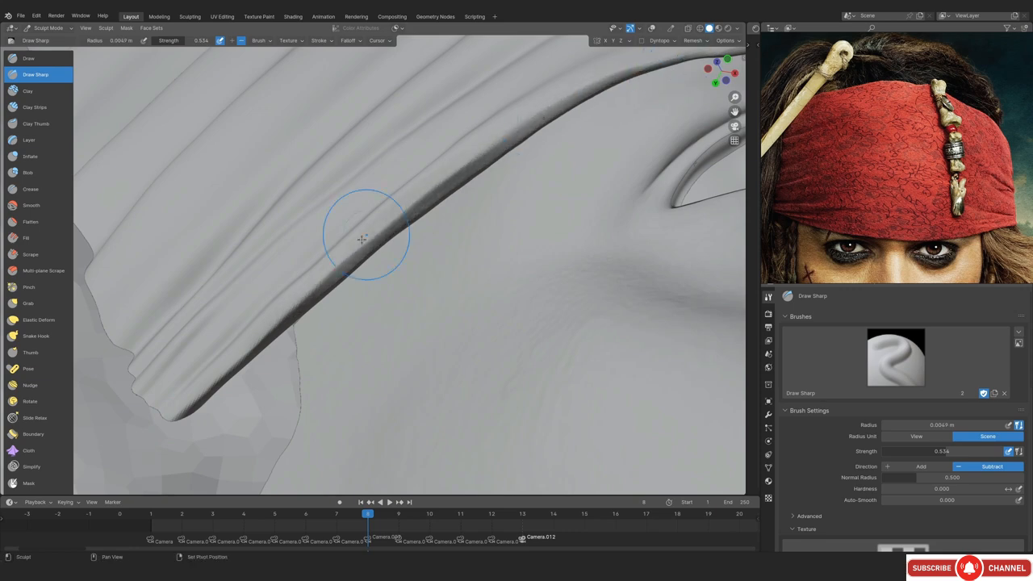
pyautogui.moveTo(662, 137)
pyautogui.keyDown('alt'); pyautogui.keyDown('shift'); pyautogui.mouseDown()
pyautogui.moveTo(412, 288)
pyautogui.moveTo(440, 278)
pyautogui.mouseUp(); pyautogui.keyUp('shift'); pyautogui.keyUp('alt')
pyautogui.press('f')
pyautogui.click(248, 371)
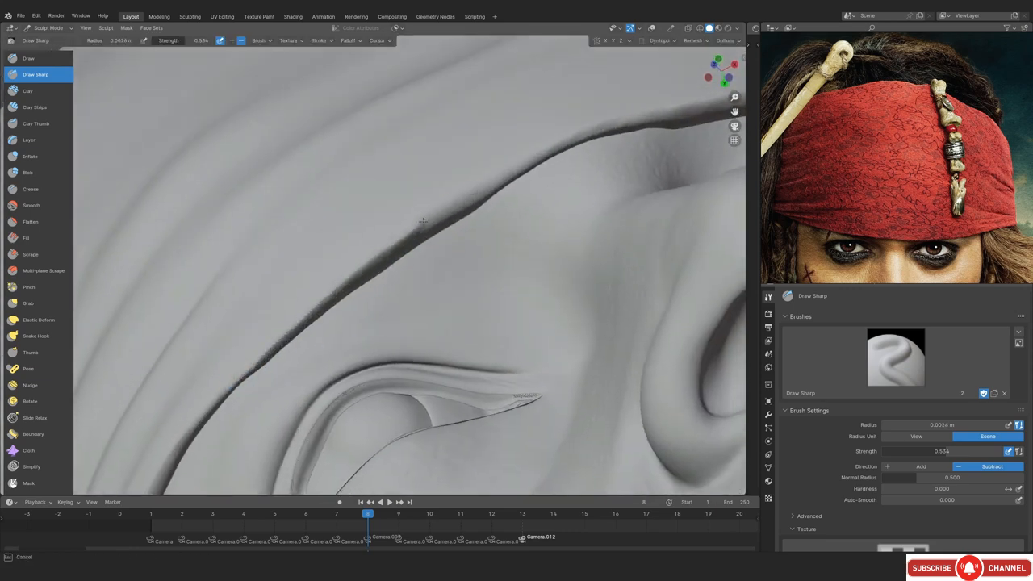
pyautogui.press('f')
pyautogui.click(380, 233)
pyautogui.moveTo(458, 236)
pyautogui.mouseDown(button='middle')
pyautogui.moveTo(425, 234)
pyautogui.moveTo(369, 265)
pyautogui.moveTo(532, 163)
pyautogui.mouseUp(button='middle')
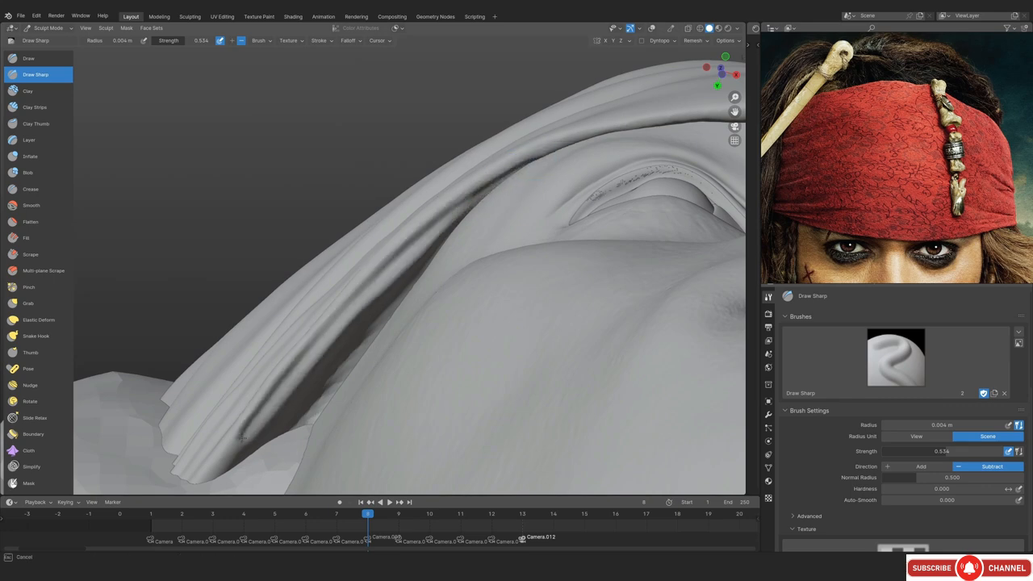
# Pull the scarf's lower edge into place against the temple with Grab
pyautogui.press('g')
pyautogui.moveTo(398, 272)
pyautogui.mouseDown(button='middle')
pyautogui.moveTo(438, 351)
pyautogui.moveTo(397, 305)
pyautogui.moveTo(385, 397)
pyautogui.moveTo(293, 355)
pyautogui.moveTo(369, 320)
pyautogui.moveTo(323, 331)
pyautogui.moveTo(318, 387)
pyautogui.mouseUp(button='middle')
pyautogui.press('f')
pyautogui.click(293, 355)
# Raise the gathered folds at the scarf's temple end with Draw at 0.371 strength, and compare them through the reference camera
pyautogui.press('v')
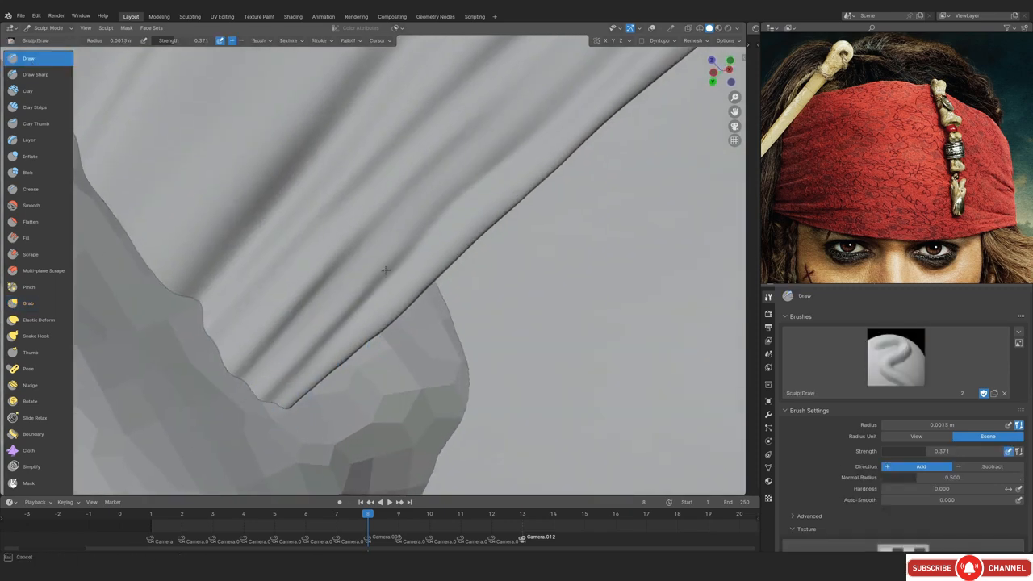
pyautogui.keyDown('shift'); pyautogui.moveTo(372, 280); pyautogui.dragTo(226, 401, button='middle'); pyautogui.keyUp('shift')
pyautogui.scroll(-2, 436, 243)
pyautogui.press('f')
pyautogui.click(539, 212)
pyautogui.press('KP_0')
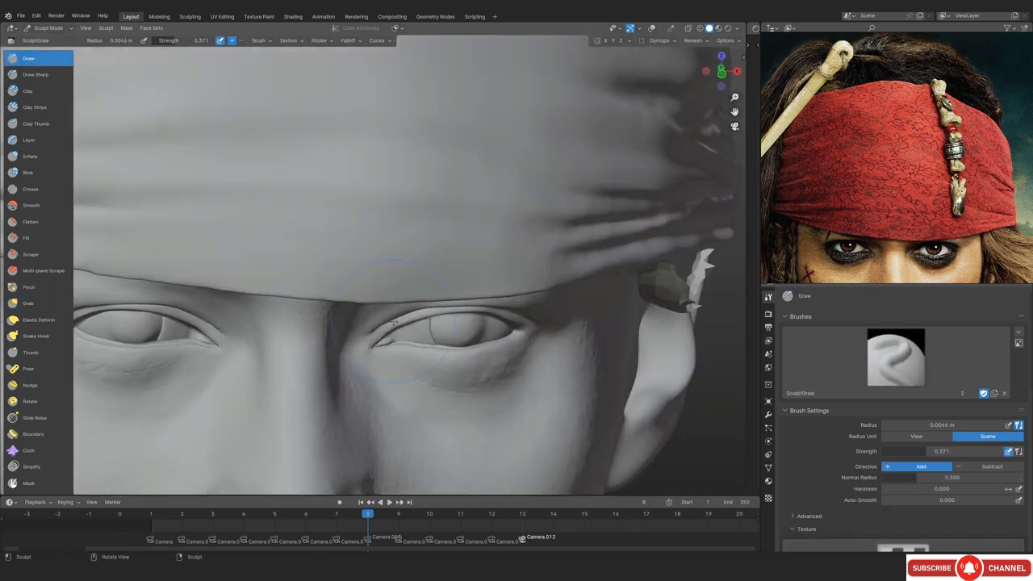
# Cut between the lowest folds at the temple end with Draw Sharp and puff them up with Inflate at 0.0042 m radius
pyautogui.moveTo(97, 258)
pyautogui.keyDown('shift'); pyautogui.mouseDown(button='middle')
pyautogui.moveTo(429, 335)
pyautogui.moveTo(363, 330)
pyautogui.moveTo(385, 350)
pyautogui.mouseUp(button='middle'); pyautogui.keyUp('shift')
pyautogui.scroll(3, 339, 355)
pyautogui.hotkey('shift', 'space')
pyautogui.press('2')
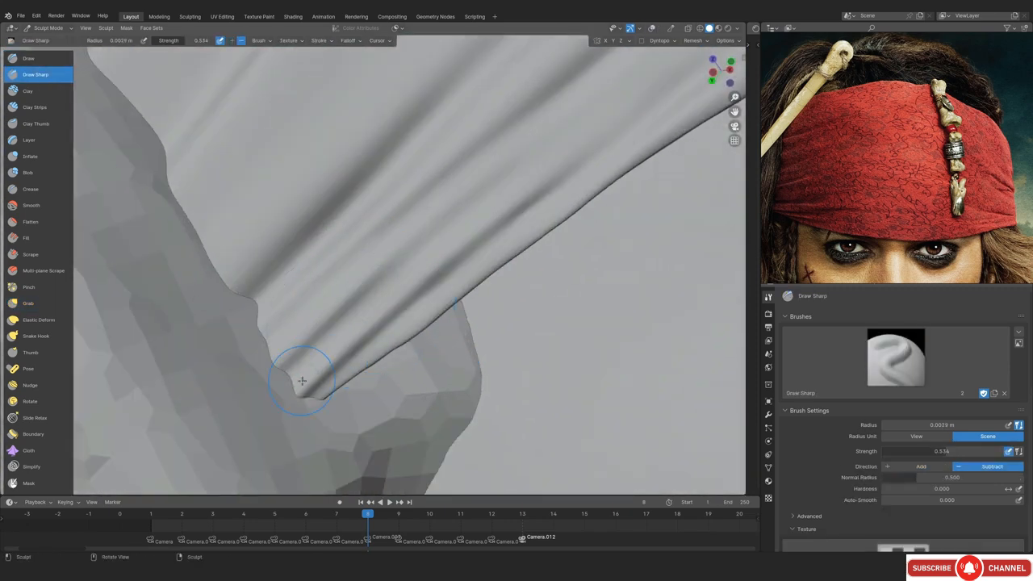
pyautogui.moveTo(586, 123)
pyautogui.mouseDown(button='middle')
pyautogui.moveTo(341, 334)
pyautogui.moveTo(390, 294)
pyautogui.moveTo(473, 184)
pyautogui.moveTo(37, 79)
pyautogui.mouseUp(button='middle')
pyautogui.press('i')
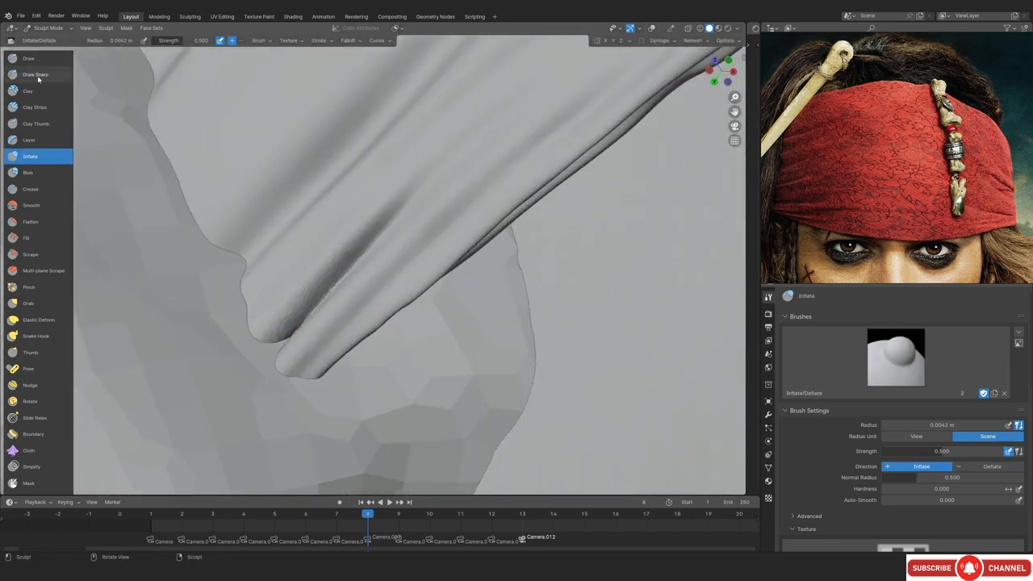
pyautogui.moveTo(385, 288); pyautogui.dragTo(599, 93)
# Deepen the creases between the lower side folds with Draw Sharp at 0.0017 m and 0.0041 m radius
pyautogui.moveTo(599, 94)
pyautogui.mouseDown(button='middle')
pyautogui.moveTo(422, 300)
pyautogui.moveTo(615, 95)
pyautogui.moveTo(399, 297)
pyautogui.moveTo(533, 117)
pyautogui.moveTo(392, 277)
pyautogui.moveTo(364, 280)
pyautogui.mouseUp(button='middle')
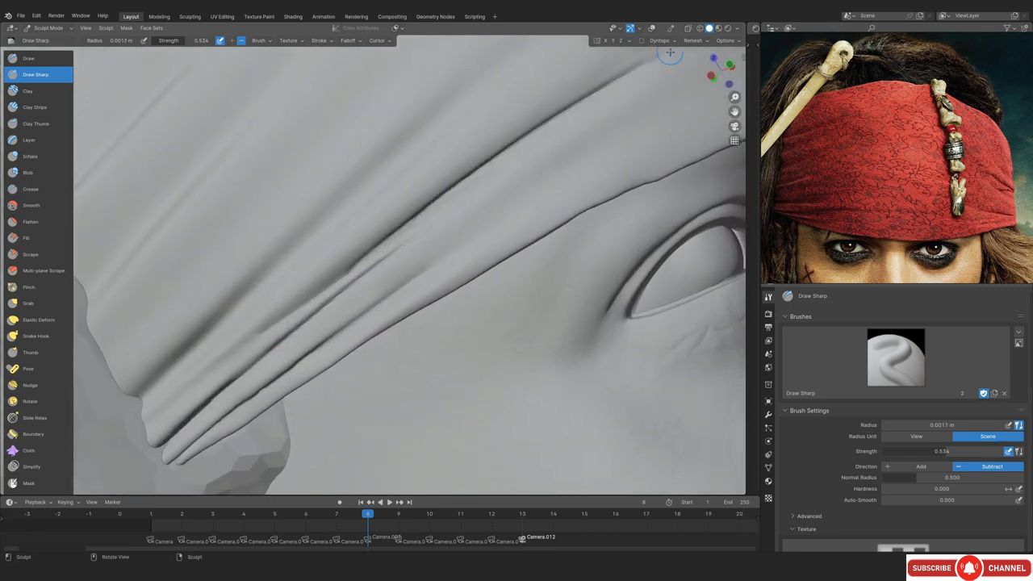
pyautogui.scroll(-2, 371, 271)
pyautogui.press('f')
pyautogui.click(373, 275)
pyautogui.scroll(3, 282, 328)
pyautogui.moveTo(282, 328); pyautogui.dragTo(299, 315, button='middle')
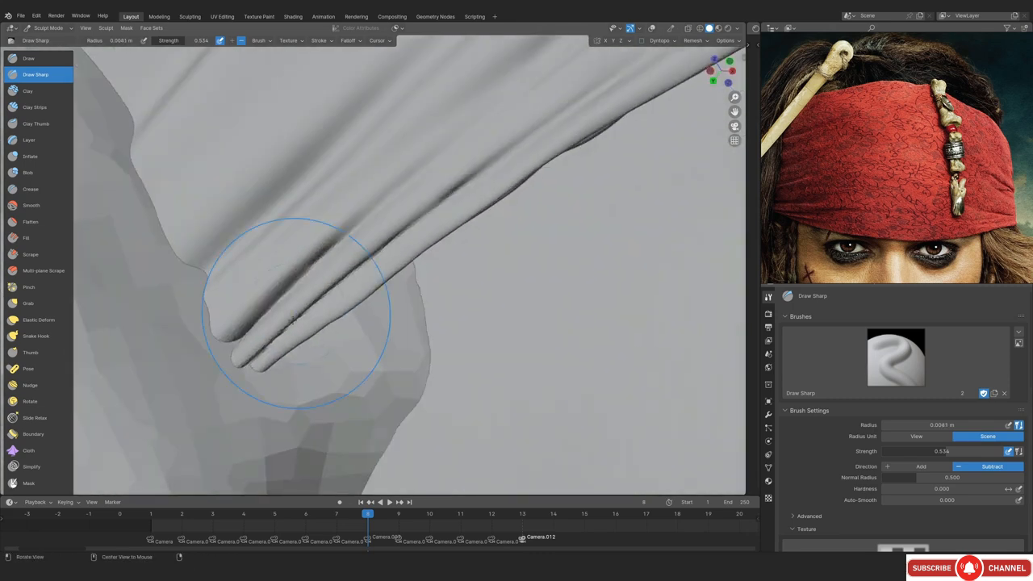
# Thicken the lowest temple folds with Inflate at 0.500 strength and soften them with Smooth at 0.169 strength
pyautogui.press('f')
pyautogui.click(218, 357)
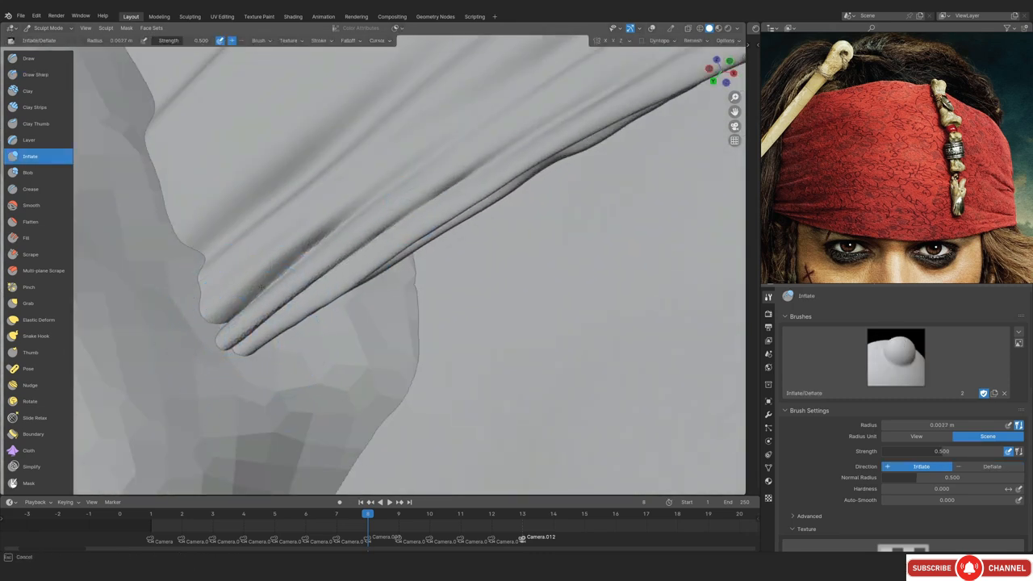
pyautogui.moveTo(321, 238); pyautogui.dragTo(287, 246, button='middle')
pyautogui.scroll(-2, 193, 394)
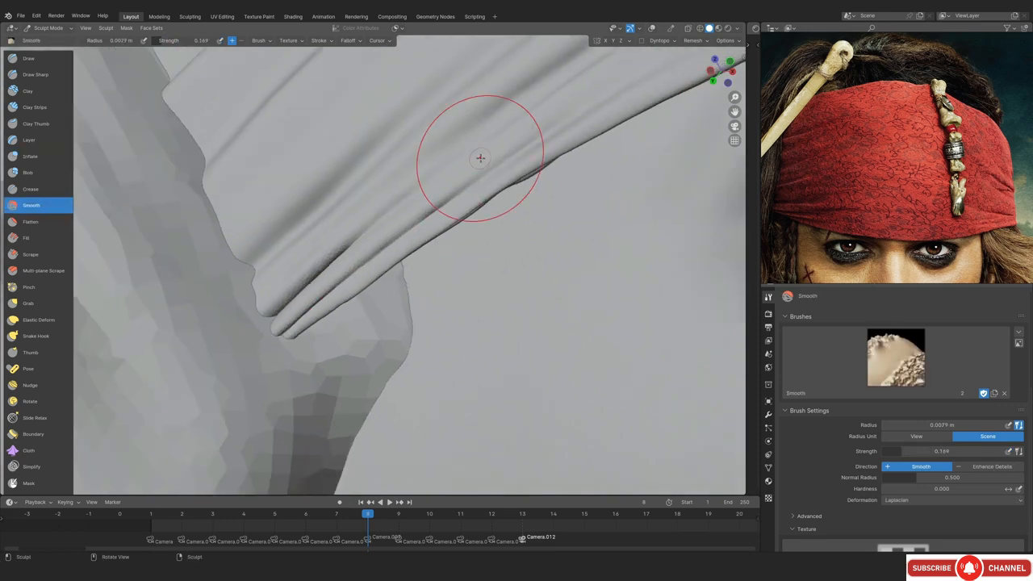
pyautogui.moveTo(479, 157)
pyautogui.mouseDown(button='middle')
pyautogui.moveTo(401, 300)
pyautogui.moveTo(410, 307)
pyautogui.mouseUp(button='middle')
pyautogui.scroll(3, 410, 307)
# Reshape the tips of the lowest folds beside the temple with Grab at 0.0052 m and 0.0045 m radius
pyautogui.press('g')
pyautogui.scroll(1, 226, 372)
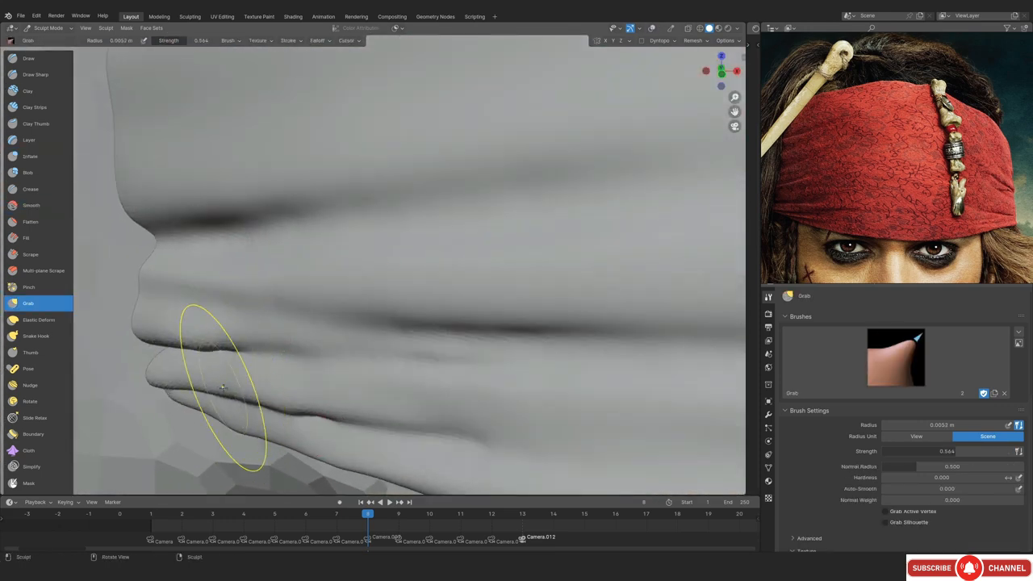
pyautogui.press('f')
pyautogui.click(211, 386)
pyautogui.press('Home')
pyautogui.moveTo(380, 380); pyautogui.dragTo(388, 285, button='middle')
pyautogui.scroll(8, 388, 285)
pyautogui.scroll(1, 359, 387)
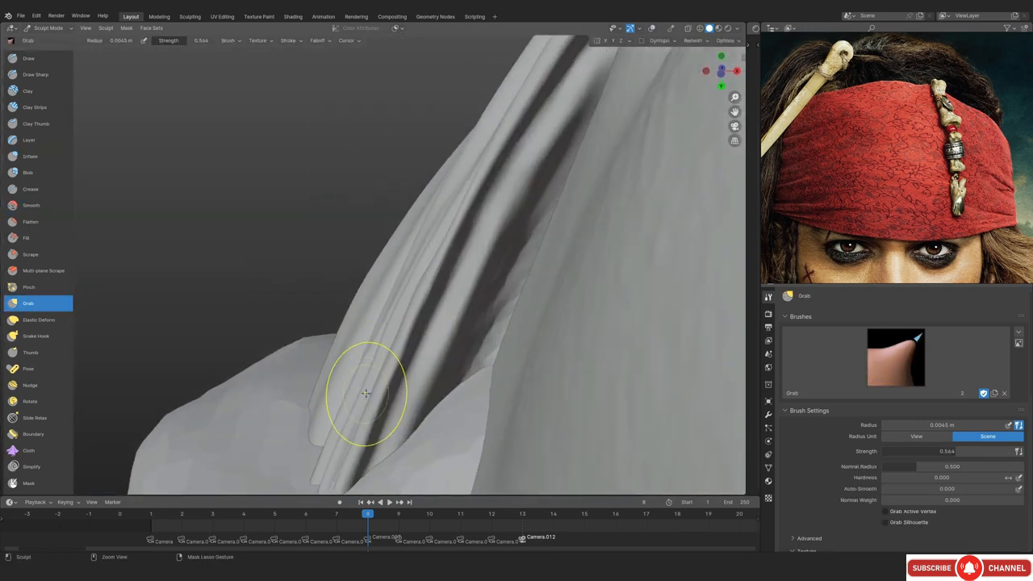
pyautogui.click(368, 428)
pyautogui.moveTo(368, 428)
pyautogui.mouseDown(button='middle')
pyautogui.moveTo(412, 312)
pyautogui.moveTo(363, 339)
pyautogui.mouseUp(button='middle')
pyautogui.scroll(3, 363, 339)
# Sharpen the creases running along the scarf's lower side folds with Draw Sharp in Subtract mode at 0.534 strength
pyautogui.press('2')
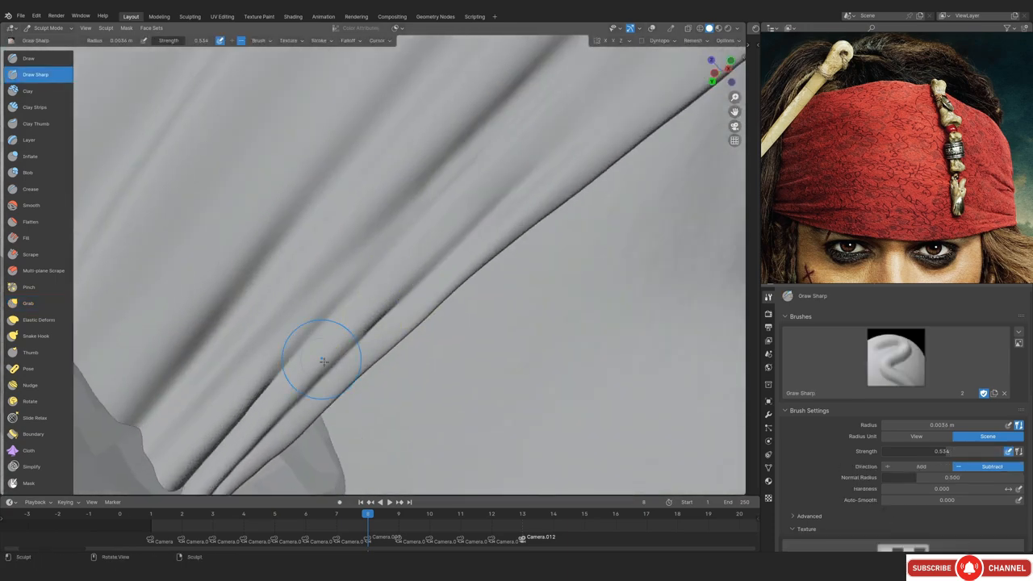
pyautogui.moveTo(439, 226); pyautogui.dragTo(323, 296, button='middle')
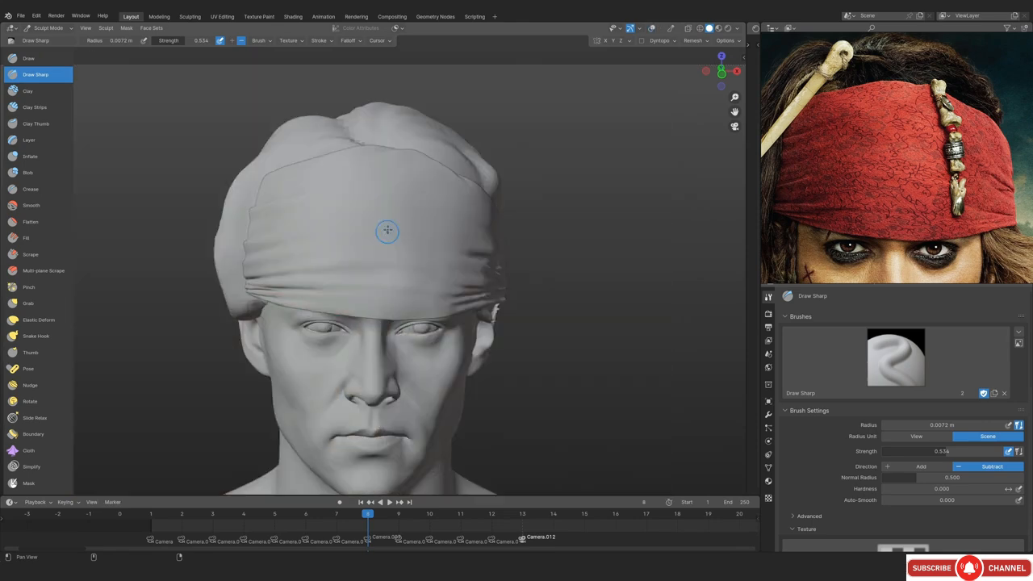
# Smooth the scarf's upper edge at 0.013 m radius and build up its fold with Clay Strips at 0.508 strength
pyautogui.moveTo(387, 230); pyautogui.dragTo(355, 277, button='middle')
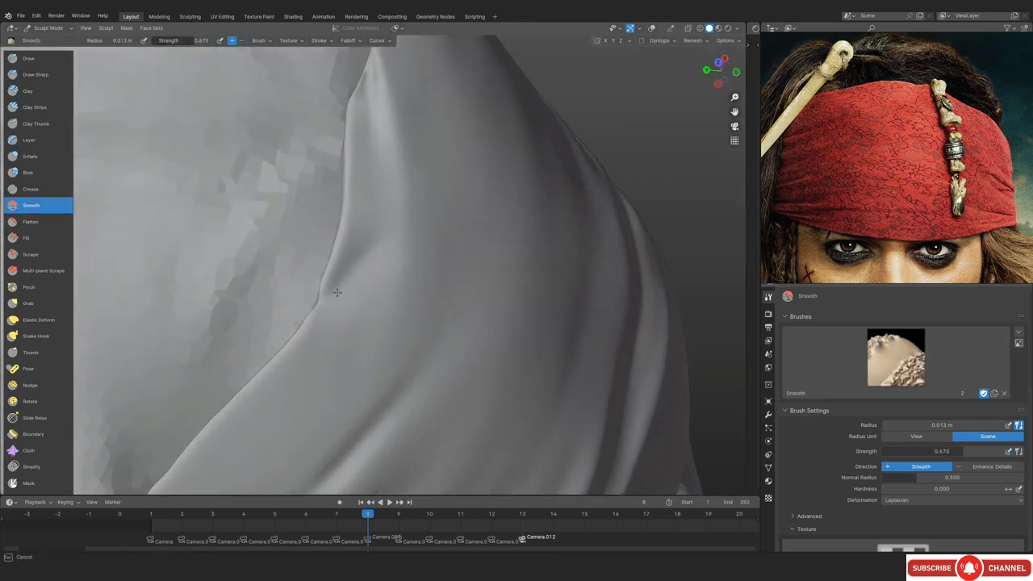
pyautogui.moveTo(338, 292); pyautogui.dragTo(358, 246, button='middle')
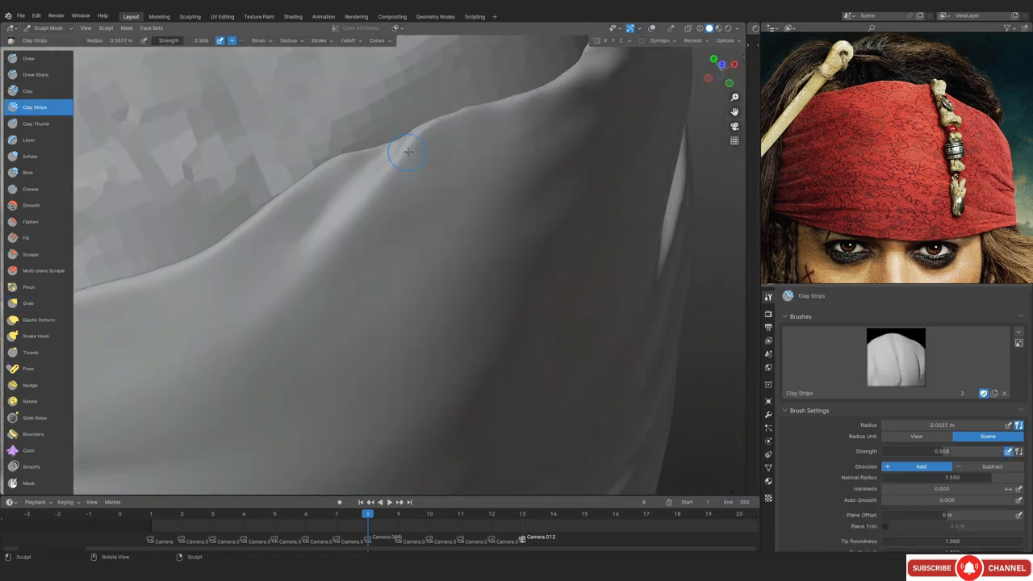
pyautogui.click(60, 75)
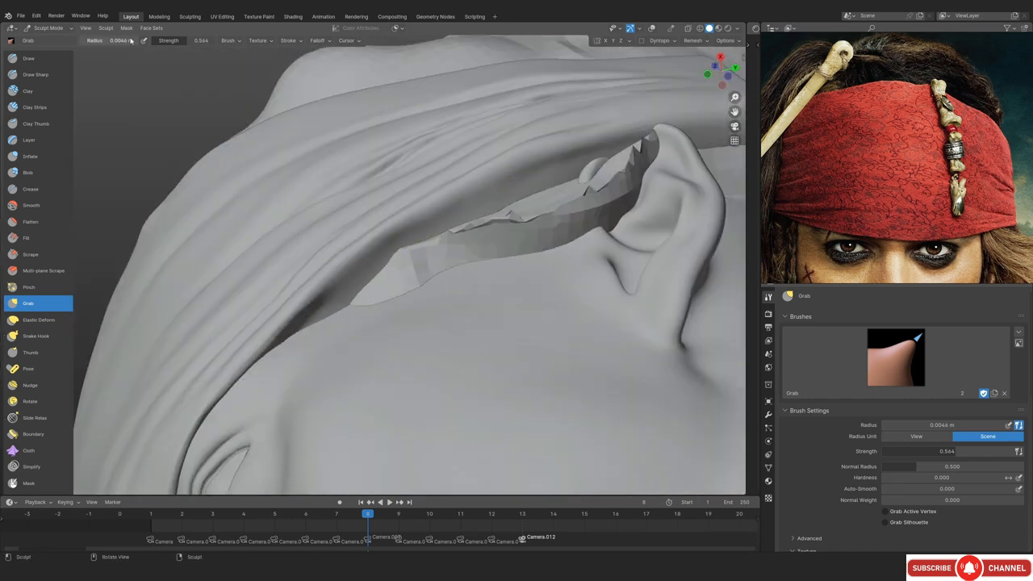
# Isolate the headscarf mesh in local view to expose its inner side for sculpting
pyautogui.click(85, 27)
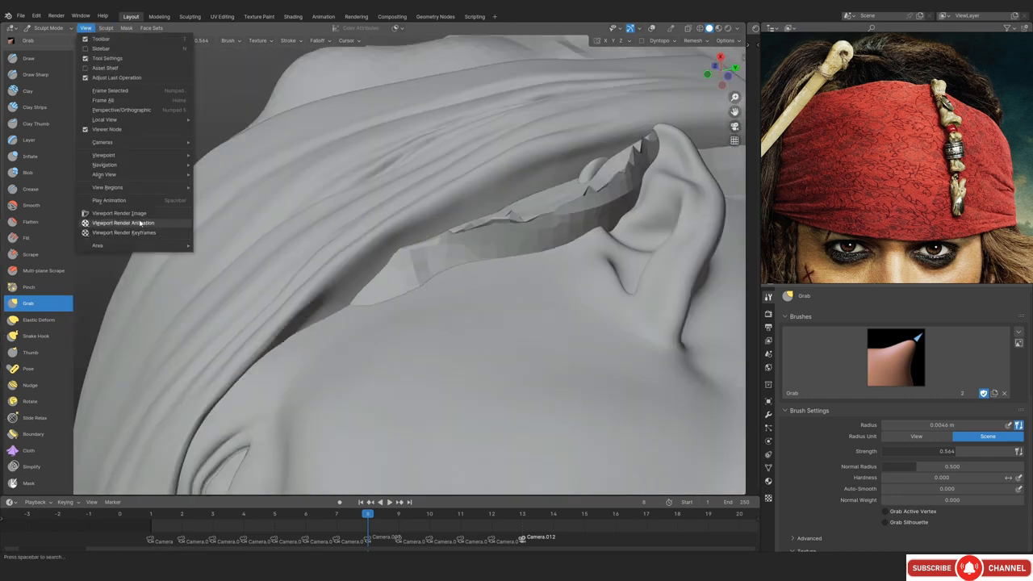
pyautogui.press('Escape')
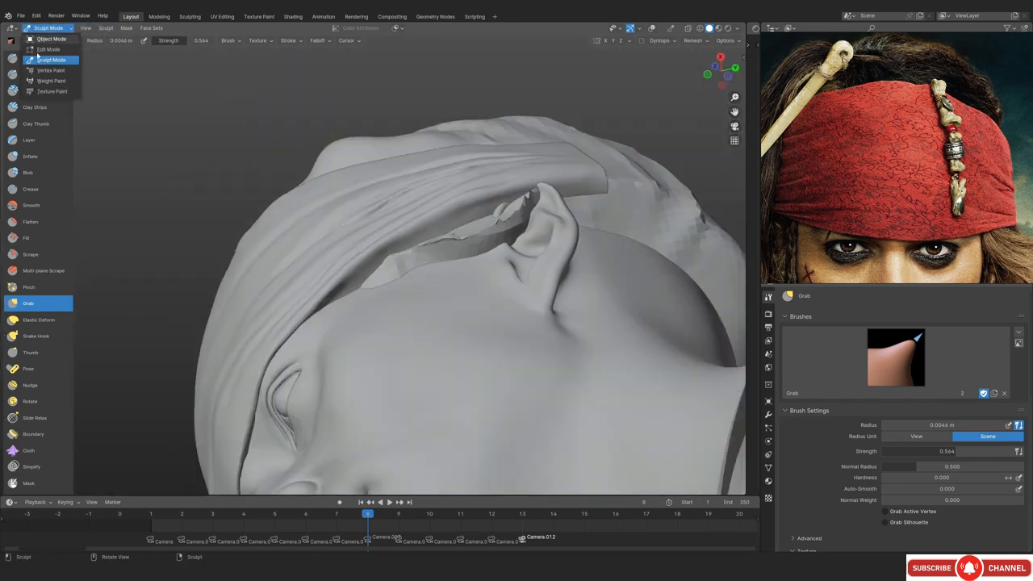
pyautogui.click(49, 36)
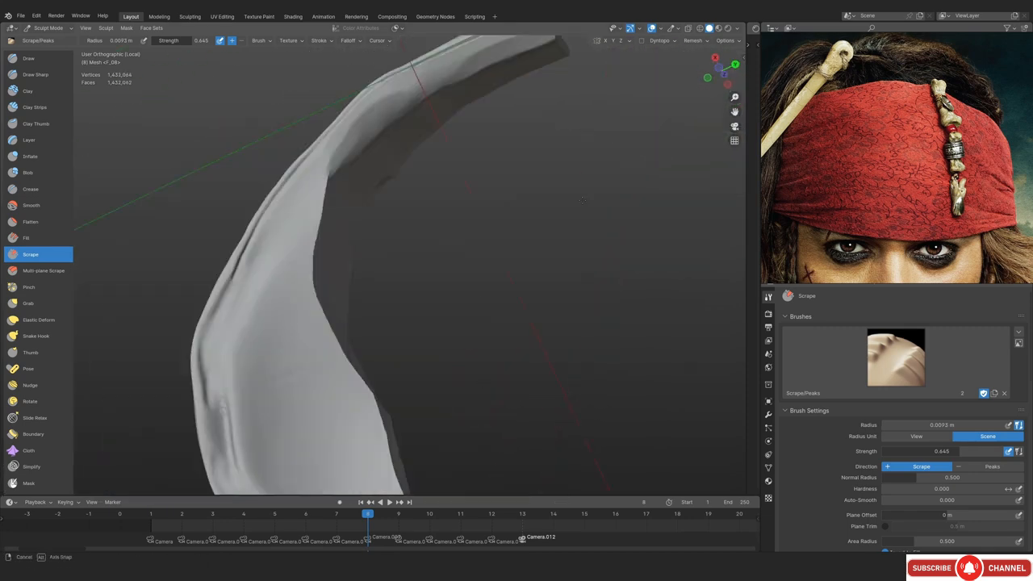
# Flatten the scarf's inner edge along the isolated side band with Scrape at 0.645 strength and 0.012 m radius, and hide the overlays
pyautogui.moveTo(452, 218); pyautogui.dragTo(473, 197, button='middle')
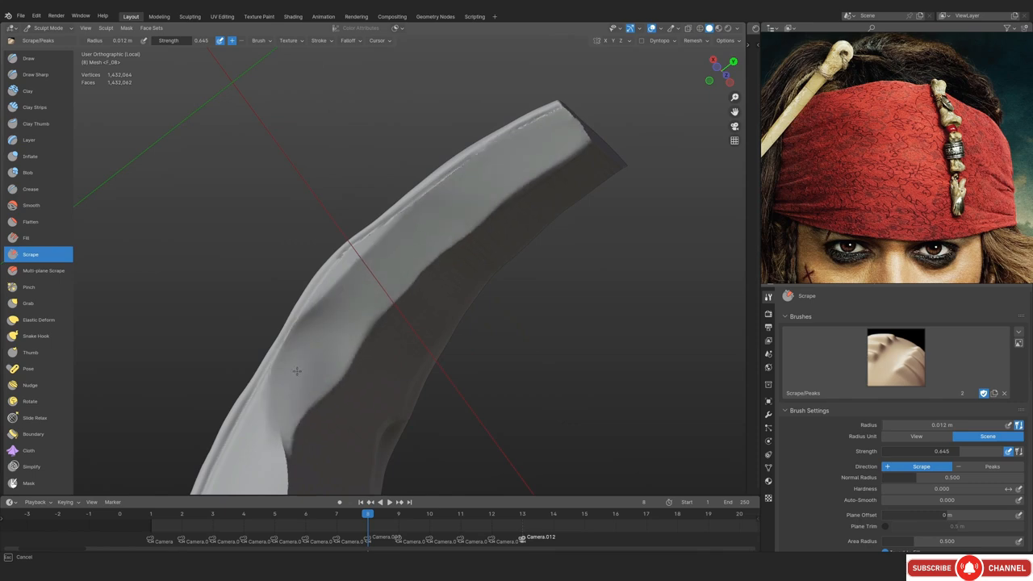
pyautogui.moveTo(297, 371)
pyautogui.mouseDown(button='middle')
pyautogui.moveTo(396, 341)
pyautogui.moveTo(439, 343)
pyautogui.mouseUp(button='middle')
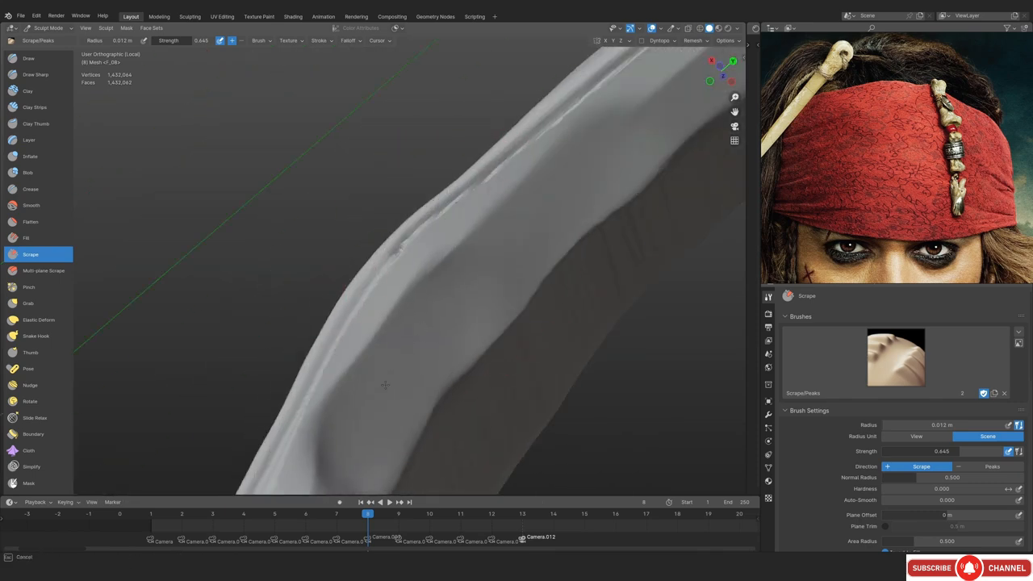
pyautogui.moveTo(385, 385); pyautogui.dragTo(452, 290, button='middle')
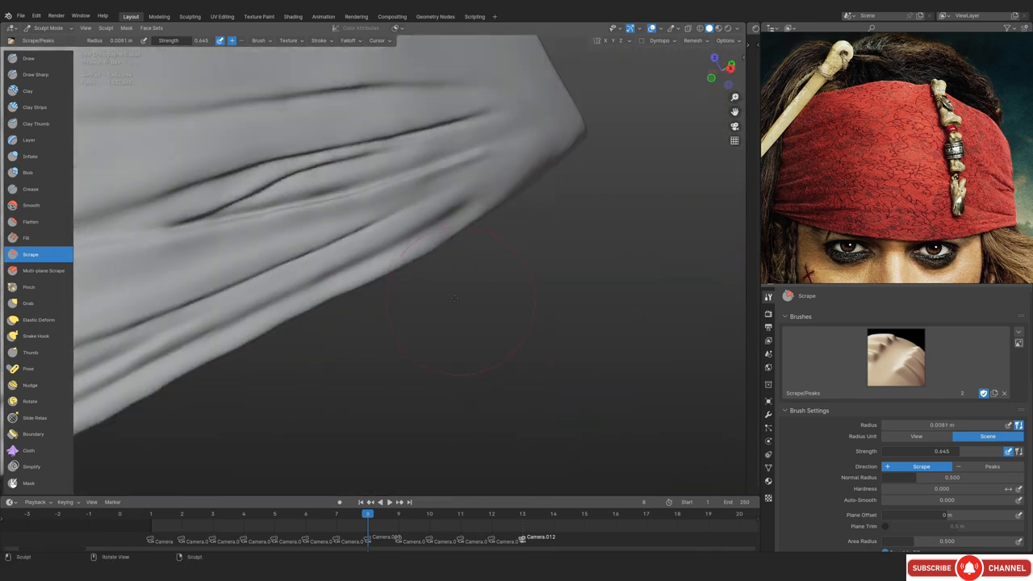
pyautogui.scroll(-8, 454, 298)
pyautogui.moveTo(454, 297); pyautogui.dragTo(399, 265, button='middle')
pyautogui.scroll(4, 466, 298)
pyautogui.scroll(-4, 465, 297)
pyautogui.hotkey('shift', 'alt', 'z')
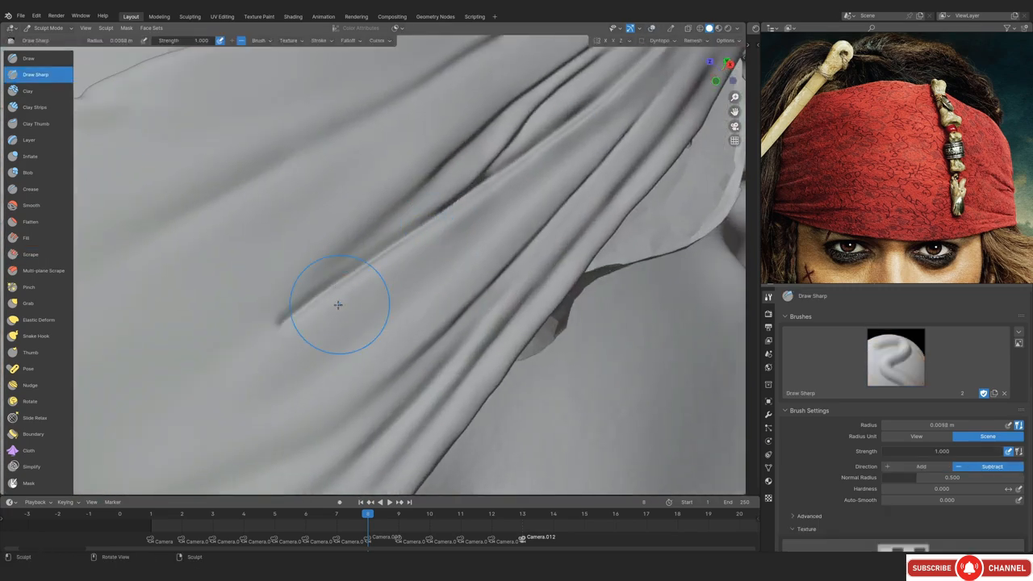
# Carve the long crease across the temple with Draw Sharp in Subtract mode and soften its end with Smooth, both at 1.000 strength
pyautogui.moveTo(338, 305); pyautogui.dragTo(435, 307, button='middle')
pyautogui.keyDown('shift'); pyautogui.moveTo(421, 299); pyautogui.dragTo(373, 380); pyautogui.keyUp('shift')
pyautogui.moveTo(373, 380); pyautogui.dragTo(361, 355, button='middle')
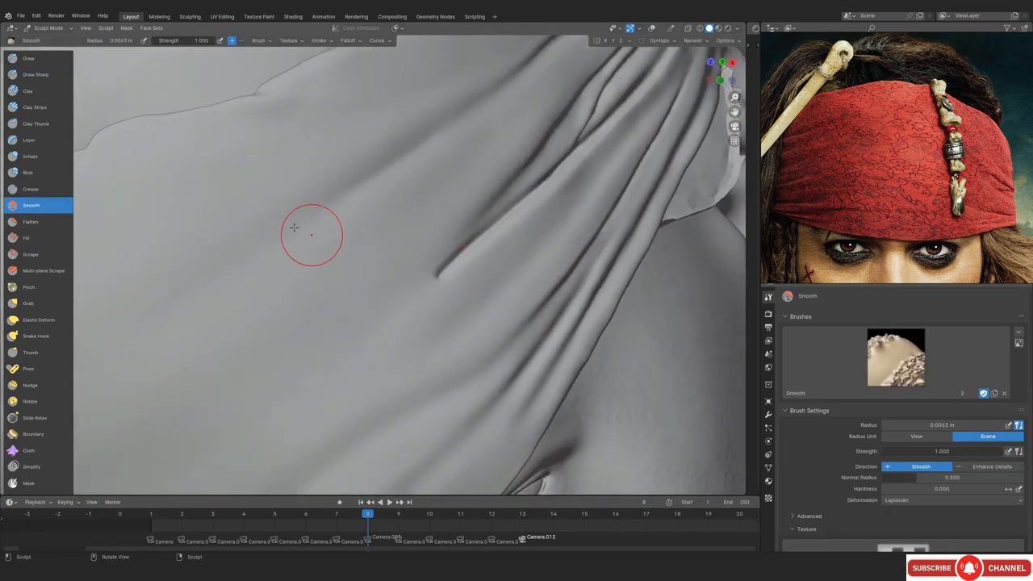
pyautogui.moveTo(295, 229); pyautogui.dragTo(267, 228, button='middle')
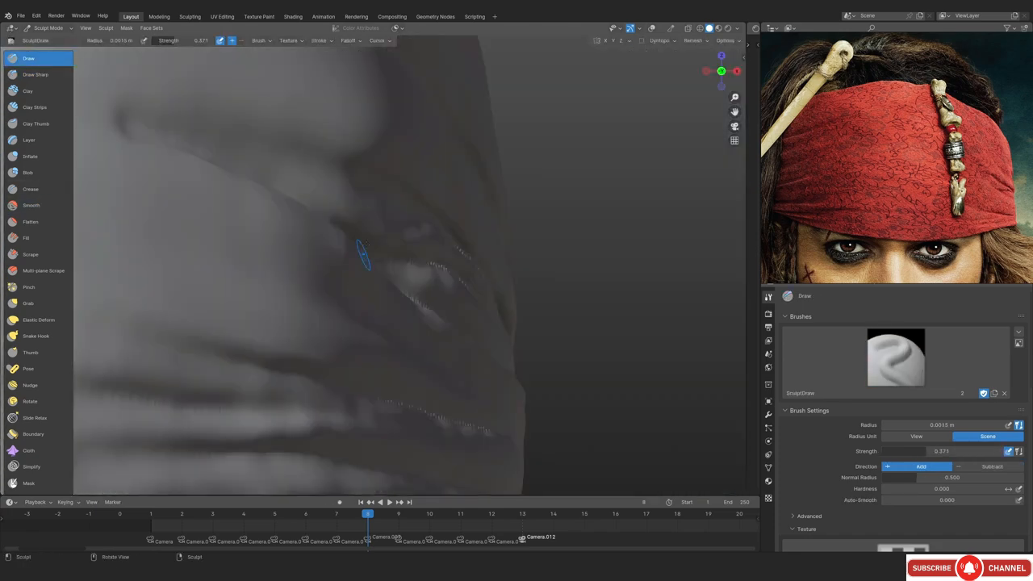
# Flatten the ridges of the temple folds with Scrape at 0.645 strength and 0.0028 m radius
pyautogui.click(30, 254)
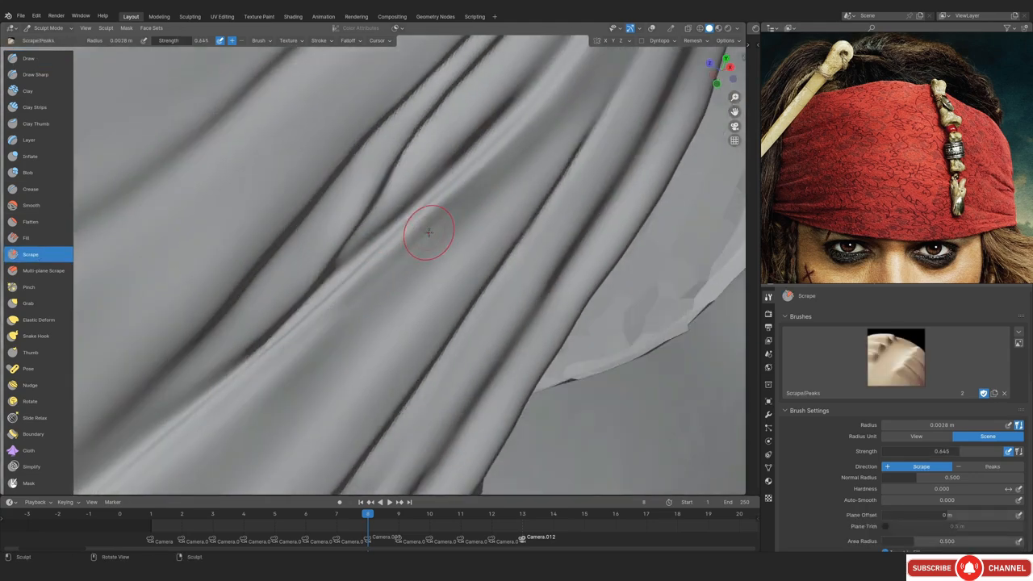
pyautogui.moveTo(333, 340); pyautogui.dragTo(292, 339, button='middle')
pyautogui.moveTo(449, 176); pyautogui.dragTo(420, 174, button='middle')
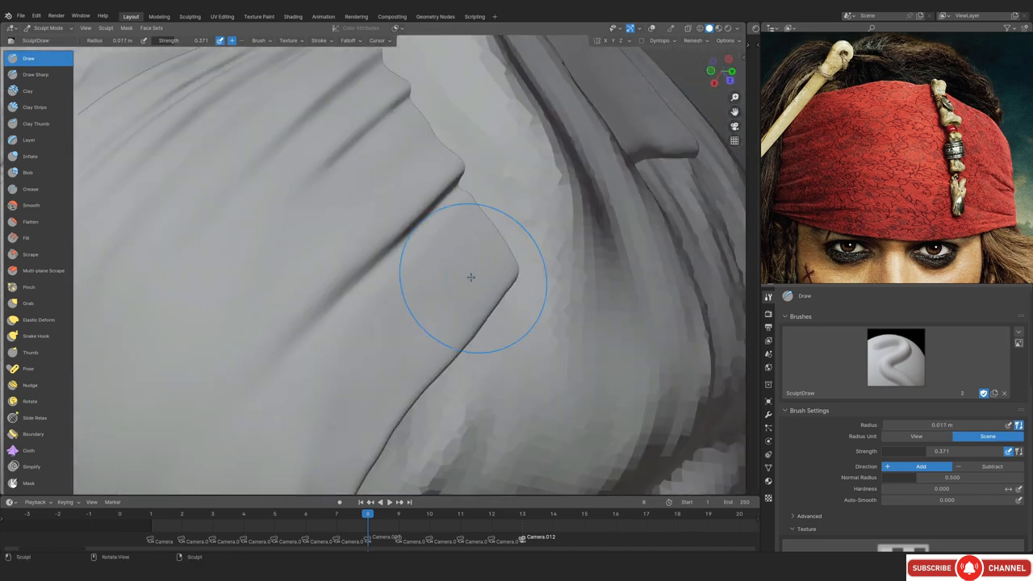
# Draw fine folds at 0.0018 m radius on the scarf's opposite side and flatten the nearby surface with Scrape at 0.01 m
pyautogui.press('f')
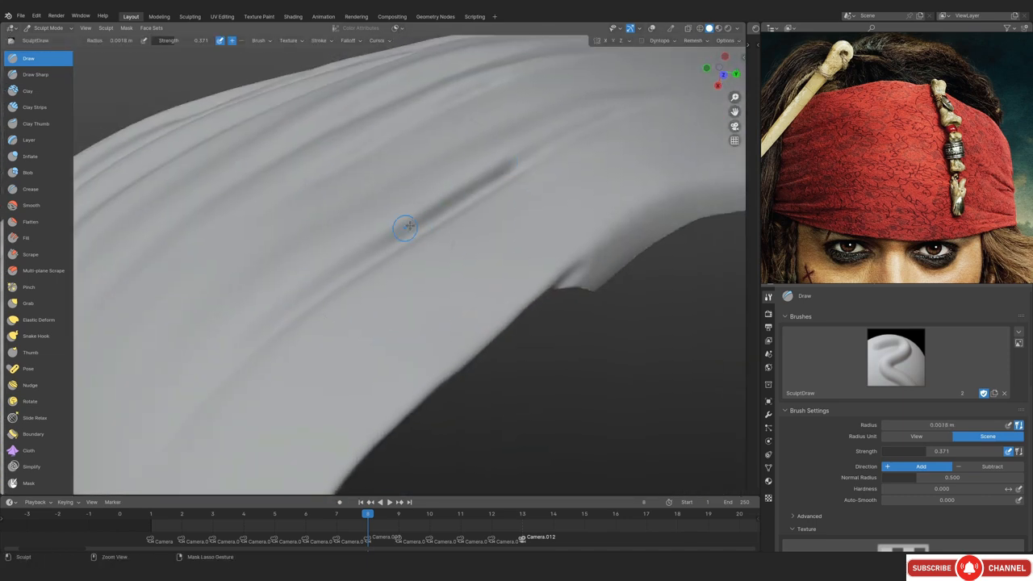
pyautogui.moveTo(406, 227); pyautogui.dragTo(457, 202, button='middle')
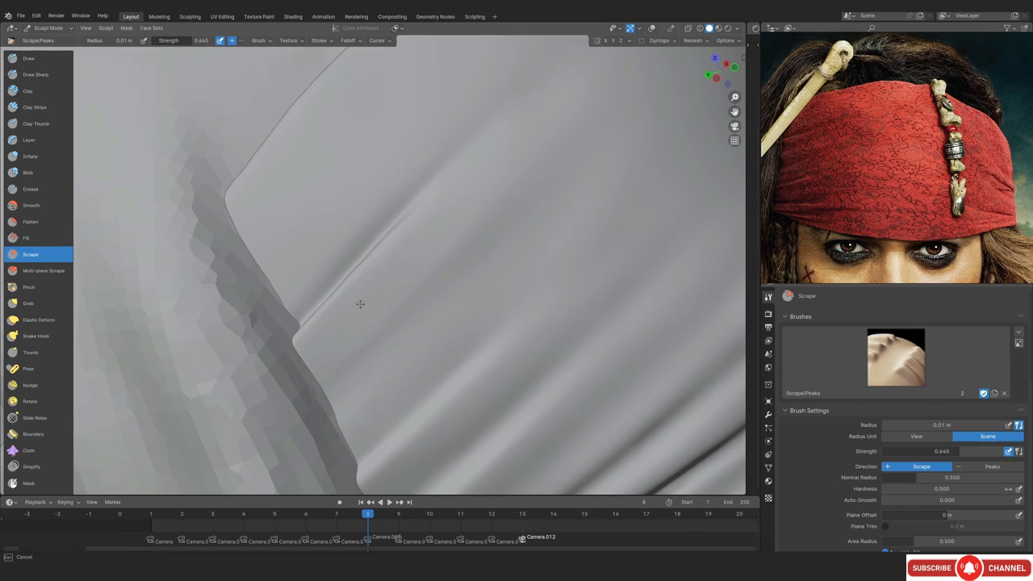
pyautogui.moveTo(360, 303); pyautogui.dragTo(426, 247, button='middle')
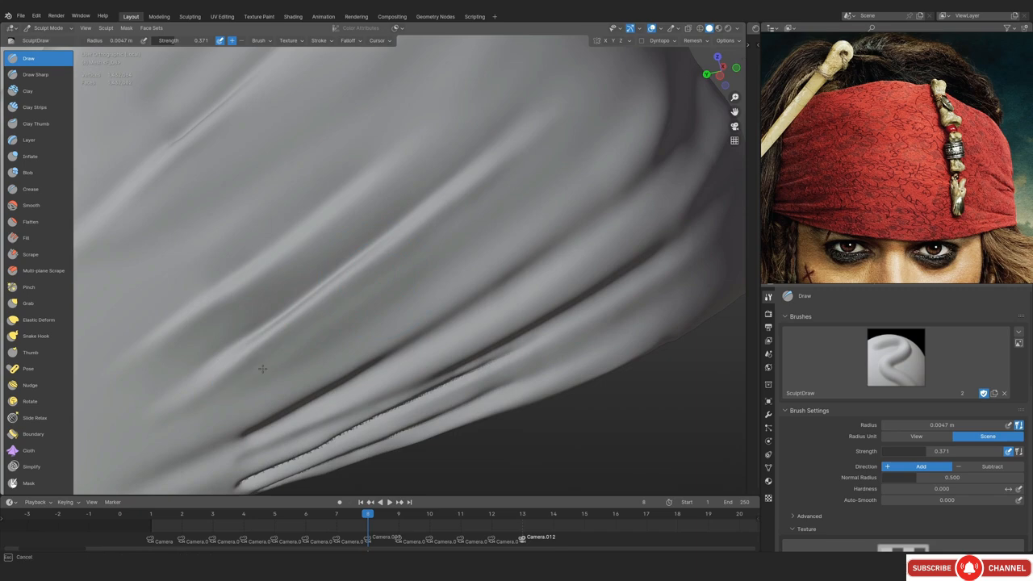
# Raise parallel folds on the scarf's side with Draw in Add mode at 0.371 strength, using 0.0047 m and 0.004 m radius
pyautogui.moveTo(380, 379); pyautogui.dragTo(420, 395, button='middle')
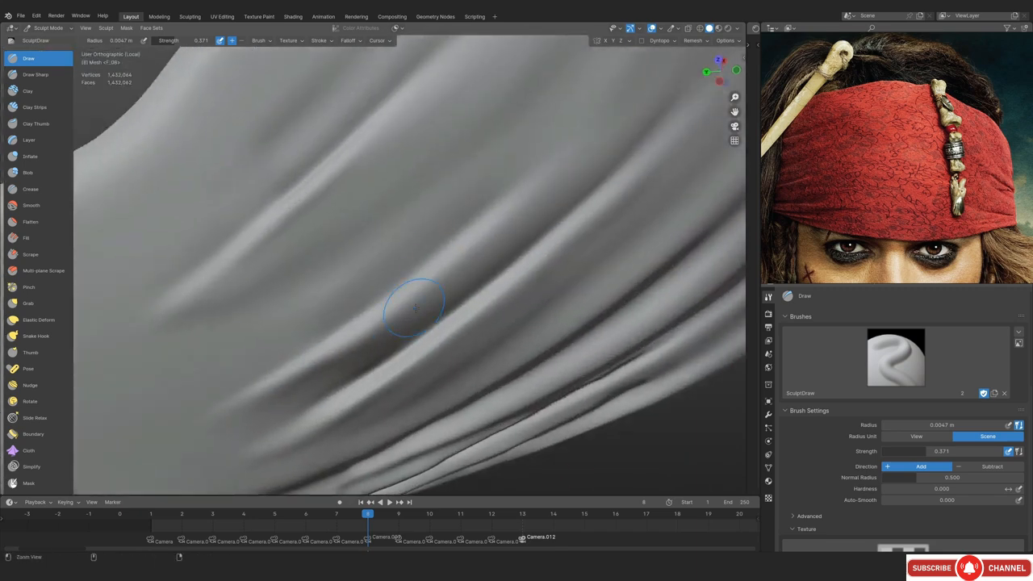
pyautogui.moveTo(403, 296)
pyautogui.keyDown('ctrl'); pyautogui.mouseDown(button='middle')
pyautogui.moveTo(406, 312)
pyautogui.moveTo(453, 257)
pyautogui.mouseUp(button='middle'); pyautogui.keyUp('ctrl')
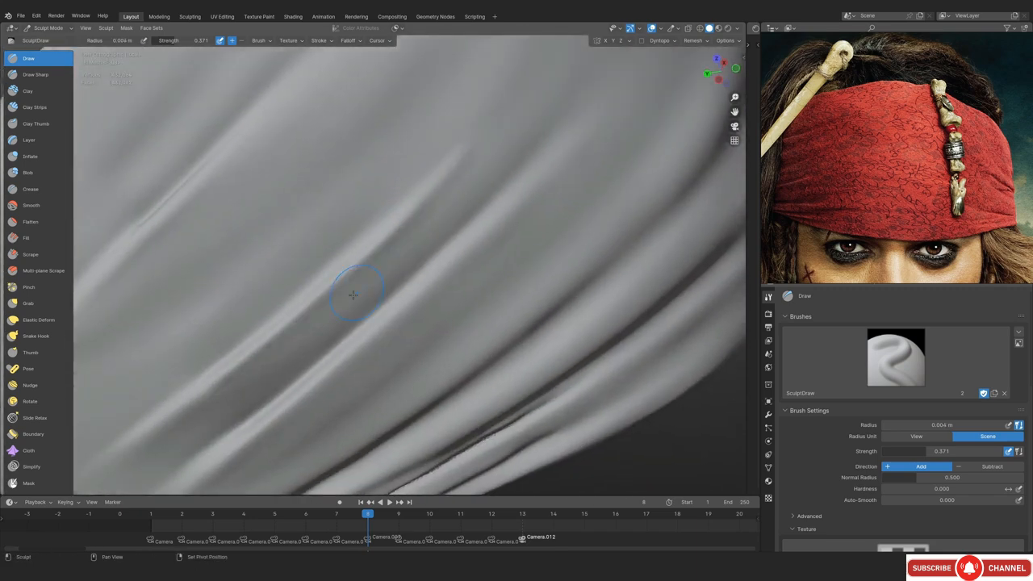
pyautogui.moveTo(353, 294); pyautogui.dragTo(434, 247, button='middle')
# Thicken the raised side folds with Inflate at 0.500 strength, using 0.0023 m to 0.0039 m radius, up to the scarf's side edge
pyautogui.press('i')
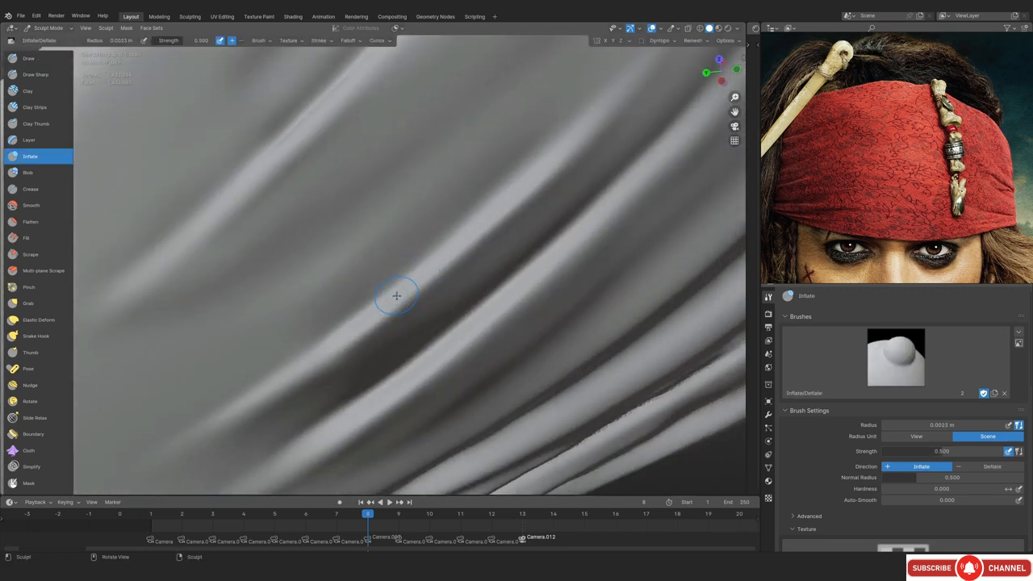
pyautogui.moveTo(397, 295); pyautogui.dragTo(406, 288, button='middle')
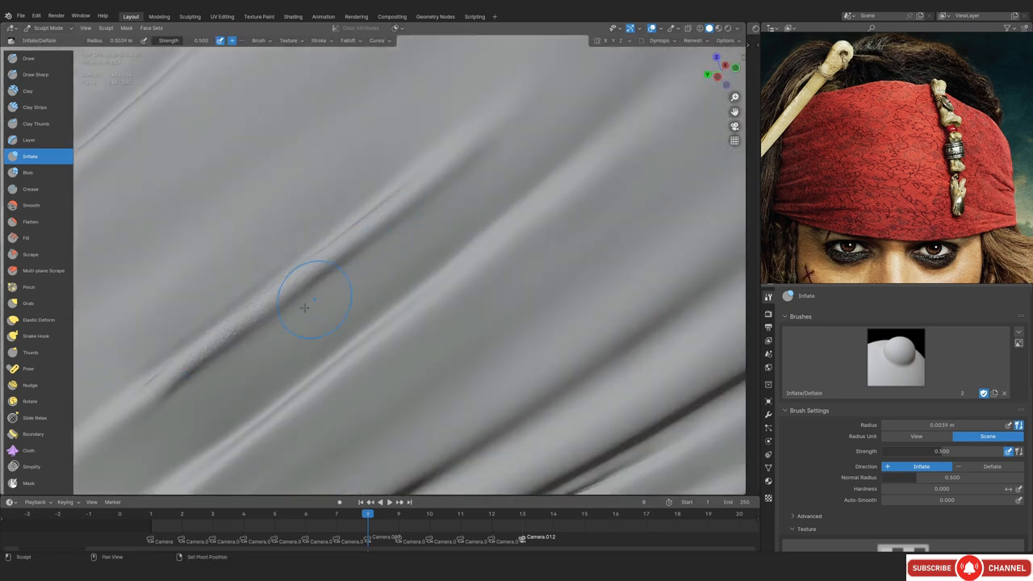
pyautogui.keyDown('ctrl'); pyautogui.moveTo(407, 307); pyautogui.dragTo(407, 295, button='middle'); pyautogui.keyUp('ctrl')
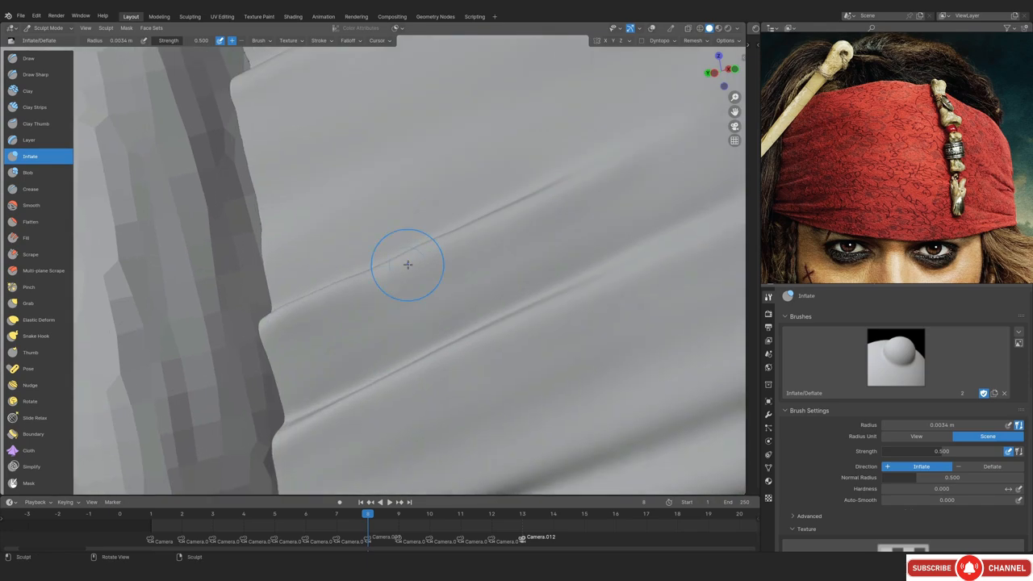
pyautogui.press('g')
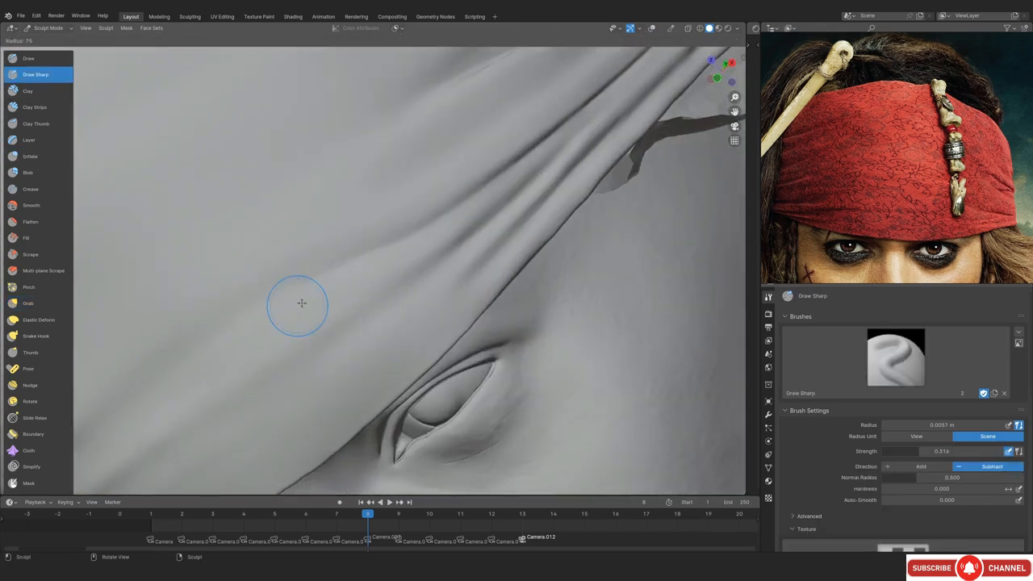
# Deepen the creases above the eye with Draw Sharp in Subtract mode at 0.316 strength and refine the side folds with Inflate and Grab
pyautogui.moveTo(300, 302)
pyautogui.mouseDown(button='middle')
pyautogui.moveTo(434, 233)
pyautogui.moveTo(547, 142)
pyautogui.mouseUp(button='middle')
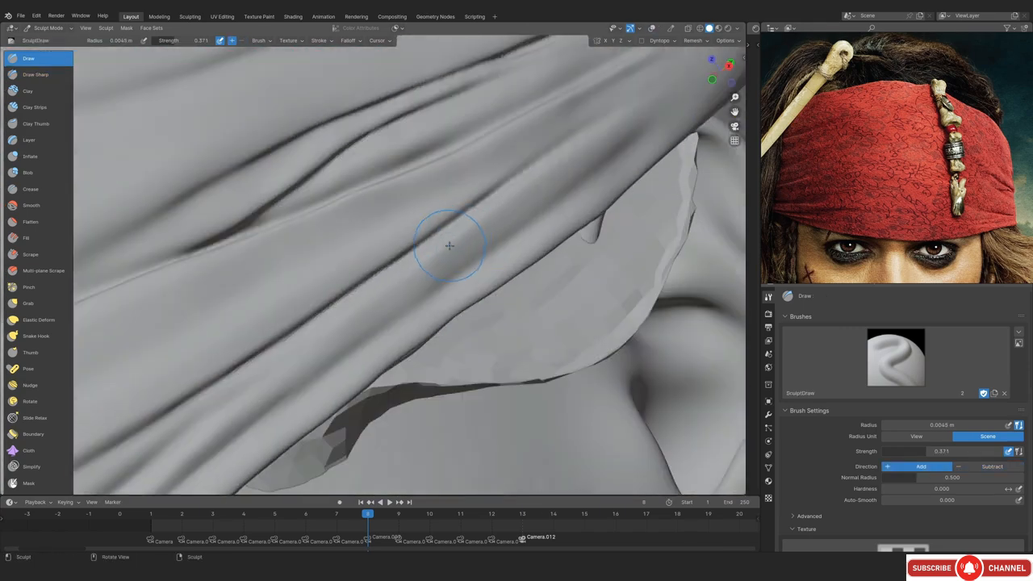
pyautogui.press('i')
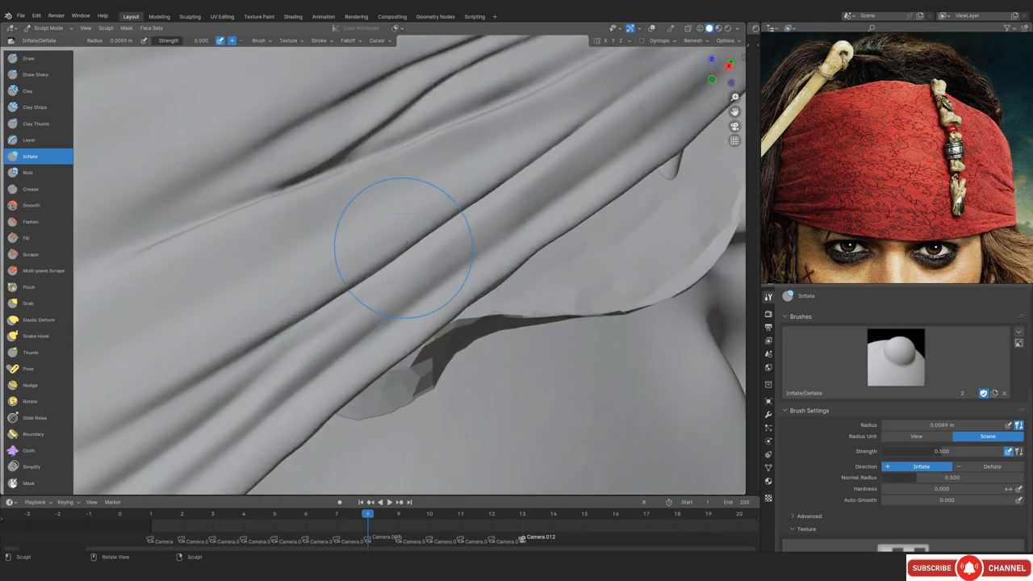
pyautogui.press('g')
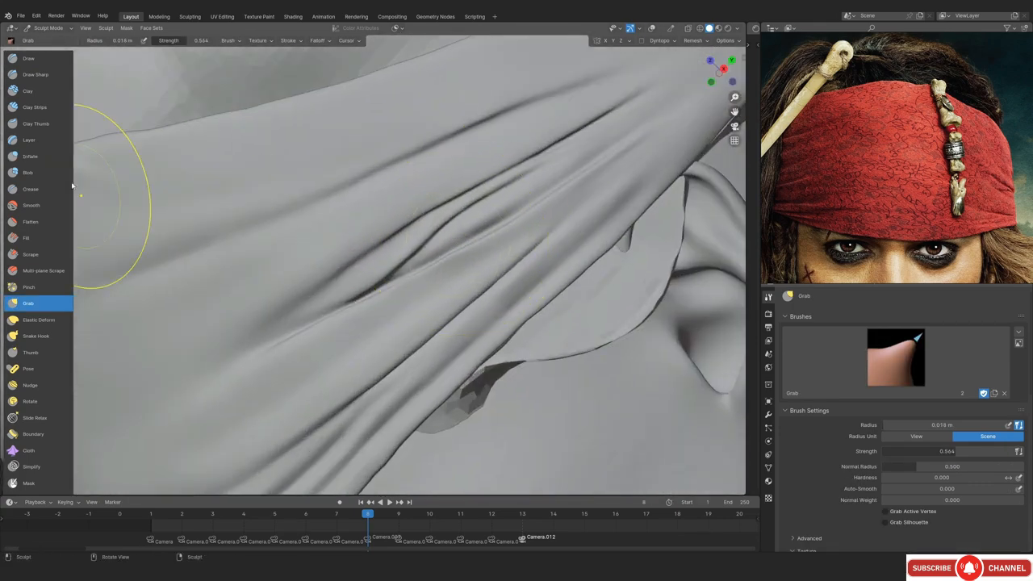
pyautogui.press('i')
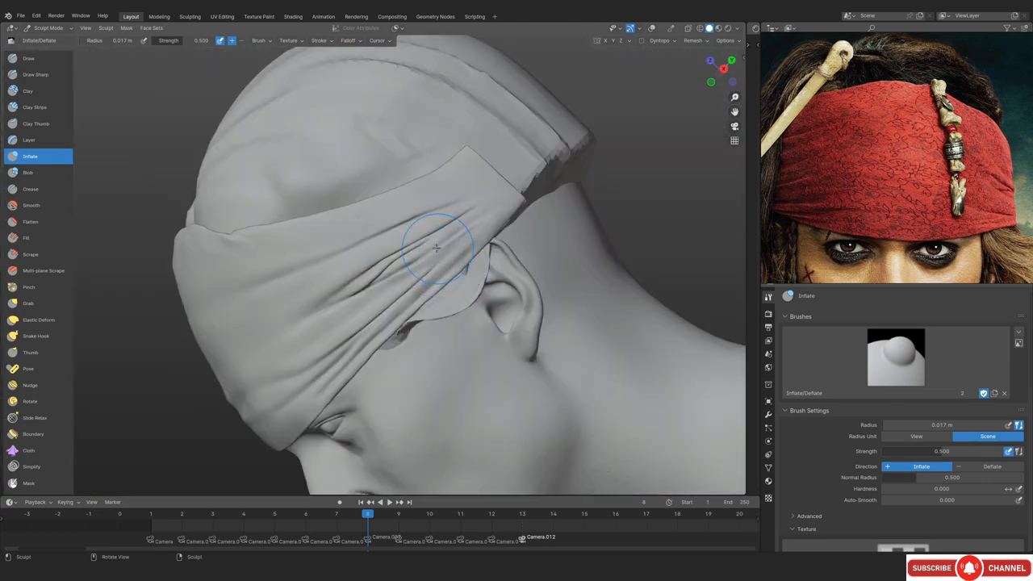
pyautogui.keyDown('shift'); pyautogui.moveTo(411, 260); pyautogui.dragTo(347, 292, button='middle'); pyautogui.keyUp('shift')
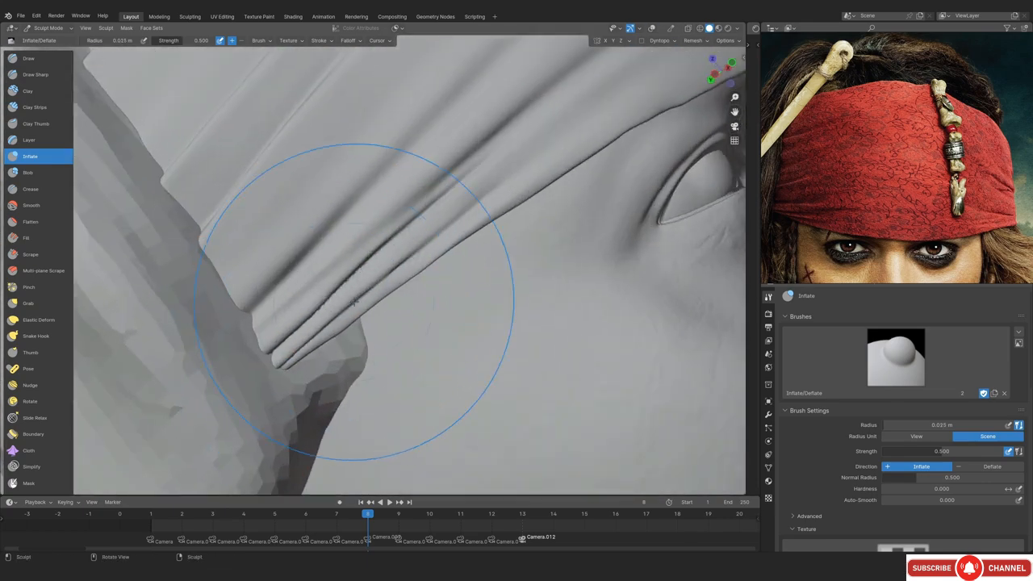
pyautogui.press('g')
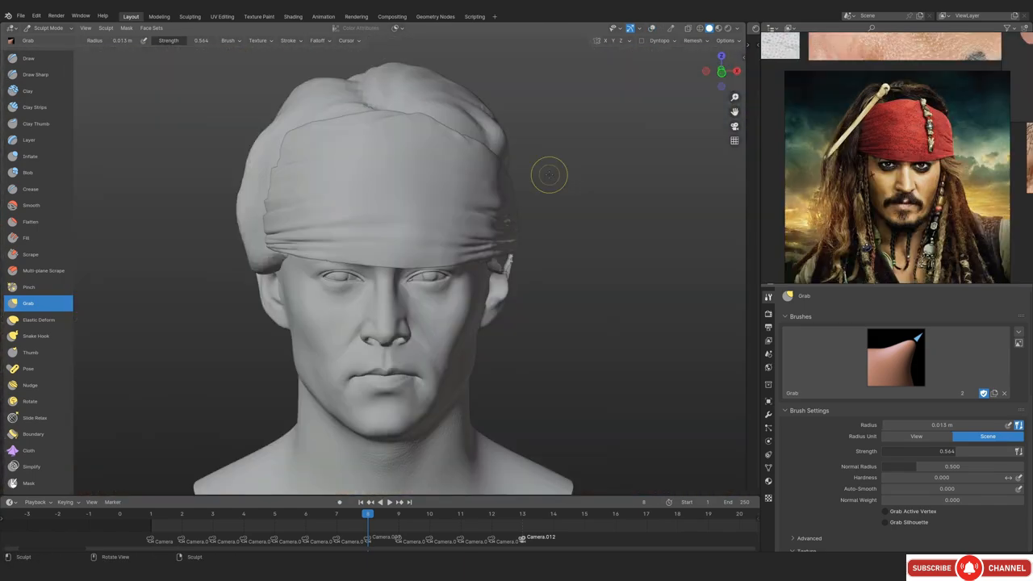
# Examine the headscarf's folds from the front and both sides against the wider bandana reference photo
pyautogui.keyDown('shift'); pyautogui.moveTo(432, 181); pyautogui.dragTo(439, 234, button='middle'); pyautogui.keyUp('shift')
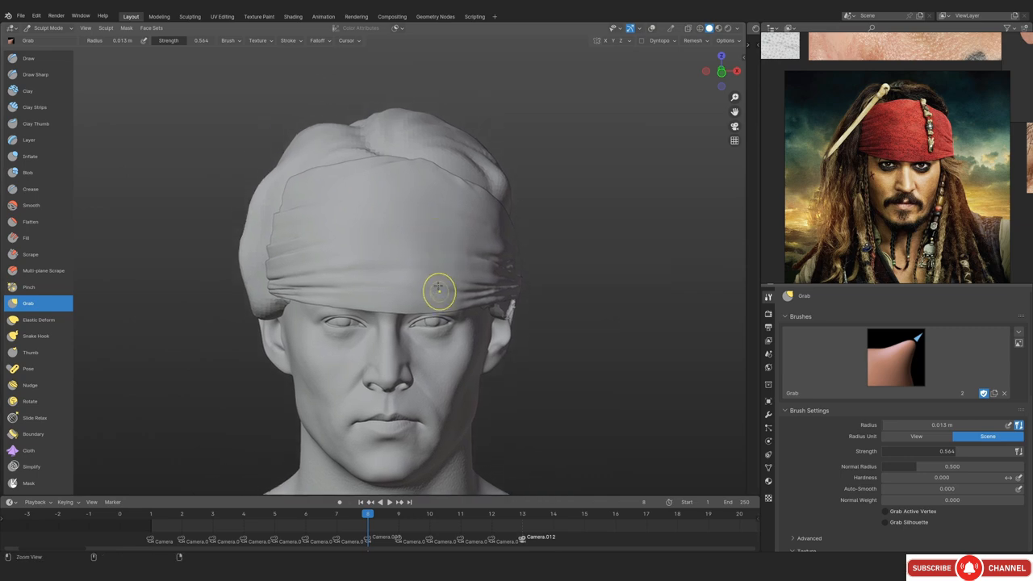
pyautogui.keyDown('ctrl'); pyautogui.moveTo(439, 291); pyautogui.dragTo(436, 218, button='middle'); pyautogui.keyUp('ctrl')
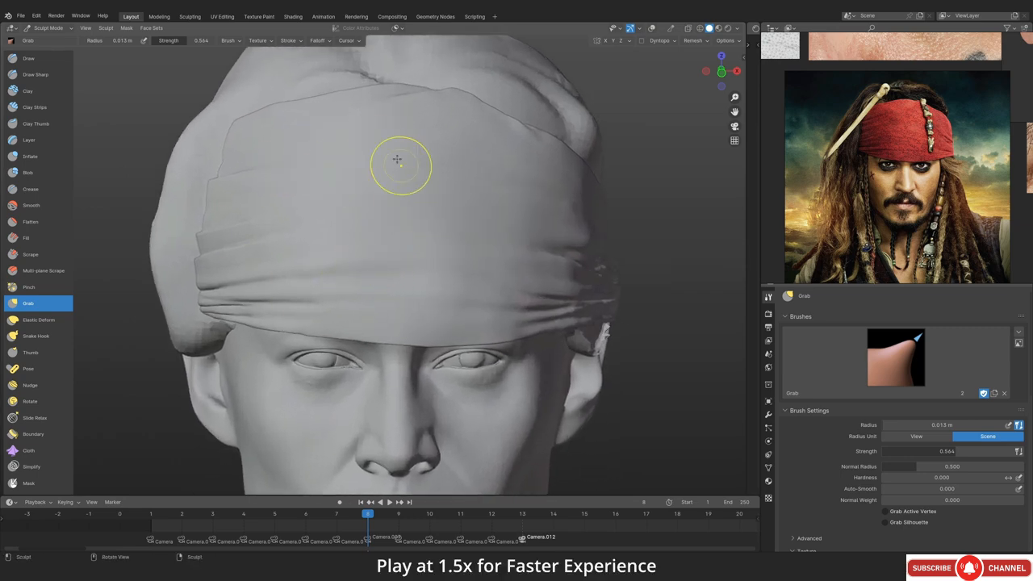
pyautogui.moveTo(507, 235); pyautogui.dragTo(517, 282, button='middle')
pyautogui.keyDown('ctrl'); pyautogui.moveTo(520, 294); pyautogui.dragTo(530, 245, button='middle'); pyautogui.keyUp('ctrl')
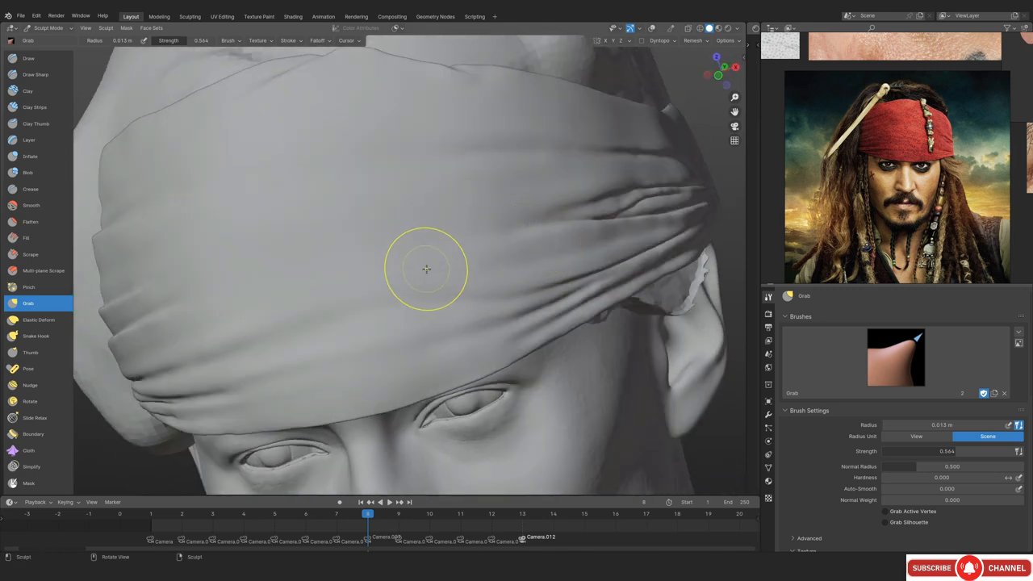
pyautogui.press('KP_1')
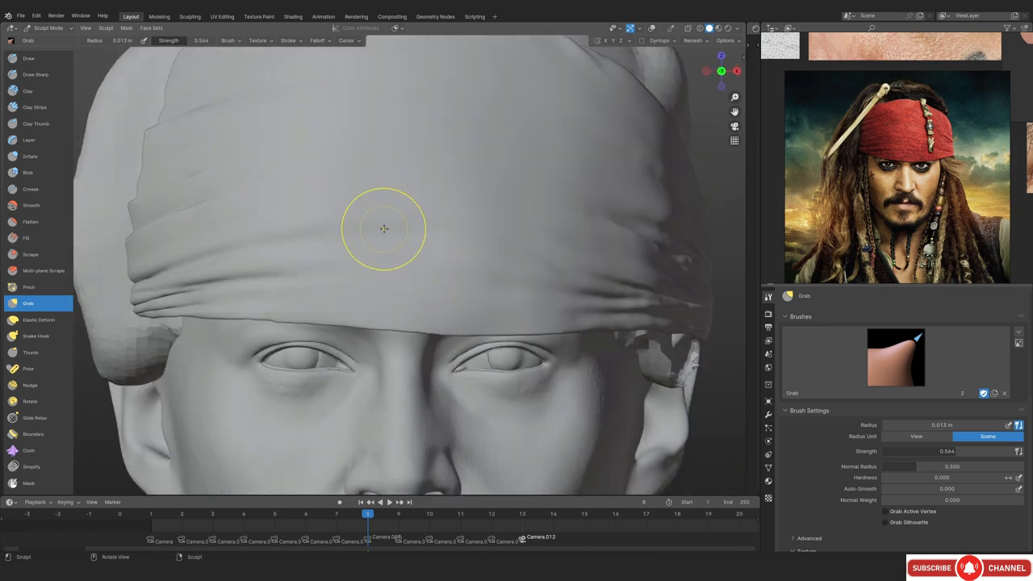
pyautogui.keyDown('ctrl'); pyautogui.moveTo(419, 180); pyautogui.dragTo(309, 265, button='middle'); pyautogui.keyUp('ctrl')
pyautogui.keyDown('ctrl'); pyautogui.moveTo(420, 315); pyautogui.dragTo(416, 214, button='middle'); pyautogui.keyUp('ctrl')
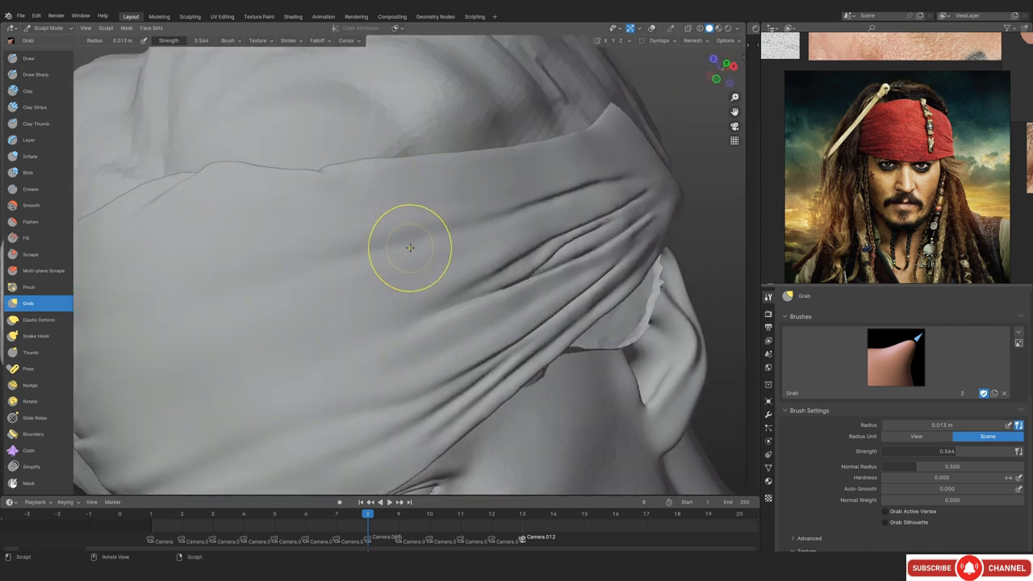
pyautogui.press('KP_1')
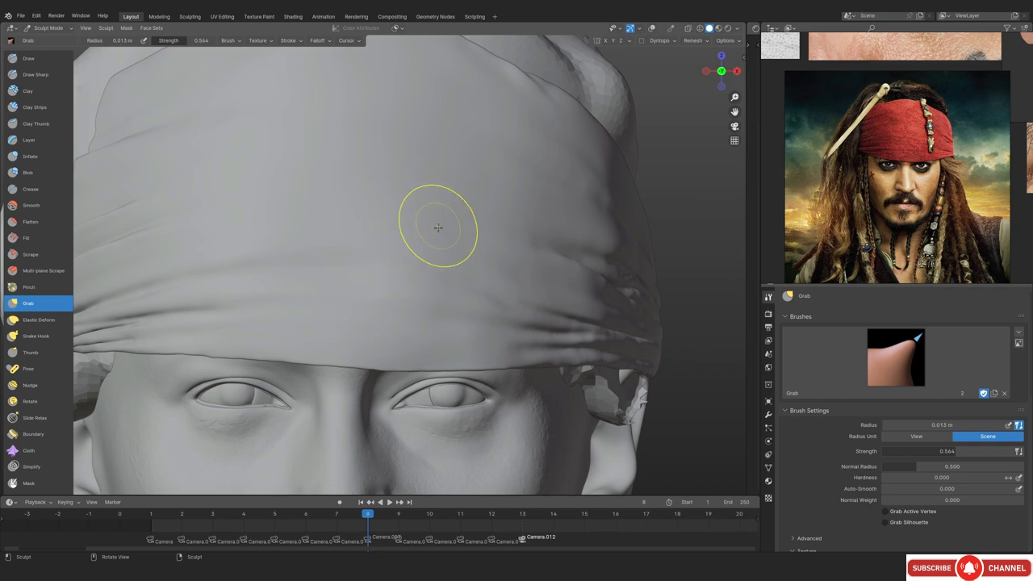
pyautogui.keyDown('ctrl'); pyautogui.moveTo(437, 228); pyautogui.dragTo(383, 279, button='middle'); pyautogui.keyUp('ctrl')
pyautogui.keyDown('ctrl'); pyautogui.moveTo(465, 212); pyautogui.dragTo(440, 288, button='middle'); pyautogui.keyUp('ctrl')
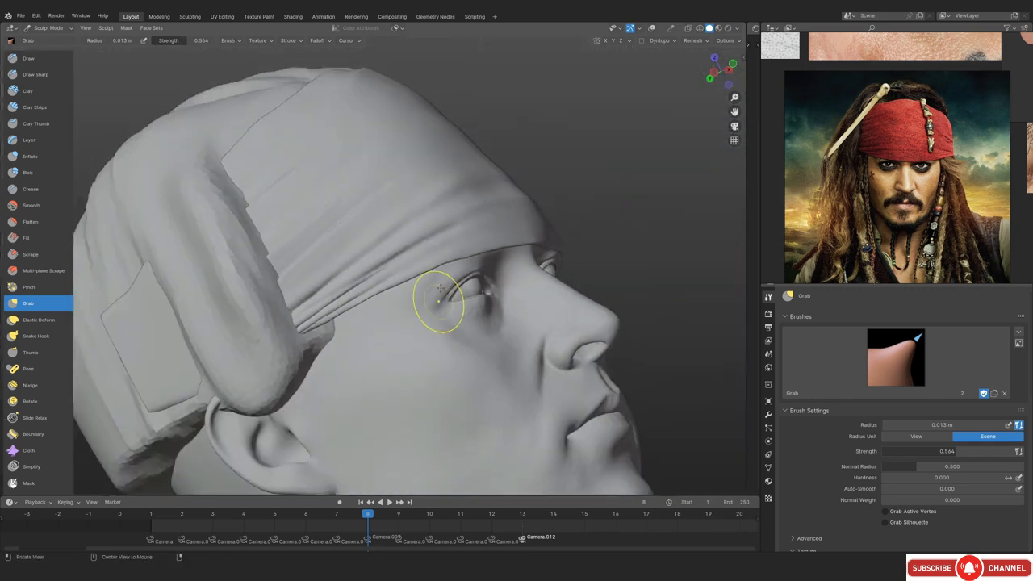
pyautogui.keyDown('alt'); pyautogui.moveTo(441, 288); pyautogui.dragTo(318, 264); pyautogui.keyUp('alt')
pyautogui.keyDown('alt'); pyautogui.moveTo(508, 259); pyautogui.dragTo(454, 284); pyautogui.keyUp('alt')
pyautogui.keyDown('alt'); pyautogui.moveTo(484, 226); pyautogui.dragTo(459, 250); pyautogui.keyUp('alt')
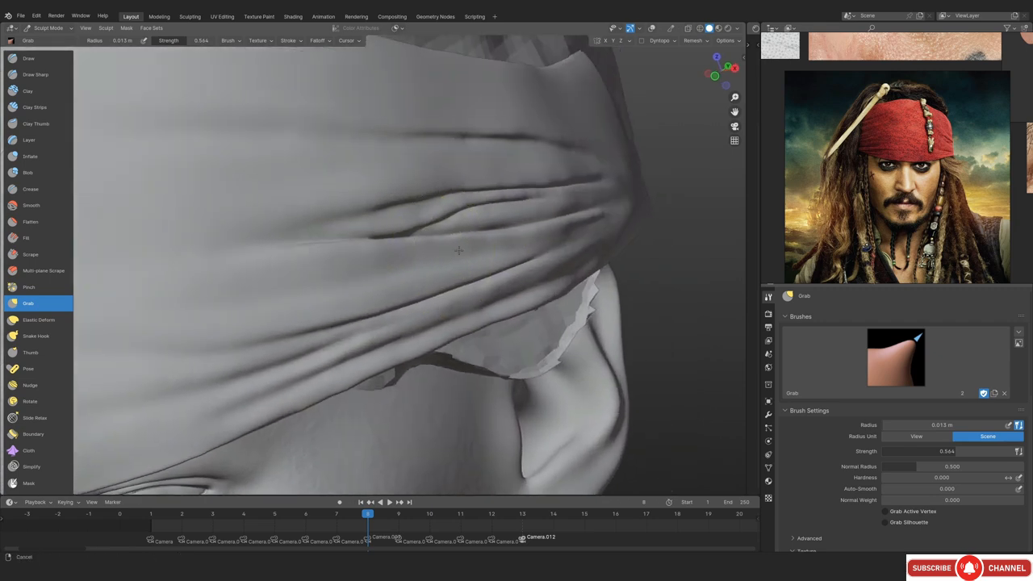
pyautogui.moveTo(459, 250)
pyautogui.mouseDown(button='middle')
pyautogui.moveTo(502, 265)
pyautogui.moveTo(385, 231)
pyautogui.mouseUp(button='middle')
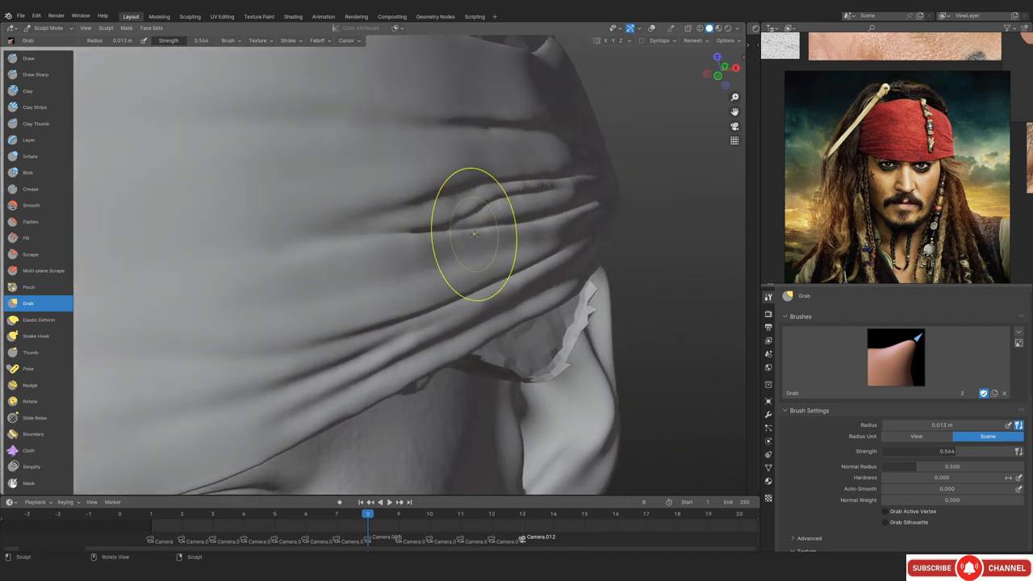
# Compare the folds on the side of the headscarf with a close-up of the red bandana in the reference photo
pyautogui.scroll(-3, 427, 266)
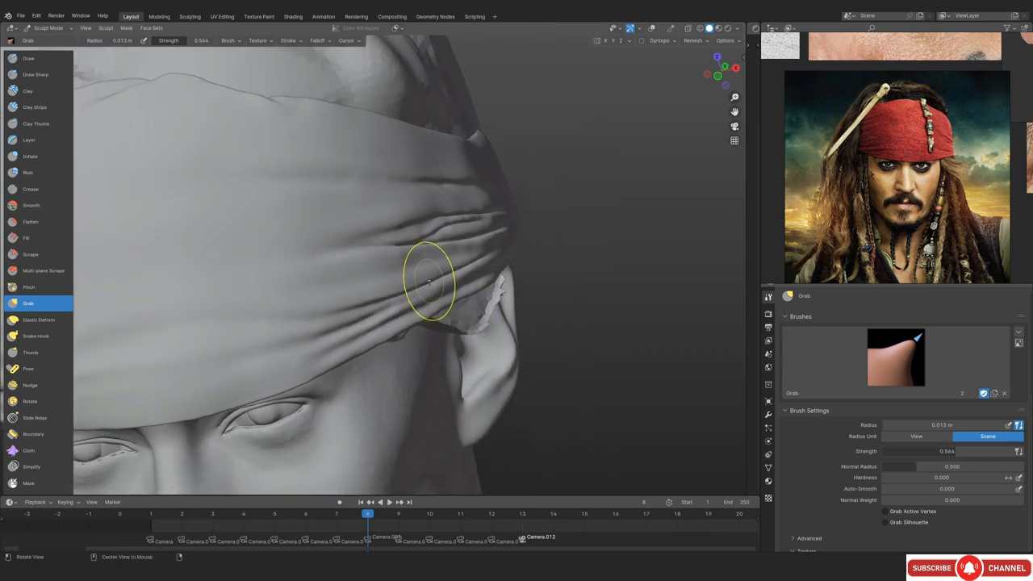
pyautogui.scroll(3, 426, 300)
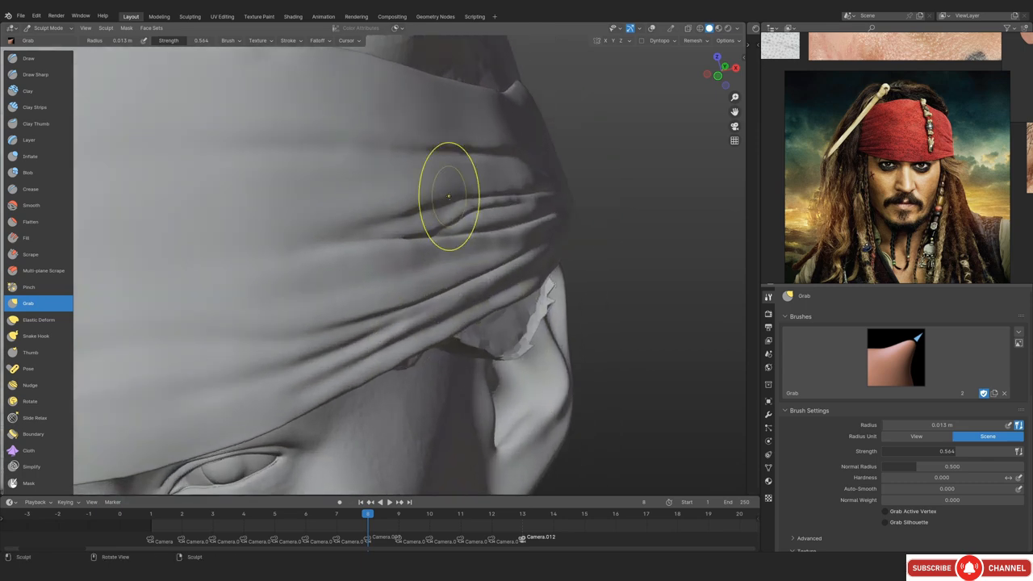
pyautogui.scroll(3, 449, 196)
pyautogui.moveTo(920, 157); pyautogui.dragTo(884, 190, button='middle')
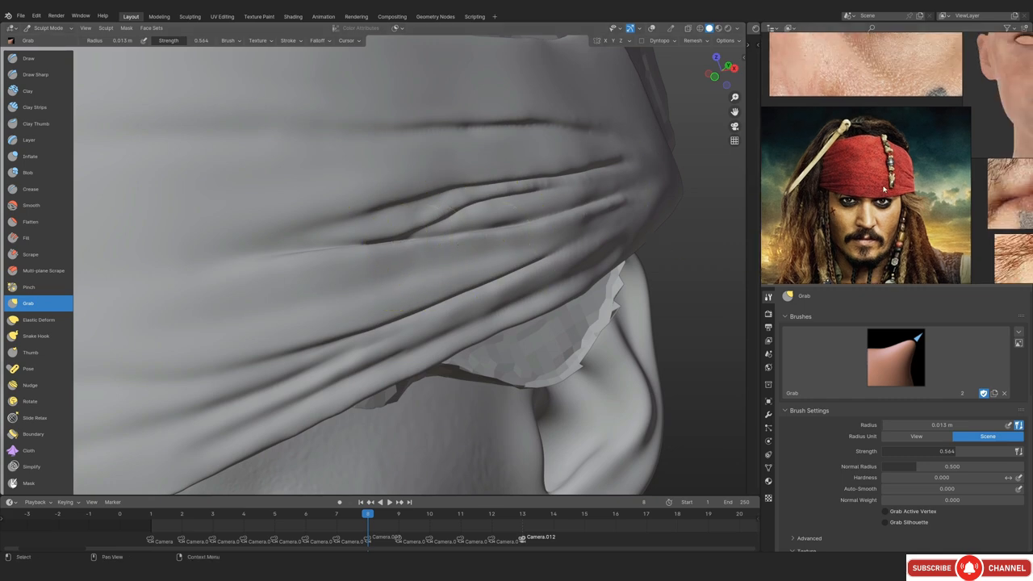
pyautogui.scroll(6, 887, 187)
pyautogui.moveTo(943, 203); pyautogui.dragTo(911, 157, button='middle')
pyautogui.scroll(3, 909, 161)
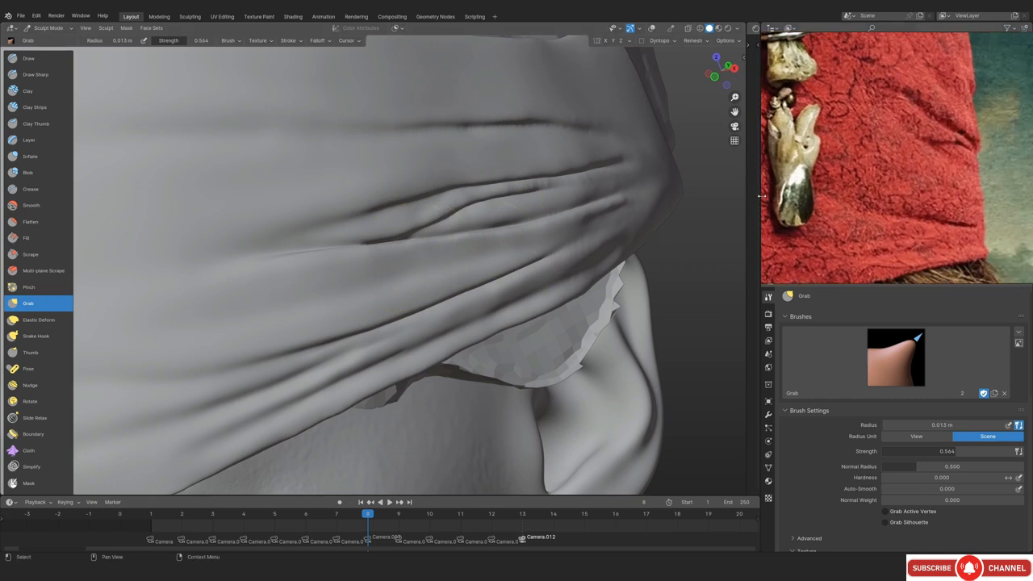
pyautogui.scroll(-5, 404, 206)
pyautogui.scroll(1, 456, 232)
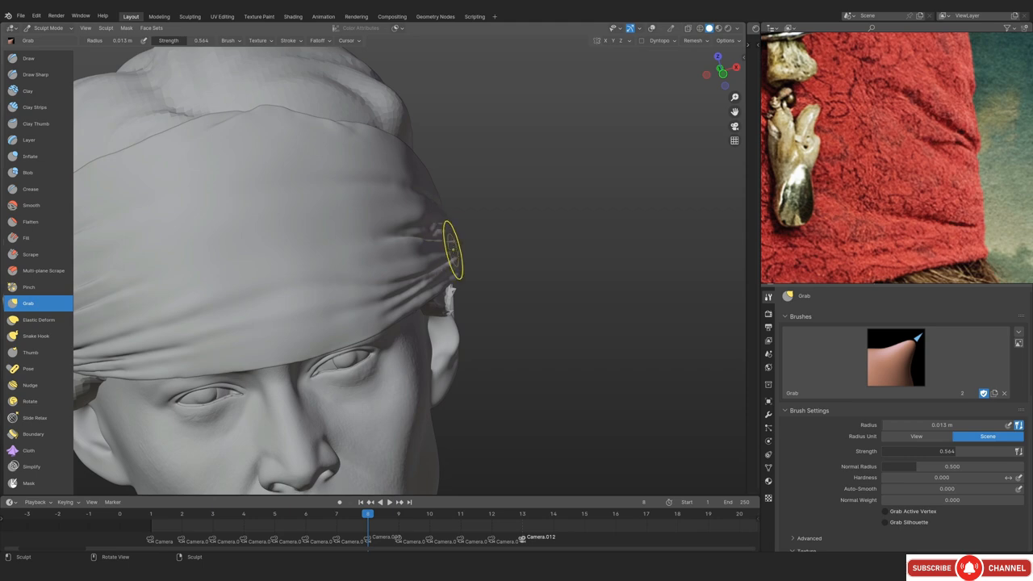
# Examine the headscarf's folds and edges around the ear, from the front and across the whole bust
pyautogui.scroll(2, 407, 230)
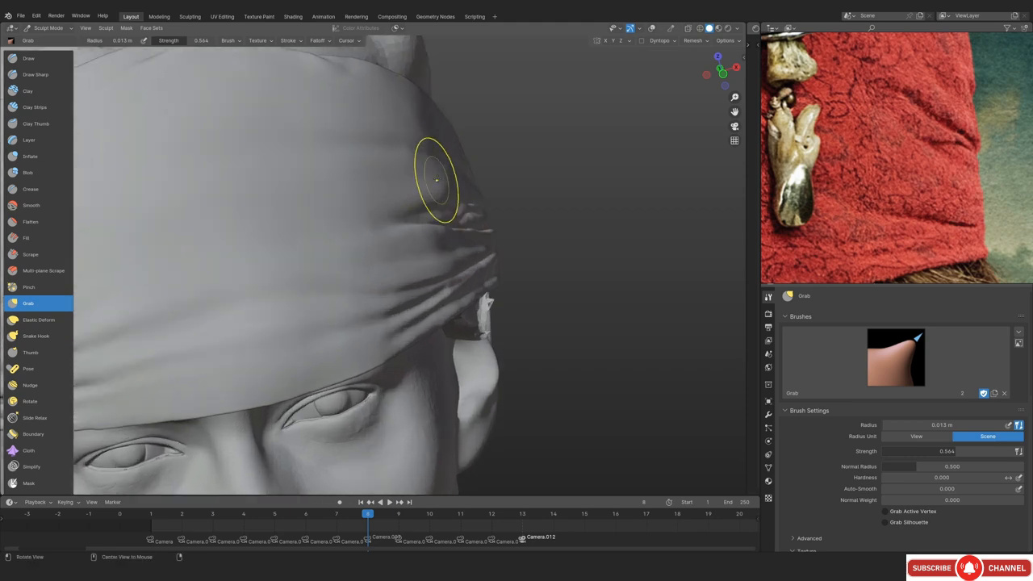
pyautogui.moveTo(437, 180)
pyautogui.keyDown('ctrl'); pyautogui.keyDown('alt'); pyautogui.mouseDown()
pyautogui.moveTo(420, 266)
pyautogui.moveTo(339, 311)
pyautogui.mouseUp(); pyautogui.keyUp('alt'); pyautogui.keyUp('ctrl')
pyautogui.moveTo(339, 311)
pyautogui.keyDown('ctrl'); pyautogui.keyDown('alt'); pyautogui.mouseDown()
pyautogui.moveTo(330, 267)
pyautogui.moveTo(434, 269)
pyautogui.moveTo(428, 322)
pyautogui.mouseUp(); pyautogui.keyUp('alt'); pyautogui.keyUp('ctrl')
pyautogui.moveTo(427, 323)
pyautogui.keyDown('alt'); pyautogui.mouseDown()
pyautogui.moveTo(323, 310)
pyautogui.moveTo(412, 286)
pyautogui.mouseUp(); pyautogui.keyUp('alt')
pyautogui.keyDown('ctrl'); pyautogui.keyDown('alt'); pyautogui.moveTo(411, 286); pyautogui.dragTo(410, 217); pyautogui.keyUp('alt'); pyautogui.keyUp('ctrl')
pyautogui.keyDown('alt'); pyautogui.moveTo(410, 218); pyautogui.dragTo(302, 272); pyautogui.keyUp('alt')
pyautogui.moveTo(357, 238)
pyautogui.keyDown('alt'); pyautogui.mouseDown()
pyautogui.moveTo(533, 163)
pyautogui.moveTo(557, 116)
pyautogui.moveTo(300, 325)
pyautogui.moveTo(447, 185)
pyautogui.moveTo(467, 248)
pyautogui.mouseUp(); pyautogui.keyUp('alt')
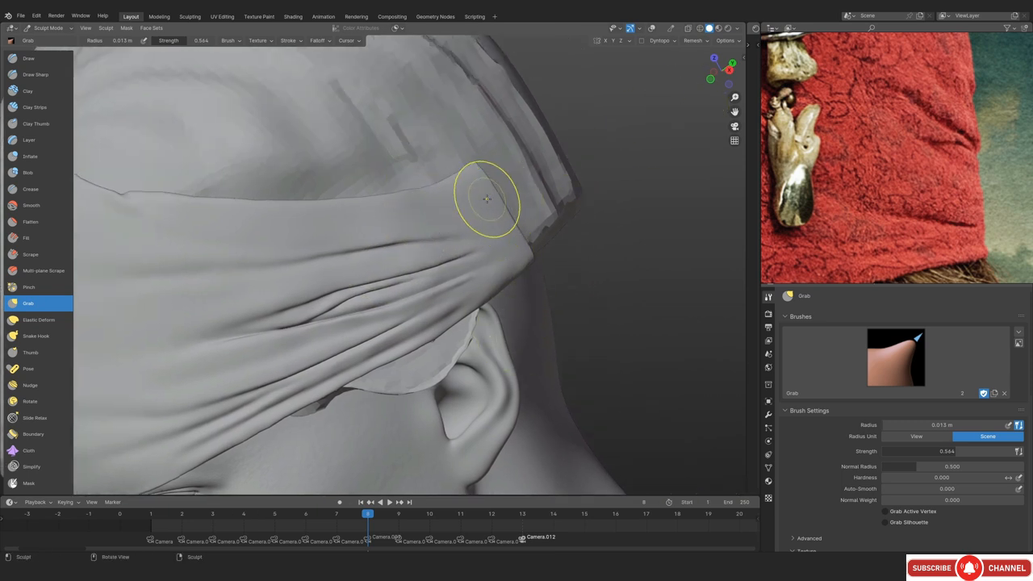
pyautogui.keyDown('alt'); pyautogui.moveTo(446, 240); pyautogui.dragTo(387, 211); pyautogui.keyUp('alt')
pyautogui.keyDown('ctrl'); pyautogui.keyDown('alt'); pyautogui.moveTo(388, 212); pyautogui.dragTo(438, 307); pyautogui.keyUp('alt'); pyautogui.keyUp('ctrl')
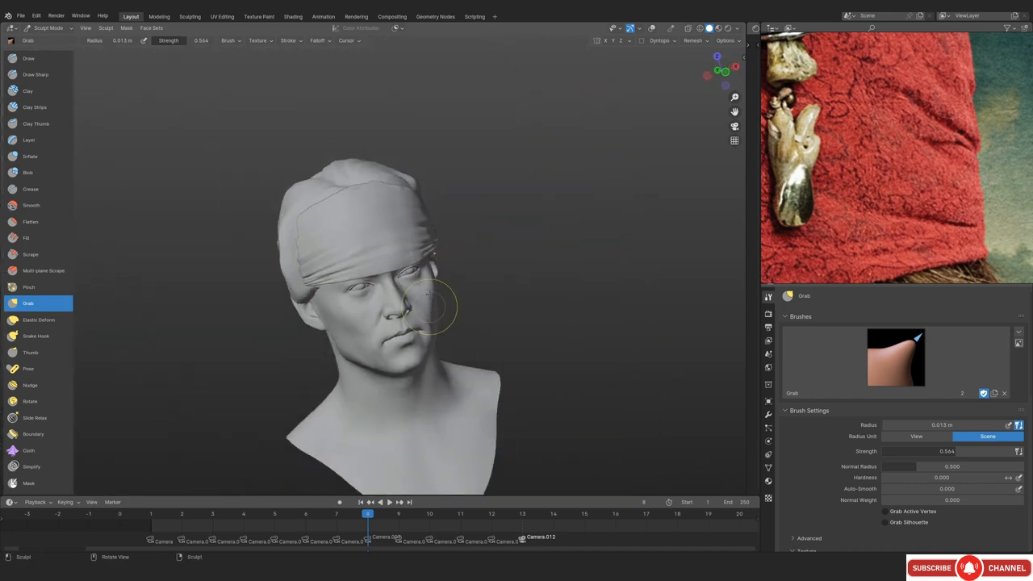
pyautogui.keyDown('alt'); pyautogui.moveTo(443, 263); pyautogui.dragTo(412, 193); pyautogui.keyUp('alt')
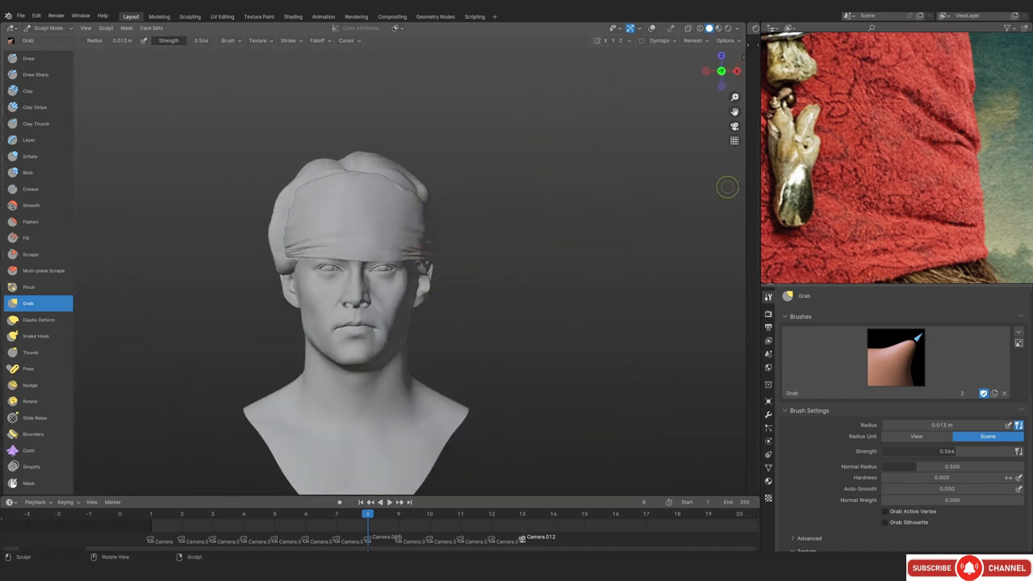
# Examine the pirate reference photo enlarged, studying the dreadlocks, beads, open collar and clothing around the chest and shoulders
pyautogui.scroll(-5, 893, 153)
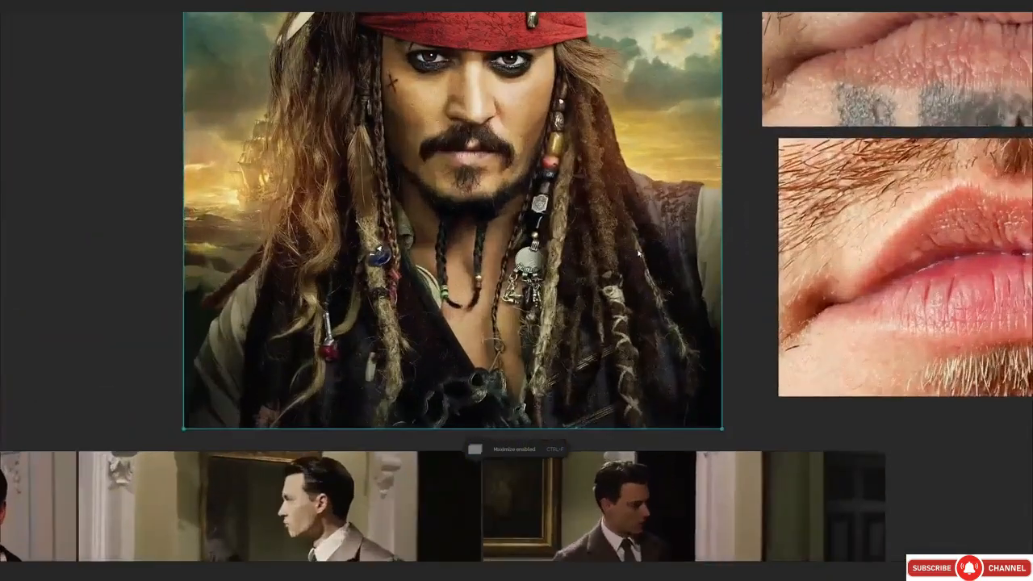
pyautogui.scroll(3, 639, 267)
pyautogui.scroll(-2, 640, 269)
pyautogui.moveTo(627, 264); pyautogui.dragTo(631, 281, button='middle')
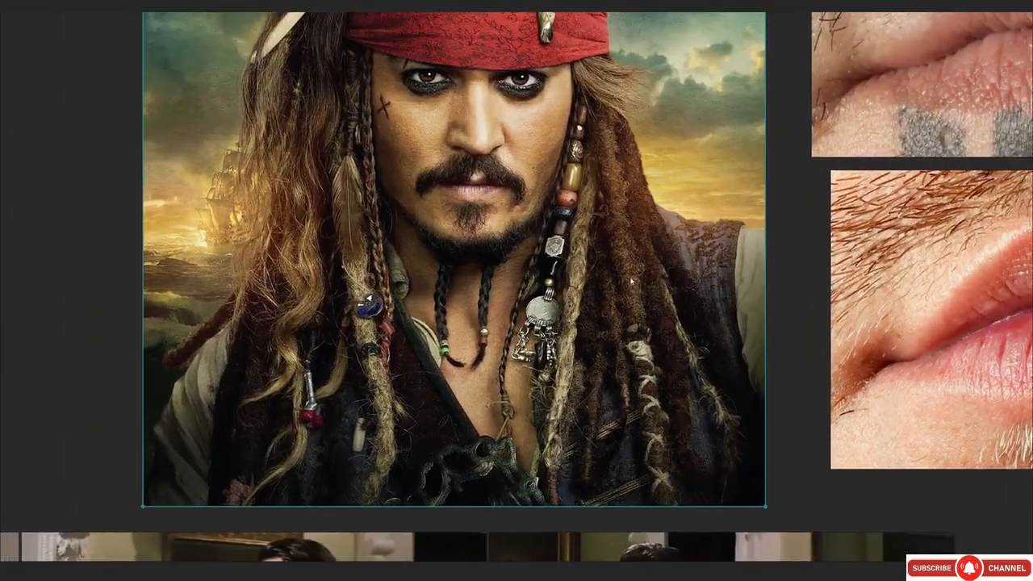
pyautogui.moveTo(614, 241); pyautogui.dragTo(605, 254, button='middle')
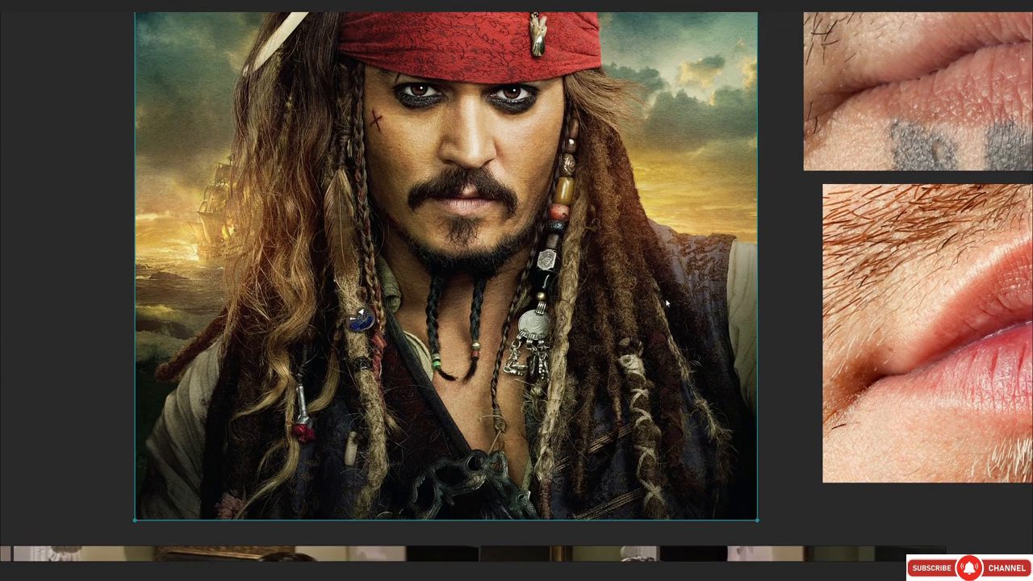
pyautogui.moveTo(667, 303); pyautogui.dragTo(671, 237, button='middle')
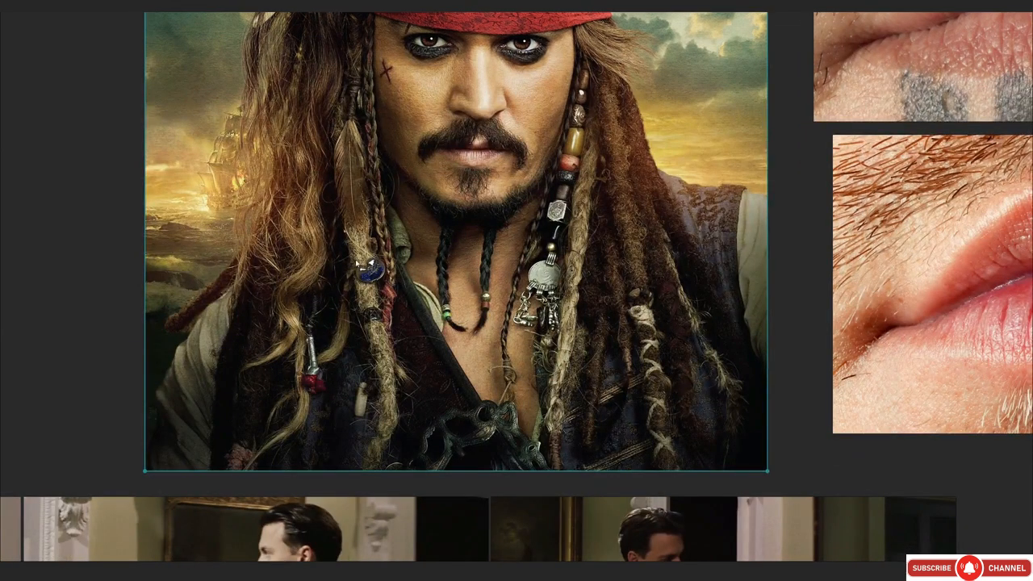
pyautogui.moveTo(670, 239); pyautogui.dragTo(690, 216, button='middle')
pyautogui.scroll(3, 618, 252)
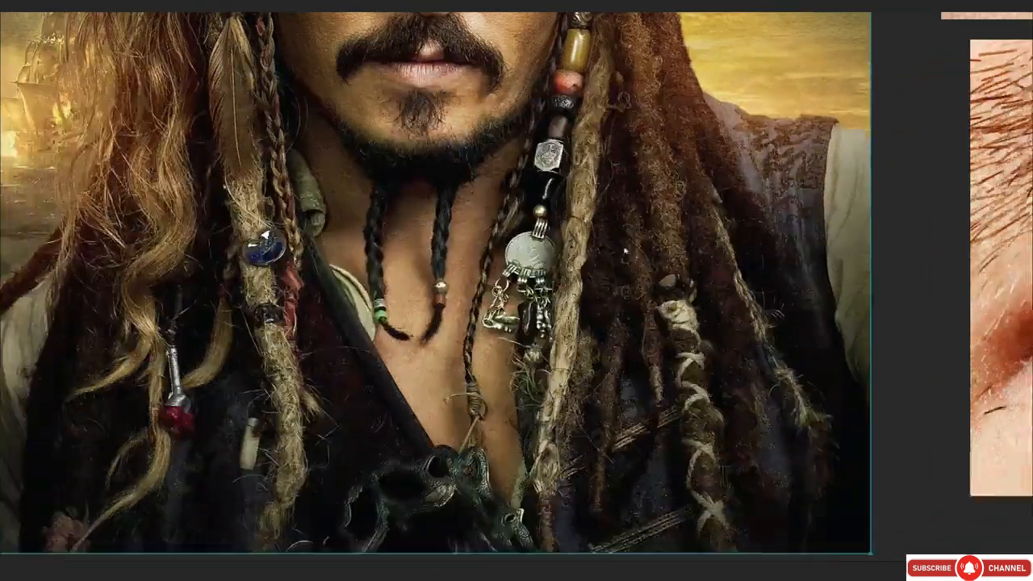
pyautogui.scroll(-3, 680, 222)
pyautogui.moveTo(649, 244); pyautogui.dragTo(557, 271, button='middle')
pyautogui.moveTo(697, 239); pyautogui.dragTo(643, 259, button='middle')
pyautogui.scroll(3, 642, 259)
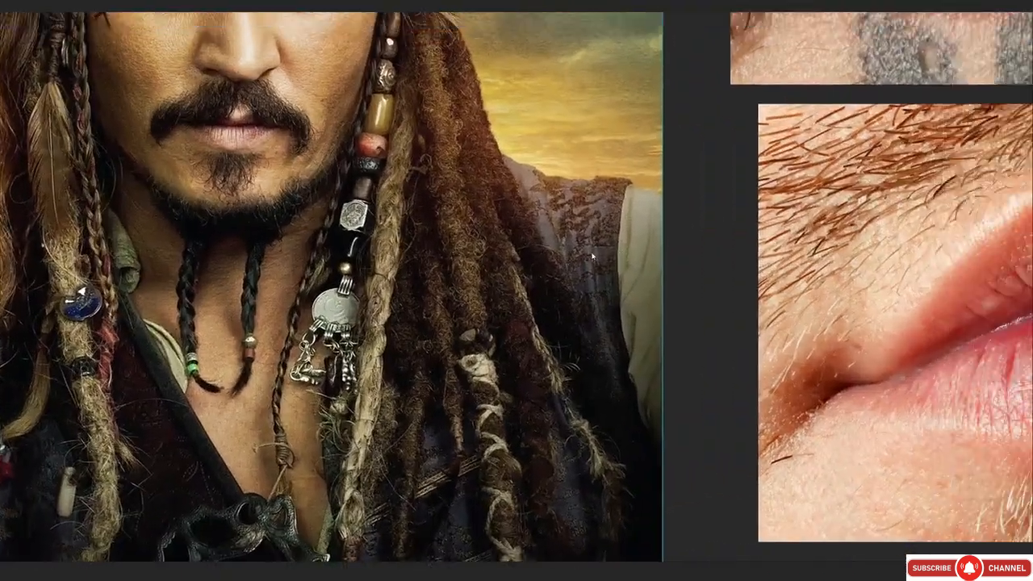
pyautogui.moveTo(279, 399); pyautogui.dragTo(549, 265, button='middle')
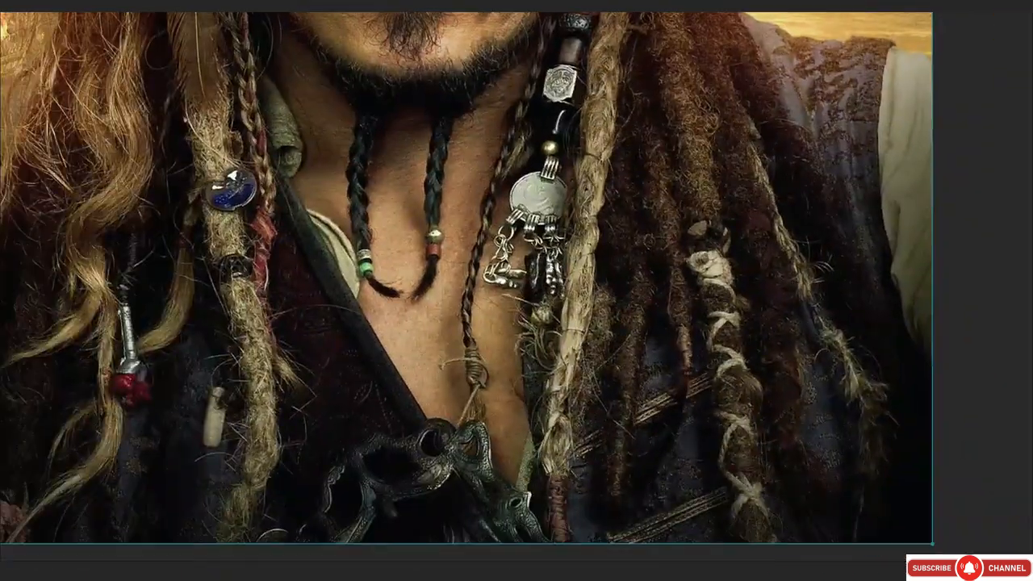
pyautogui.moveTo(289, 275); pyautogui.dragTo(311, 334, button='middle')
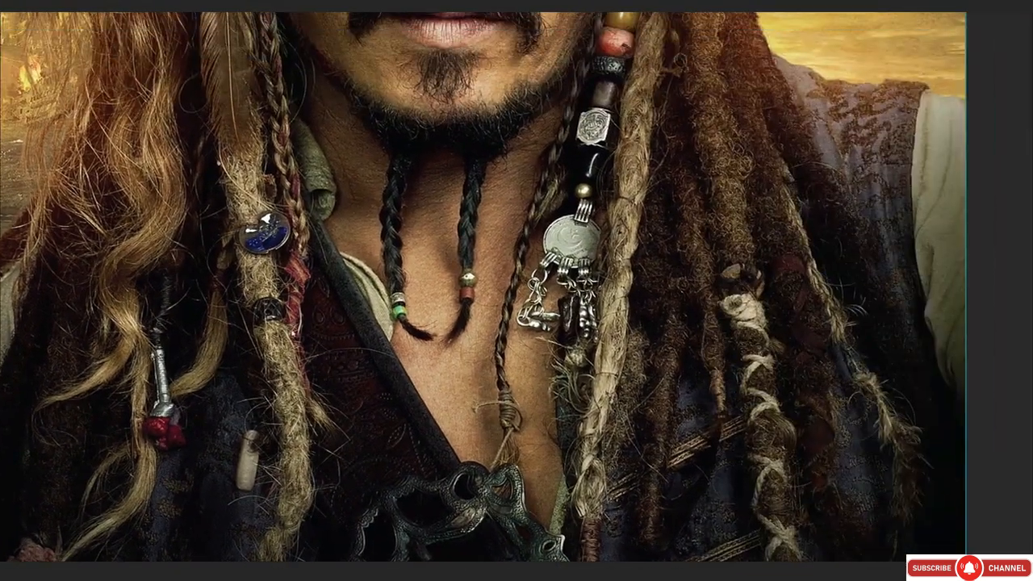
pyautogui.moveTo(549, 228); pyautogui.dragTo(375, 257, button='middle')
pyautogui.moveTo(667, 215); pyautogui.dragTo(459, 255, button='middle')
pyautogui.moveTo(520, 243); pyautogui.dragTo(563, 203, button='middle')
pyautogui.scroll(2, 553, 220)
pyautogui.scroll(2, 466, 243)
pyautogui.scroll(-8, 554, 211)
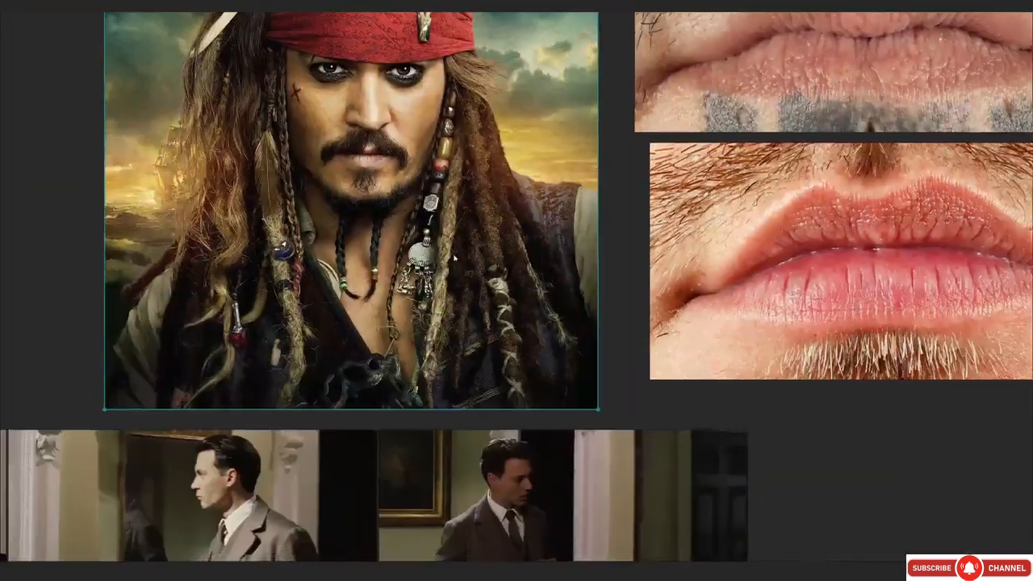
pyautogui.scroll(5, 352, 312)
pyautogui.moveTo(352, 313); pyautogui.dragTo(465, 292, button='middle')
pyautogui.moveTo(382, 240); pyautogui.dragTo(393, 269, button='middle')
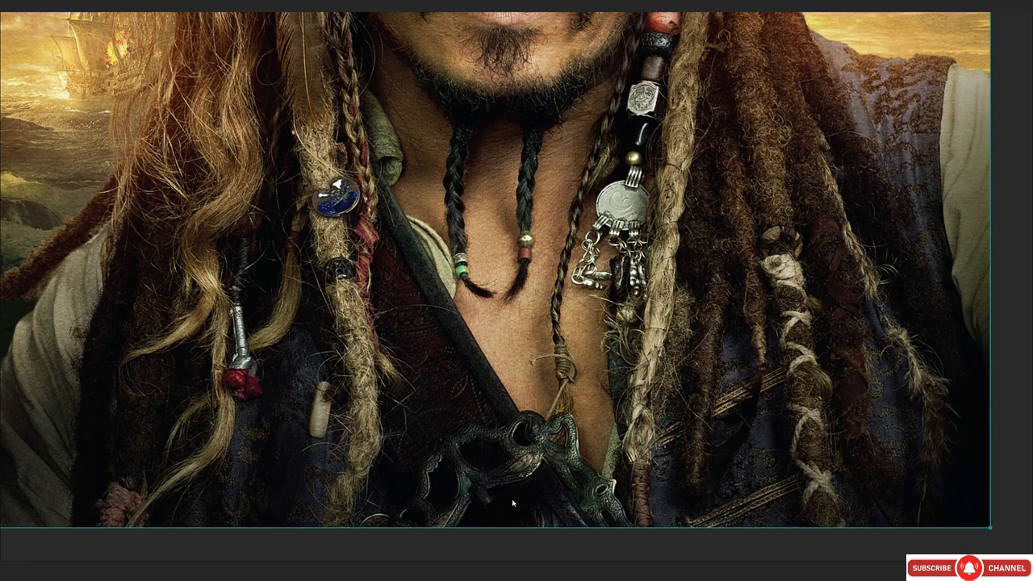
pyautogui.moveTo(441, 412); pyautogui.dragTo(443, 443, button='middle')
pyautogui.scroll(-5, 547, 340)
pyautogui.moveTo(547, 340); pyautogui.dragTo(485, 337, button='middle')
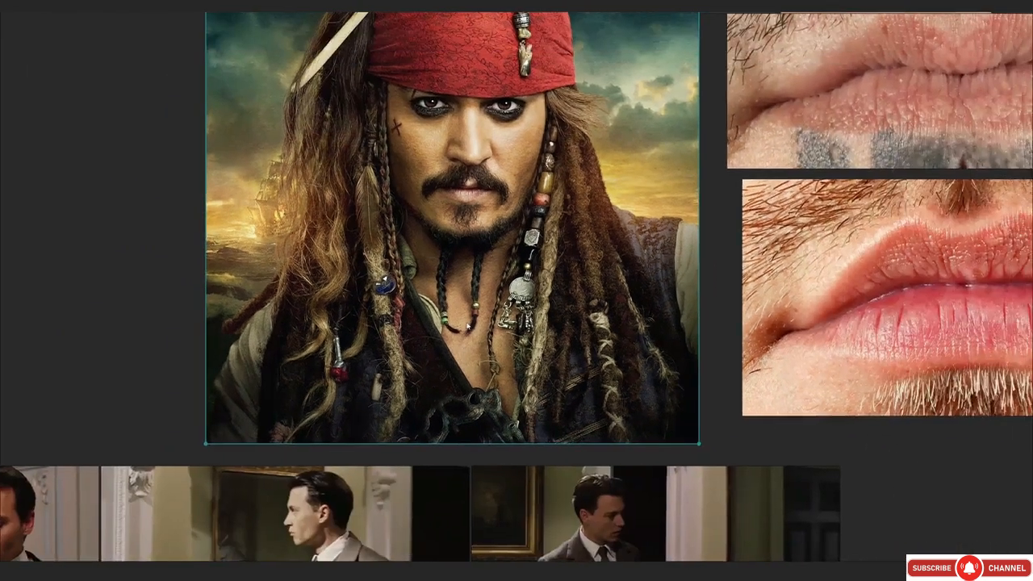
pyautogui.scroll(3, 467, 318)
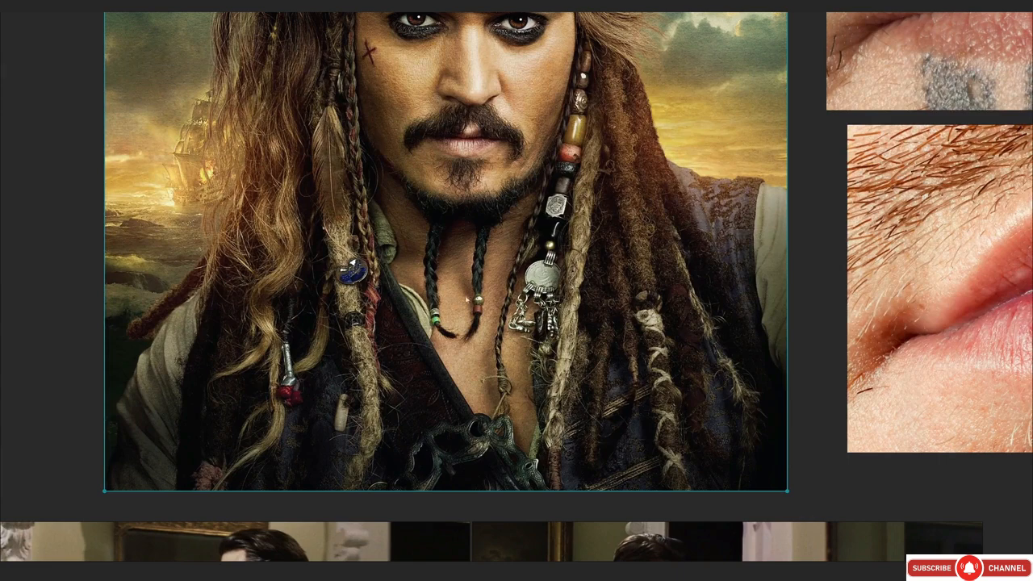
pyautogui.scroll(2, 462, 254)
pyautogui.hotkey('ctrl', 'f')
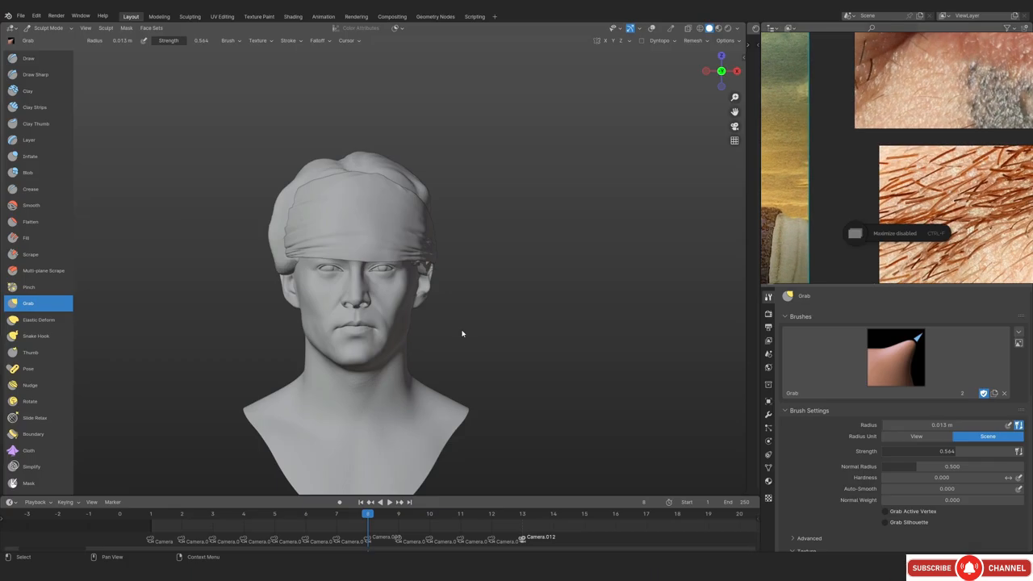
pyautogui.moveTo(403, 371)
pyautogui.mouseDown(button='middle')
pyautogui.moveTo(448, 345)
pyautogui.moveTo(414, 323)
pyautogui.mouseUp(button='middle')
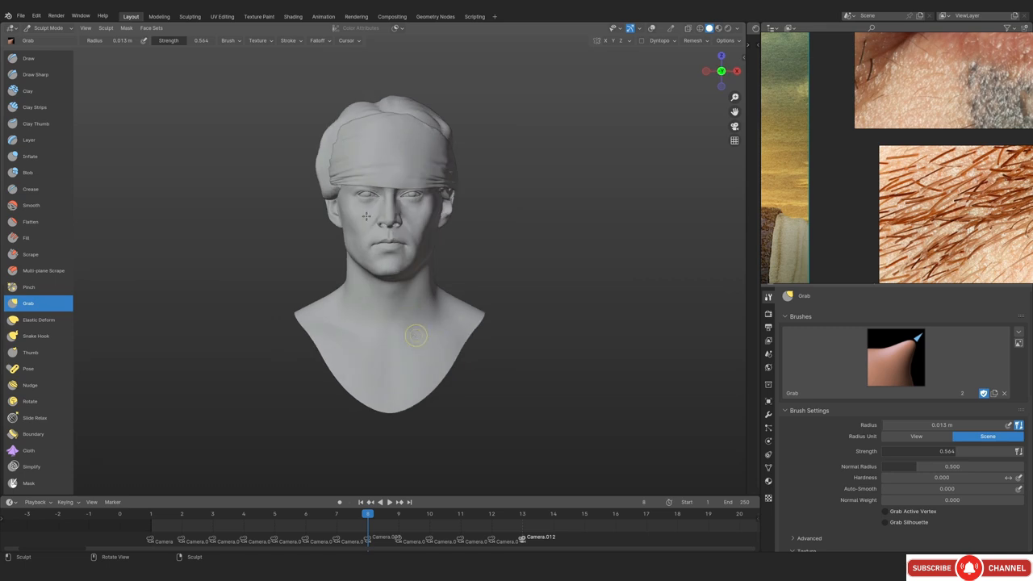
# Switch to a new Opera browser window and search Google for "male base 3d model"
pyautogui.rightClick(532, 402)
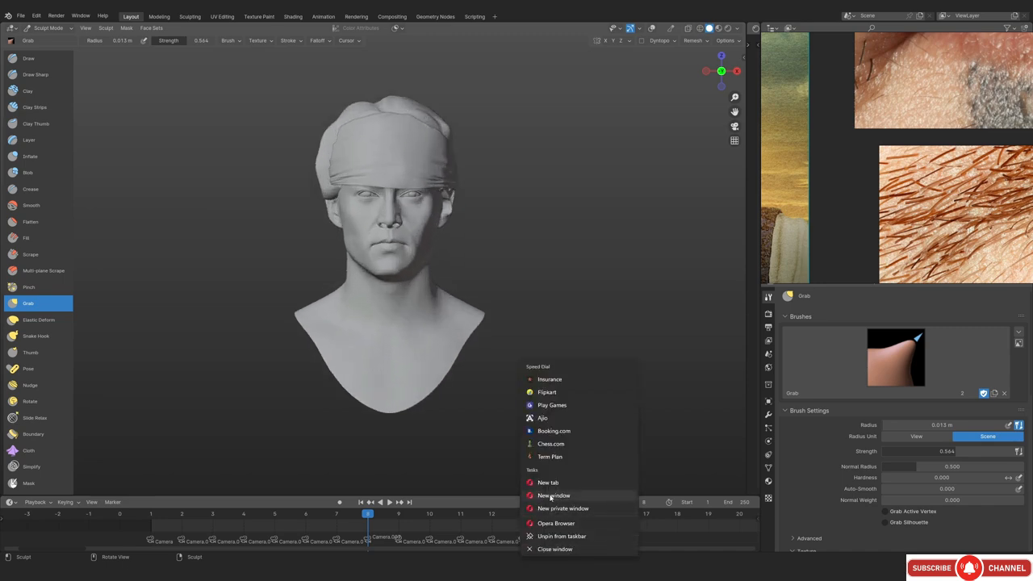
pyautogui.moveTo(2, 214); pyautogui.dragTo(524, 134)
pyautogui.click(685, 138)
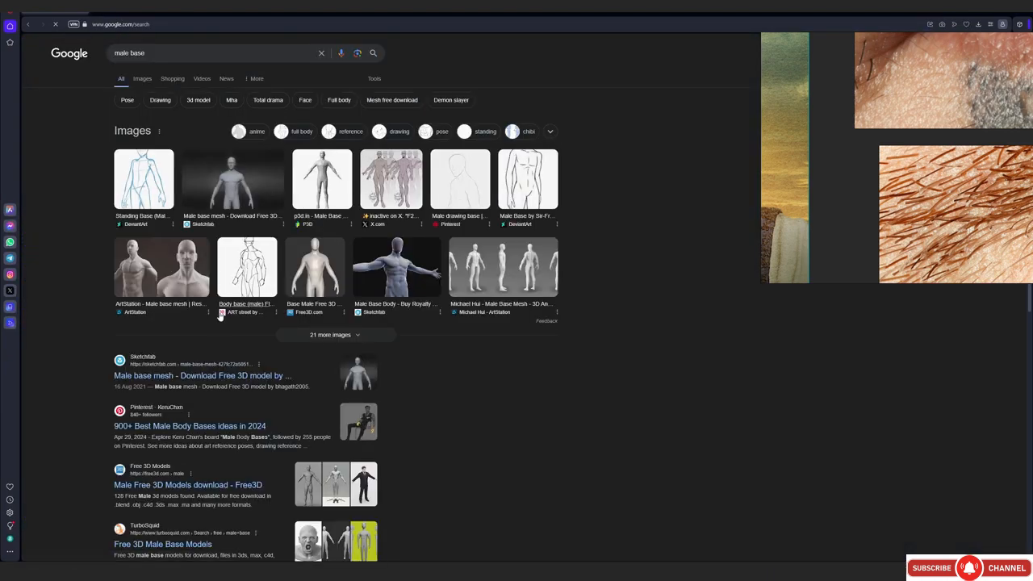
pyautogui.click(190, 54)
pyautogui.write('3d model')
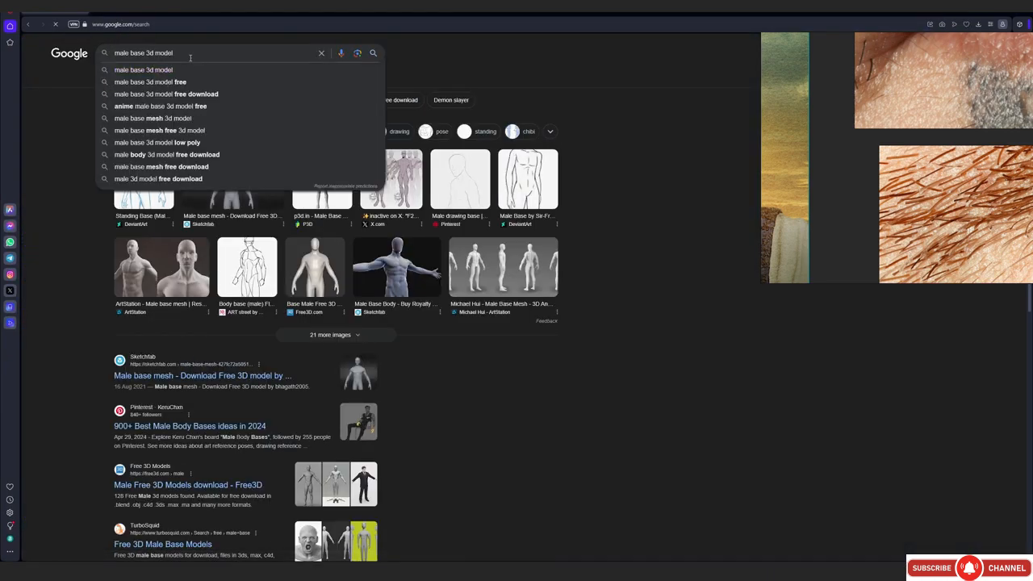
pyautogui.press('Return')
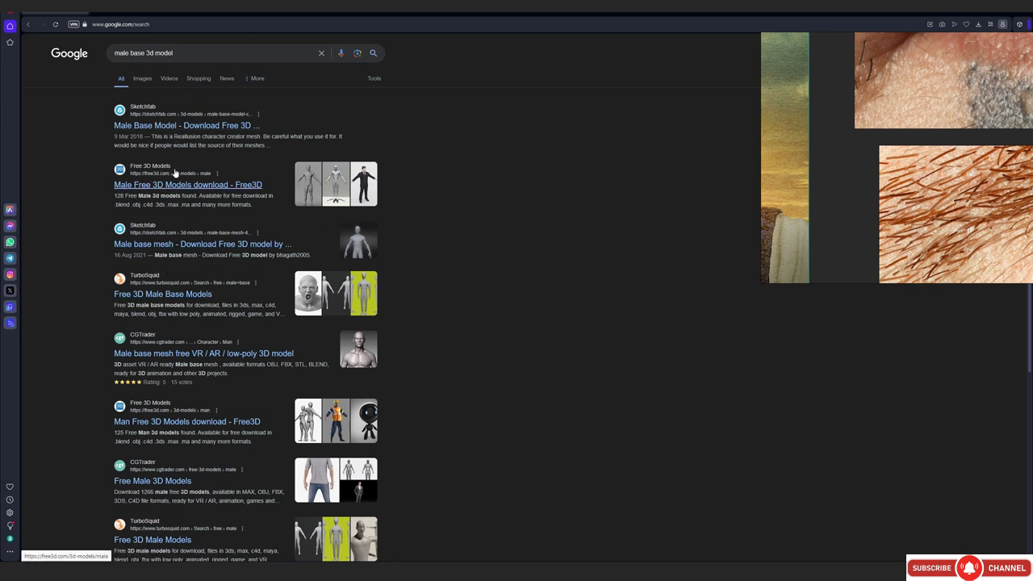
# Download fdx54mtvuz28-FinalBaseMesh.rar from Free3D's free Male Base Mesh page and show the downloaded archive in its folder
pyautogui.click(193, 190)
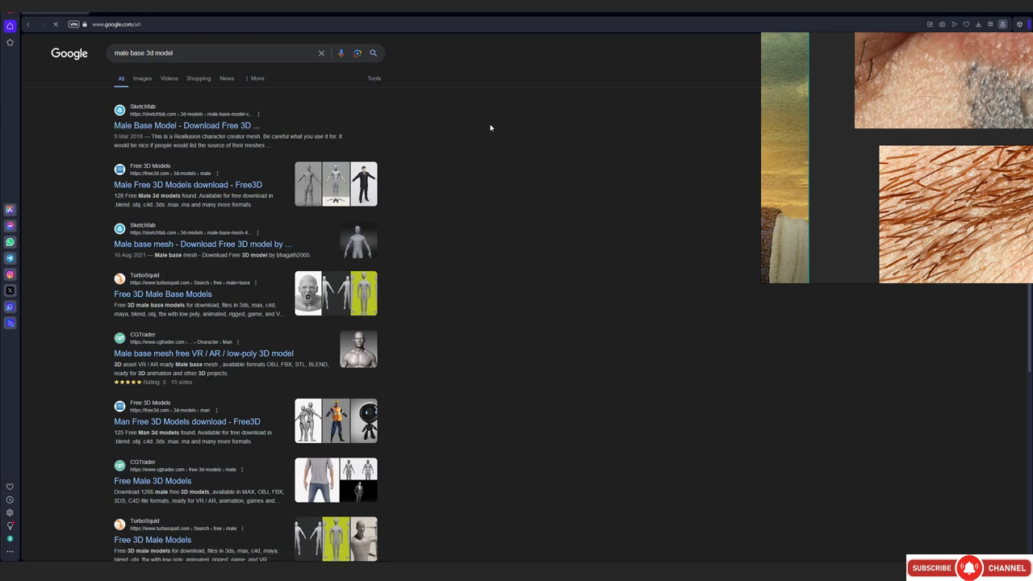
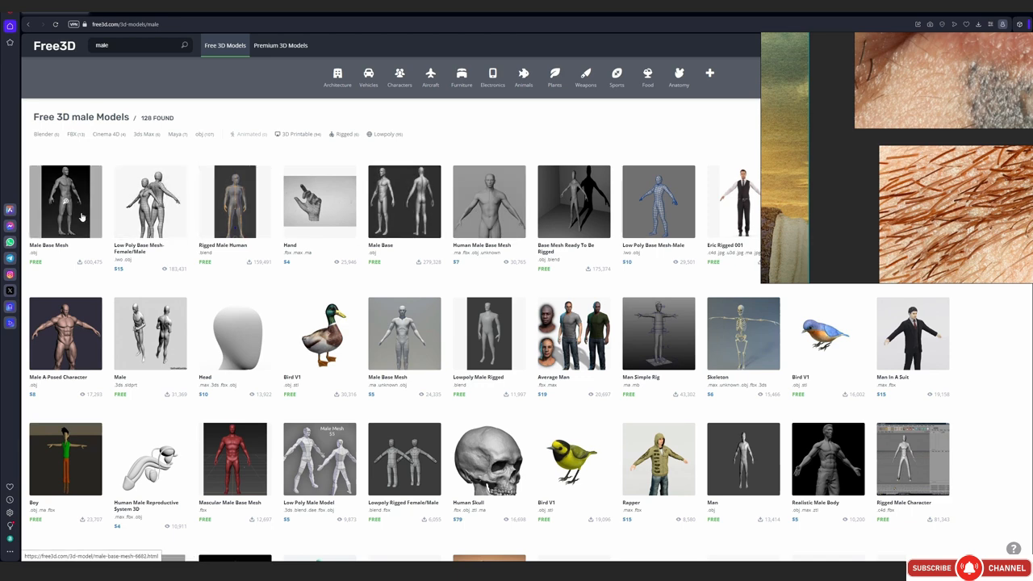
pyautogui.click(80, 222)
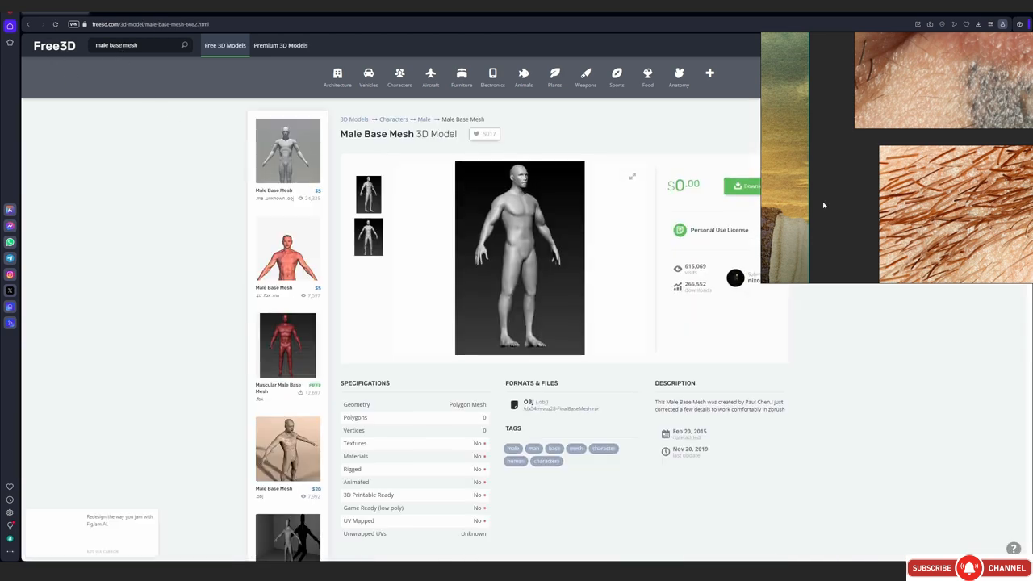
pyautogui.click(755, 191)
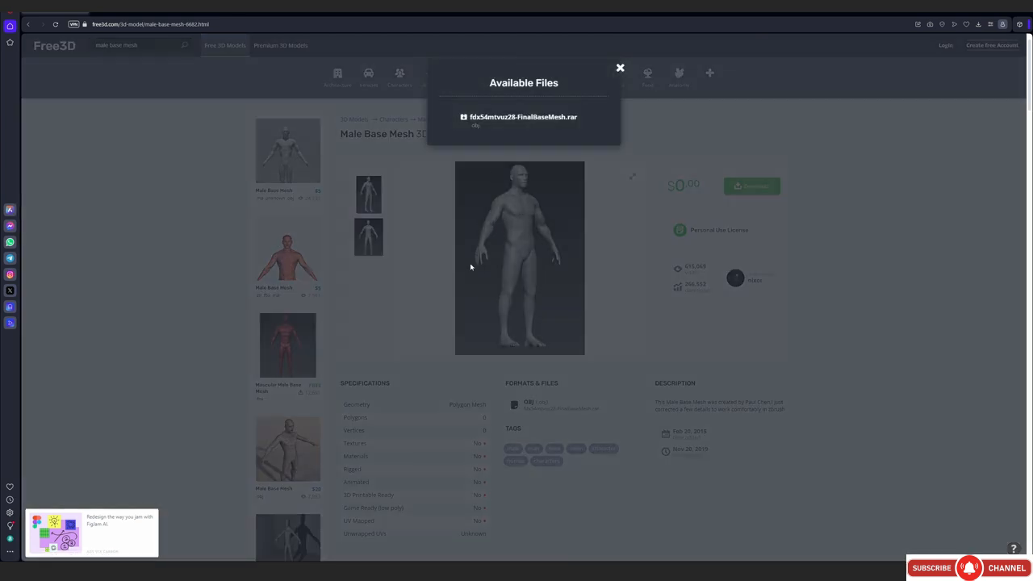
pyautogui.click(526, 119)
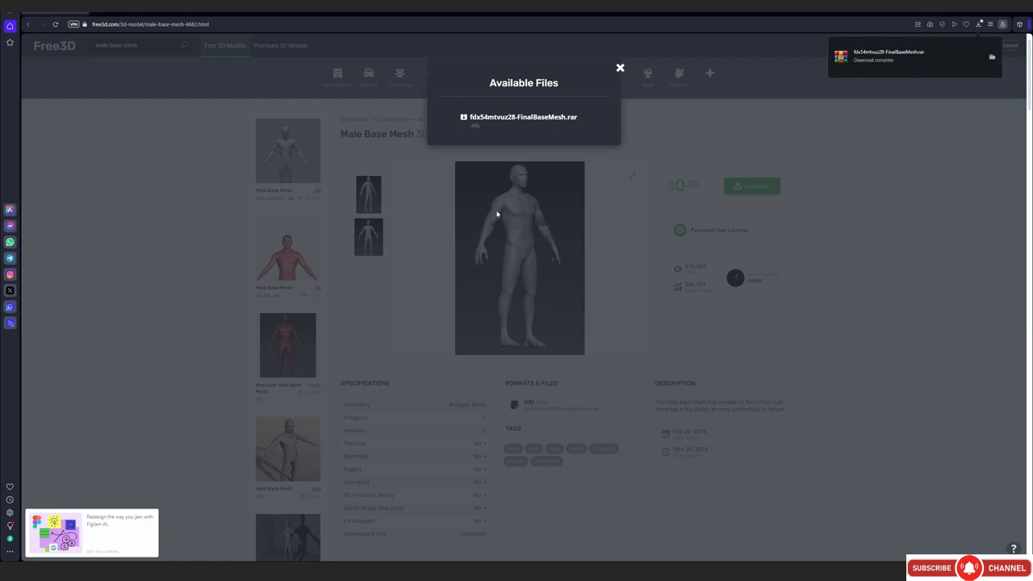
pyautogui.click(993, 58)
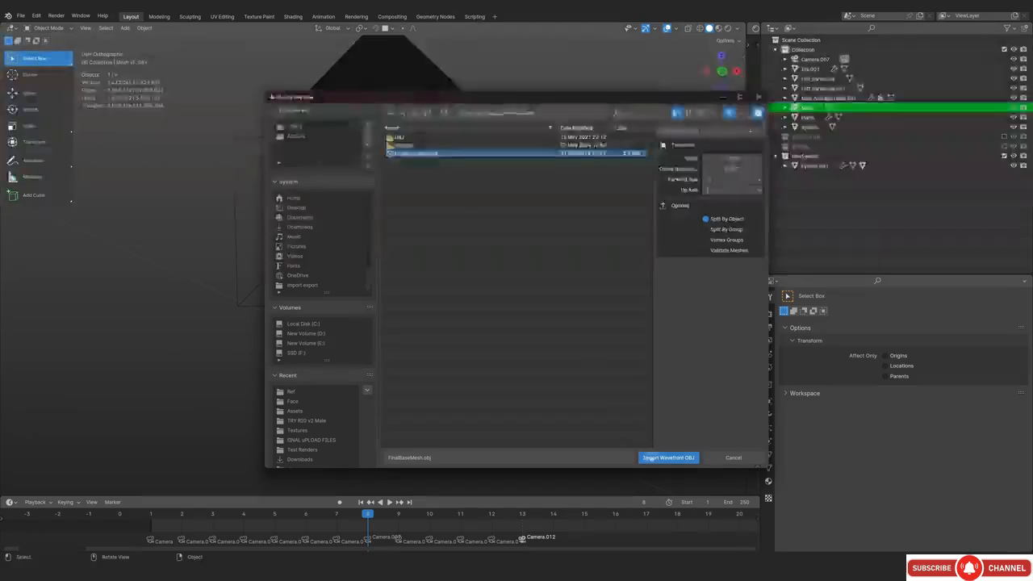
# Import FinalBaseMesh.obj into the Blender bust scene as a Wavefront OBJ
pyautogui.press('Return')
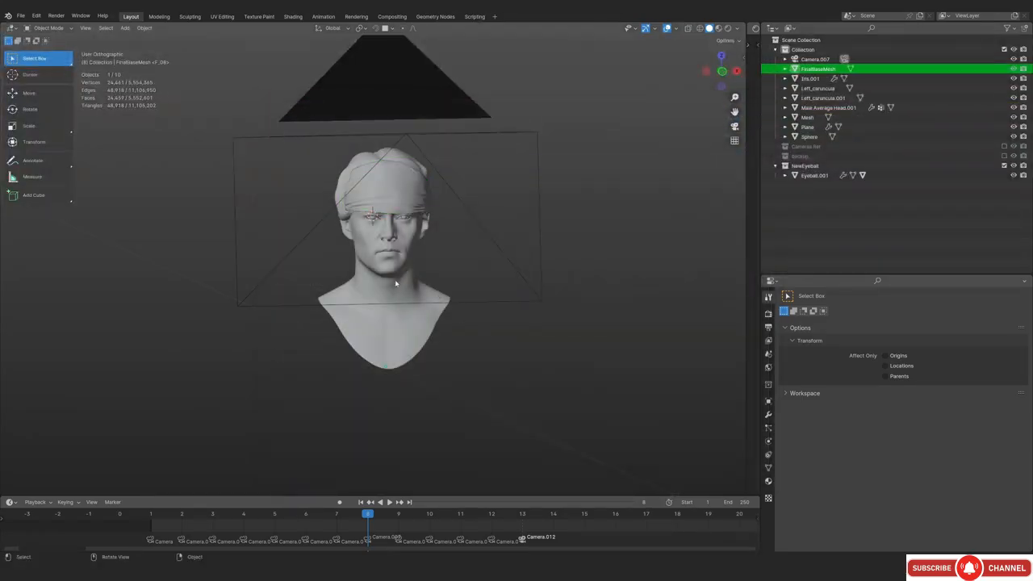
pyautogui.scroll(-7, 391, 275)
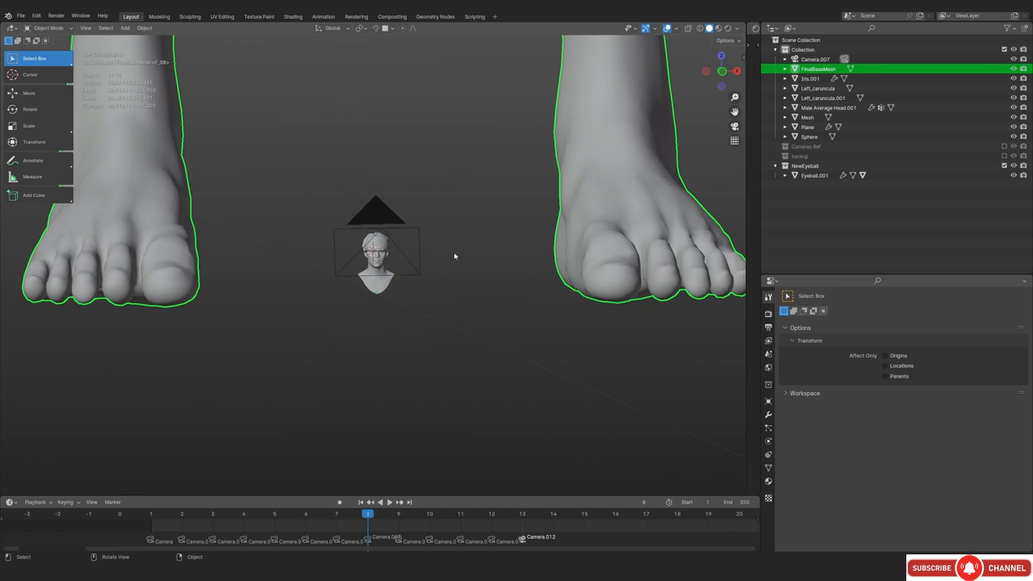
# Select the imported male base mesh and scale it down uniformly to about the size of the bust
pyautogui.click(682, 154)
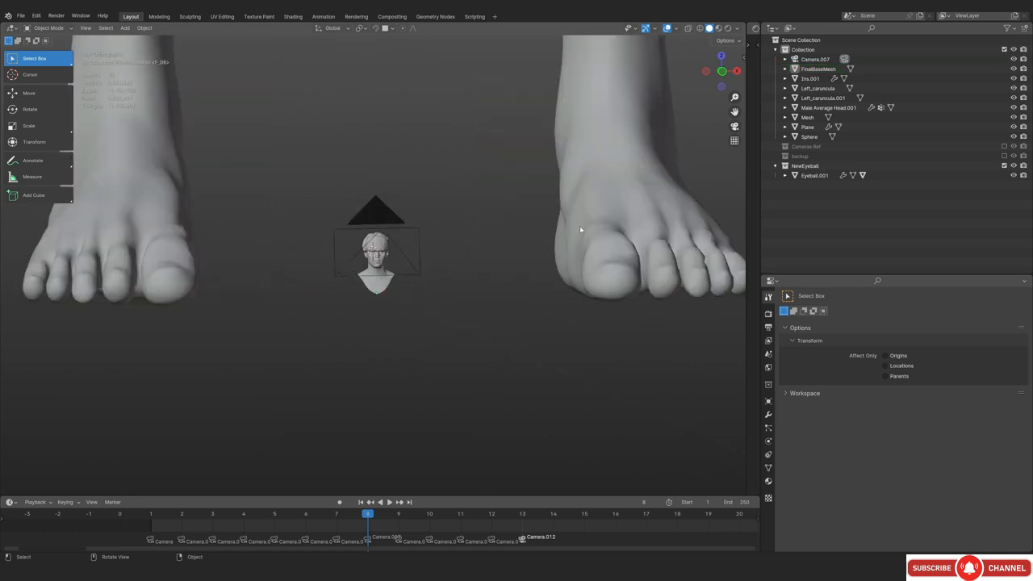
pyautogui.click(559, 178)
pyautogui.press('s')
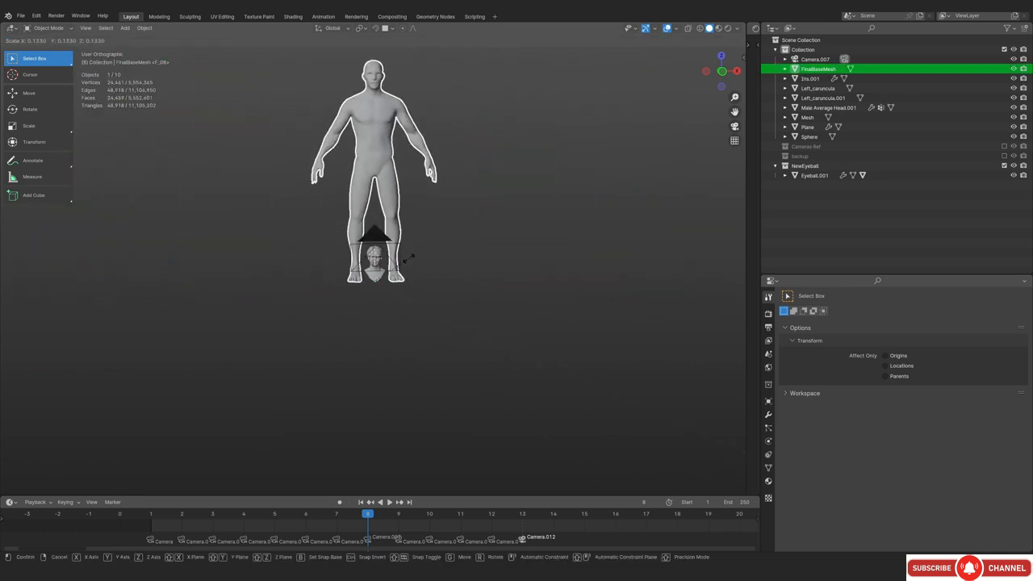
pyautogui.click(481, 239)
pyautogui.scroll(3, 480, 240)
pyautogui.press('s')
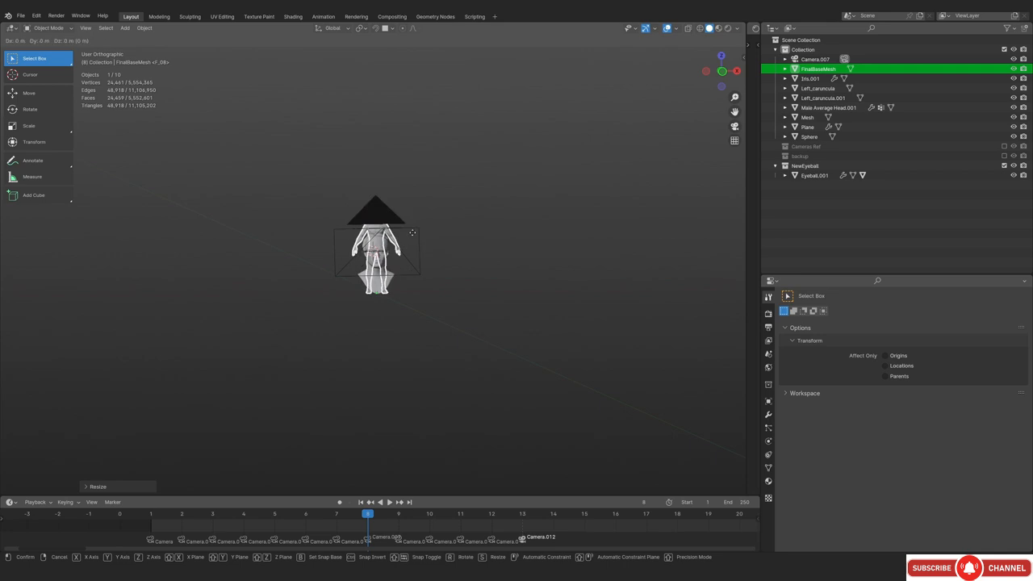
pyautogui.click(422, 244)
# Move the base mesh vertically along Z and rescale it in front view so its head roughly matches the bust's head
pyautogui.press('g')
pyautogui.press('z')
pyautogui.scroll(3, 414, 294)
pyautogui.press('s')
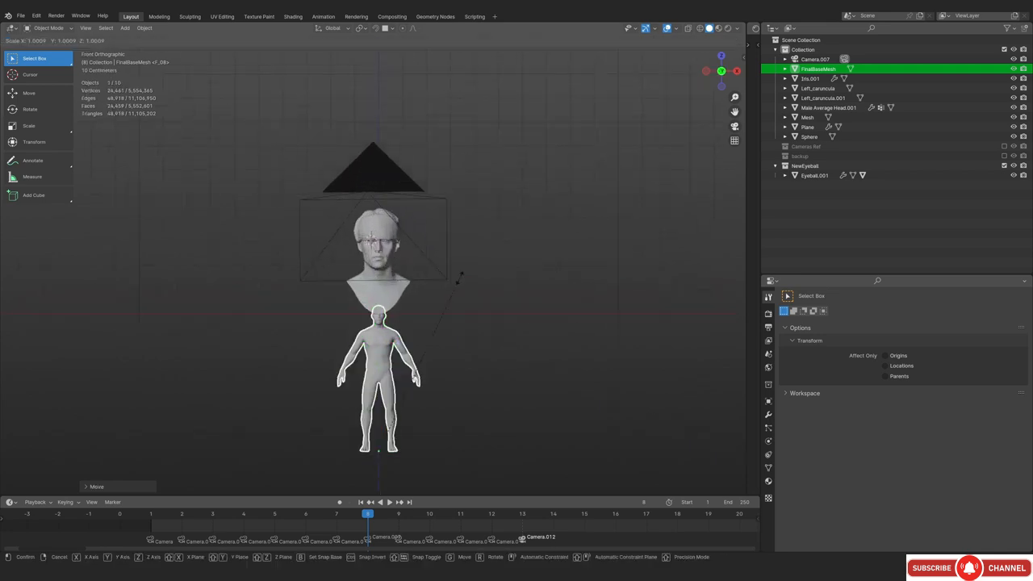
pyautogui.click(503, 145)
pyautogui.press('g')
pyautogui.press('z')
pyautogui.click(497, 351)
pyautogui.scroll(-2, 484, 339)
pyautogui.press('s')
pyautogui.click(480, 138)
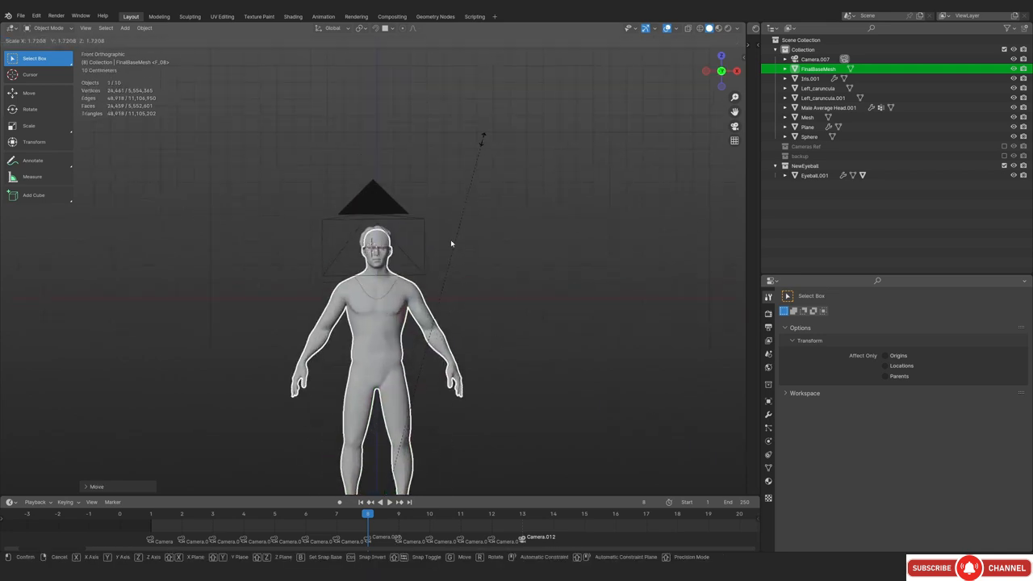
# Reposition the base mesh in side view so its neck and shoulders line up with the bust's neck
pyautogui.scroll(7, 373, 266)
pyautogui.moveTo(360, 305); pyautogui.dragTo(477, 317, button='middle')
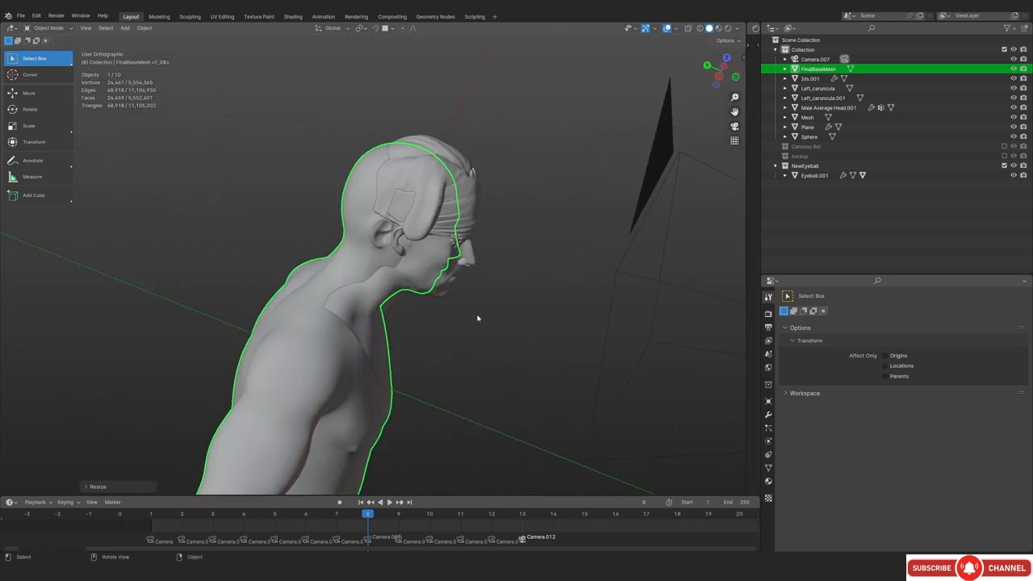
pyautogui.press('KP_3')
pyautogui.scroll(6, 422, 310)
pyautogui.scroll(-2, 421, 311)
pyautogui.press('g')
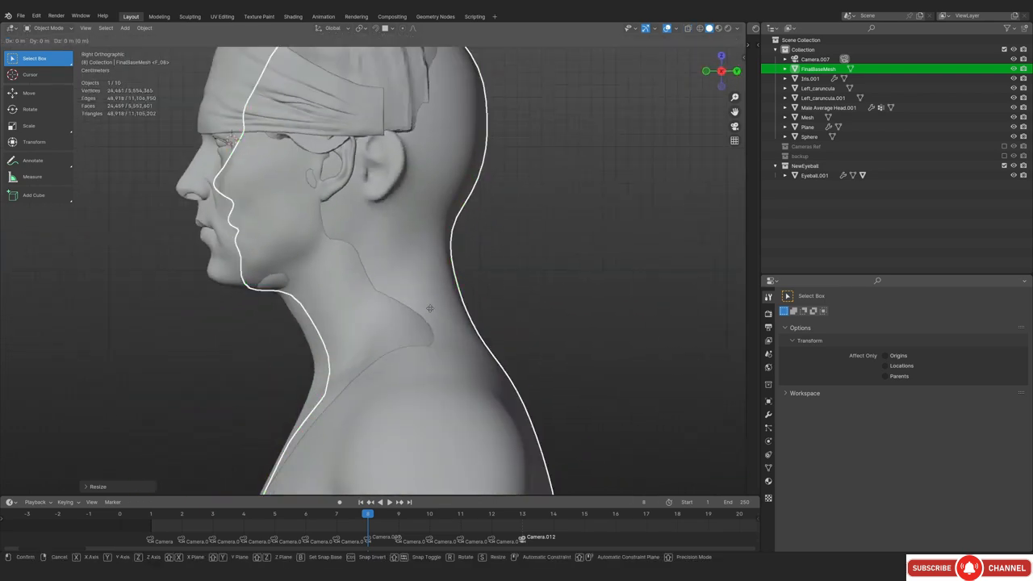
pyautogui.click(415, 308)
pyautogui.scroll(-5, 437, 306)
pyautogui.press('KP_1')
pyautogui.scroll(4, 424, 304)
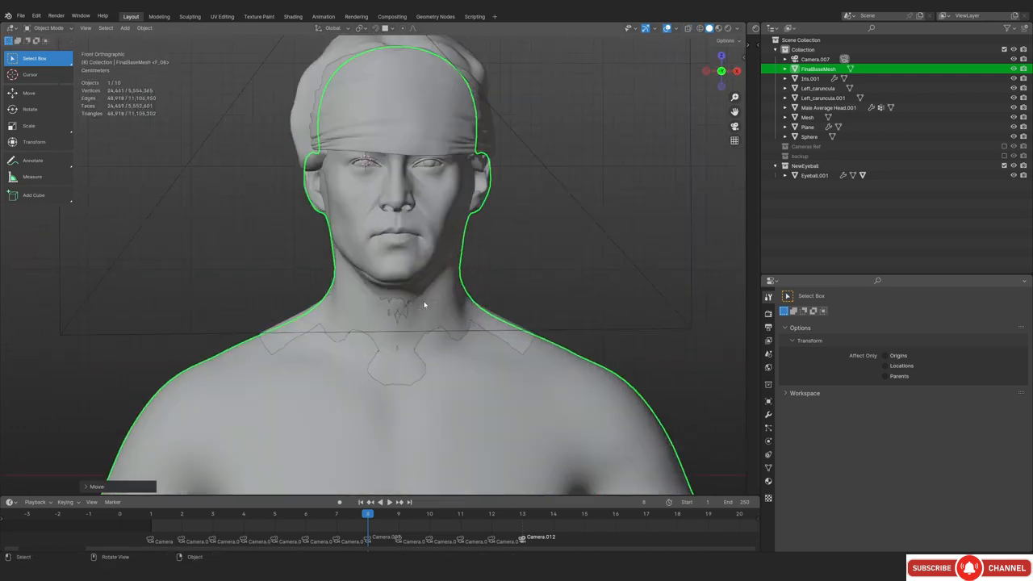
# Open the base mesh in Edit Mode, turn on X-ray, and select the edge loop around the base of its neck
pyautogui.press('Tab')
pyautogui.moveTo(425, 304); pyautogui.dragTo(427, 305, button='middle')
pyautogui.press('KP_3')
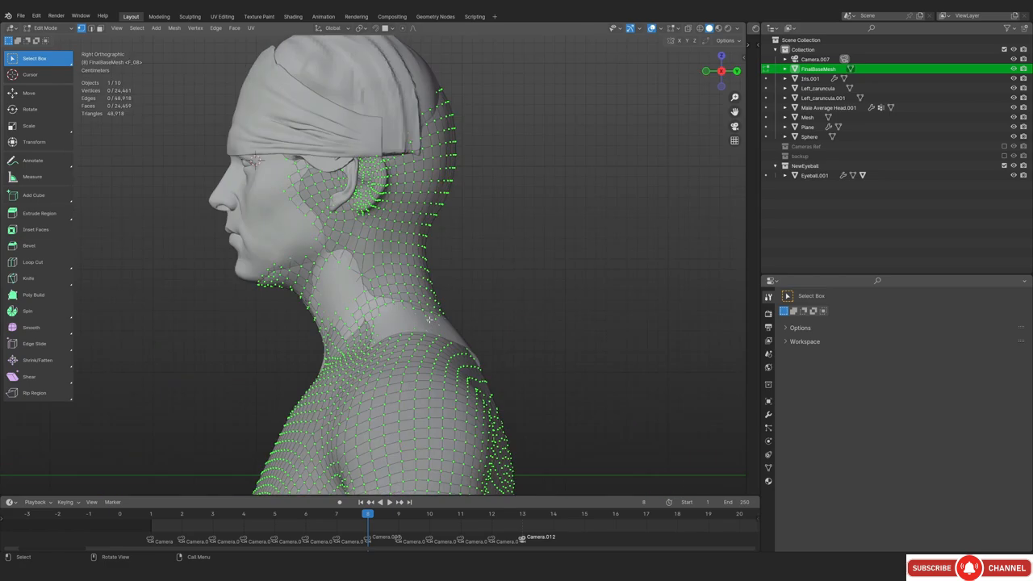
pyautogui.scroll(6, 384, 330)
pyautogui.scroll(-4, 397, 293)
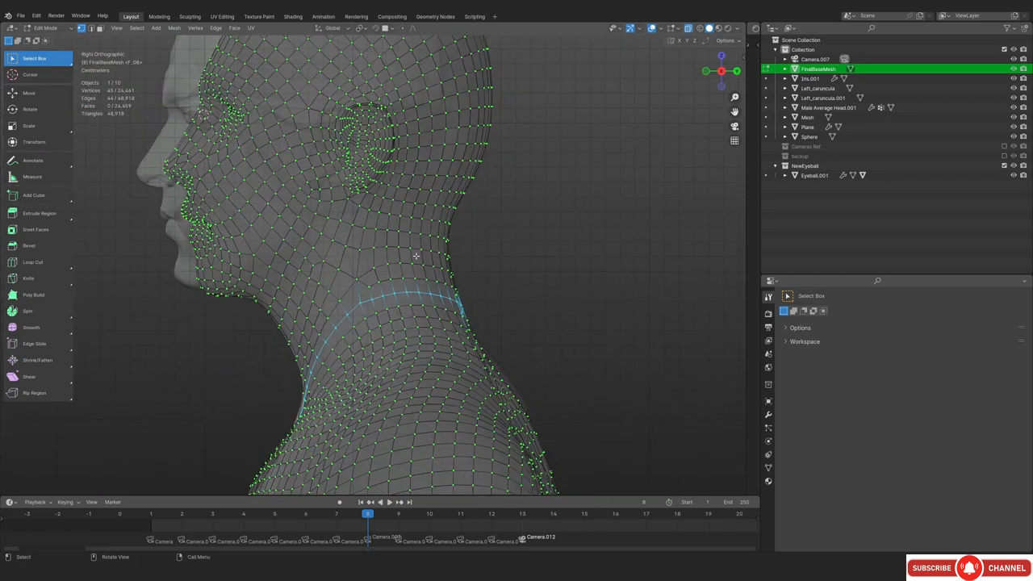
pyautogui.keyDown('alt'); pyautogui.moveTo(399, 258); pyautogui.dragTo(416, 291); pyautogui.keyUp('alt')
pyautogui.hotkey('alt', 'z')
pyautogui.hotkey('alt', 'z')
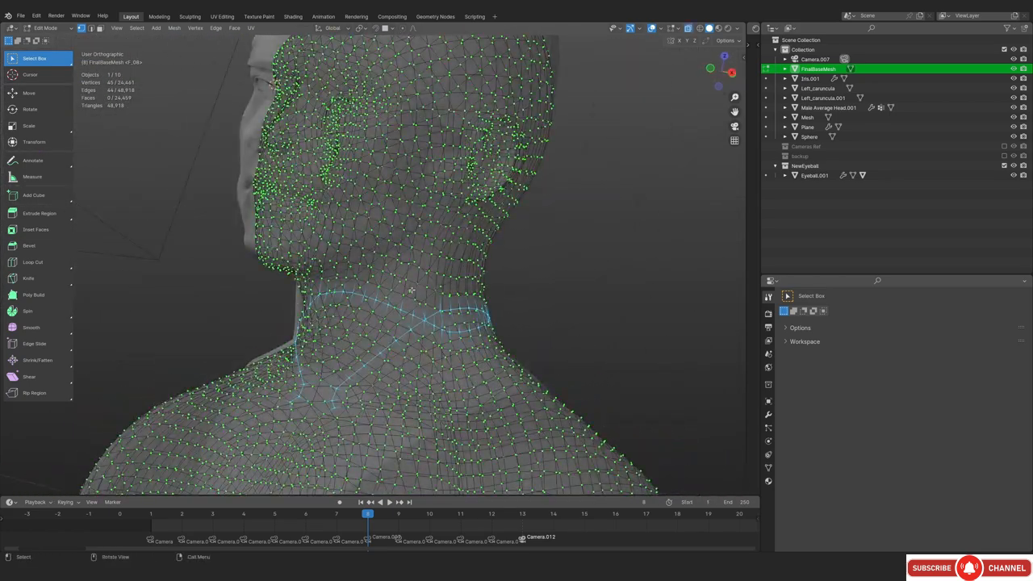
pyautogui.press('KP_3')
pyautogui.scroll(4, 326, 303)
pyautogui.scroll(-8, 339, 288)
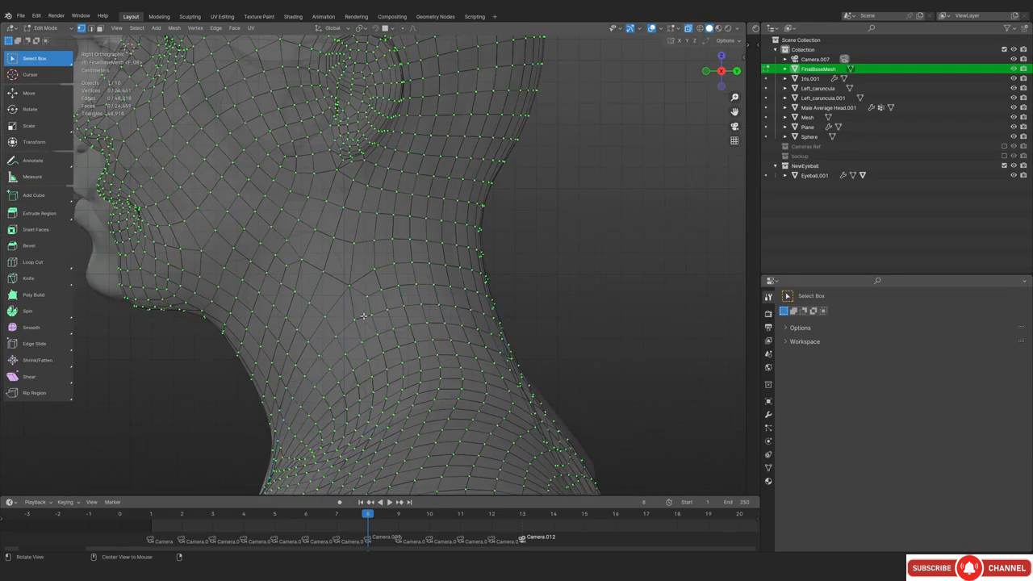
# Circle-select all the base mesh's head vertices in side view, delete them, and return to Object Mode
pyautogui.hotkey('alt', 'a')
pyautogui.press('c')
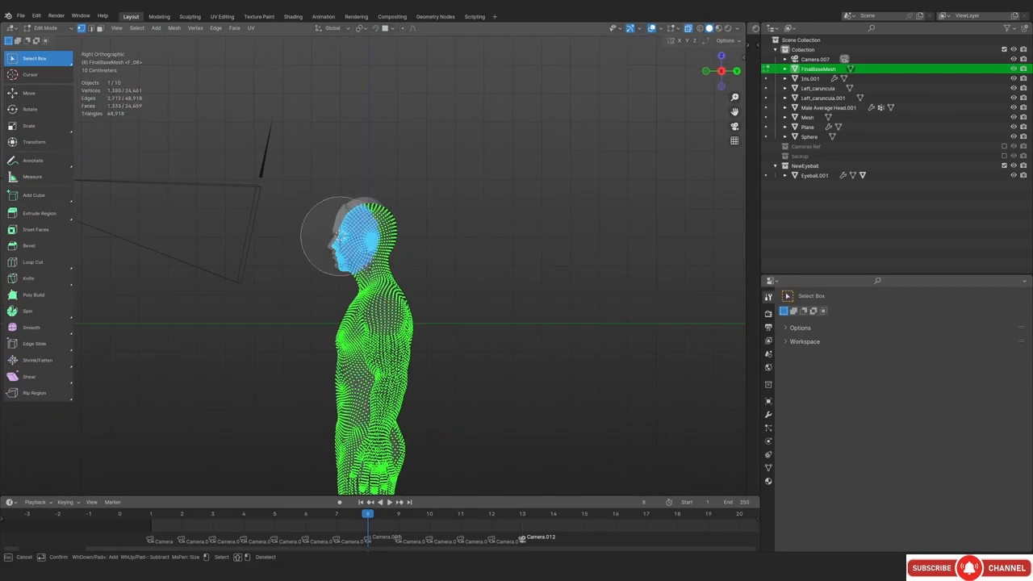
pyautogui.moveTo(335, 232); pyautogui.dragTo(365, 225)
pyautogui.rightClick(377, 226)
pyautogui.scroll(5, 429, 254)
pyautogui.press('x')
pyautogui.press('v')
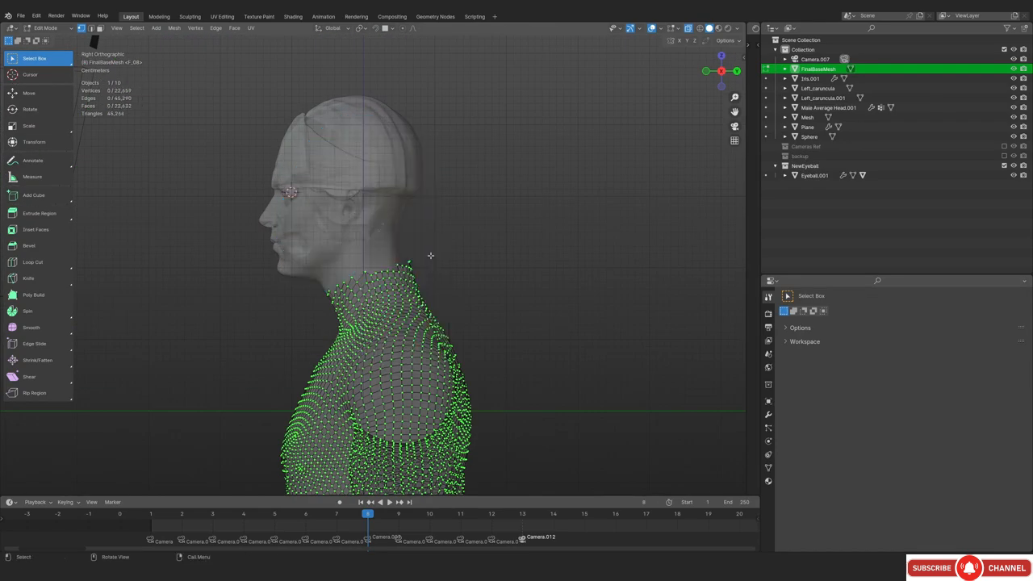
pyautogui.press('Tab')
pyautogui.press('KP_1')
pyautogui.scroll(3, 429, 323)
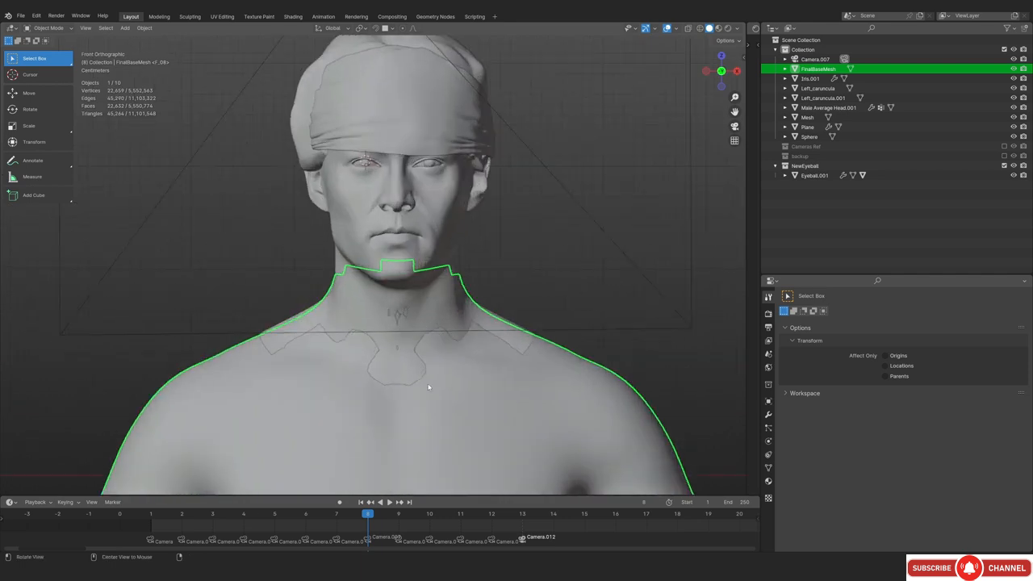
# Shift the headless body slightly along the Y axis to fit the bust's neck, then deselect everything in front view
pyautogui.hotkey('alt', 'a')
pyautogui.keyDown('alt'); pyautogui.moveTo(236, 307); pyautogui.dragTo(392, 372); pyautogui.keyUp('alt')
pyautogui.scroll(2, 392, 372)
pyautogui.click(447, 337)
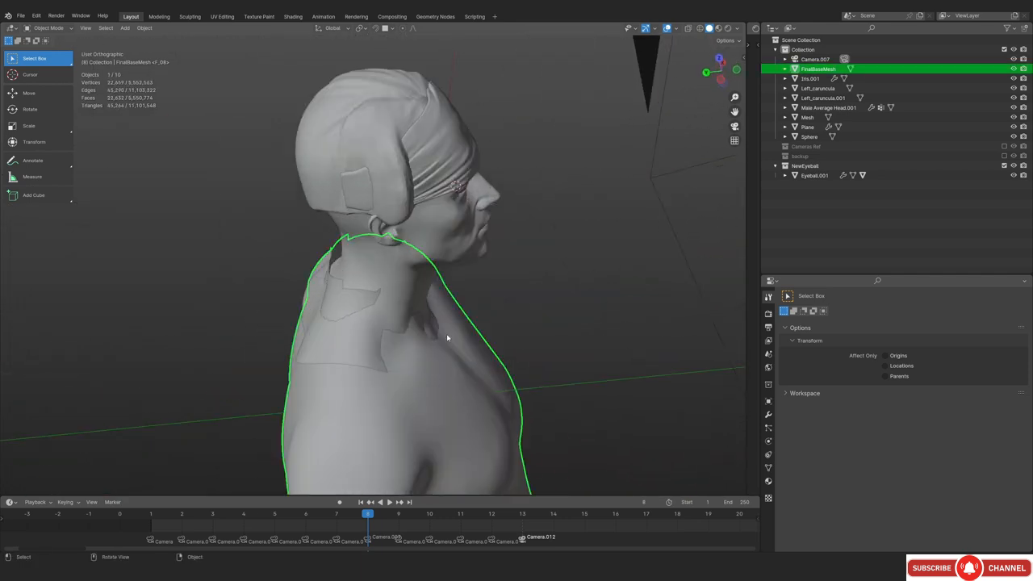
pyautogui.press('g')
pyautogui.press('y')
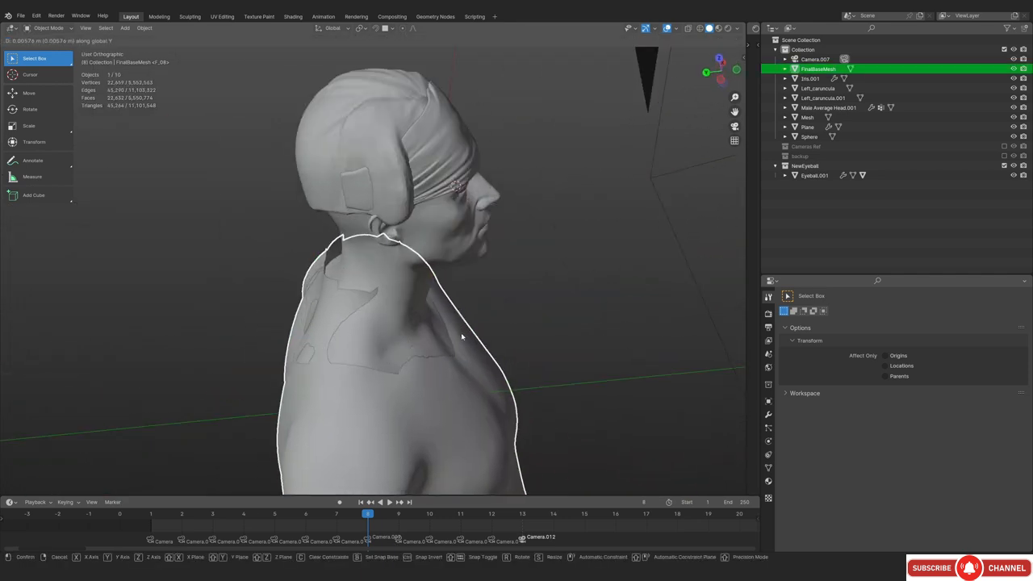
pyautogui.click(461, 333)
pyautogui.press('KP_1')
pyautogui.scroll(-3, 398, 256)
pyautogui.hotkey('alt', 'a')
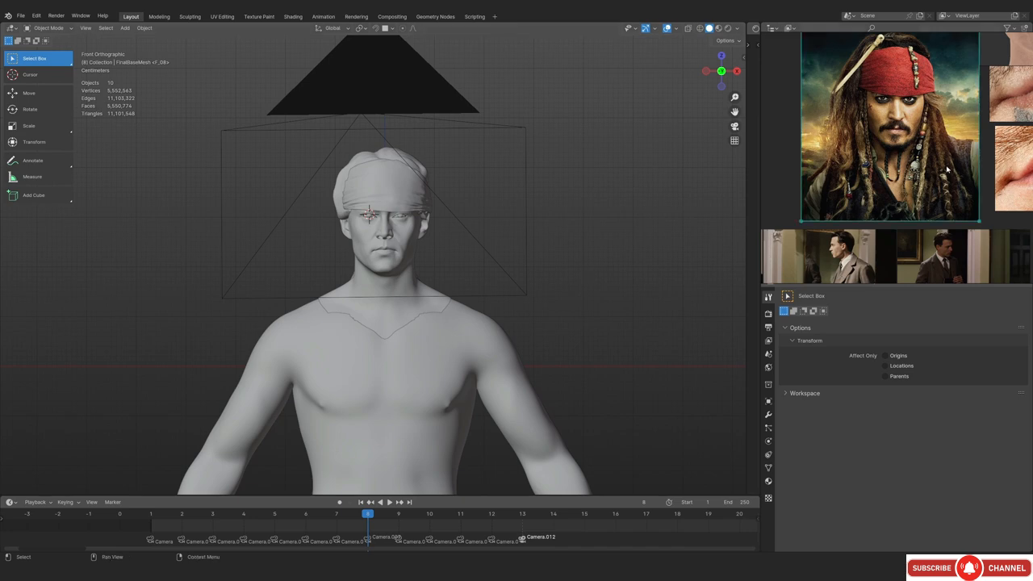
# Examine the enlarged pirate reference, comparing the neck, shoulders and chest with the combined head and body
pyautogui.hotkey('ctrl', 'f')
pyautogui.scroll(-2, 588, 312)
pyautogui.scroll(5, 589, 312)
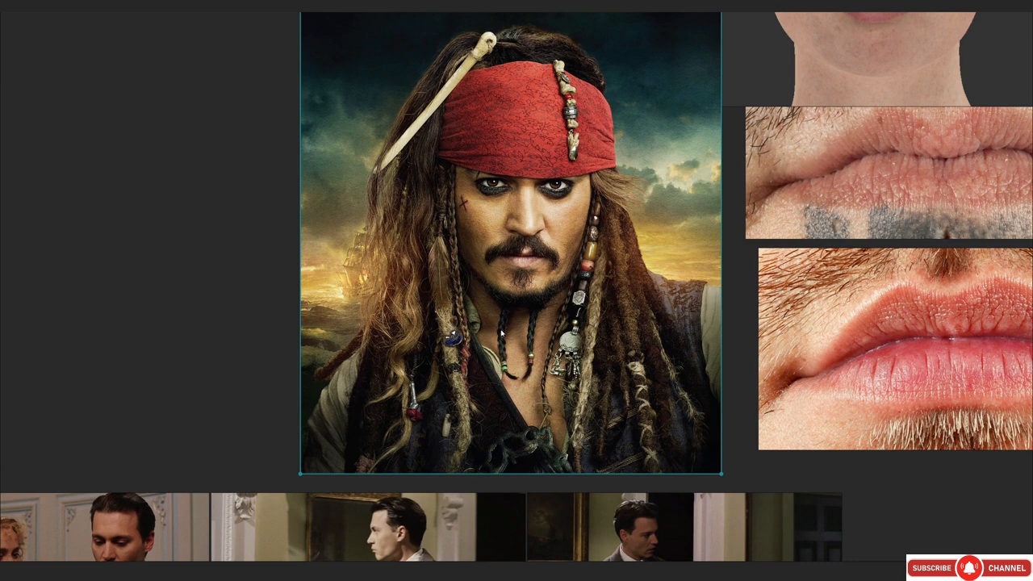
pyautogui.moveTo(553, 333); pyautogui.dragTo(557, 302, button='middle')
pyautogui.hotkey('ctrl', 'f')
pyautogui.scroll(4, 385, 326)
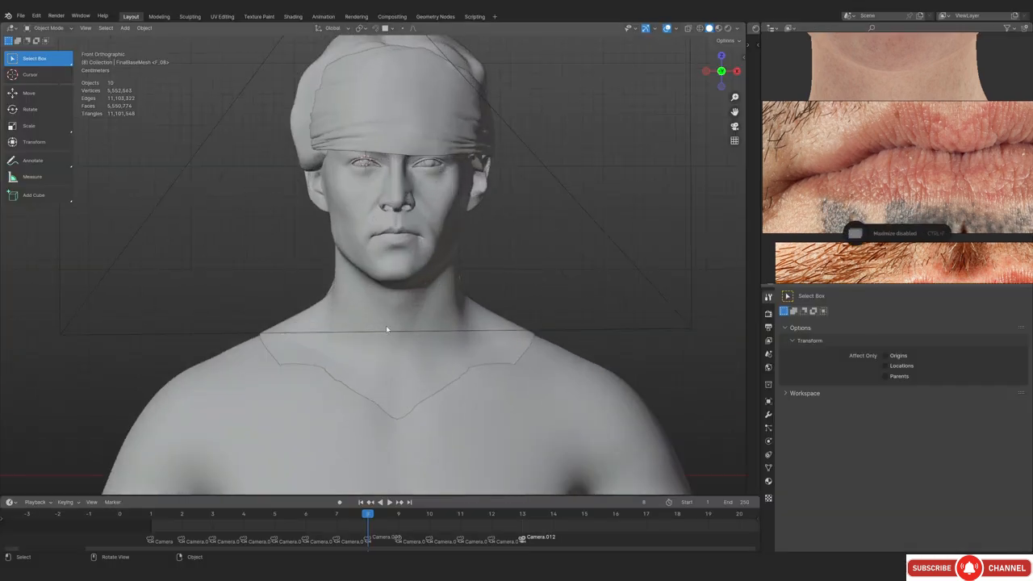
# Select the head bust, save the scene file, and frame the pirate reference photo beside the 3D view
pyautogui.click(407, 313)
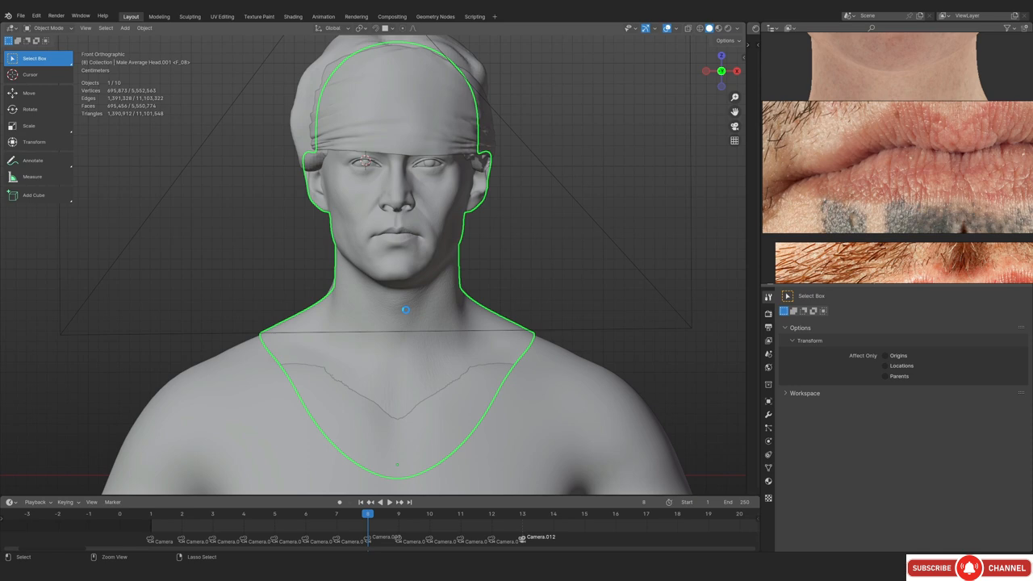
pyautogui.scroll(-5, 969, 121)
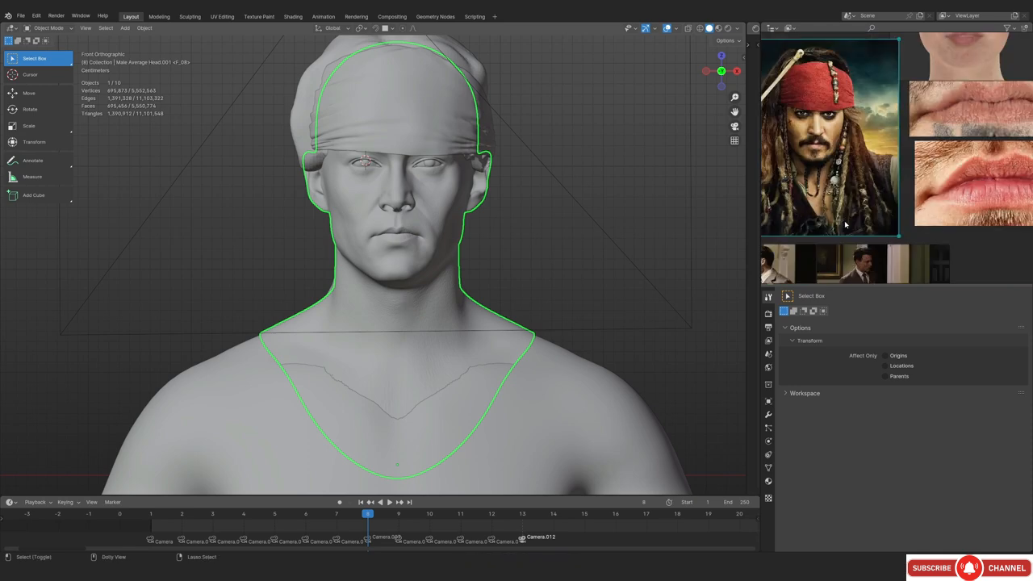
pyautogui.moveTo(831, 222); pyautogui.dragTo(899, 236, button='middle')
pyautogui.scroll(2, 899, 236)
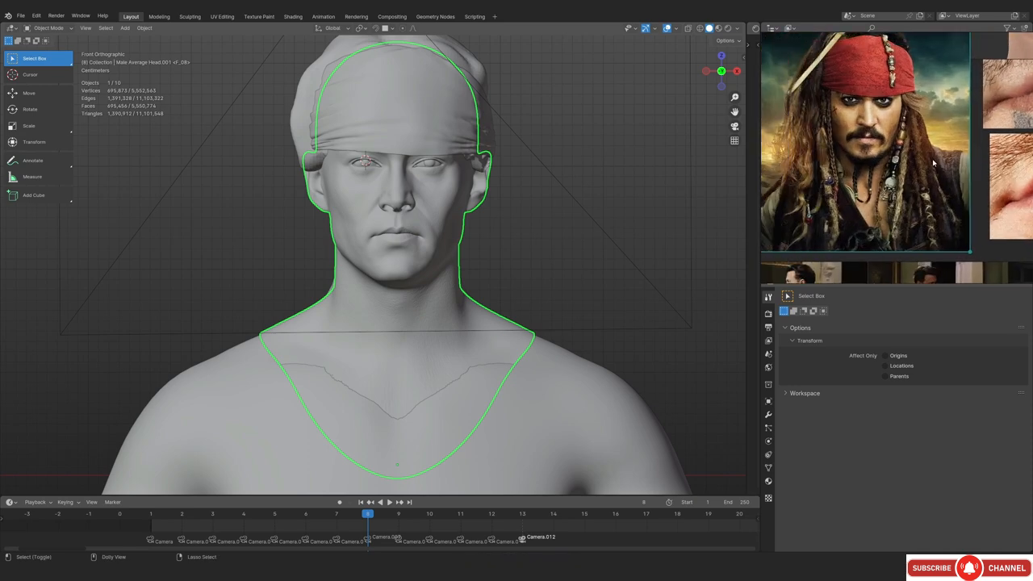
pyautogui.moveTo(835, 194); pyautogui.dragTo(851, 189, button='middle')
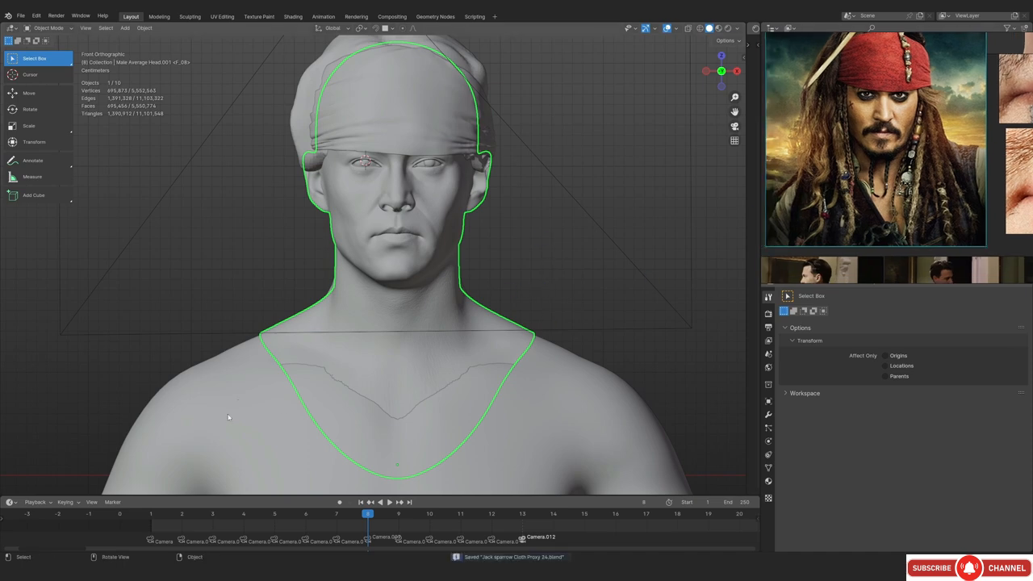
# Select the body mesh, enter Sculpt Mode, and set the Grab brush radius to 0.18 m
pyautogui.click(291, 314)
pyautogui.scroll(-2, 292, 314)
pyautogui.hotkey('ctrl', 'Tab')
pyautogui.click(303, 432)
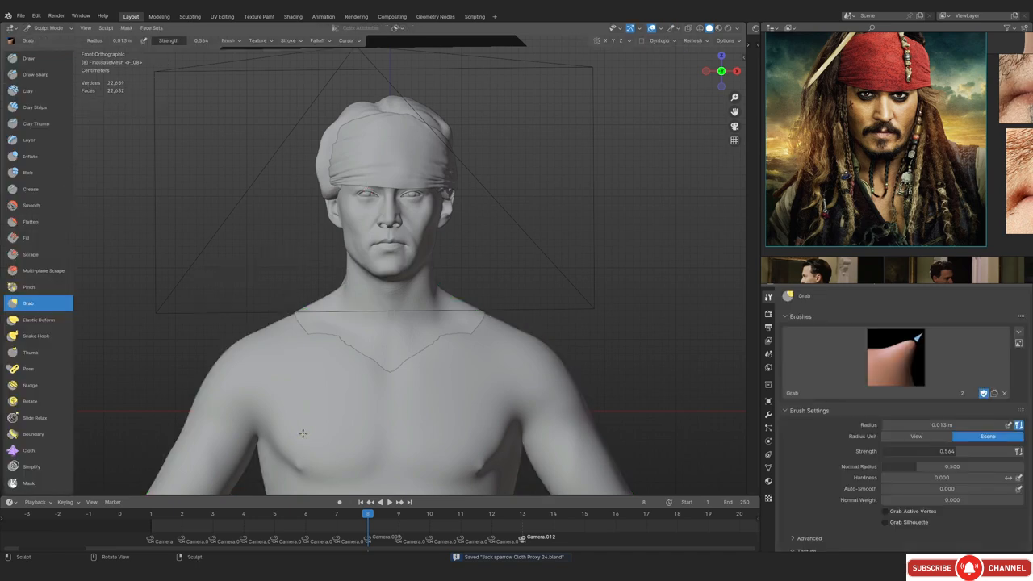
pyautogui.press('f')
pyautogui.click(395, 363)
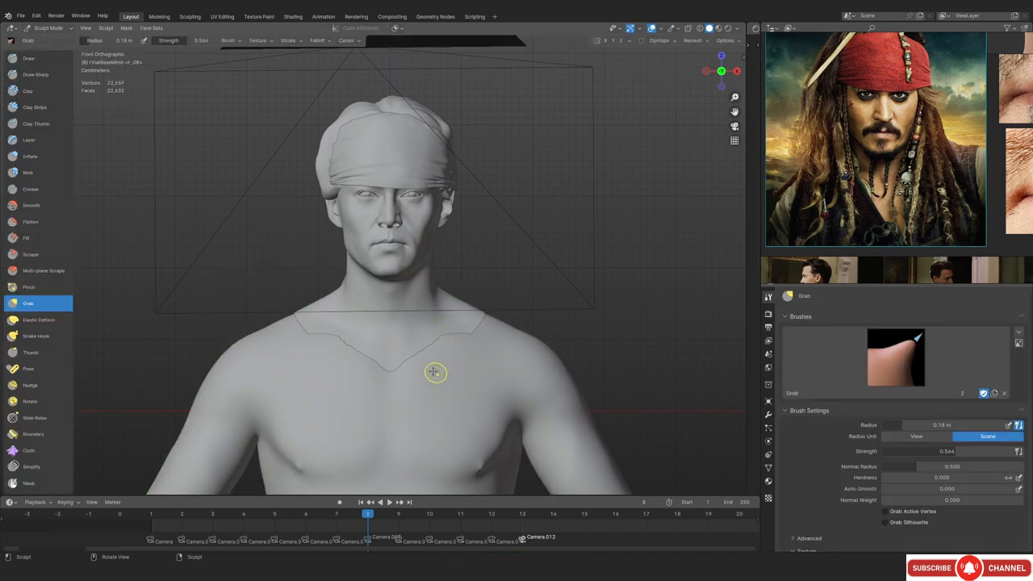
# Return to Object Mode and apply the body mesh's object transform
pyautogui.click(38, 27)
pyautogui.click(47, 42)
pyautogui.hotkey('ctrl', 'a')
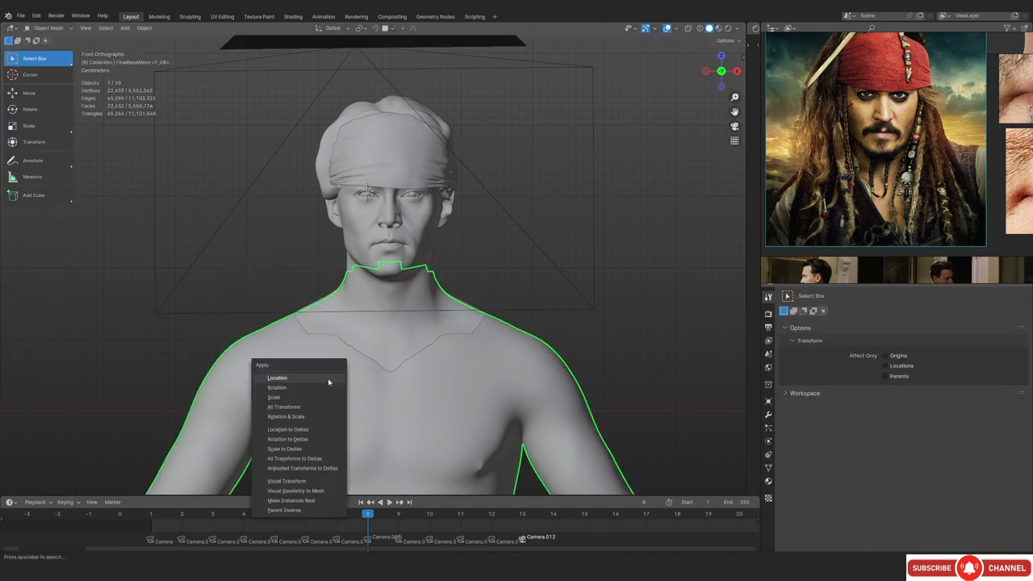
pyautogui.press('Return')
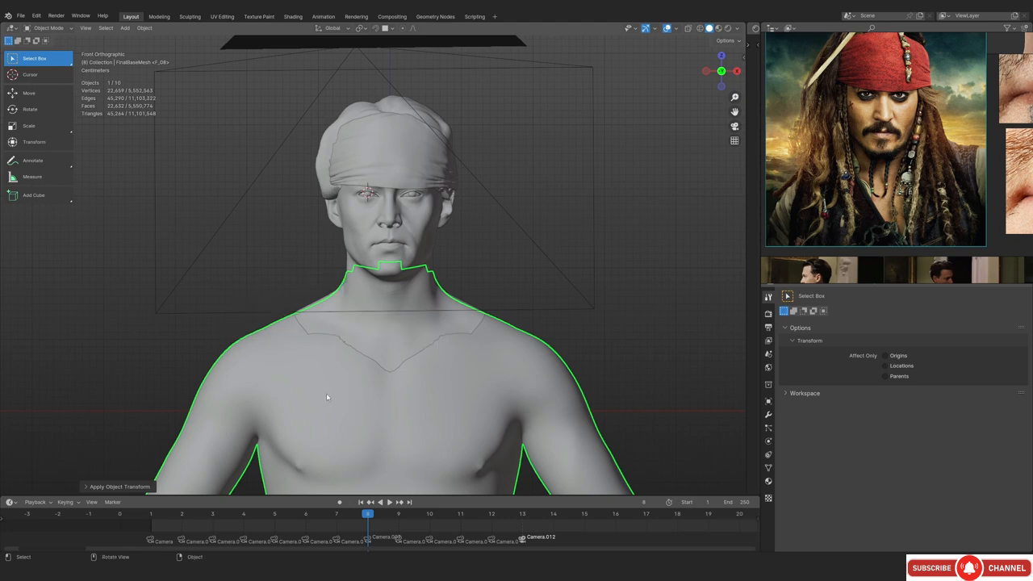
# Sculpt the body through the reference camera, lowering the character's right shoulder with the Grab brush at 0.27 m radius, reduced to 0.23 m
pyautogui.hotkey('ctrl', 'Tab')
pyautogui.click(326, 426)
pyautogui.moveTo(341, 344)
pyautogui.keyDown('shift'); pyautogui.mouseDown(button='middle')
pyautogui.moveTo(341, 309)
pyautogui.moveTo(312, 303)
pyautogui.moveTo(334, 339)
pyautogui.moveTo(478, 305)
pyautogui.mouseUp(button='middle'); pyautogui.keyUp('shift')
pyautogui.press('f')
pyautogui.click(311, 304)
pyautogui.press('KP_0')
pyautogui.press('f')
pyautogui.click(495, 305)
pyautogui.scroll(-1, 315, 323)
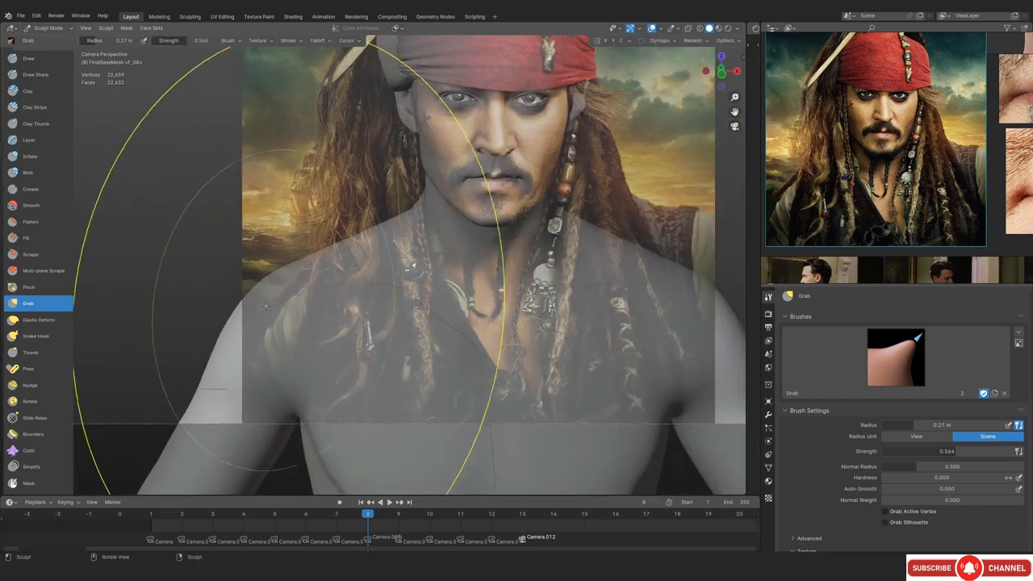
pyautogui.moveTo(266, 305); pyautogui.dragTo(287, 352)
pyautogui.press('f')
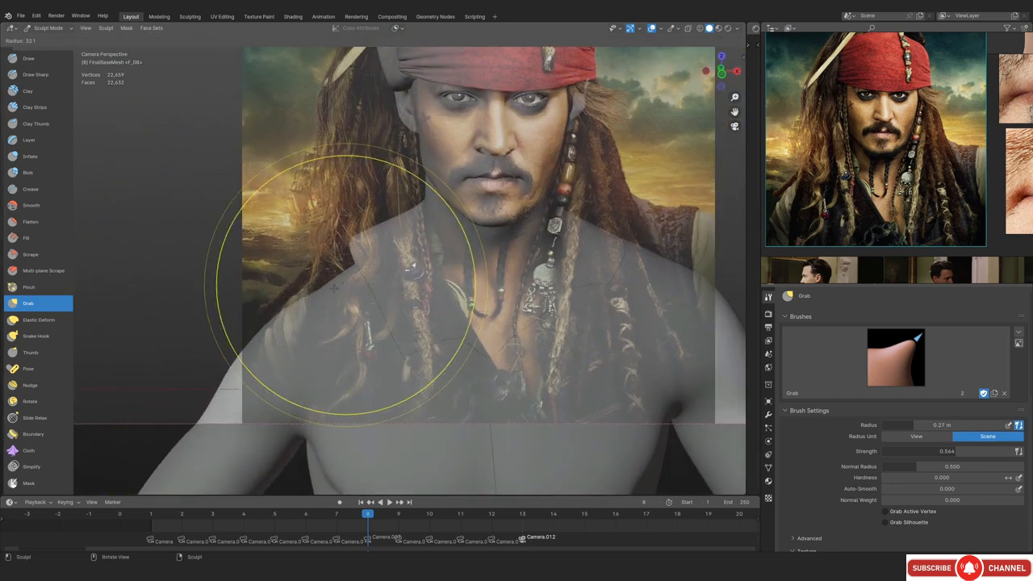
pyautogui.click(297, 317)
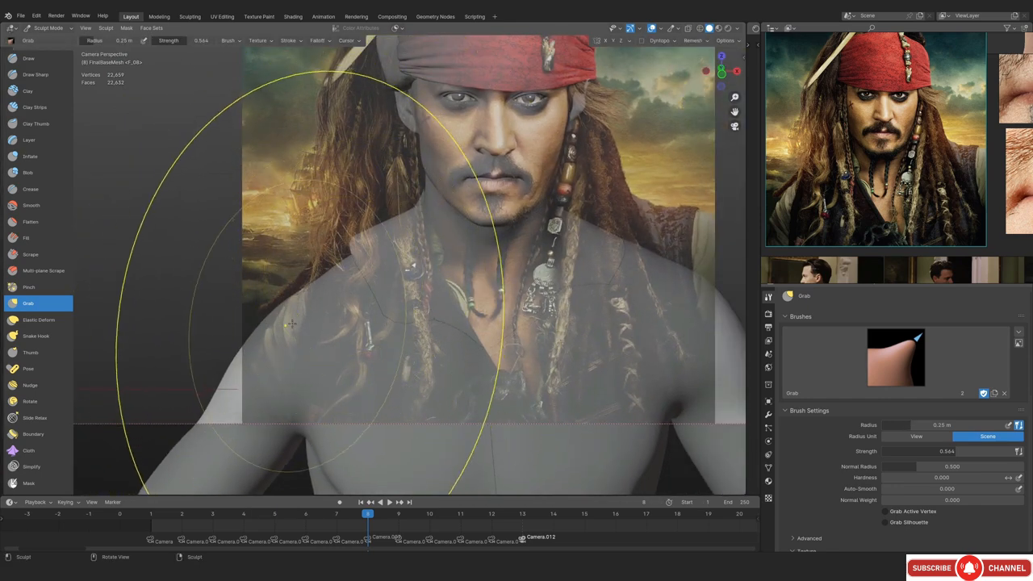
pyautogui.scroll(-1, 286, 327)
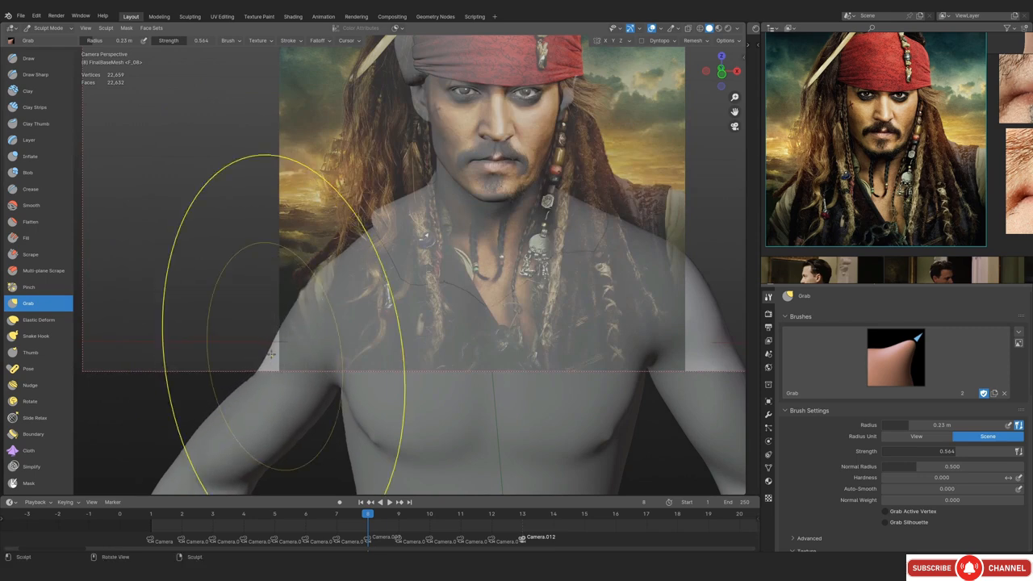
# Pull the character's left shoulder and upper arm outward over the reference photo with the Grab brush, enlarging its radius to 0.36 m
pyautogui.keyDown('shift'); pyautogui.moveTo(581, 286); pyautogui.dragTo(375, 273, button='middle'); pyautogui.keyUp('shift')
pyautogui.press('f')
pyautogui.click(589, 257)
pyautogui.scroll(-1, 484, 251)
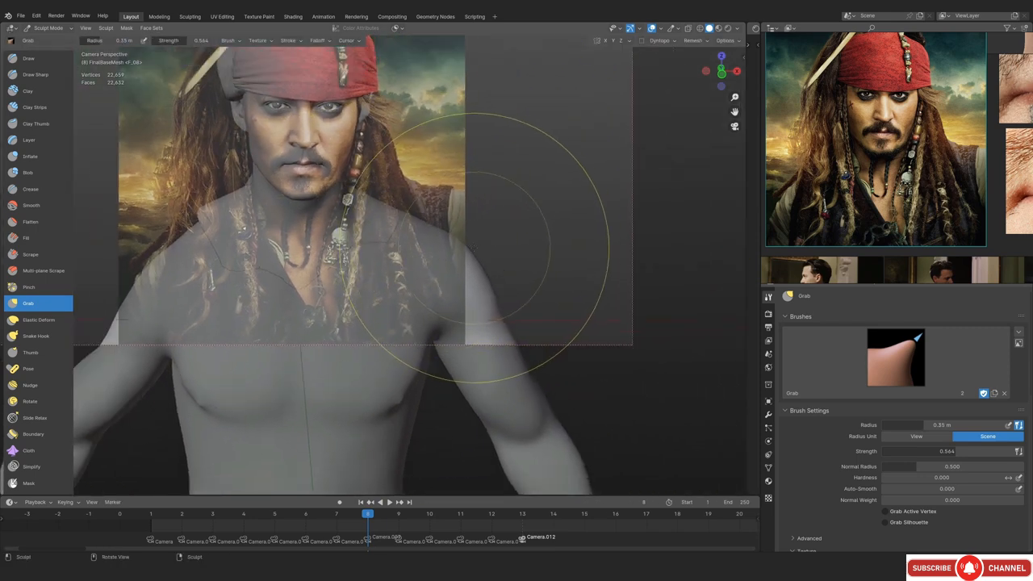
pyautogui.moveTo(438, 263); pyautogui.dragTo(474, 226)
pyautogui.press('f')
pyautogui.click(649, 251)
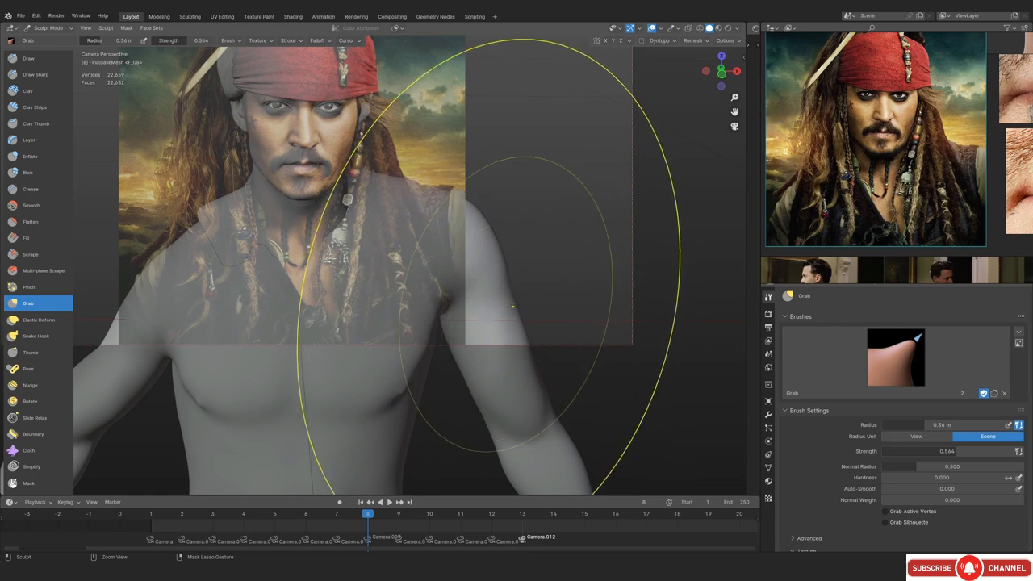
pyautogui.moveTo(505, 322); pyautogui.dragTo(535, 316)
# Refine the top of the left shoulder against the reference with the Grab brush at 0.19 m radius, reduced to 0.15 m
pyautogui.press('f')
pyautogui.click(437, 190)
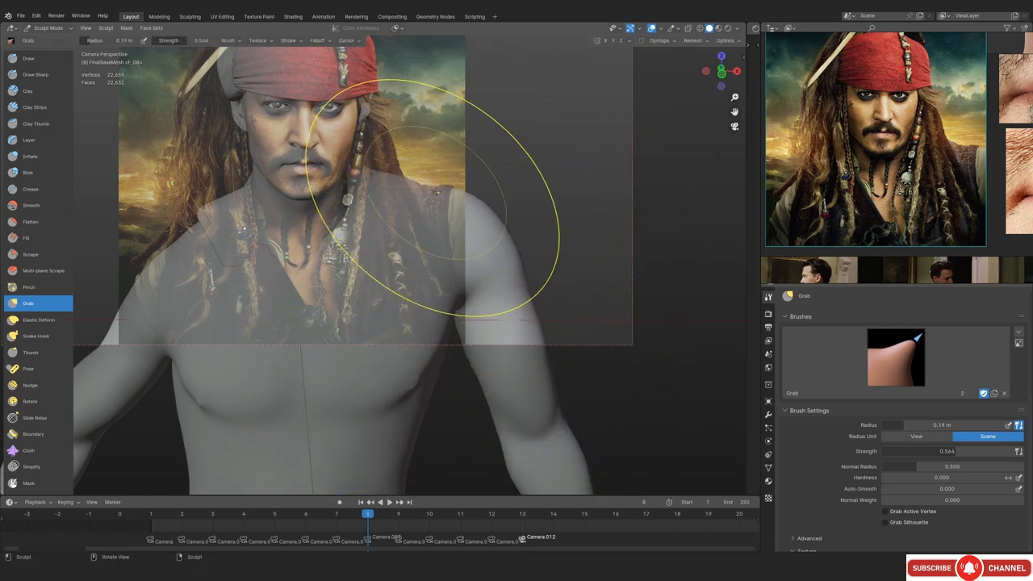
pyautogui.press('f')
pyautogui.click(439, 184)
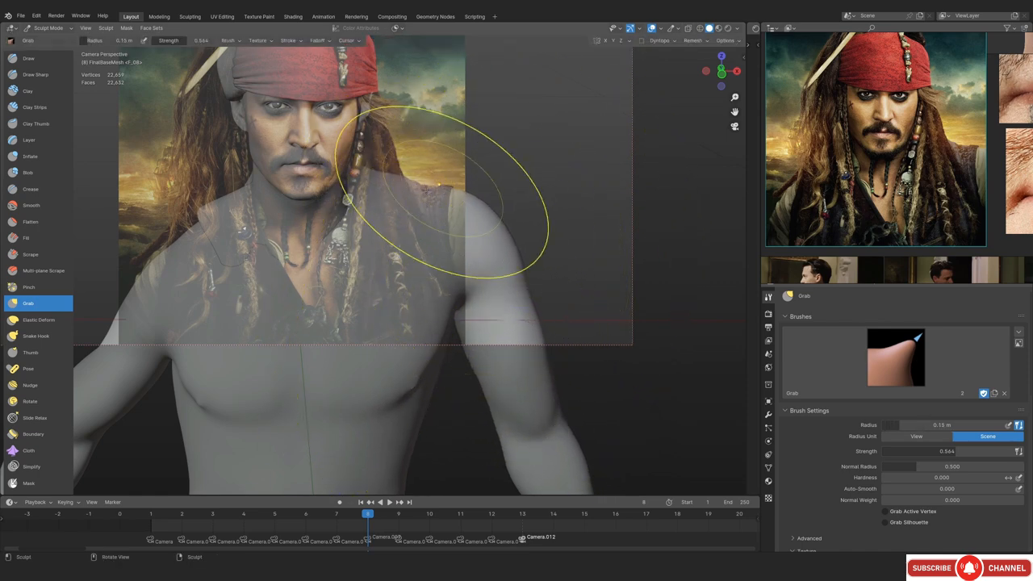
pyautogui.hotkey('alt', 'shift', 'z')
pyautogui.keyDown('shift'); pyautogui.moveTo(402, 166); pyautogui.dragTo(426, 217, button='middle'); pyautogui.keyUp('shift')
pyautogui.hotkey('alt', 'shift', 'z')
pyautogui.hotkey('alt', 'shift', 'z')
pyautogui.moveTo(403, 265); pyautogui.dragTo(402, 267)
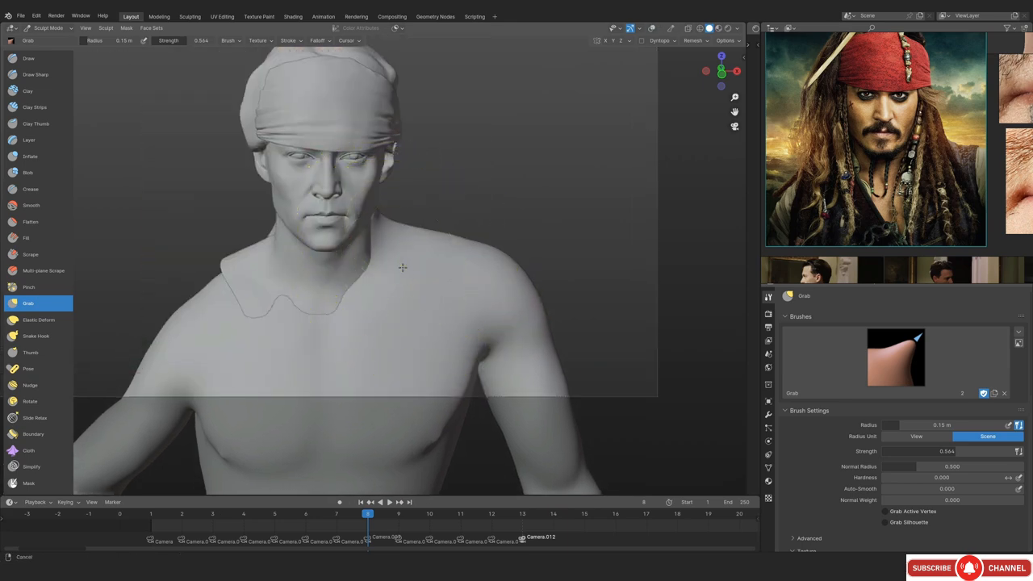
# Adjust the slope from neck to left shoulder to the photo's outline with the Grab brush at 0.098 m and 0.16 m radius
pyautogui.keyDown('ctrl'); pyautogui.moveTo(403, 267); pyautogui.dragTo(407, 221, button='middle'); pyautogui.keyUp('ctrl')
pyautogui.hotkey('alt', 'shift', 'z')
pyautogui.press('f')
pyautogui.click(422, 228)
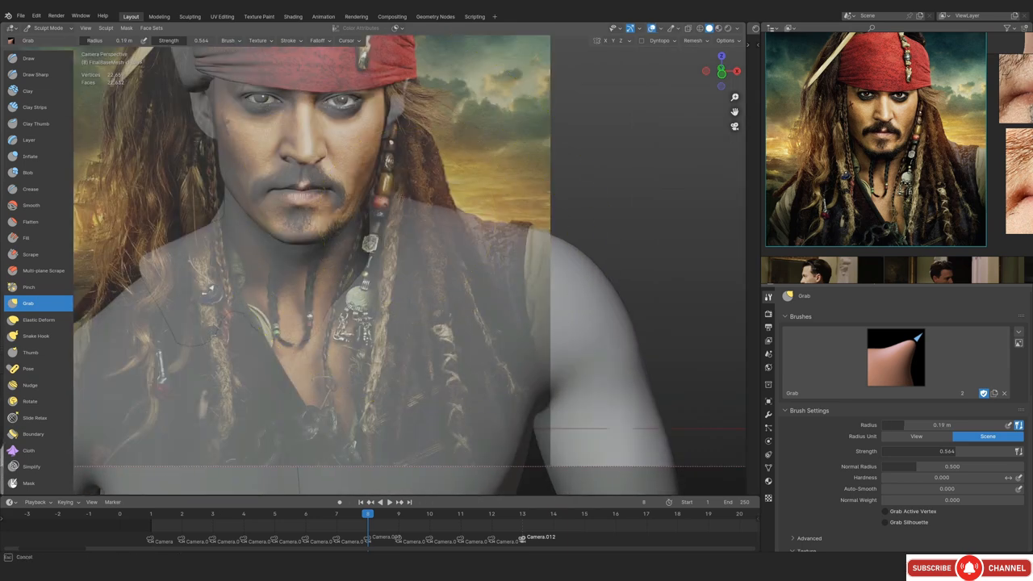
pyautogui.press('f')
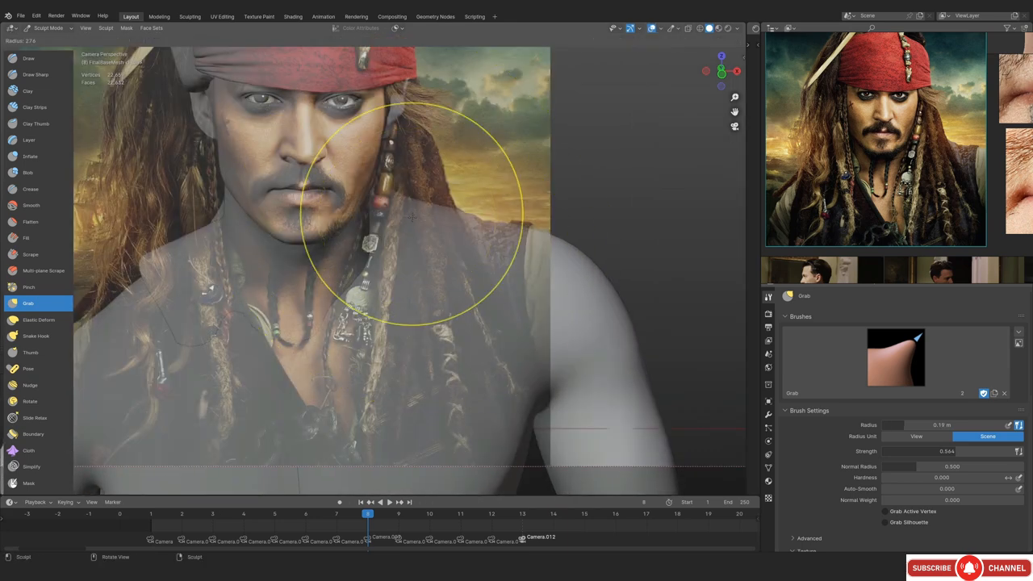
pyautogui.click(487, 226)
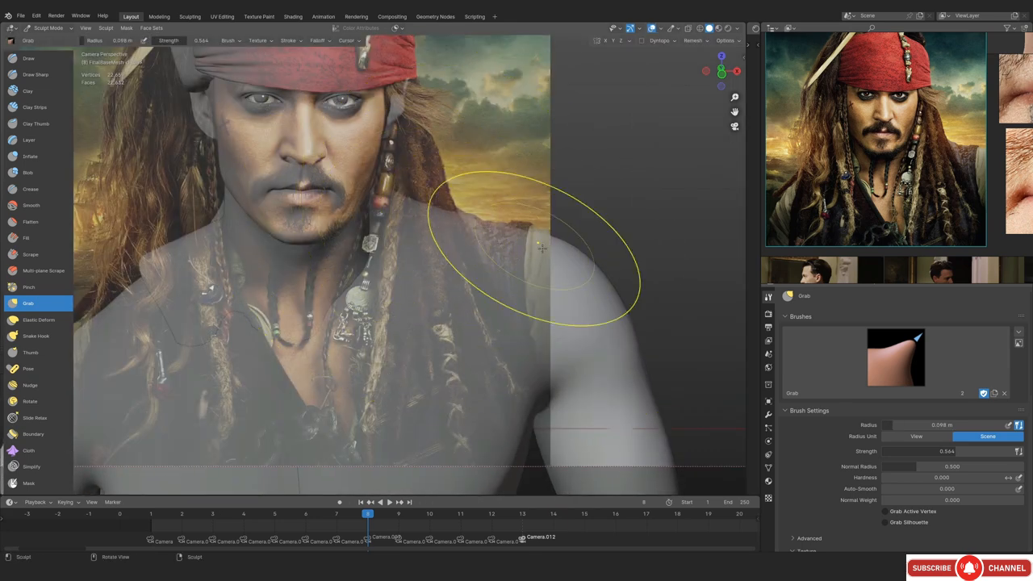
pyautogui.keyDown('ctrl'); pyautogui.moveTo(629, 238); pyautogui.dragTo(592, 282, button='middle'); pyautogui.keyUp('ctrl')
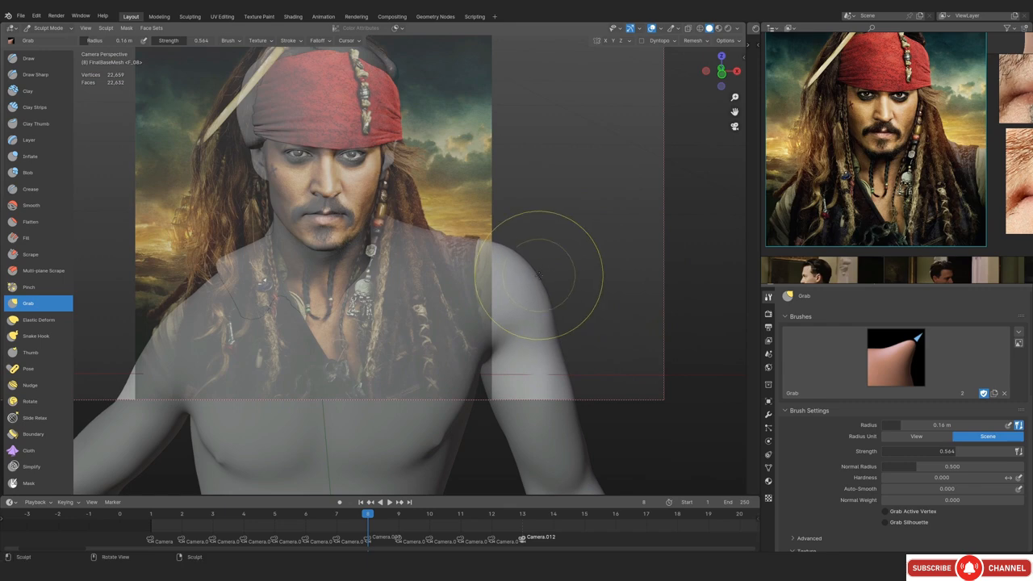
pyautogui.hotkey('alt', 'shift', 'z')
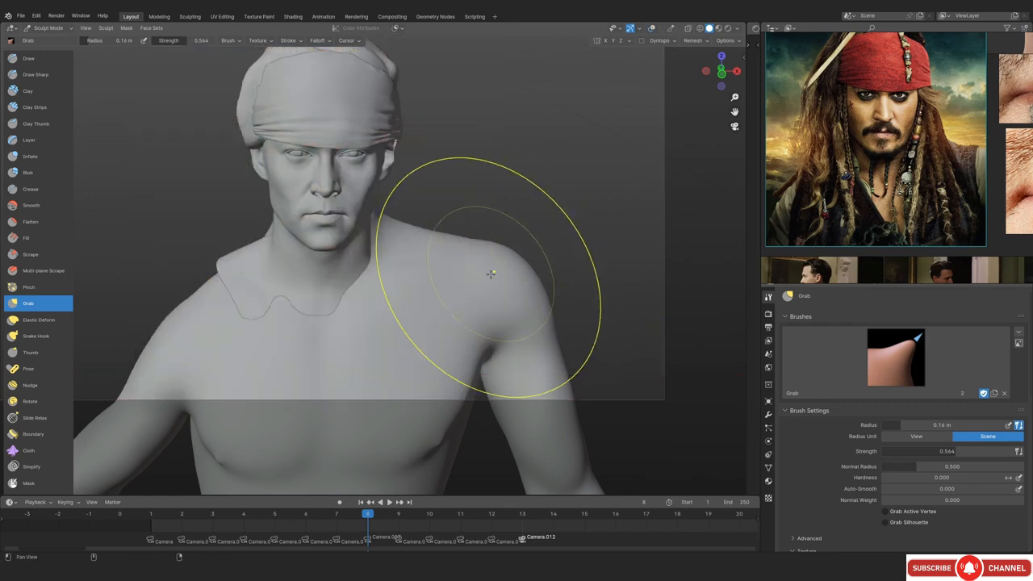
pyautogui.keyDown('shift'); pyautogui.moveTo(440, 281); pyautogui.dragTo(508, 258, button='middle'); pyautogui.keyUp('shift')
pyautogui.hotkey('alt', 'shift', 'z')
pyautogui.hotkey('alt', 'shift', 'z')
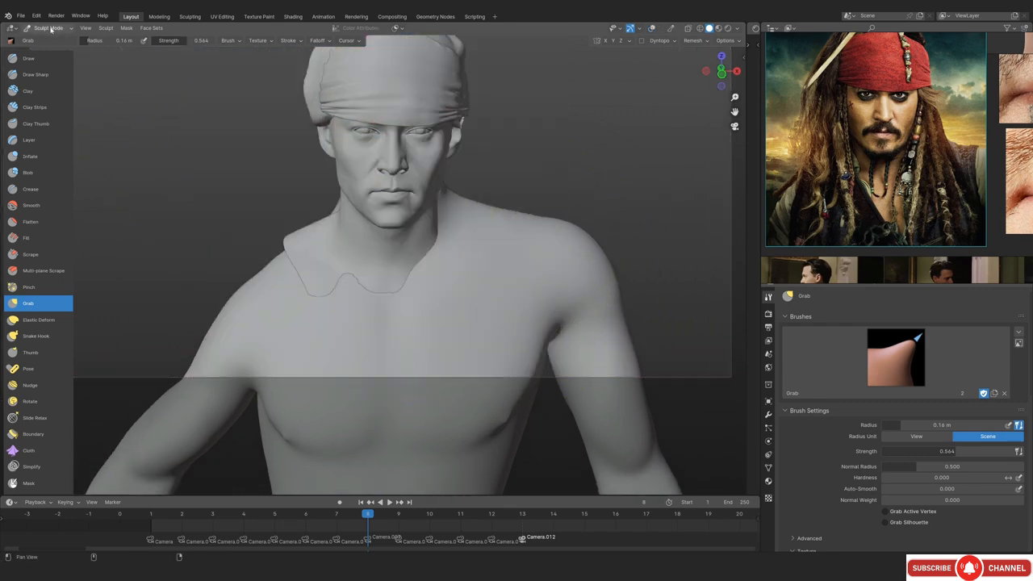
# Return to Object Mode, select the head bust, show its Multires modifier settings and enter Sculpt Mode on it
pyautogui.click(50, 29)
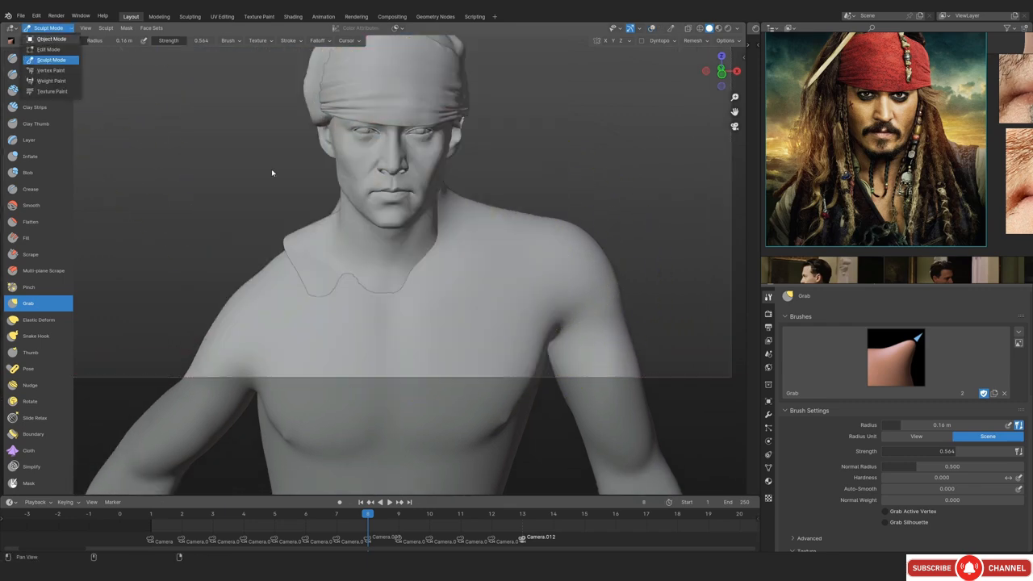
pyautogui.click(47, 13)
pyautogui.scroll(1, 386, 288)
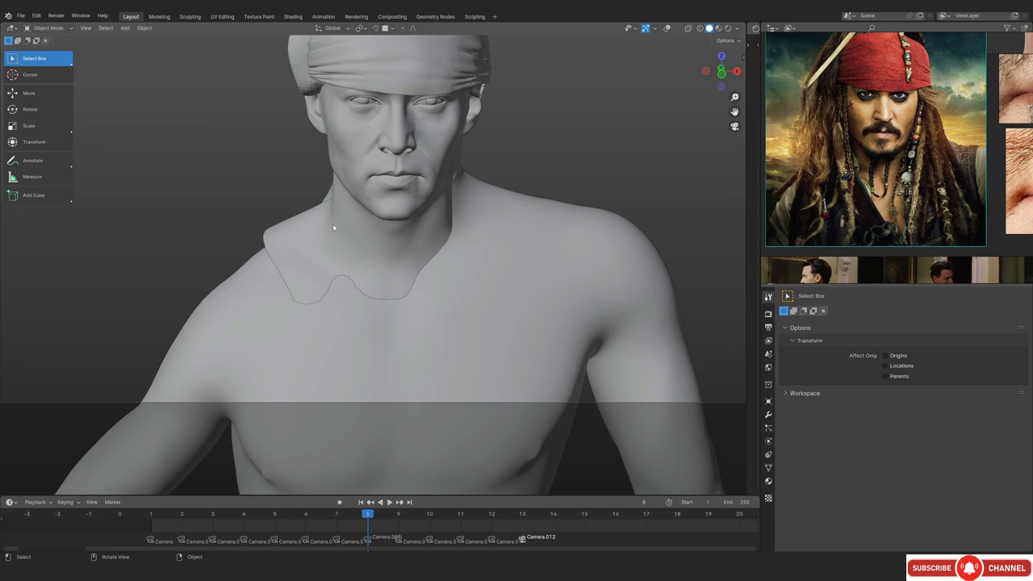
pyautogui.hotkey('alt', 'shift', 'z')
pyautogui.keyDown('shift'); pyautogui.moveTo(415, 281); pyautogui.dragTo(445, 300, button='middle'); pyautogui.keyUp('shift')
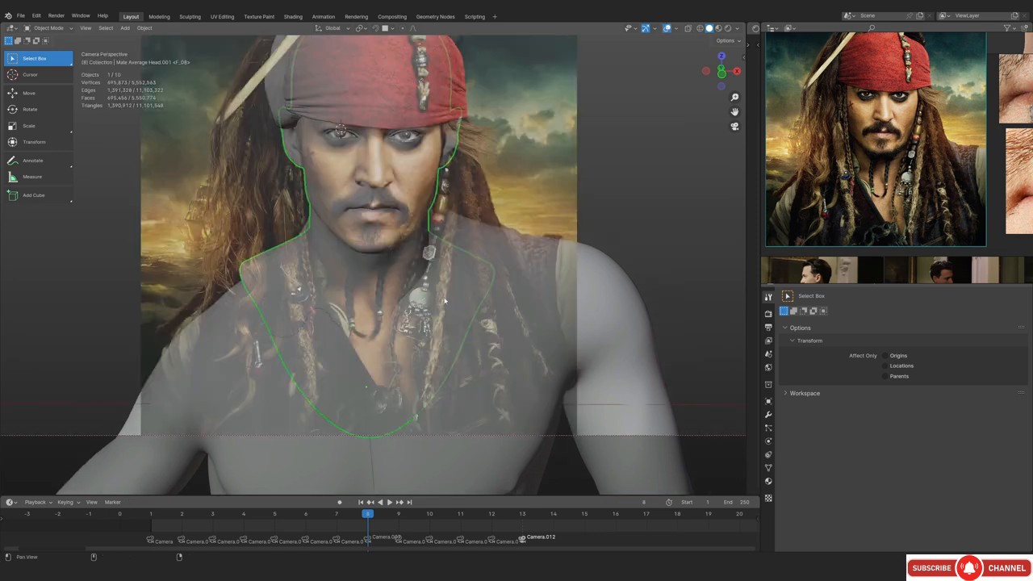
pyautogui.click(769, 415)
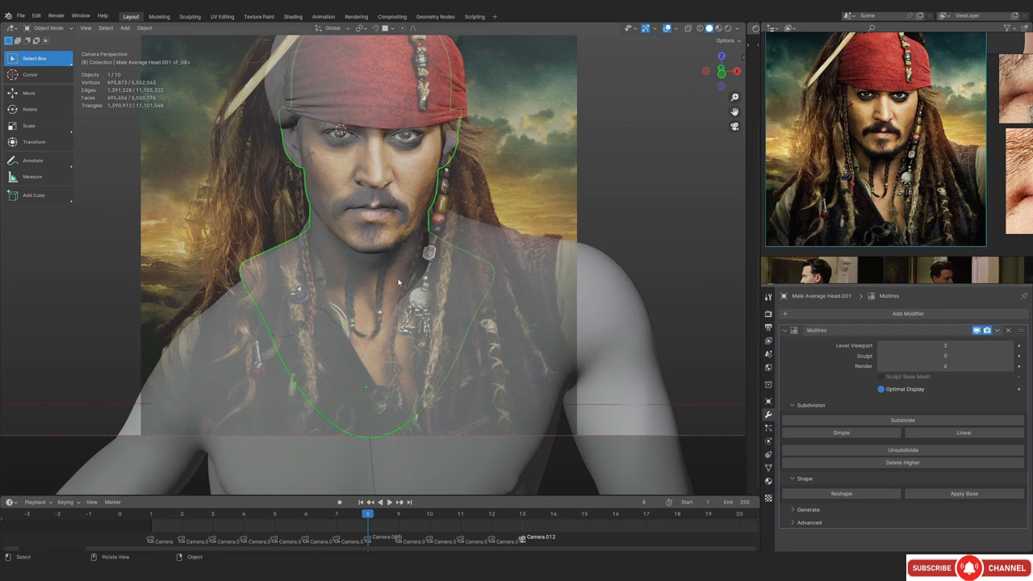
pyautogui.hotkey('ctrl', 'Tab')
pyautogui.click(380, 351)
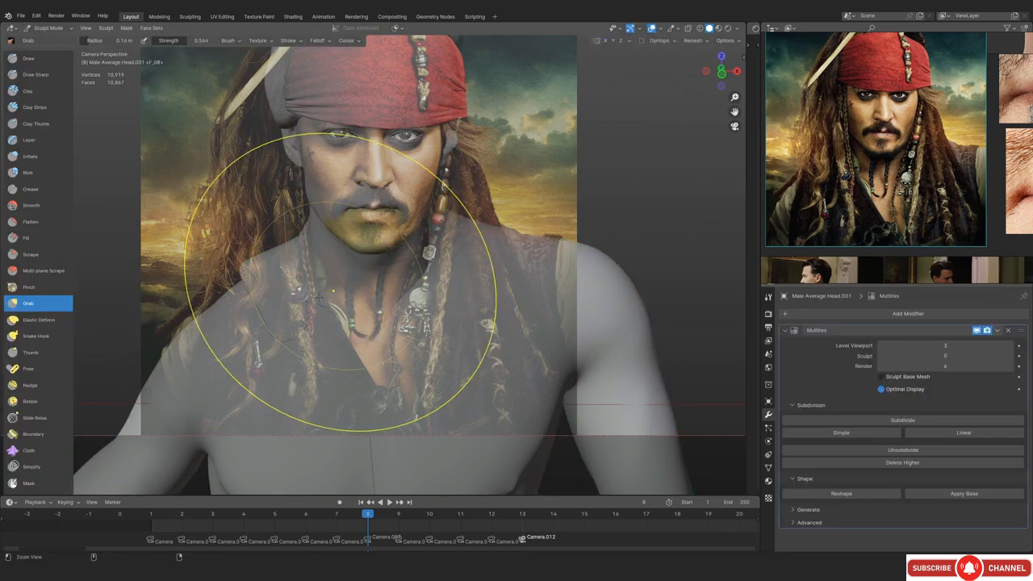
# Fit the bust's neck and right shoulder edge to the body in X-ray with the Grab brush, reducing its radius to 0.083 m
pyautogui.moveTo(339, 283)
pyautogui.keyDown('ctrl'); pyautogui.mouseDown(button='middle')
pyautogui.moveTo(244, 286)
pyautogui.moveTo(307, 266)
pyautogui.moveTo(327, 240)
pyautogui.mouseUp(button='middle'); pyautogui.keyUp('ctrl')
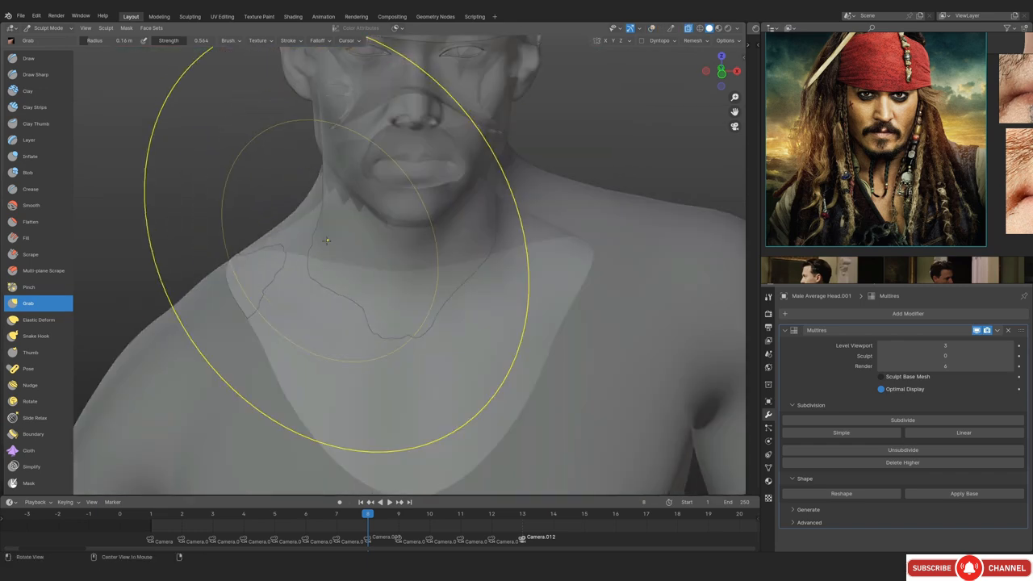
pyautogui.moveTo(327, 240); pyautogui.dragTo(331, 224)
pyautogui.press('[')
pyautogui.press('[')
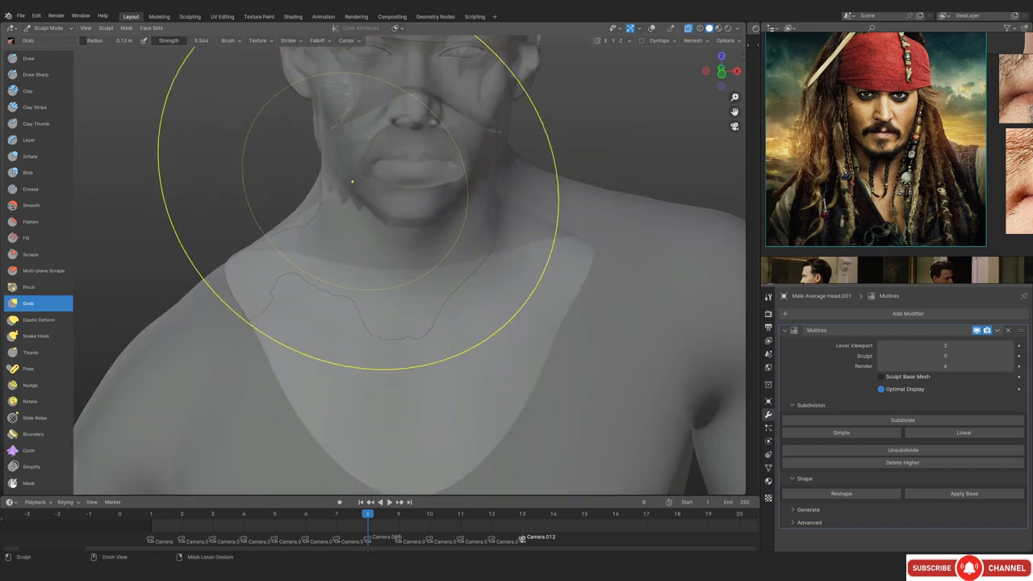
pyautogui.moveTo(317, 242)
pyautogui.keyDown('ctrl'); pyautogui.mouseDown(button='middle')
pyautogui.moveTo(314, 210)
pyautogui.moveTo(339, 241)
pyautogui.moveTo(330, 232)
pyautogui.moveTo(255, 312)
pyautogui.mouseUp(button='middle'); pyautogui.keyUp('ctrl')
pyautogui.press('[')
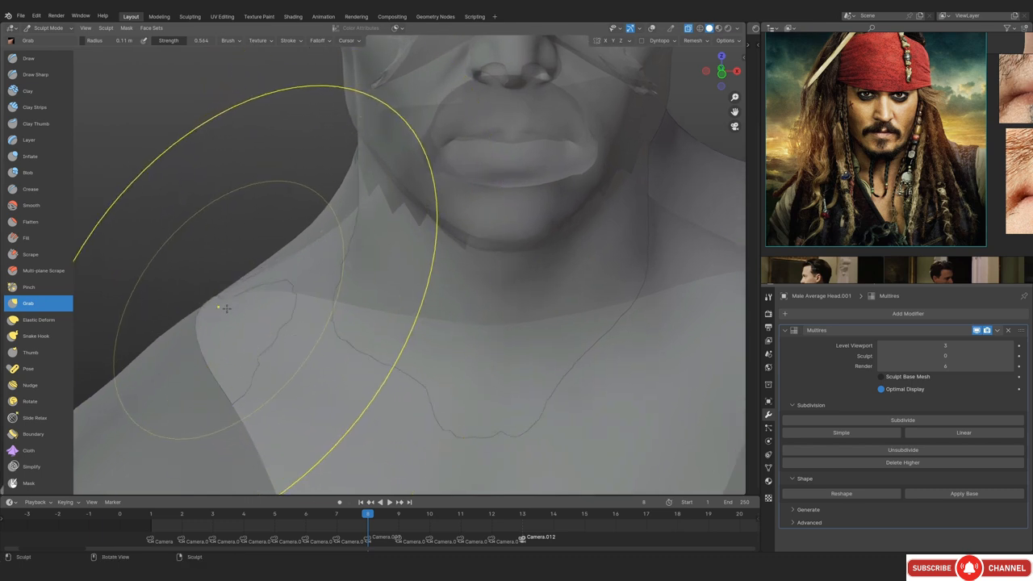
pyautogui.moveTo(223, 307); pyautogui.dragTo(211, 312)
pyautogui.press('[')
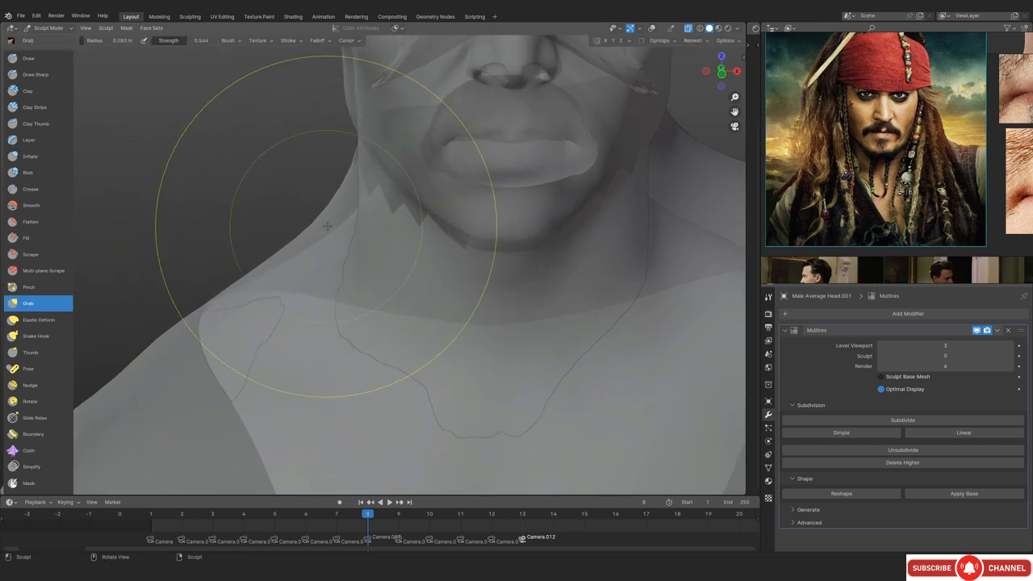
# Compare the neck and shoulder fit of bust and body with the reference photo and in wireframe display
pyautogui.press('KP_0')
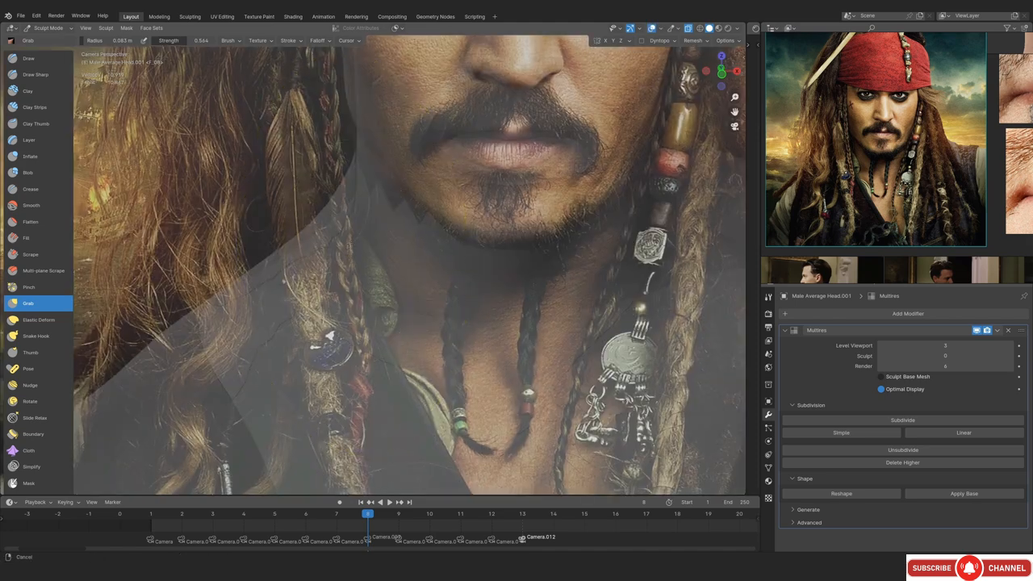
pyautogui.press('KP_0')
pyautogui.scroll(-3, 362, 241)
pyautogui.hotkey('shift', 'z')
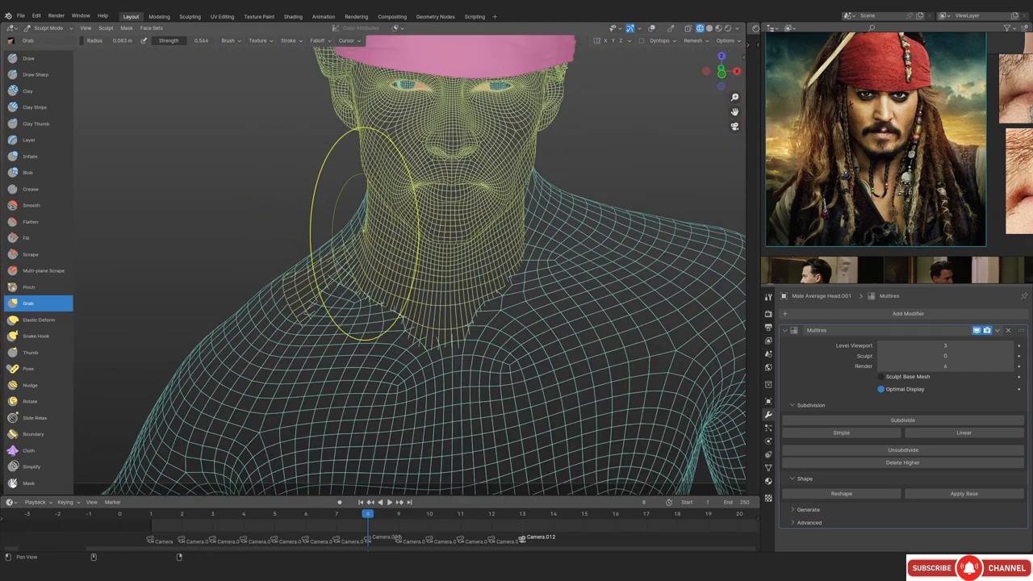
pyautogui.hotkey('shift', 'z')
pyautogui.press('KP_0')
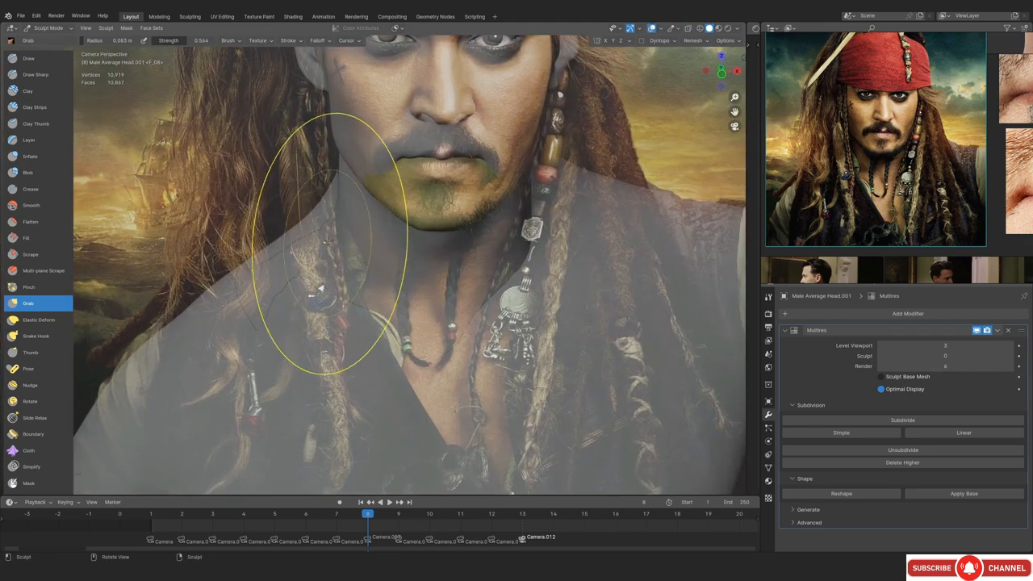
pyautogui.scroll(3, 886, 145)
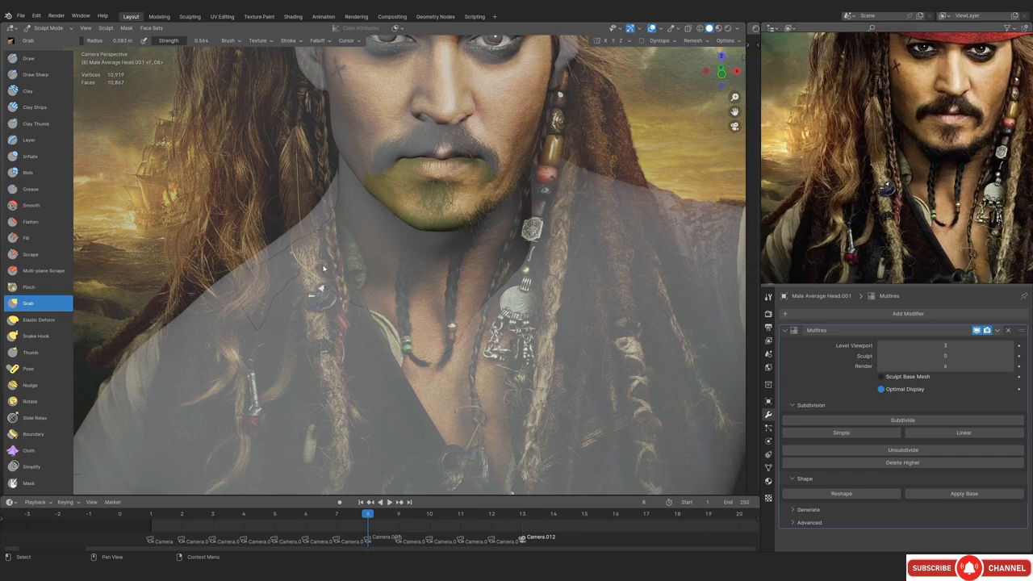
pyautogui.hotkey('alt', 'shift', 'z')
pyautogui.hotkey('alt', 'shift', 'z')
pyautogui.hotkey('alt', 'shift', 'z')
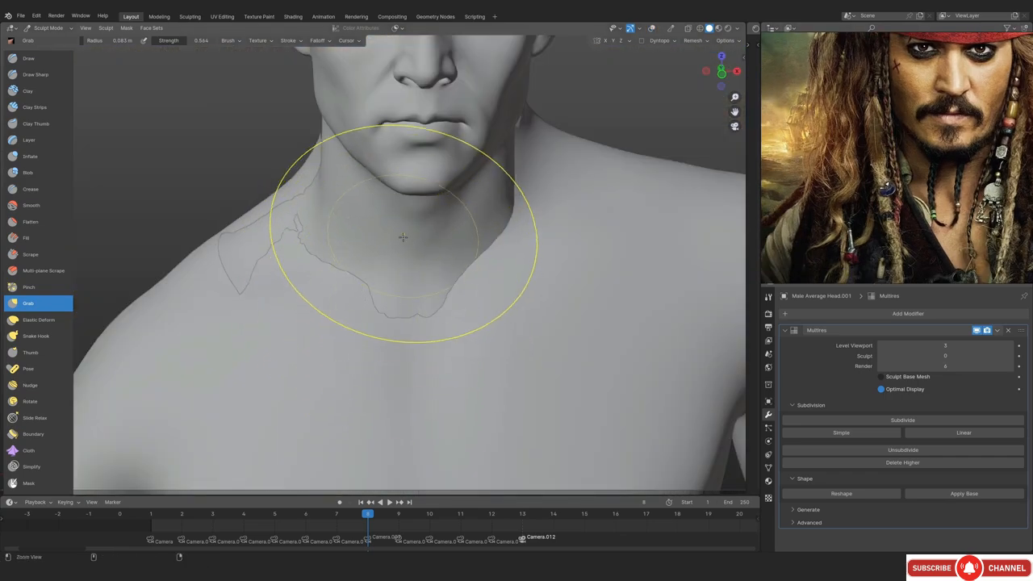
# Fit the bust's left shoulder edge to the body in X-ray from the front view with the Grab brush at 0.13 m radius
pyautogui.moveTo(404, 237)
pyautogui.mouseDown(button='middle')
pyautogui.moveTo(335, 288)
pyautogui.moveTo(357, 323)
pyautogui.mouseUp(button='middle')
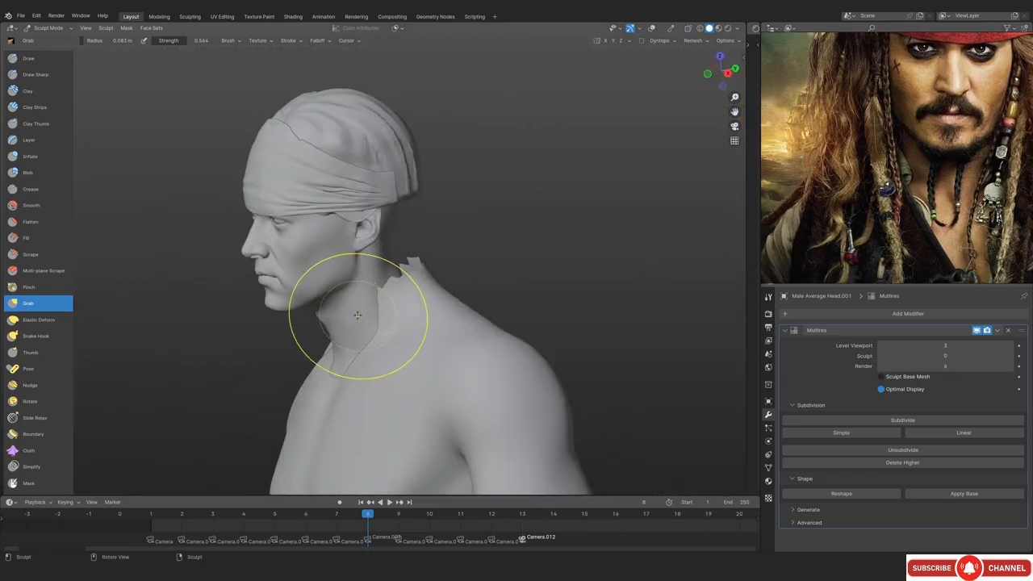
pyautogui.keyDown('alt'); pyautogui.moveTo(393, 294); pyautogui.dragTo(477, 274, button='middle'); pyautogui.keyUp('alt')
pyautogui.keyDown('ctrl'); pyautogui.moveTo(505, 240); pyautogui.dragTo(516, 182, button='middle'); pyautogui.keyUp('ctrl')
pyautogui.hotkey('alt', 'z')
pyautogui.press('f')
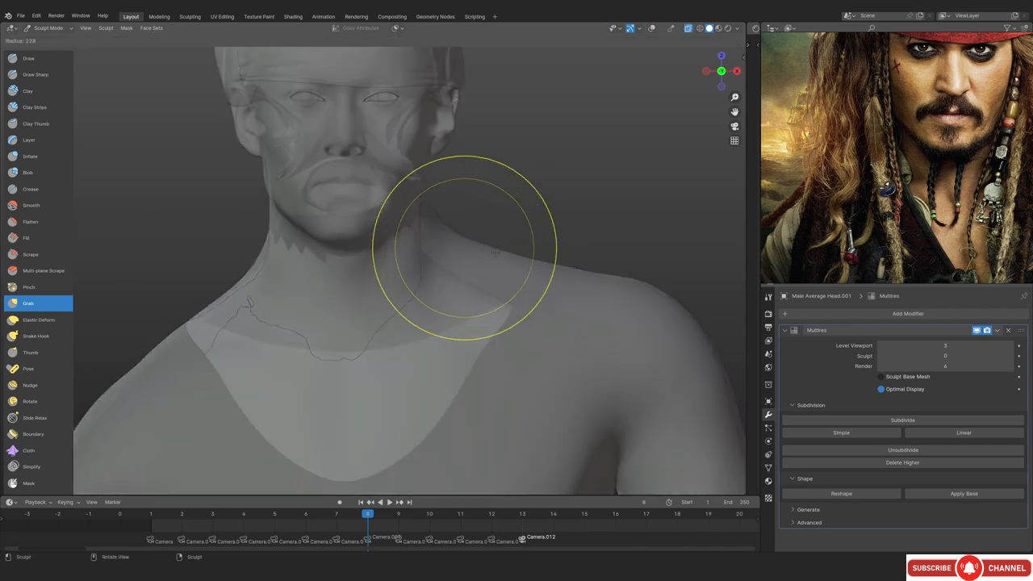
pyautogui.click(569, 250)
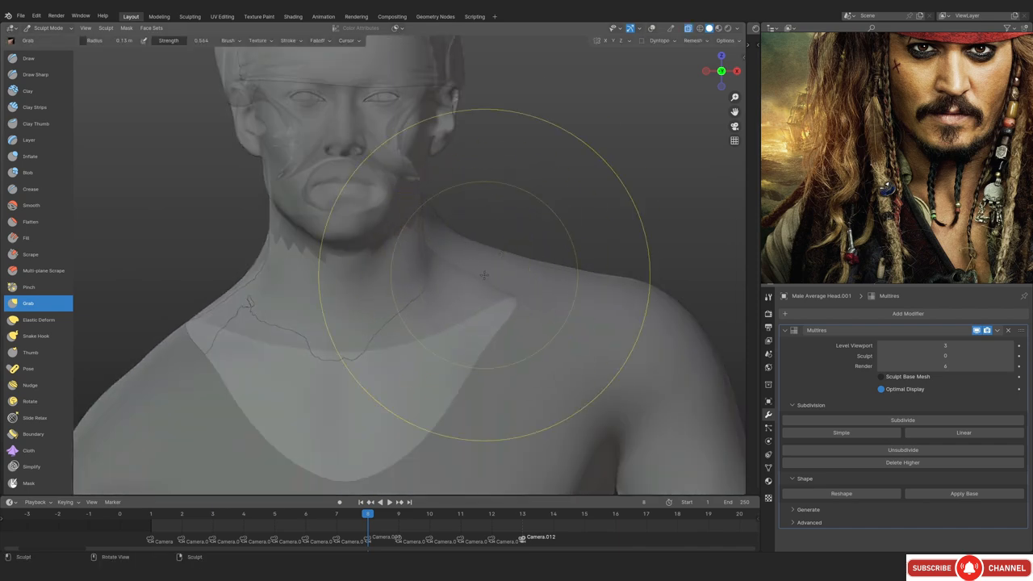
pyautogui.keyDown('shift'); pyautogui.moveTo(484, 275); pyautogui.dragTo(410, 224, button='middle'); pyautogui.keyUp('shift')
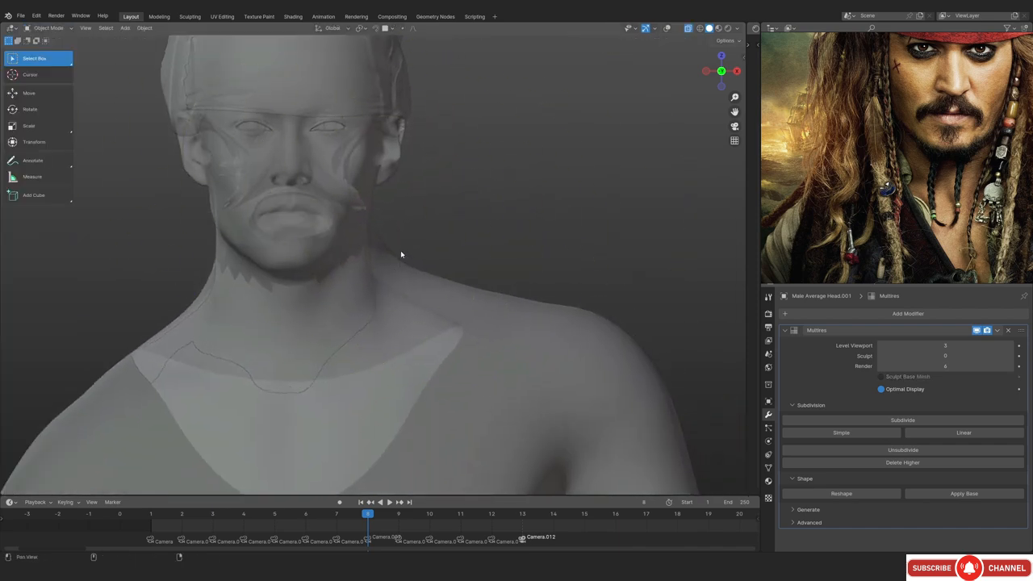
# Turn X-ray off, select the body mesh in Object Mode with overlays shown, and enter Sculpt Mode on it
pyautogui.hotkey('alt', 'z')
pyautogui.scroll(-2, 389, 262)
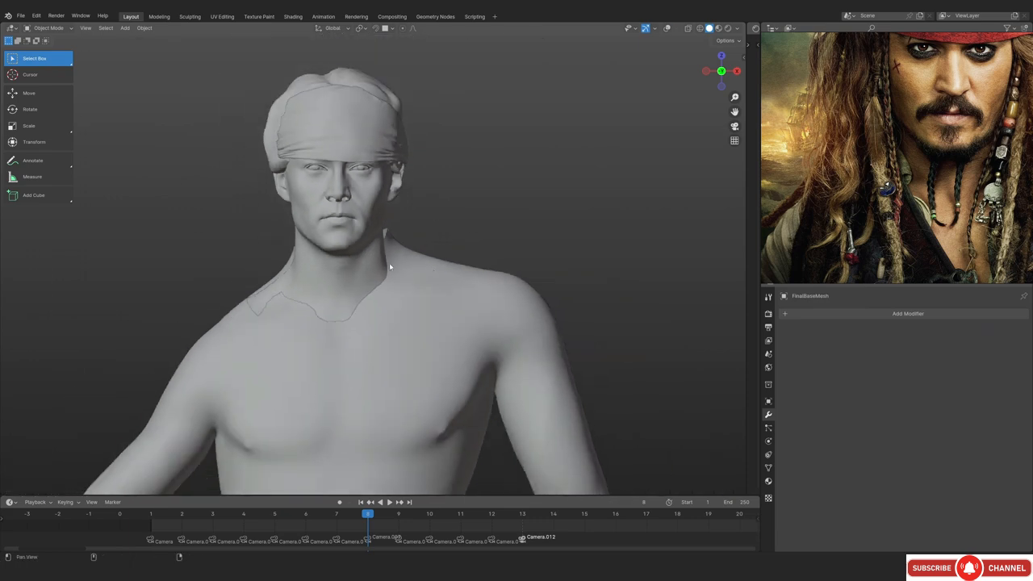
pyautogui.hotkey('shift', 'alt', 'z')
pyautogui.moveTo(1025, 153); pyautogui.dragTo(855, 187, button='middle')
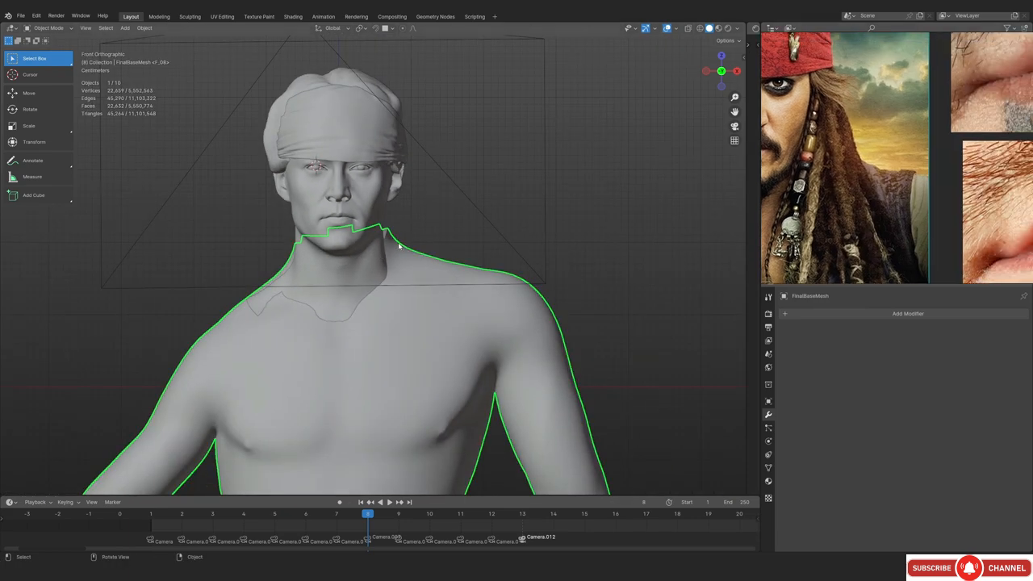
pyautogui.scroll(2, 413, 294)
pyautogui.hotkey('ctrl', 'Tab')
pyautogui.click(390, 336)
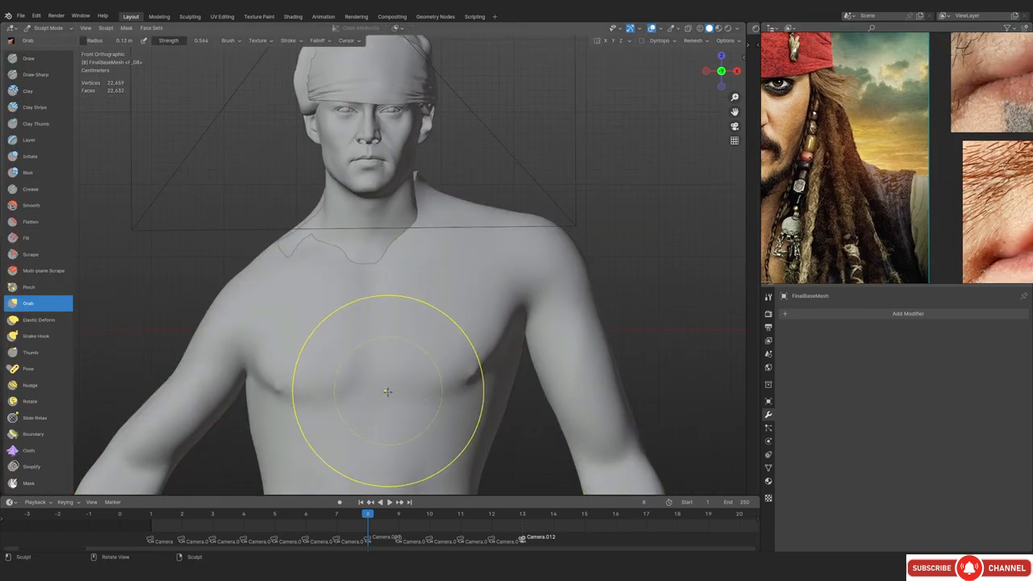
# Fit the body's chest and collar surface to the bust's edge with the Grab brush at 0.14 m radius, checking in X-ray
pyautogui.moveTo(395, 369)
pyautogui.mouseDown(button='middle')
pyautogui.moveTo(190, 337)
pyautogui.moveTo(433, 337)
pyautogui.moveTo(467, 326)
pyautogui.mouseUp(button='middle')
pyautogui.hotkey('alt', 'z')
pyautogui.scroll(2, 189, 337)
pyautogui.hotkey('alt', 'z')
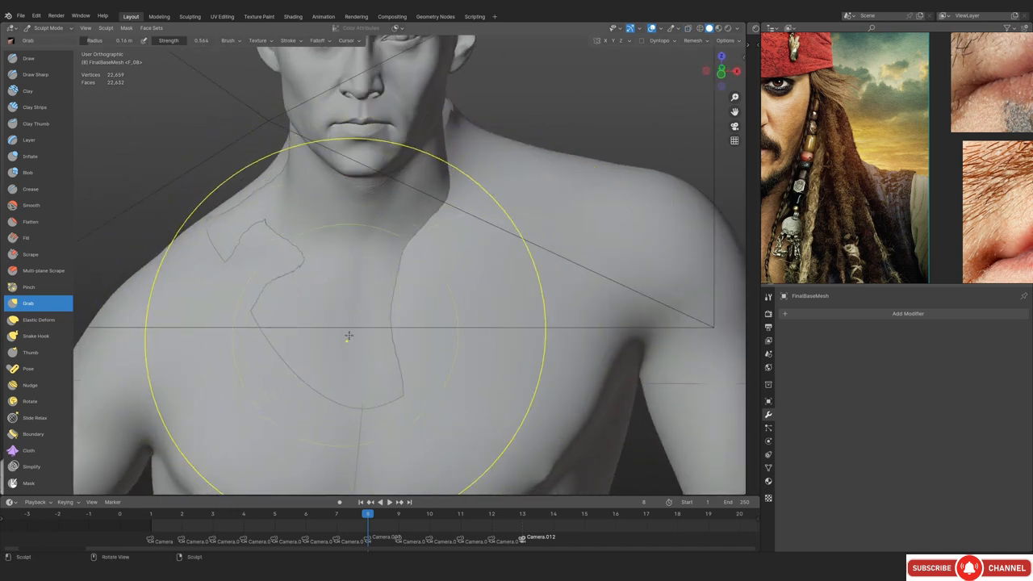
pyautogui.moveTo(348, 334)
pyautogui.mouseDown(button='middle')
pyautogui.moveTo(211, 264)
pyautogui.moveTo(219, 237)
pyautogui.mouseUp(button='middle')
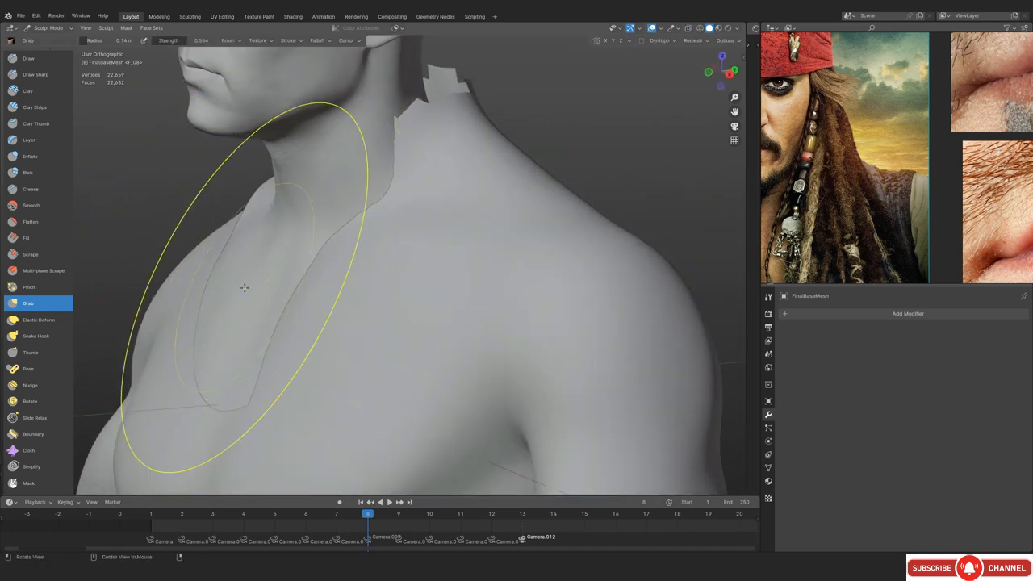
pyautogui.moveTo(245, 287)
pyautogui.keyDown('alt'); pyautogui.mouseDown()
pyautogui.moveTo(468, 339)
pyautogui.moveTo(537, 318)
pyautogui.moveTo(563, 291)
pyautogui.mouseUp(); pyautogui.keyUp('alt')
pyautogui.moveTo(791, 266); pyautogui.dragTo(886, 192, button='middle')
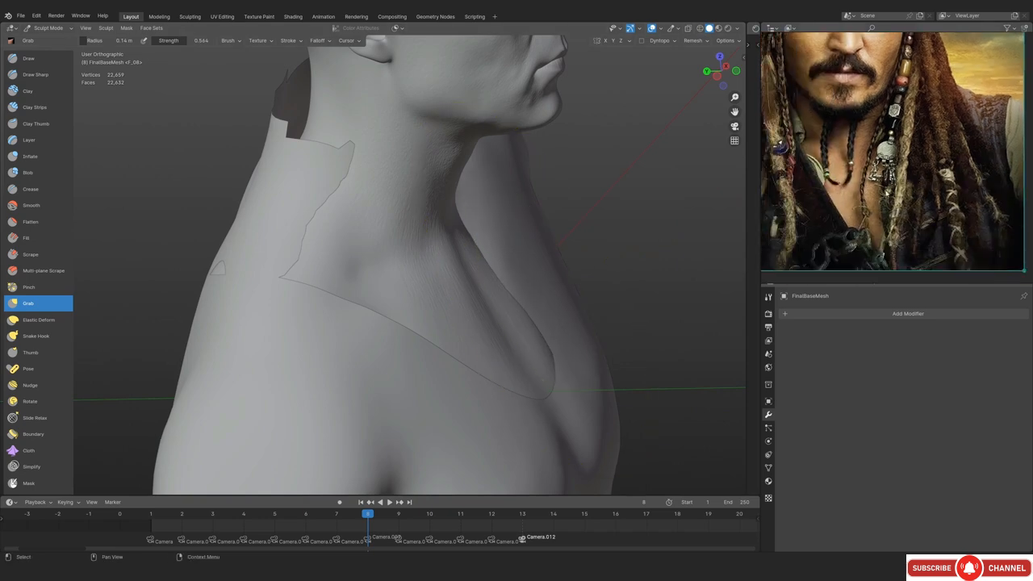
pyautogui.hotkey('alt', 'z')
pyautogui.moveTo(472, 267)
pyautogui.mouseDown(button='middle')
pyautogui.moveTo(505, 248)
pyautogui.moveTo(323, 279)
pyautogui.moveTo(346, 261)
pyautogui.moveTo(316, 251)
pyautogui.moveTo(449, 250)
pyautogui.mouseUp(button='middle')
pyautogui.hotkey('alt', 'z')
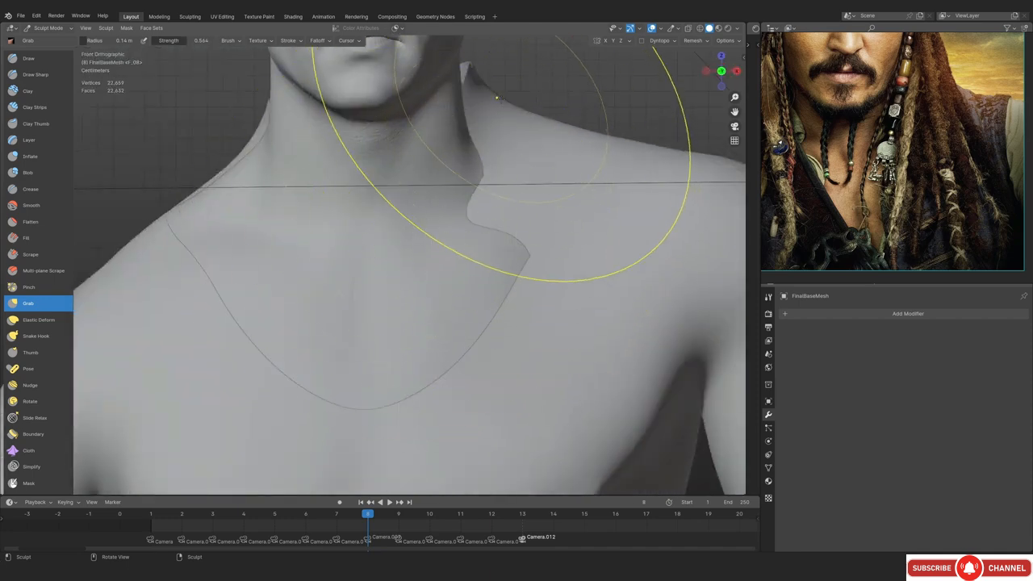
# Pull the body's left neck-to-shoulder line toward the neck with the Grab brush, using X-ray from the front view
pyautogui.keyDown('shift'); pyautogui.moveTo(493, 100); pyautogui.dragTo(500, 155, button='middle'); pyautogui.keyUp('shift')
pyautogui.hotkey('alt', 'z')
pyautogui.moveTo(471, 154); pyautogui.dragTo(457, 153)
pyautogui.hotkey('alt', 'z')
pyautogui.hotkey('alt', 'z')
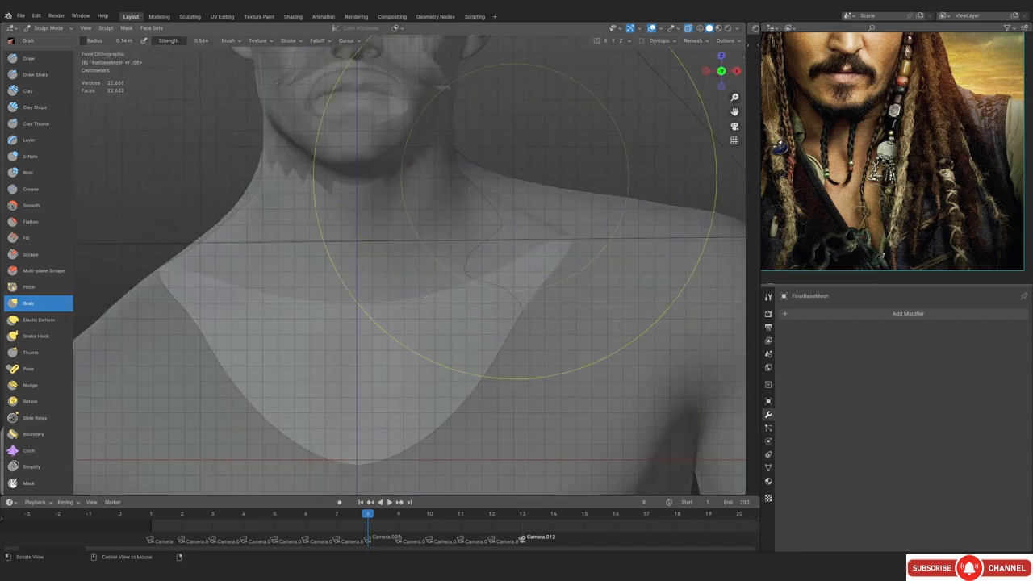
pyautogui.scroll(-5, 487, 262)
pyautogui.hotkey('alt', 'z')
# Compare the body's shoulder and chest outline with the reference photo through the camera, with and without overlays
pyautogui.press('KP_0')
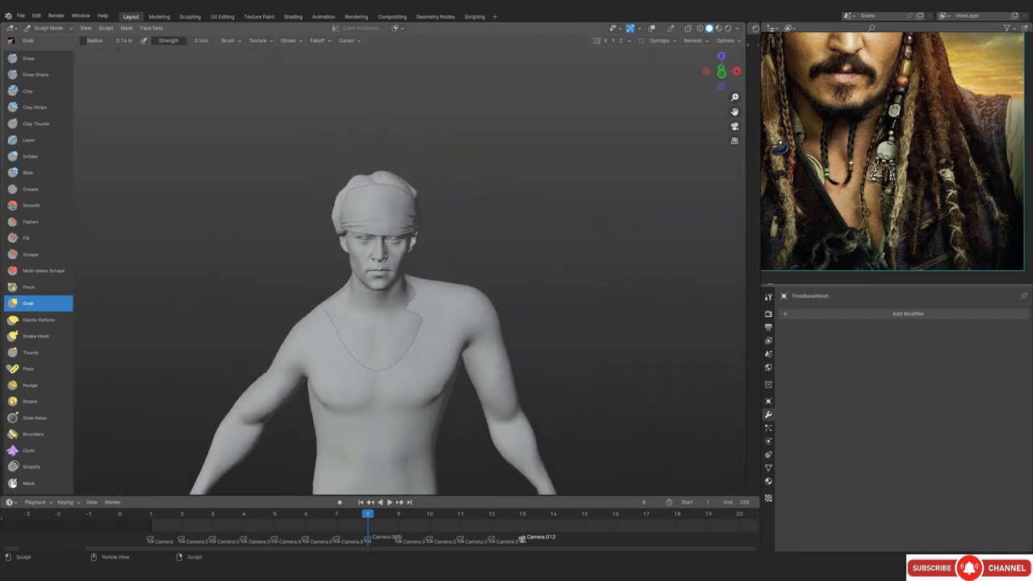
pyautogui.keyDown('shift'); pyautogui.moveTo(410, 266); pyautogui.dragTo(440, 207, button='middle'); pyautogui.keyUp('shift')
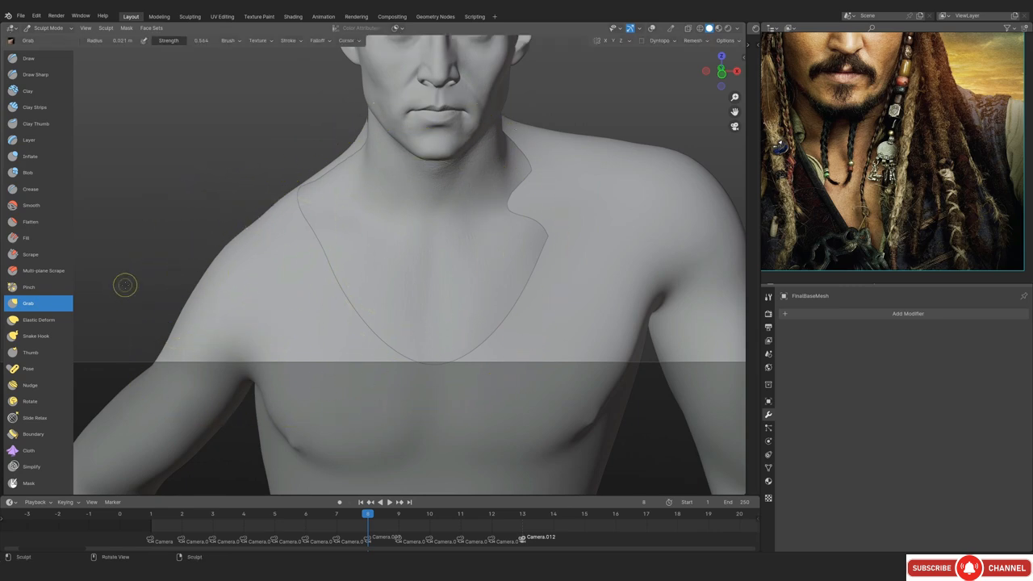
pyautogui.press('f')
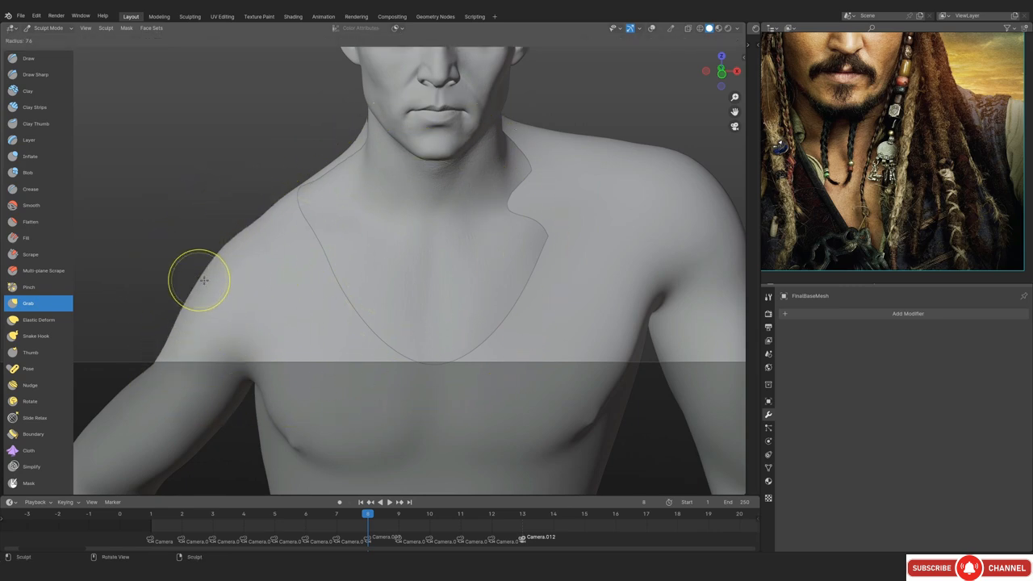
pyautogui.click(198, 278)
pyautogui.keyDown('ctrl'); pyautogui.moveTo(396, 228); pyautogui.dragTo(452, 339, button='middle'); pyautogui.keyUp('ctrl')
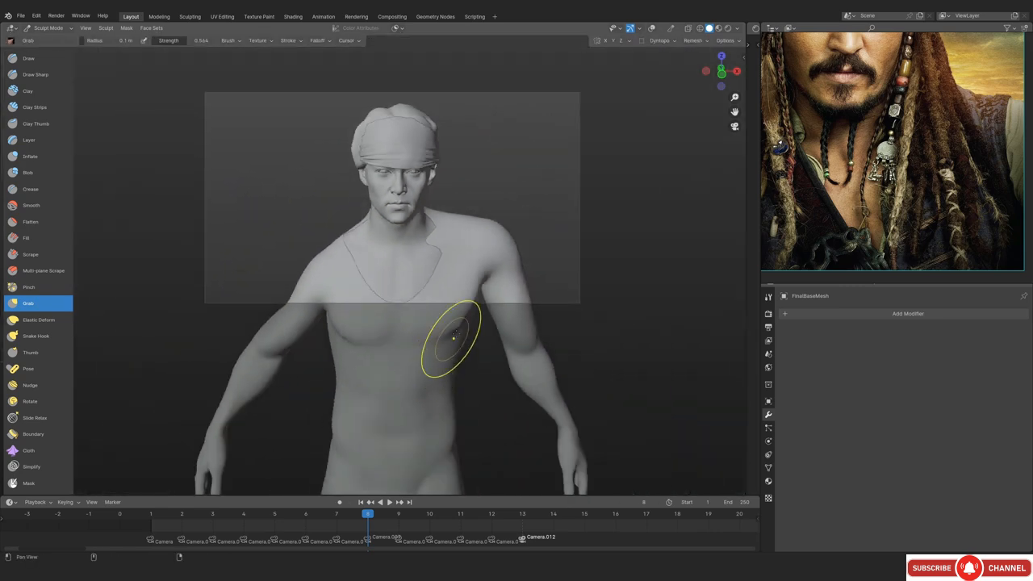
pyautogui.hotkey('shift', 'alt', 'z')
pyautogui.keyDown('shift'); pyautogui.moveTo(477, 281); pyautogui.dragTo(431, 296, button='middle'); pyautogui.keyUp('shift')
pyautogui.hotkey('shift', 'alt', 'z')
pyautogui.keyDown('ctrl'); pyautogui.moveTo(438, 358); pyautogui.dragTo(428, 286, button='middle'); pyautogui.keyUp('ctrl')
pyautogui.hotkey('shift', 'alt', 'z')
pyautogui.keyDown('shift'); pyautogui.moveTo(415, 340); pyautogui.dragTo(440, 308, button='middle'); pyautogui.keyUp('shift')
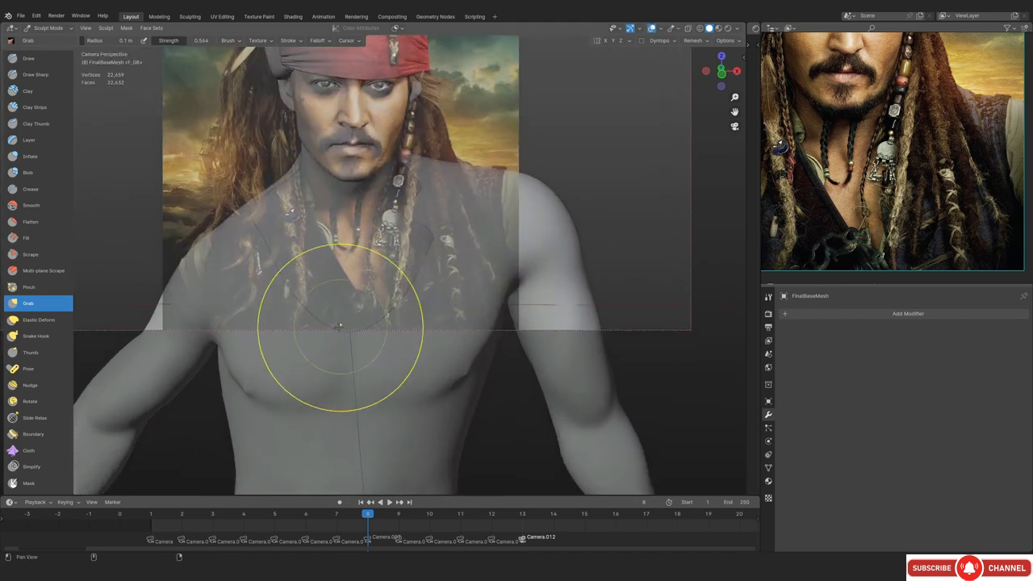
pyautogui.hotkey('shift', 'alt', 'z')
pyautogui.moveTo(919, 207)
pyautogui.mouseDown(button='middle')
pyautogui.moveTo(995, 120)
pyautogui.moveTo(1004, 147)
pyautogui.mouseUp(button='middle')
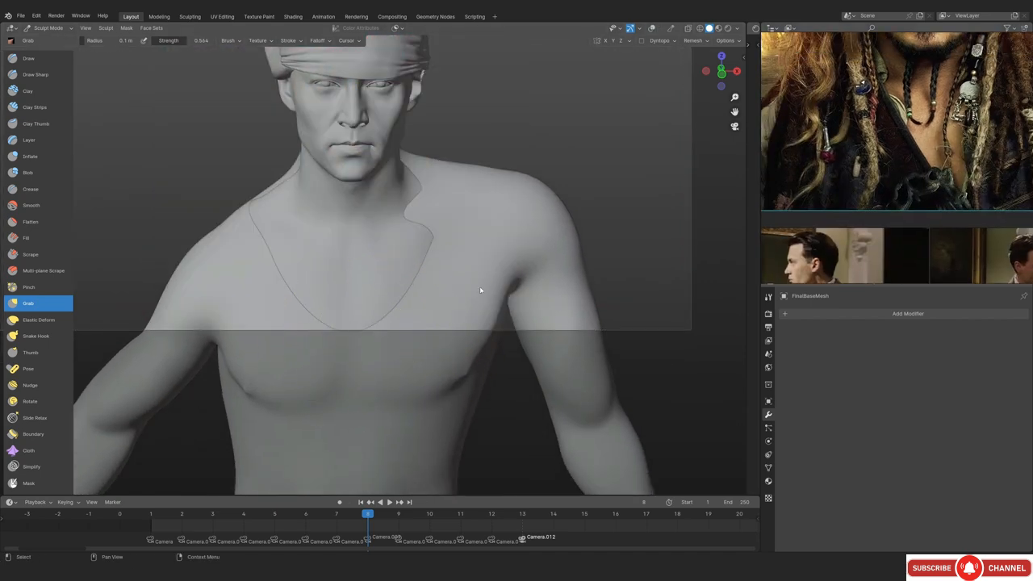
pyautogui.hotkey('shift', 'alt', 'z')
pyautogui.hotkey('shift', 'alt', 'z')
# Adjust the body's chest and left shoulder around the bust's edge with the Grab brush, reducing its radius to 0.1 m
pyautogui.click(254, 377)
pyautogui.moveTo(256, 380); pyautogui.dragTo(270, 378)
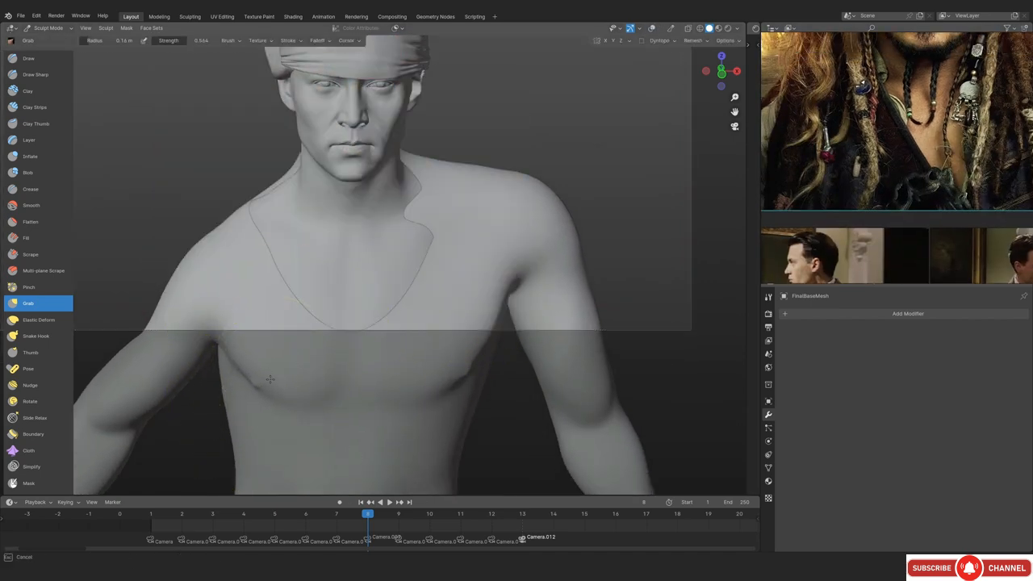
pyautogui.press('f')
pyautogui.click(293, 380)
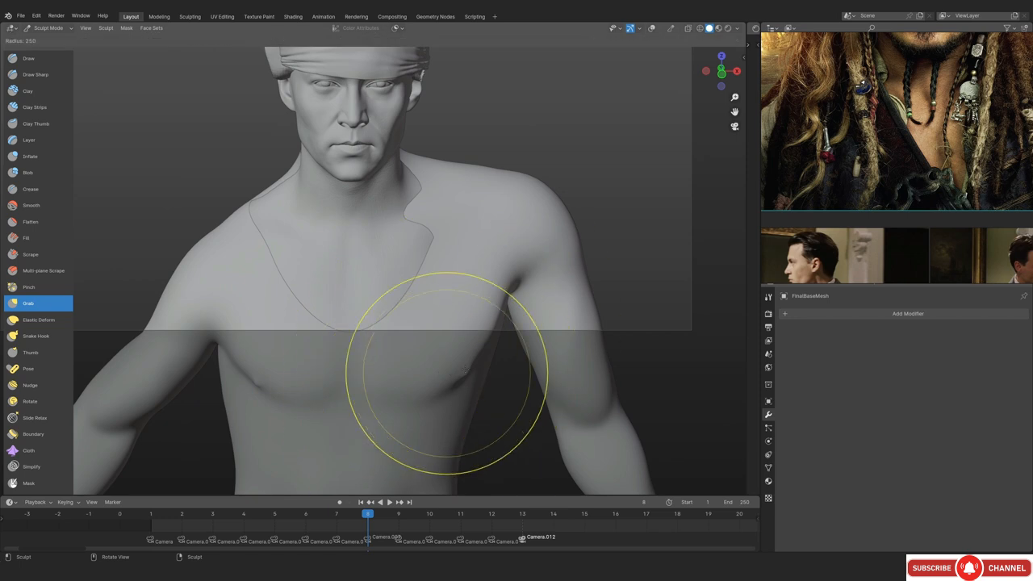
pyautogui.click(262, 400)
pyautogui.moveTo(454, 304); pyautogui.dragTo(287, 300, button='middle')
pyautogui.scroll(2, 288, 300)
pyautogui.moveTo(367, 413)
pyautogui.keyDown('shift'); pyautogui.mouseDown(button='middle')
pyautogui.moveTo(327, 290)
pyautogui.moveTo(210, 296)
pyautogui.mouseUp(button='middle'); pyautogui.keyUp('shift')
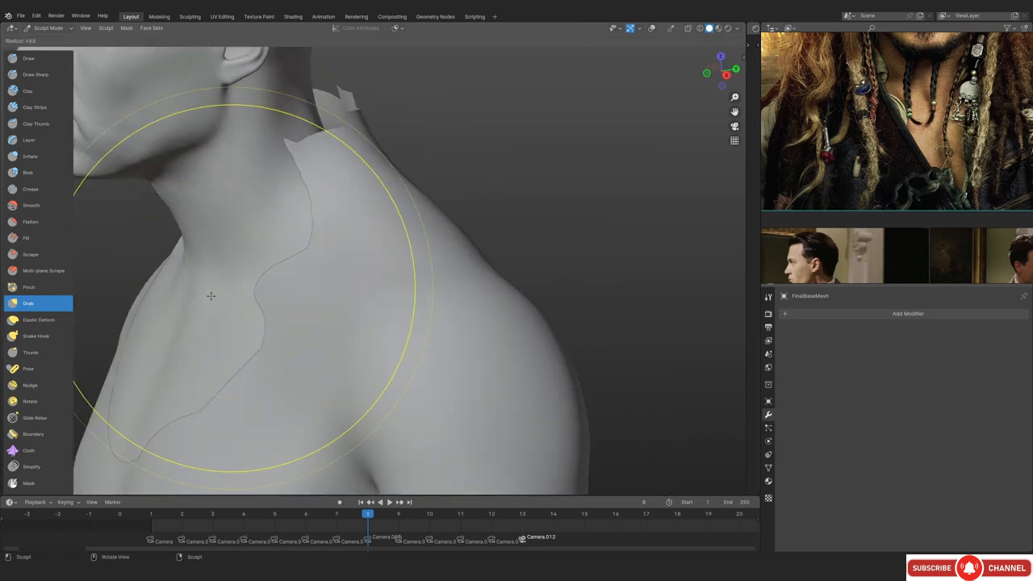
pyautogui.moveTo(283, 306)
pyautogui.mouseDown(button='middle')
pyautogui.moveTo(247, 314)
pyautogui.moveTo(334, 408)
pyautogui.moveTo(587, 333)
pyautogui.mouseUp(button='middle')
pyautogui.press('f')
pyautogui.click(244, 310)
pyautogui.press('KP_1')
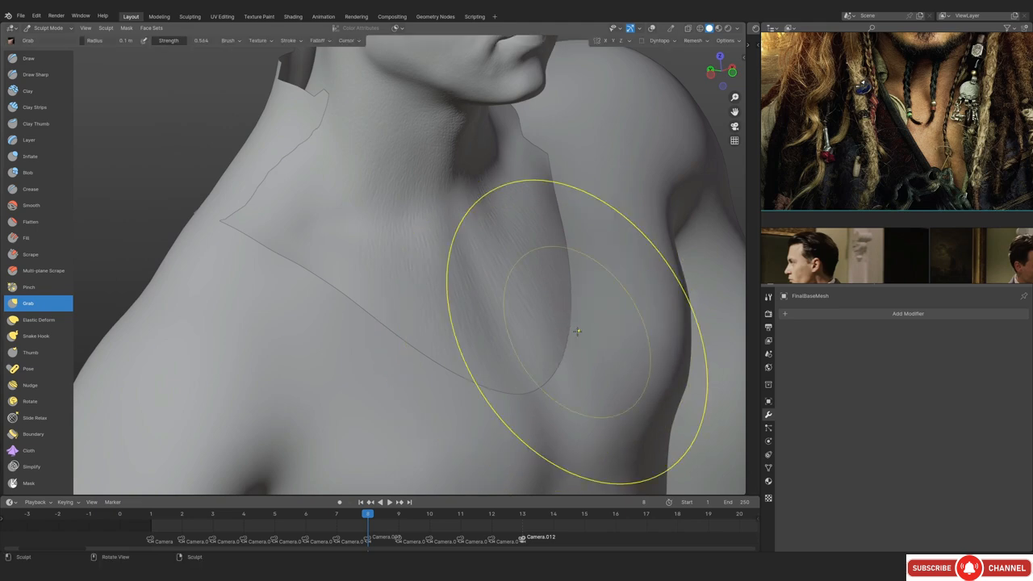
pyautogui.press('KP_1')
# Switch to Object Mode with overlays in the camera view, select the head bust, and enter Sculpt Mode on it
pyautogui.click(51, 29)
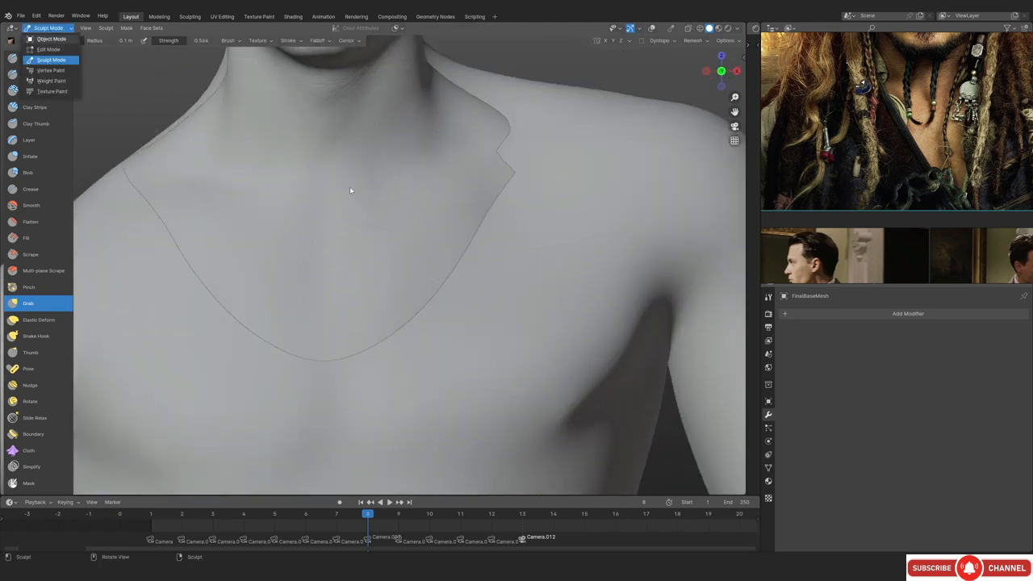
pyautogui.keyDown('ctrl'); pyautogui.moveTo(446, 255); pyautogui.dragTo(383, 299, button='middle'); pyautogui.keyUp('ctrl')
pyautogui.hotkey('shift', 'alt', 'z')
pyautogui.press('KP_0')
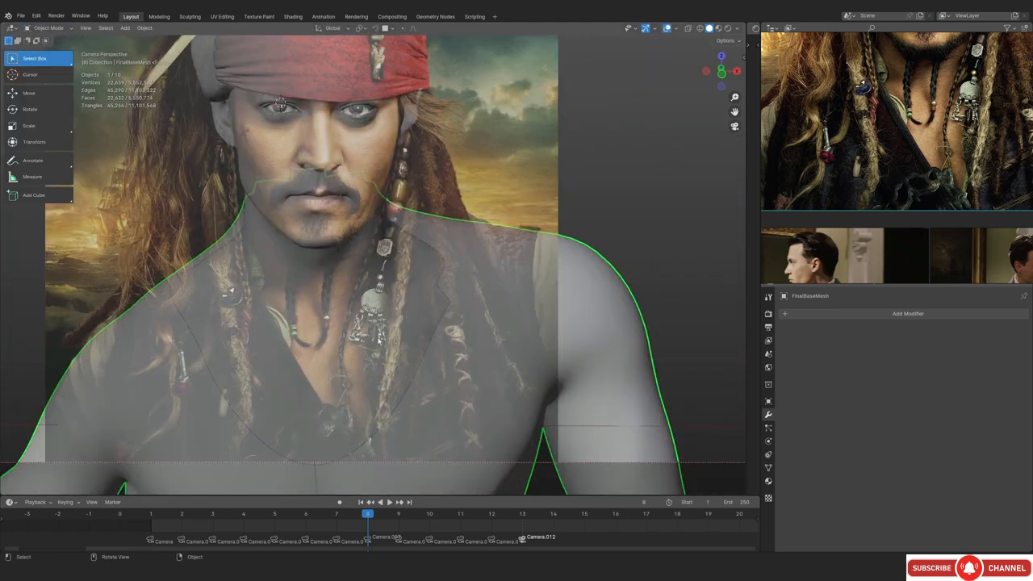
pyautogui.keyDown('shift'); pyautogui.moveTo(391, 286); pyautogui.dragTo(395, 404, button='middle'); pyautogui.keyUp('shift')
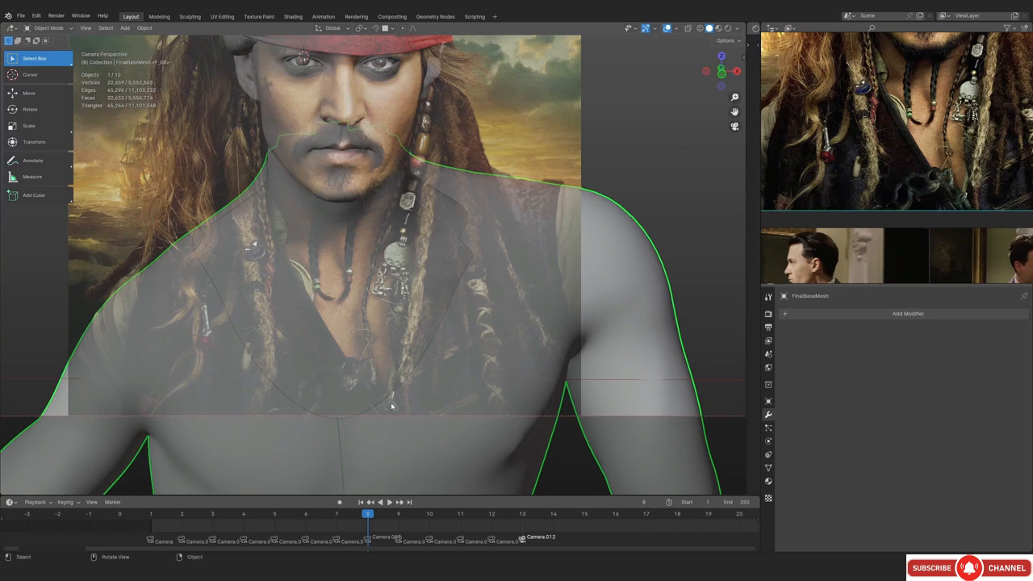
pyautogui.click(375, 373)
pyautogui.hotkey('ctrl', 'Tab')
pyautogui.click(380, 397)
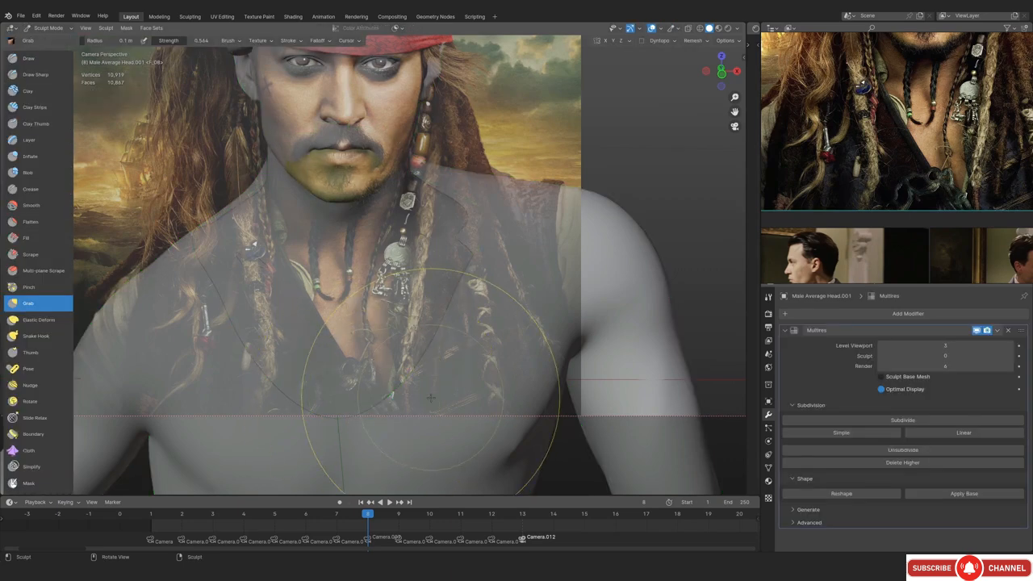
# Shift the bust's lower chest edge with the Grab brush at 0.16 m radius and return to Object Mode
pyautogui.press('f')
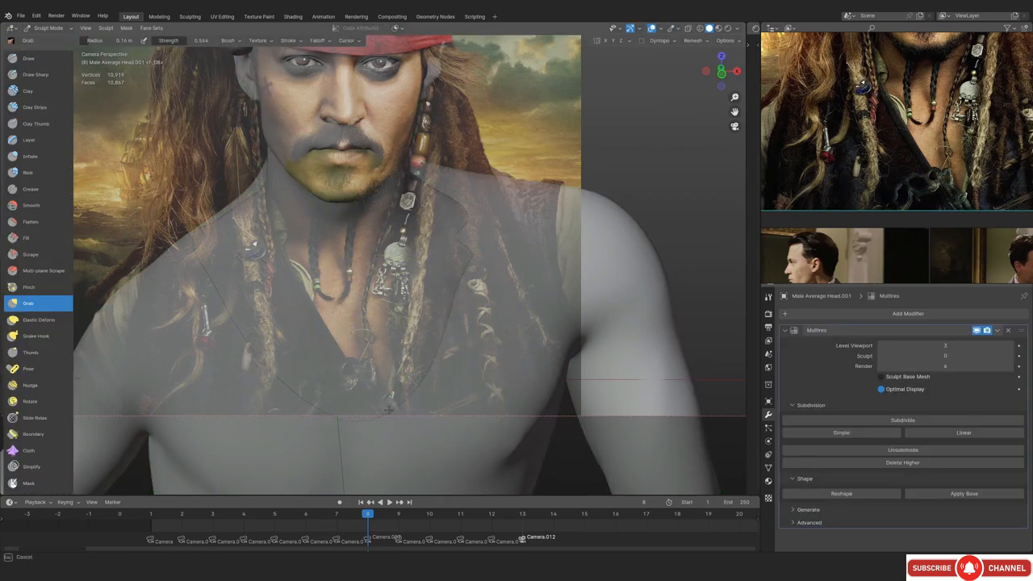
pyautogui.click(390, 409)
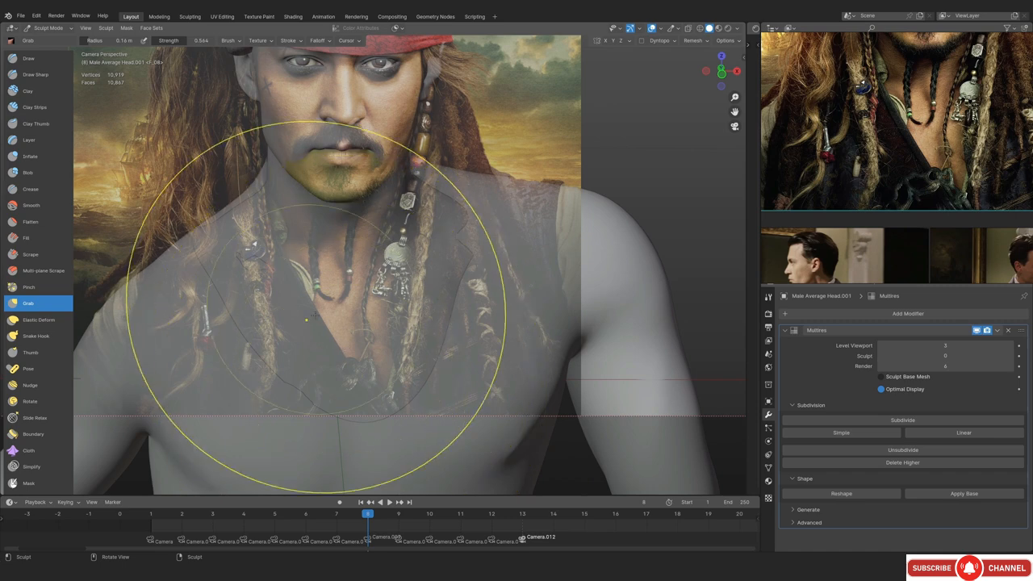
pyautogui.click(48, 28)
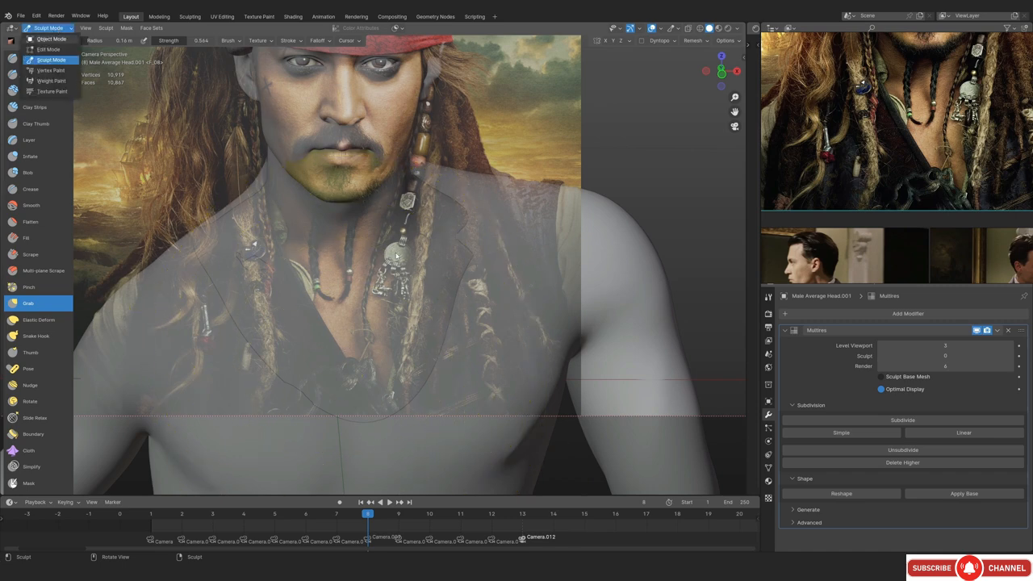
pyautogui.click(50, 39)
# Examine the bust and body from the front, and study the shoulders and chest in the enlarged pirate reference photo
pyautogui.press('KP_0')
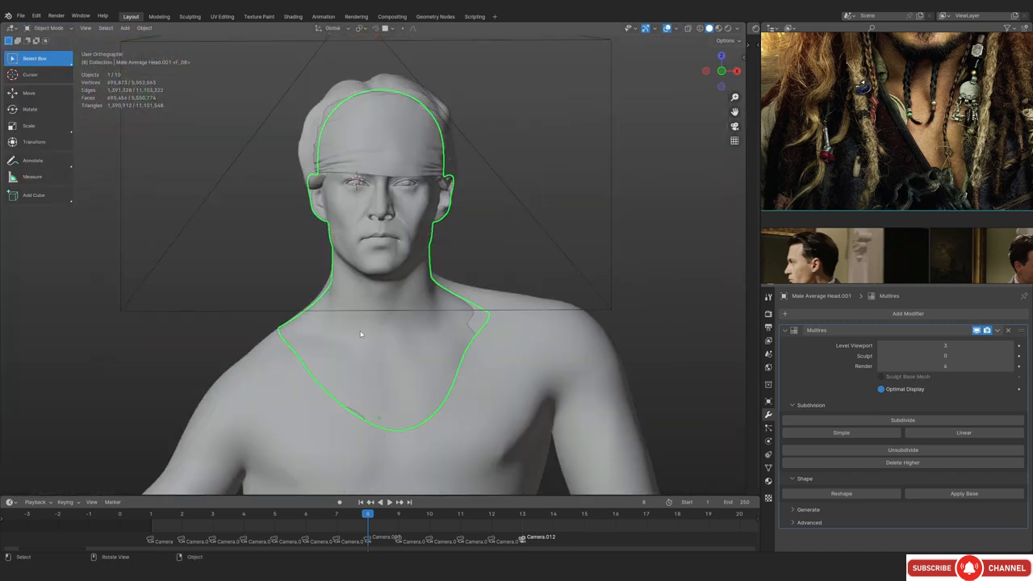
pyautogui.press('KP_1')
pyautogui.scroll(-5, 950, 137)
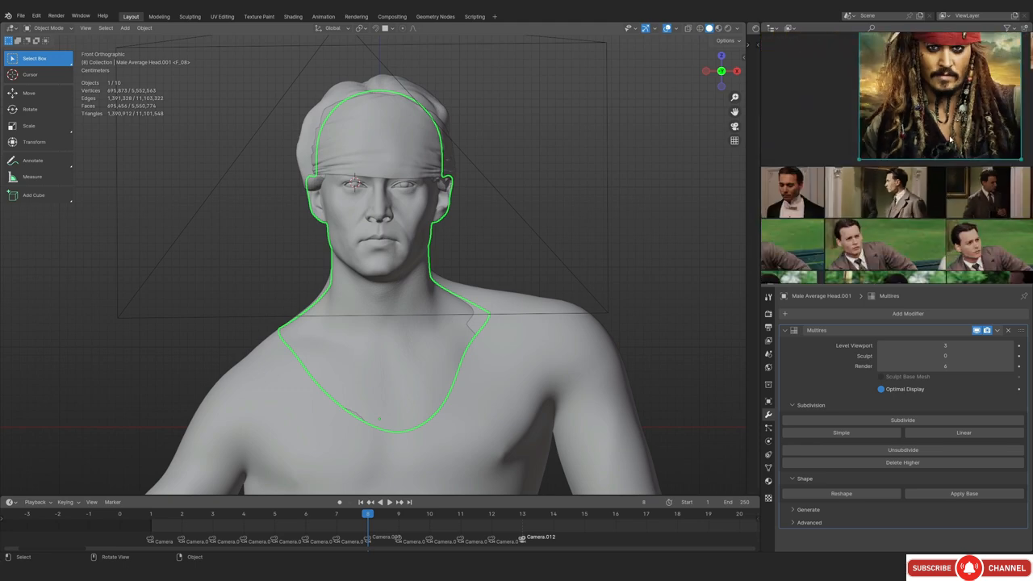
pyautogui.scroll(4, 950, 127)
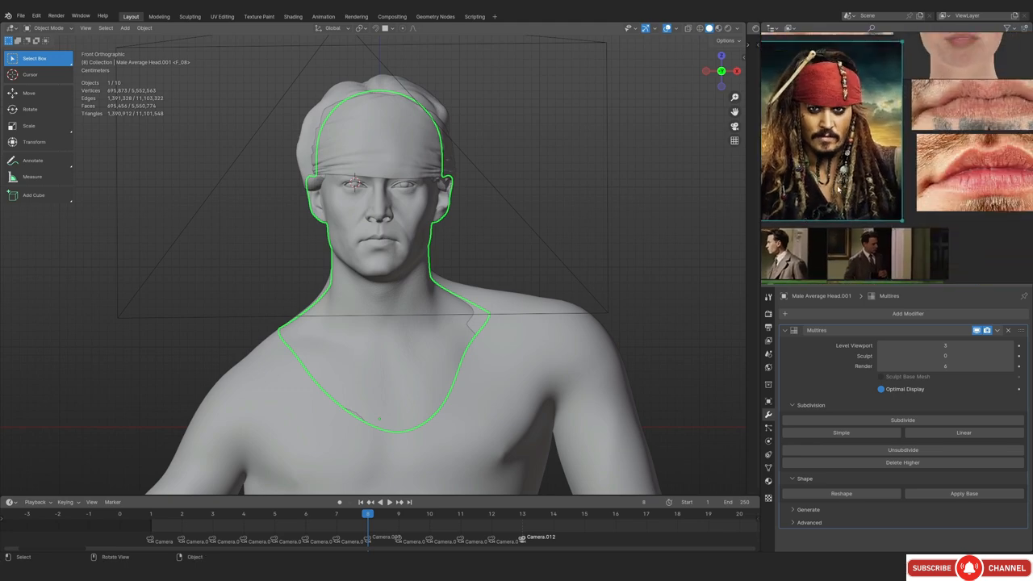
pyautogui.hotkey('ctrl', 'f')
pyautogui.moveTo(848, 217); pyautogui.dragTo(572, 352, button='middle')
pyautogui.scroll(5, 572, 353)
pyautogui.moveTo(792, 218); pyautogui.dragTo(668, 281, button='middle')
pyautogui.scroll(1, 668, 282)
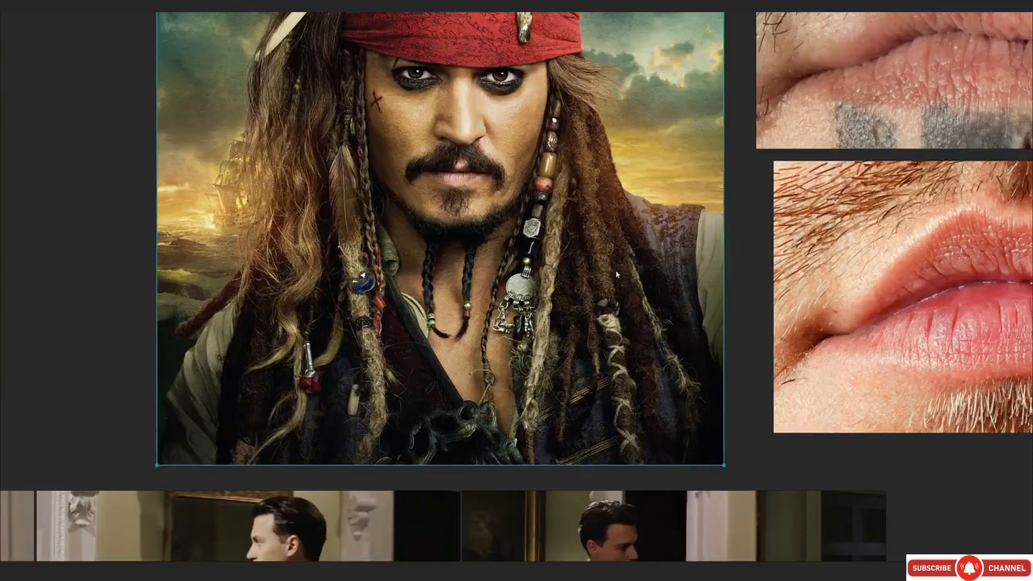
pyautogui.scroll(2, 683, 252)
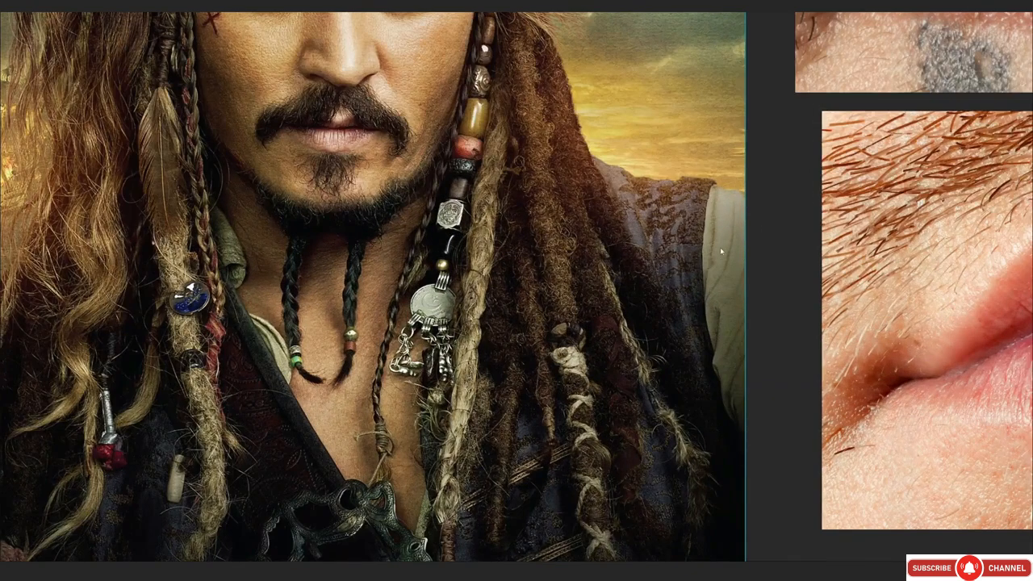
pyautogui.scroll(-3, 531, 343)
pyautogui.moveTo(531, 343); pyautogui.dragTo(553, 335, button='middle')
pyautogui.scroll(2, 432, 423)
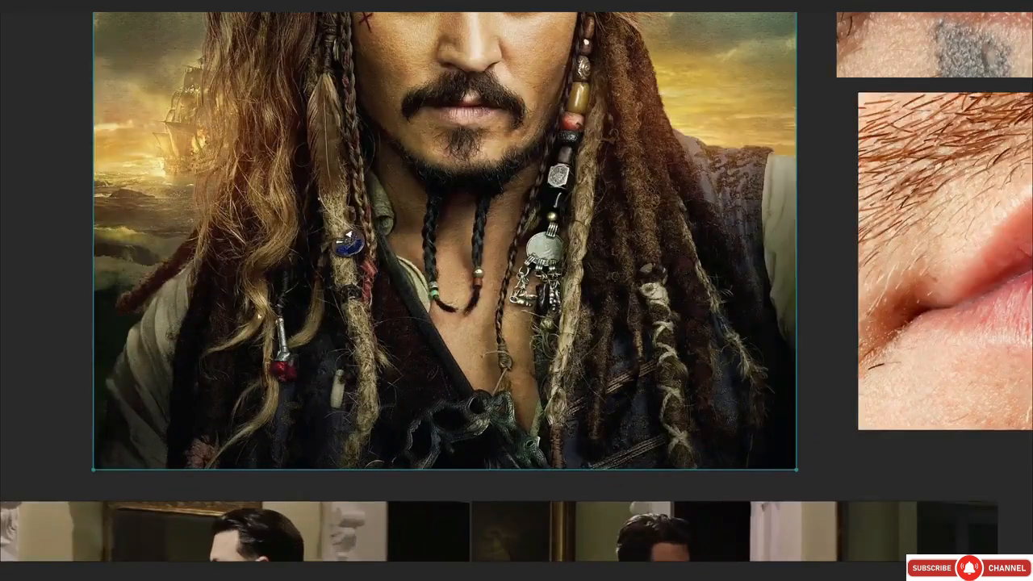
pyautogui.moveTo(526, 239); pyautogui.dragTo(512, 267, button='middle')
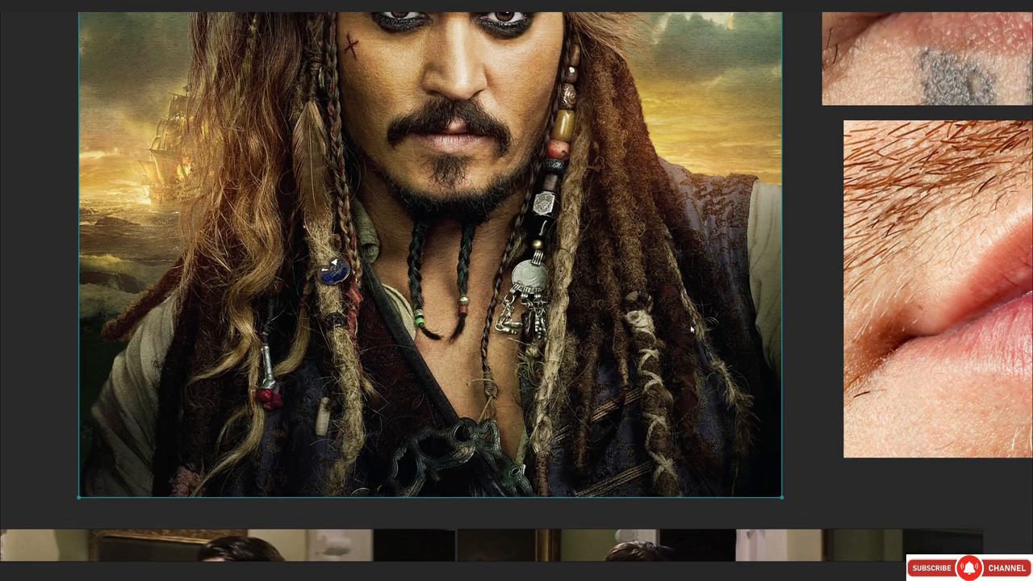
pyautogui.hotkey('ctrl', 'f')
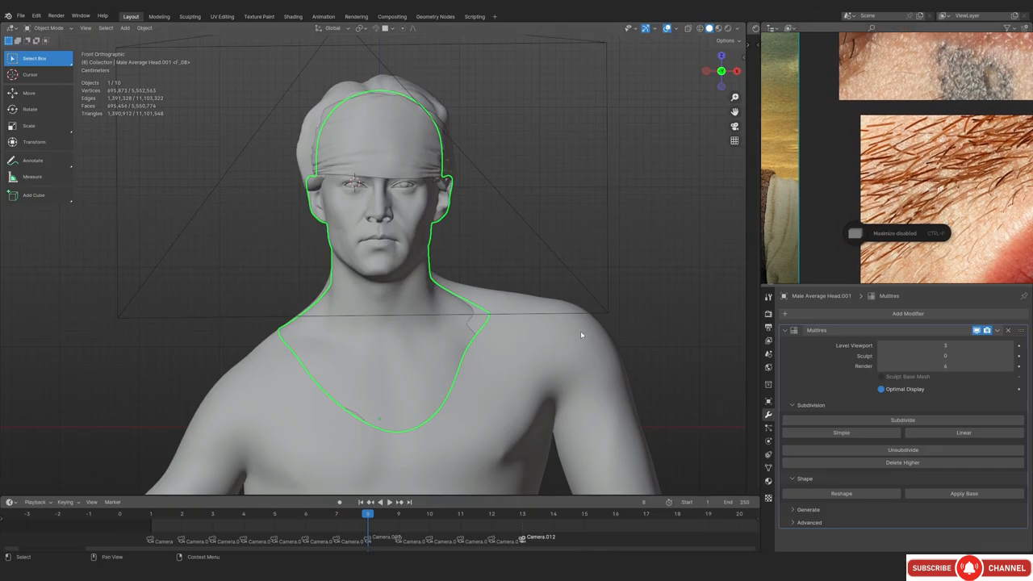
# Select the body mesh and enter Sculpt Mode on it, with the pirate photo in sight for reference
pyautogui.scroll(2, 388, 356)
pyautogui.keyDown('shift'); pyautogui.moveTo(605, 374); pyautogui.dragTo(437, 301, button='middle'); pyautogui.keyUp('shift')
pyautogui.click(547, 304)
pyautogui.scroll(-3, 501, 299)
pyautogui.hotkey('ctrl', 'Tab')
pyautogui.click(437, 339)
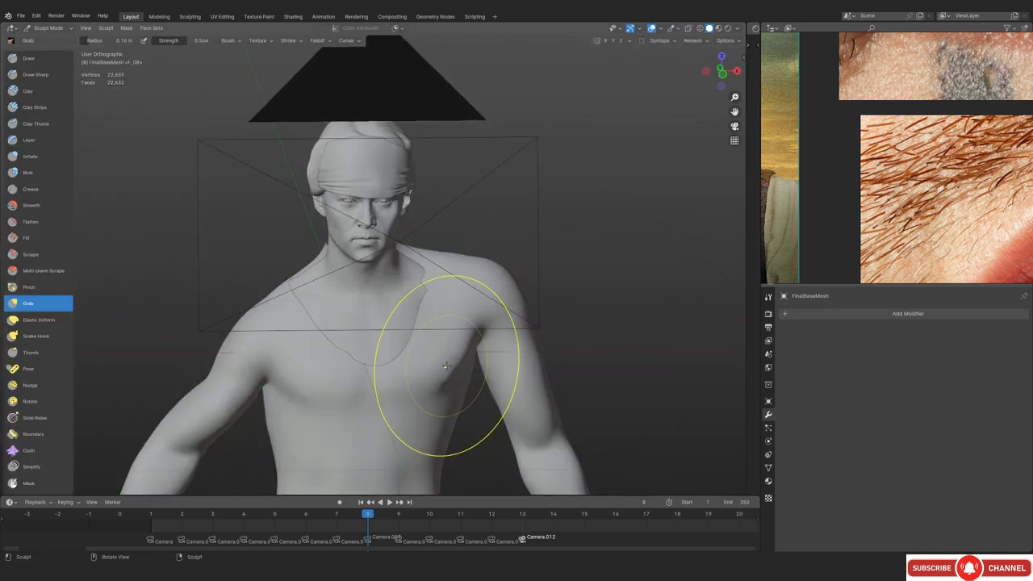
pyautogui.scroll(-3, 851, 177)
pyautogui.moveTo(851, 176); pyautogui.dragTo(941, 139, button='middle')
pyautogui.scroll(-2, 953, 150)
pyautogui.press('KP_1')
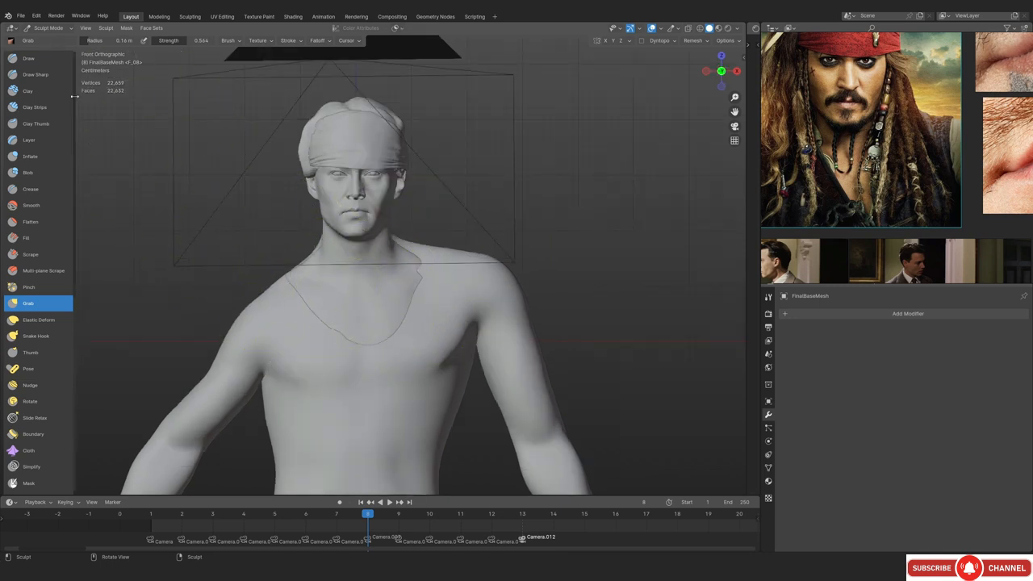
# Paint a face set band on the body around the bust's chest and shoulder edge with the Draw Face Sets brush
pyautogui.scroll(-8, 57, 258)
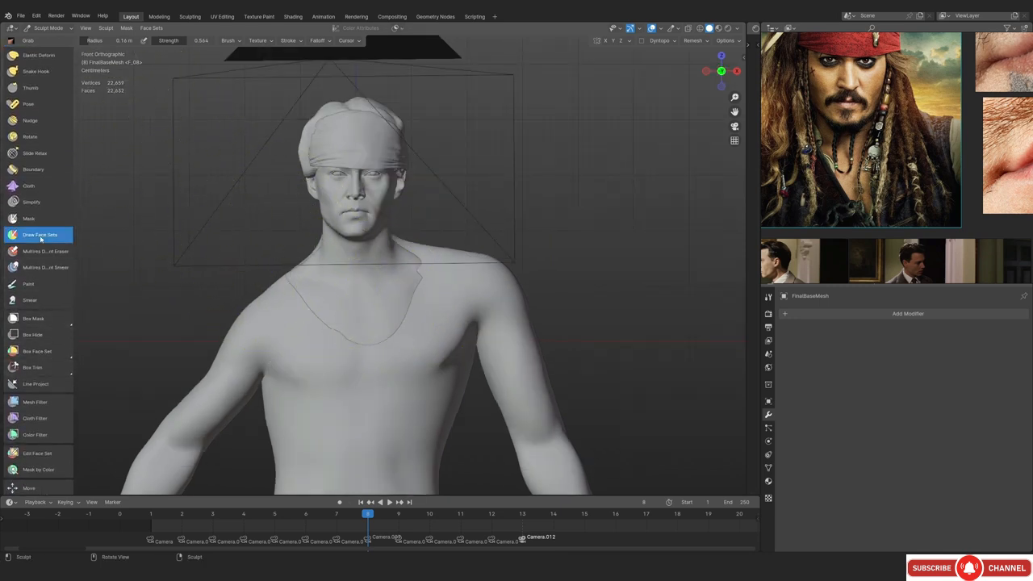
pyautogui.click(40, 238)
pyautogui.moveTo(334, 321)
pyautogui.keyDown('ctrl'); pyautogui.mouseDown(button='middle')
pyautogui.moveTo(358, 272)
pyautogui.moveTo(400, 275)
pyautogui.moveTo(389, 235)
pyautogui.mouseUp(button='middle'); pyautogui.keyUp('ctrl')
pyautogui.press('f')
pyautogui.click(247, 304)
pyautogui.moveTo(448, 194)
pyautogui.mouseDown()
pyautogui.moveTo(410, 307)
pyautogui.moveTo(329, 399)
pyautogui.moveTo(213, 301)
pyautogui.mouseUp()
pyautogui.moveTo(149, 273); pyautogui.dragTo(139, 283)
# Extend the face set over the body's left chest, shoulder and upper arm, enlarging the brush radius to 0.1 m
pyautogui.keyDown('shift'); pyautogui.moveTo(514, 257); pyautogui.dragTo(417, 246, button='middle'); pyautogui.keyUp('shift')
pyautogui.keyDown('ctrl'); pyautogui.moveTo(418, 246); pyautogui.dragTo(417, 235, button='middle'); pyautogui.keyUp('ctrl')
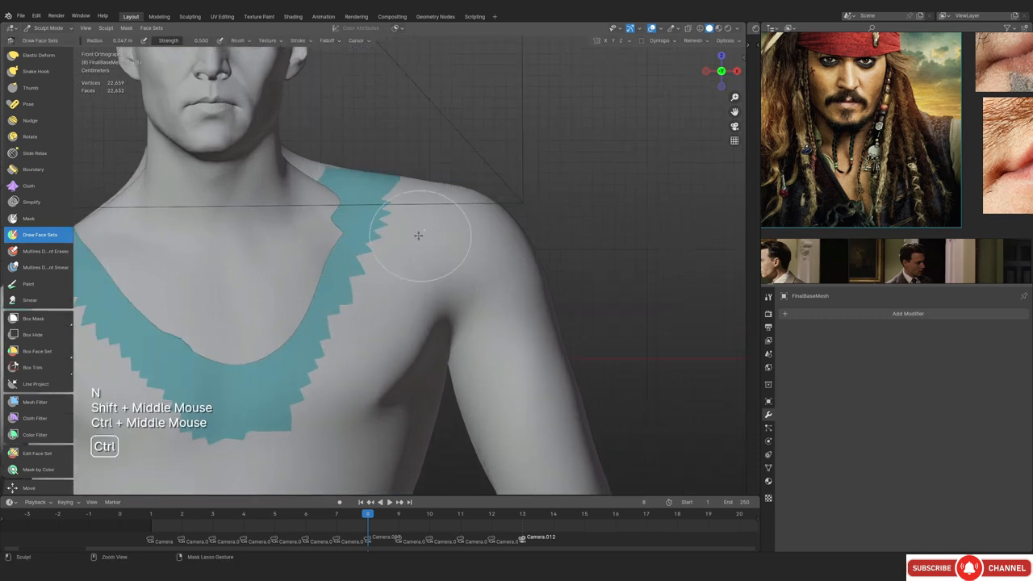
pyautogui.moveTo(360, 222)
pyautogui.keyDown('ctrl'); pyautogui.mouseDown()
pyautogui.moveTo(378, 245)
pyautogui.moveTo(382, 371)
pyautogui.moveTo(413, 201)
pyautogui.mouseUp(); pyautogui.keyUp('ctrl')
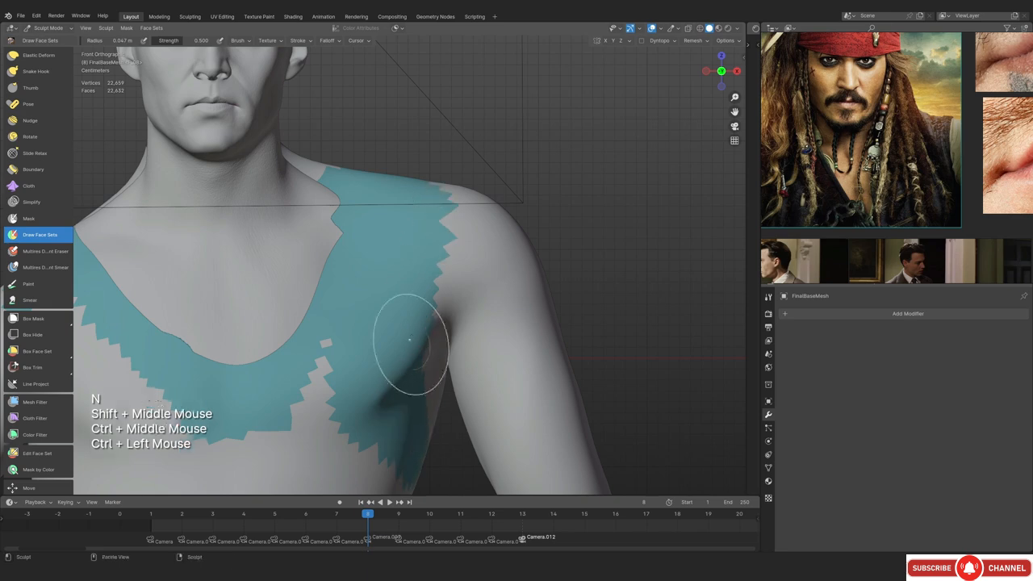
pyautogui.moveTo(403, 339)
pyautogui.keyDown('shift'); pyautogui.mouseDown(button='middle')
pyautogui.moveTo(443, 266)
pyautogui.moveTo(590, 240)
pyautogui.moveTo(479, 315)
pyautogui.moveTo(452, 266)
pyautogui.mouseUp(button='middle'); pyautogui.keyUp('shift')
pyautogui.keyDown('ctrl'); pyautogui.moveTo(452, 266); pyautogui.dragTo(427, 228, button='middle'); pyautogui.keyUp('ctrl')
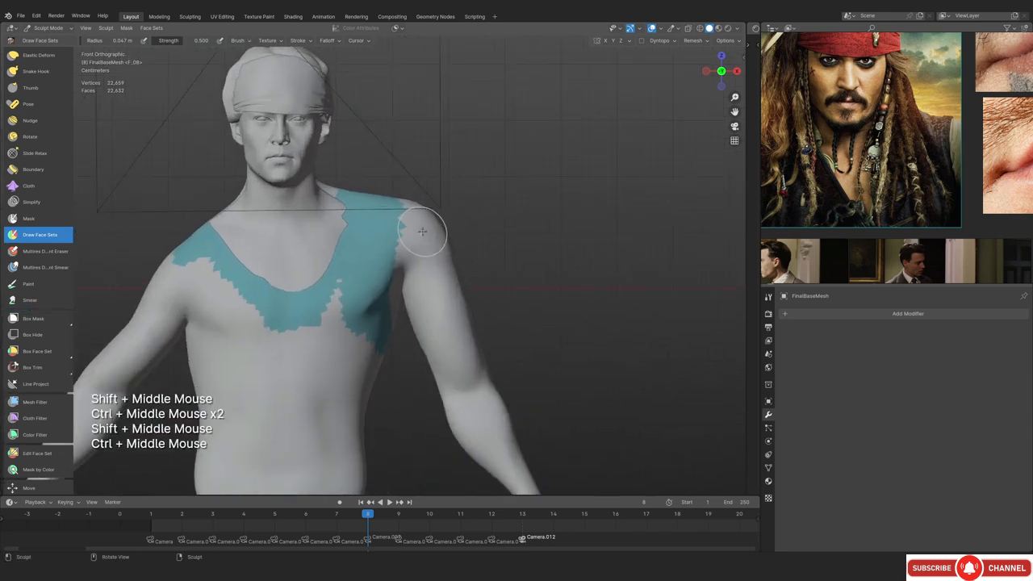
pyautogui.press('f')
pyautogui.keyDown('ctrl'); pyautogui.moveTo(403, 231); pyautogui.dragTo(424, 251); pyautogui.keyUp('ctrl')
pyautogui.keyDown('shift'); pyautogui.moveTo(340, 286); pyautogui.dragTo(386, 267, button='middle'); pyautogui.keyUp('shift')
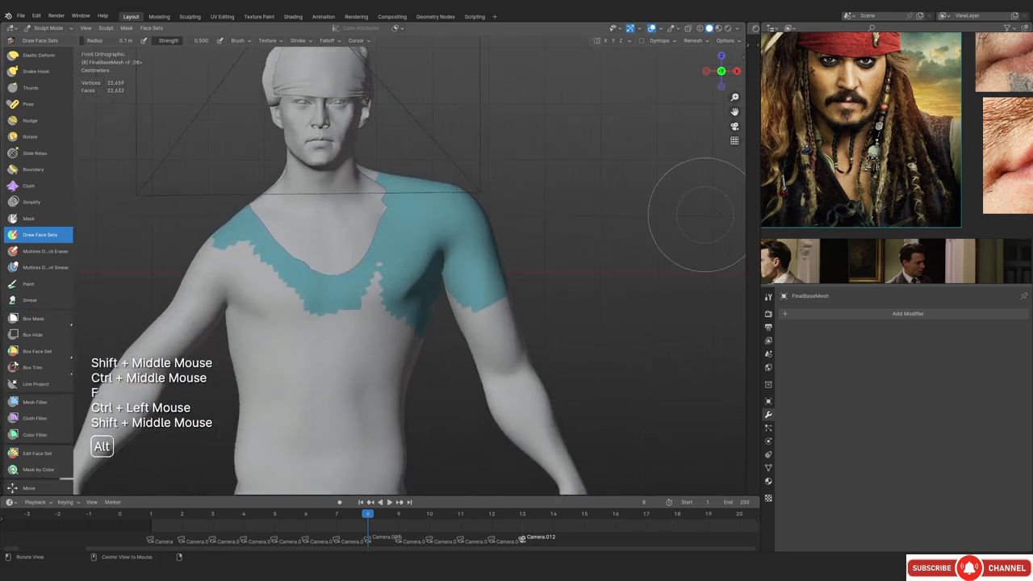
# Extend the face set across the middle of the chest and over the body's right shoulder and upper arm
pyautogui.keyDown('alt'); pyautogui.moveTo(782, 203); pyautogui.dragTo(874, 176); pyautogui.keyUp('alt')
pyautogui.scroll(-2, 875, 177)
pyautogui.click(298, 282)
pyautogui.keyDown('shift'); pyautogui.moveTo(295, 281); pyautogui.dragTo(383, 275, button='middle'); pyautogui.keyUp('shift')
pyautogui.keyDown('ctrl'); pyautogui.moveTo(311, 272); pyautogui.dragTo(311, 257, button='middle'); pyautogui.keyUp('ctrl')
pyautogui.hotkey('ctrl', 'z')
pyautogui.moveTo(310, 256)
pyautogui.keyDown('ctrl'); pyautogui.mouseDown()
pyautogui.moveTo(303, 242)
pyautogui.moveTo(272, 290)
pyautogui.moveTo(492, 323)
pyautogui.mouseUp(); pyautogui.keyUp('ctrl')
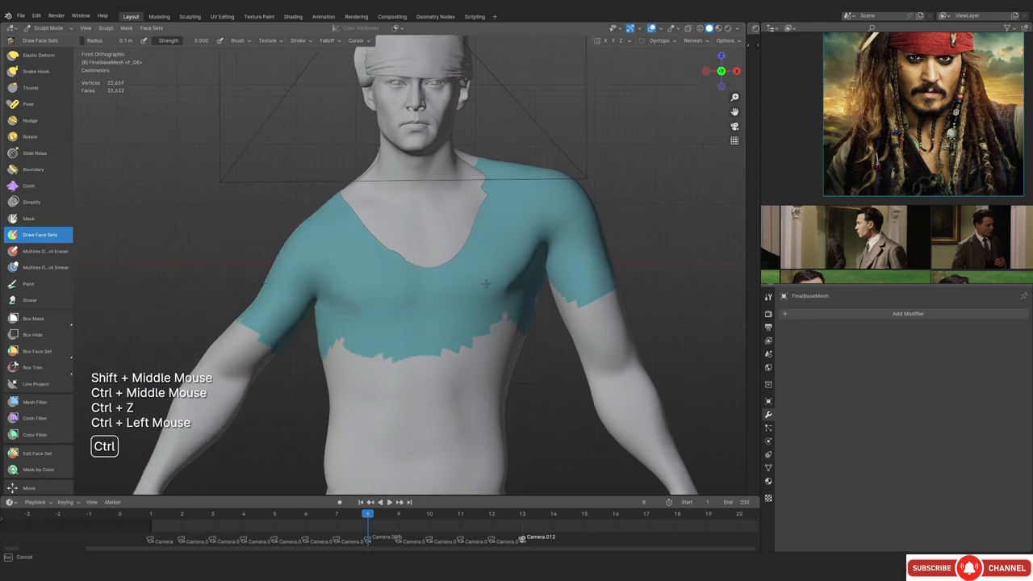
# Paint the face set around the upper back and the backs of the shoulders with a 0.064 m brush radius
pyautogui.moveTo(493, 322)
pyautogui.keyDown('ctrl'); pyautogui.mouseDown(button='middle')
pyautogui.moveTo(438, 281)
pyautogui.moveTo(415, 244)
pyautogui.moveTo(350, 315)
pyautogui.moveTo(360, 201)
pyautogui.mouseUp(button='middle'); pyautogui.keyUp('ctrl')
pyautogui.hotkey('alt', 'z')
pyautogui.hotkey('alt', 'z')
pyautogui.press('f')
pyautogui.keyDown('ctrl'); pyautogui.moveTo(359, 201); pyautogui.dragTo(288, 212); pyautogui.keyUp('ctrl')
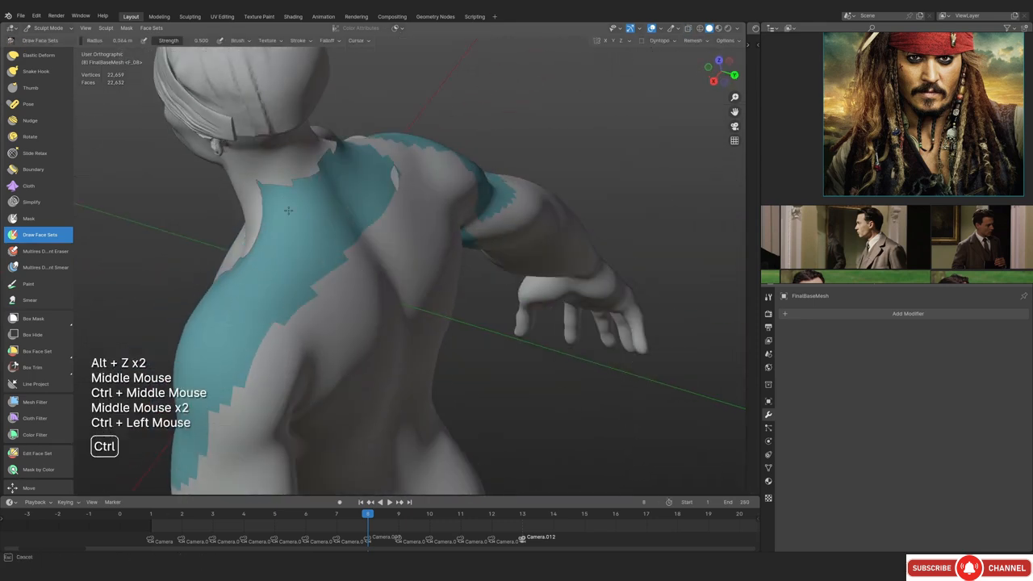
pyautogui.keyDown('ctrl'); pyautogui.moveTo(288, 213); pyautogui.dragTo(363, 243, button='middle'); pyautogui.keyUp('ctrl')
pyautogui.moveTo(363, 242); pyautogui.dragTo(431, 261, button='middle')
pyautogui.keyDown('ctrl'); pyautogui.moveTo(431, 260); pyautogui.dragTo(396, 278); pyautogui.keyUp('ctrl')
pyautogui.moveTo(395, 279); pyautogui.dragTo(384, 294, button='middle')
pyautogui.keyDown('ctrl'); pyautogui.moveTo(384, 294); pyautogui.dragTo(379, 284, button='middle'); pyautogui.keyUp('ctrl')
pyautogui.moveTo(379, 284)
pyautogui.keyDown('ctrl'); pyautogui.mouseDown()
pyautogui.moveTo(484, 138)
pyautogui.moveTo(613, 126)
pyautogui.mouseUp(); pyautogui.keyUp('ctrl')
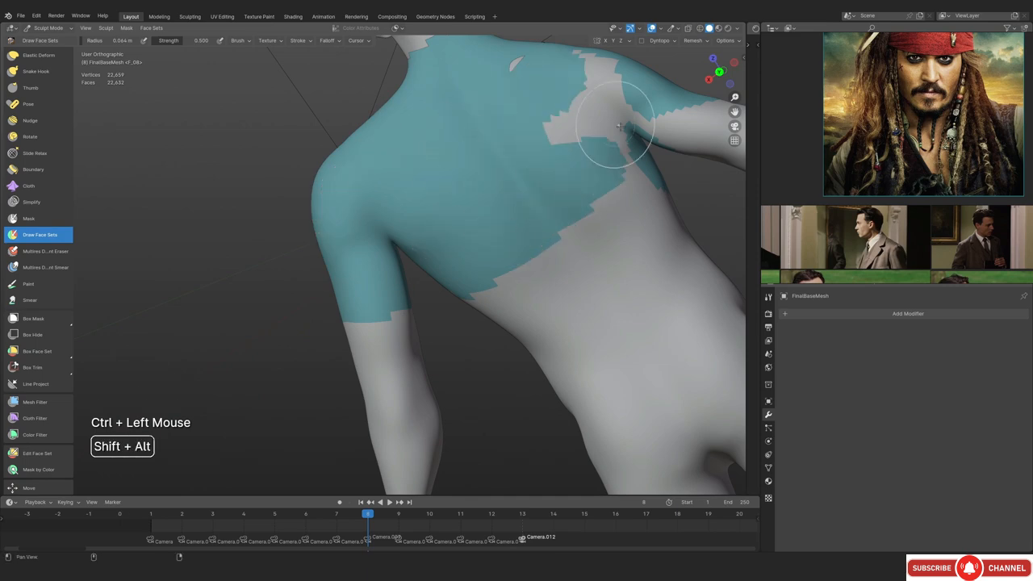
# Fill the unpainted gaps in the face set at the shoulder blade, shoulder and neck on the back
pyautogui.keyDown('shift'); pyautogui.moveTo(613, 126); pyautogui.dragTo(516, 145, button='middle'); pyautogui.keyUp('shift')
pyautogui.moveTo(517, 146); pyautogui.dragTo(403, 202, button='middle')
pyautogui.keyDown('ctrl'); pyautogui.moveTo(404, 202); pyautogui.dragTo(346, 170); pyautogui.keyUp('ctrl')
pyautogui.moveTo(347, 170); pyautogui.dragTo(456, 160, button='middle')
pyautogui.moveTo(456, 160)
pyautogui.mouseDown(button='middle')
pyautogui.moveTo(565, 148)
pyautogui.moveTo(557, 113)
pyautogui.mouseUp(button='middle')
pyautogui.keyDown('ctrl'); pyautogui.moveTo(557, 113); pyautogui.dragTo(560, 51); pyautogui.keyUp('ctrl')
# Touch up the face set on the body's front and check its coverage around the bust's neckline and the arms
pyautogui.press('KP_1')
pyautogui.moveTo(560, 51); pyautogui.dragTo(403, 339, button='middle')
pyautogui.hotkey('alt', 'z')
pyautogui.hotkey('alt', 'z')
pyautogui.keyDown('ctrl'); pyautogui.moveTo(403, 339); pyautogui.dragTo(335, 299, button='middle'); pyautogui.keyUp('ctrl')
pyautogui.press('KP_1')
pyautogui.moveTo(333, 331)
pyautogui.keyDown('ctrl'); pyautogui.mouseDown()
pyautogui.moveTo(243, 323)
pyautogui.moveTo(380, 311)
pyautogui.mouseUp(); pyautogui.keyUp('ctrl')
pyautogui.keyDown('ctrl'); pyautogui.moveTo(379, 310); pyautogui.dragTo(339, 363, button='middle'); pyautogui.keyUp('ctrl')
pyautogui.moveTo(339, 363)
pyautogui.mouseDown(button='middle')
pyautogui.moveTo(293, 318)
pyautogui.moveTo(363, 295)
pyautogui.mouseUp(button='middle')
pyautogui.moveTo(363, 294); pyautogui.dragTo(438, 270, button='middle')
pyautogui.press('KP_1')
pyautogui.keyDown('shift'); pyautogui.moveTo(330, 269); pyautogui.dragTo(311, 257, button='middle'); pyautogui.keyUp('shift')
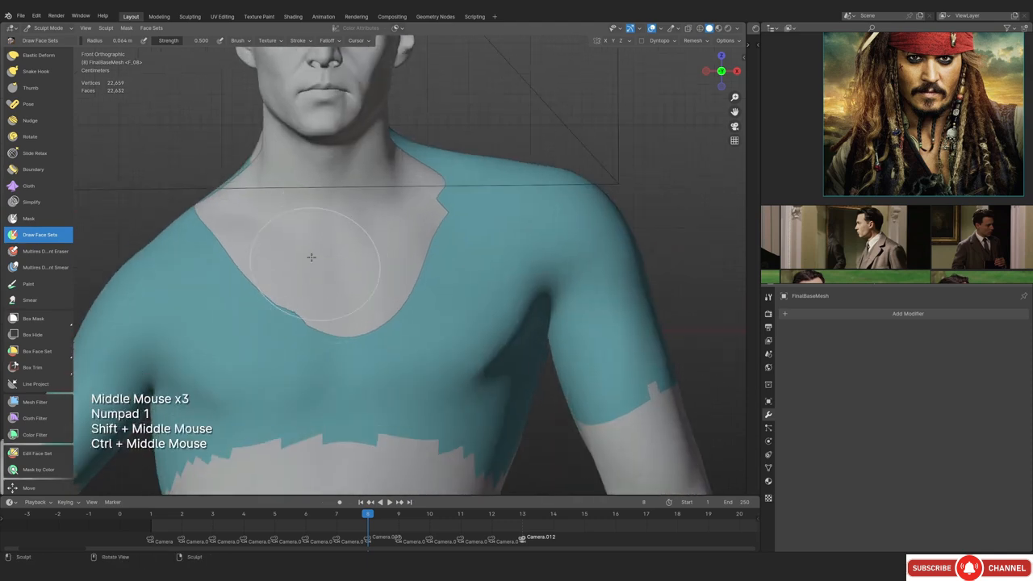
# Extract the painted face set from the body as a separate shirt mesh
pyautogui.click(153, 28)
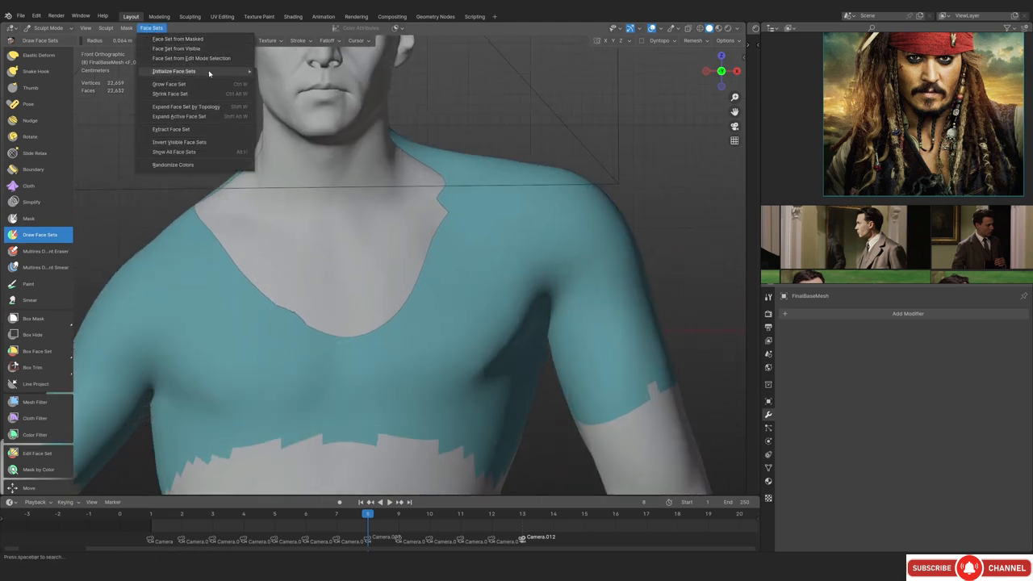
pyautogui.click(174, 129)
pyautogui.click(470, 322)
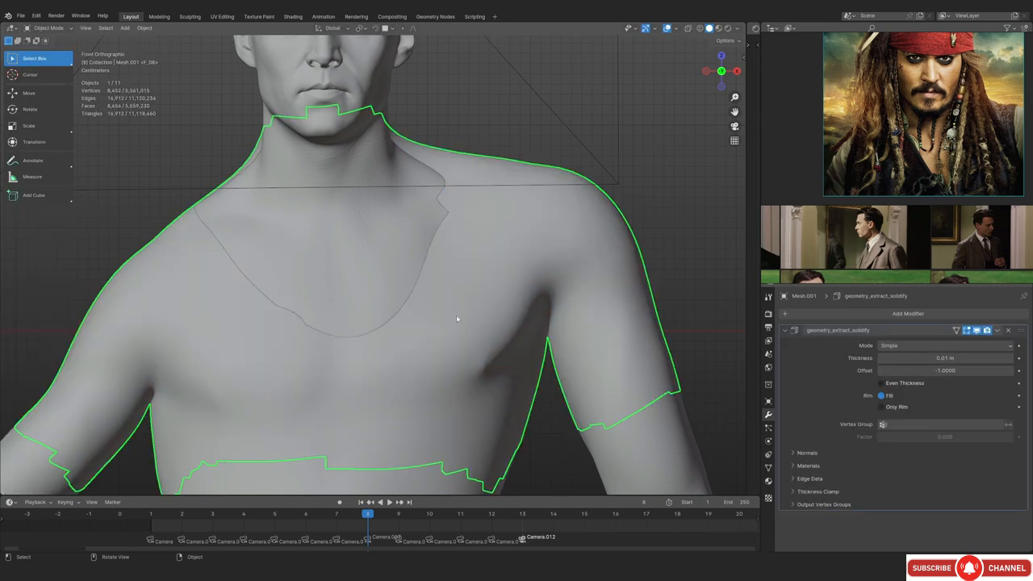
pyautogui.keyDown('ctrl'); pyautogui.moveTo(465, 296); pyautogui.dragTo(460, 319, button='middle'); pyautogui.keyUp('ctrl')
pyautogui.keyDown('shift'); pyautogui.moveTo(460, 319); pyautogui.dragTo(452, 249, button='middle'); pyautogui.keyUp('shift')
pyautogui.keyDown('ctrl'); pyautogui.moveTo(453, 250); pyautogui.dragTo(716, 349, button='middle'); pyautogui.keyUp('ctrl')
# Isolate the extracted shirt mesh and set its solidify modifier's thickness to 0.068 m
pyautogui.press('shift')
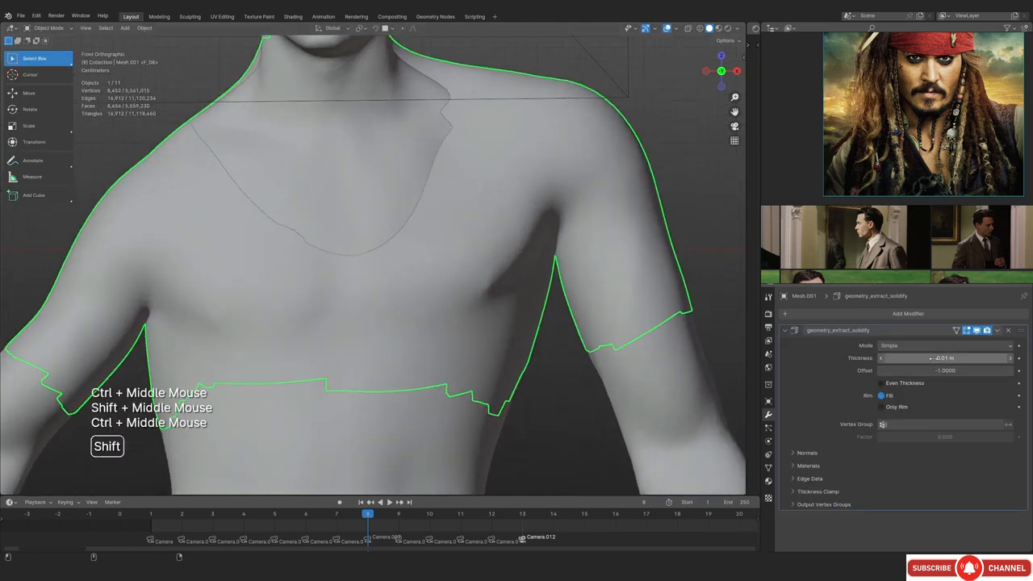
pyautogui.keyDown('shift'); pyautogui.moveTo(931, 358); pyautogui.dragTo(928, 357); pyautogui.keyUp('shift')
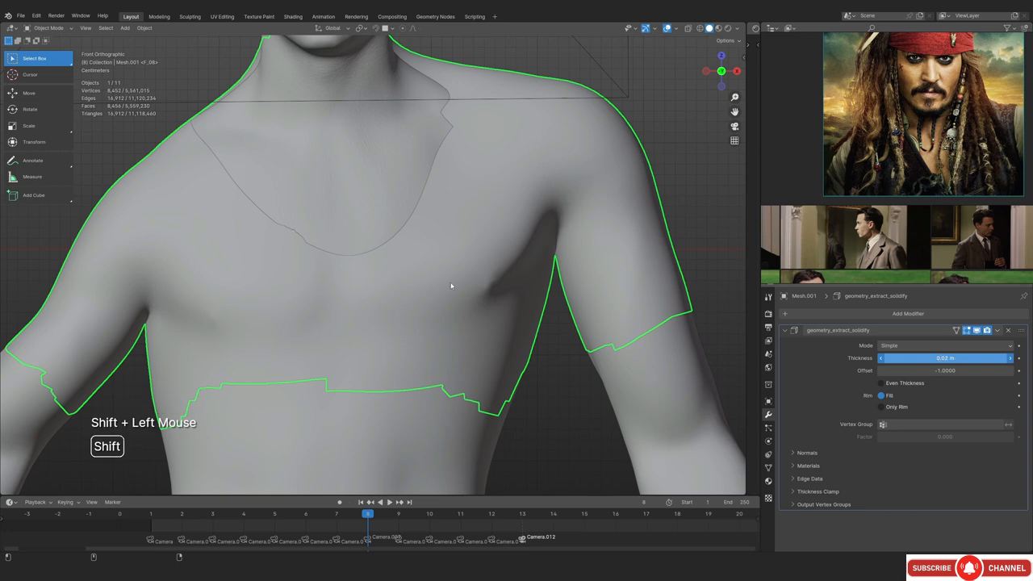
pyautogui.keyDown('shift'); pyautogui.moveTo(451, 286); pyautogui.dragTo(449, 287); pyautogui.keyUp('shift')
pyautogui.press('KP_Divide')
pyautogui.moveTo(395, 379); pyautogui.dragTo(387, 293, button='middle')
pyautogui.keyDown('ctrl'); pyautogui.moveTo(387, 363); pyautogui.dragTo(387, 339, button='middle'); pyautogui.keyUp('ctrl')
pyautogui.moveTo(391, 379); pyautogui.dragTo(428, 333, button='middle')
pyautogui.moveTo(428, 332); pyautogui.dragTo(460, 336, button='middle')
pyautogui.click(930, 358)
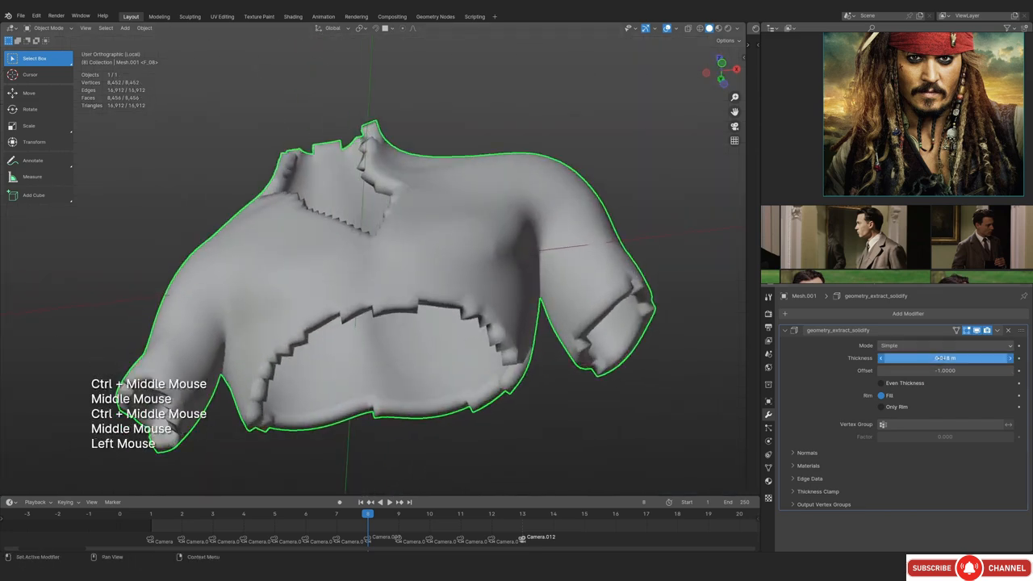
pyautogui.moveTo(939, 358)
pyautogui.mouseDown()
pyautogui.moveTo(954, 357)
pyautogui.moveTo(938, 357)
pyautogui.mouseUp()
# Check the shirt's thickness at the neck, hem and sleeves, and apply the solidify modifier
pyautogui.keyDown('alt'); pyautogui.moveTo(432, 395); pyautogui.dragTo(369, 229); pyautogui.keyUp('alt')
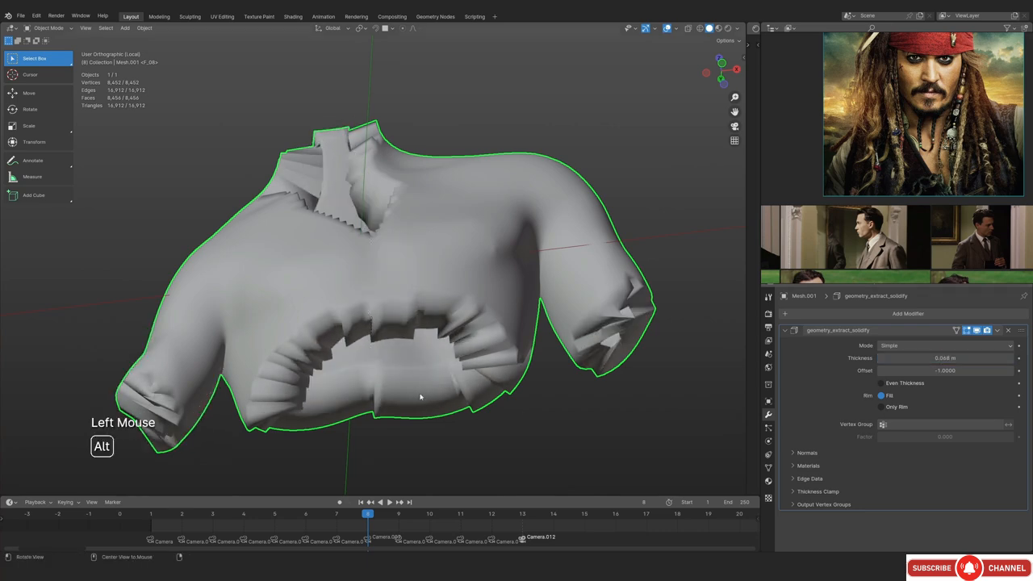
pyautogui.keyDown('alt'); pyautogui.moveTo(420, 396); pyautogui.dragTo(369, 424); pyautogui.keyUp('alt')
pyautogui.keyDown('alt'); pyautogui.moveTo(374, 145); pyautogui.dragTo(397, 262); pyautogui.keyUp('alt')
pyautogui.keyDown('ctrl'); pyautogui.keyDown('alt'); pyautogui.moveTo(410, 412); pyautogui.dragTo(452, 322); pyautogui.keyUp('alt'); pyautogui.keyUp('ctrl')
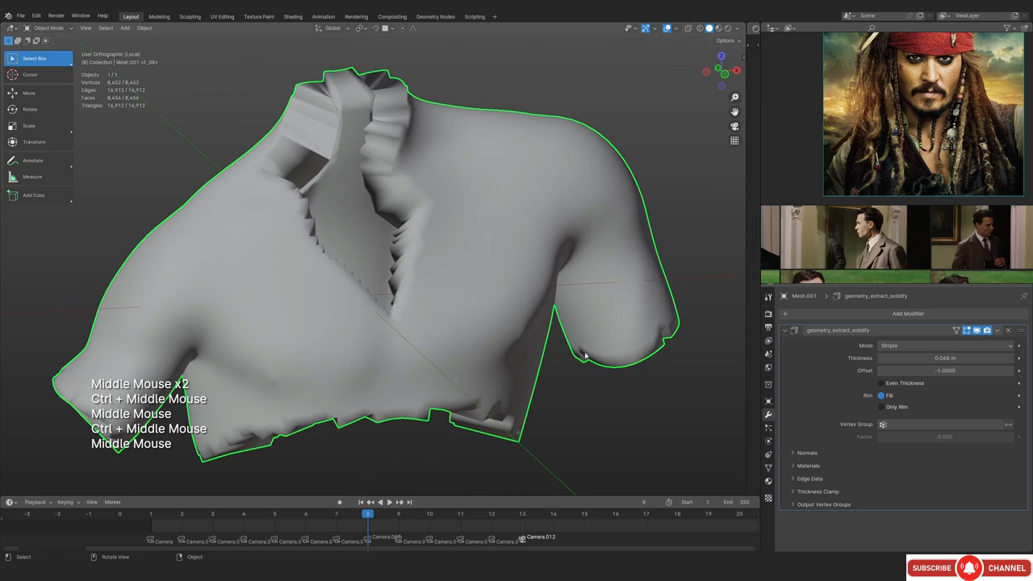
pyautogui.click(997, 330)
pyautogui.click(982, 343)
# Enter Sculpt Mode on the shirt mesh, set a voxel size and voxel-remesh it
pyautogui.hotkey('ctrl', 'Tab')
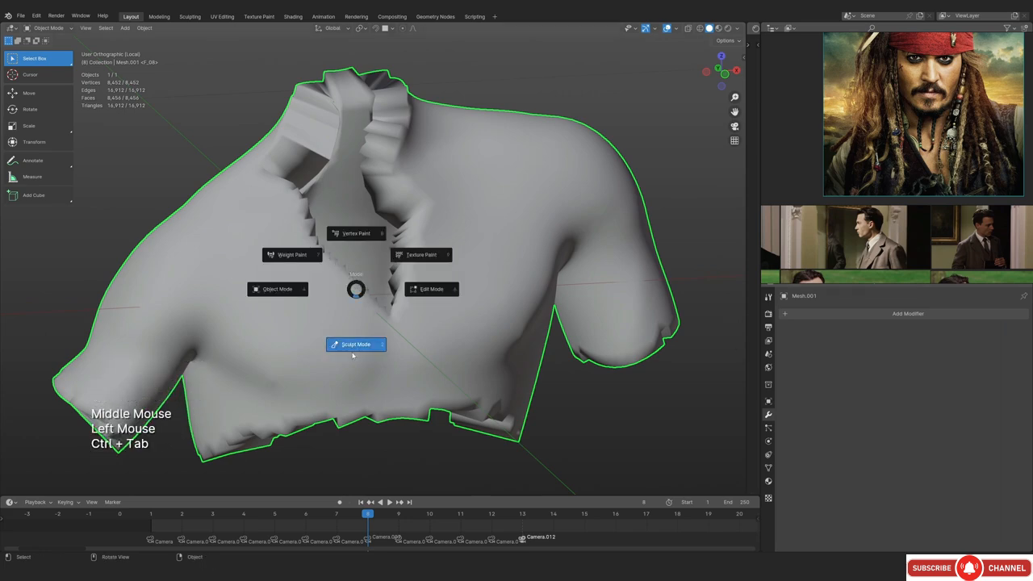
pyautogui.moveTo(351, 341)
pyautogui.keyDown('ctrl'); pyautogui.mouseDown(button='middle')
pyautogui.moveTo(350, 353)
pyautogui.moveTo(365, 287)
pyautogui.mouseUp(button='middle'); pyautogui.keyUp('ctrl')
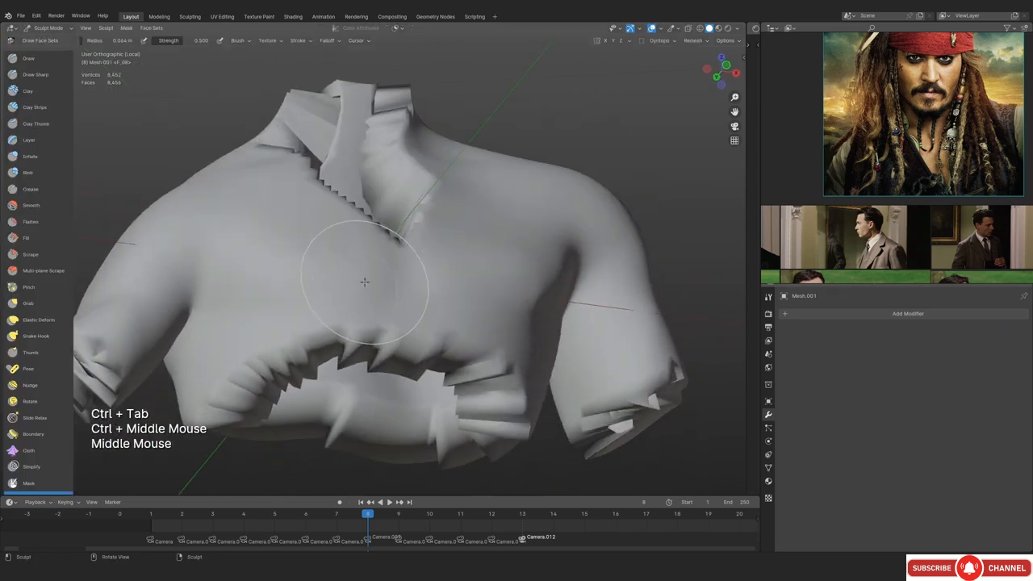
pyautogui.press('r')
pyautogui.click(400, 279)
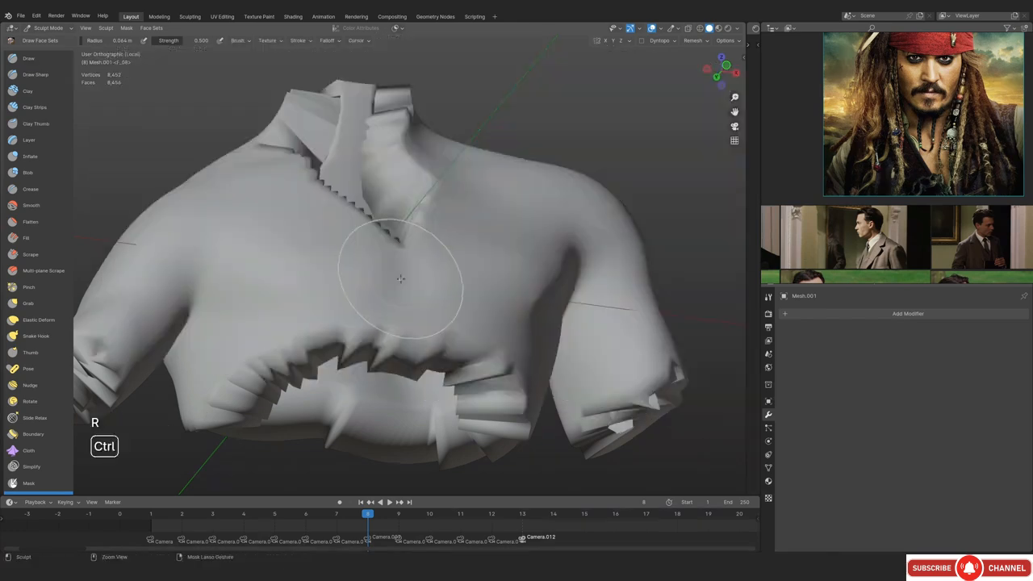
pyautogui.hotkey('ctrl', 'r')
# Readjust the voxel size against the shirt's chest surface and remesh the shirt again
pyautogui.keyDown('ctrl'); pyautogui.moveTo(399, 279); pyautogui.dragTo(339, 363, button='middle'); pyautogui.keyUp('ctrl')
pyautogui.moveTo(339, 364); pyautogui.dragTo(371, 322, button='middle')
pyautogui.moveTo(371, 323)
pyautogui.mouseDown(button='middle')
pyautogui.moveTo(381, 335)
pyautogui.moveTo(380, 314)
pyautogui.mouseUp(button='middle')
pyautogui.keyDown('ctrl'); pyautogui.moveTo(379, 314); pyautogui.dragTo(443, 277, button='middle'); pyautogui.keyUp('ctrl')
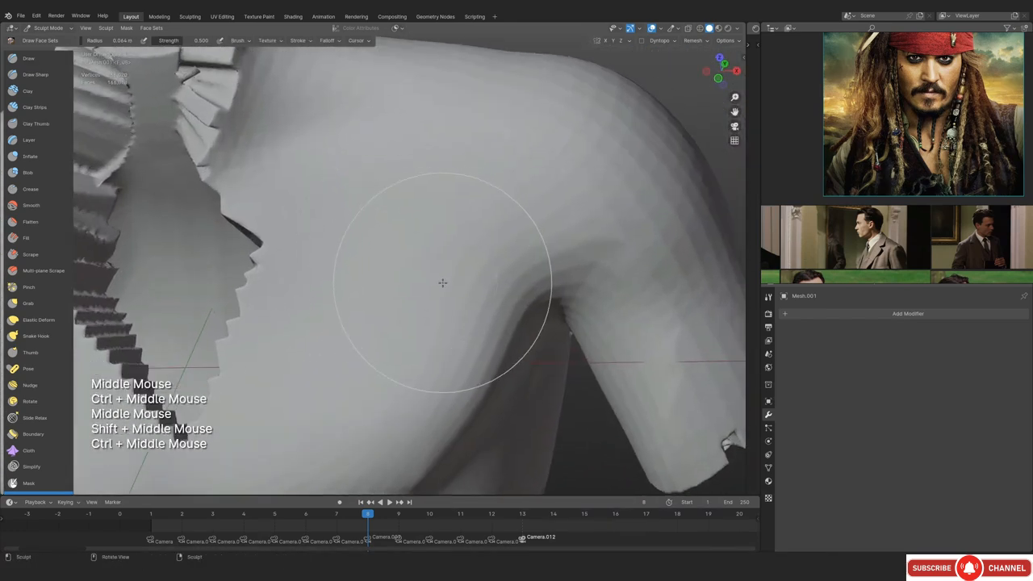
pyautogui.press('r')
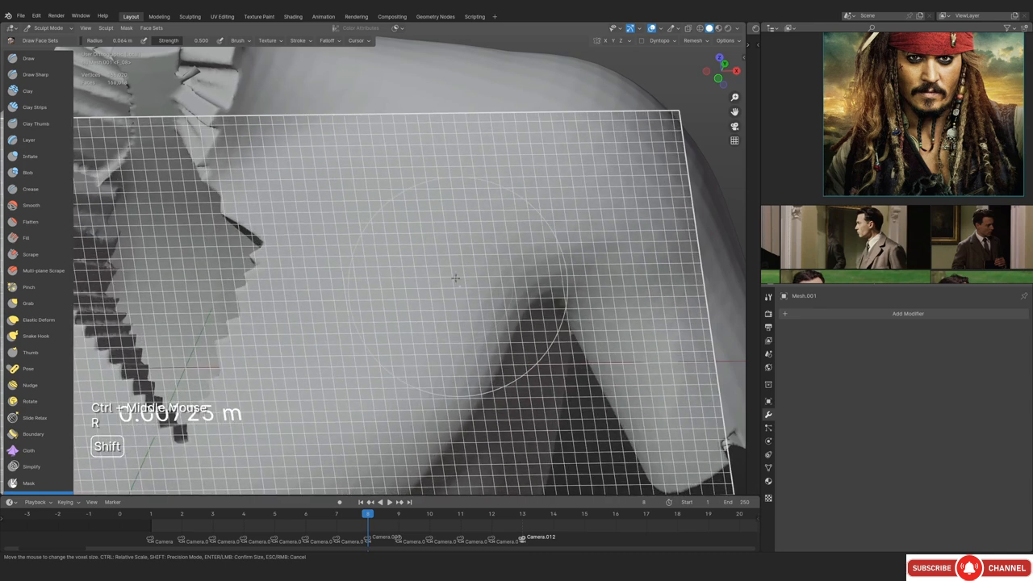
pyautogui.keyDown('shift'); pyautogui.click(414, 316); pyautogui.keyUp('shift')
pyautogui.keyDown('ctrl'); pyautogui.moveTo(415, 316); pyautogui.dragTo(342, 323, button='middle'); pyautogui.keyUp('ctrl')
pyautogui.hotkey('ctrl', 'r')
# Apply flat shading to the shirt in Object Mode and return to Sculpt Mode
pyautogui.click(46, 27)
pyautogui.click(45, 34)
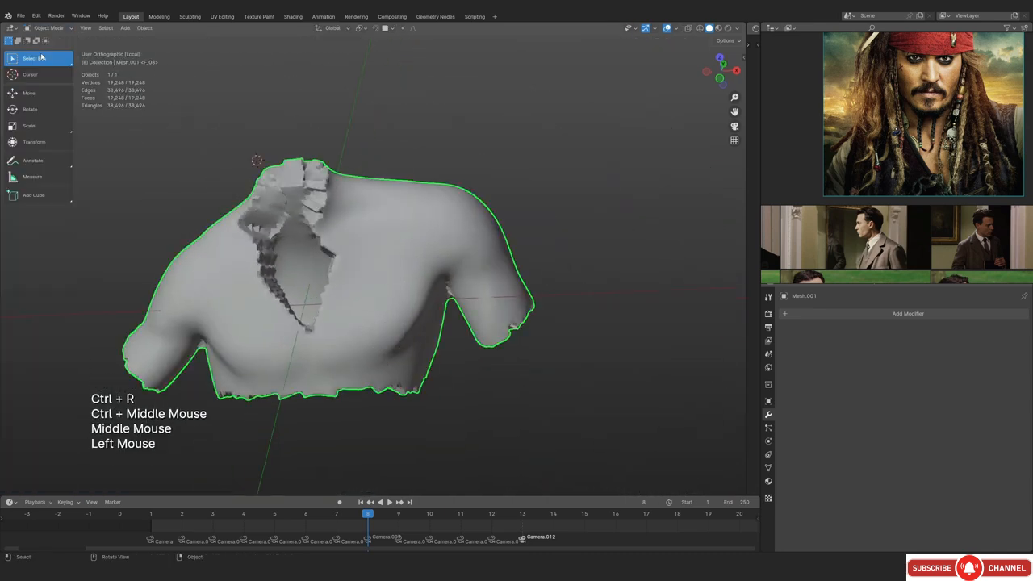
pyautogui.rightClick(331, 211)
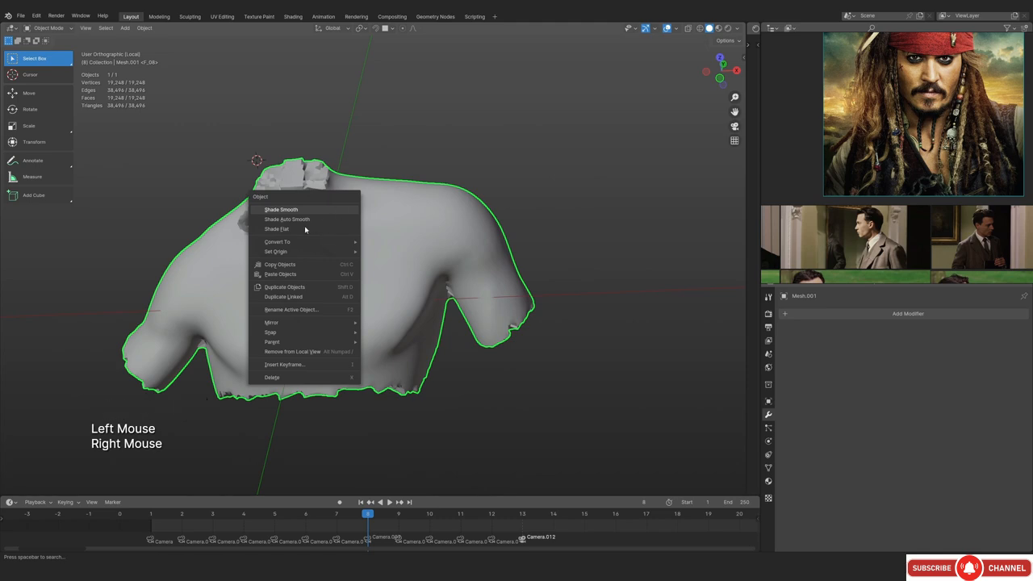
pyautogui.click(297, 231)
pyautogui.scroll(-2, 347, 306)
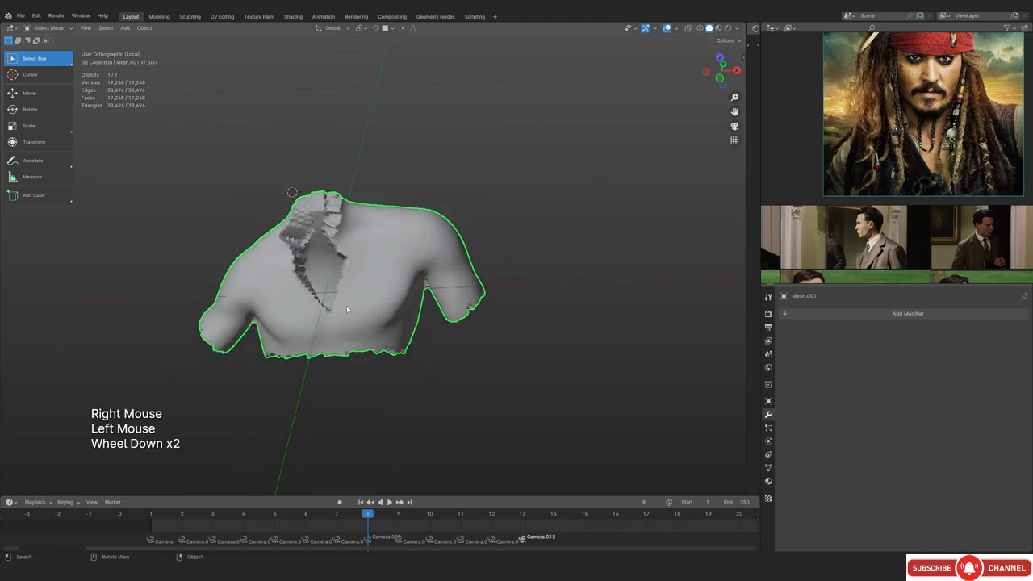
pyautogui.scroll(3, 346, 305)
pyautogui.hotkey('ctrl', 'Tab')
pyautogui.click(333, 346)
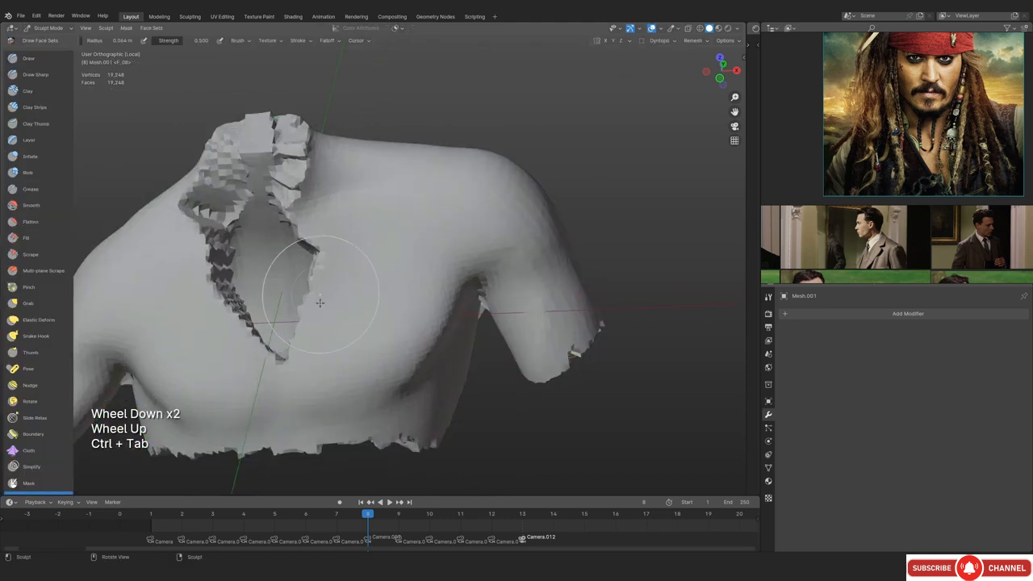
# Leave the isolated view so that the shirt shows together with the bust and body from the front
pyautogui.moveTo(320, 294)
pyautogui.mouseDown(button='middle')
pyautogui.moveTo(396, 239)
pyautogui.moveTo(372, 339)
pyautogui.mouseUp(button='middle')
pyautogui.moveTo(371, 339); pyautogui.dragTo(347, 442, button='middle')
pyautogui.moveTo(345, 250)
pyautogui.keyDown('ctrl'); pyautogui.mouseDown(button='middle')
pyautogui.moveTo(334, 200)
pyautogui.moveTo(342, 231)
pyautogui.mouseUp(button='middle'); pyautogui.keyUp('ctrl')
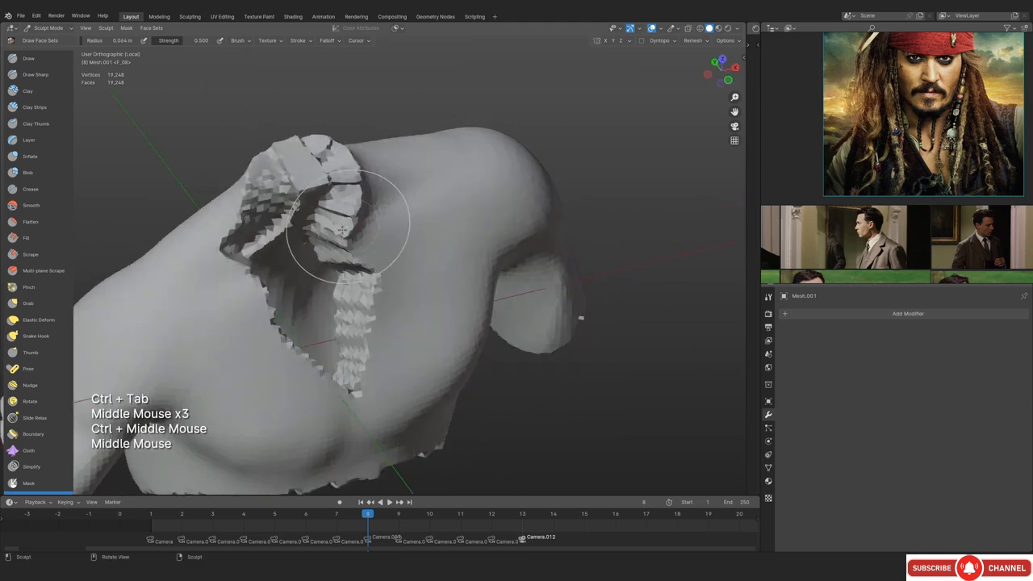
pyautogui.press('KP_Divide')
pyautogui.moveTo(386, 271)
pyautogui.keyDown('ctrl'); pyautogui.mouseDown(button='middle')
pyautogui.moveTo(404, 299)
pyautogui.moveTo(377, 276)
pyautogui.mouseUp(button='middle'); pyautogui.keyUp('ctrl')
pyautogui.press('i')
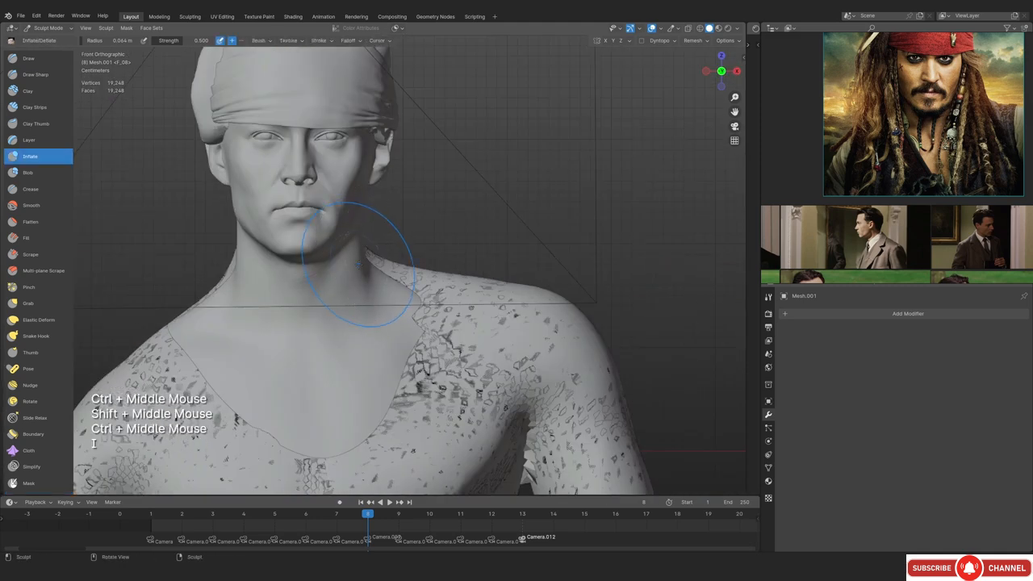
pyautogui.keyDown('shift'); pyautogui.moveTo(249, 357); pyautogui.dragTo(289, 233, button='middle'); pyautogui.keyUp('shift')
# Inflate the whole shirt slightly beyond the body with the Mesh Filter, type Inflate at strength 1.000
pyautogui.moveTo(30, 470); pyautogui.dragTo(31, 347, button='middle')
pyautogui.moveTo(31, 440); pyautogui.dragTo(32, 287, button='middle')
pyautogui.click(36, 391)
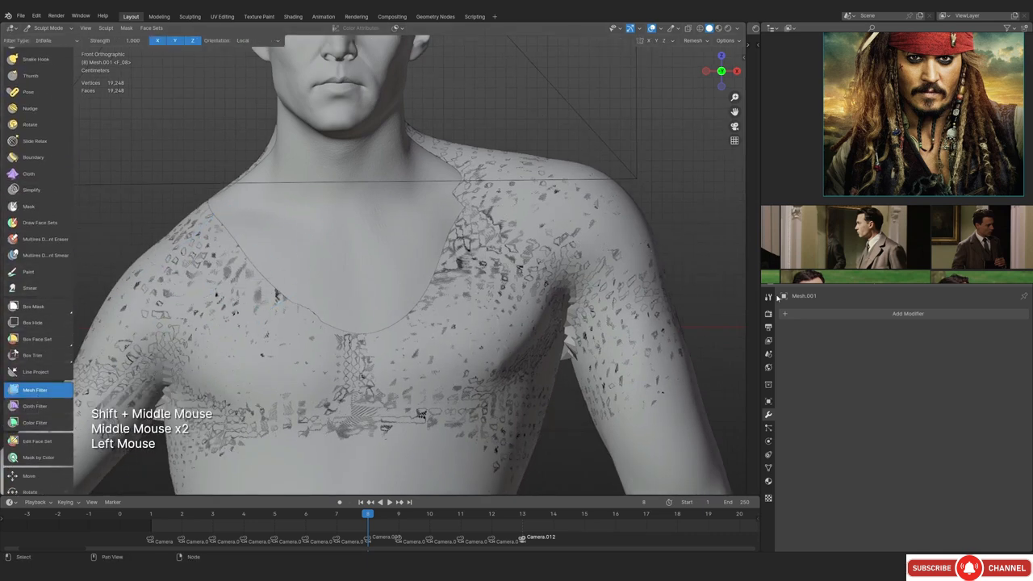
pyautogui.click(769, 296)
pyautogui.keyDown('ctrl'); pyautogui.moveTo(537, 279); pyautogui.dragTo(536, 266, button='middle'); pyautogui.keyUp('ctrl')
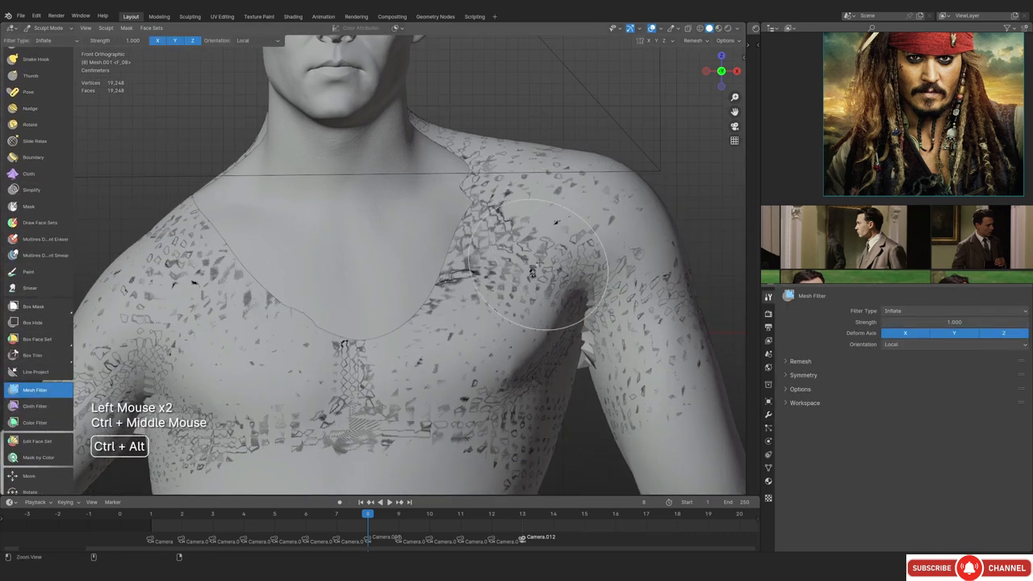
pyautogui.moveTo(575, 220); pyautogui.dragTo(571, 222)
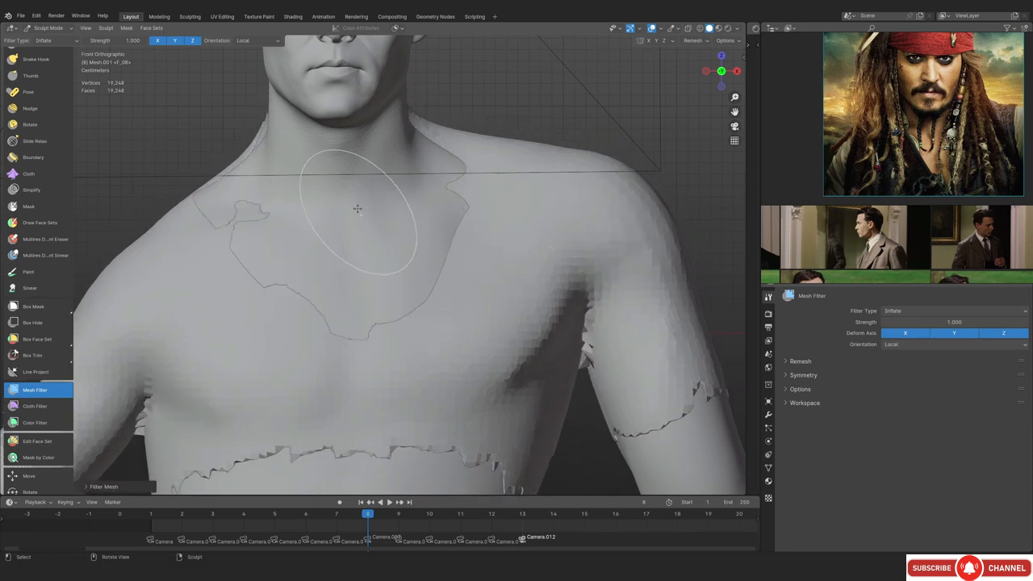
# Examine the inflated shirt's fit against the bust and body, including the camera view with and without overlays
pyautogui.keyDown('ctrl'); pyautogui.moveTo(357, 208); pyautogui.dragTo(454, 241, button='middle'); pyautogui.keyUp('ctrl')
pyautogui.keyDown('ctrl'); pyautogui.moveTo(453, 266); pyautogui.dragTo(410, 311, button='middle'); pyautogui.keyUp('ctrl')
pyautogui.press('KP_2')
pyautogui.press('KP_0')
pyautogui.hotkey('shift', 'alt', 'z')
pyautogui.hotkey('shift', 'alt', 'z')
pyautogui.hotkey('shift', 'alt', 'z')
pyautogui.hotkey('shift', 'alt', 'z')
pyautogui.hotkey('shift', 'alt', 'z')
pyautogui.keyDown('shift'); pyautogui.moveTo(466, 293); pyautogui.dragTo(363, 283, button='middle'); pyautogui.keyUp('shift')
pyautogui.keyDown('ctrl'); pyautogui.moveTo(362, 282); pyautogui.dragTo(417, 323, button='middle'); pyautogui.keyUp('ctrl')
pyautogui.moveTo(417, 323)
pyautogui.mouseDown(button='middle')
pyautogui.moveTo(420, 283)
pyautogui.moveTo(483, 262)
pyautogui.mouseUp(button='middle')
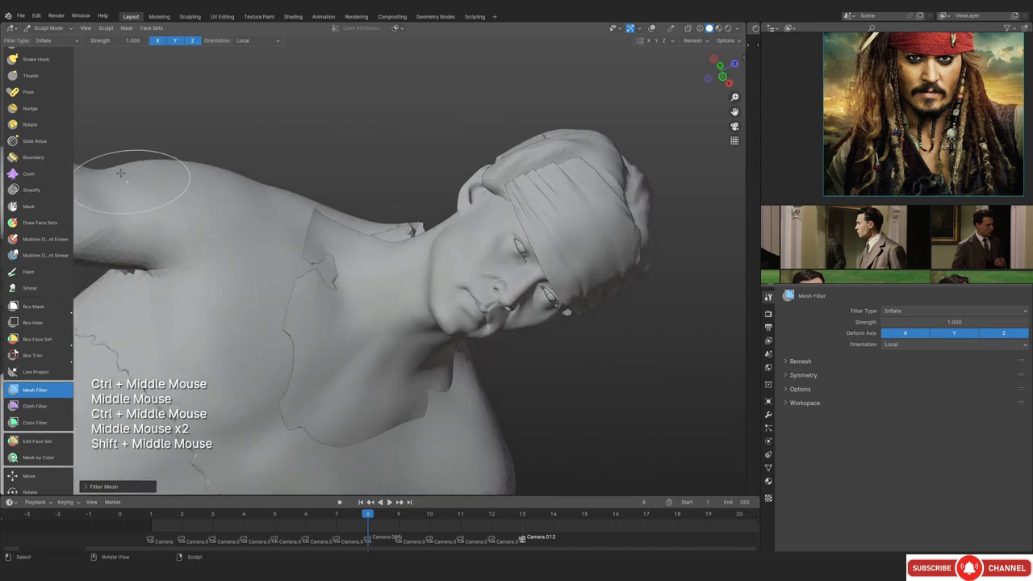
# Work on the shirt's neckline near the shoulder with the Clay Strips brush at 0.059 m radius
pyautogui.moveTo(37, 174)
pyautogui.mouseDown(button='middle')
pyautogui.moveTo(37, 419)
pyautogui.moveTo(37, 208)
pyautogui.mouseUp(button='middle')
pyautogui.click(55, 108)
pyautogui.moveTo(202, 242); pyautogui.dragTo(234, 258, button='middle')
pyautogui.keyDown('ctrl'); pyautogui.moveTo(234, 259); pyautogui.dragTo(250, 290, button='middle'); pyautogui.keyUp('ctrl')
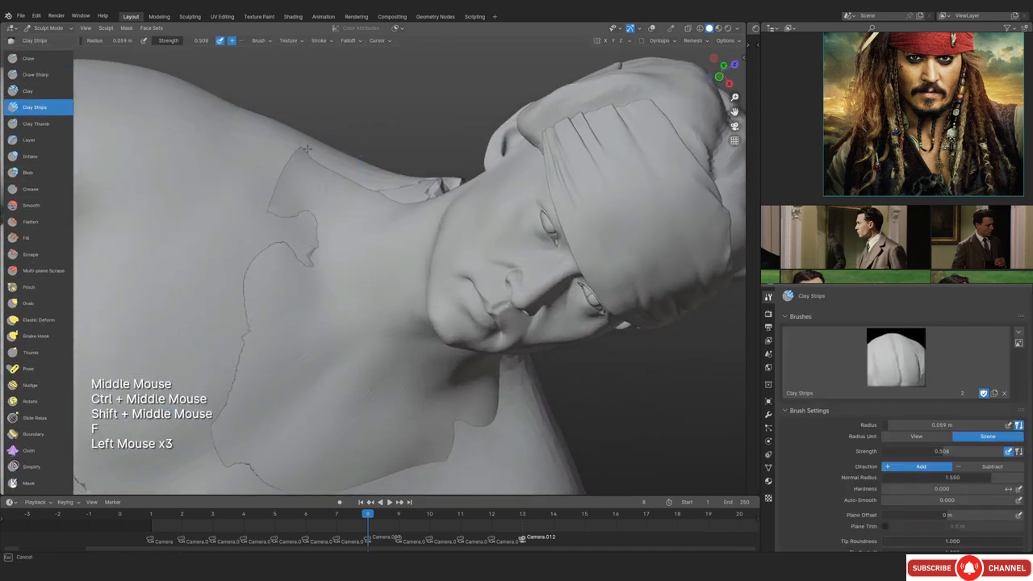
pyautogui.hotkey('shift', 'f')
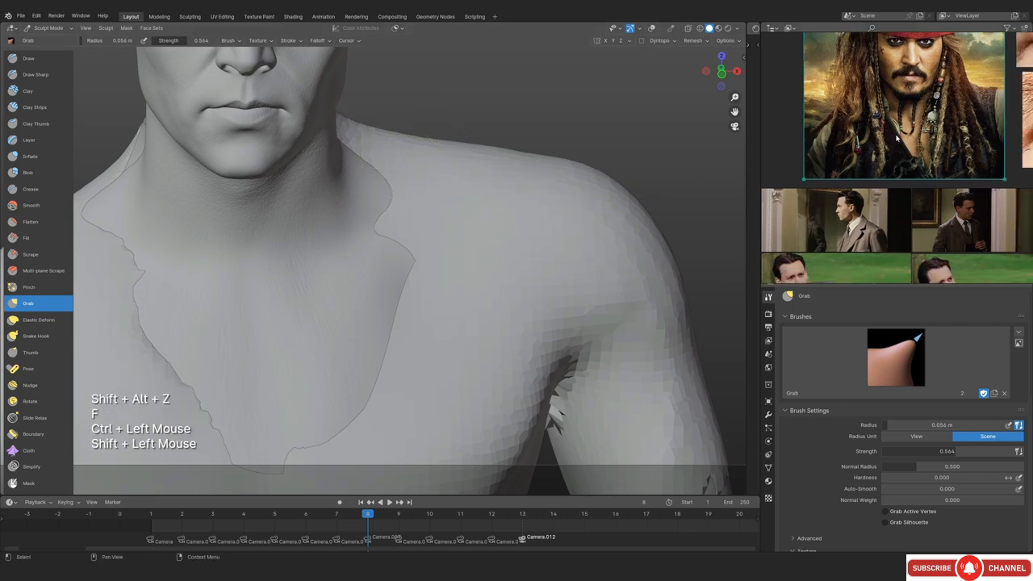
# Compare the shirt's neckline with the pirate photo overlay in the camera view by toggling the overlays
pyautogui.hotkey('shift', 'alt', 'z')
pyautogui.keyDown('shift'); pyautogui.moveTo(547, 225); pyautogui.dragTo(334, 162, button='middle'); pyautogui.keyUp('shift')
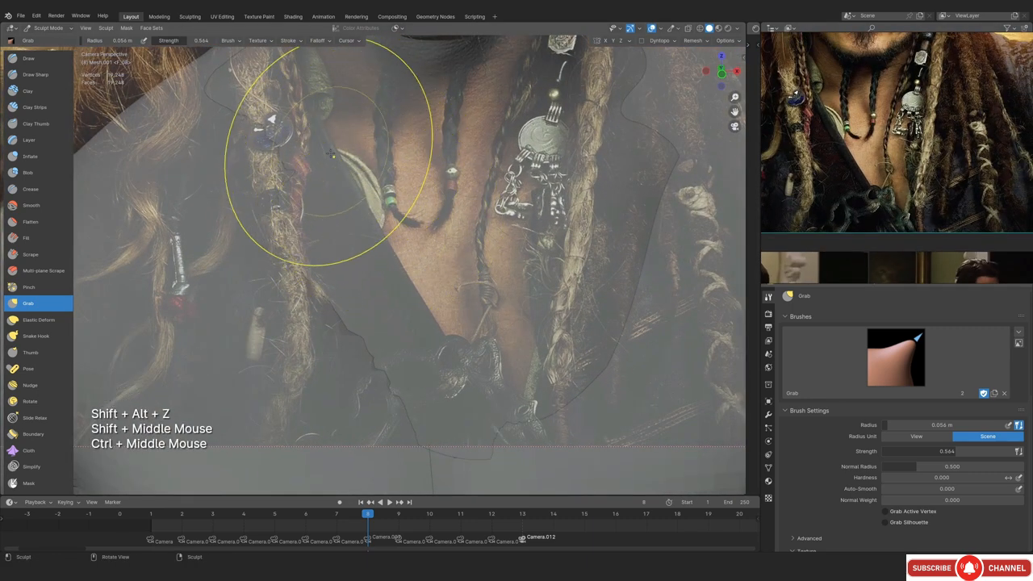
pyautogui.hotkey('shift', 'alt', 'z')
pyautogui.hotkey('shift', 'alt', 'z')
pyautogui.keyDown('shift'); pyautogui.moveTo(295, 277); pyautogui.dragTo(511, 275, button='middle'); pyautogui.keyUp('shift')
pyautogui.hotkey('shift', 'alt', 'z')
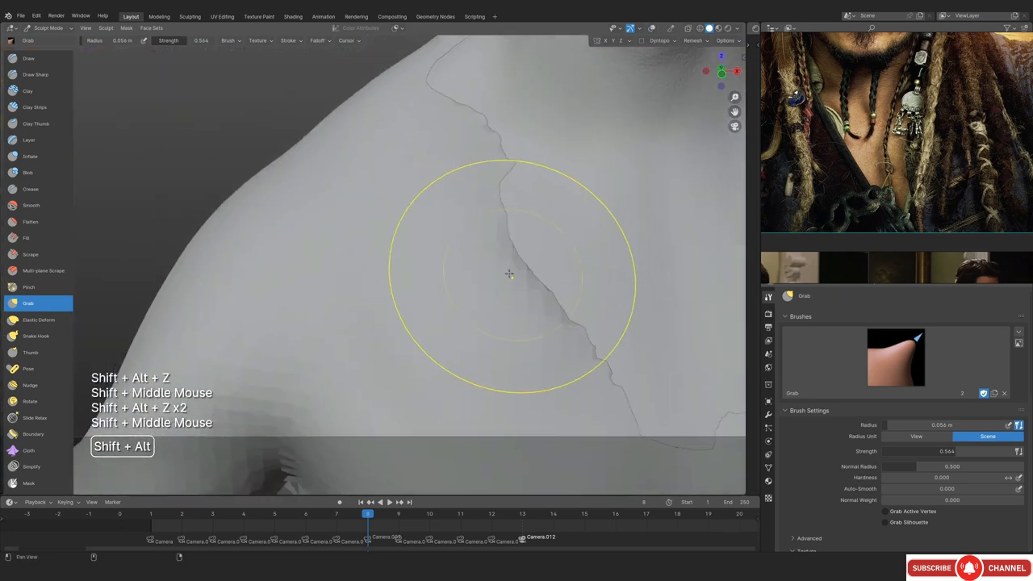
pyautogui.hotkey('shift', 'alt', 'z')
pyautogui.keyDown('shift'); pyautogui.moveTo(384, 244); pyautogui.dragTo(314, 282, button='middle'); pyautogui.keyUp('shift')
pyautogui.hotkey('shift', 'alt', 'z')
# Adjust the shirt's neckline edge with the Grab brush at 0.023 m radius
pyautogui.keyDown('ctrl'); pyautogui.moveTo(315, 283); pyautogui.dragTo(402, 232, button='middle'); pyautogui.keyUp('ctrl')
pyautogui.press('f')
pyautogui.click(392, 189)
pyautogui.keyDown('ctrl'); pyautogui.moveTo(393, 189); pyautogui.dragTo(379, 173, button='middle'); pyautogui.keyUp('ctrl')
pyautogui.moveTo(401, 307)
pyautogui.keyDown('ctrl'); pyautogui.mouseDown(button='middle')
pyautogui.moveTo(449, 259)
pyautogui.moveTo(447, 232)
pyautogui.moveTo(415, 258)
pyautogui.moveTo(409, 246)
pyautogui.moveTo(370, 255)
pyautogui.mouseUp(button='middle'); pyautogui.keyUp('ctrl')
# Isolate the shirt in the camera view and compare its neck opening with the collar in the pirate photo
pyautogui.press('KP_Divide')
pyautogui.press('KP_0')
pyautogui.keyDown('ctrl'); pyautogui.moveTo(370, 255); pyautogui.dragTo(359, 330, button='middle'); pyautogui.keyUp('ctrl')
pyautogui.keyDown('ctrl'); pyautogui.moveTo(359, 331); pyautogui.dragTo(294, 473, button='middle'); pyautogui.keyUp('ctrl')
pyautogui.keyDown('shift'); pyautogui.moveTo(293, 454); pyautogui.dragTo(352, 442, button='middle'); pyautogui.keyUp('shift')
pyautogui.scroll(-2, 903, 160)
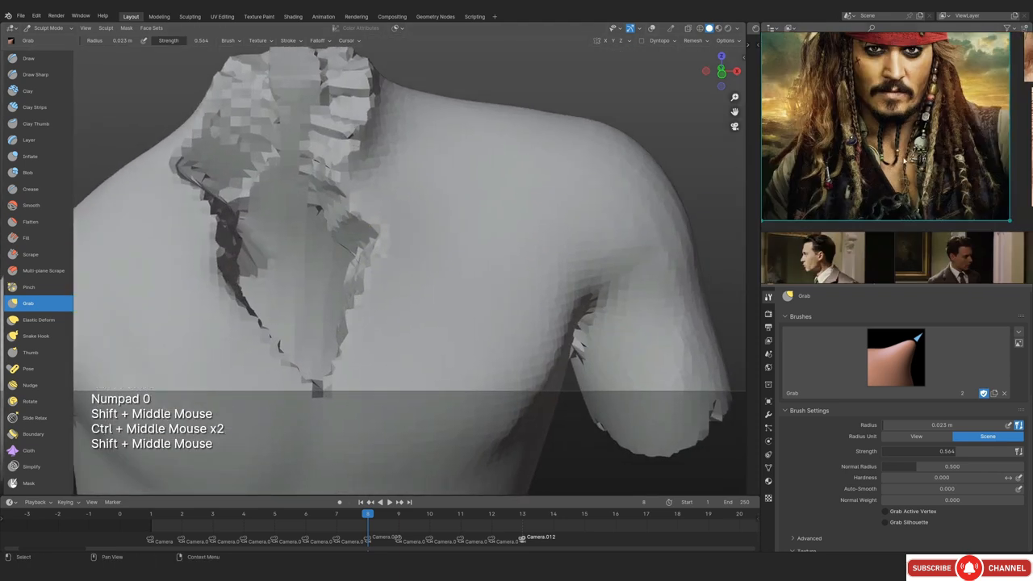
# Set the Grab brush's radius to 0.044 m for the isolated shirt
pyautogui.scroll(2, 855, 176)
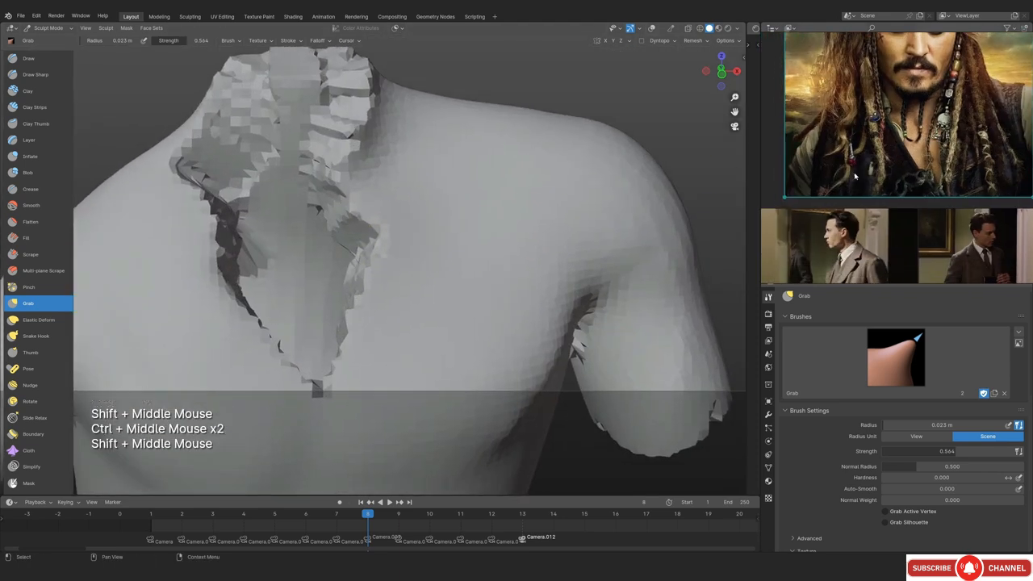
pyautogui.click(306, 303)
pyautogui.moveTo(307, 302)
pyautogui.keyDown('shift'); pyautogui.mouseDown(button='middle')
pyautogui.moveTo(323, 173)
pyautogui.moveTo(283, 237)
pyautogui.mouseUp(button='middle'); pyautogui.keyUp('shift')
pyautogui.press('f')
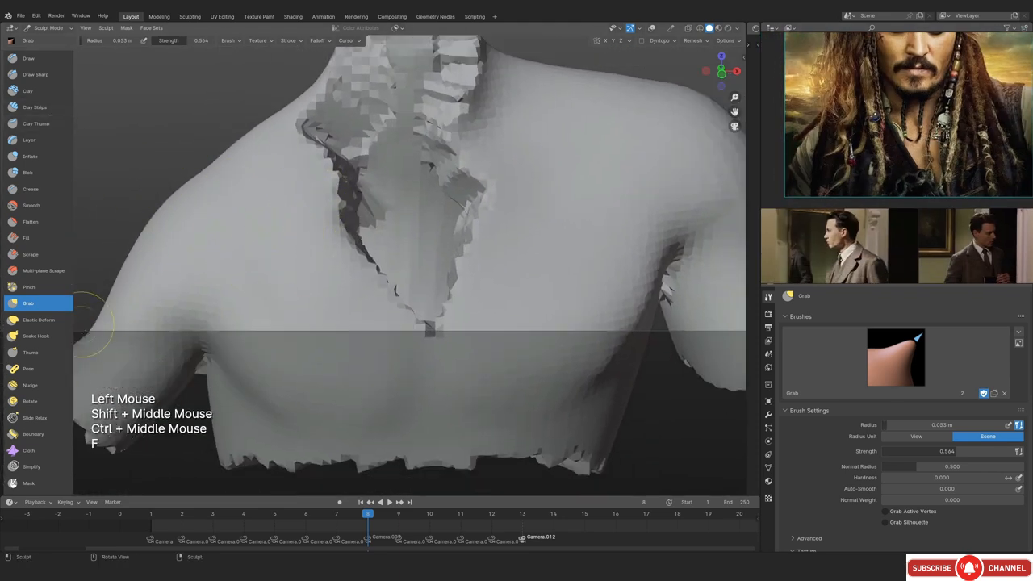
pyautogui.press('f')
pyautogui.click(249, 249)
# Switch to the Draw Face Sets brush and check the vest's outline in the pirate reference photo
pyautogui.moveTo(55, 410); pyautogui.dragTo(53, 225, button='middle')
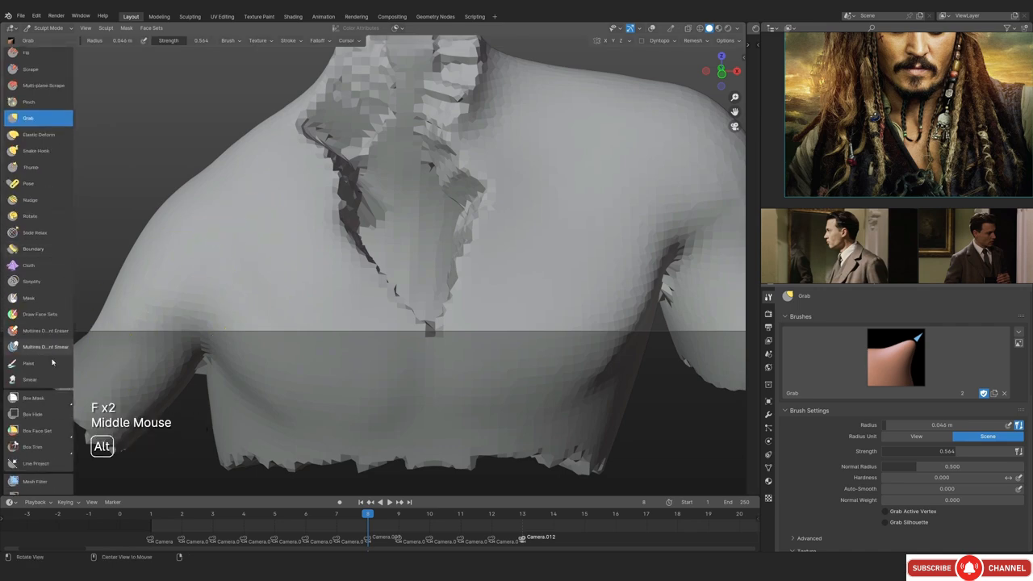
pyautogui.click(44, 312)
pyautogui.moveTo(203, 311)
pyautogui.mouseDown(button='middle')
pyautogui.moveTo(315, 277)
pyautogui.moveTo(323, 291)
pyautogui.mouseUp(button='middle')
pyautogui.moveTo(323, 290)
pyautogui.keyDown('shift'); pyautogui.mouseDown(button='middle')
pyautogui.moveTo(337, 269)
pyautogui.moveTo(307, 273)
pyautogui.mouseUp(button='middle'); pyautogui.keyUp('shift')
pyautogui.keyDown('ctrl'); pyautogui.moveTo(307, 273); pyautogui.dragTo(273, 277, button='middle'); pyautogui.keyUp('ctrl')
pyautogui.moveTo(1015, 114); pyautogui.dragTo(983, 128, button='middle')
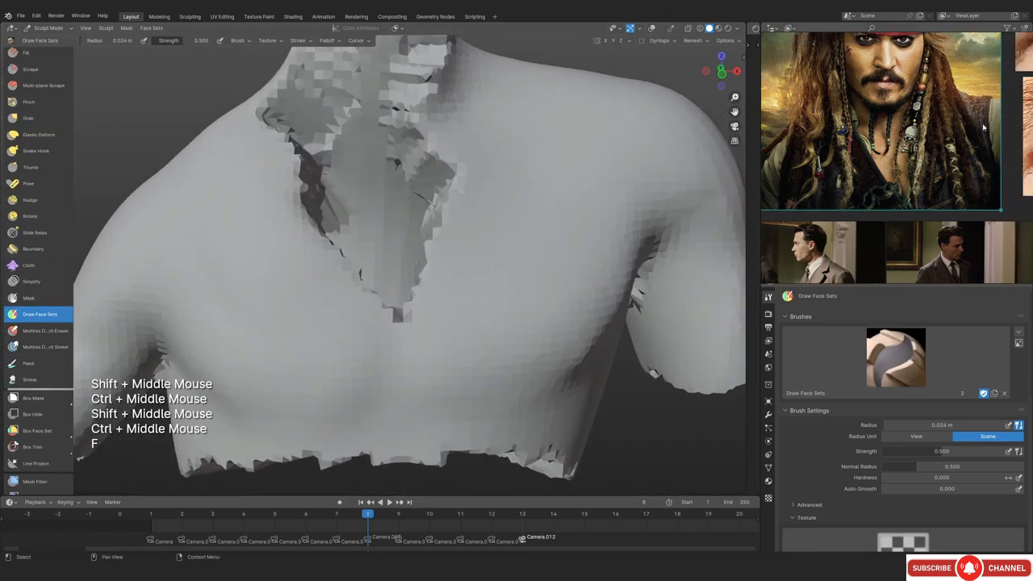
pyautogui.click(598, 246)
# Leave the shirt's isolation, show the pirate photo overlay in the camera view, and set the brush radius to 0.036 m
pyautogui.moveTo(482, 311)
pyautogui.keyDown('shift'); pyautogui.mouseDown(button='middle')
pyautogui.moveTo(326, 371)
pyautogui.moveTo(447, 299)
pyautogui.moveTo(408, 285)
pyautogui.moveTo(356, 335)
pyautogui.moveTo(363, 275)
pyautogui.mouseUp(button='middle'); pyautogui.keyUp('shift')
pyautogui.press('KP_Divide')
pyautogui.press('KP_0')
pyautogui.press('KP_0')
pyautogui.hotkey('shift', 'alt', 'z')
pyautogui.moveTo(364, 275)
pyautogui.keyDown('ctrl'); pyautogui.mouseDown(button='middle')
pyautogui.moveTo(379, 174)
pyautogui.moveTo(338, 158)
pyautogui.mouseUp(button='middle'); pyautogui.keyUp('ctrl')
pyautogui.press('f')
pyautogui.click(393, 174)
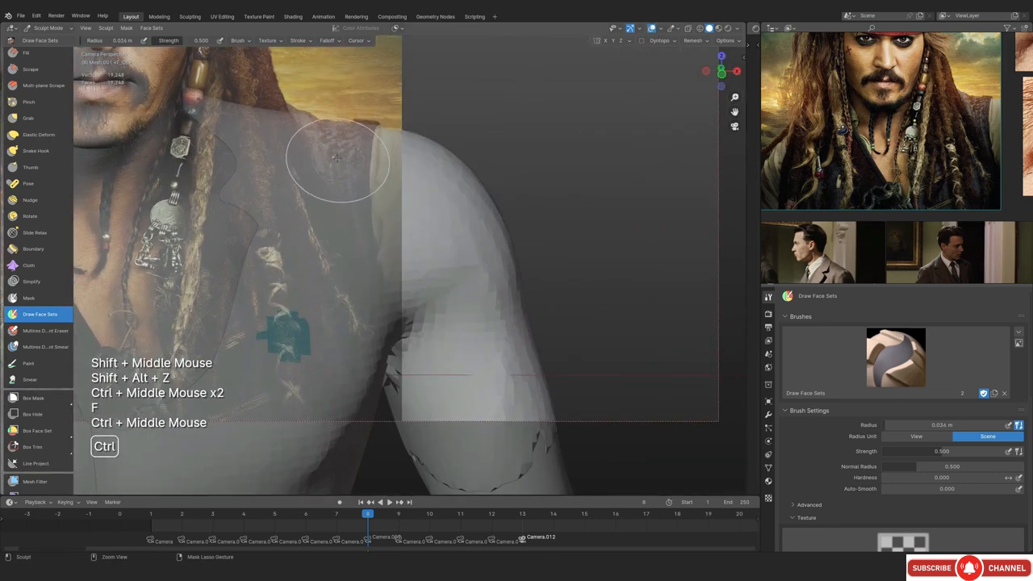
pyautogui.hotkey('shift', 'alt', 'z')
pyautogui.keyDown('shift'); pyautogui.moveTo(341, 260); pyautogui.dragTo(359, 211, button='middle'); pyautogui.keyUp('shift')
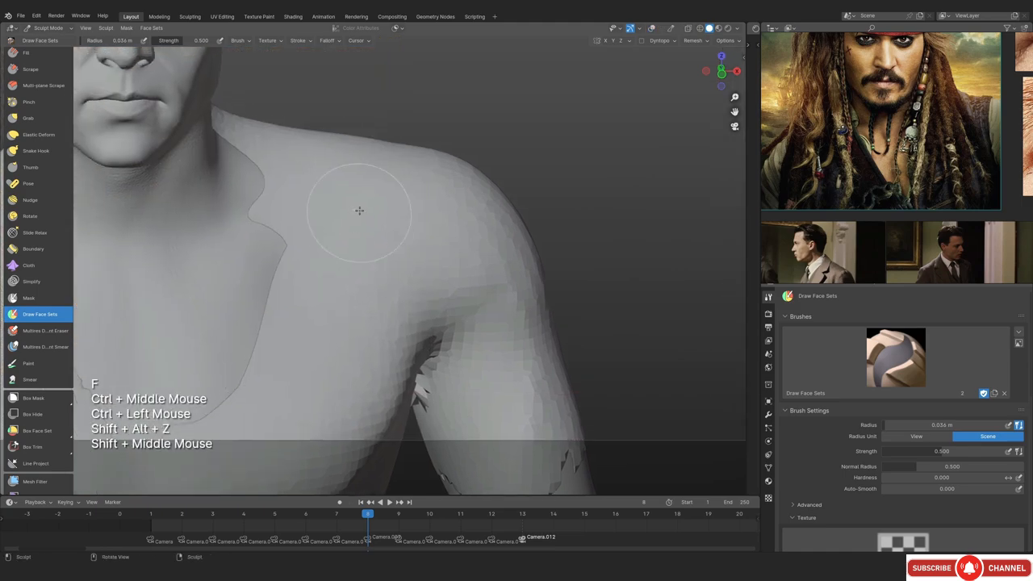
pyautogui.moveTo(359, 289); pyautogui.dragTo(367, 338)
pyautogui.moveTo(366, 337)
pyautogui.mouseDown(button='middle')
pyautogui.moveTo(404, 315)
pyautogui.moveTo(420, 266)
pyautogui.mouseUp(button='middle')
pyautogui.hotkey('shift', 'alt', 'z')
pyautogui.moveTo(420, 266)
pyautogui.keyDown('shift'); pyautogui.mouseDown(button='middle')
pyautogui.moveTo(454, 304)
pyautogui.moveTo(438, 251)
pyautogui.moveTo(405, 296)
pyautogui.mouseUp(button='middle'); pyautogui.keyUp('shift')
pyautogui.hotkey('ctrl', 'z')
pyautogui.hotkey('ctrl', 'z')
pyautogui.hotkey('ctrl', 'z')
pyautogui.hotkey('ctrl', 'z')
# Paint a new face set on the shirt from the character's left armpit up over the shoulder, matching the vest in the photo
pyautogui.keyDown('ctrl'); pyautogui.moveTo(405, 295); pyautogui.dragTo(368, 297); pyautogui.keyUp('ctrl')
pyautogui.moveTo(420, 322); pyautogui.dragTo(436, 326, button='middle')
pyautogui.moveTo(440, 329); pyautogui.dragTo(498, 207)
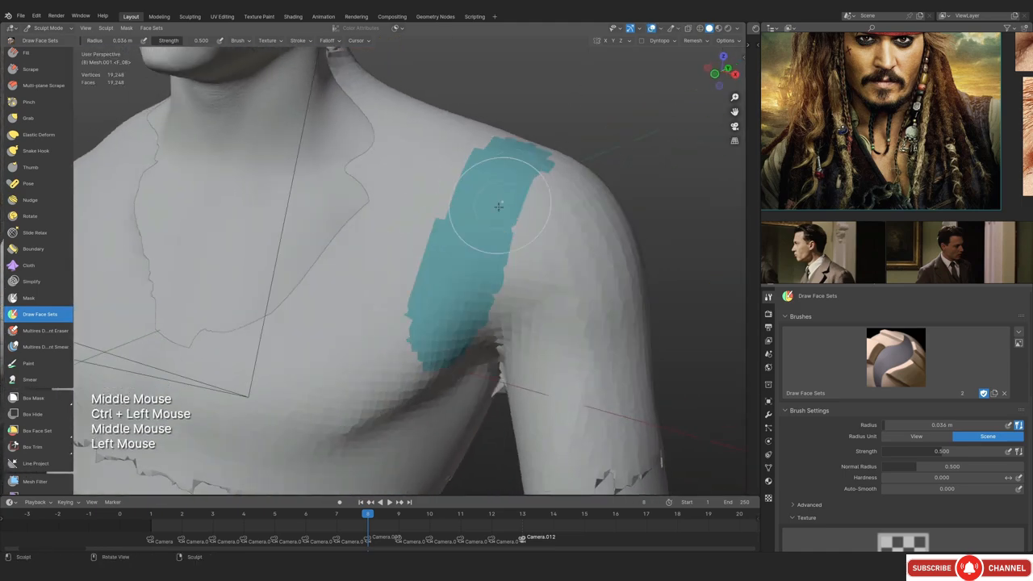
pyautogui.press('KP_0')
pyautogui.keyDown('ctrl'); pyautogui.moveTo(498, 242); pyautogui.dragTo(494, 185, button='middle'); pyautogui.keyUp('ctrl')
pyautogui.keyDown('ctrl'); pyautogui.moveTo(485, 282); pyautogui.dragTo(483, 211); pyautogui.keyUp('ctrl')
pyautogui.keyDown('ctrl'); pyautogui.moveTo(395, 164); pyautogui.dragTo(295, 147); pyautogui.keyUp('ctrl')
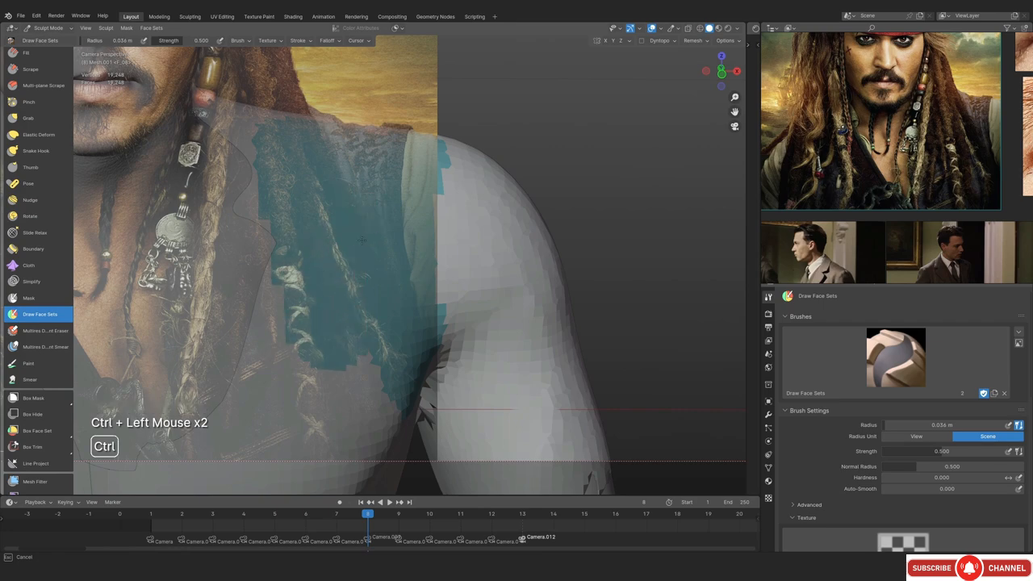
# Extend the vest's face set across the chest below the neckline and up the character's right shoulder
pyautogui.keyDown('shift'); pyautogui.moveTo(332, 351); pyautogui.dragTo(388, 323, button='middle'); pyautogui.keyUp('shift')
pyautogui.keyDown('ctrl'); pyautogui.moveTo(388, 323); pyautogui.dragTo(329, 217, button='middle'); pyautogui.keyUp('ctrl')
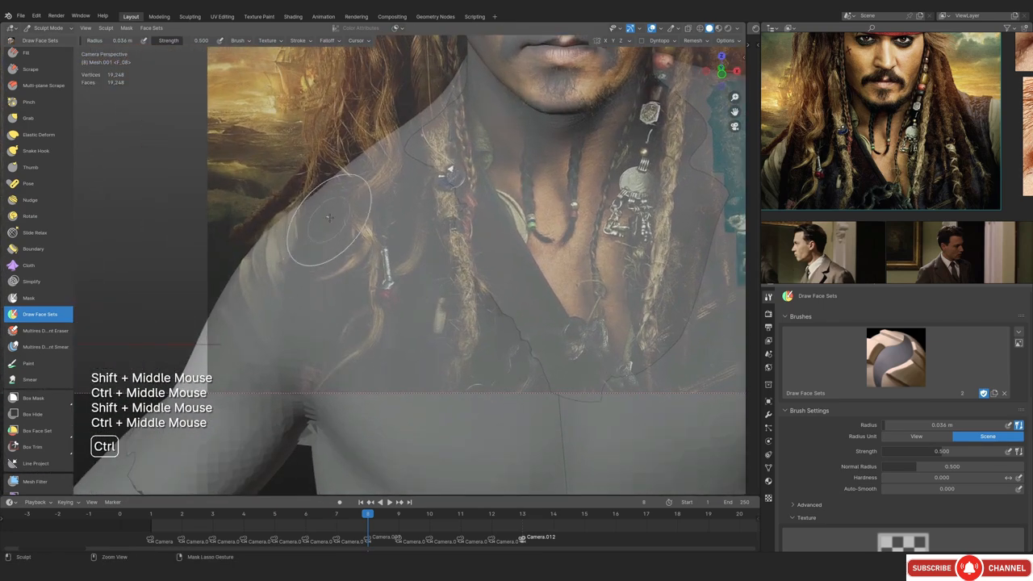
pyautogui.keyDown('shift'); pyautogui.moveTo(535, 230); pyautogui.dragTo(484, 267, button='middle'); pyautogui.keyUp('shift')
pyautogui.keyDown('ctrl'); pyautogui.moveTo(484, 266); pyautogui.dragTo(465, 283, button='middle'); pyautogui.keyUp('ctrl')
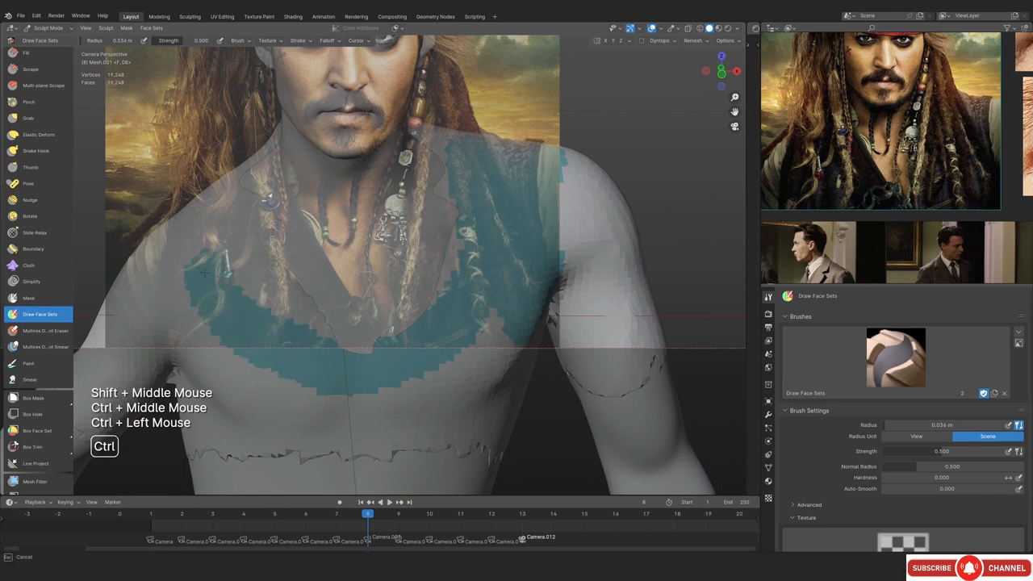
pyautogui.keyDown('ctrl'); pyautogui.moveTo(192, 227); pyautogui.dragTo(191, 347); pyautogui.keyUp('ctrl')
# Undo the separate face set stroke and extend the vest's face set along the character's right shoulder, following the vest edge in the reference
pyautogui.moveTo(812, 148)
pyautogui.mouseDown(button='middle')
pyautogui.moveTo(867, 135)
pyautogui.moveTo(877, 159)
pyautogui.mouseUp(button='middle')
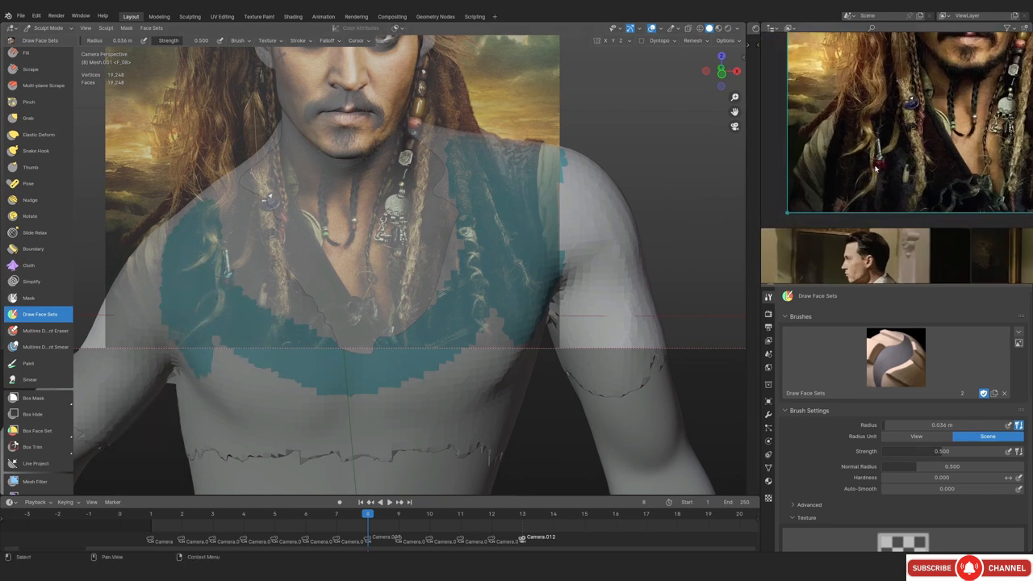
pyautogui.scroll(5, 881, 173)
pyautogui.scroll(-2, 885, 176)
pyautogui.moveTo(844, 189); pyautogui.dragTo(883, 138, button='middle')
pyautogui.scroll(5, 873, 156)
pyautogui.scroll(-5, 836, 207)
pyautogui.moveTo(831, 117); pyautogui.dragTo(824, 148, button='middle')
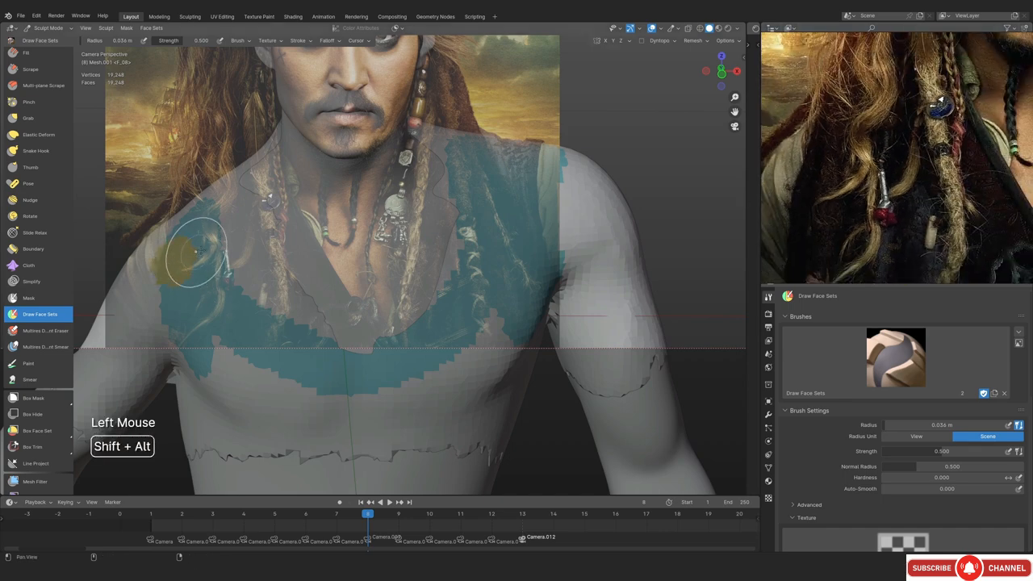
pyautogui.keyDown('shift'); pyautogui.moveTo(196, 251); pyautogui.dragTo(300, 227, button='middle'); pyautogui.keyUp('shift')
pyautogui.keyDown('ctrl'); pyautogui.moveTo(299, 270); pyautogui.dragTo(298, 233, button='middle'); pyautogui.keyUp('ctrl')
pyautogui.hotkey('ctrl', 'z')
pyautogui.keyDown('ctrl'); pyautogui.moveTo(191, 205); pyautogui.dragTo(197, 313); pyautogui.keyUp('ctrl')
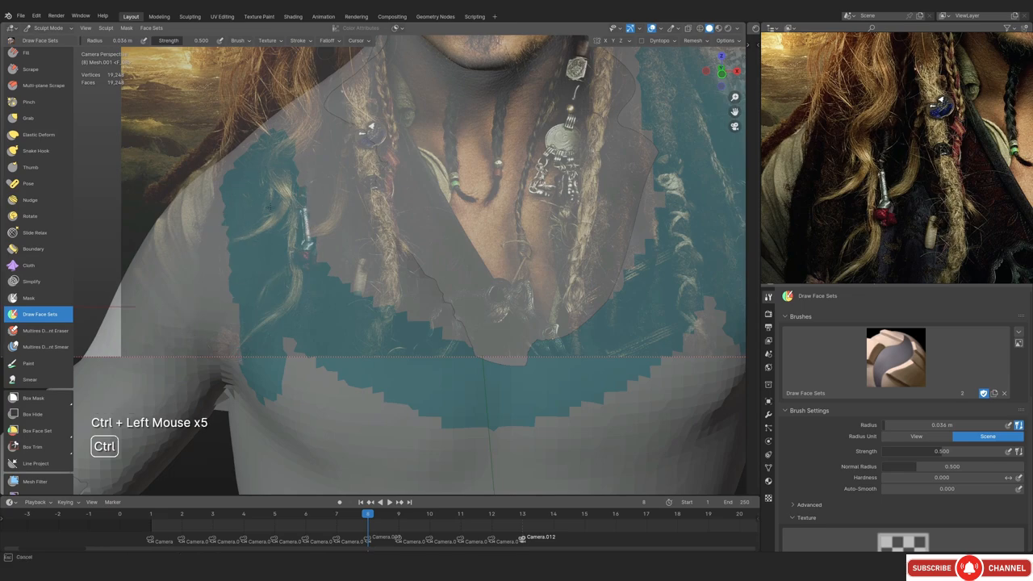
# Extend the face set across the character's chest and up both sides of the neckline with the Draw Face Sets brush
pyautogui.moveTo(274, 155)
pyautogui.mouseDown(button='middle')
pyautogui.moveTo(344, 272)
pyautogui.moveTo(344, 238)
pyautogui.mouseUp(button='middle')
pyautogui.moveTo(343, 237)
pyautogui.mouseDown(button='middle')
pyautogui.moveTo(312, 295)
pyautogui.moveTo(315, 210)
pyautogui.mouseUp(button='middle')
pyautogui.keyDown('ctrl'); pyautogui.moveTo(323, 290); pyautogui.dragTo(327, 250, button='middle'); pyautogui.keyUp('ctrl')
pyautogui.moveTo(339, 258)
pyautogui.mouseDown(button='middle')
pyautogui.moveTo(372, 283)
pyautogui.moveTo(355, 294)
pyautogui.mouseUp(button='middle')
pyautogui.moveTo(347, 294)
pyautogui.keyDown('ctrl'); pyautogui.mouseDown(button='middle')
pyautogui.moveTo(330, 254)
pyautogui.moveTo(275, 339)
pyautogui.mouseUp(button='middle'); pyautogui.keyUp('ctrl')
pyautogui.moveTo(275, 338)
pyautogui.keyDown('ctrl'); pyautogui.mouseDown()
pyautogui.moveTo(315, 380)
pyautogui.moveTo(365, 392)
pyautogui.moveTo(634, 361)
pyautogui.moveTo(670, 291)
pyautogui.mouseUp(); pyautogui.keyUp('ctrl')
pyautogui.moveTo(661, 274); pyautogui.dragTo(519, 219, button='middle')
pyautogui.moveTo(478, 214)
pyautogui.keyDown('ctrl'); pyautogui.mouseDown()
pyautogui.moveTo(374, 286)
pyautogui.moveTo(547, 250)
pyautogui.moveTo(464, 331)
pyautogui.mouseUp(); pyautogui.keyUp('ctrl')
pyautogui.moveTo(387, 184)
pyautogui.mouseDown(button='middle')
pyautogui.moveTo(395, 199)
pyautogui.moveTo(459, 205)
pyautogui.mouseUp(button='middle')
pyautogui.keyDown('ctrl'); pyautogui.moveTo(539, 267); pyautogui.dragTo(531, 344); pyautogui.keyUp('ctrl')
# Continue the same face set over the tops of the shoulders and across the upper back behind the neck
pyautogui.keyDown('ctrl'); pyautogui.moveTo(530, 344); pyautogui.dragTo(530, 379, button='middle'); pyautogui.keyUp('ctrl')
pyautogui.moveTo(565, 290)
pyautogui.mouseDown(button='middle')
pyautogui.moveTo(532, 311)
pyautogui.moveTo(452, 323)
pyautogui.mouseUp(button='middle')
pyautogui.moveTo(452, 291)
pyautogui.keyDown('shift'); pyautogui.mouseDown(button='middle')
pyautogui.moveTo(436, 247)
pyautogui.moveTo(419, 266)
pyautogui.mouseUp(button='middle'); pyautogui.keyUp('shift')
pyautogui.moveTo(419, 267)
pyautogui.mouseDown(button='middle')
pyautogui.moveTo(316, 357)
pyautogui.moveTo(323, 202)
pyautogui.mouseUp(button='middle')
pyautogui.moveTo(323, 202)
pyautogui.keyDown('shift'); pyautogui.mouseDown(button='middle')
pyautogui.moveTo(298, 212)
pyautogui.moveTo(373, 301)
pyautogui.mouseUp(button='middle'); pyautogui.keyUp('shift')
pyautogui.keyDown('ctrl'); pyautogui.moveTo(272, 207); pyautogui.dragTo(374, 348); pyautogui.keyUp('ctrl')
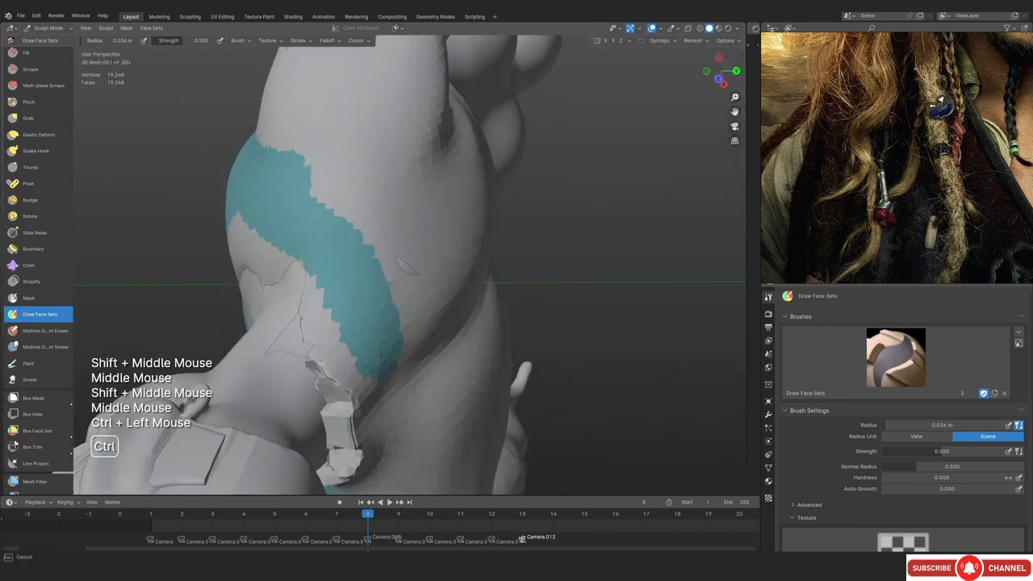
pyautogui.moveTo(374, 349); pyautogui.dragTo(316, 195, button='middle')
pyautogui.moveTo(318, 89)
pyautogui.keyDown('ctrl'); pyautogui.mouseDown()
pyautogui.moveTo(321, 150)
pyautogui.moveTo(272, 265)
pyautogui.mouseUp(); pyautogui.keyUp('ctrl')
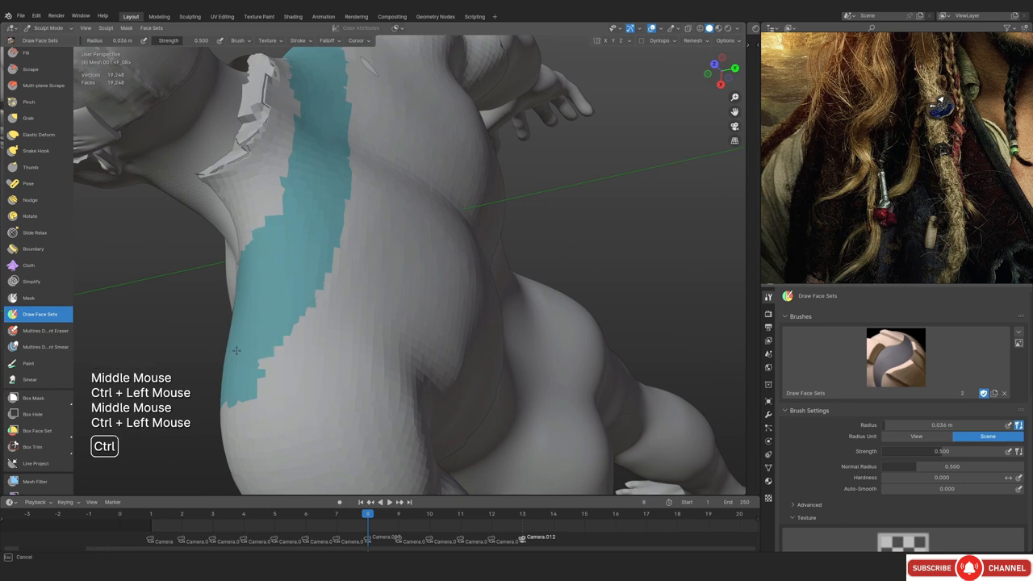
pyautogui.keyDown('ctrl'); pyautogui.moveTo(236, 351); pyautogui.dragTo(406, 231); pyautogui.keyUp('ctrl')
pyautogui.moveTo(406, 231); pyautogui.dragTo(363, 243, button='middle')
pyautogui.moveTo(363, 242)
pyautogui.keyDown('shift'); pyautogui.mouseDown(button='middle')
pyautogui.moveTo(332, 249)
pyautogui.moveTo(355, 194)
pyautogui.mouseUp(button='middle'); pyautogui.keyUp('shift')
pyautogui.keyDown('ctrl'); pyautogui.moveTo(355, 194); pyautogui.dragTo(424, 369); pyautogui.keyUp('ctrl')
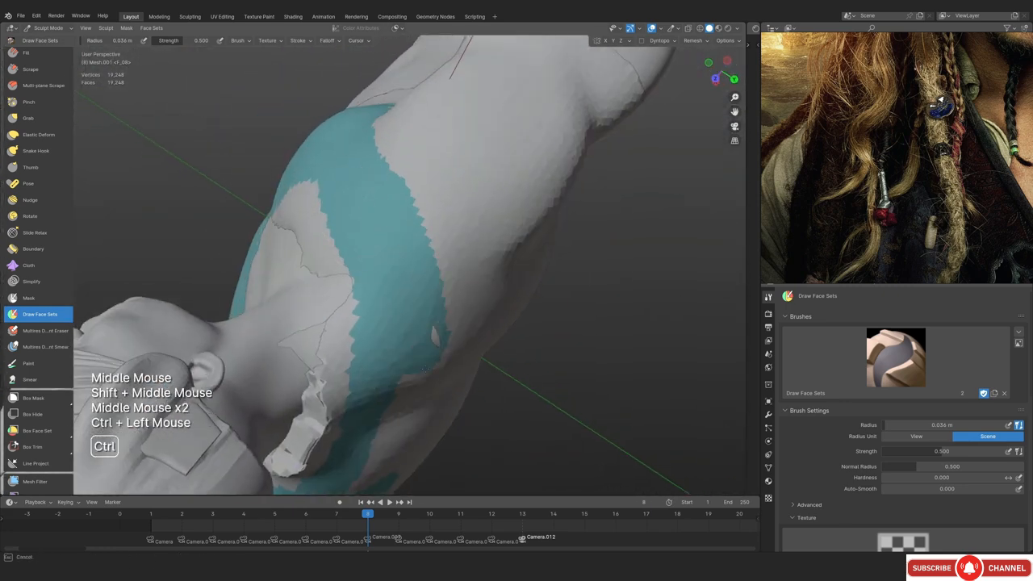
# Fill in the face set on the front of the character's right shoulder and chest
pyautogui.moveTo(425, 369)
pyautogui.mouseDown(button='middle')
pyautogui.moveTo(313, 217)
pyautogui.moveTo(346, 246)
pyautogui.moveTo(316, 288)
pyautogui.mouseUp(button='middle')
pyautogui.press('KP_1')
pyautogui.moveTo(862, 201); pyautogui.dragTo(849, 207, button='middle')
pyautogui.moveTo(249, 177); pyautogui.dragTo(269, 198, button='middle')
pyautogui.keyDown('ctrl'); pyautogui.moveTo(233, 160); pyautogui.dragTo(316, 322); pyautogui.keyUp('ctrl')
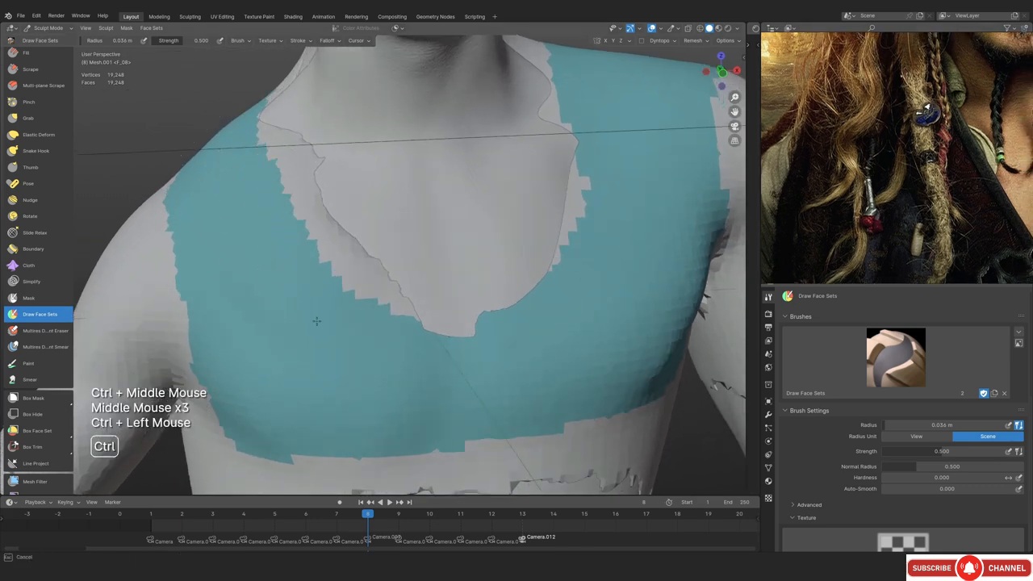
pyautogui.moveTo(360, 352); pyautogui.dragTo(442, 205, button='middle')
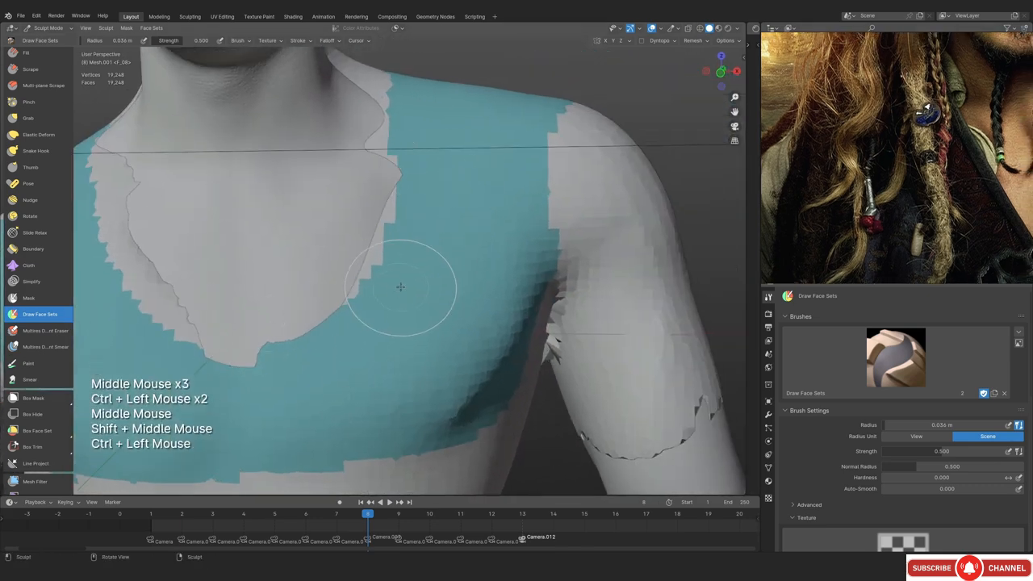
# Touch up the face set over the character's left shoulder and along the right side of the neckline
pyautogui.keyDown('ctrl'); pyautogui.moveTo(396, 172); pyautogui.dragTo(415, 274, button='middle'); pyautogui.keyUp('ctrl')
pyautogui.moveTo(415, 274); pyautogui.dragTo(323, 372, button='middle')
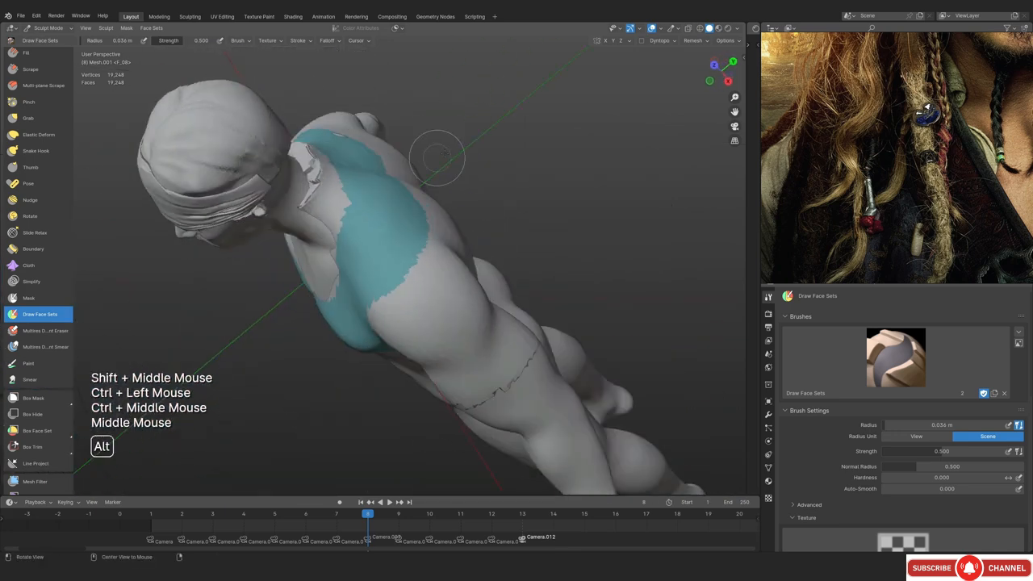
pyautogui.moveTo(436, 157); pyautogui.dragTo(379, 226, button='middle')
pyautogui.keyDown('shift'); pyautogui.moveTo(380, 226); pyautogui.dragTo(376, 295, button='middle'); pyautogui.keyUp('shift')
pyautogui.keyDown('ctrl'); pyautogui.moveTo(376, 294); pyautogui.dragTo(376, 216, button='middle'); pyautogui.keyUp('ctrl')
pyautogui.keyDown('ctrl'); pyautogui.moveTo(320, 398); pyautogui.dragTo(320, 397); pyautogui.keyUp('ctrl')
pyautogui.press('KP_1')
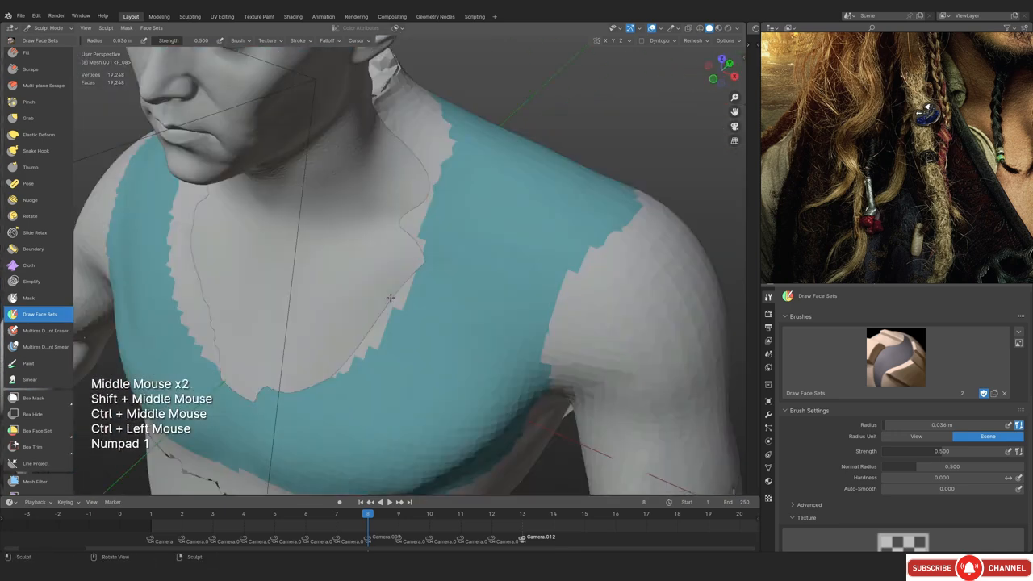
pyautogui.keyDown('shift'); pyautogui.moveTo(296, 286); pyautogui.dragTo(374, 331, button='middle'); pyautogui.keyUp('shift')
pyautogui.keyDown('ctrl'); pyautogui.moveTo(375, 331); pyautogui.dragTo(375, 282, button='middle'); pyautogui.keyUp('ctrl')
pyautogui.keyDown('ctrl'); pyautogui.moveTo(205, 216); pyautogui.dragTo(217, 249); pyautogui.keyUp('ctrl')
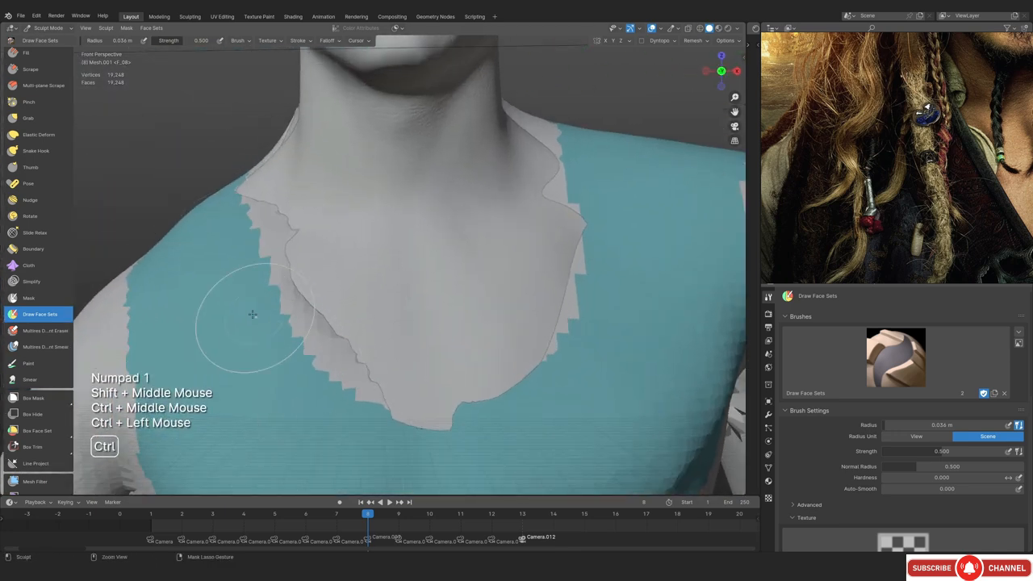
pyautogui.keyDown('ctrl'); pyautogui.moveTo(257, 324); pyautogui.dragTo(321, 323); pyautogui.keyUp('ctrl')
# Extend the face set down to the shirt seam below the chest and around the side beneath the left arm
pyautogui.keyDown('ctrl'); pyautogui.moveTo(321, 323); pyautogui.dragTo(322, 379, button='middle'); pyautogui.keyUp('ctrl')
pyautogui.moveTo(387, 355)
pyautogui.mouseDown(button='middle')
pyautogui.moveTo(401, 356)
pyautogui.moveTo(401, 343)
pyautogui.mouseUp(button='middle')
pyautogui.moveTo(401, 343)
pyautogui.mouseDown(button='middle')
pyautogui.moveTo(431, 365)
pyautogui.moveTo(434, 322)
pyautogui.mouseUp(button='middle')
pyautogui.moveTo(434, 323)
pyautogui.keyDown('ctrl'); pyautogui.mouseDown(button='middle')
pyautogui.moveTo(434, 283)
pyautogui.moveTo(648, 224)
pyautogui.moveTo(363, 312)
pyautogui.moveTo(317, 288)
pyautogui.mouseUp(button='middle'); pyautogui.keyUp('ctrl')
pyautogui.keyDown('ctrl'); pyautogui.moveTo(318, 289); pyautogui.dragTo(318, 289); pyautogui.keyUp('ctrl')
pyautogui.keyDown('ctrl'); pyautogui.moveTo(422, 283); pyautogui.dragTo(583, 246); pyautogui.keyUp('ctrl')
pyautogui.moveTo(583, 246); pyautogui.dragTo(447, 253, button='middle')
pyautogui.keyDown('ctrl'); pyautogui.moveTo(527, 209); pyautogui.dragTo(529, 294); pyautogui.keyUp('ctrl')
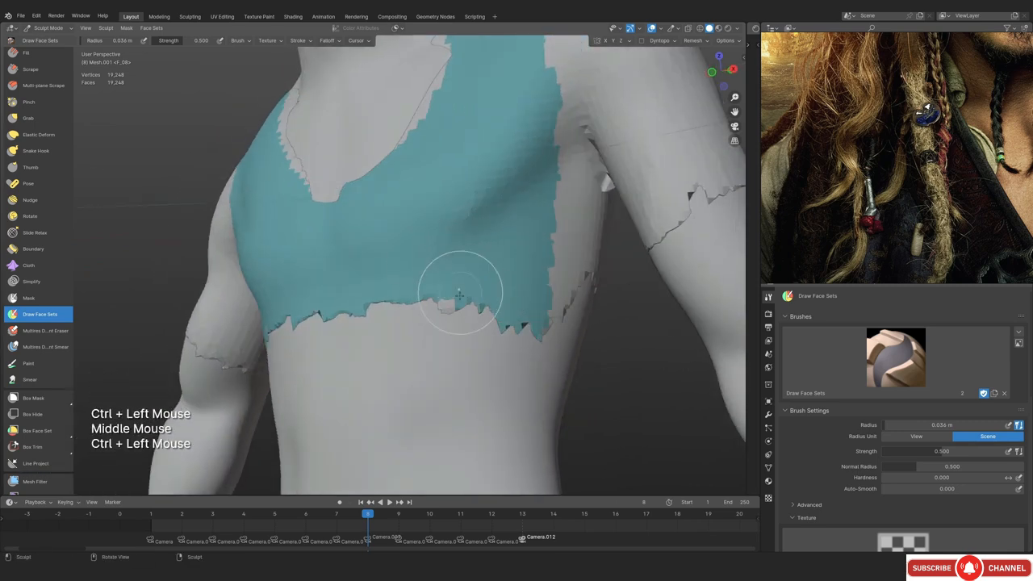
pyautogui.keyDown('ctrl'); pyautogui.moveTo(457, 257); pyautogui.dragTo(388, 292); pyautogui.keyUp('ctrl')
pyautogui.keyDown('ctrl'); pyautogui.moveTo(388, 293); pyautogui.dragTo(411, 372, button='middle'); pyautogui.keyUp('ctrl')
# Paint the face set further down the upper back, between and over both shoulder blades
pyautogui.keyDown('ctrl'); pyautogui.moveTo(411, 371); pyautogui.dragTo(422, 438, button='middle'); pyautogui.keyUp('ctrl')
pyautogui.moveTo(422, 339); pyautogui.dragTo(719, 215, button='middle')
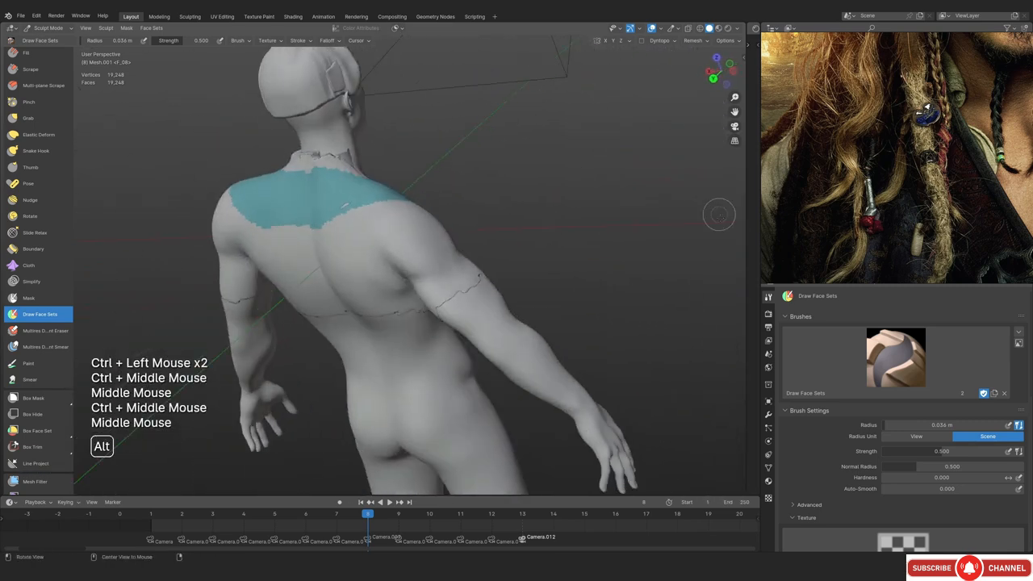
pyautogui.keyDown('ctrl'); pyautogui.moveTo(366, 355); pyautogui.dragTo(493, 323, button='middle'); pyautogui.keyUp('ctrl')
pyautogui.keyDown('shift'); pyautogui.moveTo(492, 322); pyautogui.dragTo(462, 298, button='middle'); pyautogui.keyUp('shift')
pyautogui.moveTo(462, 298); pyautogui.dragTo(420, 274, button='middle')
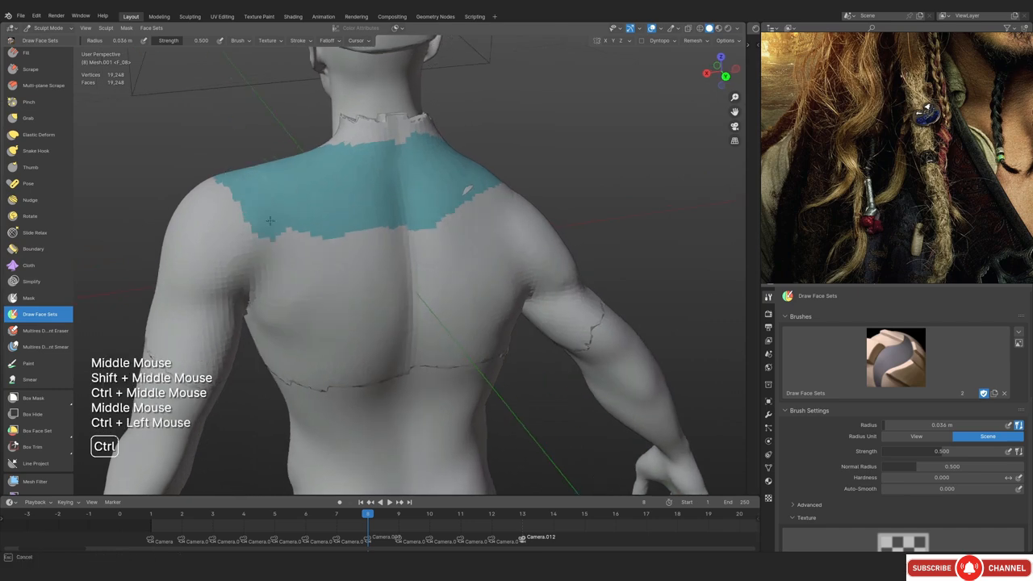
pyautogui.moveTo(270, 221)
pyautogui.keyDown('ctrl'); pyautogui.mouseDown()
pyautogui.moveTo(426, 242)
pyautogui.moveTo(493, 226)
pyautogui.mouseUp(); pyautogui.keyUp('ctrl')
pyautogui.moveTo(494, 226); pyautogui.dragTo(323, 279, button='middle')
pyautogui.keyDown('ctrl'); pyautogui.moveTo(323, 279); pyautogui.dragTo(456, 244); pyautogui.keyUp('ctrl')
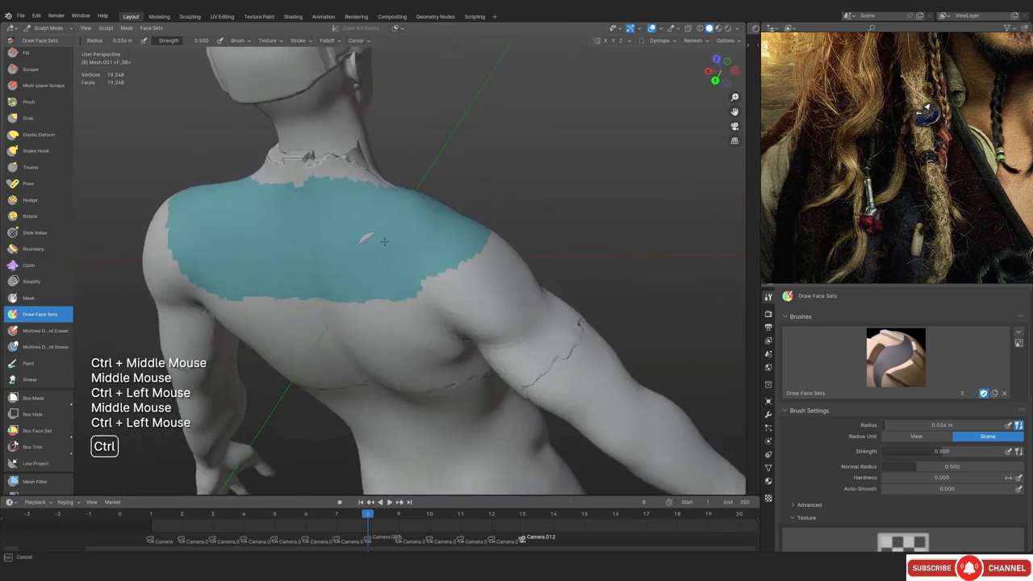
pyautogui.keyDown('ctrl'); pyautogui.moveTo(385, 242); pyautogui.dragTo(410, 288); pyautogui.keyUp('ctrl')
pyautogui.moveTo(410, 288); pyautogui.dragTo(372, 291, button='middle')
pyautogui.keyDown('ctrl'); pyautogui.moveTo(373, 291); pyautogui.dragTo(337, 336); pyautogui.keyUp('ctrl')
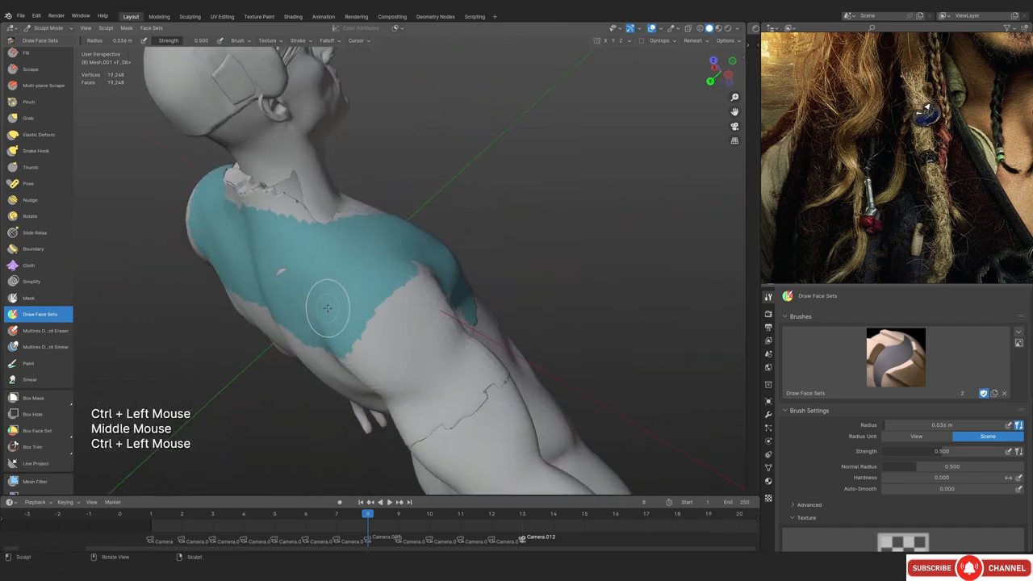
# Widen the face set from the front view around the character's right armhole
pyautogui.press('KP_1')
pyautogui.keyDown('shift'); pyautogui.moveTo(284, 194); pyautogui.dragTo(302, 214, button='middle'); pyautogui.keyUp('shift')
pyautogui.keyDown('ctrl'); pyautogui.moveTo(303, 214); pyautogui.dragTo(322, 236, button='middle'); pyautogui.keyUp('ctrl')
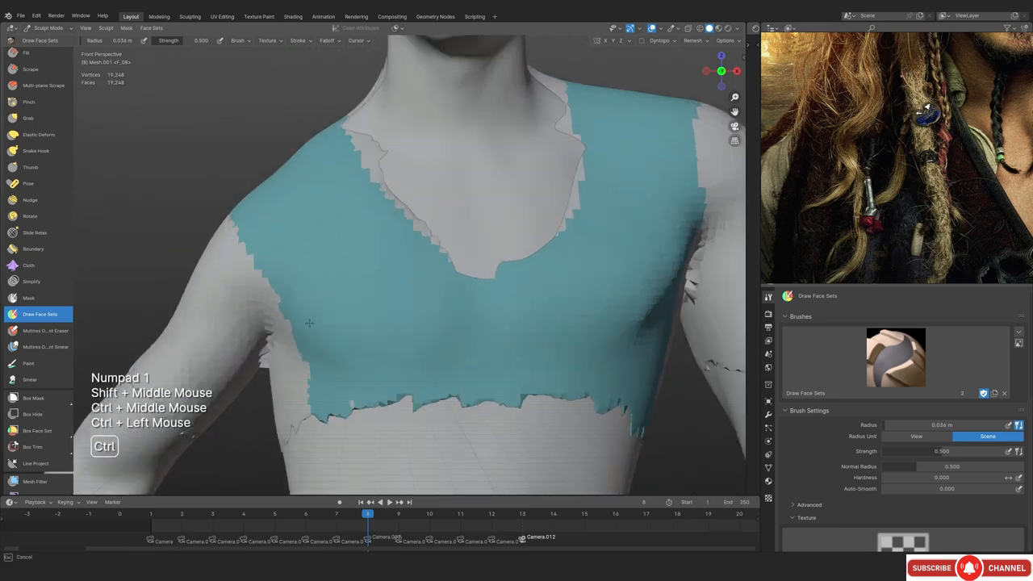
pyautogui.keyDown('ctrl'); pyautogui.moveTo(309, 322); pyautogui.dragTo(312, 296); pyautogui.keyUp('ctrl')
pyautogui.moveTo(311, 296)
pyautogui.keyDown('ctrl'); pyautogui.mouseDown(button='middle')
pyautogui.moveTo(492, 270)
pyautogui.moveTo(353, 304)
pyautogui.moveTo(355, 250)
pyautogui.mouseUp(button='middle'); pyautogui.keyUp('ctrl')
pyautogui.moveTo(355, 250); pyautogui.dragTo(377, 246, button='middle')
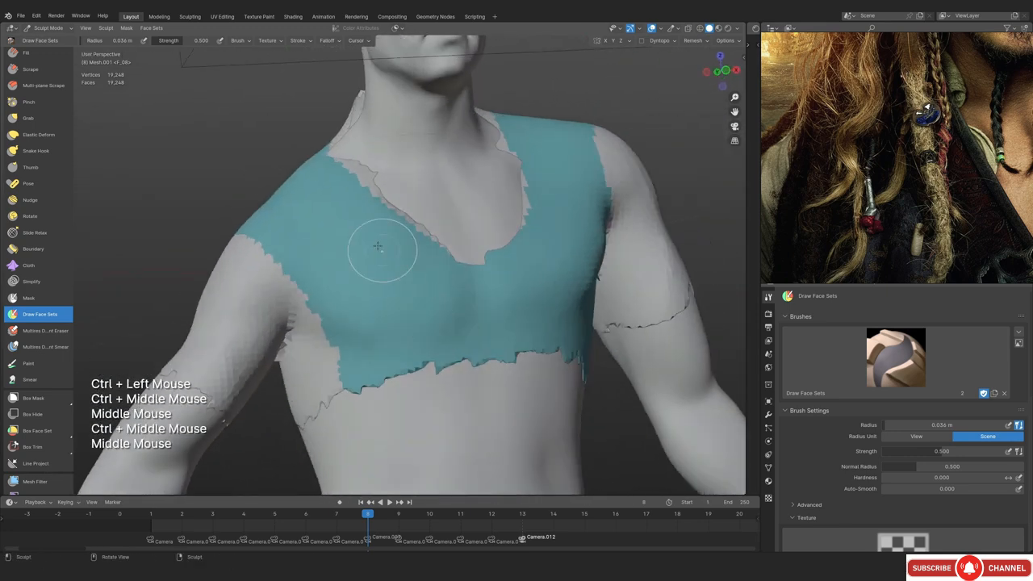
# Extract the painted chest and shoulder face set as a separate mesh for the garment
pyautogui.click(151, 28)
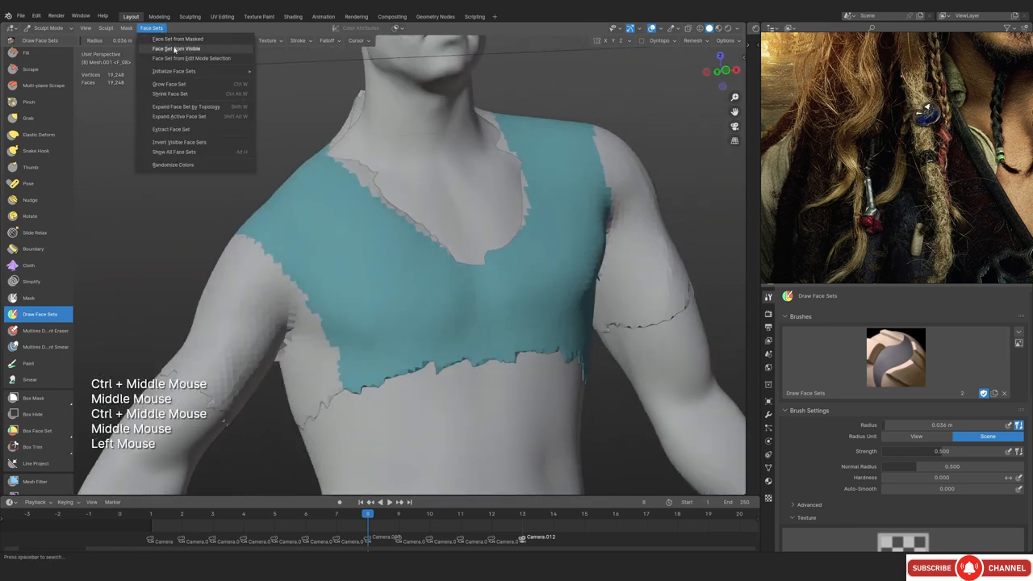
pyautogui.click(190, 132)
pyautogui.click(417, 298)
pyautogui.moveTo(417, 298); pyautogui.dragTo(348, 293, button='middle')
pyautogui.hotkey('alt', 'z')
pyautogui.hotkey('alt', 'z')
pyautogui.scroll(-2, 330, 295)
pyautogui.scroll(1, 330, 295)
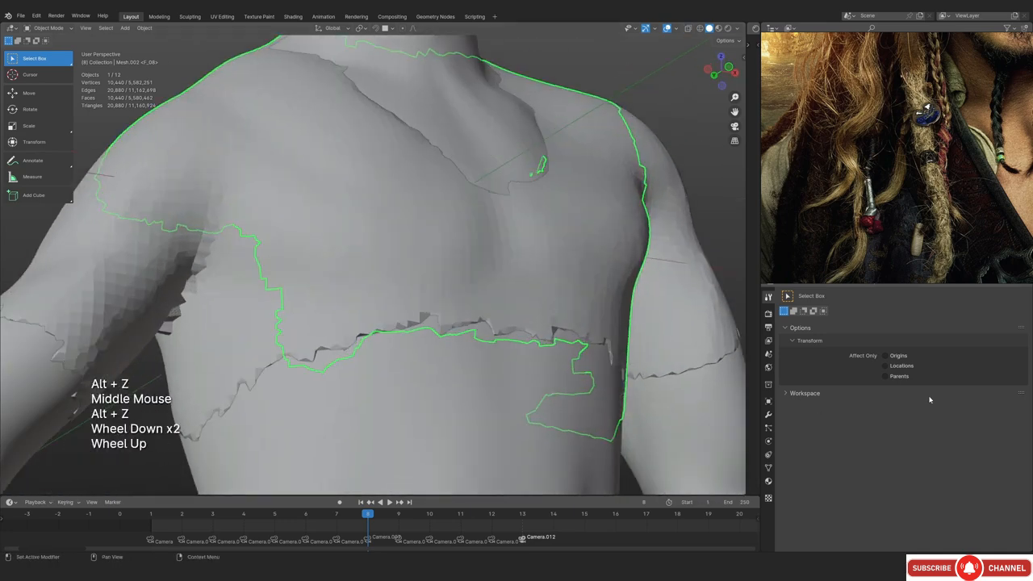
# Isolate the extracted mesh, set its Solidify thickness to about 0.113 m and apply the modifier
pyautogui.click(767, 415)
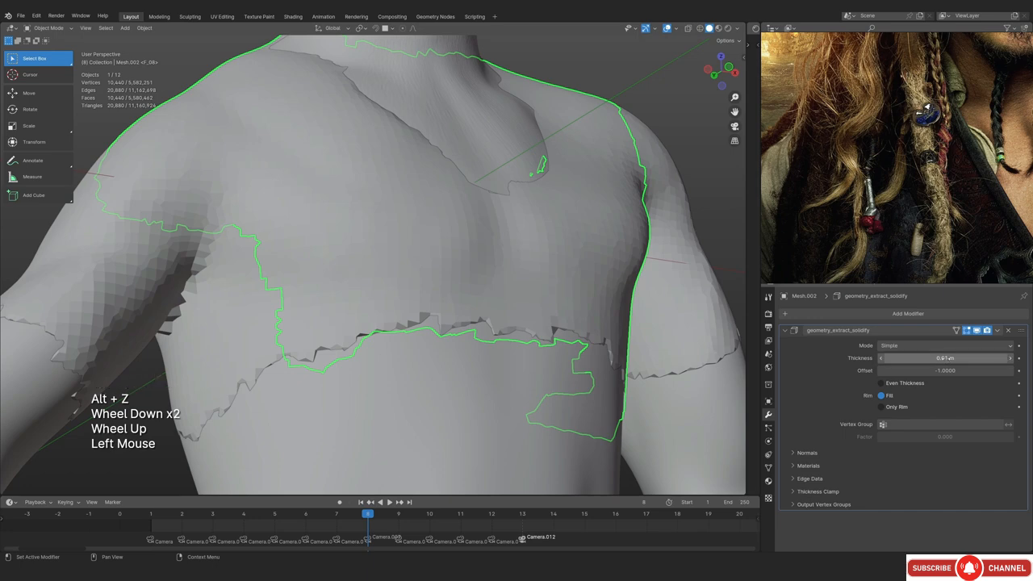
pyautogui.moveTo(945, 359); pyautogui.dragTo(978, 358)
pyautogui.moveTo(557, 367); pyautogui.dragTo(460, 380, button='middle')
pyautogui.press('KP_Divide')
pyautogui.scroll(1, 464, 318)
pyautogui.moveTo(945, 357)
pyautogui.keyDown('shift'); pyautogui.mouseDown()
pyautogui.moveTo(929, 358)
pyautogui.moveTo(959, 357)
pyautogui.mouseUp(); pyautogui.keyUp('shift')
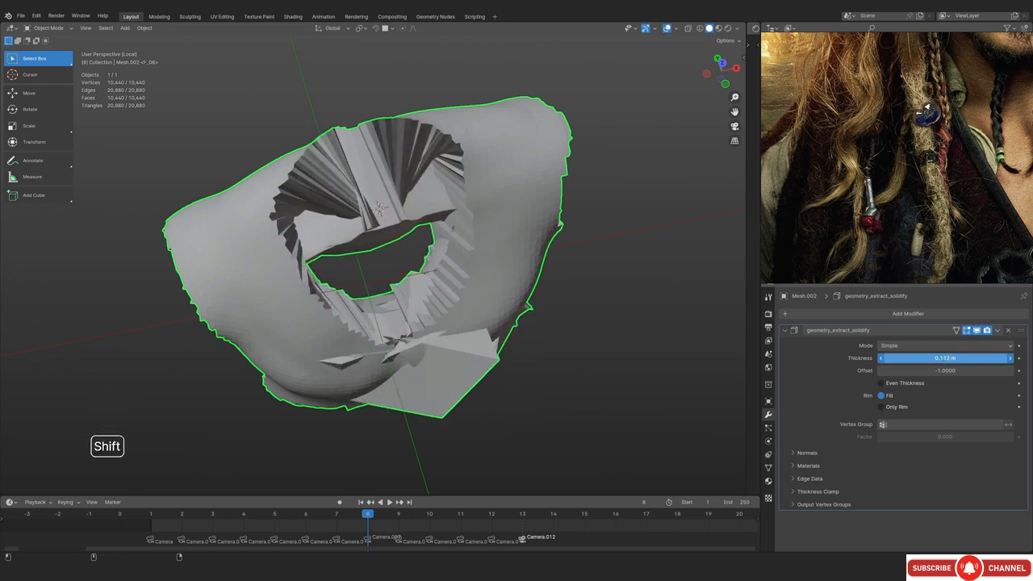
pyautogui.click(998, 331)
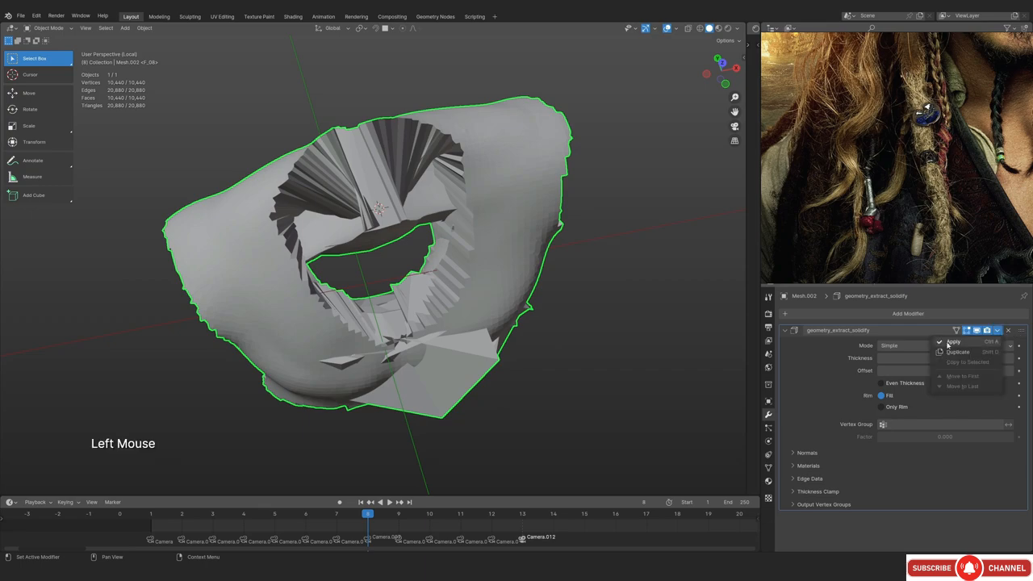
# Move the two stray vertices that stick out past the garment's lower edge in towards the mesh
pyautogui.press('Tab')
pyautogui.hotkey('alt', 'z')
pyautogui.moveTo(447, 390); pyautogui.dragTo(476, 396, button='middle')
pyautogui.keyDown('ctrl'); pyautogui.moveTo(476, 396); pyautogui.dragTo(480, 374, button='middle'); pyautogui.keyUp('ctrl')
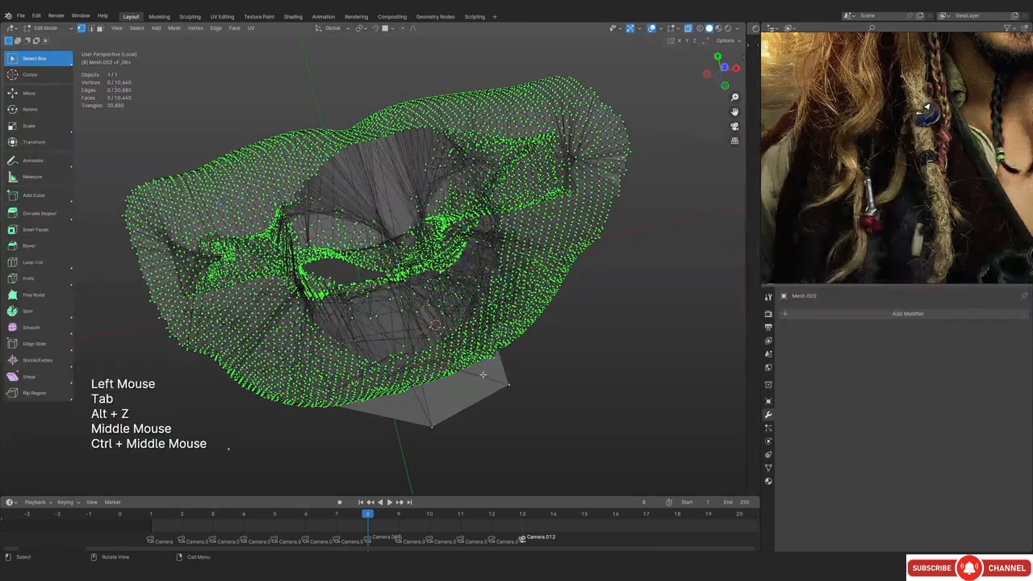
pyautogui.click(509, 384)
pyautogui.keyDown('shift'); pyautogui.click(432, 425); pyautogui.keyUp('shift')
pyautogui.hotkey('alt', 'z')
pyautogui.press('g')
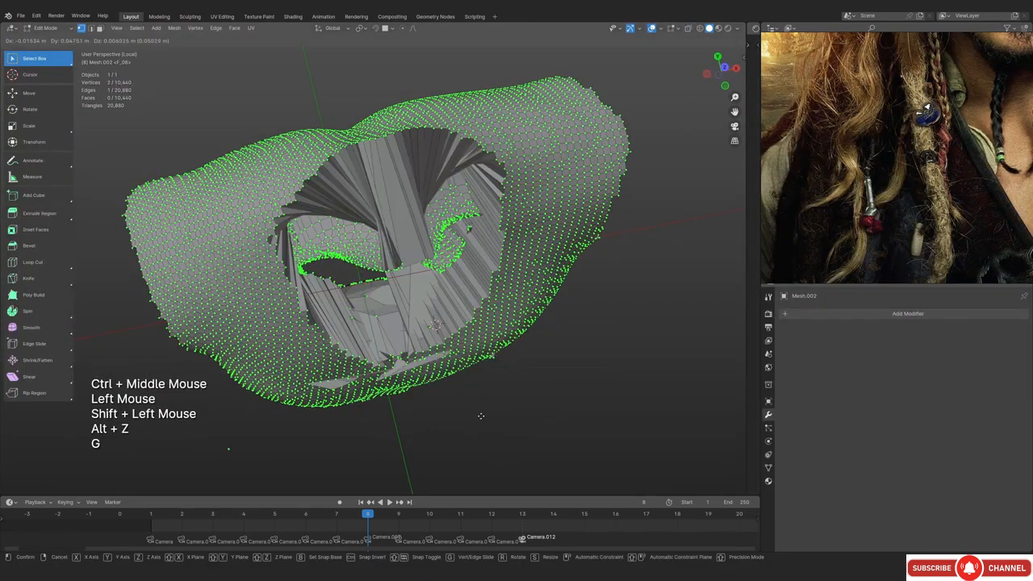
pyautogui.click(452, 413)
# Move the remaining protruding vertices near the garment's open rim back onto its surface and leave Edit Mode
pyautogui.hotkey('alt', 'z')
pyautogui.moveTo(452, 414); pyautogui.dragTo(486, 371, button='middle')
pyautogui.hotkey('alt', 'z')
pyautogui.keyDown('ctrl'); pyautogui.moveTo(487, 372); pyautogui.dragTo(496, 403, button='middle'); pyautogui.keyUp('ctrl')
pyautogui.click(483, 328)
pyautogui.press('g')
pyautogui.click(493, 339)
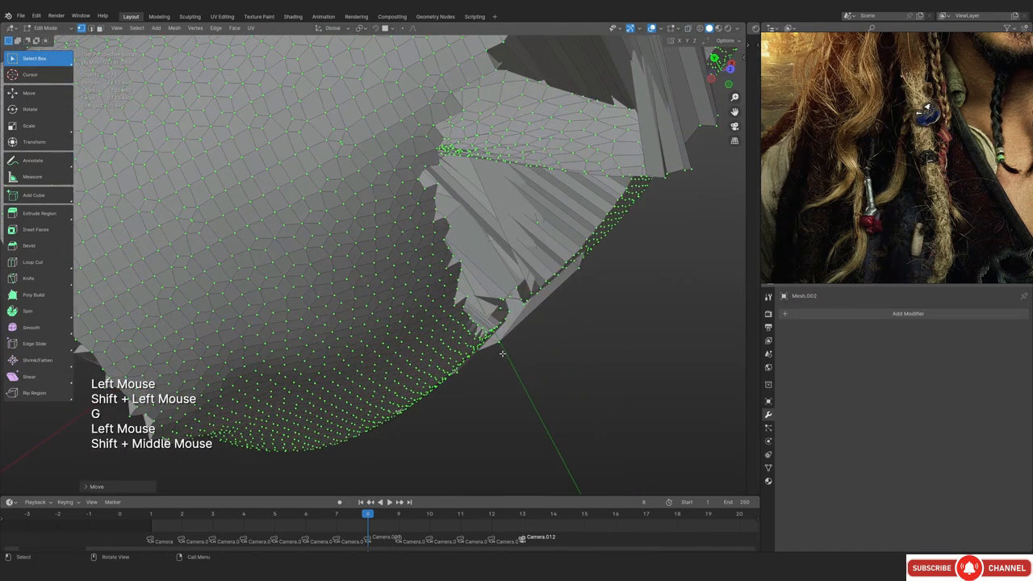
pyautogui.click(488, 335)
pyautogui.press('g')
pyautogui.click(574, 271)
pyautogui.click(575, 271)
pyautogui.press('g')
pyautogui.click(590, 288)
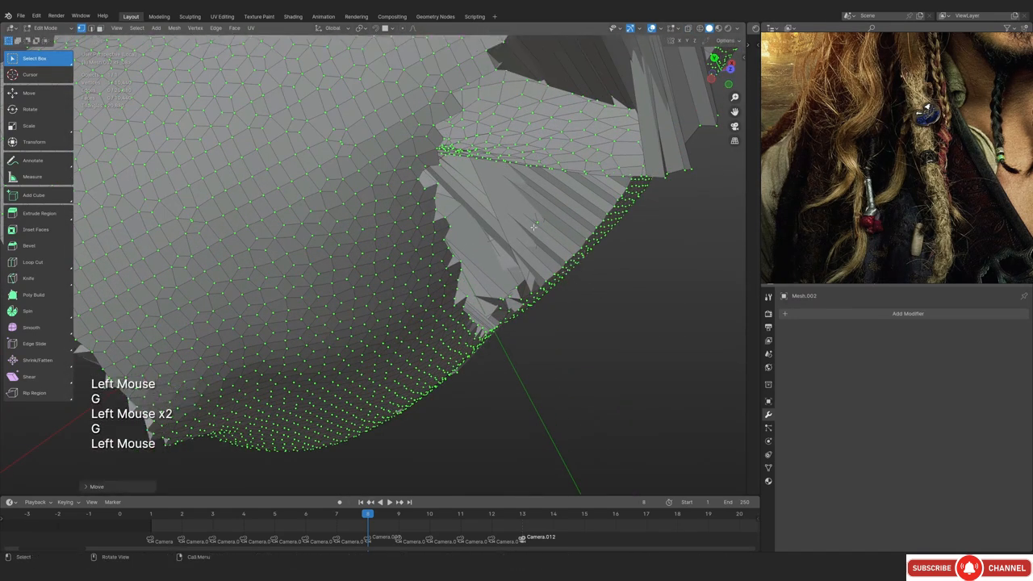
pyautogui.press('Tab')
pyautogui.scroll(-1, 472, 395)
# Offset all vertices of the garment mesh slightly outward along their normals with Shrink/Fatten
pyautogui.keyDown('alt'); pyautogui.moveTo(473, 394); pyautogui.dragTo(348, 291); pyautogui.keyUp('alt')
pyautogui.hotkey('alt', 'a')
pyautogui.keyDown('ctrl'); pyautogui.moveTo(348, 291); pyautogui.dragTo(355, 295, button='middle'); pyautogui.keyUp('ctrl')
pyautogui.moveTo(355, 295); pyautogui.dragTo(452, 335, button='middle')
pyautogui.click(402, 313)
pyautogui.scroll(1, 381, 309)
pyautogui.press('Tab')
pyautogui.scroll(2, 452, 335)
pyautogui.keyDown('shift'); pyautogui.moveTo(508, 311); pyautogui.dragTo(443, 331, button='middle'); pyautogui.keyUp('shift')
pyautogui.press('a')
pyautogui.hotkey('alt', 's')
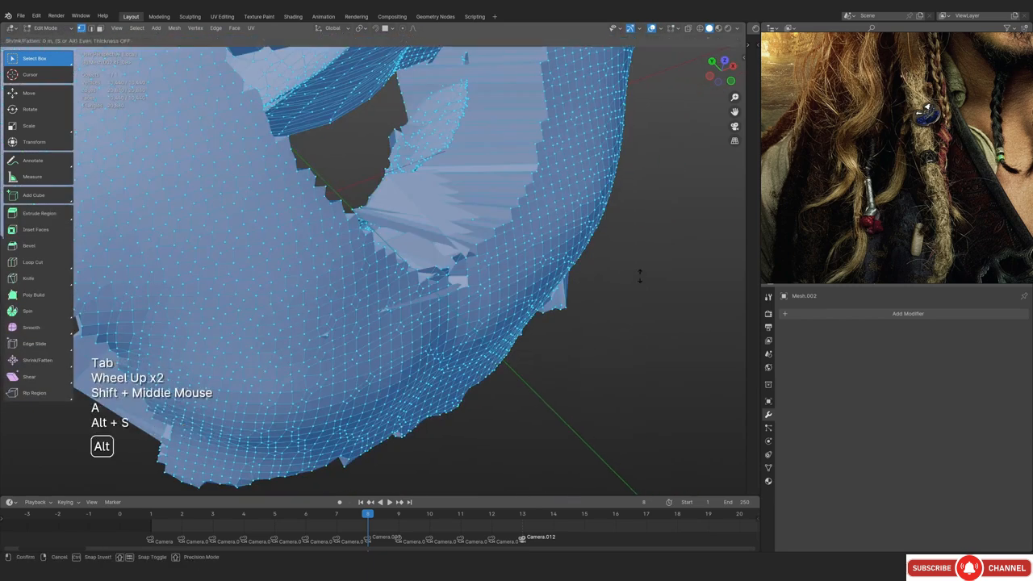
pyautogui.keyDown('shift'); pyautogui.rightClick(641, 278); pyautogui.keyUp('shift')
pyautogui.hotkey('alt', 's')
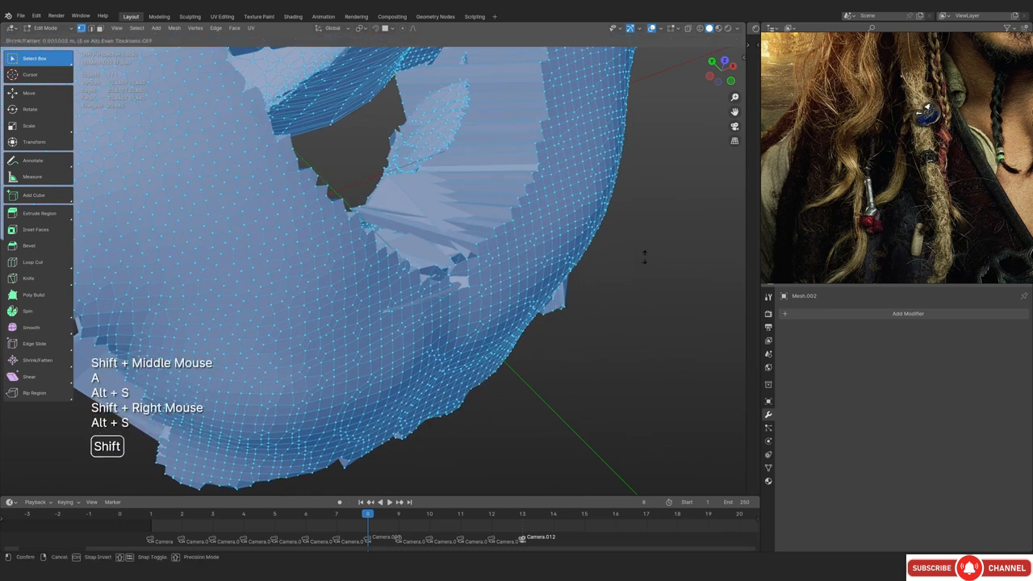
pyautogui.keyDown('shift'); pyautogui.click(616, 279); pyautogui.keyUp('shift')
pyautogui.press('Tab')
pyautogui.scroll(-1, 491, 312)
pyautogui.moveTo(491, 311); pyautogui.dragTo(458, 323, button='middle')
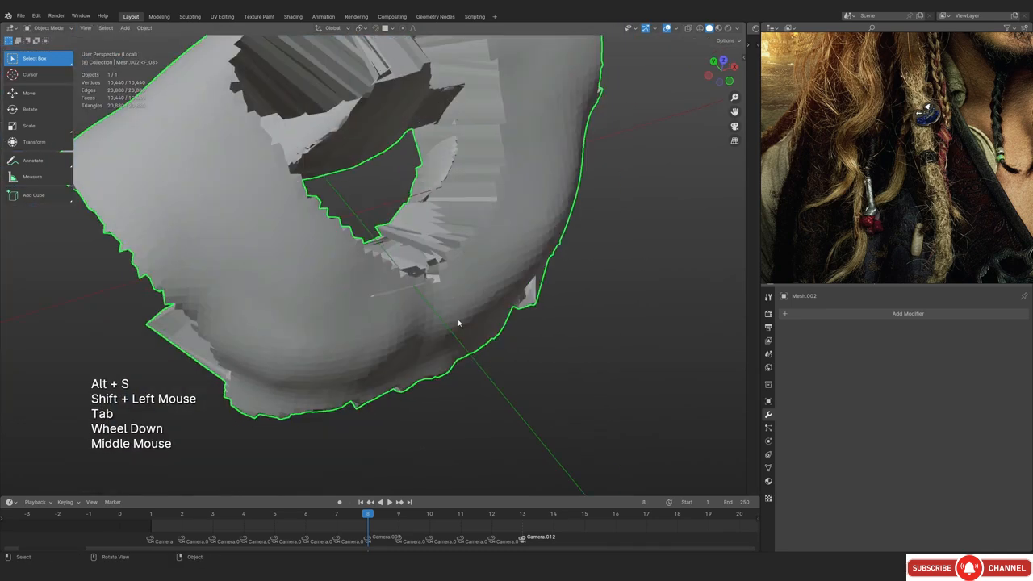
# Leave the isolated view, select the garment mesh on the body and enter Sculpt Mode
pyautogui.press('KP_Divide')
pyautogui.press('KP_1')
pyautogui.scroll(-3, 451, 321)
pyautogui.hotkey('alt', 'a')
pyautogui.scroll(1, 349, 240)
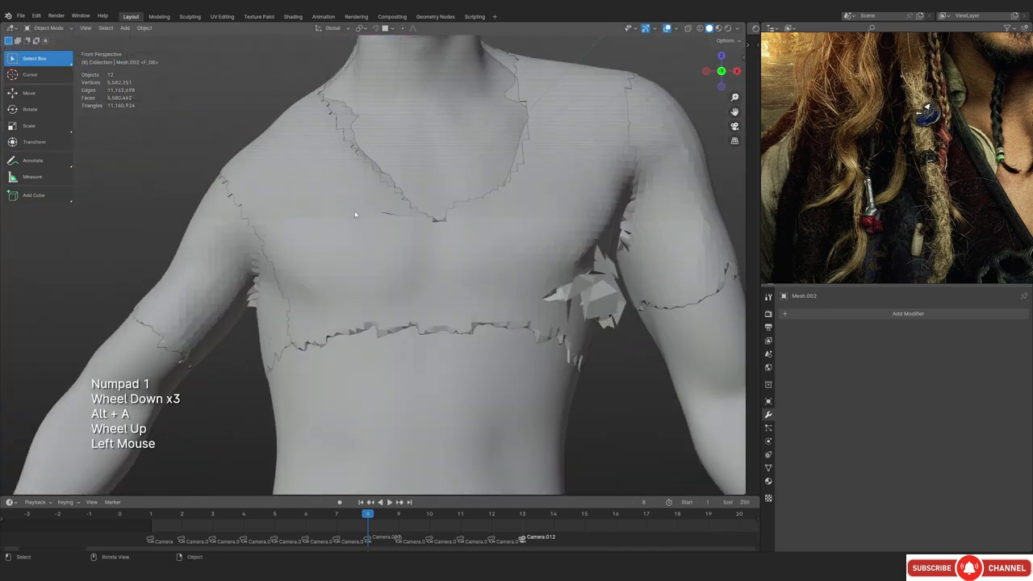
pyautogui.click(355, 214)
pyautogui.moveTo(355, 214)
pyautogui.keyDown('shift'); pyautogui.mouseDown(button='middle')
pyautogui.moveTo(339, 330)
pyautogui.moveTo(403, 346)
pyautogui.mouseUp(button='middle'); pyautogui.keyUp('shift')
pyautogui.hotkey('ctrl', 'Tab')
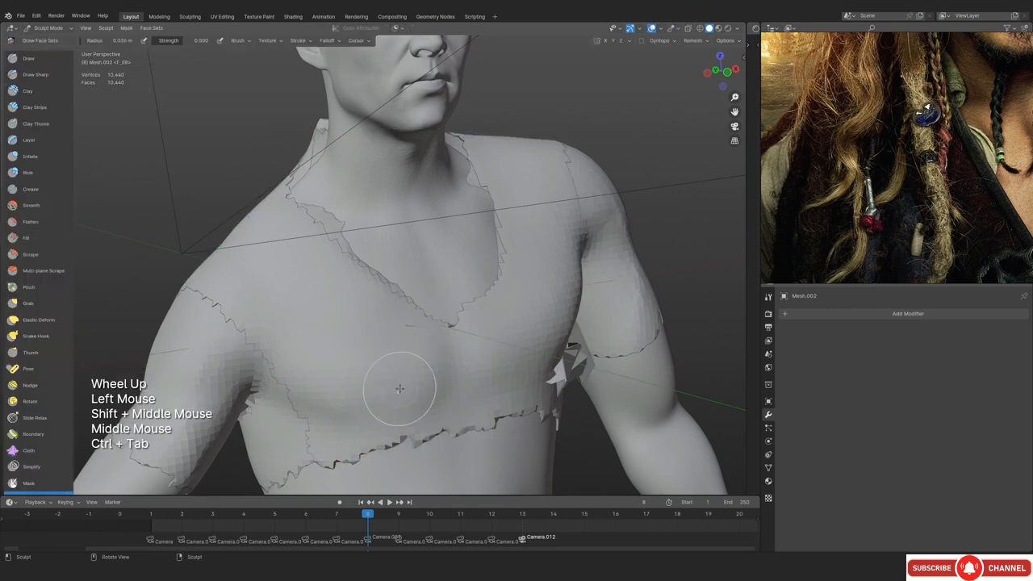
# Voxel-remesh the garment with a voxel size of about 0.007 m
pyautogui.scroll(2, 449, 331)
pyautogui.press('r')
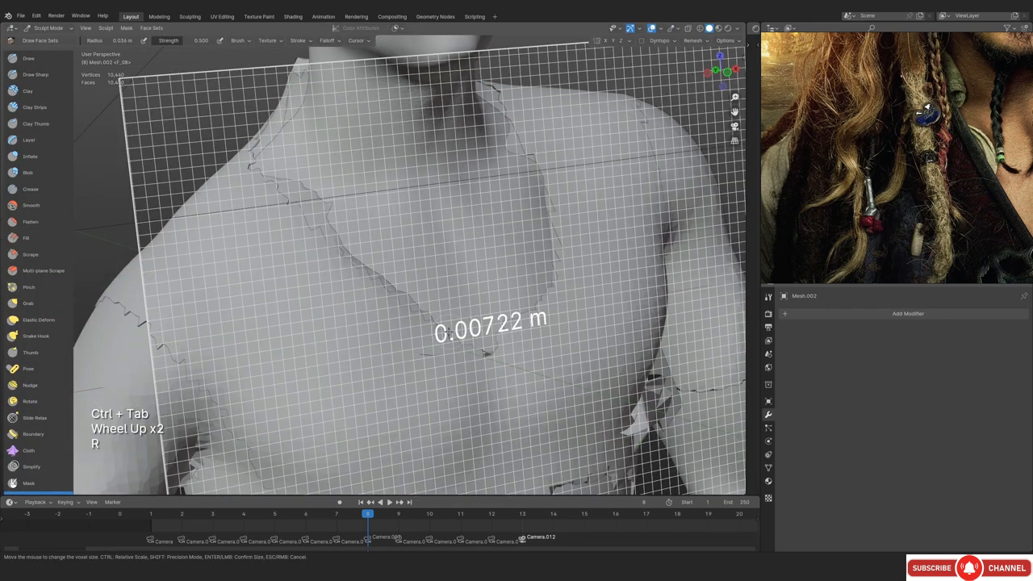
pyautogui.hotkey('ctrl', 'r')
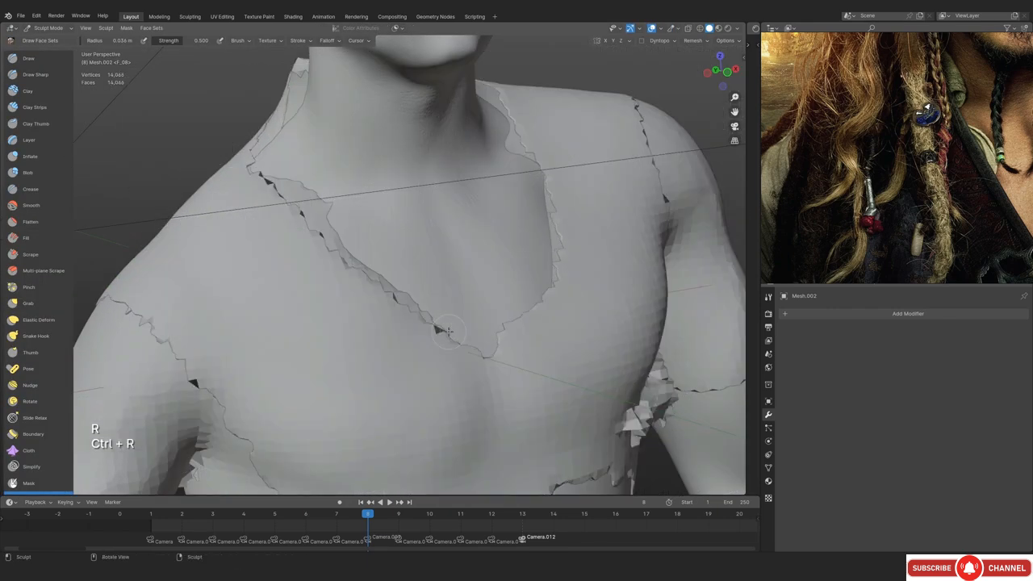
# Smooth the jagged geometry under the character's left arm with a brush radius of about 0.089 m
pyautogui.press('KP_1')
pyautogui.keyDown('shift'); pyautogui.moveTo(595, 368); pyautogui.dragTo(368, 210, button='middle'); pyautogui.keyUp('shift')
pyautogui.moveTo(459, 300)
pyautogui.keyDown('ctrl'); pyautogui.mouseDown(button='middle')
pyautogui.moveTo(459, 291)
pyautogui.moveTo(440, 292)
pyautogui.mouseUp(button='middle'); pyautogui.keyUp('ctrl')
pyautogui.press('f')
pyautogui.click(502, 292)
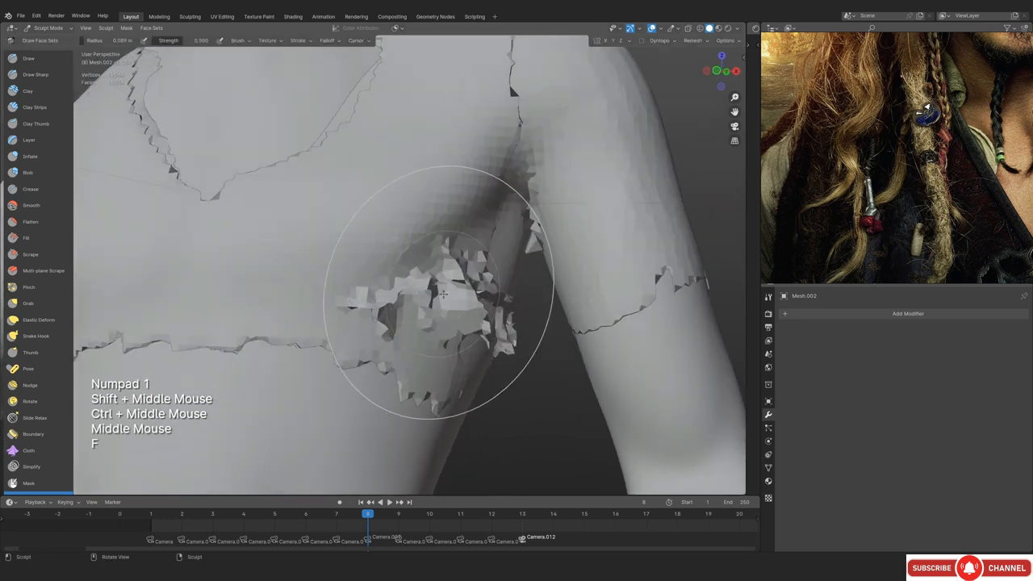
pyautogui.keyDown('shift'); pyautogui.moveTo(443, 292); pyautogui.dragTo(460, 285); pyautogui.keyUp('shift')
pyautogui.moveTo(456, 287)
pyautogui.keyDown('shift'); pyautogui.mouseDown()
pyautogui.moveTo(450, 295)
pyautogui.moveTo(508, 331)
pyautogui.mouseUp(); pyautogui.keyUp('shift')
# Reshape the garment's side below the left arm using the Grab brush with a radius of about 0.085 m
pyautogui.press('g')
pyautogui.press('f')
pyautogui.click(478, 296)
pyautogui.press('f')
pyautogui.click(542, 298)
pyautogui.press('f')
pyautogui.moveTo(439, 254); pyautogui.dragTo(466, 262, button='middle')
pyautogui.keyDown('ctrl'); pyautogui.moveTo(466, 262); pyautogui.dragTo(459, 272); pyautogui.keyUp('ctrl')
pyautogui.press('KP_1')
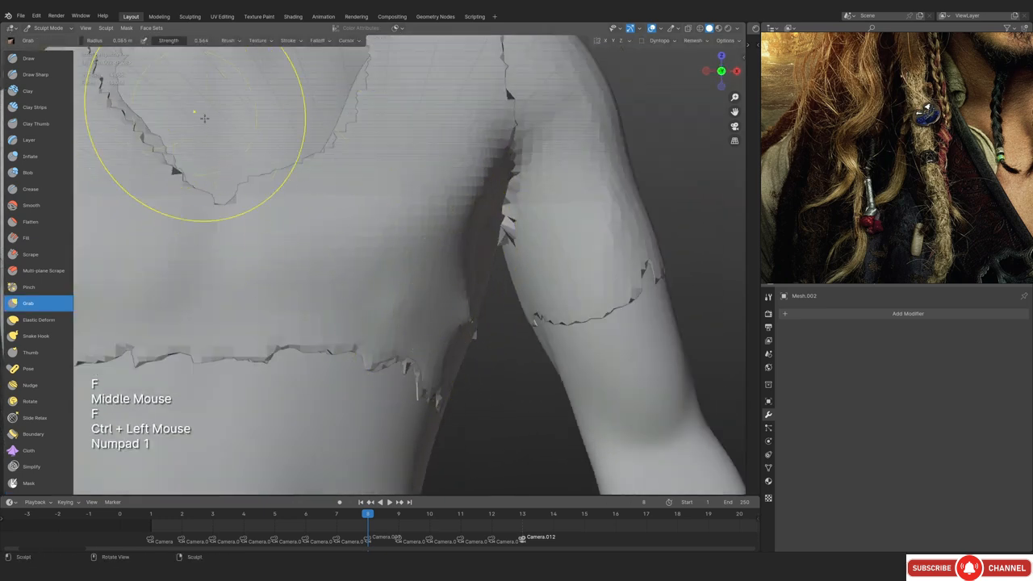
pyautogui.press('n')
pyautogui.click(740, 58)
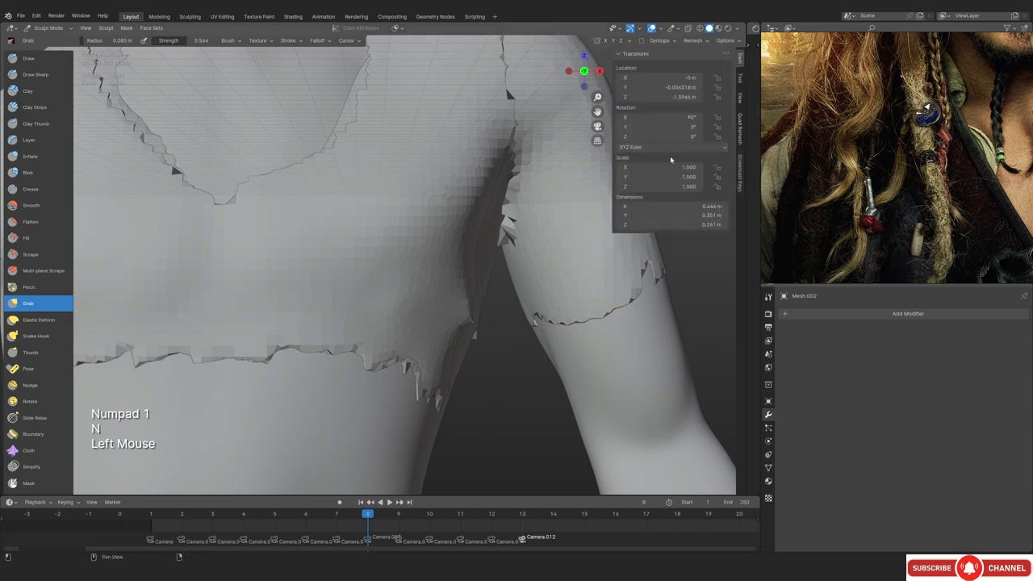
pyautogui.press('n')
# Switch to the camera view to compare the garment with the reference image
pyautogui.keyDown('shift'); pyautogui.moveTo(311, 215); pyautogui.dragTo(379, 258, button='middle'); pyautogui.keyUp('shift')
pyautogui.keyDown('ctrl'); pyautogui.moveTo(379, 258); pyautogui.dragTo(454, 304, button='middle'); pyautogui.keyUp('ctrl')
pyautogui.press('KP_0')
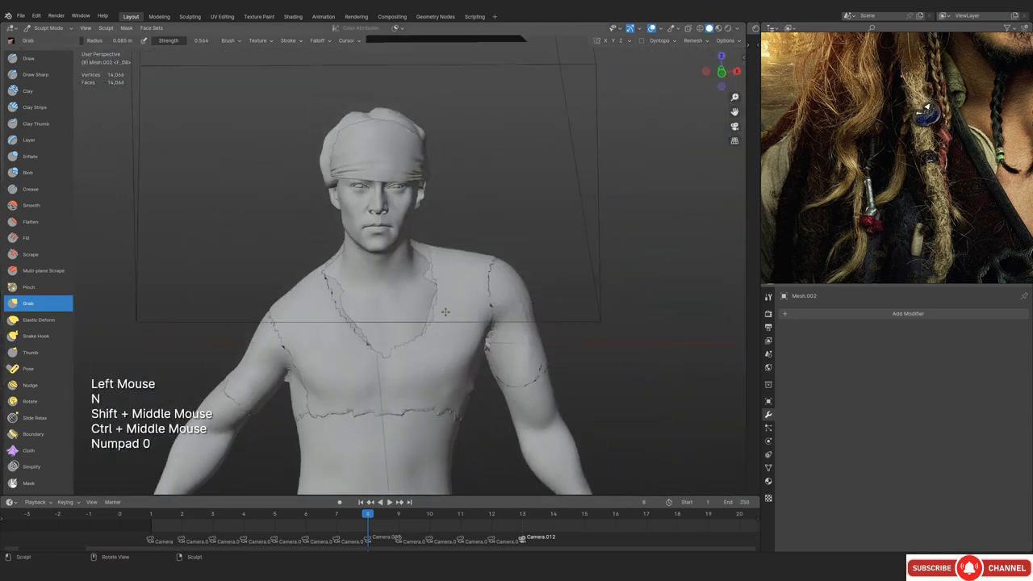
# Compare the garment's neckline and shoulders in the camera view with the vest in the pirate reference image
pyautogui.hotkey('shift', 'alt', 'z')
pyautogui.keyDown('shift'); pyautogui.moveTo(486, 274); pyautogui.dragTo(596, 248, button='middle'); pyautogui.keyUp('shift')
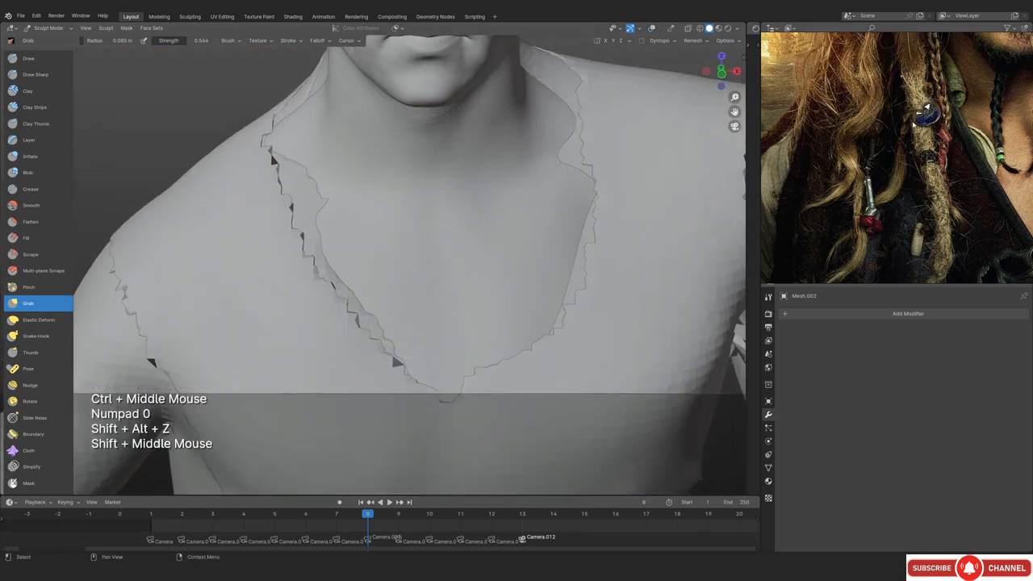
pyautogui.moveTo(913, 124); pyautogui.dragTo(872, 168, button='middle')
pyautogui.scroll(-4, 874, 160)
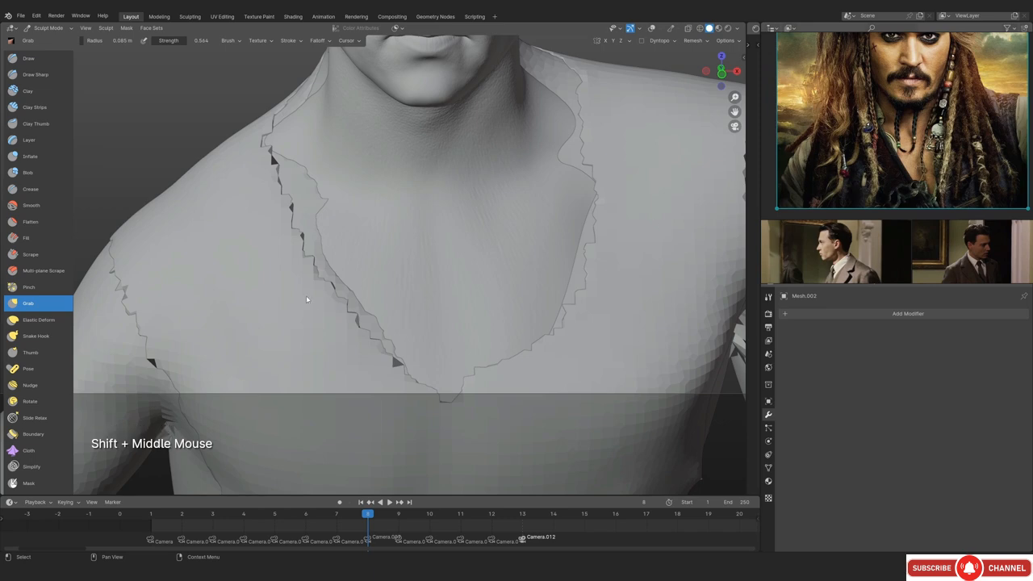
pyautogui.click(270, 284)
pyautogui.keyDown('shift'); pyautogui.moveTo(218, 247); pyautogui.dragTo(320, 274, button='middle'); pyautogui.keyUp('shift')
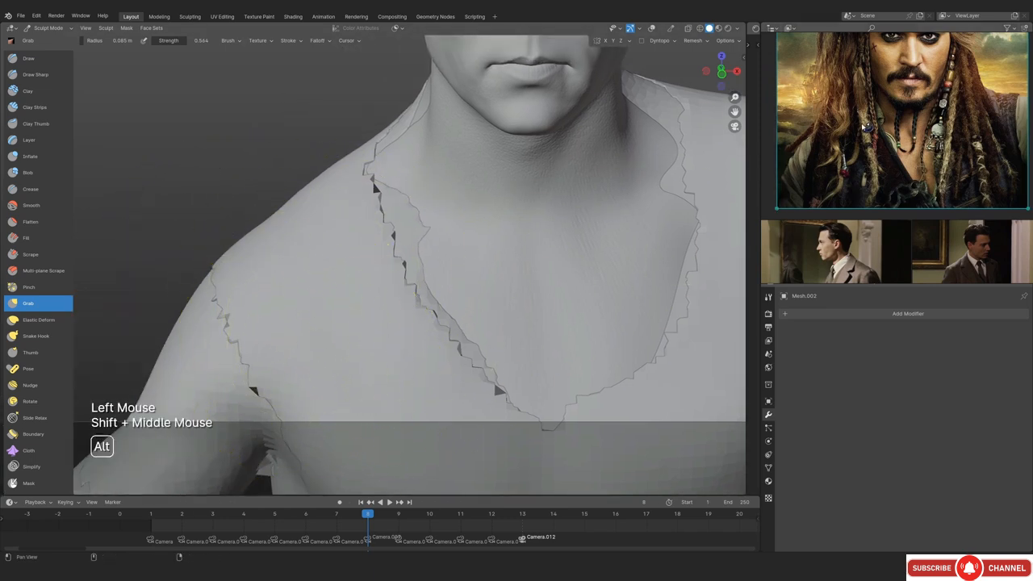
pyautogui.moveTo(862, 126); pyautogui.dragTo(773, 144, button='middle')
pyautogui.scroll(2, 897, 149)
pyautogui.keyDown('shift'); pyautogui.moveTo(664, 230); pyautogui.dragTo(398, 258, button='middle'); pyautogui.keyUp('shift')
pyautogui.keyDown('shift'); pyautogui.moveTo(602, 235); pyautogui.dragTo(392, 276, button='middle'); pyautogui.keyUp('shift')
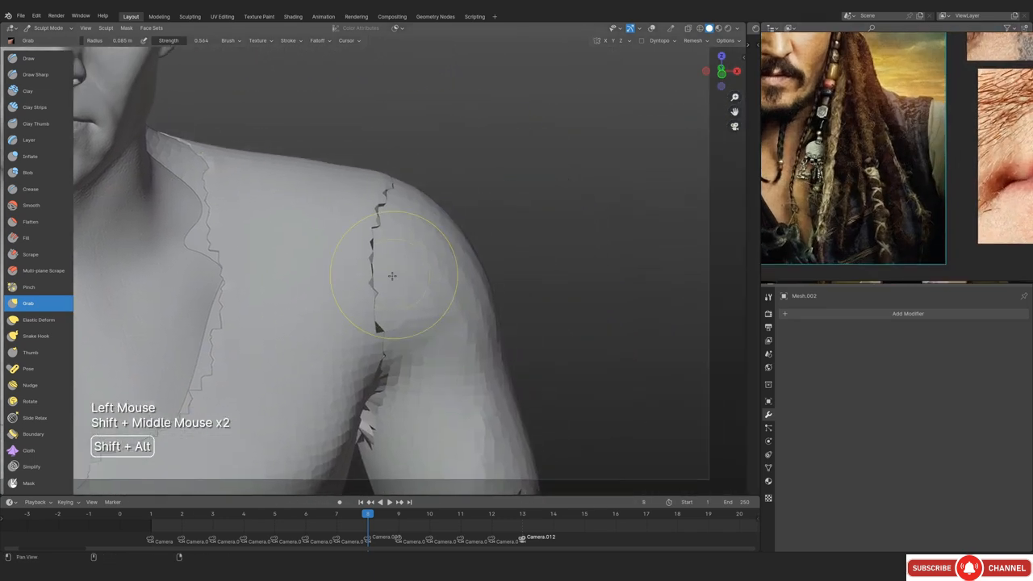
# Try to smooth the garment's jagged edge over the character's left shoulder
pyautogui.hotkey('shift', 'alt', 'z')
pyautogui.hotkey('shift', 'alt', 'z')
pyautogui.moveTo(409, 350); pyautogui.dragTo(323, 331, button='middle')
pyautogui.moveTo(436, 242)
pyautogui.keyDown('ctrl'); pyautogui.mouseDown(button='middle')
pyautogui.moveTo(456, 309)
pyautogui.moveTo(428, 282)
pyautogui.mouseUp(button='middle'); pyautogui.keyUp('ctrl')
pyautogui.moveTo(428, 299)
pyautogui.keyDown('ctrl'); pyautogui.mouseDown(button='middle')
pyautogui.moveTo(436, 242)
pyautogui.moveTo(464, 298)
pyautogui.mouseUp(button='middle'); pyautogui.keyUp('ctrl')
pyautogui.keyDown('ctrl'); pyautogui.moveTo(464, 299); pyautogui.dragTo(464, 270, button='middle'); pyautogui.keyUp('ctrl')
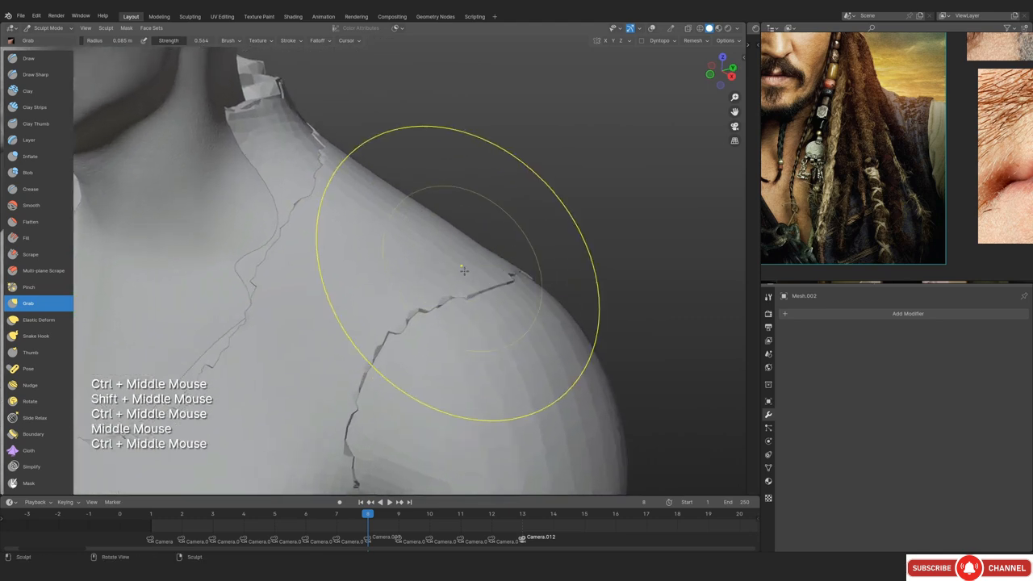
pyautogui.press('f')
pyautogui.click(468, 297)
pyautogui.keyDown('shift'); pyautogui.moveTo(468, 297); pyautogui.dragTo(412, 355); pyautogui.keyUp('shift')
pyautogui.hotkey('ctrl', 'z')
# Isolate the garment and smooth its left shoulder area with a brush radius of about 0.036 m
pyautogui.press('f')
pyautogui.click(413, 326)
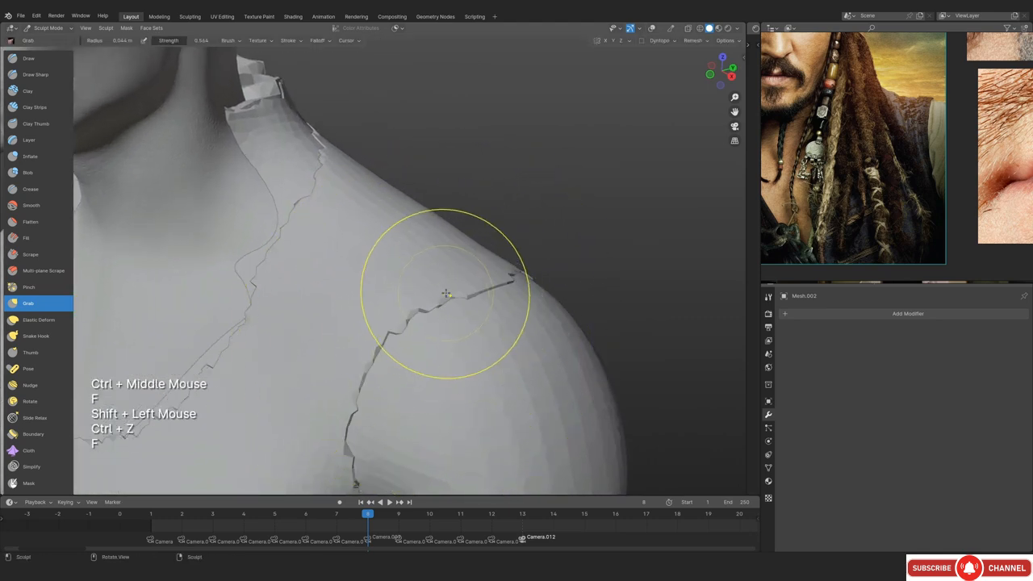
pyautogui.press('KP_Divide')
pyautogui.moveTo(474, 301); pyautogui.dragTo(415, 315, button='middle')
pyautogui.keyDown('ctrl'); pyautogui.moveTo(415, 315); pyautogui.dragTo(444, 266, button='middle'); pyautogui.keyUp('ctrl')
pyautogui.keyDown('ctrl'); pyautogui.moveTo(448, 270); pyautogui.dragTo(450, 241, button='middle'); pyautogui.keyUp('ctrl')
pyautogui.moveTo(453, 232)
pyautogui.keyDown('shift'); pyautogui.mouseDown()
pyautogui.moveTo(414, 265)
pyautogui.moveTo(532, 241)
pyautogui.mouseUp(); pyautogui.keyUp('shift')
pyautogui.moveTo(438, 275); pyautogui.dragTo(452, 322, button='middle')
pyautogui.keyDown('ctrl'); pyautogui.moveTo(452, 323); pyautogui.dragTo(465, 365, button='middle'); pyautogui.keyUp('ctrl')
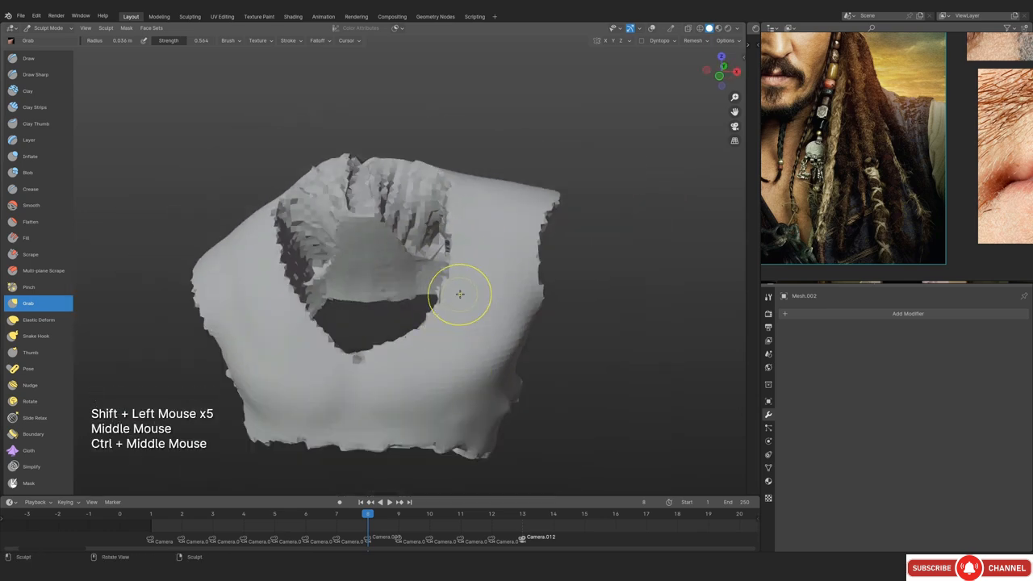
pyautogui.press('KP_Divide')
pyautogui.press('KP_1')
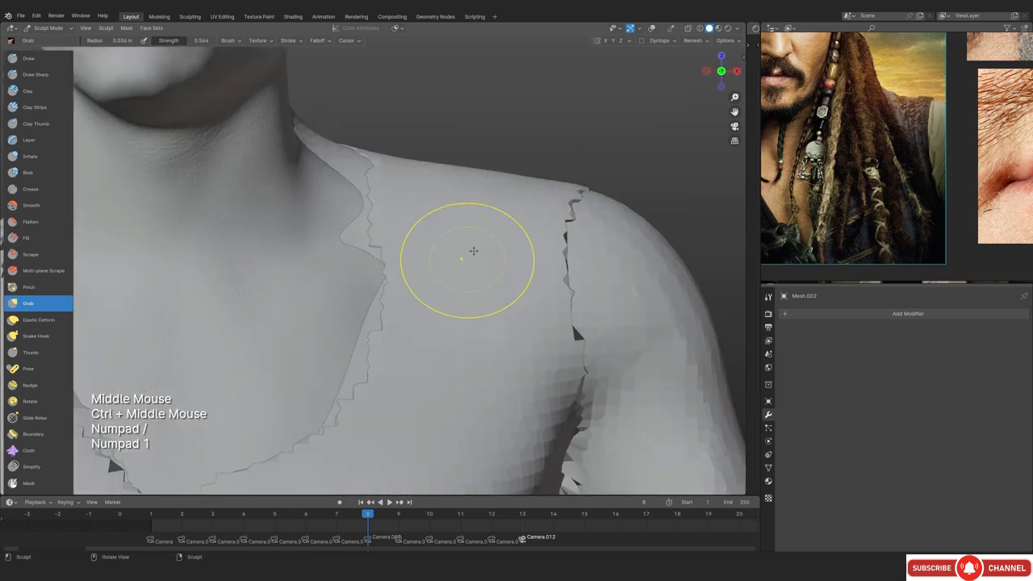
# Examine the vest's shoulder seams, armholes and front edges in the enlarged pirate reference image
pyautogui.moveTo(849, 158); pyautogui.dragTo(605, 241, button='middle')
pyautogui.hotkey('ctrl', 'f')
pyautogui.scroll(2, 595, 224)
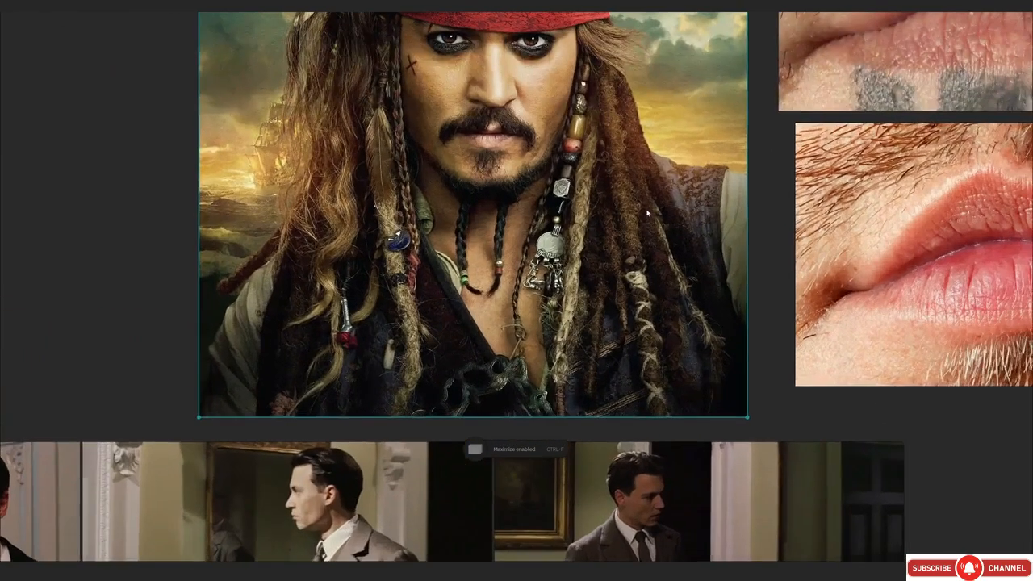
pyautogui.scroll(1, 650, 250)
pyautogui.moveTo(726, 233); pyautogui.dragTo(612, 233, button='middle')
pyautogui.scroll(3, 610, 201)
pyautogui.scroll(-1, 630, 227)
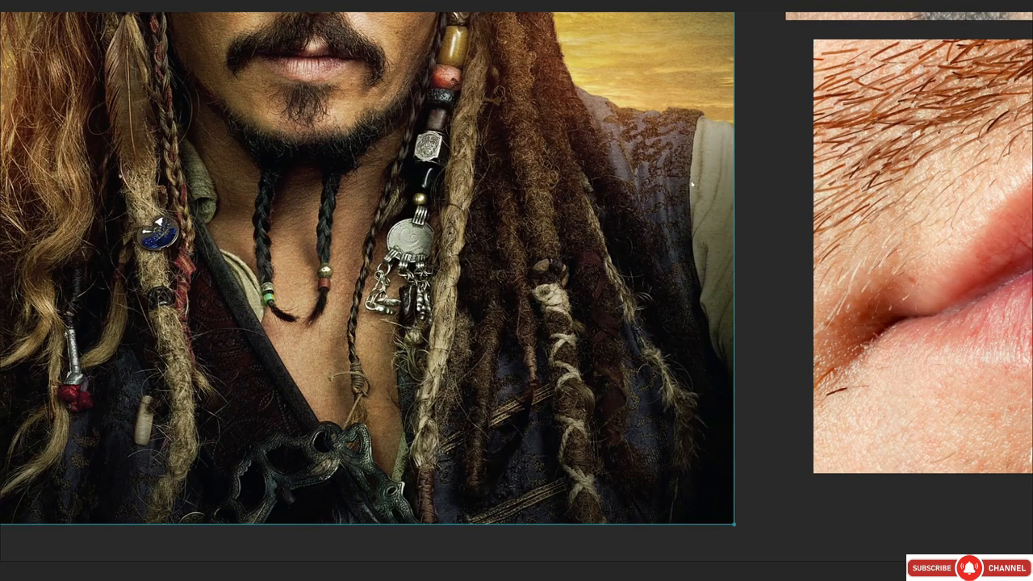
pyautogui.moveTo(470, 376); pyautogui.dragTo(476, 294, button='middle')
pyautogui.scroll(1, 476, 294)
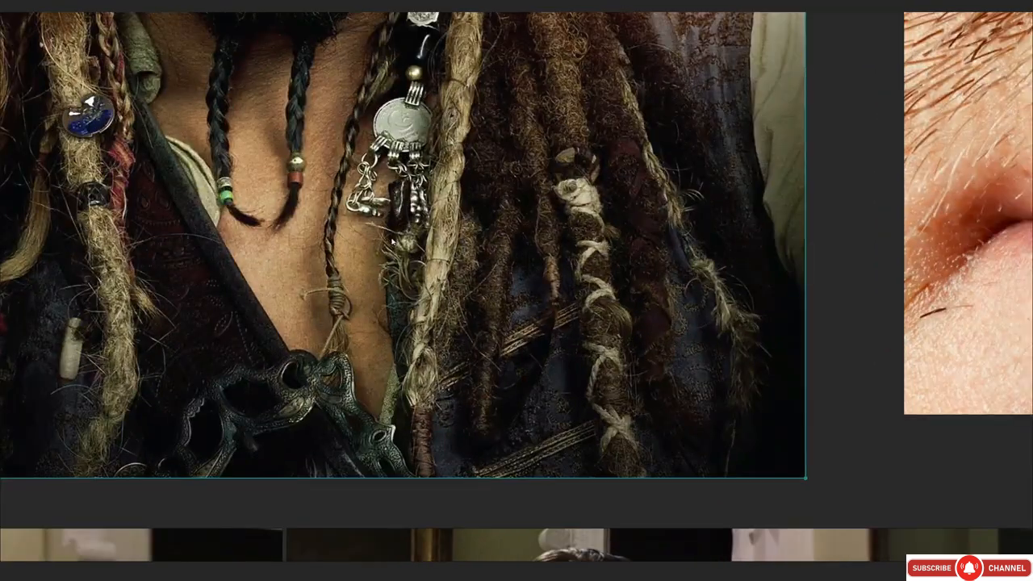
pyautogui.moveTo(266, 359); pyautogui.dragTo(436, 366, button='middle')
pyautogui.scroll(-2, 436, 367)
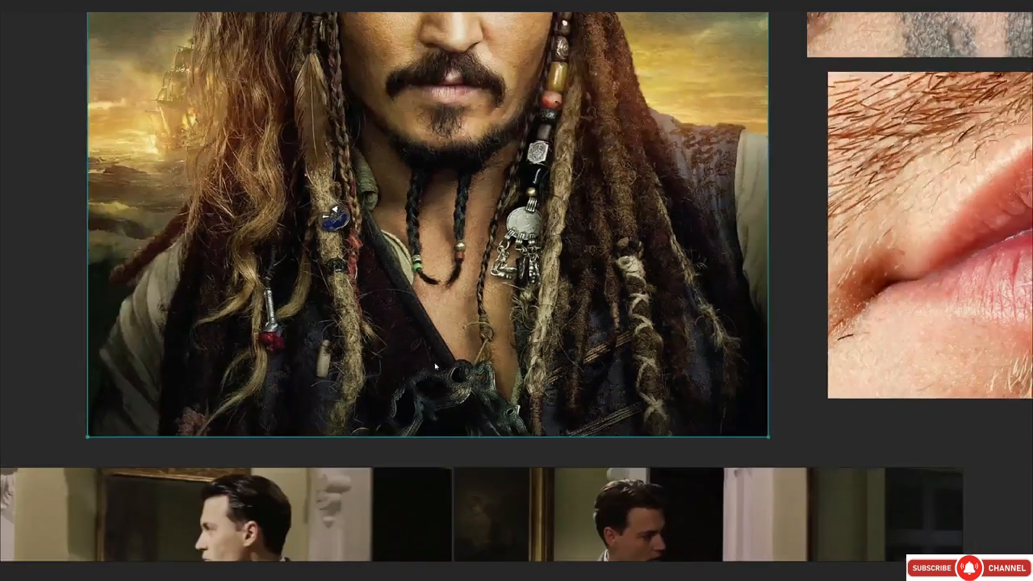
pyautogui.moveTo(296, 371); pyautogui.dragTo(438, 316, button='middle')
pyautogui.scroll(2, 431, 334)
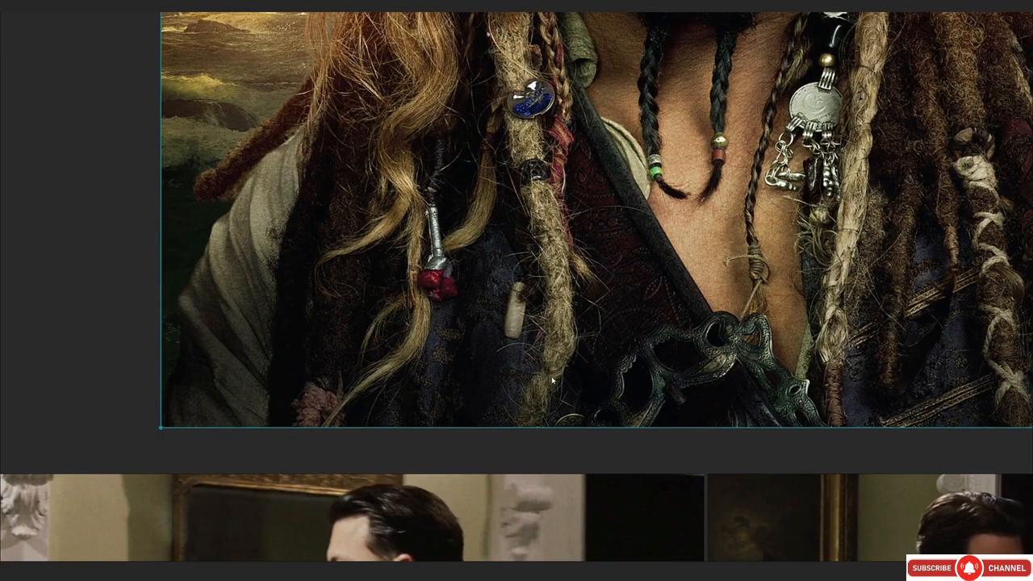
pyautogui.moveTo(552, 378); pyautogui.dragTo(418, 401, button='middle')
pyautogui.scroll(-2, 418, 401)
pyautogui.moveTo(605, 300); pyautogui.dragTo(343, 316, button='middle')
pyautogui.scroll(3, 368, 350)
pyautogui.moveTo(629, 211); pyautogui.dragTo(596, 229, button='middle')
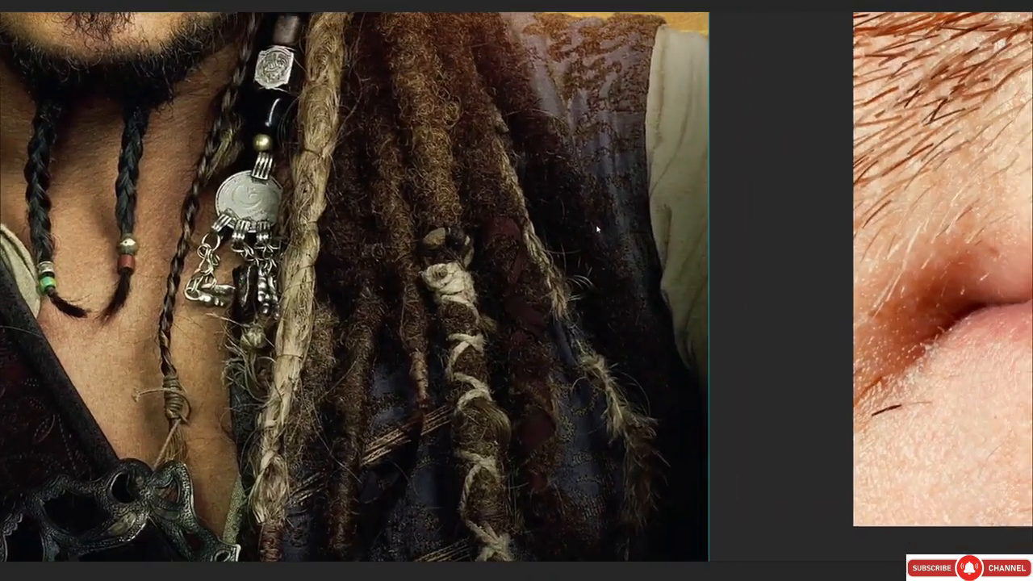
pyautogui.scroll(-2, 598, 230)
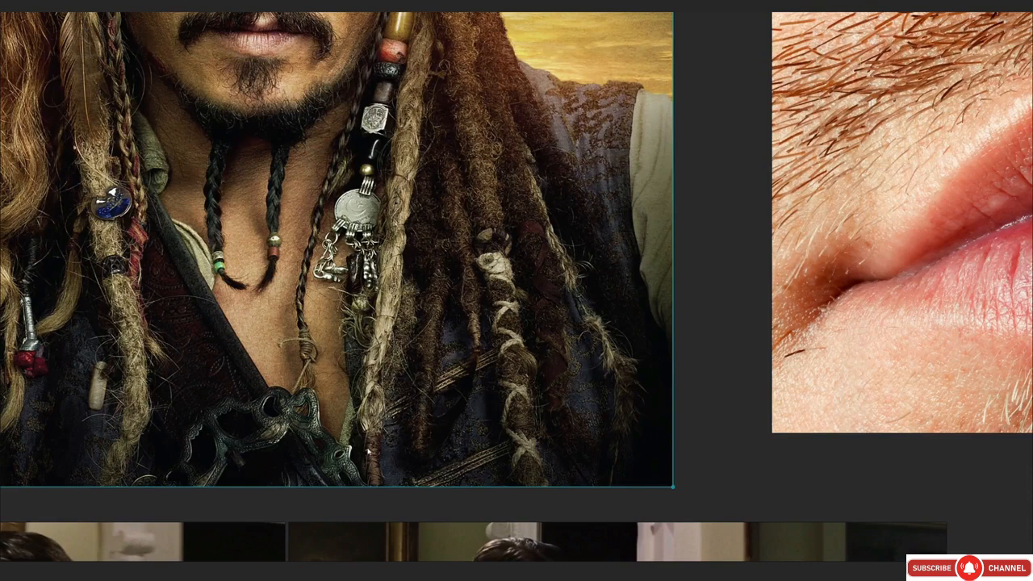
pyautogui.moveTo(371, 308); pyautogui.dragTo(362, 330, button='middle')
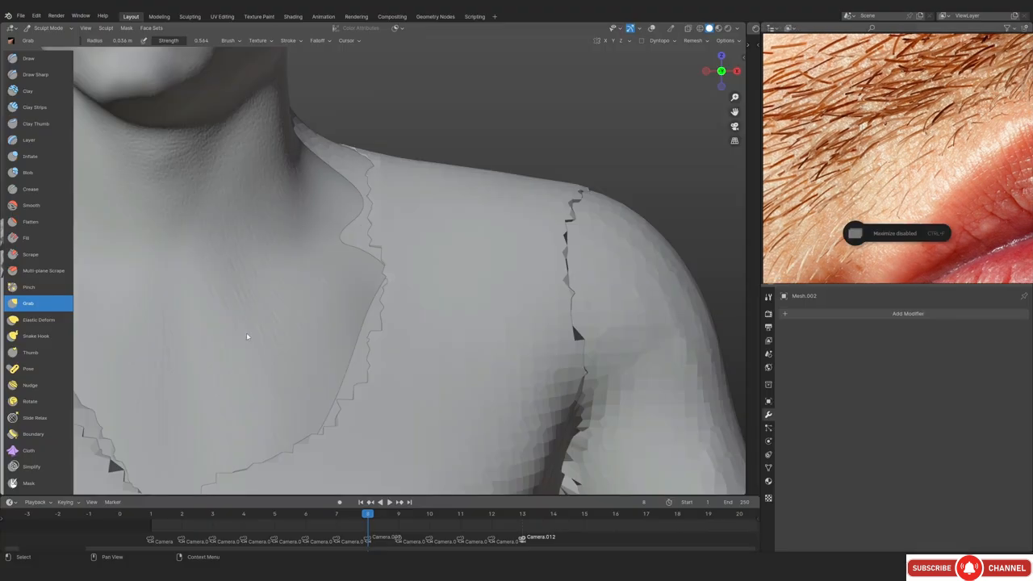
# Isolate the garment and voxel-remesh it at a finer voxel size of about 0.002 m
pyautogui.moveTo(247, 339)
pyautogui.keyDown('ctrl'); pyautogui.mouseDown(button='middle')
pyautogui.moveTo(318, 330)
pyautogui.moveTo(347, 291)
pyautogui.mouseUp(button='middle'); pyautogui.keyUp('ctrl')
pyautogui.moveTo(347, 290)
pyautogui.keyDown('ctrl'); pyautogui.mouseDown(button='middle')
pyautogui.moveTo(368, 262)
pyautogui.moveTo(341, 237)
pyautogui.mouseUp(button='middle'); pyautogui.keyUp('ctrl')
pyautogui.keyDown('shift'); pyautogui.moveTo(473, 369); pyautogui.dragTo(331, 393, button='middle'); pyautogui.keyUp('shift')
pyautogui.moveTo(331, 393)
pyautogui.mouseDown(button='middle')
pyautogui.moveTo(296, 394)
pyautogui.moveTo(242, 302)
pyautogui.mouseUp(button='middle')
pyautogui.moveTo(242, 303)
pyautogui.keyDown('ctrl'); pyautogui.mouseDown(button='middle')
pyautogui.moveTo(266, 274)
pyautogui.moveTo(355, 295)
pyautogui.mouseUp(button='middle'); pyautogui.keyUp('ctrl')
pyautogui.moveTo(355, 294)
pyautogui.keyDown('ctrl'); pyautogui.mouseDown(button='middle')
pyautogui.moveTo(404, 278)
pyautogui.moveTo(395, 295)
pyautogui.mouseUp(button='middle'); pyautogui.keyUp('ctrl')
pyautogui.keyDown('ctrl'); pyautogui.moveTo(395, 295); pyautogui.dragTo(432, 255, button='middle'); pyautogui.keyUp('ctrl')
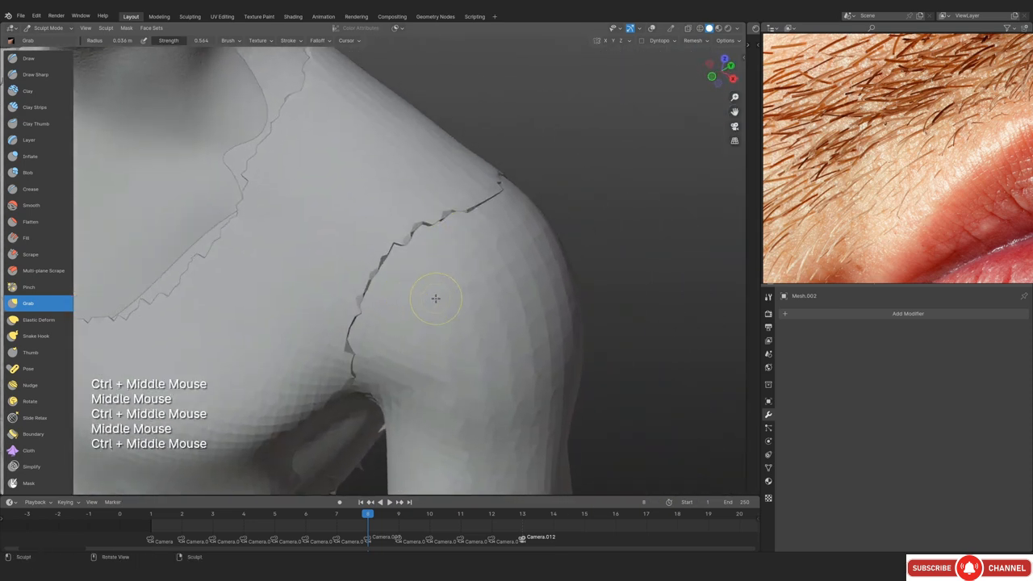
pyautogui.press('KP_Divide')
pyautogui.keyDown('ctrl'); pyautogui.moveTo(431, 297); pyautogui.dragTo(395, 327, button='middle'); pyautogui.keyUp('ctrl')
pyautogui.keyDown('shift'); pyautogui.moveTo(395, 327); pyautogui.dragTo(369, 271, button='middle'); pyautogui.keyUp('shift')
pyautogui.press('r')
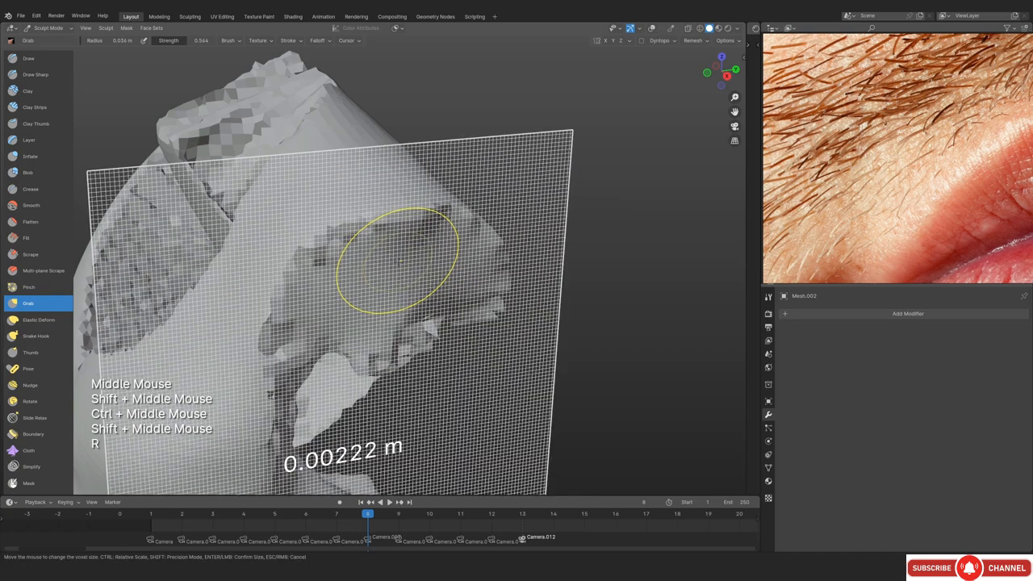
pyautogui.keyDown('shift'); pyautogui.click(378, 319); pyautogui.keyUp('shift')
pyautogui.moveTo(377, 319)
pyautogui.keyDown('ctrl'); pyautogui.mouseDown(button='middle')
pyautogui.moveTo(426, 311)
pyautogui.moveTo(464, 254)
pyautogui.mouseUp(button='middle'); pyautogui.keyUp('ctrl')
pyautogui.hotkey('ctrl', 'r')
# Smooth the garment's jagged left armhole edge with a brush radius of about 0.043 m
pyautogui.press('f')
pyautogui.click(476, 254)
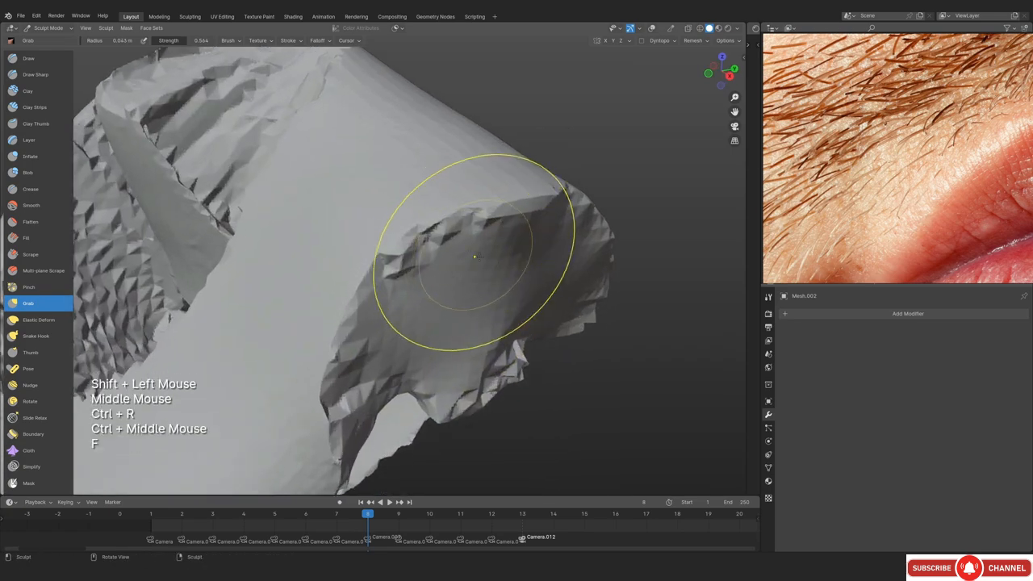
pyautogui.moveTo(476, 253)
pyautogui.keyDown('shift'); pyautogui.mouseDown()
pyautogui.moveTo(450, 352)
pyautogui.moveTo(412, 295)
pyautogui.mouseUp(); pyautogui.keyUp('shift')
pyautogui.moveTo(413, 295); pyautogui.dragTo(403, 274, button='middle')
pyautogui.moveTo(403, 275)
pyautogui.keyDown('shift'); pyautogui.mouseDown(button='middle')
pyautogui.moveTo(396, 258)
pyautogui.moveTo(372, 274)
pyautogui.mouseUp(button='middle'); pyautogui.keyUp('shift')
pyautogui.moveTo(371, 274); pyautogui.dragTo(349, 287, button='middle')
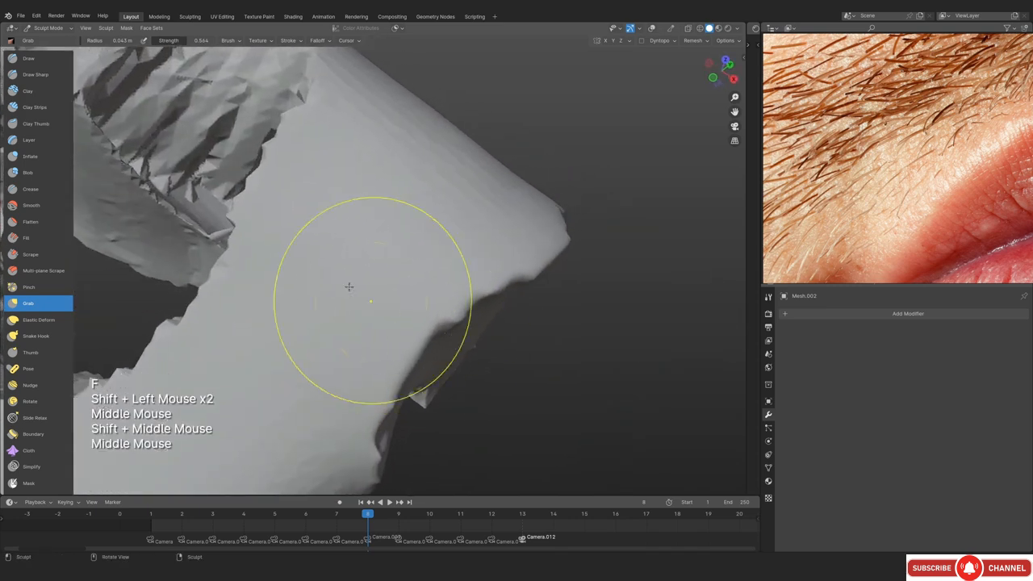
# Flatten the left armhole into a clean curved edge using the Scrape brush with a radius of about 0.043 m
pyautogui.click(44, 270)
pyautogui.click(32, 254)
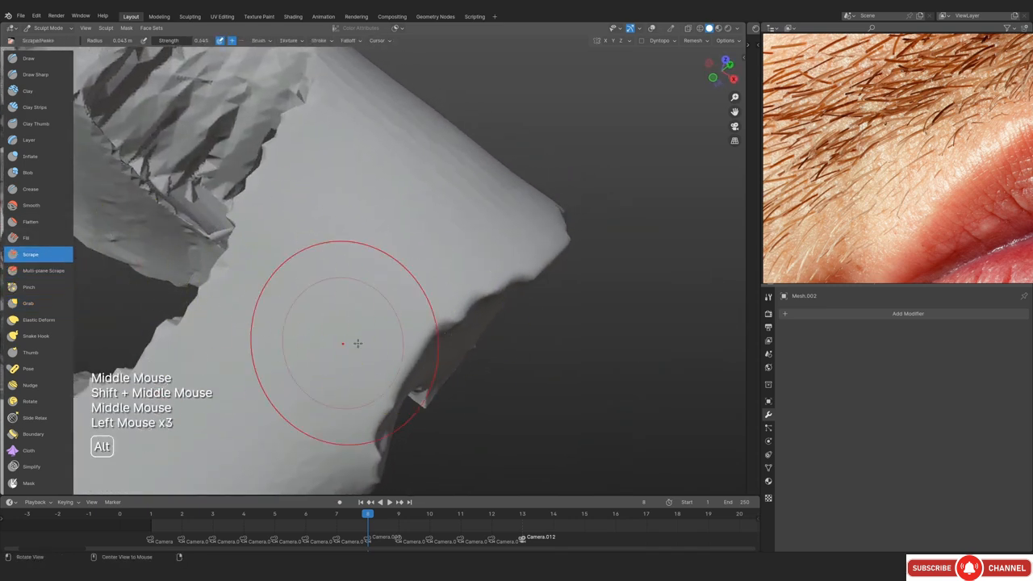
pyautogui.moveTo(358, 342); pyautogui.dragTo(323, 327, button='middle')
pyautogui.moveTo(323, 327)
pyautogui.keyDown('shift'); pyautogui.mouseDown(button='middle')
pyautogui.moveTo(369, 312)
pyautogui.moveTo(369, 299)
pyautogui.mouseUp(button='middle'); pyautogui.keyUp('shift')
pyautogui.moveTo(355, 187)
pyautogui.mouseDown()
pyautogui.moveTo(381, 194)
pyautogui.moveTo(323, 208)
pyautogui.mouseUp()
pyautogui.moveTo(339, 222)
pyautogui.mouseDown()
pyautogui.moveTo(286, 231)
pyautogui.moveTo(242, 282)
pyautogui.mouseUp()
pyautogui.moveTo(282, 242)
pyautogui.mouseDown()
pyautogui.moveTo(242, 339)
pyautogui.moveTo(411, 218)
pyautogui.mouseUp()
pyautogui.moveTo(427, 225); pyautogui.dragTo(492, 309, button='middle')
pyautogui.moveTo(592, 234); pyautogui.dragTo(256, 262, button='middle')
pyautogui.moveTo(267, 254); pyautogui.dragTo(323, 226)
pyautogui.moveTo(282, 240); pyautogui.dragTo(318, 236)
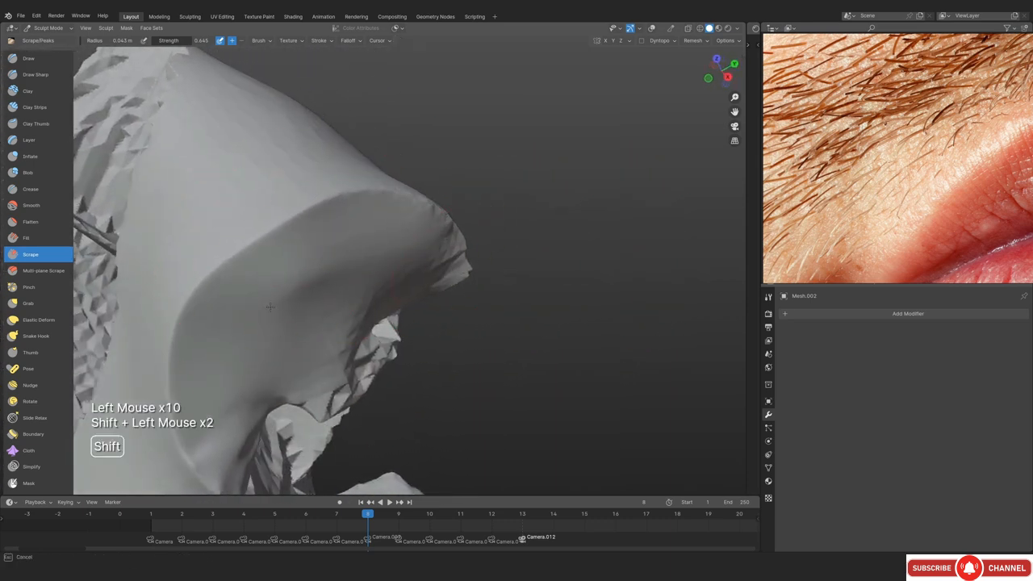
# Straighten the left armhole's front edge by pulling it outward with the Grab brush at a radius of about 0.077 m
pyautogui.moveTo(269, 307)
pyautogui.mouseDown(button='middle')
pyautogui.moveTo(429, 282)
pyautogui.moveTo(436, 266)
pyautogui.mouseUp(button='middle')
pyautogui.moveTo(436, 266)
pyautogui.mouseDown(button='middle')
pyautogui.moveTo(493, 265)
pyautogui.moveTo(467, 265)
pyautogui.mouseUp(button='middle')
pyautogui.press('g')
pyautogui.press('f')
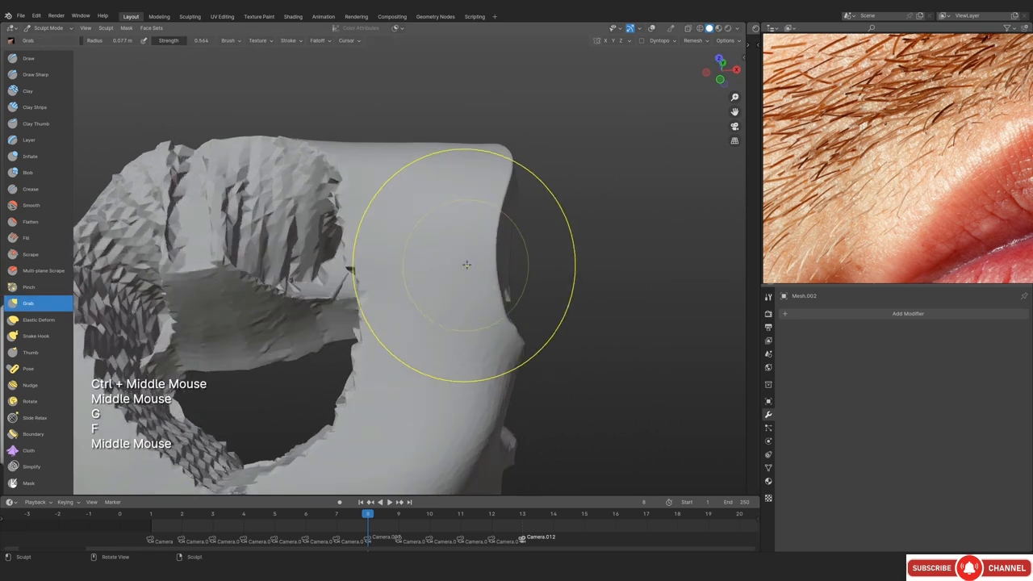
pyautogui.moveTo(466, 265); pyautogui.dragTo(485, 264)
# Scrape and smooth the left armhole's inner surface and rim with a brush radius of about 0.039 m
pyautogui.press('f')
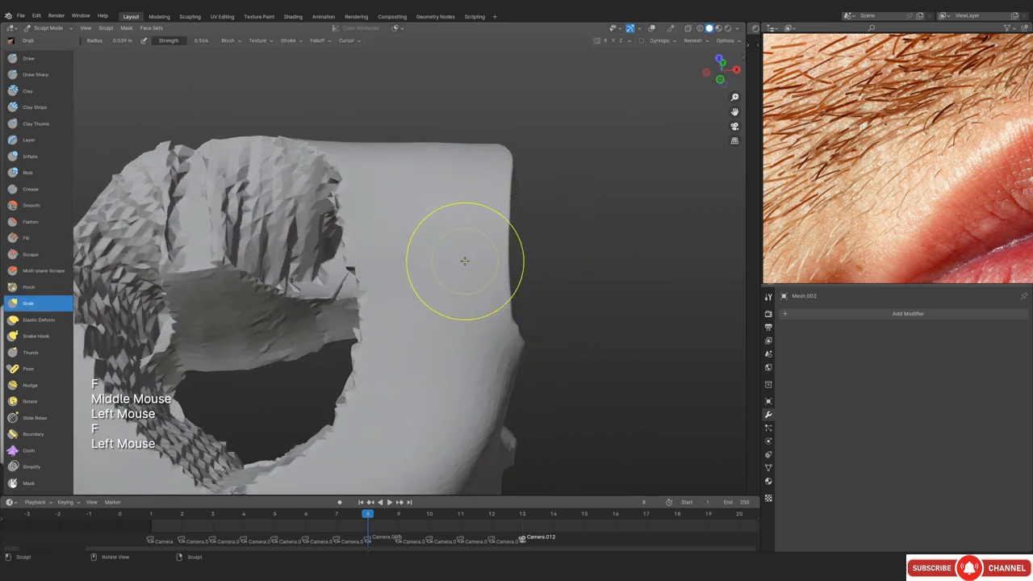
pyautogui.moveTo(427, 357); pyautogui.dragTo(355, 347, button='middle')
pyautogui.click(31, 255)
pyautogui.moveTo(242, 290); pyautogui.dragTo(290, 282, button='middle')
pyautogui.moveTo(290, 283)
pyautogui.keyDown('ctrl'); pyautogui.mouseDown(button='middle')
pyautogui.moveTo(290, 267)
pyautogui.moveTo(275, 284)
pyautogui.mouseUp(button='middle'); pyautogui.keyUp('ctrl')
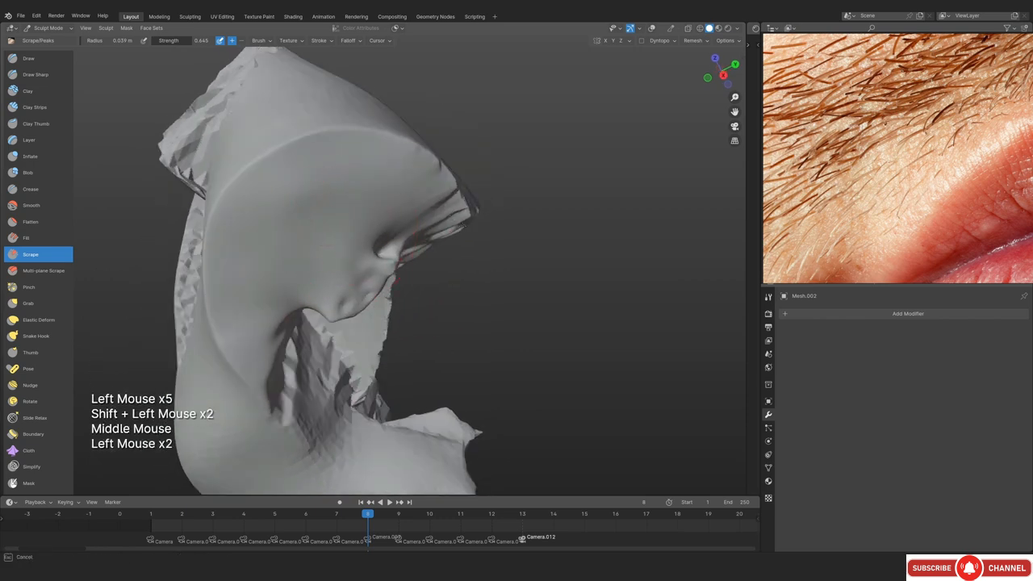
pyautogui.keyDown('shift'); pyautogui.moveTo(385, 179); pyautogui.dragTo(372, 182); pyautogui.keyUp('shift')
# Adjust the voxel size and remesh the garment again
pyautogui.moveTo(373, 183); pyautogui.dragTo(548, 201, button='middle')
pyautogui.moveTo(484, 242)
pyautogui.keyDown('shift'); pyautogui.mouseDown(button='middle')
pyautogui.moveTo(422, 304)
pyautogui.moveTo(422, 266)
pyautogui.mouseUp(button='middle'); pyautogui.keyUp('shift')
pyautogui.press('r')
pyautogui.press('shift')
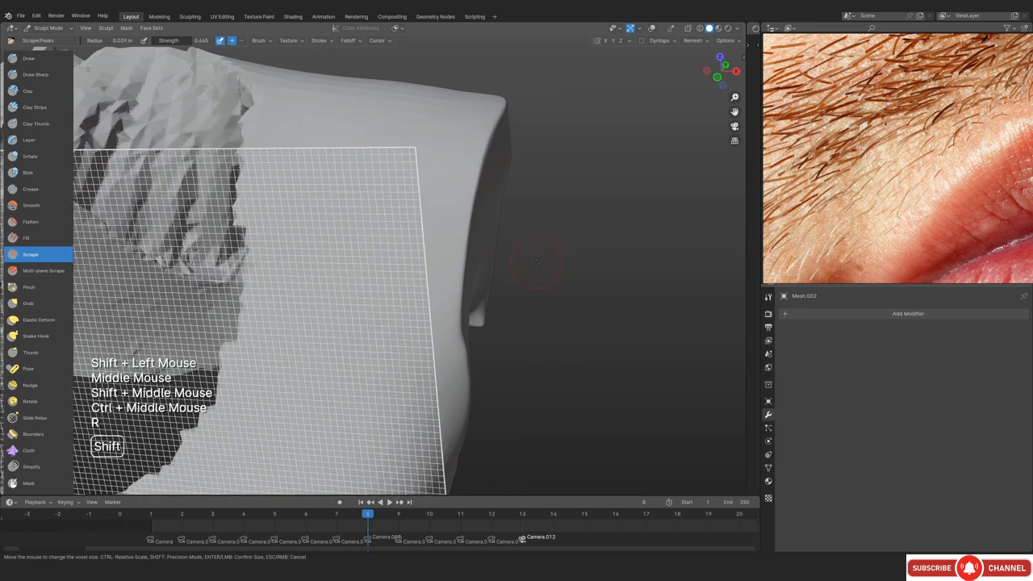
pyautogui.click(513, 276)
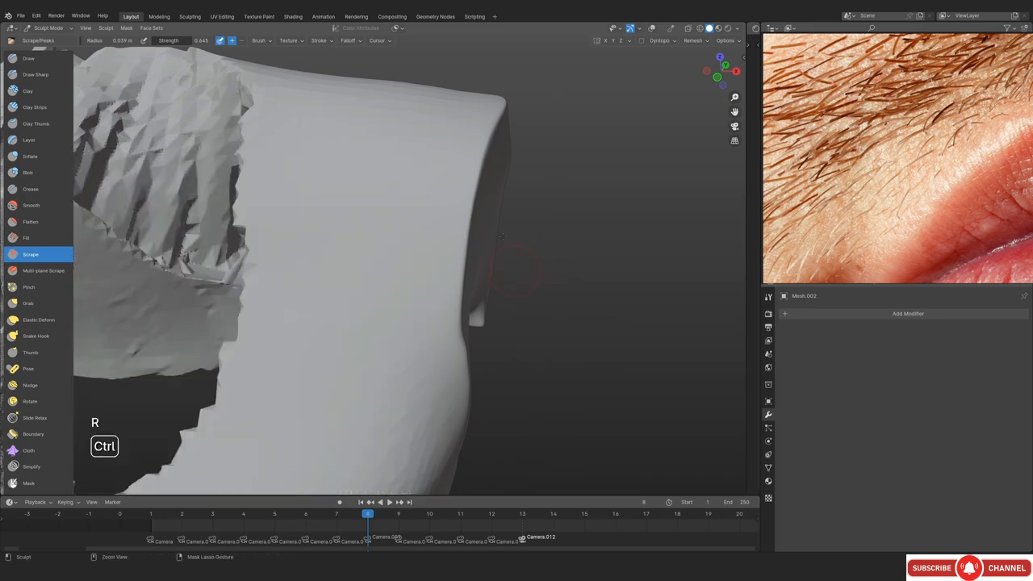
pyautogui.hotkey('ctrl', 'r')
# Refine the remeshed left armhole rim with scraping and smoothing, and bring the full character back into view
pyautogui.keyDown('ctrl'); pyautogui.moveTo(501, 237); pyautogui.dragTo(502, 274, button='middle'); pyautogui.keyUp('ctrl')
pyautogui.moveTo(501, 275); pyautogui.dragTo(396, 234, button='middle')
pyautogui.moveTo(396, 234)
pyautogui.keyDown('ctrl'); pyautogui.mouseDown(button='middle')
pyautogui.moveTo(392, 190)
pyautogui.moveTo(438, 301)
pyautogui.moveTo(392, 267)
pyautogui.moveTo(385, 208)
pyautogui.mouseUp(button='middle'); pyautogui.keyUp('ctrl')
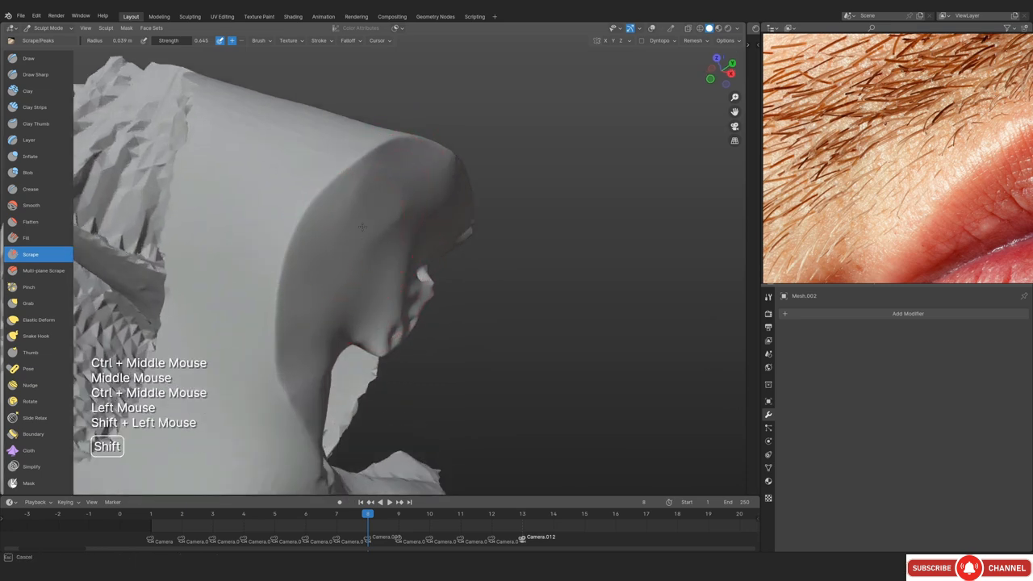
pyautogui.press('KP_Divide')
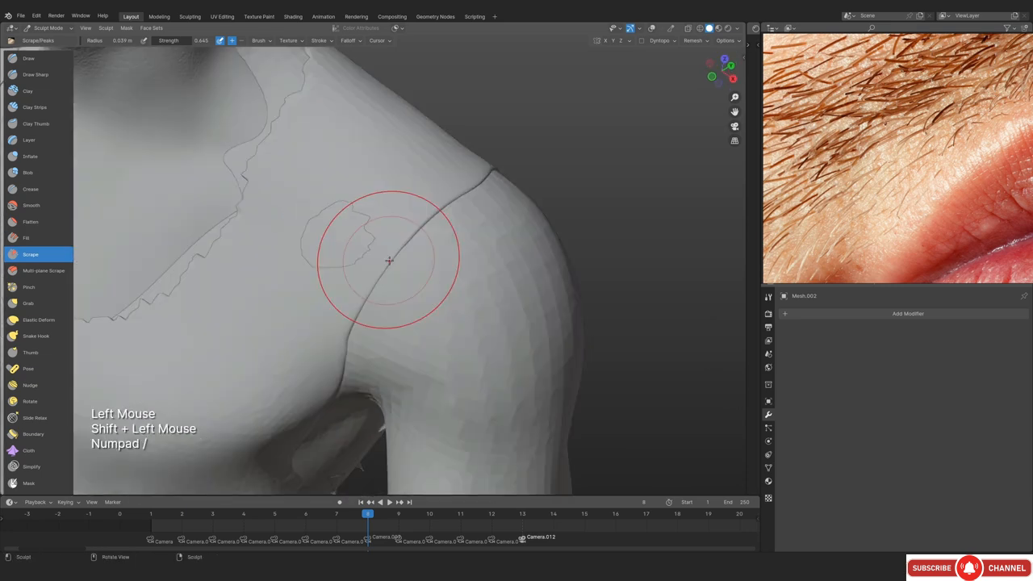
# Smooth the garment's left shoulder in the camera view with a brush radius of about 0.037 m
pyautogui.press('KP_0')
pyautogui.moveTo(342, 231)
pyautogui.keyDown('ctrl'); pyautogui.mouseDown(button='middle')
pyautogui.moveTo(321, 239)
pyautogui.moveTo(295, 196)
pyautogui.mouseUp(button='middle'); pyautogui.keyUp('ctrl')
pyautogui.press('g')
pyautogui.press('f')
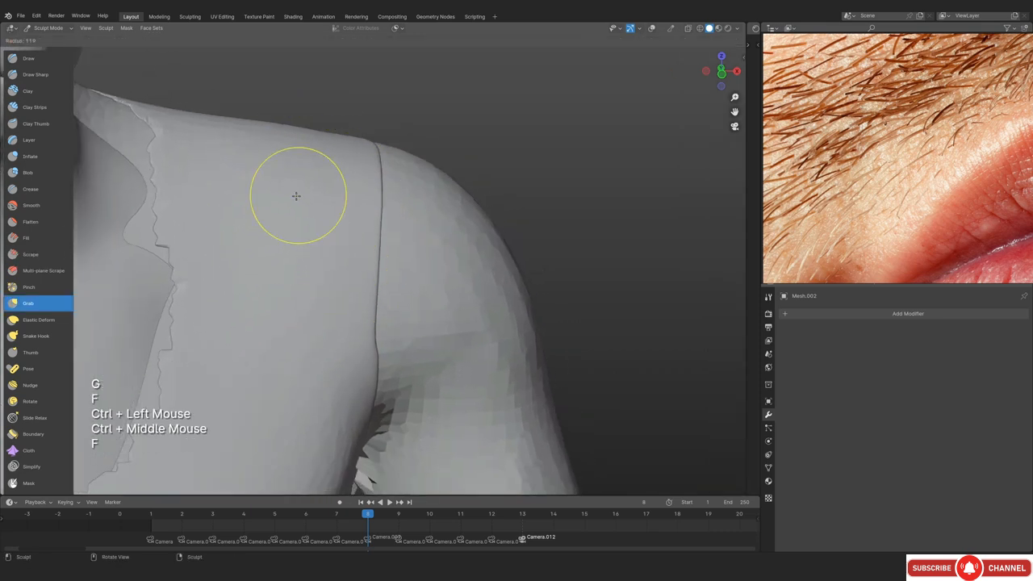
pyautogui.press('f')
pyautogui.keyDown('shift'); pyautogui.click(225, 181); pyautogui.keyUp('shift')
pyautogui.keyDown('shift'); pyautogui.moveTo(239, 346); pyautogui.dragTo(306, 291, button='middle'); pyautogui.keyUp('shift')
pyautogui.keyDown('ctrl'); pyautogui.moveTo(307, 290); pyautogui.dragTo(359, 248, button='middle'); pyautogui.keyUp('ctrl')
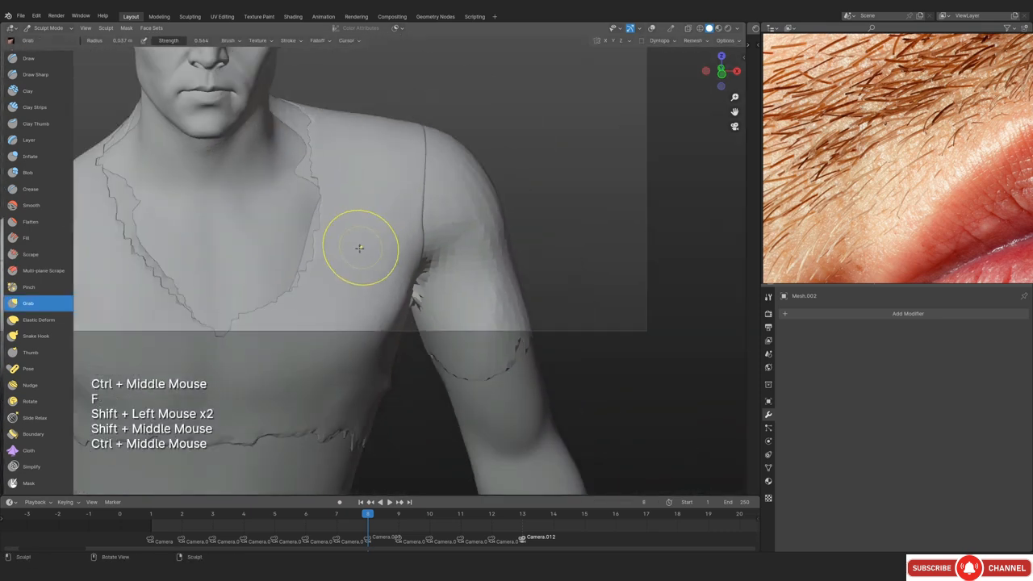
# Smooth the garment's surface across the chest with a brush radius of about 0.093 m
pyautogui.keyDown('shift'); pyautogui.moveTo(303, 381); pyautogui.dragTo(374, 361, button='middle'); pyautogui.keyUp('shift')
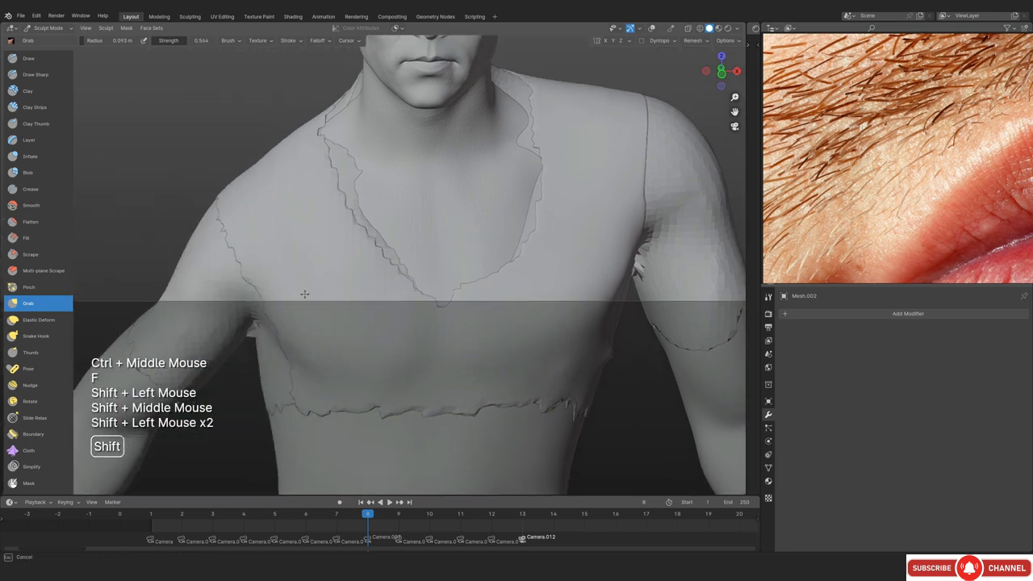
pyautogui.keyDown('shift'); pyautogui.moveTo(489, 222); pyautogui.dragTo(439, 323, button='middle'); pyautogui.keyUp('shift')
pyautogui.keyDown('ctrl'); pyautogui.moveTo(440, 323); pyautogui.dragTo(419, 355, button='middle'); pyautogui.keyUp('ctrl')
pyautogui.moveTo(419, 267)
pyautogui.mouseDown(button='middle')
pyautogui.moveTo(388, 323)
pyautogui.moveTo(379, 299)
pyautogui.mouseUp(button='middle')
pyautogui.moveTo(379, 299)
pyautogui.keyDown('shift'); pyautogui.mouseDown(button='middle')
pyautogui.moveTo(339, 315)
pyautogui.moveTo(387, 226)
pyautogui.moveTo(314, 400)
pyautogui.moveTo(356, 316)
pyautogui.mouseUp(button='middle'); pyautogui.keyUp('shift')
# Smooth the garment over the shoulders and upper back with a brush radius of about 0.093 m
pyautogui.keyDown('shift'); pyautogui.click(395, 210); pyautogui.keyUp('shift')
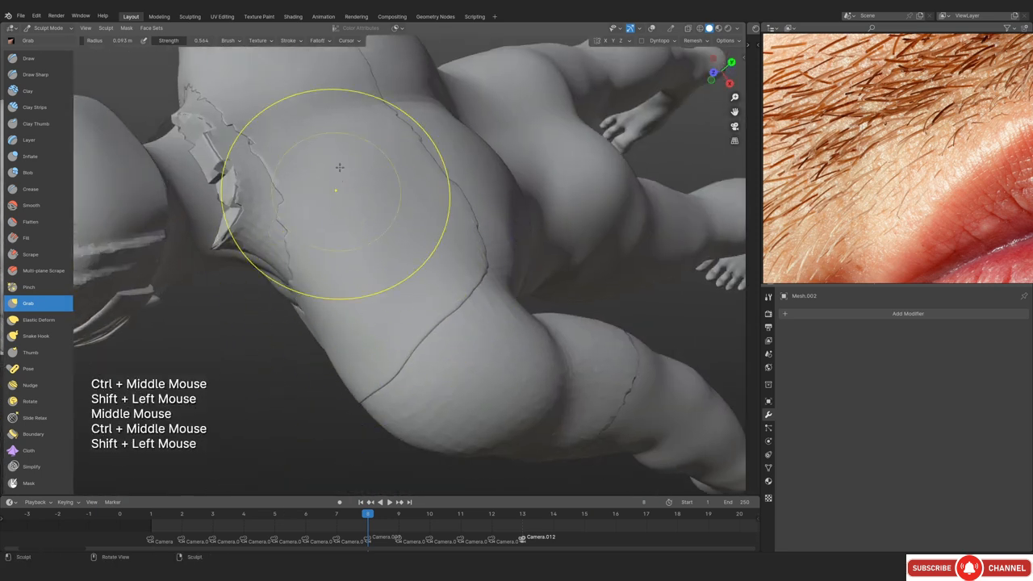
pyautogui.keyDown('shift'); pyautogui.moveTo(340, 167); pyautogui.dragTo(359, 314, button='middle'); pyautogui.keyUp('shift')
pyautogui.moveTo(360, 315)
pyautogui.keyDown('shift'); pyautogui.mouseDown()
pyautogui.moveTo(316, 169)
pyautogui.moveTo(357, 317)
pyautogui.mouseUp(); pyautogui.keyUp('shift')
pyautogui.moveTo(307, 254)
pyautogui.mouseDown(button='middle')
pyautogui.moveTo(286, 239)
pyautogui.moveTo(339, 194)
pyautogui.mouseUp(button='middle')
pyautogui.keyDown('shift'); pyautogui.moveTo(347, 242); pyautogui.dragTo(356, 265); pyautogui.keyUp('shift')
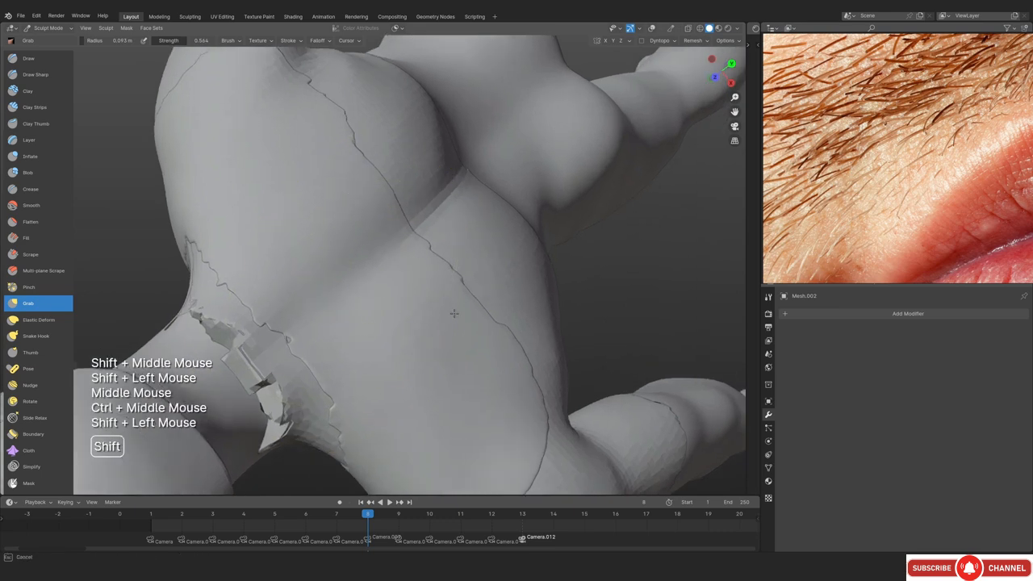
pyautogui.moveTo(223, 225); pyautogui.dragTo(342, 373, button='middle')
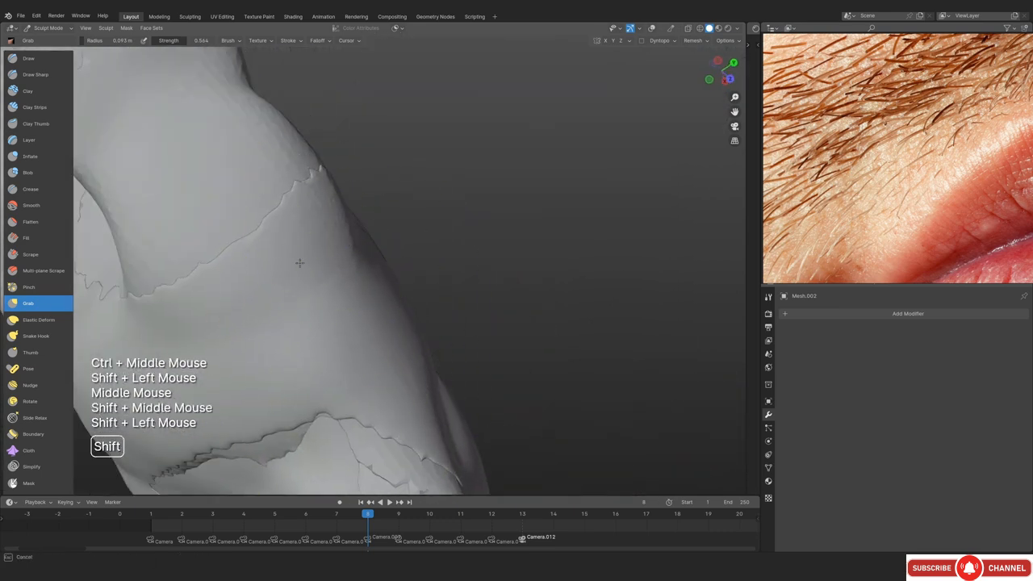
pyautogui.moveTo(299, 263); pyautogui.dragTo(323, 311, button='middle')
# Smooth the garment's back toward the side with a brush radius of about 0.084 m
pyautogui.press('f')
pyautogui.keyDown('shift'); pyautogui.click(285, 376); pyautogui.keyUp('shift')
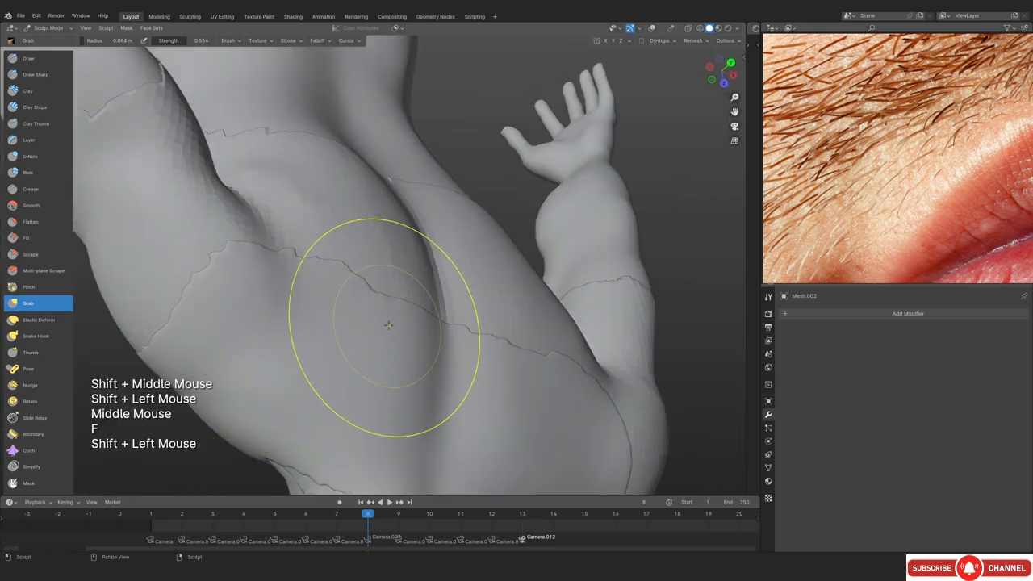
pyautogui.press('KP_5')
pyautogui.moveTo(374, 315)
pyautogui.mouseDown(button='middle')
pyautogui.moveTo(365, 347)
pyautogui.moveTo(367, 331)
pyautogui.mouseUp(button='middle')
pyautogui.keyDown('shift'); pyautogui.moveTo(367, 331); pyautogui.dragTo(369, 311, button='middle'); pyautogui.keyUp('shift')
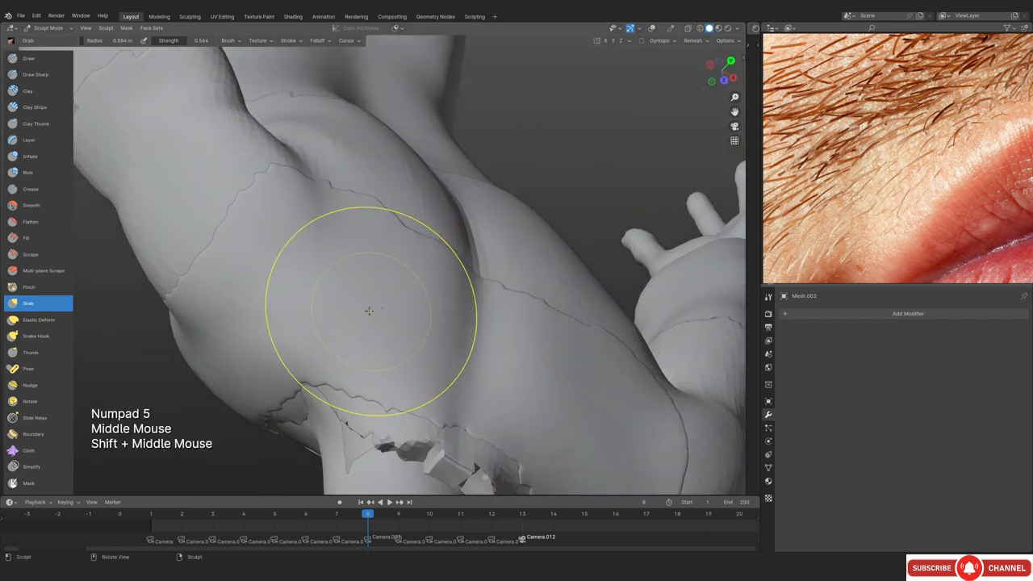
# Smooth the garment around the side and across the chest with a brush radius of about 0.073 m
pyautogui.keyDown('shift'); pyautogui.moveTo(291, 341); pyautogui.dragTo(323, 331); pyautogui.keyUp('shift')
pyautogui.moveTo(323, 331)
pyautogui.mouseDown(button='middle')
pyautogui.moveTo(392, 291)
pyautogui.moveTo(424, 220)
pyautogui.mouseUp(button='middle')
pyautogui.keyDown('shift'); pyautogui.moveTo(423, 220); pyautogui.dragTo(220, 373); pyautogui.keyUp('shift')
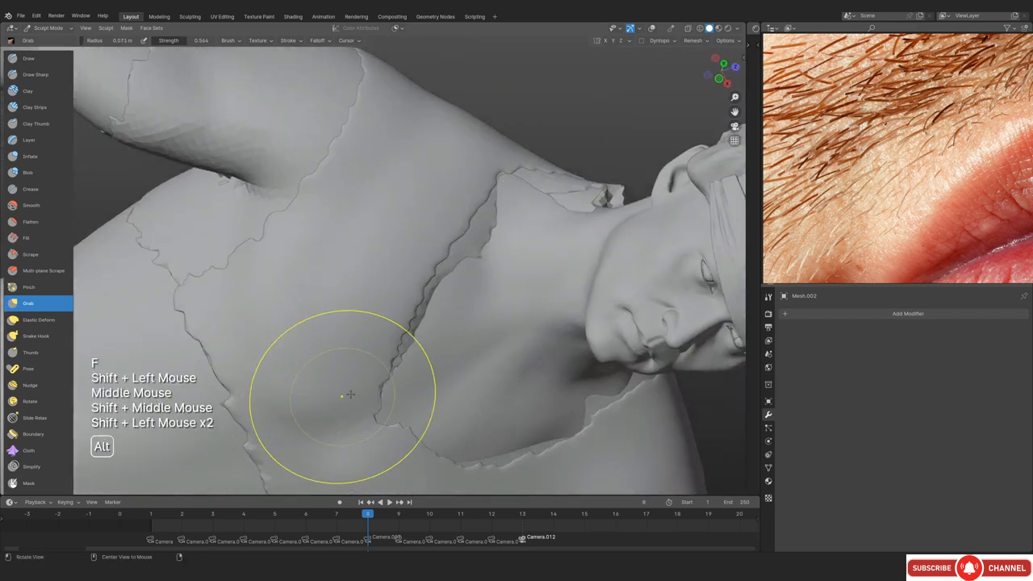
pyautogui.keyDown('shift'); pyautogui.moveTo(349, 394); pyautogui.dragTo(321, 258, button='middle'); pyautogui.keyUp('shift')
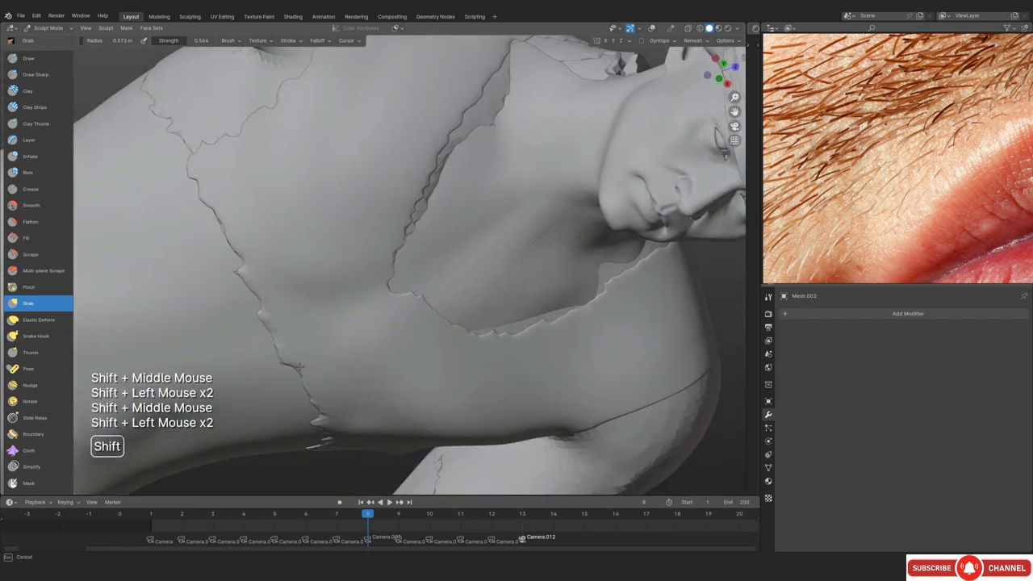
pyautogui.moveTo(480, 396); pyautogui.dragTo(368, 376, button='middle')
pyautogui.keyDown('shift'); pyautogui.moveTo(368, 376); pyautogui.dragTo(365, 372); pyautogui.keyUp('shift')
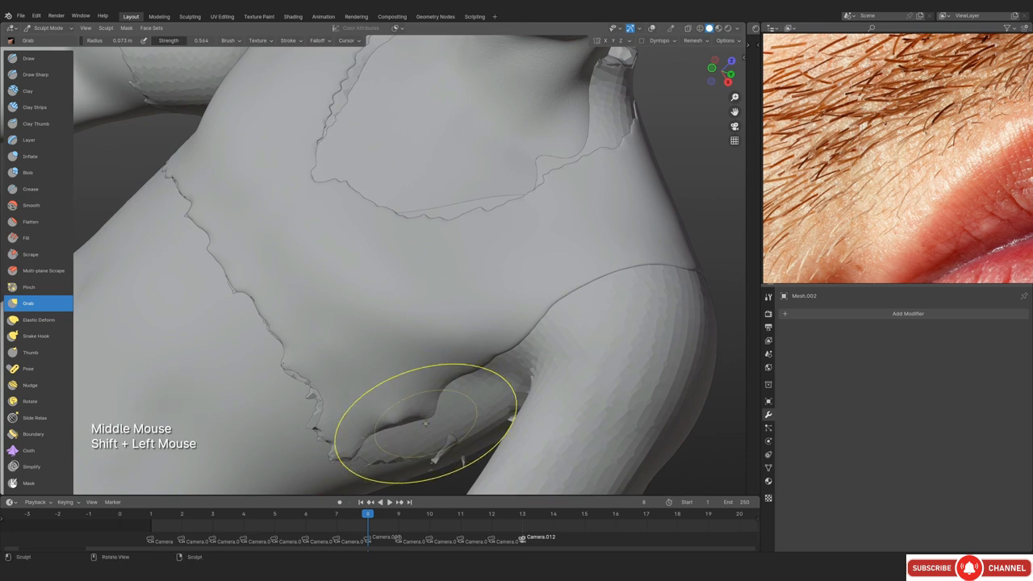
# Scrape and smooth the garment's underarm area below the left armhole with a brush radius of about 0.038 m
pyautogui.keyDown('shift'); pyautogui.moveTo(425, 423); pyautogui.dragTo(422, 389, button='middle'); pyautogui.keyUp('shift')
pyautogui.keyDown('ctrl'); pyautogui.moveTo(422, 389); pyautogui.dragTo(363, 246, button='middle'); pyautogui.keyUp('ctrl')
pyautogui.click(32, 255)
pyautogui.press('f')
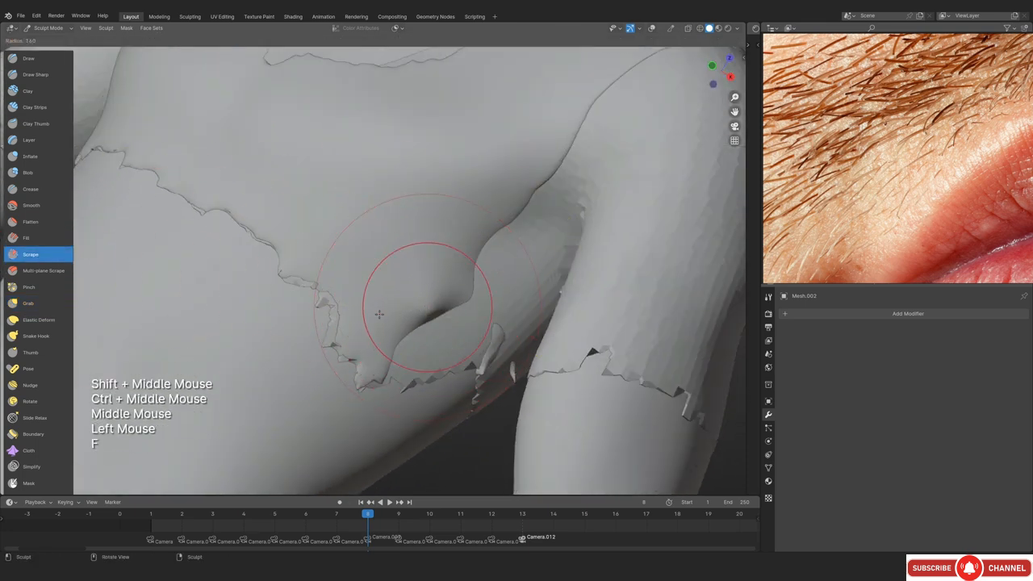
pyautogui.click(378, 314)
pyautogui.click(409, 313)
pyautogui.press('f')
pyautogui.keyDown('shift'); pyautogui.click(385, 313); pyautogui.keyUp('shift')
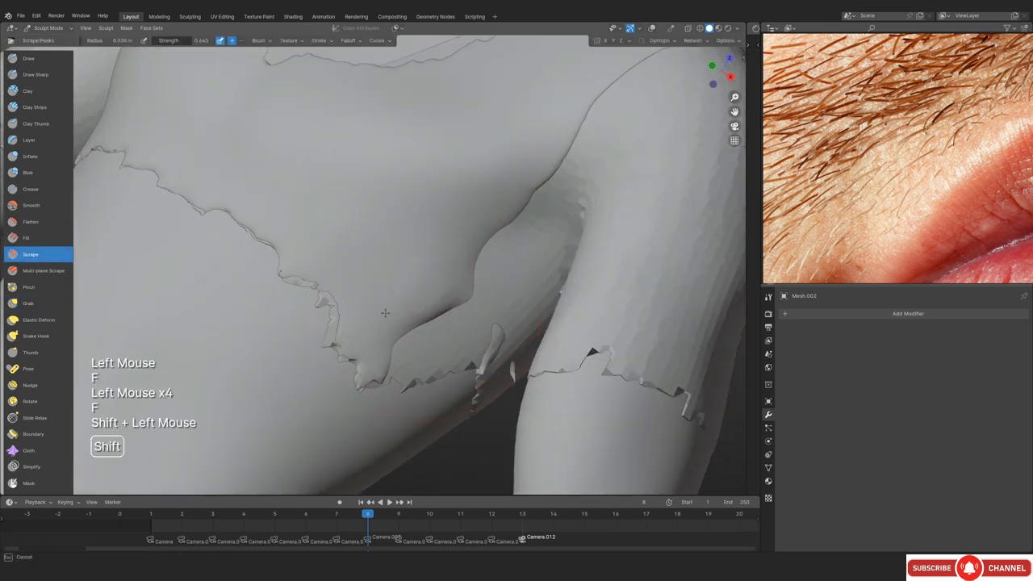
# Compare the vest's left neckline and shoulder with the reference overlay in the camera view
pyautogui.press('KP_0')
pyautogui.keyDown('shift'); pyautogui.moveTo(452, 245); pyautogui.dragTo(484, 231, button='middle'); pyautogui.keyUp('shift')
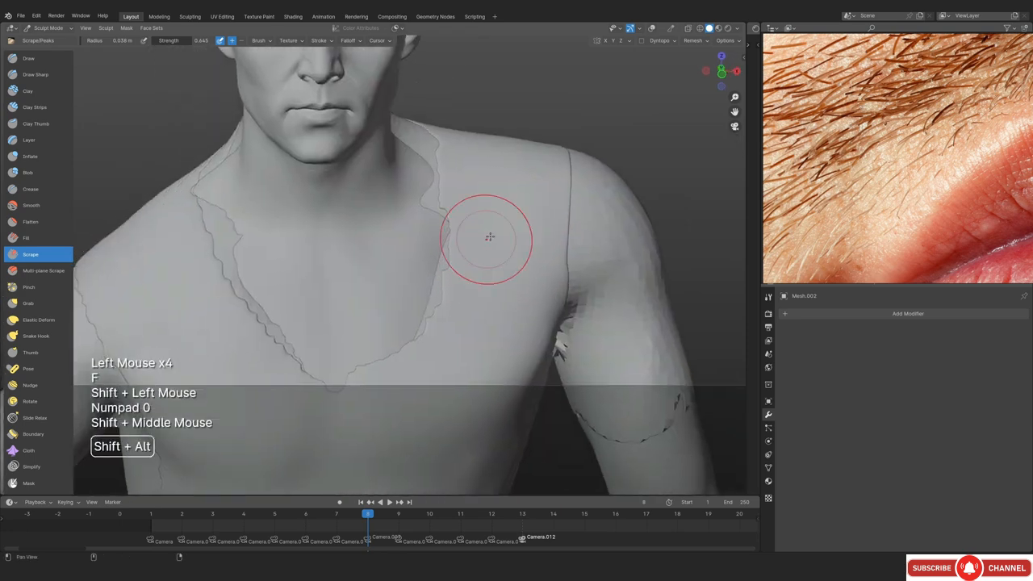
pyautogui.hotkey('shift', 'alt', 'z')
pyautogui.hotkey('shift', 'alt', 'z')
pyautogui.hotkey('shift', 'alt', 'z')
pyautogui.keyDown('shift'); pyautogui.moveTo(346, 293); pyautogui.dragTo(471, 155, button='middle'); pyautogui.keyUp('shift')
pyautogui.hotkey('shift', 'alt', 'z')
pyautogui.hotkey('shift', 'alt', 'z')
pyautogui.hotkey('shift', 'alt', 'z')
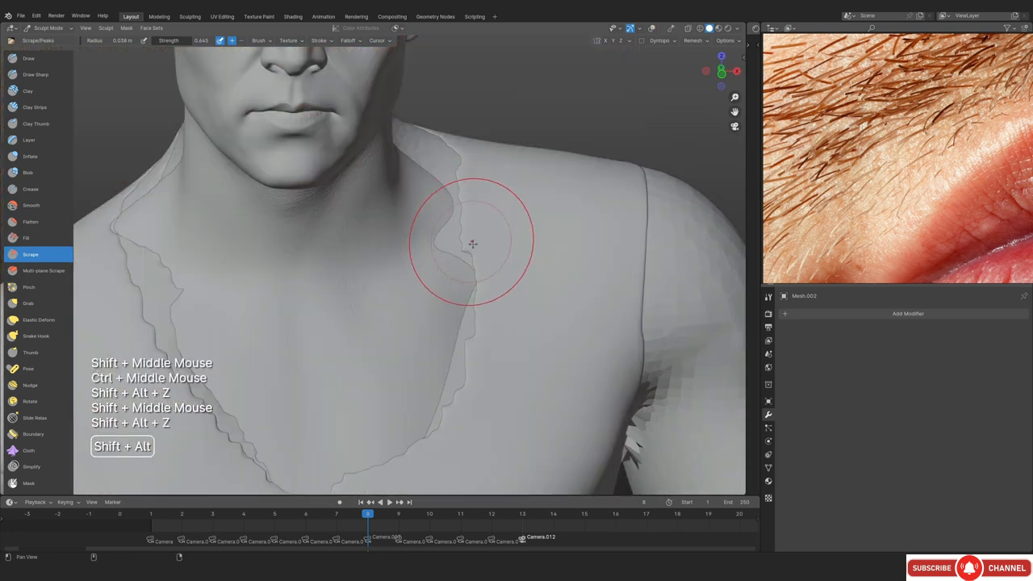
pyautogui.keyDown('shift'); pyautogui.moveTo(471, 237); pyautogui.dragTo(461, 234, button='middle'); pyautogui.keyUp('shift')
pyautogui.keyDown('shift'); pyautogui.moveTo(300, 422); pyautogui.dragTo(388, 317, button='middle'); pyautogui.keyUp('shift')
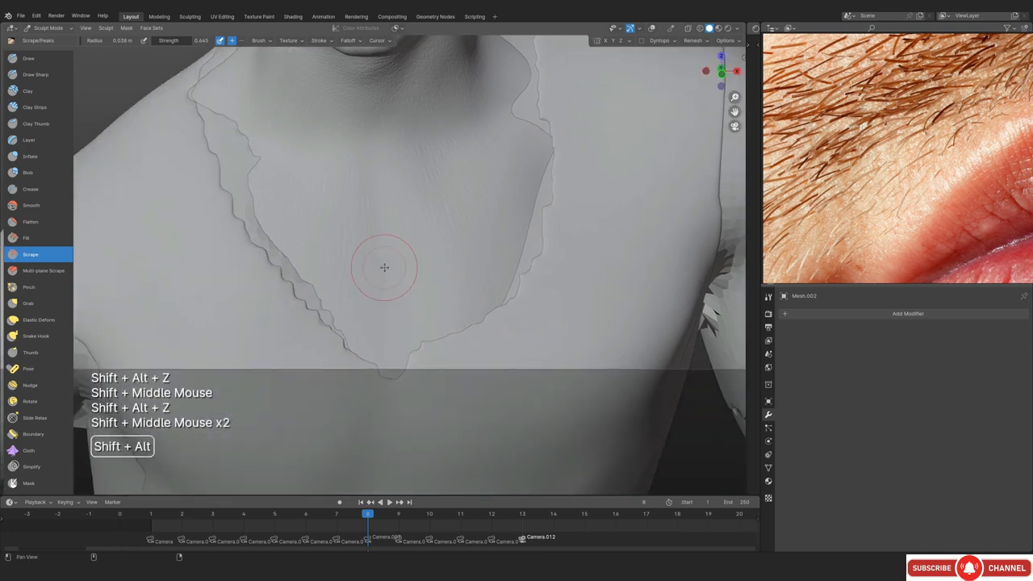
pyautogui.keyDown('shift'); pyautogui.moveTo(491, 292); pyautogui.dragTo(412, 297, button='middle'); pyautogui.keyUp('shift')
# Examine the vest's neckline in the pirate reference image and check it against the overlay
pyautogui.scroll(-7, 875, 188)
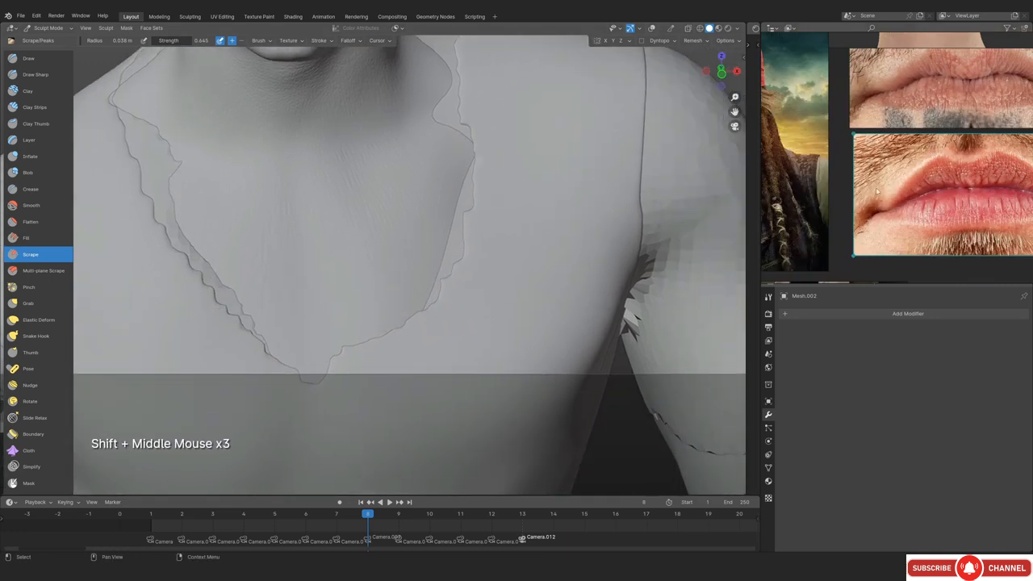
pyautogui.moveTo(875, 187); pyautogui.dragTo(941, 171, button='middle')
pyautogui.scroll(6, 896, 181)
pyautogui.moveTo(792, 256); pyautogui.dragTo(850, 233, button='middle')
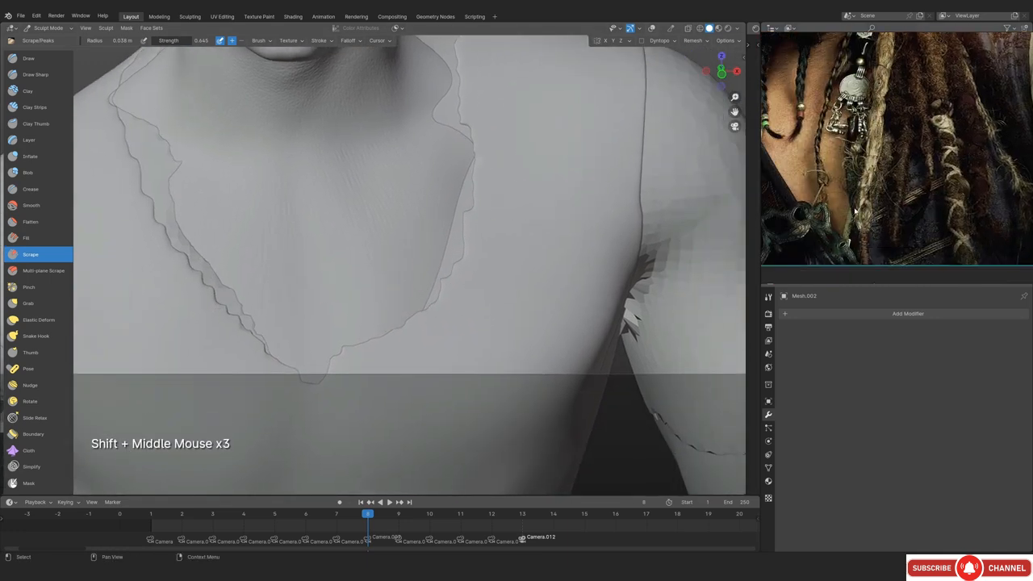
pyautogui.hotkey('shift', 'alt', 'z')
pyautogui.hotkey('shift', 'alt', 'z')
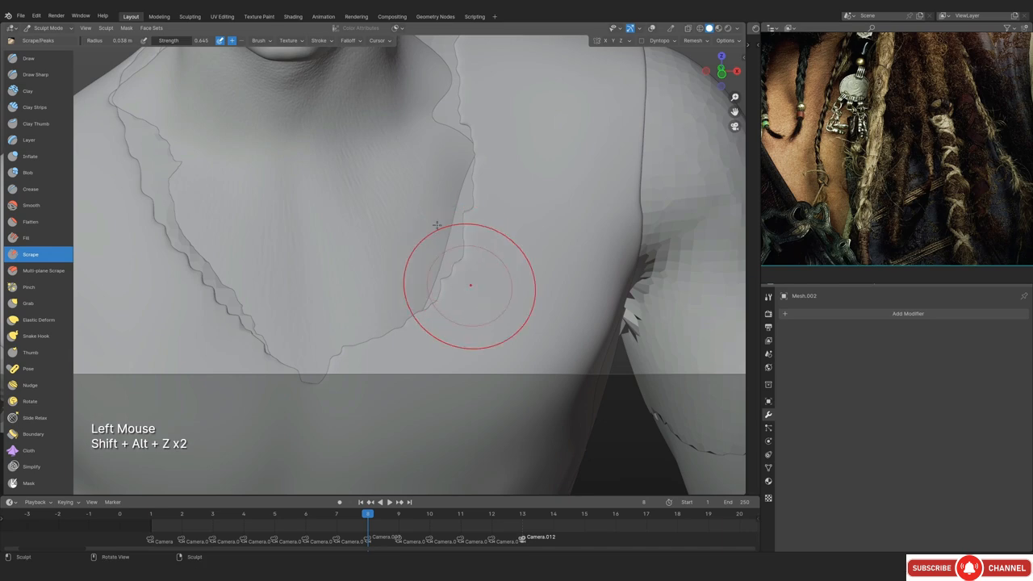
# Isolate the garment and scrape its jagged left neckline edge with a brush radius of about 0.033 m
pyautogui.press('KP_Divide')
pyautogui.moveTo(423, 288)
pyautogui.mouseDown(button='middle')
pyautogui.moveTo(436, 283)
pyautogui.moveTo(428, 306)
pyautogui.mouseUp(button='middle')
pyautogui.keyDown('shift'); pyautogui.moveTo(428, 306); pyautogui.dragTo(424, 300, button='middle'); pyautogui.keyUp('shift')
pyautogui.moveTo(424, 300); pyautogui.dragTo(438, 277, button='middle')
pyautogui.press('f')
pyautogui.press('f')
pyautogui.click(433, 261)
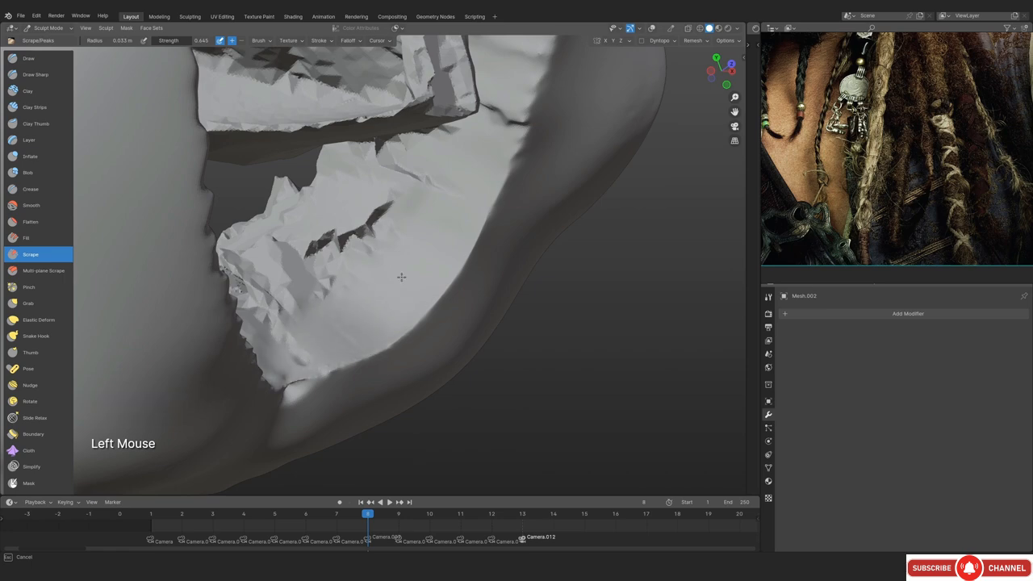
pyautogui.moveTo(531, 77); pyautogui.dragTo(539, 48)
# Smooth the isolated garment's left neckline edge with a brush radius of about 0.052 m
pyautogui.keyDown('shift'); pyautogui.moveTo(437, 269); pyautogui.dragTo(449, 218, button='middle'); pyautogui.keyUp('shift')
pyautogui.keyDown('ctrl'); pyautogui.moveTo(448, 218); pyautogui.dragTo(448, 233, button='middle'); pyautogui.keyUp('ctrl')
pyautogui.press('f')
pyautogui.keyDown('shift'); pyautogui.moveTo(436, 240); pyautogui.dragTo(355, 352); pyautogui.keyUp('shift')
pyautogui.keyDown('shift'); pyautogui.moveTo(356, 352); pyautogui.dragTo(341, 360); pyautogui.keyUp('shift')
pyautogui.keyDown('ctrl'); pyautogui.moveTo(341, 360); pyautogui.dragTo(388, 403, button='middle'); pyautogui.keyUp('ctrl')
pyautogui.keyDown('ctrl'); pyautogui.moveTo(388, 403); pyautogui.dragTo(420, 355, button='middle'); pyautogui.keyUp('ctrl')
pyautogui.moveTo(420, 355); pyautogui.dragTo(380, 302, button='middle')
# Return to the camera view, show the full character, and check the neckline against the reference overlay
pyautogui.press('KP_0')
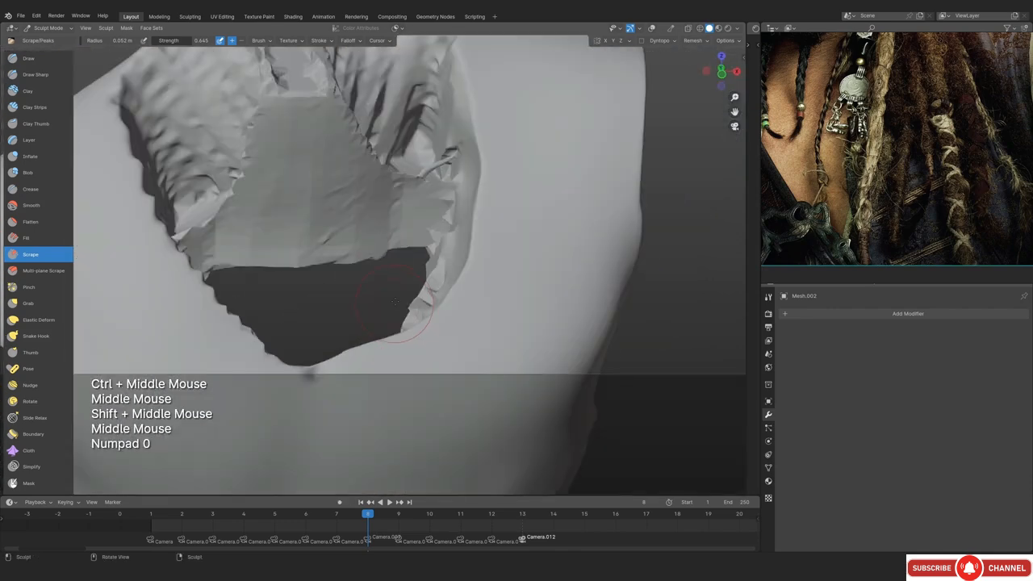
pyautogui.press('KP_Divide')
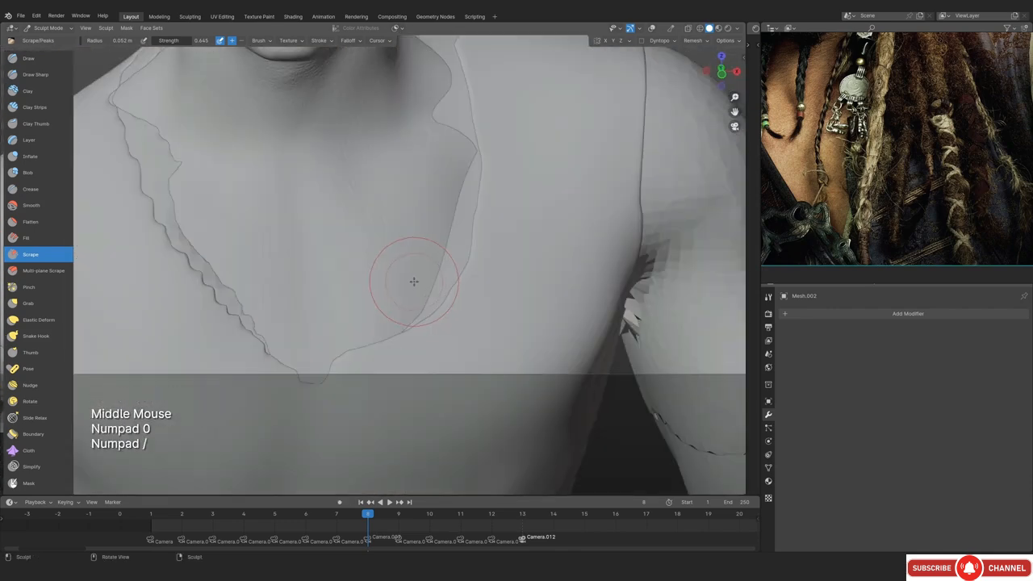
pyautogui.hotkey('shift', 'alt', 'z')
pyautogui.keyDown('shift'); pyautogui.moveTo(439, 253); pyautogui.dragTo(386, 282, button='middle'); pyautogui.keyUp('shift')
pyautogui.hotkey('shift', 'alt', 'z')
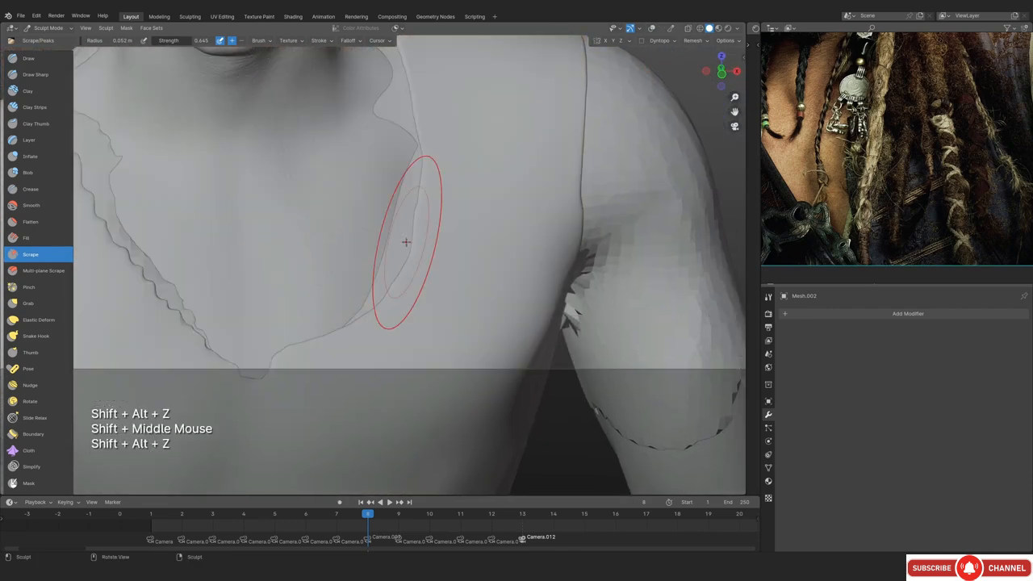
# Pull the left neckline edge inward over the chest with the Grab brush in an orthographic view
pyautogui.press('g')
pyautogui.press('f')
pyautogui.click(464, 245)
pyautogui.moveTo(464, 245); pyautogui.dragTo(404, 298, button='middle')
pyautogui.moveTo(404, 298)
pyautogui.keyDown('ctrl'); pyautogui.mouseDown(button='middle')
pyautogui.moveTo(402, 315)
pyautogui.moveTo(396, 274)
pyautogui.mouseUp(button='middle'); pyautogui.keyUp('ctrl')
pyautogui.keyDown('shift'); pyautogui.moveTo(389, 355); pyautogui.dragTo(340, 187, button='middle'); pyautogui.keyUp('shift')
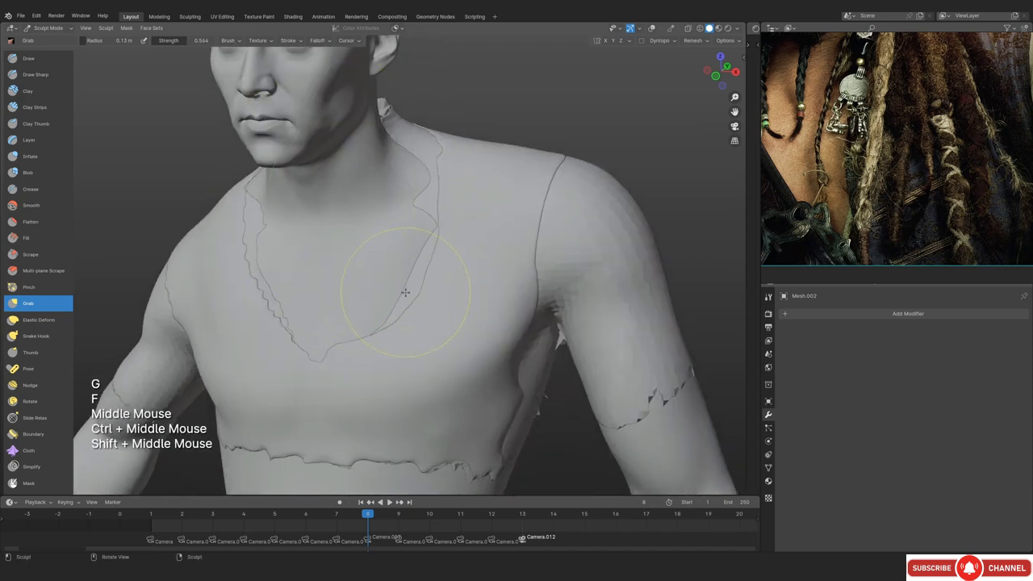
pyautogui.press('KP_5')
pyautogui.keyDown('ctrl'); pyautogui.moveTo(408, 297); pyautogui.dragTo(410, 274, button='middle'); pyautogui.keyUp('ctrl')
pyautogui.moveTo(410, 274); pyautogui.dragTo(459, 295, button='middle')
pyautogui.press('f')
pyautogui.click(450, 295)
pyautogui.moveTo(440, 295); pyautogui.dragTo(395, 290)
pyautogui.moveTo(420, 297); pyautogui.dragTo(396, 310)
# Adjust the garment beside the left armpit with the Grab brush at a radius of about 0.082 m
pyautogui.press('f')
pyautogui.click(524, 341)
pyautogui.press('f')
pyautogui.click(519, 342)
pyautogui.moveTo(516, 342); pyautogui.dragTo(530, 323)
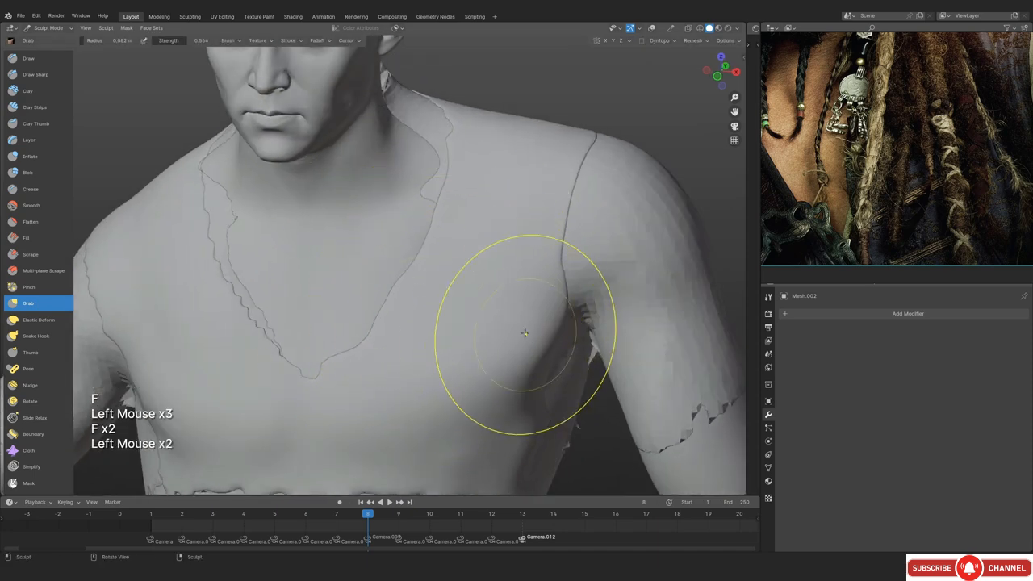
# Reshape the middle of the left neckline edge with a Grab radius of about 0.097 m
pyautogui.press('f')
pyautogui.press('f')
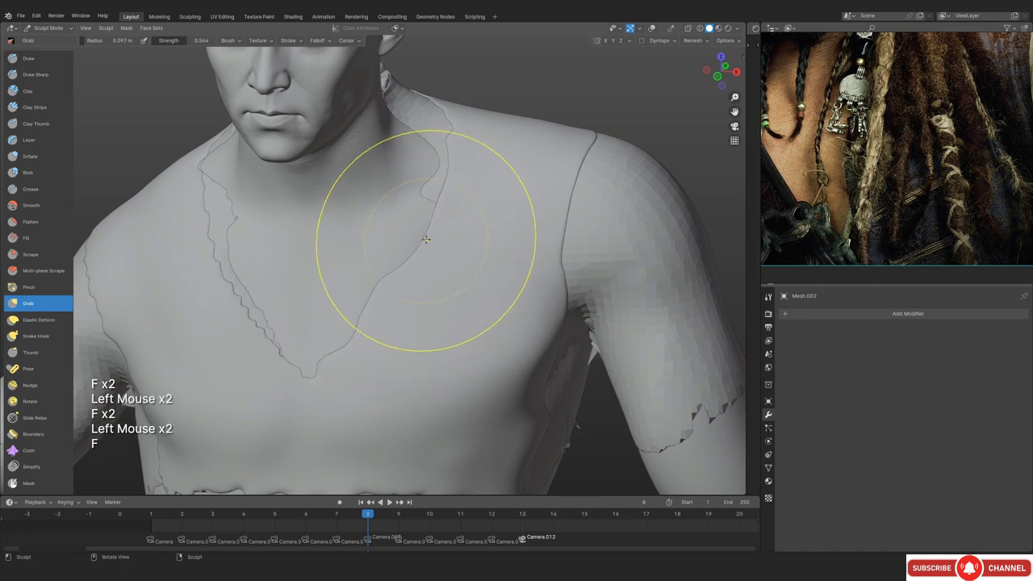
pyautogui.click(364, 303)
# Pull the lower left neckline edge toward the V tip with a Grab radius of about 0.052 m
pyautogui.press('f')
pyautogui.hotkey('alt', 'z')
pyautogui.moveTo(351, 293); pyautogui.dragTo(440, 266, button='middle')
pyautogui.moveTo(440, 266)
pyautogui.keyDown('ctrl'); pyautogui.mouseDown(button='middle')
pyautogui.moveTo(384, 238)
pyautogui.moveTo(285, 293)
pyautogui.moveTo(331, 320)
pyautogui.mouseUp(button='middle'); pyautogui.keyUp('ctrl')
pyautogui.hotkey('alt', 'z')
pyautogui.moveTo(332, 320)
pyautogui.mouseDown(button='middle')
pyautogui.moveTo(378, 346)
pyautogui.moveTo(360, 378)
pyautogui.mouseUp(button='middle')
pyautogui.press('f')
pyautogui.press('f')
pyautogui.click(387, 387)
pyautogui.moveTo(372, 378); pyautogui.dragTo(337, 352)
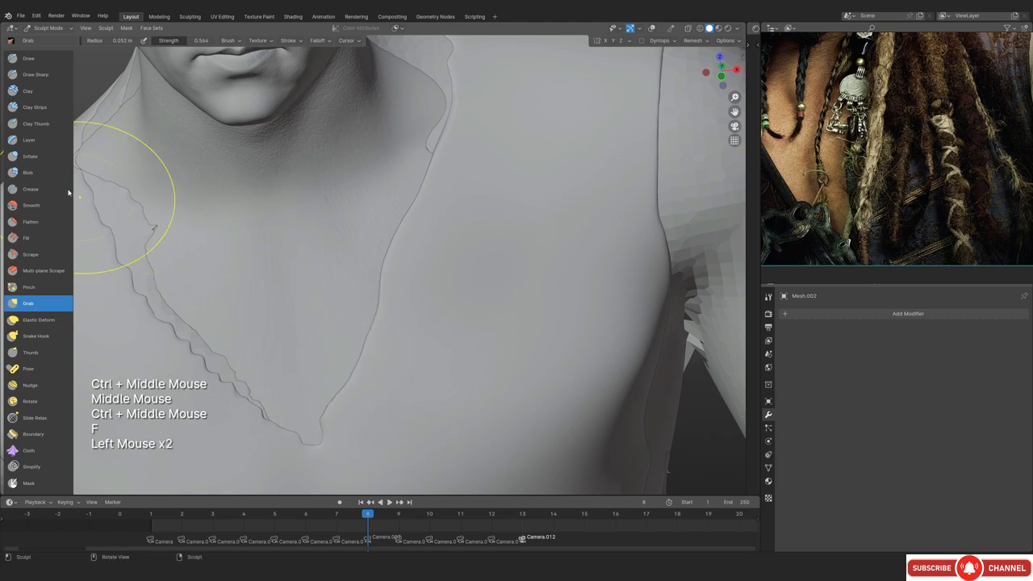
# Choose a different falloff preset for the Grab brush
pyautogui.click(322, 43)
pyautogui.click(316, 59)
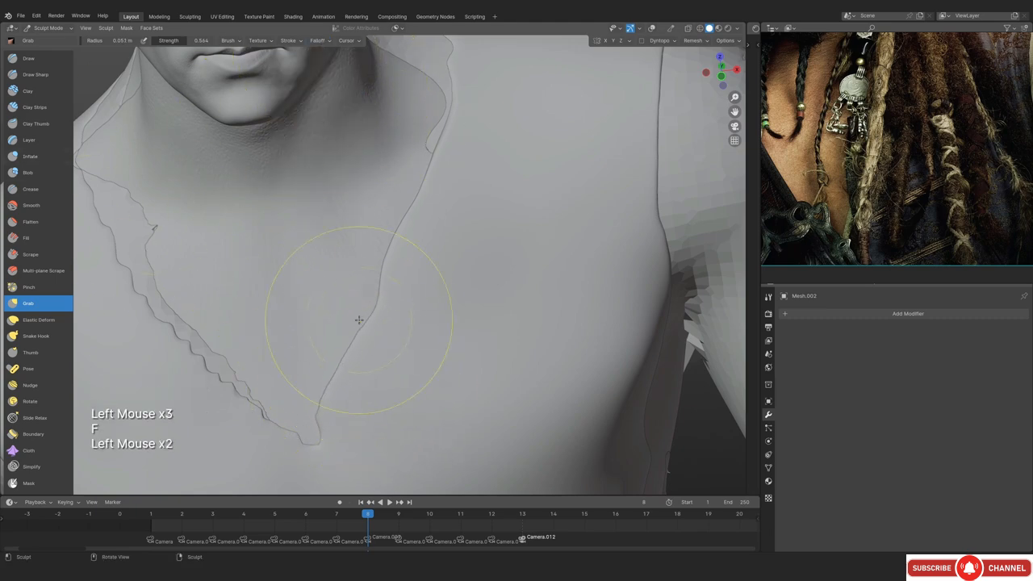
pyautogui.click(320, 42)
pyautogui.click(319, 58)
pyautogui.click(311, 134)
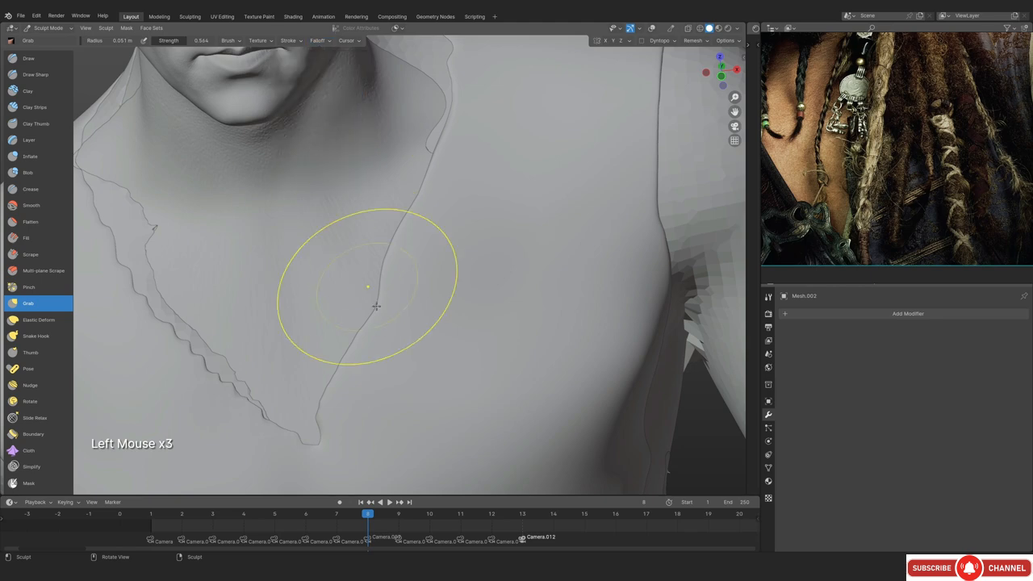
# Straighten the left neckline edge above the V tip with small Grab adjustments
pyautogui.moveTo(377, 305); pyautogui.dragTo(379, 305, button='middle')
pyautogui.keyDown('ctrl'); pyautogui.moveTo(378, 304); pyautogui.dragTo(379, 304, button='middle'); pyautogui.keyUp('ctrl')
pyautogui.press('f')
pyautogui.click(366, 308)
pyautogui.press('f')
pyautogui.click(364, 284)
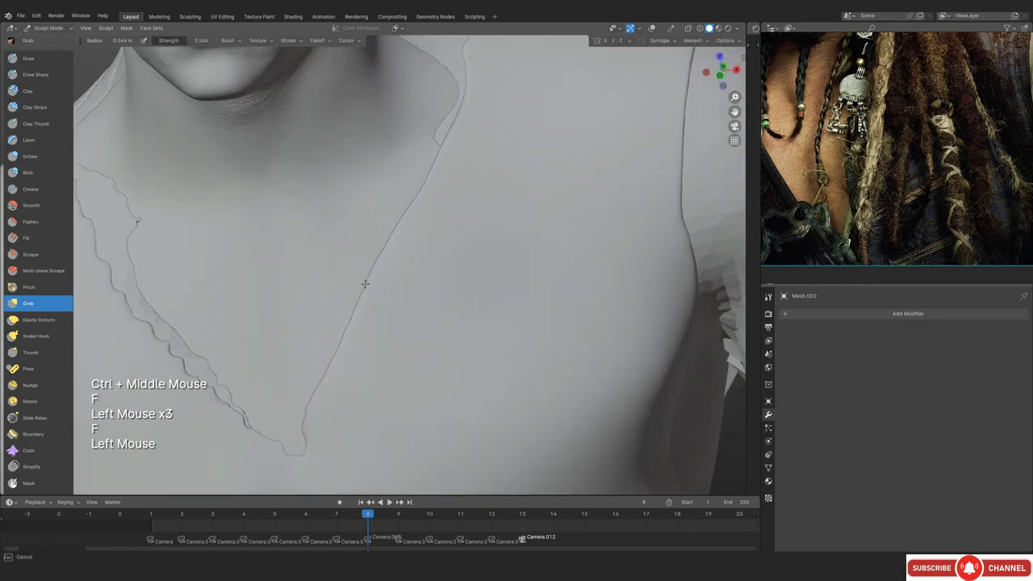
# Try pulling the garment's right shoulder outward with the Grab brush, and undo the stroke
pyautogui.keyDown('shift'); pyautogui.moveTo(315, 429); pyautogui.dragTo(355, 311, button='middle'); pyautogui.keyUp('shift')
pyautogui.moveTo(404, 274); pyautogui.dragTo(452, 242, button='middle')
pyautogui.keyDown('ctrl'); pyautogui.moveTo(473, 226); pyautogui.dragTo(473, 253, button='middle'); pyautogui.keyUp('ctrl')
pyautogui.keyDown('shift'); pyautogui.moveTo(339, 311); pyautogui.dragTo(428, 254, button='middle'); pyautogui.keyUp('shift')
pyautogui.moveTo(412, 255); pyautogui.dragTo(363, 246, button='middle')
pyautogui.moveTo(331, 238)
pyautogui.keyDown('shift'); pyautogui.mouseDown(button='middle')
pyautogui.moveTo(372, 345)
pyautogui.moveTo(369, 303)
pyautogui.mouseUp(button='middle'); pyautogui.keyUp('shift')
pyautogui.moveTo(369, 303); pyautogui.dragTo(352, 298, button='middle')
pyautogui.keyDown('ctrl'); pyautogui.moveTo(352, 299); pyautogui.dragTo(345, 271, button='middle'); pyautogui.keyUp('ctrl')
pyautogui.moveTo(351, 282)
pyautogui.mouseDown()
pyautogui.moveTo(314, 196)
pyautogui.moveTo(301, 208)
pyautogui.mouseUp()
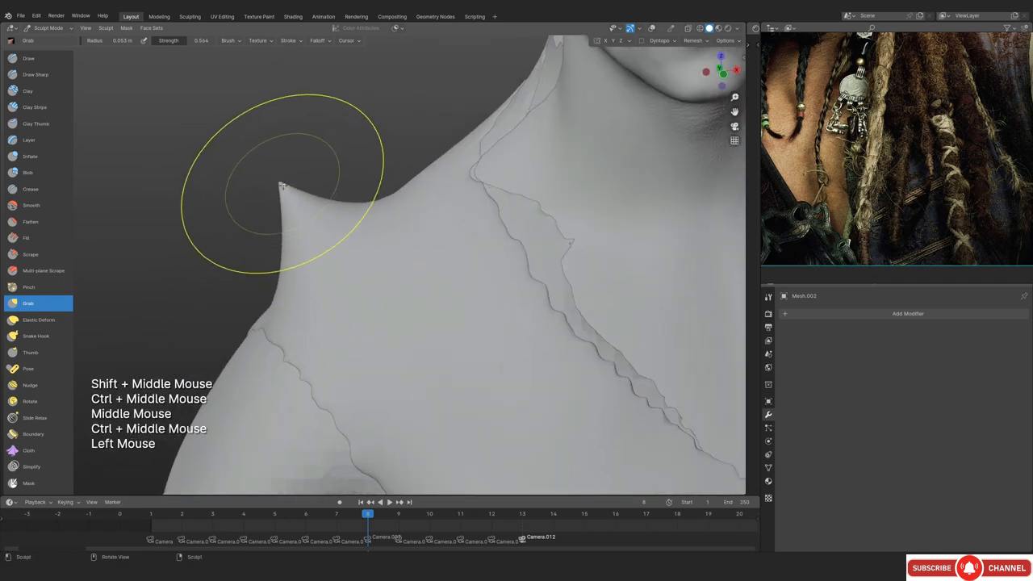
pyautogui.hotkey('ctrl', 'z')
# Show the reference overlay in the camera view and reshape the neckline's V tip with a Grab radius of about 0.11 m
pyautogui.moveTo(484, 208)
pyautogui.keyDown('shift'); pyautogui.mouseDown(button='middle')
pyautogui.moveTo(422, 221)
pyautogui.moveTo(461, 292)
pyautogui.mouseUp(button='middle'); pyautogui.keyUp('shift')
pyautogui.press('KP_0')
pyautogui.hotkey('shift', 'alt', 'z')
pyautogui.moveTo(329, 379)
pyautogui.keyDown('ctrl'); pyautogui.mouseDown(button='middle')
pyautogui.moveTo(323, 342)
pyautogui.moveTo(353, 295)
pyautogui.mouseUp(button='middle'); pyautogui.keyUp('ctrl')
pyautogui.press('f')
pyautogui.click(306, 370)
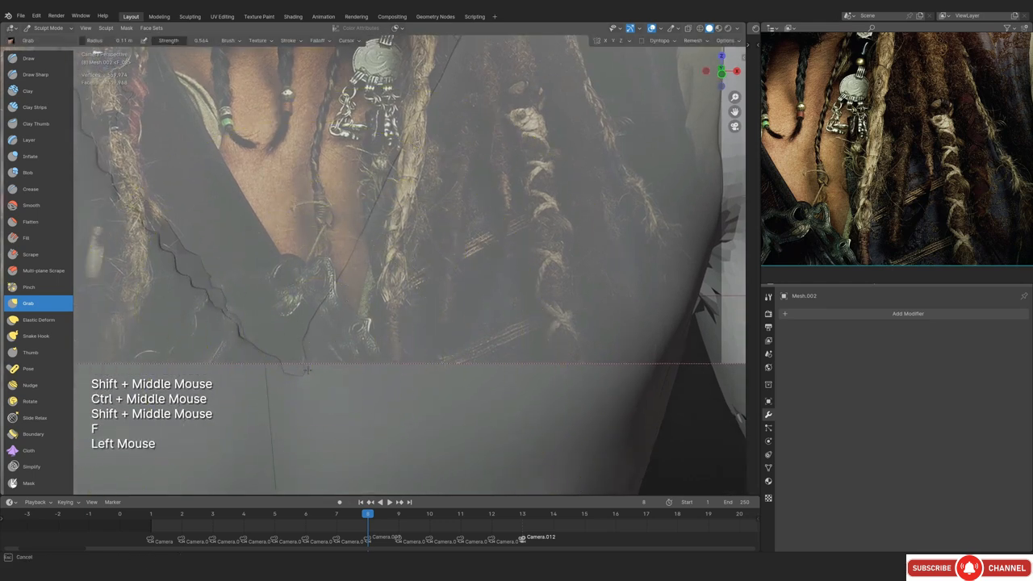
pyautogui.moveTo(390, 389)
pyautogui.mouseDown()
pyautogui.moveTo(401, 346)
pyautogui.moveTo(415, 339)
pyautogui.mouseUp()
# Adjust the V neckline's tip from the side with a Grab radius of about 0.089 m
pyautogui.moveTo(373, 382); pyautogui.dragTo(513, 385, button='middle')
pyautogui.hotkey('alt', 'z')
pyautogui.keyDown('ctrl'); pyautogui.moveTo(513, 386); pyautogui.dragTo(513, 407, button='middle'); pyautogui.keyUp('ctrl')
pyautogui.moveTo(513, 407)
pyautogui.keyDown('shift'); pyautogui.mouseDown(button='middle')
pyautogui.moveTo(454, 334)
pyautogui.moveTo(484, 298)
pyautogui.mouseUp(button='middle'); pyautogui.keyUp('shift')
pyautogui.hotkey('alt', 'z')
pyautogui.moveTo(517, 306); pyautogui.dragTo(588, 318, button='middle')
pyautogui.press('f')
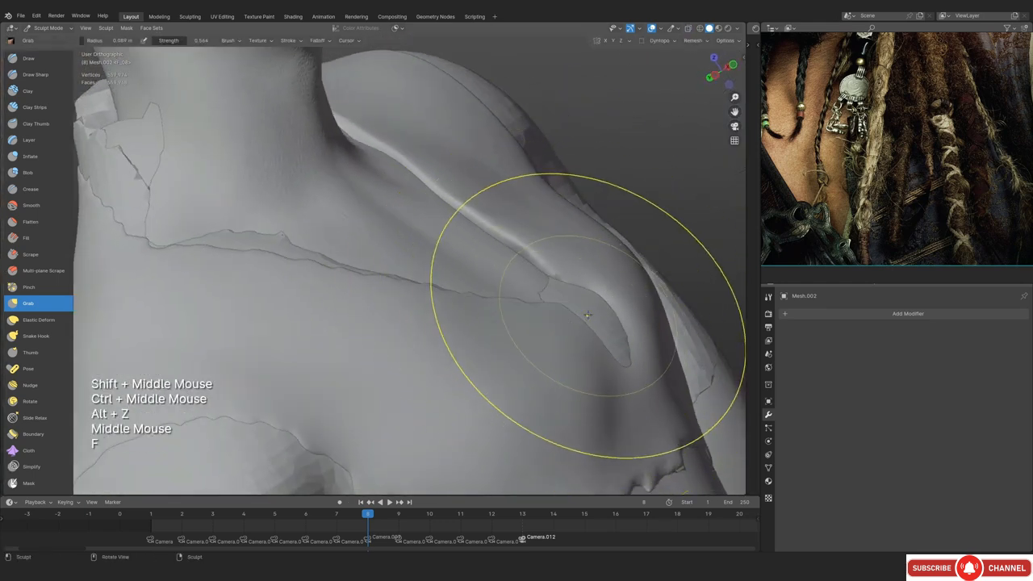
pyautogui.click(589, 314)
pyautogui.moveTo(589, 314); pyautogui.dragTo(590, 307)
pyautogui.click(590, 306)
# Pull the left neckline edge to follow the reference overlay in the camera view, resizing the Grab brush as needed
pyautogui.press('KP_0')
pyautogui.keyDown('shift'); pyautogui.moveTo(404, 253); pyautogui.dragTo(335, 427, button='middle'); pyautogui.keyUp('shift')
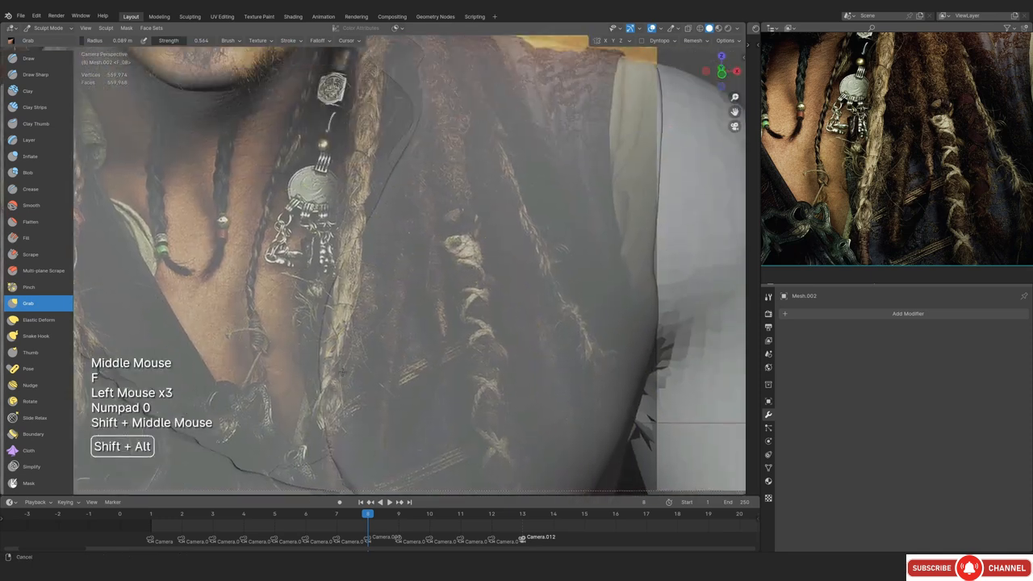
pyautogui.press('f')
pyautogui.moveTo(390, 208); pyautogui.dragTo(366, 189)
pyautogui.press('f')
pyautogui.moveTo(366, 242)
pyautogui.mouseDown()
pyautogui.moveTo(339, 266)
pyautogui.moveTo(322, 256)
pyautogui.mouseUp()
pyautogui.click(331, 299)
pyautogui.moveTo(326, 254); pyautogui.dragTo(307, 248)
pyautogui.moveTo(307, 248); pyautogui.dragTo(296, 247)
# Inspect the neckline in the reference image up close and nudge the lower left neckline edge to match it
pyautogui.keyDown('ctrl'); pyautogui.moveTo(839, 210); pyautogui.dragTo(879, 145, button='middle'); pyautogui.keyUp('ctrl')
pyautogui.moveTo(762, 182)
pyautogui.mouseDown(button='middle')
pyautogui.moveTo(833, 195)
pyautogui.moveTo(845, 161)
pyautogui.mouseUp(button='middle')
pyautogui.moveTo(302, 275); pyautogui.dragTo(296, 274)
pyautogui.keyDown('shift'); pyautogui.moveTo(317, 399); pyautogui.dragTo(325, 315, button='middle'); pyautogui.keyUp('shift')
pyautogui.moveTo(329, 317); pyautogui.dragTo(324, 314)
pyautogui.moveTo(330, 316); pyautogui.dragTo(325, 313)
pyautogui.moveTo(328, 313); pyautogui.dragTo(324, 311)
# Nudge the left neckline edge toward the reference with a Grab radius of about 0.11 m
pyautogui.keyDown('shift'); pyautogui.moveTo(326, 226); pyautogui.dragTo(360, 301, button='middle'); pyautogui.keyUp('shift')
pyautogui.press('f')
pyautogui.click(476, 300)
pyautogui.moveTo(366, 379); pyautogui.dragTo(359, 376)
pyautogui.moveTo(366, 290)
pyautogui.keyDown('shift'); pyautogui.mouseDown(button='middle')
pyautogui.moveTo(334, 364)
pyautogui.moveTo(343, 339)
pyautogui.mouseUp(button='middle'); pyautogui.keyUp('shift')
pyautogui.moveTo(398, 228)
pyautogui.keyDown('shift'); pyautogui.mouseDown(button='middle')
pyautogui.moveTo(359, 311)
pyautogui.moveTo(340, 308)
pyautogui.moveTo(411, 300)
pyautogui.moveTo(411, 347)
pyautogui.moveTo(380, 331)
pyautogui.mouseUp(button='middle'); pyautogui.keyUp('shift')
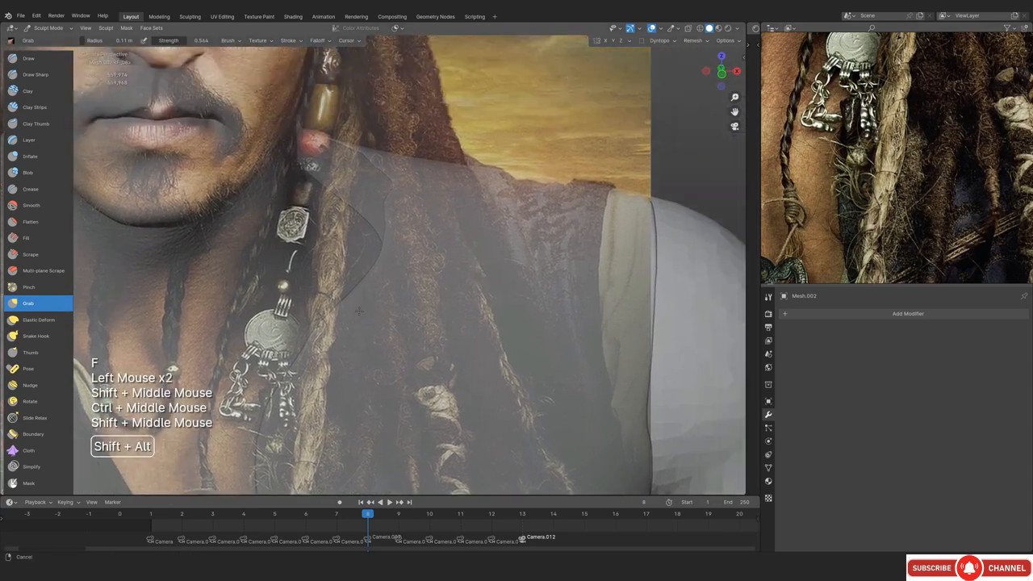
# Check the left neckline edge against the reference overlay and nudge it from the front with a resized Grab brush
pyautogui.hotkey('shift', 'alt', 'z')
pyautogui.hotkey('shift', 'alt', 'z')
pyautogui.press('f')
pyautogui.moveTo(380, 331)
pyautogui.keyDown('shift'); pyautogui.mouseDown(button='middle')
pyautogui.moveTo(347, 316)
pyautogui.moveTo(402, 339)
pyautogui.moveTo(408, 323)
pyautogui.mouseUp(button='middle'); pyautogui.keyUp('shift')
pyautogui.press('f')
pyautogui.click(418, 329)
pyautogui.press('KP_1')
pyautogui.click(425, 362)
# Reshape the left neckline edge into an even curve from the front using Grab at about 0.035 m, and smooth its lower part
pyautogui.keyDown('ctrl'); pyautogui.moveTo(408, 323); pyautogui.dragTo(392, 272, button='middle'); pyautogui.keyUp('ctrl')
pyautogui.press('f')
pyautogui.press('f')
pyautogui.click(363, 347)
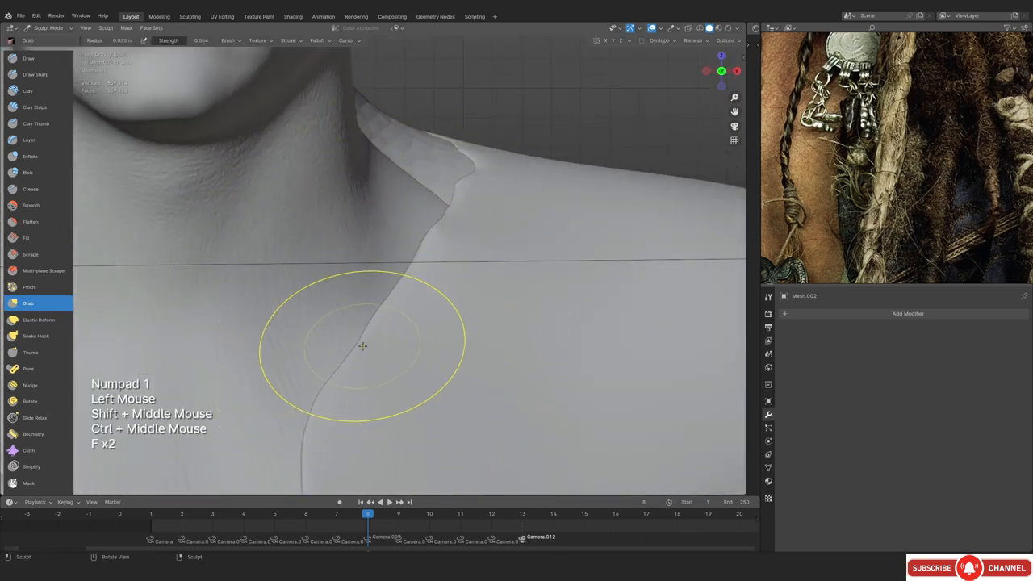
pyautogui.moveTo(362, 346); pyautogui.dragTo(351, 352)
pyautogui.moveTo(354, 363); pyautogui.dragTo(343, 355)
pyautogui.click(361, 334)
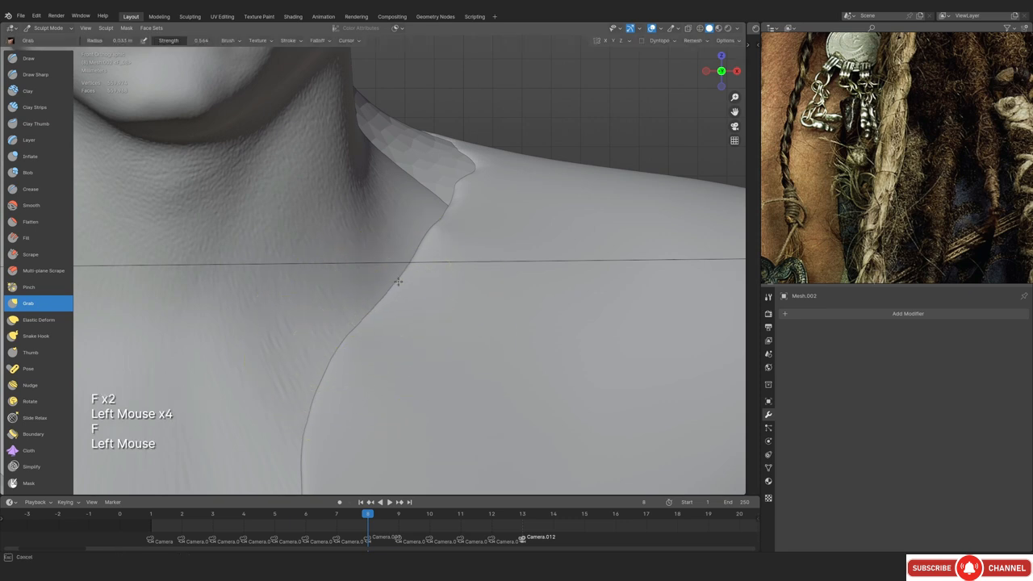
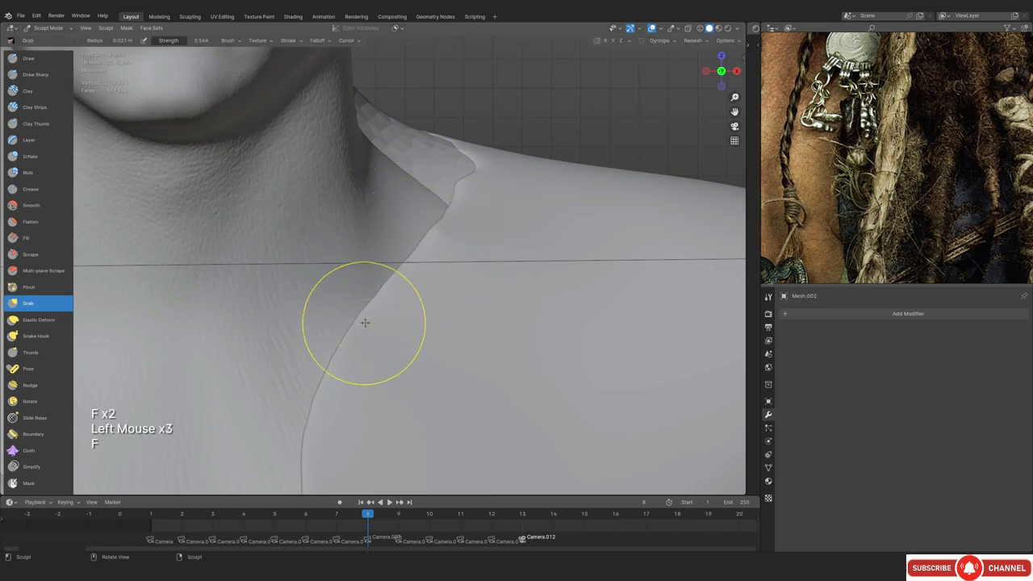
pyautogui.keyDown('shift'); pyautogui.moveTo(365, 323); pyautogui.dragTo(323, 409); pyautogui.keyUp('shift')
# Pull the lower left neckline edge near the V tip into line with small Grab strokes from an angled view
pyautogui.keyDown('ctrl'); pyautogui.moveTo(323, 409); pyautogui.dragTo(404, 375, button='middle'); pyautogui.keyUp('ctrl')
pyautogui.moveTo(404, 376); pyautogui.dragTo(451, 355, button='middle')
pyautogui.keyDown('shift'); pyautogui.moveTo(452, 355); pyautogui.dragTo(476, 339, button='middle'); pyautogui.keyUp('shift')
pyautogui.keyDown('ctrl'); pyautogui.moveTo(476, 339); pyautogui.dragTo(497, 274, button='middle'); pyautogui.keyUp('ctrl')
pyautogui.moveTo(496, 274)
pyautogui.keyDown('shift'); pyautogui.mouseDown(button='middle')
pyautogui.moveTo(506, 254)
pyautogui.moveTo(509, 315)
pyautogui.mouseUp(button='middle'); pyautogui.keyUp('shift')
pyautogui.moveTo(509, 315)
pyautogui.mouseDown(button='middle')
pyautogui.moveTo(512, 380)
pyautogui.moveTo(460, 323)
pyautogui.mouseUp(button='middle')
pyautogui.moveTo(460, 323)
pyautogui.keyDown('ctrl'); pyautogui.mouseDown(button='middle')
pyautogui.moveTo(415, 270)
pyautogui.moveTo(456, 282)
pyautogui.moveTo(411, 220)
pyautogui.moveTo(422, 233)
pyautogui.mouseUp(button='middle'); pyautogui.keyUp('ctrl')
pyautogui.press('f')
pyautogui.click(472, 224)
pyautogui.moveTo(422, 233); pyautogui.dragTo(419, 226)
pyautogui.moveTo(418, 234); pyautogui.dragTo(390, 233)
pyautogui.press('f')
pyautogui.click(374, 246)
pyautogui.moveTo(373, 245)
pyautogui.mouseDown()
pyautogui.moveTo(360, 255)
pyautogui.moveTo(357, 233)
pyautogui.mouseUp()
pyautogui.moveTo(358, 232); pyautogui.dragTo(387, 266, button='middle')
pyautogui.keyDown('ctrl'); pyautogui.moveTo(387, 267); pyautogui.dragTo(410, 300, button='middle'); pyautogui.keyUp('ctrl')
pyautogui.press('f')
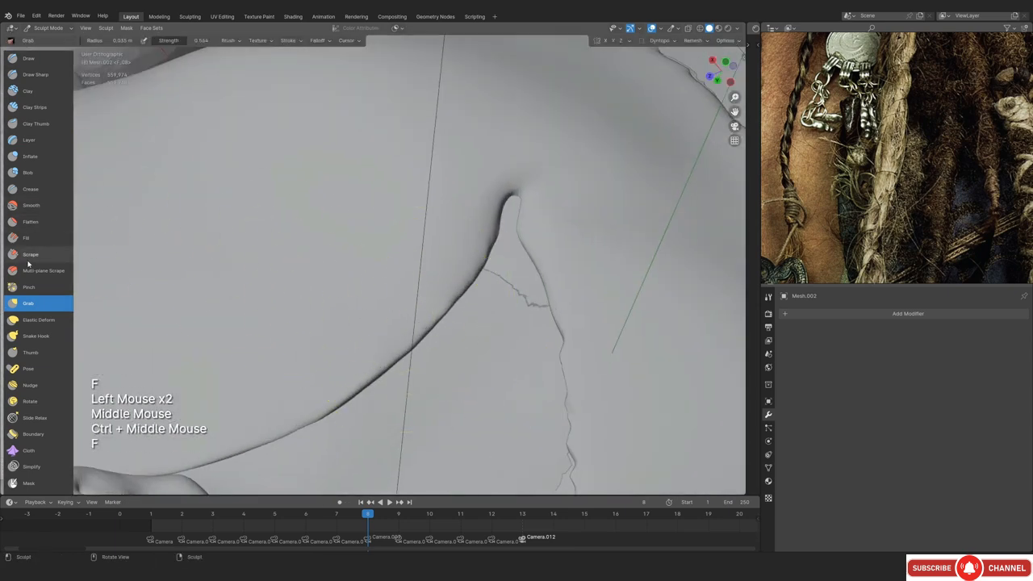
# Flatten the surface around the V tip and along the left neckline edge using Scrape with a radius of about 0.023 m
pyautogui.click(30, 254)
pyautogui.press('f')
pyautogui.click(397, 312)
pyautogui.click(509, 167)
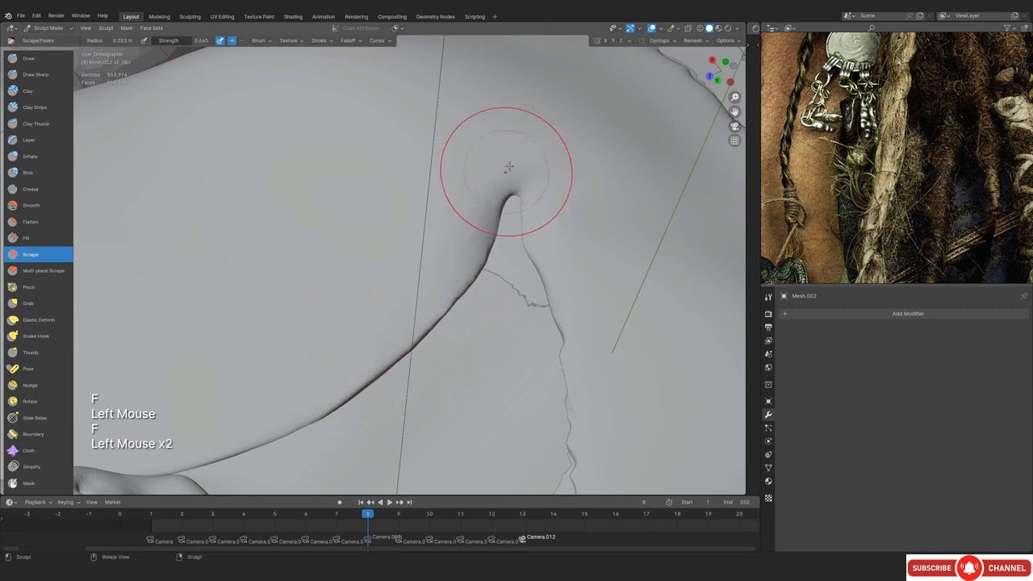
pyautogui.moveTo(464, 242); pyautogui.dragTo(281, 408)
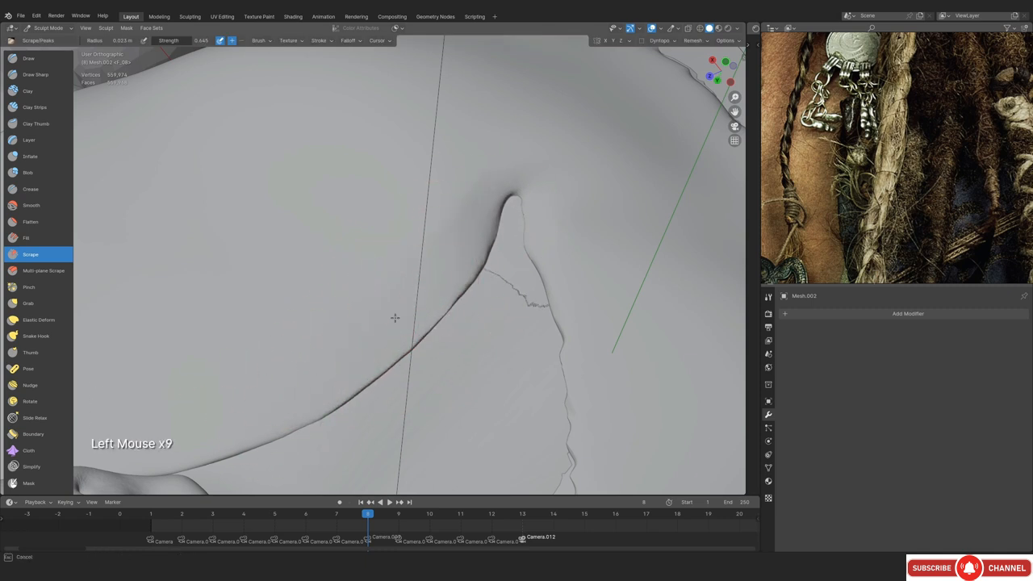
pyautogui.moveTo(427, 258)
pyautogui.mouseDown()
pyautogui.moveTo(215, 392)
pyautogui.moveTo(413, 314)
pyautogui.mouseUp()
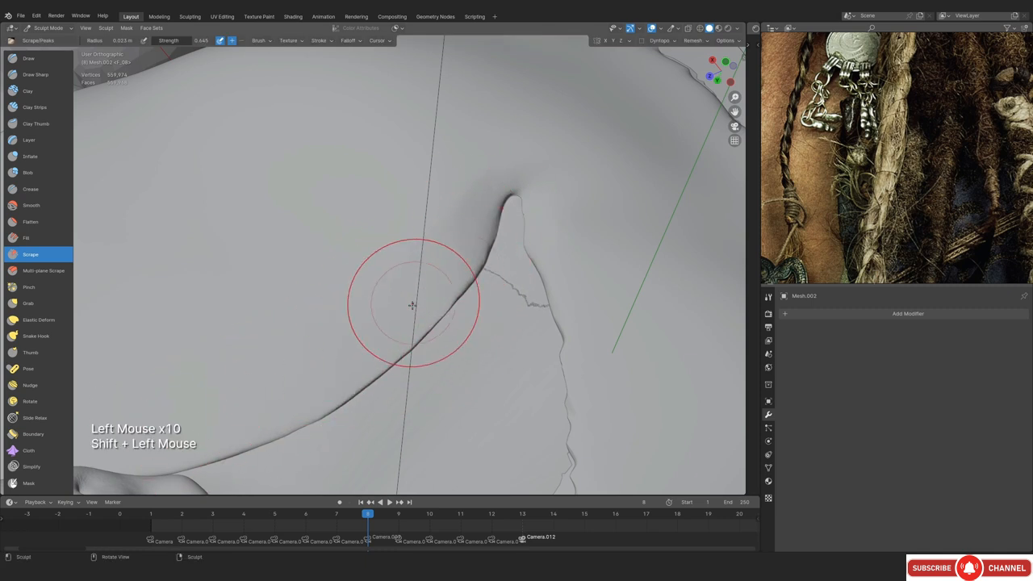
# Isolate the vest and scrape along the neckline rim toward the V tip with a radius of about 0.017 m
pyautogui.press('KP_Divide')
pyautogui.moveTo(395, 320); pyautogui.dragTo(355, 323, button='middle')
pyautogui.keyDown('ctrl'); pyautogui.moveTo(355, 338); pyautogui.dragTo(347, 250, button='middle'); pyautogui.keyUp('ctrl')
pyautogui.moveTo(347, 251)
pyautogui.mouseDown(button='middle')
pyautogui.moveTo(347, 282)
pyautogui.moveTo(355, 258)
pyautogui.mouseUp(button='middle')
pyautogui.keyDown('shift'); pyautogui.moveTo(362, 314); pyautogui.dragTo(408, 207, button='middle'); pyautogui.keyUp('shift')
pyautogui.press('f')
pyautogui.click(456, 222)
pyautogui.moveTo(408, 202); pyautogui.dragTo(507, 131)
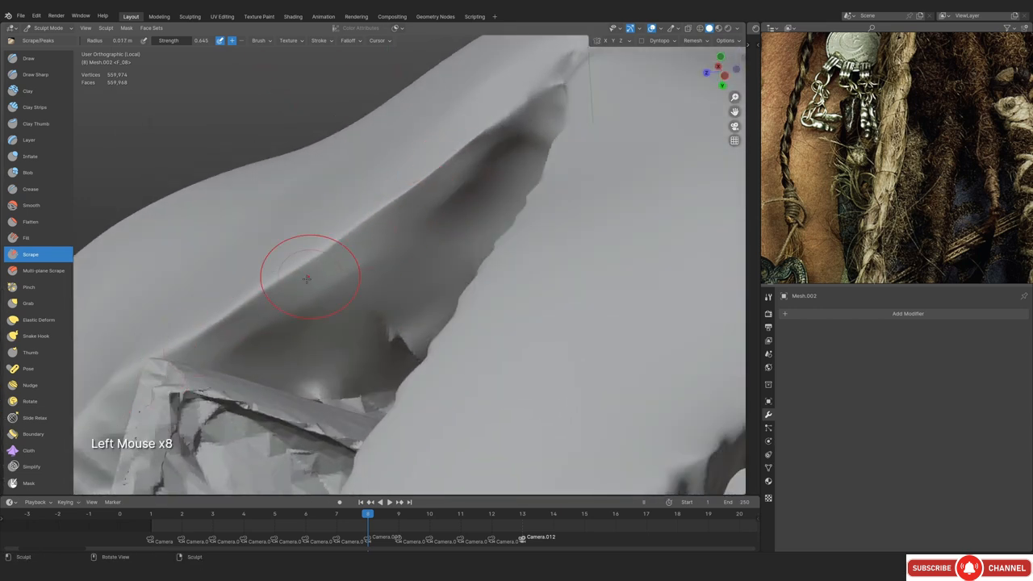
pyautogui.moveTo(306, 278); pyautogui.dragTo(521, 105)
pyautogui.hotkey('ctrl', 'z')
pyautogui.moveTo(477, 184); pyautogui.dragTo(550, 100)
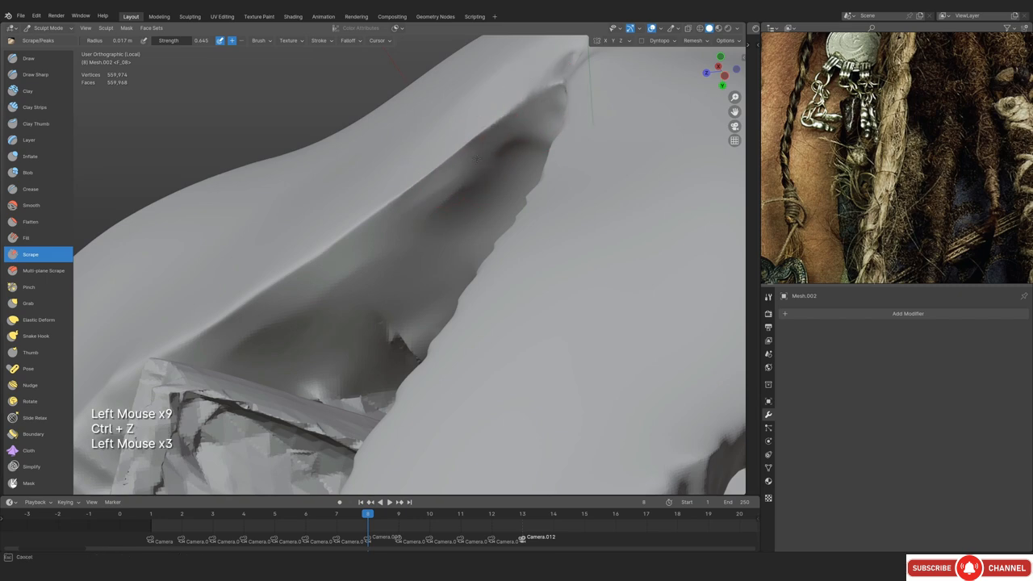
# Scrape the neckline rim from another angle and smooth its edge up to the V tip
pyautogui.moveTo(292, 257); pyautogui.dragTo(364, 261, button='middle')
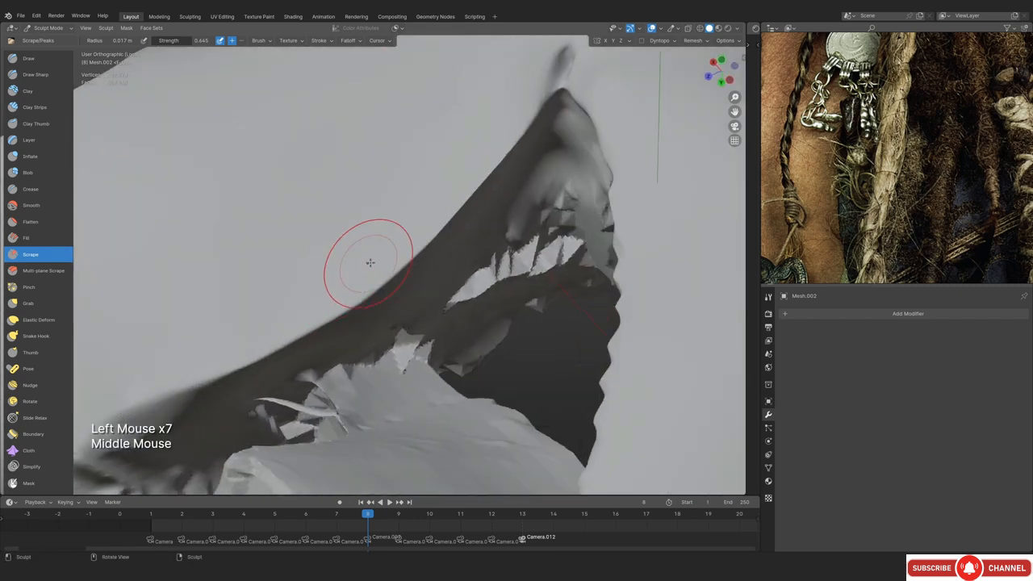
pyautogui.moveTo(364, 261); pyautogui.dragTo(356, 287)
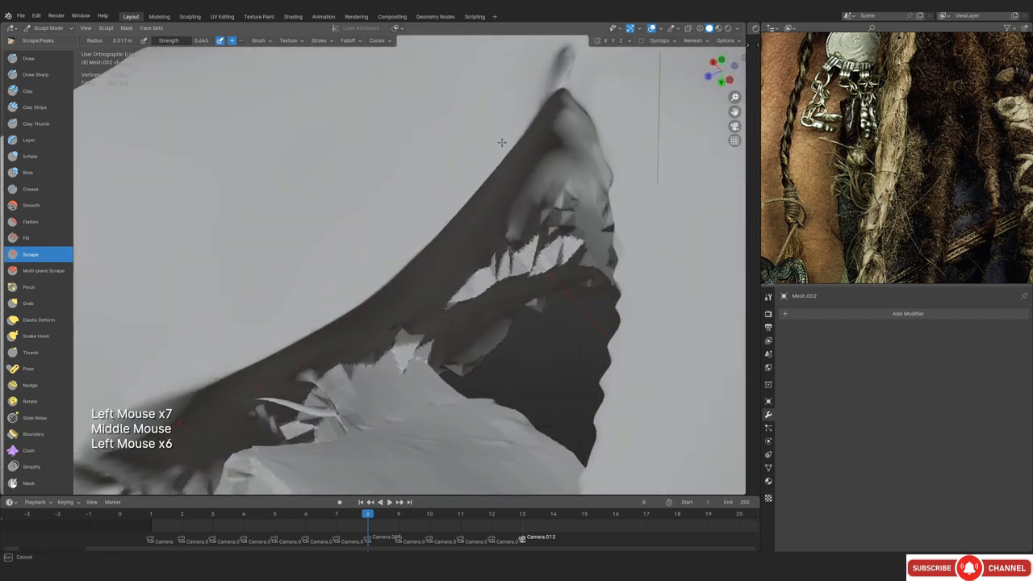
pyautogui.moveTo(502, 142)
pyautogui.mouseDown(button='middle')
pyautogui.moveTo(324, 208)
pyautogui.moveTo(415, 215)
pyautogui.mouseUp(button='middle')
pyautogui.keyDown('shift'); pyautogui.moveTo(406, 203); pyautogui.dragTo(476, 146); pyautogui.keyUp('shift')
pyautogui.keyDown('shift'); pyautogui.moveTo(476, 145); pyautogui.dragTo(356, 246); pyautogui.keyUp('shift')
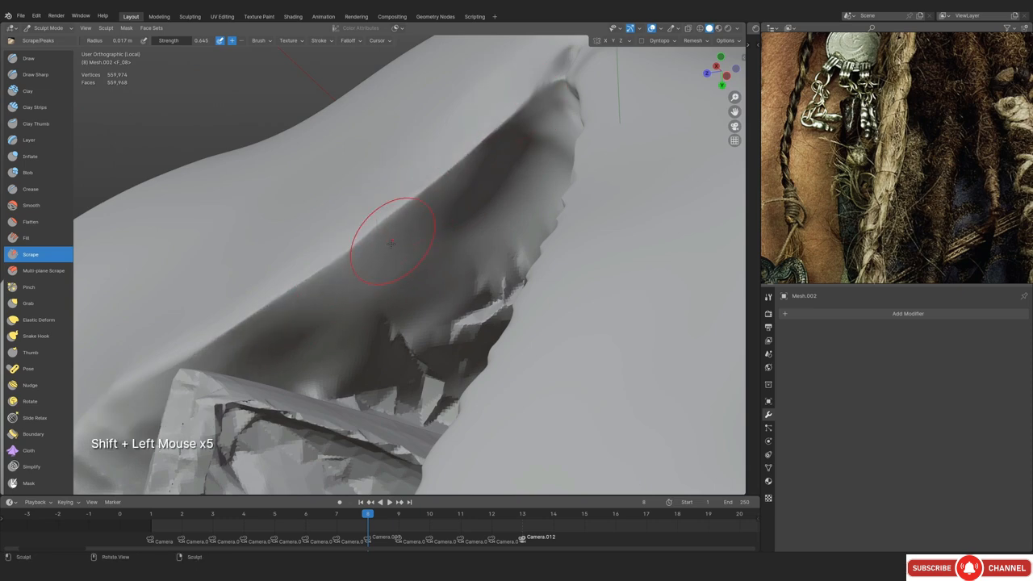
# Leave the isolated view and review the reshaped neckline on the full character from the front and through the camera
pyautogui.press('KP_Divide')
pyautogui.press('KP_1')
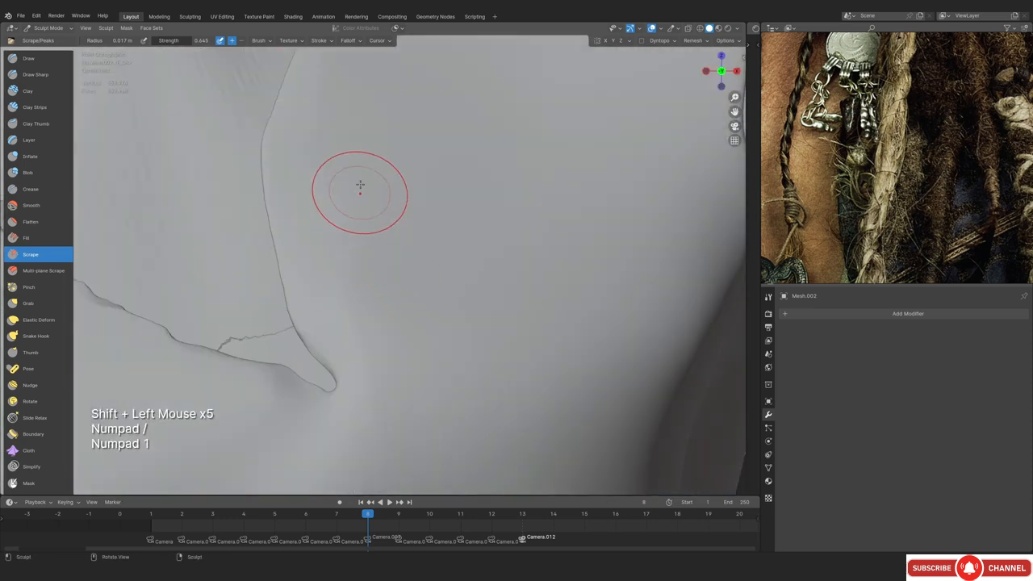
pyautogui.keyDown('ctrl'); pyautogui.moveTo(360, 185); pyautogui.dragTo(226, 288, button='middle'); pyautogui.keyUp('ctrl')
pyautogui.hotkey('shift', 'alt', 'z')
pyautogui.press('KP_0')
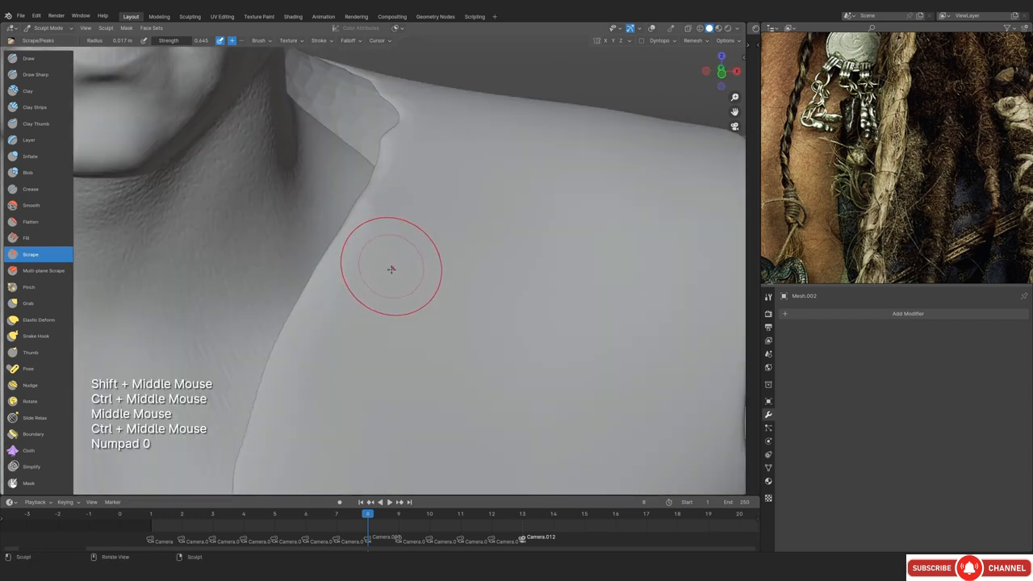
pyautogui.moveTo(390, 269)
pyautogui.keyDown('ctrl'); pyautogui.mouseDown(button='middle')
pyautogui.moveTo(384, 315)
pyautogui.moveTo(373, 259)
pyautogui.mouseUp(button='middle'); pyautogui.keyUp('ctrl')
pyautogui.moveTo(373, 258); pyautogui.dragTo(360, 232, button='middle')
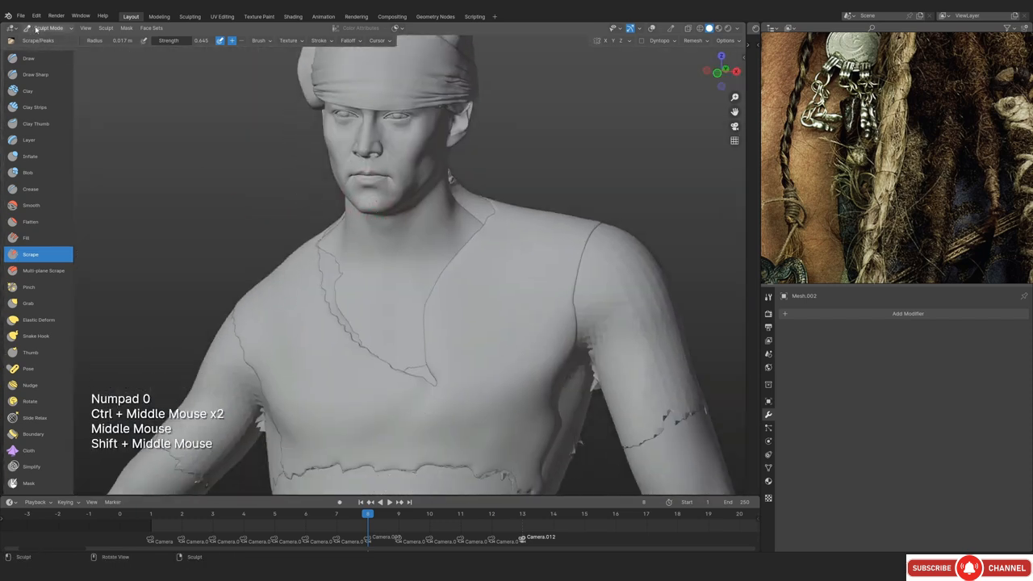
# Delete the vertices of the FinalBaseMesh body below the chest, selecting them through the mesh from the side in Edit Mode
pyautogui.moveTo(35, 28); pyautogui.dragTo(44, 42)
pyautogui.keyDown('ctrl'); pyautogui.moveTo(429, 307); pyautogui.dragTo(389, 279, button='middle'); pyautogui.keyUp('ctrl')
pyautogui.hotkey('shift', 'alt', 'z')
pyautogui.click(403, 283)
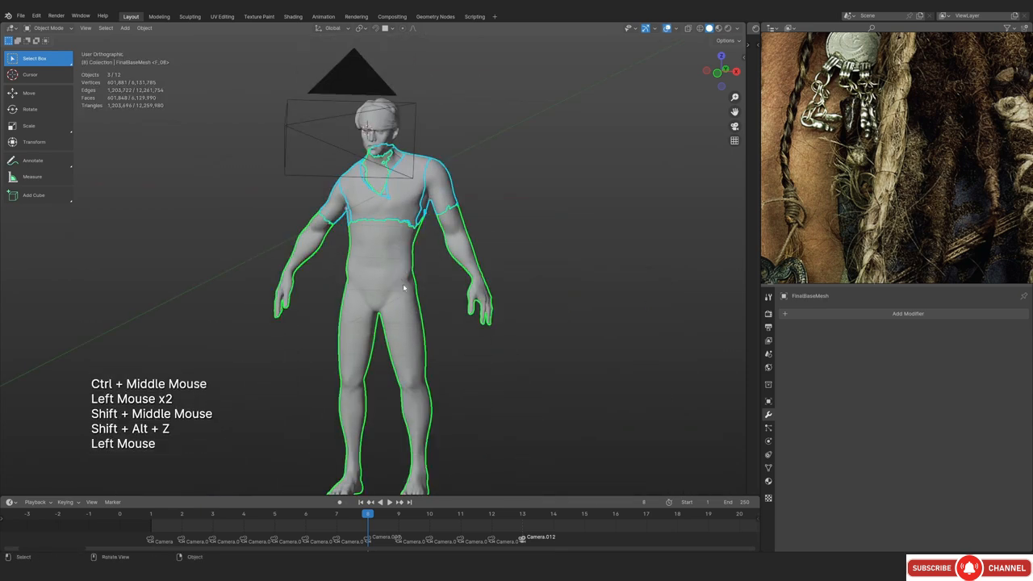
pyautogui.press('KP_3')
pyautogui.press('Tab')
pyautogui.keyDown('ctrl'); pyautogui.moveTo(402, 242); pyautogui.dragTo(402, 274, button='middle'); pyautogui.keyUp('ctrl')
pyautogui.hotkey('alt', 'z')
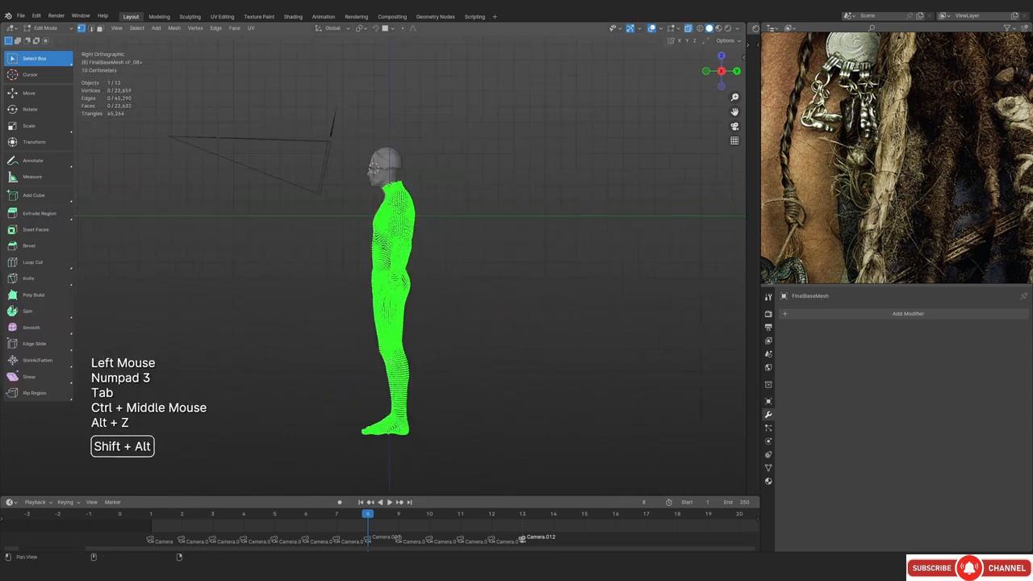
pyautogui.keyDown('shift'); pyautogui.moveTo(388, 387); pyautogui.dragTo(371, 266, button='middle'); pyautogui.keyUp('shift')
pyautogui.moveTo(287, 427); pyautogui.dragTo(490, 159)
pyautogui.press('x')
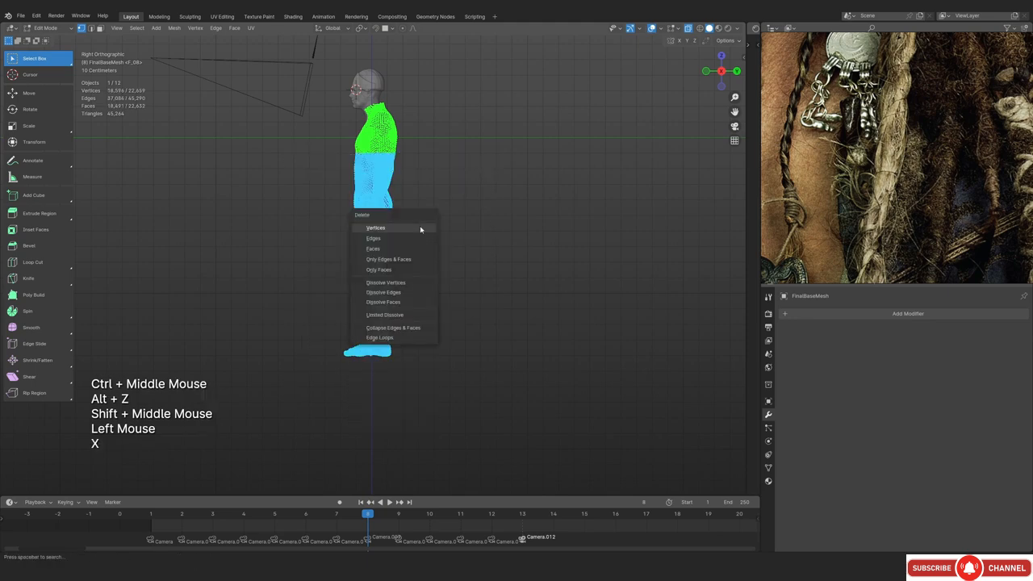
pyautogui.click(373, 229)
pyautogui.hotkey('alt', 'z')
pyautogui.moveTo(388, 243); pyautogui.dragTo(411, 294, button='middle')
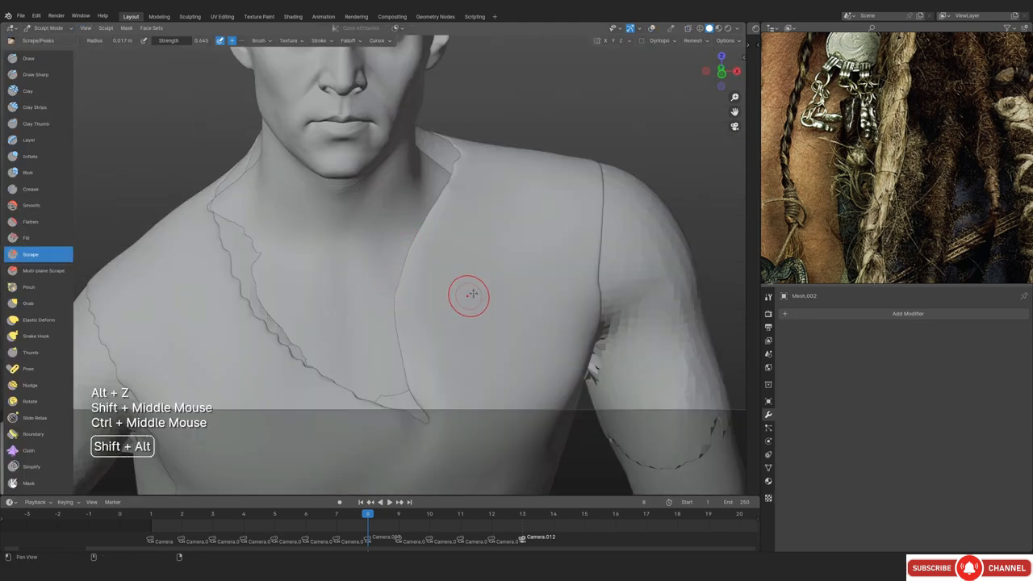
# Compare the vest opening with the reference image and smooth near the V tip with a brush radius of about 0.065 m
pyautogui.keyDown('shift'); pyautogui.moveTo(468, 295); pyautogui.dragTo(427, 237, button='middle'); pyautogui.keyUp('shift')
pyautogui.scroll(-2, 917, 178)
pyautogui.click(607, 250)
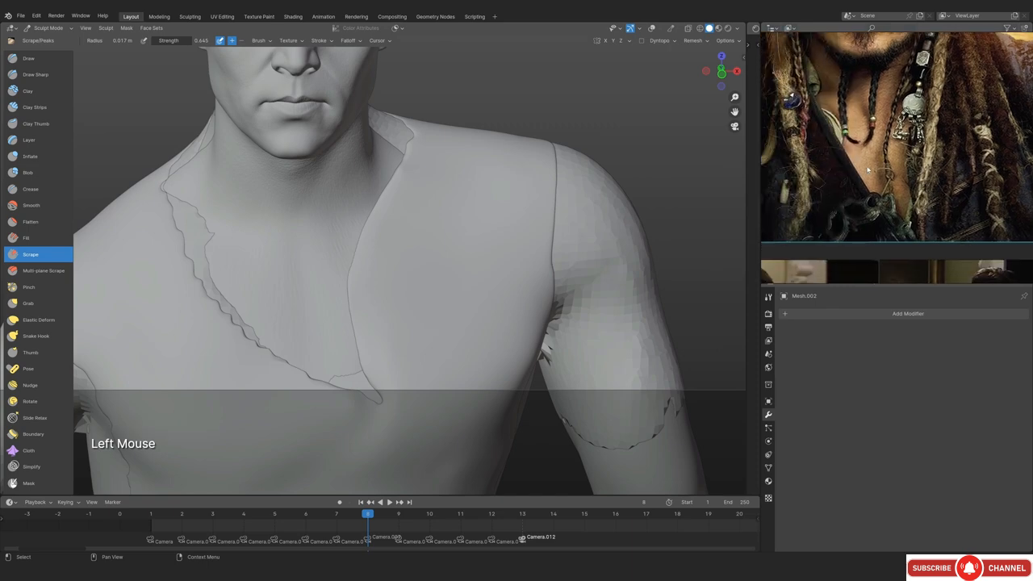
pyautogui.keyDown('ctrl'); pyautogui.moveTo(386, 184); pyautogui.dragTo(373, 242, button='middle'); pyautogui.keyUp('ctrl')
pyautogui.moveTo(373, 259)
pyautogui.keyDown('ctrl'); pyautogui.mouseDown(button='middle')
pyautogui.moveTo(360, 300)
pyautogui.moveTo(339, 290)
pyautogui.moveTo(417, 327)
pyautogui.mouseUp(button='middle'); pyautogui.keyUp('ctrl')
pyautogui.press('f')
pyautogui.keyDown('shift'); pyautogui.click(430, 330); pyautogui.keyUp('shift')
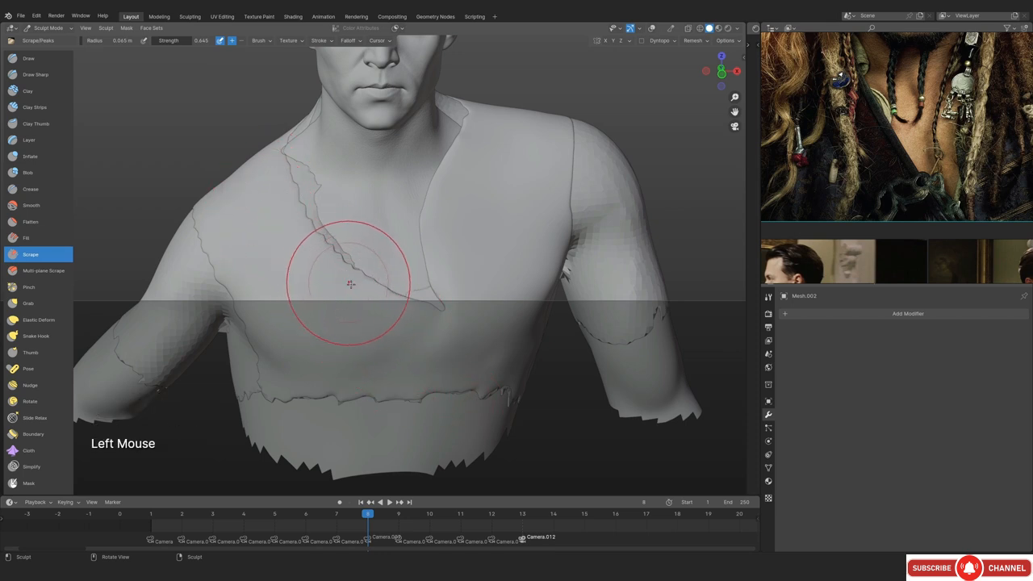
pyautogui.keyDown('ctrl'); pyautogui.moveTo(350, 284); pyautogui.dragTo(295, 269, button='middle'); pyautogui.keyUp('ctrl')
# Add a mesh plane in Object Mode from the front view with the viewport overlays visible
pyautogui.click(41, 39)
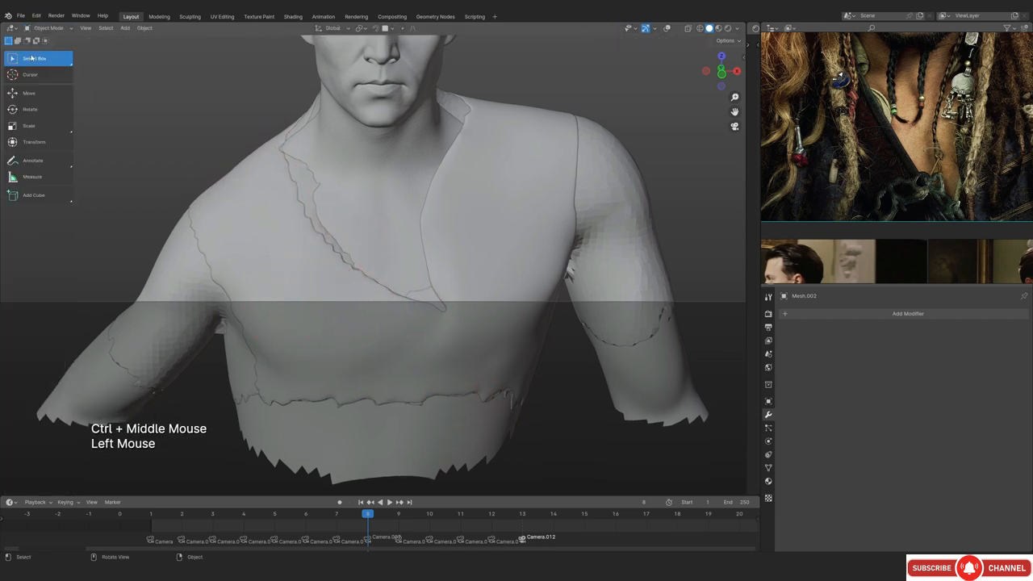
pyautogui.scroll(-2, 511, 321)
pyautogui.moveTo(510, 321); pyautogui.dragTo(194, 178, button='middle')
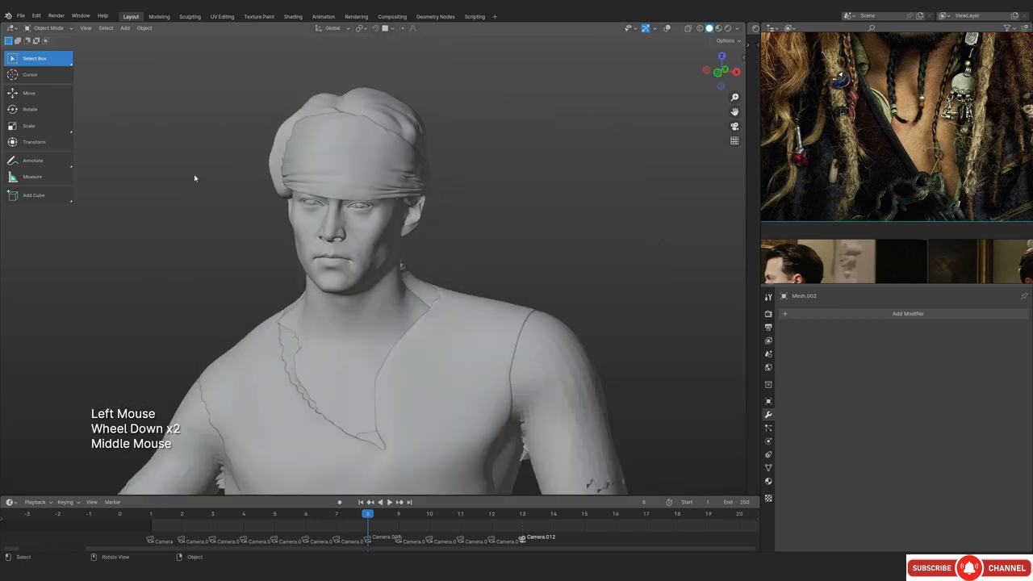
pyautogui.moveTo(234, 377); pyautogui.dragTo(311, 373, button='middle')
pyautogui.press('KP_1')
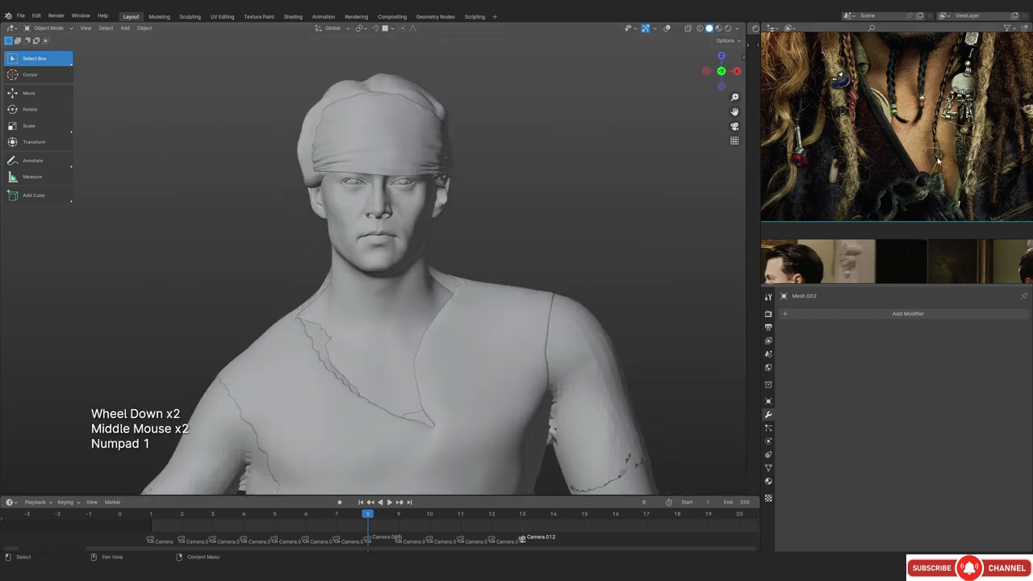
pyautogui.keyDown('shift'); pyautogui.moveTo(364, 401); pyautogui.dragTo(288, 298, button='middle'); pyautogui.keyUp('shift')
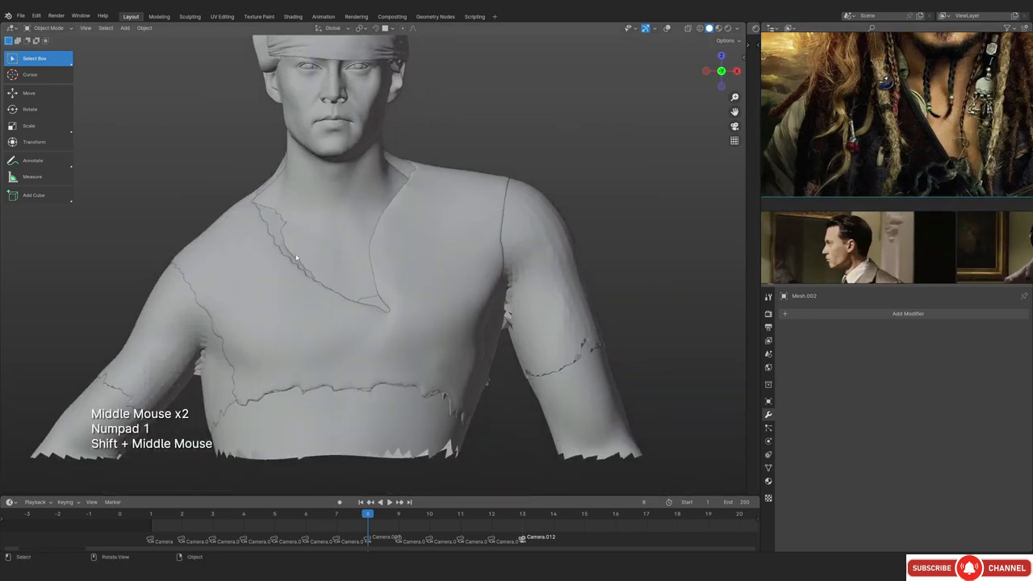
pyautogui.scroll(1, 336, 184)
pyautogui.hotkey('shift', 'a')
pyautogui.moveTo(355, 198)
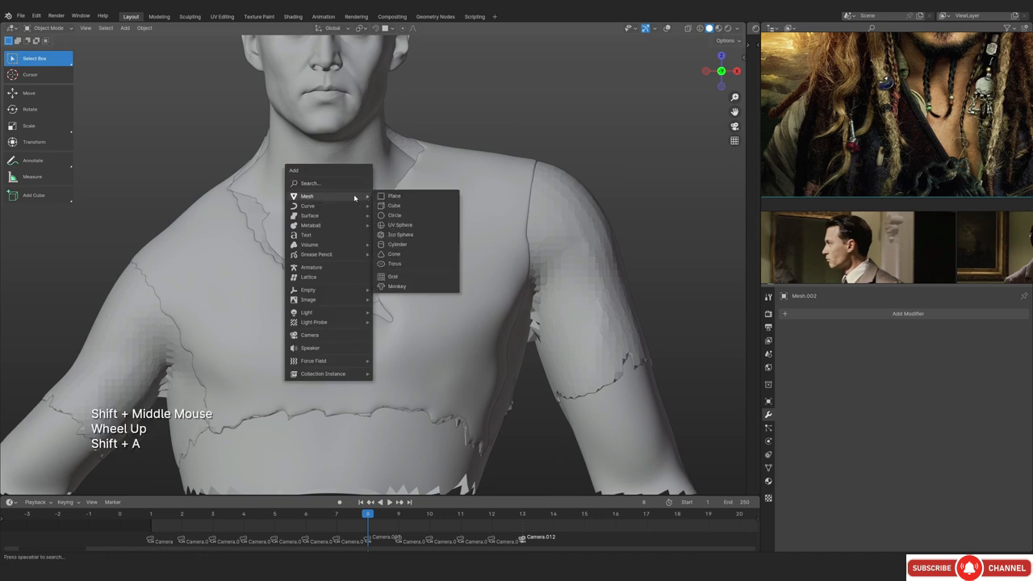
pyautogui.click(394, 196)
pyautogui.scroll(-3, 359, 279)
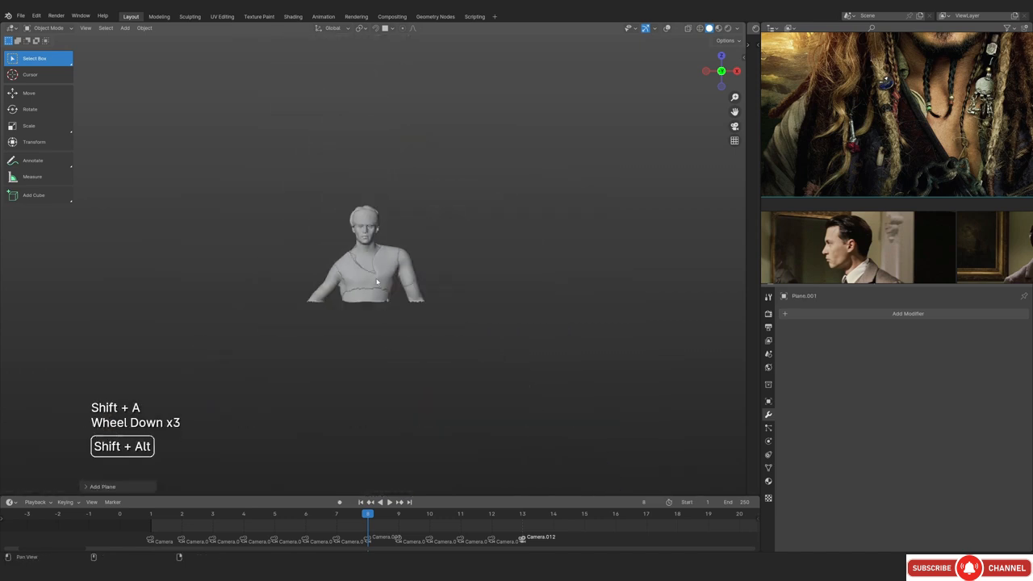
pyautogui.hotkey('shift', 'alt', 'z')
pyautogui.scroll(-2, 384, 292)
pyautogui.scroll(2, 384, 296)
# Rotate the plane 90° around X, scale it down to a small square and place it on the chest beside the V tip
pyautogui.press('r')
pyautogui.press('x')
pyautogui.press('KP_9')
pyautogui.press('KP_0')
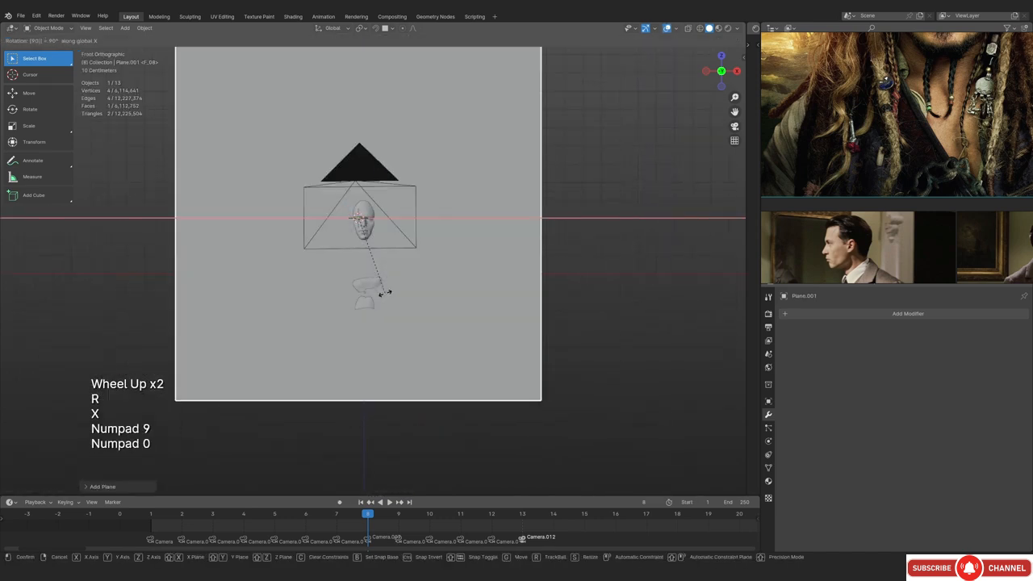
pyautogui.press('KP_Enter')
pyautogui.scroll(2, 385, 296)
pyautogui.press('s')
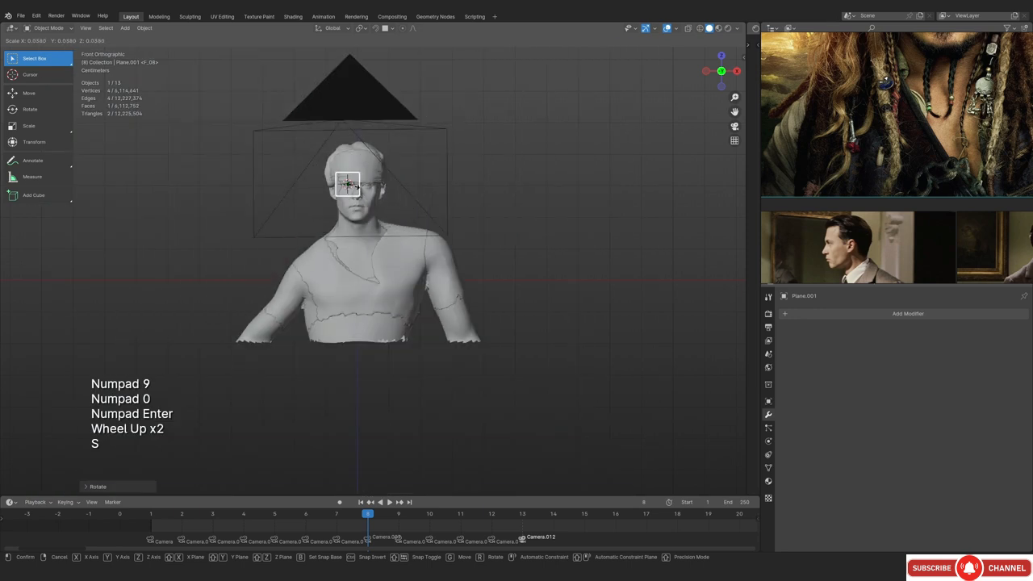
pyautogui.click(355, 193)
pyautogui.press('g')
pyautogui.click(391, 316)
pyautogui.scroll(3, 392, 316)
pyautogui.keyDown('shift'); pyautogui.moveTo(394, 323); pyautogui.dragTo(406, 314, button='middle'); pyautogui.keyUp('shift')
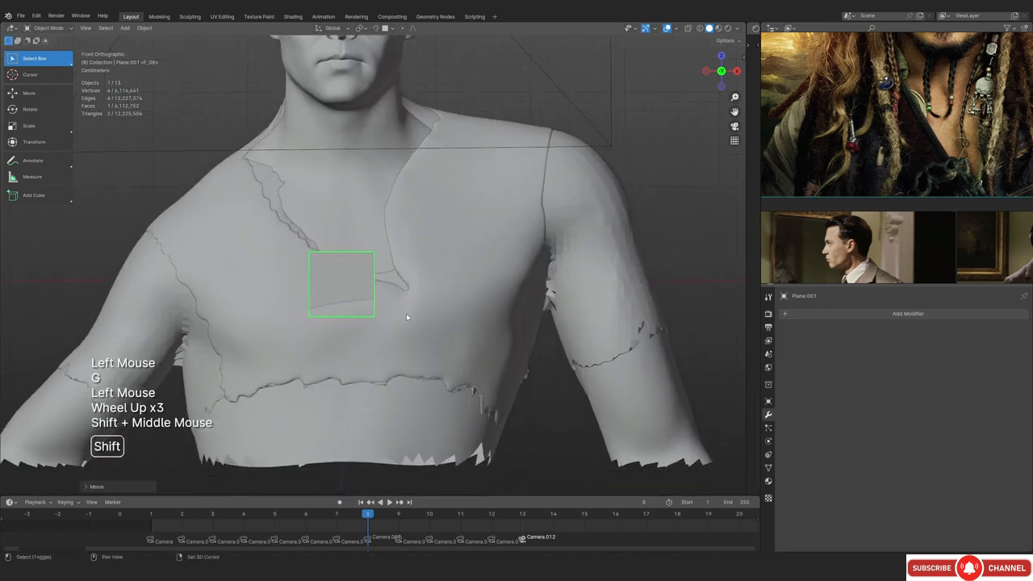
pyautogui.press('Tab')
pyautogui.hotkey('alt', 'z')
pyautogui.press('Tab')
pyautogui.hotkey('alt', 'z')
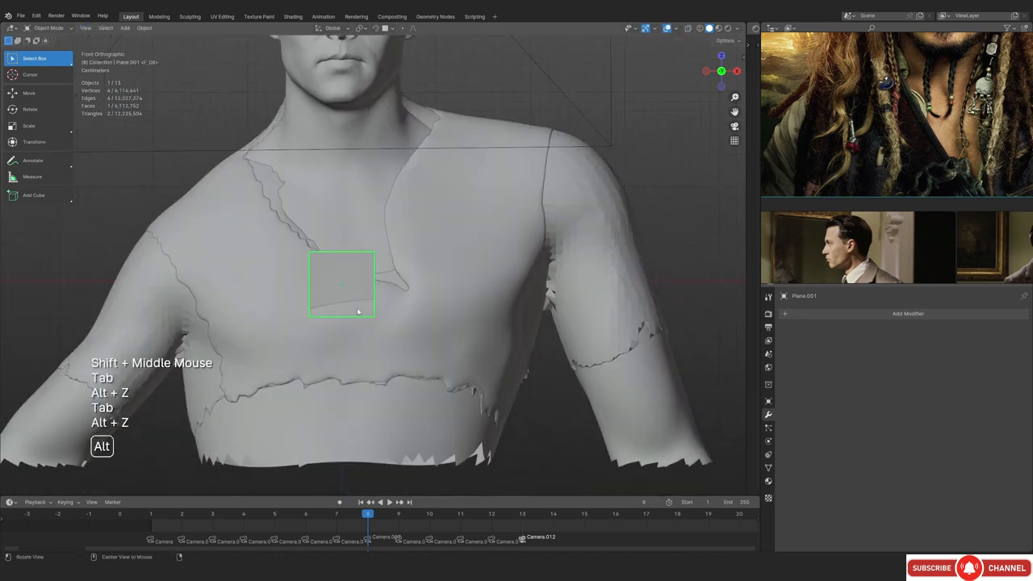
# Rotate the small plane in the front view so its edges follow the diagonal of the right neckline
pyautogui.scroll(1, 410, 363)
pyautogui.press('r')
pyautogui.click(416, 303)
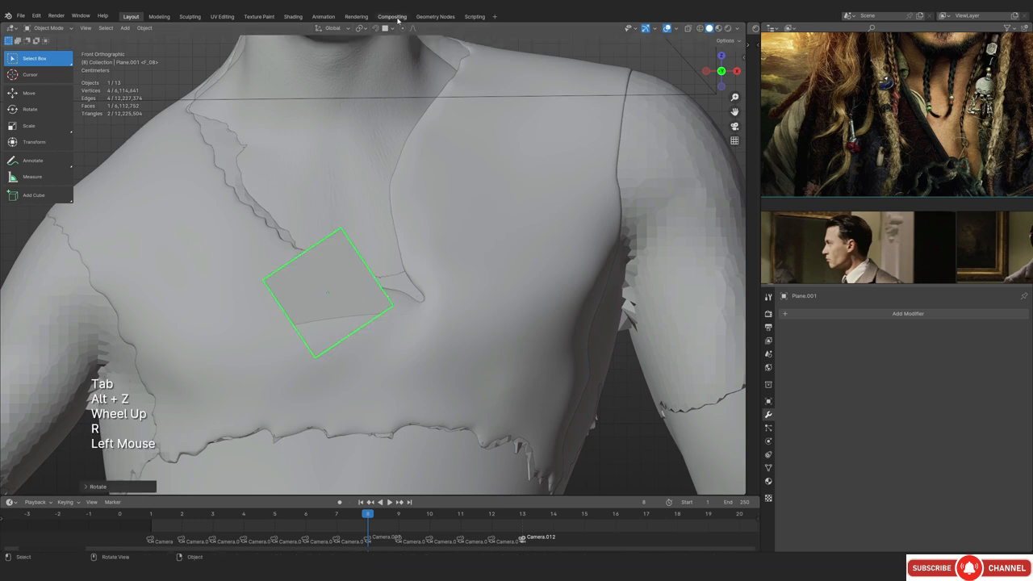
# Enable snapping with Face Project and open the plane in Edit Mode with X-ray display on
pyautogui.click(385, 29)
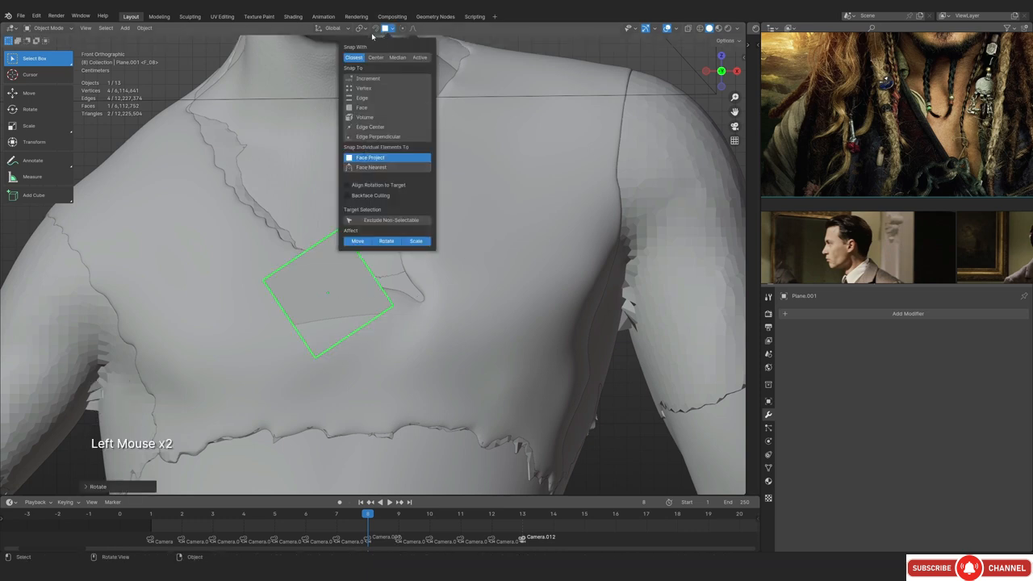
pyautogui.click(376, 29)
pyautogui.press('Tab')
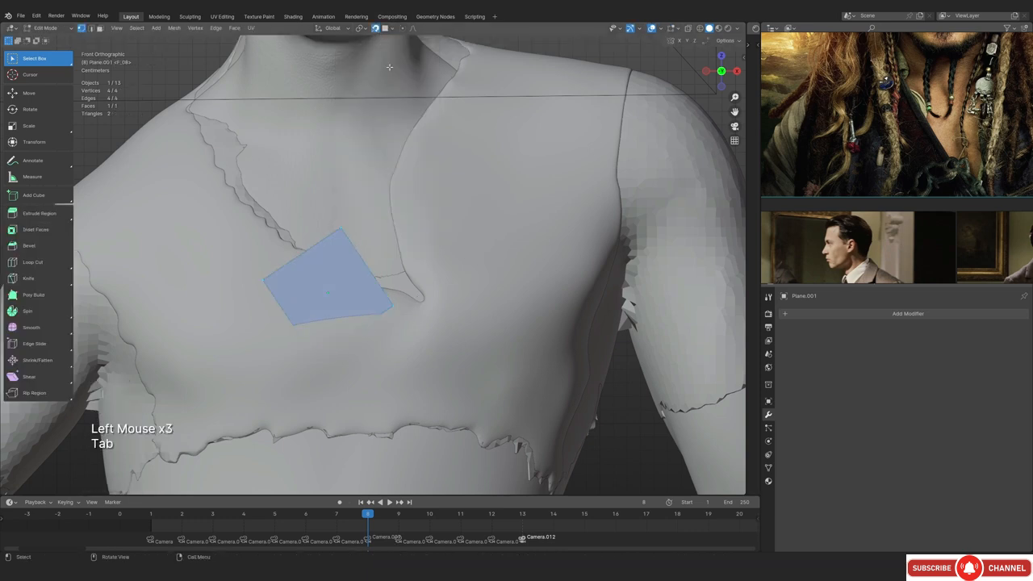
pyautogui.click(385, 29)
pyautogui.scroll(-2, 256, 219)
pyautogui.hotkey('alt', 'z')
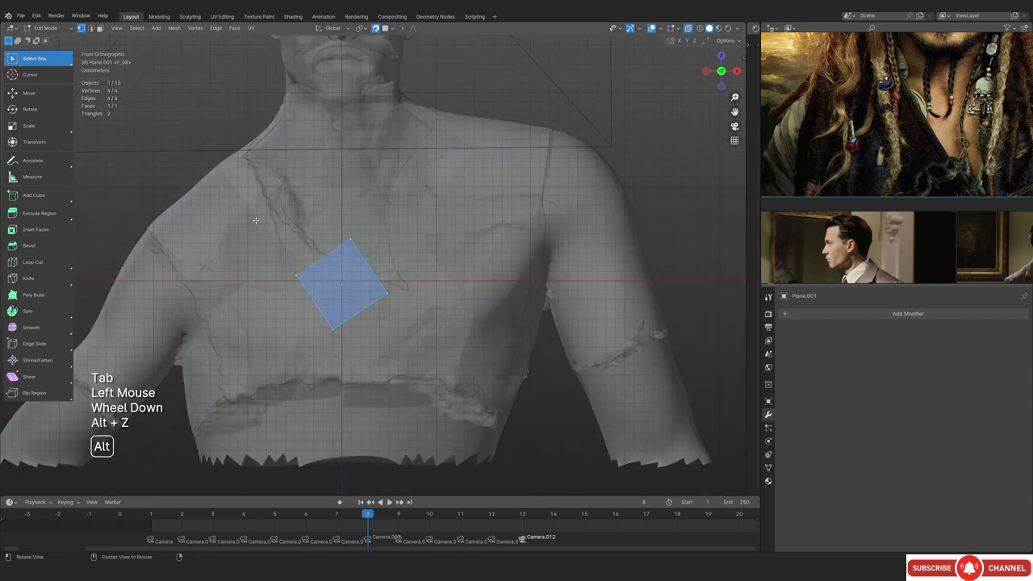
# Move two corner vertices of the small plane so they snap onto the chest surface beside the V neckline
pyautogui.moveTo(360, 274); pyautogui.dragTo(360, 275)
pyautogui.hotkey('alt', 'z')
pyautogui.scroll(2, 355, 286)
pyautogui.press('g')
pyautogui.click(348, 270)
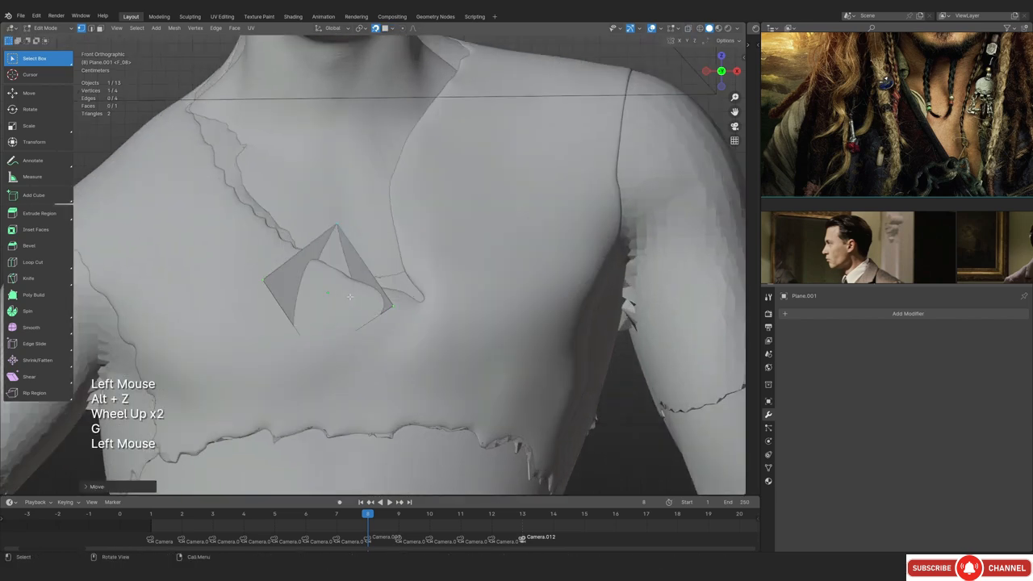
pyautogui.keyDown('shift'); pyautogui.moveTo(349, 270); pyautogui.dragTo(339, 275, button='middle'); pyautogui.keyUp('shift')
pyautogui.click(295, 298)
pyautogui.press('g')
pyautogui.click(325, 350)
# Extrude the plane's upper edge twice along the right neckline, carrying the strip up to the shoulder
pyautogui.moveTo(268, 212); pyautogui.dragTo(276, 219)
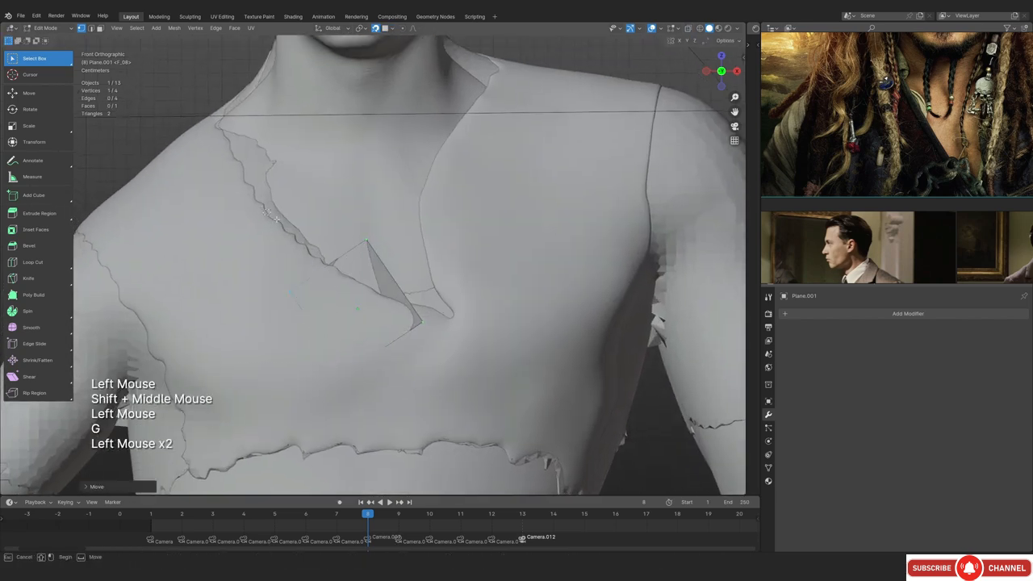
pyautogui.scroll(-2, 394, 277)
pyautogui.keyDown('shift'); pyautogui.moveTo(394, 277); pyautogui.dragTo(273, 299, button='middle'); pyautogui.keyUp('shift')
pyautogui.scroll(1, 379, 266)
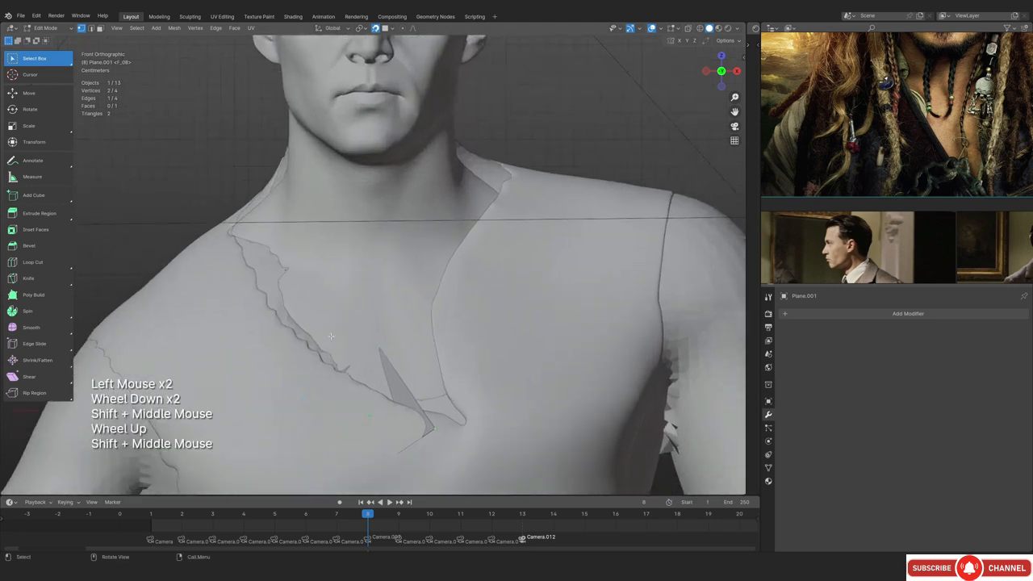
pyautogui.keyDown('ctrl'); pyautogui.rightClick(273, 299); pyautogui.keyUp('ctrl')
pyautogui.scroll(-2, 233, 242)
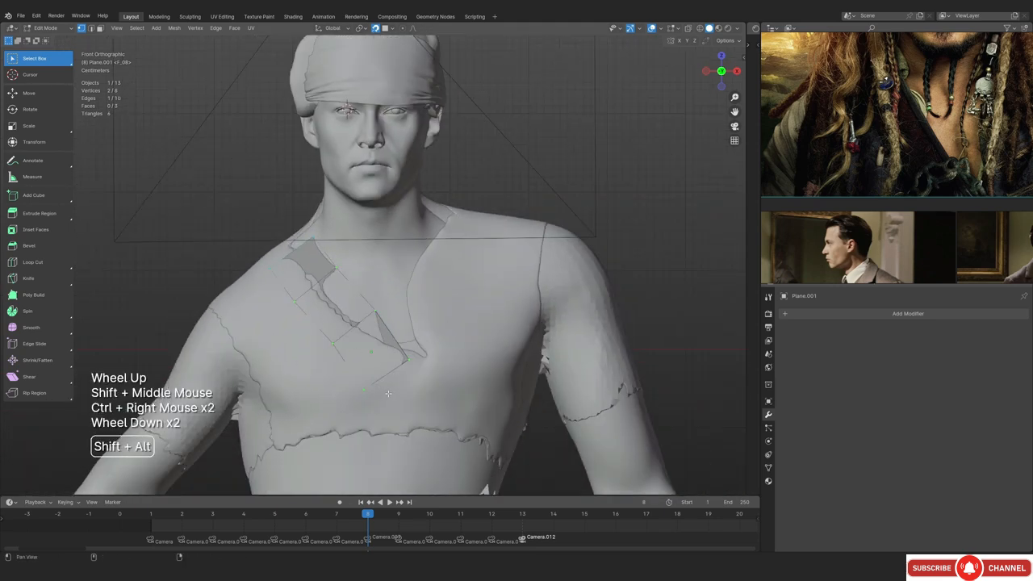
# Extrude the strip's lower edge diagonally down across the chest past the V tip to the torn hem
pyautogui.keyDown('shift'); pyautogui.moveTo(379, 436); pyautogui.dragTo(379, 343, button='middle'); pyautogui.keyUp('shift')
pyautogui.hotkey('alt', 'z')
pyautogui.click(380, 342)
pyautogui.hotkey('alt', 'z')
pyautogui.scroll(2, 380, 341)
pyautogui.keyDown('ctrl'); pyautogui.rightClick(380, 347); pyautogui.keyUp('ctrl')
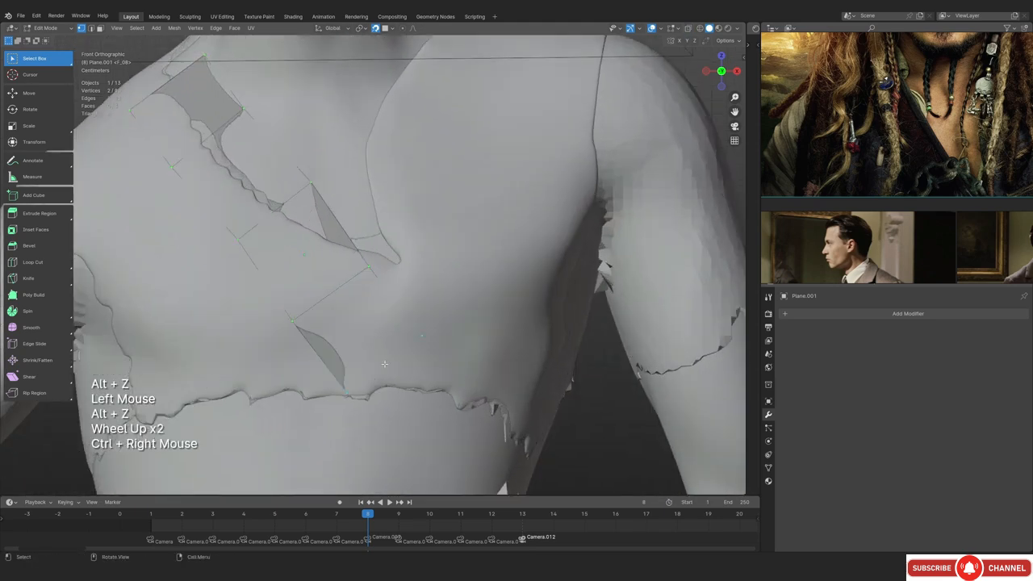
# Examine the collar and lapel edge of the vest in the enlarged pirate reference image
pyautogui.hotkey('alt', 'z')
pyautogui.hotkey('ctrl', 'f')
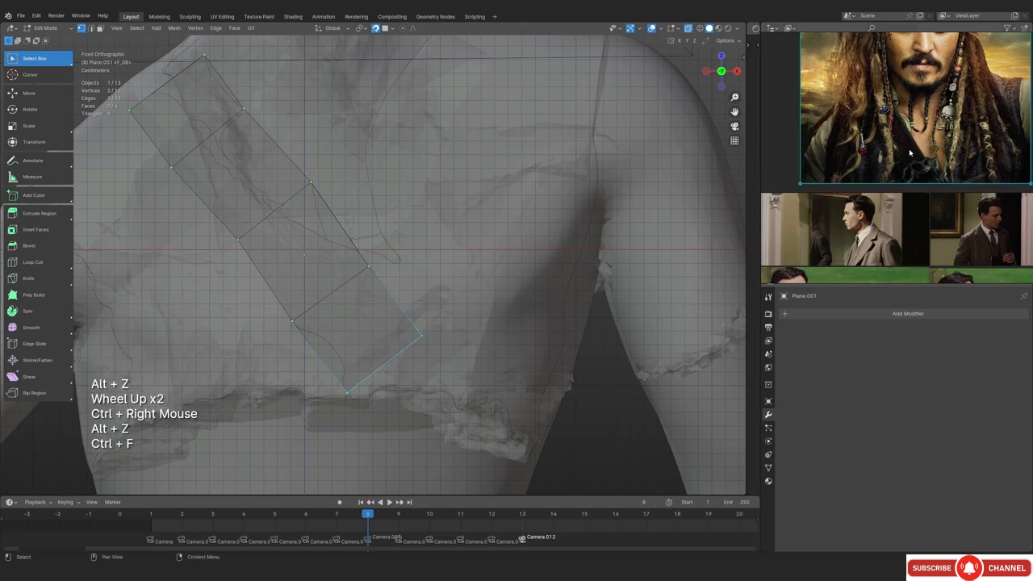
pyautogui.scroll(2, 872, 170)
pyautogui.hotkey('ctrl', 'f')
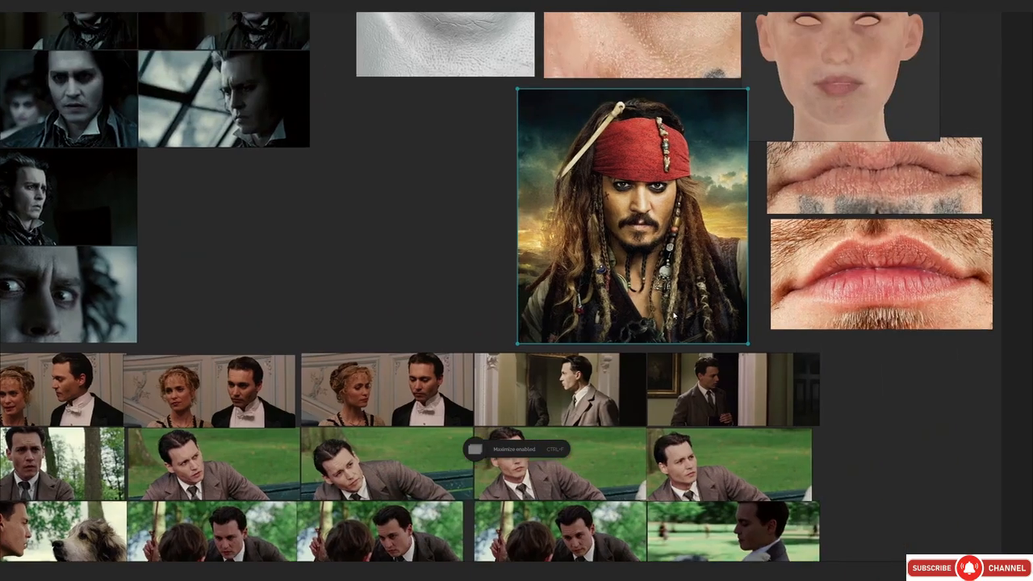
pyautogui.scroll(5, 509, 284)
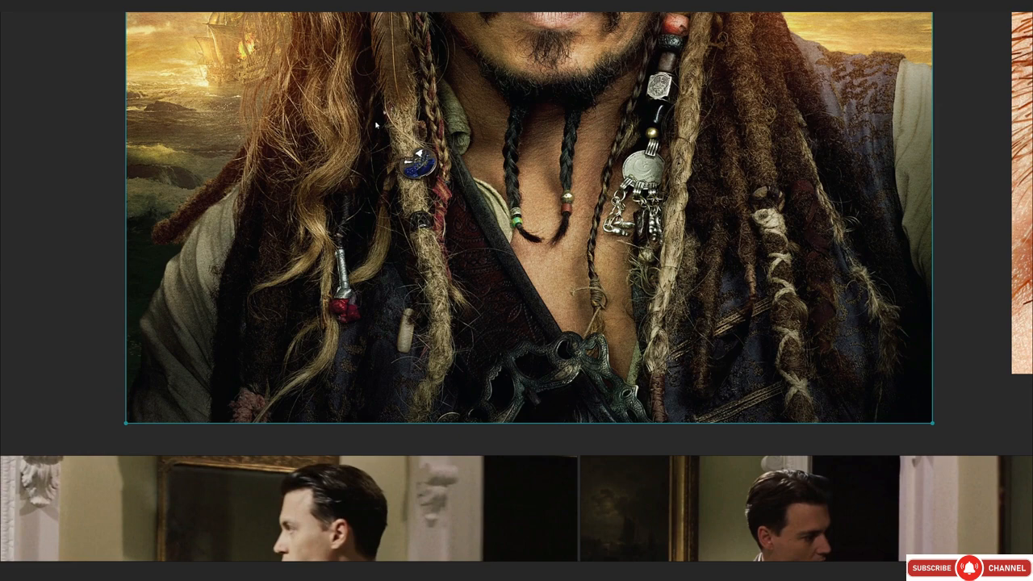
pyautogui.moveTo(382, 150); pyautogui.dragTo(390, 183, button='middle')
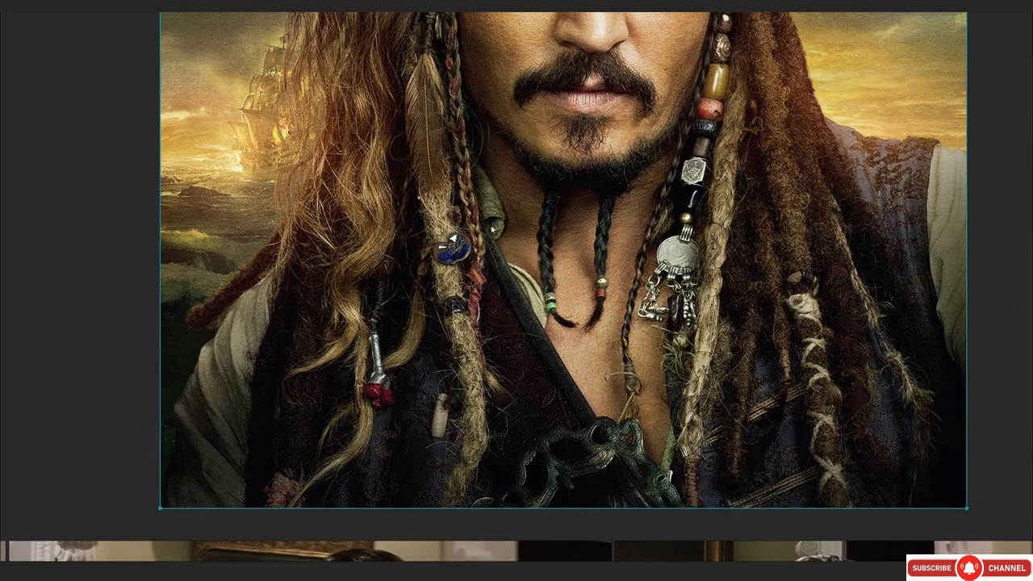
pyautogui.hotkey('ctrl', 'f')
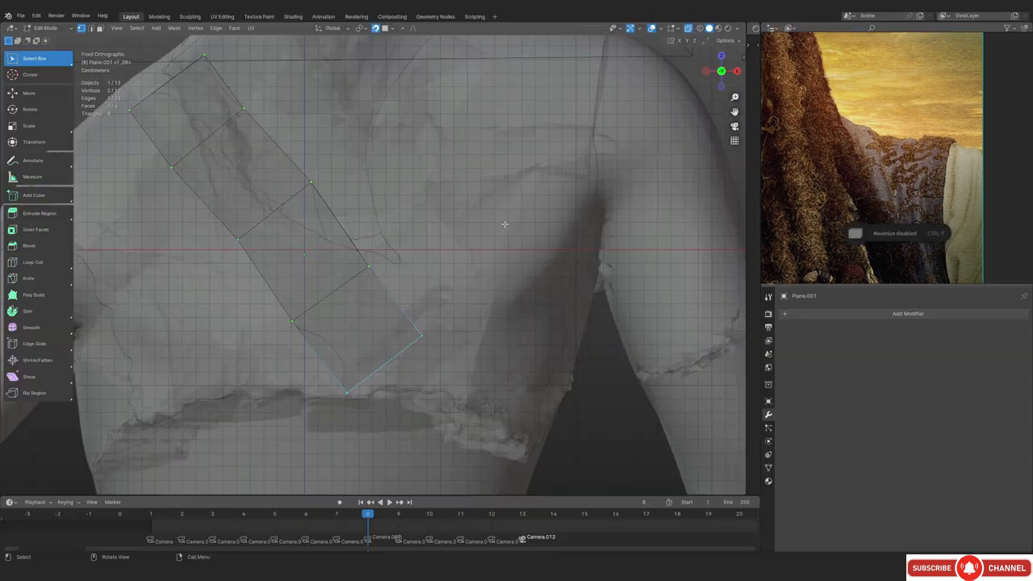
# Extrude the strip's top edge twice over the shoulder toward the back of the neck
pyautogui.scroll(-2, 505, 226)
pyautogui.keyDown('shift'); pyautogui.moveTo(505, 226); pyautogui.dragTo(448, 301, button='middle'); pyautogui.keyUp('shift')
pyautogui.hotkey('alt', 'z')
pyautogui.scroll(2, 445, 271)
pyautogui.hotkey('alt', 'z')
pyautogui.hotkey('alt', 'z')
pyautogui.doubleClick(439, 339)
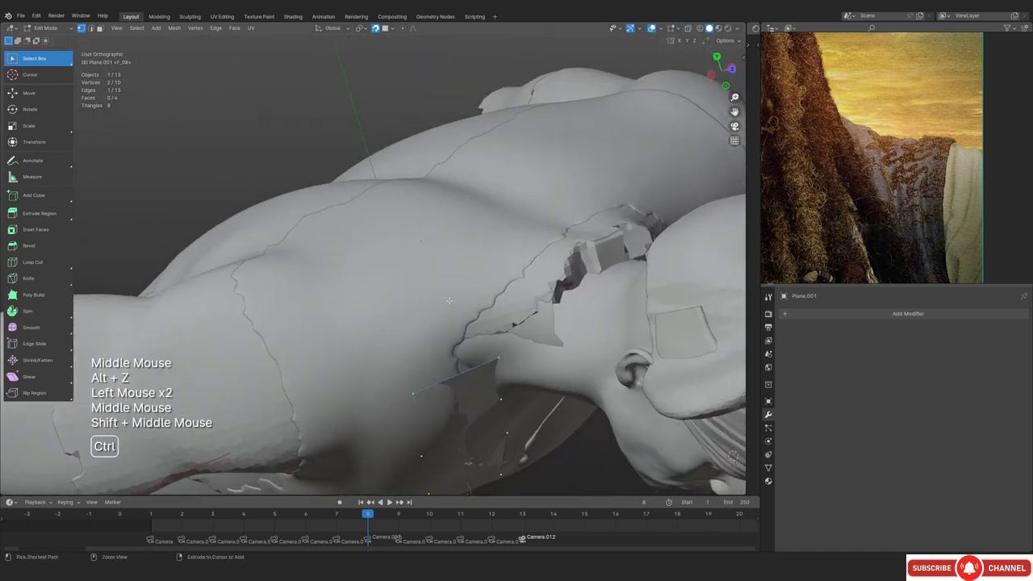
pyautogui.scroll(-2, 450, 223)
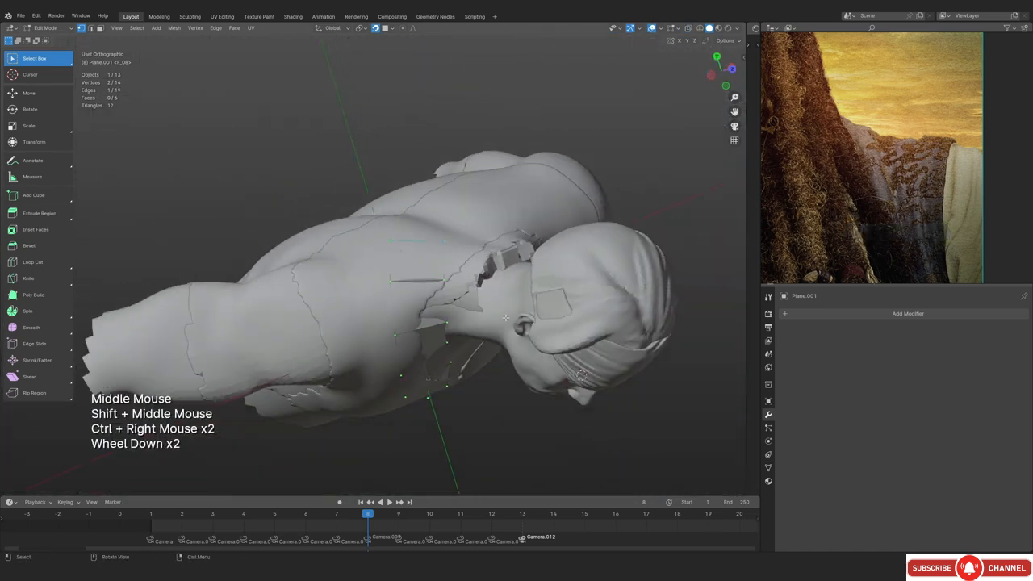
# Look through the reference camera and move the strip's inner vertex beside the collar onto the lapel edge
pyautogui.press('KP_1')
pyautogui.scroll(-1, 451, 224)
pyautogui.keyDown('shift'); pyautogui.moveTo(412, 230); pyautogui.dragTo(378, 198, button='middle'); pyautogui.keyUp('shift')
pyautogui.hotkey('alt', 'z')
pyautogui.scroll(1, 378, 198)
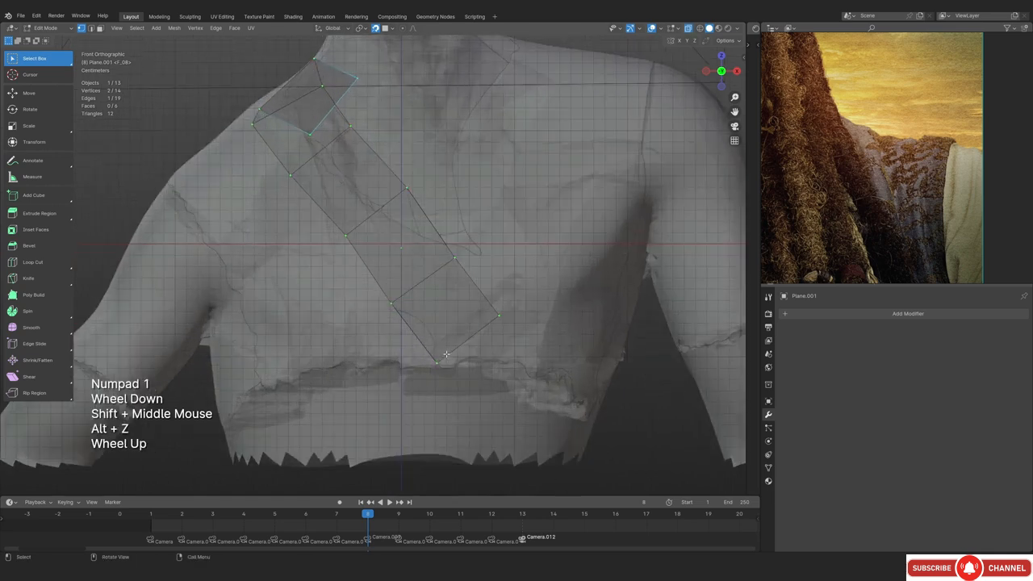
pyautogui.hotkey('alt', 'z')
pyautogui.scroll(-2, 458, 351)
pyautogui.press('KP_0')
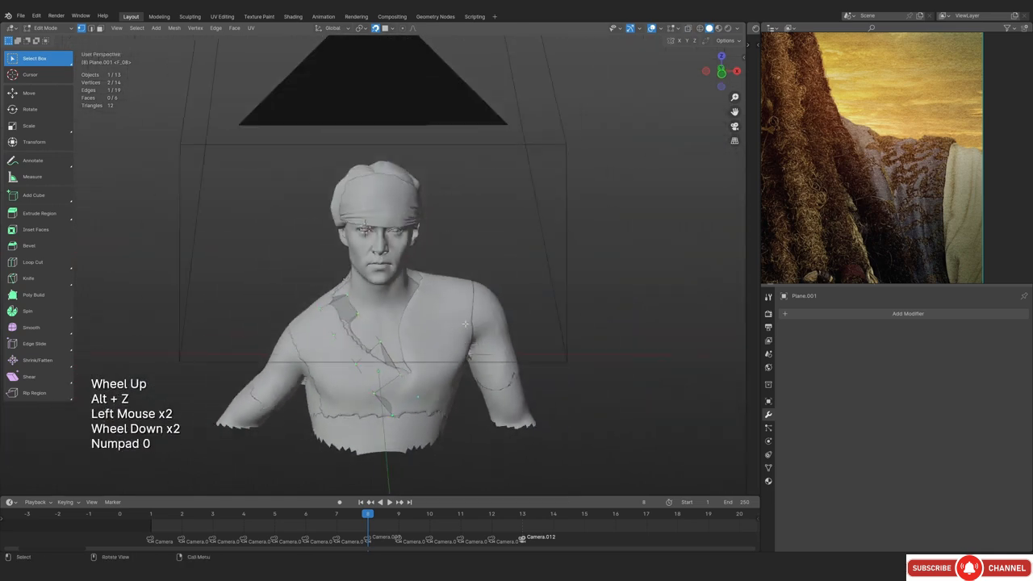
pyautogui.scroll(2, 402, 337)
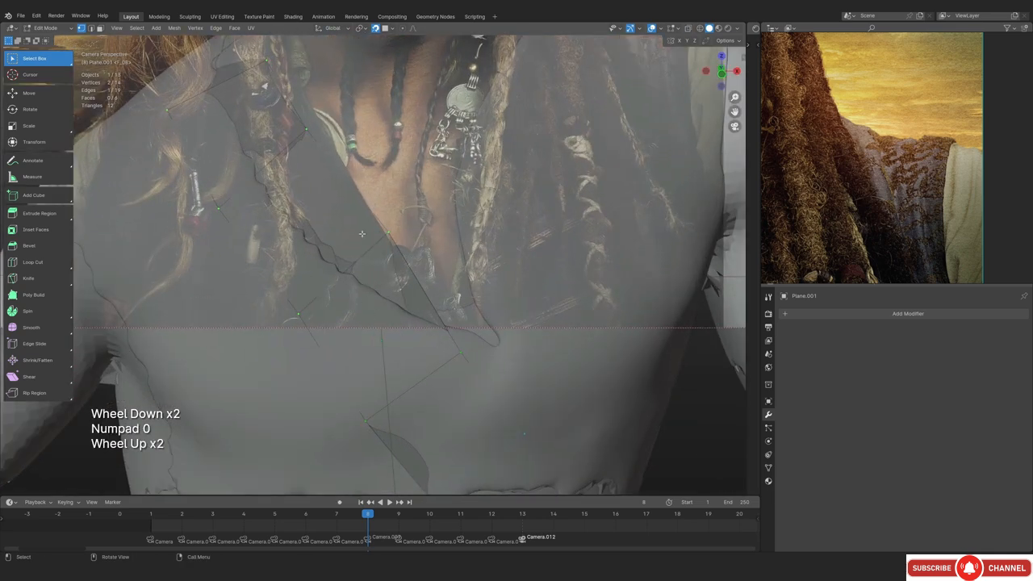
pyautogui.keyDown('shift'); pyautogui.moveTo(347, 182); pyautogui.dragTo(364, 229, button='middle'); pyautogui.keyUp('shift')
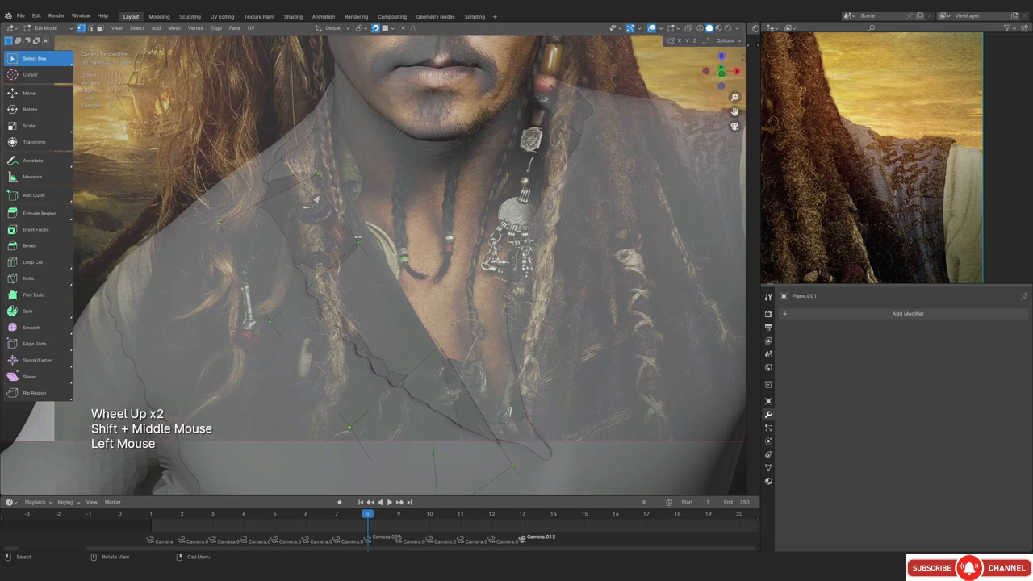
pyautogui.scroll(2, 381, 247)
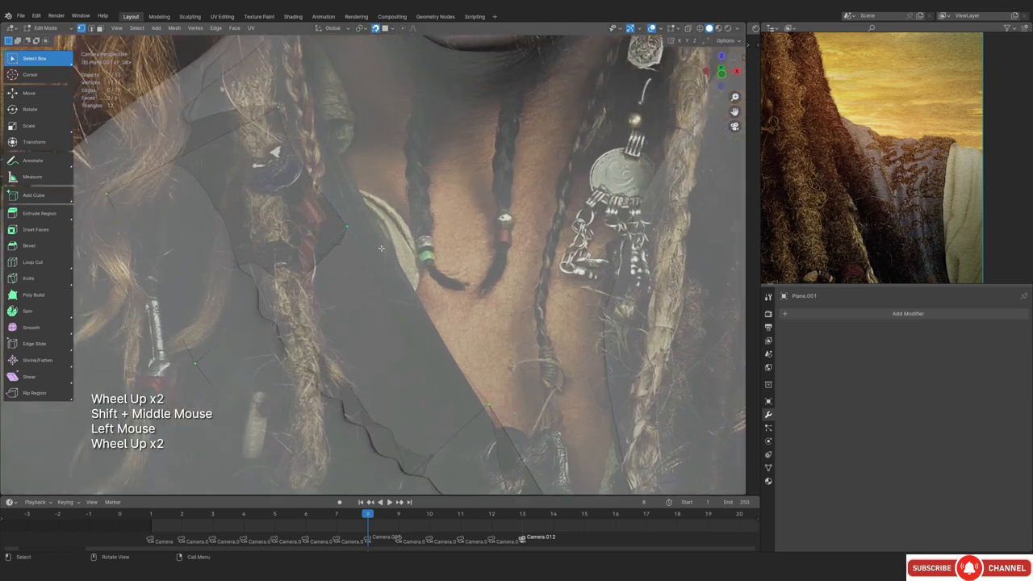
pyautogui.press('g')
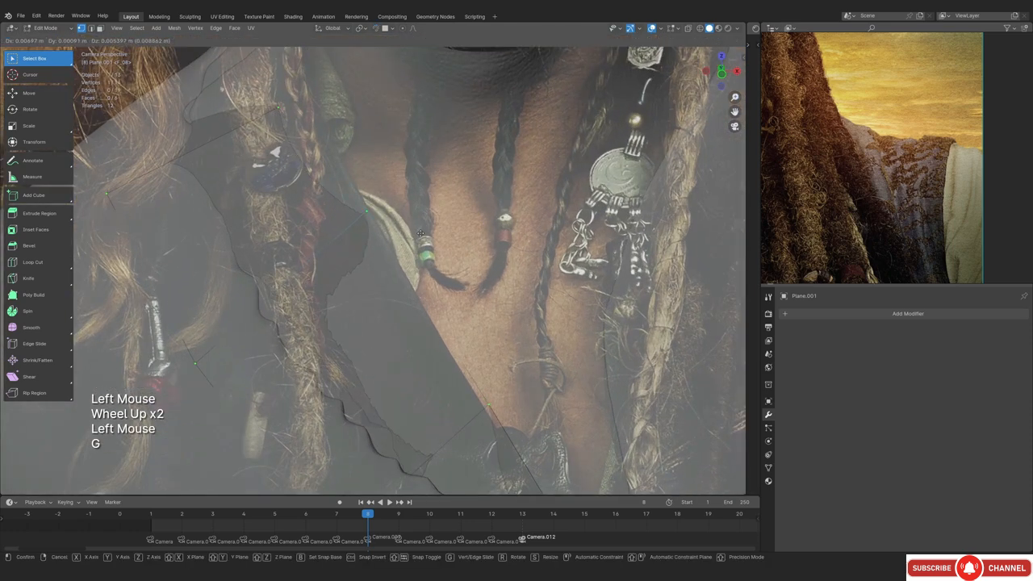
pyautogui.click(420, 233)
# Move the next inner vertex of the strip up along the collar to follow the reference
pyautogui.keyDown('shift'); pyautogui.moveTo(313, 117); pyautogui.dragTo(370, 211, button='middle'); pyautogui.keyUp('shift')
pyautogui.click(370, 210)
pyautogui.press('g')
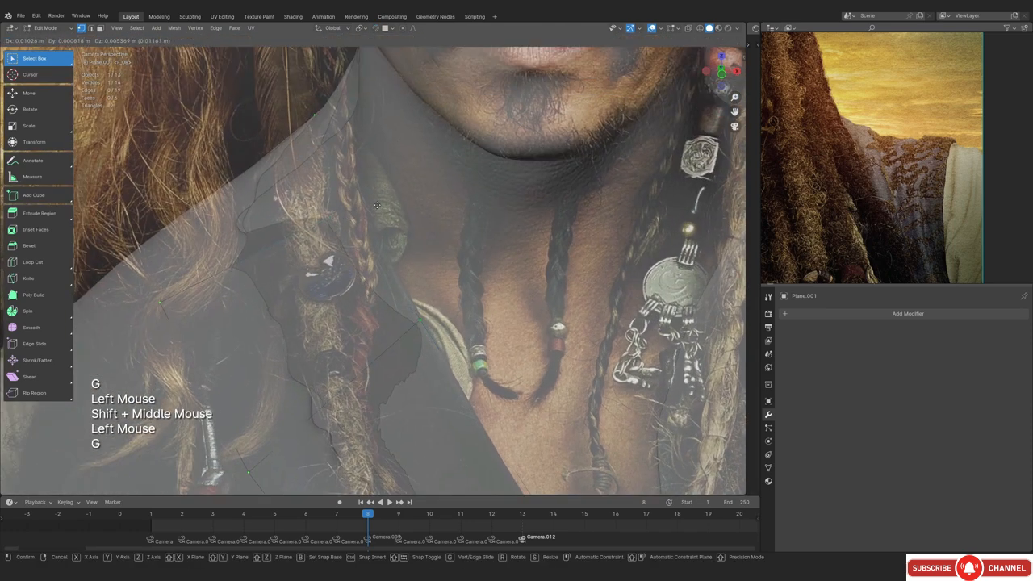
pyautogui.click(376, 205)
# Frame the selected vertex with X-ray on and reposition it where the shoulder meets the neck
pyautogui.hotkey('alt', 'z')
pyautogui.hotkey('alt', 'z')
pyautogui.press('KP_Decimal')
pyautogui.scroll(-2, 401, 267)
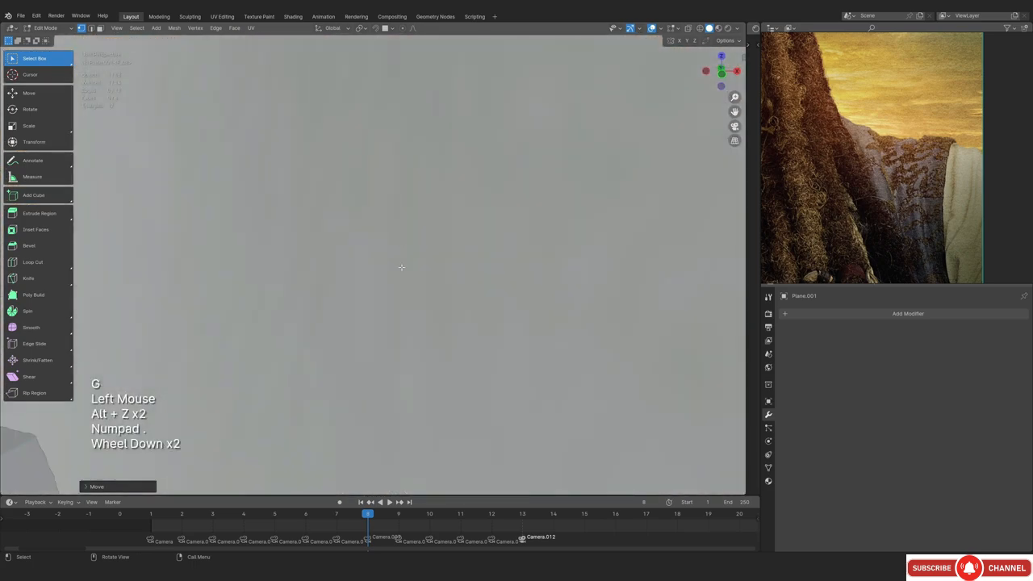
pyautogui.scroll(-4, 401, 267)
pyautogui.hotkey('alt', 'z')
pyautogui.moveTo(401, 267); pyautogui.dragTo(365, 237, button='middle')
pyautogui.press('g')
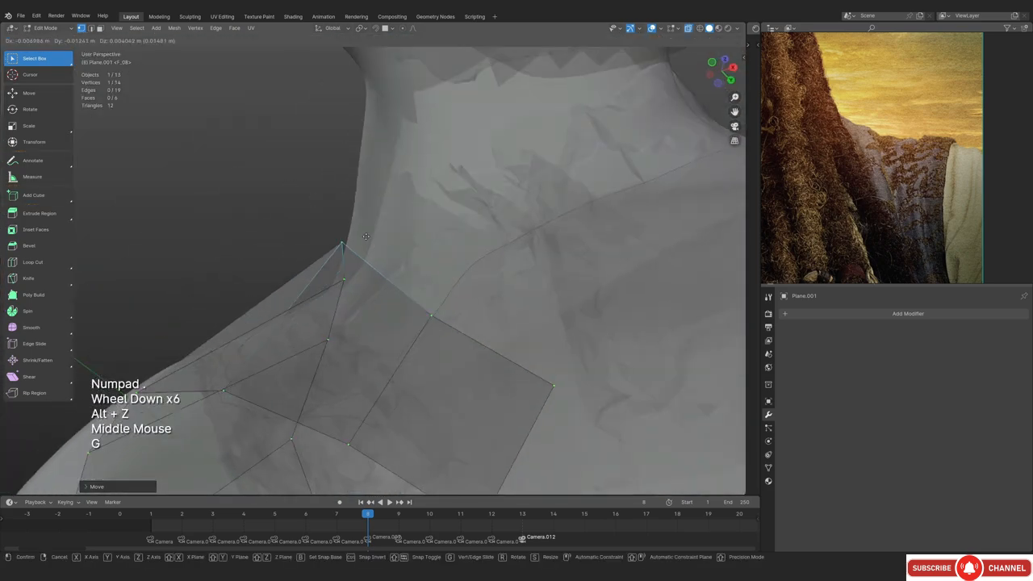
pyautogui.click(367, 238)
# Return to the camera view and nudge the strip's vertex on the shoulder line beside the neck
pyautogui.press('KP_0')
pyautogui.hotkey('alt', 'z')
pyautogui.scroll(1, 373, 246)
pyautogui.hotkey('alt', 'z')
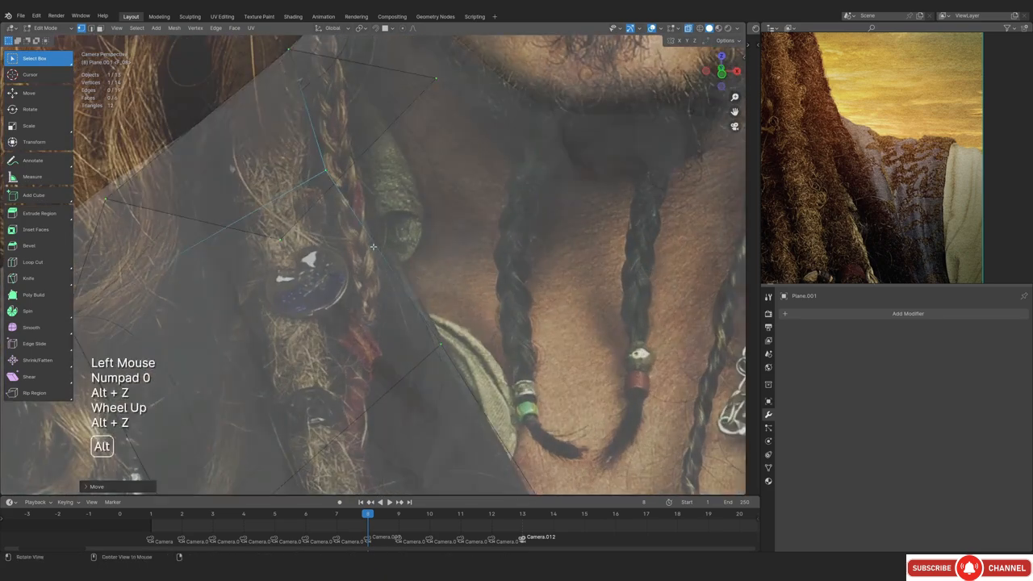
pyautogui.scroll(-2, 373, 247)
pyautogui.hotkey('shift', 'z')
pyautogui.hotkey('shift', 'z')
pyautogui.hotkey('alt', 'z')
pyautogui.hotkey('alt', 'z')
pyautogui.click(345, 179)
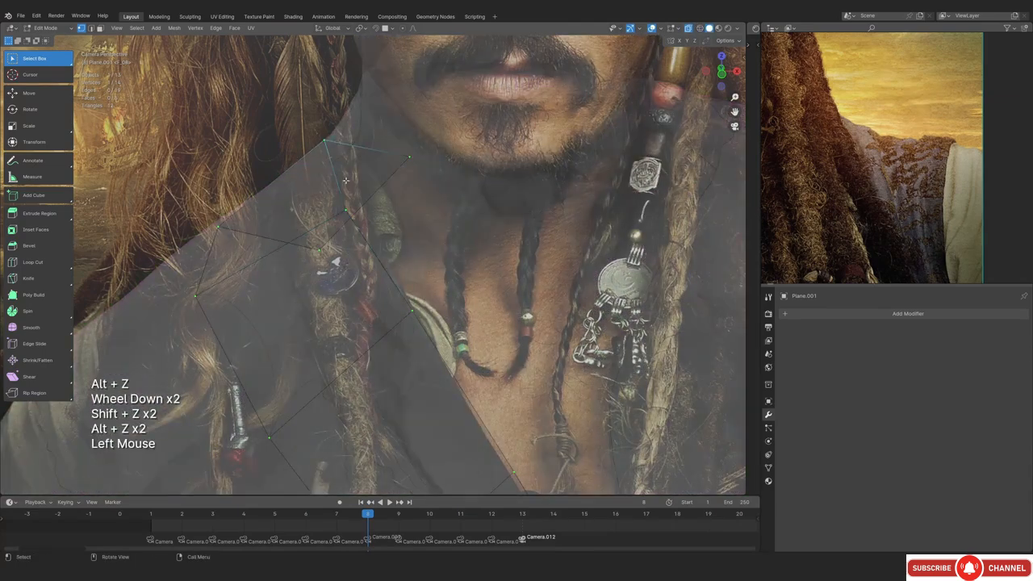
pyautogui.press('g')
pyautogui.click(343, 182)
# Move the two lower inner-edge vertices of the strip to line up with the lapel edge in the reference
pyautogui.scroll(-1, 343, 182)
pyautogui.keyDown('shift'); pyautogui.moveTo(347, 266); pyautogui.dragTo(355, 129, button='middle'); pyautogui.keyUp('shift')
pyautogui.scroll(2, 358, 196)
pyautogui.click(357, 197)
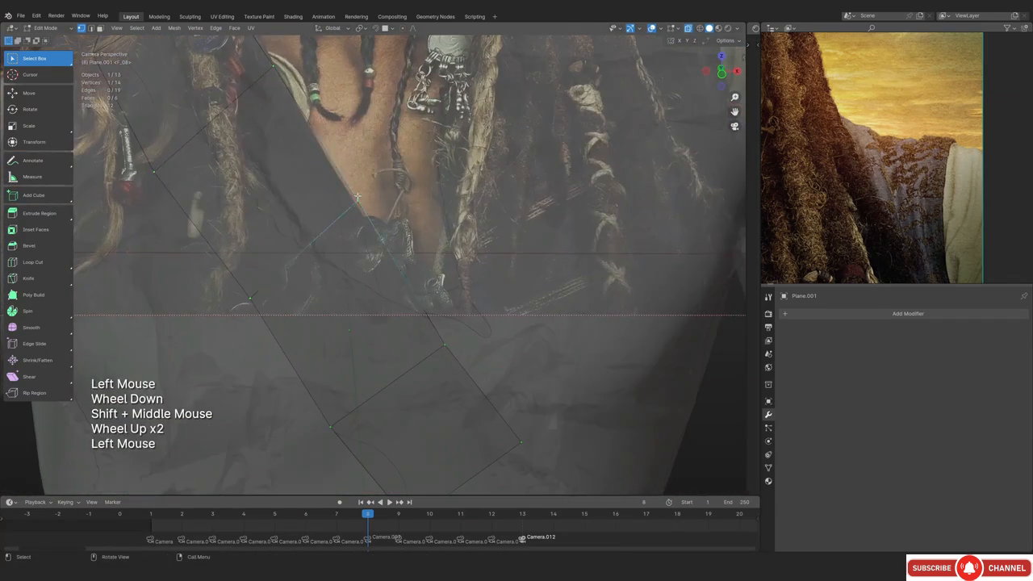
pyautogui.press('g')
pyautogui.click(353, 202)
pyautogui.click(444, 345)
pyautogui.press('g')
pyautogui.click(462, 353)
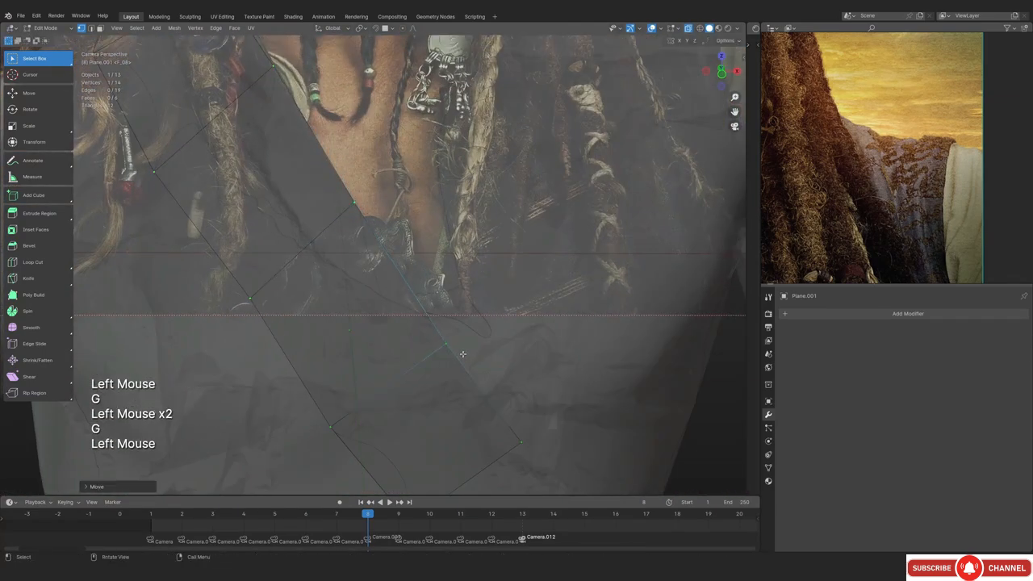
pyautogui.scroll(-1, 462, 354)
pyautogui.hotkey('alt', 'z')
pyautogui.keyDown('shift'); pyautogui.moveTo(424, 258); pyautogui.dragTo(320, 325, button='middle'); pyautogui.keyUp('shift')
pyautogui.hotkey('shift', 'z')
pyautogui.hotkey('alt', 'z')
pyautogui.hotkey('shift', 'z')
pyautogui.hotkey('alt', 'z')
pyautogui.scroll(2, 377, 310)
pyautogui.scroll(2, 377, 311)
pyautogui.click(320, 326)
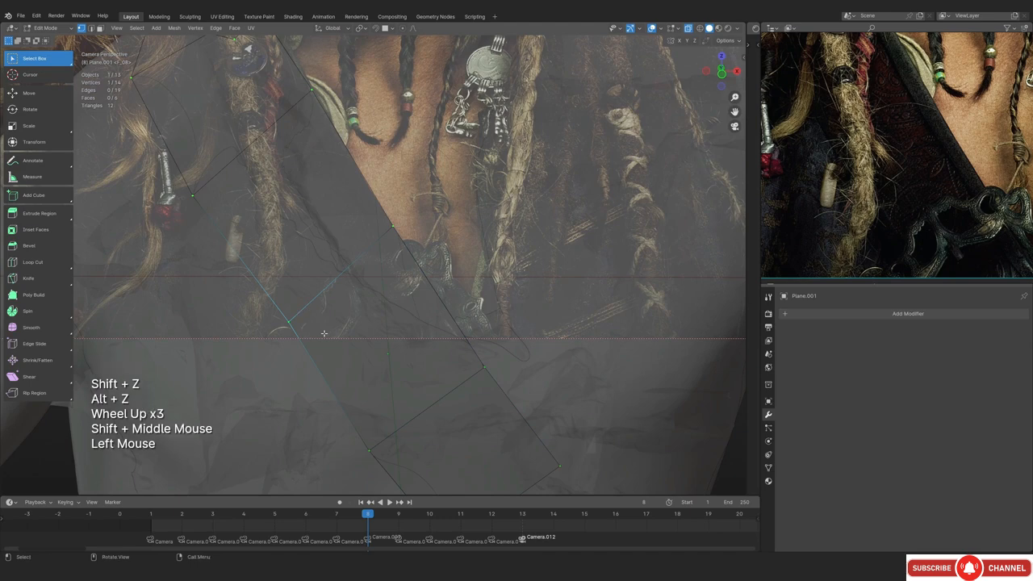
pyautogui.press('g')
pyautogui.rightClick(324, 333)
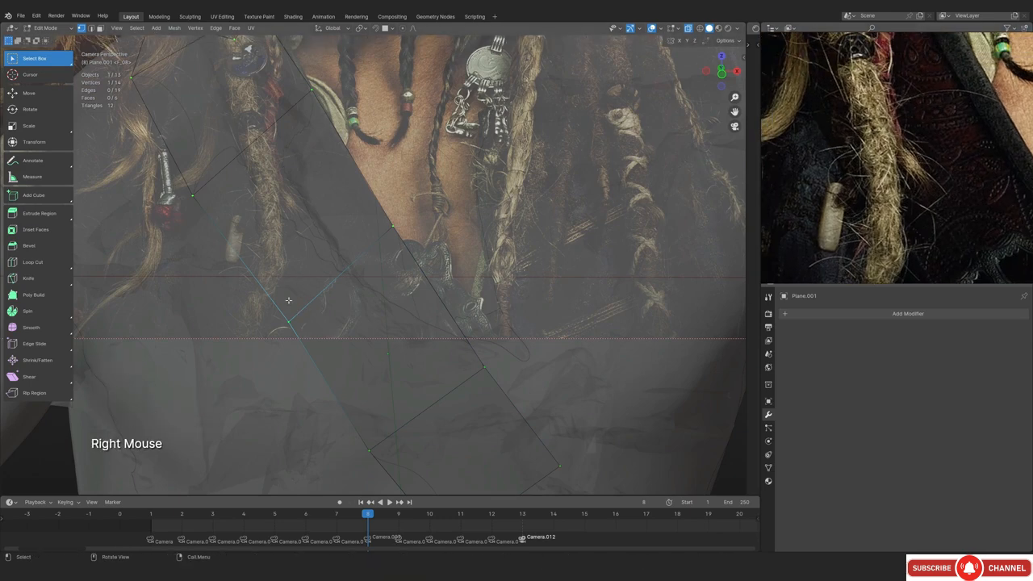
# Leave Edit Mode, isolate the strip together with the reference camera in local view, and look through that camera
pyautogui.scroll(-3, 347, 326)
pyautogui.scroll(2, 347, 326)
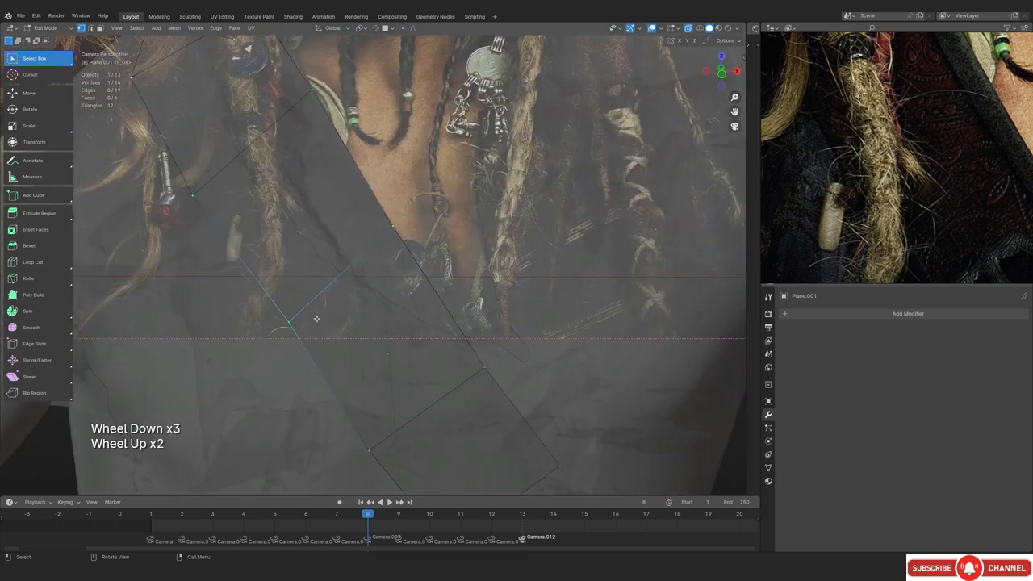
pyautogui.keyDown('shift'); pyautogui.moveTo(347, 326); pyautogui.dragTo(379, 349, button='middle'); pyautogui.keyUp('shift')
pyautogui.hotkey('alt', 'z')
pyautogui.scroll(-2, 377, 274)
pyautogui.press('Tab')
pyautogui.scroll(-2, 377, 274)
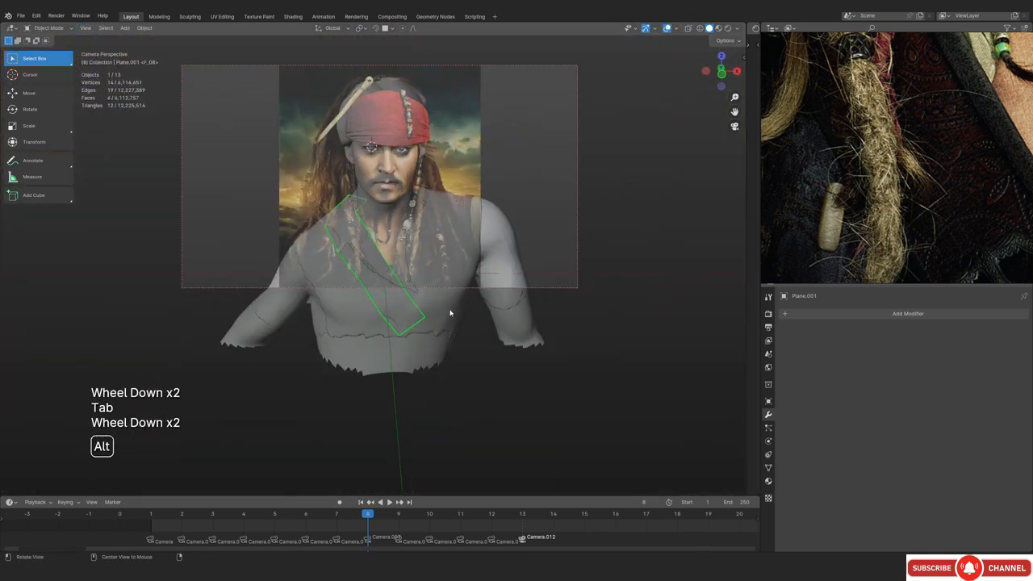
pyautogui.moveTo(378, 274); pyautogui.dragTo(396, 267, button='middle')
pyautogui.hotkey('alt', 'z')
pyautogui.hotkey('alt', 'z')
pyautogui.scroll(-2, 382, 159)
pyautogui.keyDown('shift'); pyautogui.click(369, 172); pyautogui.keyUp('shift')
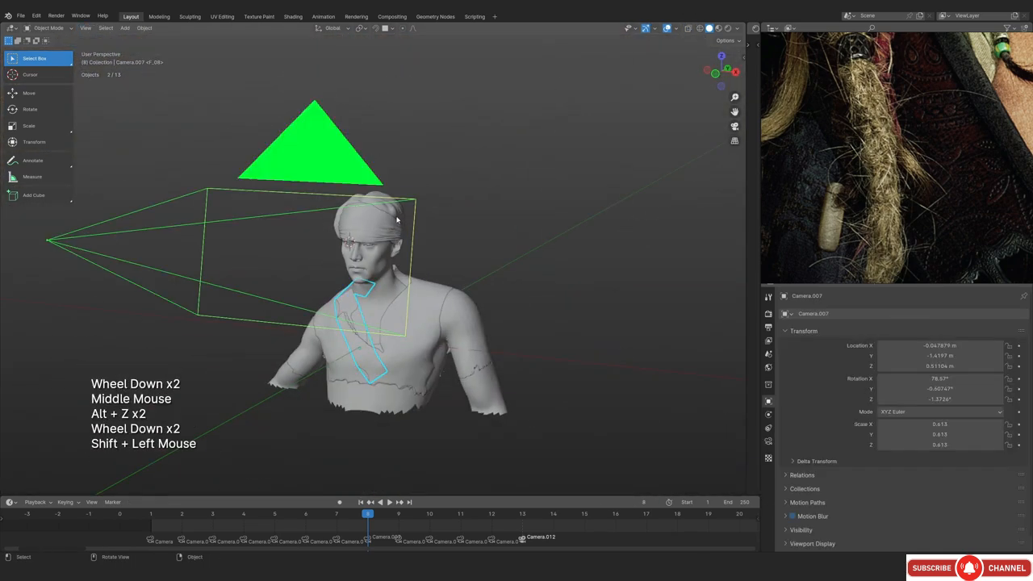
pyautogui.press('KP_Divide')
pyautogui.press('KP_0')
# Open the isolated strip in Edit Mode with wireframe shading, framed on its outer edge
pyautogui.scroll(1, 369, 290)
pyautogui.scroll(1, 369, 289)
pyautogui.click(369, 287)
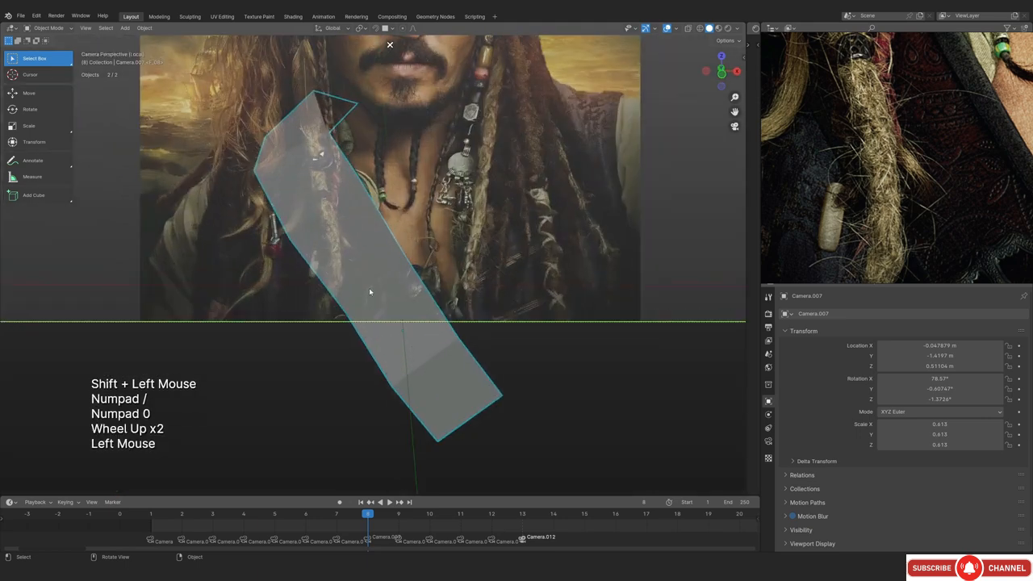
pyautogui.scroll(1, 308, 304)
pyautogui.press('Tab')
pyautogui.hotkey('shift', 'z')
pyautogui.keyDown('shift'); pyautogui.moveTo(330, 311); pyautogui.dragTo(460, 323, button='middle'); pyautogui.keyUp('shift')
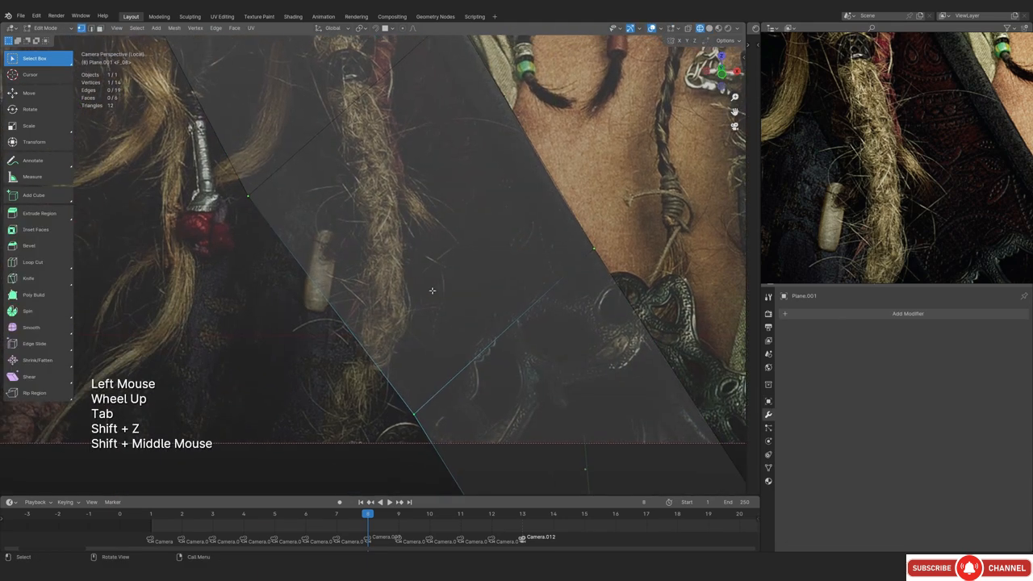
# Move two adjacent outer-edge vertices inward to narrow the strip to the lapel in the reference
pyautogui.moveTo(230, 169); pyautogui.dragTo(319, 251)
pyautogui.press('g')
pyautogui.click(381, 212)
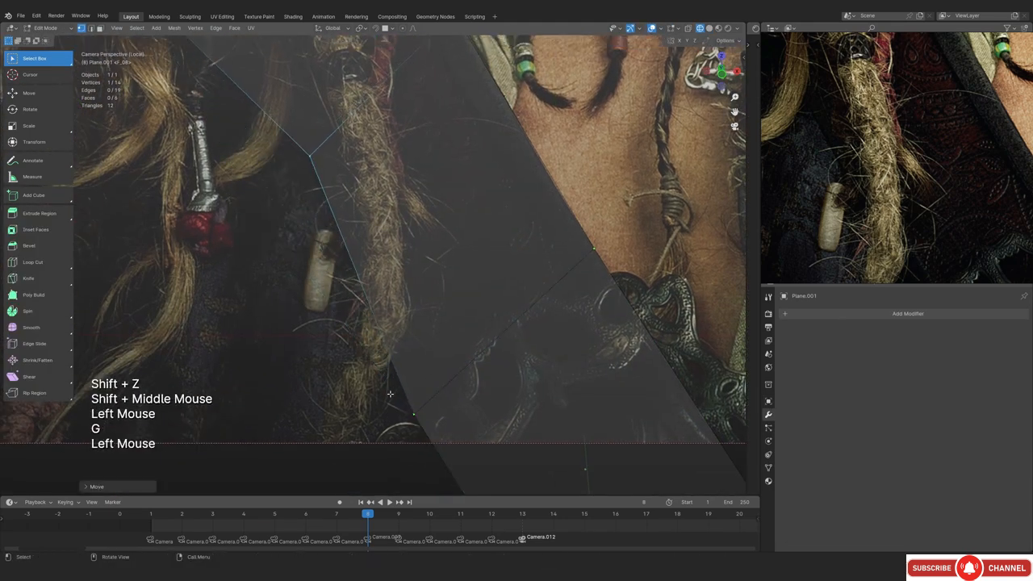
pyautogui.moveTo(388, 392); pyautogui.dragTo(467, 451)
pyautogui.press('g')
pyautogui.click(505, 412)
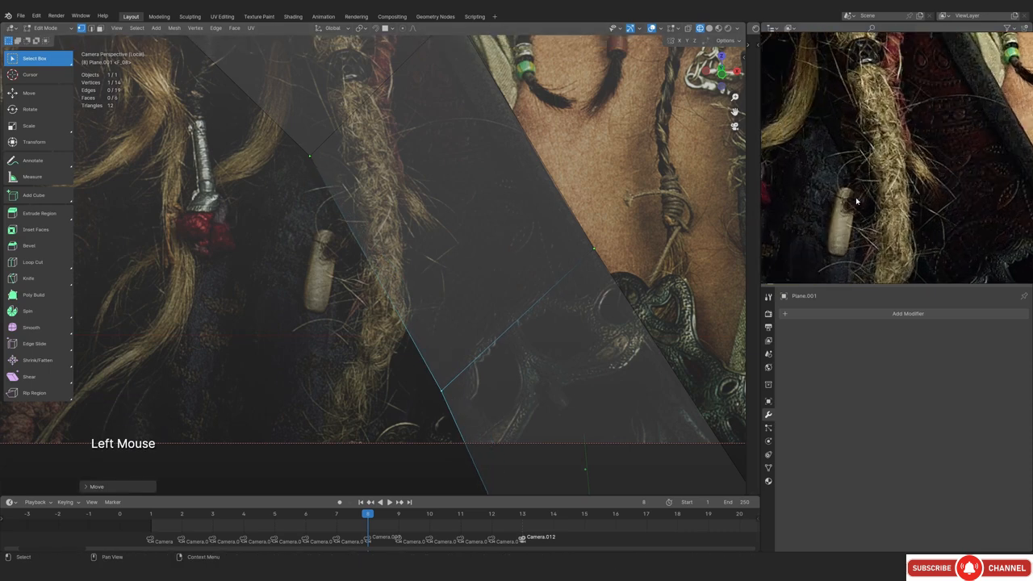
# Move two outer-edge vertices along the middle of the strip to line up with the lapel edge in the reference
pyautogui.scroll(2, 376, 266)
pyautogui.keyDown('shift'); pyautogui.moveTo(322, 161); pyautogui.dragTo(333, 206, button='middle'); pyautogui.keyUp('shift')
pyautogui.moveTo(269, 122); pyautogui.dragTo(319, 255)
pyautogui.press('g')
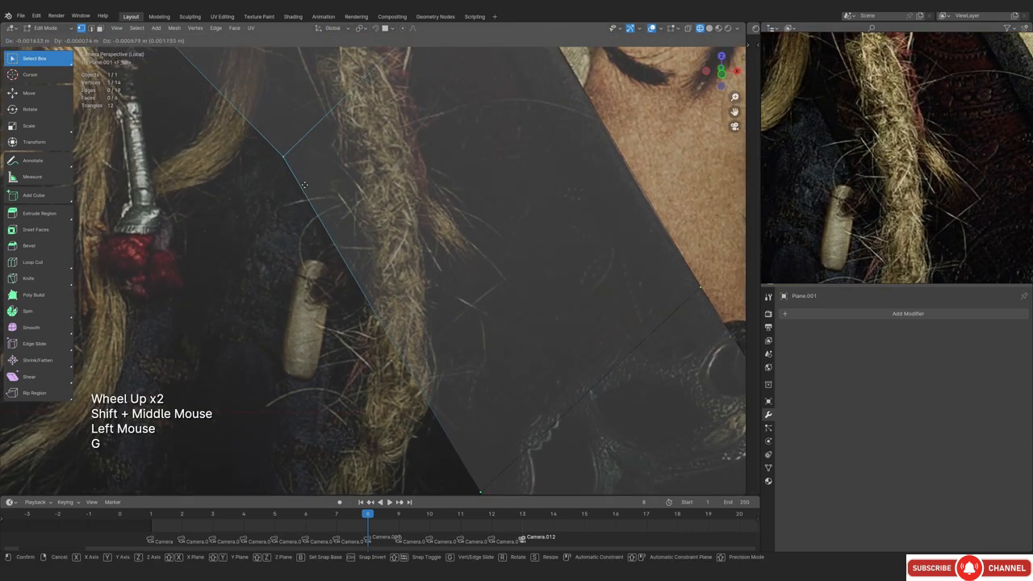
pyautogui.click(310, 259)
pyautogui.scroll(-2, 310, 259)
pyautogui.keyDown('shift'); pyautogui.moveTo(476, 393); pyautogui.dragTo(412, 306, button='middle'); pyautogui.keyUp('shift')
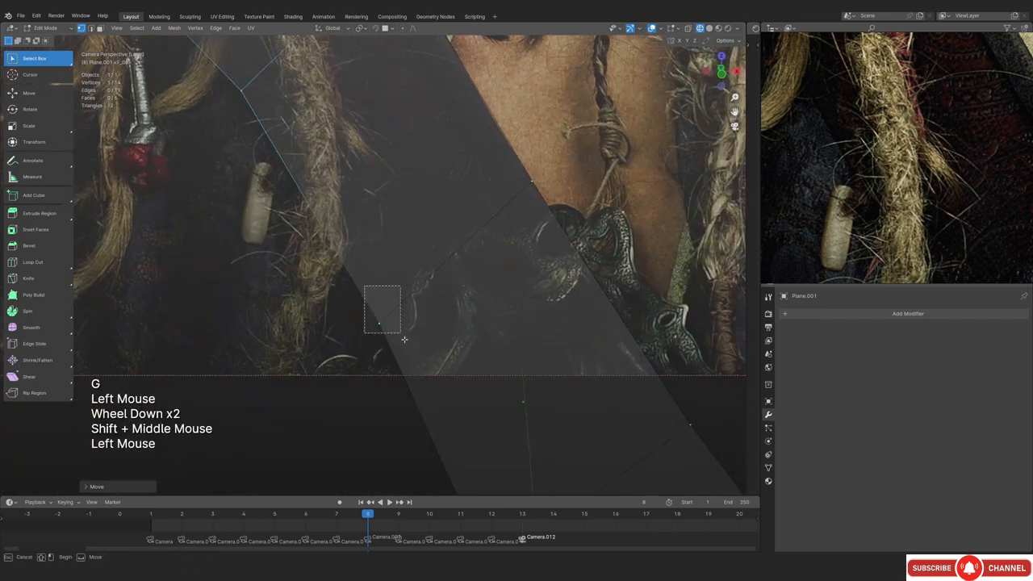
pyautogui.scroll(-3, 417, 355)
pyautogui.moveTo(405, 340); pyautogui.dragTo(423, 360)
pyautogui.scroll(1, 425, 359)
pyautogui.press('g')
pyautogui.click(435, 344)
# Move the strip's upper outer-edge vertex near the shoulder inward to follow the lapel in the reference
pyautogui.keyDown('shift'); pyautogui.moveTo(435, 323); pyautogui.dragTo(510, 476, button='middle'); pyautogui.keyUp('shift')
pyautogui.scroll(2, 501, 452)
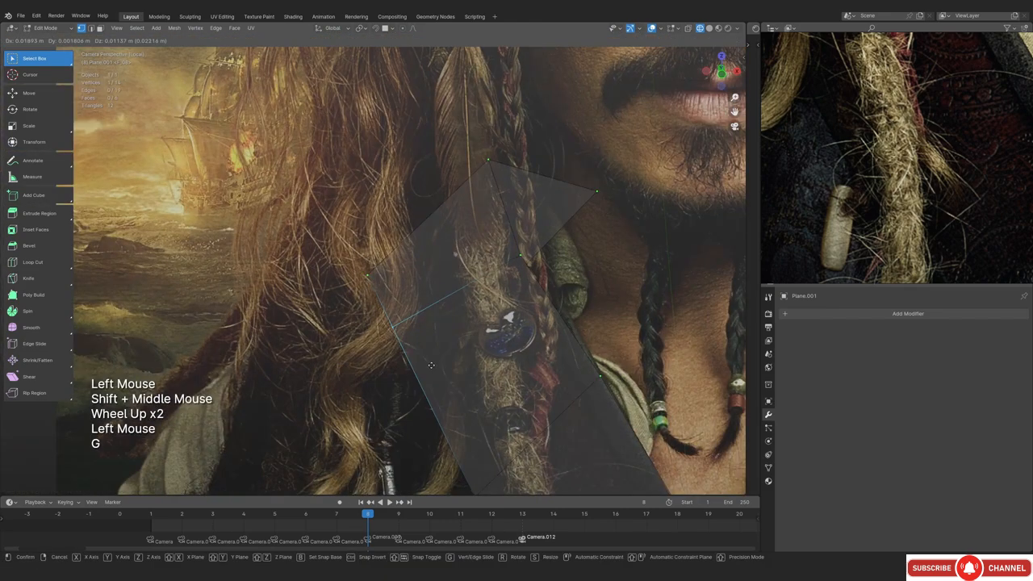
pyautogui.click(431, 365)
pyautogui.scroll(-2, 431, 366)
pyautogui.scroll(2, 376, 293)
pyautogui.moveTo(376, 323)
pyautogui.mouseDown(button='middle')
pyautogui.moveTo(376, 293)
pyautogui.moveTo(462, 313)
pyautogui.moveTo(429, 293)
pyautogui.moveTo(433, 310)
pyautogui.moveTo(358, 300)
pyautogui.mouseUp(button='middle')
pyautogui.press('KP_Decimal')
pyautogui.scroll(-8, 404, 285)
pyautogui.press('g')
pyautogui.press('g')
pyautogui.press('KP_0')
pyautogui.press('Left')
# Leave Edit Mode and local view, return to solid shading, and give the strip a level 2 Subdivision modifier
pyautogui.scroll(-2, 467, 323)
pyautogui.press('KP_0')
pyautogui.scroll(2, 429, 293)
pyautogui.press('Tab')
pyautogui.scroll(2, 433, 310)
pyautogui.scroll(-2, 403, 323)
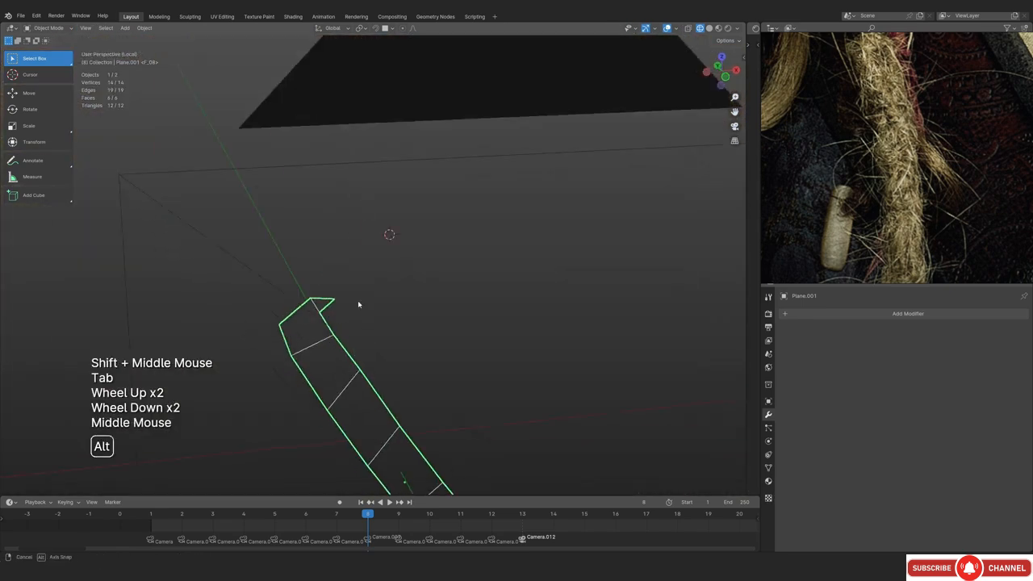
pyautogui.hotkey('shift', 'z')
pyautogui.keyDown('shift'); pyautogui.moveTo(417, 388); pyautogui.dragTo(378, 314, button='middle'); pyautogui.keyUp('shift')
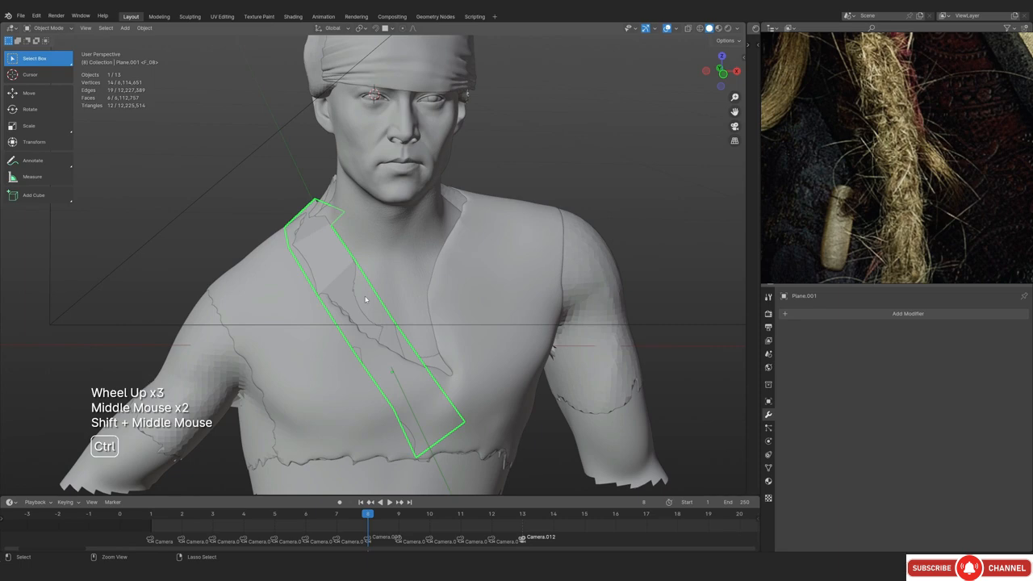
pyautogui.hotkey('ctrl', '2')
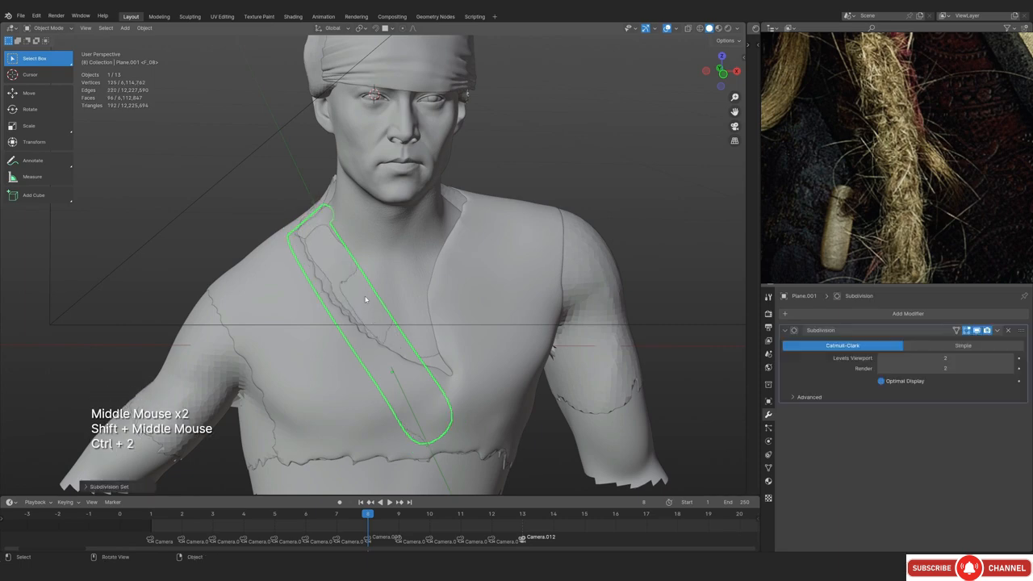
# Open the strip in Edit Mode and move its sunken part along the Y axis relative to the chest
pyautogui.scroll(2, 366, 300)
pyautogui.moveTo(365, 300); pyautogui.dragTo(395, 299, button='middle')
pyautogui.press('Tab')
pyautogui.moveTo(395, 298); pyautogui.dragTo(400, 305, button='middle')
pyautogui.hotkey('alt', 'z')
pyautogui.hotkey('alt', 'z')
pyautogui.moveTo(464, 327); pyautogui.dragTo(407, 306, button='middle')
pyautogui.moveTo(407, 307)
pyautogui.mouseDown(button='middle')
pyautogui.moveTo(392, 303)
pyautogui.moveTo(399, 306)
pyautogui.mouseUp(button='middle')
pyautogui.press('y')
pyautogui.click(408, 296)
# Move the strip's lower face forward along the Y axis, clear of the chest surface
pyautogui.moveTo(400, 307); pyautogui.dragTo(485, 325, button='middle')
pyautogui.hotkey('alt', 'z')
pyautogui.click(385, 311)
pyautogui.hotkey('alt', 'z')
pyautogui.scroll(1, 484, 325)
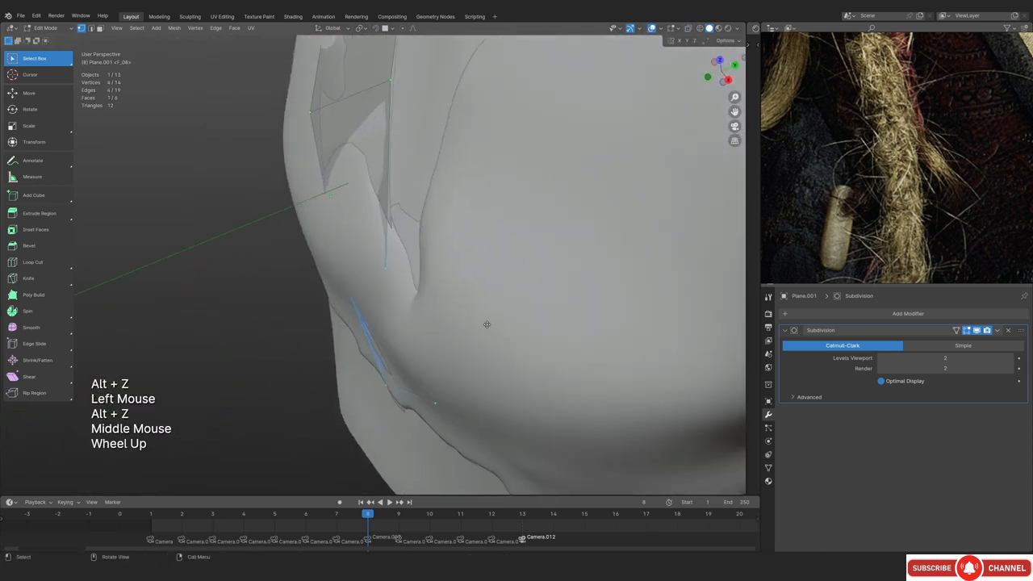
pyautogui.press('g')
pyautogui.press('y')
pyautogui.click(474, 330)
# Move the single inner-edge vertex at the middle of the chest along the Y axis to follow the body
pyautogui.hotkey('alt', 'a')
pyautogui.click(387, 283)
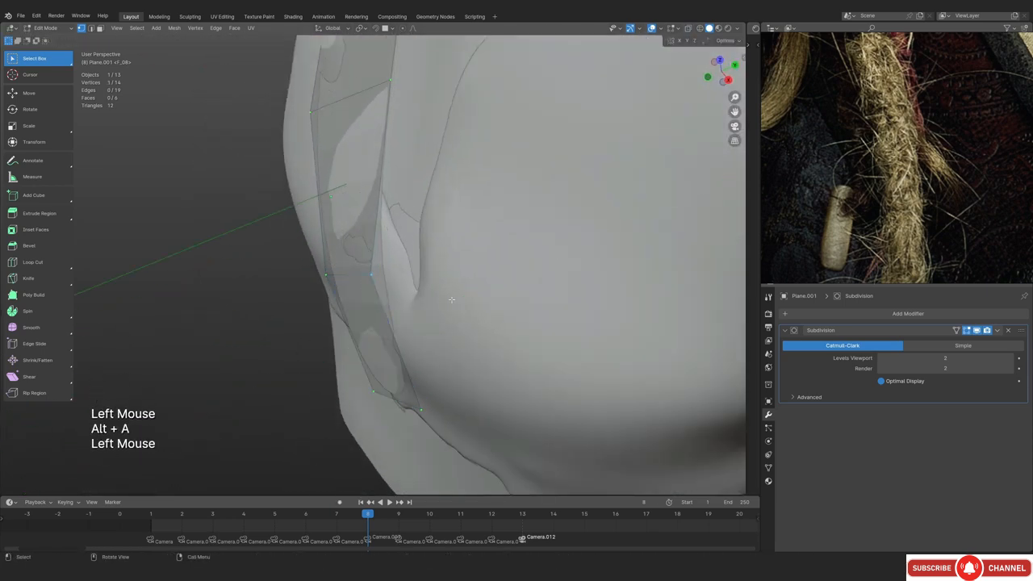
pyautogui.press('g')
pyautogui.press('y')
pyautogui.click(396, 341)
pyautogui.press('Tab')
pyautogui.hotkey('alt', 'a')
pyautogui.moveTo(397, 342); pyautogui.dragTo(517, 323, button='middle')
# Add a loop cut close to the strip's lower end to sharpen it, and edge-slide the outer corner vertex inward
pyautogui.scroll(2, 386, 291)
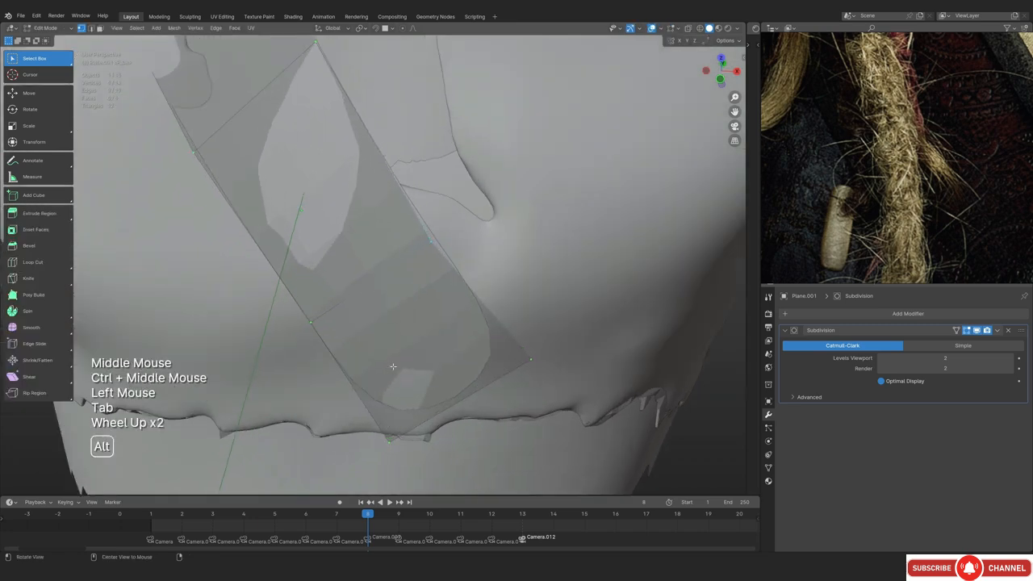
pyautogui.moveTo(387, 290); pyautogui.dragTo(389, 395, button='middle')
pyautogui.hotkey('ctrl', 'r')
pyautogui.click(389, 401)
pyautogui.click(421, 440)
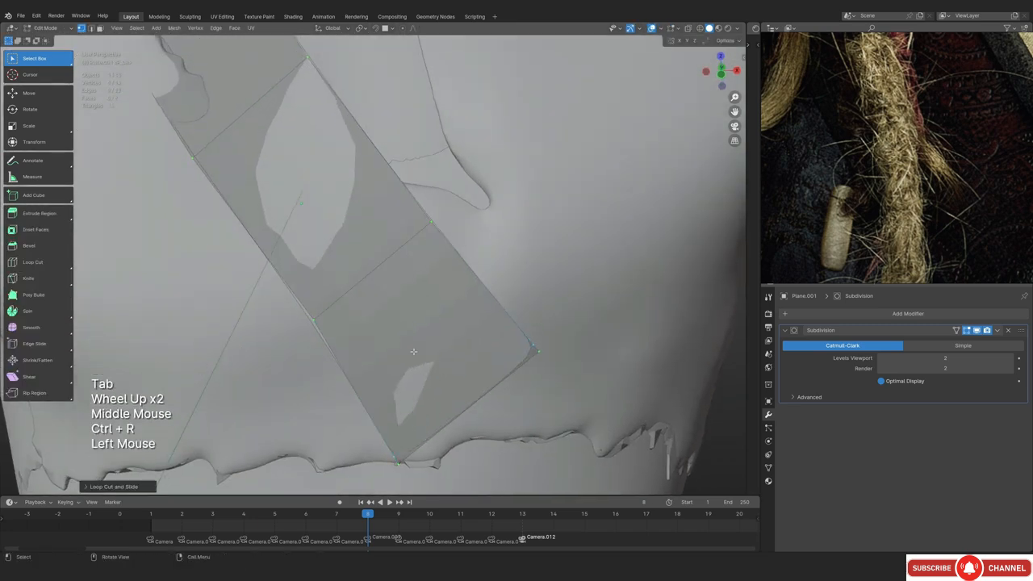
pyautogui.moveTo(421, 501); pyautogui.dragTo(421, 501)
pyautogui.press('g')
pyautogui.press('g')
pyautogui.click(436, 487)
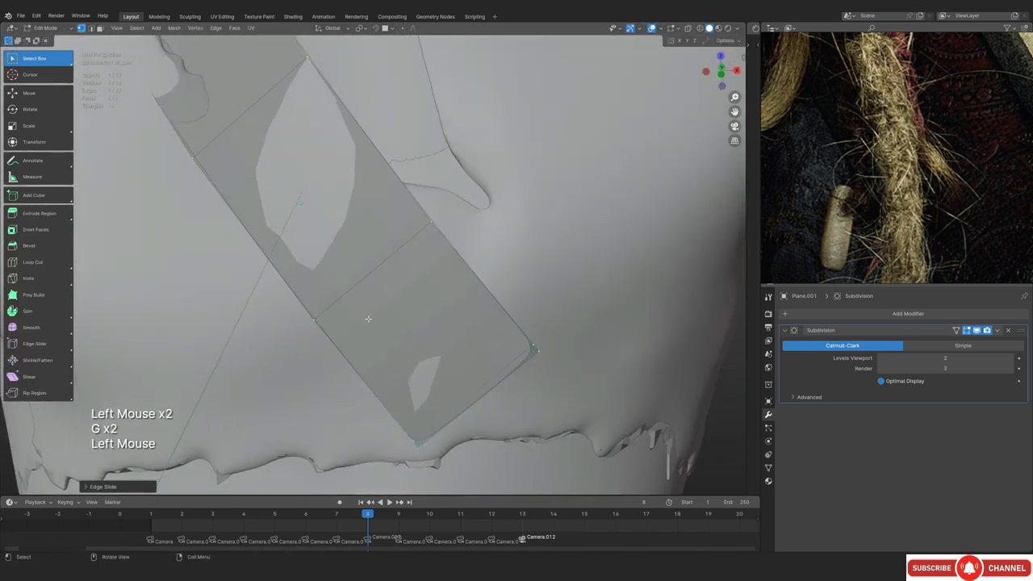
# Move one vertex in the strip's upper part so it sits on the shoulder surface
pyautogui.press('Tab')
pyautogui.scroll(-2, 444, 382)
pyautogui.keyDown('shift'); pyautogui.moveTo(444, 383); pyautogui.dragTo(419, 323, button='middle'); pyautogui.keyUp('shift')
pyautogui.keyDown('shift'); pyautogui.moveTo(419, 323); pyautogui.dragTo(353, 256, button='middle'); pyautogui.keyUp('shift')
pyautogui.press('Tab')
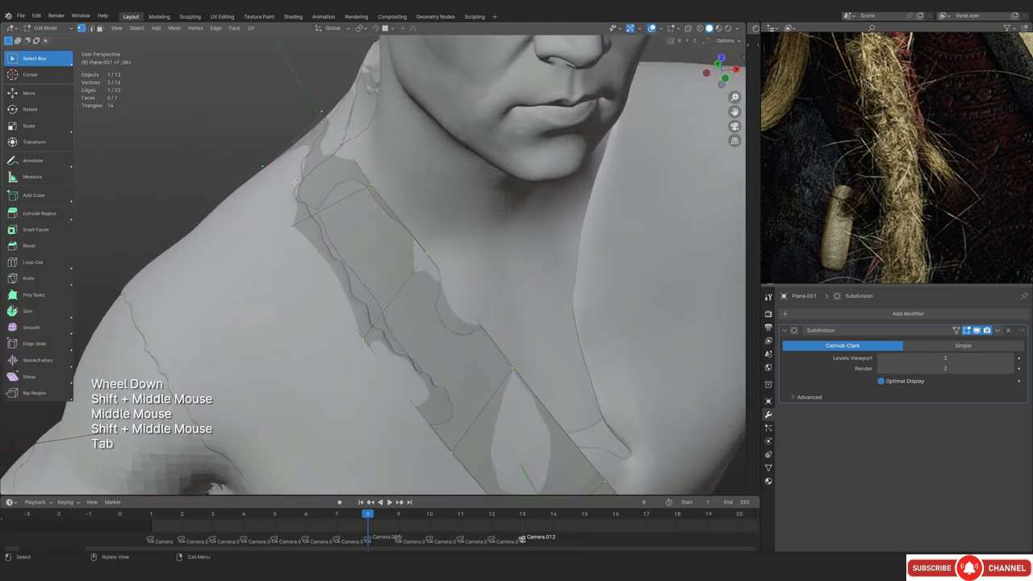
pyautogui.hotkey('alt', 'z')
pyautogui.moveTo(295, 182); pyautogui.dragTo(379, 242, button='middle')
pyautogui.hotkey('alt', 'z')
pyautogui.keyDown('ctrl'); pyautogui.moveTo(379, 275); pyautogui.dragTo(423, 274, button='middle'); pyautogui.keyUp('ctrl')
pyautogui.click(395, 280)
pyautogui.press('g')
pyautogui.click(394, 278)
# Move two inner-edge vertices of the strip beside the neck to fit the neckline
pyautogui.hotkey('alt', 'z')
pyautogui.hotkey('alt', 'z')
pyautogui.click(475, 194)
pyautogui.press('g')
pyautogui.click(473, 191)
pyautogui.hotkey('alt', 'z')
pyautogui.click(422, 274)
pyautogui.hotkey('alt', 'z')
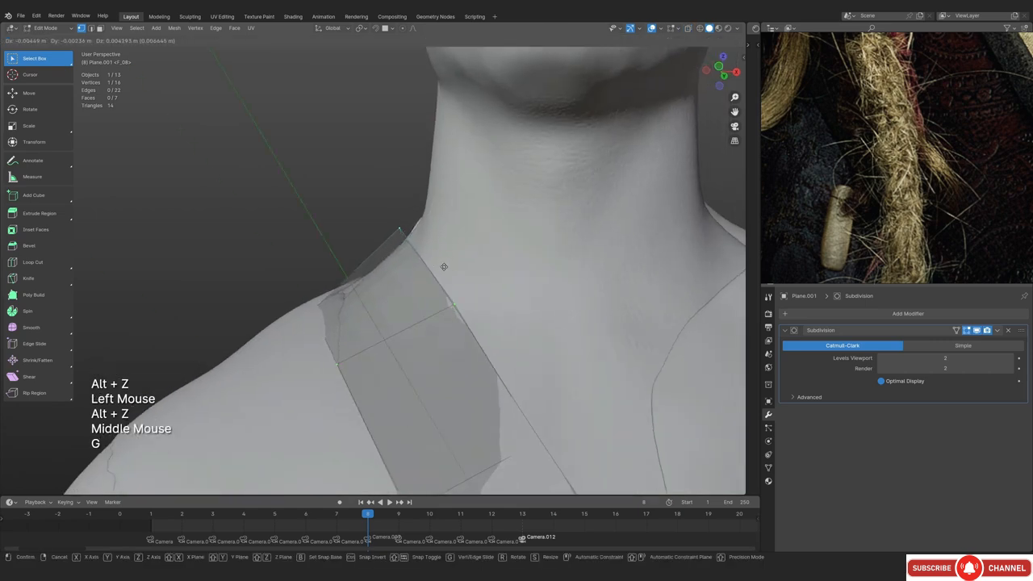
pyautogui.click(444, 266)
# Nudge the strip's outer-edge vertex at the top of the shoulder slightly up to the body contour
pyautogui.hotkey('alt', 'z')
pyautogui.click(322, 300)
pyautogui.press('g')
pyautogui.click(323, 298)
pyautogui.hotkey('alt', 'z')
# Raise the outer vertex on top of the shoulder onto the body surface, working from behind
pyautogui.moveTo(323, 298); pyautogui.dragTo(704, 322, button='middle')
pyautogui.keyDown('ctrl'); pyautogui.moveTo(565, 266); pyautogui.dragTo(726, 307, button='middle'); pyautogui.keyUp('ctrl')
pyautogui.moveTo(403, 347); pyautogui.dragTo(428, 339, button='middle')
pyautogui.keyDown('ctrl'); pyautogui.moveTo(425, 419); pyautogui.dragTo(468, 341, button='middle'); pyautogui.keyUp('ctrl')
pyautogui.click(425, 366)
pyautogui.hotkey('alt', 'z')
pyautogui.press('g')
pyautogui.click(411, 277)
pyautogui.hotkey('alt', 'z')
# Raise the inner shoulder-top vertex next to the neck above the body surface
pyautogui.moveTo(410, 277); pyautogui.dragTo(323, 244, button='middle')
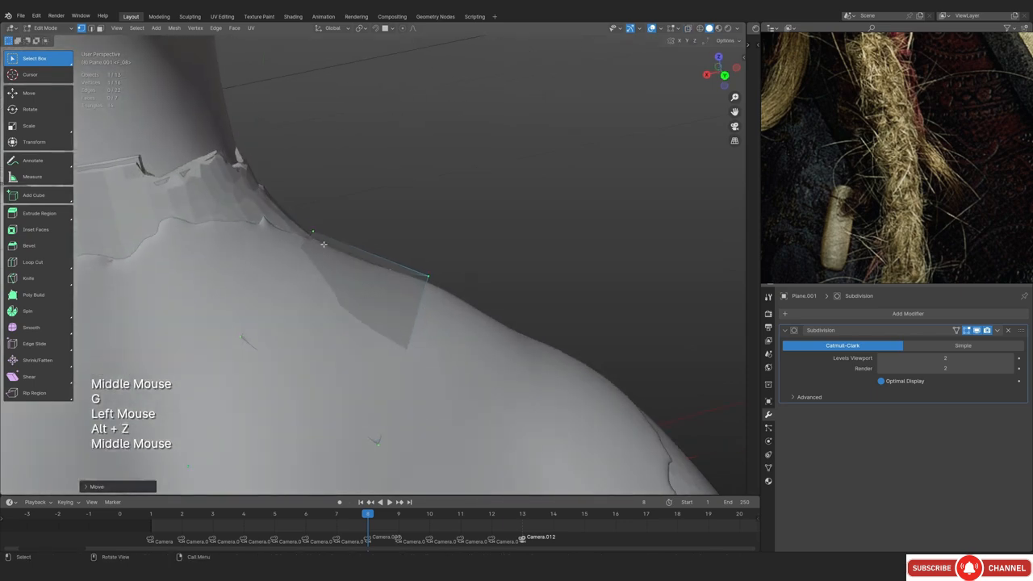
pyautogui.click(314, 232)
pyautogui.press('g')
pyautogui.click(317, 219)
pyautogui.hotkey('alt', 'z')
pyautogui.hotkey('alt', 'z')
# Move the strip's two rear-end vertices to follow the slope of the upper back in side view
pyautogui.moveTo(443, 269); pyautogui.dragTo(184, 201, button='middle')
pyautogui.hotkey('alt', 'z')
pyautogui.moveTo(184, 201); pyautogui.dragTo(216, 237)
pyautogui.click(274, 299)
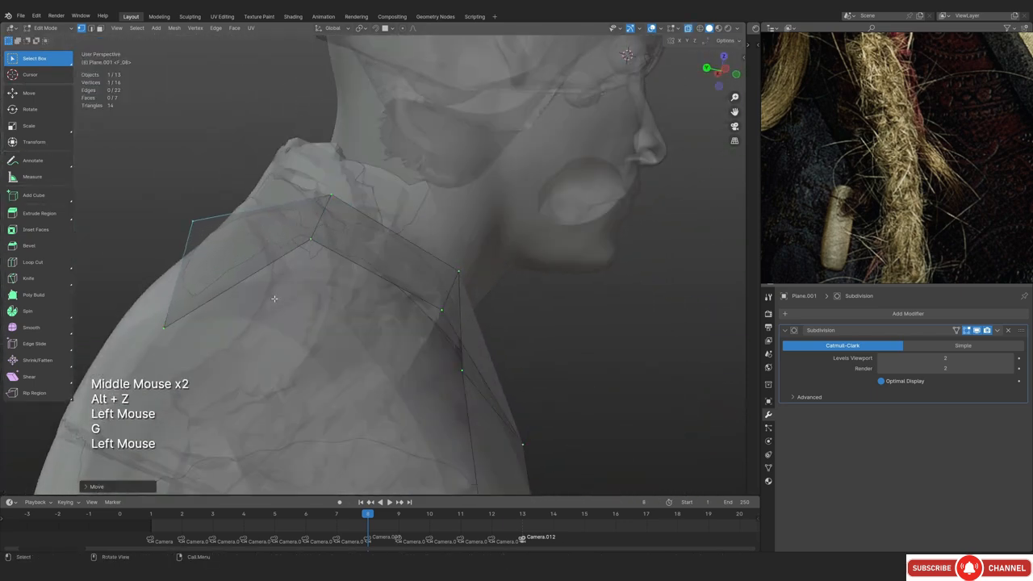
pyautogui.moveTo(209, 360); pyautogui.dragTo(209, 360)
pyautogui.press('g')
pyautogui.click(223, 309)
pyautogui.hotkey('alt', 'z')
# Refine the two shoulder-top vertices from behind so the strip wraps over the shoulder, and leave Edit Mode
pyautogui.moveTo(282, 300); pyautogui.dragTo(467, 294, button='middle')
pyautogui.click(322, 256)
pyautogui.press('g')
pyautogui.click(476, 283)
pyautogui.hotkey('alt', 'z')
pyautogui.hotkey('alt', 'z')
pyautogui.moveTo(364, 214); pyautogui.dragTo(400, 247, button='middle')
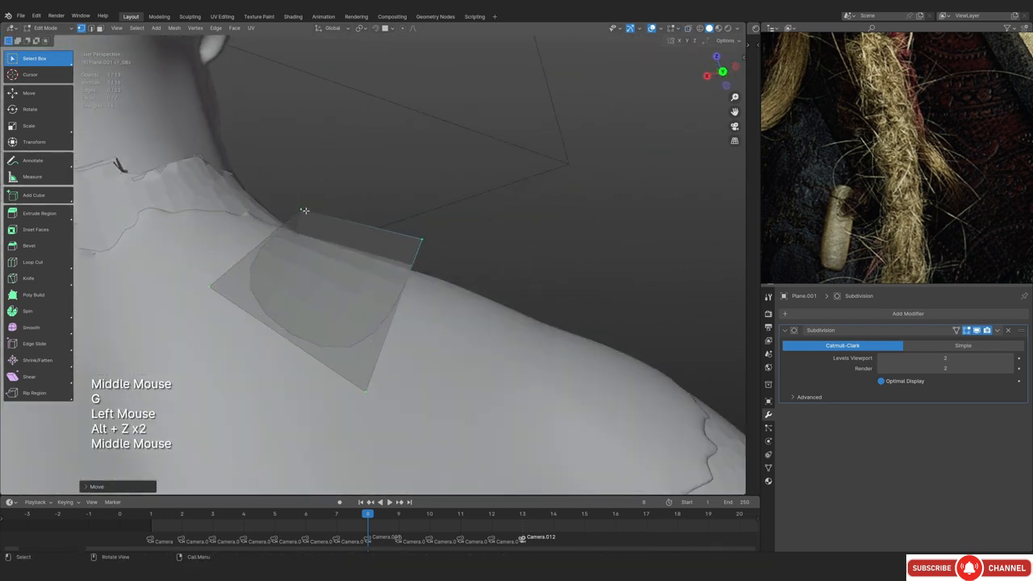
pyautogui.click(305, 207)
pyautogui.press('g')
pyautogui.click(317, 209)
pyautogui.press('Tab')
# Examine the strip from the front and compare its shape with the pirate reference through the camera
pyautogui.press('KP_1')
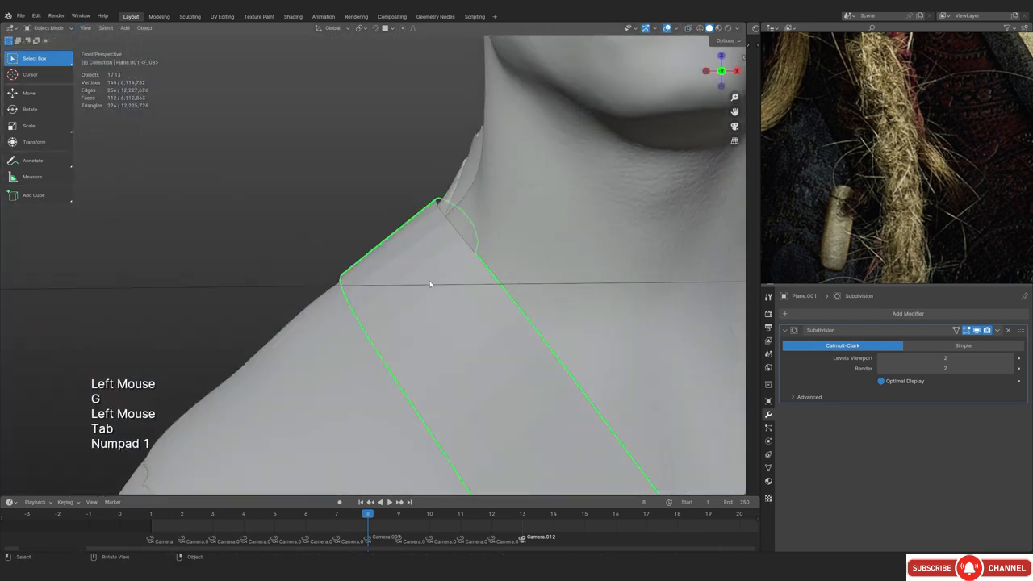
pyautogui.scroll(-2, 430, 306)
pyautogui.hotkey('alt', 'a')
pyautogui.scroll(-2, 430, 306)
pyautogui.keyDown('shift'); pyautogui.moveTo(430, 306); pyautogui.dragTo(396, 315, button='middle'); pyautogui.keyUp('shift')
pyautogui.scroll(3, 397, 316)
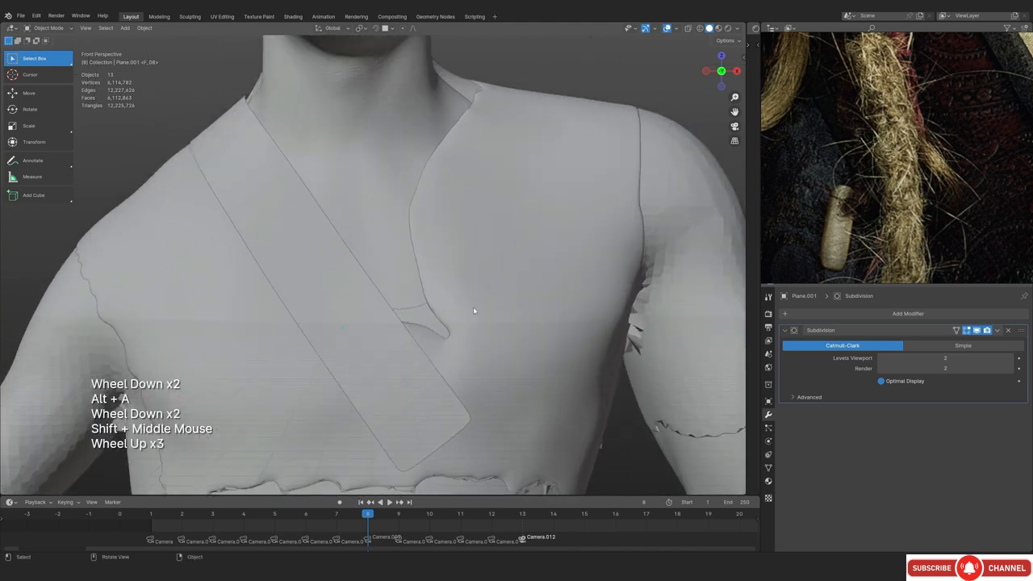
pyautogui.scroll(-3, 913, 230)
pyautogui.moveTo(995, 266); pyautogui.dragTo(853, 192, button='middle')
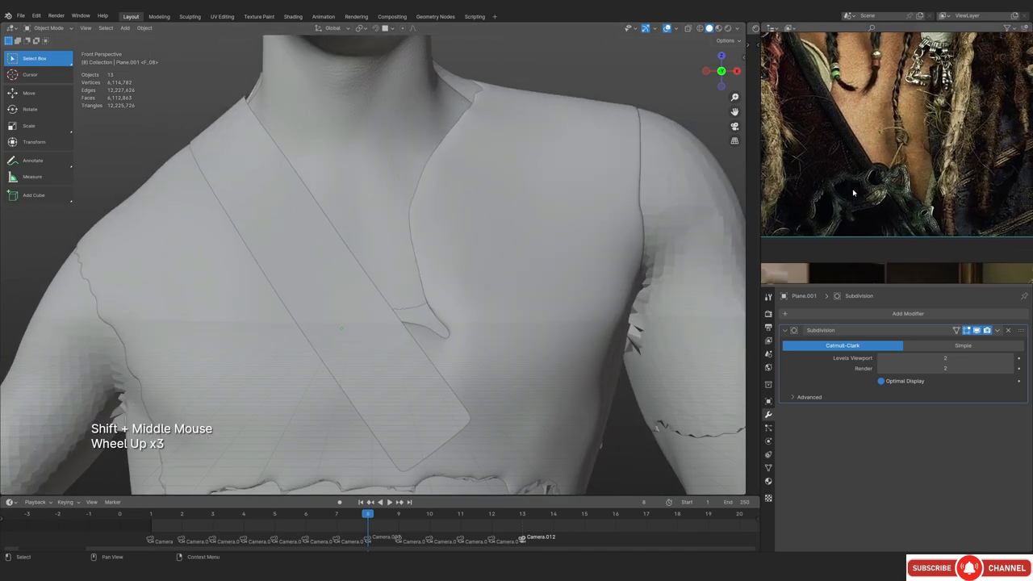
pyautogui.scroll(1, 349, 320)
pyautogui.moveTo(376, 346)
pyautogui.keyDown('shift'); pyautogui.mouseDown(button='middle')
pyautogui.moveTo(360, 312)
pyautogui.moveTo(368, 358)
pyautogui.mouseUp(button='middle'); pyautogui.keyUp('shift')
pyautogui.scroll(-2, 353, 301)
pyautogui.press('KP_0')
pyautogui.scroll(3, 540, 368)
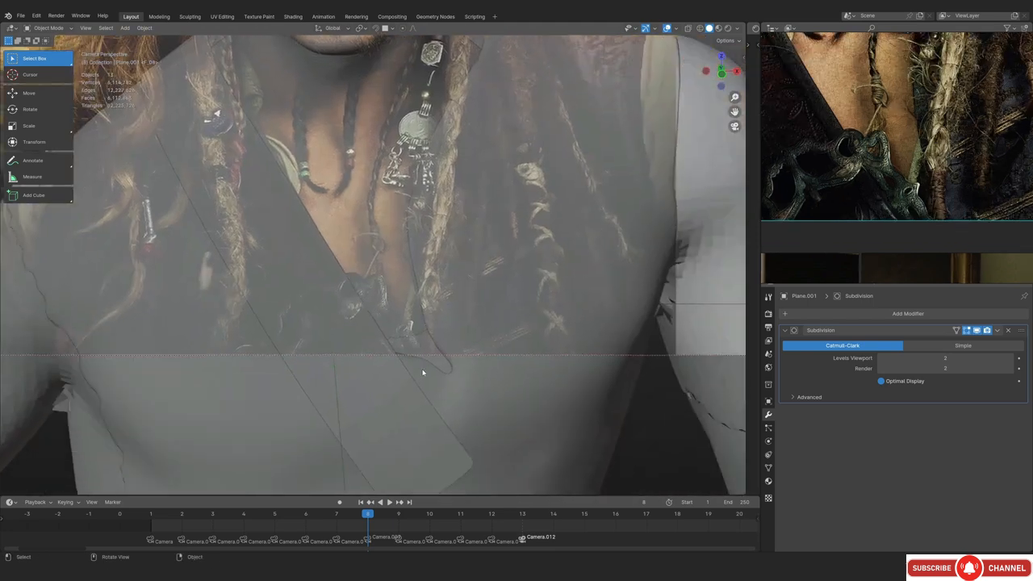
pyautogui.scroll(-1, 644, 302)
pyautogui.scroll(-2, 436, 373)
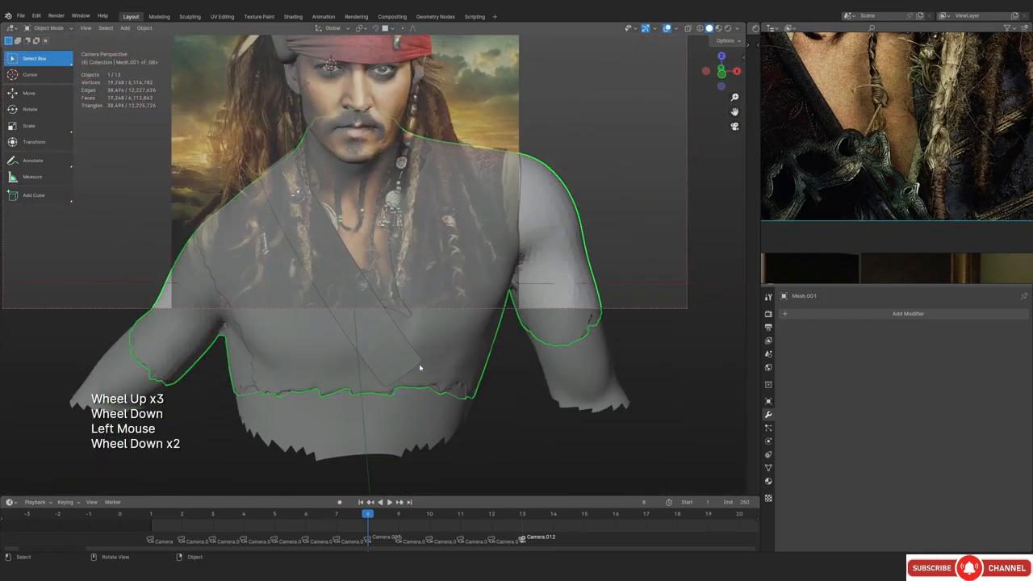
# Try hiding the base body mesh to see the vest on its own, and undo the hiding
pyautogui.scroll(1, 533, 351)
pyautogui.click(606, 385)
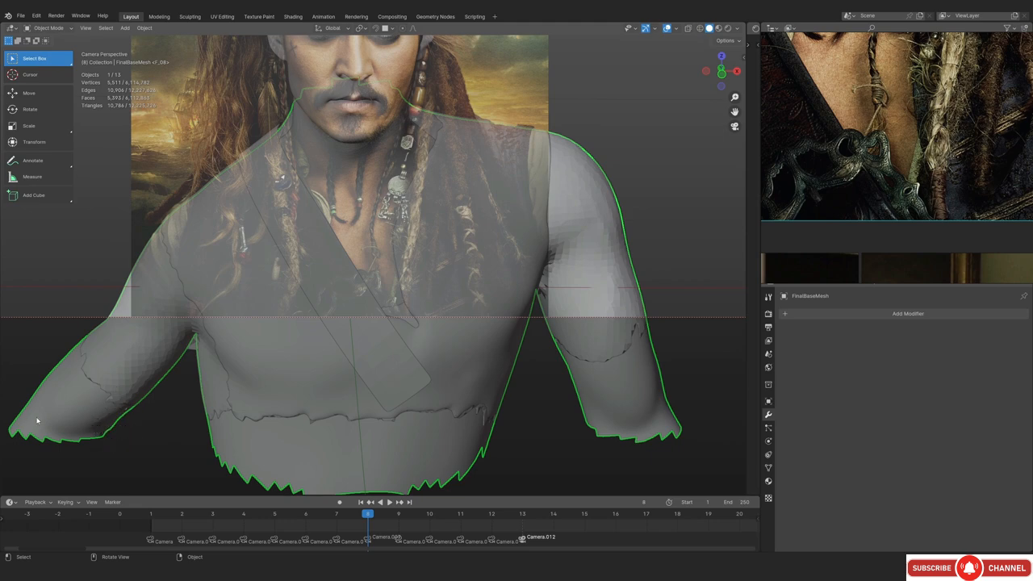
pyautogui.press('h')
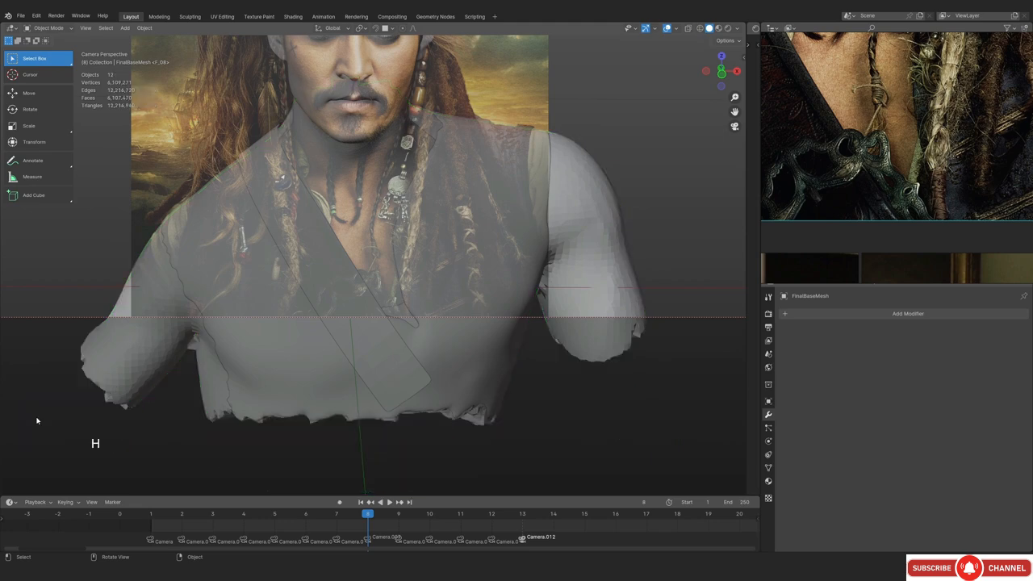
pyautogui.hotkey('ctrl', 'z')
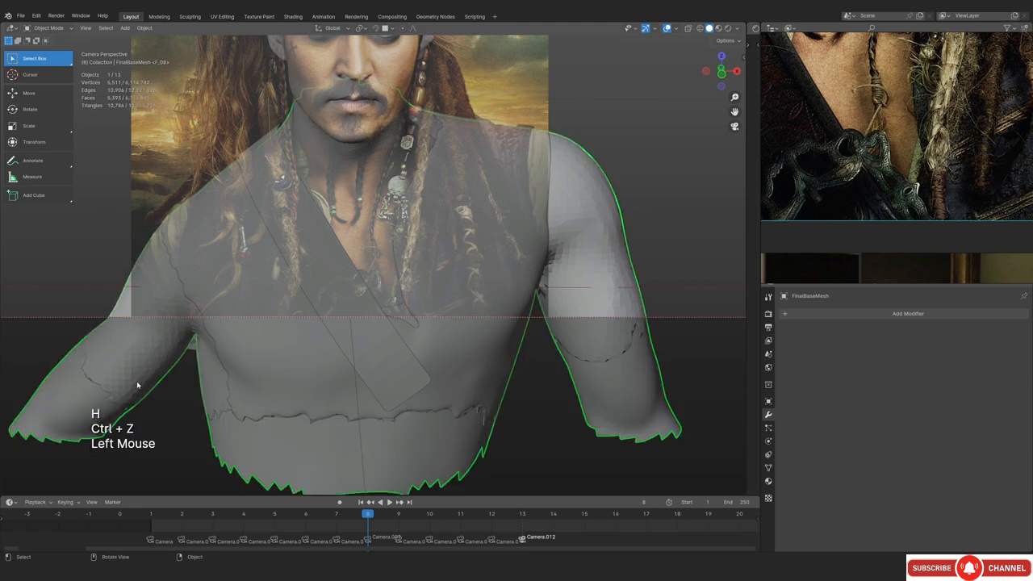
# Switch the vest mesh to Sculpt Mode and create one face set from all visible faces
pyautogui.click(145, 360)
pyautogui.hotkey('ctrl', 'Tab')
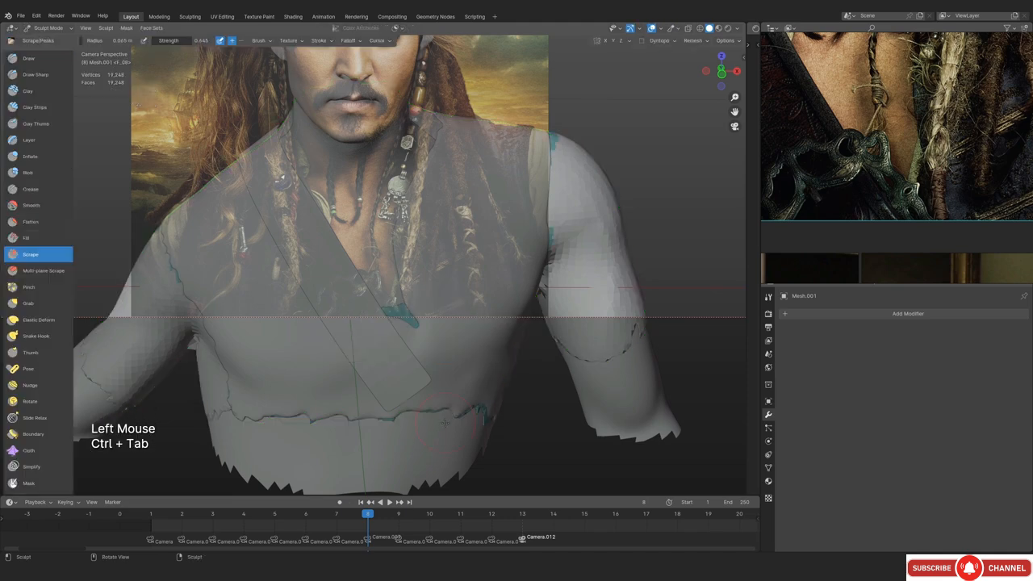
pyautogui.keyDown('ctrl'); pyautogui.moveTo(421, 365); pyautogui.dragTo(389, 299, button='middle'); pyautogui.keyUp('ctrl')
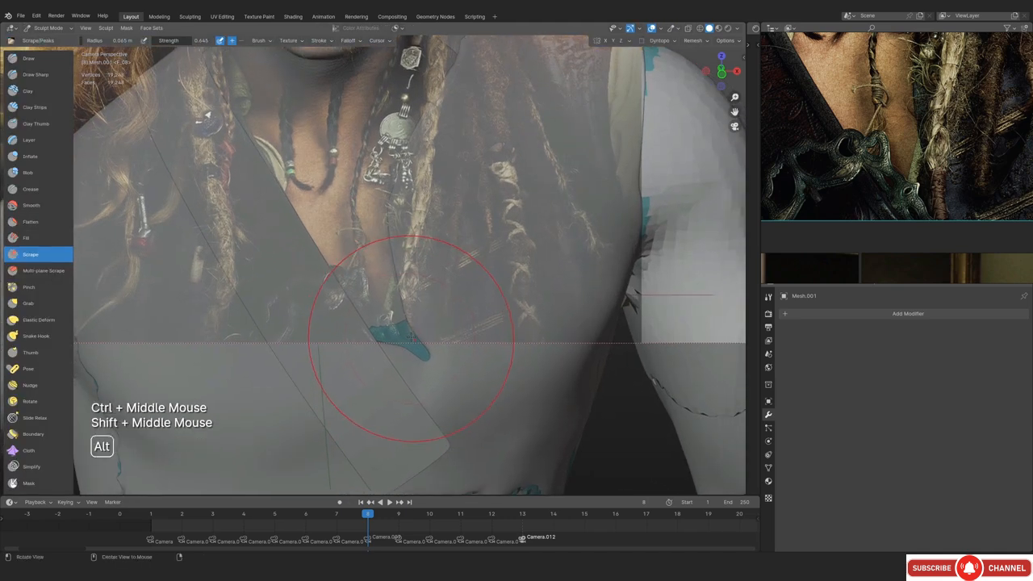
pyautogui.click(151, 27)
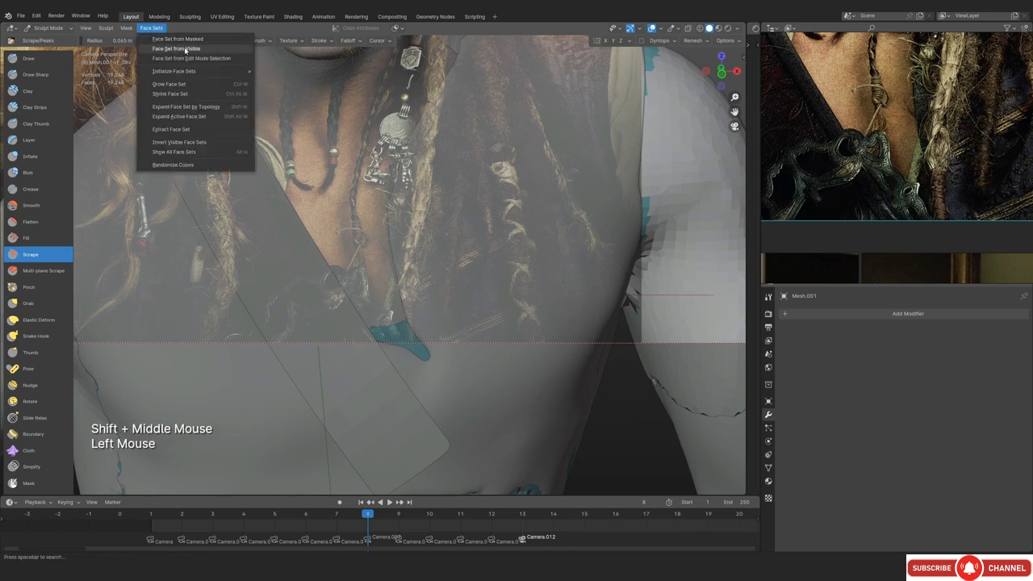
pyautogui.click(190, 50)
# Nudge the tip of the V neckline on Mesh.001 to match the reference, using the Grab brush at radius 0.07 m
pyautogui.keyDown('ctrl'); pyautogui.moveTo(382, 394); pyautogui.dragTo(382, 360, button='middle'); pyautogui.keyUp('ctrl')
pyautogui.press('f')
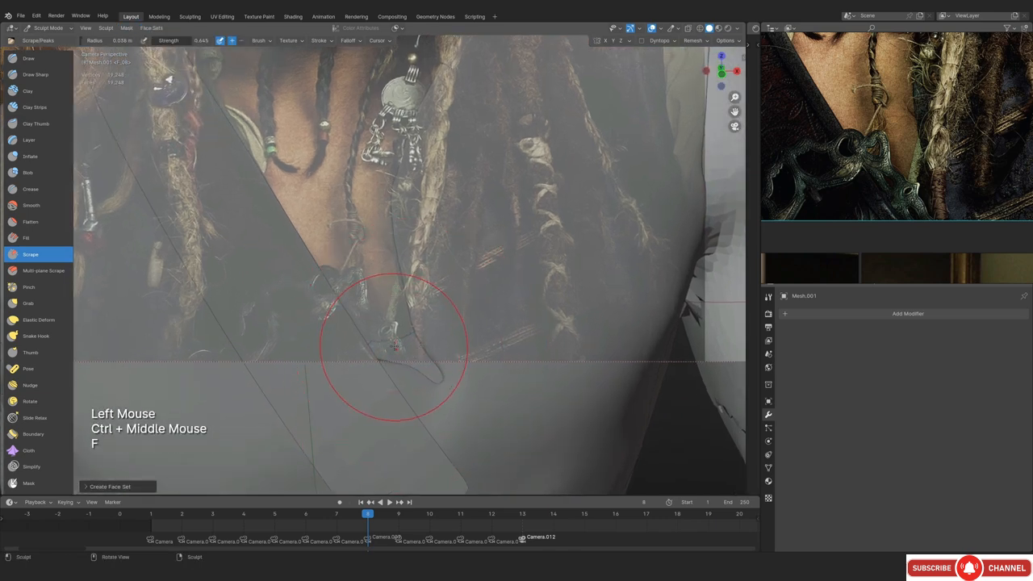
pyautogui.press('g')
pyautogui.press('f')
pyautogui.keyDown('ctrl'); pyautogui.click(398, 355); pyautogui.keyUp('ctrl')
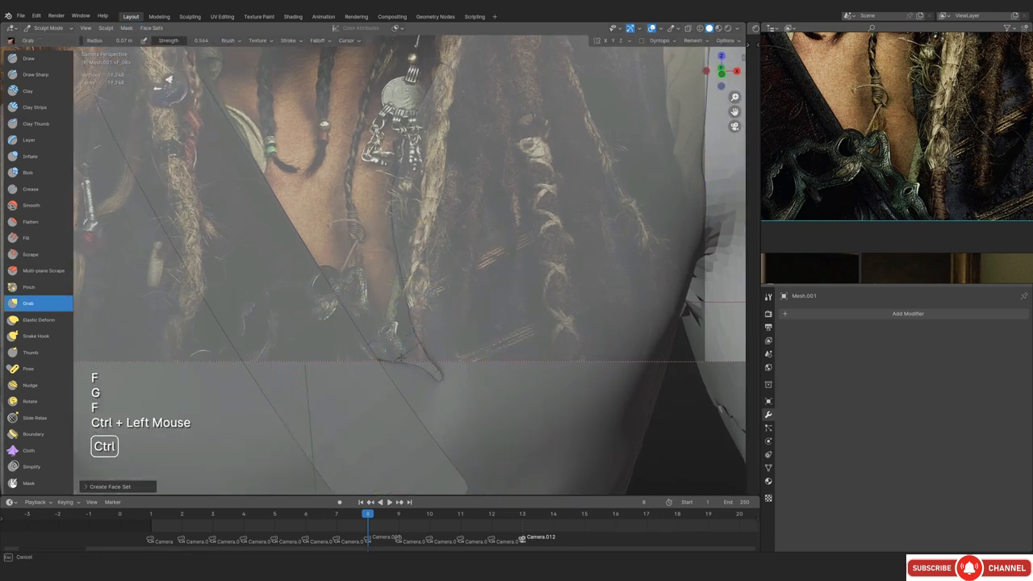
pyautogui.keyDown('ctrl'); pyautogui.moveTo(399, 359); pyautogui.dragTo(408, 357); pyautogui.keyUp('ctrl')
pyautogui.press('KP_Decimal')
pyautogui.moveTo(488, 266)
pyautogui.mouseDown(button='middle')
pyautogui.moveTo(435, 270)
pyautogui.moveTo(347, 355)
pyautogui.mouseUp(button='middle')
pyautogui.moveTo(347, 355)
pyautogui.keyDown('ctrl'); pyautogui.mouseDown(button='middle')
pyautogui.moveTo(331, 321)
pyautogui.moveTo(355, 307)
pyautogui.moveTo(377, 261)
pyautogui.mouseUp(button='middle'); pyautogui.keyUp('ctrl')
pyautogui.hotkey('alt', 'z')
pyautogui.hotkey('alt', 'z')
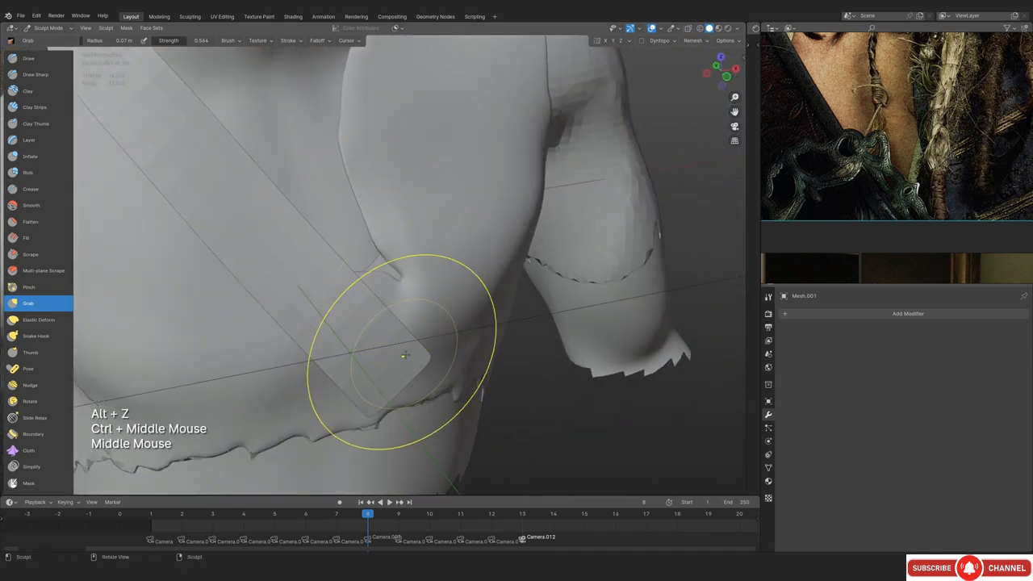
# Select the body mesh Male Average Head.001, enter Sculpt Mode and nudge the area at the neckline tip with a 0.13 m Grab brush
pyautogui.press('KP_0')
pyautogui.click(50, 28)
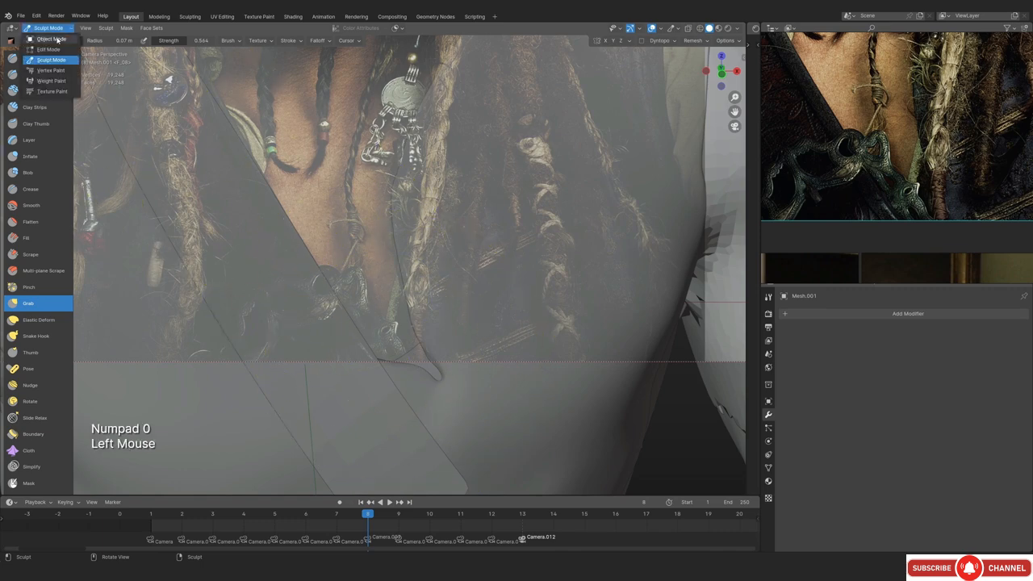
pyautogui.keyDown('ctrl'); pyautogui.moveTo(415, 244); pyautogui.dragTo(374, 299, button='middle'); pyautogui.keyUp('ctrl')
pyautogui.click(369, 244)
pyautogui.hotkey('ctrl', 'Tab')
pyautogui.click(391, 316)
pyautogui.press('f')
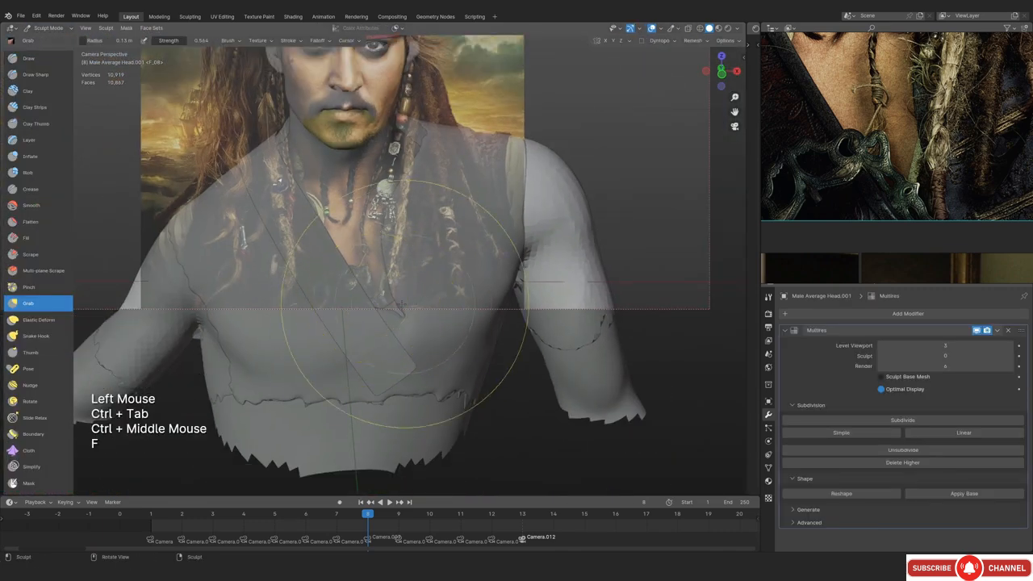
pyautogui.click(401, 302)
pyautogui.moveTo(379, 309); pyautogui.dragTo(384, 309)
pyautogui.press('KP_0')
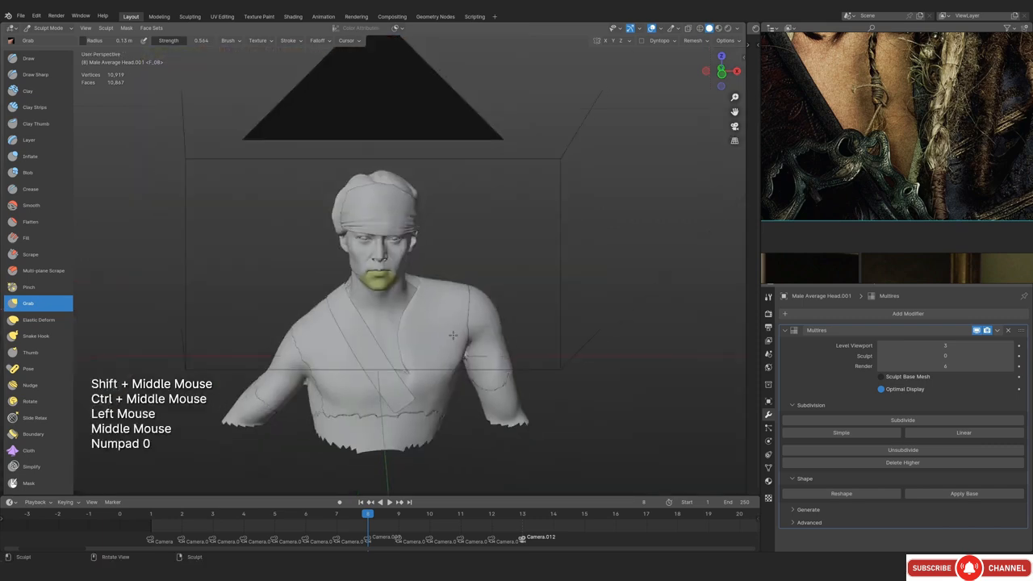
# Compare the neckline and lapel shape with the pirate reference through the camera, with overlays on and off
pyautogui.keyDown('ctrl'); pyautogui.moveTo(399, 325); pyautogui.dragTo(398, 337, button='middle'); pyautogui.keyUp('ctrl')
pyautogui.keyDown('shift'); pyautogui.moveTo(398, 338); pyautogui.dragTo(429, 316, button='middle'); pyautogui.keyUp('shift')
pyautogui.hotkey('shift', 'alt', 'z')
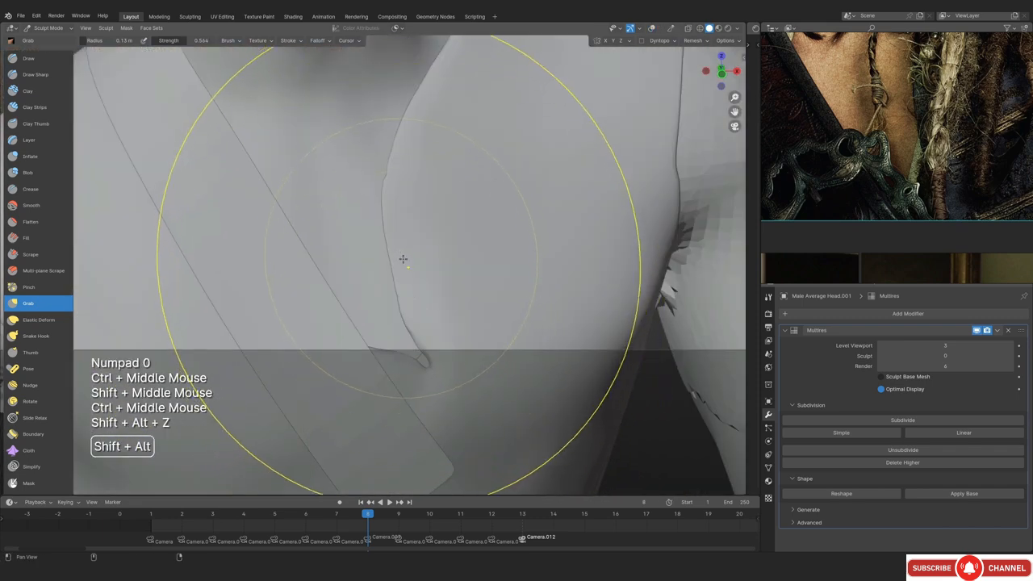
pyautogui.keyDown('shift'); pyautogui.moveTo(403, 260); pyautogui.dragTo(405, 283, button='middle'); pyautogui.keyUp('shift')
pyautogui.keyDown('ctrl'); pyautogui.moveTo(405, 283); pyautogui.dragTo(406, 307, button='middle'); pyautogui.keyUp('ctrl')
pyautogui.hotkey('shift', 'alt', 'z')
pyautogui.keyDown('shift'); pyautogui.moveTo(403, 206); pyautogui.dragTo(399, 234, button='middle'); pyautogui.keyUp('shift')
pyautogui.hotkey('shift', 'alt', 'z')
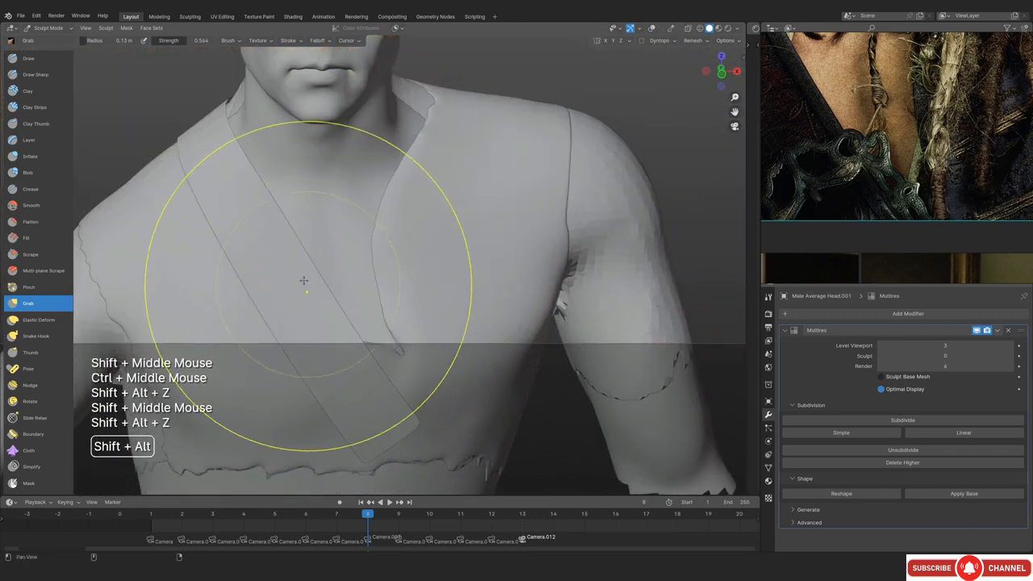
pyautogui.scroll(1, 965, 111)
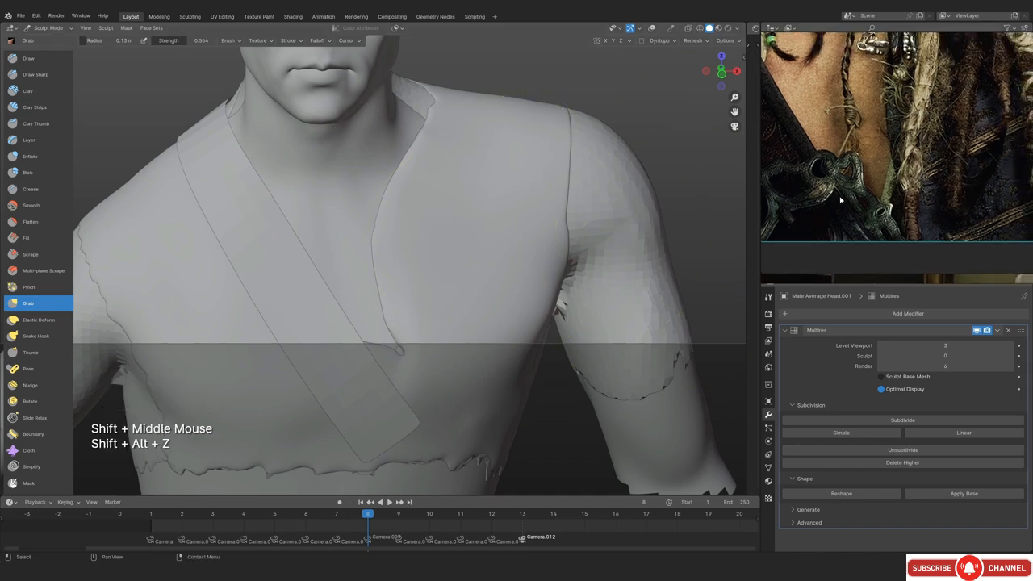
pyautogui.moveTo(964, 111); pyautogui.dragTo(942, 111, button='middle')
pyautogui.scroll(1, 942, 112)
pyautogui.moveTo(844, 251); pyautogui.dragTo(882, 243, button='middle')
pyautogui.click(332, 289)
pyautogui.keyDown('shift'); pyautogui.moveTo(371, 228); pyautogui.dragTo(360, 253, button='middle'); pyautogui.keyUp('shift')
pyautogui.hotkey('shift', 'alt', 'z')
pyautogui.hotkey('shift', 'alt', 'z')
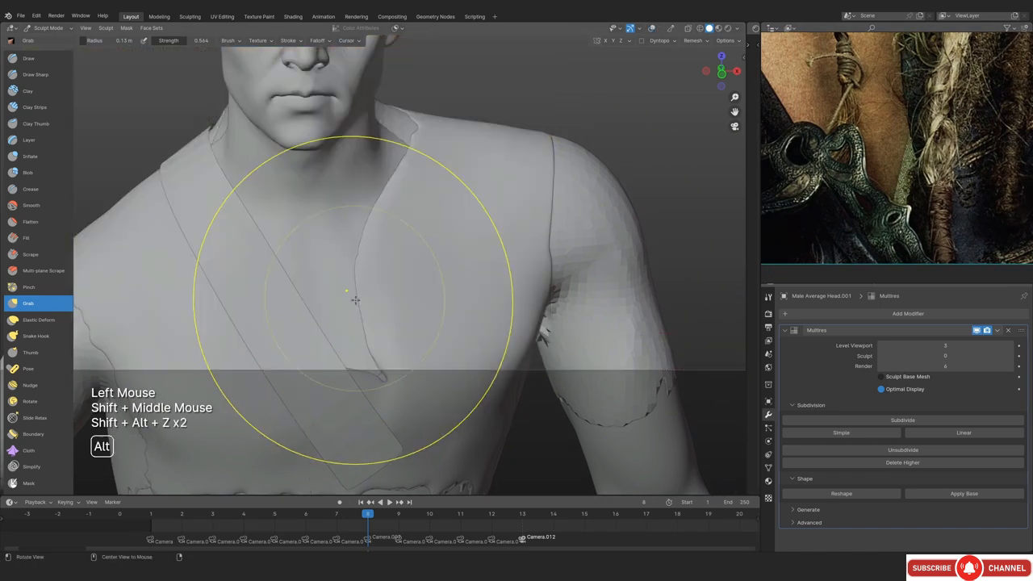
# Leave sculpting the body mesh, select the vest mesh Mesh.002 and enter Sculpt Mode on it
pyautogui.keyDown('ctrl'); pyautogui.moveTo(353, 300); pyautogui.dragTo(352, 356, button='middle'); pyautogui.keyUp('ctrl')
pyautogui.moveTo(352, 355); pyautogui.dragTo(452, 347, button='middle')
pyautogui.keyDown('ctrl'); pyautogui.moveTo(452, 274); pyautogui.dragTo(480, 186, button='middle'); pyautogui.keyUp('ctrl')
pyautogui.moveTo(480, 186)
pyautogui.keyDown('shift'); pyautogui.mouseDown(button='middle')
pyautogui.moveTo(439, 177)
pyautogui.moveTo(436, 129)
pyautogui.mouseUp(button='middle'); pyautogui.keyUp('shift')
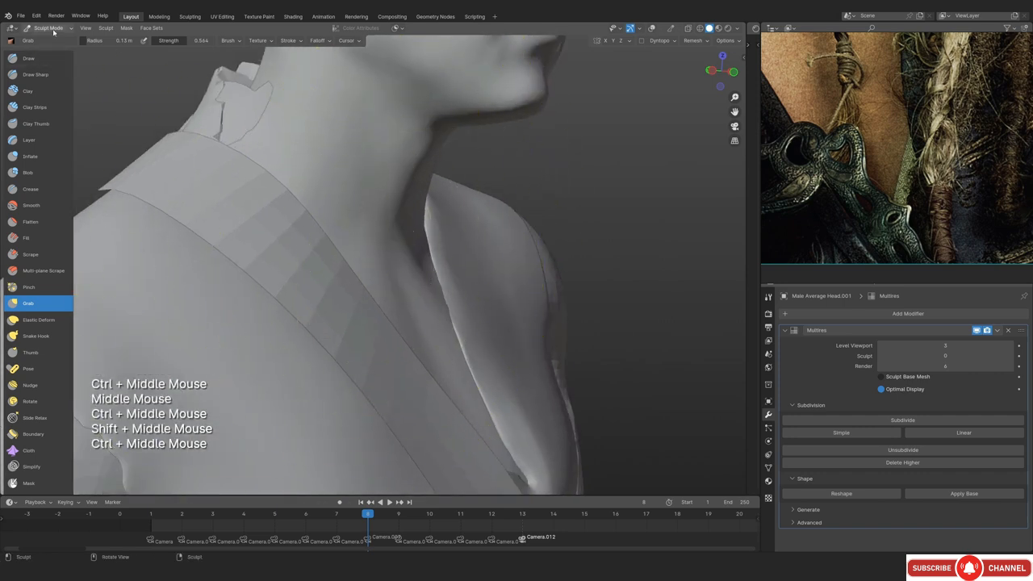
pyautogui.click(46, 27)
pyautogui.click(472, 297)
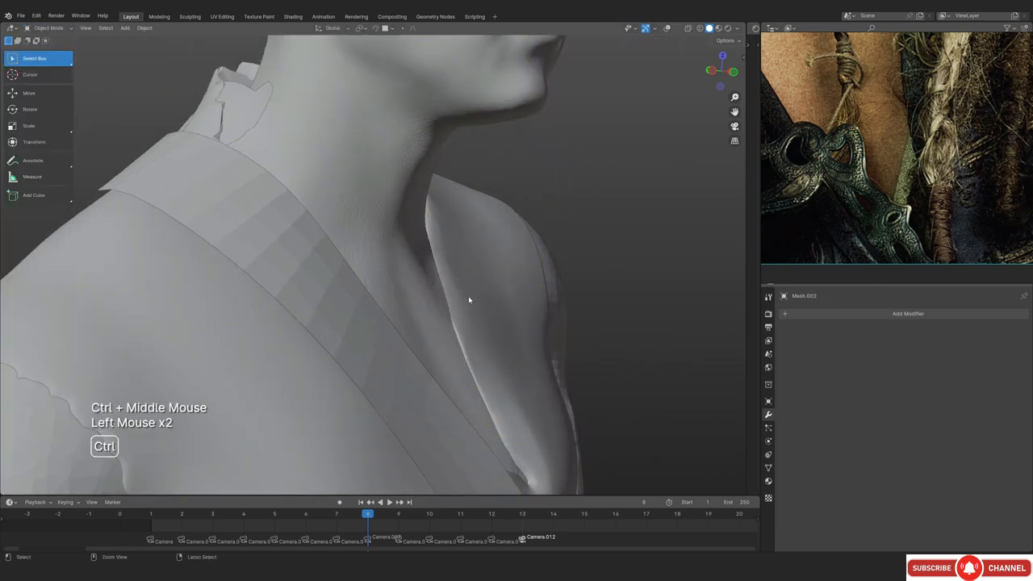
pyautogui.hotkey('ctrl', 'Tab')
# Reshape the vest's neckline edge from the neck down along the chest with the Grab brush at radius 0.097 m
pyautogui.keyDown('shift'); pyautogui.moveTo(477, 321); pyautogui.dragTo(469, 294, button='middle'); pyautogui.keyUp('shift')
pyautogui.moveTo(469, 293)
pyautogui.keyDown('ctrl'); pyautogui.mouseDown(button='middle')
pyautogui.moveTo(463, 269)
pyautogui.moveTo(504, 250)
pyautogui.mouseUp(button='middle'); pyautogui.keyUp('ctrl')
pyautogui.press('f')
pyautogui.click(434, 249)
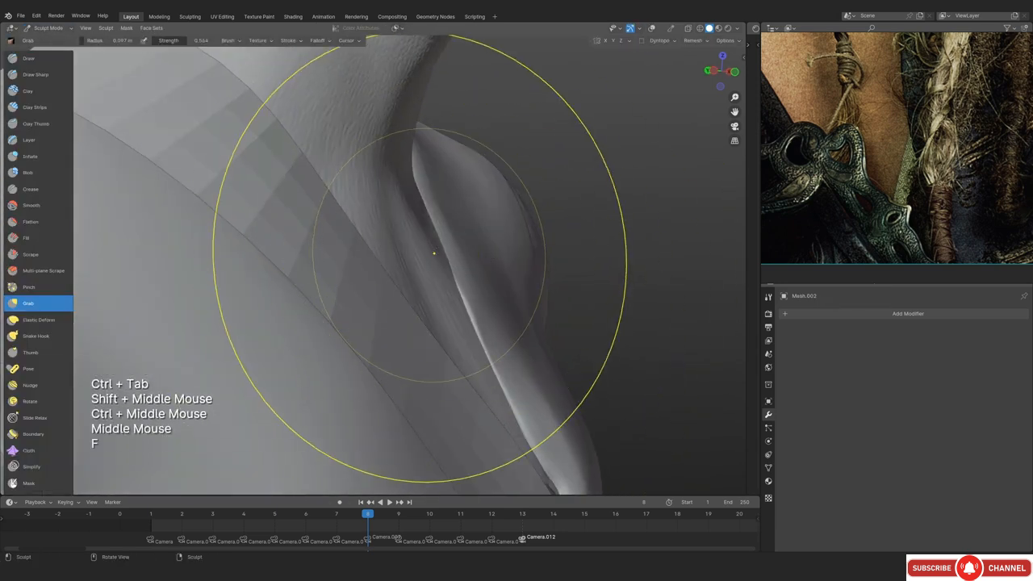
pyautogui.moveTo(434, 249); pyautogui.dragTo(435, 219)
pyautogui.moveTo(435, 220); pyautogui.dragTo(436, 211)
pyautogui.moveTo(466, 279); pyautogui.dragTo(473, 288)
pyautogui.moveTo(487, 363); pyautogui.dragTo(495, 374)
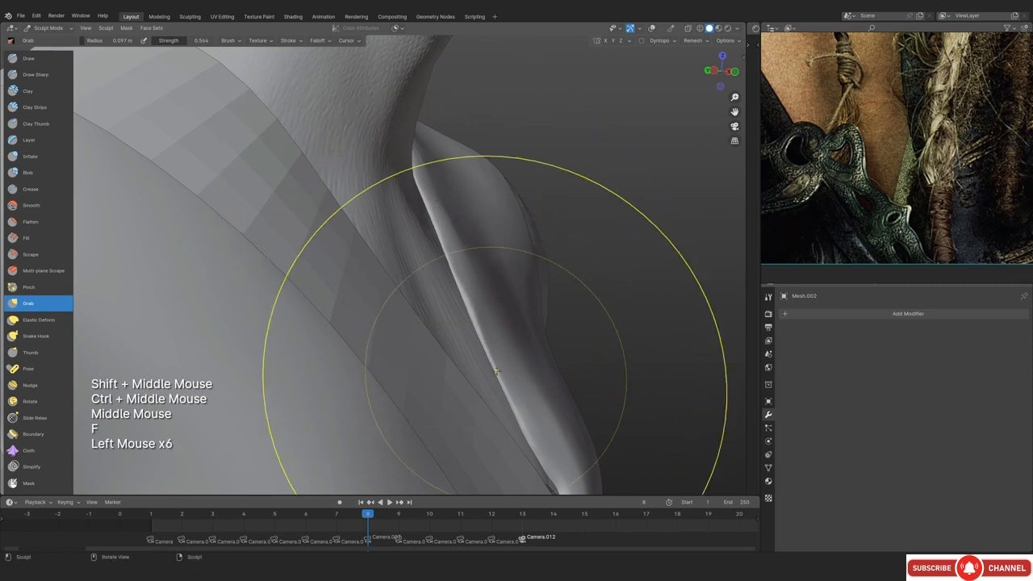
# Set up the Scrape brush at radius 0.035 m for working on the vest's front beside the neckline edge
pyautogui.keyDown('ctrl'); pyautogui.moveTo(331, 343); pyautogui.dragTo(331, 371, button='middle'); pyautogui.keyUp('ctrl')
pyautogui.moveTo(331, 371)
pyautogui.mouseDown(button='middle')
pyautogui.moveTo(334, 392)
pyautogui.moveTo(466, 426)
pyautogui.moveTo(438, 292)
pyautogui.moveTo(302, 244)
pyautogui.mouseUp(button='middle')
pyautogui.press('f')
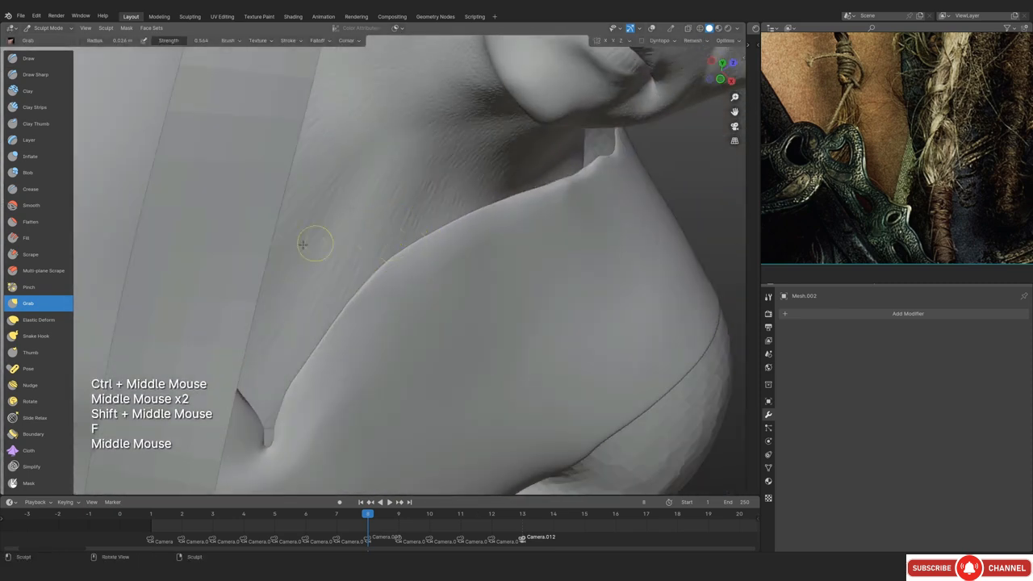
pyautogui.click(27, 258)
pyautogui.keyDown('ctrl'); pyautogui.moveTo(473, 259); pyautogui.dragTo(472, 248, button='middle'); pyautogui.keyUp('ctrl')
pyautogui.press('f')
pyautogui.click(483, 249)
# Try scraping the vest surface along the neckline edge, and undo both strokes
pyautogui.moveTo(476, 262); pyautogui.dragTo(410, 309)
pyautogui.moveTo(452, 276); pyautogui.dragTo(403, 316)
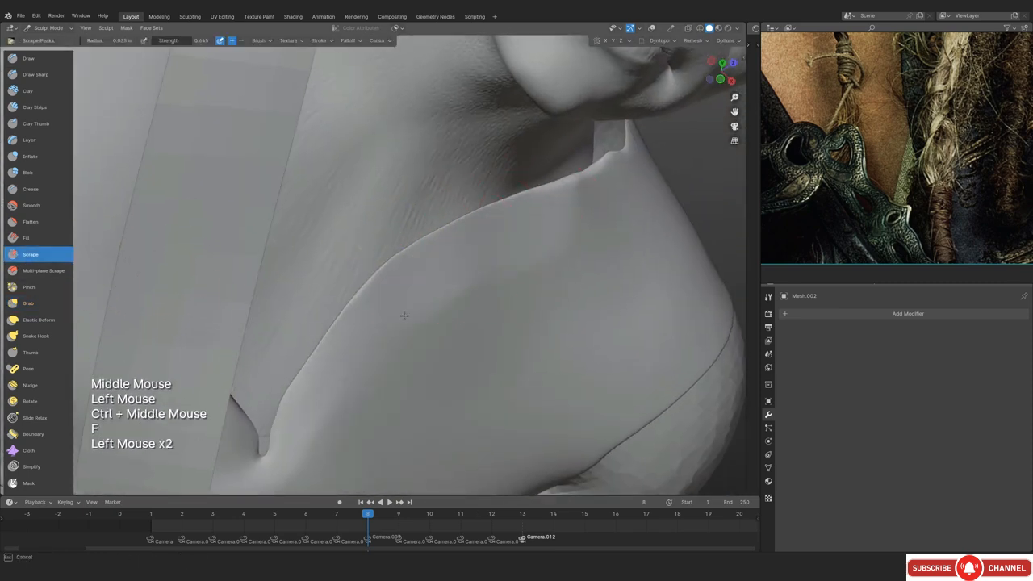
pyautogui.hotkey('ctrl', 'z')
pyautogui.hotkey('ctrl', 'z')
# Scrape the vest along its neckline edge in orthographic view with a 0.031 m brush, and smooth the surface beside it
pyautogui.press('f')
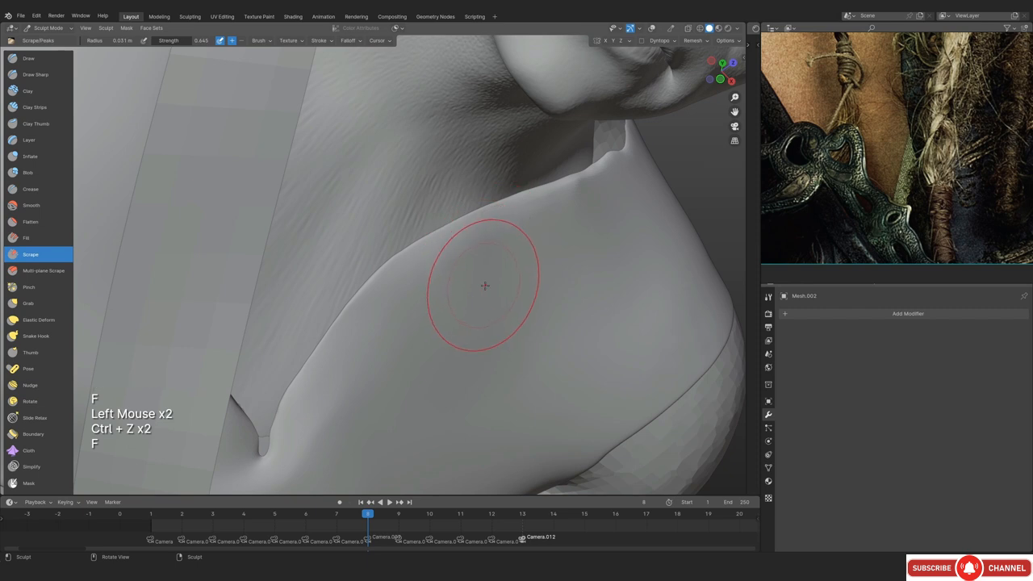
pyautogui.press('KP_5')
pyautogui.moveTo(560, 226); pyautogui.dragTo(570, 211, button='middle')
pyautogui.keyDown('shift'); pyautogui.moveTo(570, 211); pyautogui.dragTo(562, 202, button='middle'); pyautogui.keyUp('shift')
pyautogui.moveTo(562, 203); pyautogui.dragTo(508, 226)
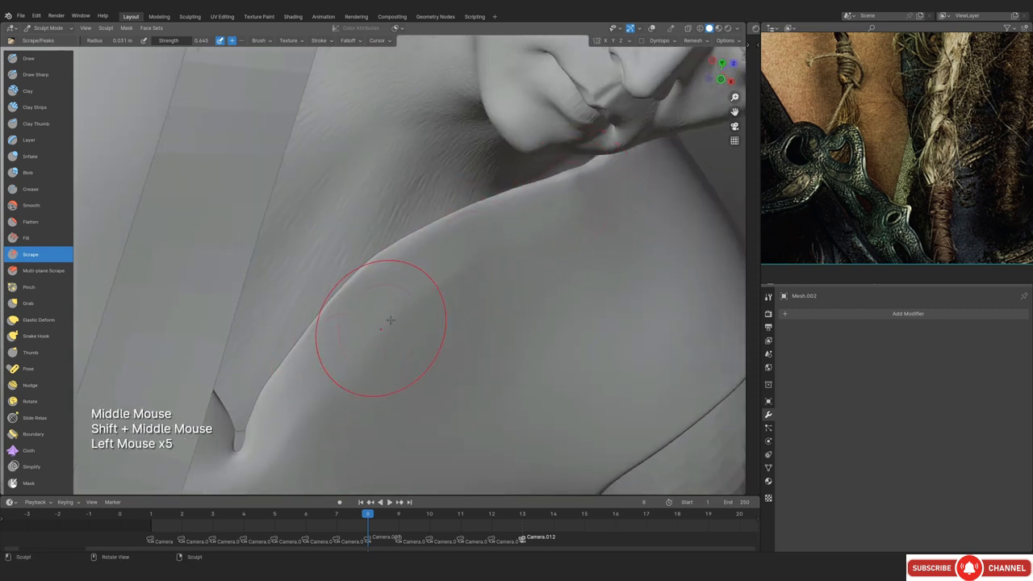
pyautogui.moveTo(408, 318); pyautogui.dragTo(327, 376)
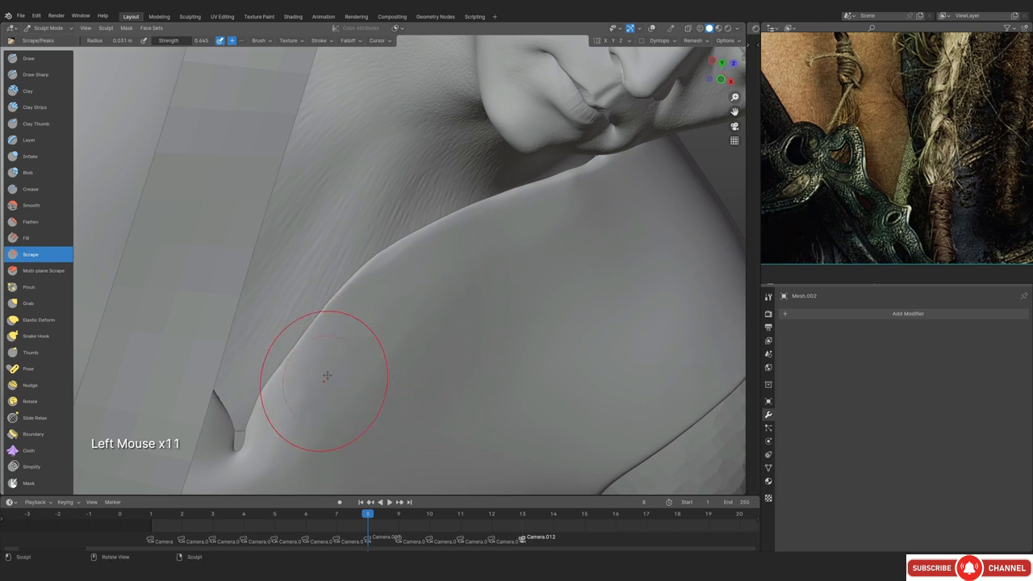
pyautogui.moveTo(585, 229); pyautogui.dragTo(525, 260)
pyautogui.keyDown('shift'); pyautogui.moveTo(524, 260); pyautogui.dragTo(463, 293); pyautogui.keyUp('shift')
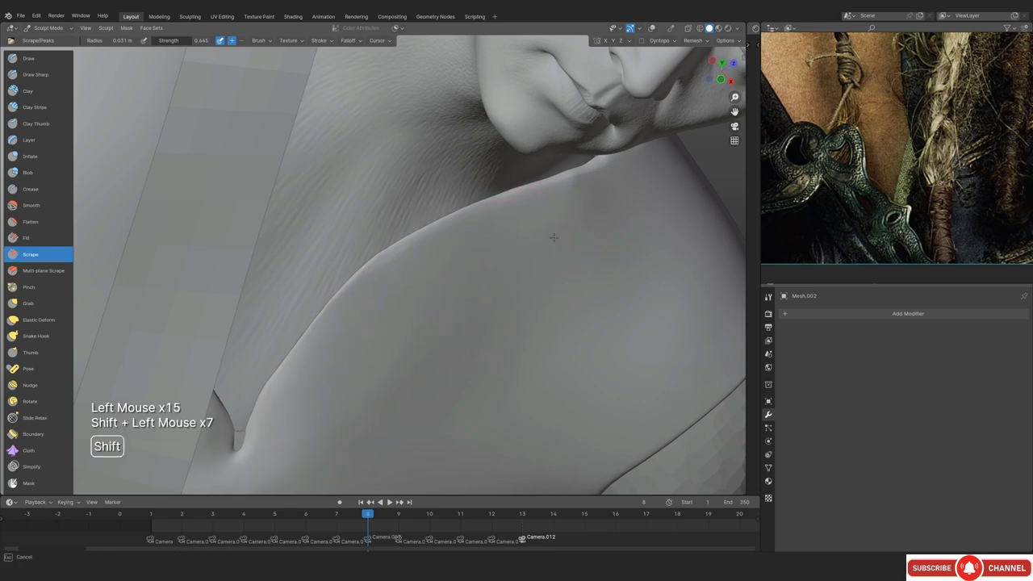
# Compare the scraped neckline with the pirate reference through the camera, toggling the overlays
pyautogui.press('KP_0')
pyautogui.scroll(5, 457, 277)
pyautogui.keyDown('ctrl'); pyautogui.moveTo(457, 277); pyautogui.dragTo(408, 325, button='middle'); pyautogui.keyUp('ctrl')
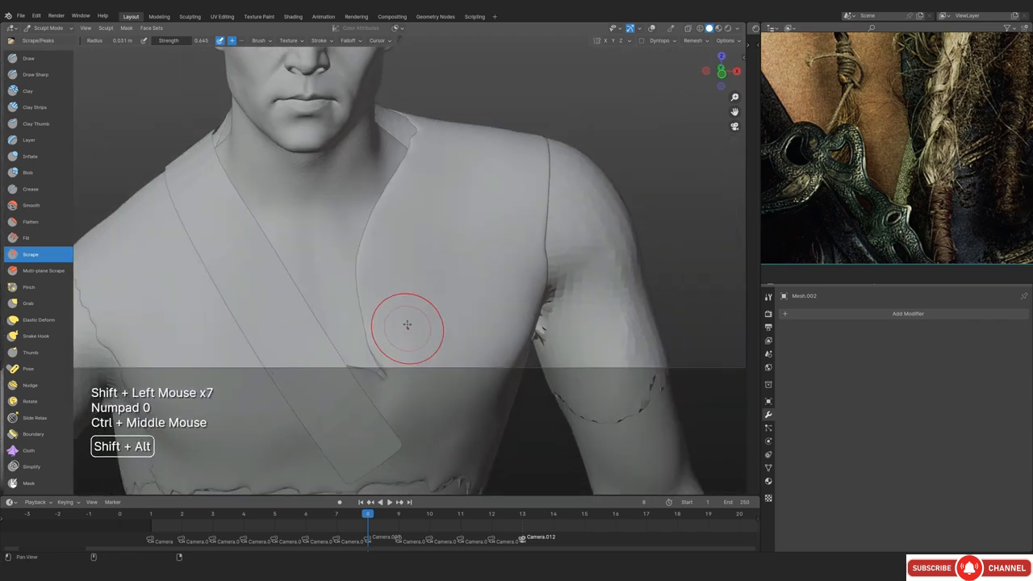
pyautogui.hotkey('shift', 'alt', 'z')
pyautogui.hotkey('shift', 'alt', 'z')
pyautogui.hotkey('shift', 'alt', 'z')
pyautogui.keyDown('shift'); pyautogui.moveTo(334, 295); pyautogui.dragTo(372, 324, button='middle'); pyautogui.keyUp('shift')
pyautogui.hotkey('shift', 'alt', 'z')
# Adjust the V neckline tip on Mesh.002 against the reference with X-ray on, using the Grab brush at radius 0.064 m
pyautogui.press('f')
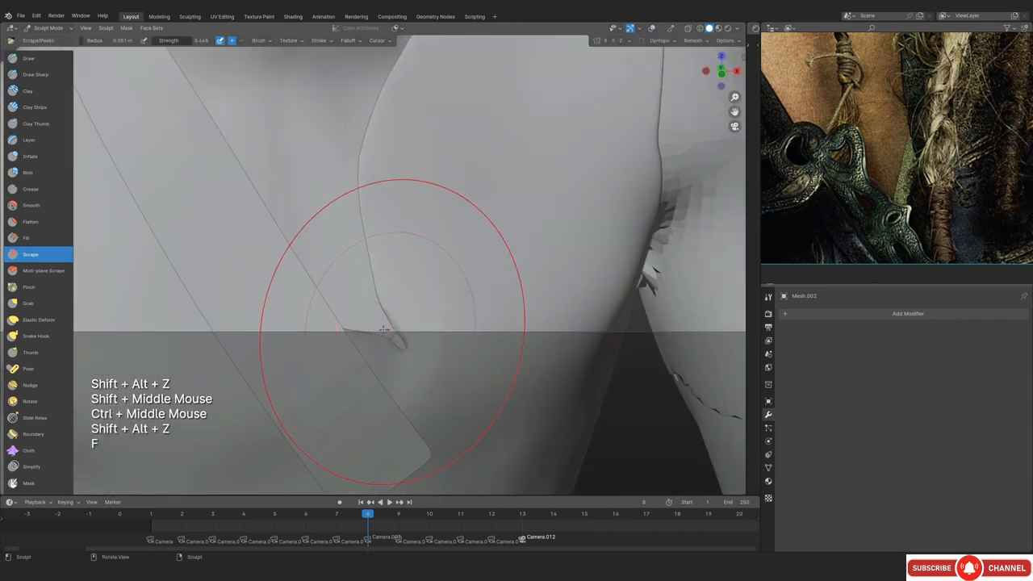
pyautogui.hotkey('alt', 'z')
pyautogui.press('g')
pyautogui.press('f')
pyautogui.hotkey('shift', 'alt', 'z')
pyautogui.click(343, 345)
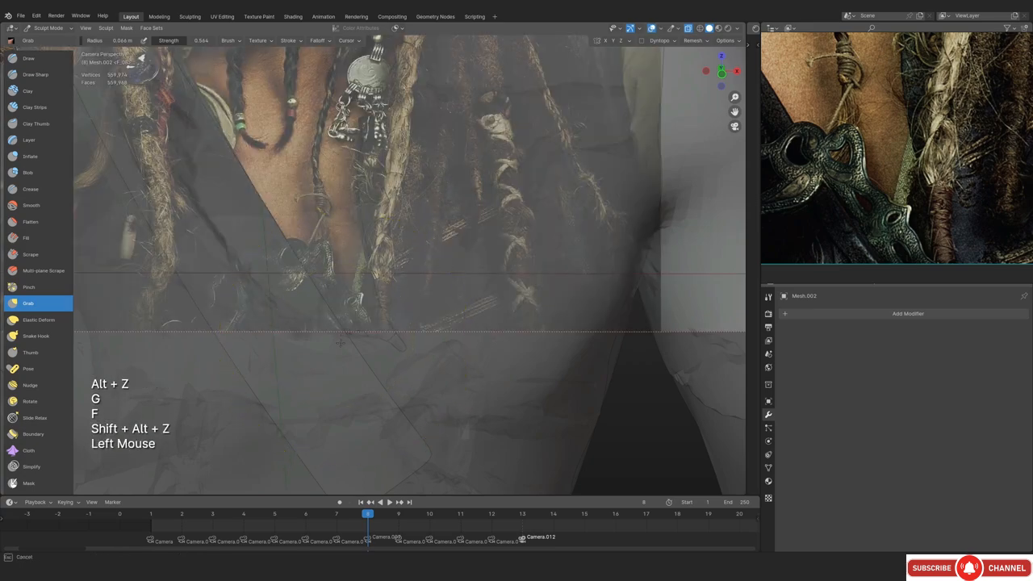
pyautogui.click(343, 345)
pyautogui.hotkey('shift', 'z')
pyautogui.hotkey('shift', 'alt', 'z')
# Reshape the vest's collar edge where it meets the shoulder beside the neck, using a smaller Grab brush
pyautogui.moveTo(367, 331)
pyautogui.keyDown('shift'); pyautogui.mouseDown(button='middle')
pyautogui.moveTo(387, 348)
pyautogui.moveTo(394, 386)
pyautogui.mouseUp(button='middle'); pyautogui.keyUp('shift')
pyautogui.hotkey('shift', 'alt', 'z')
pyautogui.press('f')
pyautogui.click(407, 234)
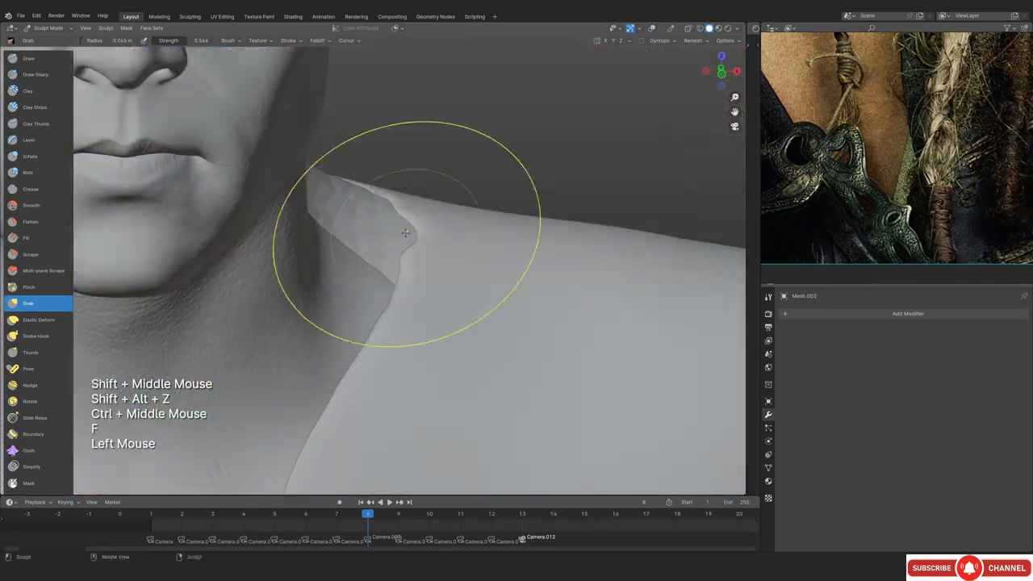
pyautogui.moveTo(408, 234); pyautogui.dragTo(408, 255)
pyautogui.hotkey('shift', 'alt', 'z')
pyautogui.hotkey('shift', 'alt', 'z')
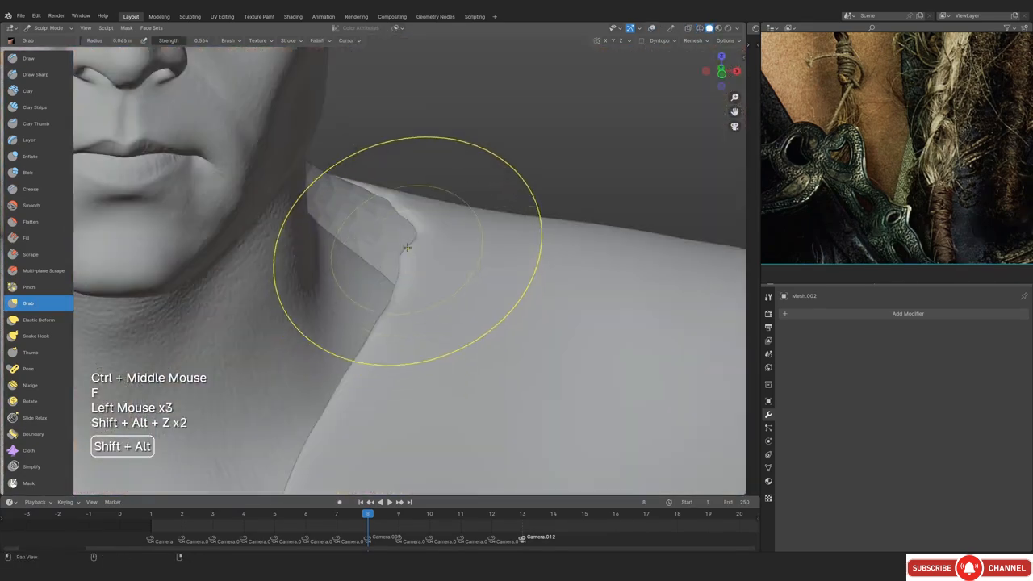
# Inspect the vest's collar and neckline from several angles and compare them with the reference through the camera
pyautogui.keyDown('ctrl'); pyautogui.moveTo(413, 255); pyautogui.dragTo(413, 291, button='middle'); pyautogui.keyUp('ctrl')
pyautogui.keyDown('shift'); pyautogui.moveTo(413, 290); pyautogui.dragTo(377, 226, button='middle'); pyautogui.keyUp('shift')
pyautogui.hotkey('shift', 'alt', 'z')
pyautogui.hotkey('shift', 'alt', 'z')
pyautogui.keyDown('ctrl'); pyautogui.moveTo(376, 226); pyautogui.dragTo(399, 296, button='middle'); pyautogui.keyUp('ctrl')
pyautogui.moveTo(420, 299); pyautogui.dragTo(385, 315, button='middle')
pyautogui.keyDown('ctrl'); pyautogui.moveTo(386, 339); pyautogui.dragTo(384, 315, button='middle'); pyautogui.keyUp('ctrl')
pyautogui.moveTo(384, 323); pyautogui.dragTo(377, 339, button='middle')
pyautogui.press('KP_0')
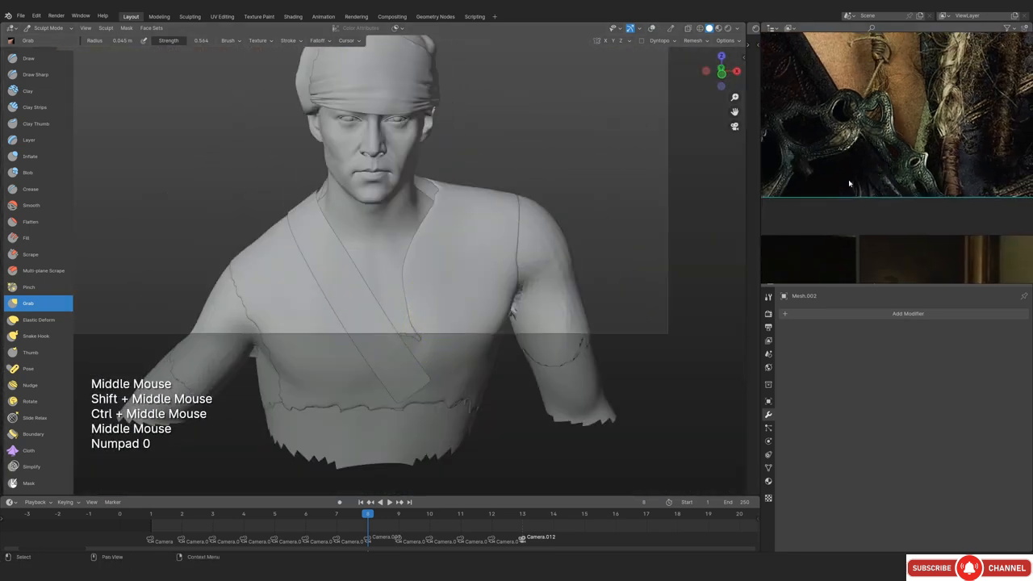
pyautogui.keyDown('ctrl'); pyautogui.moveTo(521, 370); pyautogui.dragTo(488, 355, button='middle'); pyautogui.keyUp('ctrl')
pyautogui.keyDown('shift'); pyautogui.moveTo(488, 355); pyautogui.dragTo(371, 380, button='middle'); pyautogui.keyUp('shift')
pyautogui.hotkey('shift', 'alt', 'z')
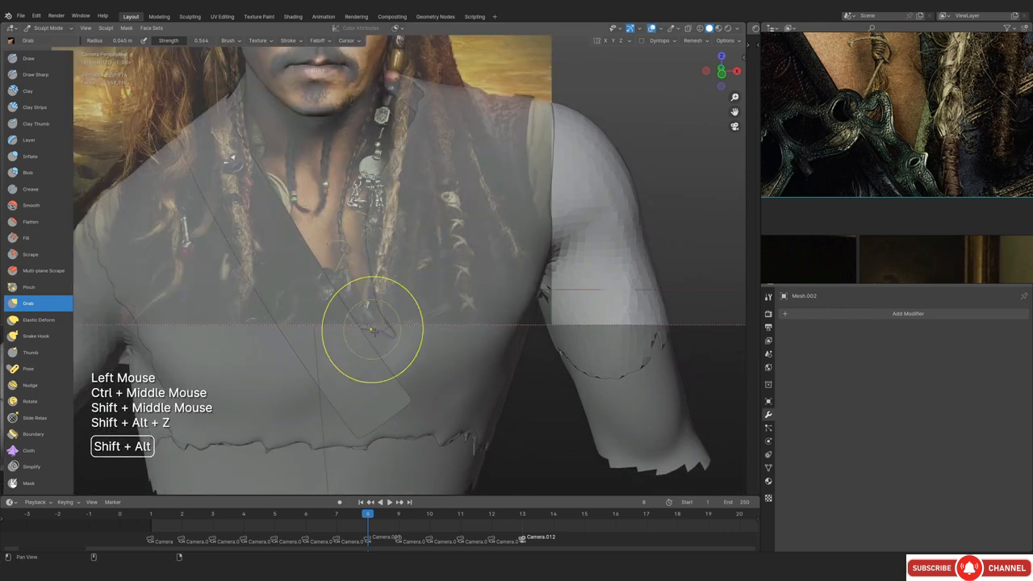
# Pull the neckline edge above the V tip toward the reference with the Grab brush at radius 0.061 m
pyautogui.keyDown('ctrl'); pyautogui.moveTo(369, 329); pyautogui.dragTo(385, 314, button='middle'); pyautogui.keyUp('ctrl')
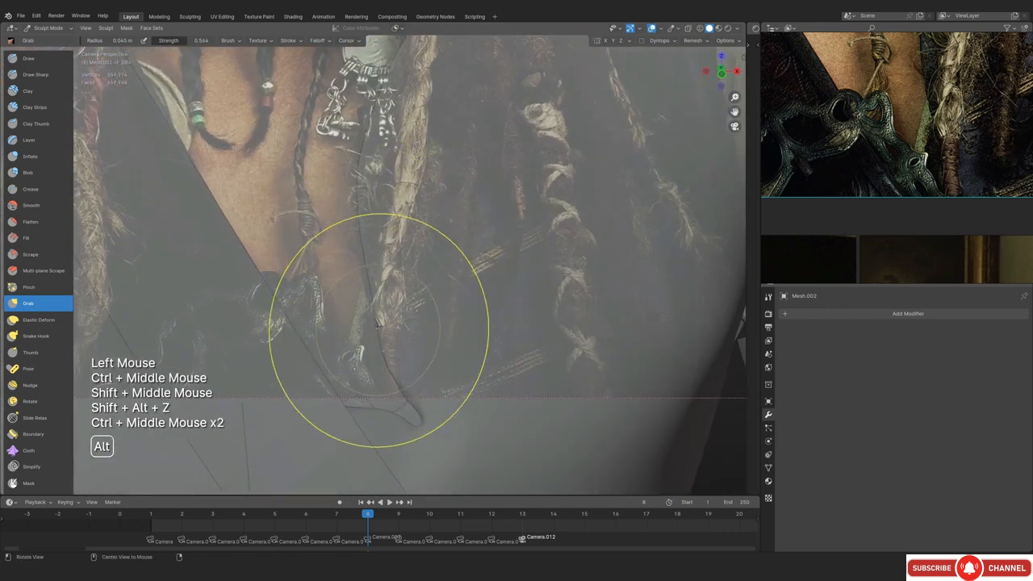
pyautogui.press('f')
pyautogui.click(379, 207)
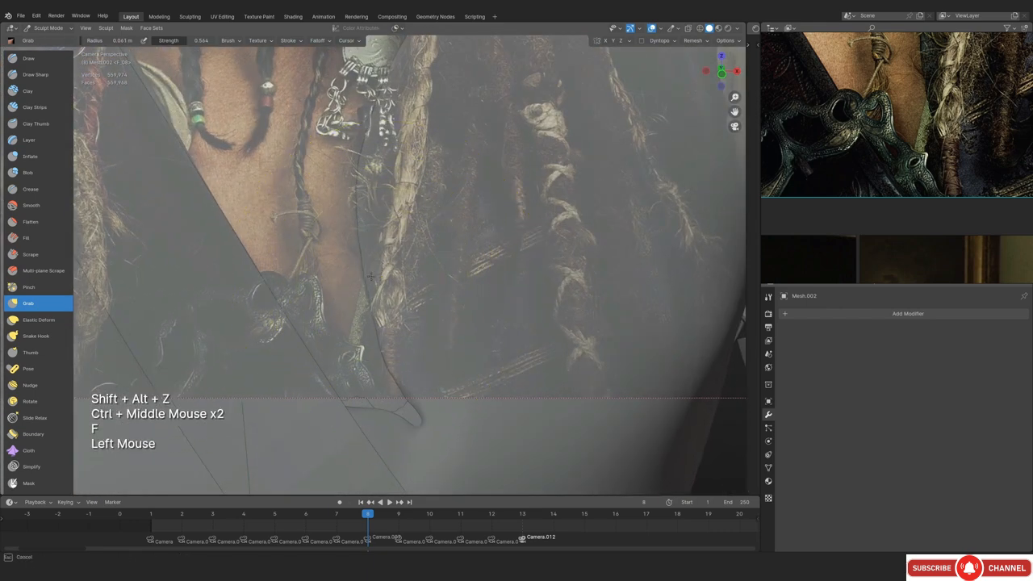
pyautogui.keyDown('shift'); pyautogui.moveTo(378, 207); pyautogui.dragTo(358, 231, button='middle'); pyautogui.keyUp('shift')
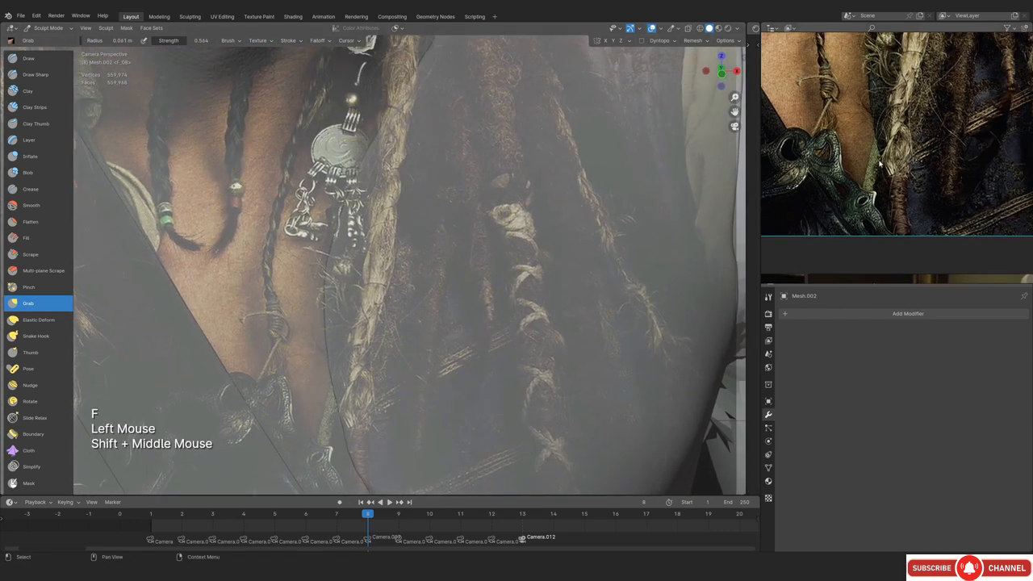
pyautogui.keyDown('shift'); pyautogui.moveTo(563, 323); pyautogui.dragTo(563, 293, button='middle'); pyautogui.keyUp('shift')
pyautogui.hotkey('shift', 'alt', 'z')
pyautogui.moveTo(415, 293)
pyautogui.keyDown('ctrl'); pyautogui.mouseDown(button='middle')
pyautogui.moveTo(411, 185)
pyautogui.moveTo(420, 283)
pyautogui.mouseUp(button='middle'); pyautogui.keyUp('ctrl')
pyautogui.keyDown('ctrl'); pyautogui.moveTo(420, 282); pyautogui.dragTo(428, 404, button='middle'); pyautogui.keyUp('ctrl')
# Return to Object Mode and select the reference camera by its frame
pyautogui.click(48, 28)
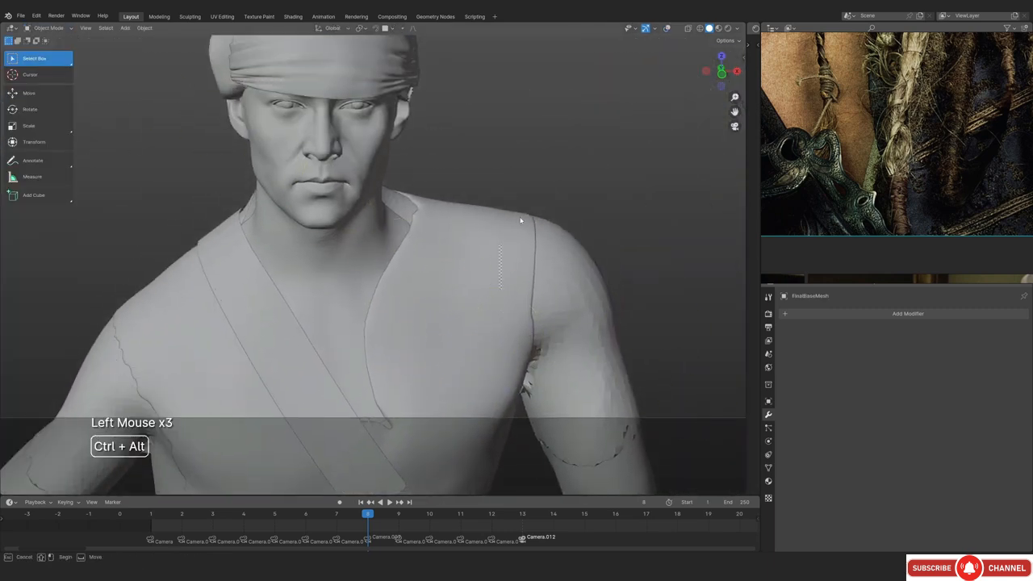
pyautogui.keyDown('ctrl'); pyautogui.moveTo(521, 216); pyautogui.dragTo(535, 202, button='middle'); pyautogui.keyUp('ctrl')
pyautogui.hotkey('shift', 'alt', 'z')
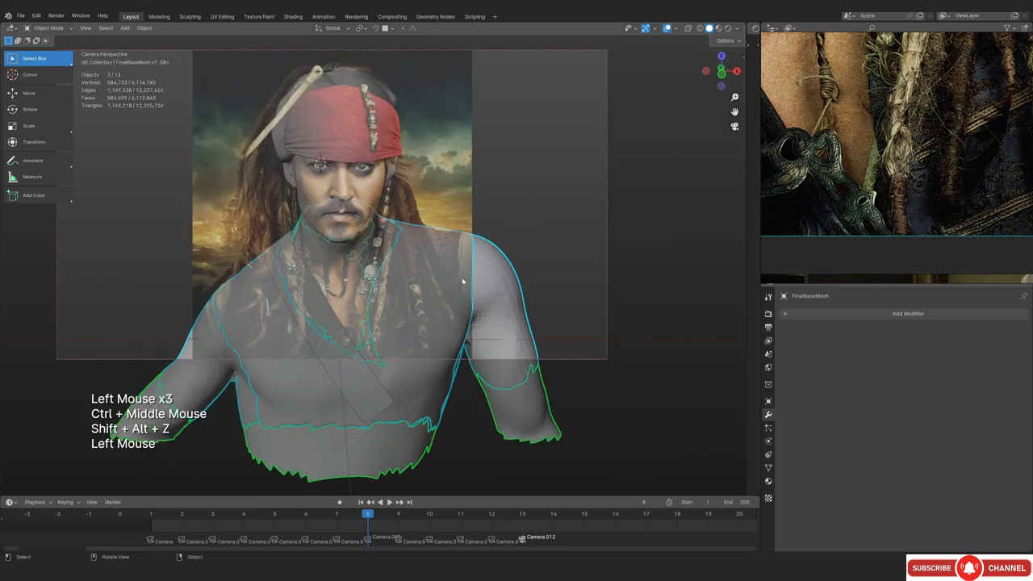
pyautogui.click(462, 281)
pyautogui.hotkey('shift', 'alt', 'z')
pyautogui.keyDown('shift'); pyautogui.moveTo(426, 263); pyautogui.dragTo(457, 257, button='middle'); pyautogui.keyUp('shift')
pyautogui.keyDown('ctrl'); pyautogui.moveTo(457, 256); pyautogui.dragTo(460, 234, button='middle'); pyautogui.keyUp('ctrl')
# Set the reference camera's viewport Passepartout opacity to 1.000
pyautogui.click(768, 442)
pyautogui.moveTo(842, 549); pyautogui.dragTo(843, 343, button='middle')
pyautogui.moveTo(843, 468); pyautogui.dragTo(828, 412, button='middle')
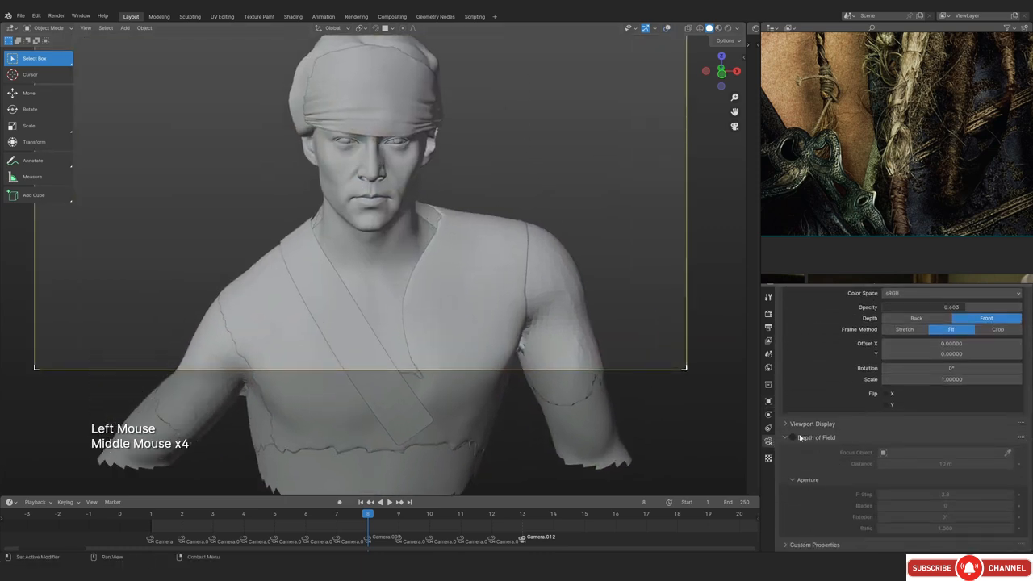
pyautogui.click(807, 424)
pyautogui.moveTo(917, 501); pyautogui.dragTo(917, 466, button='middle')
pyautogui.moveTo(940, 464); pyautogui.dragTo(1007, 469)
pyautogui.keyDown('shift'); pyautogui.moveTo(420, 218); pyautogui.dragTo(420, 272, button='middle'); pyautogui.keyUp('shift')
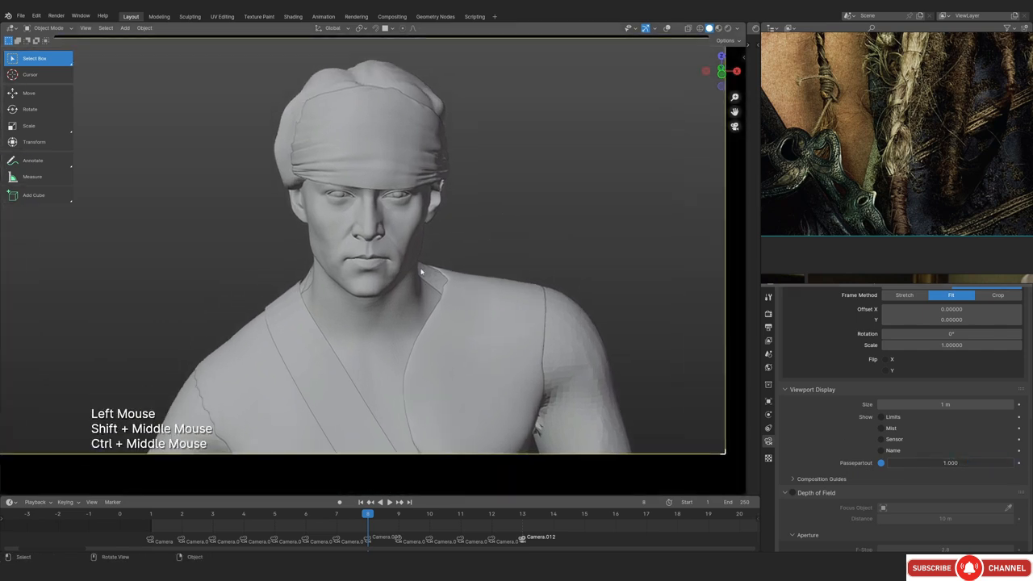
pyautogui.keyDown('shift'); pyautogui.moveTo(423, 343); pyautogui.dragTo(424, 242, button='middle'); pyautogui.keyUp('shift')
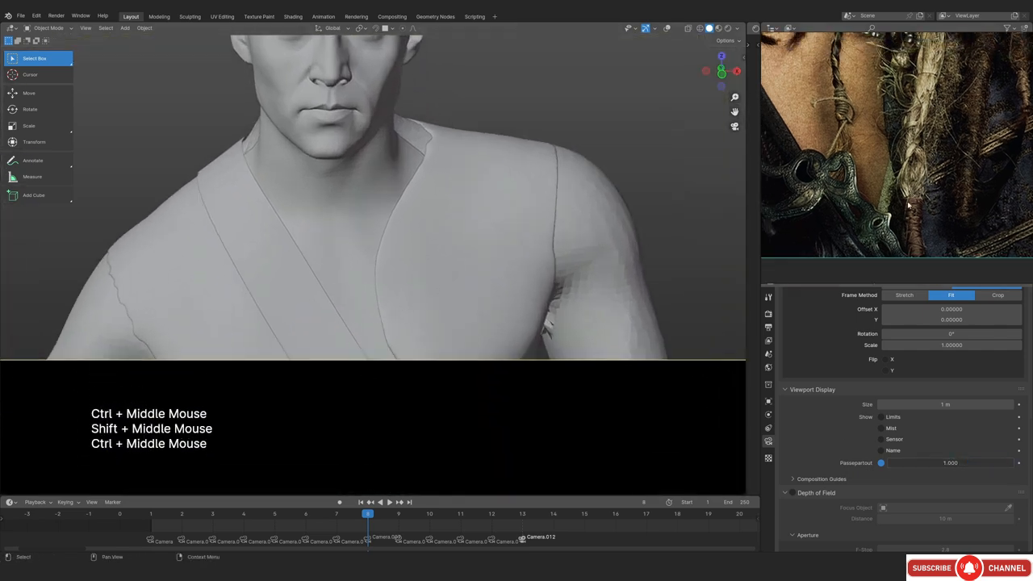
# Select the vest mesh and check it with the viewport overlays switched on and off
pyautogui.moveTo(908, 205); pyautogui.dragTo(908, 210, button='middle')
pyautogui.click(400, 290)
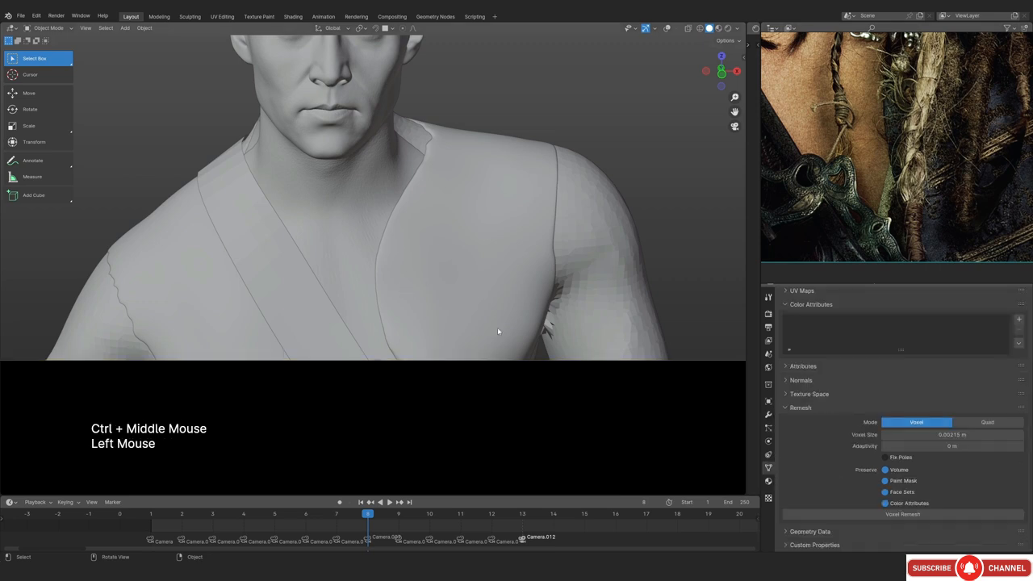
pyautogui.hotkey('shift', 'alt', 'z')
pyautogui.hotkey('shift', 'alt', 'z')
# Compare the vest's collar, neckline and shoulders with the pirate reference photo, both close up and as a whole
pyautogui.keyDown('ctrl'); pyautogui.moveTo(391, 336); pyautogui.dragTo(411, 250, button='middle'); pyautogui.keyUp('ctrl')
pyautogui.moveTo(412, 250)
pyautogui.keyDown('ctrl'); pyautogui.mouseDown(button='middle')
pyautogui.moveTo(415, 295)
pyautogui.moveTo(410, 260)
pyautogui.mouseUp(button='middle'); pyautogui.keyUp('ctrl')
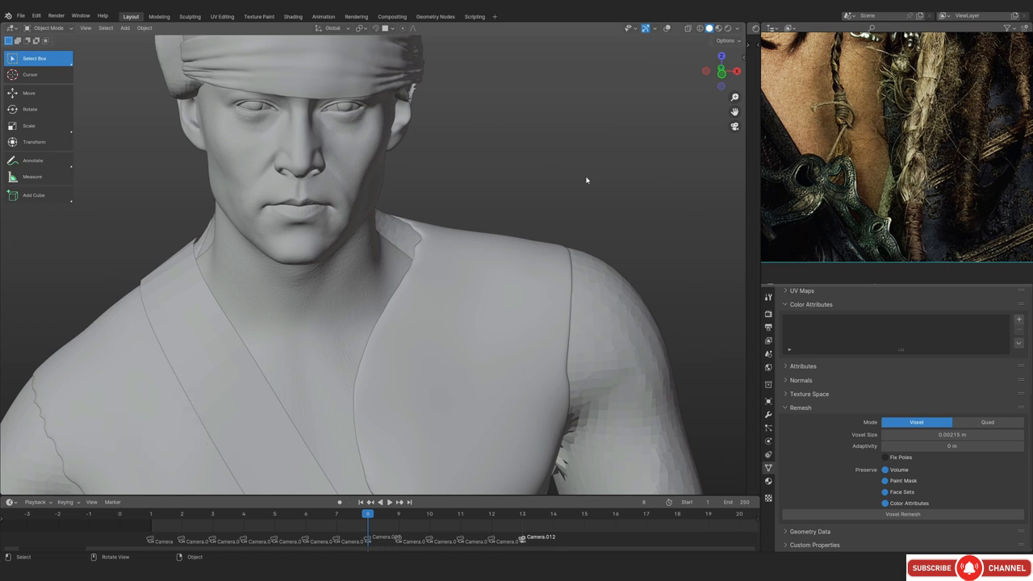
pyautogui.scroll(-1, 473, 282)
pyautogui.scroll(1, 473, 281)
pyautogui.scroll(1, 473, 282)
pyautogui.scroll(-2, 468, 279)
pyautogui.keyDown('shift'); pyautogui.moveTo(468, 279); pyautogui.dragTo(456, 253, button='middle'); pyautogui.keyUp('shift')
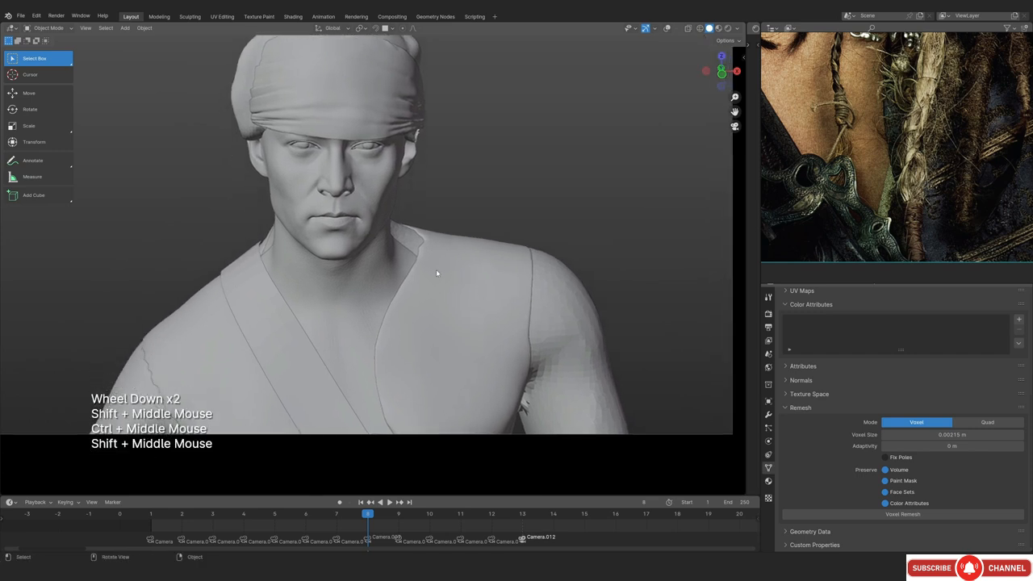
pyautogui.scroll(-2, 932, 187)
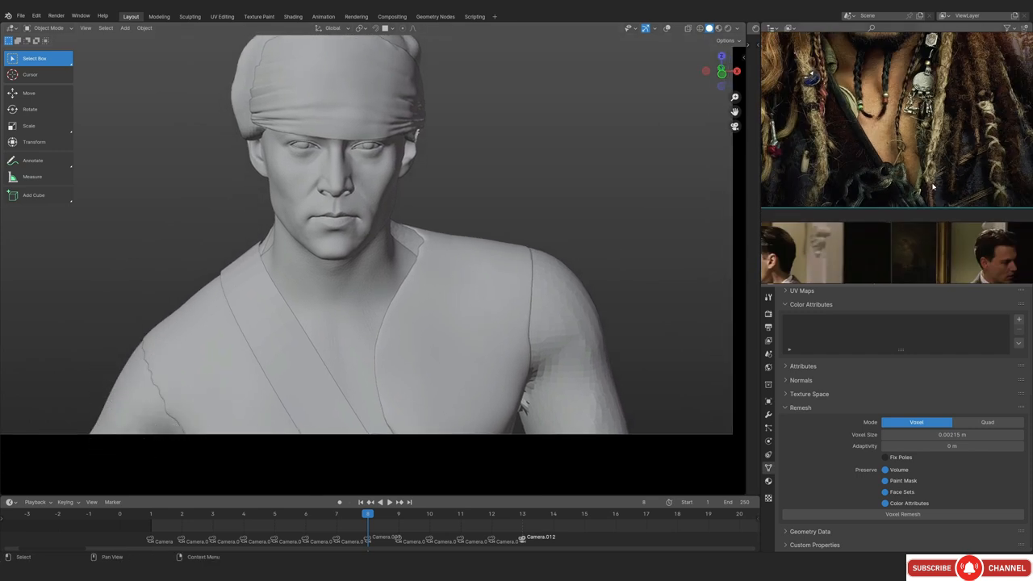
pyautogui.moveTo(908, 157); pyautogui.dragTo(976, 234, button='middle')
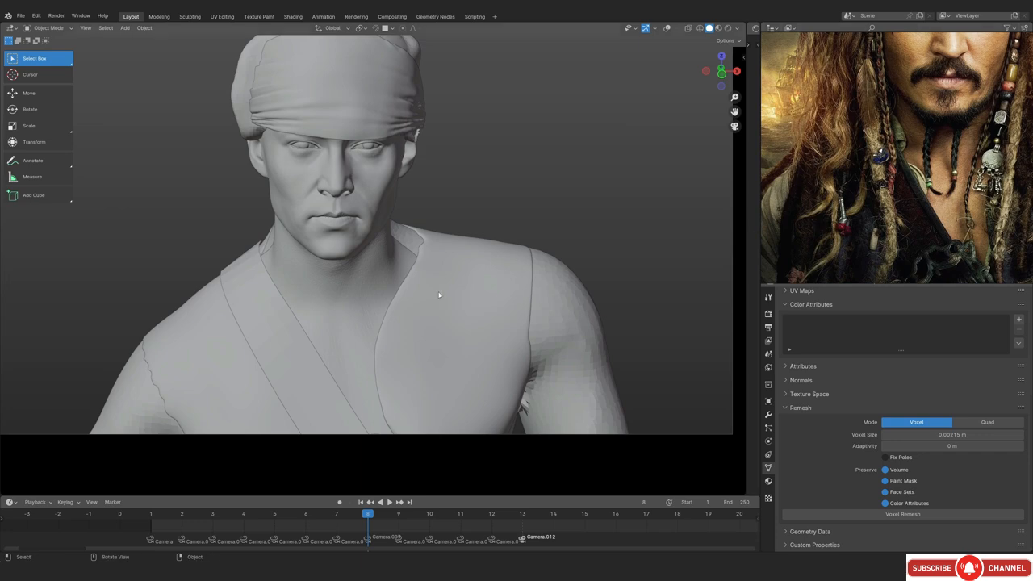
pyautogui.scroll(-3, 893, 187)
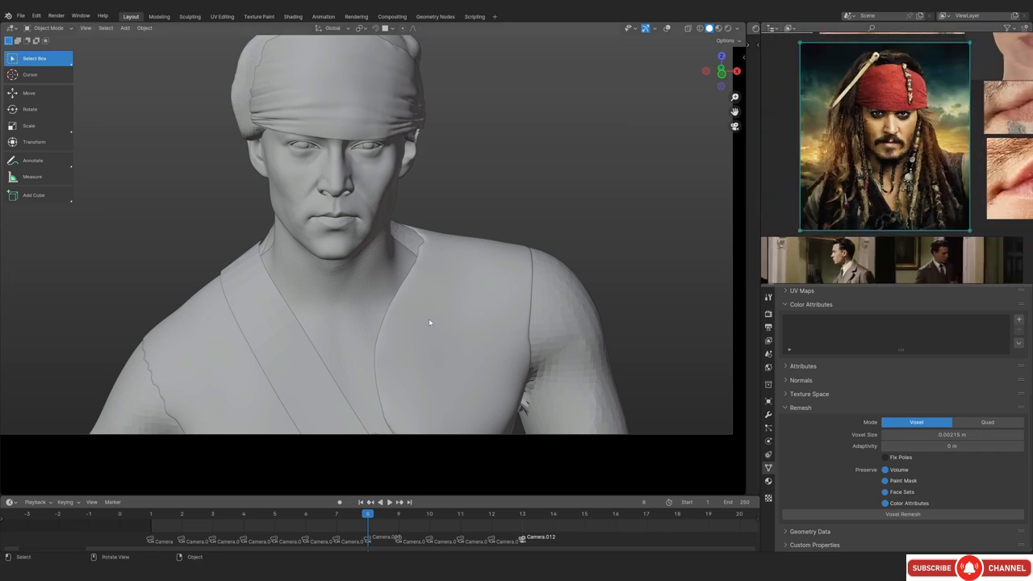
pyautogui.scroll(5, 968, 195)
pyautogui.scroll(-1, 878, 134)
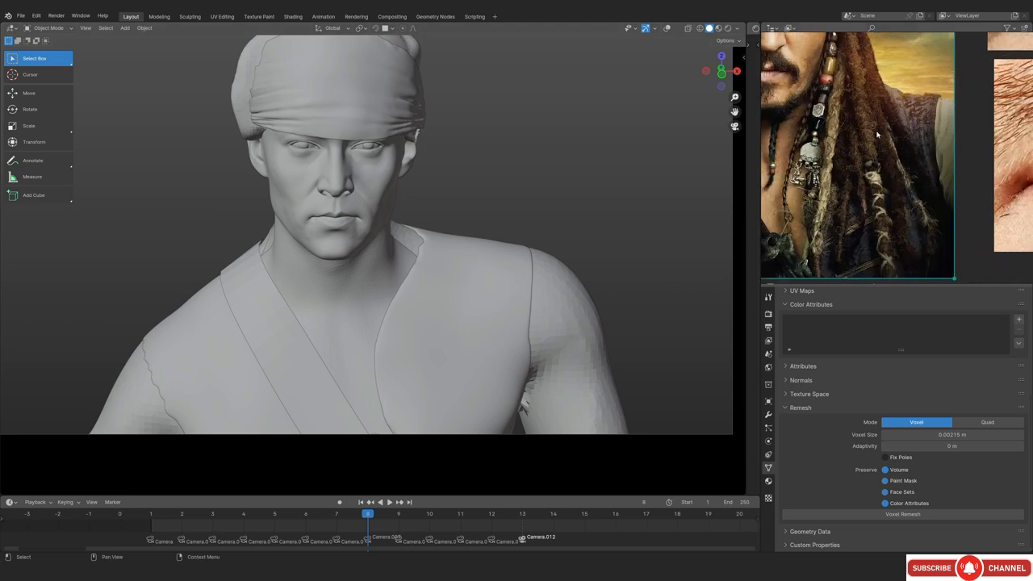
pyautogui.moveTo(858, 92); pyautogui.dragTo(886, 136, button='middle')
pyautogui.moveTo(866, 213); pyautogui.dragTo(964, 117, button='middle')
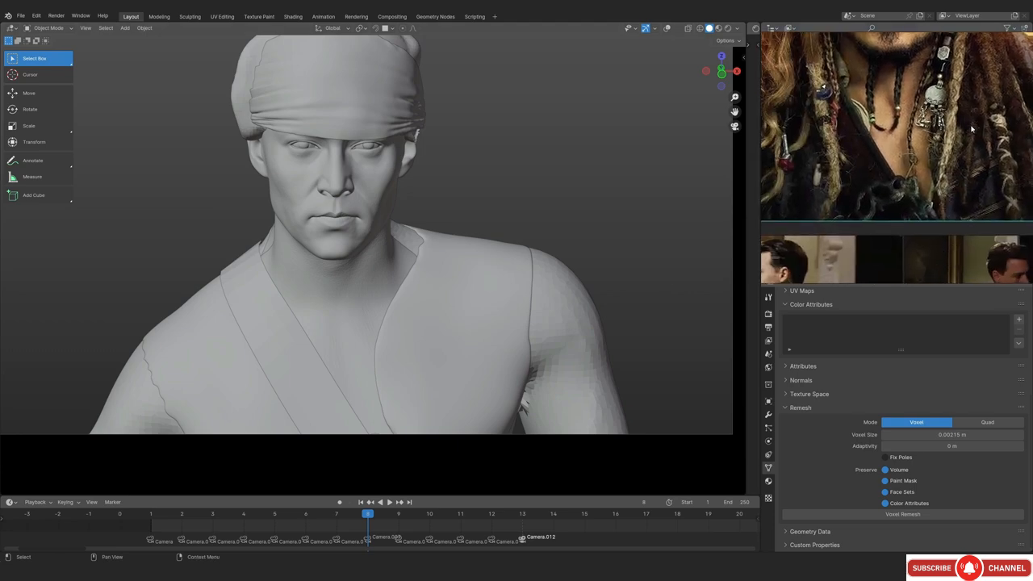
pyautogui.moveTo(823, 123); pyautogui.dragTo(819, 149, button='middle')
pyautogui.scroll(-3, 819, 149)
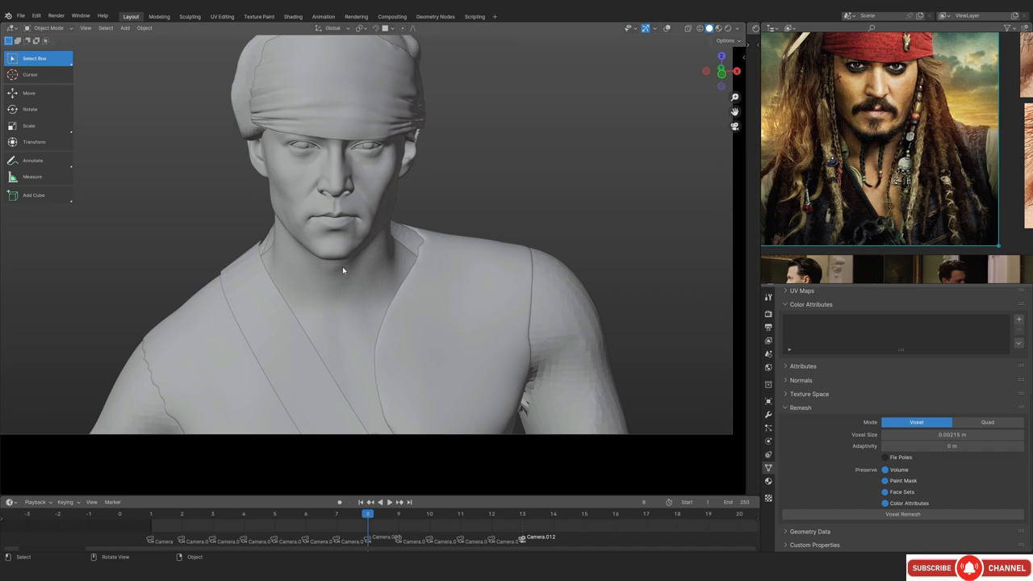
pyautogui.scroll(2, 343, 266)
pyautogui.scroll(-1, 346, 267)
pyautogui.keyDown('shift'); pyautogui.moveTo(345, 267); pyautogui.dragTo(437, 260, button='middle'); pyautogui.keyUp('shift')
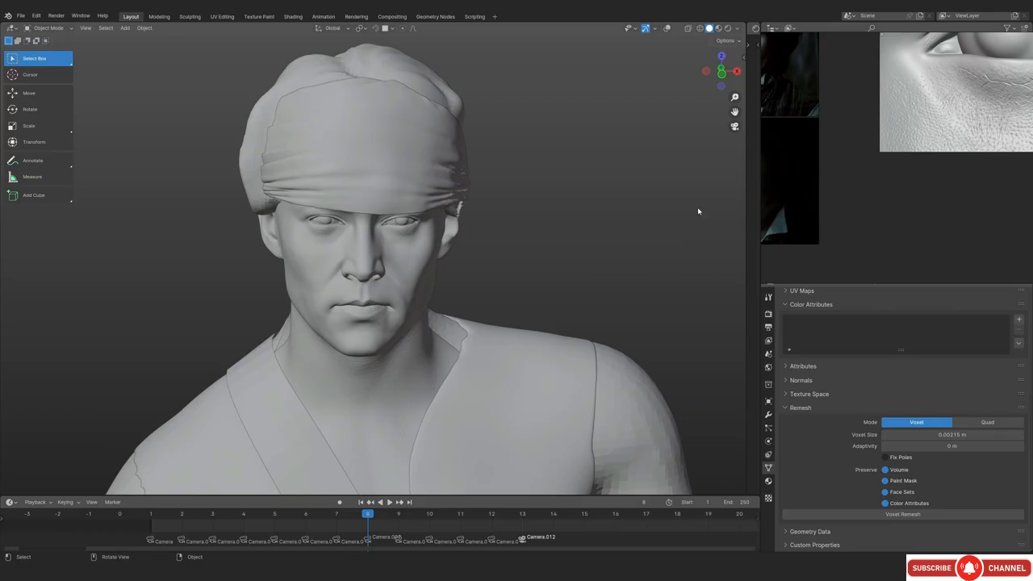
# Delete the grey sculpted-eye picture from the reference board
pyautogui.scroll(-4, 893, 186)
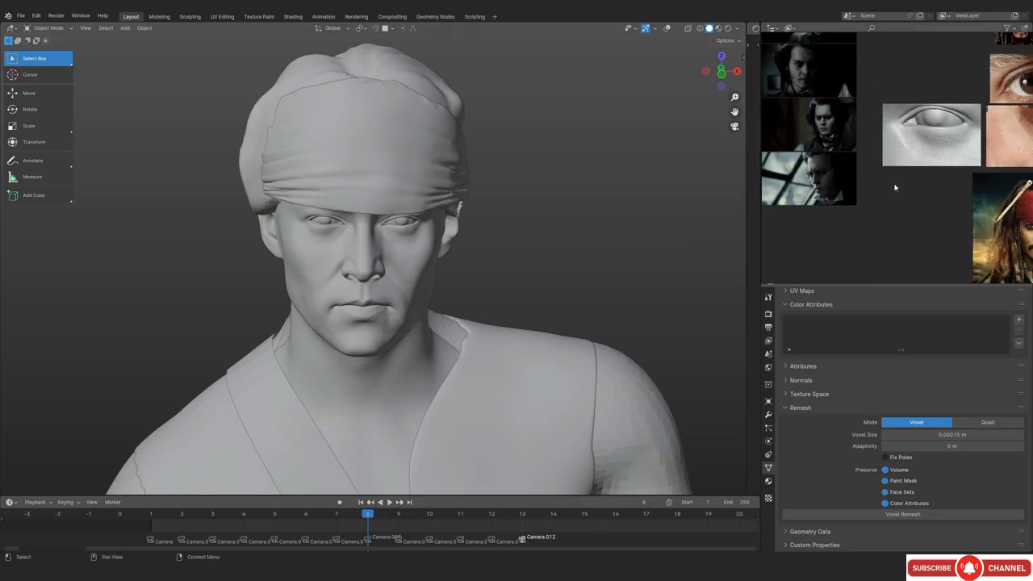
pyautogui.moveTo(898, 139); pyautogui.dragTo(887, 165, button='middle')
pyautogui.press('Delete')
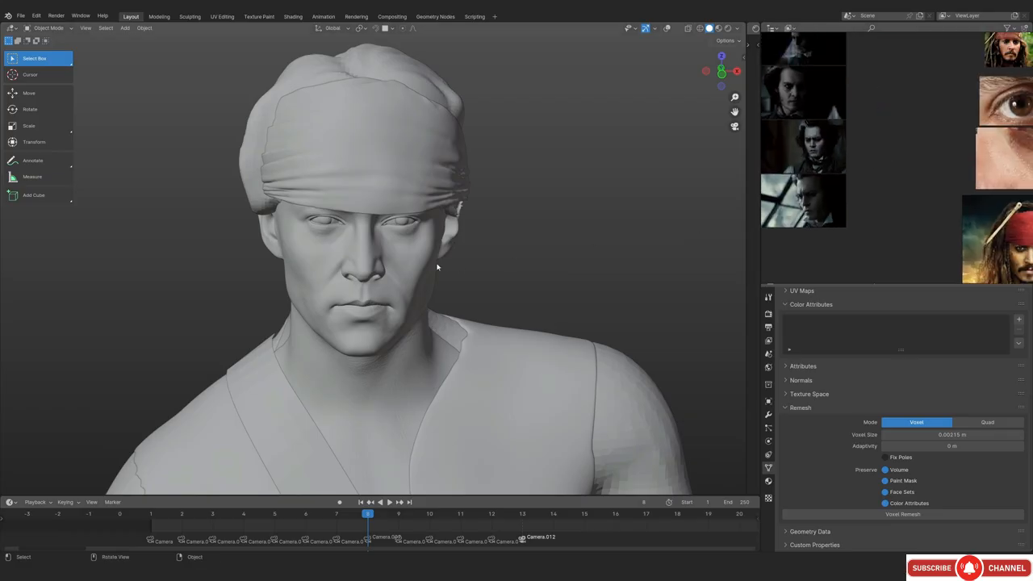
# Examine the reference photo's shoulder area and compare it with the vest through the camera with the photo overlaid
pyautogui.keyDown('ctrl'); pyautogui.moveTo(437, 267); pyautogui.dragTo(432, 283, button='middle'); pyautogui.keyUp('ctrl')
pyautogui.scroll(-4, 965, 196)
pyautogui.scroll(7, 885, 184)
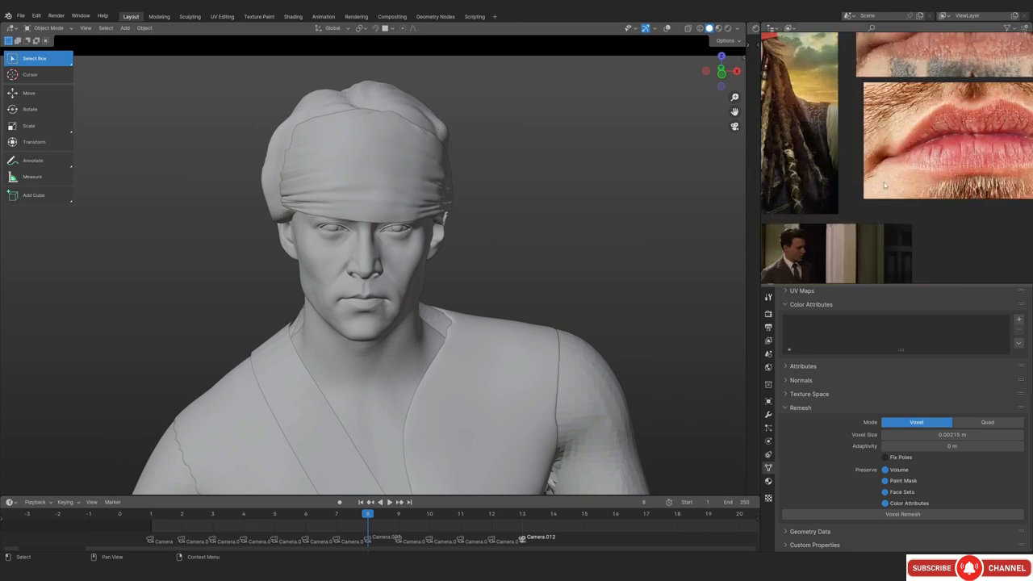
pyautogui.moveTo(784, 141); pyautogui.dragTo(870, 190, button='middle')
pyautogui.scroll(2, 893, 187)
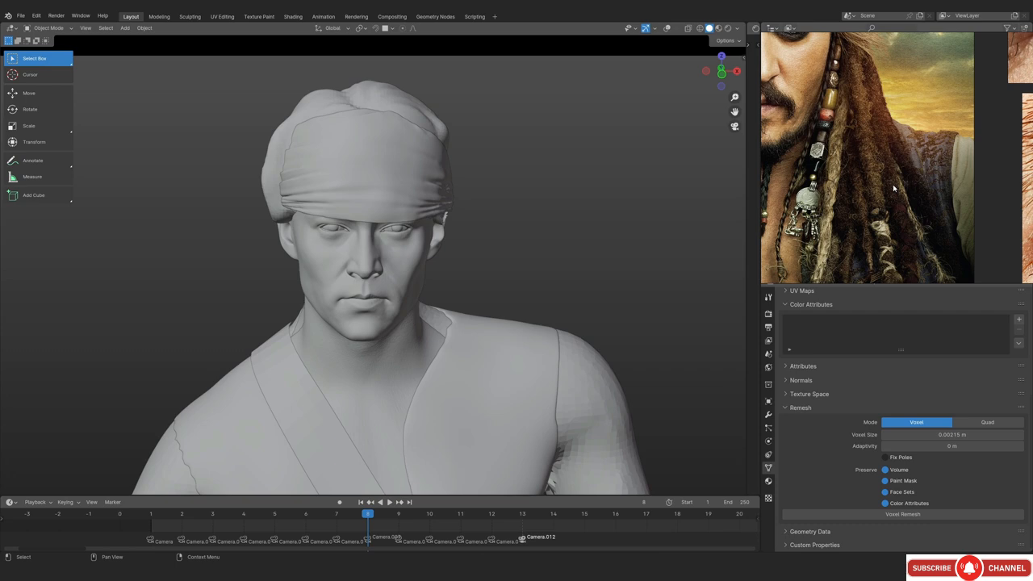
pyautogui.keyDown('shift'); pyautogui.moveTo(397, 407); pyautogui.dragTo(432, 284, button='middle'); pyautogui.keyUp('shift')
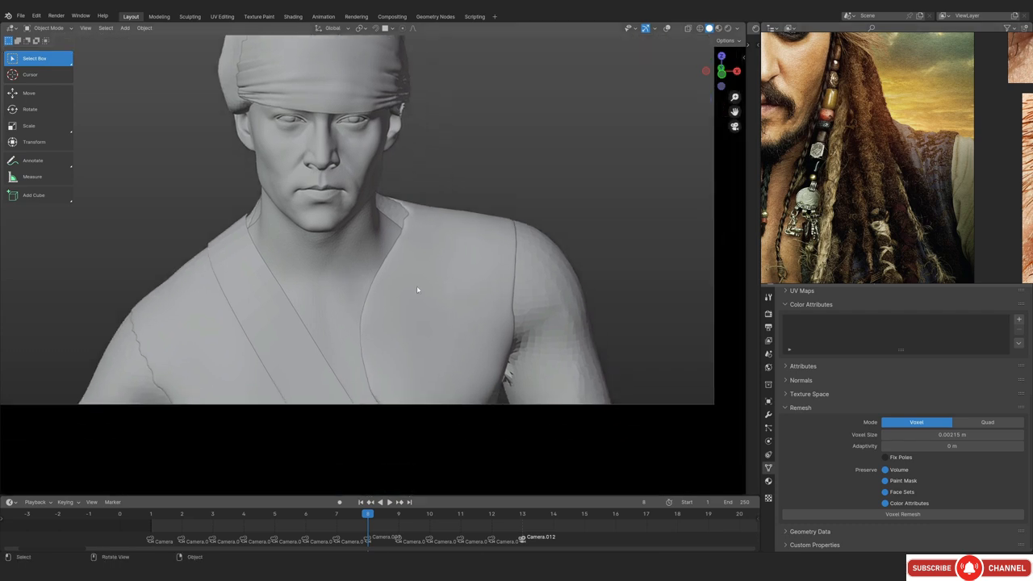
pyautogui.press('KP_0')
pyautogui.press('KP_0')
pyautogui.press('KP_0')
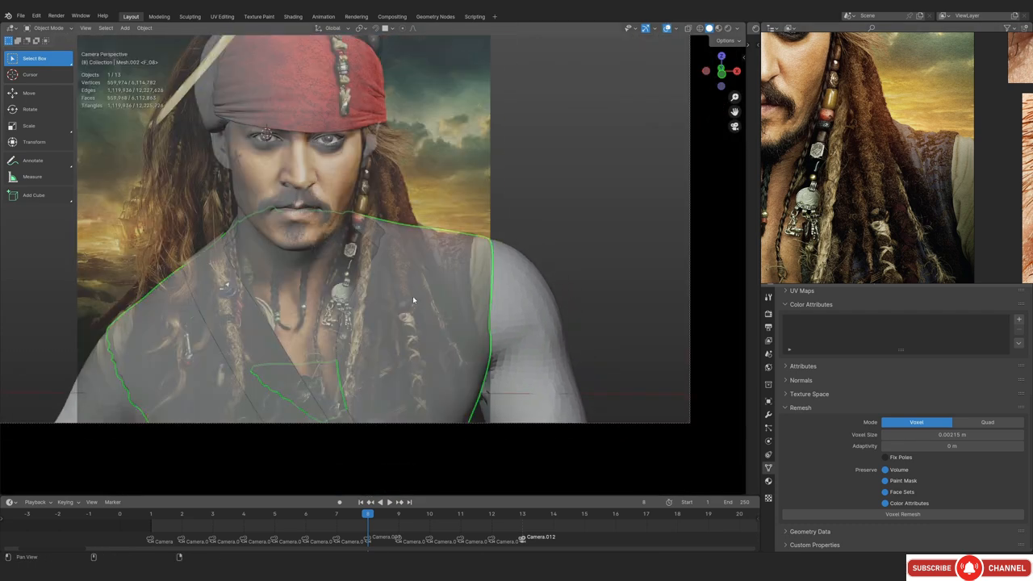
# Switch the vest to Sculpt Mode and select the Draw brush
pyautogui.hotkey('ctrl', 'Tab')
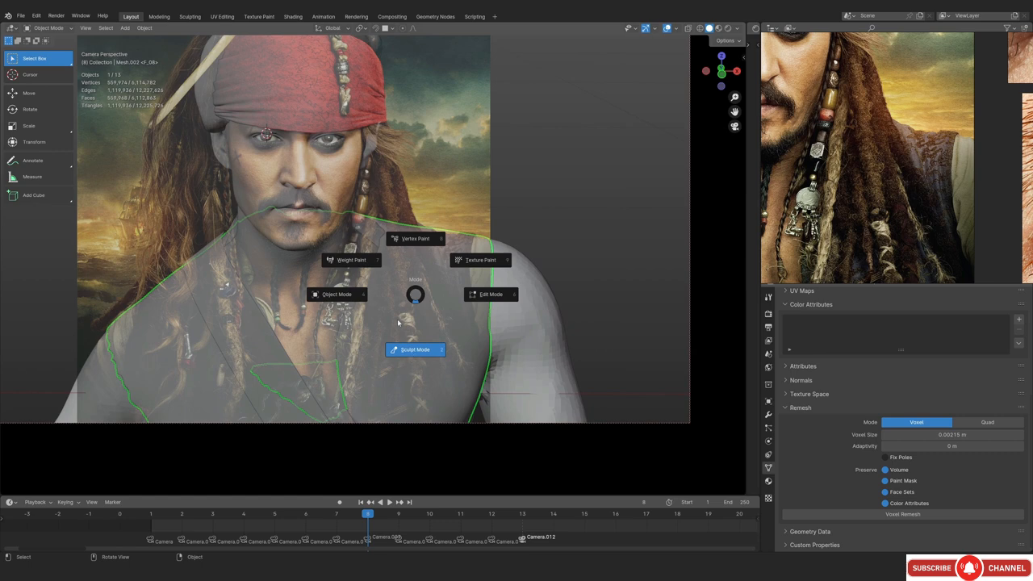
pyautogui.click(398, 322)
pyautogui.press('KP_0')
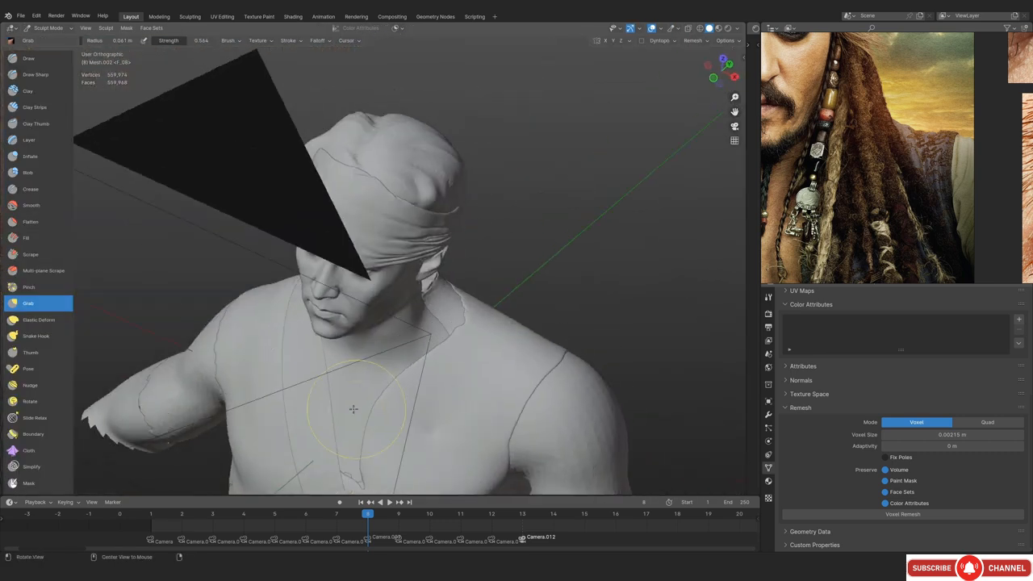
pyautogui.scroll(4, 428, 370)
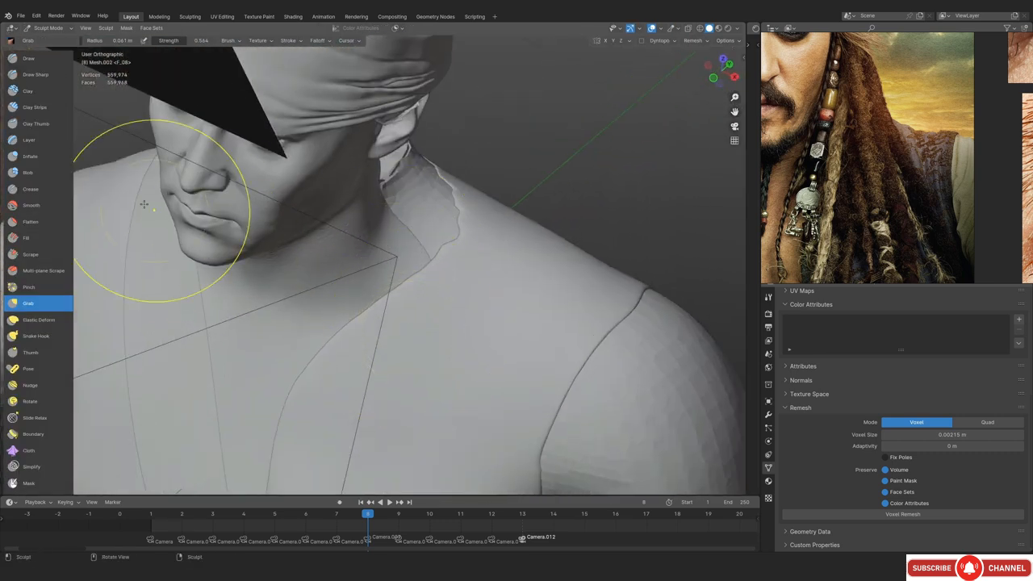
pyautogui.click(29, 58)
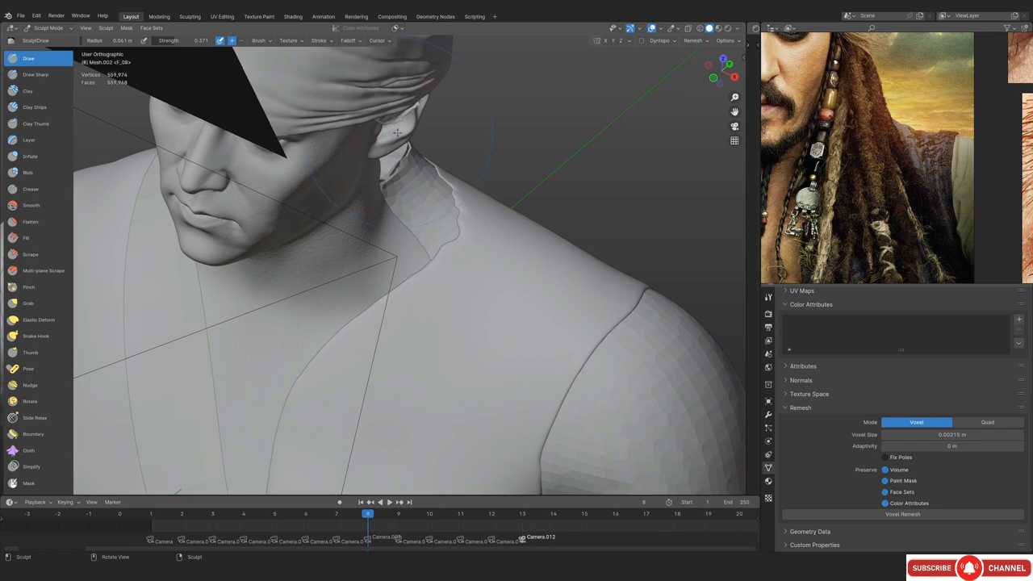
# Draw a thin ridge down the vest's shoulder along the reference's seam with the Draw brush at radius 0.0058 m
pyautogui.scroll(-4, 397, 131)
pyautogui.moveTo(397, 131); pyautogui.dragTo(456, 287, button='middle')
pyautogui.keyDown('ctrl'); pyautogui.moveTo(456, 287); pyautogui.dragTo(525, 297, button='middle'); pyautogui.keyUp('ctrl')
pyautogui.hotkey('shift', 'alt', 'z')
pyautogui.scroll(-2, 424, 266)
pyautogui.scroll(3, 376, 273)
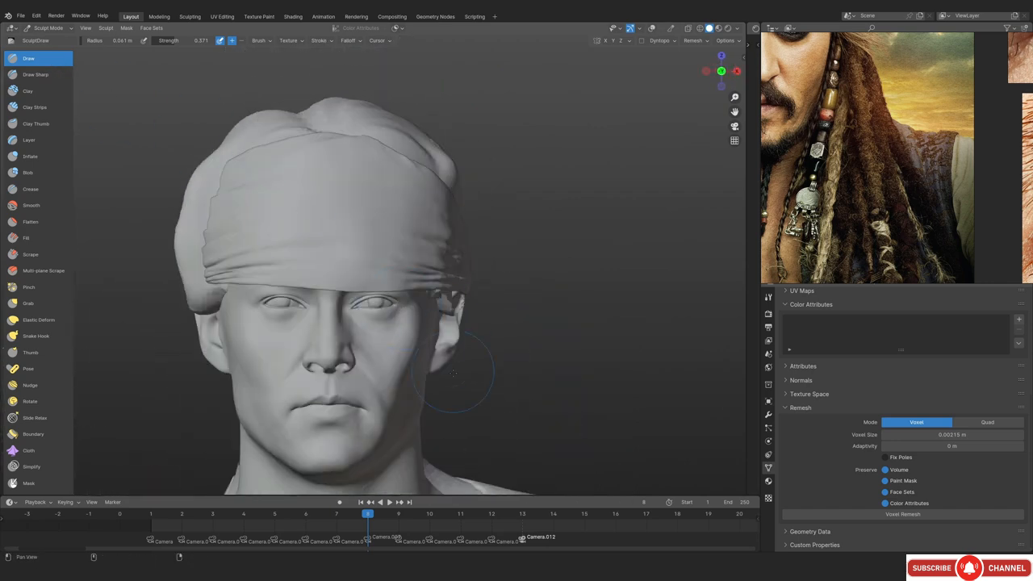
pyautogui.keyDown('shift'); pyautogui.moveTo(453, 373); pyautogui.dragTo(449, 307, button='middle'); pyautogui.keyUp('shift')
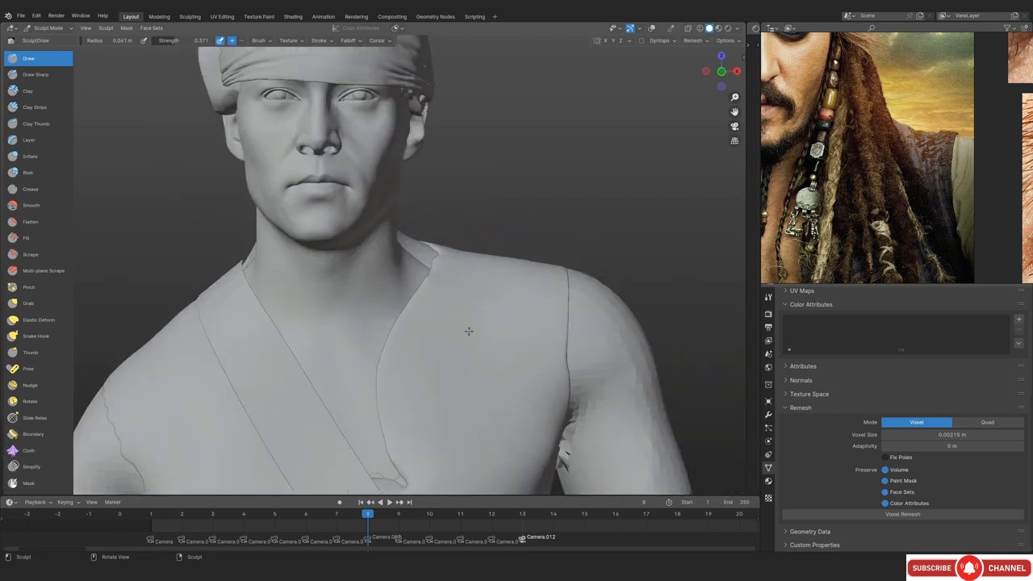
pyautogui.press('KP_0')
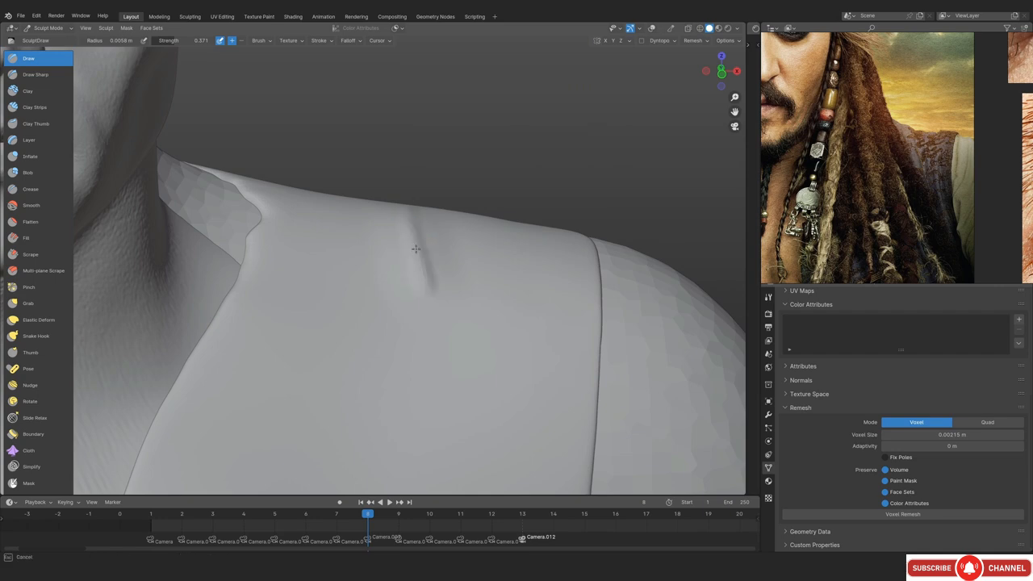
pyautogui.keyDown('shift'); pyautogui.moveTo(415, 249); pyautogui.dragTo(411, 235, button='middle'); pyautogui.keyUp('shift')
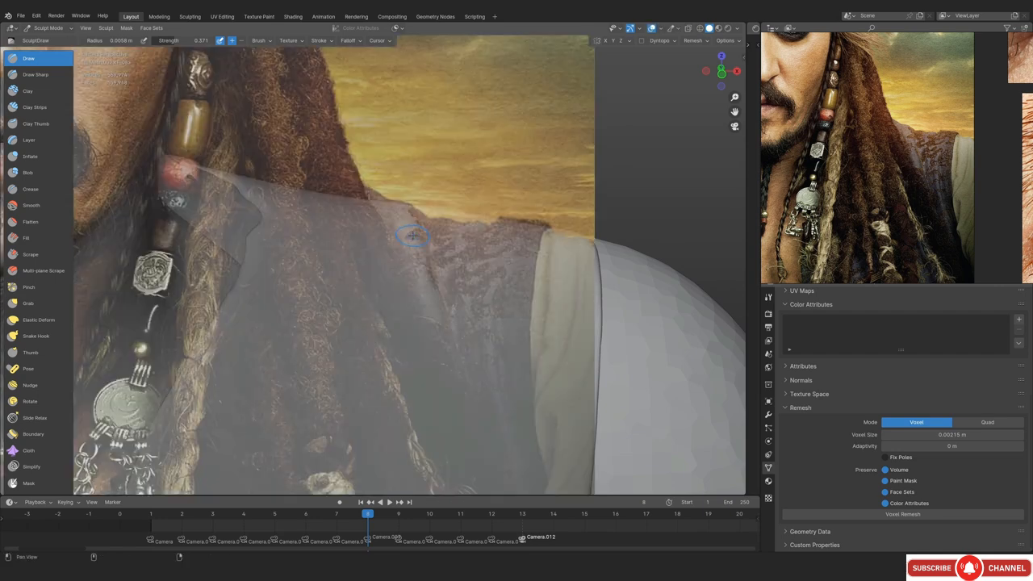
pyautogui.moveTo(415, 234); pyautogui.dragTo(454, 368)
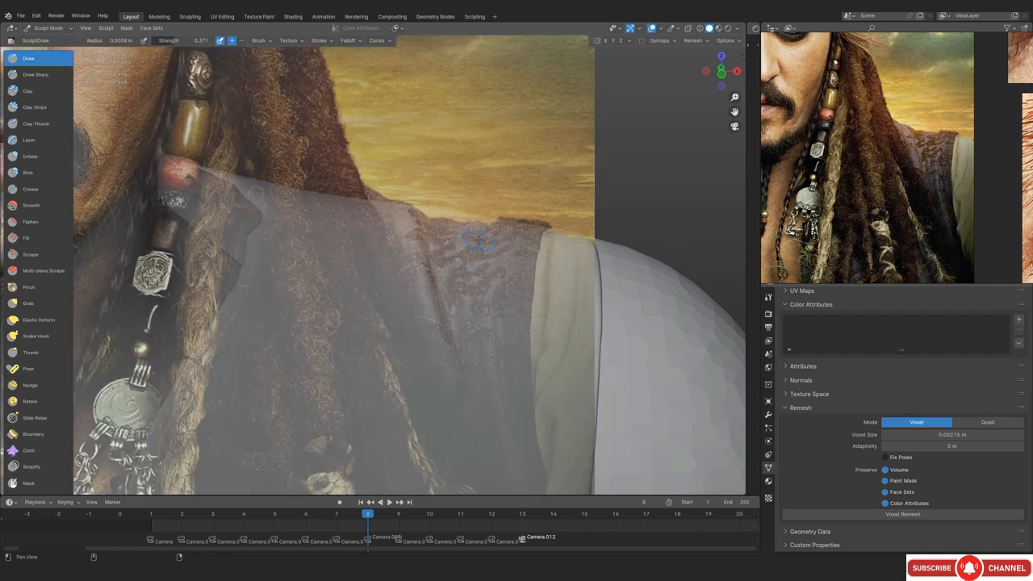
# Draw a second thin line down the vest's shoulder closer to the armhole, checking it without the overlays
pyautogui.hotkey('shift', 'alt', 'z')
pyautogui.moveTo(499, 226); pyautogui.dragTo(479, 401)
pyautogui.hotkey('shift', 'alt', 'z')
pyautogui.hotkey('shift', 'alt', 'z')
pyautogui.moveTo(595, 269)
pyautogui.keyDown('alt'); pyautogui.keyDown('shift'); pyautogui.mouseDown()
pyautogui.moveTo(581, 233)
pyautogui.moveTo(468, 284)
pyautogui.moveTo(486, 278)
pyautogui.moveTo(500, 247)
pyautogui.mouseUp(); pyautogui.keyUp('shift'); pyautogui.keyUp('alt')
pyautogui.hotkey('shift', 'alt', 'z')
# Pull the vest's shoulder near the armhole slightly downward with the Grab brush at radius 0.25 m
pyautogui.press('g')
pyautogui.press('f')
pyautogui.click(484, 314)
pyautogui.scroll(2, 485, 314)
pyautogui.press('f')
pyautogui.click(492, 280)
pyautogui.scroll(1, 487, 276)
pyautogui.scroll(-2, 496, 263)
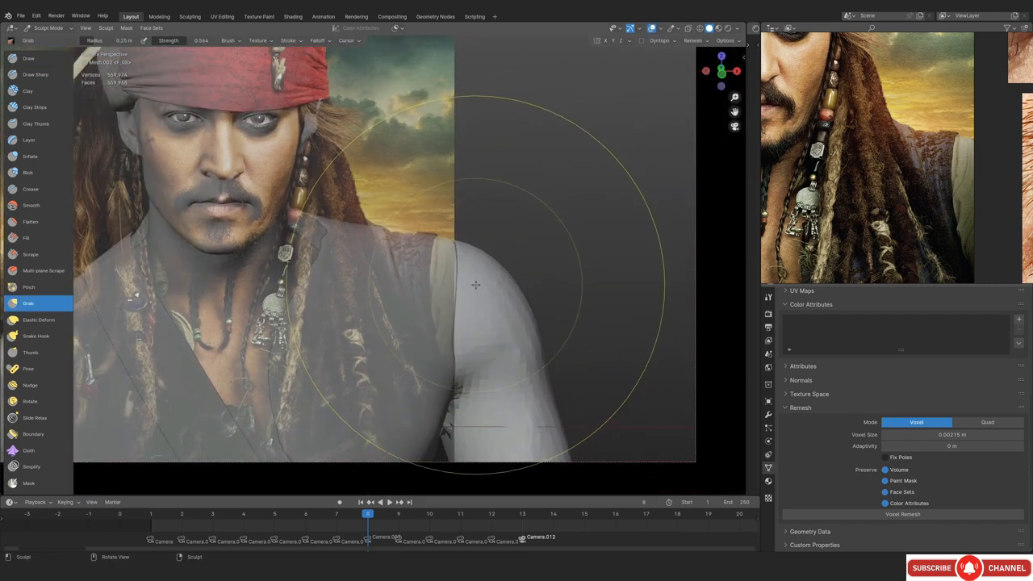
pyautogui.moveTo(476, 296); pyautogui.dragTo(476, 311)
# Pull the armhole edge inward toward the reference's vest edge with the Grab brush at radii of 0.19 m and 0.17 m
pyautogui.press('f')
pyautogui.moveTo(477, 310)
pyautogui.keyDown('ctrl'); pyautogui.mouseDown(button='middle')
pyautogui.moveTo(477, 288)
pyautogui.moveTo(460, 273)
pyautogui.mouseUp(button='middle'); pyautogui.keyUp('ctrl')
pyautogui.click(461, 286)
pyautogui.moveTo(460, 273); pyautogui.dragTo(441, 278)
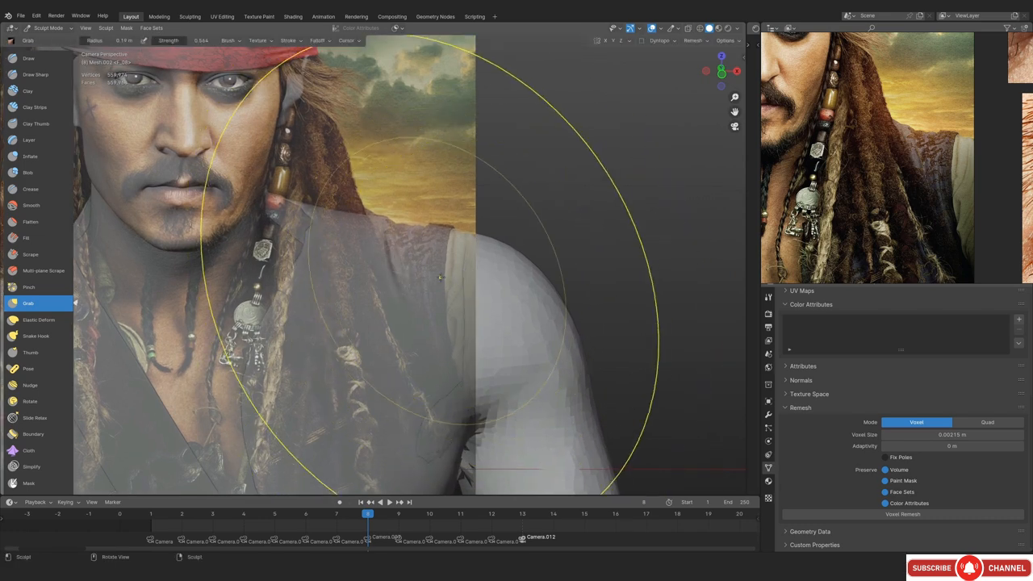
pyautogui.press('[')
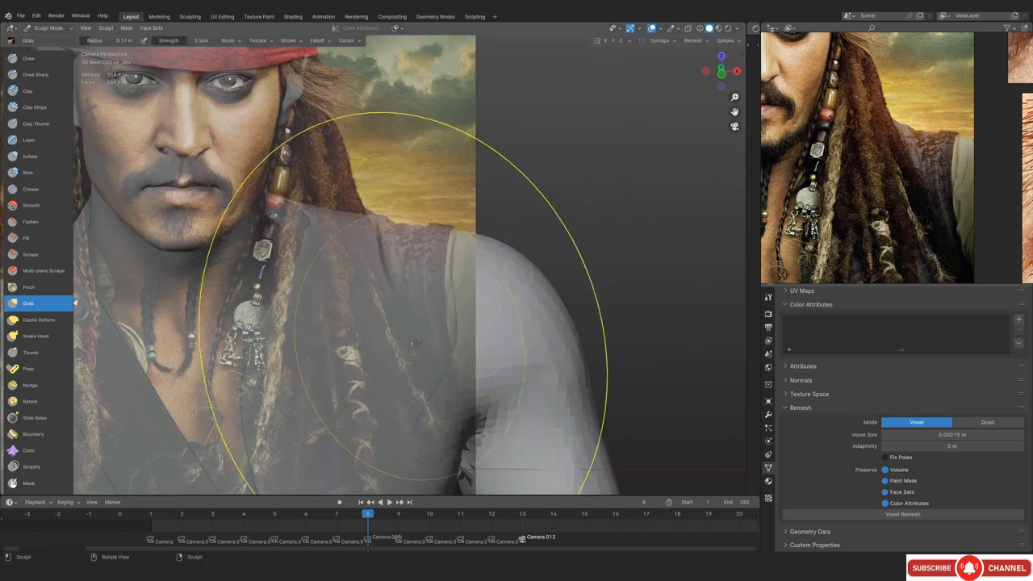
pyautogui.keyDown('alt'); pyautogui.moveTo(404, 321); pyautogui.dragTo(334, 355); pyautogui.keyUp('alt')
# Turn on X-Ray and examine the vest's shoulder over the body from the front and through the camera
pyautogui.hotkey('alt', 'z')
pyautogui.hotkey('alt', 'z')
pyautogui.keyDown('ctrl'); pyautogui.moveTo(376, 368); pyautogui.dragTo(436, 323, button='middle'); pyautogui.keyUp('ctrl')
pyautogui.hotkey('alt', 'z')
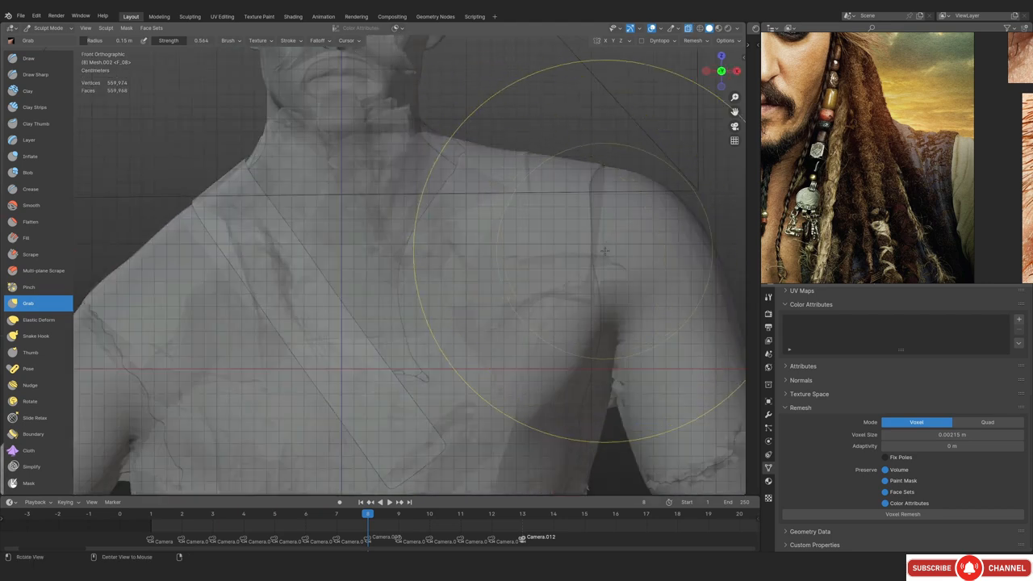
pyautogui.keyDown('shift'); pyautogui.moveTo(595, 247); pyautogui.dragTo(447, 300, button='middle'); pyautogui.keyUp('shift')
pyautogui.keyDown('ctrl'); pyautogui.moveTo(447, 300); pyautogui.dragTo(447, 277, button='middle'); pyautogui.keyUp('ctrl')
pyautogui.press('KP_0')
pyautogui.scroll(2, 468, 291)
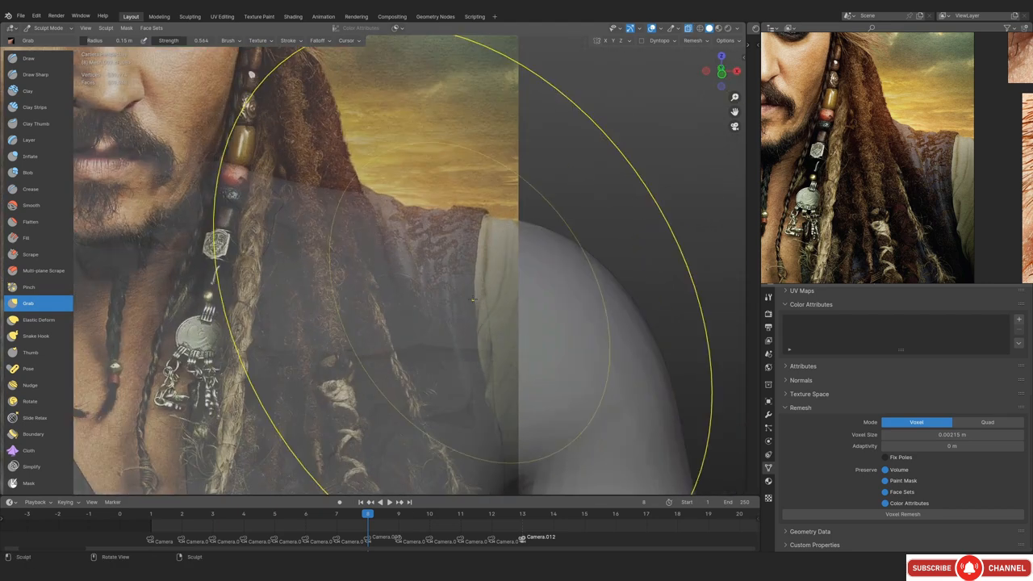
# Reduce the Grab brush radius to 0.084 m for working on the vest's outer shoulder
pyautogui.press('[')
pyautogui.press('[')
pyautogui.press('[')
pyautogui.scroll(-4, 480, 321)
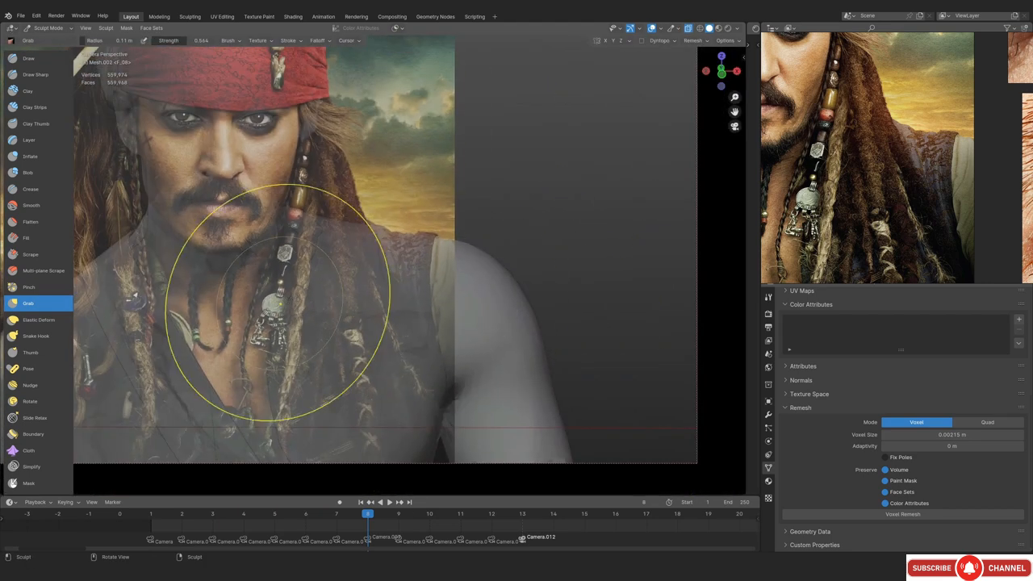
pyautogui.moveTo(231, 323)
pyautogui.keyDown('shift'); pyautogui.mouseDown(button='middle')
pyautogui.moveTo(529, 315)
pyautogui.moveTo(368, 308)
pyautogui.mouseUp(button='middle'); pyautogui.keyUp('shift')
pyautogui.keyDown('ctrl'); pyautogui.moveTo(367, 308); pyautogui.dragTo(367, 263, button='middle'); pyautogui.keyUp('ctrl')
pyautogui.press('f')
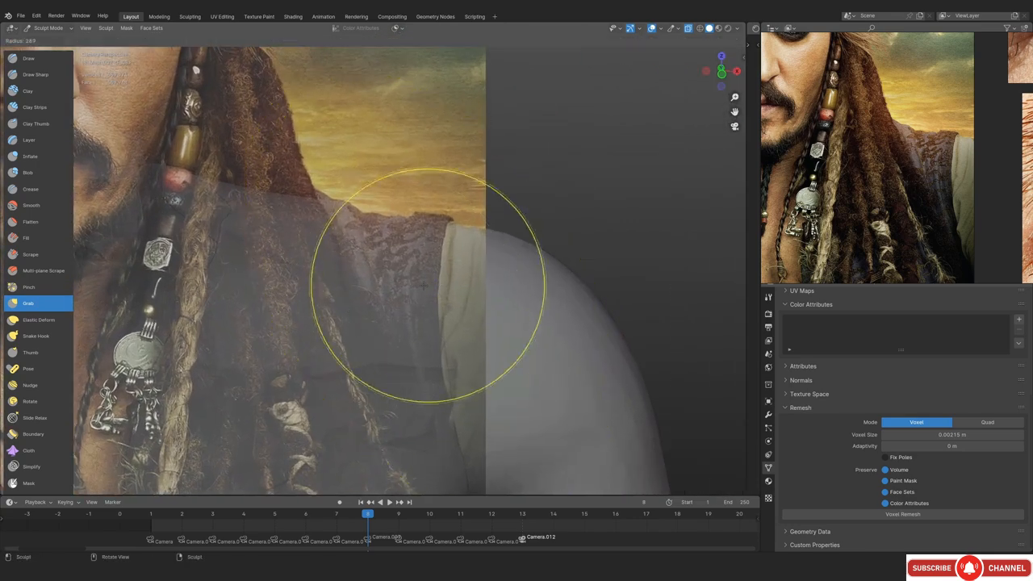
pyautogui.click(545, 286)
# Compare the vest's shoulder line and armhole with the reference through the camera, with and without overlays
pyautogui.keyDown('shift'); pyautogui.moveTo(467, 222); pyautogui.dragTo(426, 272, button='middle'); pyautogui.keyUp('shift')
pyautogui.keyDown('ctrl'); pyautogui.moveTo(426, 272); pyautogui.dragTo(420, 247, button='middle'); pyautogui.keyUp('ctrl')
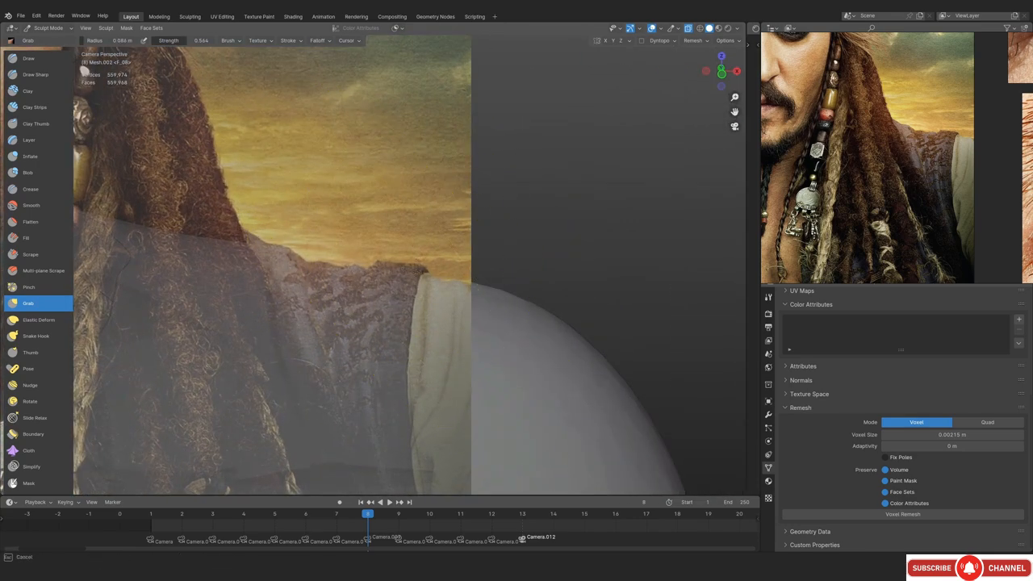
pyautogui.keyDown('ctrl'); pyautogui.moveTo(504, 145); pyautogui.dragTo(493, 243, button='middle'); pyautogui.keyUp('ctrl')
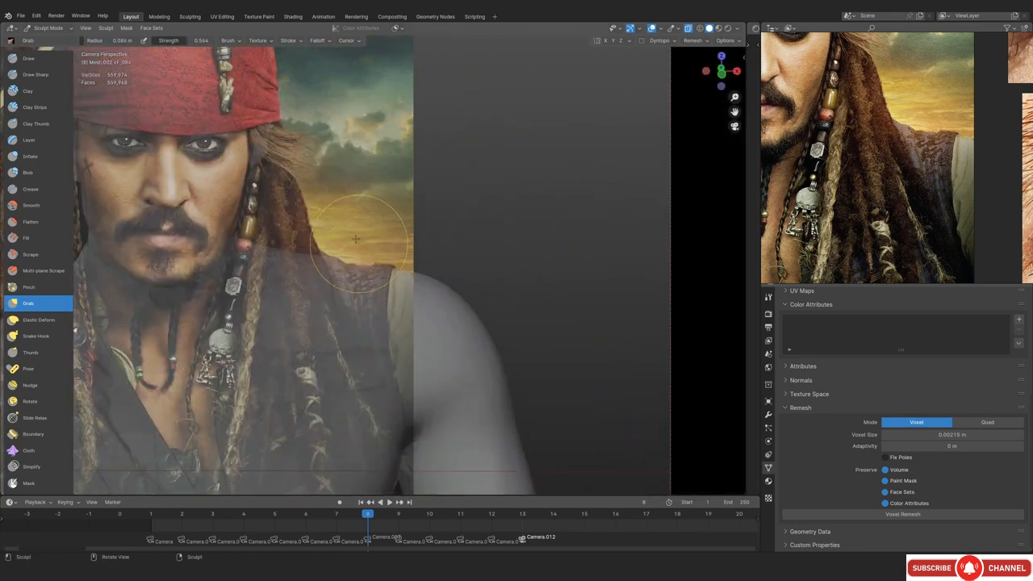
pyautogui.hotkey('alt', 'shift', 'z')
pyautogui.hotkey('alt', 'shift', 'z')
pyautogui.moveTo(424, 303)
pyautogui.keyDown('shift'); pyautogui.mouseDown(button='middle')
pyautogui.moveTo(537, 376)
pyautogui.moveTo(476, 283)
pyautogui.moveTo(510, 346)
pyautogui.moveTo(442, 313)
pyautogui.mouseUp(button='middle'); pyautogui.keyUp('shift')
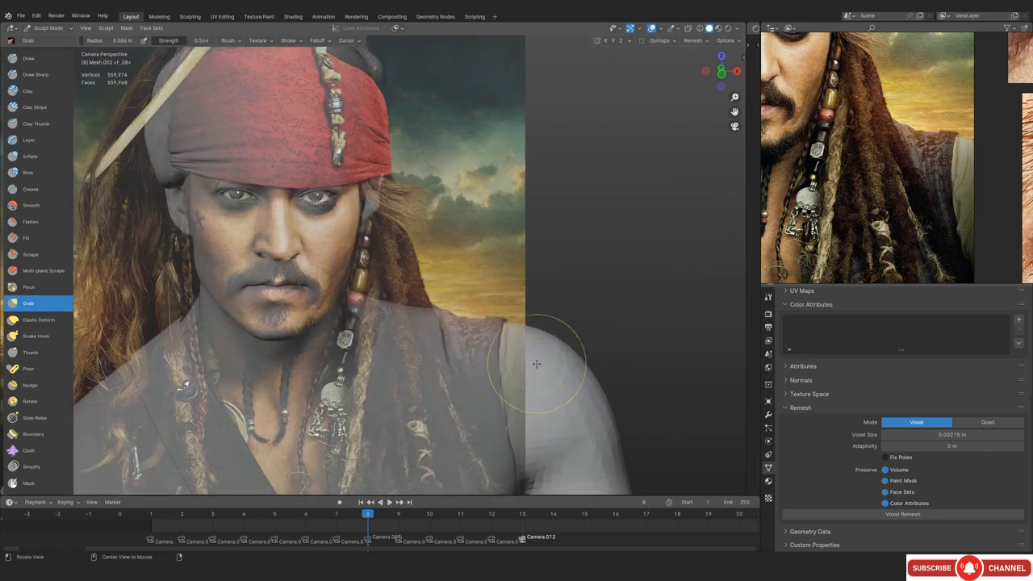
# Turn off X-Ray and pull the vest's outer shoulder edge along the armhole seam with a resized Grab brush
pyautogui.press('f')
pyautogui.click(443, 315)
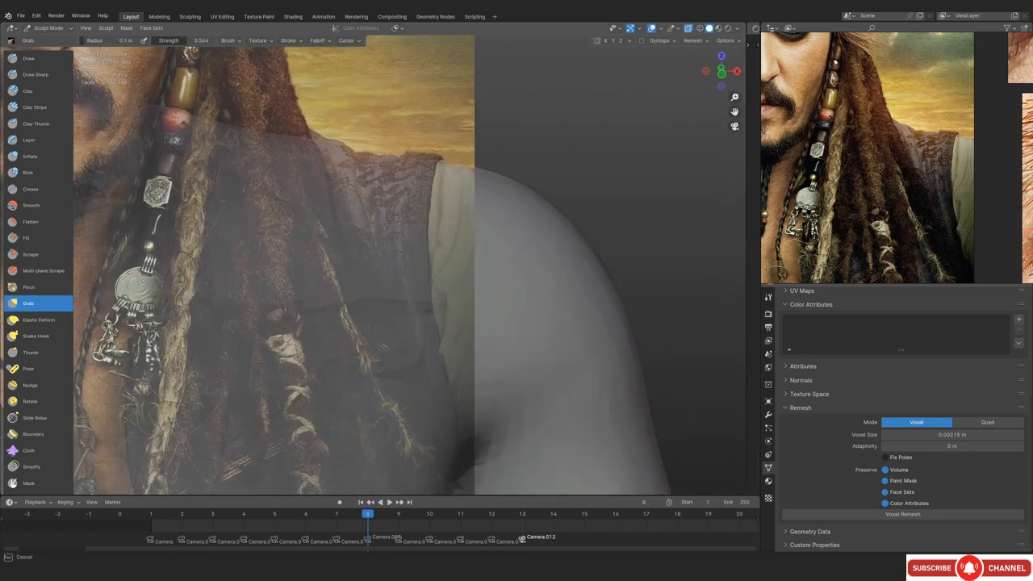
pyautogui.moveTo(468, 314); pyautogui.dragTo(436, 363, button='middle')
pyautogui.hotkey('alt', 'z')
pyautogui.keyDown('shift'); pyautogui.moveTo(436, 363); pyautogui.dragTo(463, 264, button='middle'); pyautogui.keyUp('shift')
pyautogui.press('f')
pyautogui.moveTo(410, 310); pyautogui.dragTo(406, 309, button='middle')
pyautogui.click(473, 304)
pyautogui.moveTo(407, 309); pyautogui.dragTo(400, 293)
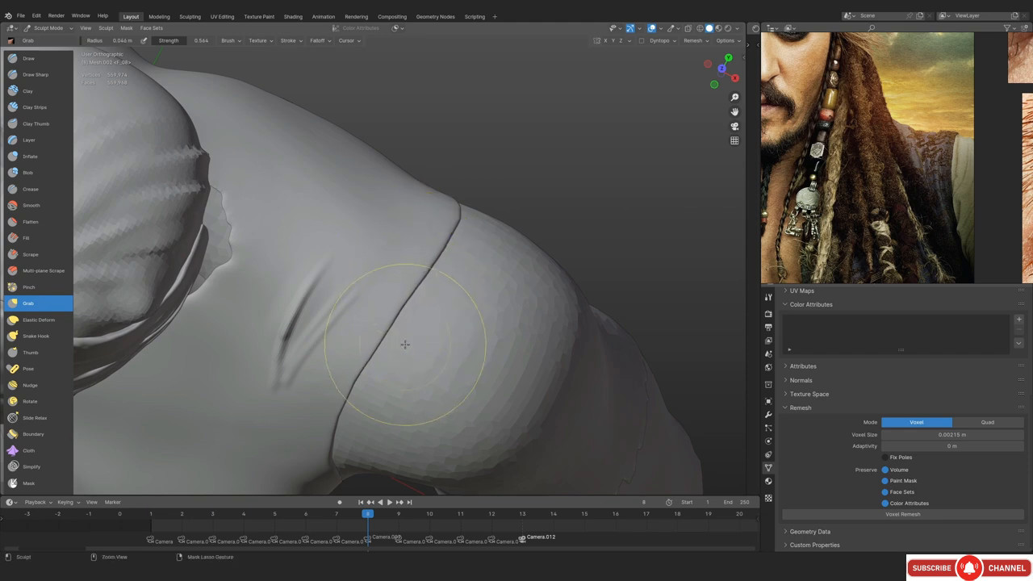
# Pull the front armhole edge above the armpit into a smoother curve with a smaller Grab brush
pyautogui.moveTo(405, 344); pyautogui.dragTo(385, 324, button='middle')
pyautogui.keyDown('alt'); pyautogui.moveTo(409, 394); pyautogui.dragTo(357, 331); pyautogui.keyUp('alt')
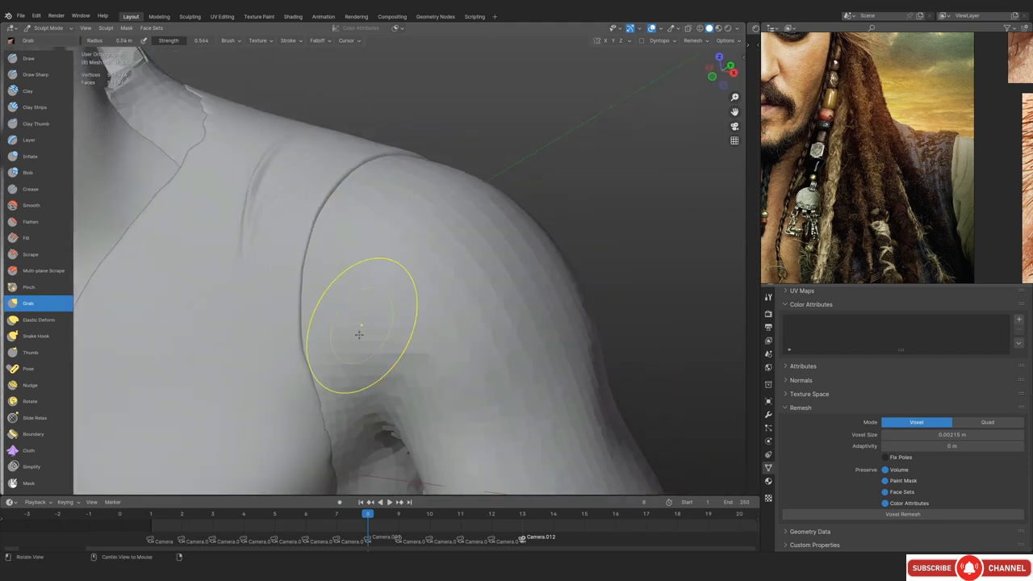
pyautogui.moveTo(327, 379)
pyautogui.keyDown('alt'); pyautogui.mouseDown()
pyautogui.moveTo(393, 302)
pyautogui.moveTo(400, 305)
pyautogui.mouseUp(); pyautogui.keyUp('alt')
pyautogui.press('f')
pyautogui.click(400, 306)
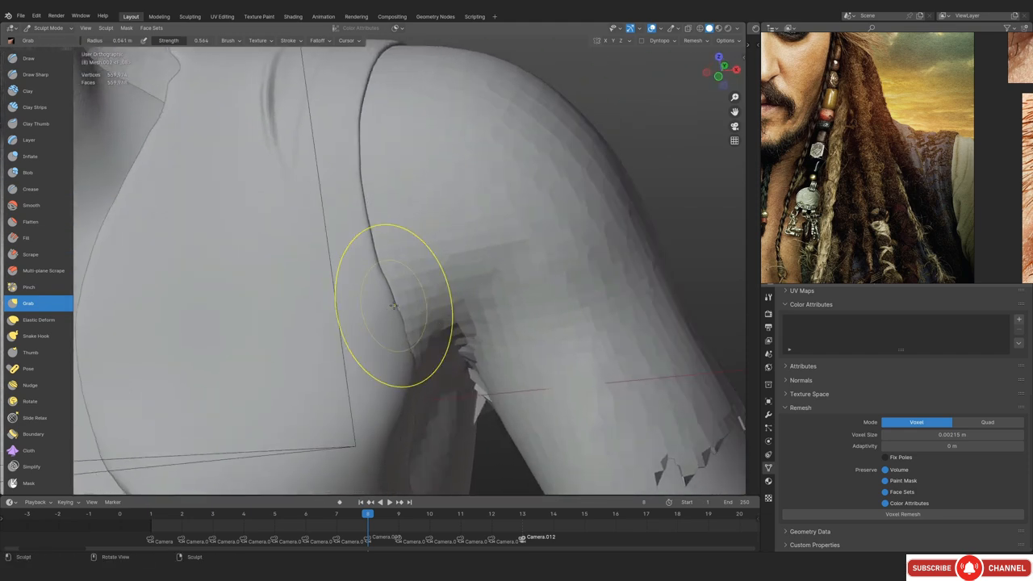
pyautogui.press('f')
pyautogui.click(372, 298)
pyautogui.keyDown('ctrl'); pyautogui.moveTo(378, 308); pyautogui.dragTo(378, 291, button='middle'); pyautogui.keyUp('ctrl')
pyautogui.moveTo(379, 292); pyautogui.dragTo(392, 315)
# Reshape the jagged armhole edge beside the armpit from the side with the Grab brush at a 0.039 m radius
pyautogui.press('f')
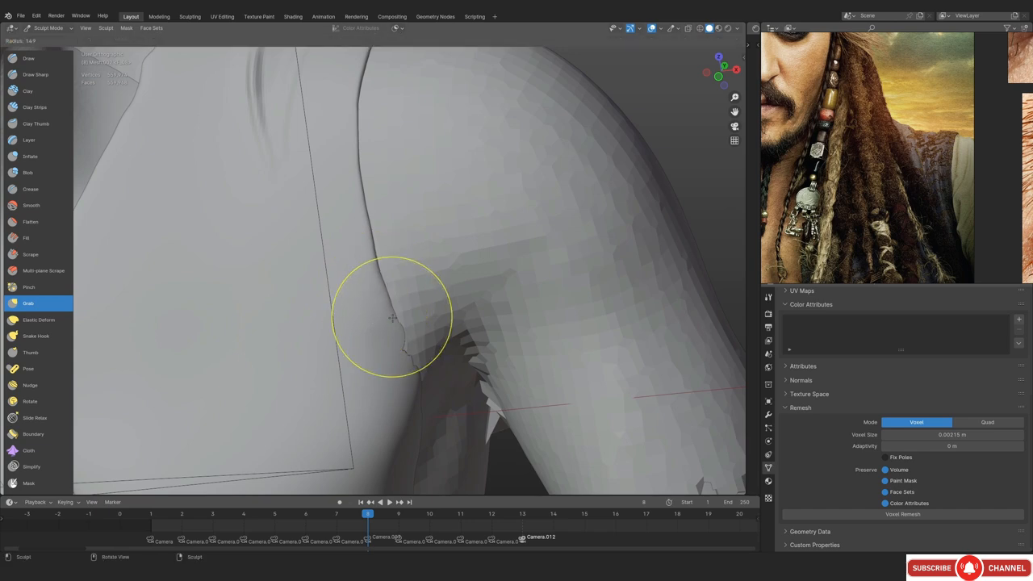
pyautogui.click(452, 316)
pyautogui.keyDown('shift'); pyautogui.moveTo(408, 339); pyautogui.dragTo(378, 263, button='middle'); pyautogui.keyUp('shift')
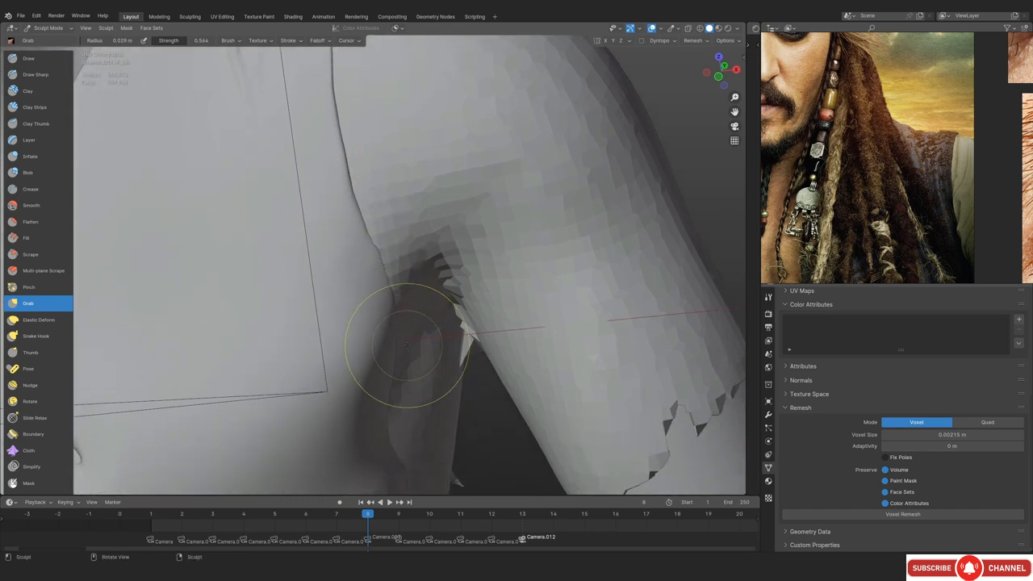
pyautogui.moveTo(474, 346)
pyautogui.mouseDown(button='middle')
pyautogui.moveTo(369, 348)
pyautogui.moveTo(380, 327)
pyautogui.mouseUp(button='middle')
pyautogui.press('f')
pyautogui.click(402, 337)
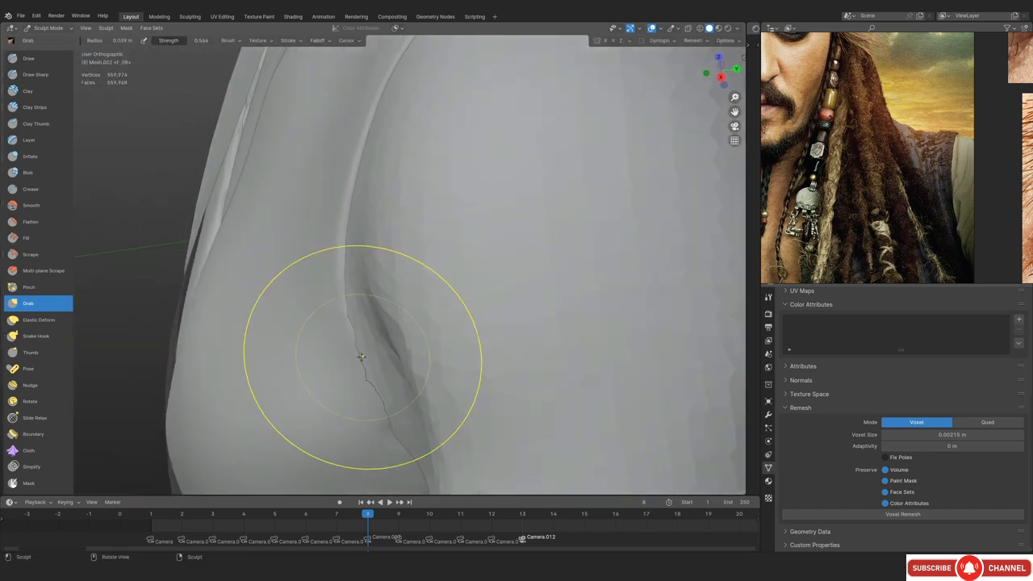
pyautogui.moveTo(371, 367); pyautogui.dragTo(381, 390)
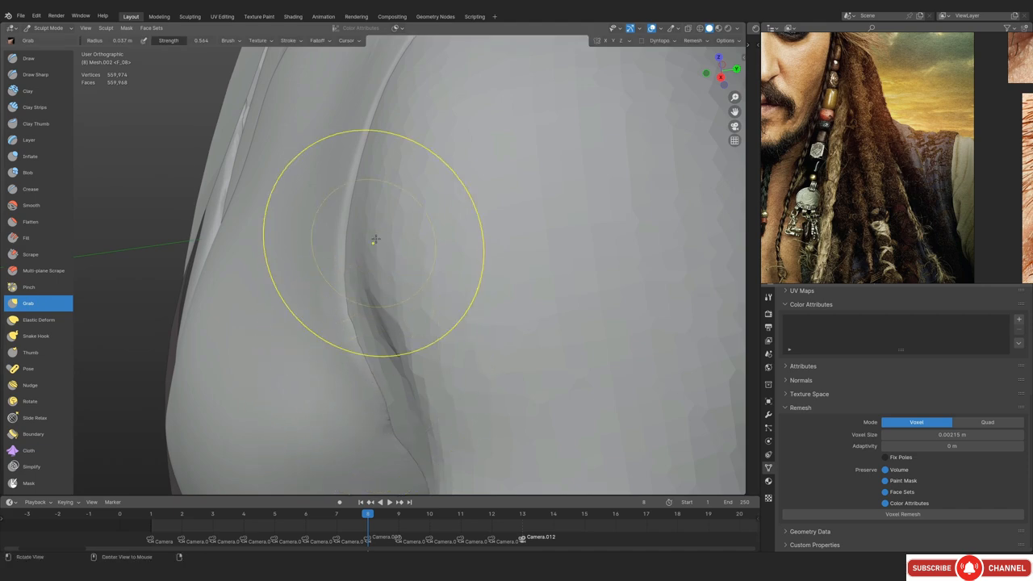
# Refine the lower bend of the front armhole edge and reduce the Grab brush radius to 0.023 m
pyautogui.moveTo(376, 233)
pyautogui.mouseDown(button='middle')
pyautogui.moveTo(480, 399)
pyautogui.moveTo(444, 277)
pyautogui.moveTo(460, 319)
pyautogui.mouseUp(button='middle')
pyautogui.moveTo(430, 318); pyautogui.dragTo(436, 328)
pyautogui.press('f')
pyautogui.click(517, 309)
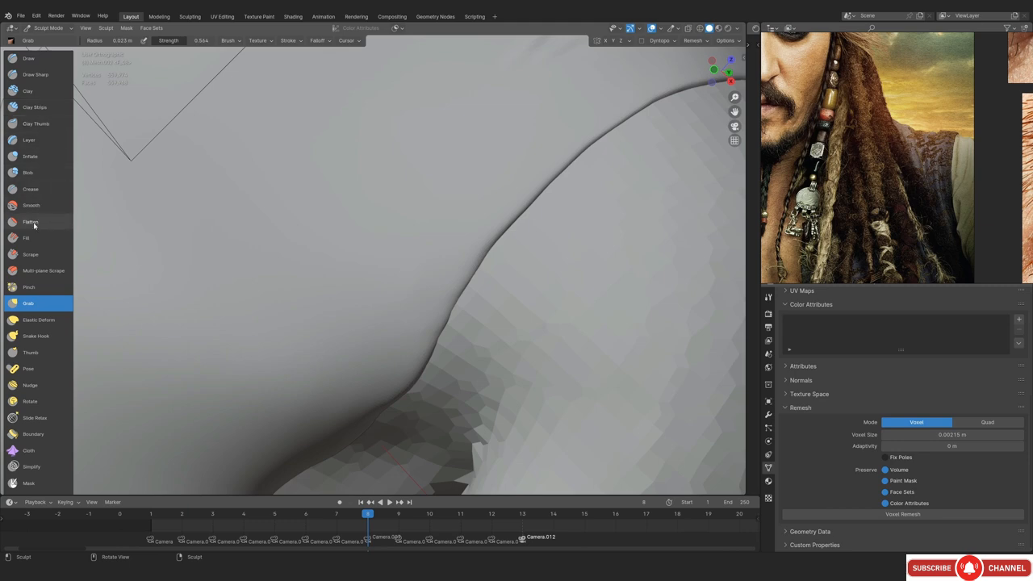
# Even out the front armhole edge with the Scrape brush at a 0.019 m radius
pyautogui.click(31, 254)
pyautogui.keyDown('shift'); pyautogui.moveTo(514, 293); pyautogui.dragTo(415, 354, button='middle'); pyautogui.keyUp('shift')
pyautogui.press('f')
pyautogui.click(435, 328)
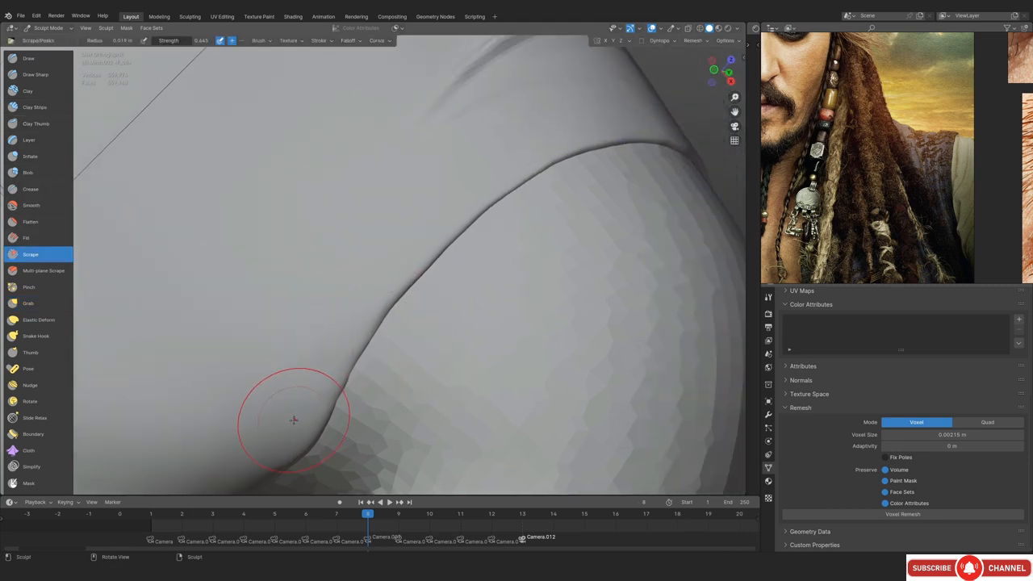
pyautogui.moveTo(572, 146)
pyautogui.mouseDown(button='middle')
pyautogui.moveTo(451, 242)
pyautogui.moveTo(540, 171)
pyautogui.mouseUp(button='middle')
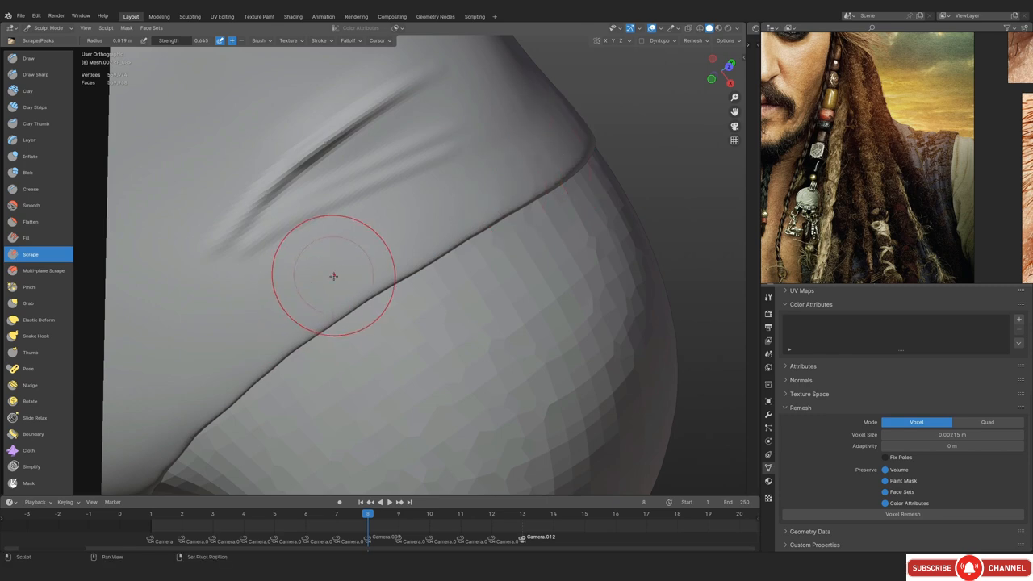
# Scrape the armhole edge over the top of the shoulder at a 0.014 m radius
pyautogui.moveTo(334, 276)
pyautogui.mouseDown(button='middle')
pyautogui.moveTo(415, 279)
pyautogui.moveTo(357, 261)
pyautogui.moveTo(387, 226)
pyautogui.mouseUp(button='middle')
pyautogui.press('f')
pyautogui.click(452, 198)
pyautogui.moveTo(443, 197); pyautogui.dragTo(440, 195)
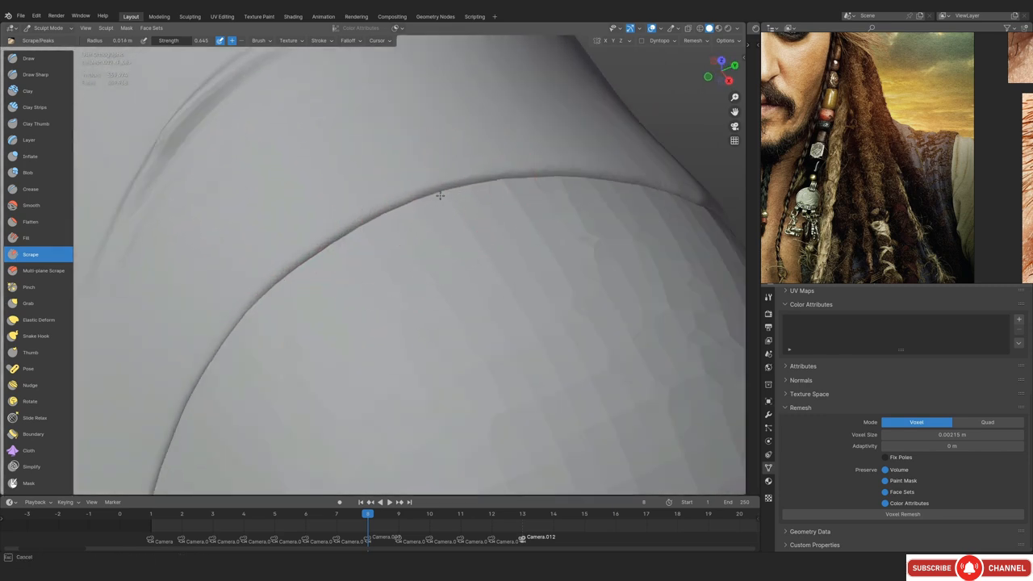
pyautogui.moveTo(328, 258); pyautogui.dragTo(422, 172)
# Compare the scraped armhole edge with the reference through the camera and switch back to the Grab brush
pyautogui.moveTo(273, 237); pyautogui.dragTo(428, 264, button='middle')
pyautogui.keyDown('shift'); pyautogui.moveTo(478, 240); pyautogui.dragTo(457, 282, button='middle'); pyautogui.keyUp('shift')
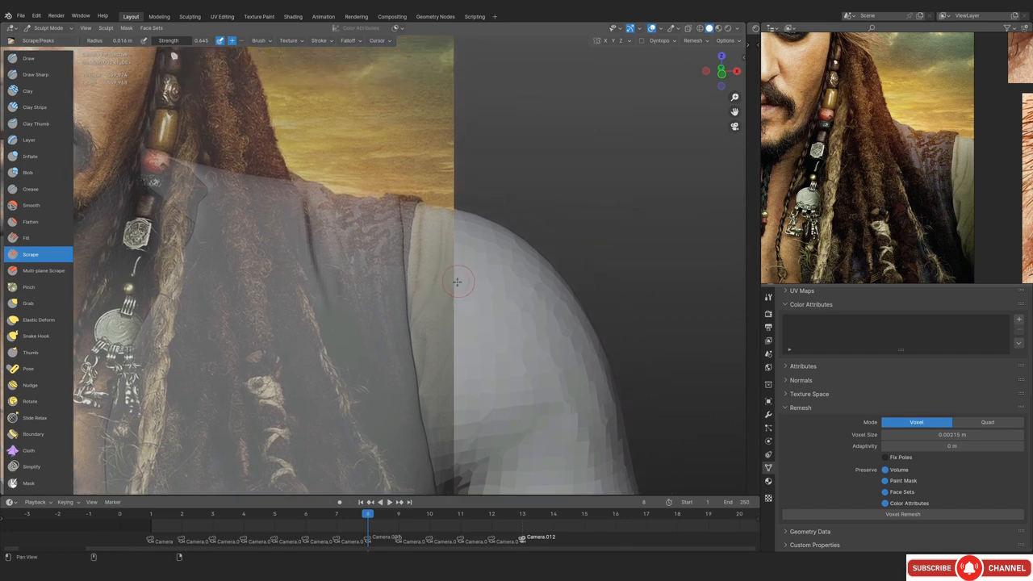
pyautogui.scroll(1, 436, 194)
pyautogui.keyDown('shift'); pyautogui.moveTo(428, 156); pyautogui.dragTo(412, 210, button='middle'); pyautogui.keyUp('shift')
pyautogui.press('g')
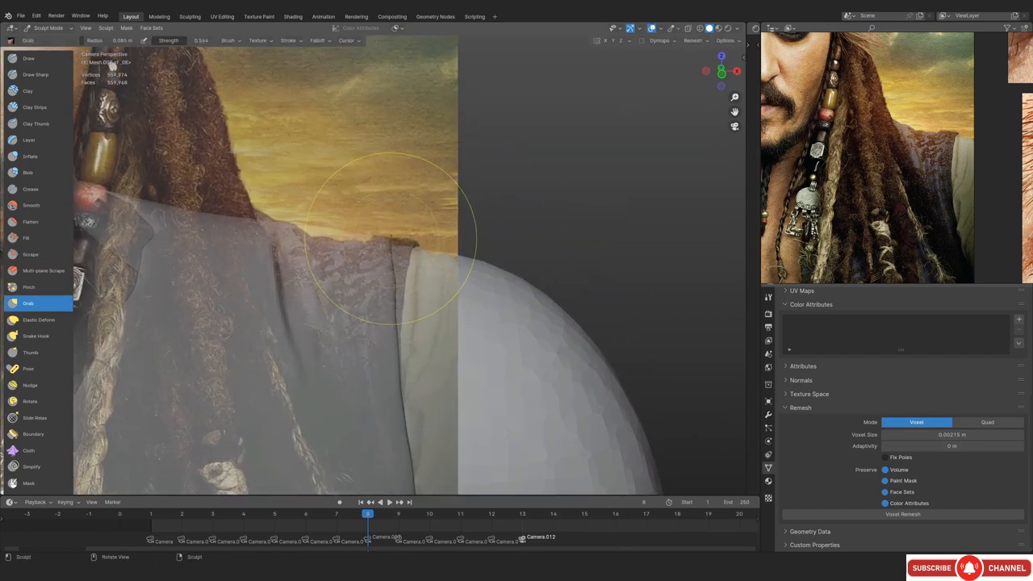
# Nudge the armhole edge behind the shoulder with the Grab brush, undoing the first pull and reducing the radius
pyautogui.moveTo(495, 208)
pyautogui.mouseDown(button='middle')
pyautogui.moveTo(341, 311)
pyautogui.moveTo(391, 292)
pyautogui.moveTo(404, 312)
pyautogui.mouseUp(button='middle')
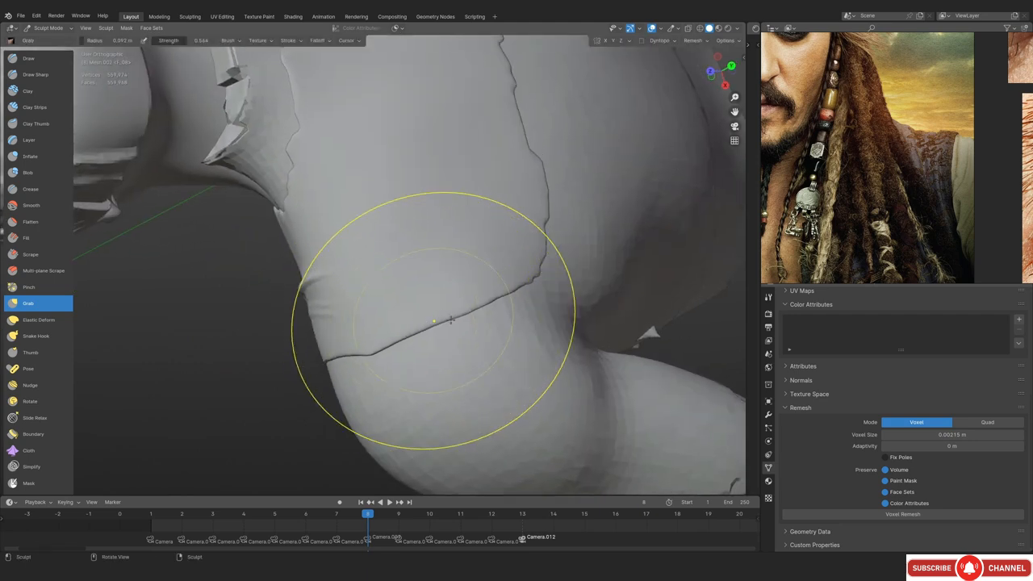
pyautogui.moveTo(449, 303); pyautogui.dragTo(439, 276)
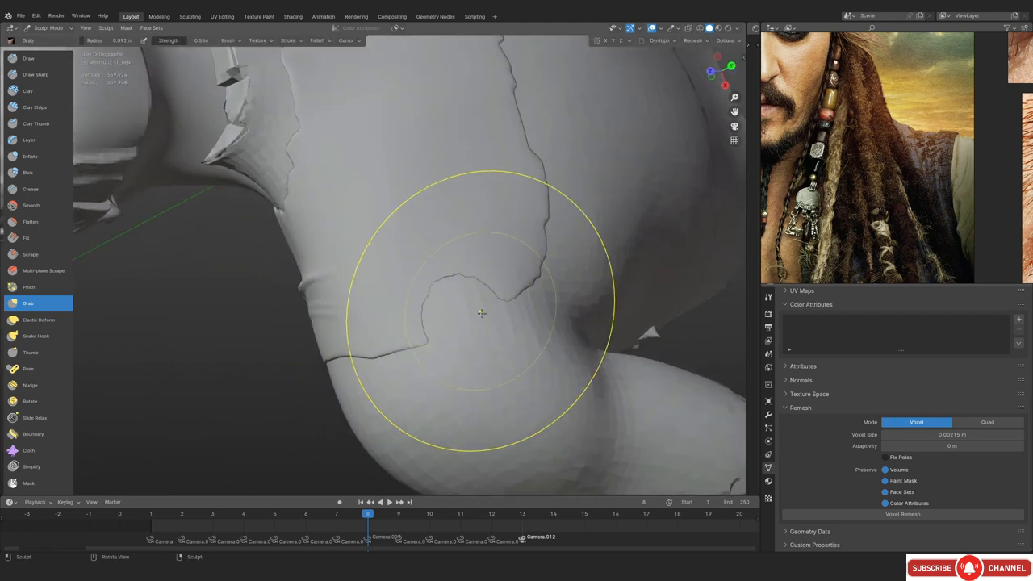
pyautogui.hotkey('ctrl', 'z')
pyautogui.moveTo(439, 330)
pyautogui.mouseDown(button='middle')
pyautogui.moveTo(543, 267)
pyautogui.moveTo(501, 266)
pyautogui.moveTo(414, 380)
pyautogui.moveTo(409, 353)
pyautogui.mouseUp(button='middle')
pyautogui.moveTo(350, 366); pyautogui.dragTo(433, 317, button='middle')
pyautogui.press('[')
pyautogui.moveTo(480, 304); pyautogui.dragTo(494, 316)
# Straighten the armhole edge across the top of the shoulder with the Grab brush at a 0.035 m radius
pyautogui.moveTo(495, 327)
pyautogui.mouseDown(button='middle')
pyautogui.moveTo(449, 396)
pyautogui.moveTo(457, 380)
pyautogui.mouseUp(button='middle')
pyautogui.press('[')
pyautogui.moveTo(345, 376); pyautogui.dragTo(374, 370, button='middle')
pyautogui.press('[')
pyautogui.press('[')
pyautogui.moveTo(364, 374); pyautogui.dragTo(361, 363)
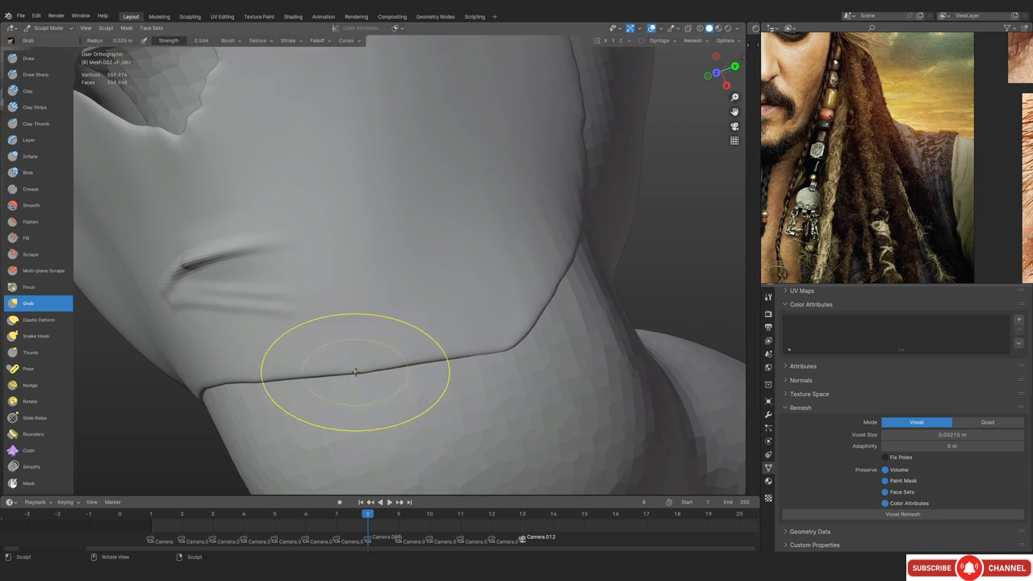
# Nudge the shoulder contour beside the armhole slightly outward through the camera with the Grab brush at a 0.074 m radius
pyautogui.press('KP_0')
pyautogui.press('f')
pyautogui.click(570, 246)
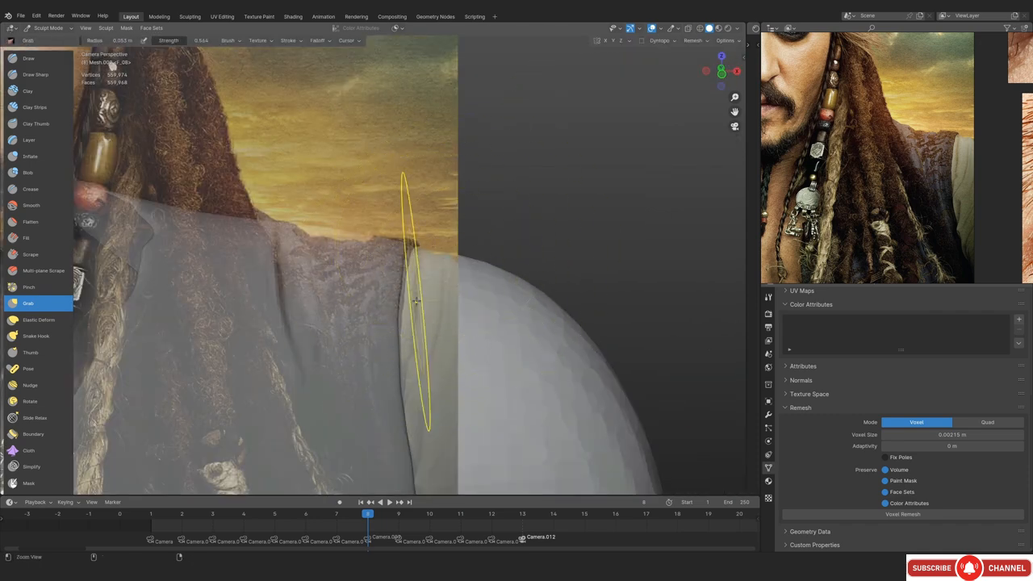
pyautogui.scroll(1, 435, 266)
pyautogui.moveTo(514, 262); pyautogui.dragTo(519, 263)
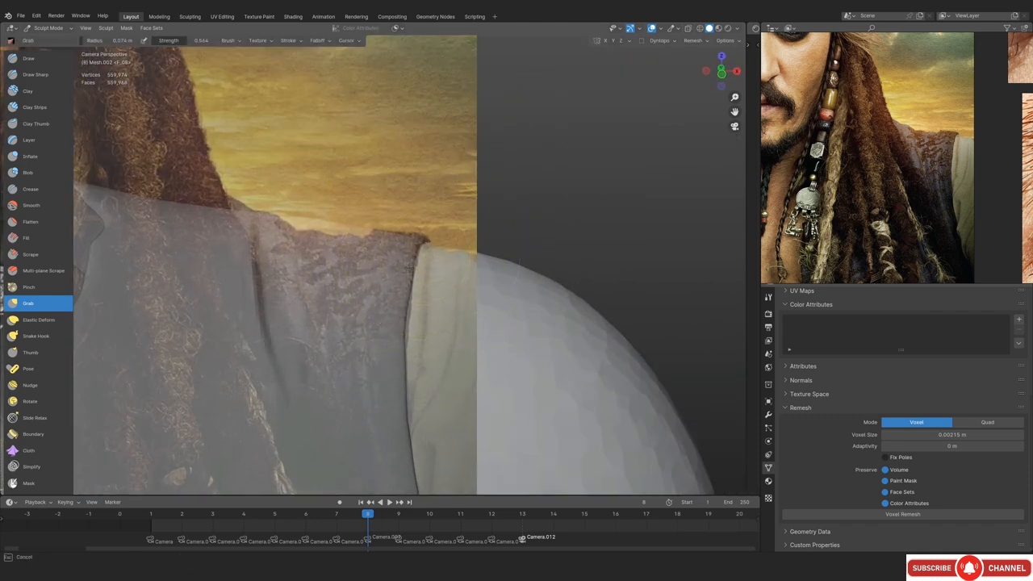
# Pull the vest's outer shoulder corner up to the reference's vest edge with the Grab brush at a 0.049 m radius
pyautogui.press('f')
pyautogui.click(419, 259)
pyautogui.keyDown('shift'); pyautogui.moveTo(422, 259); pyautogui.dragTo(402, 305, button='middle'); pyautogui.keyUp('shift')
pyautogui.moveTo(402, 305); pyautogui.dragTo(425, 258, button='middle')
pyautogui.press('KP_0')
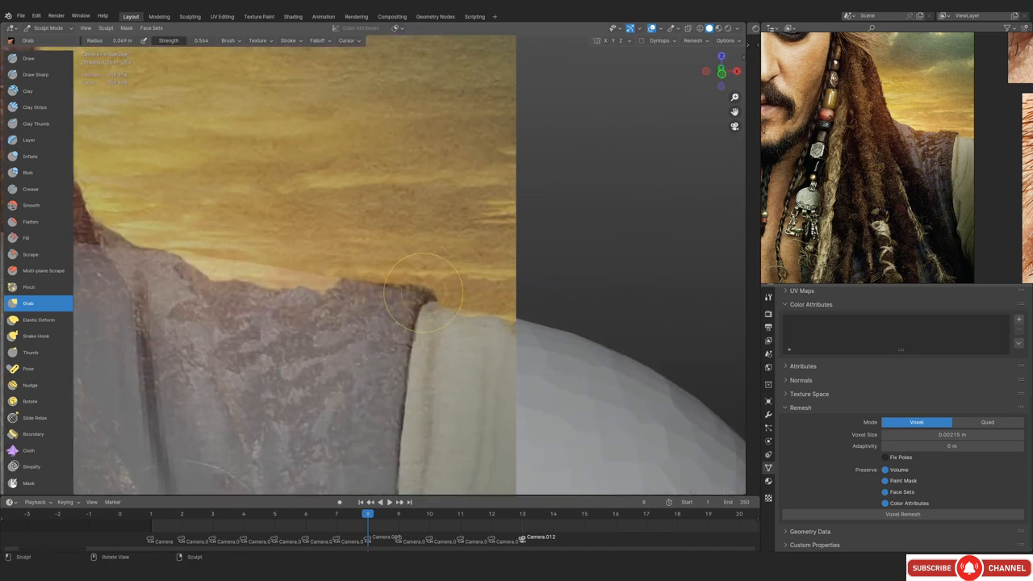
pyautogui.moveTo(426, 297)
pyautogui.mouseDown()
pyautogui.moveTo(432, 286)
pyautogui.moveTo(423, 285)
pyautogui.mouseUp()
pyautogui.moveTo(409, 322); pyautogui.dragTo(423, 274)
# Compare the vest's chest and both shoulders with the reference through the camera, with and without overlays
pyautogui.moveTo(422, 275)
pyautogui.keyDown('ctrl'); pyautogui.mouseDown(button='middle')
pyautogui.moveTo(376, 294)
pyautogui.moveTo(440, 323)
pyautogui.moveTo(369, 318)
pyautogui.moveTo(529, 290)
pyautogui.mouseUp(button='middle'); pyautogui.keyUp('ctrl')
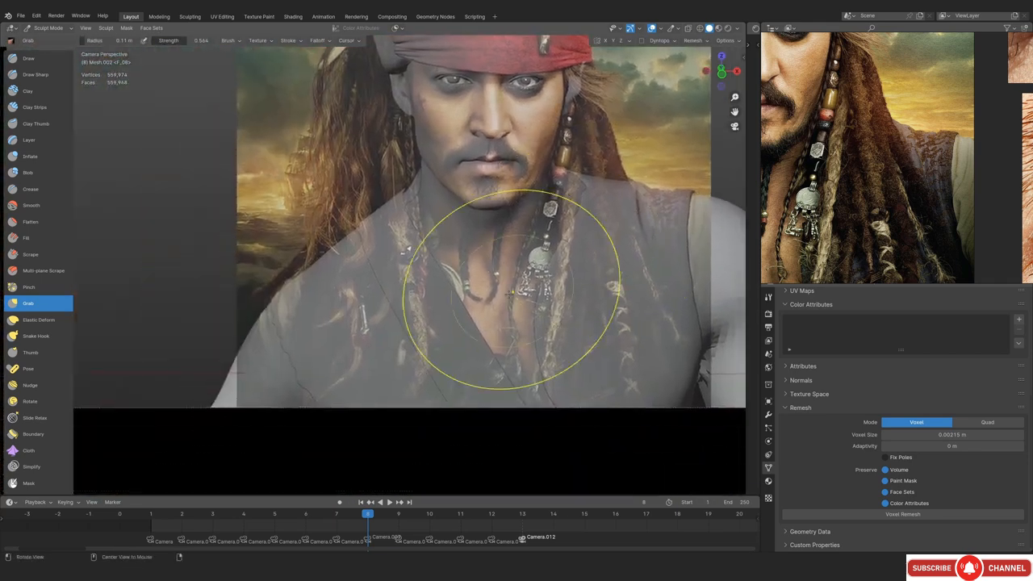
pyautogui.scroll(3, 323, 305)
pyautogui.hotkey('alt', 'shift', 'z')
pyautogui.hotkey('alt', 'shift', 'z')
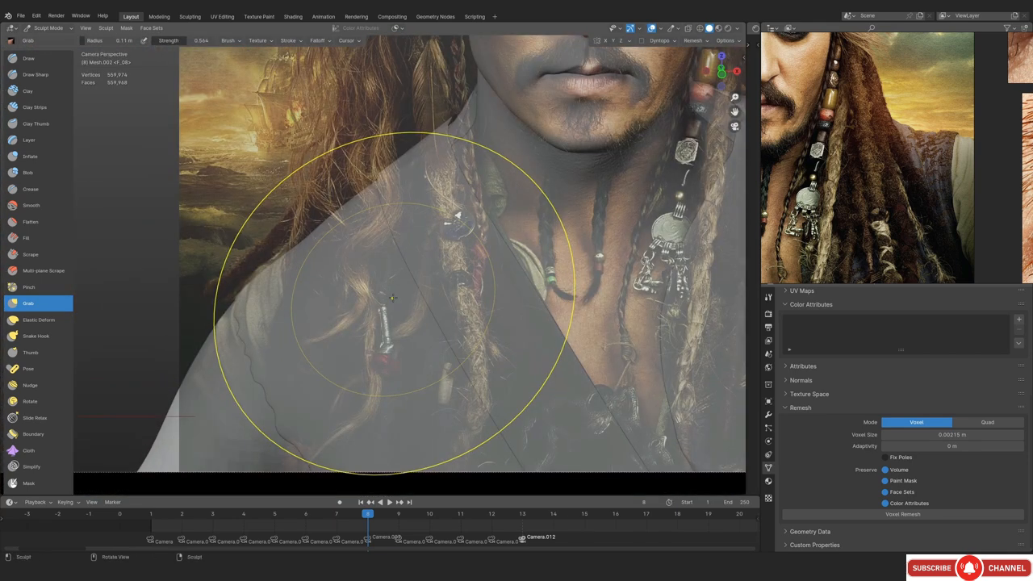
pyautogui.moveTo(822, 193); pyautogui.dragTo(917, 152, button='middle')
pyautogui.moveTo(611, 343)
pyautogui.keyDown('shift'); pyautogui.mouseDown(button='middle')
pyautogui.moveTo(507, 297)
pyautogui.moveTo(423, 280)
pyautogui.mouseUp(button='middle'); pyautogui.keyUp('shift')
pyautogui.keyDown('shift'); pyautogui.moveTo(518, 212); pyautogui.dragTo(334, 385, button='middle'); pyautogui.keyUp('shift')
pyautogui.hotkey('alt', 'shift', 'z')
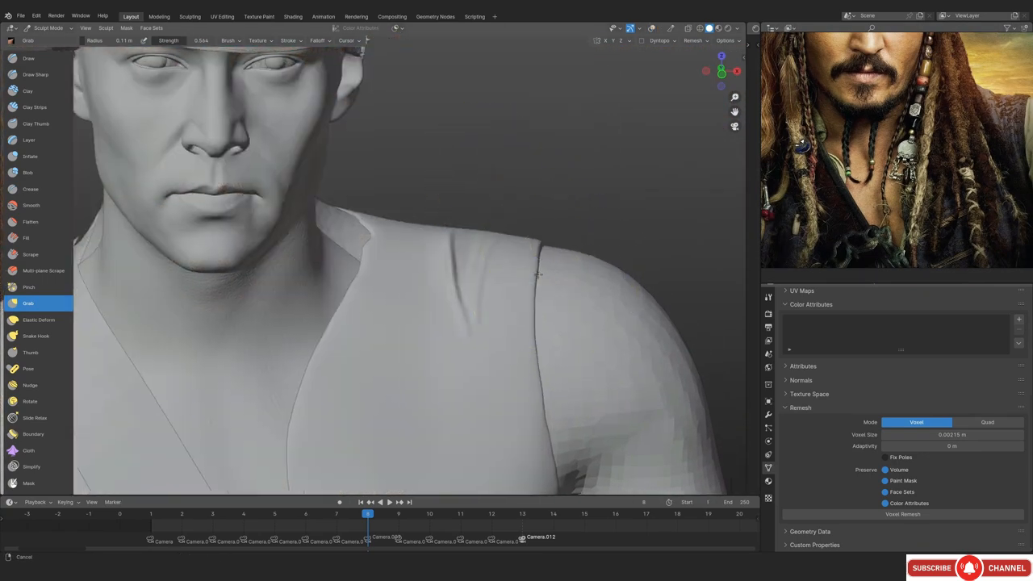
# Choose the Draw Sharp brush with a 0.011 m radius and frame the vest's shoulder folds in the separate reference image
pyautogui.moveTo(538, 275)
pyautogui.mouseDown(button='middle')
pyautogui.moveTo(477, 316)
pyautogui.moveTo(485, 387)
pyautogui.moveTo(513, 356)
pyautogui.mouseUp(button='middle')
pyautogui.press('f')
pyautogui.click(445, 356)
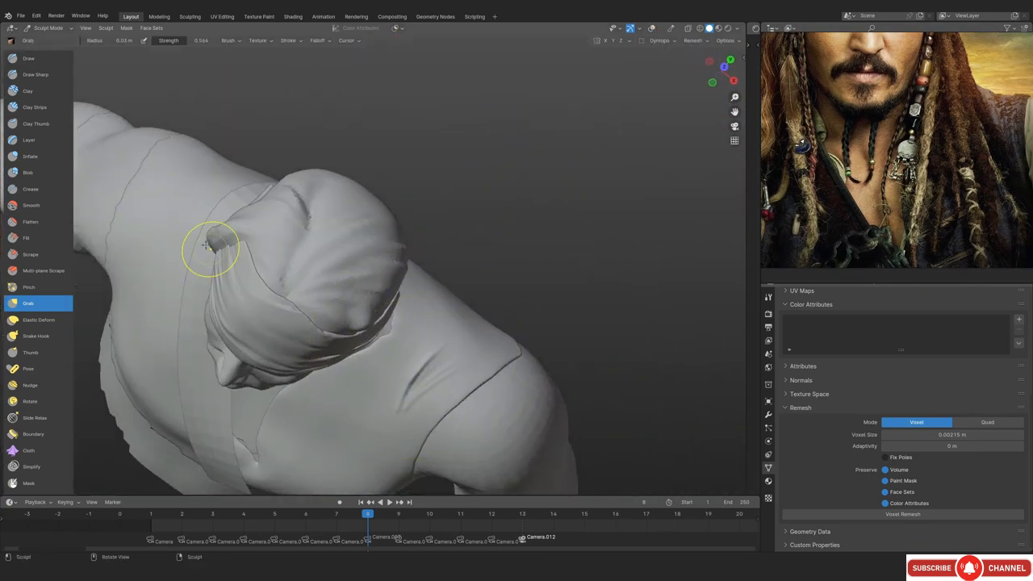
pyautogui.click(52, 79)
pyautogui.press('KP_0')
pyautogui.moveTo(463, 267)
pyautogui.keyDown('ctrl'); pyautogui.mouseDown(button='middle')
pyautogui.moveTo(428, 219)
pyautogui.moveTo(394, 264)
pyautogui.mouseUp(button='middle'); pyautogui.keyUp('ctrl')
pyautogui.hotkey('alt', 'shift', 'z')
pyautogui.moveTo(394, 265)
pyautogui.keyDown('ctrl'); pyautogui.mouseDown(button='middle')
pyautogui.moveTo(402, 300)
pyautogui.moveTo(405, 257)
pyautogui.mouseUp(button='middle'); pyautogui.keyUp('ctrl')
pyautogui.press('f')
pyautogui.click(348, 259)
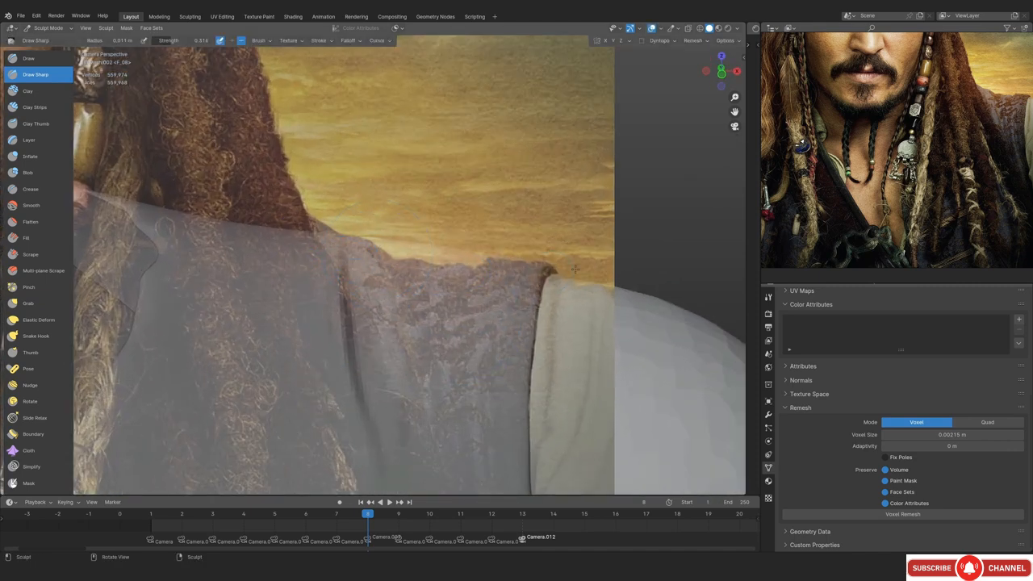
pyautogui.moveTo(980, 121); pyautogui.dragTo(860, 166, button='middle')
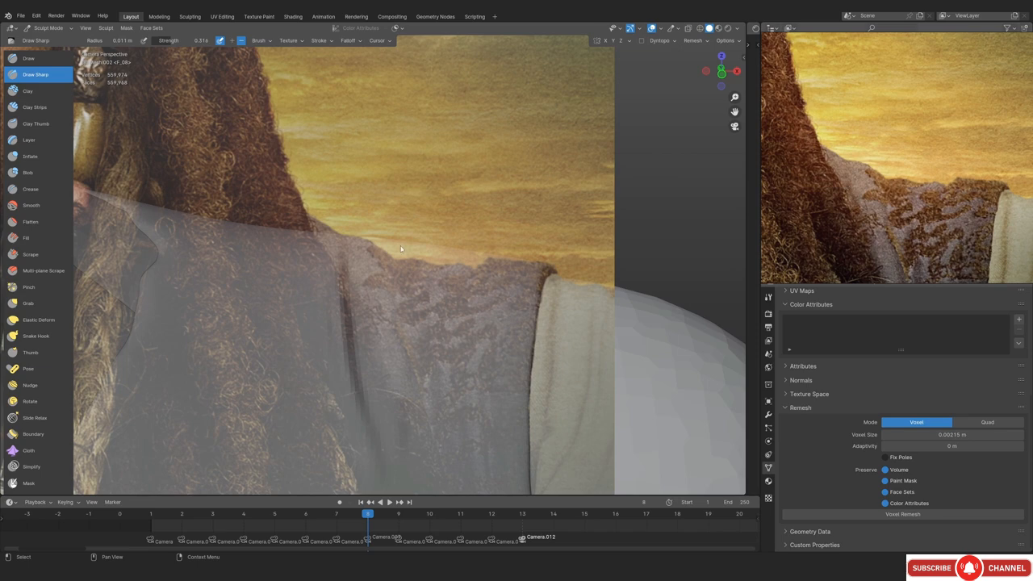
# Carve several diagonal folds into the vest's shoulder beside the armhole with the Draw Sharp brush at a 0.015 m radius
pyautogui.press('f')
pyautogui.moveTo(474, 250)
pyautogui.keyDown('ctrl'); pyautogui.mouseDown(button='middle')
pyautogui.moveTo(362, 433)
pyautogui.moveTo(477, 263)
pyautogui.mouseUp(button='middle'); pyautogui.keyUp('ctrl')
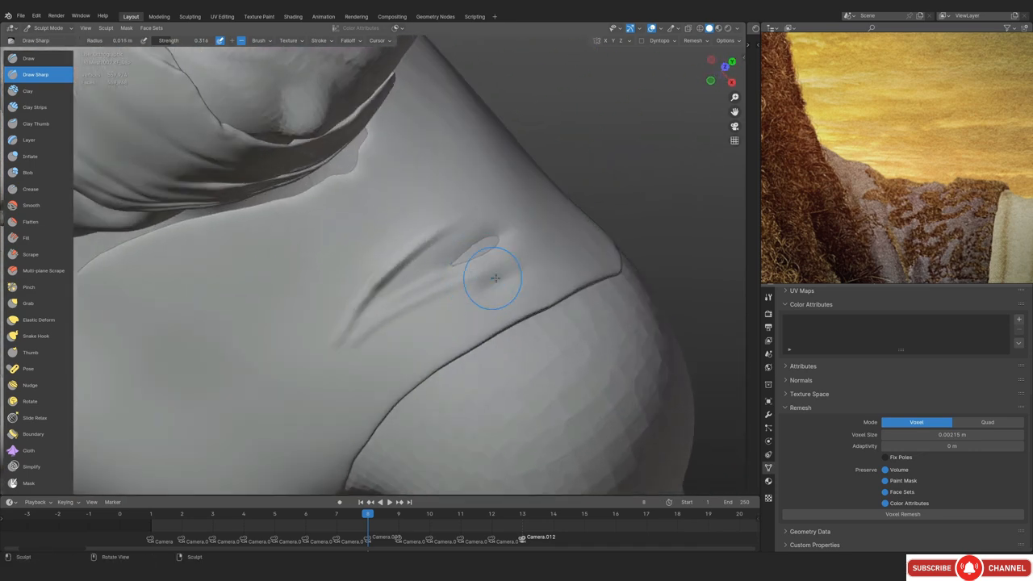
pyautogui.moveTo(487, 284); pyautogui.dragTo(432, 311)
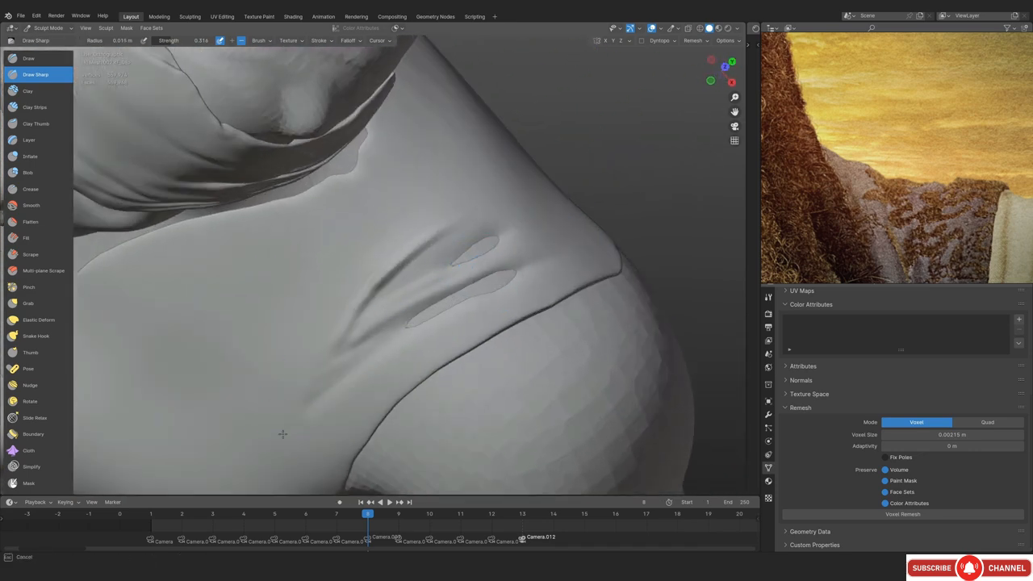
pyautogui.moveTo(433, 264); pyautogui.dragTo(513, 227)
pyautogui.moveTo(349, 338); pyautogui.dragTo(347, 341)
# Check the carved shoulder folds against the reference through the camera, with and without overlays
pyautogui.press('KP_0')
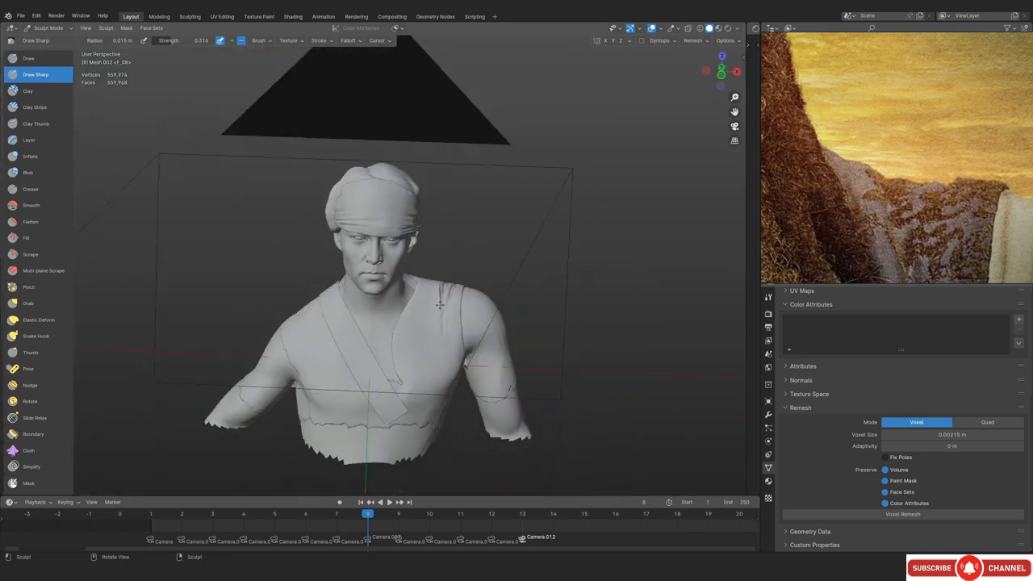
pyautogui.hotkey('alt', 'shift', 'z')
pyautogui.hotkey('alt', 'shift', 'z')
pyautogui.keyDown('shift'); pyautogui.moveTo(425, 292); pyautogui.dragTo(397, 296, button='middle'); pyautogui.keyUp('shift')
pyautogui.scroll(2, 397, 297)
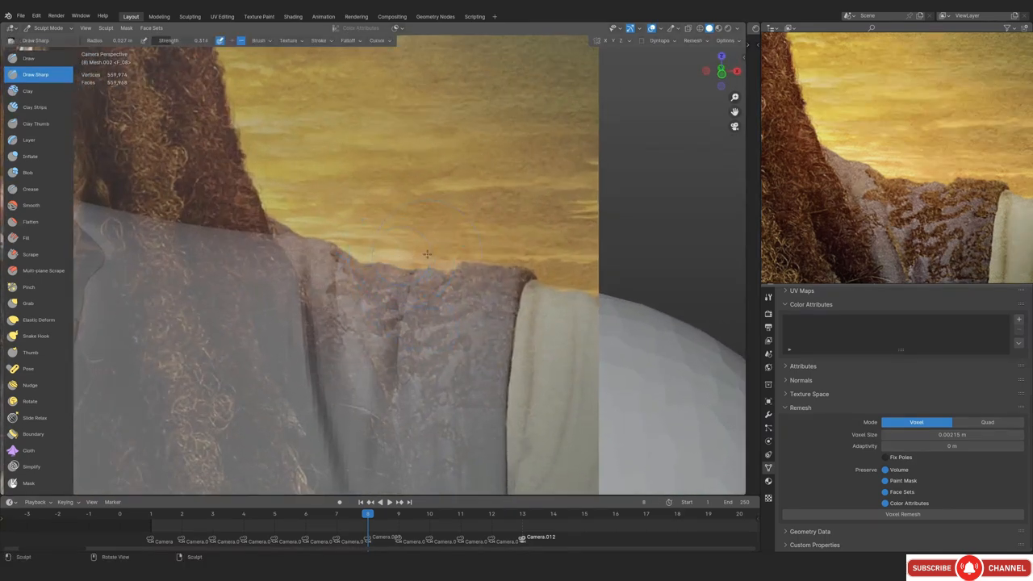
# Leave sculpting the vest, select the body mesh at the shoulder and enter Sculpt Mode on it
pyautogui.press('g')
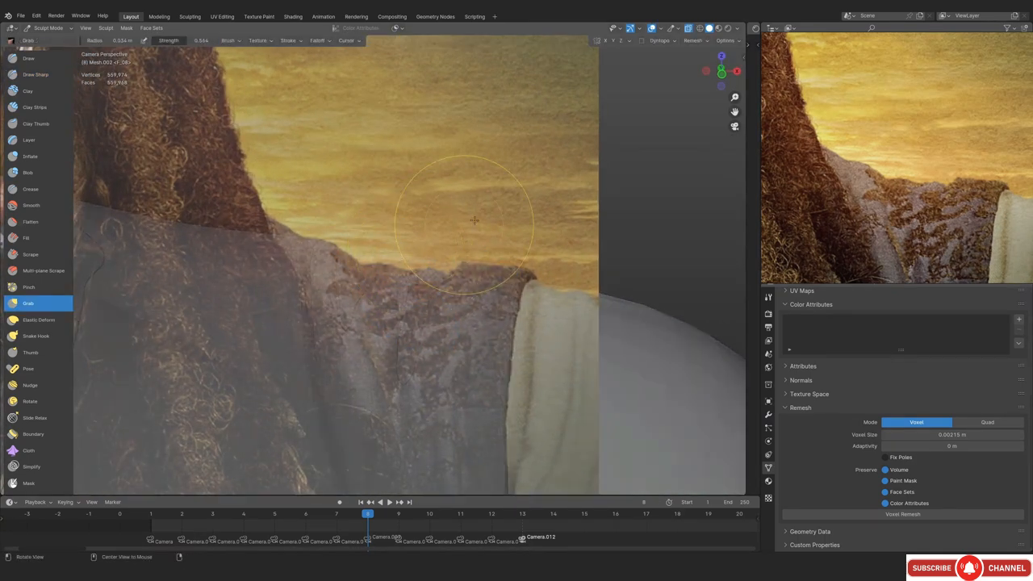
pyautogui.moveTo(474, 220); pyautogui.dragTo(362, 299, button='middle')
pyautogui.scroll(5, 427, 299)
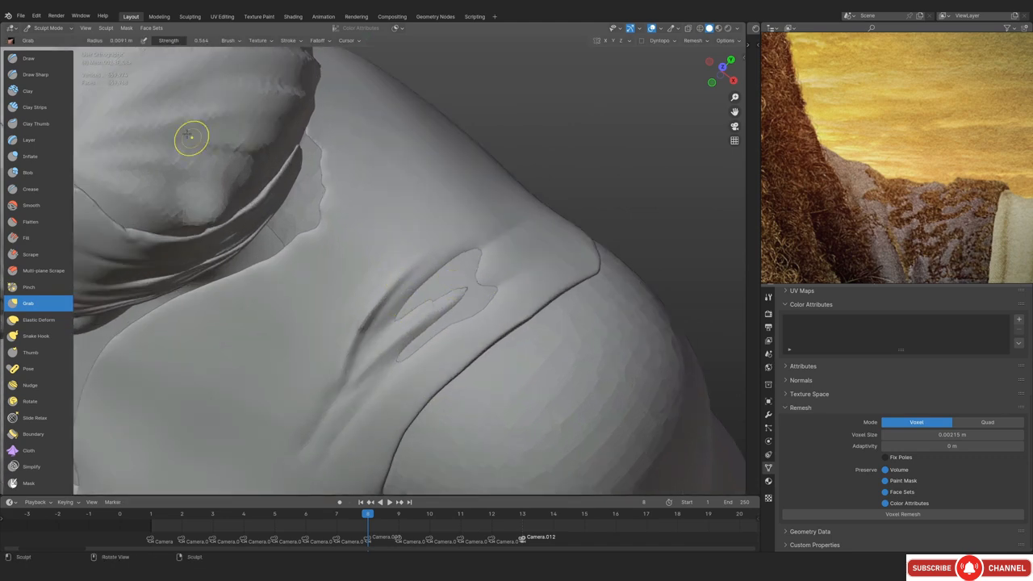
pyautogui.click(56, 28)
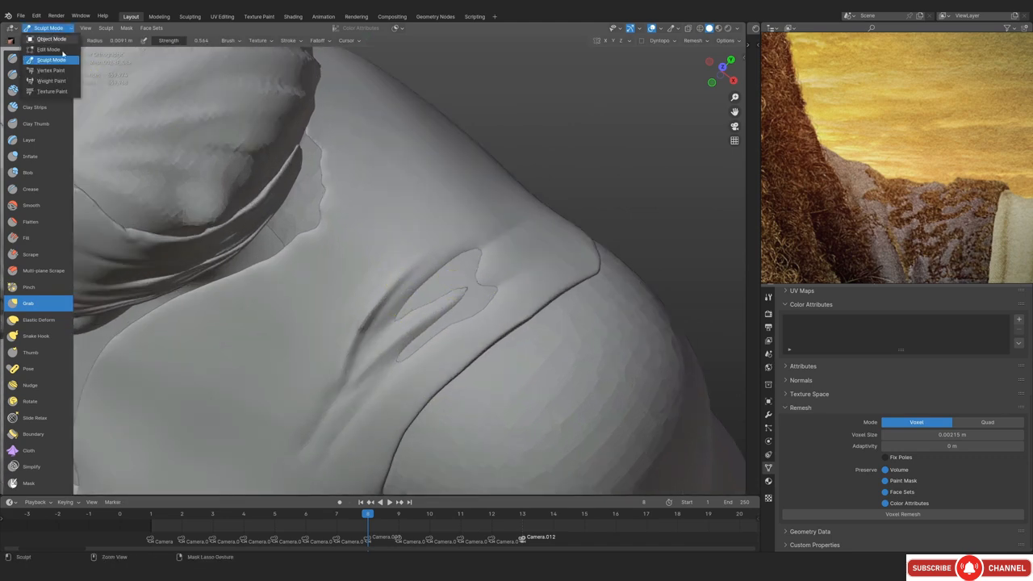
pyautogui.click(569, 325)
pyautogui.hotkey('ctrl', 'Tab')
pyautogui.click(571, 382)
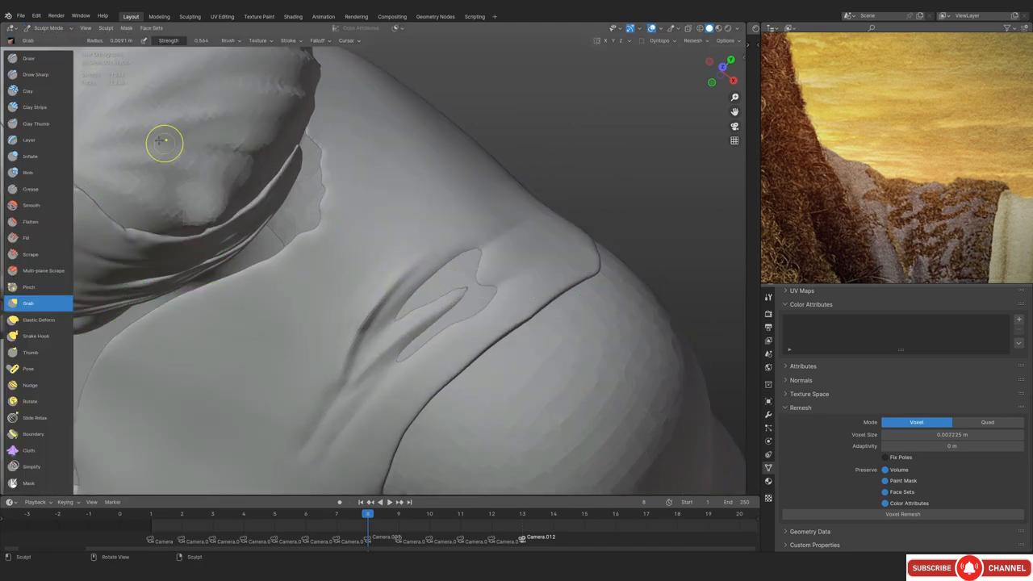
# Sculpt the body's shoulder beneath the vest folds with the Clay brush, and return to Object Mode
pyautogui.press('c')
pyautogui.scroll(2, 472, 288)
pyautogui.moveTo(472, 283)
pyautogui.mouseDown()
pyautogui.moveTo(506, 260)
pyautogui.moveTo(484, 319)
pyautogui.mouseUp()
pyautogui.moveTo(509, 307); pyautogui.dragTo(384, 374)
pyautogui.keyDown('ctrl'); pyautogui.moveTo(364, 361); pyautogui.dragTo(364, 484, button='middle'); pyautogui.keyUp('ctrl')
pyautogui.moveTo(424, 351); pyautogui.dragTo(454, 285, button='middle')
pyautogui.click(48, 27)
pyautogui.click(41, 36)
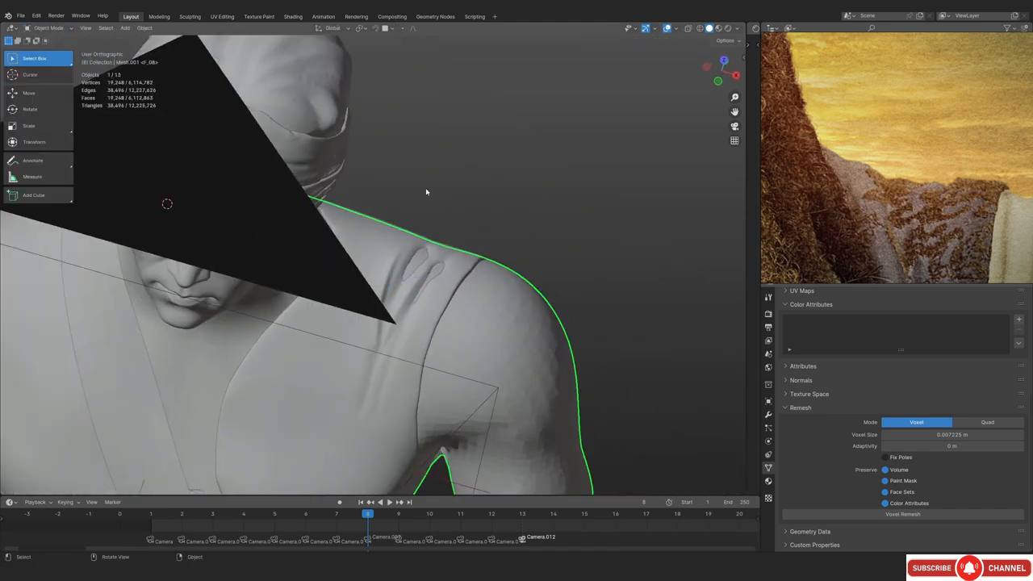
# Select the base body mesh, enter Sculpt Mode on it and inspect its shoulder beneath the vest from several angles
pyautogui.scroll(-5, 297, 425)
pyautogui.click(318, 412)
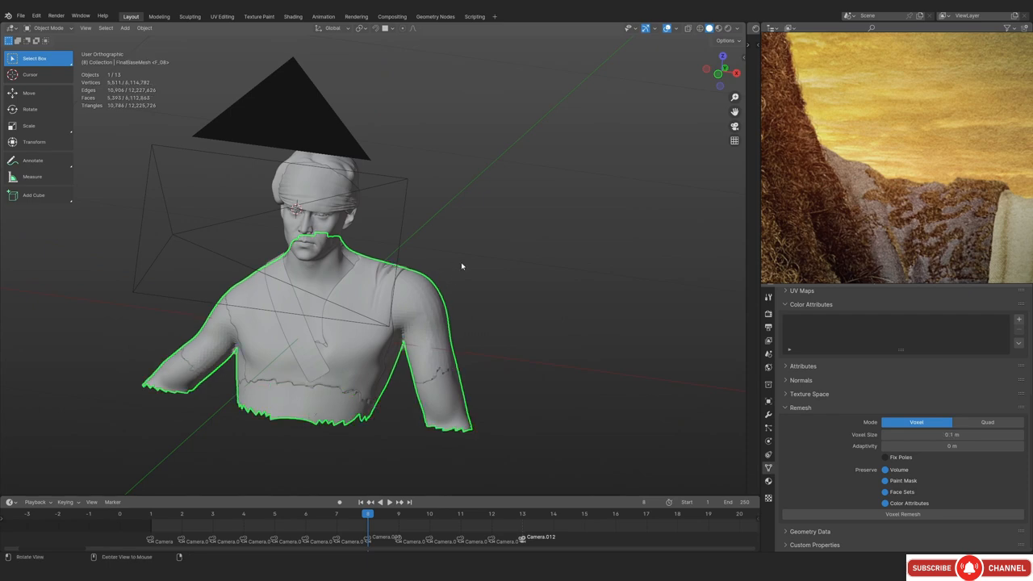
pyautogui.scroll(3, 464, 257)
pyautogui.moveTo(463, 258)
pyautogui.keyDown('alt'); pyautogui.mouseDown()
pyautogui.moveTo(408, 355)
pyautogui.moveTo(407, 302)
pyautogui.moveTo(430, 268)
pyautogui.mouseUp(); pyautogui.keyUp('alt')
pyautogui.hotkey('ctrl', 'Tab')
pyautogui.click(409, 310)
pyautogui.scroll(5, 413, 274)
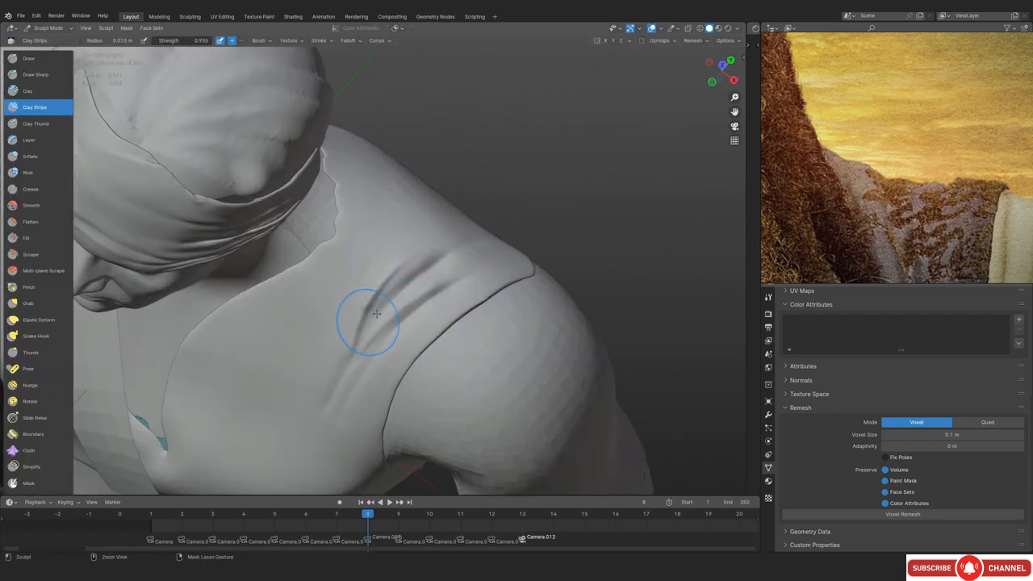
pyautogui.scroll(-6, 363, 323)
pyautogui.moveTo(385, 379); pyautogui.dragTo(425, 309, button='middle')
pyautogui.scroll(1, 387, 315)
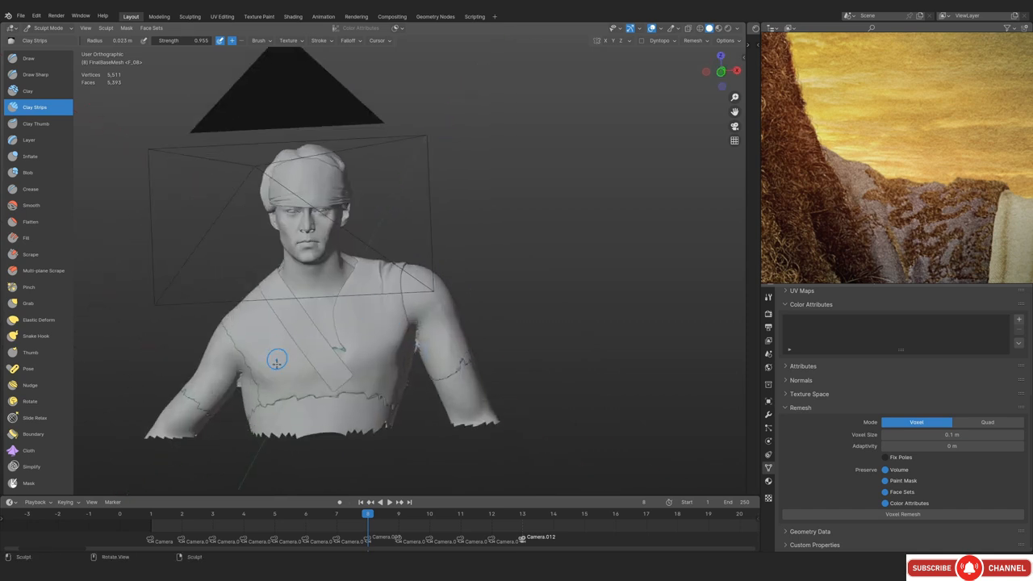
pyautogui.moveTo(410, 344); pyautogui.dragTo(402, 316, button='middle')
pyautogui.scroll(2, 400, 308)
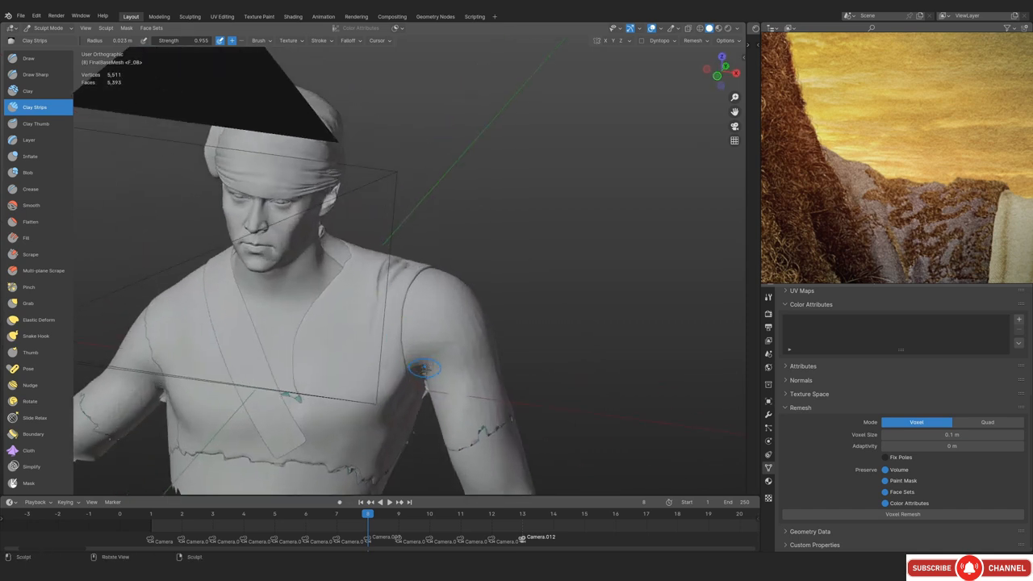
pyautogui.moveTo(436, 267); pyautogui.dragTo(447, 256, button='middle')
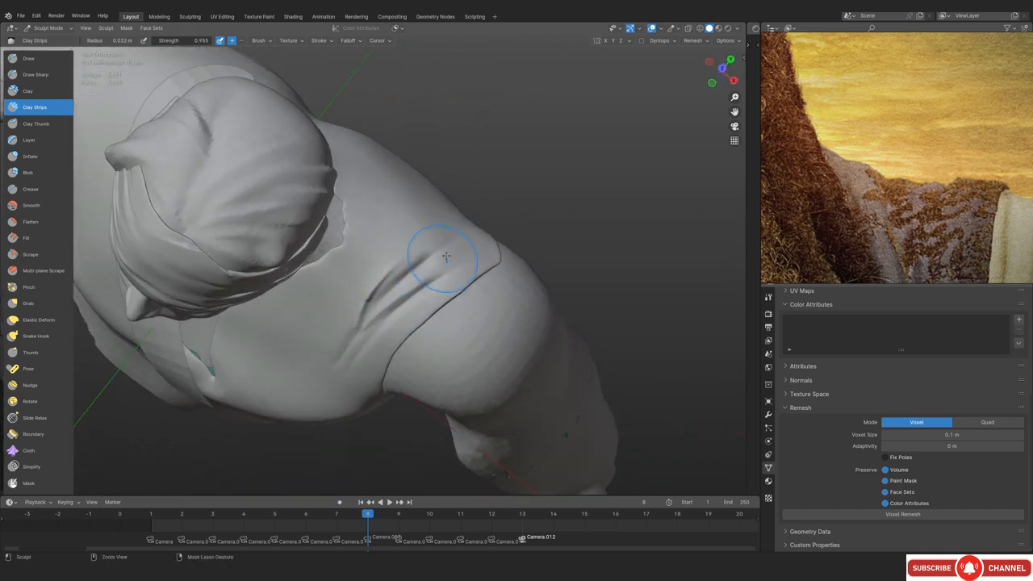
# Leave sculpting the base body, select the vest mesh and enter Sculpt Mode on it
pyautogui.click(49, 28)
pyautogui.click(45, 42)
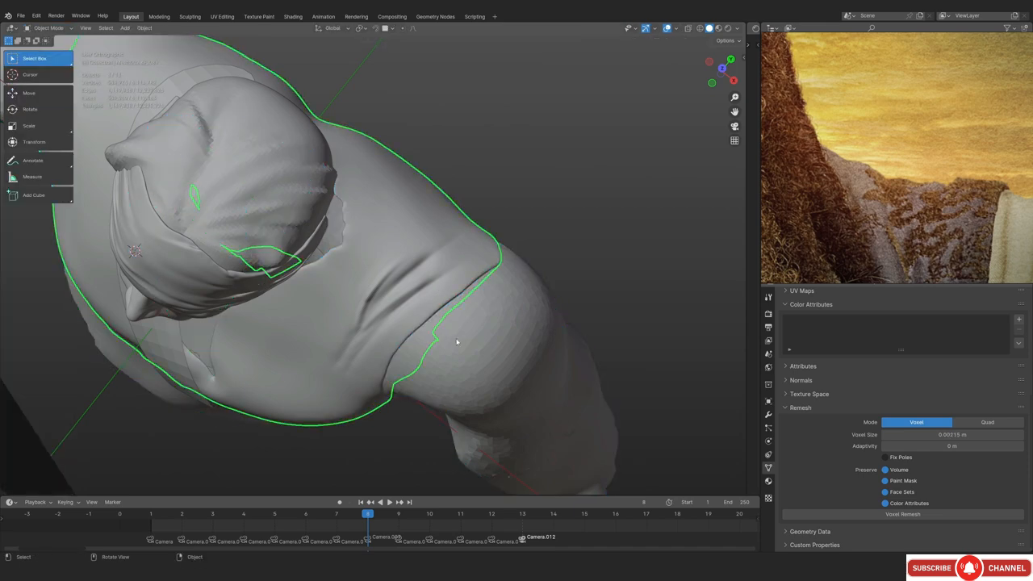
pyautogui.press('KP_0')
pyautogui.hotkey('ctrl', 'Tab')
pyautogui.click(447, 347)
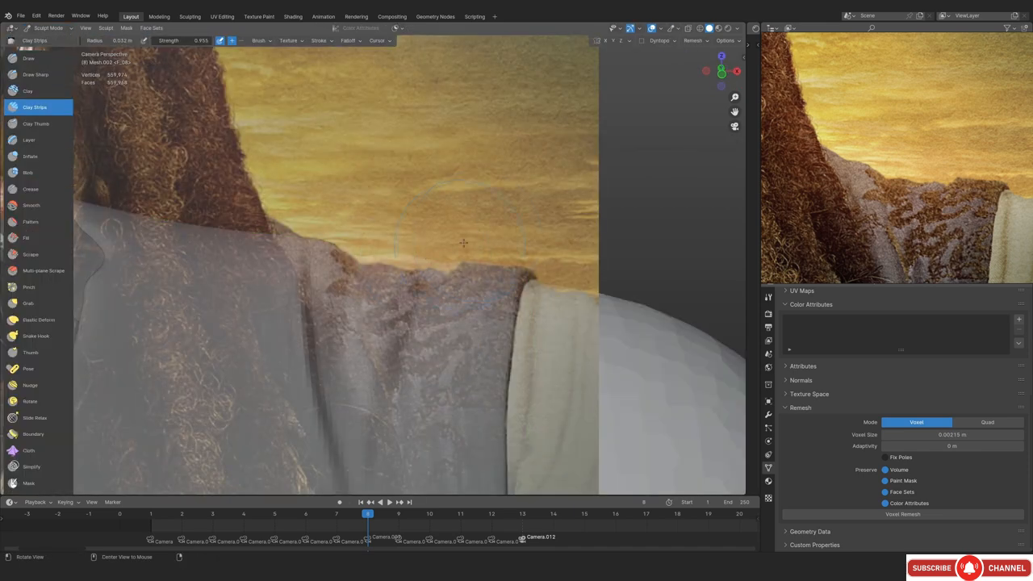
# Soften the diagonal folds on the vest's shoulder with long Clay Strips strokes, filling the fold nearer the armhole
pyautogui.moveTo(487, 229); pyautogui.dragTo(430, 249, button='middle')
pyautogui.scroll(6, 430, 258)
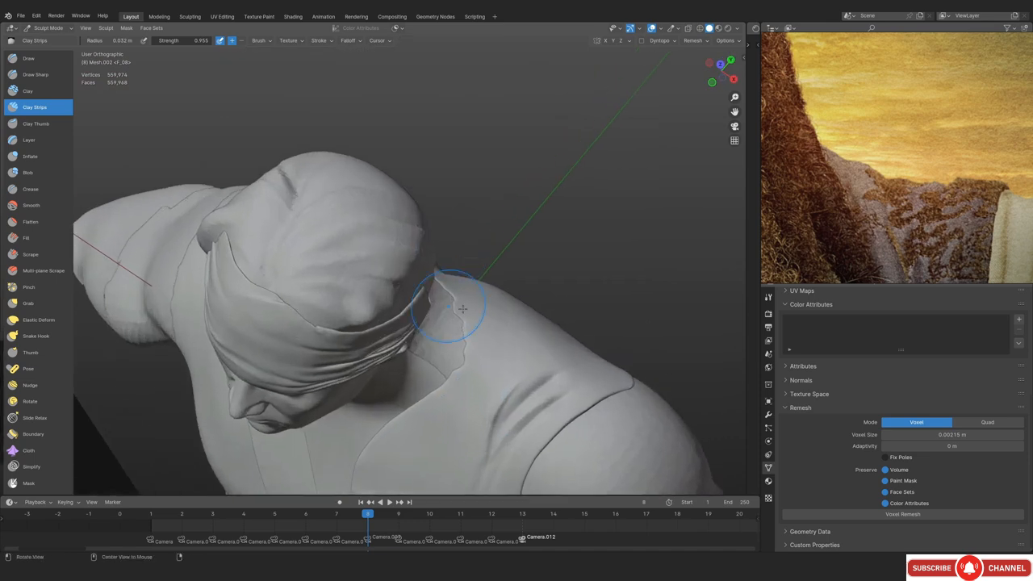
pyautogui.keyDown('ctrl'); pyautogui.moveTo(393, 309); pyautogui.dragTo(414, 269, button='middle'); pyautogui.keyUp('ctrl')
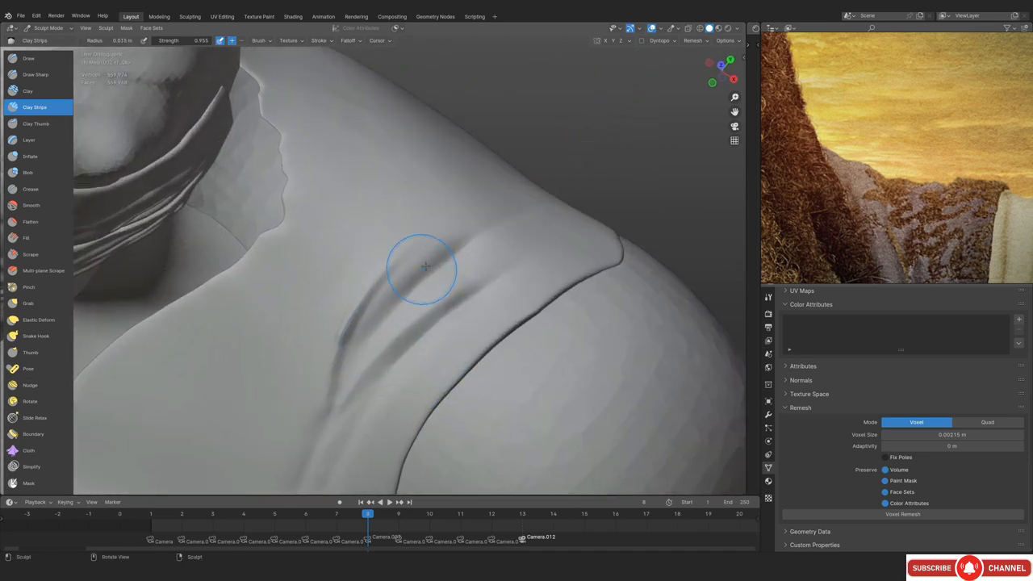
pyautogui.moveTo(444, 251); pyautogui.dragTo(392, 287)
pyautogui.moveTo(472, 227); pyautogui.dragTo(361, 335)
pyautogui.moveTo(450, 272); pyautogui.dragTo(387, 347)
pyautogui.moveTo(456, 276); pyautogui.dragTo(290, 449)
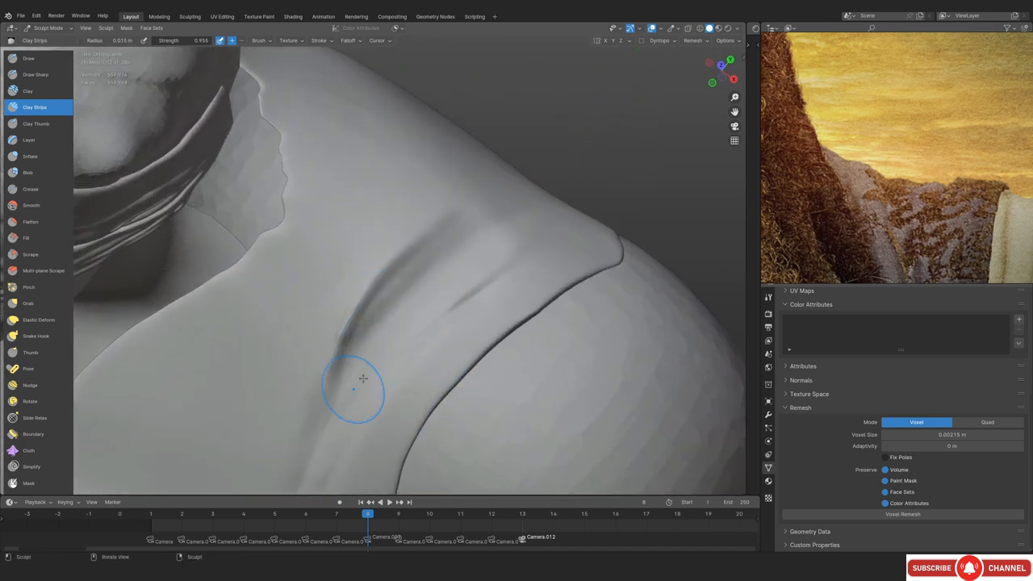
# Check the shoulder line through the camera, set the Clay Strips radius to 0.017 m and smooth along the vest's shoulder folds
pyautogui.press('KP_0')
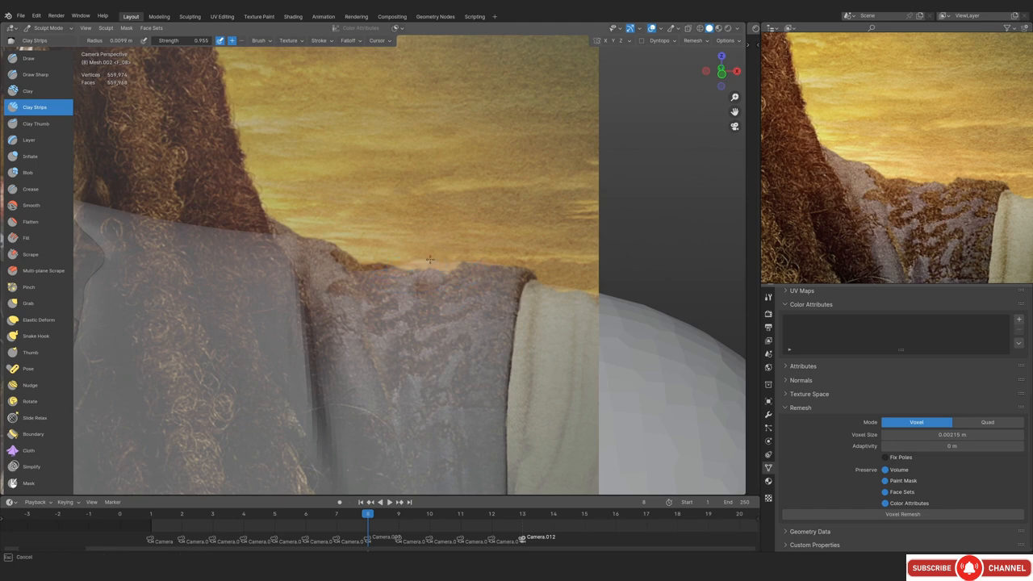
pyautogui.moveTo(430, 259)
pyautogui.mouseDown(button='middle')
pyautogui.moveTo(411, 362)
pyautogui.moveTo(438, 235)
pyautogui.moveTo(403, 295)
pyautogui.moveTo(493, 228)
pyautogui.mouseUp(button='middle')
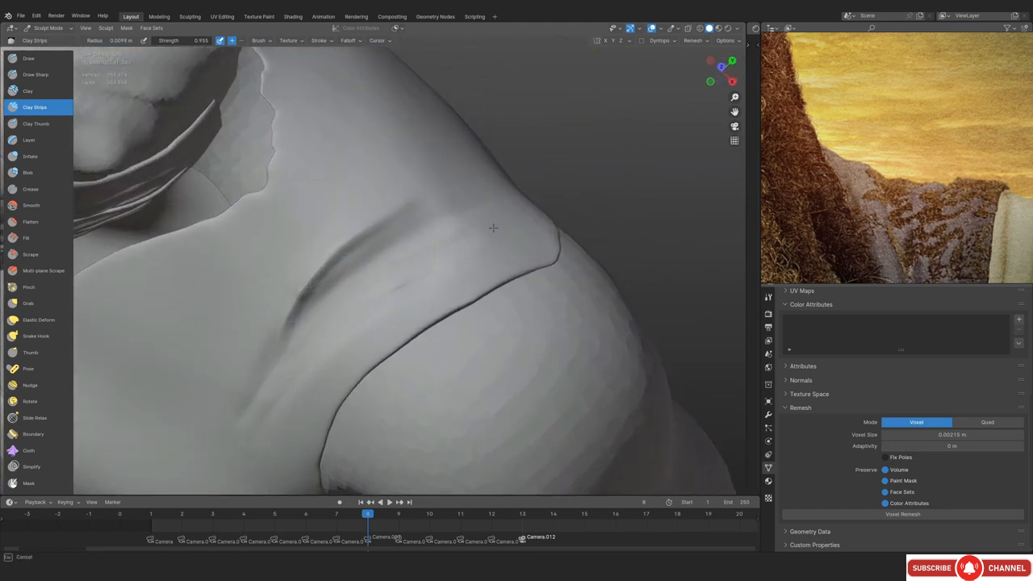
pyautogui.press('KP_0')
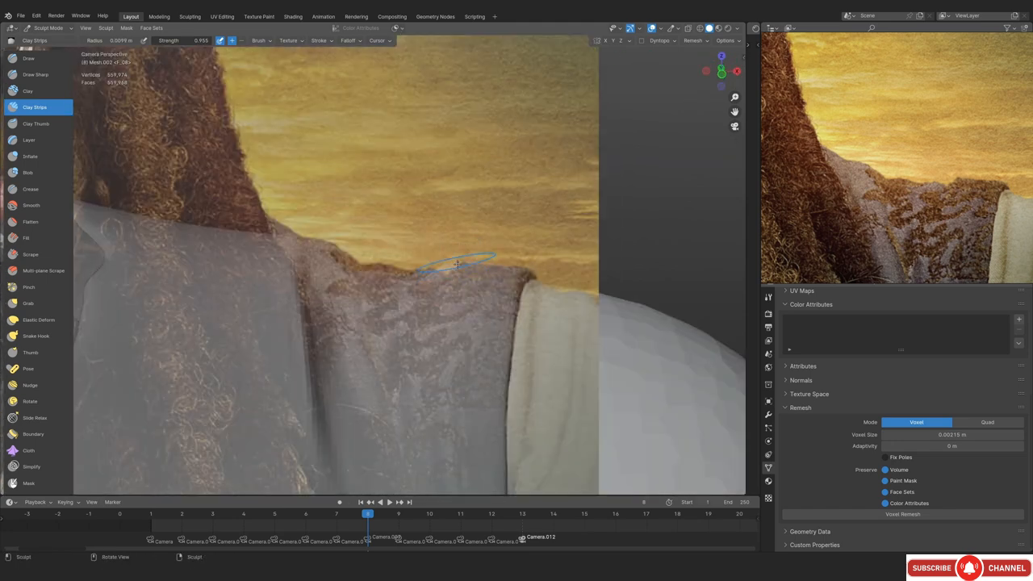
pyautogui.moveTo(456, 263)
pyautogui.mouseDown(button='middle')
pyautogui.moveTo(420, 385)
pyautogui.moveTo(445, 277)
pyautogui.mouseUp(button='middle')
pyautogui.press('f')
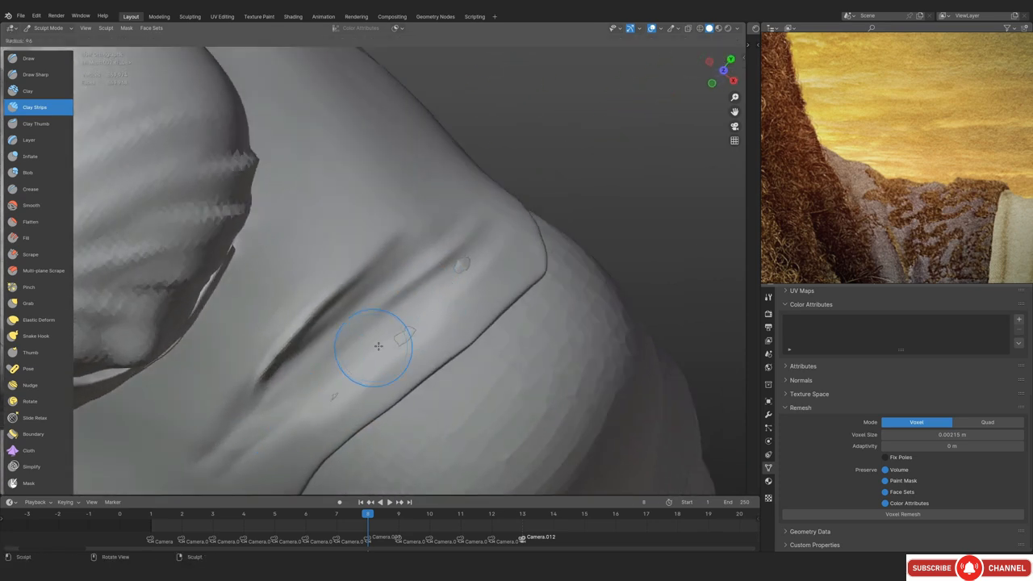
pyautogui.click(379, 345)
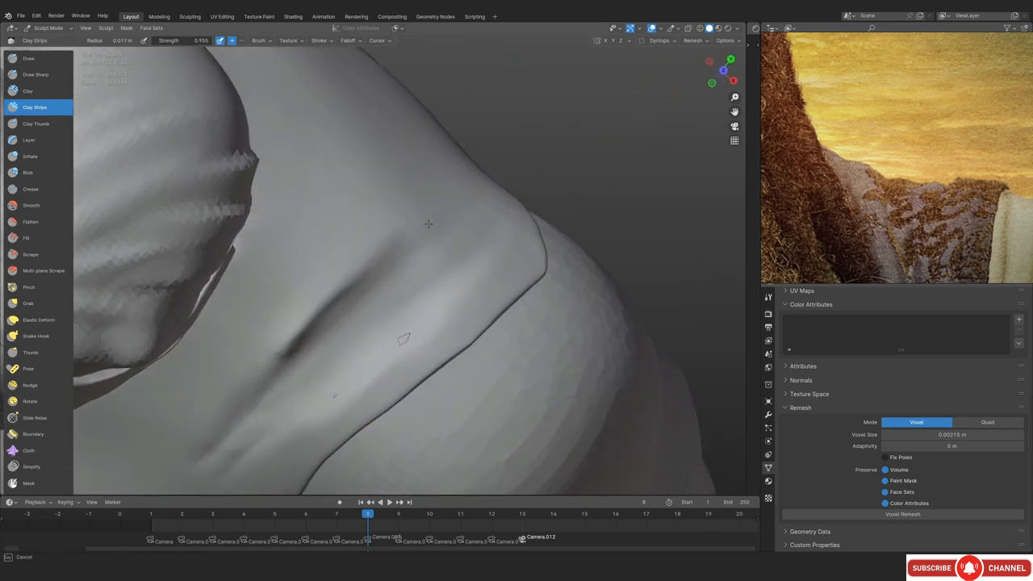
pyautogui.keyDown('shift'); pyautogui.moveTo(429, 223); pyautogui.dragTo(167, 490); pyautogui.keyUp('shift')
# Set the Clay Strips radius to 0.01 m in the camera view and switch to the Draw Sharp brush
pyautogui.press('KP_0')
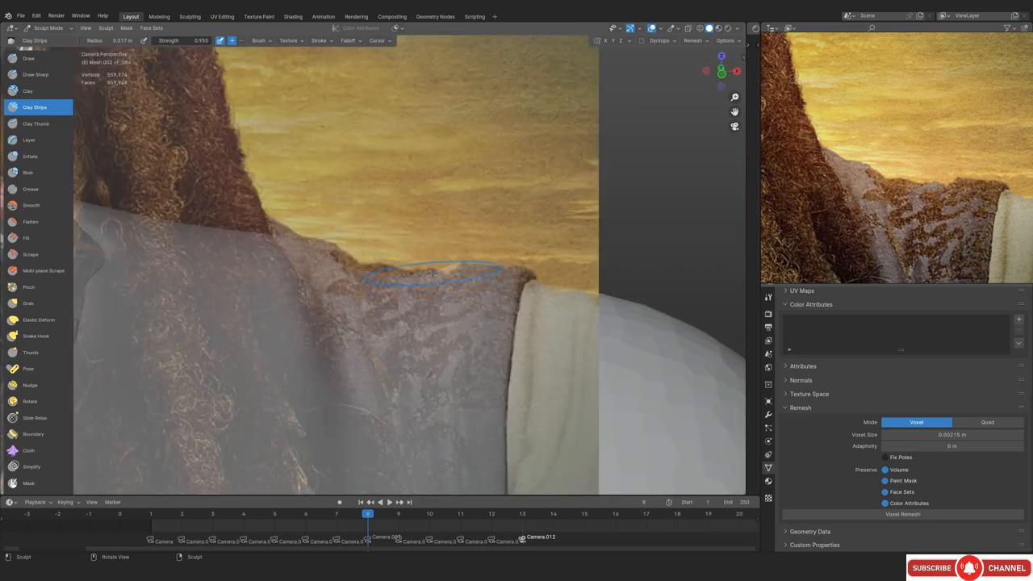
pyautogui.keyDown('shift'); pyautogui.moveTo(351, 244); pyautogui.dragTo(458, 252, button='middle'); pyautogui.keyUp('shift')
pyautogui.press('f')
pyautogui.click(457, 253)
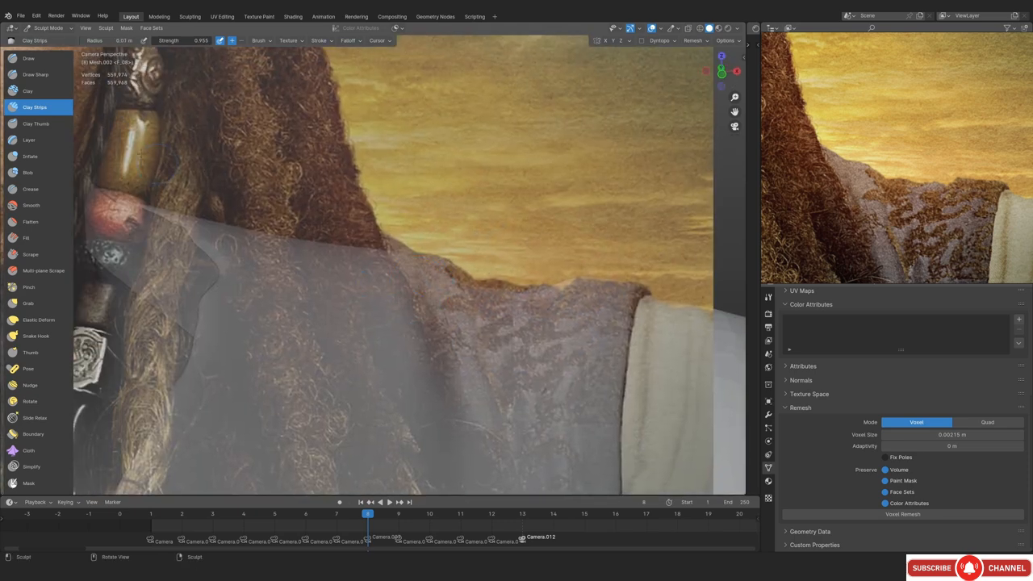
pyautogui.click(45, 78)
# Compare the vest's shoulder line and folds with the reference image through the camera, with and without overlays
pyautogui.keyDown('shift'); pyautogui.moveTo(400, 324); pyautogui.dragTo(392, 257, button='middle'); pyautogui.keyUp('shift')
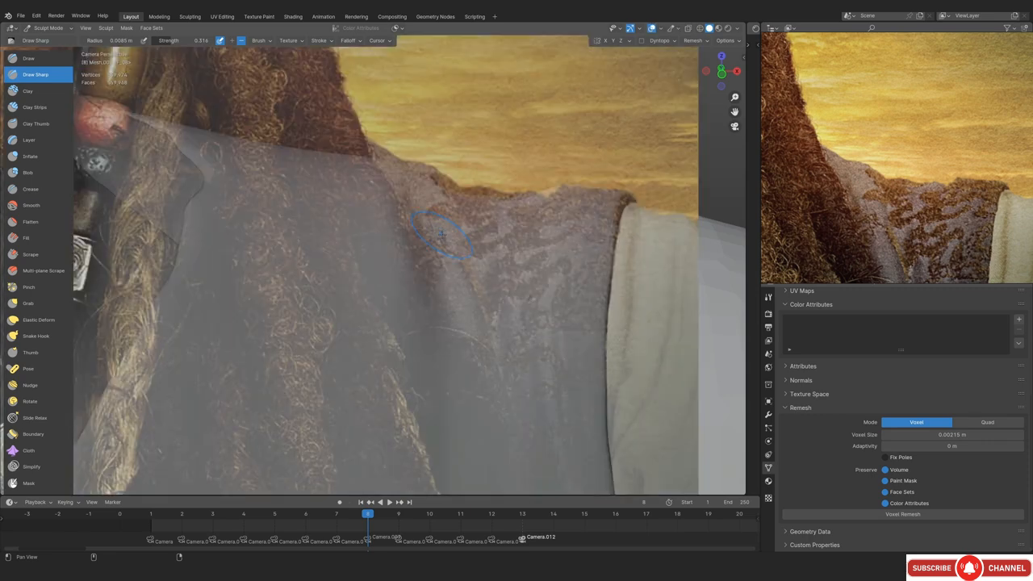
pyautogui.scroll(-2, 461, 275)
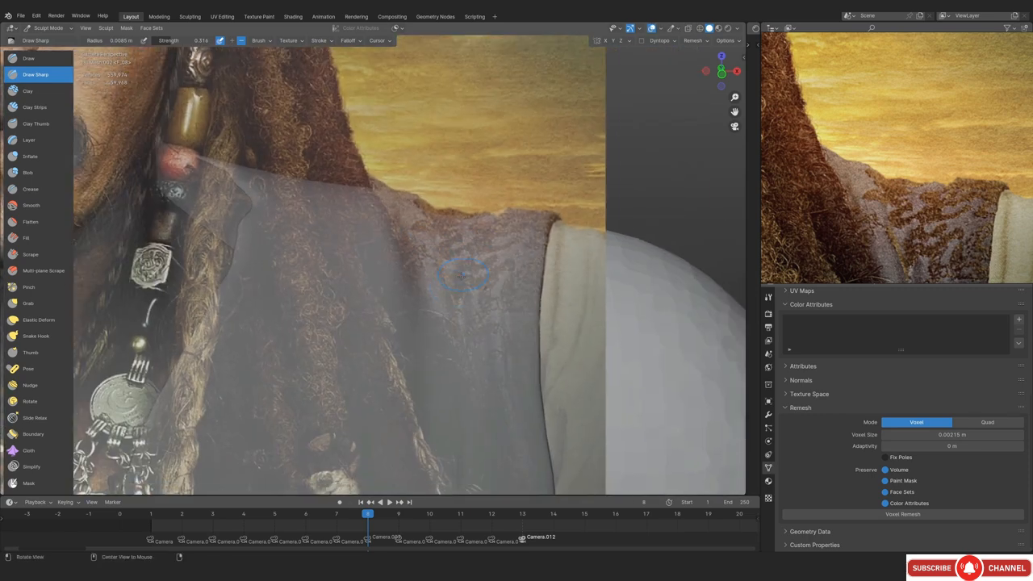
pyautogui.moveTo(427, 309)
pyautogui.keyDown('shift'); pyautogui.mouseDown(button='middle')
pyautogui.moveTo(421, 253)
pyautogui.moveTo(436, 300)
pyautogui.moveTo(425, 308)
pyautogui.mouseUp(button='middle'); pyautogui.keyUp('shift')
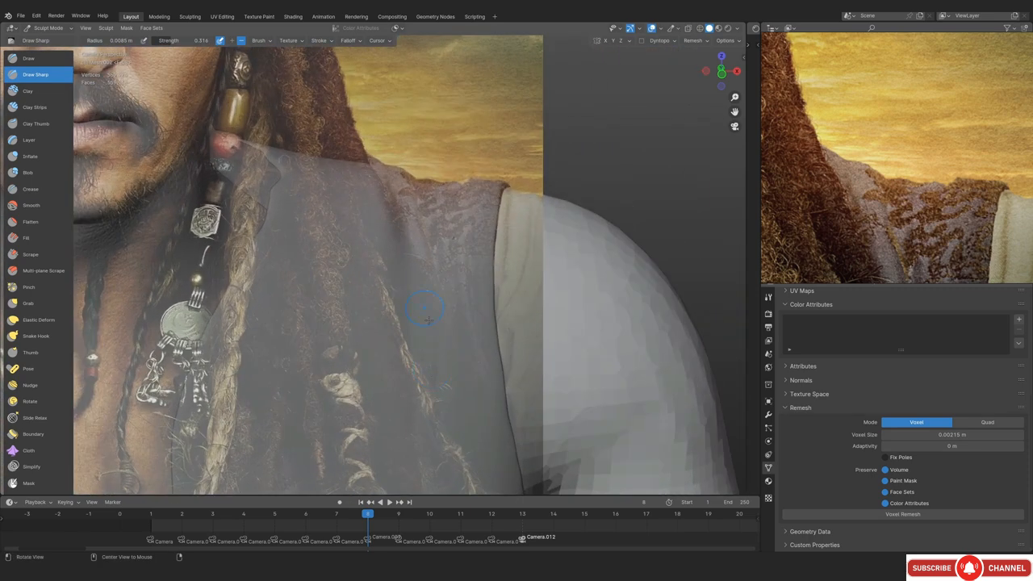
pyautogui.scroll(-1, 904, 238)
pyautogui.moveTo(905, 238); pyautogui.dragTo(902, 155, button='middle')
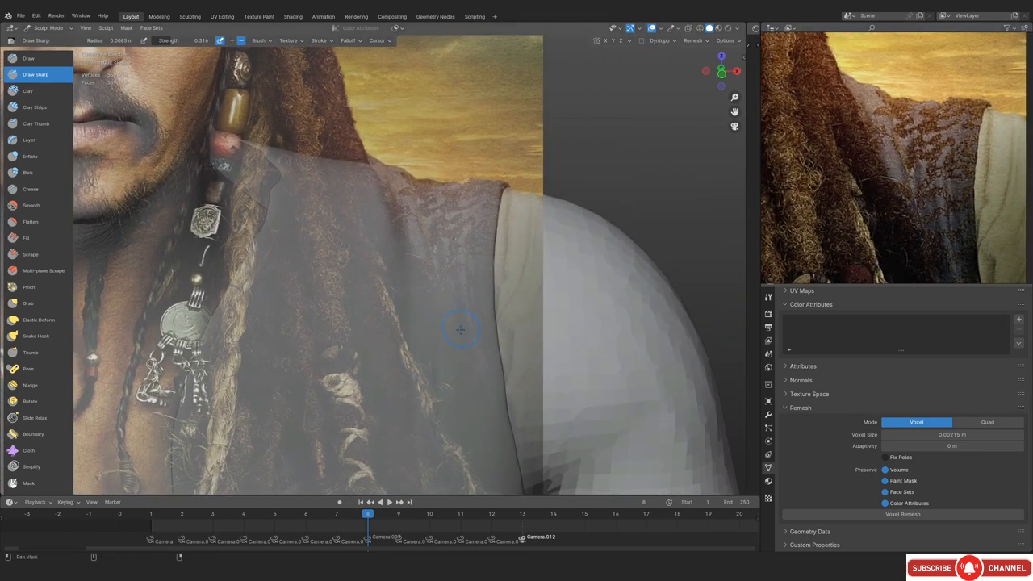
pyautogui.hotkey('shift', 'alt', 'z')
pyautogui.keyDown('alt'); pyautogui.keyDown('shift'); pyautogui.moveTo(461, 329); pyautogui.dragTo(403, 308); pyautogui.keyUp('shift'); pyautogui.keyUp('alt')
pyautogui.hotkey('shift', 'alt', 'z')
pyautogui.keyDown('alt'); pyautogui.keyDown('shift'); pyautogui.moveTo(403, 308); pyautogui.dragTo(413, 276); pyautogui.keyUp('shift'); pyautogui.keyUp('alt')
pyautogui.hotkey('shift', 'alt', 'z')
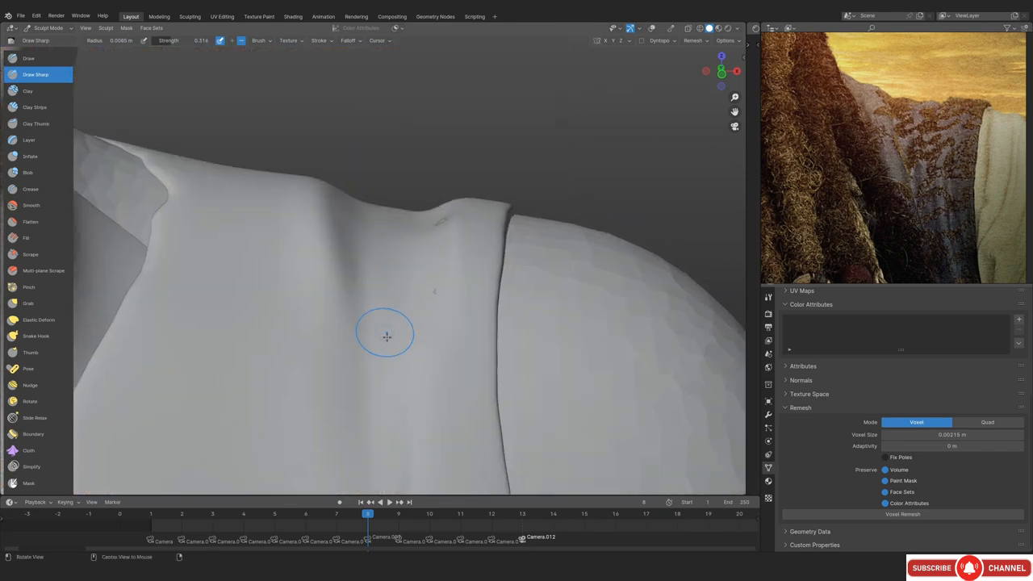
pyautogui.hotkey('shift', 'alt', 'z')
pyautogui.hotkey('shift', 'alt', 'z')
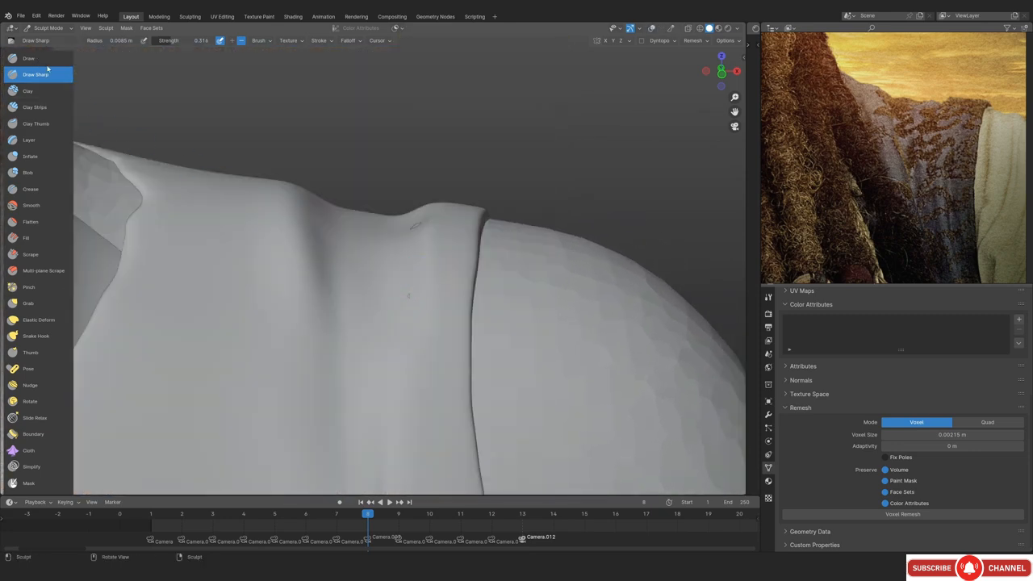
# Switch to the Draw brush, recheck the shoulder against the reference overlay and set the brush radius to 0.012 m
pyautogui.press('x')
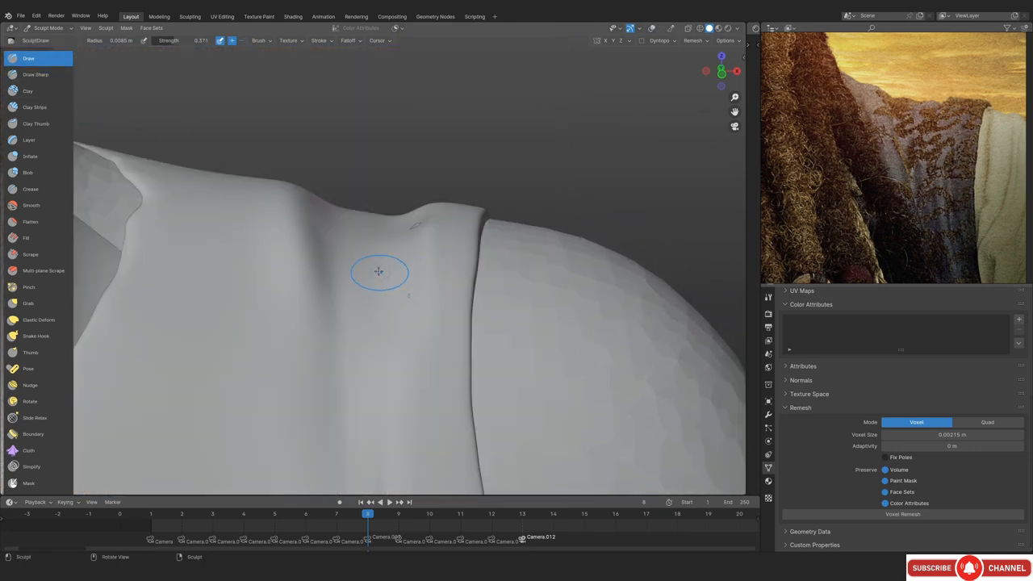
pyautogui.hotkey('shift', 'alt', 'z')
pyautogui.keyDown('alt'); pyautogui.keyDown('shift'); pyautogui.moveTo(466, 305); pyautogui.dragTo(387, 282); pyautogui.keyUp('shift'); pyautogui.keyUp('alt')
pyautogui.hotkey('shift', 'alt', 'z')
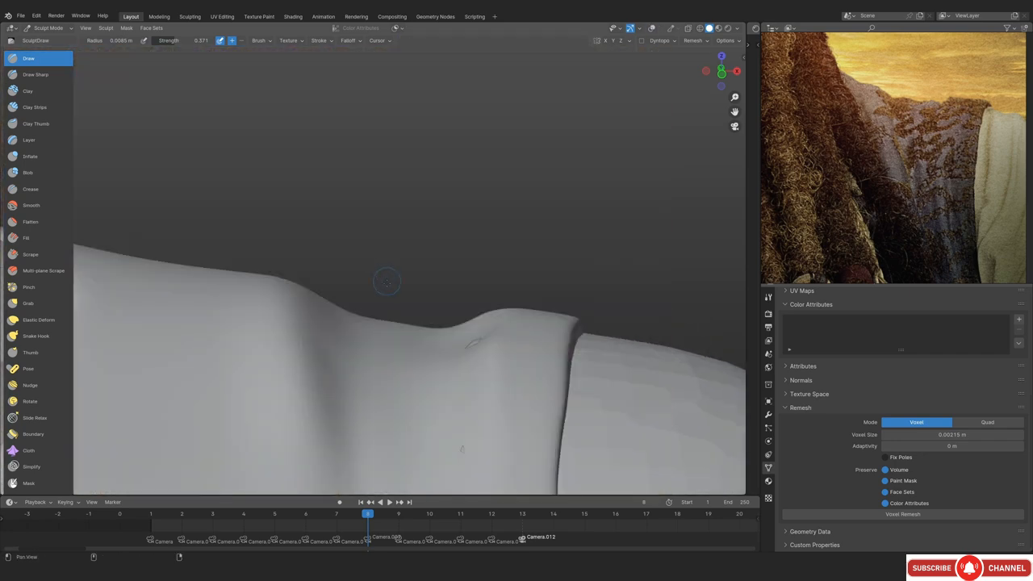
pyautogui.press('f')
pyautogui.click(361, 292)
# Examine the main shoulder fold from other angles and against the reference through the camera
pyautogui.press('KP_Decimal')
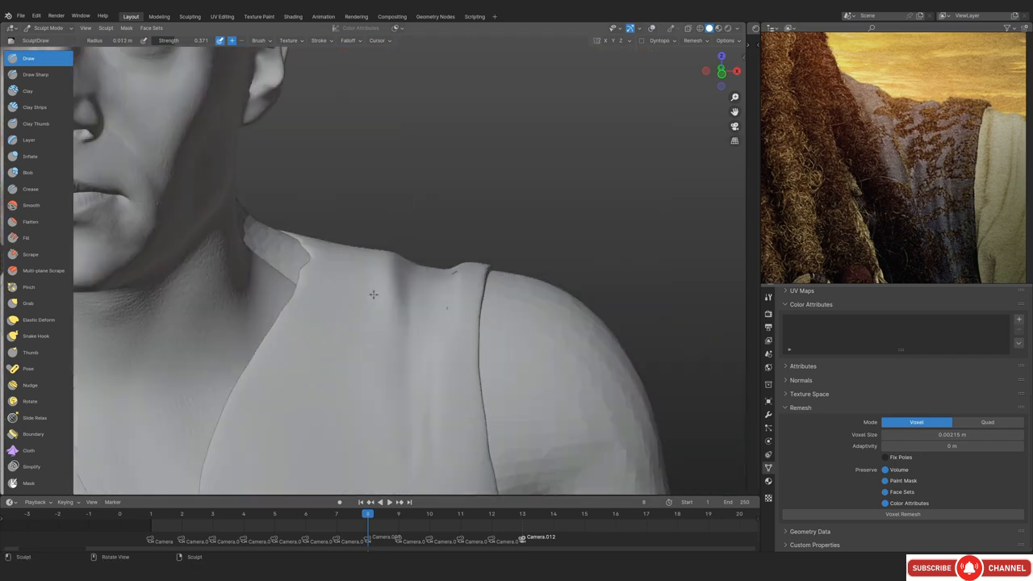
pyautogui.moveTo(545, 280)
pyautogui.keyDown('alt'); pyautogui.mouseDown()
pyautogui.moveTo(330, 362)
pyautogui.moveTo(394, 296)
pyautogui.moveTo(415, 234)
pyautogui.moveTo(272, 357)
pyautogui.mouseUp(); pyautogui.keyUp('alt')
pyautogui.press('KP_0')
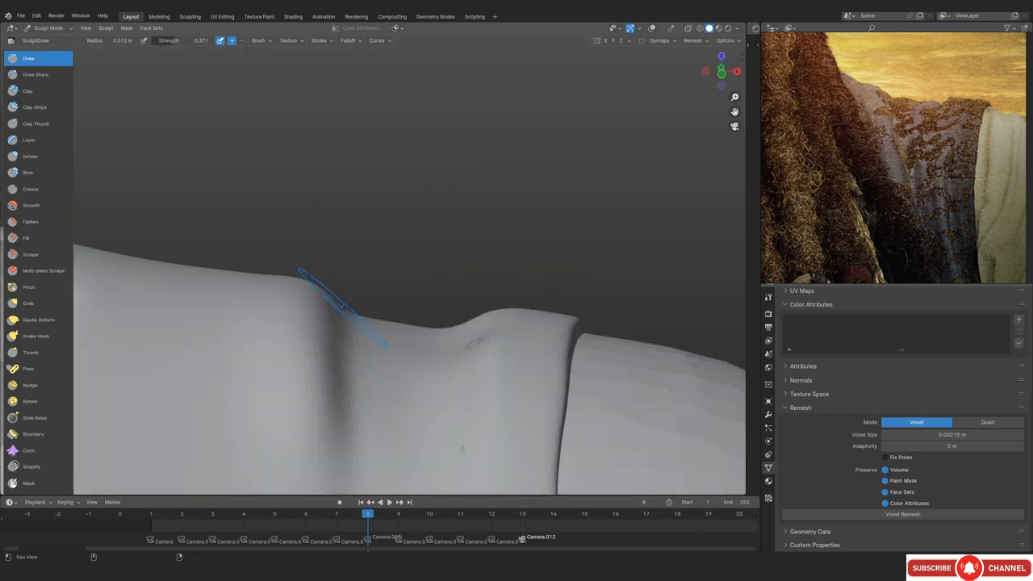
pyautogui.hotkey('alt', 'shift', 'z')
pyautogui.moveTo(342, 307)
pyautogui.keyDown('alt'); pyautogui.keyDown('shift'); pyautogui.mouseDown()
pyautogui.moveTo(363, 277)
pyautogui.moveTo(304, 376)
pyautogui.moveTo(256, 233)
pyautogui.moveTo(284, 369)
pyautogui.moveTo(322, 341)
pyautogui.moveTo(441, 199)
pyautogui.mouseUp(); pyautogui.keyUp('shift'); pyautogui.keyUp('alt')
pyautogui.hotkey('alt', 'shift', 'z')
pyautogui.keyDown('alt'); pyautogui.moveTo(416, 264); pyautogui.dragTo(430, 233); pyautogui.keyUp('alt')
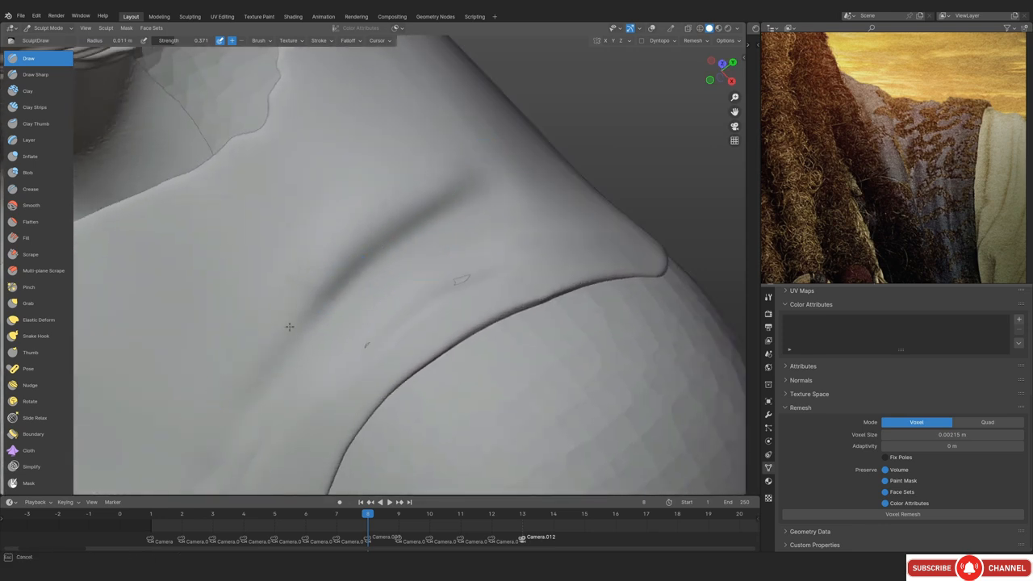
# Rework the main diagonal fold on the vest's shoulder with the Draw brush at a 0.011 m radius
pyautogui.moveTo(290, 327); pyautogui.dragTo(246, 391)
pyautogui.moveTo(266, 363); pyautogui.dragTo(476, 179)
pyautogui.moveTo(283, 329); pyautogui.dragTo(476, 179)
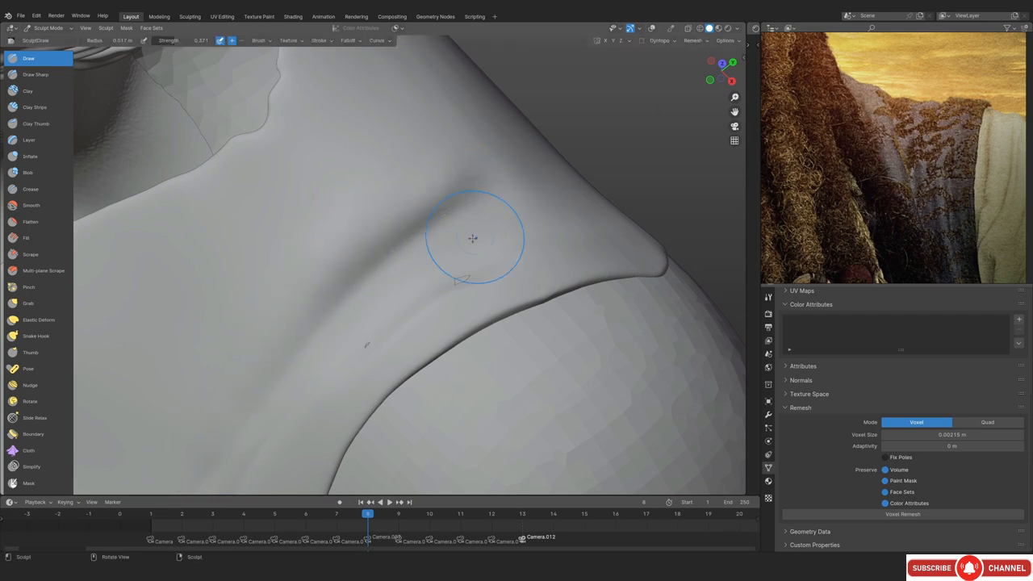
# Deepen the middle of the main shoulder fold with the Draw brush at a 0.0099 m radius
pyautogui.press('KP_1')
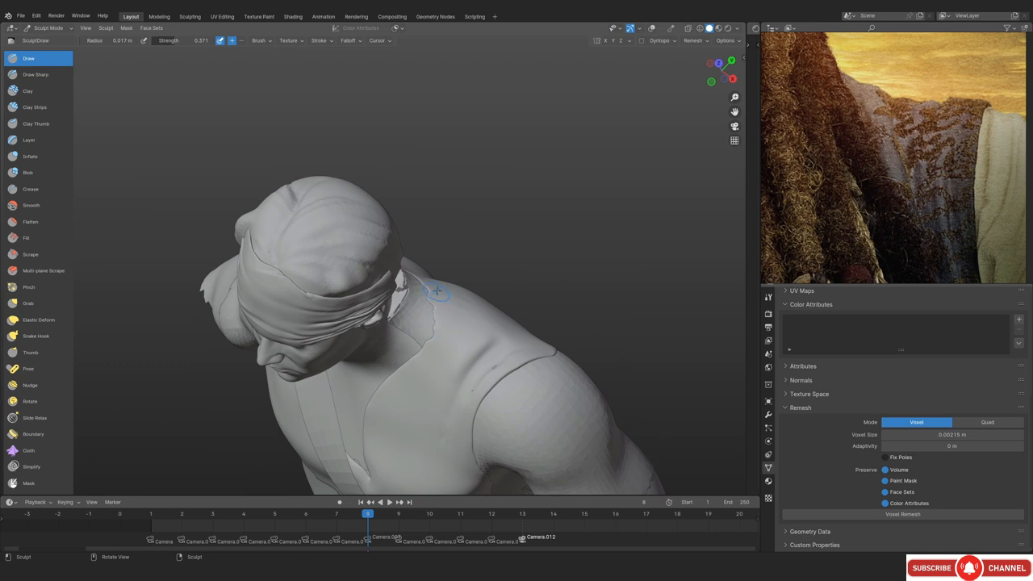
pyautogui.keyDown('shift'); pyautogui.moveTo(468, 342); pyautogui.dragTo(413, 277, button='middle'); pyautogui.keyUp('shift')
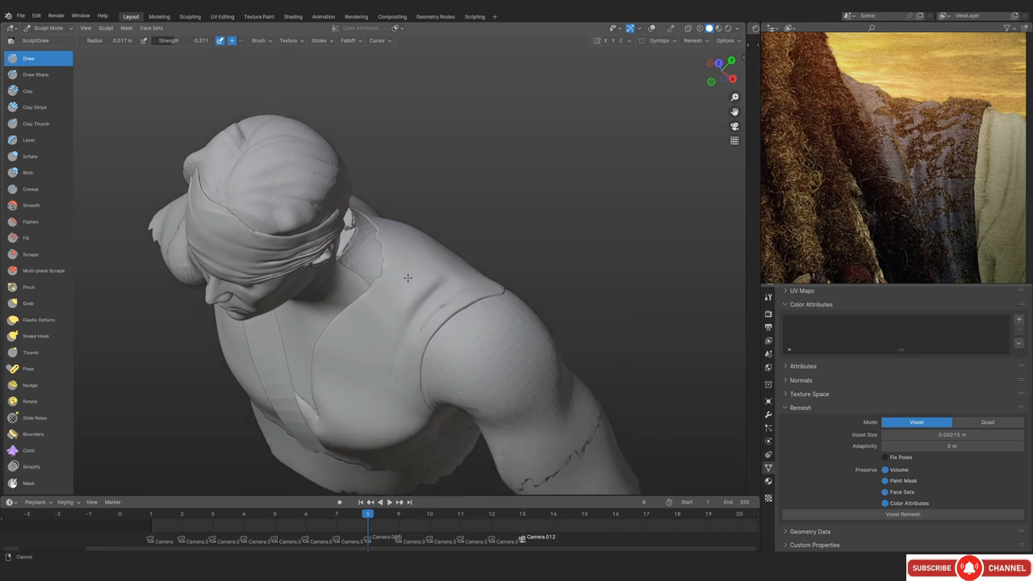
pyautogui.scroll(6, 406, 271)
pyautogui.keyDown('shift'); pyautogui.moveTo(473, 352); pyautogui.dragTo(392, 309, button='middle'); pyautogui.keyUp('shift')
pyautogui.scroll(1, 392, 310)
pyautogui.press('f')
pyautogui.click(471, 276)
pyautogui.scroll(2, 471, 277)
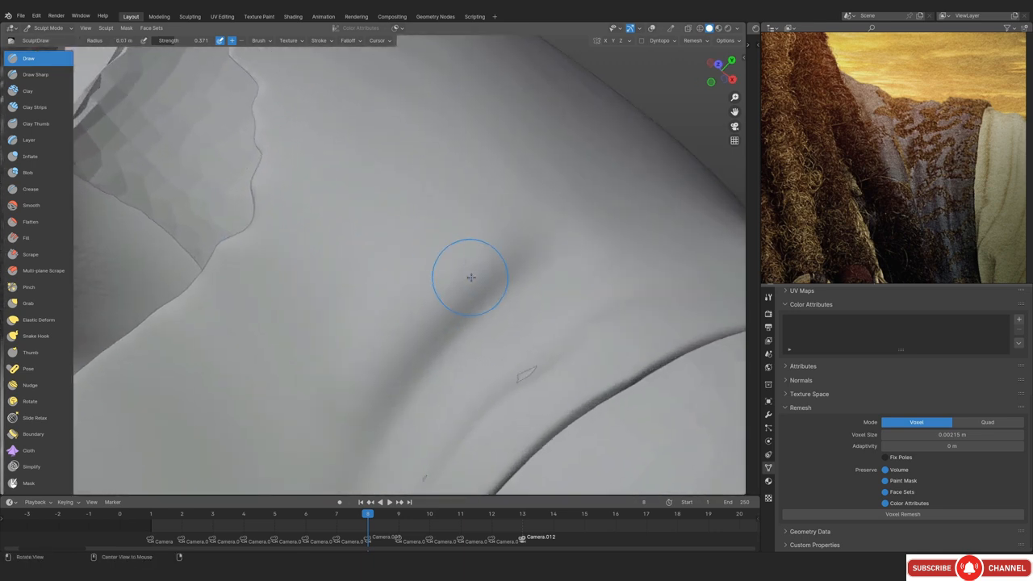
pyautogui.keyDown('shift'); pyautogui.moveTo(482, 277); pyautogui.dragTo(394, 293, button='middle'); pyautogui.keyUp('shift')
pyautogui.scroll(1, 394, 292)
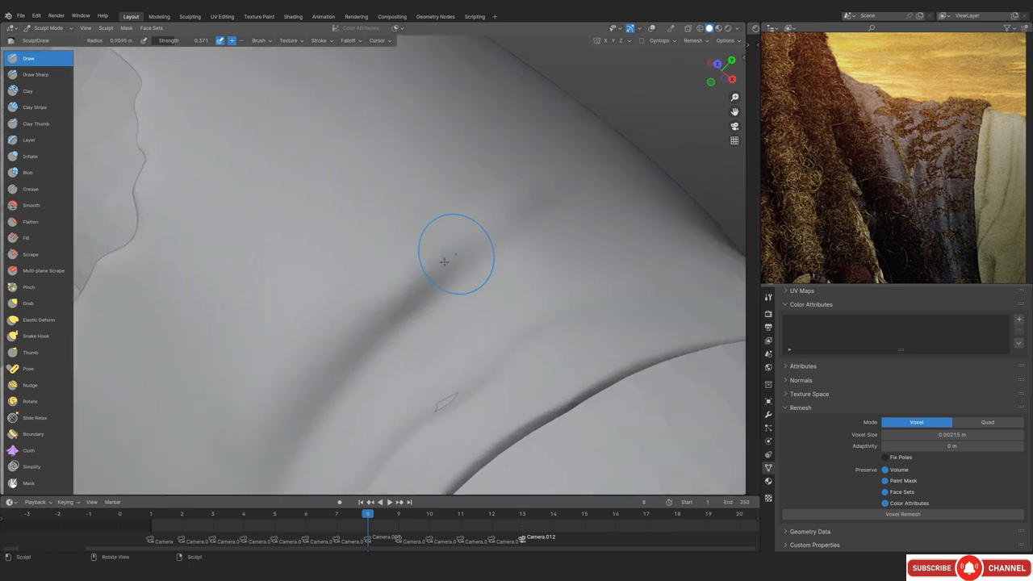
pyautogui.keyDown('shift'); pyautogui.moveTo(433, 269); pyautogui.dragTo(397, 301); pyautogui.keyUp('shift')
# Enlarge the brush and smooth the upper edge of the deepened shoulder fold
pyautogui.press('f')
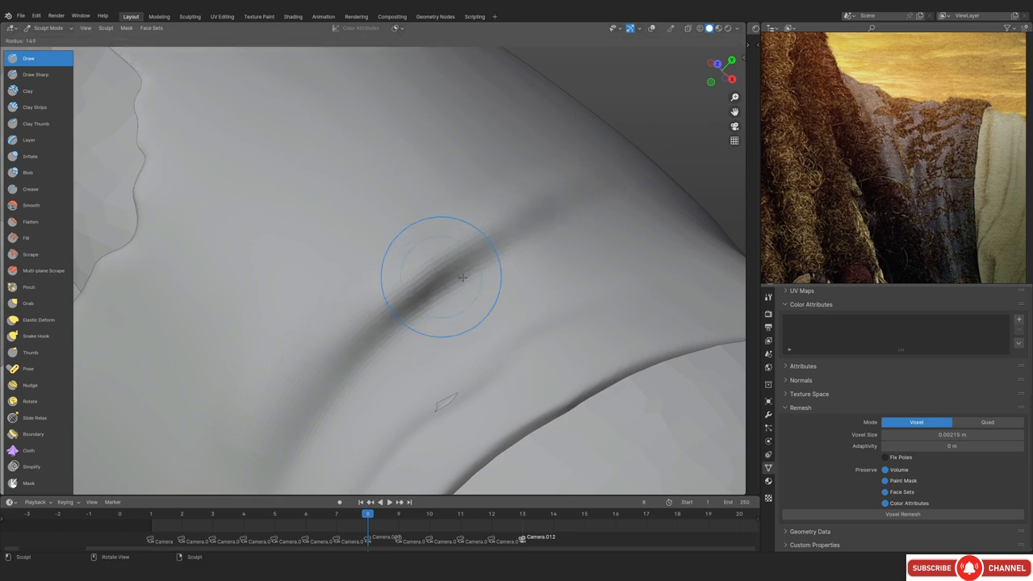
pyautogui.click(499, 277)
pyautogui.moveTo(461, 277)
pyautogui.keyDown('shift'); pyautogui.mouseDown()
pyautogui.moveTo(384, 312)
pyautogui.moveTo(494, 227)
pyautogui.mouseUp(); pyautogui.keyUp('shift')
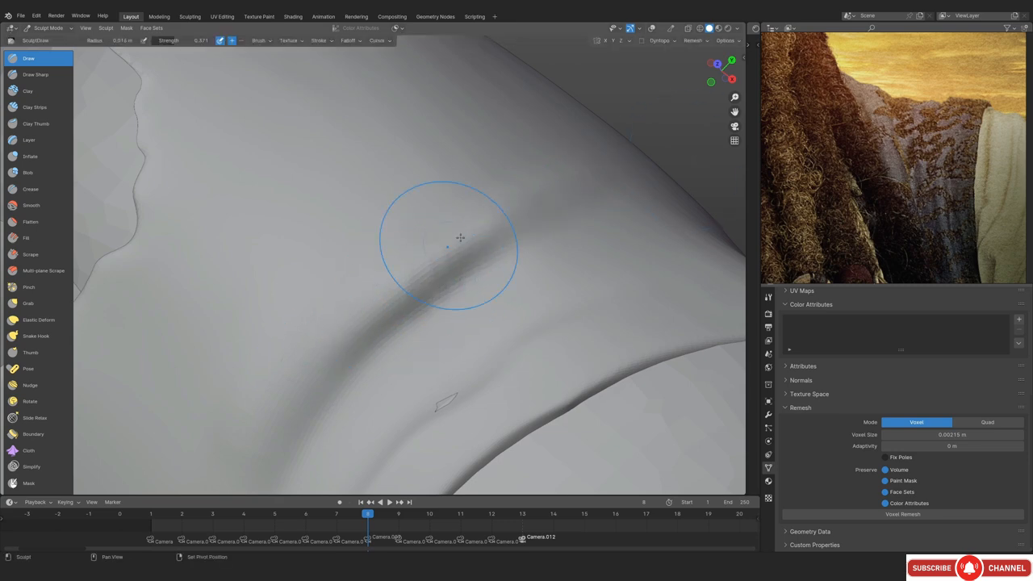
# Compare the smoothed shoulder fold with the reference through the camera and inspect it from above
pyautogui.scroll(-2, 431, 243)
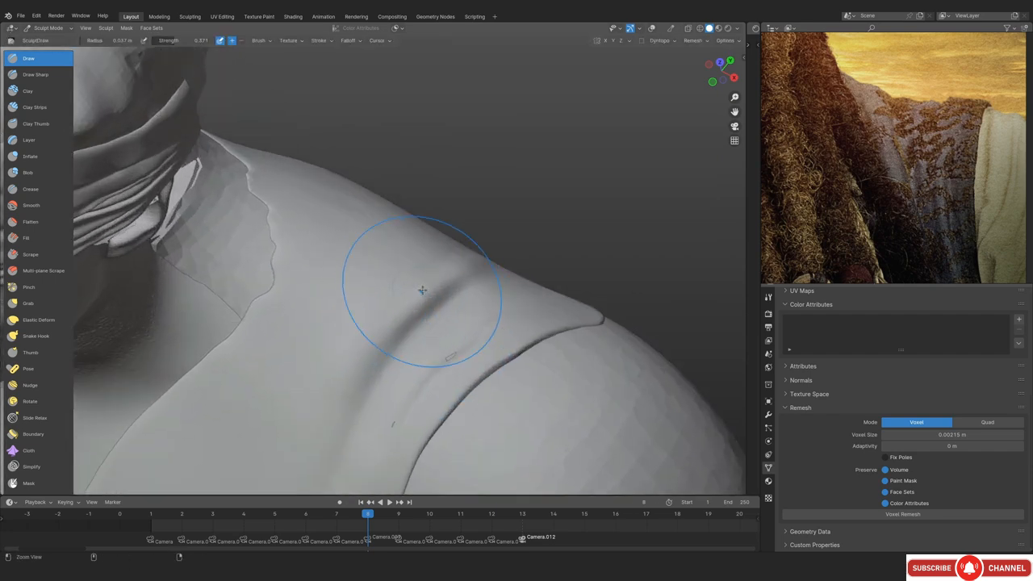
pyautogui.moveTo(419, 293); pyautogui.dragTo(415, 317)
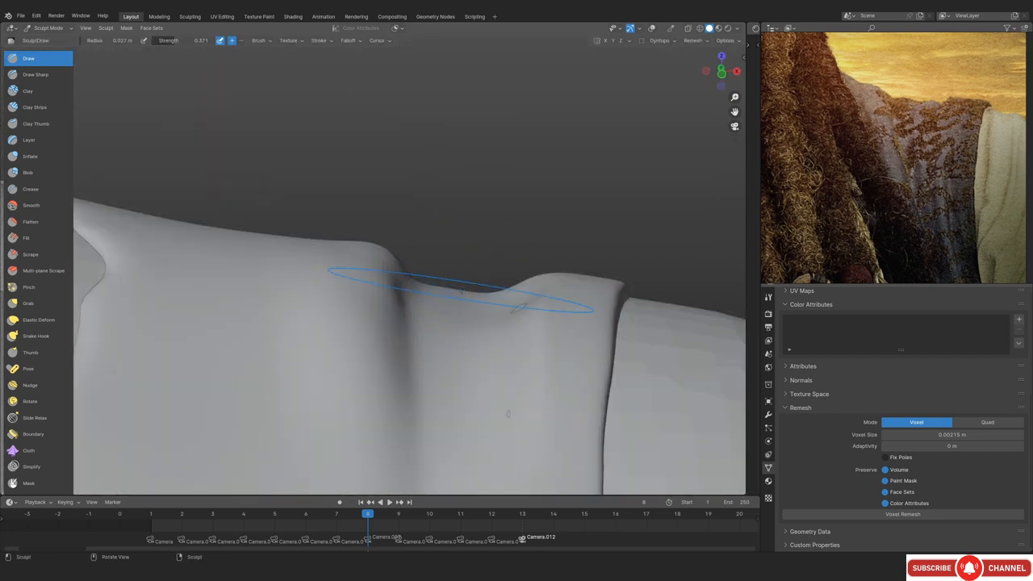
pyautogui.hotkey('shift', 'alt', 'z')
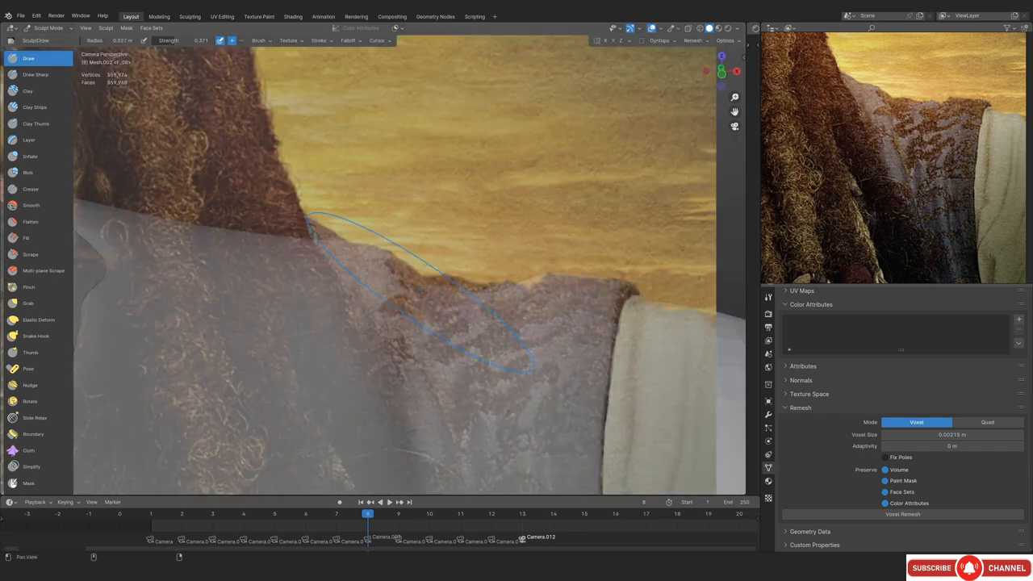
pyautogui.moveTo(477, 307); pyautogui.dragTo(413, 295, button='middle')
pyautogui.scroll(5, 468, 262)
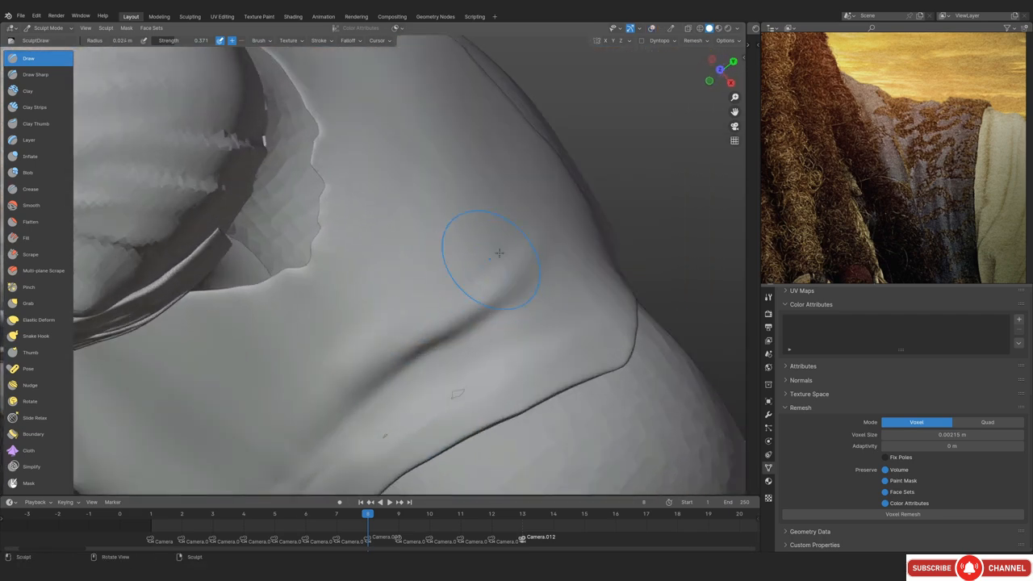
pyautogui.moveTo(496, 224)
pyautogui.mouseDown(button='middle')
pyautogui.moveTo(438, 312)
pyautogui.moveTo(445, 227)
pyautogui.mouseUp(button='middle')
pyautogui.moveTo(499, 293); pyautogui.dragTo(457, 315, button='middle')
# Cover the small spots where the body pokes through the vest near the armhole with the Clay Strips brush
pyautogui.click(37, 91)
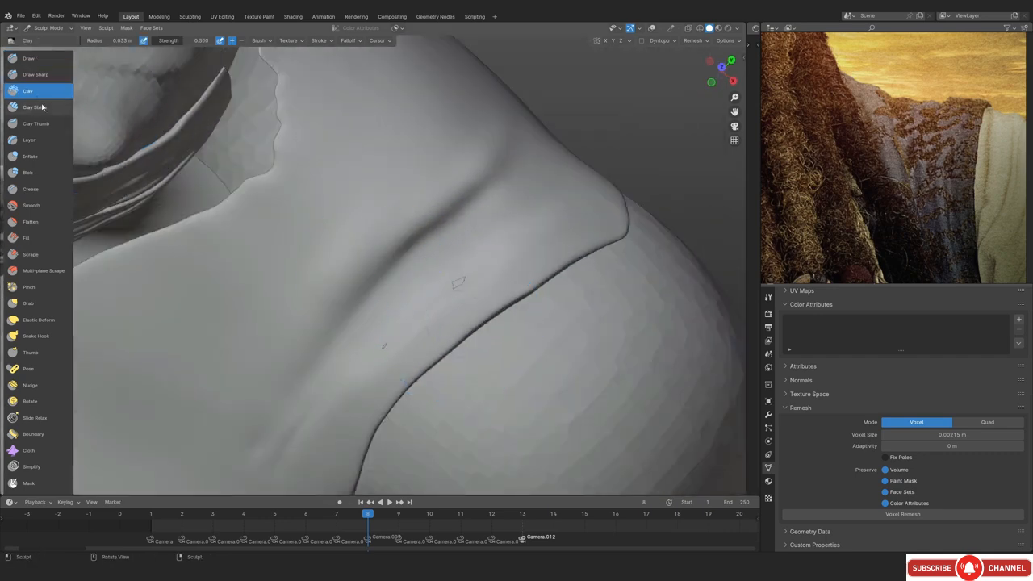
pyautogui.click(42, 108)
pyautogui.scroll(2, 414, 219)
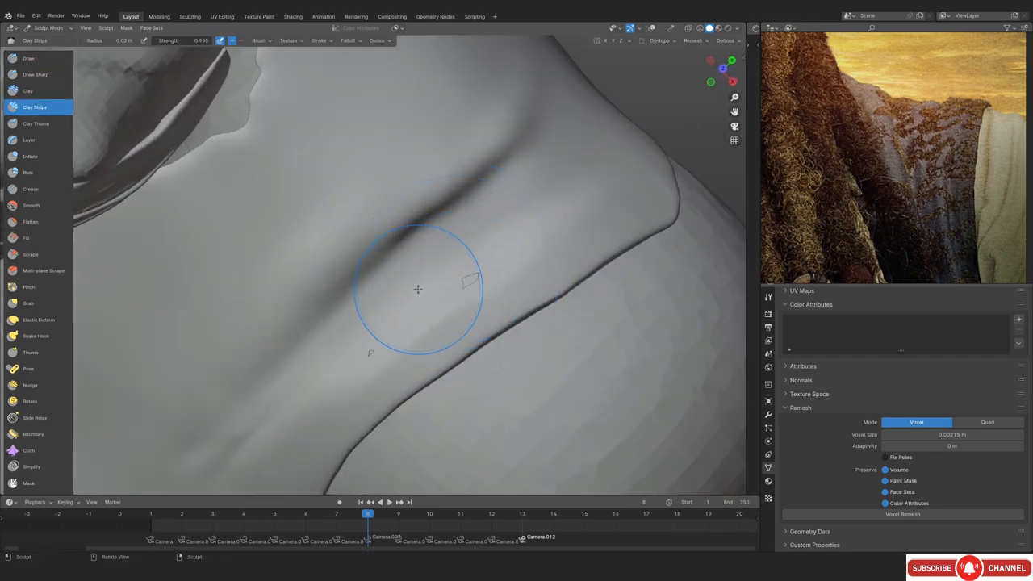
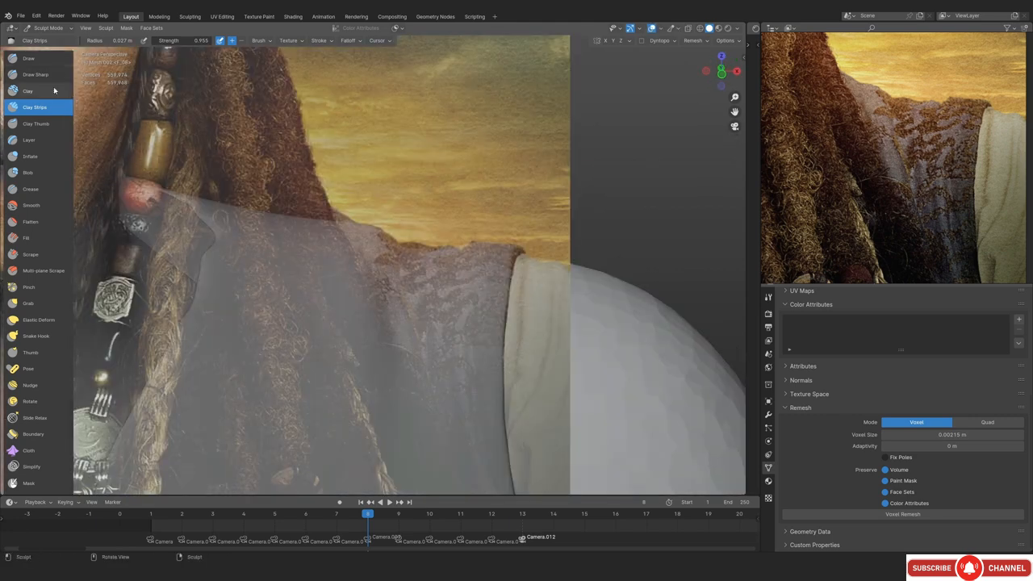
# Switch to the Draw Sharp brush and reduce its radius for fine creases on the vest's shoulder in the camera view
pyautogui.click(50, 77)
pyautogui.press('f')
pyautogui.click(389, 284)
pyautogui.keyDown('shift'); pyautogui.moveTo(390, 284); pyautogui.dragTo(351, 260, button='middle'); pyautogui.keyUp('shift')
pyautogui.scroll(1, 389, 242)
pyautogui.press('f')
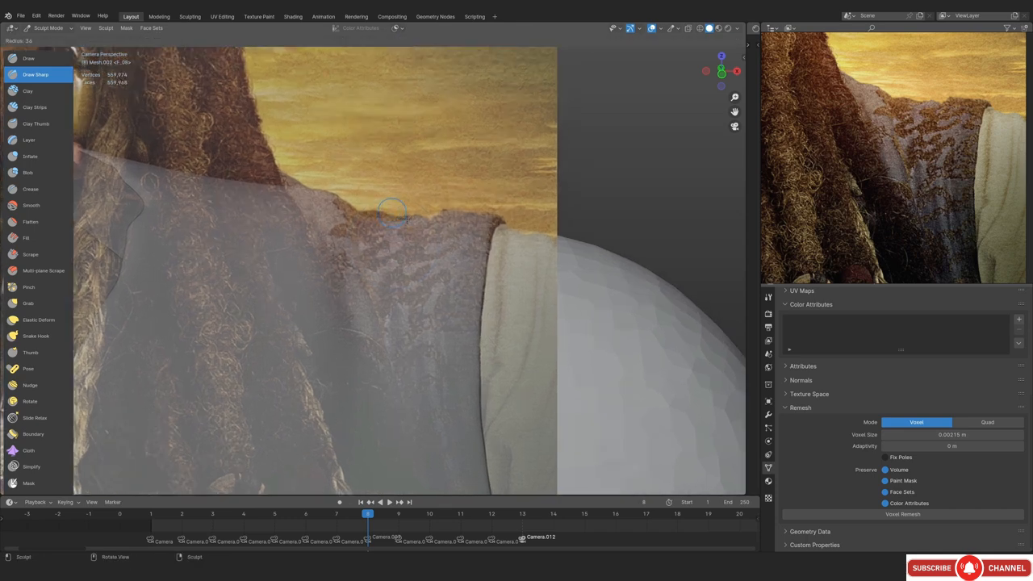
pyautogui.click(418, 212)
pyautogui.scroll(3, 418, 212)
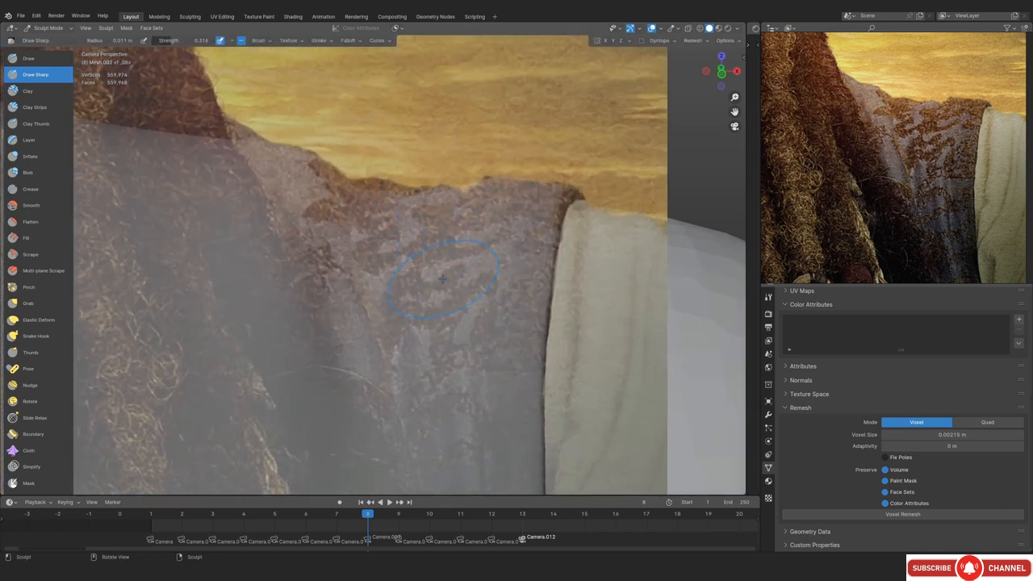
# Carve a crease beside the armhole edge along the reference with the Draw Sharp brush at a 0.0057 m radius
pyautogui.moveTo(442, 280)
pyautogui.keyDown('shift'); pyautogui.mouseDown(button='middle')
pyautogui.moveTo(435, 187)
pyautogui.moveTo(421, 230)
pyautogui.mouseUp(button='middle'); pyautogui.keyUp('shift')
pyautogui.scroll(-1, 436, 187)
pyautogui.press('f')
pyautogui.click(452, 289)
pyautogui.press('f')
pyautogui.click(420, 231)
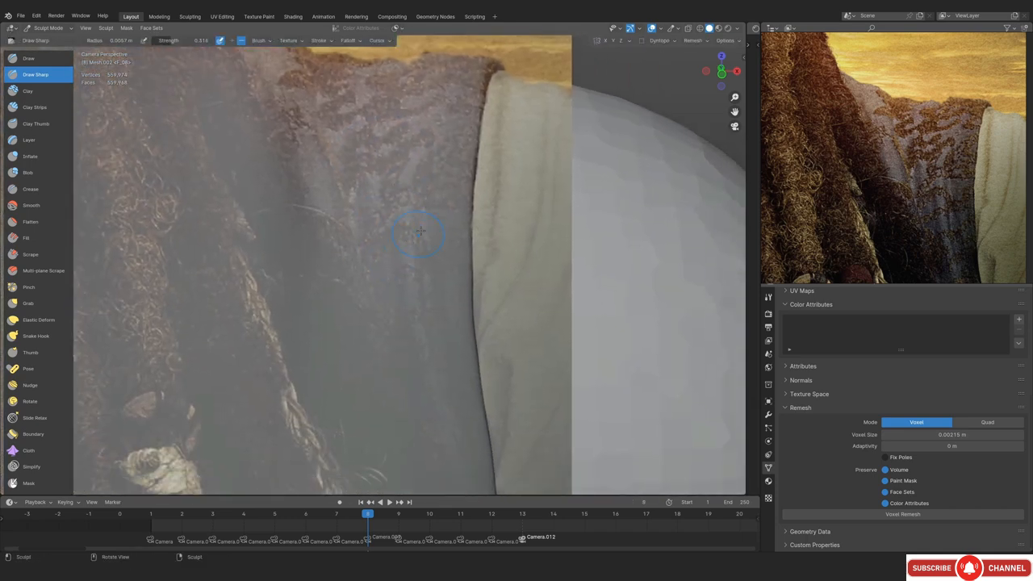
pyautogui.moveTo(430, 347); pyautogui.dragTo(434, 354)
pyautogui.hotkey('alt', 'shift', 'z')
pyautogui.moveTo(452, 378); pyautogui.dragTo(404, 419, button='middle')
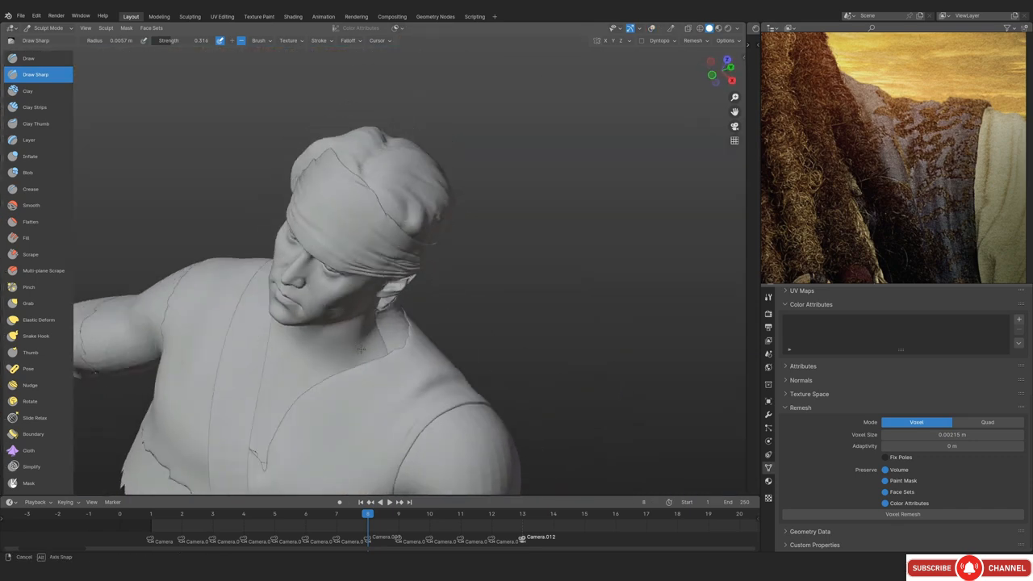
# Extend the crease down along the armhole edge with the Draw Sharp brush at a 0.0051 m radius
pyautogui.keyDown('shift'); pyautogui.moveTo(397, 460); pyautogui.dragTo(360, 355, button='middle'); pyautogui.keyUp('shift')
pyautogui.moveTo(360, 432)
pyautogui.keyDown('ctrl'); pyautogui.mouseDown(button='middle')
pyautogui.moveTo(359, 337)
pyautogui.moveTo(229, 360)
pyautogui.moveTo(399, 339)
pyautogui.moveTo(452, 299)
pyautogui.mouseUp(button='middle'); pyautogui.keyUp('ctrl')
pyautogui.keyDown('ctrl'); pyautogui.moveTo(401, 302); pyautogui.dragTo(401, 254, button='middle'); pyautogui.keyUp('ctrl')
pyautogui.moveTo(352, 312); pyautogui.dragTo(247, 417, button='middle')
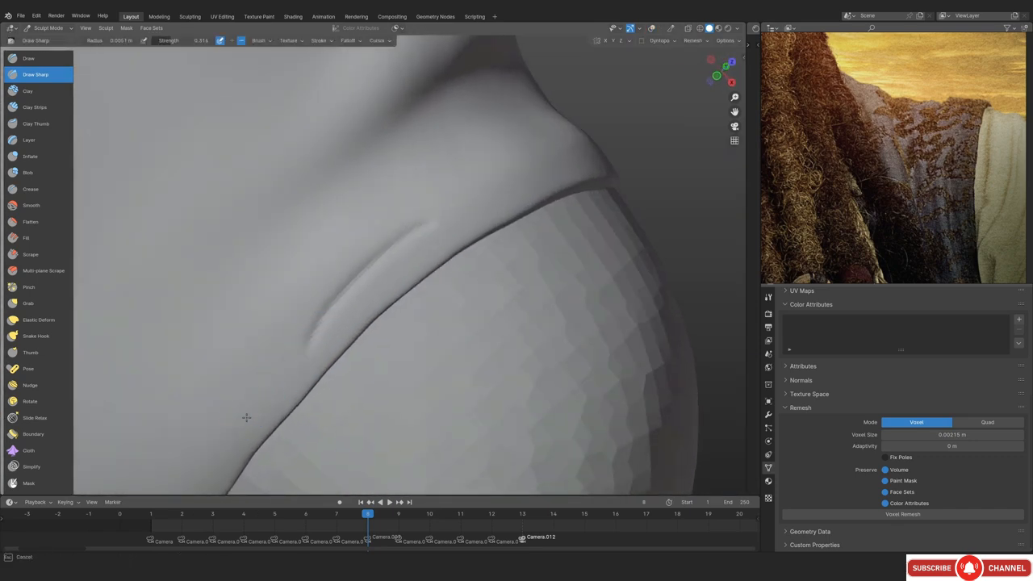
pyautogui.moveTo(427, 224); pyautogui.dragTo(347, 344, button='middle')
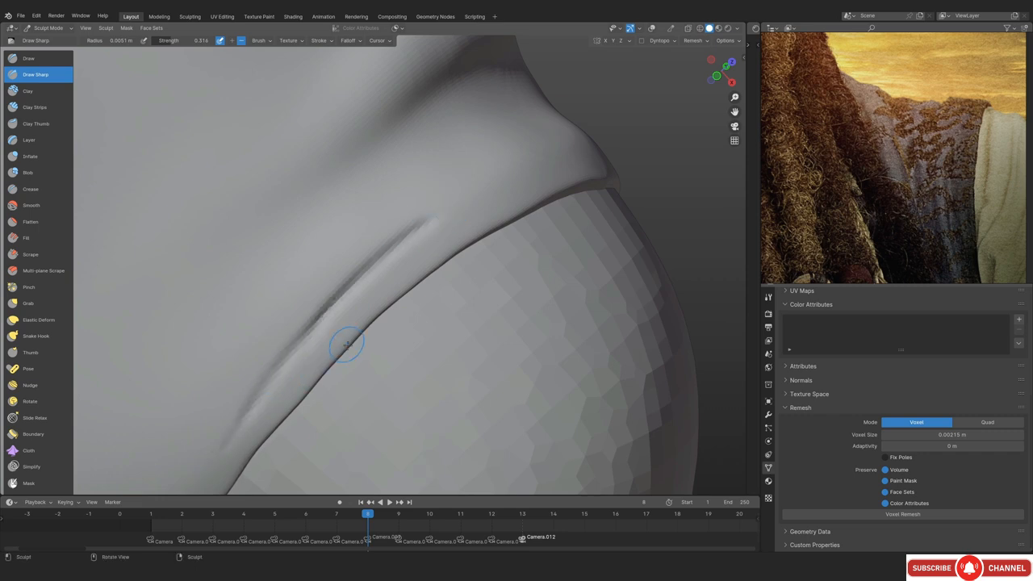
pyautogui.moveTo(322, 321); pyautogui.dragTo(399, 267)
# Deepen the armhole crease along its length with the Draw Sharp brush at a 0.0074 m radius
pyautogui.press('f')
pyautogui.click(408, 271)
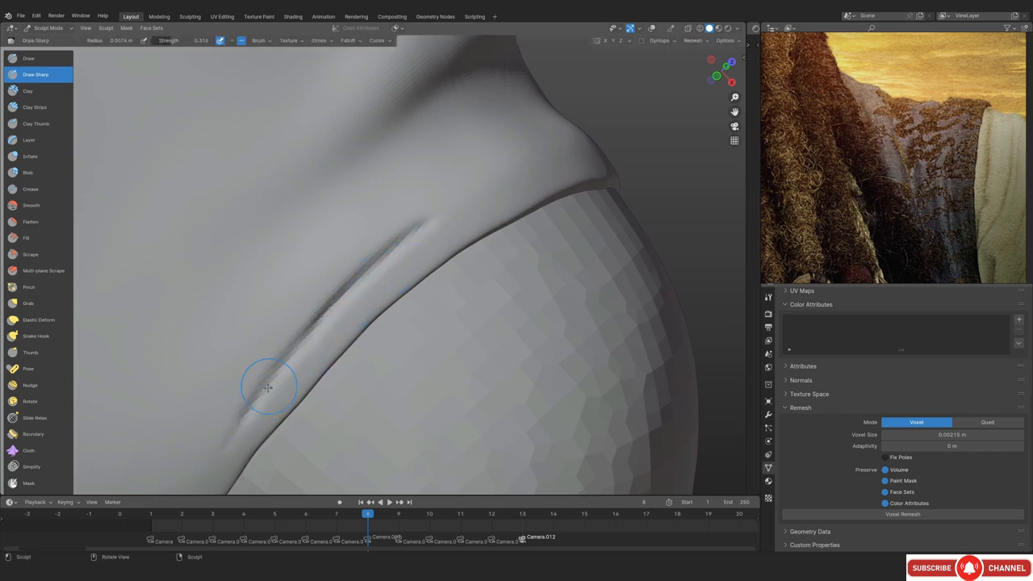
pyautogui.moveTo(256, 395); pyautogui.dragTo(389, 261)
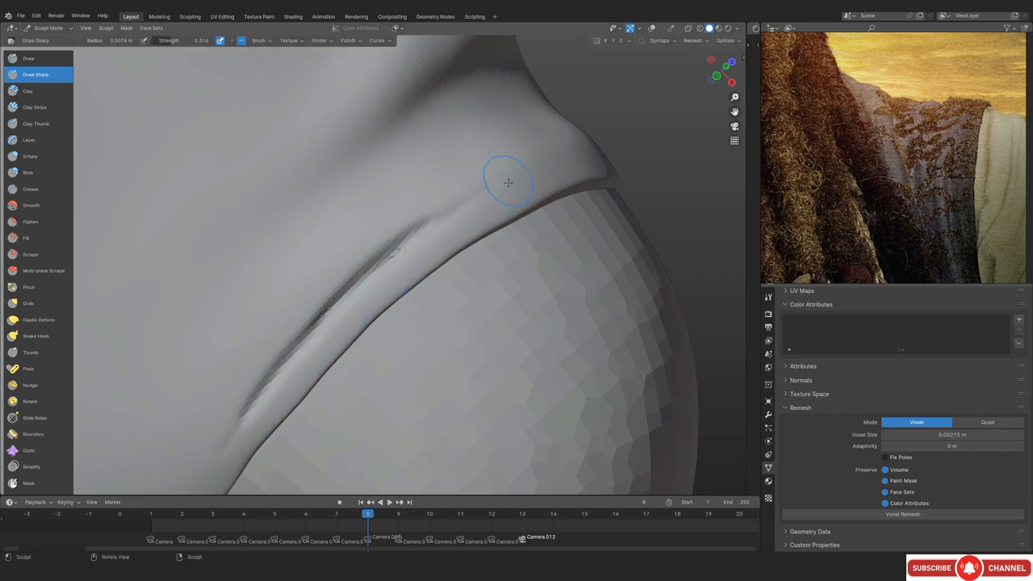
# Smooth the jagged armhole crease with an enlarged brush and check it against the reference through the camera
pyautogui.moveTo(460, 211)
pyautogui.keyDown('shift'); pyautogui.mouseDown()
pyautogui.moveTo(274, 315)
pyautogui.moveTo(242, 364)
pyautogui.mouseUp(); pyautogui.keyUp('shift')
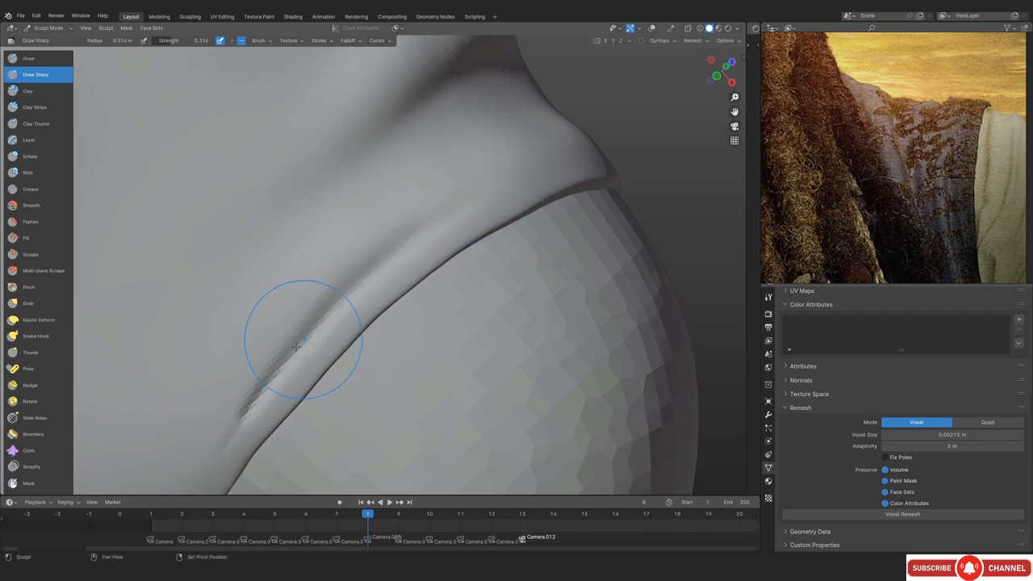
pyautogui.moveTo(275, 403)
pyautogui.keyDown('shift'); pyautogui.mouseDown()
pyautogui.moveTo(299, 363)
pyautogui.moveTo(399, 276)
pyautogui.mouseUp(); pyautogui.keyUp('shift')
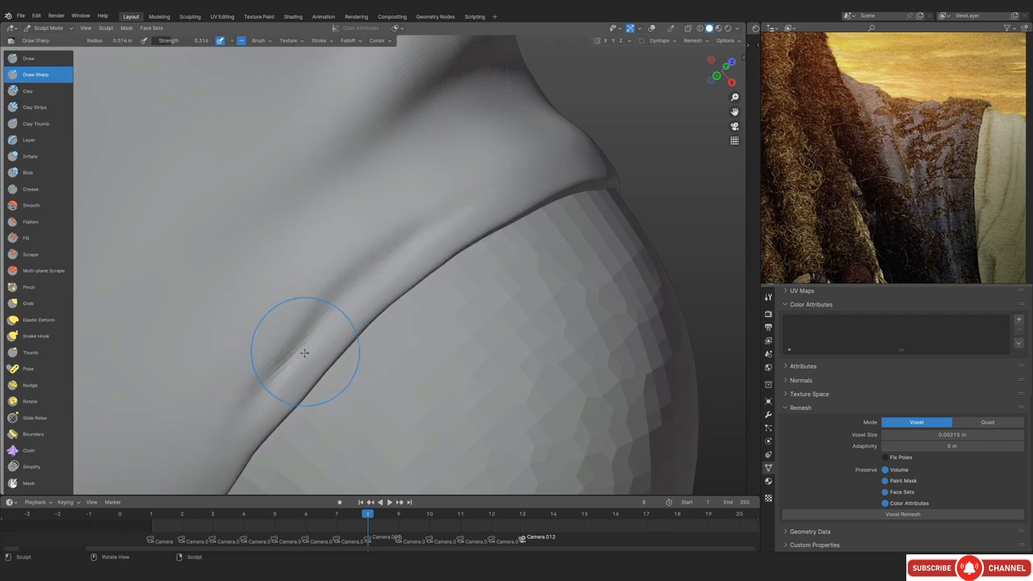
pyautogui.press('KP_1')
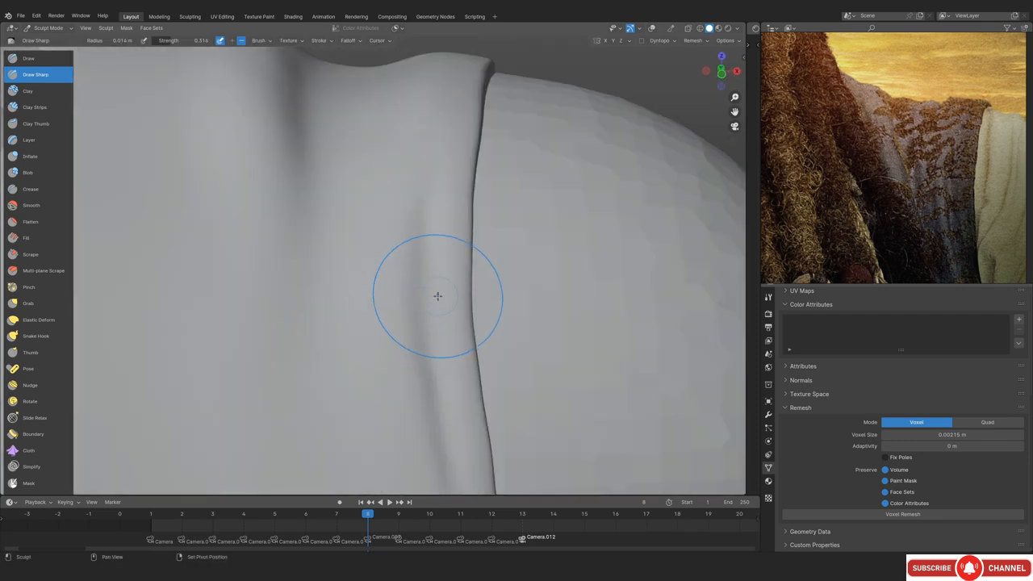
pyautogui.hotkey('alt', 'shift', 'z')
pyautogui.keyDown('shift'); pyautogui.moveTo(415, 284); pyautogui.dragTo(410, 233, button='middle'); pyautogui.keyUp('shift')
pyautogui.hotkey('alt', 'shift', 'z')
# Recut the crease beside the armhole with the Draw Sharp brush at a 0.011 m radius
pyautogui.moveTo(387, 403)
pyautogui.keyDown('alt'); pyautogui.mouseDown()
pyautogui.moveTo(476, 436)
pyautogui.moveTo(406, 368)
pyautogui.moveTo(337, 277)
pyautogui.moveTo(370, 249)
pyautogui.moveTo(331, 338)
pyautogui.moveTo(299, 282)
pyautogui.moveTo(373, 313)
pyautogui.mouseUp(); pyautogui.keyUp('alt')
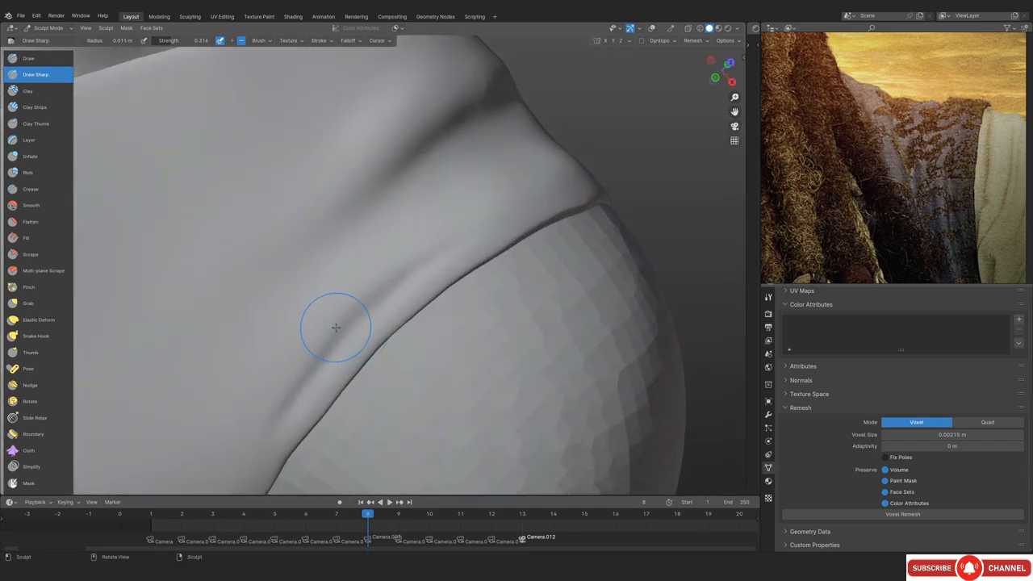
pyautogui.moveTo(300, 360)
pyautogui.keyDown('ctrl'); pyautogui.mouseDown()
pyautogui.moveTo(362, 309)
pyautogui.moveTo(270, 406)
pyautogui.mouseUp(); pyautogui.keyUp('ctrl')
pyautogui.moveTo(430, 247)
pyautogui.keyDown('ctrl'); pyautogui.mouseDown()
pyautogui.moveTo(236, 450)
pyautogui.moveTo(297, 367)
pyautogui.moveTo(361, 319)
pyautogui.mouseUp(); pyautogui.keyUp('ctrl')
pyautogui.keyDown('ctrl'); pyautogui.moveTo(367, 311); pyautogui.dragTo(435, 238); pyautogui.keyUp('ctrl')
# Soften the full length of the armhole crease with the Smooth brush at a 0.02 m radius and 0.238 strength
pyautogui.press('f')
pyautogui.click(535, 224)
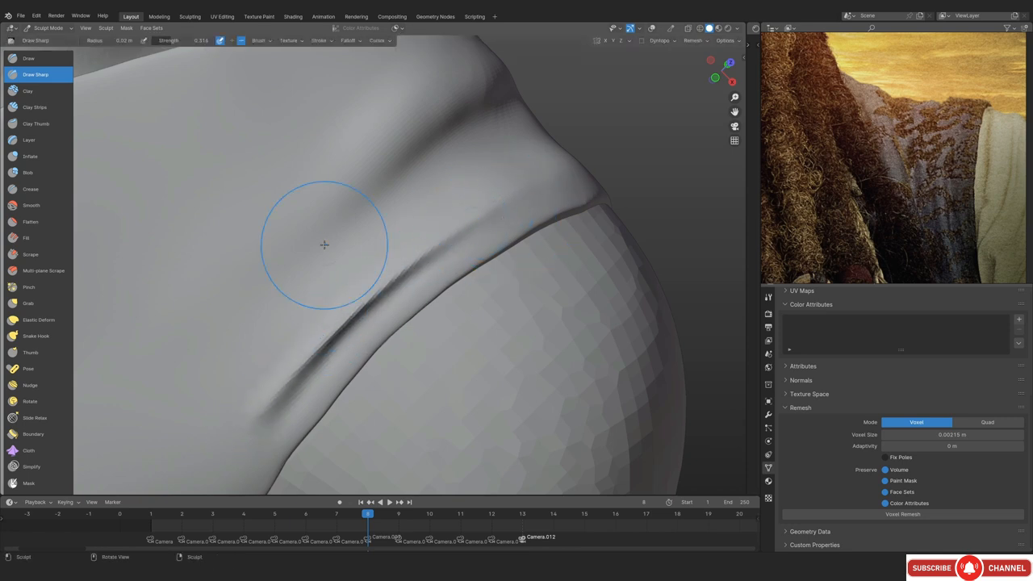
pyautogui.click(31, 254)
pyautogui.click(31, 205)
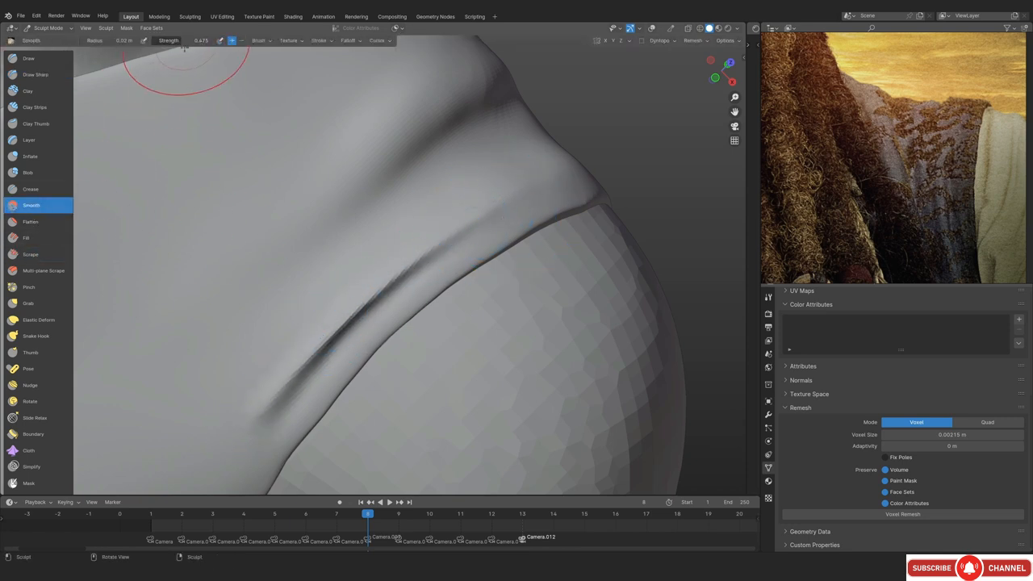
pyautogui.moveTo(169, 44); pyautogui.dragTo(158, 44)
pyautogui.moveTo(451, 226); pyautogui.dragTo(548, 171)
pyautogui.moveTo(436, 243); pyautogui.dragTo(242, 423)
pyautogui.moveTo(206, 444); pyautogui.dragTo(300, 364)
pyautogui.moveTo(275, 395)
pyautogui.mouseDown()
pyautogui.moveTo(261, 411)
pyautogui.moveTo(436, 236)
pyautogui.mouseUp()
pyautogui.moveTo(441, 234)
pyautogui.mouseDown()
pyautogui.moveTo(465, 222)
pyautogui.moveTo(468, 234)
pyautogui.mouseUp()
# Compare the armhole crease and shoulder line with the reference through the camera and from above
pyautogui.press('KP_0')
pyautogui.hotkey('alt', 'shift', 'z')
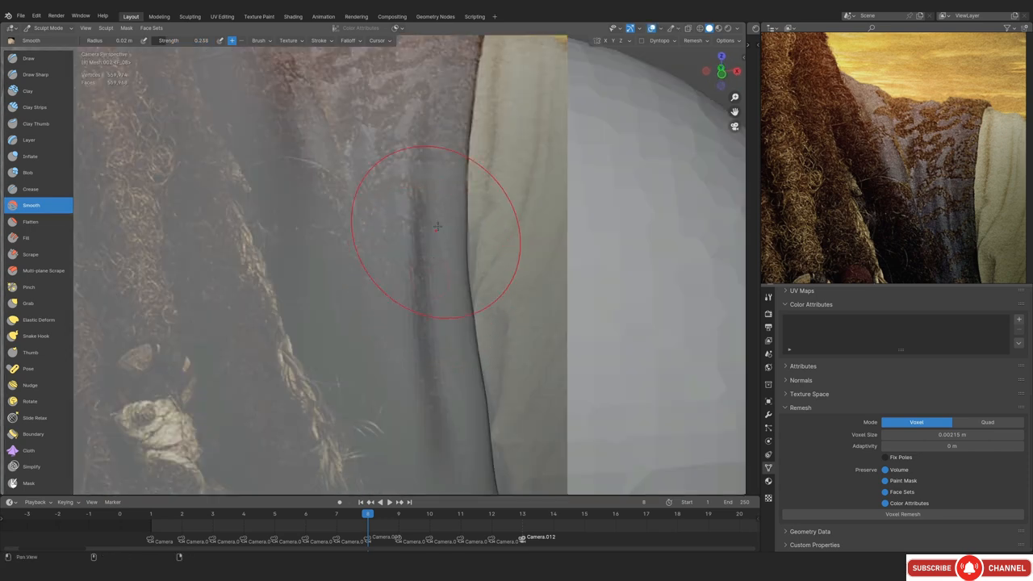
pyautogui.keyDown('shift'); pyautogui.moveTo(442, 142); pyautogui.dragTo(447, 271, button='middle'); pyautogui.keyUp('shift')
pyautogui.hotkey('alt', 'shift', 'z')
pyautogui.hotkey('alt', 'shift', 'z')
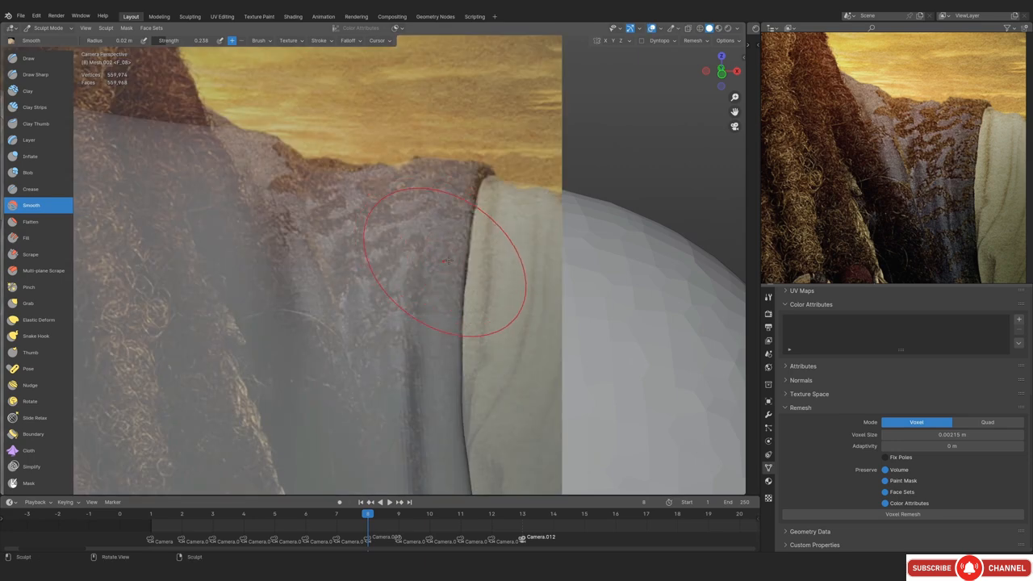
pyautogui.moveTo(503, 219)
pyautogui.mouseDown(button='middle')
pyautogui.moveTo(406, 396)
pyautogui.moveTo(380, 358)
pyautogui.moveTo(398, 307)
pyautogui.mouseUp(button='middle')
pyautogui.scroll(1, 461, 277)
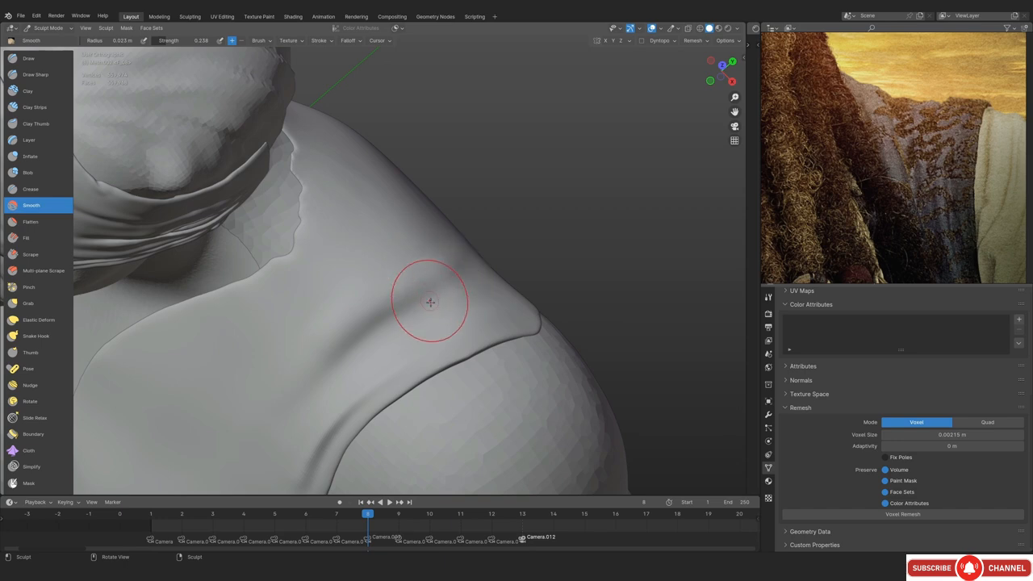
# Sculpt a secondary crease branching from the upper end of the main shoulder fold with the Draw Sharp brush
pyautogui.click(34, 75)
pyautogui.scroll(-8, 490, 347)
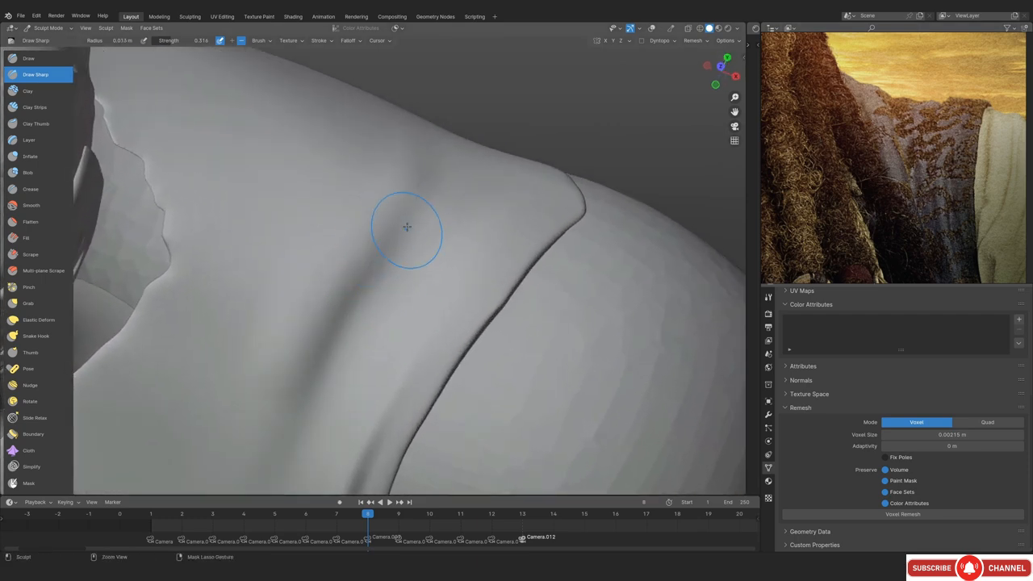
pyautogui.moveTo(410, 224)
pyautogui.mouseDown()
pyautogui.moveTo(395, 278)
pyautogui.moveTo(490, 216)
pyautogui.mouseUp()
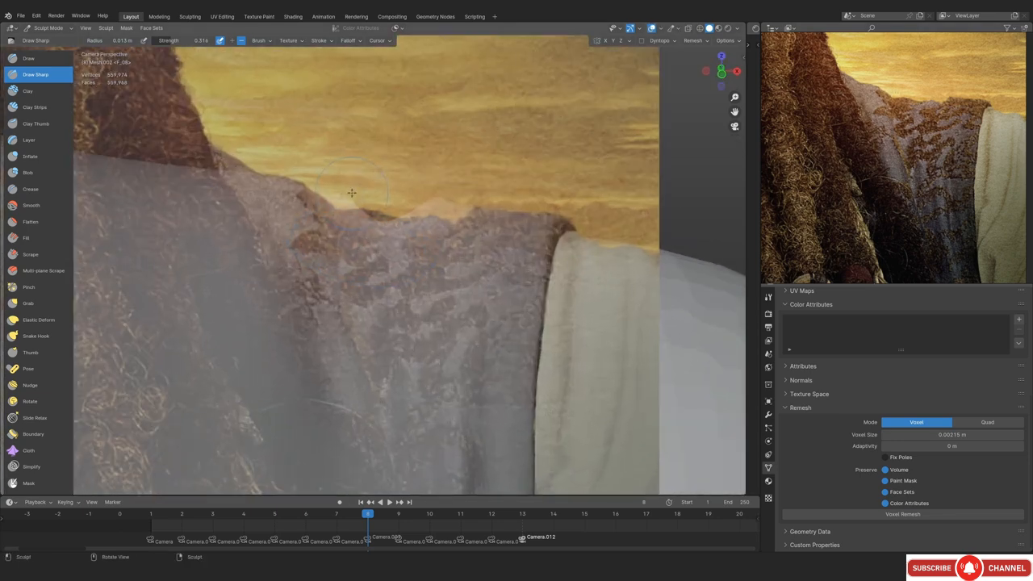
# Reshape the vest's shoulder contour to follow the reference outline through the camera with the Grab brush
pyautogui.press('g')
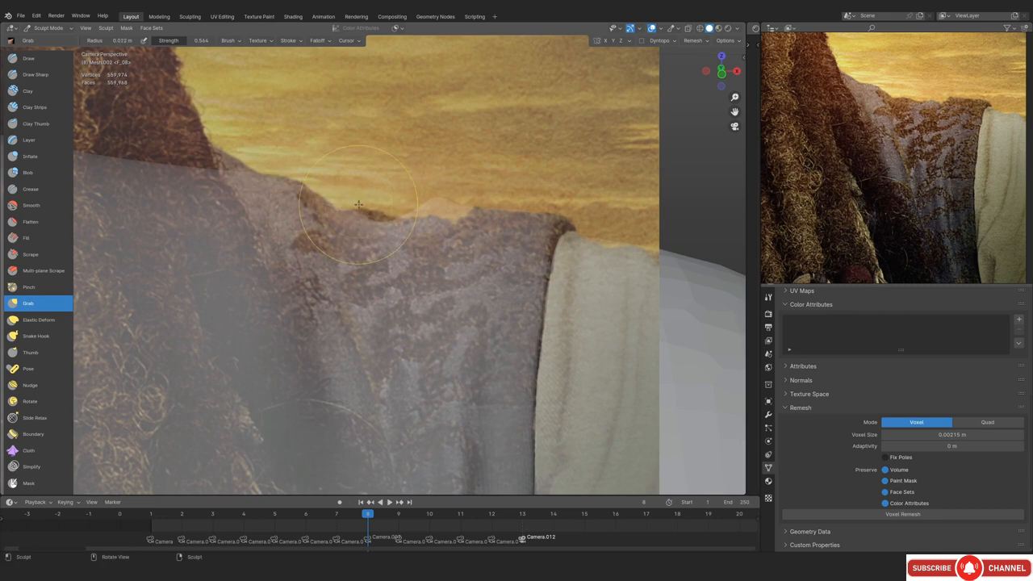
pyautogui.moveTo(358, 205); pyautogui.dragTo(438, 214)
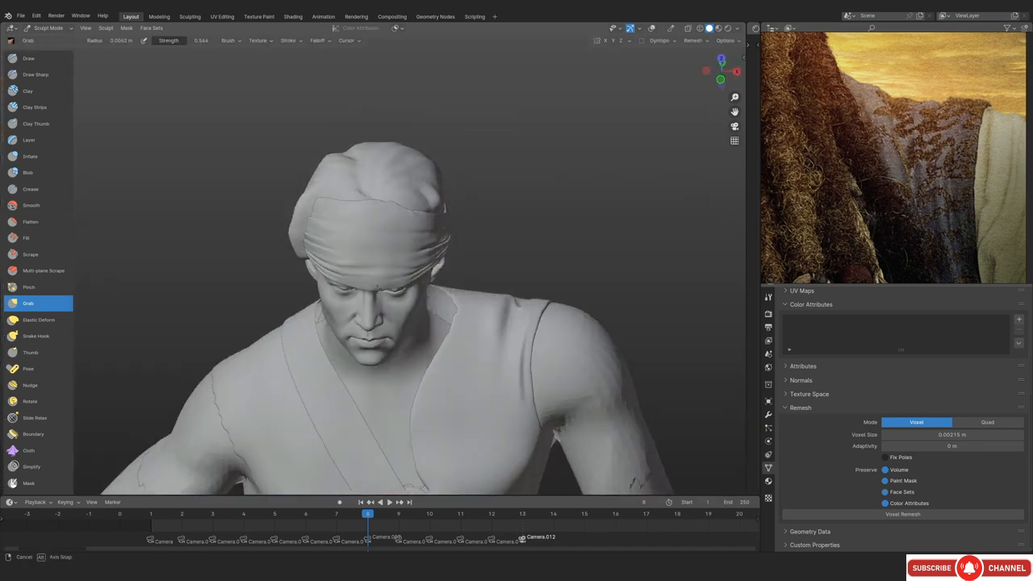
pyautogui.moveTo(377, 287); pyautogui.dragTo(363, 299, button='middle')
# Build up the fabric between the main fold and the secondary crease with a small Clay Strips brush
pyautogui.click(23, 107)
pyautogui.keyDown('ctrl'); pyautogui.moveTo(448, 346); pyautogui.dragTo(420, 291, button='middle'); pyautogui.keyUp('ctrl')
pyautogui.moveTo(420, 291)
pyautogui.keyDown('shift'); pyautogui.mouseDown(button='middle')
pyautogui.moveTo(400, 249)
pyautogui.moveTo(202, 327)
pyautogui.moveTo(339, 253)
pyautogui.moveTo(424, 260)
pyautogui.mouseUp(button='middle'); pyautogui.keyUp('shift')
pyautogui.press('f')
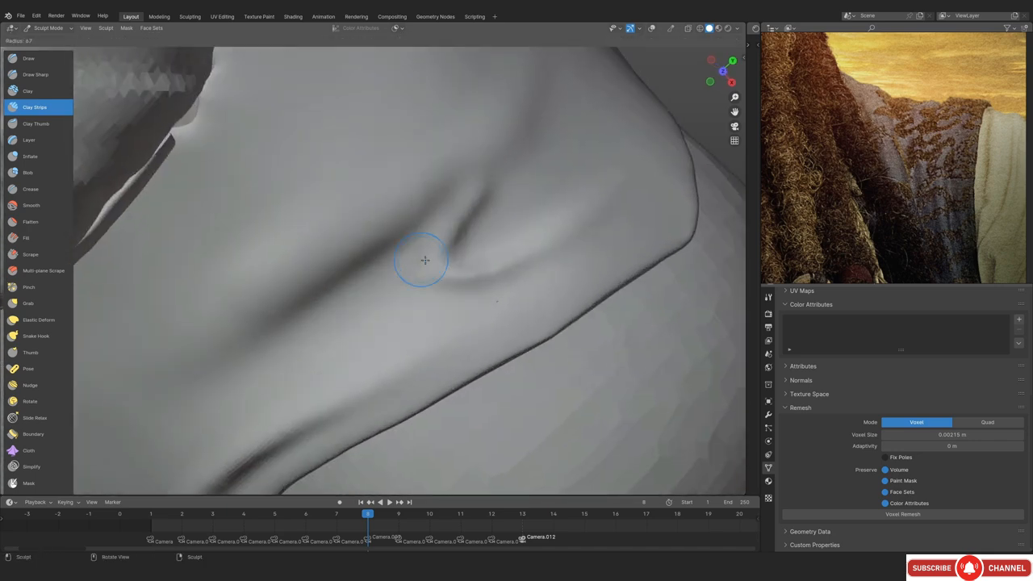
pyautogui.click(443, 261)
pyautogui.moveTo(443, 232); pyautogui.dragTo(414, 275)
pyautogui.moveTo(515, 343)
pyautogui.mouseDown(button='middle')
pyautogui.moveTo(431, 258)
pyautogui.moveTo(267, 272)
pyautogui.moveTo(404, 278)
pyautogui.mouseUp(button='middle')
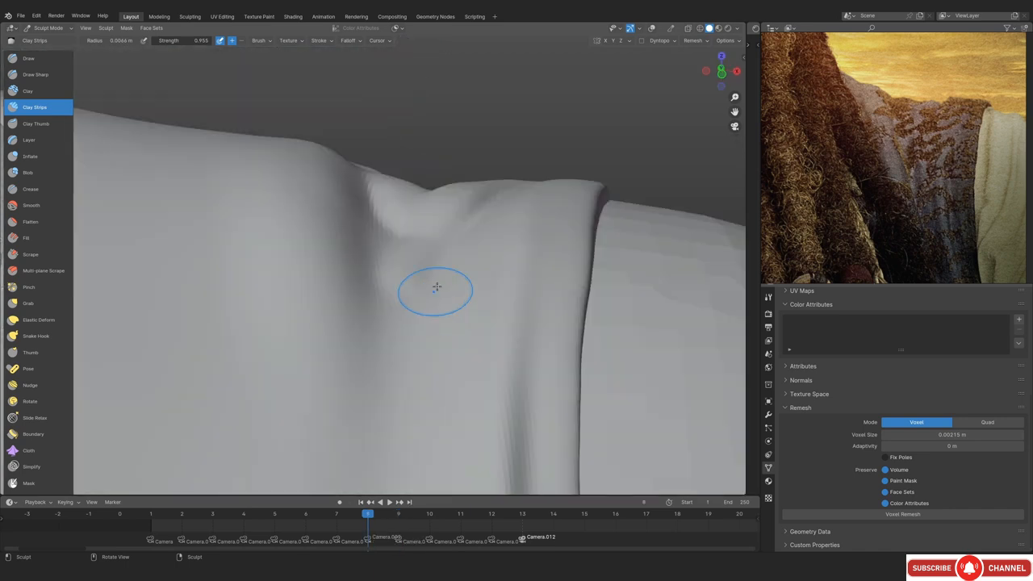
# Add volume at the dip in the shoulder line with Clay Strips at a 0.017 m radius, checking it against the reference
pyautogui.moveTo(431, 288)
pyautogui.mouseDown(button='middle')
pyautogui.moveTo(438, 247)
pyautogui.moveTo(463, 218)
pyautogui.mouseUp(button='middle')
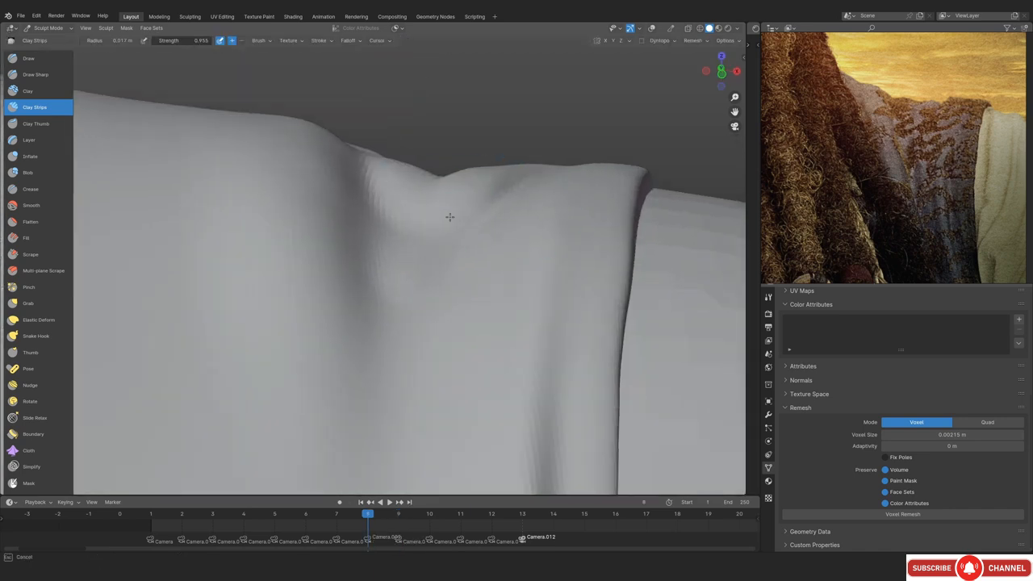
pyautogui.moveTo(424, 182); pyautogui.dragTo(458, 189)
pyautogui.hotkey('shift', 'alt', 'z')
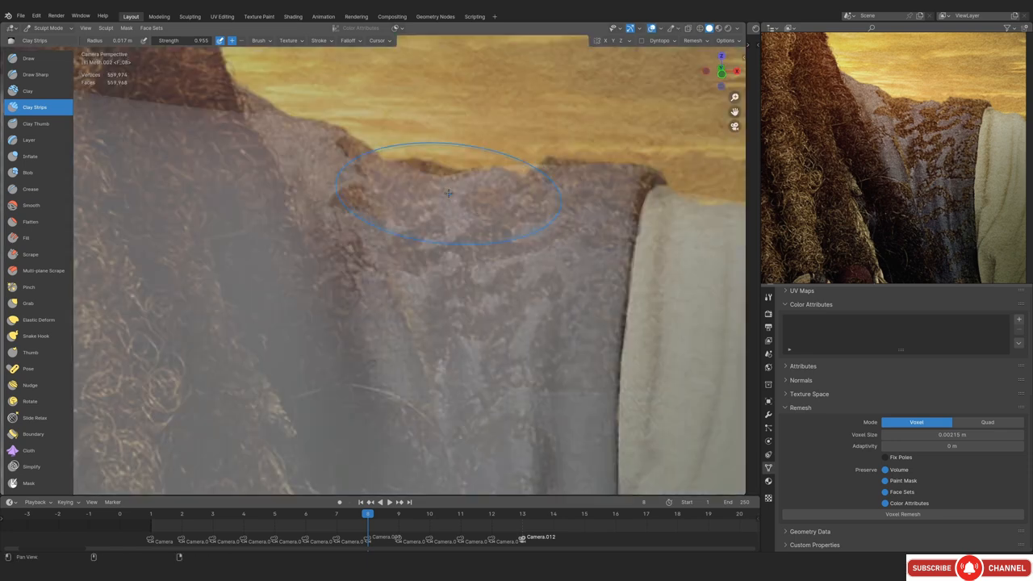
pyautogui.keyDown('shift'); pyautogui.moveTo(449, 193); pyautogui.dragTo(456, 260, button='middle'); pyautogui.keyUp('shift')
pyautogui.hotkey('shift', 'alt', 'z')
pyautogui.hotkey('shift', 'alt', 'z')
pyautogui.moveTo(419, 234)
pyautogui.keyDown('alt'); pyautogui.keyDown('shift'); pyautogui.mouseDown()
pyautogui.moveTo(496, 222)
pyautogui.moveTo(419, 322)
pyautogui.moveTo(398, 380)
pyautogui.moveTo(449, 246)
pyautogui.moveTo(461, 293)
pyautogui.moveTo(432, 271)
pyautogui.moveTo(437, 256)
pyautogui.moveTo(360, 315)
pyautogui.mouseUp(); pyautogui.keyUp('shift'); pyautogui.keyUp('alt')
pyautogui.hotkey('shift', 'alt', 'z')
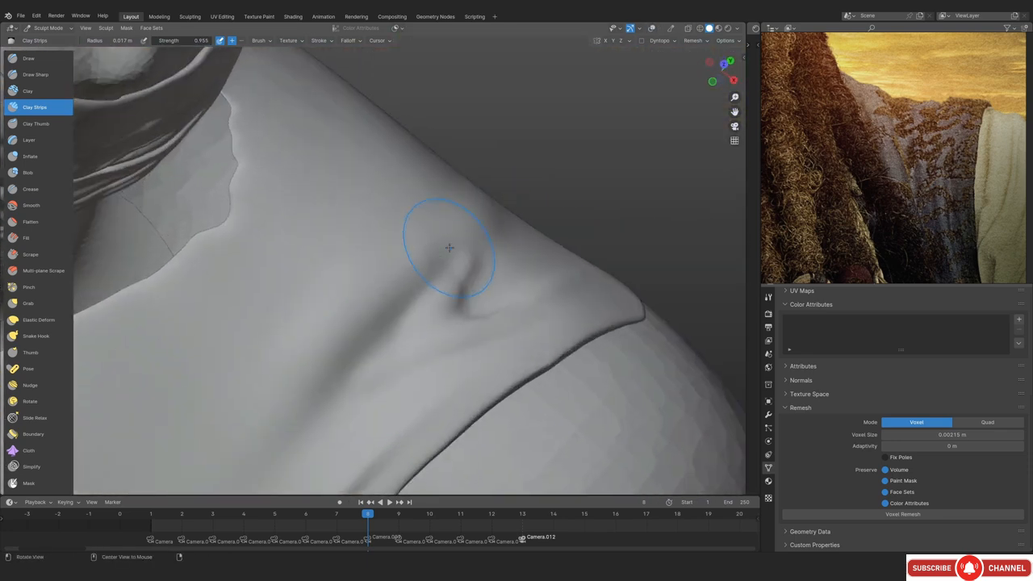
# Deepen the main diagonal shoulder fold from its upper end downward with the Draw Sharp brush
pyautogui.press('f')
pyautogui.click(415, 293)
pyautogui.click(37, 76)
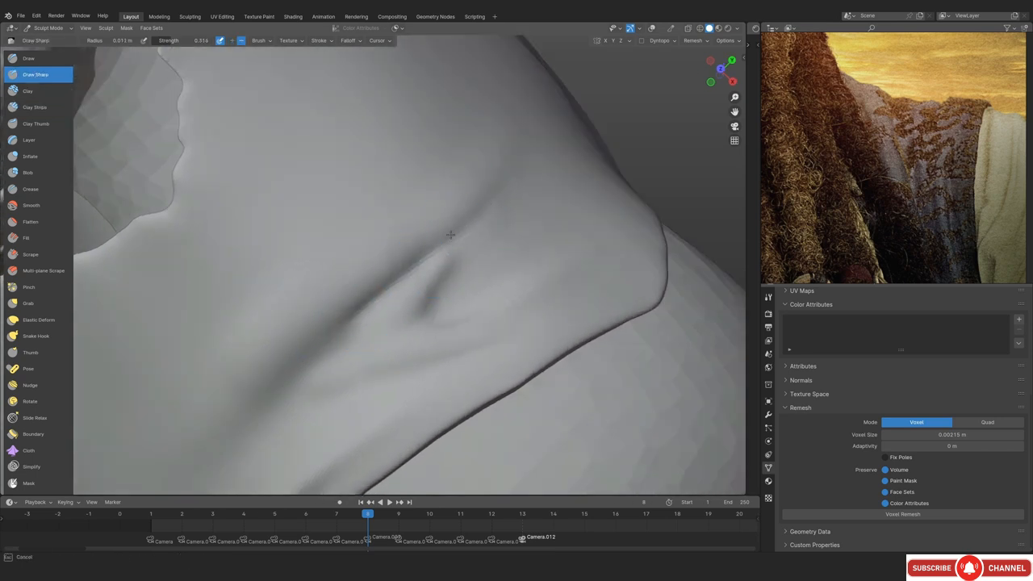
pyautogui.moveTo(450, 234); pyautogui.dragTo(327, 338)
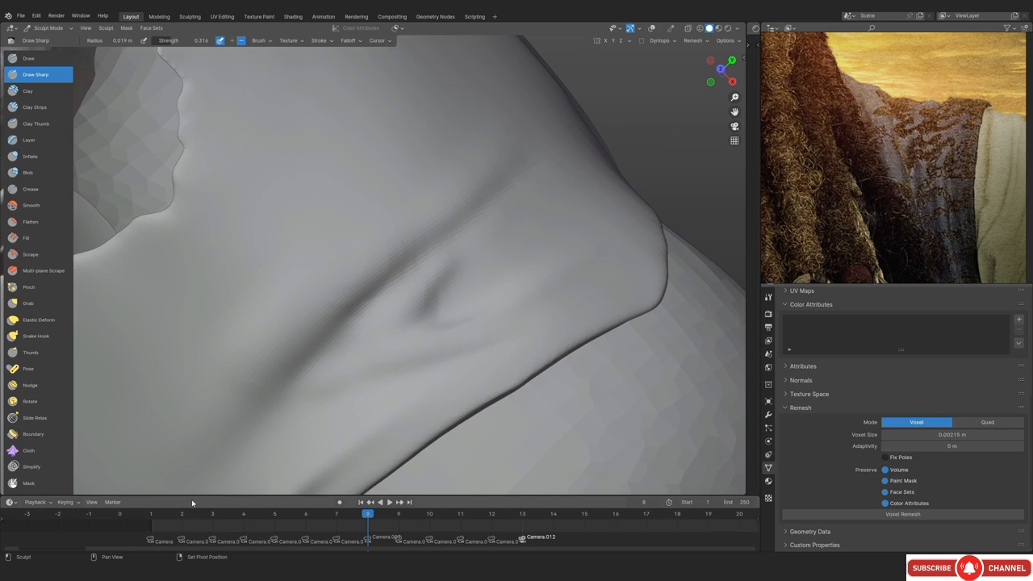
# Compare the vest's shoulder folds with the reference image through the camera
pyautogui.press('KP_0')
pyautogui.hotkey('alt', 'shift', 'z')
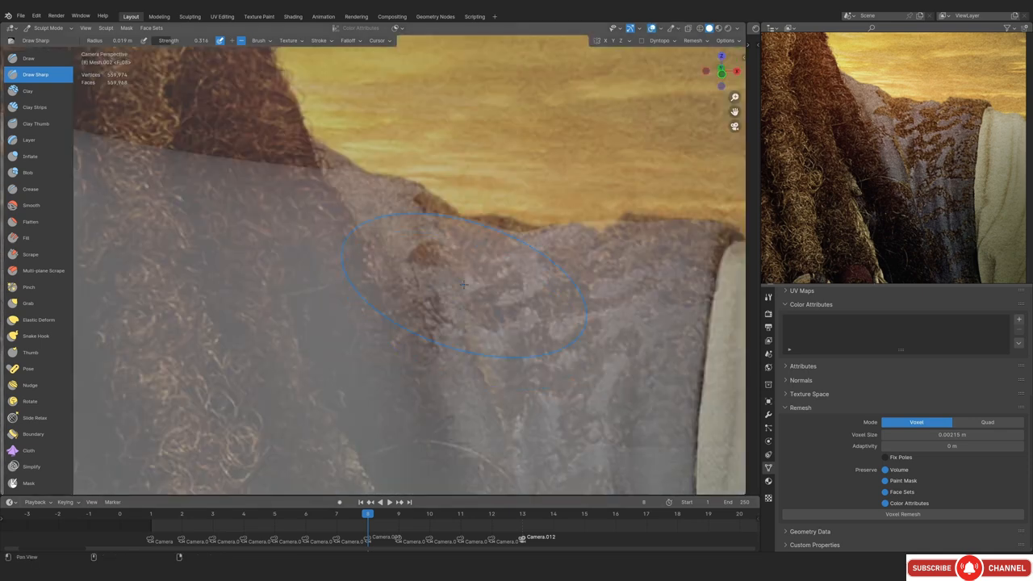
pyautogui.moveTo(455, 299)
pyautogui.keyDown('alt'); pyautogui.keyDown('shift'); pyautogui.mouseDown()
pyautogui.moveTo(426, 302)
pyautogui.moveTo(456, 251)
pyautogui.moveTo(447, 238)
pyautogui.moveTo(459, 238)
pyautogui.mouseUp(); pyautogui.keyUp('shift'); pyautogui.keyUp('alt')
pyautogui.hotkey('alt', 'shift', 'z')
pyautogui.hotkey('alt', 'shift', 'z')
pyautogui.press('KP_0')
# Sculpt a long crease between the main diagonal fold and the armhole edge with the Draw brush at a 0.0059 m radius
pyautogui.press('x')
pyautogui.hotkey('alt', 'shift', 'z')
pyautogui.press('f')
pyautogui.click(441, 251)
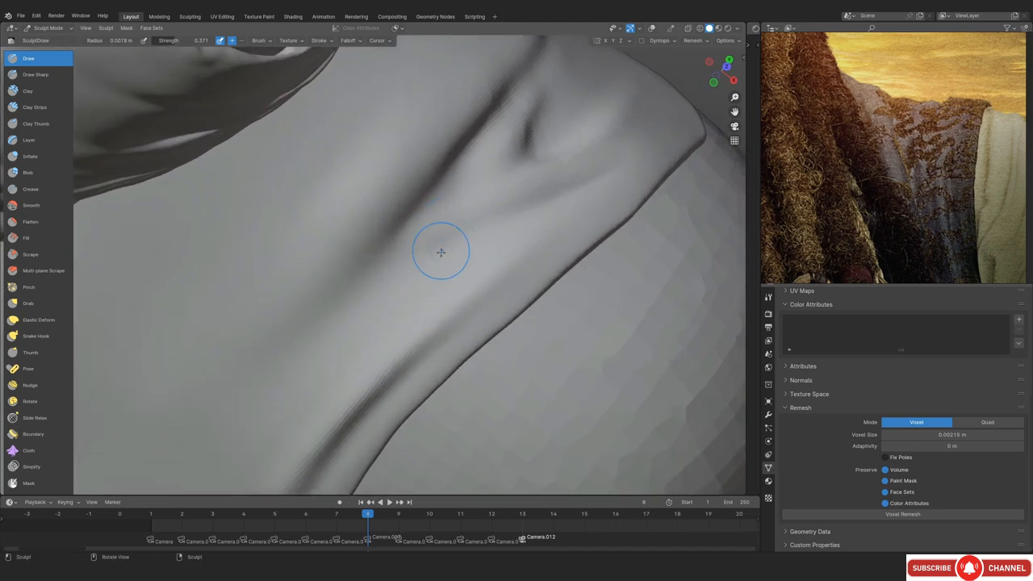
pyautogui.press('f')
pyautogui.click(427, 258)
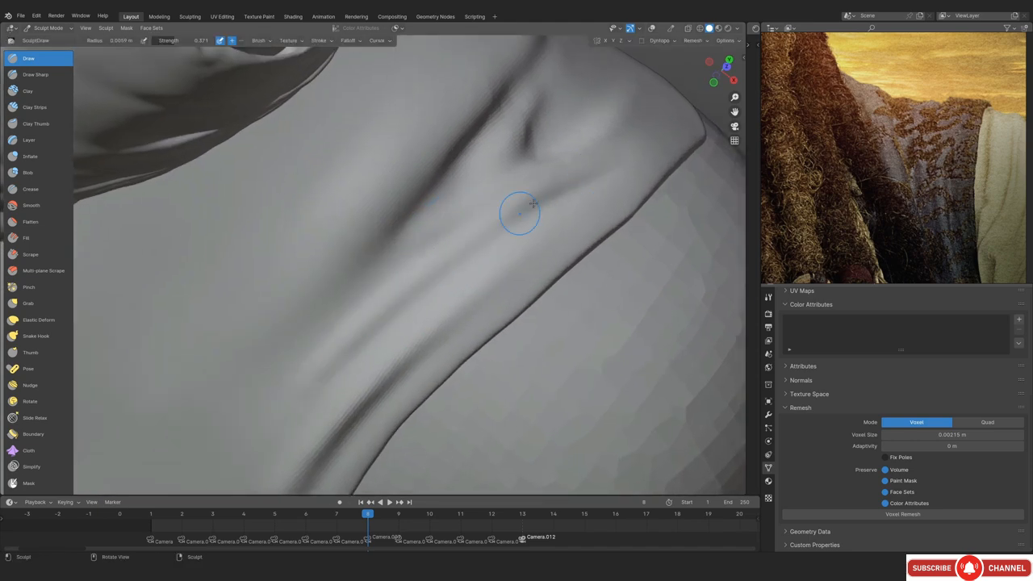
pyautogui.moveTo(520, 213)
pyautogui.mouseDown()
pyautogui.moveTo(357, 339)
pyautogui.moveTo(449, 249)
pyautogui.moveTo(585, 164)
pyautogui.mouseUp()
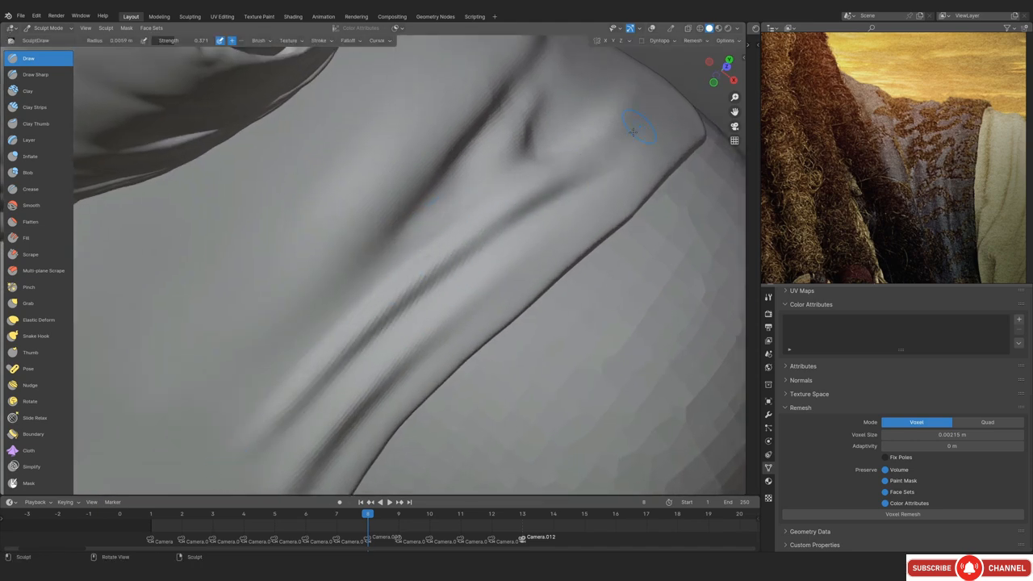
# Extend the new crease upward in a curve toward the shoulder tip with the Draw brush at a 0.0074 m radius
pyautogui.keyDown('alt'); pyautogui.moveTo(539, 235); pyautogui.dragTo(437, 304); pyautogui.keyUp('alt')
pyautogui.press('f')
pyautogui.click(436, 289)
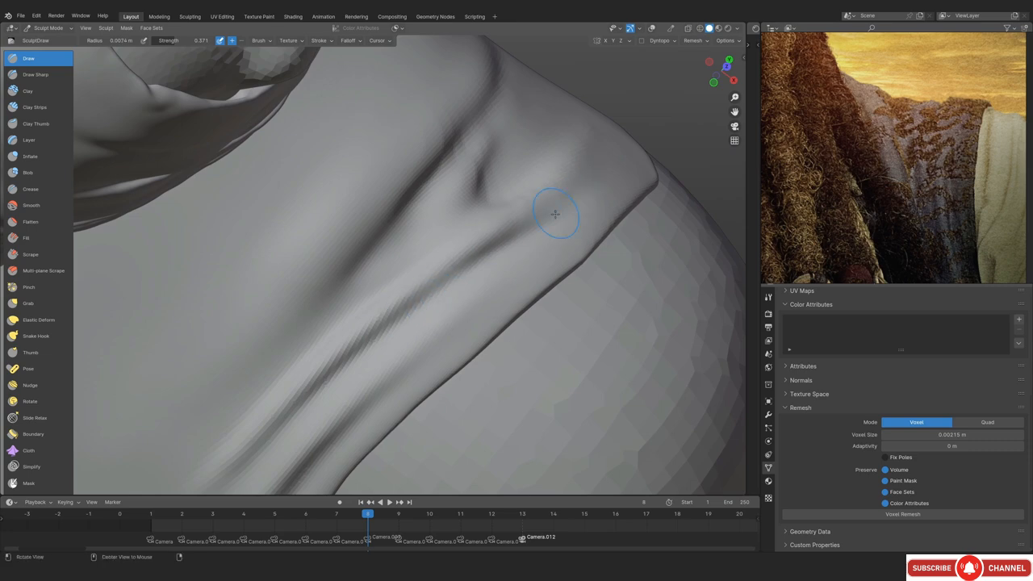
pyautogui.moveTo(554, 212)
pyautogui.keyDown('alt'); pyautogui.mouseDown()
pyautogui.moveTo(393, 310)
pyautogui.moveTo(430, 304)
pyautogui.mouseUp(); pyautogui.keyUp('alt')
pyautogui.moveTo(439, 306)
pyautogui.keyDown('alt'); pyautogui.mouseDown()
pyautogui.moveTo(549, 185)
pyautogui.moveTo(528, 171)
pyautogui.mouseUp(); pyautogui.keyUp('alt')
# Soften the lower ends of the creases beside the armhole edge with the Draw brush enlarged to a 0.025 m radius
pyautogui.press('f')
pyautogui.click(244, 408)
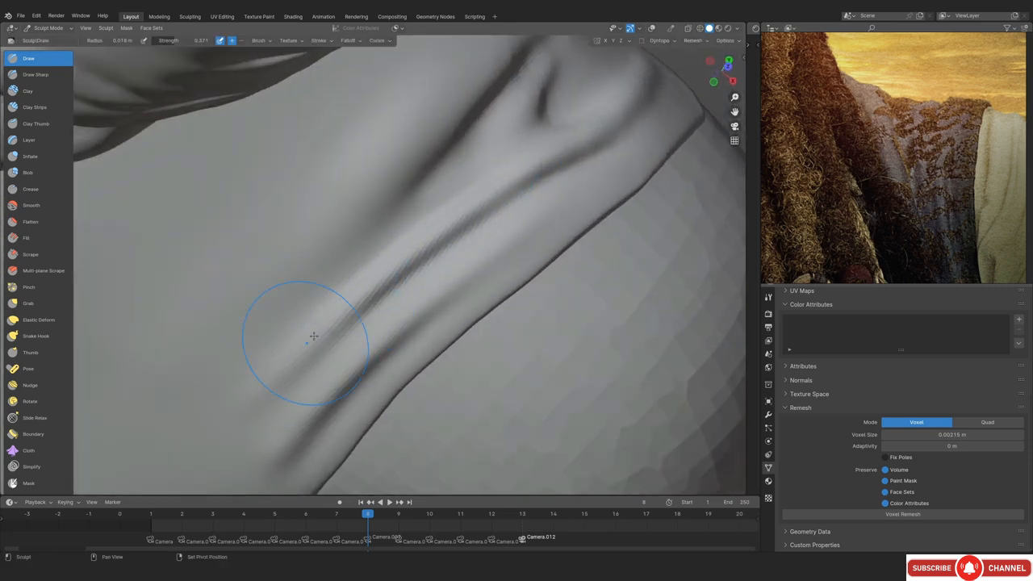
pyautogui.scroll(-1, 334, 373)
pyautogui.press('f')
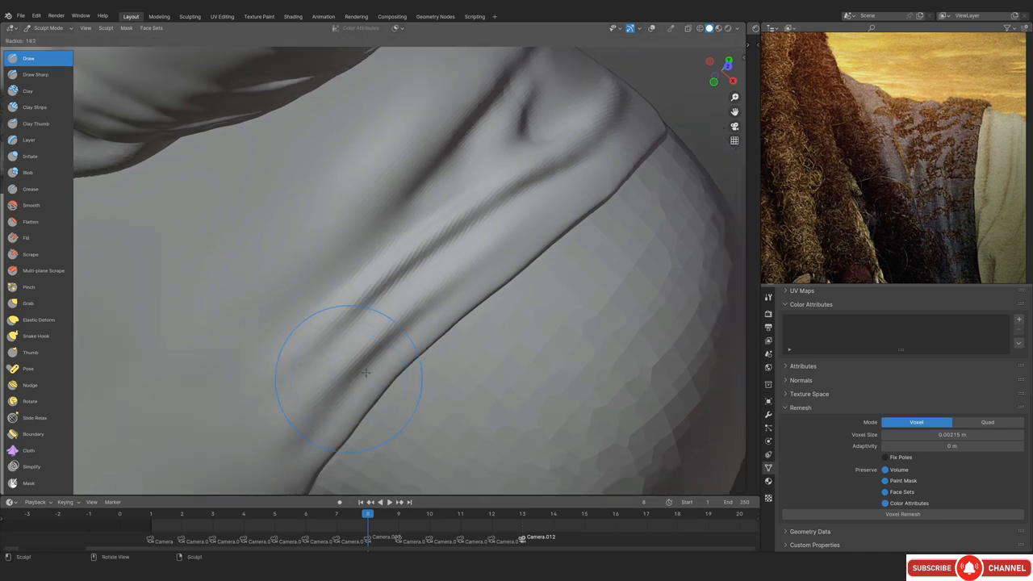
pyautogui.click(417, 369)
pyautogui.moveTo(360, 352); pyautogui.dragTo(386, 323)
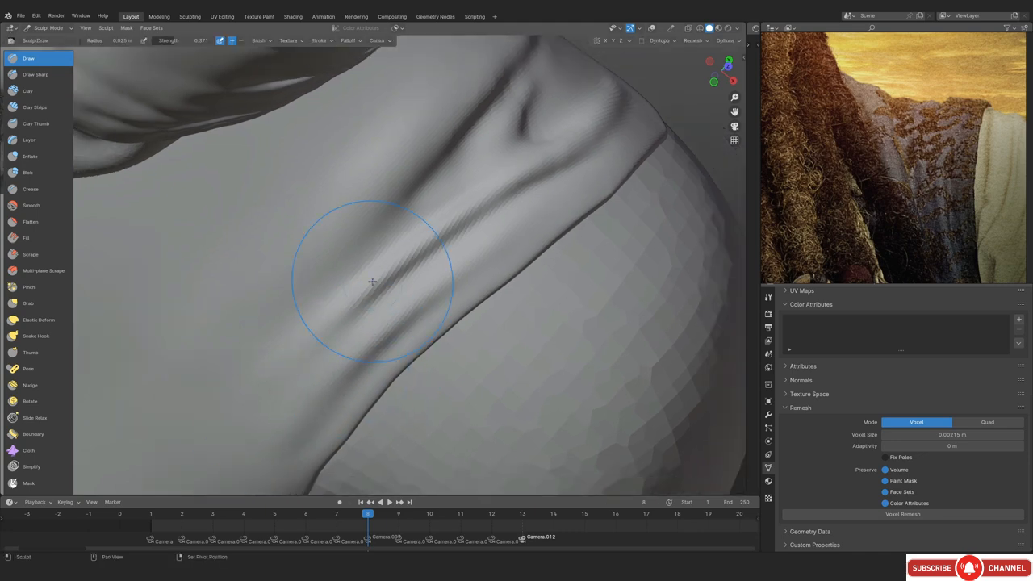
# Even out the fabric around the upper creases near the shoulder tip with the Draw brush at about 0.02 m radius, checking the front profile
pyautogui.scroll(1, 373, 313)
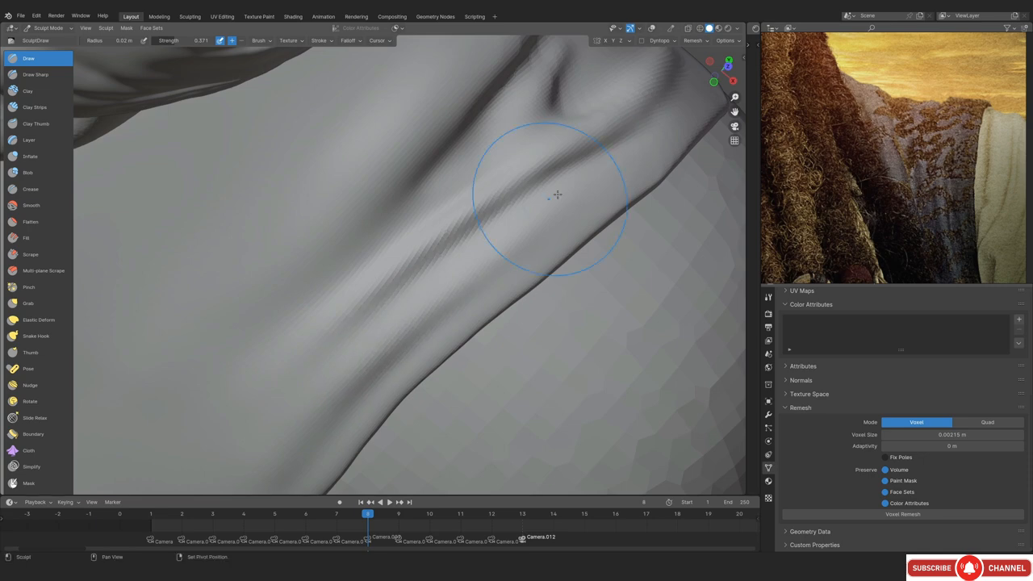
pyautogui.moveTo(571, 191)
pyautogui.mouseDown(button='middle')
pyautogui.moveTo(323, 368)
pyautogui.moveTo(502, 265)
pyautogui.moveTo(439, 265)
pyautogui.mouseUp(button='middle')
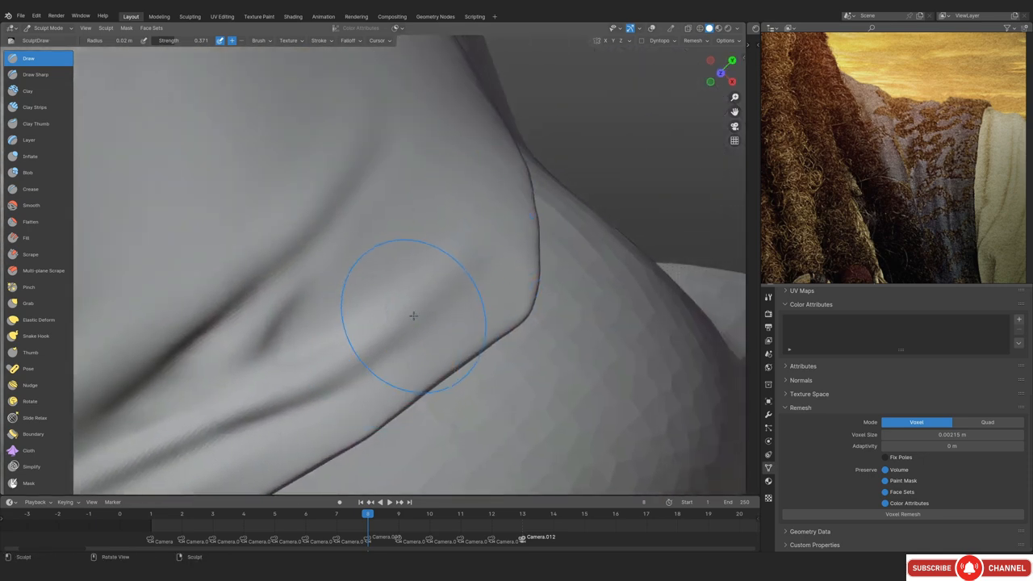
pyautogui.press('KP_1')
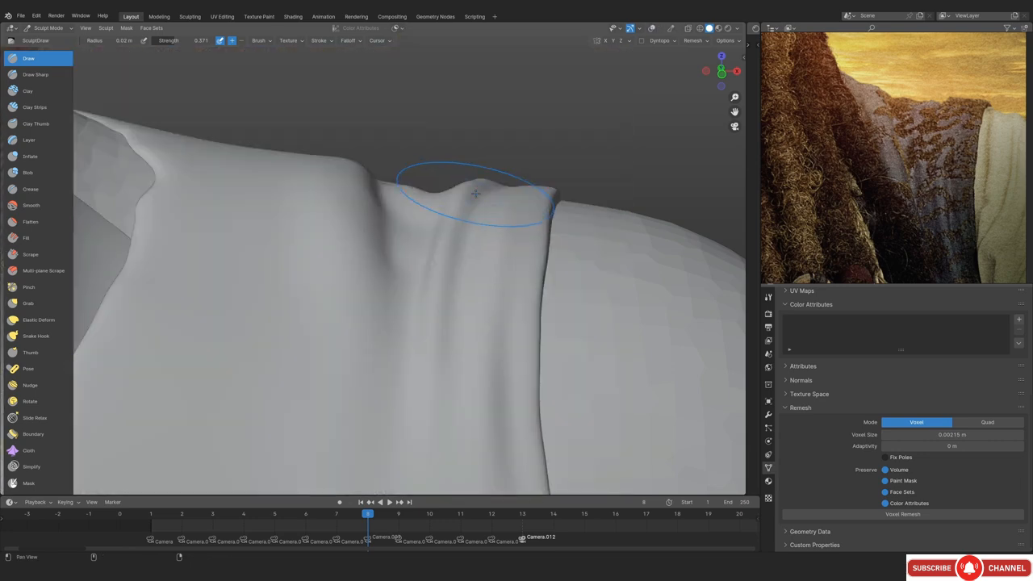
pyautogui.moveTo(475, 194)
pyautogui.keyDown('shift'); pyautogui.mouseDown(button='middle')
pyautogui.moveTo(461, 232)
pyautogui.moveTo(412, 274)
pyautogui.moveTo(367, 289)
pyautogui.moveTo(368, 368)
pyautogui.moveTo(418, 341)
pyautogui.mouseUp(button='middle'); pyautogui.keyUp('shift')
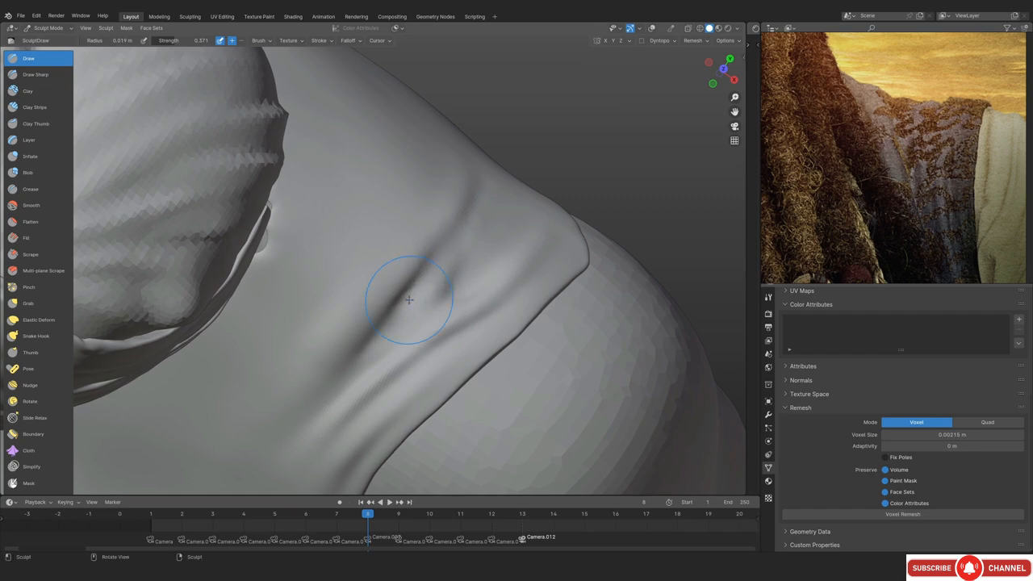
pyautogui.press('KP_1')
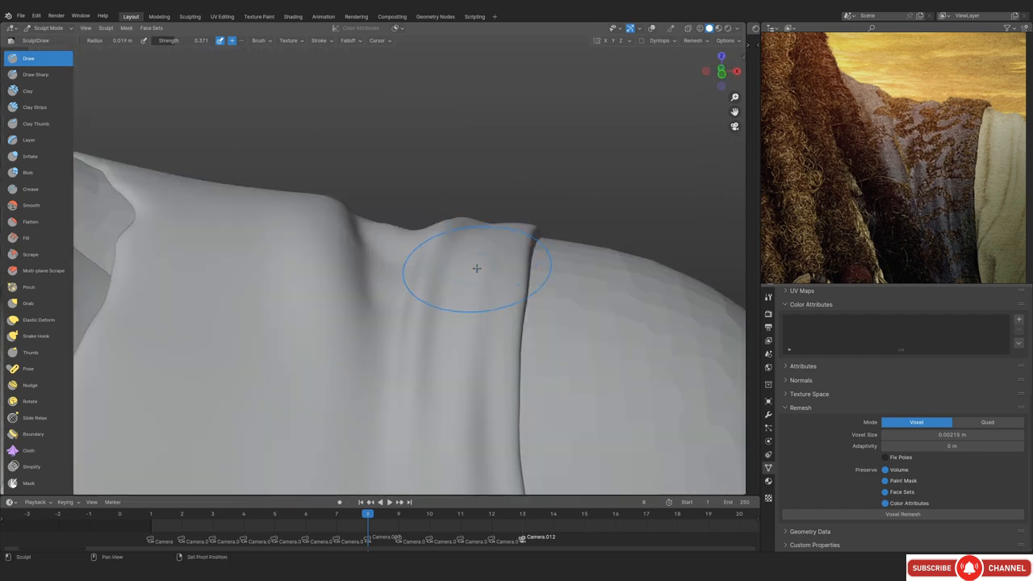
# Shape the folds on top of the vest's shoulder with the Draw brush at a radius of 0.013 m
pyautogui.hotkey('shift', 'alt', 'z')
pyautogui.hotkey('shift', 'alt', 'z')
pyautogui.moveTo(470, 251)
pyautogui.keyDown('shift'); pyautogui.mouseDown(button='middle')
pyautogui.moveTo(459, 274)
pyautogui.moveTo(493, 228)
pyautogui.moveTo(435, 387)
pyautogui.moveTo(468, 392)
pyautogui.mouseUp(button='middle'); pyautogui.keyUp('shift')
pyautogui.hotkey('shift', 'alt', 'z')
pyautogui.hotkey('shift', 'alt', 'z')
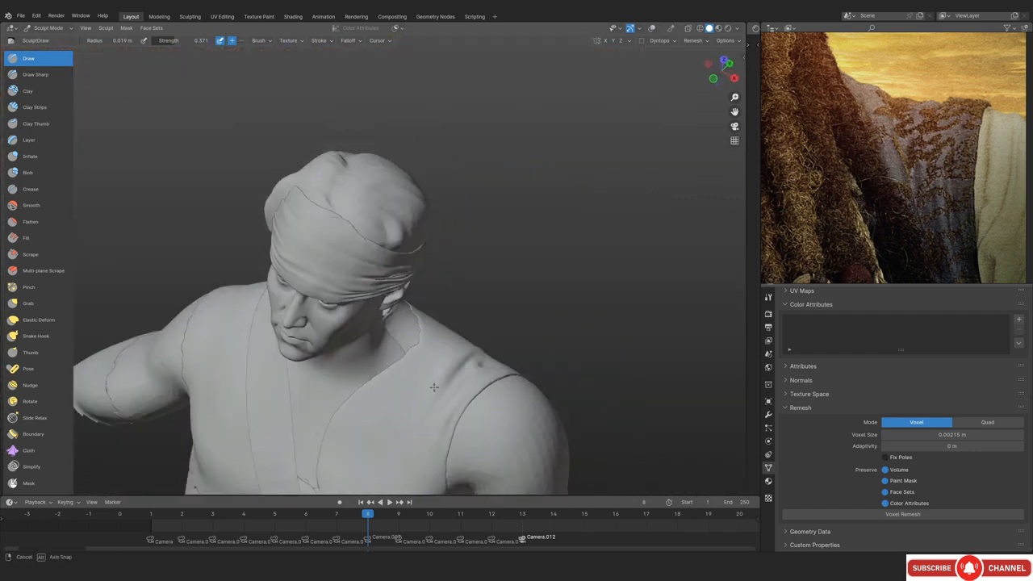
pyautogui.moveTo(468, 392)
pyautogui.keyDown('ctrl'); pyautogui.mouseDown(button='middle')
pyautogui.moveTo(456, 347)
pyautogui.moveTo(406, 263)
pyautogui.moveTo(371, 321)
pyautogui.moveTo(360, 309)
pyautogui.mouseUp(button='middle'); pyautogui.keyUp('ctrl')
pyautogui.press('f')
pyautogui.click(360, 309)
pyautogui.moveTo(436, 315)
pyautogui.mouseDown(button='middle')
pyautogui.moveTo(447, 328)
pyautogui.moveTo(424, 322)
pyautogui.mouseUp(button='middle')
pyautogui.keyDown('ctrl'); pyautogui.moveTo(424, 322); pyautogui.dragTo(396, 299, button='middle'); pyautogui.keyUp('ctrl')
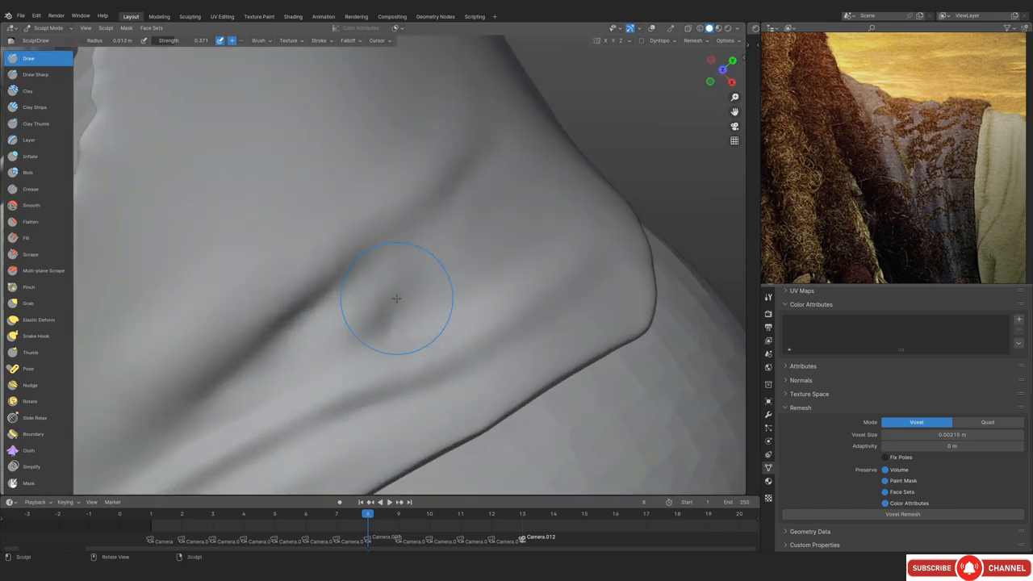
pyautogui.press('f')
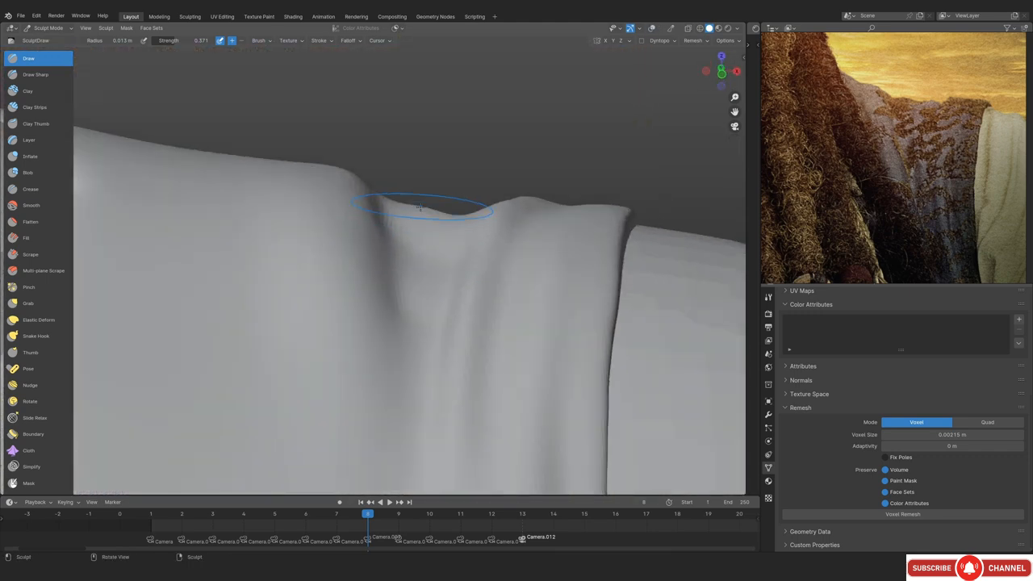
# Nudge the dip in the shoulder outline slightly toward the sleeve with the Grab brush and compare it with the reference image
pyautogui.press('g')
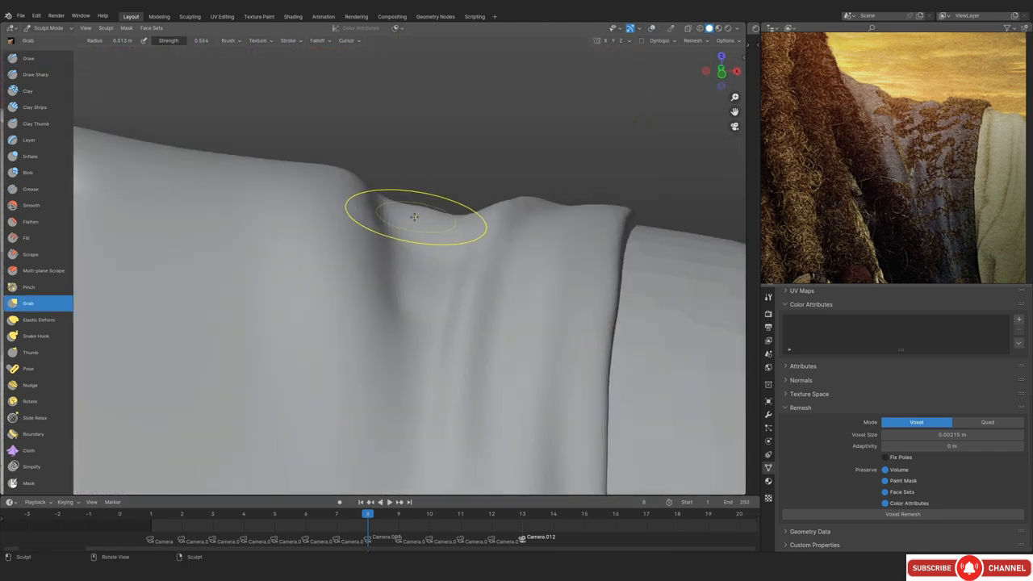
pyautogui.moveTo(408, 211); pyautogui.dragTo(422, 210)
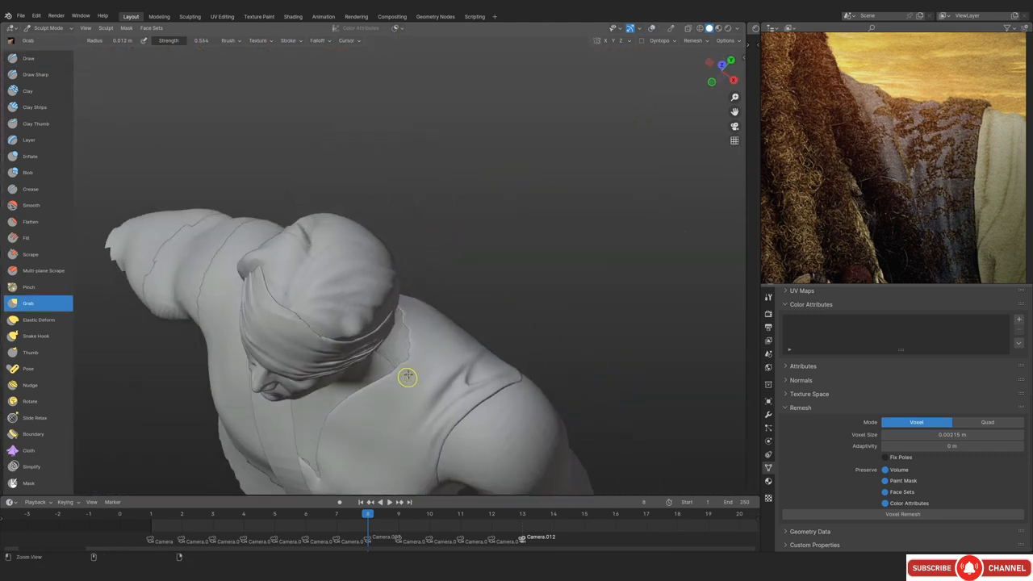
pyautogui.moveTo(404, 373)
pyautogui.keyDown('ctrl'); pyautogui.mouseDown(button='middle')
pyautogui.moveTo(375, 246)
pyautogui.moveTo(416, 253)
pyautogui.mouseUp(button='middle'); pyautogui.keyUp('ctrl')
pyautogui.press('f')
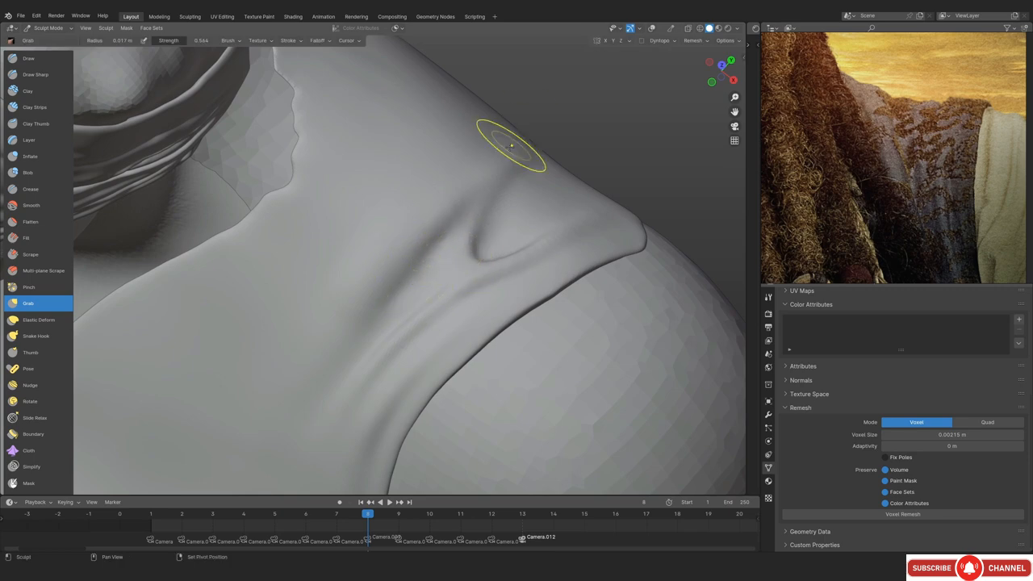
pyautogui.moveTo(459, 217); pyautogui.dragTo(468, 244, button='middle')
pyautogui.press('KP_0')
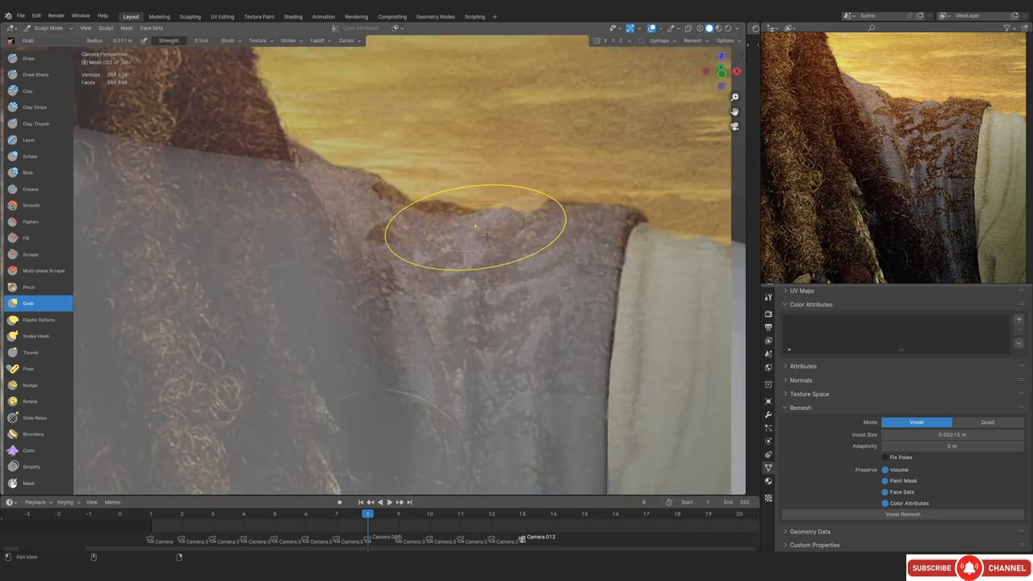
pyautogui.moveTo(485, 235); pyautogui.dragTo(479, 243, button='middle')
pyautogui.scroll(-6, 504, 228)
pyautogui.keyDown('alt'); pyautogui.moveTo(504, 228); pyautogui.dragTo(452, 275); pyautogui.keyUp('alt')
pyautogui.scroll(4, 436, 331)
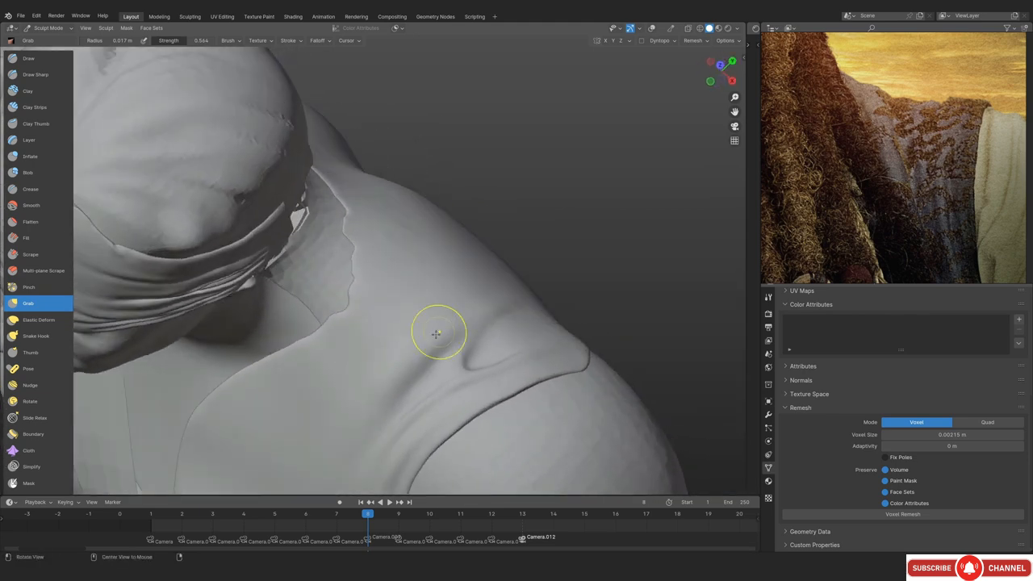
# Build up and smooth a small raised fold in the hollow on top of the shoulder with the Draw brush
pyautogui.moveTo(436, 332)
pyautogui.keyDown('shift'); pyautogui.mouseDown(button='middle')
pyautogui.moveTo(403, 263)
pyautogui.moveTo(439, 234)
pyautogui.mouseUp(button='middle'); pyautogui.keyUp('shift')
pyautogui.click(36, 58)
pyautogui.moveTo(492, 258); pyautogui.dragTo(457, 255, button='middle')
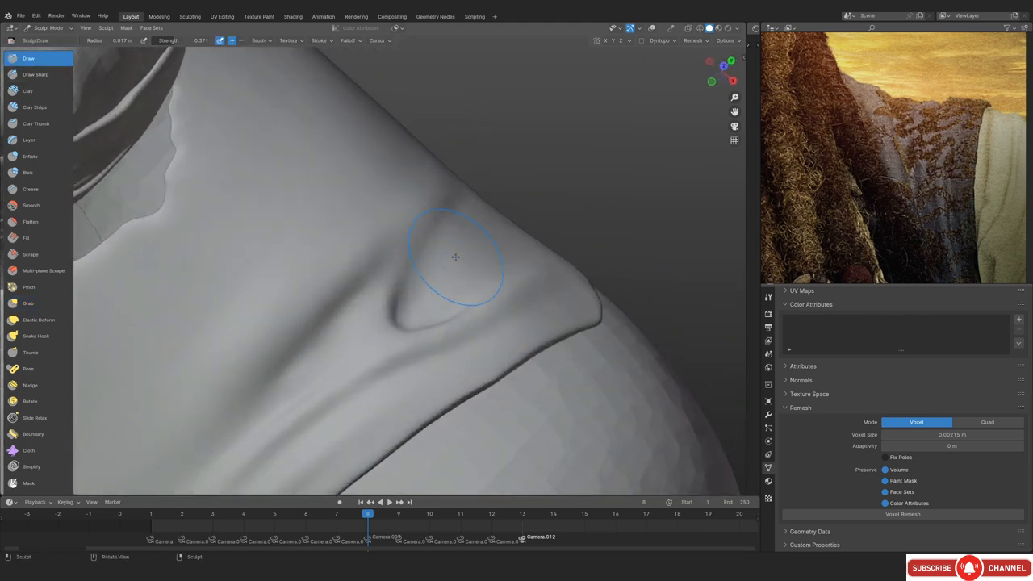
pyautogui.moveTo(457, 256)
pyautogui.keyDown('shift'); pyautogui.mouseDown()
pyautogui.moveTo(477, 235)
pyautogui.moveTo(457, 251)
pyautogui.mouseUp(); pyautogui.keyUp('shift')
pyautogui.press('KP_0')
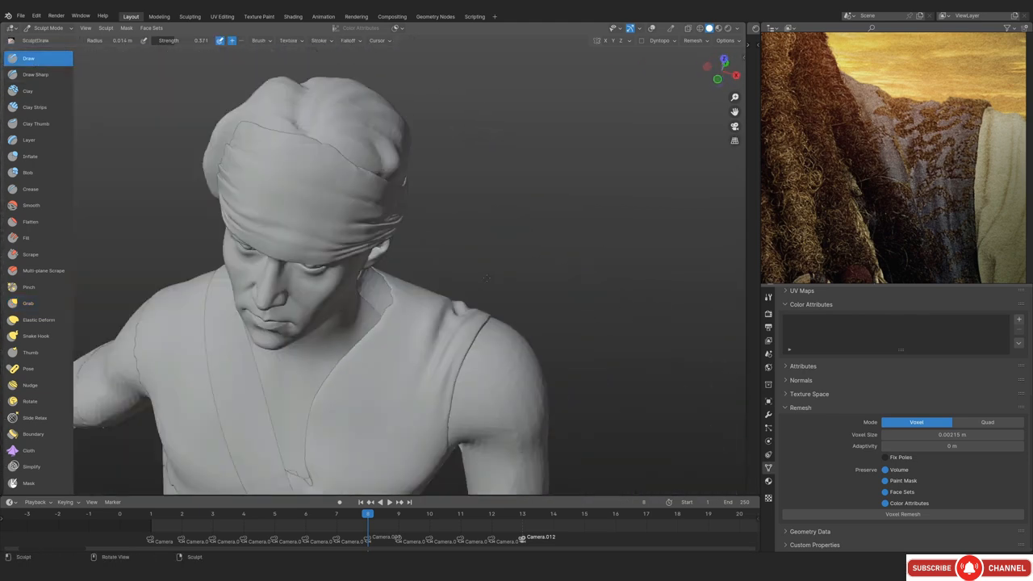
pyautogui.hotkey('shift', 'alt', 'z')
pyautogui.hotkey('shift', 'alt', 'z')
pyautogui.press('KP_0')
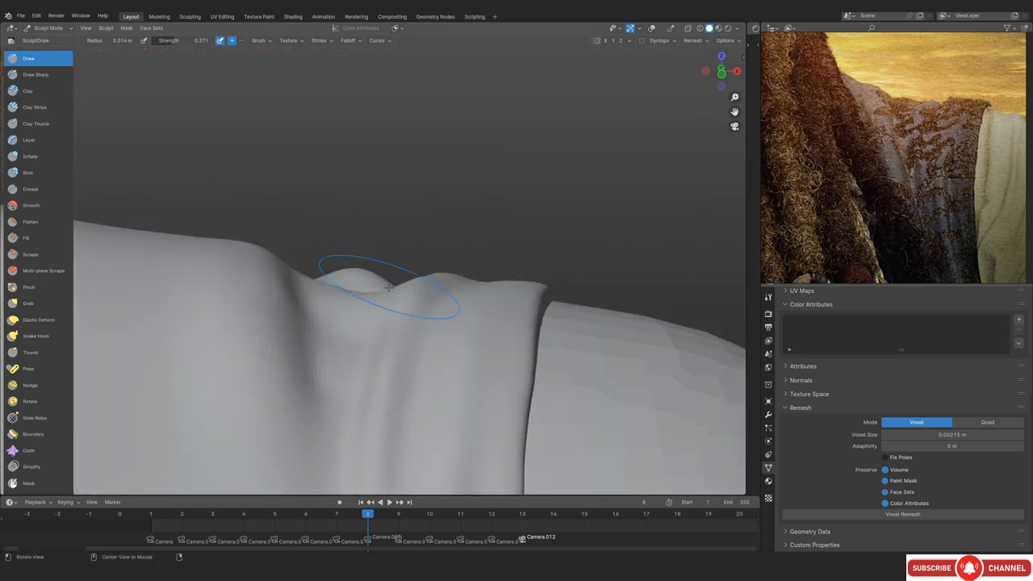
# Lower the small bump in the shoulder outline with the Grab brush at a 0.026 m radius, matching the reference image
pyautogui.press('g')
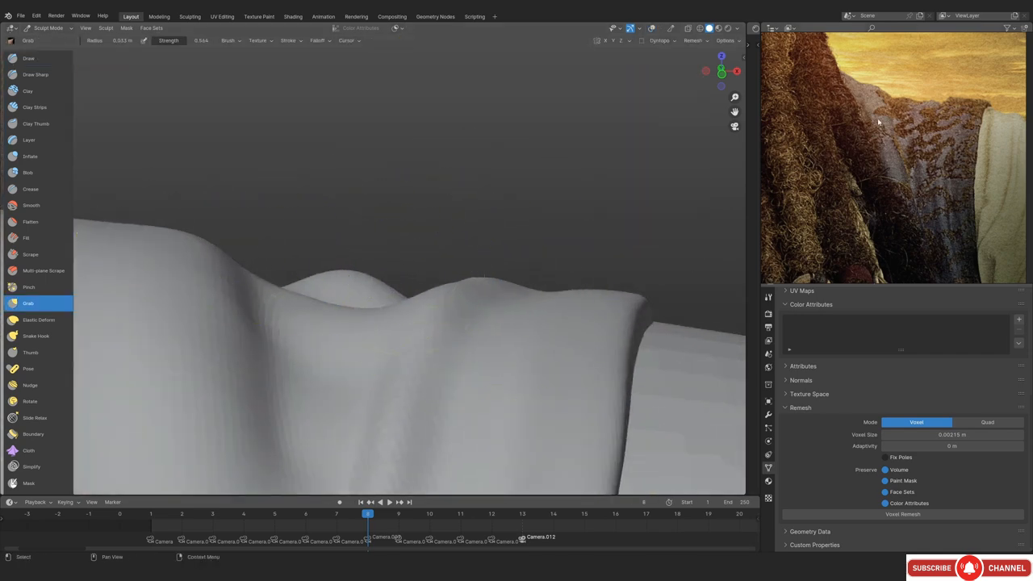
pyautogui.hotkey('shift', 'alt', 'z')
pyautogui.press('f')
pyautogui.click(464, 283)
pyautogui.moveTo(343, 271); pyautogui.dragTo(348, 288)
pyautogui.hotkey('shift', 'alt', 'z')
pyautogui.hotkey('shift', 'alt', 'z')
pyautogui.keyDown('shift'); pyautogui.moveTo(258, 277); pyautogui.dragTo(324, 251, button='middle'); pyautogui.keyUp('shift')
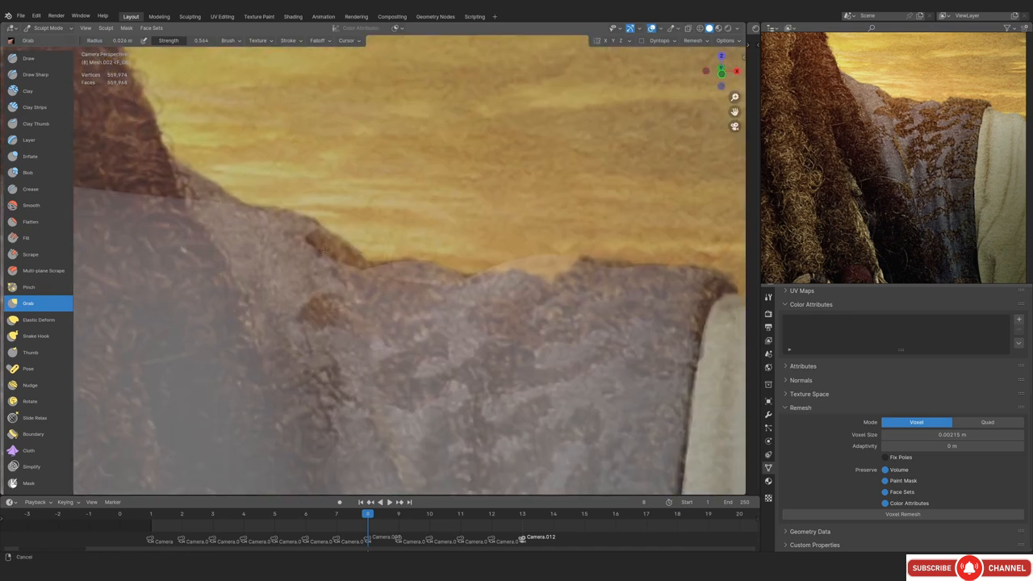
pyautogui.hotkey('shift', 'alt', 'z')
pyautogui.hotkey('shift', 'alt', 'z')
pyautogui.hotkey('shift', 'alt', 'z')
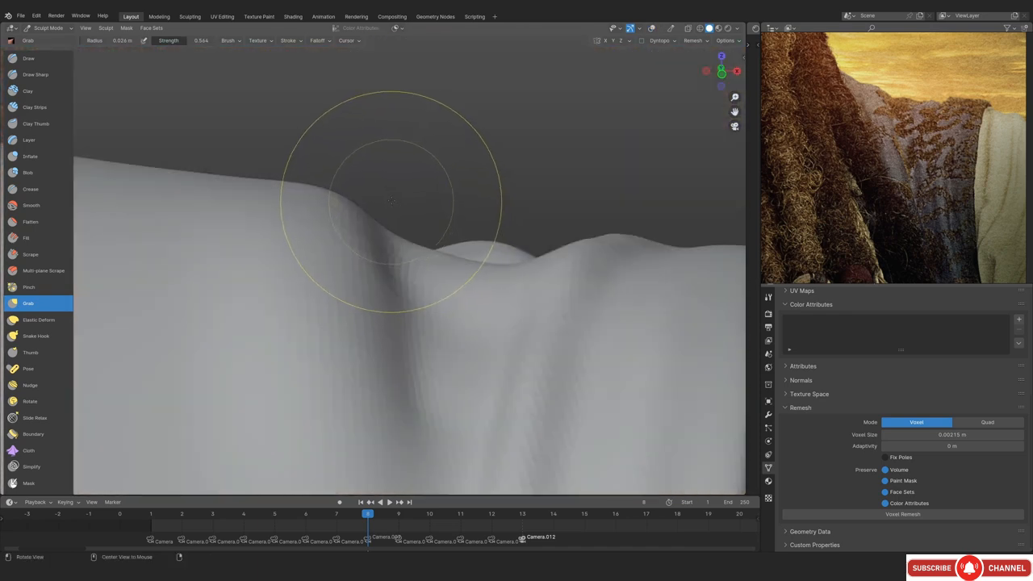
# Raise the sleeve-side edge of the large shoulder fold with the Grab brush at a 0.028 m radius to follow the reference outline
pyautogui.hotkey('shift', 'alt', 'z')
pyautogui.hotkey('shift', 'alt', 'z')
pyautogui.hotkey('shift', 'alt', 'z')
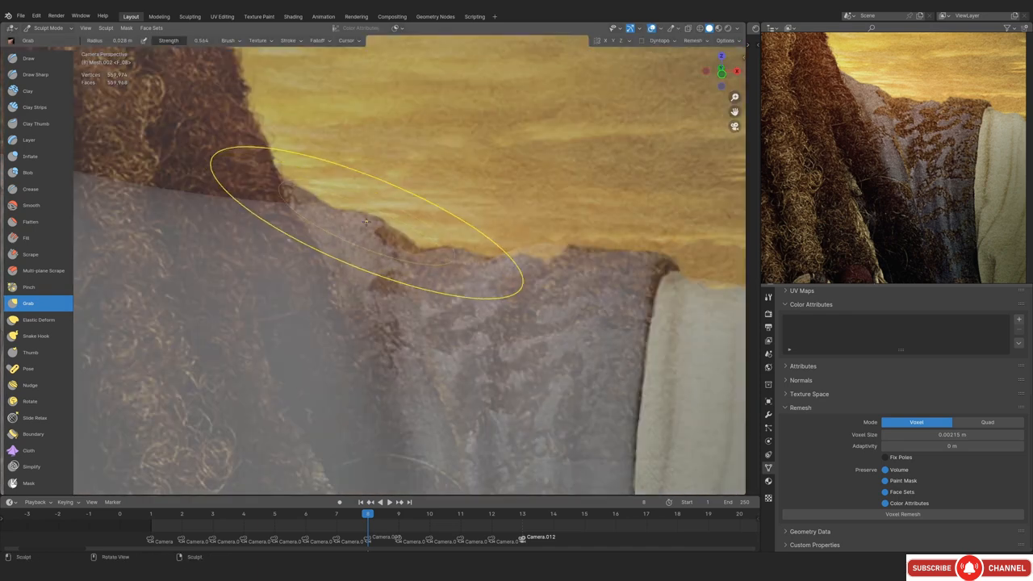
pyautogui.hotkey('shift', 'alt', 'z')
pyautogui.moveTo(405, 252); pyautogui.dragTo(405, 242)
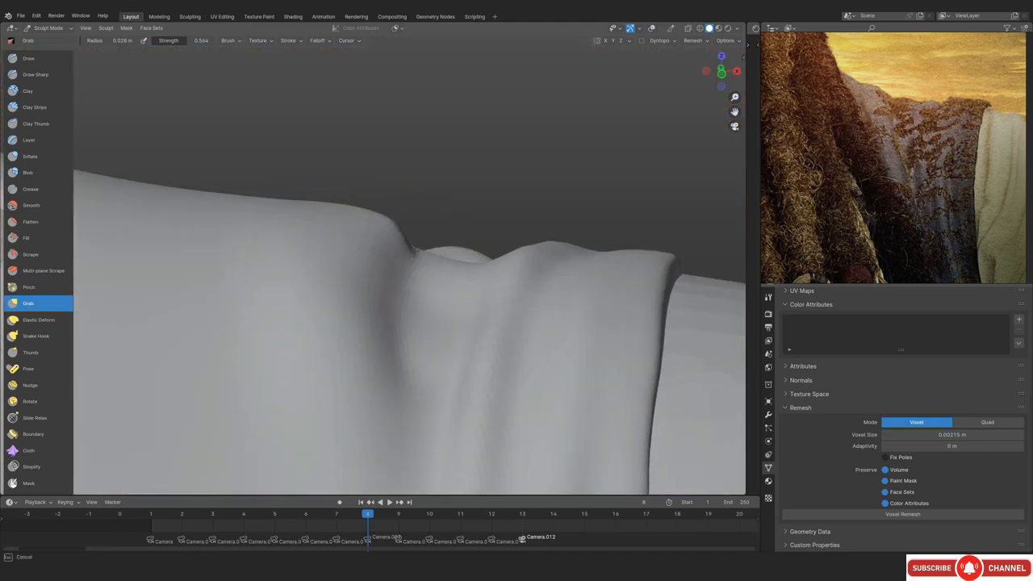
pyautogui.hotkey('shift', 'alt', 'z')
pyautogui.hotkey('shift', 'alt', 'z')
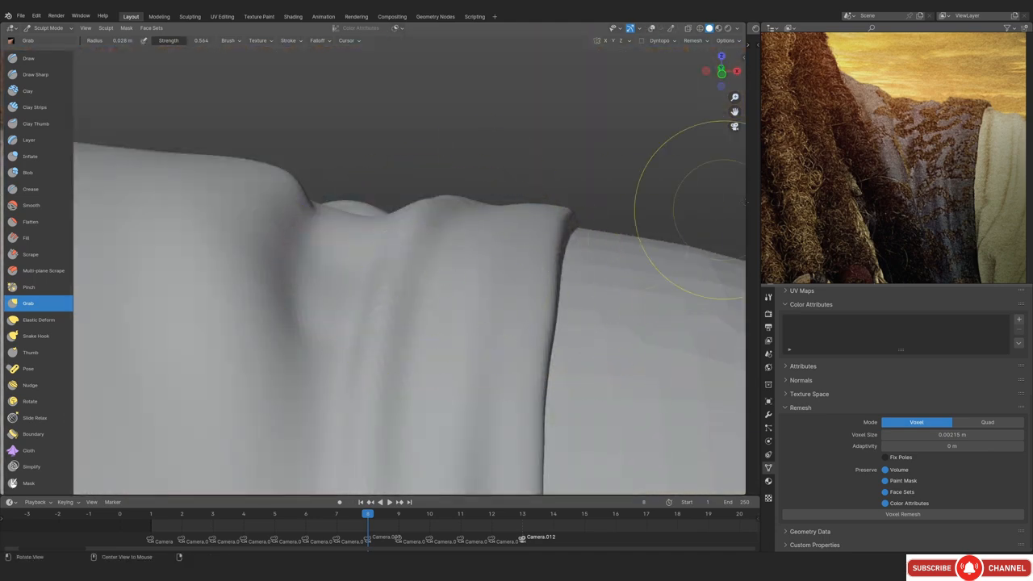
pyautogui.hotkey('shift', 'alt', 'z')
pyautogui.keyDown('shift'); pyautogui.moveTo(456, 212); pyautogui.dragTo(516, 290, button='middle'); pyautogui.keyUp('shift')
pyautogui.hotkey('shift', 'alt', 'z')
pyautogui.scroll(6, 380, 350)
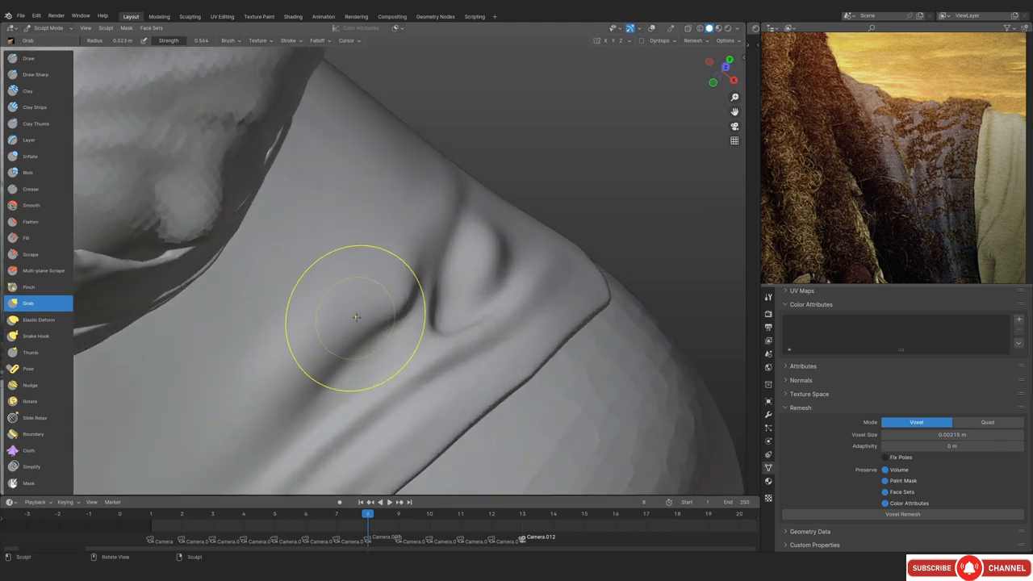
# Reshape the long crease across the front of the shoulder with the Grab brush and check it from the reference camera
pyautogui.moveTo(391, 292); pyautogui.dragTo(432, 248, button='middle')
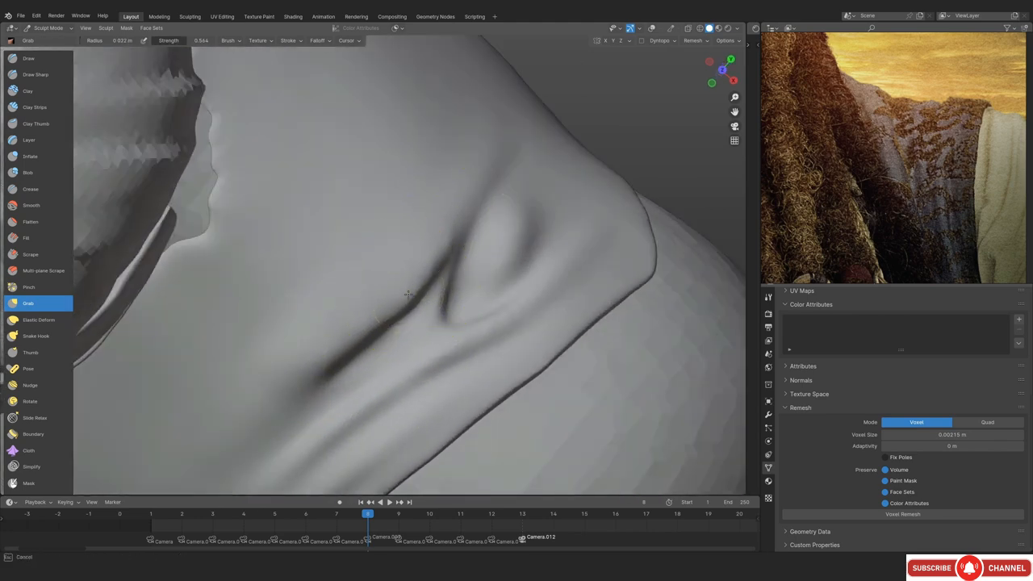
pyautogui.moveTo(403, 288)
pyautogui.mouseDown()
pyautogui.moveTo(439, 233)
pyautogui.moveTo(472, 211)
pyautogui.mouseUp()
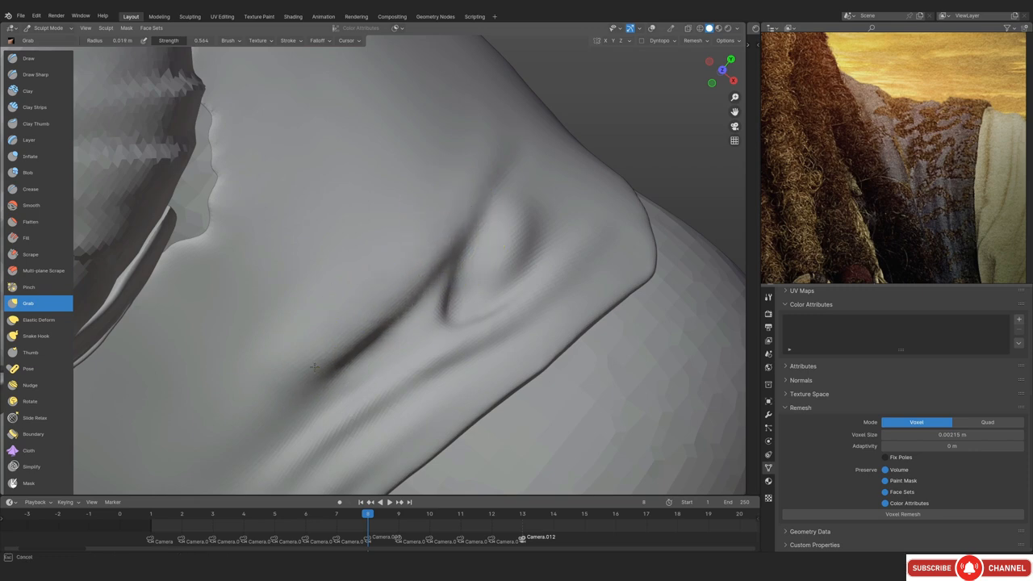
pyautogui.scroll(-2, 315, 387)
pyautogui.press('KP_0')
pyautogui.hotkey('alt', 'shift', 'z')
pyautogui.hotkey('alt', 'shift', 'z')
pyautogui.scroll(-5, 492, 337)
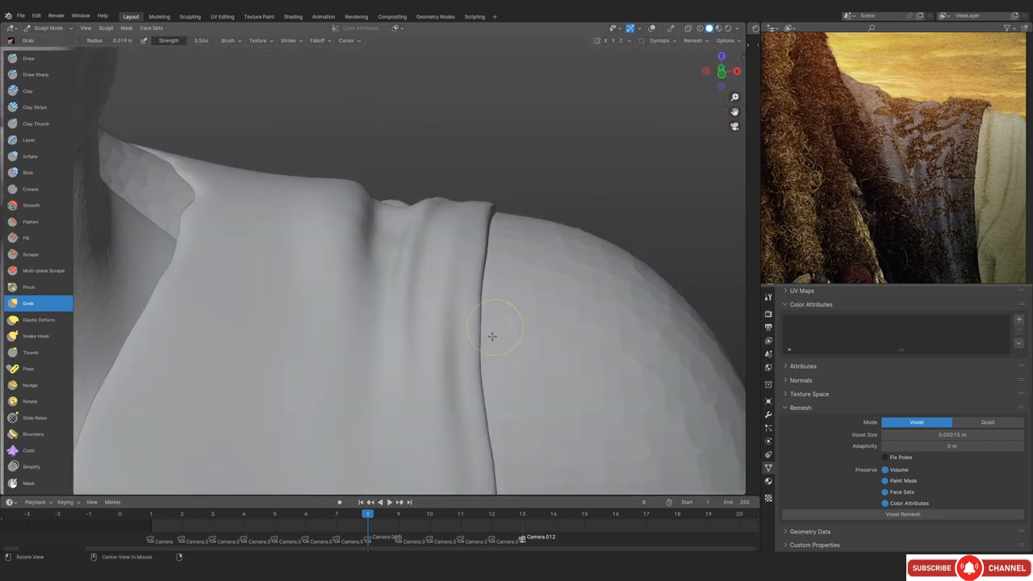
# Extend the shoulder folds down the chest alongside the armhole using Draw strokes with a 0.0087 m radius
pyautogui.keyDown('alt'); pyautogui.moveTo(492, 336); pyautogui.dragTo(411, 288); pyautogui.keyUp('alt')
pyautogui.keyDown('ctrl'); pyautogui.keyDown('alt'); pyautogui.moveTo(422, 371); pyautogui.dragTo(410, 238); pyautogui.keyUp('alt'); pyautogui.keyUp('ctrl')
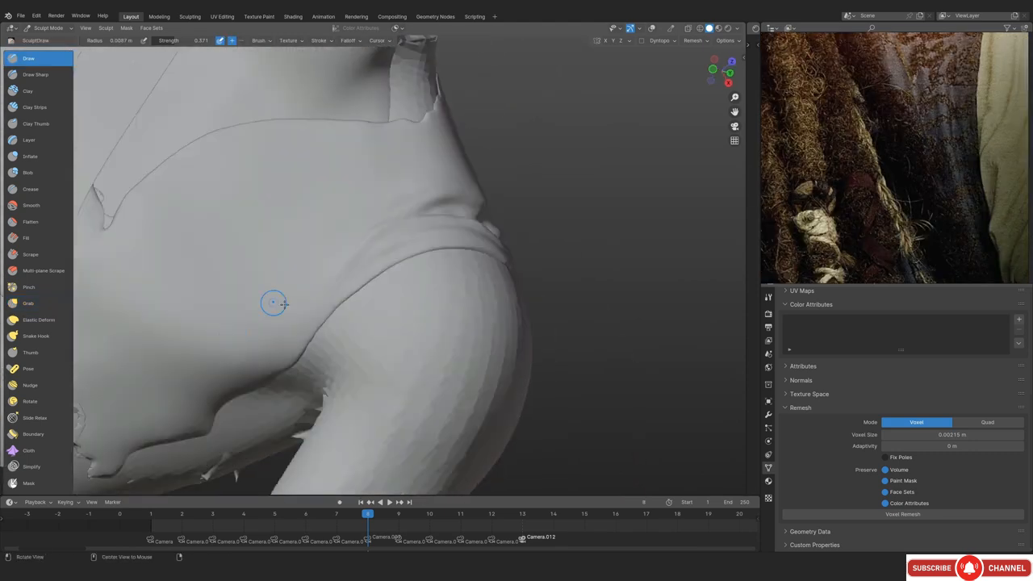
pyautogui.keyDown('ctrl'); pyautogui.keyDown('alt'); pyautogui.moveTo(275, 302); pyautogui.dragTo(269, 242); pyautogui.keyUp('alt'); pyautogui.keyUp('ctrl')
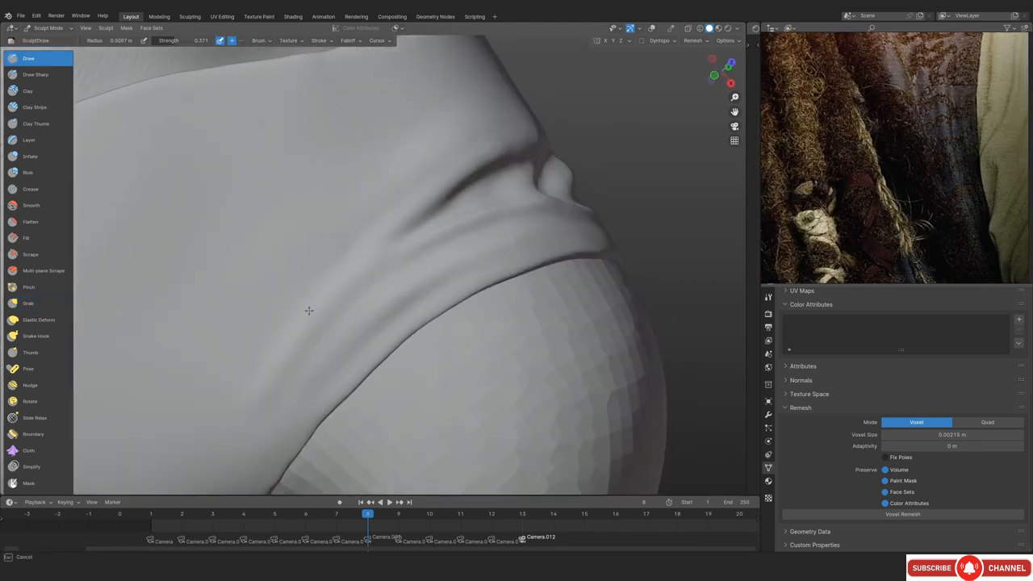
pyautogui.moveTo(293, 363); pyautogui.dragTo(235, 431)
pyautogui.moveTo(309, 326); pyautogui.dragTo(216, 446)
pyautogui.keyDown('ctrl'); pyautogui.keyDown('alt'); pyautogui.moveTo(355, 266); pyautogui.dragTo(339, 387); pyautogui.keyUp('alt'); pyautogui.keyUp('ctrl')
pyautogui.keyDown('alt'); pyautogui.moveTo(339, 355); pyautogui.dragTo(404, 359); pyautogui.keyUp('alt')
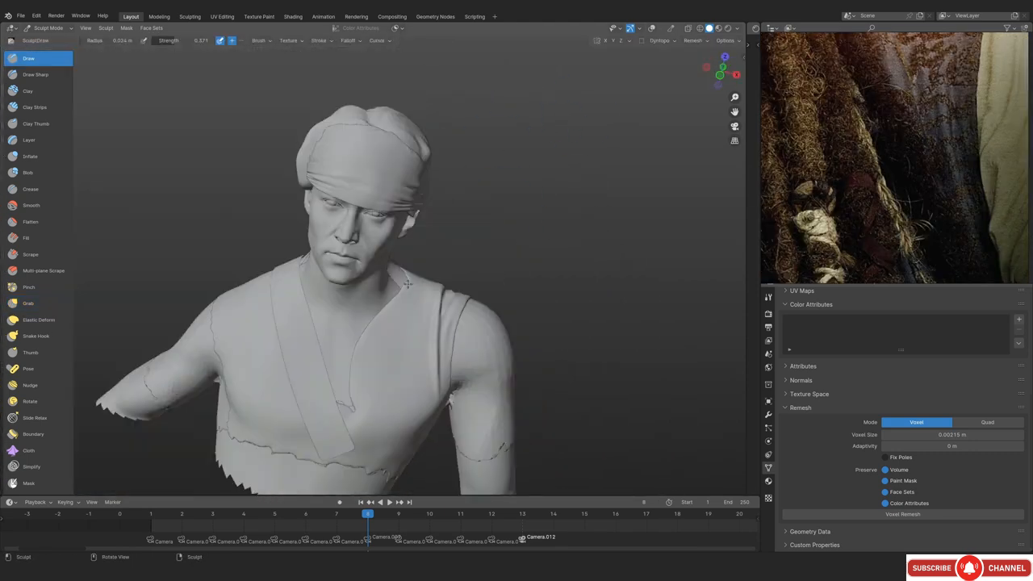
# Compare the folds along the armhole with the reference image from the camera view
pyautogui.keyDown('ctrl'); pyautogui.keyDown('alt'); pyautogui.moveTo(452, 318); pyautogui.dragTo(415, 243); pyautogui.keyUp('alt'); pyautogui.keyUp('ctrl')
pyautogui.press('f')
pyautogui.click(414, 242)
pyautogui.moveTo(356, 298)
pyautogui.keyDown('ctrl'); pyautogui.keyDown('alt'); pyautogui.mouseDown()
pyautogui.moveTo(347, 373)
pyautogui.moveTo(320, 307)
pyautogui.moveTo(376, 288)
pyautogui.moveTo(346, 295)
pyautogui.moveTo(226, 452)
pyautogui.moveTo(348, 300)
pyautogui.mouseUp(); pyautogui.keyUp('alt'); pyautogui.keyUp('ctrl')
pyautogui.hotkey('shift', 'alt', 'z')
pyautogui.press('KP_0')
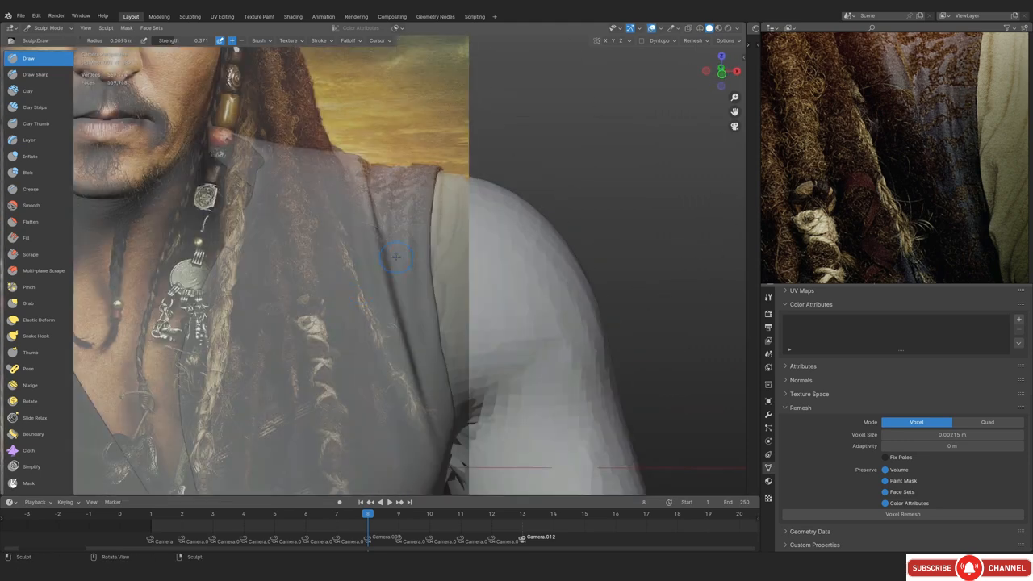
pyautogui.hotkey('shift', 'alt', 'z')
pyautogui.moveTo(439, 287)
pyautogui.keyDown('alt'); pyautogui.keyDown('shift'); pyautogui.mouseDown()
pyautogui.moveTo(422, 295)
pyautogui.moveTo(393, 264)
pyautogui.moveTo(388, 222)
pyautogui.moveTo(404, 266)
pyautogui.moveTo(436, 299)
pyautogui.mouseUp(); pyautogui.keyUp('shift'); pyautogui.keyUp('alt')
pyautogui.hotkey('shift', 'alt', 'z')
# Sharpen the folds running along the armhole toward the armpit with the Draw brush at a 0.0073 m radius
pyautogui.press('f')
pyautogui.click(387, 218)
pyautogui.press('f')
pyautogui.click(399, 196)
pyautogui.keyDown('ctrl'); pyautogui.keyDown('alt'); pyautogui.moveTo(347, 436); pyautogui.dragTo(373, 236); pyautogui.keyUp('alt'); pyautogui.keyUp('ctrl')
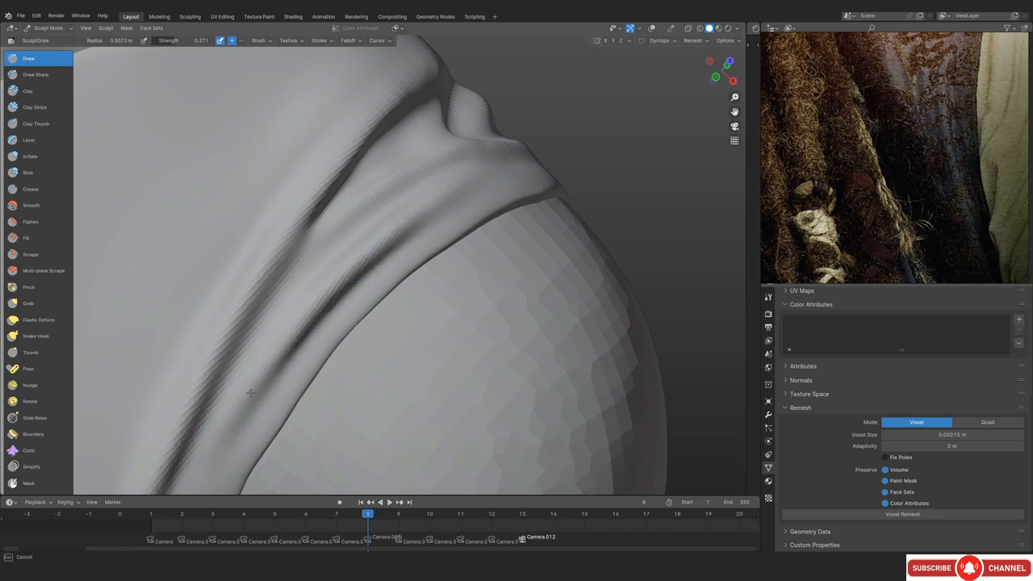
pyautogui.keyDown('ctrl'); pyautogui.keyDown('alt'); pyautogui.moveTo(472, 189); pyautogui.dragTo(356, 267); pyautogui.keyUp('alt'); pyautogui.keyUp('ctrl')
pyautogui.moveTo(263, 413); pyautogui.dragTo(439, 165)
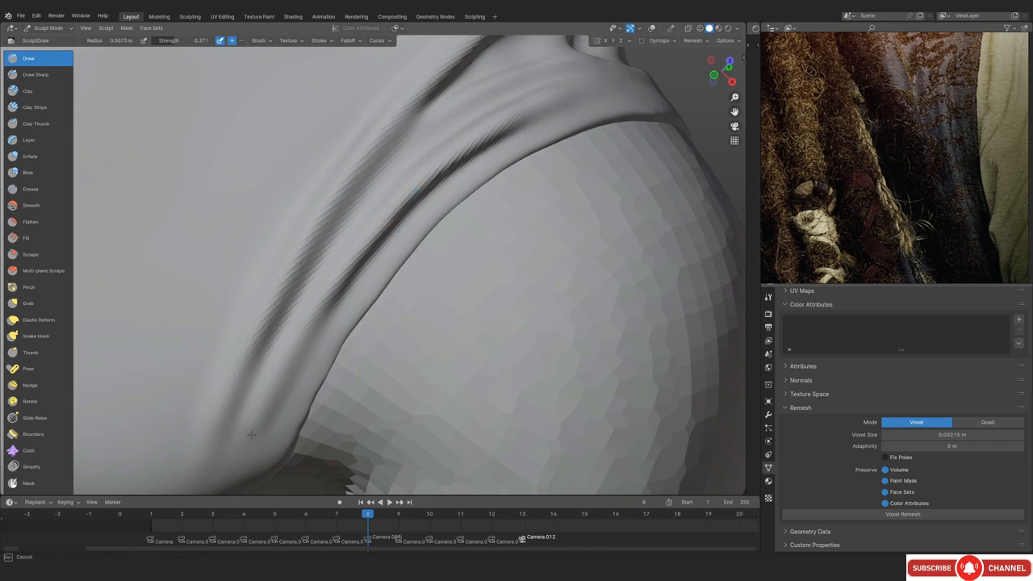
pyautogui.keyDown('ctrl'); pyautogui.keyDown('alt'); pyautogui.moveTo(481, 174); pyautogui.dragTo(288, 362); pyautogui.keyUp('alt'); pyautogui.keyUp('ctrl')
# Examine the armhole folds from several angles and against the reference image
pyautogui.press('KP_0')
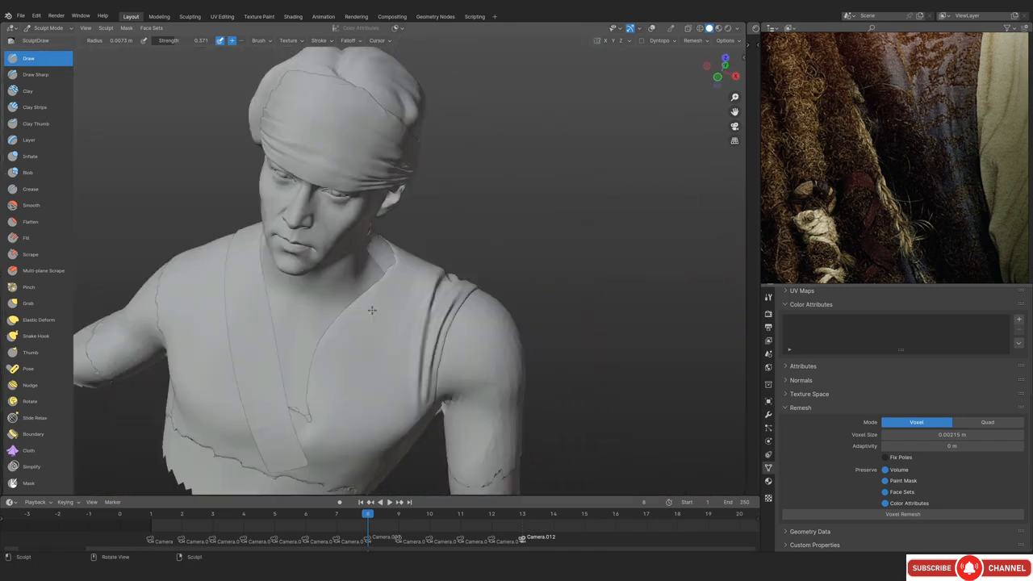
pyautogui.hotkey('shift', 'alt', 'z')
pyautogui.keyDown('alt'); pyautogui.keyDown('shift'); pyautogui.moveTo(412, 300); pyautogui.dragTo(403, 266); pyautogui.keyUp('shift'); pyautogui.keyUp('alt')
pyautogui.hotkey('shift', 'alt', 'z')
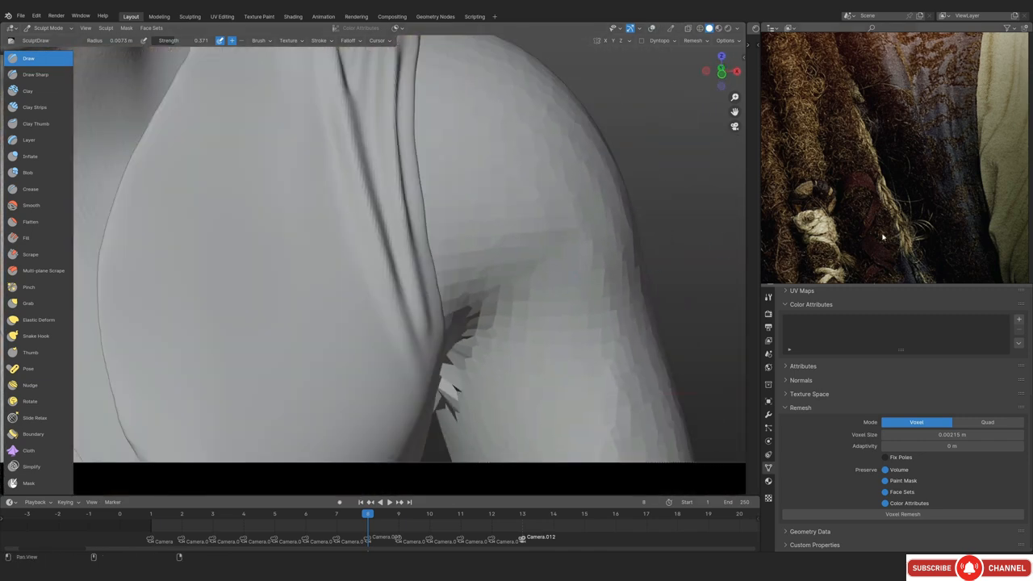
pyautogui.keyDown('alt'); pyautogui.moveTo(883, 240); pyautogui.dragTo(839, 206); pyautogui.keyUp('alt')
pyautogui.hotkey('shift', 'alt', 'z')
pyautogui.hotkey('shift', 'alt', 'z')
pyautogui.keyDown('alt'); pyautogui.moveTo(362, 385); pyautogui.dragTo(150, 214); pyautogui.keyUp('alt')
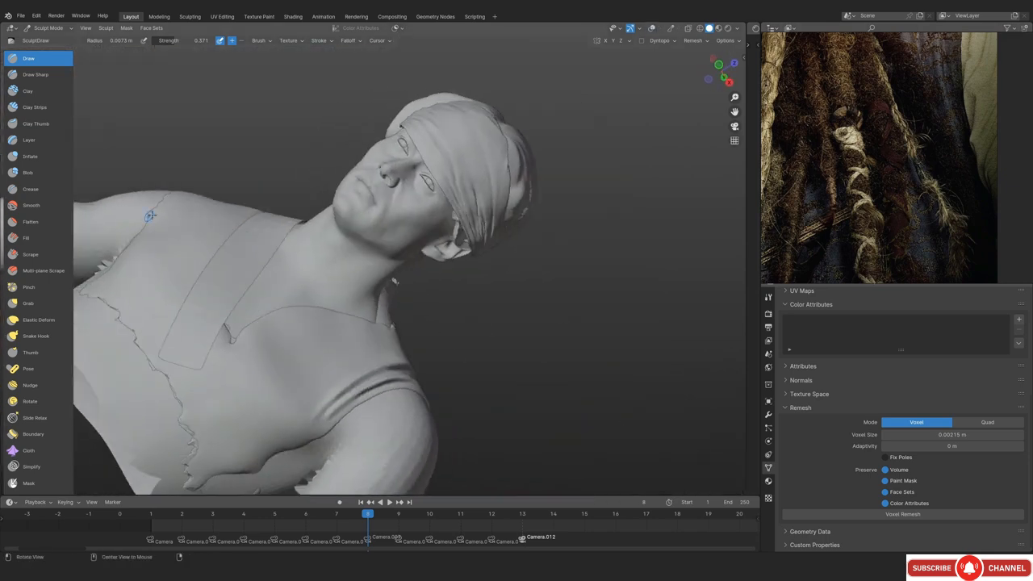
pyautogui.keyDown('ctrl'); pyautogui.keyDown('alt'); pyautogui.moveTo(323, 367); pyautogui.dragTo(370, 227); pyautogui.keyUp('alt'); pyautogui.keyUp('ctrl')
pyautogui.keyDown('ctrl'); pyautogui.keyDown('alt'); pyautogui.moveTo(370, 227); pyautogui.dragTo(397, 299); pyautogui.keyUp('alt'); pyautogui.keyUp('ctrl')
pyautogui.press('KP_0')
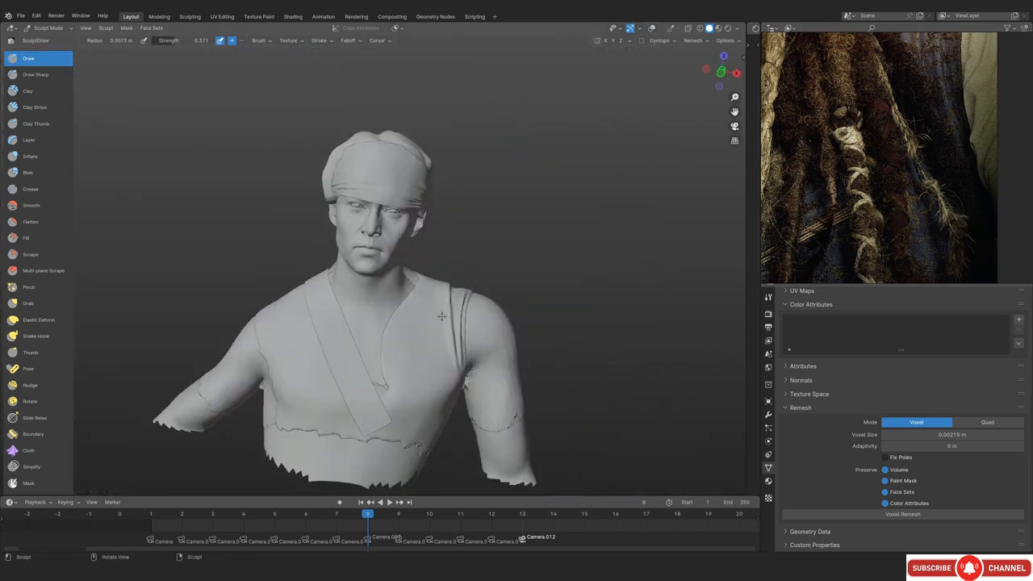
# Examine the vest's lower chest and side in the enlarged reference picture
pyautogui.keyDown('ctrl'); pyautogui.keyDown('alt'); pyautogui.moveTo(452, 263); pyautogui.dragTo(462, 330); pyautogui.keyUp('alt'); pyautogui.keyUp('ctrl')
pyautogui.hotkey('shift', 'alt', 'z')
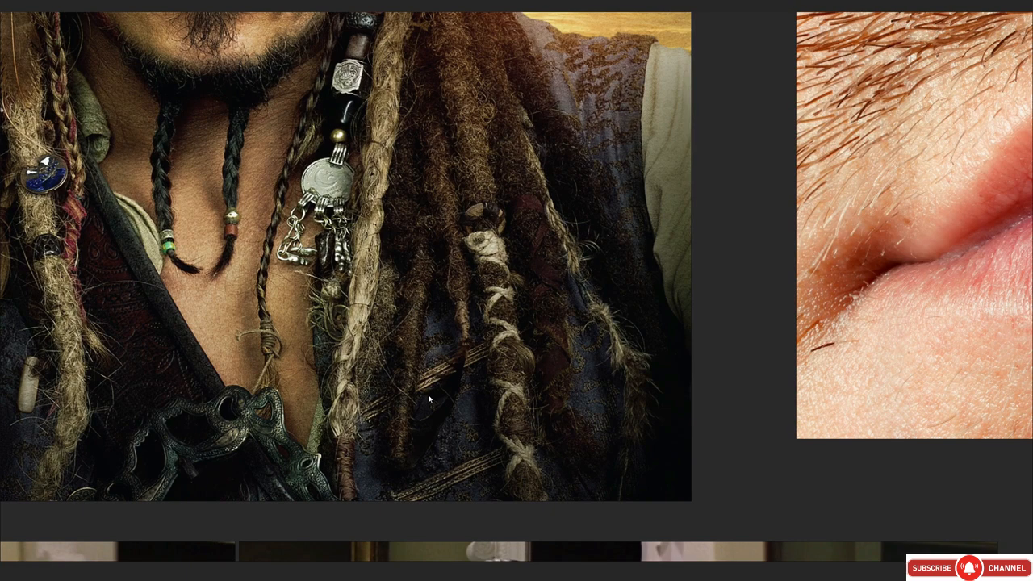
pyautogui.moveTo(462, 472); pyautogui.dragTo(519, 328, button='middle')
pyautogui.scroll(5, 509, 334)
pyautogui.scroll(-4, 464, 355)
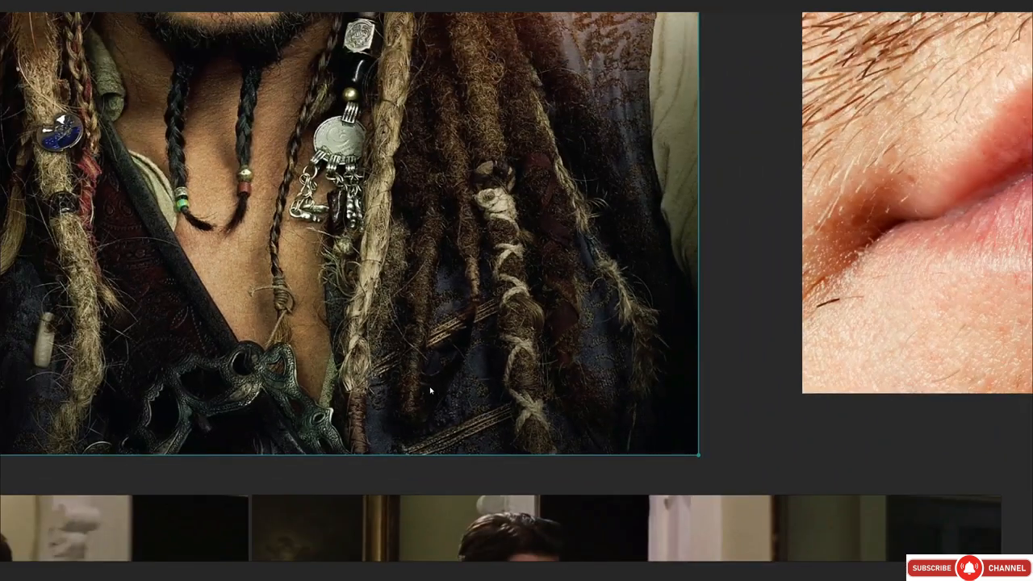
pyautogui.moveTo(534, 244); pyautogui.dragTo(539, 280, button='middle')
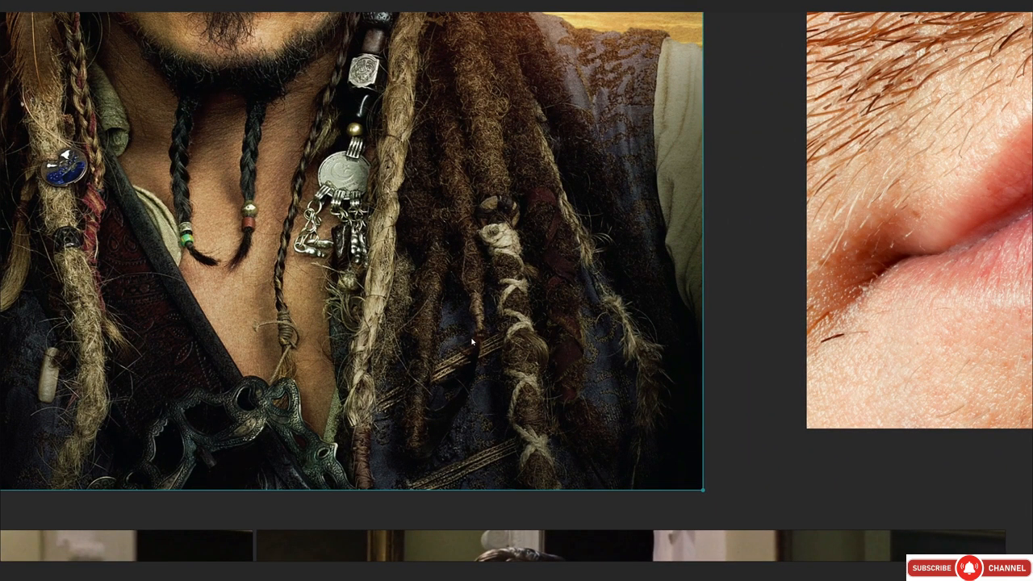
# Reshape the vest's edge below the armpit with the Grab brush, pulling the cloth down and outward toward the side
pyautogui.hotkey('ctrl', 'f')
pyautogui.moveTo(430, 306)
pyautogui.mouseDown(button='middle')
pyautogui.moveTo(306, 272)
pyautogui.moveTo(416, 303)
pyautogui.moveTo(428, 230)
pyautogui.moveTo(353, 282)
pyautogui.moveTo(363, 105)
pyautogui.mouseUp(button='middle')
pyautogui.scroll(4, 412, 296)
pyautogui.press('g')
pyautogui.hotkey('alt', 'z')
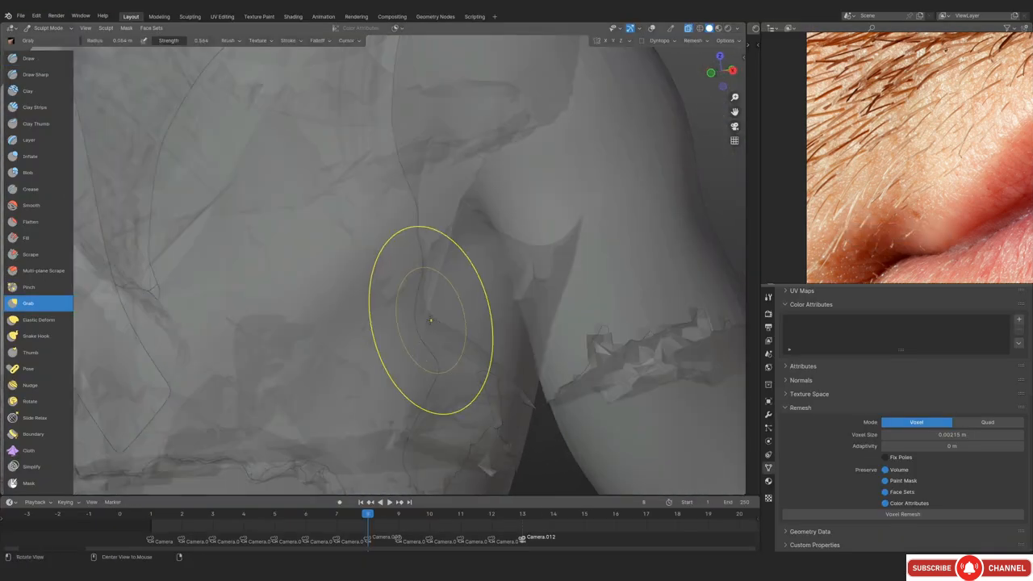
pyautogui.hotkey('alt', 'z')
pyautogui.press(']')
pyautogui.press(']')
pyautogui.moveTo(442, 323)
pyautogui.mouseDown()
pyautogui.moveTo(488, 374)
pyautogui.moveTo(480, 401)
pyautogui.mouseUp()
pyautogui.moveTo(480, 388); pyautogui.dragTo(403, 307, button='middle')
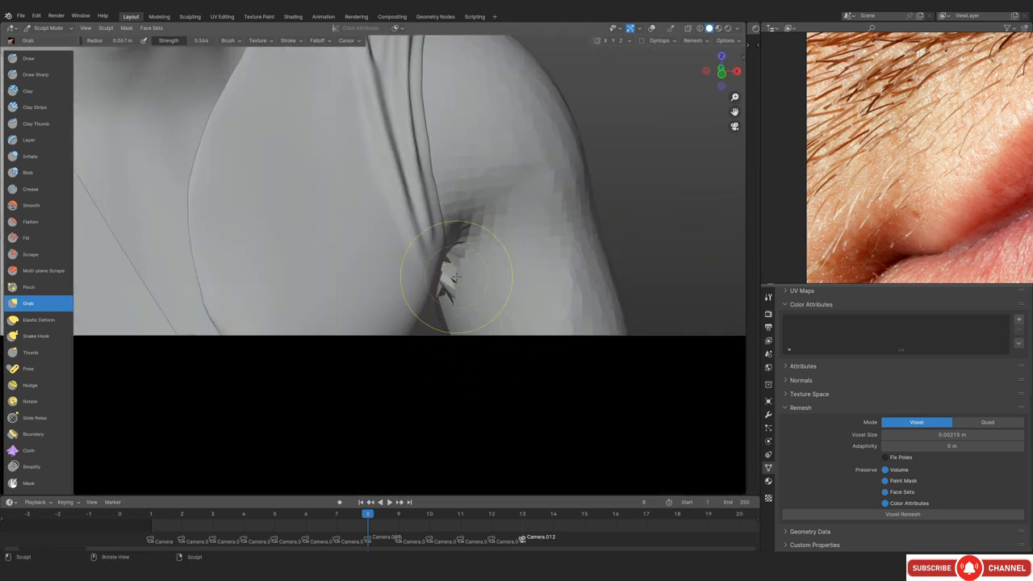
pyautogui.press('f')
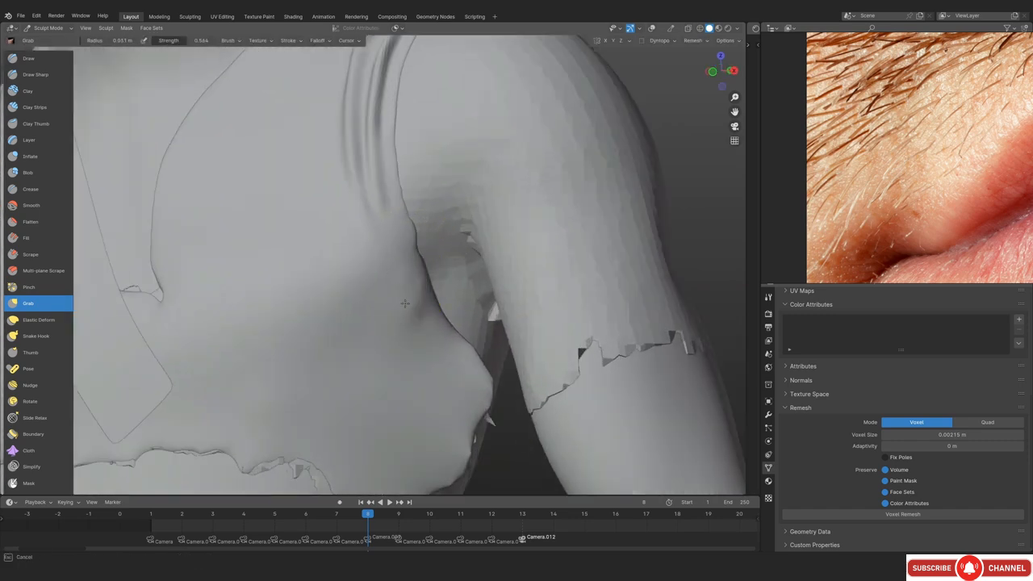
# Even out the vest's surface beside the armhole with the Scrape brush
pyautogui.click(30, 254)
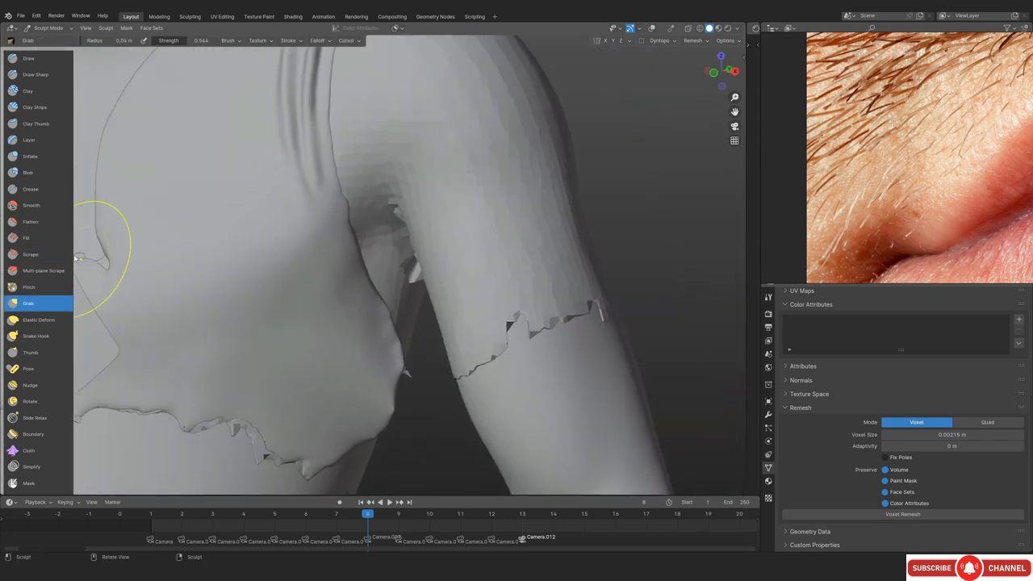
pyautogui.click(31, 255)
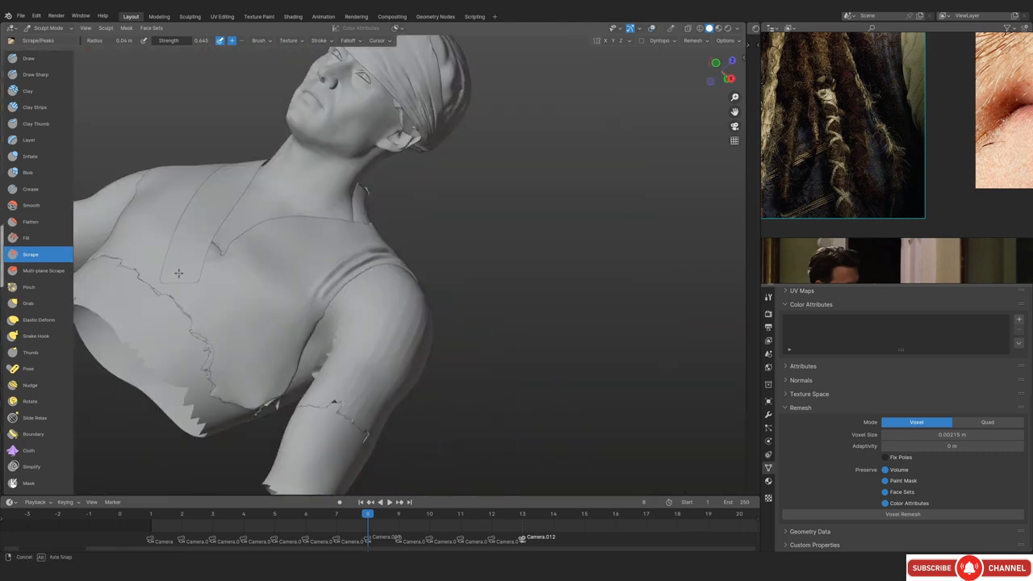
pyautogui.moveTo(371, 283); pyautogui.dragTo(395, 288, button='middle')
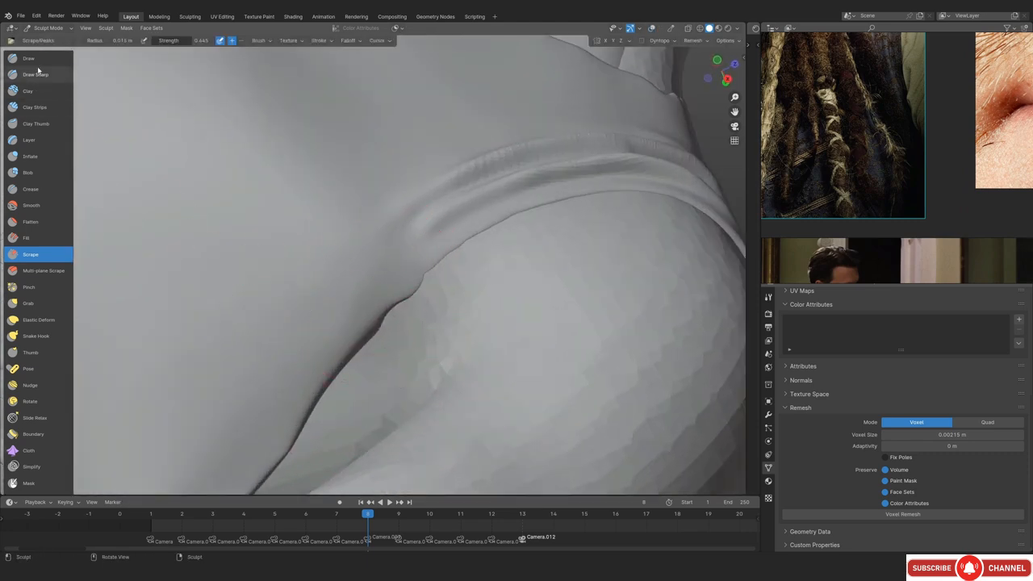
# Sculpt raised folds along the armhole down to the armpit with the Draw brush at a 0.0082 m radius
pyautogui.click(37, 62)
pyautogui.moveTo(410, 251); pyautogui.dragTo(368, 243, button='middle')
pyautogui.press('f')
pyautogui.moveTo(348, 274)
pyautogui.mouseDown()
pyautogui.moveTo(312, 309)
pyautogui.moveTo(371, 257)
pyautogui.moveTo(335, 254)
pyautogui.moveTo(219, 445)
pyautogui.mouseUp()
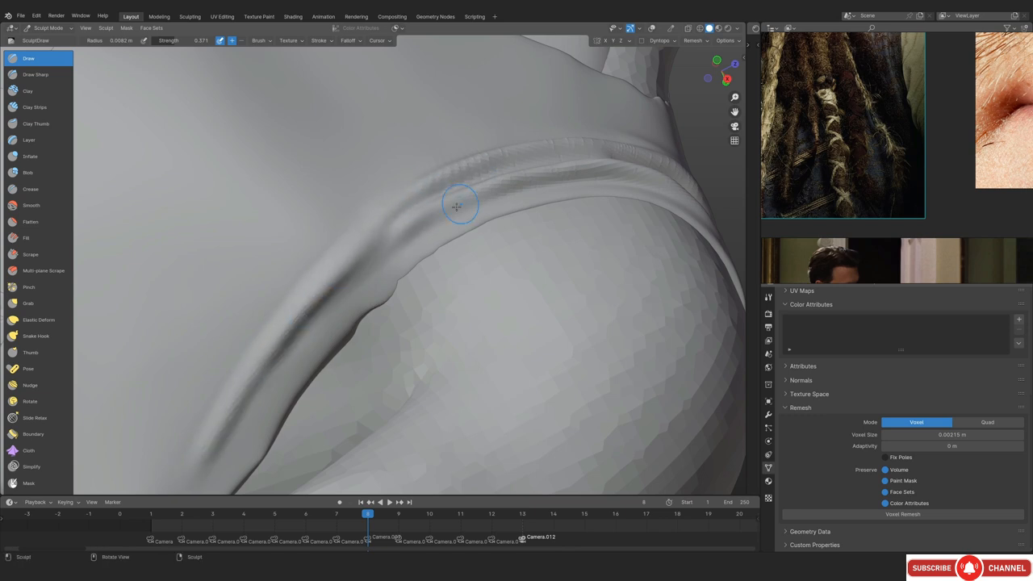
pyautogui.moveTo(406, 227); pyautogui.dragTo(298, 334)
pyautogui.moveTo(367, 284)
pyautogui.mouseDown(button='middle')
pyautogui.moveTo(380, 280)
pyautogui.moveTo(379, 298)
pyautogui.moveTo(377, 256)
pyautogui.mouseUp(button='middle')
pyautogui.moveTo(376, 278)
pyautogui.mouseDown()
pyautogui.moveTo(493, 216)
pyautogui.moveTo(274, 363)
pyautogui.mouseUp()
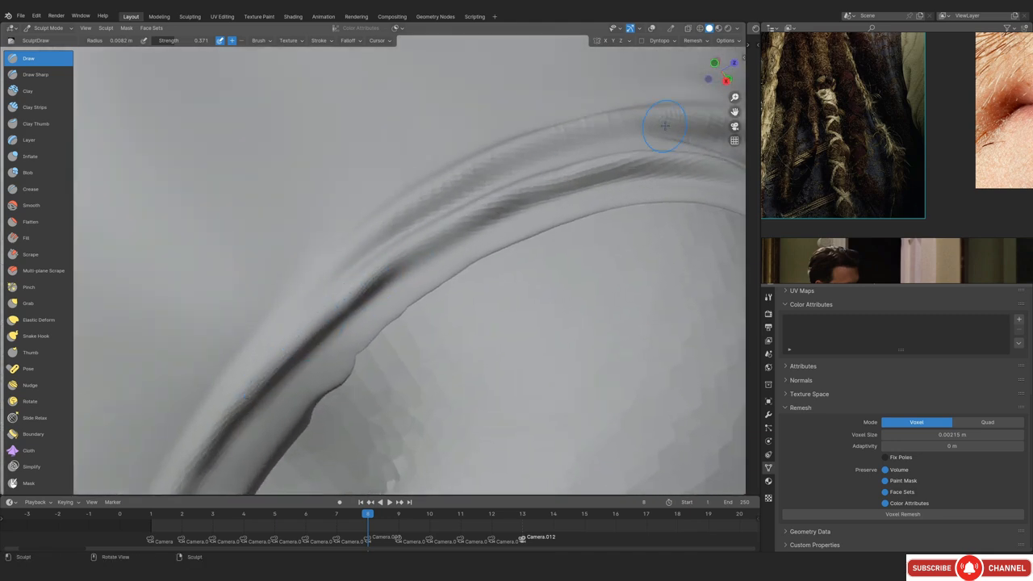
# Extend the outer armhole fold up toward the shoulder and carve the groove between the folds with the Draw brush
pyautogui.moveTo(373, 280); pyautogui.dragTo(342, 273, button='middle')
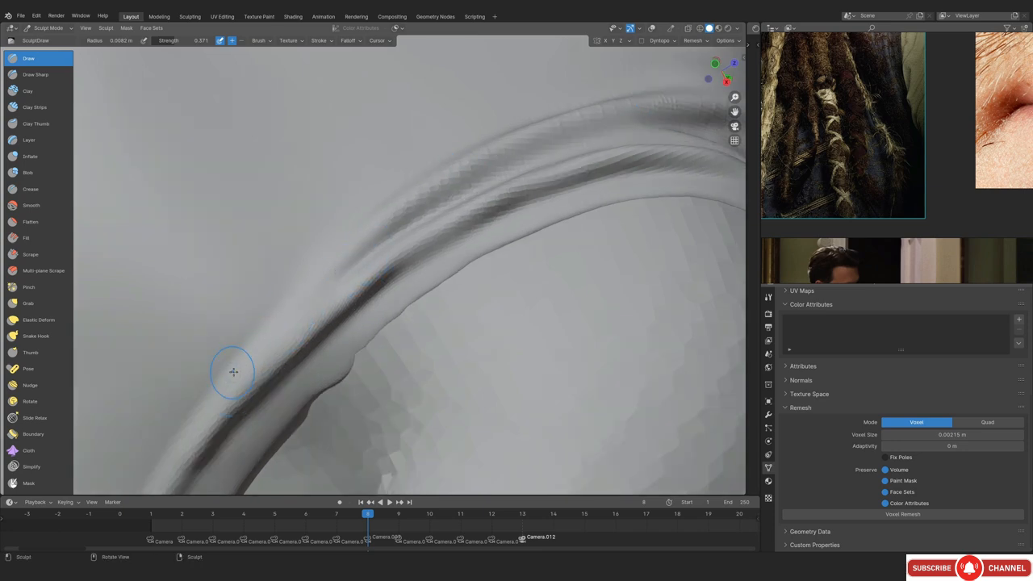
pyautogui.moveTo(287, 321); pyautogui.dragTo(484, 155)
pyautogui.keyDown('ctrl'); pyautogui.moveTo(383, 243); pyautogui.dragTo(476, 184); pyautogui.keyUp('ctrl')
pyautogui.keyDown('ctrl'); pyautogui.keyDown('alt'); pyautogui.moveTo(613, 115); pyautogui.dragTo(433, 271); pyautogui.keyUp('alt'); pyautogui.keyUp('ctrl')
# From the camera view, adjust the vest's edge and fold at the armpit with the Grab brush
pyautogui.press('KP_0')
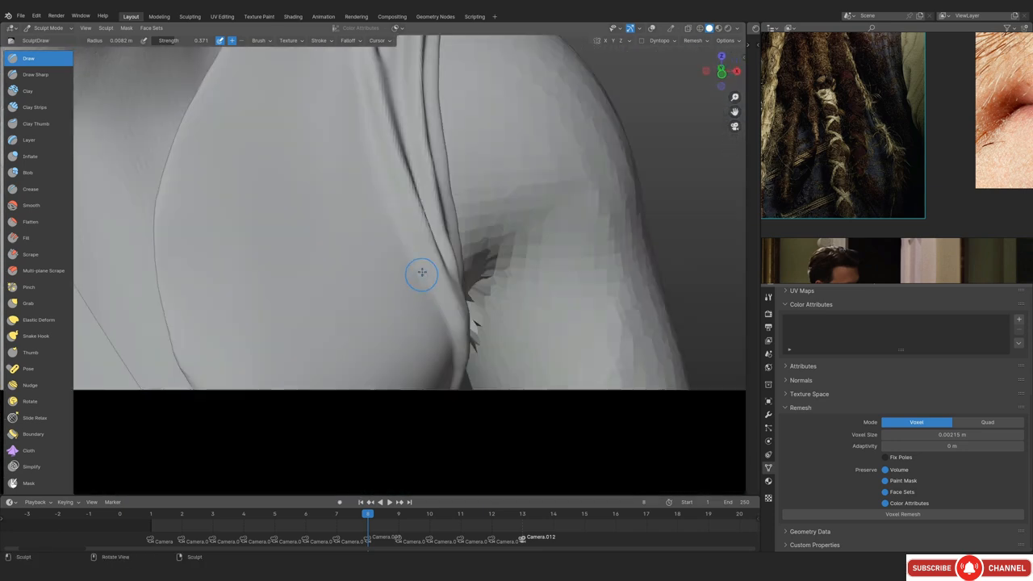
pyautogui.hotkey('shift', 'alt', 'z')
pyautogui.hotkey('shift', 'alt', 'z')
pyautogui.keyDown('shift'); pyautogui.moveTo(472, 311); pyautogui.dragTo(436, 268, button='middle'); pyautogui.keyUp('shift')
pyautogui.scroll(2, 436, 269)
pyautogui.press('g')
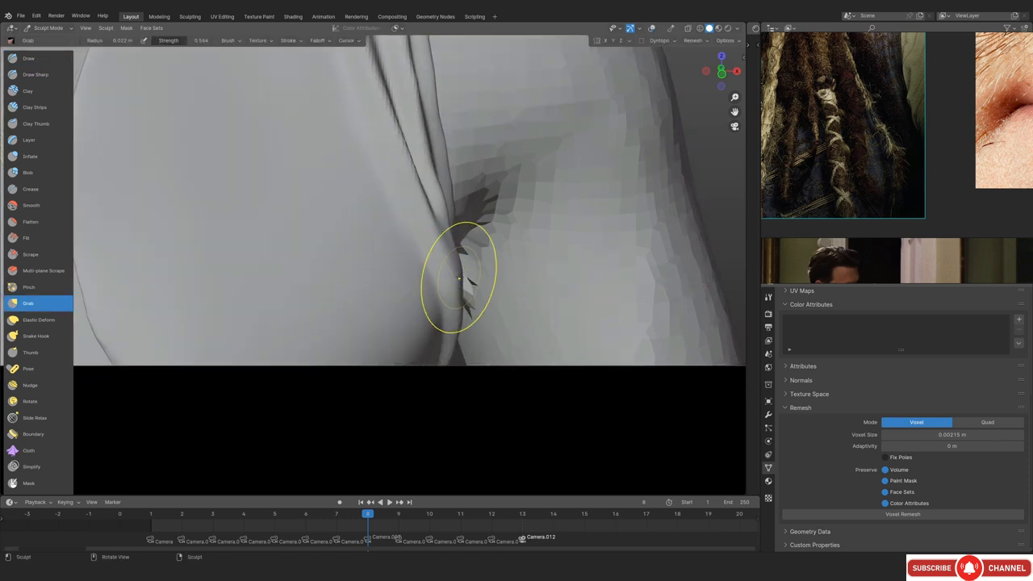
pyautogui.moveTo(442, 353); pyautogui.dragTo(428, 315)
pyautogui.moveTo(428, 314)
pyautogui.mouseDown()
pyautogui.moveTo(445, 312)
pyautogui.moveTo(438, 356)
pyautogui.mouseUp()
pyautogui.press('f')
pyautogui.click(449, 311)
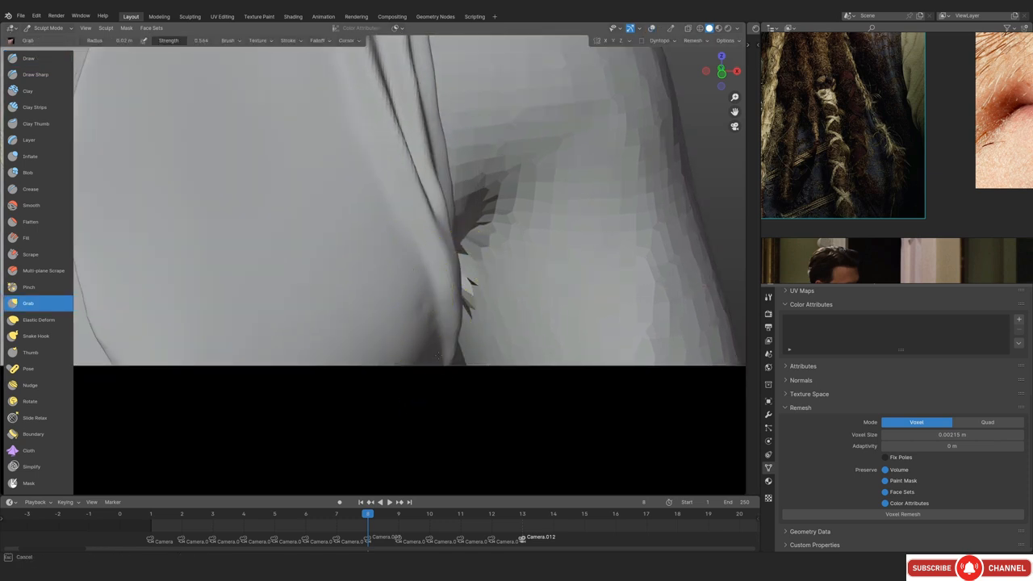
# Examine the vest from several angles and compare it with the chest area in the reference image
pyautogui.keyDown('ctrl'); pyautogui.moveTo(434, 230); pyautogui.dragTo(430, 298, button='middle'); pyautogui.keyUp('ctrl')
pyautogui.keyDown('shift'); pyautogui.moveTo(430, 299); pyautogui.dragTo(313, 232, button='middle'); pyautogui.keyUp('shift')
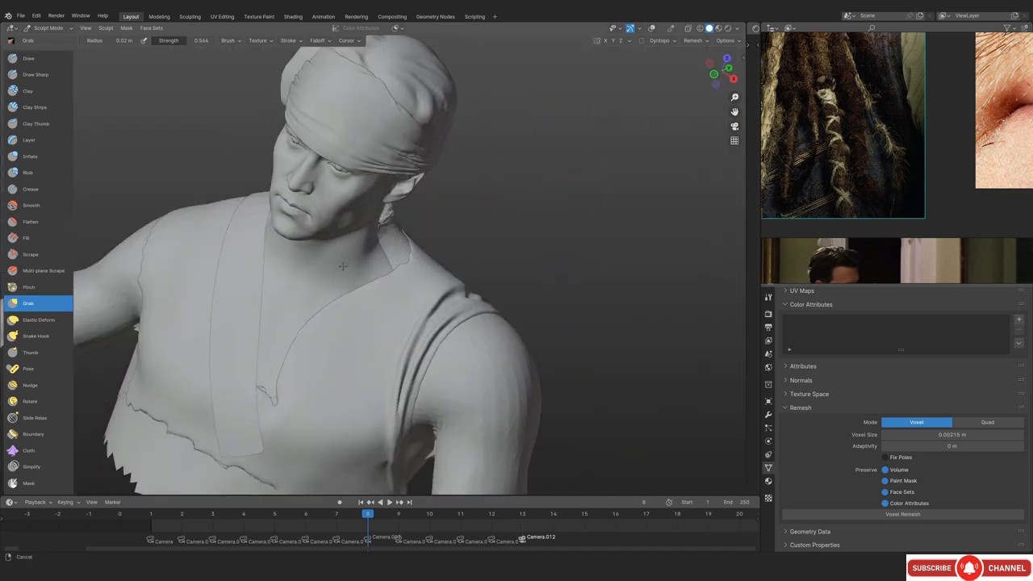
pyautogui.moveTo(843, 147); pyautogui.dragTo(885, 137, button='middle')
pyautogui.scroll(-2, 880, 159)
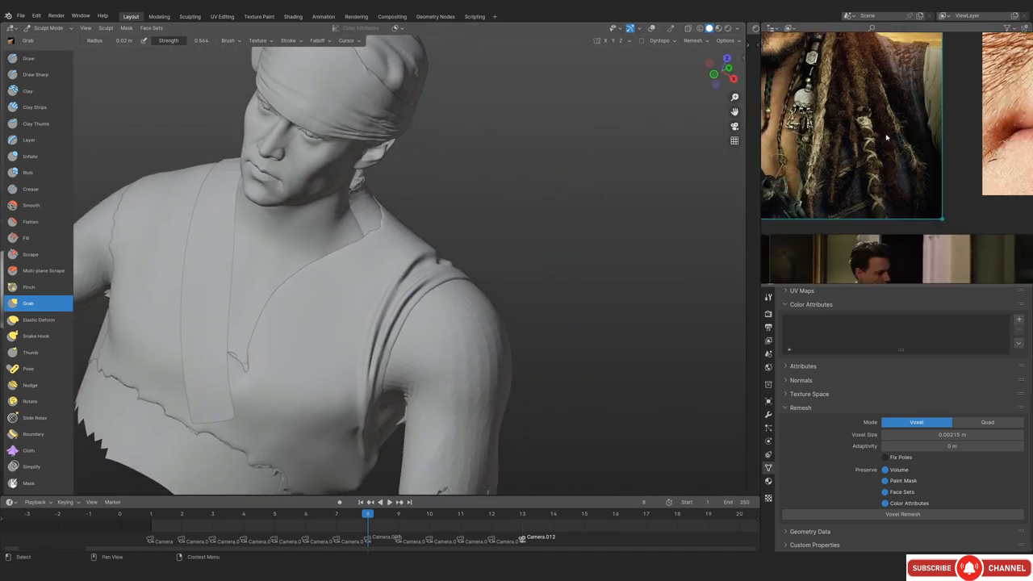
pyautogui.scroll(4, 886, 163)
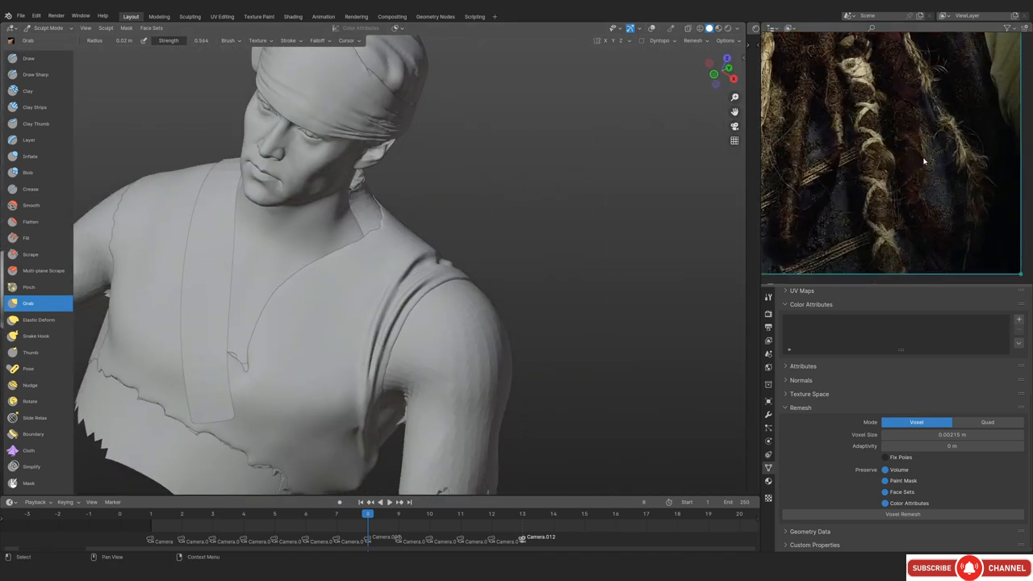
pyautogui.keyDown('alt'); pyautogui.moveTo(471, 324); pyautogui.dragTo(465, 345, button='middle'); pyautogui.keyUp('alt')
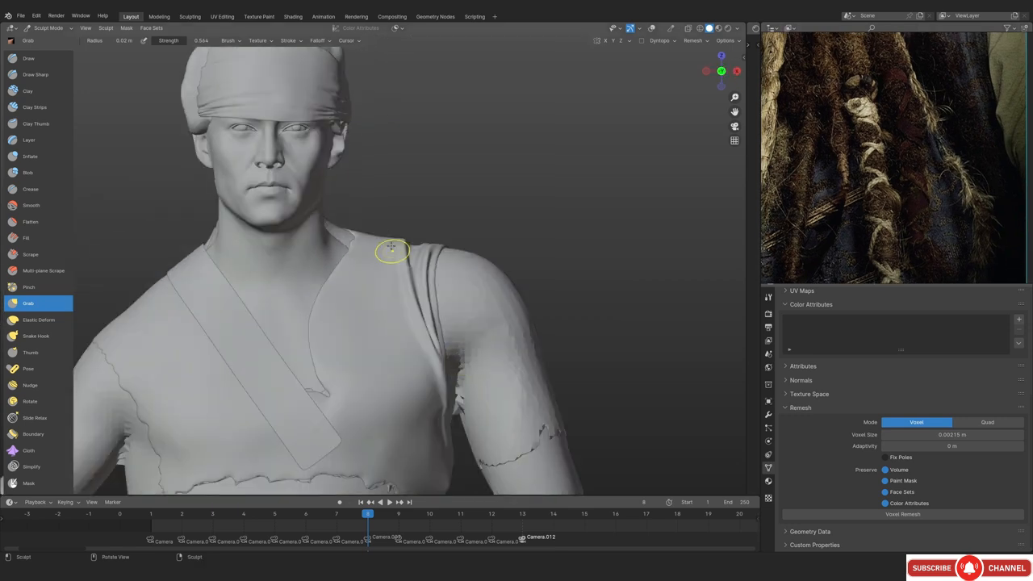
pyautogui.moveTo(373, 463)
pyautogui.mouseDown(button='middle')
pyautogui.moveTo(339, 420)
pyautogui.moveTo(192, 296)
pyautogui.mouseUp(button='middle')
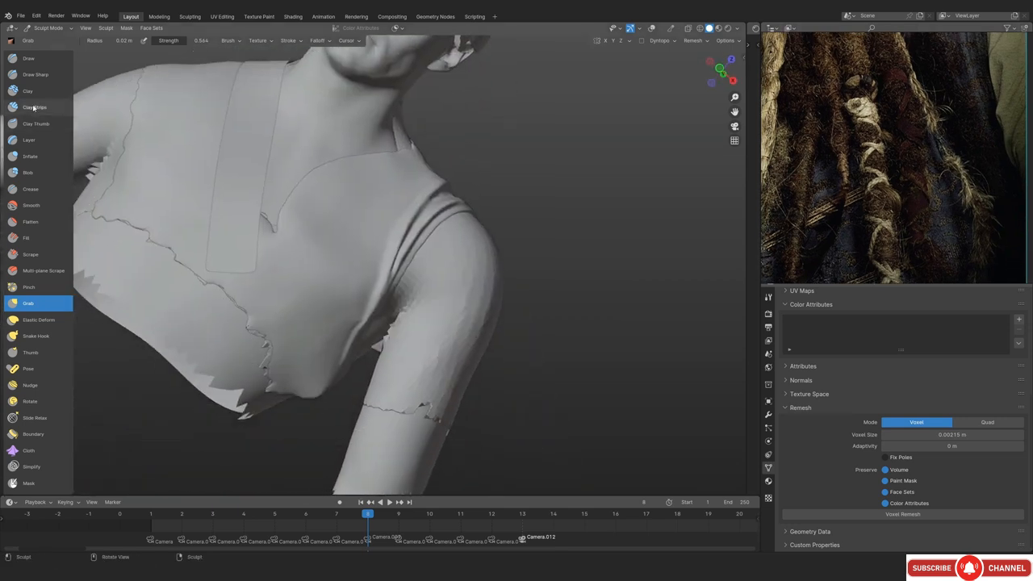
# Sculpt long diagonal folds from the vest's lower side up toward the shoulder with the Draw brush at a 0.015 m radius
pyautogui.click(29, 59)
pyautogui.scroll(3, 372, 265)
pyautogui.moveTo(340, 321)
pyautogui.keyDown('alt'); pyautogui.mouseDown()
pyautogui.moveTo(348, 349)
pyautogui.moveTo(315, 335)
pyautogui.mouseUp(); pyautogui.keyUp('alt')
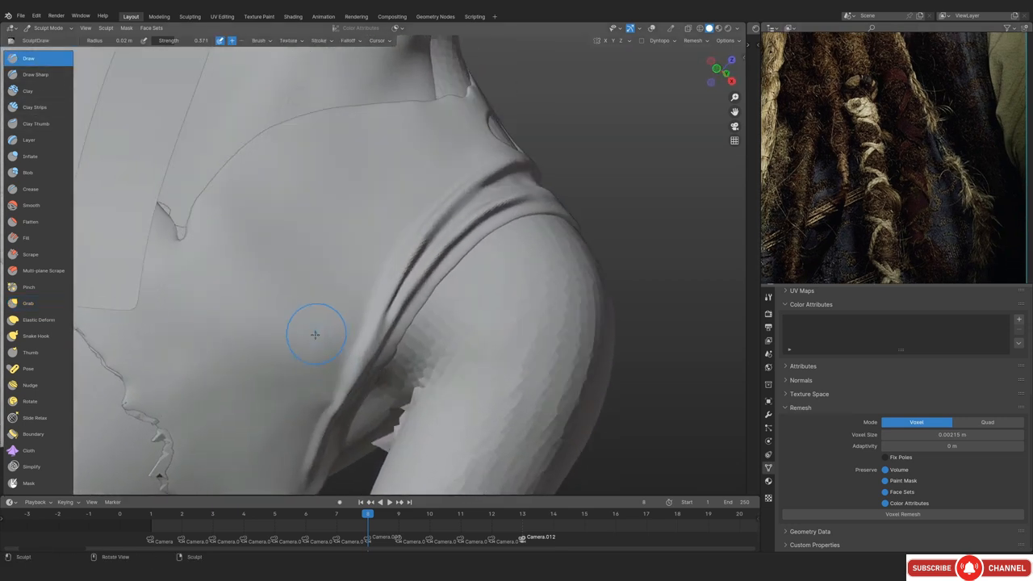
pyautogui.moveTo(253, 406); pyautogui.dragTo(316, 319)
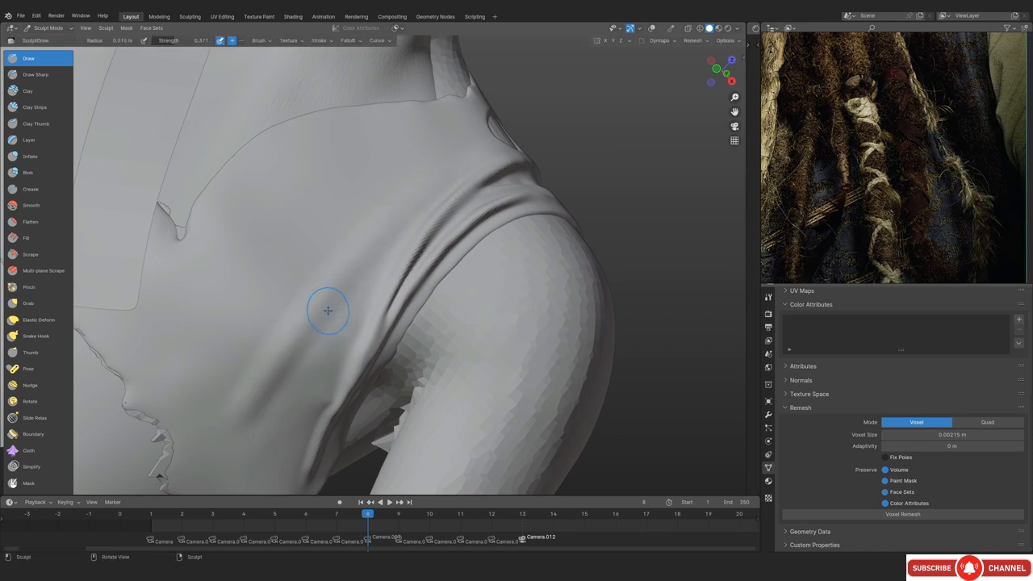
pyautogui.moveTo(246, 418)
pyautogui.mouseDown()
pyautogui.moveTo(347, 266)
pyautogui.moveTo(377, 241)
pyautogui.mouseUp()
pyautogui.moveTo(300, 314); pyautogui.dragTo(343, 282)
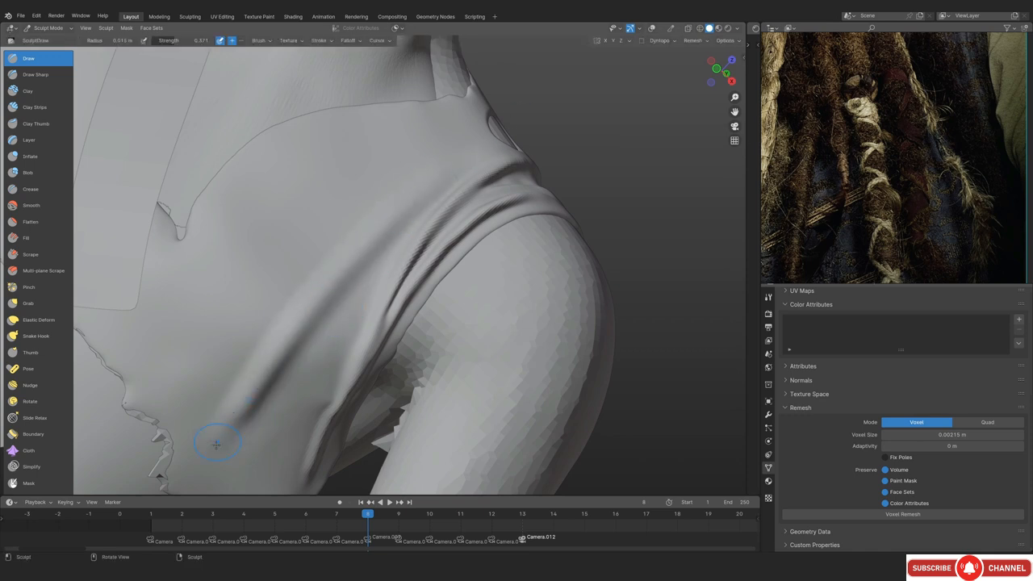
pyautogui.moveTo(234, 424); pyautogui.dragTo(360, 268)
pyautogui.moveTo(291, 365); pyautogui.dragTo(391, 242)
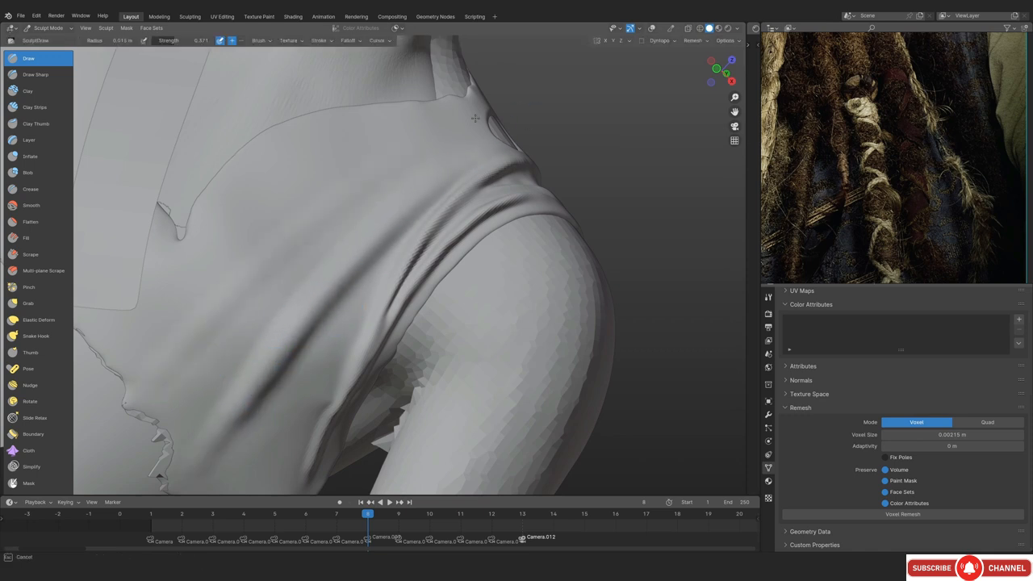
# Refine the area between the diagonal fold and the armhole folds below the shoulder with the Draw brush
pyautogui.moveTo(327, 252); pyautogui.dragTo(362, 331, button='middle')
pyautogui.moveTo(879, 174); pyautogui.dragTo(925, 140, button='middle')
pyautogui.moveTo(362, 323); pyautogui.dragTo(300, 292, button='middle')
pyautogui.moveTo(300, 293)
pyautogui.mouseDown(button='middle')
pyautogui.moveTo(309, 276)
pyautogui.moveTo(276, 316)
pyautogui.mouseUp(button='middle')
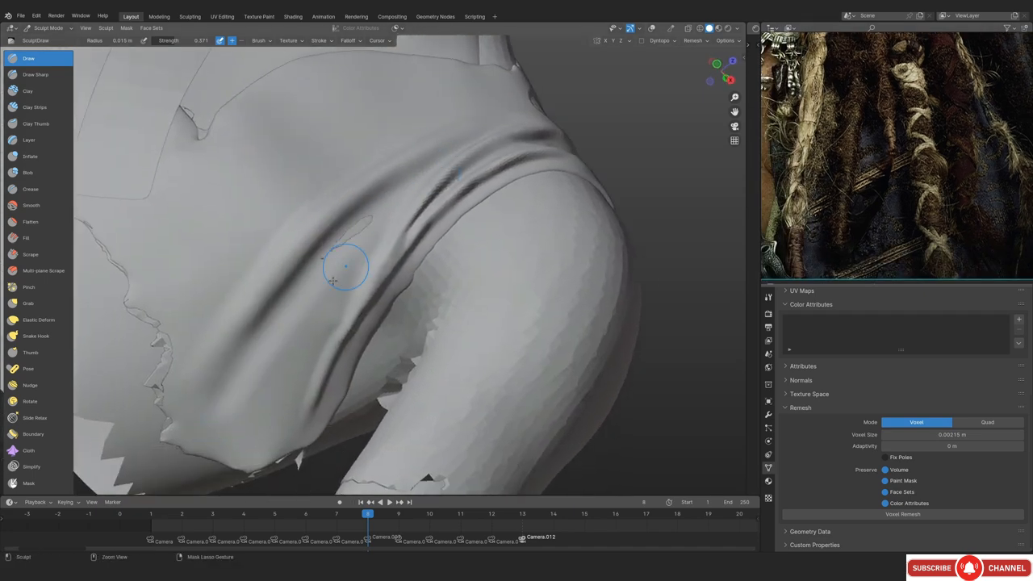
pyautogui.moveTo(443, 163); pyautogui.dragTo(460, 179)
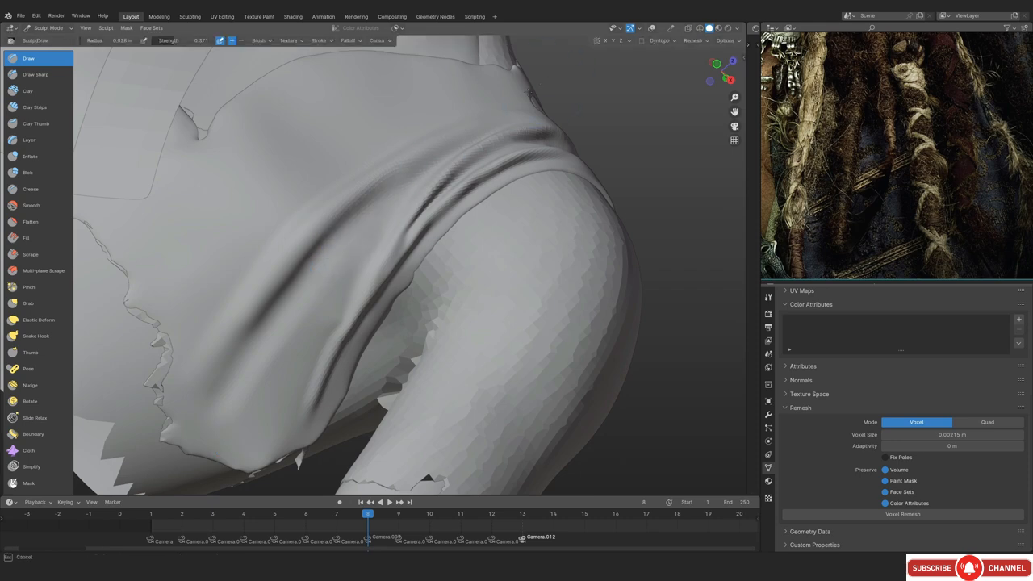
# Reshape the vest's shoulder top near the collar with the Grab brush at a 0.028 m radius and the Clay Strips brush
pyautogui.keyDown('ctrl'); pyautogui.keyDown('alt'); pyautogui.moveTo(247, 318); pyautogui.dragTo(322, 380); pyautogui.keyUp('alt'); pyautogui.keyUp('ctrl')
pyautogui.keyDown('alt'); pyautogui.moveTo(323, 379); pyautogui.dragTo(404, 407); pyautogui.keyUp('alt')
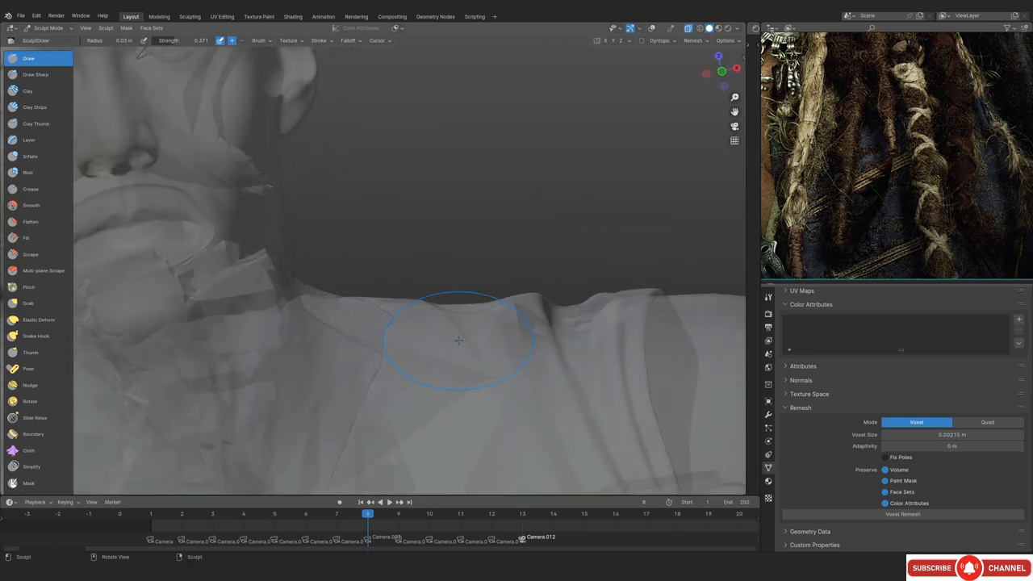
pyautogui.press('g')
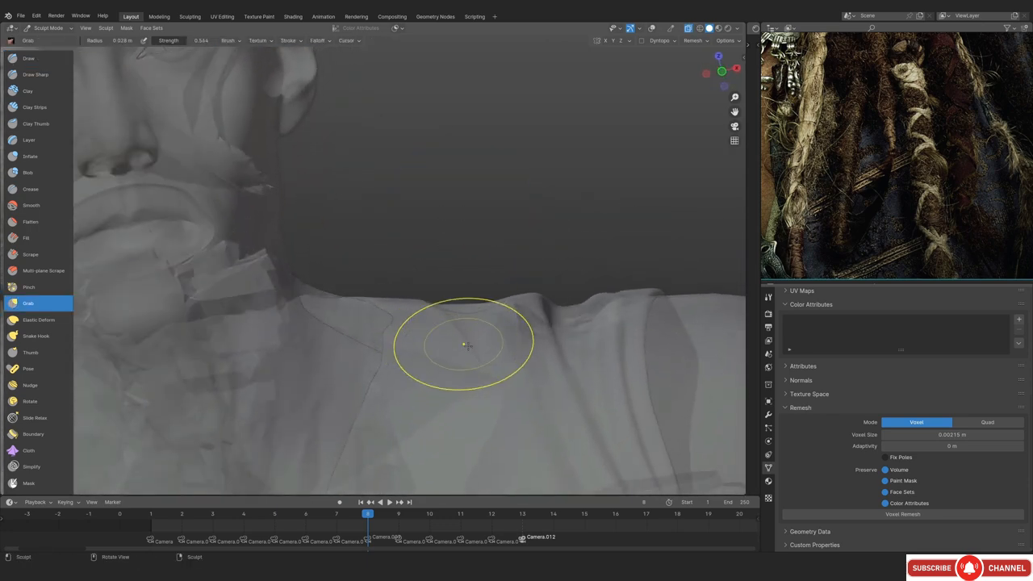
pyautogui.moveTo(464, 344); pyautogui.dragTo(482, 360)
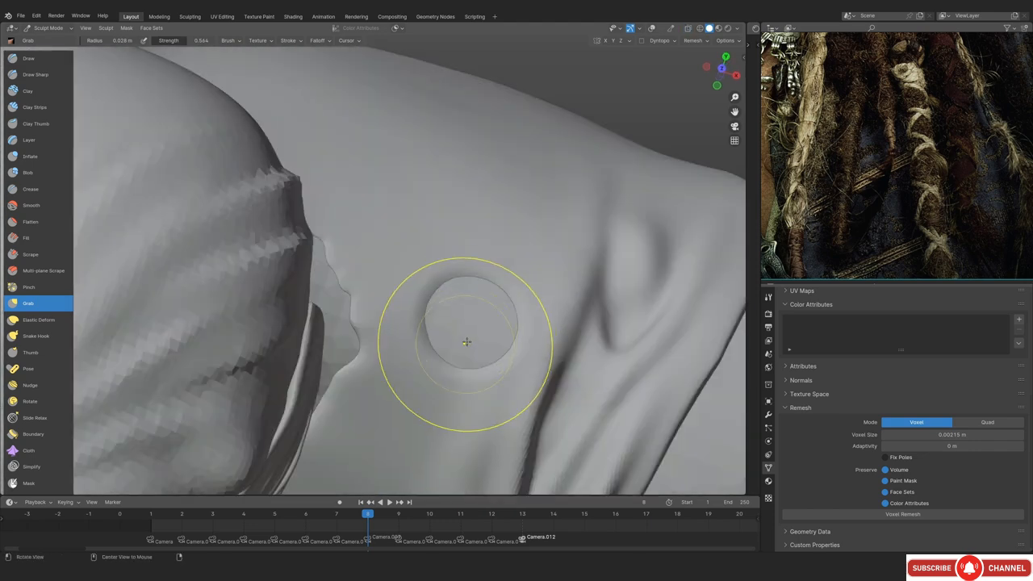
pyautogui.moveTo(461, 346); pyautogui.dragTo(427, 334)
pyautogui.press('c')
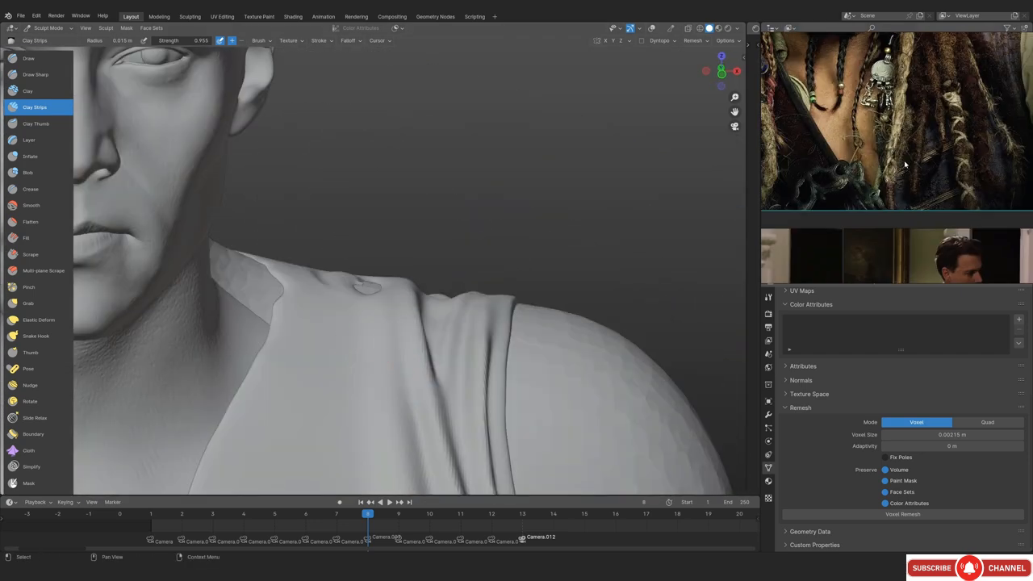
# Examine the pirate's vest, sleeves and shoulders in the enlarged reference picture
pyautogui.hotkey('ctrl', 'f')
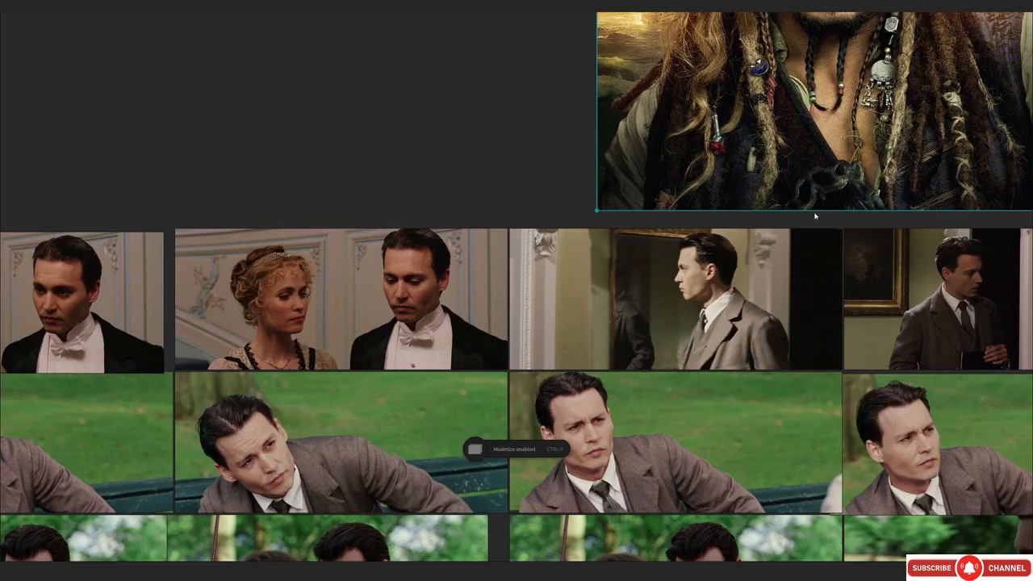
pyautogui.moveTo(814, 214); pyautogui.dragTo(724, 305, button='middle')
pyautogui.scroll(3, 597, 203)
pyautogui.moveTo(598, 204); pyautogui.dragTo(563, 277, button='middle')
pyautogui.moveTo(434, 348); pyautogui.dragTo(358, 328, button='middle')
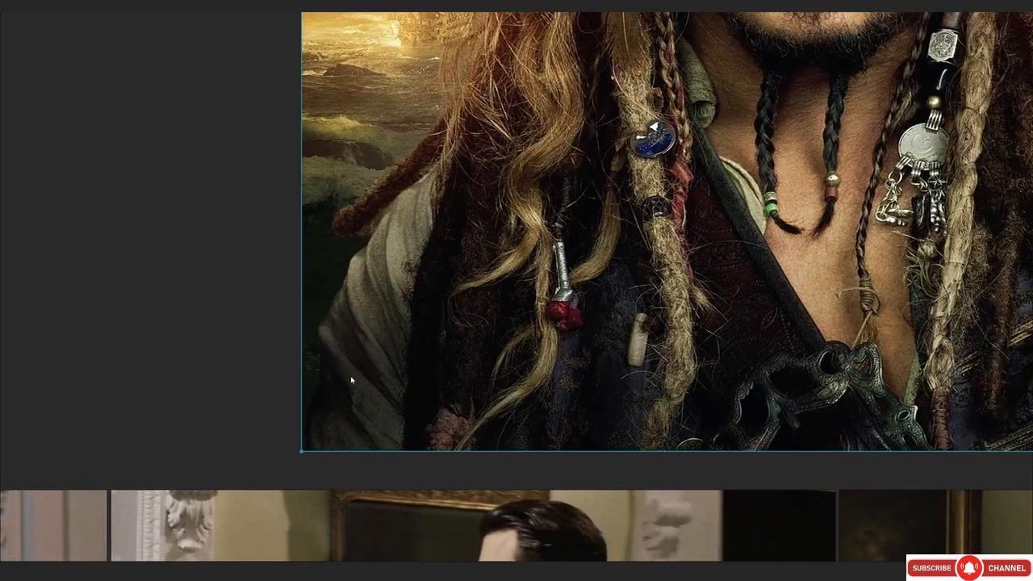
pyautogui.scroll(-5, 588, 296)
pyautogui.scroll(4, 646, 290)
pyautogui.moveTo(646, 290); pyautogui.dragTo(587, 327, button='middle')
pyautogui.scroll(-8, 597, 327)
pyautogui.scroll(5, 546, 347)
pyautogui.moveTo(465, 367); pyautogui.dragTo(415, 428, button='middle')
pyautogui.scroll(-2, 421, 389)
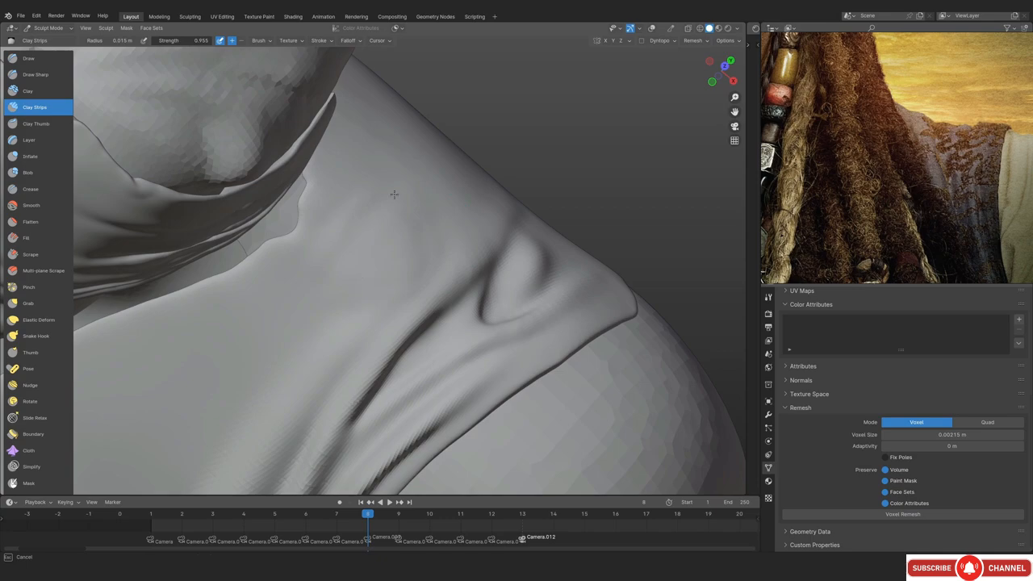
# Soften the long diagonal folds on the vest's lower side with the Smooth brush
pyautogui.keyDown('ctrl'); pyautogui.moveTo(367, 330); pyautogui.dragTo(369, 242, button='middle'); pyautogui.keyUp('ctrl')
pyautogui.moveTo(369, 242); pyautogui.dragTo(311, 323, button='middle')
pyautogui.keyDown('ctrl'); pyautogui.moveTo(311, 368); pyautogui.dragTo(271, 449, button='middle'); pyautogui.keyUp('ctrl')
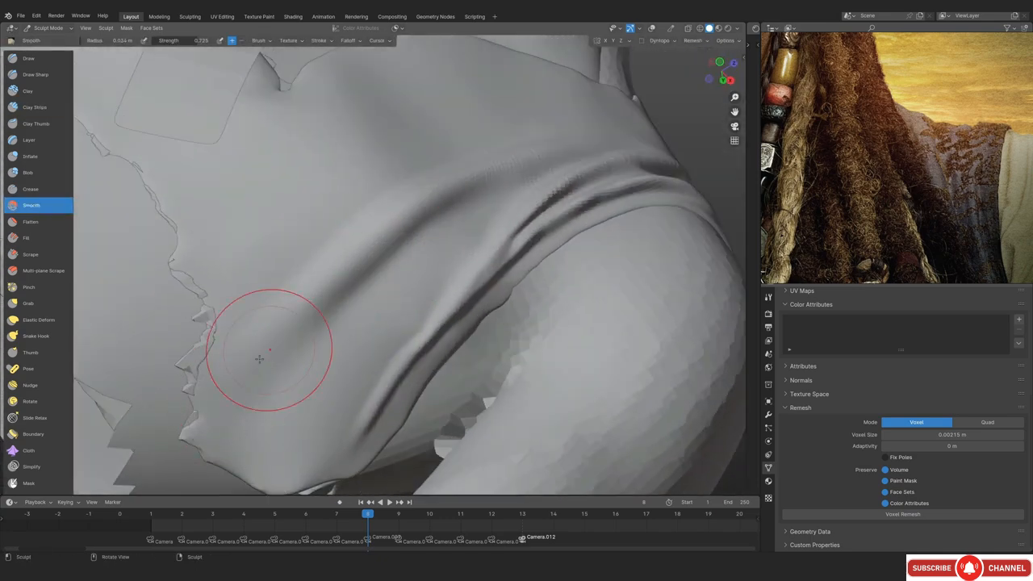
pyautogui.moveTo(503, 207)
pyautogui.keyDown('alt'); pyautogui.mouseDown(button='middle')
pyautogui.moveTo(364, 279)
pyautogui.moveTo(358, 196)
pyautogui.mouseUp(button='middle'); pyautogui.keyUp('alt')
# Sculpt additional folds running over the top of the shoulder with the Draw brush
pyautogui.click(50, 59)
pyautogui.keyDown('shift'); pyautogui.moveTo(452, 125); pyautogui.dragTo(419, 211, button='middle'); pyautogui.keyUp('shift')
pyautogui.keyDown('ctrl'); pyautogui.moveTo(419, 210); pyautogui.dragTo(464, 252, button='middle'); pyautogui.keyUp('ctrl')
pyautogui.press('f')
pyautogui.click(348, 260)
pyautogui.keyDown('ctrl'); pyautogui.moveTo(394, 253); pyautogui.dragTo(452, 242, button='middle'); pyautogui.keyUp('ctrl')
pyautogui.moveTo(452, 242)
pyautogui.mouseDown(button='middle')
pyautogui.moveTo(520, 309)
pyautogui.moveTo(452, 242)
pyautogui.mouseUp(button='middle')
pyautogui.keyDown('ctrl'); pyautogui.moveTo(452, 242); pyautogui.dragTo(420, 323, button='middle'); pyautogui.keyUp('ctrl')
pyautogui.moveTo(420, 322)
pyautogui.keyDown('ctrl'); pyautogui.mouseDown(button='middle')
pyautogui.moveTo(406, 260)
pyautogui.moveTo(403, 293)
pyautogui.moveTo(340, 357)
pyautogui.moveTo(387, 306)
pyautogui.moveTo(387, 379)
pyautogui.moveTo(212, 197)
pyautogui.moveTo(503, 175)
pyautogui.moveTo(437, 290)
pyautogui.mouseUp(button='middle'); pyautogui.keyUp('ctrl')
# Refine the shoulder folds toward the collar with the Smooth brush, the Draw brush at 0.01 m and the Clay Strips brush at 0.013 m
pyautogui.click(48, 205)
pyautogui.press('x')
pyautogui.keyDown('alt'); pyautogui.moveTo(432, 270); pyautogui.dragTo(350, 339); pyautogui.keyUp('alt')
pyautogui.keyDown('ctrl'); pyautogui.keyDown('alt'); pyautogui.moveTo(350, 339); pyautogui.dragTo(330, 334); pyautogui.keyUp('alt'); pyautogui.keyUp('ctrl')
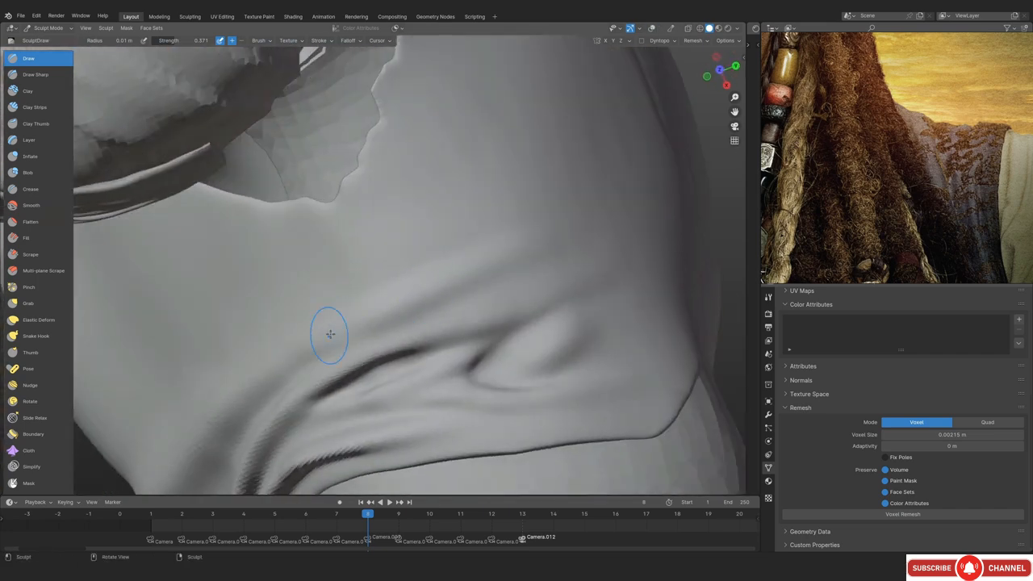
pyautogui.moveTo(428, 271)
pyautogui.keyDown('alt'); pyautogui.mouseDown()
pyautogui.moveTo(452, 253)
pyautogui.moveTo(369, 251)
pyautogui.moveTo(393, 272)
pyautogui.moveTo(426, 198)
pyautogui.mouseUp(); pyautogui.keyUp('alt')
pyautogui.press('c')
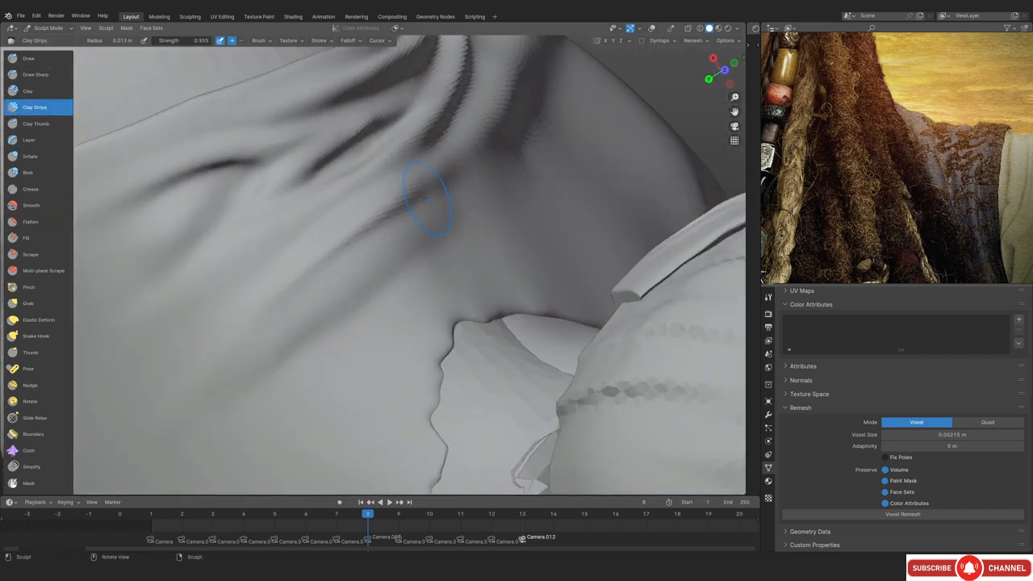
pyautogui.keyDown('alt'); pyautogui.moveTo(432, 261); pyautogui.dragTo(578, 132); pyautogui.keyUp('alt')
# Adjust the vest's shoulder contour with the Grab brush at a 0.019 m radius
pyautogui.hotkey('alt', 'shift', 'z')
pyautogui.moveTo(436, 273)
pyautogui.keyDown('alt'); pyautogui.mouseDown()
pyautogui.moveTo(415, 288)
pyautogui.moveTo(452, 306)
pyautogui.moveTo(476, 358)
pyautogui.moveTo(427, 280)
pyautogui.moveTo(401, 268)
pyautogui.mouseUp(); pyautogui.keyUp('alt')
pyautogui.press('g')
pyautogui.hotkey('alt', 'shift', 'z')
pyautogui.press('f')
pyautogui.click(430, 243)
pyautogui.scroll(-4, 468, 269)
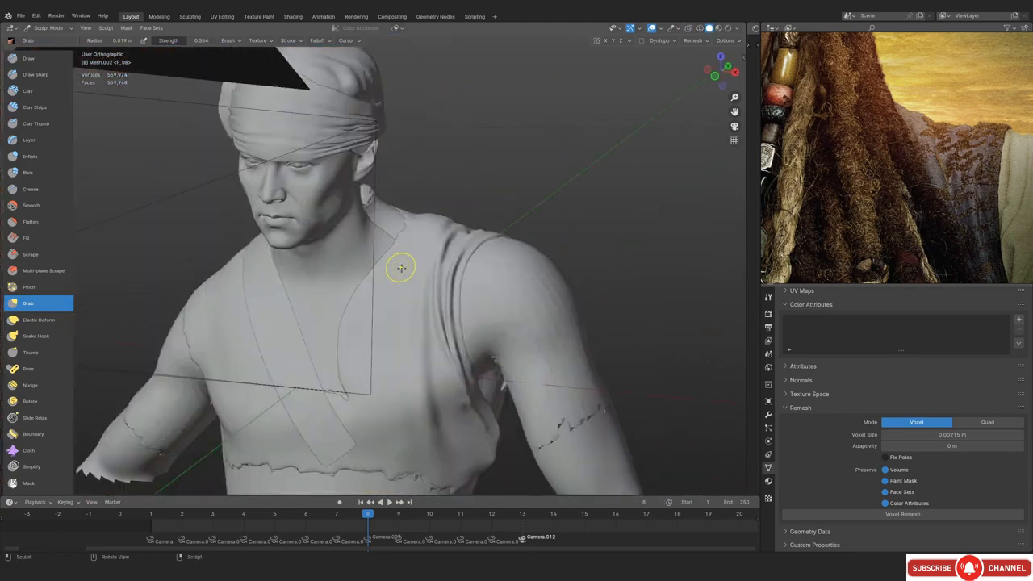
# Reshape the vest's side below the armhole with the Grab brush, checking it against the reference from the camera view
pyautogui.hotkey('alt', 'shift', 'z')
pyautogui.press('KP_0')
pyautogui.scroll(-2, 498, 334)
pyautogui.moveTo(895, 194); pyautogui.dragTo(883, 157, button='middle')
pyautogui.moveTo(484, 323); pyautogui.dragTo(433, 289, button='middle')
pyautogui.scroll(4, 360, 337)
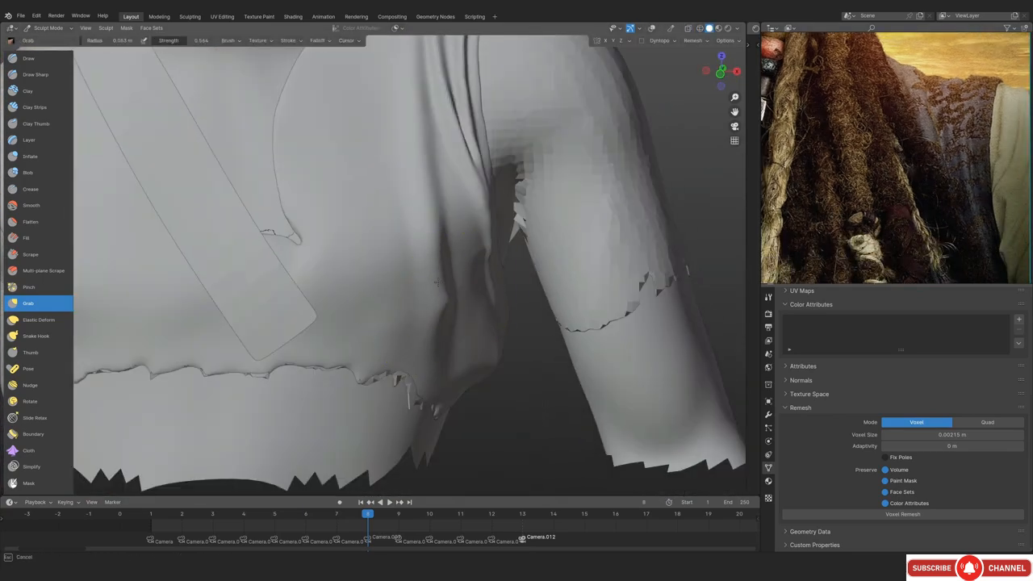
pyautogui.moveTo(437, 283); pyautogui.dragTo(449, 300)
pyautogui.press('f')
pyautogui.click(510, 326)
pyautogui.moveTo(422, 339)
pyautogui.keyDown('alt'); pyautogui.mouseDown()
pyautogui.moveTo(456, 337)
pyautogui.moveTo(463, 239)
pyautogui.mouseUp(); pyautogui.keyUp('alt')
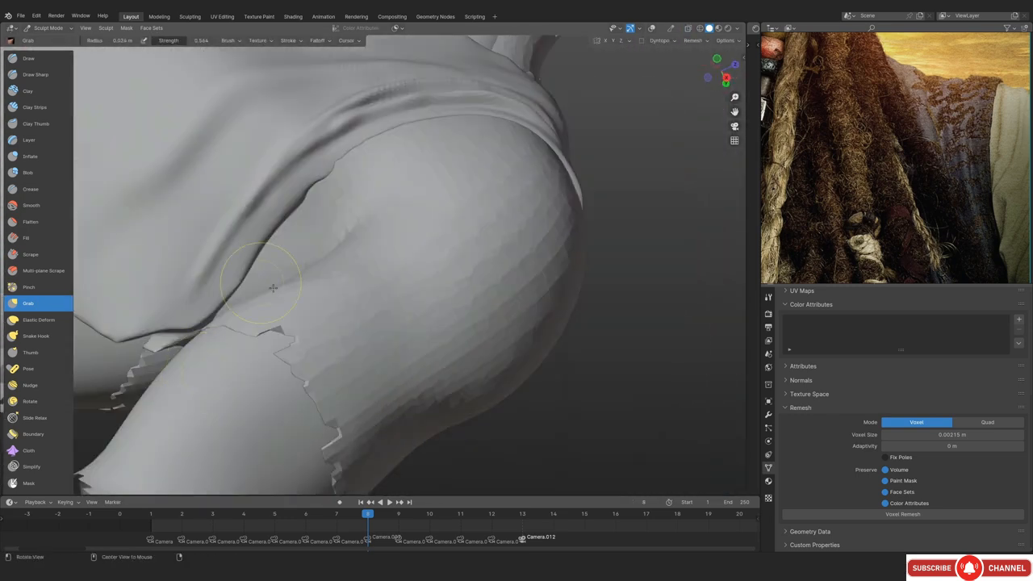
# Sculpt narrow folds along the vest's armhole down to its lower side with the Draw brush at a 0.0093 m radius
pyautogui.press('x')
pyautogui.press('f')
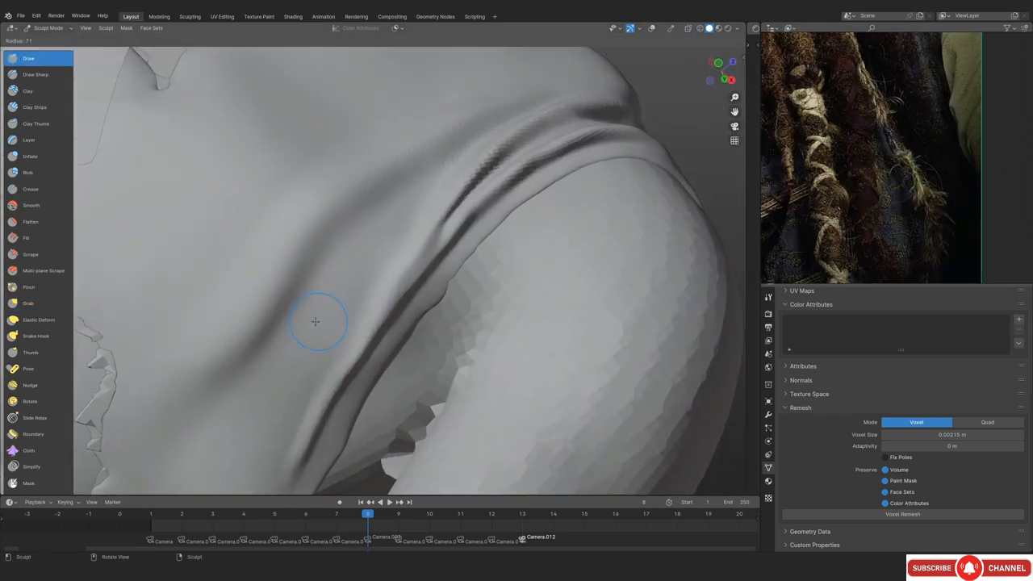
pyautogui.click(314, 316)
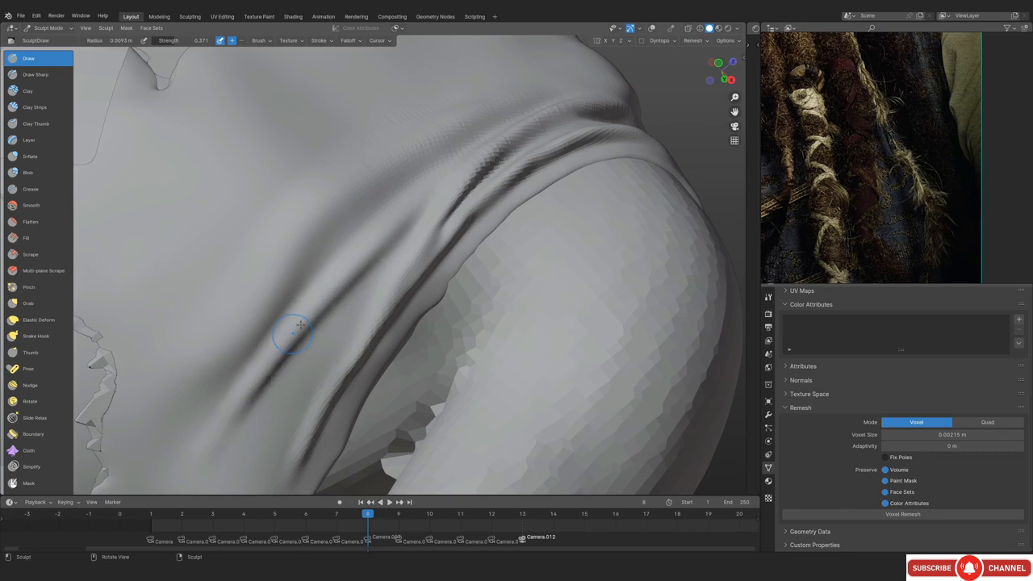
pyautogui.moveTo(300, 326); pyautogui.dragTo(320, 341, button='middle')
pyautogui.moveTo(320, 341); pyautogui.dragTo(283, 460)
pyautogui.moveTo(319, 380)
pyautogui.mouseDown(button='middle')
pyautogui.moveTo(366, 298)
pyautogui.moveTo(347, 318)
pyautogui.mouseUp(button='middle')
pyautogui.moveTo(238, 440); pyautogui.dragTo(293, 348)
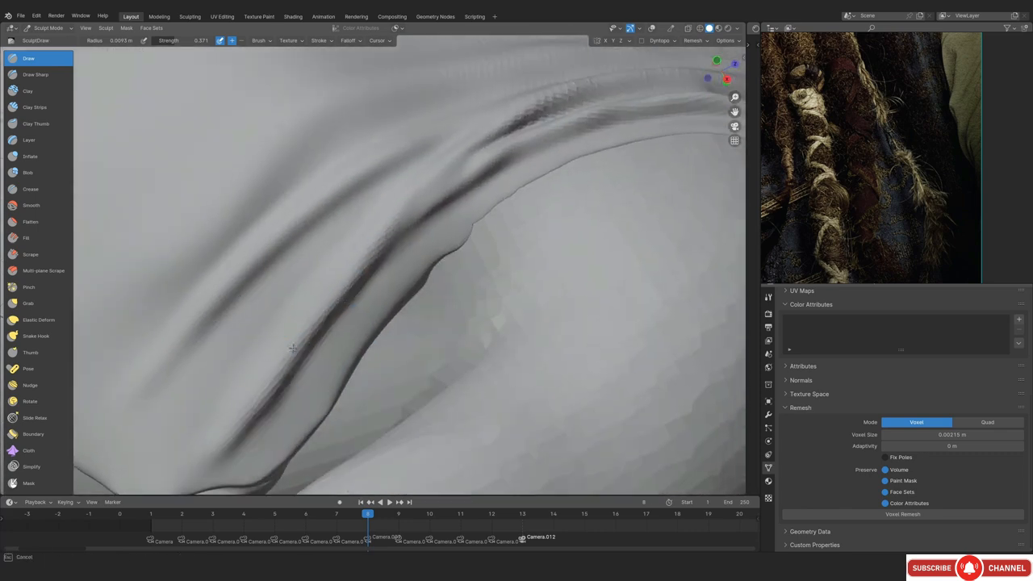
pyautogui.moveTo(487, 162); pyautogui.dragTo(555, 138)
pyautogui.moveTo(452, 226); pyautogui.dragTo(440, 236, button='middle')
pyautogui.keyDown('ctrl'); pyautogui.moveTo(146, 404); pyautogui.dragTo(240, 292); pyautogui.keyUp('ctrl')
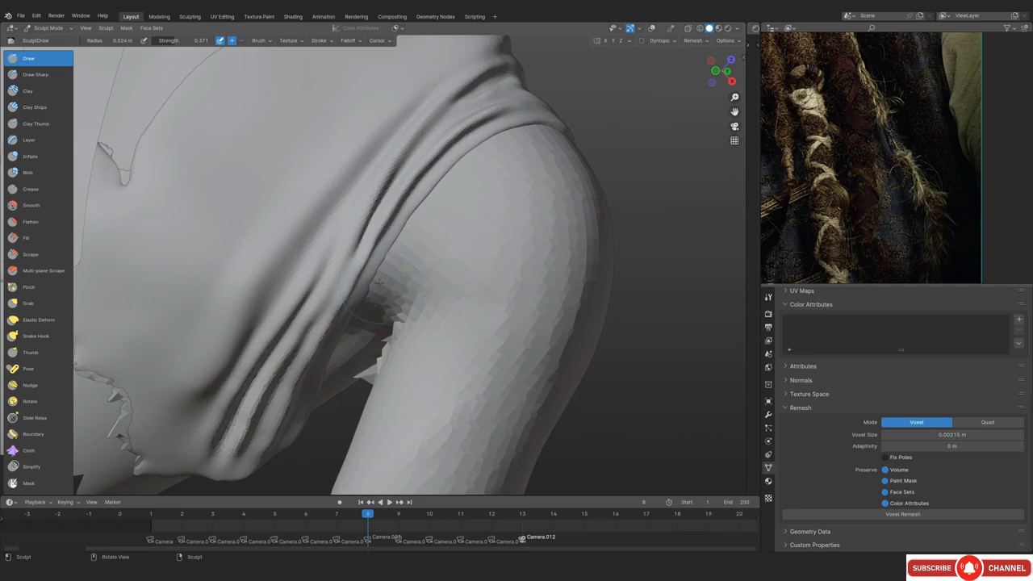
# Voxel-remesh the vest at a finer voxel size of 0.000767 m
pyautogui.press('r')
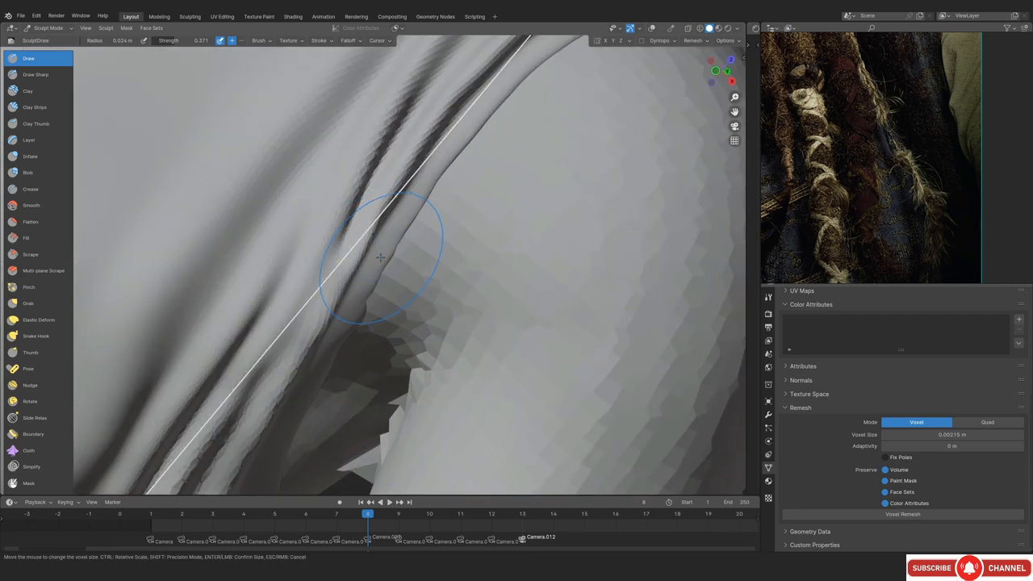
pyautogui.click(380, 246)
pyautogui.click(693, 40)
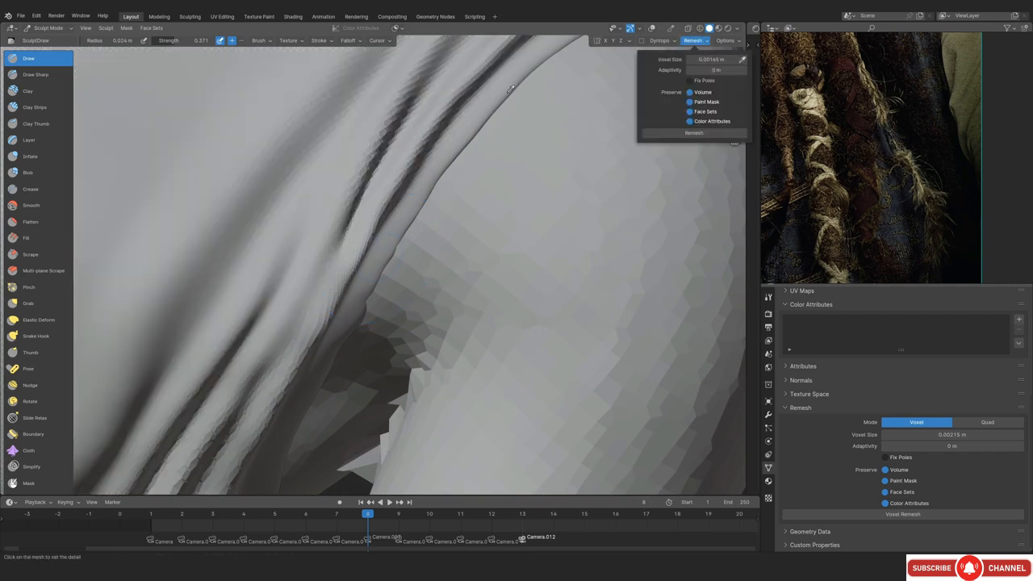
pyautogui.hotkey('ctrl', 'r')
# Adjust the vest folds near the armpit with the Grab brush at a 0.02 m radius
pyautogui.moveTo(401, 254); pyautogui.dragTo(352, 245, button='middle')
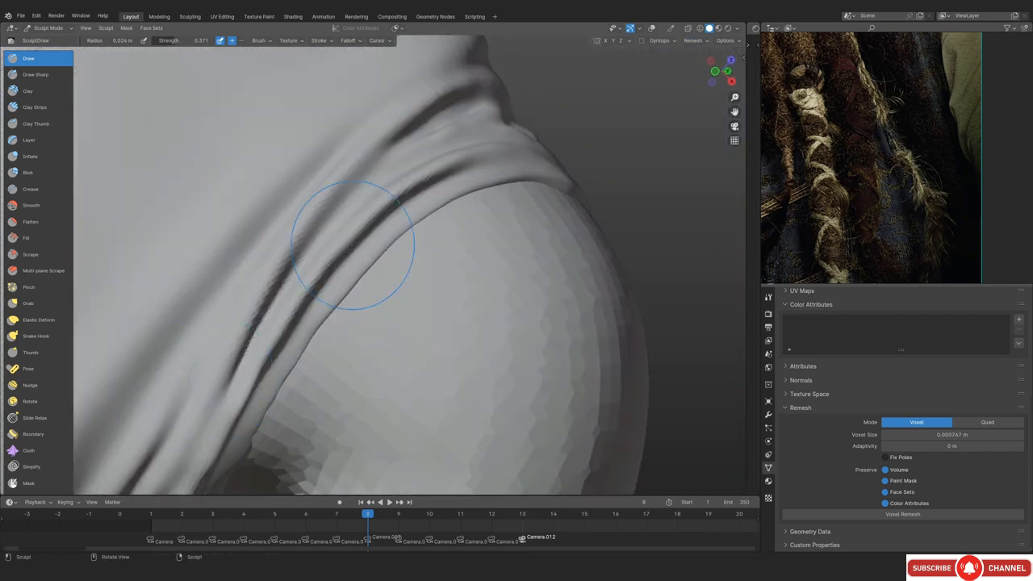
pyautogui.moveTo(252, 195); pyautogui.dragTo(443, 117, button='middle')
pyautogui.moveTo(275, 289); pyautogui.dragTo(339, 286, button='middle')
pyautogui.press('KP_0')
pyautogui.keyDown('shift'); pyautogui.moveTo(438, 261); pyautogui.dragTo(303, 338, button='middle'); pyautogui.keyUp('shift')
pyautogui.scroll(-2, 440, 326)
pyautogui.hotkey('shift', 'alt', 'z')
pyautogui.moveTo(440, 326); pyautogui.dragTo(412, 263, button='middle')
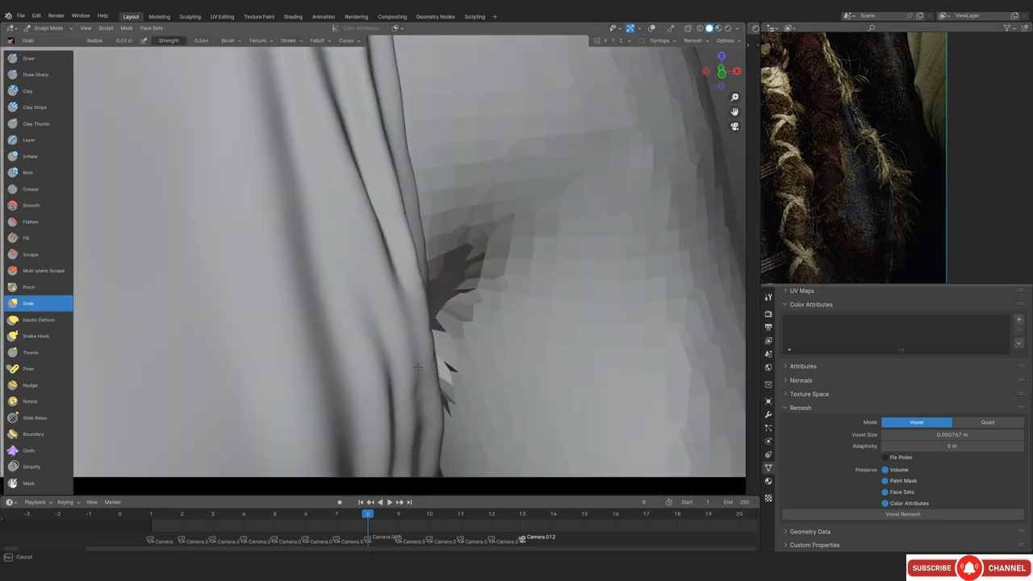
pyautogui.moveTo(433, 423)
pyautogui.mouseDown(button='middle')
pyautogui.moveTo(131, 282)
pyautogui.moveTo(417, 263)
pyautogui.mouseUp(button='middle')
pyautogui.moveTo(262, 450); pyautogui.dragTo(283, 415)
pyautogui.moveTo(282, 416); pyautogui.dragTo(350, 300, button='middle')
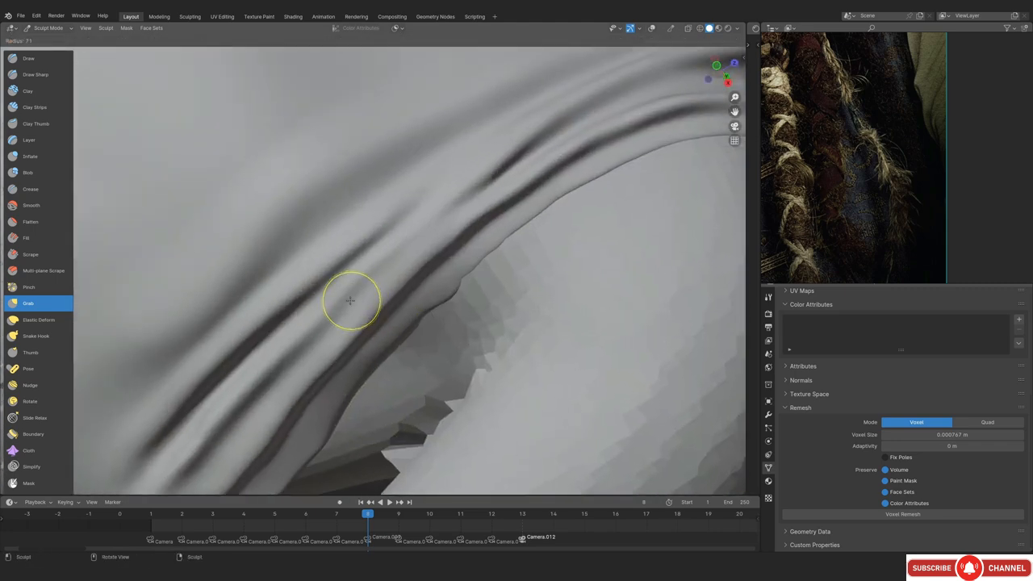
# Carve sharper creases between the armhole folds with the Draw Sharp brush at a 0.0092 m radius
pyautogui.press('2')
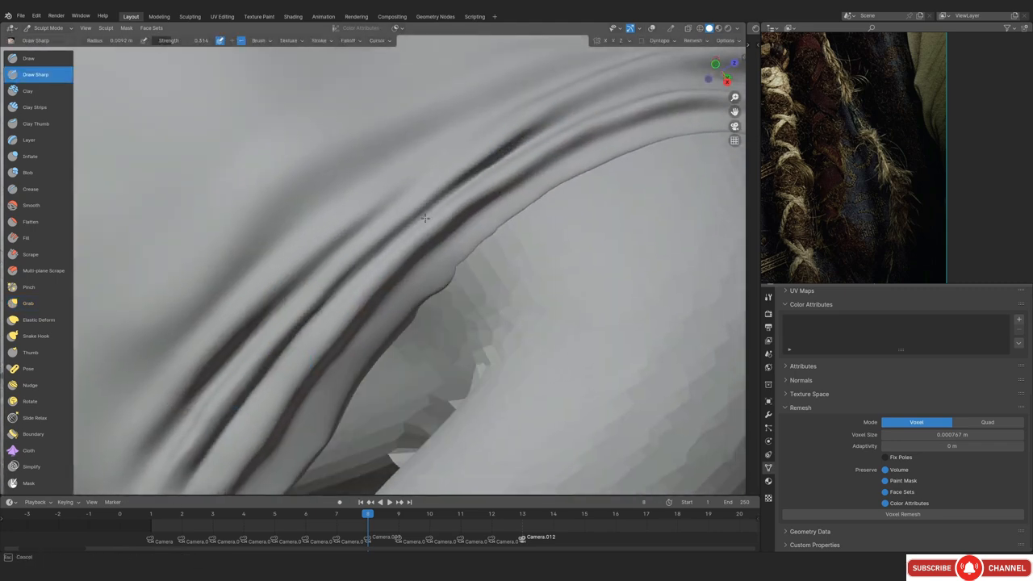
pyautogui.moveTo(286, 309); pyautogui.dragTo(417, 305, button='middle')
pyautogui.scroll(-6, 417, 304)
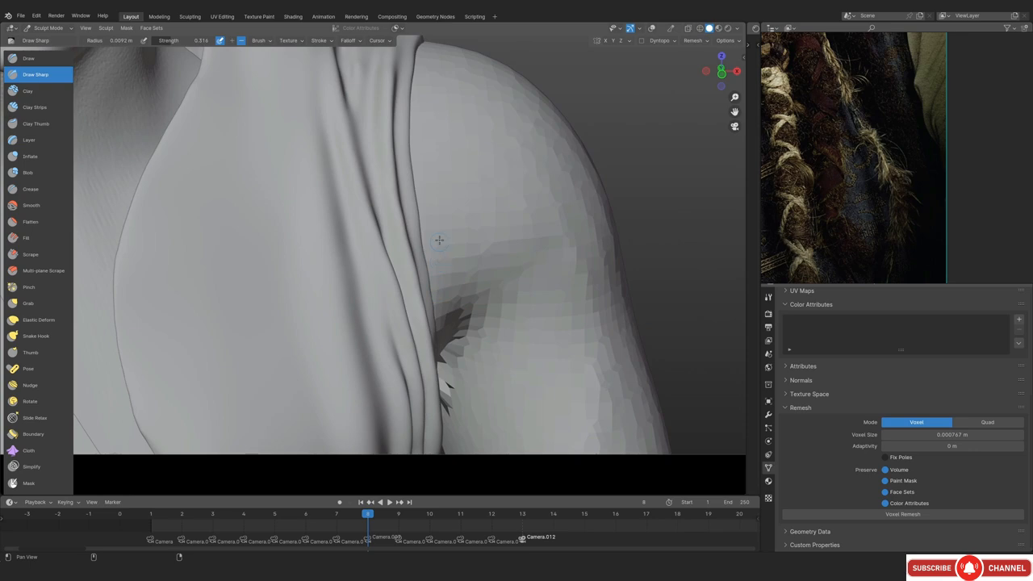
pyautogui.moveTo(484, 139)
pyautogui.keyDown('shift'); pyautogui.mouseDown(button='middle')
pyautogui.moveTo(489, 251)
pyautogui.moveTo(385, 272)
pyautogui.mouseUp(button='middle'); pyautogui.keyUp('shift')
pyautogui.scroll(5, 385, 272)
# Build up and extend the armhole folds toward the top of the shoulder
pyautogui.press('v')
pyautogui.scroll(2, 452, 281)
pyautogui.moveTo(367, 275)
pyautogui.mouseDown()
pyautogui.moveTo(387, 270)
pyautogui.moveTo(339, 300)
pyautogui.mouseUp()
pyautogui.moveTo(339, 300)
pyautogui.mouseDown(button='middle')
pyautogui.moveTo(388, 266)
pyautogui.moveTo(355, 298)
pyautogui.mouseUp(button='middle')
pyautogui.press('c')
pyautogui.moveTo(355, 298)
pyautogui.mouseDown()
pyautogui.moveTo(291, 347)
pyautogui.moveTo(557, 154)
pyautogui.mouseUp()
pyautogui.moveTo(557, 154)
pyautogui.mouseDown(button='middle')
pyautogui.moveTo(392, 314)
pyautogui.moveTo(477, 261)
pyautogui.moveTo(387, 306)
pyautogui.mouseUp(button='middle')
# Sculpt finer folds at the top of the shoulder with the Draw brush at 0.0052 m and 0.0044 m, following the reference
pyautogui.press('v')
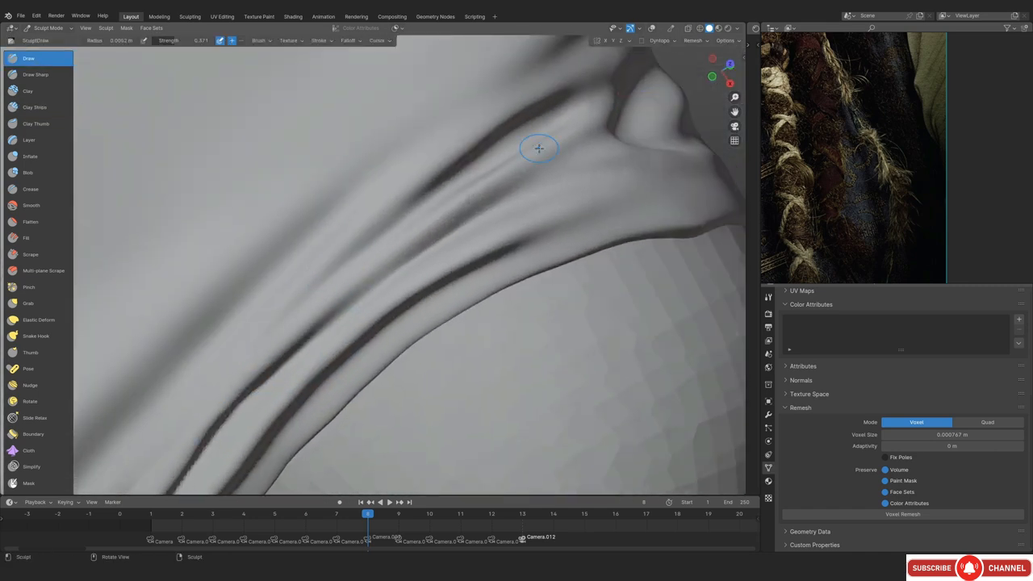
pyautogui.keyDown('alt'); pyautogui.moveTo(598, 56); pyautogui.dragTo(484, 201); pyautogui.keyUp('alt')
pyautogui.keyDown('ctrl'); pyautogui.keyDown('alt'); pyautogui.moveTo(484, 202); pyautogui.dragTo(389, 348); pyautogui.keyUp('alt'); pyautogui.keyUp('ctrl')
pyautogui.keyDown('alt'); pyautogui.moveTo(865, 57); pyautogui.dragTo(861, 164); pyautogui.keyUp('alt')
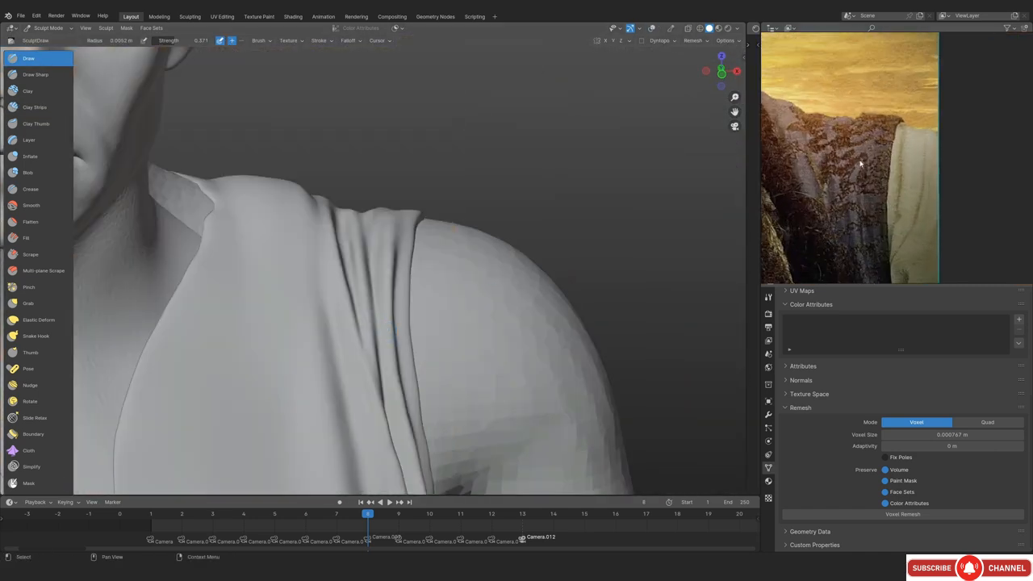
pyautogui.moveTo(452, 267)
pyautogui.keyDown('alt'); pyautogui.mouseDown()
pyautogui.moveTo(389, 276)
pyautogui.moveTo(411, 246)
pyautogui.moveTo(444, 242)
pyautogui.moveTo(471, 208)
pyautogui.mouseUp(); pyautogui.keyUp('alt')
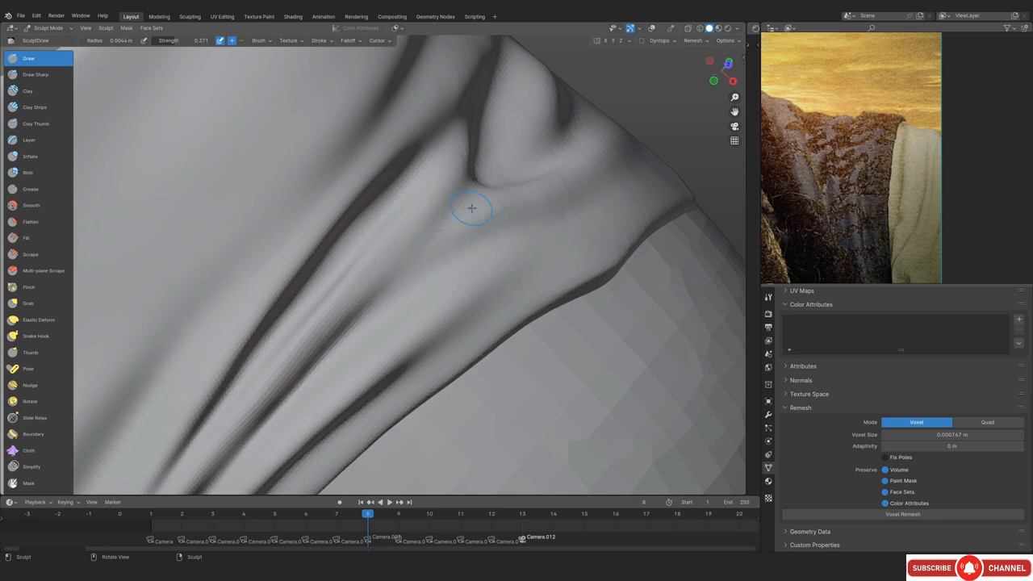
pyautogui.moveTo(398, 280)
pyautogui.keyDown('ctrl'); pyautogui.mouseDown(button='middle')
pyautogui.moveTo(427, 330)
pyautogui.moveTo(401, 371)
pyautogui.moveTo(429, 284)
pyautogui.mouseUp(button='middle'); pyautogui.keyUp('ctrl')
pyautogui.moveTo(611, 147)
pyautogui.mouseDown(button='middle')
pyautogui.moveTo(519, 242)
pyautogui.moveTo(516, 274)
pyautogui.mouseUp(button='middle')
# Adjust the position of the shoulder folds with the Grab brush to match the camera view
pyautogui.press('g')
pyautogui.press('KP_0')
pyautogui.moveTo(497, 154)
pyautogui.keyDown('ctrl'); pyautogui.mouseDown(button='middle')
pyautogui.moveTo(429, 261)
pyautogui.moveTo(408, 263)
pyautogui.moveTo(459, 230)
pyautogui.moveTo(399, 272)
pyautogui.moveTo(343, 336)
pyautogui.mouseUp(button='middle'); pyautogui.keyUp('ctrl')
pyautogui.press('f')
pyautogui.click(441, 241)
pyautogui.press('KP_0')
# Sculpt a long diagonal fold on the chest beside the armhole folds with the Draw brush at 0.01 m and 0.016 m
pyautogui.press('v')
pyautogui.moveTo(269, 421)
pyautogui.mouseDown(button='middle')
pyautogui.moveTo(426, 272)
pyautogui.moveTo(404, 266)
pyautogui.moveTo(388, 242)
pyautogui.mouseUp(button='middle')
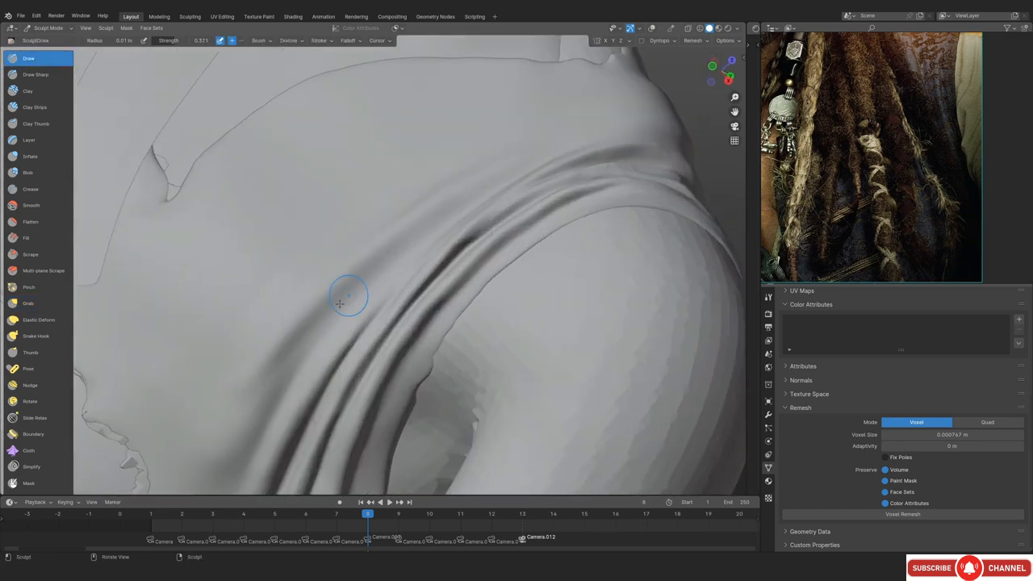
pyautogui.moveTo(340, 304); pyautogui.dragTo(473, 258, button='middle')
pyautogui.moveTo(473, 258); pyautogui.dragTo(242, 376)
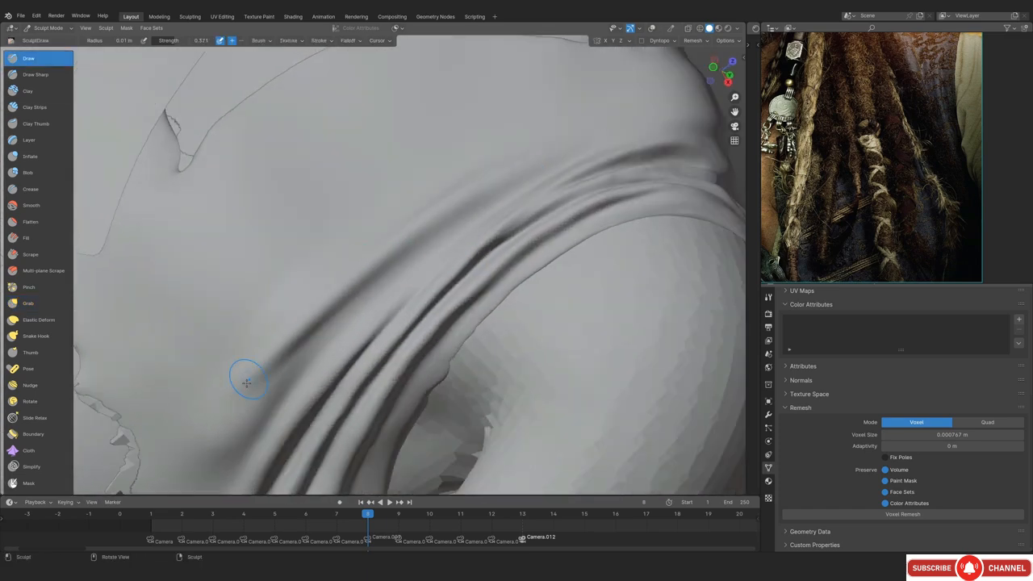
pyautogui.keyDown('ctrl'); pyautogui.moveTo(242, 376); pyautogui.dragTo(180, 435, button='middle'); pyautogui.keyUp('ctrl')
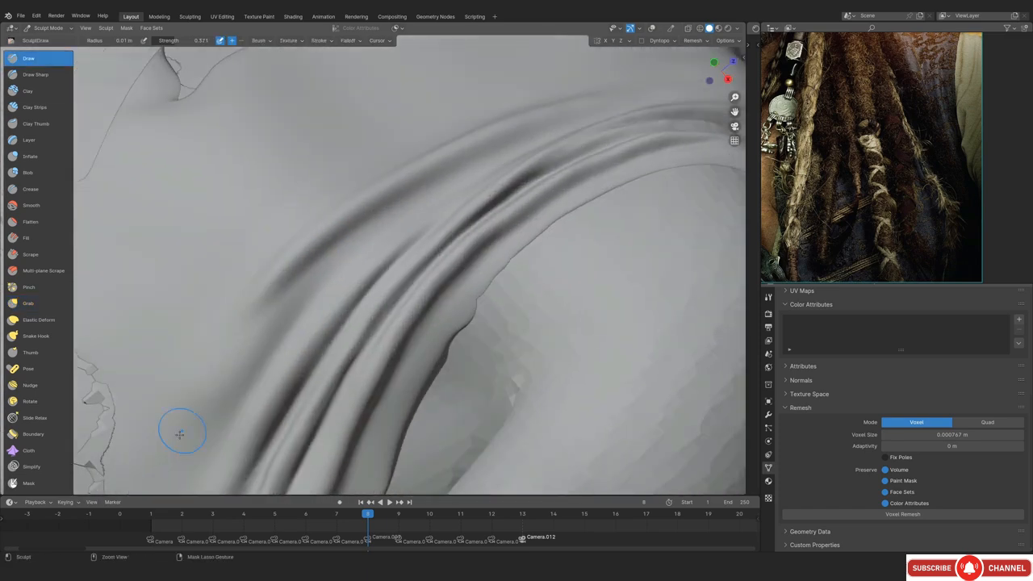
pyautogui.press('f')
pyautogui.click(516, 124)
pyautogui.moveTo(379, 202); pyautogui.dragTo(245, 343)
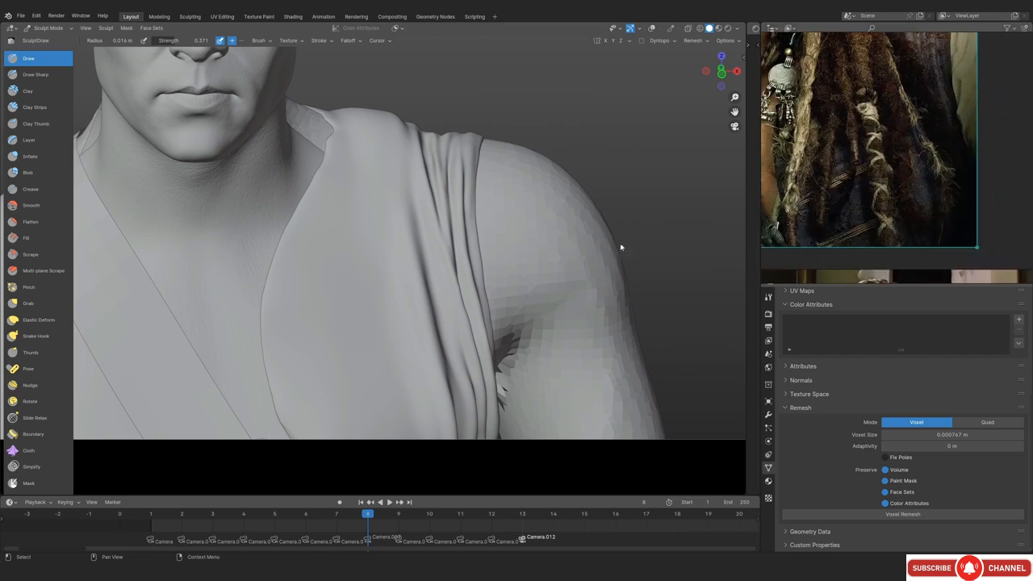
# Add another long diagonal fold across the chest nearer the neckline with the Draw brush at a 0.0097 m radius
pyautogui.moveTo(619, 247)
pyautogui.keyDown('shift'); pyautogui.mouseDown(button='middle')
pyautogui.moveTo(347, 311)
pyautogui.moveTo(362, 349)
pyautogui.moveTo(379, 281)
pyautogui.moveTo(420, 323)
pyautogui.moveTo(427, 305)
pyautogui.moveTo(396, 275)
pyautogui.mouseUp(button='middle'); pyautogui.keyUp('shift')
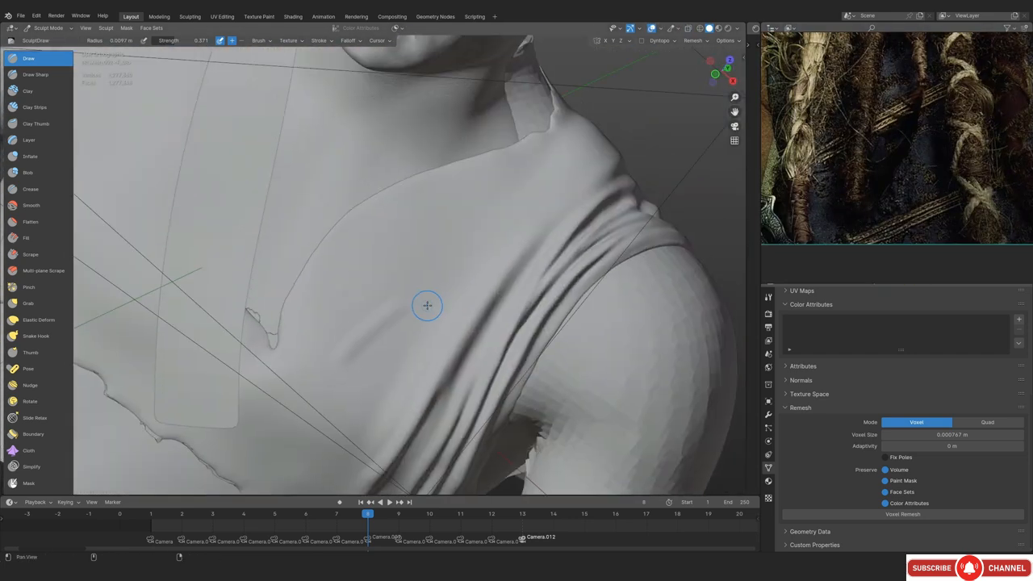
pyautogui.keyDown('ctrl'); pyautogui.moveTo(396, 275); pyautogui.dragTo(396, 239, button='middle'); pyautogui.keyUp('ctrl')
pyautogui.hotkey('shift', 'alt', 'z')
pyautogui.moveTo(314, 327); pyautogui.dragTo(524, 156)
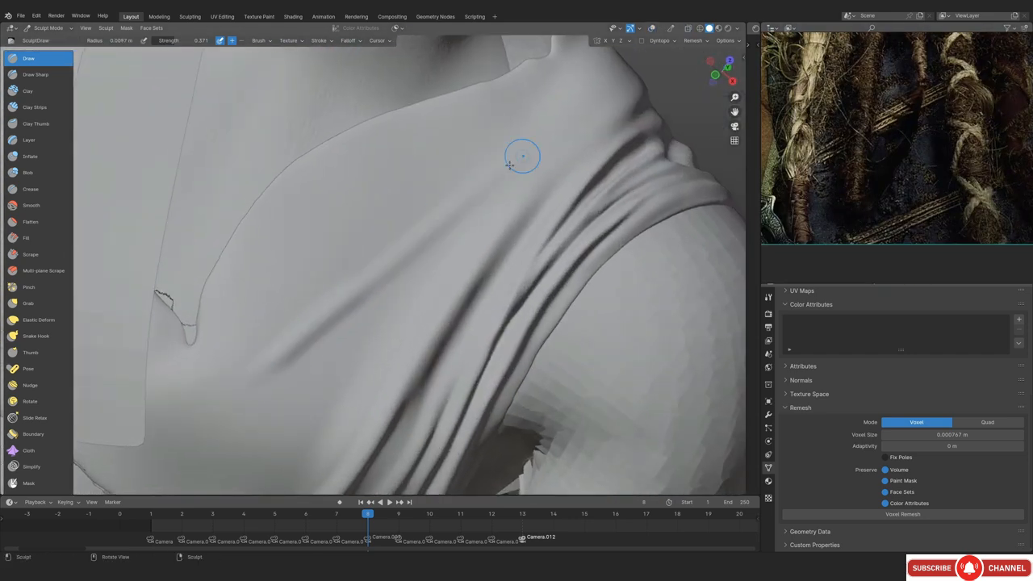
pyautogui.moveTo(524, 156)
pyautogui.keyDown('ctrl'); pyautogui.mouseDown(button='middle')
pyautogui.moveTo(521, 185)
pyautogui.moveTo(517, 140)
pyautogui.mouseUp(button='middle'); pyautogui.keyUp('ctrl')
pyautogui.moveTo(402, 242)
pyautogui.keyDown('ctrl'); pyautogui.mouseDown(button='middle')
pyautogui.moveTo(402, 206)
pyautogui.moveTo(298, 326)
pyautogui.mouseUp(button='middle'); pyautogui.keyUp('ctrl')
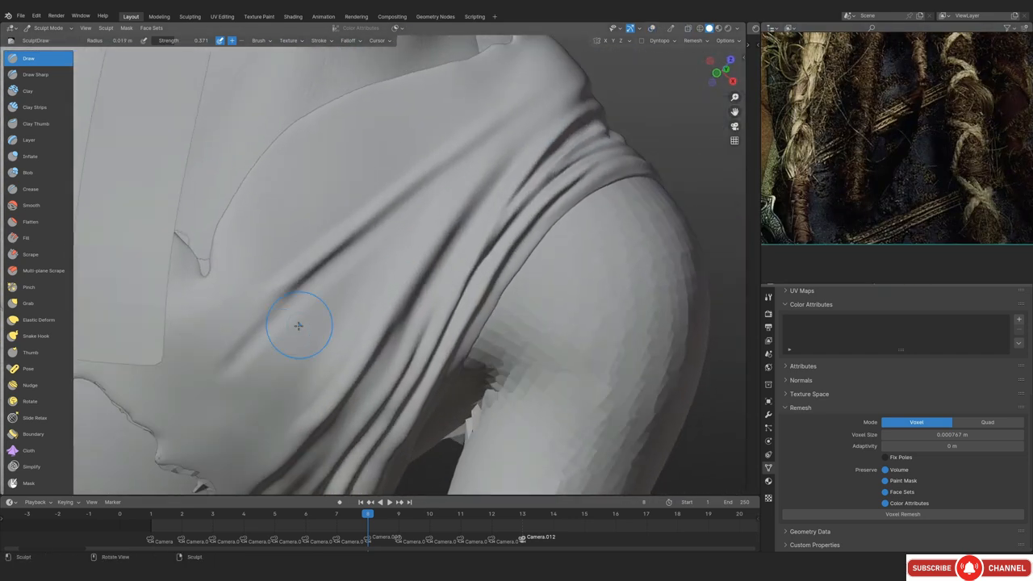
# Soften the new chest fold with the Smooth brush and broaden it with the Draw brush at a 0.024 m radius
pyautogui.click(37, 204)
pyautogui.moveTo(142, 480)
pyautogui.keyDown('alt'); pyautogui.mouseDown()
pyautogui.moveTo(373, 355)
pyautogui.moveTo(296, 412)
pyautogui.moveTo(345, 327)
pyautogui.moveTo(307, 356)
pyautogui.mouseUp(); pyautogui.keyUp('alt')
pyautogui.press('v')
pyautogui.moveTo(306, 356); pyautogui.dragTo(272, 390, button='middle')
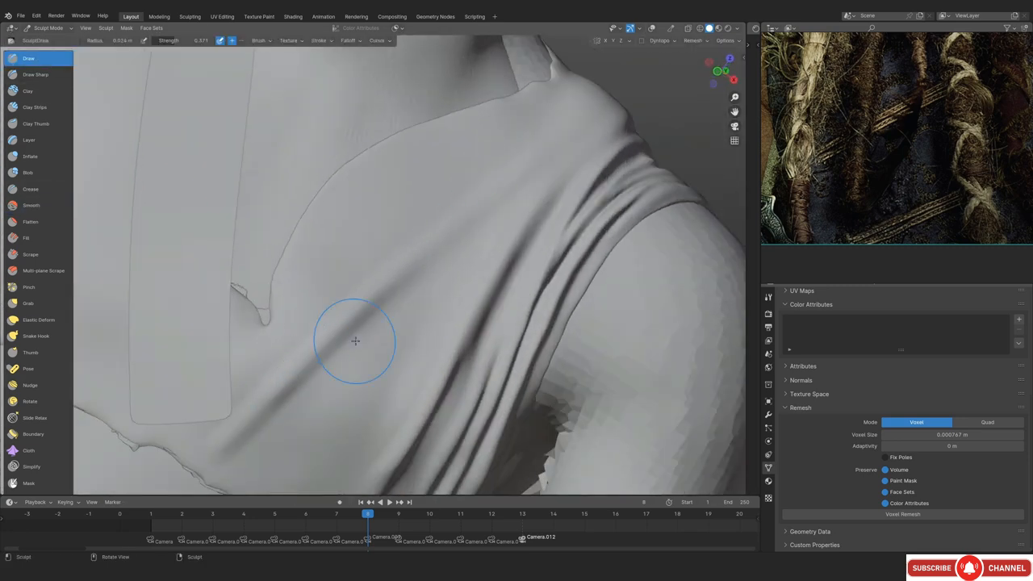
pyautogui.moveTo(199, 474); pyautogui.dragTo(506, 149, button='middle')
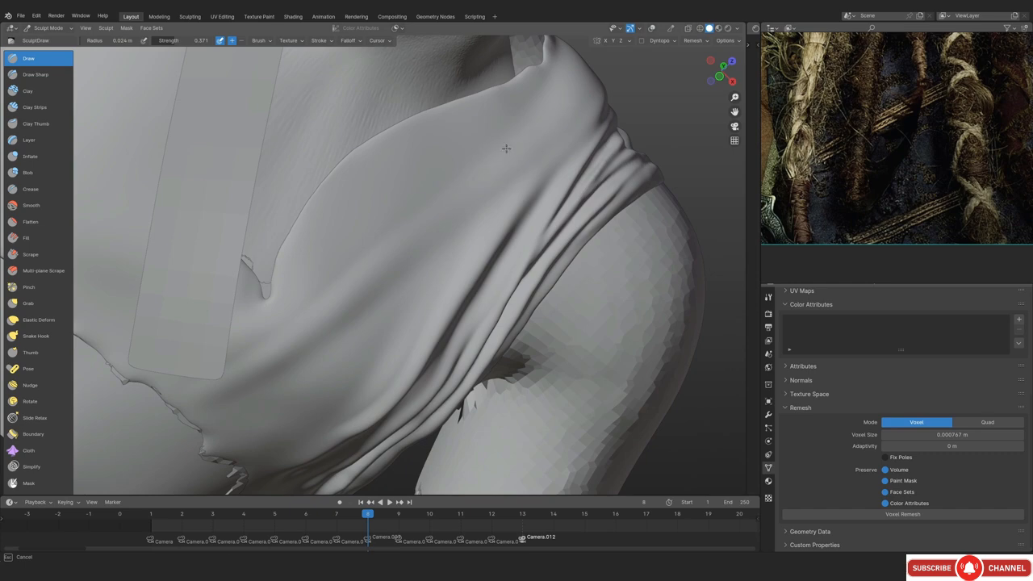
# Compare the vest's chest folds with the reference image from the camera view
pyautogui.press('KP_0')
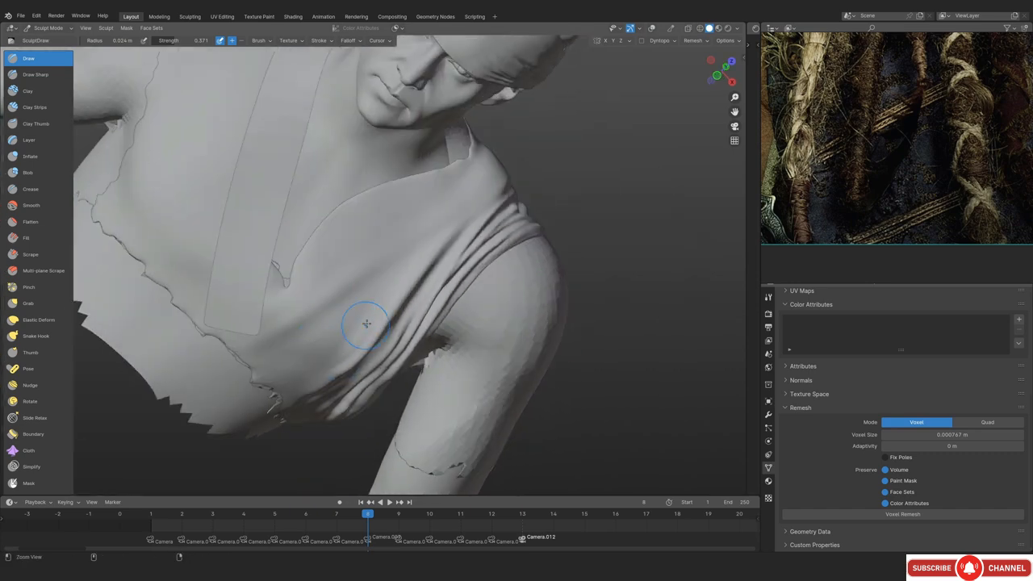
pyautogui.moveTo(888, 146); pyautogui.dragTo(925, 200, button='middle')
pyautogui.keyDown('shift'); pyautogui.moveTo(421, 247); pyautogui.dragTo(442, 309, button='middle'); pyautogui.keyUp('shift')
pyautogui.scroll(-3, 442, 308)
pyautogui.press('KP_0')
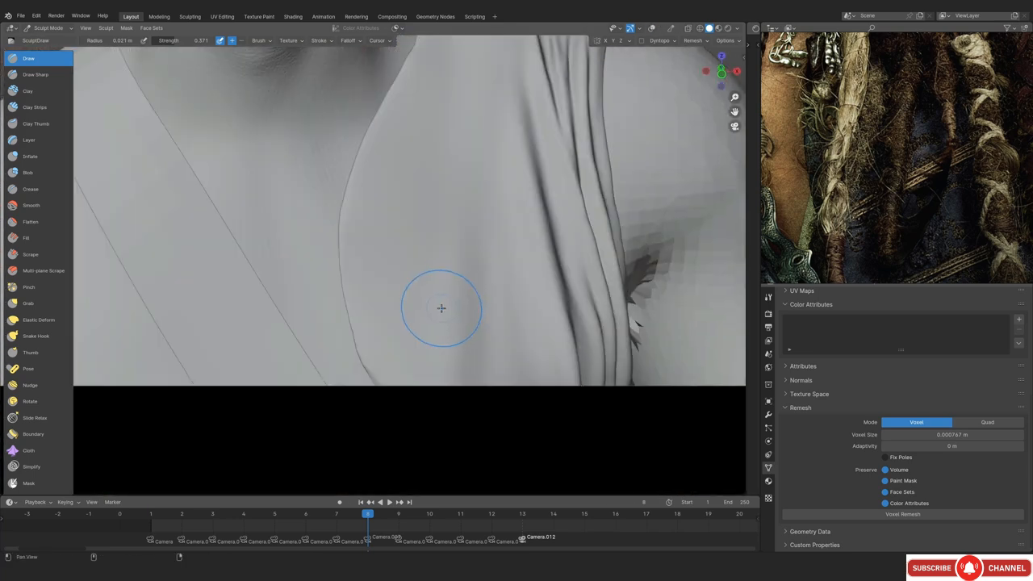
pyautogui.keyDown('alt'); pyautogui.keyDown('shift'); pyautogui.moveTo(441, 308); pyautogui.dragTo(489, 395); pyautogui.keyUp('shift'); pyautogui.keyUp('alt')
pyautogui.keyDown('alt'); pyautogui.moveTo(823, 145); pyautogui.dragTo(925, 181); pyautogui.keyUp('alt')
pyautogui.hotkey('alt', 'shift', 'z')
pyautogui.scroll(-3, 369, 272)
pyautogui.hotkey('alt', 'shift', 'z')
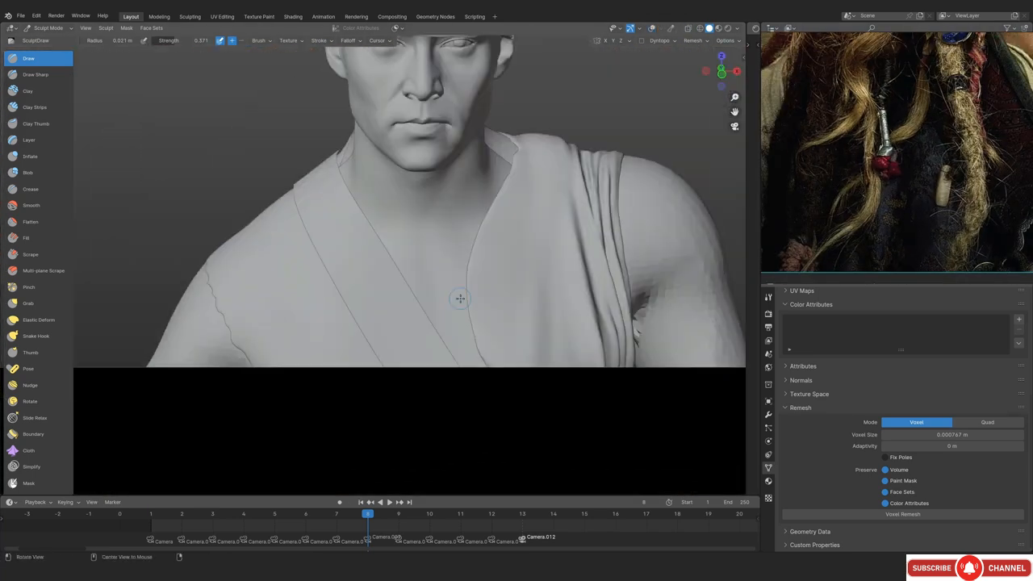
pyautogui.moveTo(460, 298); pyautogui.dragTo(488, 303, button='middle')
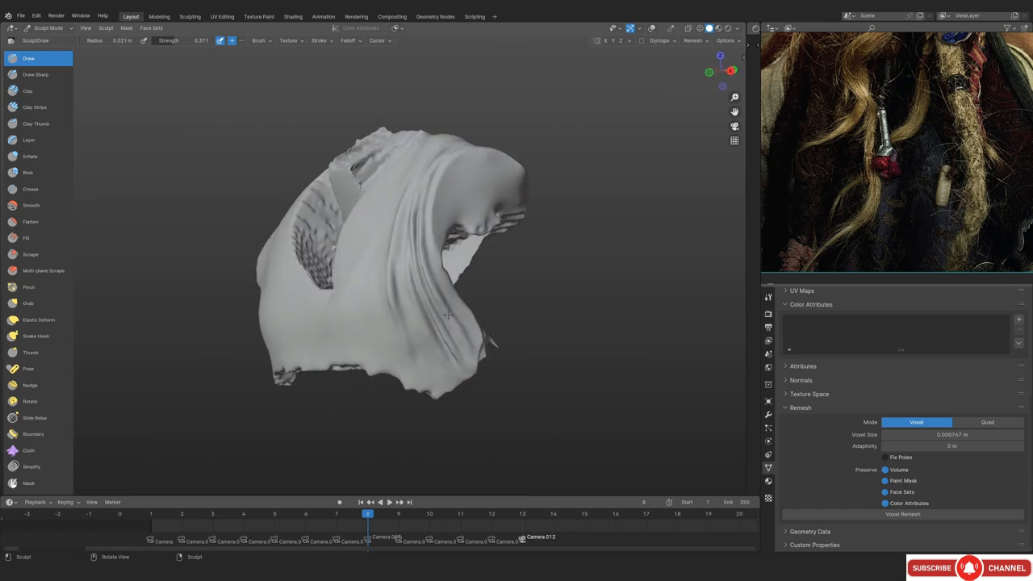
# Cut off the isolated vest's ragged lower edge below the camera frame with the Box Trim tool
pyautogui.keyDown('alt'); pyautogui.moveTo(449, 314); pyautogui.dragTo(355, 331); pyautogui.keyUp('alt')
pyautogui.scroll(-5, 50, 380)
pyautogui.click(32, 423)
pyautogui.scroll(-3, 367, 242)
pyautogui.moveTo(339, 243)
pyautogui.keyDown('alt'); pyautogui.mouseDown()
pyautogui.moveTo(320, 338)
pyautogui.moveTo(376, 323)
pyautogui.mouseUp(); pyautogui.keyUp('alt')
pyautogui.press('KP_0')
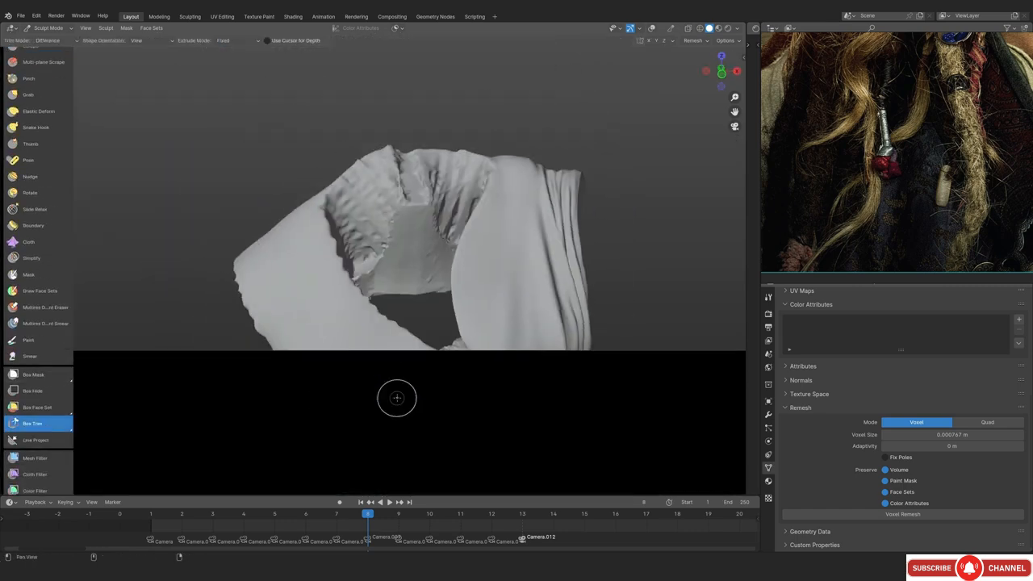
pyautogui.keyDown('alt'); pyautogui.keyDown('shift'); pyautogui.moveTo(396, 398); pyautogui.dragTo(355, 301); pyautogui.keyUp('shift'); pyautogui.keyUp('alt')
pyautogui.moveTo(143, 469); pyautogui.dragTo(669, 270)
pyautogui.hotkey('shift', 'alt', 'z')
# Check the trimmed vest from several angles and return from the isolated view to the full character
pyautogui.keyDown('ctrl'); pyautogui.keyDown('alt'); pyautogui.moveTo(440, 290); pyautogui.dragTo(440, 283); pyautogui.keyUp('alt'); pyautogui.keyUp('ctrl')
pyautogui.keyDown('alt'); pyautogui.moveTo(439, 283); pyautogui.dragTo(283, 254); pyautogui.keyUp('alt')
pyautogui.keyDown('ctrl'); pyautogui.keyDown('alt'); pyautogui.moveTo(371, 290); pyautogui.dragTo(371, 226); pyautogui.keyUp('alt'); pyautogui.keyUp('ctrl')
pyautogui.press('KP_0')
pyautogui.keyDown('alt'); pyautogui.keyDown('shift'); pyautogui.moveTo(411, 257); pyautogui.dragTo(486, 318); pyautogui.keyUp('shift'); pyautogui.keyUp('alt')
pyautogui.press('KP_Divide')
# Examine the cloth on the opposite side of the chest against the reference photo overlaid in the camera view
pyautogui.press('KP_0')
pyautogui.keyDown('alt'); pyautogui.keyDown('shift'); pyautogui.moveTo(476, 460); pyautogui.dragTo(438, 307); pyautogui.keyUp('shift'); pyautogui.keyUp('alt')
pyautogui.hotkey('shift', 'alt', 'z')
pyautogui.keyDown('alt'); pyautogui.keyDown('shift'); pyautogui.moveTo(269, 221); pyautogui.dragTo(511, 328); pyautogui.keyUp('shift'); pyautogui.keyUp('alt')
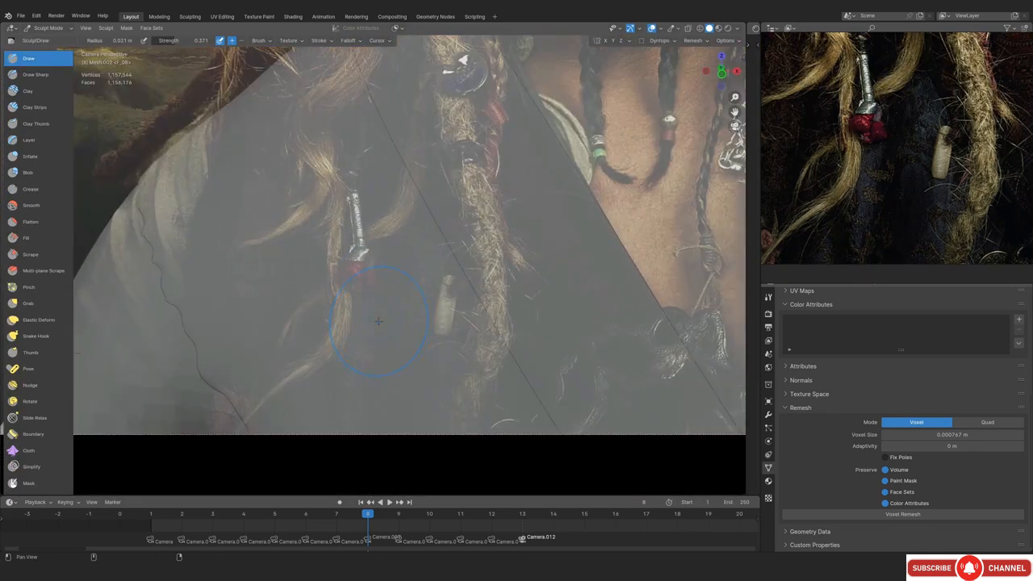
pyautogui.keyDown('alt'); pyautogui.keyDown('shift'); pyautogui.moveTo(386, 347); pyautogui.dragTo(387, 334); pyautogui.keyUp('shift'); pyautogui.keyUp('alt')
pyautogui.hotkey('shift', 'alt', 'z')
pyautogui.hotkey('shift', 'alt', 'z')
pyautogui.hotkey('shift', 'alt', 'z')
pyautogui.hotkey('shift', 'alt', 'z')
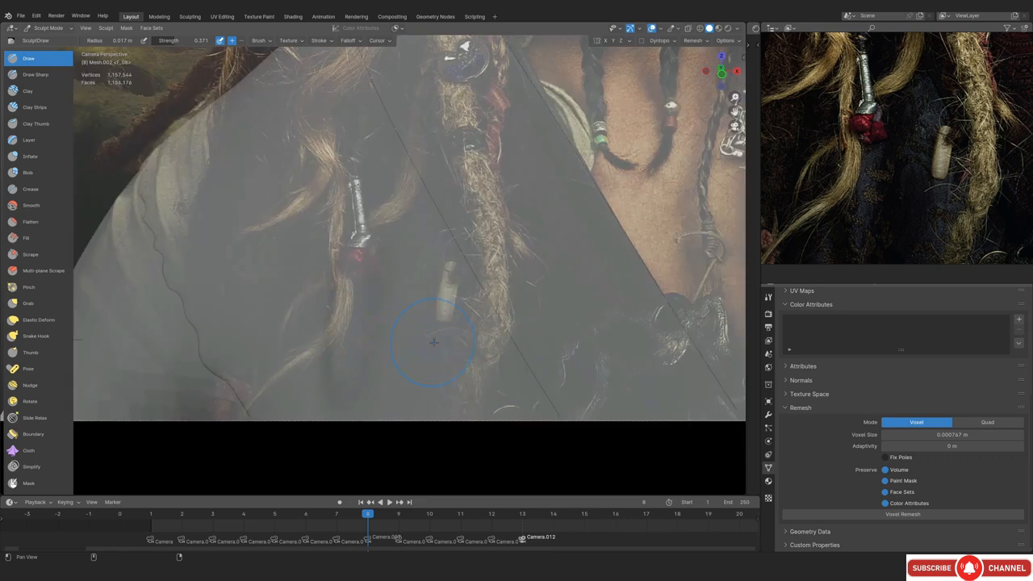
pyautogui.hotkey('shift', 'alt', 'z')
# Sculpt long folds on the opposite side of the chest beside the diagonal strap with the Draw brush at a 0.012 m radius
pyautogui.moveTo(441, 271)
pyautogui.keyDown('alt'); pyautogui.keyDown('shift'); pyautogui.mouseDown()
pyautogui.moveTo(395, 288)
pyautogui.moveTo(530, 226)
pyautogui.moveTo(420, 356)
pyautogui.mouseUp(); pyautogui.keyUp('shift'); pyautogui.keyUp('alt')
pyautogui.moveTo(420, 355)
pyautogui.keyDown('ctrl'); pyautogui.keyDown('alt'); pyautogui.mouseDown()
pyautogui.moveTo(330, 326)
pyautogui.moveTo(415, 216)
pyautogui.moveTo(292, 293)
pyautogui.moveTo(492, 267)
pyautogui.mouseUp(); pyautogui.keyUp('alt'); pyautogui.keyUp('ctrl')
pyautogui.keyDown('ctrl'); pyautogui.keyDown('alt'); pyautogui.moveTo(493, 266); pyautogui.dragTo(492, 363); pyautogui.keyUp('alt'); pyautogui.keyUp('ctrl')
pyautogui.moveTo(339, 468)
pyautogui.keyDown('ctrl'); pyautogui.keyDown('alt'); pyautogui.mouseDown()
pyautogui.moveTo(325, 376)
pyautogui.moveTo(388, 256)
pyautogui.moveTo(270, 293)
pyautogui.moveTo(255, 380)
pyautogui.mouseUp(); pyautogui.keyUp('alt'); pyautogui.keyUp('ctrl')
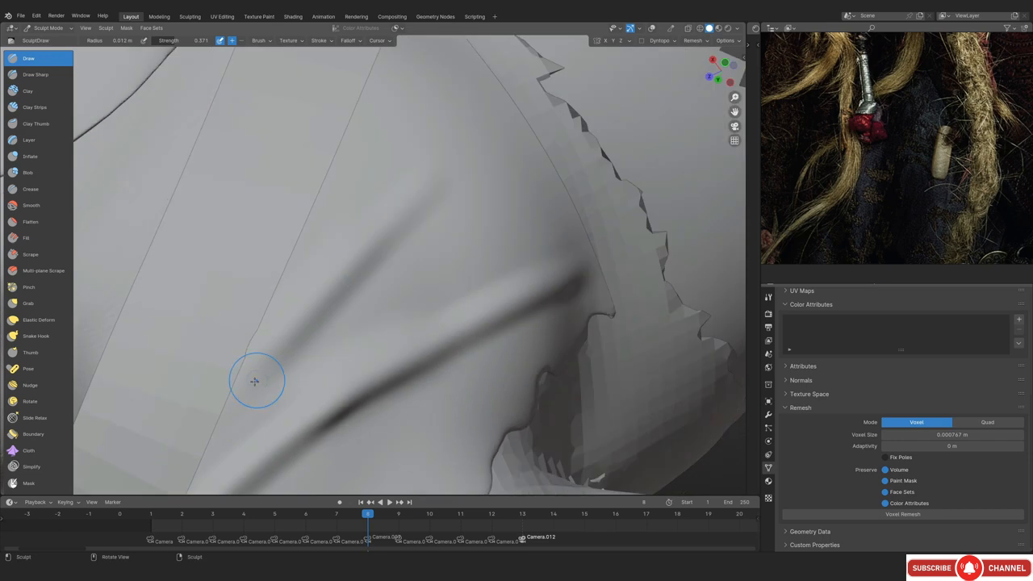
pyautogui.press('KP_0')
pyautogui.keyDown('alt'); pyautogui.moveTo(442, 167); pyautogui.dragTo(357, 250); pyautogui.keyUp('alt')
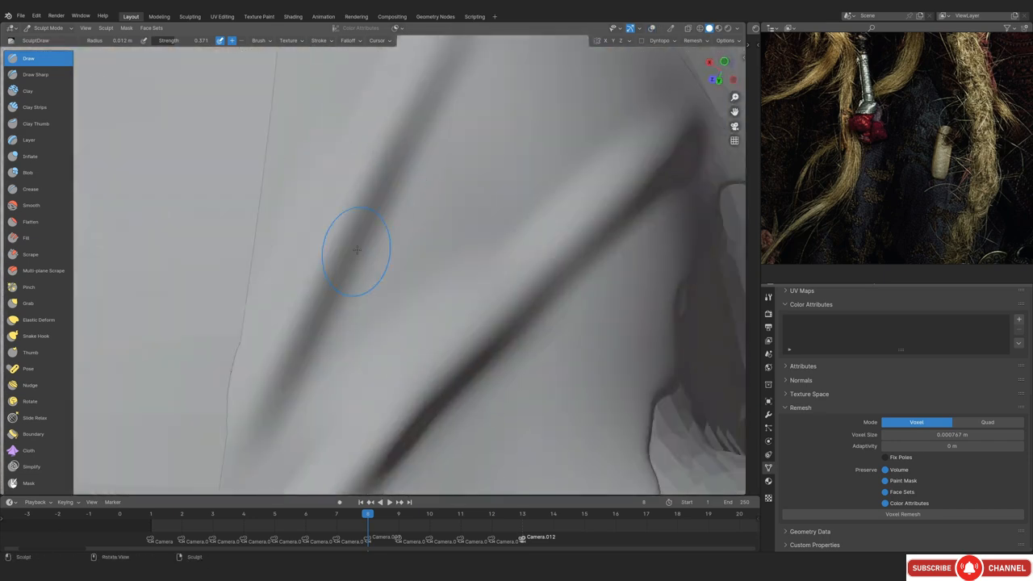
pyautogui.keyDown('alt'); pyautogui.moveTo(237, 425); pyautogui.dragTo(296, 362); pyautogui.keyUp('alt')
pyautogui.keyDown('alt'); pyautogui.moveTo(365, 302); pyautogui.dragTo(451, 339); pyautogui.keyUp('alt')
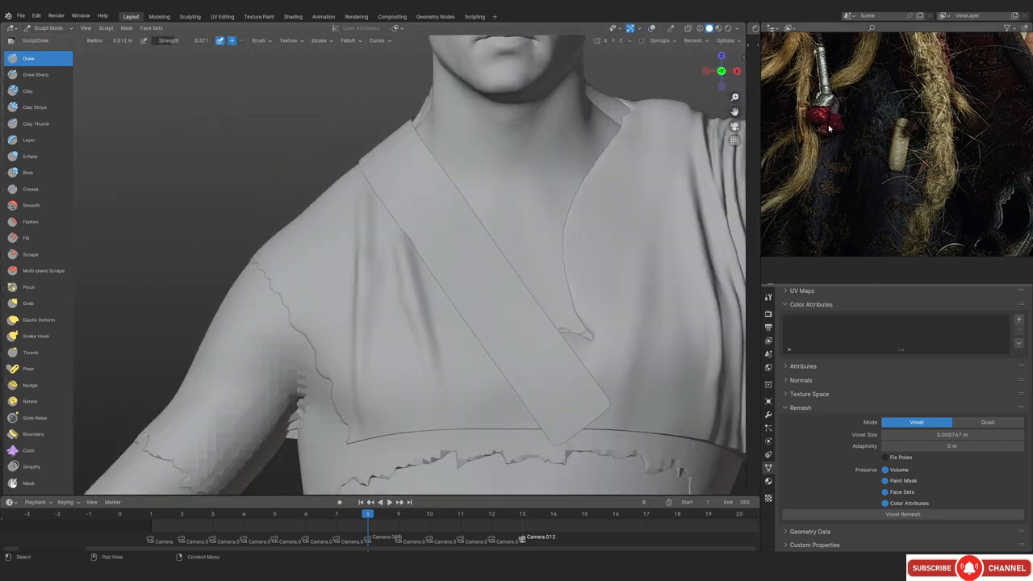
# Carve sharp creases along the vest folds beside the diagonal strap with the Draw Sharp brush
pyautogui.scroll(-1, 896, 145)
pyautogui.keyDown('ctrl'); pyautogui.keyDown('alt'); pyautogui.moveTo(501, 468); pyautogui.dragTo(489, 355); pyautogui.keyUp('alt'); pyautogui.keyUp('ctrl')
pyautogui.click(56, 76)
pyautogui.moveTo(396, 262); pyautogui.dragTo(436, 347)
pyautogui.moveTo(444, 323)
pyautogui.keyDown('ctrl'); pyautogui.keyDown('alt'); pyautogui.mouseDown()
pyautogui.moveTo(464, 378)
pyautogui.moveTo(442, 323)
pyautogui.mouseUp(); pyautogui.keyUp('alt'); pyautogui.keyUp('ctrl')
pyautogui.moveTo(436, 306); pyautogui.dragTo(458, 363)
pyautogui.keyDown('ctrl'); pyautogui.keyDown('alt'); pyautogui.moveTo(457, 363); pyautogui.dragTo(452, 456); pyautogui.keyUp('alt'); pyautogui.keyUp('ctrl')
pyautogui.moveTo(329, 315); pyautogui.dragTo(333, 359)
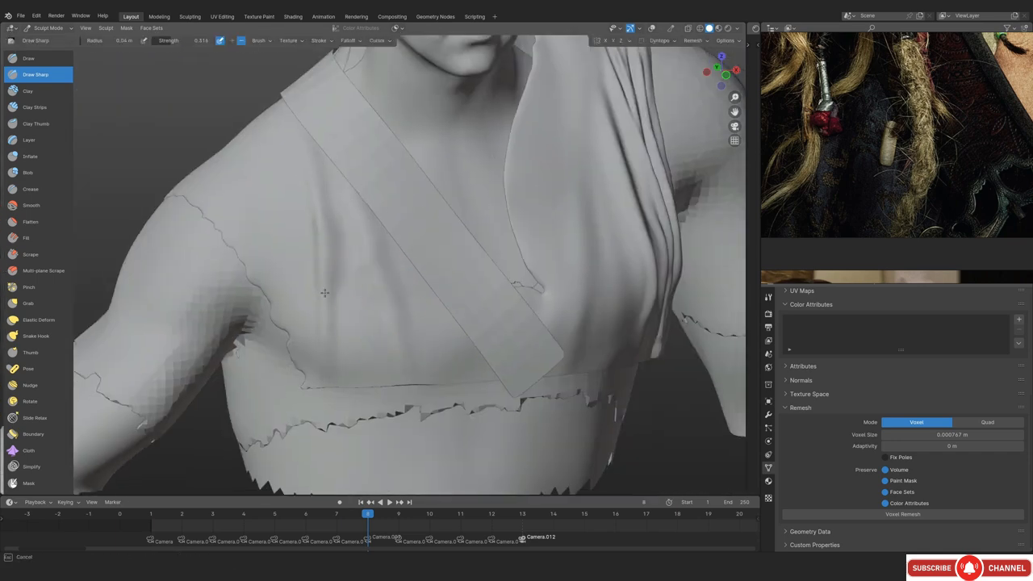
pyautogui.moveTo(324, 293); pyautogui.dragTo(328, 339)
pyautogui.keyDown('ctrl'); pyautogui.keyDown('alt'); pyautogui.moveTo(339, 306); pyautogui.dragTo(339, 379); pyautogui.keyUp('alt'); pyautogui.keyUp('ctrl')
pyautogui.moveTo(339, 339)
pyautogui.keyDown('alt'); pyautogui.mouseDown()
pyautogui.moveTo(484, 291)
pyautogui.moveTo(355, 347)
pyautogui.mouseUp(); pyautogui.keyUp('alt')
pyautogui.keyDown('ctrl'); pyautogui.keyDown('alt'); pyautogui.moveTo(355, 380); pyautogui.dragTo(339, 267); pyautogui.keyUp('alt'); pyautogui.keyUp('ctrl')
# Reduce the Draw Sharp radius to 0.015 m and switch to the Draw brush to raise the cloth between the strap-side creases
pyautogui.press('f')
pyautogui.click(291, 349)
pyautogui.keyDown('alt'); pyautogui.moveTo(472, 202); pyautogui.dragTo(449, 200); pyautogui.keyUp('alt')
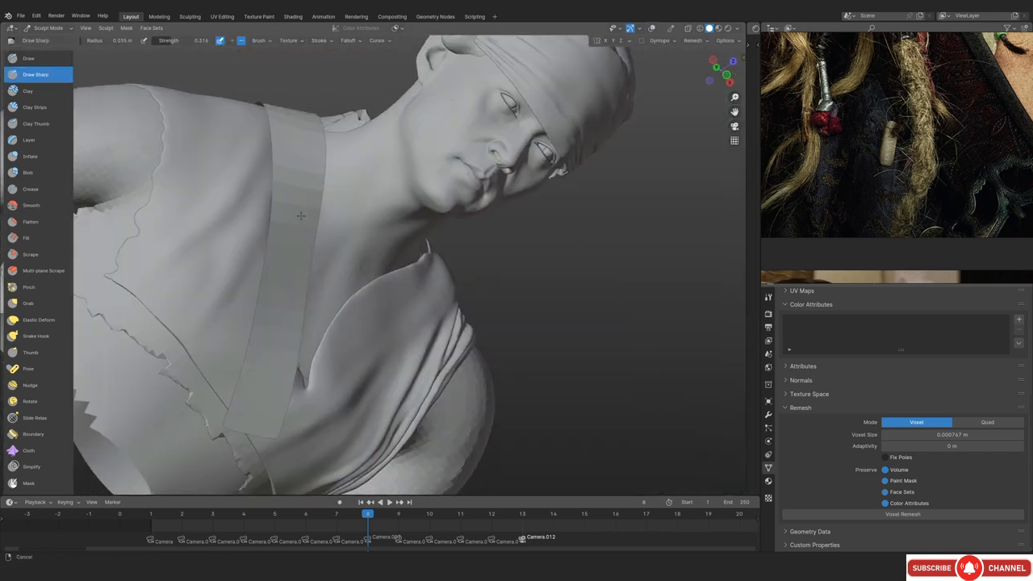
pyautogui.press('x')
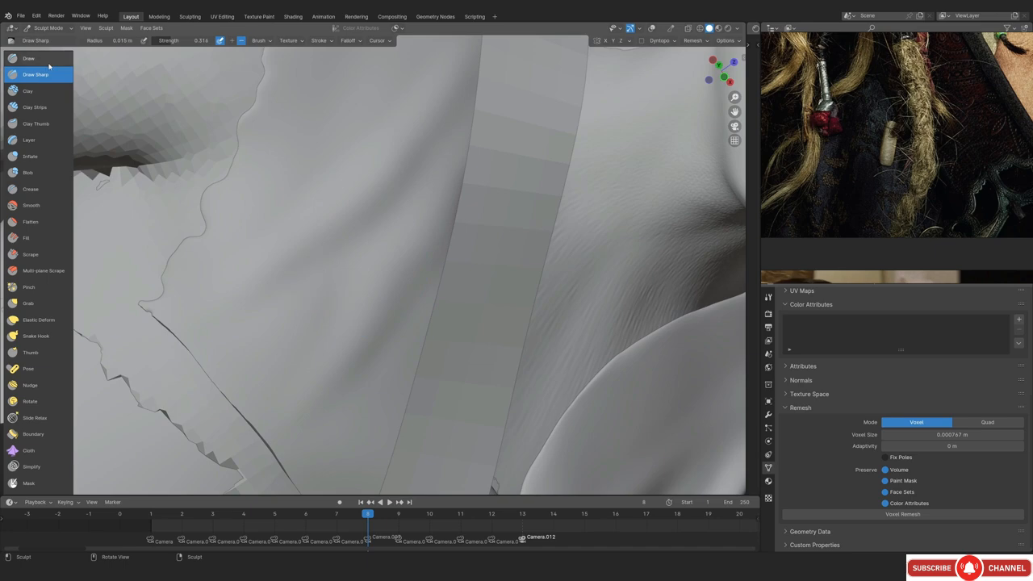
pyautogui.moveTo(347, 291)
pyautogui.keyDown('alt'); pyautogui.mouseDown()
pyautogui.moveTo(338, 301)
pyautogui.moveTo(355, 298)
pyautogui.mouseUp(); pyautogui.keyUp('alt')
pyautogui.moveTo(394, 199)
pyautogui.keyDown('alt'); pyautogui.mouseDown()
pyautogui.moveTo(261, 288)
pyautogui.moveTo(283, 282)
pyautogui.mouseUp(); pyautogui.keyUp('alt')
pyautogui.moveTo(388, 202)
pyautogui.mouseDown()
pyautogui.moveTo(332, 238)
pyautogui.moveTo(299, 299)
pyautogui.moveTo(280, 243)
pyautogui.mouseUp()
pyautogui.press('f')
pyautogui.click(280, 323)
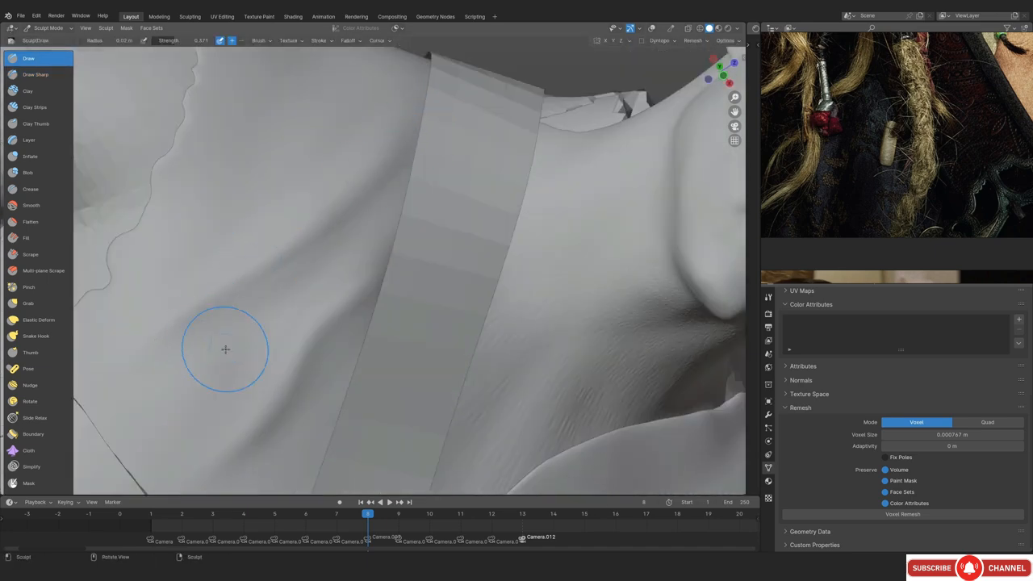
# Deepen the folds between the strap and the armhole with the Draw Sharp brush at about 0.024 m radius, and refine them with Draw
pyautogui.keyDown('shift'); pyautogui.moveTo(226, 349); pyautogui.dragTo(274, 314, button='middle'); pyautogui.keyUp('shift')
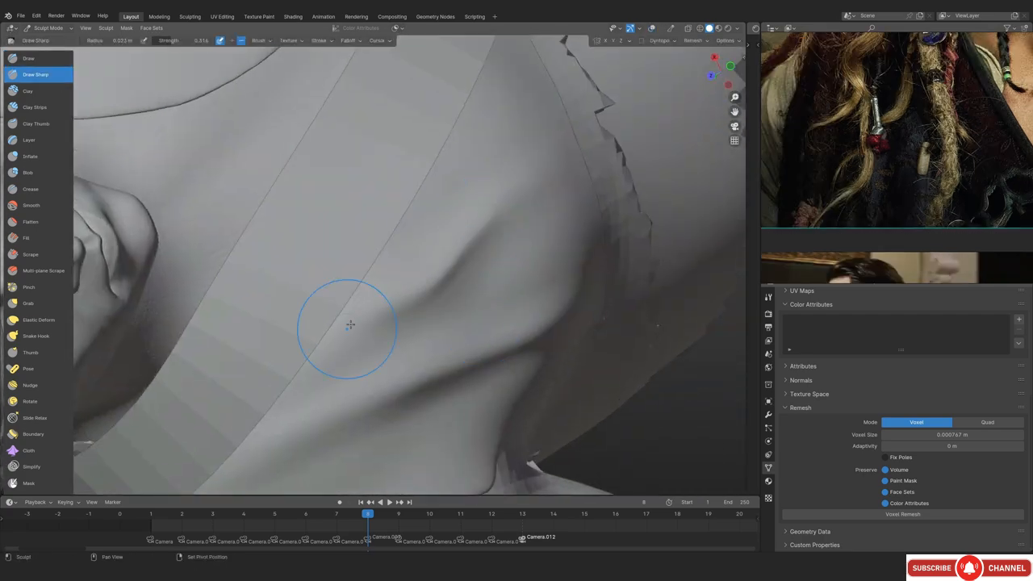
pyautogui.moveTo(423, 294); pyautogui.dragTo(298, 141, button='middle')
pyautogui.moveTo(343, 255); pyautogui.dragTo(527, 362, button='middle')
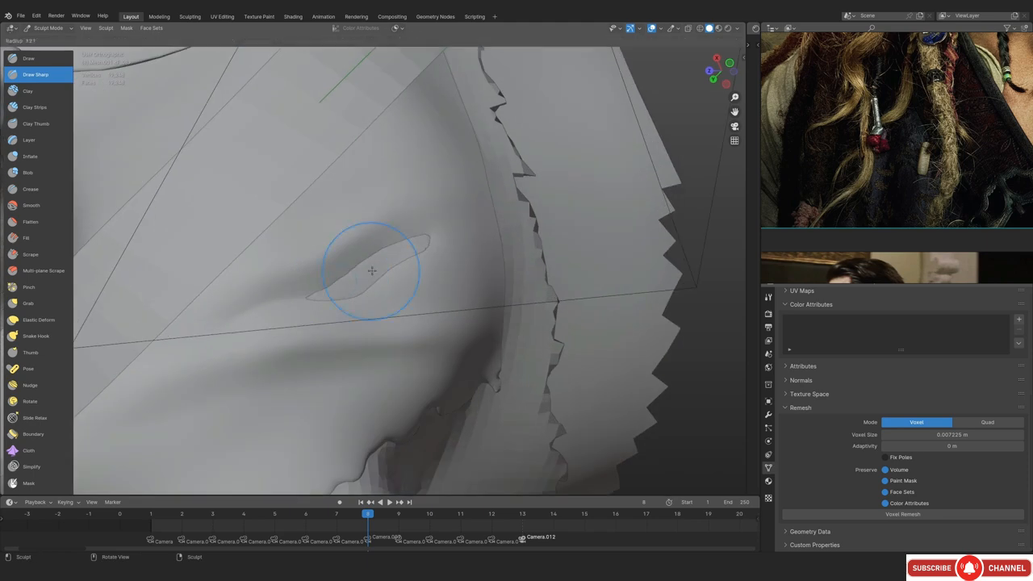
pyautogui.click(49, 28)
pyautogui.click(389, 302)
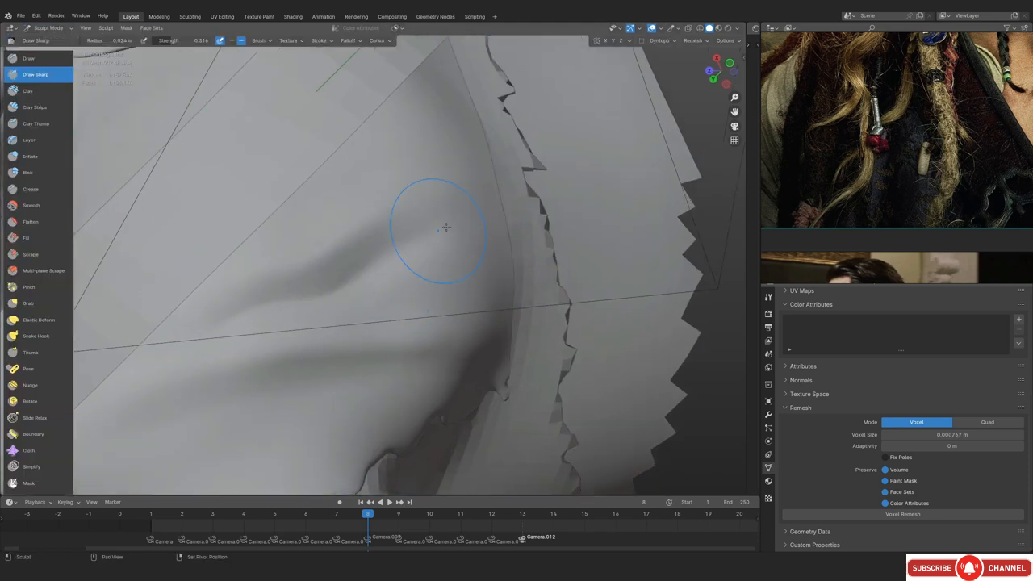
pyautogui.scroll(-5, 307, 282)
pyautogui.moveTo(363, 306); pyautogui.dragTo(253, 258, button='middle')
pyautogui.scroll(5, 253, 258)
pyautogui.press('x')
pyautogui.scroll(2, 282, 274)
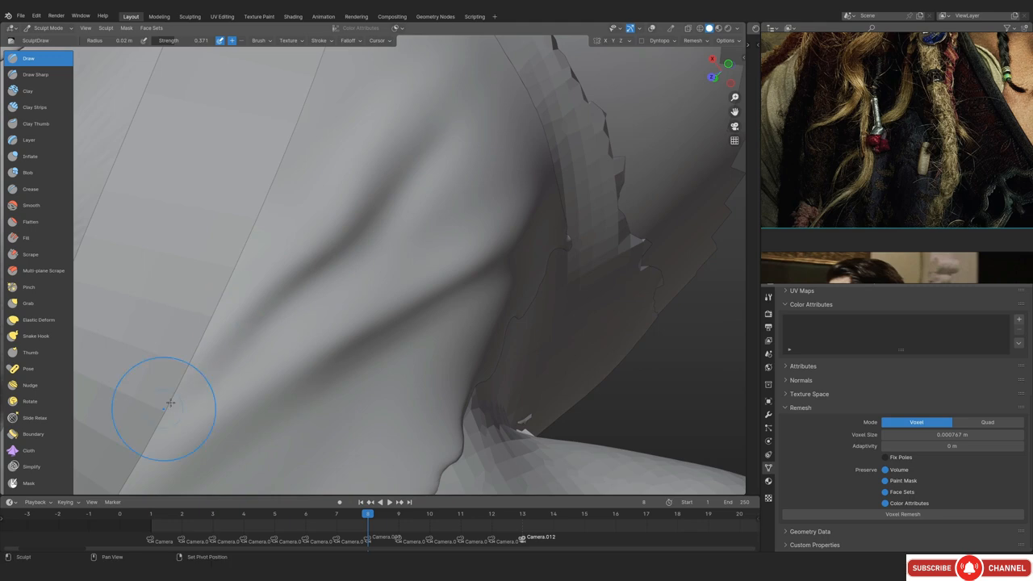
# Trace a long fold beside the armhole from the reference photo overlaid in the camera view, using Draw Sharp at a 0.015 m radius
pyautogui.press('KP_0')
pyautogui.scroll(5, 365, 327)
pyautogui.scroll(-2, 959, 275)
pyautogui.hotkey('shift', 'alt', 'z')
pyautogui.keyDown('shift'); pyautogui.moveTo(263, 259); pyautogui.dragTo(385, 259, button='middle'); pyautogui.keyUp('shift')
pyautogui.hotkey('shift', 'alt', 'z')
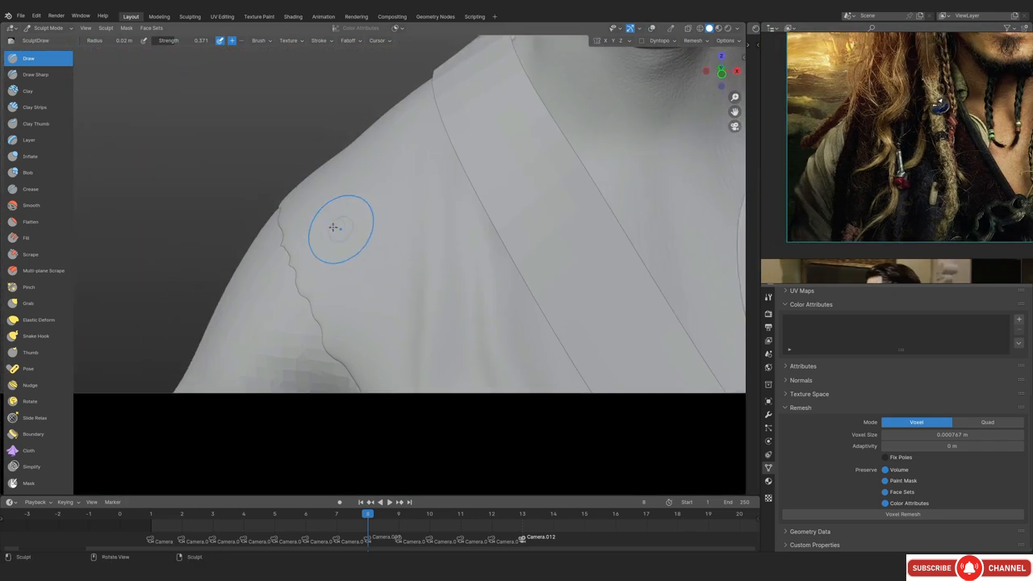
pyautogui.hotkey('shift', 'alt', 'z')
pyautogui.hotkey('shift', 'space')
pyautogui.press('1')
pyautogui.scroll(1, 333, 226)
pyautogui.keyDown('shift'); pyautogui.moveTo(333, 227); pyautogui.dragTo(327, 244, button='middle'); pyautogui.keyUp('shift')
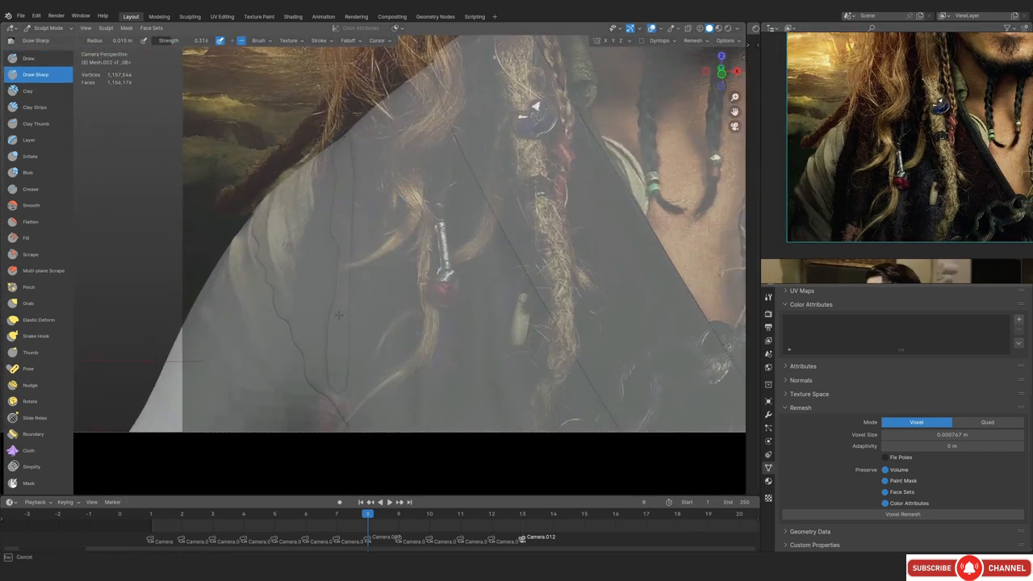
pyautogui.moveTo(339, 315); pyautogui.dragTo(345, 242)
pyautogui.hotkey('shift', 'alt', 'z')
pyautogui.moveTo(912, 154); pyautogui.dragTo(944, 129, button='middle')
pyautogui.hotkey('shift', 'alt', 'z')
pyautogui.moveTo(406, 284); pyautogui.dragTo(419, 252, button='middle')
# Build up the cloth around the shoulder and armhole with Clay Strips at a 0.015 m radius and 0.955 strength
pyautogui.scroll(4, 419, 252)
pyautogui.moveTo(341, 381); pyautogui.dragTo(387, 339, button='middle')
pyautogui.press('c')
pyautogui.scroll(3, 440, 272)
pyautogui.moveTo(440, 272); pyautogui.dragTo(527, 179, button='middle')
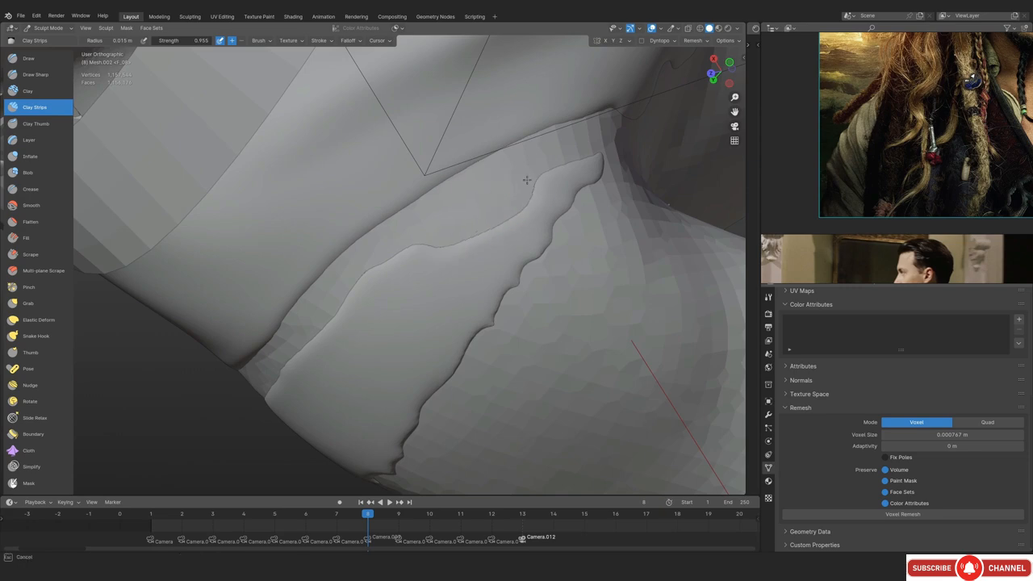
pyautogui.moveTo(381, 351)
pyautogui.mouseDown(button='middle')
pyautogui.moveTo(492, 177)
pyautogui.moveTo(386, 367)
pyautogui.mouseUp(button='middle')
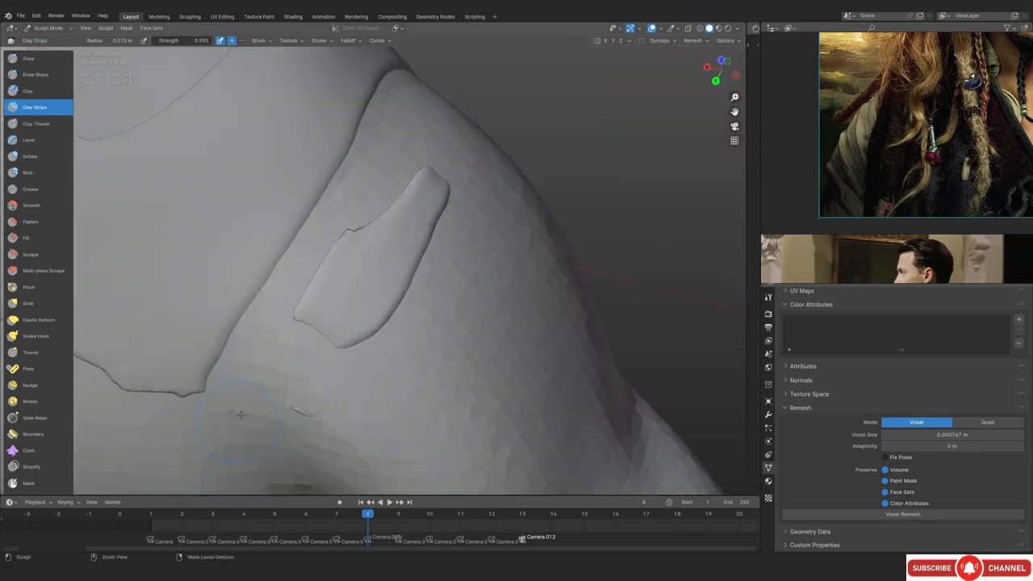
pyautogui.moveTo(436, 202); pyautogui.dragTo(476, 250, button='middle')
pyautogui.moveTo(364, 306); pyautogui.dragTo(403, 267, button='middle')
pyautogui.keyDown('ctrl'); pyautogui.moveTo(403, 266); pyautogui.dragTo(294, 315, button='middle'); pyautogui.keyUp('ctrl')
pyautogui.scroll(-2, 293, 316)
pyautogui.scroll(-4, 40, 412)
# Clean up the vest's armhole edge over the shoulder and refine the adjoining cloth with the Draw brush at a 0.0062 m radius
pyautogui.click(33, 451)
pyautogui.scroll(-1, 138, 129)
pyautogui.moveTo(138, 123); pyautogui.dragTo(367, 458)
pyautogui.moveTo(498, 203)
pyautogui.mouseDown(button='middle')
pyautogui.moveTo(341, 272)
pyautogui.moveTo(445, 376)
pyautogui.moveTo(395, 202)
pyautogui.moveTo(334, 168)
pyautogui.moveTo(351, 242)
pyautogui.mouseUp(button='middle')
pyautogui.keyDown('ctrl'); pyautogui.moveTo(352, 242); pyautogui.dragTo(355, 179, button='middle'); pyautogui.keyUp('ctrl')
pyautogui.click(29, 457)
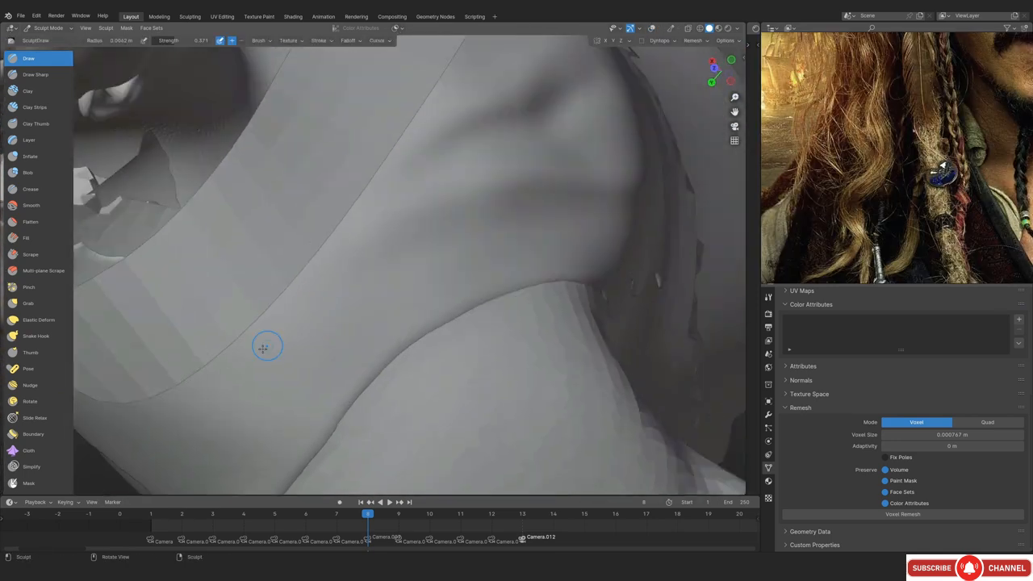
pyautogui.moveTo(545, 222); pyautogui.dragTo(565, 217)
pyautogui.moveTo(565, 217)
pyautogui.keyDown('ctrl'); pyautogui.keyDown('alt'); pyautogui.mouseDown()
pyautogui.moveTo(436, 298)
pyautogui.moveTo(459, 210)
pyautogui.moveTo(574, 189)
pyautogui.moveTo(329, 313)
pyautogui.mouseUp(); pyautogui.keyUp('alt'); pyautogui.keyUp('ctrl')
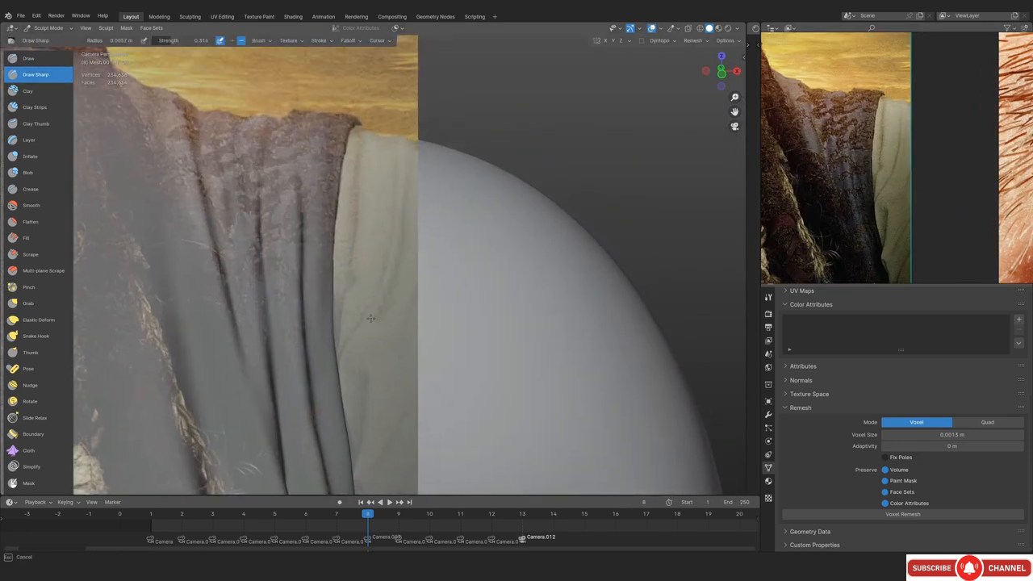
# Sculpt narrow creases in the sleeve beside the opposite armhole with the Draw Sharp and Draw brushes at just under 0.006 m radius
pyautogui.moveTo(371, 318)
pyautogui.keyDown('shift'); pyautogui.mouseDown(button='middle')
pyautogui.moveTo(385, 296)
pyautogui.moveTo(388, 379)
pyautogui.mouseUp(button='middle'); pyautogui.keyUp('shift')
pyautogui.keyDown('ctrl'); pyautogui.moveTo(387, 379); pyautogui.dragTo(376, 173, button='middle'); pyautogui.keyUp('ctrl')
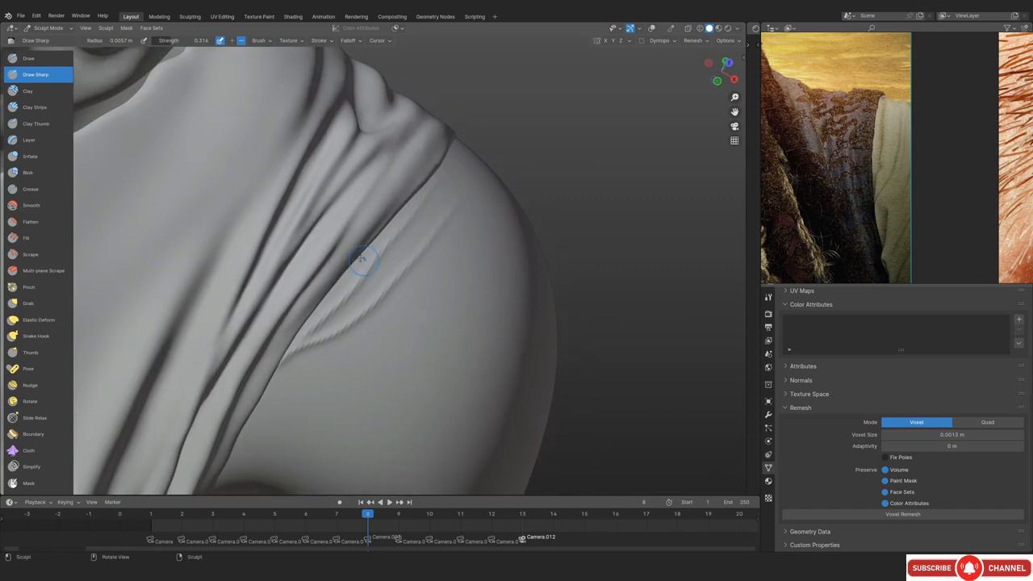
pyautogui.scroll(2, 363, 259)
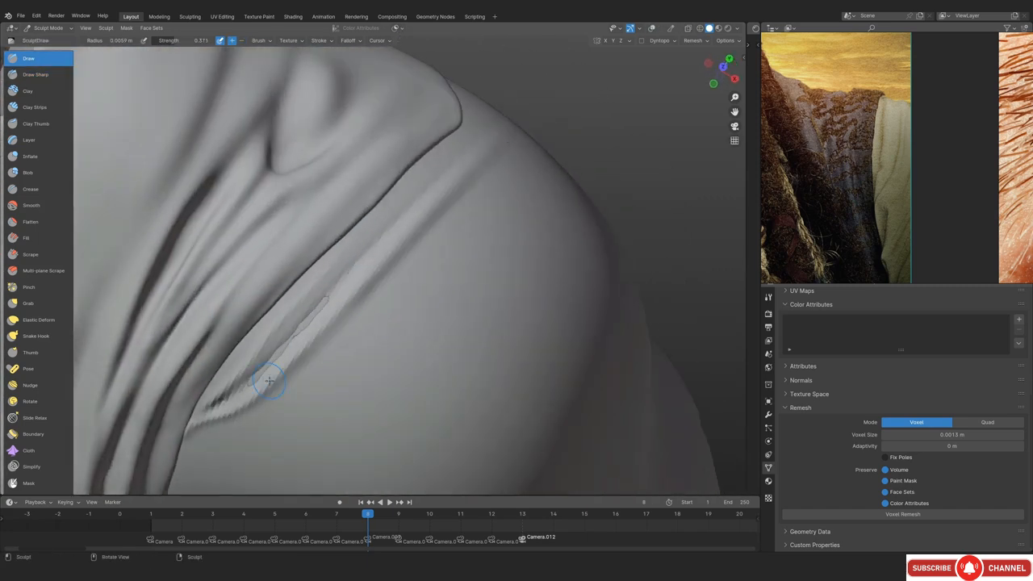
pyautogui.keyDown('shift'); pyautogui.moveTo(399, 198); pyautogui.dragTo(364, 251, button='middle'); pyautogui.keyUp('shift')
pyautogui.moveTo(161, 460); pyautogui.dragTo(289, 363, button='middle')
pyautogui.scroll(-1, 289, 364)
pyautogui.press('f')
pyautogui.click(289, 364)
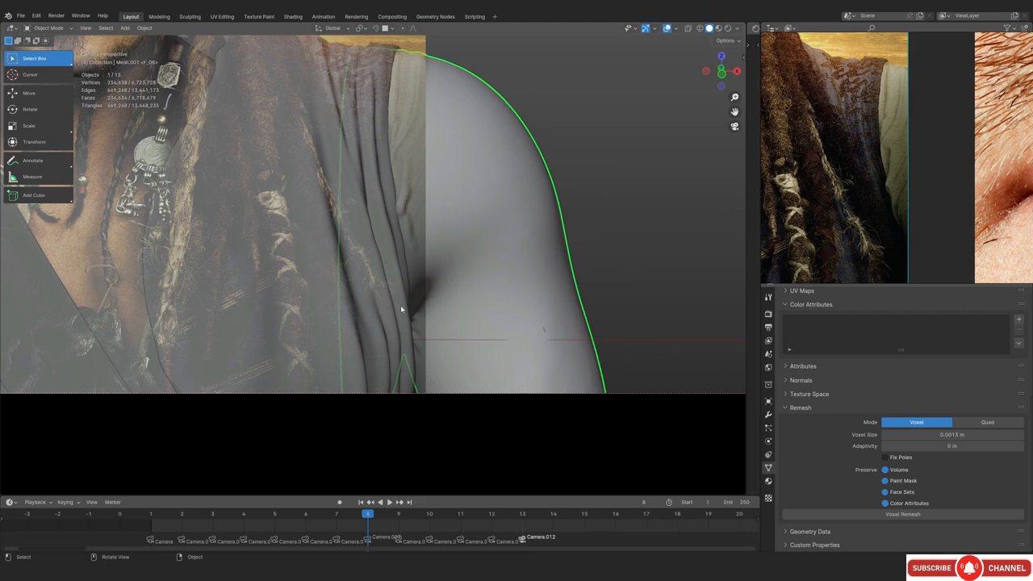
# Remesh the sleeve at a 0.0008 m voxel size and raise a long fold along the armhole with the Draw brush at 0.003 m radius
pyautogui.click(419, 347)
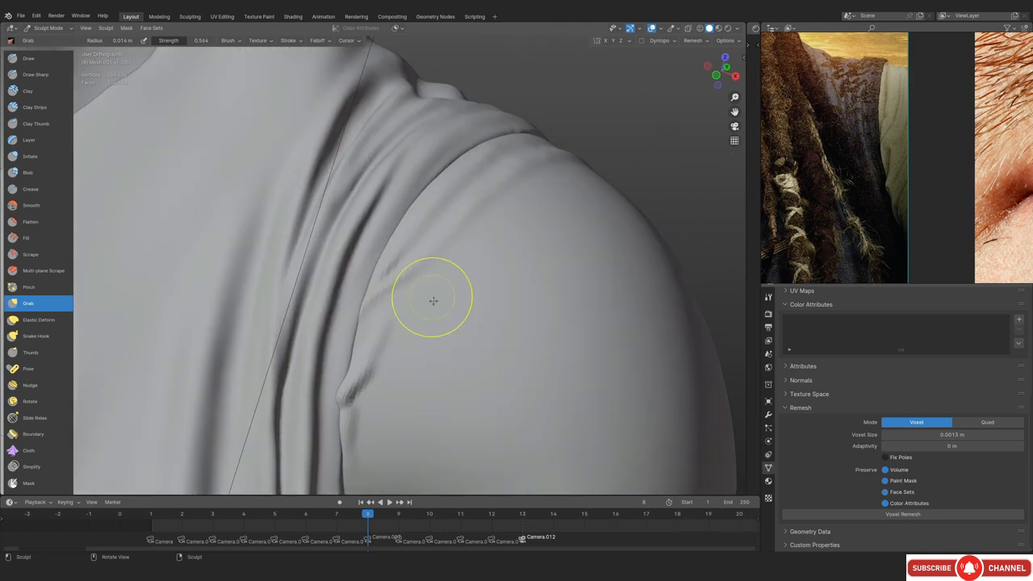
pyautogui.press('r')
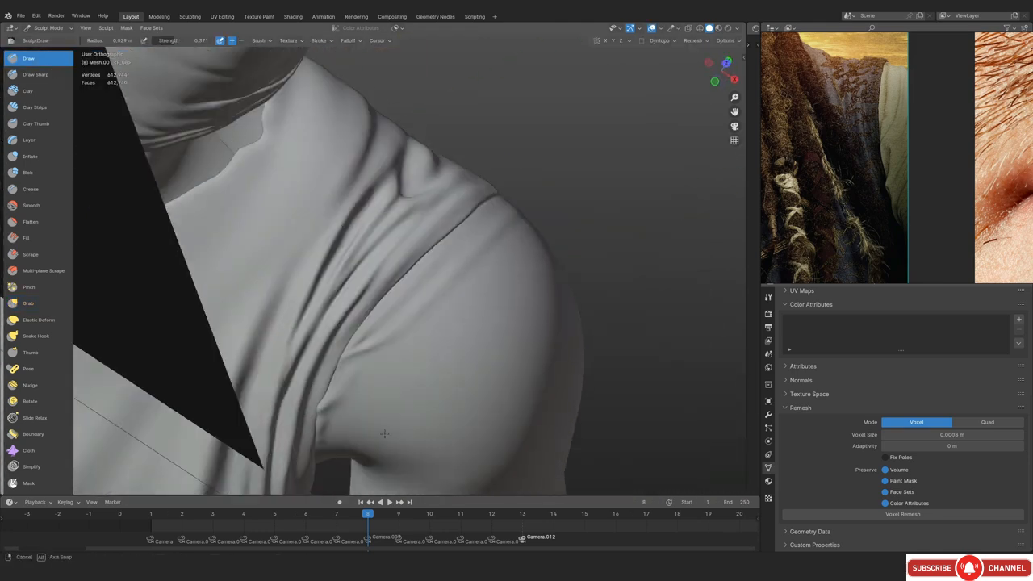
pyautogui.moveTo(298, 359); pyautogui.dragTo(463, 168)
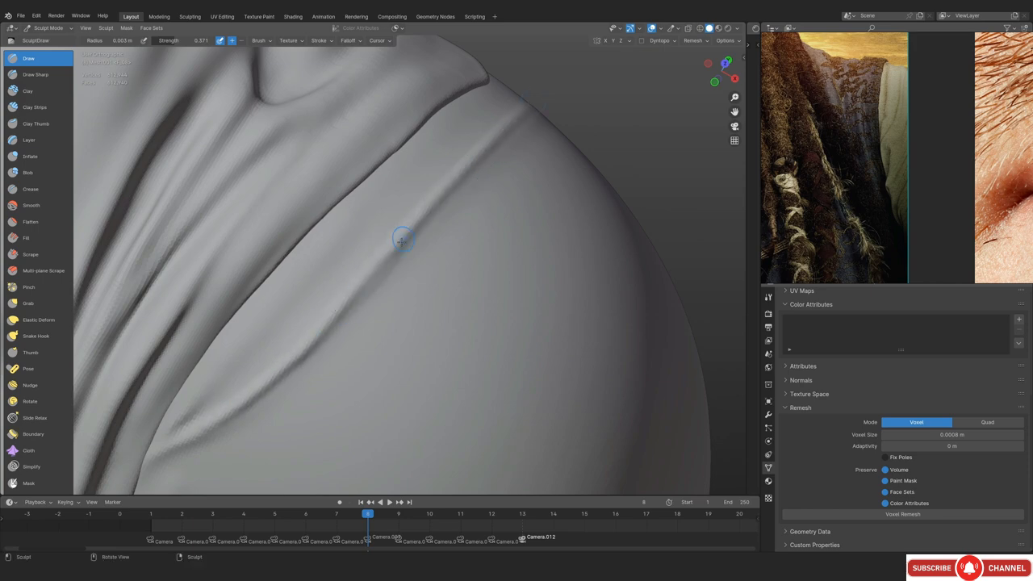
pyautogui.moveTo(457, 188); pyautogui.dragTo(317, 305)
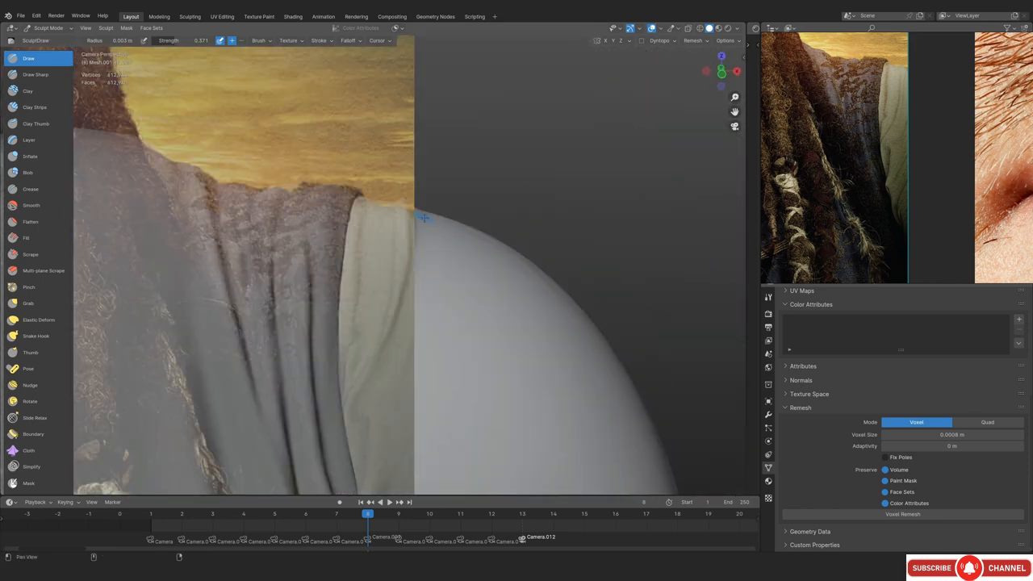
# Adjust the sleeve's upper outline against the overlaid reference photo with the Smooth and Grab brushes
pyautogui.keyDown('shift'); pyautogui.moveTo(452, 347); pyautogui.dragTo(471, 337, button='middle'); pyautogui.keyUp('shift')
pyautogui.hotkey('shift', 's')
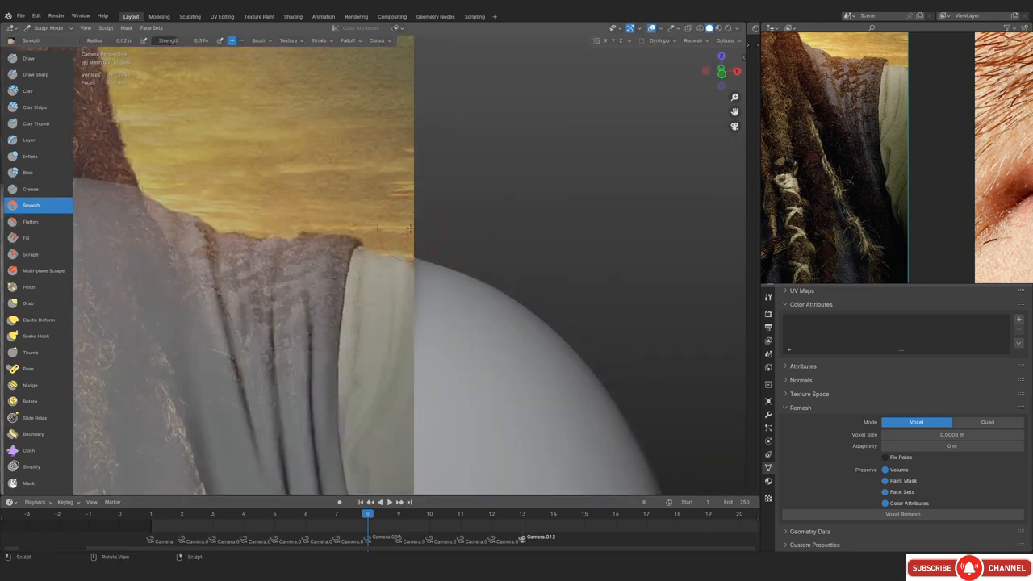
pyautogui.click(36, 302)
# Move the base body mesh to the backup collection and return to sculpting the sleeve mesh
pyautogui.click(48, 27)
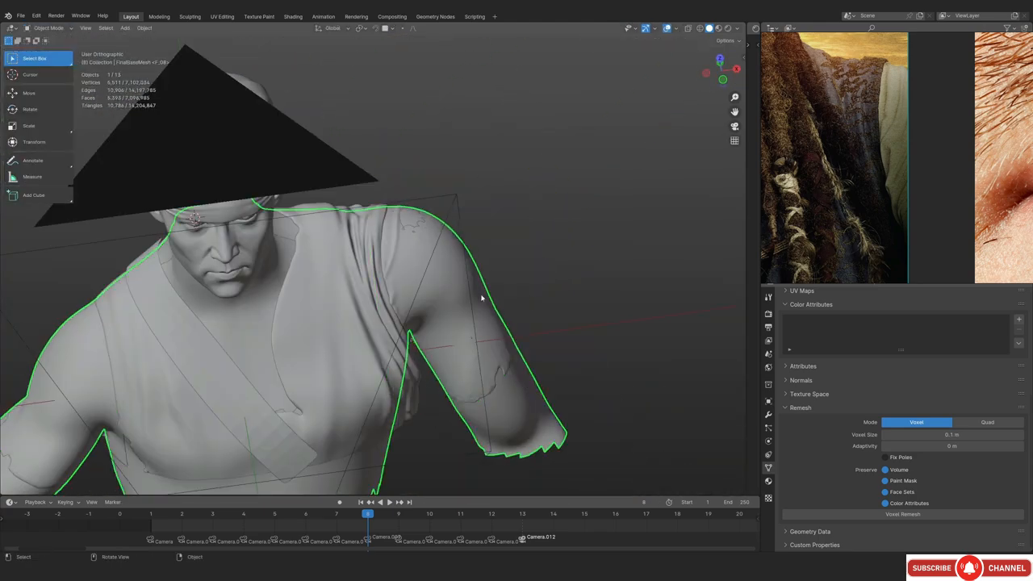
pyautogui.click(485, 333)
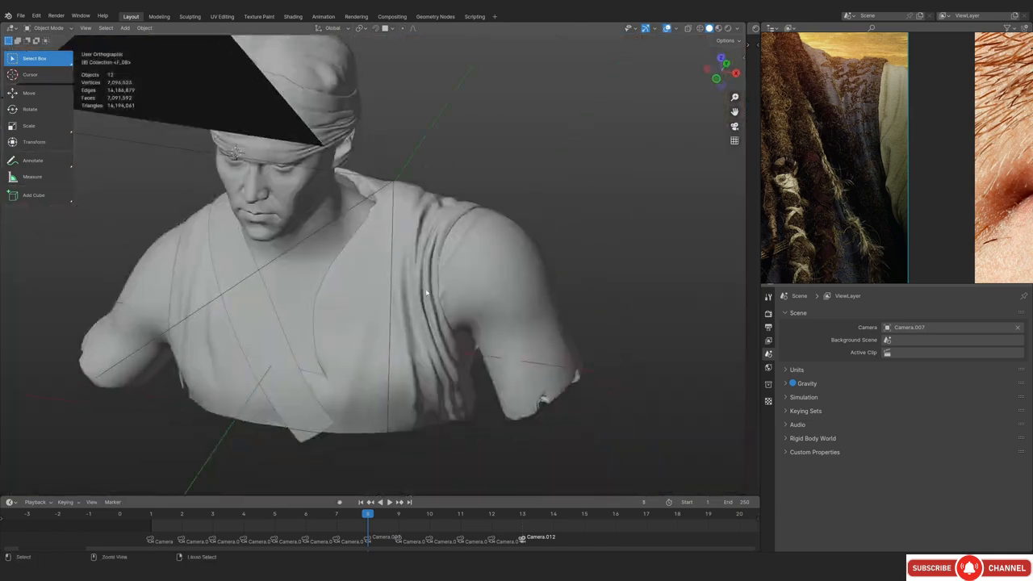
pyautogui.hotkey('ctrl', 'Tab')
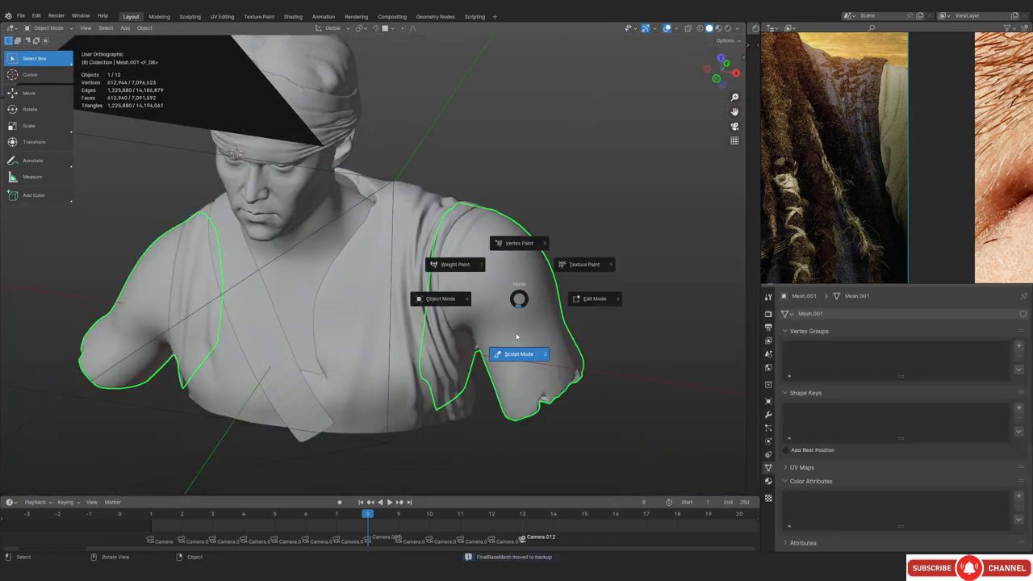
pyautogui.click(512, 352)
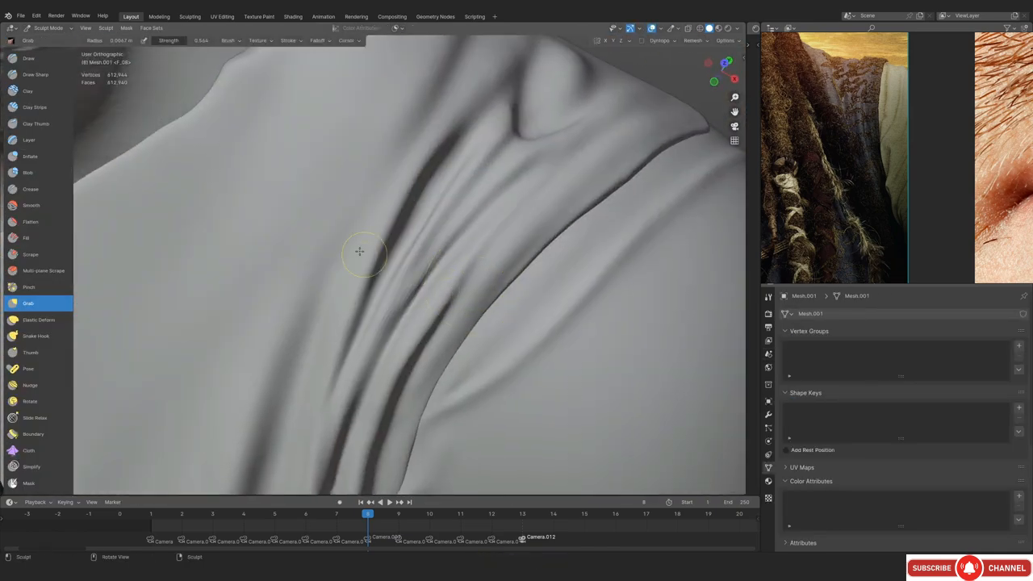
# Sculpt parallel folds on the sleeve beside the armhole with the Draw brush at about 0.004 m radius, nudging them into place with Grab
pyautogui.press('x')
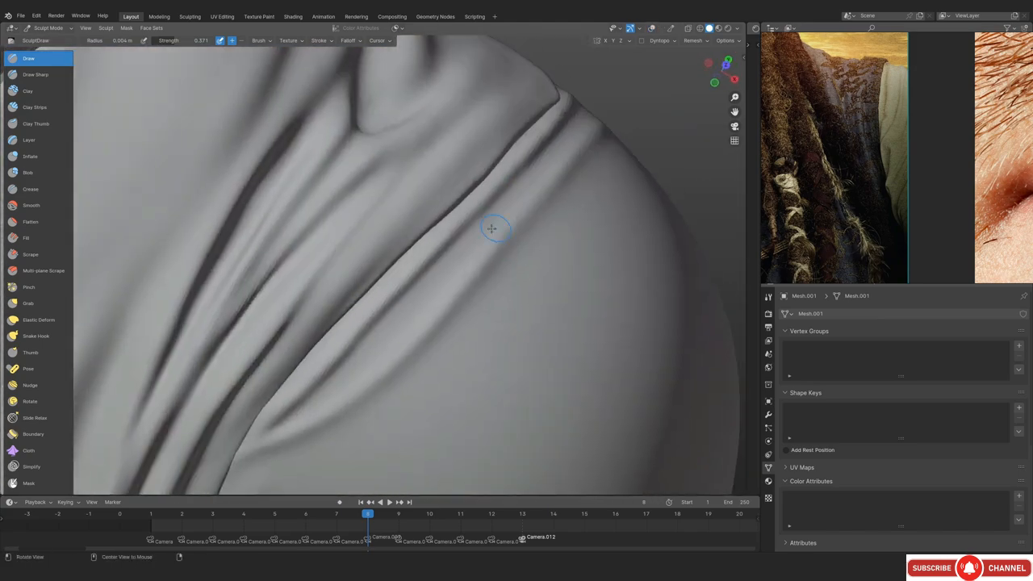
pyautogui.press('f')
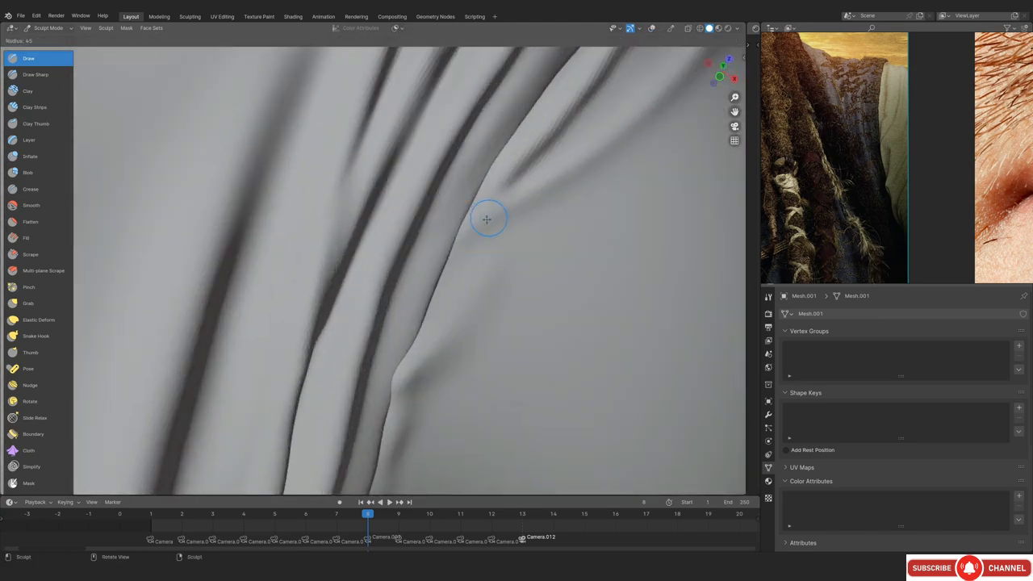
pyautogui.press('KP_0')
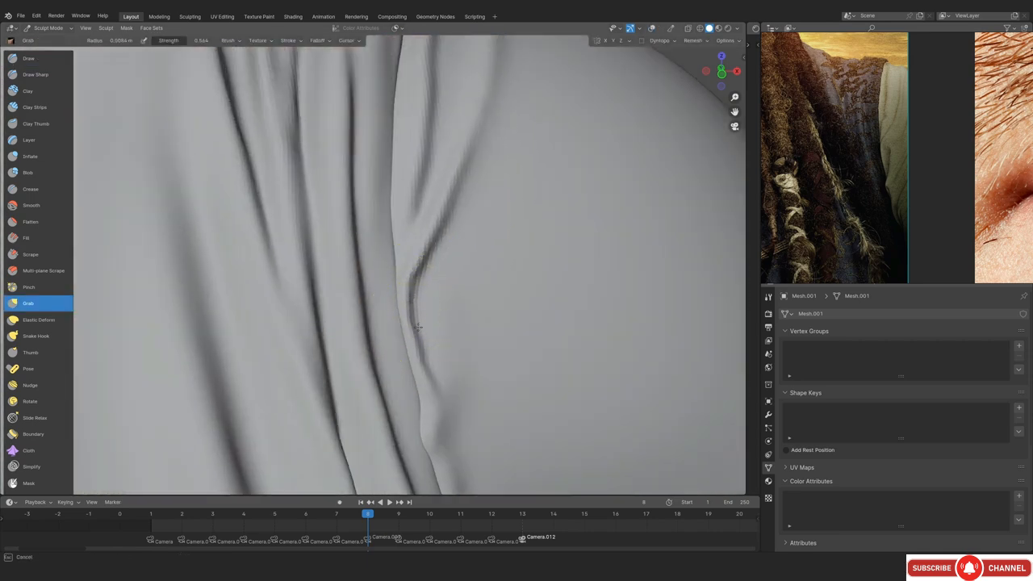
pyautogui.moveTo(392, 299); pyautogui.dragTo(323, 377, button='middle')
pyautogui.press('x')
pyautogui.press('f')
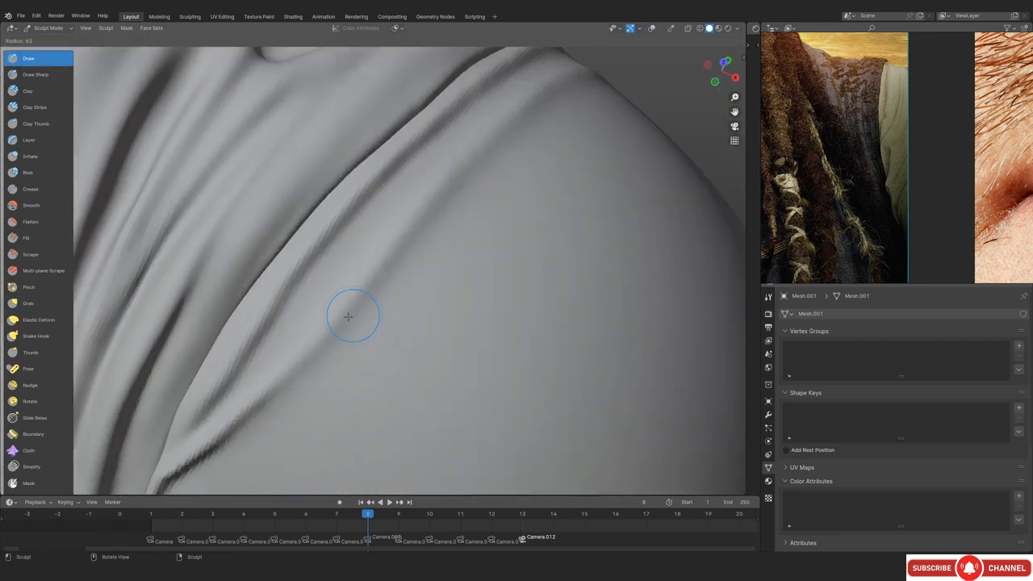
pyautogui.moveTo(234, 420); pyautogui.dragTo(452, 154, button='middle')
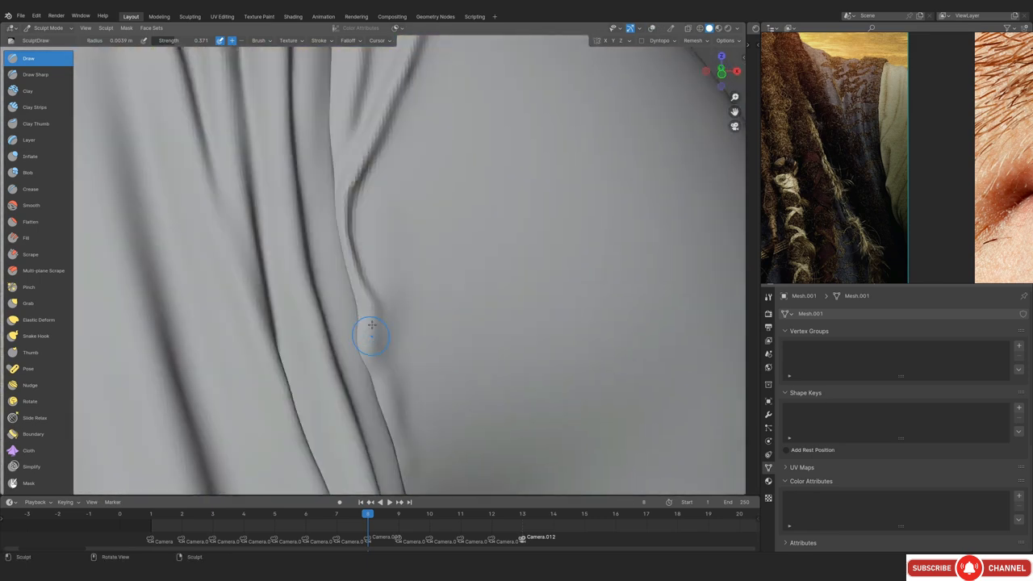
# Build up small folds on the lower sleeve beside the armhole with Clay Strips at 0.955 strength and shape them with Grab
pyautogui.press('c')
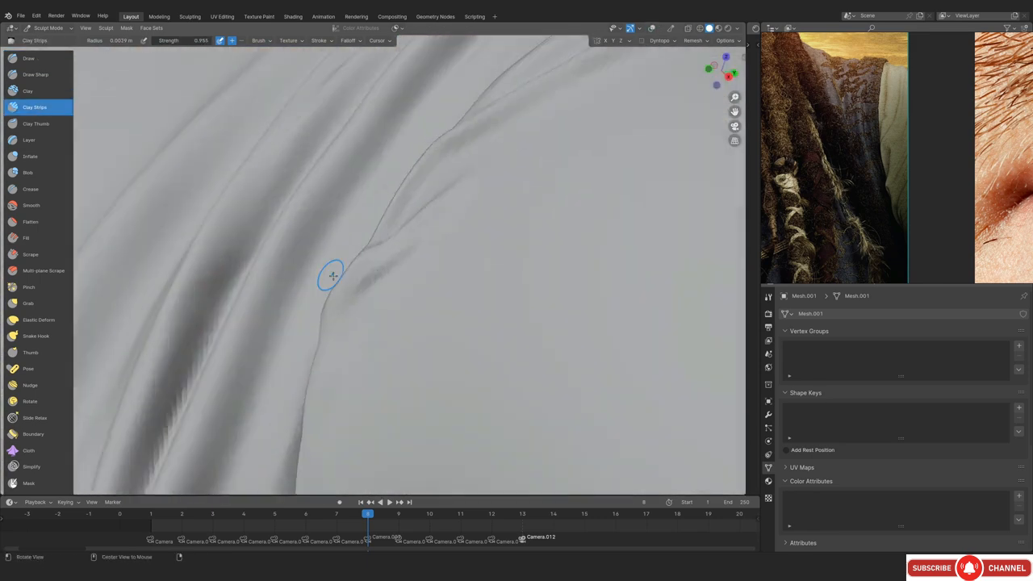
pyautogui.press('g')
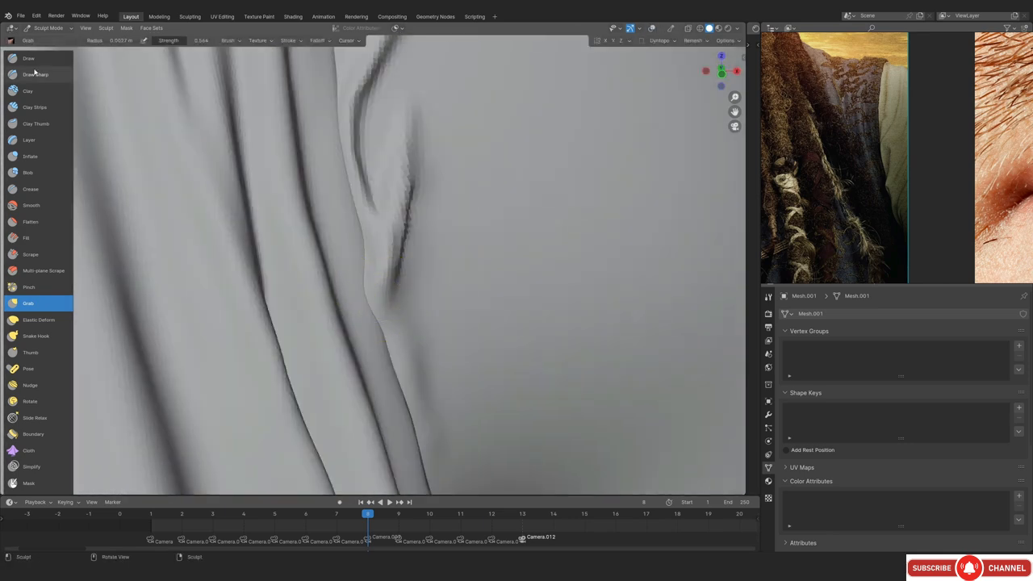
# Open the sleeve's voxel remesh settings and sculpt a fold down its lower armhole edge with the Draw brush at 0.371 strength
pyautogui.press('x')
pyautogui.click(693, 40)
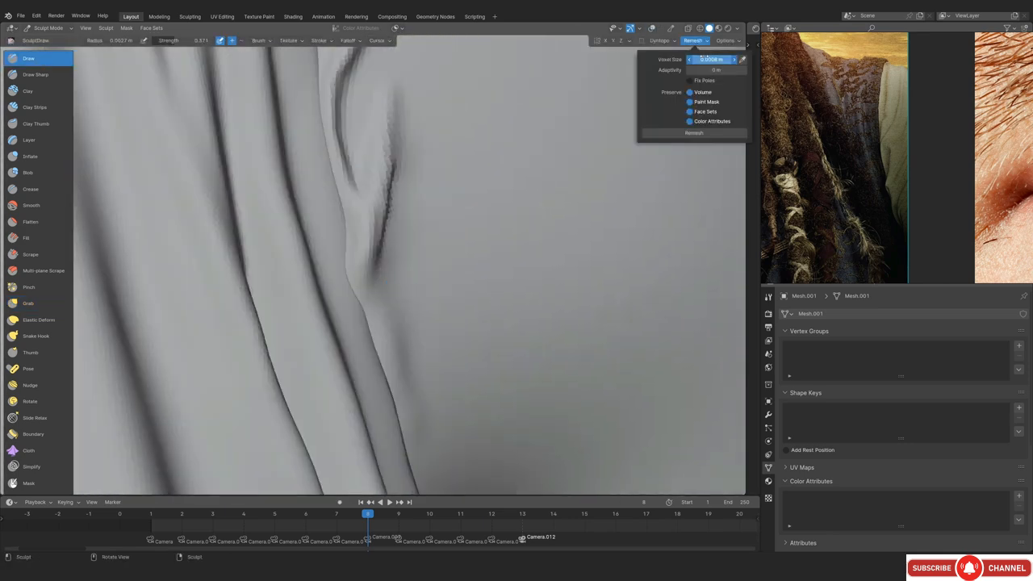
pyautogui.press('f')
pyautogui.moveTo(338, 174)
pyautogui.keyDown('ctrl'); pyautogui.mouseDown(button='middle')
pyautogui.moveTo(359, 242)
pyautogui.moveTo(288, 436)
pyautogui.moveTo(335, 334)
pyautogui.mouseUp(button='middle'); pyautogui.keyUp('ctrl')
pyautogui.click(464, 242)
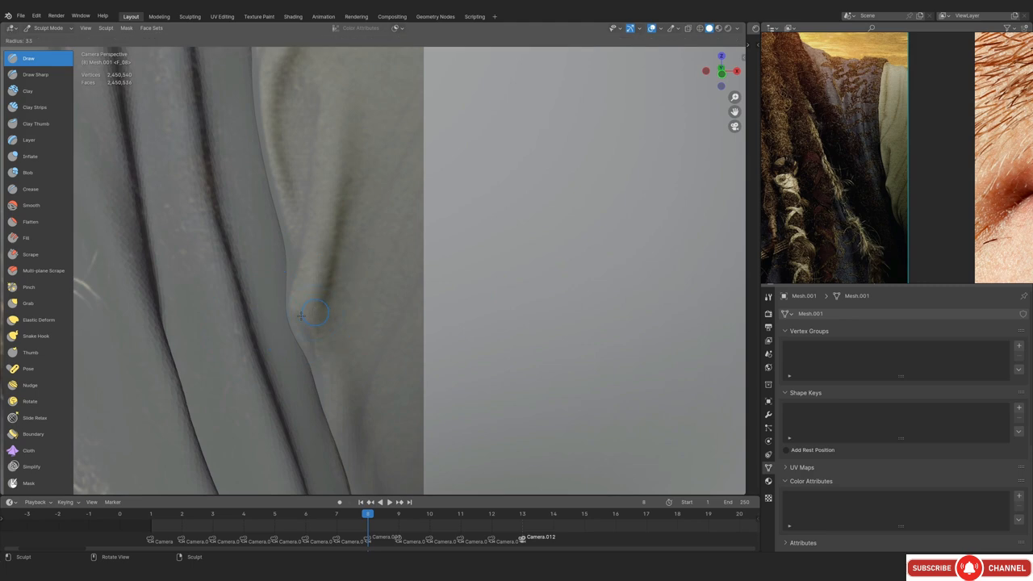
pyautogui.moveTo(334, 223); pyautogui.dragTo(344, 275, button='middle')
pyautogui.moveTo(355, 339); pyautogui.dragTo(389, 376)
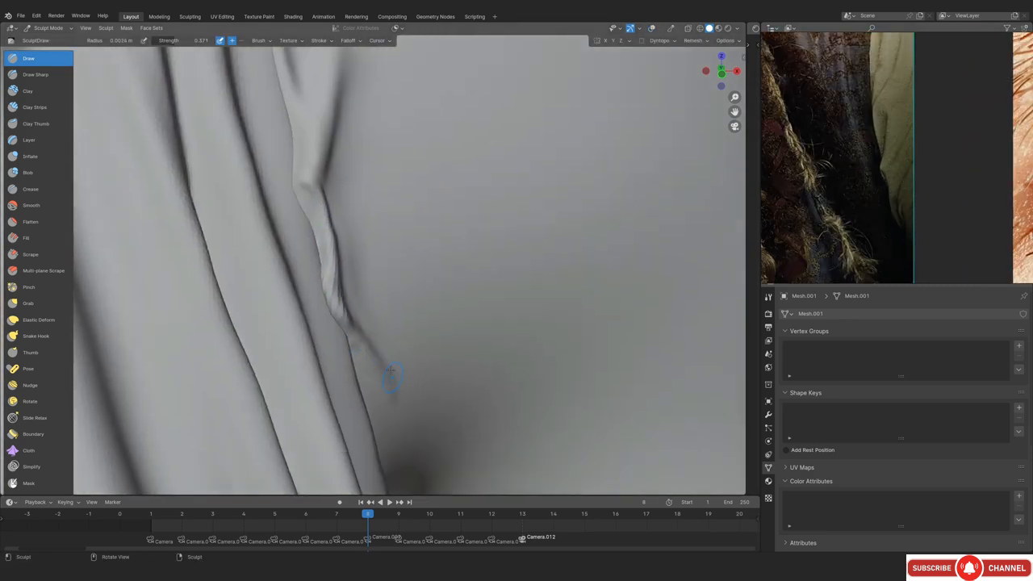
# Sculpt a long diagonal fold rising from the lower armhole edge across the sleeve with Draw at 0.0024 m radius, comparing with the reference overlay
pyautogui.hotkey('shift', 'alt', 'z')
pyautogui.scroll(-4, 396, 325)
pyautogui.hotkey('shift', 'alt', 'z')
pyautogui.scroll(4, 380, 320)
pyautogui.hotkey('shift', 'alt', 'z')
pyautogui.keyDown('shift'); pyautogui.moveTo(417, 177); pyautogui.dragTo(388, 226, button='middle'); pyautogui.keyUp('shift')
pyautogui.moveTo(388, 226); pyautogui.dragTo(443, 150)
pyautogui.hotkey('shift', 'alt', 'z')
pyautogui.keyDown('shift'); pyautogui.moveTo(341, 354); pyautogui.dragTo(298, 407, button='middle'); pyautogui.keyUp('shift')
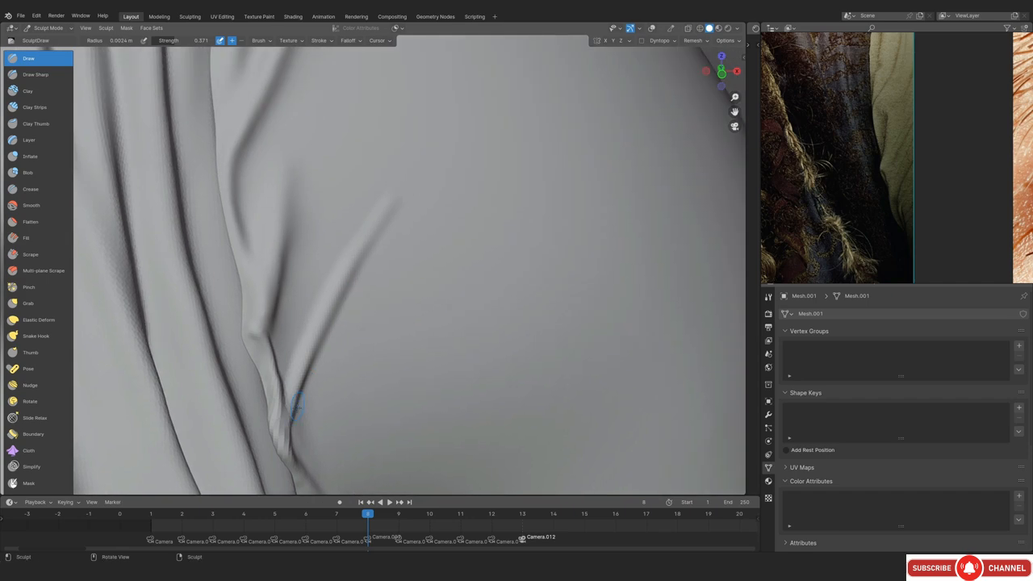
# Widen the diagonal sleeve fold and blend it into the armhole edge with a larger Draw brush at 0.371 strength
pyautogui.scroll(3, 323, 286)
pyautogui.press('f')
pyautogui.moveTo(392, 373)
pyautogui.mouseDown(button='middle')
pyautogui.moveTo(331, 298)
pyautogui.moveTo(342, 311)
pyautogui.mouseUp(button='middle')
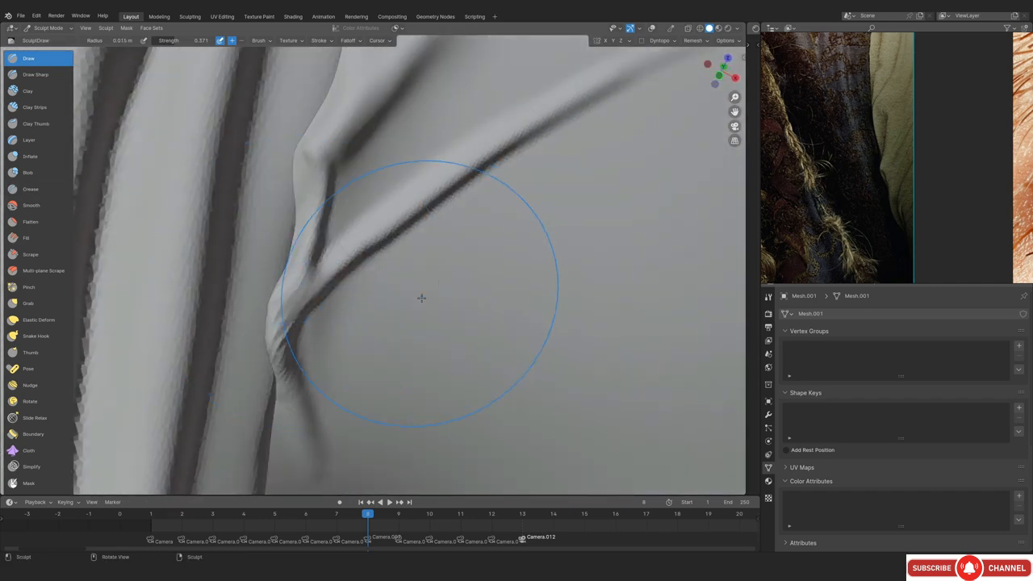
pyautogui.moveTo(421, 298); pyautogui.dragTo(270, 320, button='middle')
pyautogui.moveTo(332, 254); pyautogui.dragTo(344, 299, button='middle')
pyautogui.press('KP_0')
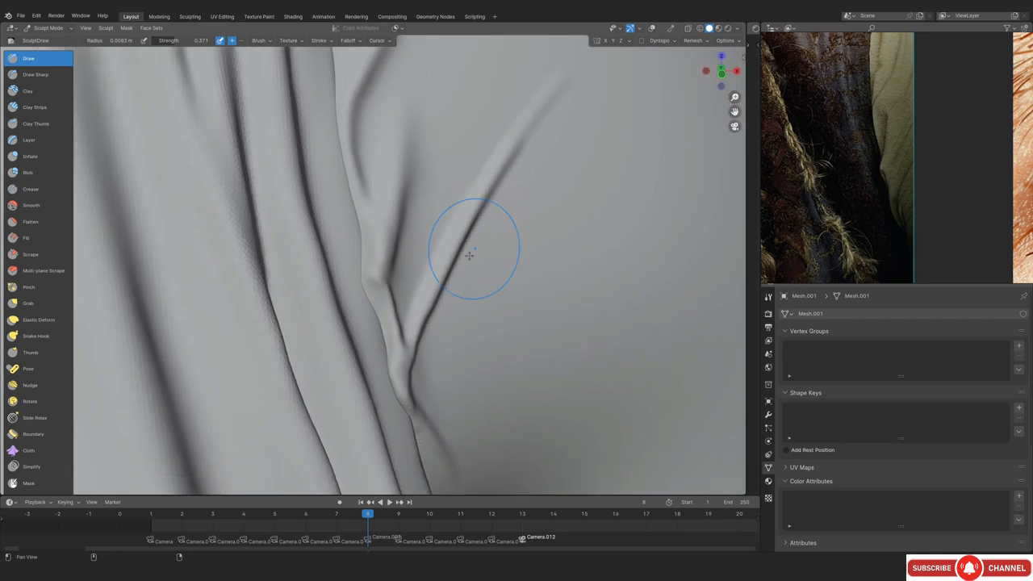
# Carve creases into the pinched fold at the armhole edge with Draw Sharp at 0.316 strength and nudge its outline with Grab
pyautogui.scroll(2, 454, 296)
pyautogui.press('f')
pyautogui.hotkey('shift', 'alt', 'z')
pyautogui.moveTo(399, 288); pyautogui.dragTo(429, 408)
pyautogui.hotkey('shift', 'alt', 'z')
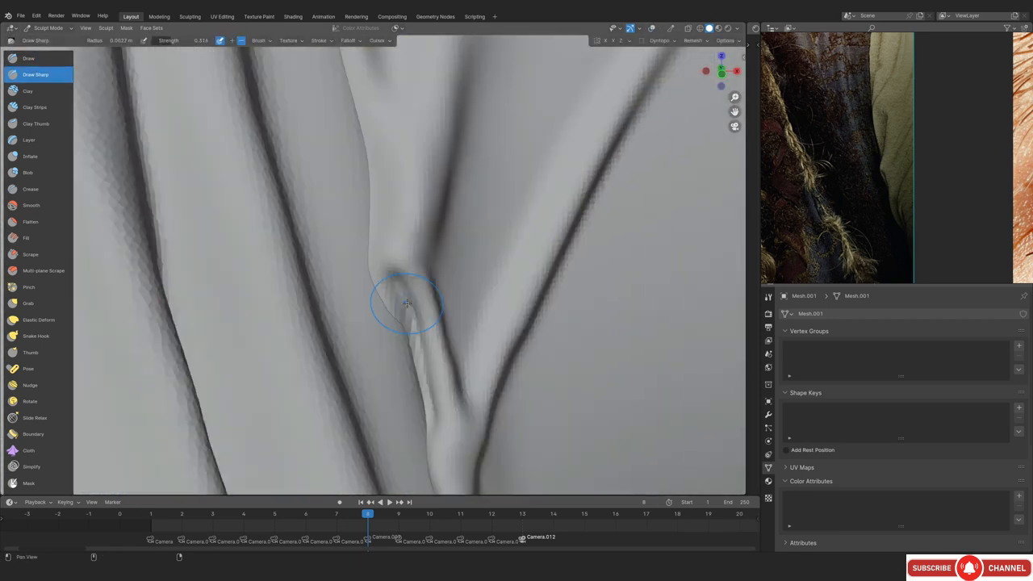
pyautogui.moveTo(403, 302)
pyautogui.mouseDown(button='middle')
pyautogui.moveTo(361, 274)
pyautogui.moveTo(378, 278)
pyautogui.mouseUp(button='middle')
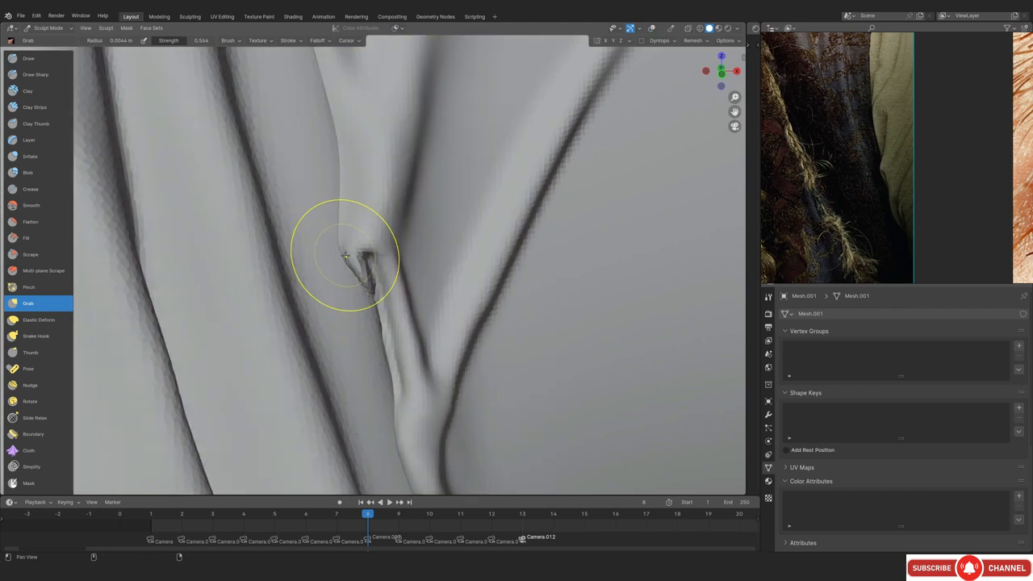
pyautogui.hotkey('shift', 'alt', 'z')
pyautogui.hotkey('shift', 'alt', 'z')
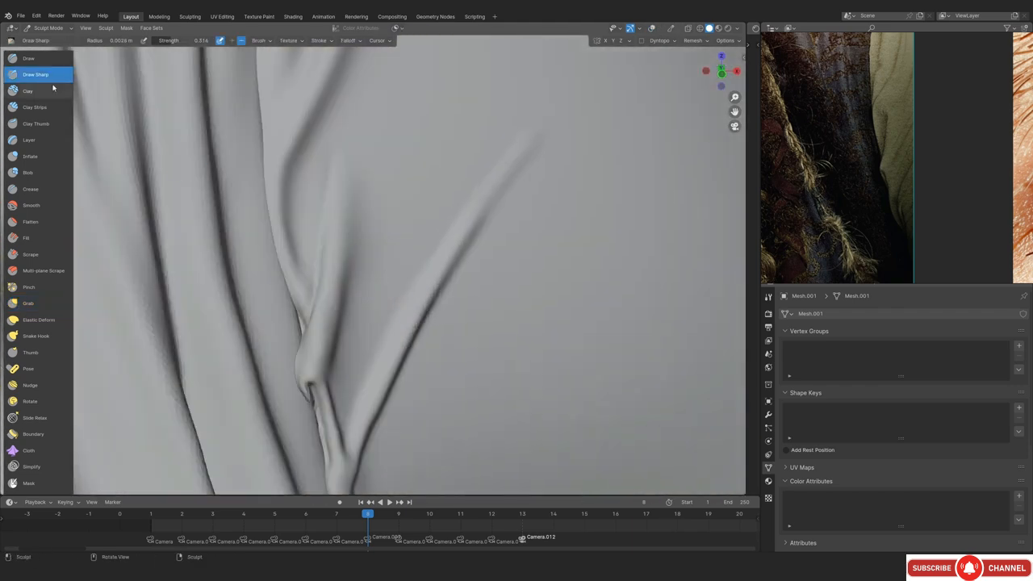
# Build up the pinched fold at the armhole edge with Clay Strips and refine its shape with Grab and Draw
pyautogui.press('c')
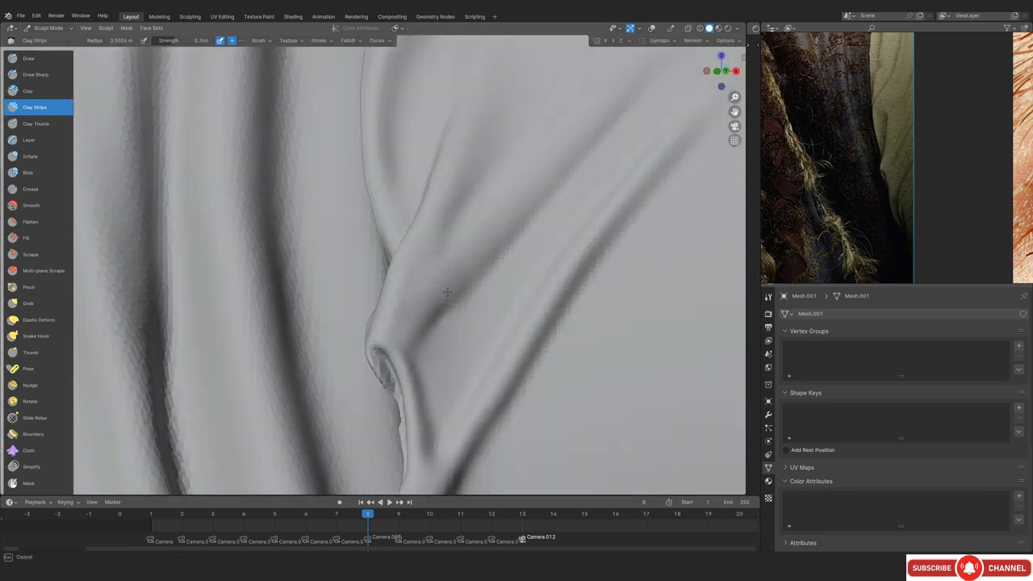
pyautogui.moveTo(449, 330)
pyautogui.mouseDown(button='middle')
pyautogui.moveTo(395, 279)
pyautogui.moveTo(425, 334)
pyautogui.moveTo(492, 234)
pyautogui.mouseUp(button='middle')
pyautogui.moveTo(492, 234); pyautogui.dragTo(460, 251)
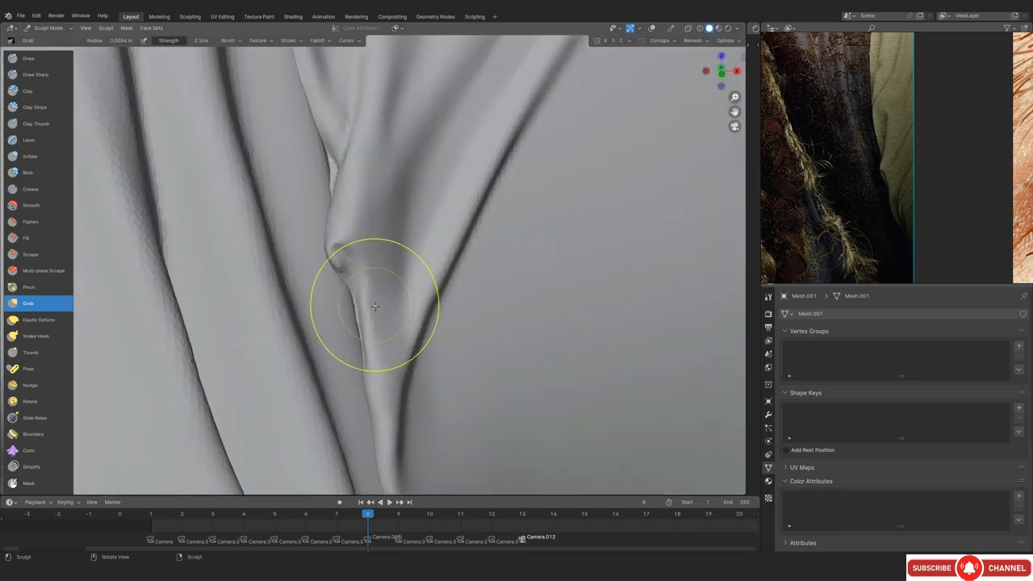
pyautogui.moveTo(375, 306)
pyautogui.mouseDown(button='middle')
pyautogui.moveTo(388, 311)
pyautogui.moveTo(367, 173)
pyautogui.mouseUp(button='middle')
pyautogui.press('f')
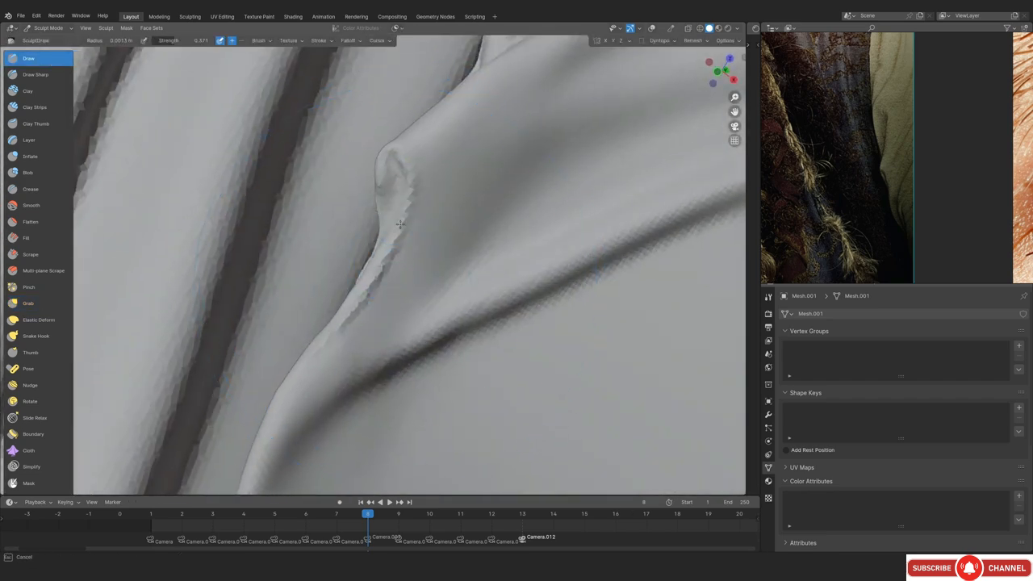
pyautogui.keyDown('ctrl'); pyautogui.moveTo(439, 236); pyautogui.dragTo(438, 269, button='middle'); pyautogui.keyUp('ctrl')
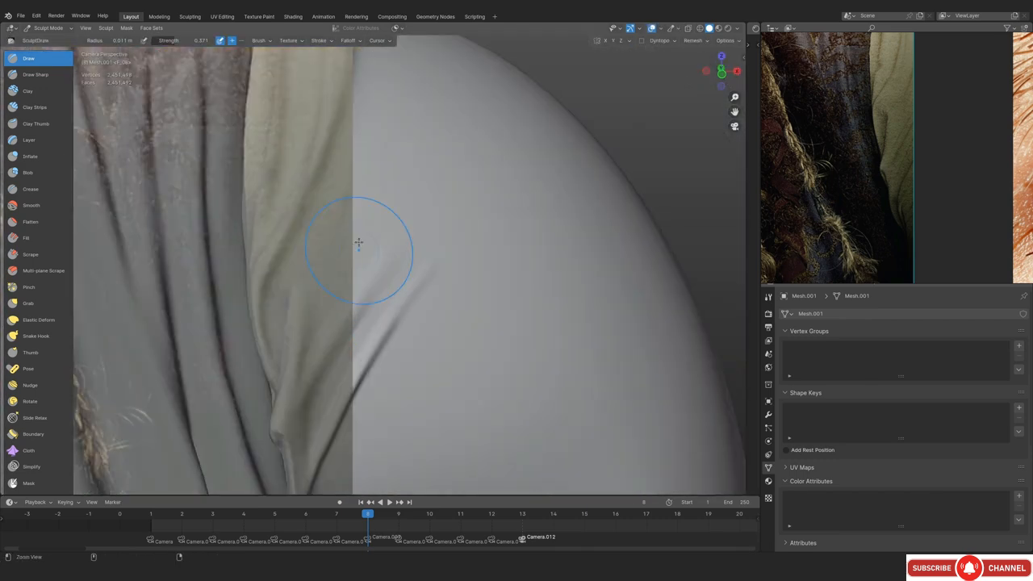
# Broaden the long upper sleeve folds with Draw at about 0.016 m radius and carve the crease between them with Draw Sharp
pyautogui.keyDown('shift'); pyautogui.moveTo(359, 242); pyautogui.dragTo(384, 264, button='middle'); pyautogui.keyUp('shift')
pyautogui.press('f')
pyautogui.click(319, 249)
pyautogui.press('f')
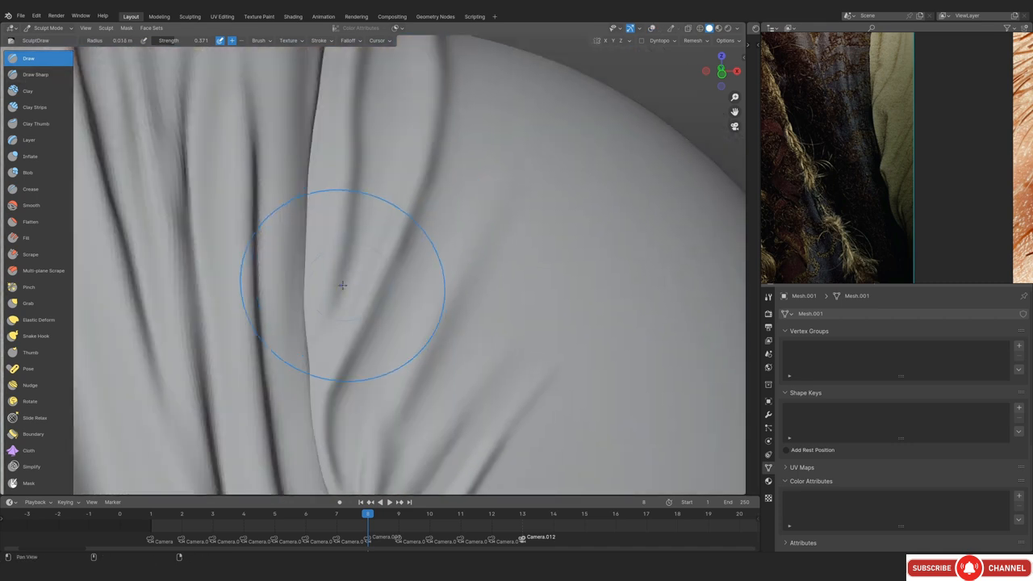
pyautogui.press('f')
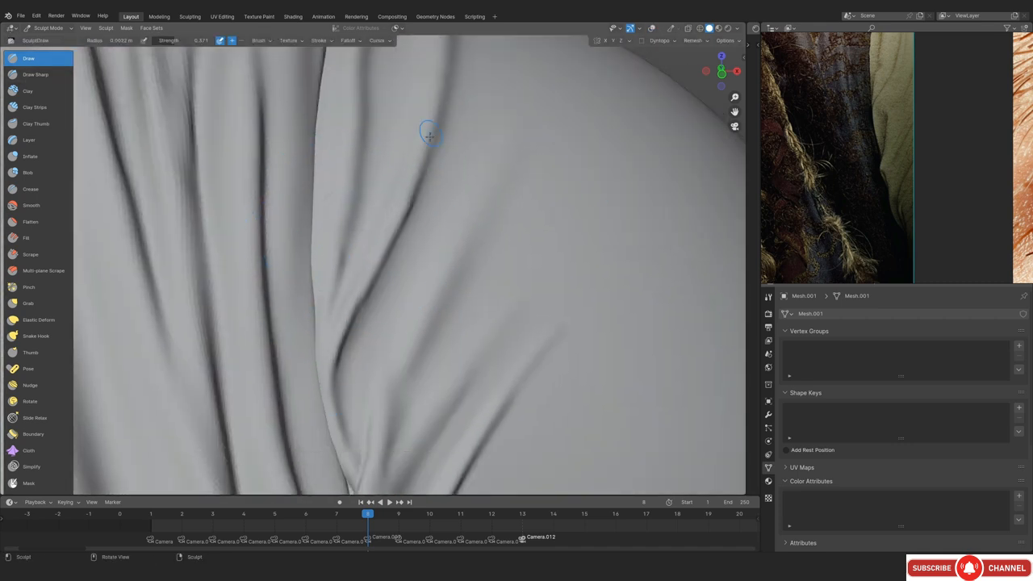
pyautogui.click(27, 74)
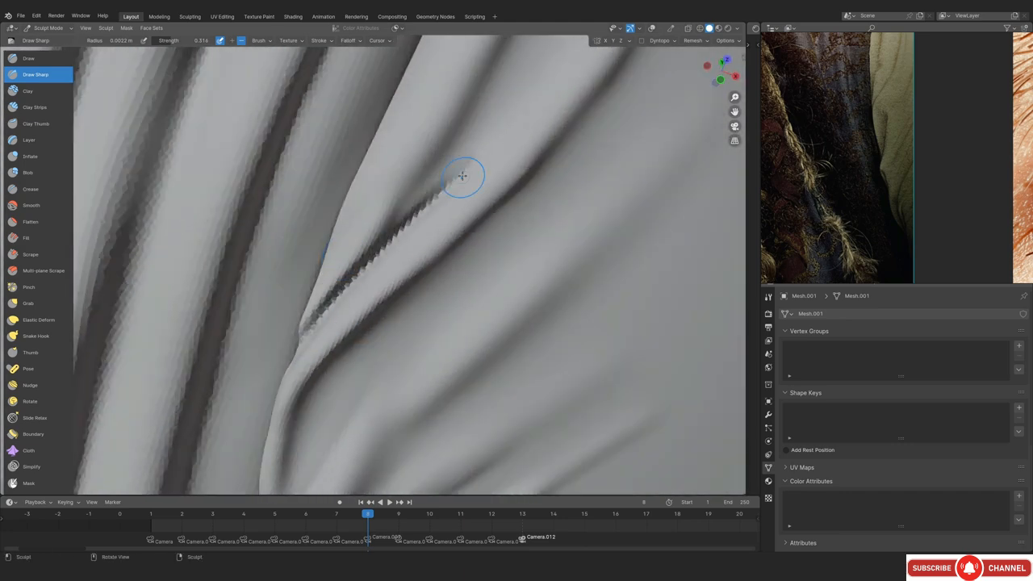
pyautogui.press('f')
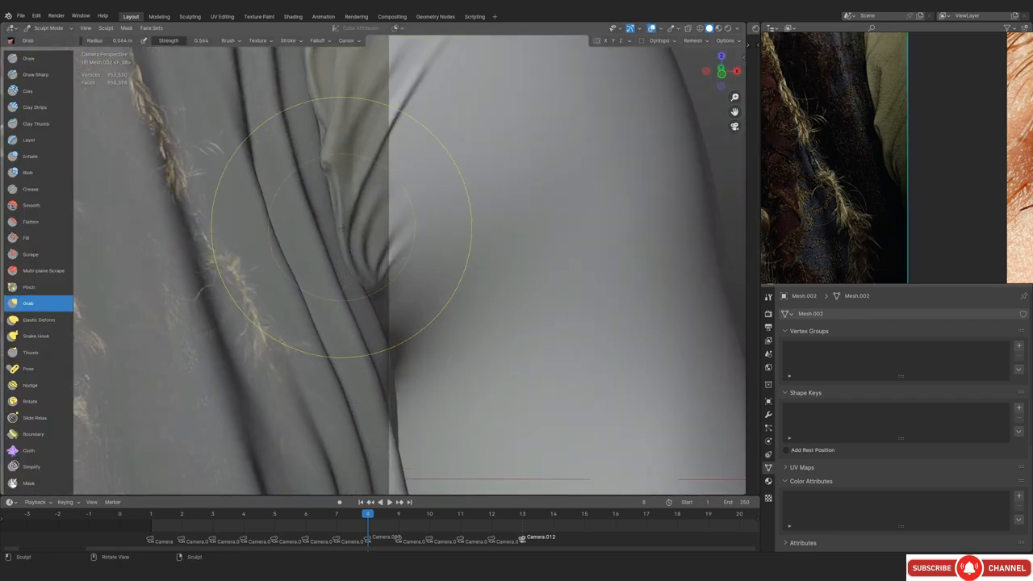
# Adjust the vest's lower armhole edge to the reference overlay with Grab and switch sculpting to the sleeve mesh
pyautogui.moveTo(341, 228); pyautogui.dragTo(391, 344, button='middle')
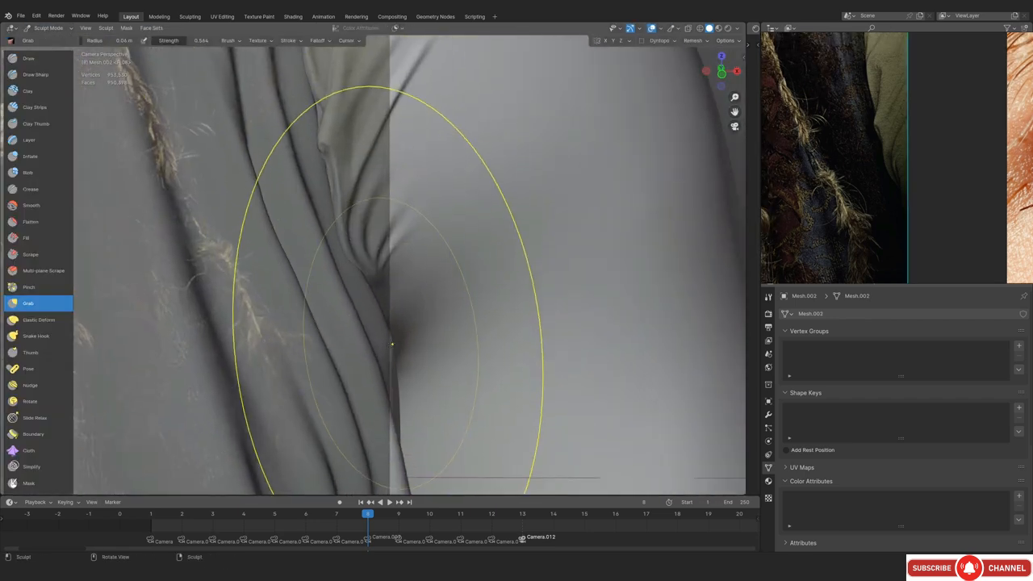
pyautogui.hotkey('ctrl', 'Tab')
pyautogui.hotkey('alt', 'q')
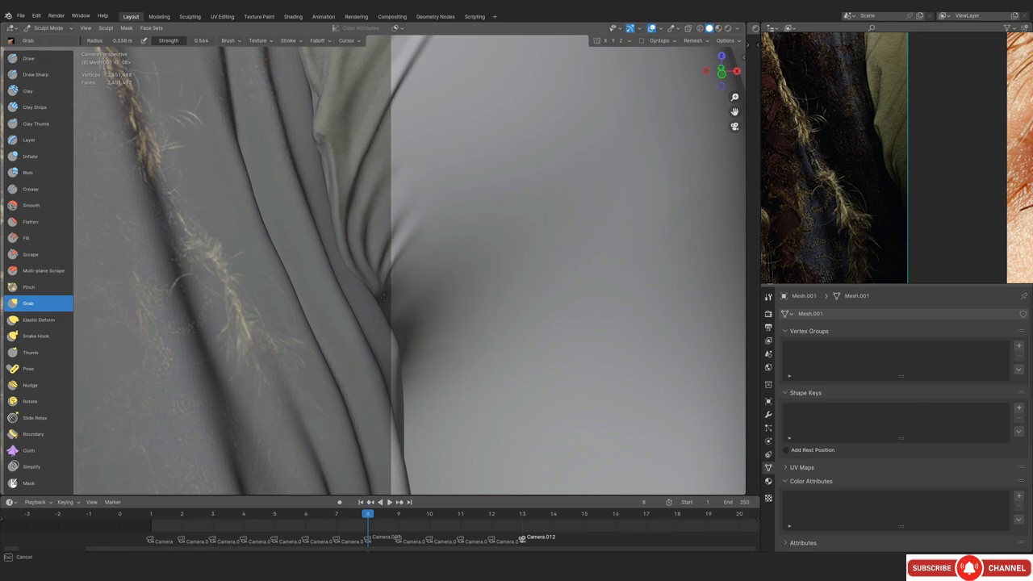
# Pull the point where the sleeve folds converge at the armpit into line with the reference using Grab
pyautogui.click(454, 302)
pyautogui.scroll(1, 368, 302)
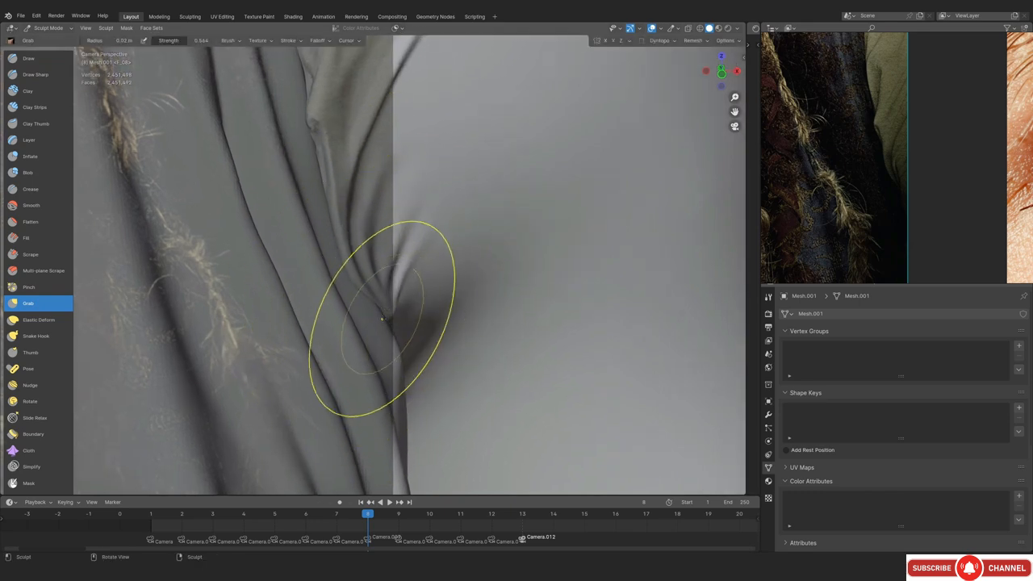
pyautogui.scroll(1, 382, 318)
pyautogui.moveTo(368, 311)
pyautogui.mouseDown()
pyautogui.moveTo(388, 272)
pyautogui.moveTo(443, 326)
pyautogui.moveTo(363, 321)
pyautogui.mouseUp()
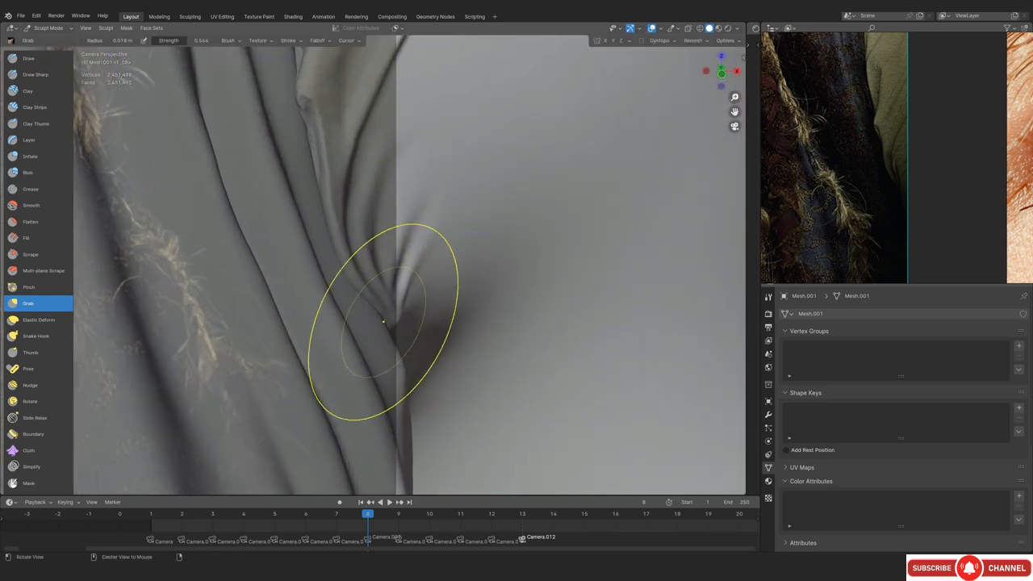
pyautogui.scroll(2, 387, 272)
pyautogui.scroll(1, 388, 272)
pyautogui.press('KP_0')
pyautogui.press('f')
pyautogui.click(404, 295)
# Deepen the creases between the folds converging at the armpit with Draw Sharp at about 0.003 m radius and 0.316 strength
pyautogui.scroll(3, 363, 321)
pyautogui.press('x')
pyautogui.click(37, 74)
pyautogui.scroll(1, 427, 306)
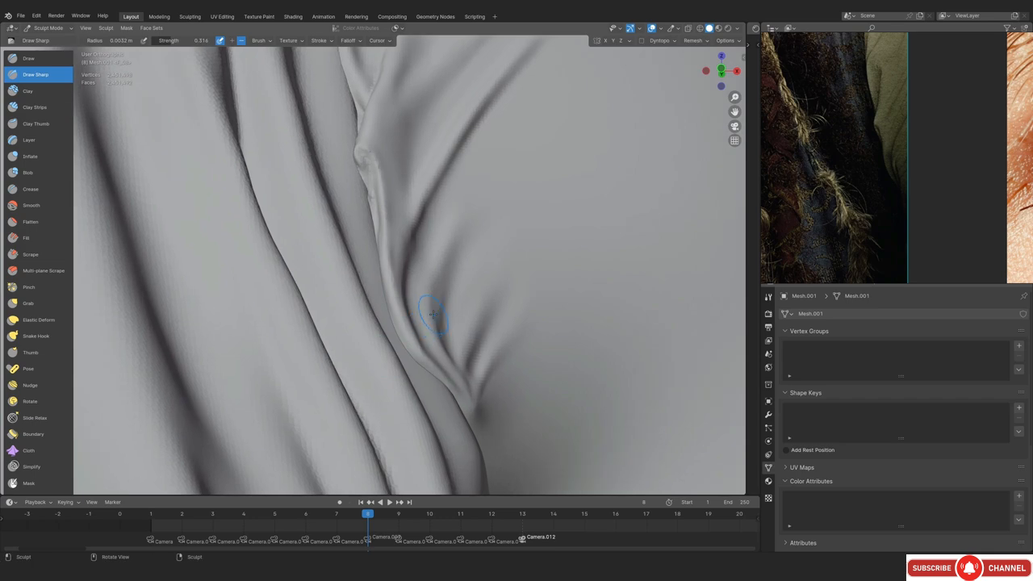
pyautogui.keyDown('alt'); pyautogui.moveTo(427, 307); pyautogui.dragTo(379, 257); pyautogui.keyUp('alt')
pyautogui.scroll(2, 339, 278)
pyautogui.press('f')
pyautogui.keyDown('alt'); pyautogui.moveTo(305, 329); pyautogui.dragTo(379, 262); pyautogui.keyUp('alt')
pyautogui.scroll(2, 450, 293)
pyautogui.press('Home')
pyautogui.keyDown('alt'); pyautogui.moveTo(426, 289); pyautogui.dragTo(446, 190); pyautogui.keyUp('alt')
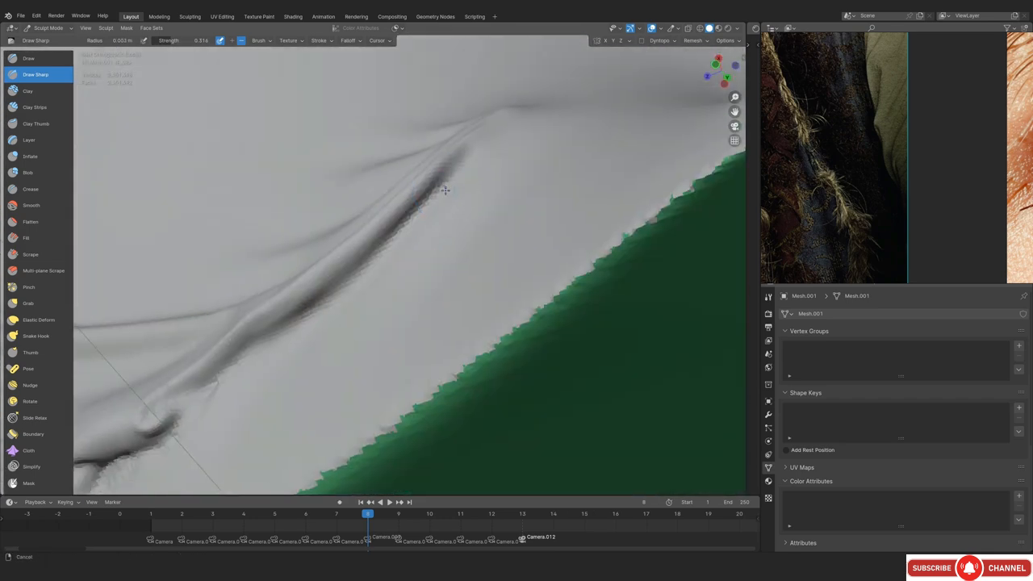
# Isolate the sleeve, cut away its hidden inner part behind the vest with Lasso Trim, and check the cut from the camera
pyautogui.scroll(-6, 274, 339)
pyautogui.keyDown('alt'); pyautogui.moveTo(275, 339); pyautogui.dragTo(430, 250); pyautogui.keyUp('alt')
pyautogui.keyDown('alt'); pyautogui.moveTo(49, 476); pyautogui.dragTo(48, 303); pyautogui.keyUp('alt')
pyautogui.moveTo(51, 449)
pyautogui.keyDown('alt'); pyautogui.mouseDown()
pyautogui.moveTo(34, 288)
pyautogui.moveTo(39, 430)
pyautogui.mouseUp(); pyautogui.keyUp('alt')
pyautogui.click(48, 392)
pyautogui.moveTo(238, 358)
pyautogui.keyDown('alt'); pyautogui.mouseDown()
pyautogui.moveTo(198, 361)
pyautogui.moveTo(212, 307)
pyautogui.mouseUp(); pyautogui.keyUp('alt')
pyautogui.moveTo(211, 307)
pyautogui.mouseDown()
pyautogui.moveTo(176, 206)
pyautogui.moveTo(381, 271)
pyautogui.mouseUp()
pyautogui.moveTo(254, 479); pyautogui.dragTo(255, 481)
pyautogui.press('KP_0')
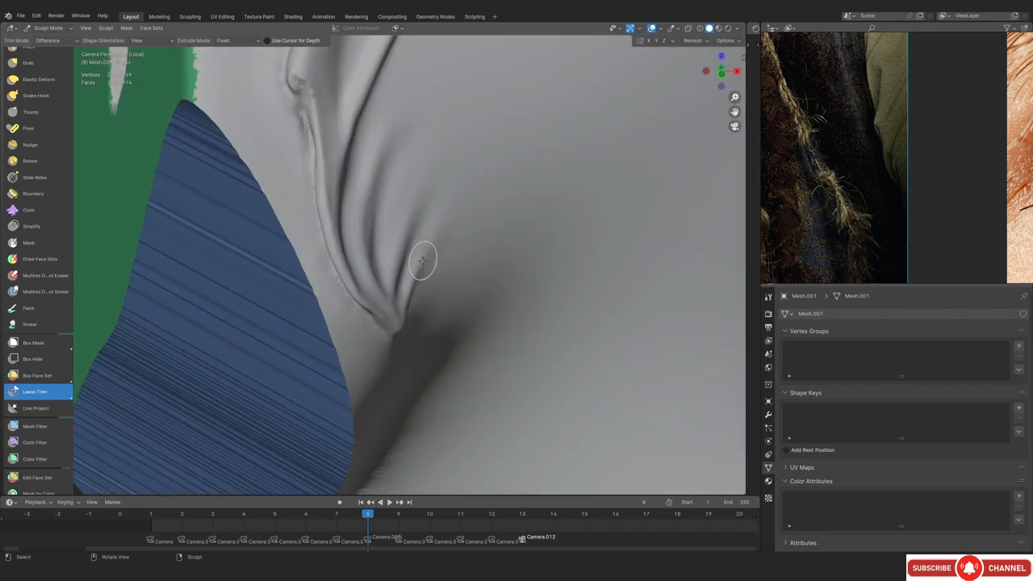
pyautogui.scroll(2, 439, 328)
pyautogui.scroll(-3, 439, 328)
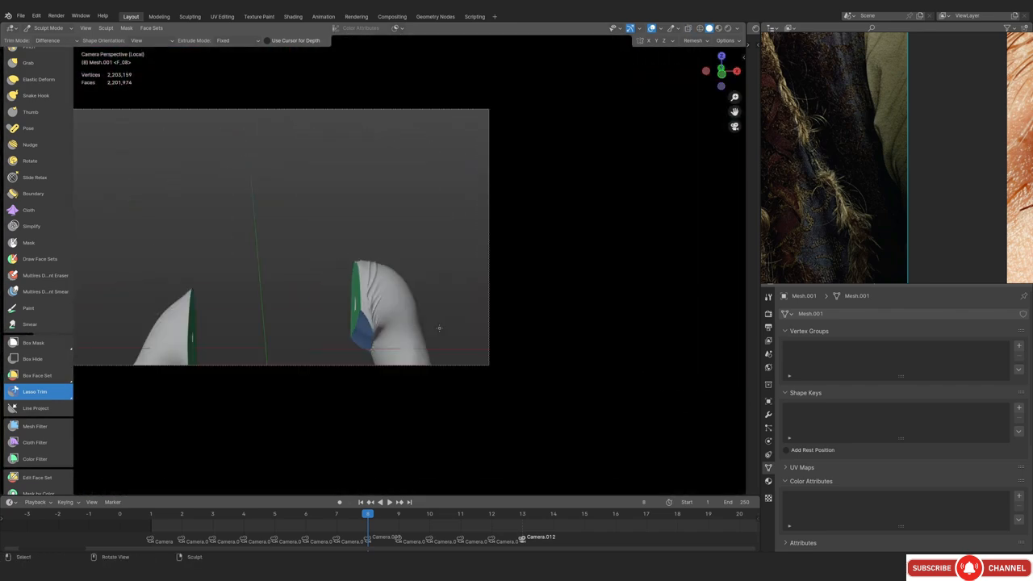
pyautogui.press('KP_0')
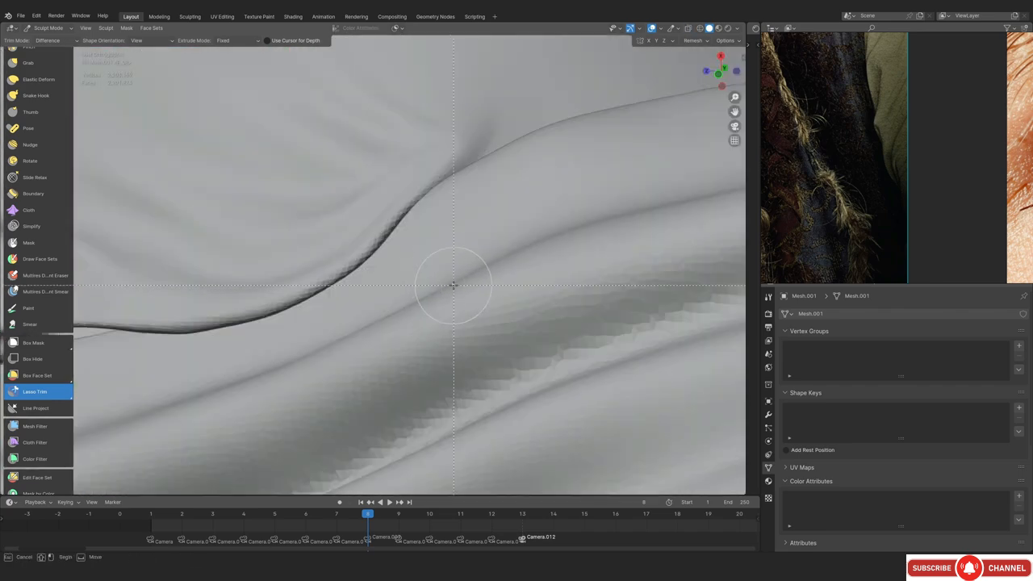
# Sculpt a short fold beside the middle of the armhole with Draw and shift the sleeve edge toward the reference with Grab
pyautogui.press('x')
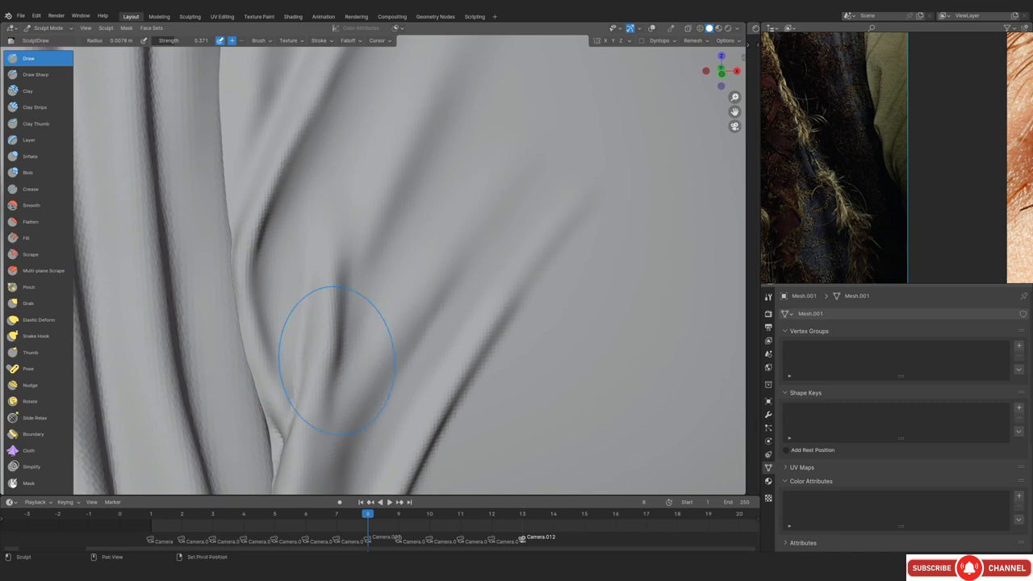
pyautogui.press('KP_0')
pyautogui.moveTo(872, 121); pyautogui.dragTo(854, 217, button='middle')
pyautogui.keyDown('shift'); pyautogui.moveTo(340, 314); pyautogui.dragTo(296, 334, button='middle'); pyautogui.keyUp('shift')
pyautogui.press('g')
pyautogui.hotkey('alt', 'shift', 'z')
pyautogui.hotkey('alt', 'shift', 'z')
pyautogui.hotkey('alt', 'shift', 'z')
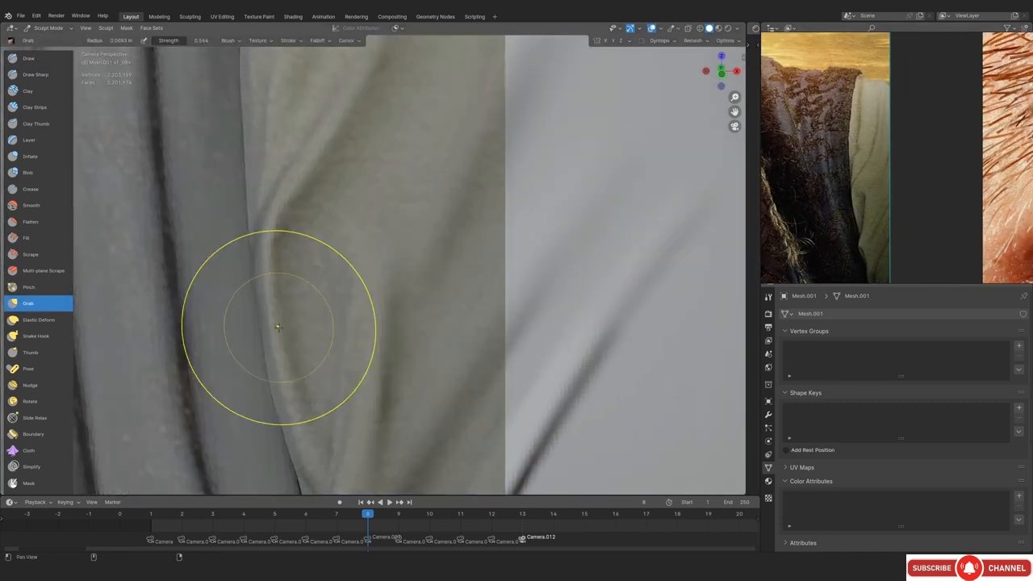
pyautogui.hotkey('alt', 'shift', 'z')
pyautogui.press('KP_0')
pyautogui.moveTo(291, 323); pyautogui.dragTo(376, 287, button='middle')
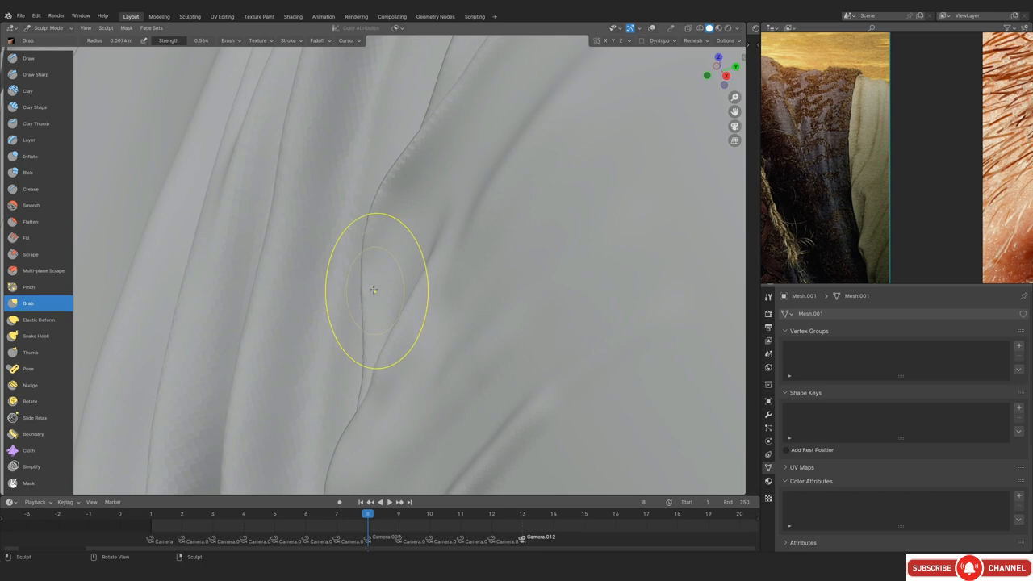
# Fine-tune the sleeve's curved outline beside the middle armhole with a small Grab brush, comparing it with the reference overlay
pyautogui.press('KP_0')
pyautogui.hotkey('alt', 'shift', 'z')
pyautogui.hotkey('alt', 'shift', 'z')
pyautogui.keyDown('shift'); pyautogui.moveTo(288, 352); pyautogui.dragTo(290, 318, button='middle'); pyautogui.keyUp('shift')
pyautogui.press('f')
pyautogui.click(290, 318)
pyautogui.scroll(-4, 323, 310)
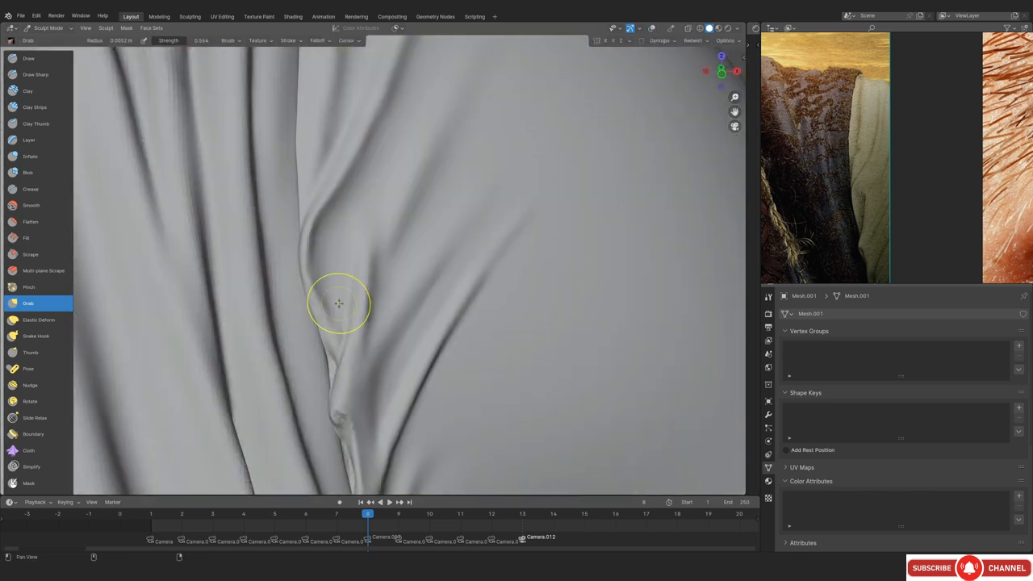
# Reshape the sleeve's bulge along the armhole against the reference overlay with a larger Grab brush at about 0.011 m radius
pyautogui.hotkey('alt', 'shift', 'z')
pyautogui.scroll(4, 339, 304)
pyautogui.press('f')
pyautogui.click(453, 348)
pyautogui.keyDown('shift'); pyautogui.moveTo(255, 272); pyautogui.dragTo(297, 284, button='middle'); pyautogui.keyUp('shift')
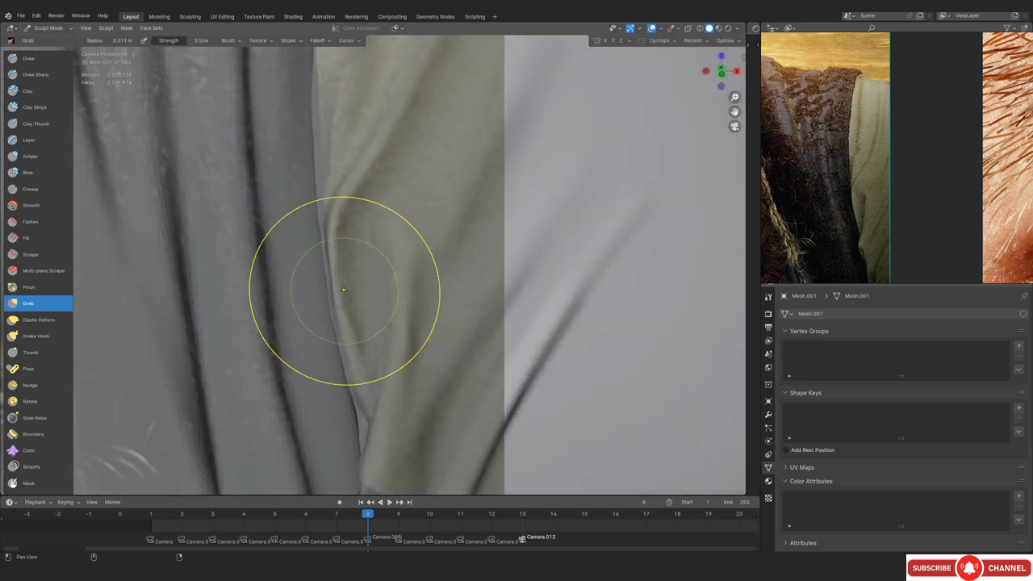
pyautogui.hotkey('alt', 'shift', 'z')
# Build up a raised, curved rim along the sleeve's armhole edge with the Draw brush at 0.371 strength
pyautogui.press('i')
pyautogui.press('v')
pyautogui.moveTo(315, 318)
pyautogui.keyDown('ctrl'); pyautogui.mouseDown(button='middle')
pyautogui.moveTo(316, 283)
pyautogui.moveTo(343, 302)
pyautogui.mouseUp(button='middle'); pyautogui.keyUp('ctrl')
pyautogui.press('KP_0')
pyautogui.hotkey('alt', 'shift', 'z')
pyautogui.press('f')
pyautogui.click(378, 260)
pyautogui.moveTo(379, 260); pyautogui.dragTo(388, 258, button='middle')
pyautogui.moveTo(388, 258)
pyautogui.keyDown('ctrl'); pyautogui.mouseDown(button='middle')
pyautogui.moveTo(402, 216)
pyautogui.moveTo(389, 271)
pyautogui.mouseUp(button='middle'); pyautogui.keyUp('ctrl')
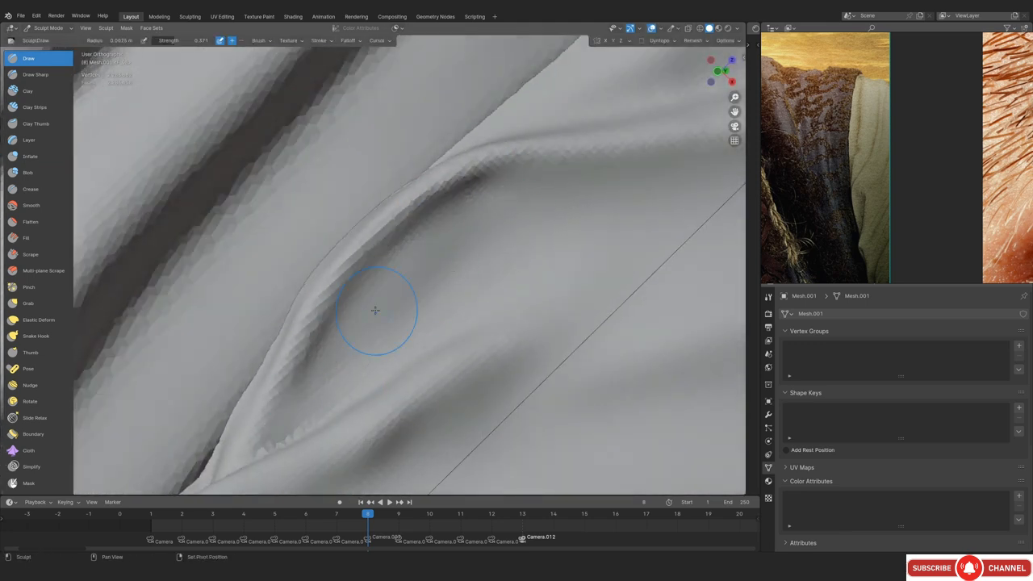
pyautogui.moveTo(551, 201); pyautogui.dragTo(565, 196)
pyautogui.press('KP_0')
pyautogui.hotkey('alt', 'shift', 'z')
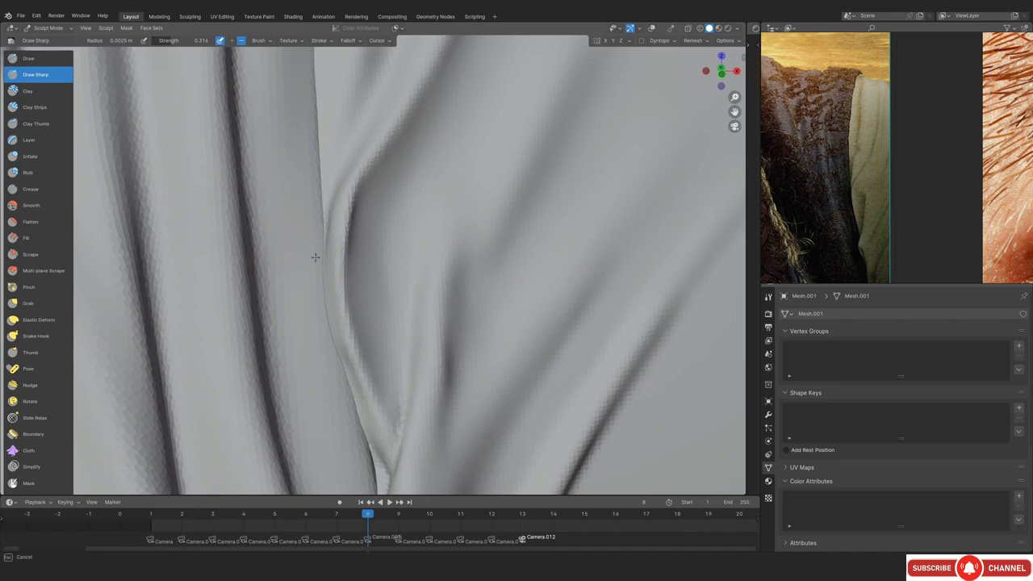
# Carve a crease separating the curved rim from the sleeve edge above with Draw Sharp at 0.0025 m radius and 0.316 strength
pyautogui.moveTo(315, 257); pyautogui.dragTo(339, 323)
pyautogui.moveTo(517, 355)
pyautogui.mouseDown(button='middle')
pyautogui.moveTo(553, 382)
pyautogui.moveTo(387, 251)
pyautogui.mouseUp(button='middle')
pyautogui.moveTo(387, 251); pyautogui.dragTo(420, 218)
pyautogui.moveTo(419, 218); pyautogui.dragTo(383, 267, button='middle')
pyautogui.press('KP_0')
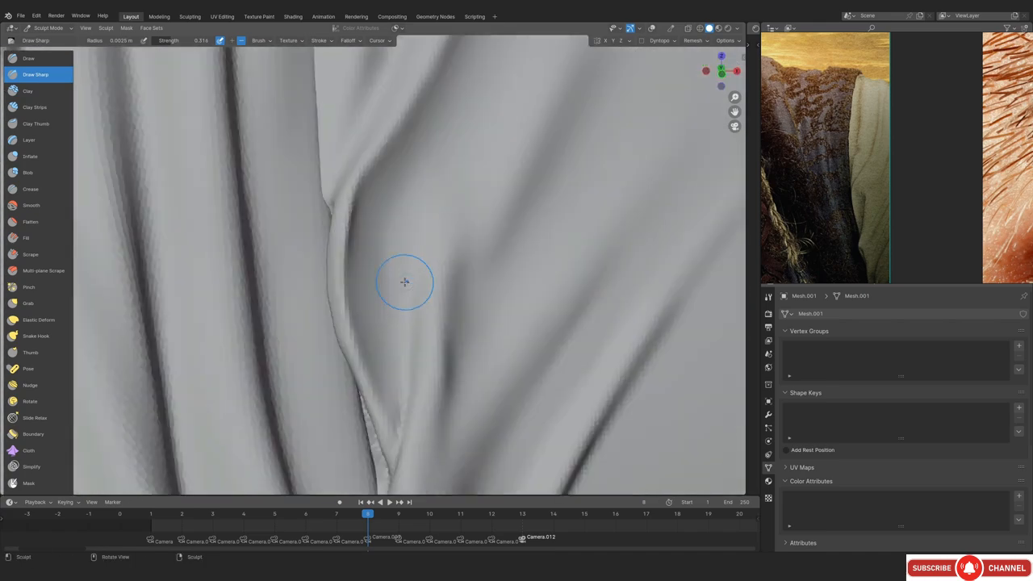
# Thicken the curved rim along the sleeve's armhole edge with the Inflate brush at 0.500 strength and about 0.0013 m radius
pyautogui.scroll(-2, 396, 323)
pyautogui.moveTo(387, 343); pyautogui.dragTo(383, 275, button='middle')
pyautogui.scroll(5, 383, 236)
pyautogui.press('f')
pyautogui.click(383, 237)
pyautogui.press('i')
pyautogui.scroll(-2, 394, 275)
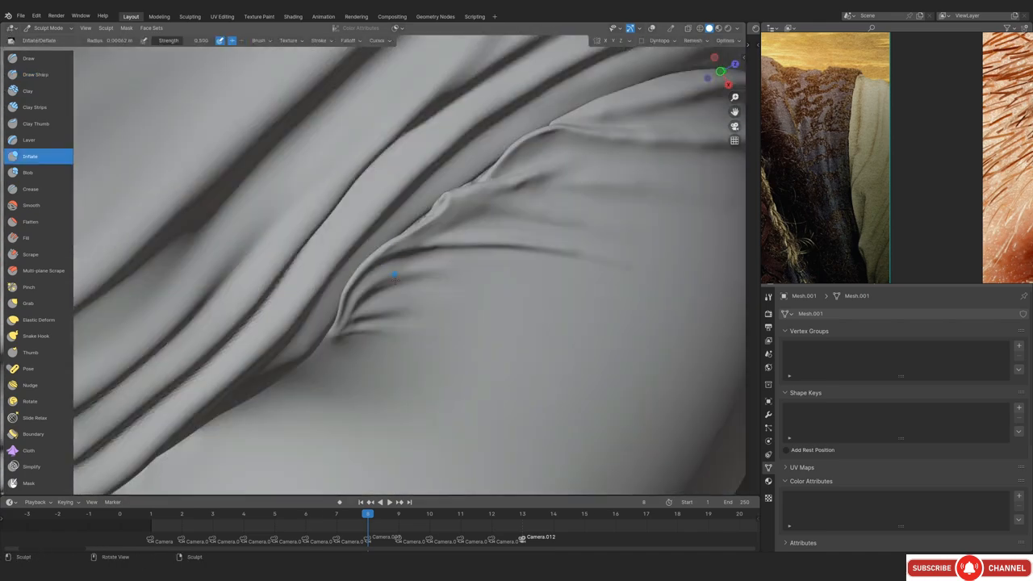
pyautogui.scroll(5, 381, 270)
pyautogui.press('f')
pyautogui.click(406, 223)
pyautogui.press('KP_0')
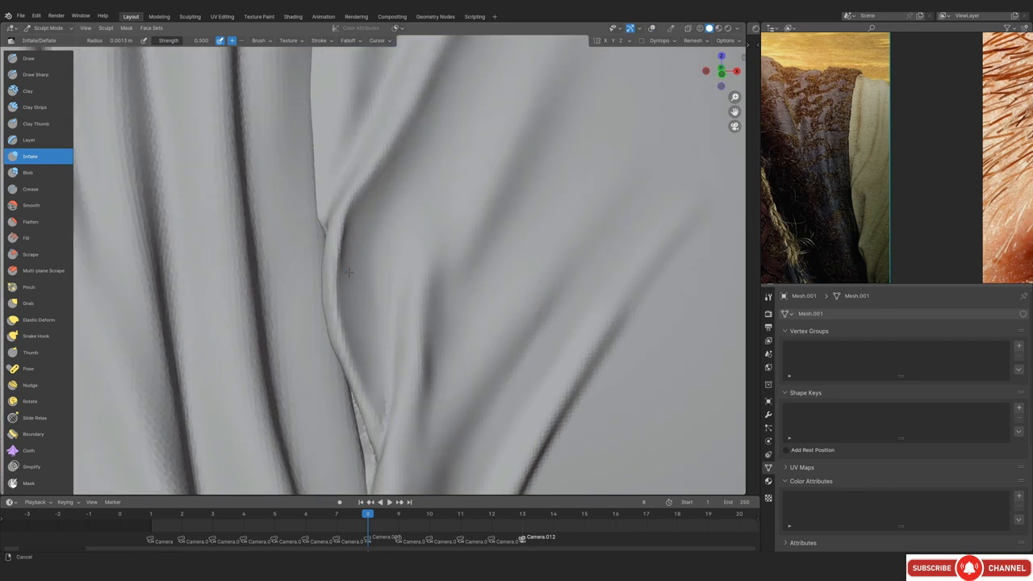
pyautogui.scroll(1, 346, 269)
pyautogui.press('f')
pyautogui.click(336, 272)
# Adjust the curved rim's outline against the reference overlay with a small Grab brush at about 0.0031 m radius
pyautogui.click(327, 284)
pyautogui.hotkey('alt', 'shift', 'z')
pyautogui.press('f')
pyautogui.click(349, 296)
pyautogui.hotkey('alt', 'shift', 'z')
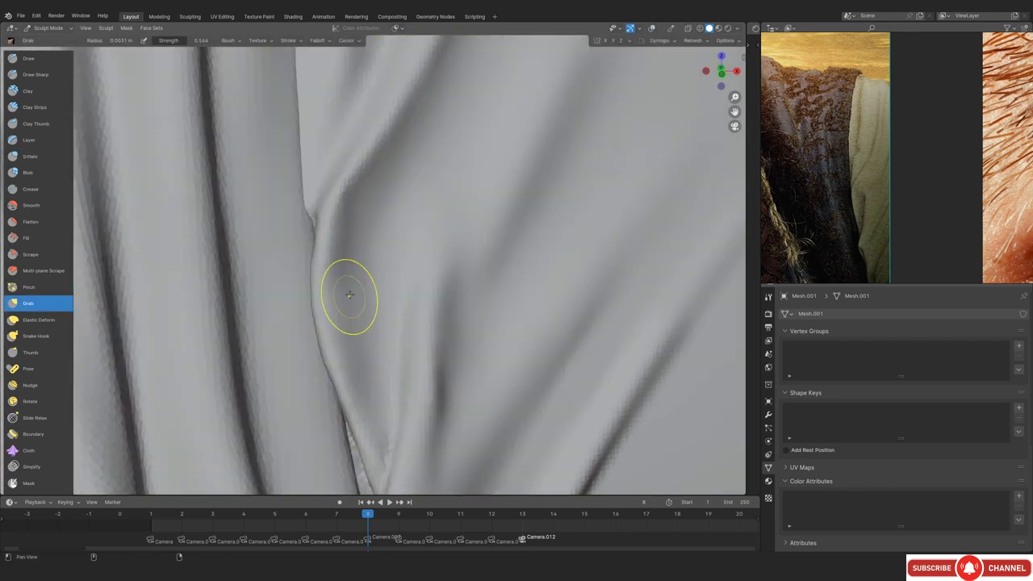
pyautogui.hotkey('alt', 'shift', 'z')
# Sharpen the seam between vest and sleeve above the curved rim with Draw Sharp at 0.0045 m radius and 0.316 strength
pyautogui.scroll(-4, 398, 286)
pyautogui.keyDown('shift'); pyautogui.moveTo(399, 286); pyautogui.dragTo(417, 332, button='middle'); pyautogui.keyUp('shift')
pyautogui.click(36, 75)
pyautogui.scroll(2, 363, 242)
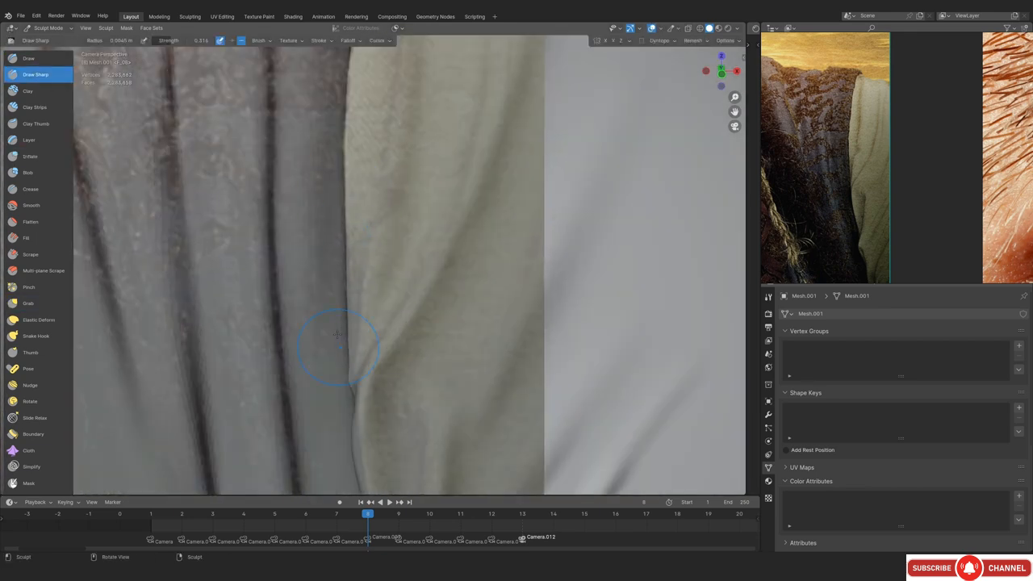
pyautogui.hotkey('alt', 'shift', 'z')
pyautogui.keyDown('shift'); pyautogui.moveTo(351, 141); pyautogui.dragTo(334, 326, button='middle'); pyautogui.keyUp('shift')
pyautogui.moveTo(323, 239); pyautogui.dragTo(329, 356)
pyautogui.keyDown('shift'); pyautogui.moveTo(373, 395); pyautogui.dragTo(362, 240, button='middle'); pyautogui.keyUp('shift')
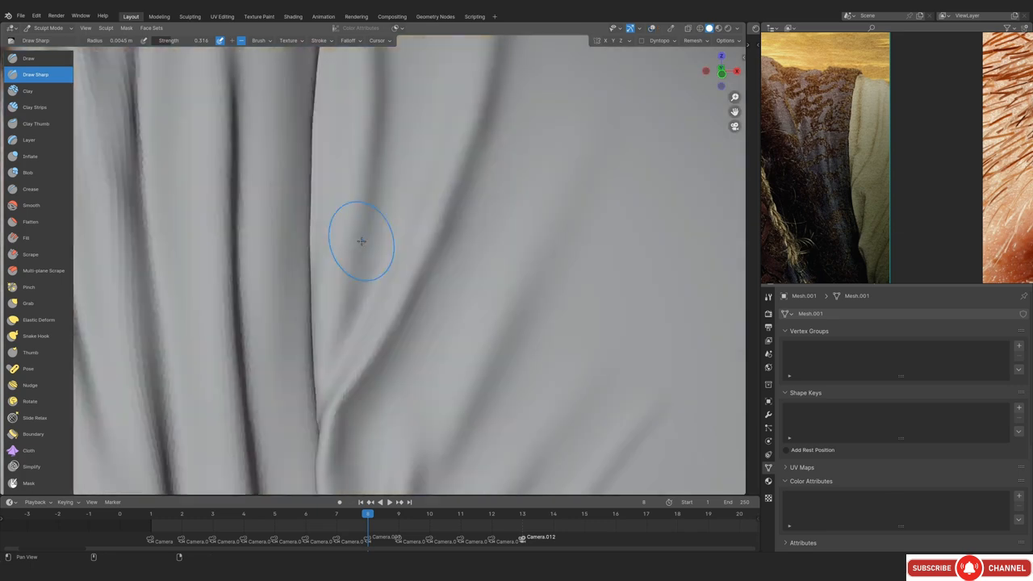
# Reshape the sleeve's upper folds from the shoulder down the armhole against the reference overlay with Grab, reducing its radius to about 0.013 m
pyautogui.hotkey('alt', 'shift', 'z')
pyautogui.moveTo(401, 56)
pyautogui.keyDown('shift'); pyautogui.mouseDown(button='middle')
pyautogui.moveTo(363, 269)
pyautogui.moveTo(363, 380)
pyautogui.mouseUp(button='middle'); pyautogui.keyUp('shift')
pyautogui.press('g')
pyautogui.hotkey('alt', 'shift', 'z')
pyautogui.press('f')
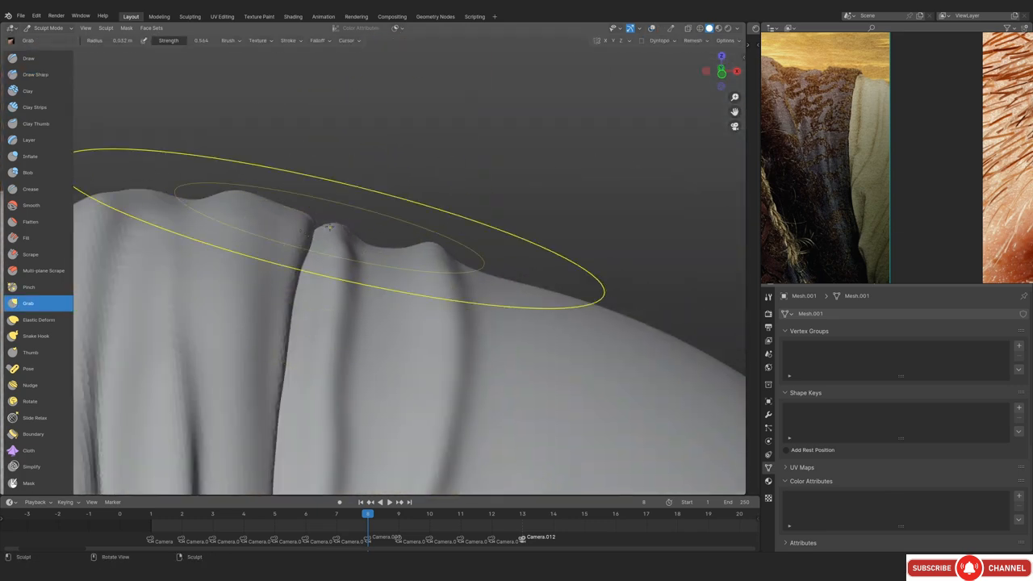
pyautogui.hotkey('alt', 'shift', 'z')
pyautogui.keyDown('shift'); pyautogui.moveTo(317, 448); pyautogui.dragTo(341, 263, button='middle'); pyautogui.keyUp('shift')
pyautogui.press('f')
pyautogui.click(355, 238)
pyautogui.hotkey('alt', 'shift', 'z')
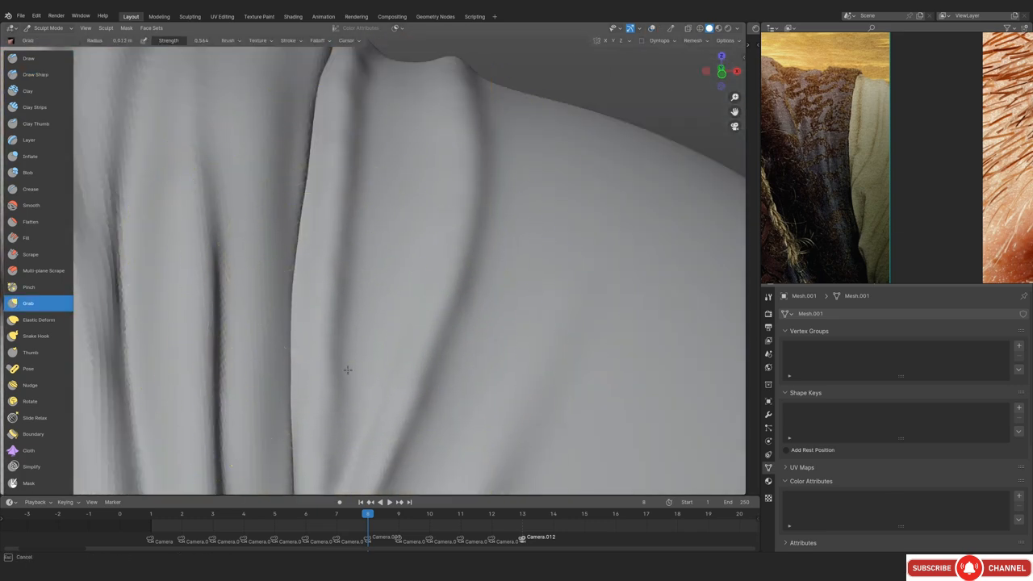
pyautogui.moveTo(348, 370); pyautogui.dragTo(352, 362)
pyautogui.scroll(-7, 384, 317)
# Build up a rounded fold on the sleeve beside the curved rim with the Draw brush, following the reference overlay
pyautogui.scroll(5, 388, 300)
pyautogui.keyDown('shift'); pyautogui.moveTo(404, 420); pyautogui.dragTo(387, 109, button='middle'); pyautogui.keyUp('shift')
pyautogui.moveTo(858, 190); pyautogui.dragTo(874, 142, button='middle')
pyautogui.hotkey('alt', 'shift', 'z')
pyautogui.moveTo(346, 414)
pyautogui.keyDown('shift'); pyautogui.mouseDown(button='middle')
pyautogui.moveTo(358, 355)
pyautogui.moveTo(373, 352)
pyautogui.mouseUp(button='middle'); pyautogui.keyUp('shift')
pyautogui.hotkey('alt', 'shift', 'z')
pyautogui.scroll(3, 368, 265)
pyautogui.keyDown('shift'); pyautogui.moveTo(359, 153); pyautogui.dragTo(364, 288, button='middle'); pyautogui.keyUp('shift')
pyautogui.keyDown('shift'); pyautogui.moveTo(379, 343); pyautogui.dragTo(364, 306, button='middle'); pyautogui.keyUp('shift')
pyautogui.scroll(2, 364, 298)
pyautogui.press('v')
pyautogui.press('f')
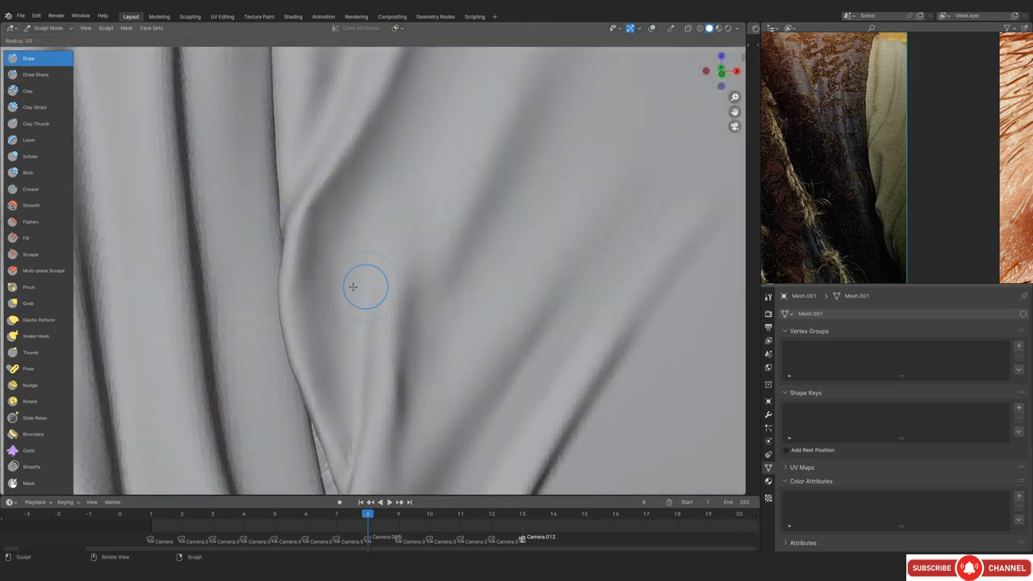
pyautogui.click(388, 242)
pyautogui.moveTo(399, 374); pyautogui.dragTo(401, 397)
# Refine the looped fold and the hollow inside it with the Draw brush at about 0.0023 m radius and 0.371 strength
pyautogui.hotkey('alt', 'shift', 'z')
pyautogui.hotkey('alt', 'shift', 'z')
pyautogui.scroll(1, 340, 242)
pyautogui.press('f')
pyautogui.click(339, 236)
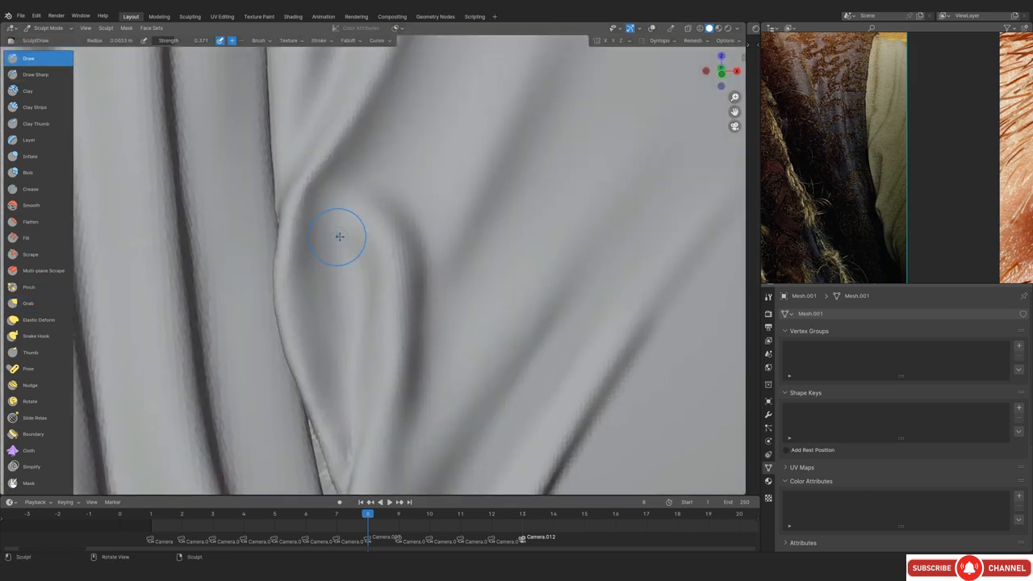
# Reposition the looped fold and the sleeve edge beneath it with Grab, enlarging the brush to about 0.015 m radius
pyautogui.scroll(-1, 346, 321)
pyautogui.moveTo(360, 252)
pyautogui.keyDown('shift'); pyautogui.mouseDown(button='middle')
pyautogui.moveTo(299, 297)
pyautogui.moveTo(316, 288)
pyautogui.mouseUp(button='middle'); pyautogui.keyUp('shift')
pyautogui.press('g')
pyautogui.press('f')
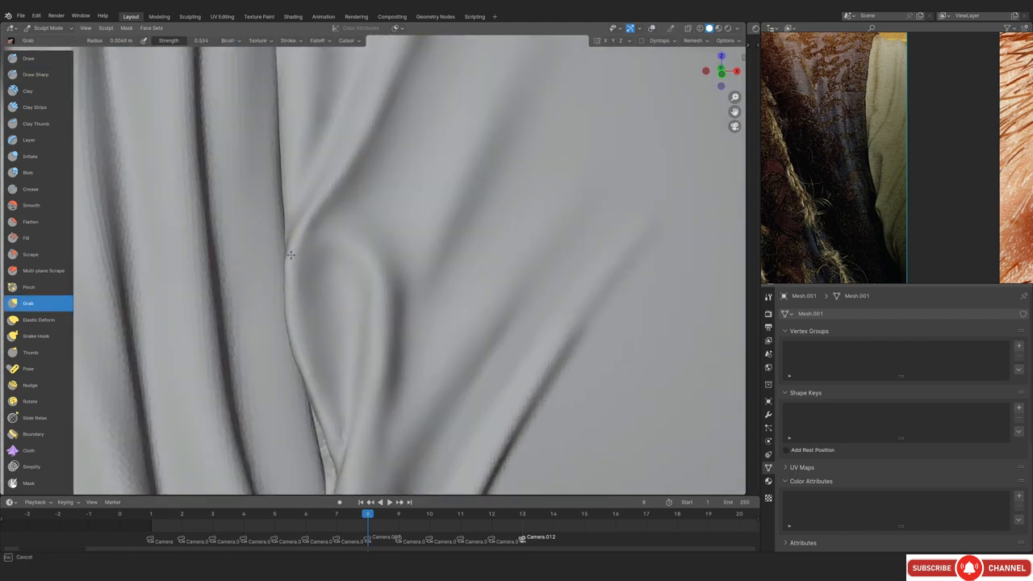
pyautogui.keyDown('shift'); pyautogui.moveTo(342, 437); pyautogui.dragTo(328, 254, button='middle'); pyautogui.keyUp('shift')
pyautogui.scroll(-1, 328, 253)
pyautogui.press('f')
pyautogui.click(325, 291)
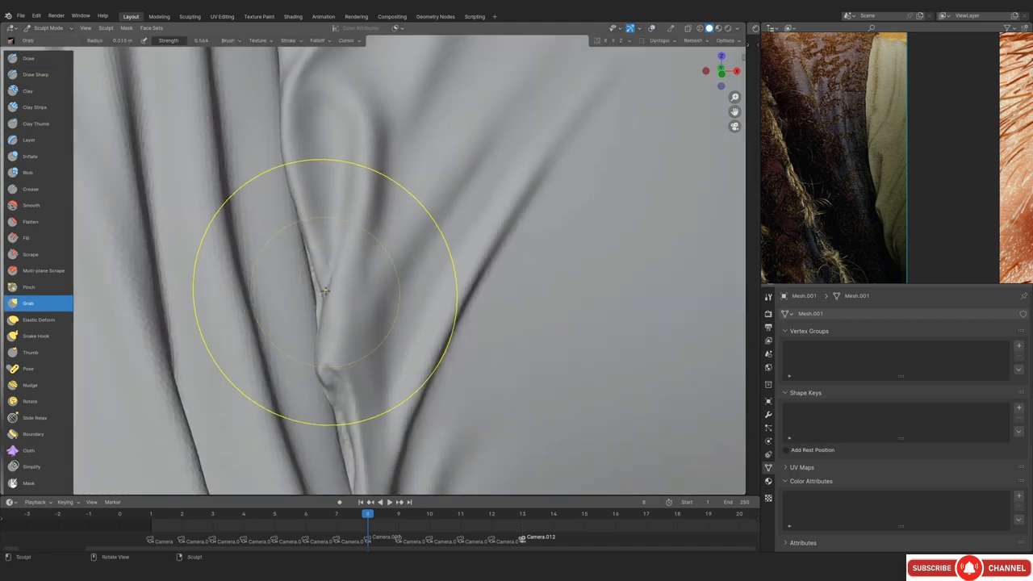
# Sharpen the small pinched fold tip below the looped fold with Draw Sharp, and pull its edge outward with a small Grab brush
pyautogui.scroll(1, 303, 328)
pyautogui.click(37, 72)
pyautogui.moveTo(255, 379)
pyautogui.keyDown('shift'); pyautogui.mouseDown(button='middle')
pyautogui.moveTo(300, 339)
pyautogui.moveTo(379, 334)
pyautogui.moveTo(382, 255)
pyautogui.mouseUp(button='middle'); pyautogui.keyUp('shift')
pyautogui.press('KP_0')
pyautogui.keyDown('shift'); pyautogui.moveTo(406, 318); pyautogui.dragTo(402, 230, button='middle'); pyautogui.keyUp('shift')
pyautogui.press('g')
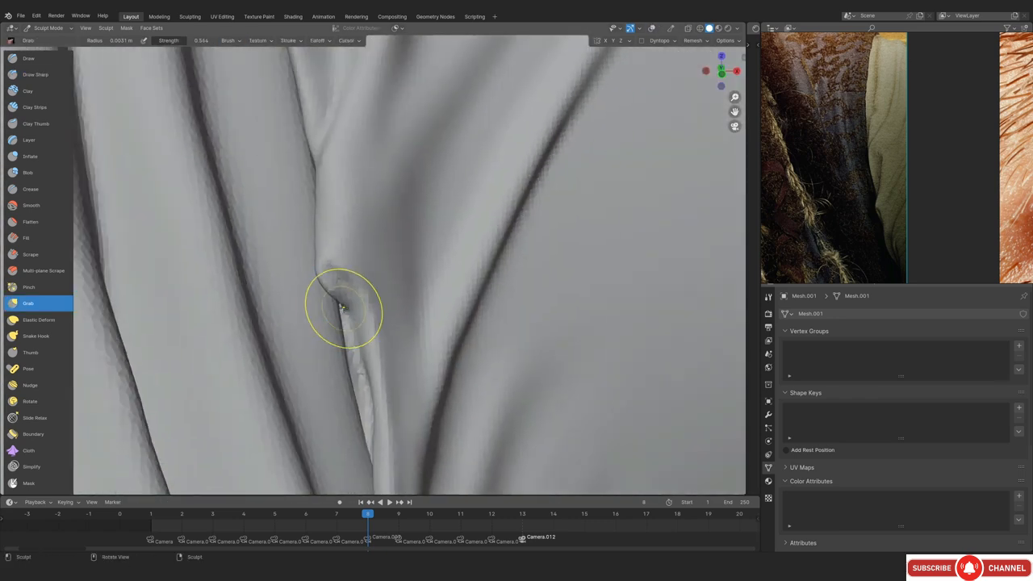
pyautogui.scroll(2, 346, 311)
# Set a finer remesh voxel size for the shirt mesh
pyautogui.click(692, 41)
pyautogui.click(703, 60)
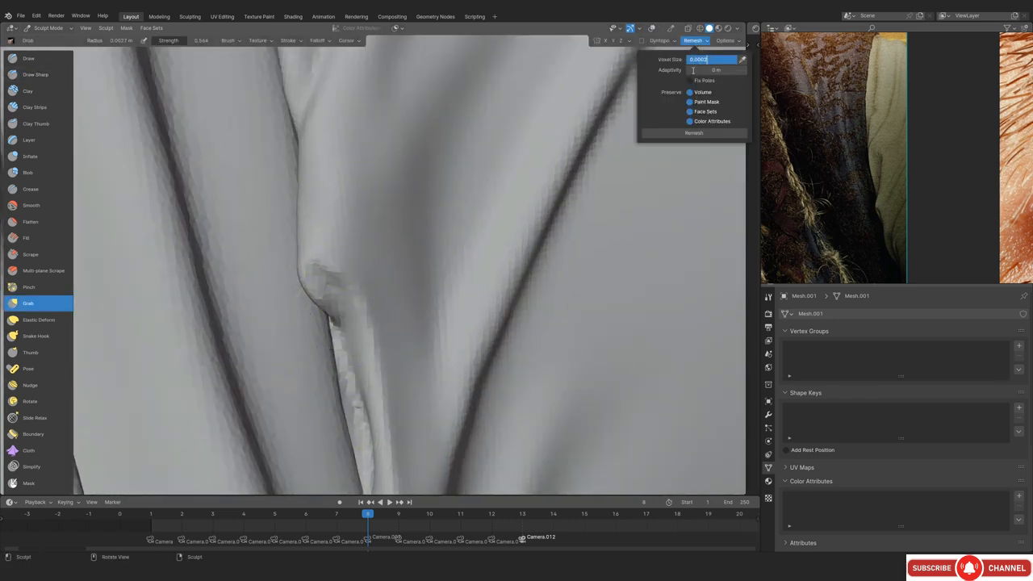
pyautogui.press('Return')
# Sculpt the ragged inner edge of the pinched fold tip with the Draw brush at 57 px radius and 0.371 strength
pyautogui.scroll(2, 367, 305)
pyautogui.press('f')
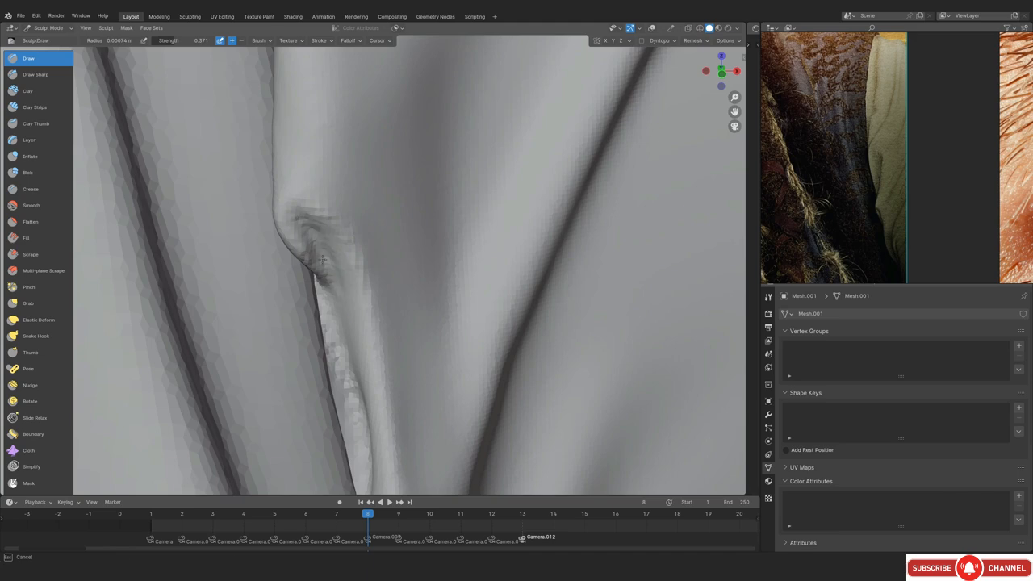
pyautogui.moveTo(351, 271)
pyautogui.mouseDown(button='middle')
pyautogui.moveTo(300, 288)
pyautogui.moveTo(326, 304)
pyautogui.moveTo(275, 358)
pyautogui.mouseUp(button='middle')
pyautogui.click(302, 324)
pyautogui.click(318, 40)
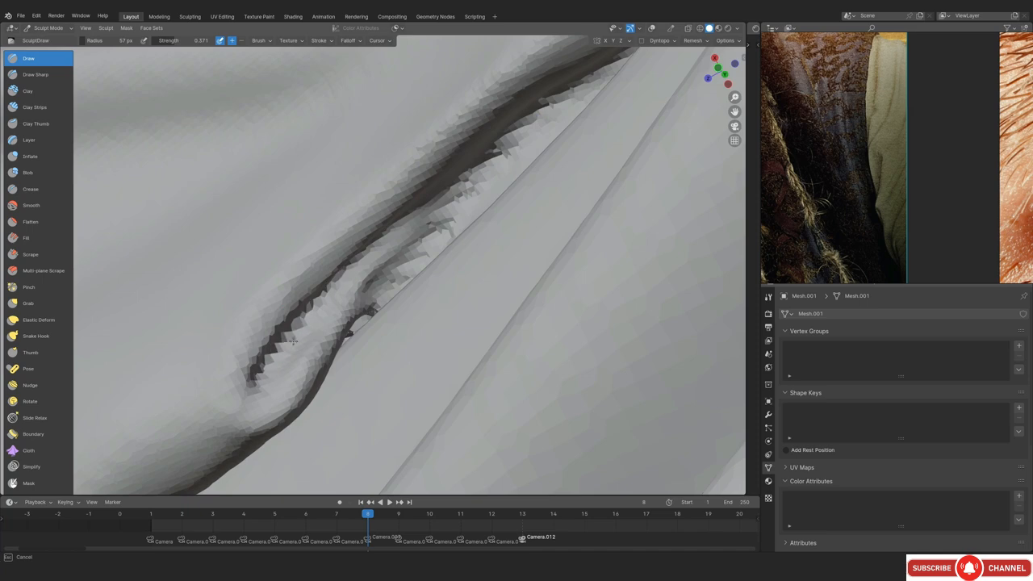
pyautogui.moveTo(294, 341); pyautogui.dragTo(300, 335)
# Reshape the pinched fold tip and the narrow sleeve edge below it with Grab, reducing the brush to about 184 px radius
pyautogui.press('KP_0')
pyautogui.moveTo(360, 288)
pyautogui.keyDown('shift'); pyautogui.mouseDown(button='middle')
pyautogui.moveTo(369, 307)
pyautogui.moveTo(361, 291)
pyautogui.mouseUp(button='middle'); pyautogui.keyUp('shift')
pyautogui.press('g')
pyautogui.scroll(-2, 355, 315)
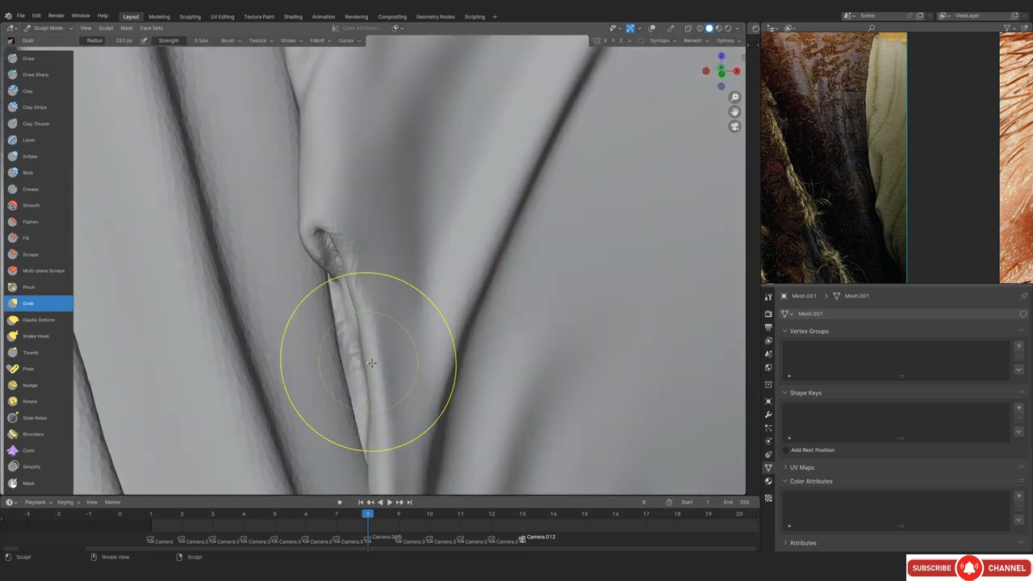
pyautogui.keyDown('shift'); pyautogui.moveTo(370, 363); pyautogui.dragTo(283, 226, button='middle'); pyautogui.keyUp('shift')
pyautogui.press('f')
pyautogui.moveTo(302, 374); pyautogui.dragTo(303, 370)
pyautogui.press('f')
pyautogui.click(298, 323)
pyautogui.keyDown('shift'); pyautogui.moveTo(296, 243); pyautogui.dragTo(332, 358, button='middle'); pyautogui.keyUp('shift')
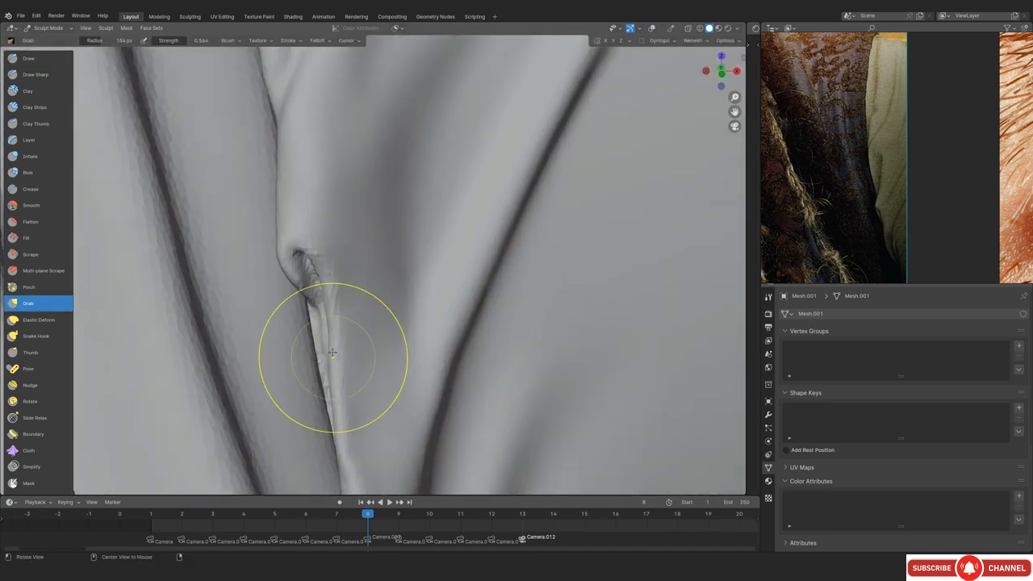
pyautogui.scroll(2, 332, 357)
pyautogui.moveTo(242, 315); pyautogui.dragTo(230, 299)
# Fill out the ragged edge inside the pinched fold tip with the Inflate brush at about 83 px radius
pyautogui.press('KP_0')
pyautogui.moveTo(454, 296)
pyautogui.keyDown('shift'); pyautogui.mouseDown(button='middle')
pyautogui.moveTo(511, 382)
pyautogui.moveTo(506, 470)
pyautogui.mouseUp(button='middle'); pyautogui.keyUp('shift')
pyautogui.scroll(4, 267, 247)
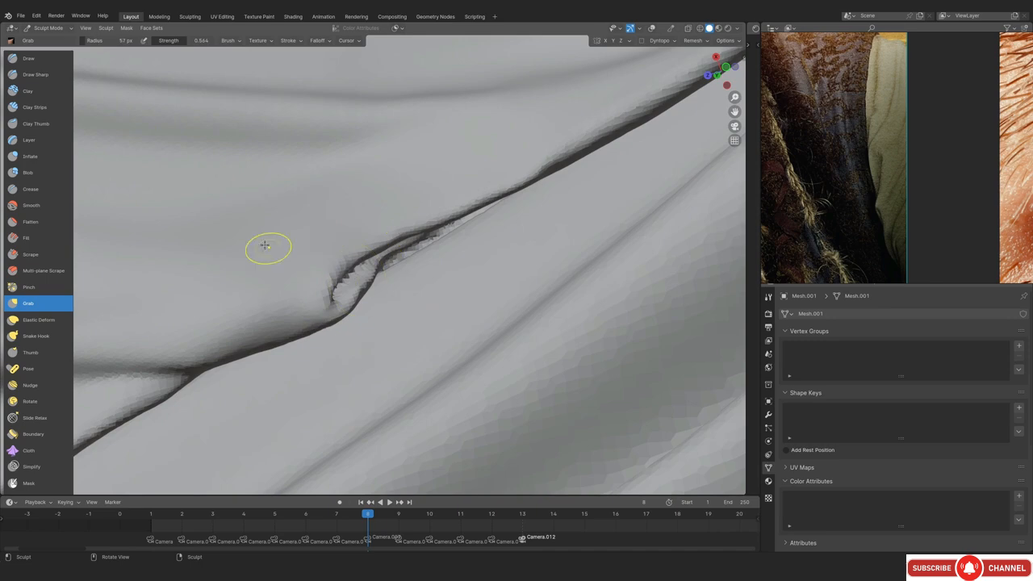
pyautogui.press('x')
pyautogui.scroll(2, 267, 247)
pyautogui.moveTo(439, 257); pyautogui.dragTo(397, 257, button='middle')
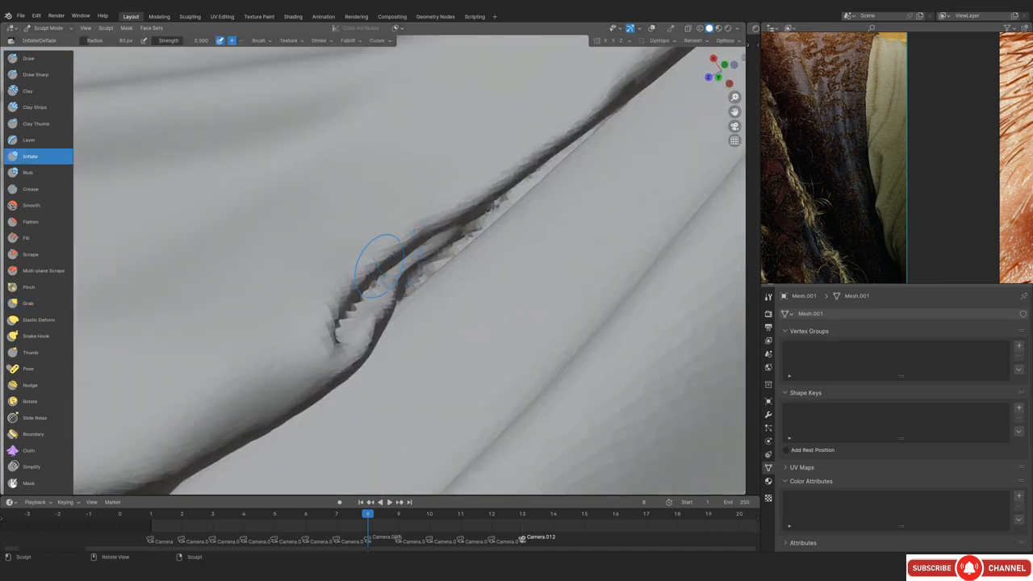
# Smooth out the course of the narrow sleeve edge below the pinched tip with a Grab brush at about 211 px radius
pyautogui.press('KP_0')
pyautogui.keyDown('shift'); pyautogui.moveTo(235, 363); pyautogui.dragTo(341, 304, button='middle'); pyautogui.keyUp('shift')
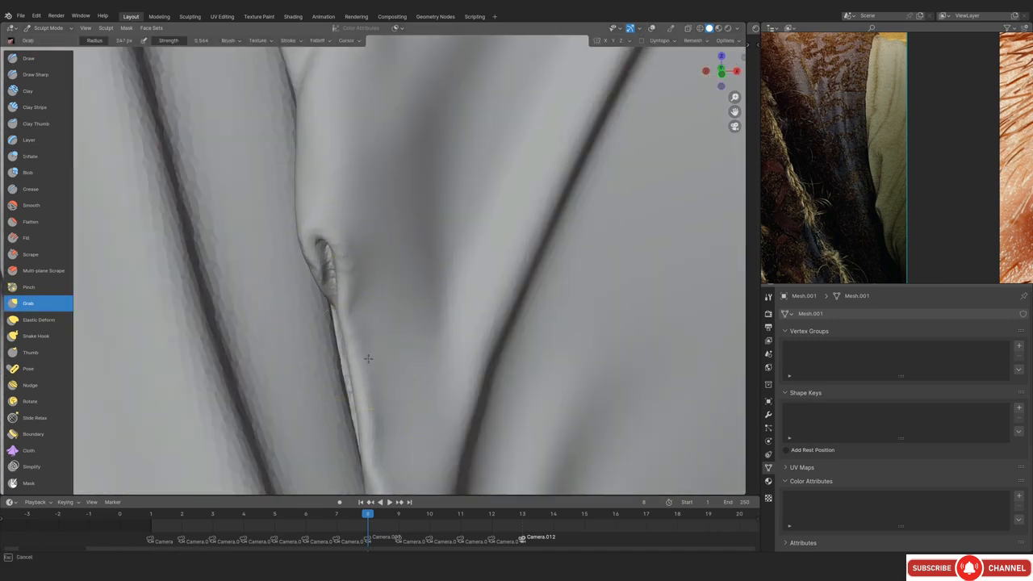
pyautogui.keyDown('shift'); pyautogui.moveTo(368, 359); pyautogui.dragTo(390, 331, button='middle'); pyautogui.keyUp('shift')
pyautogui.scroll(-1, 388, 376)
pyautogui.keyDown('shift'); pyautogui.moveTo(391, 478); pyautogui.dragTo(349, 319, button='middle'); pyautogui.keyUp('shift')
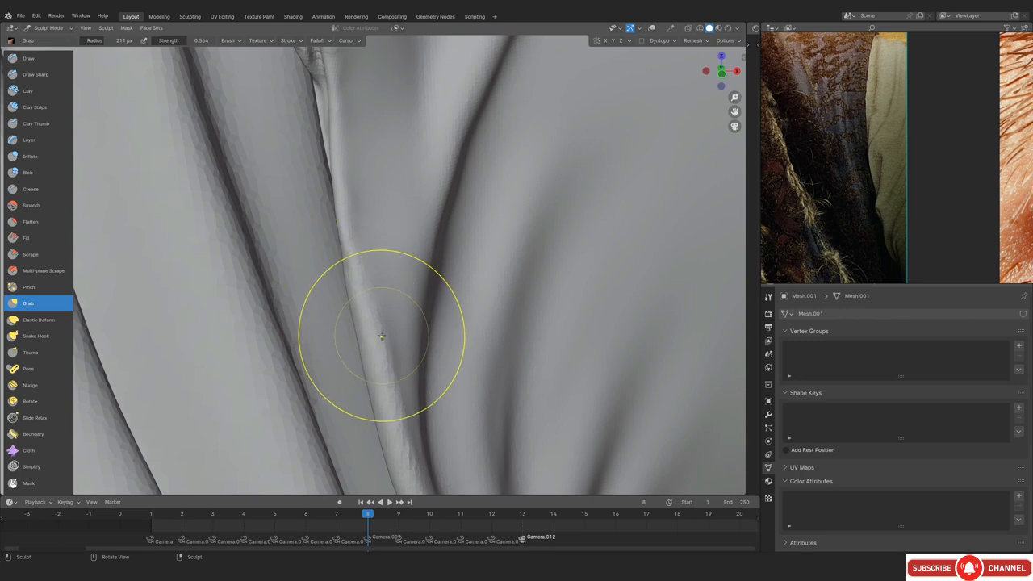
pyautogui.scroll(-2, 408, 428)
pyautogui.scroll(3, 364, 215)
pyautogui.moveTo(335, 109)
pyautogui.keyDown('shift'); pyautogui.mouseDown(button='middle')
pyautogui.moveTo(364, 214)
pyautogui.moveTo(342, 270)
pyautogui.mouseUp(button='middle'); pyautogui.keyUp('shift')
# Define the long folds running over the shoulder beside the armhole with a small Draw brush at 0.371 strength, checking the reference overlay
pyautogui.click(32, 59)
pyautogui.keyDown('shift'); pyautogui.moveTo(364, 172); pyautogui.dragTo(347, 238, button='middle'); pyautogui.keyUp('shift')
pyautogui.scroll(-1, 347, 238)
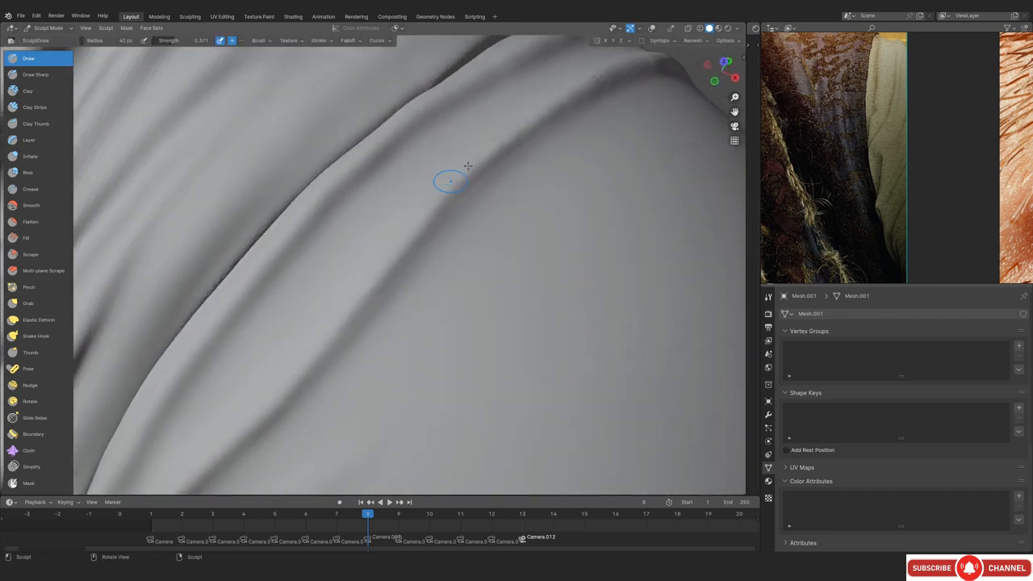
pyautogui.keyDown('shift'); pyautogui.moveTo(467, 165); pyautogui.dragTo(377, 271, button='middle'); pyautogui.keyUp('shift')
pyautogui.moveTo(508, 145); pyautogui.dragTo(522, 128, button='middle')
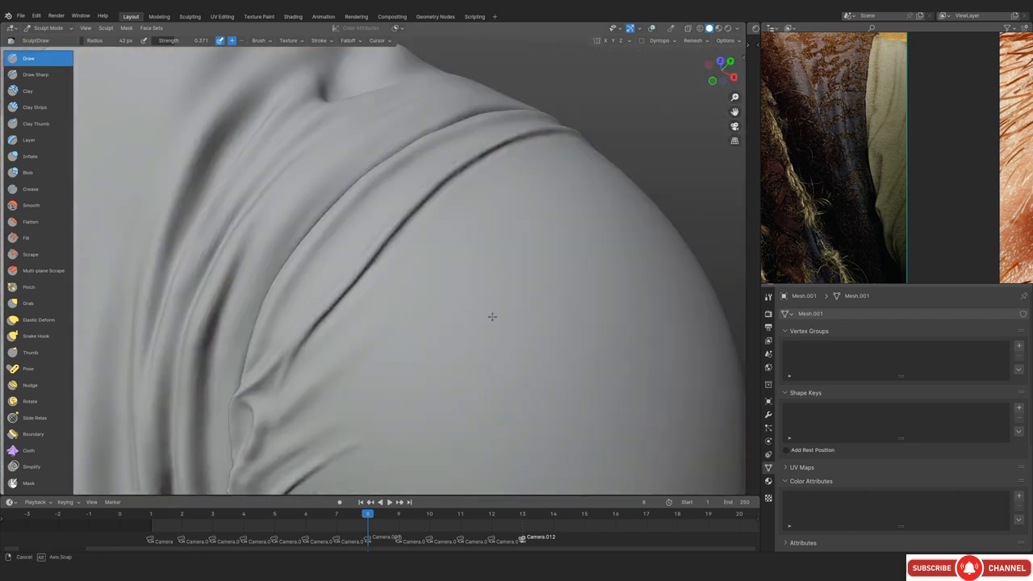
pyautogui.keyDown('ctrl'); pyautogui.moveTo(489, 311); pyautogui.dragTo(501, 163, button='middle'); pyautogui.keyUp('ctrl')
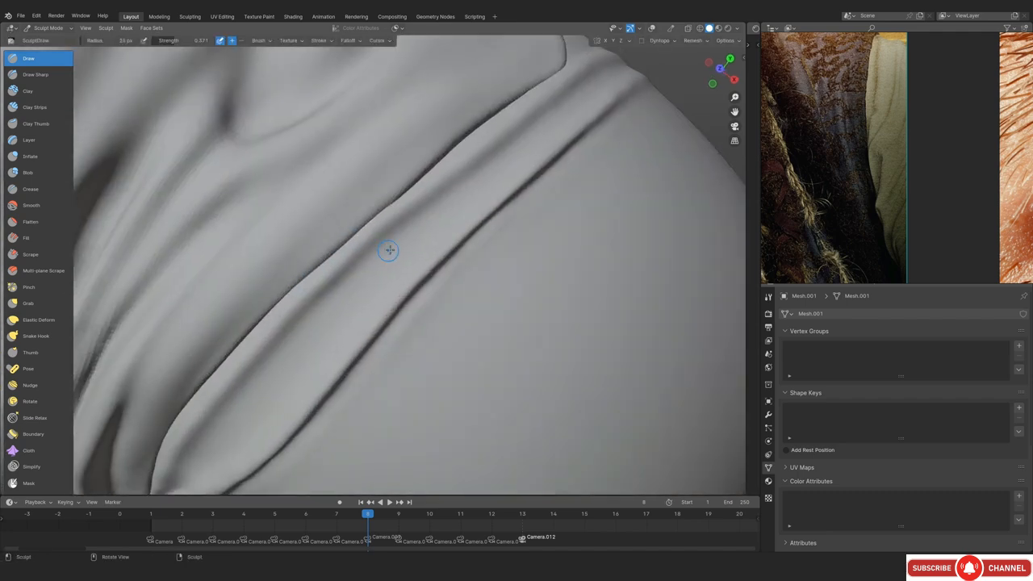
pyautogui.moveTo(388, 250); pyautogui.dragTo(575, 74, button='middle')
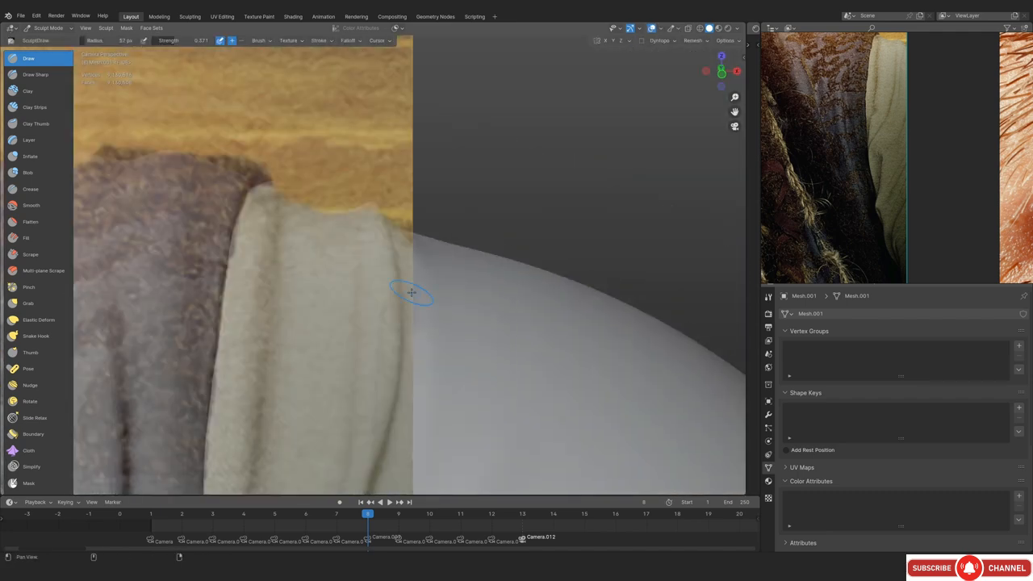
pyautogui.keyDown('shift'); pyautogui.moveTo(414, 289); pyautogui.dragTo(414, 275, button='middle'); pyautogui.keyUp('shift')
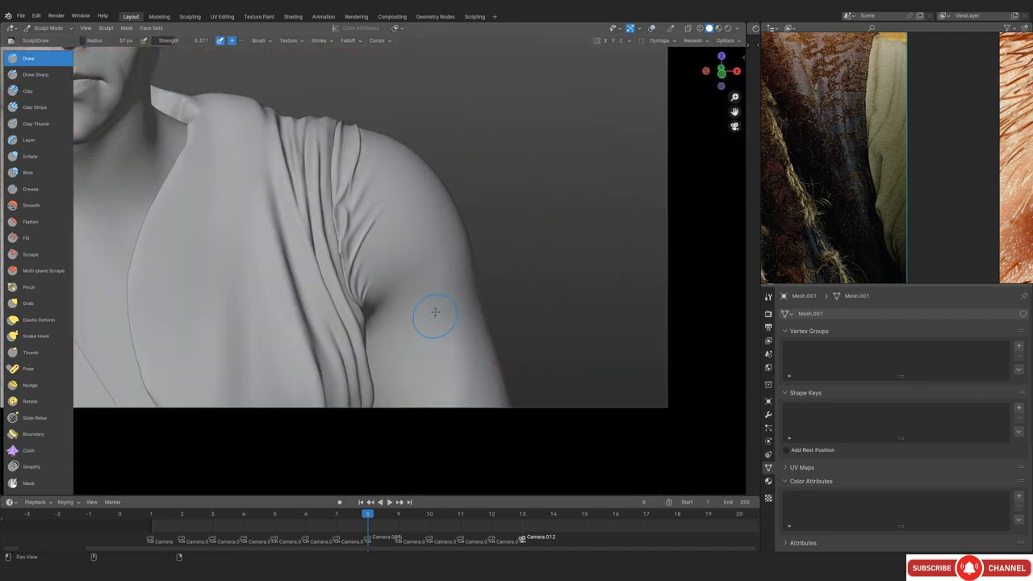
pyautogui.scroll(-5, 45, 432)
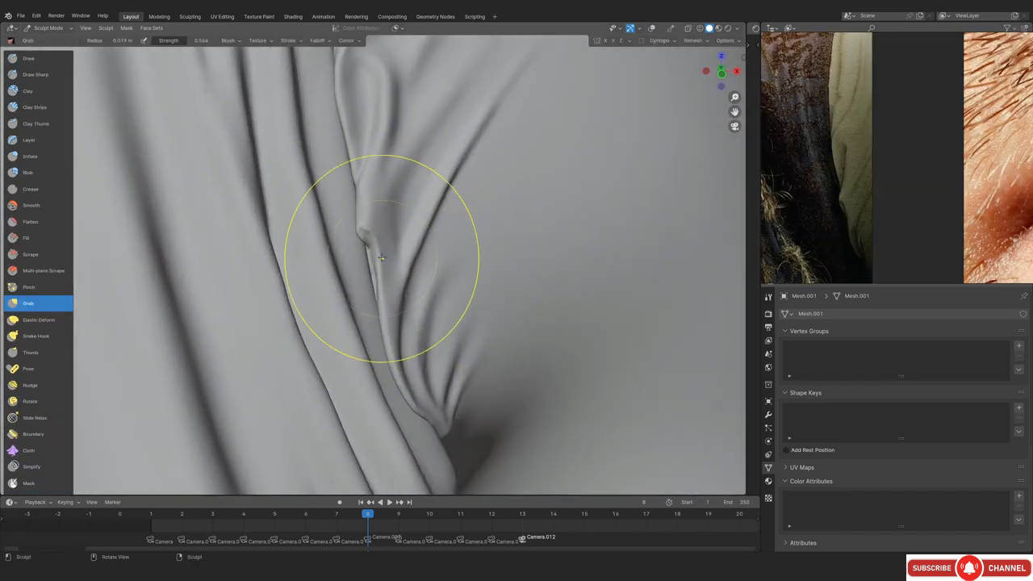
# Pull the pinched fold tip and lower sleeve edge over the vest with Grab at about 0.016 m radius to match the reference overlay
pyautogui.hotkey('shift', 'alt', 'z')
pyautogui.moveTo(355, 227)
pyautogui.mouseDown()
pyautogui.moveTo(368, 231)
pyautogui.moveTo(382, 277)
pyautogui.mouseUp()
pyautogui.hotkey('shift', 'alt', 'z')
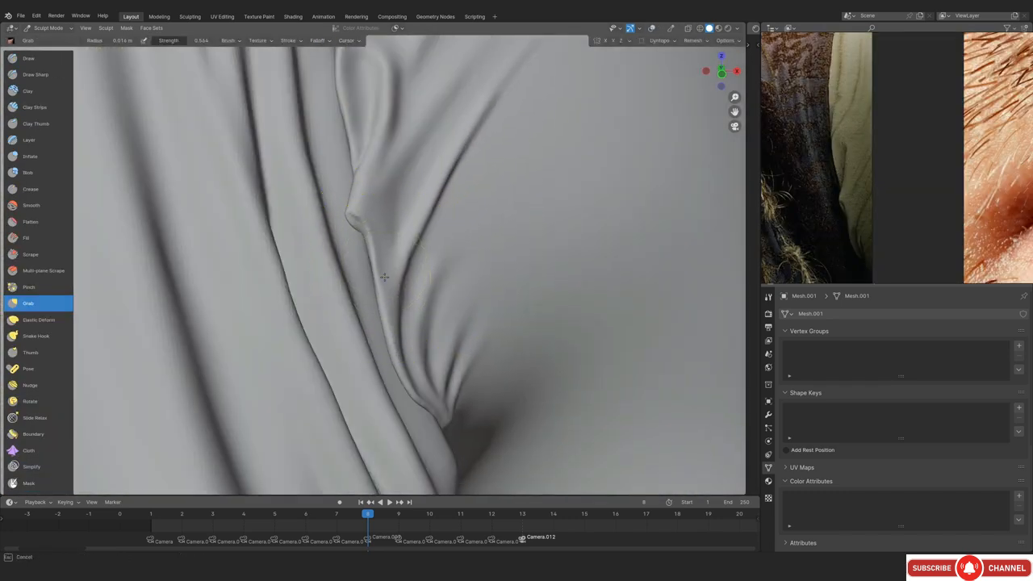
pyautogui.keyDown('ctrl'); pyautogui.moveTo(382, 277); pyautogui.dragTo(397, 293, button='middle'); pyautogui.keyUp('ctrl')
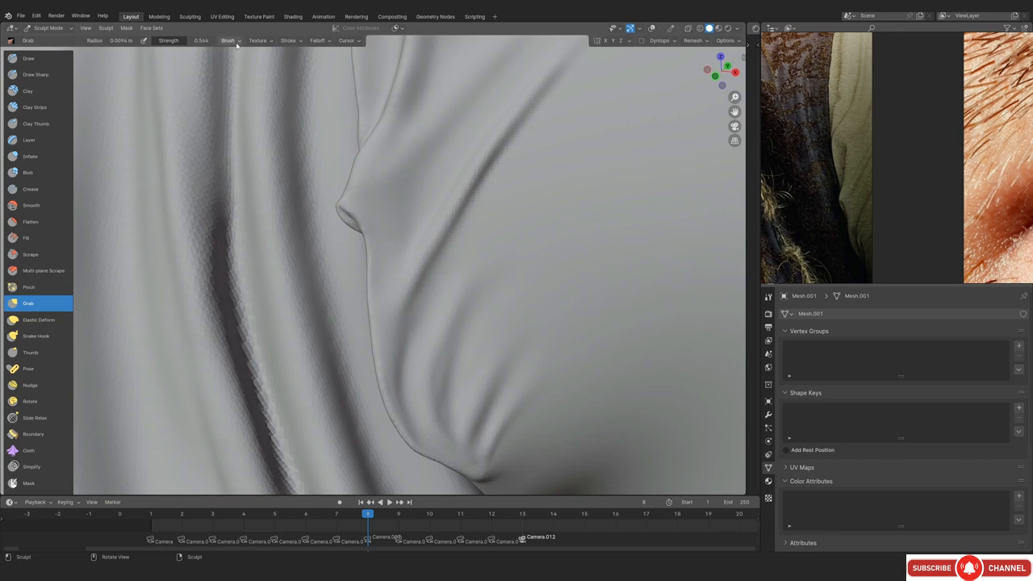
# Deepen the hollow inside the pinched fold tip with Draw Sharp at 69 px radius and 0.316 strength
pyautogui.click(319, 40)
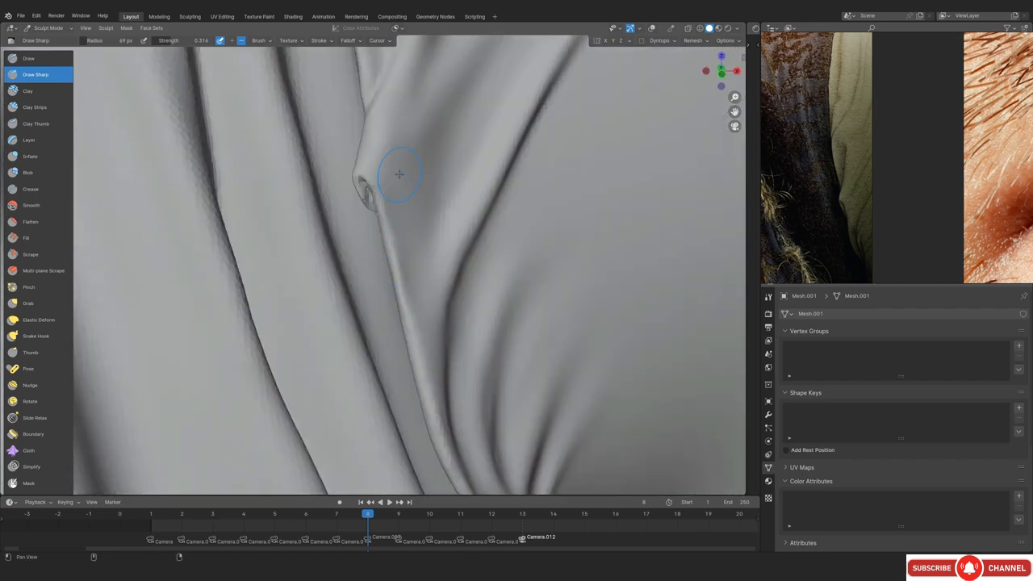
pyautogui.keyDown('ctrl'); pyautogui.moveTo(396, 168); pyautogui.dragTo(386, 250, button='middle'); pyautogui.keyUp('ctrl')
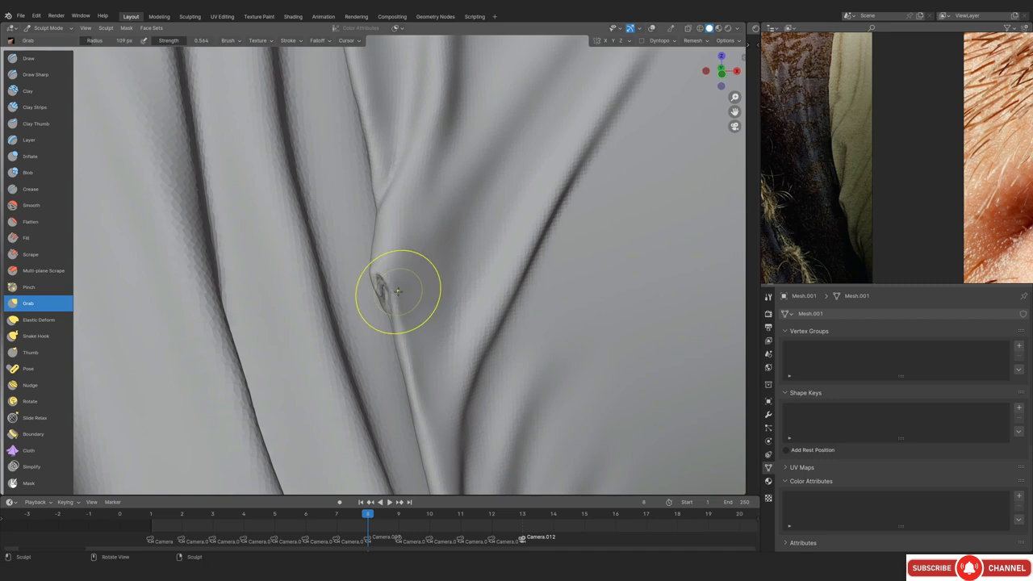
pyautogui.press('x')
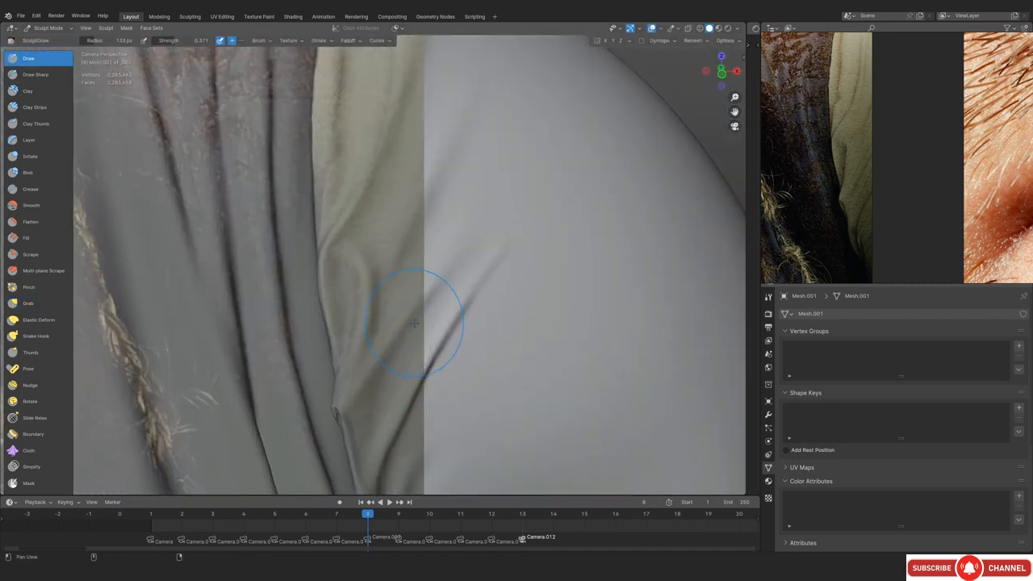
# Refine the sleeve folds beside the armhole with Clay Strips at 0.366 strength, Grab, Draw Sharp and an Inflate brush at 60 px radius
pyautogui.press('c')
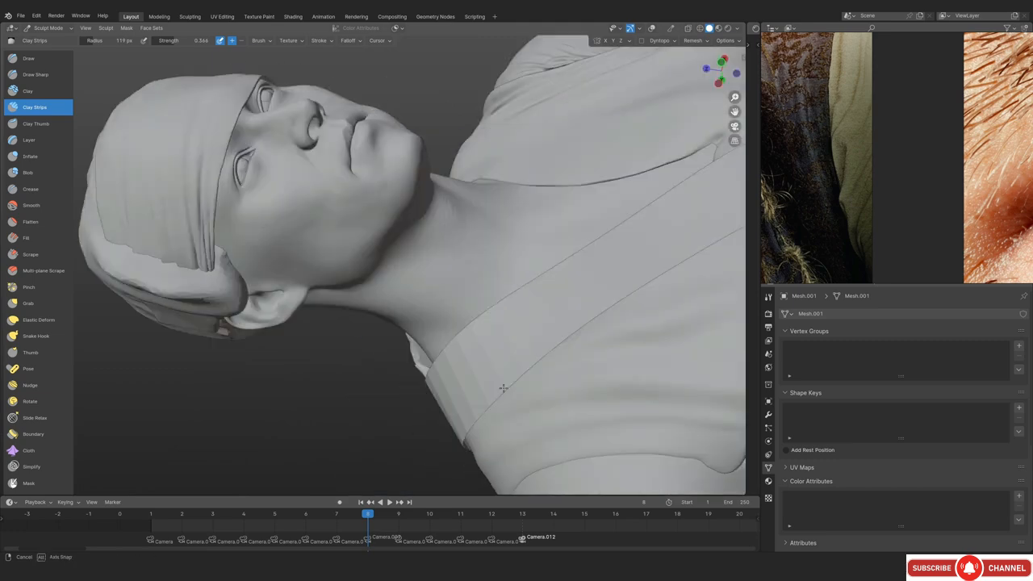
pyautogui.press('g')
pyautogui.press('x')
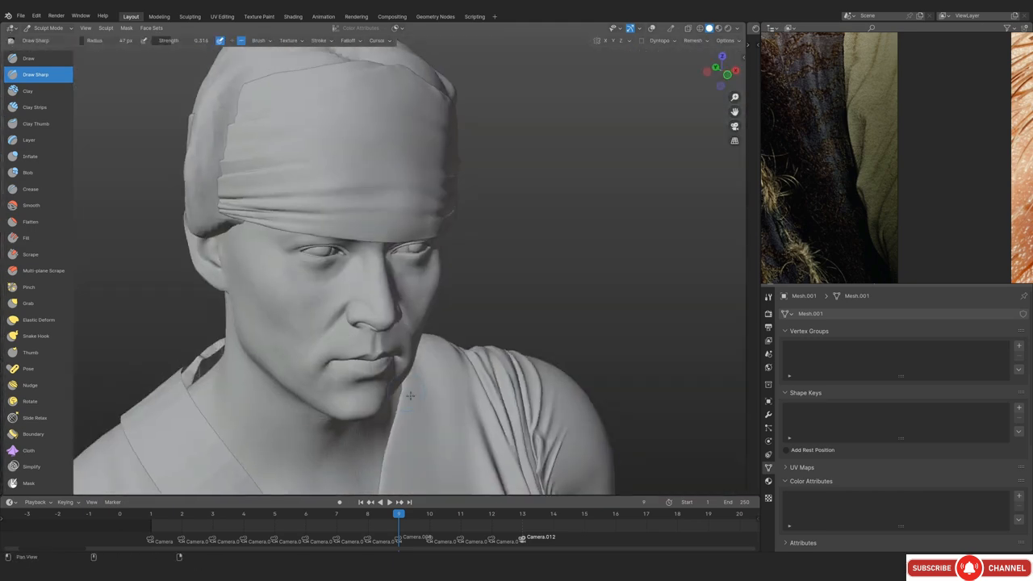
pyautogui.press('i')
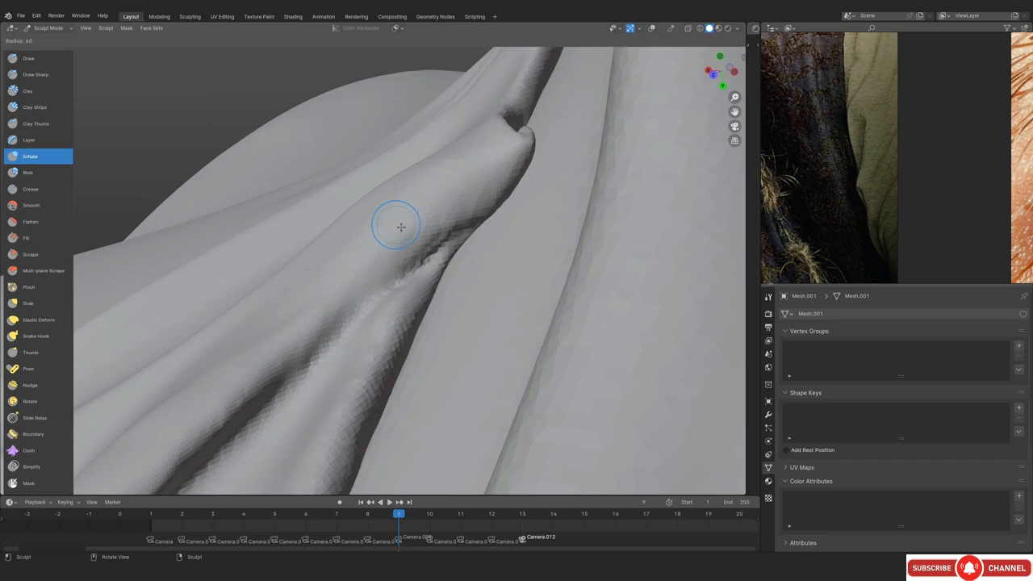
pyautogui.moveTo(392, 224); pyautogui.dragTo(400, 247, button='middle')
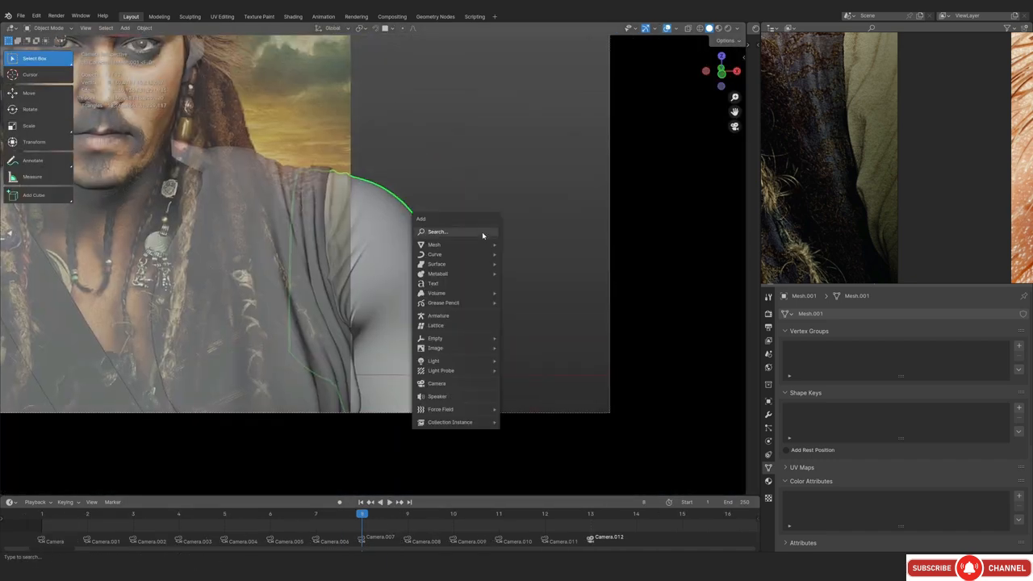
# Add a cube as a cutting volume, shift it along X and rotate it in the camera view to cross the sleeve beside the armhole
pyautogui.click(472, 245)
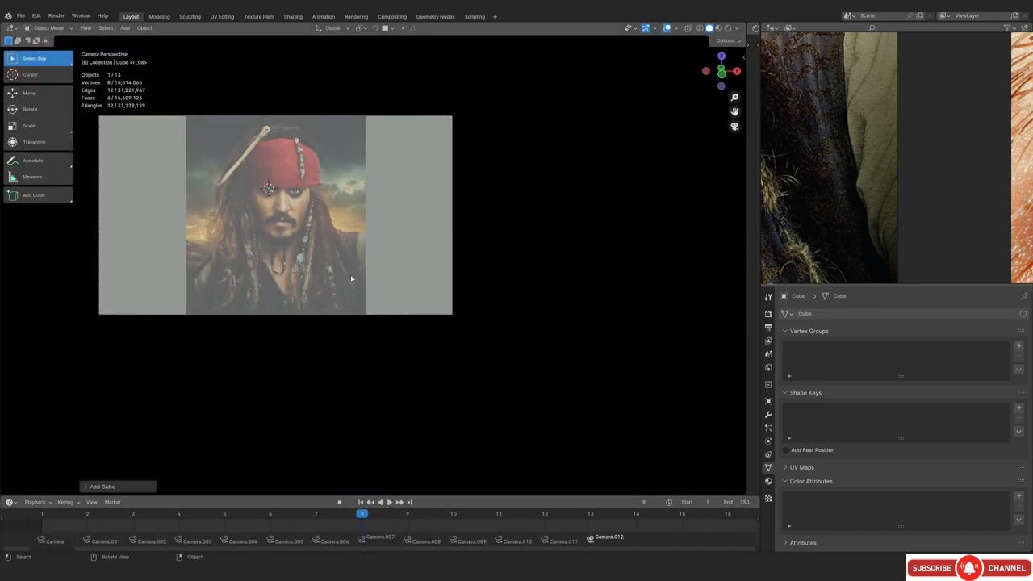
pyautogui.press('g')
pyautogui.press('x')
pyautogui.click(122, 235)
pyautogui.press('KP_1')
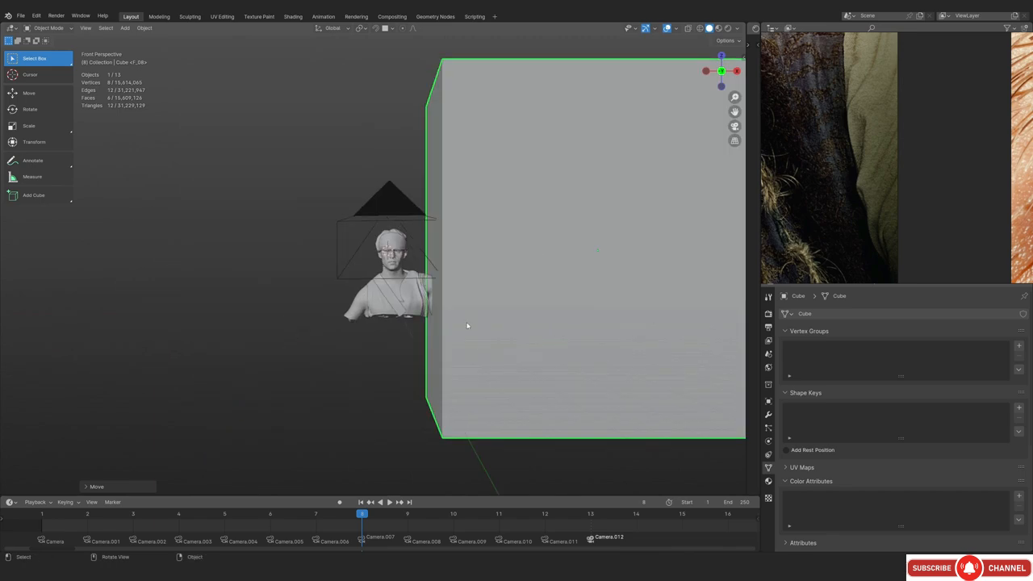
pyautogui.press('KP_0')
pyautogui.press('r')
pyautogui.click(522, 279)
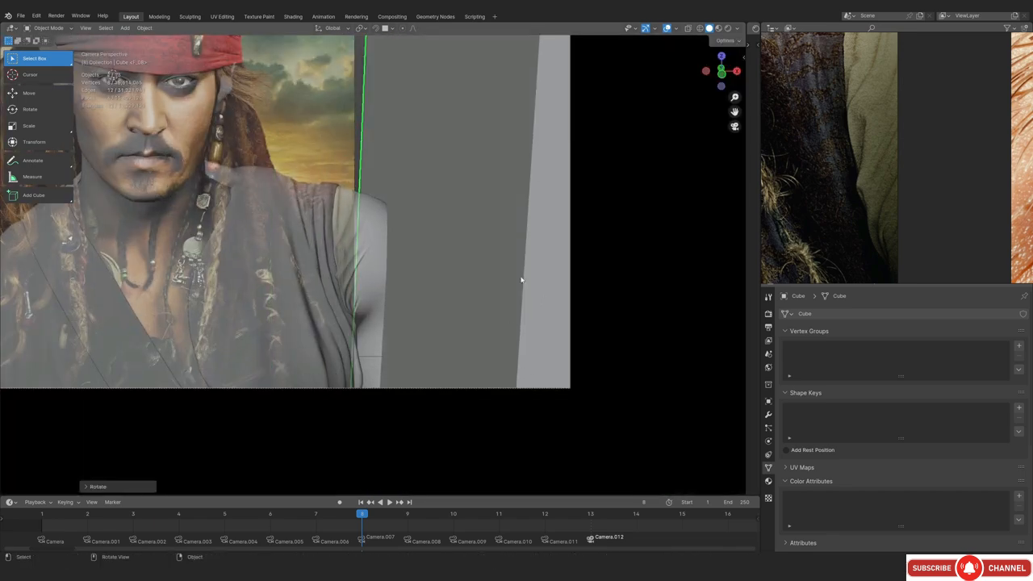
# Isolate the sleeve mesh together with the cube and add a Boolean modifier to the sleeve mesh
pyautogui.moveTo(503, 282)
pyautogui.mouseDown(button='middle')
pyautogui.moveTo(353, 245)
pyautogui.moveTo(469, 272)
pyautogui.mouseUp(button='middle')
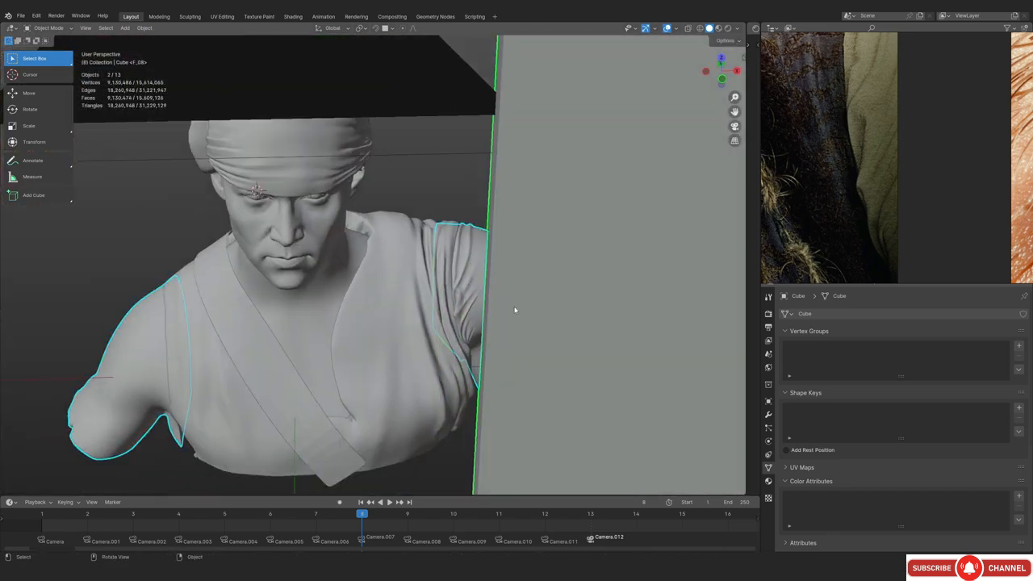
pyautogui.press('KP_Divide')
pyautogui.moveTo(364, 381); pyautogui.dragTo(456, 266, button='middle')
pyautogui.click(768, 414)
pyautogui.click(799, 313)
pyautogui.moveTo(780, 350)
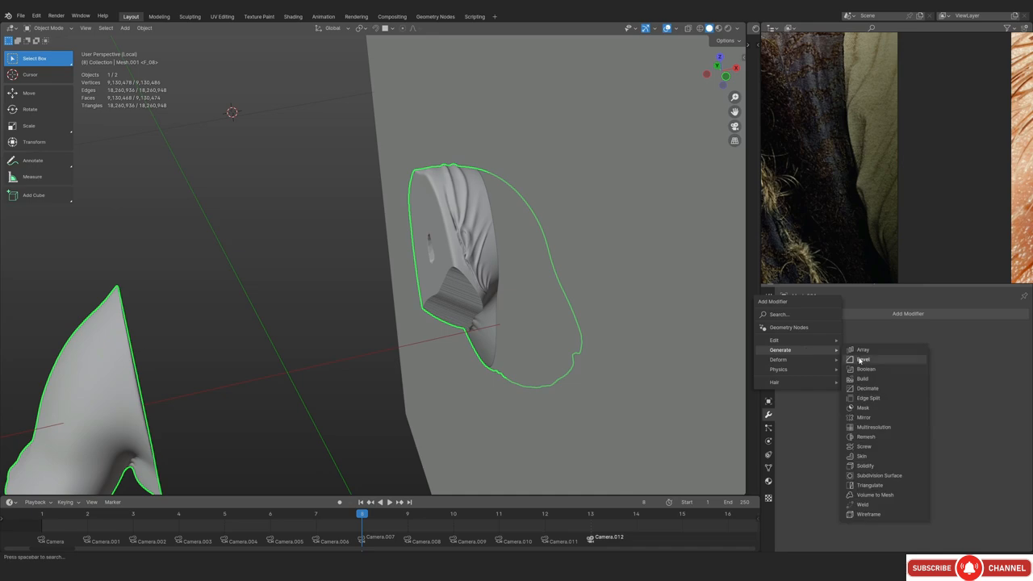
pyautogui.press('Return')
pyautogui.moveTo(506, 333); pyautogui.dragTo(431, 316, button='middle')
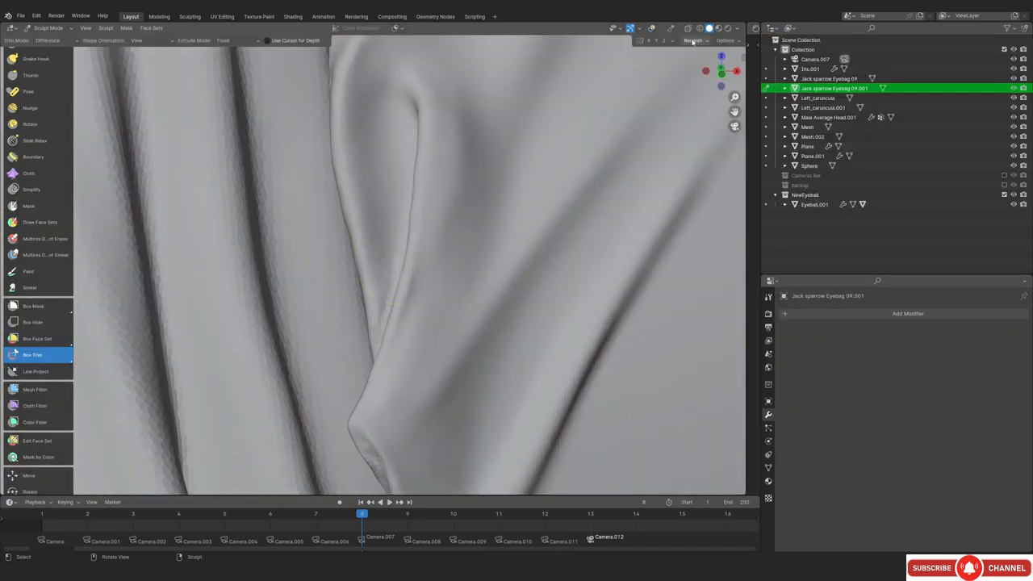
# Sample the remesh voxel size from the sleeve surface beside the pinched fold and edit the sampled value
pyautogui.click(692, 40)
pyautogui.click(742, 58)
pyautogui.click(557, 173)
pyautogui.click(692, 40)
pyautogui.doubleClick(716, 59)
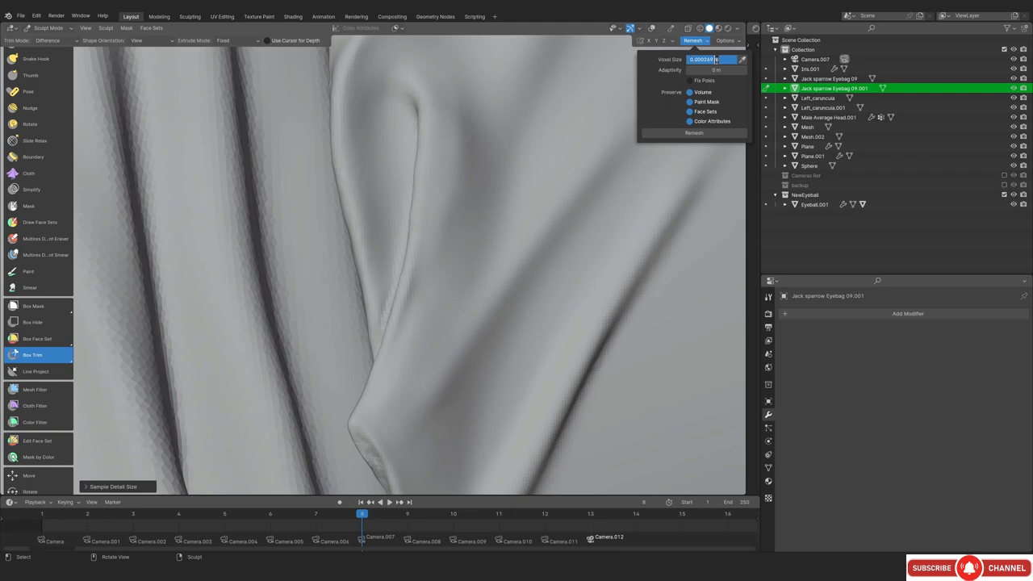
pyautogui.press('Return')
# Inflate the long rolled edge below the pinched fold tip with an Inflate brush at about 94 px radius and 0.500 strength
pyautogui.scroll(1, 403, 342)
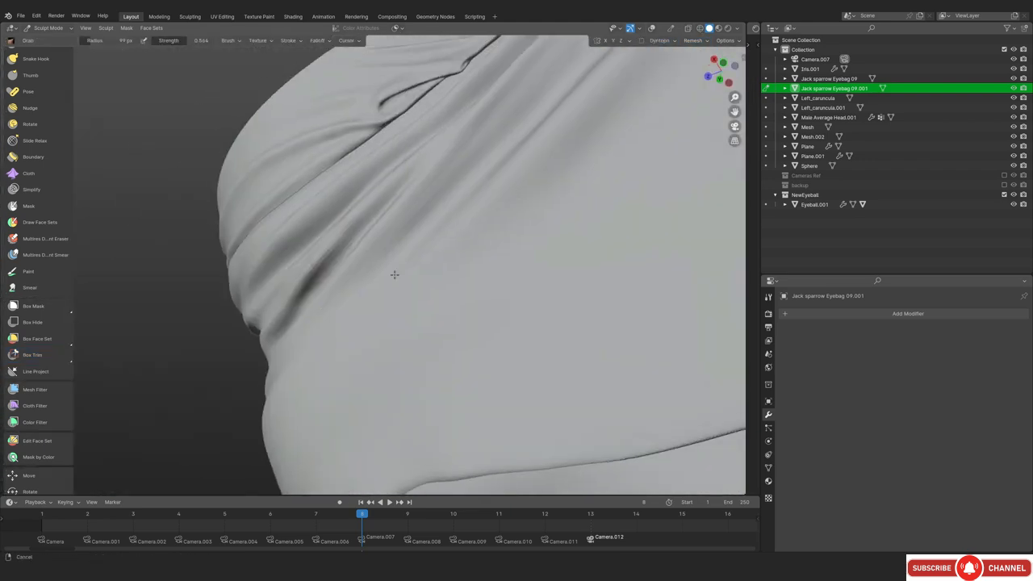
pyautogui.moveTo(395, 274); pyautogui.dragTo(386, 390, button='middle')
pyautogui.scroll(5, 386, 390)
pyautogui.scroll(5, 33, 79)
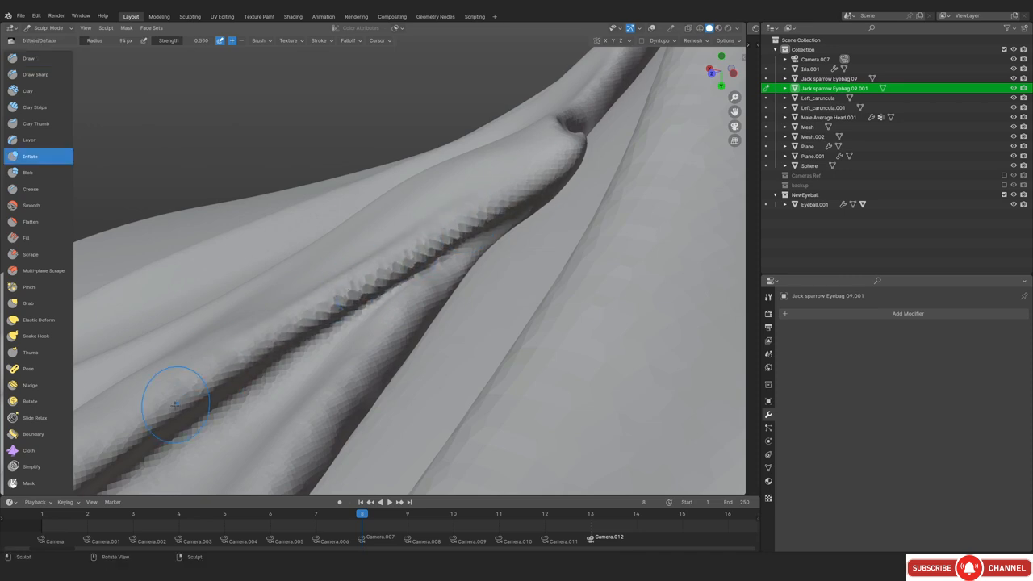
pyautogui.moveTo(176, 405)
pyautogui.mouseDown(button='middle')
pyautogui.moveTo(397, 357)
pyautogui.moveTo(302, 358)
pyautogui.mouseUp(button='middle')
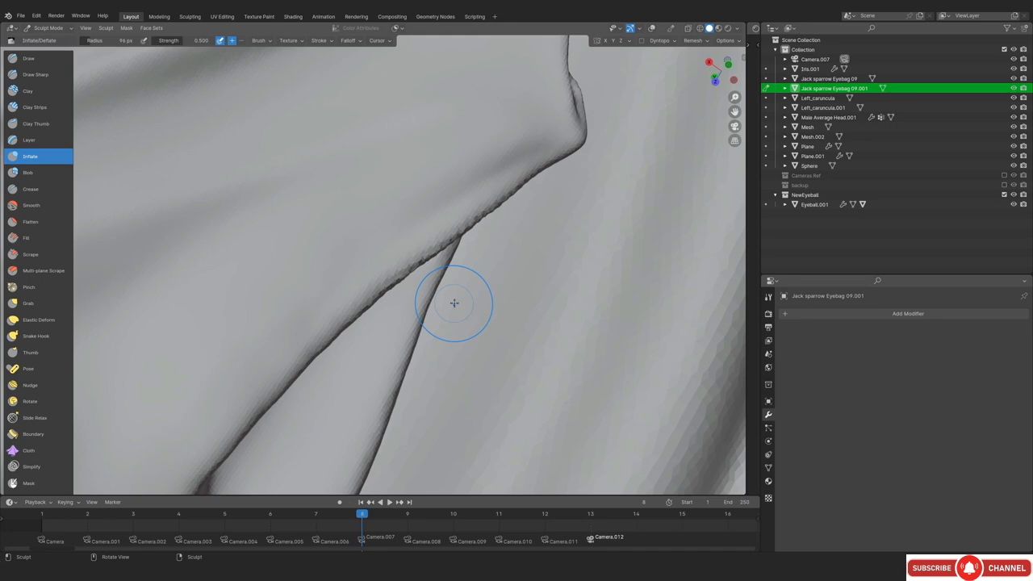
# Adjust the contour of the pinched fold tip and its lower edge with Grab at 0.564 strength
pyautogui.press('g')
pyautogui.moveTo(453, 303); pyautogui.dragTo(441, 218, button='middle')
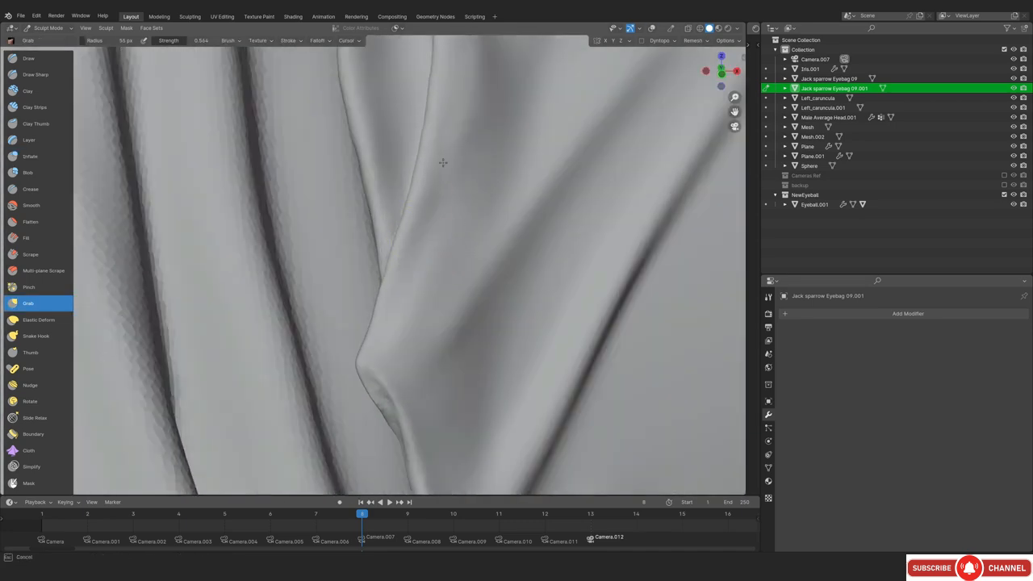
pyautogui.moveTo(443, 162); pyautogui.dragTo(403, 221, button='middle')
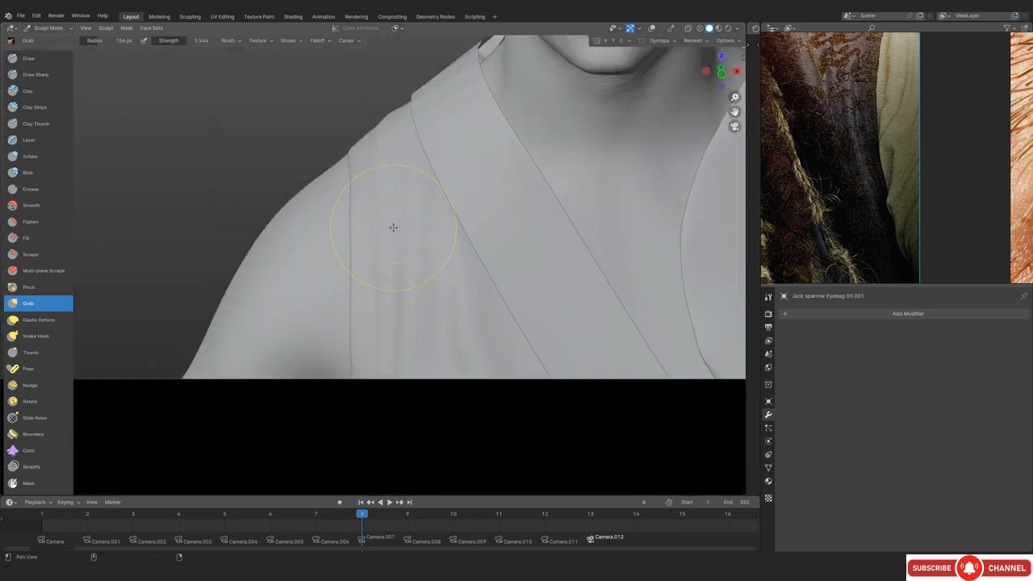
# Switch sculpting to the sleeve piece on the opposite shoulder with the reference overlay shown
pyautogui.hotkey('shift', 'alt', 'z')
pyautogui.click(48, 28)
pyautogui.click(49, 39)
pyautogui.click(274, 274)
pyautogui.hotkey('ctrl', 'Tab')
pyautogui.click(272, 328)
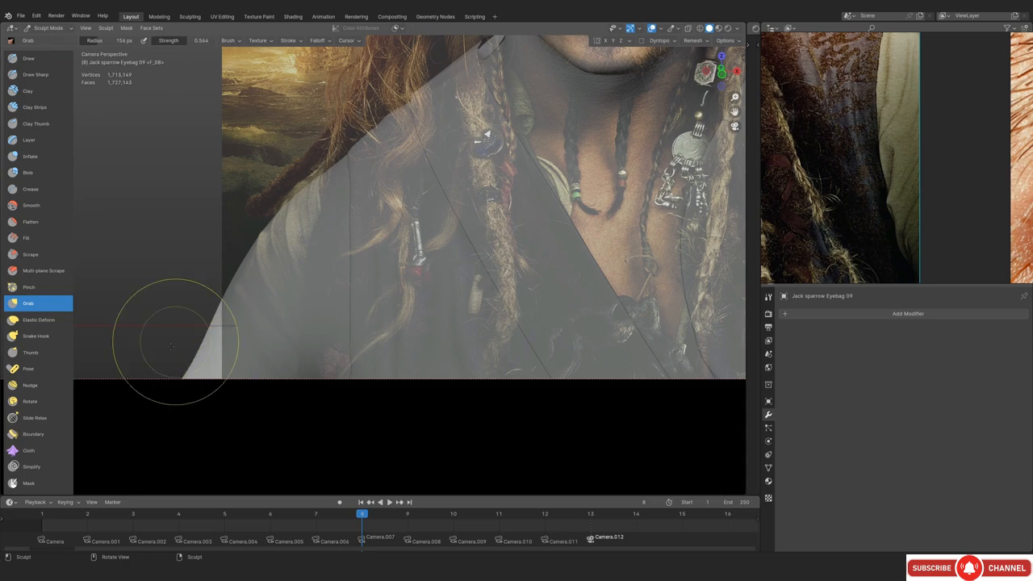
pyautogui.click(32, 401)
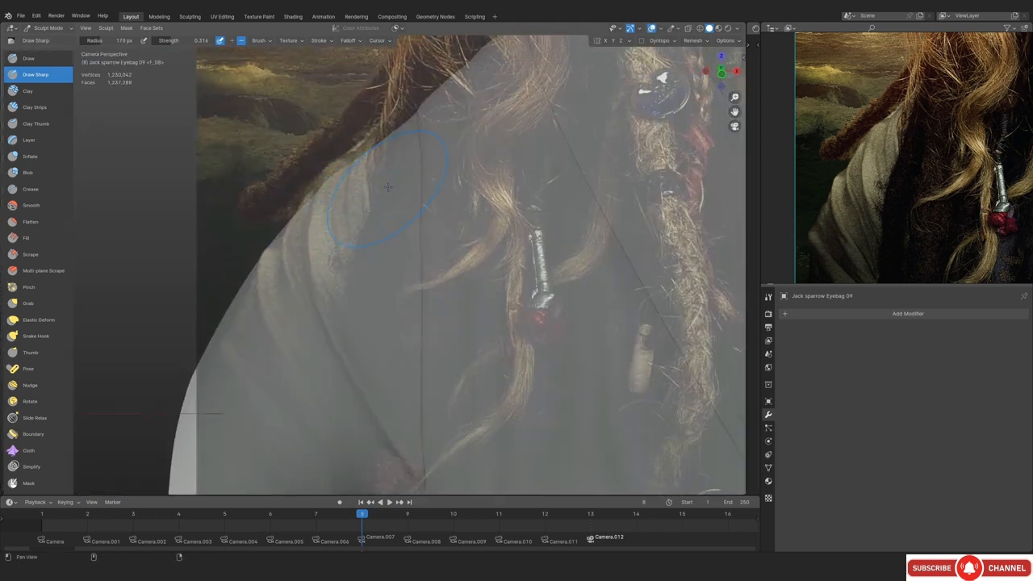
# Adjust the vest's shoulder with a large Grab brush at 0.356 strength and return to the sleeve piece
pyautogui.press('g')
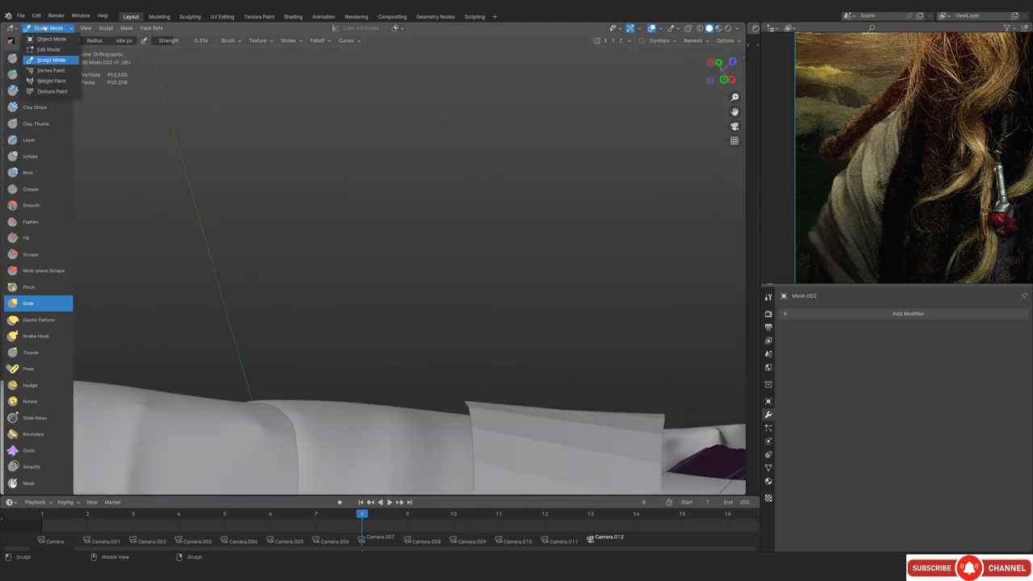
pyautogui.click(48, 40)
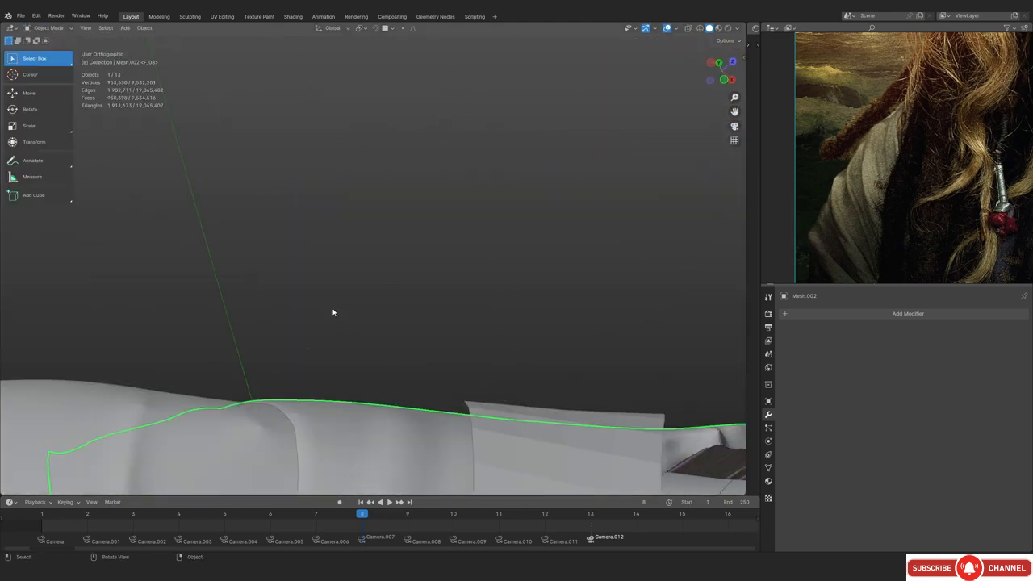
pyautogui.click(234, 426)
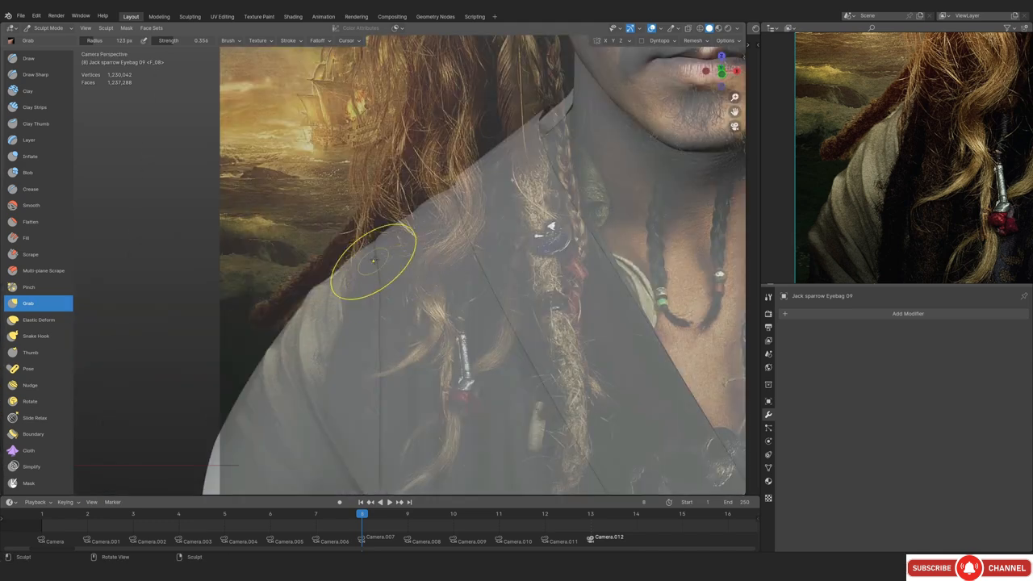
# Carve two long creases running from the shoulder down the sleeve with Draw Sharp at 76 px radius and 0.316 strength, following the overlay
pyautogui.scroll(4, 374, 258)
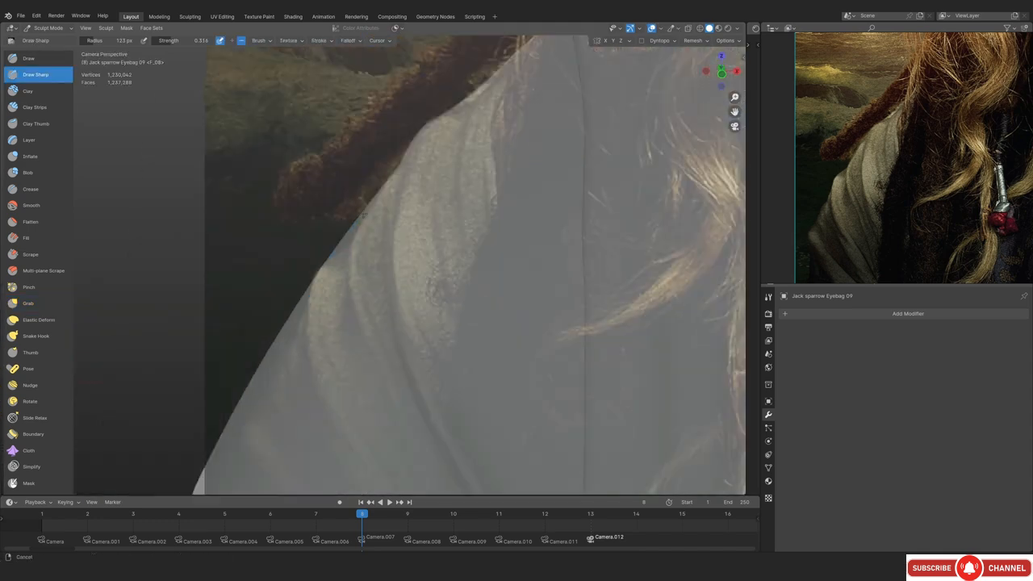
pyautogui.moveTo(424, 353); pyautogui.dragTo(258, 371, button='middle')
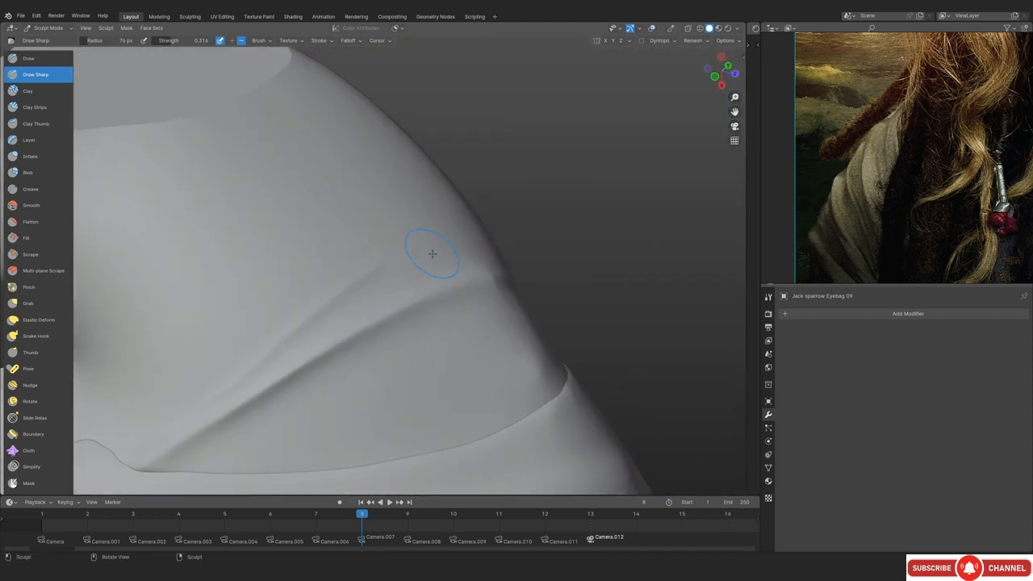
pyautogui.press('KP_0')
pyautogui.keyDown('shift'); pyautogui.moveTo(432, 254); pyautogui.dragTo(410, 216, button='middle'); pyautogui.keyUp('shift')
pyautogui.hotkey('alt', 'shift', 'z')
pyautogui.keyDown('shift'); pyautogui.moveTo(438, 446); pyautogui.dragTo(388, 292, button='middle'); pyautogui.keyUp('shift')
pyautogui.moveTo(411, 360)
pyautogui.mouseDown(button='middle')
pyautogui.moveTo(436, 339)
pyautogui.moveTo(425, 314)
pyautogui.moveTo(407, 320)
pyautogui.mouseUp(button='middle')
pyautogui.hotkey('alt', 'shift', 'z')
pyautogui.moveTo(235, 381); pyautogui.dragTo(280, 355)
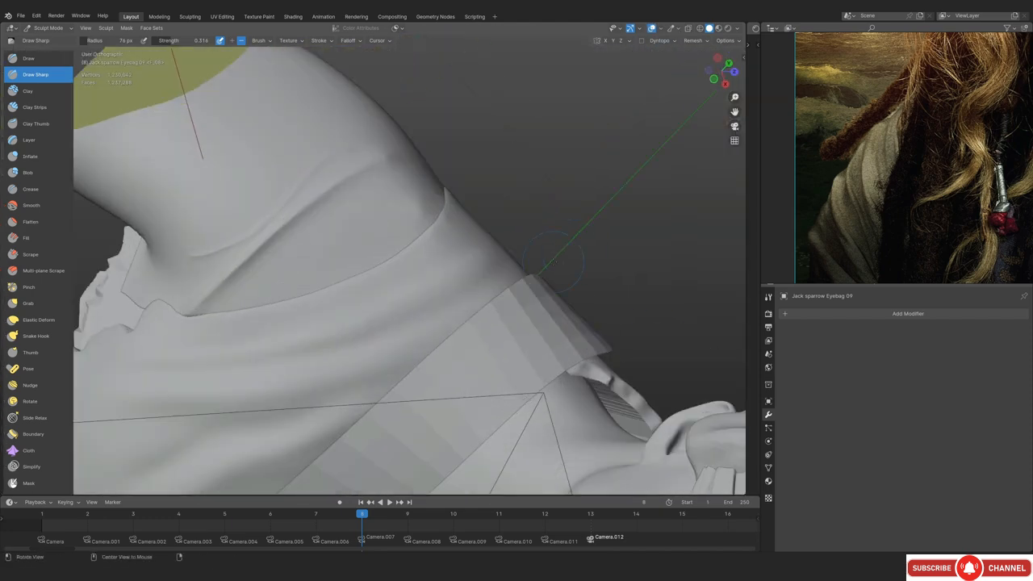
# Deepen and extend the sleeve creases toward the underarm with Draw Sharp at 168 px radius, checking against the reference overlay
pyautogui.moveTo(515, 170); pyautogui.dragTo(403, 288, button='middle')
pyautogui.moveTo(590, 234); pyautogui.dragTo(242, 376, button='middle')
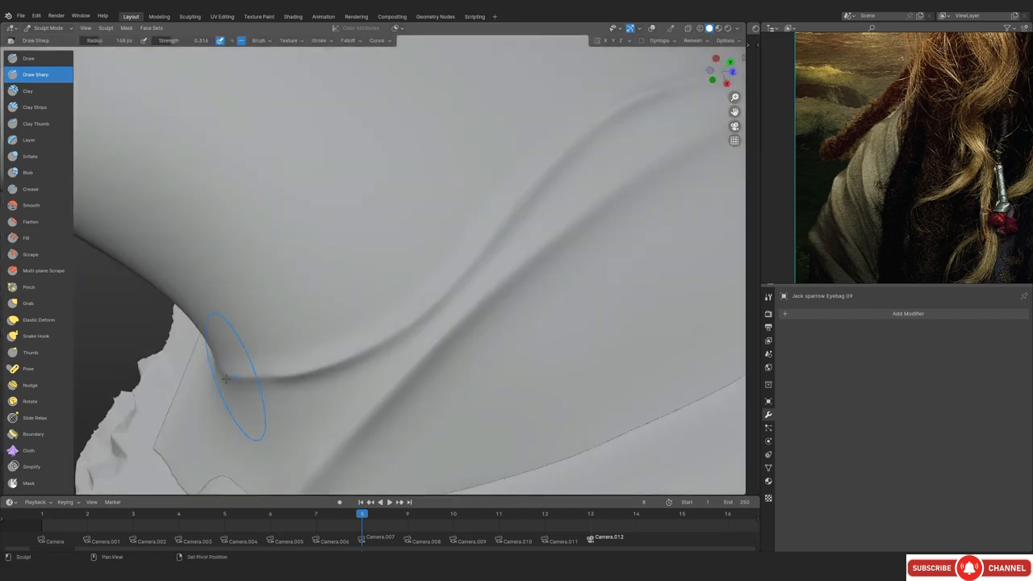
pyautogui.press('KP_0')
pyautogui.hotkey('shift', 'alt', 'z')
pyautogui.hotkey('shift', 'alt', 'z')
pyautogui.keyDown('ctrl'); pyautogui.moveTo(431, 244); pyautogui.dragTo(362, 172, button='middle'); pyautogui.keyUp('ctrl')
pyautogui.hotkey('shift', 'alt', 'z')
pyautogui.hotkey('shift', 'alt', 'z')
pyautogui.hotkey('shift', 'alt', 'z')
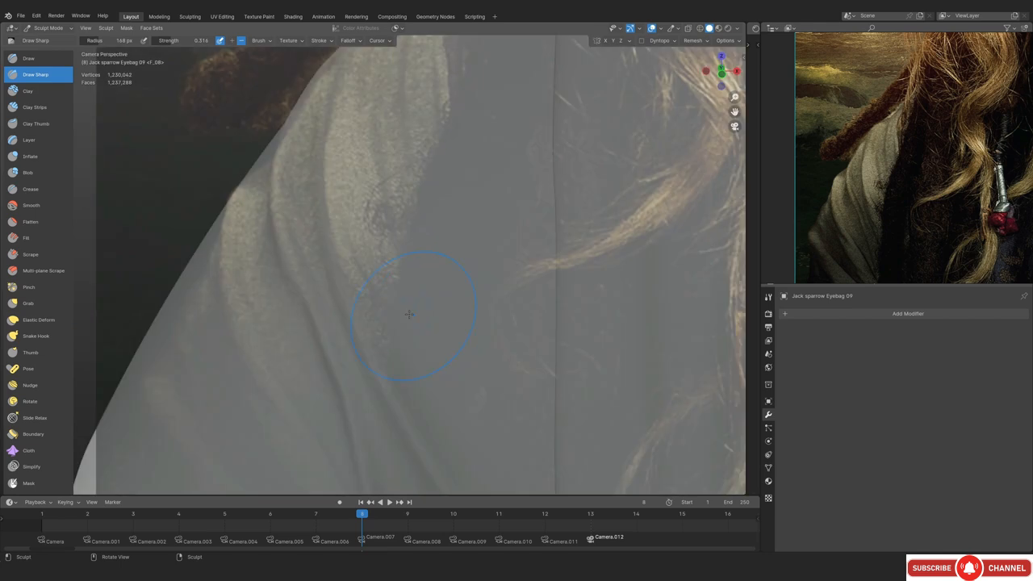
# Refine the lower course of the two sleeve creases toward the armhole with Draw Sharp at 100 px radius, following the reference photo
pyautogui.scroll(1, 410, 313)
pyautogui.scroll(-2, 288, 277)
pyautogui.press('f')
pyautogui.click(249, 273)
pyautogui.scroll(2, 223, 209)
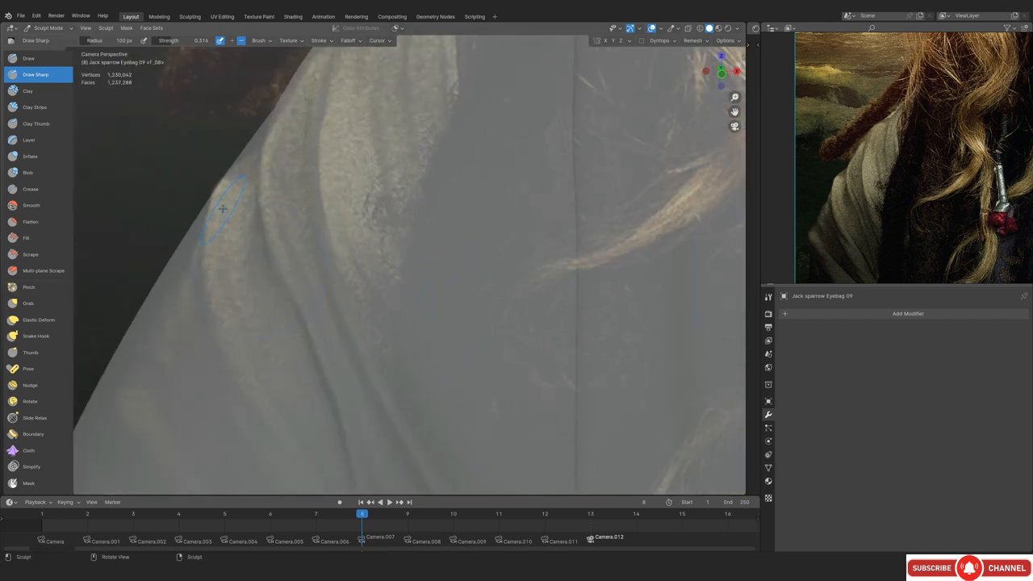
pyautogui.keyDown('shift'); pyautogui.moveTo(300, 459); pyautogui.dragTo(327, 297, button='middle'); pyautogui.keyUp('shift')
pyautogui.scroll(1, 355, 346)
pyautogui.moveTo(863, 256); pyautogui.dragTo(876, 224, button='middle')
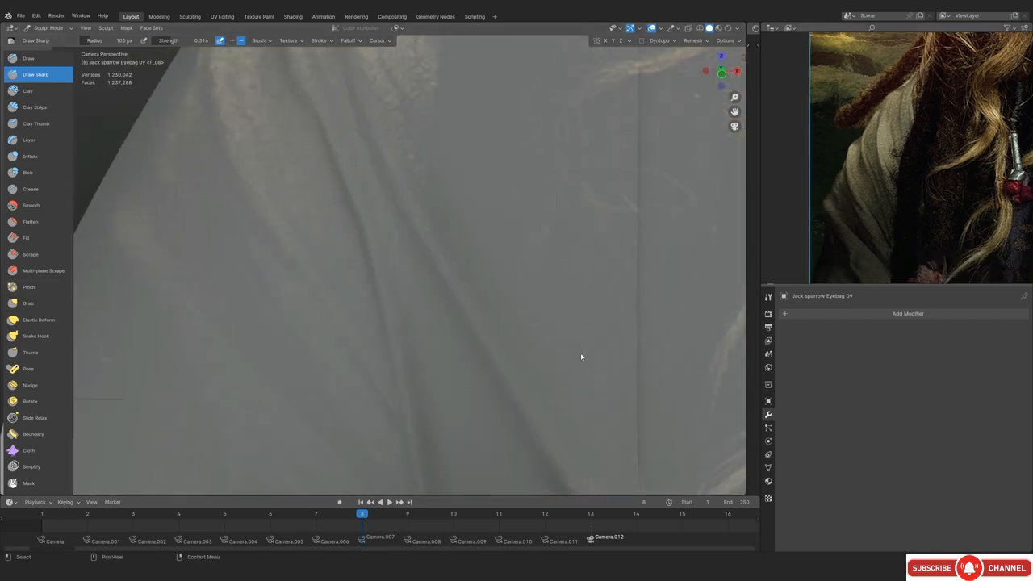
pyautogui.keyDown('shift'); pyautogui.moveTo(443, 354); pyautogui.dragTo(461, 282, button='middle'); pyautogui.keyUp('shift')
pyautogui.scroll(-3, 438, 289)
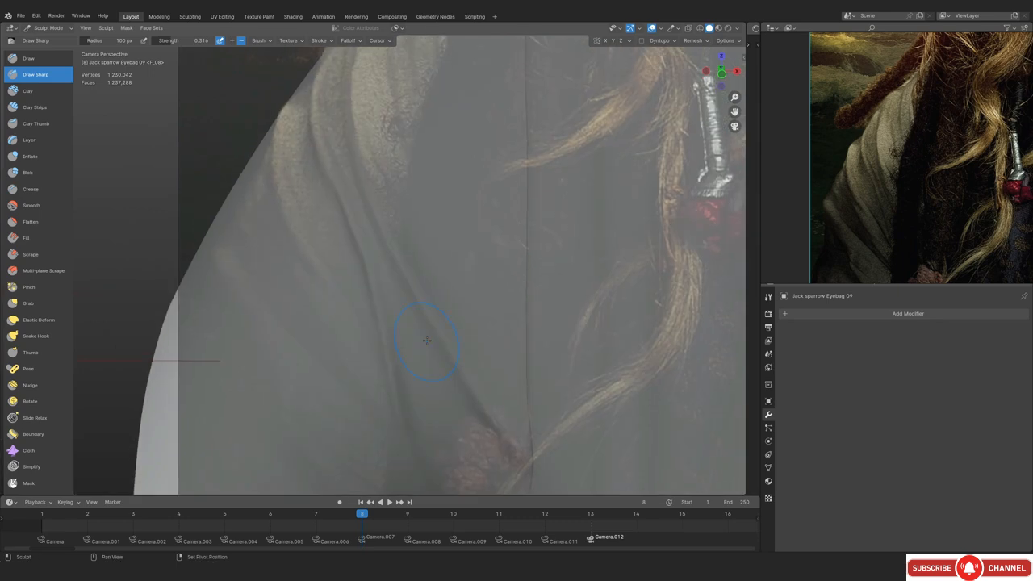
# Carve a third long crease on the outer side of the sleeve with Draw Sharp at 147 px radius, comparing with the overlay
pyautogui.scroll(4, 323, 258)
pyautogui.hotkey('shift', 'alt', 'z')
pyautogui.keyDown('shift'); pyautogui.moveTo(319, 299); pyautogui.dragTo(386, 207, button='middle'); pyautogui.keyUp('shift')
pyautogui.hotkey('shift', 'alt', 'z')
pyautogui.scroll(1, 342, 259)
pyautogui.hotkey('shift', 'alt', 'z')
pyautogui.hotkey('shift', 'alt', 'z')
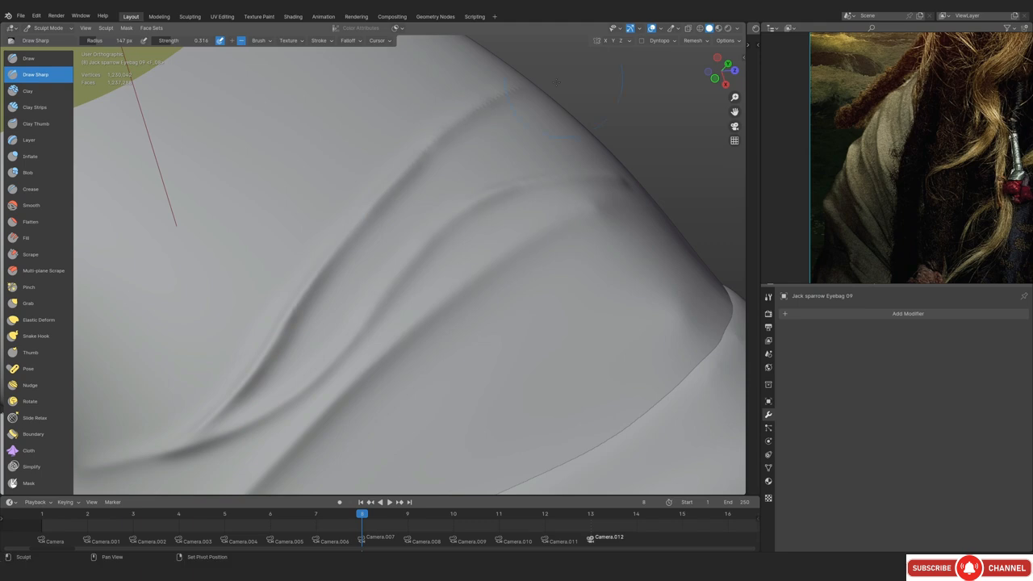
# Sharpen the creases where the sleeve folds converge near the underarm with a resized Draw Sharp brush at 0.316 strength
pyautogui.moveTo(556, 82); pyautogui.dragTo(420, 215, button='middle')
pyautogui.press('KP_0')
pyautogui.moveTo(406, 169); pyautogui.dragTo(339, 266, button='middle')
pyautogui.press('f')
pyautogui.click(218, 395)
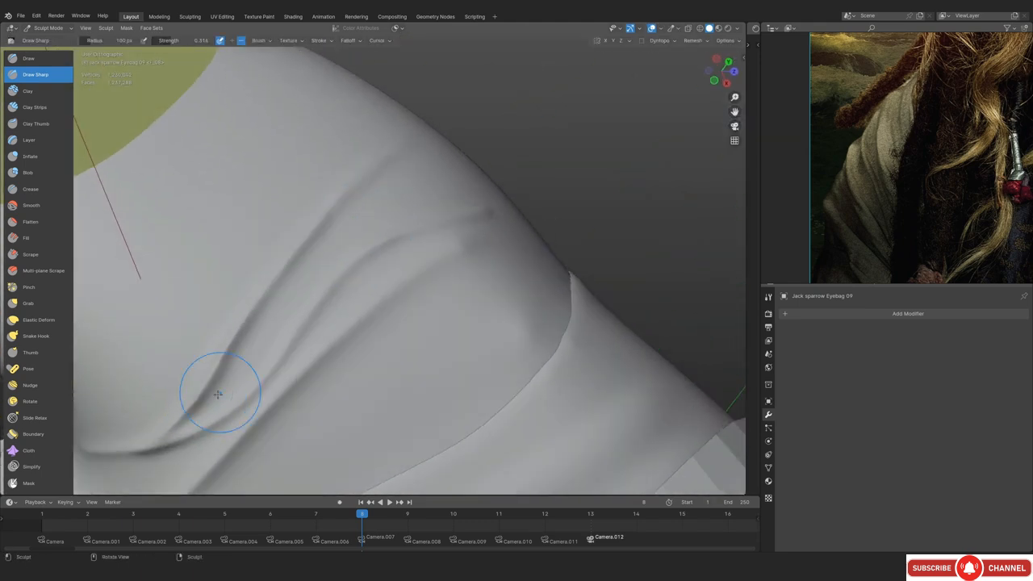
pyautogui.moveTo(218, 395)
pyautogui.mouseDown(button='middle')
pyautogui.moveTo(411, 219)
pyautogui.moveTo(245, 375)
pyautogui.moveTo(463, 192)
pyautogui.mouseUp(button='middle')
pyautogui.moveTo(409, 224); pyautogui.dragTo(396, 208, button='middle')
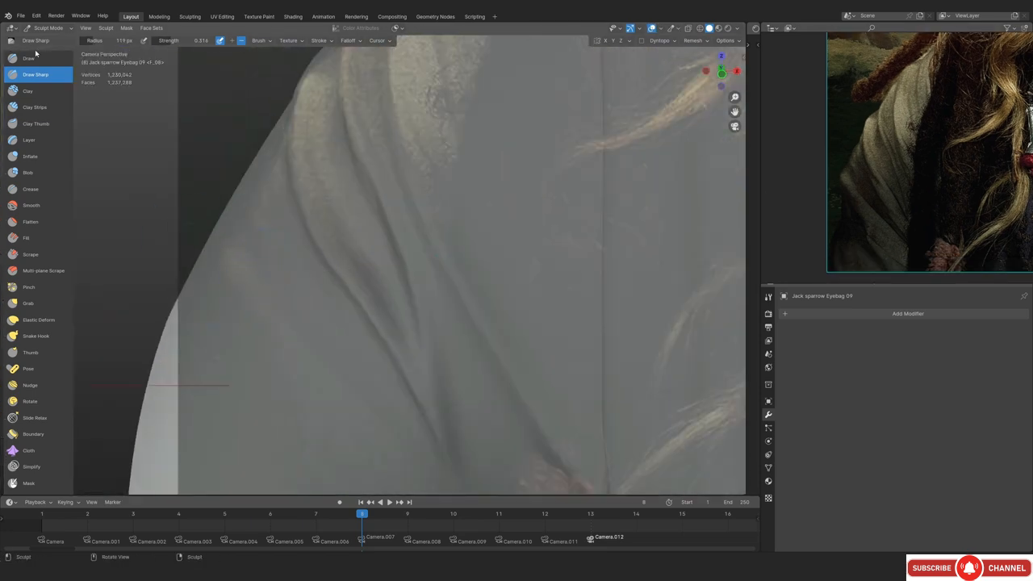
# Carve branching folds on the lower outer sleeve with Draw Sharp at 154 px radius and 0.316 strength to match the reference overlay
pyautogui.keyDown('ctrl'); pyautogui.moveTo(310, 323); pyautogui.dragTo(310, 323, button='middle'); pyautogui.keyUp('ctrl')
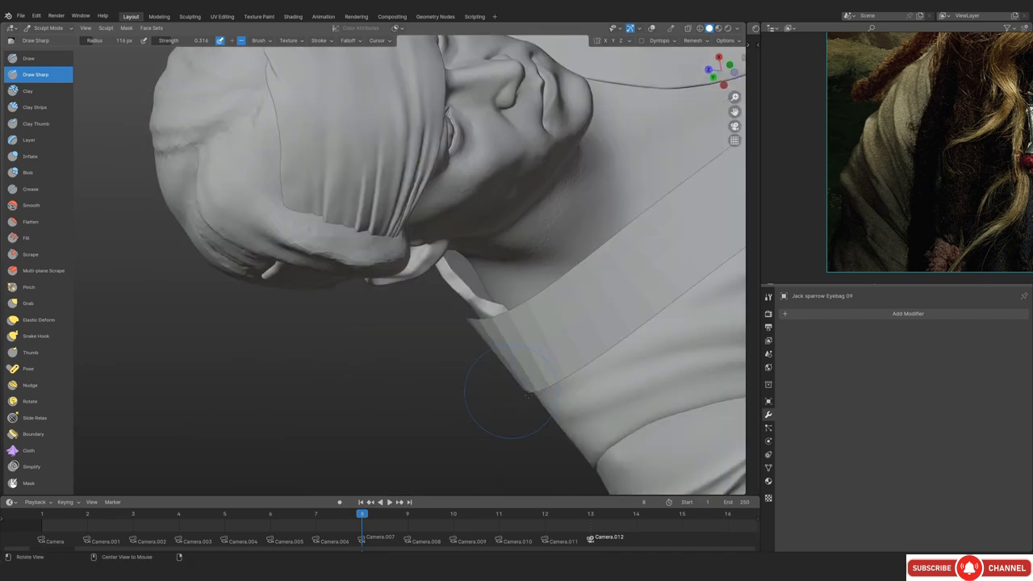
pyautogui.keyDown('ctrl'); pyautogui.moveTo(227, 428); pyautogui.dragTo(320, 315); pyautogui.keyUp('ctrl')
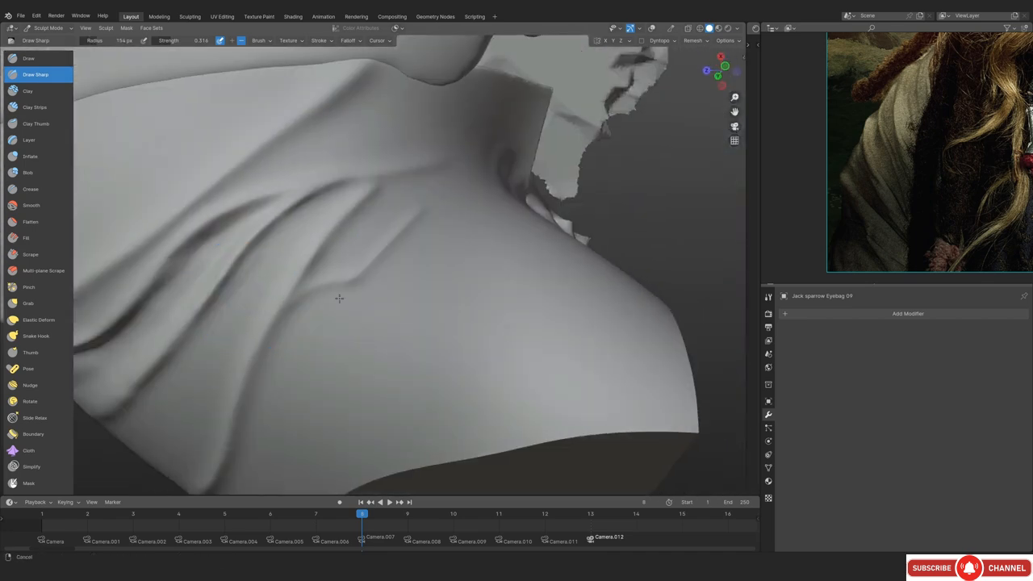
pyautogui.scroll(3, 429, 209)
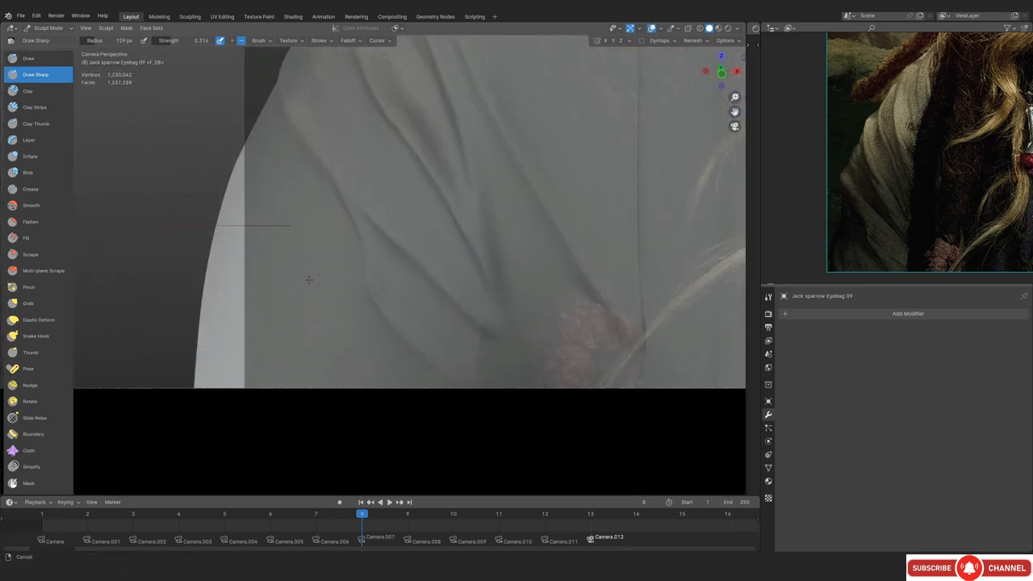
# Adjust the sleeve's lower outline with the Grab brush at 0.316 strength, comparing it with the reference overlay
pyautogui.press('g')
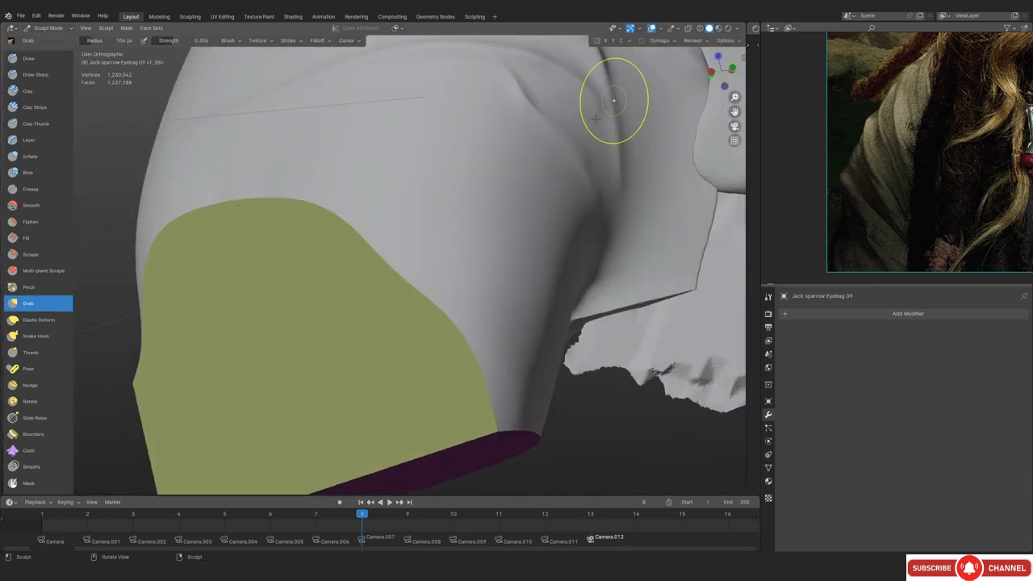
pyautogui.scroll(5, 295, 196)
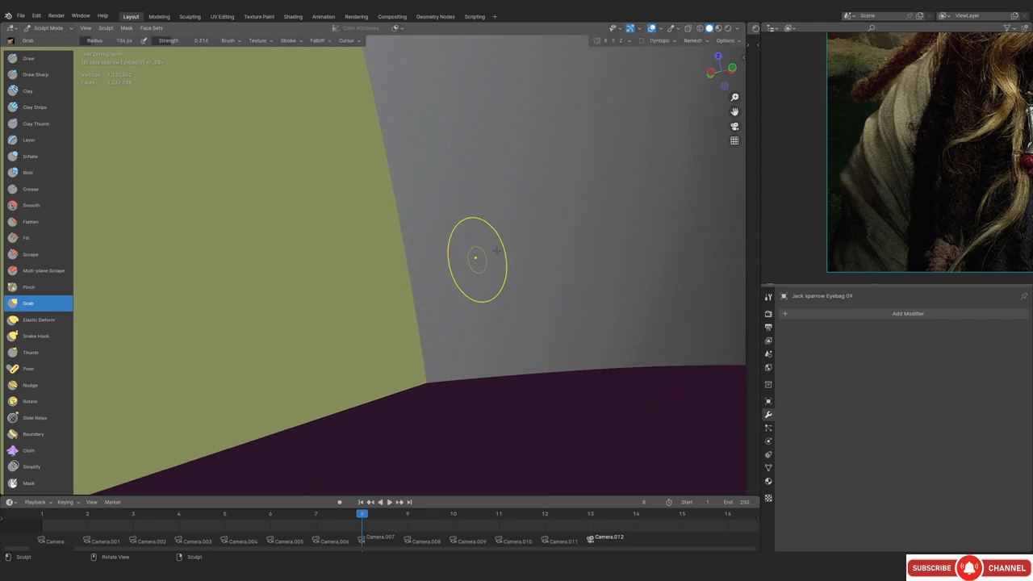
pyautogui.click(660, 28)
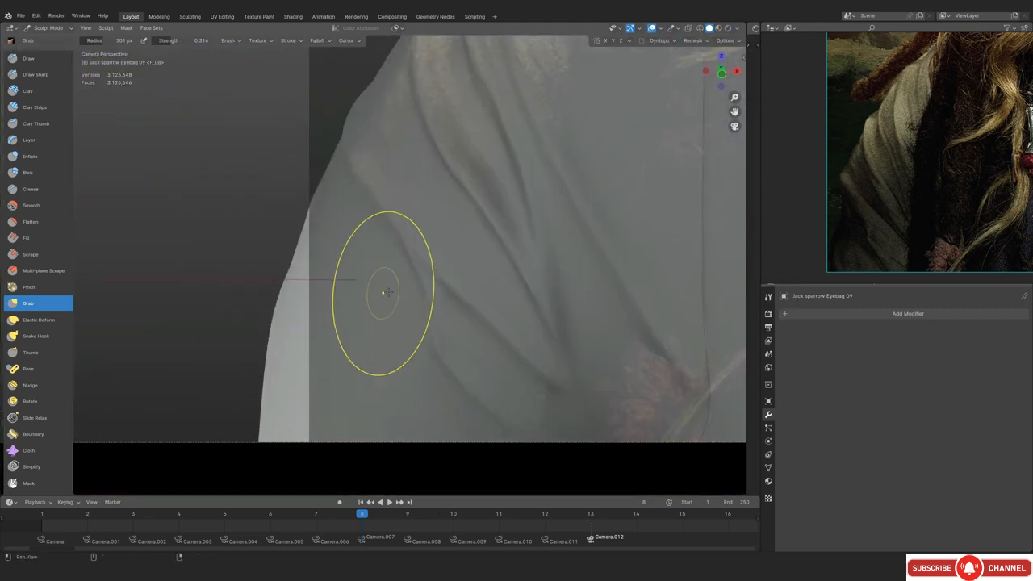
# Build up the sleeve's lower edge with Clay Strips at 172 px radius and 0.366 strength, and set the tip roundness to 0.476
pyautogui.press('c')
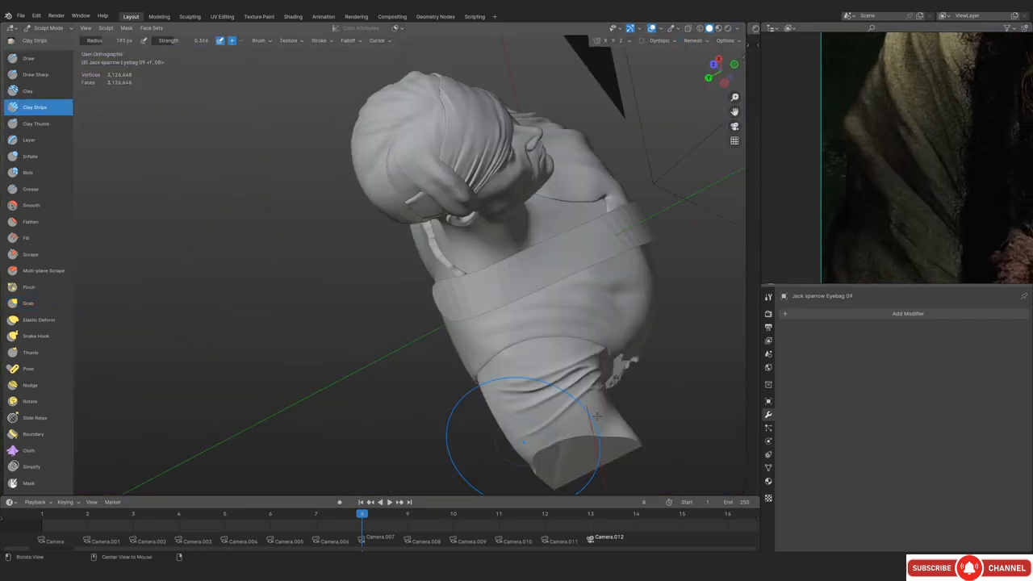
pyautogui.moveTo(473, 427); pyautogui.dragTo(408, 263, button='middle')
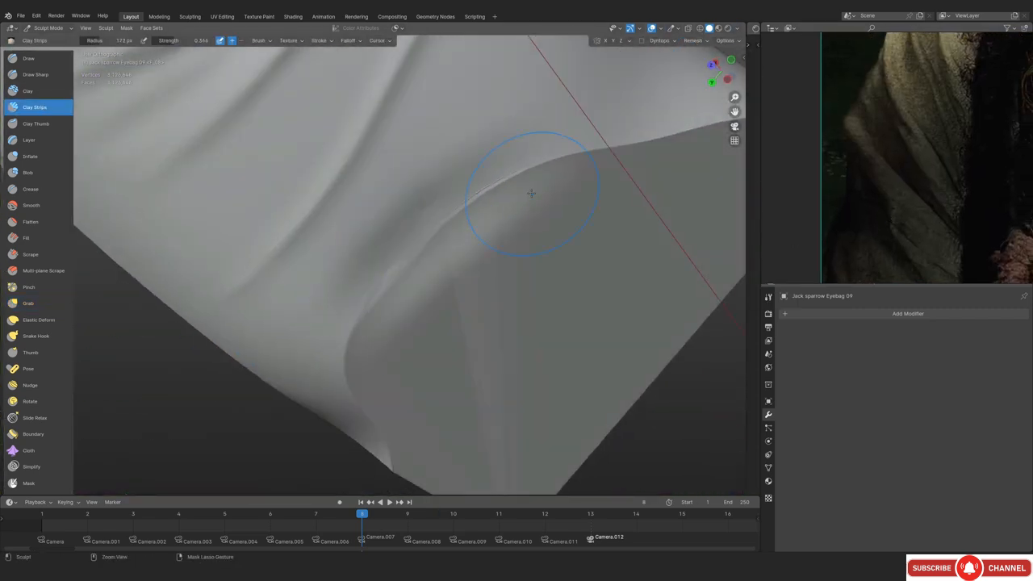
pyautogui.click(768, 297)
pyautogui.scroll(1, 852, 425)
pyautogui.click(840, 419)
pyautogui.moveTo(851, 476); pyautogui.dragTo(851, 397, button='middle')
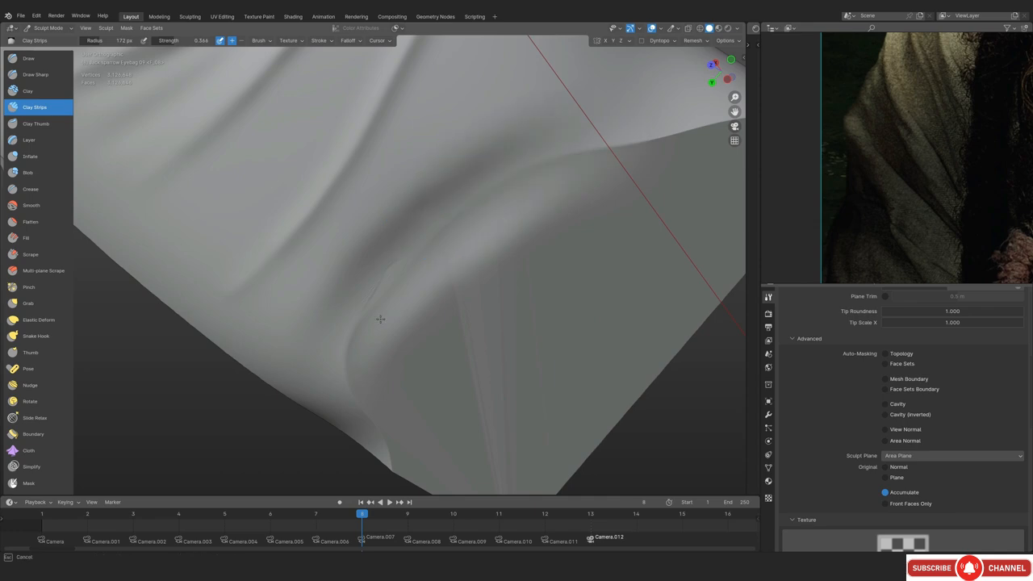
pyautogui.scroll(3, 815, 403)
# Add volume across the lower sleeve and around its bottom edge with Clay Strips at 0.366 strength, checking the outline from the camera
pyautogui.press('KP_0')
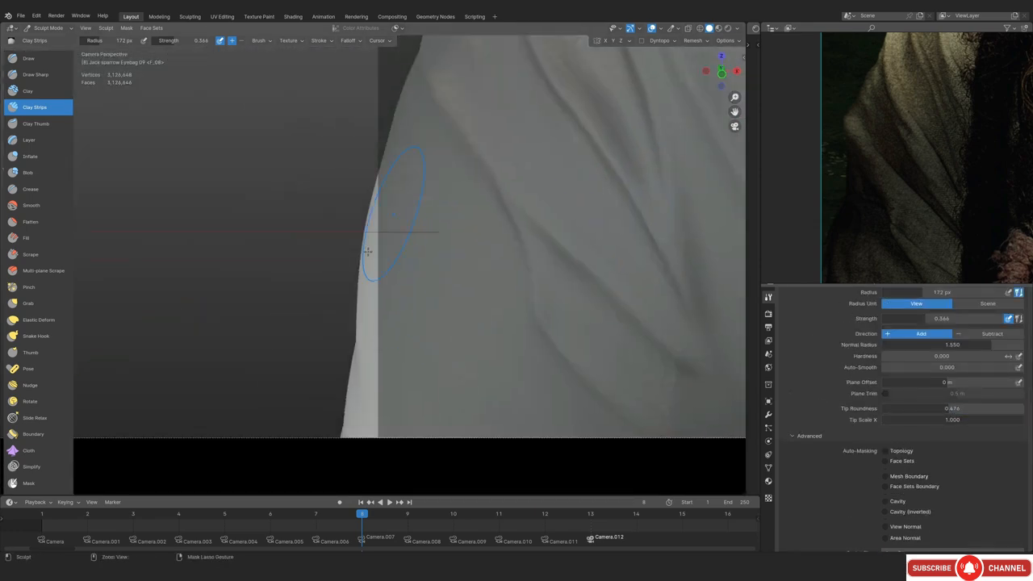
pyautogui.moveTo(400, 329); pyautogui.dragTo(492, 201, button='middle')
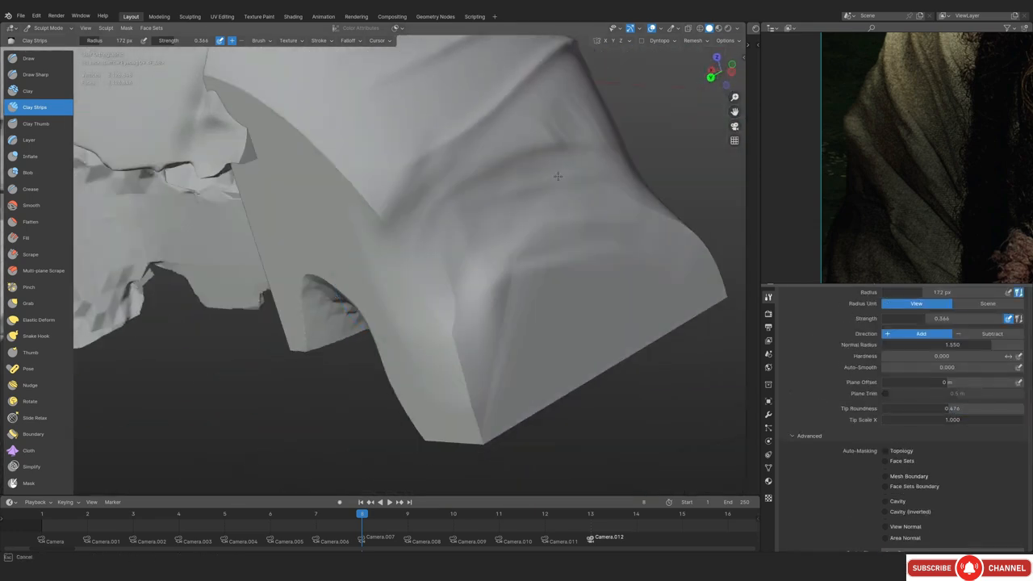
pyautogui.press('KP_0')
pyautogui.moveTo(452, 311)
pyautogui.mouseDown(button='middle')
pyautogui.moveTo(484, 291)
pyautogui.moveTo(517, 242)
pyautogui.moveTo(368, 305)
pyautogui.moveTo(439, 369)
pyautogui.mouseUp(button='middle')
pyautogui.press('[')
pyautogui.press('[')
pyautogui.keyDown('ctrl'); pyautogui.moveTo(440, 369); pyautogui.dragTo(379, 339, button='middle'); pyautogui.keyUp('ctrl')
pyautogui.press('KP_0')
pyautogui.moveTo(379, 339); pyautogui.dragTo(493, 274, button='middle')
# Fill out the outer side of the sleeve below the folds with Clay Strips at 129 px radius, following the reference silhouette
pyautogui.moveTo(362, 375)
pyautogui.keyDown('ctrl'); pyautogui.mouseDown(button='middle')
pyautogui.moveTo(446, 315)
pyautogui.moveTo(482, 355)
pyautogui.moveTo(504, 281)
pyautogui.moveTo(383, 347)
pyautogui.moveTo(377, 313)
pyautogui.mouseUp(button='middle'); pyautogui.keyUp('ctrl')
pyautogui.press('KP_0')
pyautogui.press('KP_0')
pyautogui.press('f')
pyautogui.click(359, 266)
pyautogui.moveTo(368, 266)
pyautogui.mouseDown(button='middle')
pyautogui.moveTo(576, 369)
pyautogui.moveTo(293, 302)
pyautogui.mouseUp(button='middle')
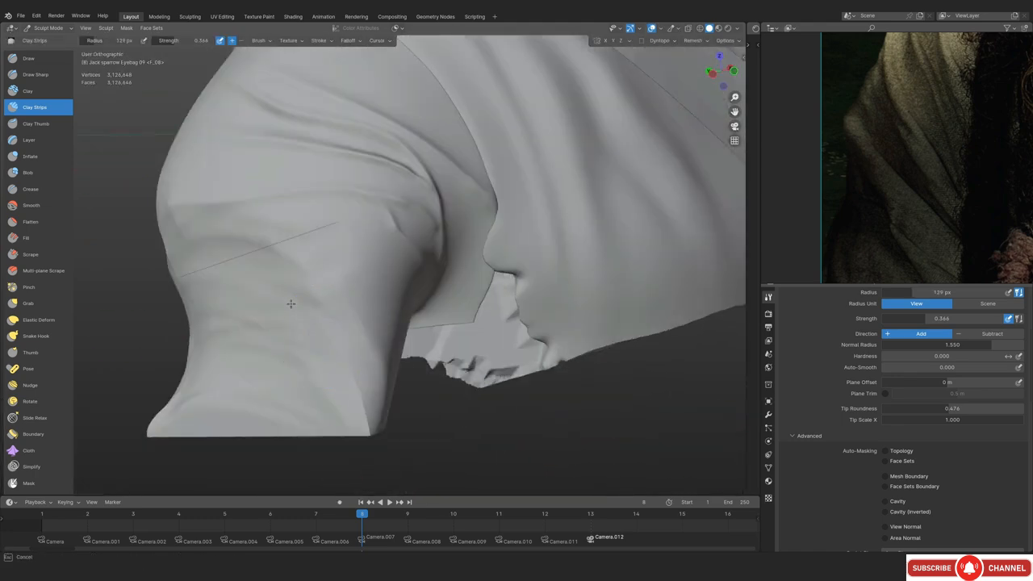
pyautogui.press('KP_0')
# Build up the back of the sleeve beside the armhole seam with Clay Strips, using 103 px and 195 px radii
pyautogui.moveTo(374, 316)
pyautogui.keyDown('ctrl'); pyautogui.mouseDown(button='middle')
pyautogui.moveTo(455, 325)
pyautogui.moveTo(473, 197)
pyautogui.moveTo(464, 259)
pyautogui.mouseUp(button='middle'); pyautogui.keyUp('ctrl')
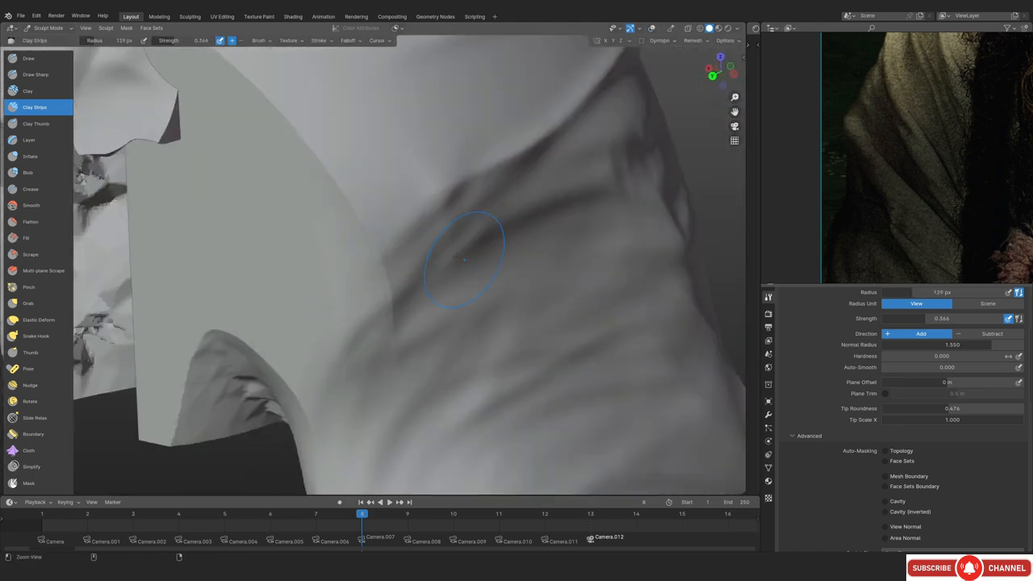
pyautogui.keyDown('ctrl'); pyautogui.moveTo(436, 352); pyautogui.dragTo(433, 282, button='middle'); pyautogui.keyUp('ctrl')
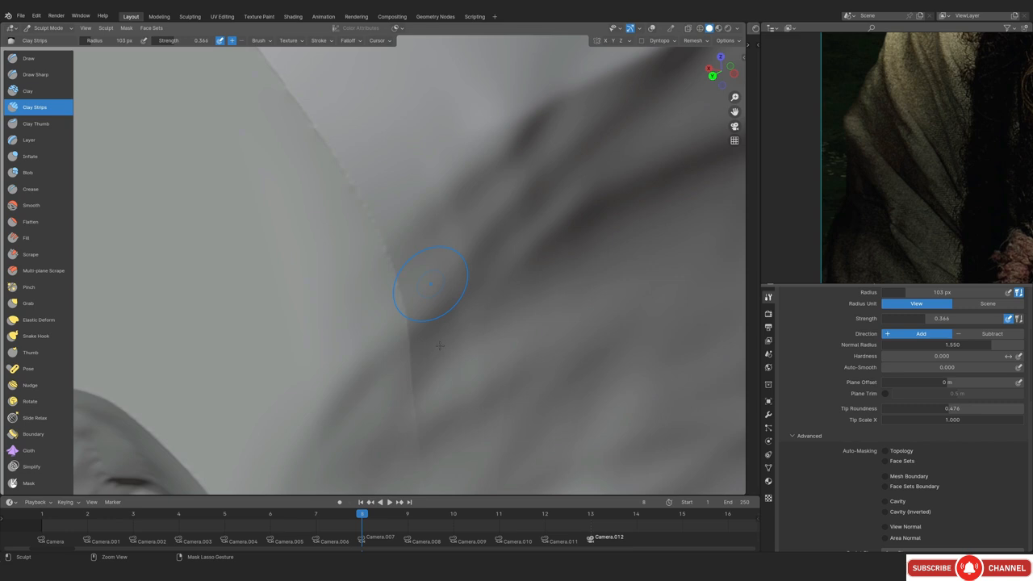
pyautogui.keyDown('ctrl'); pyautogui.moveTo(466, 214); pyautogui.dragTo(349, 326, button='middle'); pyautogui.keyUp('ctrl')
pyautogui.press('f')
pyautogui.click(385, 326)
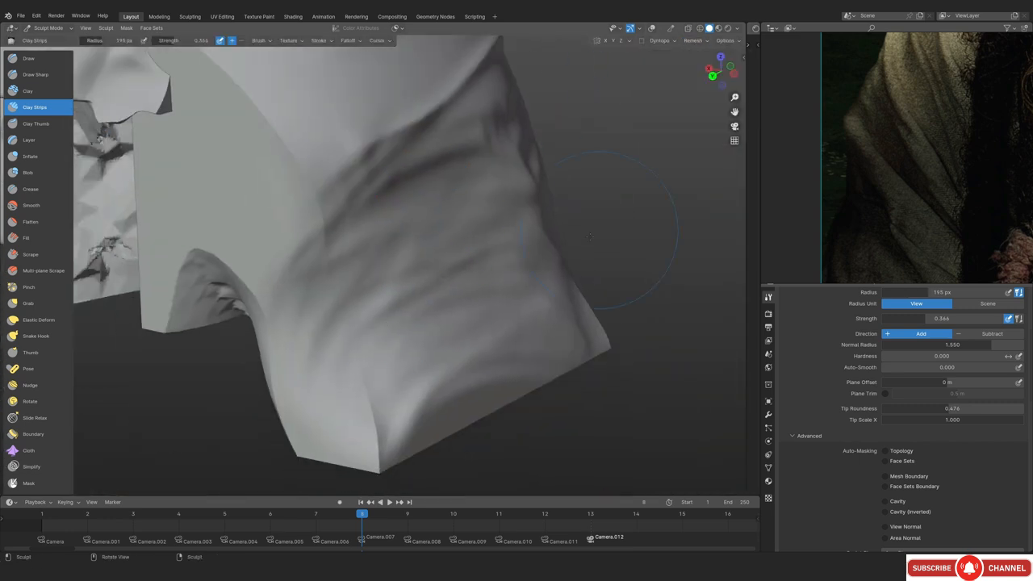
pyautogui.keyDown('ctrl'); pyautogui.moveTo(434, 283); pyautogui.dragTo(303, 293, button='middle'); pyautogui.keyUp('ctrl')
# Smooth the uneven surface on the back of the lower sleeve with the Smooth brush at 1.000 strength
pyautogui.hotkey('shift', 's')
pyautogui.moveTo(204, 231); pyautogui.dragTo(420, 292, button='middle')
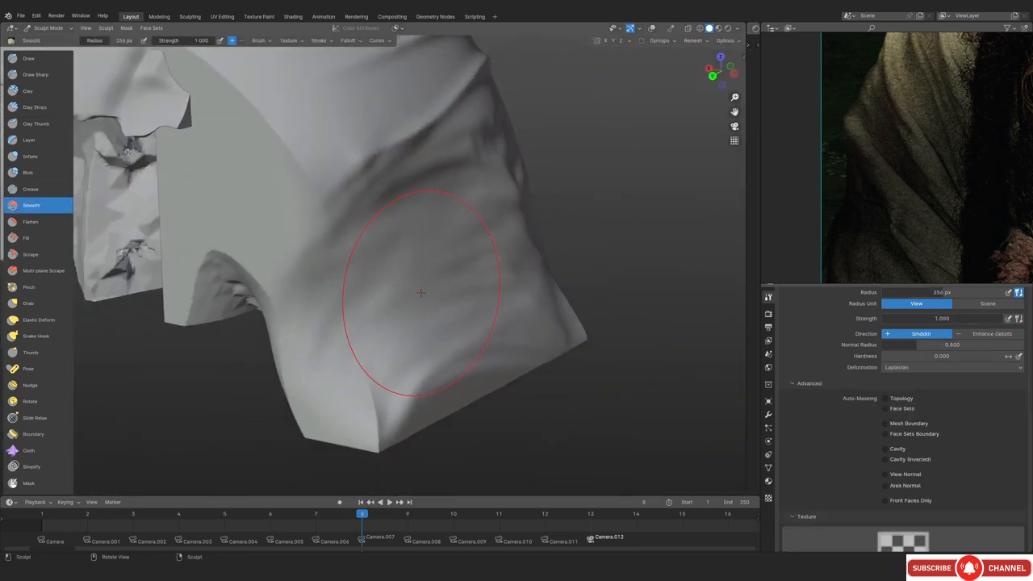
pyautogui.moveTo(508, 318); pyautogui.dragTo(302, 258, button='middle')
pyautogui.moveTo(302, 258); pyautogui.dragTo(307, 242)
pyautogui.moveTo(306, 242); pyautogui.dragTo(493, 228, button='middle')
# Even out the area below the back sleeve crease with Smooth at 222 px radius, checking the silhouette from the camera
pyautogui.press('f')
pyautogui.click(476, 228)
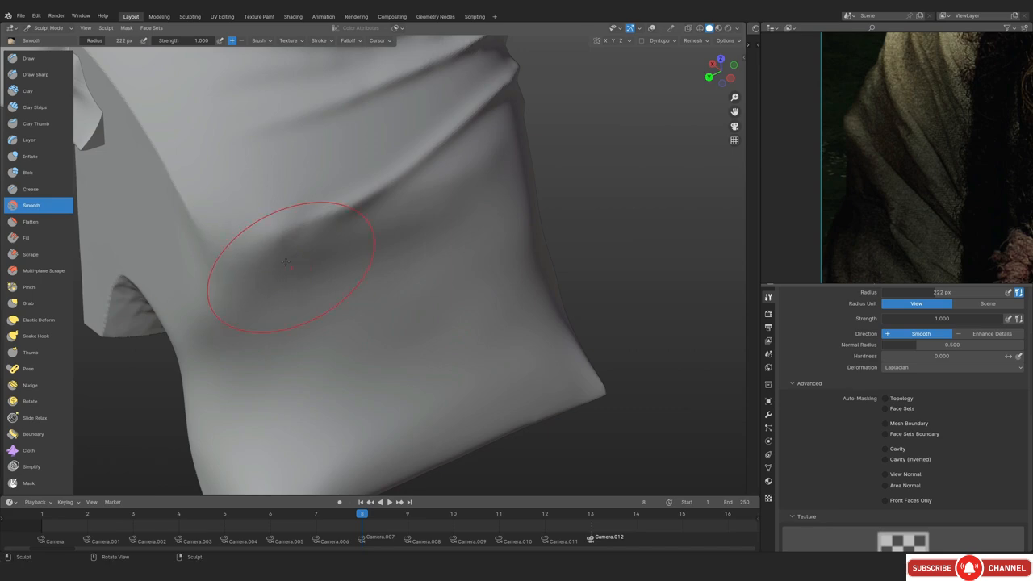
pyautogui.moveTo(287, 262); pyautogui.dragTo(189, 296, button='middle')
pyautogui.press('KP_0')
pyautogui.keyDown('shift'); pyautogui.moveTo(447, 258); pyautogui.dragTo(401, 355, button='middle'); pyautogui.keyUp('shift')
pyautogui.press('KP_0')
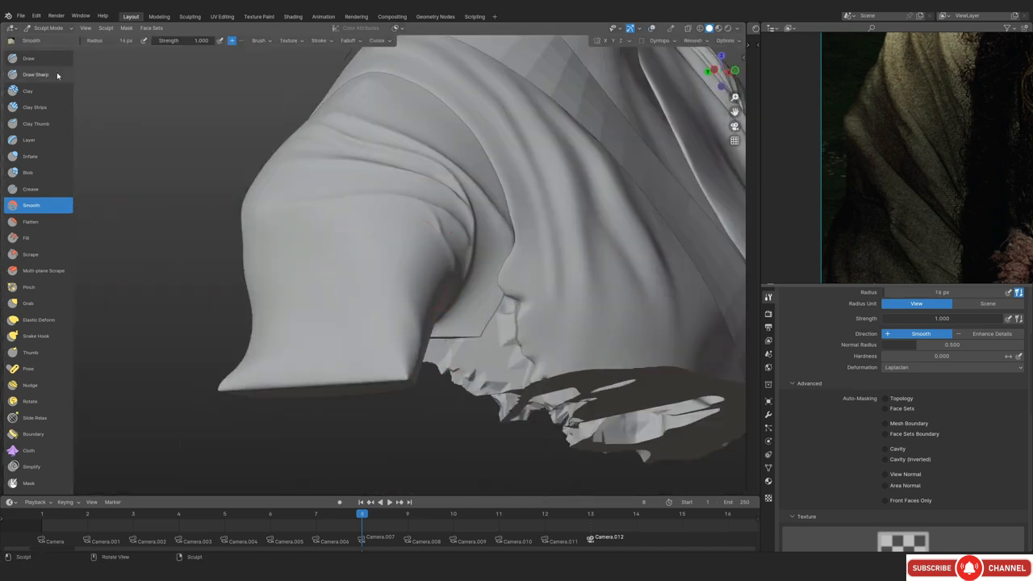
# Carve and deepen the diagonal crease across the outer sleeve with Draw Sharp and with Draw at 140 px radius and 0.371 strength
pyautogui.click(35, 74)
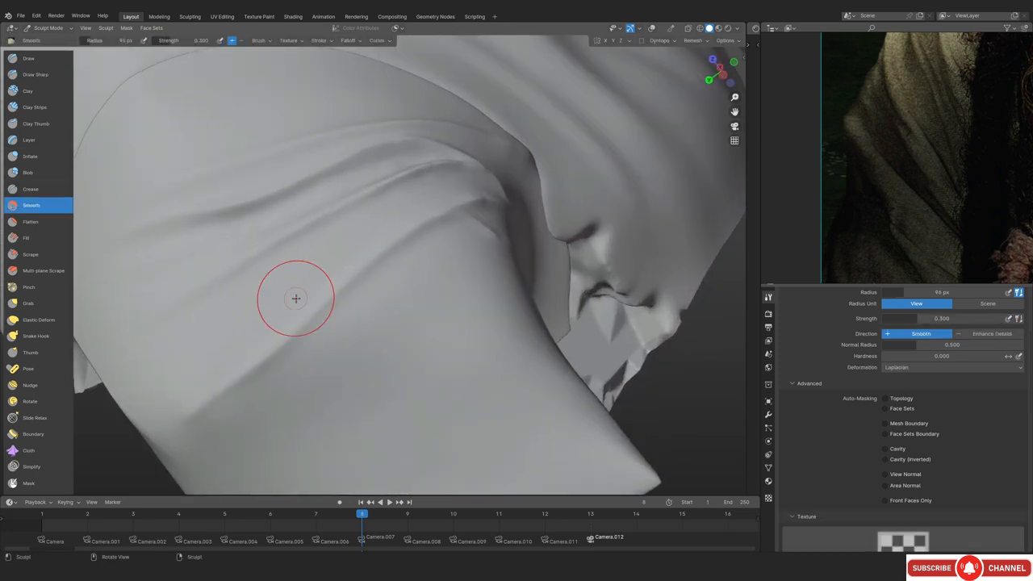
pyautogui.press('x')
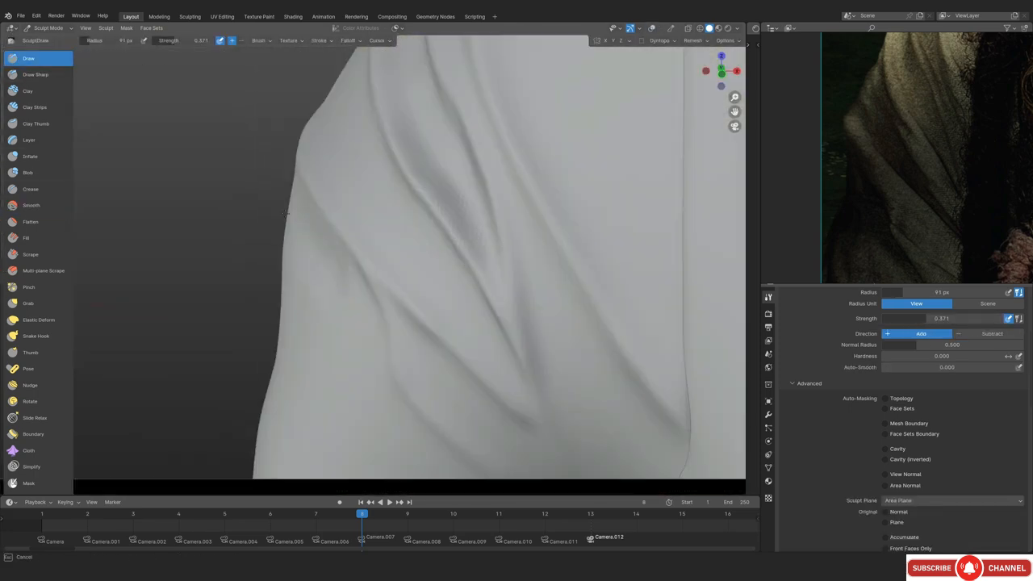
pyautogui.moveTo(403, 266); pyautogui.dragTo(420, 266, button='middle')
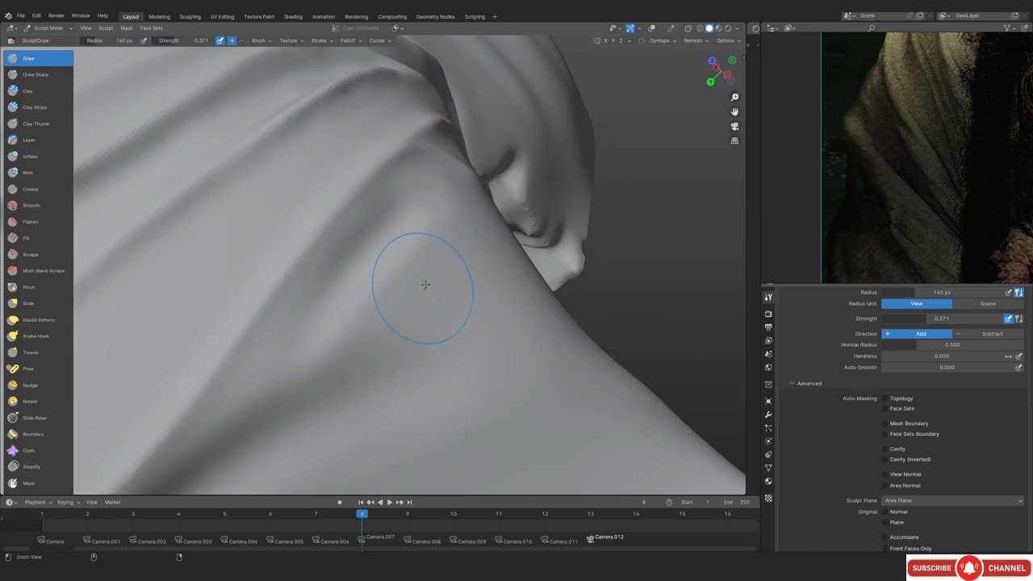
pyautogui.moveTo(422, 283); pyautogui.dragTo(368, 296, button='middle')
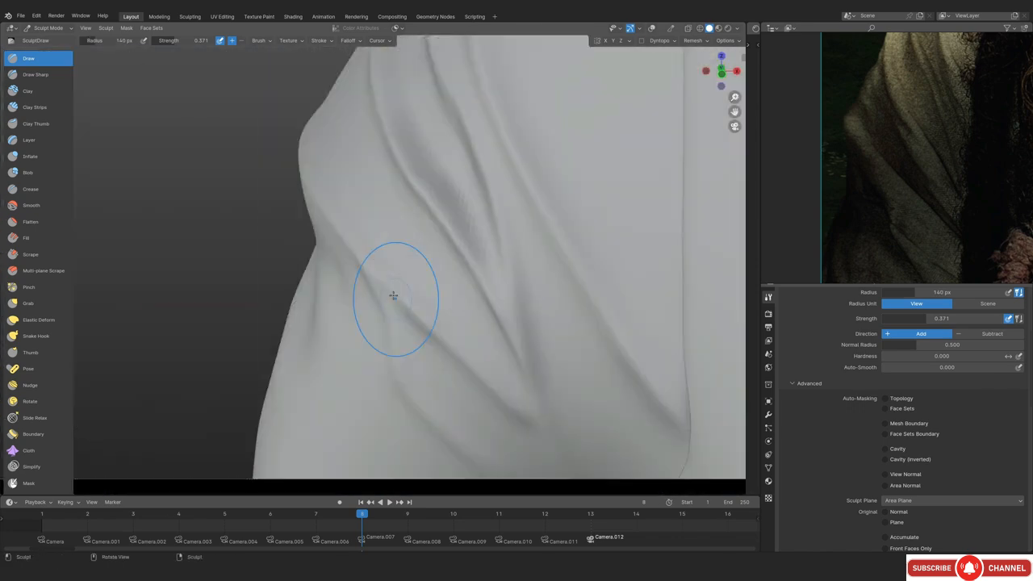
# Shape soft folds on the lower sleeve with the Draw brush at 0.371 strength, comparing them with the reference overlay
pyautogui.keyDown('shift'); pyautogui.moveTo(392, 300); pyautogui.dragTo(332, 288, button='middle'); pyautogui.keyUp('shift')
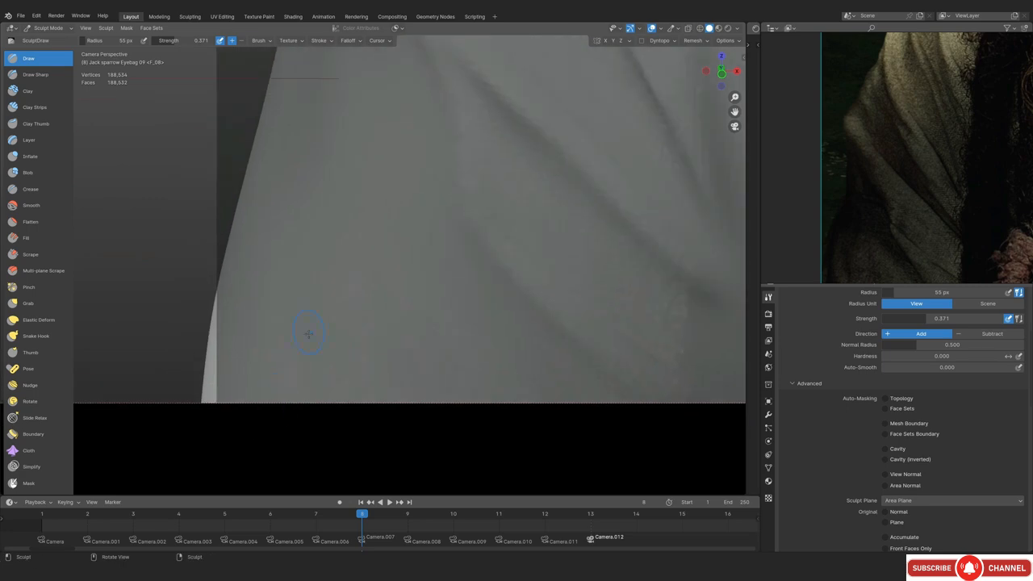
pyautogui.moveTo(263, 354); pyautogui.dragTo(339, 335, button='middle')
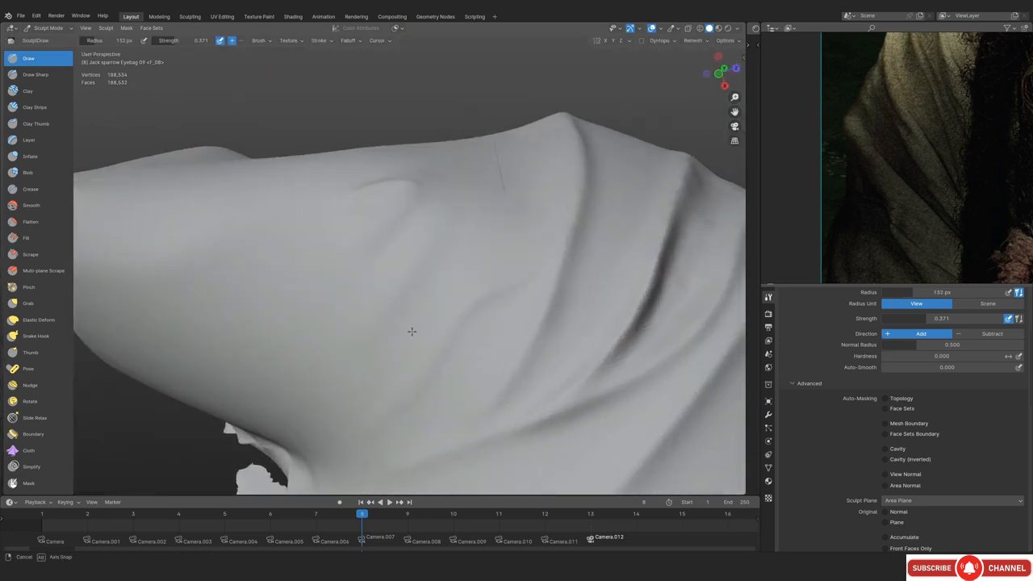
pyautogui.moveTo(412, 332); pyautogui.dragTo(365, 321, button='middle')
# Sculpt narrow parallel folds on the upper sleeve beside the armhole seam with Draw at 44 px radius and 0.371 strength
pyautogui.press('f')
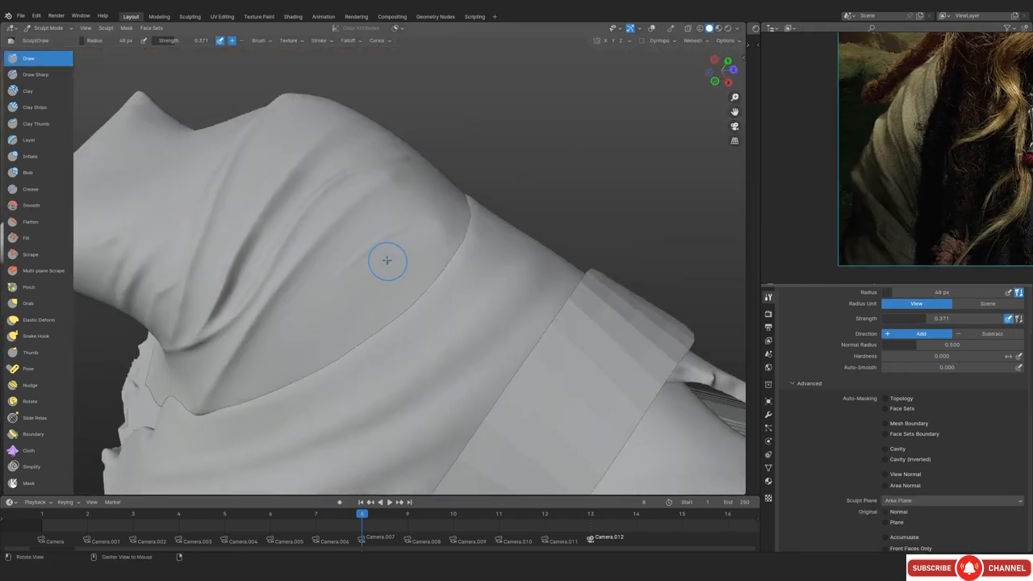
pyautogui.scroll(3, 387, 260)
pyautogui.press('f')
pyautogui.click(382, 259)
pyautogui.moveTo(240, 372); pyautogui.dragTo(239, 372)
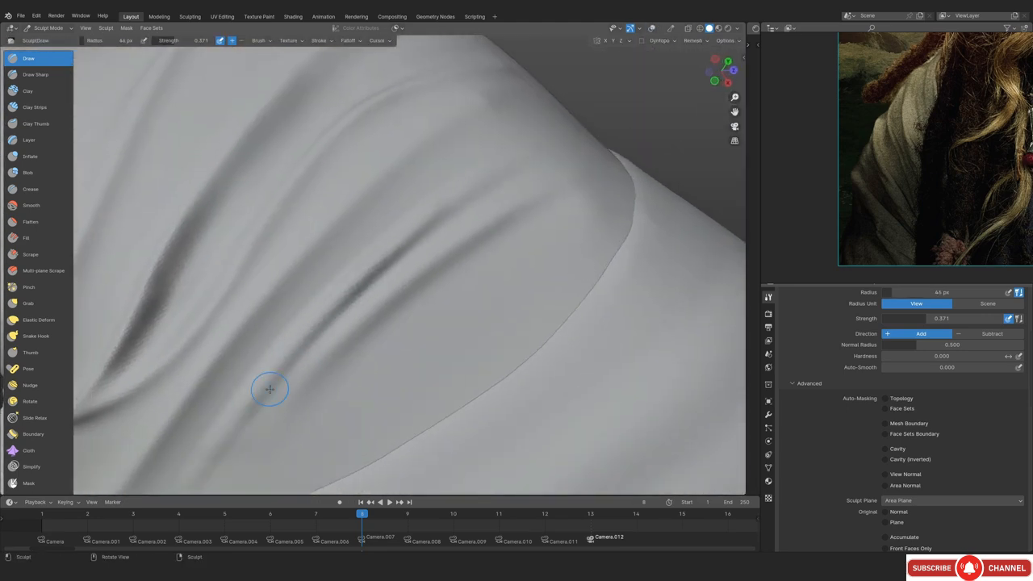
# Soften the upper sleeve folds with Smooth at 0.219 strength and add thin creases between them with Draw at 0.371 strength
pyautogui.press('f')
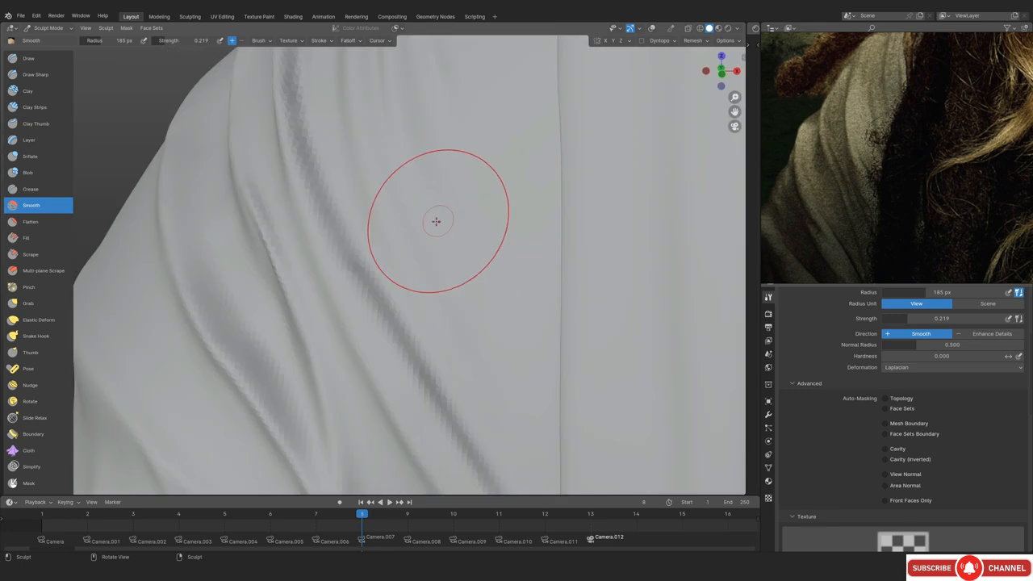
pyautogui.press('x')
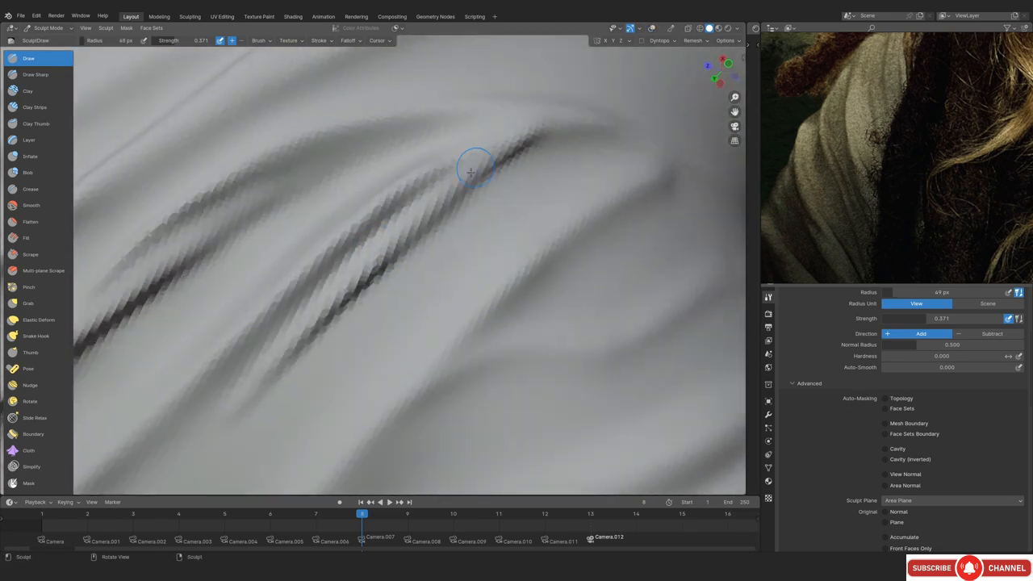
pyautogui.scroll(-2, 355, 293)
pyautogui.press('f')
pyautogui.click(356, 292)
pyautogui.press('KP_0')
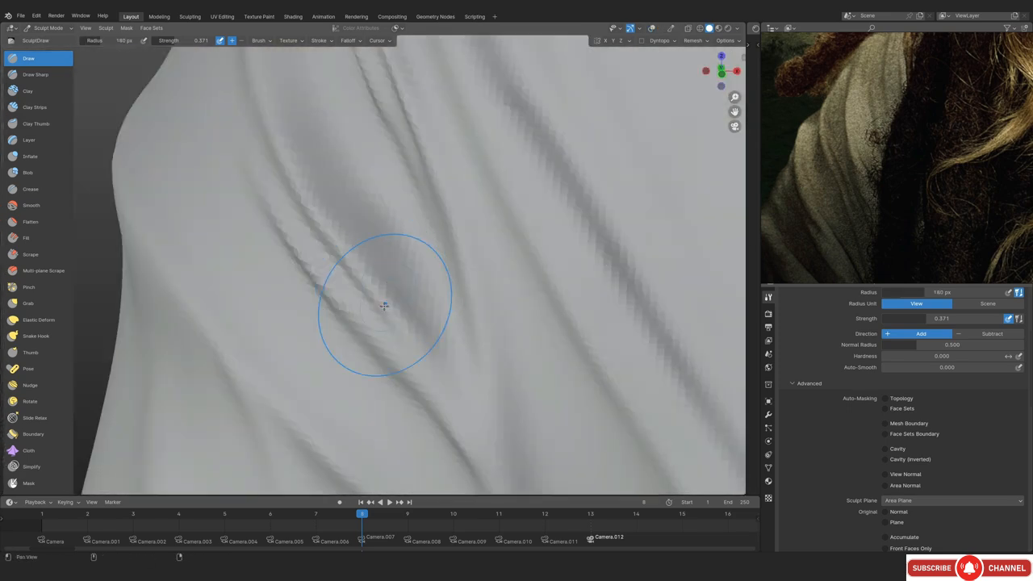
# Sharpen the thin creases in the middle of the sleeve with subtracting Draw Sharp strokes at 0.316 strength
pyautogui.scroll(4, 339, 226)
pyautogui.press('f')
pyautogui.click(125, 132)
pyautogui.moveTo(346, 312); pyautogui.dragTo(324, 285, button='middle')
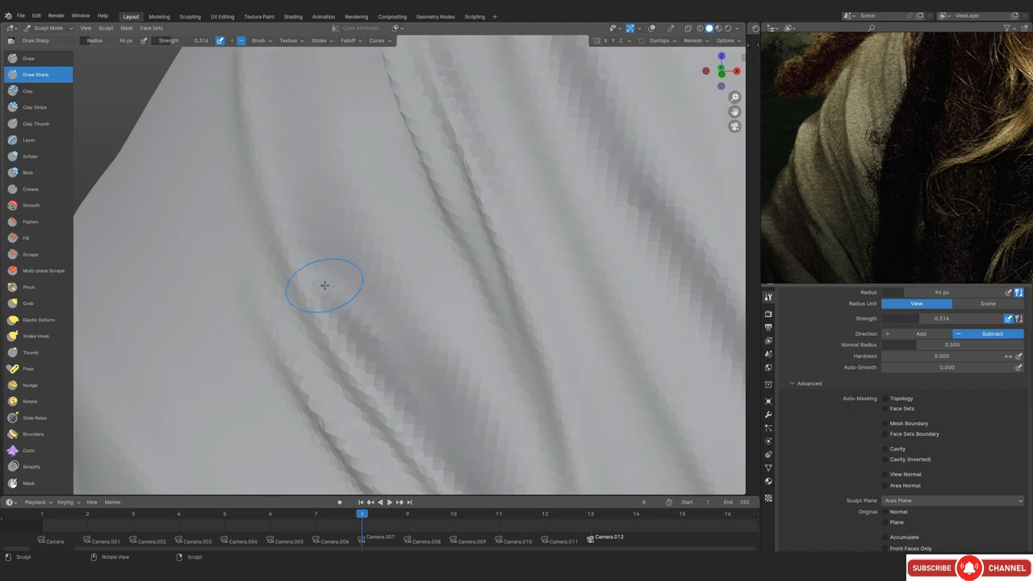
pyautogui.scroll(-5, 338, 243)
pyautogui.moveTo(411, 277); pyautogui.dragTo(396, 318, button='middle')
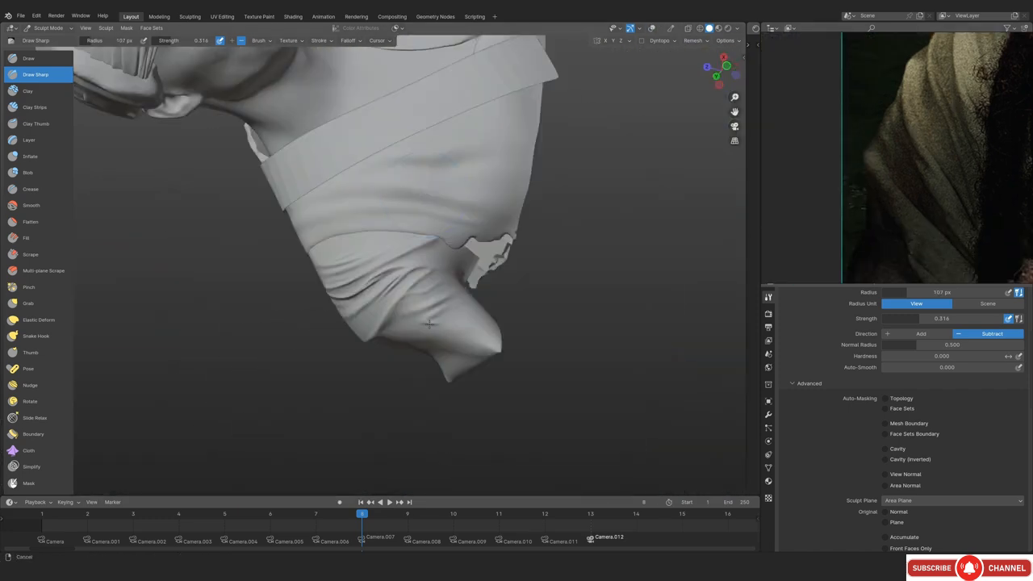
# Sculpt the deep branching creases on the lower sleeve with Draw at 0.371 strength and Clay Strips at 64 px radius
pyautogui.moveTo(429, 324)
pyautogui.keyDown('ctrl'); pyautogui.mouseDown(button='middle')
pyautogui.moveTo(428, 251)
pyautogui.moveTo(413, 247)
pyautogui.moveTo(428, 235)
pyautogui.mouseUp(button='middle'); pyautogui.keyUp('ctrl')
pyautogui.press('v')
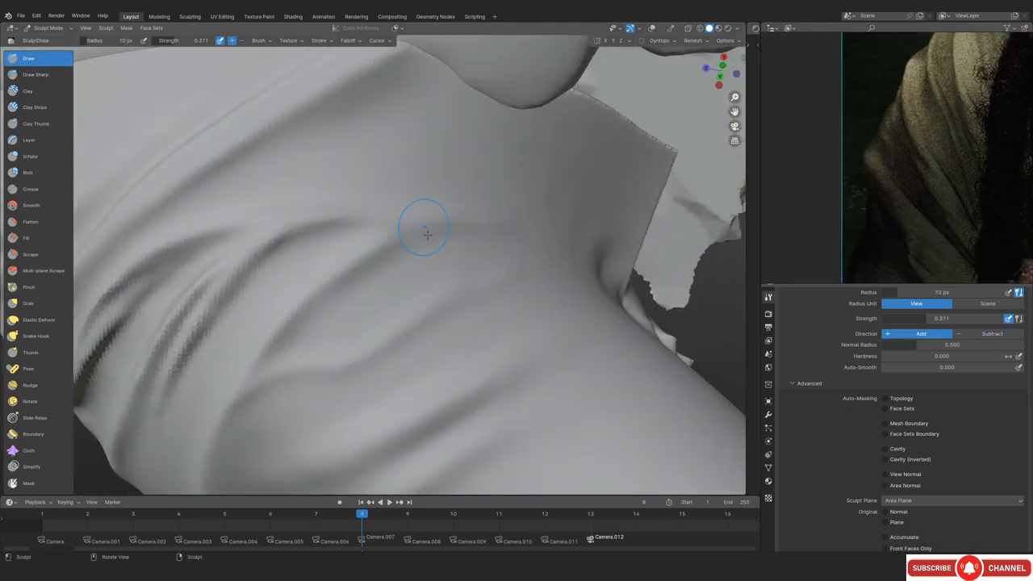
pyautogui.moveTo(372, 252)
pyautogui.mouseDown(button='middle')
pyautogui.moveTo(395, 282)
pyautogui.moveTo(174, 430)
pyautogui.mouseUp(button='middle')
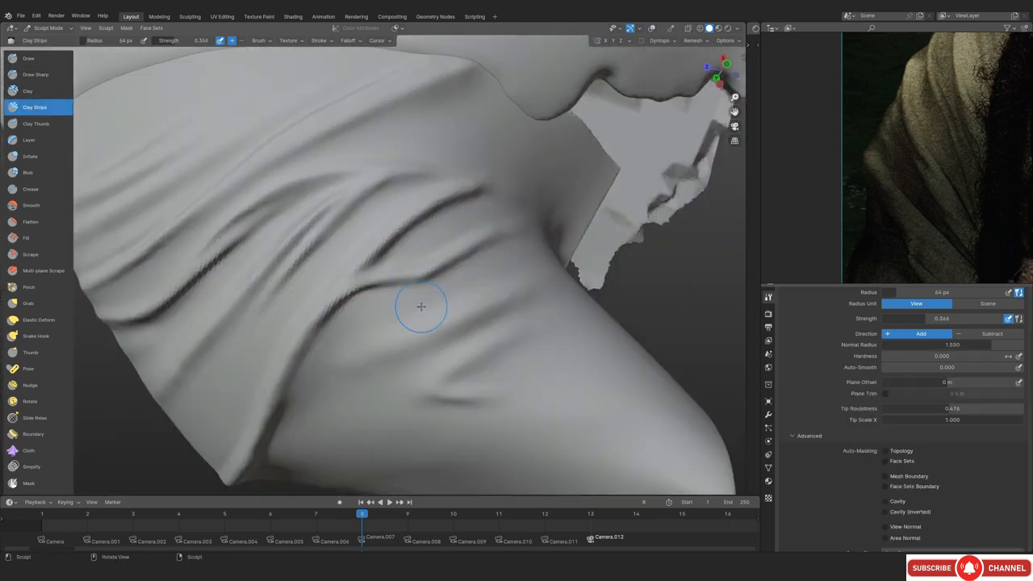
pyautogui.scroll(4, 422, 307)
pyautogui.moveTo(355, 283); pyautogui.dragTo(326, 304)
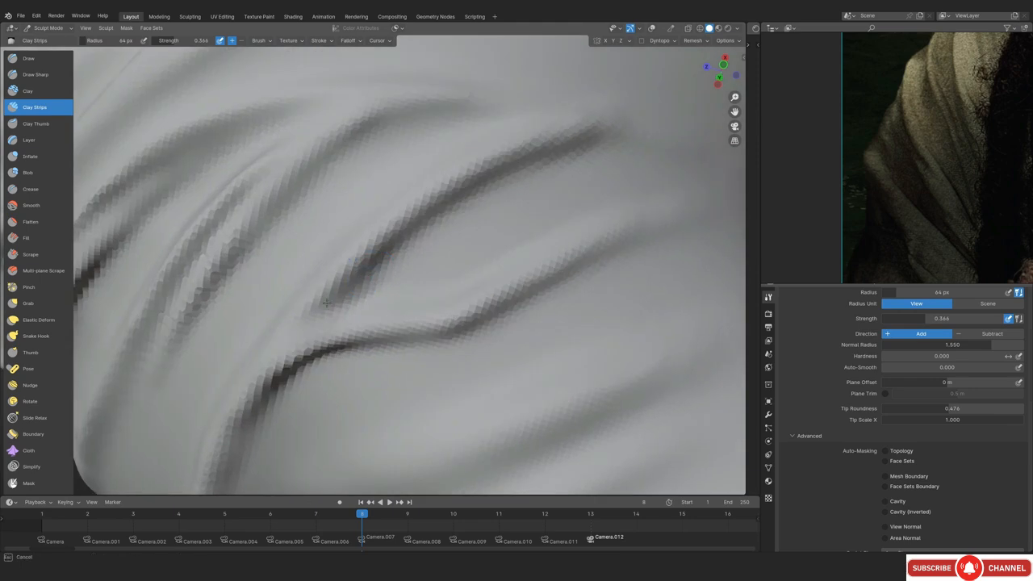
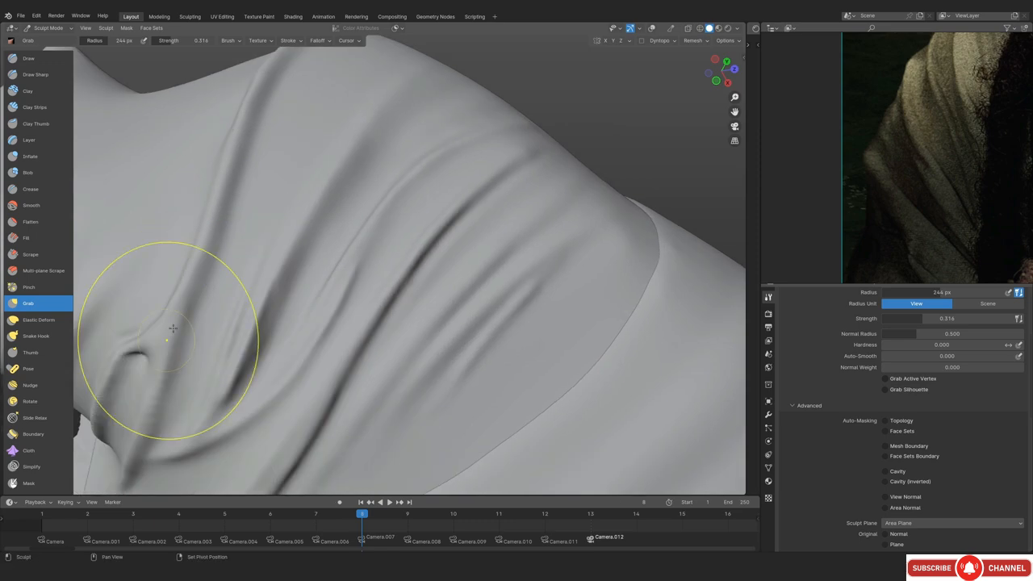
# Refine the forked crease on the lower sleeve with Clay Strips at 0.366 strength and Grab at 195 px radius
pyautogui.press('c')
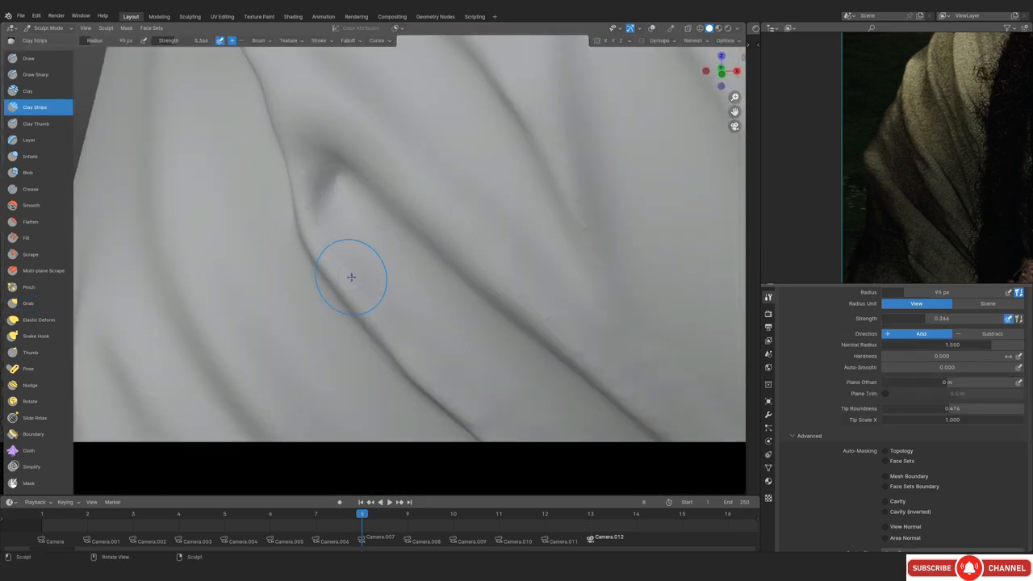
pyautogui.press('g')
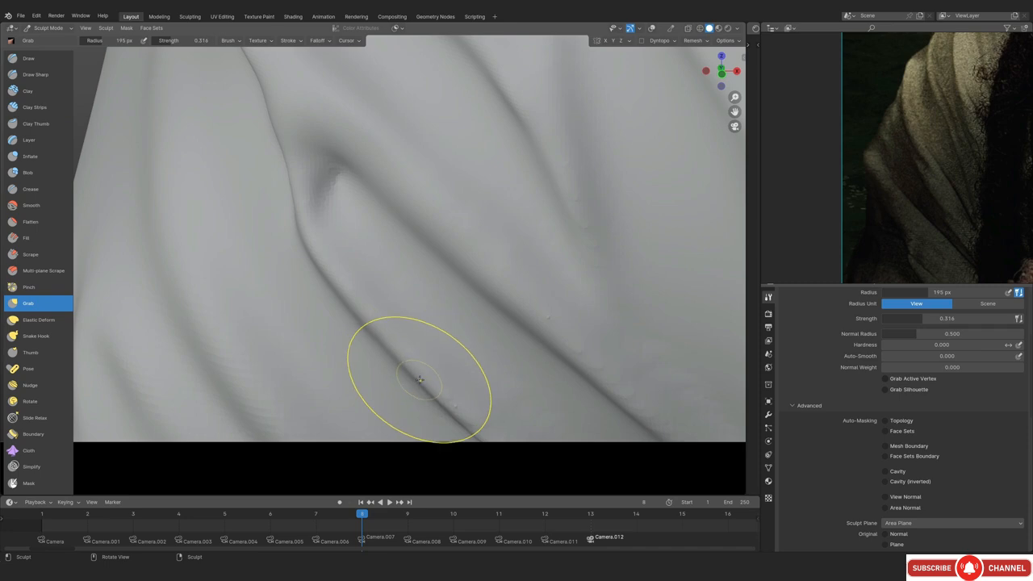
pyautogui.press('x')
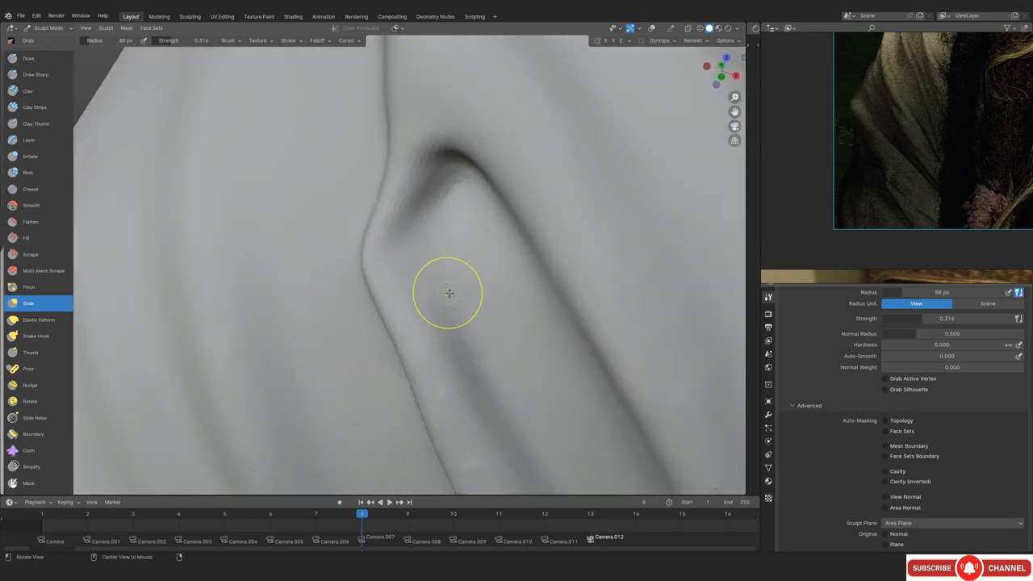
# Deepen the upper sleeve folds with subtracting Draw Sharp strokes at 0.316 strength and adjust their shape with Grab
pyautogui.click(32, 75)
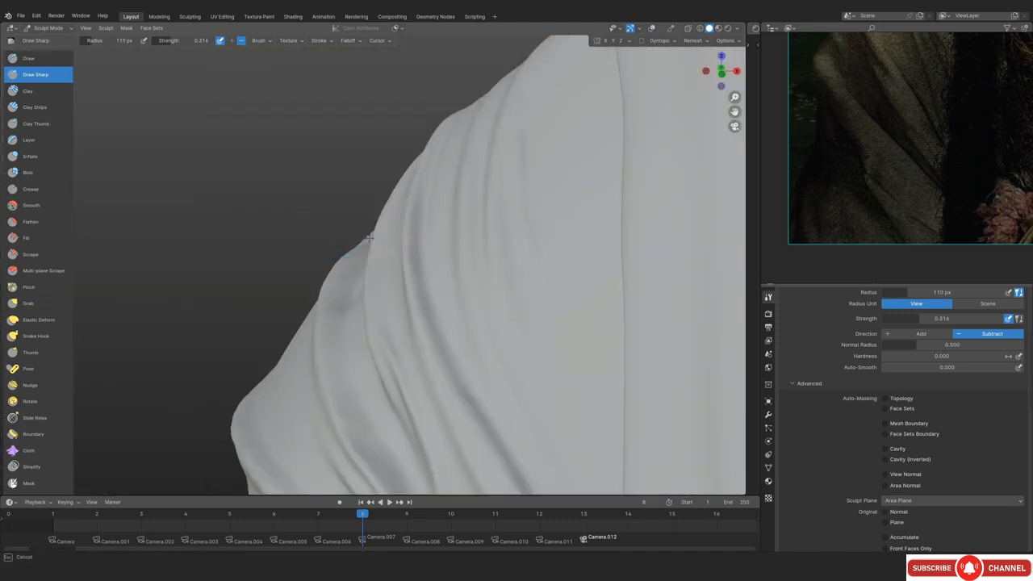
pyautogui.press('g')
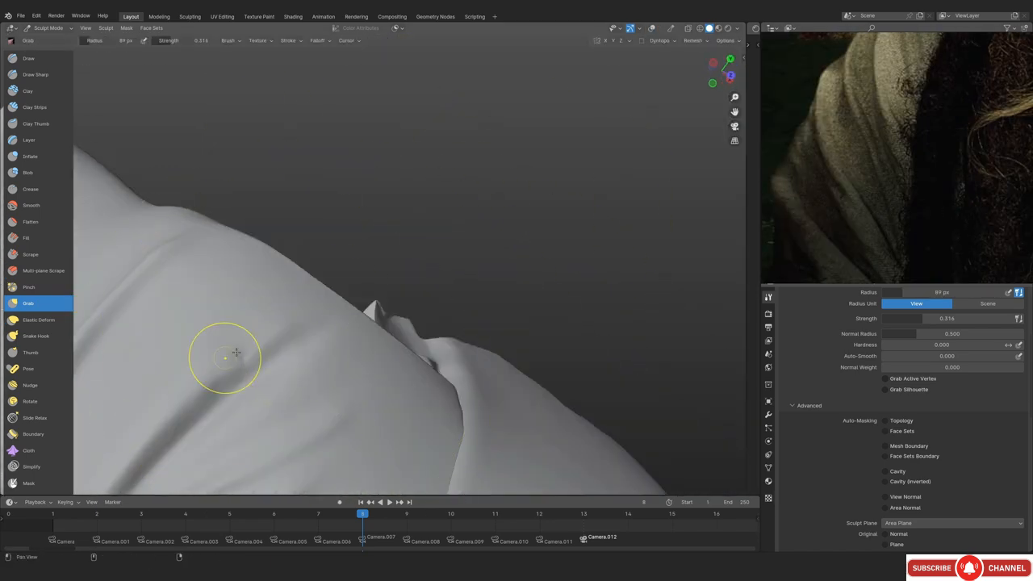
pyautogui.keyDown('shift'); pyautogui.moveTo(236, 353); pyautogui.dragTo(309, 299, button='middle'); pyautogui.keyUp('shift')
pyautogui.press('2')
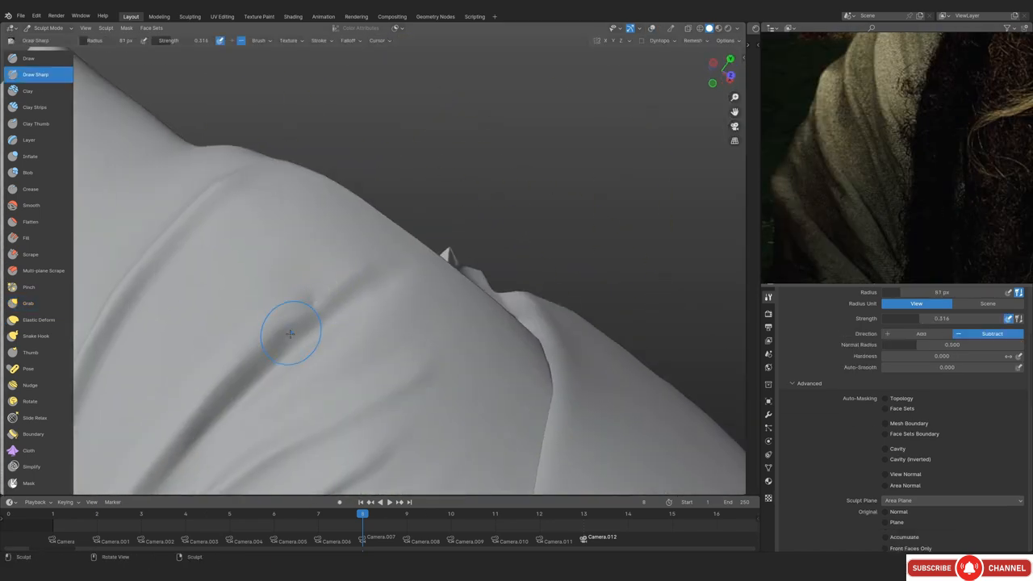
# Smooth the fold ends near the shoulder and sculpt narrow ridges between them with Draw at 0.371 strength
pyautogui.press('s')
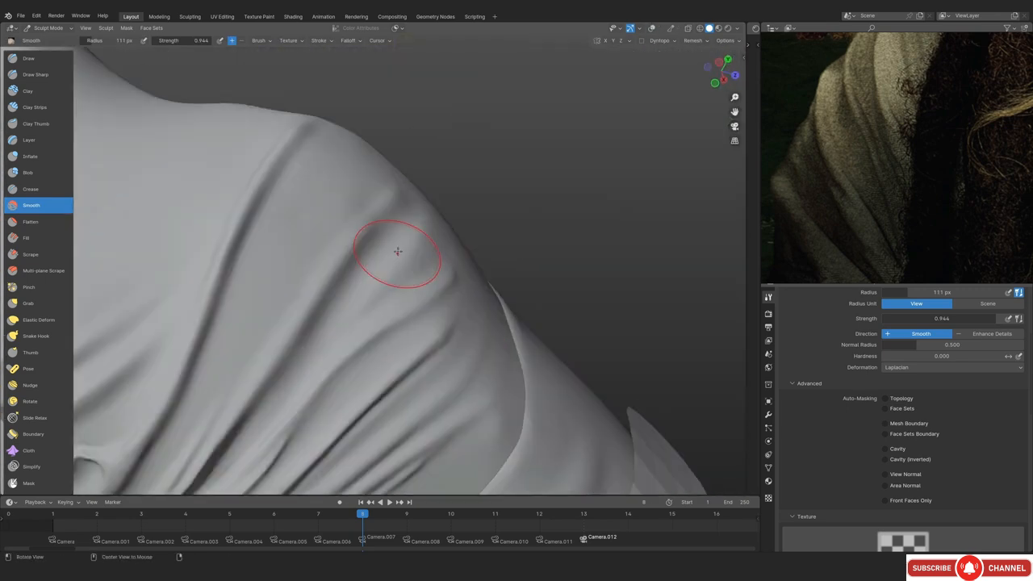
pyautogui.press('x')
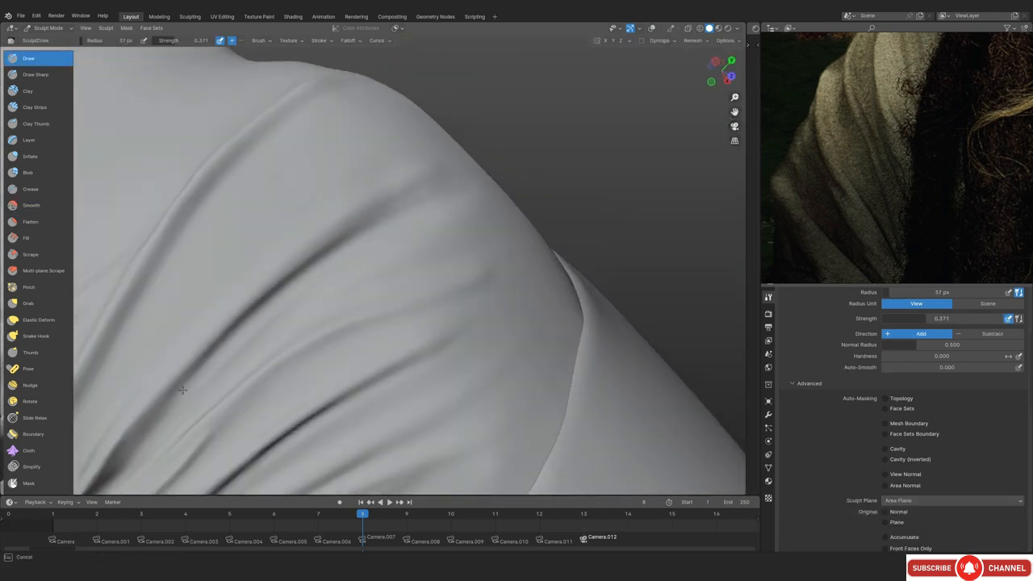
pyautogui.press('s')
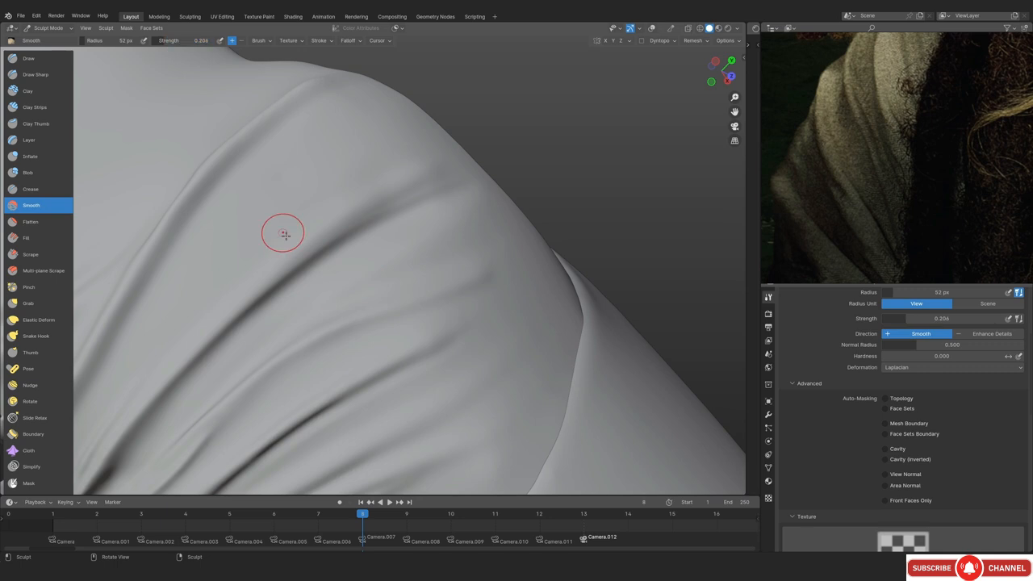
pyautogui.press('x')
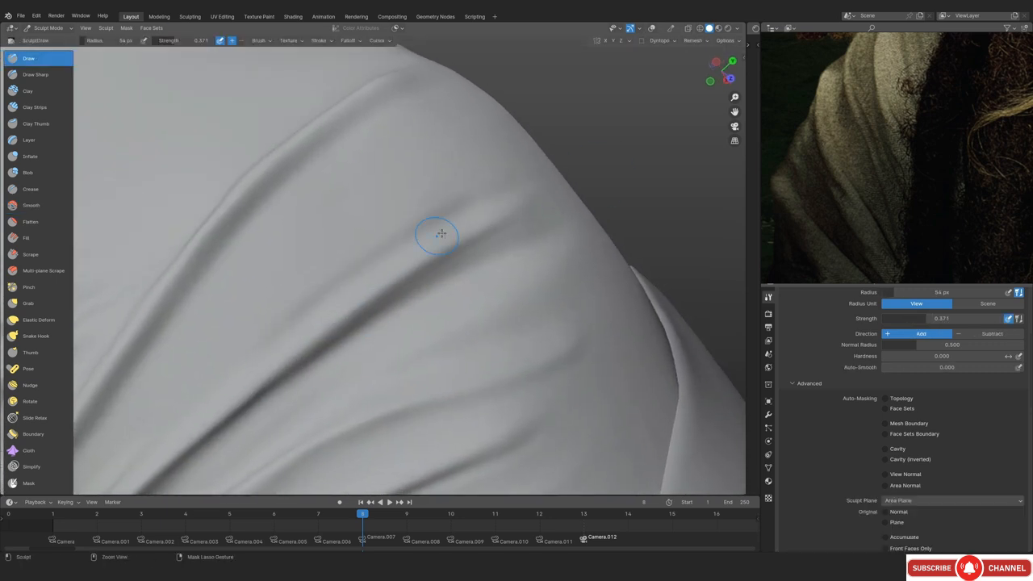
pyautogui.moveTo(403, 265); pyautogui.dragTo(388, 234, button='middle')
pyautogui.moveTo(316, 293); pyautogui.dragTo(444, 230, button='middle')
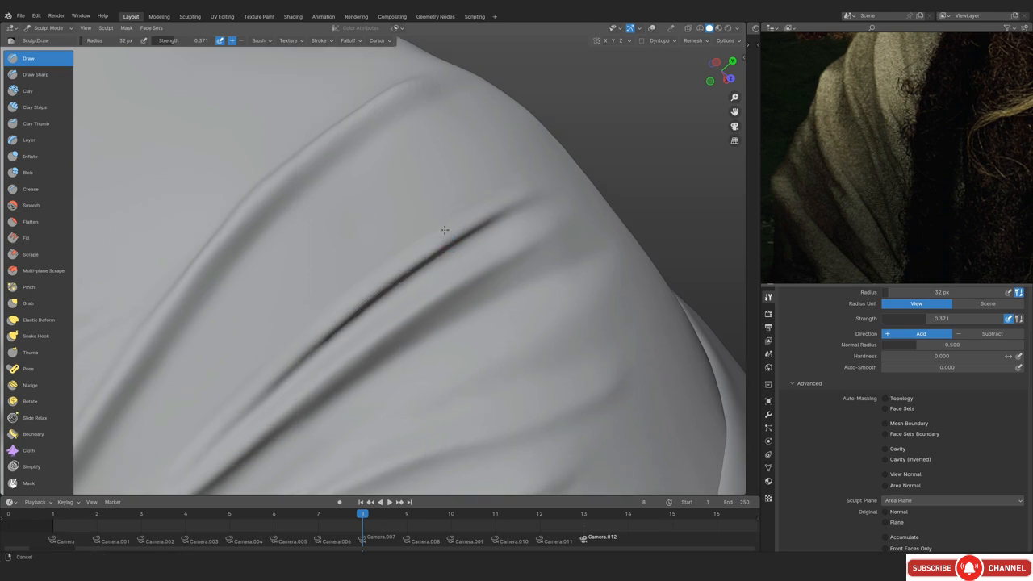
pyautogui.keyDown('shift'); pyautogui.moveTo(438, 166); pyautogui.dragTo(325, 266, button='middle'); pyautogui.keyUp('shift')
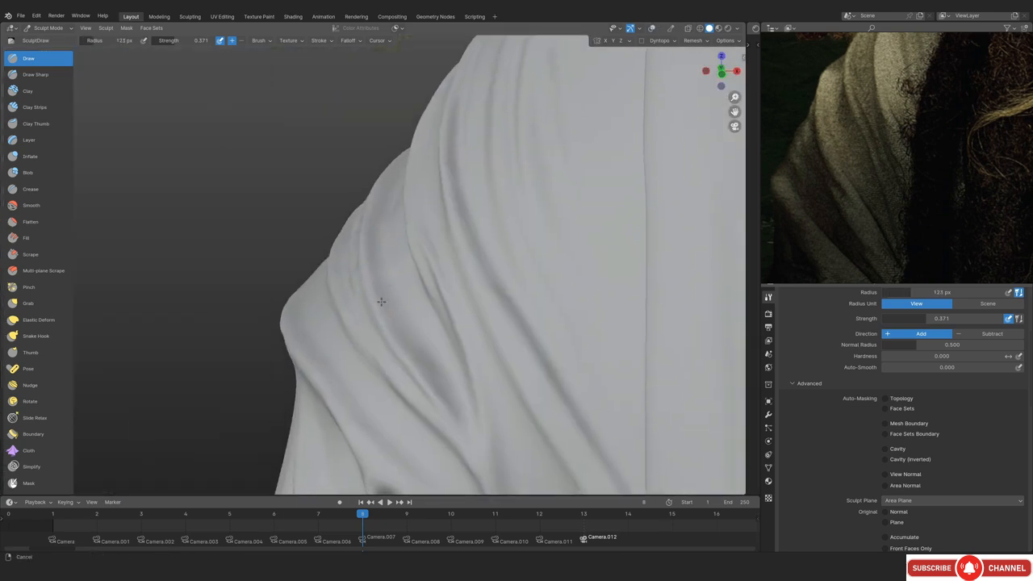
# Adjust the sleeve's bulging outer contour with Grab at 192 px radius and add thin diagonal creases with Draw at 0.371 strength
pyautogui.press('g')
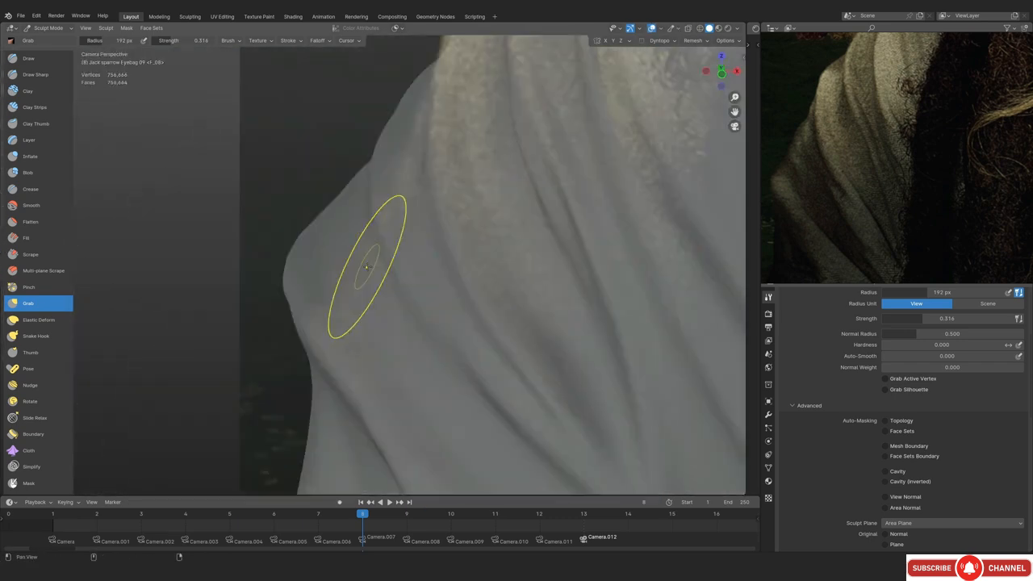
pyautogui.press('x')
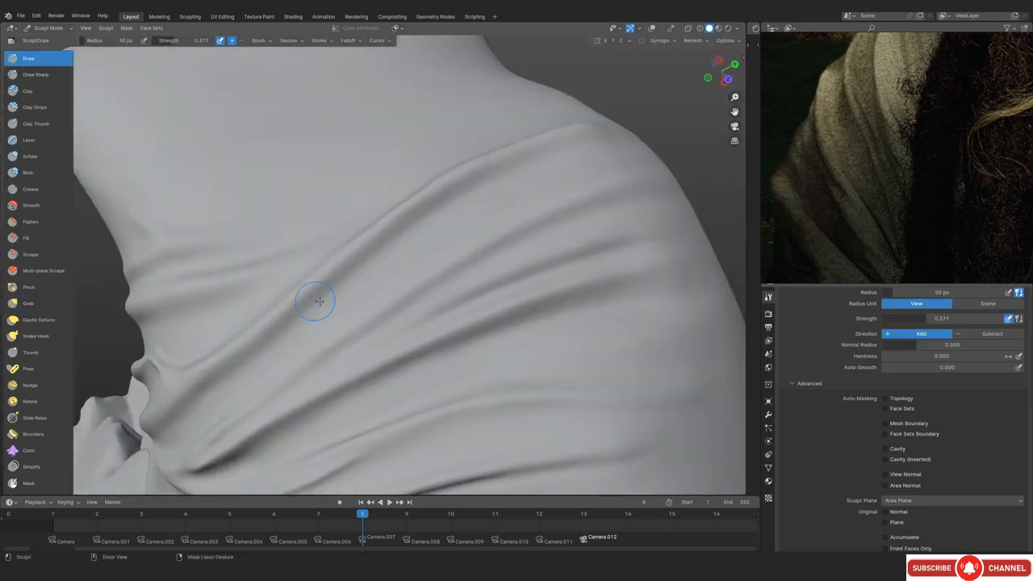
pyautogui.keyDown('ctrl'); pyautogui.moveTo(320, 301); pyautogui.dragTo(402, 257, button='middle'); pyautogui.keyUp('ctrl')
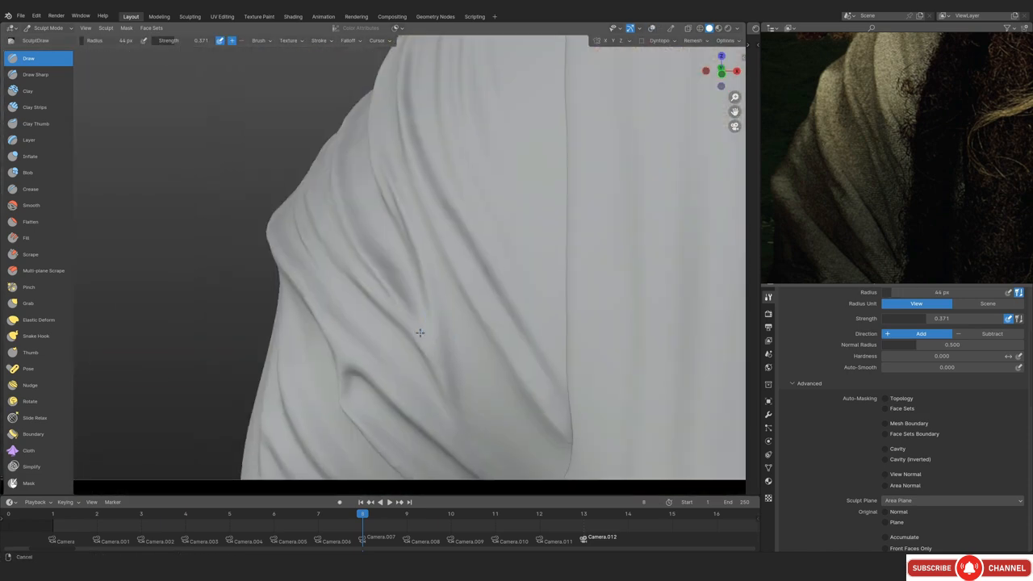
pyautogui.keyDown('ctrl'); pyautogui.moveTo(417, 337); pyautogui.dragTo(376, 312, button='middle'); pyautogui.keyUp('ctrl')
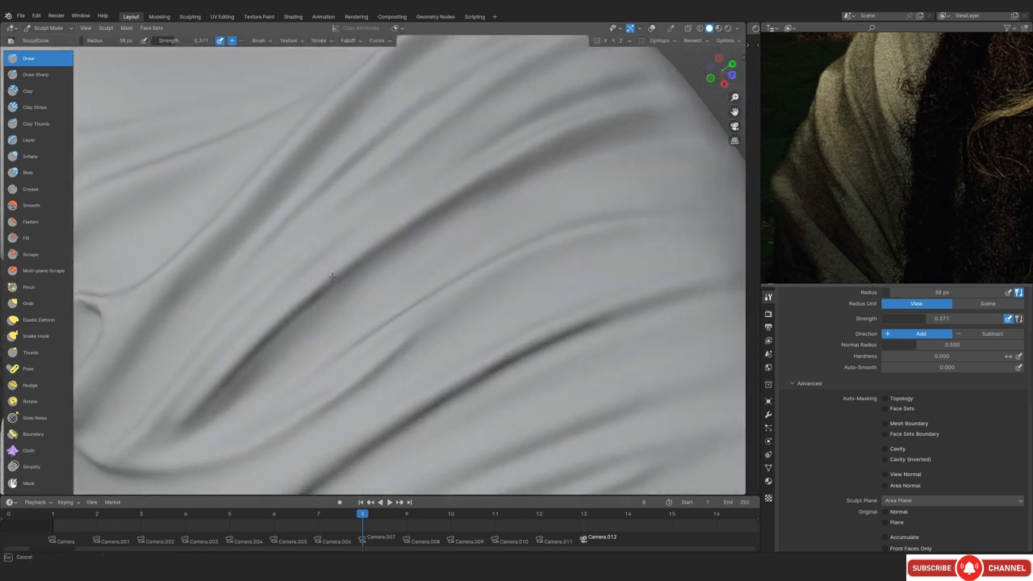
pyautogui.moveTo(331, 276); pyautogui.dragTo(226, 383, button='middle')
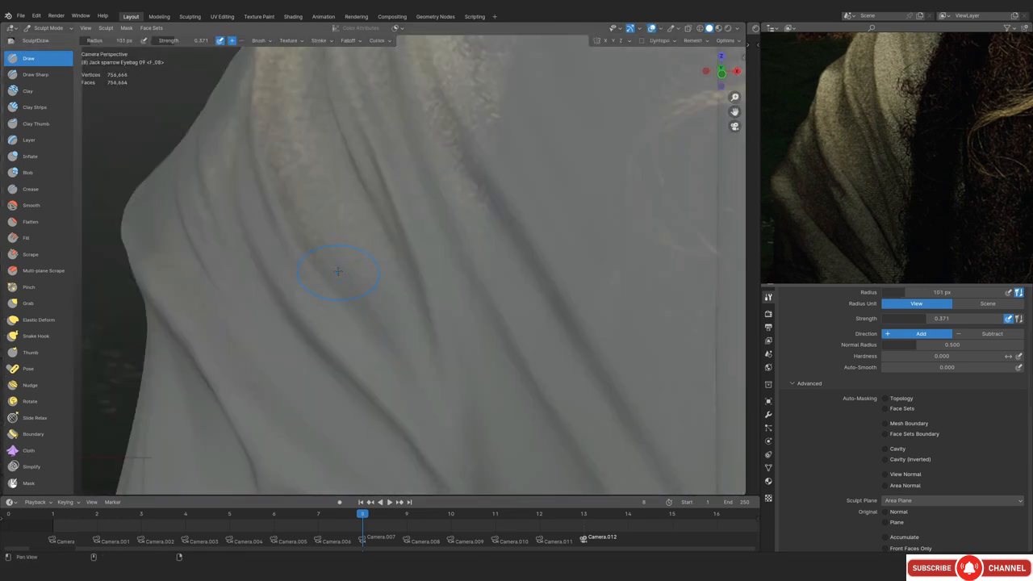
# Sharpen the long sleeve creases with subtracting Draw Sharp at 0.316 strength and add short branching creases with Draw at 0.371 strength
pyautogui.click(59, 72)
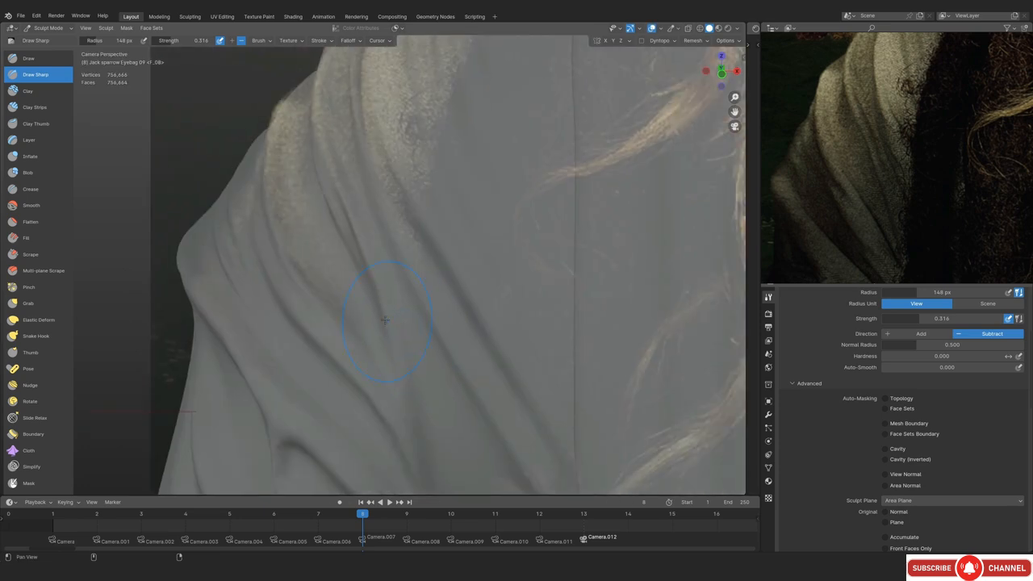
pyautogui.press('f')
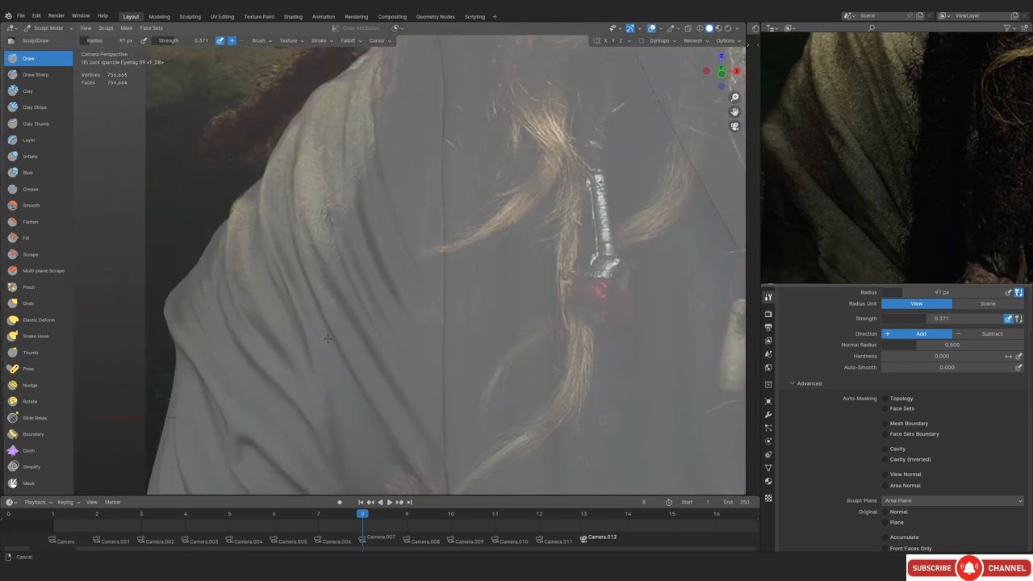
pyautogui.keyDown('shift'); pyautogui.moveTo(335, 332); pyautogui.dragTo(321, 314, button='middle'); pyautogui.keyUp('shift')
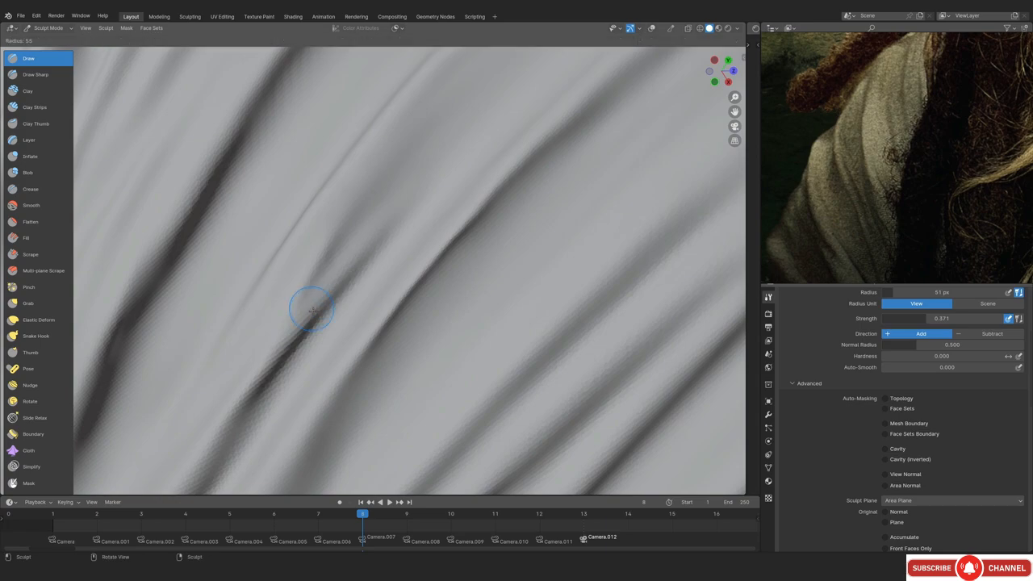
pyautogui.click(45, 199)
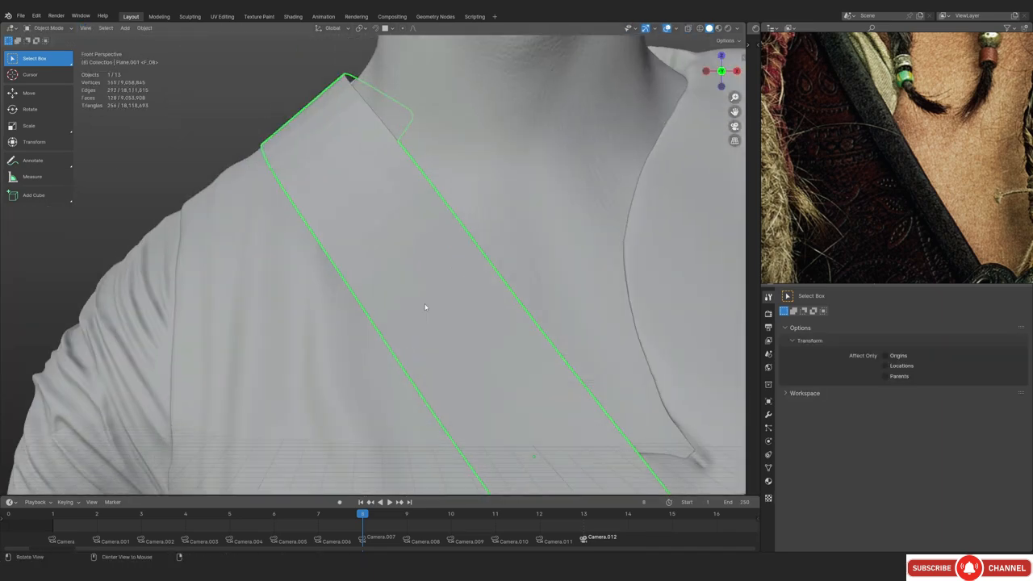
# Shade the diagonal chest strap smooth and move the edge strip's vertices to follow the strap border in the reference image
pyautogui.rightClick(367, 229)
pyautogui.click(379, 235)
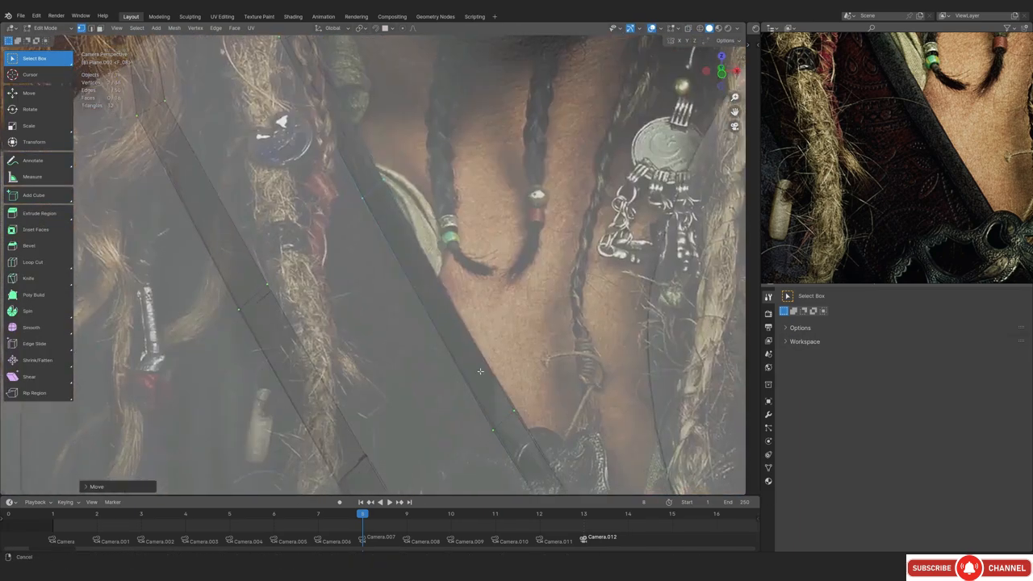
pyautogui.press('g')
pyautogui.press('g')
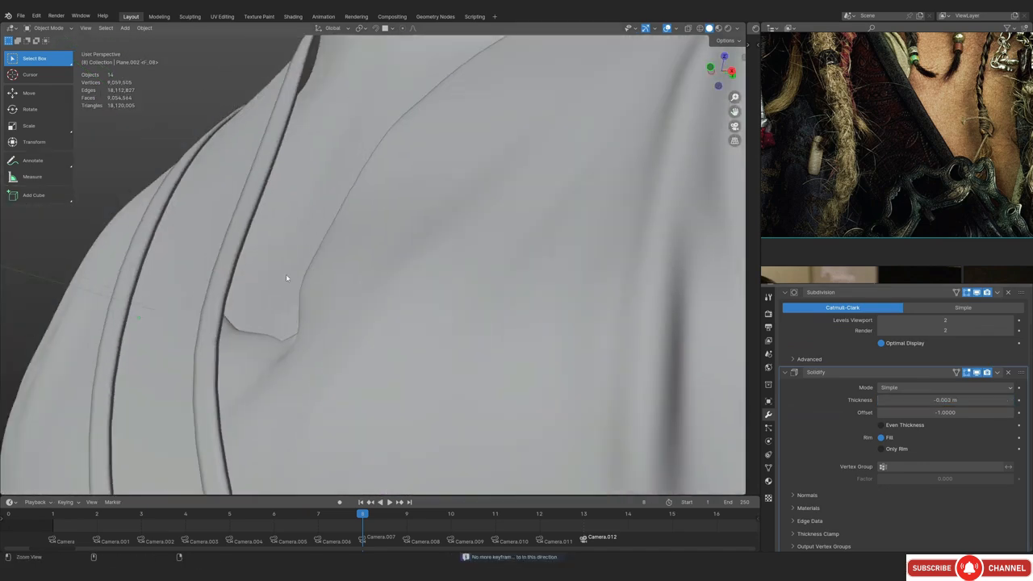
# Apply a level 2 subdivision to the chest strap
pyautogui.scroll(2, 820, 357)
pyautogui.keyDown('ctrl'); pyautogui.click(787, 412); pyautogui.keyUp('ctrl')
pyautogui.hotkey('ctrl', '2')
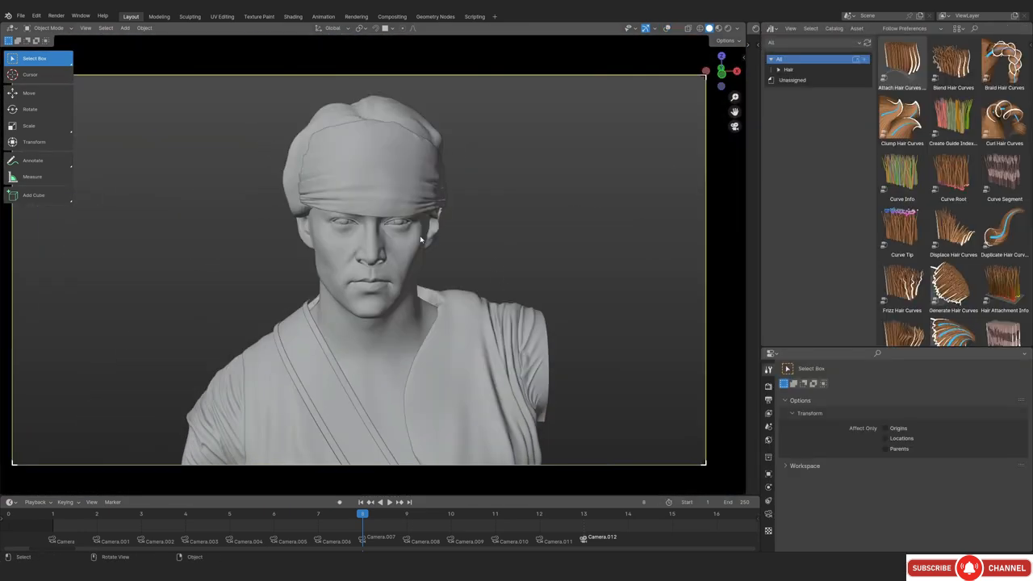
# Examine the finished folds on the full sleeve, from the shoulder seam down to the forked lower crease
pyautogui.moveTo(421, 239); pyautogui.dragTo(395, 270, button='middle')
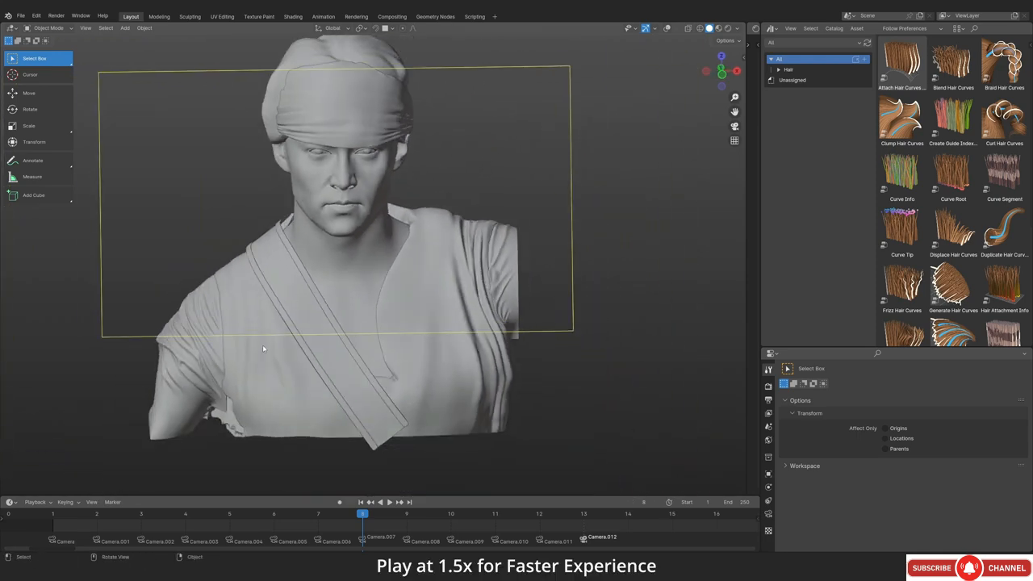
pyautogui.scroll(10, 262, 344)
pyautogui.keyDown('alt'); pyautogui.keyDown('shift'); pyautogui.moveTo(272, 275); pyautogui.dragTo(327, 209); pyautogui.keyUp('shift'); pyautogui.keyUp('alt')
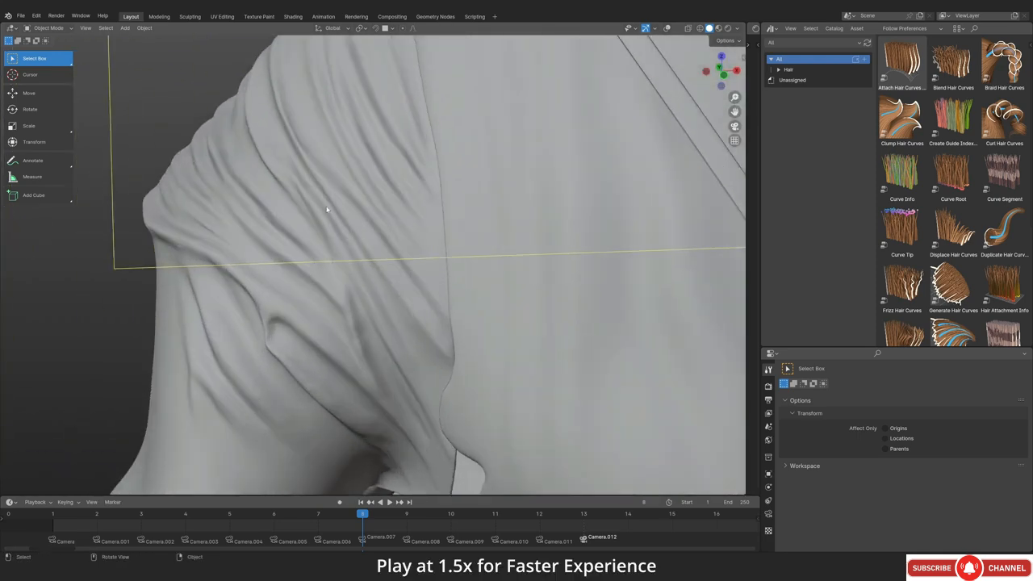
pyautogui.scroll(-5, 314, 208)
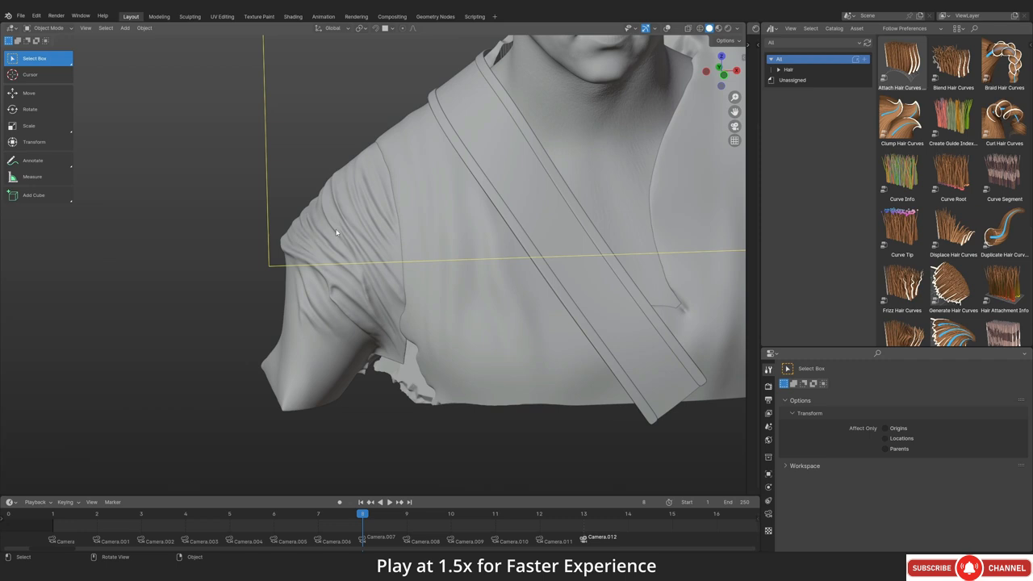
pyautogui.scroll(-5, 336, 233)
pyautogui.scroll(7, 391, 249)
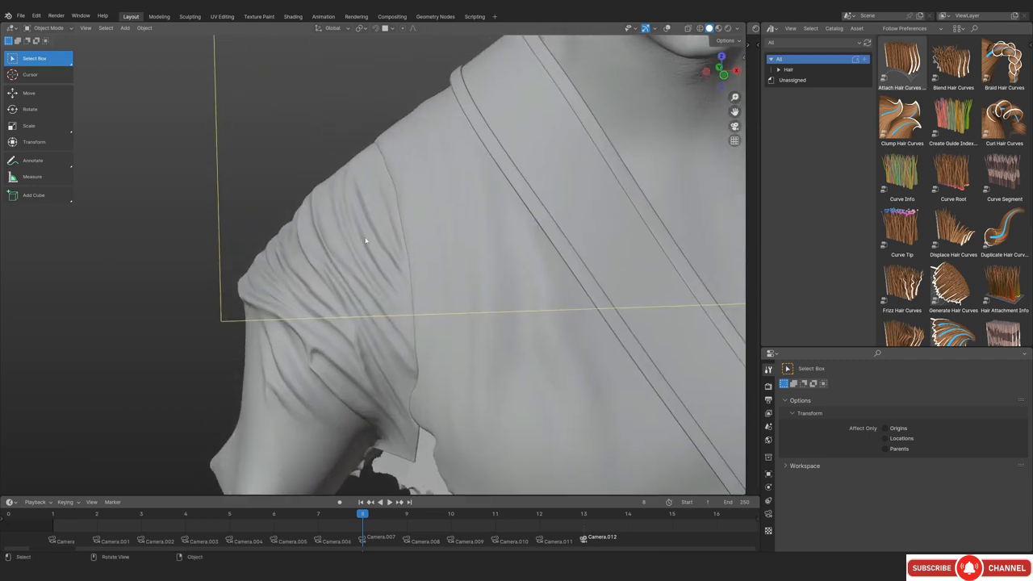
pyautogui.scroll(-4, 387, 239)
# Inspect the vest folds and the cut-off sleeve on the opposite shoulder, close up and from a distance
pyautogui.keyDown('alt'); pyautogui.keyDown('shift'); pyautogui.moveTo(592, 186); pyautogui.dragTo(253, 370); pyautogui.keyUp('shift'); pyautogui.keyUp('alt')
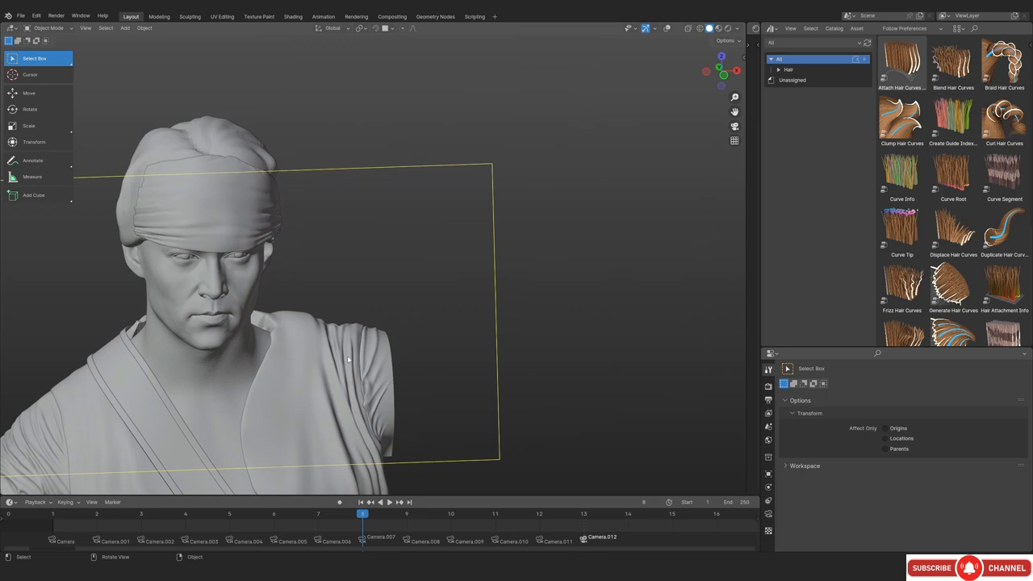
pyautogui.scroll(5, 355, 363)
pyautogui.keyDown('alt'); pyautogui.keyDown('shift'); pyautogui.moveTo(418, 476); pyautogui.dragTo(457, 194); pyautogui.keyUp('shift'); pyautogui.keyUp('alt')
pyautogui.scroll(3, 419, 250)
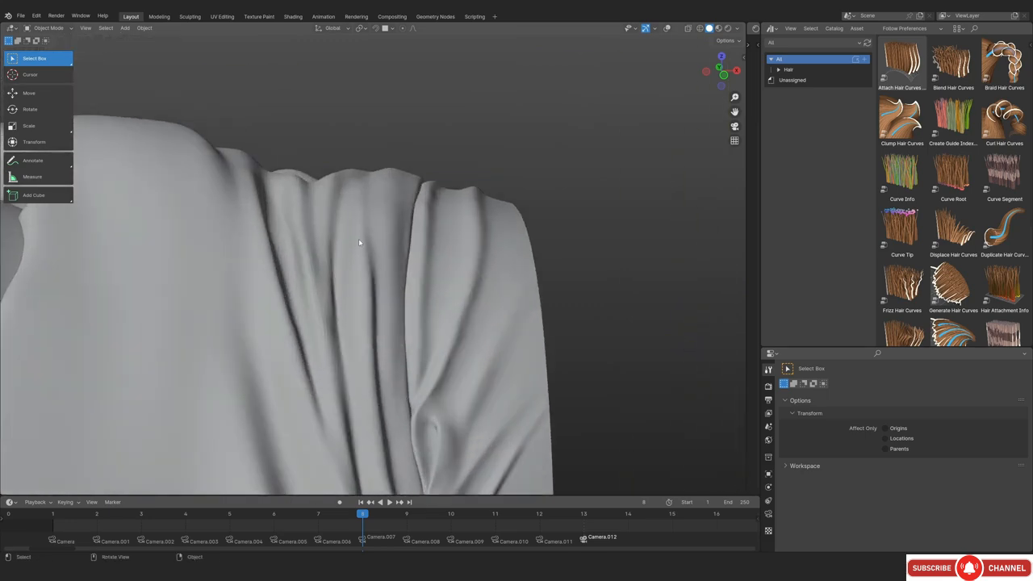
pyautogui.scroll(-5, 349, 284)
pyautogui.keyDown('alt'); pyautogui.moveTo(346, 292); pyautogui.dragTo(269, 304); pyautogui.keyUp('alt')
pyautogui.hotkey('alt', 'shift', 'z')
pyautogui.hotkey('alt', 'shift', 'z')
pyautogui.scroll(-2, 481, 284)
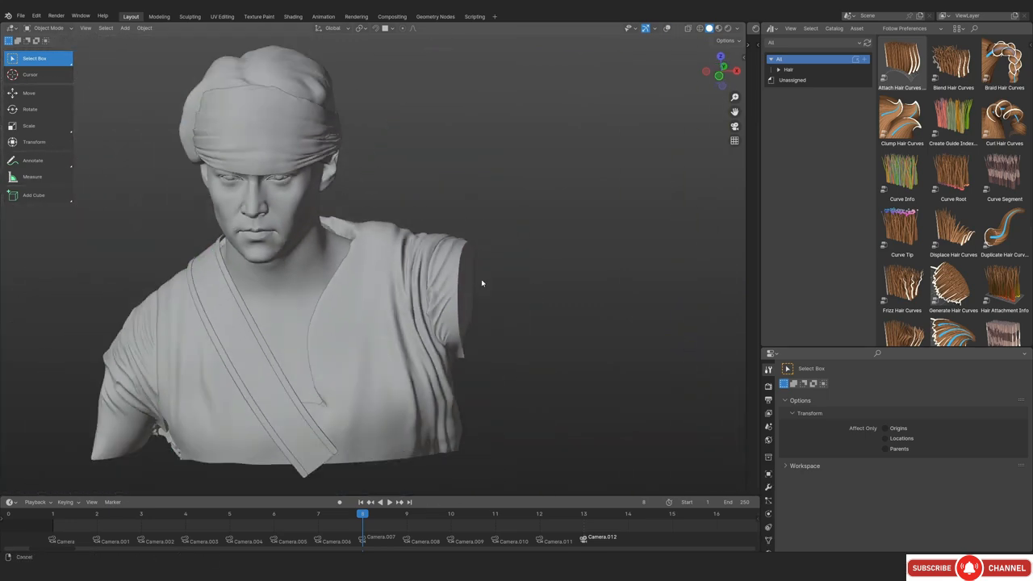
# Review the diagonal chest strap with its edge strips and the whole bust from several angles
pyautogui.keyDown('alt'); pyautogui.moveTo(482, 283); pyautogui.dragTo(436, 286); pyautogui.keyUp('alt')
pyautogui.keyDown('alt'); pyautogui.keyDown('shift'); pyautogui.moveTo(242, 363); pyautogui.dragTo(371, 318); pyautogui.keyUp('shift'); pyautogui.keyUp('alt')
pyautogui.scroll(5, 371, 318)
pyautogui.moveTo(347, 226)
pyautogui.keyDown('alt'); pyautogui.mouseDown()
pyautogui.moveTo(315, 220)
pyautogui.moveTo(335, 220)
pyautogui.mouseUp(); pyautogui.keyUp('alt')
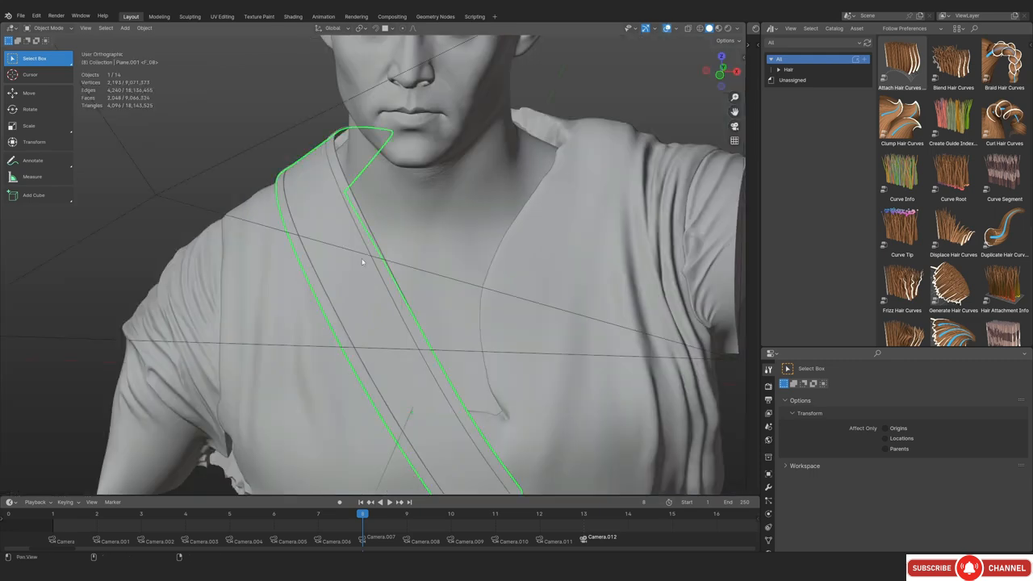
pyautogui.keyDown('alt'); pyautogui.moveTo(380, 266); pyautogui.dragTo(347, 267); pyautogui.keyUp('alt')
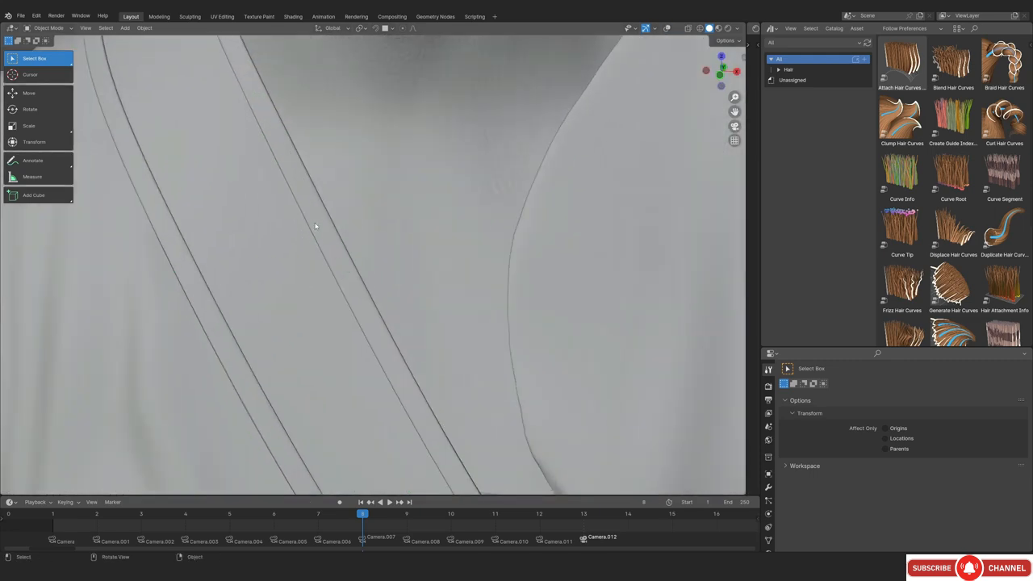
pyautogui.scroll(-8, 330, 249)
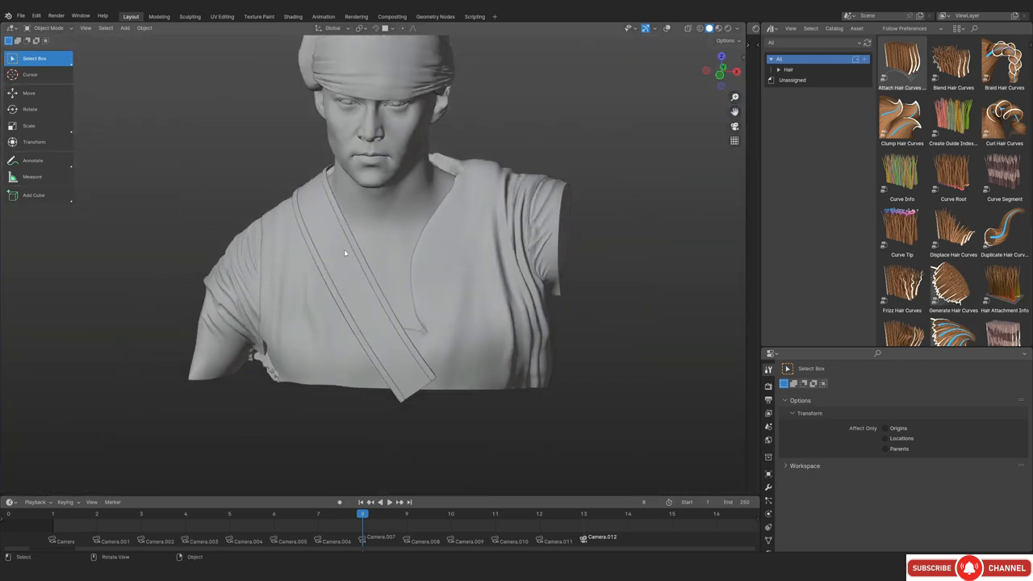
pyautogui.keyDown('alt'); pyautogui.moveTo(374, 324); pyautogui.dragTo(300, 306); pyautogui.keyUp('alt')
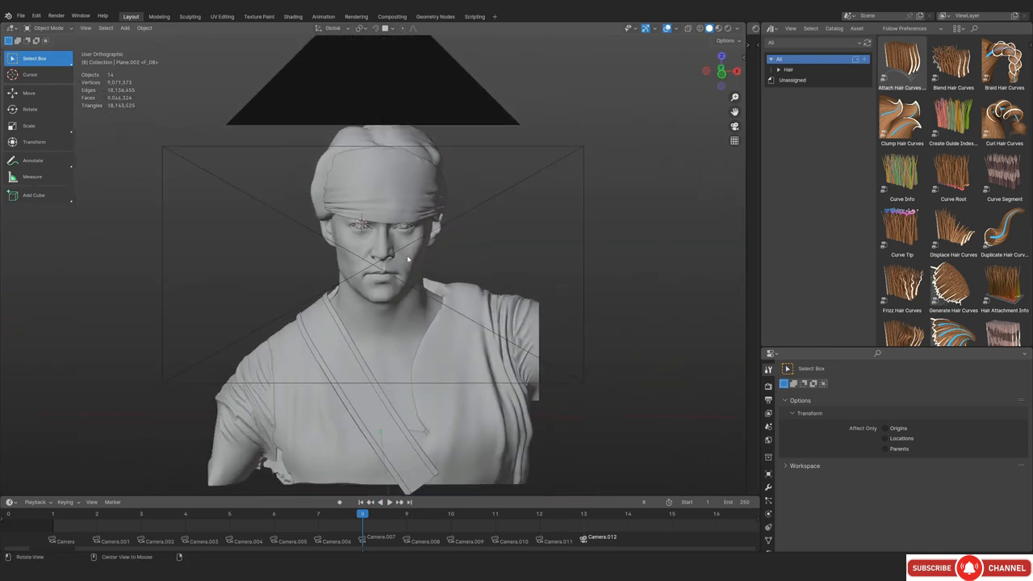
pyautogui.keyDown('alt'); pyautogui.moveTo(387, 270); pyautogui.dragTo(346, 271); pyautogui.keyUp('alt')
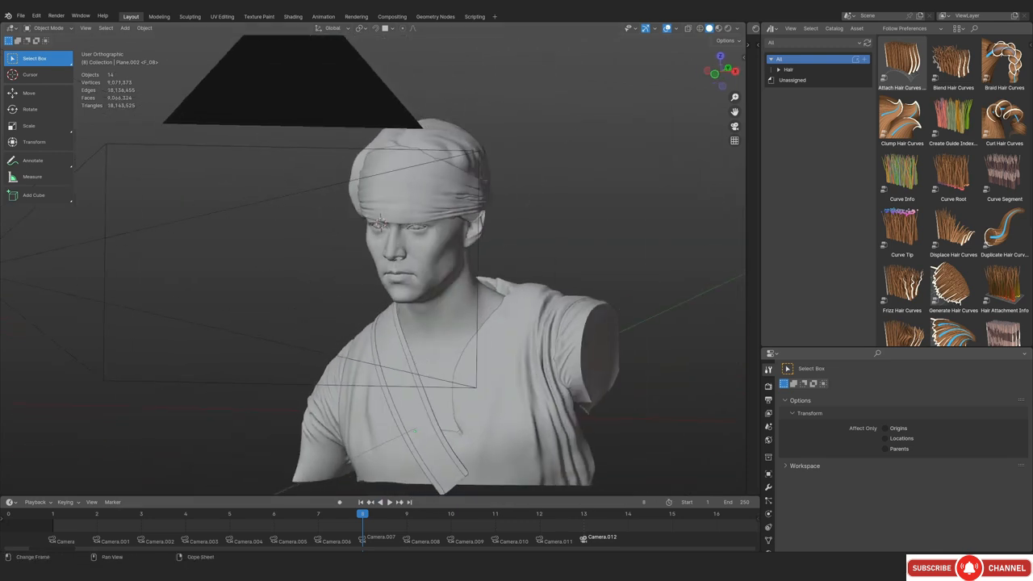
# Launch PureRef to open an empty reference board beside the model
pyautogui.press('super')
pyautogui.write('pure')
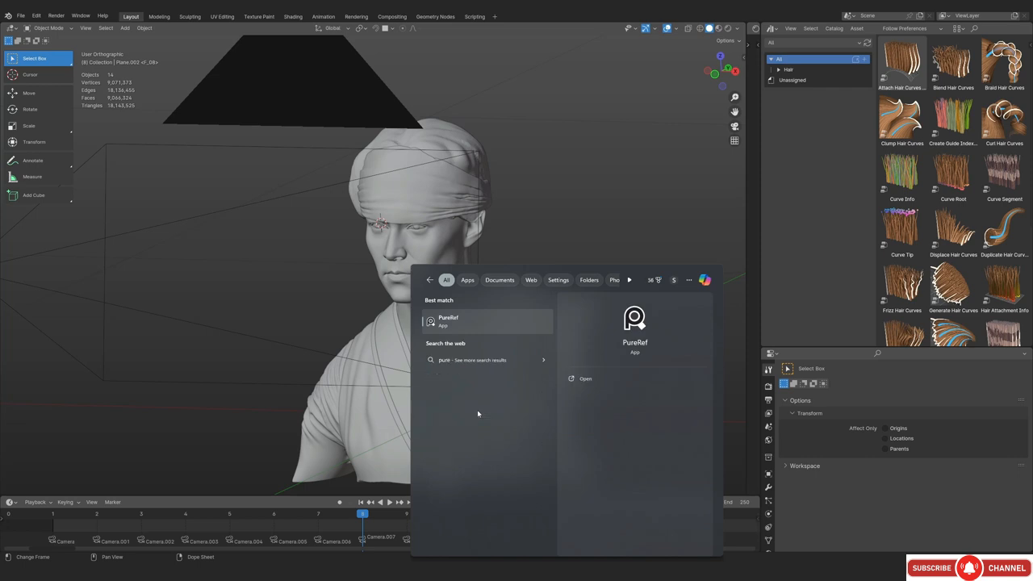
pyautogui.press('Return')
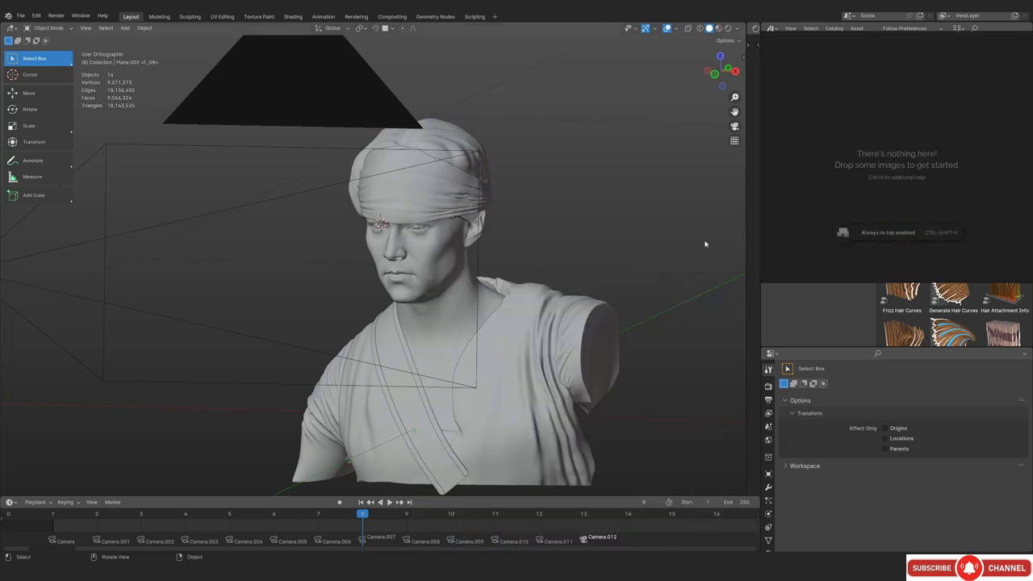
# Bring the collected reference images onto the board, enlarge the board to full screen and frame the pirate portrait
pyautogui.hotkey('ctrl', 'v')
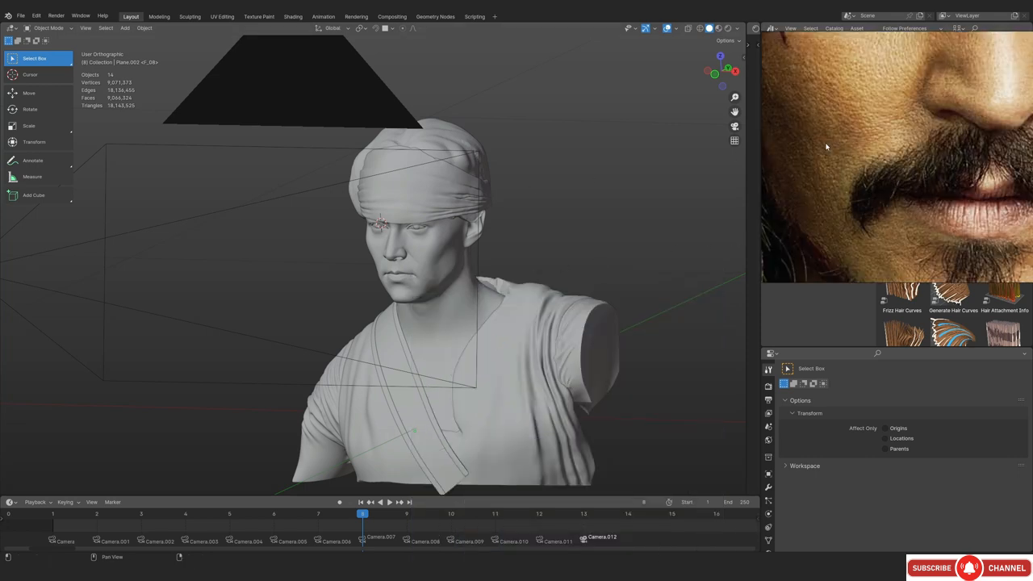
pyautogui.scroll(-5, 888, 161)
pyautogui.hotkey('ctrl', 'f')
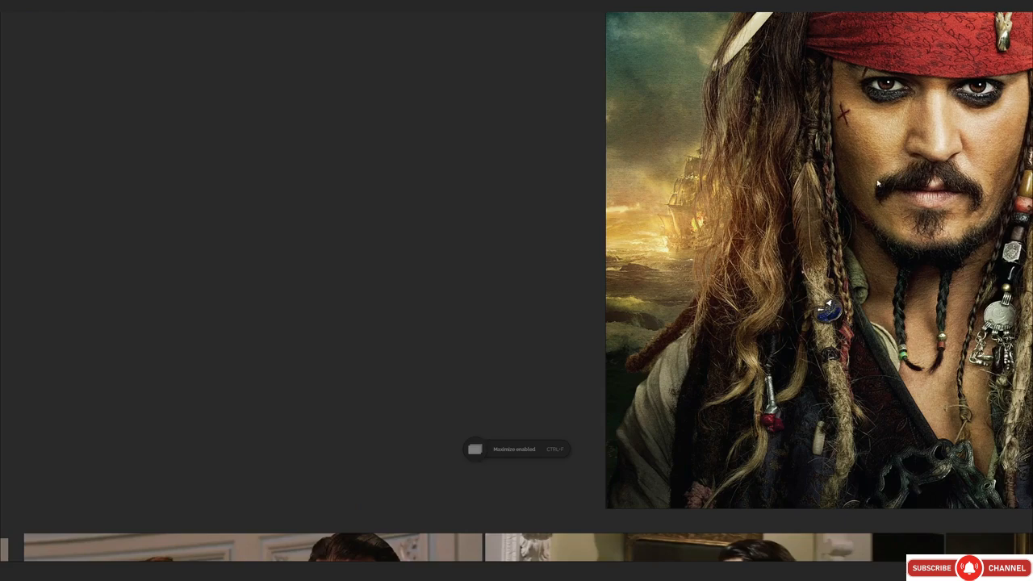
pyautogui.moveTo(859, 251); pyautogui.dragTo(410, 351, button='middle')
pyautogui.scroll(-4, 417, 309)
pyautogui.scroll(3, 437, 399)
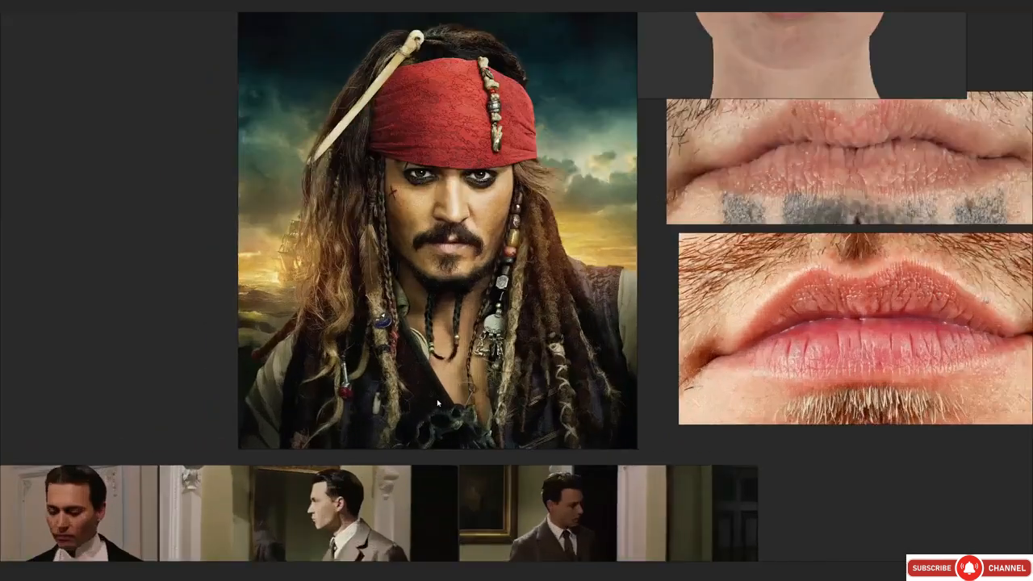
pyautogui.moveTo(407, 238); pyautogui.dragTo(406, 331, button='middle')
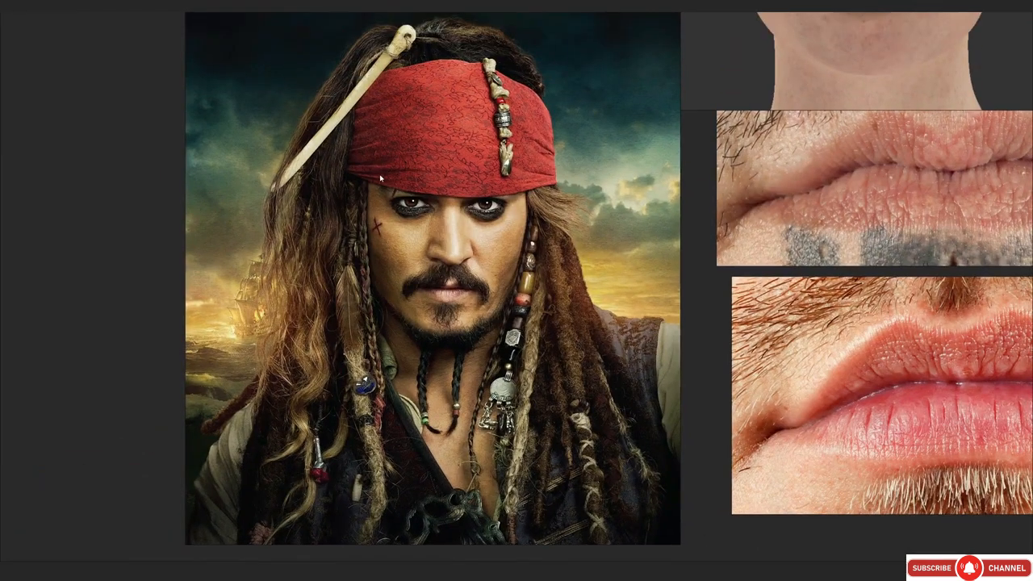
# Examine the portrait's red headscarf, the bone ornaments on it and the long hair around the face, close up and from a distance
pyautogui.moveTo(380, 149); pyautogui.dragTo(364, 223, button='middle')
pyautogui.scroll(1, 364, 224)
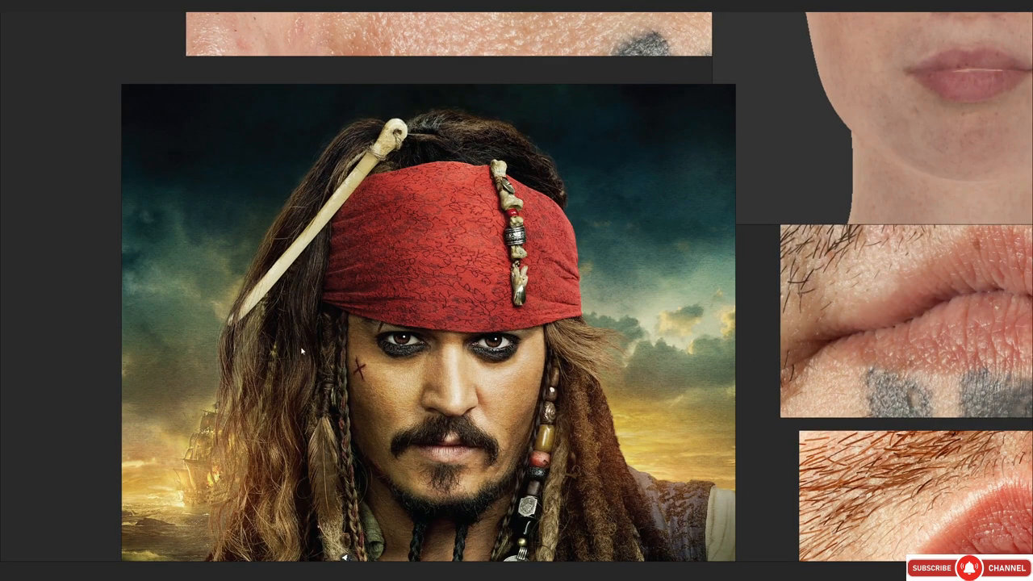
pyautogui.scroll(2, 306, 353)
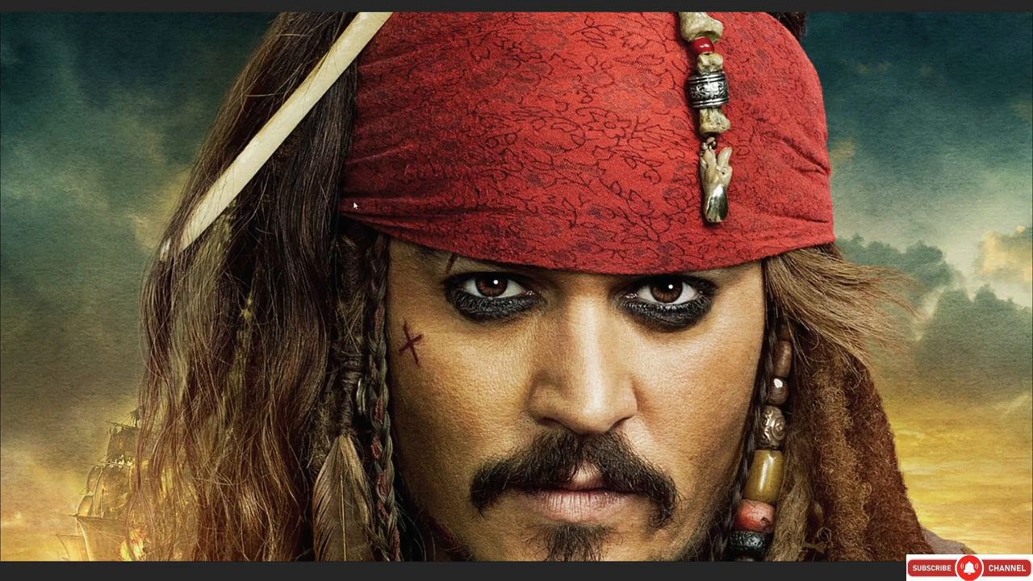
pyautogui.scroll(-2, 382, 211)
pyautogui.scroll(1, 409, 126)
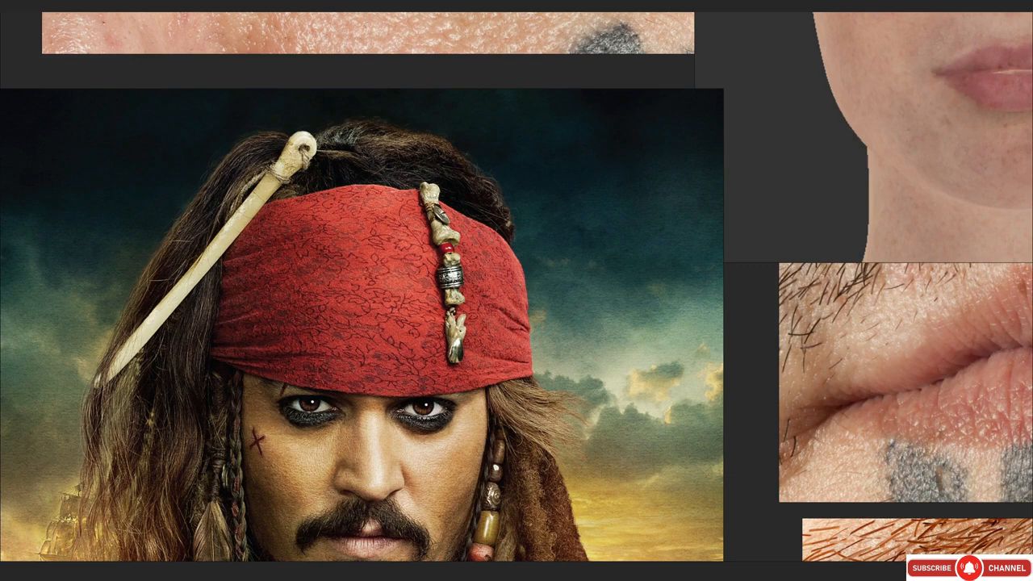
pyautogui.scroll(-1, 409, 250)
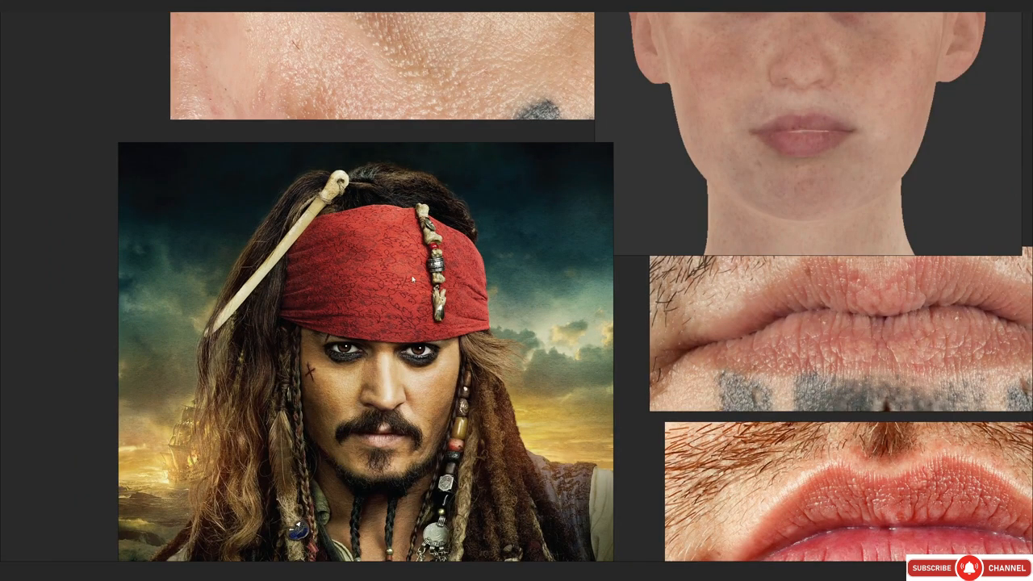
pyautogui.moveTo(433, 352); pyautogui.dragTo(427, 261, button='middle')
pyautogui.scroll(2, 430, 260)
pyautogui.scroll(-3, 381, 232)
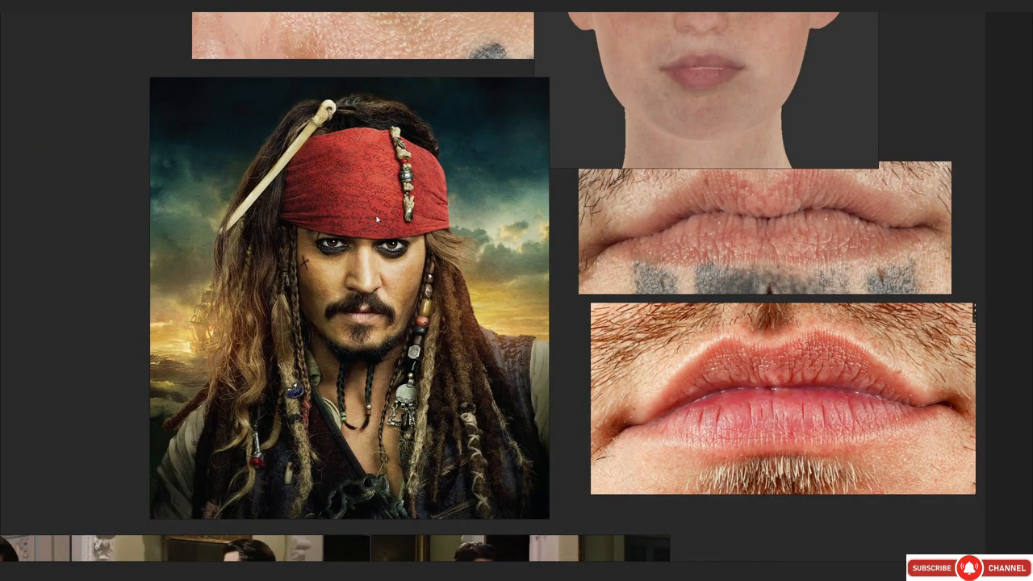
pyautogui.scroll(4, 361, 208)
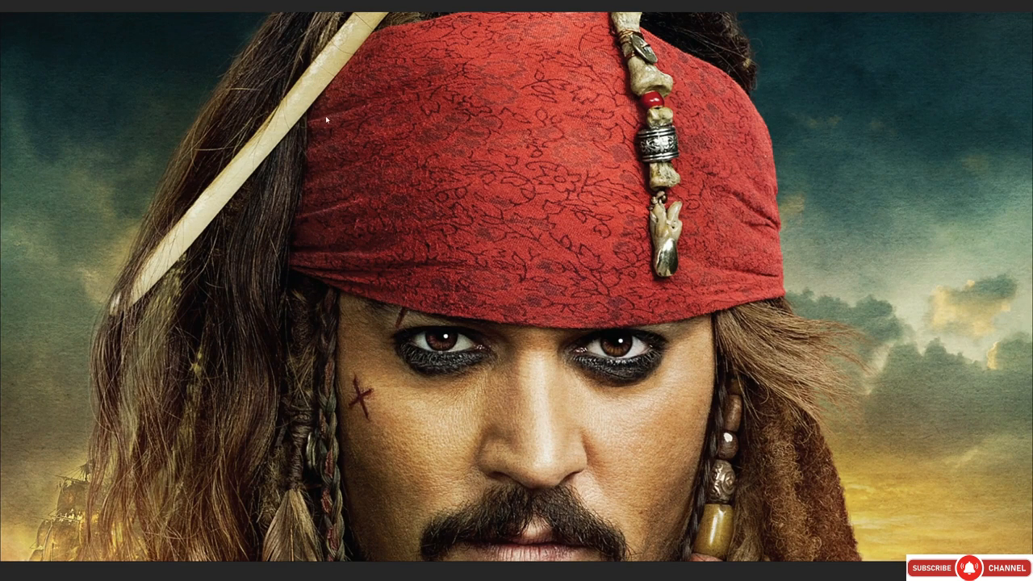
pyautogui.scroll(-2, 325, 116)
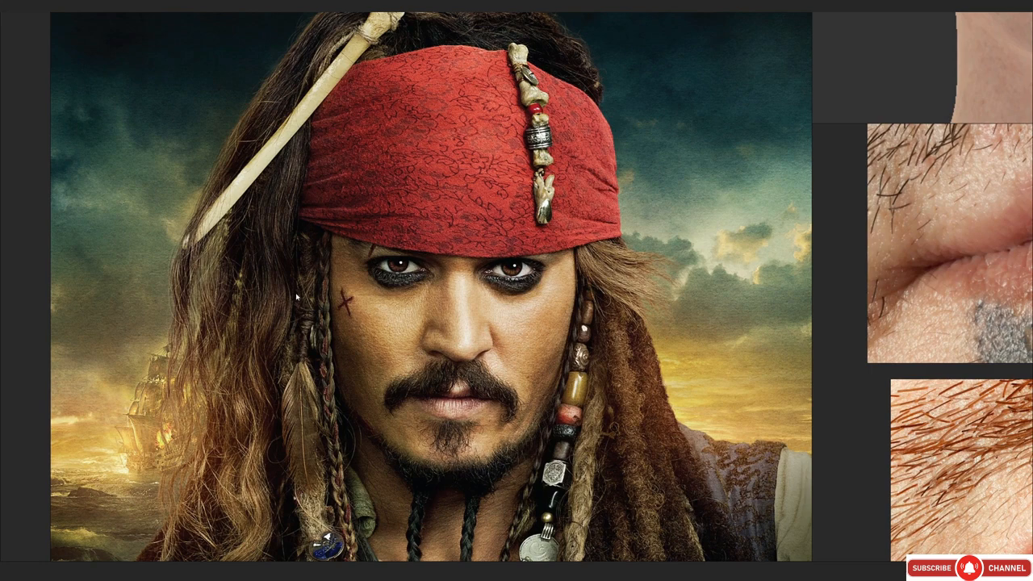
pyautogui.scroll(-2, 587, 298)
pyautogui.moveTo(592, 248); pyautogui.dragTo(445, 189, button='middle')
pyautogui.scroll(1, 445, 190)
pyautogui.moveTo(358, 165); pyautogui.dragTo(427, 170, button='middle')
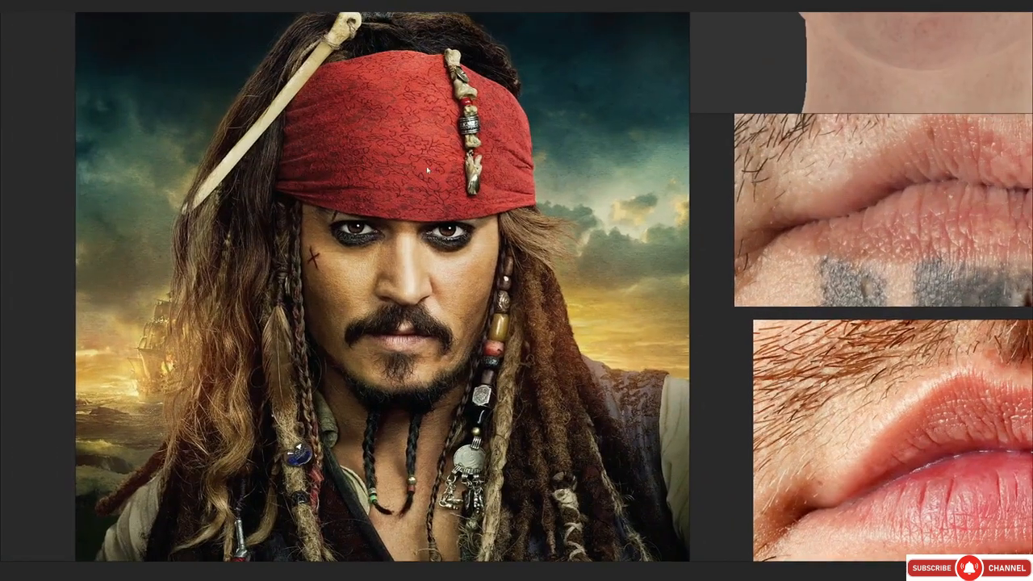
pyautogui.scroll(2, 402, 287)
pyautogui.scroll(-2, 392, 347)
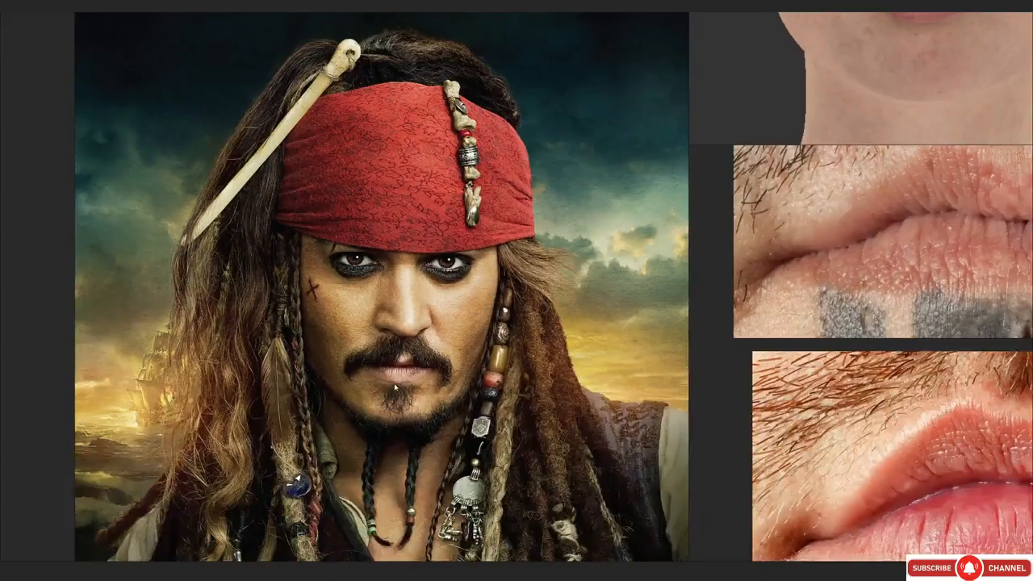
# Examine the portrait's moustache, braided beard and feathered hair braid, then the headscarf edge beside the eye
pyautogui.moveTo(395, 388); pyautogui.dragTo(396, 304, button='middle')
pyautogui.scroll(4, 396, 304)
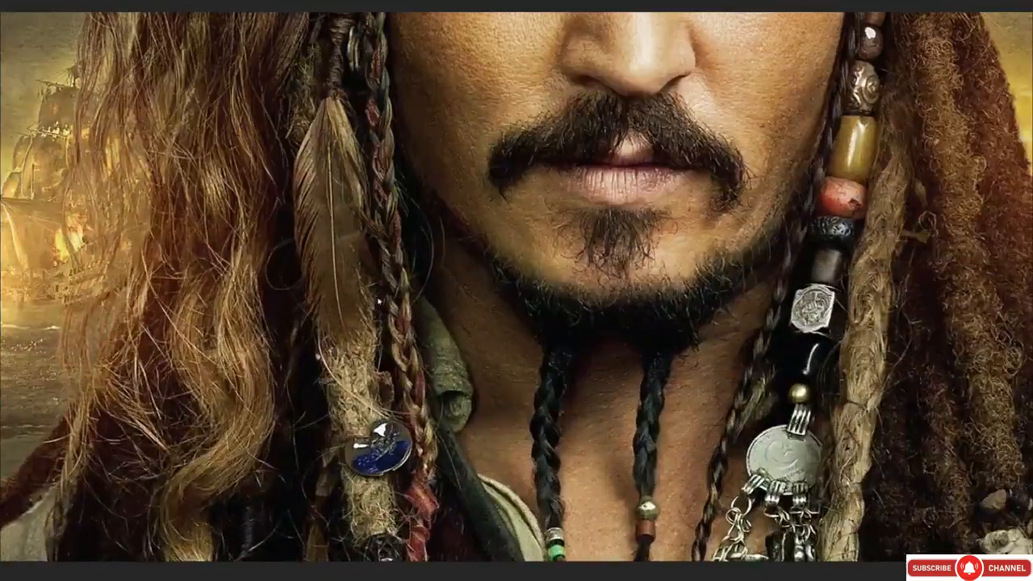
pyautogui.scroll(2, 401, 352)
pyautogui.moveTo(391, 154); pyautogui.dragTo(389, 330, button='middle')
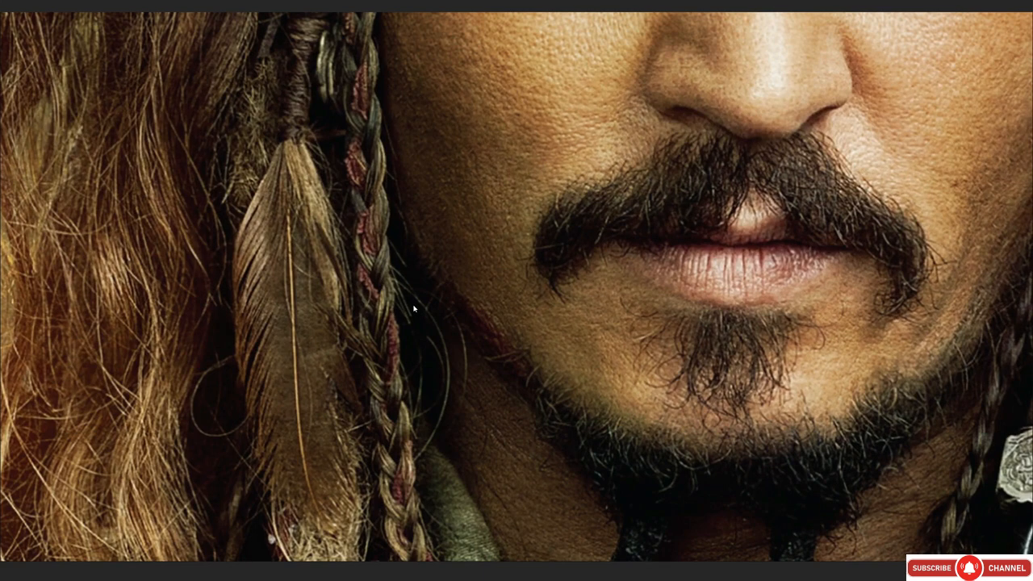
pyautogui.moveTo(411, 449); pyautogui.dragTo(386, 306, button='middle')
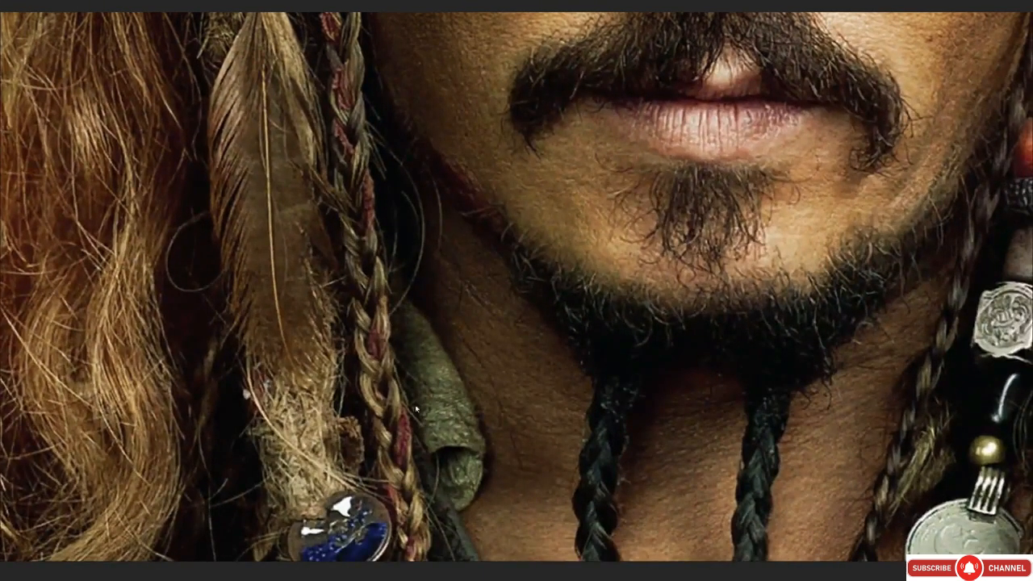
pyautogui.scroll(-3, 358, 285)
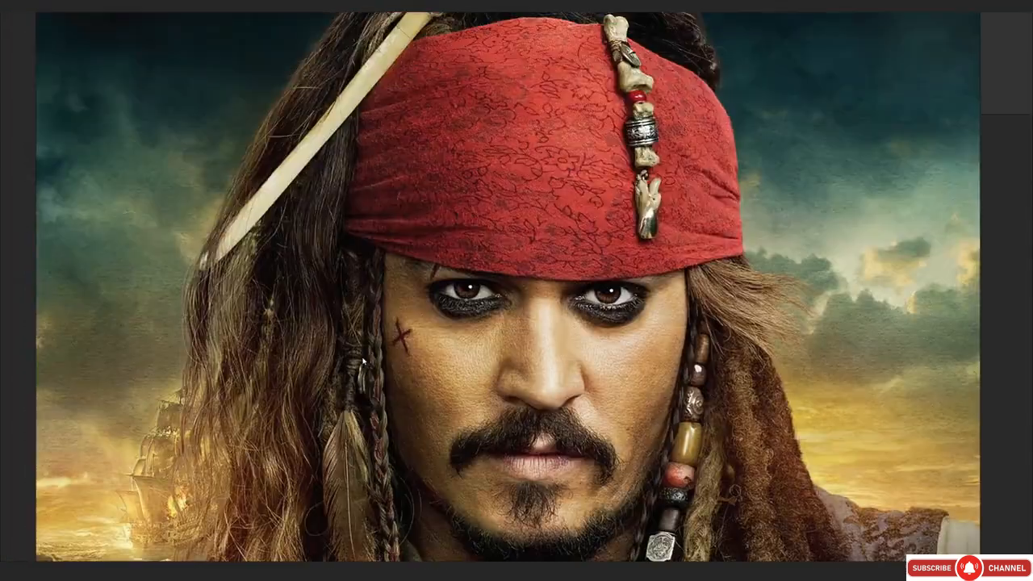
pyautogui.scroll(3, 363, 361)
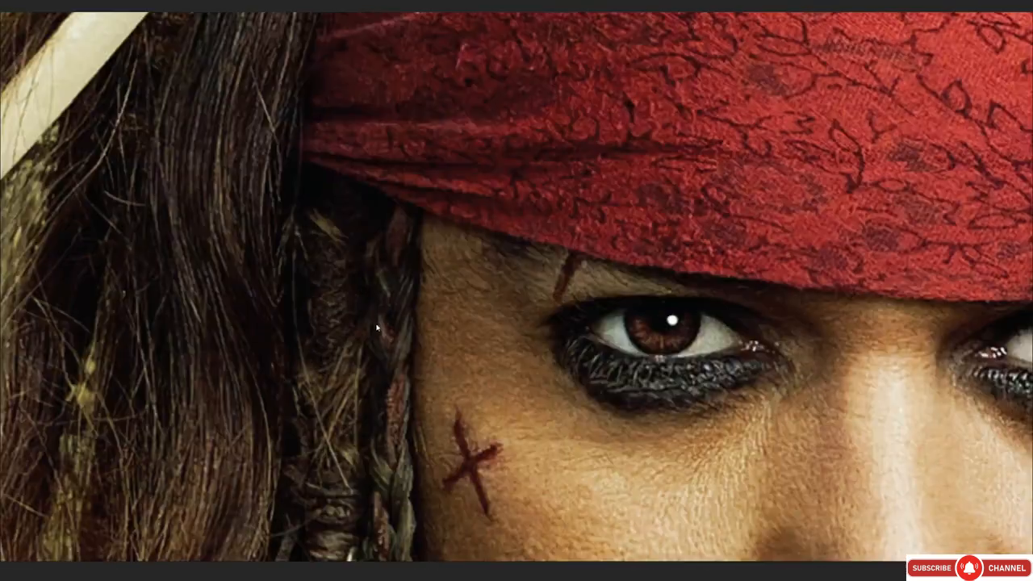
pyautogui.moveTo(378, 325); pyautogui.dragTo(367, 271)
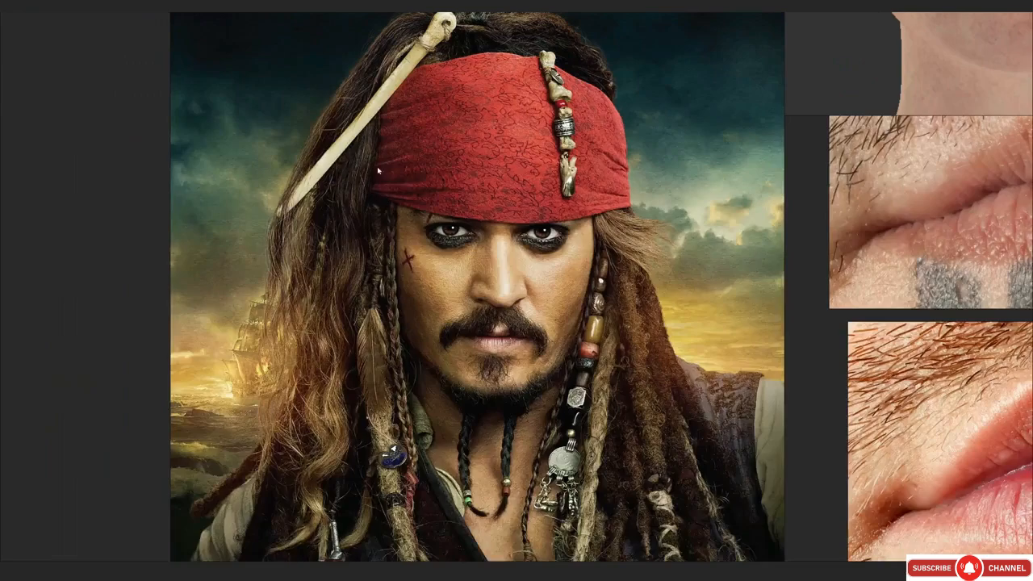
# Examine the portrait's beaded dreadlocks, vest and facial details, including the brows, cheek scar and chin beard
pyautogui.moveTo(532, 324); pyautogui.dragTo(360, 174, button='middle')
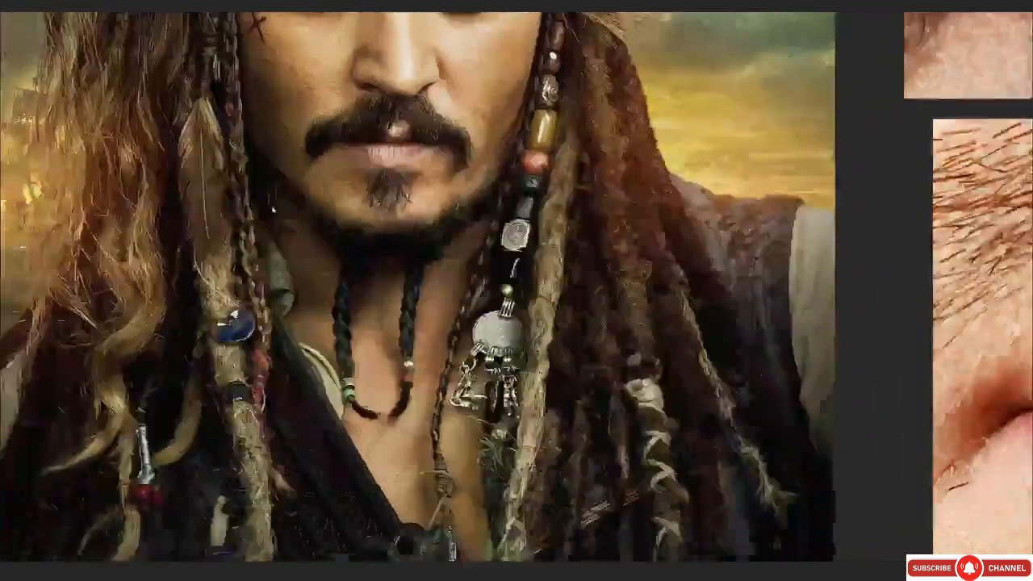
pyautogui.moveTo(273, 208); pyautogui.dragTo(485, 450, button='middle')
pyautogui.scroll(4, 401, 271)
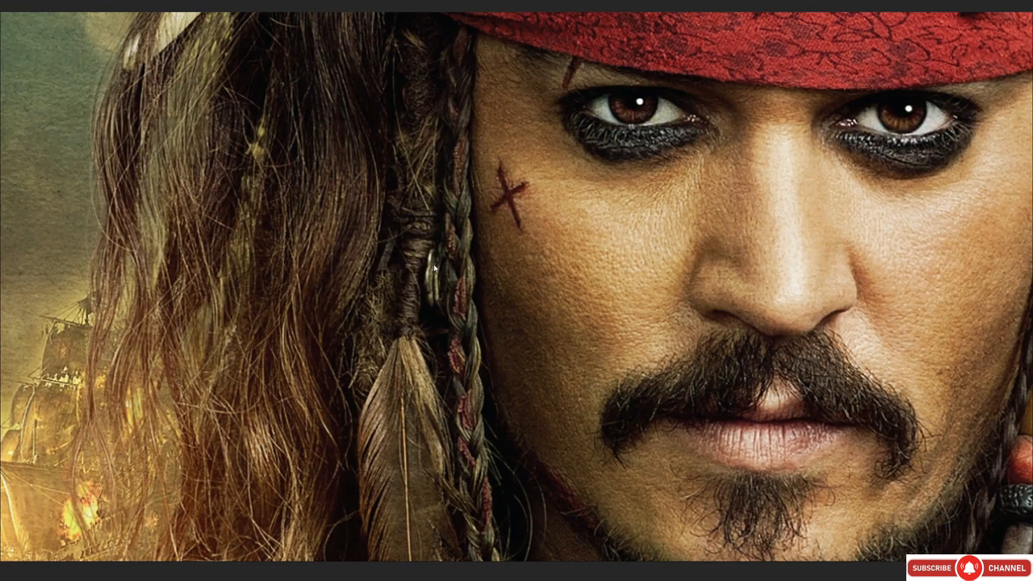
pyautogui.scroll(-3, 421, 243)
pyautogui.moveTo(564, 205); pyautogui.dragTo(439, 249, button='middle')
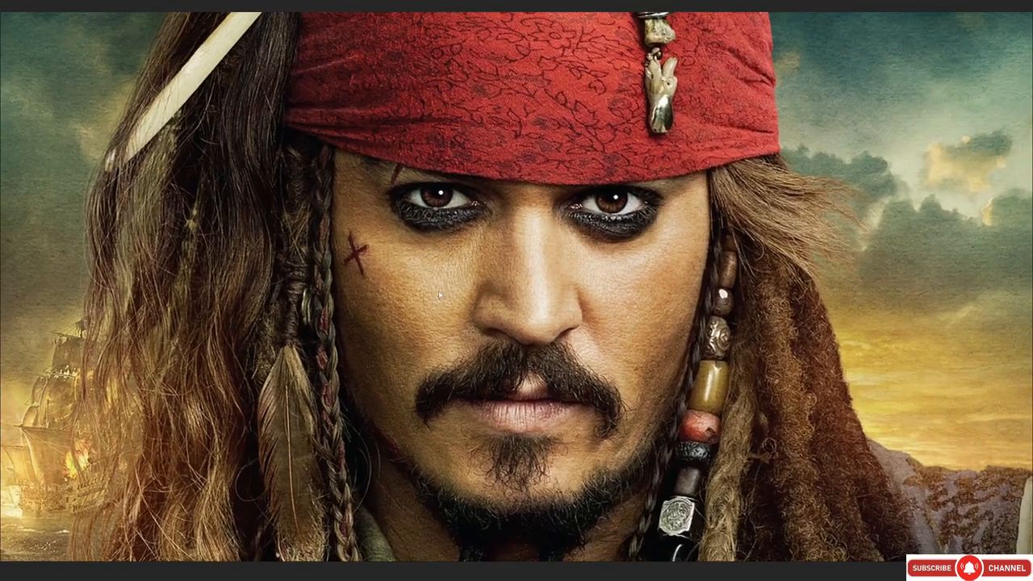
pyautogui.moveTo(451, 211); pyautogui.dragTo(359, 132)
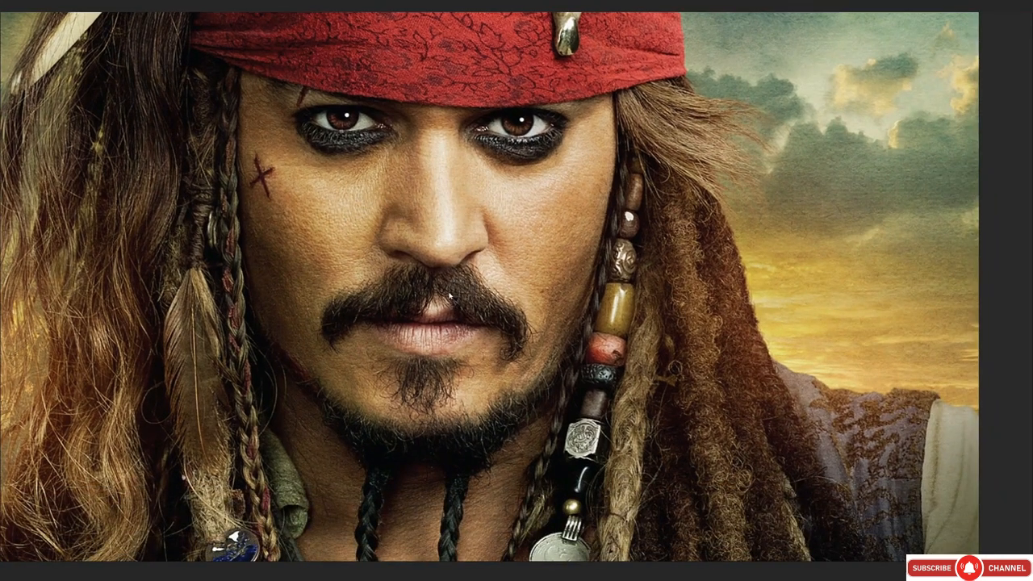
pyautogui.moveTo(240, 69); pyautogui.dragTo(262, 190)
pyautogui.scroll(2, 261, 191)
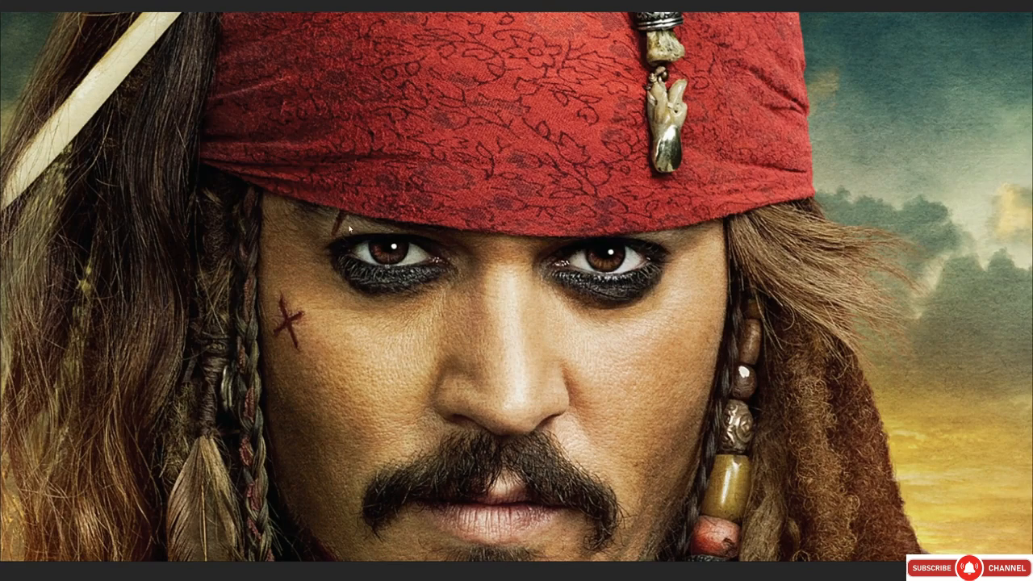
pyautogui.moveTo(420, 369); pyautogui.dragTo(260, 137)
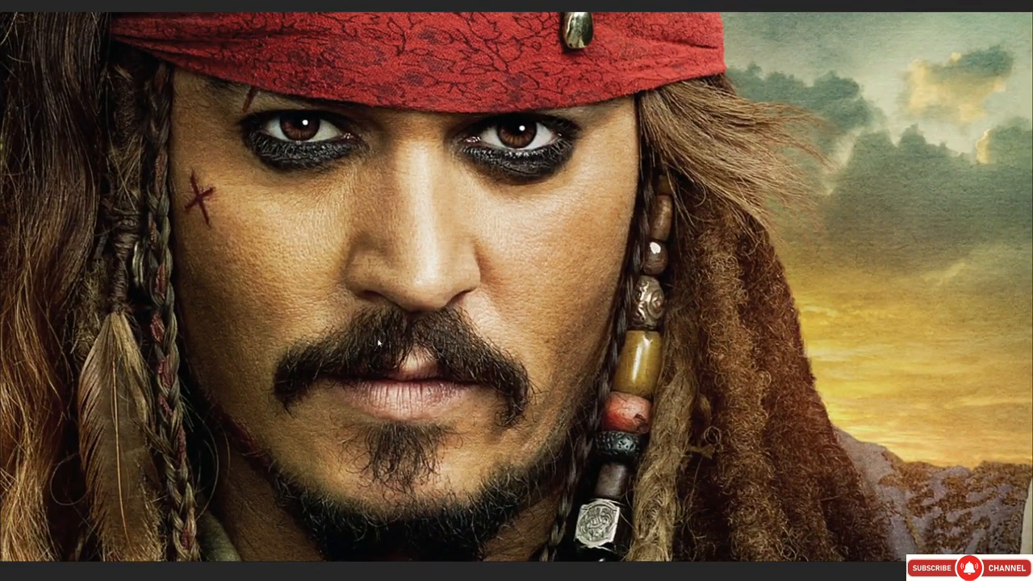
pyautogui.moveTo(393, 449); pyautogui.dragTo(382, 340)
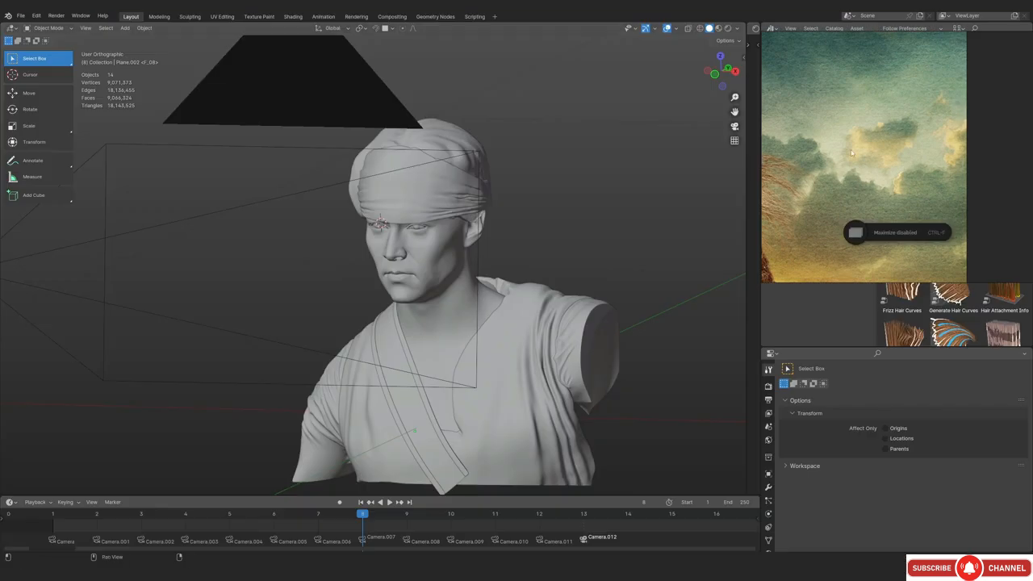
# Frame the portrait's face in the reduced reference window beside the model and inspect the bust's head from several angles
pyautogui.scroll(-2, 544, 235)
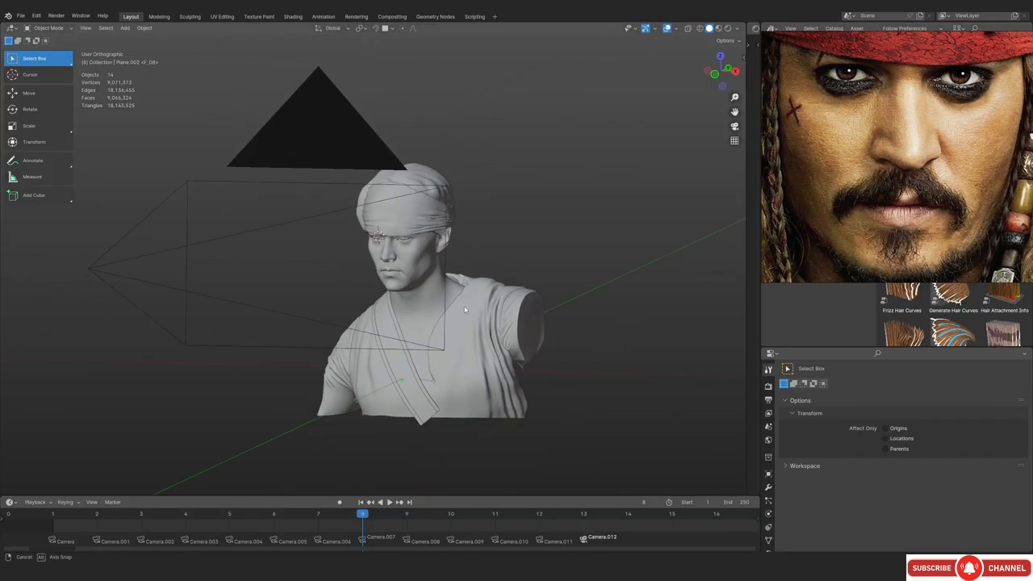
pyautogui.keyDown('alt'); pyautogui.moveTo(411, 289); pyautogui.dragTo(367, 291); pyautogui.keyUp('alt')
pyautogui.scroll(4, 386, 301)
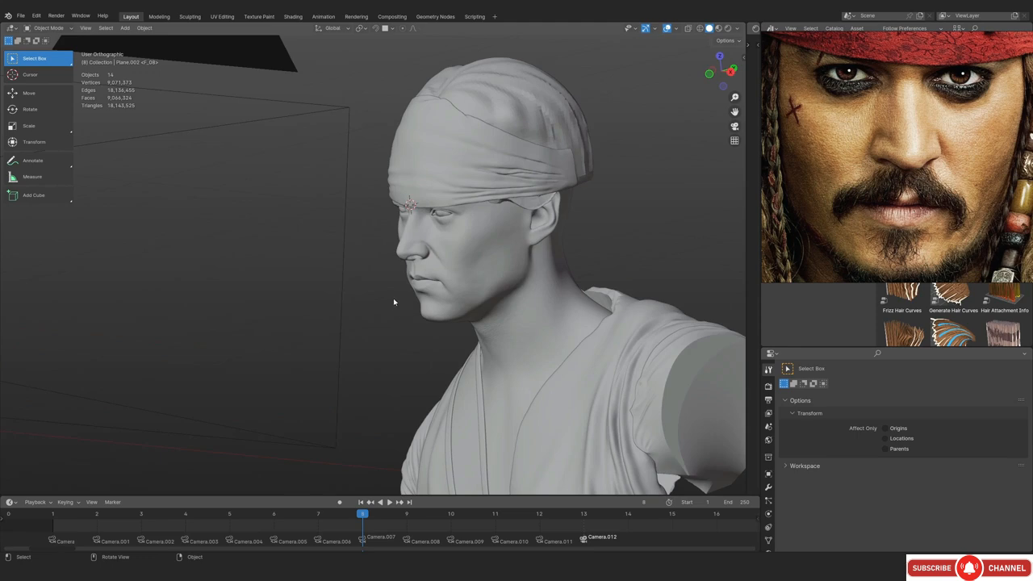
pyautogui.keyDown('alt'); pyautogui.moveTo(270, 310); pyautogui.dragTo(329, 315); pyautogui.keyUp('alt')
pyautogui.scroll(2, 338, 294)
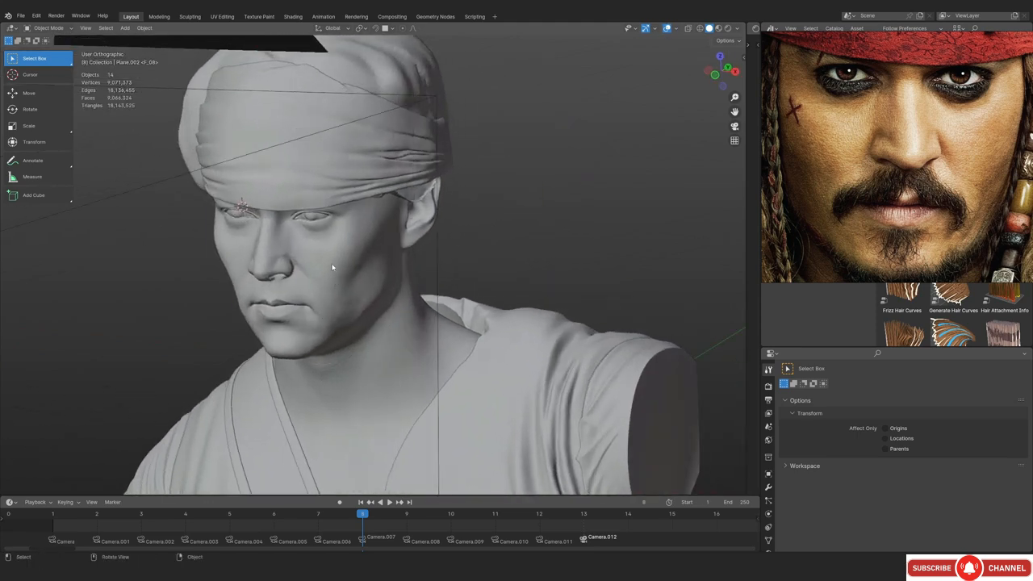
# Duplicate the head and upper chest mesh in place with its Multires viewport level at 0, and isolate the copy in local view
pyautogui.click(331, 267)
pyautogui.scroll(-4, 356, 268)
pyautogui.moveTo(356, 268); pyautogui.dragTo(365, 276, button='middle')
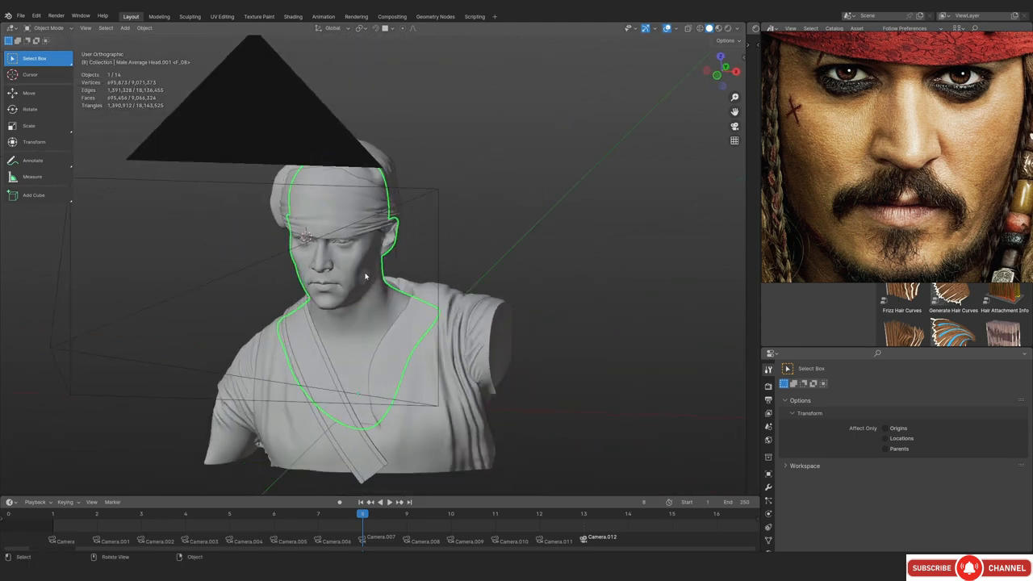
pyautogui.click(768, 486)
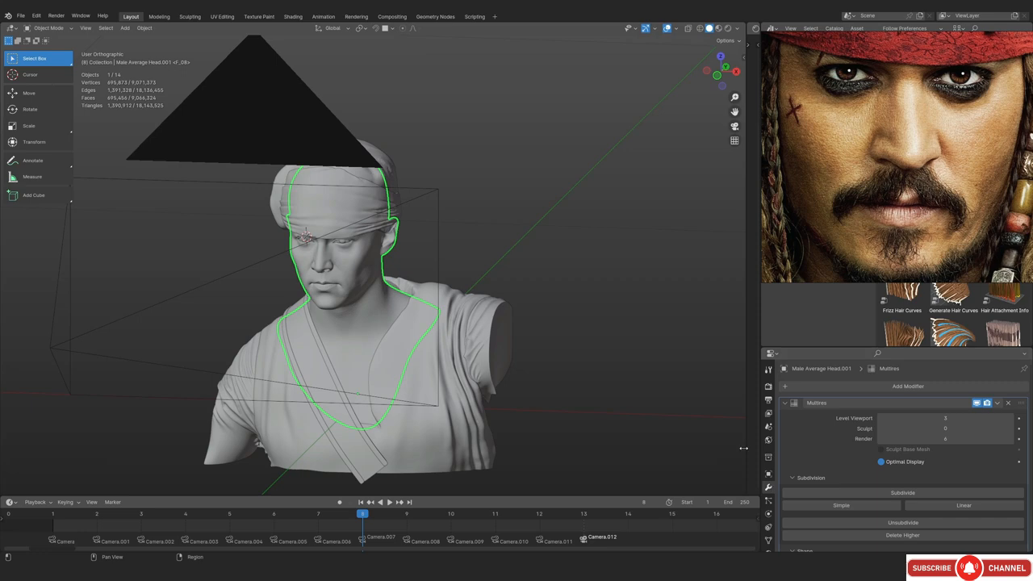
pyautogui.scroll(3, 371, 316)
pyautogui.moveTo(367, 313); pyautogui.dragTo(364, 308, button='middle')
pyautogui.hotkey('shift', 'd')
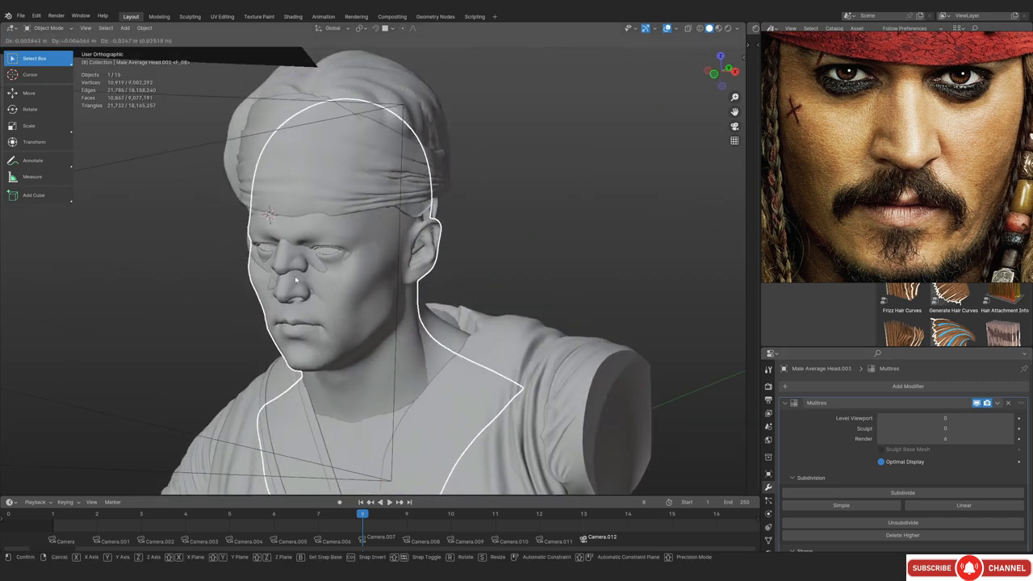
pyautogui.rightClick(296, 280)
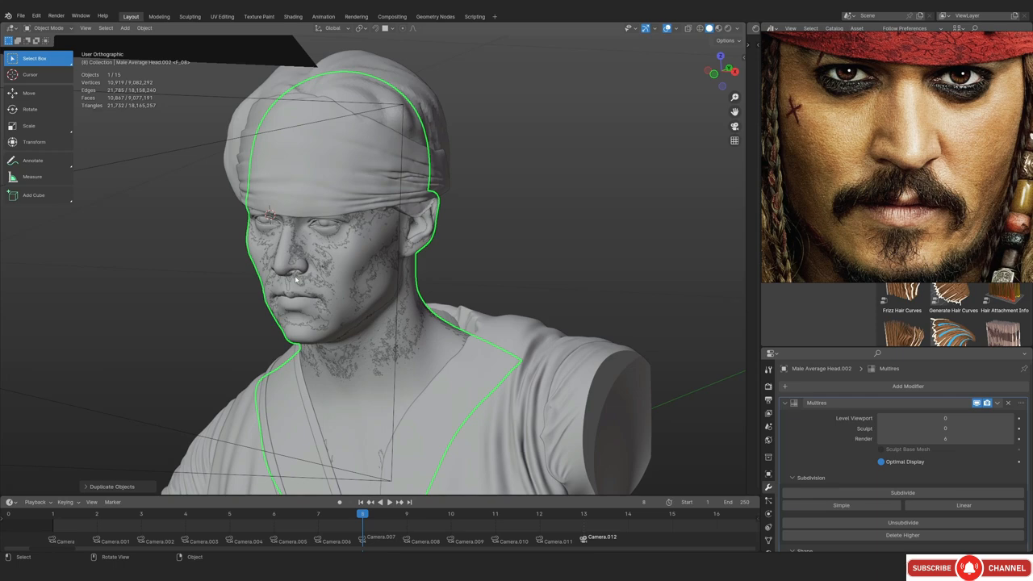
pyautogui.press('KP_Divide')
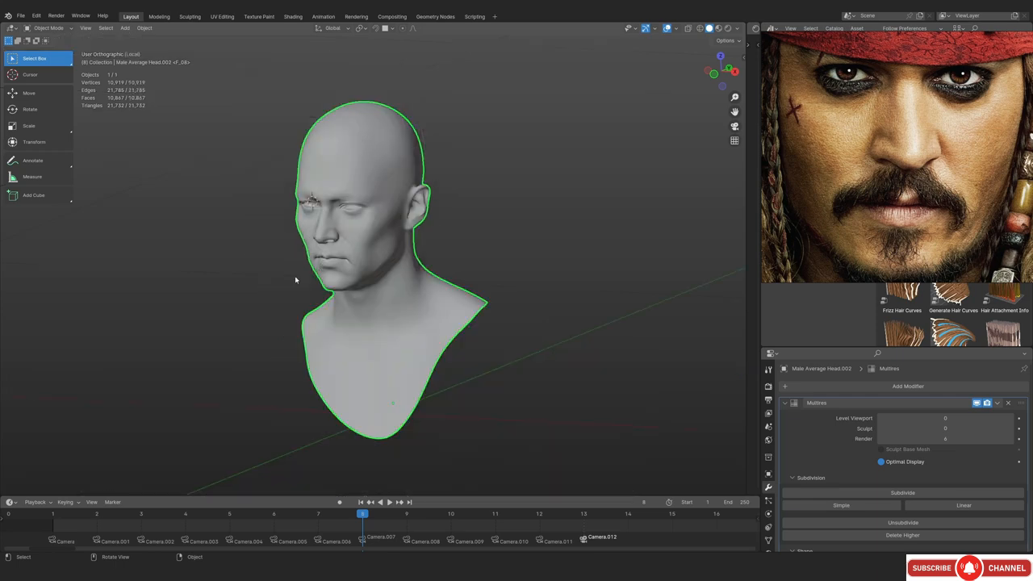
pyautogui.scroll(4, 330, 273)
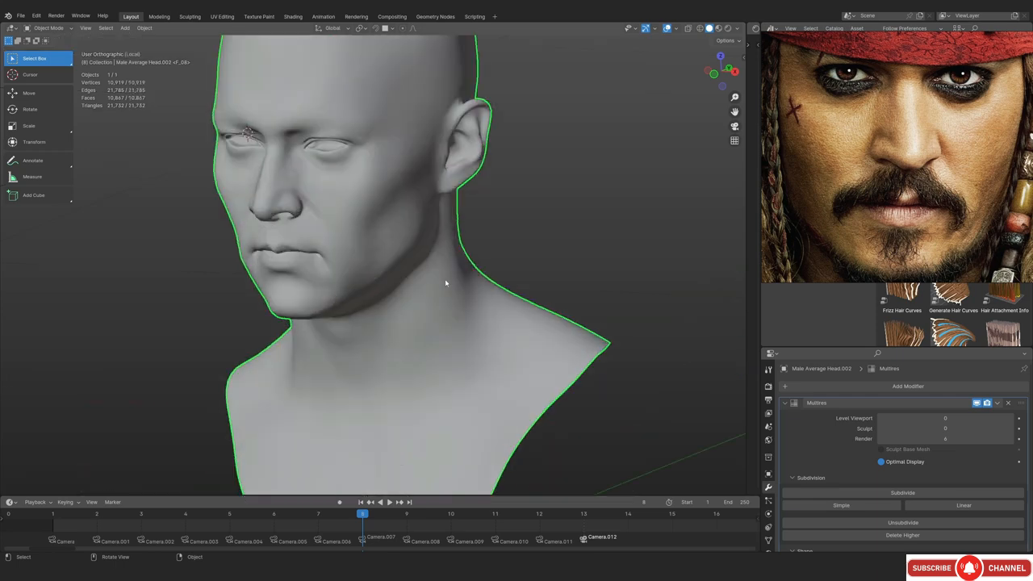
# Set the duplicated head's Multires viewport level to 1 and apply the modifier
pyautogui.scroll(-2, 445, 278)
pyautogui.scroll(7, 395, 291)
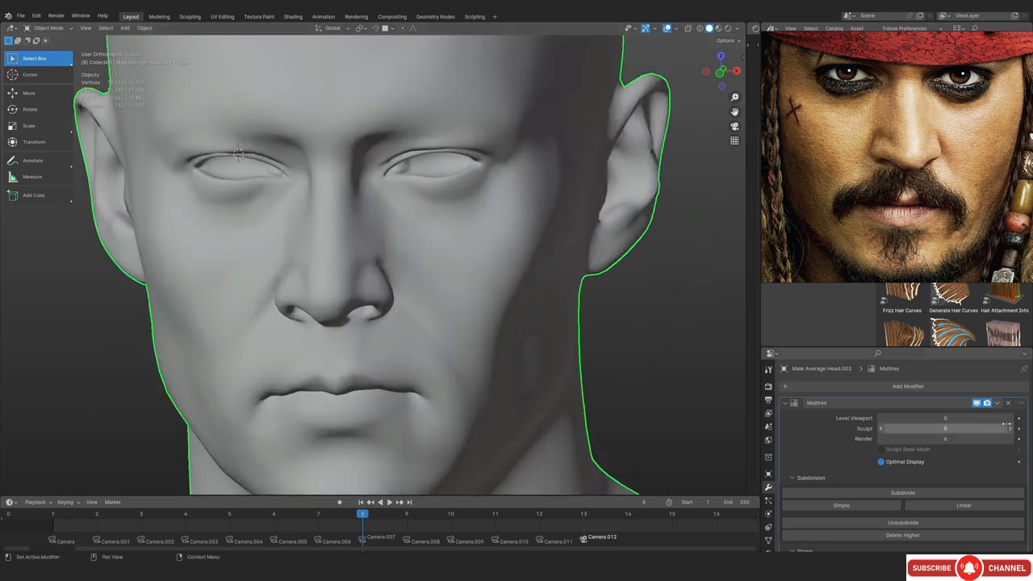
pyautogui.click(1011, 419)
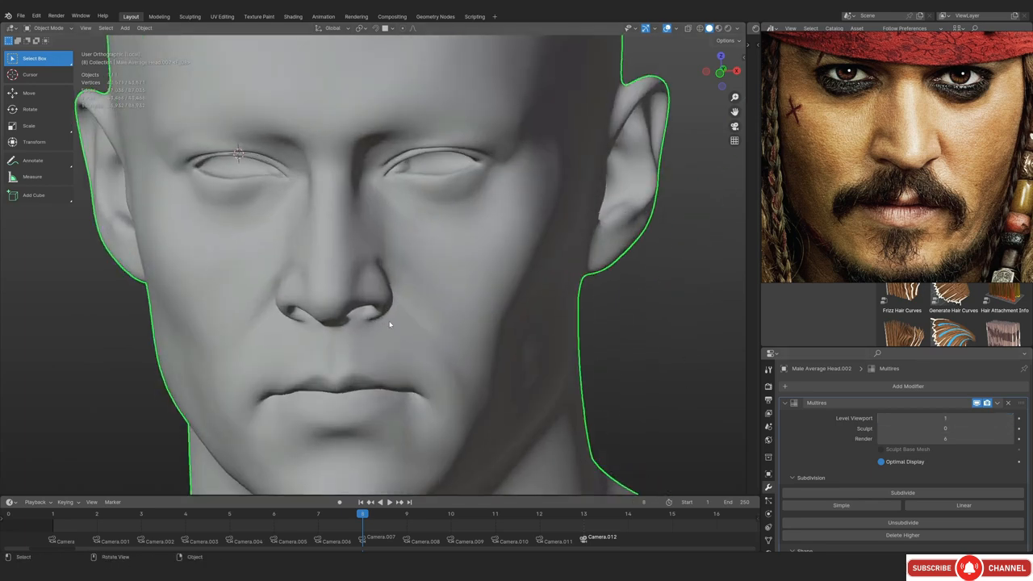
pyautogui.click(997, 403)
pyautogui.click(940, 413)
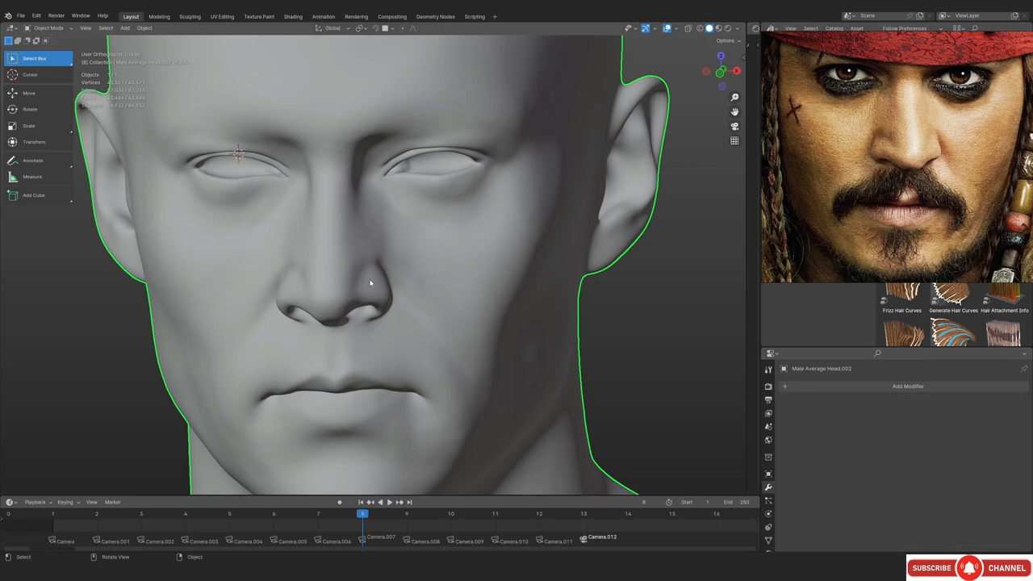
# Delete the skull-top vertices above the forehead on the head copy, selecting through the mesh from the front in X-ray
pyautogui.scroll(-6, 371, 283)
pyautogui.moveTo(424, 273); pyautogui.dragTo(508, 251, button='middle')
pyautogui.press('Tab')
pyautogui.hotkey('alt', 'a')
pyautogui.press('KP_1')
pyautogui.scroll(1, 410, 229)
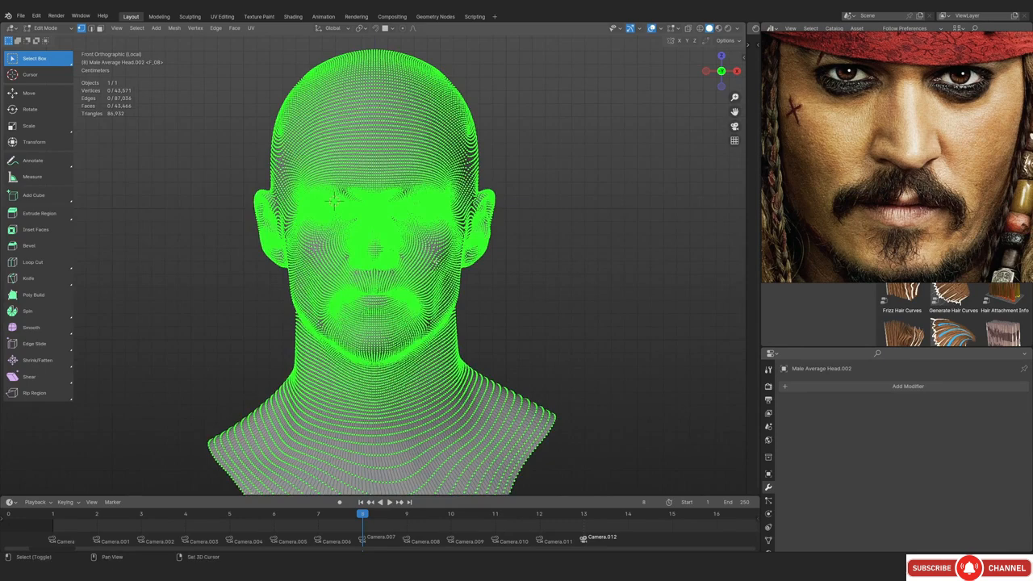
pyautogui.keyDown('shift'); pyautogui.moveTo(334, 202); pyautogui.dragTo(352, 298, button='middle'); pyautogui.keyUp('shift')
pyautogui.scroll(3, 352, 298)
pyautogui.hotkey('alt', 'z')
pyautogui.scroll(-3, 908, 95)
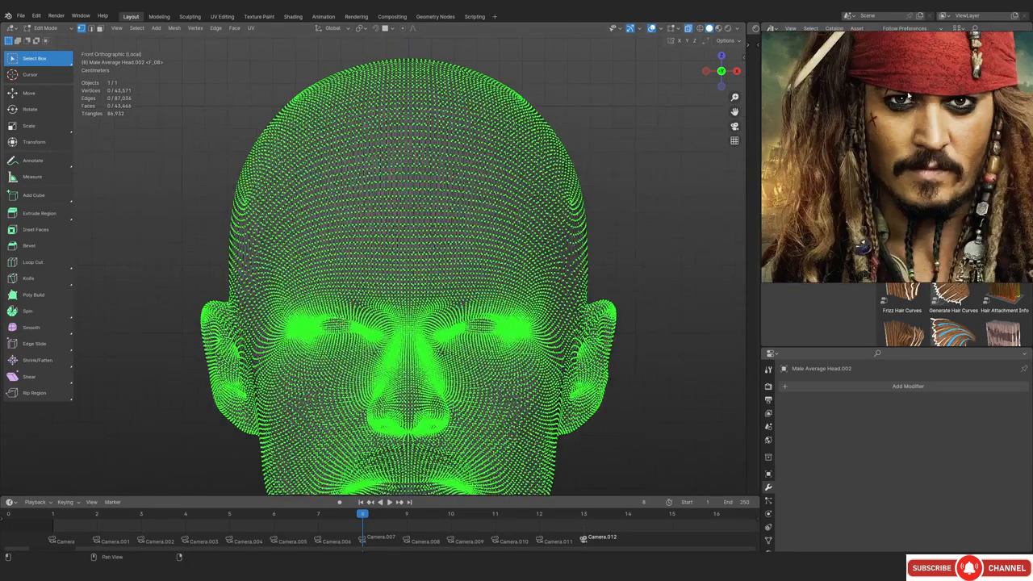
pyautogui.scroll(-4, 491, 245)
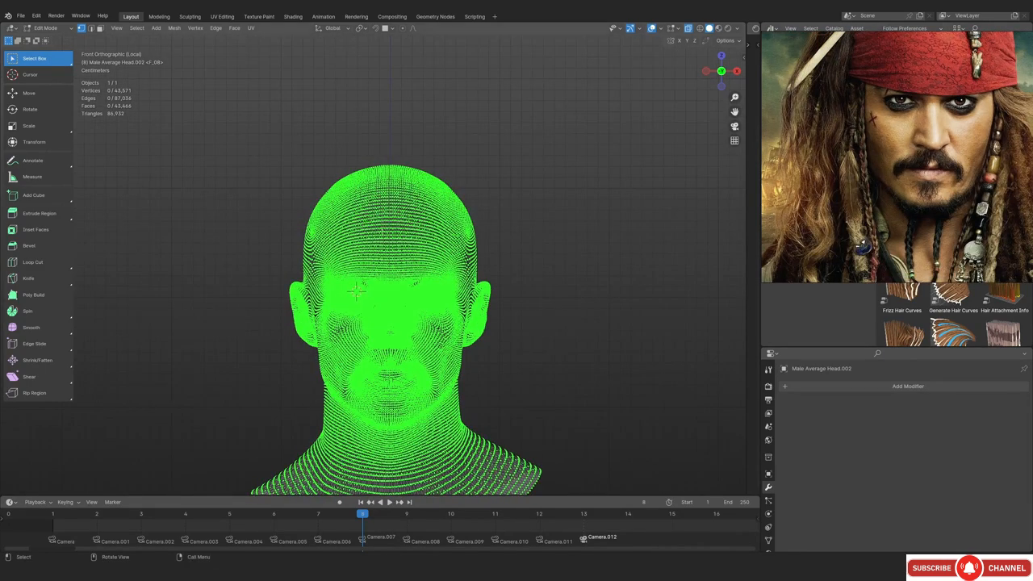
pyautogui.scroll(2, 356, 290)
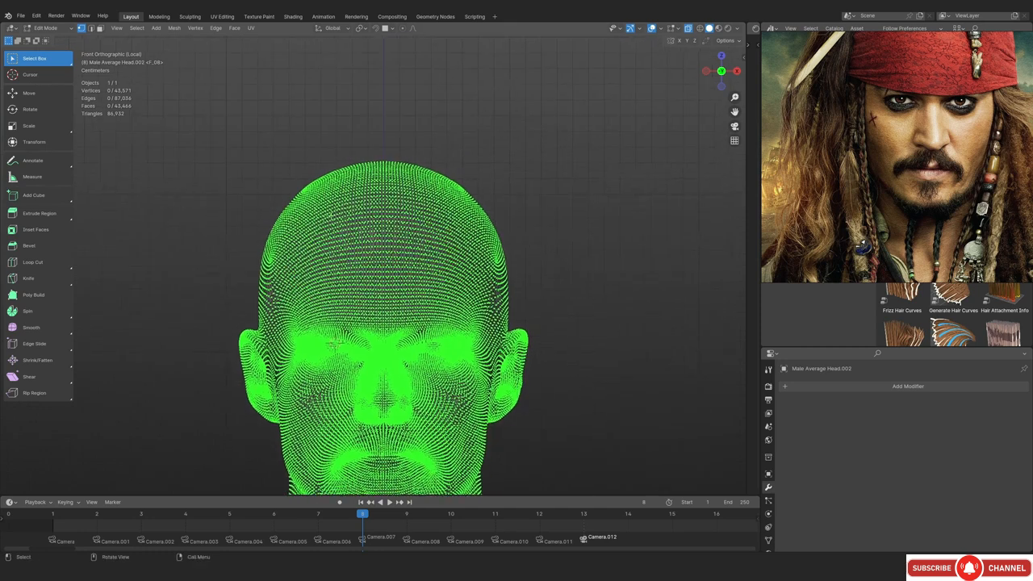
pyautogui.moveTo(199, 115); pyautogui.dragTo(591, 283)
pyautogui.press('x')
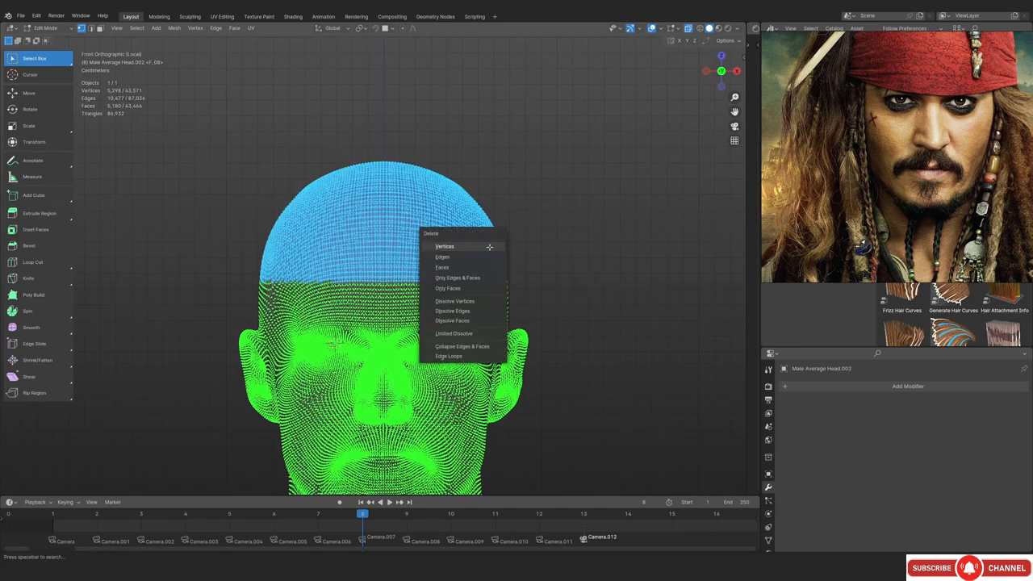
pyautogui.click(489, 245)
# Delete the vertices of the back half of the head, ears and shoulders from the side, then return to Object Mode with X-ray off
pyautogui.press('KP_3')
pyautogui.scroll(-3, 492, 281)
pyautogui.moveTo(571, 134); pyautogui.dragTo(352, 457)
pyautogui.scroll(3, 396, 454)
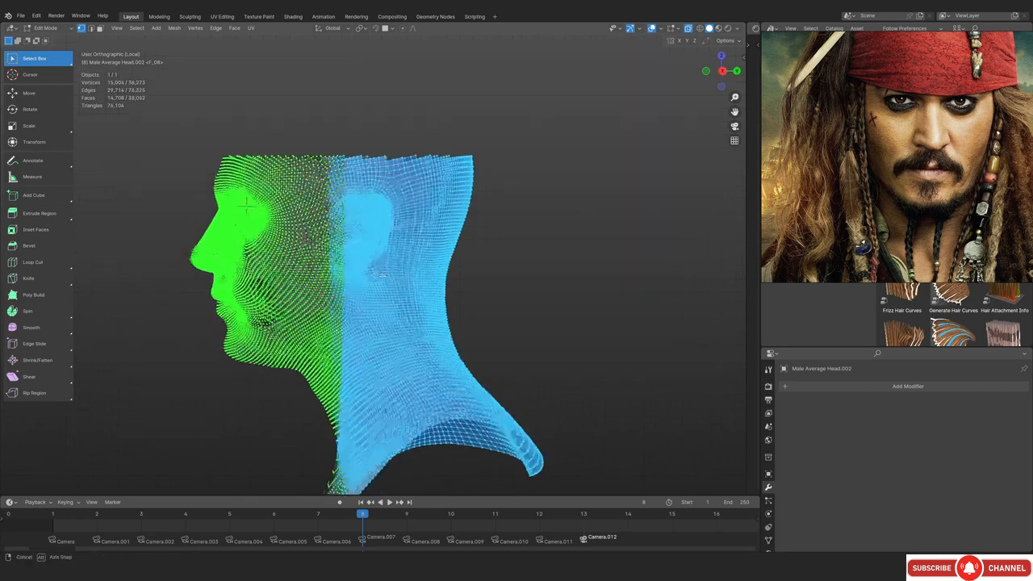
pyautogui.moveTo(396, 288); pyautogui.dragTo(363, 274, button='middle')
pyautogui.scroll(2, 443, 276)
pyautogui.press('x')
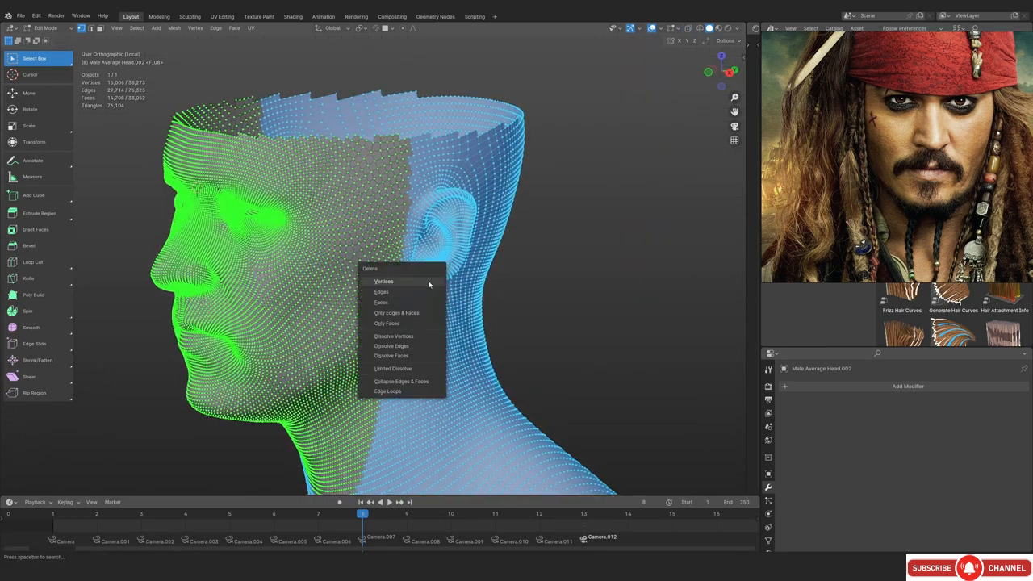
pyautogui.click(420, 279)
pyautogui.press('Tab')
pyautogui.hotkey('alt', 'z')
# Examine the beaded beard braids, the thin tied braid, the coin pendant and the dreadlocks in the enlarged portrait reference
pyautogui.scroll(-3, 430, 284)
pyautogui.moveTo(934, 240); pyautogui.dragTo(517, 277, button='middle')
pyautogui.hotkey('ctrl', 'f')
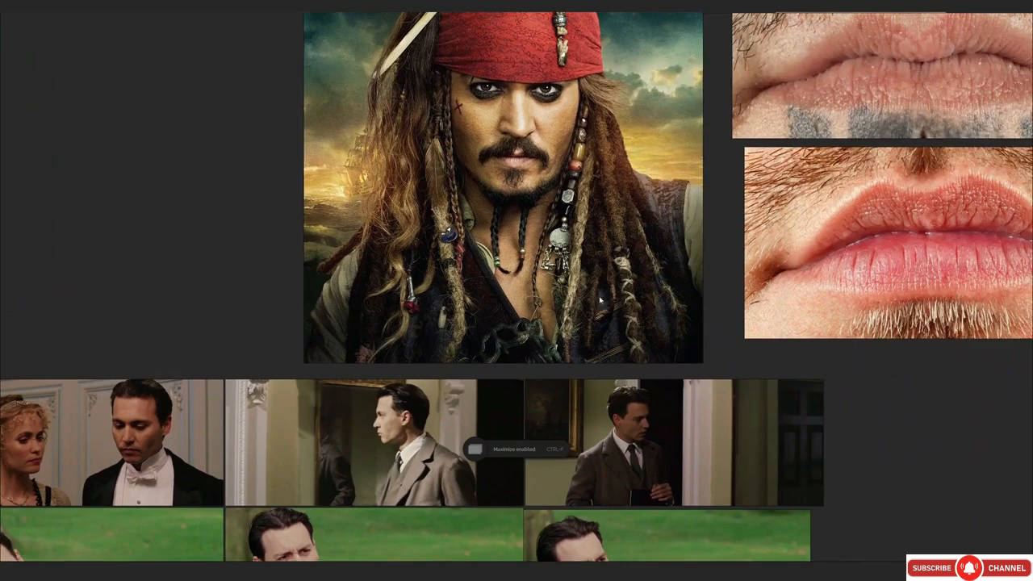
pyautogui.scroll(5, 664, 263)
pyautogui.moveTo(544, 323); pyautogui.dragTo(625, 334, button='middle')
pyautogui.scroll(3, 346, 334)
pyautogui.moveTo(329, 295); pyautogui.dragTo(339, 345, button='middle')
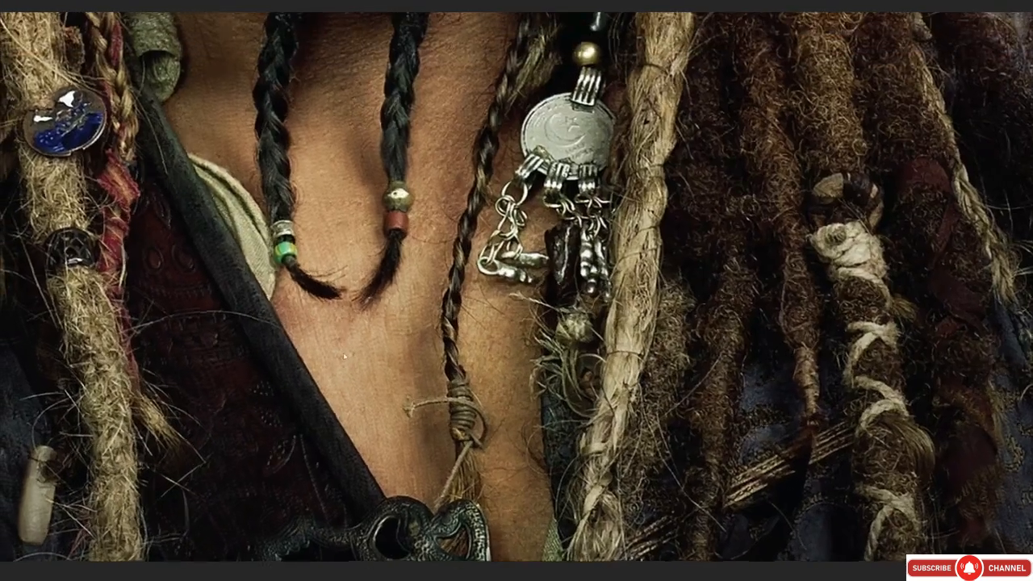
pyautogui.scroll(2, 365, 271)
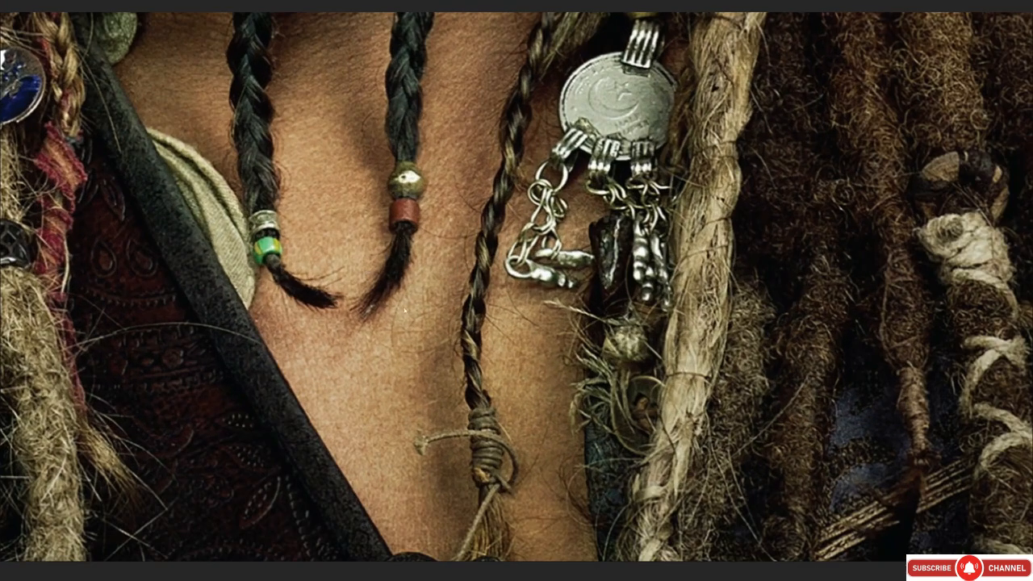
pyautogui.moveTo(535, 80); pyautogui.dragTo(510, 127, button='middle')
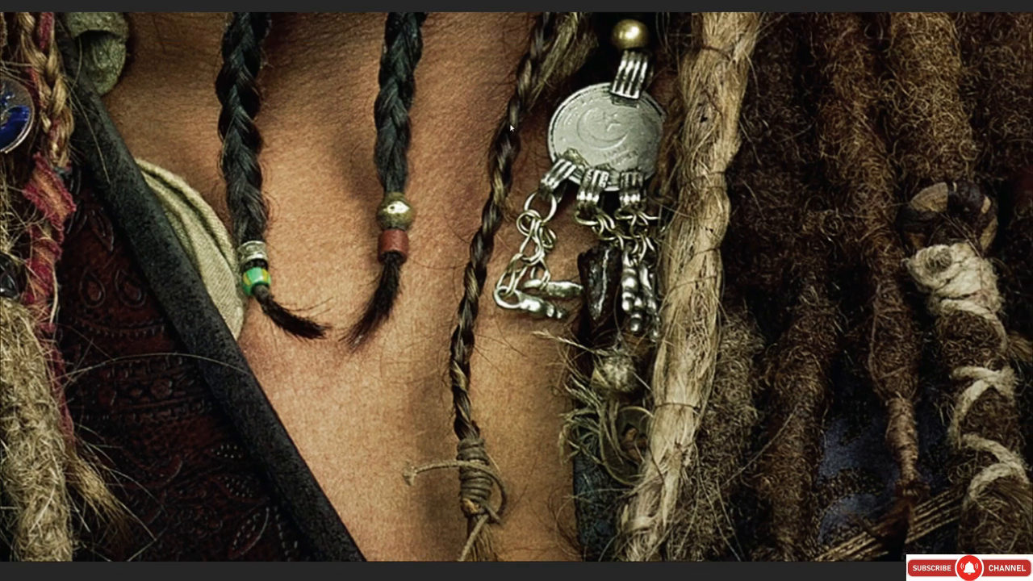
pyautogui.scroll(2, 480, 313)
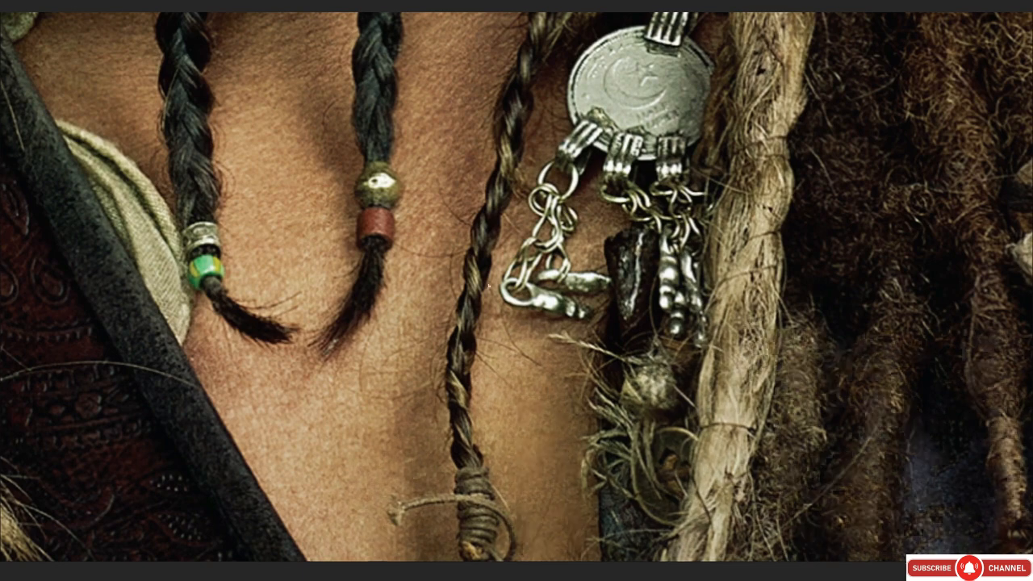
pyautogui.moveTo(519, 570); pyautogui.dragTo(485, 385, button='middle')
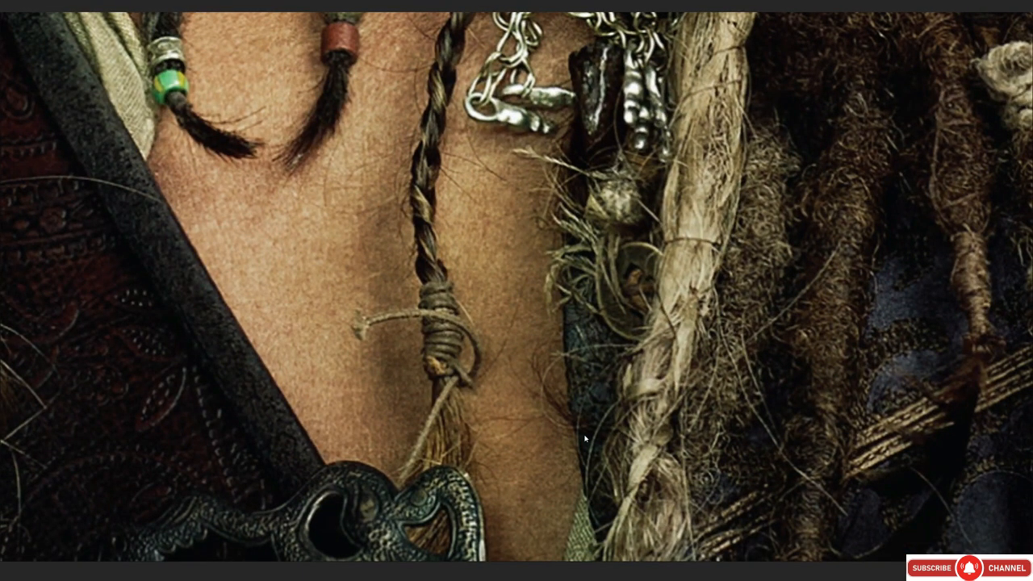
pyautogui.scroll(-5, 447, 288)
pyautogui.moveTo(447, 289); pyautogui.dragTo(487, 422, button='middle')
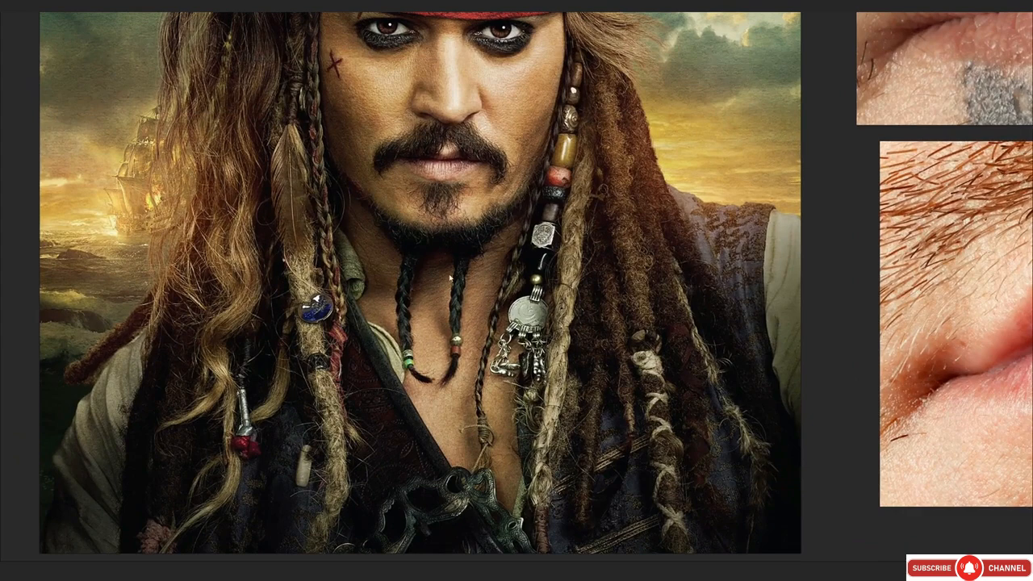
pyautogui.moveTo(452, 280); pyautogui.dragTo(498, 300, button='middle')
pyautogui.hotkey('ctrl', 'f')
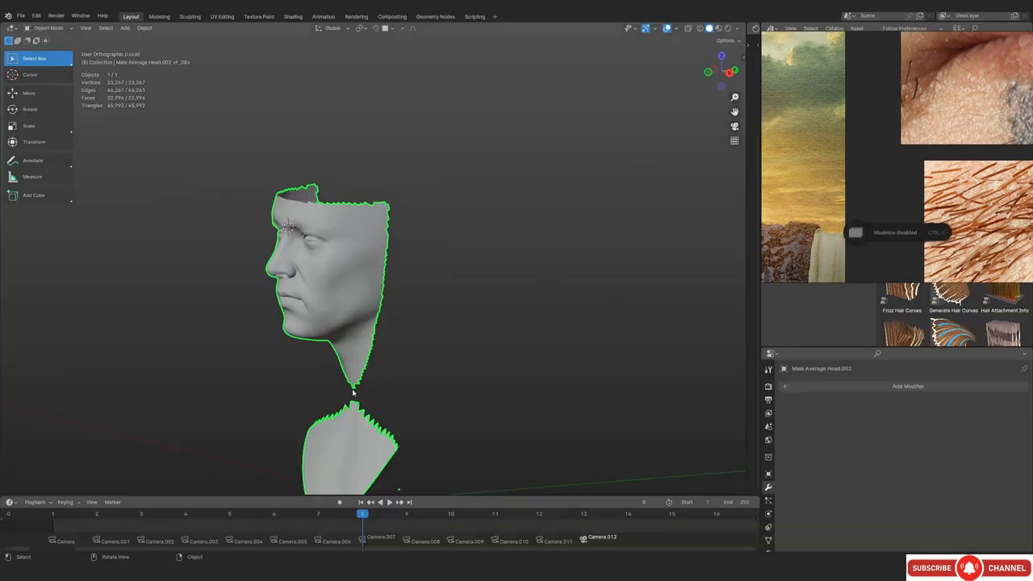
# Delete leftover lower-neck and chest vertices from the face mesh in side view and leave local view
pyautogui.press('Tab')
pyautogui.press('KP_3')
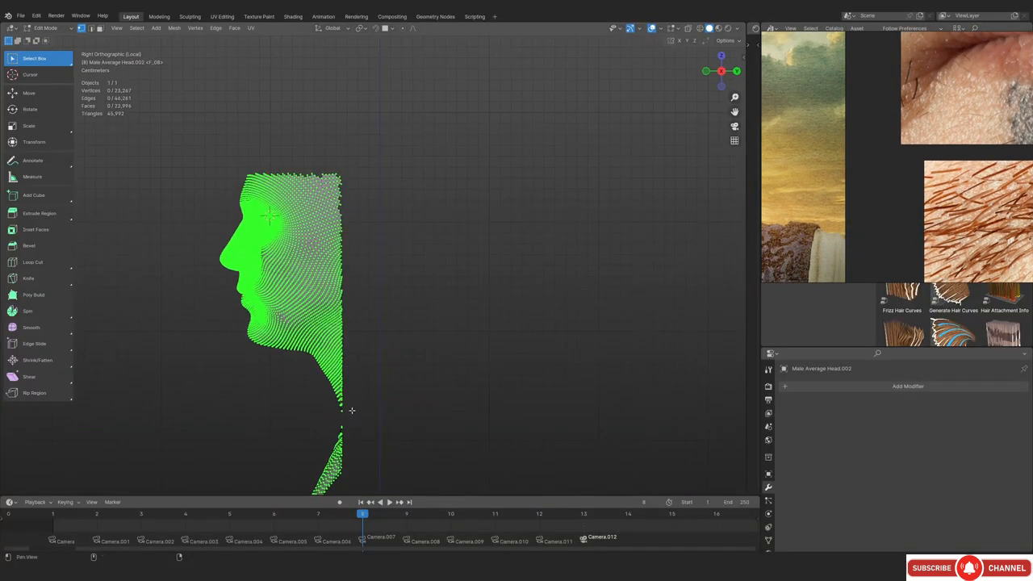
pyautogui.keyDown('shift'); pyautogui.moveTo(351, 410); pyautogui.dragTo(402, 239, button='middle'); pyautogui.keyUp('shift')
pyautogui.moveTo(224, 445); pyautogui.dragTo(518, 194)
pyautogui.press('x')
pyautogui.click(517, 196)
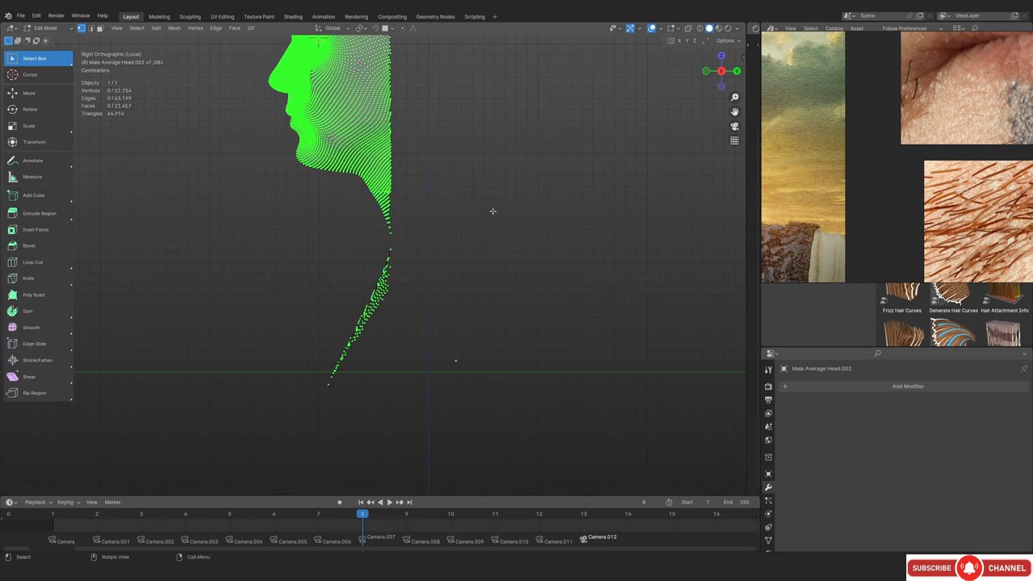
pyautogui.moveTo(493, 210); pyautogui.dragTo(390, 228, button='middle')
pyautogui.press('Tab')
pyautogui.press('KP_Divide')
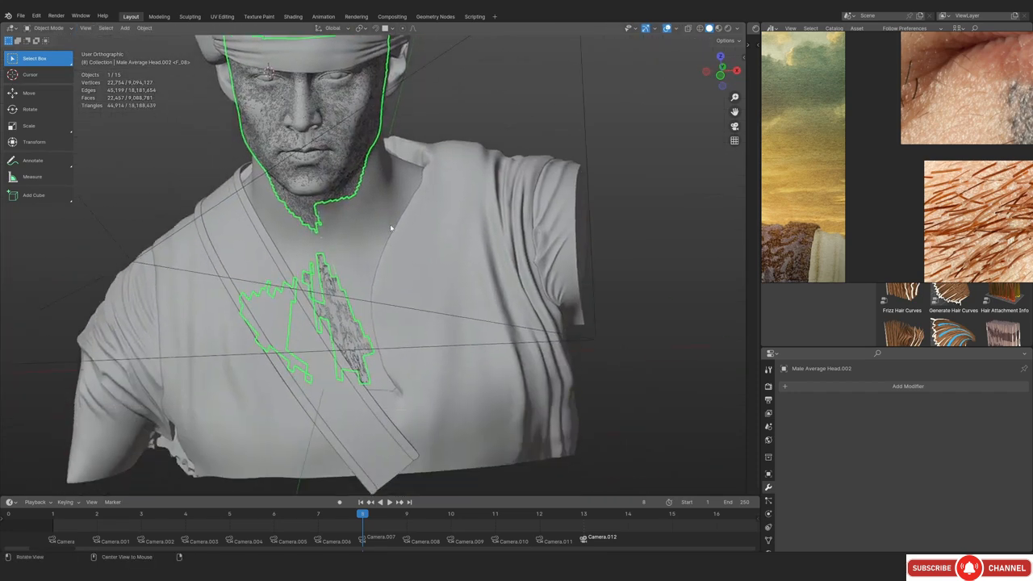
# Copy the face mesh together with its matching camera and switch to the separate Blender file for the moustache
pyautogui.keyDown('ctrl'); pyautogui.keyDown('alt'); pyautogui.moveTo(391, 228); pyautogui.dragTo(363, 303); pyautogui.keyUp('alt'); pyautogui.keyUp('ctrl')
pyautogui.keyDown('alt'); pyautogui.moveTo(364, 303); pyautogui.dragTo(282, 322); pyautogui.keyUp('alt')
pyautogui.keyDown('alt'); pyautogui.keyDown('shift'); pyautogui.moveTo(327, 141); pyautogui.dragTo(338, 196); pyautogui.keyUp('shift'); pyautogui.keyUp('alt')
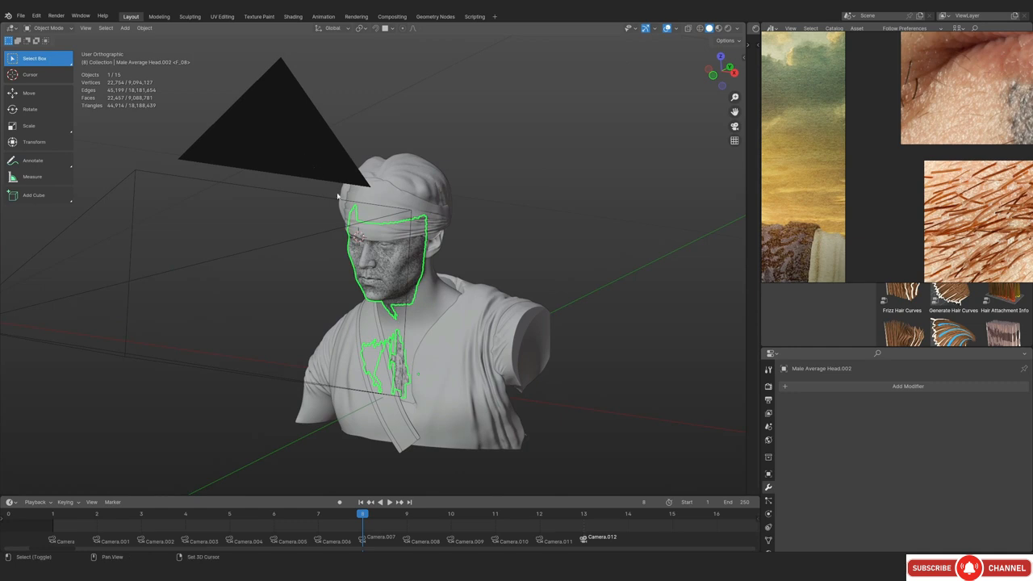
pyautogui.keyDown('shift'); pyautogui.click(337, 197); pyautogui.keyUp('shift')
pyautogui.scroll(-1, 334, 209)
pyautogui.moveTo(334, 210); pyautogui.dragTo(328, 206, button='middle')
pyautogui.hotkey('ctrl', 'c')
pyautogui.click(328, 207)
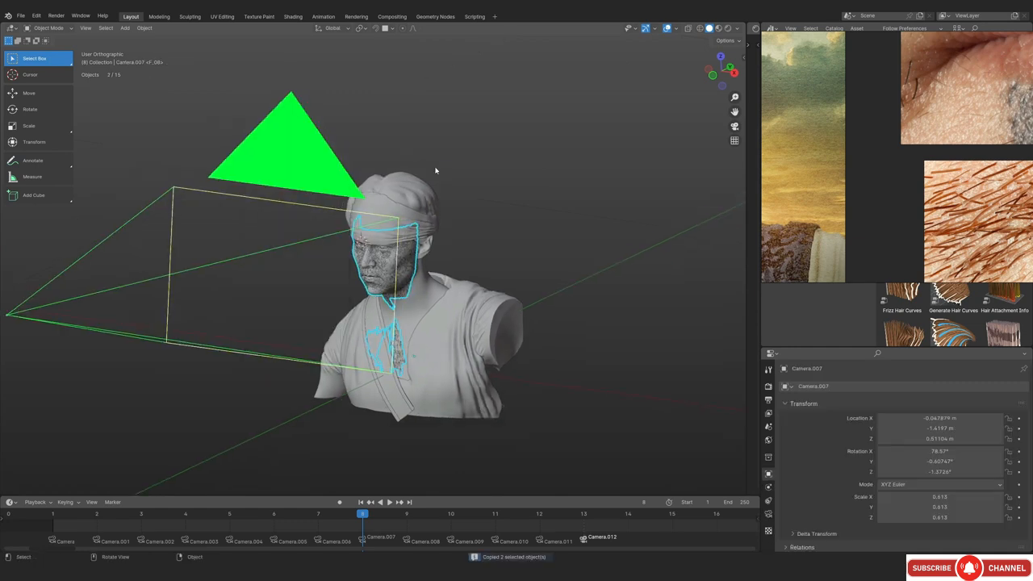
pyautogui.moveTo(517, 573)
pyautogui.click(576, 544)
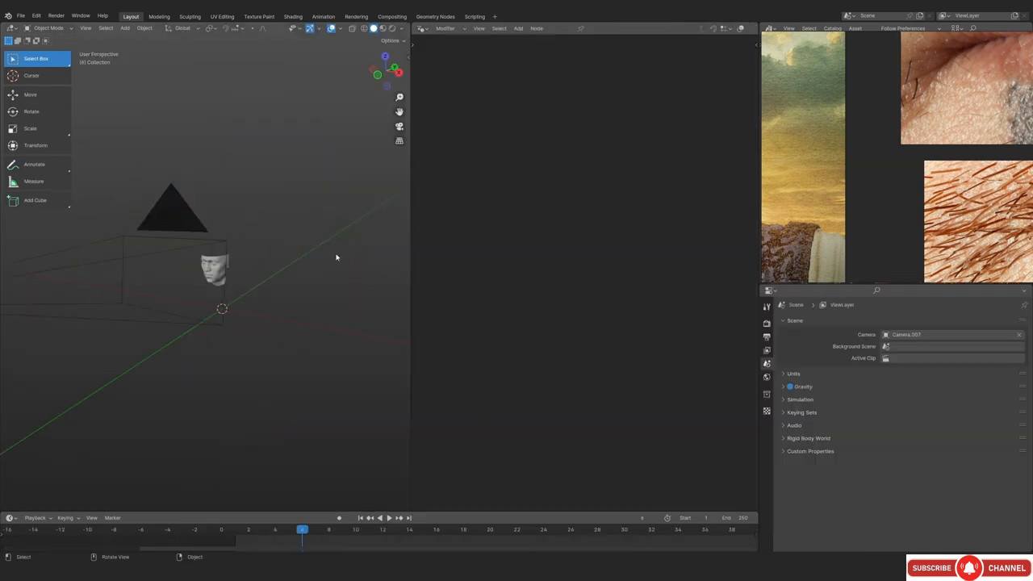
# Frame the face mesh and widen the 3D viewport beside the node editor
pyautogui.scroll(6, 203, 279)
pyautogui.keyDown('shift'); pyautogui.moveTo(203, 279); pyautogui.dragTo(224, 292, button='middle'); pyautogui.keyUp('shift')
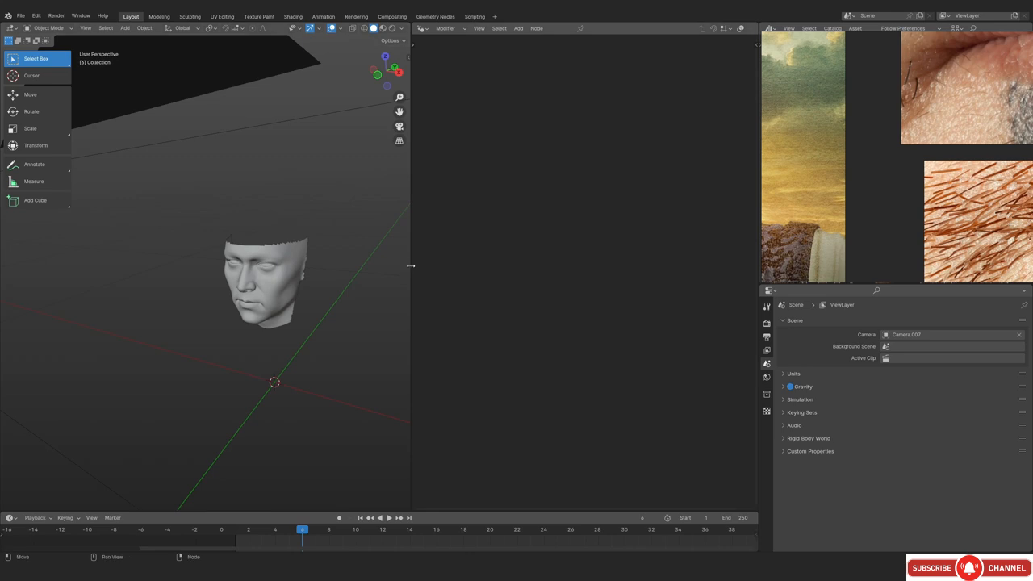
pyautogui.moveTo(410, 267); pyautogui.dragTo(466, 263)
pyautogui.scroll(-4, 232, 262)
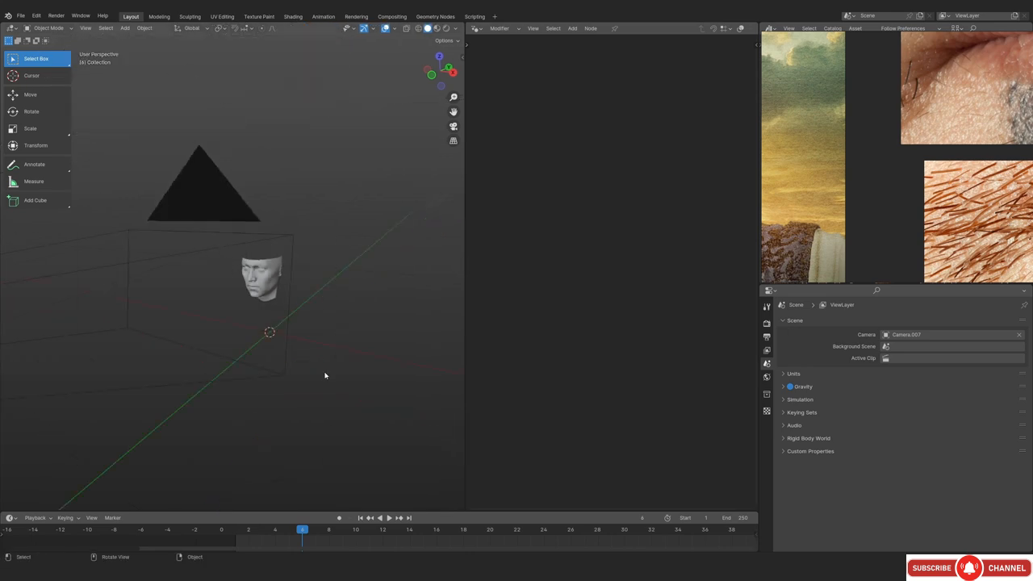
pyautogui.moveTo(518, 573)
pyautogui.moveTo(441, 530)
pyautogui.scroll(3, 263, 300)
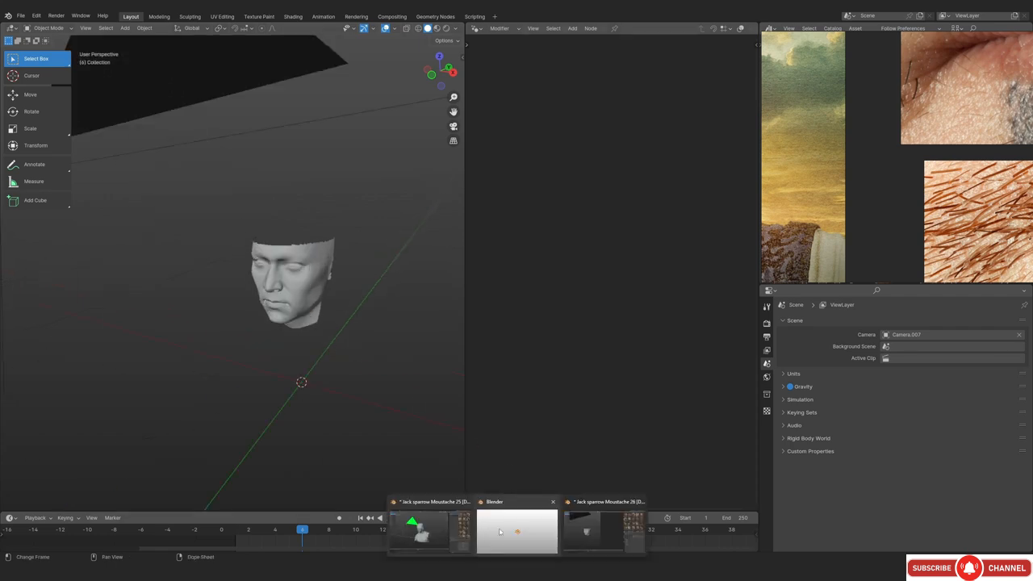
# Inspect the face mesh and camera from the front, selecting both and clearing the selection again
pyautogui.scroll(-5, 241, 273)
pyautogui.moveTo(241, 272); pyautogui.dragTo(299, 260, button='middle')
pyautogui.moveTo(105, 171); pyautogui.dragTo(331, 400)
pyautogui.scroll(6, 355, 281)
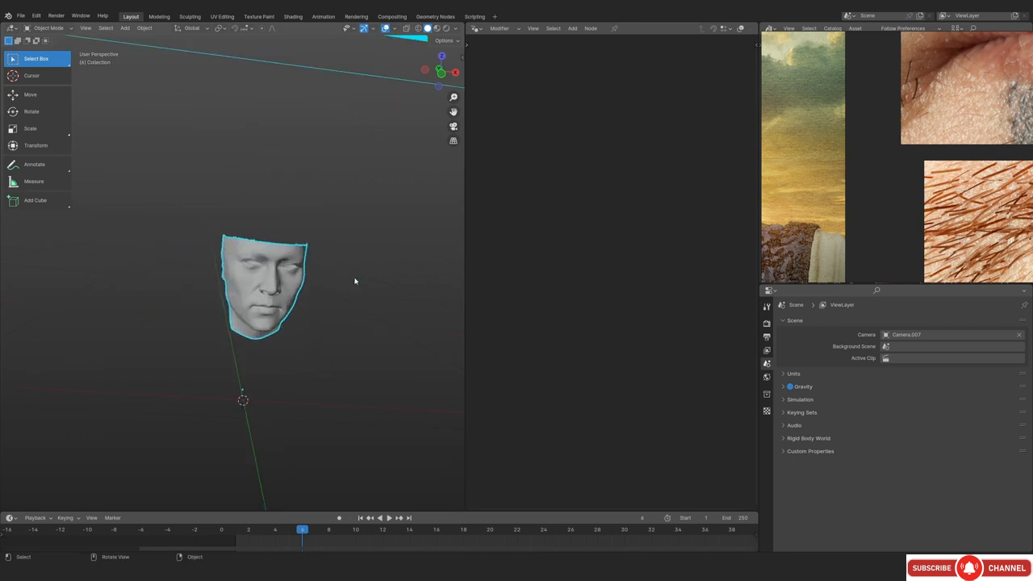
pyautogui.moveTo(355, 281); pyautogui.dragTo(315, 231, button='middle')
pyautogui.click(315, 231)
pyautogui.scroll(-3, 296, 261)
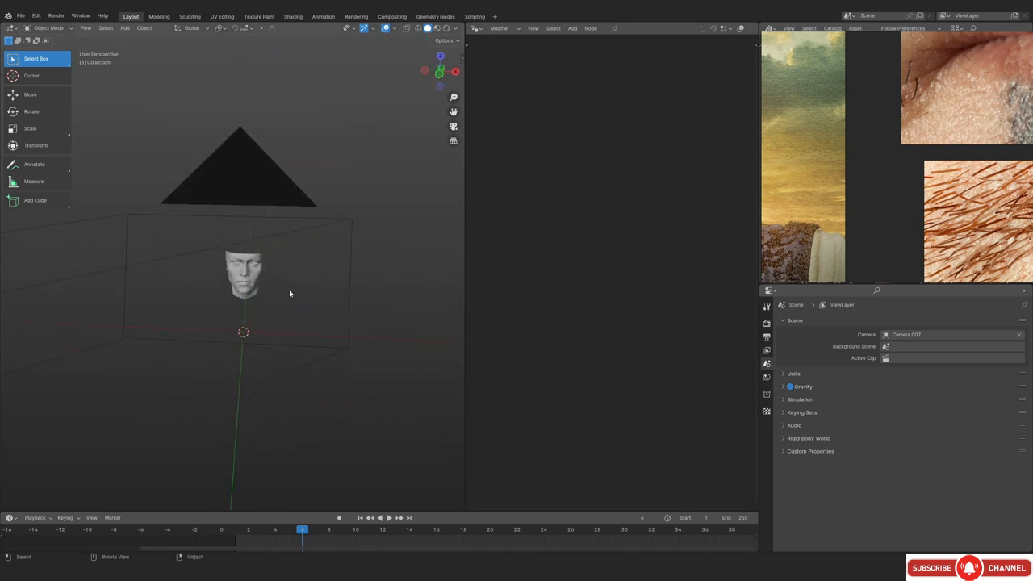
# Look through the camera at the face overlaid with the portrait, widen the viewport further and select the face mesh
pyautogui.press('KP_0')
pyautogui.scroll(4, 305, 544)
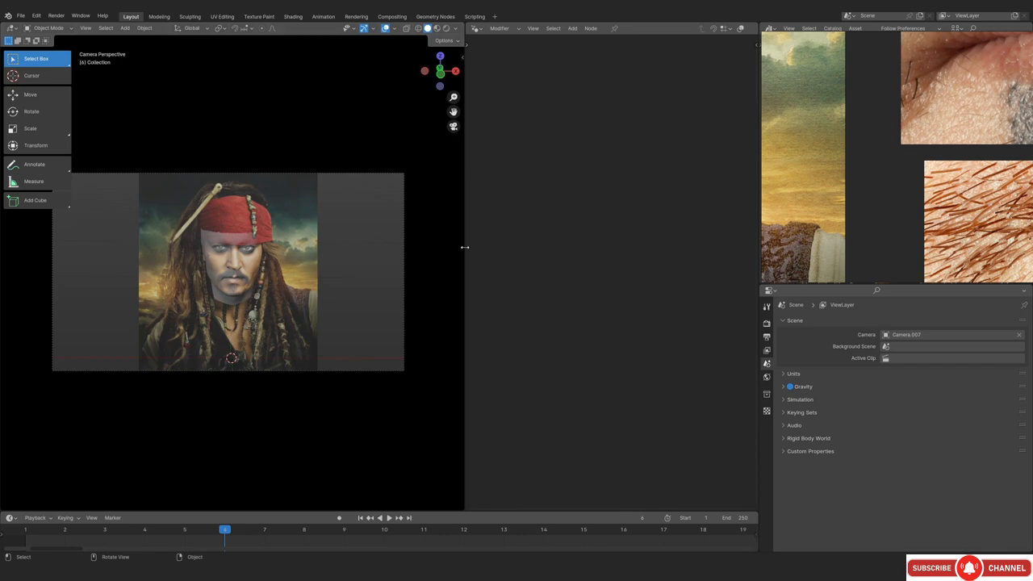
pyautogui.moveTo(465, 247); pyautogui.dragTo(609, 247)
pyautogui.scroll(6, 438, 290)
pyautogui.keyDown('shift'); pyautogui.moveTo(294, 213); pyautogui.dragTo(312, 279, button='middle'); pyautogui.keyUp('shift')
pyautogui.click(323, 290)
pyautogui.scroll(-4, 341, 309)
pyautogui.keyDown('shift'); pyautogui.moveTo(342, 311); pyautogui.dragTo(312, 309, button='middle'); pyautogui.keyUp('shift')
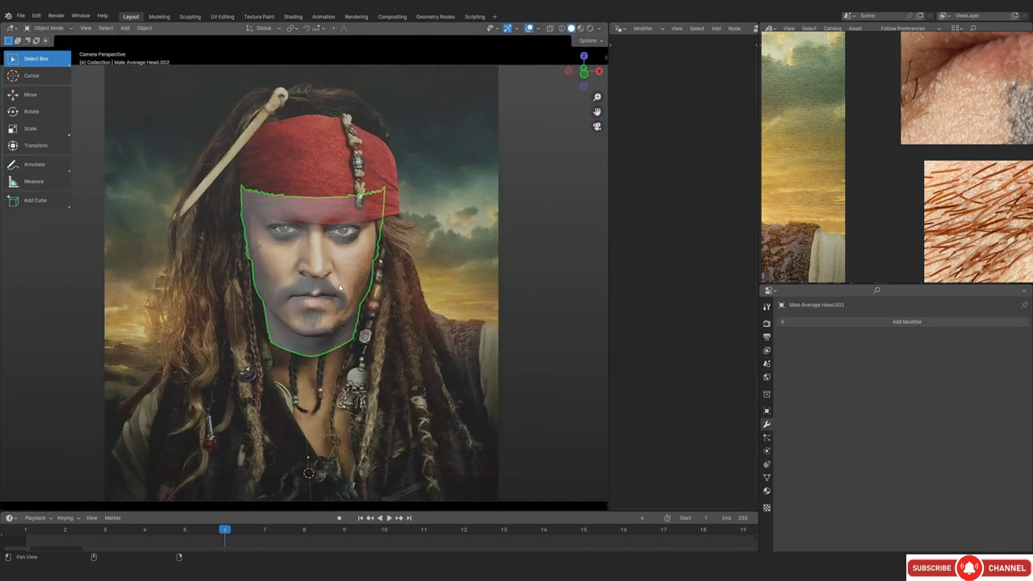
# Frame the face mesh outside the camera view and add a particle system to it
pyautogui.scroll(7, 339, 287)
pyautogui.scroll(-6, 329, 243)
pyautogui.scroll(5, 311, 309)
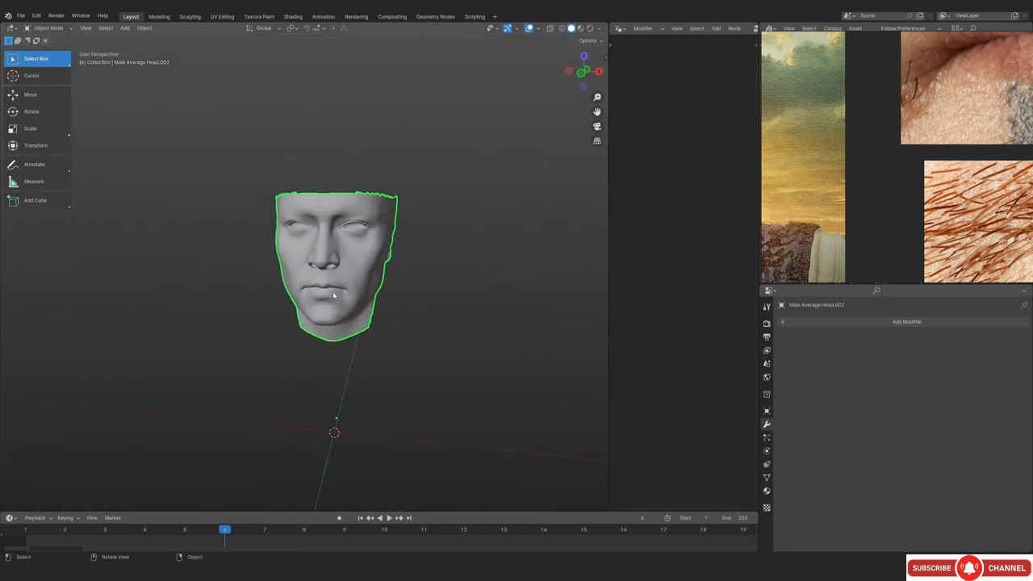
pyautogui.scroll(4, 333, 295)
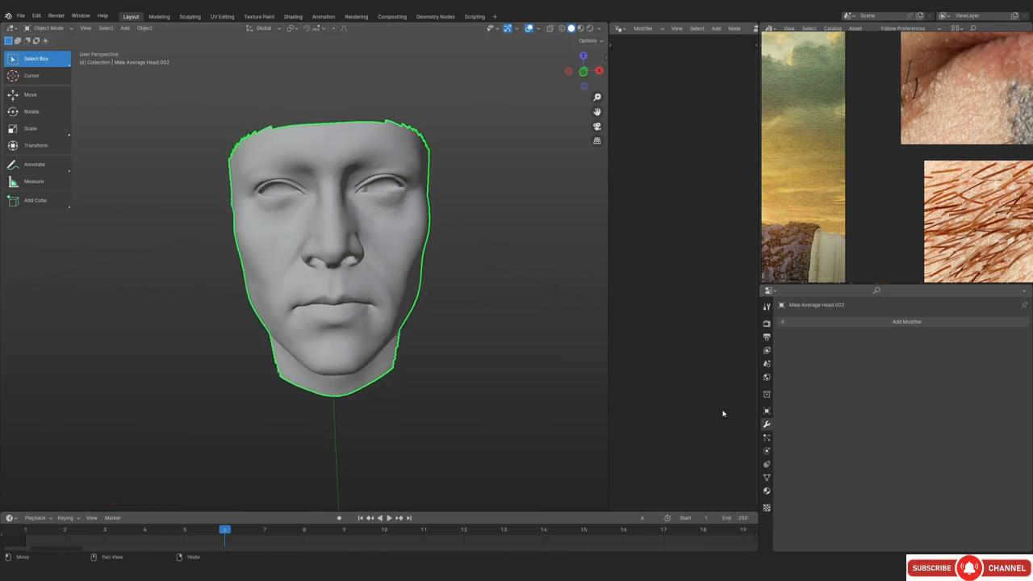
pyautogui.click(767, 438)
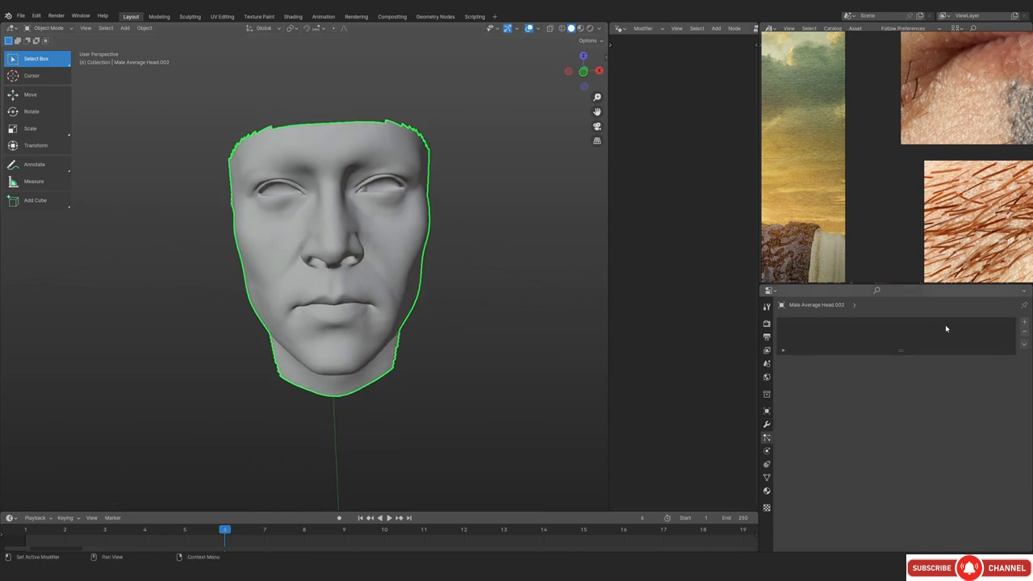
pyautogui.click(1025, 321)
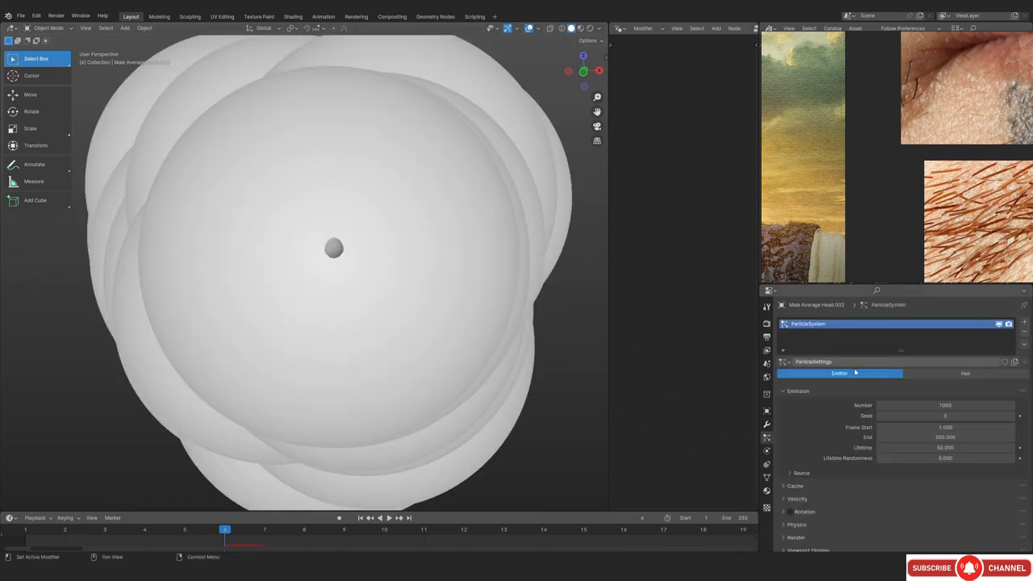
# Switch the face mesh's particle system from emitter to Hair and check the hairs around the face
pyautogui.click(929, 376)
pyautogui.scroll(-4, 234, 280)
pyautogui.moveTo(388, 252); pyautogui.dragTo(272, 247, button='middle')
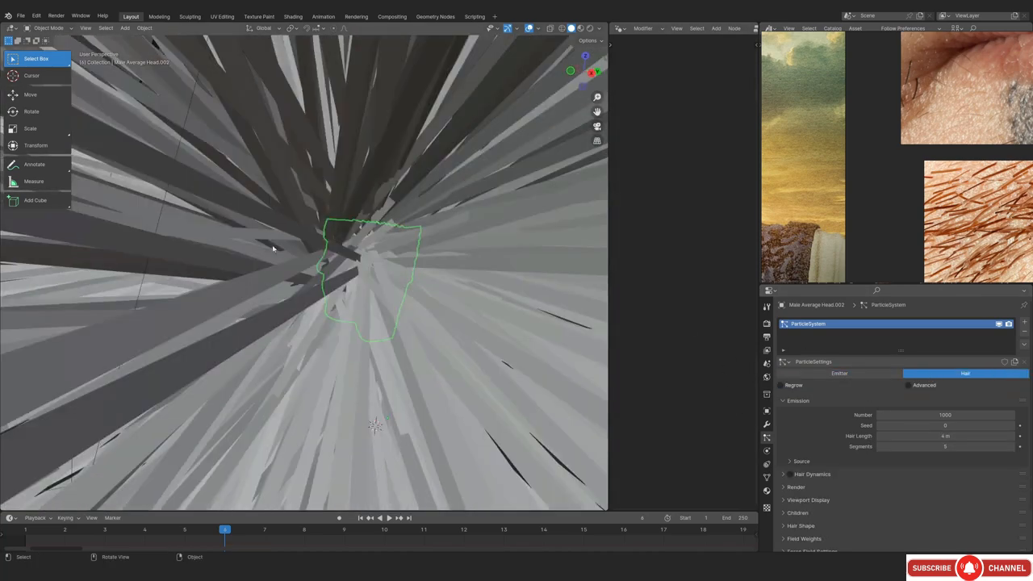
pyautogui.scroll(-8, 288, 245)
pyautogui.scroll(8, 288, 246)
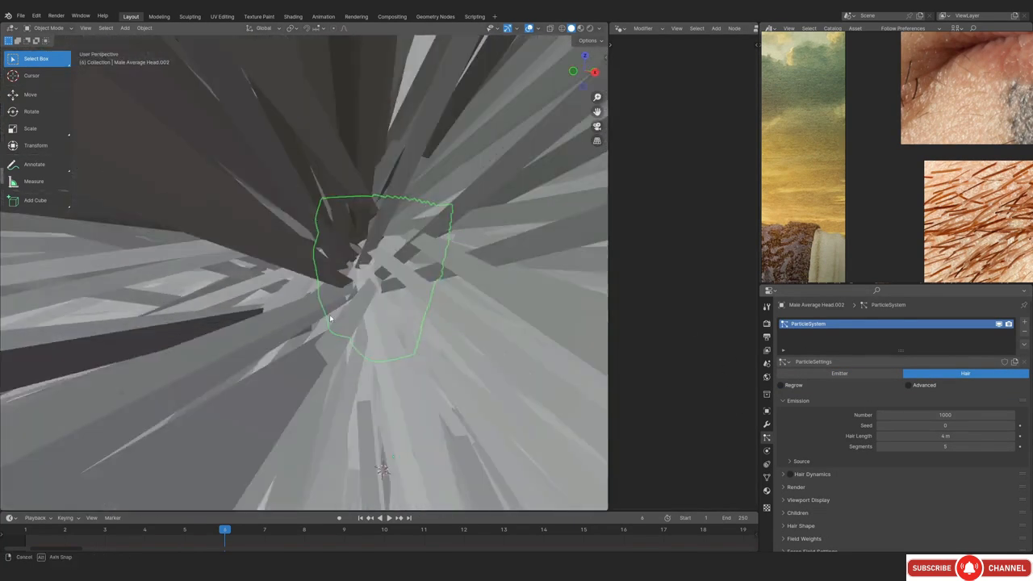
# Set the viewport display shape of curves to Strand in the scene's render settings
pyautogui.click(767, 307)
pyautogui.click(766, 323)
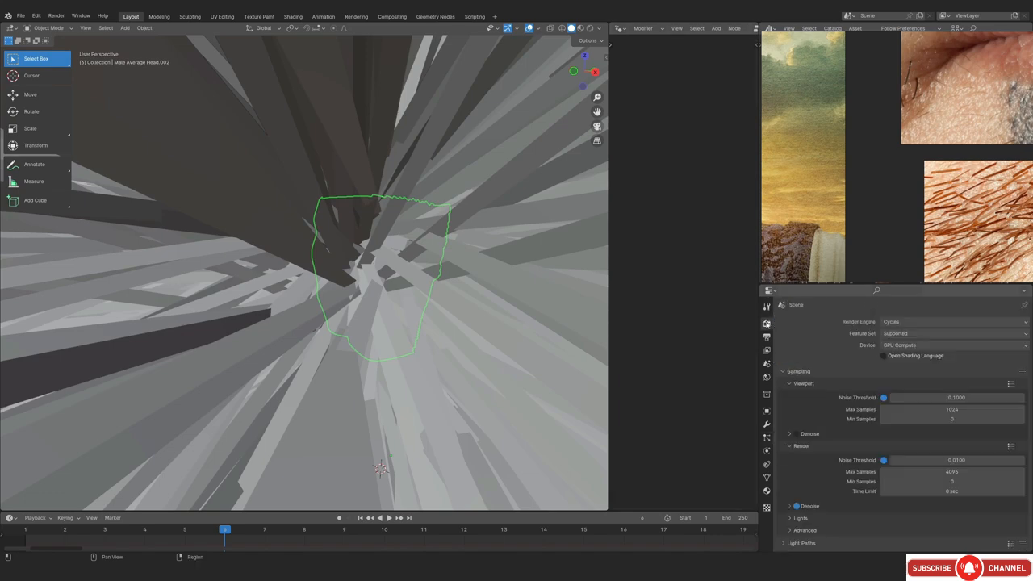
pyautogui.scroll(-5, 826, 438)
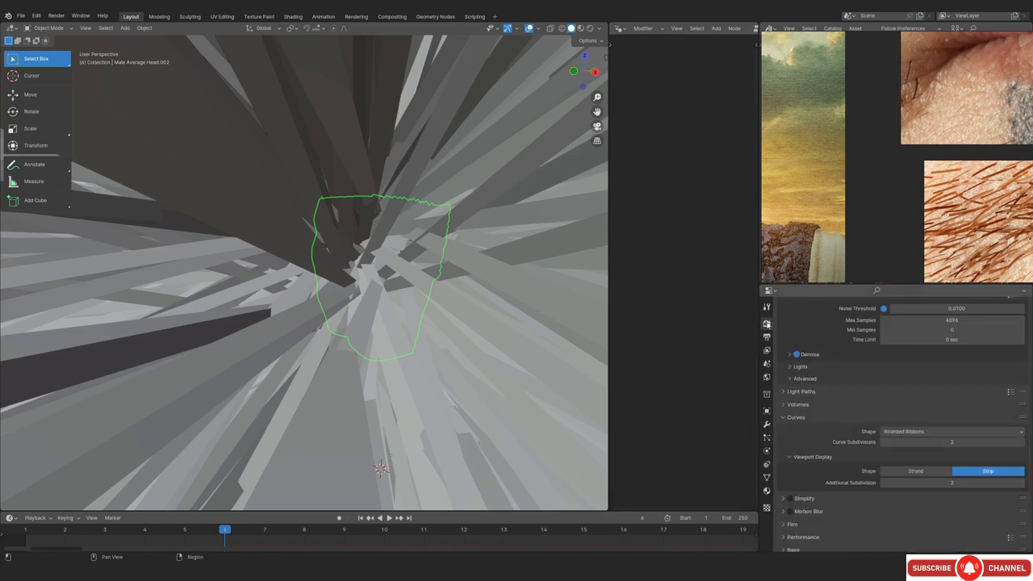
pyautogui.scroll(-2, 817, 454)
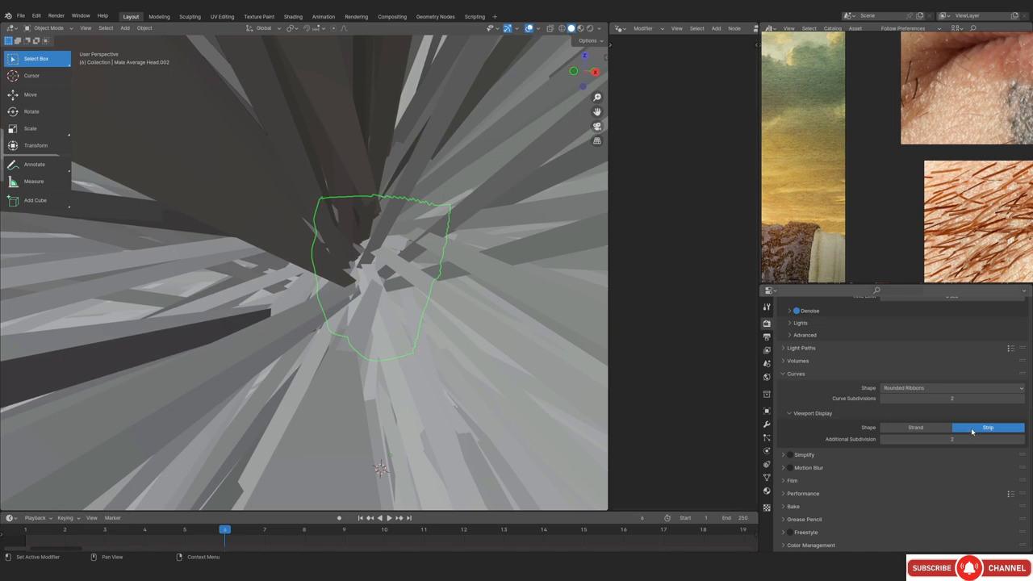
pyautogui.click(924, 429)
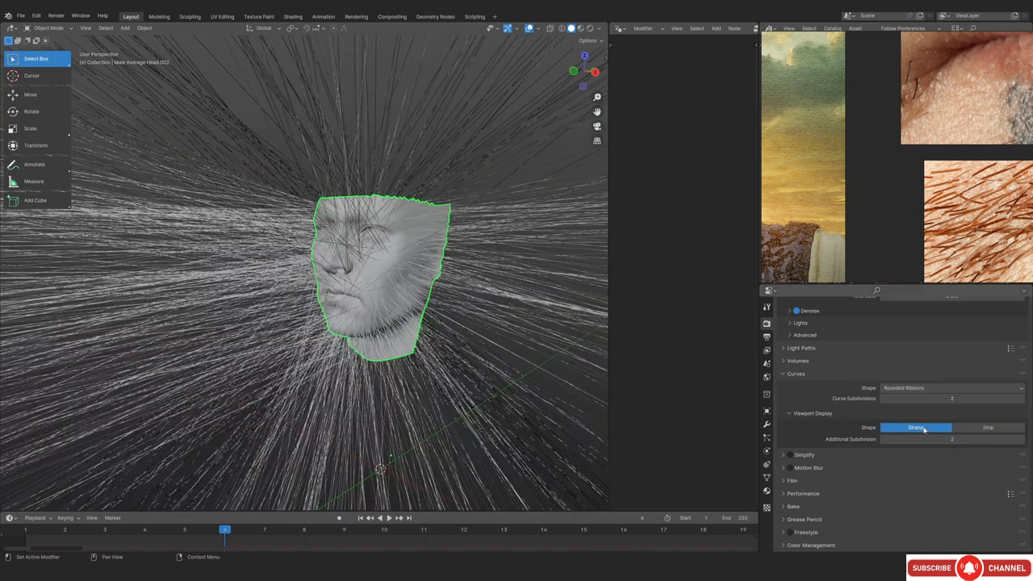
# Try the Strip viewport display shape for the hair curves and switch it back to Strand
pyautogui.click(969, 429)
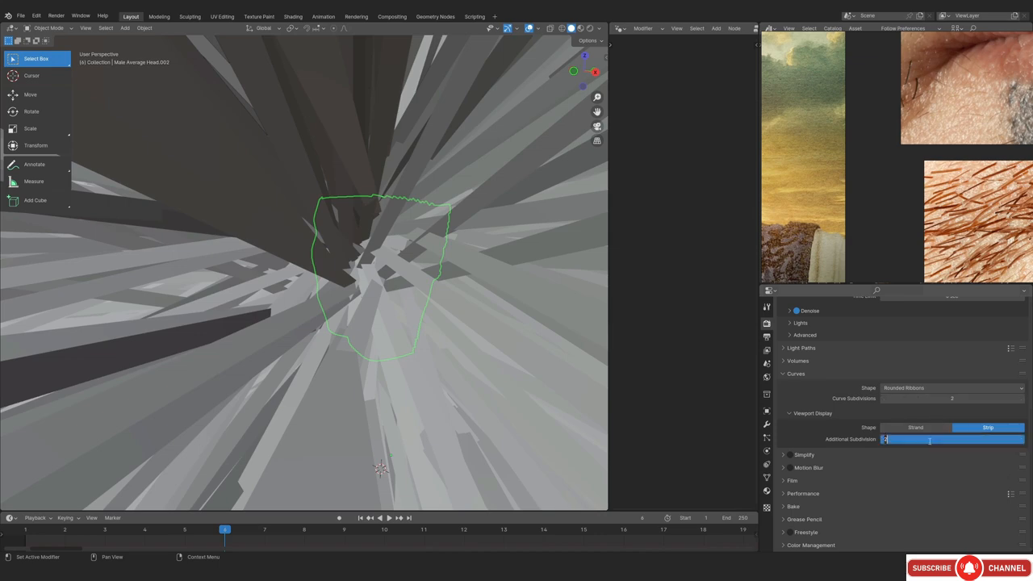
pyautogui.scroll(-7, 309, 284)
pyautogui.scroll(5, 315, 282)
pyautogui.click(915, 427)
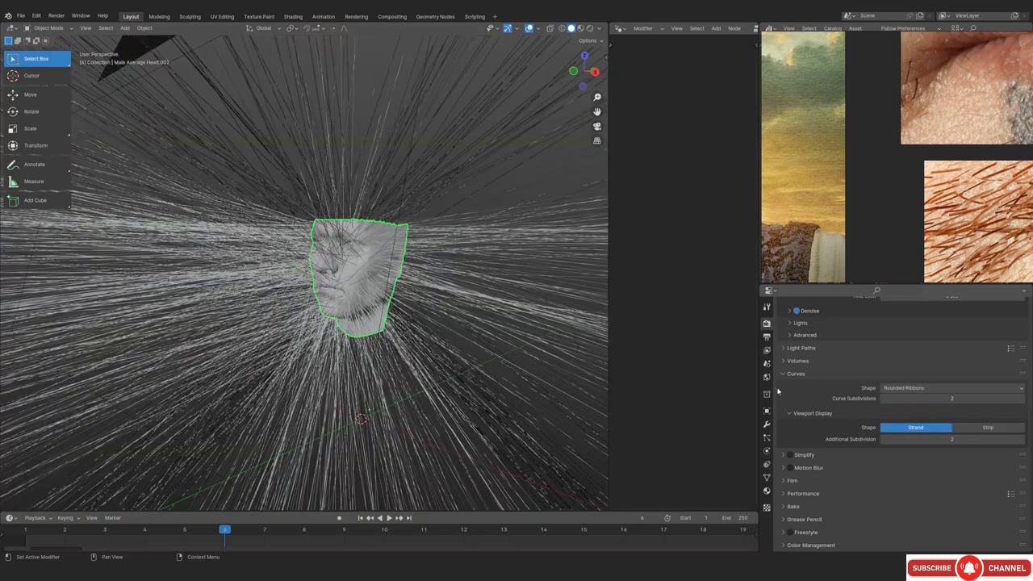
pyautogui.moveTo(379, 388); pyautogui.dragTo(332, 336, button='middle')
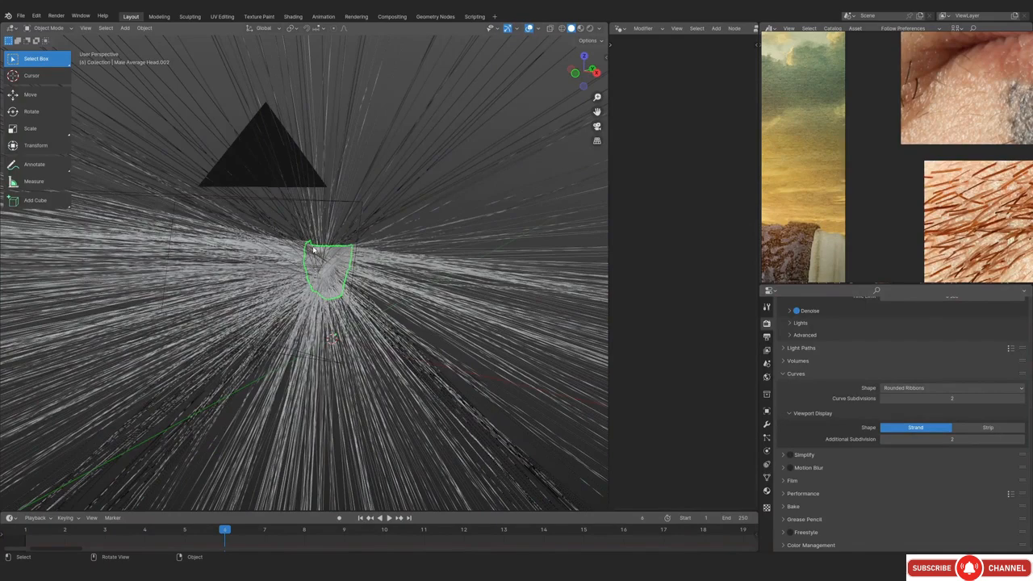
pyautogui.scroll(3, 337, 269)
# Remove the hair particle system from the face mesh
pyautogui.click(767, 437)
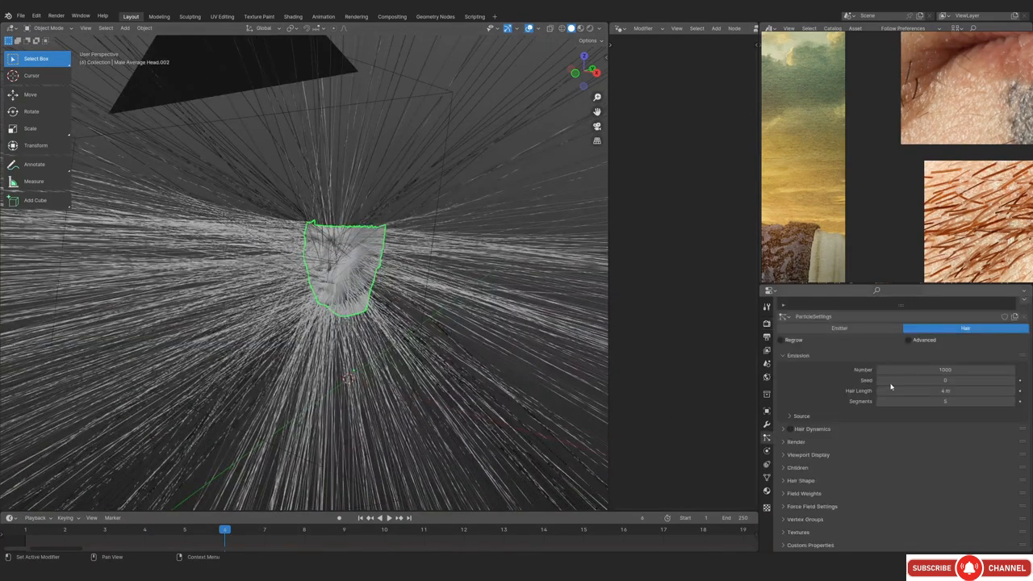
pyautogui.scroll(2, 1014, 319)
pyautogui.click(1023, 330)
pyautogui.scroll(6, 306, 285)
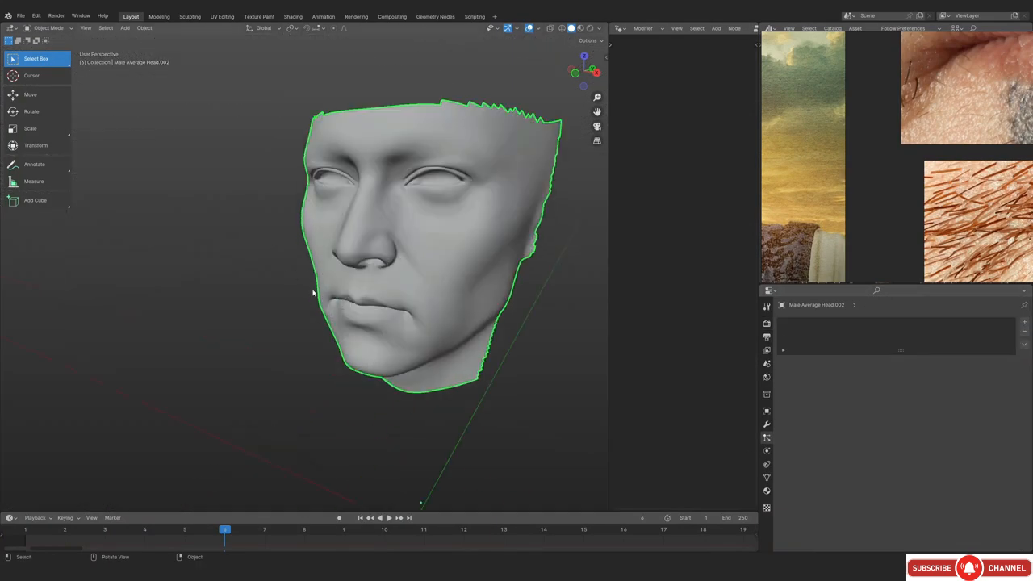
# Add a Fur curves object to the selected face mesh
pyautogui.moveTo(314, 293); pyautogui.dragTo(376, 241, button='middle')
pyautogui.keyDown('shift'); pyautogui.moveTo(375, 241); pyautogui.dragTo(351, 237, button='middle'); pyautogui.keyUp('shift')
pyautogui.moveTo(311, 276)
pyautogui.mouseDown(button='middle')
pyautogui.moveTo(333, 288)
pyautogui.moveTo(331, 278)
pyautogui.mouseUp(button='middle')
pyautogui.hotkey('shift', 'a')
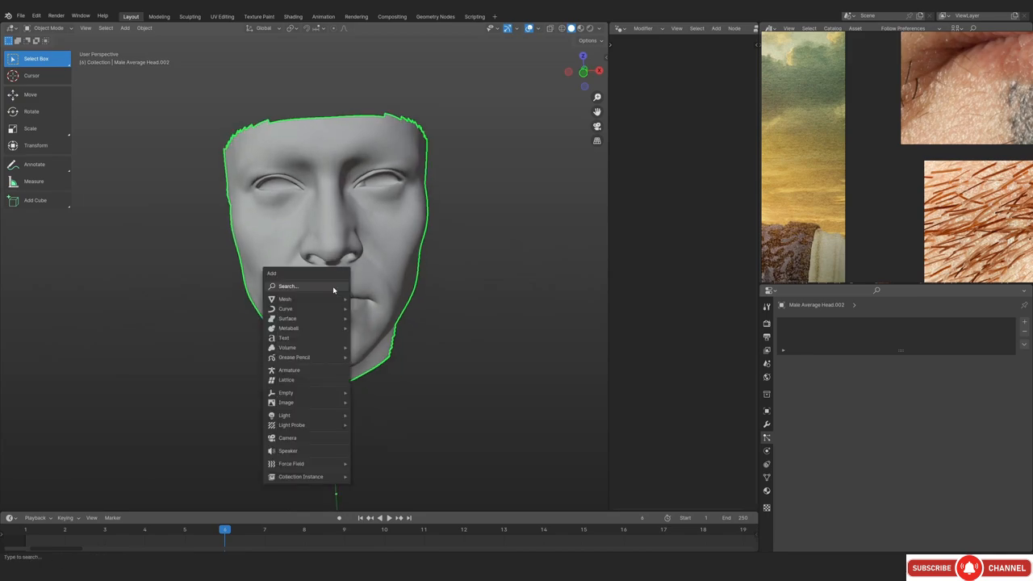
pyautogui.moveTo(307, 309)
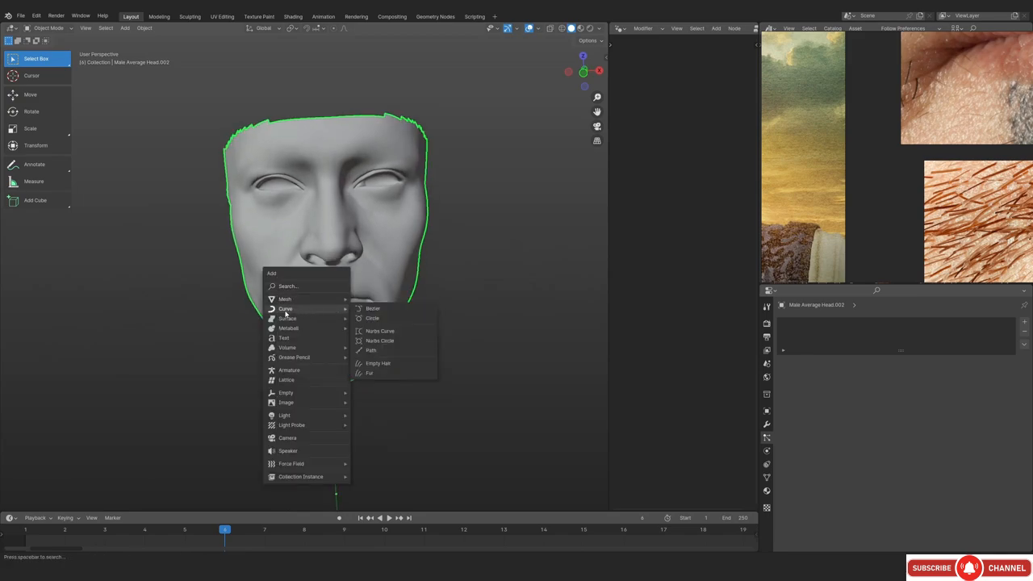
pyautogui.click(376, 373)
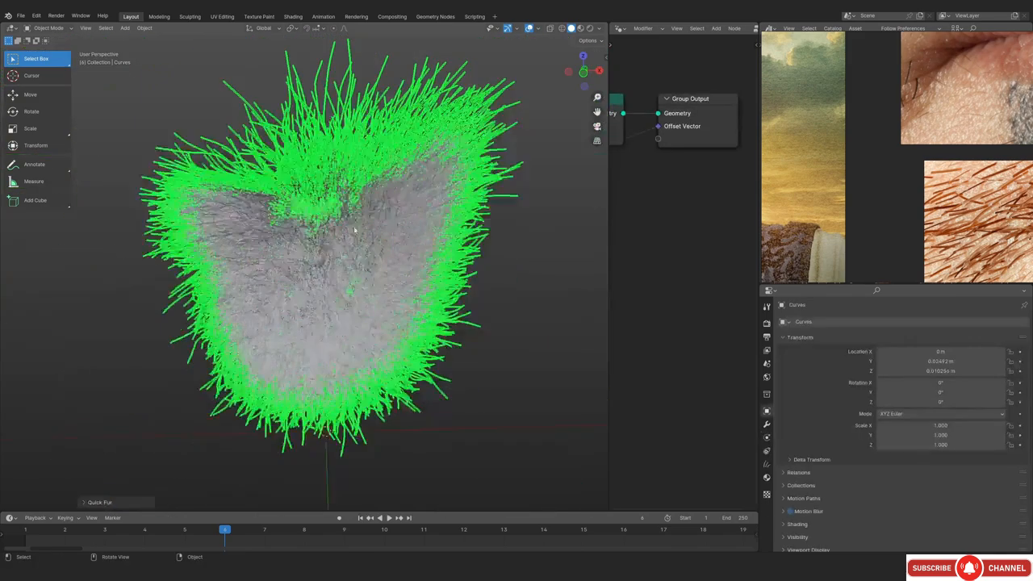
# Examine the generated fur on the face up close and from several angles
pyautogui.scroll(5, 323, 338)
pyautogui.moveTo(323, 339); pyautogui.dragTo(286, 299, button='middle')
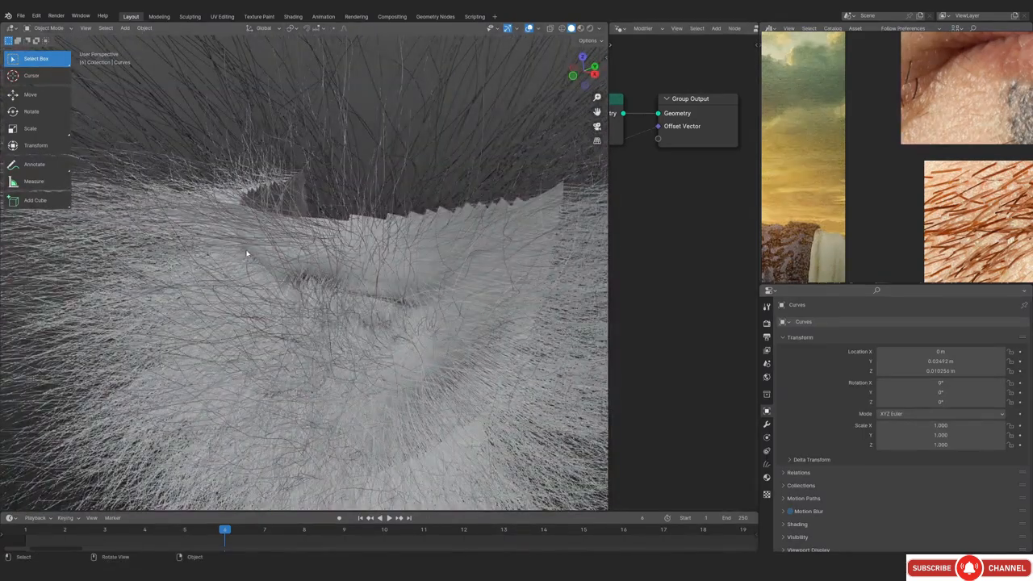
pyautogui.scroll(-8, 247, 253)
pyautogui.scroll(3, 295, 327)
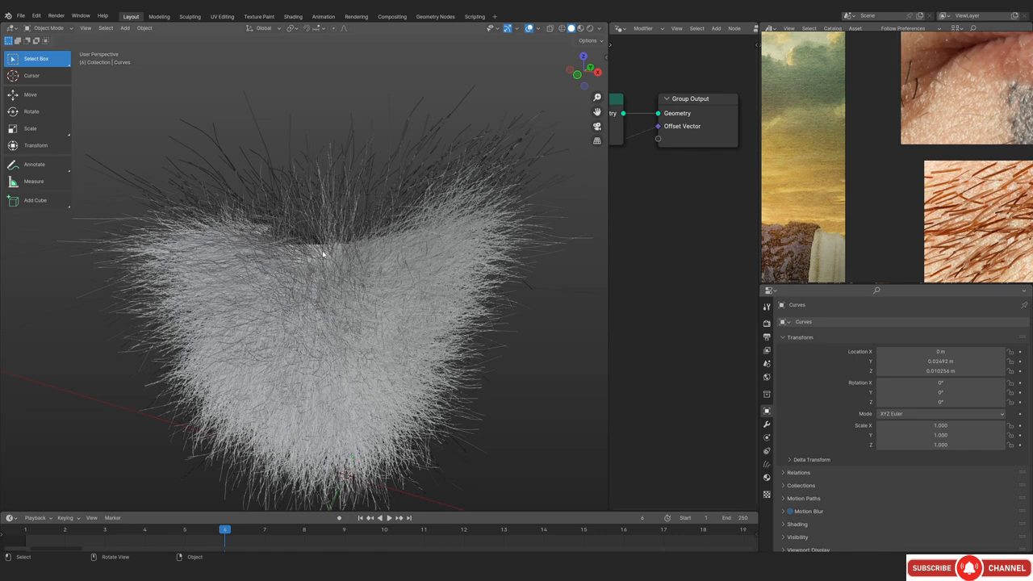
pyautogui.moveTo(323, 254); pyautogui.dragTo(254, 233, button='middle')
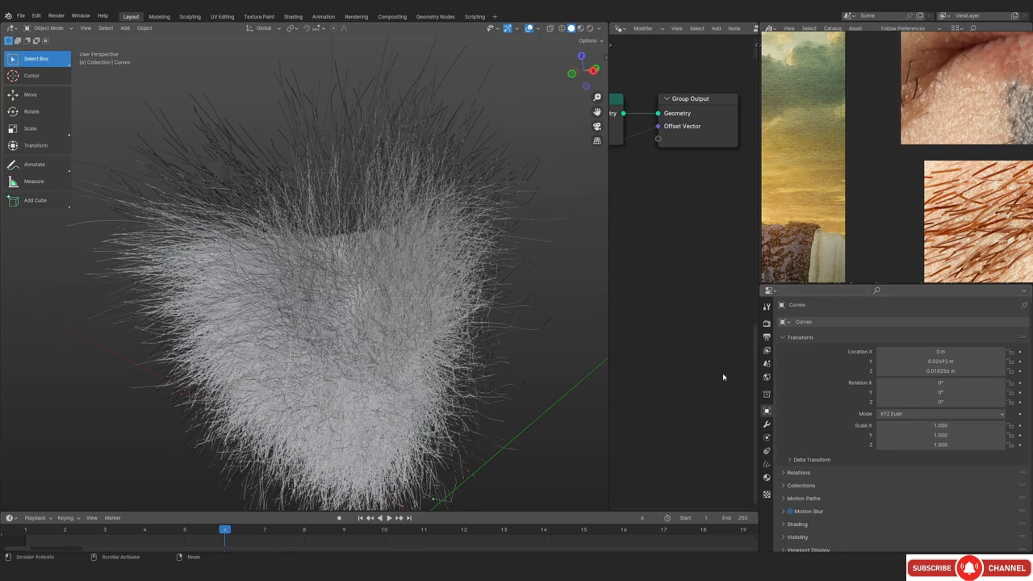
pyautogui.scroll(-2, 291, 206)
pyautogui.moveTo(291, 206); pyautogui.dragTo(356, 371, button='middle')
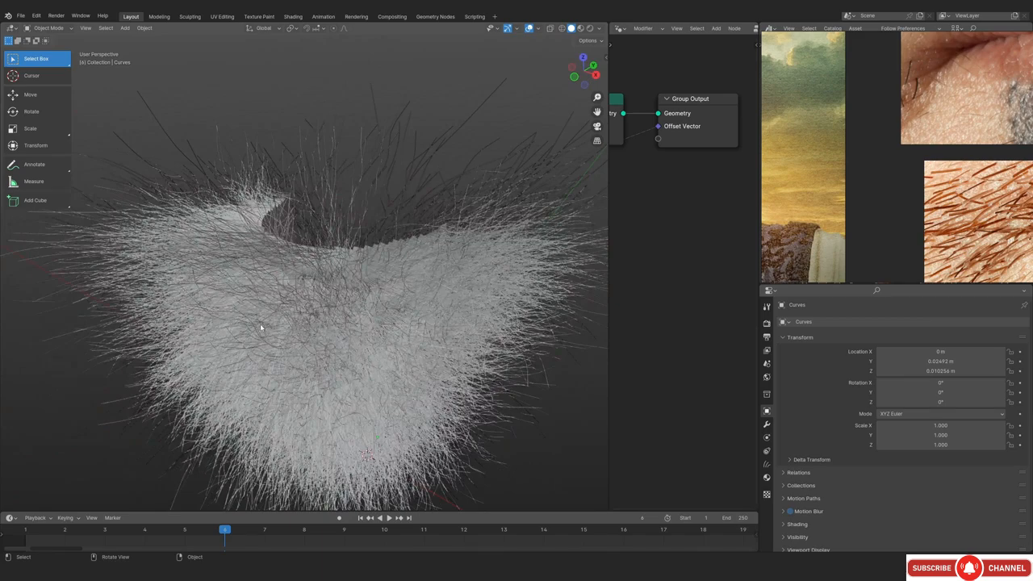
pyautogui.scroll(2, 282, 263)
pyautogui.moveTo(281, 263); pyautogui.dragTo(551, 394, button='middle')
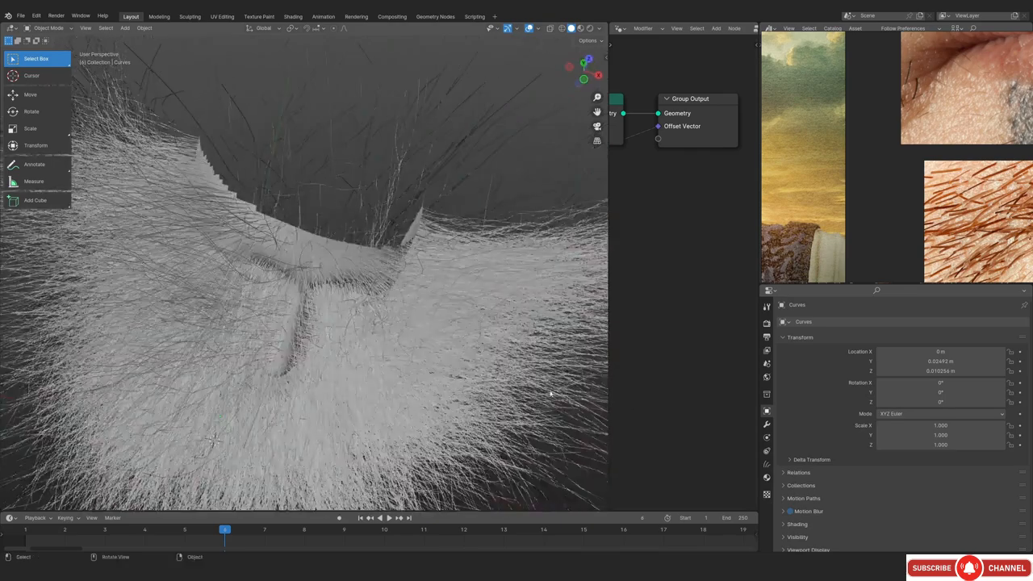
# Set the curves' viewport display shape to Strip in the render settings
pyautogui.click(766, 323)
pyautogui.scroll(-6, 894, 459)
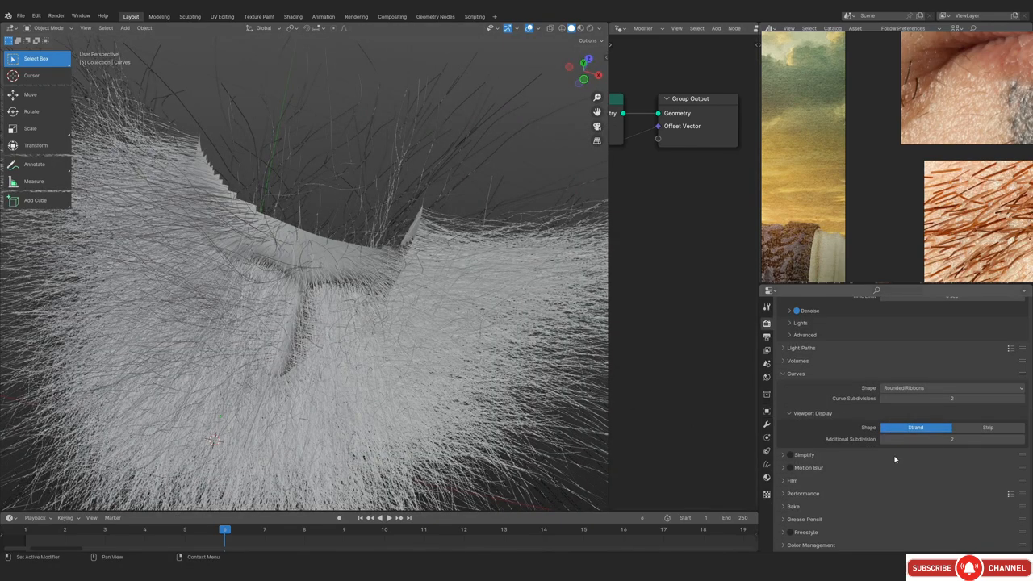
pyautogui.click(971, 429)
pyautogui.moveTo(334, 219); pyautogui.dragTo(339, 267, button='middle')
pyautogui.scroll(-4, 326, 406)
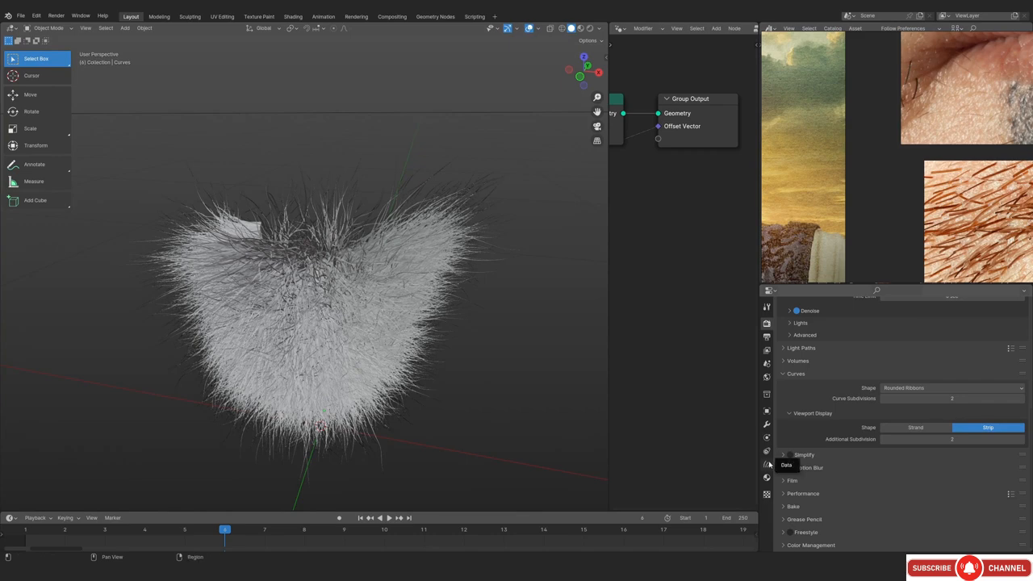
# Review the modifier stack of the fur curves and delete the fur object
pyautogui.click(766, 424)
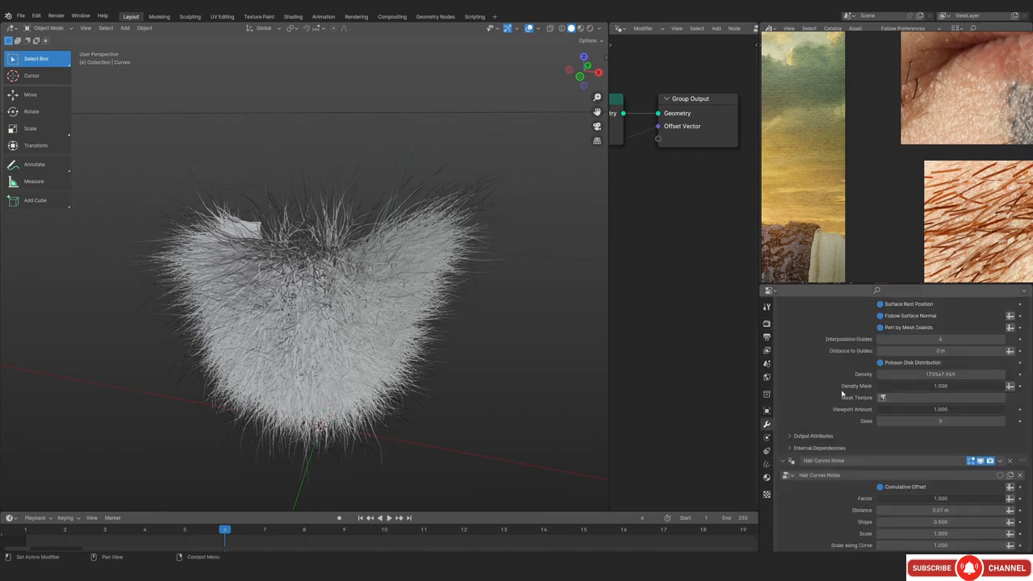
pyautogui.scroll(4, 839, 394)
pyautogui.scroll(2, 835, 394)
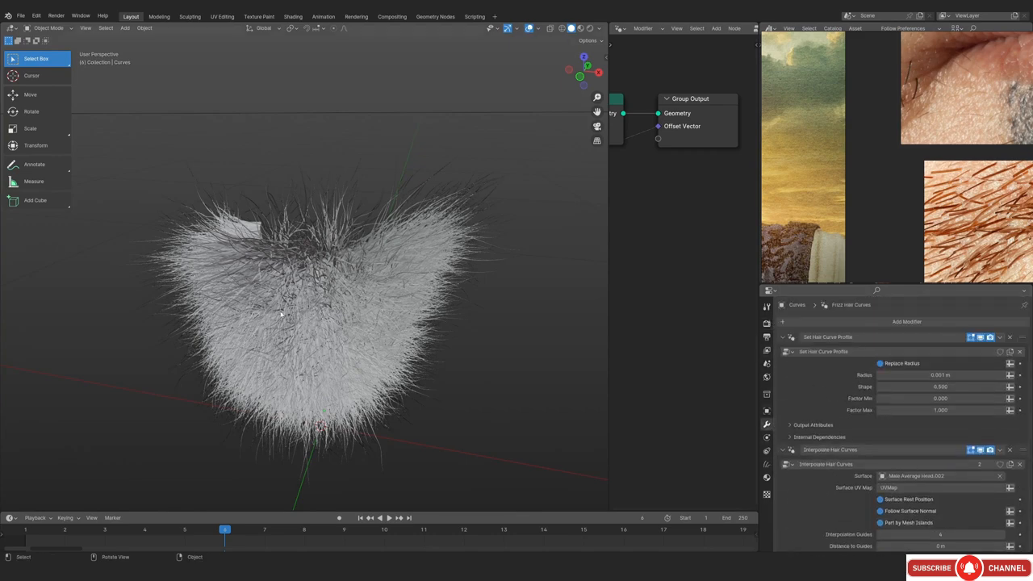
pyautogui.scroll(3, 280, 334)
pyautogui.scroll(-3, 177, 280)
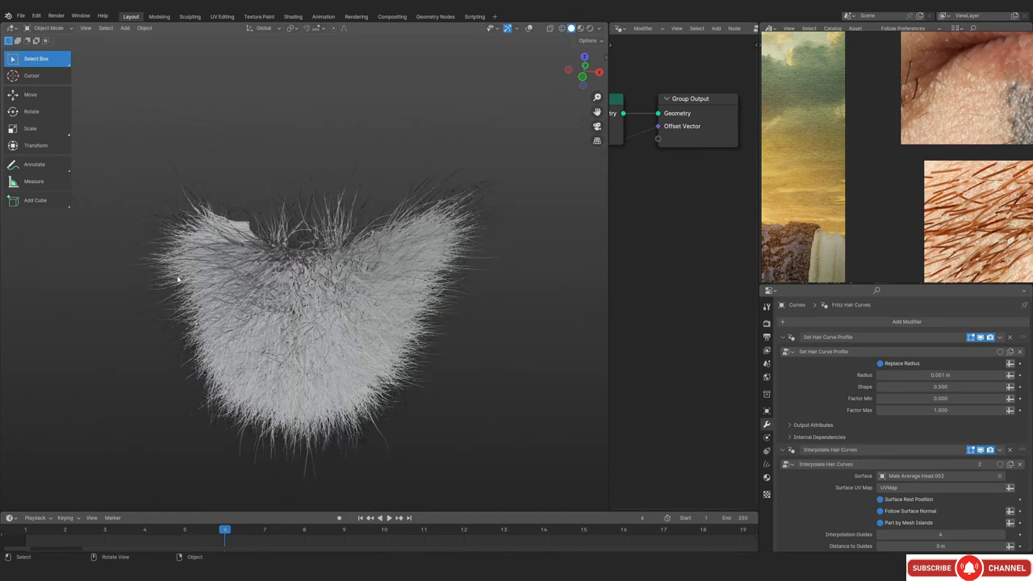
pyautogui.click(269, 307)
pyautogui.press('x')
pyautogui.click(269, 303)
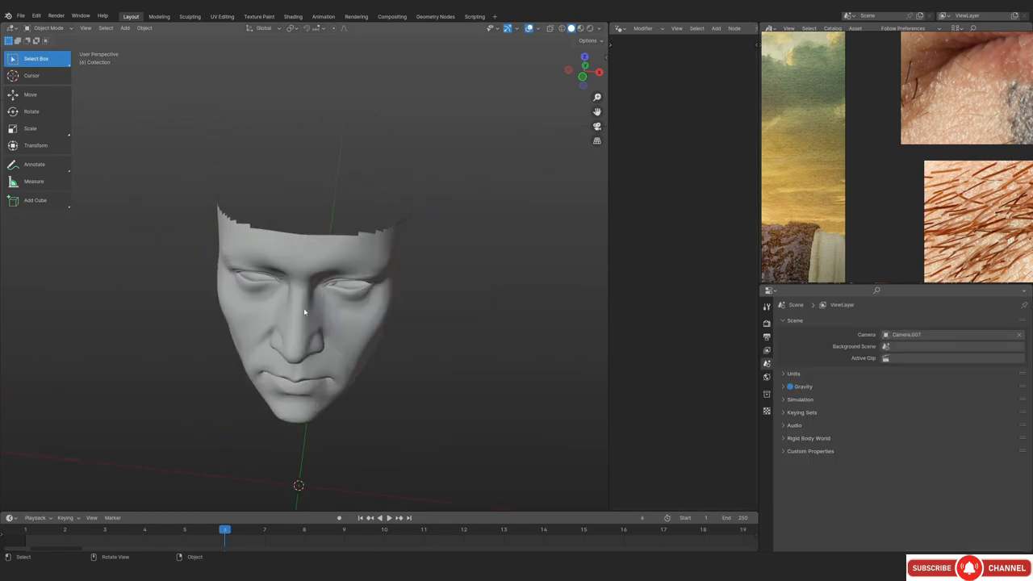
# Select the face mesh and add an Empty Hair curves object to it
pyautogui.click(300, 351)
pyautogui.scroll(4, 309, 301)
pyautogui.hotkey('shift', 'a')
pyautogui.moveTo(309, 301)
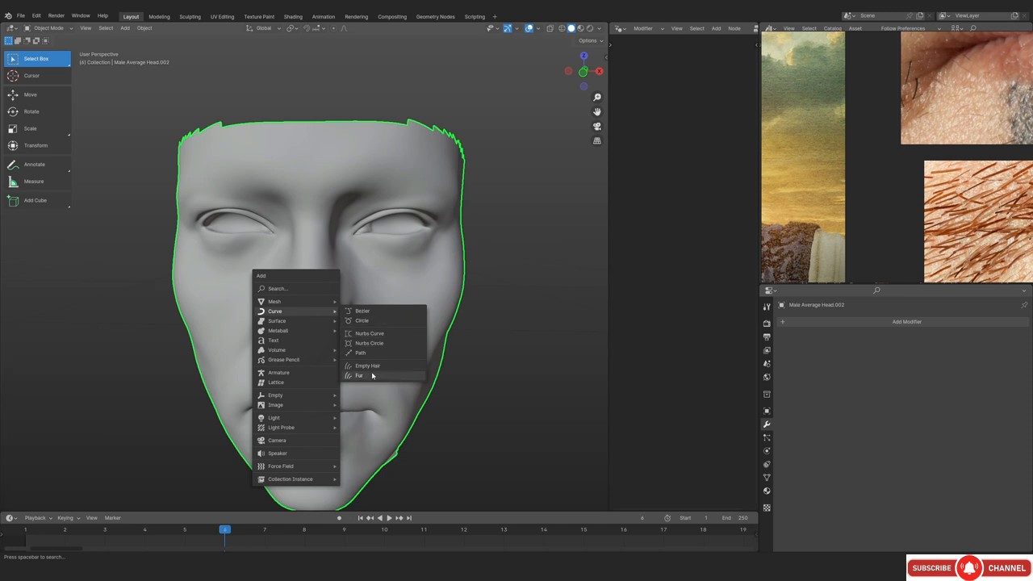
pyautogui.click(372, 375)
pyautogui.scroll(-5, 316, 253)
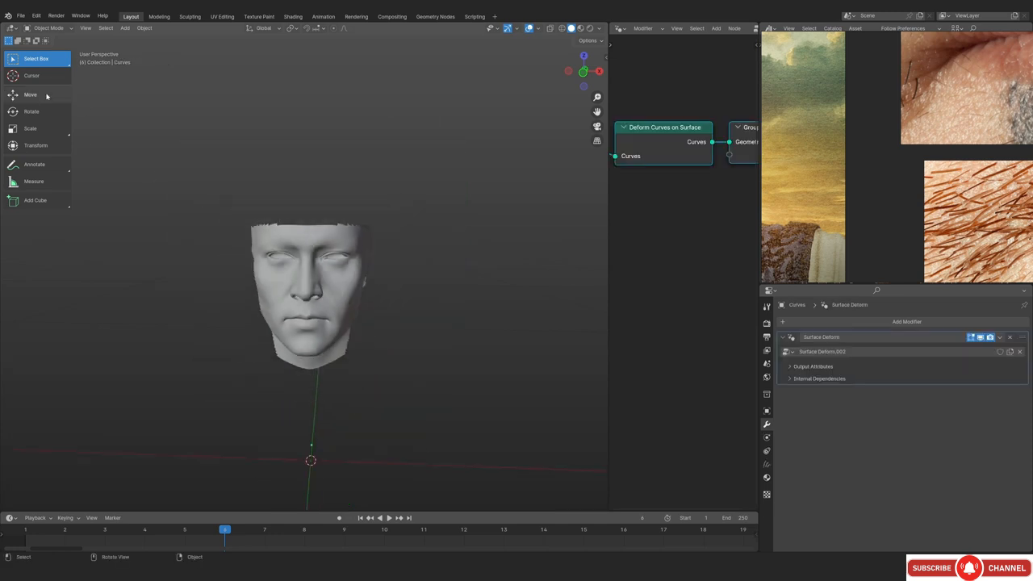
# Switch the empty hair curves to Sculpt Mode and activate the Add brush
pyautogui.moveTo(260, 276); pyautogui.dragTo(295, 277, button='middle')
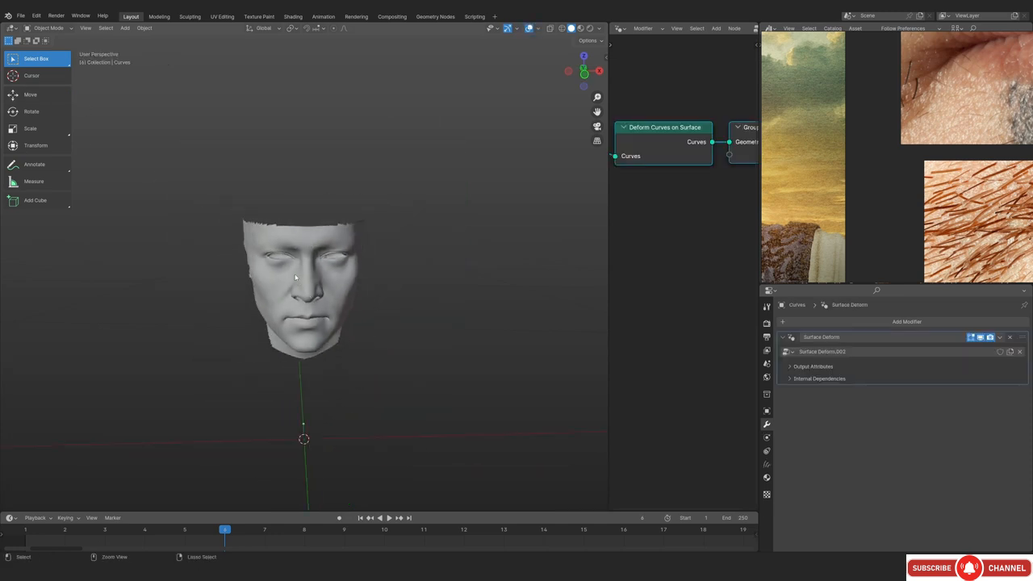
pyautogui.hotkey('ctrl', 'Tab')
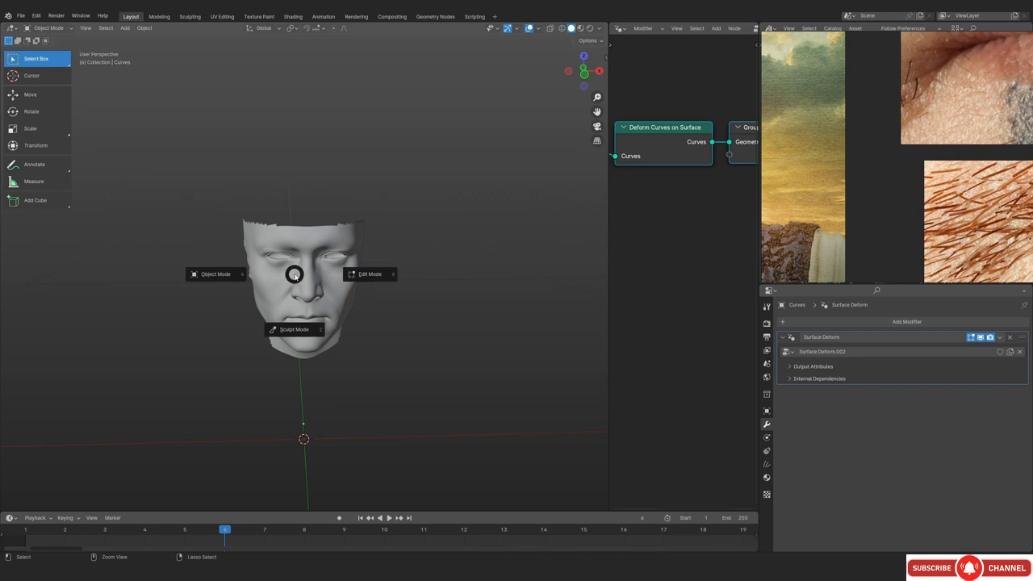
pyautogui.click(290, 328)
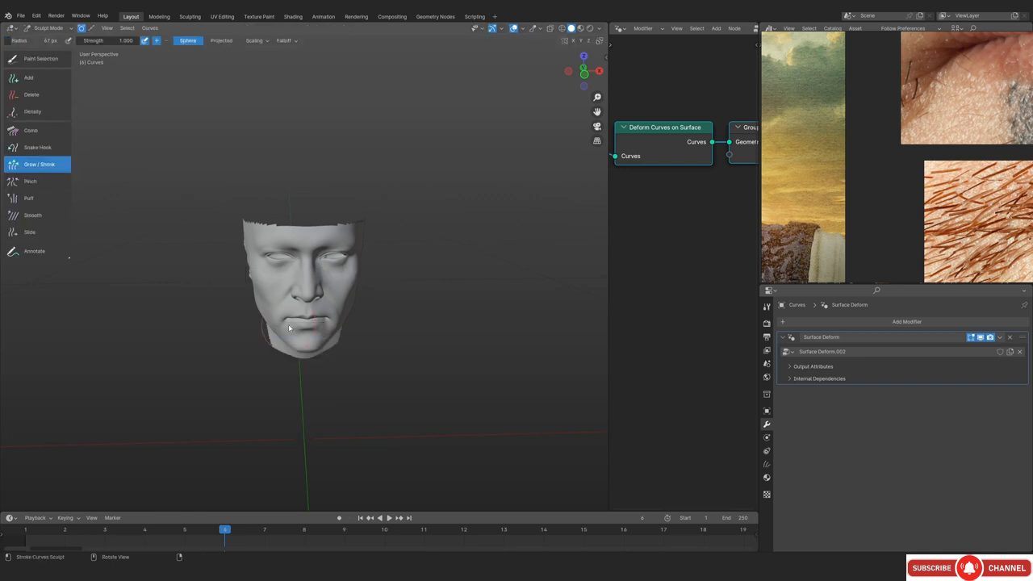
pyautogui.click(28, 77)
pyautogui.scroll(5, 315, 299)
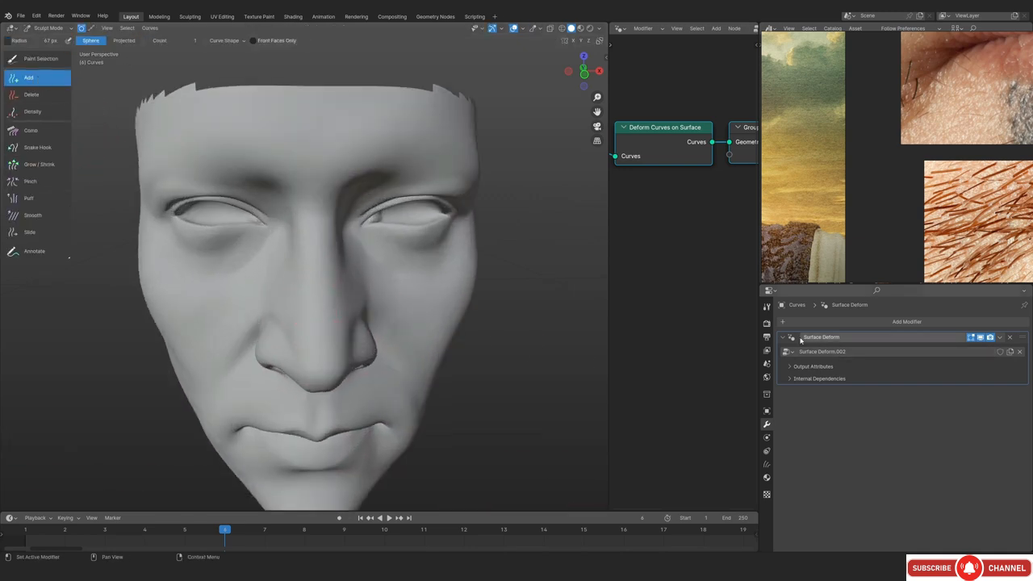
# Turn off the Length, Shape and Point Count interpolation options of the Add brush
pyautogui.click(767, 307)
pyautogui.scroll(-1, 886, 453)
pyautogui.moveTo(887, 453); pyautogui.dragTo(885, 472)
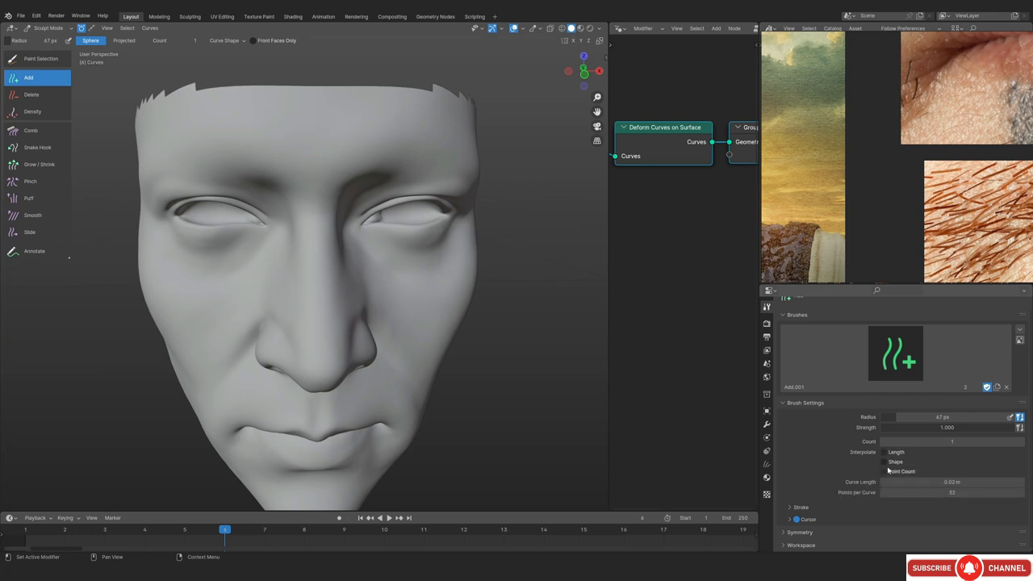
# Set the Add brush's curve length to 0.01 m and its points per curve to 16
pyautogui.click(928, 482)
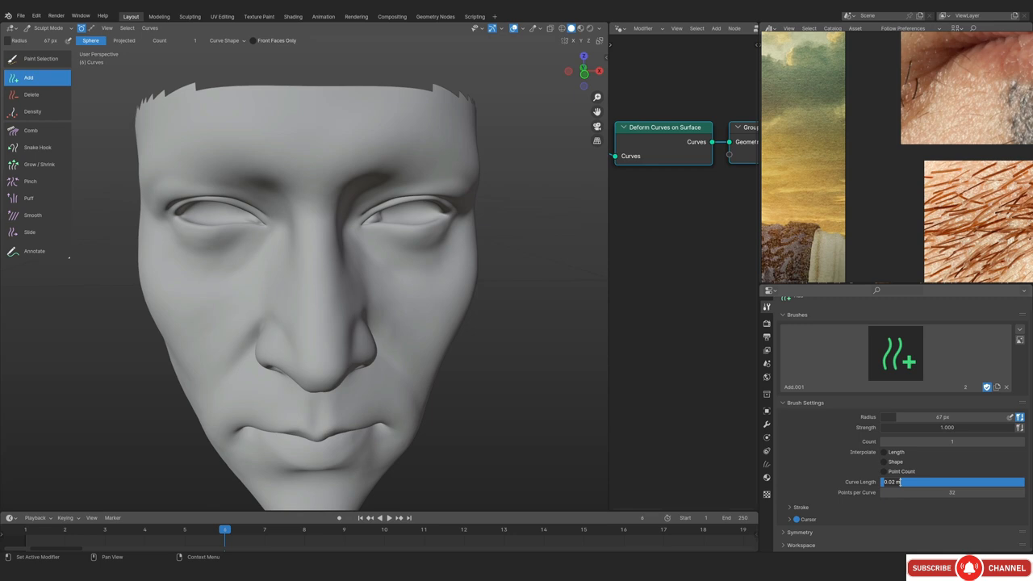
pyautogui.write('1')
pyautogui.press('Return')
pyautogui.click(920, 493)
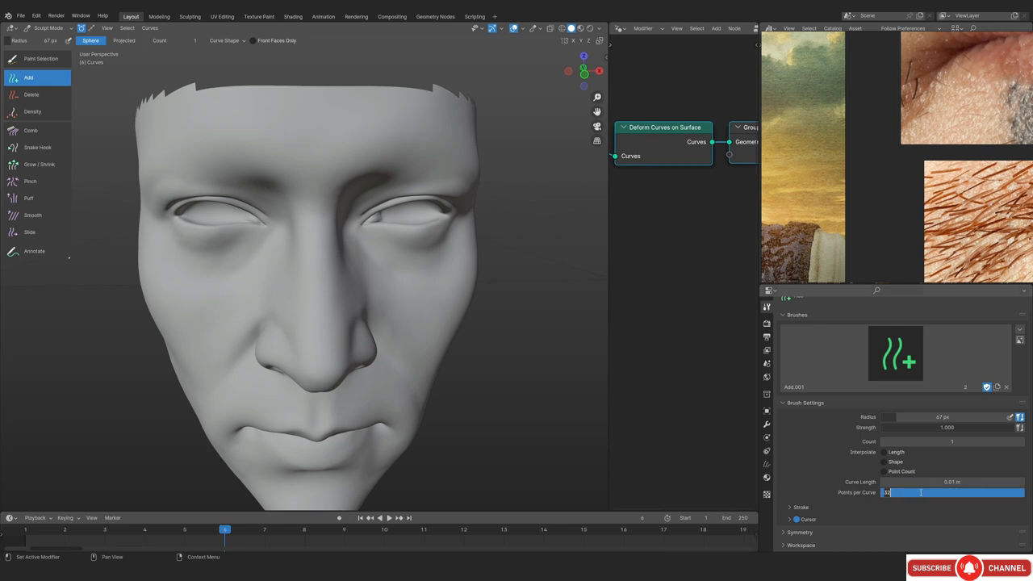
pyautogui.press('Return')
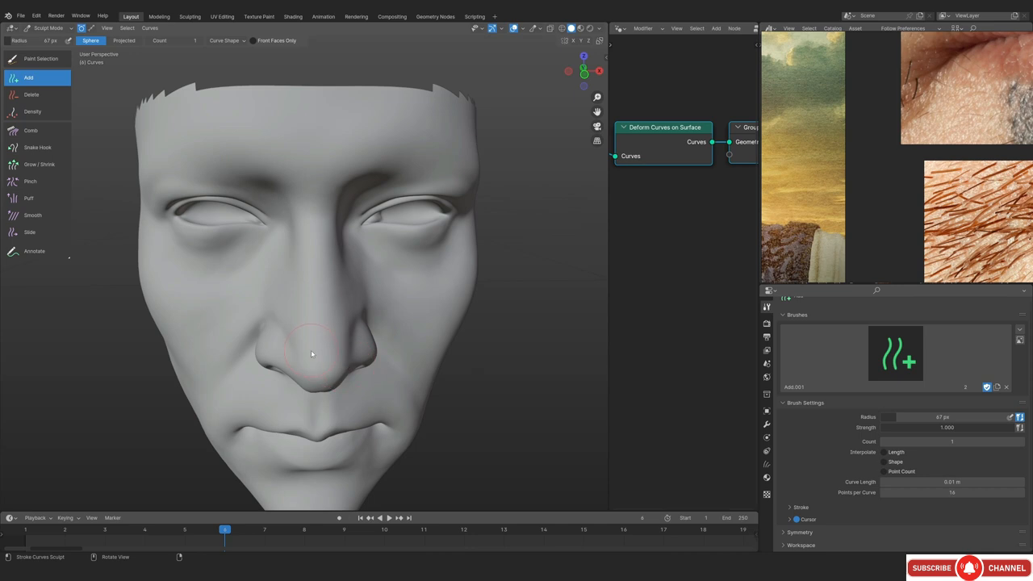
# Place a single hair curve on the upper lip just below the nostril and return to Object Mode
pyautogui.keyDown('alt'); pyautogui.moveTo(307, 354); pyautogui.dragTo(306, 325); pyautogui.keyUp('alt')
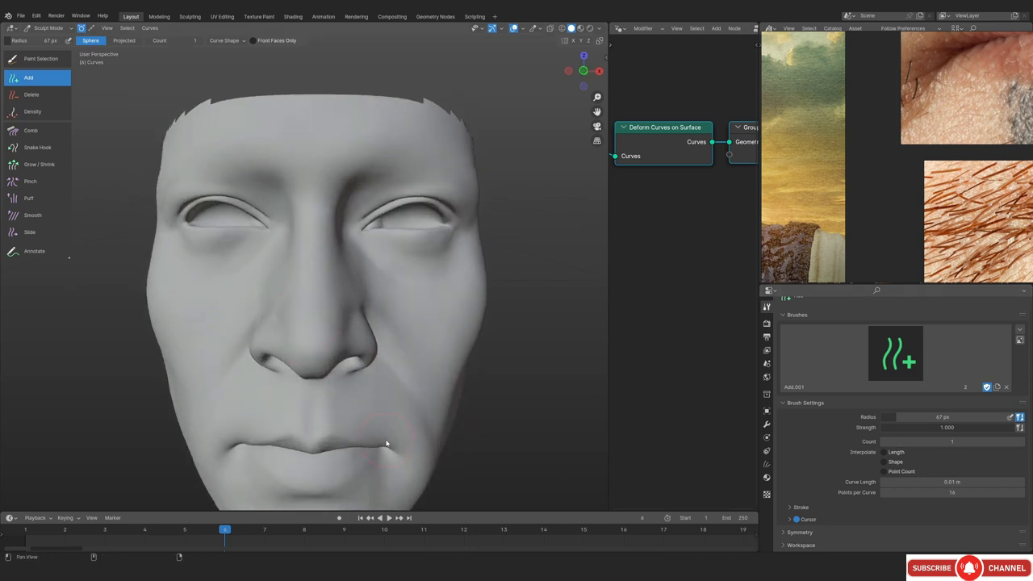
pyautogui.keyDown('alt'); pyautogui.keyDown('shift'); pyautogui.moveTo(386, 443); pyautogui.dragTo(403, 331); pyautogui.keyUp('shift'); pyautogui.keyUp('alt')
pyautogui.keyDown('ctrl'); pyautogui.keyDown('alt'); pyautogui.moveTo(379, 436); pyautogui.dragTo(387, 368); pyautogui.keyUp('alt'); pyautogui.keyUp('ctrl')
pyautogui.click(443, 318)
pyautogui.moveTo(443, 318)
pyautogui.keyDown('alt'); pyautogui.mouseDown()
pyautogui.moveTo(333, 324)
pyautogui.moveTo(459, 311)
pyautogui.mouseUp(); pyautogui.keyUp('alt')
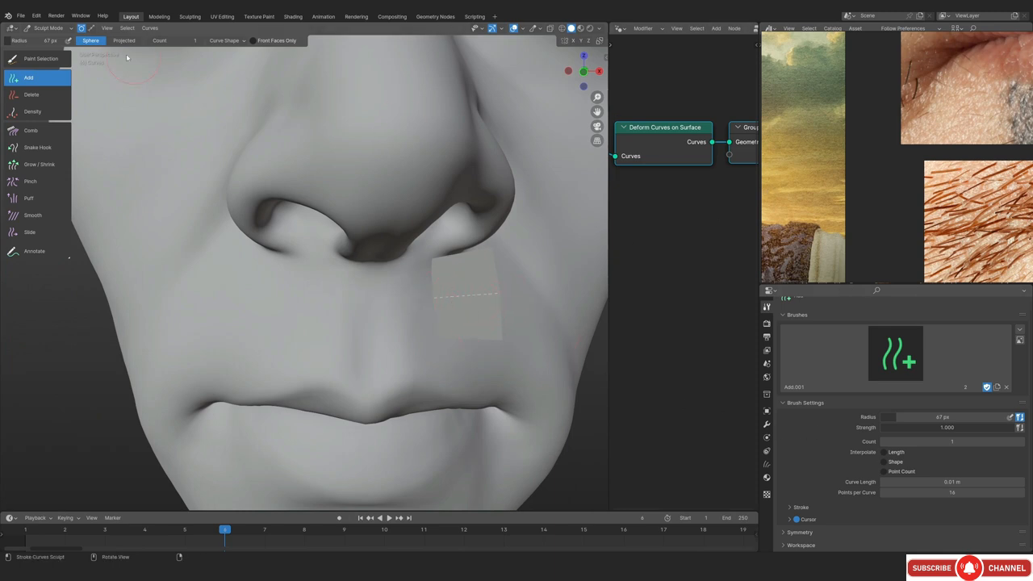
pyautogui.click(50, 28)
pyautogui.click(56, 39)
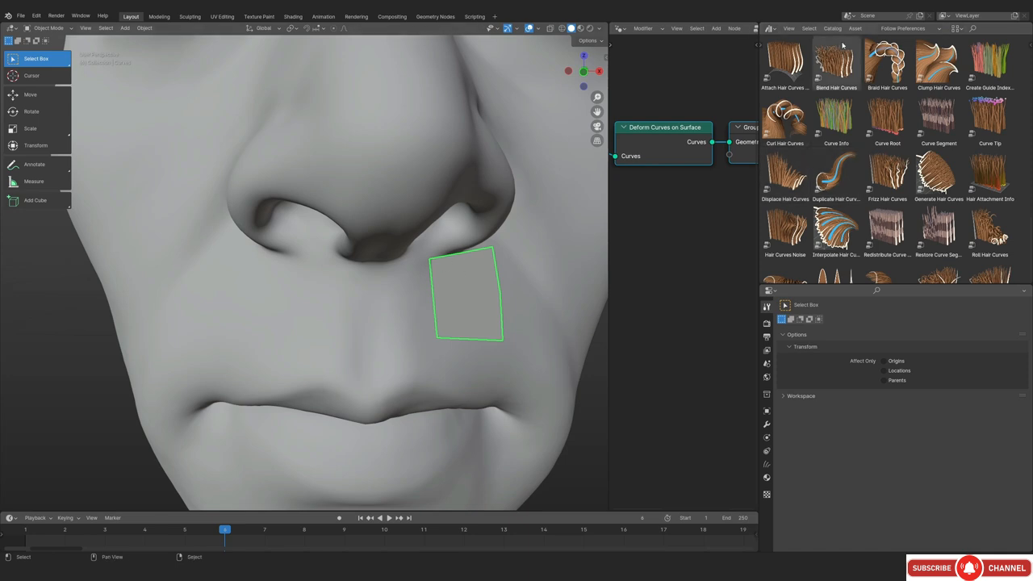
# Apply the Set Hair Curve Profile asset from the asset library to the single hair curve on the upper lip
pyautogui.click(770, 29)
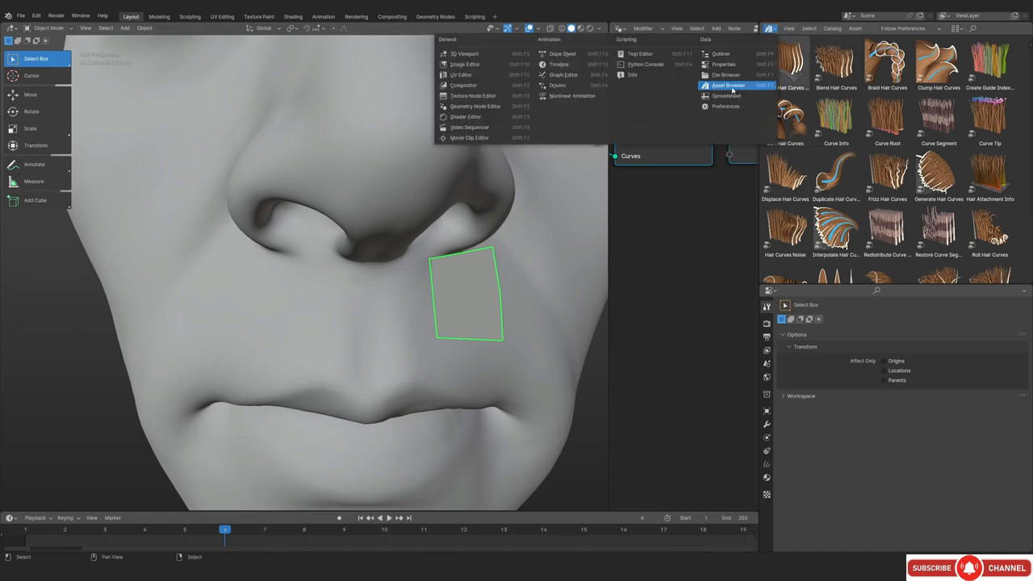
pyautogui.click(725, 85)
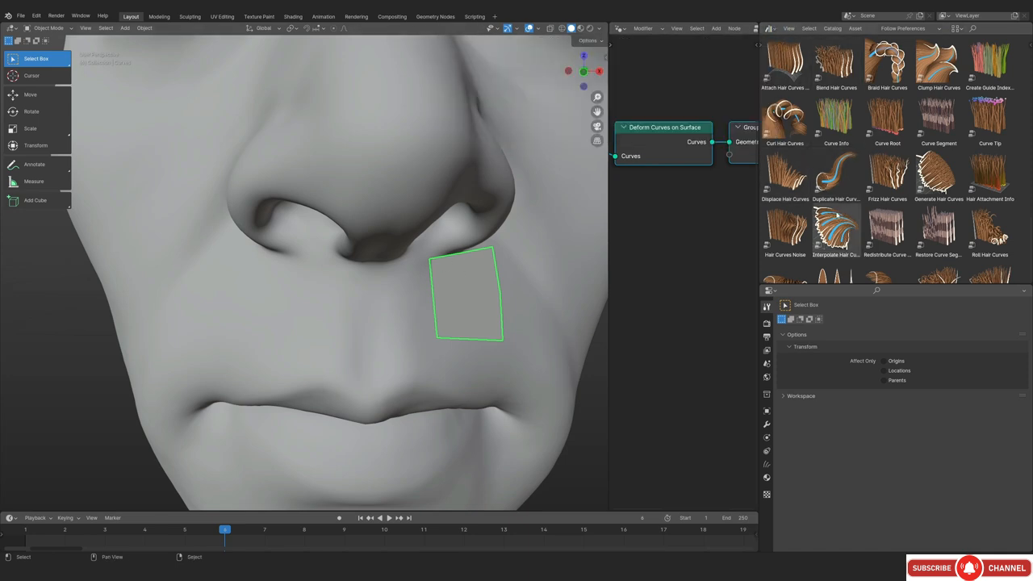
pyautogui.scroll(-3, 836, 233)
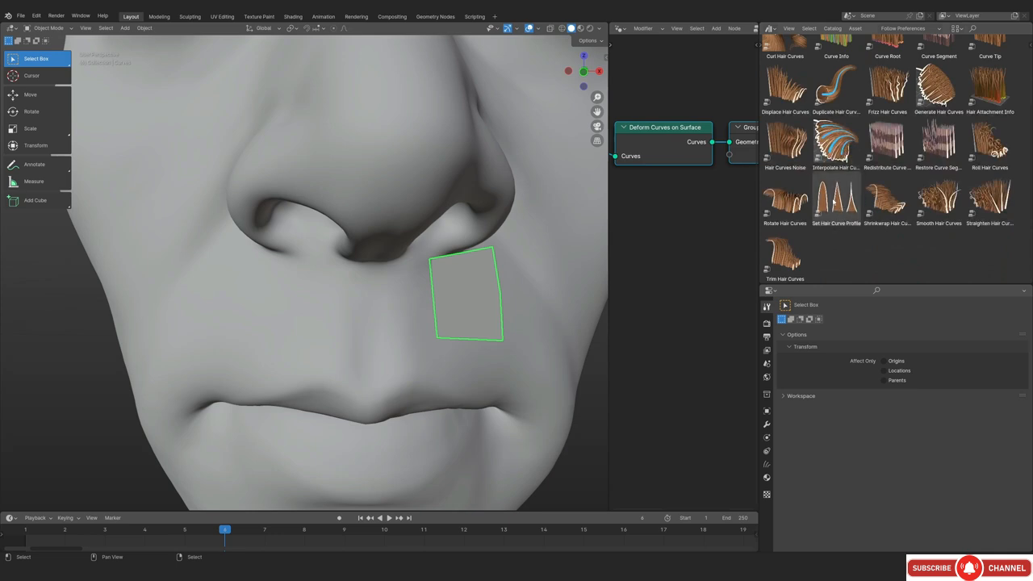
pyautogui.click(836, 202)
pyautogui.moveTo(836, 198); pyautogui.dragTo(455, 299)
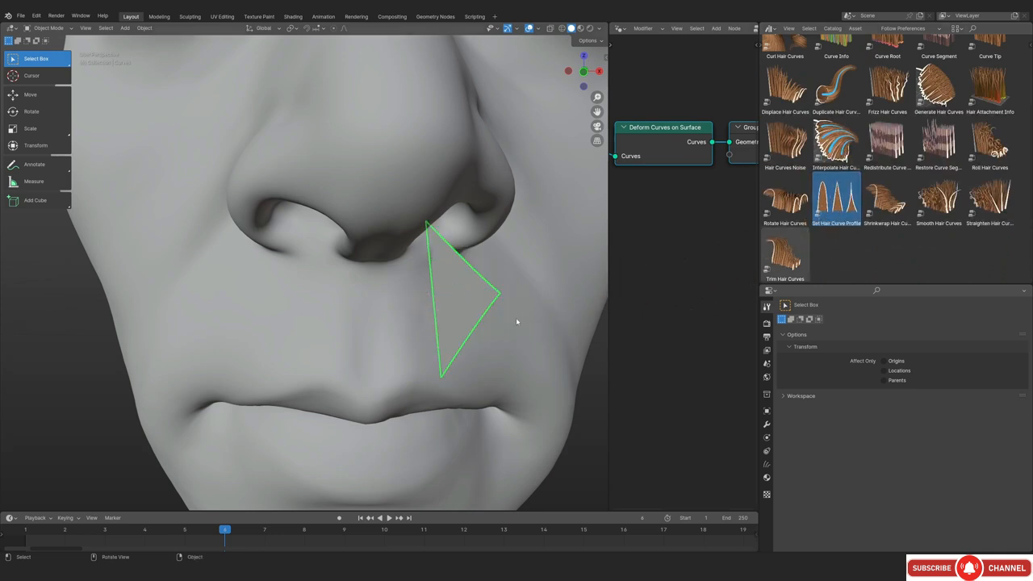
# Set the hair curve profile's radius to 0.0001 m in the Set Hair Curve Profile modifier
pyautogui.click(767, 424)
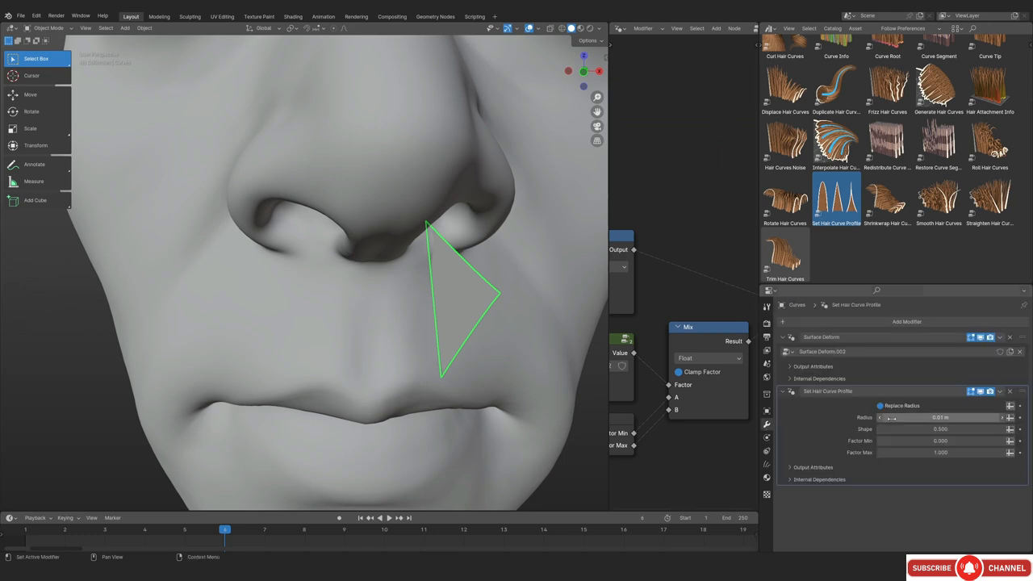
pyautogui.click(918, 417)
pyautogui.press('BackSpace')
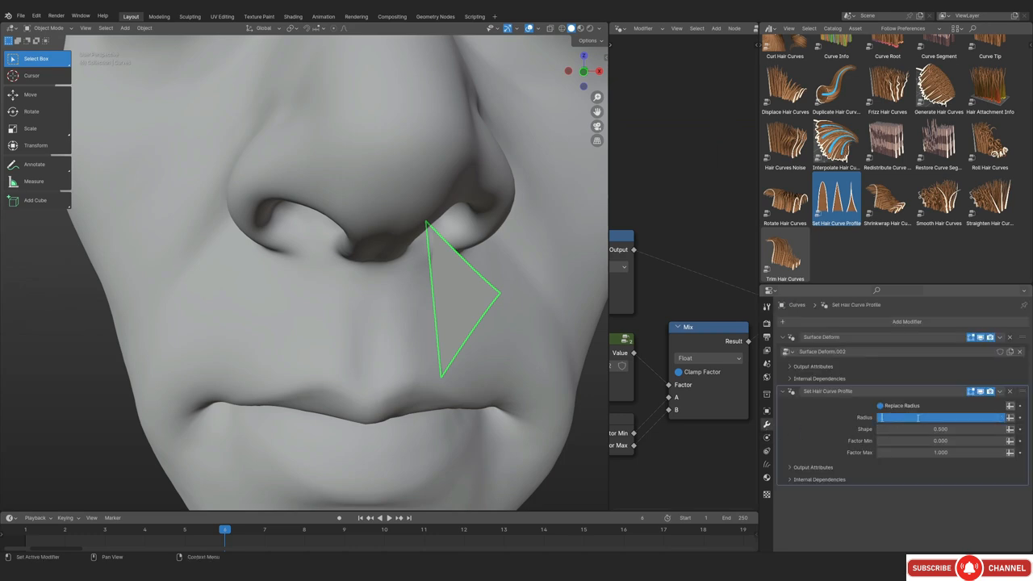
pyautogui.press('Return')
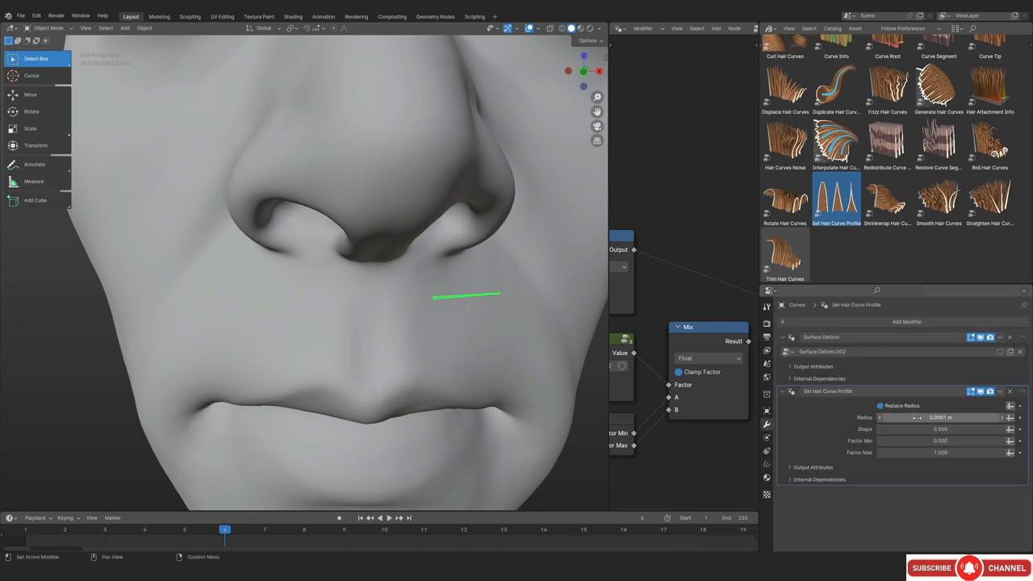
pyautogui.scroll(5, 470, 300)
pyautogui.moveTo(470, 299); pyautogui.dragTo(512, 300, button='middle')
pyautogui.scroll(-4, 267, 288)
pyautogui.scroll(2, 513, 301)
pyautogui.scroll(-3, 362, 256)
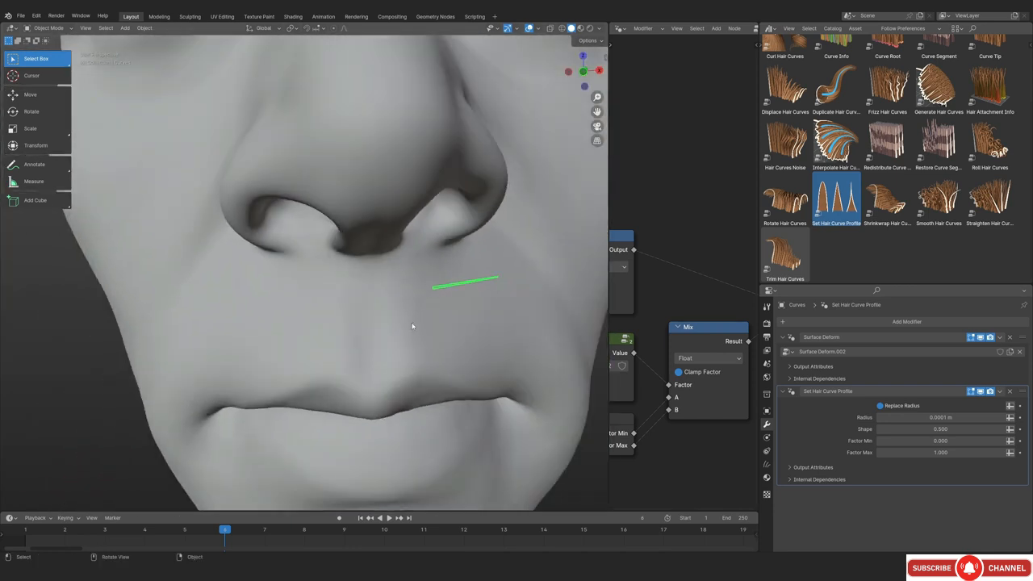
# Switch the viewport to rendered shading to view the hair on the upper lip
pyautogui.moveTo(413, 325); pyautogui.dragTo(410, 338, button='middle')
pyautogui.press('z')
pyautogui.click(414, 306)
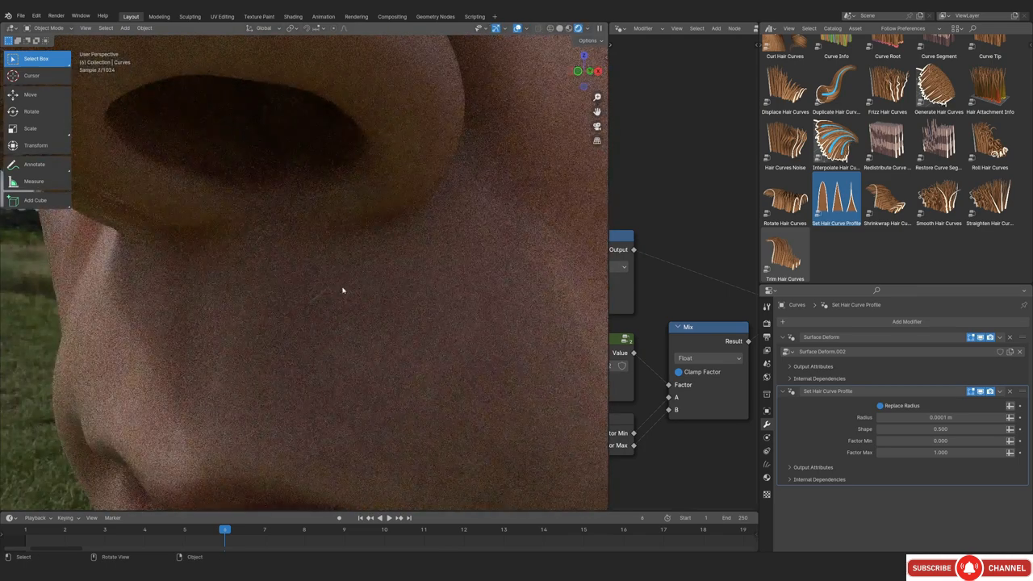
pyautogui.moveTo(325, 300); pyautogui.dragTo(173, 294, button='middle')
# Select the head mesh, enlarge the node editor area, and replace the head's Head.001 material with a new one
pyautogui.click(239, 226)
pyautogui.scroll(-6, 482, 332)
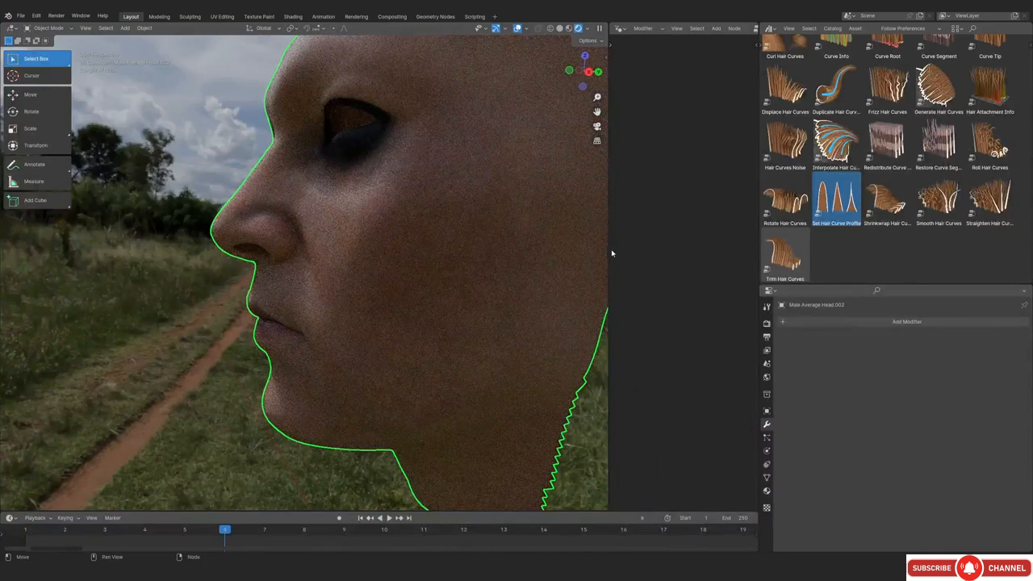
pyautogui.moveTo(609, 249); pyautogui.dragTo(387, 242)
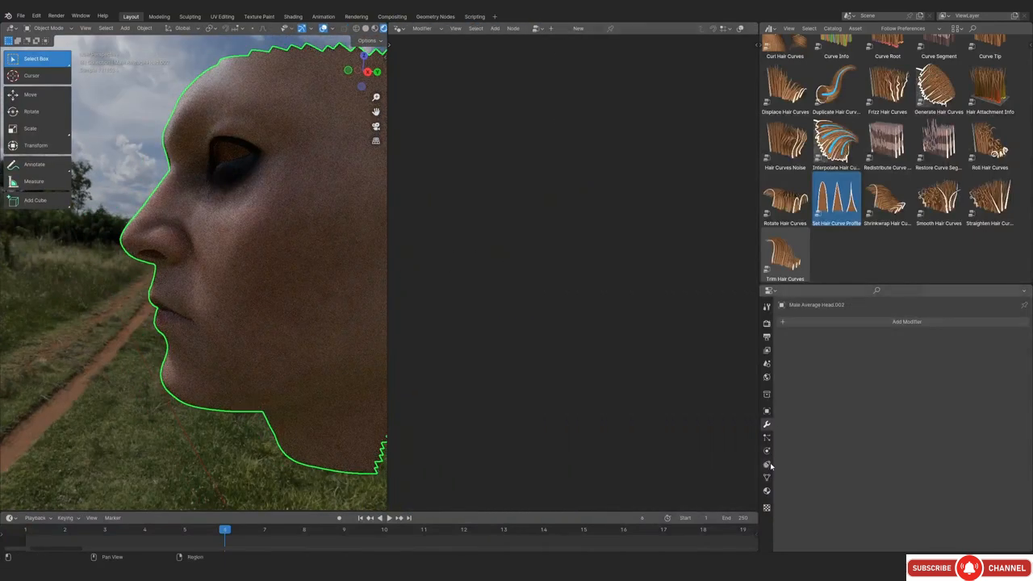
pyautogui.click(767, 491)
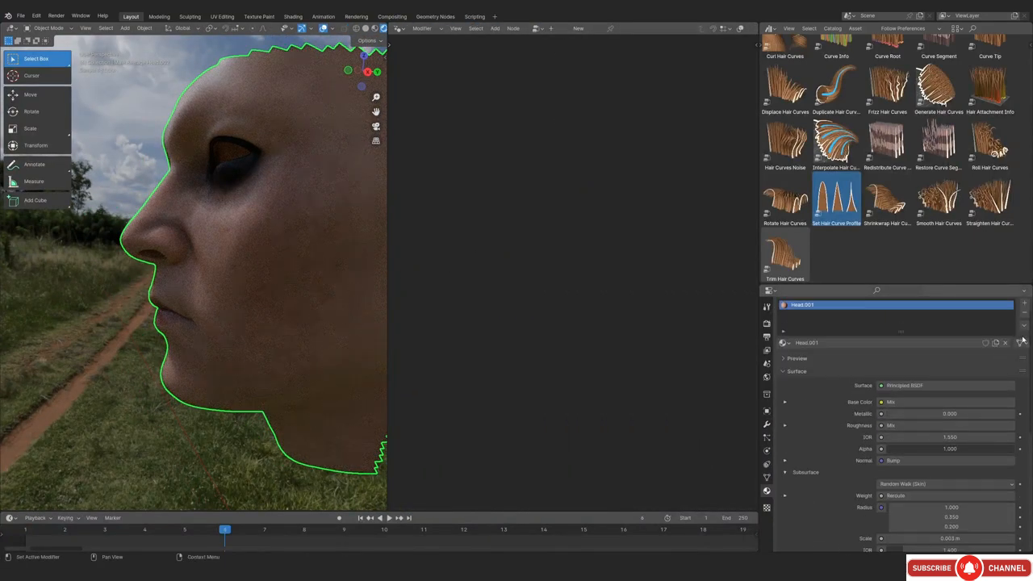
pyautogui.click(1024, 312)
pyautogui.moveTo(173, 309); pyautogui.dragTo(245, 328, button='middle')
pyautogui.scroll(3, 245, 328)
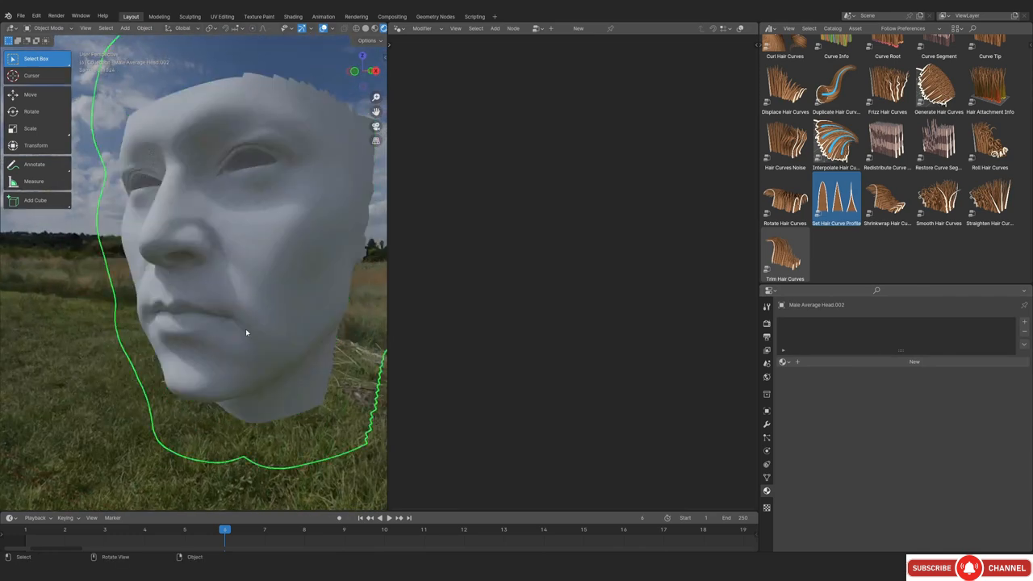
pyautogui.click(896, 362)
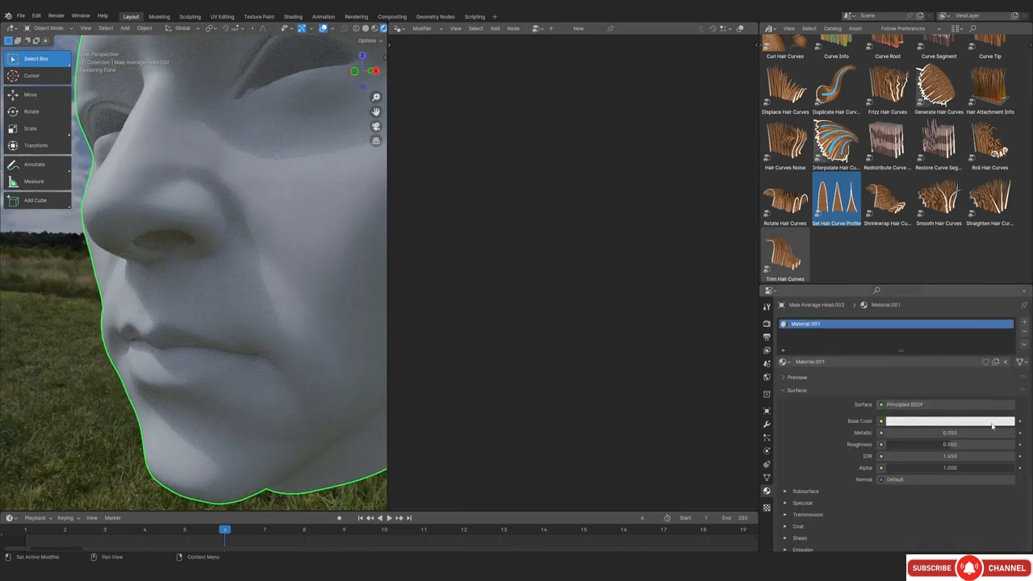
# Try a black base color on the head's new material and check the hair against it
pyautogui.click(949, 421)
pyautogui.moveTo(1012, 275); pyautogui.dragTo(1012, 356)
pyautogui.moveTo(117, 362); pyautogui.dragTo(256, 353, button='middle')
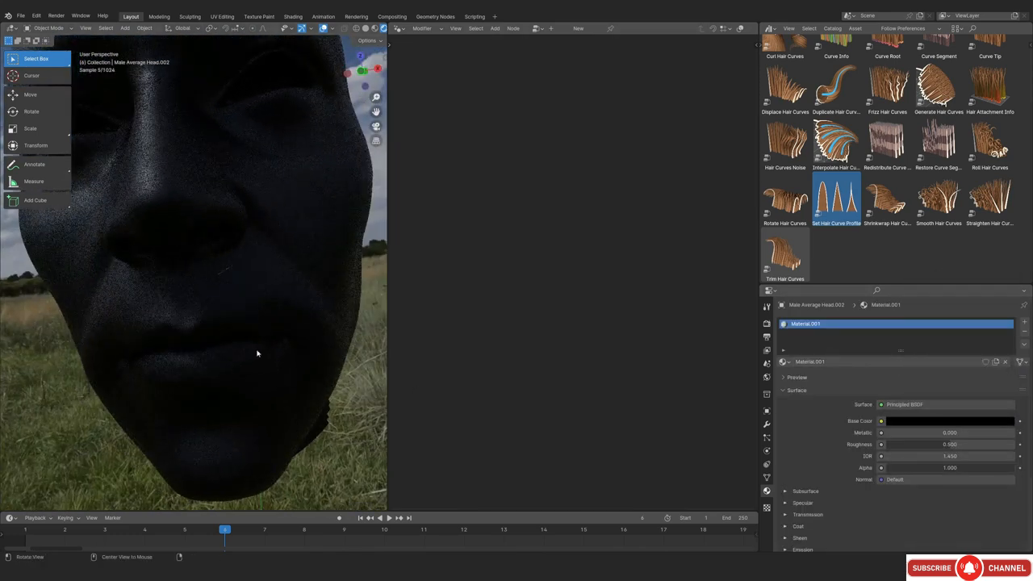
pyautogui.scroll(4, 256, 353)
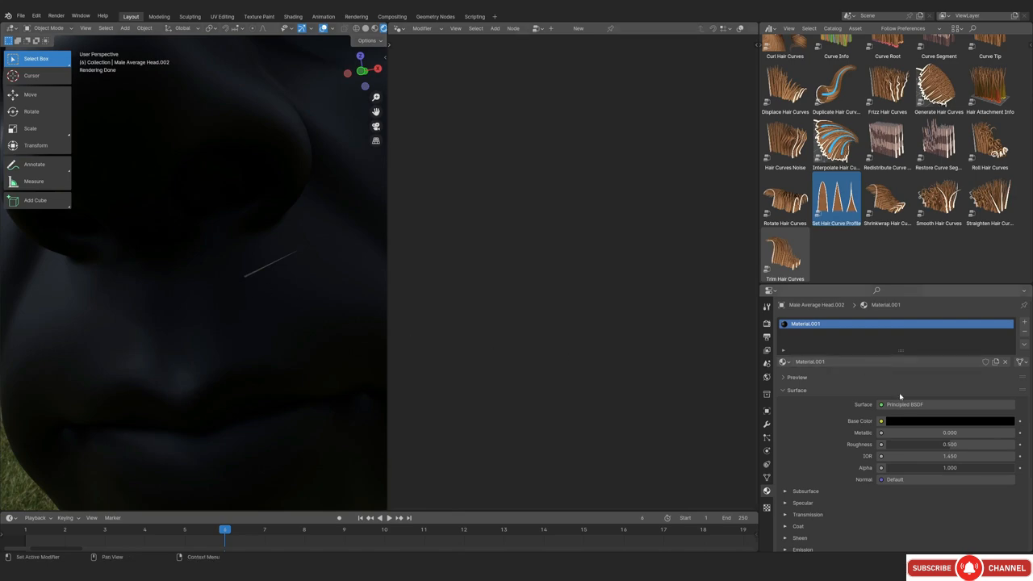
# Set the base color of the head's material to white
pyautogui.click(927, 422)
pyautogui.moveTo(1007, 297); pyautogui.dragTo(1006, 273)
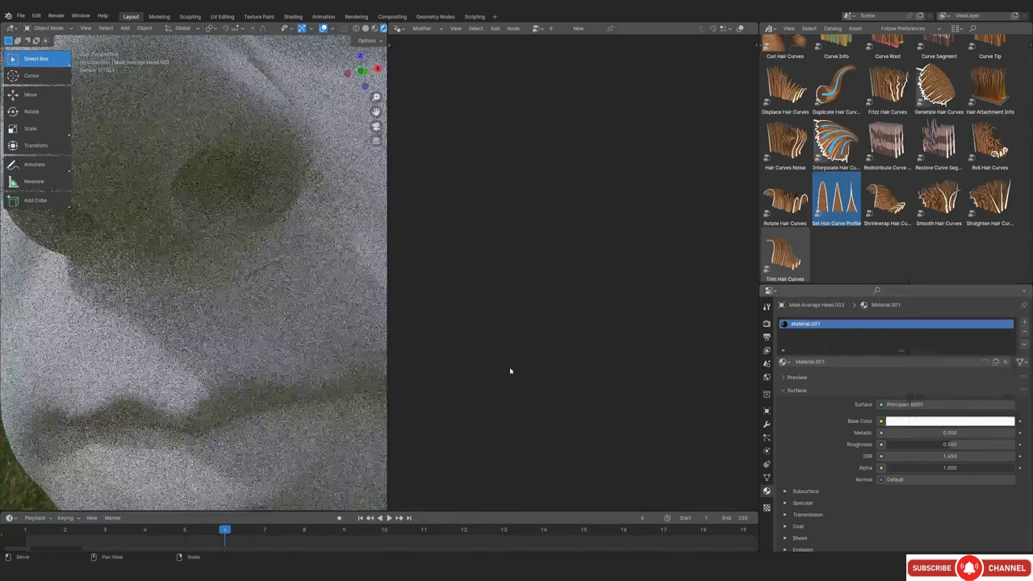
# Give the hair curve a new material with a black base color and deselect it
pyautogui.click(265, 267)
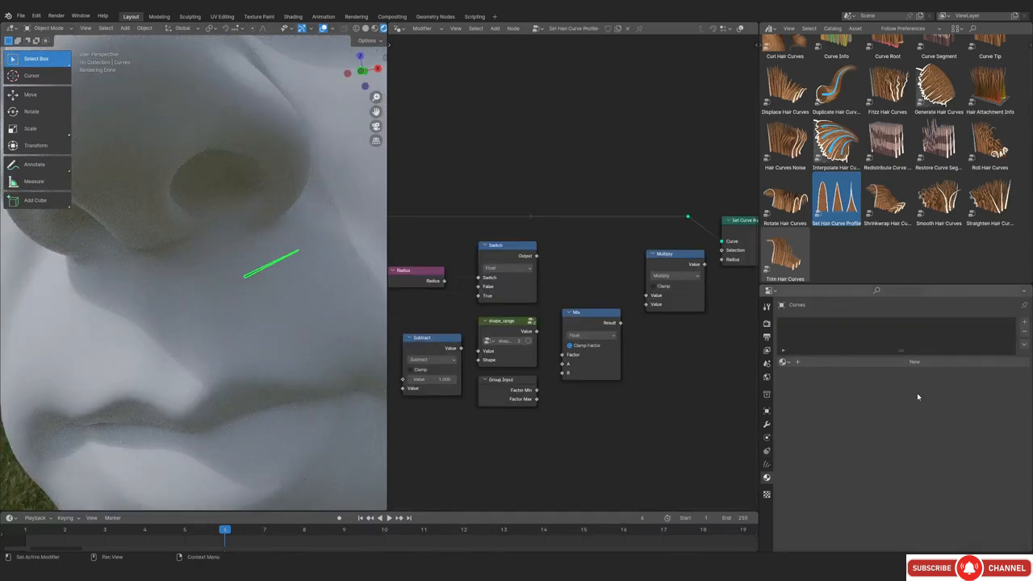
pyautogui.click(914, 361)
pyautogui.click(923, 421)
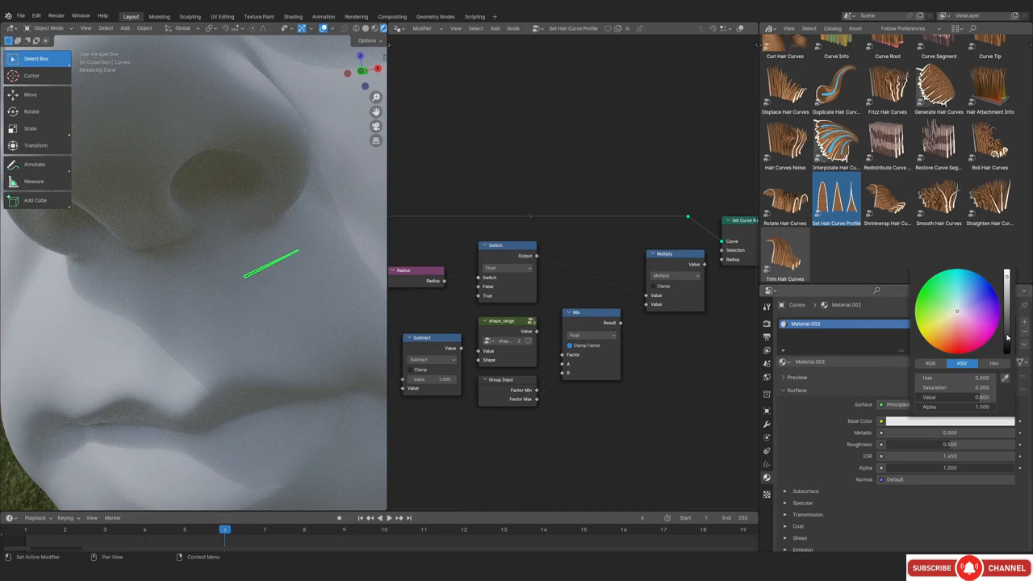
pyautogui.moveTo(1007, 338); pyautogui.dragTo(1007, 354)
pyautogui.hotkey('alt', 'a')
pyautogui.moveTo(323, 290); pyautogui.dragTo(211, 317, button='middle')
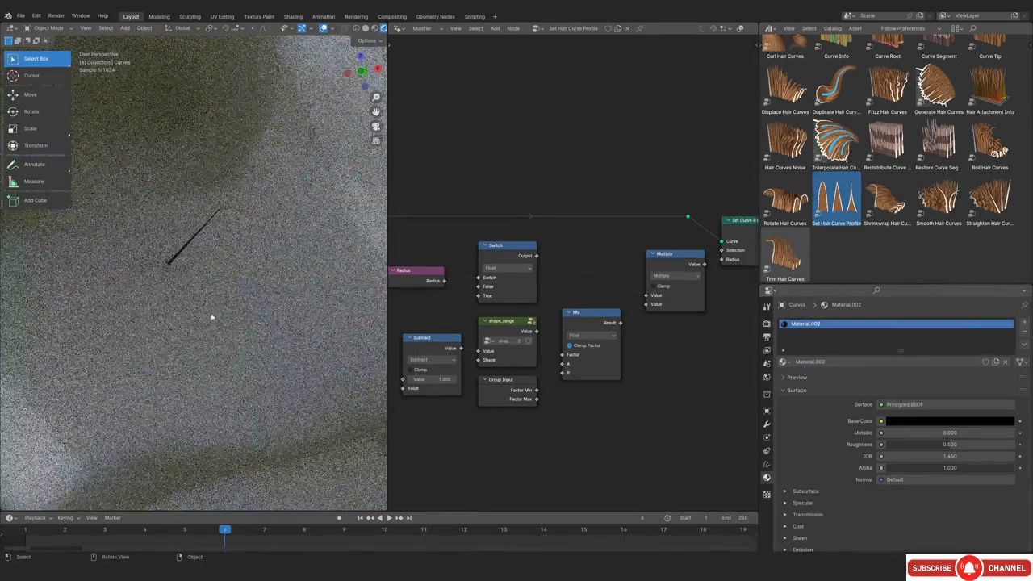
# Inspect the hair root in orthographic view and set the curve shape in the render settings to 3D Curves
pyautogui.press('KP_5')
pyautogui.scroll(10, 212, 260)
pyautogui.keyDown('shift'); pyautogui.moveTo(139, 253); pyautogui.dragTo(253, 318, button='middle'); pyautogui.keyUp('shift')
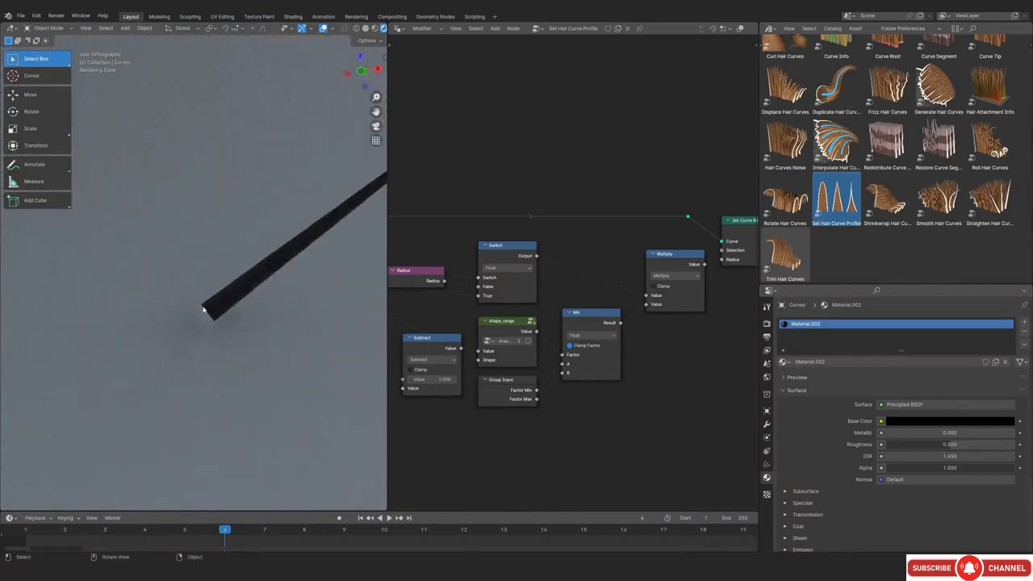
pyautogui.click(766, 309)
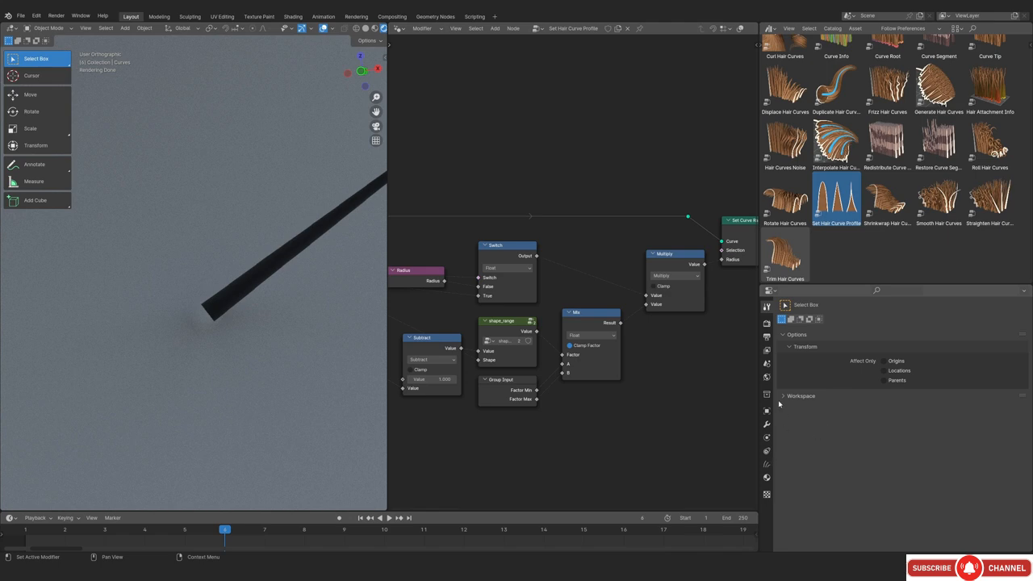
pyautogui.click(767, 323)
pyautogui.scroll(-6, 847, 456)
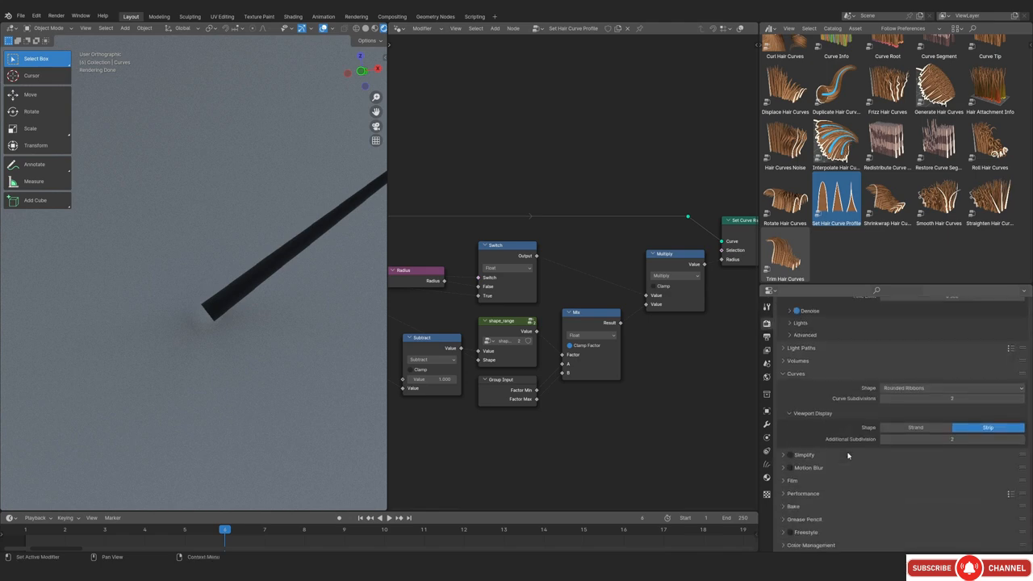
pyautogui.click(897, 388)
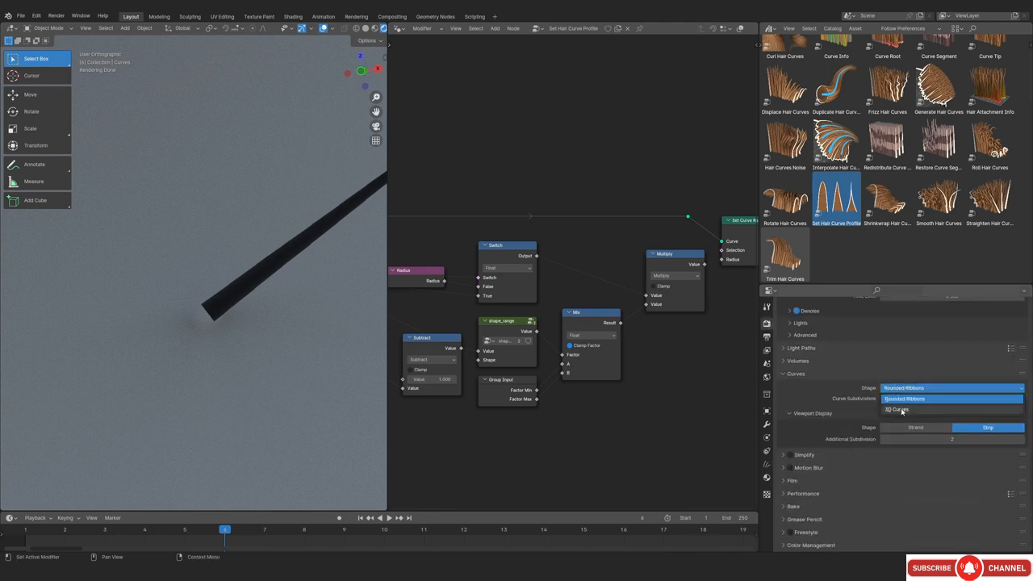
pyautogui.click(897, 410)
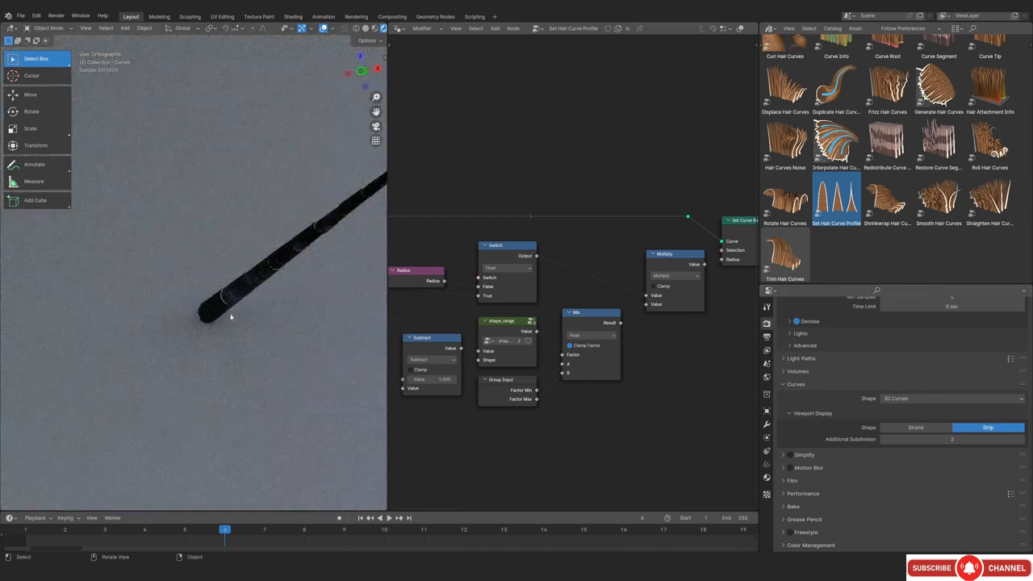
# Examine how the hair renders as 3D Curves, both close up at the root and from farther away
pyautogui.scroll(-5, 223, 309)
pyautogui.scroll(3, 233, 280)
pyautogui.scroll(-3, 279, 259)
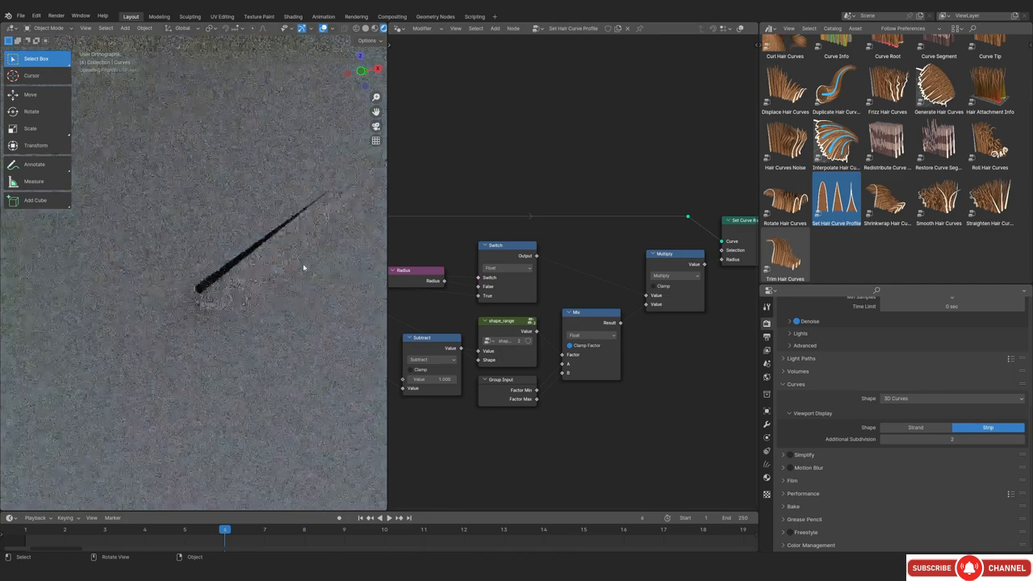
pyautogui.scroll(3, 226, 327)
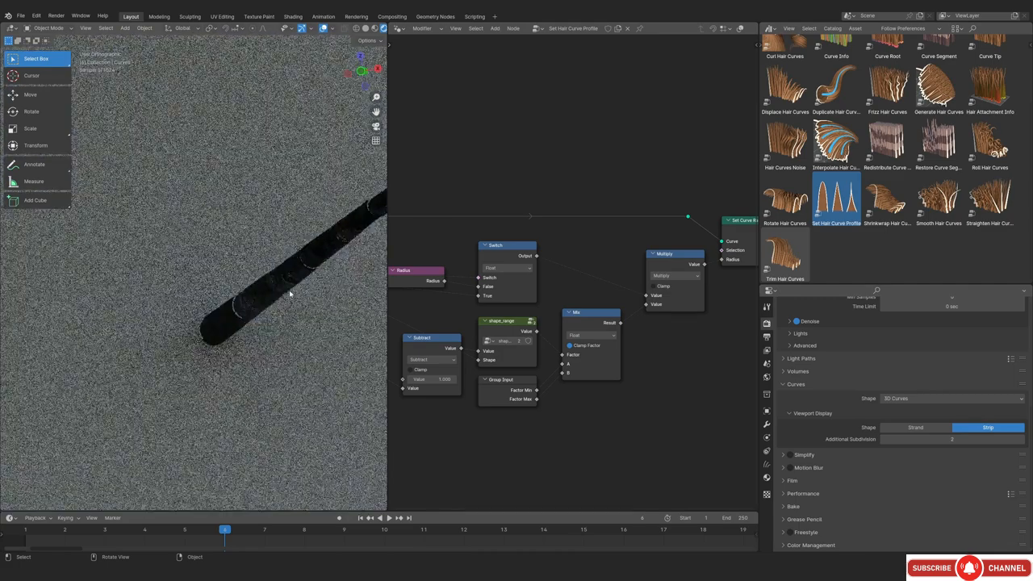
pyautogui.scroll(2, 283, 279)
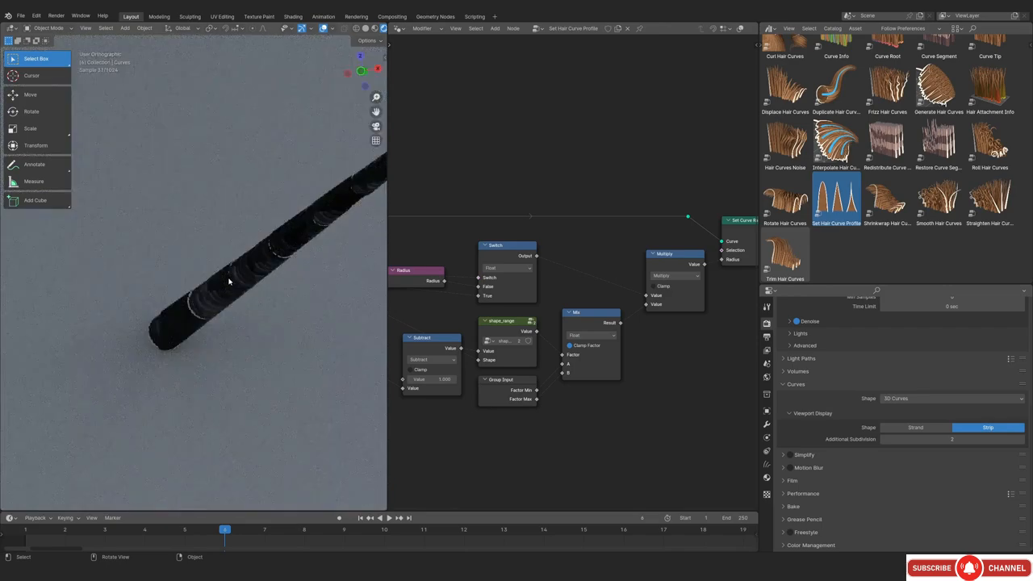
pyautogui.press('KP_5')
pyautogui.scroll(-5, 237, 314)
pyautogui.scroll(1, 229, 312)
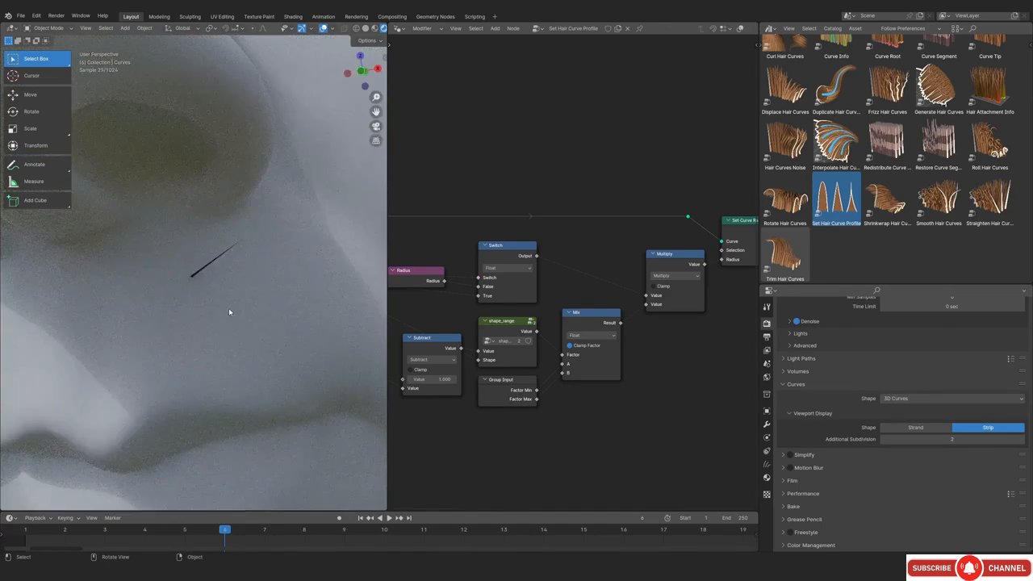
pyautogui.scroll(-6, 229, 309)
pyautogui.scroll(7, 228, 309)
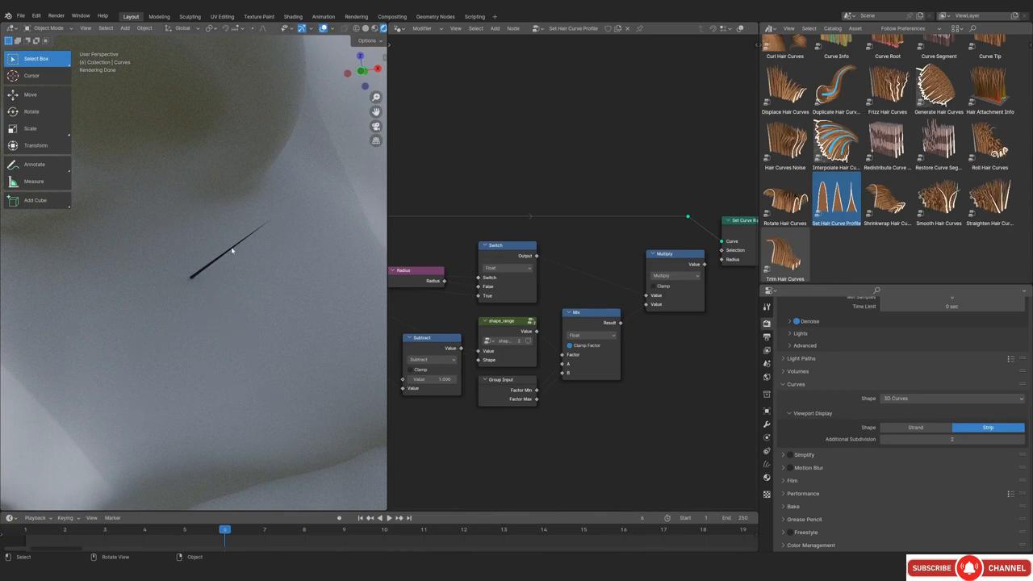
pyautogui.click(898, 402)
pyautogui.click(898, 402)
pyautogui.scroll(-6, 226, 311)
pyautogui.scroll(6, 221, 302)
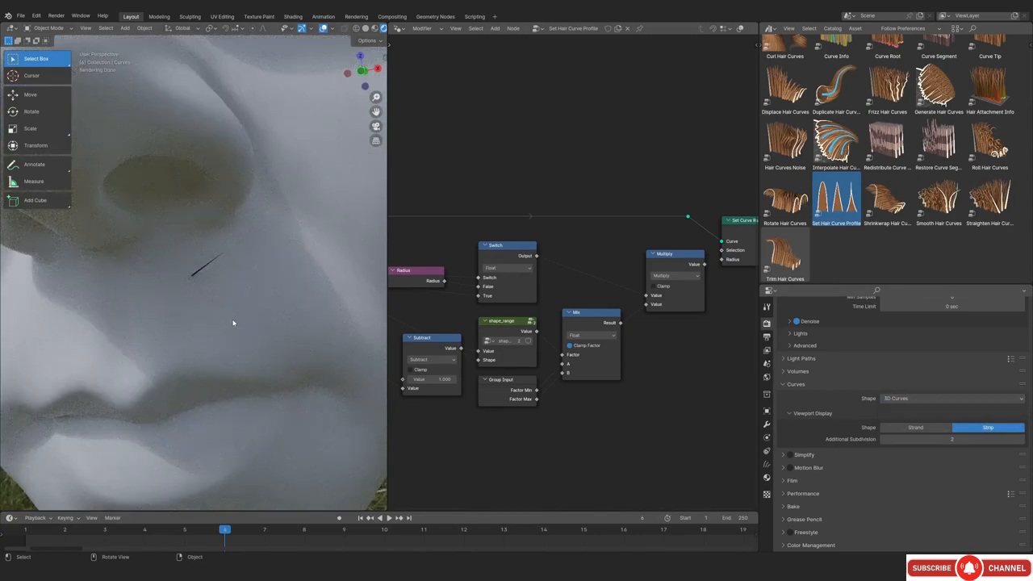
pyautogui.scroll(-6, 208, 281)
pyautogui.scroll(7, 209, 280)
pyautogui.scroll(-1, 208, 282)
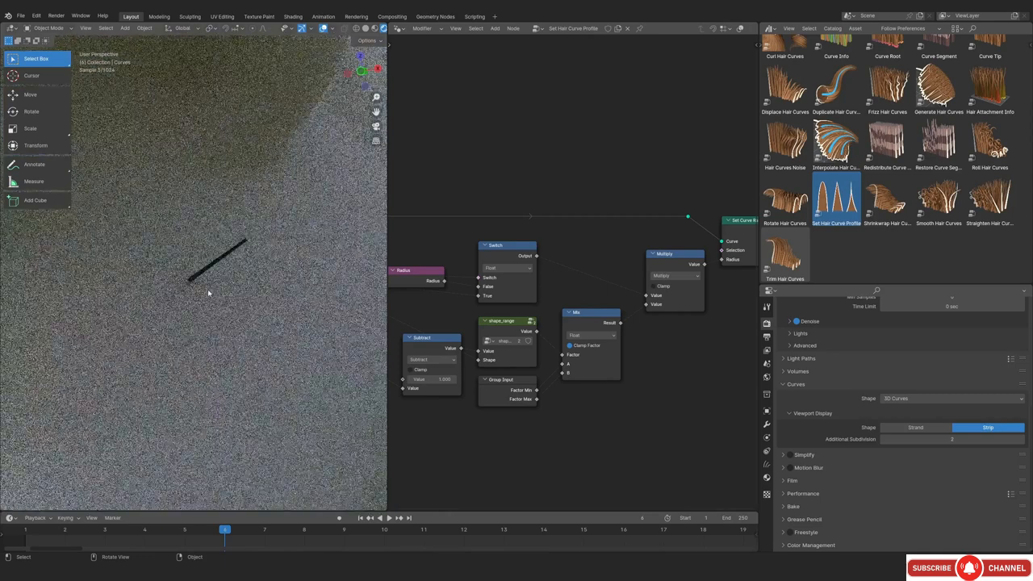
pyautogui.scroll(8, 208, 289)
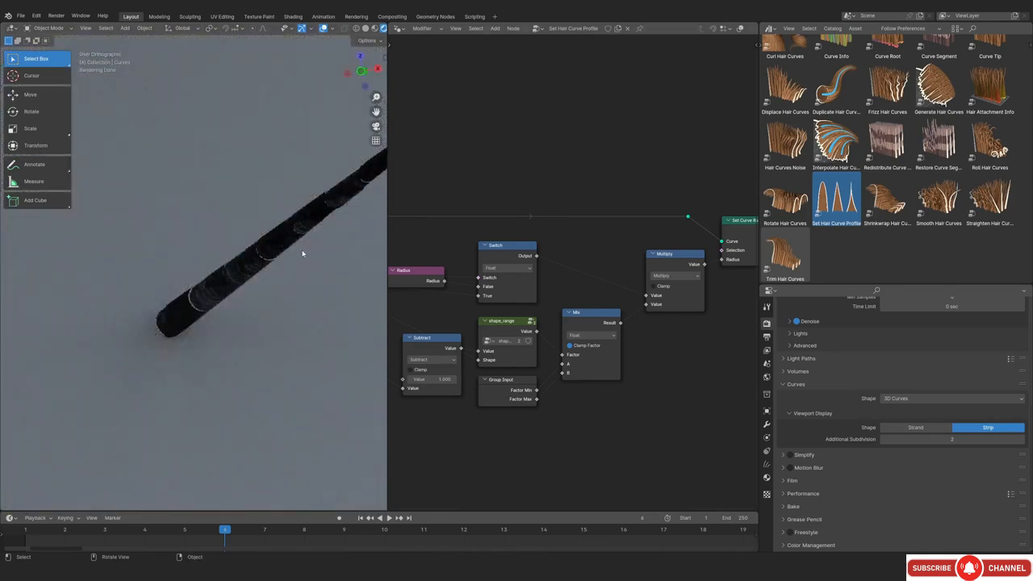
# Set the curve shape in the render settings back to Rounded Ribbons and check the whole hair
pyautogui.click(897, 399)
pyautogui.click(896, 410)
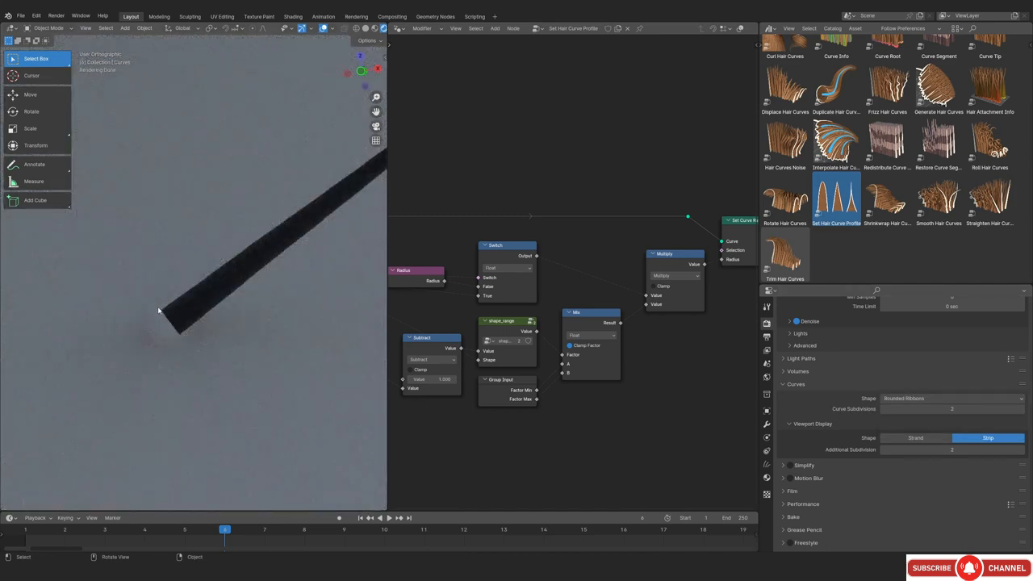
pyautogui.scroll(-10, 186, 323)
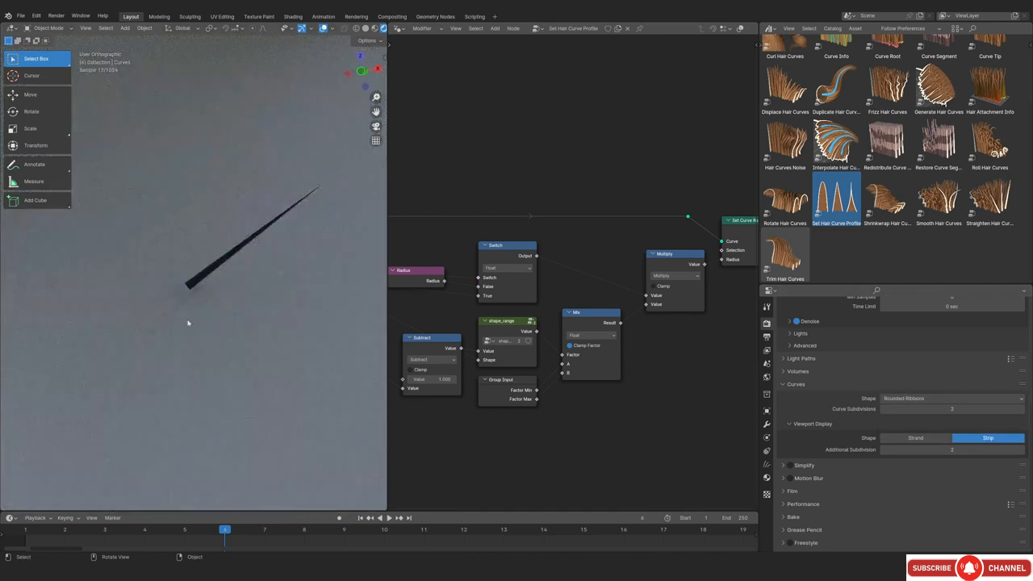
# Set the curve shape in the render settings to 3D Curves and check the hair up close and against the face
pyautogui.scroll(6, 196, 296)
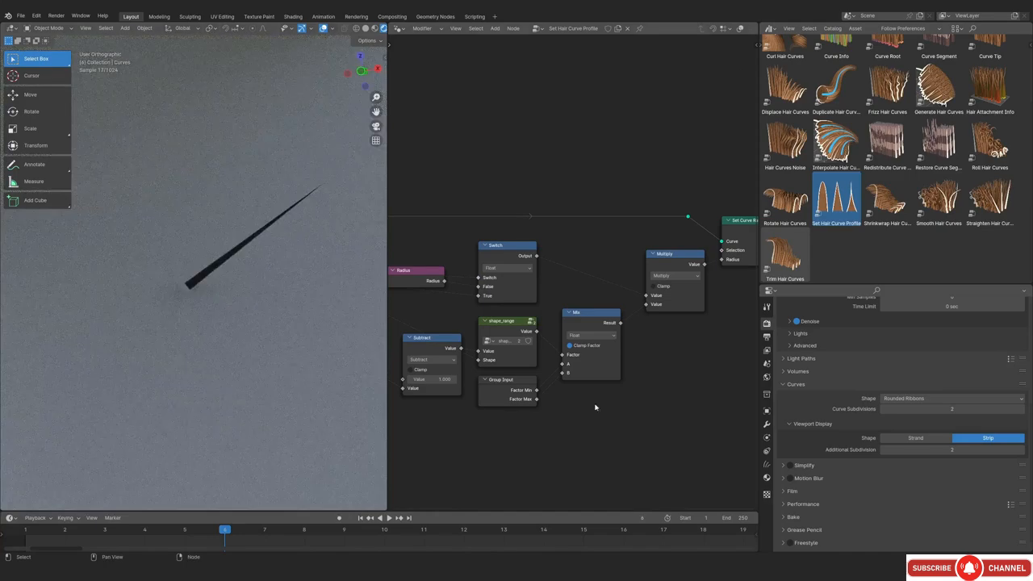
pyautogui.click(894, 398)
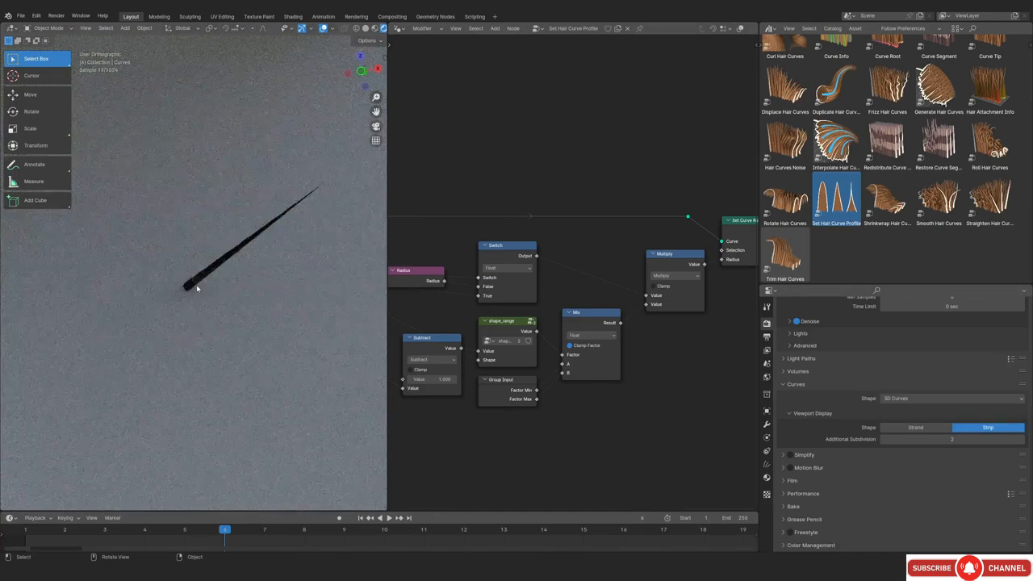
pyautogui.scroll(-4, 193, 315)
pyautogui.scroll(6, 196, 296)
pyautogui.moveTo(202, 290); pyautogui.dragTo(245, 309, button='middle')
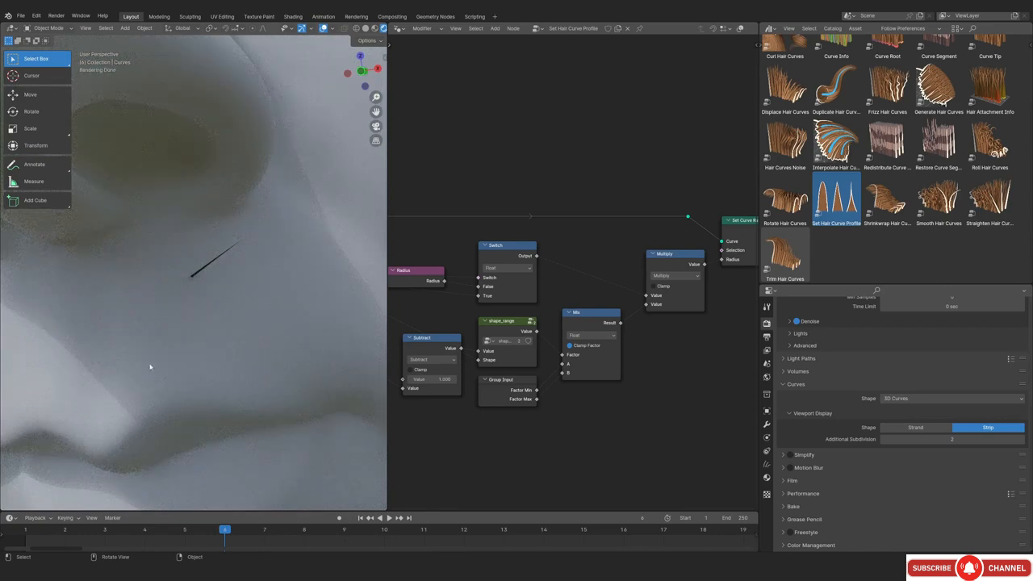
pyautogui.scroll(-5, 287, 339)
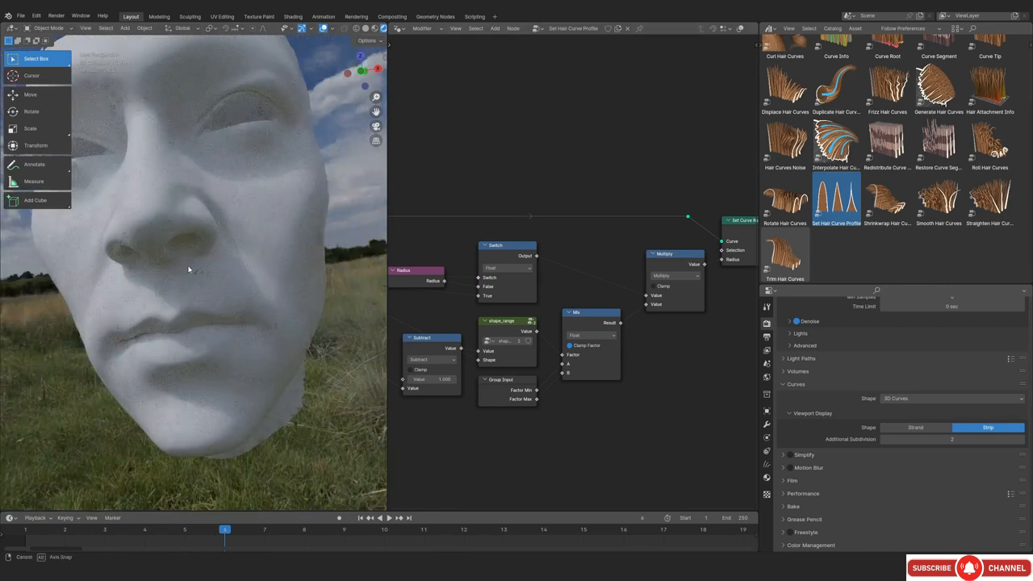
# Switch the viewport to solid shading and view the face from the front, framed around the nose and mouth
pyautogui.press('z')
pyautogui.click(272, 270)
pyautogui.press('KP_1')
pyautogui.scroll(-2, 293, 261)
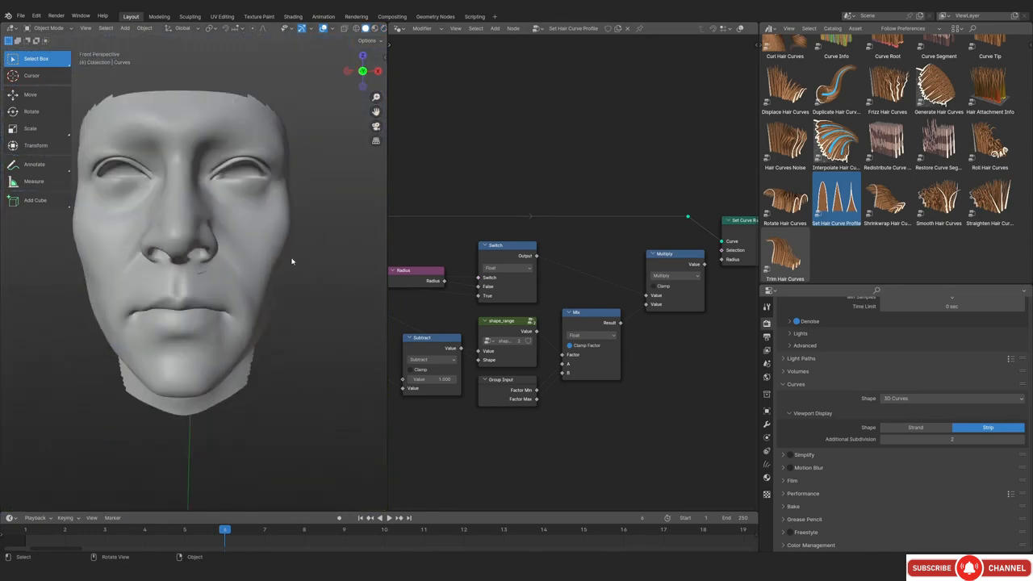
pyautogui.scroll(2, 266, 298)
pyautogui.keyDown('shift'); pyautogui.moveTo(258, 307); pyautogui.dragTo(266, 298, button='middle'); pyautogui.keyUp('shift')
pyautogui.scroll(2, 266, 298)
# Put the hair curve object into Sculpt Mode and delete the test hair beside the nose with the Delete brush
pyautogui.click(246, 268)
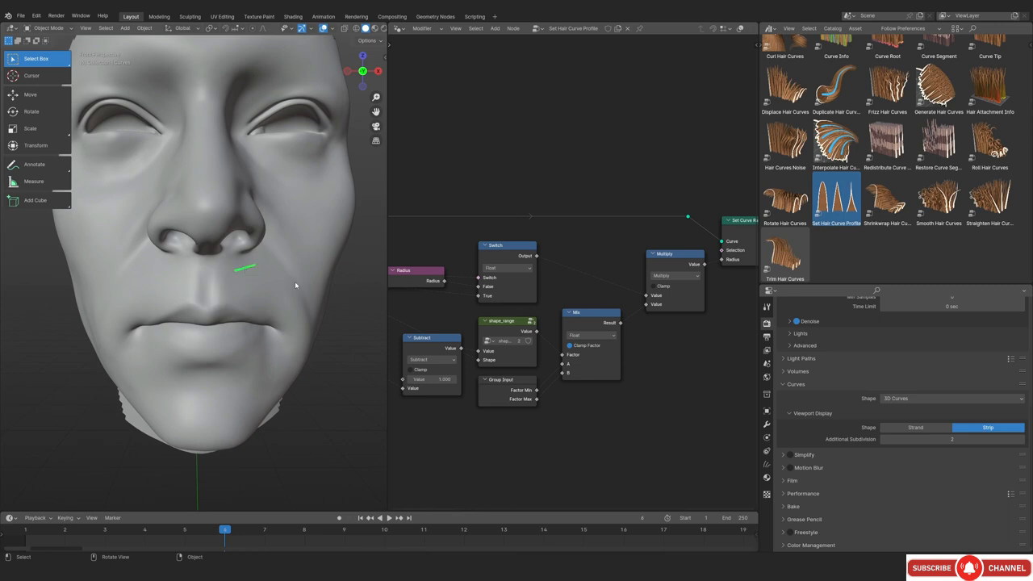
pyautogui.hotkey('ctrl', 'Tab')
pyautogui.click(279, 331)
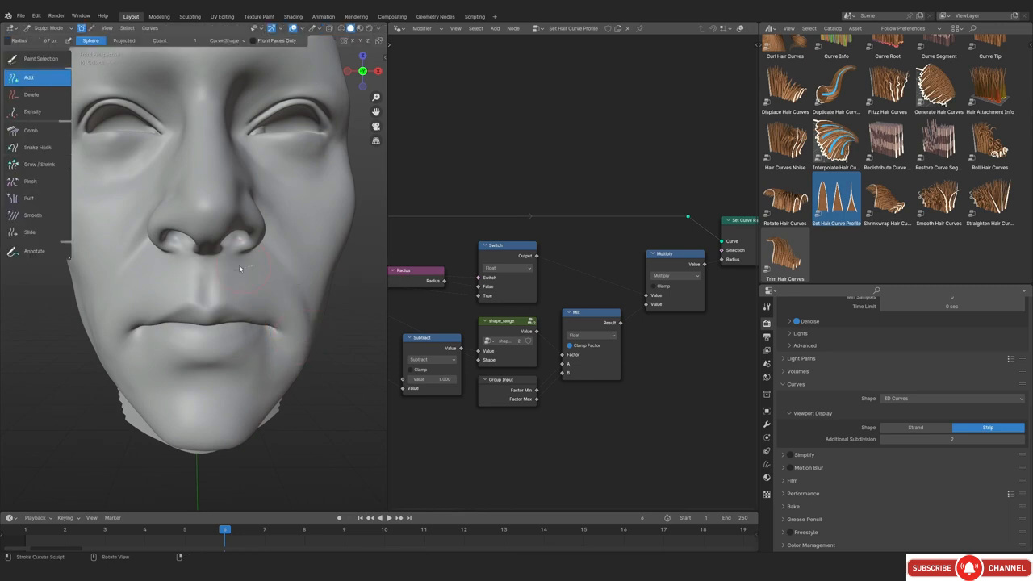
pyautogui.click(30, 95)
pyautogui.scroll(1, 162, 242)
# Widen the 3D viewport and enlarge the moustache area of the pirate reference photo
pyautogui.moveTo(388, 184); pyautogui.dragTo(477, 184)
pyautogui.scroll(-8, 920, 202)
pyautogui.moveTo(906, 190); pyautogui.dragTo(885, 206, button='middle')
pyautogui.scroll(10, 937, 215)
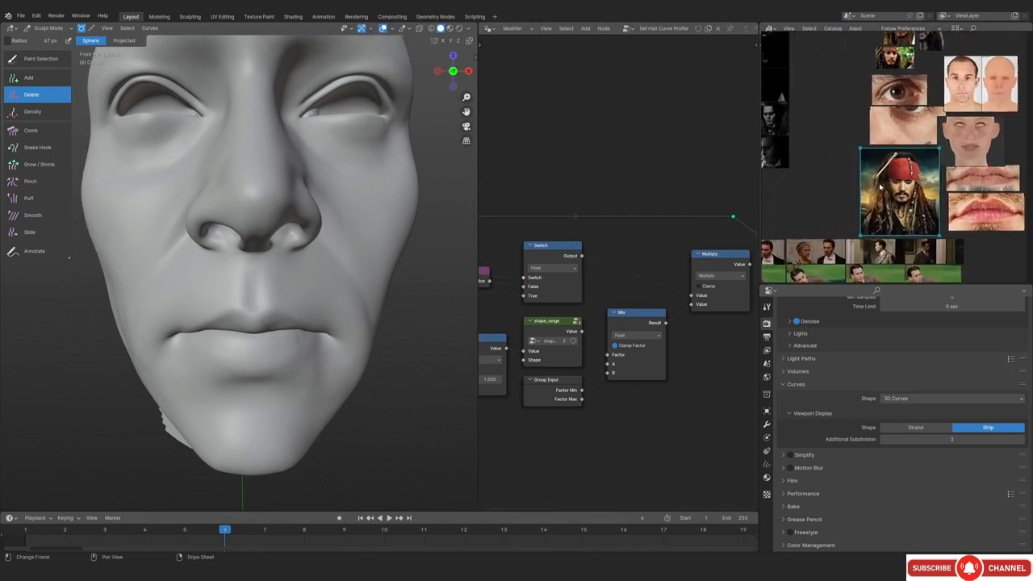
pyautogui.scroll(-2, 915, 194)
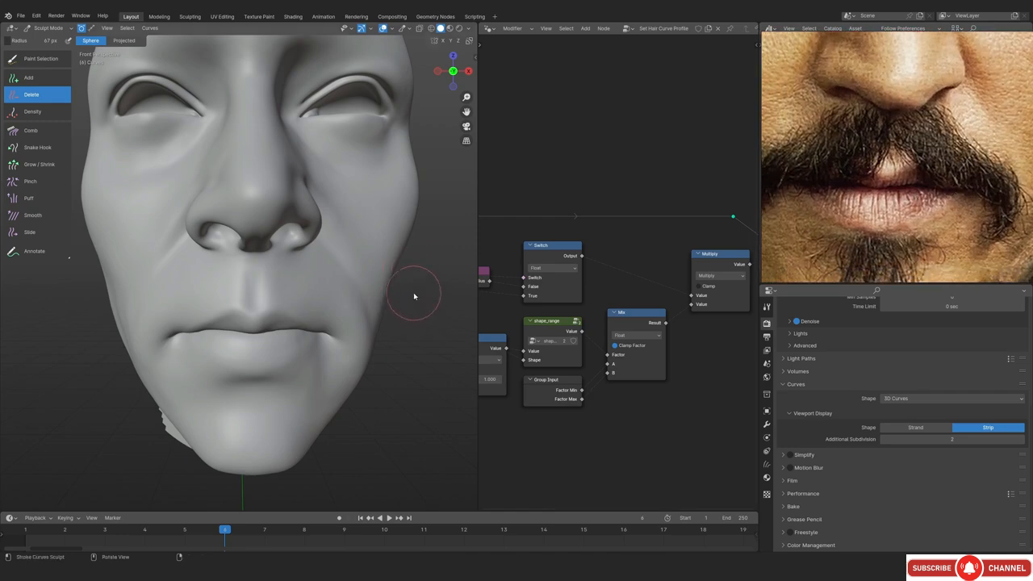
pyautogui.scroll(2, 411, 295)
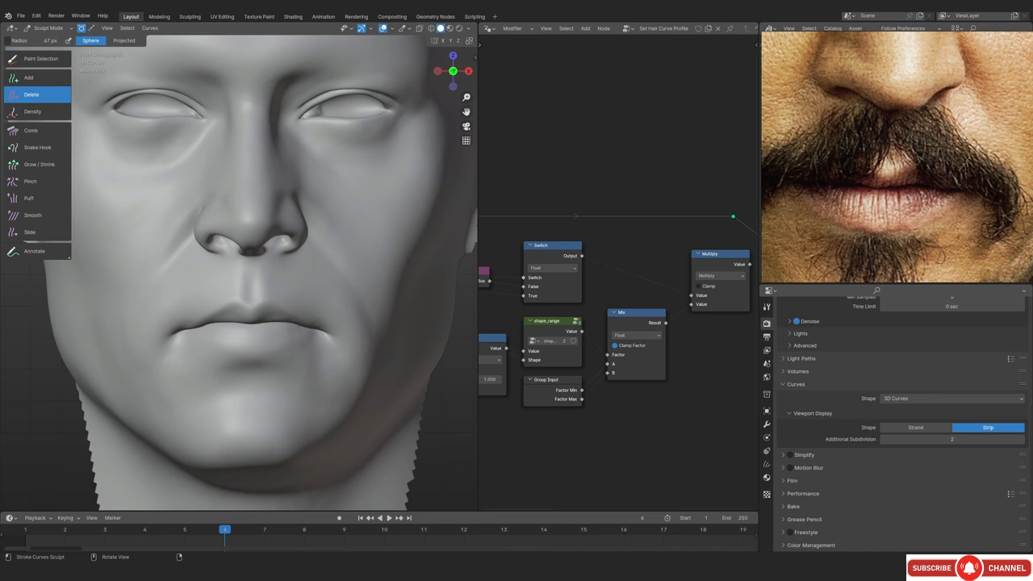
# Paste the portrait with glasses into the reference board and examine its moustache growth close up
pyautogui.scroll(-5, 809, 176)
pyautogui.hotkey('ctrl', 'v')
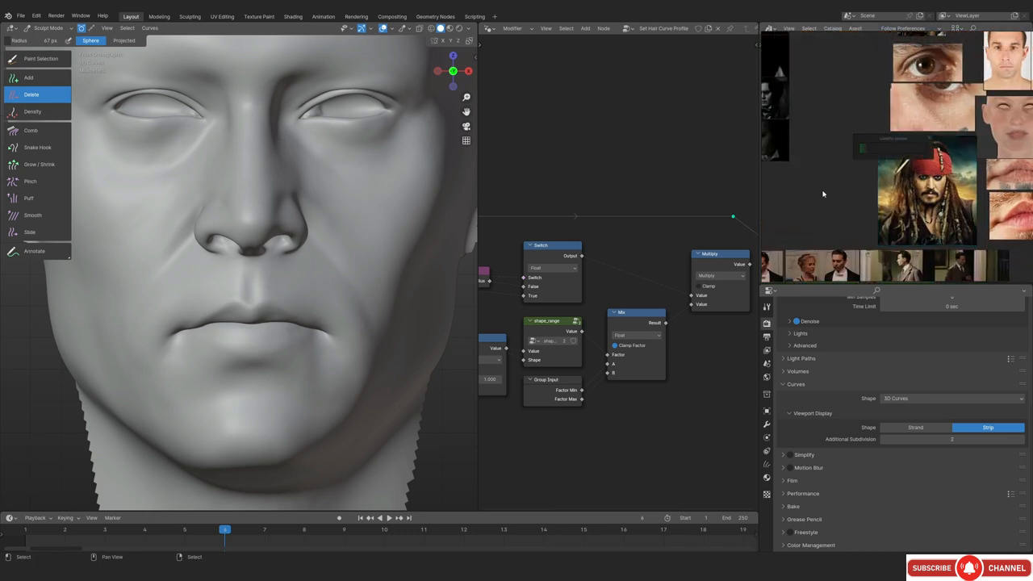
pyautogui.scroll(5, 812, 183)
pyautogui.scroll(5, 811, 184)
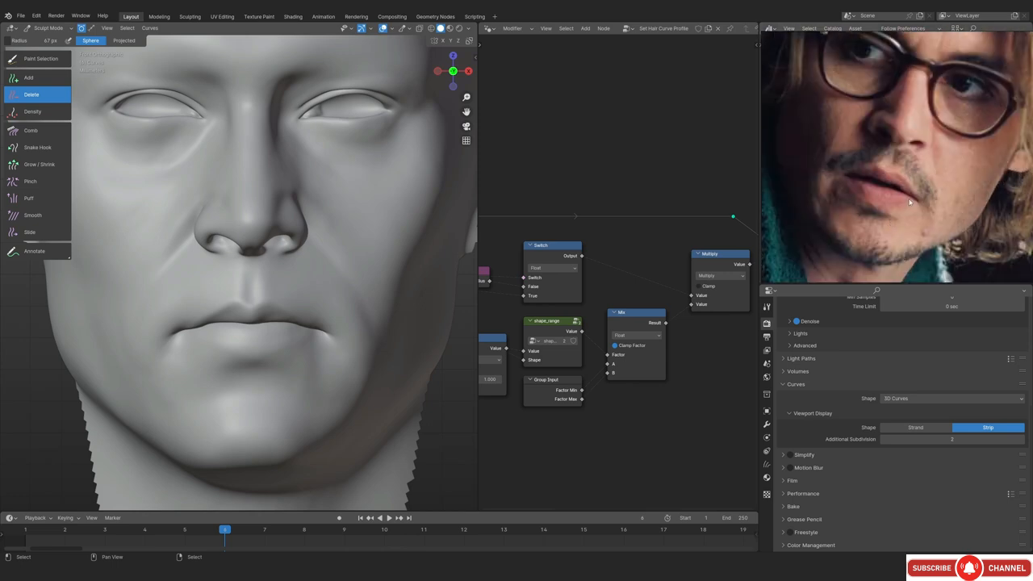
pyautogui.scroll(5, 909, 202)
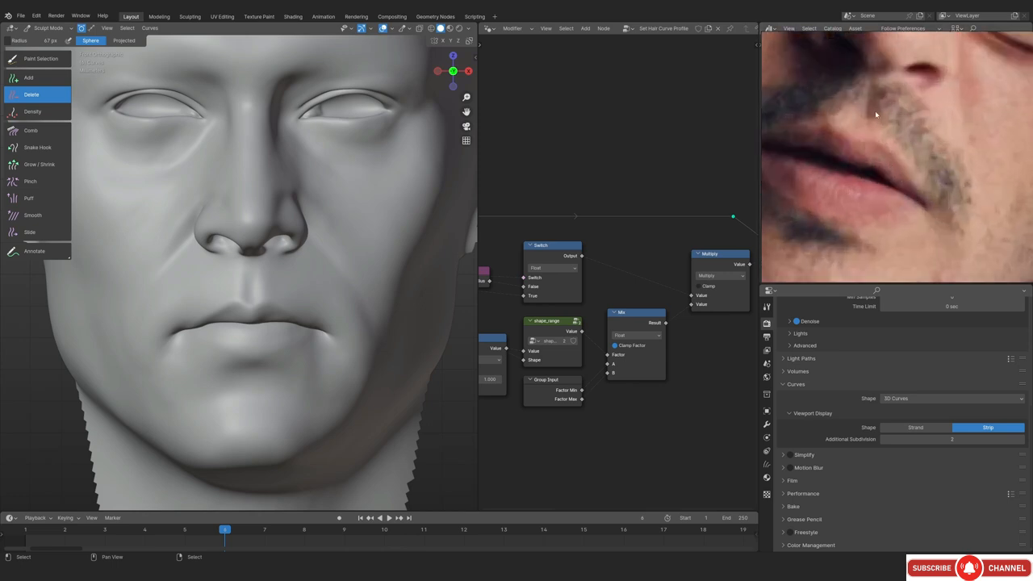
pyautogui.moveTo(855, 98); pyautogui.dragTo(856, 133, button='middle')
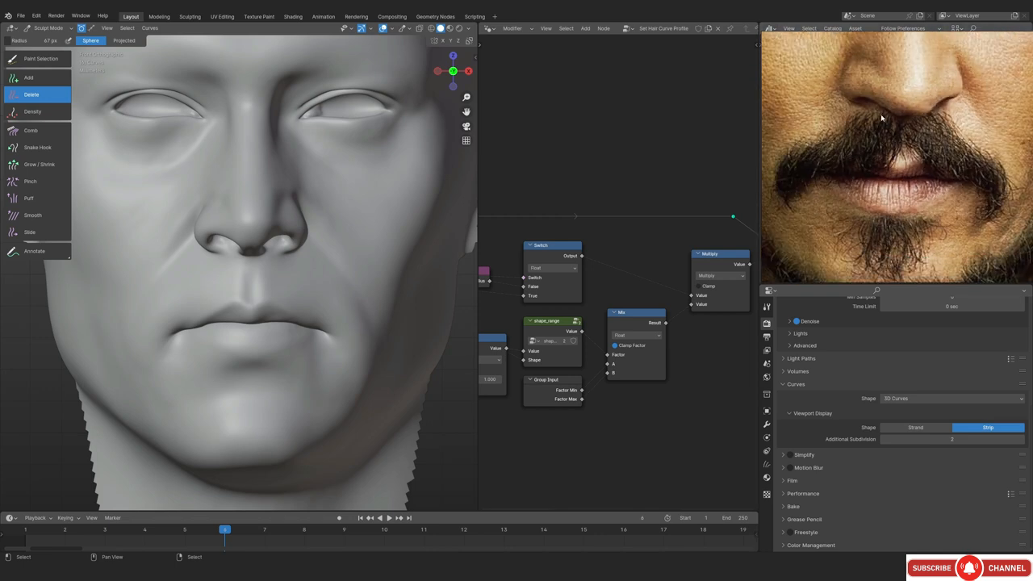
# View the face through the camera over the reference photo and add a mirrored hair below each nostril with the Add brush
pyautogui.scroll(3, 246, 249)
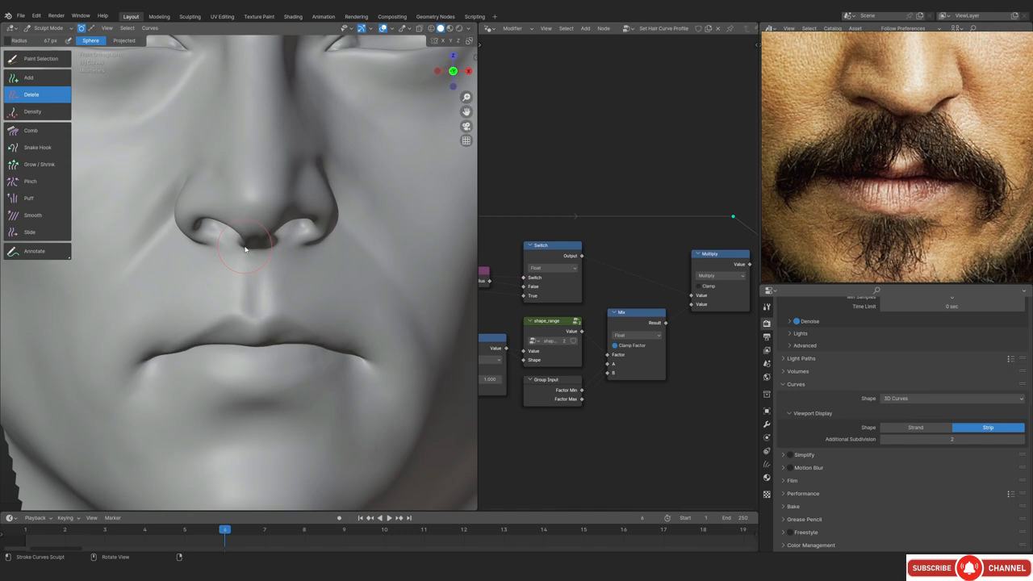
pyautogui.scroll(-3, 330, 358)
pyautogui.press('KP_0')
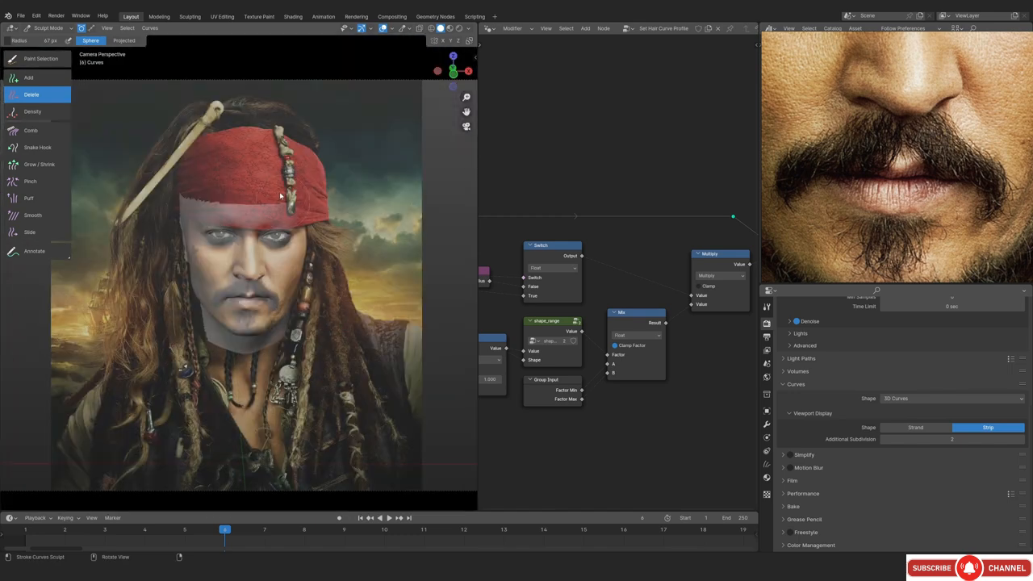
pyautogui.keyDown('ctrl'); pyautogui.moveTo(269, 355); pyautogui.dragTo(274, 170, button='middle'); pyautogui.keyUp('ctrl')
pyautogui.keyDown('shift'); pyautogui.moveTo(274, 169); pyautogui.dragTo(280, 258, button='middle'); pyautogui.keyUp('shift')
pyautogui.click(32, 78)
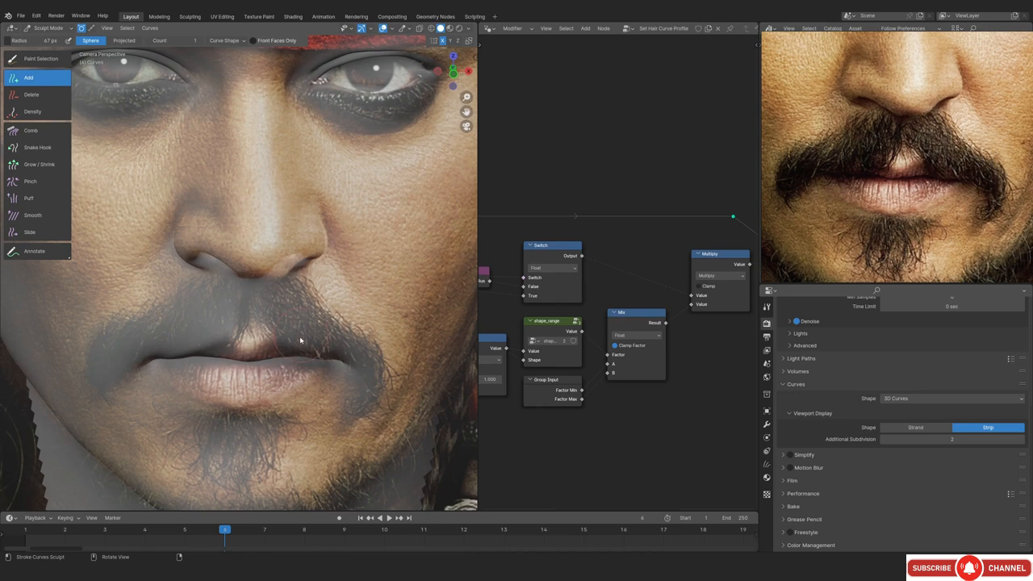
pyautogui.scroll(5, 301, 340)
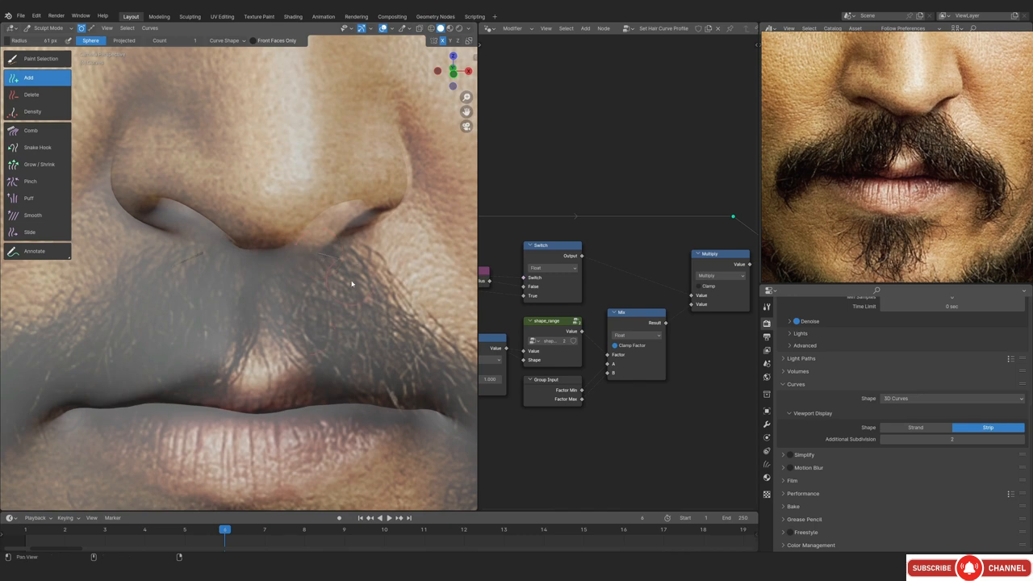
pyautogui.keyDown('shift'); pyautogui.moveTo(352, 283); pyautogui.dragTo(338, 286, button='middle'); pyautogui.keyUp('shift')
# Comb the new moustache hairs downward, maximize the 3D viewport and turn on the Screencast Keys display
pyautogui.click(30, 130)
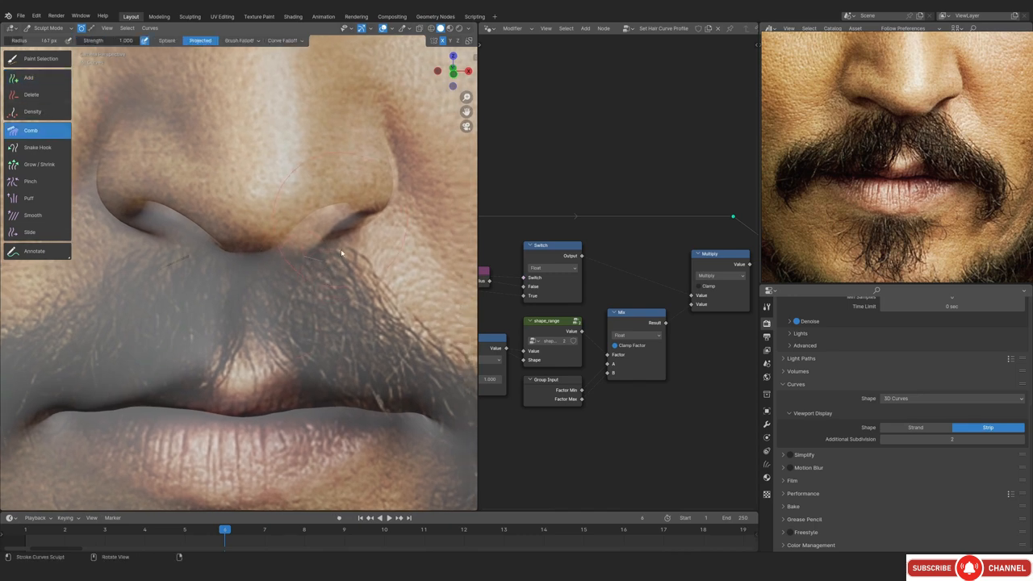
pyautogui.keyDown('ctrl'); pyautogui.moveTo(348, 253); pyautogui.dragTo(430, 221, button='middle'); pyautogui.keyUp('ctrl')
pyautogui.hotkey('ctrl', 'space')
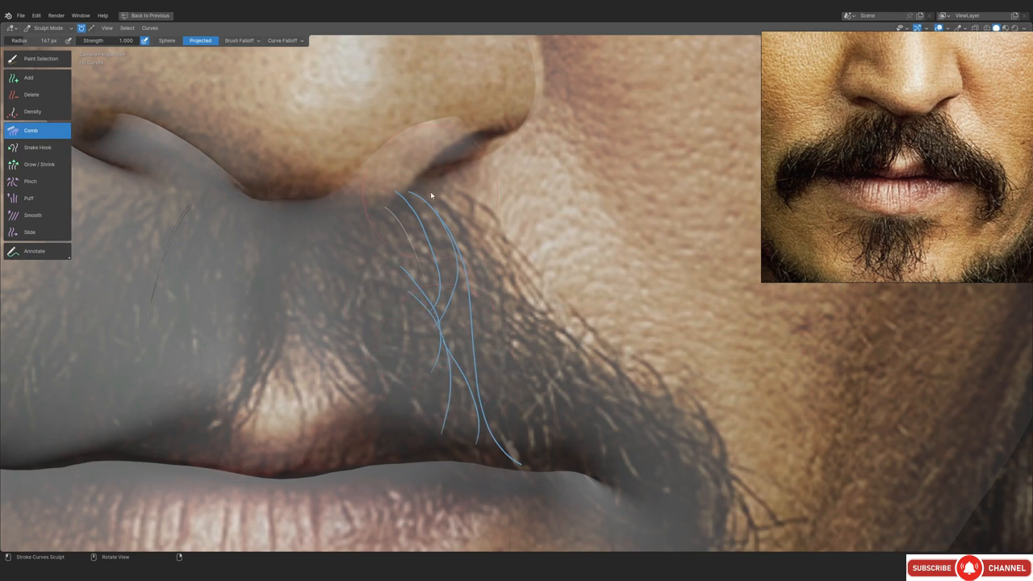
pyautogui.press('n')
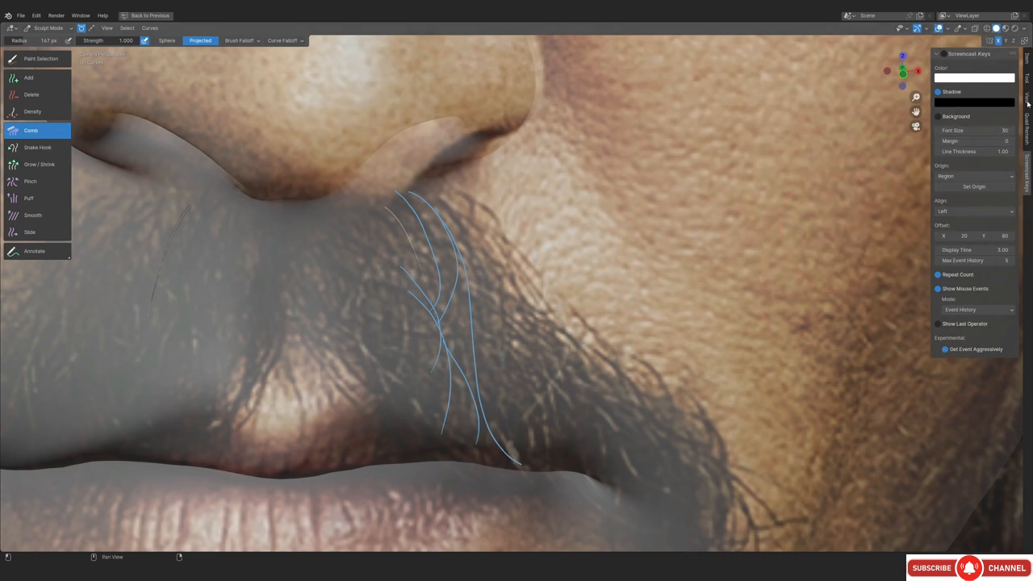
pyautogui.press('n')
# From the right side view, enlarge the Comb brush and comb the moustache hairs toward the upper lip
pyautogui.keyDown('ctrl'); pyautogui.moveTo(420, 242); pyautogui.dragTo(355, 298, button='middle'); pyautogui.keyUp('ctrl')
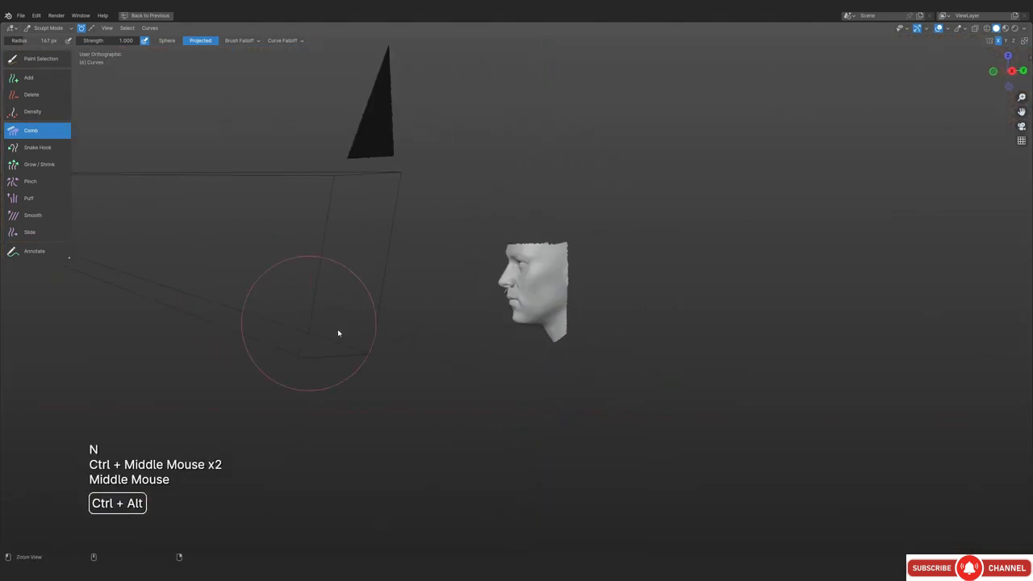
pyautogui.moveTo(356, 298); pyautogui.dragTo(436, 339, button='middle')
pyautogui.keyDown('ctrl'); pyautogui.moveTo(436, 339); pyautogui.dragTo(442, 305, button='middle'); pyautogui.keyUp('ctrl')
pyautogui.press('KP_3')
pyautogui.keyDown('ctrl'); pyautogui.moveTo(438, 231); pyautogui.dragTo(419, 215, button='middle'); pyautogui.keyUp('ctrl')
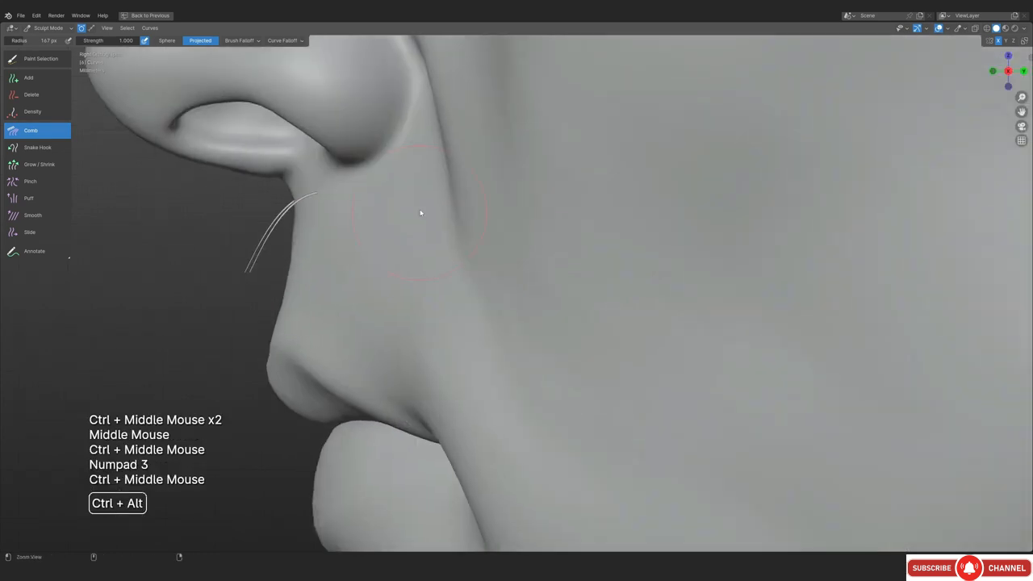
pyautogui.keyDown('shift'); pyautogui.moveTo(363, 269); pyautogui.dragTo(402, 288, button='middle'); pyautogui.keyUp('shift')
pyautogui.press('f')
pyautogui.click(363, 318)
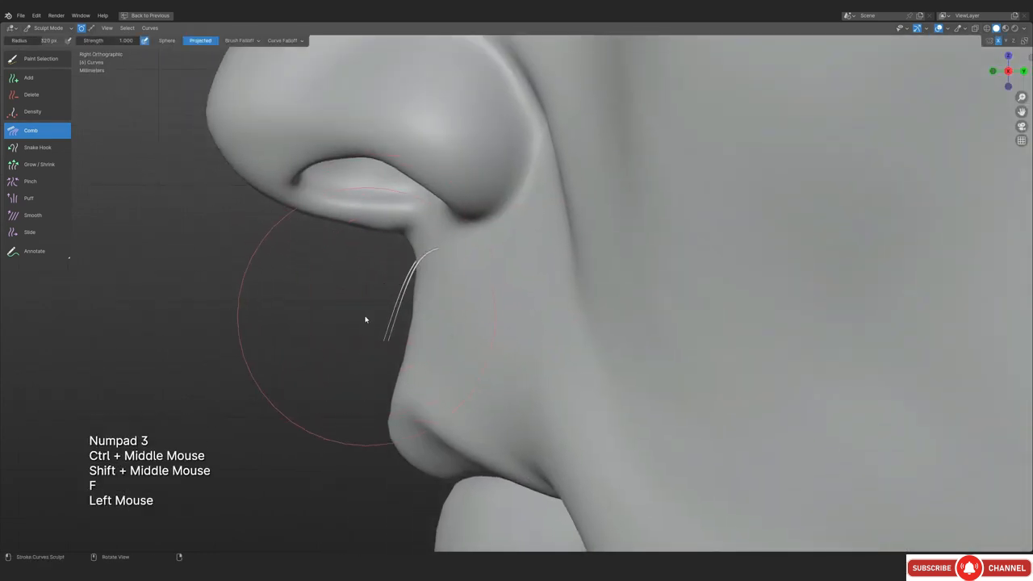
pyautogui.click(387, 334)
# Frame the hairs closely and comb their bend near the root into a downward arc, adjusting the brush size
pyautogui.press('f')
pyautogui.moveTo(380, 323)
pyautogui.keyDown('ctrl'); pyautogui.mouseDown(button='middle')
pyautogui.moveTo(363, 315)
pyautogui.moveTo(553, 314)
pyautogui.moveTo(517, 298)
pyautogui.moveTo(495, 307)
pyautogui.mouseUp(button='middle'); pyautogui.keyUp('ctrl')
pyautogui.click(385, 323)
pyautogui.click(366, 385)
pyautogui.press('KP_Decimal')
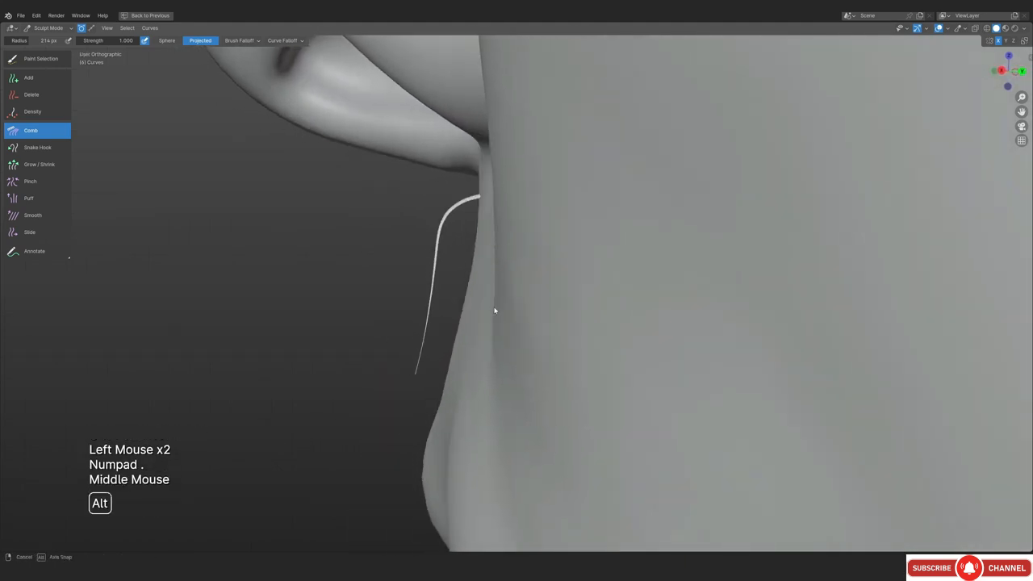
pyautogui.click(440, 216)
pyautogui.click(452, 230)
pyautogui.click(457, 239)
pyautogui.press('f')
pyautogui.keyDown('shift'); pyautogui.click(422, 309); pyautogui.keyUp('shift')
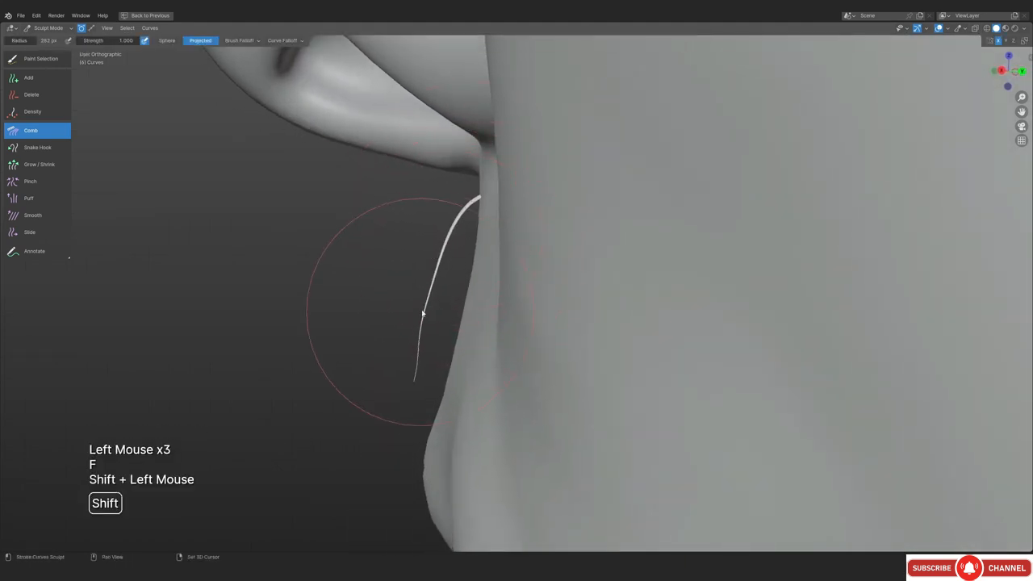
# Even out the hair's curve with the Smooth brush at a radius of 385 px
pyautogui.click(32, 215)
pyautogui.press('f')
pyautogui.click(417, 406)
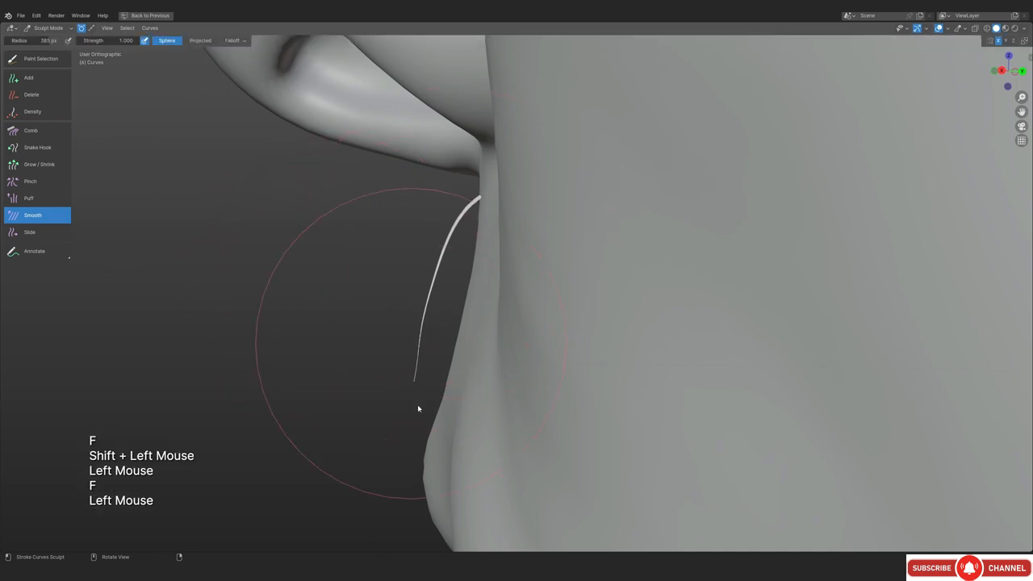
pyautogui.click(304, 282)
# Return to the Comb brush and comb the middle of the hair slightly upward and away from the lip
pyautogui.click(32, 130)
pyautogui.press('f')
pyautogui.click(429, 297)
pyautogui.moveTo(430, 295)
pyautogui.mouseDown(button='middle')
pyautogui.moveTo(420, 282)
pyautogui.moveTo(436, 280)
pyautogui.mouseUp(button='middle')
pyautogui.press('f')
pyautogui.click(419, 282)
pyautogui.moveTo(435, 279); pyautogui.dragTo(432, 259)
pyautogui.moveTo(436, 260)
pyautogui.mouseDown()
pyautogui.moveTo(427, 249)
pyautogui.moveTo(428, 261)
pyautogui.mouseUp()
# Comb the lower part of the hair outward, refine its upper arc and check both hairs from the opposite side
pyautogui.press('f')
pyautogui.click(413, 260)
pyautogui.moveTo(395, 331); pyautogui.dragTo(379, 333)
pyautogui.moveTo(389, 334); pyautogui.dragTo(383, 336)
pyautogui.press('f')
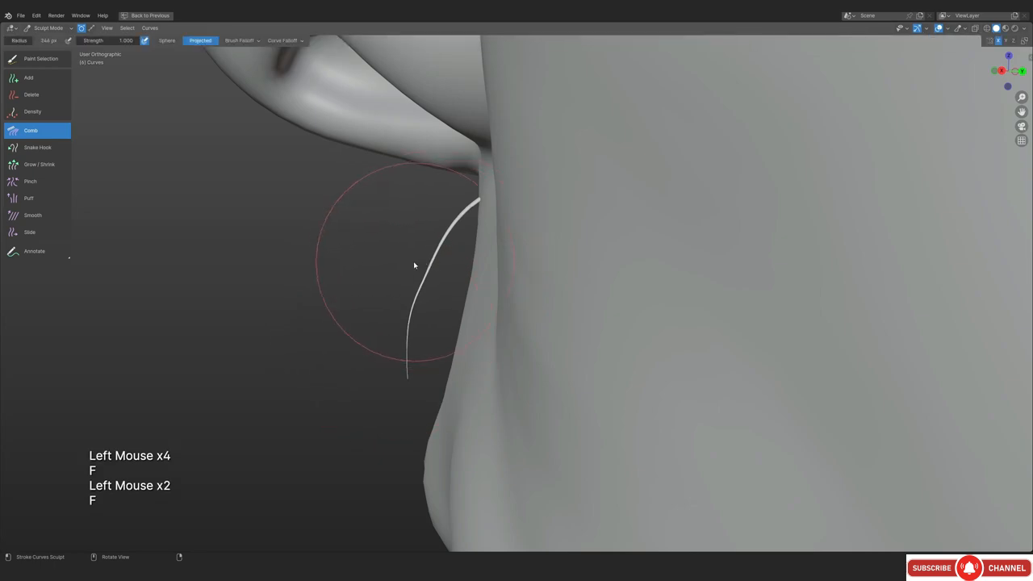
pyautogui.click(408, 262)
pyautogui.moveTo(403, 259); pyautogui.dragTo(412, 280)
pyautogui.moveTo(412, 280)
pyautogui.keyDown('alt'); pyautogui.mouseDown(button='middle')
pyautogui.moveTo(741, 284)
pyautogui.moveTo(892, 231)
pyautogui.moveTo(945, 274)
pyautogui.mouseUp(button='middle'); pyautogui.keyUp('alt')
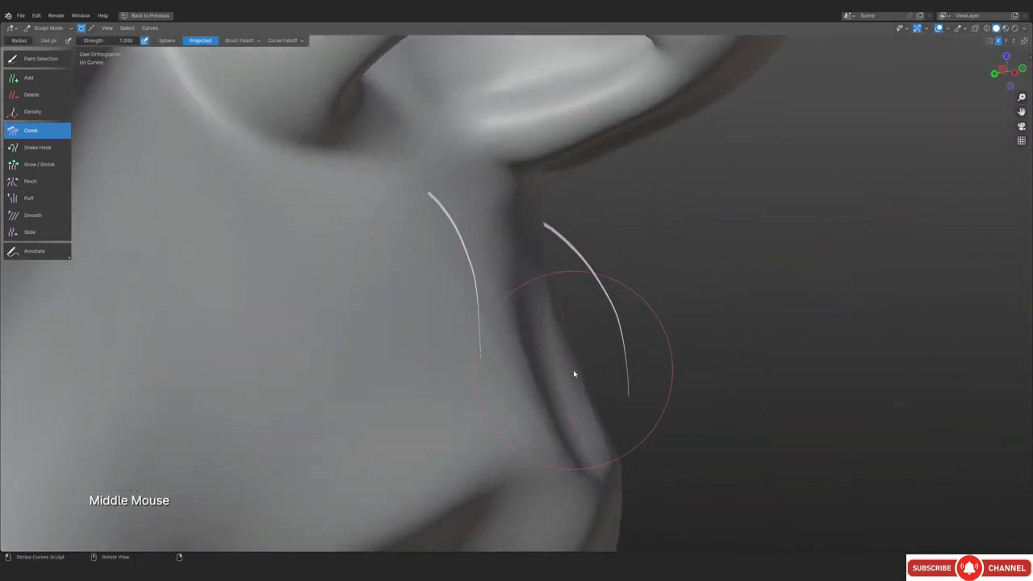
# In the camera view, annotate four hair flow lines along the moustache from below the nose past the right-hand mouth corner
pyautogui.press('KP_0')
pyautogui.keyDown('ctrl'); pyautogui.moveTo(484, 307); pyautogui.dragTo(359, 266, button='middle'); pyautogui.keyUp('ctrl')
pyautogui.press('f')
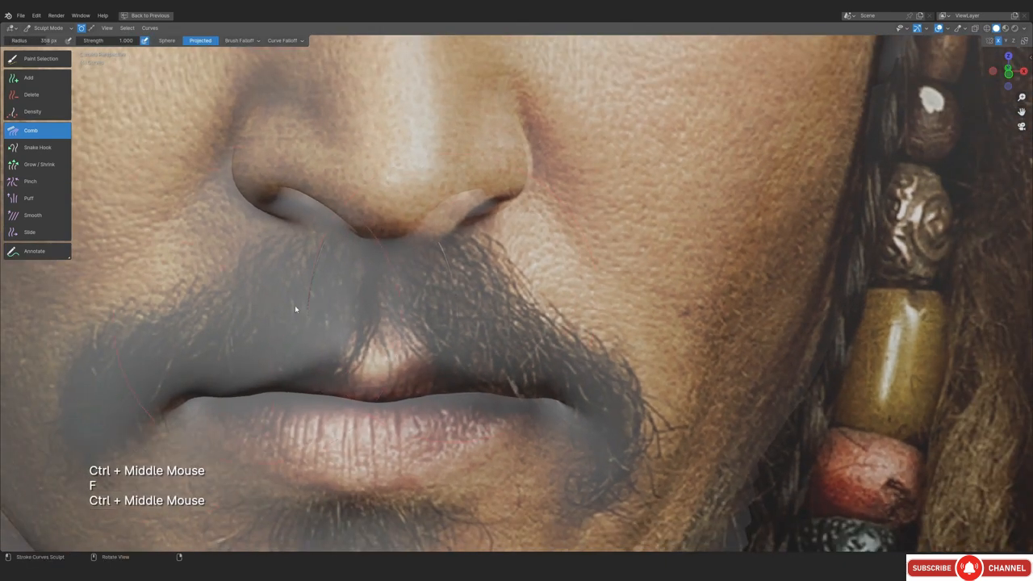
pyautogui.keyDown('shift'); pyautogui.moveTo(294, 305); pyautogui.dragTo(446, 274, button='middle'); pyautogui.keyUp('shift')
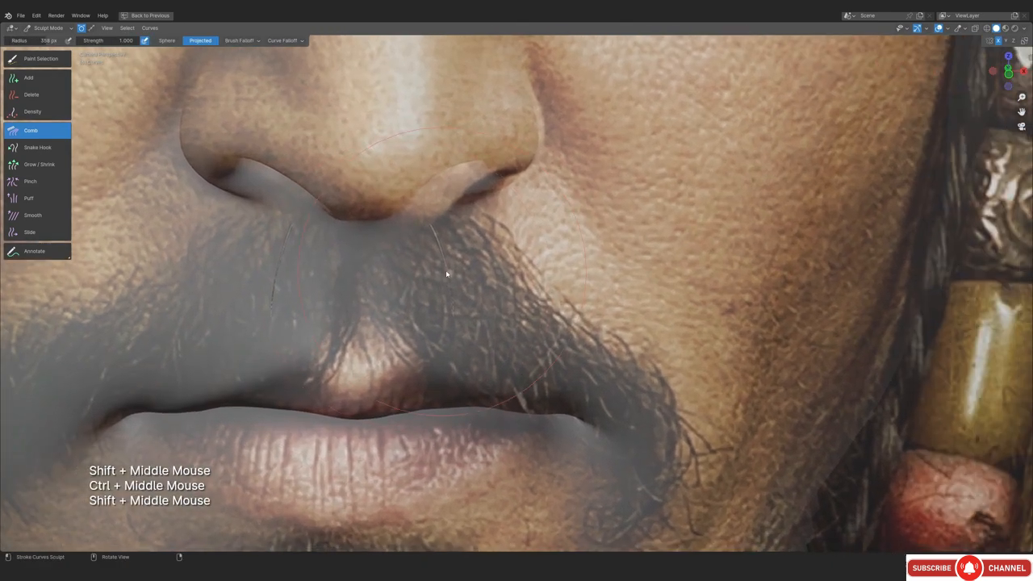
pyautogui.moveTo(416, 242); pyautogui.dragTo(435, 256)
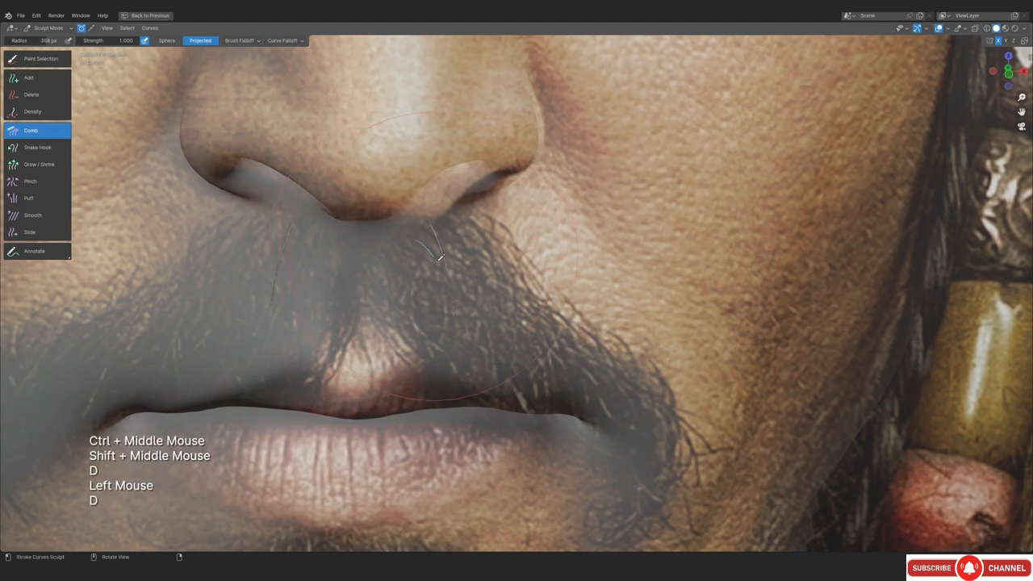
pyautogui.moveTo(492, 284); pyautogui.dragTo(580, 392)
pyautogui.moveTo(575, 344); pyautogui.dragTo(652, 469)
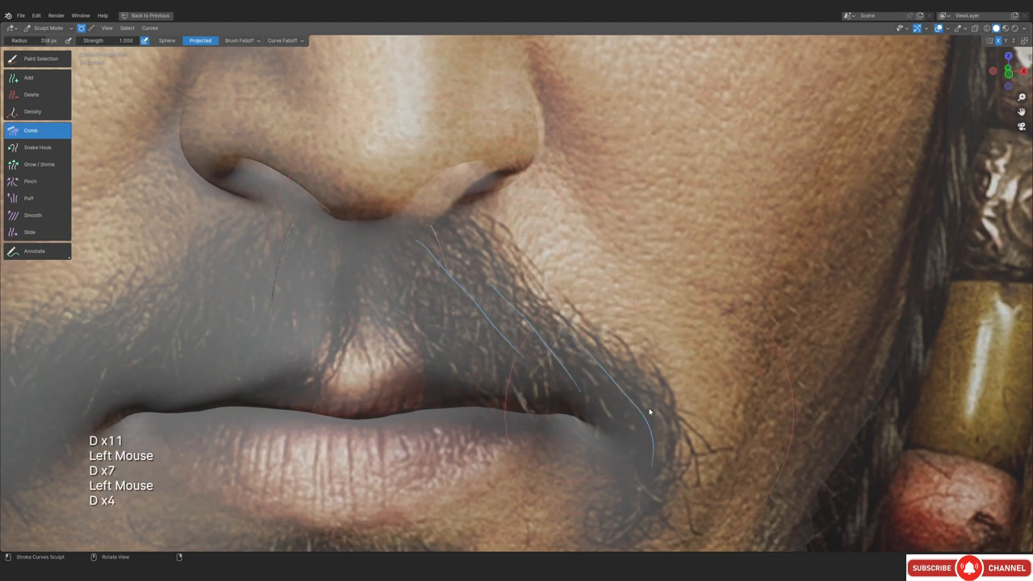
pyautogui.moveTo(649, 384); pyautogui.dragTo(668, 498)
# Annotate two hair flow lines sloping down and outward over the left-hand half of the moustache
pyautogui.moveTo(315, 236); pyautogui.dragTo(246, 326)
pyautogui.moveTo(250, 231); pyautogui.dragTo(121, 379)
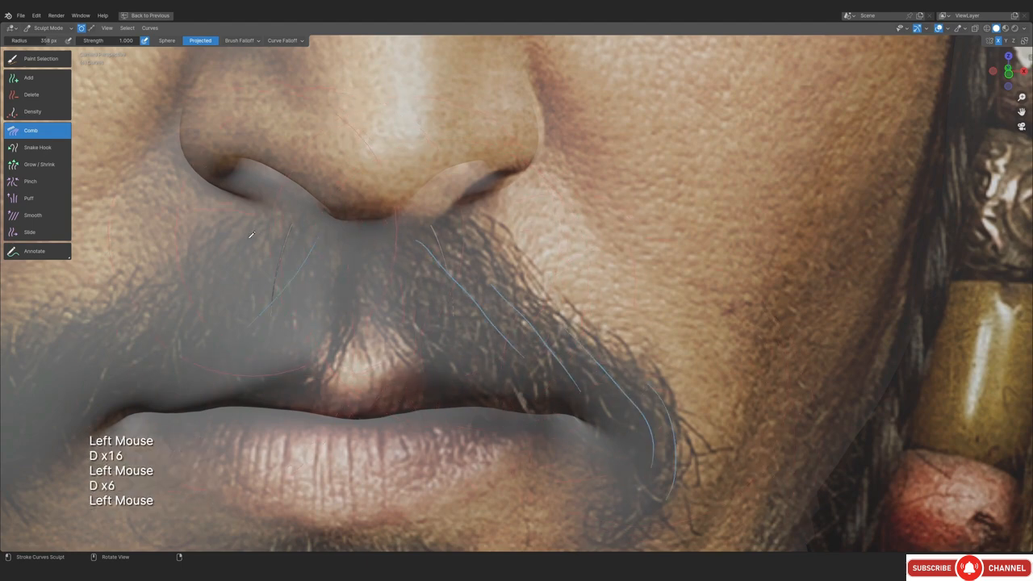
pyautogui.keyDown('shift'); pyautogui.moveTo(185, 318); pyautogui.dragTo(225, 277, button='middle'); pyautogui.keyUp('shift')
pyautogui.press('f')
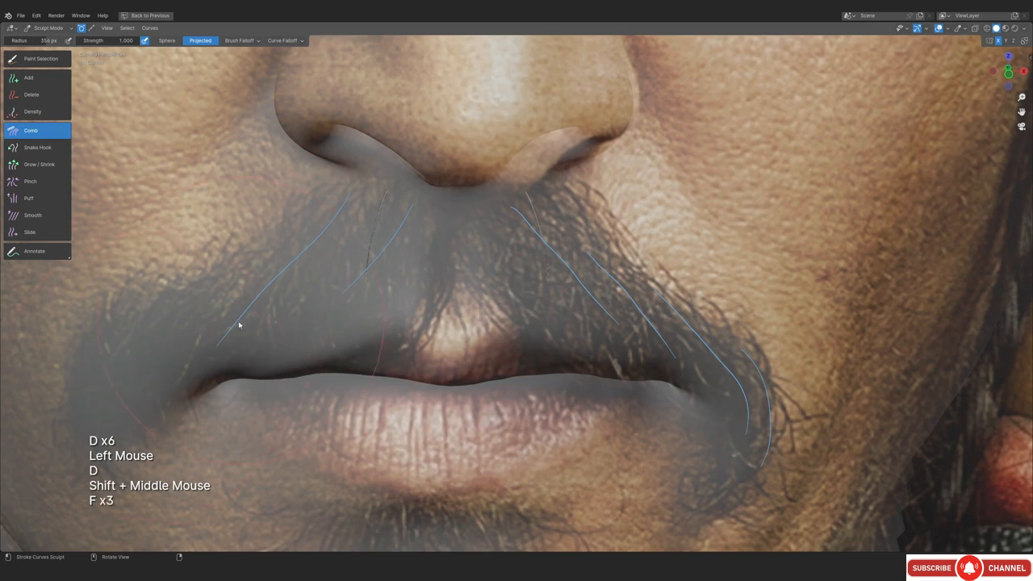
# Annotate two more hair flow lines curving down and outward toward the left-hand end of the moustache
pyautogui.moveTo(212, 273); pyautogui.dragTo(120, 403)
pyautogui.moveTo(133, 313); pyautogui.dragTo(92, 427)
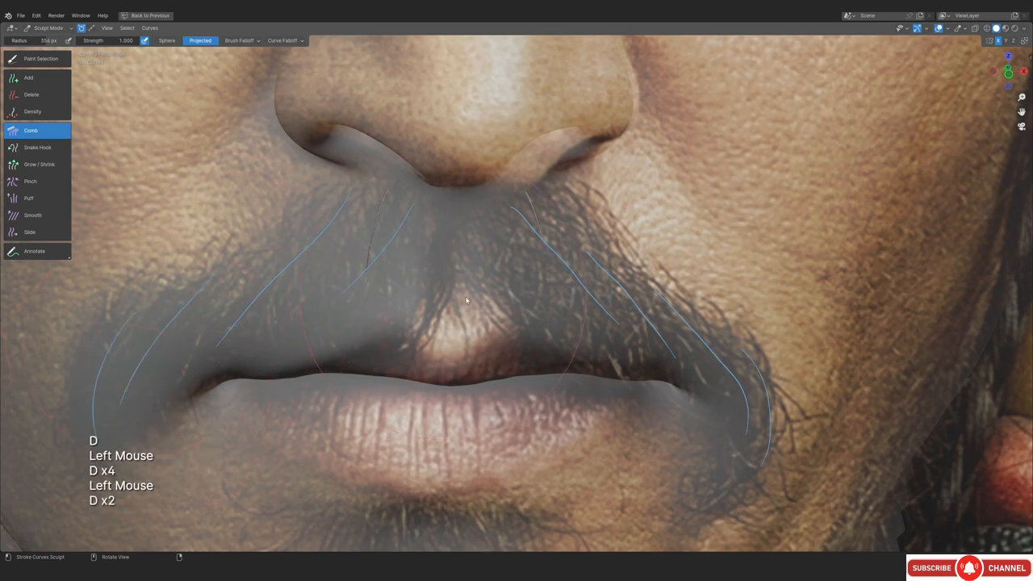
# Comb the hairs under the nose outward so they follow the annotated flow lines, varying the brush radius
pyautogui.keyDown('ctrl'); pyautogui.moveTo(466, 300); pyautogui.dragTo(470, 322, button='middle'); pyautogui.keyUp('ctrl')
pyautogui.keyDown('shift'); pyautogui.moveTo(469, 323); pyautogui.dragTo(473, 341, button='middle'); pyautogui.keyUp('shift')
pyautogui.press('f')
pyautogui.click(463, 332)
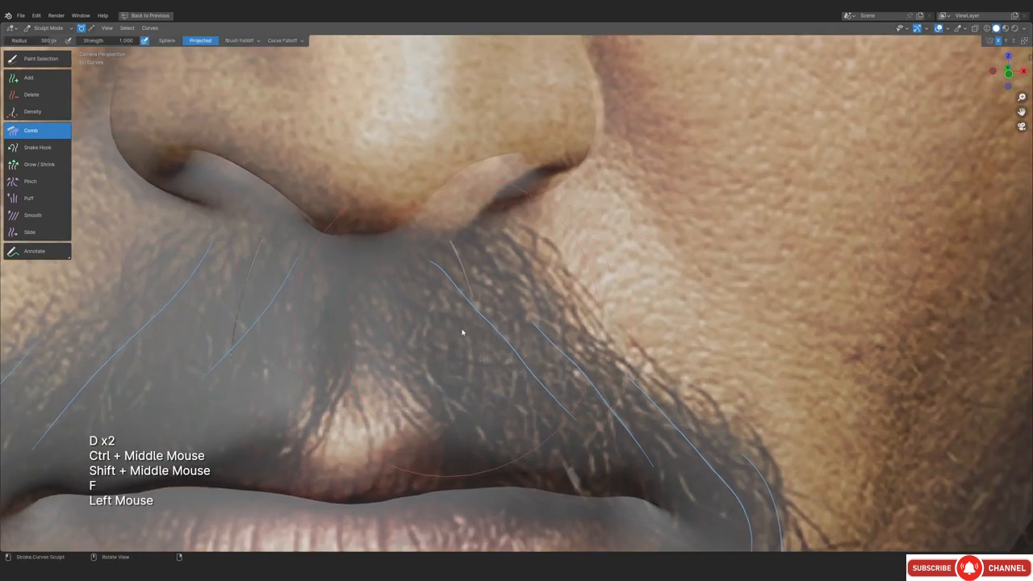
pyautogui.press('f')
pyautogui.keyDown('ctrl'); pyautogui.moveTo(540, 401); pyautogui.dragTo(538, 357, button='middle'); pyautogui.keyUp('ctrl')
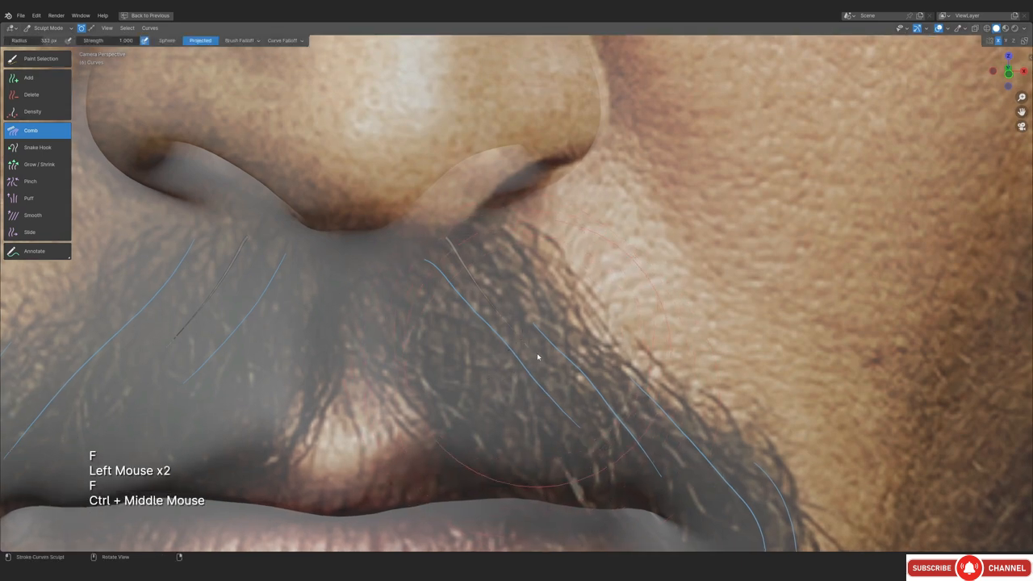
pyautogui.press('f')
pyautogui.click(561, 394)
# Refine the curve of the hairs under the nose, finishing with a 213 px Comb brush
pyautogui.press('f')
pyautogui.click(529, 448)
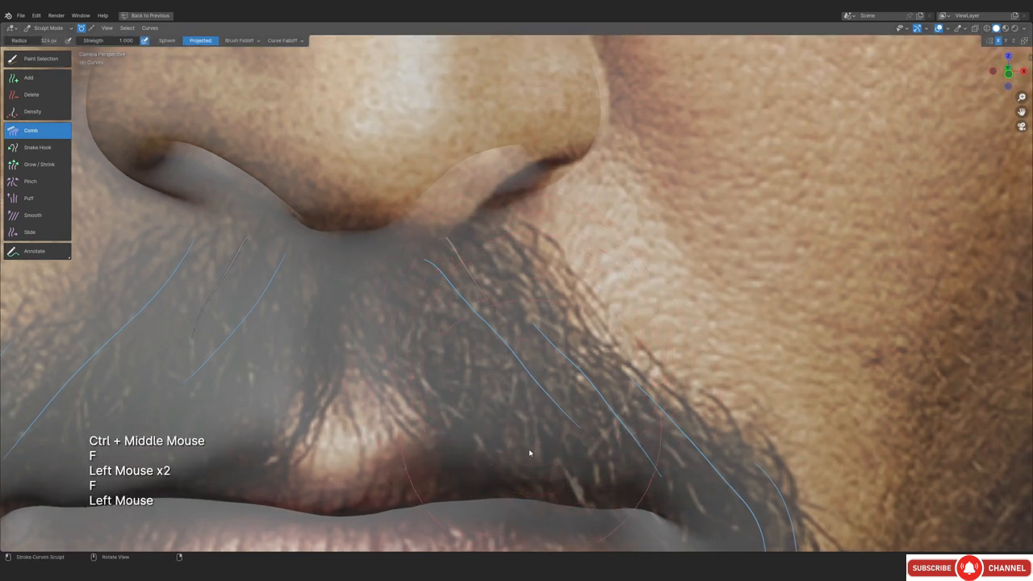
pyautogui.keyDown('ctrl'); pyautogui.moveTo(529, 449); pyautogui.dragTo(507, 306, button='middle'); pyautogui.keyUp('ctrl')
pyautogui.press('f')
pyautogui.click(471, 276)
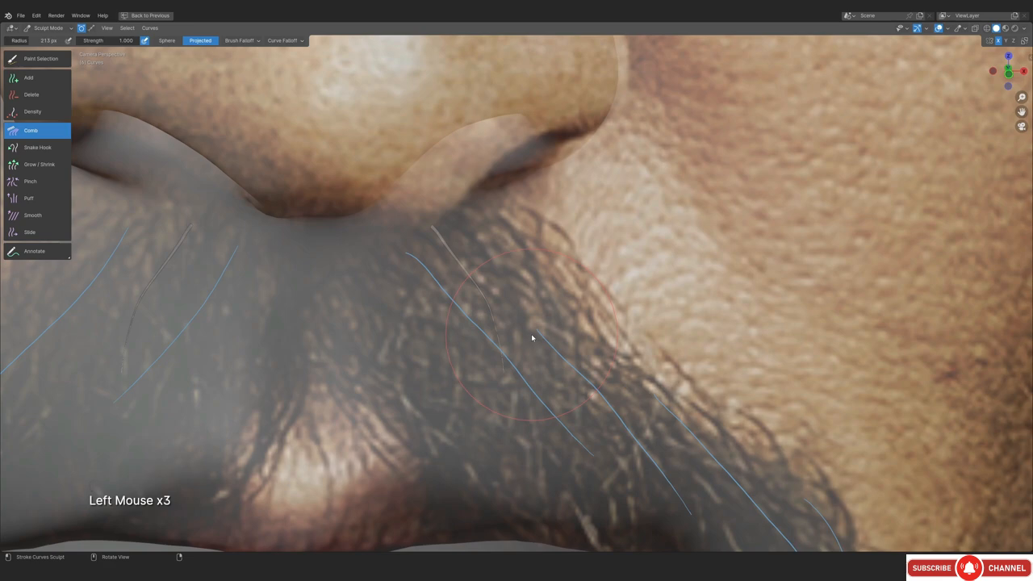
# Hide the annotations and check the combed hairs from the side of the face
pyautogui.press('n')
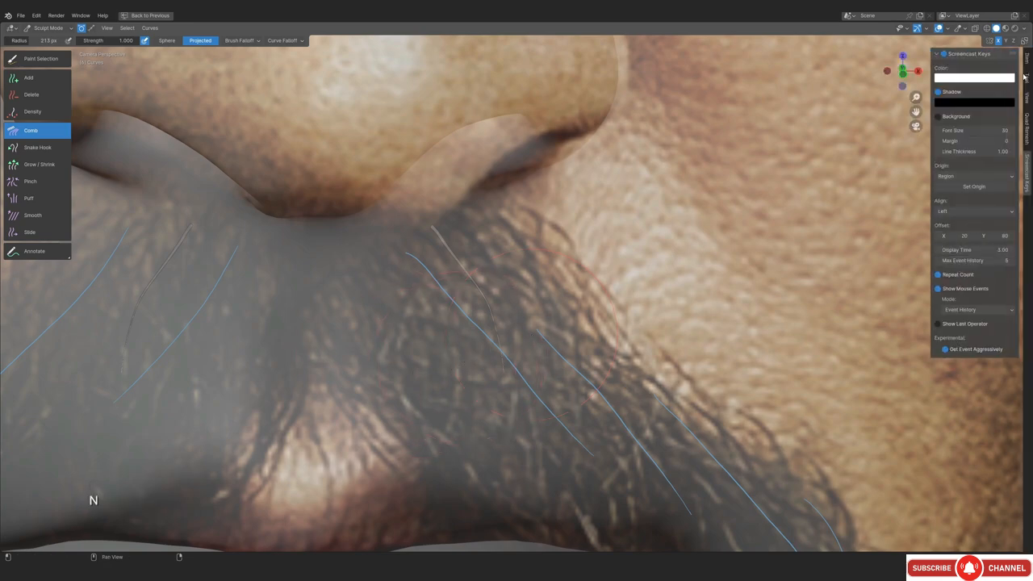
pyautogui.click(1026, 98)
pyautogui.click(1009, 347)
pyautogui.press('n')
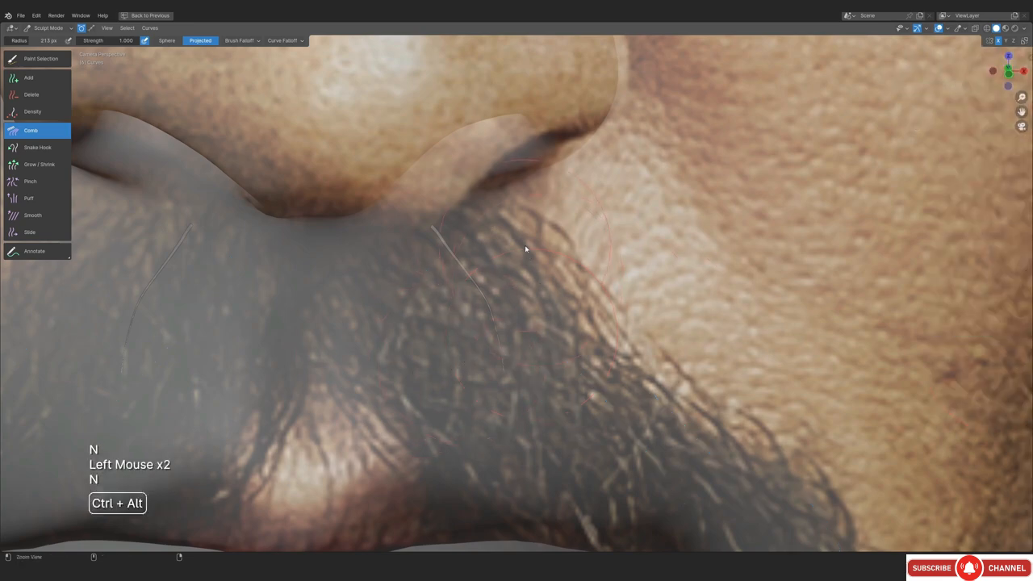
pyautogui.keyDown('ctrl'); pyautogui.moveTo(525, 246); pyautogui.dragTo(520, 323, button='middle'); pyautogui.keyUp('ctrl')
pyautogui.keyDown('ctrl'); pyautogui.moveTo(525, 246); pyautogui.dragTo(516, 315, button='middle'); pyautogui.keyUp('ctrl')
pyautogui.moveTo(525, 303); pyautogui.dragTo(452, 300, button='middle')
pyautogui.moveTo(516, 339)
pyautogui.keyDown('ctrl'); pyautogui.mouseDown(button='middle')
pyautogui.moveTo(556, 275)
pyautogui.moveTo(500, 267)
pyautogui.mouseUp(button='middle'); pyautogui.keyUp('ctrl')
pyautogui.keyDown('ctrl'); pyautogui.moveTo(500, 267); pyautogui.dragTo(503, 320, button='middle'); pyautogui.keyUp('ctrl')
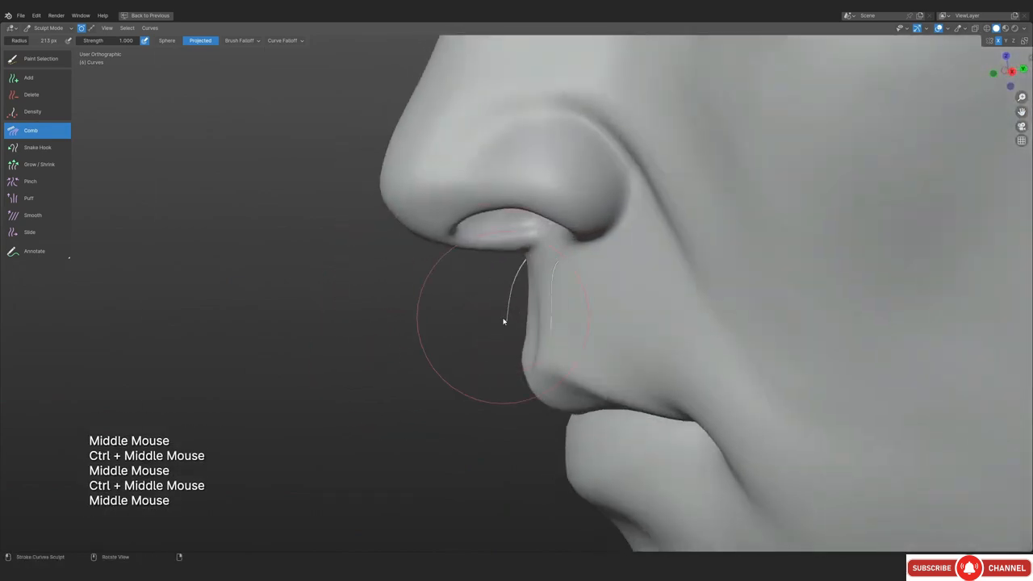
# Switch to the Add brush in the camera view, restore the full layout and enable Length, Shape and Point Count interpolation
pyautogui.press('KP_1')
pyautogui.click(28, 77)
pyautogui.press('KP_0')
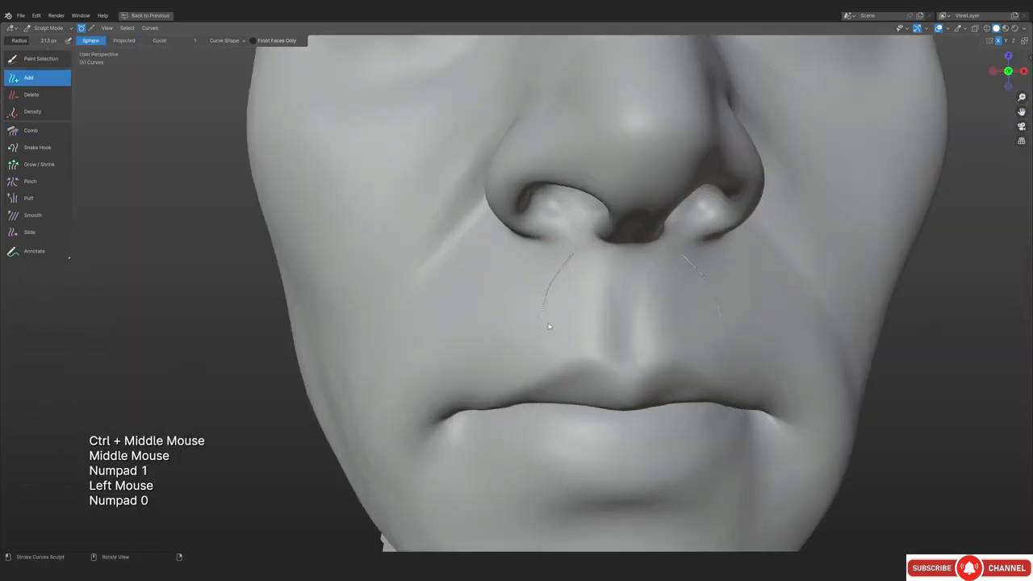
pyautogui.hotkey('ctrl', 'space')
pyautogui.keyDown('ctrl'); pyautogui.moveTo(355, 378); pyautogui.dragTo(339, 298, button='middle'); pyautogui.keyUp('ctrl')
pyautogui.keyDown('shift'); pyautogui.moveTo(287, 262); pyautogui.dragTo(326, 230, button='middle'); pyautogui.keyUp('shift')
pyautogui.keyDown('ctrl'); pyautogui.moveTo(326, 243); pyautogui.dragTo(326, 229, button='middle'); pyautogui.keyUp('ctrl')
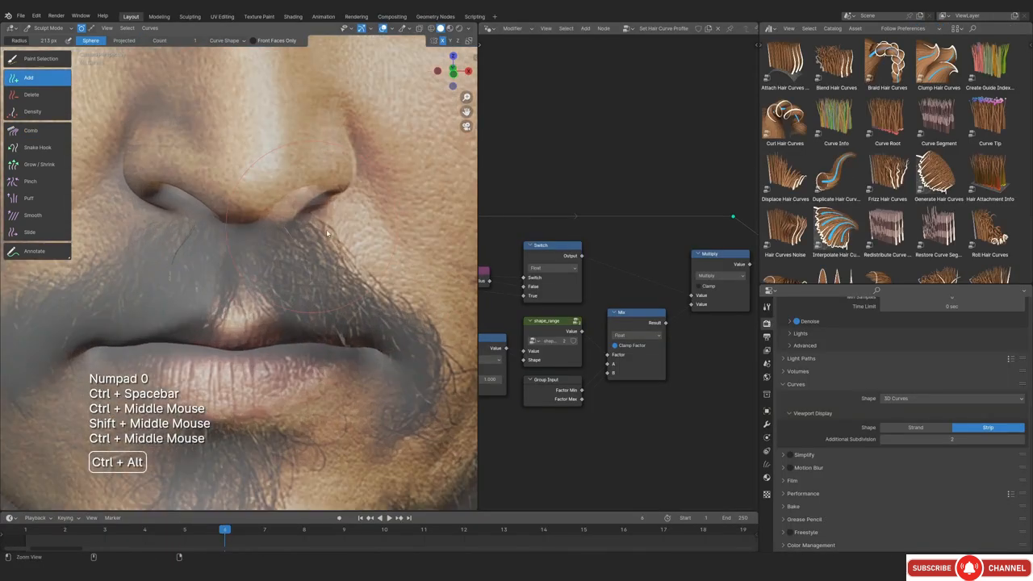
pyautogui.click(767, 307)
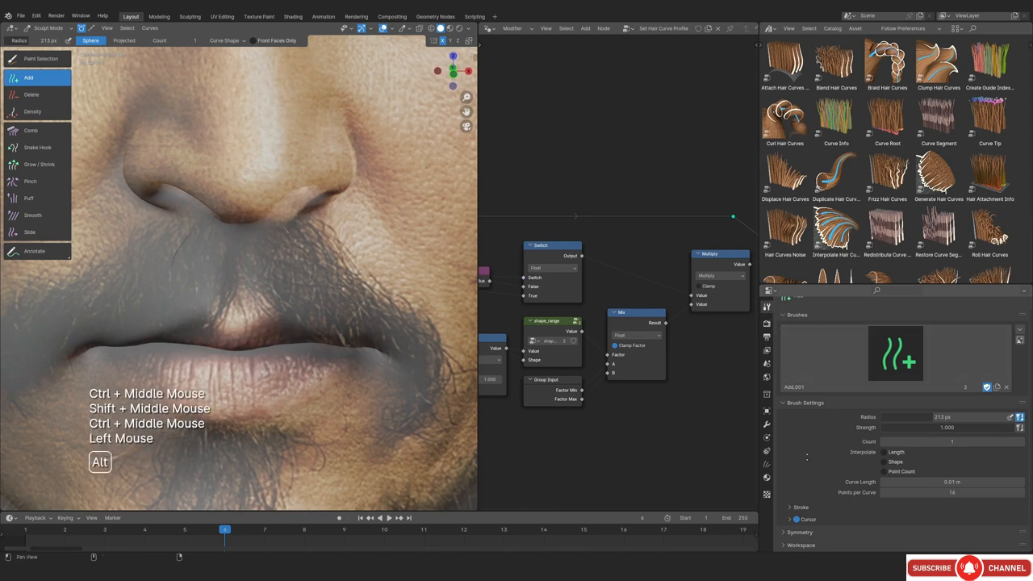
pyautogui.moveTo(813, 381); pyautogui.dragTo(825, 364, button='middle')
pyautogui.moveTo(884, 460); pyautogui.dragTo(887, 483)
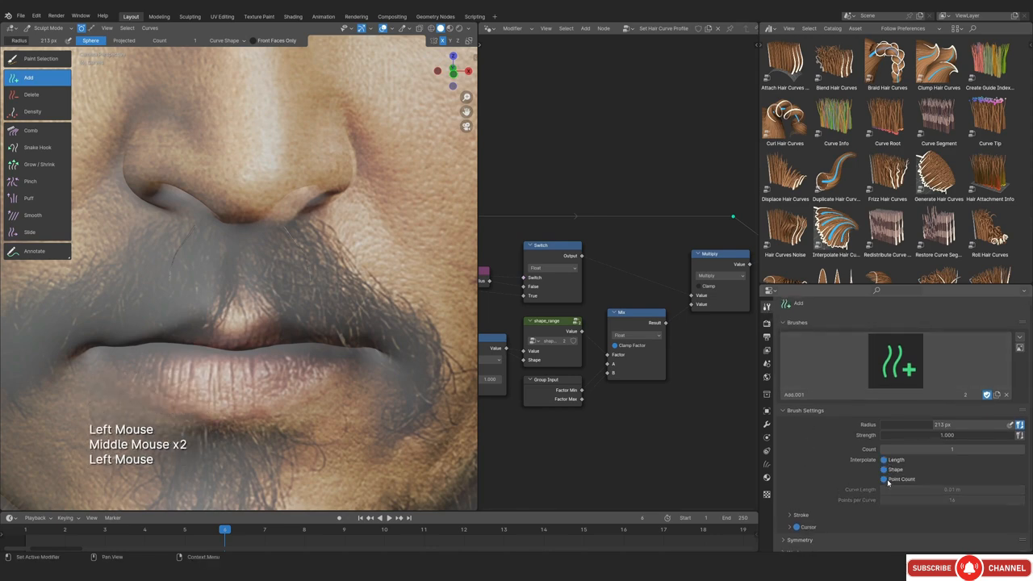
# Widen the viewport and add one hair below the right-hand nostril and another midway along that half of the moustache
pyautogui.moveTo(477, 197); pyautogui.dragTo(603, 197)
pyautogui.keyDown('ctrl'); pyautogui.moveTo(484, 307); pyautogui.dragTo(350, 276, button='middle'); pyautogui.keyUp('ctrl')
pyautogui.keyDown('ctrl'); pyautogui.moveTo(350, 276); pyautogui.dragTo(347, 264, button='middle'); pyautogui.keyUp('ctrl')
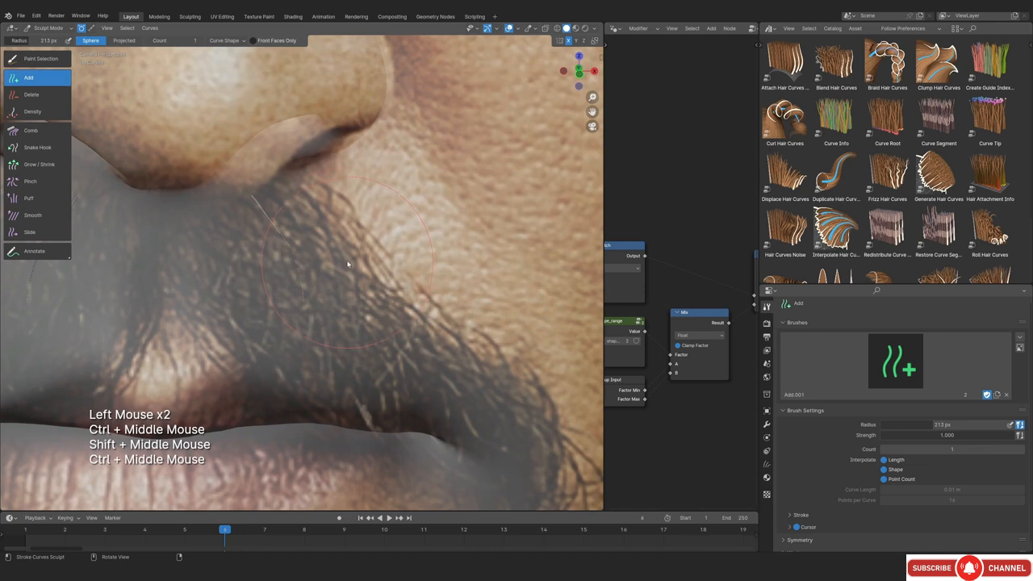
pyautogui.click(311, 202)
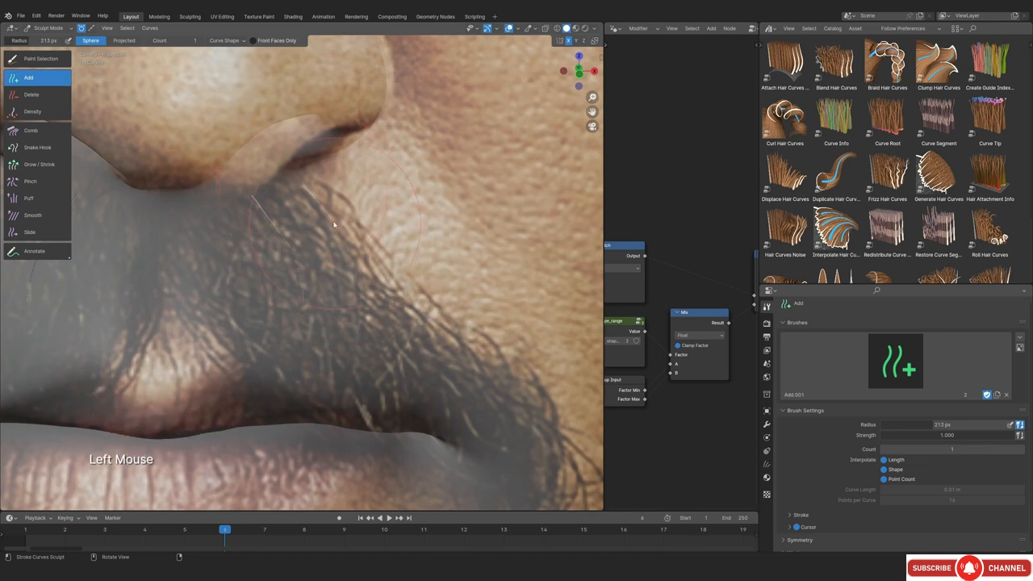
pyautogui.hotkey('alt', 'a')
pyautogui.click(389, 292)
pyautogui.keyDown('shift'); pyautogui.moveTo(388, 293); pyautogui.dragTo(368, 250, button='middle'); pyautogui.keyUp('shift')
pyautogui.keyDown('ctrl'); pyautogui.moveTo(367, 251); pyautogui.dragTo(383, 287, button='middle'); pyautogui.keyUp('ctrl')
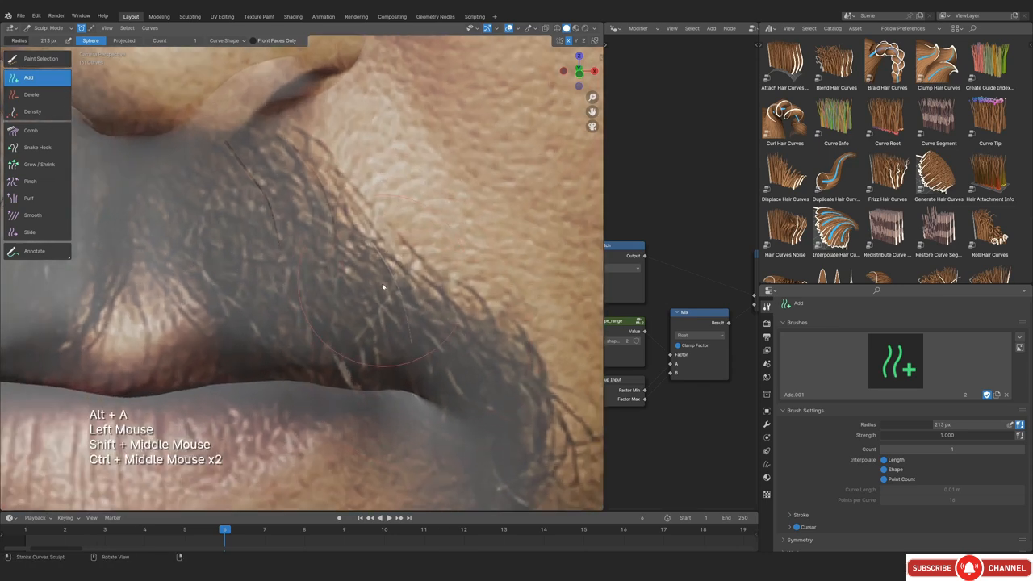
# Comb the hair midway along the moustache to match the photo, using a radius of 311 px and then 192 px
pyautogui.click(30, 130)
pyautogui.press('f')
pyautogui.click(408, 354)
pyautogui.moveTo(408, 351); pyautogui.dragTo(403, 348)
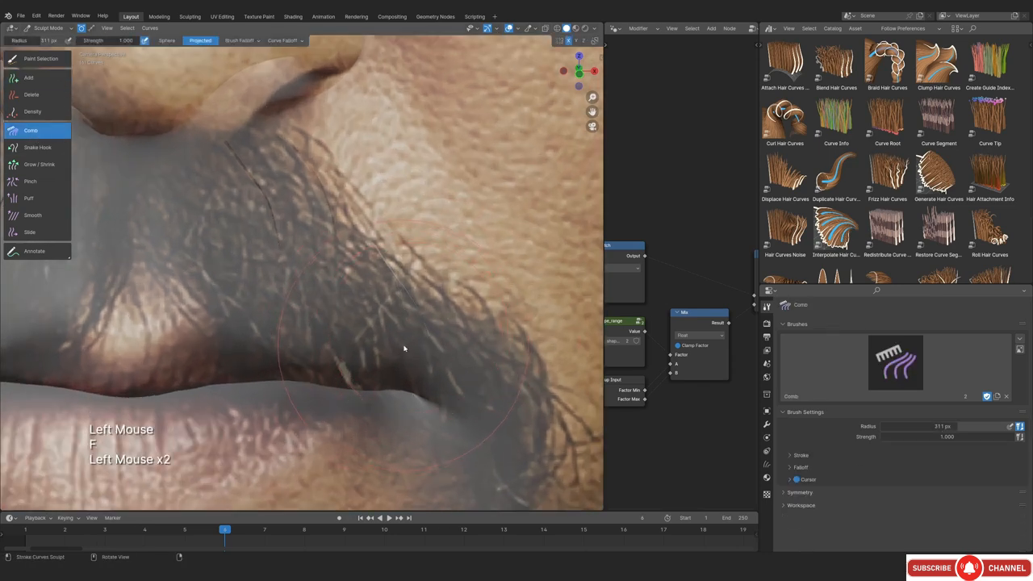
pyautogui.press('f')
pyautogui.click(376, 336)
# Return to the Add brush and add a hair on the upper edge of the moustache above the right-hand mouth corner
pyautogui.click(41, 79)
pyautogui.hotkey('alt', 'a')
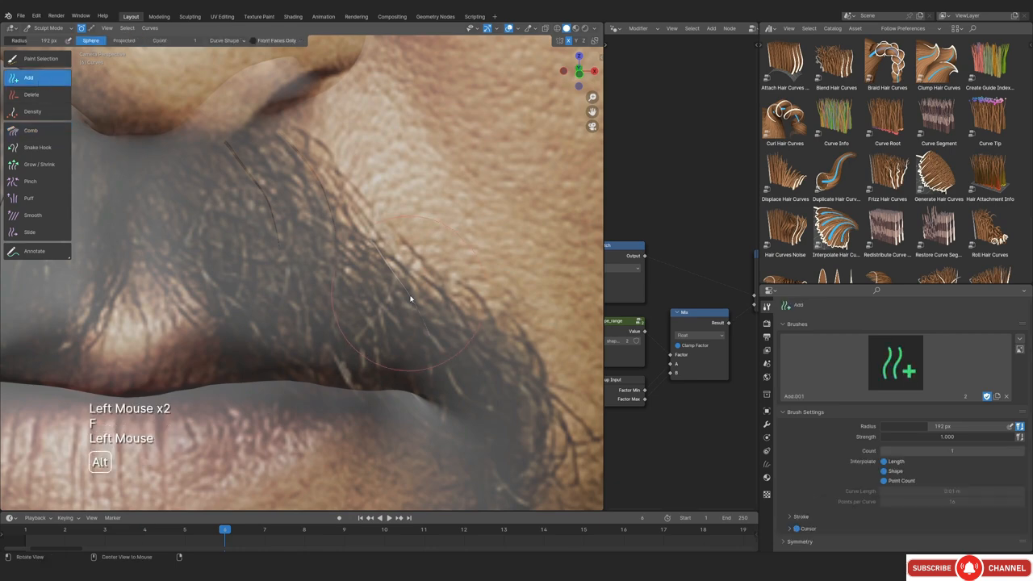
pyautogui.keyDown('shift'); pyautogui.moveTo(494, 348); pyautogui.dragTo(421, 269, button='middle'); pyautogui.keyUp('shift')
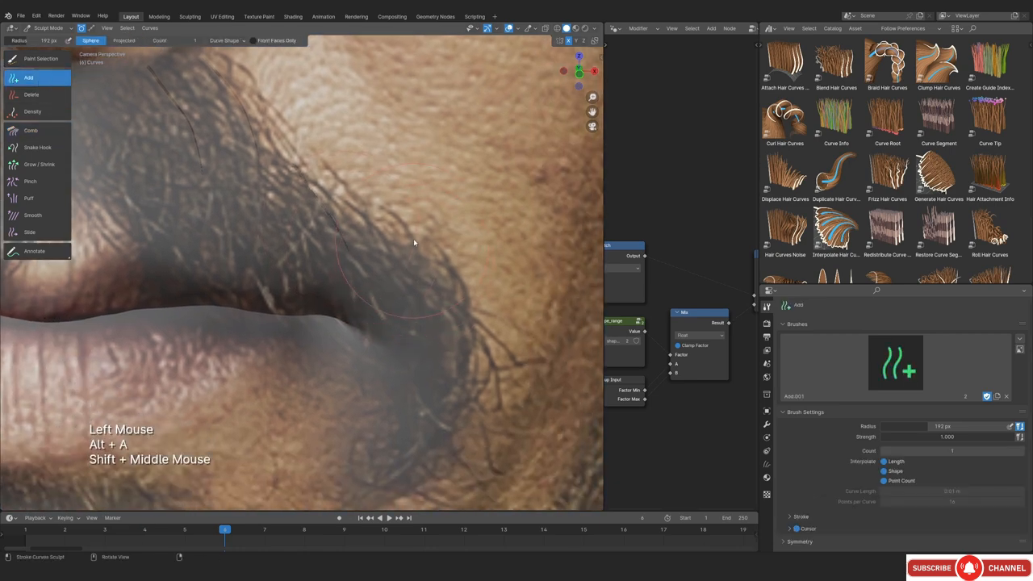
pyautogui.moveTo(404, 232)
pyautogui.keyDown('ctrl'); pyautogui.mouseDown(button='middle')
pyautogui.moveTo(402, 176)
pyautogui.moveTo(412, 234)
pyautogui.mouseUp(button='middle'); pyautogui.keyUp('ctrl')
pyautogui.click(418, 175)
# Comb the hair above the mouth corner into an outward arc along the moustache edge
pyautogui.click(44, 131)
pyautogui.press('f')
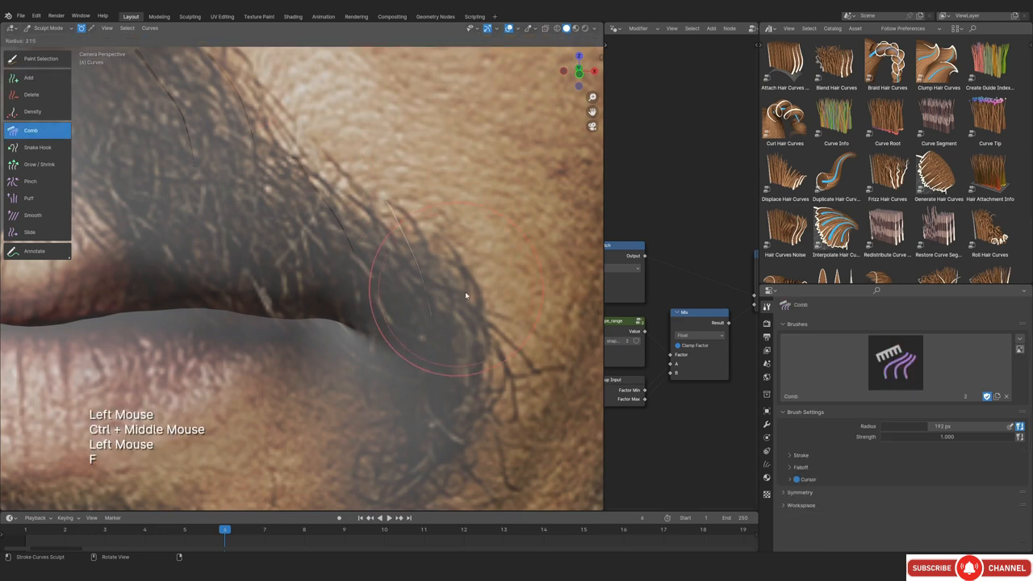
pyautogui.click(465, 291)
pyautogui.moveTo(401, 254); pyautogui.dragTo(399, 222)
pyautogui.moveTo(399, 246); pyautogui.dragTo(396, 228)
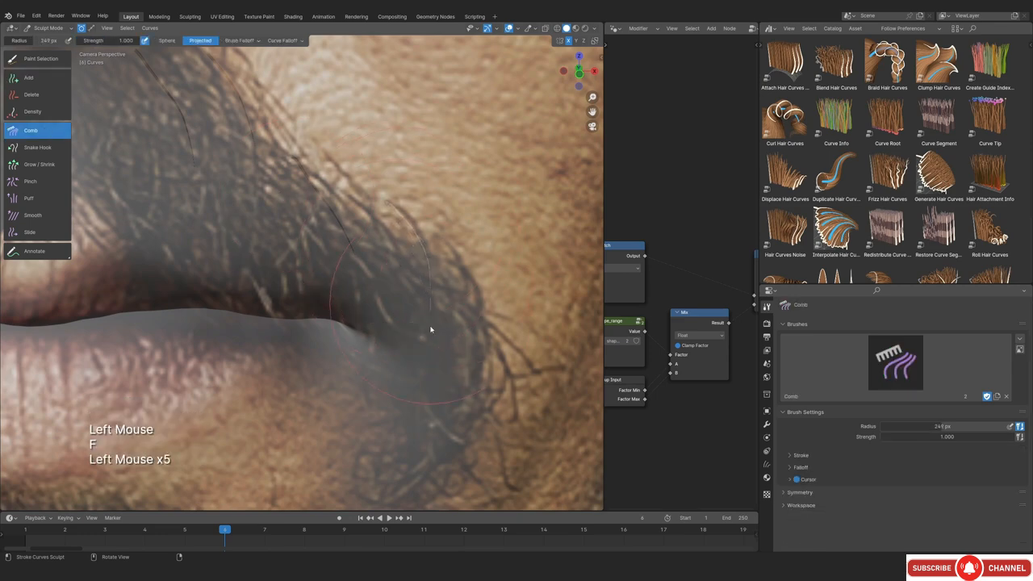
pyautogui.press('f')
pyautogui.click(419, 296)
pyautogui.keyDown('ctrl'); pyautogui.moveTo(420, 232); pyautogui.dragTo(420, 267, button='middle'); pyautogui.keyUp('ctrl')
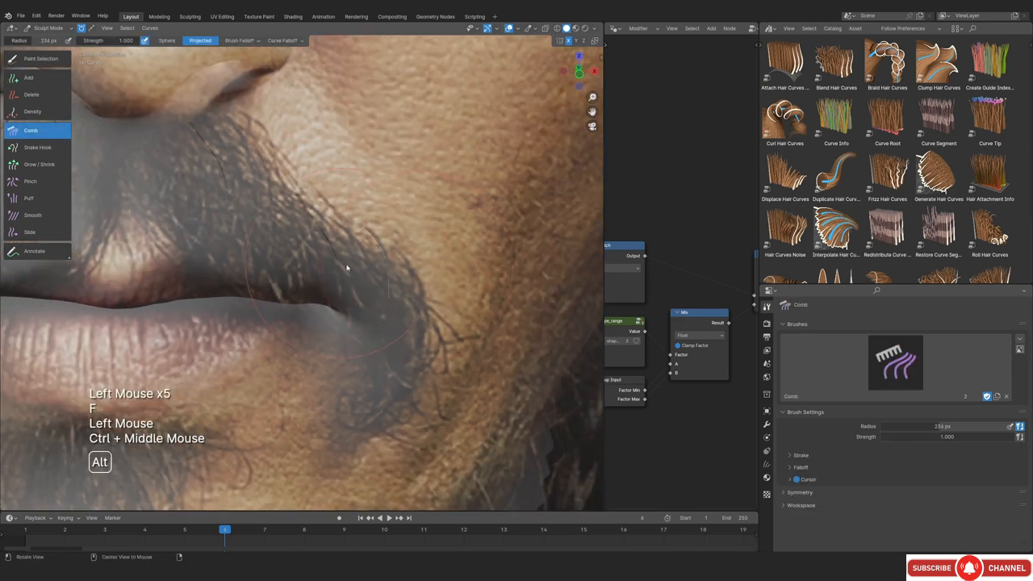
# Add another hair at the outer edge of the moustache beside the right-hand mouth corner and reduce the brush radius
pyautogui.hotkey('alt', 'a')
pyautogui.click(29, 78)
pyautogui.press('a')
pyautogui.hotkey('alt', 'a')
pyautogui.moveTo(444, 330)
pyautogui.keyDown('ctrl'); pyautogui.mouseDown(button='middle')
pyautogui.moveTo(443, 311)
pyautogui.moveTo(455, 358)
pyautogui.moveTo(417, 323)
pyautogui.mouseUp(button='middle'); pyautogui.keyUp('ctrl')
pyautogui.click(444, 299)
pyautogui.press('f')
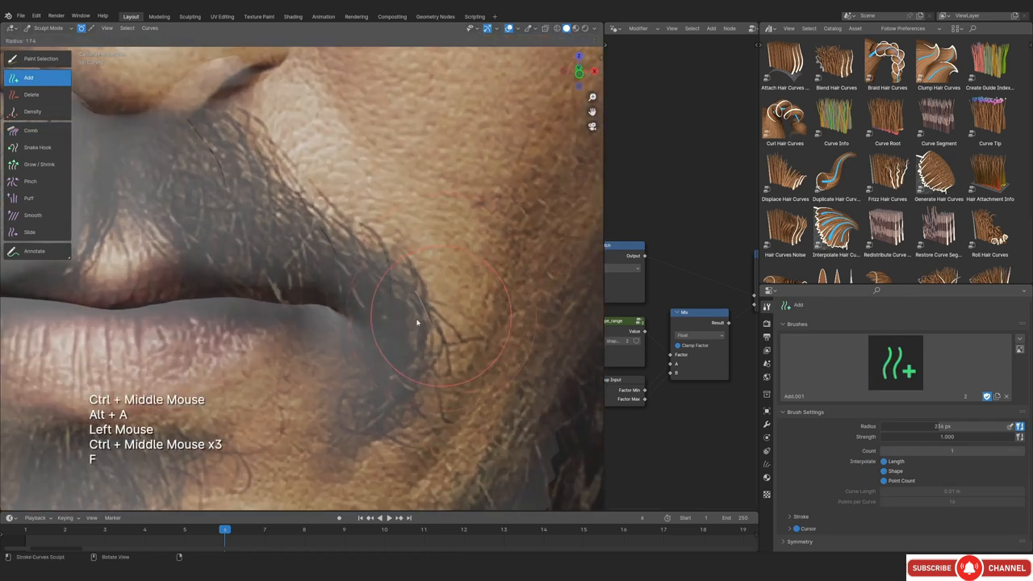
pyautogui.click(423, 319)
pyautogui.press('g')
pyautogui.press('f')
pyautogui.click(368, 295)
# Comb the hair beside the mouth corner so it bends down along the moustache's outer edge
pyautogui.click(30, 131)
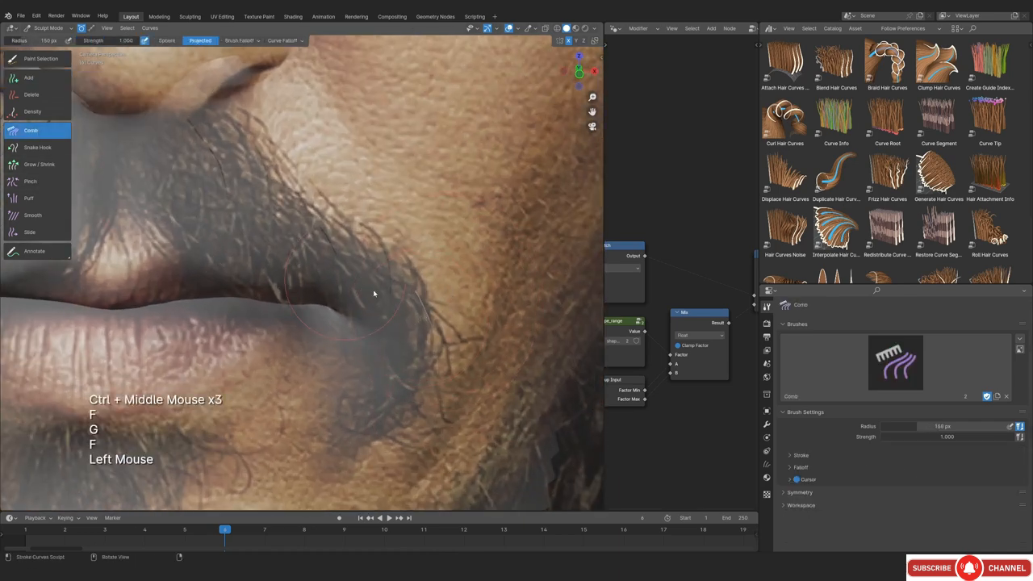
pyautogui.press('f')
pyautogui.click(454, 351)
pyautogui.click(445, 356)
pyautogui.press('f')
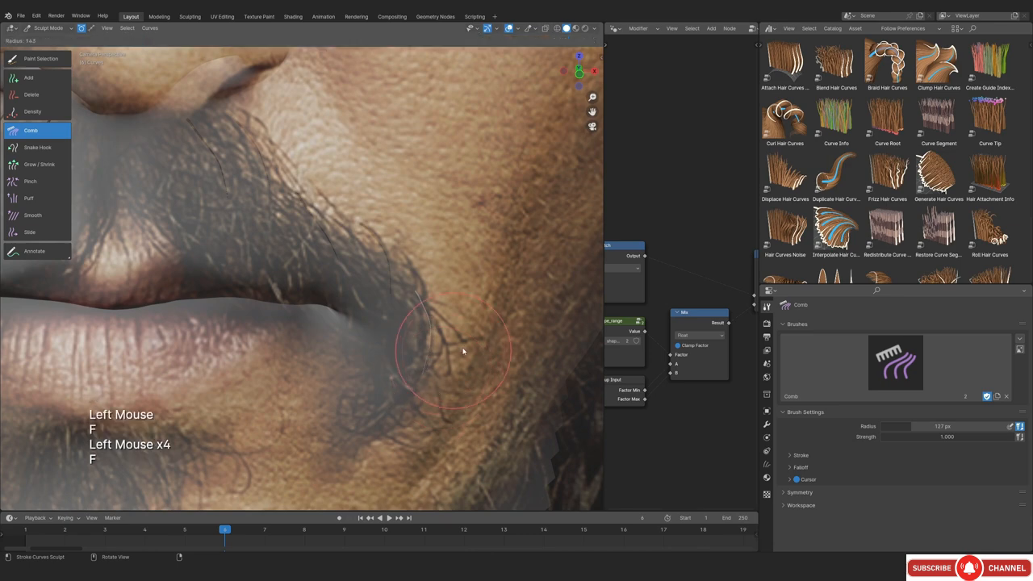
pyautogui.press('f')
# Smooth the hair beside the mouth corner with a 188 px brush and touch it up with a 297 px Comb brush
pyautogui.keyDown('ctrl'); pyautogui.moveTo(429, 330); pyautogui.dragTo(411, 307, button='middle'); pyautogui.keyUp('ctrl')
pyautogui.click(19, 215)
pyautogui.press('f')
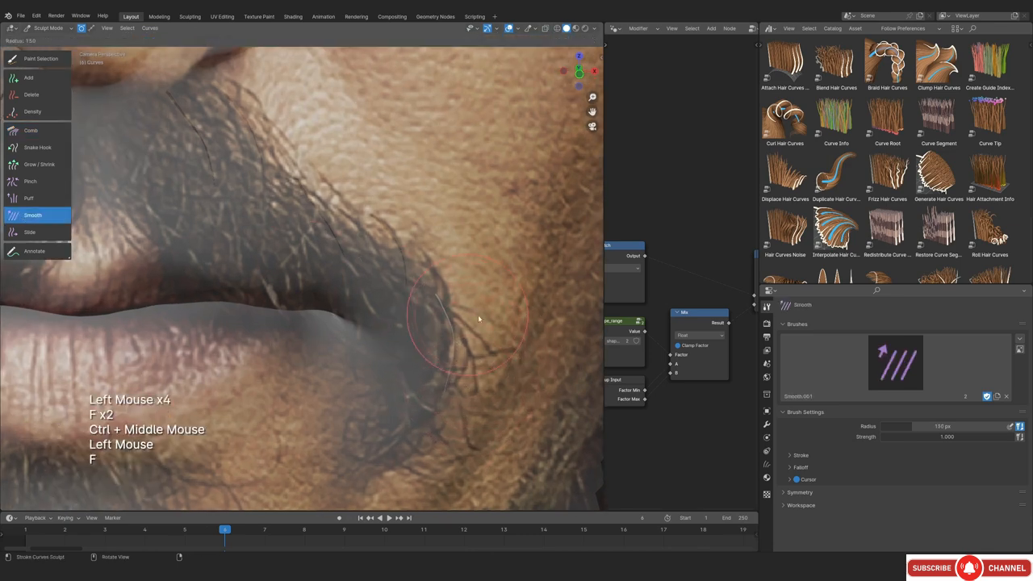
pyautogui.click(455, 354)
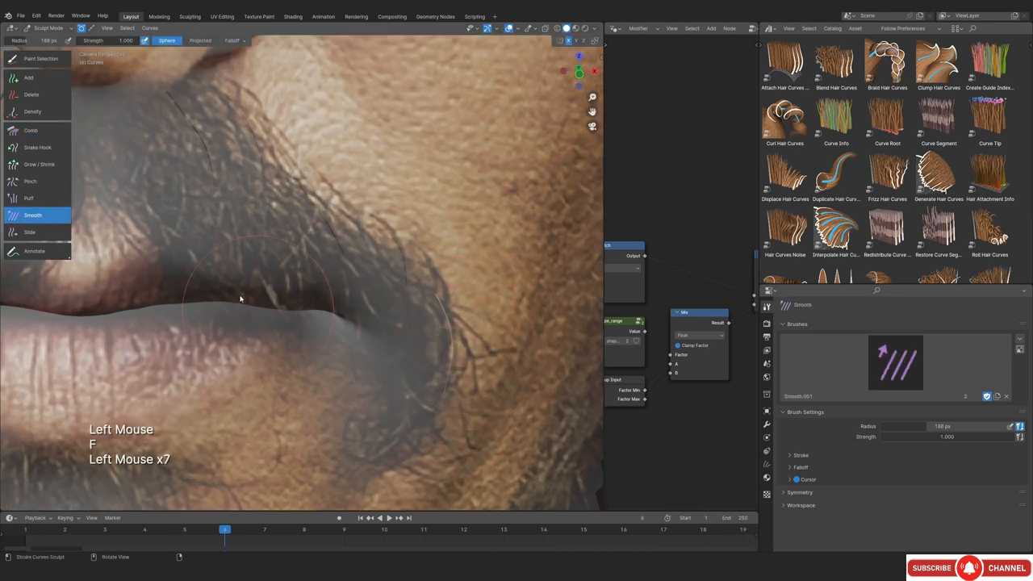
pyautogui.click(31, 131)
pyautogui.press('f')
pyautogui.click(454, 421)
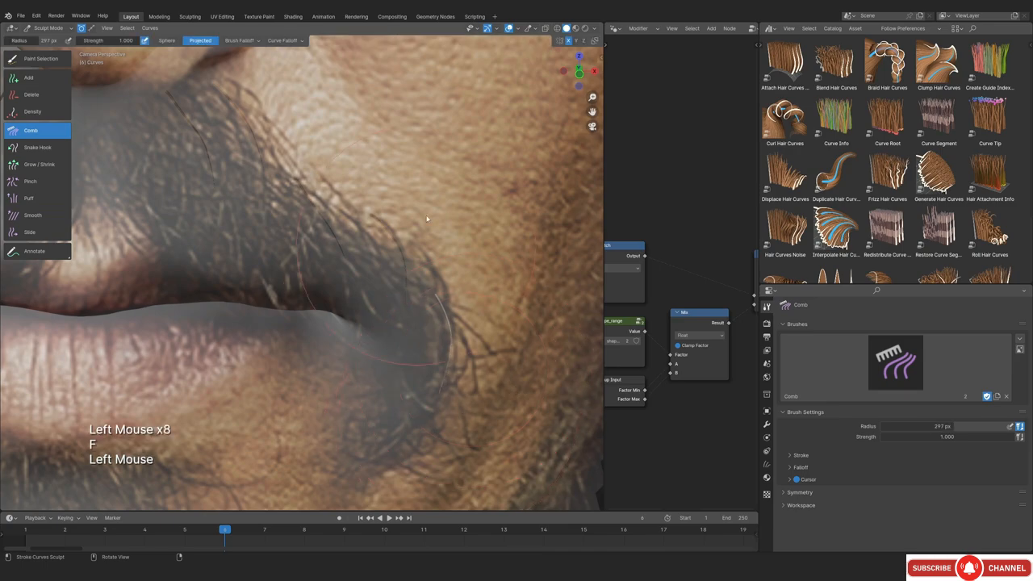
# Inspect the new moustache hairs from the side and return to the camera view
pyautogui.keyDown('ctrl'); pyautogui.moveTo(427, 218); pyautogui.dragTo(428, 323, button='middle'); pyautogui.keyUp('ctrl')
pyautogui.keyDown('ctrl'); pyautogui.moveTo(428, 242); pyautogui.dragTo(429, 331, button='middle'); pyautogui.keyUp('ctrl')
pyautogui.moveTo(440, 294); pyautogui.dragTo(355, 323, button='middle')
pyautogui.keyDown('ctrl'); pyautogui.moveTo(339, 347); pyautogui.dragTo(376, 311, button='middle'); pyautogui.keyUp('ctrl')
pyautogui.moveTo(376, 311)
pyautogui.keyDown('ctrl'); pyautogui.mouseDown(button='middle')
pyautogui.moveTo(376, 235)
pyautogui.moveTo(339, 328)
pyautogui.moveTo(345, 359)
pyautogui.moveTo(345, 315)
pyautogui.mouseUp(button='middle'); pyautogui.keyUp('ctrl')
pyautogui.press('KP_0')
# Compare the hairs on both halves of the moustache with the reference photo, toggling the overlays on and off
pyautogui.hotkey('shift', 'alt', 'z')
pyautogui.hotkey('shift', 'alt', 'z')
pyautogui.moveTo(345, 339)
pyautogui.keyDown('ctrl'); pyautogui.mouseDown(button='middle')
pyautogui.moveTo(346, 290)
pyautogui.moveTo(363, 319)
pyautogui.mouseUp(button='middle'); pyautogui.keyUp('ctrl')
pyautogui.keyDown('ctrl'); pyautogui.moveTo(363, 319); pyautogui.dragTo(323, 250, button='middle'); pyautogui.keyUp('ctrl')
pyautogui.keyDown('shift'); pyautogui.moveTo(299, 266); pyautogui.dragTo(310, 283, button='middle'); pyautogui.keyUp('shift')
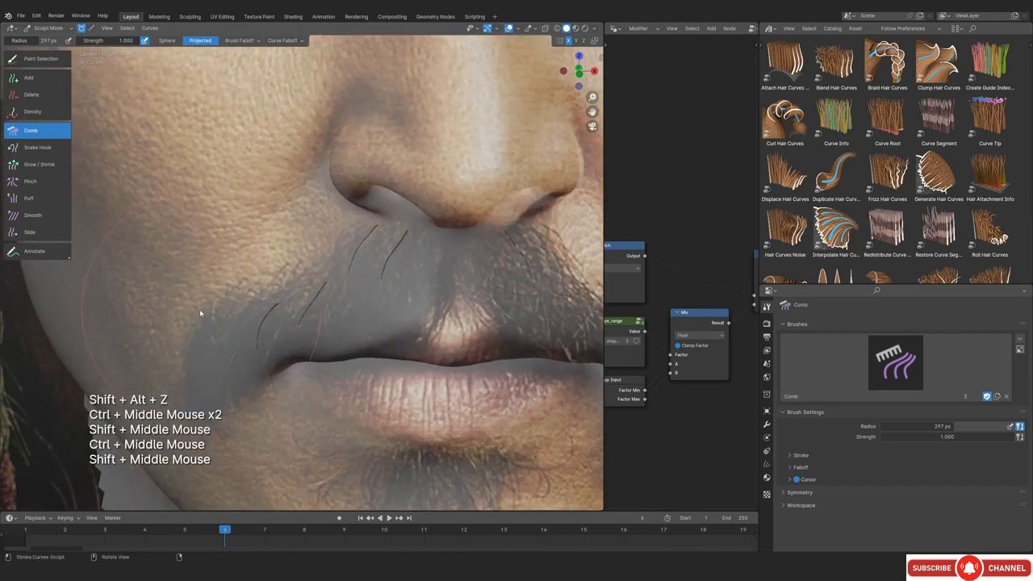
pyautogui.keyDown('shift'); pyautogui.moveTo(242, 255); pyautogui.dragTo(432, 299, button='middle'); pyautogui.keyUp('shift')
pyautogui.hotkey('shift', 'alt', 'z')
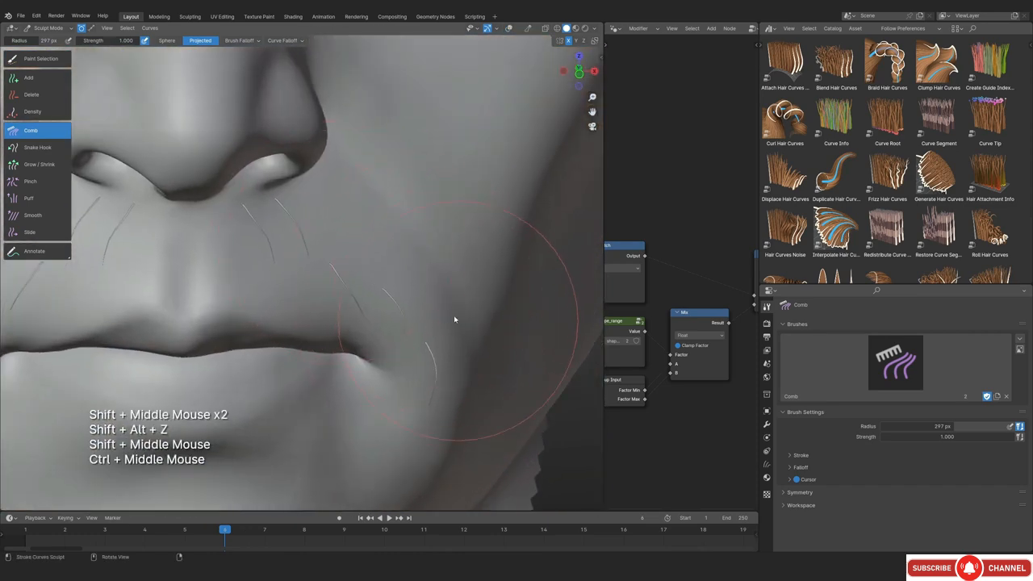
pyautogui.hotkey('shift', 'alt', 'z')
pyautogui.hotkey('shift', 'alt', 'z')
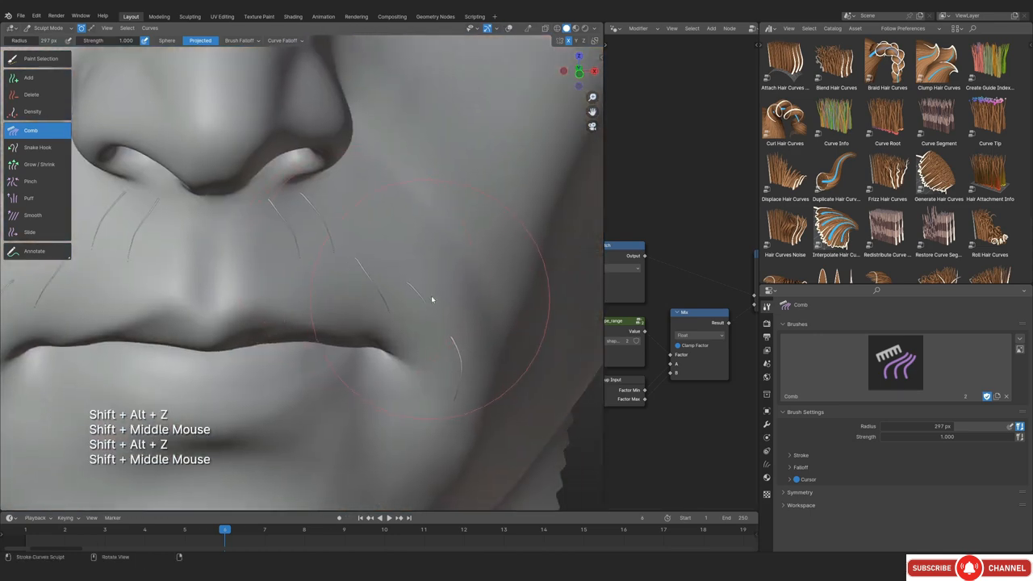
pyautogui.hotkey('shift', 'alt', 'z')
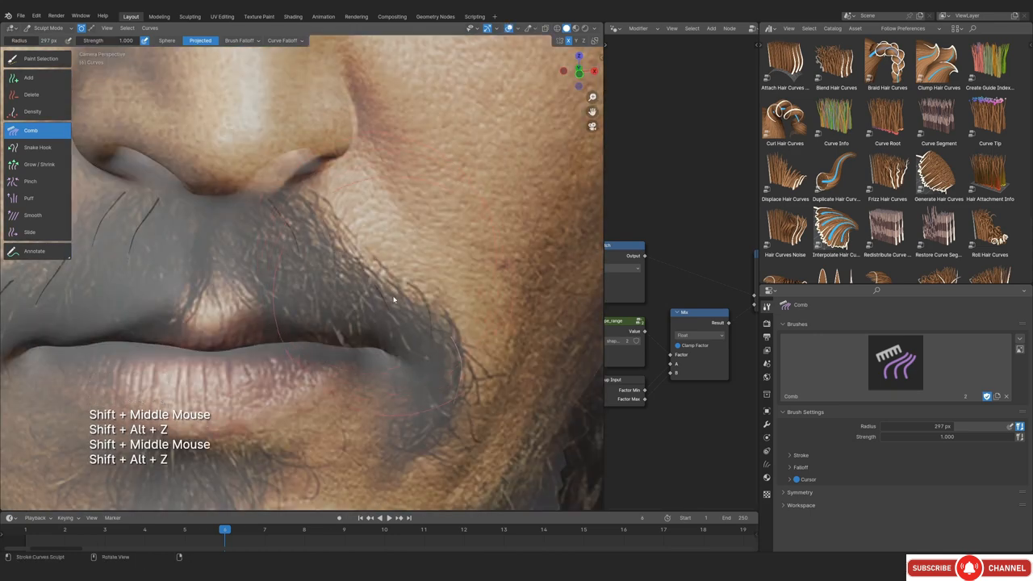
pyautogui.keyDown('ctrl'); pyautogui.moveTo(411, 257); pyautogui.dragTo(390, 291, button='middle'); pyautogui.keyUp('ctrl')
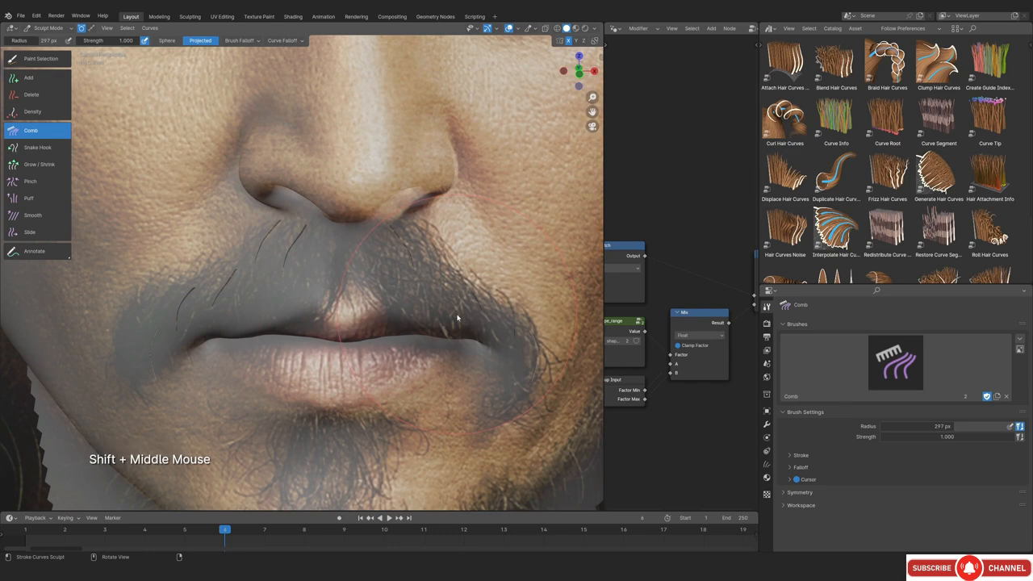
pyautogui.keyDown('ctrl'); pyautogui.moveTo(457, 318); pyautogui.dragTo(392, 339, button='middle'); pyautogui.keyUp('ctrl')
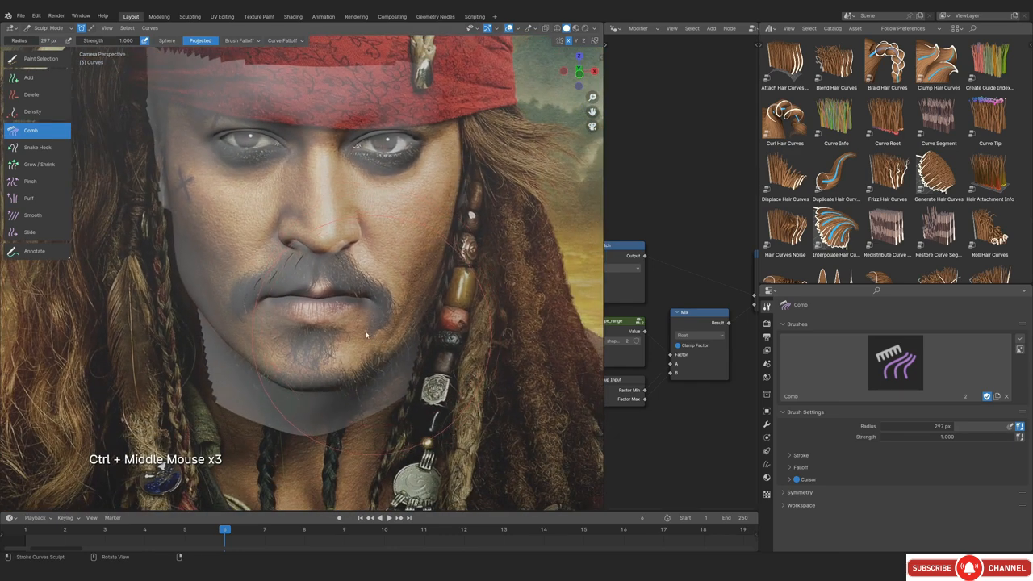
# Return to the Add brush and add a hair on the cheek just above and outside the right-hand mouth corner, checking against the photo
pyautogui.click(56, 76)
pyautogui.keyDown('ctrl'); pyautogui.moveTo(441, 323); pyautogui.dragTo(428, 283, button='middle'); pyautogui.keyUp('ctrl')
pyautogui.hotkey('shift', 'alt', 'z')
pyautogui.keyDown('shift'); pyautogui.moveTo(428, 283); pyautogui.dragTo(415, 234, button='middle'); pyautogui.keyUp('shift')
pyautogui.moveTo(415, 234)
pyautogui.keyDown('ctrl'); pyautogui.mouseDown(button='middle')
pyautogui.moveTo(414, 217)
pyautogui.moveTo(363, 302)
pyautogui.mouseUp(button='middle'); pyautogui.keyUp('ctrl')
pyautogui.hotkey('shift', 'alt', 'z')
pyautogui.hotkey('shift', 'alt', 'z')
pyautogui.hotkey('shift', 'alt', 'z')
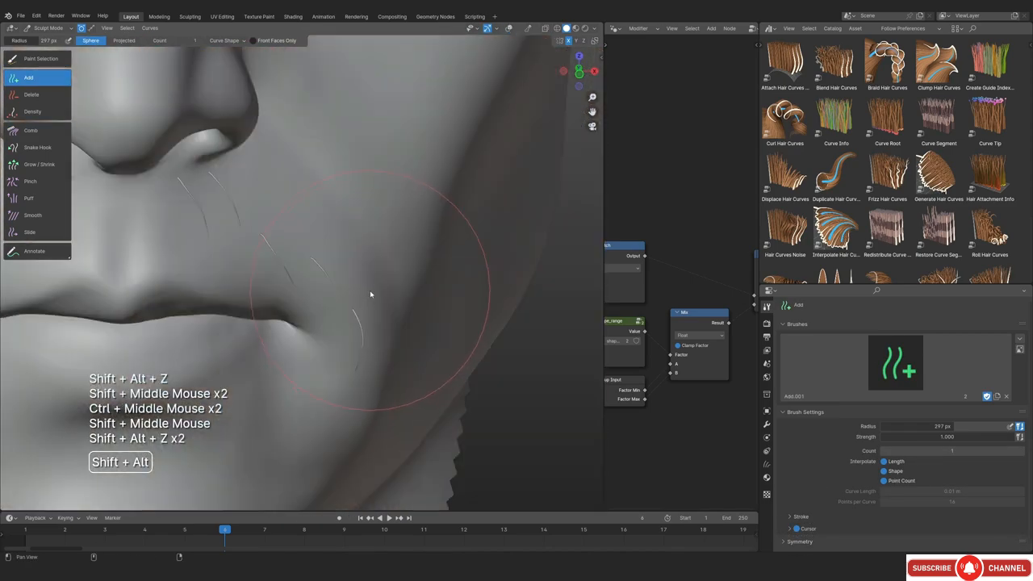
pyautogui.click(358, 284)
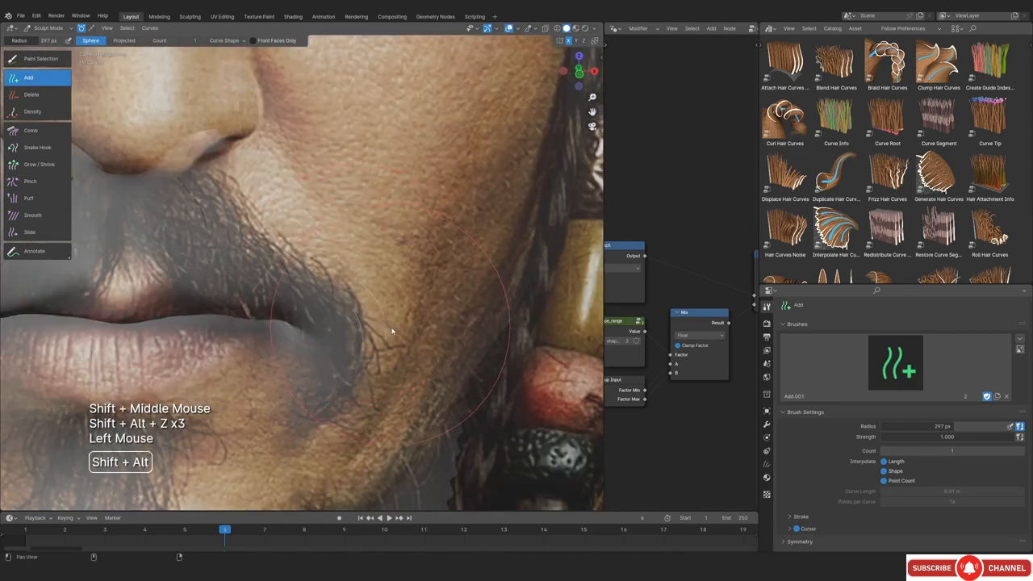
# Add a hair on the cheek outside the right-hand mouth corner and comb it into line with a 215 px Comb brush
pyautogui.hotkey('shift', 'alt', 'z')
pyautogui.hotkey('shift', 'alt', 'z')
pyautogui.keyDown('ctrl'); pyautogui.moveTo(392, 326); pyautogui.dragTo(394, 307, button='middle'); pyautogui.keyUp('ctrl')
pyautogui.hotkey('alt', 'a')
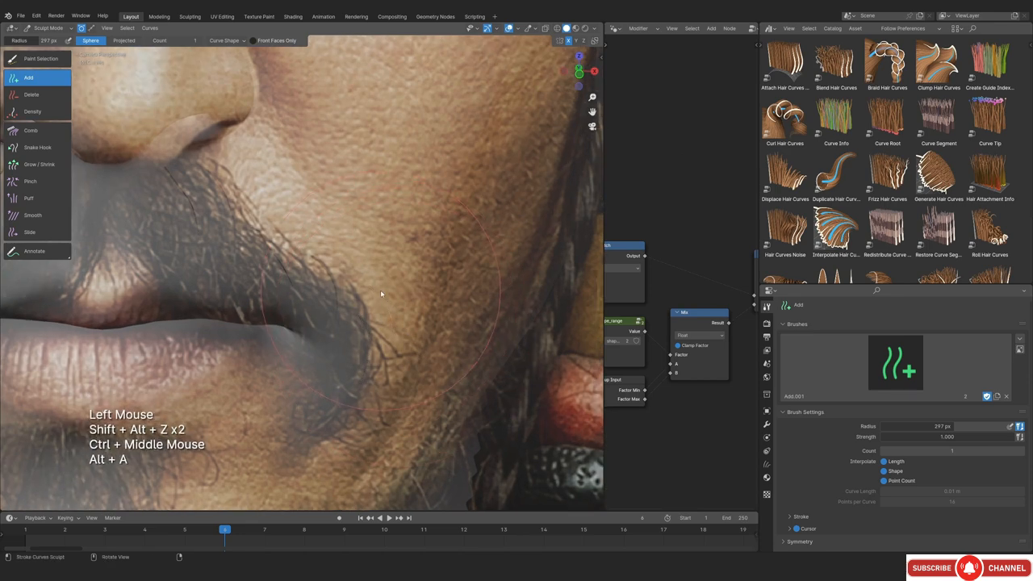
pyautogui.click(380, 290)
pyautogui.press('f')
pyautogui.click(32, 130)
pyautogui.press('f')
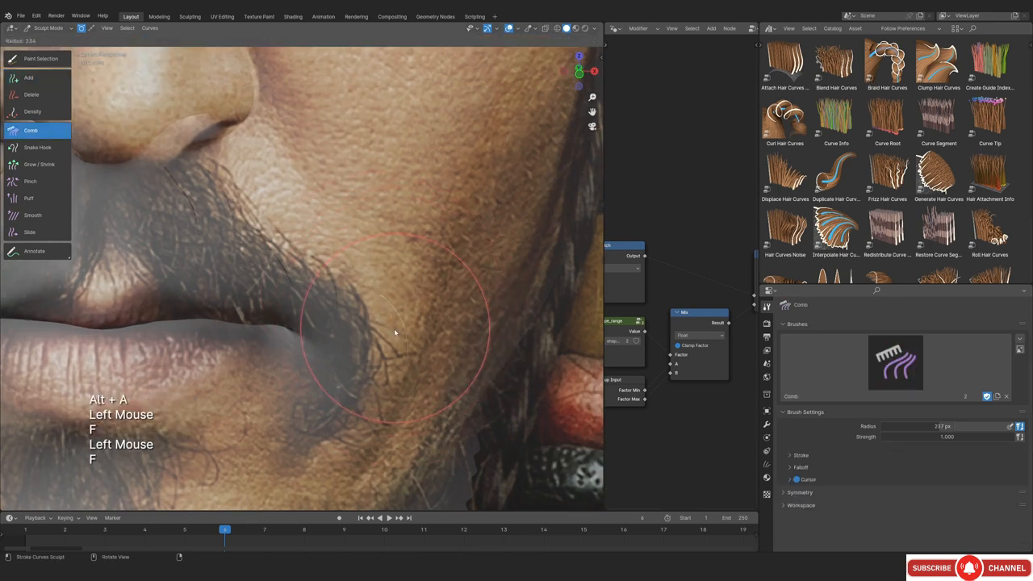
pyautogui.click(428, 352)
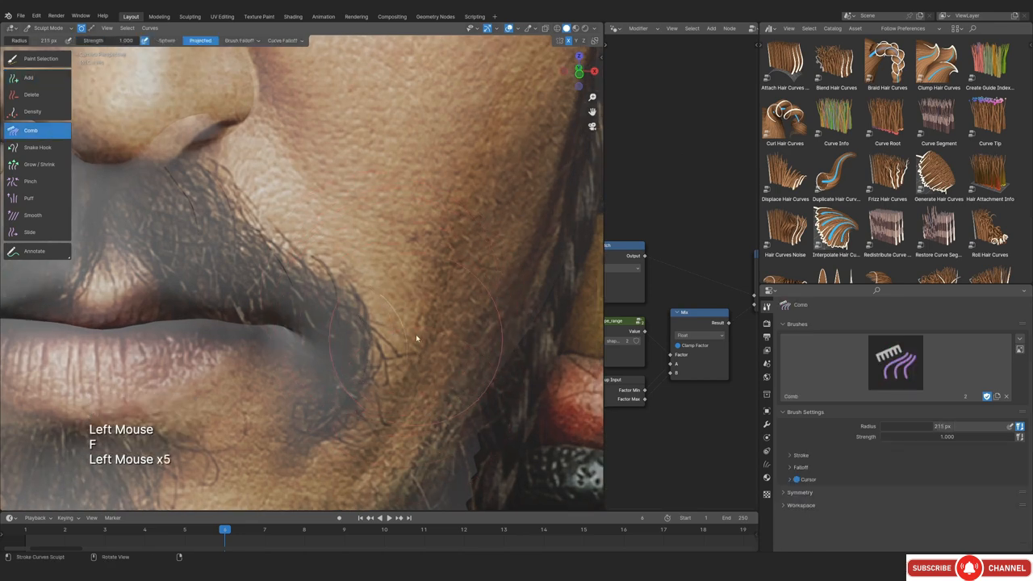
# Comb the hairs above the left-hand mouth corner and add more guide hairs around them with the Add brush
pyautogui.keyDown('ctrl'); pyautogui.moveTo(416, 338); pyautogui.dragTo(407, 356, button='middle'); pyautogui.keyUp('ctrl')
pyautogui.moveTo(408, 355)
pyautogui.keyDown('shift'); pyautogui.mouseDown(button='middle')
pyautogui.moveTo(394, 369)
pyautogui.moveTo(455, 328)
pyautogui.moveTo(124, 281)
pyautogui.moveTo(323, 322)
pyautogui.moveTo(325, 294)
pyautogui.moveTo(298, 349)
pyautogui.moveTo(266, 300)
pyautogui.mouseUp(button='middle'); pyautogui.keyUp('shift')
pyautogui.hotkey('shift', 'alt', 'z')
pyautogui.hotkey('shift', 'alt', 'z')
pyautogui.hotkey('shift', 'alt', 'z')
pyautogui.hotkey('shift', 'alt', 'z')
pyautogui.moveTo(266, 300); pyautogui.dragTo(296, 294)
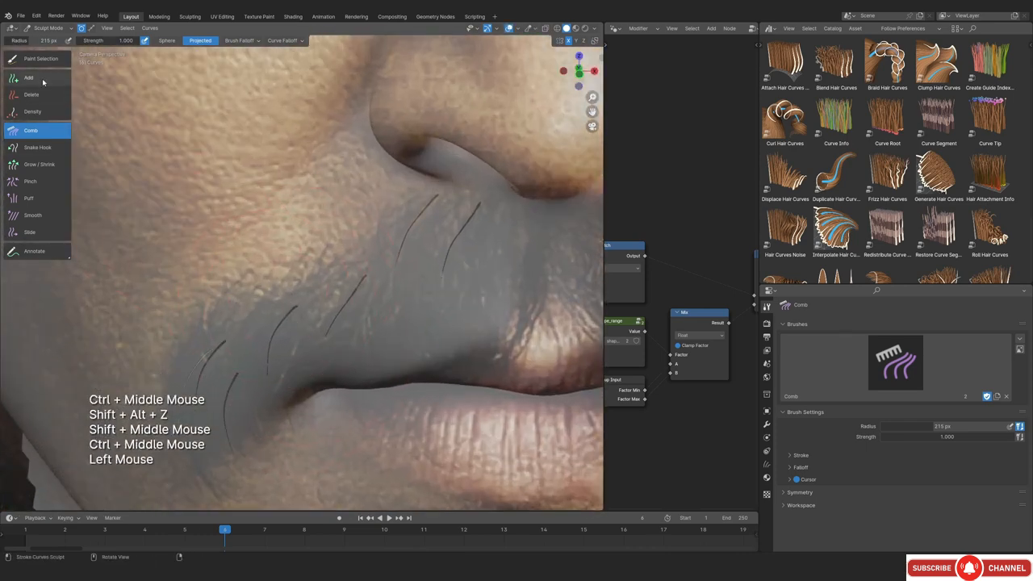
pyautogui.click(43, 79)
pyautogui.click(260, 299)
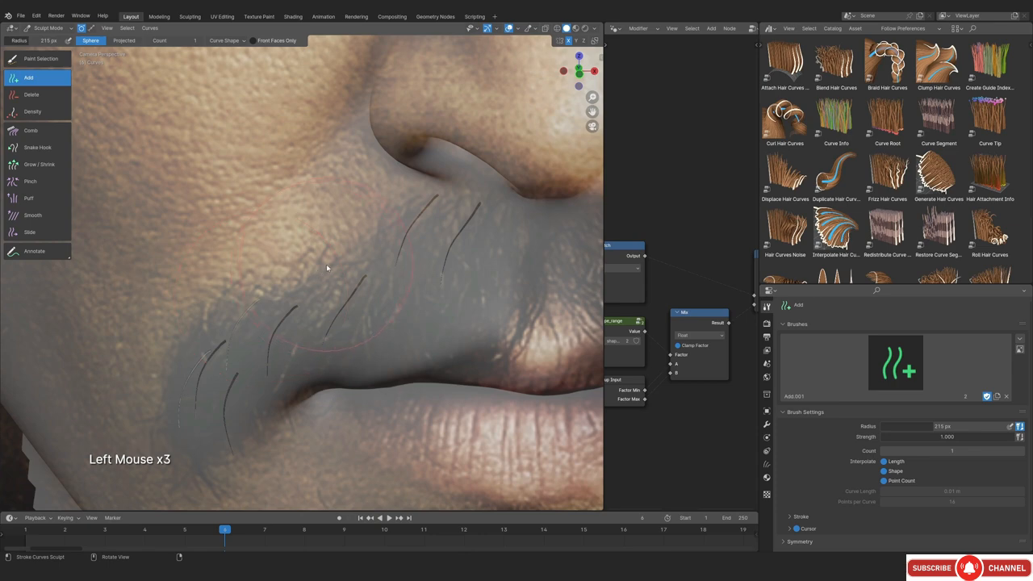
# Add guide hairs just above the upper lip on the left-hand half of the moustache, checking against the photo overlay
pyautogui.hotkey('shift', 'alt', 'z')
pyautogui.keyDown('shift'); pyautogui.moveTo(369, 275); pyautogui.dragTo(355, 295, button='middle'); pyautogui.keyUp('shift')
pyautogui.keyDown('ctrl'); pyautogui.moveTo(356, 294); pyautogui.dragTo(371, 242, button='middle'); pyautogui.keyUp('ctrl')
pyautogui.keyDown('shift'); pyautogui.moveTo(371, 242); pyautogui.dragTo(416, 321, button='middle'); pyautogui.keyUp('shift')
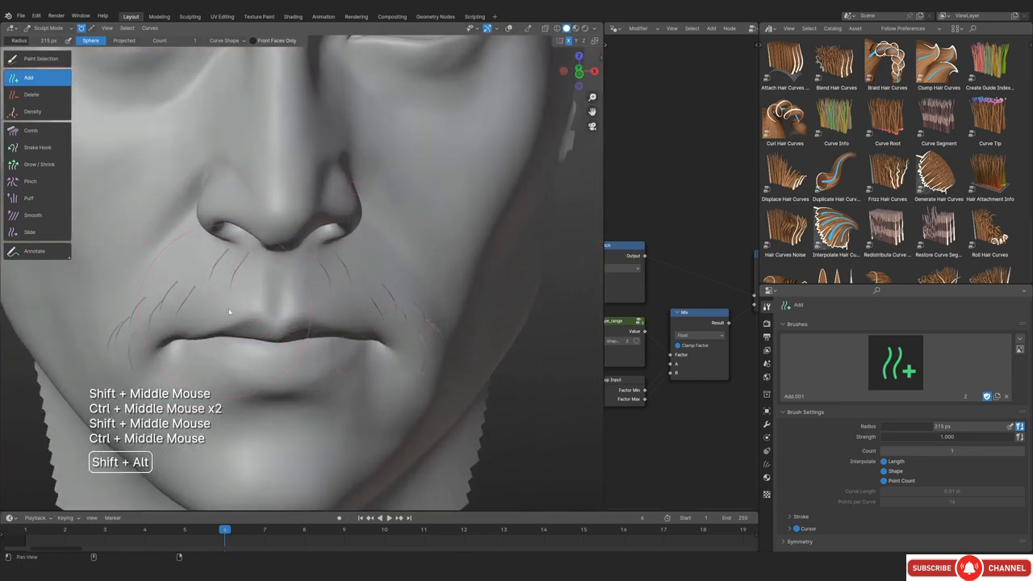
pyautogui.hotkey('shift', 'alt', 'z')
pyautogui.keyDown('shift'); pyautogui.moveTo(231, 311); pyautogui.dragTo(306, 272, button='middle'); pyautogui.keyUp('shift')
pyautogui.hotkey('shift', 'alt', 'z')
pyautogui.hotkey('shift', 'alt', 'z')
pyautogui.keyDown('ctrl'); pyautogui.moveTo(318, 310); pyautogui.dragTo(323, 285, button='middle'); pyautogui.keyUp('ctrl')
pyautogui.hotkey('shift', 'alt', 'z')
pyautogui.hotkey('shift', 'alt', 'z')
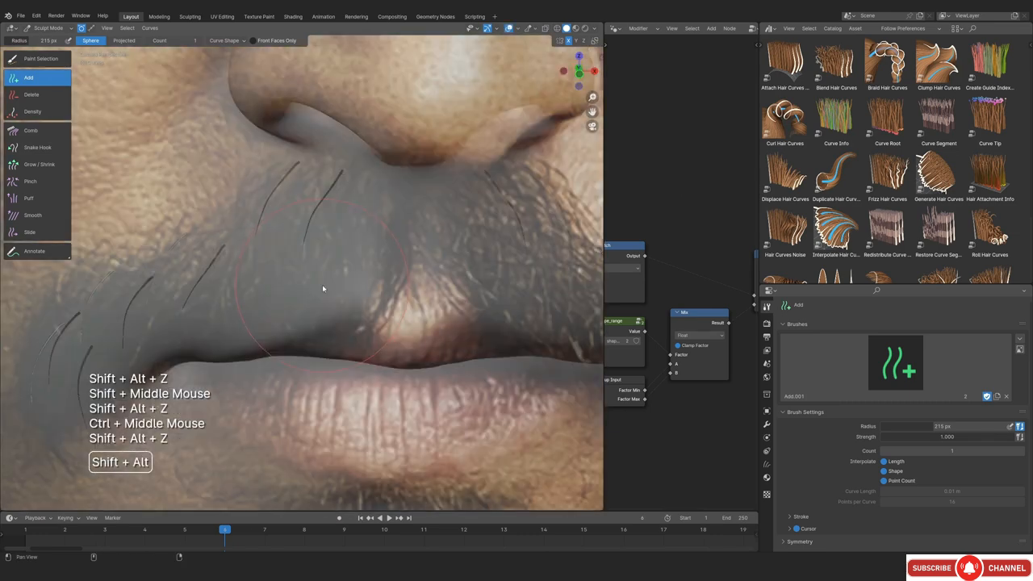
pyautogui.hotkey('shift', 'alt', 'z')
pyautogui.click(279, 309)
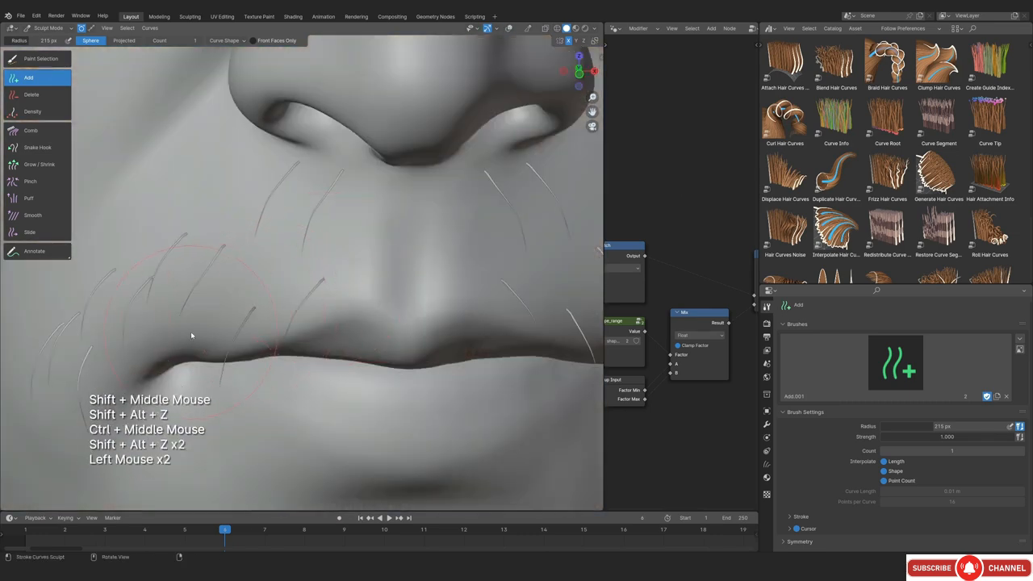
pyautogui.click(178, 350)
pyautogui.click(122, 375)
pyautogui.keyDown('ctrl'); pyautogui.moveTo(122, 375); pyautogui.dragTo(297, 352, button='middle'); pyautogui.keyUp('ctrl')
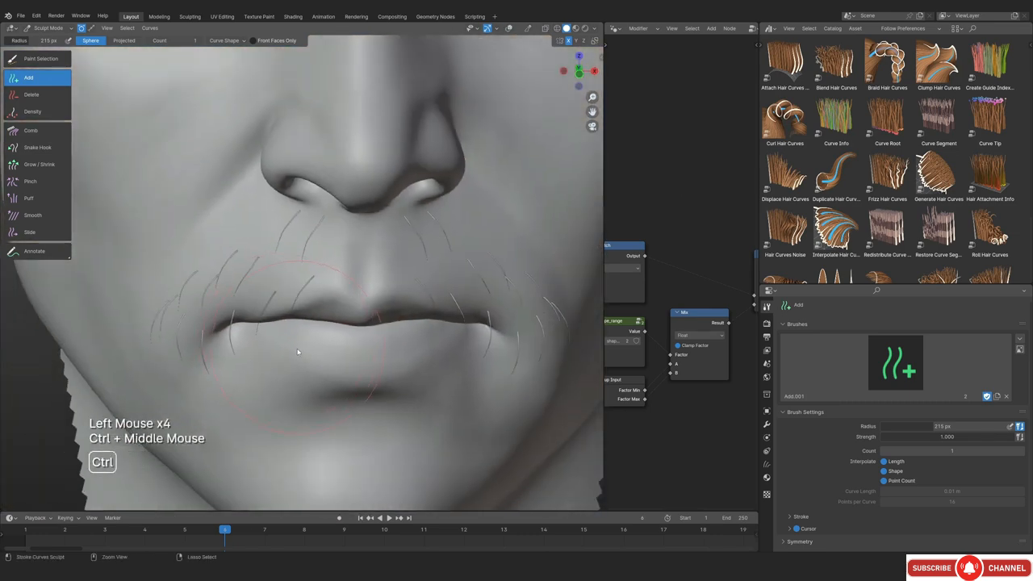
pyautogui.hotkey('ctrl', 'z')
pyautogui.hotkey('ctrl', 'z')
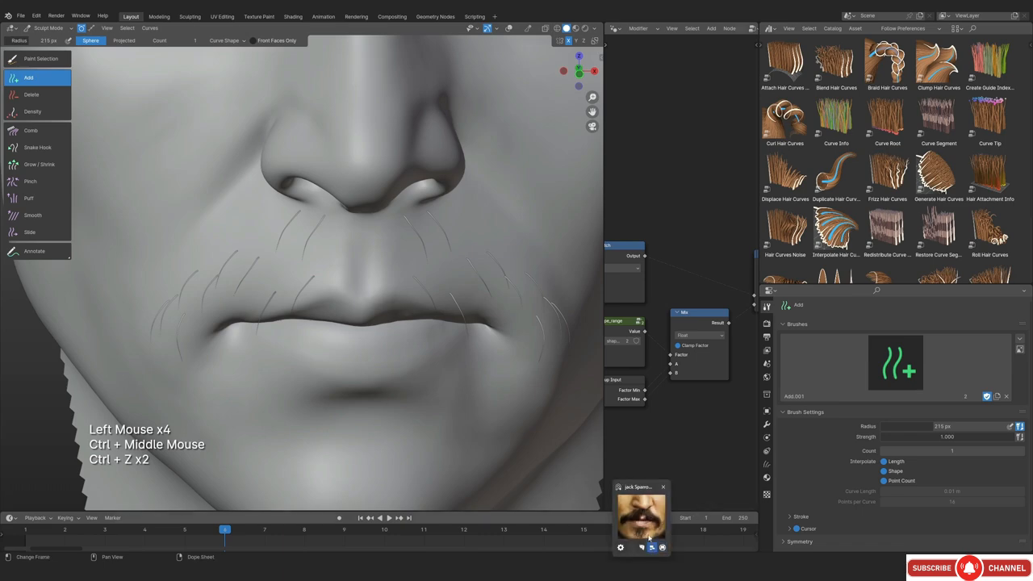
# Switch to the reference board and enlarge the moustache in the photo of the man wearing glasses
pyautogui.click(649, 536)
pyautogui.scroll(-5, 876, 192)
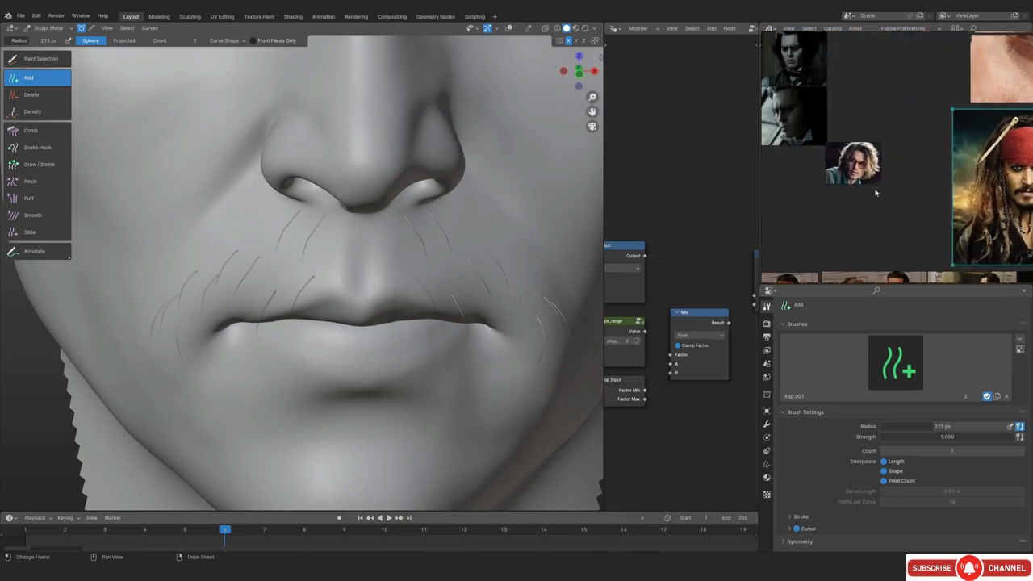
pyautogui.scroll(8, 876, 192)
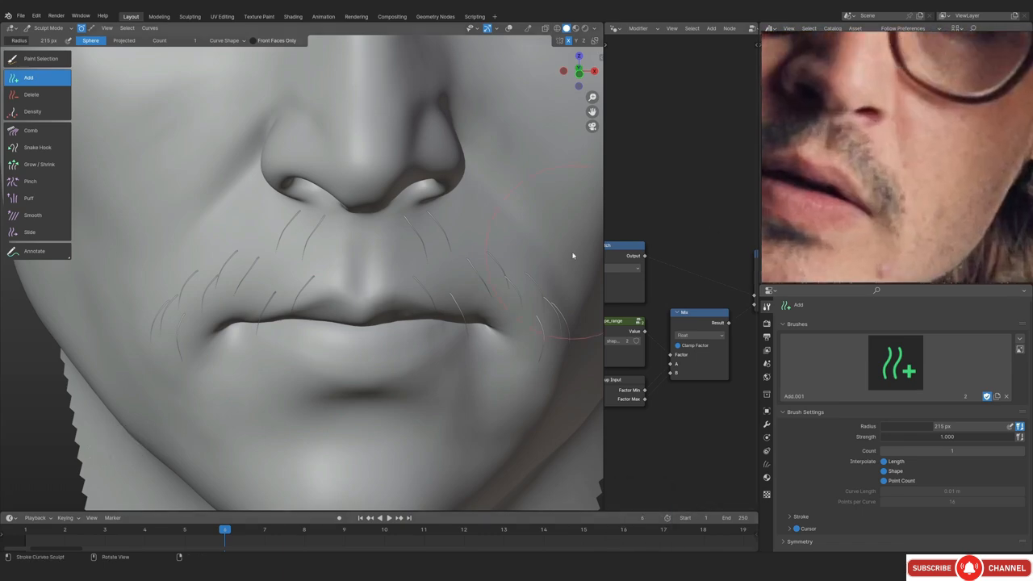
# Add guide hairs at the centre of the upper lip and above the left-hand mouth corner
pyautogui.click(344, 292)
pyautogui.keyDown('shift'); pyautogui.moveTo(226, 293); pyautogui.dragTo(292, 277, button='middle'); pyautogui.keyUp('shift')
pyautogui.keyDown('ctrl'); pyautogui.moveTo(292, 277); pyautogui.dragTo(302, 253, button='middle'); pyautogui.keyUp('ctrl')
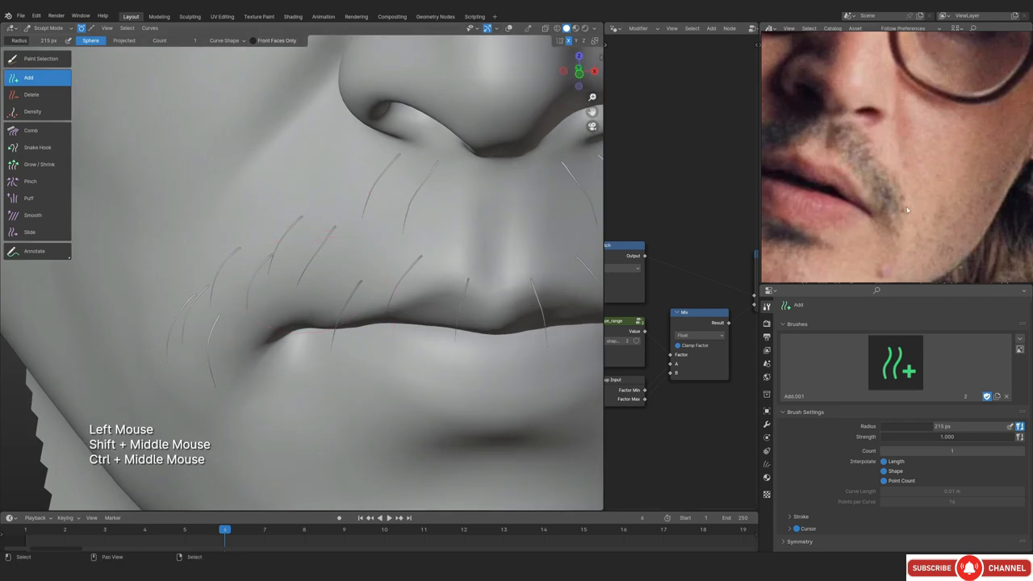
pyautogui.click(268, 304)
# Compare the added hairs with the photo overlay, inspect them from another angle, and return to the camera view
pyautogui.keyDown('ctrl'); pyautogui.moveTo(307, 260); pyautogui.dragTo(343, 347, button='middle'); pyautogui.keyUp('ctrl')
pyautogui.hotkey('shift', 'alt', 'z')
pyautogui.keyDown('ctrl'); pyautogui.moveTo(355, 267); pyautogui.dragTo(363, 292, button='middle'); pyautogui.keyUp('ctrl')
pyautogui.hotkey('shift', 'alt', 'z')
pyautogui.hotkey('shift', 'alt', 'z')
pyautogui.keyDown('ctrl'); pyautogui.moveTo(364, 293); pyautogui.dragTo(347, 266, button='middle'); pyautogui.keyUp('ctrl')
pyautogui.hotkey('shift', 'alt', 'z')
pyautogui.hotkey('shift', 'alt', 'z')
pyautogui.hotkey('shift', 'alt', 'z')
pyautogui.moveTo(347, 266); pyautogui.dragTo(344, 227, button='middle')
pyautogui.press('KP_0')
pyautogui.keyDown('ctrl'); pyautogui.moveTo(369, 290); pyautogui.dragTo(379, 271, button='middle'); pyautogui.keyUp('ctrl')
pyautogui.keyDown('ctrl'); pyautogui.moveTo(379, 270); pyautogui.dragTo(326, 321, button='middle'); pyautogui.keyUp('ctrl')
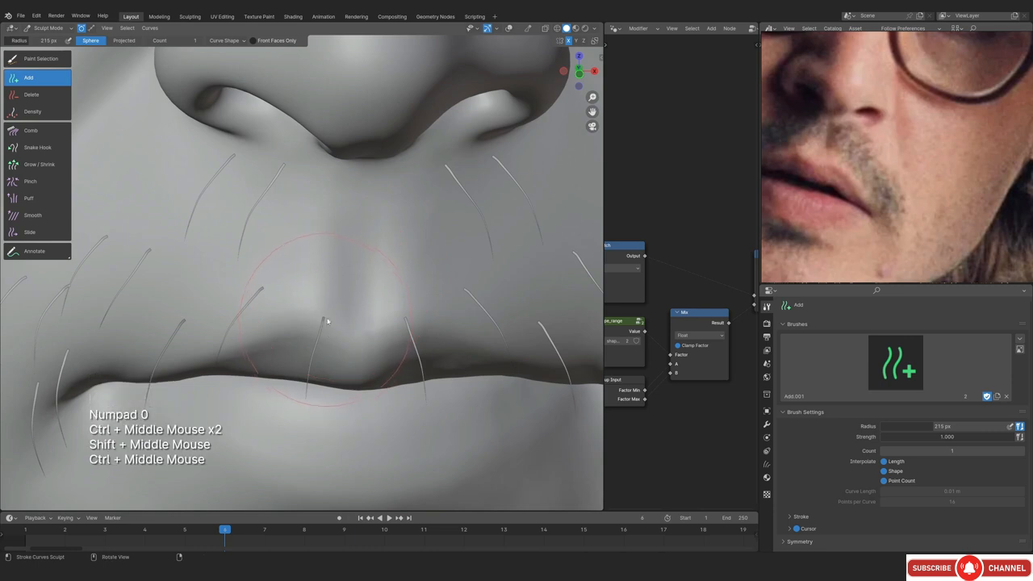
# Delete the hair pair at the centre of the upper lip with a small Delete brush
pyautogui.click(50, 94)
pyautogui.press('f')
pyautogui.click(87, 157)
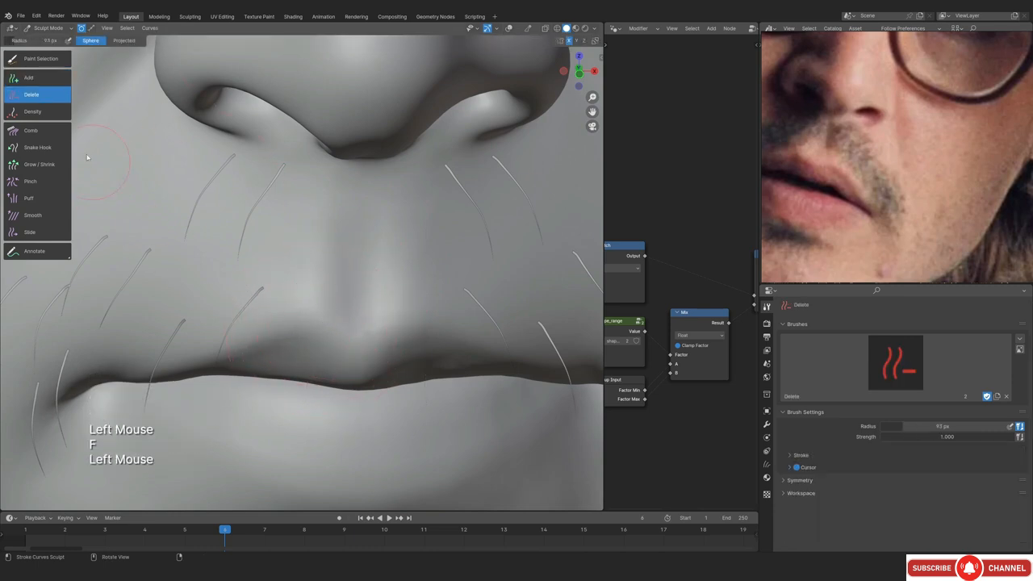
# Add hairs directly beneath the nose and slightly lower beside the philtrum with a 150 px Add brush, checking against the photo
pyautogui.click(32, 78)
pyautogui.press('f')
pyautogui.hotkey('shift', 'alt', 'z')
pyautogui.keyDown('shift'); pyautogui.moveTo(347, 191); pyautogui.dragTo(370, 235, button='middle'); pyautogui.keyUp('shift')
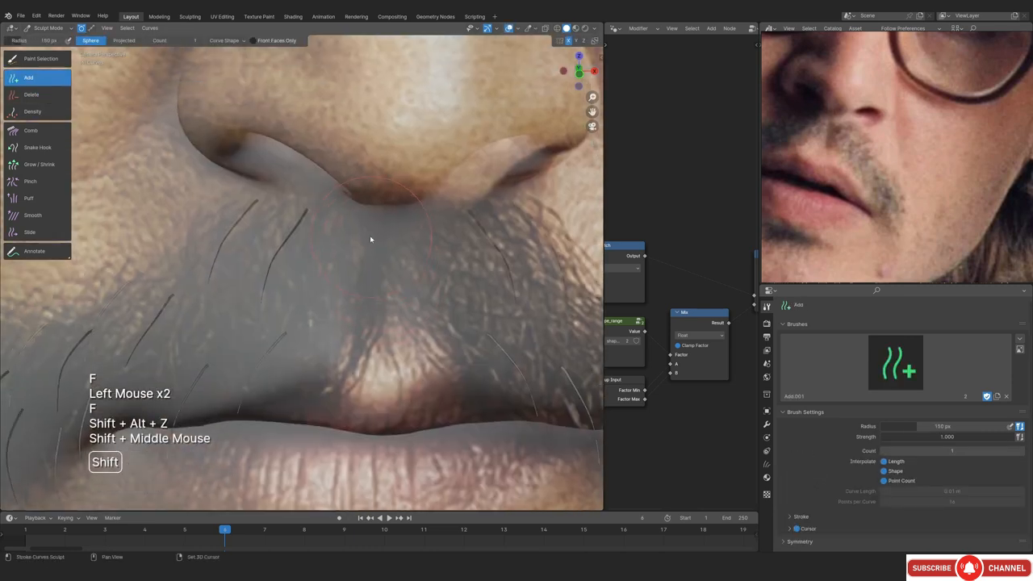
pyautogui.click(372, 228)
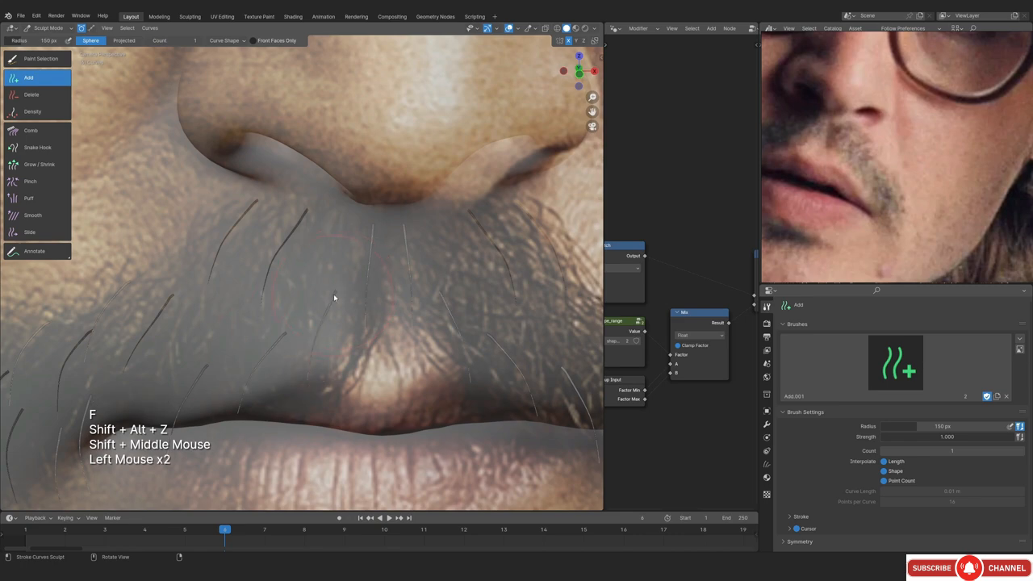
pyautogui.hotkey('ctrl', 'z')
pyautogui.keyDown('ctrl'); pyautogui.moveTo(338, 292); pyautogui.dragTo(376, 279, button='middle'); pyautogui.keyUp('ctrl')
pyautogui.hotkey('ctrl', 'shift', 'z')
pyautogui.hotkey('alt', 'shift', 'z')
pyautogui.hotkey('shift', 'alt', 'z')
pyautogui.press('f')
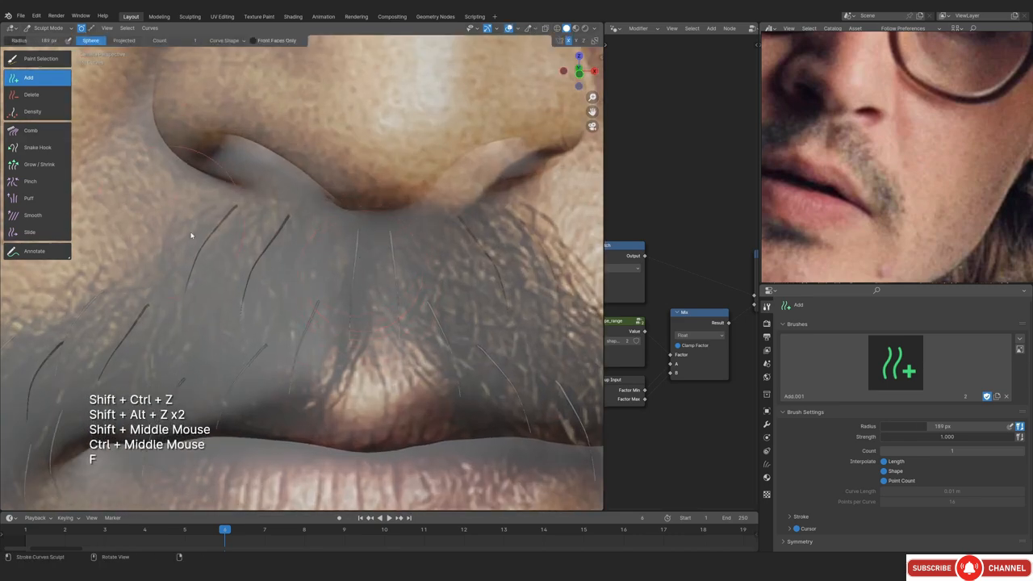
# Select the hairs beneath the nose with a 111 px Paint Selection brush and comb them outward away from the centre line
pyautogui.click(41, 59)
pyautogui.press('f')
pyautogui.click(360, 291)
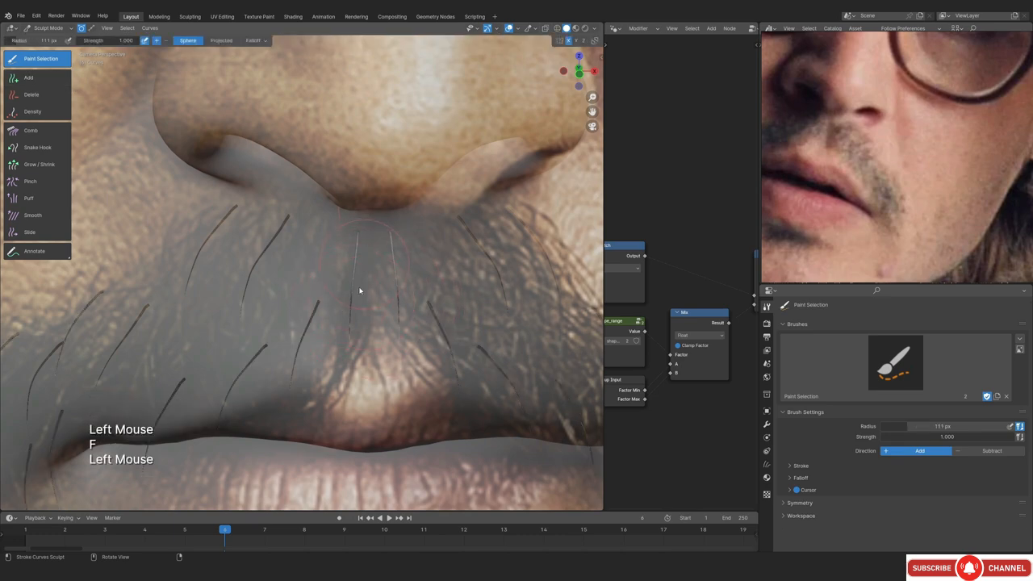
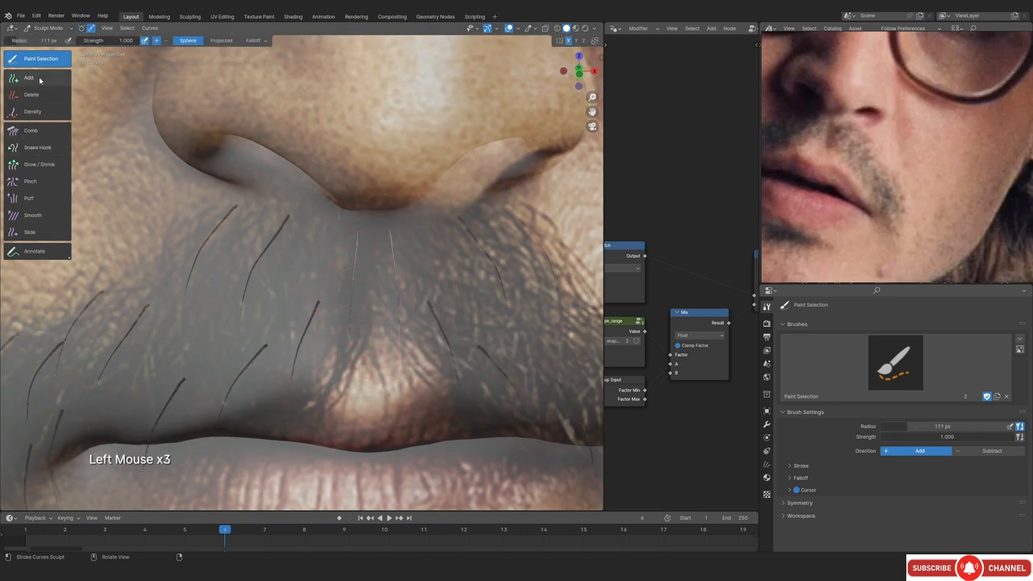
pyautogui.click(33, 130)
pyautogui.press('f')
pyautogui.click(328, 320)
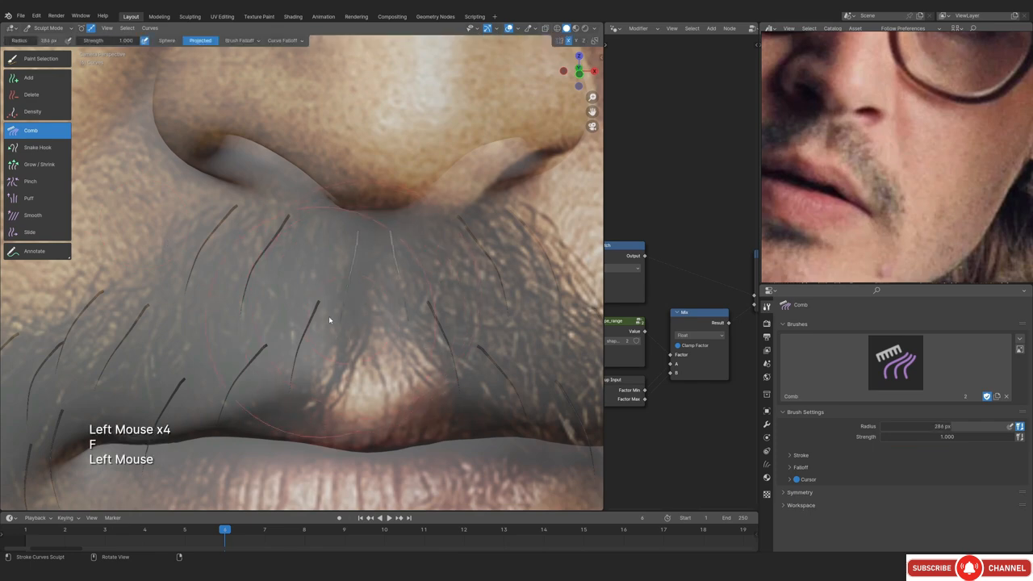
# Move the reference board to a close-up of the full dark moustache and the mouth
pyautogui.scroll(-5, 936, 190)
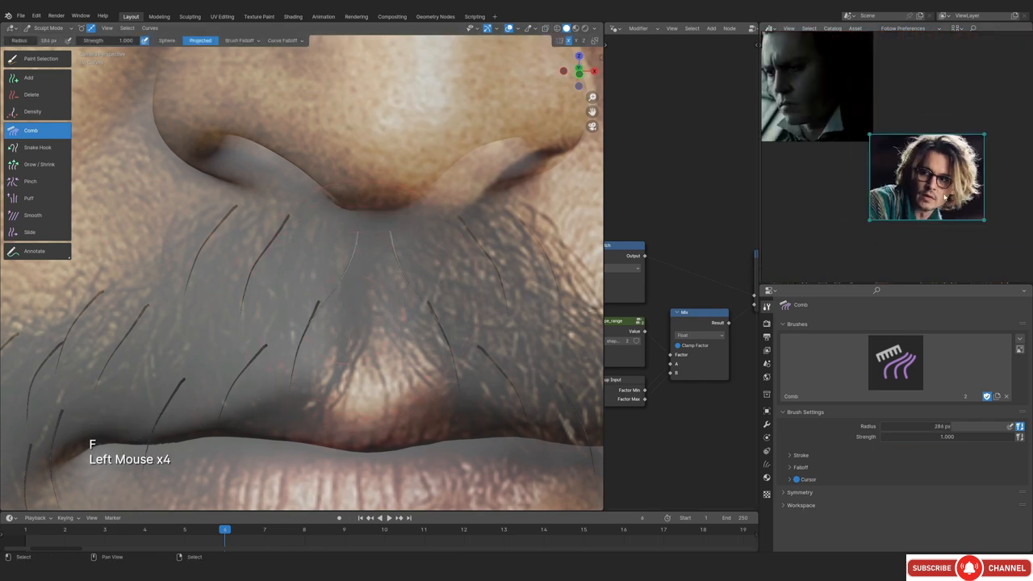
pyautogui.moveTo(912, 242); pyautogui.dragTo(825, 160, button='middle')
pyautogui.moveTo(972, 206)
pyautogui.mouseDown(button='middle')
pyautogui.moveTo(847, 186)
pyautogui.moveTo(917, 206)
pyautogui.moveTo(867, 210)
pyautogui.mouseUp(button='middle')
pyautogui.scroll(6, 862, 194)
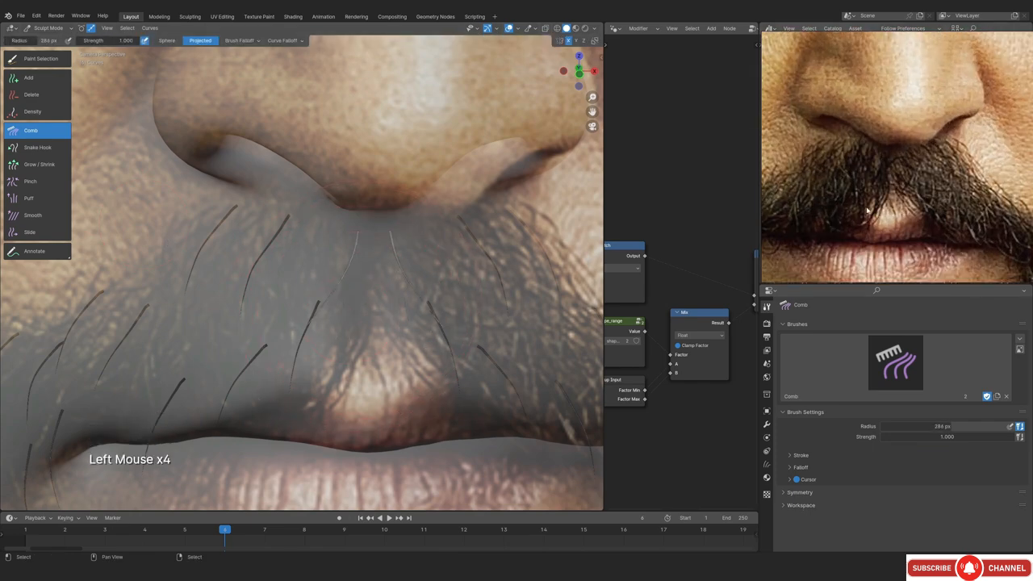
# Turn to a side view of the moustache and select all the guide hairs
pyautogui.keyDown('ctrl'); pyautogui.moveTo(333, 261); pyautogui.dragTo(333, 323, button='middle'); pyautogui.keyUp('ctrl')
pyautogui.keyDown('ctrl'); pyautogui.moveTo(334, 275); pyautogui.dragTo(283, 267, button='middle'); pyautogui.keyUp('ctrl')
pyautogui.keyDown('ctrl'); pyautogui.moveTo(283, 266); pyautogui.dragTo(279, 202, button='middle'); pyautogui.keyUp('ctrl')
pyautogui.moveTo(275, 218); pyautogui.dragTo(226, 267, button='middle')
pyautogui.keyDown('ctrl'); pyautogui.moveTo(226, 282); pyautogui.dragTo(142, 283, button='middle'); pyautogui.keyUp('ctrl')
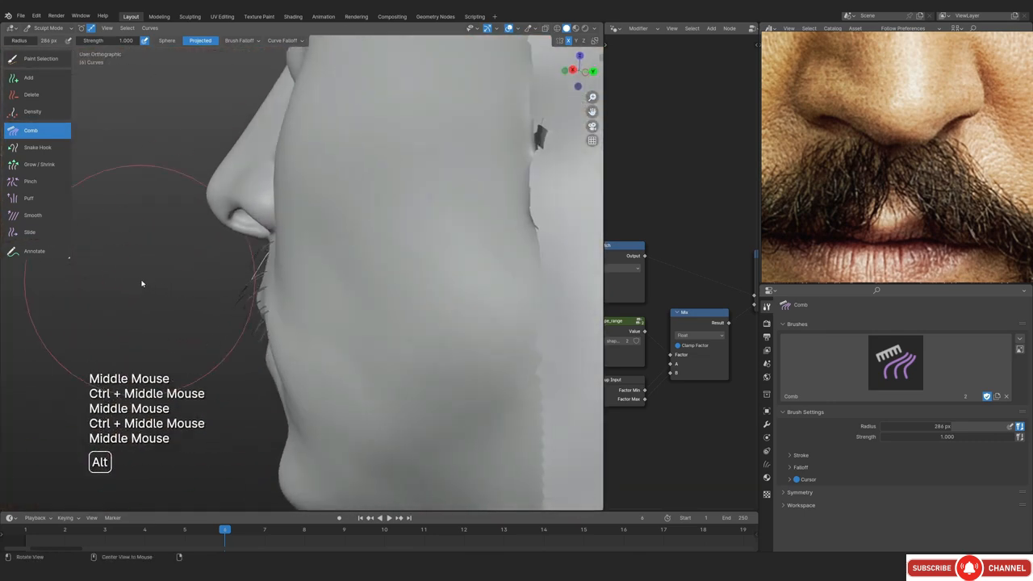
pyautogui.keyDown('shift'); pyautogui.moveTo(256, 310); pyautogui.dragTo(285, 265, button='middle'); pyautogui.keyUp('shift')
pyautogui.moveTo(285, 265)
pyautogui.keyDown('ctrl'); pyautogui.mouseDown(button='middle')
pyautogui.moveTo(286, 226)
pyautogui.moveTo(260, 293)
pyautogui.moveTo(245, 292)
pyautogui.moveTo(266, 286)
pyautogui.mouseUp(button='middle'); pyautogui.keyUp('ctrl')
pyautogui.press('a')
pyautogui.keyDown('ctrl'); pyautogui.moveTo(267, 287); pyautogui.dragTo(295, 275, button='middle'); pyautogui.keyUp('ctrl')
# Enlarge the Comb brush and comb the moustache hairs downward, closer to the face, in side view
pyautogui.press('f')
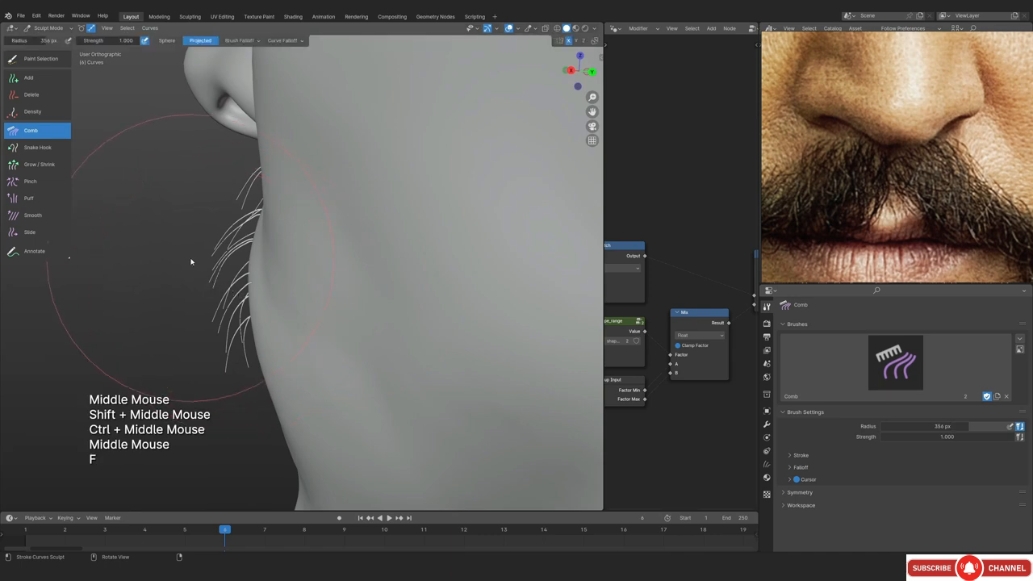
pyautogui.click(193, 272)
pyautogui.moveTo(194, 272); pyautogui.dragTo(180, 358)
pyautogui.moveTo(187, 294); pyautogui.dragTo(180, 357)
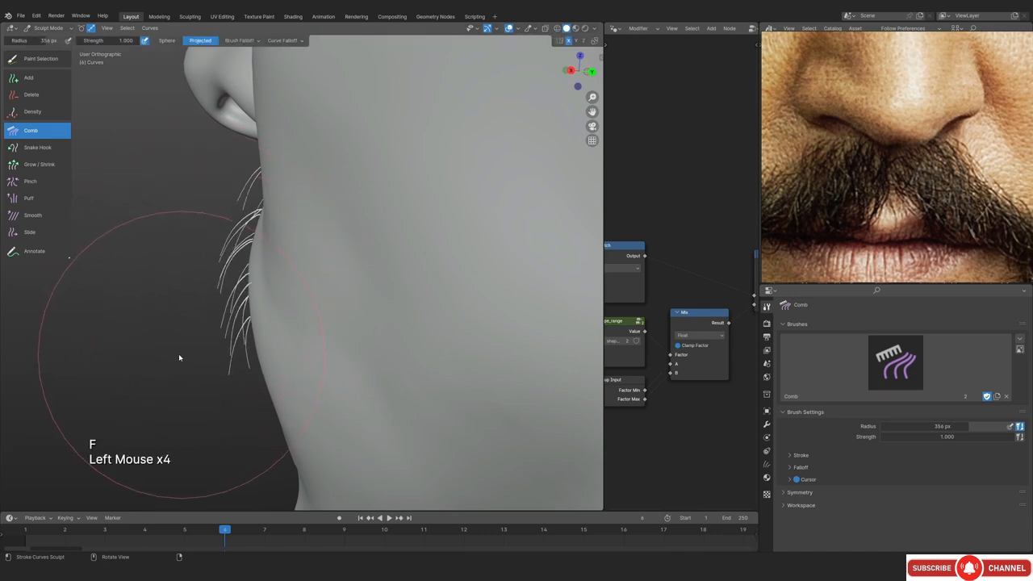
pyautogui.moveTo(190, 274); pyautogui.dragTo(182, 343)
pyautogui.moveTo(190, 262); pyautogui.dragTo(185, 307)
pyautogui.moveTo(189, 274); pyautogui.dragTo(182, 310)
# Comb the hairs from oblique angles with resized brushes so they follow the face down past the mouth corner
pyautogui.moveTo(154, 309)
pyautogui.mouseDown(button='middle')
pyautogui.moveTo(355, 182)
pyautogui.moveTo(661, 255)
pyautogui.moveTo(517, 242)
pyautogui.mouseUp(button='middle')
pyautogui.moveTo(484, 238)
pyautogui.mouseDown(button='middle')
pyautogui.moveTo(430, 234)
pyautogui.moveTo(371, 266)
pyautogui.mouseUp(button='middle')
pyautogui.moveTo(363, 271); pyautogui.dragTo(318, 299, button='middle')
pyautogui.press('f')
pyautogui.click(325, 293)
pyautogui.moveTo(314, 306)
pyautogui.mouseDown()
pyautogui.moveTo(305, 338)
pyautogui.moveTo(314, 326)
pyautogui.mouseUp()
pyautogui.moveTo(317, 324)
pyautogui.mouseDown(button='middle')
pyautogui.moveTo(336, 308)
pyautogui.moveTo(332, 346)
pyautogui.mouseUp(button='middle')
pyautogui.press('f')
pyautogui.click(429, 379)
pyautogui.moveTo(309, 386); pyautogui.dragTo(299, 409)
# Comb the protruding lower hairs from the opposite side with a 177 px Comb brush
pyautogui.moveTo(347, 339); pyautogui.dragTo(317, 298, button='middle')
pyautogui.keyDown('ctrl'); pyautogui.moveTo(316, 297); pyautogui.dragTo(310, 310, button='middle'); pyautogui.keyUp('ctrl')
pyautogui.moveTo(310, 311)
pyautogui.mouseDown(button='middle')
pyautogui.moveTo(240, 294)
pyautogui.moveTo(417, 196)
pyautogui.moveTo(362, 233)
pyautogui.moveTo(351, 265)
pyautogui.mouseUp(button='middle')
pyautogui.press('f')
pyautogui.click(288, 273)
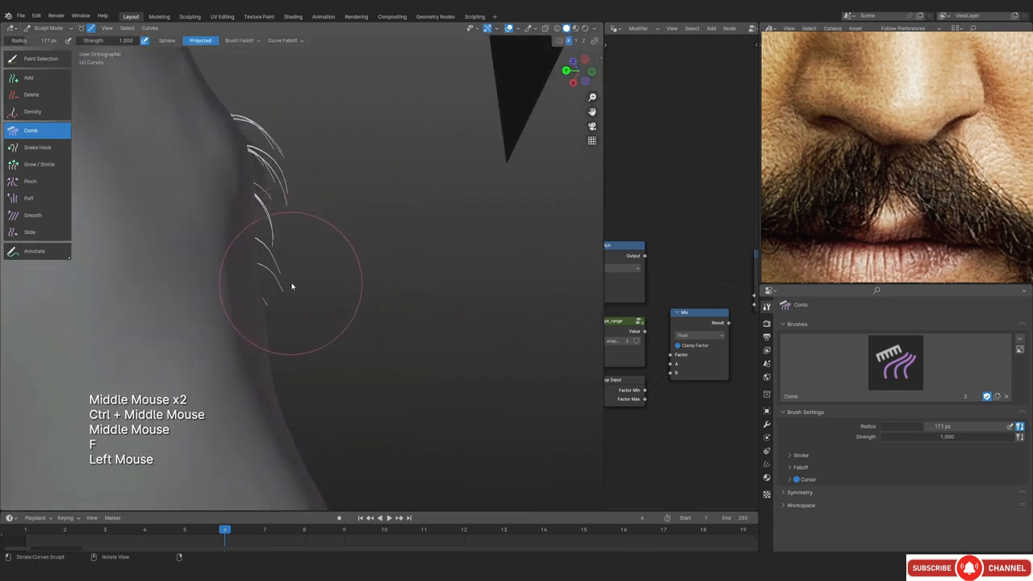
pyautogui.moveTo(293, 285); pyautogui.dragTo(313, 270)
# Return to the front view and touch up the hairs around the left-hand mouth corner with a resized Comb brush
pyautogui.moveTo(313, 269)
pyautogui.mouseDown(button='middle')
pyautogui.moveTo(338, 295)
pyautogui.moveTo(345, 287)
pyautogui.mouseUp(button='middle')
pyautogui.keyDown('ctrl'); pyautogui.moveTo(346, 286); pyautogui.dragTo(351, 305, button='middle'); pyautogui.keyUp('ctrl')
pyautogui.press('KP_1')
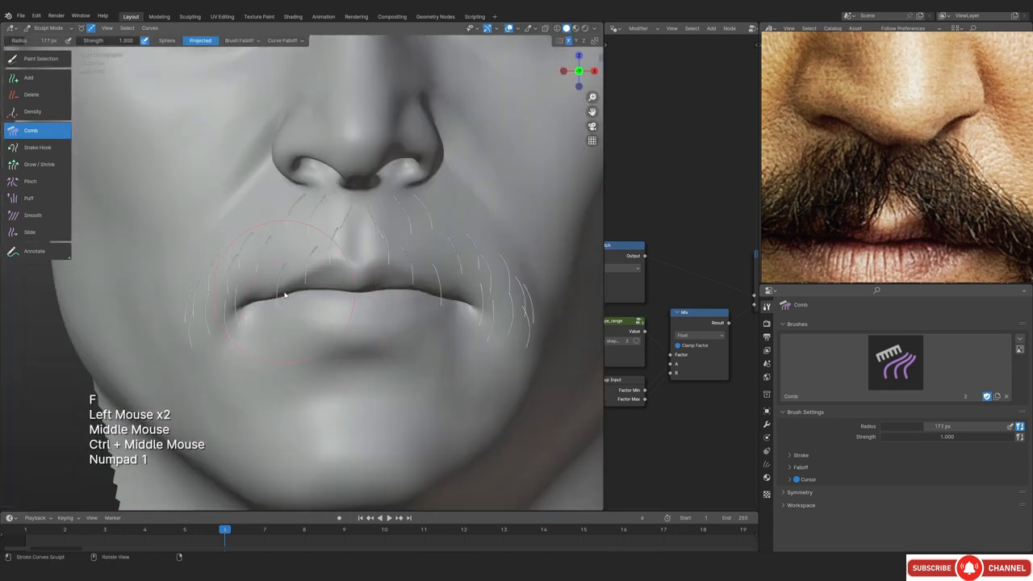
pyautogui.moveTo(297, 342)
pyautogui.keyDown('ctrl'); pyautogui.mouseDown(button='middle')
pyautogui.moveTo(343, 318)
pyautogui.moveTo(307, 316)
pyautogui.mouseUp(button='middle'); pyautogui.keyUp('ctrl')
pyautogui.moveTo(306, 316)
pyautogui.keyDown('ctrl'); pyautogui.mouseDown(button='middle')
pyautogui.moveTo(260, 307)
pyautogui.moveTo(321, 288)
pyautogui.mouseUp(button='middle'); pyautogui.keyUp('ctrl')
pyautogui.press('f')
pyautogui.click(254, 323)
pyautogui.click(255, 323)
pyautogui.press('f')
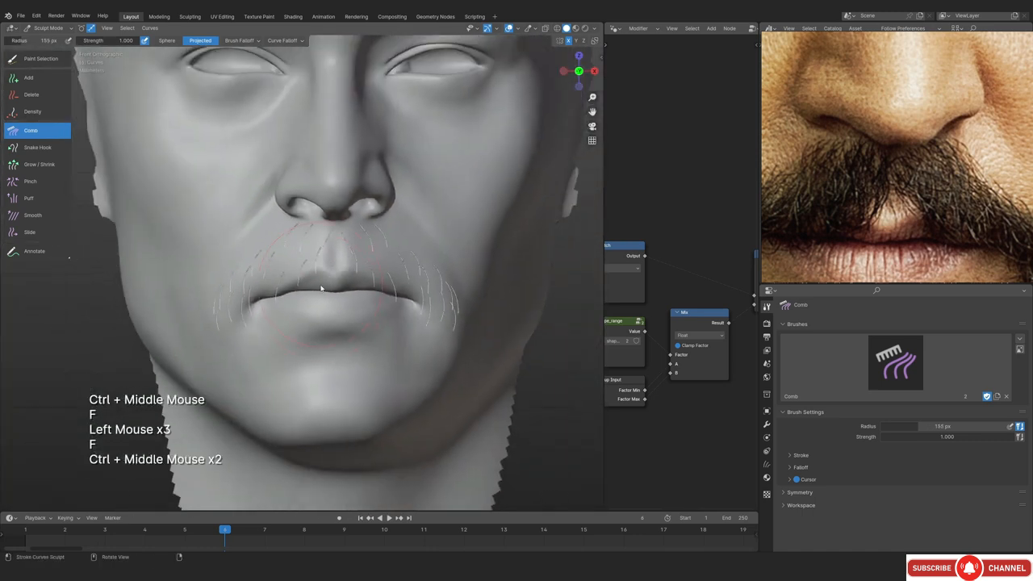
# Return the hair curves to Object Mode and clear the selection
pyautogui.click(56, 28)
pyautogui.click(32, 40)
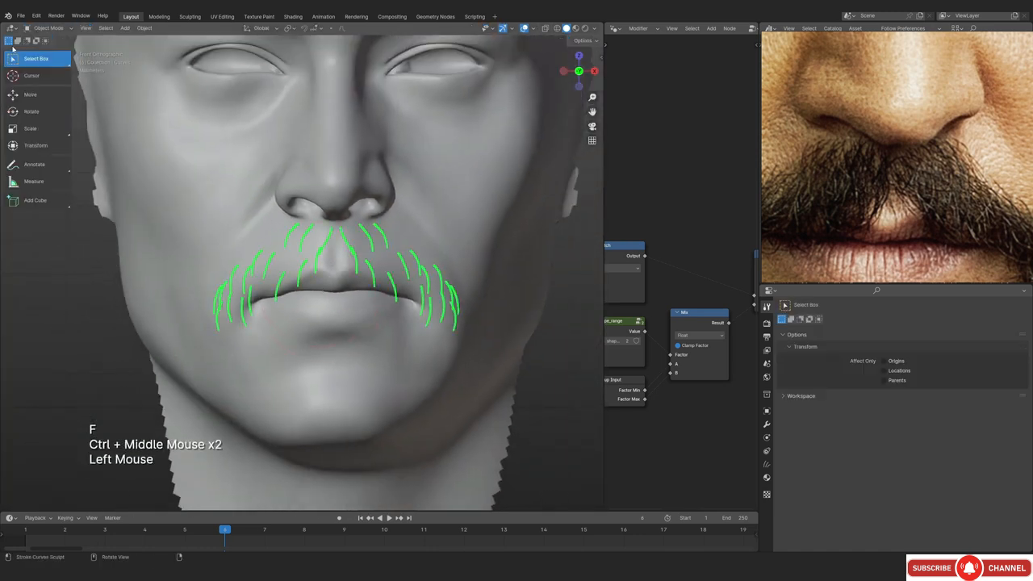
pyautogui.hotkey('alt', 'a')
# Widen the node editor and place the reference photo over it so the hair assets are accessible
pyautogui.scroll(-2, 418, 272)
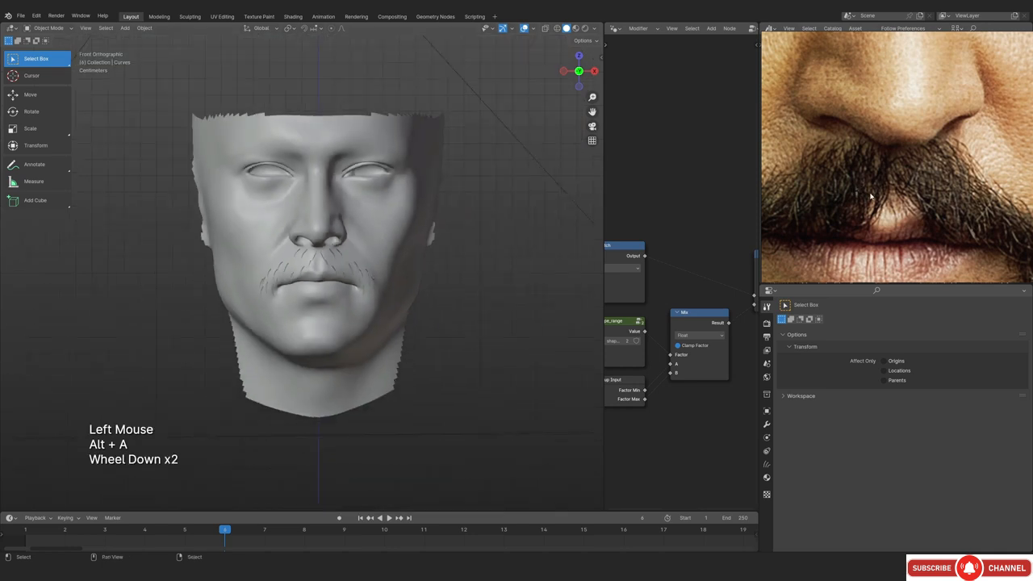
pyautogui.moveTo(607, 200); pyautogui.dragTo(474, 30)
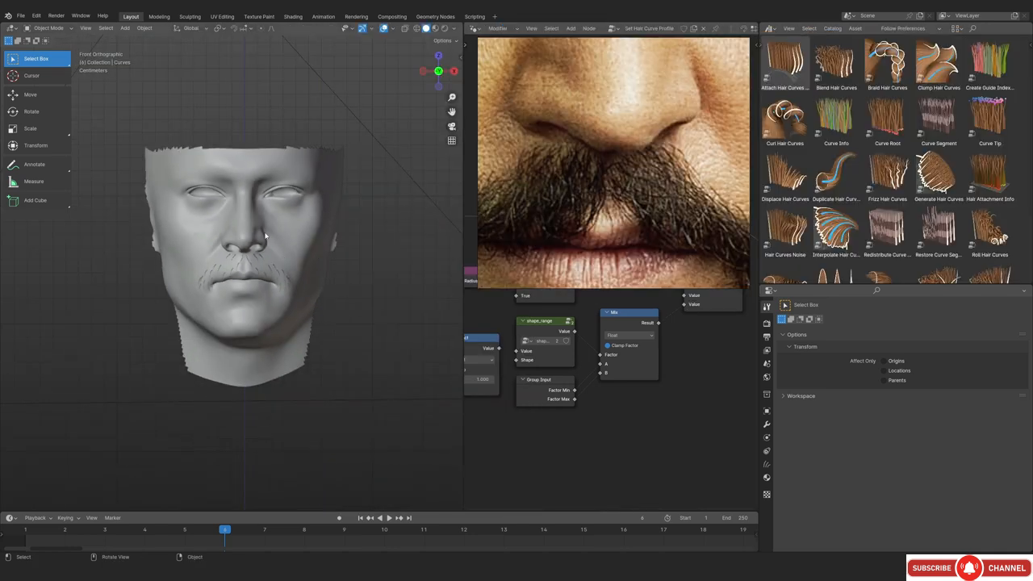
pyautogui.scroll(2, 266, 236)
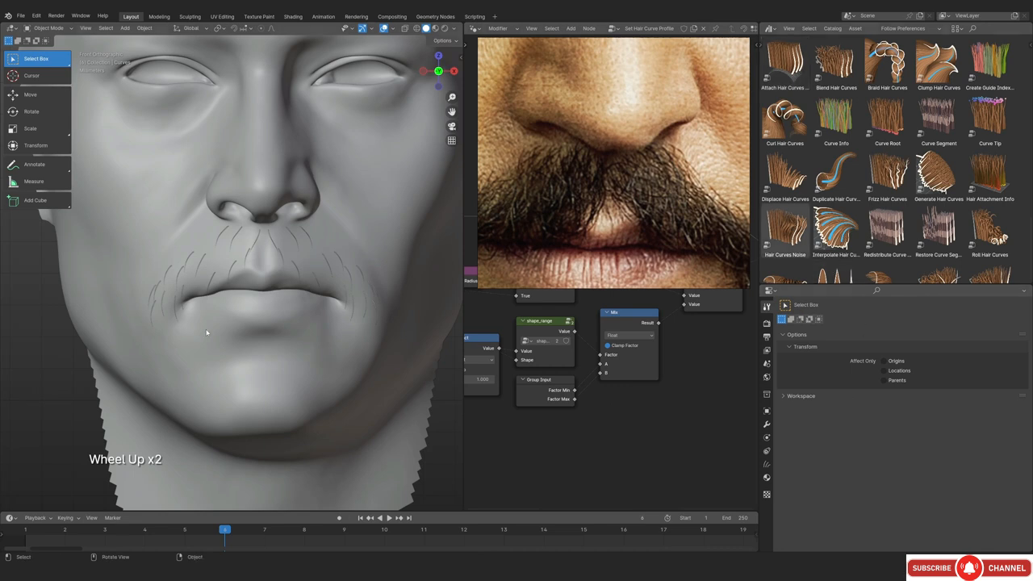
# Apply the Interpolate Hair Curves asset to the moustache guide hairs and check the face
pyautogui.moveTo(836, 230); pyautogui.dragTo(275, 252)
pyautogui.scroll(-2, 272, 270)
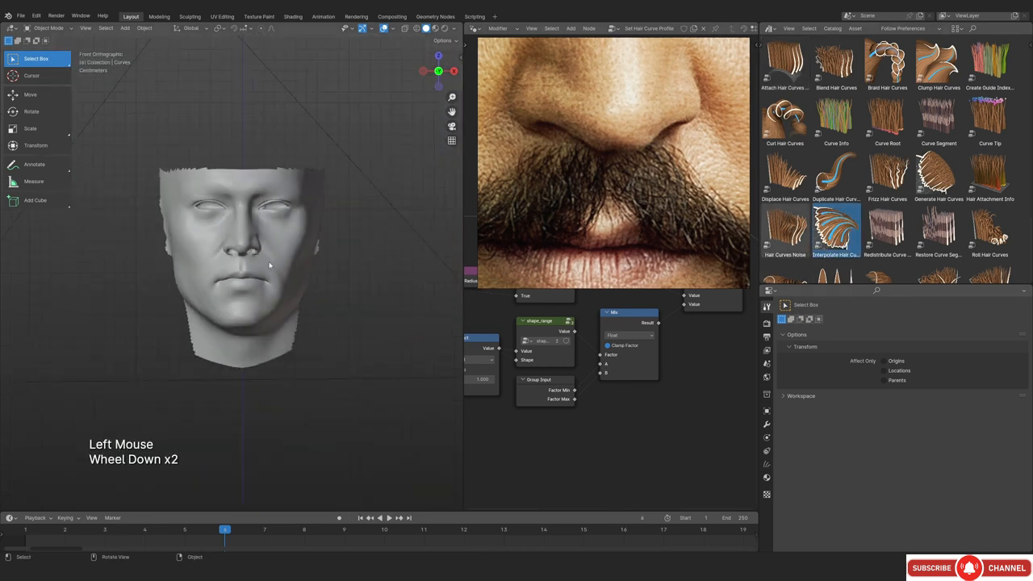
pyautogui.moveTo(272, 269); pyautogui.dragTo(274, 266, button='middle')
pyautogui.scroll(2, 371, 258)
pyautogui.keyDown('shift'); pyautogui.moveTo(371, 258); pyautogui.dragTo(290, 278, button='middle'); pyautogui.keyUp('shift')
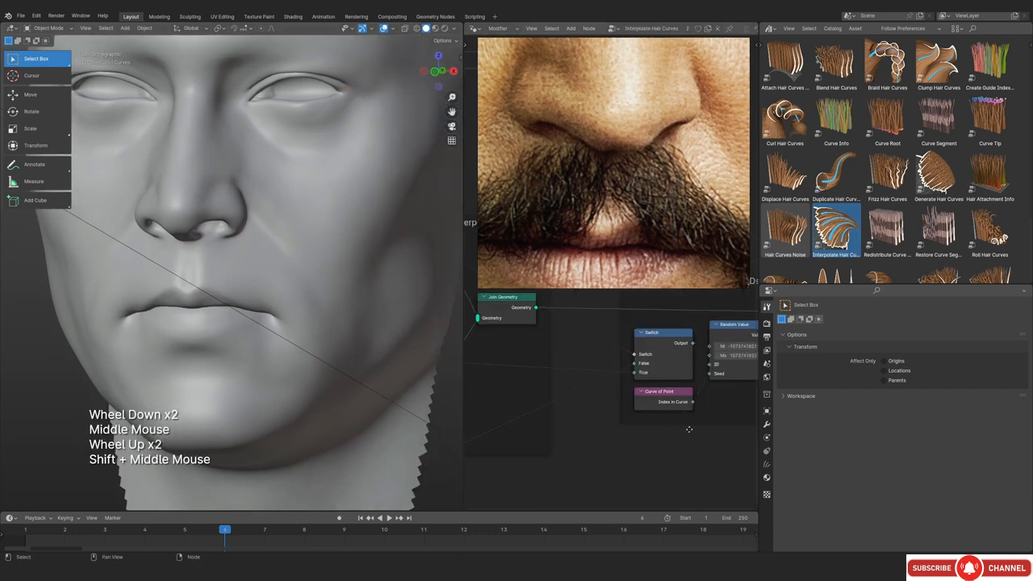
# Assign the Male Average Head.002 mesh as the surface of the Interpolate Hair Curves modifier
pyautogui.click(766, 464)
pyautogui.click(766, 424)
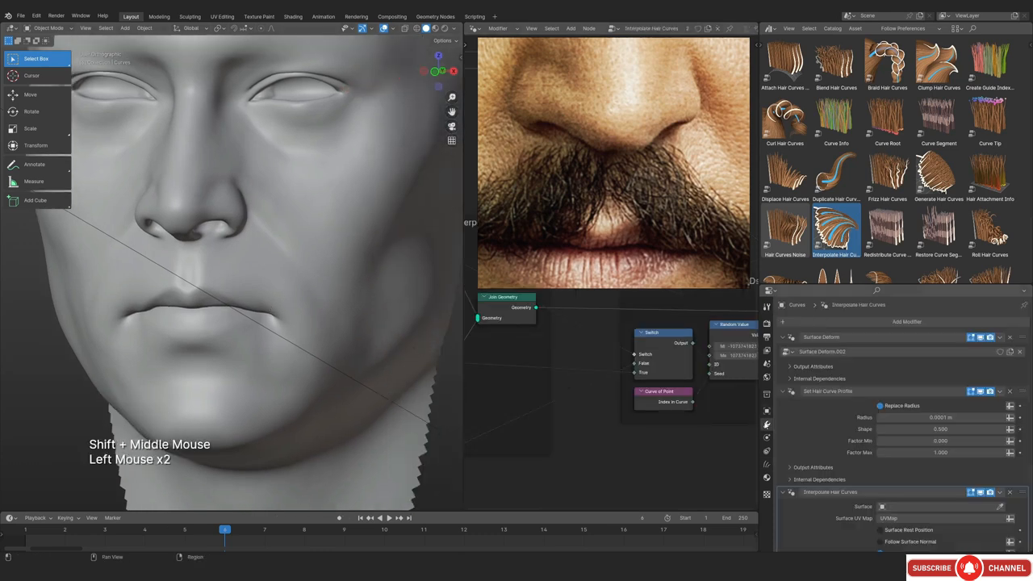
pyautogui.scroll(-2, 928, 419)
pyautogui.moveTo(1000, 379); pyautogui.dragTo(338, 248)
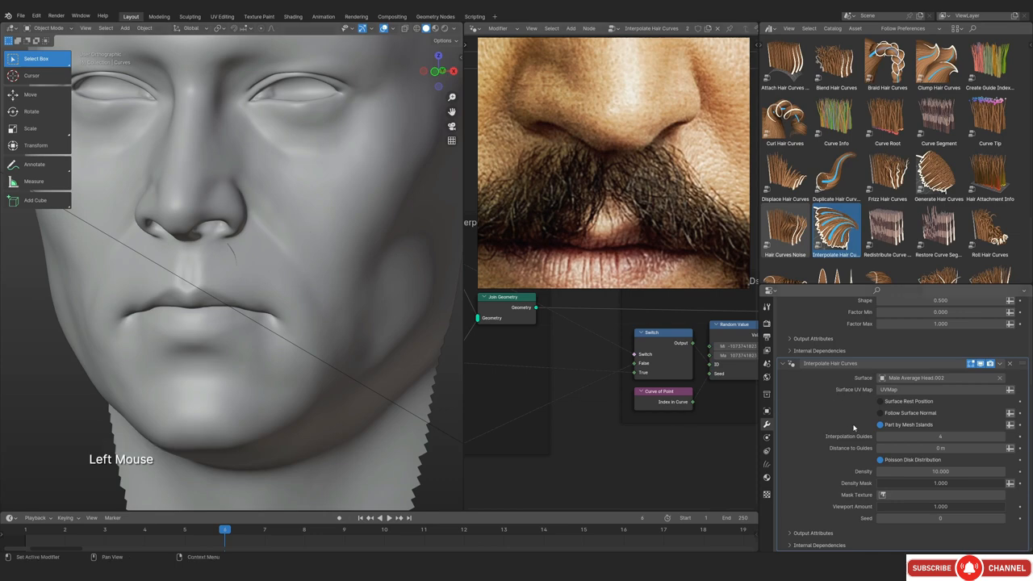
pyautogui.moveTo(214, 339); pyautogui.dragTo(235, 256, button='middle')
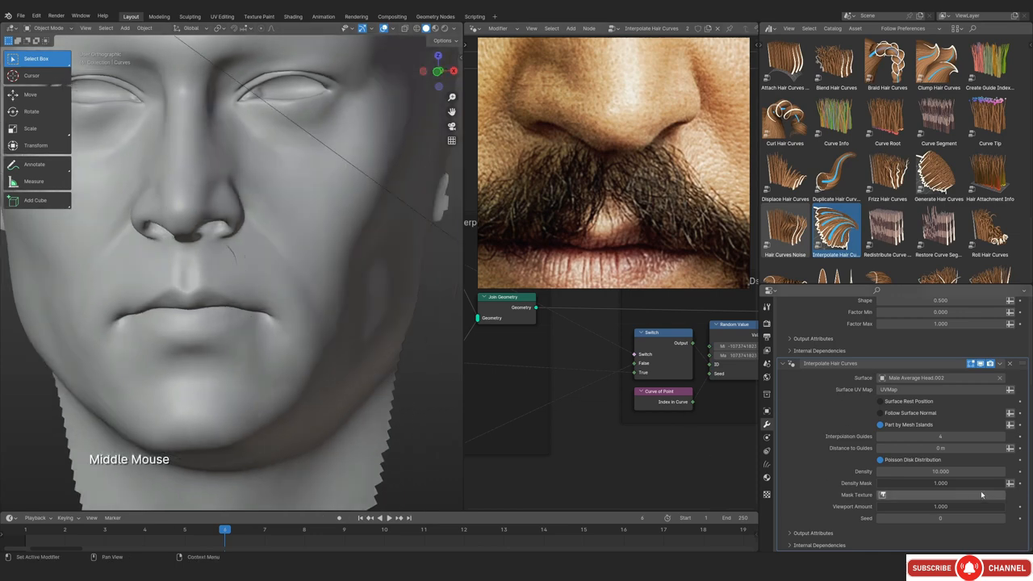
# Raise the Interpolate Hair Curves density to 100000
pyautogui.click(940, 471)
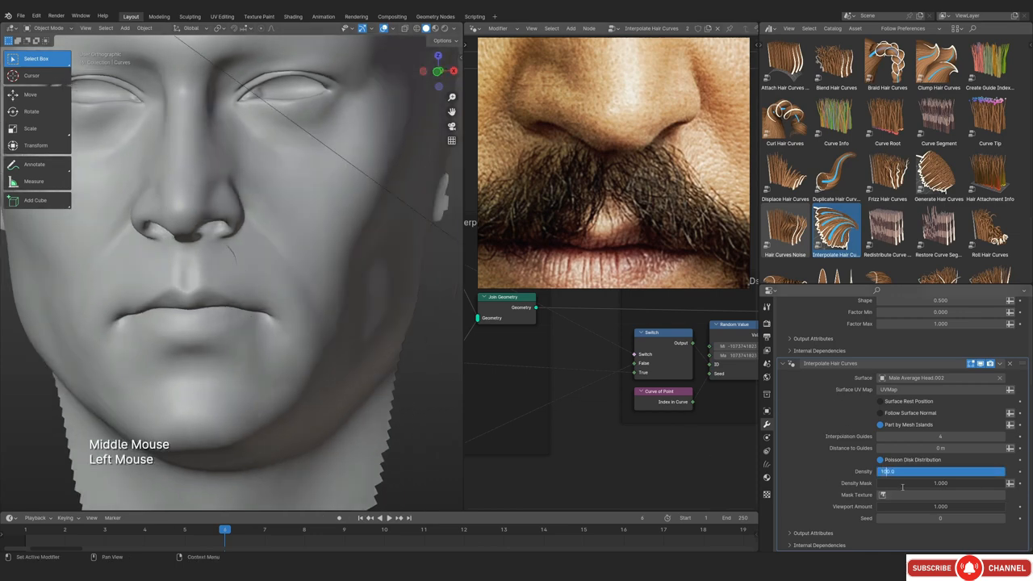
pyautogui.write('00')
pyautogui.press('Return')
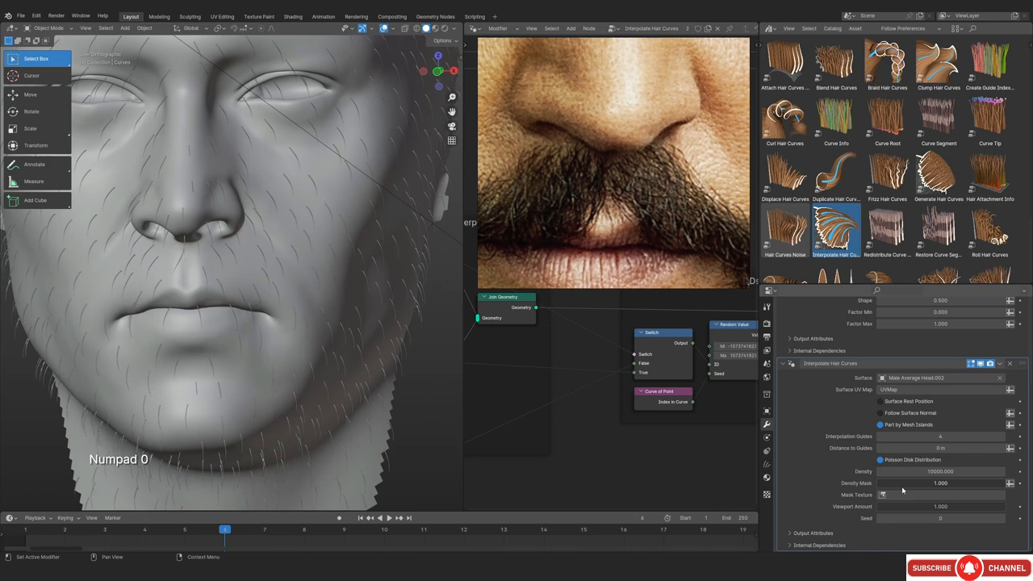
pyautogui.click(899, 468)
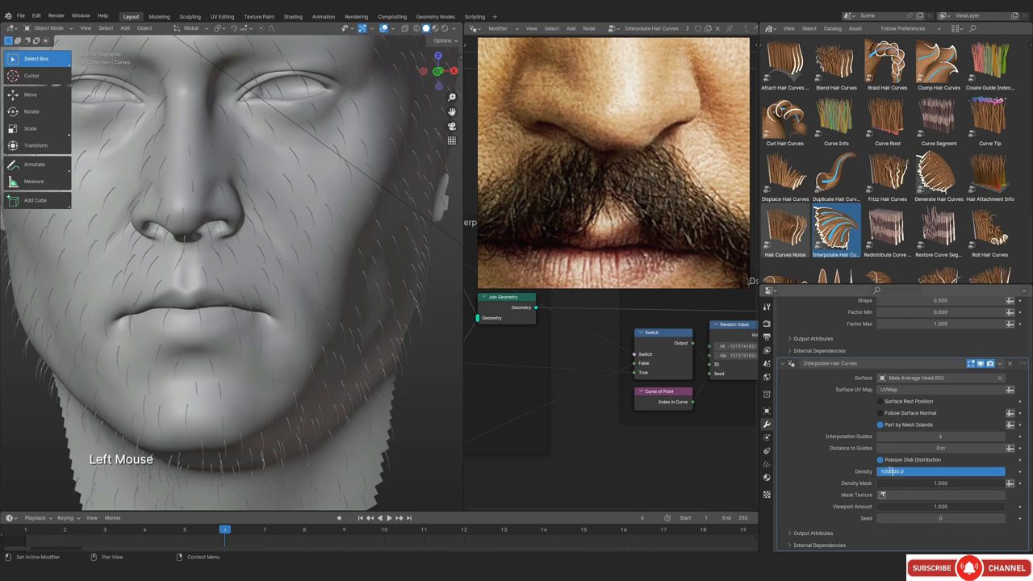
pyautogui.press('Return')
pyautogui.scroll(-2, 219, 268)
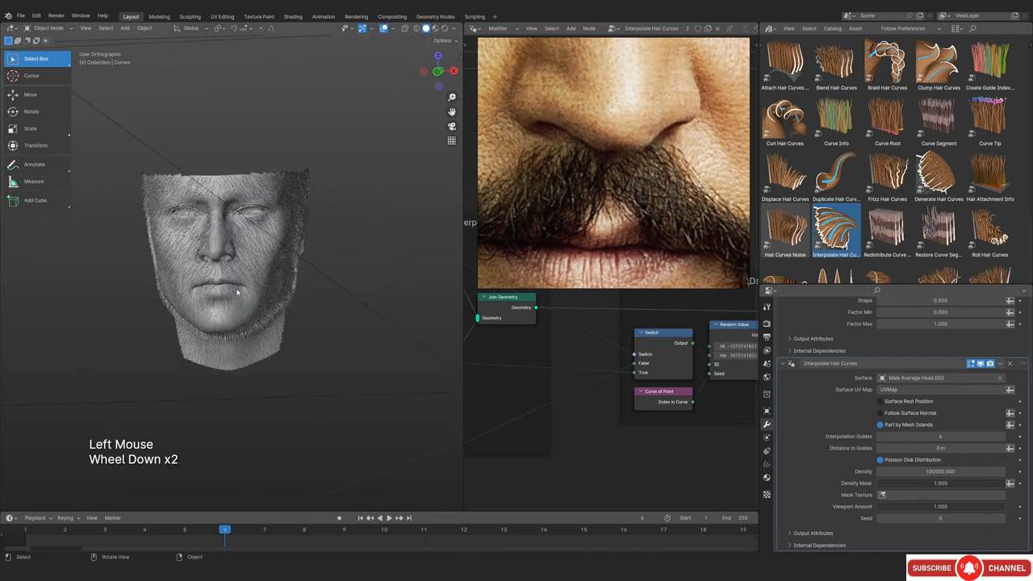
# Examine the density and direction of the interpolated hairs around the nose, lips and jaw from several angles
pyautogui.scroll(2, 234, 278)
pyautogui.moveTo(216, 274); pyautogui.dragTo(50, 275, button='middle')
pyautogui.scroll(2, 210, 291)
pyautogui.scroll(-2, 205, 217)
pyautogui.scroll(2, 222, 279)
pyautogui.scroll(-2, 201, 275)
pyautogui.scroll(2, 50, 275)
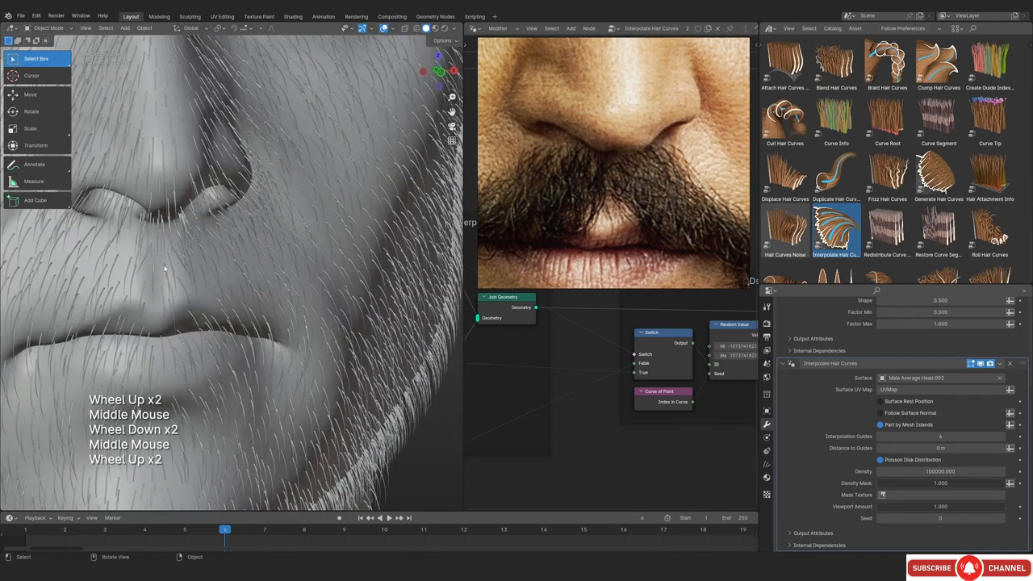
pyautogui.scroll(-2, 191, 263)
pyautogui.keyDown('shift'); pyautogui.moveTo(190, 263); pyautogui.dragTo(242, 279, button='middle'); pyautogui.keyUp('shift')
pyautogui.scroll(2, 218, 275)
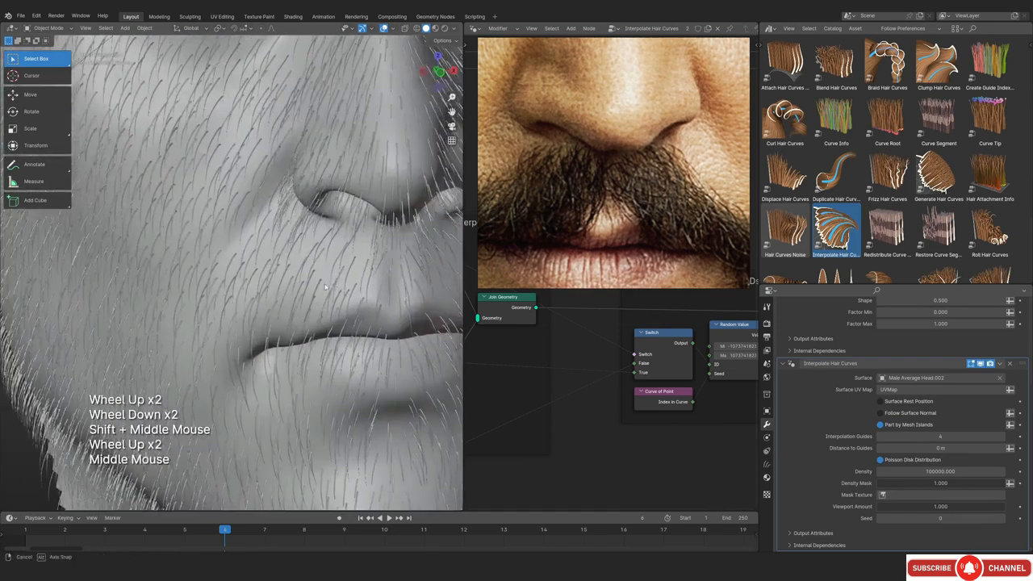
pyautogui.press('KP_0')
pyautogui.scroll(2, 272, 315)
pyautogui.moveTo(273, 315); pyautogui.dragTo(277, 293, button='middle')
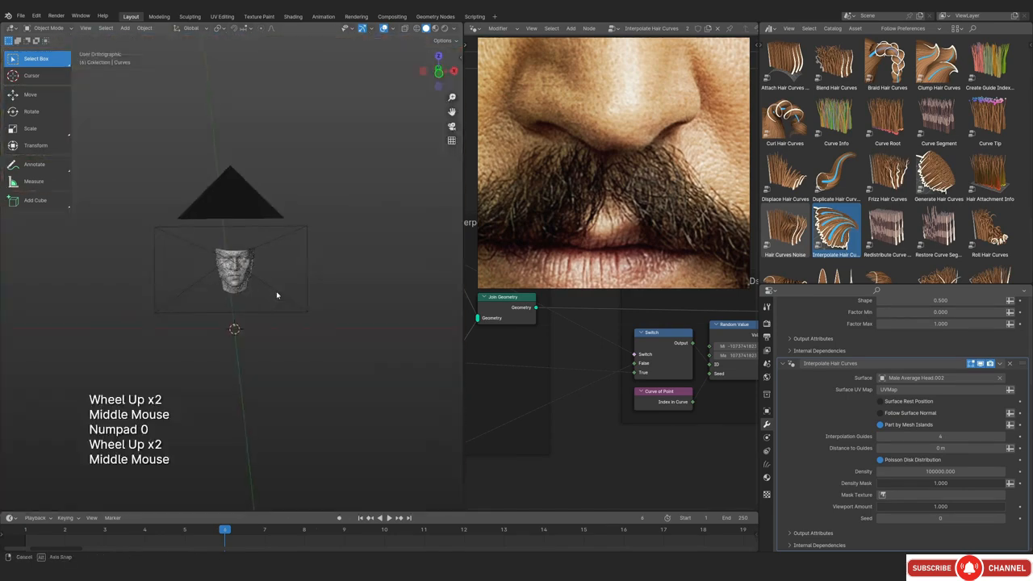
pyautogui.scroll(-1, 264, 270)
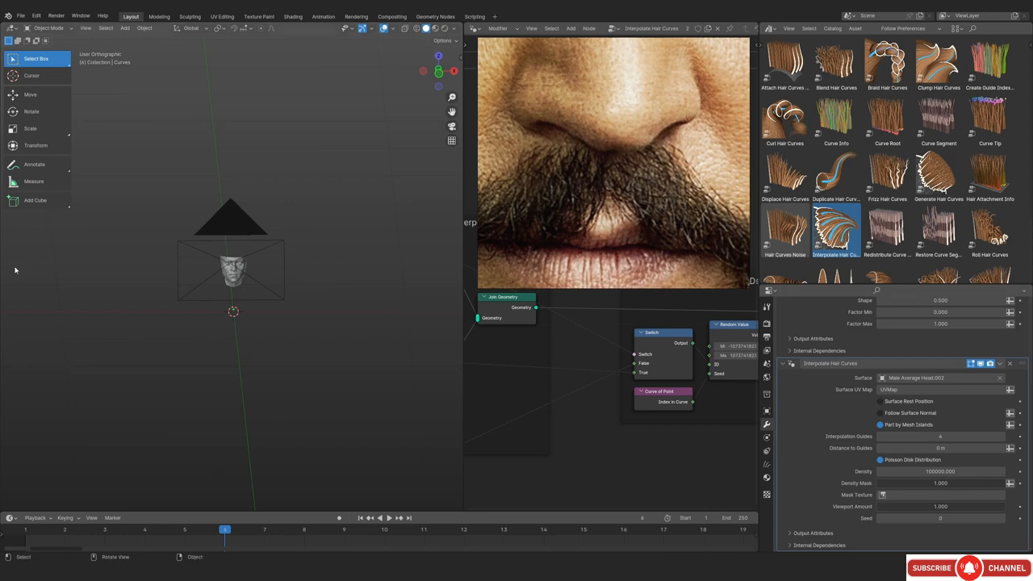
pyautogui.scroll(5, 265, 295)
pyautogui.moveTo(265, 295); pyautogui.dragTo(258, 282, button='middle')
pyautogui.scroll(2, 258, 283)
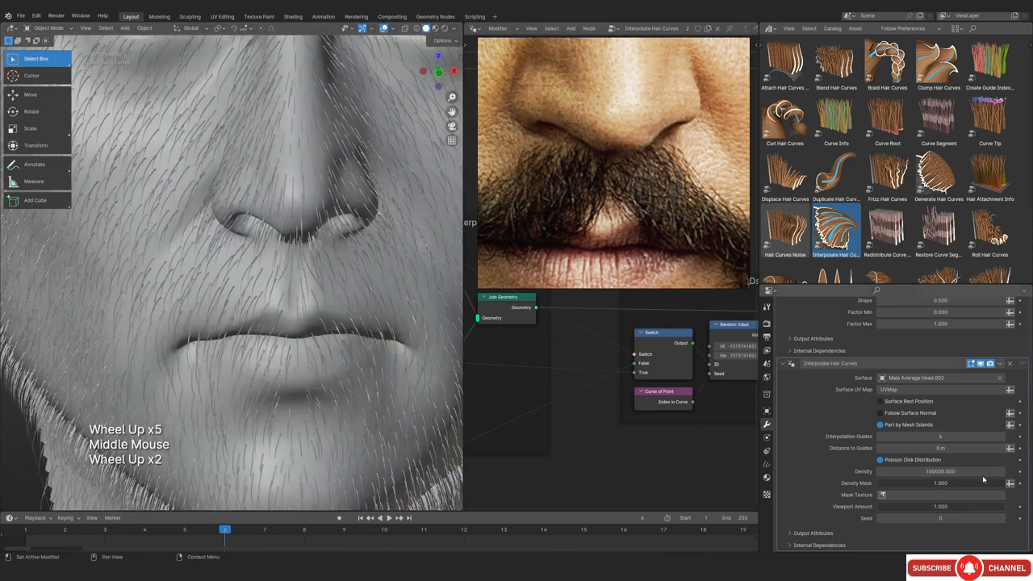
pyautogui.moveTo(982, 479); pyautogui.dragTo(885, 488)
pyautogui.moveTo(982, 483)
pyautogui.mouseDown()
pyautogui.moveTo(940, 483)
pyautogui.moveTo(1000, 483)
pyautogui.mouseUp()
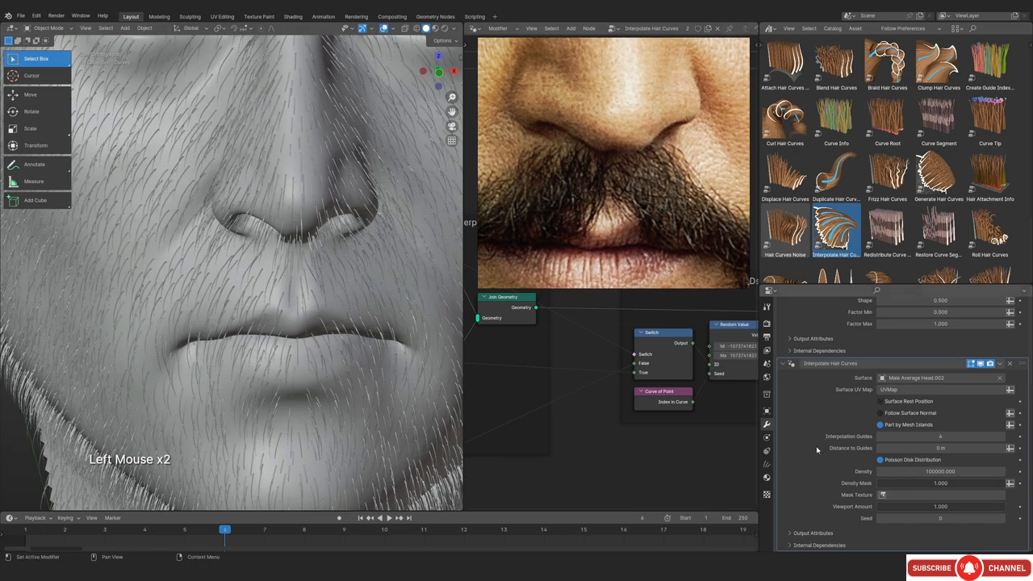
pyautogui.scroll(-2, 246, 115)
pyautogui.scroll(2, 246, 115)
pyautogui.scroll(-1, 247, 115)
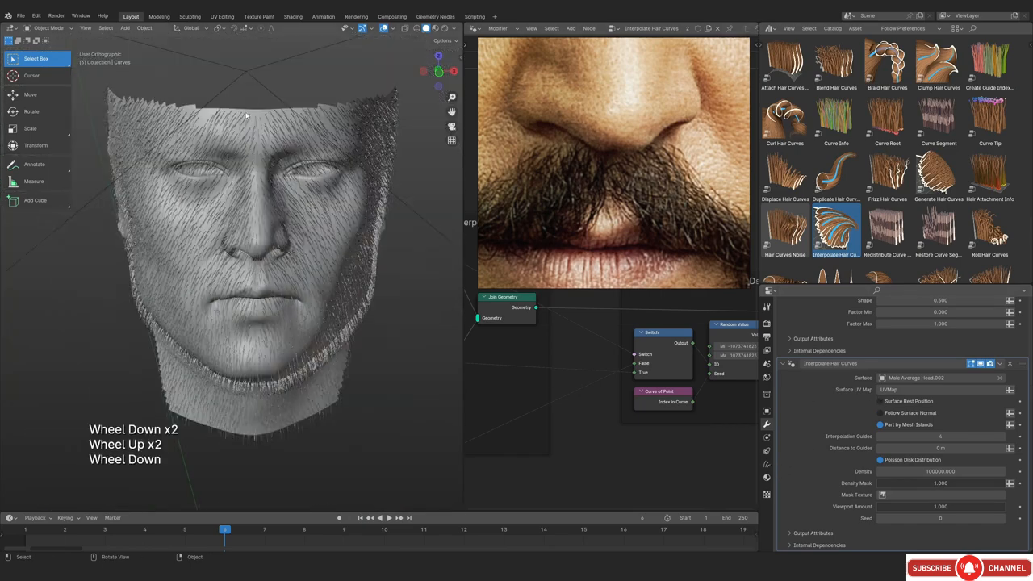
# Select the head mesh and bring up its Much color attribute
pyautogui.click(205, 113)
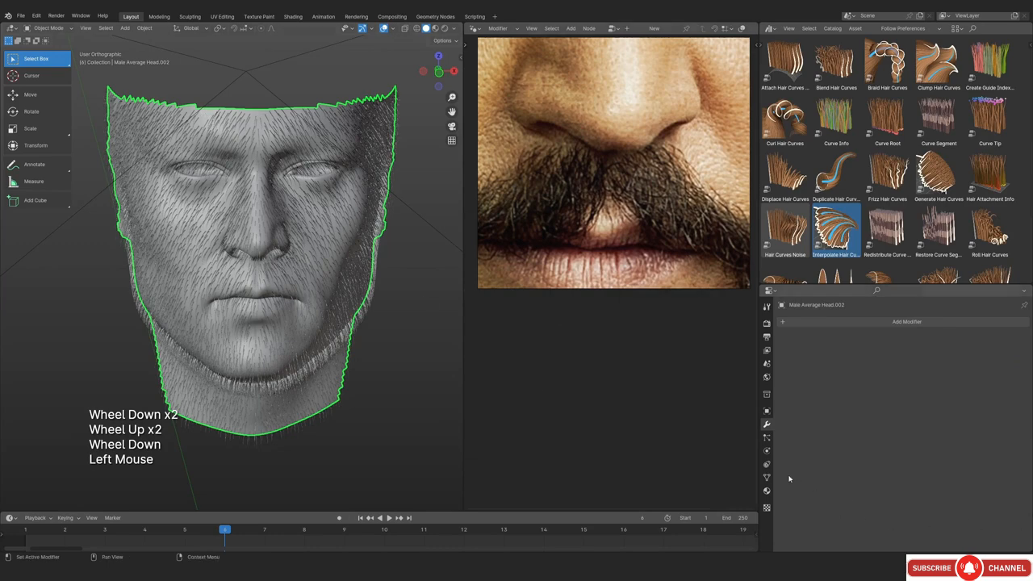
pyautogui.click(767, 478)
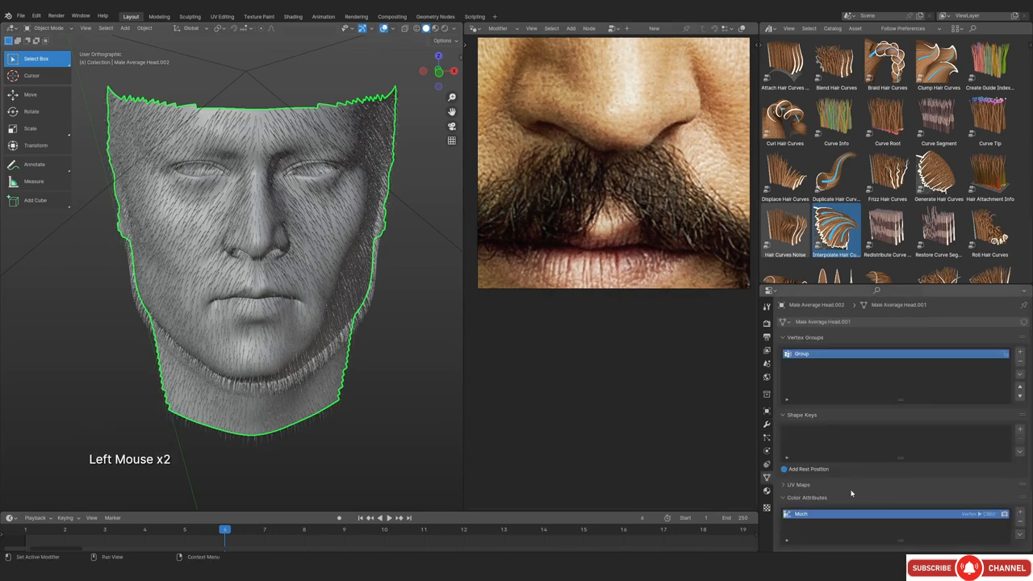
pyautogui.scroll(-2, 862, 486)
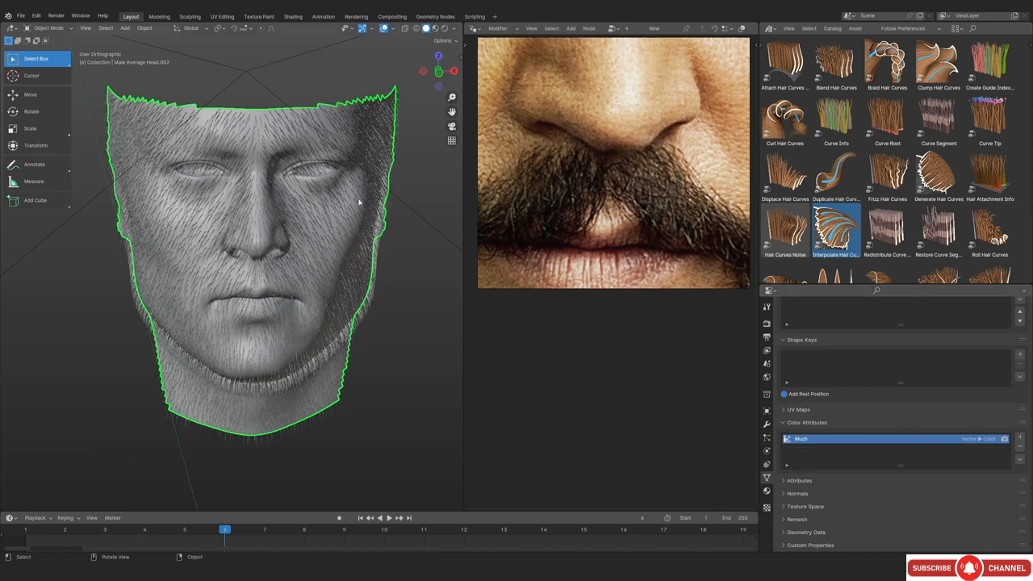
# Switch the head mesh to Sculpt Mode and bring the Paint brush into reach
pyautogui.moveTo(282, 188); pyautogui.dragTo(258, 218, button='middle')
pyautogui.scroll(3, 247, 234)
pyautogui.hotkey('ctrl', 'Tab')
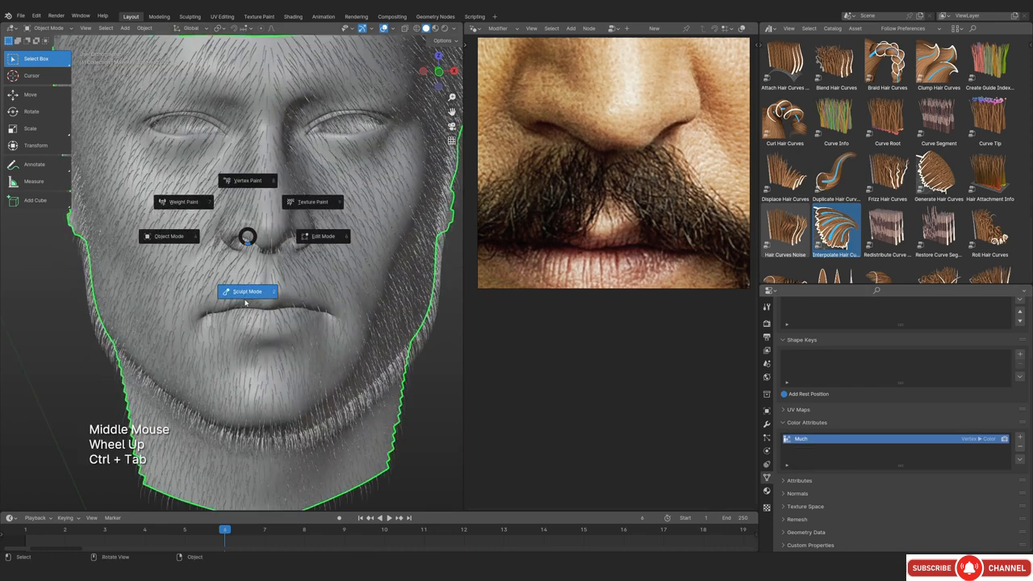
pyautogui.click(257, 292)
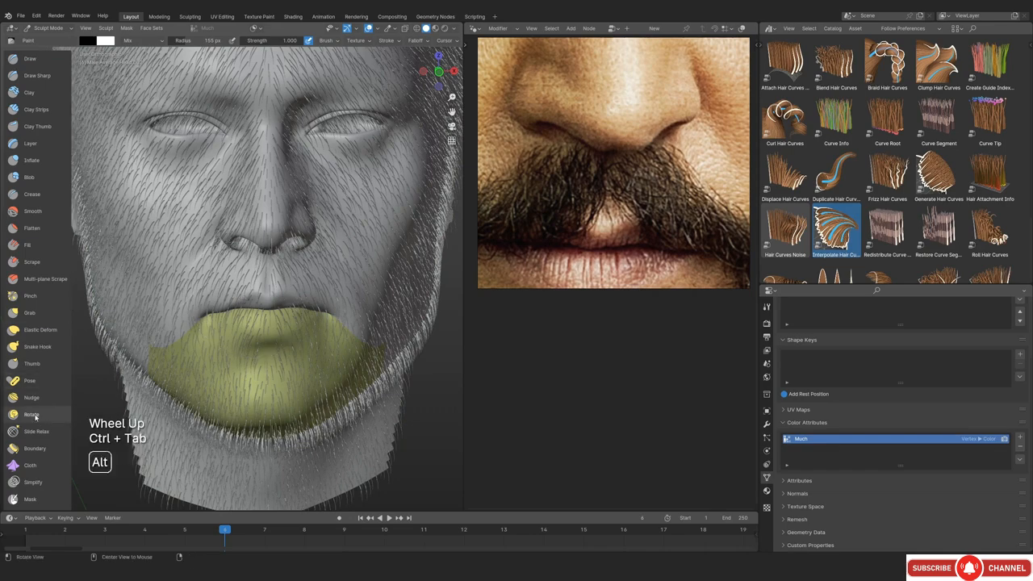
pyautogui.moveTo(35, 414); pyautogui.dragTo(34, 255, button='middle')
pyautogui.moveTo(34, 389); pyautogui.dragTo(35, 365, button='middle')
# Reduce the Paint brush to 70 px and paint black along the upper lip on the left-hand half of the moustache mask
pyautogui.moveTo(251, 357)
pyautogui.mouseDown(button='middle')
pyautogui.moveTo(293, 368)
pyautogui.moveTo(269, 300)
pyautogui.moveTo(282, 325)
pyautogui.moveTo(278, 311)
pyautogui.mouseUp(button='middle')
pyautogui.click(269, 284)
pyautogui.keyDown('ctrl'); pyautogui.moveTo(278, 311); pyautogui.dragTo(276, 291, button='middle'); pyautogui.keyUp('ctrl')
pyautogui.moveTo(276, 290); pyautogui.dragTo(291, 242, button='middle')
pyautogui.keyDown('ctrl'); pyautogui.moveTo(291, 242); pyautogui.dragTo(307, 220, button='middle'); pyautogui.keyUp('ctrl')
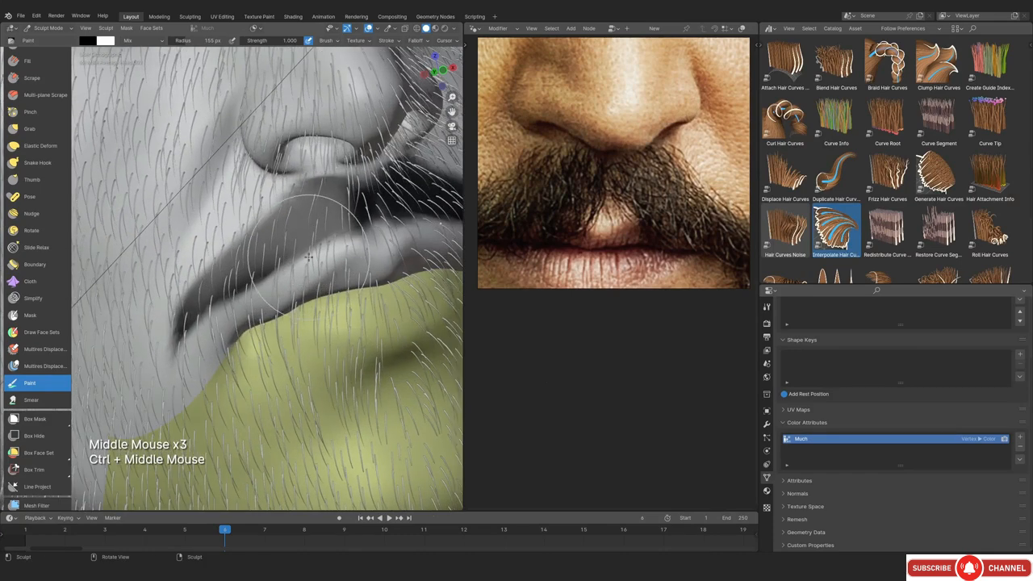
pyautogui.press('f')
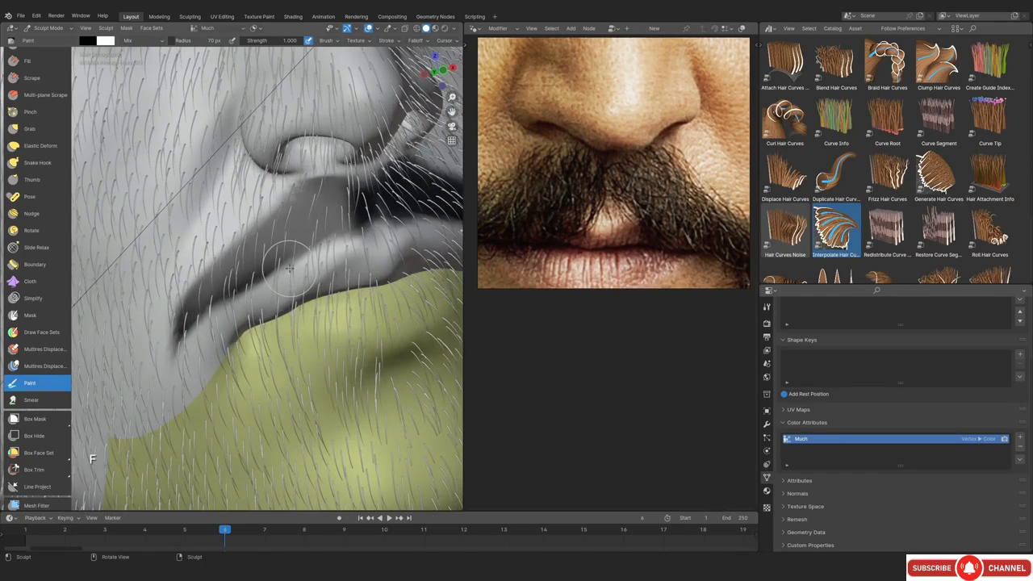
pyautogui.moveTo(289, 268)
pyautogui.keyDown('ctrl'); pyautogui.mouseDown(button='middle')
pyautogui.moveTo(305, 230)
pyautogui.moveTo(339, 290)
pyautogui.moveTo(379, 279)
pyautogui.moveTo(359, 260)
pyautogui.mouseUp(button='middle'); pyautogui.keyUp('ctrl')
pyautogui.keyDown('ctrl'); pyautogui.moveTo(359, 260); pyautogui.dragTo(347, 273, button='middle'); pyautogui.keyUp('ctrl')
pyautogui.moveTo(347, 272); pyautogui.dragTo(314, 266, button='middle')
pyautogui.keyDown('shift'); pyautogui.moveTo(315, 267); pyautogui.dragTo(326, 262, button='middle'); pyautogui.keyUp('shift')
pyautogui.keyDown('ctrl'); pyautogui.moveTo(326, 262); pyautogui.dragTo(315, 275, button='middle'); pyautogui.keyUp('ctrl')
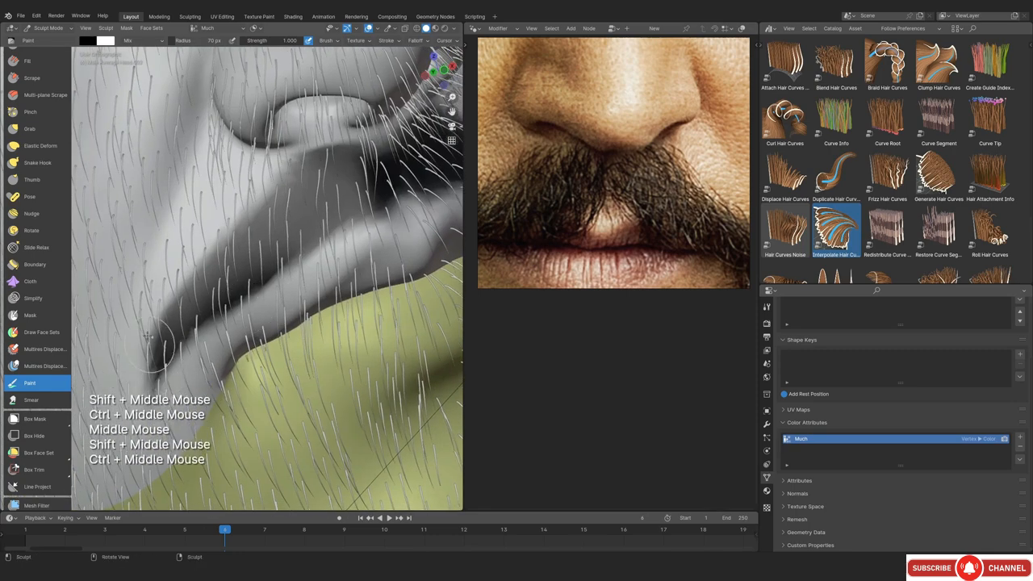
# Darken the mask toward the left-hand mouth corner with a 57 px Paint brush, undoing the stray stroke
pyautogui.moveTo(239, 224); pyautogui.dragTo(291, 242, button='middle')
pyautogui.press('f')
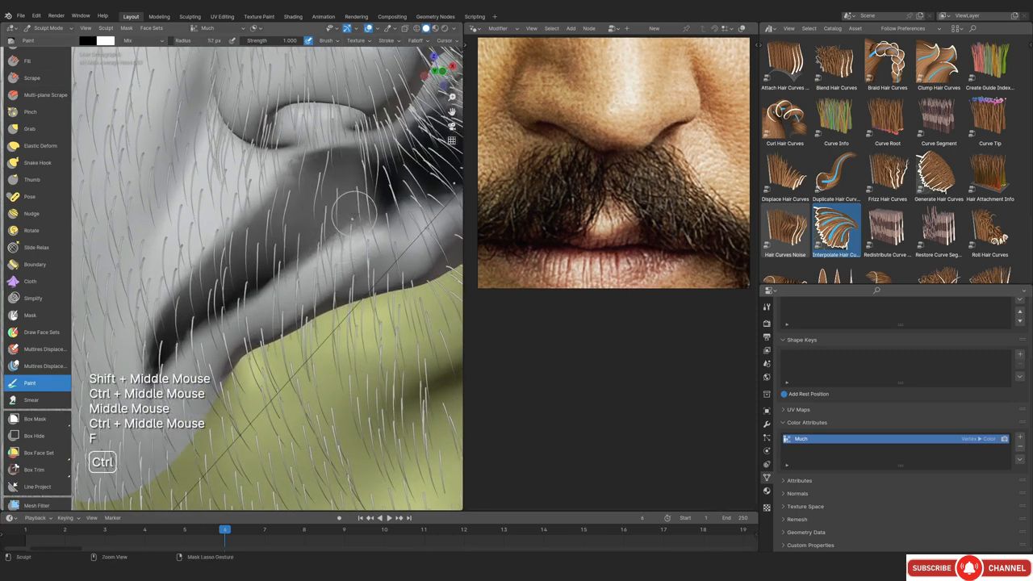
pyautogui.keyDown('ctrl'); pyautogui.click(329, 240); pyautogui.keyUp('ctrl')
pyautogui.hotkey('ctrl', 'z')
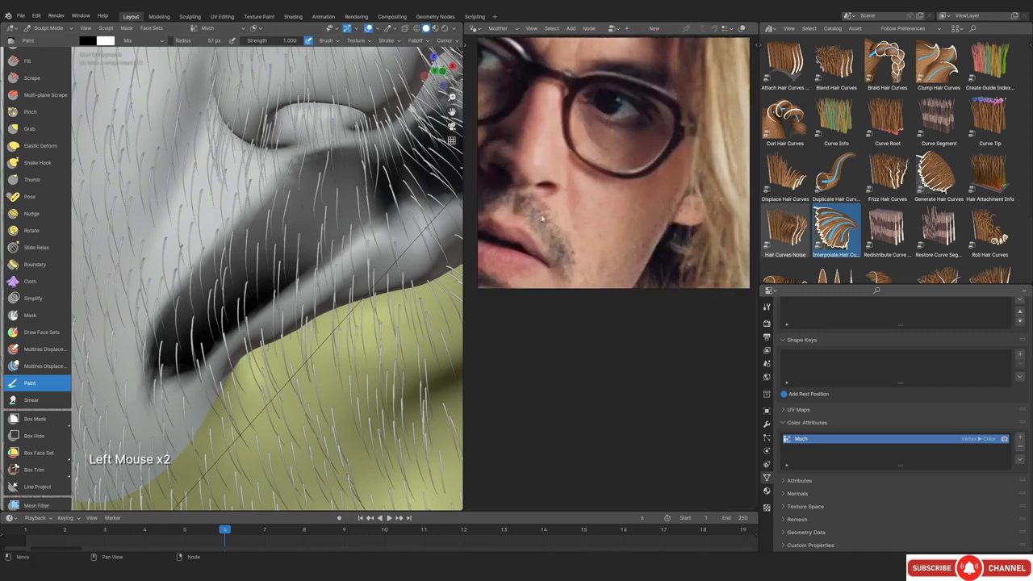
# Clean up the mask around the philtrum below the nose with inverted Paint strokes and a 54 px brush
pyautogui.keyDown('ctrl'); pyautogui.moveTo(237, 280); pyautogui.dragTo(242, 322, button='middle'); pyautogui.keyUp('ctrl')
pyautogui.moveTo(242, 323); pyautogui.dragTo(230, 274, button='middle')
pyautogui.moveTo(230, 274); pyautogui.dragTo(271, 315, button='middle')
pyautogui.moveTo(271, 315)
pyautogui.keyDown('ctrl'); pyautogui.mouseDown(button='middle')
pyautogui.moveTo(274, 275)
pyautogui.moveTo(278, 294)
pyautogui.mouseUp(button='middle'); pyautogui.keyUp('ctrl')
pyautogui.press('f')
pyautogui.keyDown('ctrl'); pyautogui.moveTo(278, 295); pyautogui.dragTo(286, 314, button='middle'); pyautogui.keyUp('ctrl')
pyautogui.click(281, 302)
pyautogui.keyDown('ctrl'); pyautogui.moveTo(287, 315); pyautogui.dragTo(290, 324, button='middle'); pyautogui.keyUp('ctrl')
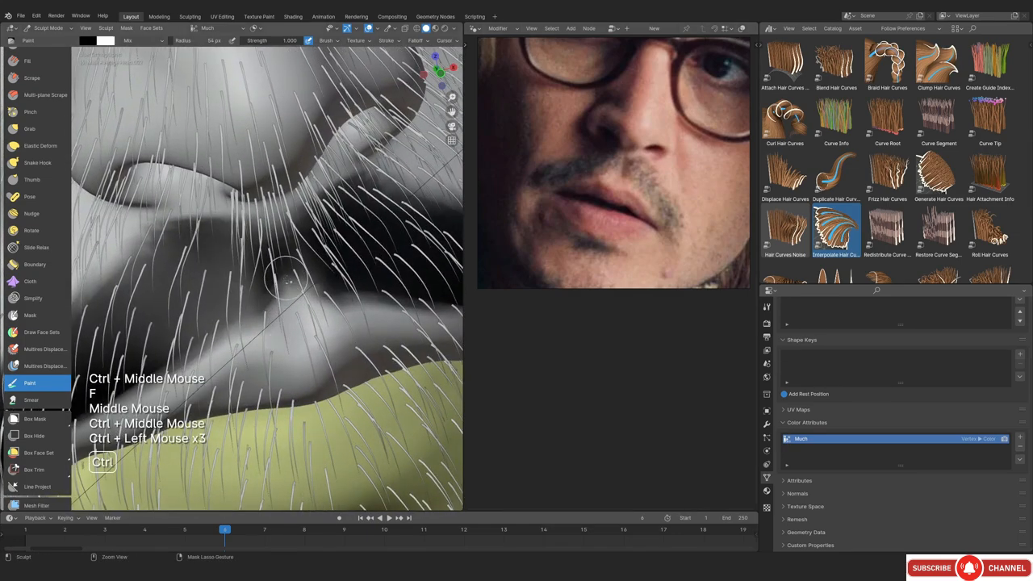
# Hide the viewport overlays and paint the outer end of the left-hand moustache half with a 65 px brush
pyautogui.keyDown('ctrl'); pyautogui.moveTo(254, 354); pyautogui.dragTo(250, 323, button='middle'); pyautogui.keyUp('ctrl')
pyautogui.moveTo(250, 323)
pyautogui.mouseDown(button='middle')
pyautogui.moveTo(274, 277)
pyautogui.moveTo(275, 339)
pyautogui.mouseUp(button='middle')
pyautogui.moveTo(275, 339); pyautogui.dragTo(222, 355, button='middle')
pyautogui.moveTo(222, 355); pyautogui.dragTo(262, 290, button='middle')
pyautogui.moveTo(262, 290); pyautogui.dragTo(282, 323, button='middle')
pyautogui.hotkey('shift', 'alt', 'z')
pyautogui.keyDown('ctrl'); pyautogui.moveTo(282, 323); pyautogui.dragTo(286, 278, button='middle'); pyautogui.keyUp('ctrl')
pyautogui.moveTo(286, 278)
pyautogui.mouseDown(button='middle')
pyautogui.moveTo(288, 288)
pyautogui.moveTo(292, 278)
pyautogui.mouseUp(button='middle')
pyautogui.press('f')
pyautogui.click(293, 288)
pyautogui.moveTo(292, 278)
pyautogui.mouseDown(button='middle')
pyautogui.moveTo(318, 262)
pyautogui.moveTo(311, 274)
pyautogui.mouseUp(button='middle')
pyautogui.keyDown('ctrl'); pyautogui.moveTo(311, 275); pyautogui.dragTo(314, 245, button='middle'); pyautogui.keyUp('ctrl')
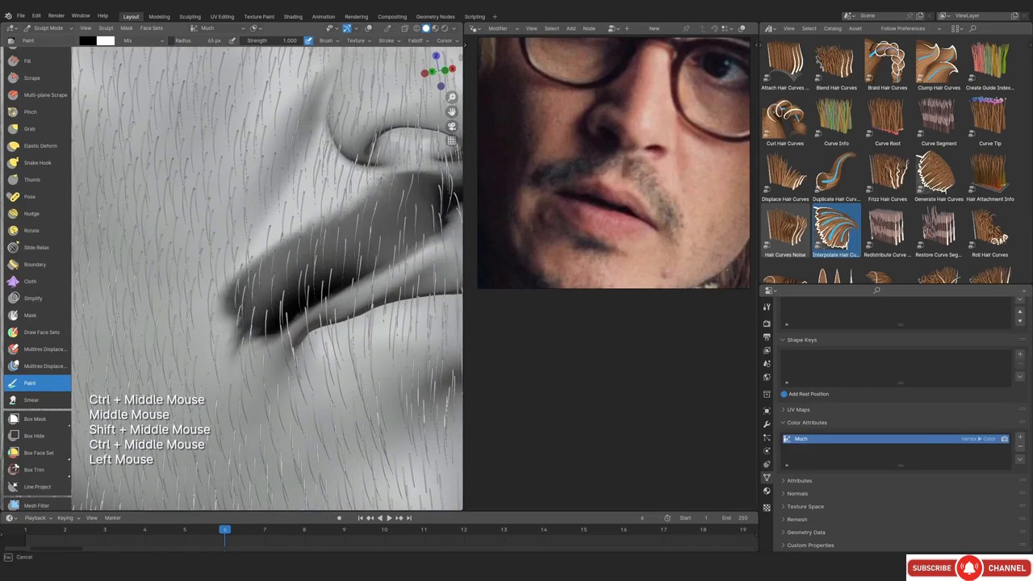
# Refine the left-hand mask between nostril and mouth corner, and bring the thick moustache reference photo back into view
pyautogui.keyDown('ctrl'); pyautogui.moveTo(237, 315); pyautogui.dragTo(236, 330, button='middle'); pyautogui.keyUp('ctrl')
pyautogui.moveTo(237, 331); pyautogui.dragTo(246, 307, button='middle')
pyautogui.moveTo(246, 307); pyautogui.dragTo(258, 291, button='middle')
pyautogui.keyDown('ctrl'); pyautogui.moveTo(258, 290); pyautogui.dragTo(262, 286, button='middle'); pyautogui.keyUp('ctrl')
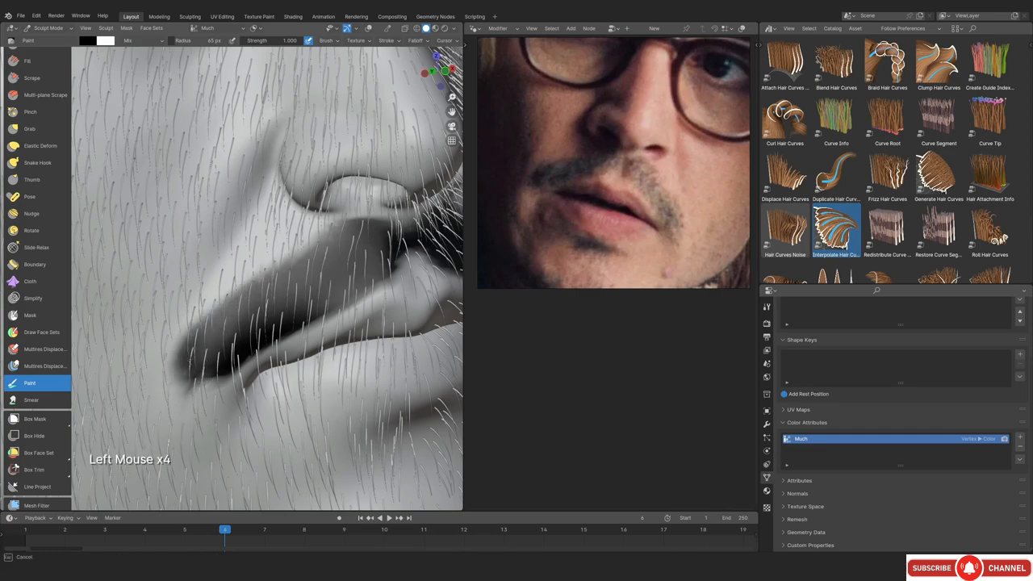
pyautogui.keyDown('ctrl'); pyautogui.moveTo(272, 264); pyautogui.dragTo(273, 323, button='middle'); pyautogui.keyUp('ctrl')
pyautogui.moveTo(273, 323)
pyautogui.mouseDown(button='middle')
pyautogui.moveTo(291, 315)
pyautogui.moveTo(274, 307)
pyautogui.mouseUp(button='middle')
pyautogui.keyDown('ctrl'); pyautogui.moveTo(274, 306); pyautogui.dragTo(274, 259, button='middle'); pyautogui.keyUp('ctrl')
pyautogui.moveTo(274, 258)
pyautogui.mouseDown(button='middle')
pyautogui.moveTo(286, 262)
pyautogui.moveTo(286, 250)
pyautogui.mouseUp(button='middle')
pyautogui.moveTo(287, 251)
pyautogui.mouseDown(button='middle')
pyautogui.moveTo(310, 258)
pyautogui.moveTo(322, 286)
pyautogui.mouseUp(button='middle')
pyautogui.scroll(-8, 524, 222)
pyautogui.moveTo(648, 219); pyautogui.dragTo(597, 178, button='middle')
pyautogui.scroll(8, 613, 177)
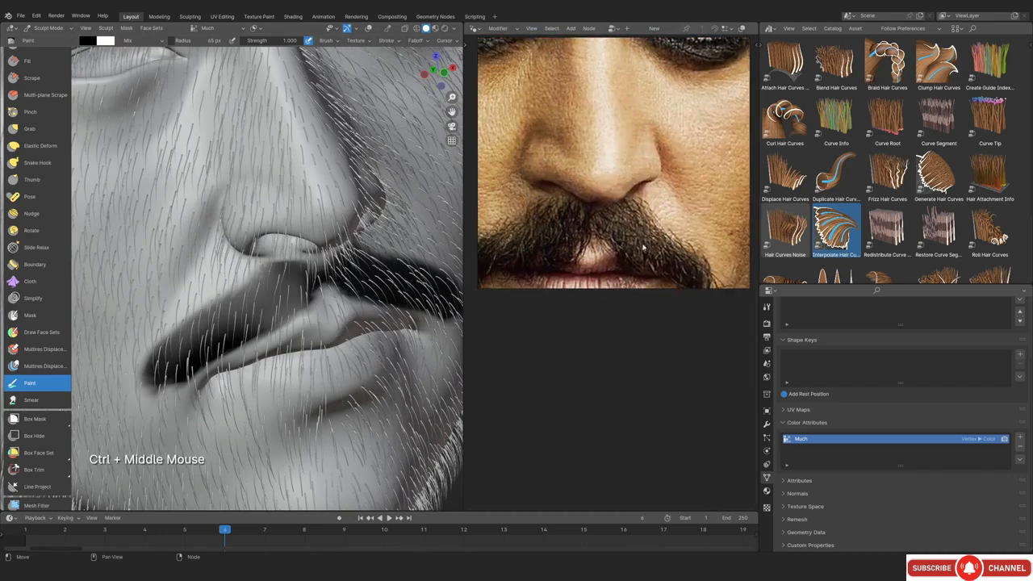
# Switch to the camera view and paint the right-hand mask below the nostril, toggling overlays to match the reference photo
pyautogui.click(290, 224)
pyautogui.press('KP_1')
pyautogui.press('KP_0')
pyautogui.hotkey('shift', 'alt', 'z')
pyautogui.keyDown('shift'); pyautogui.moveTo(287, 222); pyautogui.dragTo(299, 242, button='middle'); pyautogui.keyUp('shift')
pyautogui.keyDown('ctrl'); pyautogui.moveTo(299, 242); pyautogui.dragTo(310, 266, button='middle'); pyautogui.keyUp('ctrl')
pyautogui.hotkey('shift', 'alt', 'z')
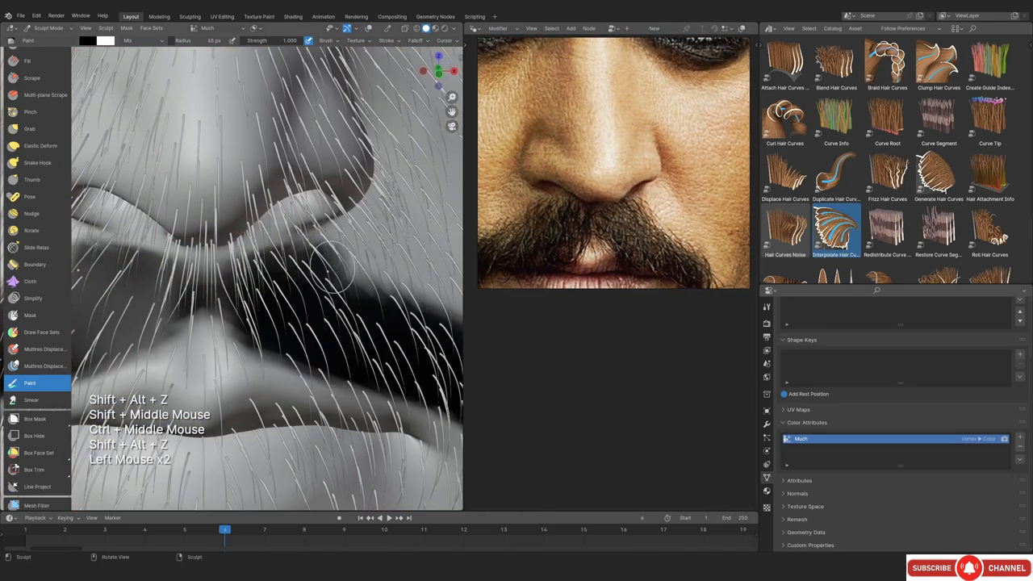
pyautogui.hotkey('shift', 'alt', 'z')
pyautogui.hotkey('shift', 'alt', 'z')
pyautogui.click(344, 288)
# Trim the upper edge of the right-hand mask with inverted Paint strokes, comparing it with the overlaid reference photo
pyautogui.keyDown('shift'); pyautogui.moveTo(386, 299); pyautogui.dragTo(306, 218, button='middle'); pyautogui.keyUp('shift')
pyautogui.hotkey('shift', 'alt', 'z')
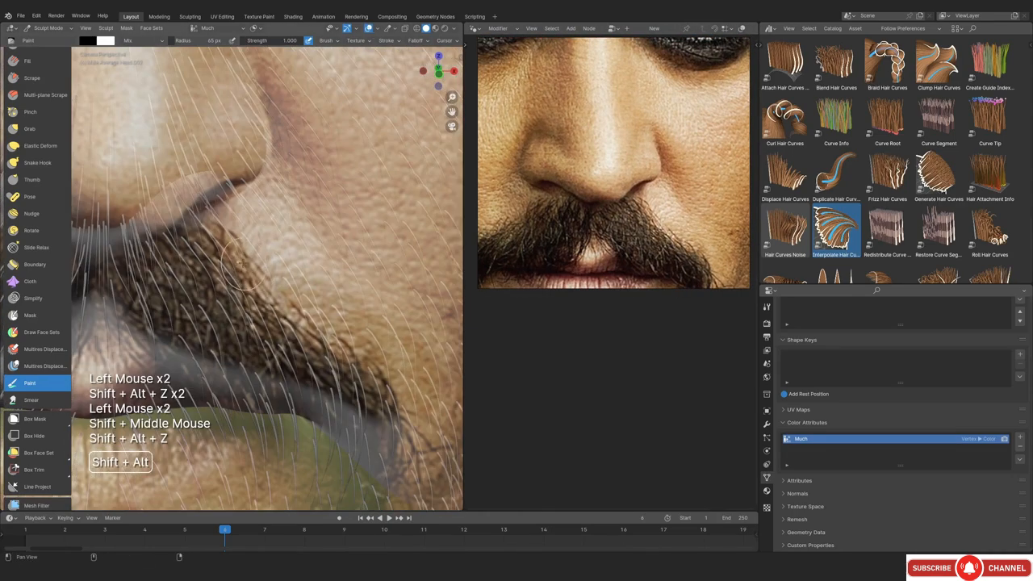
pyautogui.hotkey('shift', 'alt', 'z')
pyautogui.hotkey('shift', 'alt', 'z')
pyautogui.moveTo(353, 305)
pyautogui.keyDown('shift'); pyautogui.mouseDown(button='middle')
pyautogui.moveTo(368, 300)
pyautogui.moveTo(326, 292)
pyautogui.mouseUp(button='middle'); pyautogui.keyUp('shift')
pyautogui.hotkey('shift', 'alt', 'z')
pyautogui.hotkey('shift', 'alt', 'z')
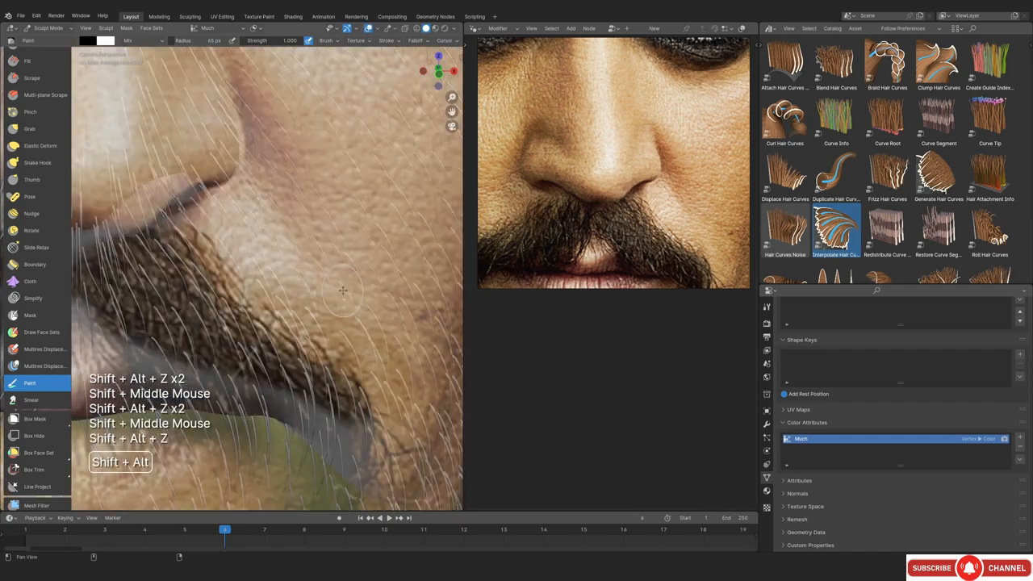
pyautogui.hotkey('shift', 'alt', 'z')
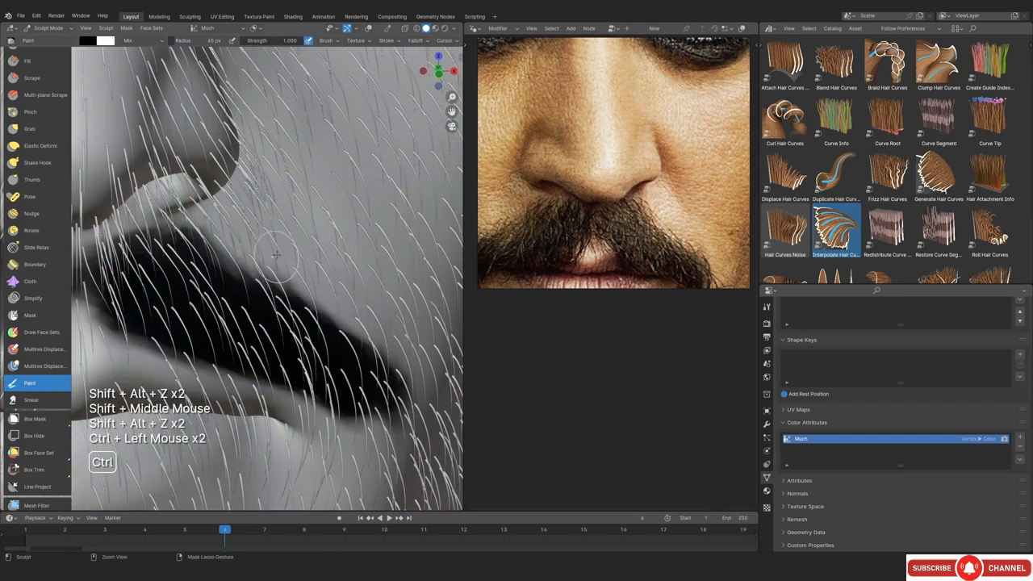
pyautogui.keyDown('ctrl'); pyautogui.moveTo(293, 269); pyautogui.dragTo(311, 279); pyautogui.keyUp('ctrl')
pyautogui.keyDown('ctrl'); pyautogui.moveTo(311, 279); pyautogui.dragTo(315, 339, button='middle'); pyautogui.keyUp('ctrl')
# Paint over the gray areas of the moustache mask above the upper lip, working from several angles
pyautogui.keyDown('shift'); pyautogui.moveTo(266, 283); pyautogui.dragTo(347, 286, button='middle'); pyautogui.keyUp('shift')
pyautogui.keyDown('ctrl'); pyautogui.moveTo(323, 274); pyautogui.dragTo(322, 379, button='middle'); pyautogui.keyUp('ctrl')
pyautogui.moveTo(274, 310)
pyautogui.mouseDown(button='middle')
pyautogui.moveTo(331, 315)
pyautogui.moveTo(275, 250)
pyautogui.mouseUp(button='middle')
pyautogui.moveTo(275, 250)
pyautogui.keyDown('ctrl'); pyautogui.mouseDown(button='middle')
pyautogui.moveTo(274, 202)
pyautogui.moveTo(318, 226)
pyautogui.mouseUp(button='middle'); pyautogui.keyUp('ctrl')
pyautogui.moveTo(319, 242)
pyautogui.keyDown('ctrl'); pyautogui.mouseDown(button='middle')
pyautogui.moveTo(318, 210)
pyautogui.moveTo(366, 258)
pyautogui.moveTo(323, 283)
pyautogui.mouseUp(button='middle'); pyautogui.keyUp('ctrl')
pyautogui.keyDown('ctrl'); pyautogui.moveTo(323, 282); pyautogui.dragTo(315, 230, button='middle'); pyautogui.keyUp('ctrl')
pyautogui.moveTo(315, 230); pyautogui.dragTo(255, 235, button='middle')
pyautogui.moveTo(255, 235)
pyautogui.keyDown('shift'); pyautogui.mouseDown(button='middle')
pyautogui.moveTo(224, 322)
pyautogui.moveTo(222, 312)
pyautogui.moveTo(226, 339)
pyautogui.moveTo(186, 335)
pyautogui.mouseUp(button='middle'); pyautogui.keyUp('shift')
pyautogui.click(226, 295)
pyautogui.keyDown('ctrl'); pyautogui.moveTo(186, 335); pyautogui.dragTo(186, 367, button='middle'); pyautogui.keyUp('ctrl')
# Return the head mesh to Object Mode and check the painted moustache mask on the whole face
pyautogui.click(55, 29)
pyautogui.click(44, 42)
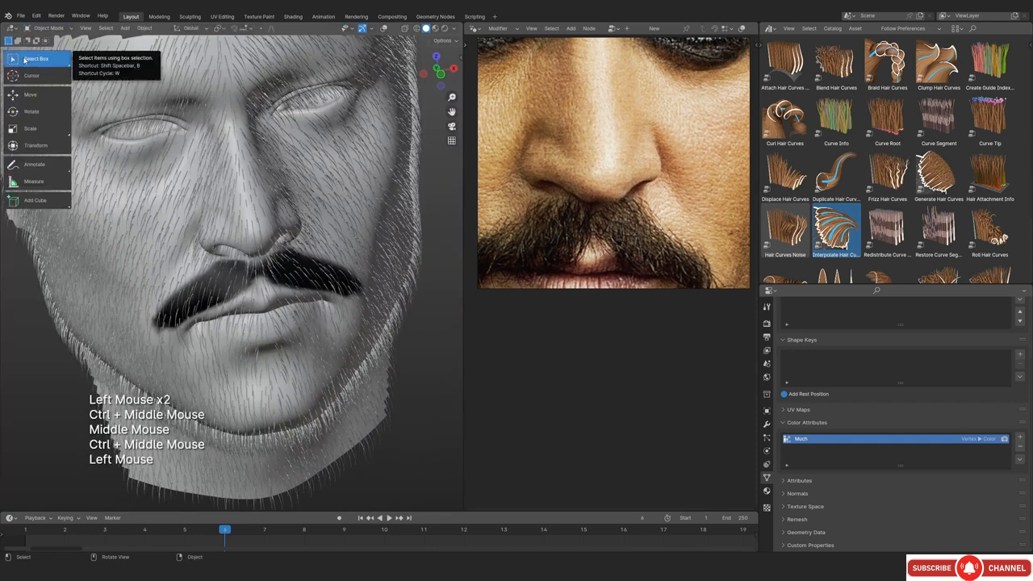
pyautogui.scroll(-2, 307, 364)
pyautogui.moveTo(299, 363); pyautogui.dragTo(317, 377, button='middle')
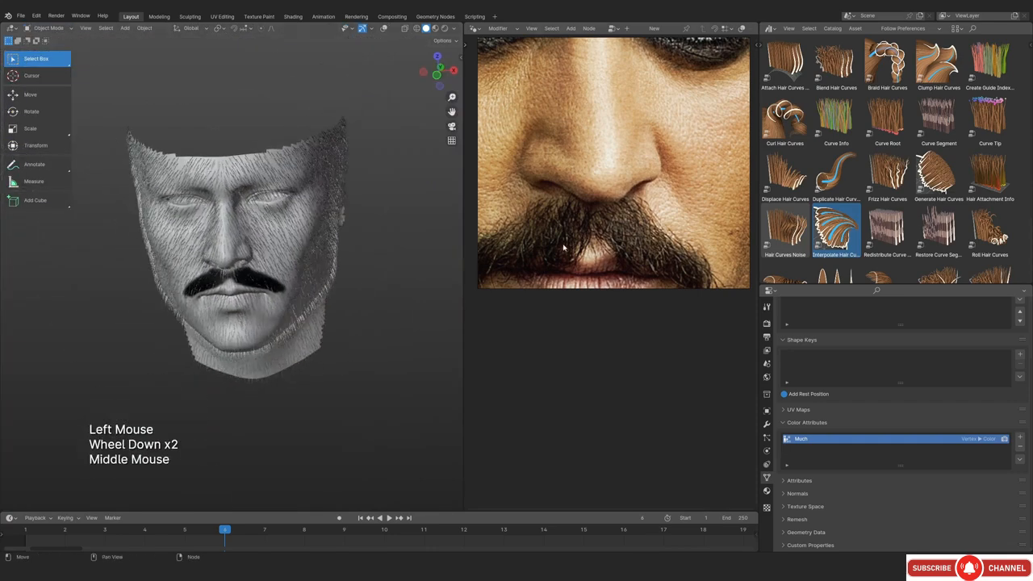
pyautogui.scroll(2, 355, 347)
pyautogui.moveTo(355, 347); pyautogui.dragTo(307, 267, button='middle')
pyautogui.moveTo(307, 266); pyautogui.dragTo(350, 260, button='middle')
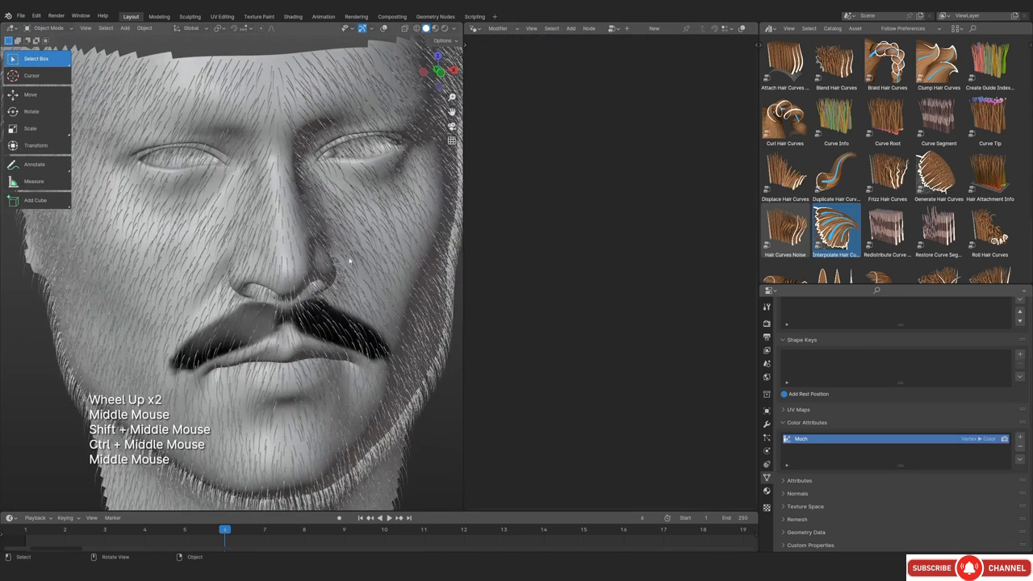
# Select the hair curves and move their Interpolate Hair Curves modifier to nodes
pyautogui.click(349, 261)
pyautogui.scroll(-2, 349, 261)
pyautogui.hotkey('shift', 'alt', 'z')
pyautogui.scroll(-2, 597, 315)
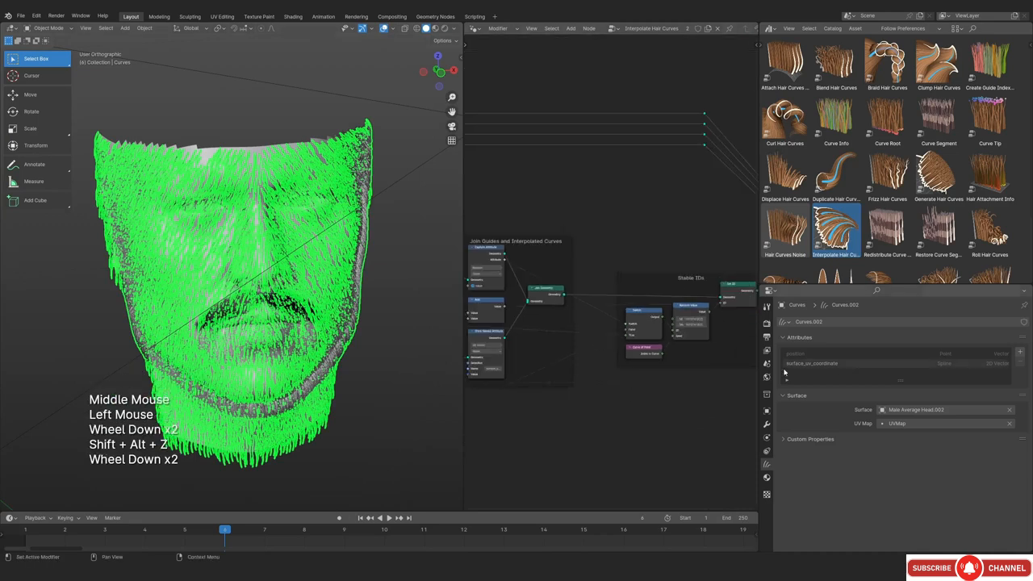
pyautogui.click(767, 424)
pyautogui.scroll(-2, 857, 381)
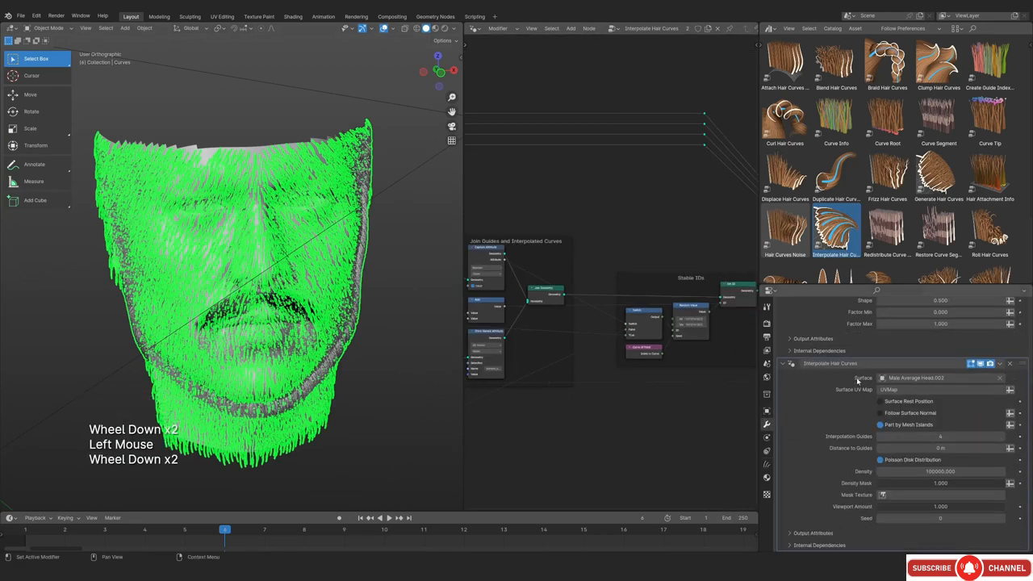
pyautogui.click(1000, 364)
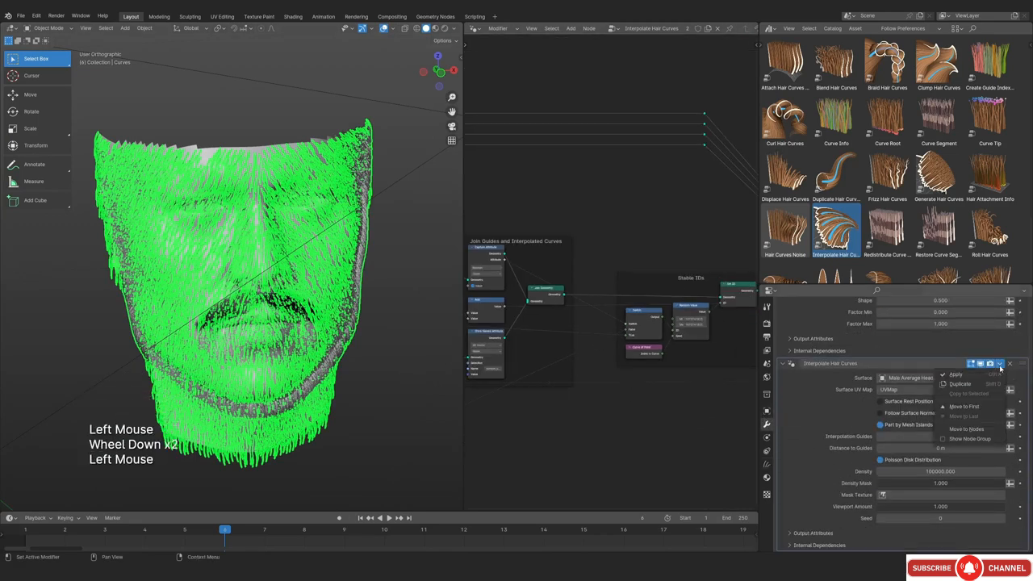
pyautogui.click(967, 429)
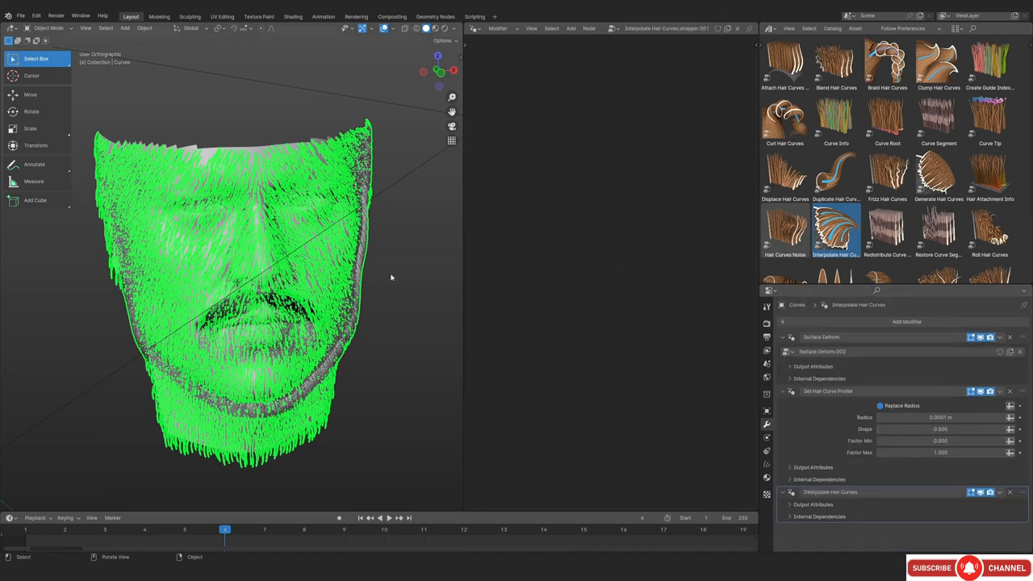
# Spread out the wrapper node group by moving the Store Named Attribute nodes away and widening the Interpolate Hair Curves node
pyautogui.scroll(2, 282, 351)
pyautogui.hotkey('shift', 'alt', 'z')
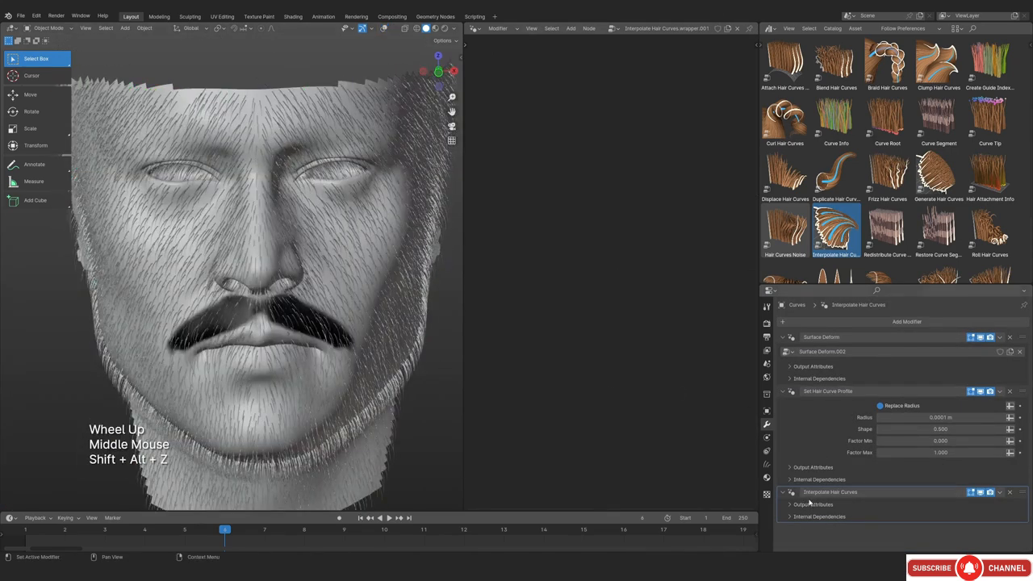
pyautogui.scroll(-2, 586, 293)
pyautogui.press('a')
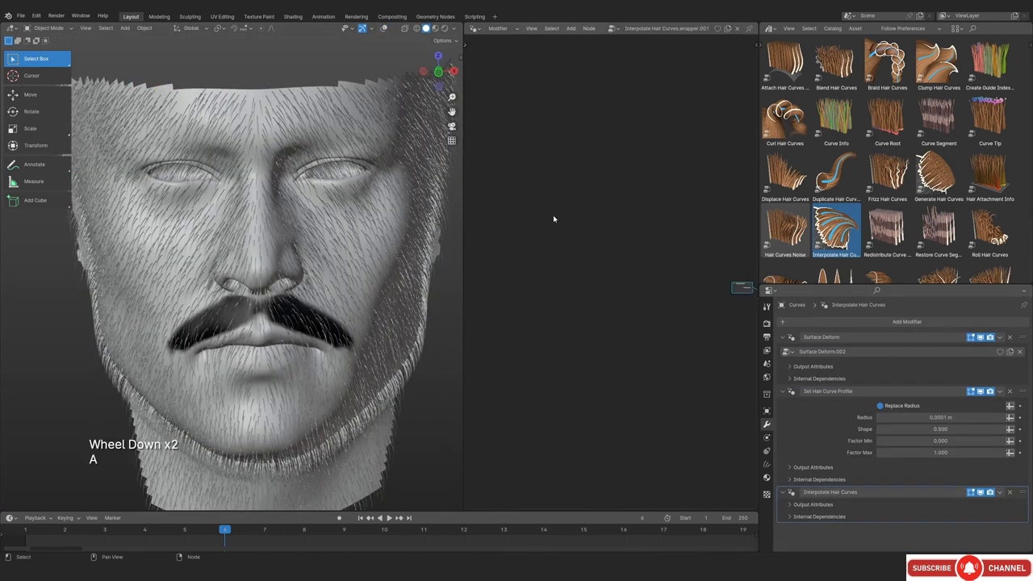
pyautogui.press('KP_Decimal')
pyautogui.click(619, 356)
pyautogui.keyDown('ctrl'); pyautogui.moveTo(626, 364); pyautogui.dragTo(632, 311, button='middle'); pyautogui.keyUp('ctrl')
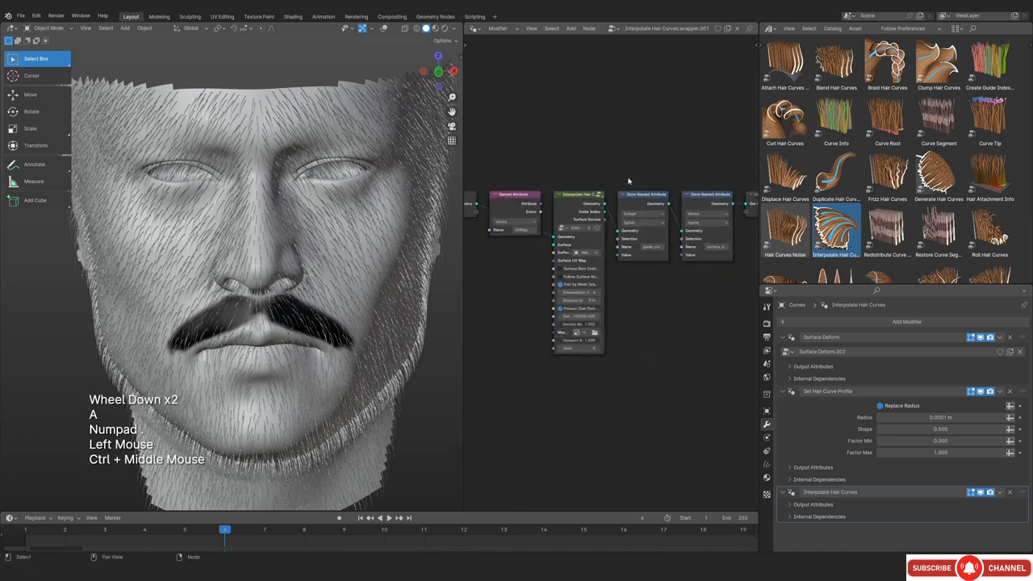
pyautogui.moveTo(630, 154); pyautogui.dragTo(753, 304)
pyautogui.scroll(-2, 644, 259)
pyautogui.press('g')
pyautogui.scroll(4, 624, 316)
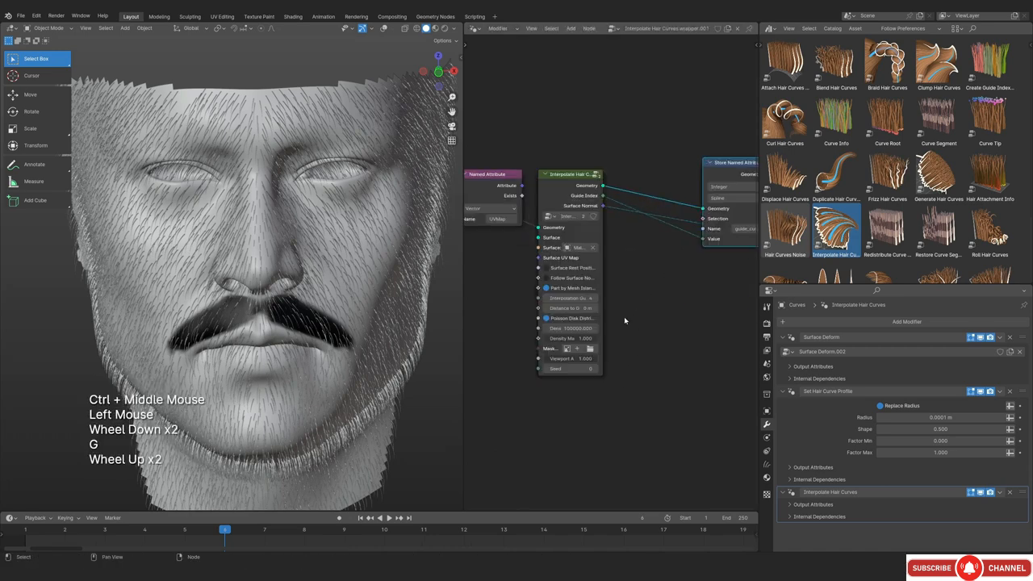
pyautogui.moveTo(598, 308); pyautogui.dragTo(652, 315)
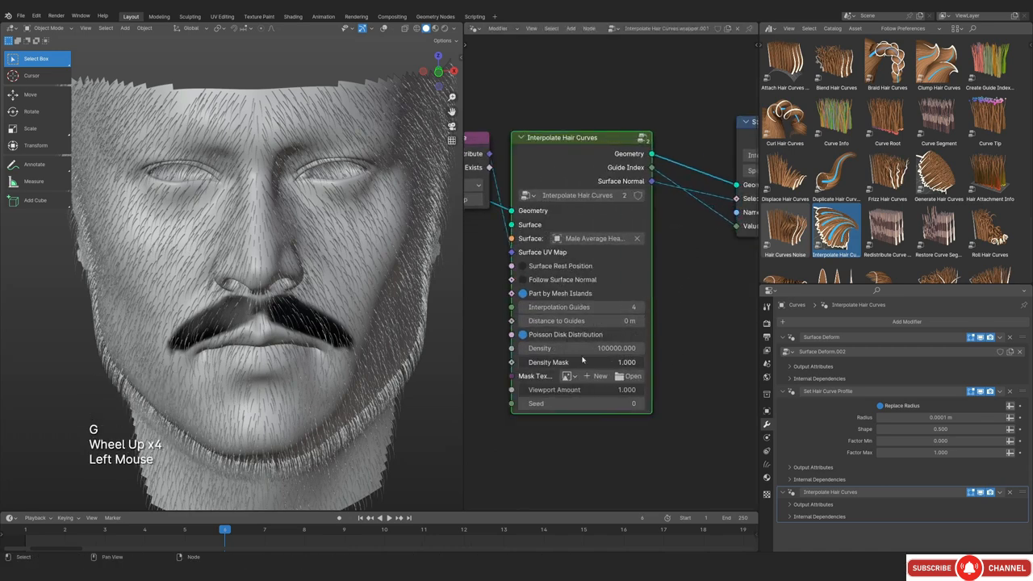
pyautogui.moveTo(642, 362)
pyautogui.mouseDown()
pyautogui.moveTo(592, 363)
pyautogui.moveTo(644, 363)
pyautogui.mouseUp()
# Move the UVMap Named Attribute node below the Group Input and duplicate it underneath
pyautogui.scroll(-3, 615, 270)
pyautogui.moveTo(615, 270); pyautogui.dragTo(691, 254, button='middle')
pyautogui.click(615, 199)
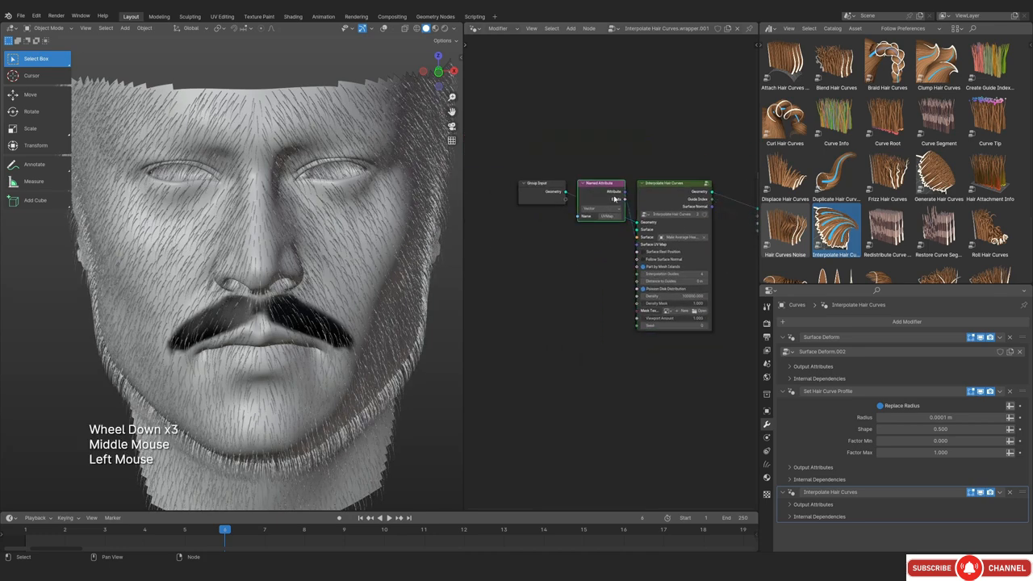
pyautogui.press('g')
pyautogui.click(540, 233)
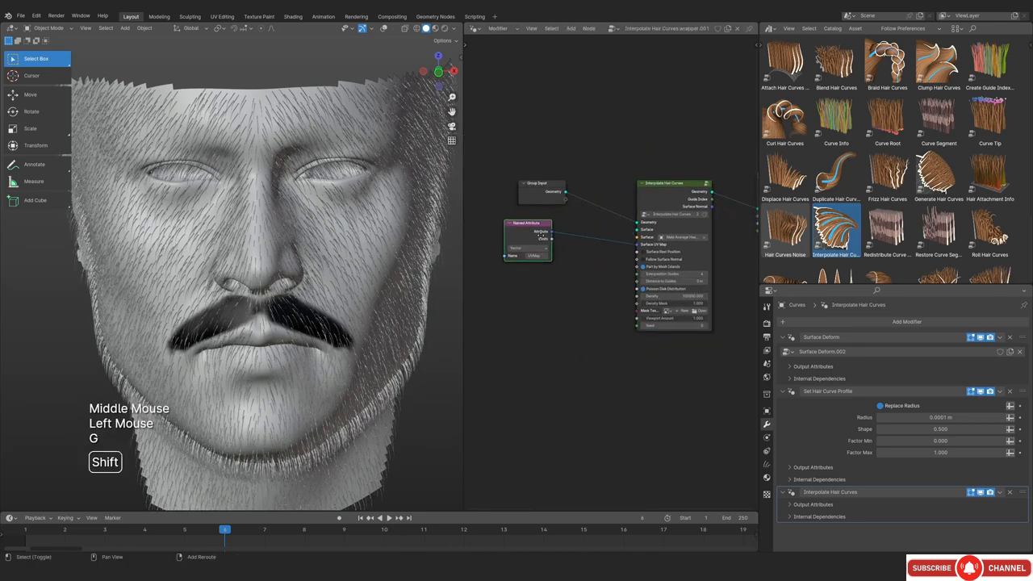
pyautogui.hotkey('shift', 'd')
pyautogui.click(541, 289)
# Set the duplicated Named Attribute node to the Much color attribute and connect it to the Density Mask of Interpolate Hair Curves
pyautogui.keyDown('ctrl'); pyautogui.moveTo(541, 289); pyautogui.dragTo(549, 267, button='middle'); pyautogui.keyUp('ctrl')
pyautogui.moveTo(549, 266)
pyautogui.mouseDown(button='middle')
pyautogui.moveTo(537, 274)
pyautogui.moveTo(542, 258)
pyautogui.mouseUp(button='middle')
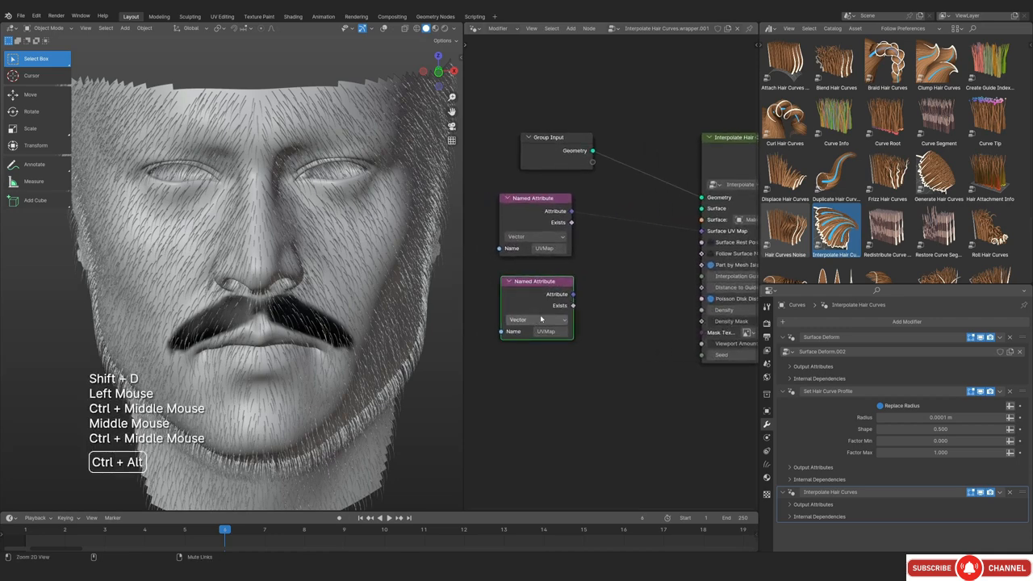
pyautogui.click(540, 321)
pyautogui.click(546, 331)
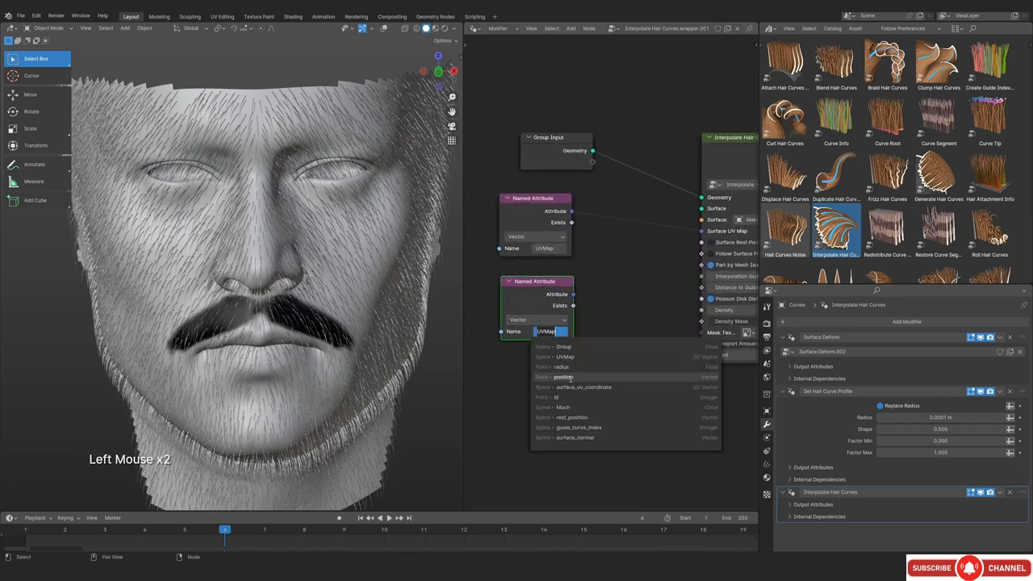
pyautogui.click(562, 408)
pyautogui.scroll(2, 562, 408)
pyautogui.moveTo(563, 407); pyautogui.dragTo(540, 322, button='middle')
pyautogui.scroll(-1, 533, 363)
pyautogui.moveTo(493, 318); pyautogui.dragTo(634, 347)
pyautogui.scroll(2, 300, 339)
pyautogui.moveTo(300, 339); pyautogui.dragTo(262, 286, button='middle')
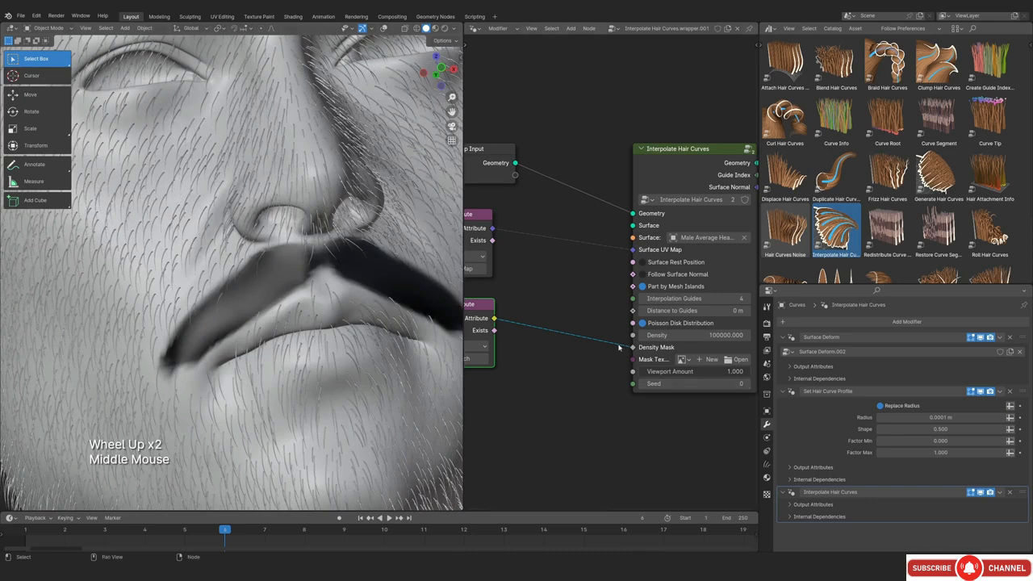
# Insert a Color Ramp node between the Much attribute and the Density Mask, and flip the ramp
pyautogui.scroll(-1, 619, 347)
pyautogui.hotkey('shift', 'a')
pyautogui.moveTo(560, 347)
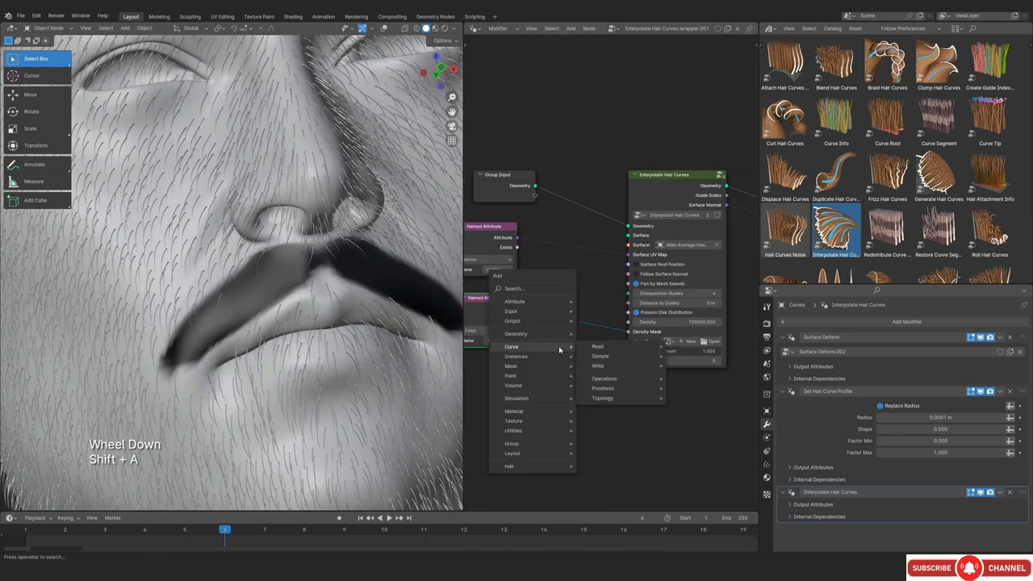
pyautogui.click(540, 292)
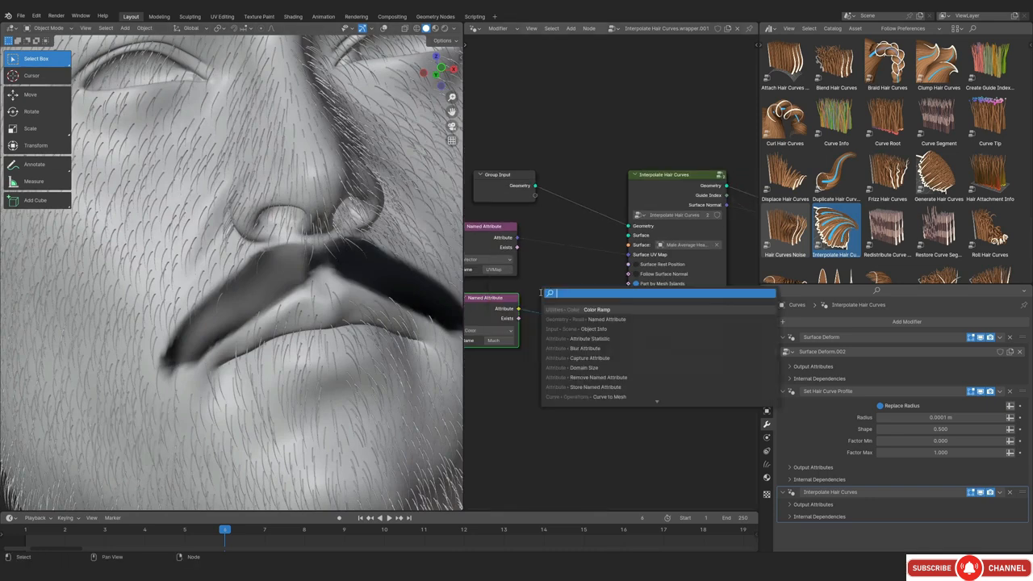
pyautogui.write('c')
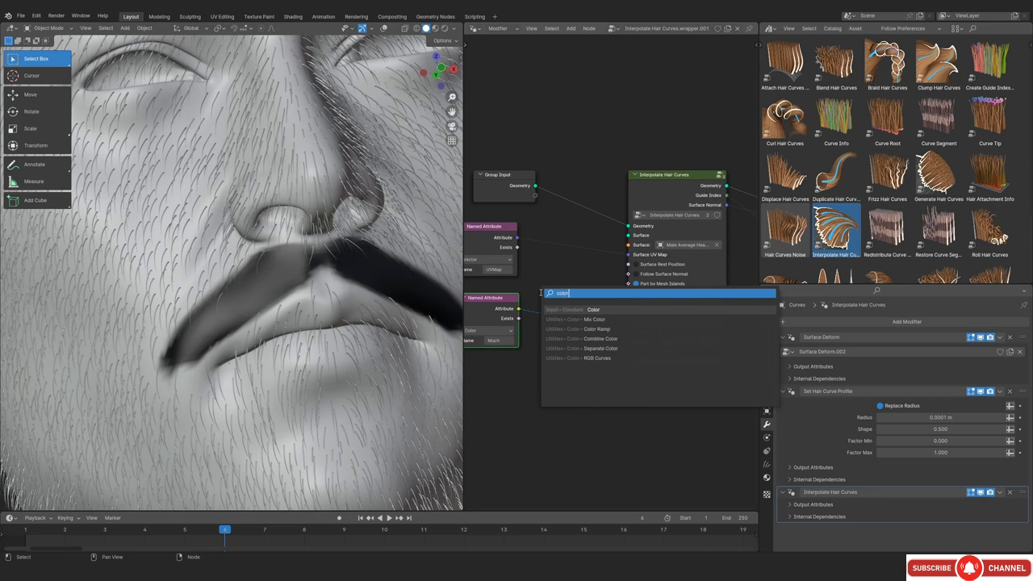
pyautogui.write('olor')
pyautogui.click(597, 329)
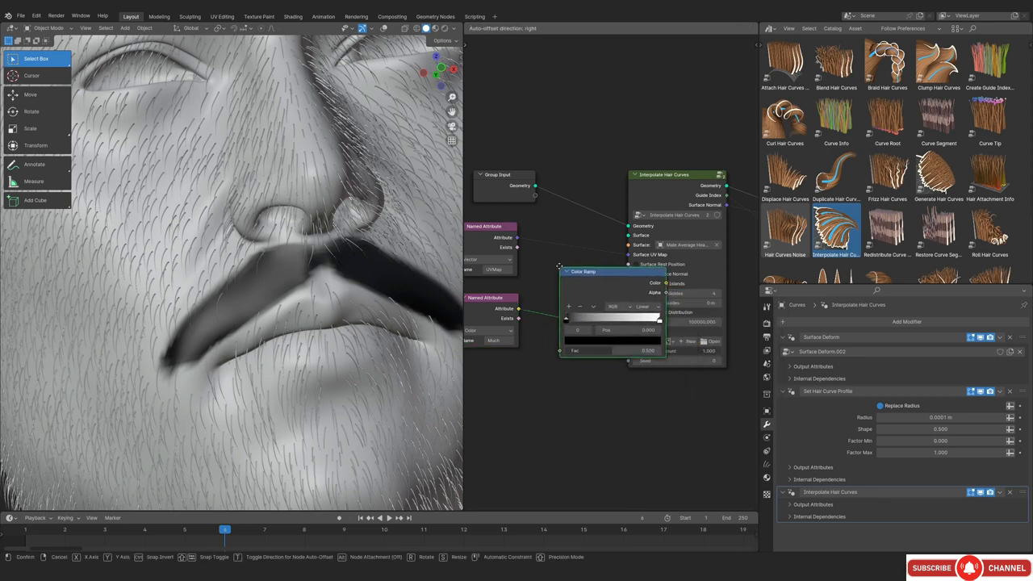
pyautogui.click(544, 334)
pyautogui.scroll(1, 544, 334)
pyautogui.click(583, 330)
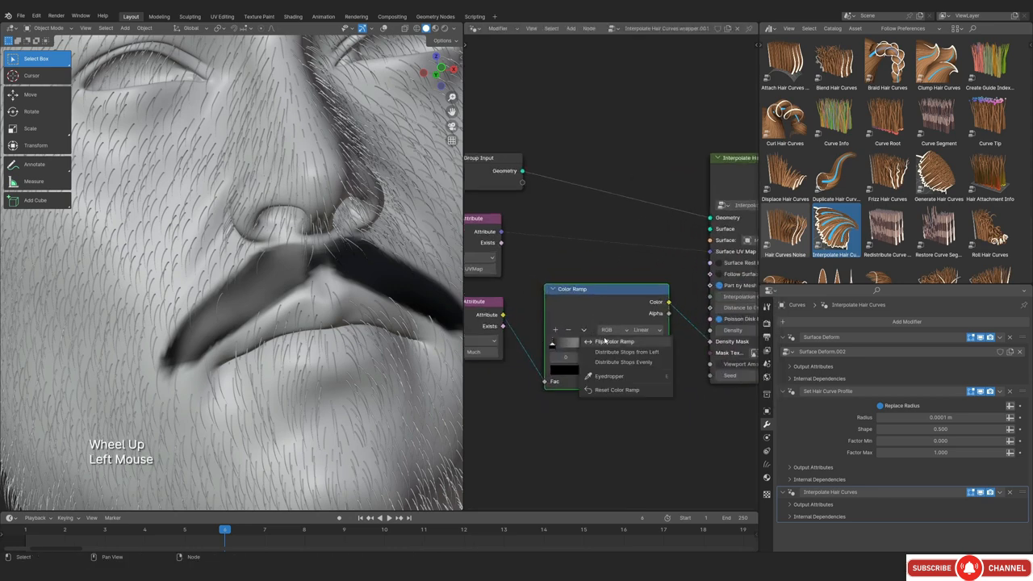
pyautogui.click(606, 341)
# Switch the viewport shading color to hide the painted mask and view the masked hairs from the front
pyautogui.scroll(-2, 293, 327)
pyautogui.moveTo(293, 327)
pyautogui.mouseDown(button='middle')
pyautogui.moveTo(341, 293)
pyautogui.moveTo(266, 334)
pyautogui.moveTo(287, 347)
pyautogui.moveTo(256, 320)
pyautogui.moveTo(263, 334)
pyautogui.moveTo(292, 330)
pyautogui.mouseUp(button='middle')
pyautogui.scroll(-2, 341, 293)
pyautogui.scroll(2, 287, 347)
pyautogui.click(454, 28)
pyautogui.click(419, 172)
pyautogui.scroll(-1, 263, 334)
pyautogui.press('KP_1')
pyautogui.scroll(2, 279, 315)
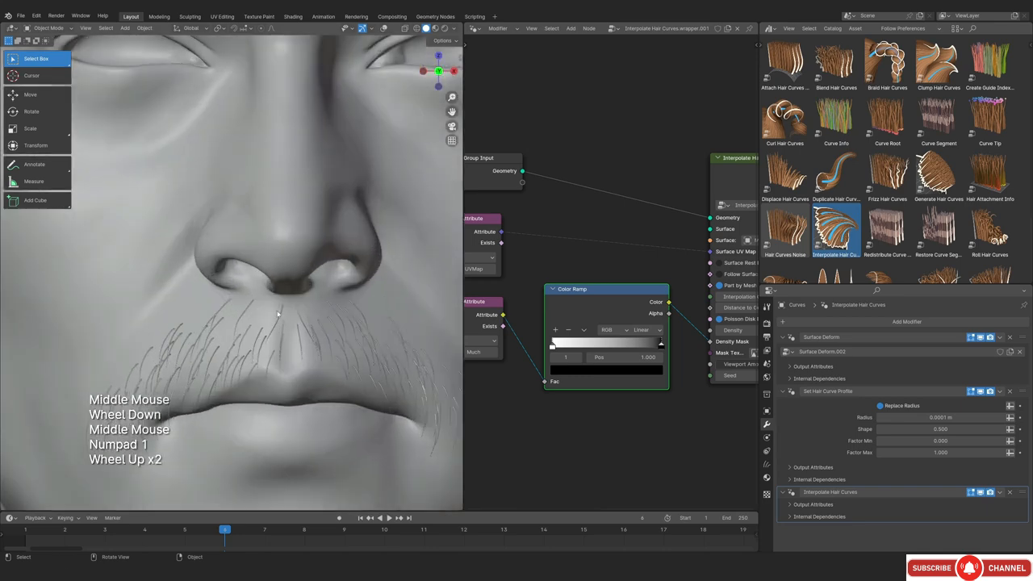
# Set the Density of the Interpolate Hair Curves node to 1000000
pyautogui.scroll(-2, 678, 299)
pyautogui.moveTo(678, 299); pyautogui.dragTo(555, 355, button='middle')
pyautogui.scroll(1, 512, 313)
pyautogui.click(556, 354)
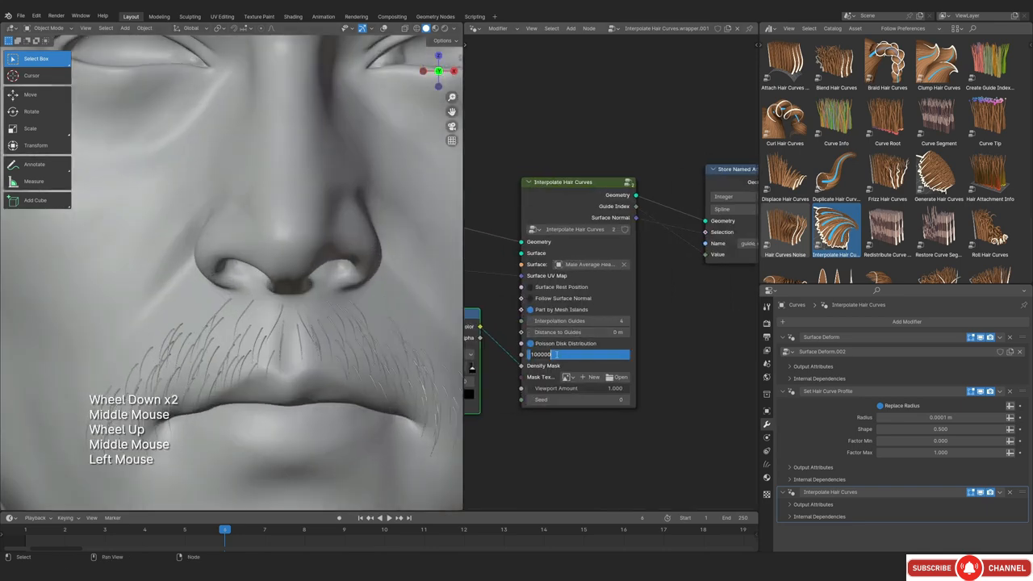
pyautogui.write('0')
pyautogui.press('Return')
pyautogui.scroll(-2, 253, 340)
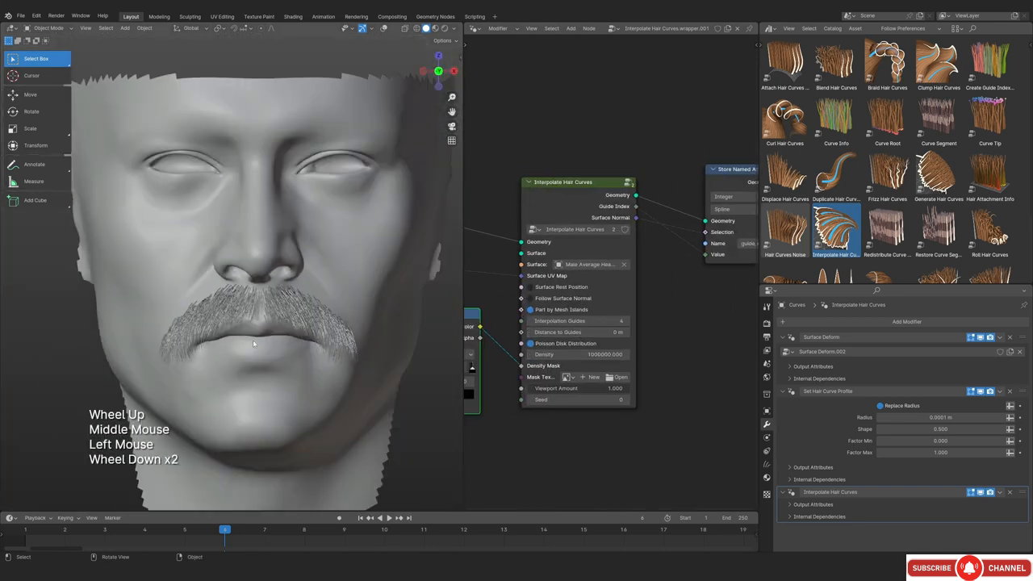
# Examine the dense moustache from several angles, with and without overlays, and compare it with the reference photo
pyautogui.moveTo(253, 340); pyautogui.dragTo(449, 436, button='middle')
pyautogui.press('KP_1')
pyautogui.scroll(2, 370, 331)
pyautogui.scroll(-2, 230, 305)
pyautogui.scroll(2, 280, 306)
pyautogui.hotkey('shift', 'alt', 'z')
pyautogui.hotkey('shift', 'alt', 'z')
pyautogui.hotkey('shift', 'alt', 'z')
pyautogui.scroll(-1, 274, 306)
pyautogui.hotkey('alt', 'a')
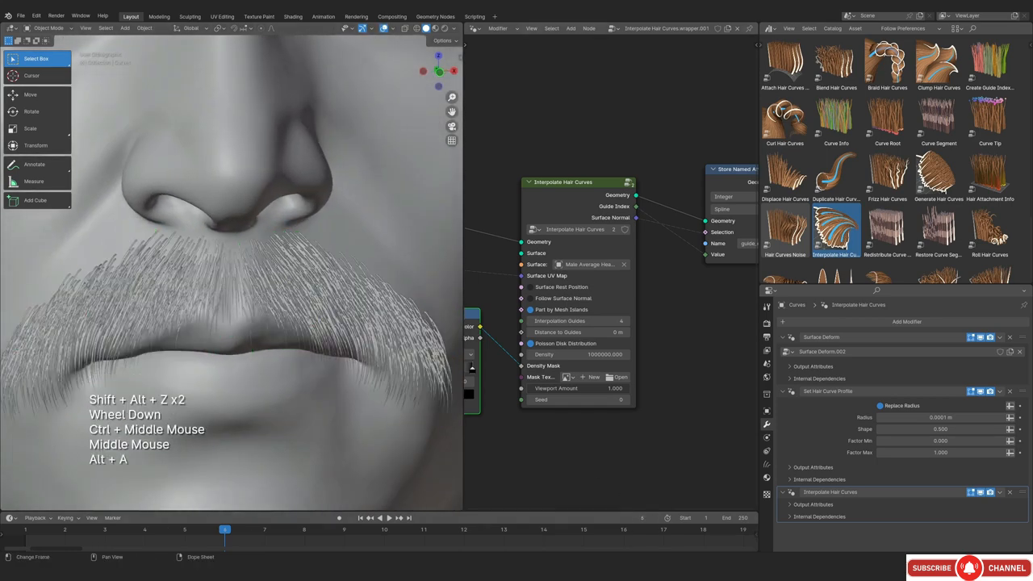
pyautogui.scroll(2, 235, 339)
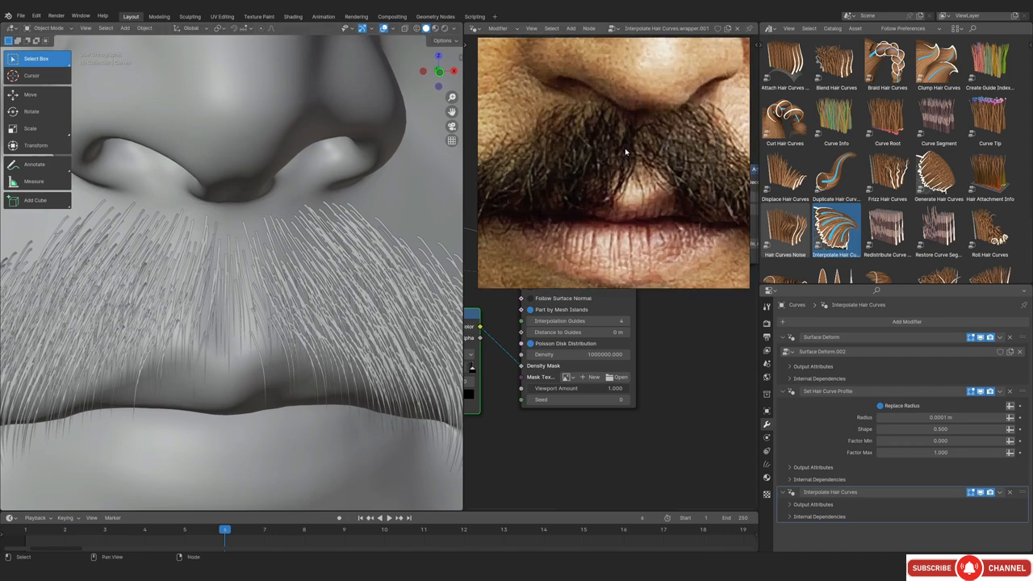
pyautogui.scroll(-2, 198, 337)
# Put the hair curves into Sculpt Mode with X-ray on, choose the Add brush and deselect all existing guides
pyautogui.click(226, 315)
pyautogui.scroll(-2, 226, 315)
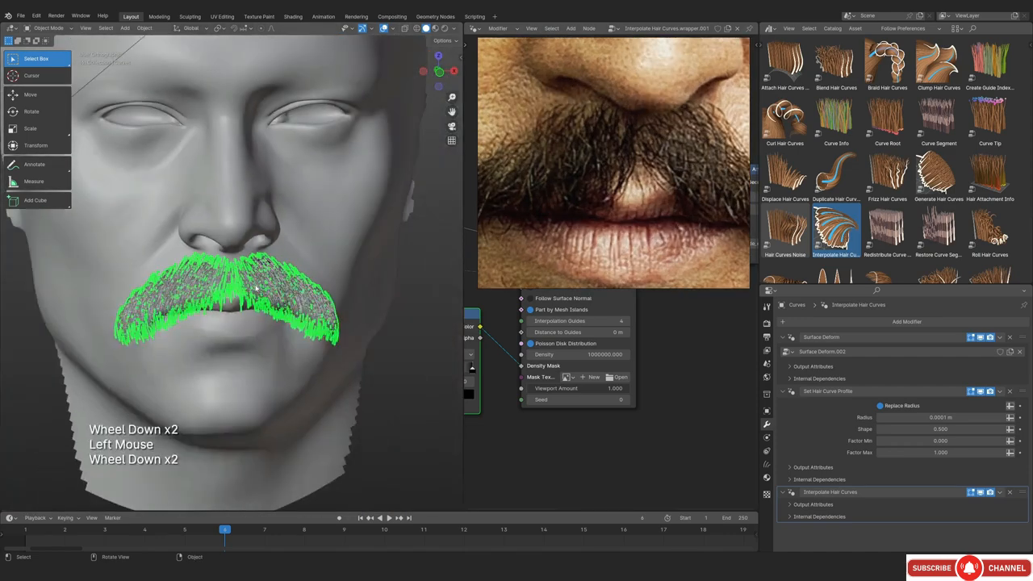
pyautogui.scroll(2, 242, 298)
pyautogui.hotkey('shift', 'alt', 'z')
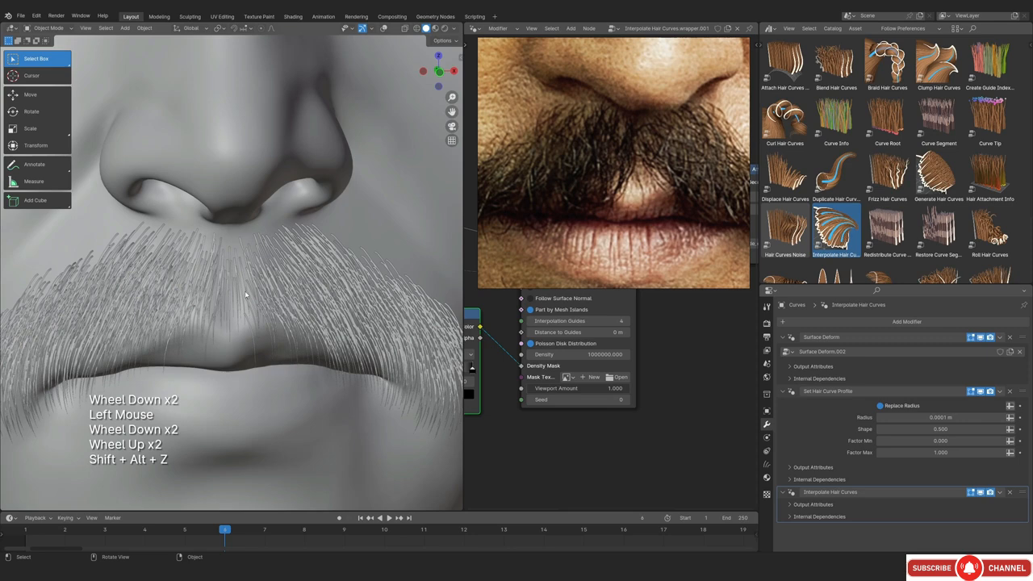
pyautogui.hotkey('ctrl', 'Tab')
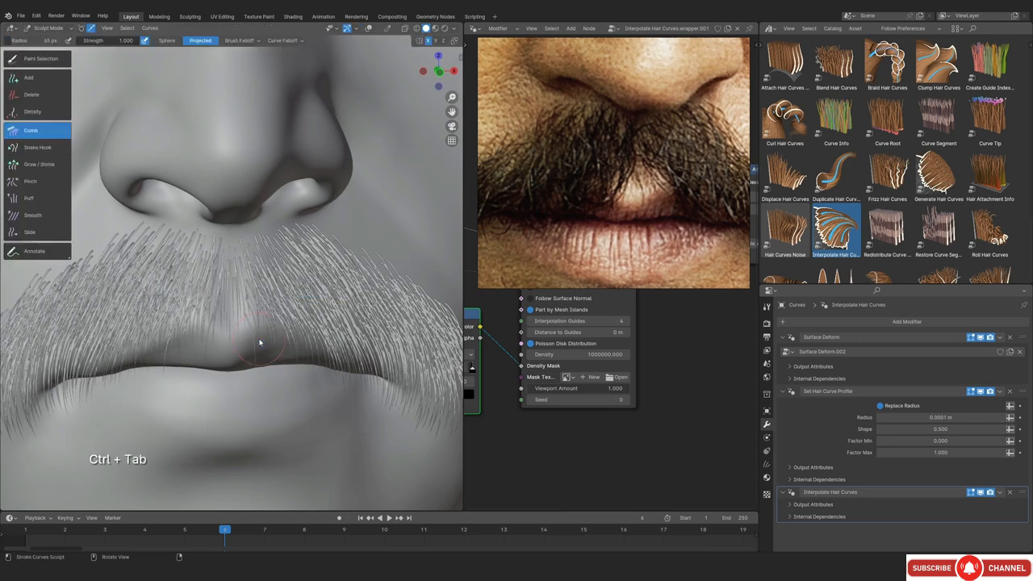
pyautogui.hotkey('shift', 'alt', 'z')
pyautogui.moveTo(343, 365)
pyautogui.keyDown('ctrl'); pyautogui.mouseDown(button='middle')
pyautogui.moveTo(323, 369)
pyautogui.moveTo(291, 347)
pyautogui.moveTo(219, 257)
pyautogui.moveTo(267, 258)
pyautogui.mouseUp(button='middle'); pyautogui.keyUp('ctrl')
pyautogui.hotkey('alt', 'z')
pyautogui.click(28, 77)
pyautogui.keyDown('ctrl'); pyautogui.moveTo(266, 258); pyautogui.dragTo(263, 272, button='middle'); pyautogui.keyUp('ctrl')
pyautogui.hotkey('alt', 'a')
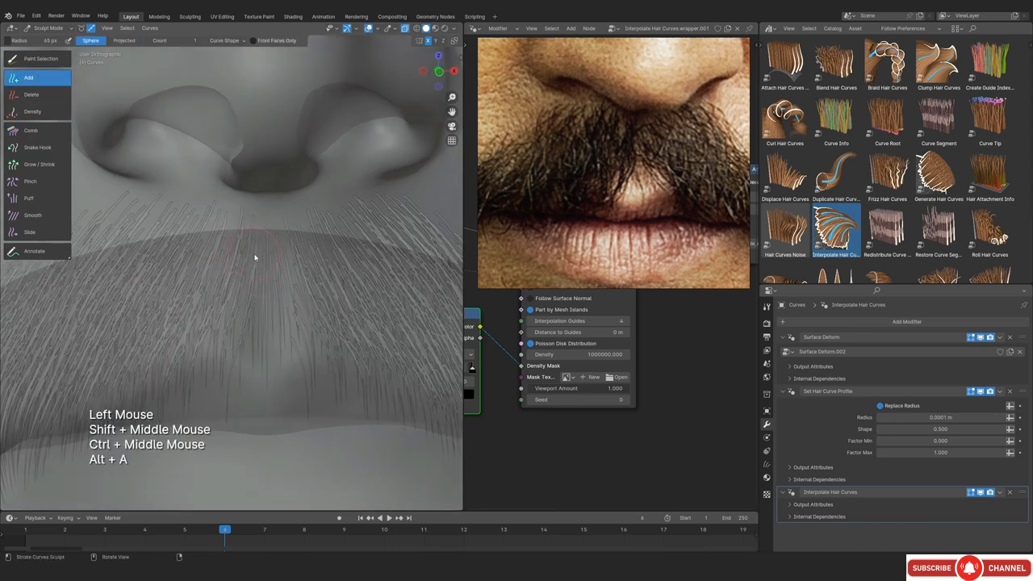
# Add a mirrored pair of guide hairs beneath the nose and comb them outward with a 203 px Comb brush
pyautogui.press('a')
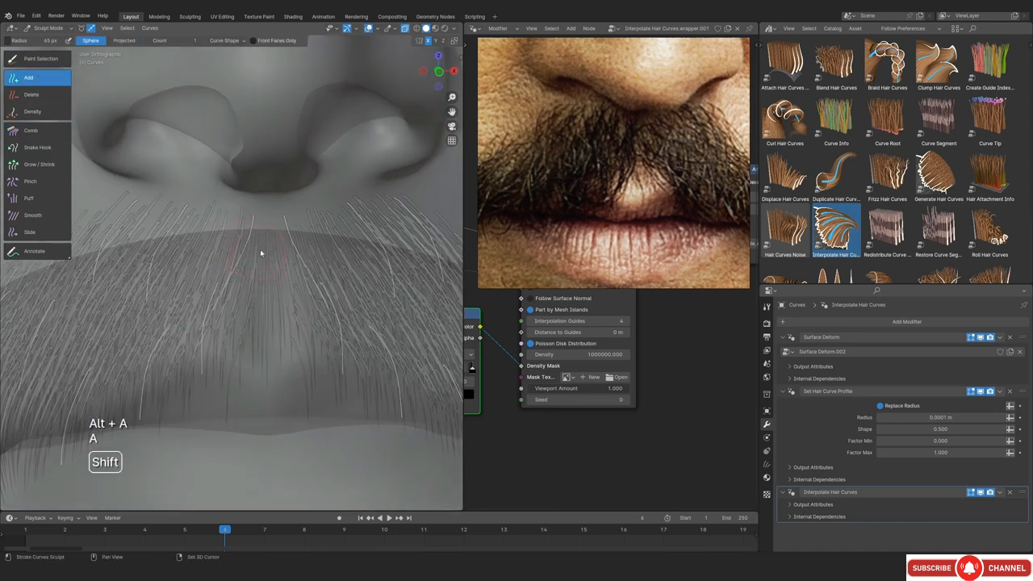
pyautogui.keyDown('shift'); pyautogui.moveTo(260, 248); pyautogui.dragTo(256, 253, button='middle'); pyautogui.keyUp('shift')
pyautogui.keyDown('ctrl'); pyautogui.moveTo(257, 253); pyautogui.dragTo(258, 255, button='middle'); pyautogui.keyUp('ctrl')
pyautogui.hotkey('alt', 'a')
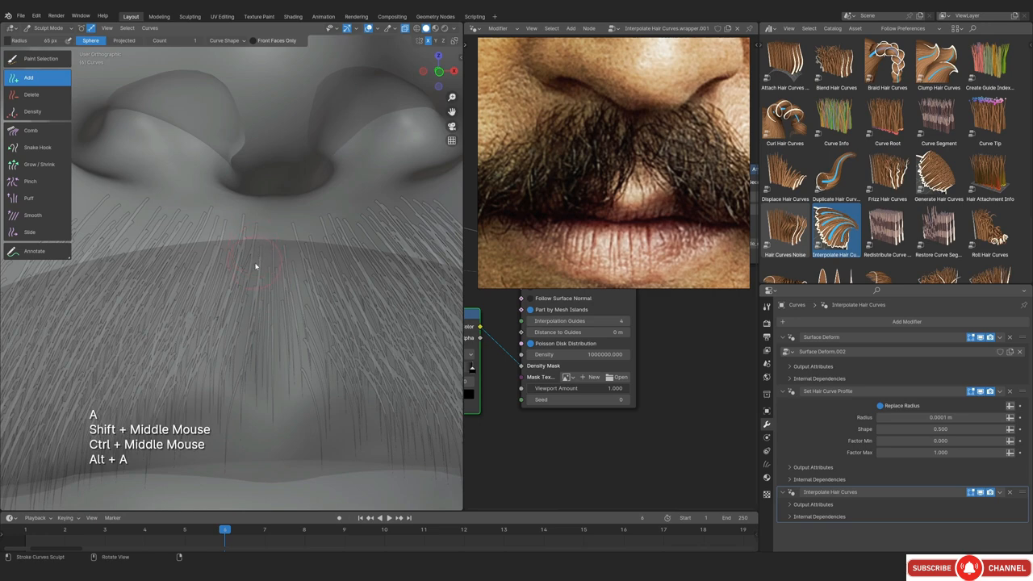
pyautogui.moveTo(257, 260)
pyautogui.mouseDown()
pyautogui.moveTo(246, 327)
pyautogui.moveTo(197, 379)
pyautogui.mouseUp()
pyautogui.click(50, 129)
pyautogui.press('f')
pyautogui.click(276, 324)
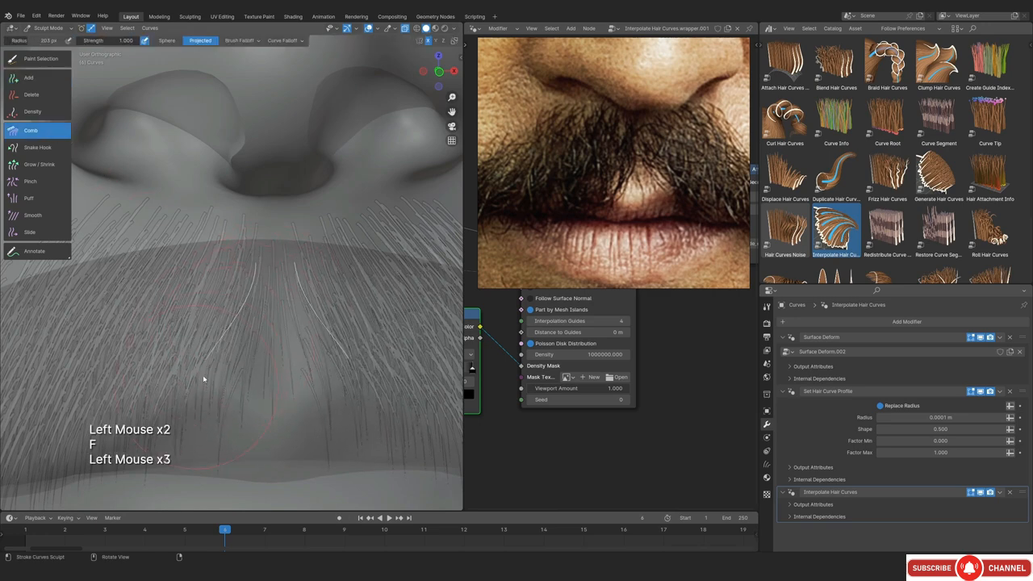
# Check the moustache centre without X-ray, then add a second mirrored guide pair lower above the lip with only new guides selected
pyautogui.hotkey('alt', 'z')
pyautogui.moveTo(262, 324)
pyautogui.keyDown('ctrl'); pyautogui.mouseDown(button='middle')
pyautogui.moveTo(260, 339)
pyautogui.moveTo(255, 314)
pyautogui.moveTo(286, 290)
pyautogui.moveTo(251, 320)
pyautogui.moveTo(115, 204)
pyautogui.mouseUp(button='middle'); pyautogui.keyUp('ctrl')
pyautogui.press('a')
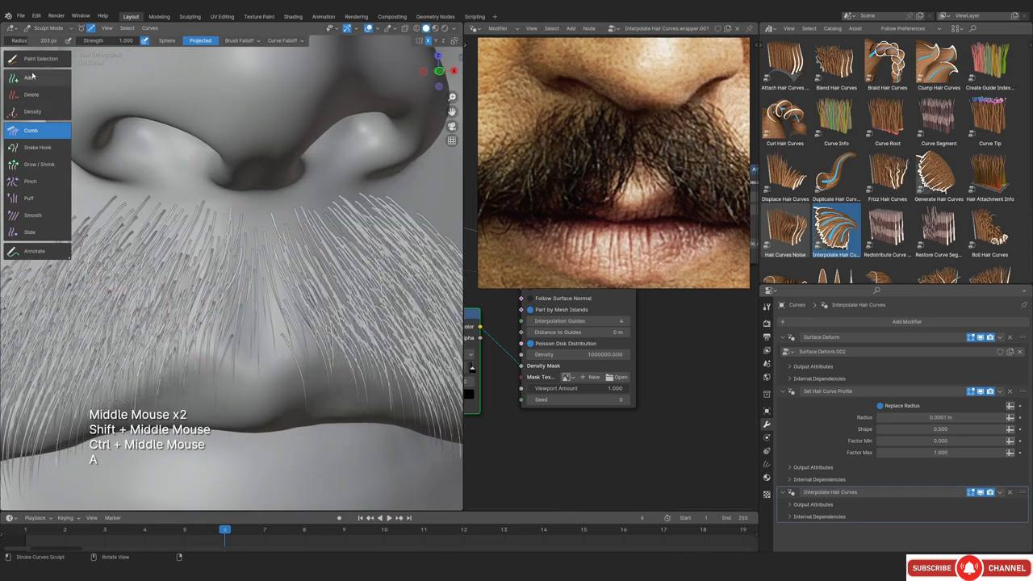
pyautogui.click(30, 77)
pyautogui.keyDown('ctrl'); pyautogui.moveTo(260, 331); pyautogui.dragTo(260, 315, button='middle'); pyautogui.keyUp('ctrl')
pyautogui.hotkey('alt', 'z')
pyautogui.hotkey('alt', 'a')
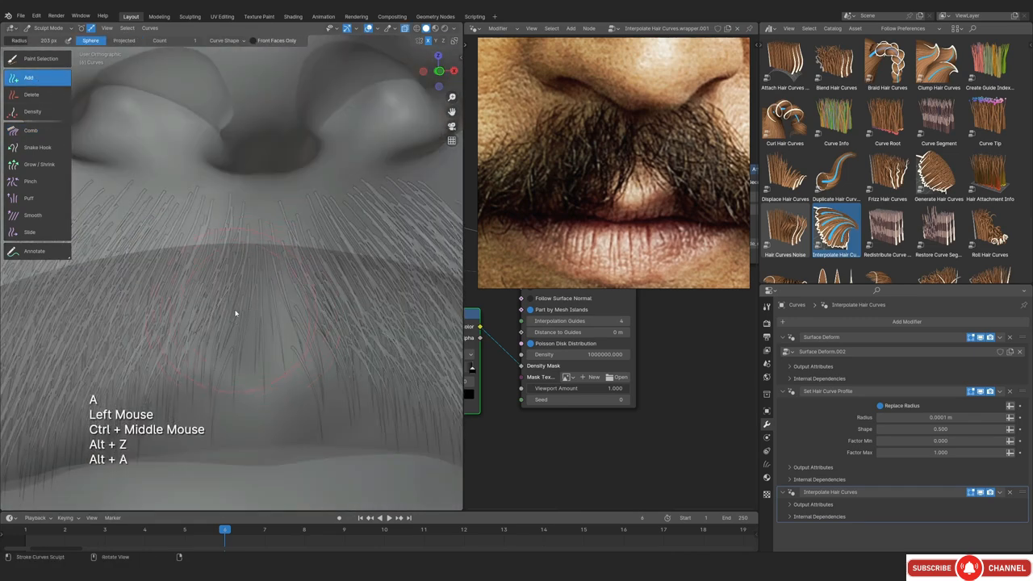
pyautogui.click(229, 313)
# Comb the lower guide pair outward from the centre parting with a 280 px brush
pyautogui.click(31, 130)
pyautogui.press('f')
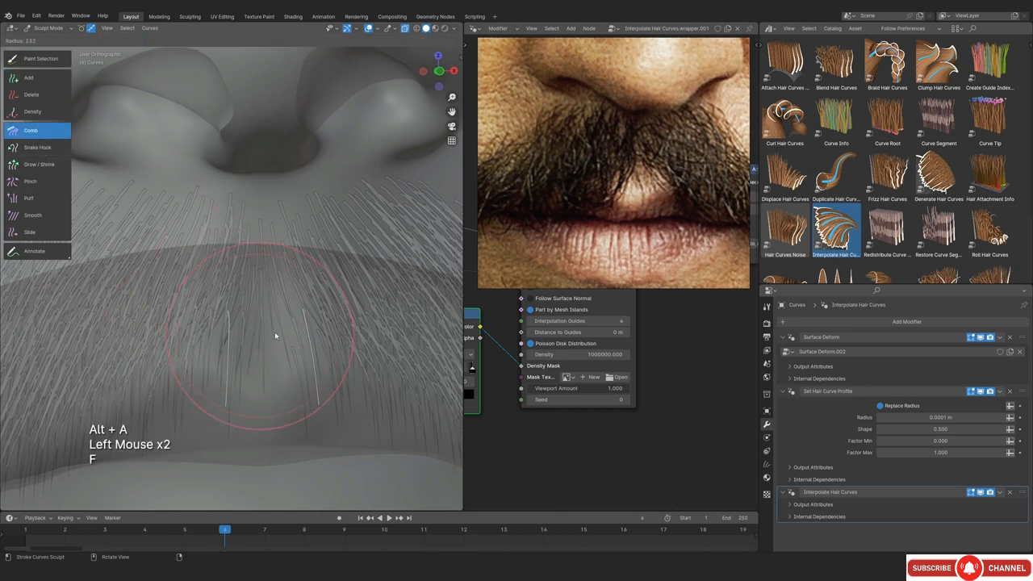
pyautogui.click(219, 348)
pyautogui.moveTo(219, 348); pyautogui.dragTo(176, 391)
pyautogui.moveTo(194, 367); pyautogui.dragTo(181, 405)
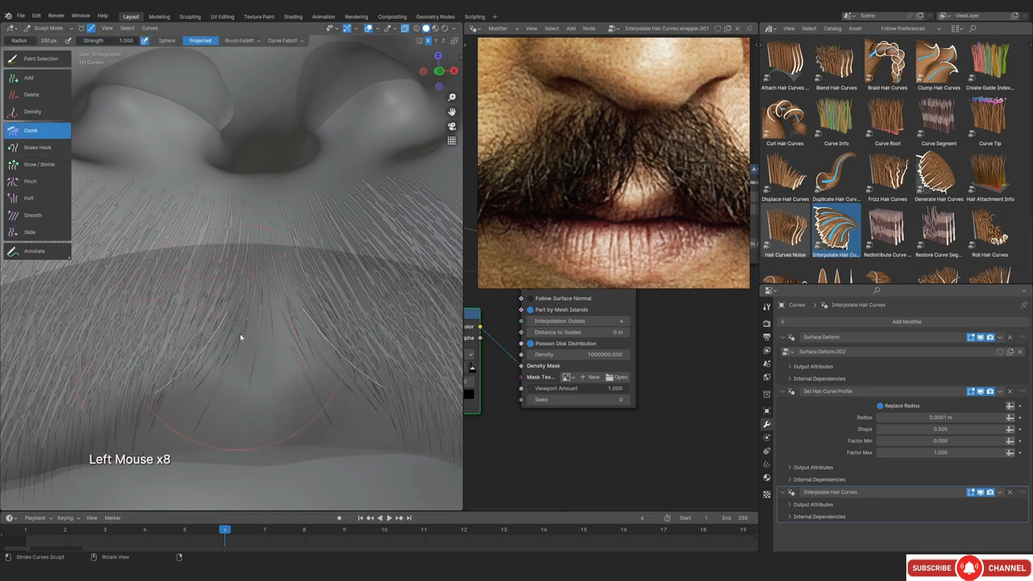
# Select all existing guides and add a mirrored guide hair pair near the moustache centre with the Add brush
pyautogui.keyDown('ctrl'); pyautogui.moveTo(240, 333); pyautogui.dragTo(286, 291, button='middle'); pyautogui.keyUp('ctrl')
pyautogui.press('a')
pyautogui.moveTo(286, 290)
pyautogui.keyDown('ctrl'); pyautogui.mouseDown(button='middle')
pyautogui.moveTo(288, 254)
pyautogui.moveTo(283, 333)
pyautogui.moveTo(274, 306)
pyautogui.mouseUp(button='middle'); pyautogui.keyUp('ctrl')
pyautogui.keyDown('ctrl'); pyautogui.moveTo(274, 307); pyautogui.dragTo(247, 297, button='middle'); pyautogui.keyUp('ctrl')
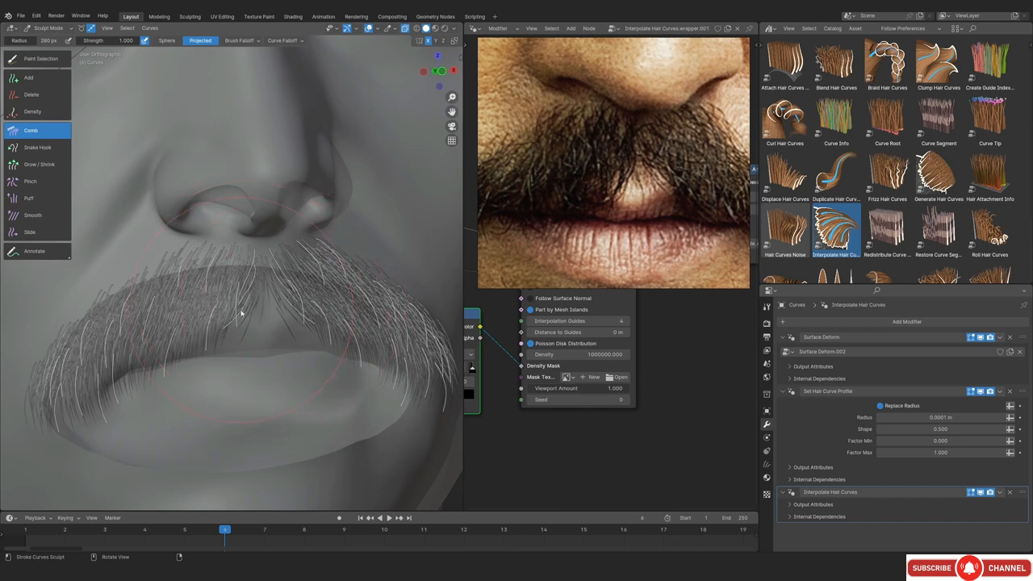
pyautogui.keyDown('ctrl'); pyautogui.moveTo(246, 347); pyautogui.dragTo(250, 323, button='middle'); pyautogui.keyUp('ctrl')
pyautogui.keyDown('ctrl'); pyautogui.moveTo(250, 323); pyautogui.dragTo(258, 279, button='middle'); pyautogui.keyUp('ctrl')
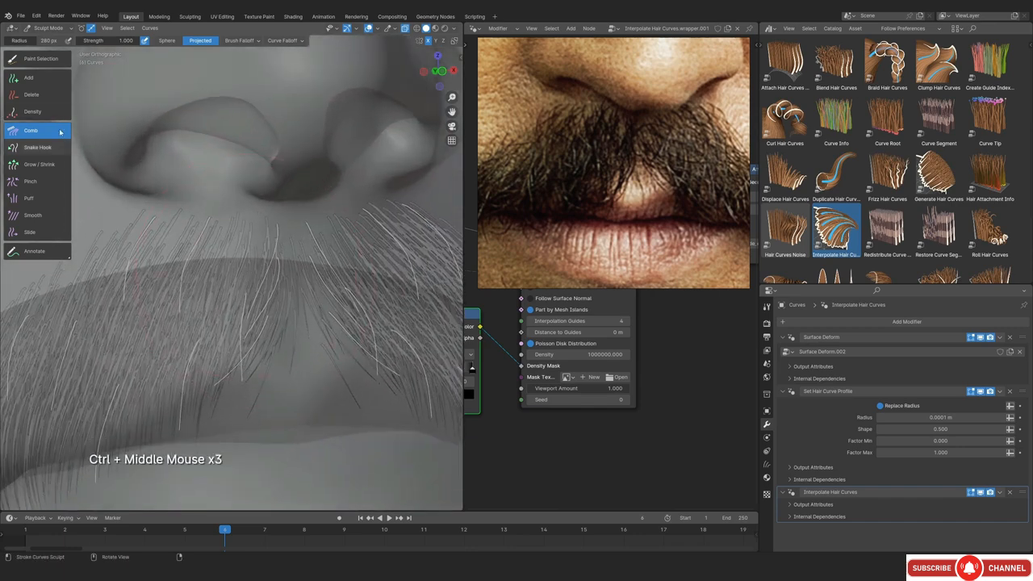
pyautogui.click(28, 77)
pyautogui.keyDown('ctrl'); pyautogui.moveTo(274, 242); pyautogui.dragTo(279, 267, button='middle'); pyautogui.keyUp('ctrl')
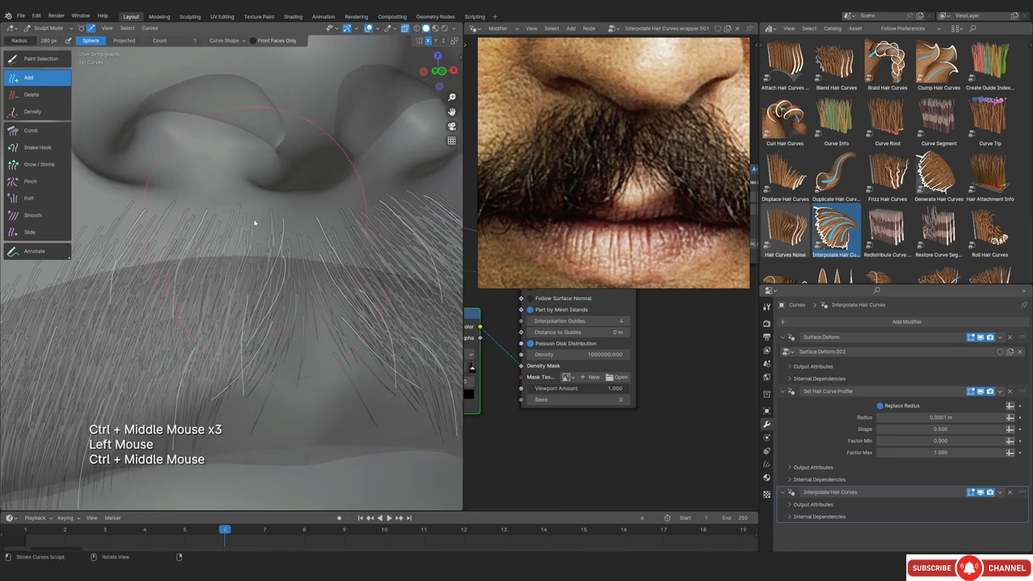
pyautogui.click(241, 261)
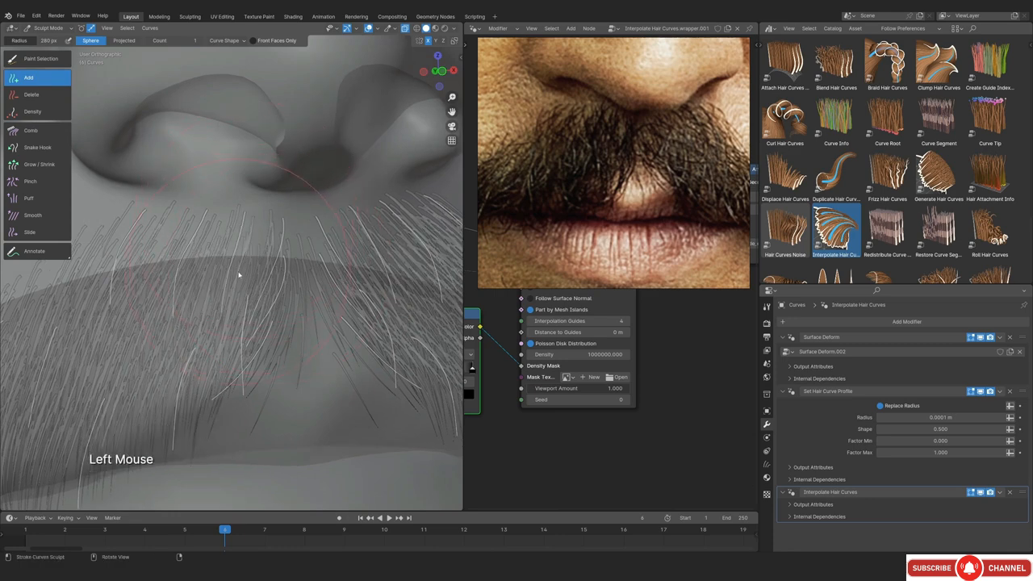
# Deselect all guides and add another mirrored guide pair just above the lip, leaving only the new pair selected
pyautogui.hotkey('alt', 'a')
pyautogui.moveTo(283, 305); pyautogui.dragTo(279, 302, button='middle')
pyautogui.keyDown('ctrl'); pyautogui.moveTo(279, 302); pyautogui.dragTo(275, 300, button='middle'); pyautogui.keyUp('ctrl')
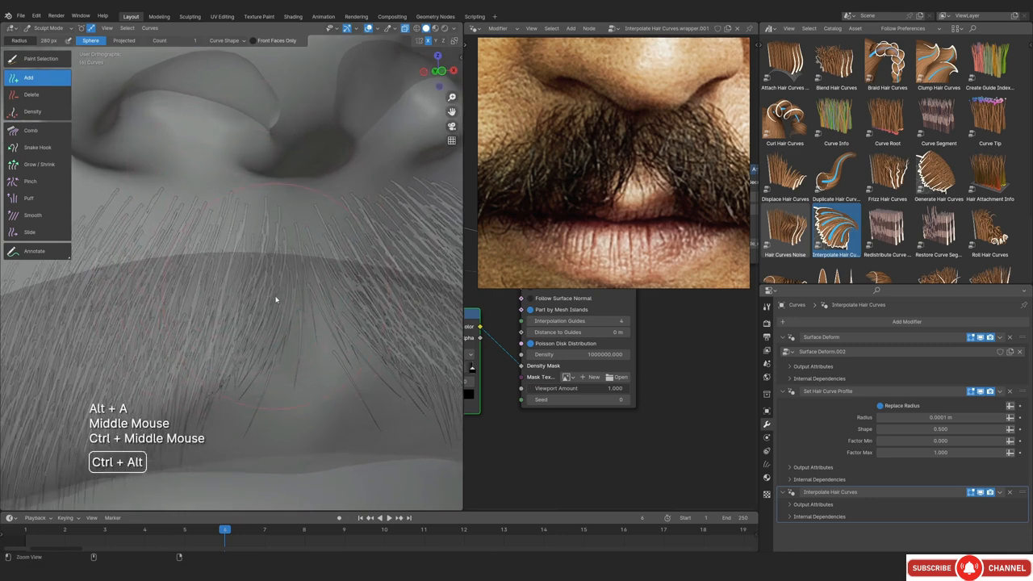
pyautogui.hotkey('alt', 'a')
pyautogui.press('a')
pyautogui.hotkey('alt', 'a')
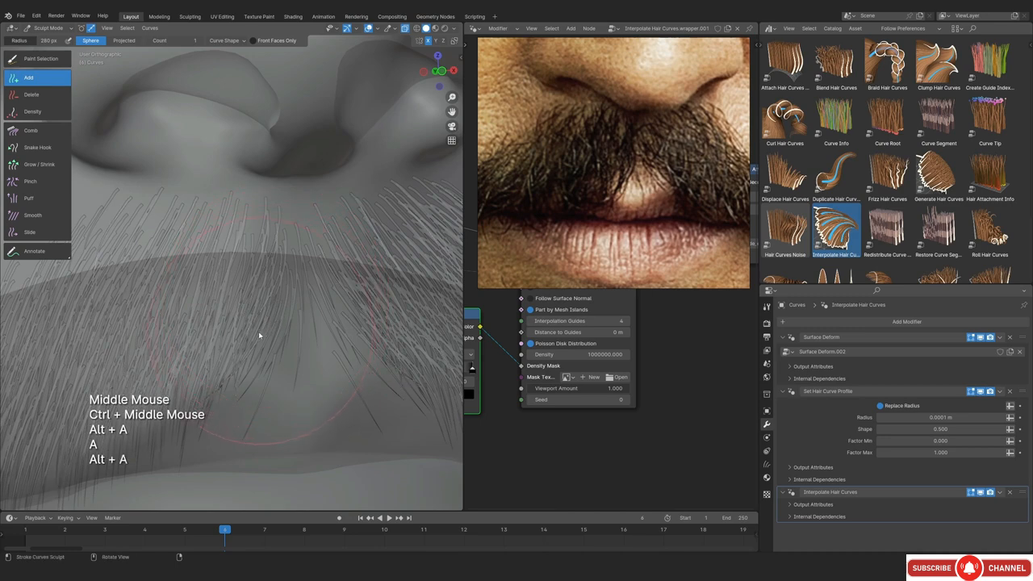
pyautogui.click(106, 230)
# Comb the newly added lip guides outward from the centre, starting with a 361 px brush and reducing it to 271 px
pyautogui.click(30, 129)
pyautogui.press('f')
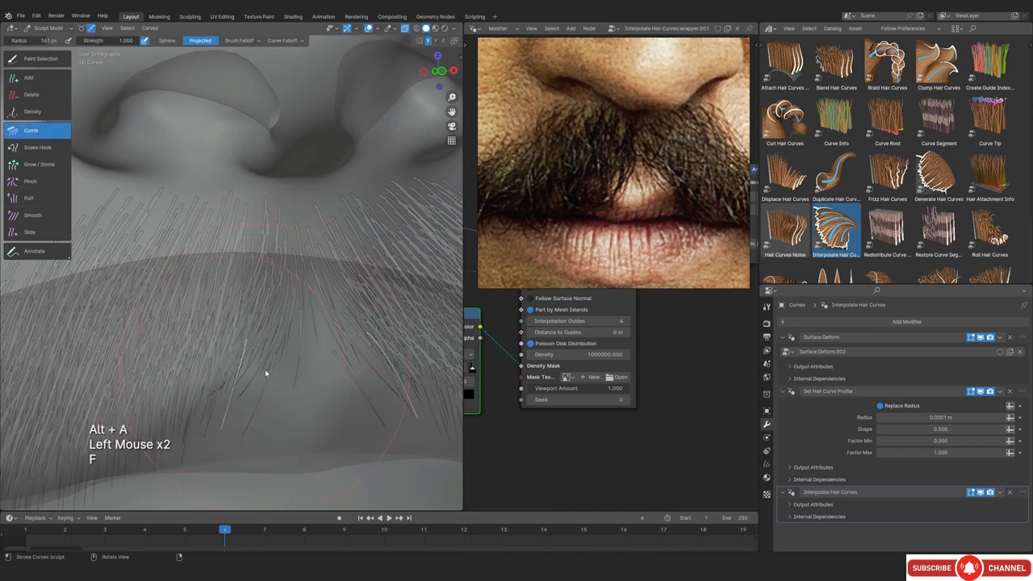
pyautogui.click(211, 412)
pyautogui.moveTo(212, 415); pyautogui.dragTo(195, 416)
pyautogui.moveTo(205, 409)
pyautogui.mouseDown()
pyautogui.moveTo(185, 426)
pyautogui.moveTo(65, 395)
pyautogui.mouseUp()
pyautogui.press('f')
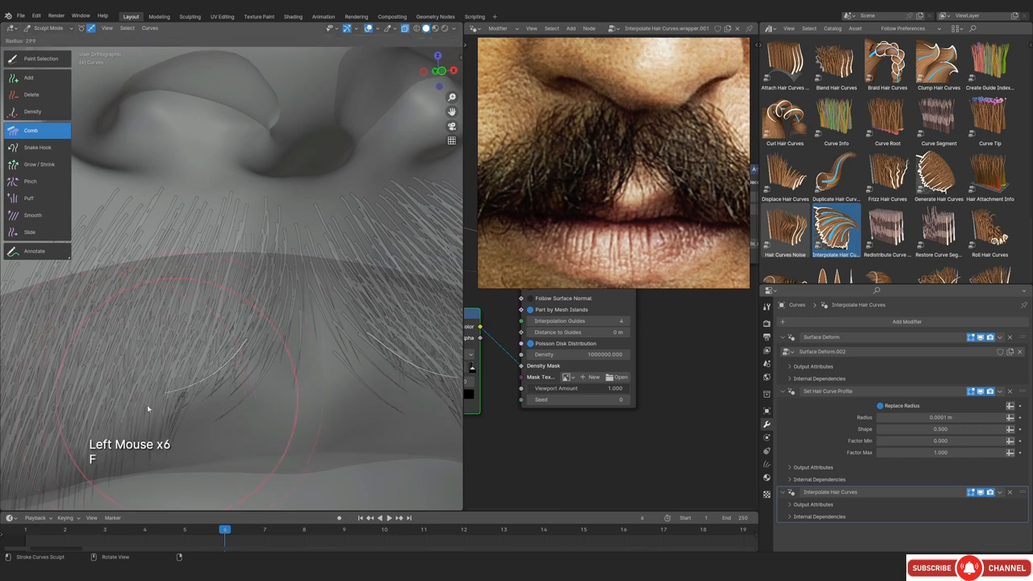
pyautogui.click(148, 403)
pyautogui.click(223, 318)
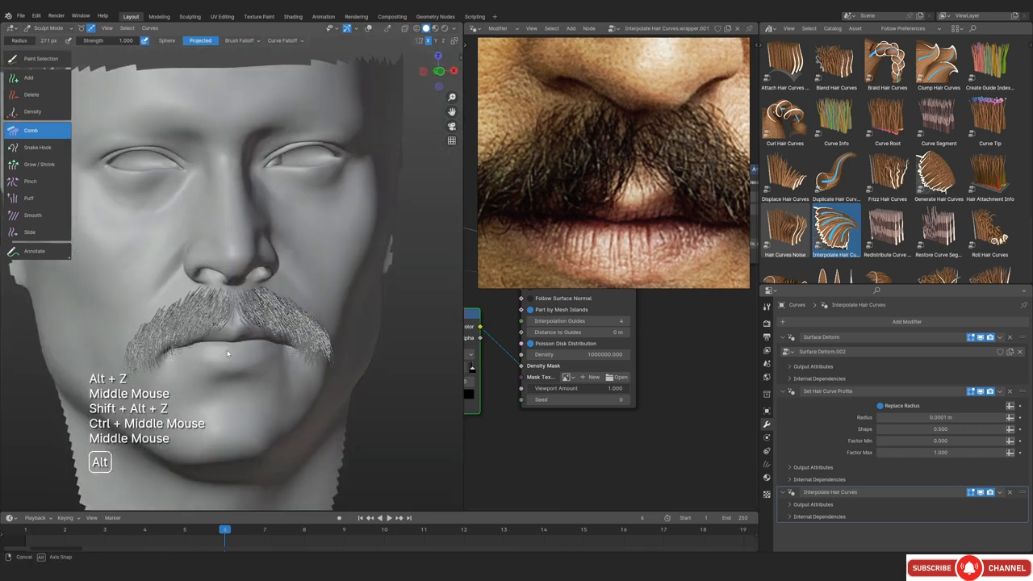
# Leave sculpting and switch the hair curves to Object Mode
pyautogui.keyDown('shift'); pyautogui.moveTo(240, 339); pyautogui.dragTo(240, 279, button='middle'); pyautogui.keyUp('shift')
pyautogui.click(55, 28)
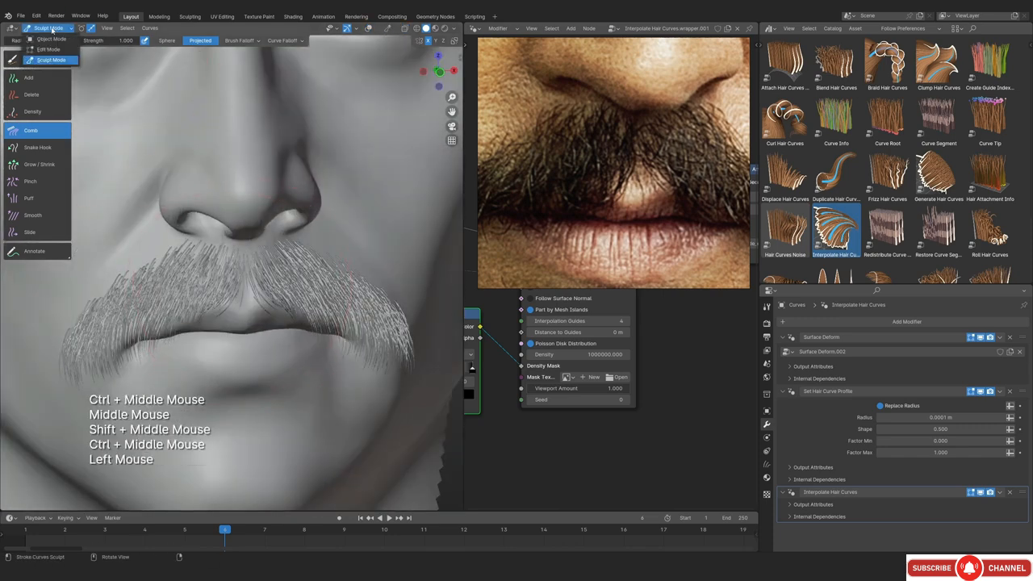
pyautogui.click(48, 40)
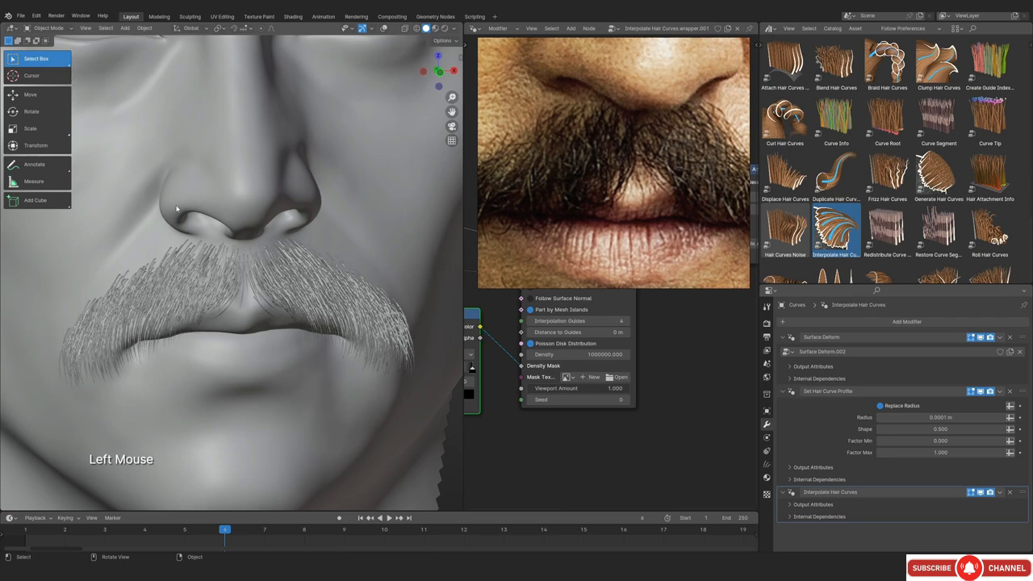
# Examine the moustache's hair flow and centre parting from the front and from an angle
pyautogui.scroll(-3, 198, 234)
pyautogui.scroll(2, 242, 250)
pyautogui.moveTo(198, 234); pyautogui.dragTo(188, 283, button='middle')
pyautogui.scroll(2, 150, 216)
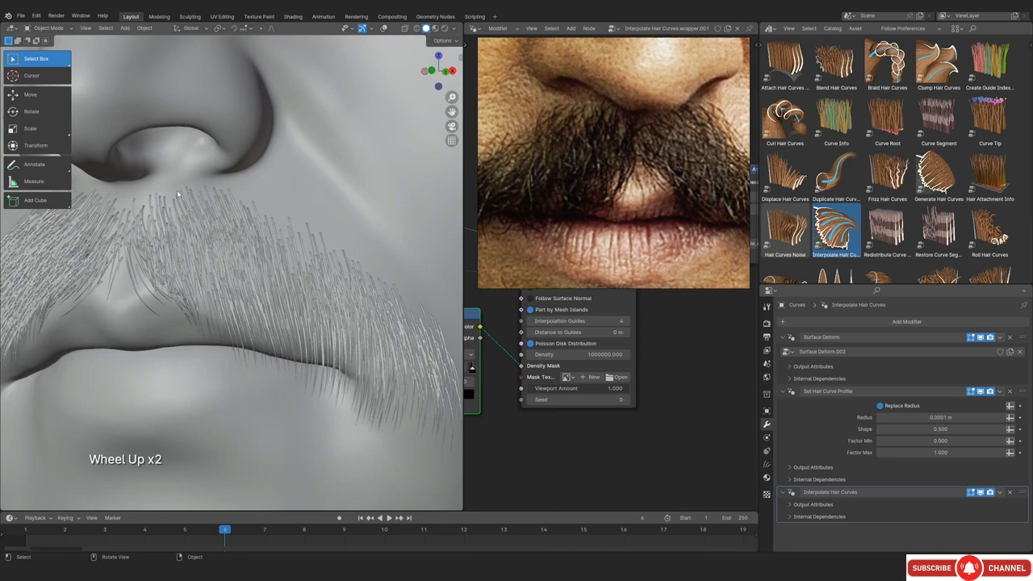
pyautogui.press('KP_0')
pyautogui.scroll(2, 286, 230)
pyautogui.scroll(-1, 285, 238)
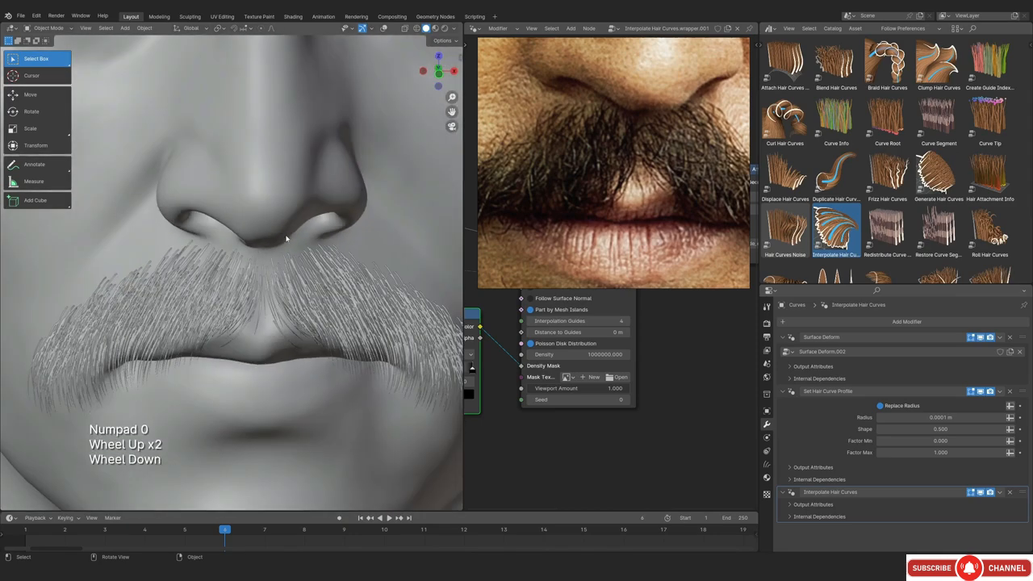
pyautogui.scroll(-1, 239, 238)
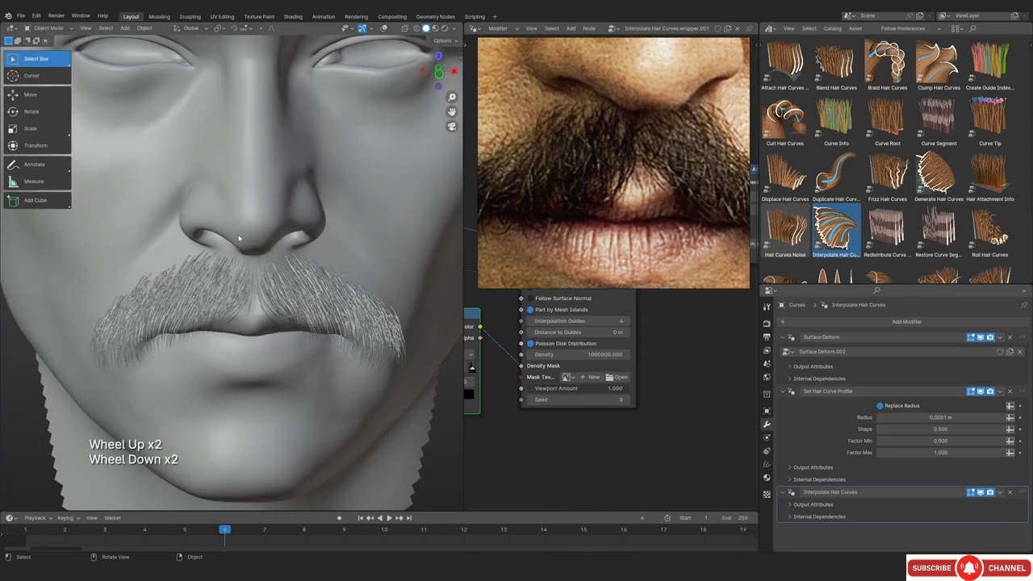
pyautogui.scroll(2, 238, 239)
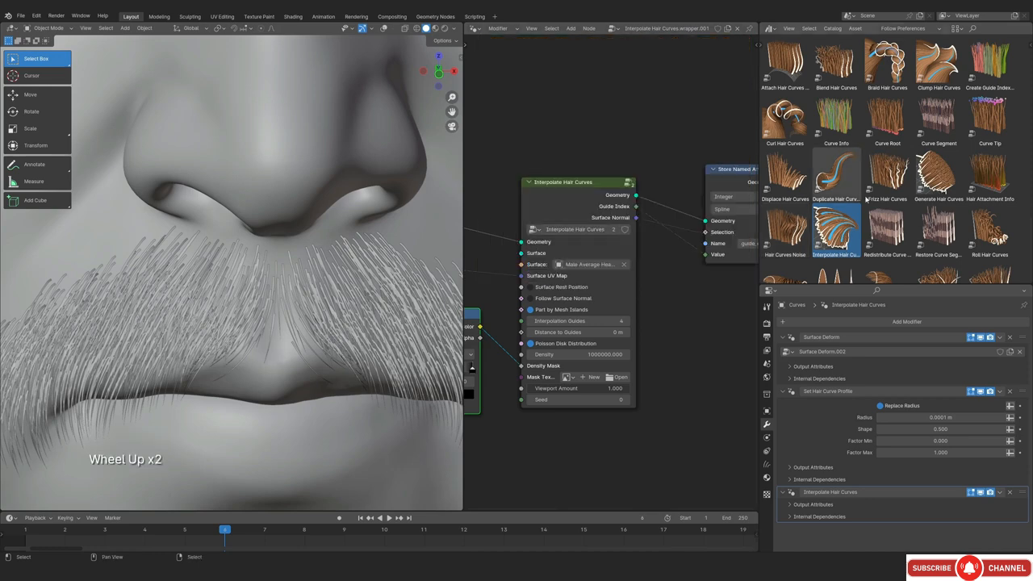
# Add the Hair Curves Noise asset to the moustache curves and save the file
pyautogui.scroll(-2, 888, 178)
pyautogui.moveTo(785, 173); pyautogui.dragTo(359, 300)
pyautogui.click(772, 201)
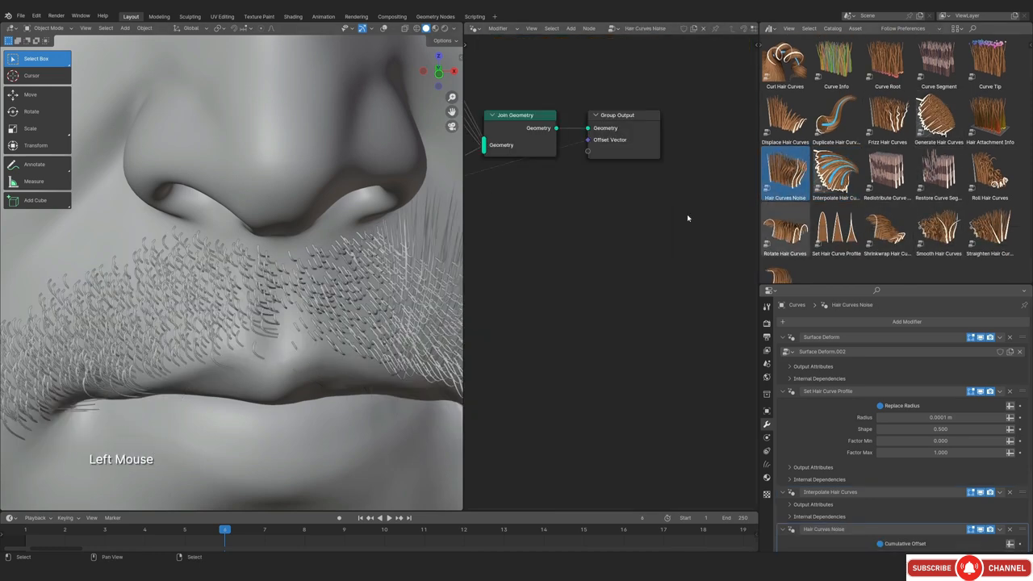
pyautogui.scroll(-4, 202, 322)
pyautogui.moveTo(194, 322); pyautogui.dragTo(292, 392, button='middle')
pyautogui.scroll(1, 218, 283)
pyautogui.scroll(2, 218, 282)
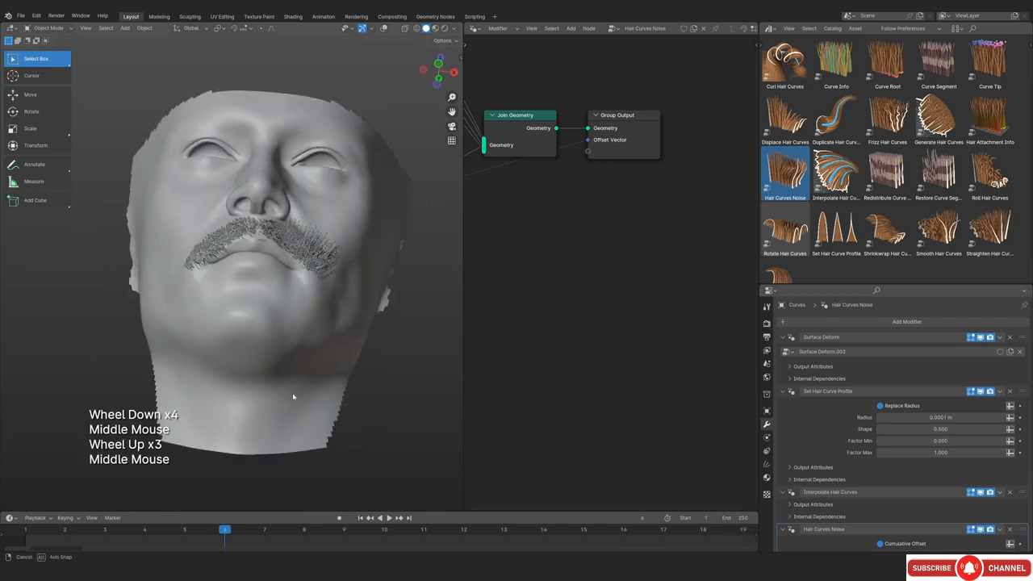
pyautogui.scroll(2, 336, 192)
pyautogui.keyDown('shift'); pyautogui.moveTo(336, 192); pyautogui.dragTo(243, 329, button='middle'); pyautogui.keyUp('shift')
pyautogui.hotkey('ctrl', 's')
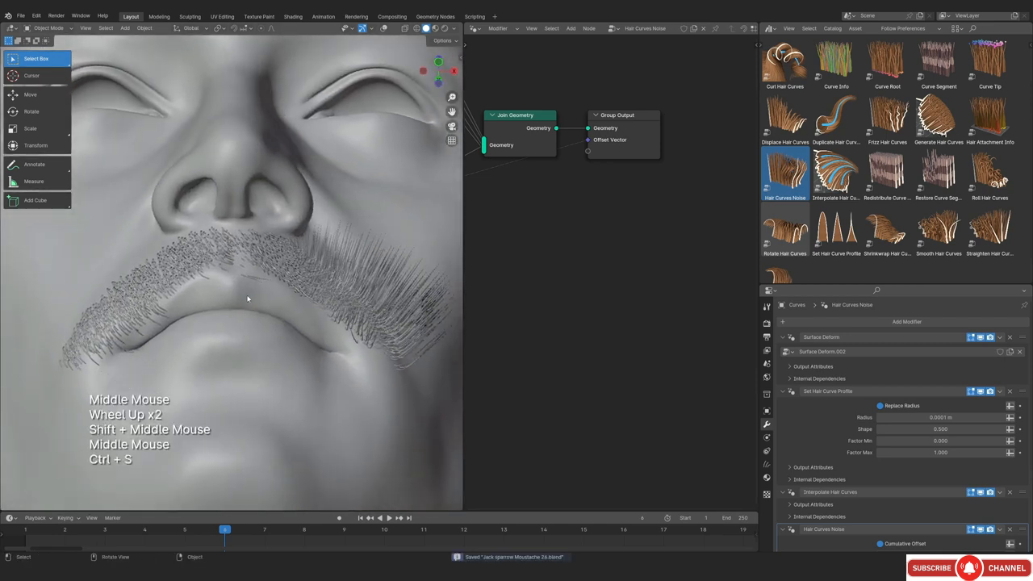
# Collapse the Surface Deform and Set Hair Curve Profile modifiers to expose the Hair Curves Noise settings
pyautogui.click(783, 337)
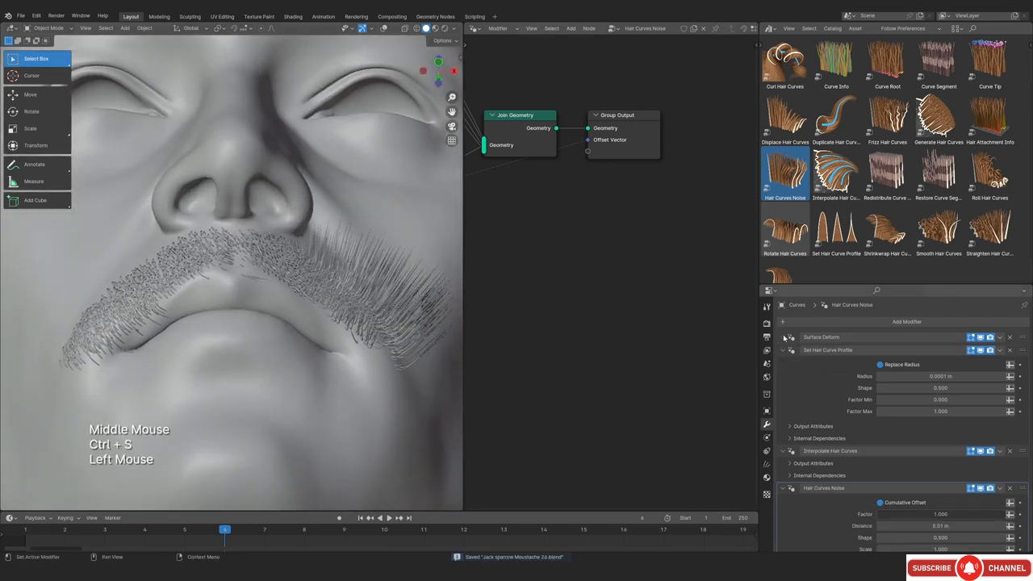
pyautogui.click(783, 351)
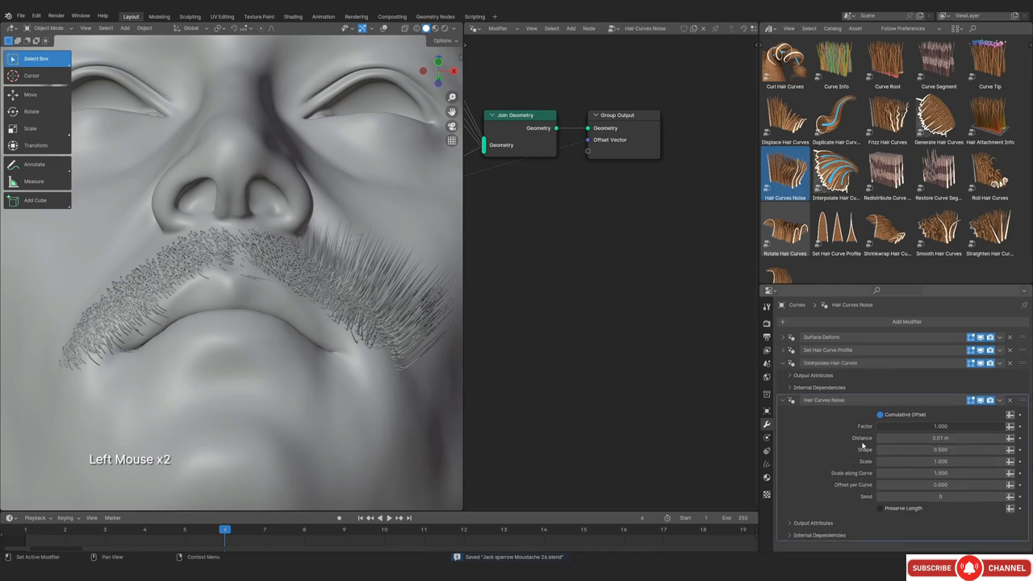
pyautogui.scroll(-2, 862, 444)
pyautogui.scroll(-2, 259, 275)
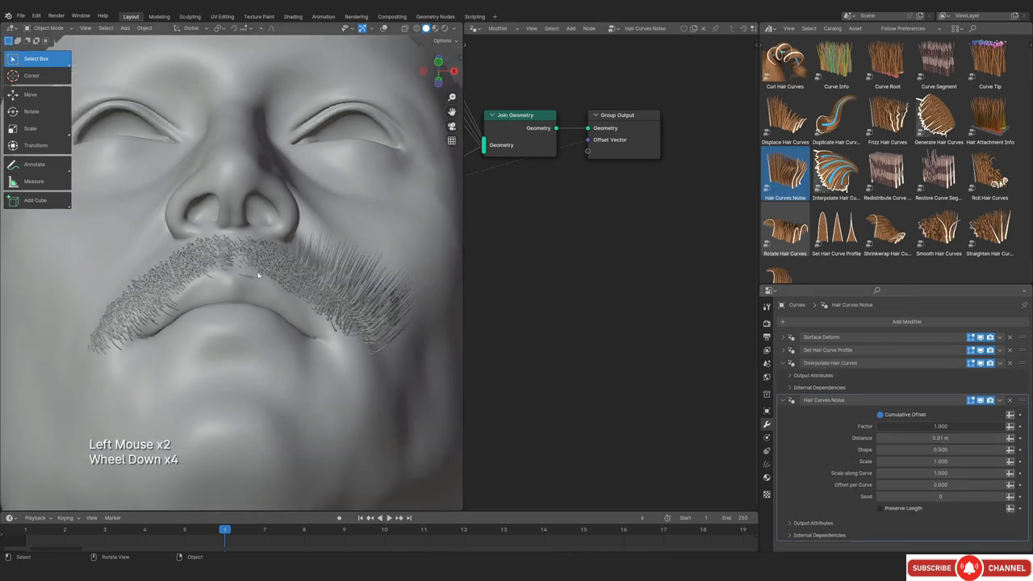
# Raise the Hair Curves Noise Scale to about 16 and enable Preserve Length
pyautogui.moveTo(941, 461); pyautogui.dragTo(707, 415)
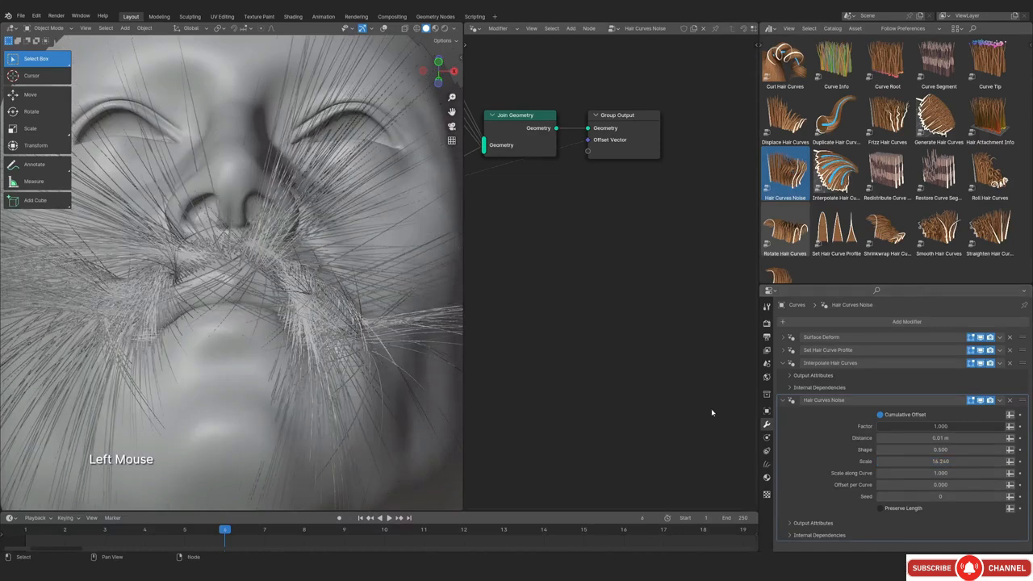
pyautogui.scroll(-3, 243, 275)
pyautogui.scroll(3, 243, 275)
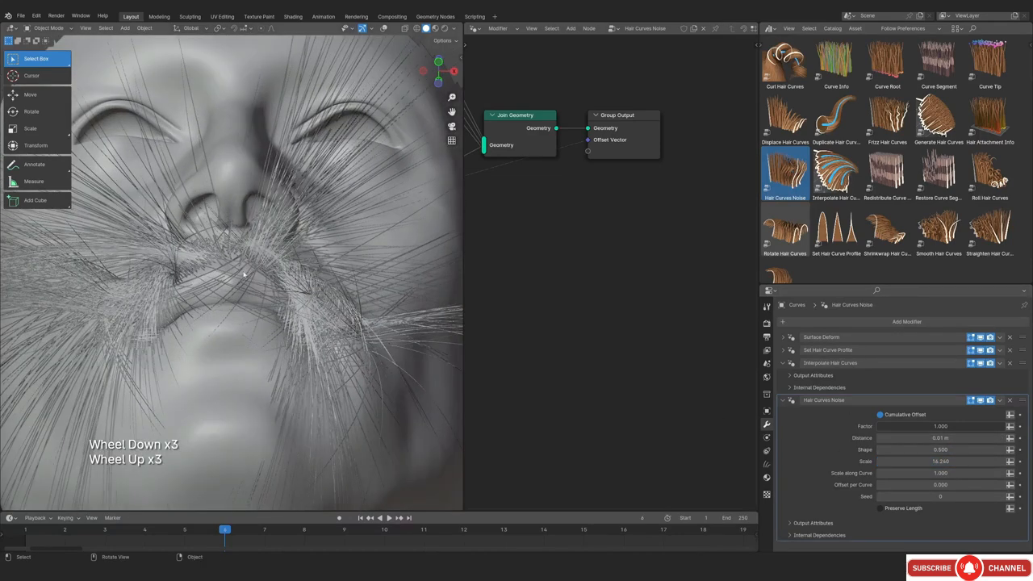
pyautogui.click(878, 508)
pyautogui.moveTo(181, 258); pyautogui.dragTo(191, 253, button='middle')
pyautogui.scroll(1, 191, 253)
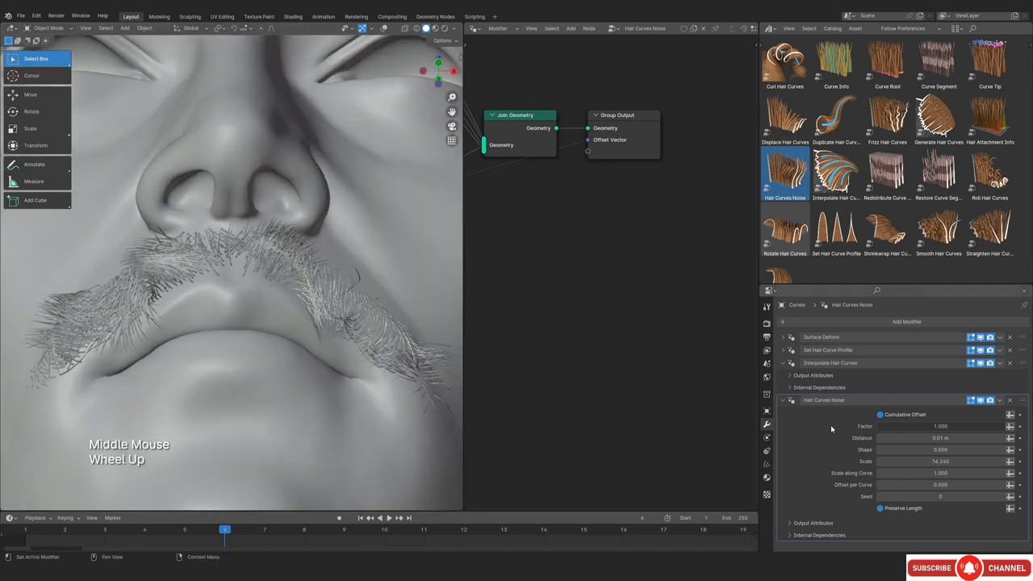
# Set the Hair Curves Noise Scale to 100 and lower its Factor to 0.075
pyautogui.moveTo(928, 460); pyautogui.dragTo(857, 461)
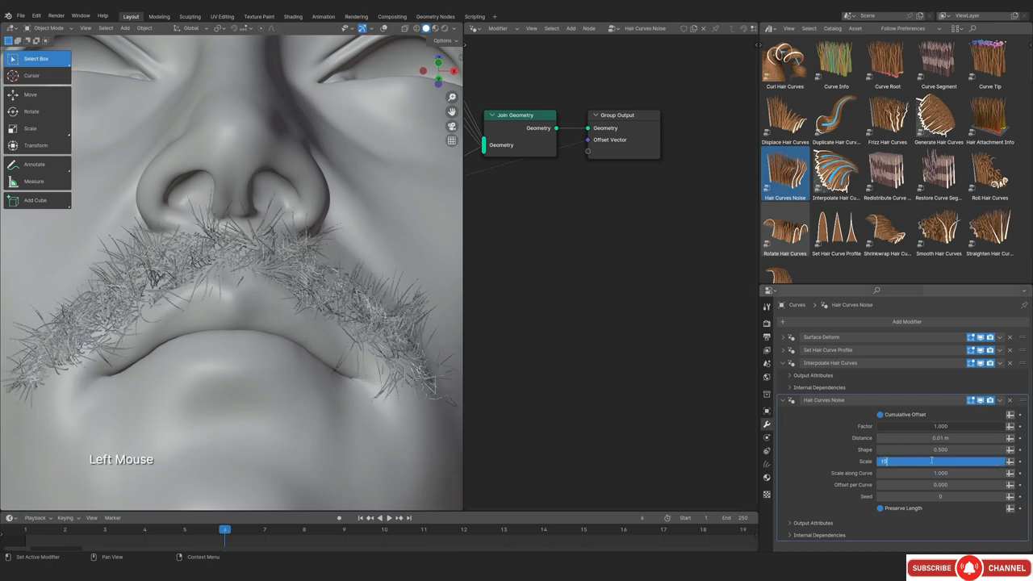
pyautogui.press('Return')
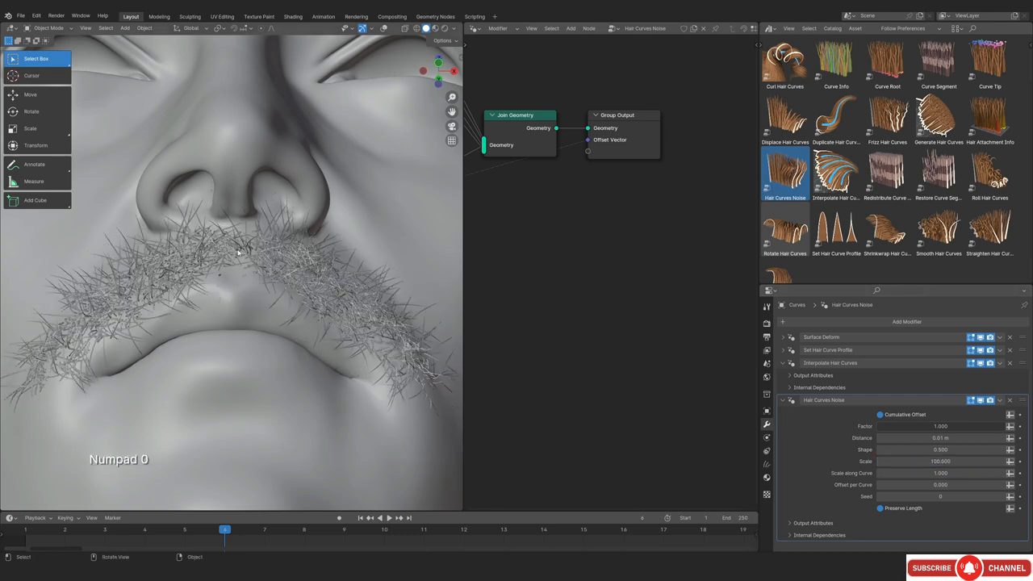
pyautogui.moveTo(238, 253); pyautogui.dragTo(242, 379, button='middle')
pyautogui.press('KP_1')
pyautogui.scroll(2, 271, 390)
pyautogui.scroll(-1, 270, 390)
pyautogui.moveTo(961, 426); pyautogui.dragTo(906, 426)
pyautogui.press('KP_Decimal')
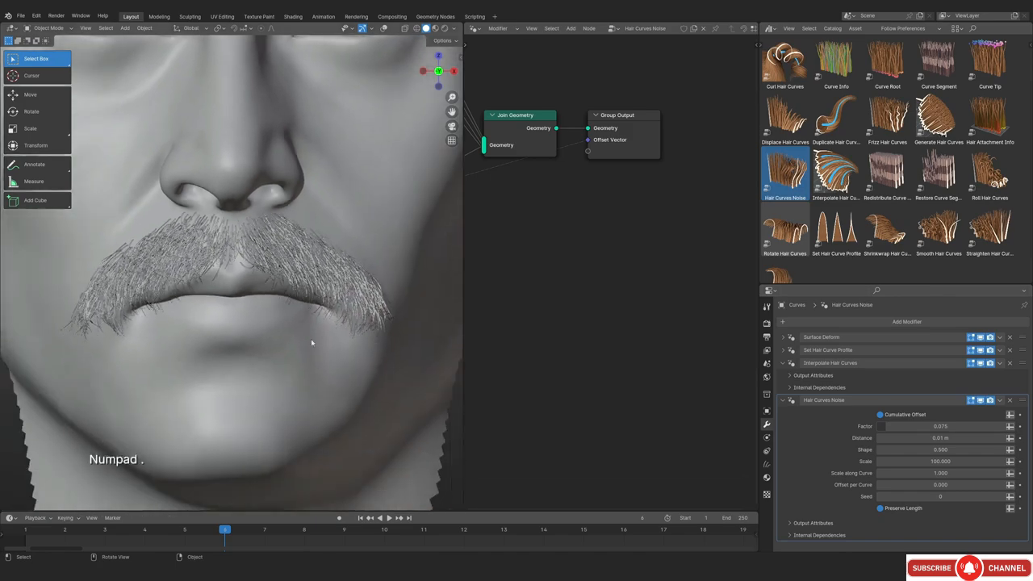
# Inspect the moustache up close from several sides and reduce the noise Factor to 0.053
pyautogui.scroll(2, 241, 280)
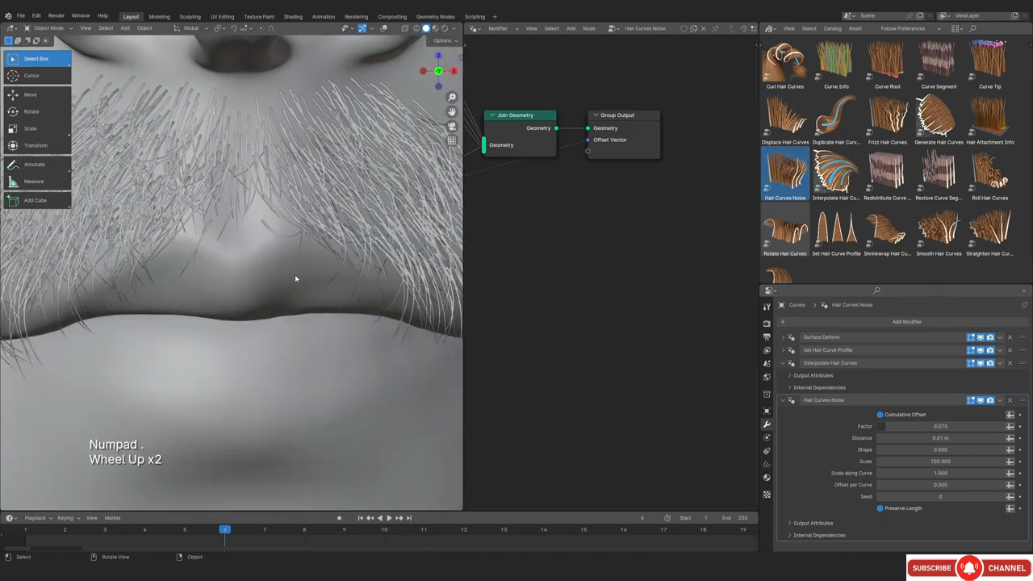
pyautogui.moveTo(296, 279); pyautogui.dragTo(113, 276, button='middle')
pyautogui.keyDown('ctrl'); pyautogui.moveTo(210, 337); pyautogui.dragTo(209, 330, button='middle'); pyautogui.keyUp('ctrl')
pyautogui.moveTo(209, 331); pyautogui.dragTo(247, 323, button='middle')
pyautogui.keyDown('ctrl'); pyautogui.moveTo(246, 322); pyautogui.dragTo(242, 288, button='middle'); pyautogui.keyUp('ctrl')
pyautogui.keyDown('ctrl'); pyautogui.moveTo(242, 289); pyautogui.dragTo(242, 278, button='middle'); pyautogui.keyUp('ctrl')
pyautogui.moveTo(243, 278); pyautogui.dragTo(290, 278, button='middle')
pyautogui.keyDown('ctrl'); pyautogui.moveTo(290, 278); pyautogui.dragTo(290, 266, button='middle'); pyautogui.keyUp('ctrl')
pyautogui.moveTo(971, 426); pyautogui.dragTo(967, 426)
pyautogui.moveTo(242, 356); pyautogui.dragTo(170, 323, button='middle')
pyautogui.keyDown('ctrl'); pyautogui.moveTo(170, 323); pyautogui.dragTo(123, 273, button='middle'); pyautogui.keyUp('ctrl')
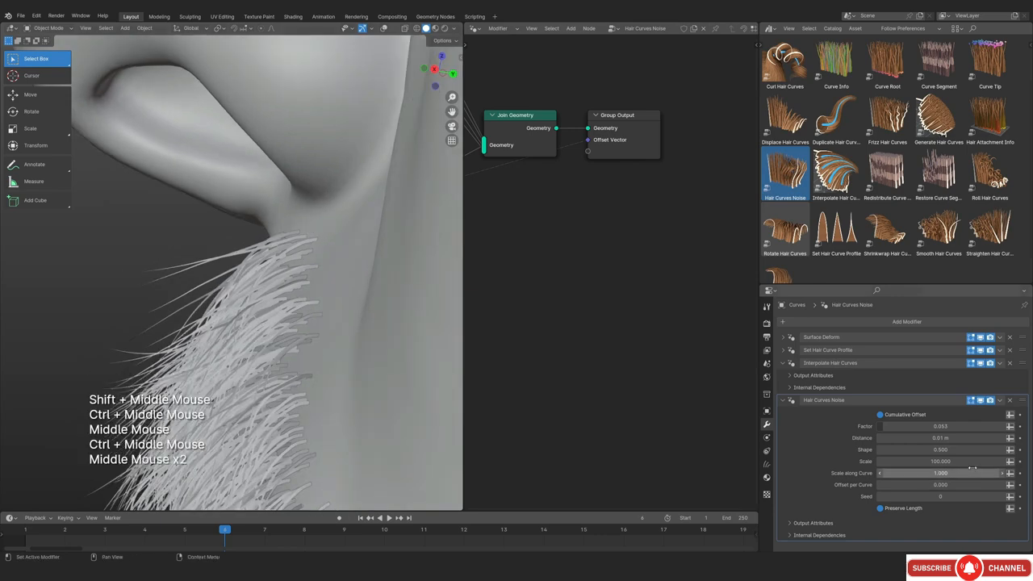
# Test the noise Shape at 0.900 and settle on 0.150
pyautogui.keyDown('shift'); pyautogui.moveTo(940, 426); pyautogui.dragTo(993, 449); pyautogui.keyUp('shift')
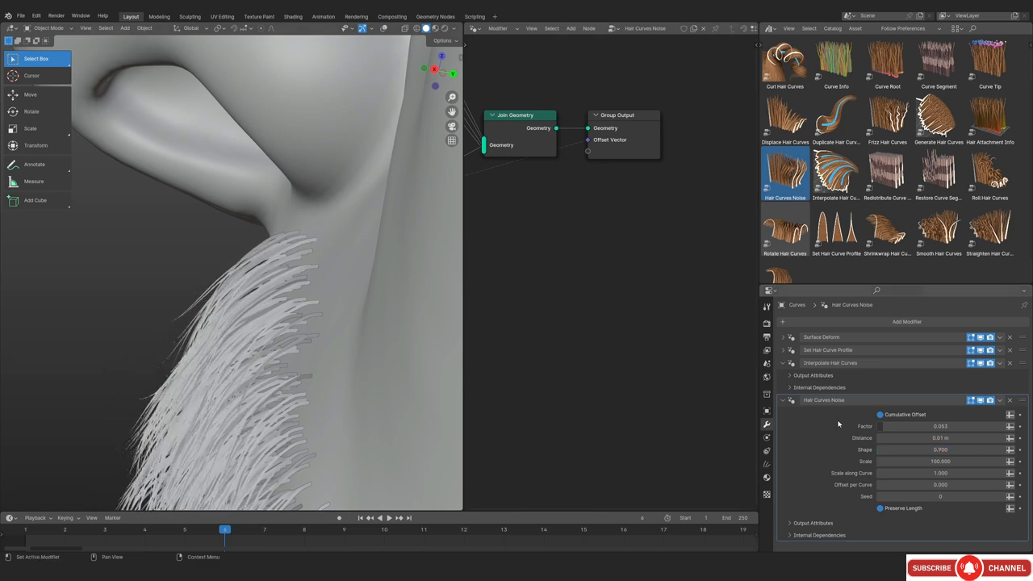
pyautogui.moveTo(940, 449); pyautogui.dragTo(894, 450)
pyautogui.scroll(-2, 186, 341)
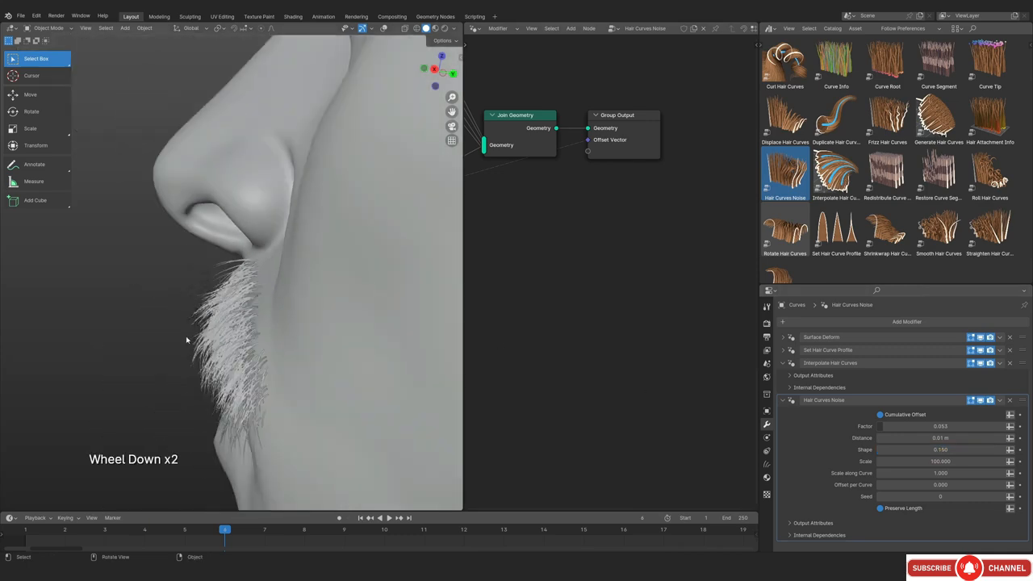
# Check the noise from the front and set the Hair Curves Noise Scale to 200
pyautogui.middleClick(187, 341)
pyautogui.press('KP_1')
pyautogui.scroll(2, 128, 230)
pyautogui.scroll(-2, 104, 250)
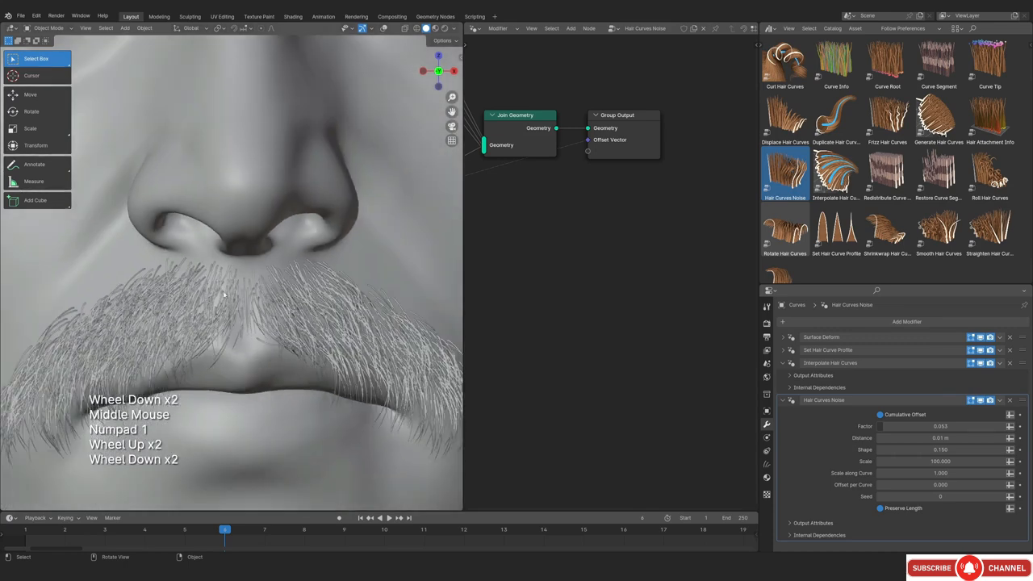
pyautogui.keyDown('shift'); pyautogui.moveTo(104, 250); pyautogui.dragTo(332, 312, button='middle'); pyautogui.keyUp('shift')
pyautogui.scroll(-2, 332, 312)
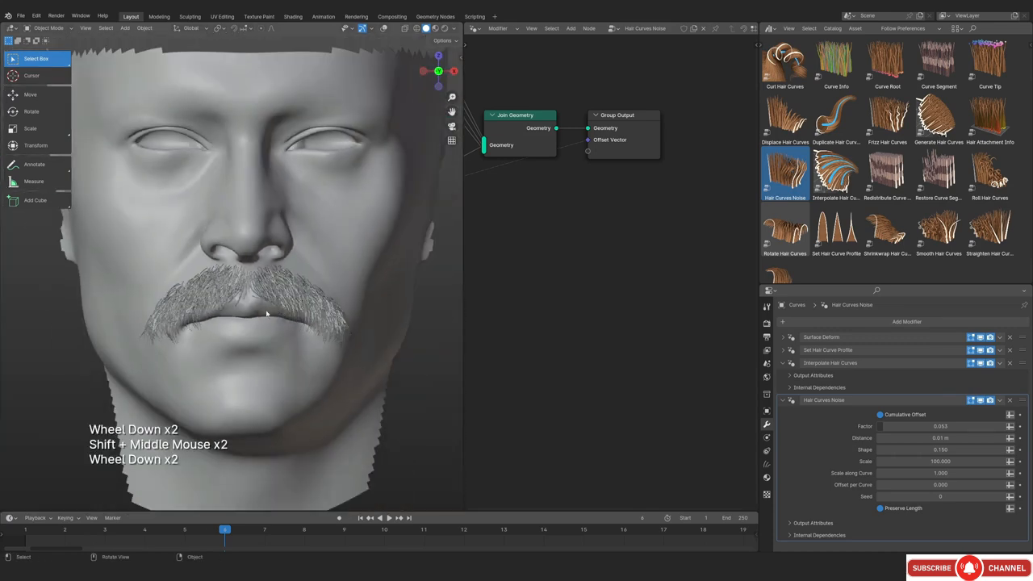
pyautogui.scroll(2, 266, 312)
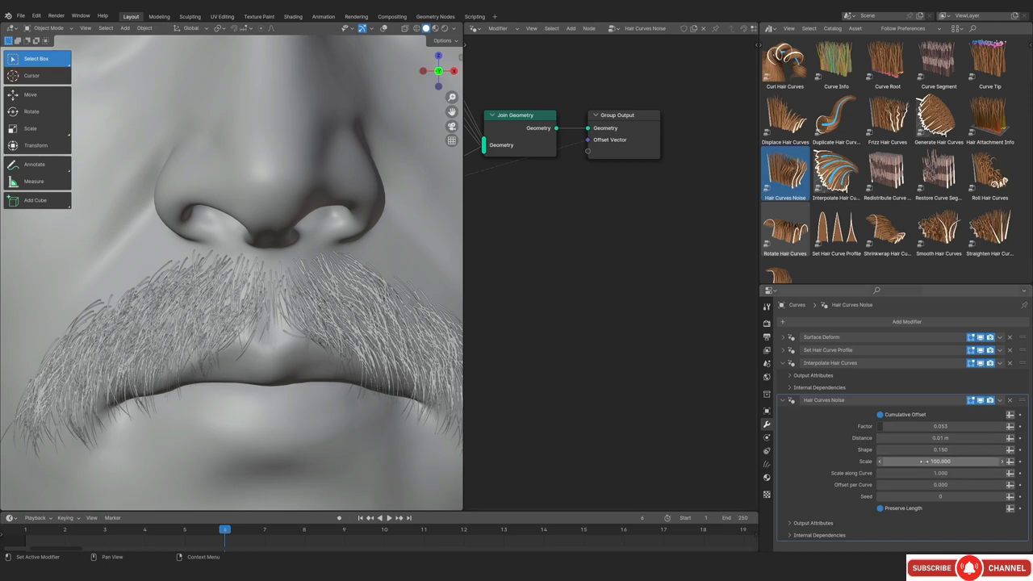
pyautogui.write('0')
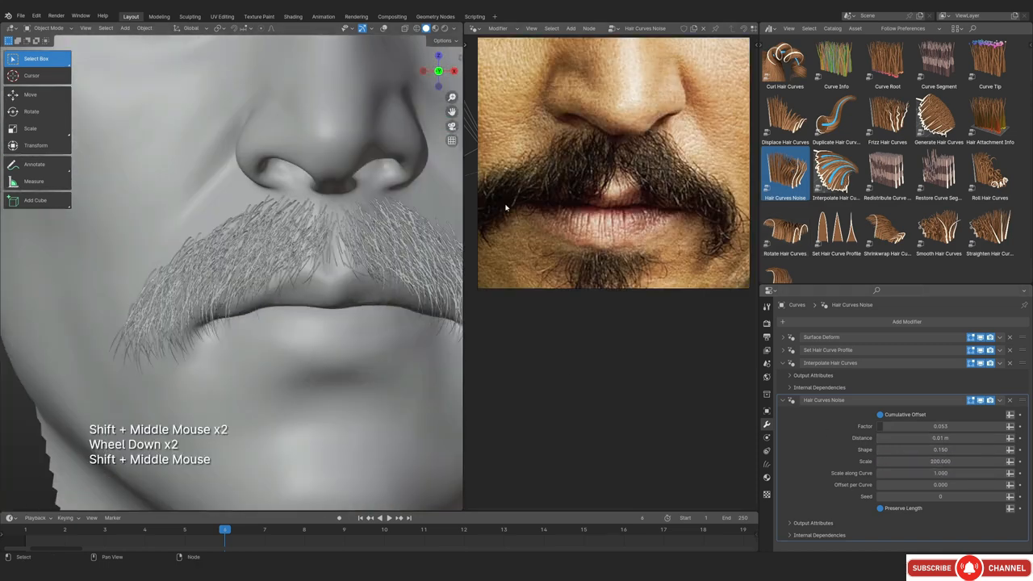
# Examine the noise on the moustache hairs up close and from the front, with and without viewport overlays
pyautogui.scroll(-1, 267, 318)
pyautogui.keyDown('shift'); pyautogui.moveTo(242, 298); pyautogui.dragTo(266, 318, button='middle'); pyautogui.keyUp('shift')
pyautogui.scroll(1, 266, 317)
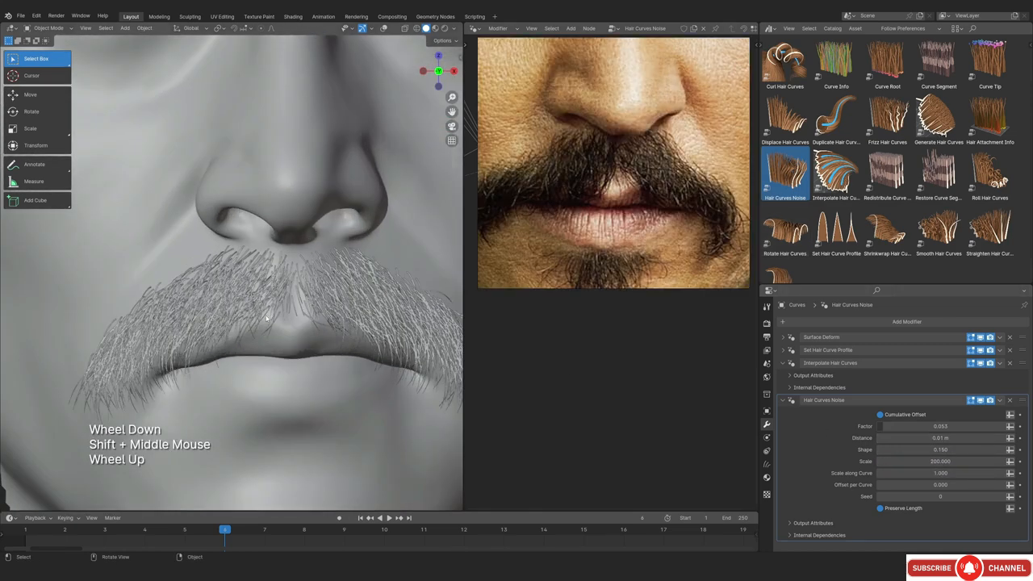
pyautogui.scroll(3, 228, 311)
pyautogui.keyDown('shift'); pyautogui.moveTo(361, 376); pyautogui.dragTo(398, 293, button='middle'); pyautogui.keyUp('shift')
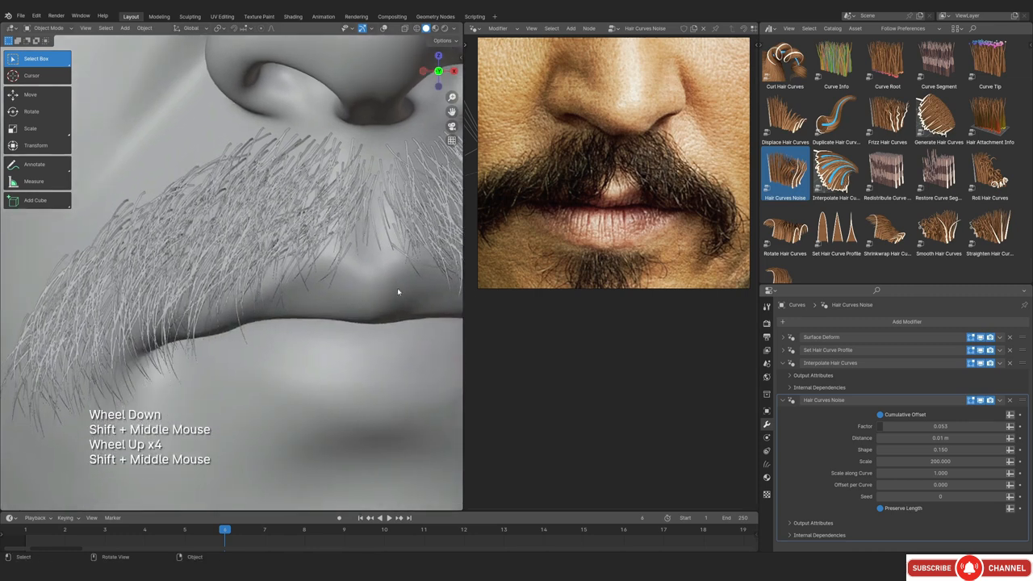
pyautogui.scroll(-2, 242, 266)
pyautogui.keyDown('shift'); pyautogui.moveTo(242, 267); pyautogui.dragTo(242, 299, button='middle'); pyautogui.keyUp('shift')
pyautogui.hotkey('shift', 'alt', 'z')
pyautogui.hotkey('shift', 'alt', 'z')
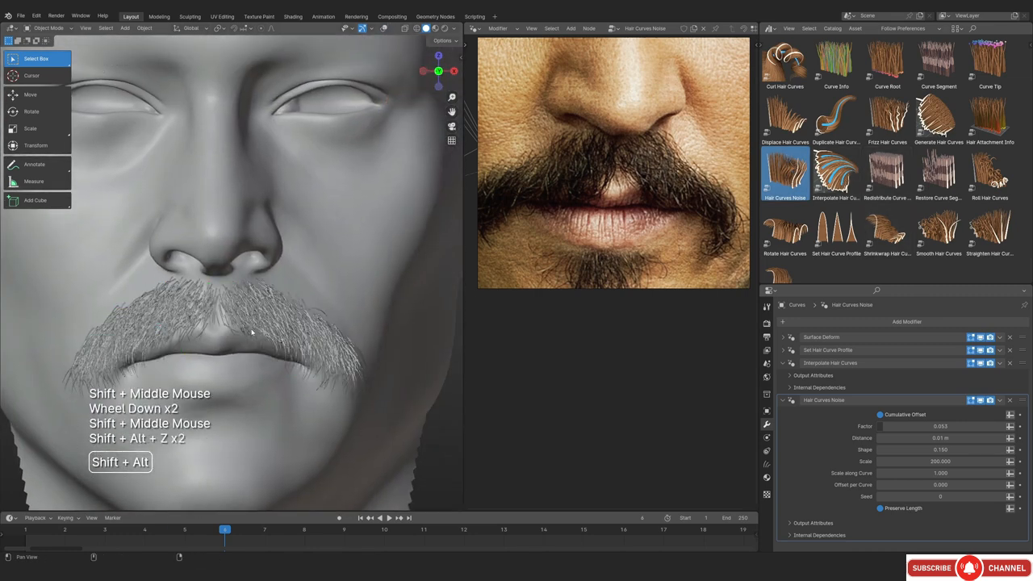
pyautogui.scroll(2, 242, 298)
# Add the Roll Hair Curves modifier to the moustache, collapse the Hair Curves Noise settings and bring the roll settings into view
pyautogui.scroll(3, 884, 177)
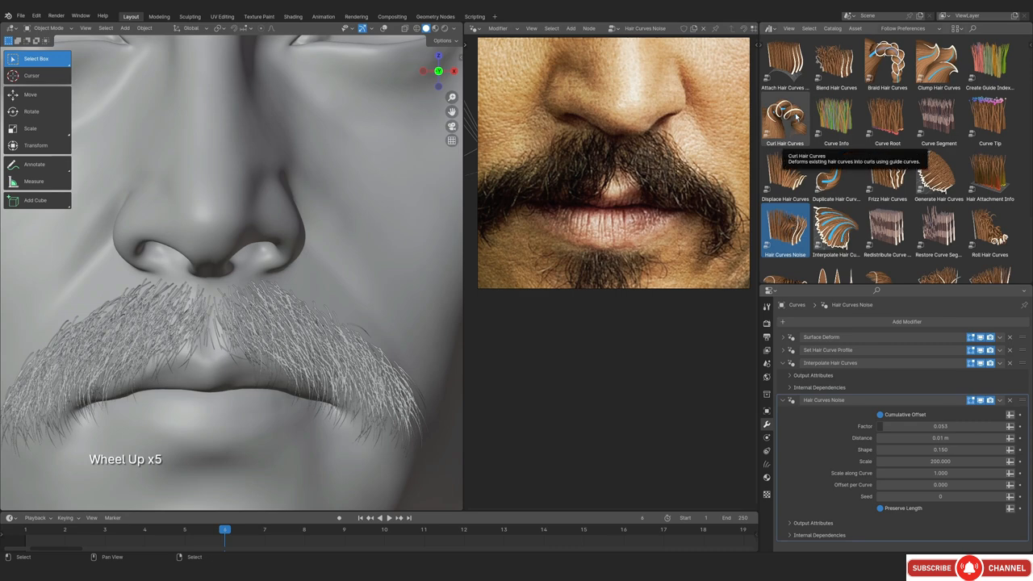
pyautogui.scroll(-2, 902, 180)
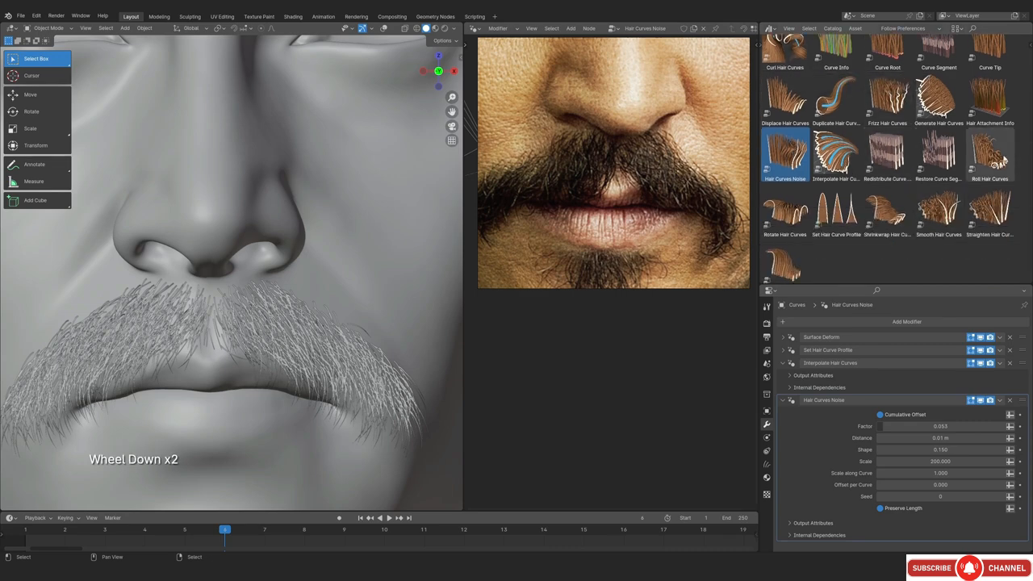
pyautogui.moveTo(990, 161); pyautogui.dragTo(327, 356)
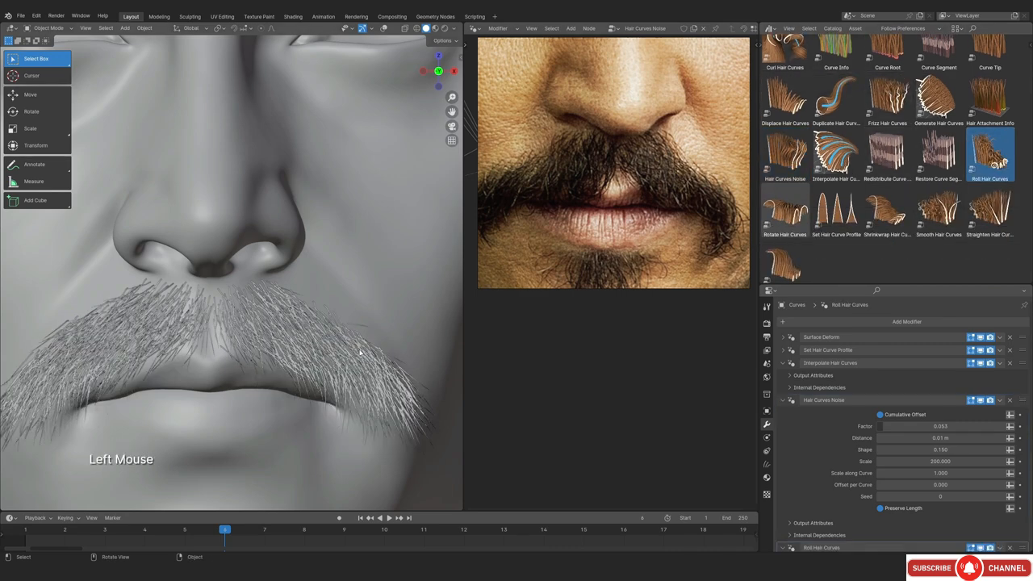
pyautogui.moveTo(359, 352); pyautogui.dragTo(92, 320, button='middle')
pyautogui.scroll(2, 234, 373)
pyautogui.middleClick(234, 373)
pyautogui.keyDown('shift'); pyautogui.moveTo(234, 373); pyautogui.dragTo(222, 312, button='middle'); pyautogui.keyUp('shift')
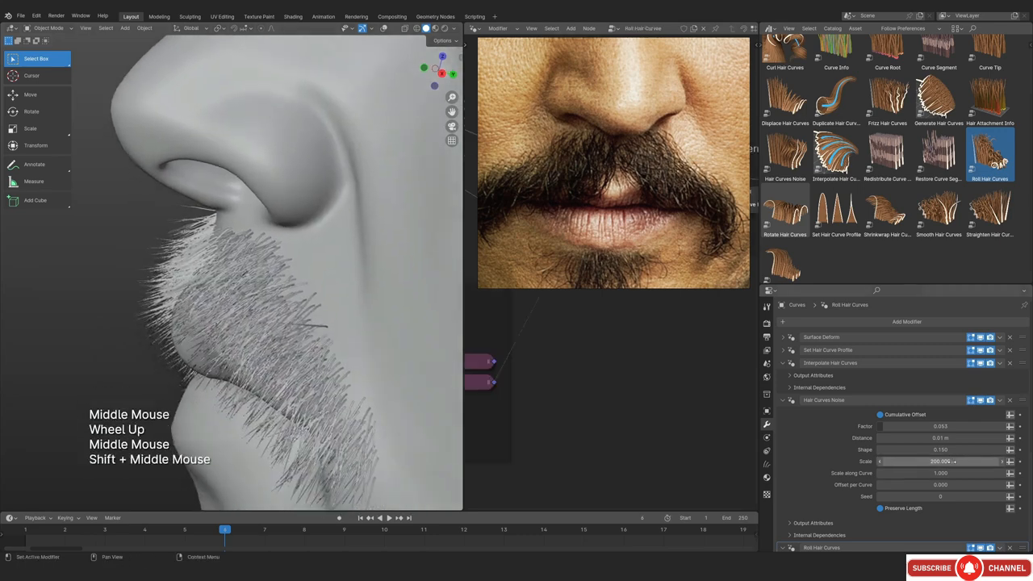
pyautogui.click(782, 400)
pyautogui.scroll(-3, 871, 426)
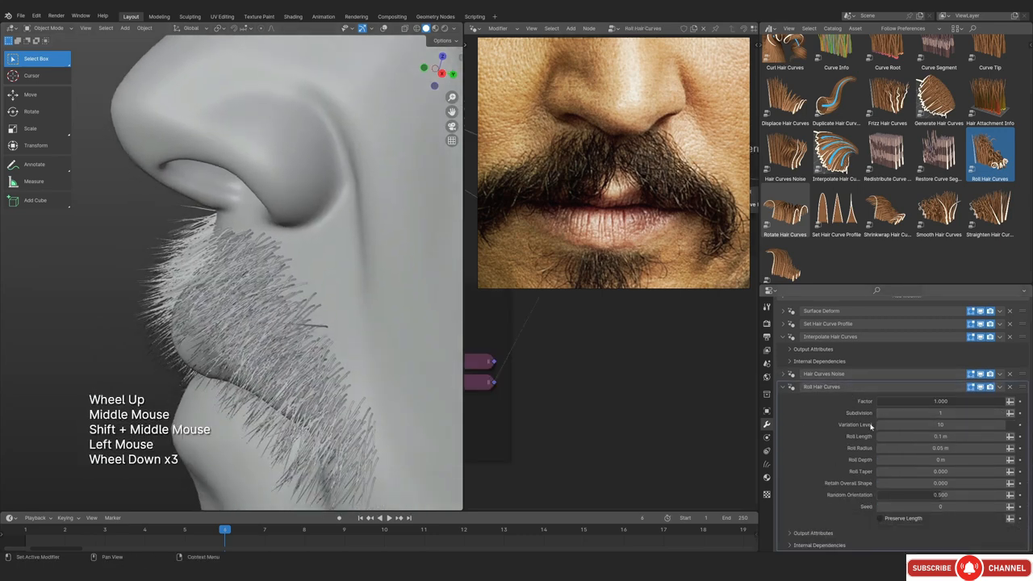
# Check the rolled hairs from the side and set the Roll Radius to 0.01 m
pyautogui.moveTo(212, 339); pyautogui.dragTo(226, 294, button='middle')
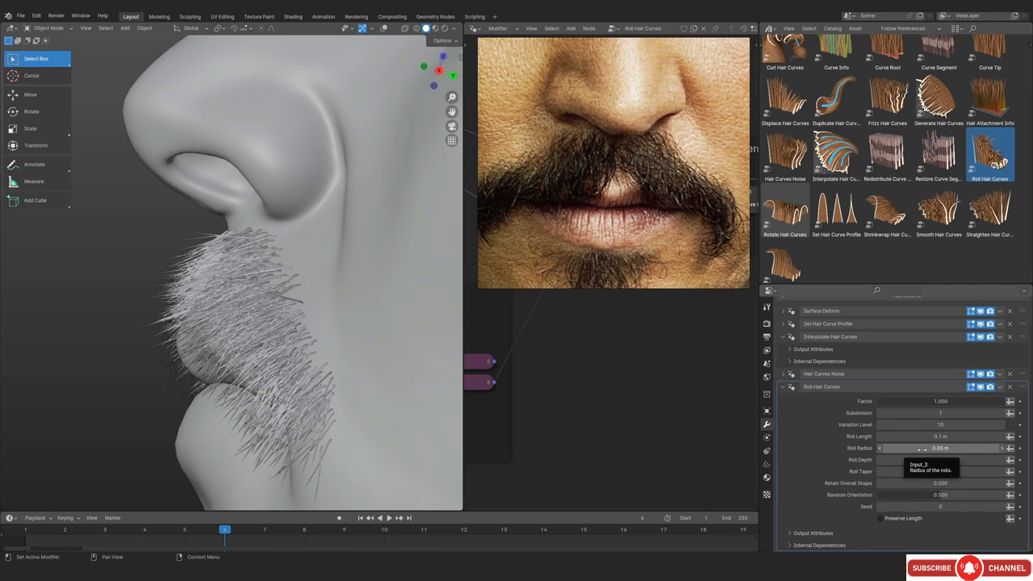
pyautogui.moveTo(72, 258); pyautogui.dragTo(183, 218, button='middle')
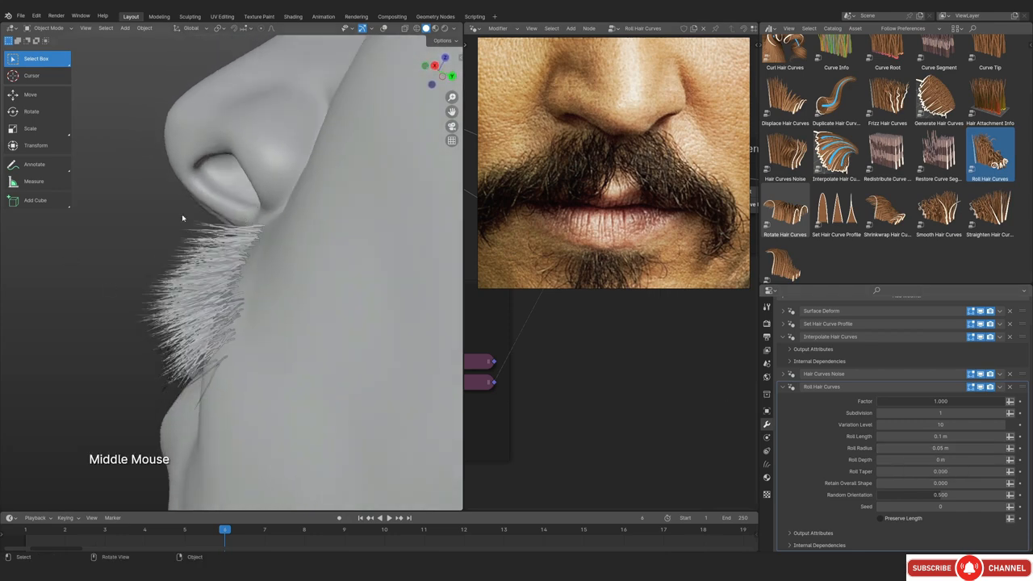
pyautogui.moveTo(191, 275); pyautogui.dragTo(271, 271, button='middle')
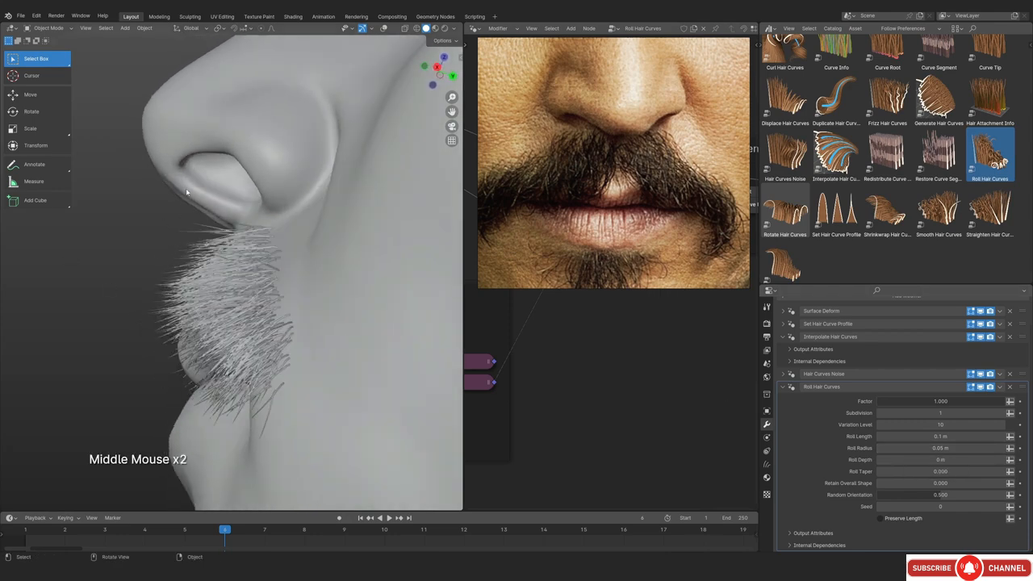
pyautogui.scroll(-2, 187, 192)
pyautogui.scroll(2, 212, 279)
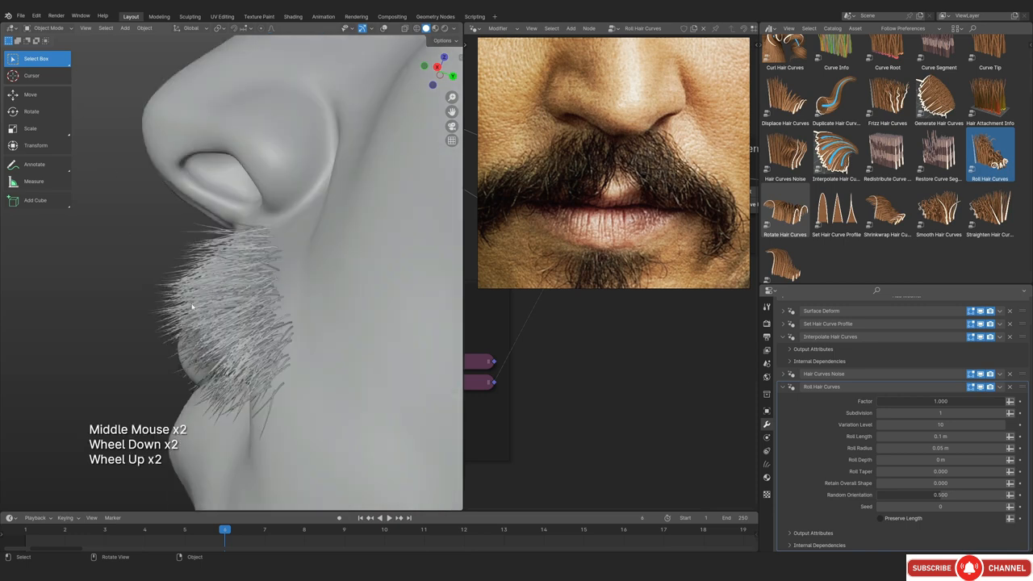
pyautogui.click(951, 448)
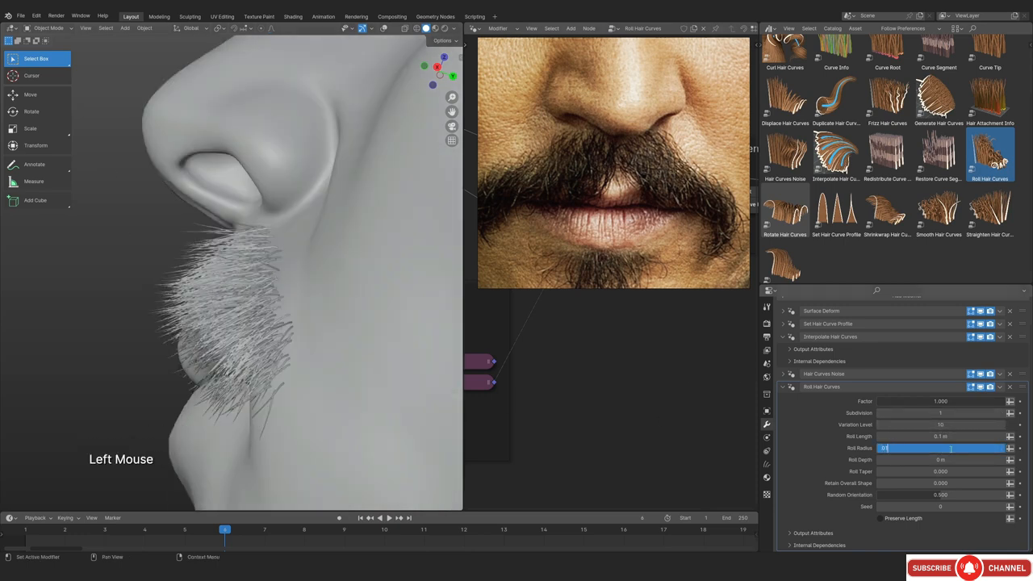
pyautogui.press('Return')
pyautogui.moveTo(295, 334); pyautogui.dragTo(339, 334, button='middle')
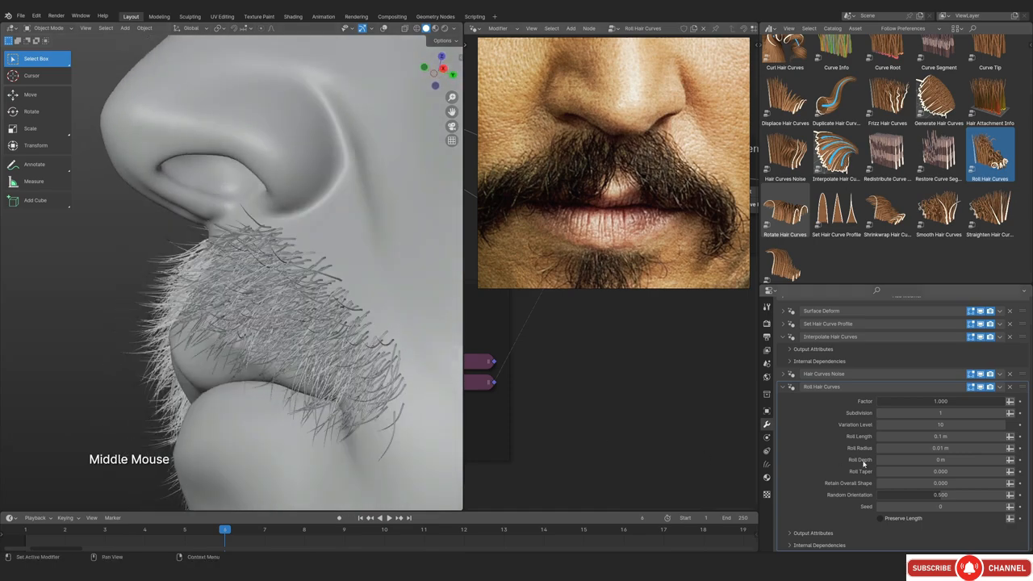
# Test a Roll Radius of 0.001 m and check the curls up close
pyautogui.click(933, 448)
pyautogui.write('0')
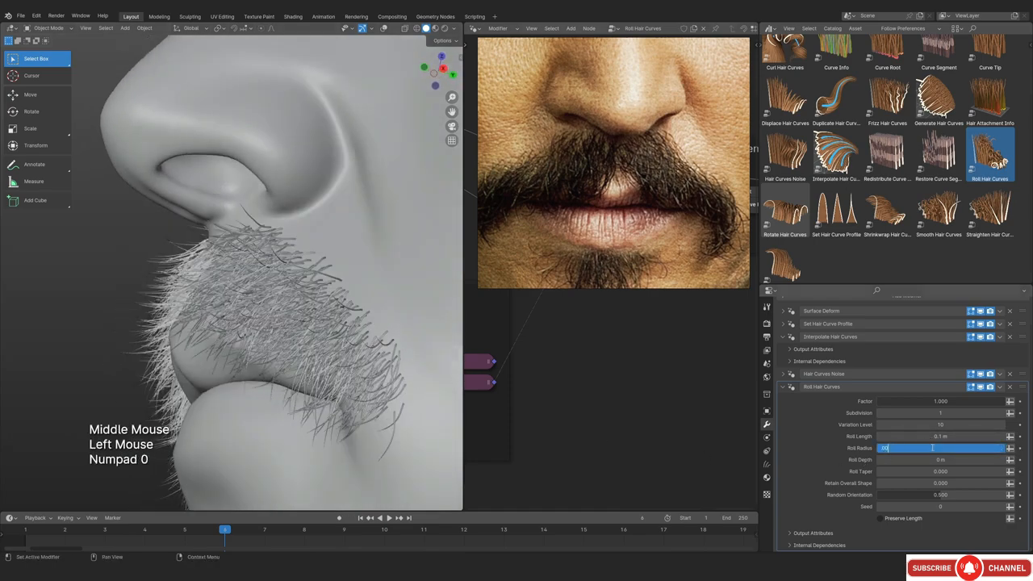
pyautogui.press('Return')
pyautogui.moveTo(339, 363); pyautogui.dragTo(260, 364, button='middle')
pyautogui.scroll(1, 260, 365)
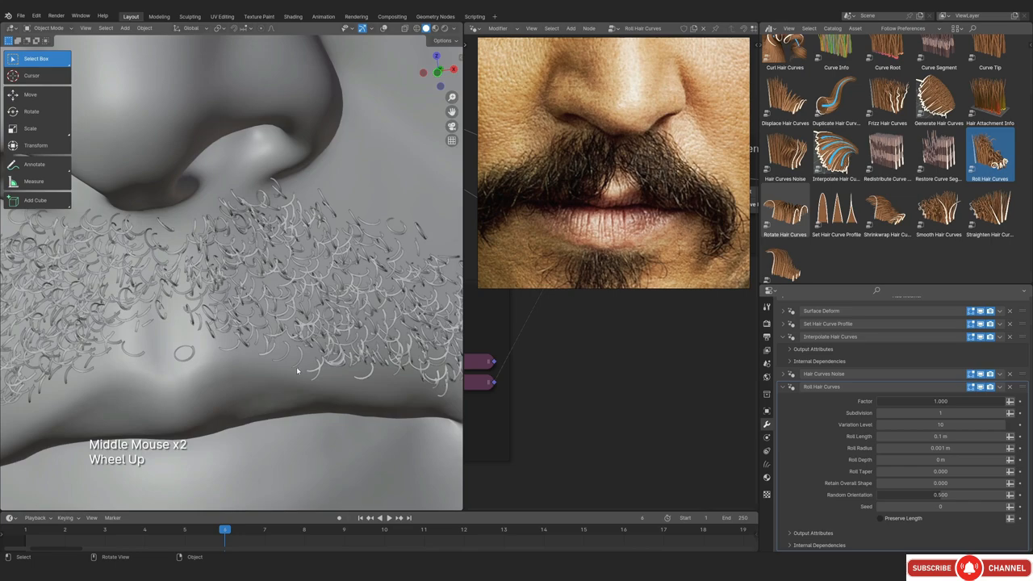
# Set the Roll Radius to 0.003 m and check the hairs from the front
pyautogui.click(909, 448)
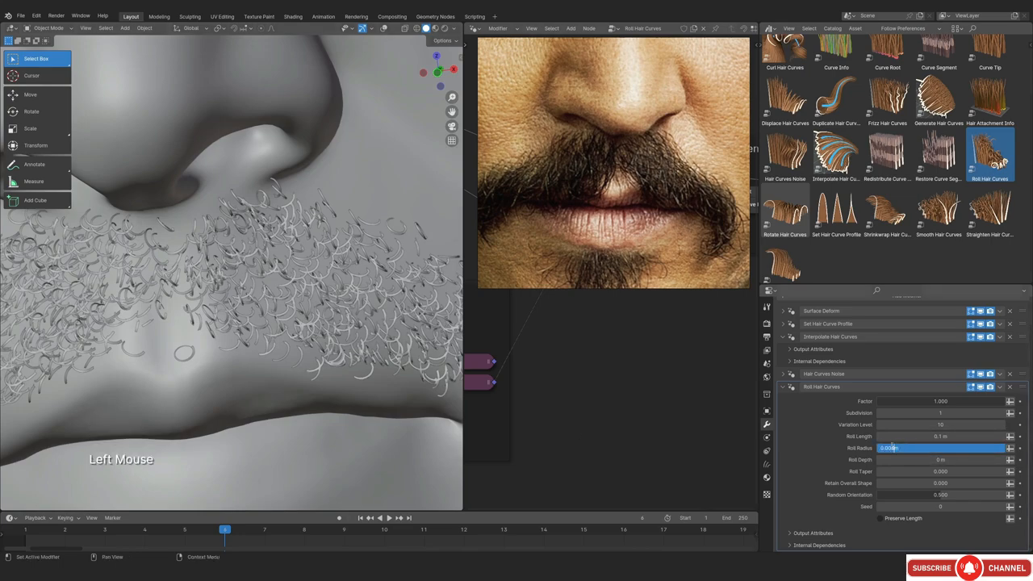
pyautogui.press('BackSpace')
pyautogui.write('3')
pyautogui.press('Return')
pyautogui.moveTo(226, 315); pyautogui.dragTo(199, 283, button='middle')
pyautogui.scroll(-2, 196, 292)
pyautogui.scroll(2, 196, 290)
# Lower the Roll Hair Curves Factor to 0.181 and set the Roll Length to 0.03 m
pyautogui.moveTo(1006, 401); pyautogui.dragTo(992, 401)
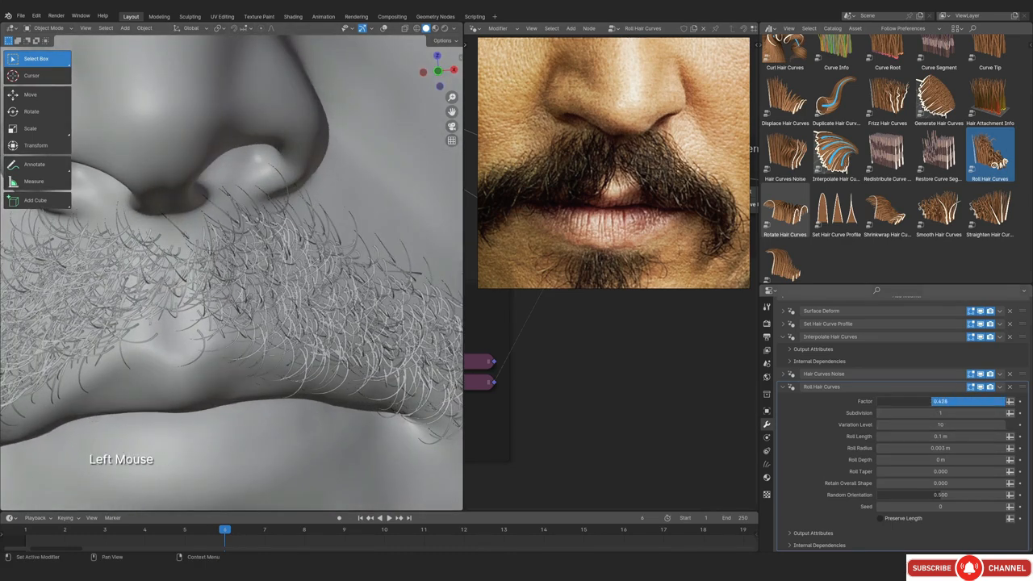
pyautogui.moveTo(915, 401); pyautogui.dragTo(921, 401)
pyautogui.moveTo(936, 436)
pyautogui.mouseDown()
pyautogui.moveTo(924, 435)
pyautogui.moveTo(940, 436)
pyautogui.mouseUp()
pyautogui.click(941, 436)
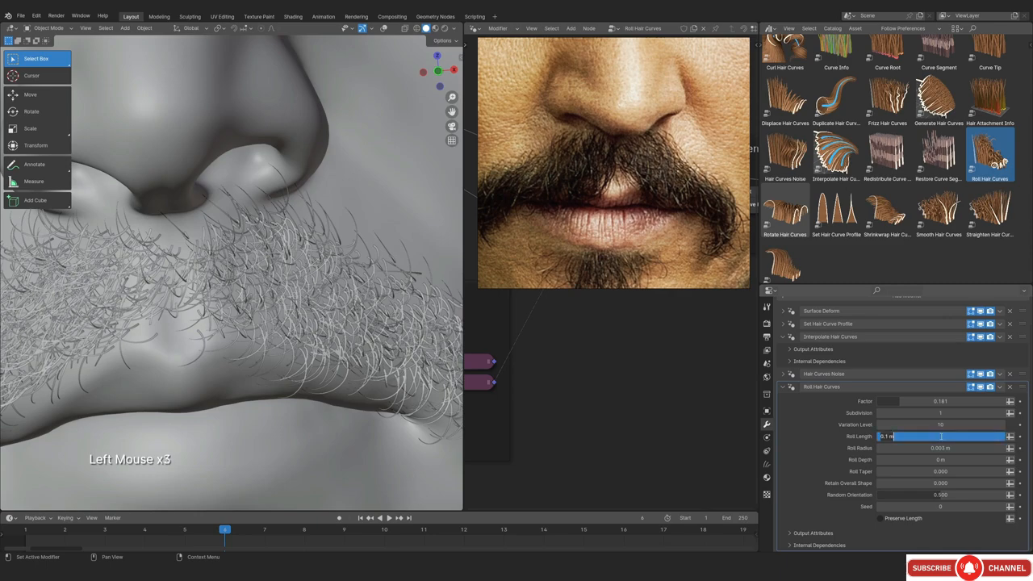
pyautogui.press('Return')
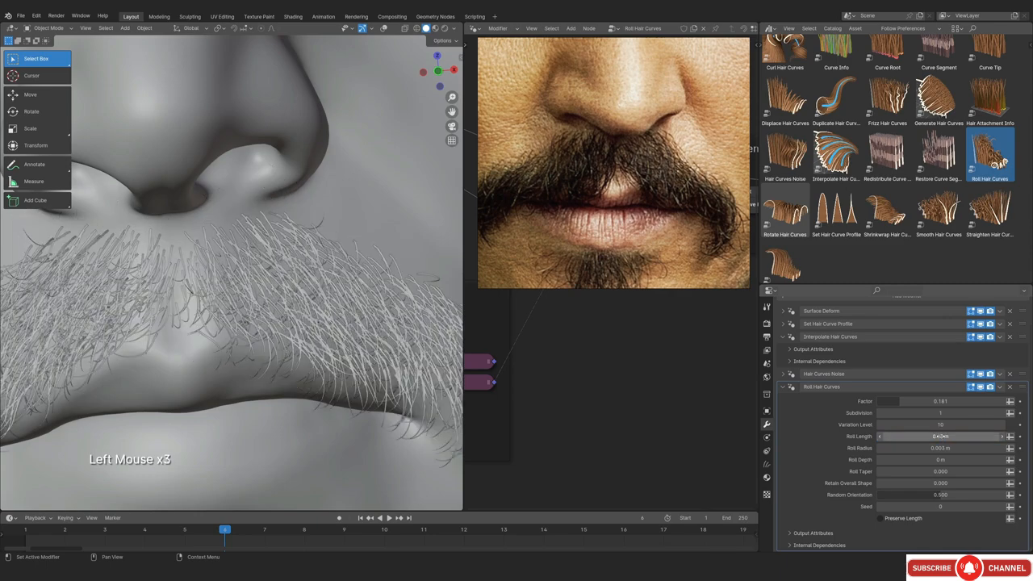
# Inspect the curled tips from below, set Random Orientation to 1.000 and enable Preserve Length for the roll
pyautogui.scroll(-2, 234, 270)
pyautogui.moveTo(235, 274); pyautogui.dragTo(251, 239, button='middle')
pyautogui.scroll(2, 247, 346)
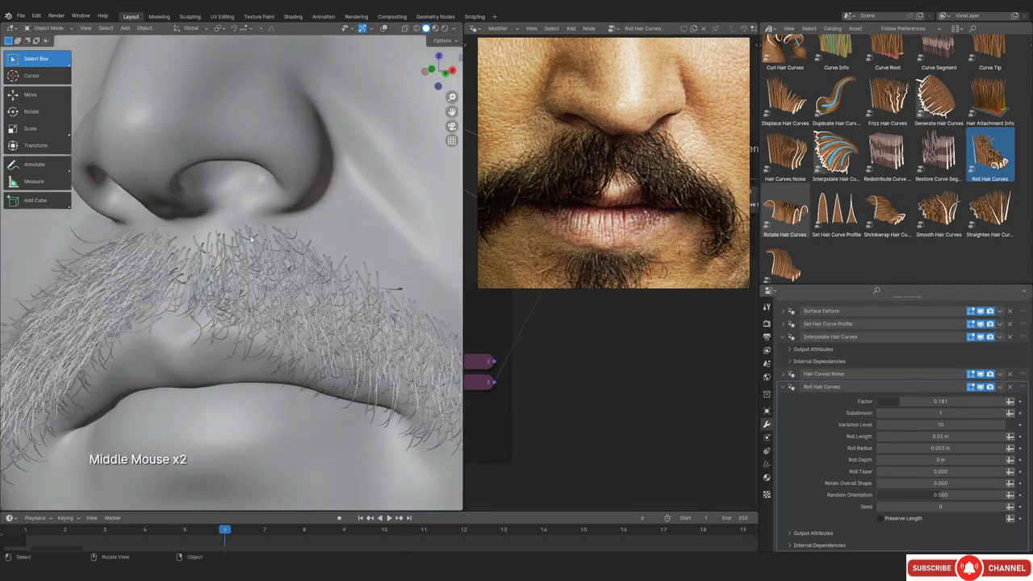
pyautogui.moveTo(256, 375); pyautogui.dragTo(317, 366, button='middle')
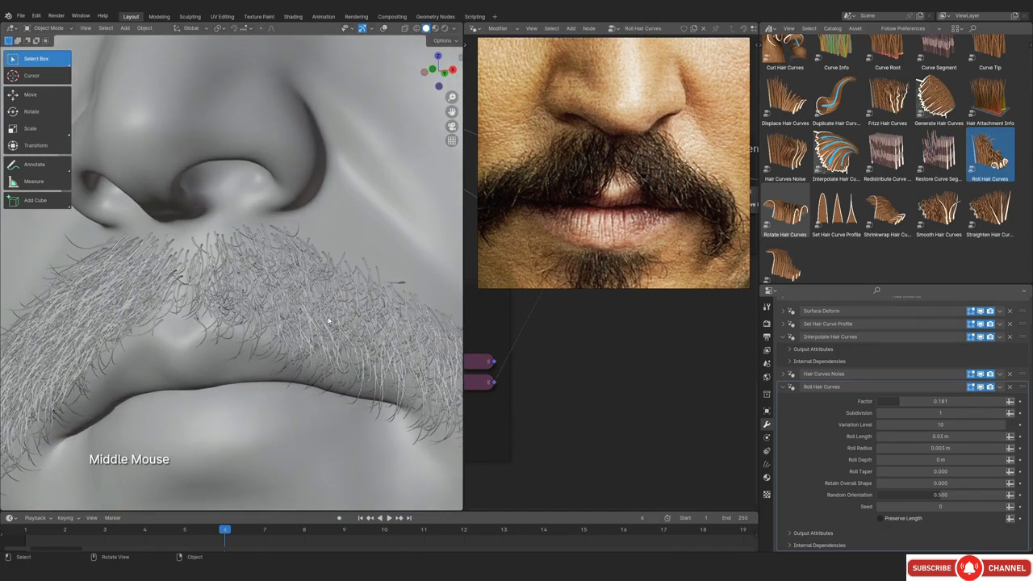
pyautogui.moveTo(329, 321); pyautogui.dragTo(485, 387, button='middle')
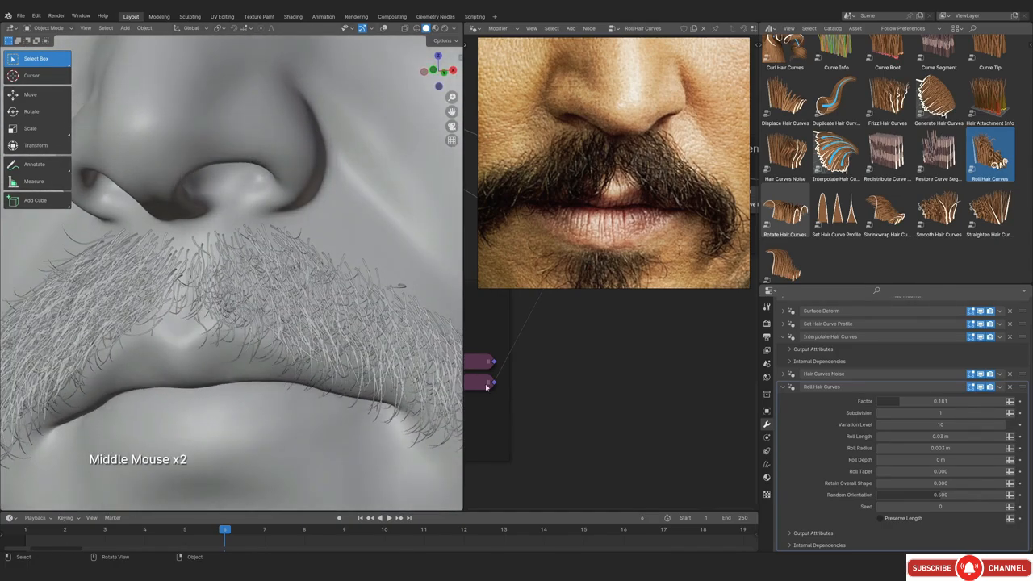
pyautogui.click(940, 496)
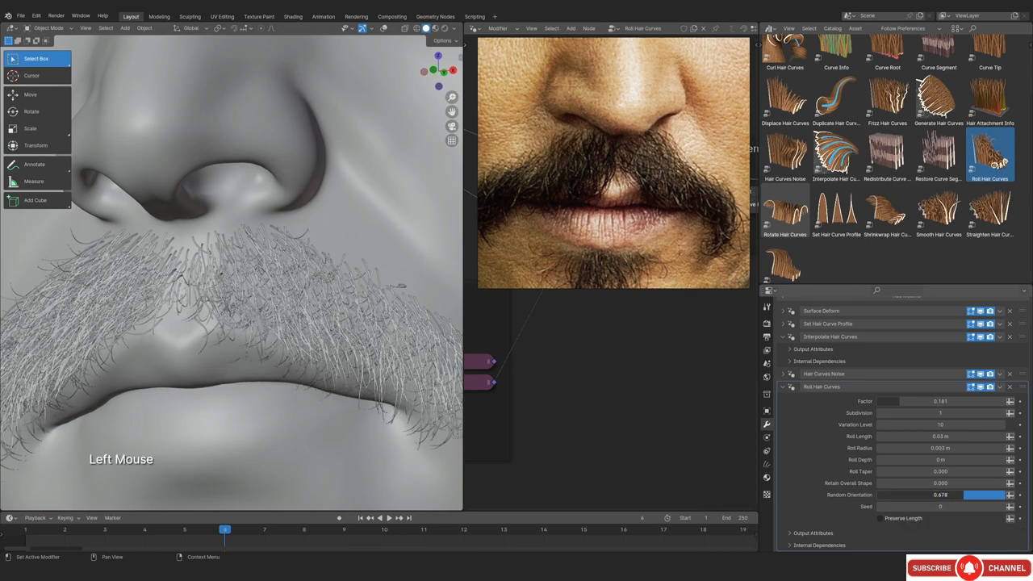
pyautogui.write('1')
pyautogui.press('Return')
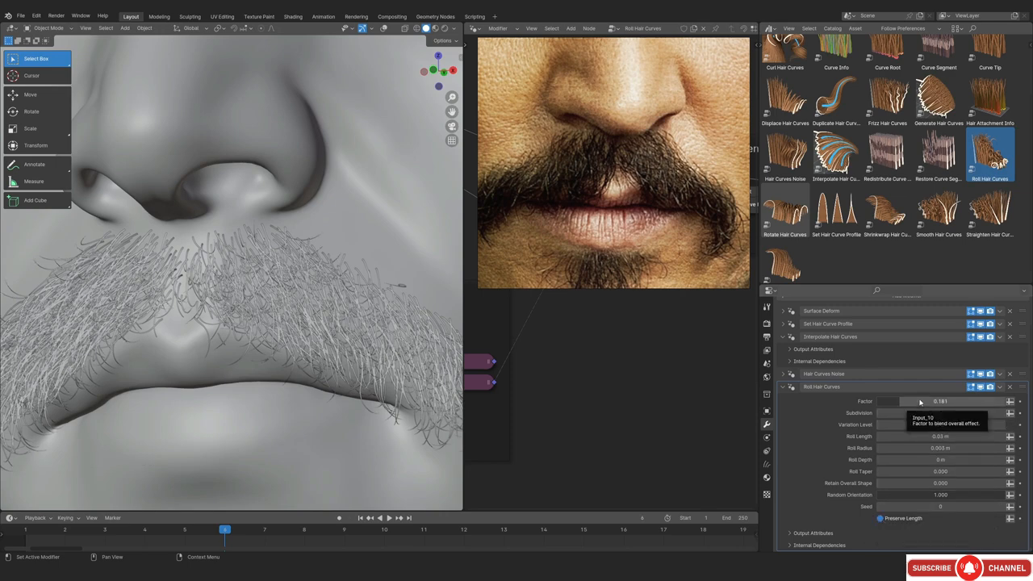
# Switch the Roll Length to an attribute input and return it to a single value
pyautogui.click(927, 436)
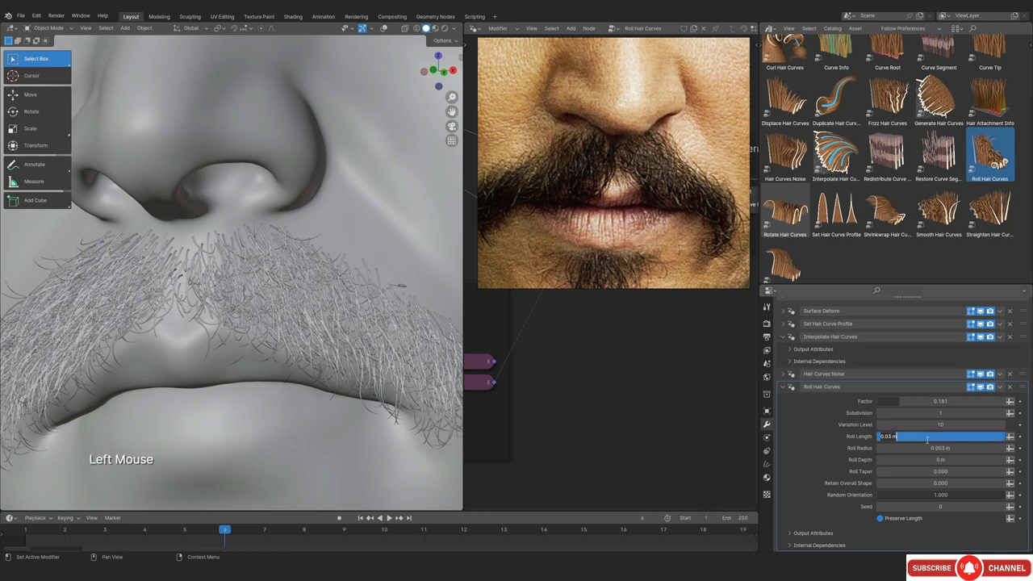
pyautogui.click(1010, 437)
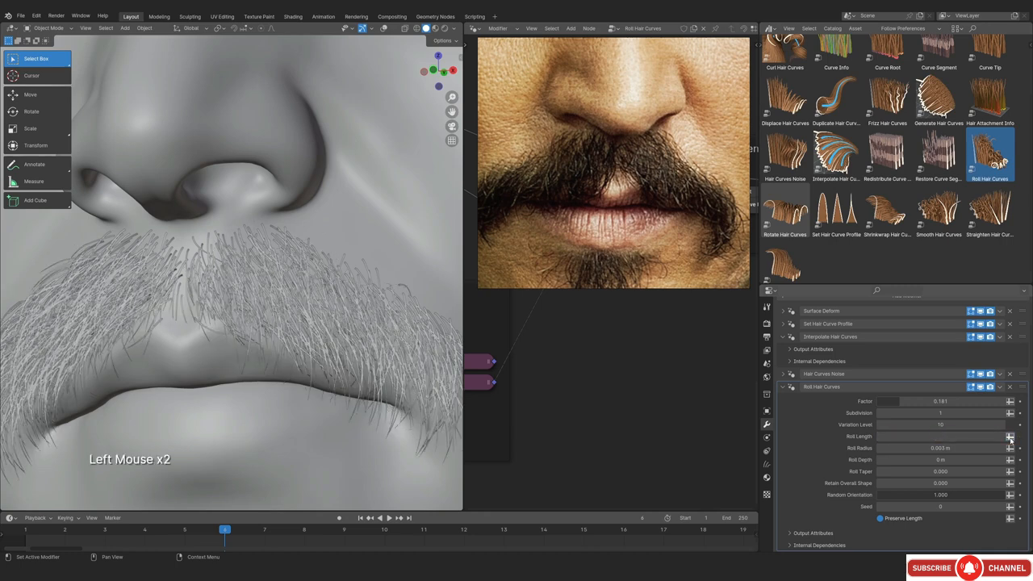
pyautogui.click(1010, 437)
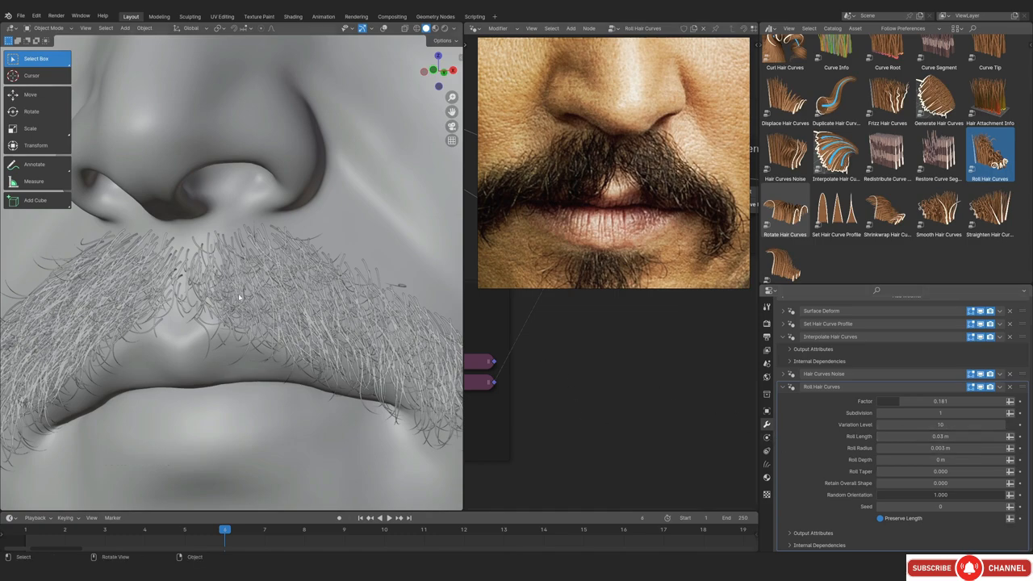
# Inspect the moustache from several angles and reduce the Roll Hair Curves Factor to about 0.125
pyautogui.scroll(-2, 239, 297)
pyautogui.scroll(2, 239, 297)
pyautogui.moveTo(239, 297); pyautogui.dragTo(289, 226, button='middle')
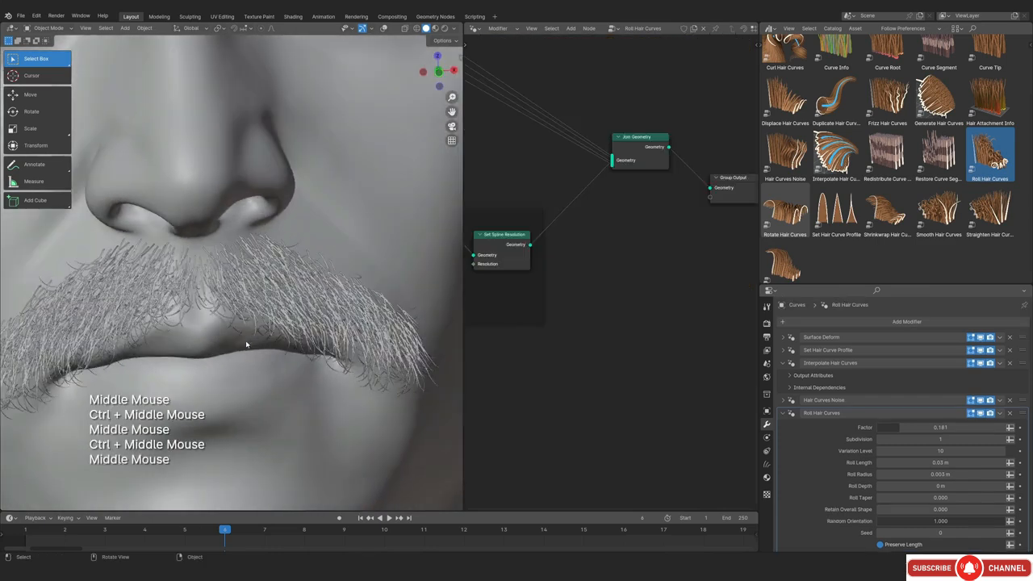
pyautogui.scroll(1, 247, 344)
pyautogui.keyDown('shift'); pyautogui.moveTo(303, 294); pyautogui.dragTo(319, 275, button='middle'); pyautogui.keyUp('shift')
pyautogui.moveTo(319, 275); pyautogui.dragTo(328, 296, button='middle')
pyautogui.scroll(-1, 274, 298)
pyautogui.scroll(1, 287, 280)
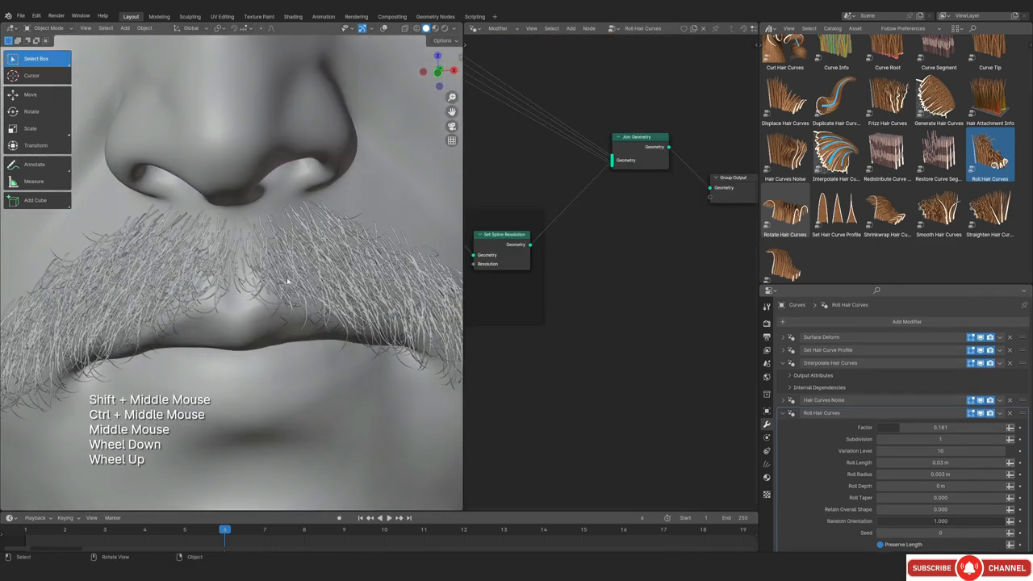
pyautogui.scroll(-2, 836, 410)
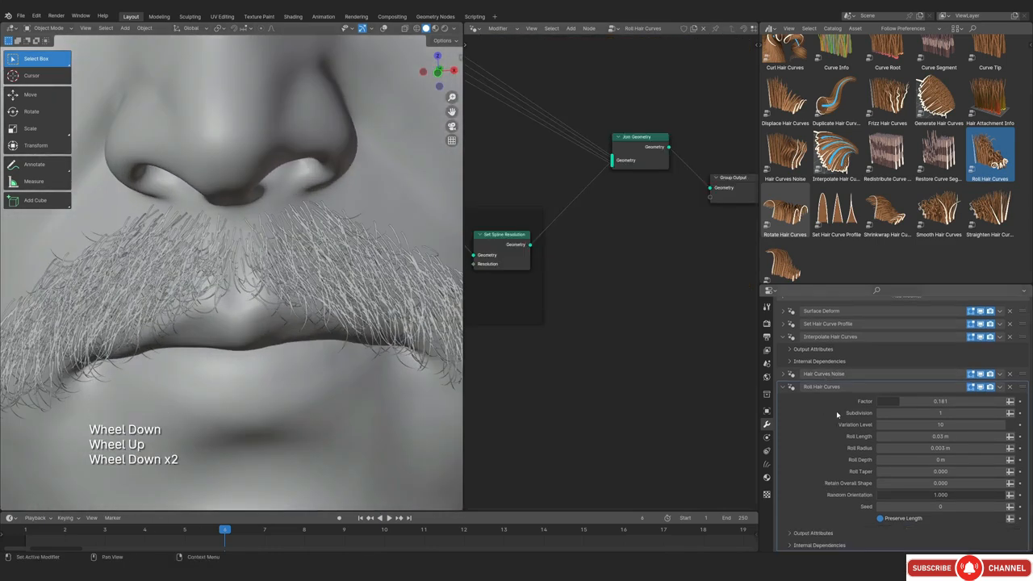
pyautogui.moveTo(941, 401)
pyautogui.mouseDown()
pyautogui.moveTo(917, 401)
pyautogui.moveTo(933, 401)
pyautogui.mouseUp()
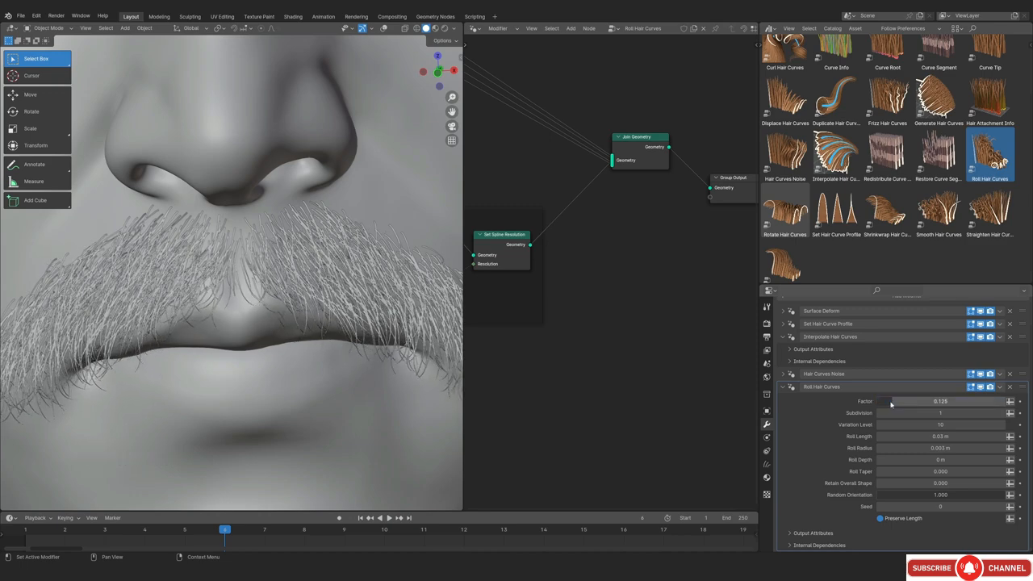
# Check the roll from the front, collapse its settings and add a second Hair Curves Noise modifier to the moustache
pyautogui.scroll(-2, 341, 347)
pyautogui.moveTo(341, 346); pyautogui.dragTo(242, 337, button='middle')
pyautogui.scroll(1, 158, 288)
pyautogui.scroll(-1, 226, 247)
pyautogui.scroll(1, 207, 307)
pyautogui.press('KP_1')
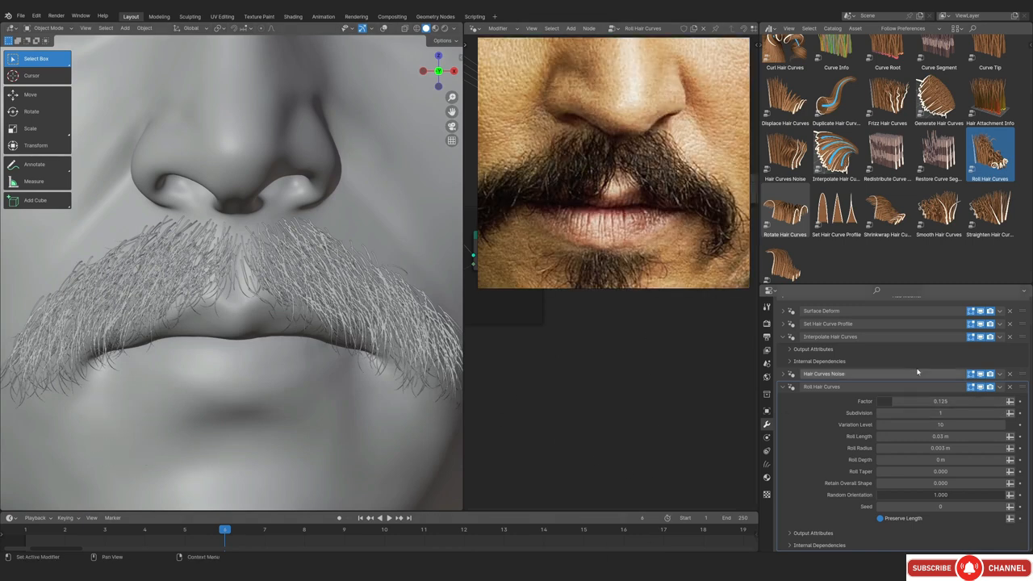
pyautogui.click(822, 386)
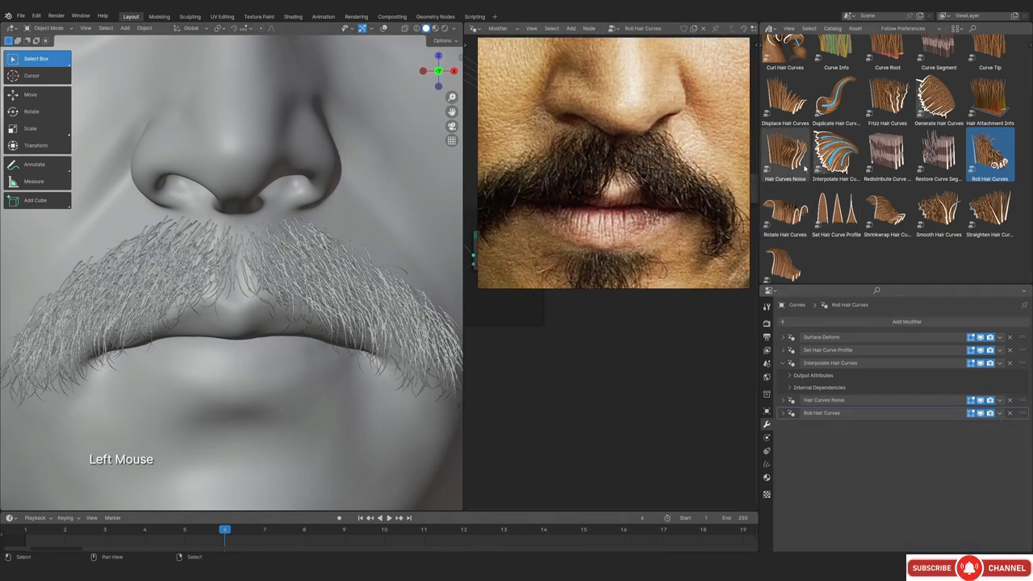
pyautogui.click(786, 153)
pyautogui.moveTo(785, 154); pyautogui.dragTo(296, 276)
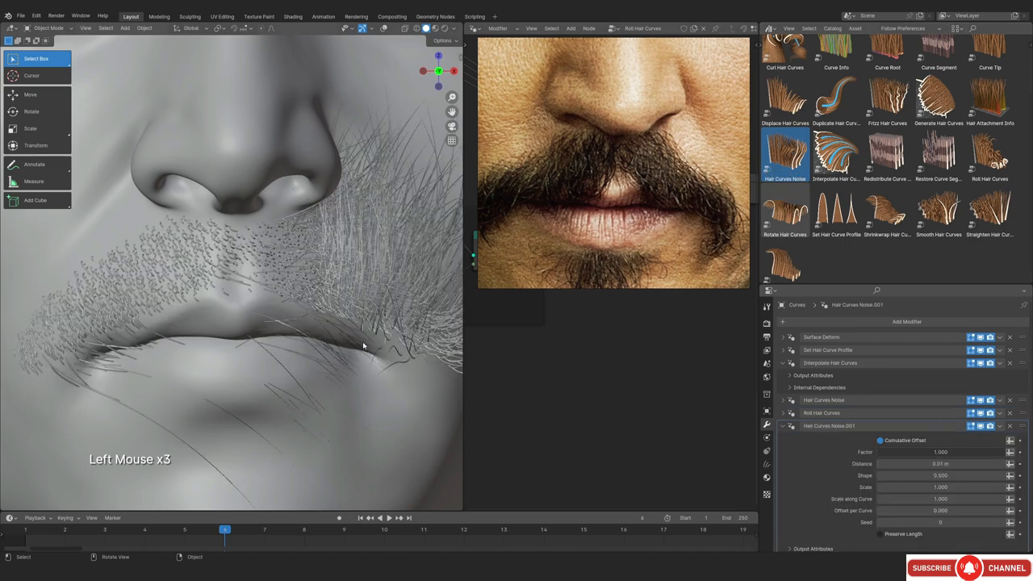
# Enable Preserve Length and set the Scale to 150 in the second Hair Curves Noise modifier
pyautogui.scroll(-2, 940, 483)
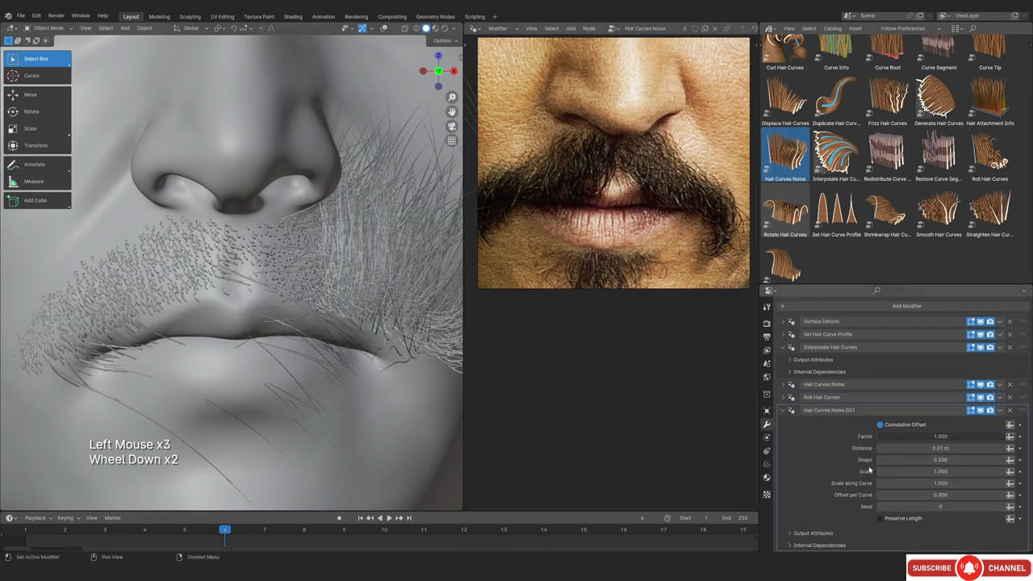
pyautogui.click(881, 518)
pyautogui.doubleClick(929, 471)
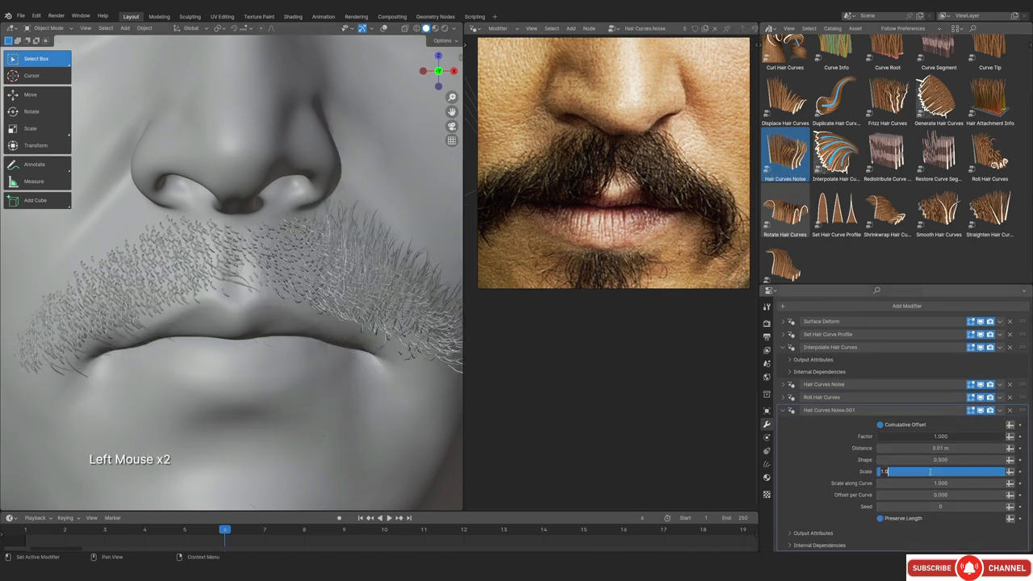
pyautogui.write('150')
pyautogui.press('Return')
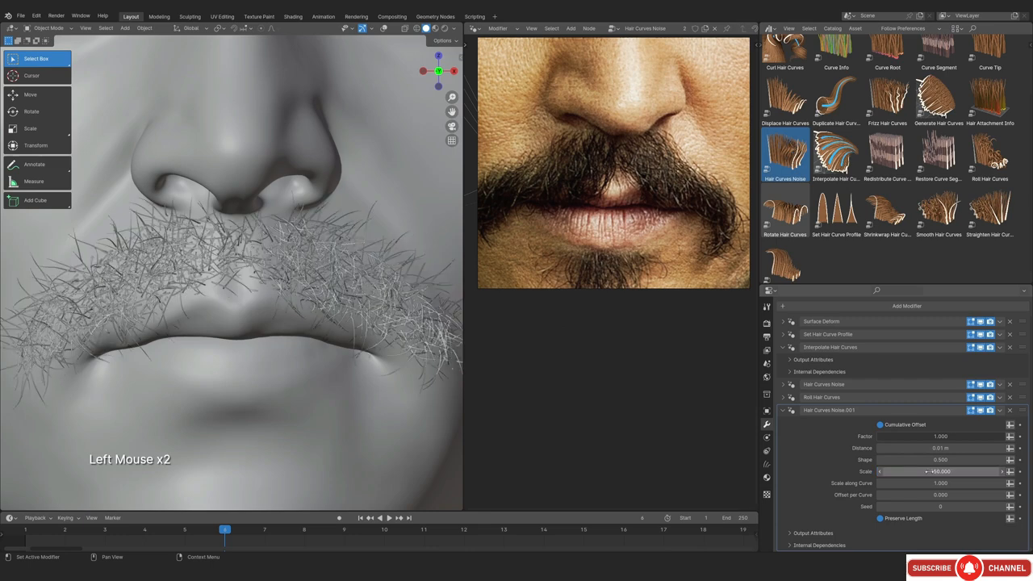
# Set the second noise modifier's Factor to about 0.122 and its Distance to 0.002 m, checking the moustache in profile and front views
pyautogui.moveTo(1005, 436); pyautogui.dragTo(899, 436)
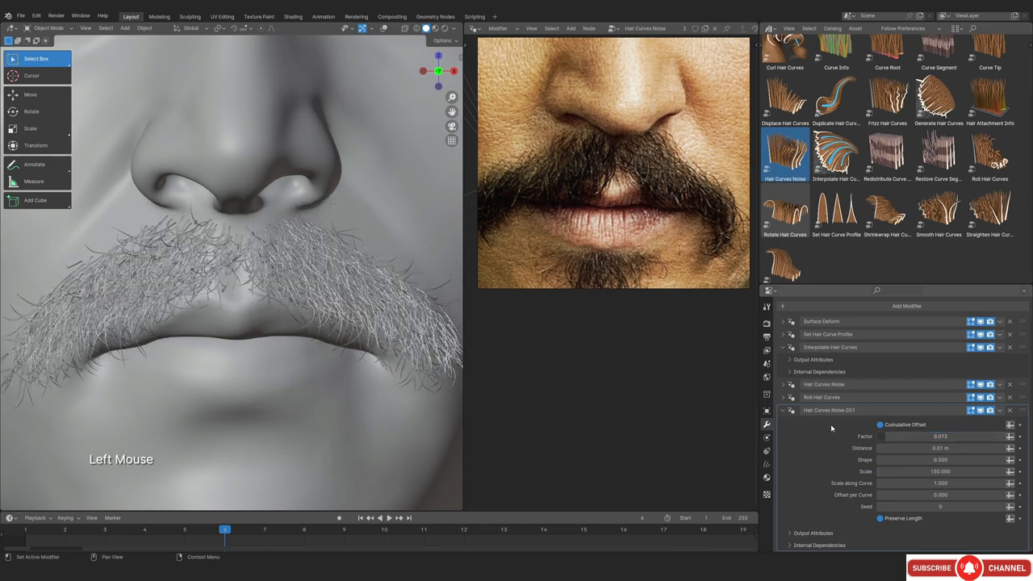
pyautogui.moveTo(380, 307); pyautogui.dragTo(182, 274, button='middle')
pyautogui.scroll(2, 182, 275)
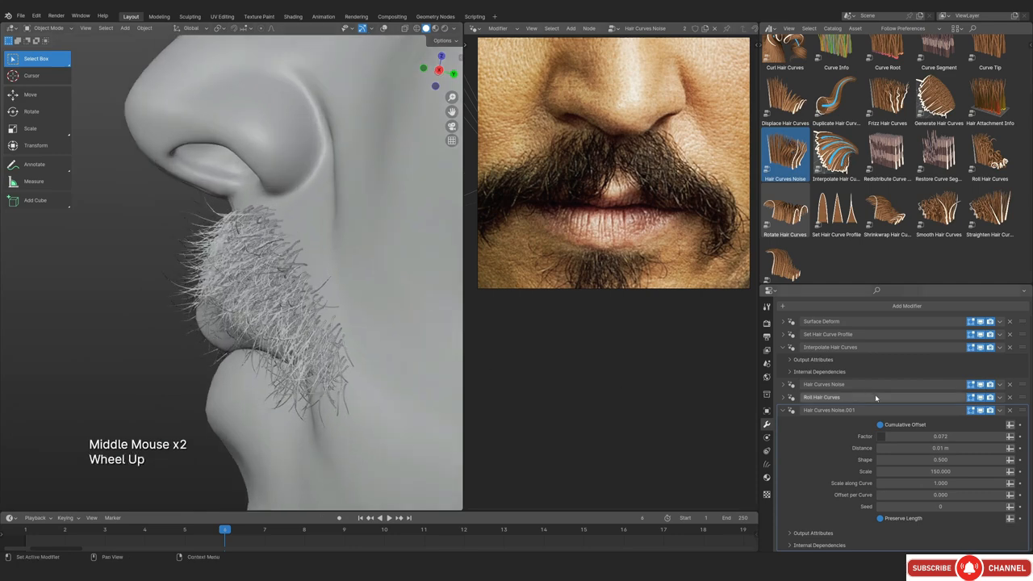
pyautogui.moveTo(905, 441); pyautogui.dragTo(911, 440)
pyautogui.click(904, 447)
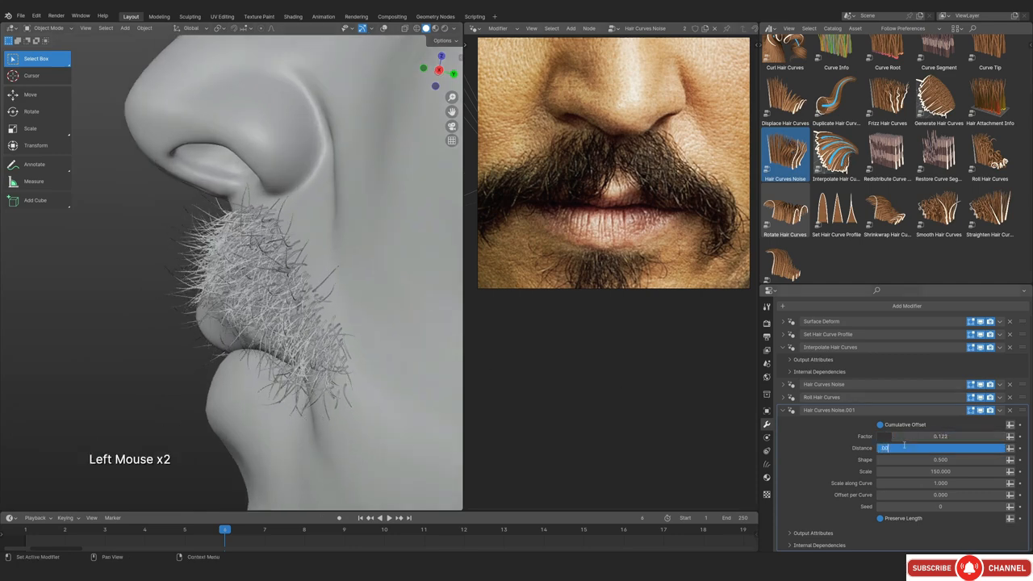
pyautogui.press('Return')
pyautogui.moveTo(201, 286); pyautogui.dragTo(266, 291, button='middle')
pyautogui.press('KP_1')
pyautogui.scroll(-5, 251, 291)
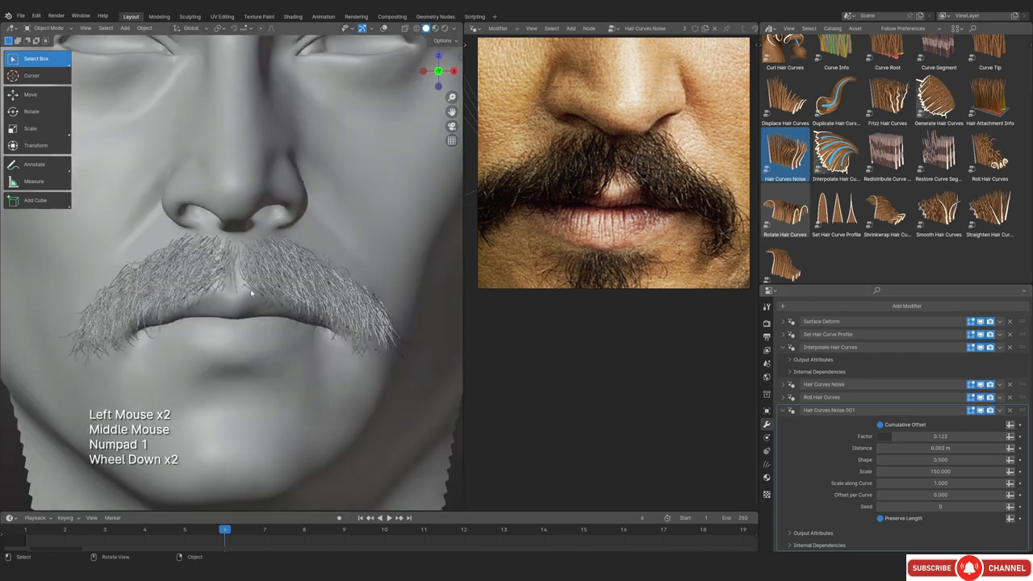
pyautogui.scroll(2, 153, 271)
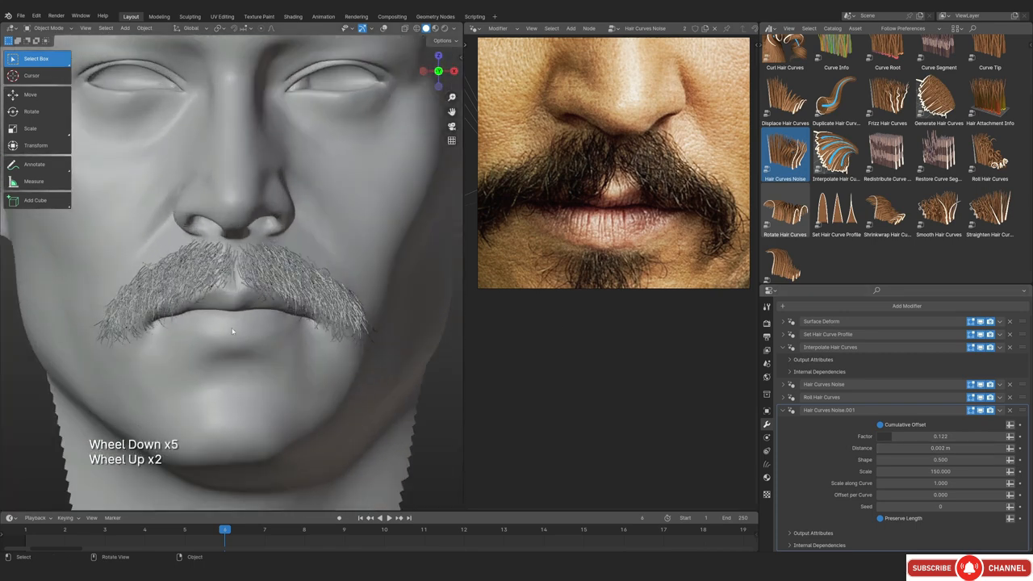
pyautogui.scroll(1, 168, 326)
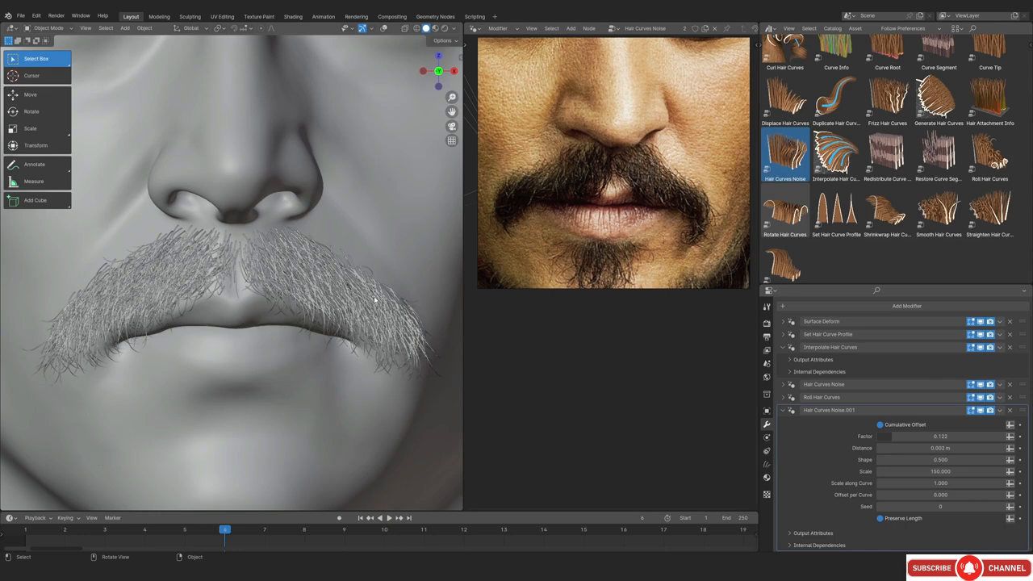
# Annotate the desired curve of the moustache's outer end and compare it with the reference photo
pyautogui.keyDown('shift'); pyautogui.moveTo(52, 351); pyautogui.dragTo(97, 376, button='middle'); pyautogui.keyUp('shift')
pyautogui.hotkey('shift', 'alt', 'z')
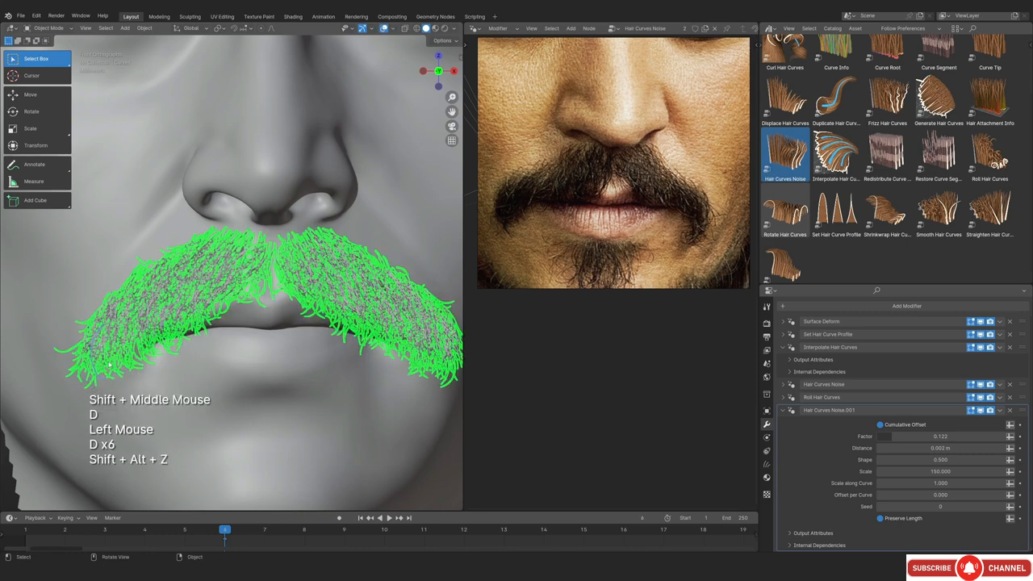
pyautogui.moveTo(106, 355)
pyautogui.mouseDown()
pyautogui.moveTo(68, 383)
pyautogui.moveTo(107, 389)
pyautogui.mouseUp()
pyautogui.press('d')
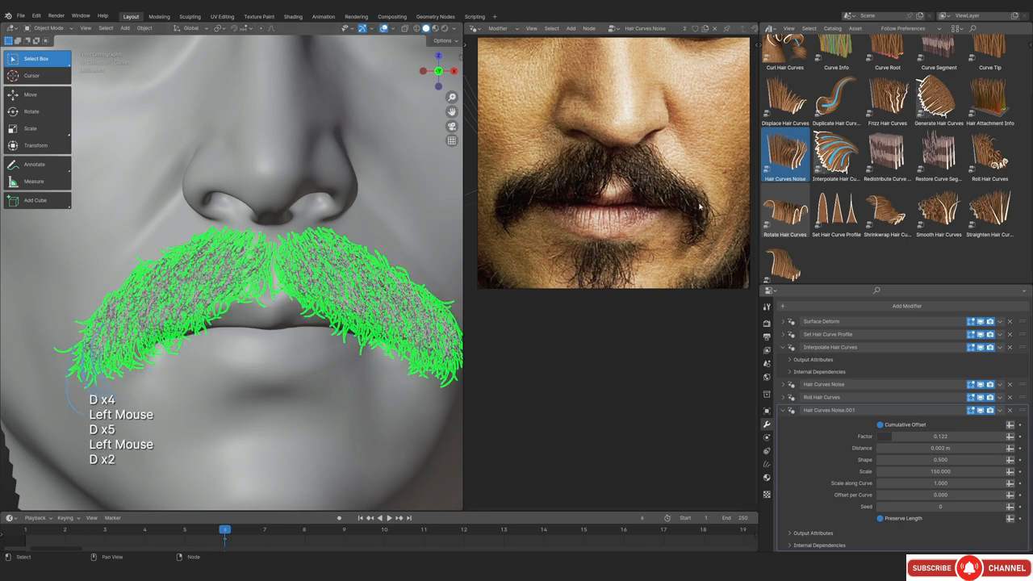
pyautogui.scroll(-2, 233, 349)
pyautogui.hotkey('shift', 'alt', 'z')
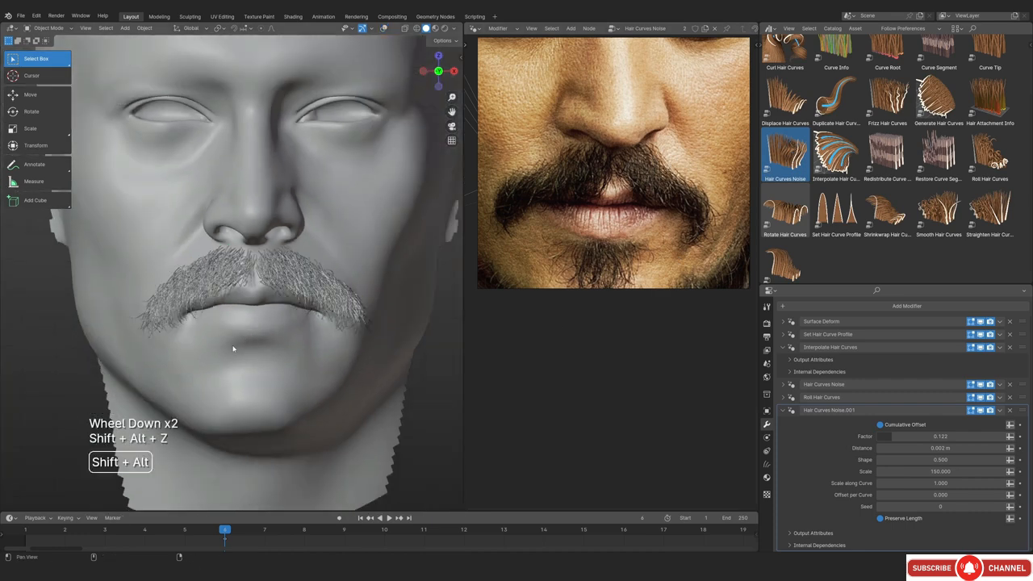
pyautogui.scroll(2, 185, 319)
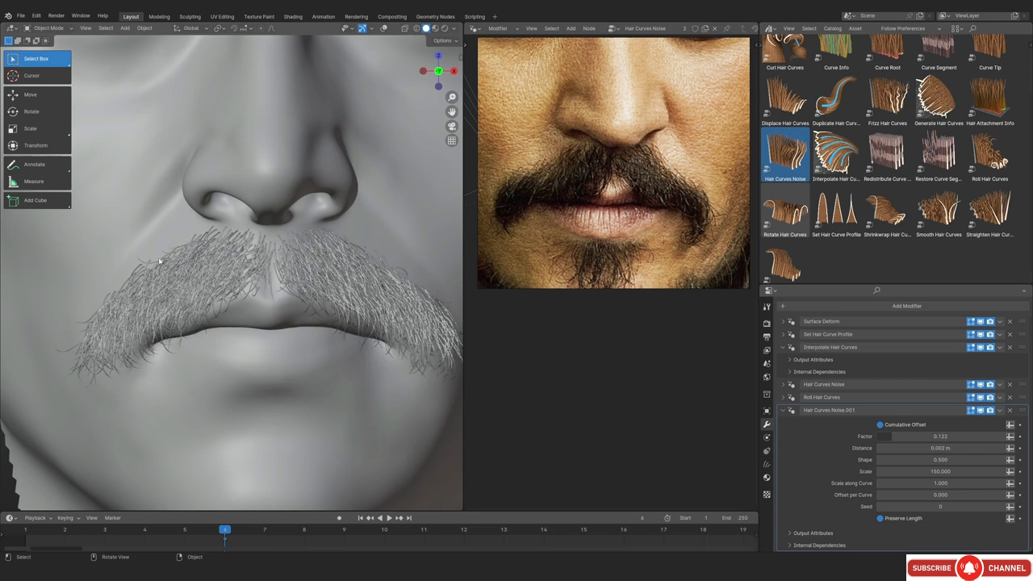
# Remove the annotation drawn beside the moustache
pyautogui.hotkey('shift', 'alt', 'z')
pyautogui.press('n')
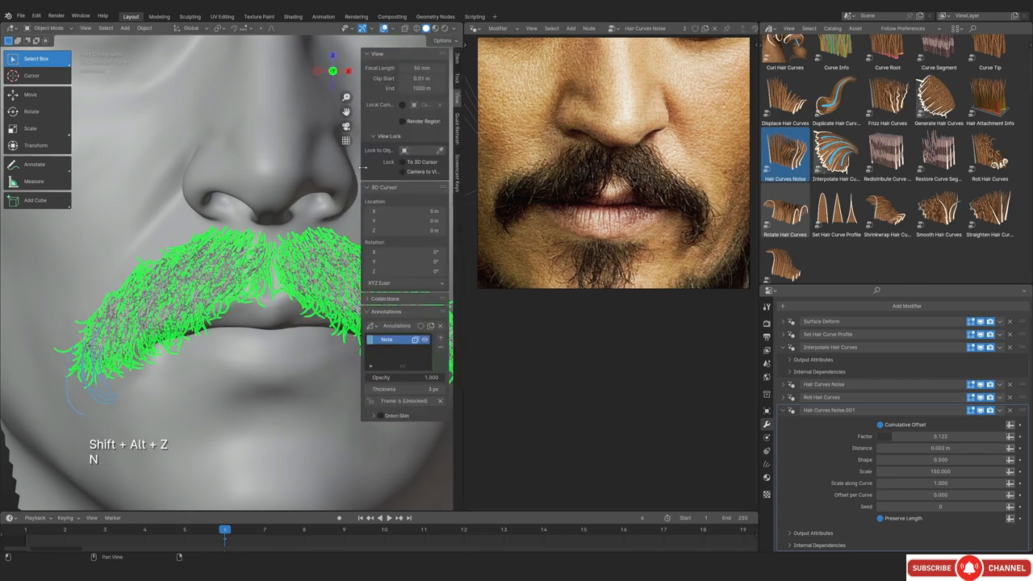
pyautogui.click(431, 363)
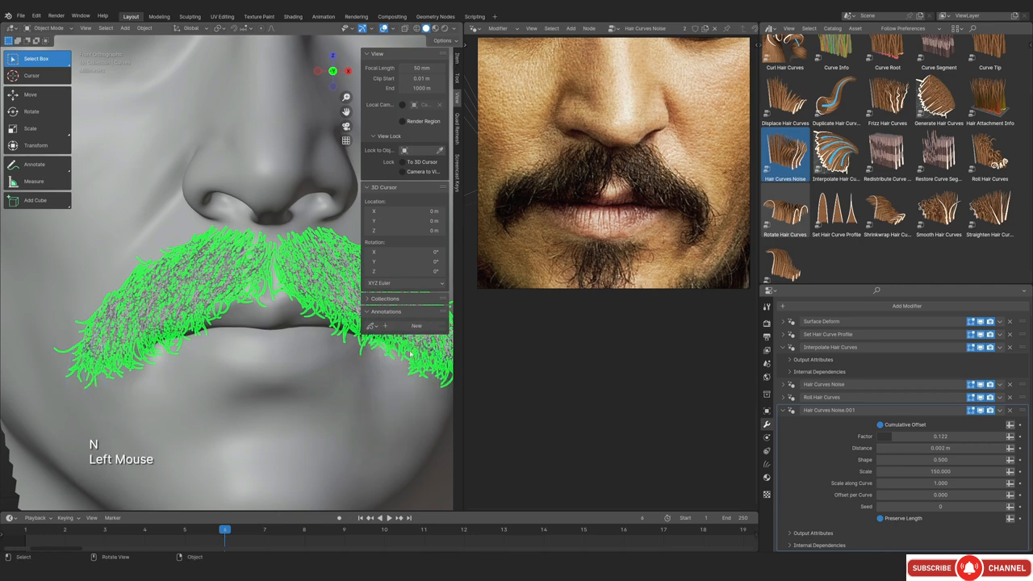
pyautogui.press('n')
# Put the moustache hair curves into Sculpt Mode and focus on the outer end of the moustache
pyautogui.scroll(-2, 251, 289)
pyautogui.hotkey('shift', 'alt', 'z')
pyautogui.hotkey('shift', 'alt', 'z')
pyautogui.hotkey('ctrl', 'Tab')
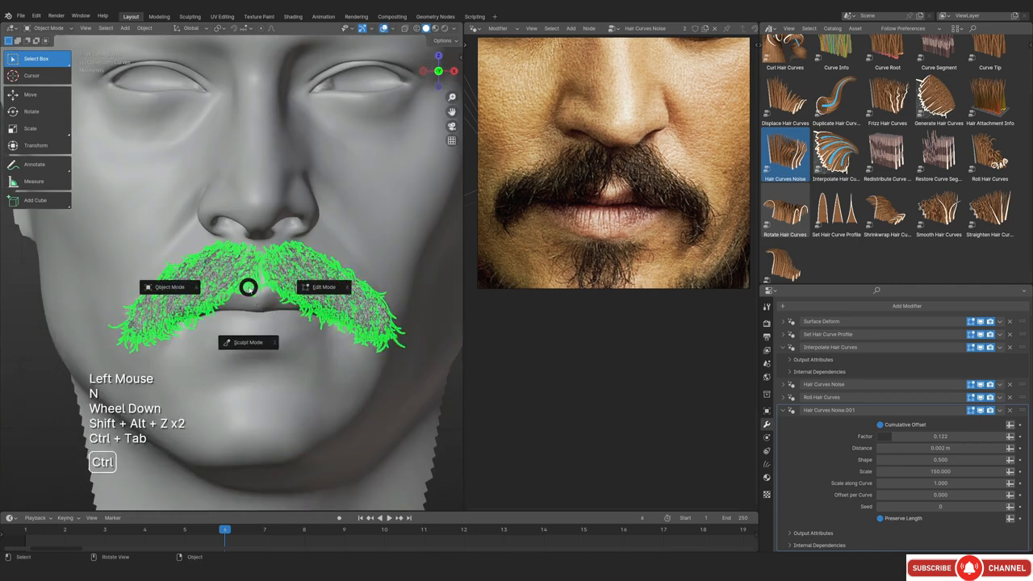
pyautogui.press('a')
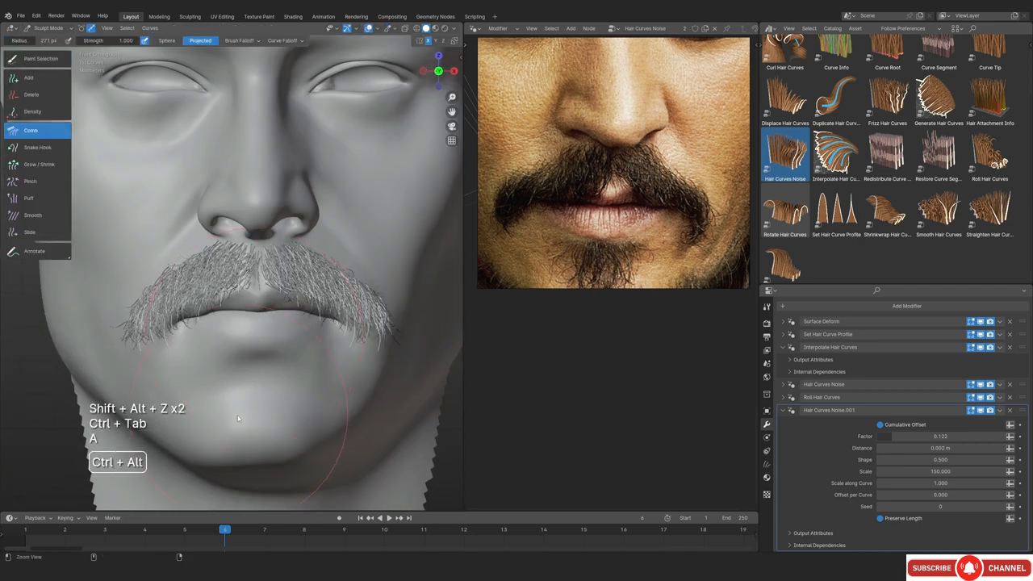
pyautogui.keyDown('ctrl'); pyautogui.moveTo(245, 435); pyautogui.dragTo(244, 323, button='middle'); pyautogui.keyUp('ctrl')
pyautogui.keyDown('shift'); pyautogui.moveTo(244, 323); pyautogui.dragTo(363, 286, button='middle'); pyautogui.keyUp('shift')
pyautogui.keyDown('ctrl'); pyautogui.moveTo(363, 287); pyautogui.dragTo(363, 270, button='middle'); pyautogui.keyUp('ctrl')
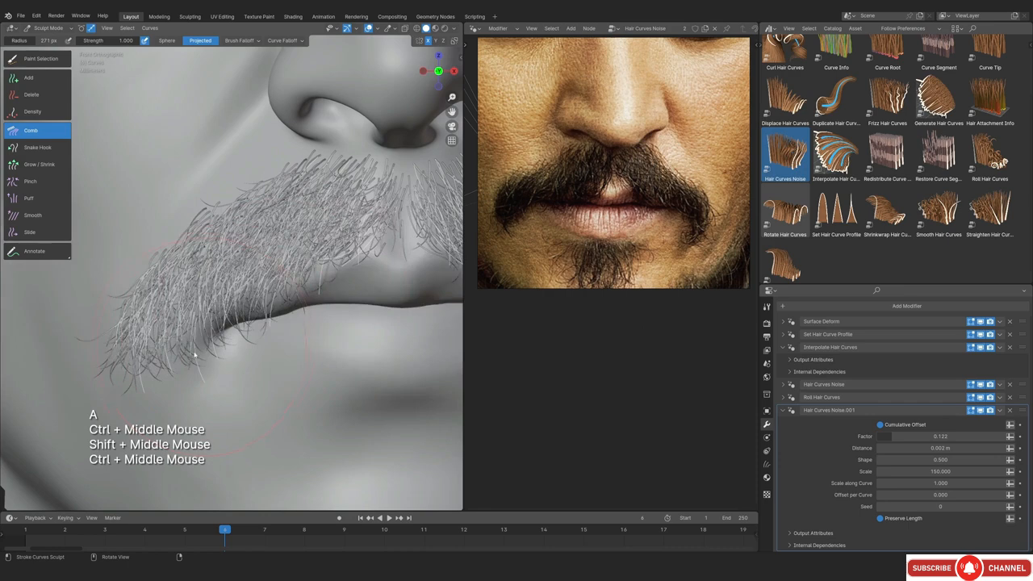
# Shrink the hairs along the lower edge near the mouth corner with the Grow/Shrink brush
pyautogui.click(38, 164)
pyautogui.press('f')
pyautogui.keyDown('ctrl'); pyautogui.click(205, 351); pyautogui.keyUp('ctrl')
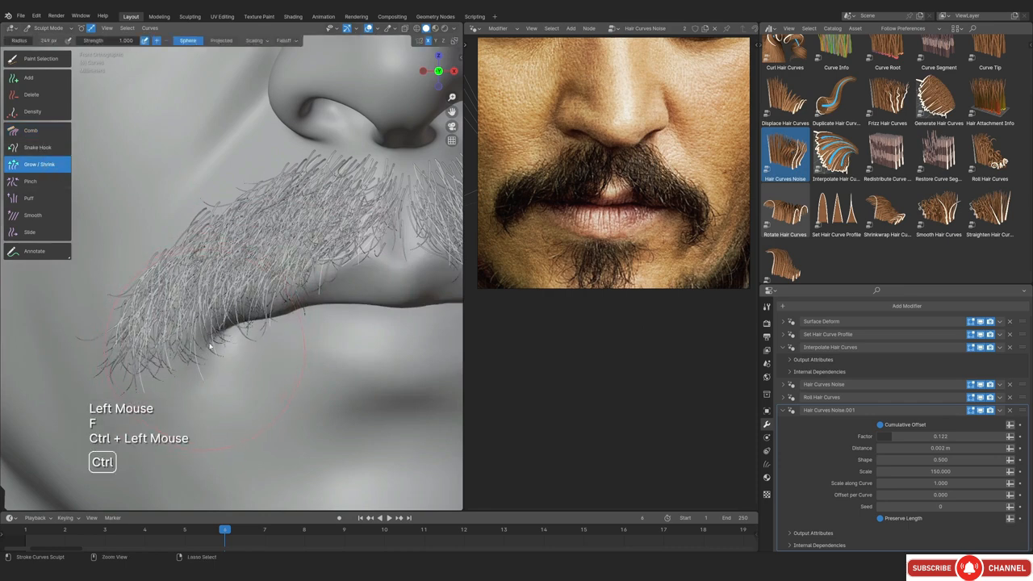
pyautogui.keyDown('ctrl'); pyautogui.click(212, 346); pyautogui.keyUp('ctrl')
pyautogui.keyDown('ctrl'); pyautogui.click(215, 340); pyautogui.keyUp('ctrl')
# Resize the Grow/Shrink brush and shorten more hairs towards the outer end of the moustache
pyautogui.hotkey('shift', 'alt', 'z')
pyautogui.keyDown('shift'); pyautogui.moveTo(350, 310); pyautogui.dragTo(247, 379, button='middle'); pyautogui.keyUp('shift')
pyautogui.keyDown('ctrl'); pyautogui.moveTo(246, 339); pyautogui.dragTo(234, 379, button='middle'); pyautogui.keyUp('ctrl')
pyautogui.keyDown('ctrl'); pyautogui.moveTo(226, 379); pyautogui.dragTo(201, 284, button='middle'); pyautogui.keyUp('ctrl')
pyautogui.press('f')
pyautogui.keyDown('ctrl'); pyautogui.click(201, 323); pyautogui.keyUp('ctrl')
pyautogui.keyDown('ctrl'); pyautogui.click(191, 335); pyautogui.keyUp('ctrl')
pyautogui.hotkey('shift', 'alt', 'z')
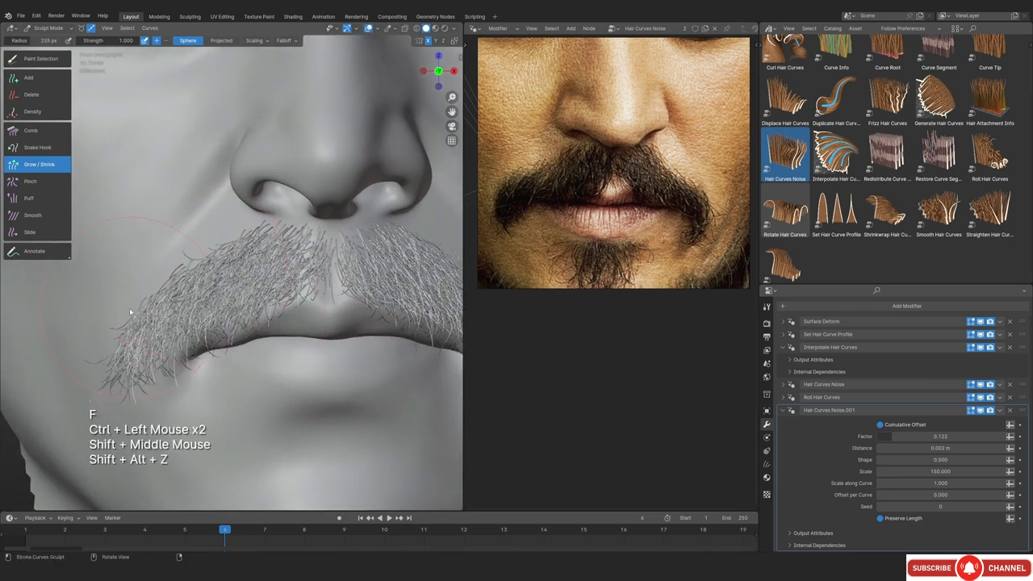
pyautogui.keyDown('shift'); pyautogui.moveTo(130, 311); pyautogui.dragTo(155, 246, button='middle'); pyautogui.keyUp('shift')
pyautogui.press('f')
pyautogui.click(145, 339)
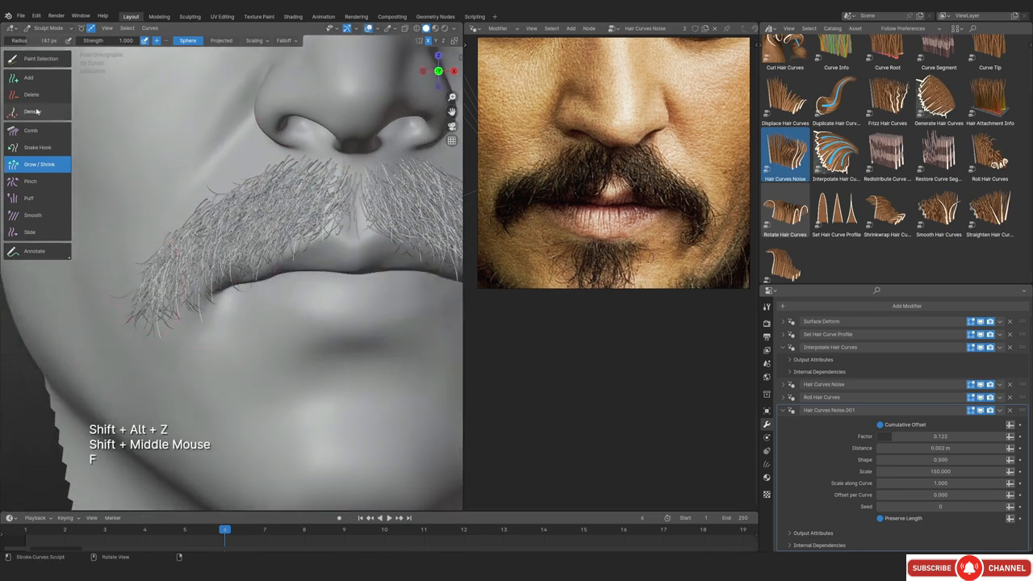
# Return the hair curves to Object Mode, select the head mesh and switch it to Sculpt Mode
pyautogui.click(49, 79)
pyautogui.click(41, 28)
pyautogui.click(47, 40)
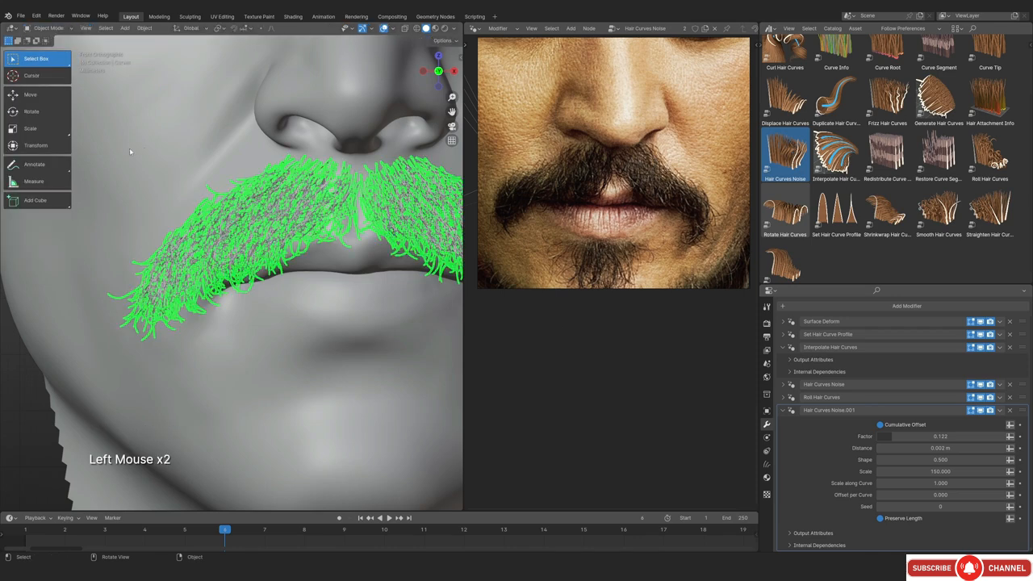
pyautogui.click(153, 133)
pyautogui.hotkey('ctrl', 'Tab')
pyautogui.click(168, 198)
pyautogui.moveTo(218, 255)
pyautogui.keyDown('shift'); pyautogui.mouseDown(button='middle')
pyautogui.moveTo(235, 299)
pyautogui.moveTo(235, 275)
pyautogui.mouseUp(button='middle'); pyautogui.keyUp('shift')
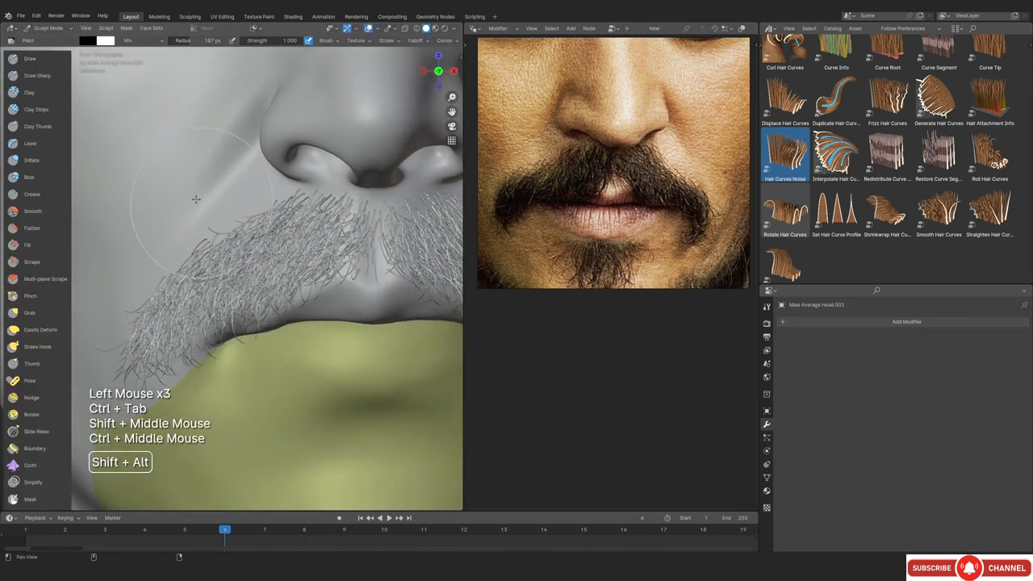
# Paint the skin beneath the moustache black with the Paint brush, and reduce the brush radius to 100 px
pyautogui.click(179, 221)
pyautogui.press('f')
pyautogui.click(194, 240)
pyautogui.keyDown('shift'); pyautogui.moveTo(242, 226); pyautogui.dragTo(217, 237, button='middle'); pyautogui.keyUp('shift')
pyautogui.keyDown('ctrl'); pyautogui.moveTo(217, 237); pyautogui.dragTo(217, 224, button='middle'); pyautogui.keyUp('ctrl')
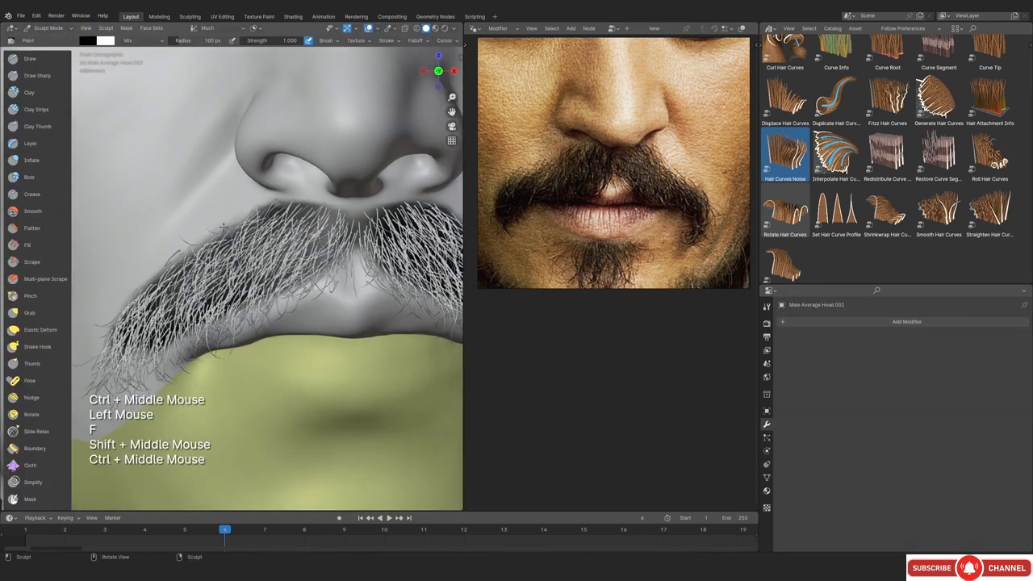
# Reduce the brush radius to 65 px and trim the upper edge of the dark shading with the secondary white colour
pyautogui.press('f')
pyautogui.click(251, 203)
pyautogui.keyDown('ctrl'); pyautogui.moveTo(246, 206); pyautogui.dragTo(240, 212); pyautogui.keyUp('ctrl')
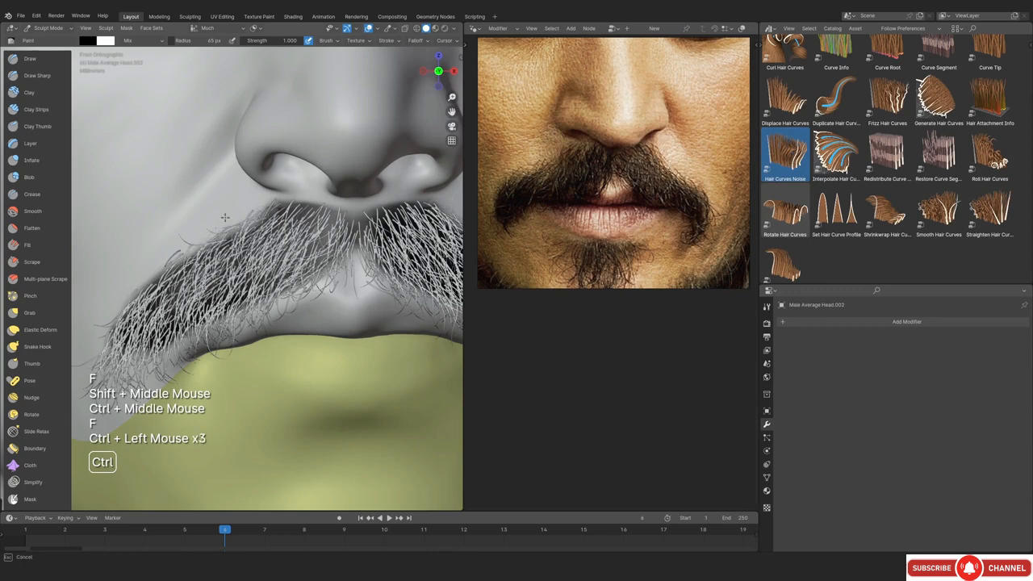
# Reduce the brush radius to 51 px and paint black on the skin between the moustache halves, just under the nose
pyautogui.keyDown('shift'); pyautogui.moveTo(329, 172); pyautogui.dragTo(250, 217, button='middle'); pyautogui.keyUp('shift')
pyautogui.keyDown('ctrl'); pyautogui.moveTo(250, 216); pyautogui.dragTo(251, 189, button='middle'); pyautogui.keyUp('ctrl')
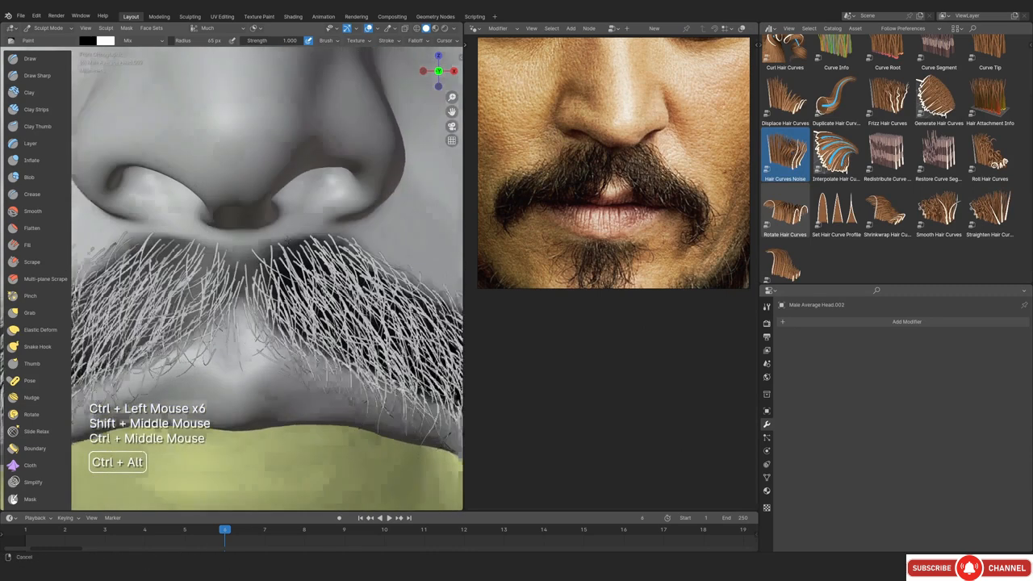
pyautogui.keyDown('shift'); pyautogui.moveTo(294, 240); pyautogui.dragTo(275, 255, button='middle'); pyautogui.keyUp('shift')
pyautogui.keyDown('ctrl'); pyautogui.moveTo(275, 255); pyautogui.dragTo(274, 230, button='middle'); pyautogui.keyUp('ctrl')
pyautogui.press('f')
pyautogui.click(263, 234)
pyautogui.moveTo(266, 252)
pyautogui.mouseDown()
pyautogui.moveTo(370, 241)
pyautogui.moveTo(281, 248)
pyautogui.mouseUp()
pyautogui.click(340, 245)
pyautogui.click(264, 251)
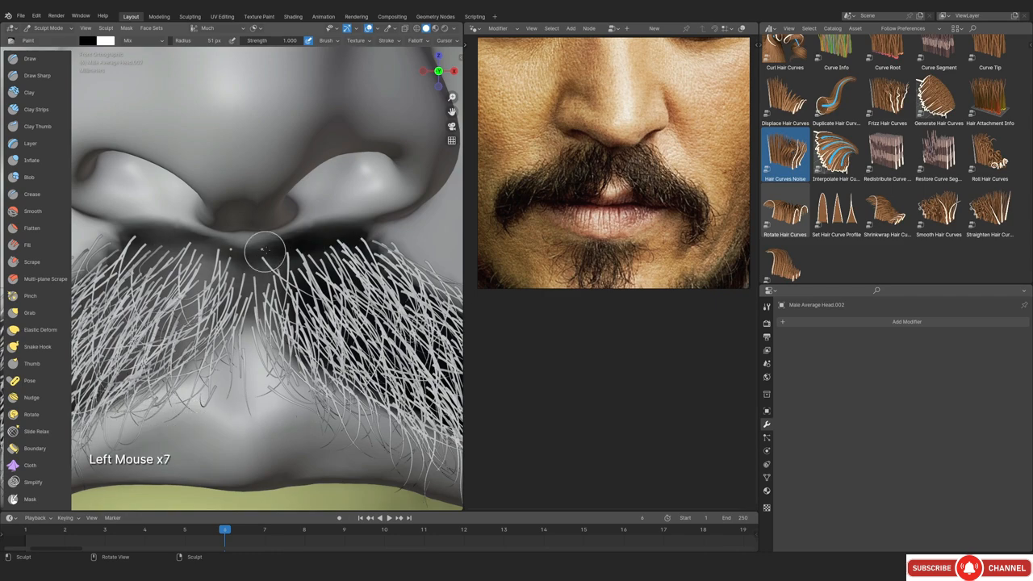
# Paint black shading on the skin beneath the hairs at the moustache's outer, drooping end
pyautogui.keyDown('ctrl'); pyautogui.moveTo(218, 248); pyautogui.dragTo(217, 274, button='middle'); pyautogui.keyUp('ctrl')
pyautogui.keyDown('ctrl'); pyautogui.moveTo(218, 274); pyautogui.dragTo(258, 266, button='middle'); pyautogui.keyUp('ctrl')
pyautogui.keyDown('ctrl'); pyautogui.moveTo(258, 266); pyautogui.dragTo(218, 290, button='middle'); pyautogui.keyUp('ctrl')
pyautogui.keyDown('ctrl'); pyautogui.moveTo(218, 290); pyautogui.dragTo(209, 275, button='middle'); pyautogui.keyUp('ctrl')
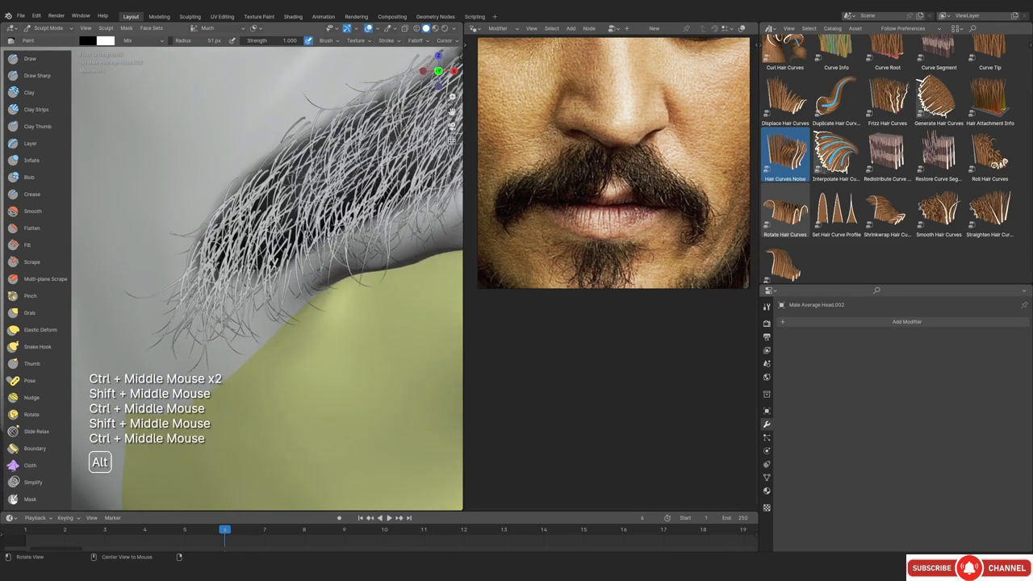
pyautogui.click(208, 299)
pyautogui.moveTo(213, 300); pyautogui.dragTo(211, 347)
pyautogui.moveTo(215, 319); pyautogui.dragTo(211, 348)
pyautogui.moveTo(242, 270); pyautogui.dragTo(208, 331)
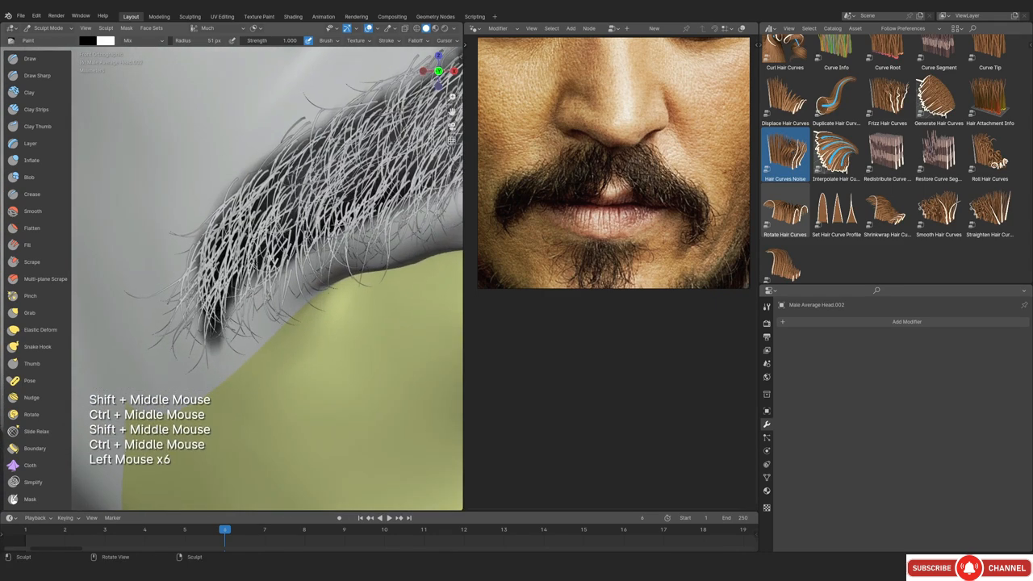
pyautogui.moveTo(253, 276); pyautogui.dragTo(217, 323)
pyautogui.moveTo(253, 278); pyautogui.dragTo(213, 347)
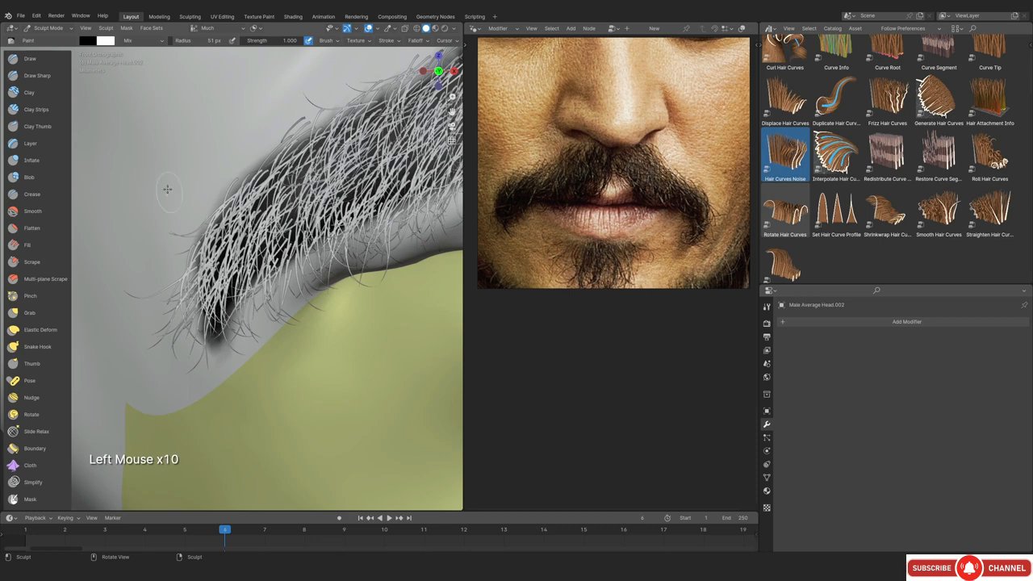
# Return the head to Object Mode and check the shaded moustache from the front without overlays
pyautogui.click(49, 28)
pyautogui.click(49, 38)
pyautogui.moveTo(275, 242)
pyautogui.keyDown('ctrl'); pyautogui.mouseDown(button='middle')
pyautogui.moveTo(279, 312)
pyautogui.moveTo(337, 266)
pyautogui.moveTo(299, 322)
pyautogui.mouseUp(button='middle'); pyautogui.keyUp('ctrl')
pyautogui.hotkey('shift', 'alt', 'z')
pyautogui.keyDown('ctrl'); pyautogui.moveTo(299, 323); pyautogui.dragTo(262, 381, button='middle'); pyautogui.keyUp('ctrl')
pyautogui.press('KP_1')
pyautogui.hotkey('shift', 'alt', 'z')
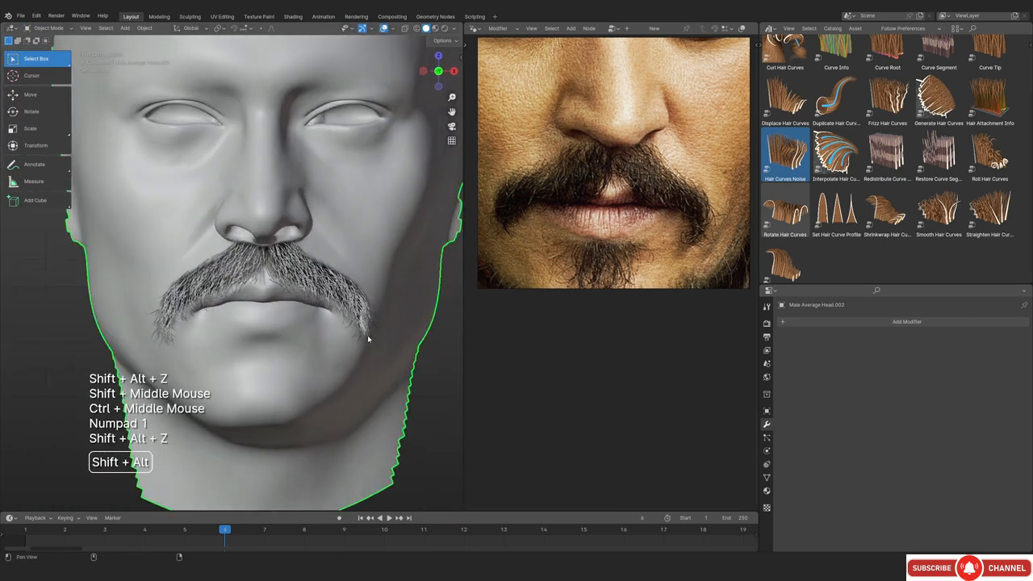
# Examine the hairs at the moustache's outer end and compare them with the reference photo
pyautogui.moveTo(367, 335)
pyautogui.keyDown('shift'); pyautogui.mouseDown(button='middle')
pyautogui.moveTo(359, 298)
pyautogui.moveTo(277, 337)
pyautogui.moveTo(223, 324)
pyautogui.moveTo(267, 307)
pyautogui.moveTo(364, 330)
pyautogui.moveTo(429, 322)
pyautogui.moveTo(204, 316)
pyautogui.mouseUp(button='middle'); pyautogui.keyUp('shift')
pyautogui.press('KP_0')
pyautogui.hotkey('shift', 'alt', 'z')
pyautogui.hotkey('shift', 'alt', 'z')
pyautogui.hotkey('shift', 'alt', 'z')
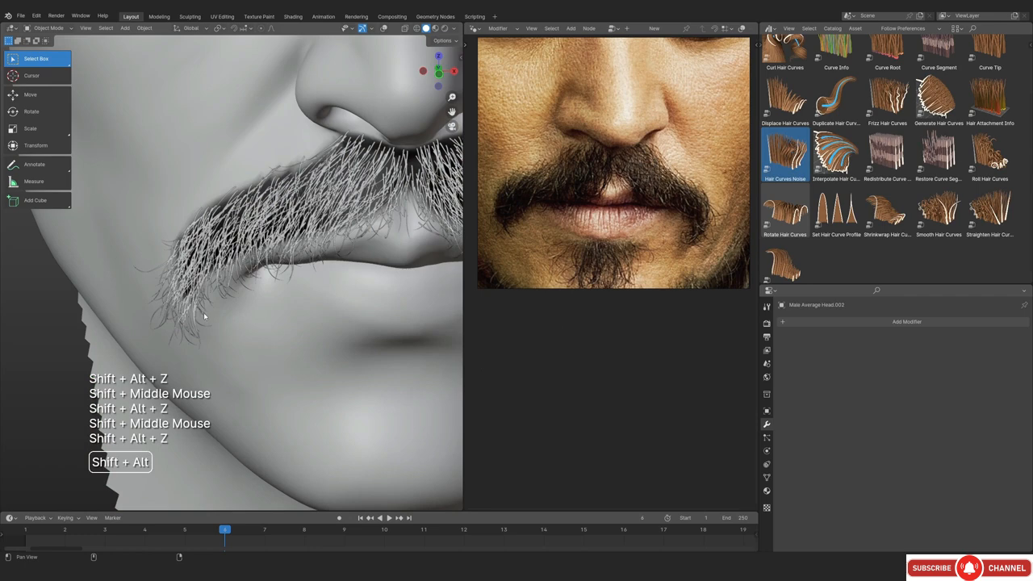
pyautogui.moveTo(532, 239); pyautogui.dragTo(553, 219, button='middle')
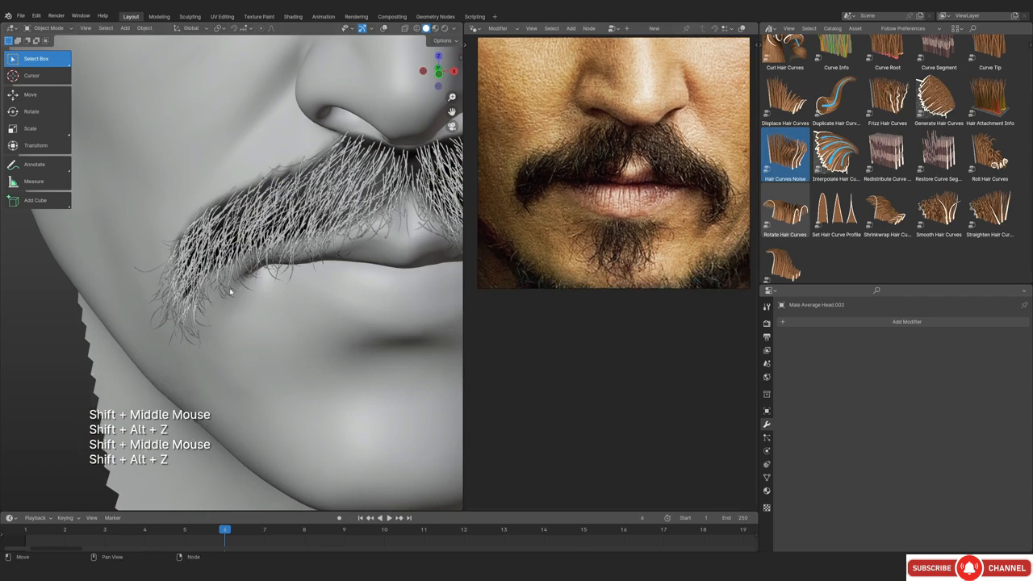
# Select the moustache curves and inspect their density and shape up close and from several angles
pyautogui.click(230, 275)
pyautogui.keyDown('shift'); pyautogui.moveTo(239, 255); pyautogui.dragTo(151, 298, button='middle'); pyautogui.keyUp('shift')
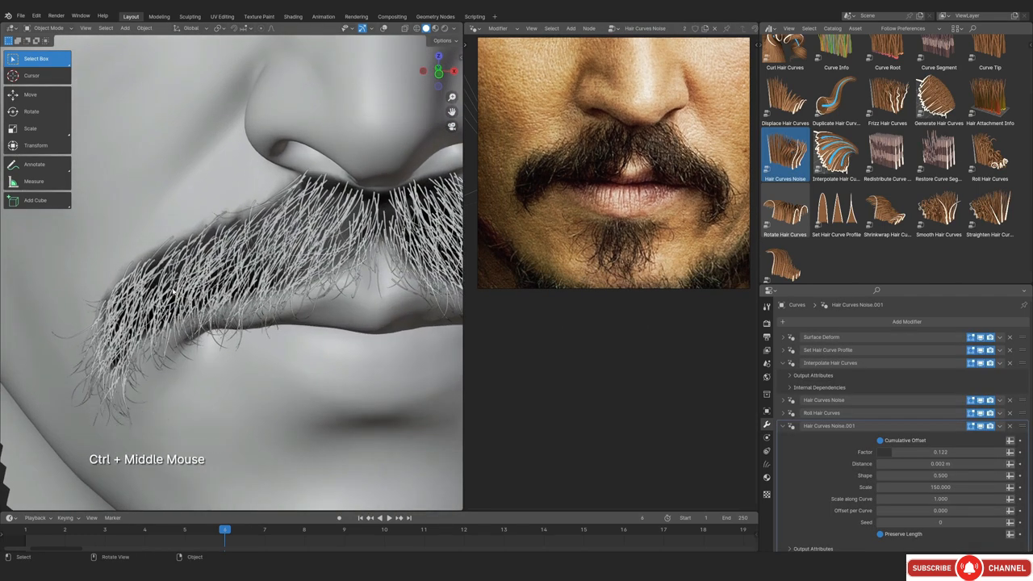
pyautogui.keyDown('ctrl'); pyautogui.moveTo(234, 245); pyautogui.dragTo(248, 277, button='middle'); pyautogui.keyUp('ctrl')
pyautogui.hotkey('shift', 'alt', 'z')
pyautogui.hotkey('shift', 'alt', 'z')
pyautogui.press('f')
pyautogui.click(268, 230)
pyautogui.hotkey('shift', 'alt', 'z')
pyautogui.keyDown('ctrl'); pyautogui.moveTo(268, 231); pyautogui.dragTo(257, 252, button='middle'); pyautogui.keyUp('ctrl')
pyautogui.hotkey('shift', 'alt', 'z')
pyautogui.keyDown('ctrl'); pyautogui.moveTo(256, 252); pyautogui.dragTo(253, 202, button='middle'); pyautogui.keyUp('ctrl')
pyautogui.moveTo(254, 202); pyautogui.dragTo(258, 250, button='middle')
pyautogui.click(239, 280)
pyautogui.keyDown('ctrl'); pyautogui.moveTo(258, 249); pyautogui.dragTo(260, 239, button='middle'); pyautogui.keyUp('ctrl')
pyautogui.moveTo(260, 239)
pyautogui.mouseDown(button='middle')
pyautogui.moveTo(265, 259)
pyautogui.moveTo(274, 240)
pyautogui.mouseUp(button='middle')
pyautogui.moveTo(274, 240); pyautogui.dragTo(305, 234, button='middle')
pyautogui.keyDown('shift'); pyautogui.moveTo(305, 234); pyautogui.dragTo(251, 248, button='middle'); pyautogui.keyUp('shift')
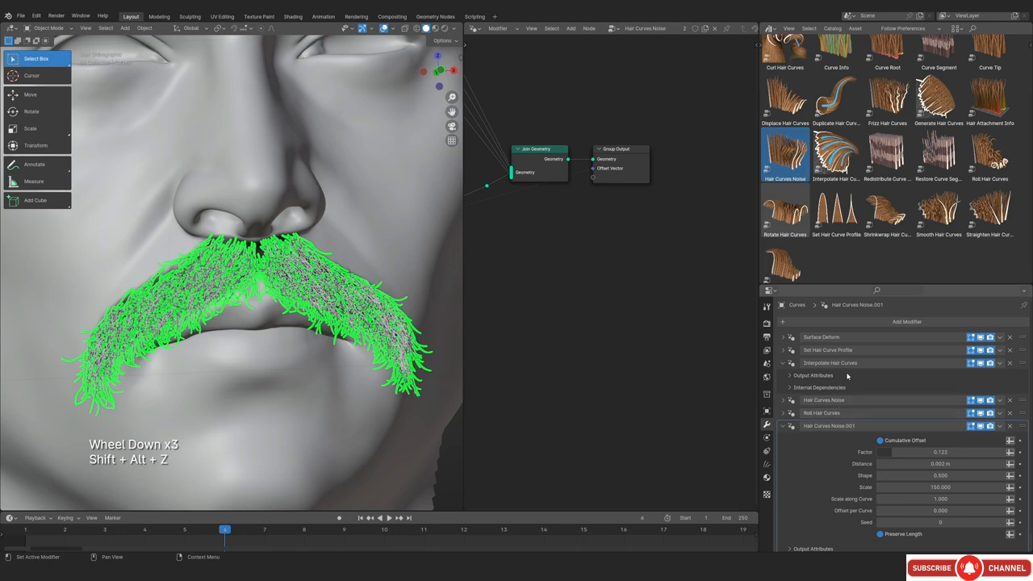
# Set the density of the moustache's Interpolate Hair Curves node to 2000000 and view the hairs without overlays
pyautogui.click(848, 375)
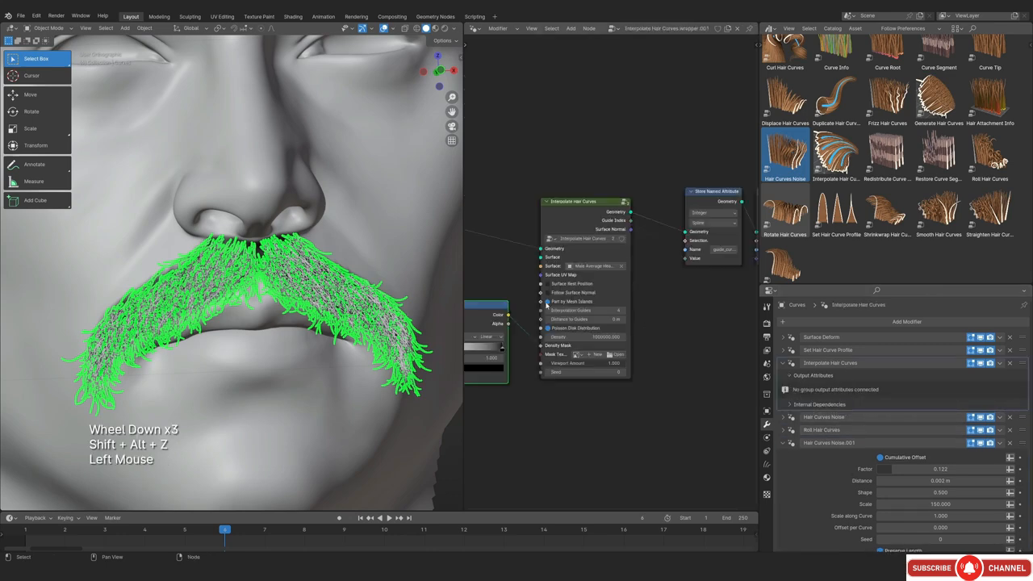
pyautogui.hotkey('shift', 'alt', 'z')
pyautogui.keyDown('ctrl'); pyautogui.moveTo(274, 339); pyautogui.dragTo(295, 355, button='middle'); pyautogui.keyUp('ctrl')
pyautogui.moveTo(294, 355); pyautogui.dragTo(318, 369, button='middle')
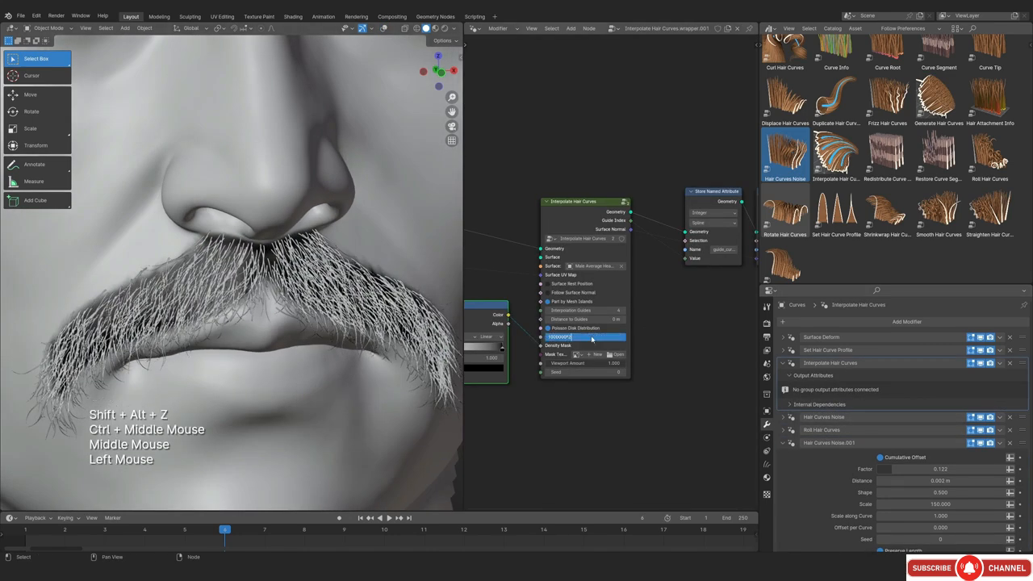
pyautogui.scroll(-3, 215, 317)
pyautogui.moveTo(212, 307)
pyautogui.mouseDown(button='middle')
pyautogui.moveTo(216, 316)
pyautogui.moveTo(231, 288)
pyautogui.moveTo(256, 311)
pyautogui.mouseUp(button='middle')
pyautogui.scroll(3, 215, 316)
# Save the file and view the moustache in Rendered shading up close without overlays
pyautogui.hotkey('ctrl', 's')
pyautogui.press('z')
pyautogui.hotkey('shift', 'alt', 'z')
pyautogui.hotkey('shift', 'alt', 'z')
pyautogui.scroll(2, 256, 311)
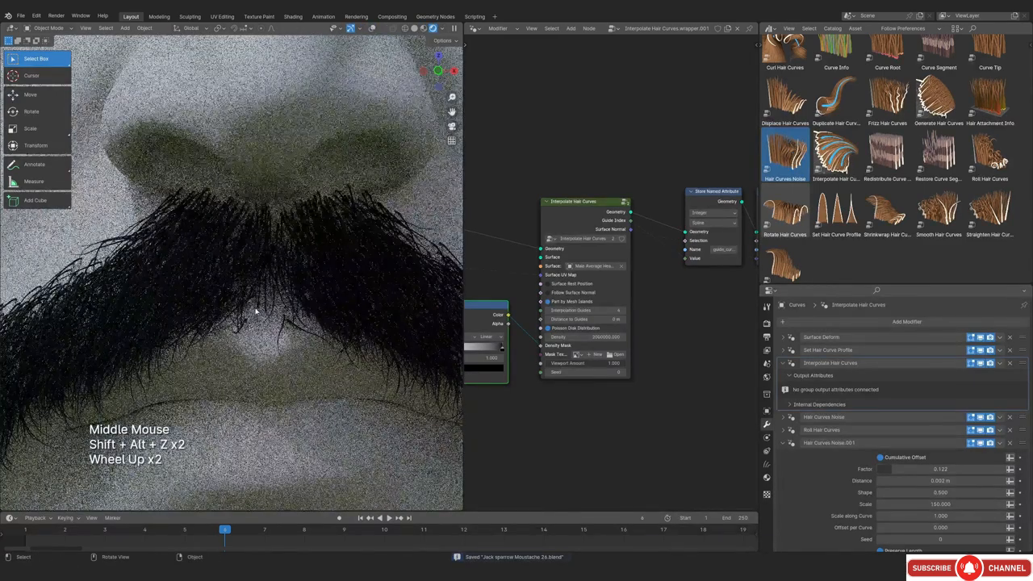
# Lighten the moustache material's base colour slightly from black and set its roughness to 0.259
pyautogui.click(767, 477)
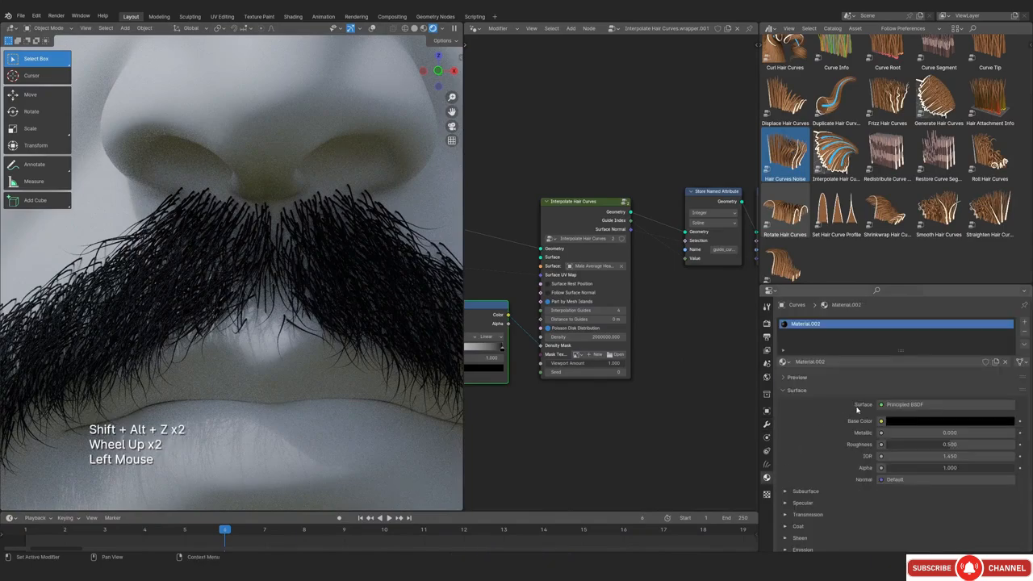
pyautogui.click(910, 424)
pyautogui.moveTo(1006, 347); pyautogui.dragTo(1006, 333)
pyautogui.scroll(-2, 242, 215)
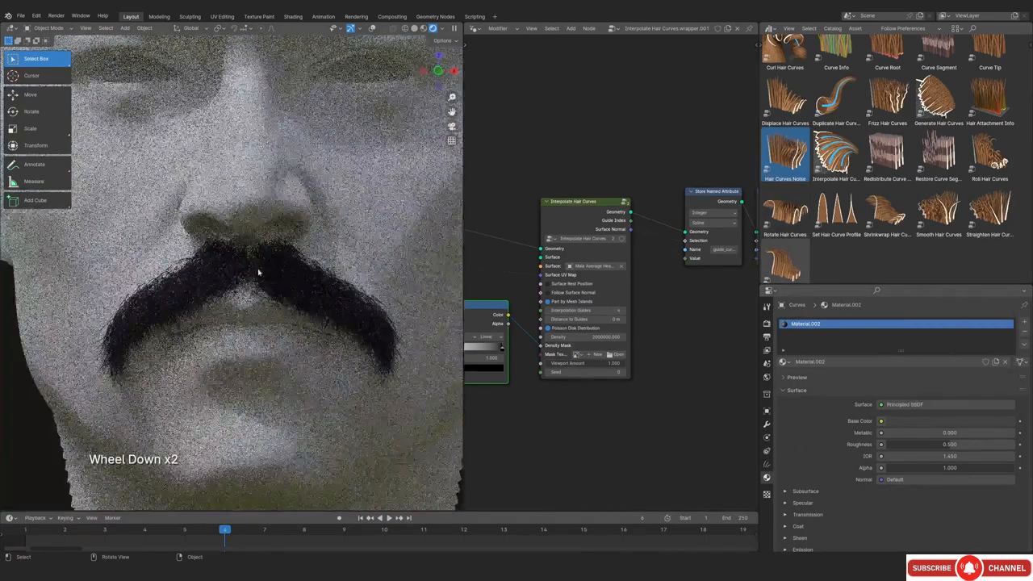
pyautogui.moveTo(258, 272); pyautogui.dragTo(251, 339, button='middle')
pyautogui.scroll(1, 223, 362)
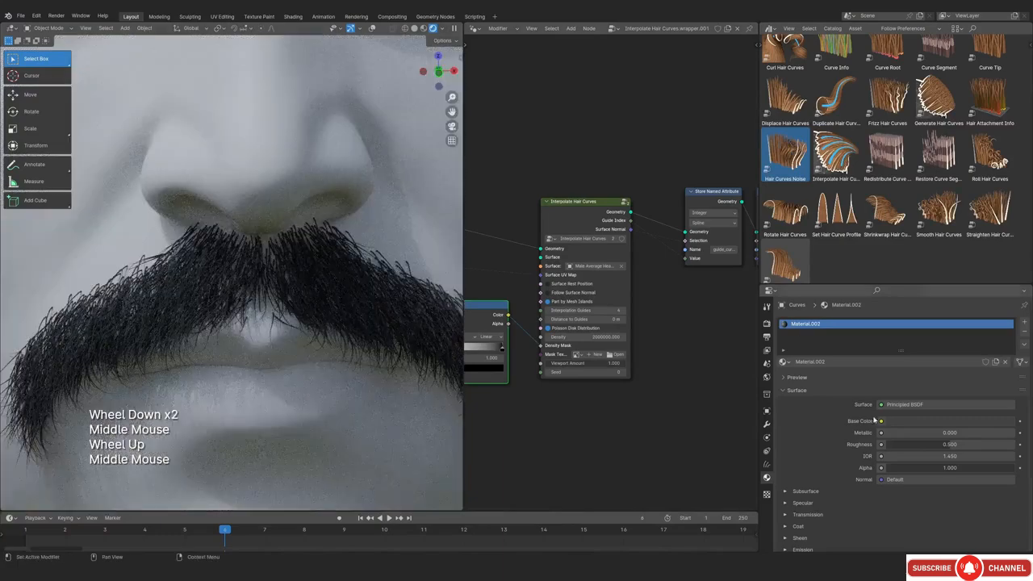
pyautogui.moveTo(950, 444); pyautogui.dragTo(919, 444)
pyautogui.scroll(2, 189, 283)
pyautogui.scroll(3, 197, 297)
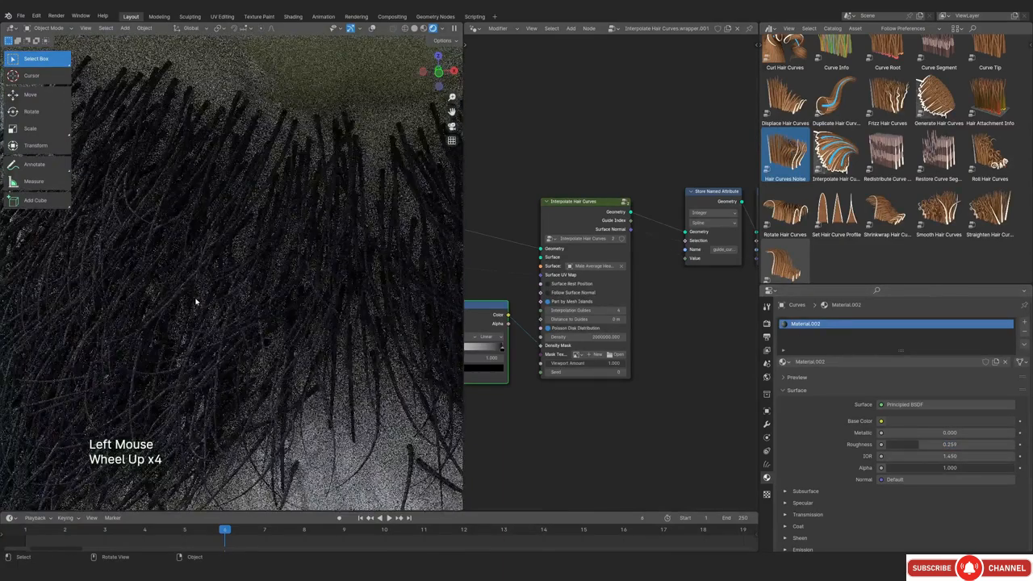
pyautogui.scroll(-4, 195, 302)
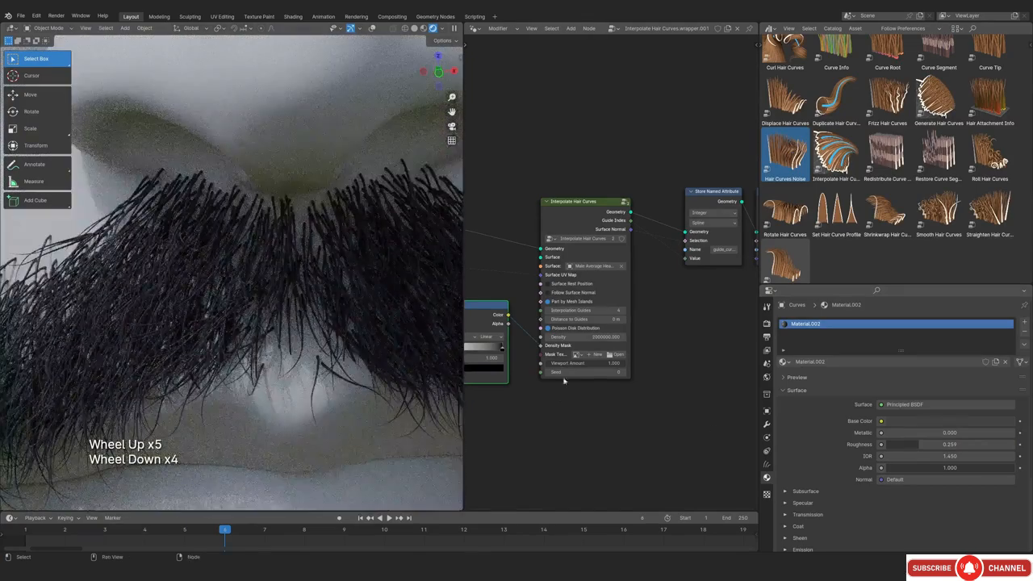
# Lighten the moustache material's base colour further to a medium grey and check the rendered hairs
pyautogui.click(936, 420)
pyautogui.moveTo(1006, 339); pyautogui.dragTo(1006, 283)
pyautogui.scroll(-3, 243, 321)
pyautogui.moveTo(231, 319); pyautogui.dragTo(256, 300, button='middle')
pyautogui.scroll(1, 221, 292)
pyautogui.scroll(-2, 226, 294)
pyautogui.scroll(3, 246, 305)
pyautogui.scroll(1, 246, 305)
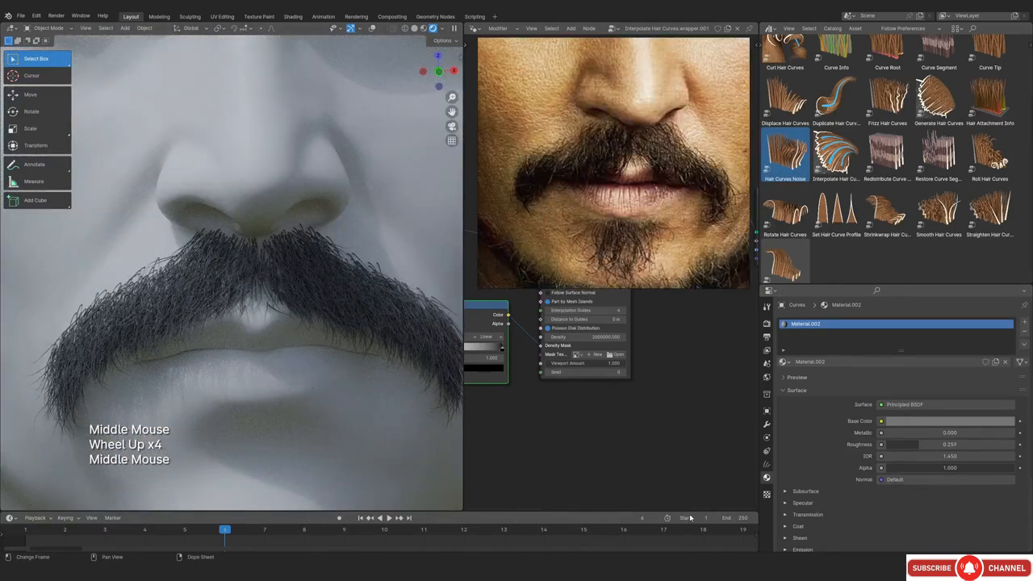
# Compare the rendered moustache with the reference photo from a distance and up close
pyautogui.scroll(-1, 295, 299)
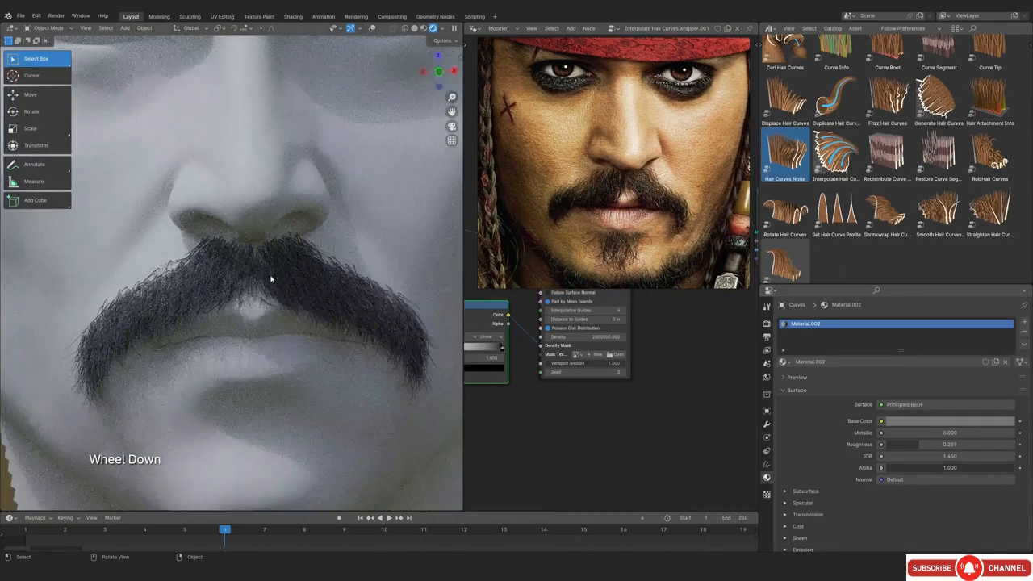
pyautogui.scroll(-2, 272, 294)
pyautogui.moveTo(272, 294); pyautogui.dragTo(294, 291, button='middle')
pyautogui.press('KP_0')
pyautogui.scroll(2, 257, 294)
pyautogui.scroll(3, 269, 308)
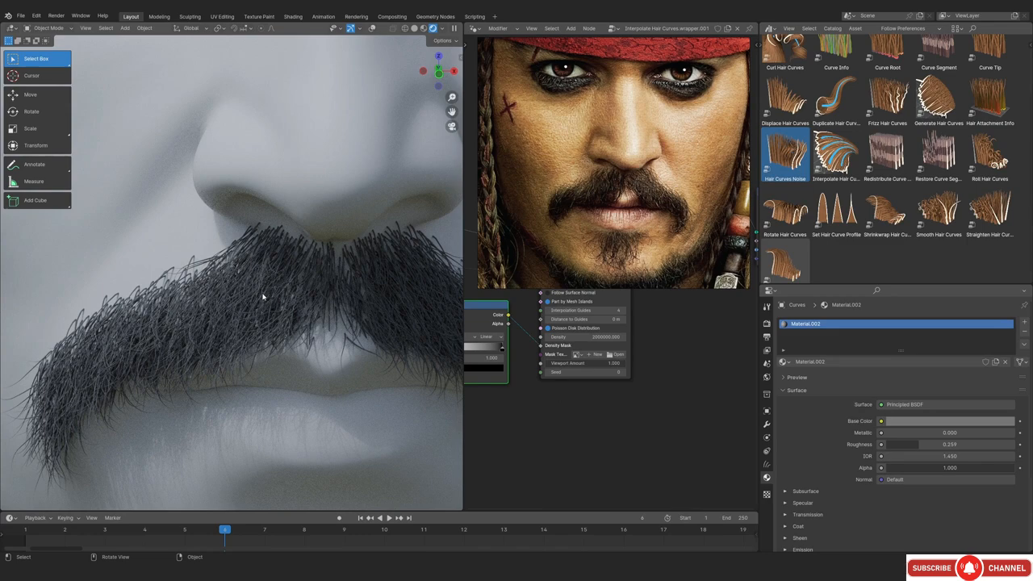
# Reduce the density of the interpolated moustache hairs to 1000000
pyautogui.moveTo(530, 384); pyautogui.dragTo(529, 419, button='middle')
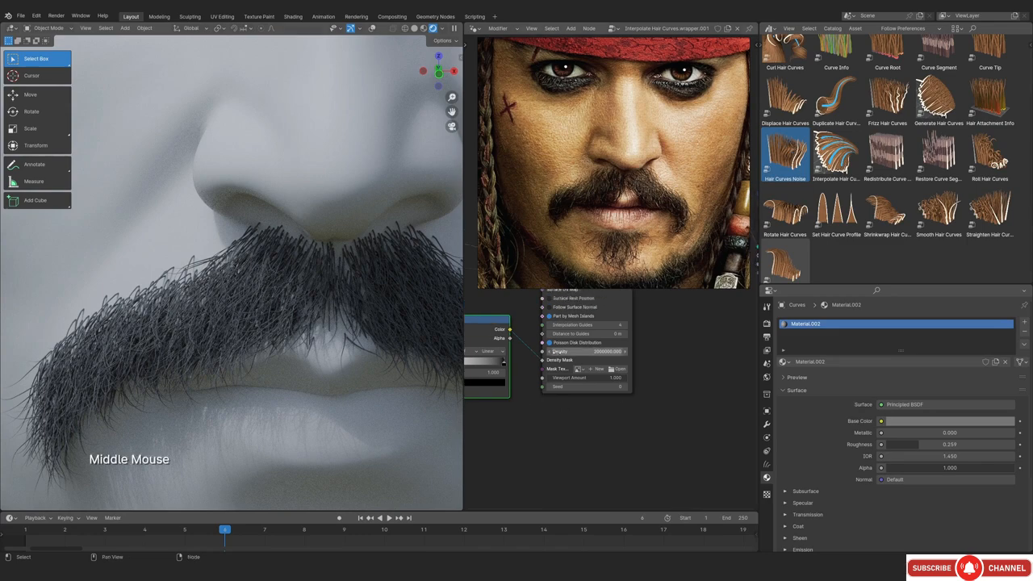
pyautogui.scroll(1, 528, 420)
pyautogui.click(581, 392)
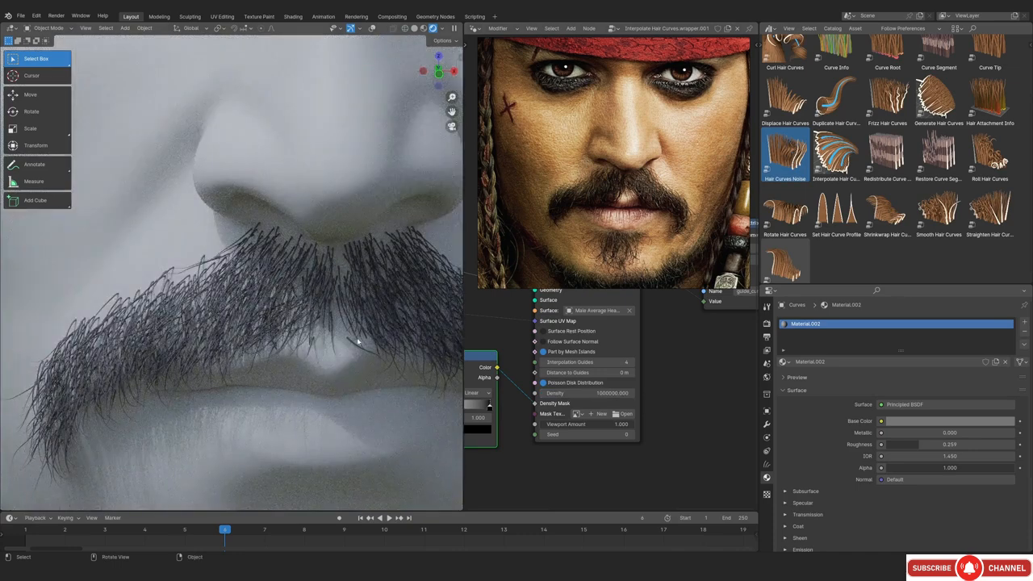
pyautogui.scroll(-2, 275, 304)
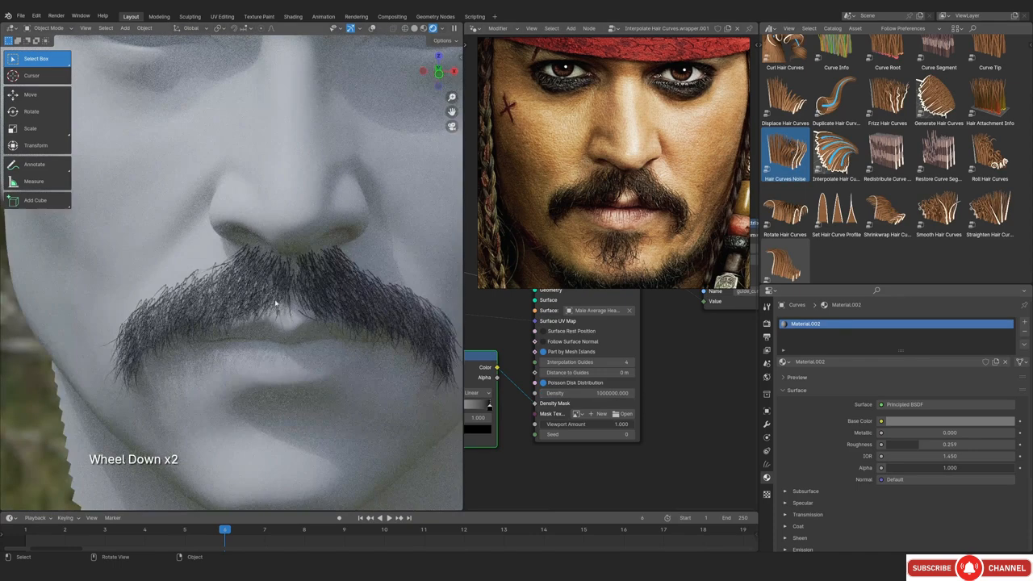
# Set the interpolated hair density to 1500000 and compare the moustache with close-up details of the reference photo
pyautogui.click(589, 393)
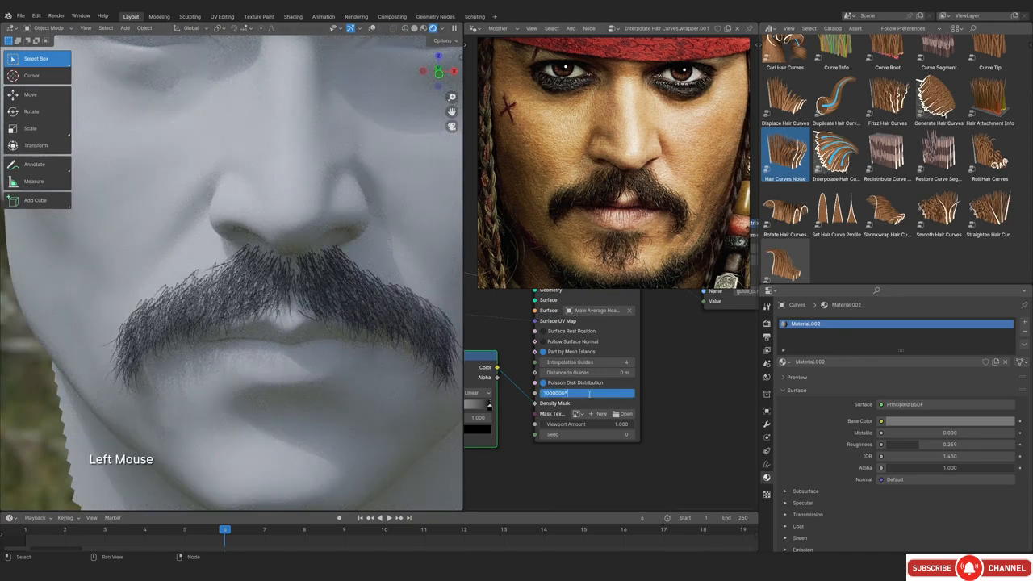
pyautogui.write('*1.5')
pyautogui.press('Return')
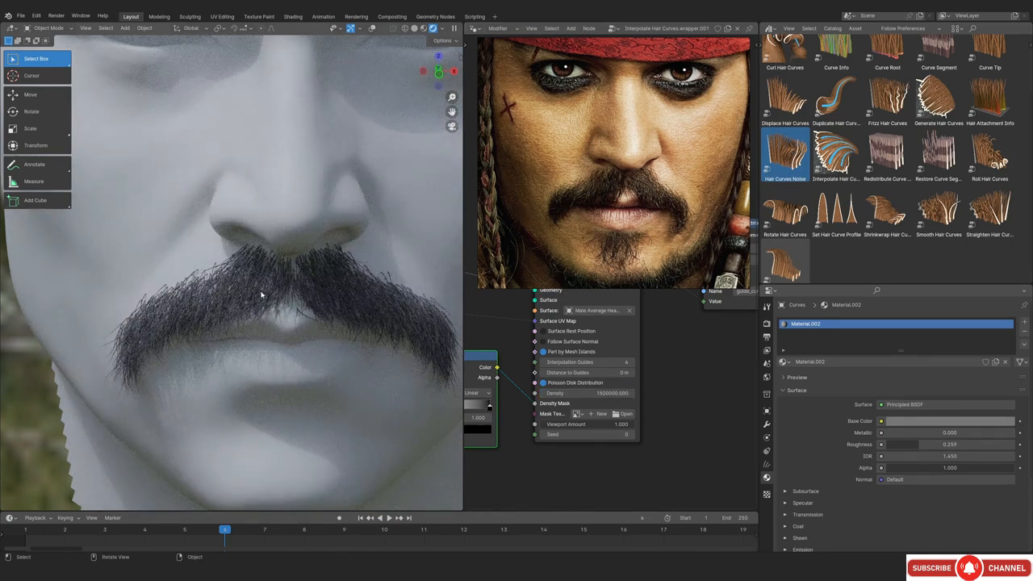
pyautogui.scroll(2, 259, 286)
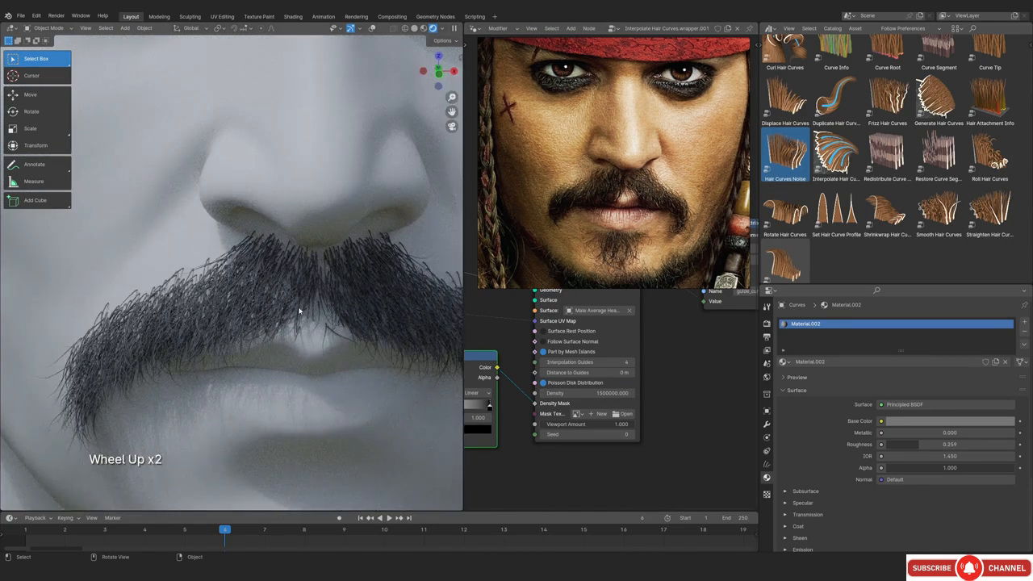
pyautogui.scroll(5, 537, 225)
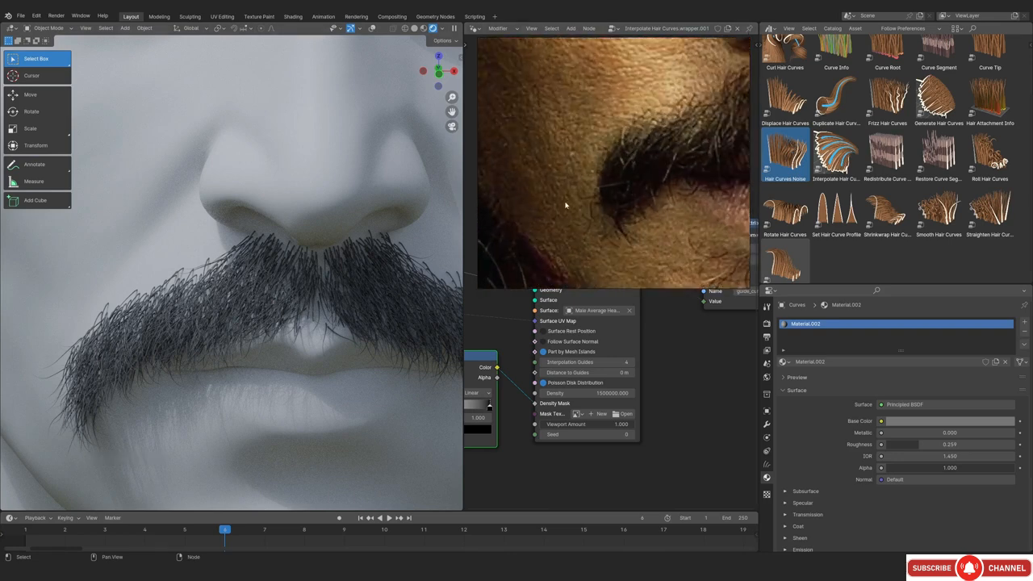
pyautogui.scroll(-4, 565, 205)
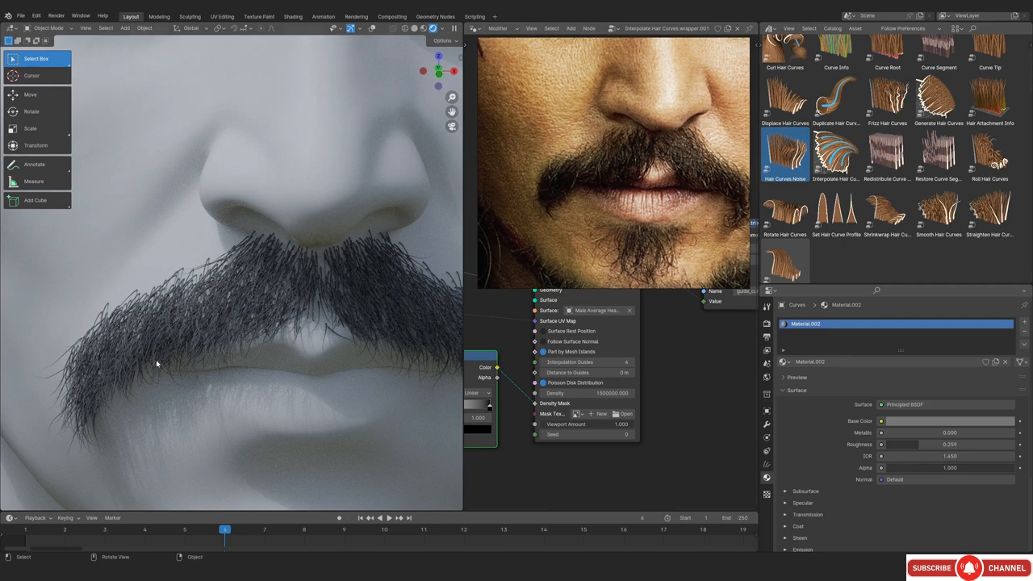
# Return the viewport to Solid shading with overlays shown and deselect everything
pyautogui.scroll(-2, 226, 256)
pyautogui.press('z')
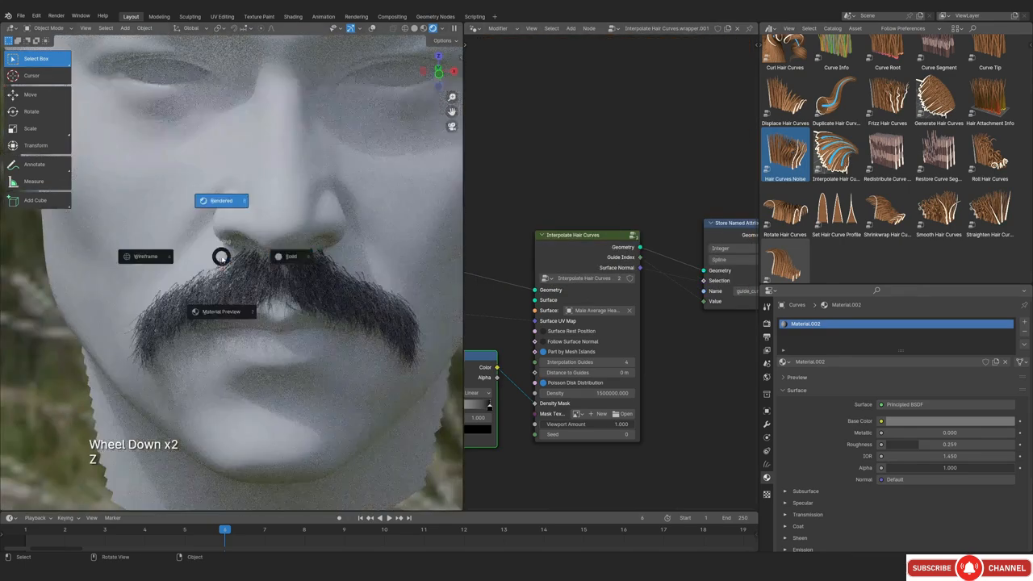
pyautogui.hotkey('shift', 'alt', 'z')
pyautogui.moveTo(315, 307); pyautogui.dragTo(317, 242, button='middle')
pyautogui.hotkey('alt', 'a')
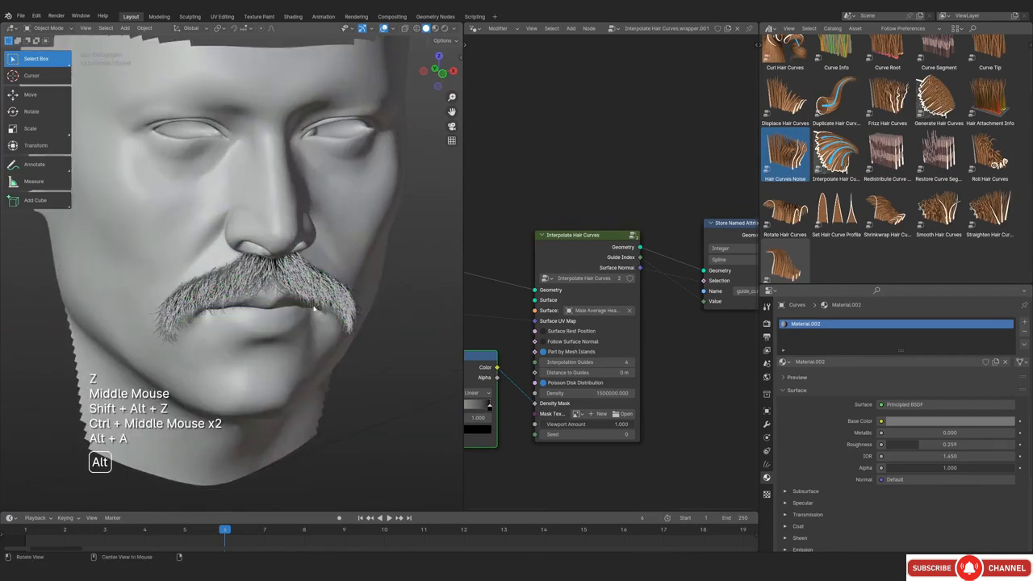
# Apply the Clump Hair Curves asset to the moustache curves
pyautogui.scroll(3, 857, 148)
pyautogui.scroll(3, 857, 148)
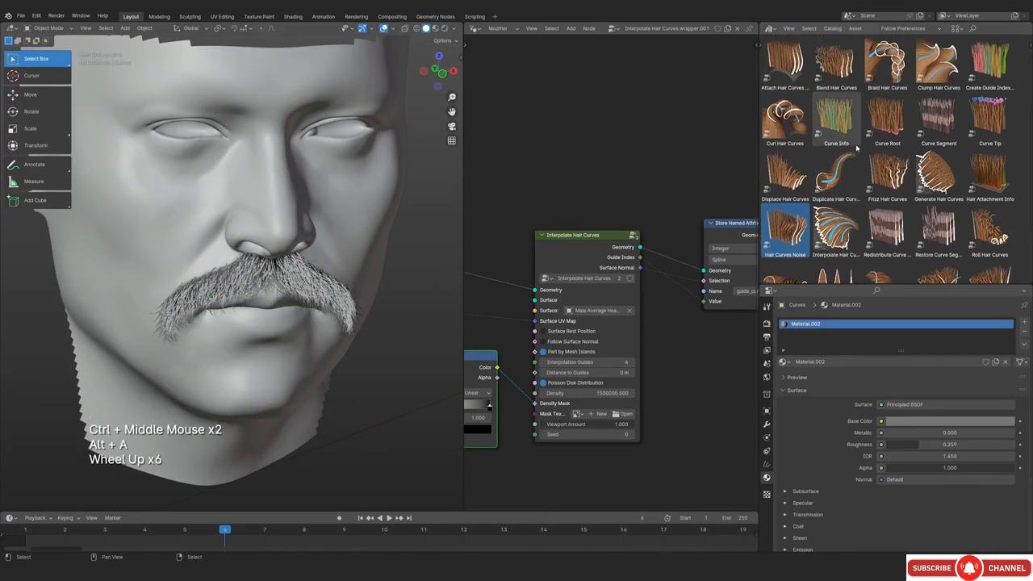
pyautogui.moveTo(938, 63); pyautogui.dragTo(247, 291)
pyautogui.moveTo(282, 294); pyautogui.dragTo(250, 310, button='middle')
pyautogui.scroll(2, 246, 305)
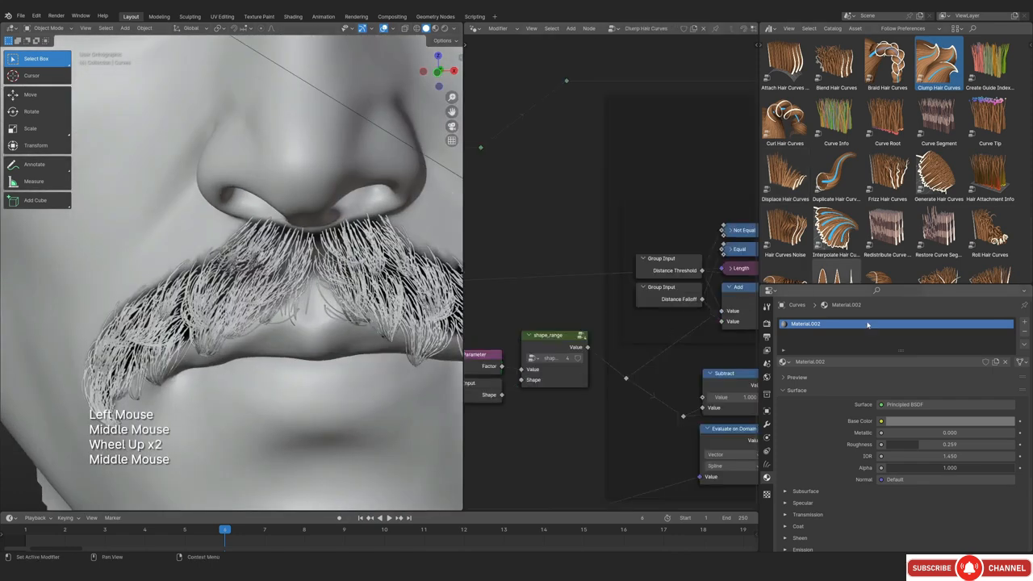
# Turn off Existing Guide Map in the Clump Hair Curves modifier and set its guide distance to 0.01 m
pyautogui.click(768, 425)
pyautogui.scroll(-6, 905, 452)
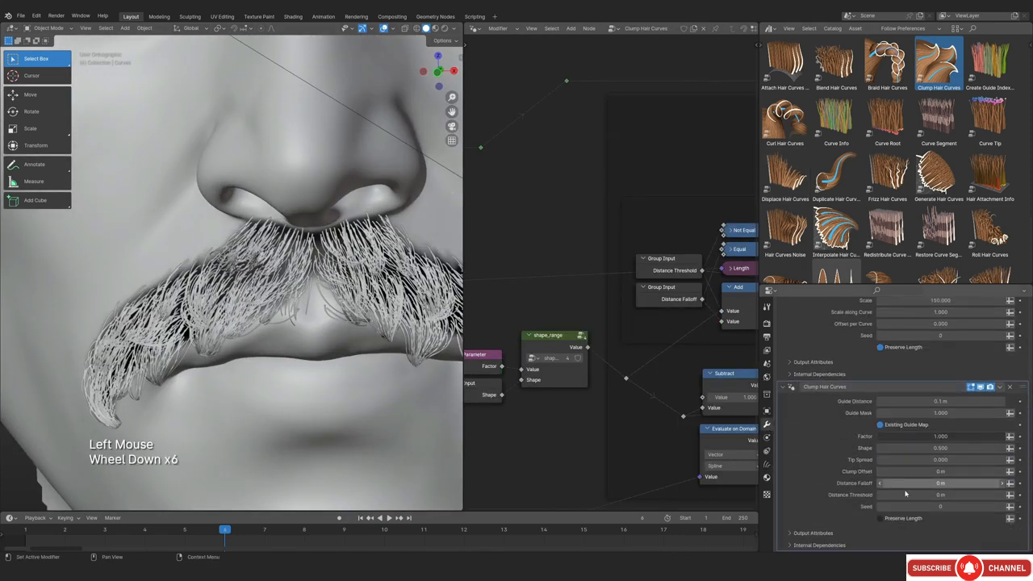
pyautogui.click(880, 425)
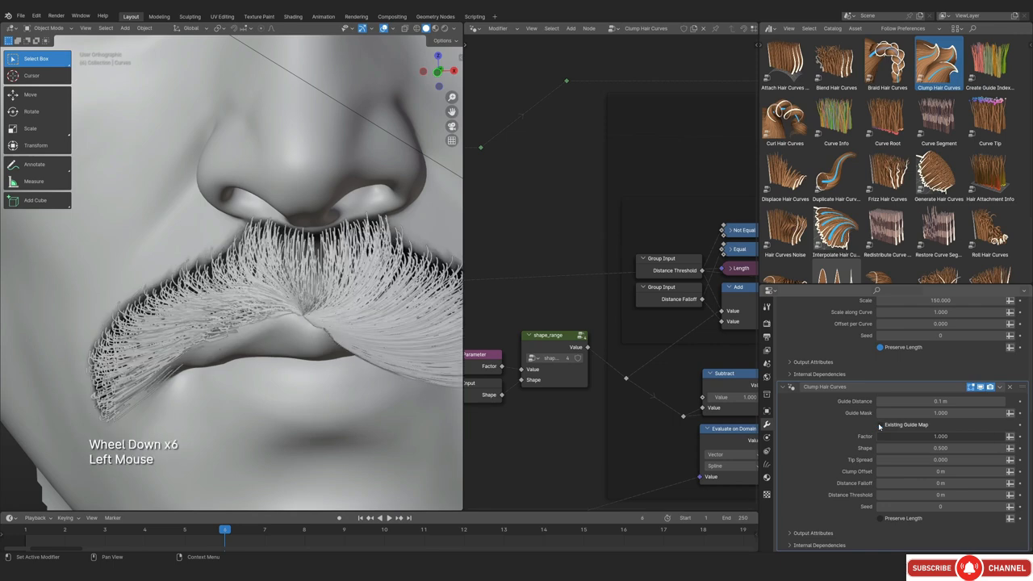
pyautogui.click(940, 401)
pyautogui.moveTo(940, 401); pyautogui.dragTo(920, 401)
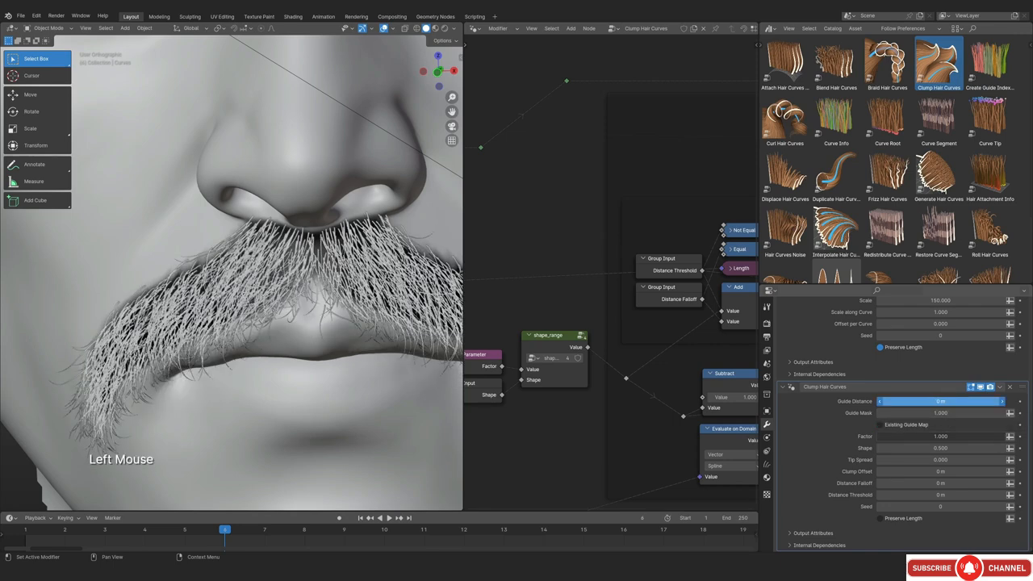
pyautogui.doubleClick(940, 401)
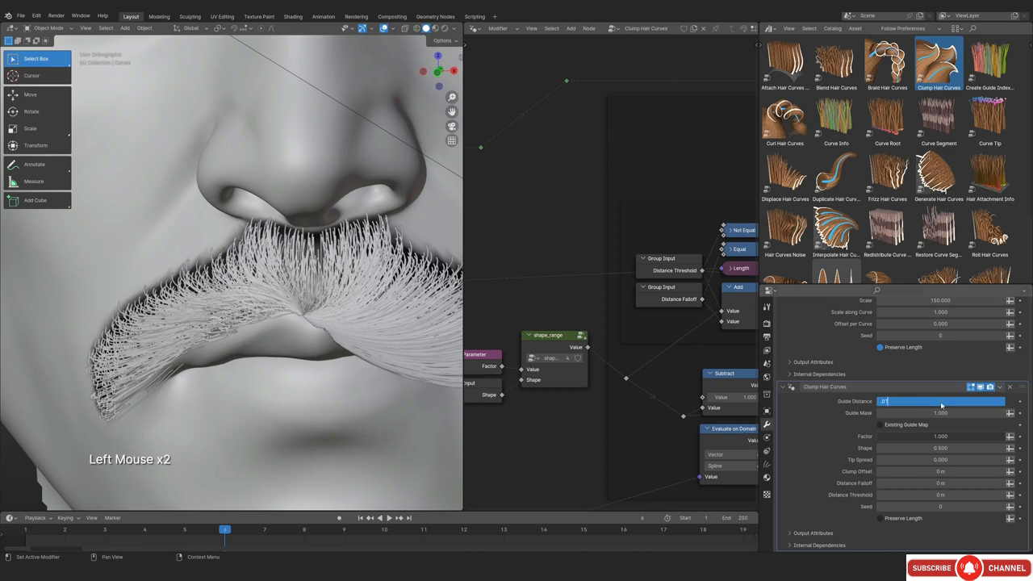
pyautogui.press('Return')
# Try a clump guide distance of 0.001 m and settle on 0.002 m
pyautogui.click(921, 400)
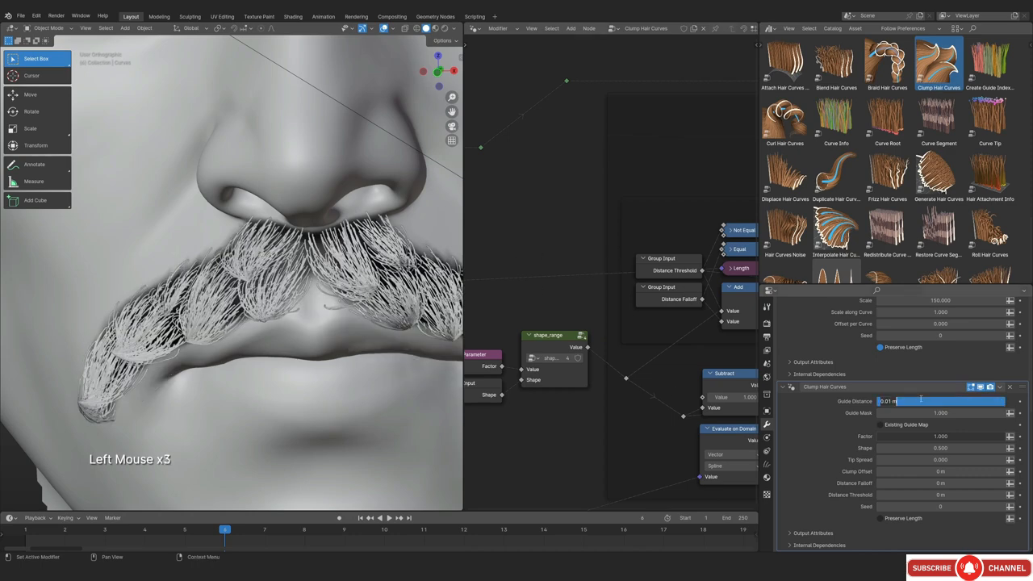
pyautogui.write('.001')
pyautogui.press('Return')
pyautogui.write('.002')
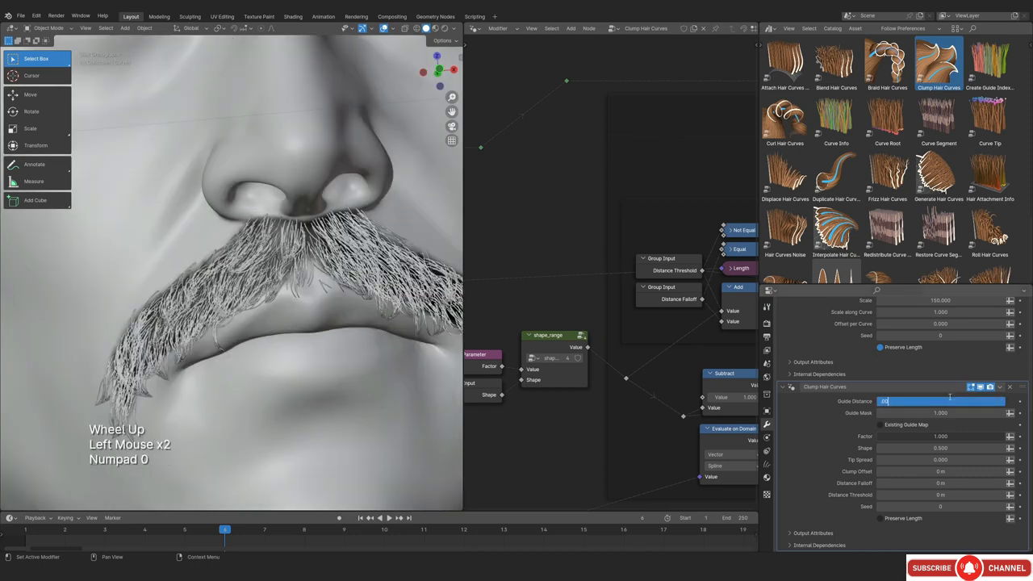
pyautogui.press('Return')
pyautogui.moveTo(277, 363); pyautogui.dragTo(713, 393, button='middle')
pyautogui.scroll(2, 844, 374)
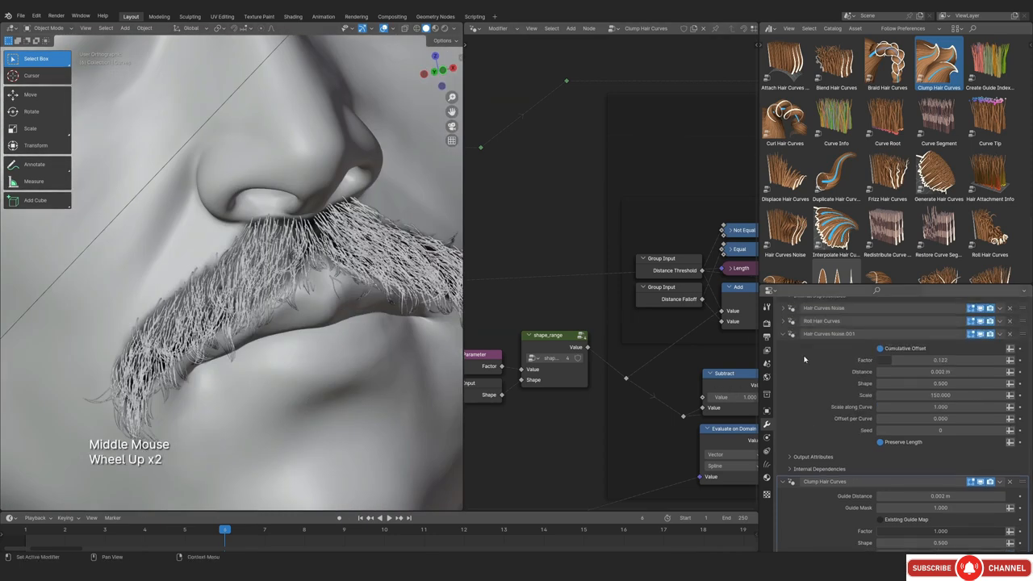
# Collapse the second noise and clump modifiers and move Clump Hair Curves above Hair Curves Noise.001
pyautogui.click(784, 333)
pyautogui.click(784, 386)
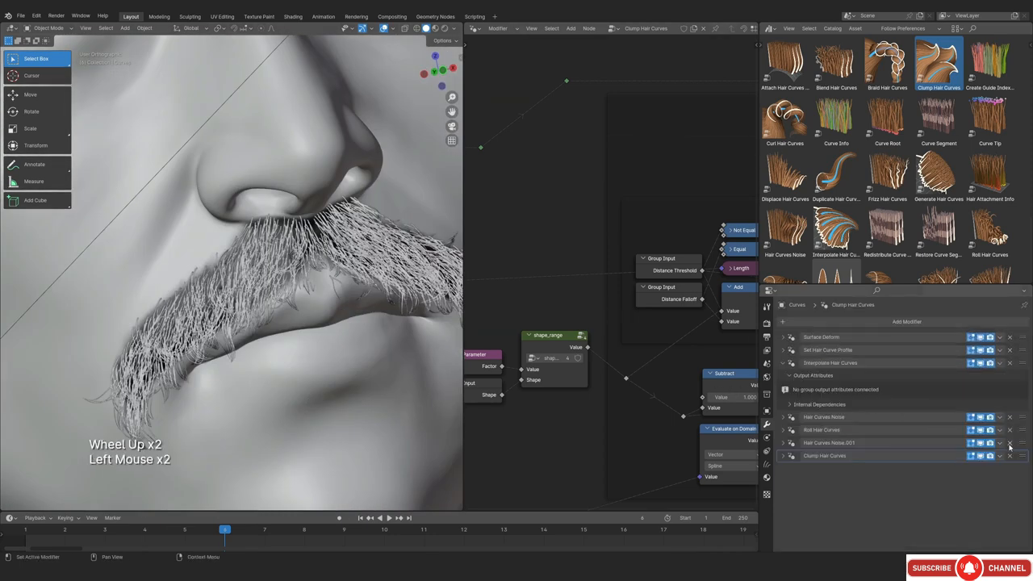
pyautogui.moveTo(1022, 456); pyautogui.dragTo(1021, 442)
pyautogui.moveTo(369, 392); pyautogui.dragTo(264, 292, button='middle')
pyautogui.scroll(1, 268, 358)
pyautogui.scroll(1, 234, 360)
pyautogui.scroll(-1, 234, 360)
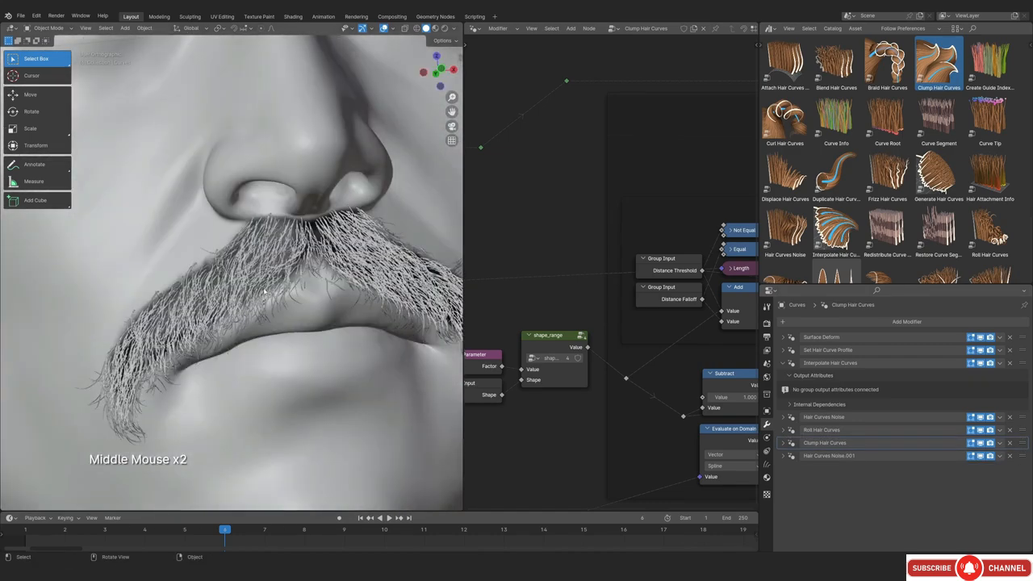
# Move Clump Hair Curves above Roll Hair Curves and Hair Curves Noise, directly after Interpolate Hair Curves
pyautogui.moveTo(1023, 445); pyautogui.dragTo(1024, 430)
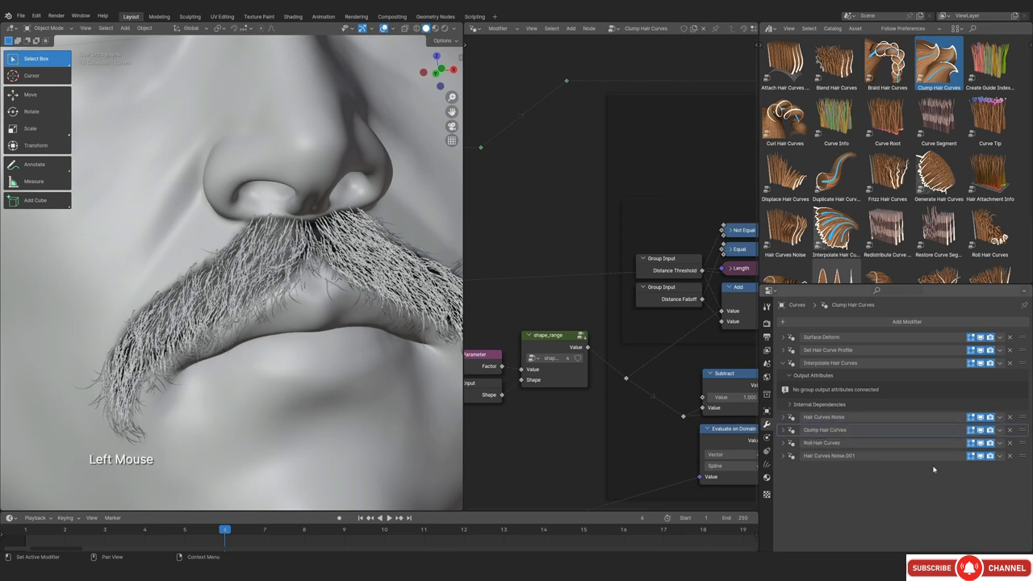
pyautogui.moveTo(274, 315); pyautogui.dragTo(347, 367, button='middle')
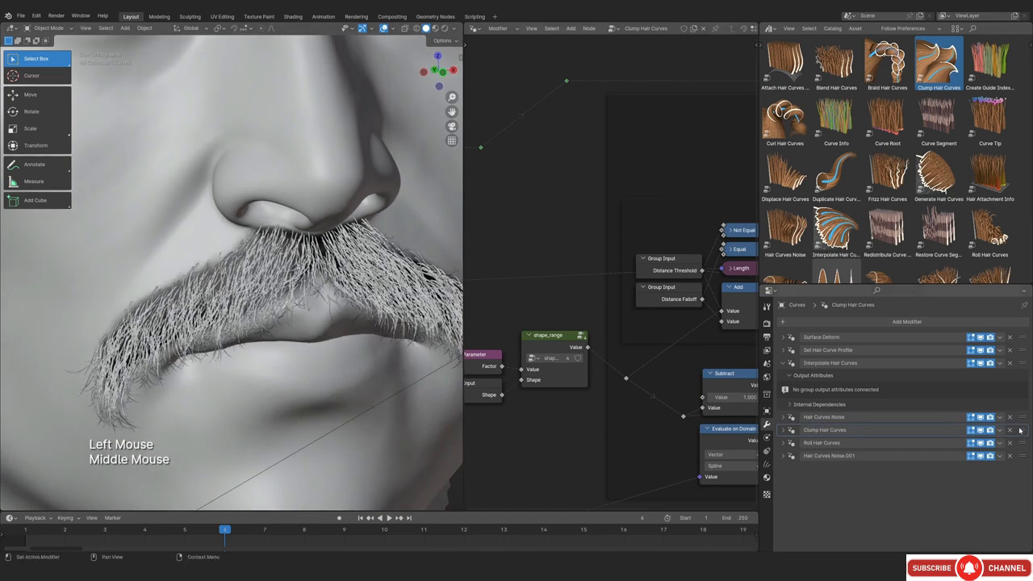
pyautogui.moveTo(1020, 430); pyautogui.dragTo(1019, 417)
# Compare the hair tips up close with the Clump Hair Curves modifier's viewport display off and on
pyautogui.moveTo(201, 327); pyautogui.dragTo(267, 329, button='middle')
pyautogui.scroll(2, 215, 318)
pyautogui.scroll(1, 234, 330)
pyautogui.moveTo(266, 329)
pyautogui.keyDown('ctrl'); pyautogui.mouseDown(button='middle')
pyautogui.moveTo(260, 314)
pyautogui.moveTo(250, 323)
pyautogui.mouseUp(button='middle'); pyautogui.keyUp('ctrl')
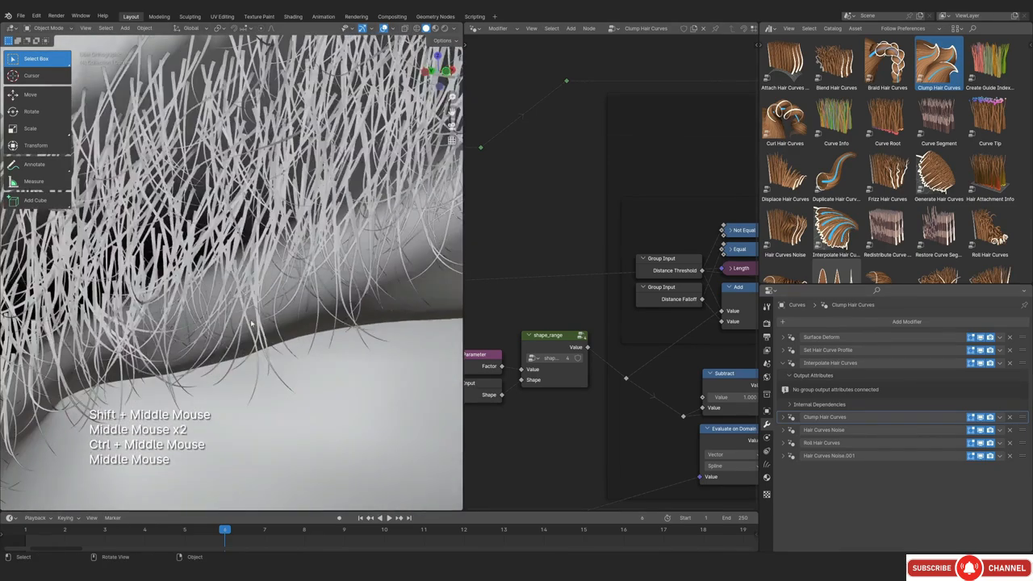
pyautogui.click(982, 418)
pyautogui.click(982, 417)
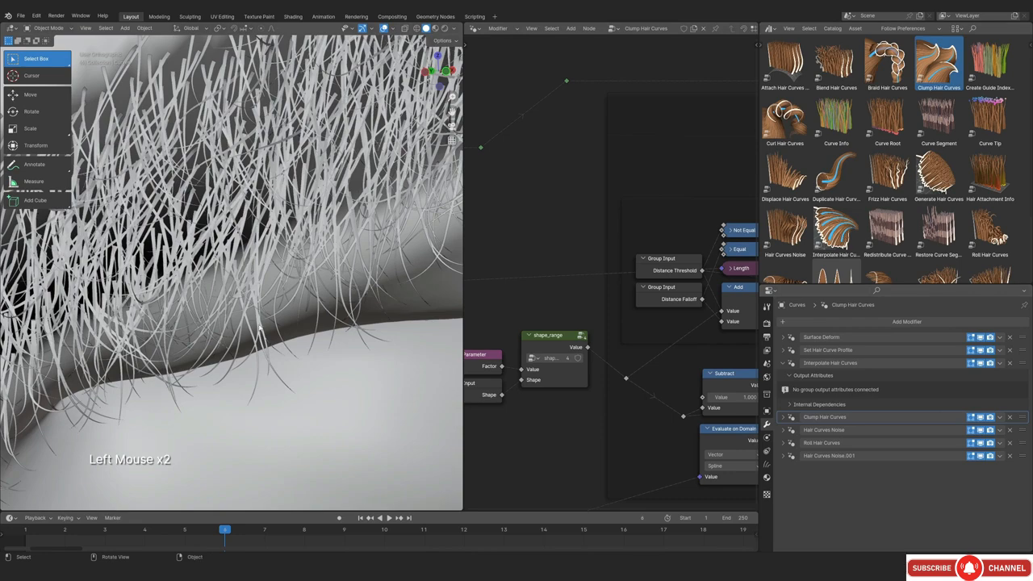
# Compare the moustache with the Clump Hair Curves modifier's viewport display switched off and on
pyautogui.click(982, 417)
pyautogui.click(982, 417)
pyautogui.scroll(-2, 234, 323)
pyautogui.moveTo(234, 322); pyautogui.dragTo(275, 348, button='middle')
pyautogui.scroll(-1, 197, 319)
pyautogui.scroll(2, 252, 320)
pyautogui.click(130, 332)
pyautogui.scroll(-1, 130, 332)
pyautogui.hotkey('alt', 'a')
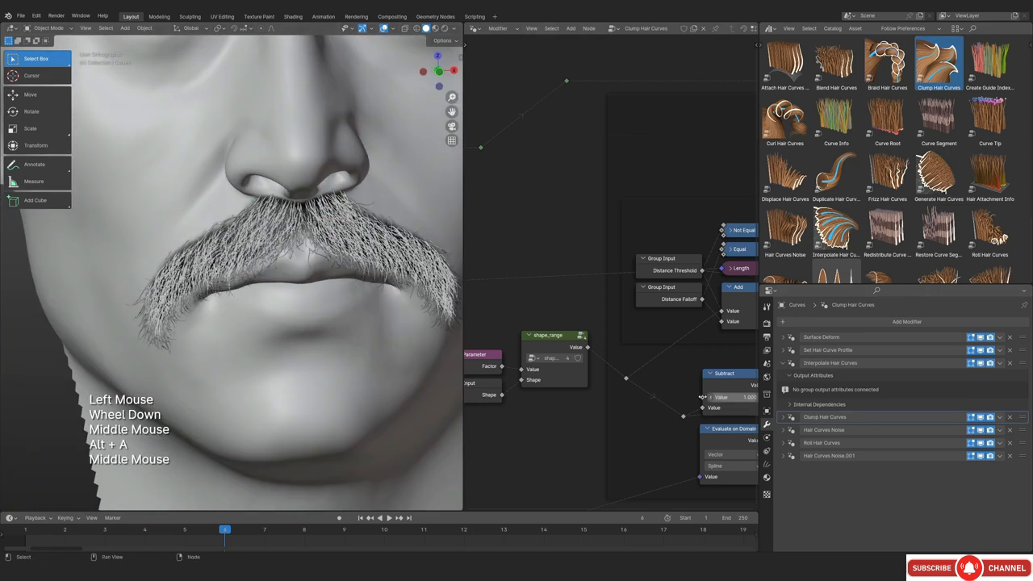
# Add a white vertex color attribute named "Much noise Strength" to the head mesh
pyautogui.click(336, 350)
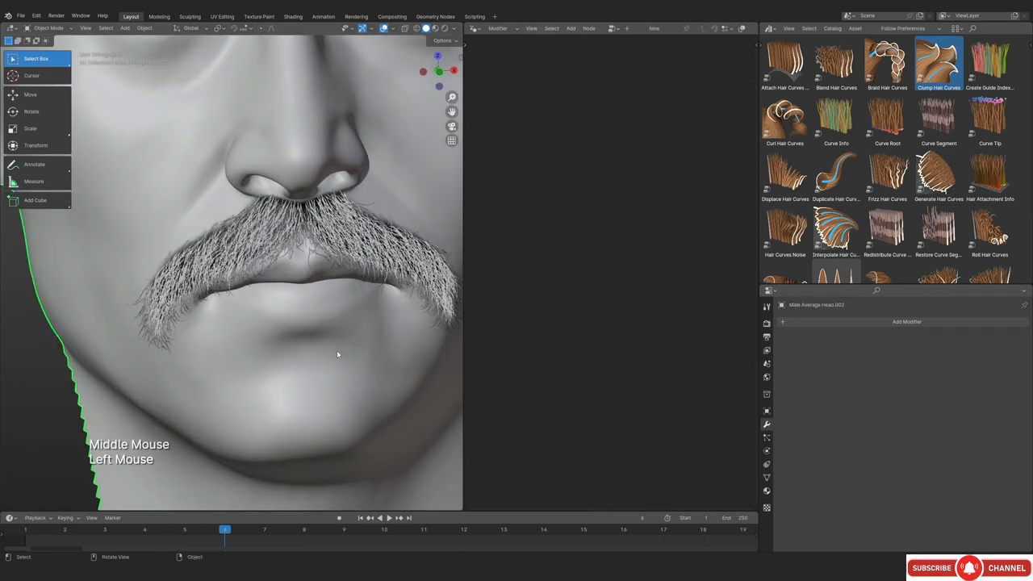
pyautogui.scroll(-2, 336, 350)
pyautogui.click(766, 477)
pyautogui.scroll(-2, 924, 467)
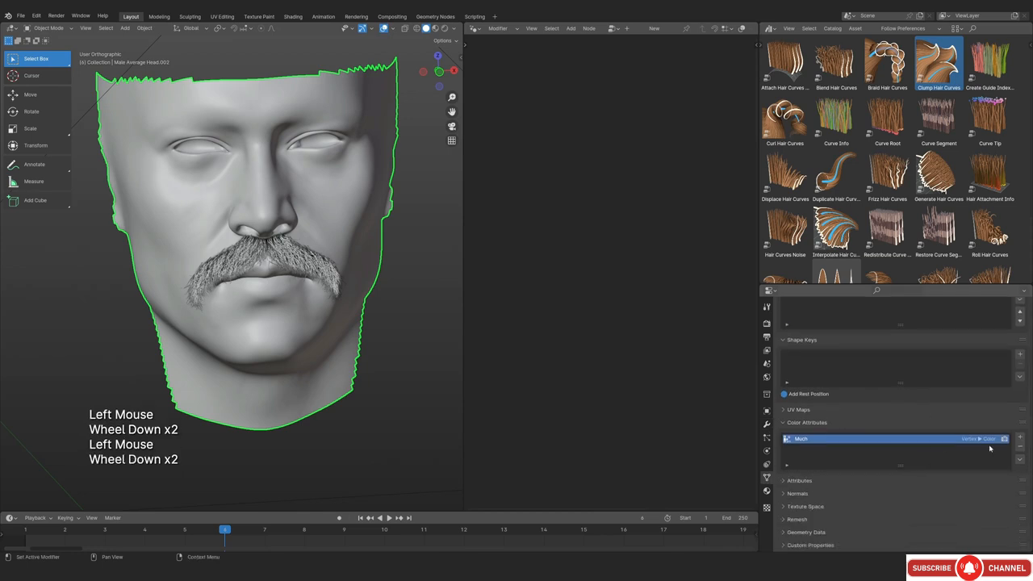
pyautogui.click(1020, 444)
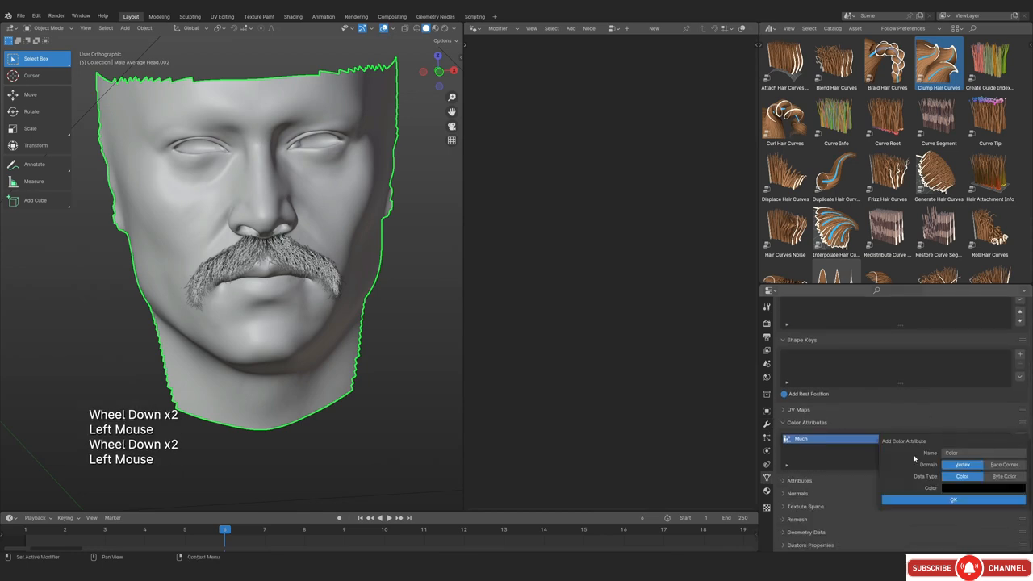
pyautogui.click(965, 452)
pyautogui.write('Much noise Strength')
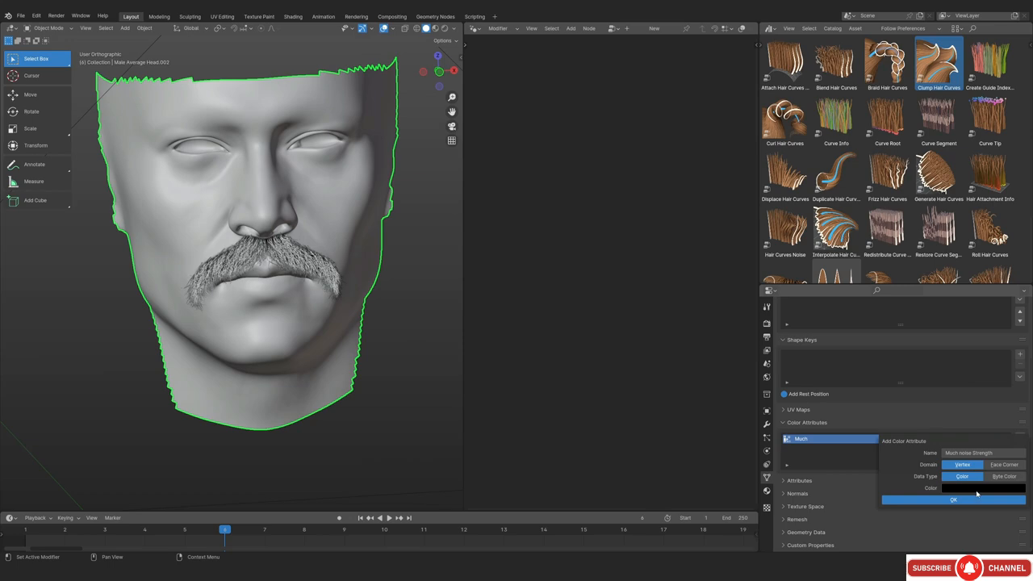
pyautogui.click(977, 490)
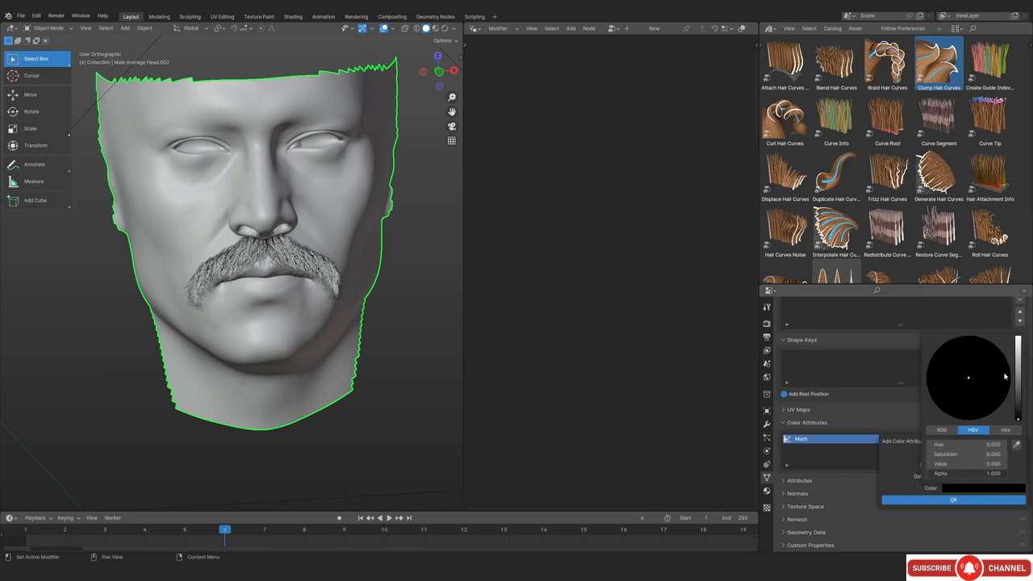
pyautogui.moveTo(1017, 376); pyautogui.dragTo(1017, 326)
pyautogui.click(936, 500)
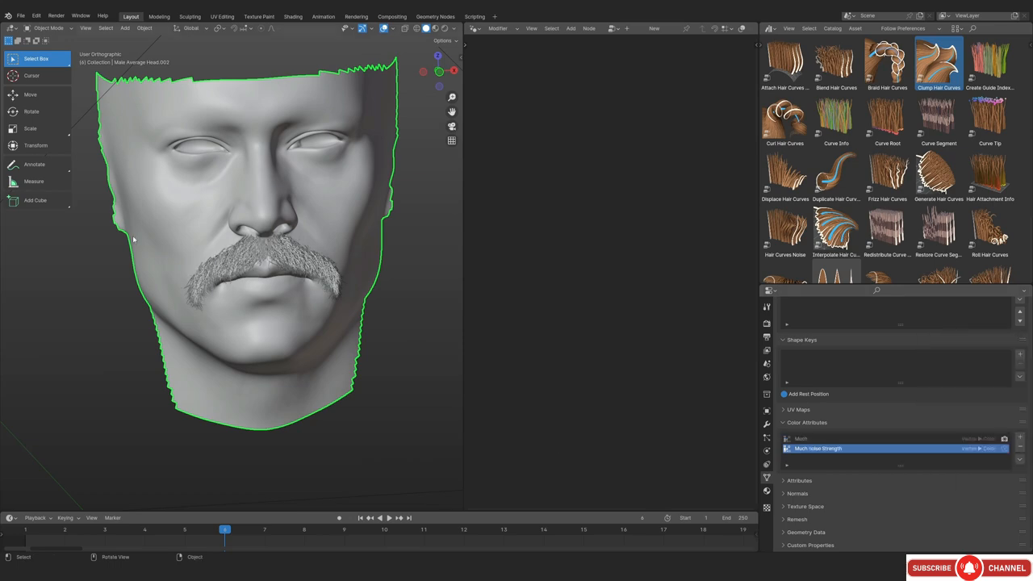
# Switch the head to Sculpt Mode and enlarge the Paint brush radius to about 240 px over the moustache
pyautogui.scroll(2, 134, 240)
pyautogui.moveTo(134, 250)
pyautogui.mouseDown(button='middle')
pyautogui.moveTo(173, 301)
pyautogui.moveTo(317, 307)
pyautogui.mouseUp(button='middle')
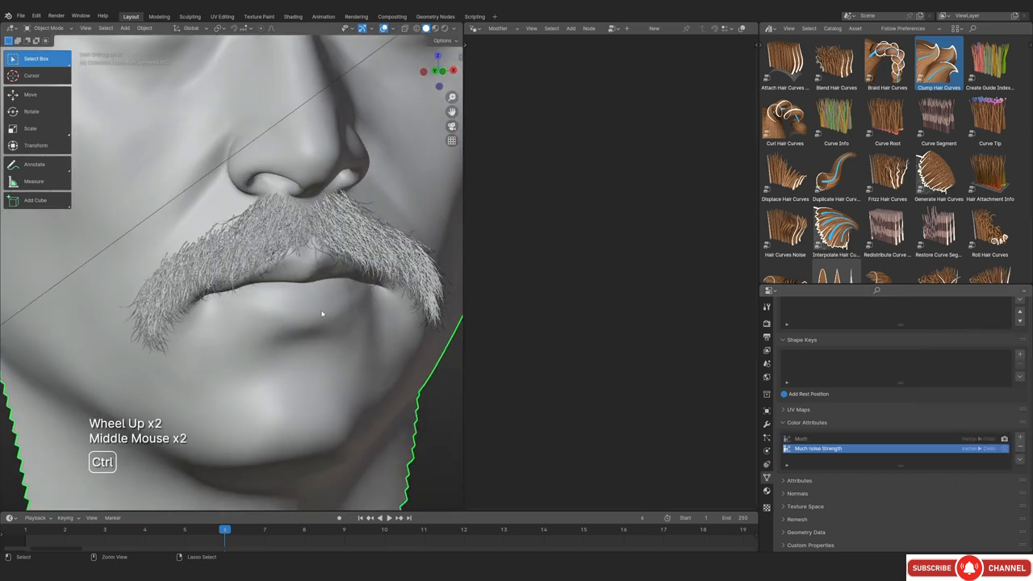
pyautogui.hotkey('ctrl', 'Tab')
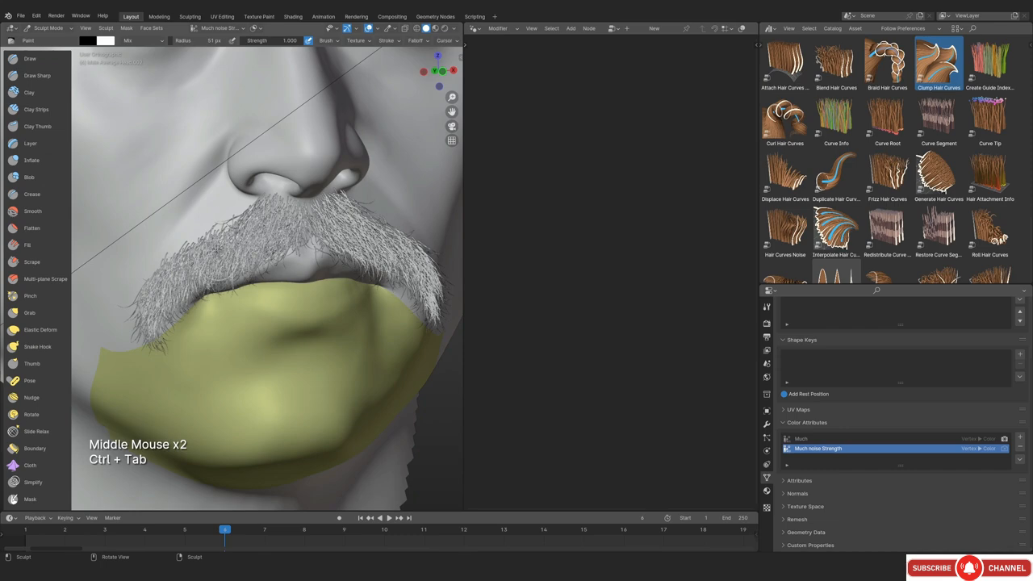
pyautogui.moveTo(219, 248)
pyautogui.keyDown('ctrl'); pyautogui.mouseDown(button='middle')
pyautogui.moveTo(222, 235)
pyautogui.moveTo(230, 279)
pyautogui.mouseUp(button='middle'); pyautogui.keyUp('ctrl')
pyautogui.press('f')
pyautogui.moveTo(230, 279)
pyautogui.mouseDown(button='middle')
pyautogui.moveTo(210, 294)
pyautogui.moveTo(357, 288)
pyautogui.moveTo(440, 126)
pyautogui.mouseUp(button='middle')
pyautogui.press('f')
pyautogui.click(207, 298)
pyautogui.click(206, 298)
pyautogui.click(207, 299)
pyautogui.click(207, 298)
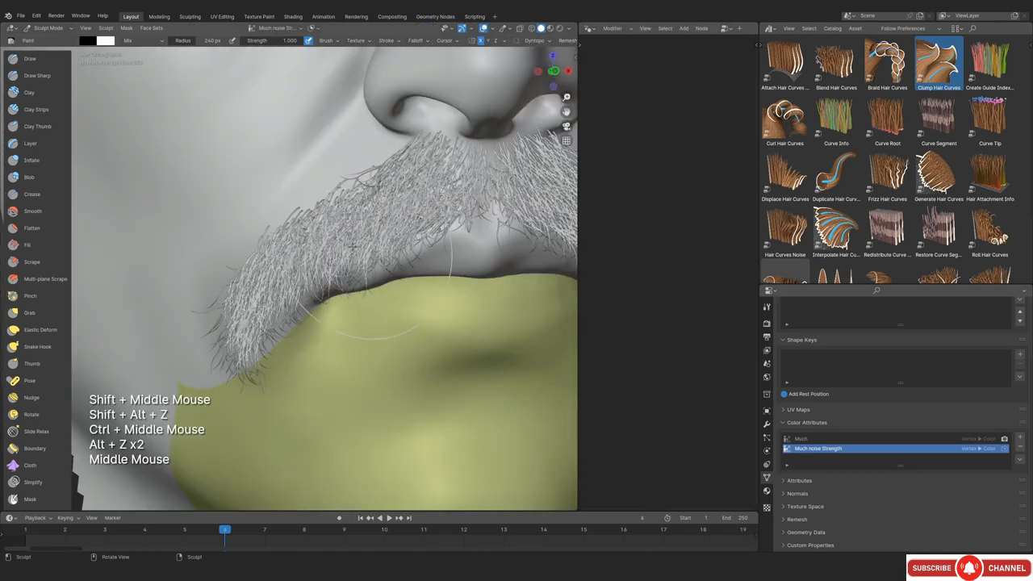
# Hide the viewport overlays and paint black around the moustache's drooping tips with a brush radius of about 285 px
pyautogui.hotkey('shift', 'alt', 'z')
pyautogui.moveTo(323, 242); pyautogui.dragTo(258, 298, button='middle')
pyautogui.keyDown('ctrl'); pyautogui.moveTo(259, 299); pyautogui.dragTo(248, 309, button='middle'); pyautogui.keyUp('ctrl')
pyautogui.press('f')
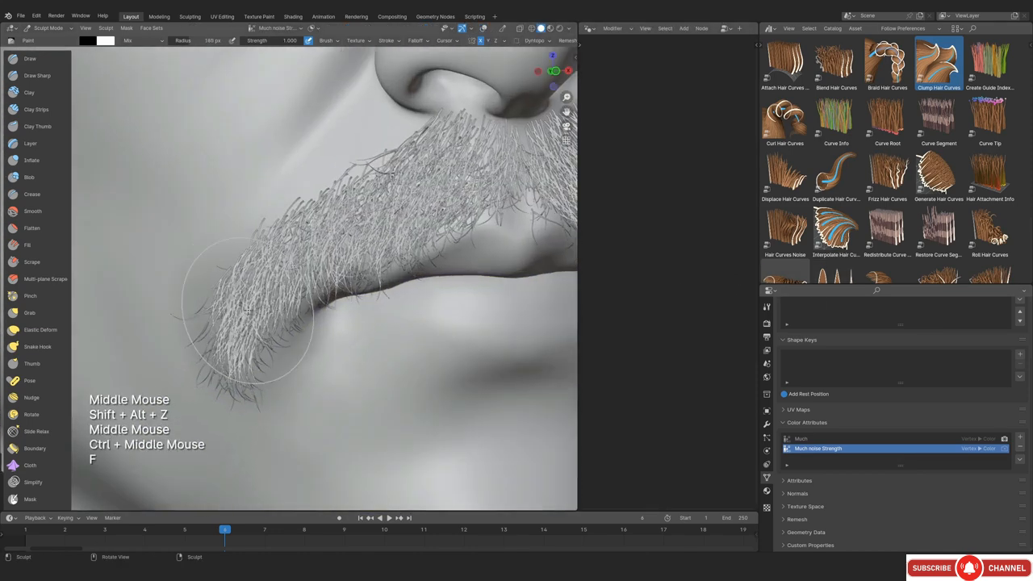
pyautogui.moveTo(248, 309); pyautogui.dragTo(247, 346)
pyautogui.moveTo(247, 346); pyautogui.dragTo(263, 331, button='middle')
pyautogui.press('f')
pyautogui.click(274, 315)
pyautogui.moveTo(274, 315)
pyautogui.mouseDown()
pyautogui.moveTo(273, 255)
pyautogui.moveTo(268, 269)
pyautogui.mouseUp()
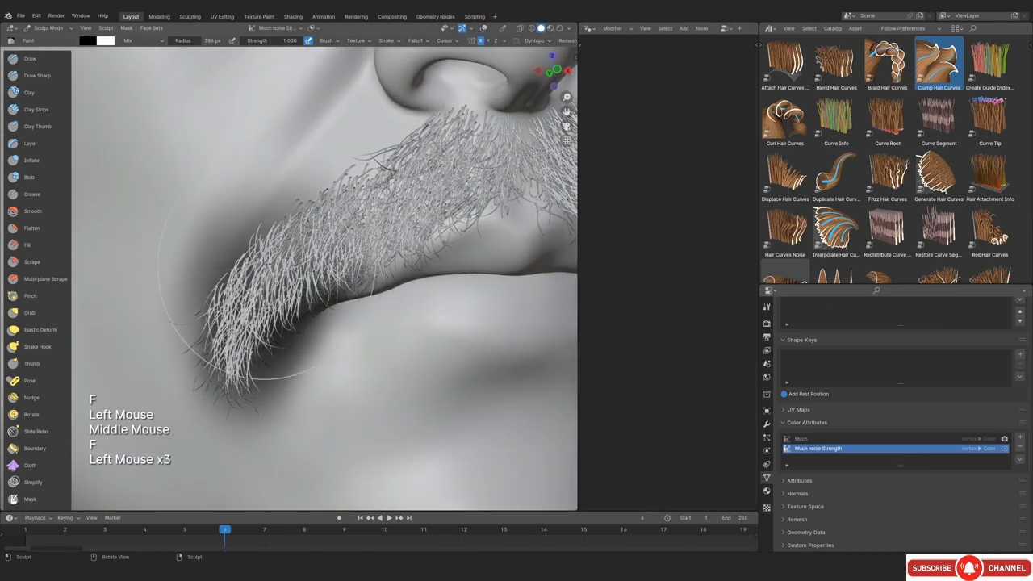
pyautogui.click(284, 268)
pyautogui.click(263, 300)
pyautogui.click(240, 329)
pyautogui.click(232, 339)
pyautogui.click(232, 322)
pyautogui.keyDown('ctrl'); pyautogui.moveTo(233, 323); pyautogui.dragTo(235, 347, button='middle'); pyautogui.keyUp('ctrl')
pyautogui.moveTo(236, 347); pyautogui.dragTo(307, 315, button='middle')
pyautogui.moveTo(335, 241); pyautogui.dragTo(291, 282, button='middle')
pyautogui.click(249, 323)
pyautogui.click(247, 339)
pyautogui.click(227, 371)
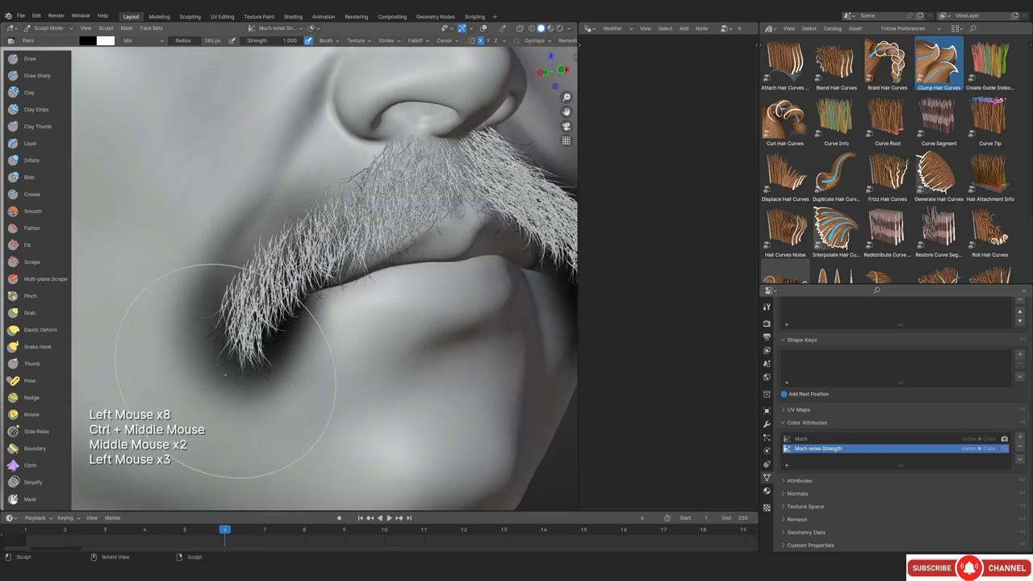
# Return to Object Mode, restore the viewport overlays and select the moustache curves
pyautogui.click(44, 27)
pyautogui.click(32, 50)
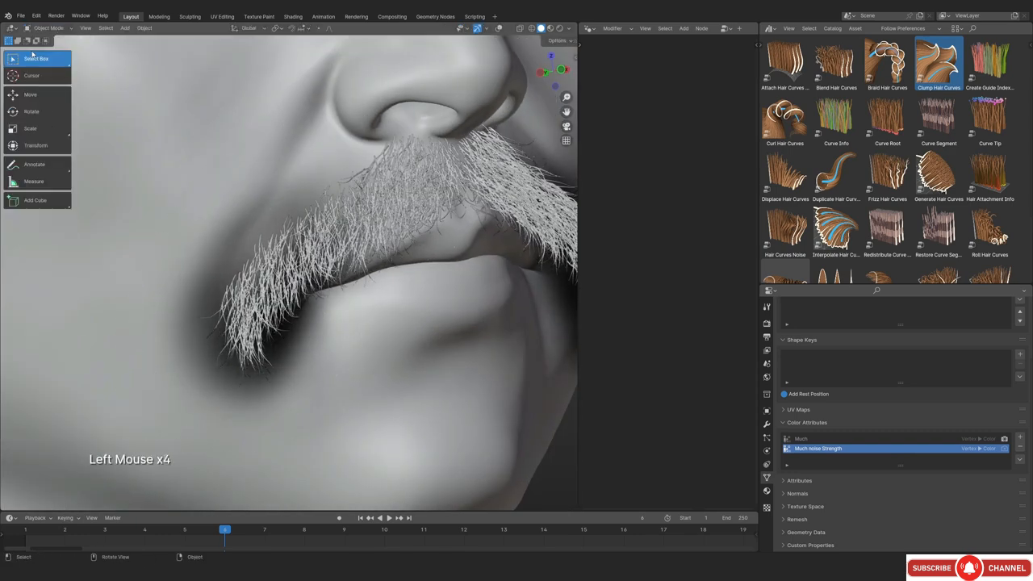
pyautogui.scroll(-2, 322, 323)
pyautogui.moveTo(339, 331); pyautogui.dragTo(298, 343, button='middle')
pyautogui.click(428, 313)
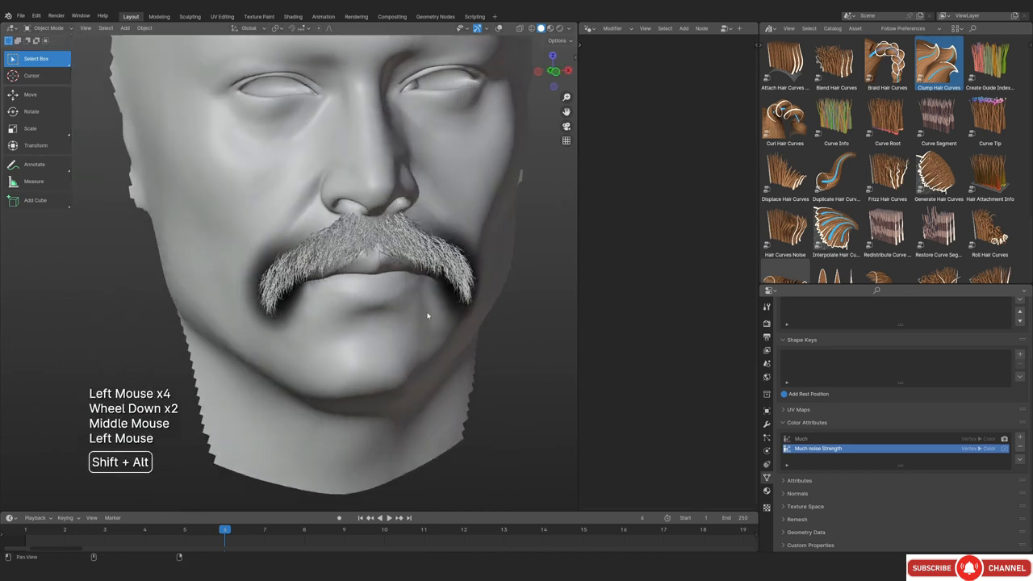
pyautogui.keyDown('shift'); pyautogui.moveTo(427, 317); pyautogui.dragTo(363, 336, button='middle'); pyautogui.keyUp('shift')
pyautogui.hotkey('shift', 'alt', 'z')
pyautogui.click(449, 301)
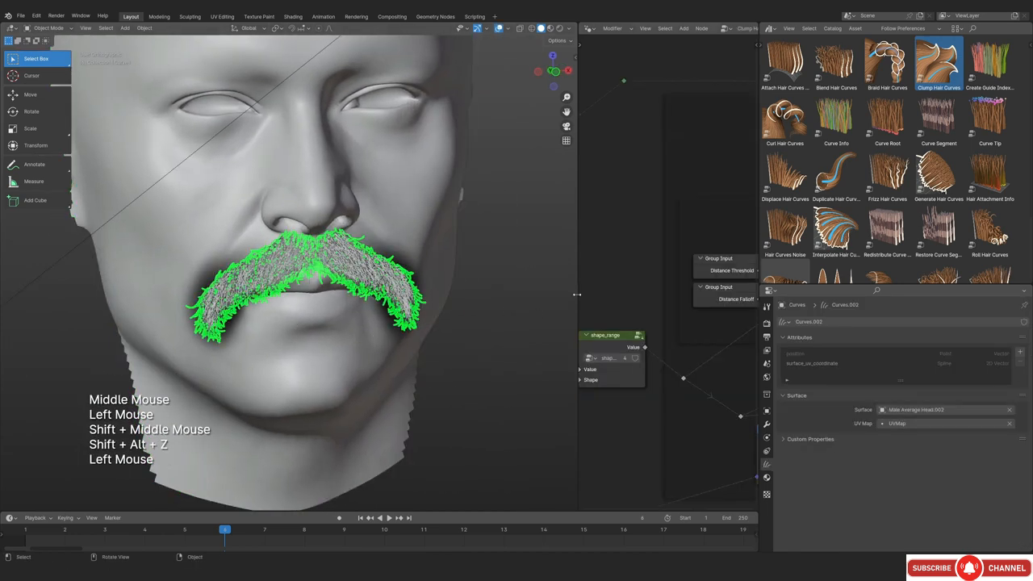
# Widen the node editor and compare the moustache with the Hair Curves Noise.001 modifier's viewport display off and on
pyautogui.moveTo(576, 294); pyautogui.dragTo(410, 294)
pyautogui.click(767, 423)
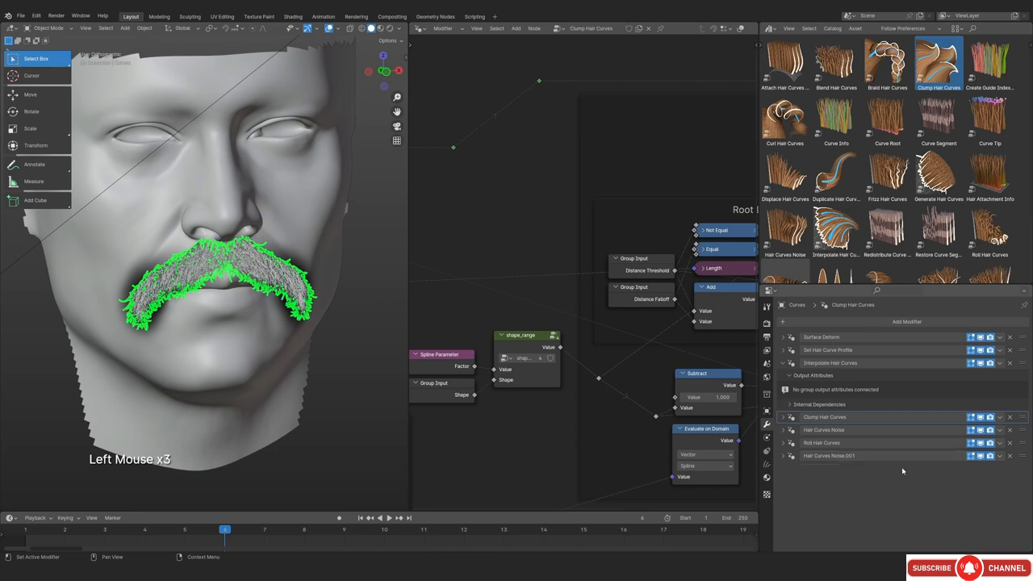
pyautogui.click(981, 457)
pyautogui.scroll(-2, 214, 251)
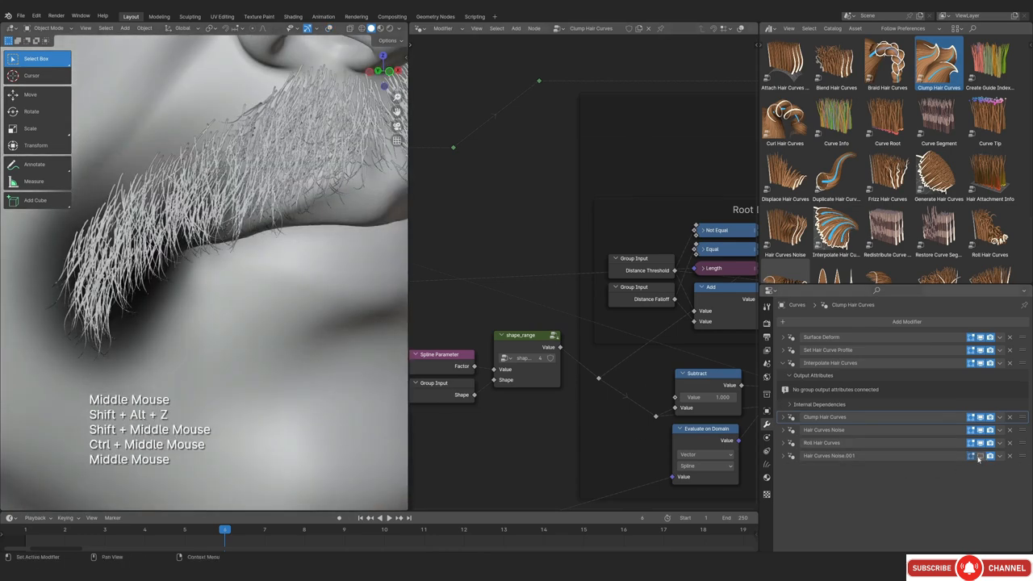
pyautogui.click(979, 458)
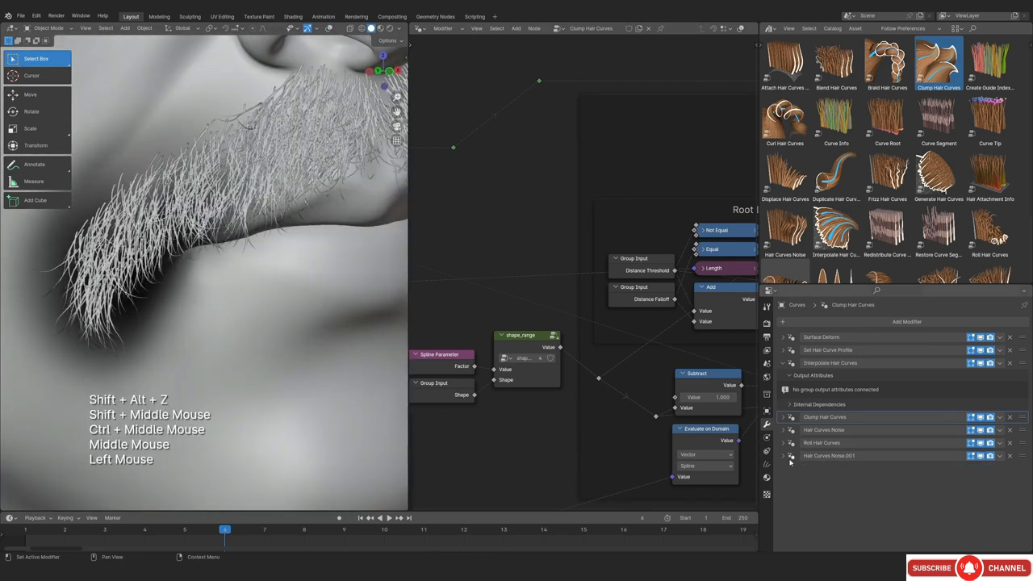
# Move the Hair Curves Noise.001 modifier's settings to nodes and expand its Internal Dependencies
pyautogui.click(936, 456)
pyautogui.scroll(-3, 936, 428)
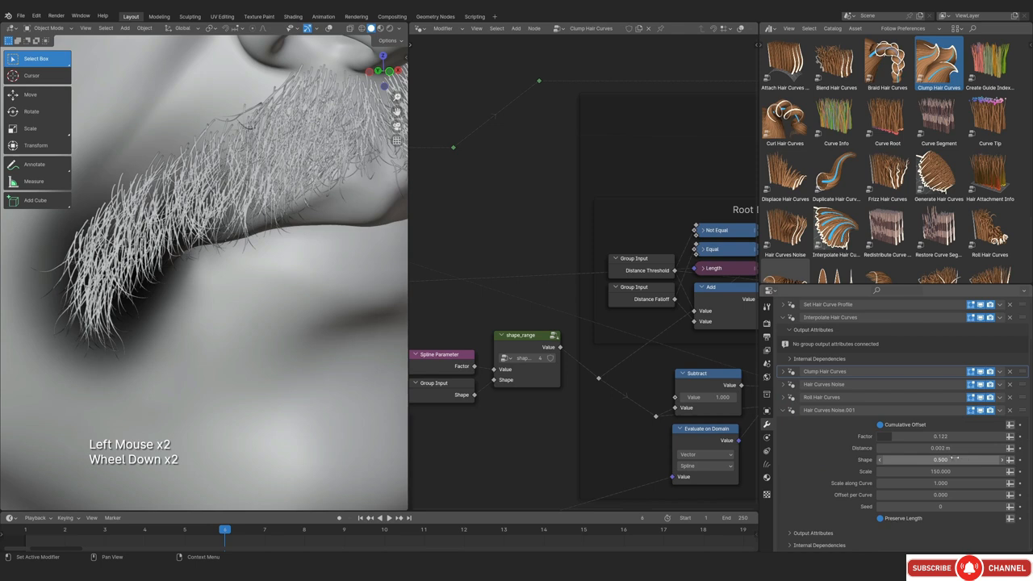
pyautogui.click(1000, 410)
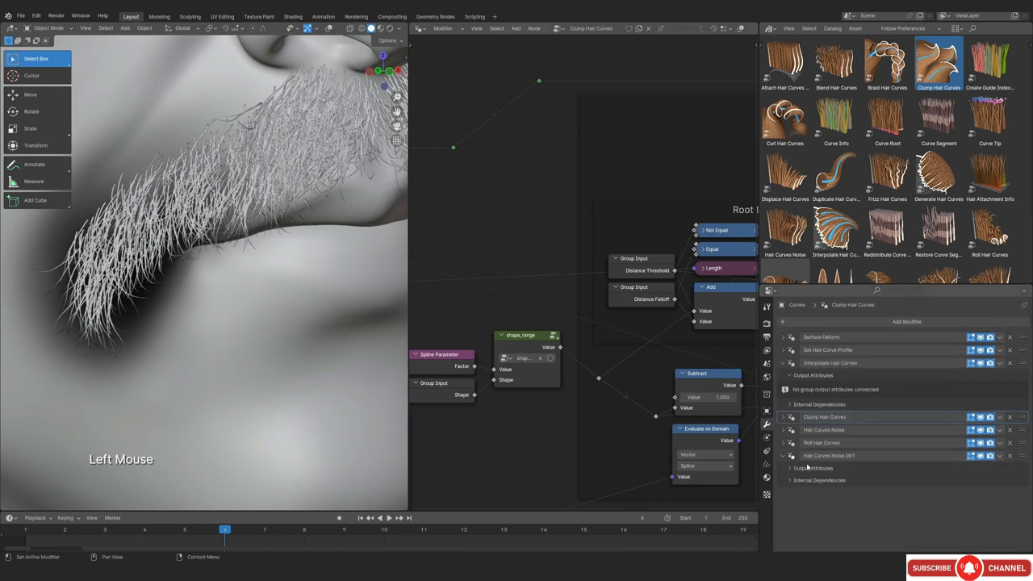
pyautogui.click(807, 480)
pyautogui.scroll(-2, 549, 341)
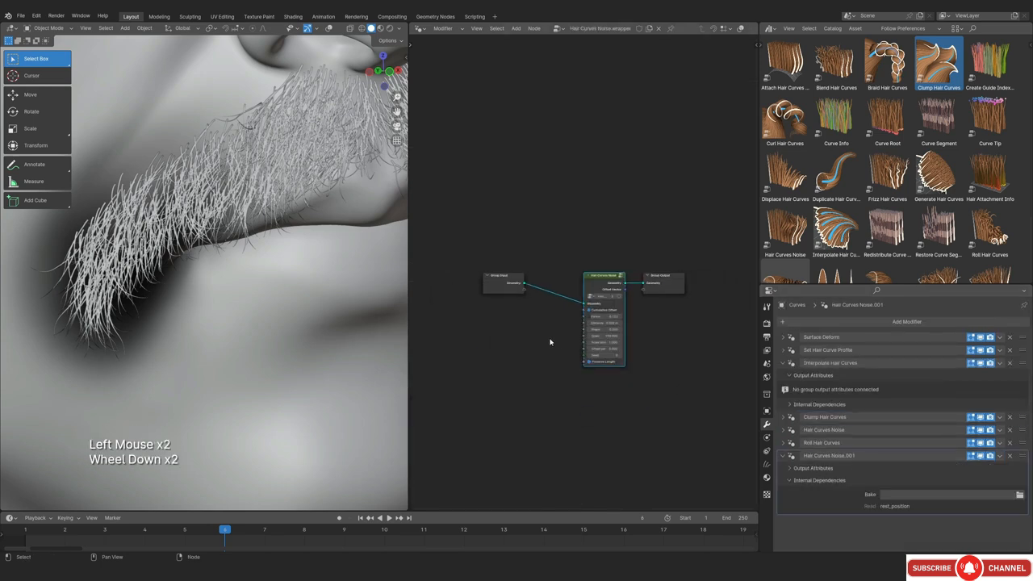
# Add a Named Attribute node below the Group Input, beside the Hair Curves Noise node
pyautogui.scroll(2, 538, 362)
pyautogui.click(538, 362)
pyautogui.moveTo(537, 363); pyautogui.dragTo(534, 319, button='middle')
pyautogui.scroll(2, 581, 274)
pyautogui.moveTo(630, 317); pyautogui.dragTo(596, 317)
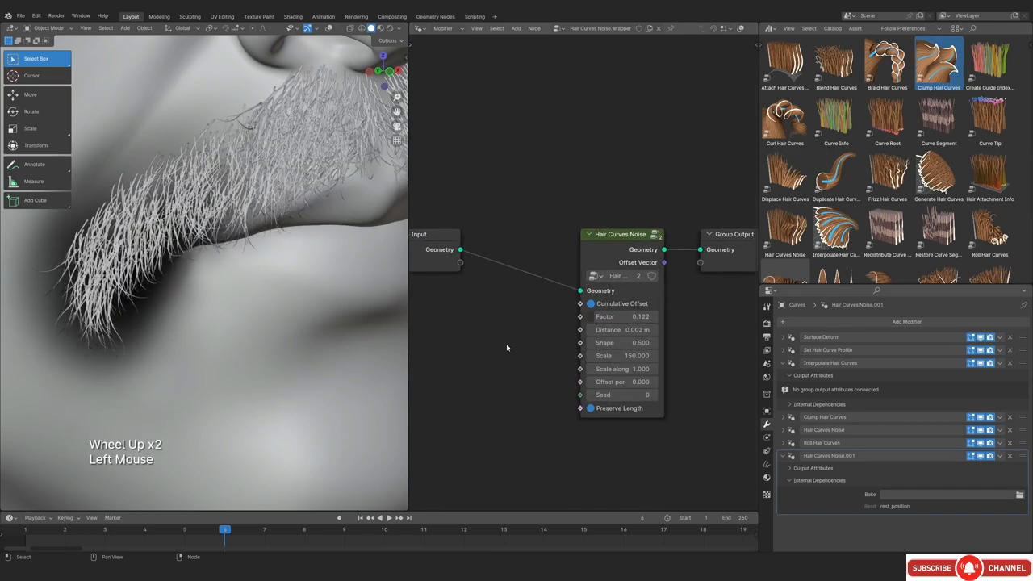
pyautogui.moveTo(475, 361); pyautogui.dragTo(516, 350, button='middle')
pyautogui.hotkey('shift', 'a')
pyautogui.click(500, 347)
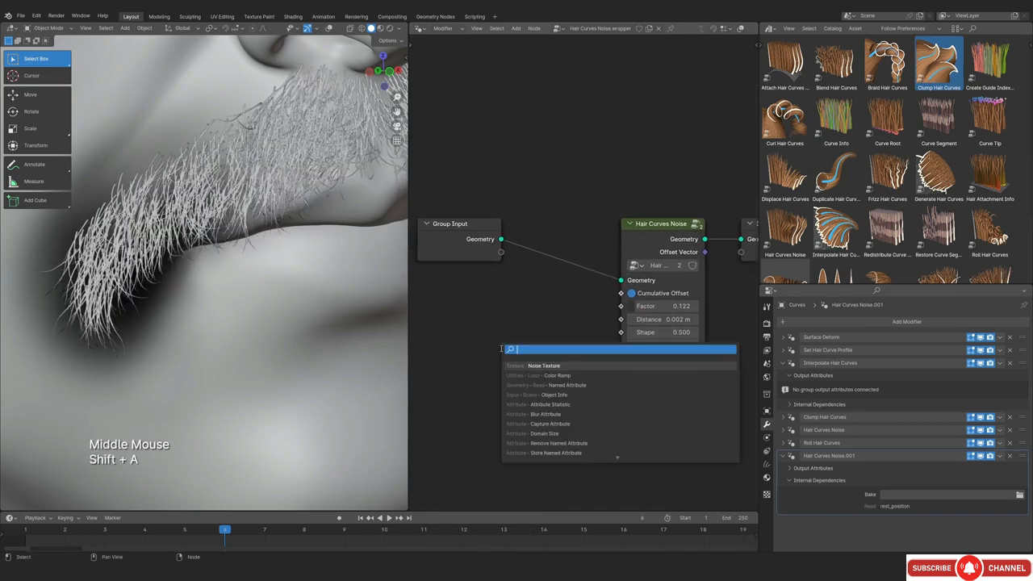
pyautogui.write('na')
pyautogui.press('BackSpace')
pyautogui.press('BackSpace')
pyautogui.click(533, 376)
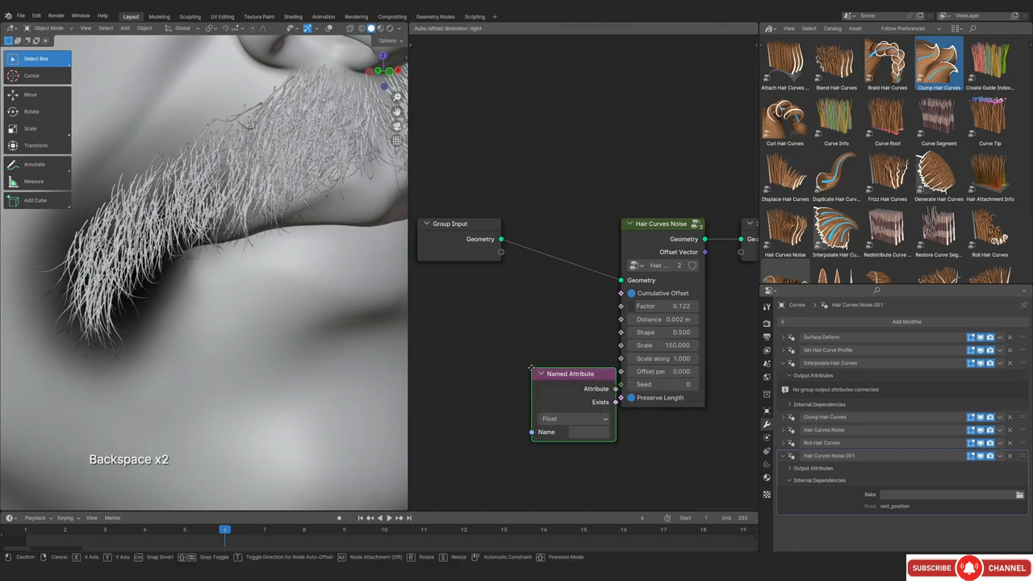
pyautogui.click(457, 303)
# Set the Named Attribute node to read the Much noise Strength color attribute
pyautogui.click(517, 363)
pyautogui.press('Down')
pyautogui.press('Down')
pyautogui.press('Down')
pyautogui.press('Down')
pyautogui.press('Down')
pyautogui.press('Down')
pyautogui.press('Down')
pyautogui.press('Down')
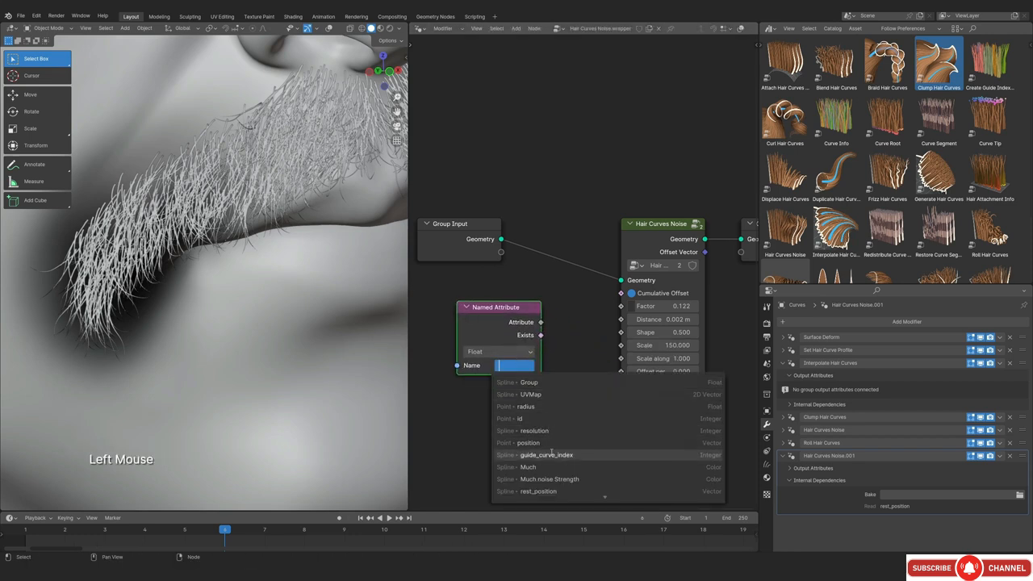
pyautogui.press('Return')
# Try driving the Hair Curves Noise node's Factor directly with the Named Attribute output, inspect the moustache, and cut the link
pyautogui.moveTo(540, 322); pyautogui.dragTo(551, 308)
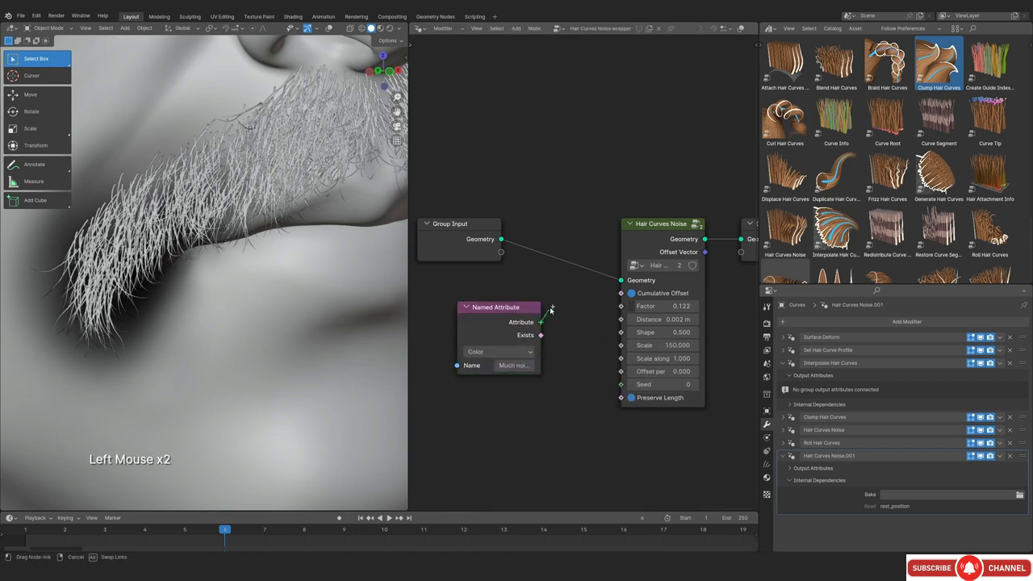
pyautogui.moveTo(619, 308); pyautogui.dragTo(621, 306)
pyautogui.scroll(-2, 262, 242)
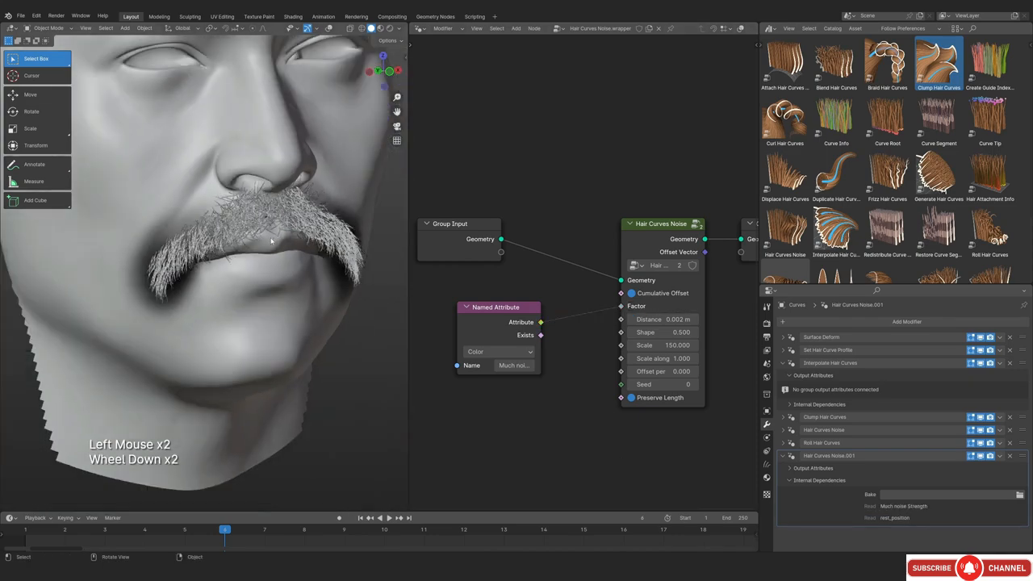
pyautogui.moveTo(262, 323); pyautogui.dragTo(243, 275, button='middle')
pyautogui.scroll(2, 262, 208)
pyautogui.keyDown('ctrl'); pyautogui.moveTo(242, 274); pyautogui.dragTo(282, 372, button='middle'); pyautogui.keyUp('ctrl')
pyautogui.moveTo(283, 371); pyautogui.dragTo(305, 129, button='middle')
pyautogui.moveTo(304, 129); pyautogui.dragTo(315, 242, button='middle')
pyautogui.keyDown('ctrl'); pyautogui.moveTo(540, 314); pyautogui.dragTo(568, 343, button='right'); pyautogui.keyUp('ctrl')
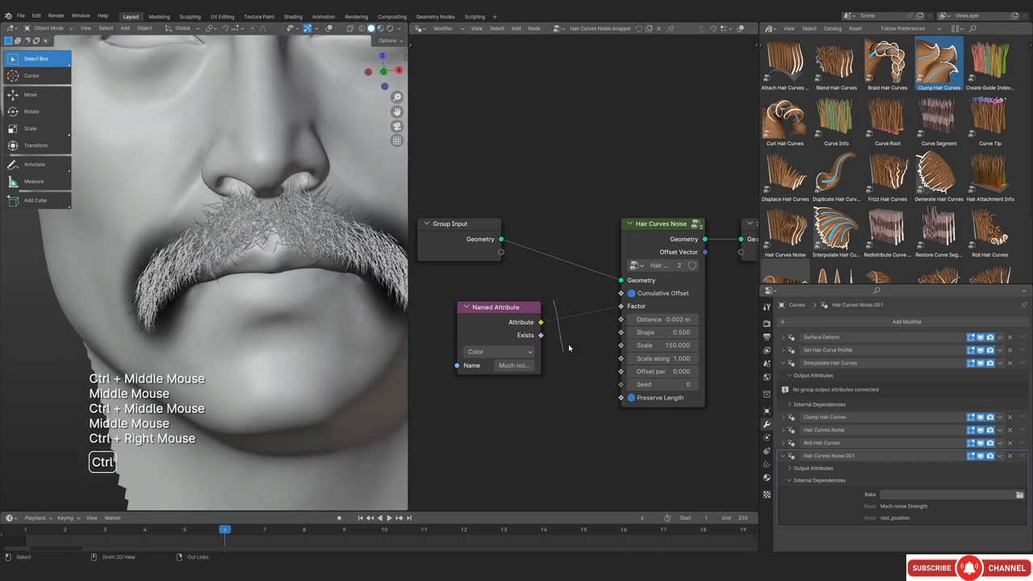
# Copy the Hair Curves Noise node's Factor value and add a Color Ramp node between Named Attribute and Hair Curves Noise
pyautogui.click(676, 305)
pyautogui.press('Escape')
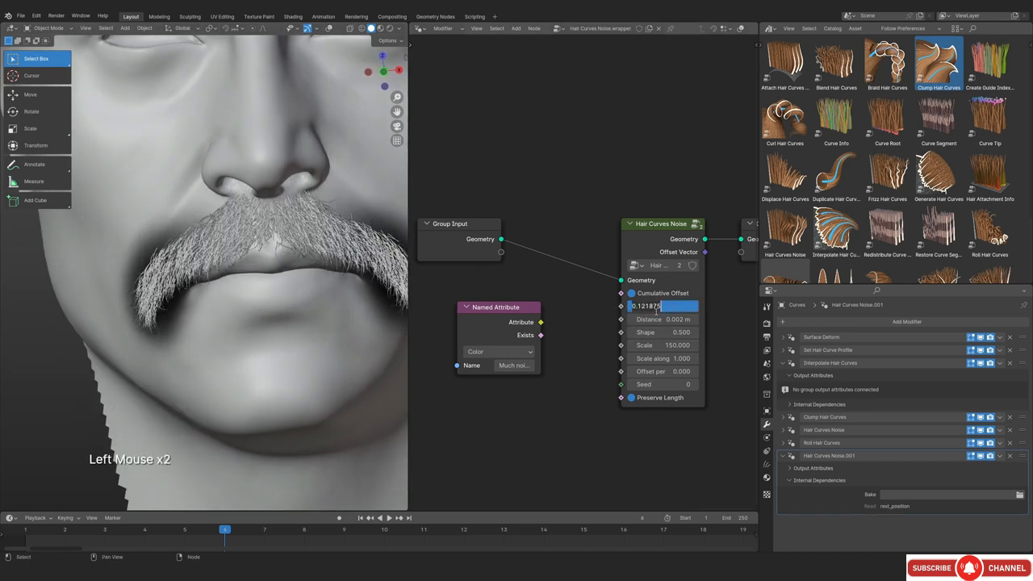
pyautogui.scroll(-2, 584, 272)
pyautogui.click(520, 352)
pyautogui.hotkey('shift', 'a')
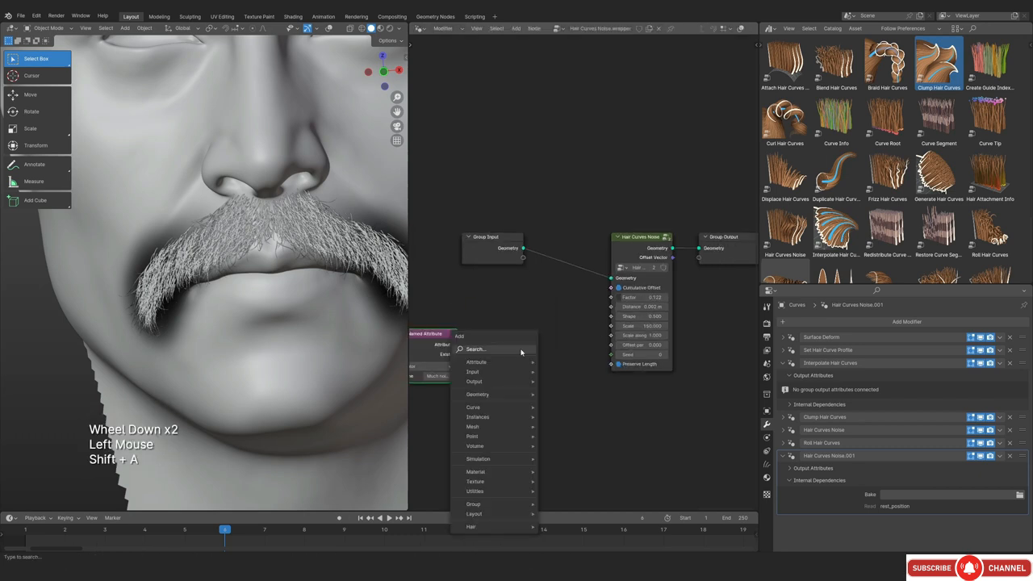
pyautogui.click(507, 349)
pyautogui.write('colo')
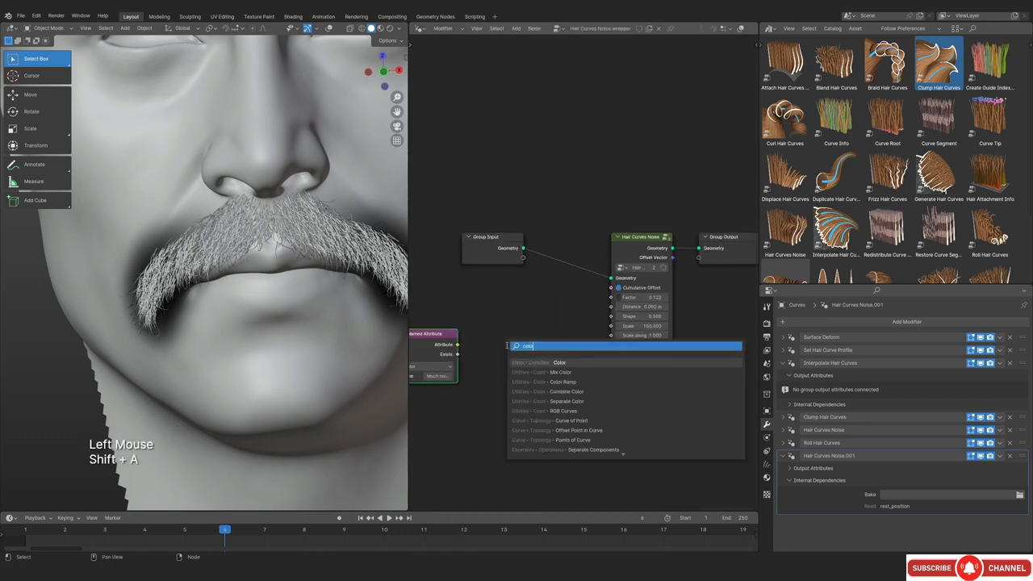
pyautogui.click(565, 372)
# Set the HSV value of the Color Ramp's white end stop to 0.121875
pyautogui.click(587, 354)
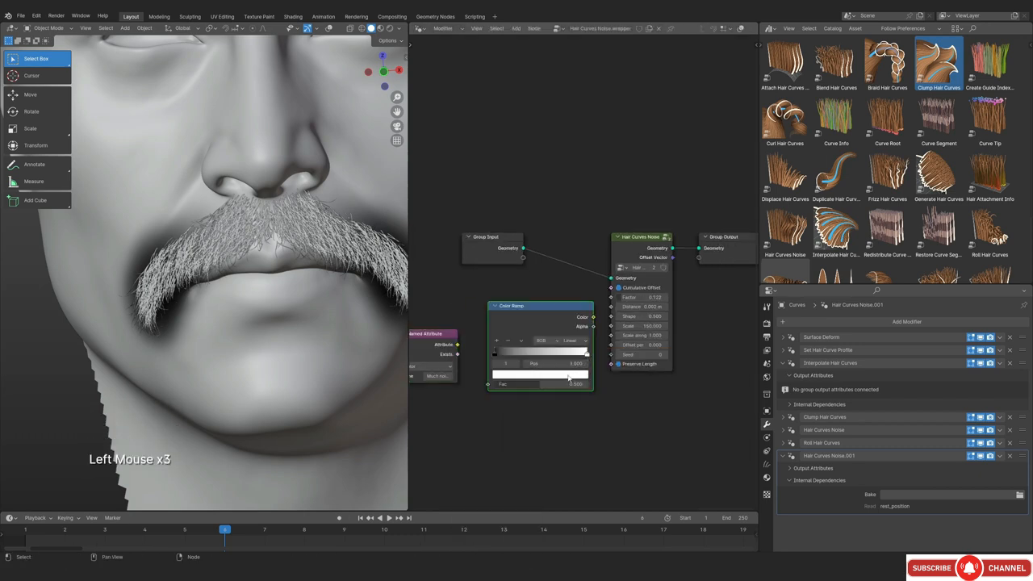
pyautogui.click(568, 375)
pyautogui.write('0.122')
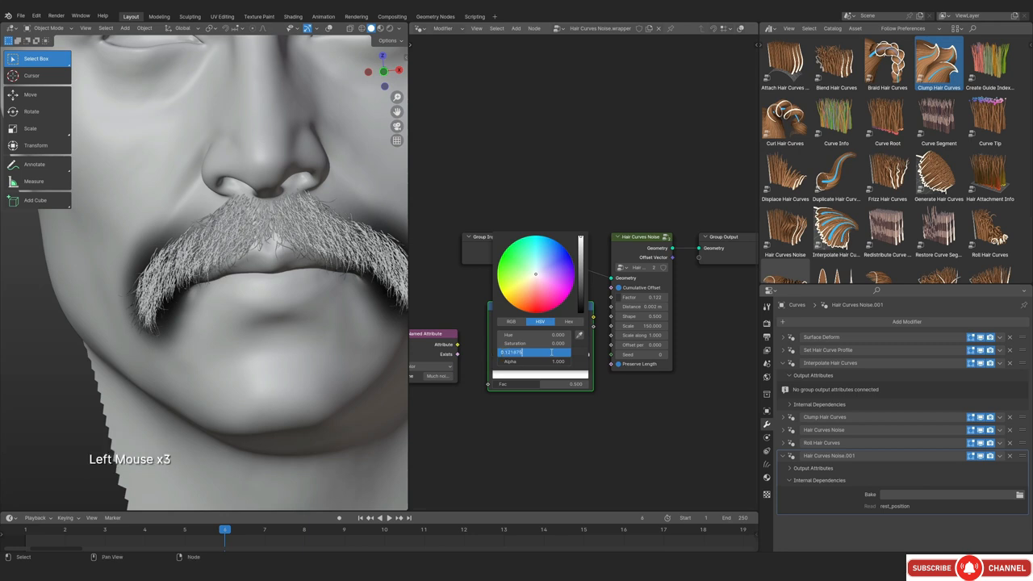
pyautogui.press('Return')
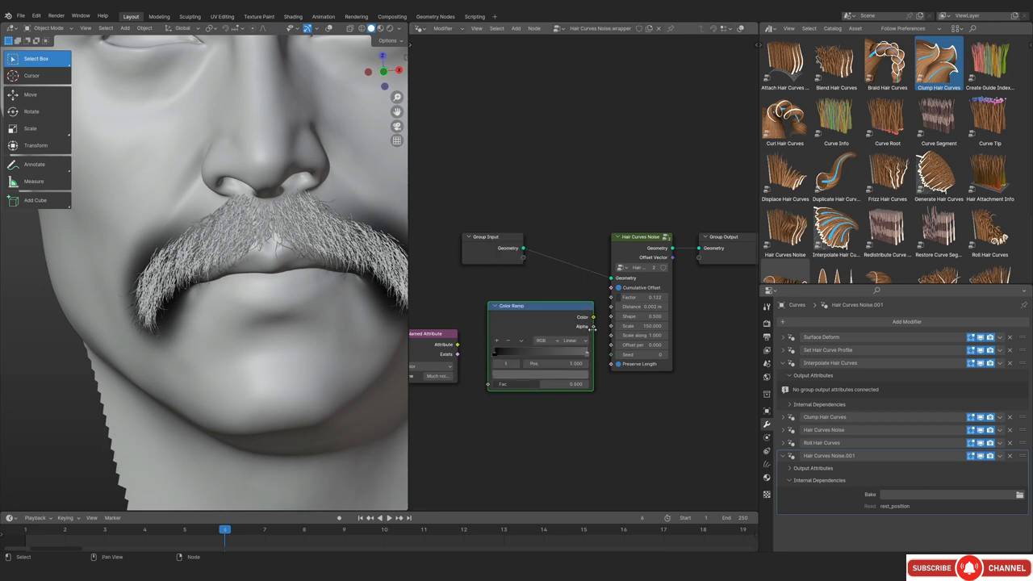
# Link the Color Ramp's Color output to the Hair Curves Noise Factor and the Named Attribute output to the ramp's Fac input
pyautogui.moveTo(593, 318); pyautogui.dragTo(611, 297)
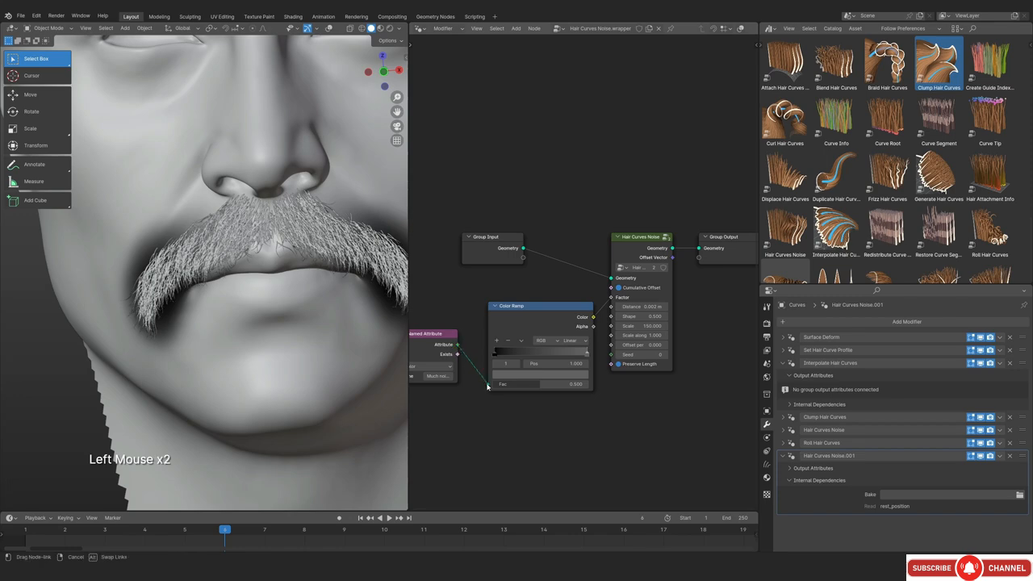
pyautogui.moveTo(487, 385); pyautogui.dragTo(489, 384)
pyautogui.scroll(2, 142, 288)
pyautogui.keyDown('shift'); pyautogui.moveTo(142, 288); pyautogui.dragTo(167, 300, button='middle'); pyautogui.keyUp('shift')
pyautogui.keyDown('ctrl'); pyautogui.moveTo(166, 300); pyautogui.dragTo(323, 299, button='middle'); pyautogui.keyUp('ctrl')
pyautogui.moveTo(323, 298); pyautogui.dragTo(330, 285, button='middle')
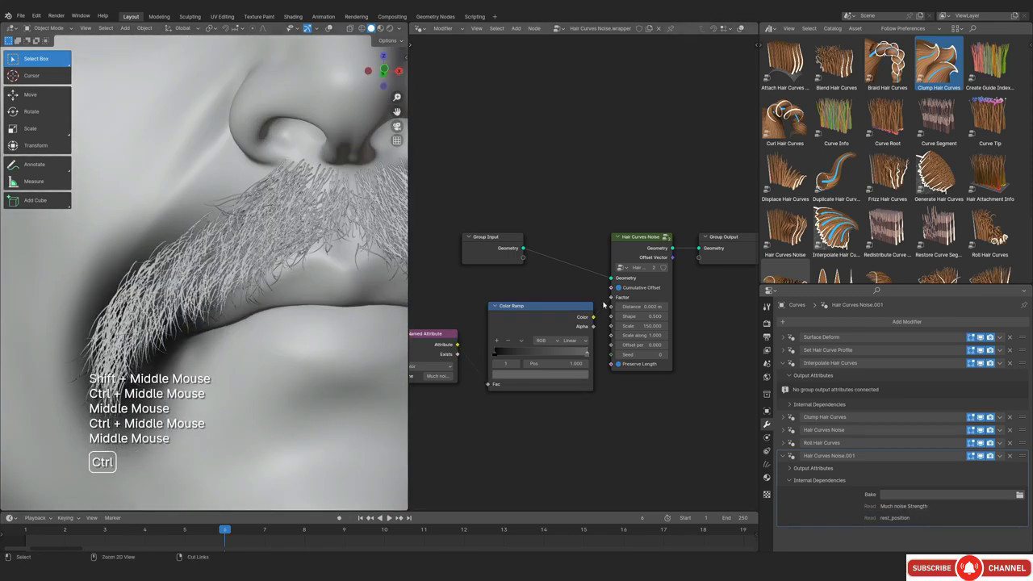
# Cut and restore the link from the Color Ramp to the Hair Curves Noise Factor to compare the moustache with and without it
pyautogui.keyDown('ctrl'); pyautogui.moveTo(603, 304); pyautogui.dragTo(605, 331, button='right'); pyautogui.keyUp('ctrl')
pyautogui.moveTo(595, 317); pyautogui.dragTo(605, 320)
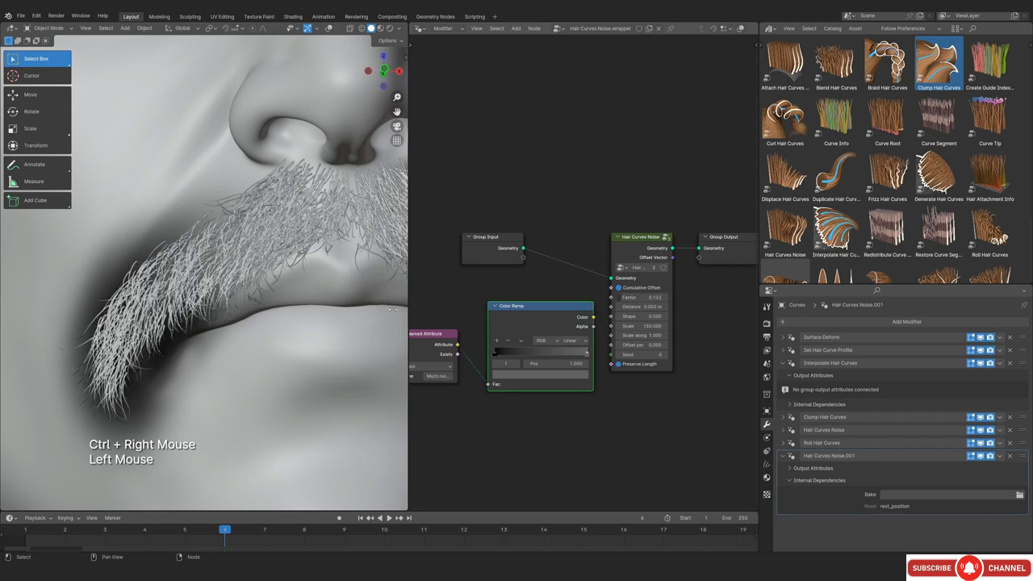
pyautogui.moveTo(393, 309); pyautogui.dragTo(107, 381, button='middle')
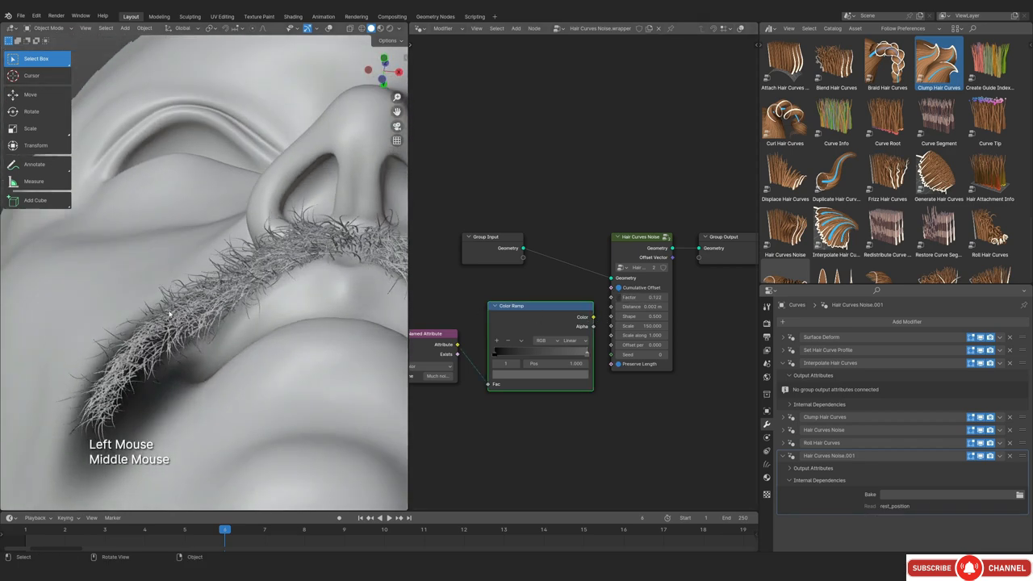
pyautogui.moveTo(594, 317); pyautogui.dragTo(610, 297)
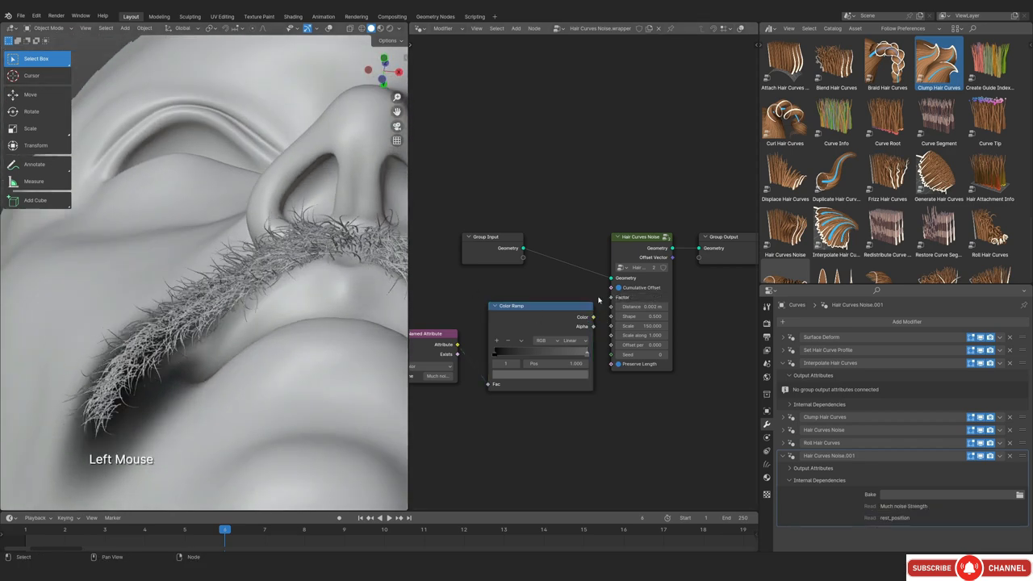
pyautogui.moveTo(99, 392); pyautogui.dragTo(234, 428, button='middle')
pyautogui.moveTo(234, 427); pyautogui.dragTo(292, 355, button='middle')
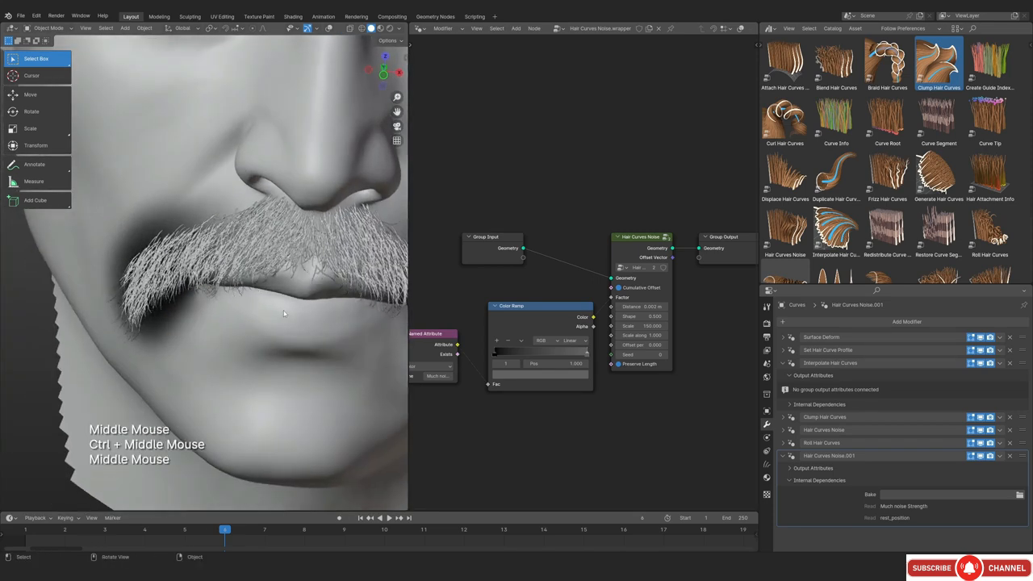
# Copy the Named Attribute and Color Ramp nodes
pyautogui.scroll(-2, 536, 283)
pyautogui.click(530, 319)
pyautogui.scroll(1, 530, 321)
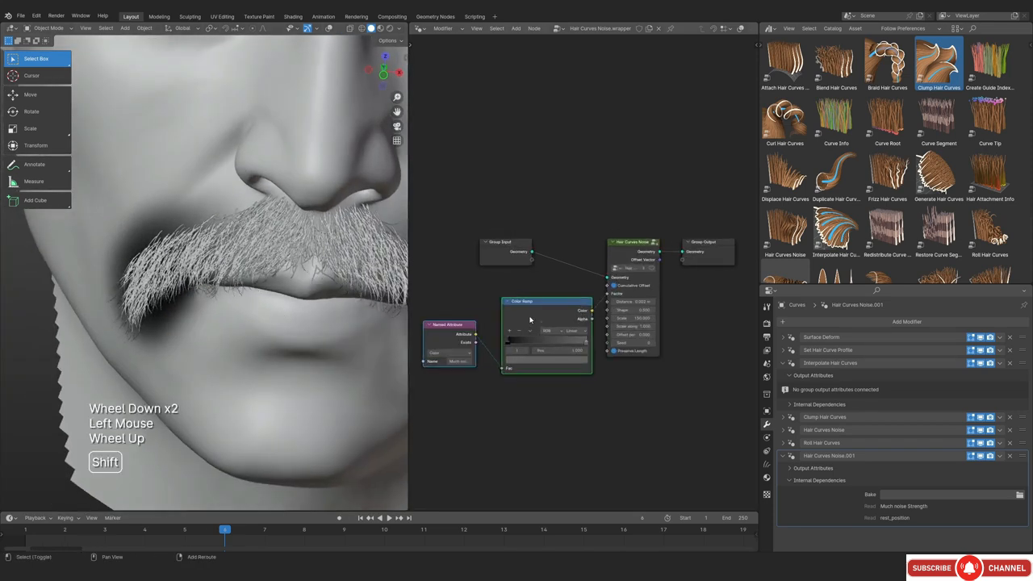
pyautogui.rightClick(530, 321)
pyautogui.click(500, 330)
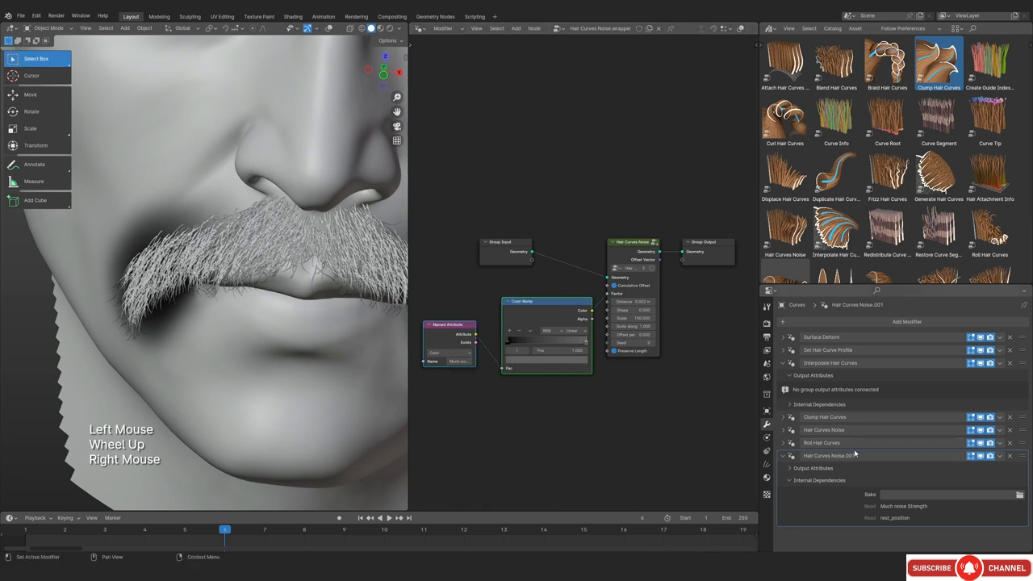
# Make the first Hair Curves Noise modifier active and move its settings into a node wrapper
pyautogui.click(1025, 431)
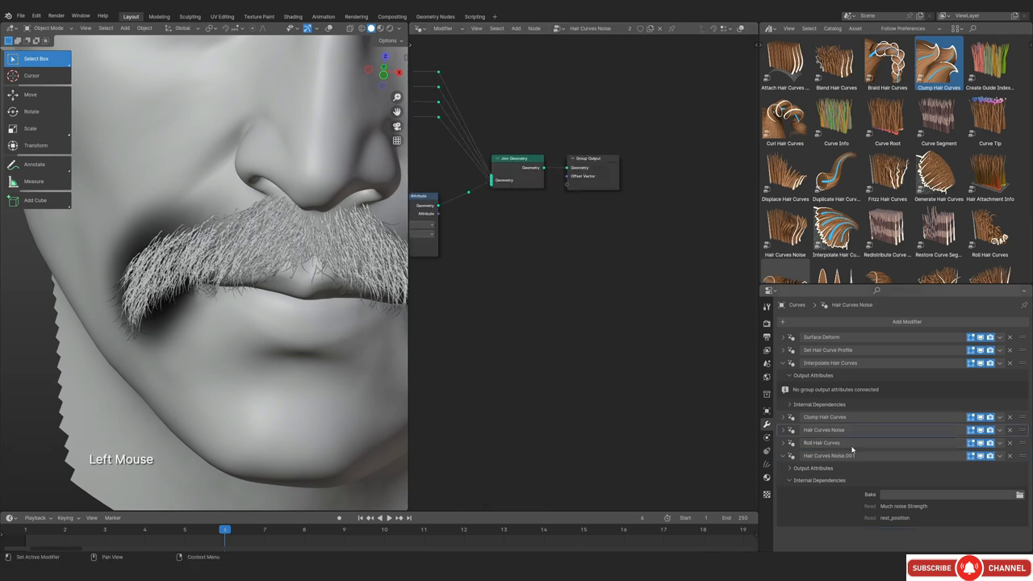
pyautogui.click(789, 430)
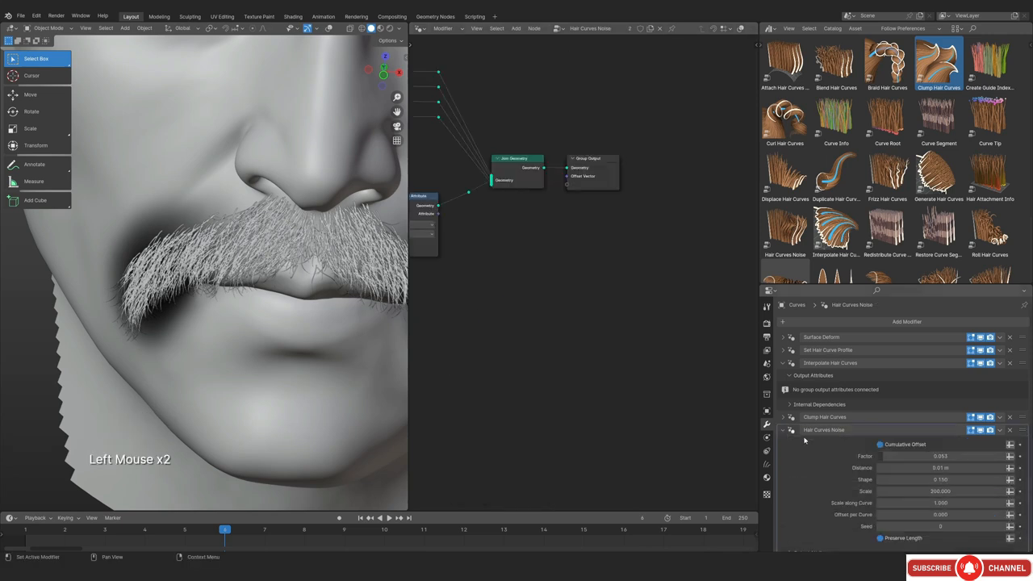
pyautogui.click(999, 430)
pyautogui.click(972, 484)
pyautogui.scroll(-2, 590, 323)
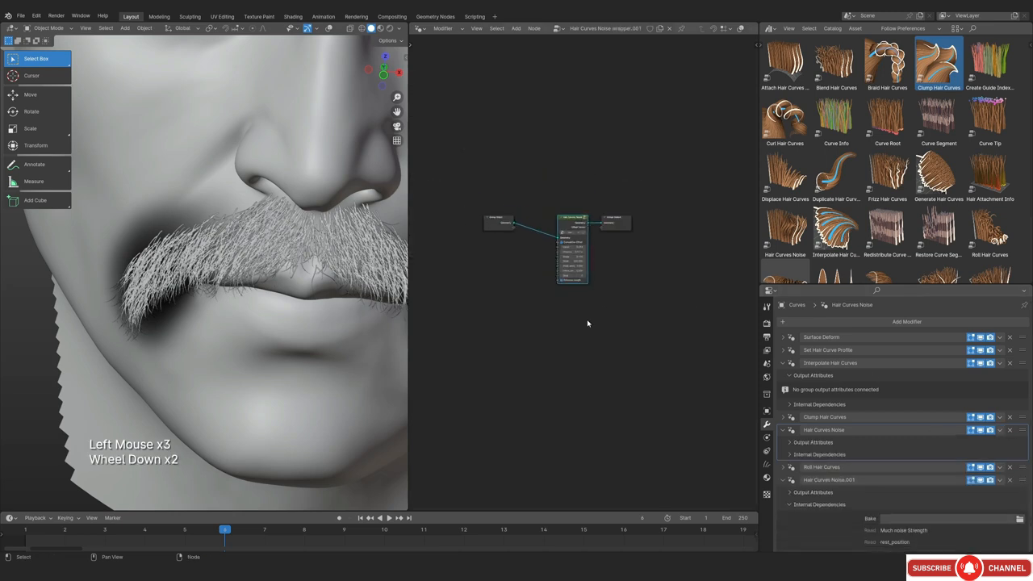
# Paste the Named Attribute and Color Ramp nodes into the first noise wrapper and link the ramp's Color to Factor
pyautogui.scroll(2, 496, 276)
pyautogui.click(472, 252)
pyautogui.moveTo(472, 253); pyautogui.dragTo(529, 277, button='middle')
pyautogui.hotkey('ctrl', 'v')
pyautogui.scroll(2, 529, 276)
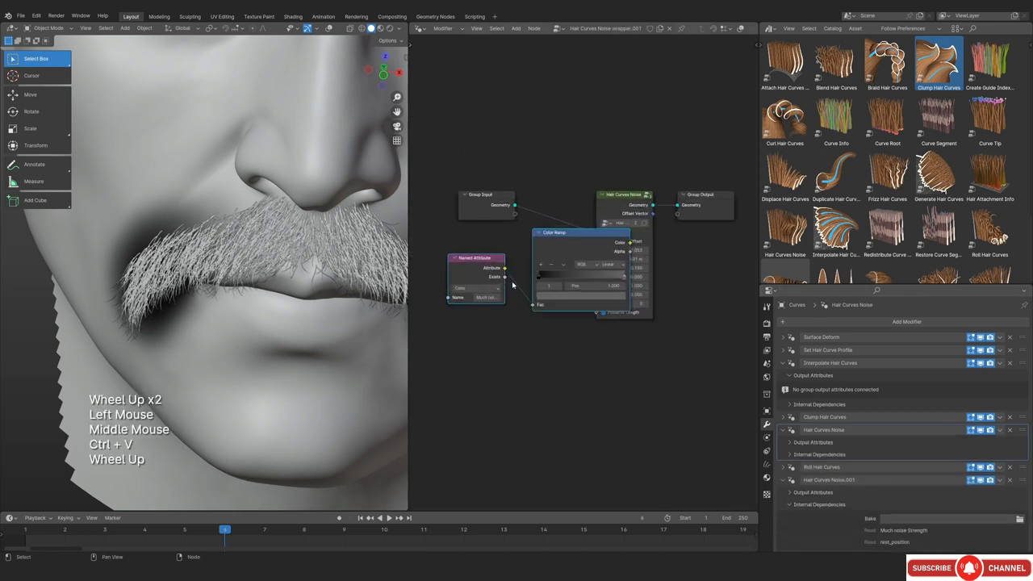
pyautogui.press('g')
pyautogui.moveTo(492, 305); pyautogui.dragTo(598, 247)
pyautogui.moveTo(290, 282); pyautogui.dragTo(259, 299, button='middle')
pyautogui.keyDown('ctrl'); pyautogui.moveTo(259, 299); pyautogui.dragTo(239, 316, button='middle'); pyautogui.keyUp('ctrl')
pyautogui.scroll(-1, 234, 290)
pyautogui.press('KP_0')
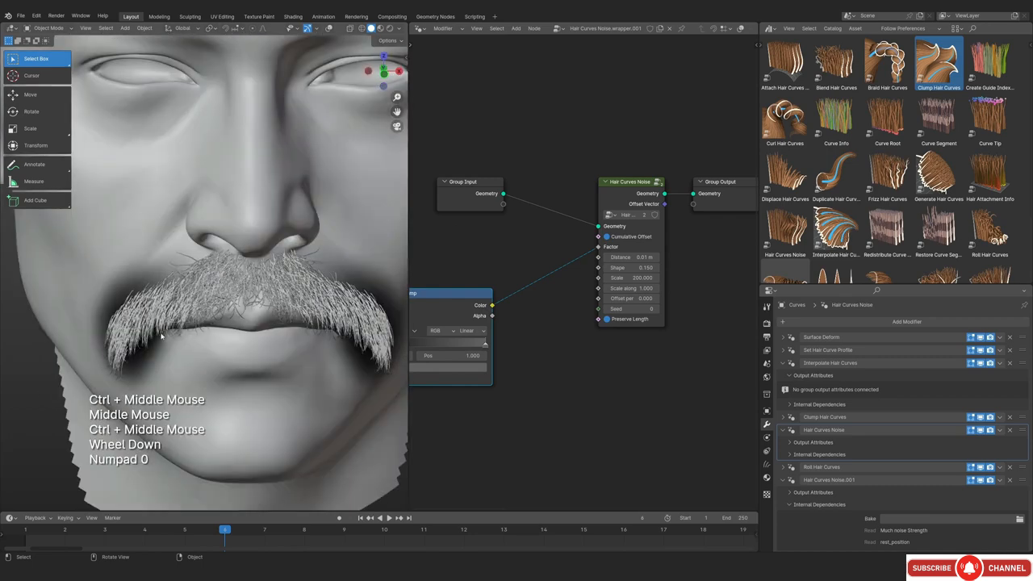
# Compare the moustache corner with the reference photo and set the HSV value of the Color Ramp's black start stop to 0.075
pyautogui.scroll(2, 162, 335)
pyautogui.keyDown('shift'); pyautogui.moveTo(161, 335); pyautogui.dragTo(94, 311, button='middle'); pyautogui.keyUp('shift')
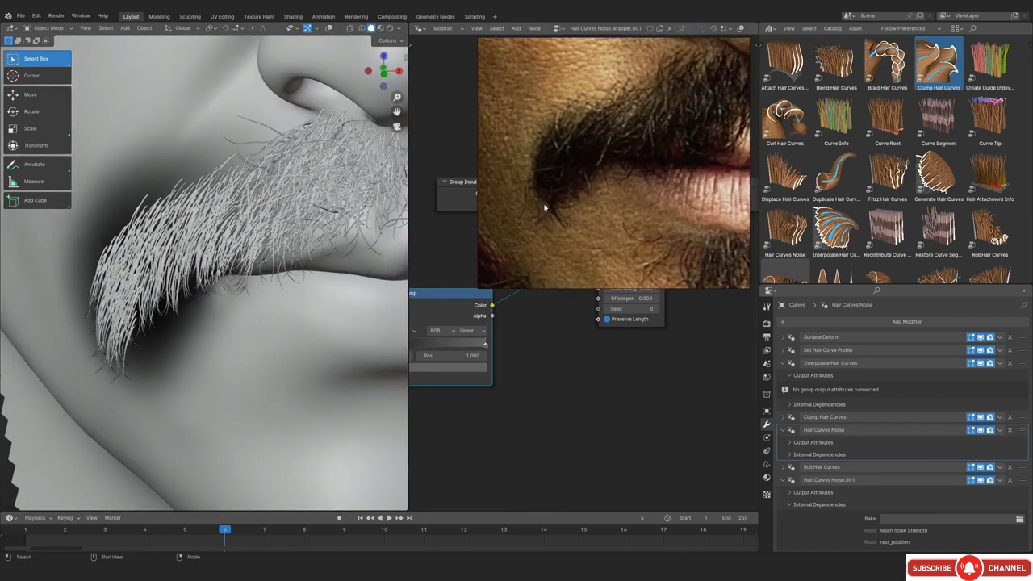
pyautogui.scroll(-2, 523, 387)
pyautogui.moveTo(524, 387); pyautogui.dragTo(563, 406, button='middle')
pyautogui.keyDown('ctrl'); pyautogui.moveTo(563, 405); pyautogui.dragTo(529, 357, button='middle'); pyautogui.keyUp('ctrl')
pyautogui.moveTo(528, 357); pyautogui.dragTo(570, 371, button='middle')
pyautogui.click(458, 406)
pyautogui.click(501, 428)
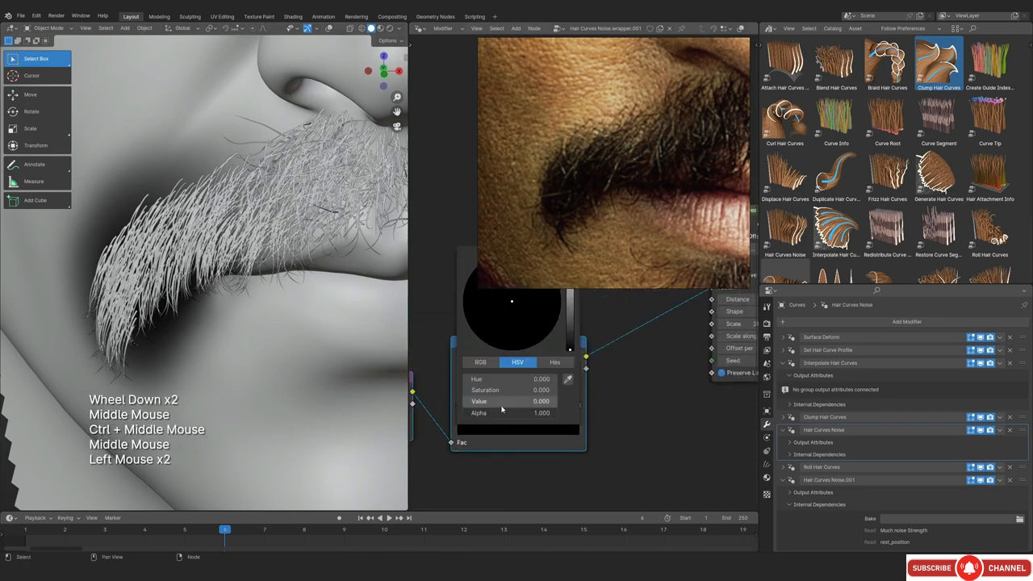
pyautogui.moveTo(510, 401); pyautogui.dragTo(540, 401)
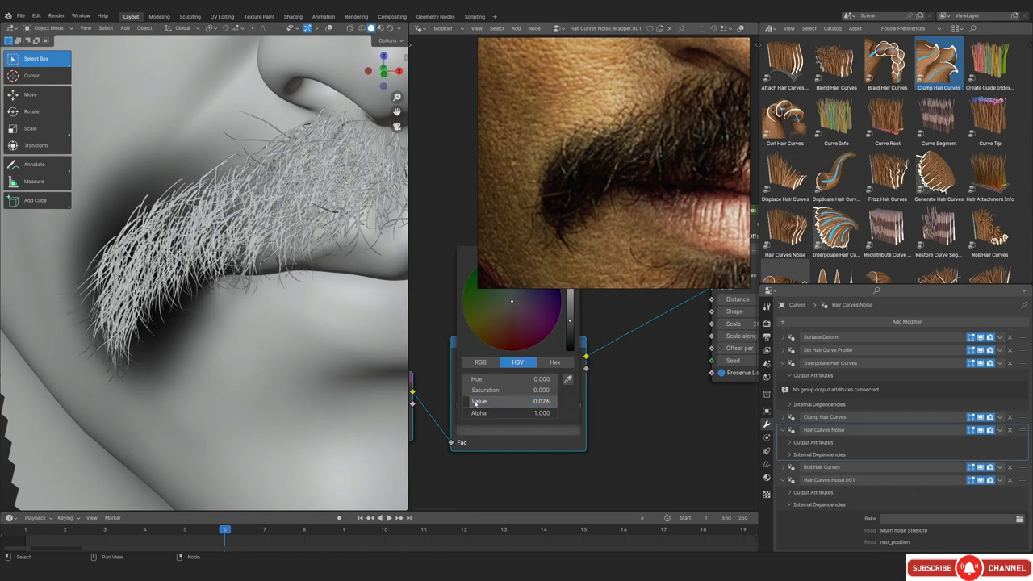
pyautogui.click(577, 404)
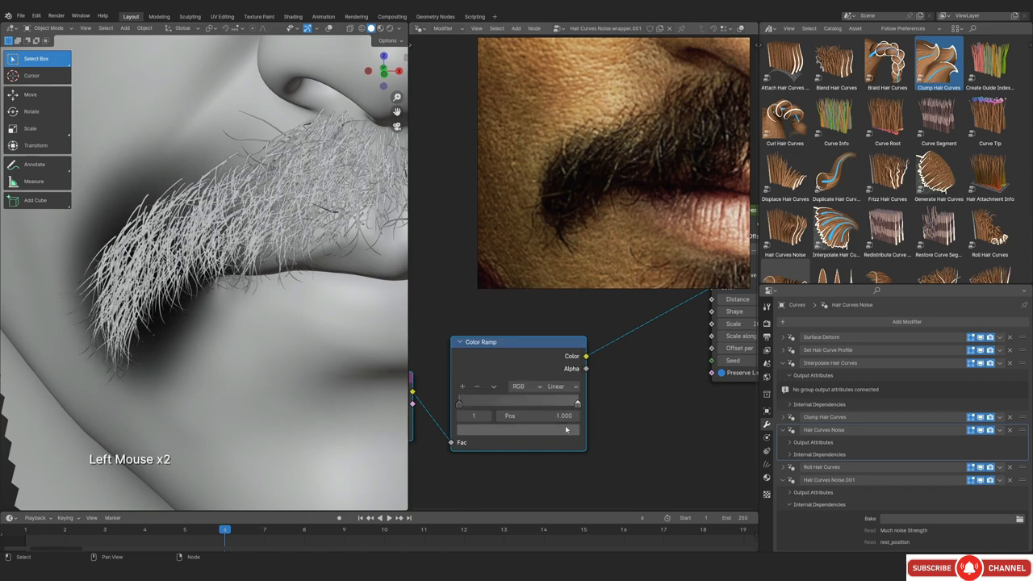
pyautogui.click(544, 453)
pyautogui.click(461, 403)
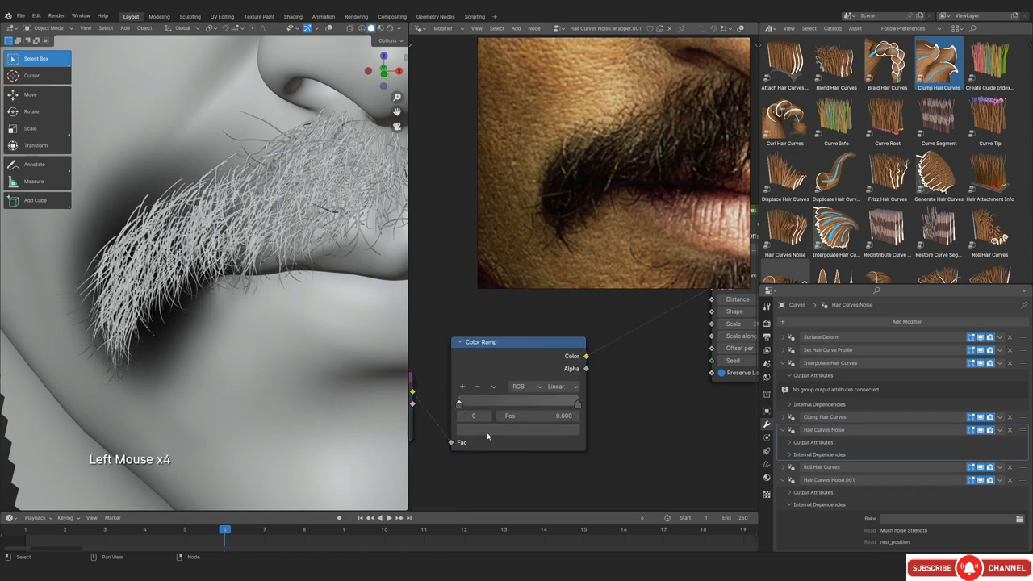
pyautogui.click(491, 430)
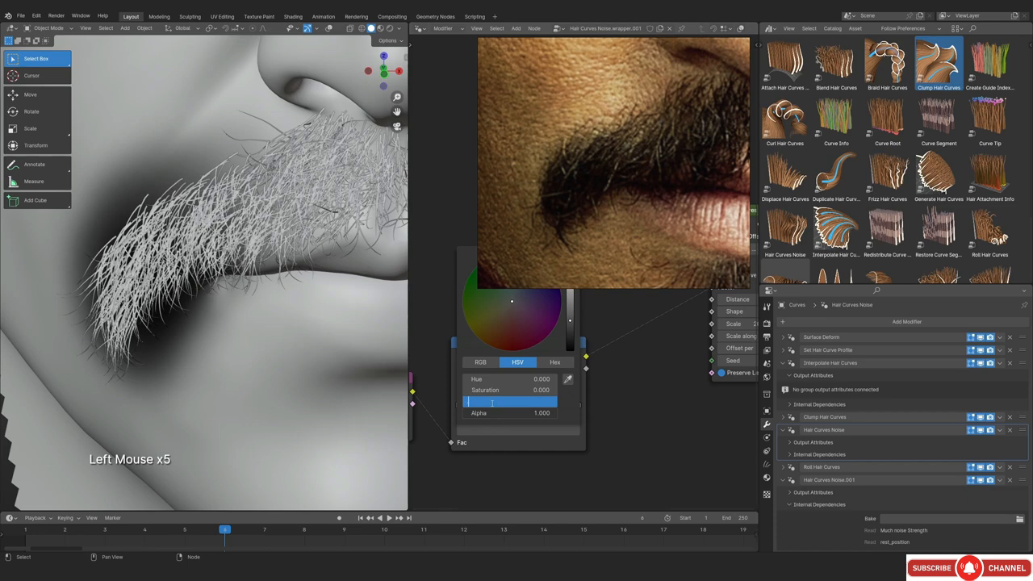
pyautogui.press('Return')
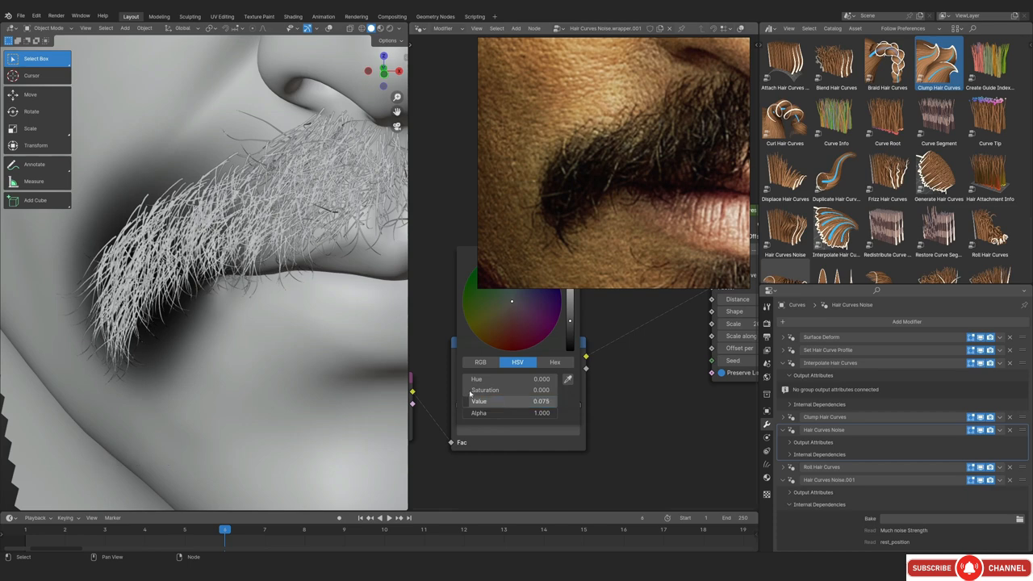
# In the Hair Curves Noise.001 modifier's nodes, set the HSV value of the Color Ramp's black start stop to 0.075
pyautogui.scroll(-2, 167, 334)
pyautogui.click(832, 511)
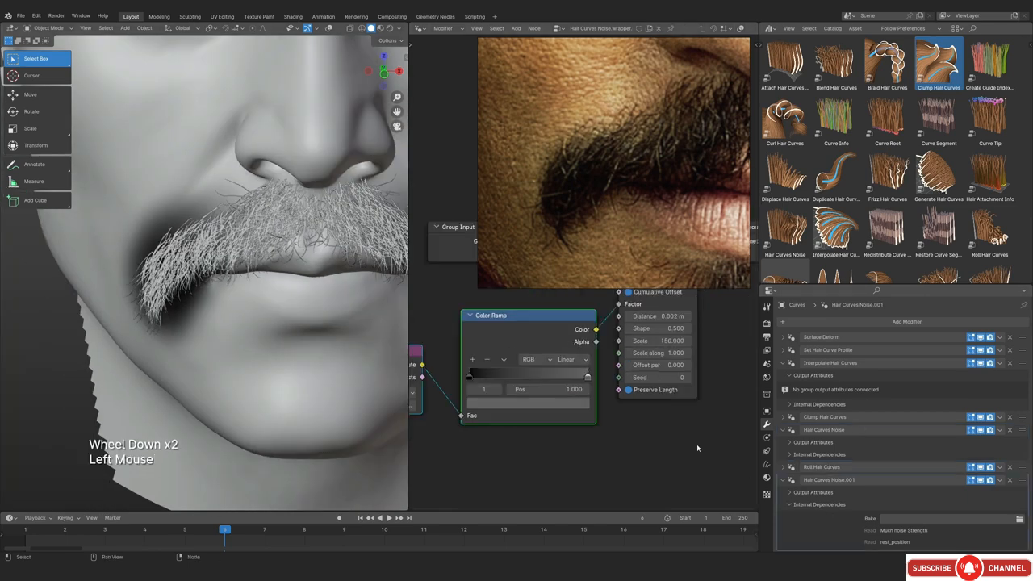
pyautogui.click(468, 377)
pyautogui.click(529, 403)
pyautogui.click(515, 375)
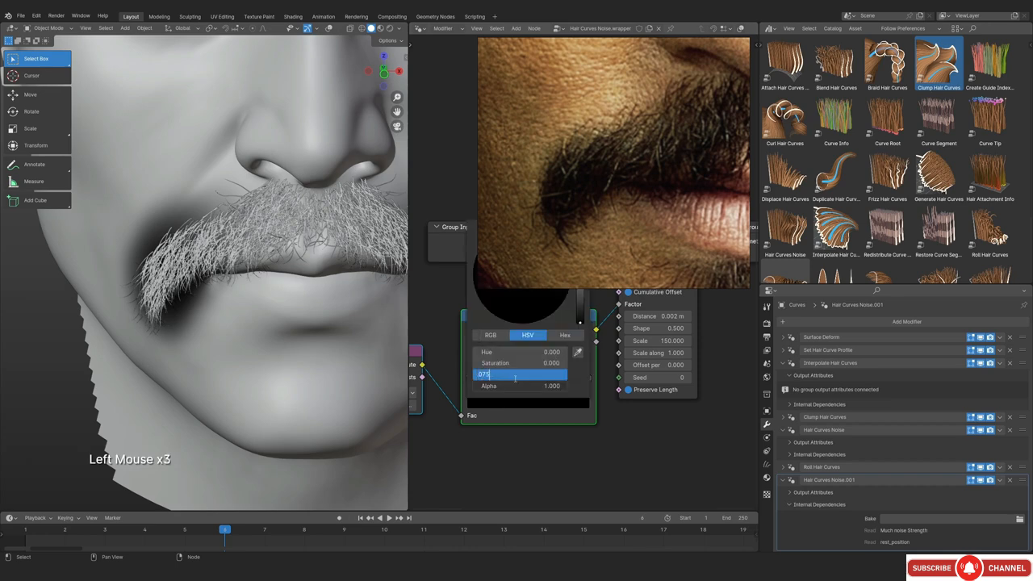
pyautogui.press('Return')
# Examine the moustache noise from the front, both close up and with the whole face in view
pyautogui.scroll(-2, 276, 280)
pyautogui.hotkey('shift', 'alt', 'z')
pyautogui.keyDown('shift'); pyautogui.moveTo(199, 302); pyautogui.dragTo(256, 326, button='middle'); pyautogui.keyUp('shift')
pyautogui.hotkey('shift', 'alt', 'z')
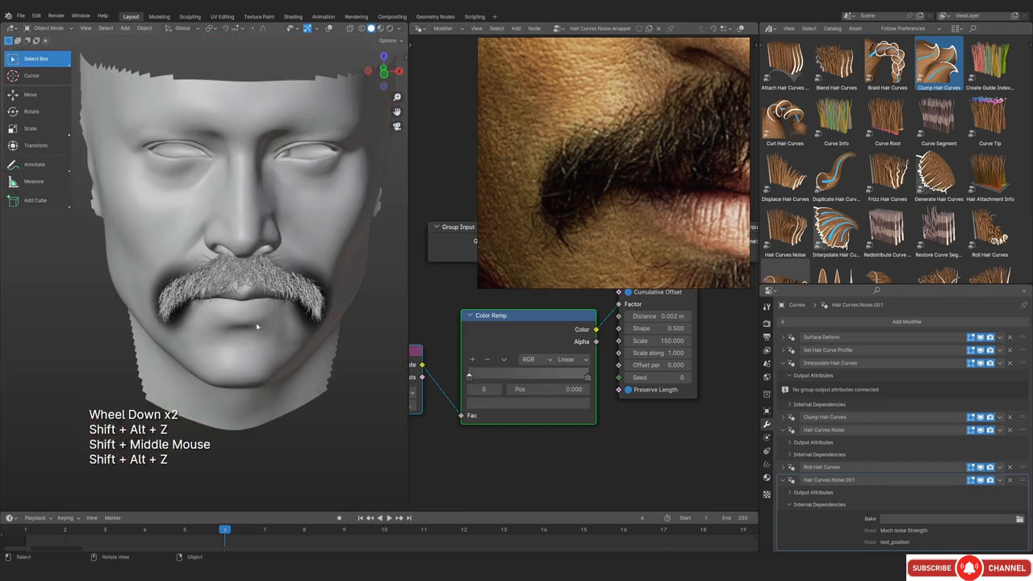
pyautogui.scroll(2, 243, 307)
pyautogui.keyDown('shift'); pyautogui.moveTo(224, 244); pyautogui.dragTo(252, 279, button='middle'); pyautogui.keyUp('shift')
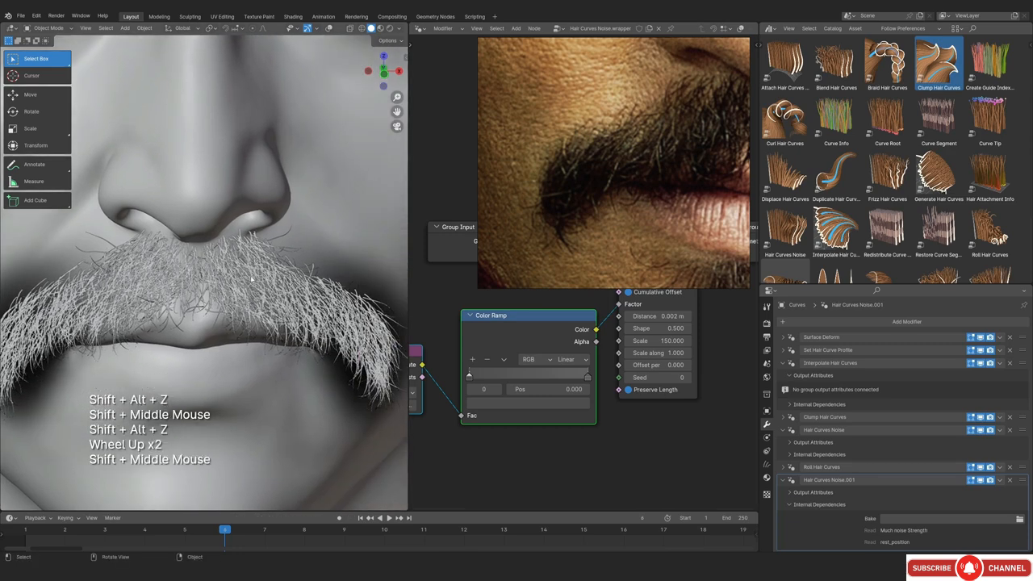
pyautogui.scroll(-2, 298, 335)
pyautogui.scroll(-2, 534, 399)
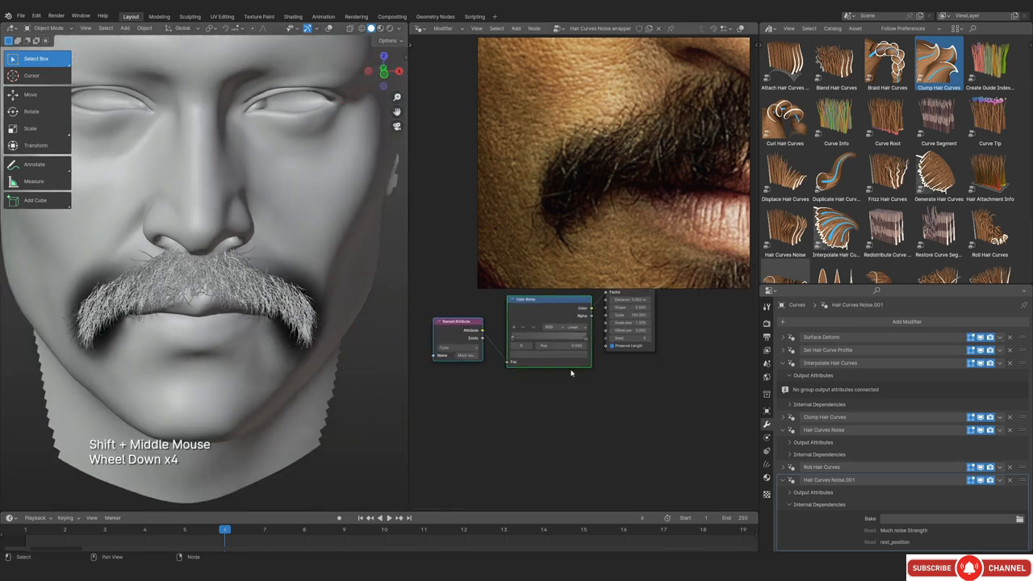
pyautogui.moveTo(595, 221); pyautogui.dragTo(582, 257, button='middle')
pyautogui.moveTo(514, 313); pyautogui.dragTo(472, 346, button='middle')
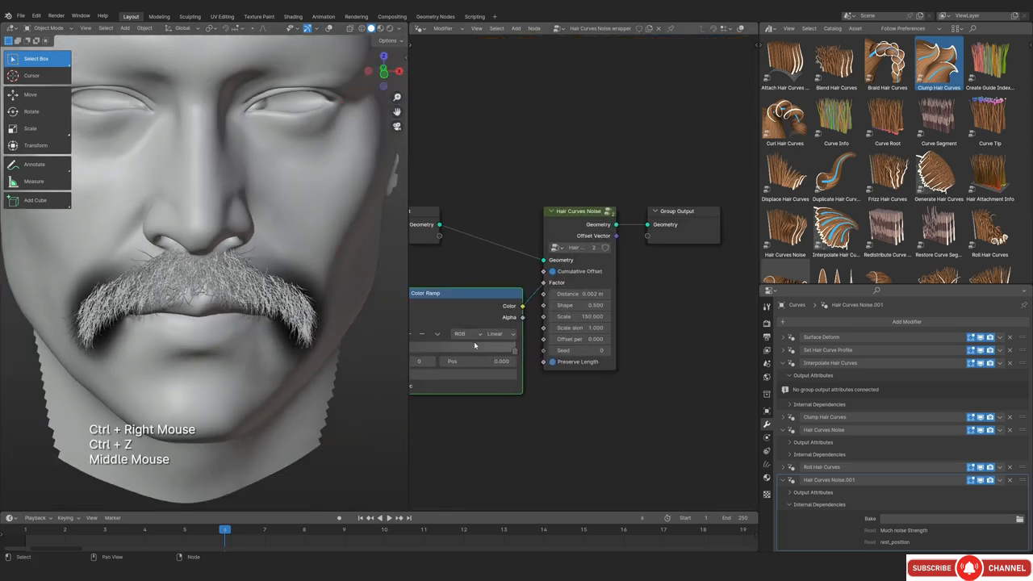
pyautogui.scroll(1, 473, 346)
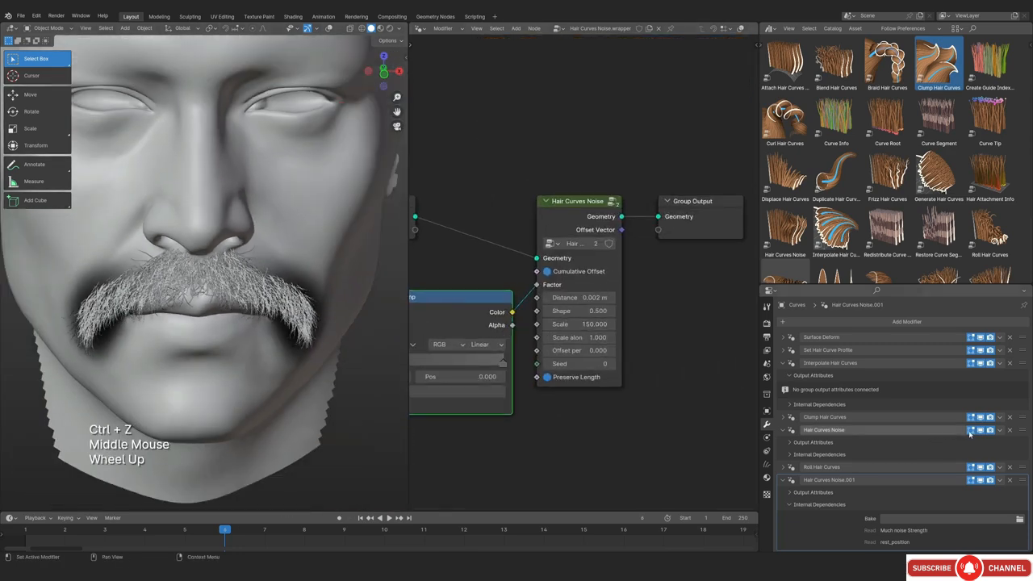
# In the first Hair Curves Noise modifier's nodes, disconnect the Color Ramp to check the original Factor value, and reconnect it
pyautogui.click(1021, 435)
pyautogui.moveTo(661, 308); pyautogui.dragTo(556, 316, button='middle')
pyautogui.keyDown('ctrl'); pyautogui.moveTo(557, 299); pyautogui.dragTo(576, 361, button='right'); pyautogui.keyUp('ctrl')
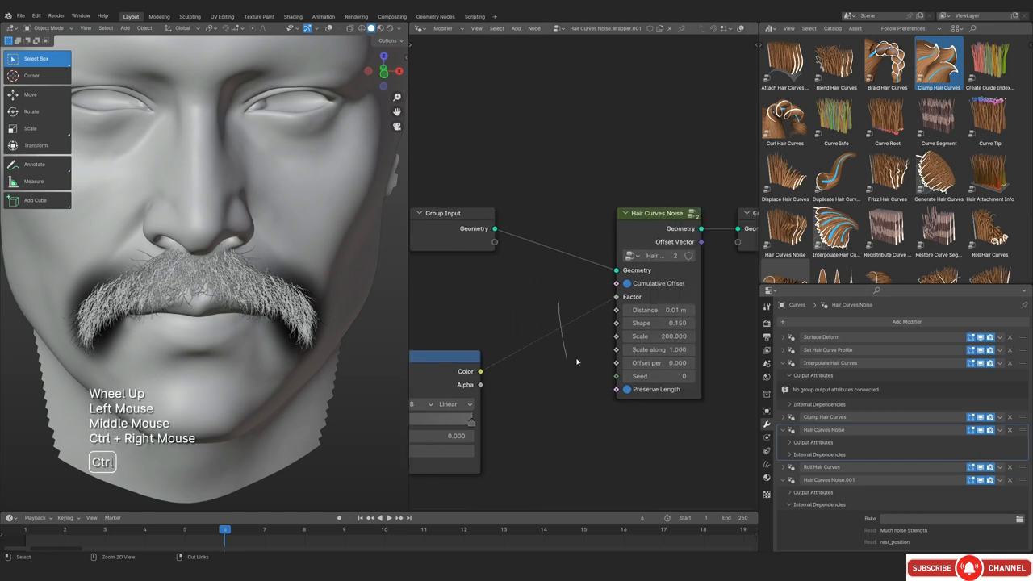
pyautogui.moveTo(570, 333); pyautogui.dragTo(605, 330, button='middle')
pyautogui.click(704, 297)
pyautogui.press('Escape')
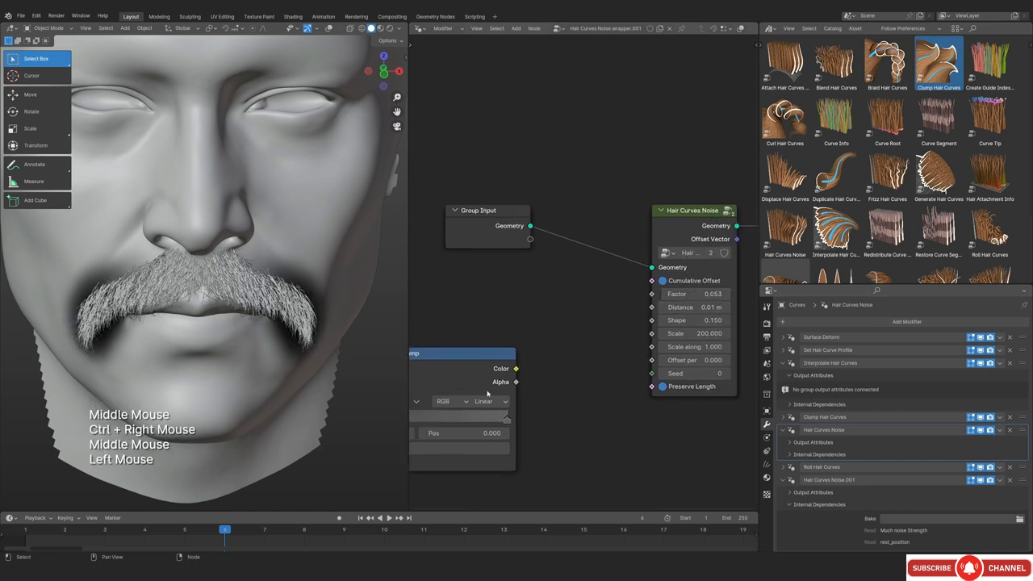
pyautogui.moveTo(516, 369); pyautogui.dragTo(625, 307)
pyautogui.moveTo(569, 363); pyautogui.dragTo(614, 320, button='middle')
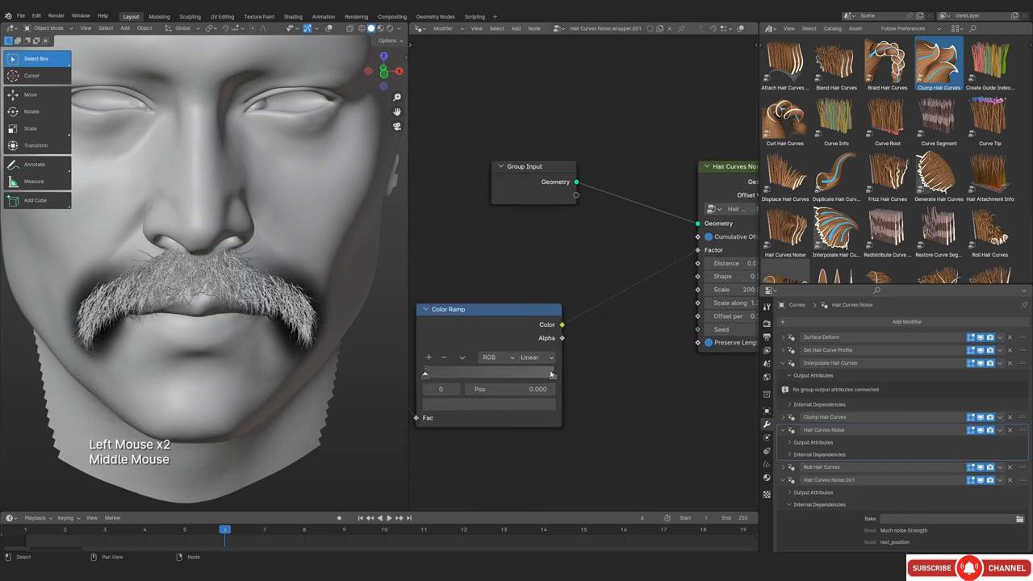
# Set the HSV value of the Color Ramp's end stop to 0.050
pyautogui.click(553, 376)
pyautogui.click(537, 403)
pyautogui.click(506, 376)
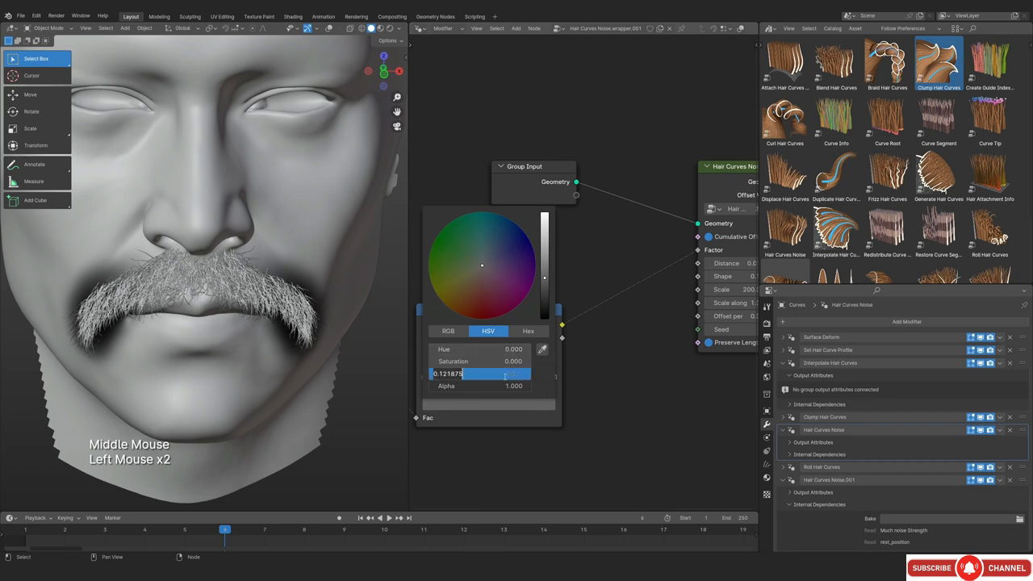
pyautogui.press('Return')
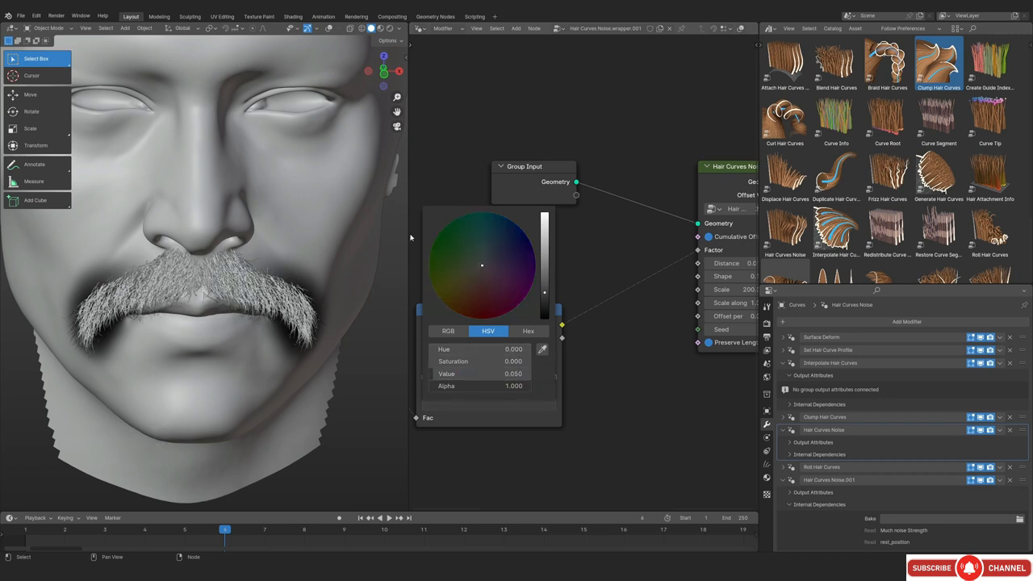
# Set the HSV value of the Color Ramp's start stop to .025 and inspect the moustache corner up close
pyautogui.moveTo(425, 377); pyautogui.dragTo(467, 366, button='middle')
pyautogui.click(467, 366)
pyautogui.click(492, 393)
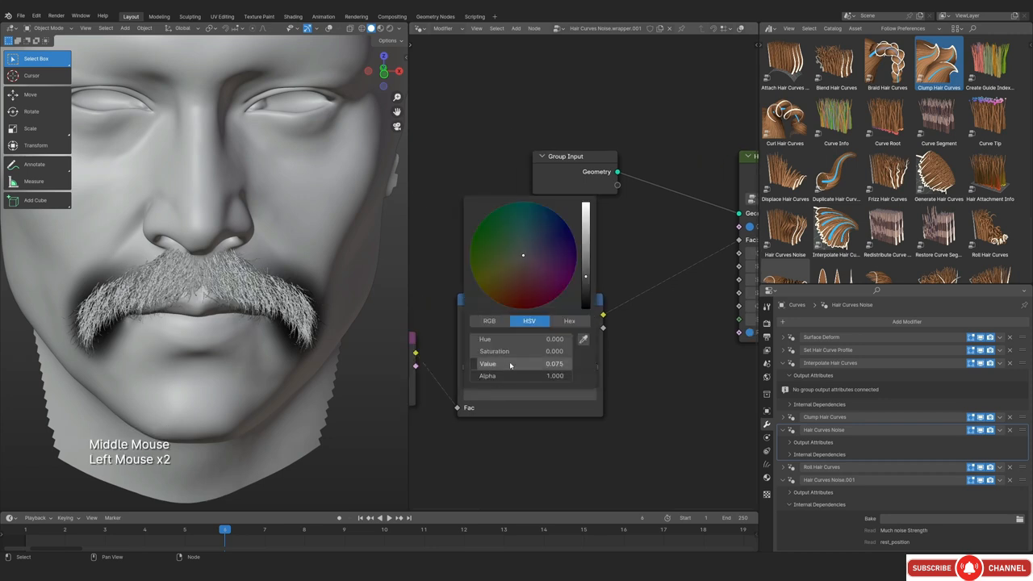
pyautogui.click(519, 364)
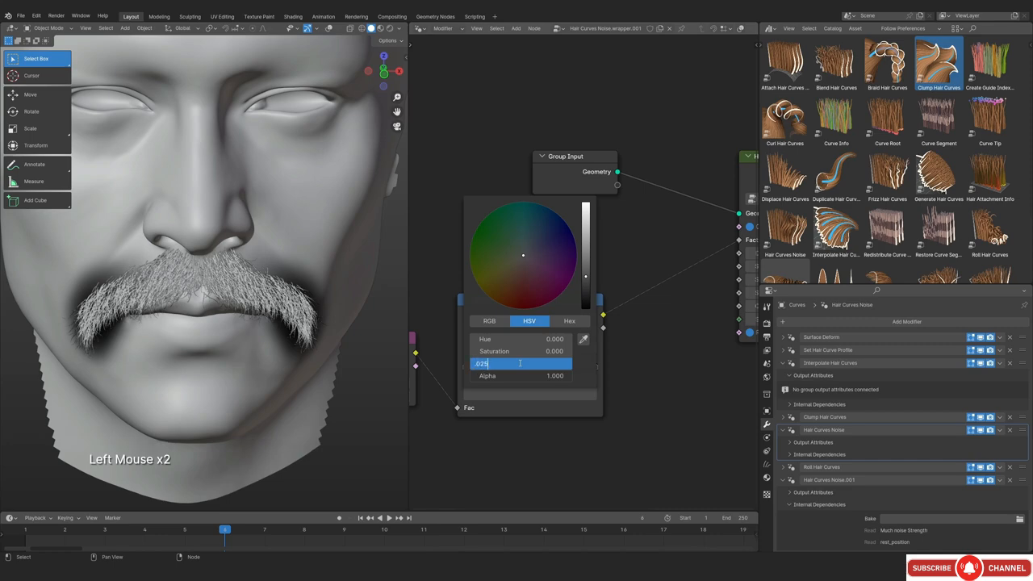
pyautogui.press('Return')
pyautogui.scroll(2, 137, 347)
pyautogui.keyDown('shift'); pyautogui.moveTo(101, 339); pyautogui.dragTo(156, 353, button='middle'); pyautogui.keyUp('shift')
pyautogui.scroll(1, 116, 323)
pyautogui.scroll(-2, 641, 271)
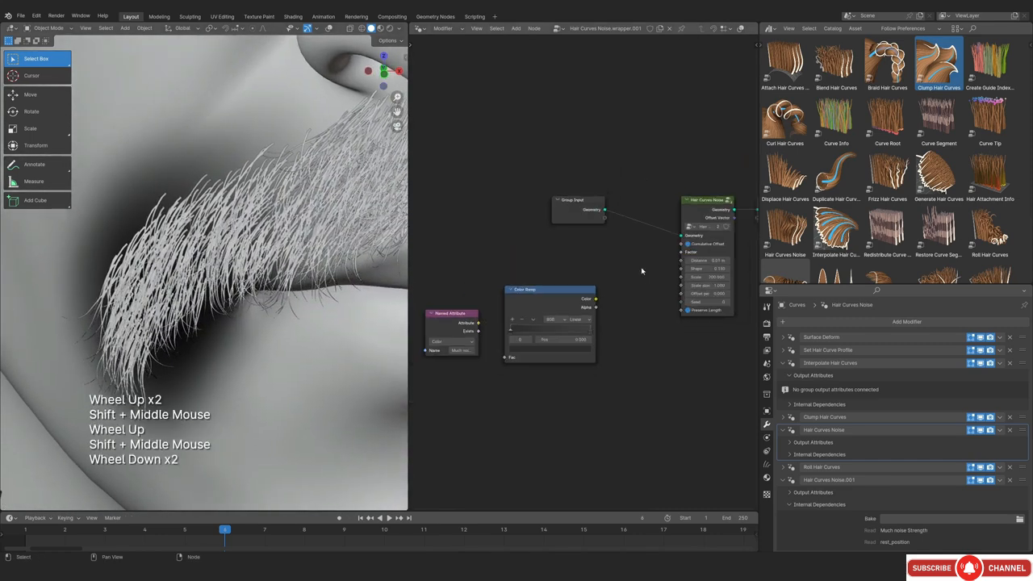
# Disconnect and delete the Named Attribute and Color Ramp nodes in the first Hair Curves Noise modifier's node tree
pyautogui.keyDown('ctrl'); pyautogui.moveTo(642, 270); pyautogui.dragTo(592, 308, button='right'); pyautogui.keyUp('ctrl')
pyautogui.scroll(-2, 593, 308)
pyautogui.moveTo(452, 277); pyautogui.dragTo(603, 380)
pyautogui.press('x')
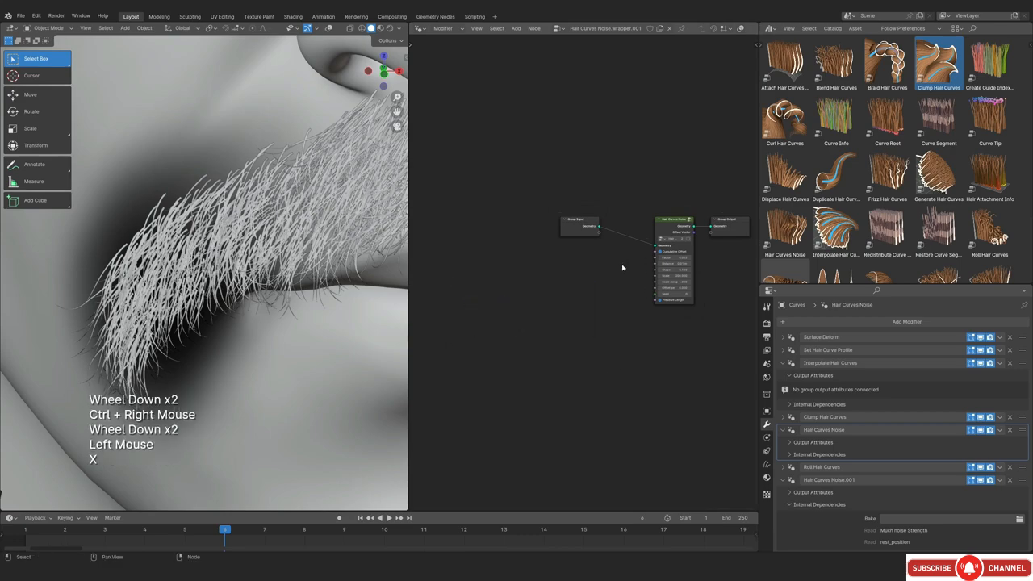
# Bring the whole moustache into view and switch the viewport to rendered shading
pyautogui.scroll(-2, 241, 297)
pyautogui.keyDown('shift'); pyautogui.moveTo(241, 297); pyautogui.dragTo(211, 344, button='middle'); pyautogui.keyUp('shift')
pyautogui.hotkey('shift', 'alt', 'z')
pyautogui.hotkey('shift', 'alt', 'z')
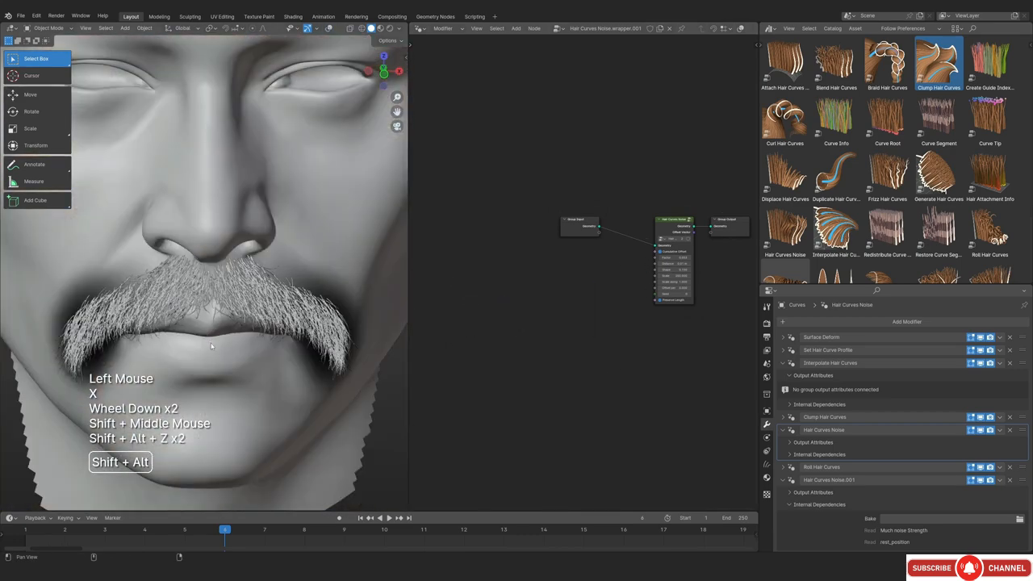
pyautogui.press('z')
pyautogui.click(211, 285)
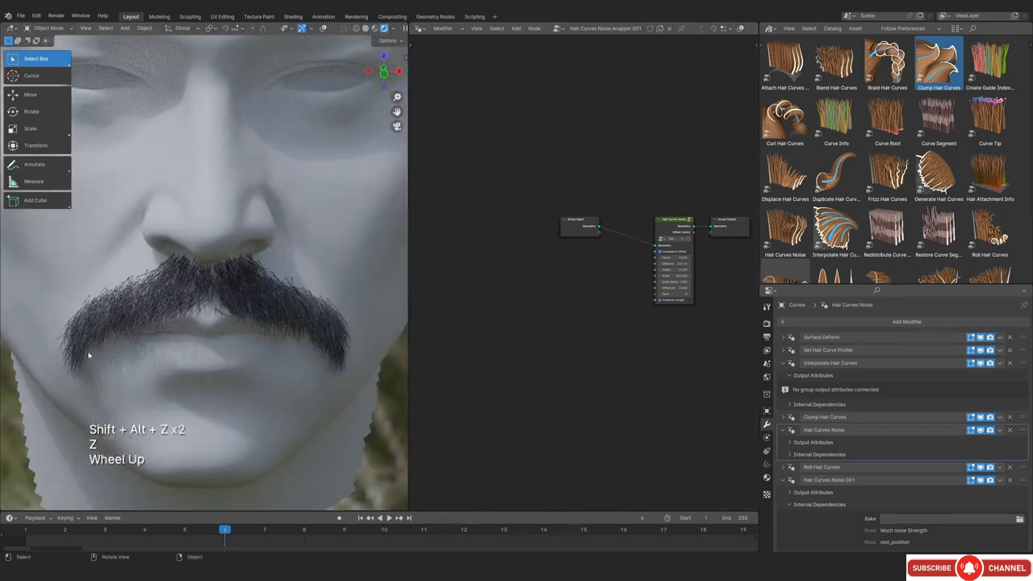
# Examine the rendered moustache from several angles and close up at its centre under the nose
pyautogui.scroll(2, 89, 355)
pyautogui.keyDown('shift'); pyautogui.moveTo(88, 355); pyautogui.dragTo(213, 322, button='middle'); pyautogui.keyUp('shift')
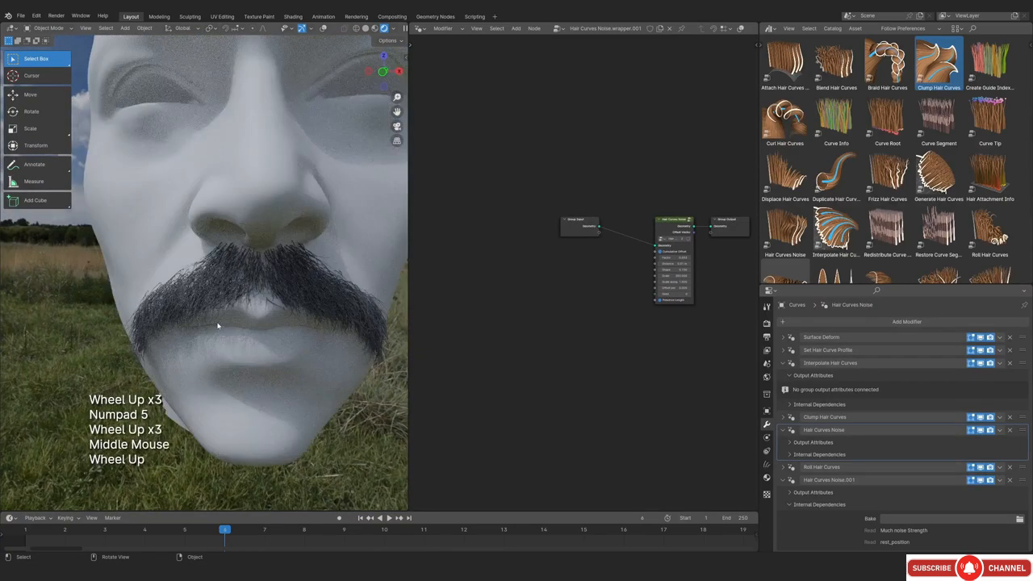
pyautogui.moveTo(219, 323); pyautogui.dragTo(247, 293, button='middle')
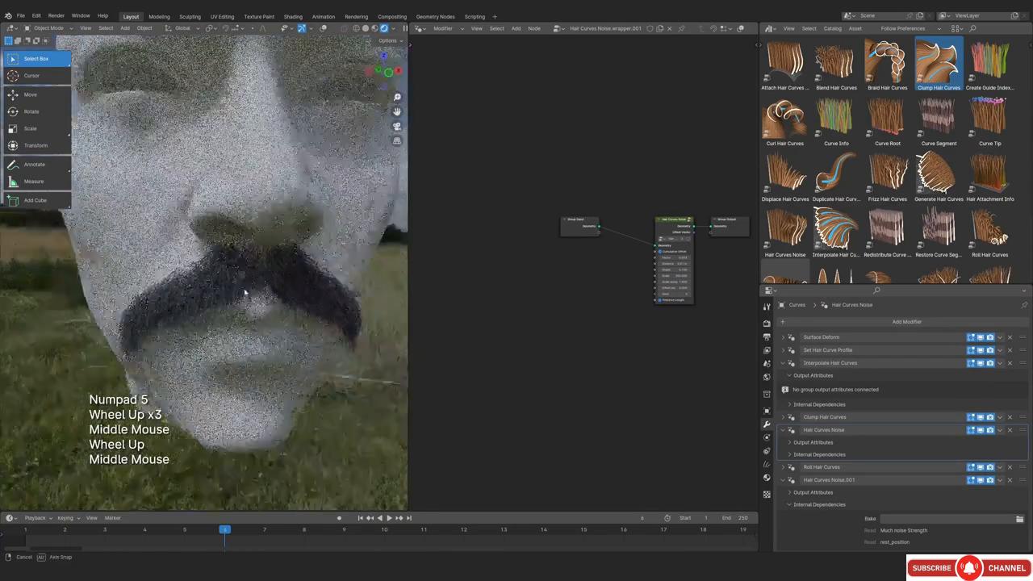
pyautogui.scroll(2, 212, 329)
pyautogui.keyDown('ctrl'); pyautogui.moveTo(212, 329); pyautogui.dragTo(293, 312, button='middle'); pyautogui.keyUp('ctrl')
pyautogui.moveTo(293, 311); pyautogui.dragTo(230, 323, button='middle')
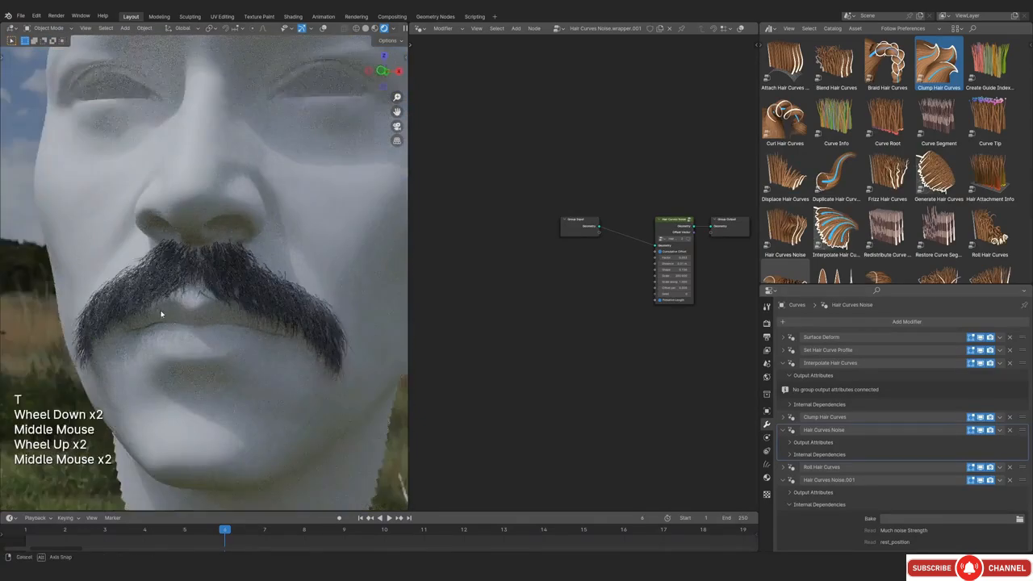
pyautogui.moveTo(161, 314); pyautogui.dragTo(214, 302, button='middle')
pyautogui.scroll(2, 253, 307)
pyautogui.scroll(-3, 254, 305)
pyautogui.press('KP_1')
pyautogui.scroll(1, 257, 302)
pyautogui.scroll(1, 258, 300)
pyautogui.scroll(-1, 258, 300)
pyautogui.scroll(2, 254, 303)
pyautogui.scroll(2, 215, 302)
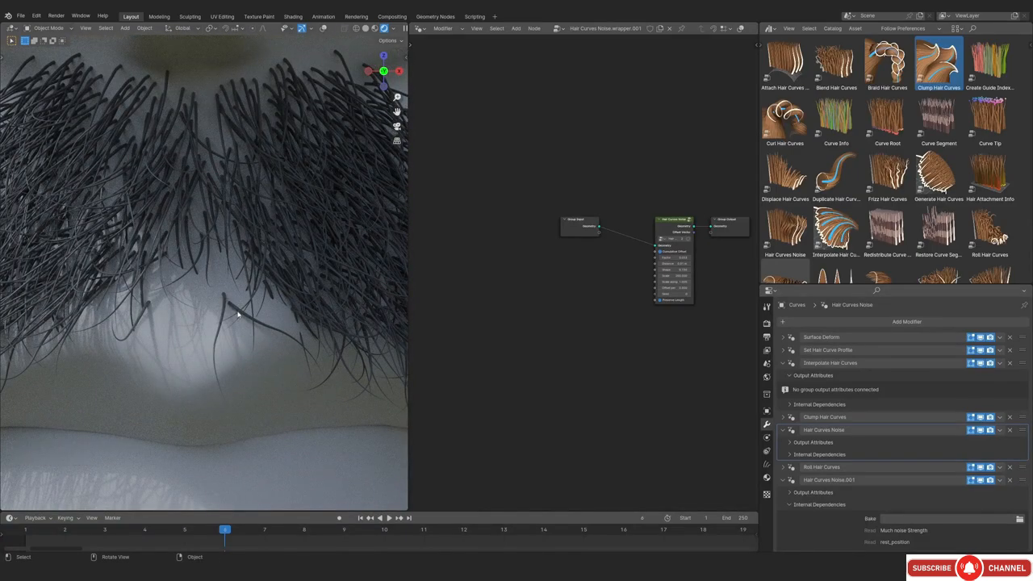
# Paint out the stray hairs in the moustache's centre gap on the head's Much color attribute, and save the file
pyautogui.scroll(-2, 224, 300)
pyautogui.press('KP_0')
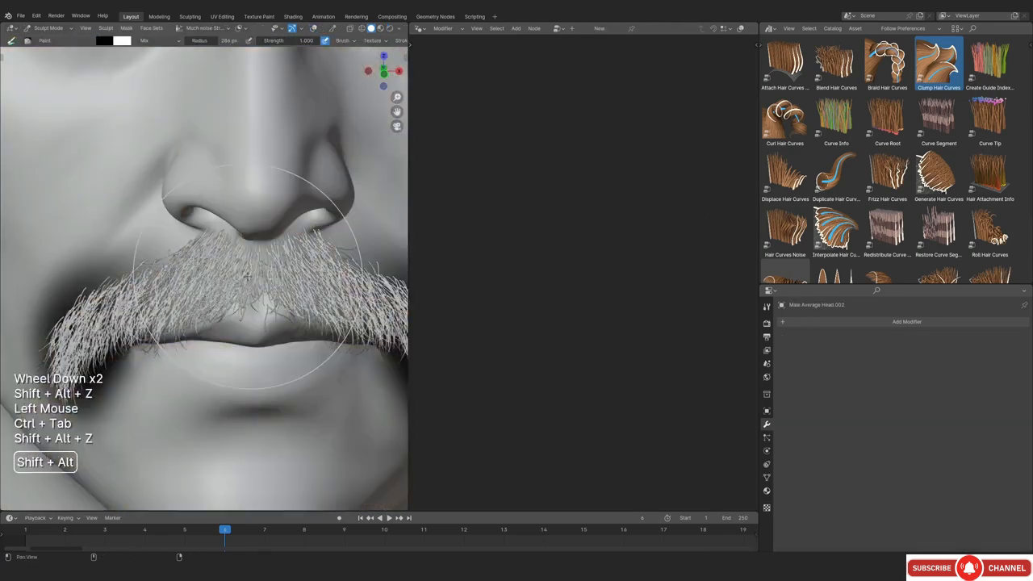
pyautogui.moveTo(277, 276)
pyautogui.keyDown('ctrl'); pyautogui.mouseDown(button='middle')
pyautogui.moveTo(312, 347)
pyautogui.moveTo(306, 339)
pyautogui.mouseUp(button='middle'); pyautogui.keyUp('ctrl')
pyautogui.click(855, 524)
pyautogui.moveTo(855, 530); pyautogui.dragTo(856, 484, button='middle')
pyautogui.click(852, 467)
pyautogui.keyDown('shift'); pyautogui.moveTo(242, 326); pyautogui.dragTo(247, 307, button='middle'); pyautogui.keyUp('shift')
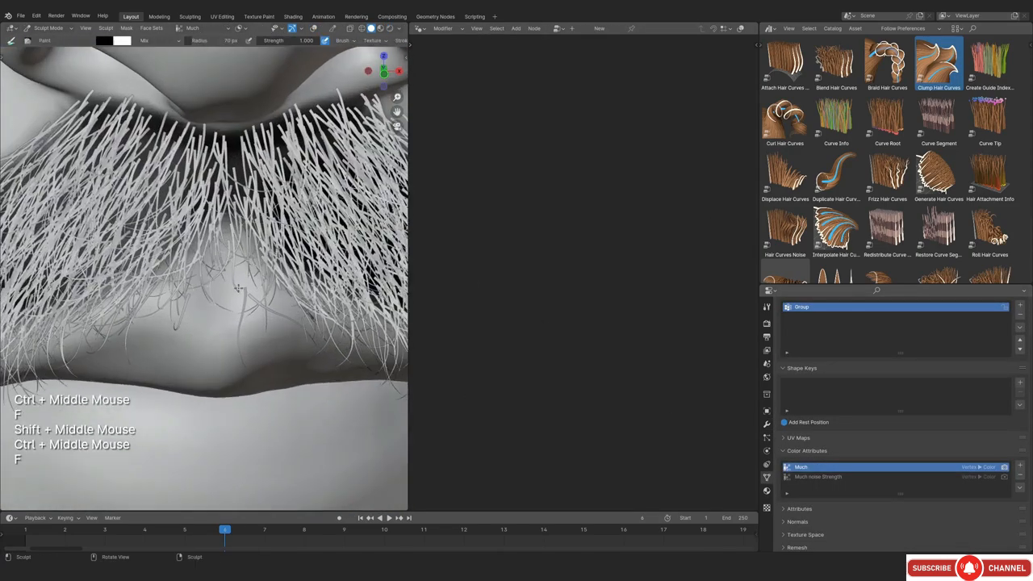
pyautogui.click(54, 40)
pyautogui.keyDown('ctrl'); pyautogui.moveTo(226, 242); pyautogui.dragTo(228, 266, button='middle'); pyautogui.keyUp('ctrl')
pyautogui.hotkey('ctrl', 's')
pyautogui.keyDown('ctrl'); pyautogui.moveTo(228, 258); pyautogui.dragTo(233, 313, button='middle'); pyautogui.keyUp('ctrl')
# Compare the rendered moustache with the reference photo, both close up and at full width
pyautogui.press('z')
pyautogui.scroll(-2, 231, 303)
pyautogui.scroll(3, 232, 313)
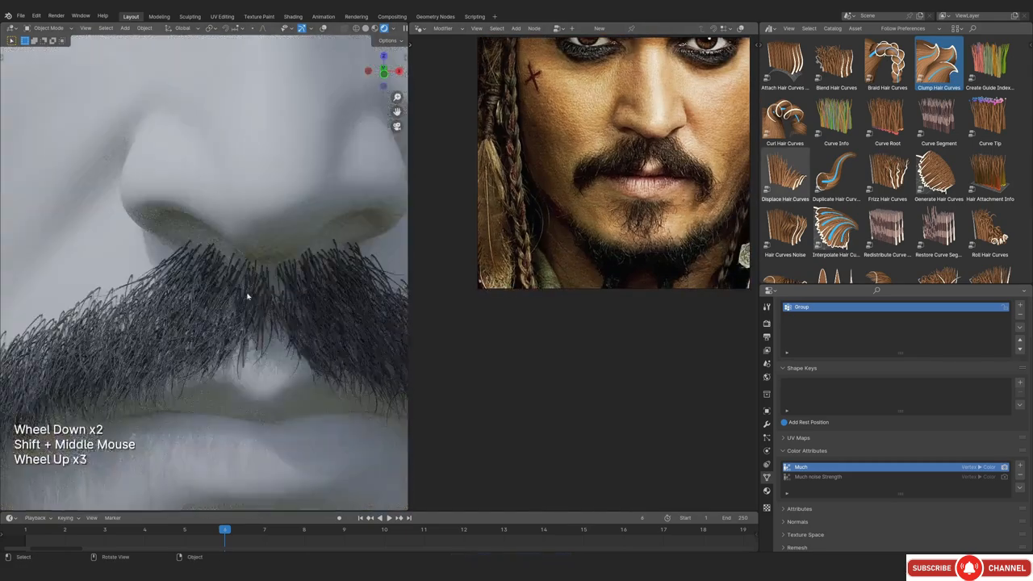
pyautogui.scroll(-4, 245, 294)
pyautogui.scroll(2, 224, 305)
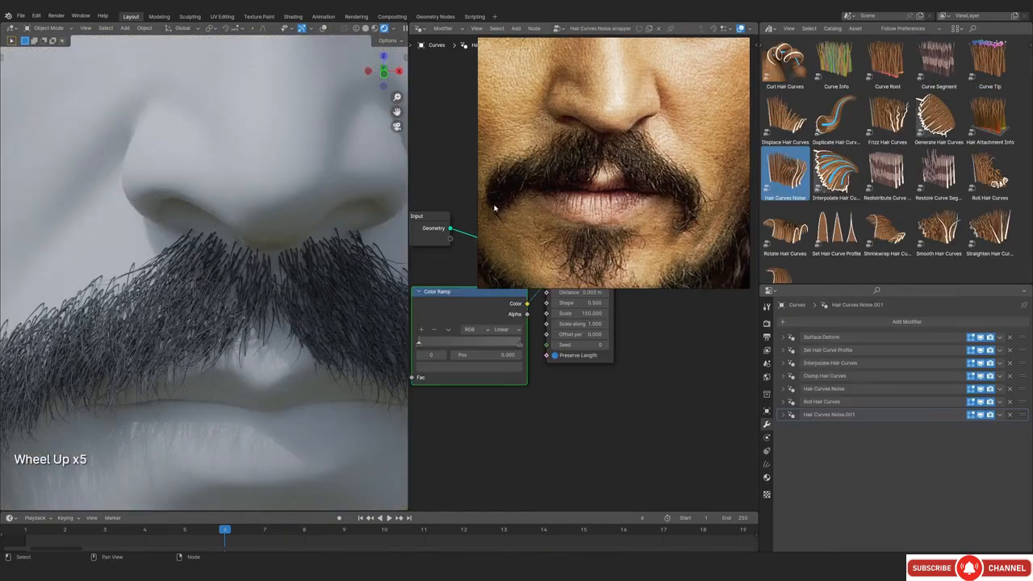
pyautogui.scroll(-2, 190, 322)
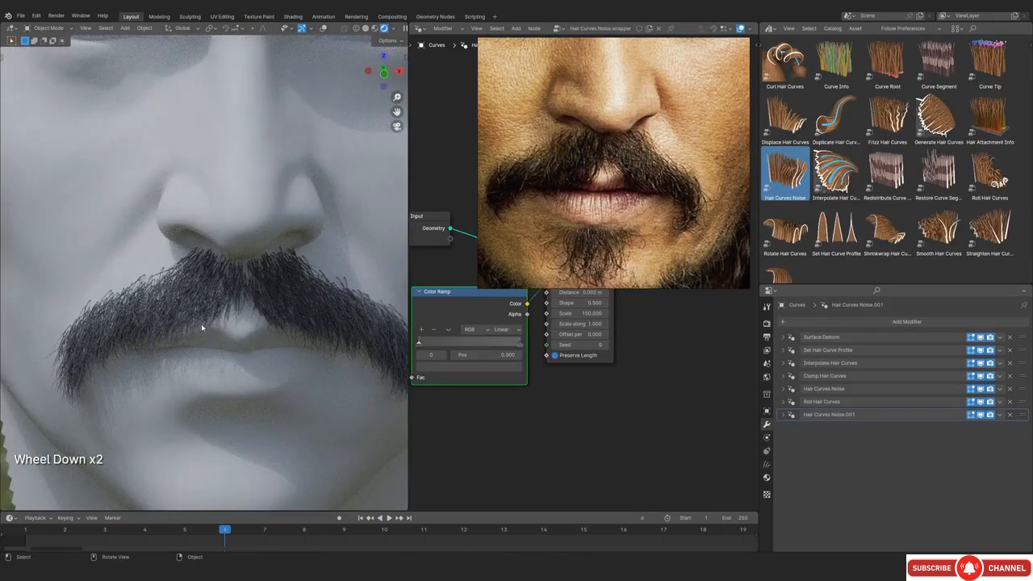
pyautogui.scroll(2, 193, 310)
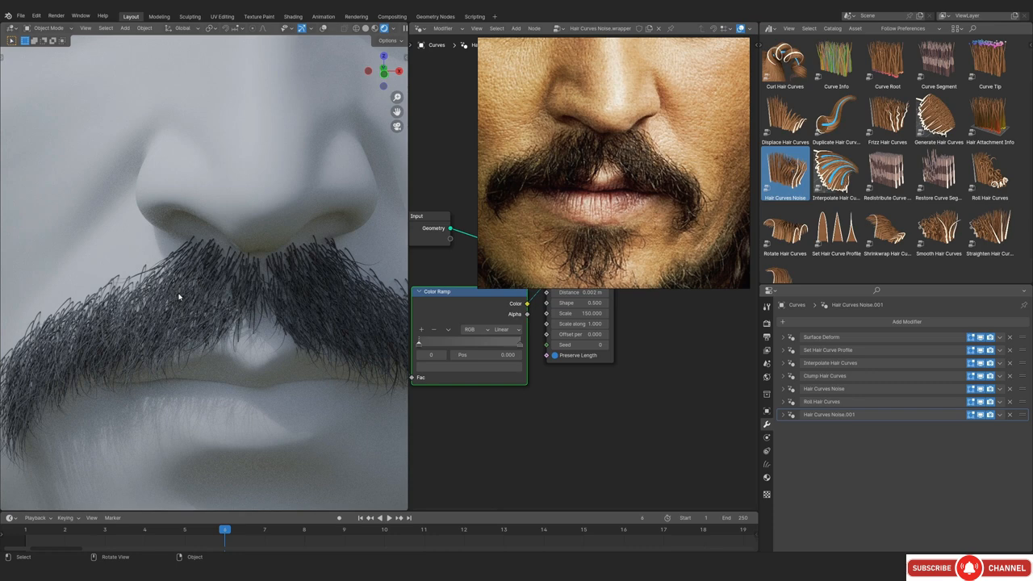
pyautogui.scroll(4, 610, 222)
pyautogui.moveTo(599, 95); pyautogui.dragTo(605, 165, button='middle')
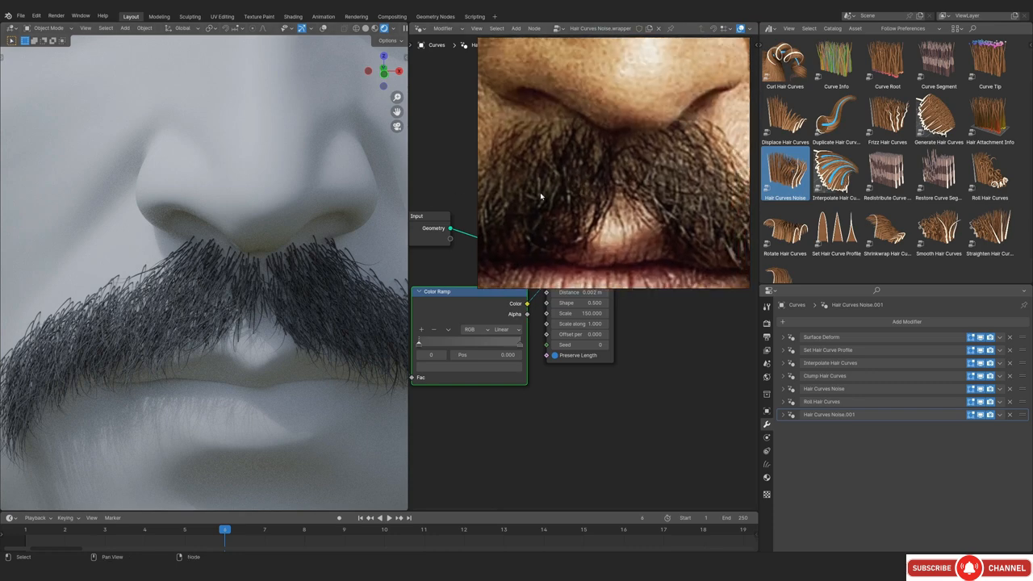
pyautogui.scroll(-2, 210, 296)
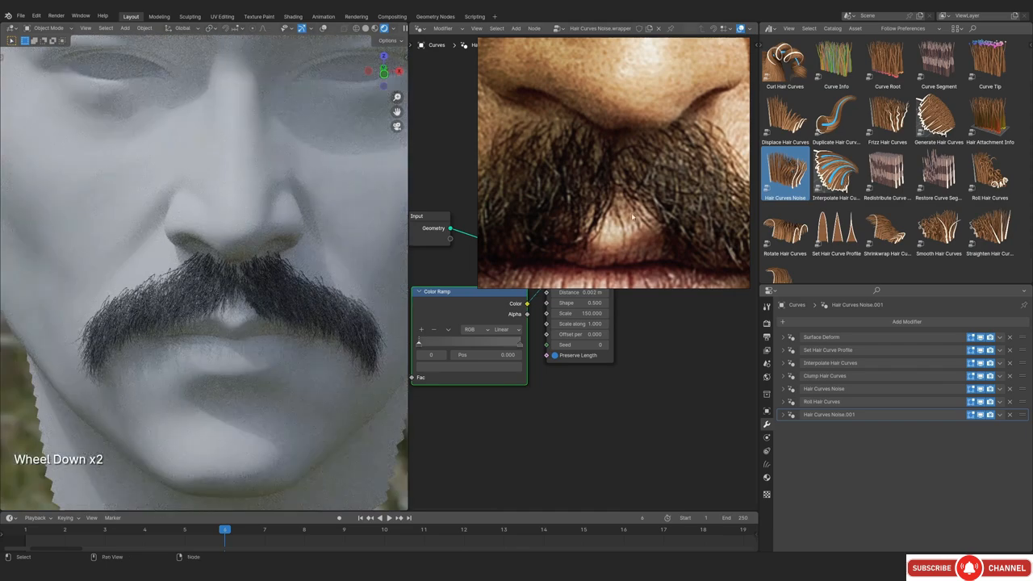
pyautogui.scroll(-2, 632, 216)
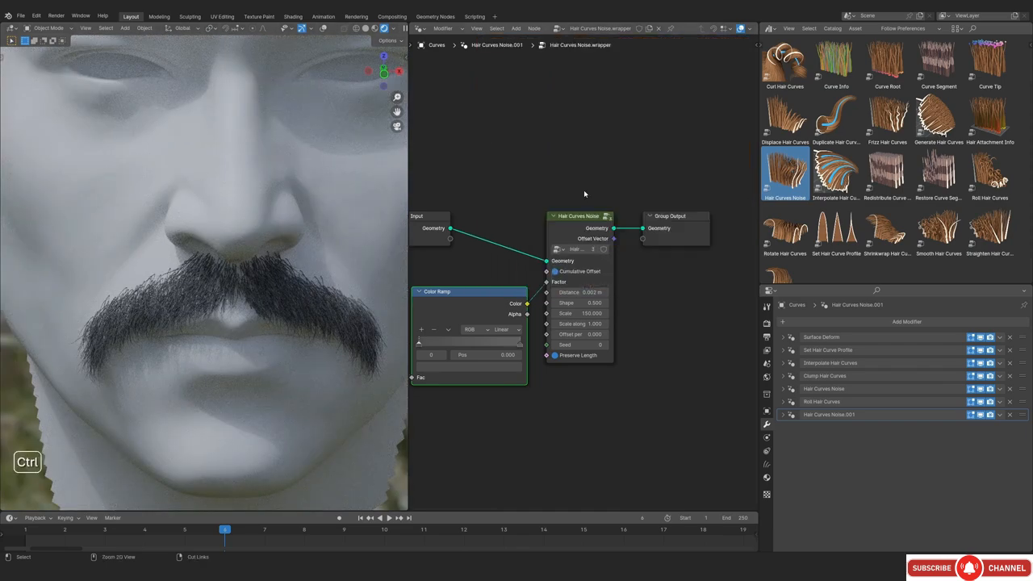
# Switch to solid shading and check the moustache with the overlays turned on and off
pyautogui.scroll(-2, 218, 315)
pyautogui.press('z')
pyautogui.scroll(2, 218, 315)
pyautogui.hotkey('shift', 'alt', 'z')
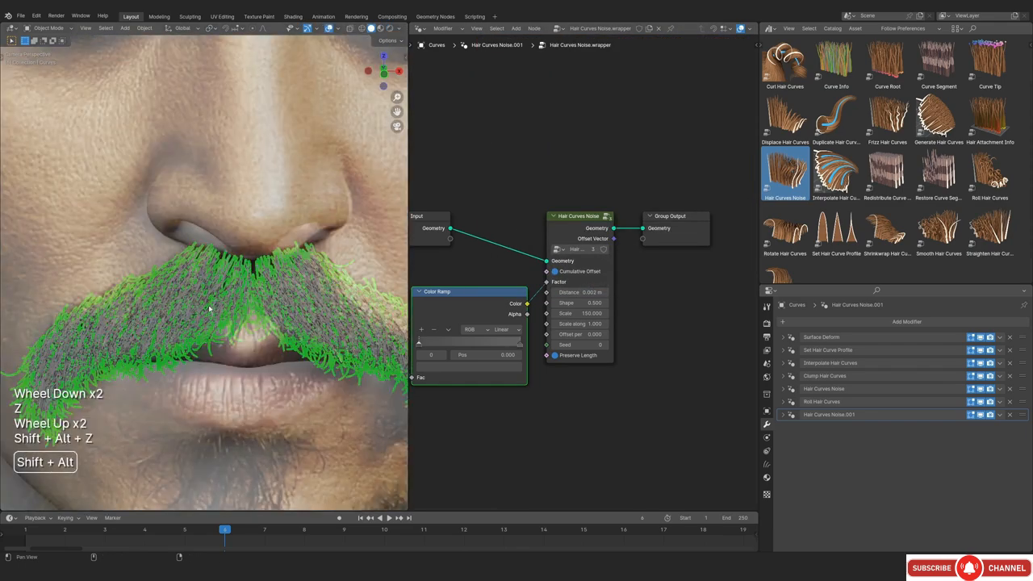
pyautogui.hotkey('shift', 'alt', 'z')
pyautogui.keyDown('shift'); pyautogui.moveTo(217, 314); pyautogui.dragTo(207, 231, button='middle'); pyautogui.keyUp('shift')
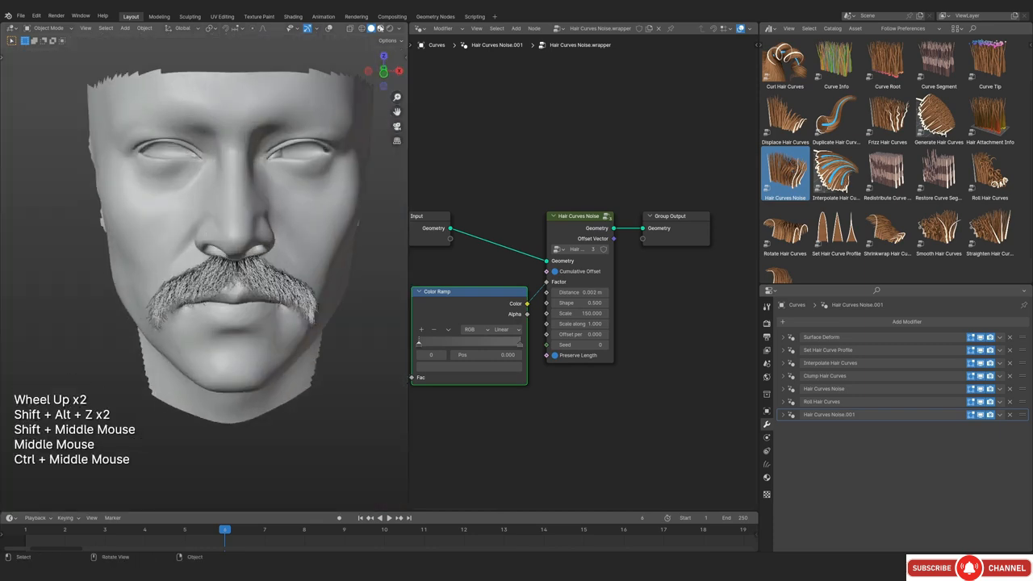
# Set the solid shading color to Material and turn on the overlays for a close view of the moustache
pyautogui.click(399, 28)
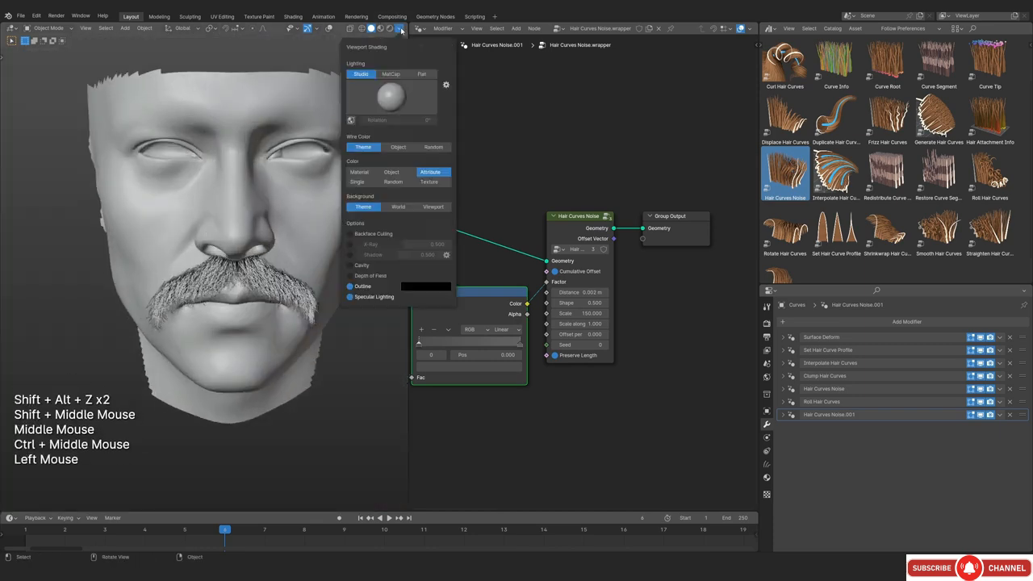
pyautogui.click(359, 172)
pyautogui.scroll(3, 242, 310)
pyautogui.keyDown('shift'); pyautogui.moveTo(250, 323); pyautogui.dragTo(222, 315, button='middle'); pyautogui.keyUp('shift')
pyautogui.moveTo(221, 315)
pyautogui.keyDown('ctrl'); pyautogui.mouseDown(button='middle')
pyautogui.moveTo(222, 324)
pyautogui.moveTo(218, 307)
pyautogui.mouseUp(button='middle'); pyautogui.keyUp('ctrl')
pyautogui.hotkey('shift', 'alt', 'z')
pyautogui.moveTo(218, 307)
pyautogui.keyDown('ctrl'); pyautogui.mouseDown(button='middle')
pyautogui.moveTo(217, 291)
pyautogui.moveTo(230, 295)
pyautogui.mouseUp(button='middle'); pyautogui.keyUp('ctrl')
pyautogui.scroll(-2, 906, 191)
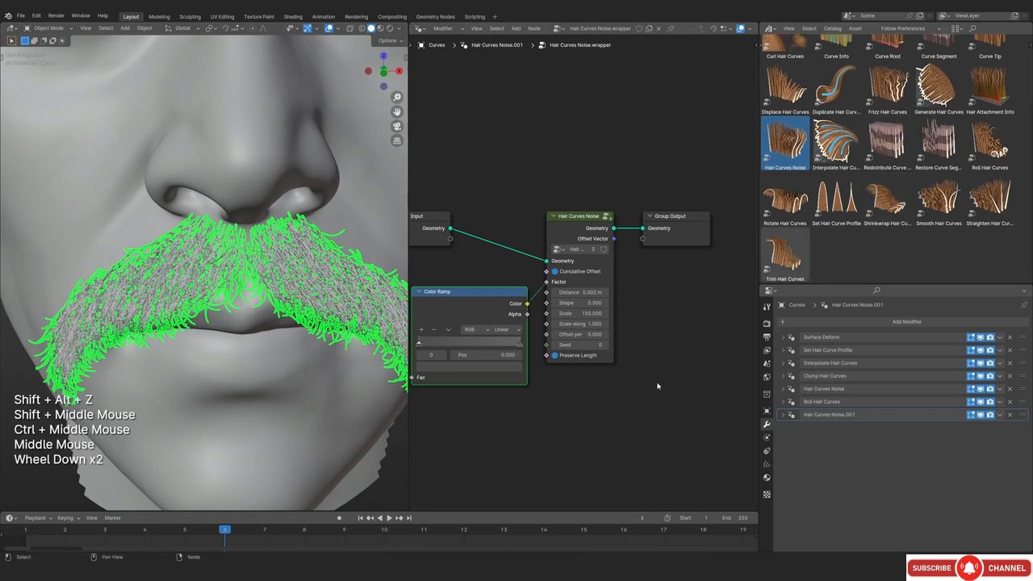
# Hide both Hair Curves Noise modifiers and Roll Hair Curves in the viewport, and expand the Clump Hair Curves settings
pyautogui.click(890, 166)
pyautogui.scroll(3, 891, 161)
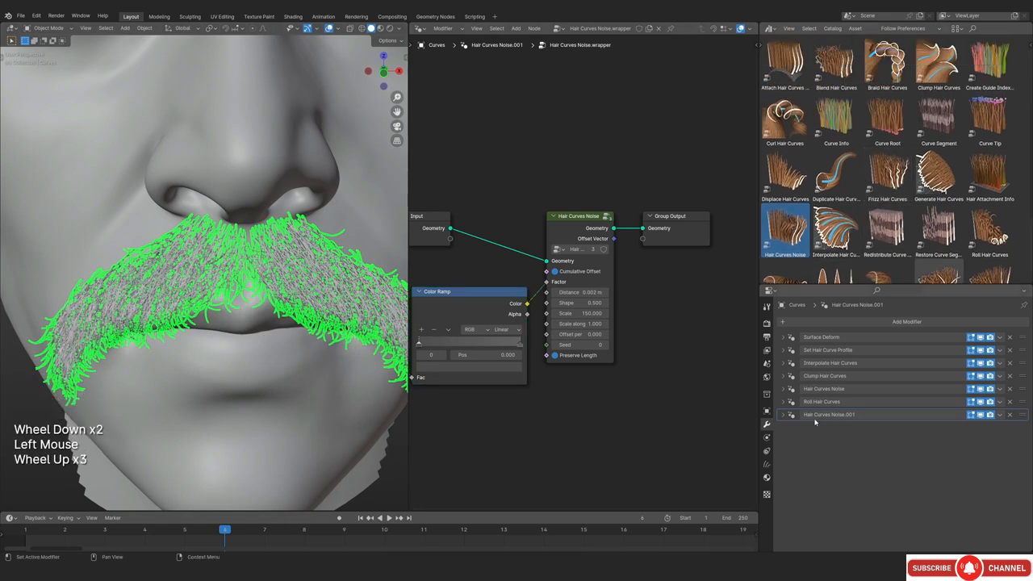
pyautogui.click(783, 376)
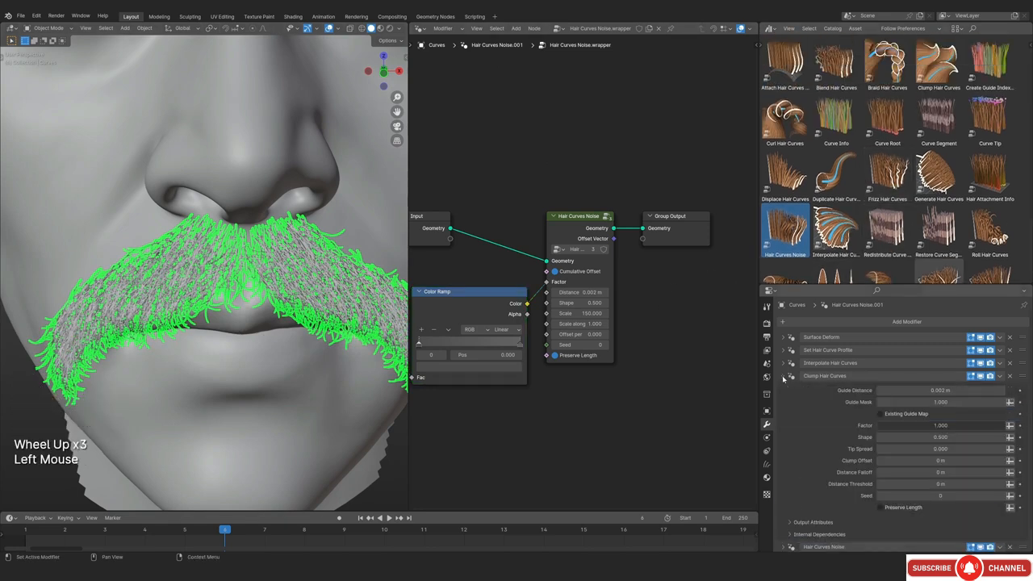
pyautogui.click(783, 376)
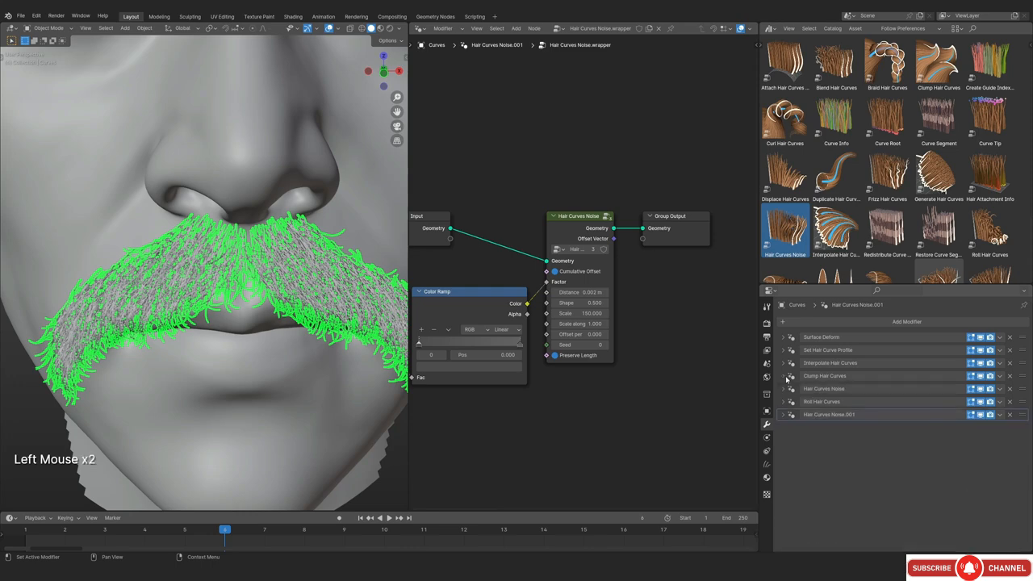
pyautogui.click(980, 388)
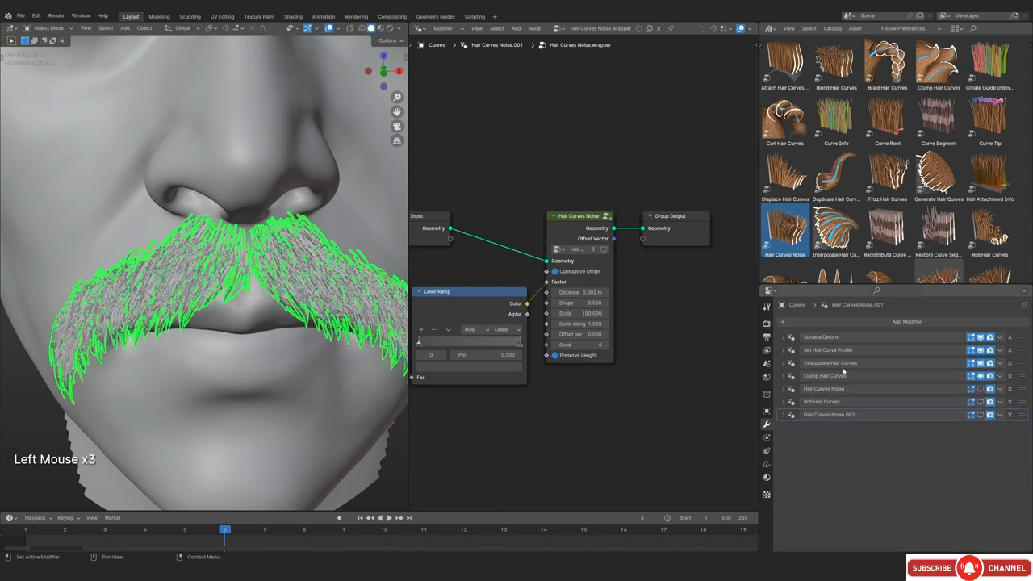
pyautogui.click(786, 377)
pyautogui.click(832, 376)
pyautogui.scroll(-2, 242, 314)
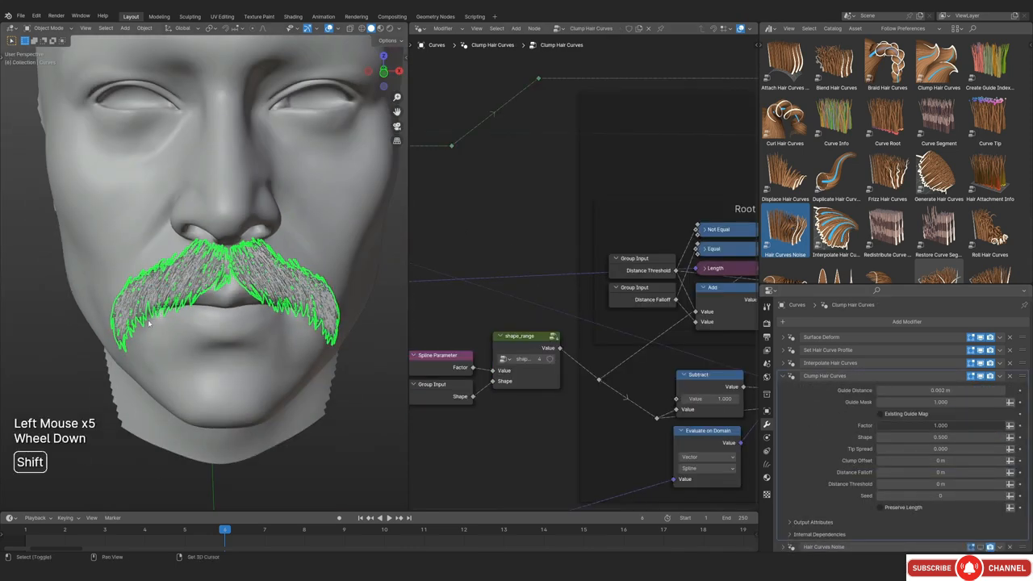
# Turn off the overlays and set the Clump Hair Curves Guide Distance to 0.004 m
pyautogui.hotkey('shift', 'alt', 'z')
pyautogui.keyDown('ctrl'); pyautogui.moveTo(242, 355); pyautogui.dragTo(274, 250, button='middle'); pyautogui.keyUp('ctrl')
pyautogui.moveTo(274, 250); pyautogui.dragTo(287, 246, button='middle')
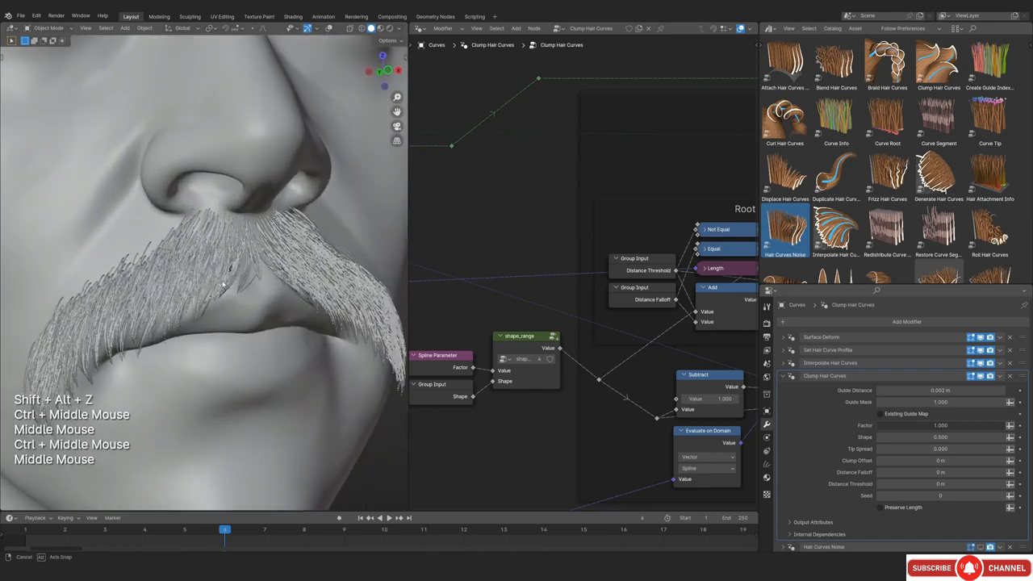
pyautogui.click(939, 390)
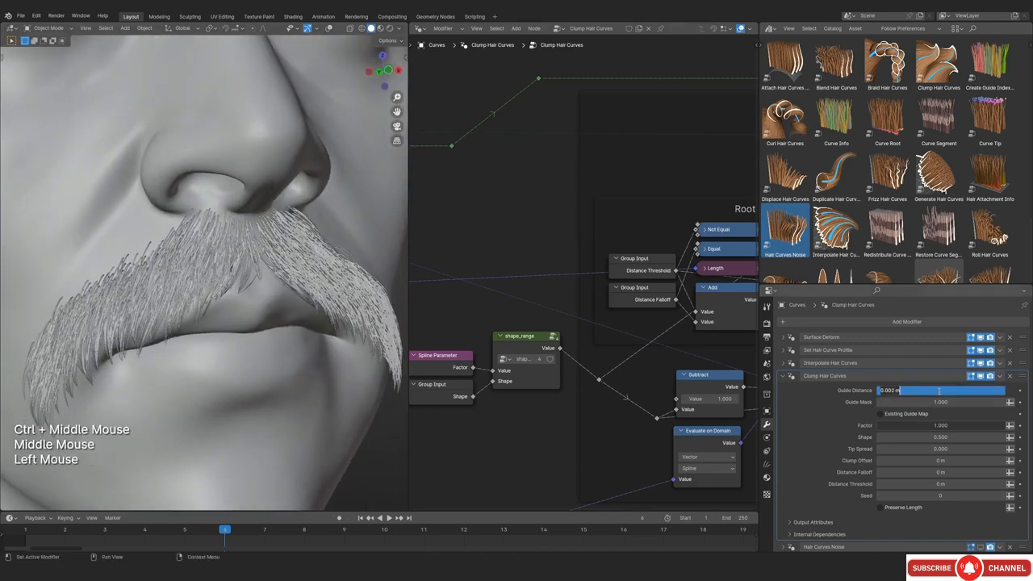
pyautogui.write('0.004')
pyautogui.press('Return')
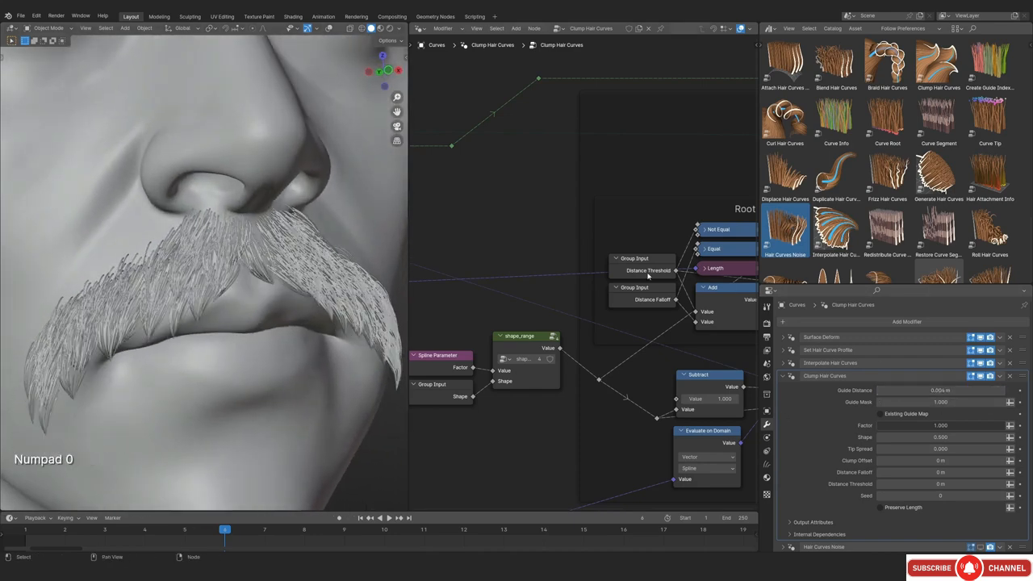
# Lower the Clump Hair Curves Shape to 0.160 and check the clumps from an angle
pyautogui.moveTo(154, 340); pyautogui.dragTo(210, 306, button='middle')
pyautogui.scroll(2, 181, 315)
pyautogui.click(940, 436)
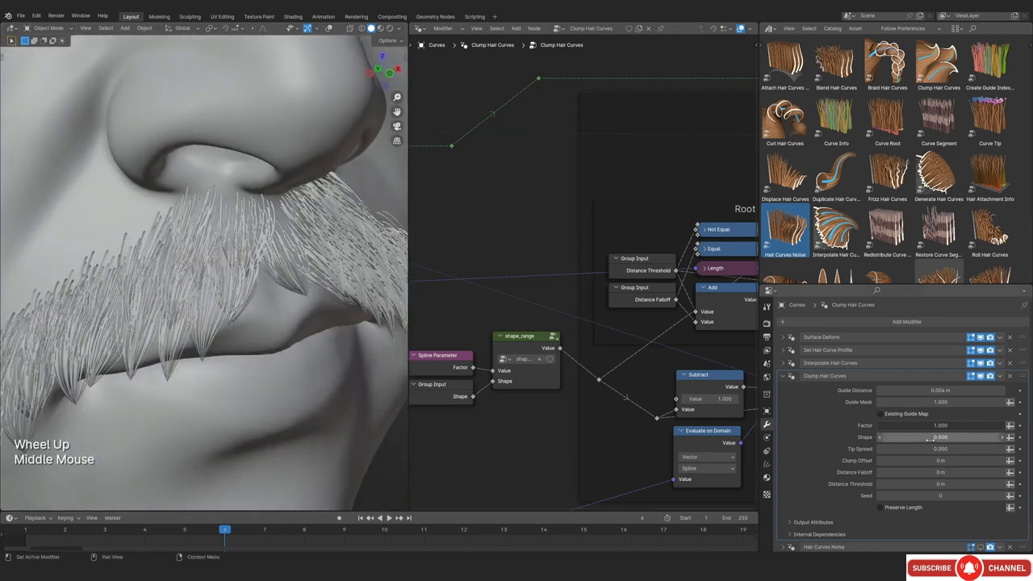
pyautogui.moveTo(940, 436); pyautogui.dragTo(897, 437)
pyautogui.scroll(-3, 273, 285)
pyautogui.moveTo(274, 286); pyautogui.dragTo(240, 296, button='middle')
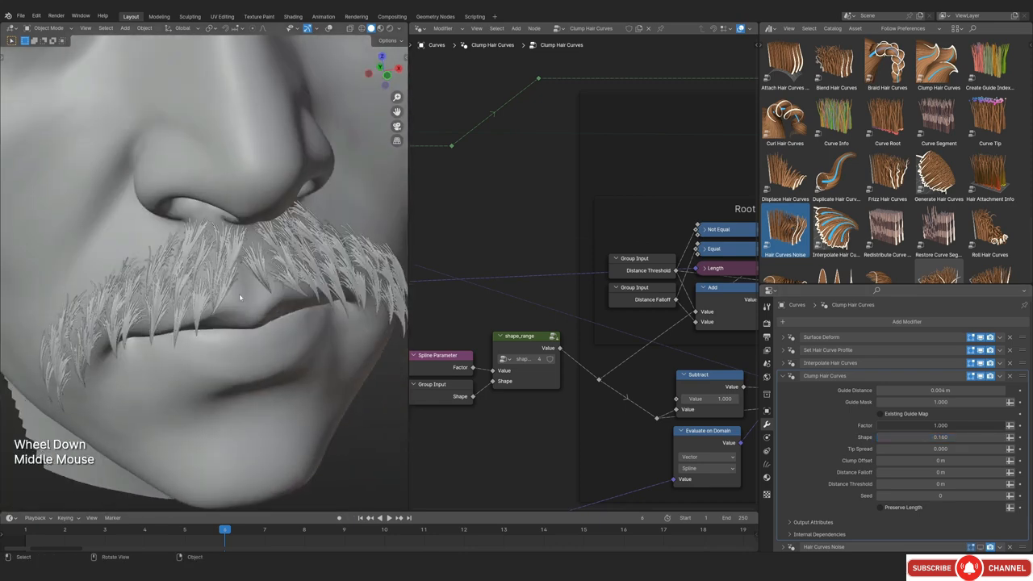
pyautogui.scroll(-2, 952, 387)
# Show both Hair Curves Noise modifiers and Roll Hair Curves in the viewport again, and check the moustache from the camera
pyautogui.click(951, 398)
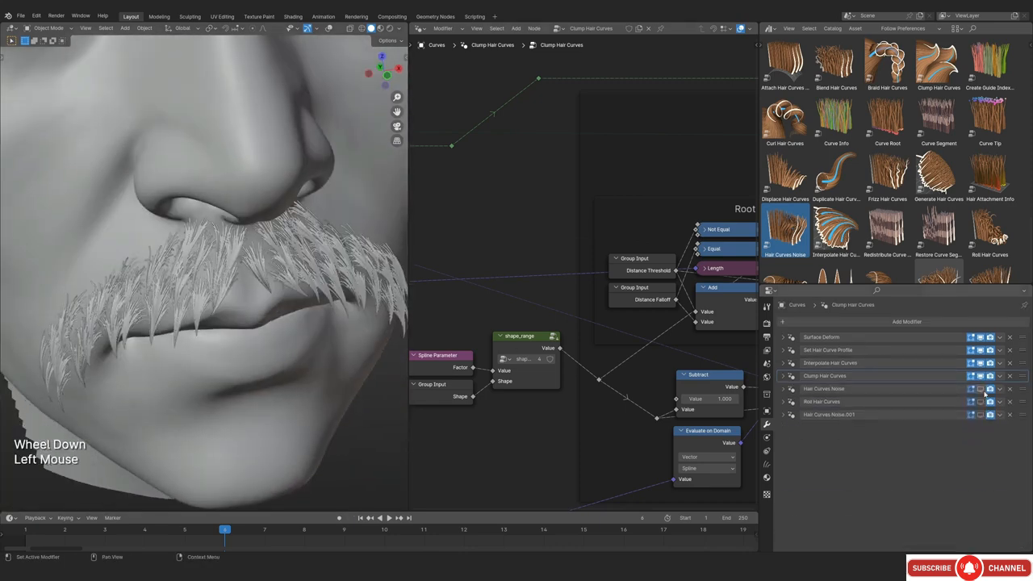
pyautogui.moveTo(981, 389); pyautogui.dragTo(983, 415)
pyautogui.scroll(-2, 192, 357)
pyautogui.moveTo(192, 358); pyautogui.dragTo(191, 357, button='middle')
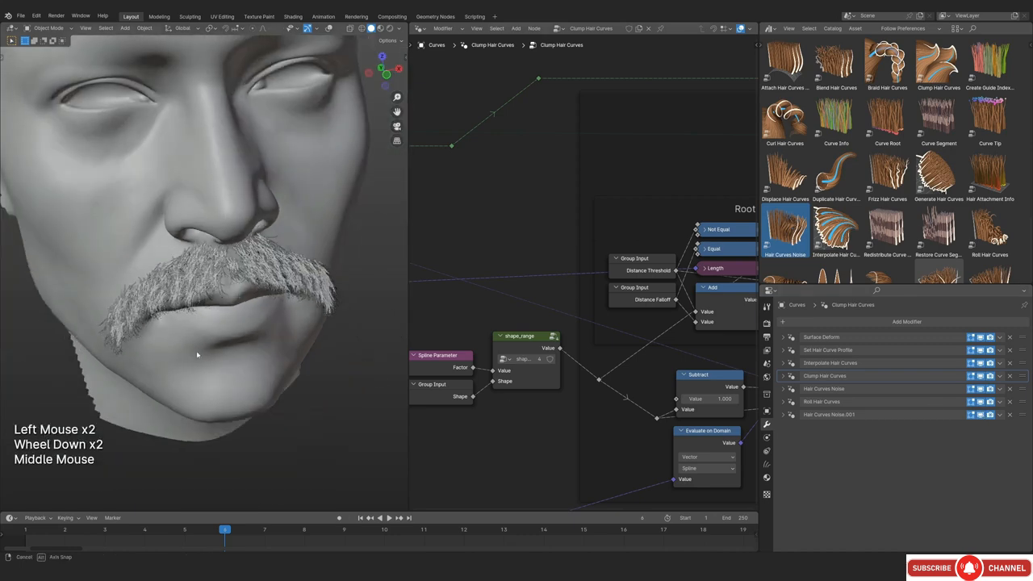
pyautogui.press('KP_0')
pyautogui.scroll(2, 191, 358)
# Set the Clump Hair Curves Guide Distance to 0.002 m and inspect the moustache up close in rendered shading
pyautogui.click(937, 376)
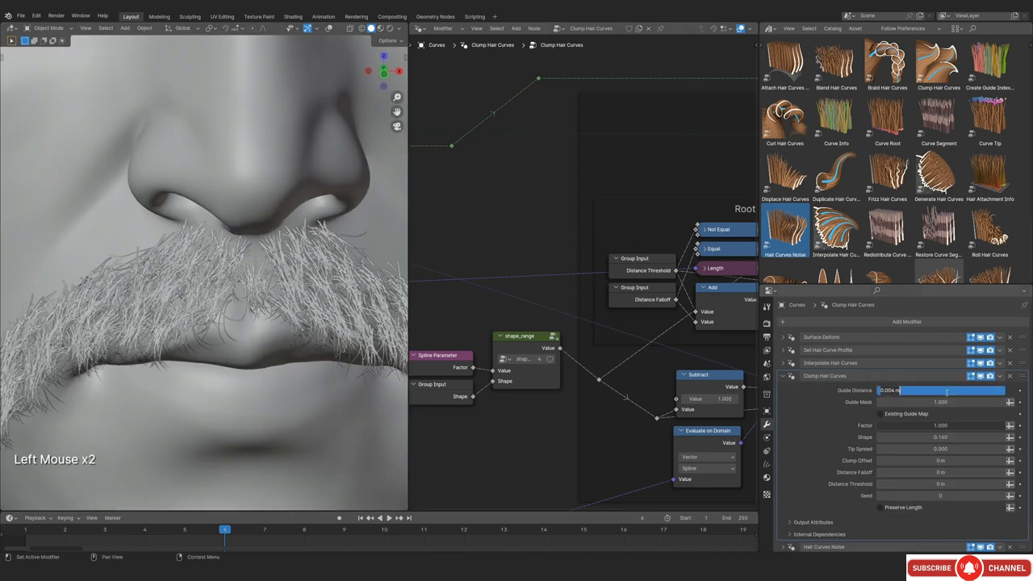
pyautogui.write('0.002')
pyautogui.press('Return')
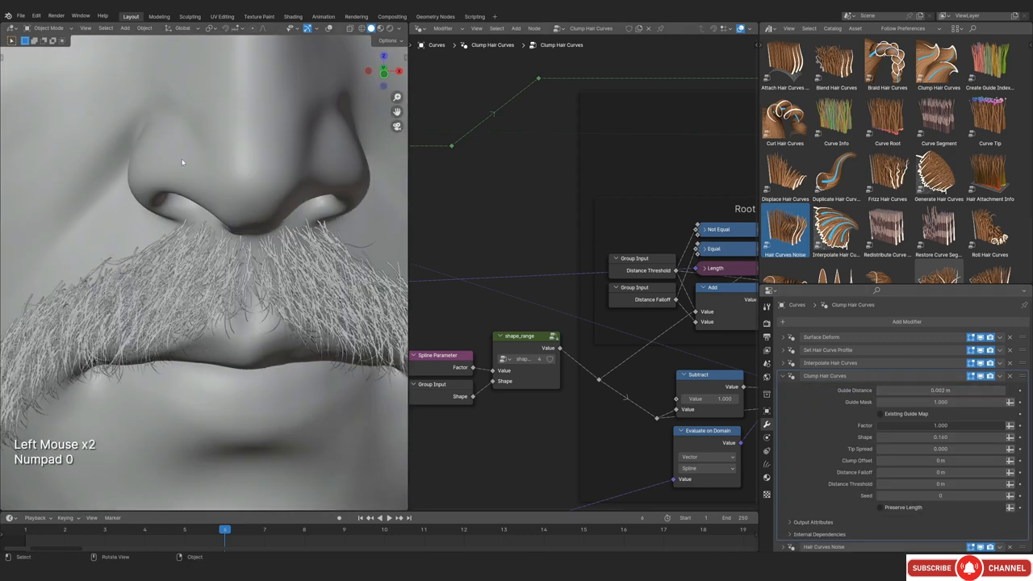
pyautogui.scroll(1, 227, 271)
pyautogui.press('z')
pyautogui.scroll(4, 227, 271)
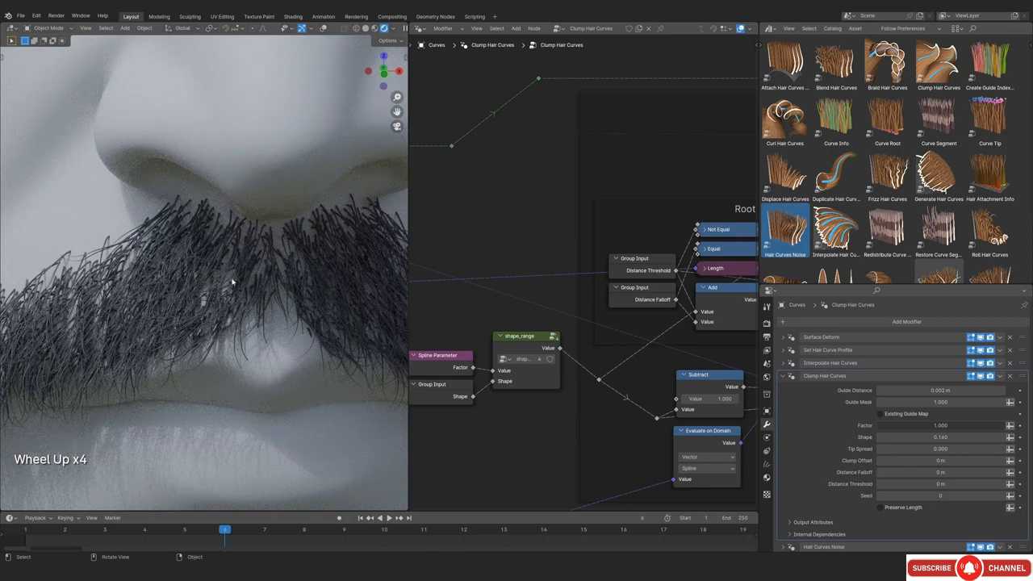
# Inspect the clumps across the middle and outer tip of the moustache up close in rendered shading
pyautogui.scroll(-3, 231, 284)
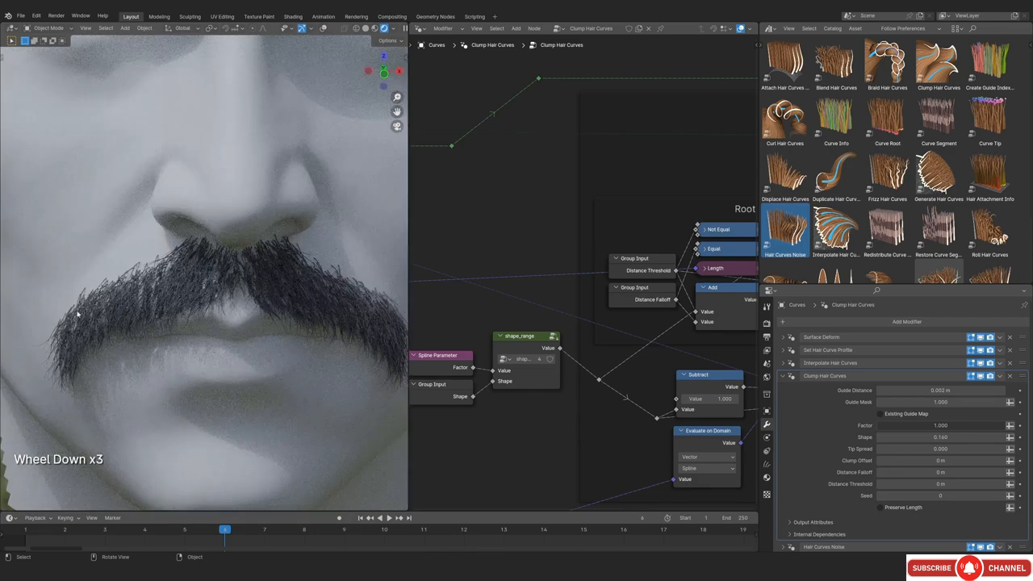
pyautogui.click(783, 375)
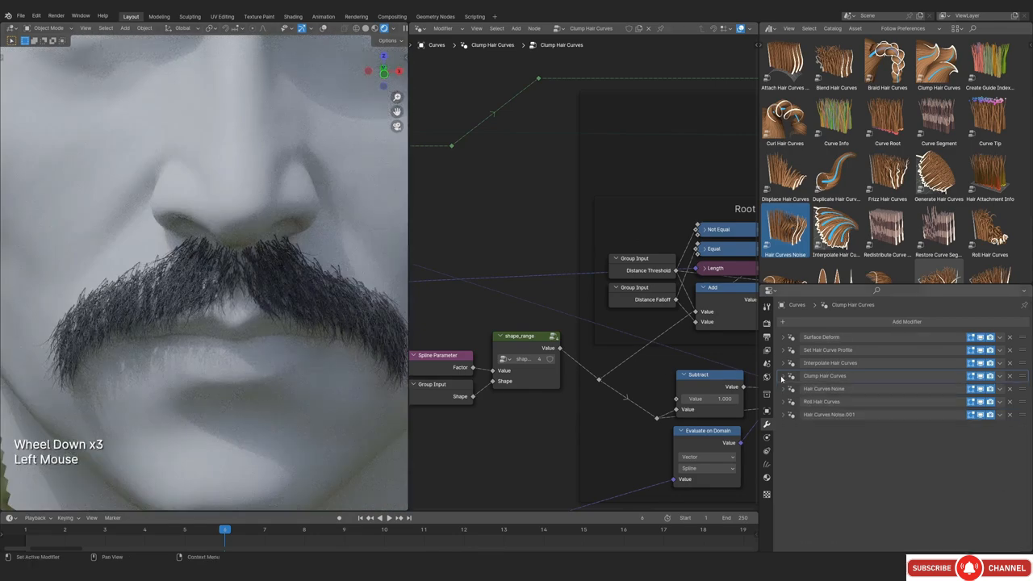
pyautogui.scroll(2, 150, 305)
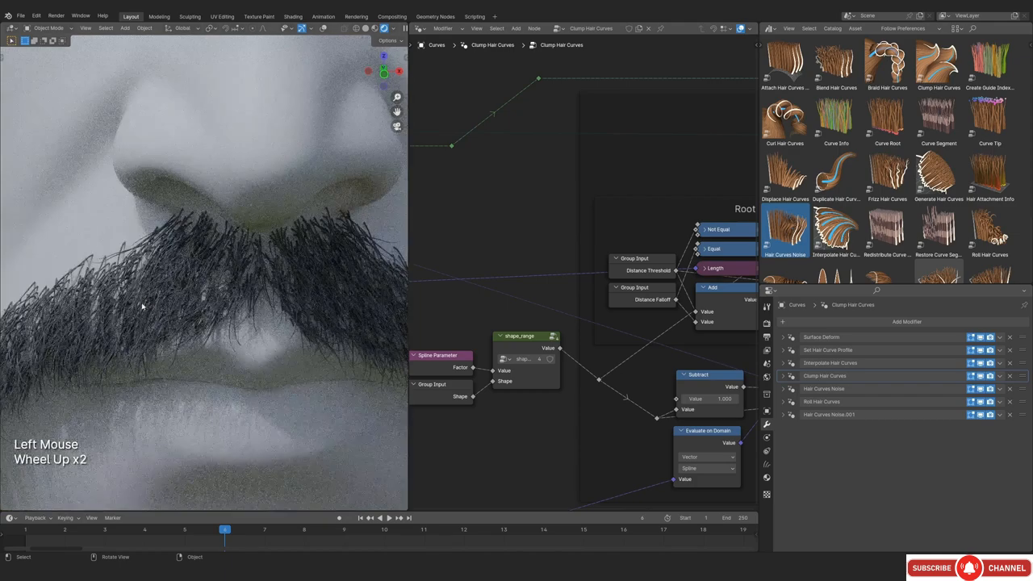
pyautogui.scroll(-1, 150, 306)
pyautogui.keyDown('shift'); pyautogui.moveTo(150, 306); pyautogui.dragTo(214, 334, button='middle'); pyautogui.keyUp('shift')
pyautogui.scroll(1, 267, 261)
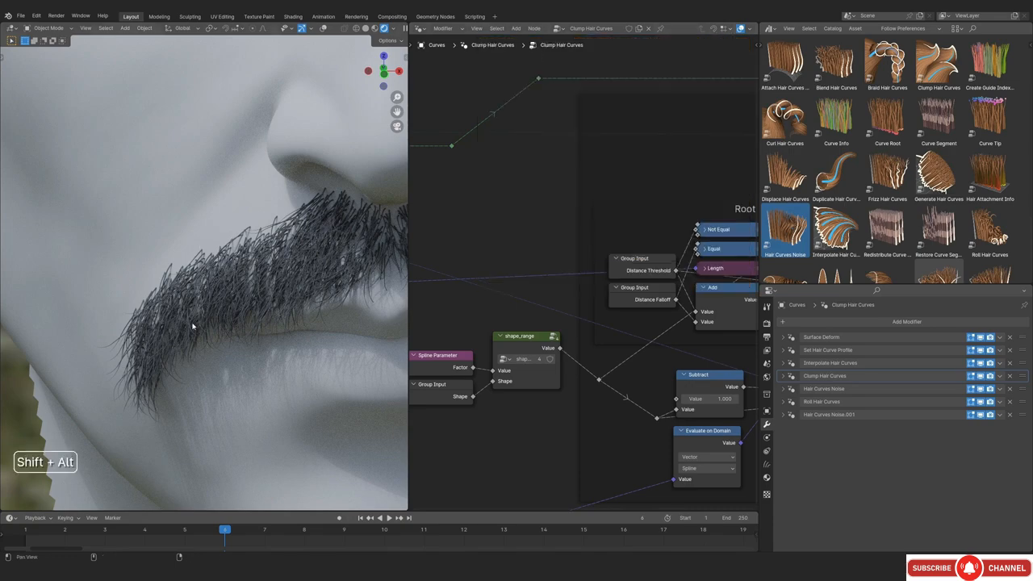
pyautogui.keyDown('shift'); pyautogui.moveTo(161, 314); pyautogui.dragTo(152, 350, button='middle'); pyautogui.keyUp('shift')
# Switch to solid shading, move the Clump Hair Curves modifier's settings to nodes, and frame the resulting node group
pyautogui.press('z')
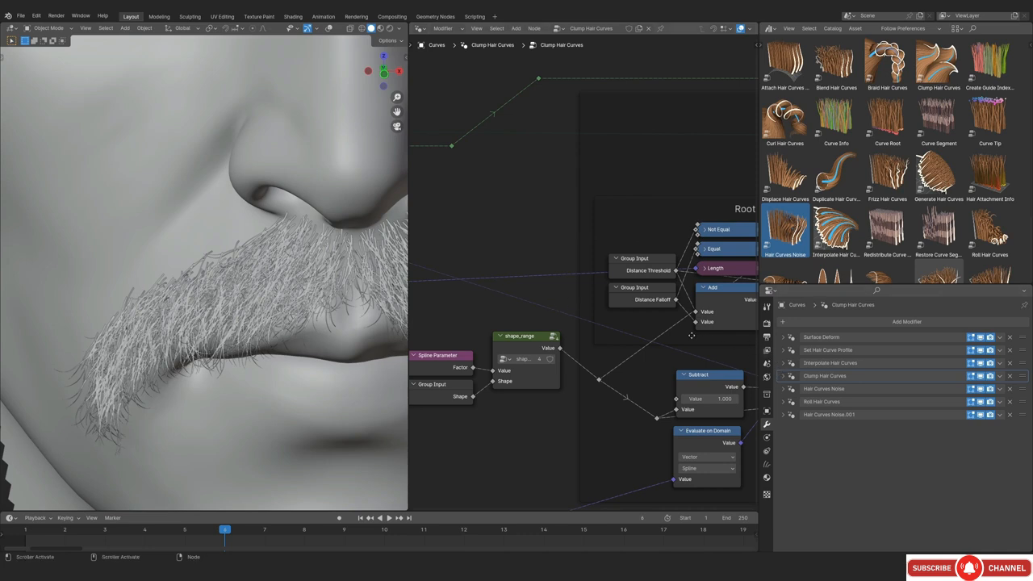
pyautogui.scroll(-2, 691, 335)
pyautogui.click(791, 376)
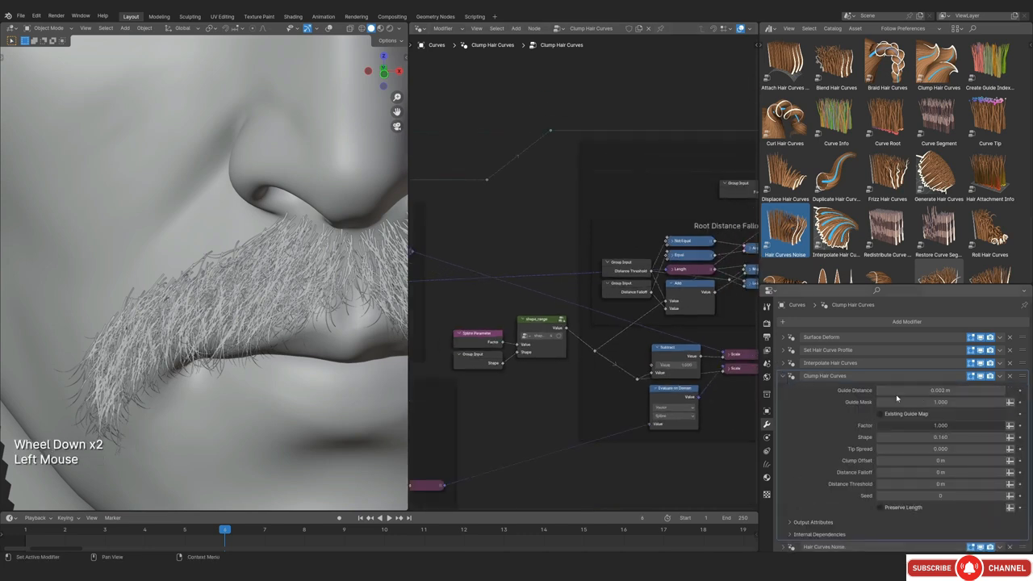
pyautogui.click(902, 429)
pyautogui.moveTo(899, 429); pyautogui.dragTo(1001, 425)
pyautogui.click(1002, 376)
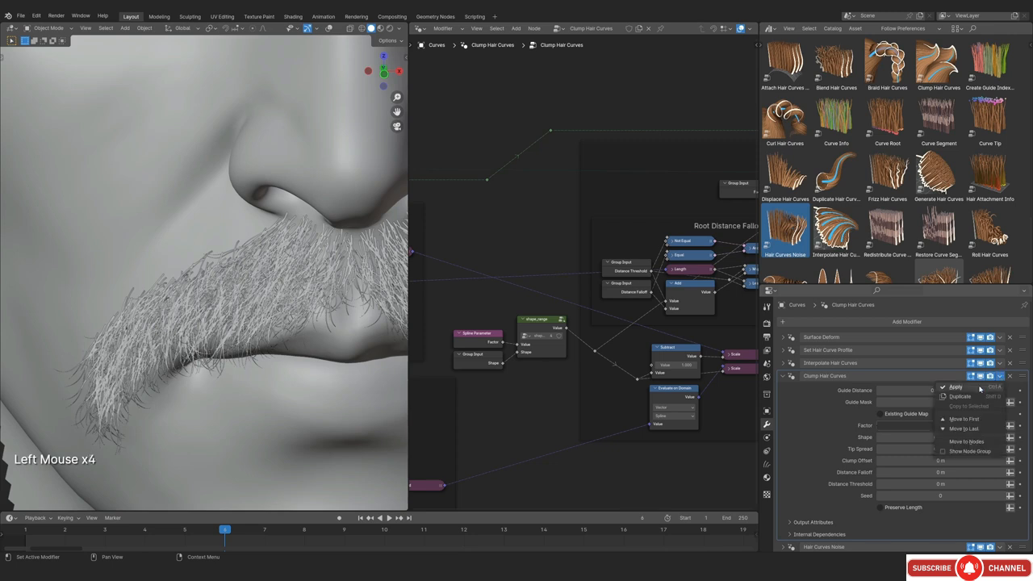
pyautogui.click(971, 443)
pyautogui.scroll(-2, 563, 261)
pyautogui.scroll(-1, 564, 262)
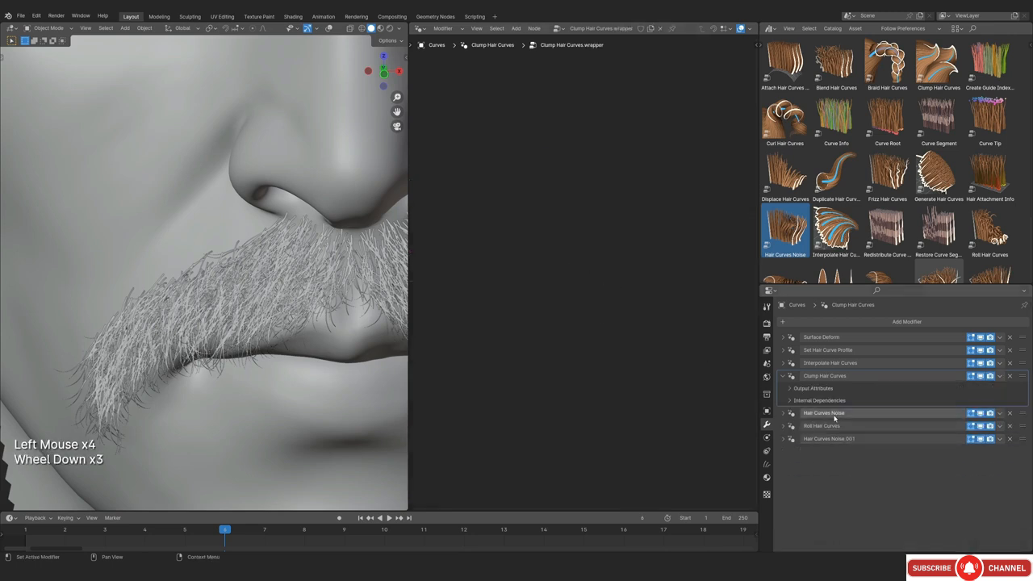
pyautogui.click(811, 388)
pyautogui.press('a')
pyautogui.press('KP_Decimal')
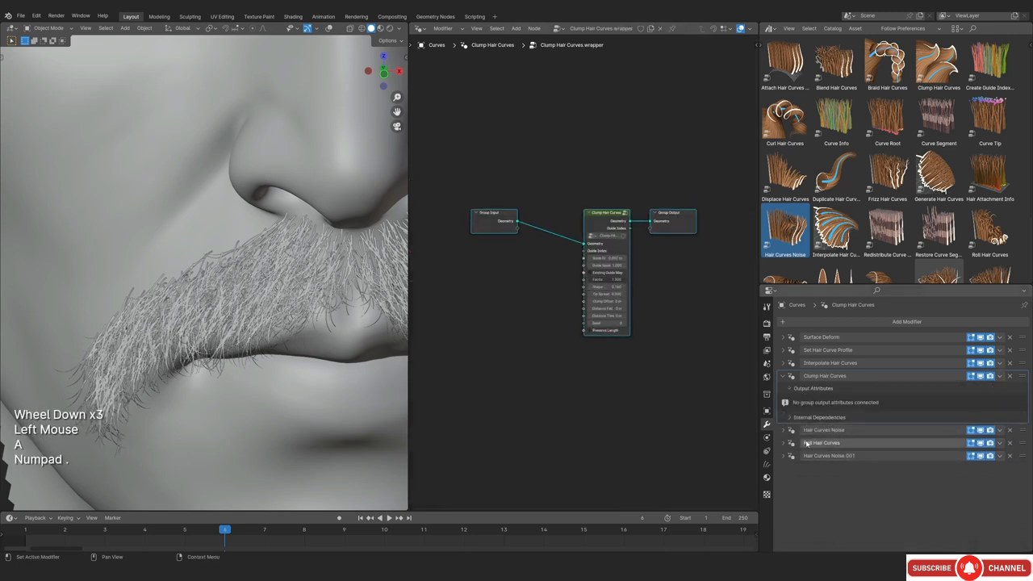
# Copy the Named Attribute and Color Ramp nodes from the Hair Curves Noise.001 node group
pyautogui.click(824, 431)
pyautogui.click(830, 456)
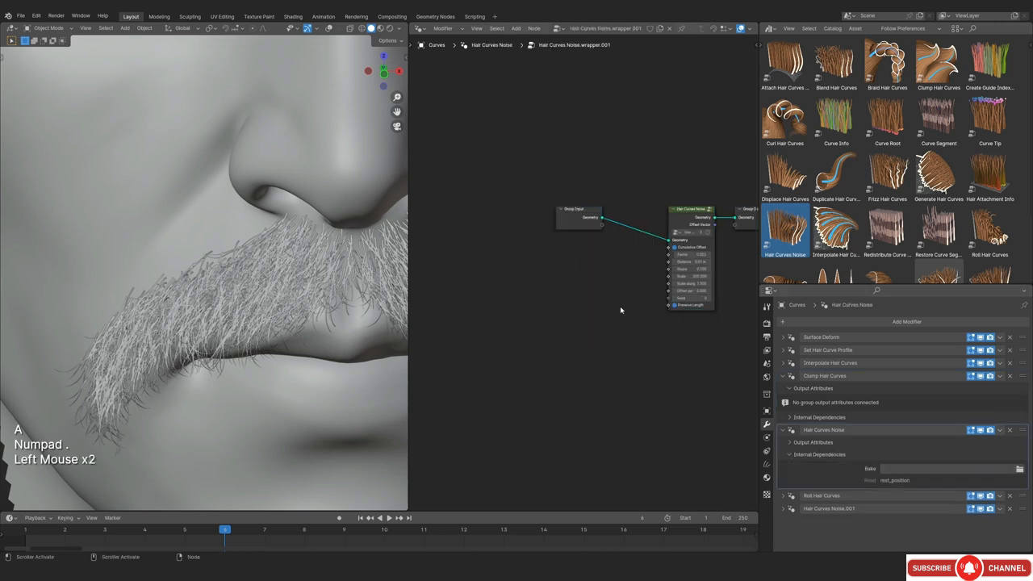
pyautogui.scroll(-2, 620, 306)
pyautogui.click(1021, 513)
pyautogui.scroll(1, 581, 291)
pyautogui.click(533, 319)
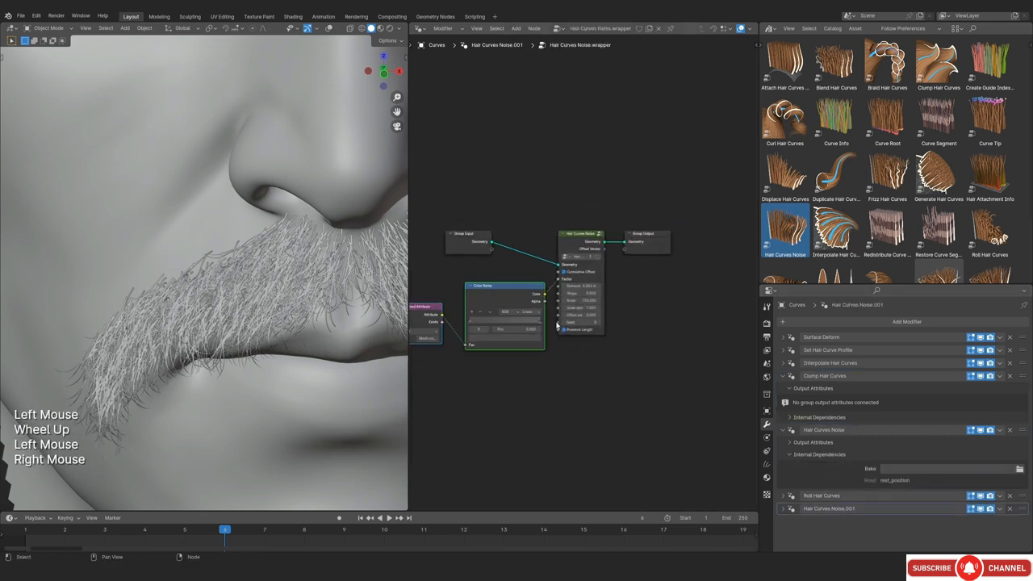
# Paste the copied nodes into the Clump Hair Curves node group and connect the Color Ramp's Color to Factor
pyautogui.click(892, 396)
pyautogui.scroll(-1, 495, 318)
pyautogui.click(496, 318)
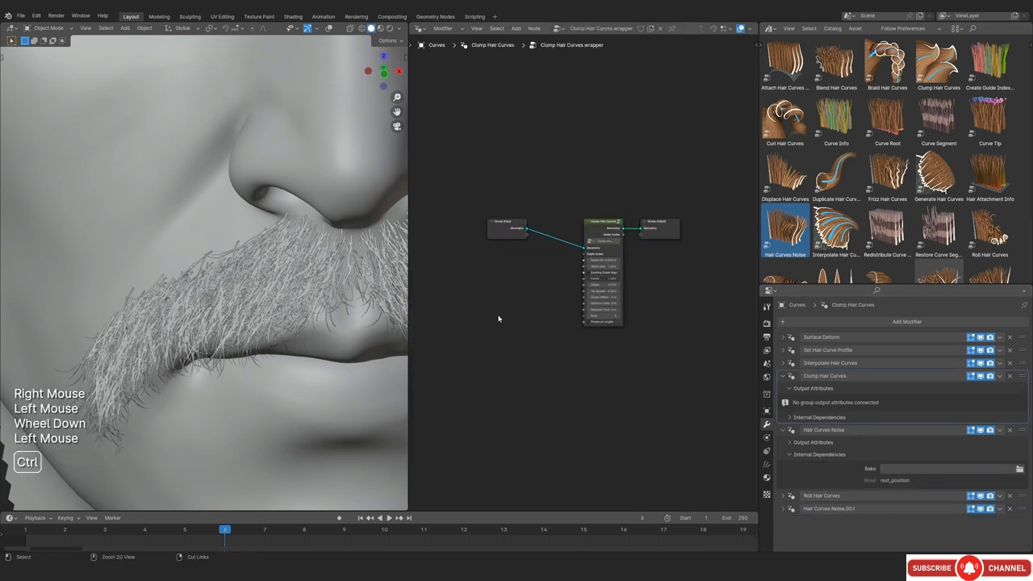
pyautogui.hotkey('ctrl', 'v')
pyautogui.scroll(2, 544, 321)
pyautogui.scroll(1, 544, 321)
pyautogui.moveTo(552, 317); pyautogui.dragTo(573, 314, button='middle')
pyautogui.scroll(1, 574, 314)
pyautogui.press('g')
pyautogui.click(548, 301)
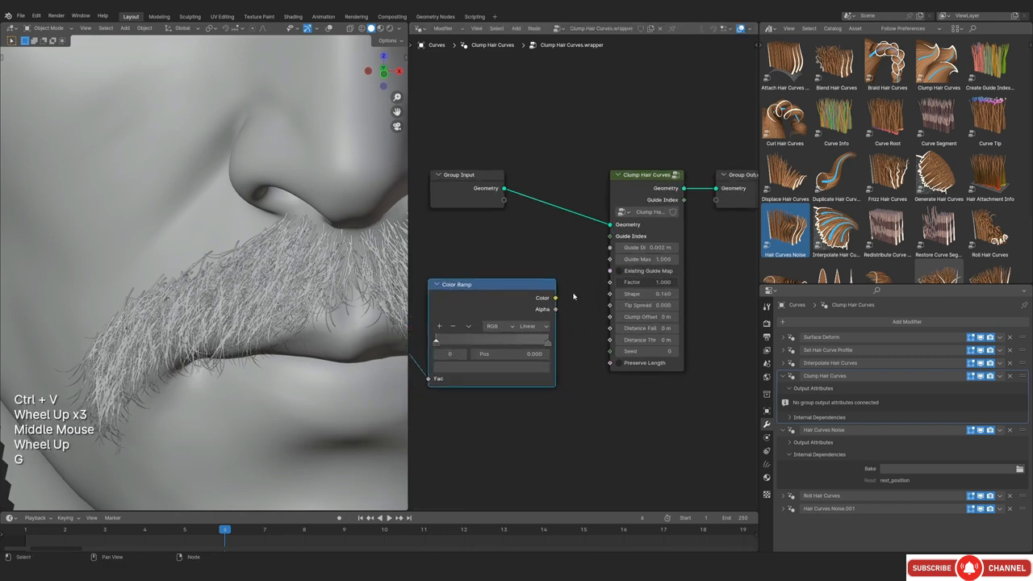
pyautogui.moveTo(556, 298); pyautogui.dragTo(611, 281)
pyautogui.hotkey('alt', 'a')
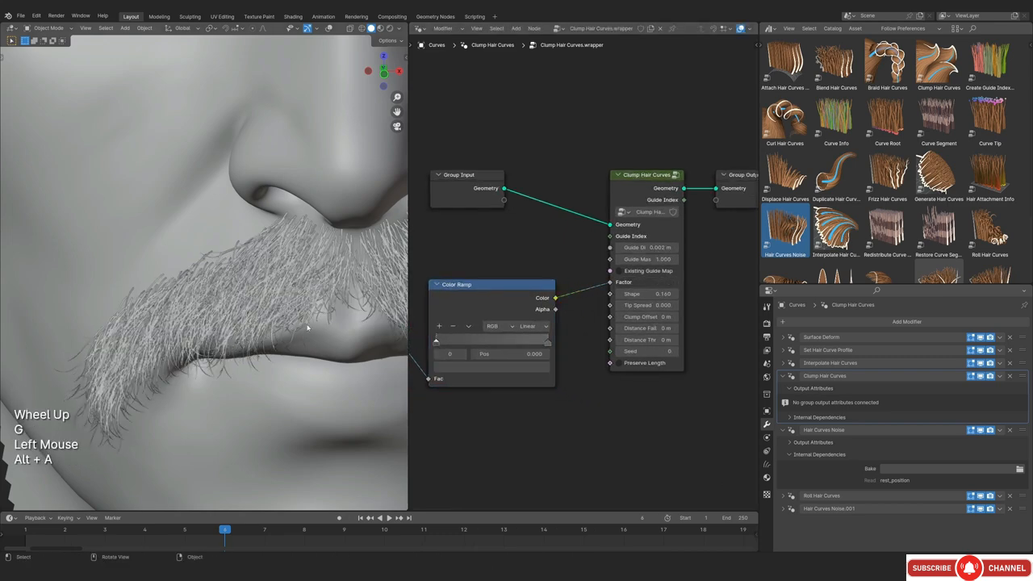
# Inspect the attribute-driven clumping from the front and at an angle in rendered shading
pyautogui.scroll(-2, 274, 305)
pyautogui.keyDown('shift'); pyautogui.moveTo(274, 305); pyautogui.dragTo(259, 302, button='middle'); pyautogui.keyUp('shift')
pyautogui.press('z')
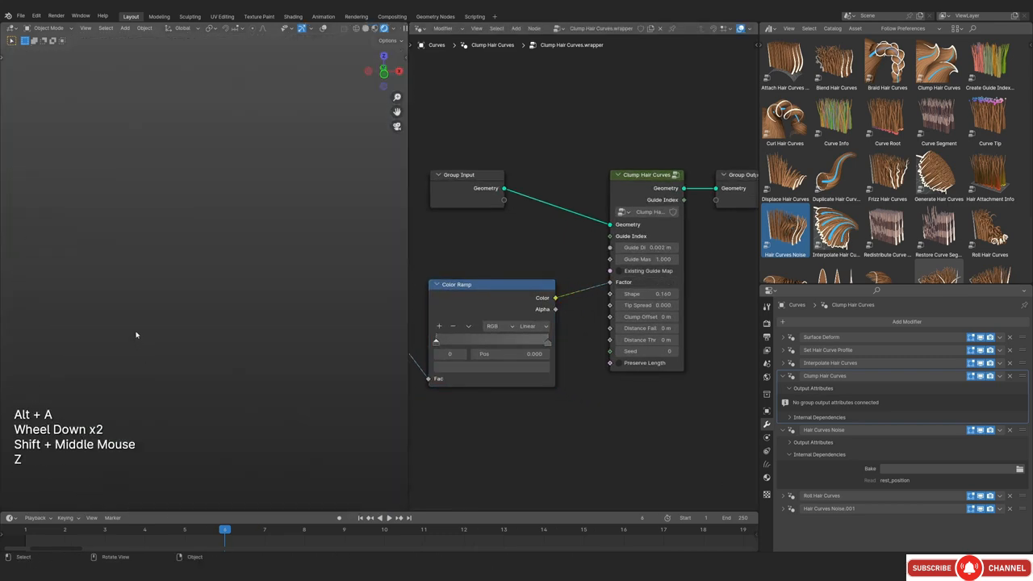
pyautogui.scroll(1, 153, 331)
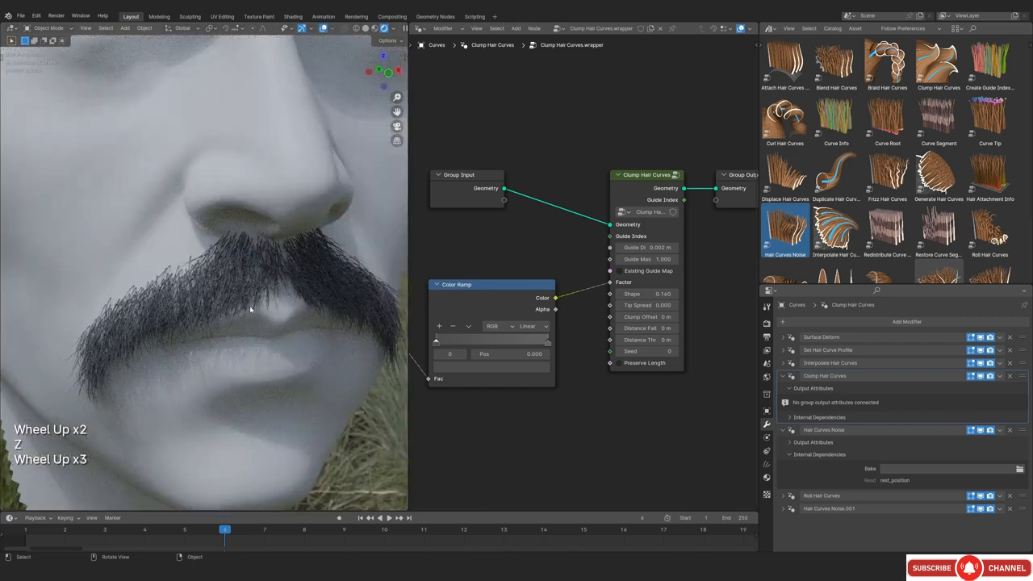
pyautogui.moveTo(249, 306); pyautogui.dragTo(270, 312, button='middle')
pyautogui.scroll(2, 258, 308)
pyautogui.moveTo(270, 311); pyautogui.dragTo(275, 312, button='middle')
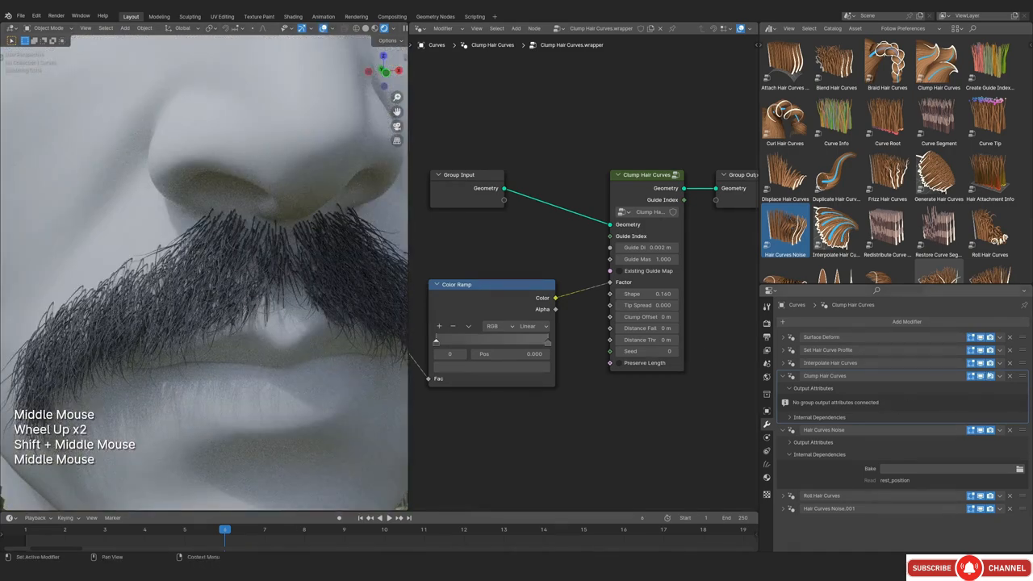
# Compare the moustache in solid shading with Clump Hair Curves hidden and shown in the viewport
pyautogui.click(137, 347)
pyautogui.click(137, 347)
pyautogui.press('z')
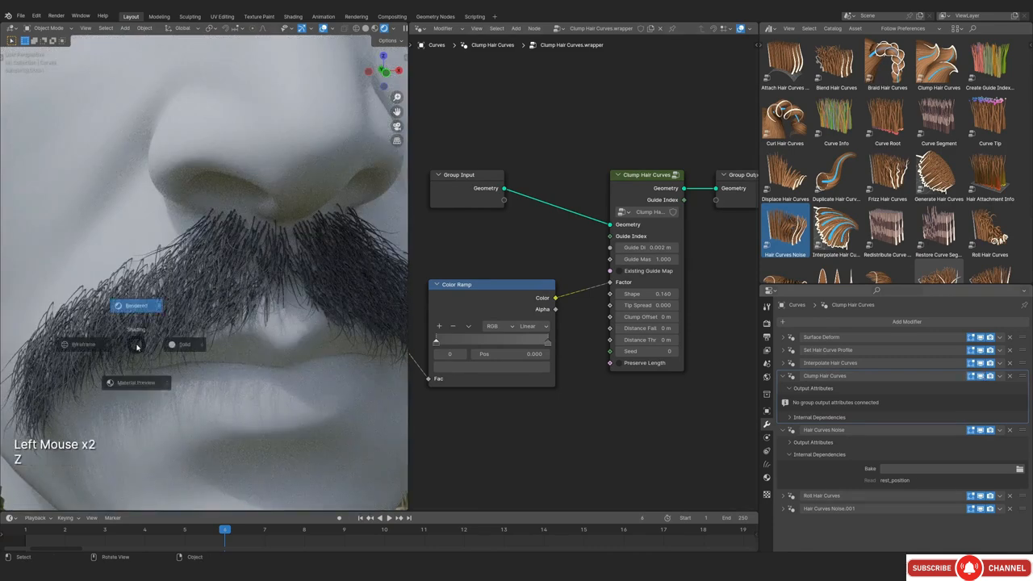
pyautogui.click(185, 344)
pyautogui.scroll(-1, 275, 339)
pyautogui.hotkey('shift', 'alt', 'z')
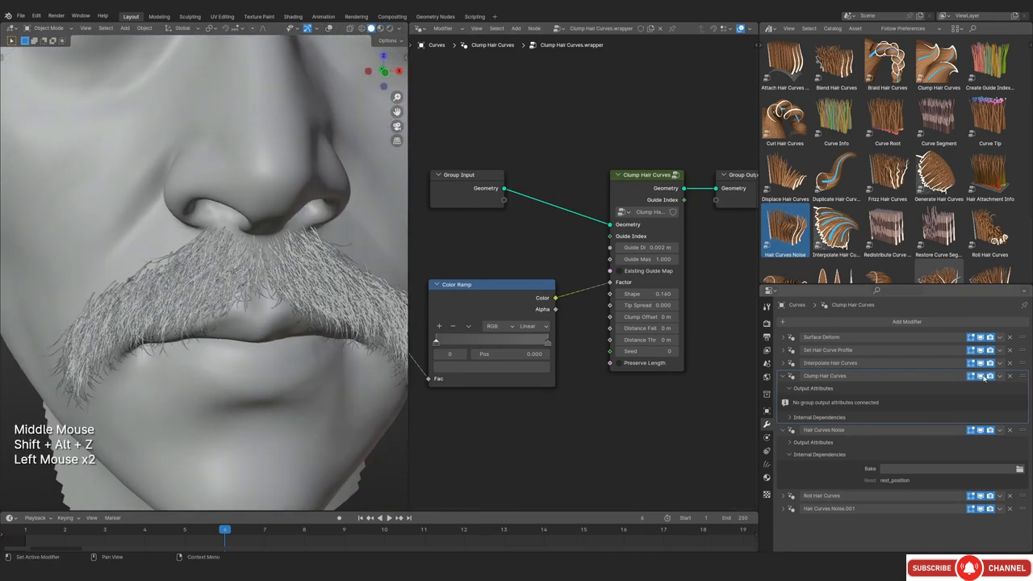
pyautogui.click(980, 376)
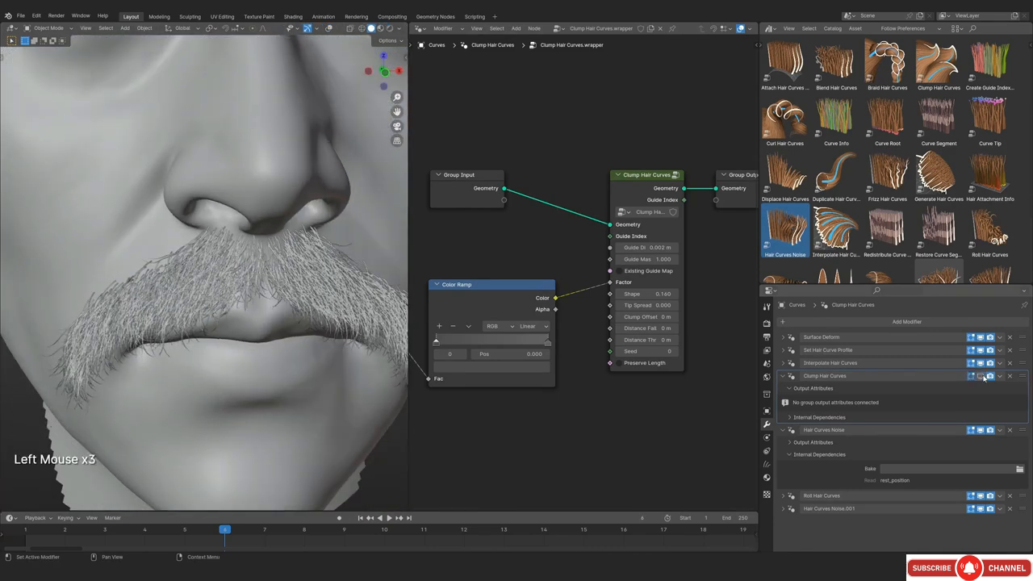
pyautogui.click(982, 377)
# Set the Color Ramp's end stop to white and reconnect its Color to the Clump Hair Curves Factor
pyautogui.click(496, 307)
pyautogui.keyDown('ctrl'); pyautogui.moveTo(588, 273); pyautogui.dragTo(588, 331, button='right'); pyautogui.keyUp('ctrl')
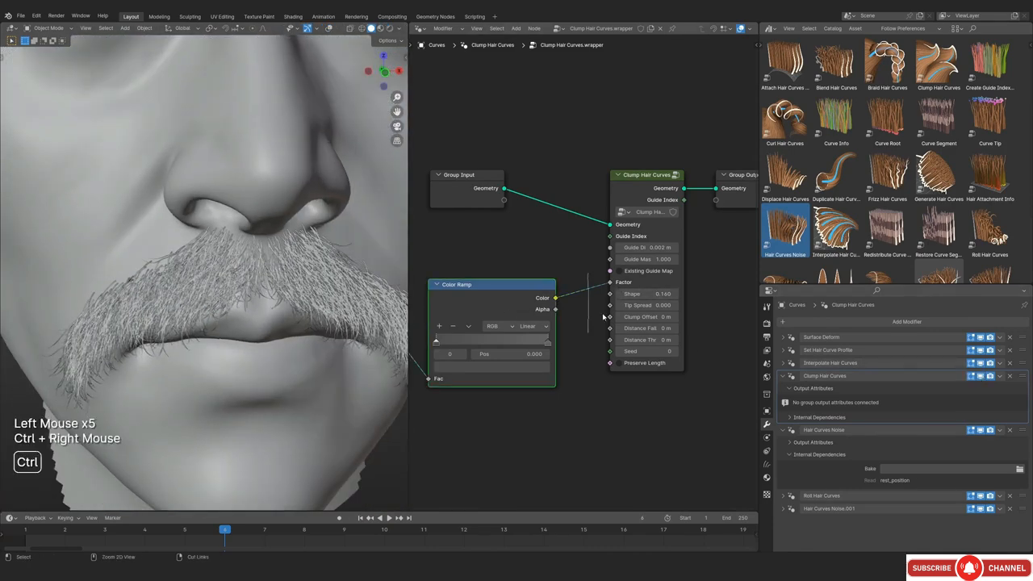
pyautogui.click(537, 366)
pyautogui.click(538, 365)
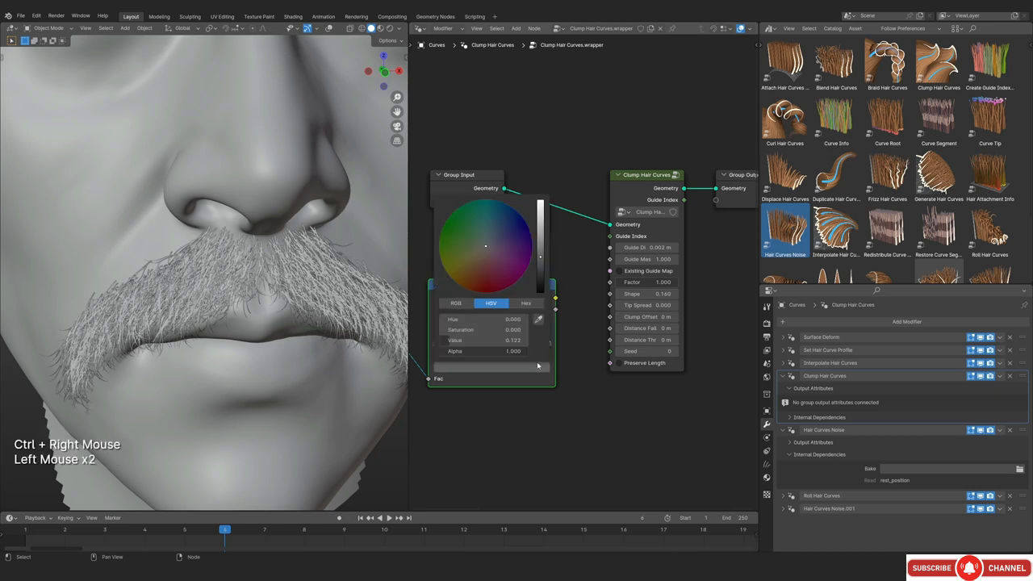
pyautogui.moveTo(494, 340); pyautogui.dragTo(557, 340)
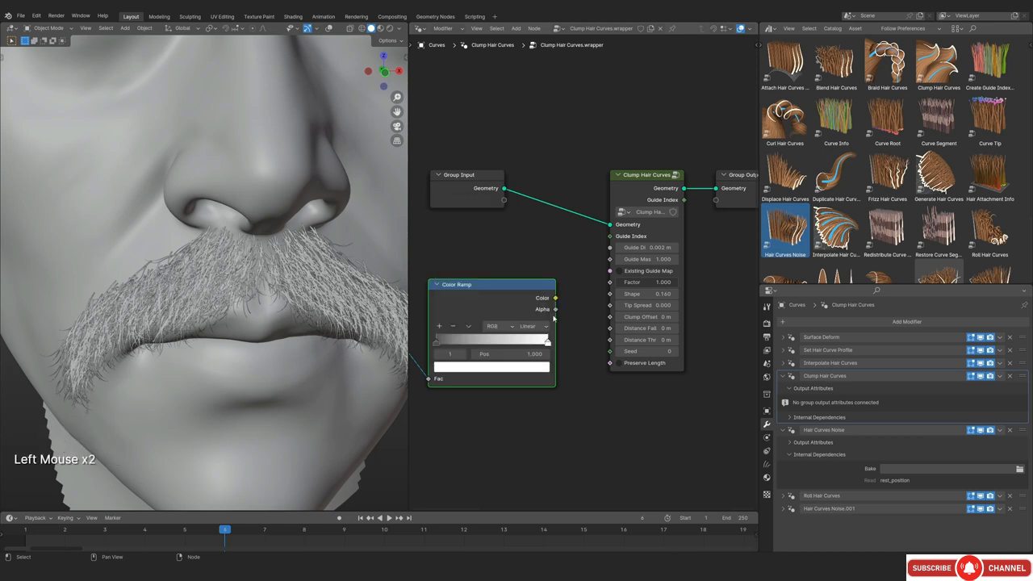
pyautogui.moveTo(606, 286); pyautogui.dragTo(610, 282)
# Toggle the clumping in the viewport to compare, and examine the moustache near and far in rendered shading
pyautogui.click(981, 376)
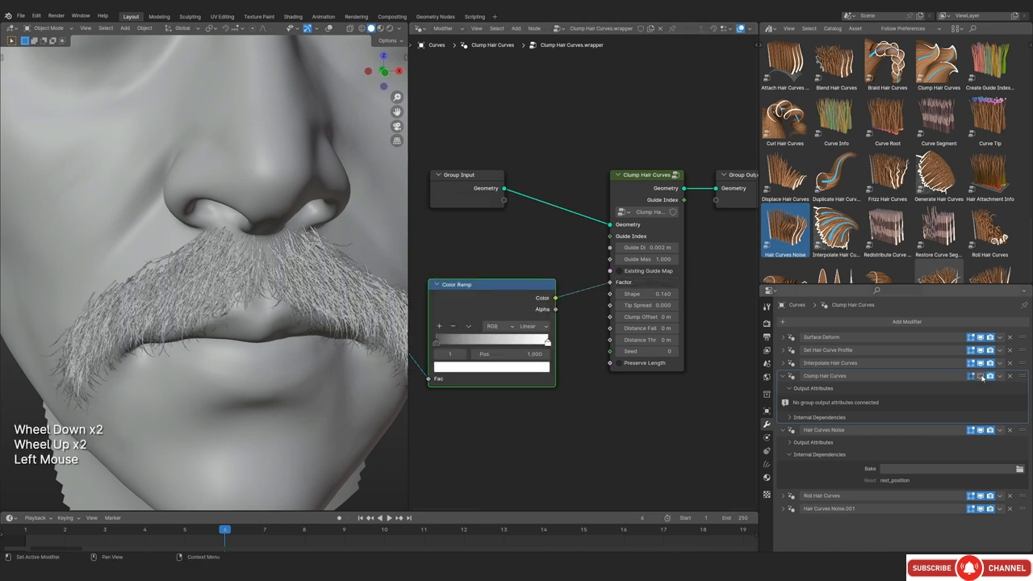
pyautogui.click(981, 376)
pyautogui.press('z')
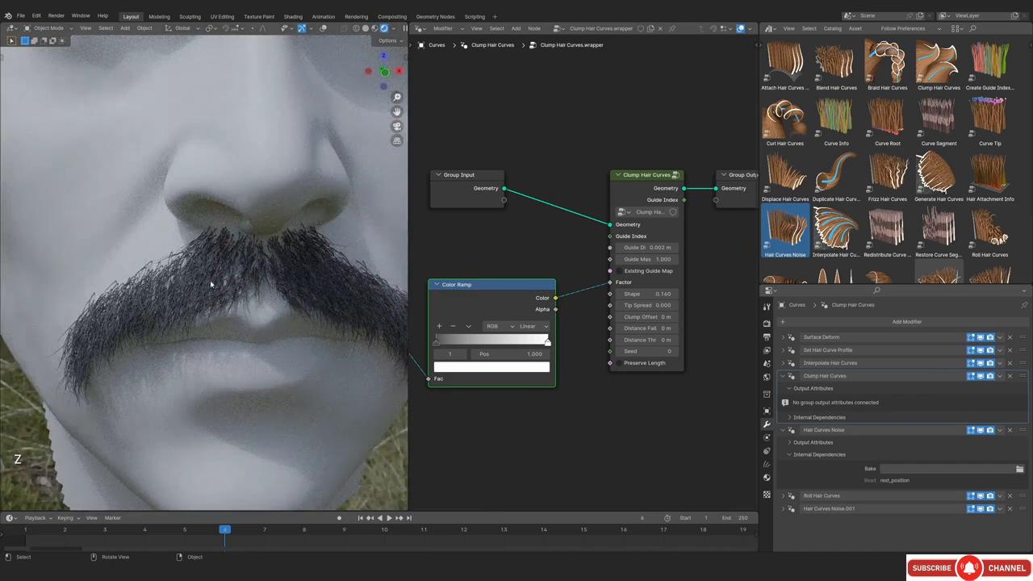
pyautogui.scroll(-2, 154, 357)
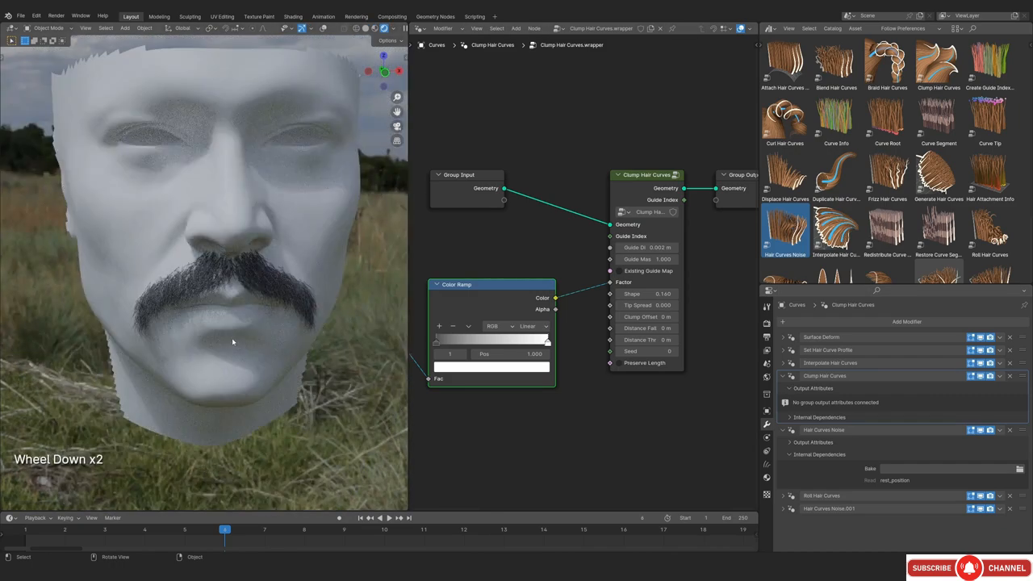
pyautogui.scroll(2, 230, 323)
pyautogui.scroll(1, 240, 305)
pyautogui.moveTo(231, 299); pyautogui.dragTo(247, 311, button='middle')
pyautogui.scroll(1, 239, 305)
pyautogui.scroll(1, 246, 311)
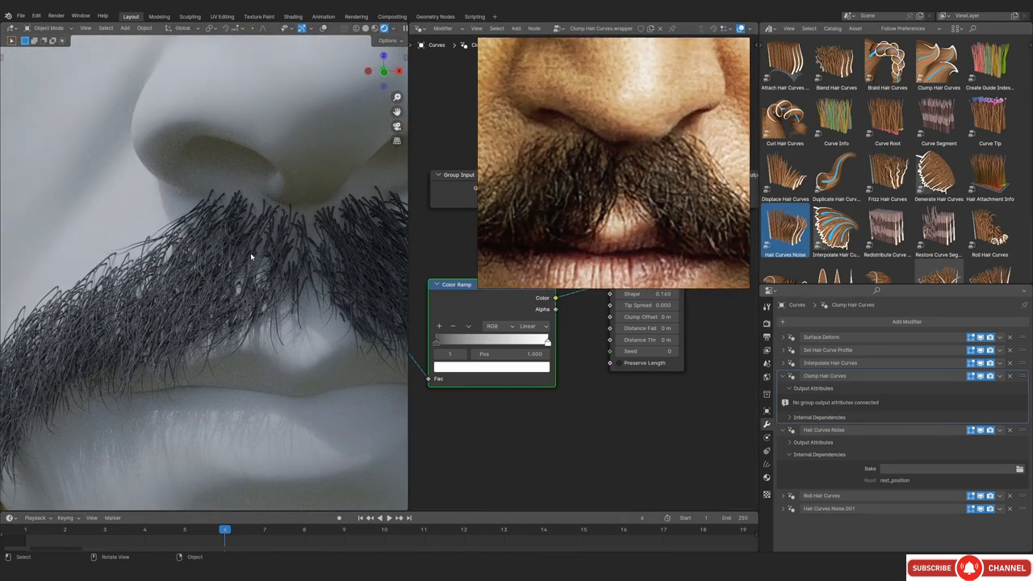
# Compare the rendered moustache's tips and overall shape with the reference photo from several angles and distances
pyautogui.scroll(-3, 250, 253)
pyautogui.moveTo(131, 342); pyautogui.dragTo(63, 271, button='middle')
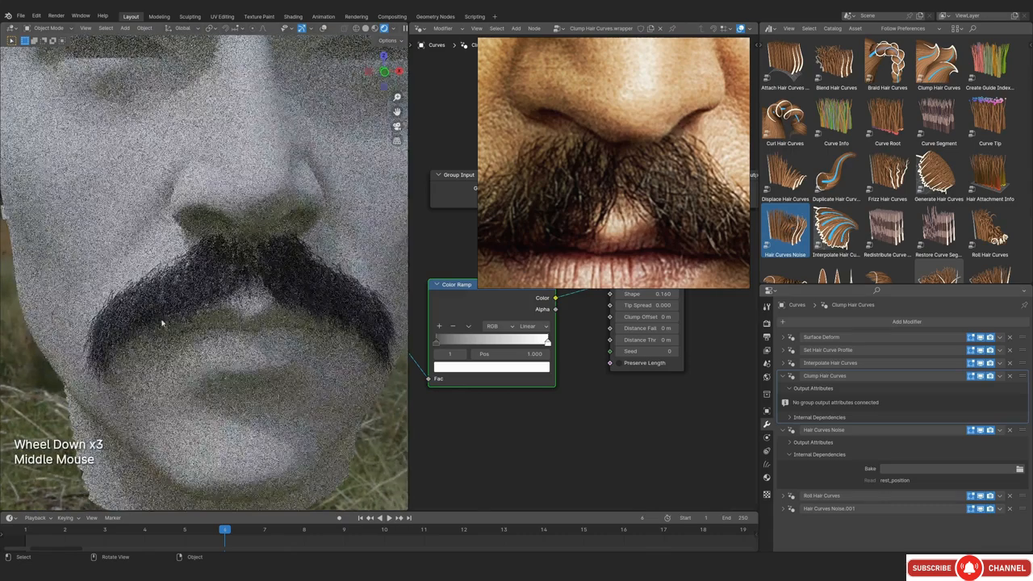
pyautogui.scroll(1, 63, 271)
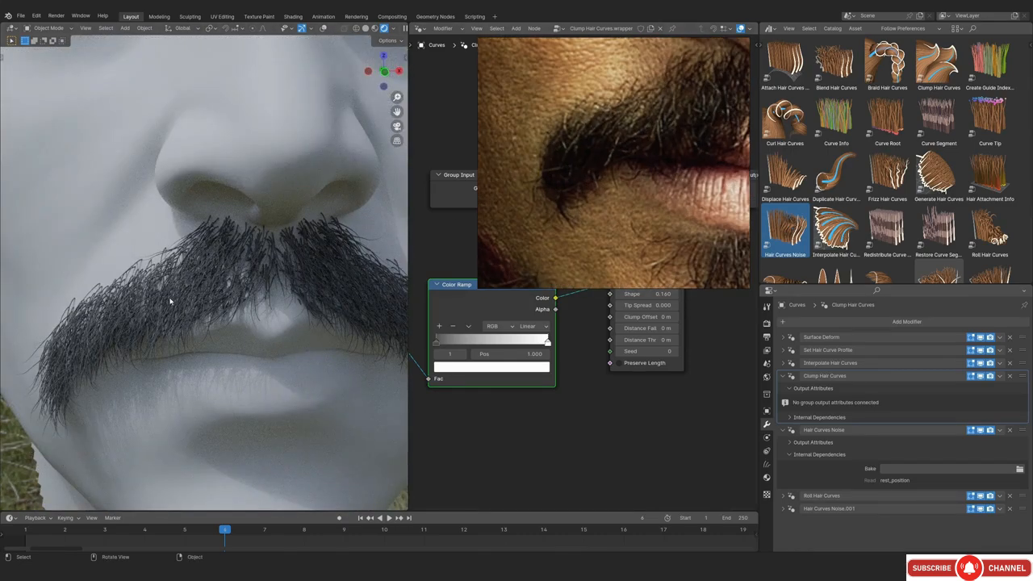
pyautogui.scroll(-2, 171, 301)
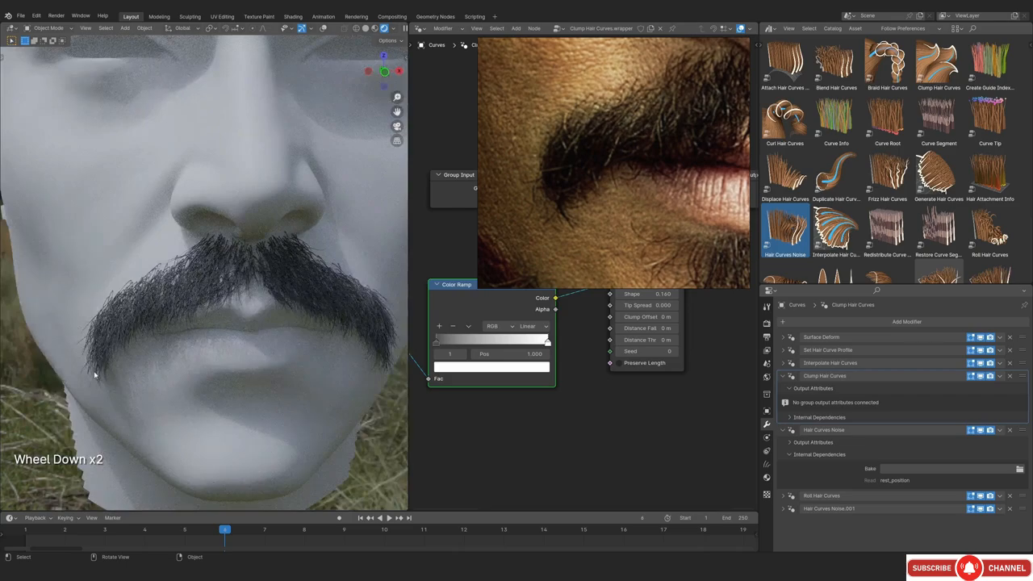
pyautogui.moveTo(124, 349)
pyautogui.mouseDown(button='middle')
pyautogui.moveTo(238, 322)
pyautogui.moveTo(143, 341)
pyautogui.mouseUp(button='middle')
pyautogui.scroll(-1, 192, 284)
pyautogui.moveTo(192, 284); pyautogui.dragTo(168, 299, button='middle')
pyautogui.scroll(1, 168, 300)
pyautogui.moveTo(212, 249)
pyautogui.mouseDown(button='middle')
pyautogui.moveTo(220, 346)
pyautogui.moveTo(264, 308)
pyautogui.moveTo(255, 297)
pyautogui.mouseUp(button='middle')
pyautogui.scroll(-2, 220, 346)
pyautogui.scroll(1, 250, 319)
pyautogui.scroll(-1, 251, 319)
pyautogui.scroll(1, 264, 307)
pyautogui.scroll(1, 264, 307)
# Switch to solid shading and examine the moustache's hair flow from an angle and from the side
pyautogui.hotkey('shift', 'alt', 'z')
pyautogui.hotkey('shift', 'alt', 'z')
pyautogui.moveTo(255, 297); pyautogui.dragTo(250, 288, button='middle')
pyautogui.press('z')
pyautogui.click(314, 286)
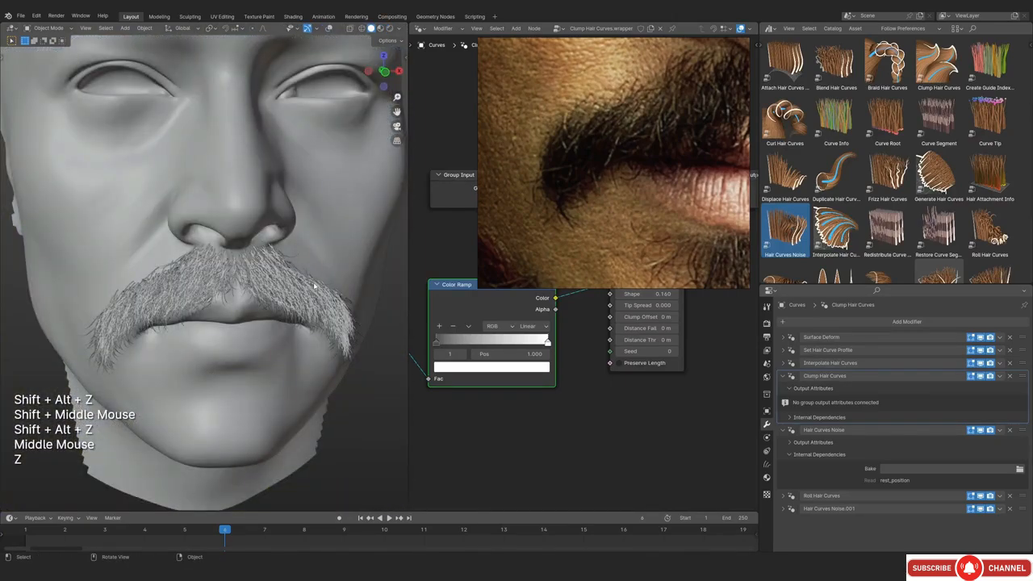
pyautogui.scroll(2, 281, 292)
pyautogui.scroll(-2, 250, 265)
pyautogui.moveTo(250, 265); pyautogui.dragTo(228, 282, button='middle')
pyautogui.scroll(2, 181, 311)
pyautogui.scroll(-1, 230, 270)
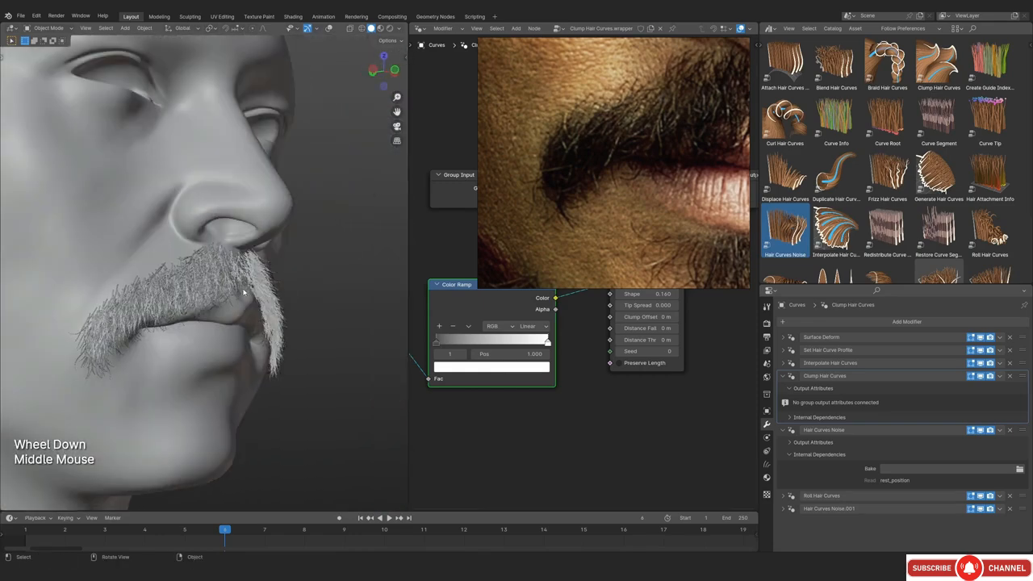
# Examine the whole face and the moustache's silhouette from the front in solid shading without overlays
pyautogui.press('KP_1')
pyautogui.scroll(-2, 227, 283)
pyautogui.hotkey('shift', 'alt', 'z')
pyautogui.scroll(-2, 196, 295)
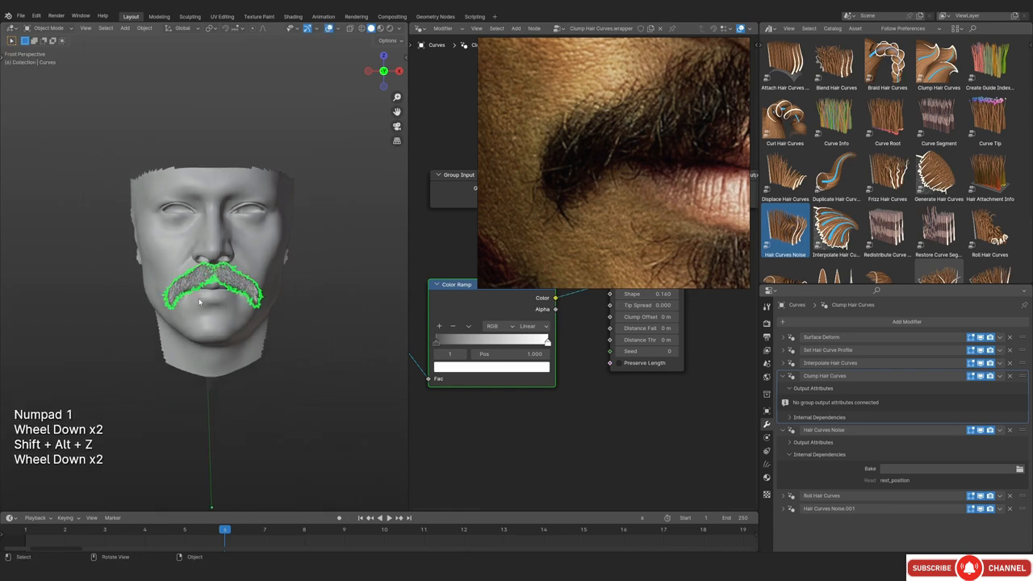
pyautogui.press('KP_5')
pyautogui.scroll(3, 196, 295)
pyautogui.hotkey('shift', 'alt', 'z')
pyautogui.keyDown('shift'); pyautogui.moveTo(243, 274); pyautogui.dragTo(212, 275, button='middle'); pyautogui.keyUp('shift')
pyautogui.moveTo(211, 275); pyautogui.dragTo(220, 315, button='middle')
pyautogui.moveTo(220, 315); pyautogui.dragTo(224, 328, button='middle')
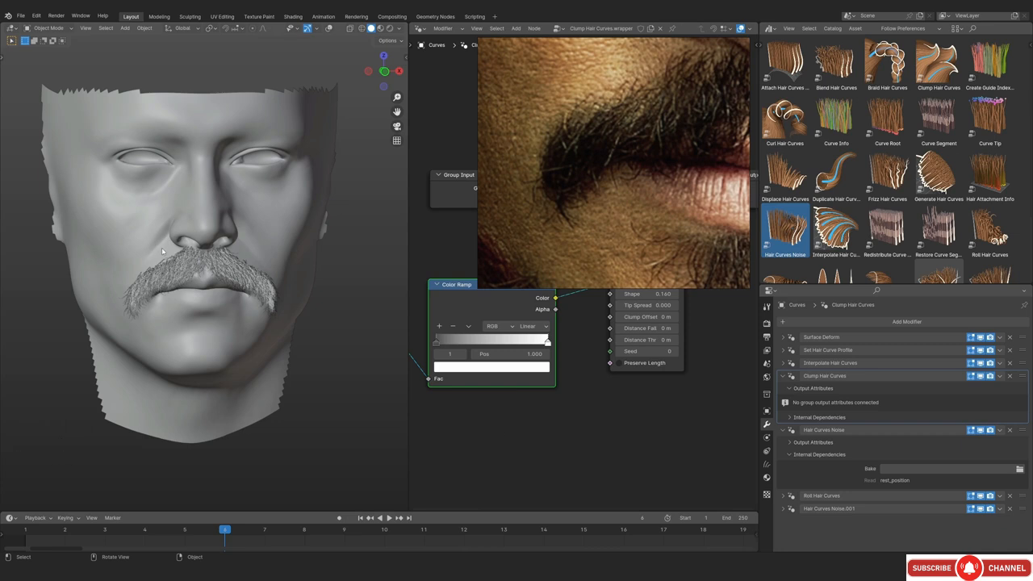
pyautogui.moveTo(201, 260); pyautogui.dragTo(205, 278, button='middle')
pyautogui.moveTo(204, 278); pyautogui.dragTo(207, 292, button='middle')
pyautogui.moveTo(208, 292); pyautogui.dragTo(233, 327, button='middle')
pyautogui.hotkey('shift', 'alt', 'z')
pyautogui.hotkey('shift', 'alt', 'z')
pyautogui.moveTo(232, 327); pyautogui.dragTo(209, 328, button='middle')
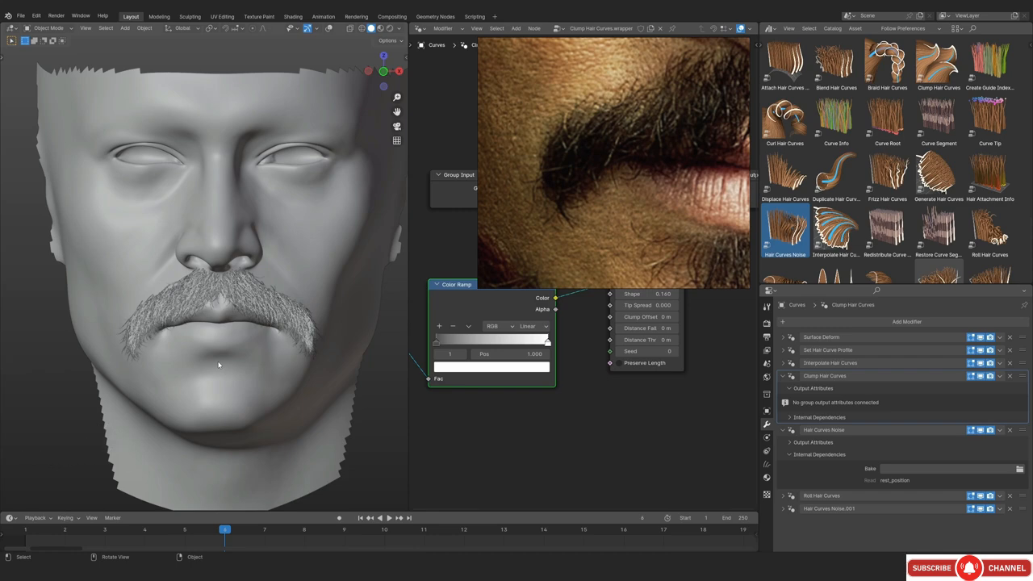
# Compare the moustache on the head with the reference portrait, viewing the photo's whole face, beard and eye area
pyautogui.moveTo(218, 348); pyautogui.dragTo(233, 358, button='middle')
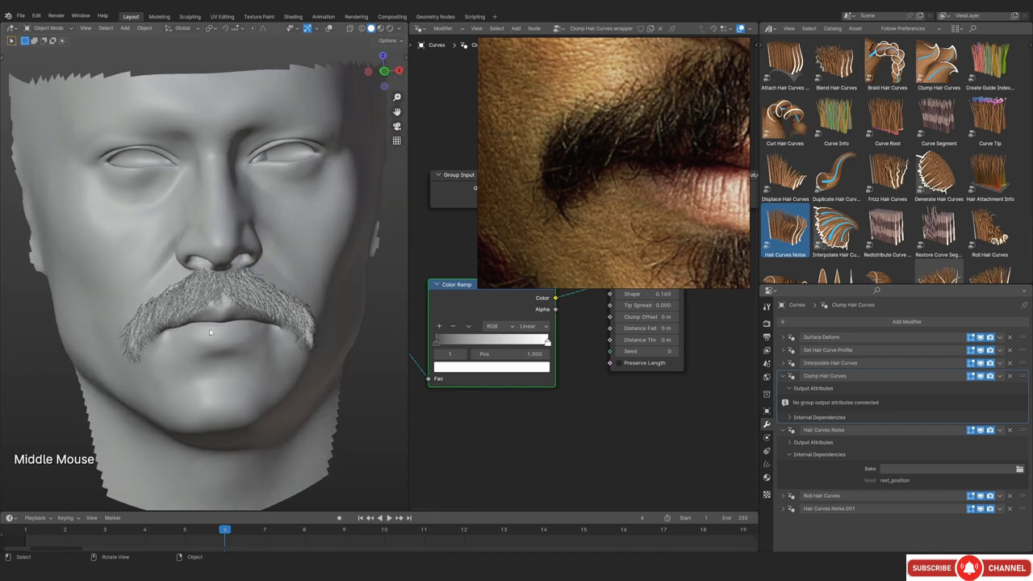
pyautogui.moveTo(269, 316); pyautogui.dragTo(254, 316, button='middle')
pyautogui.scroll(-6, 611, 193)
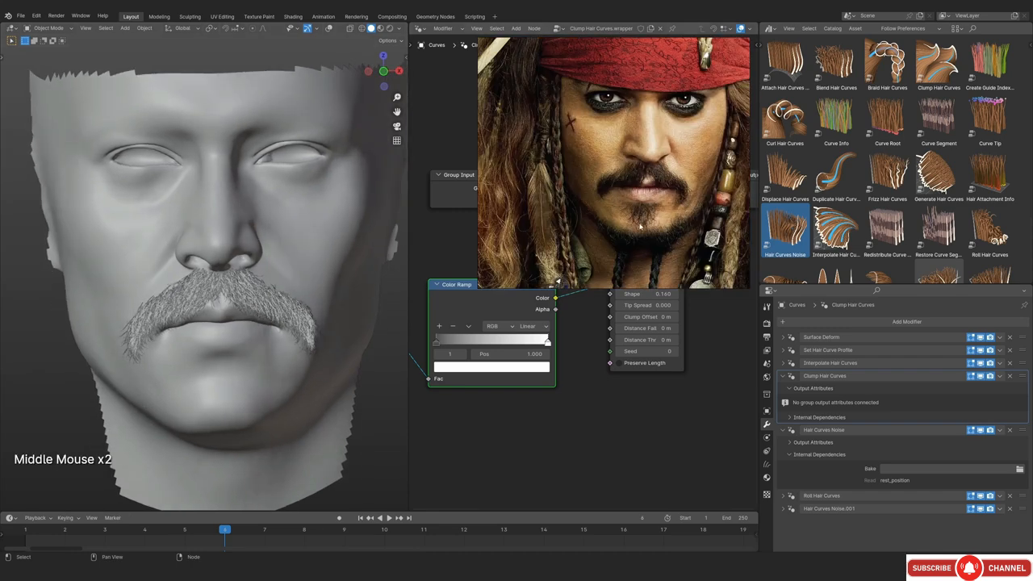
pyautogui.moveTo(611, 193); pyautogui.dragTo(564, 158, button='middle')
pyautogui.scroll(2, 569, 194)
pyautogui.scroll(-4, 631, 112)
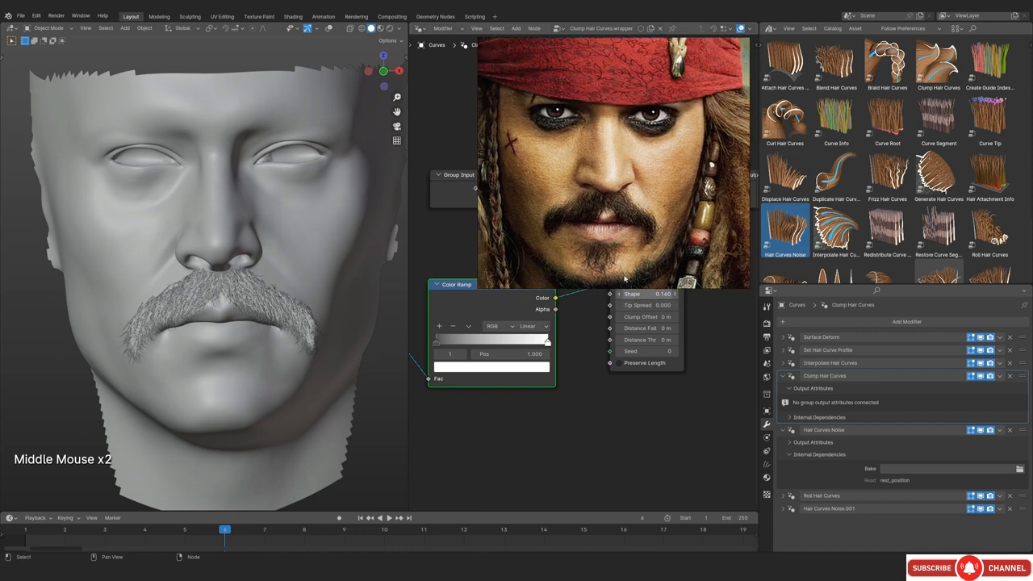
pyautogui.scroll(6, 553, 173)
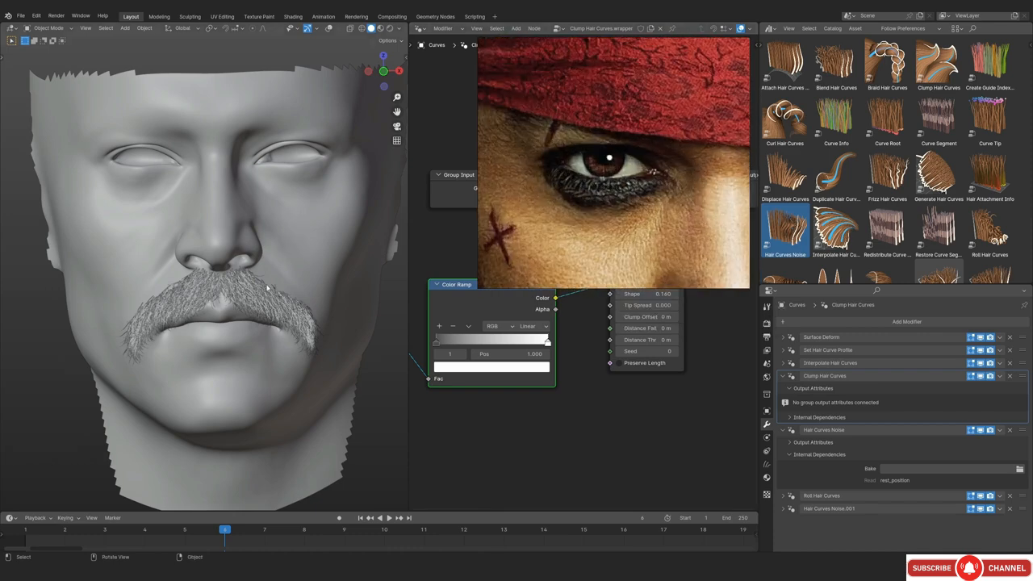
pyautogui.scroll(-2, 267, 287)
pyautogui.moveTo(232, 270); pyautogui.dragTo(233, 281, button='middle')
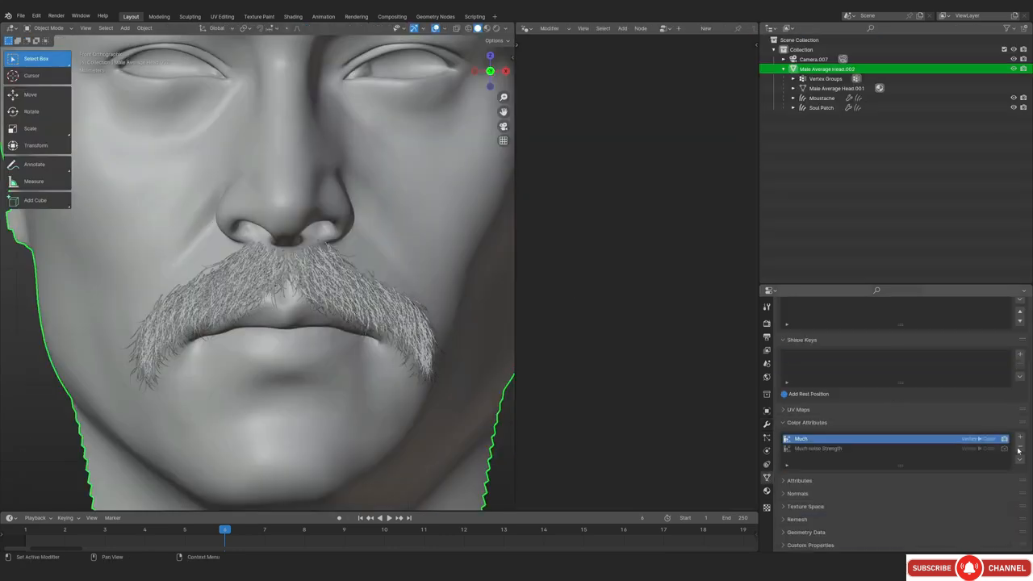
# Add a vertex color attribute named Soul Patch to the head and paint its mask in the hollow below the lower lip
pyautogui.click(1019, 438)
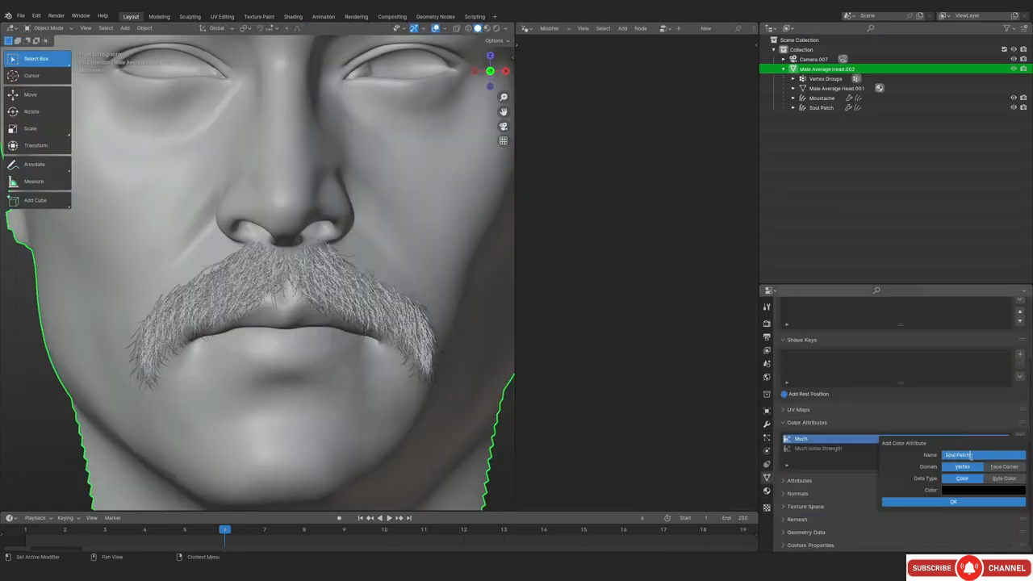
pyautogui.click(983, 490)
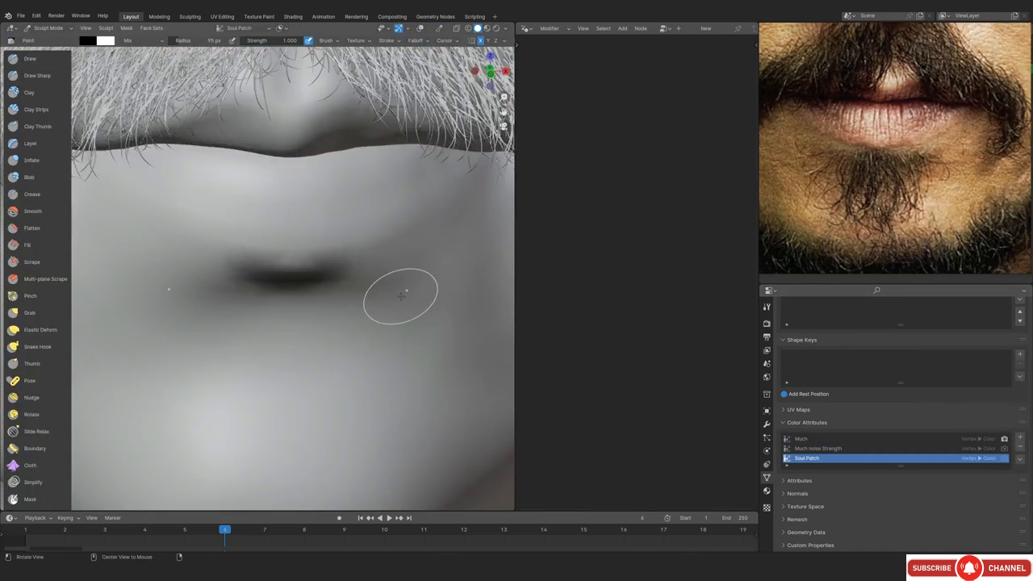
pyautogui.keyDown('alt'); pyautogui.moveTo(401, 296); pyautogui.dragTo(318, 306); pyautogui.keyUp('alt')
pyautogui.press('f')
pyautogui.moveTo(226, 307)
pyautogui.mouseDown()
pyautogui.moveTo(275, 281)
pyautogui.moveTo(242, 299)
pyautogui.mouseUp()
pyautogui.click(310, 282)
pyautogui.moveTo(312, 278)
pyautogui.keyDown('ctrl'); pyautogui.keyDown('alt'); pyautogui.mouseDown()
pyautogui.moveTo(344, 285)
pyautogui.moveTo(311, 278)
pyautogui.mouseUp(); pyautogui.keyUp('alt'); pyautogui.keyUp('ctrl')
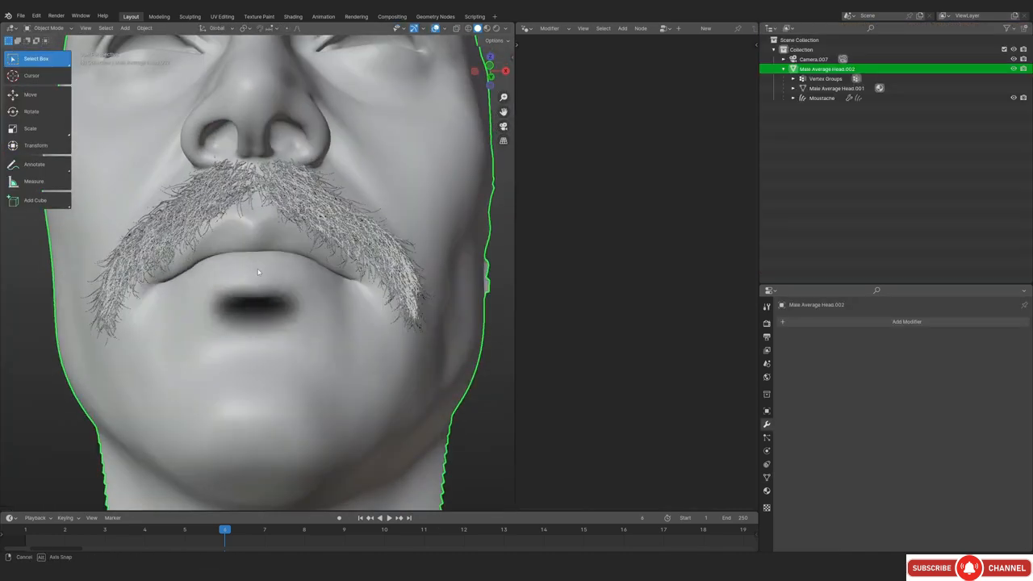
# Add a new hair curves object on the head for sculpting and set its hair profile radius to 0.0001 m
pyautogui.hotkey('shift', 'a')
pyautogui.click(309, 380)
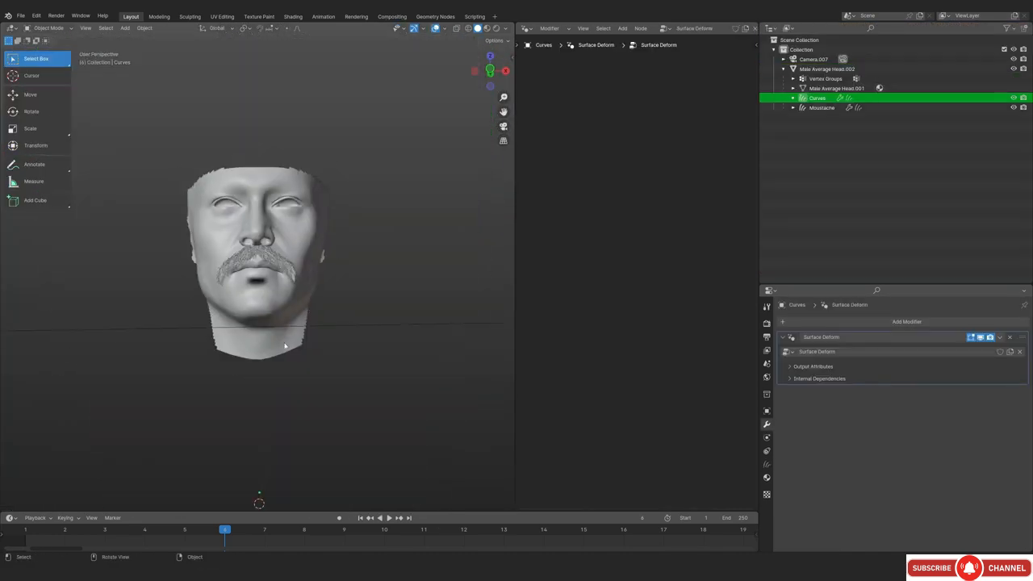
pyautogui.hotkey('ctrl', 'Tab')
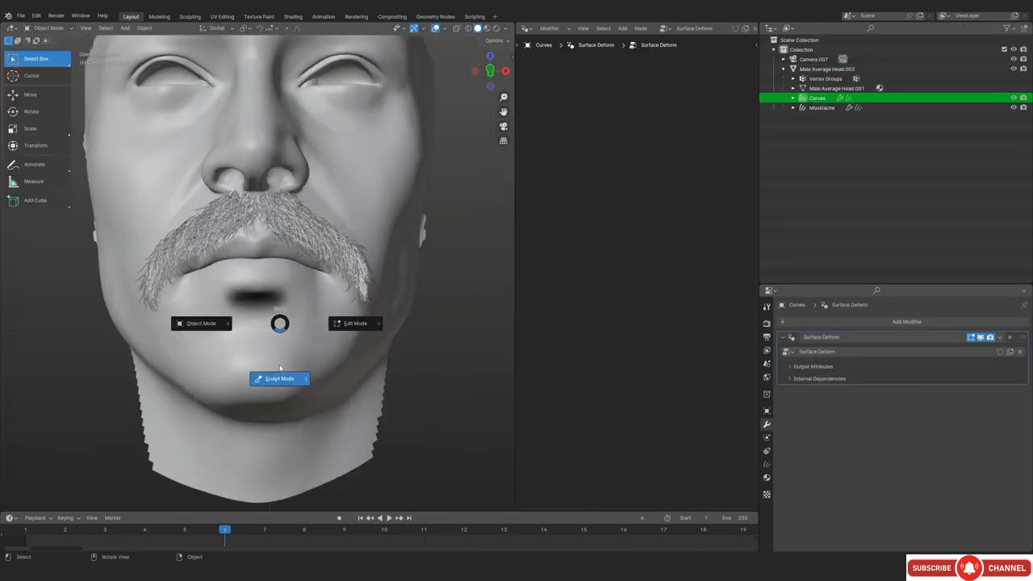
pyautogui.click(277, 376)
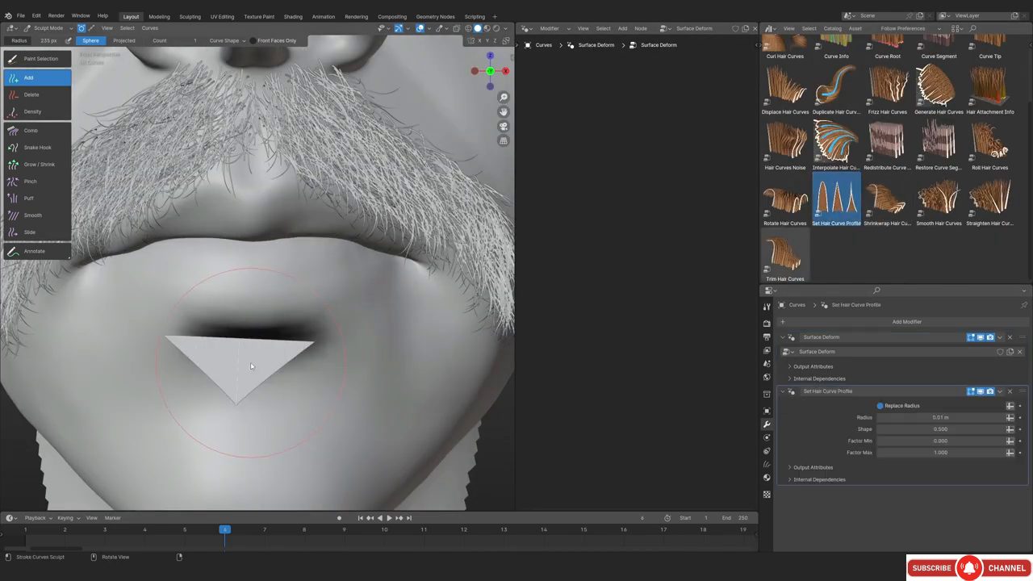
pyautogui.doubleClick(902, 418)
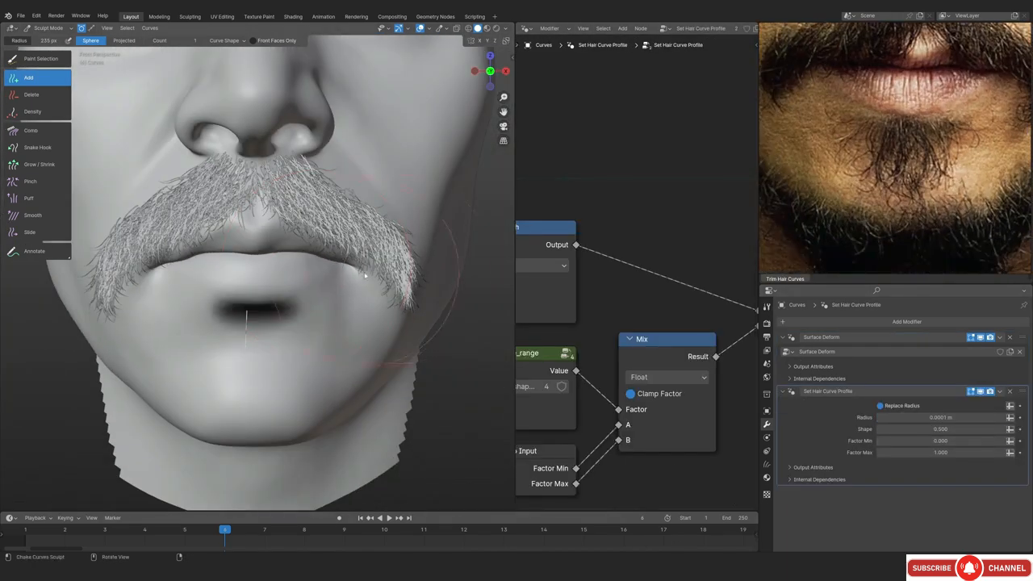
# Place the first soul patch guide hairs in the painted area below the lower lip with the Add brush
pyautogui.scroll(4, 330, 296)
pyautogui.keyDown('shift'); pyautogui.moveTo(330, 295); pyautogui.dragTo(348, 320, button='middle'); pyautogui.keyUp('shift')
pyautogui.hotkey('alt', 'shift', 'z')
pyautogui.click(37, 77)
pyautogui.keyDown('shift'); pyautogui.moveTo(438, 267); pyautogui.dragTo(305, 273, button='middle'); pyautogui.keyUp('shift')
pyautogui.click(314, 255)
pyautogui.moveTo(335, 401); pyautogui.dragTo(295, 222, button='middle')
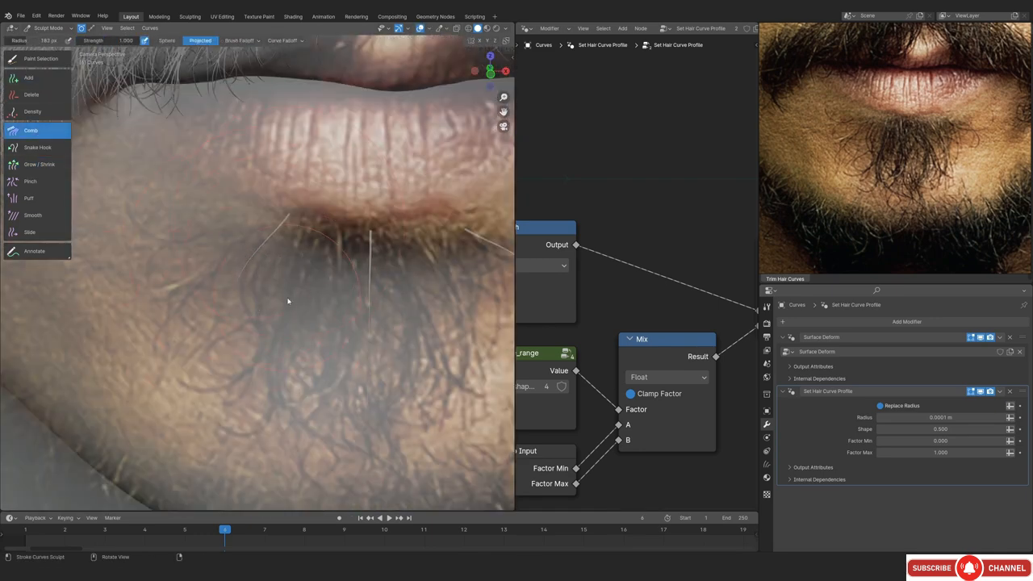
# Add another guide hair to the soul patch, lining it up with the reference photo in the camera view
pyautogui.hotkey('alt', 'shift', 'z')
pyautogui.moveTo(287, 301)
pyautogui.keyDown('ctrl'); pyautogui.mouseDown(button='middle')
pyautogui.moveTo(320, 298)
pyautogui.moveTo(294, 272)
pyautogui.moveTo(304, 246)
pyautogui.moveTo(250, 330)
pyautogui.moveTo(243, 290)
pyautogui.mouseUp(button='middle'); pyautogui.keyUp('ctrl')
pyautogui.hotkey('alt', 'shift', 'z')
pyautogui.click(37, 78)
pyautogui.click(291, 228)
pyautogui.moveTo(243, 290)
pyautogui.keyDown('shift'); pyautogui.mouseDown(button='middle')
pyautogui.moveTo(293, 291)
pyautogui.moveTo(293, 275)
pyautogui.moveTo(121, 311)
pyautogui.mouseUp(button='middle'); pyautogui.keyUp('shift')
# Delete an unwanted guide hair from the soul patch below the lower lip
pyautogui.click(37, 130)
pyautogui.moveTo(245, 355); pyautogui.dragTo(347, 274, button='middle')
pyautogui.hotkey('alt', 'z')
pyautogui.keyDown('ctrl'); pyautogui.moveTo(347, 274); pyautogui.dragTo(283, 302, button='middle'); pyautogui.keyUp('ctrl')
pyautogui.click(31, 95)
pyautogui.click(323, 222)
# Comb the remaining soul patch guide hairs into a downward flow over the chin
pyautogui.click(30, 130)
pyautogui.keyDown('alt'); pyautogui.moveTo(242, 266); pyautogui.dragTo(286, 247, button='middle'); pyautogui.keyUp('alt')
pyautogui.scroll(1, 143, 289)
pyautogui.moveTo(143, 288)
pyautogui.mouseDown()
pyautogui.moveTo(196, 287)
pyautogui.moveTo(202, 303)
pyautogui.mouseUp()
# Lengthen the soul patch guide hairs with Grow / Shrink, checking them in the camera and side views
pyautogui.press('KP_0')
pyautogui.press('[')
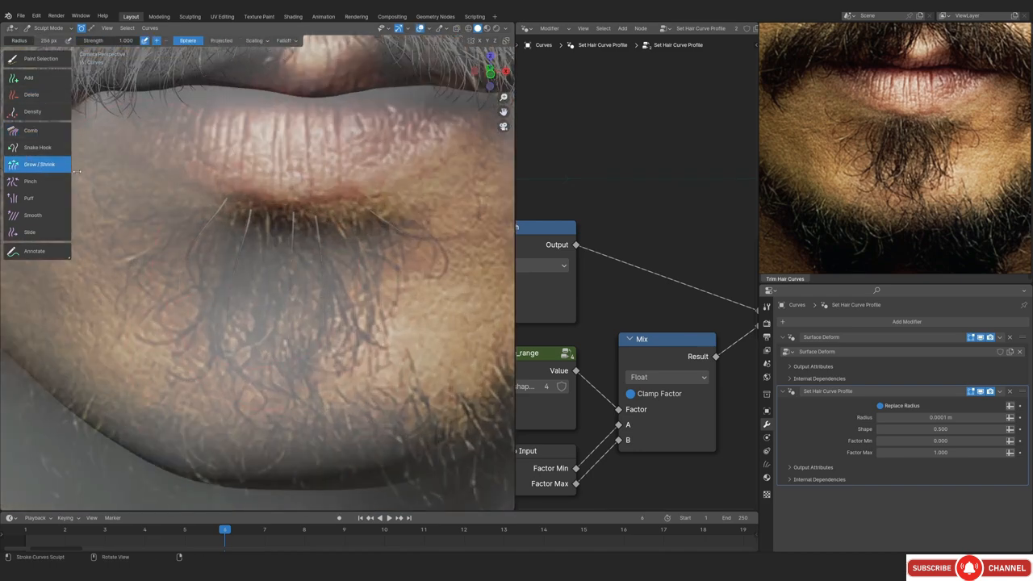
pyautogui.press('KP_3')
pyautogui.press('f')
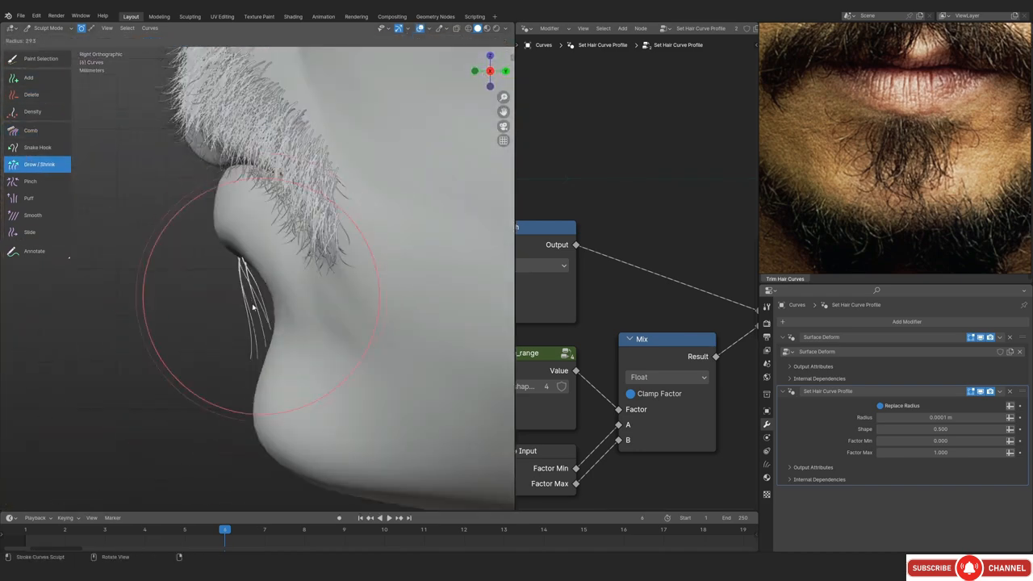
pyautogui.moveTo(273, 298); pyautogui.dragTo(363, 287, button='middle')
pyautogui.scroll(2, 363, 287)
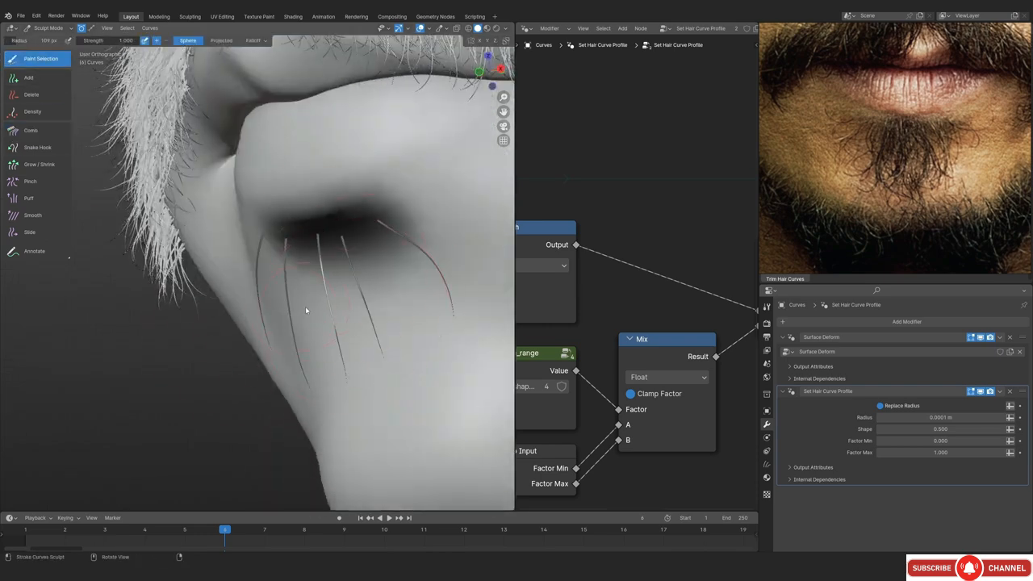
# Comb the soul patch guide hairs to curve along the chin from several angles, and undo the last stroke
pyautogui.moveTo(305, 306)
pyautogui.mouseDown(button='middle')
pyautogui.moveTo(415, 285)
pyautogui.moveTo(298, 293)
pyautogui.mouseUp(button='middle')
pyautogui.click(31, 130)
pyautogui.moveTo(298, 293)
pyautogui.mouseDown()
pyautogui.moveTo(245, 303)
pyautogui.moveTo(213, 337)
pyautogui.mouseUp()
pyautogui.press('f')
pyautogui.click(278, 422)
pyautogui.moveTo(277, 422)
pyautogui.mouseDown(button='middle')
pyautogui.moveTo(394, 159)
pyautogui.moveTo(182, 199)
pyautogui.mouseUp(button='middle')
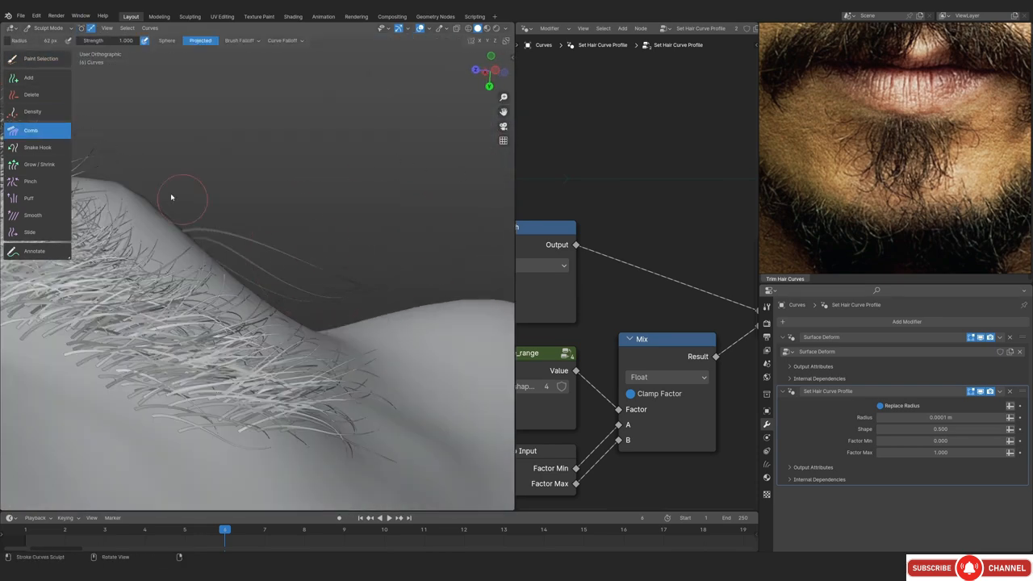
pyautogui.moveTo(304, 272); pyautogui.dragTo(254, 292, button='middle')
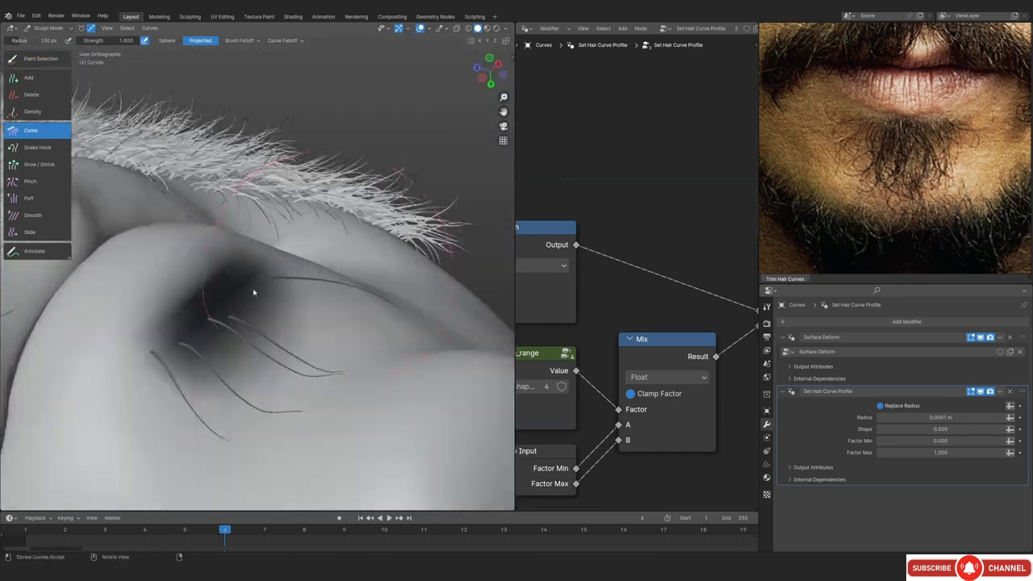
pyautogui.hotkey('ctrl', 'z')
pyautogui.moveTo(363, 276)
pyautogui.mouseDown(button='middle')
pyautogui.moveTo(401, 226)
pyautogui.moveTo(381, 221)
pyautogui.moveTo(310, 431)
pyautogui.moveTo(184, 174)
pyautogui.mouseUp(button='middle')
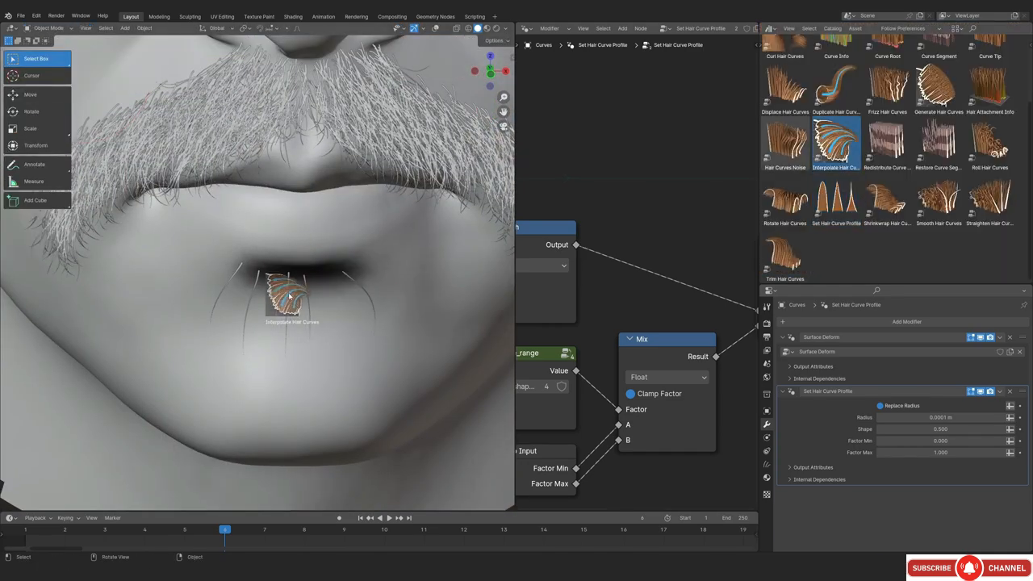
# Add Interpolate Hair Curves to the soul patch and examine the moustache's own interpolation node setup
pyautogui.moveTo(289, 296); pyautogui.dragTo(289, 296)
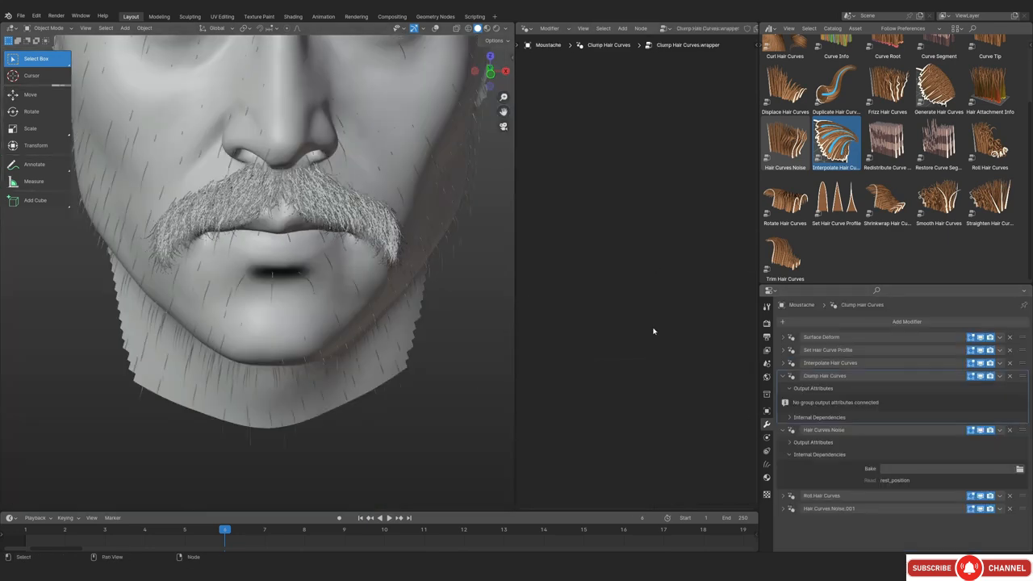
pyautogui.click(831, 363)
pyautogui.scroll(1, 620, 382)
pyautogui.moveTo(620, 382); pyautogui.dragTo(636, 361, button='middle')
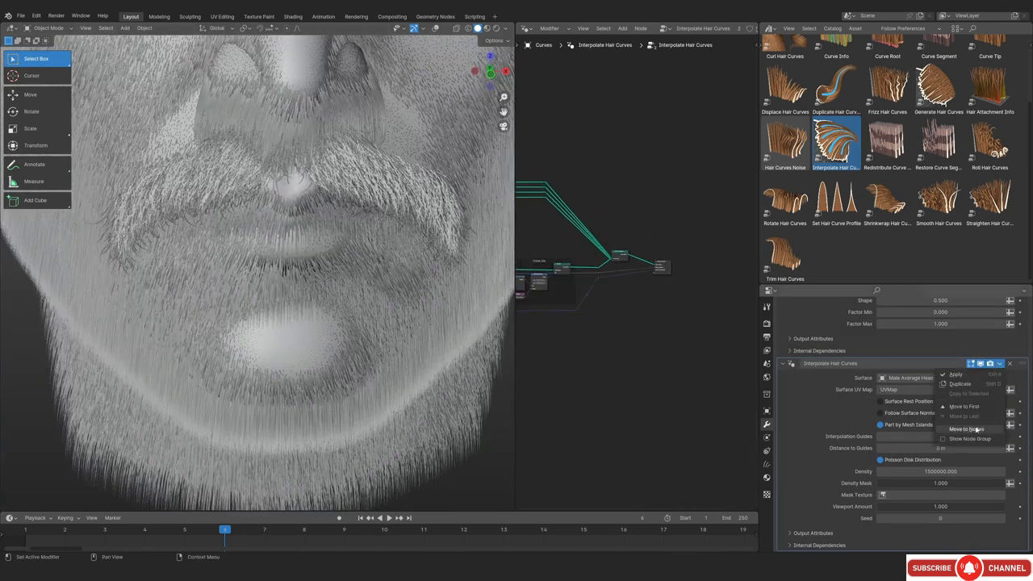
# Move the soul patch's interpolation settings to nodes and duplicate the Named Attribute node, setting it to read Soul Patch
pyautogui.click(975, 430)
pyautogui.click(623, 303)
pyautogui.hotkey('shift', 'd')
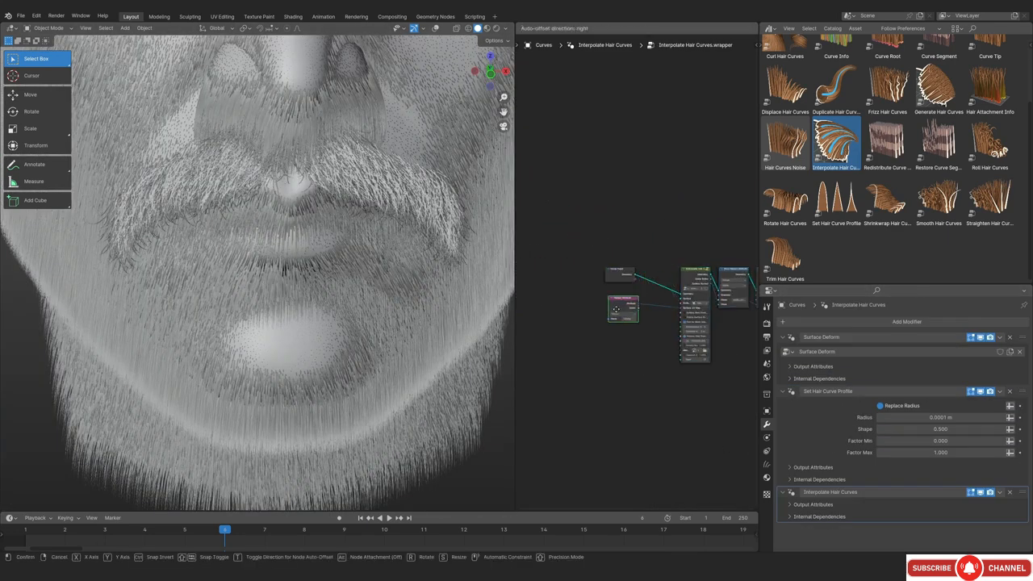
pyautogui.click(611, 334)
pyautogui.scroll(5, 651, 335)
pyautogui.click(576, 378)
pyautogui.click(605, 482)
# Drive the interpolation's Density Mask with the Soul Patch attribute through a Color Ramp
pyautogui.moveTo(600, 336); pyautogui.dragTo(562, 351, button='middle')
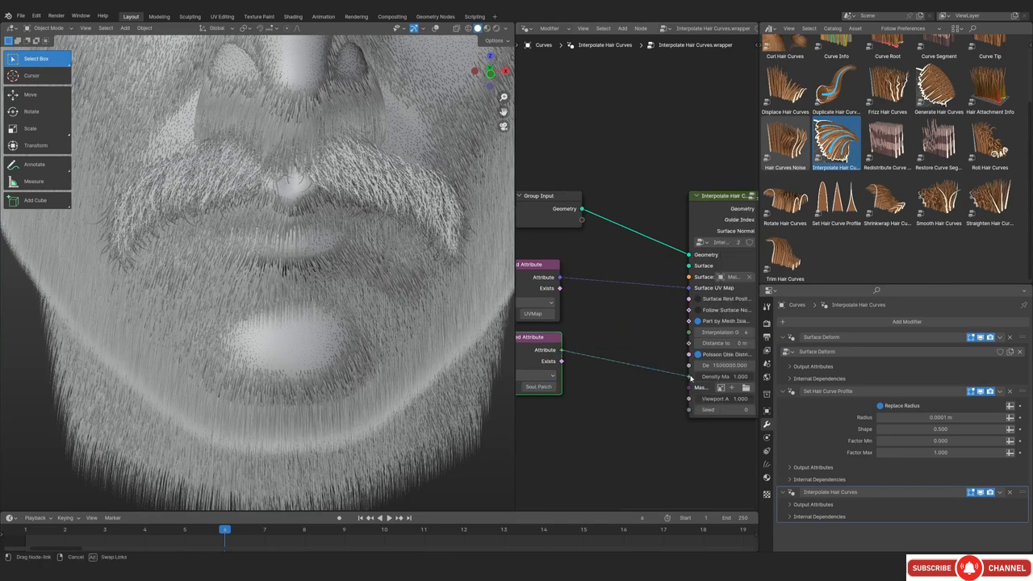
pyautogui.moveTo(690, 376); pyautogui.dragTo(584, 335)
pyautogui.click(640, 371)
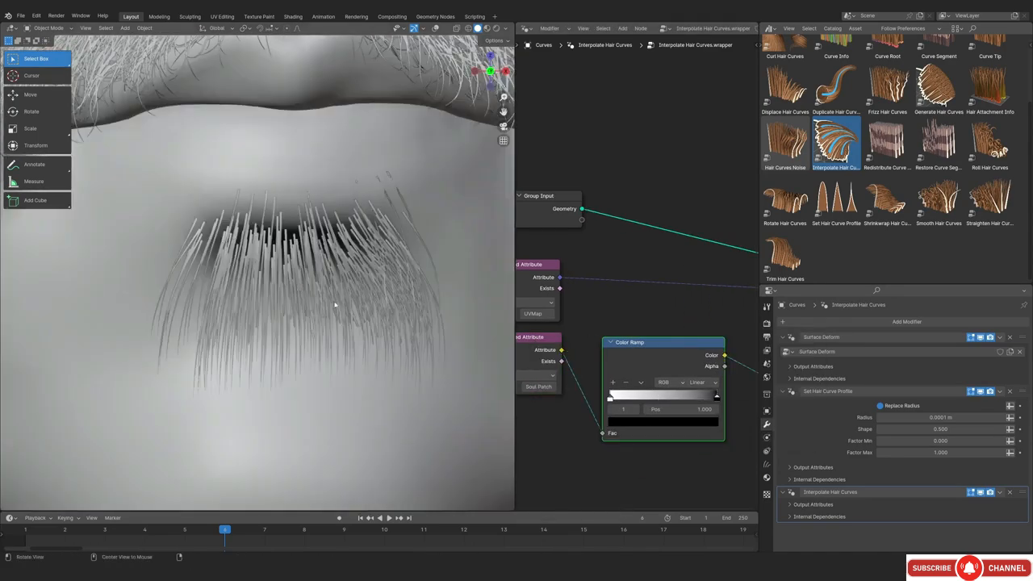
# Switch the head to Sculpt Mode and retouch the painted Soul Patch mask around the hair roots
pyautogui.hotkey('ctrl', 'Tab')
pyautogui.click(426, 307)
pyautogui.moveTo(425, 311); pyautogui.dragTo(501, 327, button='middle')
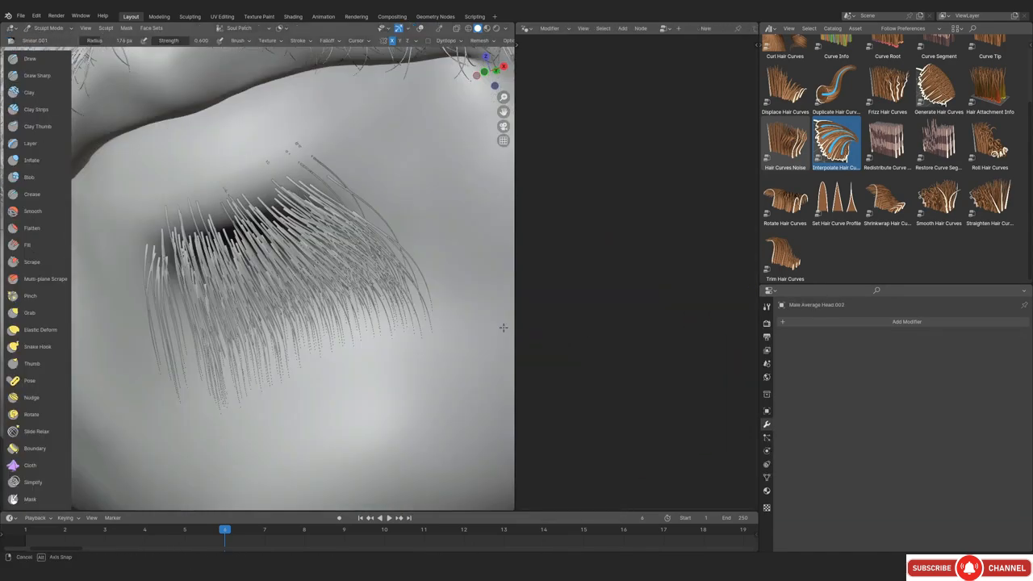
pyautogui.scroll(2, 339, 242)
pyautogui.scroll(-3, 37, 339)
pyautogui.click(37, 405)
pyautogui.keyDown('shift'); pyautogui.moveTo(339, 79); pyautogui.dragTo(398, 167, button='middle'); pyautogui.keyUp('shift')
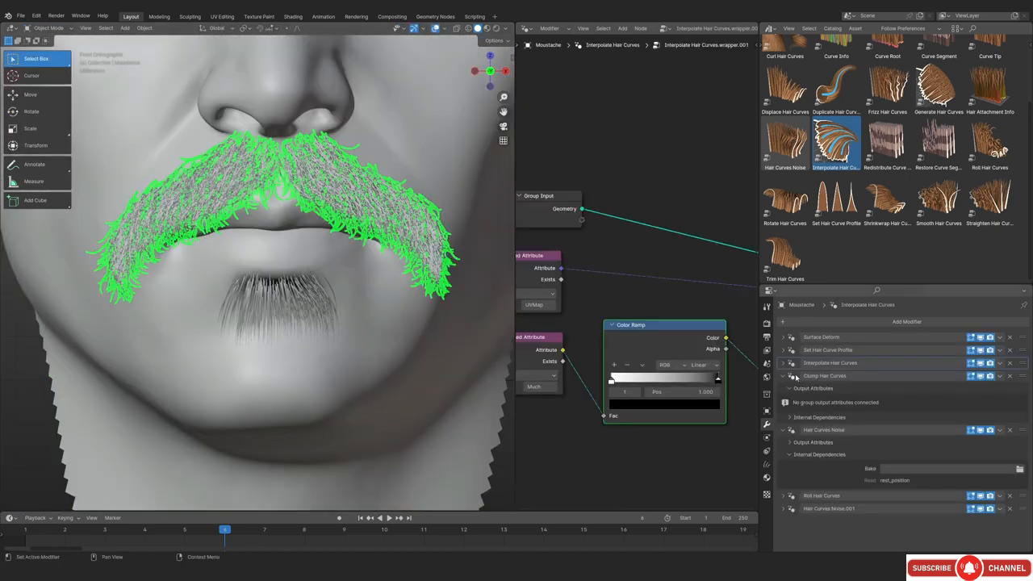
# Collapse the moustache's modifiers and examine the node settings of its Clump Hair Curves modifier
pyautogui.click(784, 396)
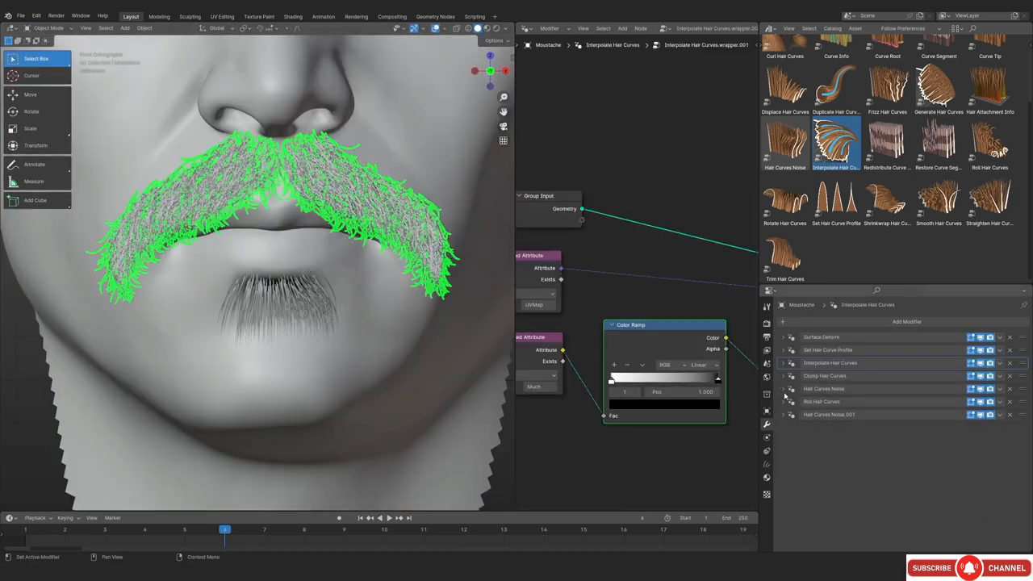
pyautogui.click(782, 377)
pyautogui.press('Home')
pyautogui.scroll(7, 675, 261)
pyautogui.moveTo(674, 260); pyautogui.dragTo(569, 272, button='middle')
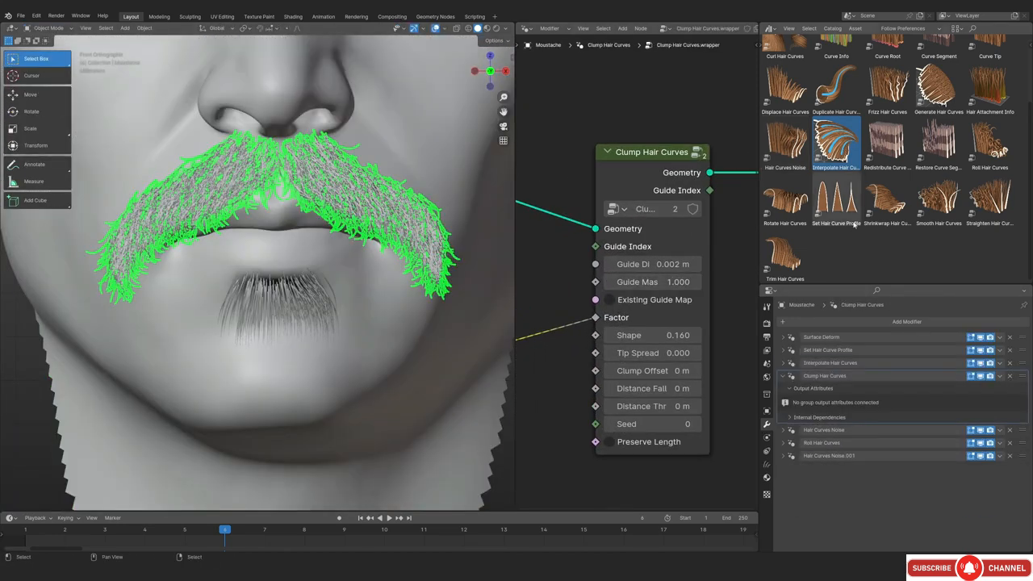
# Add Clump Hair Curves to the soul patch hair and view its clumps up close
pyautogui.scroll(3, 849, 222)
pyautogui.moveTo(937, 65); pyautogui.dragTo(282, 300)
pyautogui.scroll(5, 283, 296)
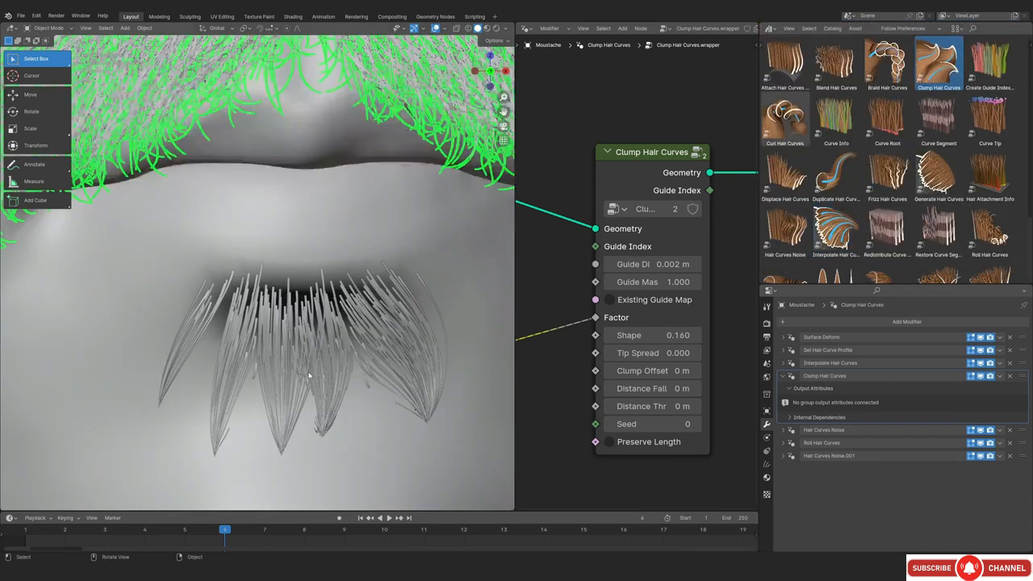
pyautogui.keyDown('shift'); pyautogui.moveTo(309, 376); pyautogui.dragTo(279, 331, button='middle'); pyautogui.keyUp('shift')
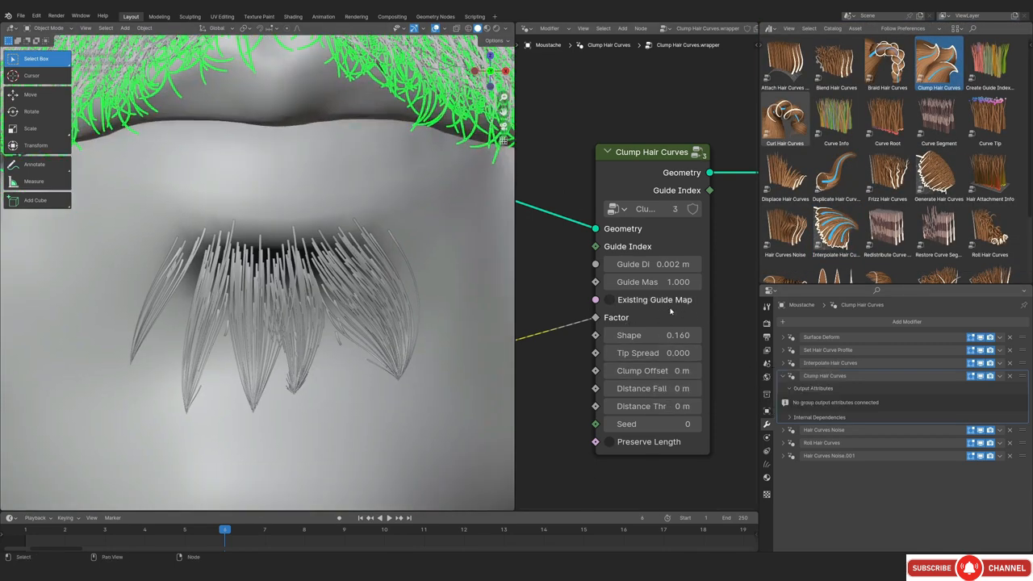
# Paste a screenshot of the moustache's Clump Hair Curves node onto the PureRef board and edit the Shape of the soul patch's clumping
pyautogui.scroll(-20, 619, 321)
pyautogui.scroll(19, 616, 291)
pyautogui.press('super+shift+s')
pyautogui.moveTo(588, 147); pyautogui.dragTo(722, 451)
pyautogui.moveTo(623, 571)
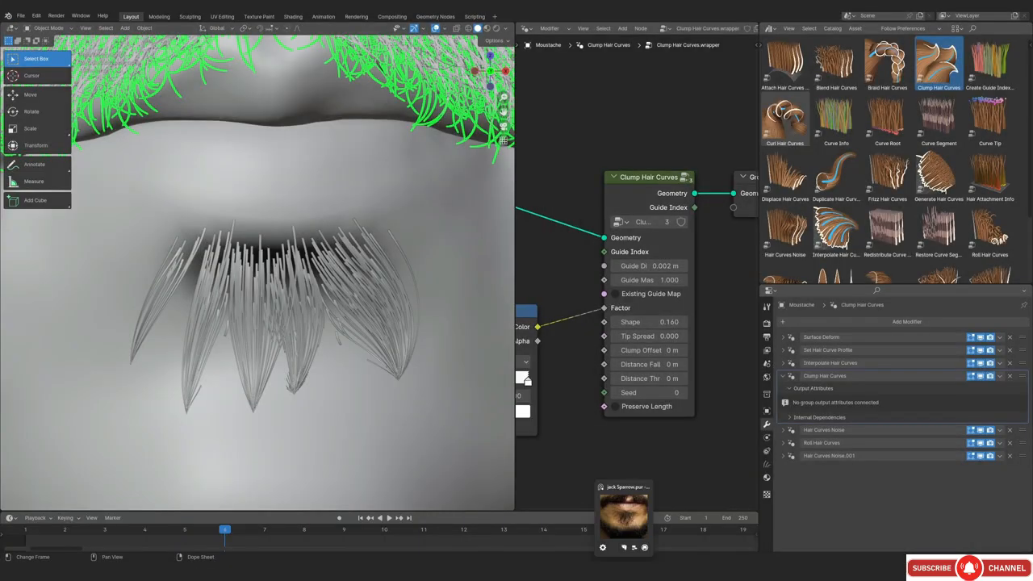
pyautogui.click(624, 516)
pyautogui.hotkey('ctrl', 'v')
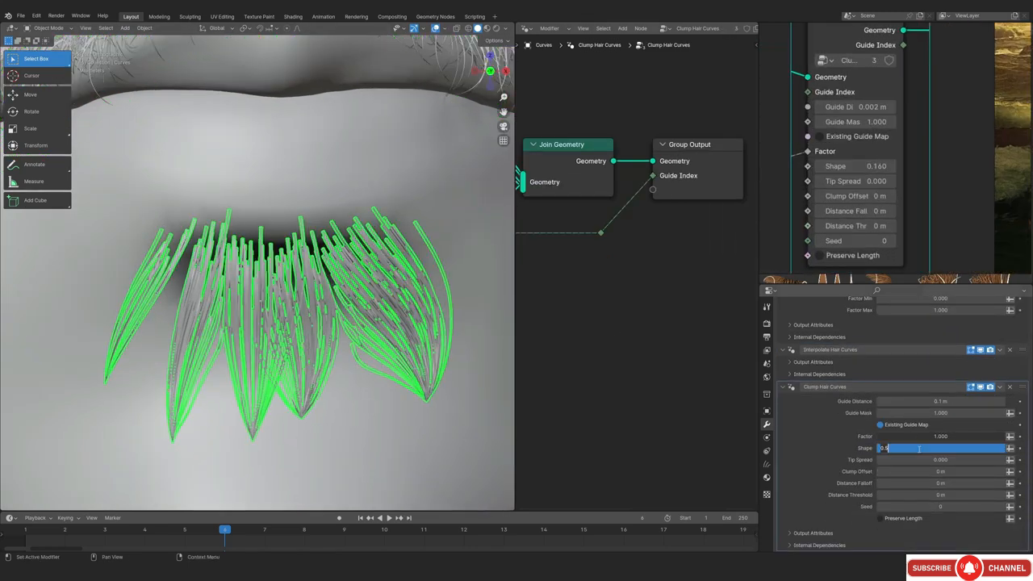
pyautogui.press('Return')
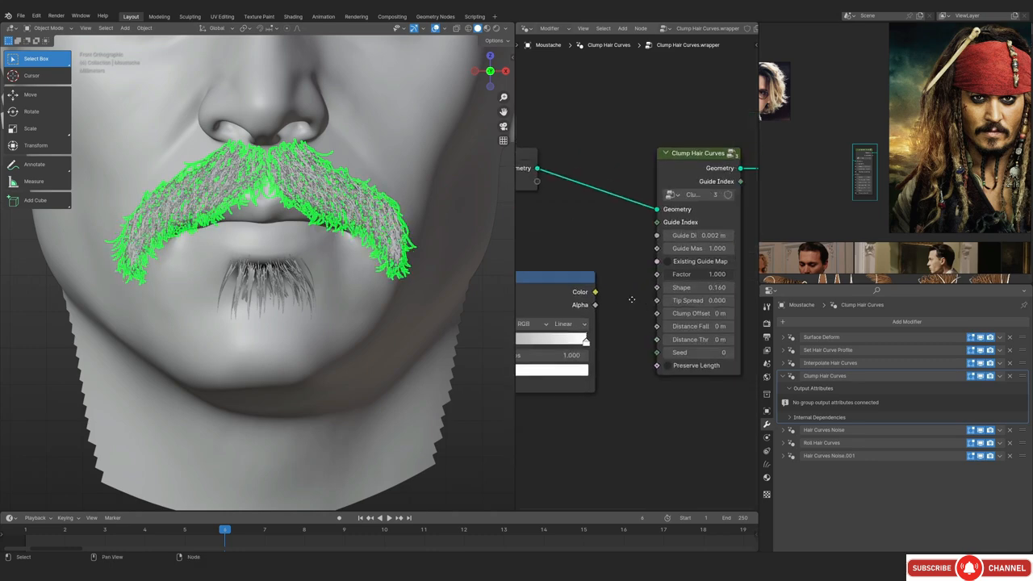
# Examine the node settings of the moustache's first Hair Curves Noise modifier
pyautogui.click(936, 393)
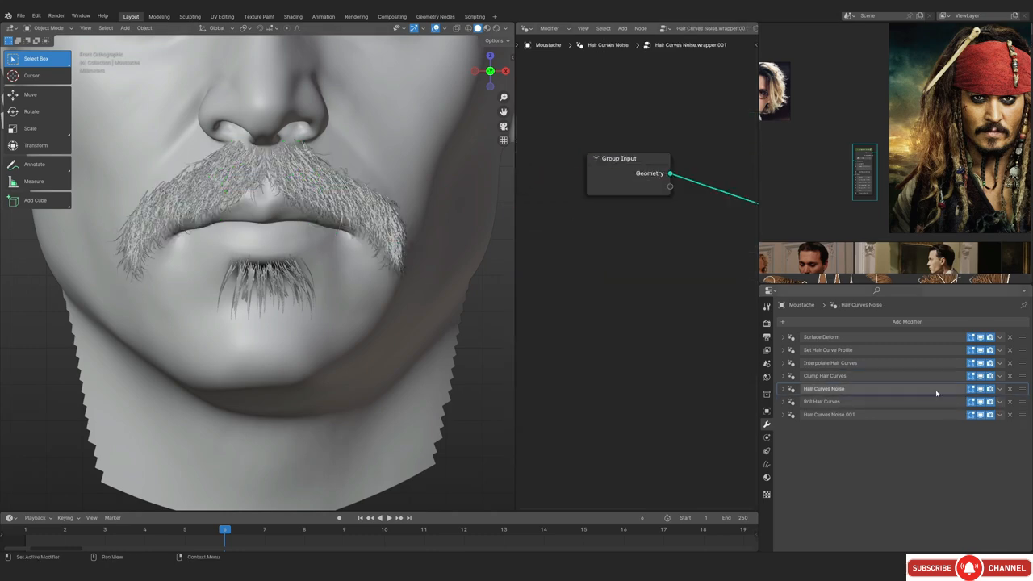
pyautogui.scroll(4, 705, 288)
pyautogui.rightClick(588, 189)
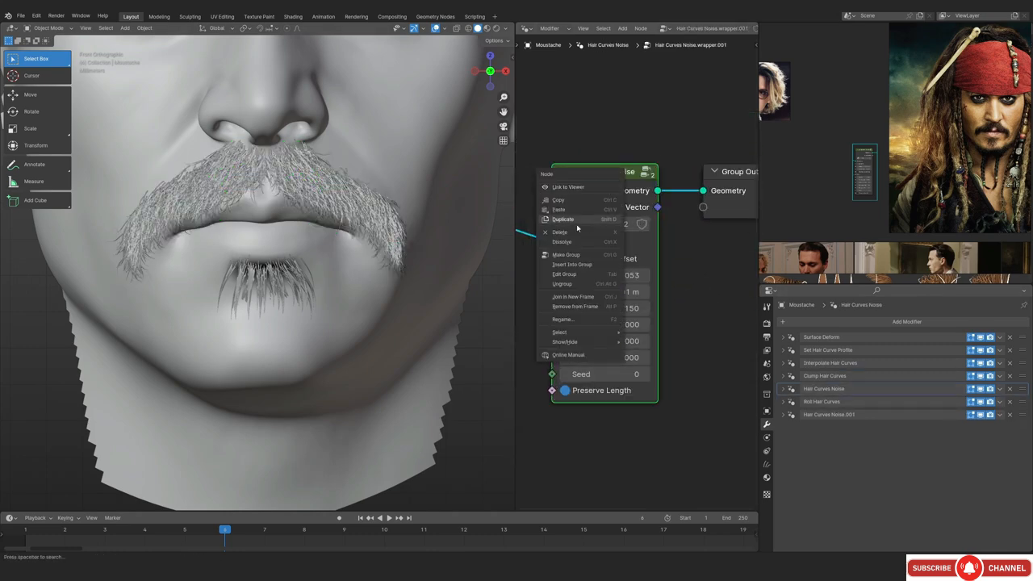
pyautogui.press('Escape')
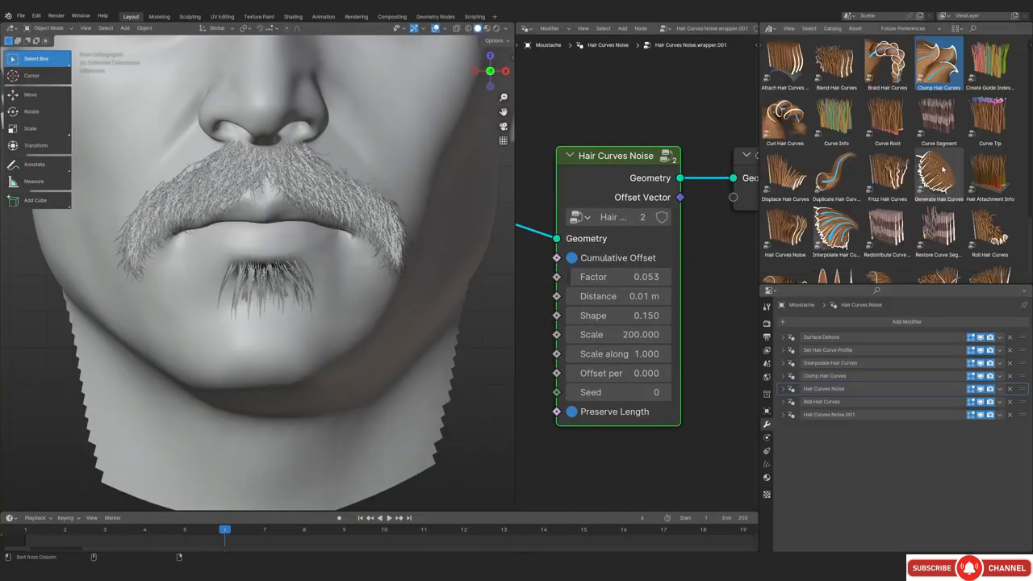
# Add Hair Curves Noise to the soul patch with Factor 0.053, Distance 0.01 m, Shape 0.150, Scale 200 and Preserve Length enabled
pyautogui.scroll(-2, 800, 211)
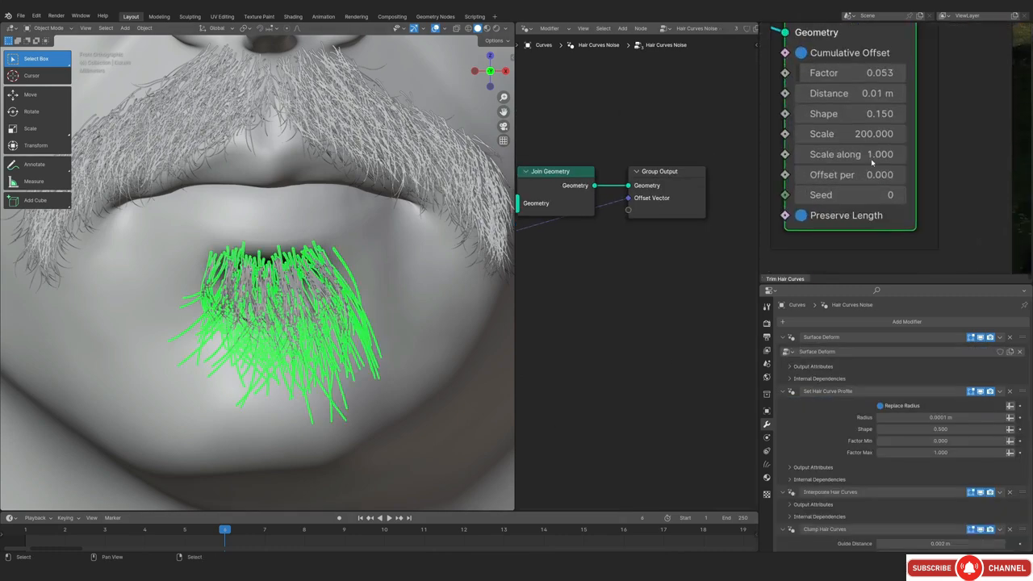
pyautogui.scroll(-2, 904, 459)
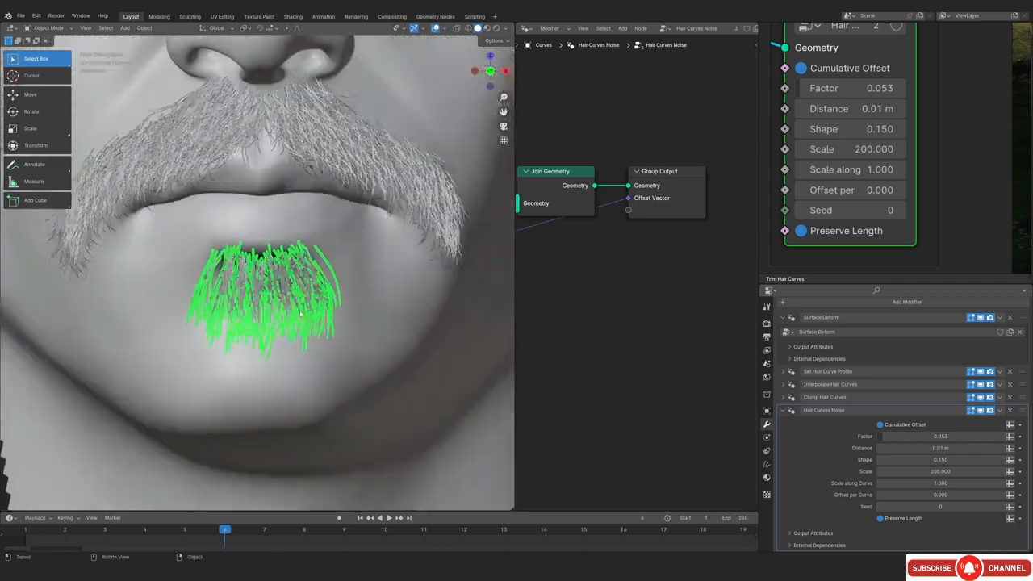
pyautogui.moveTo(339, 286); pyautogui.dragTo(202, 286, button='middle')
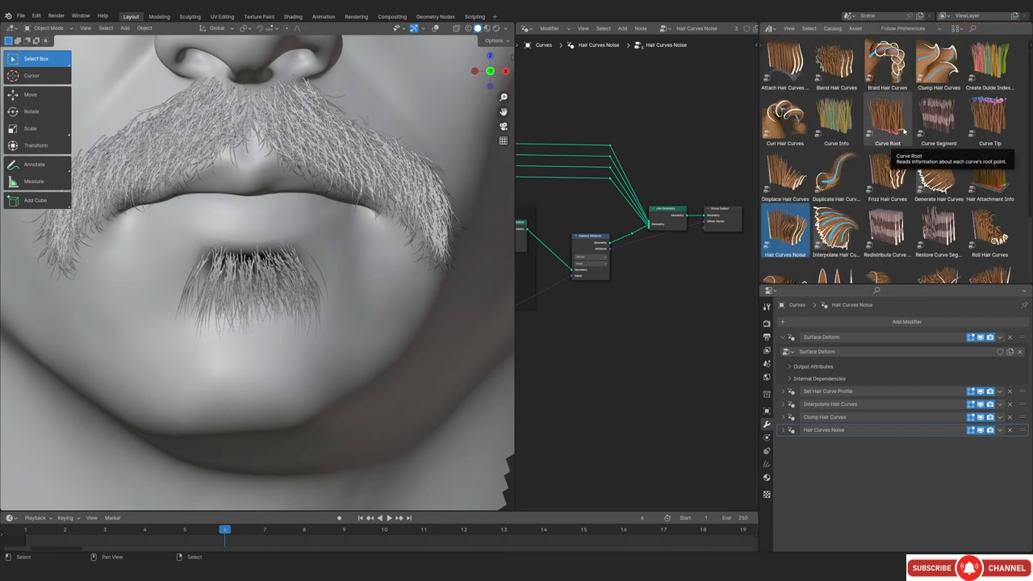
# Add Roll Hair Curves to the soul patch with Factor 0.125, Roll Length 0.03 m, Roll Radius 0.003 m and Random Orientation 1.000
pyautogui.scroll(-3, 925, 248)
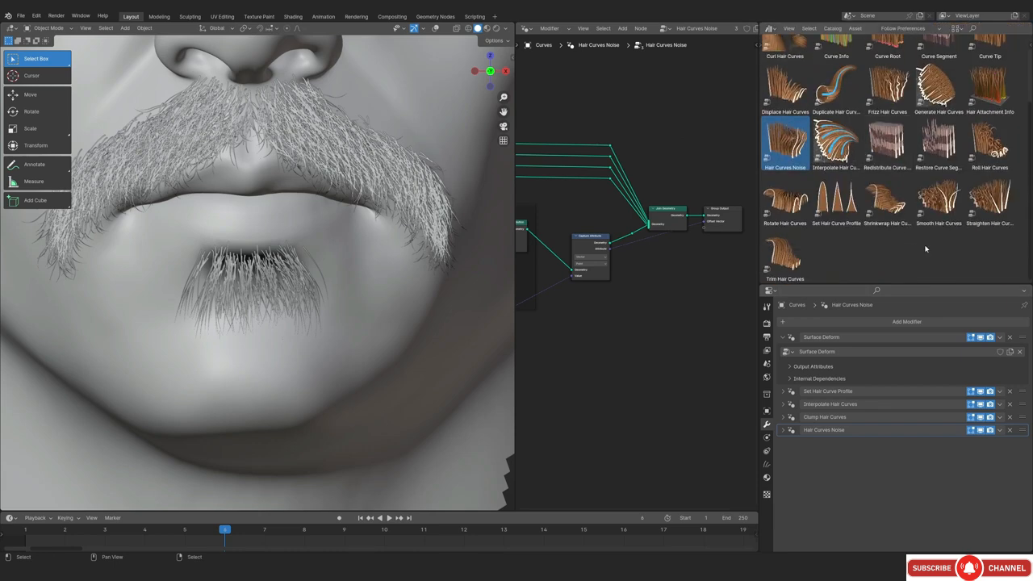
pyautogui.moveTo(242, 278); pyautogui.dragTo(244, 280)
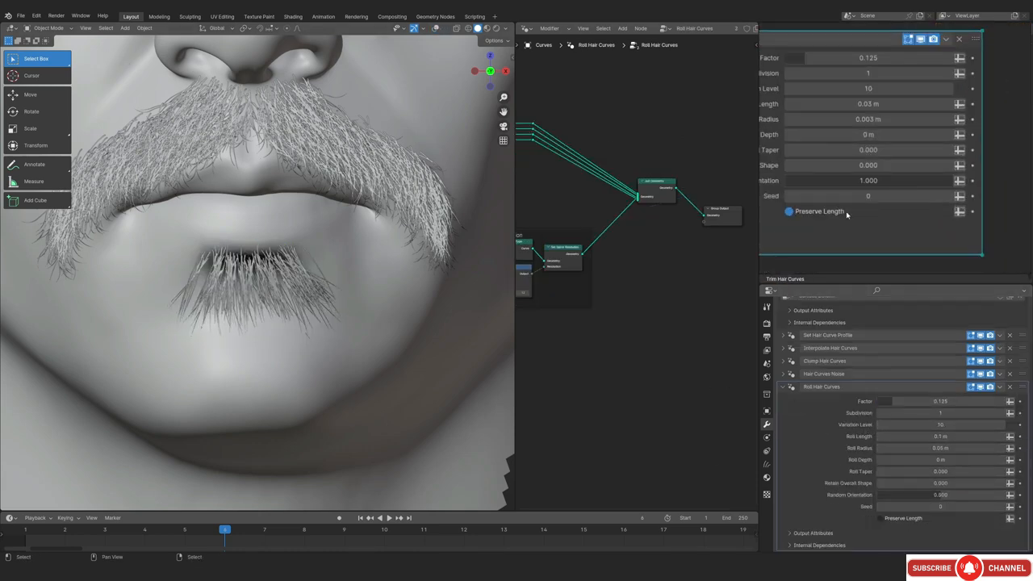
pyautogui.click(937, 436)
# Add a second Hair Curves Noise to the soul patch with Distance 0.002 m, Scale 150 and Preserve Length enabled, like the moustache's
pyautogui.scroll(1, 937, 440)
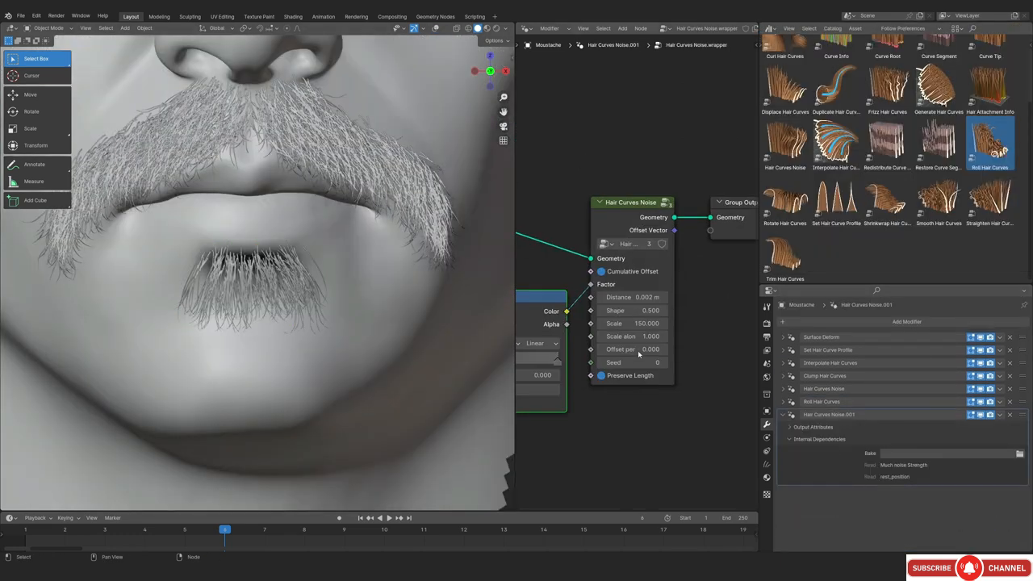
pyautogui.scroll(2, 638, 353)
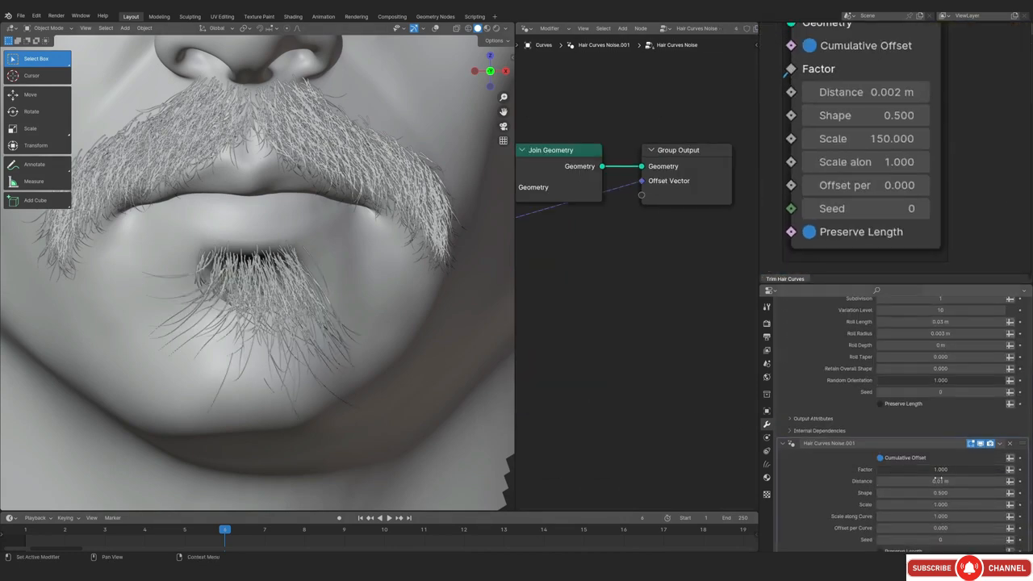
pyautogui.scroll(-2, 937, 479)
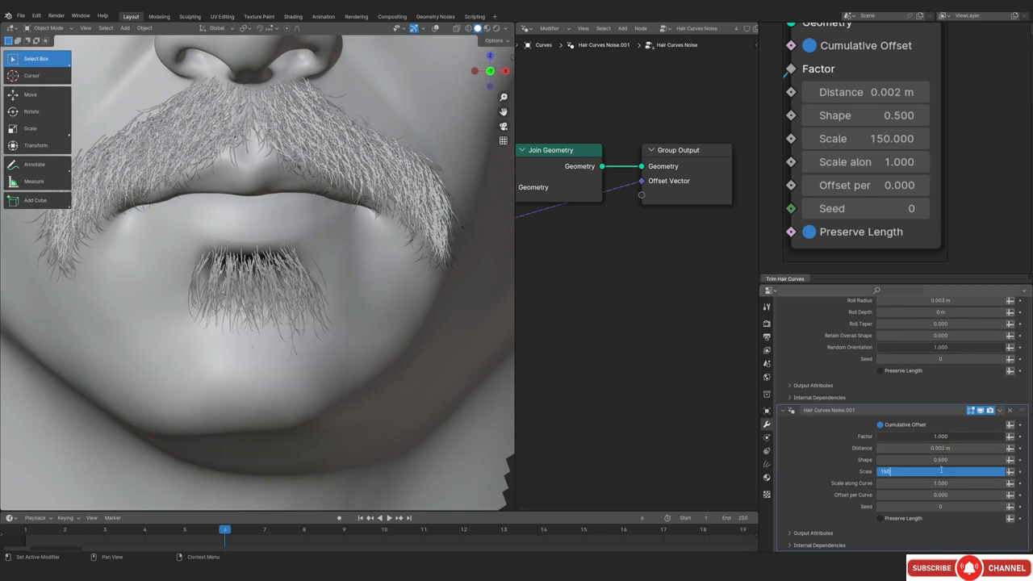
pyautogui.keyDown('shift'); pyautogui.moveTo(231, 255); pyautogui.dragTo(242, 269, button='middle'); pyautogui.keyUp('shift')
pyautogui.scroll(3, 242, 269)
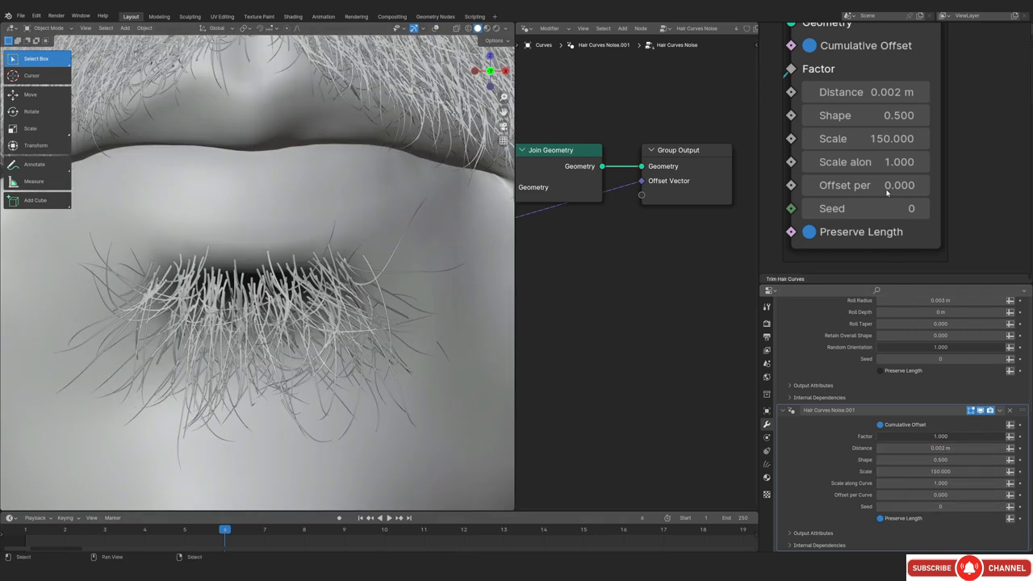
pyautogui.keyDown('shift'); pyautogui.moveTo(253, 373); pyautogui.dragTo(257, 343, button='middle'); pyautogui.keyUp('shift')
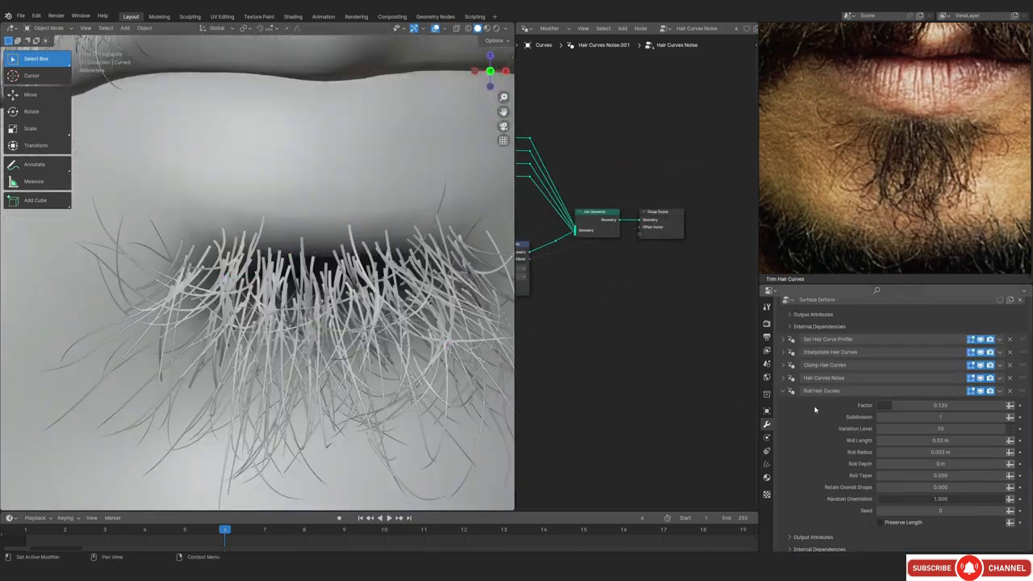
# Set the density of the soul patch's Interpolate Hair Curves node to 1300000
pyautogui.click(820, 352)
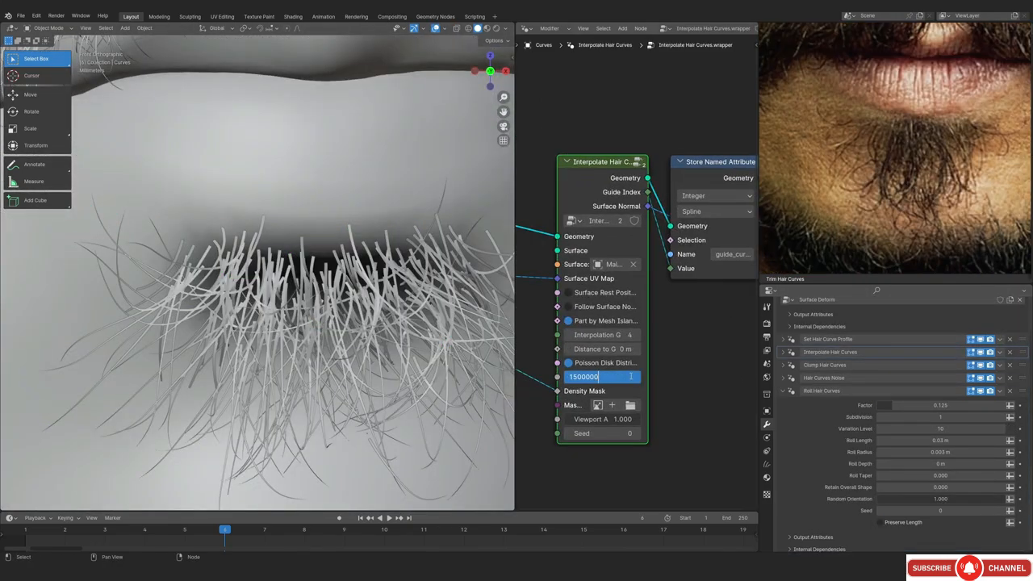
pyautogui.scroll(-5, 356, 348)
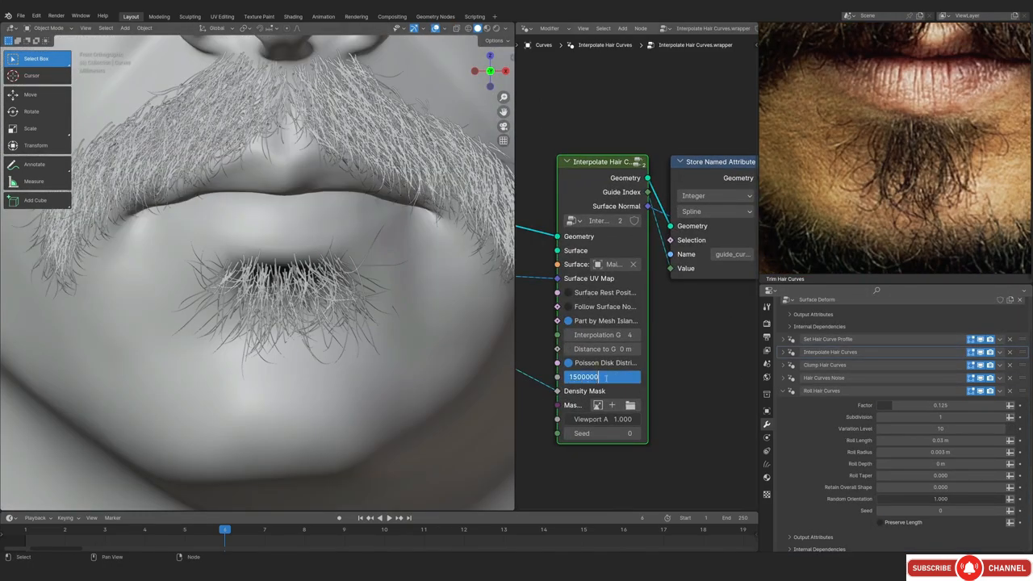
pyautogui.write('3')
pyautogui.press('Return')
# Collapse the soul patch's other modifiers and reduce the Factor of its second Hair Curves Noise to 0.300
pyautogui.moveTo(339, 315); pyautogui.dragTo(302, 309, button='middle')
pyautogui.click(266, 287)
pyautogui.scroll(2, 266, 286)
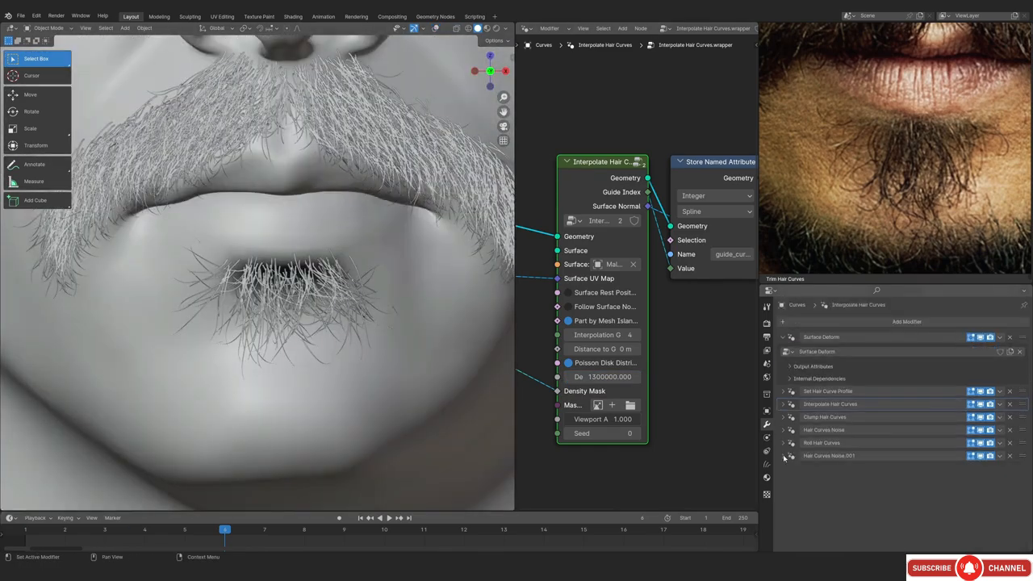
pyautogui.click(981, 411)
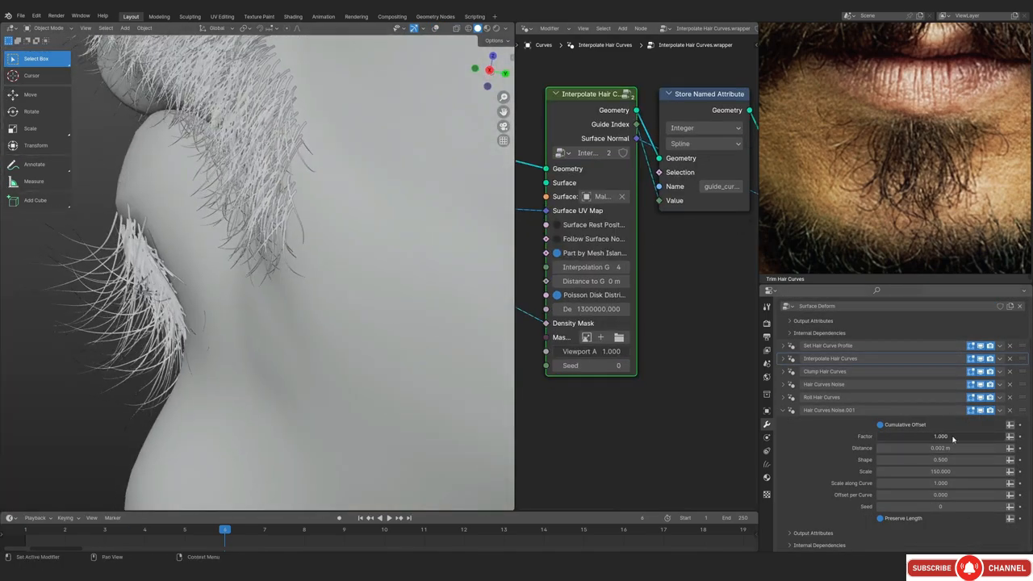
pyautogui.click(954, 447)
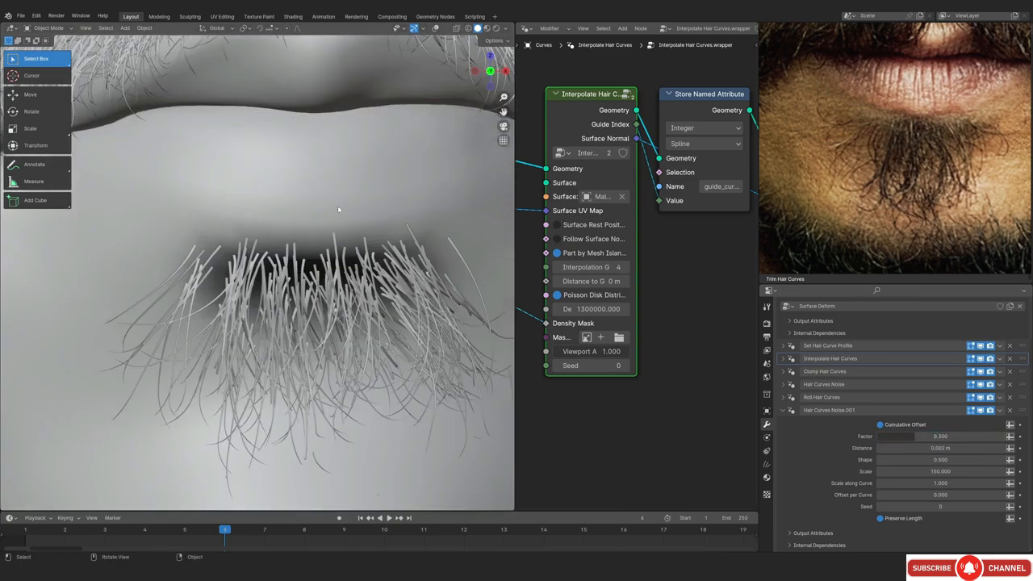
# Enter Sculpt Mode on the head for the mask, return to the soul patch and set its interpolation Seed to 2
pyautogui.hotkey('ctrl', 'Tab')
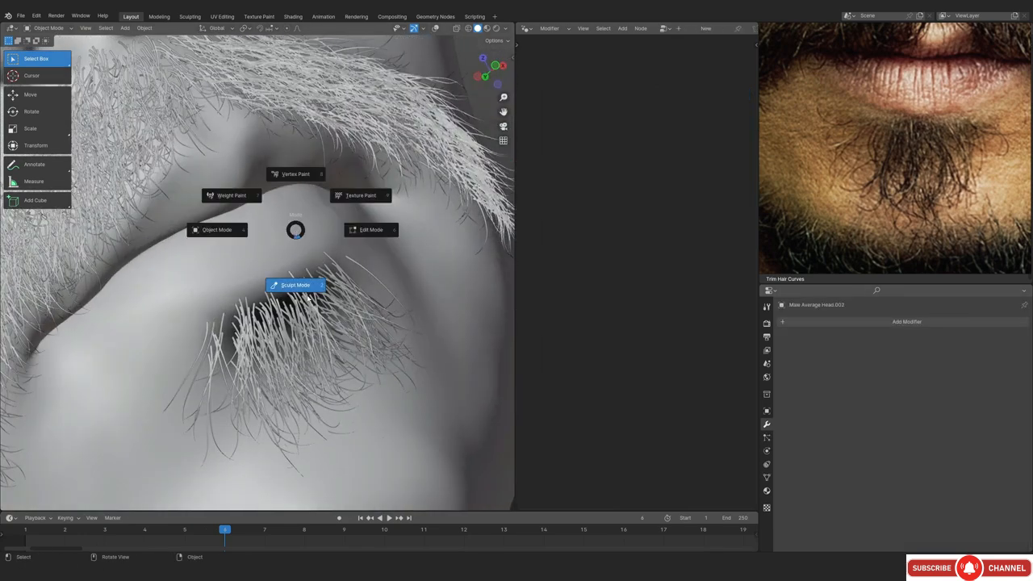
pyautogui.click(295, 286)
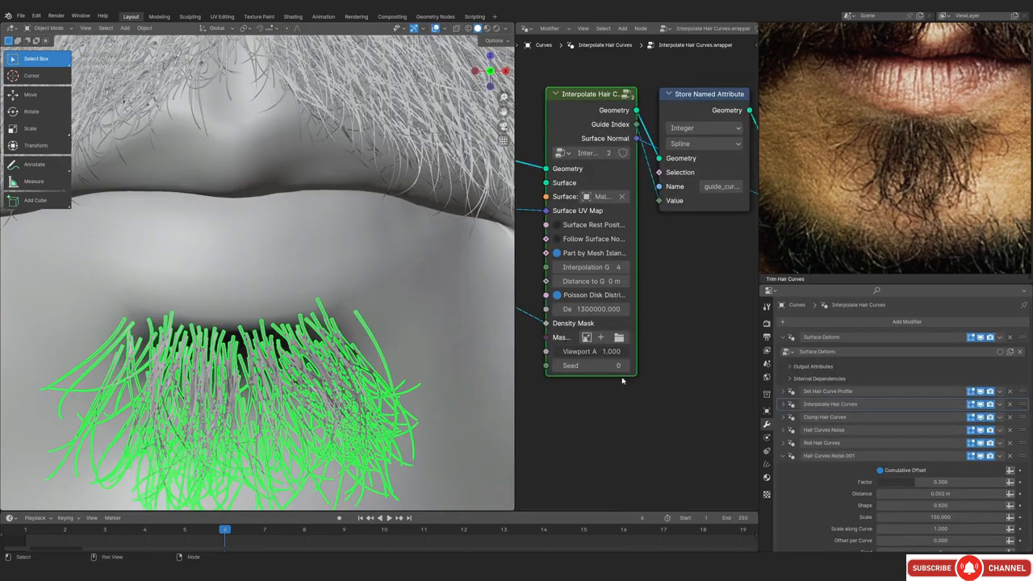
pyautogui.click(628, 366)
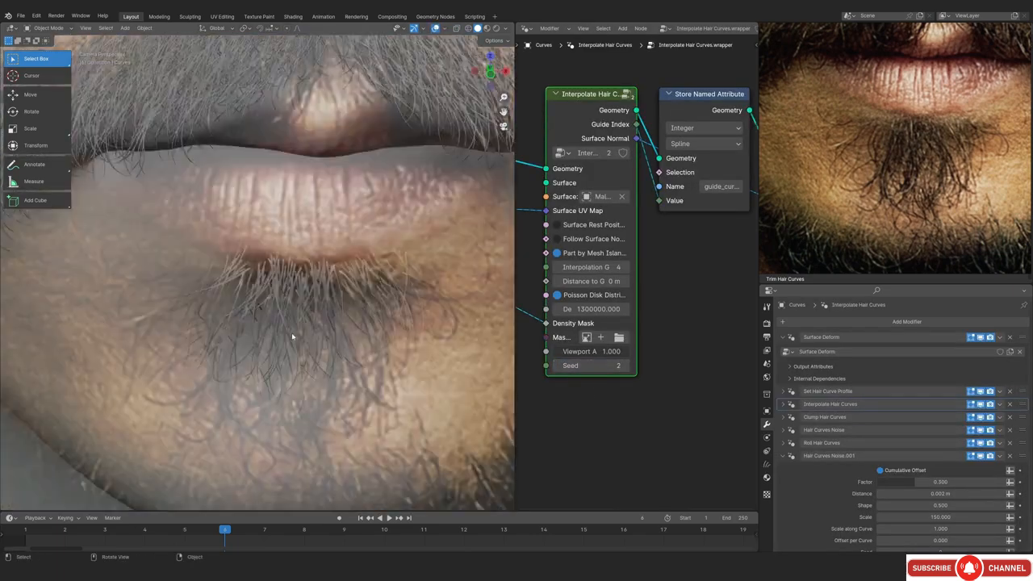
# Enter Sculpt Mode on the soul patch curves and shape the guide hairs to the reference with Snake Hook and Comb
pyautogui.keyDown('shift'); pyautogui.moveTo(291, 333); pyautogui.dragTo(274, 218, button='middle'); pyautogui.keyUp('shift')
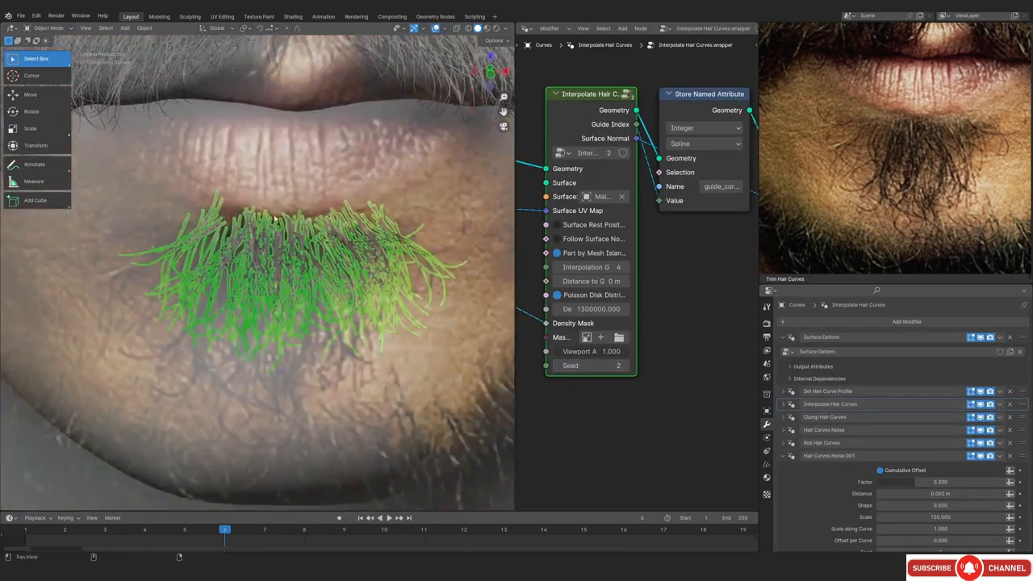
pyautogui.hotkey('ctrl', 'Tab')
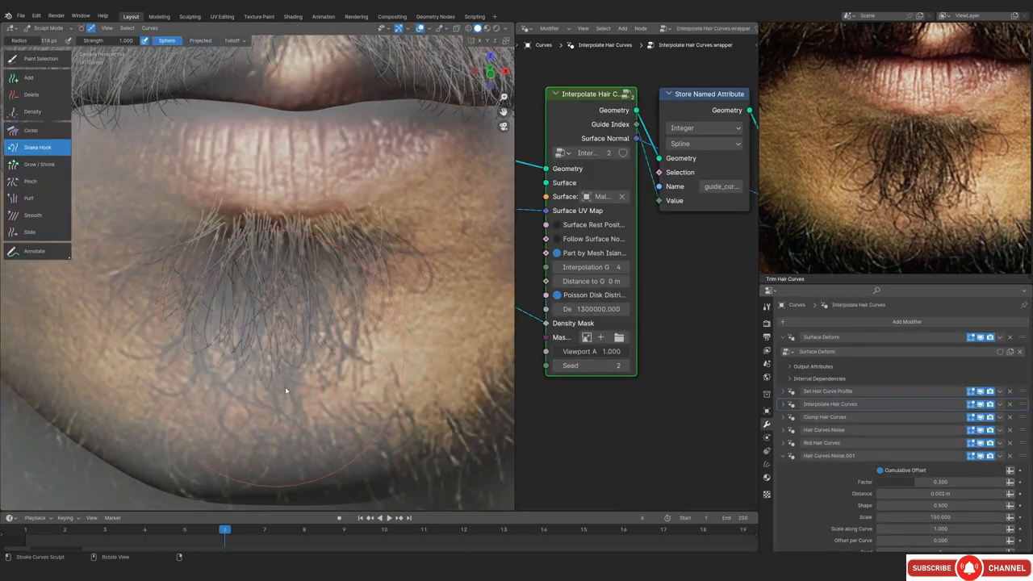
pyautogui.keyDown('shift'); pyautogui.moveTo(186, 288); pyautogui.dragTo(218, 323, button='middle'); pyautogui.keyUp('shift')
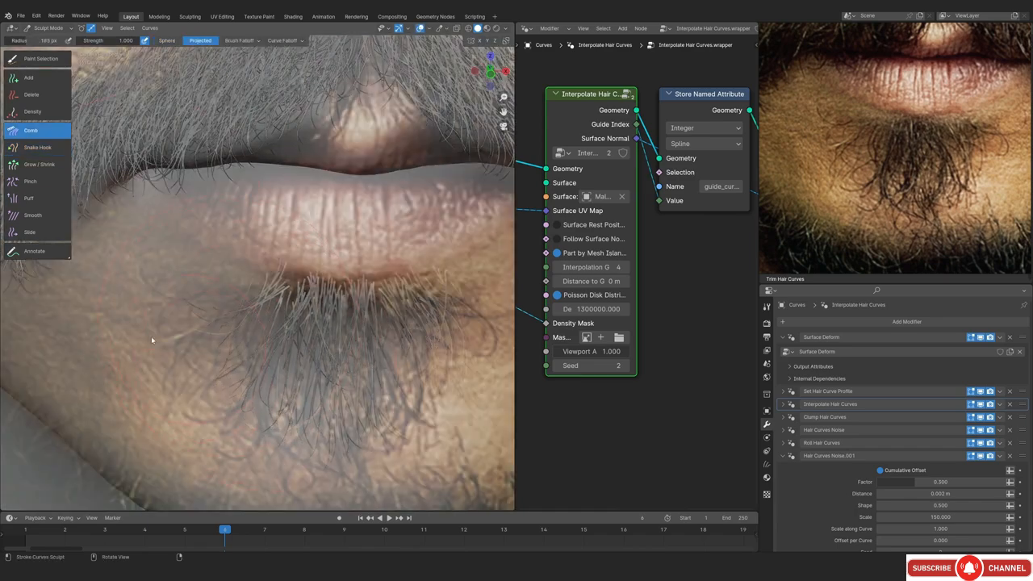
pyautogui.moveTo(151, 340)
pyautogui.mouseDown(button='middle')
pyautogui.moveTo(310, 348)
pyautogui.moveTo(353, 323)
pyautogui.moveTo(331, 275)
pyautogui.mouseUp(button='middle')
# Add a guide hair at the outer side of the soul patch with the Add brush and inspect it in X-ray
pyautogui.press('KP_0')
pyautogui.scroll(3, 322, 321)
pyautogui.scroll(-2, 330, 275)
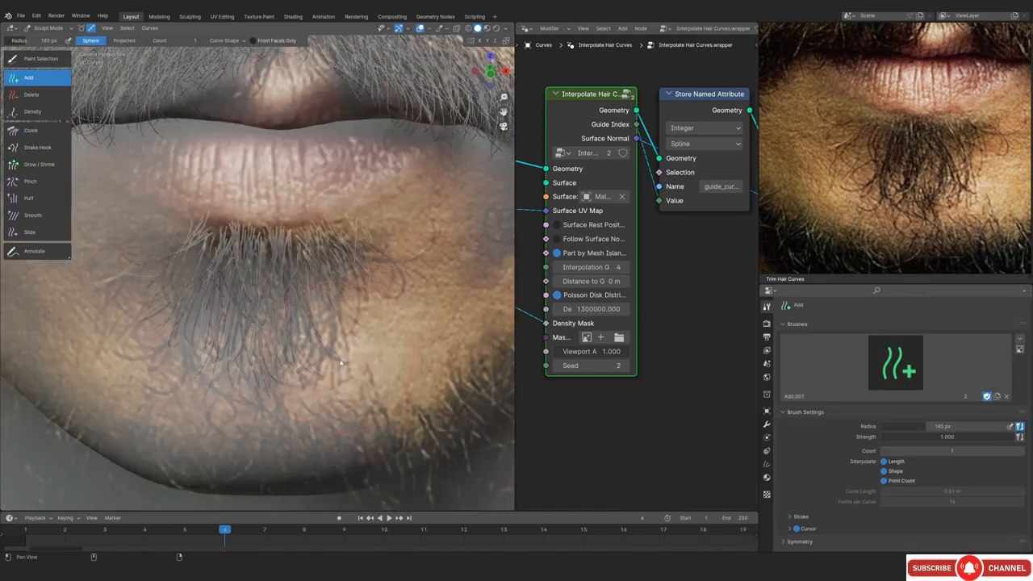
pyautogui.moveTo(388, 307)
pyautogui.mouseDown(button='middle')
pyautogui.moveTo(350, 318)
pyautogui.moveTo(403, 307)
pyautogui.mouseUp(button='middle')
pyautogui.scroll(3, 404, 306)
pyautogui.click(506, 28)
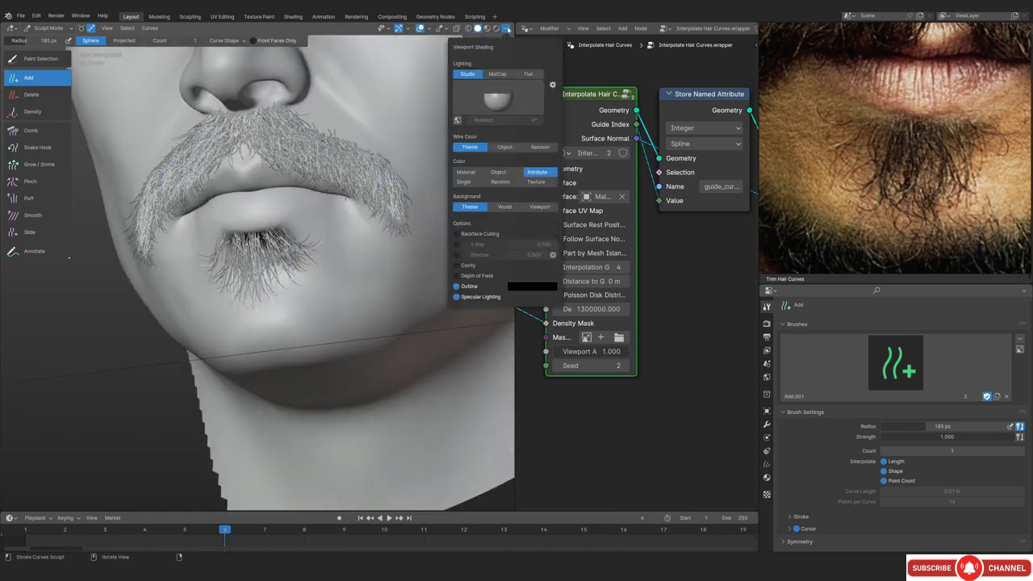
pyautogui.scroll(5, 277, 272)
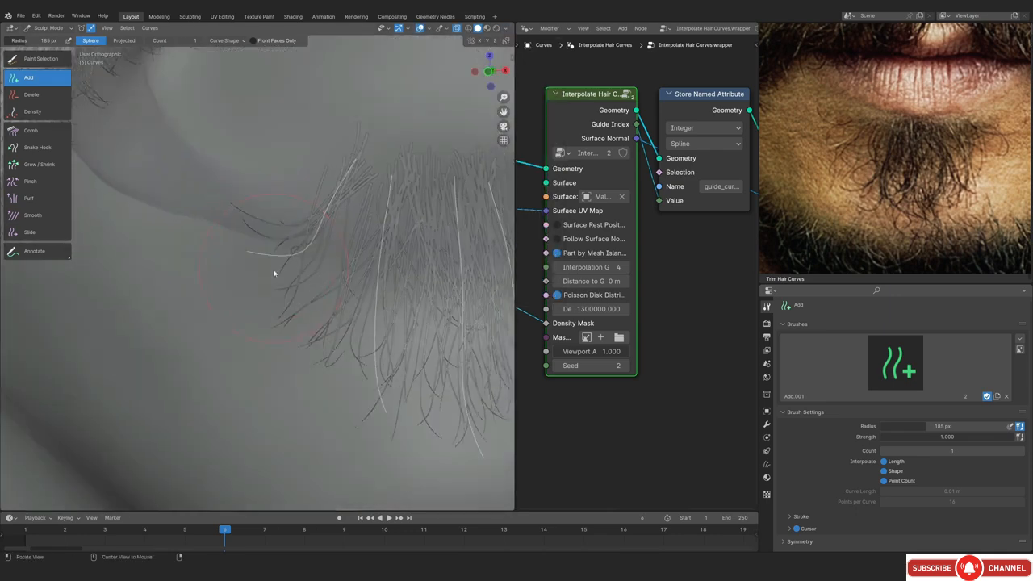
# Comb the outer guide hair to follow the soul patch's side strands and compare it with the reference
pyautogui.click(48, 132)
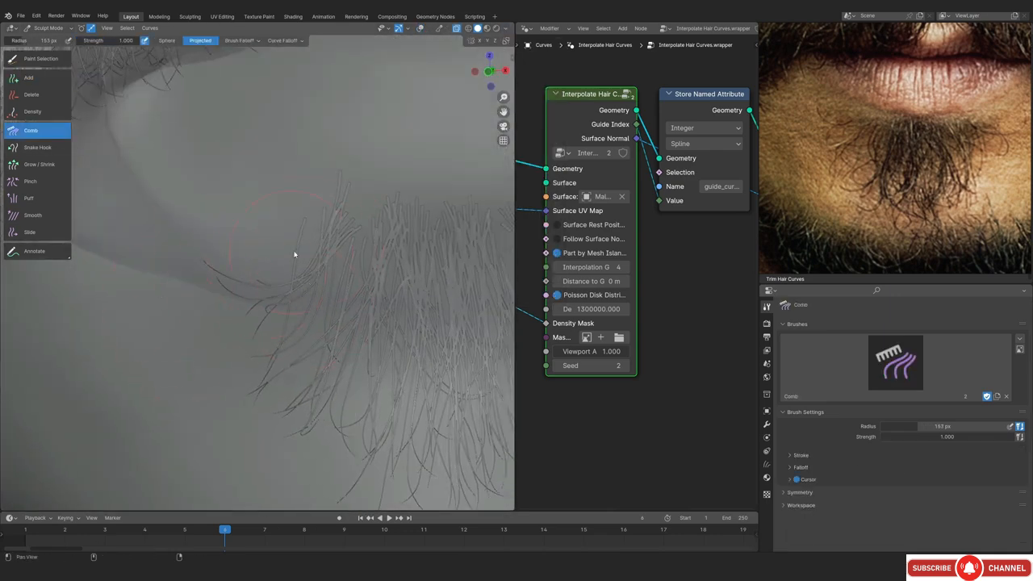
pyautogui.press('KP_0')
pyautogui.scroll(-2, 297, 282)
pyautogui.scroll(2, 300, 316)
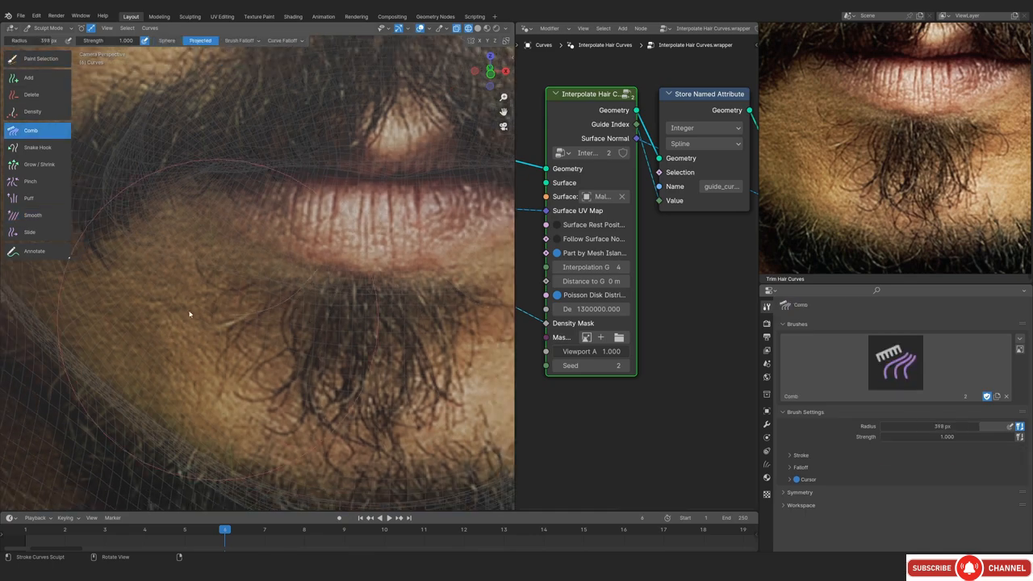
pyautogui.hotkey('alt', 'shift', 'z')
pyautogui.hotkey('shift', 'z')
pyautogui.keyDown('alt'); pyautogui.moveTo(332, 309); pyautogui.dragTo(309, 372); pyautogui.keyUp('alt')
pyautogui.press('KP_Decimal')
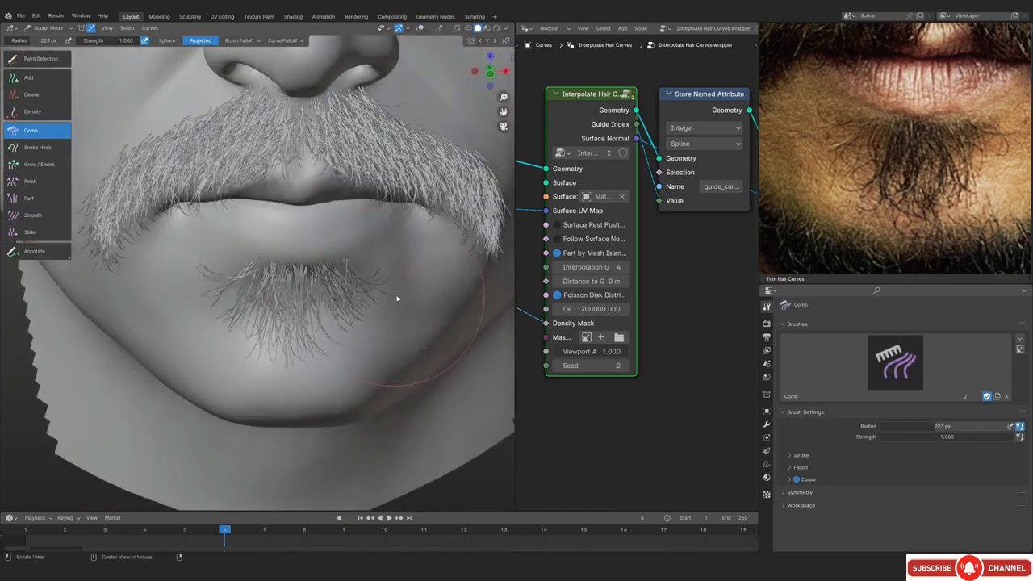
# Resize the Comb brush and comb the soul patch's guide hairs along the reference strands in camera view
pyautogui.moveTo(396, 298)
pyautogui.keyDown('alt'); pyautogui.mouseDown()
pyautogui.moveTo(464, 212)
pyautogui.moveTo(376, 282)
pyautogui.moveTo(363, 295)
pyautogui.moveTo(392, 286)
pyautogui.moveTo(355, 327)
pyautogui.mouseUp(); pyautogui.keyUp('alt')
pyautogui.hotkey('alt', 'shift', 'z')
pyautogui.press('KP_0')
pyautogui.moveTo(291, 332)
pyautogui.keyDown('ctrl'); pyautogui.mouseDown(button='middle')
pyautogui.moveTo(263, 303)
pyautogui.moveTo(295, 330)
pyautogui.moveTo(347, 275)
pyautogui.mouseUp(button='middle'); pyautogui.keyUp('ctrl')
pyautogui.press('f')
pyautogui.click(304, 315)
pyautogui.keyDown('shift'); pyautogui.moveTo(350, 387); pyautogui.dragTo(360, 302, button='middle'); pyautogui.keyUp('shift')
pyautogui.press('f')
pyautogui.click(320, 302)
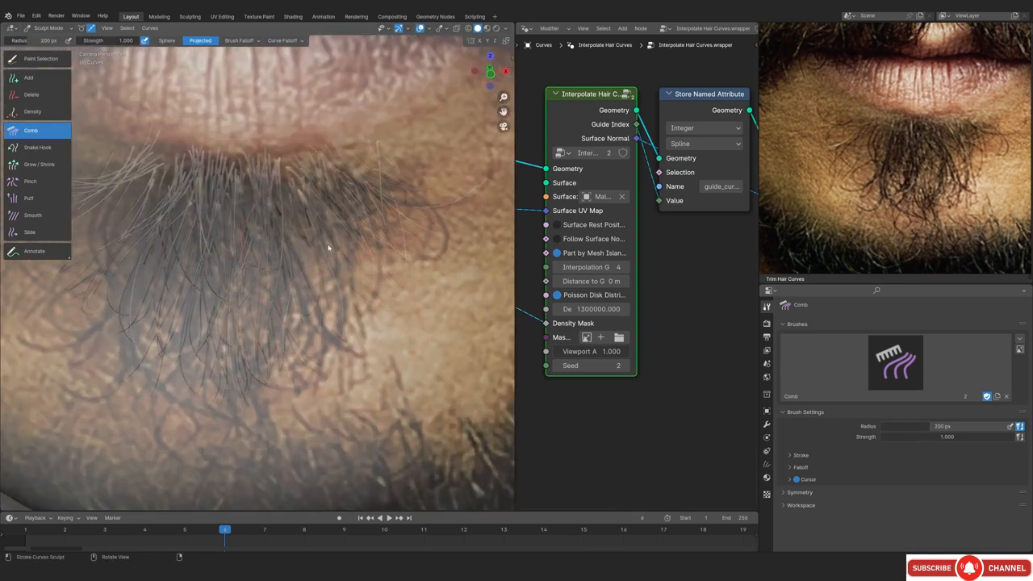
pyautogui.press('f')
pyautogui.moveTo(328, 248)
pyautogui.keyDown('shift'); pyautogui.mouseDown(button='middle')
pyautogui.moveTo(322, 327)
pyautogui.moveTo(304, 344)
pyautogui.mouseUp(button='middle'); pyautogui.keyUp('shift')
pyautogui.press('KP_0')
pyautogui.scroll(2, 304, 344)
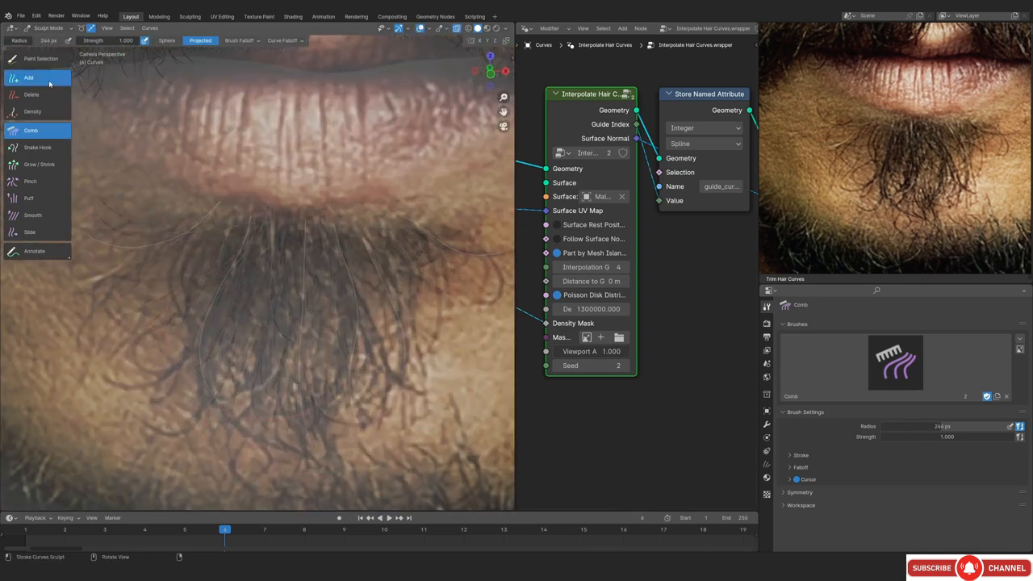
# Add more guide hairs to the soul patch with the Add brush and check the hair flow in camera view
pyautogui.click(47, 79)
pyautogui.keyDown('alt'); pyautogui.moveTo(319, 241); pyautogui.dragTo(364, 360); pyautogui.keyUp('alt')
pyautogui.scroll(6, 307, 277)
pyautogui.press('KP_0')
pyautogui.hotkey('alt', 'z')
pyautogui.scroll(4, 347, 291)
pyautogui.keyDown('shift'); pyautogui.moveTo(312, 258); pyautogui.dragTo(336, 282, button='middle'); pyautogui.keyUp('shift')
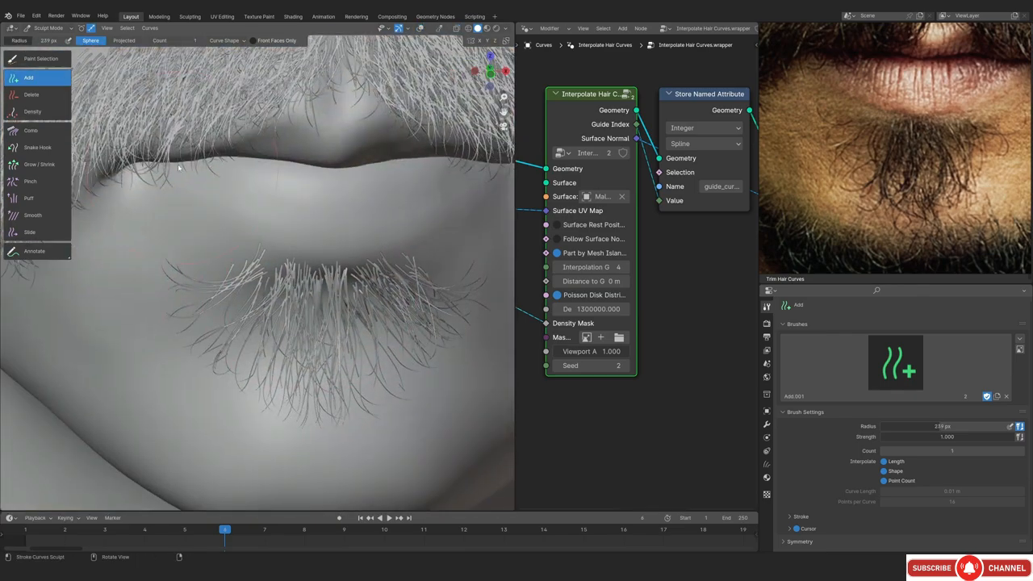
# Leave hair sculpting and switch the head to Sculpt Mode with the Paint brush for the Soul Patch mask
pyautogui.hotkey('ctrl', 'Tab')
pyautogui.click(256, 233)
pyautogui.hotkey('ctrl', 'Tab')
pyautogui.click(256, 285)
pyautogui.hotkey('alt', 'z')
pyautogui.scroll(-1, 45, 329)
pyautogui.hotkey('alt', 'z')
pyautogui.hotkey('alt', 'shift', 'z')
pyautogui.keyDown('alt'); pyautogui.moveTo(311, 309); pyautogui.dragTo(297, 313); pyautogui.keyUp('alt')
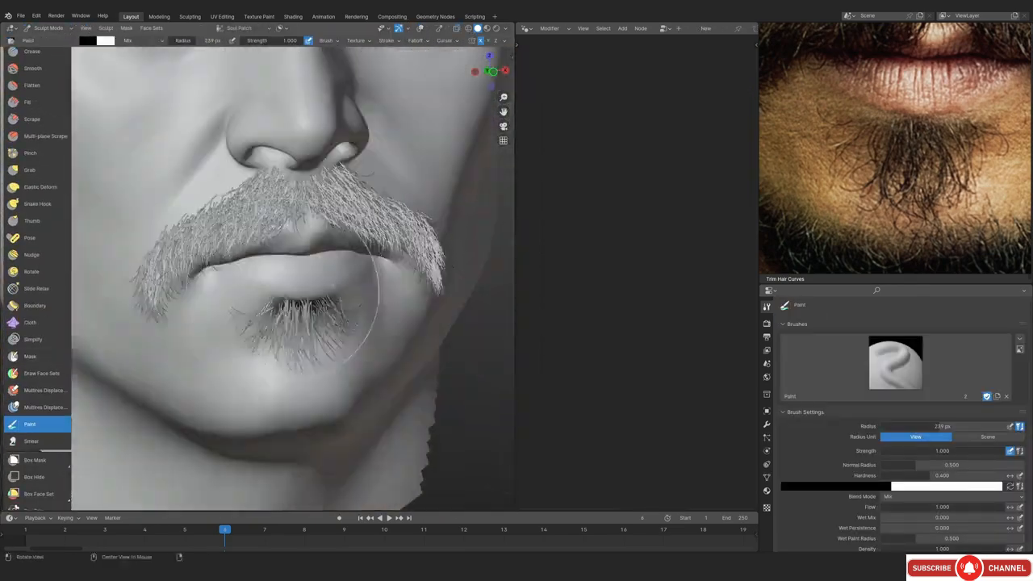
# Resize the Paint brush and refine the Soul Patch mask around the hair roots below the lower lip
pyautogui.scroll(7, 295, 314)
pyautogui.press('[')
pyautogui.press('[')
pyautogui.click(52, 38)
pyautogui.moveTo(322, 347); pyautogui.dragTo(320, 312, button='middle')
pyautogui.hotkey('ctrl', 'Tab')
pyautogui.click(322, 367)
pyautogui.scroll(3, 321, 311)
pyautogui.press('f')
pyautogui.moveTo(298, 270); pyautogui.dragTo(286, 261)
pyautogui.moveTo(285, 262); pyautogui.dragTo(315, 295, button='middle')
pyautogui.scroll(-1, 315, 295)
pyautogui.press('f')
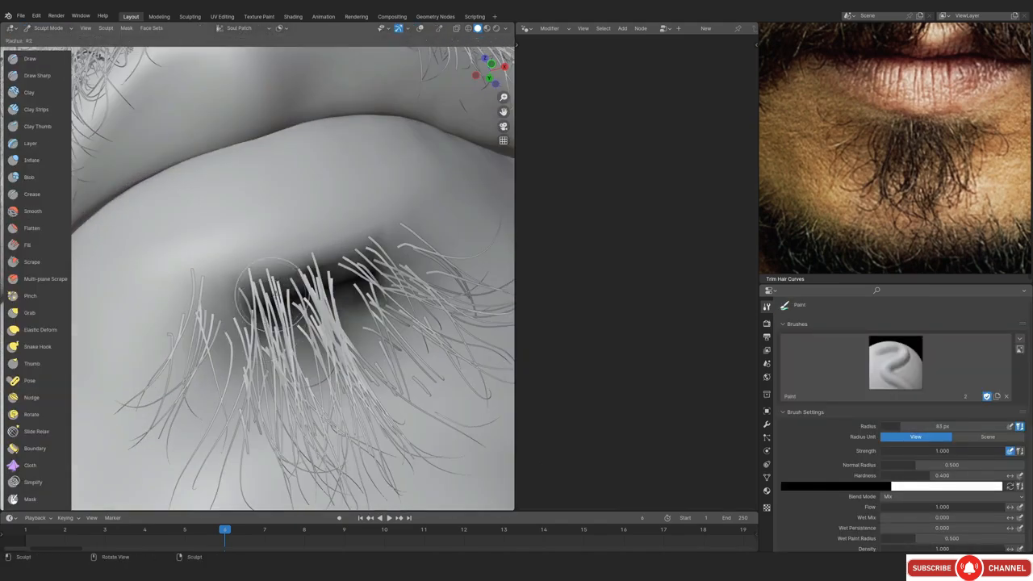
# Paint the Soul Patch mask across the middle of the soul patch, checking the guide hairs through the mesh in X-ray
pyautogui.click(52, 38)
pyautogui.scroll(-6, 314, 294)
pyautogui.hotkey('alt', 'shift', 'z')
pyautogui.moveTo(408, 294)
pyautogui.mouseDown(button='middle')
pyautogui.moveTo(324, 294)
pyautogui.moveTo(317, 347)
pyautogui.moveTo(401, 330)
pyautogui.mouseUp(button='middle')
pyautogui.hotkey('ctrl', 'Tab')
pyautogui.click(327, 375)
pyautogui.scroll(5, 326, 331)
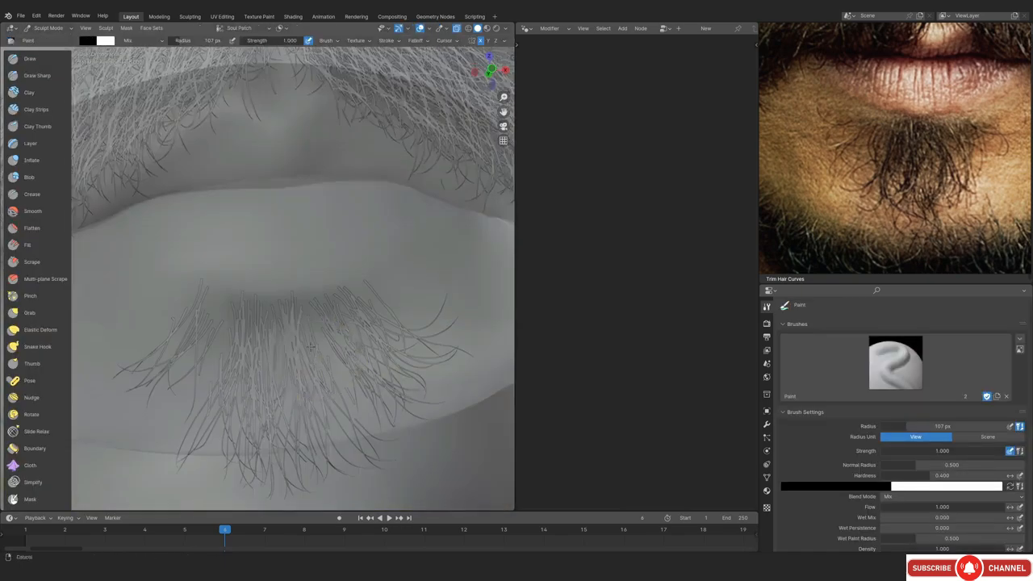
pyautogui.moveTo(283, 335); pyautogui.dragTo(364, 310)
pyautogui.scroll(-2, 327, 323)
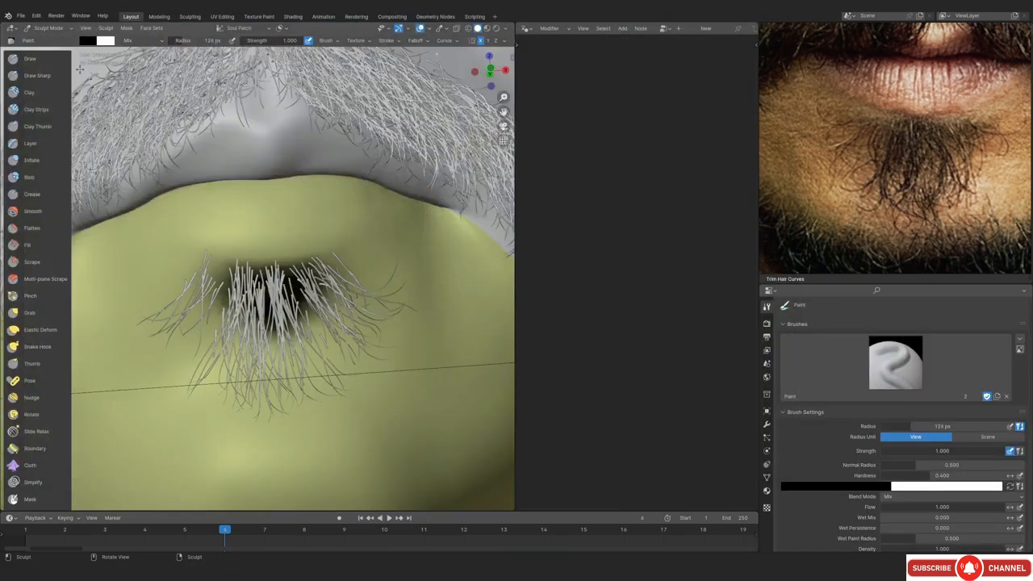
# Add guide hairs to the soul patch's centre and adjust the strands with the Grow/Shrink brush
pyautogui.scroll(2, 358, 369)
pyautogui.hotkey('alt', 'z')
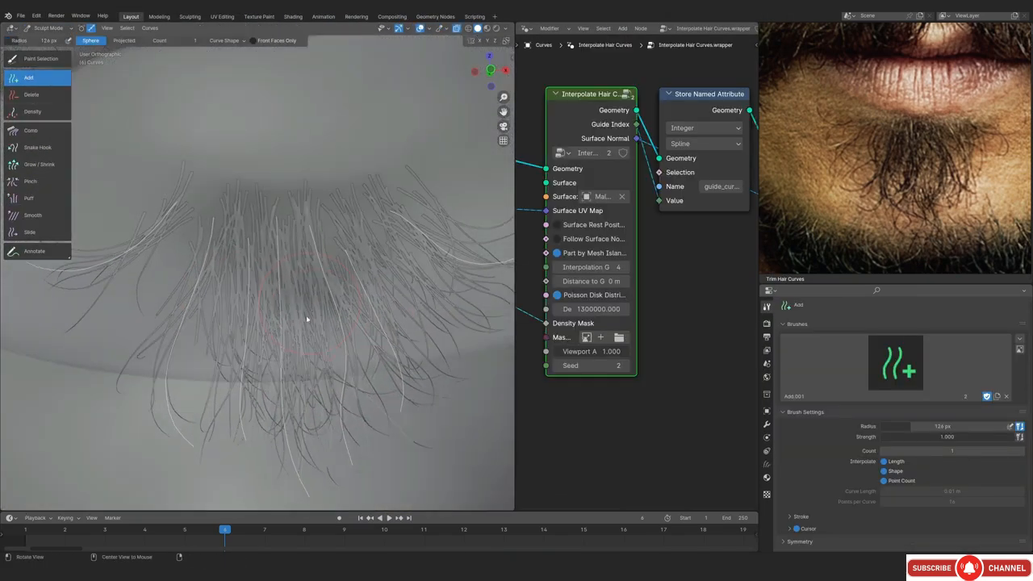
pyautogui.moveTo(307, 320); pyautogui.dragTo(326, 315)
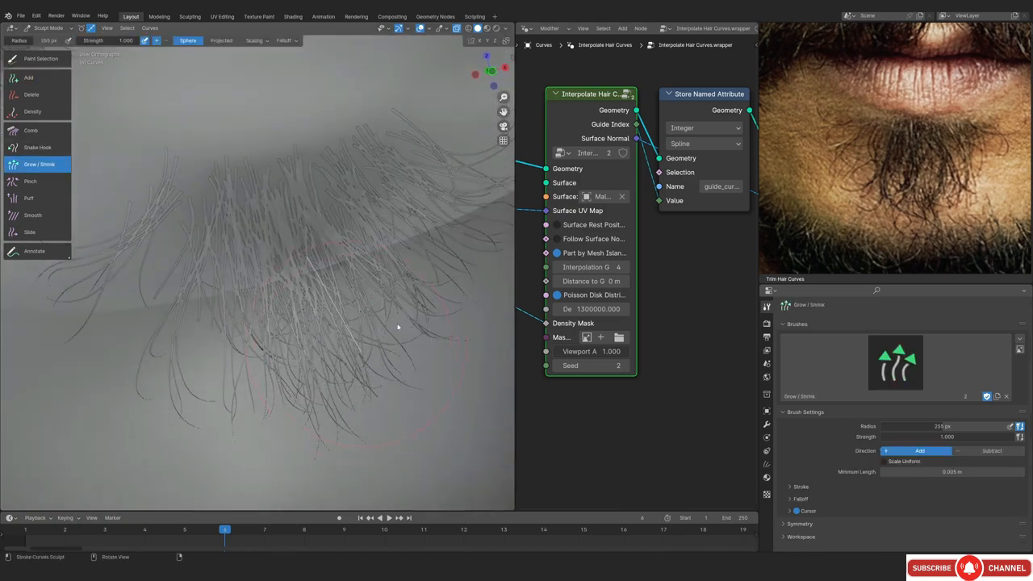
pyautogui.moveTo(397, 327)
pyautogui.mouseDown(button='middle')
pyautogui.moveTo(175, 360)
pyautogui.moveTo(348, 314)
pyautogui.moveTo(330, 255)
pyautogui.moveTo(364, 106)
pyautogui.moveTo(157, 346)
pyautogui.moveTo(267, 306)
pyautogui.mouseUp(button='middle')
pyautogui.hotkey('alt', 'z')
pyautogui.scroll(-4, 348, 309)
pyautogui.scroll(2, 329, 255)
pyautogui.hotkey('shift', 'alt', 'z')
pyautogui.scroll(5, 266, 307)
pyautogui.moveTo(42, 40); pyautogui.dragTo(38, 40)
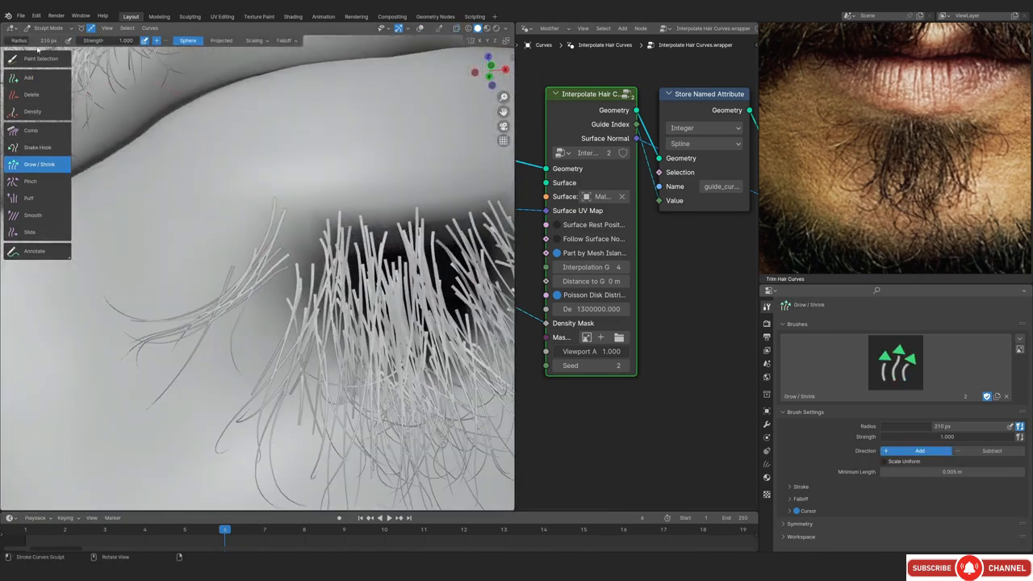
# Repaint the Soul Patch mask around the outer strands on the side of the patch to thin them
pyautogui.hotkey('ctrl', 'Tab')
pyautogui.click(243, 234)
pyautogui.hotkey('ctrl', 'Tab')
pyautogui.scroll(1, 281, 272)
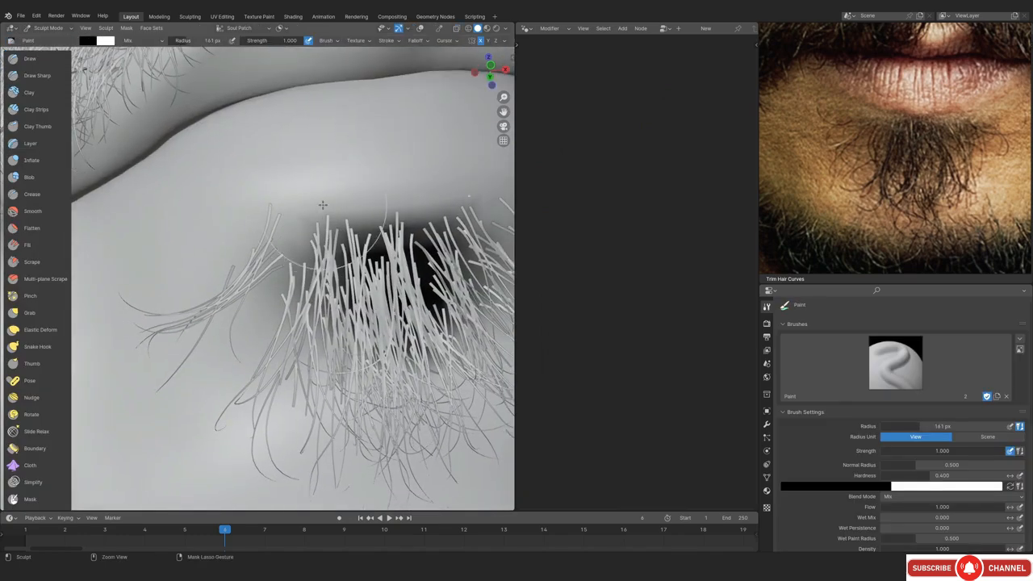
pyautogui.hotkey('ctrl', 'Tab')
pyautogui.moveTo(323, 242)
pyautogui.keyDown('ctrl'); pyautogui.mouseDown(button='middle')
pyautogui.moveTo(330, 339)
pyautogui.moveTo(326, 290)
pyautogui.mouseUp(button='middle'); pyautogui.keyUp('ctrl')
pyautogui.moveTo(300, 276); pyautogui.dragTo(300, 286, button='middle')
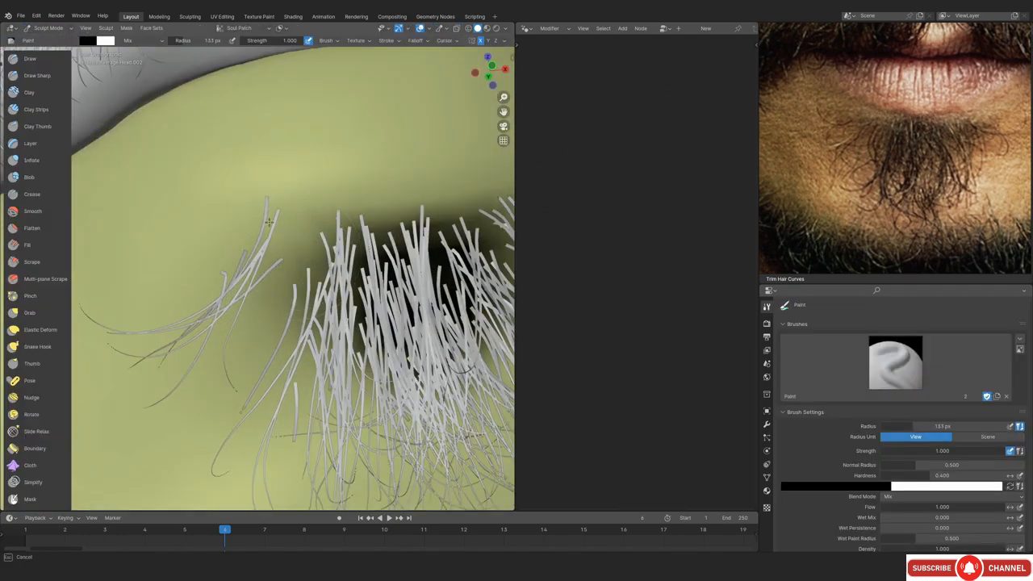
pyautogui.hotkey('shift', 'alt', 'z')
pyautogui.scroll(-1, 299, 285)
pyautogui.hotkey('ctrl', 'Tab')
# Examine the soul patch's density and outline in Object Mode, both close up and at a distance
pyautogui.scroll(-4, 260, 381)
pyautogui.keyDown('alt'); pyautogui.moveTo(261, 380); pyautogui.dragTo(293, 364, button='middle'); pyautogui.keyUp('alt')
pyautogui.scroll(5, 334, 231)
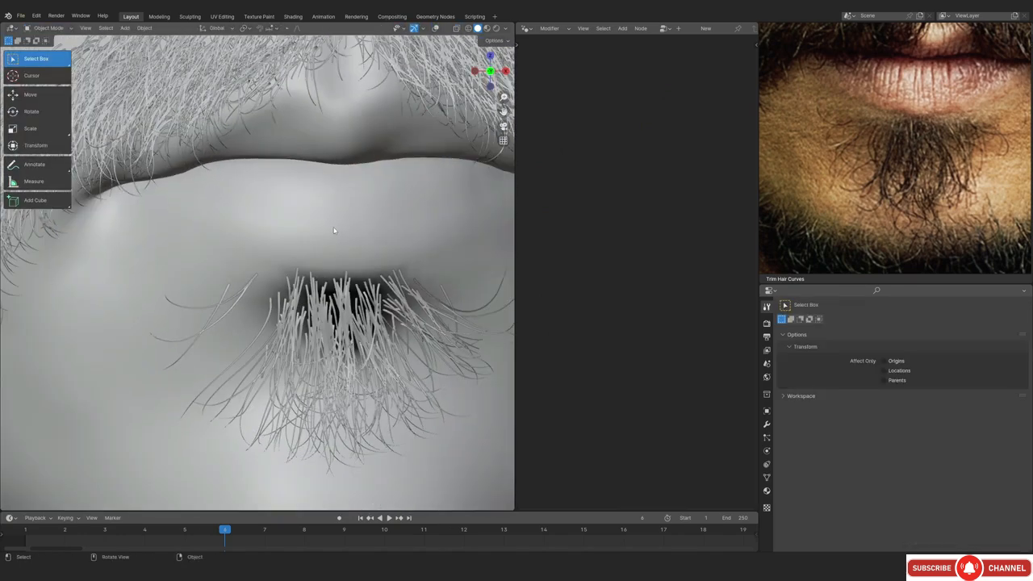
pyautogui.hotkey('ctrl', 'Tab')
pyautogui.hotkey('ctrl', 'Tab')
pyautogui.scroll(-7, 258, 269)
pyautogui.hotkey('shift', 'alt', 'z')
pyautogui.moveTo(364, 353)
pyautogui.keyDown('shift'); pyautogui.mouseDown(button='middle')
pyautogui.moveTo(335, 344)
pyautogui.moveTo(351, 372)
pyautogui.moveTo(323, 364)
pyautogui.mouseUp(button='middle'); pyautogui.keyUp('shift')
pyautogui.scroll(3, 336, 344)
pyautogui.hotkey('shift', 'alt', 'z')
pyautogui.scroll(1, 350, 373)
pyautogui.scroll(-2, 323, 368)
pyautogui.scroll(1, 323, 369)
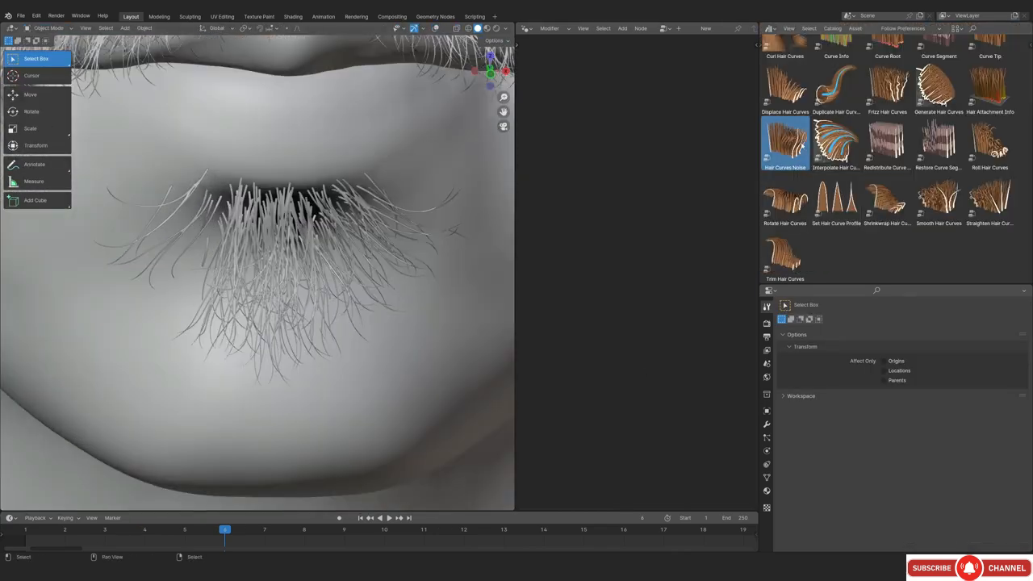
# Add a Hair Curves Noise modifier to the soul patch with Scale 200, Preserve Length enabled and Factor 0.05
pyautogui.moveTo(785, 143); pyautogui.dragTo(323, 258)
pyautogui.click(767, 424)
pyautogui.scroll(-3, 839, 424)
pyautogui.click(924, 471)
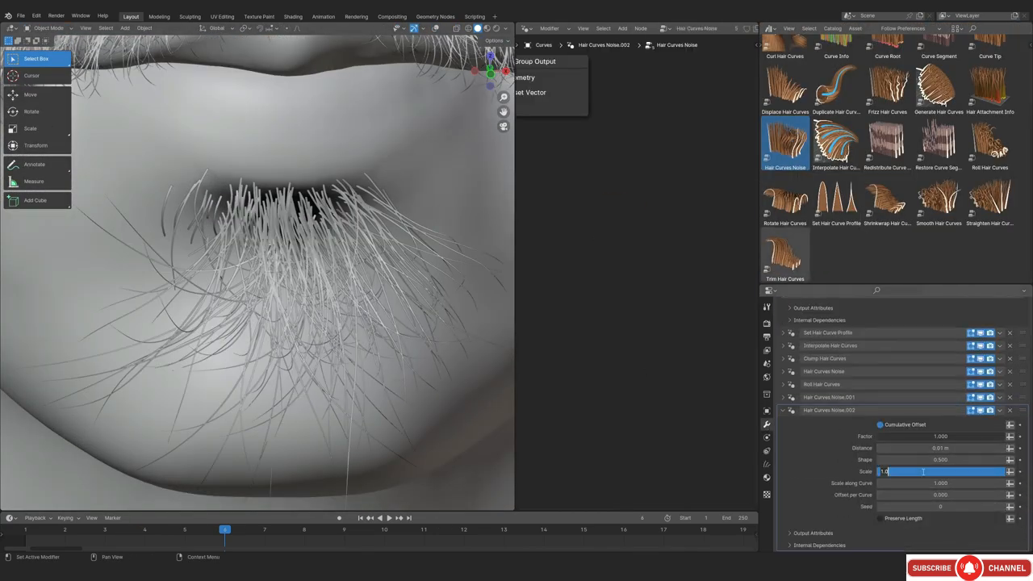
pyautogui.write('200')
pyautogui.press('Return')
pyautogui.click(893, 519)
pyautogui.moveTo(929, 437); pyautogui.dragTo(889, 437)
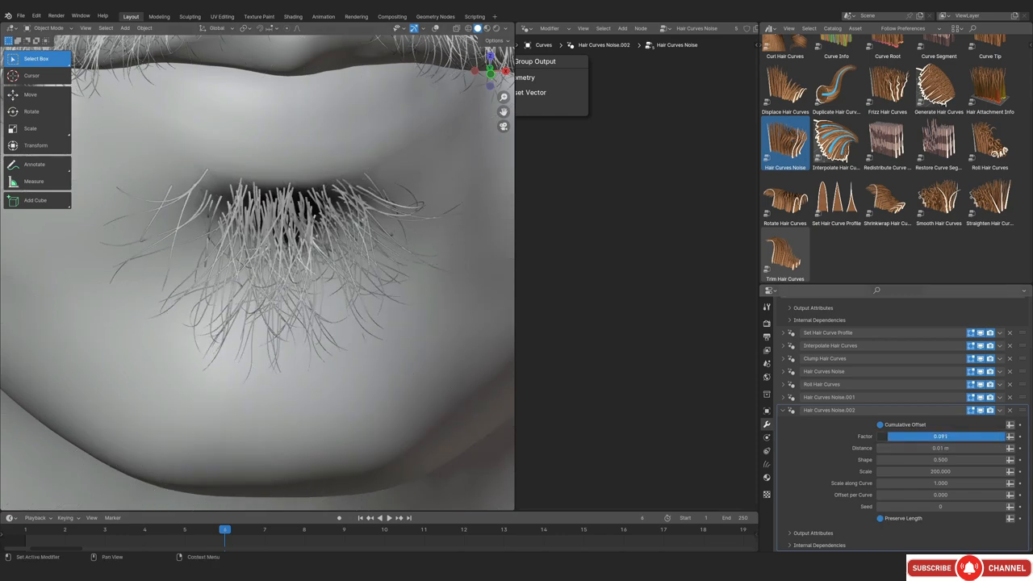
# Fine-tune the new noise modifier's Distance and check the soul patch next to the moustache
pyautogui.scroll(-6, 312, 302)
pyautogui.moveTo(312, 302); pyautogui.dragTo(234, 272, button='middle')
pyautogui.scroll(3, 234, 273)
pyautogui.moveTo(920, 449); pyautogui.dragTo(904, 450)
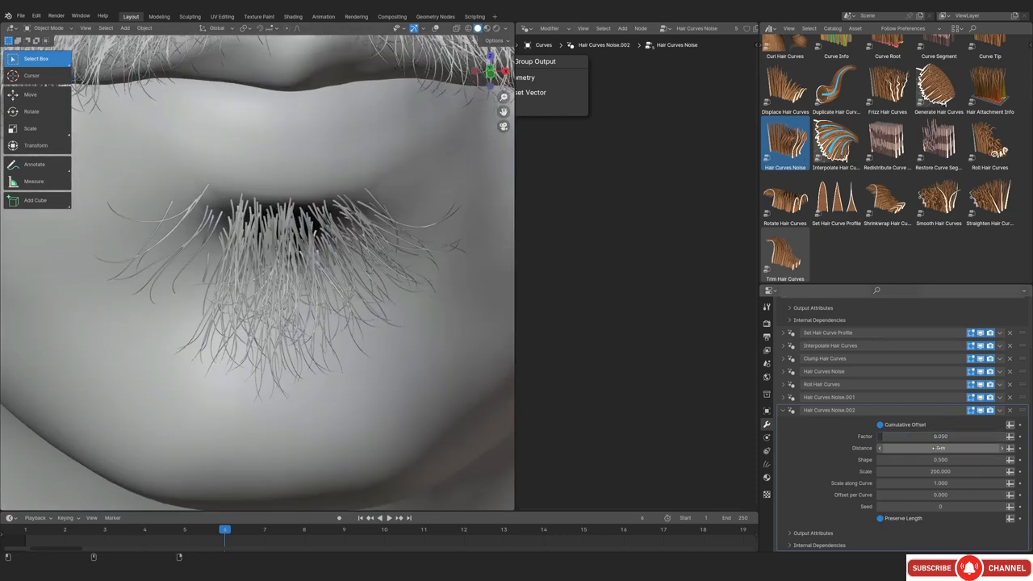
pyautogui.moveTo(940, 448)
pyautogui.mouseDown()
pyautogui.moveTo(964, 460)
pyautogui.moveTo(957, 448)
pyautogui.mouseUp()
pyautogui.scroll(-5, 301, 345)
pyautogui.scroll(5, 302, 344)
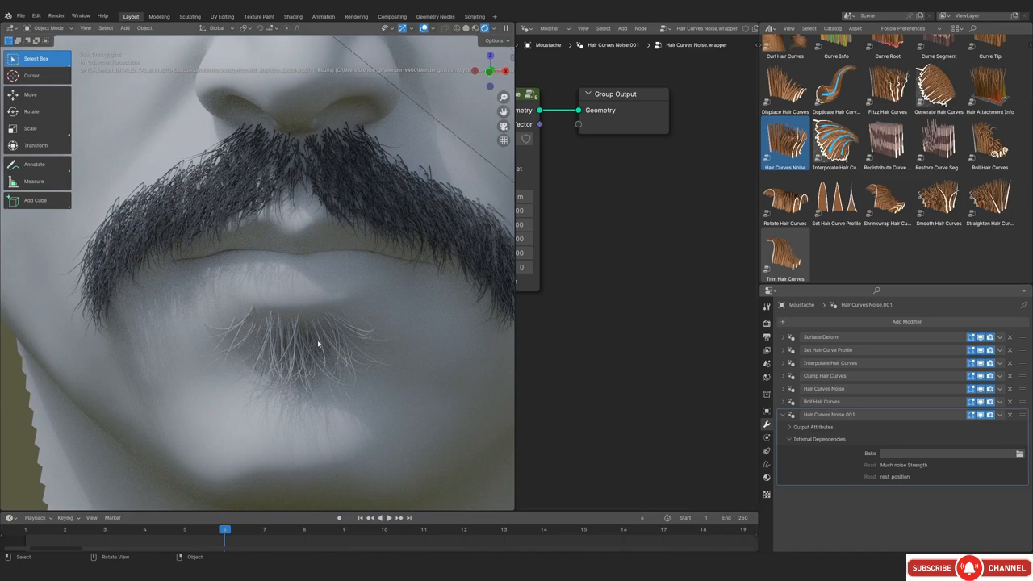
pyautogui.press('z')
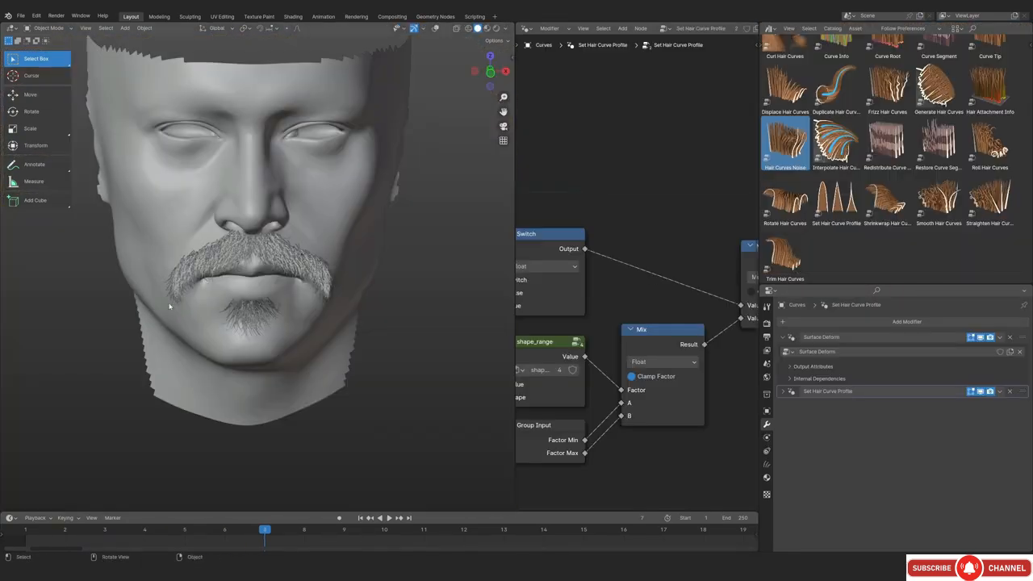
# Compare the moustache and soul patch on the whole face with the pirate reference photo
pyautogui.keyDown('ctrl'); pyautogui.moveTo(169, 307); pyautogui.dragTo(254, 317, button='middle'); pyautogui.keyUp('ctrl')
pyautogui.moveTo(251, 270)
pyautogui.keyDown('ctrl'); pyautogui.mouseDown(button='middle')
pyautogui.moveTo(255, 244)
pyautogui.moveTo(135, 128)
pyautogui.mouseUp(button='middle'); pyautogui.keyUp('ctrl')
pyautogui.hotkey('alt', 'shift', 'z')
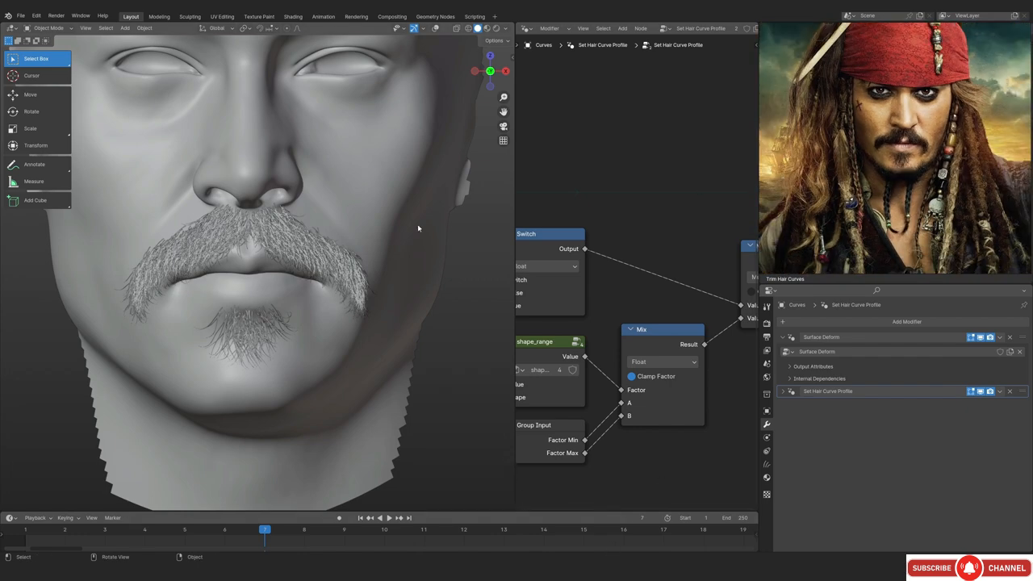
pyautogui.keyDown('ctrl'); pyautogui.moveTo(254, 237); pyautogui.dragTo(234, 310, button='middle'); pyautogui.keyUp('ctrl')
pyautogui.keyDown('ctrl'); pyautogui.moveTo(234, 311); pyautogui.dragTo(251, 275, button='middle'); pyautogui.keyUp('ctrl')
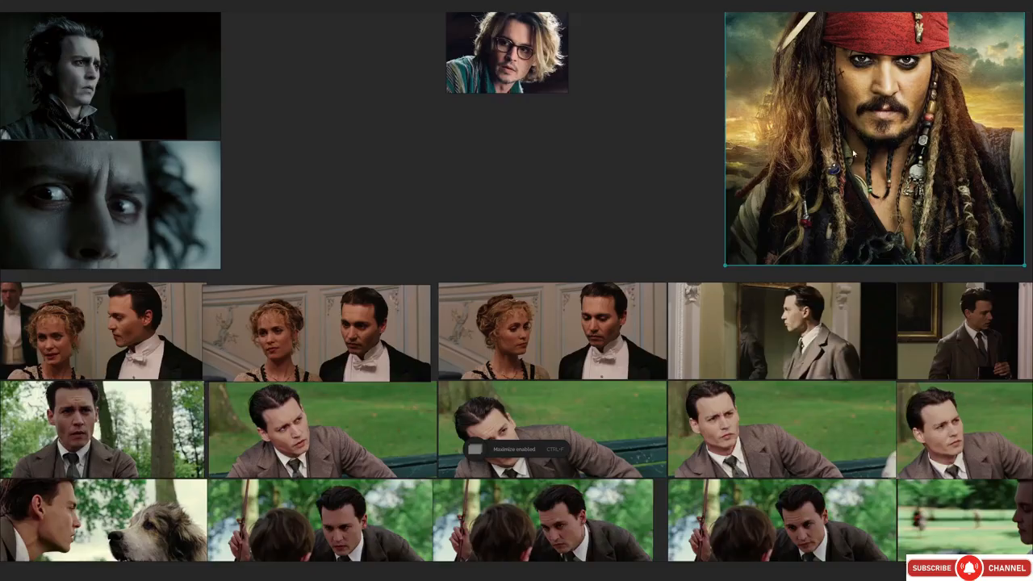
# Study the chin beard and the two beaded braids in the maximized pirate reference photo
pyautogui.scroll(10, 633, 232)
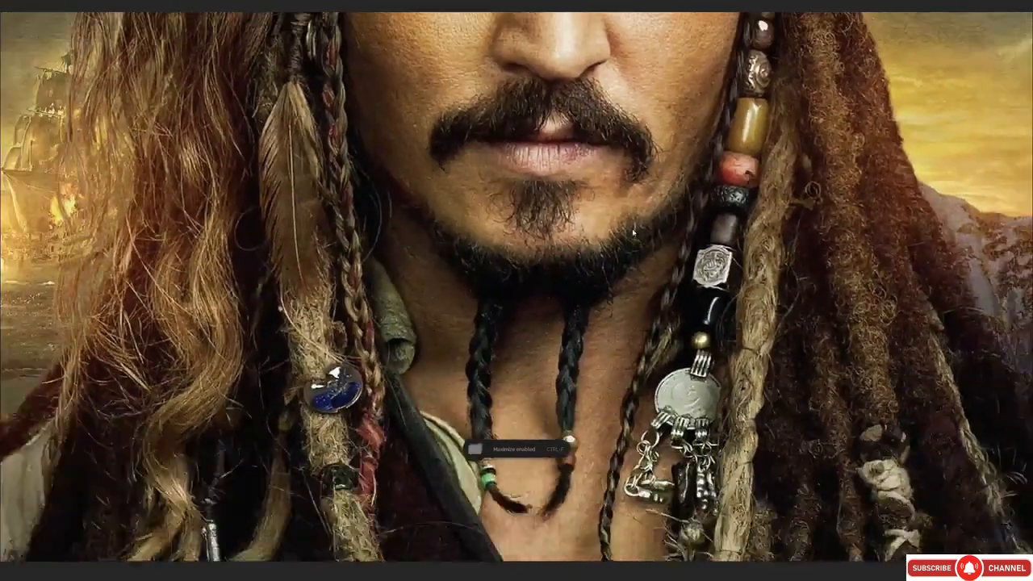
pyautogui.scroll(-3, 633, 233)
pyautogui.scroll(5, 598, 218)
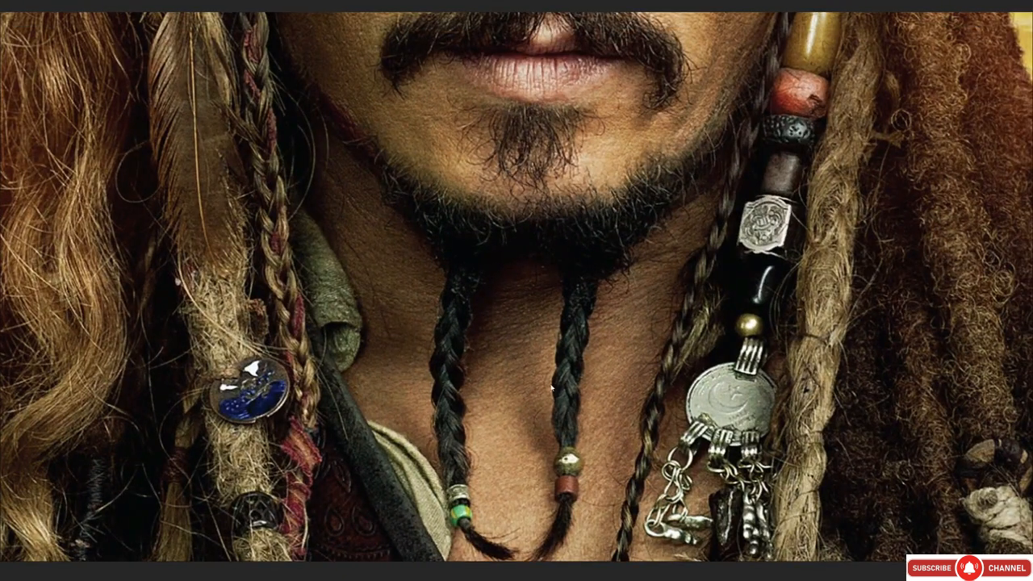
pyautogui.moveTo(552, 385); pyautogui.dragTo(540, 318, button='middle')
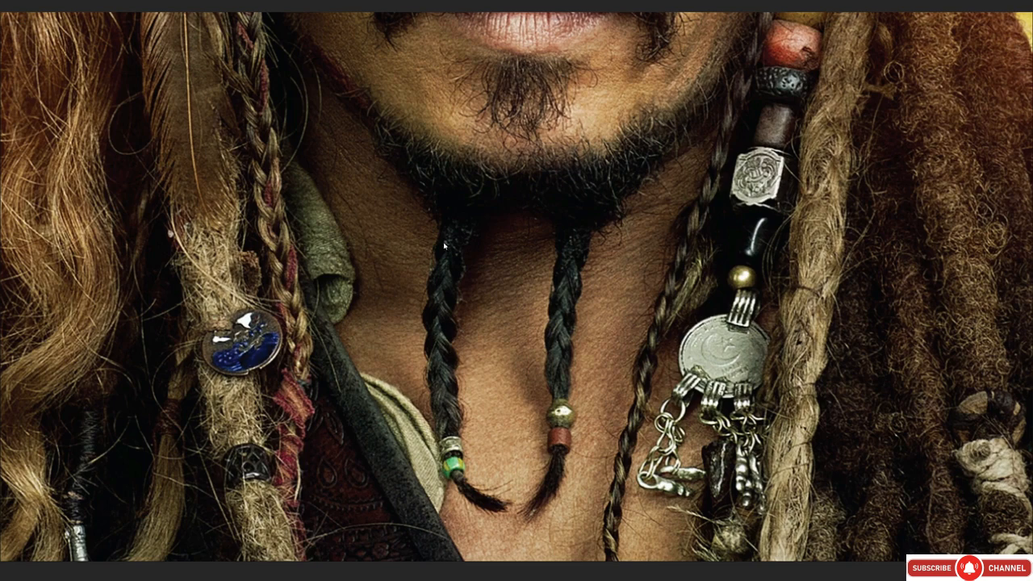
pyautogui.moveTo(470, 284); pyautogui.dragTo(403, 259, button='middle')
pyautogui.scroll(2, 473, 274)
pyautogui.moveTo(485, 299); pyautogui.dragTo(452, 274, button='middle')
pyautogui.scroll(-2, 454, 294)
pyautogui.scroll(5, 456, 296)
pyautogui.moveTo(457, 363); pyautogui.dragTo(522, 261, button='middle')
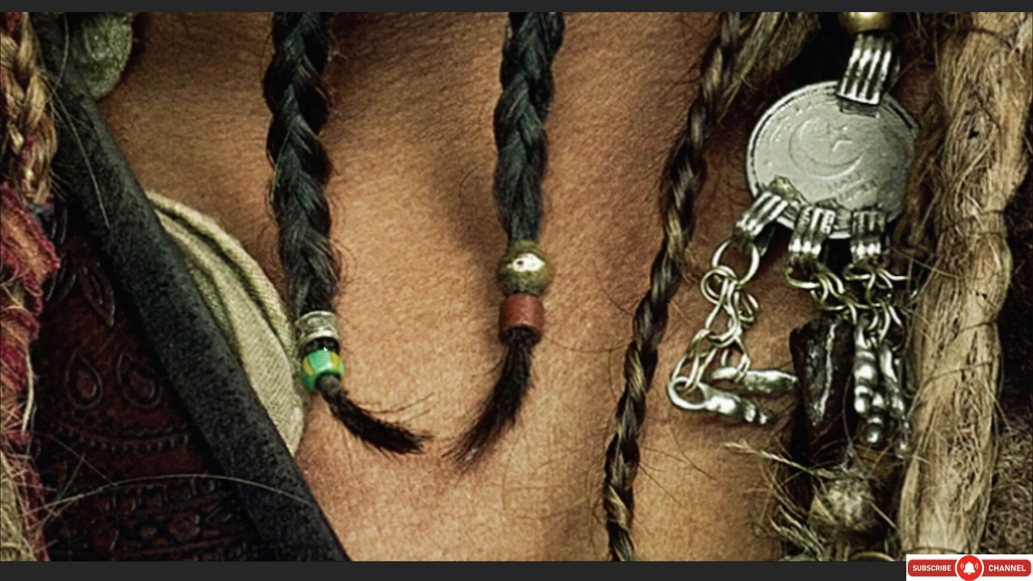
pyautogui.moveTo(485, 266); pyautogui.dragTo(487, 300, button='middle')
pyautogui.scroll(-2, 486, 294)
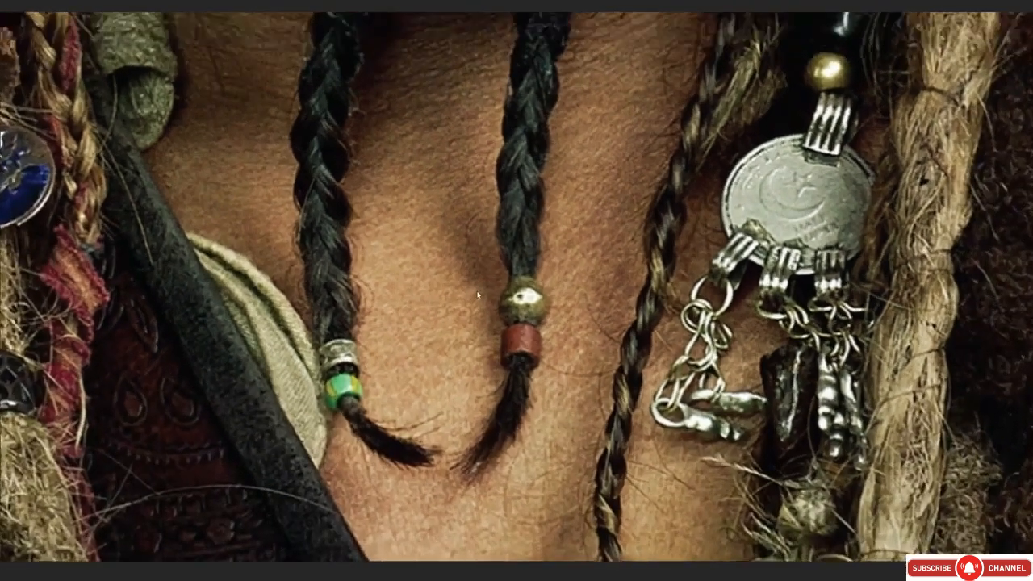
pyautogui.scroll(1, 484, 292)
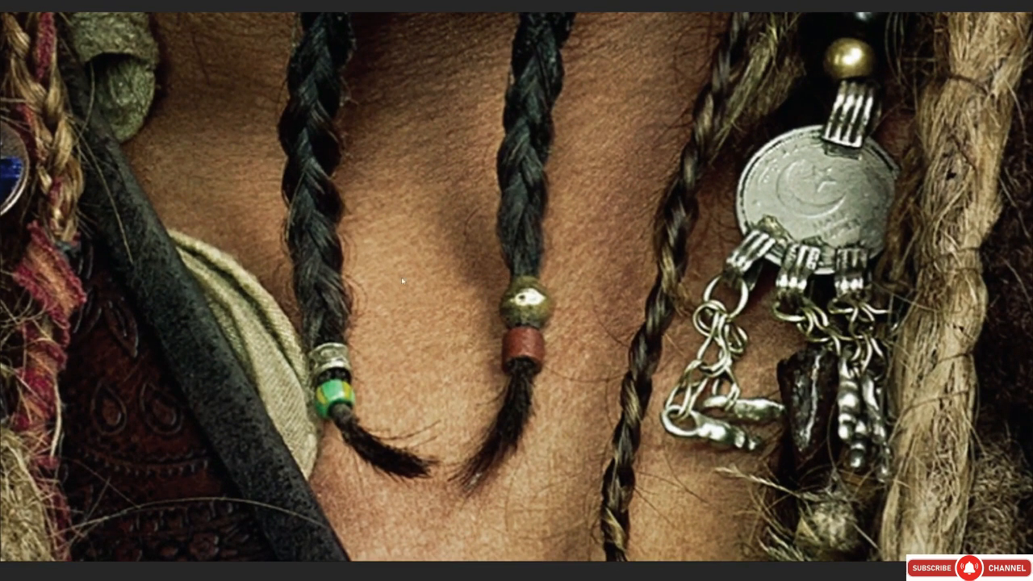
# Examine how the two braids emerge from the chin beard and how they end below the beads
pyautogui.moveTo(401, 277); pyautogui.dragTo(487, 295, button='middle')
pyautogui.scroll(-3, 391, 305)
pyautogui.scroll(5, 452, 347)
pyautogui.scroll(-6, 440, 262)
pyautogui.scroll(4, 440, 262)
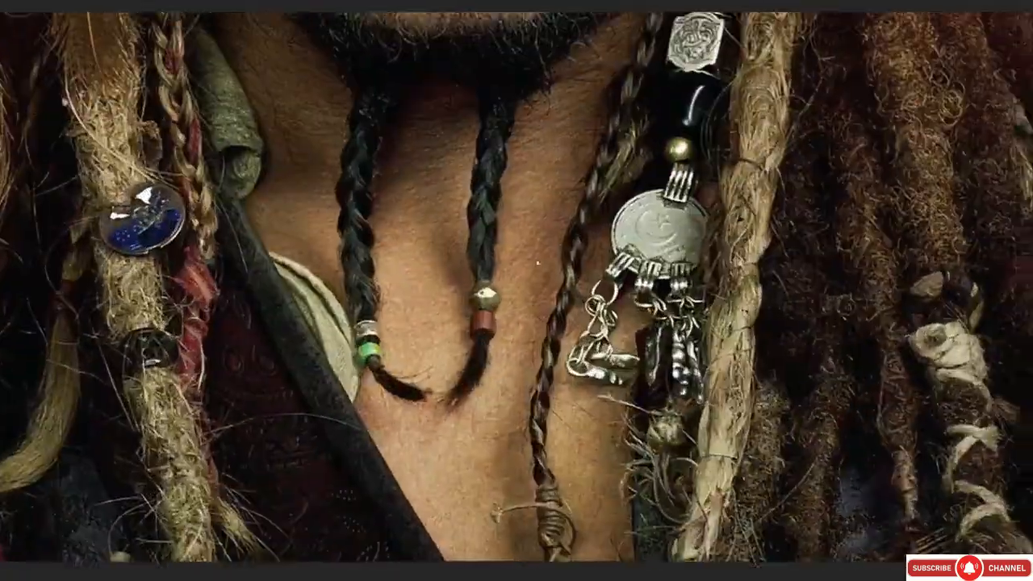
pyautogui.moveTo(680, 72); pyautogui.dragTo(464, 262, button='middle')
pyautogui.moveTo(342, 381); pyautogui.dragTo(499, 214)
pyautogui.moveTo(407, 305); pyautogui.dragTo(293, 360)
pyautogui.moveTo(378, 288); pyautogui.dragTo(481, 228)
pyautogui.scroll(3, 385, 321)
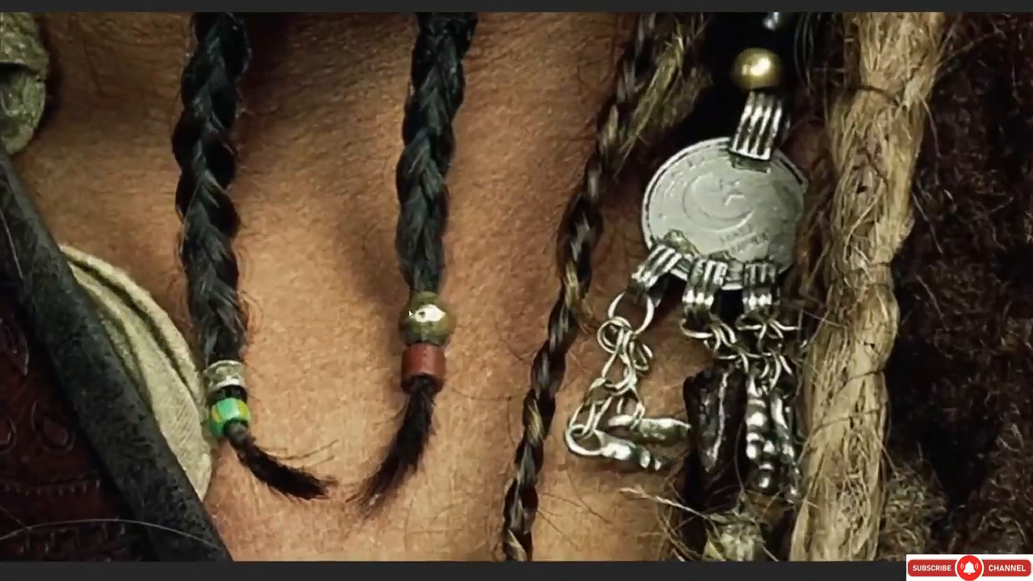
pyautogui.scroll(-3, 384, 321)
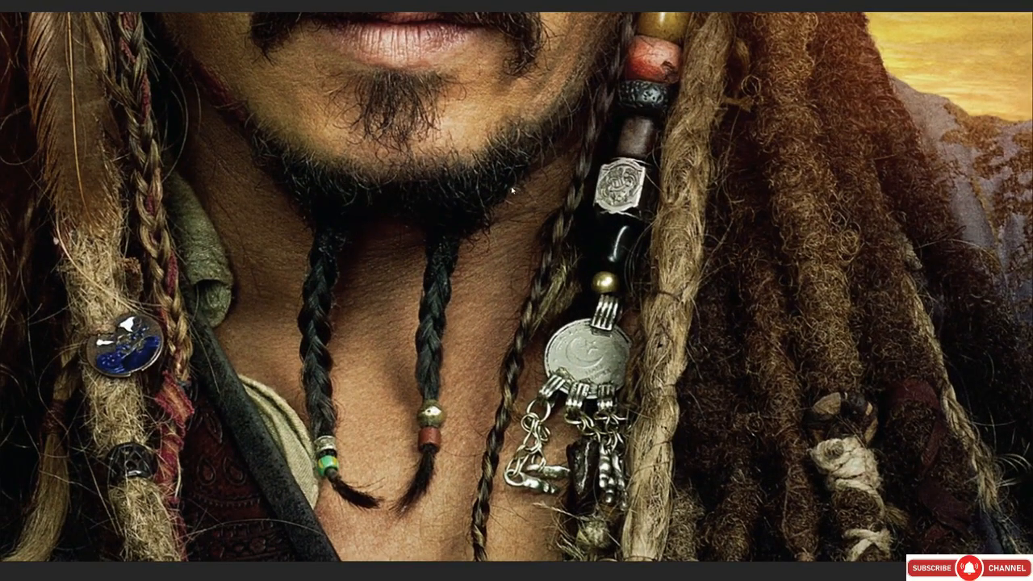
pyautogui.moveTo(511, 190); pyautogui.dragTo(510, 253)
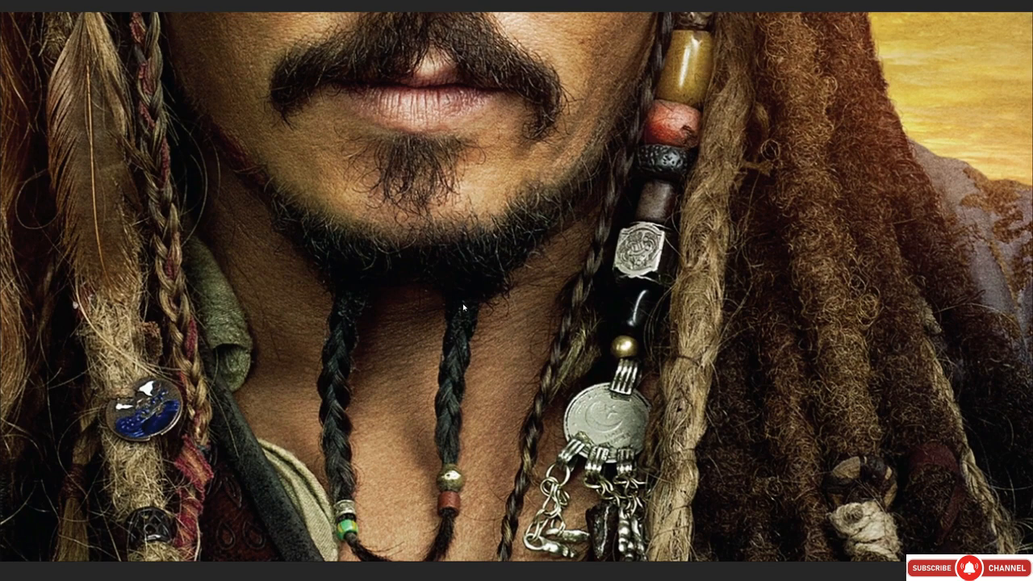
# Restore the reference board and make the chin's head mesh, Male Average Head.002, the active object in front view
pyautogui.hotkey('ctrl', 'f')
pyautogui.click(399, 269)
pyautogui.press('KP_1')
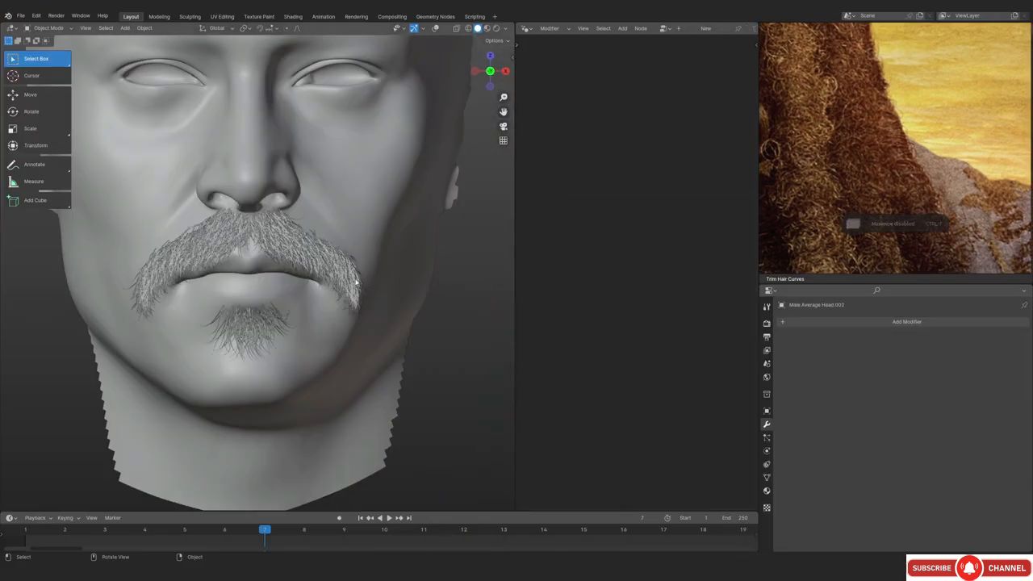
pyautogui.hotkey('alt', 'shift', 'z')
pyautogui.hotkey('ctrl', 'Tab')
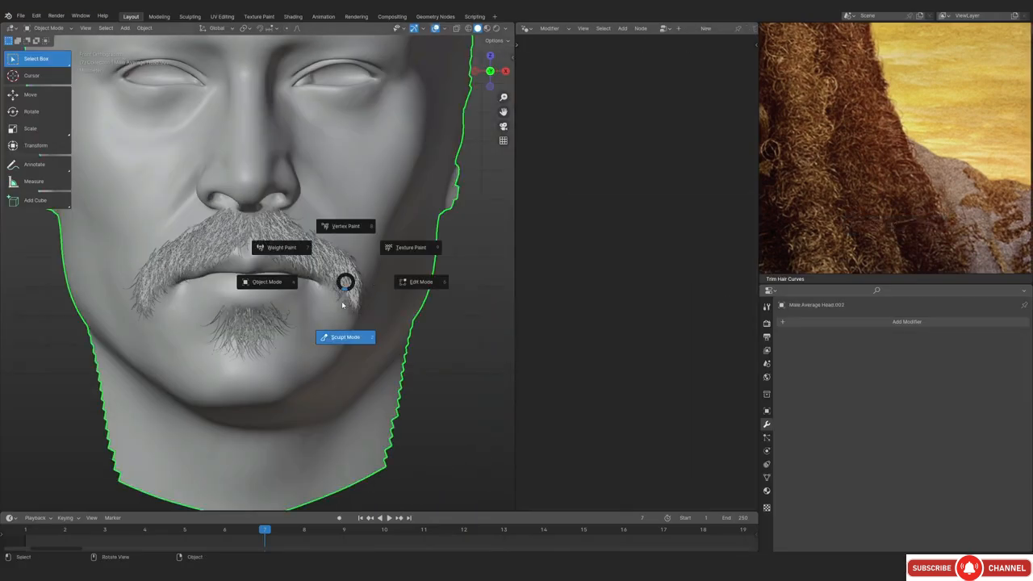
pyautogui.click(342, 304)
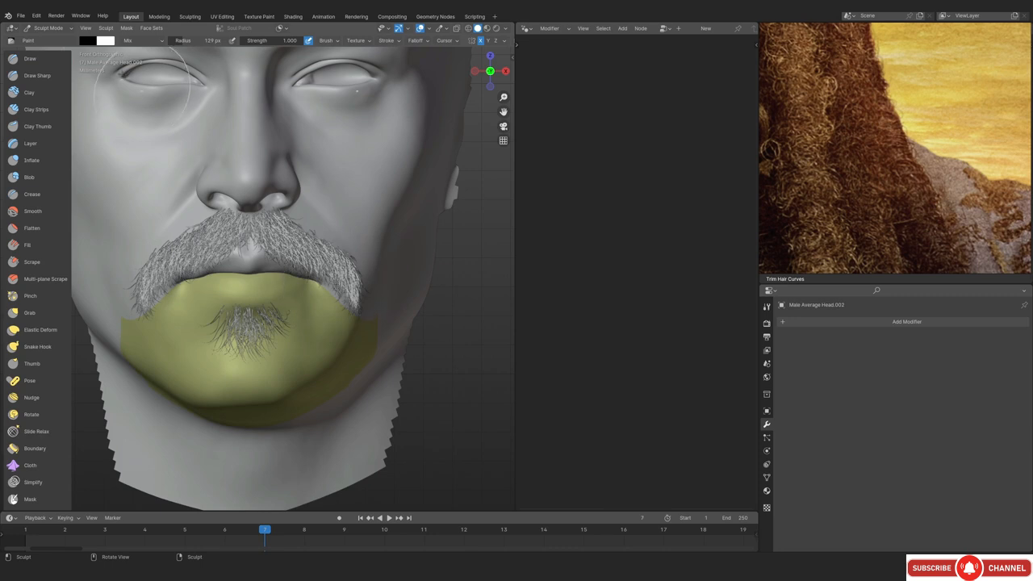
pyautogui.click(48, 28)
pyautogui.click(42, 39)
pyautogui.scroll(-2, 388, 286)
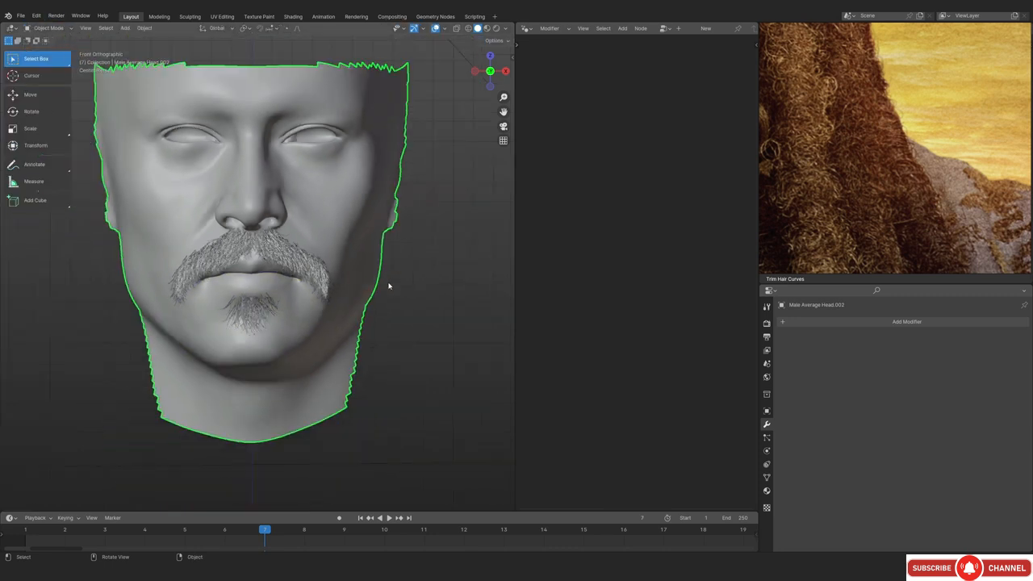
# Add an empty hair curves object to the active head mesh for the chin beard
pyautogui.hotkey('shift', 'a')
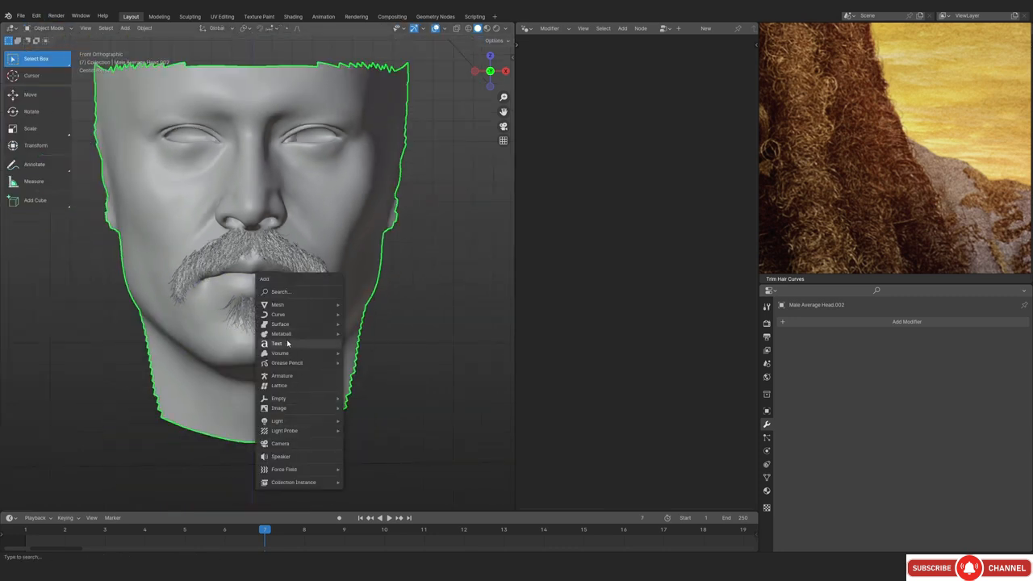
pyautogui.moveTo(285, 317)
pyautogui.click(372, 369)
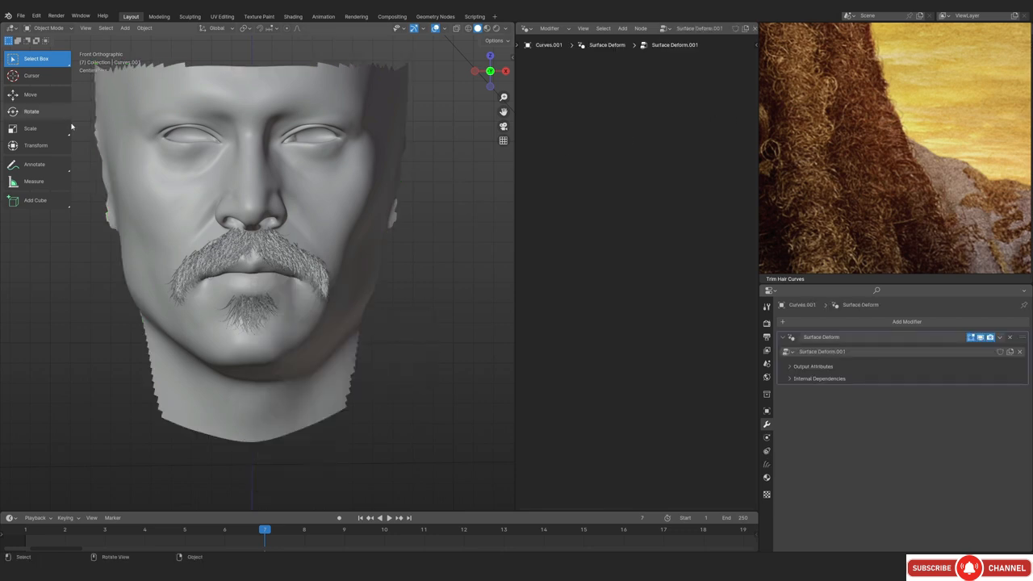
# Switch the new chin hair object to Sculpt Mode and activate the Add brush for working on the chin
pyautogui.moveTo(302, 318); pyautogui.dragTo(317, 277, button='middle')
pyautogui.scroll(2, 288, 319)
pyautogui.hotkey('ctrl', 'Tab')
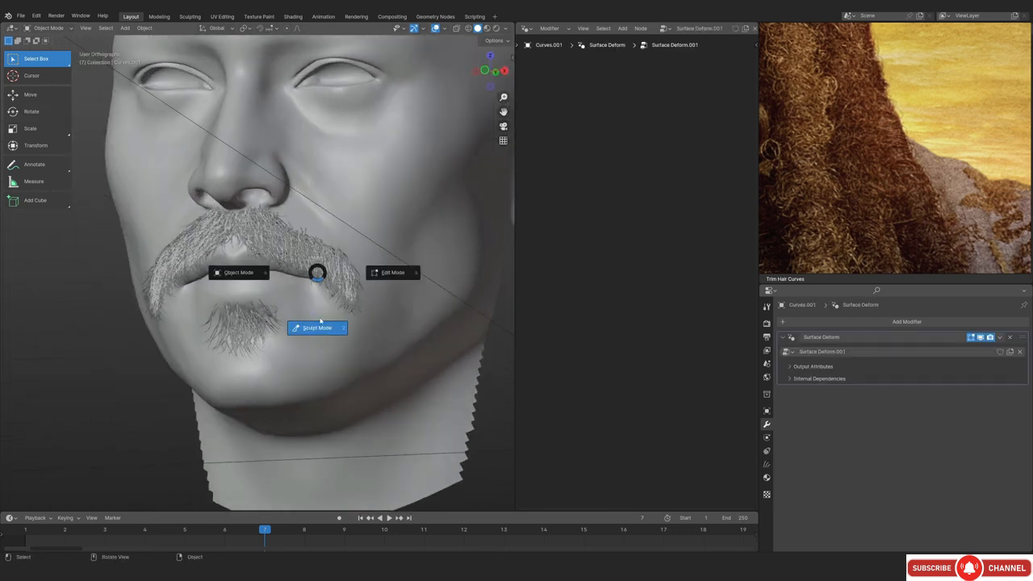
pyautogui.click(323, 327)
pyautogui.click(36, 78)
pyautogui.scroll(3, 273, 328)
pyautogui.moveTo(282, 376)
pyautogui.keyDown('shift'); pyautogui.mouseDown(button='middle')
pyautogui.moveTo(269, 272)
pyautogui.moveTo(257, 272)
pyautogui.mouseUp(button='middle'); pyautogui.keyUp('shift')
# Turn off the Add brush's length interpolation and set its curve length to 0.02 m
pyautogui.click(766, 307)
pyautogui.moveTo(842, 452); pyautogui.dragTo(842, 443, button='middle')
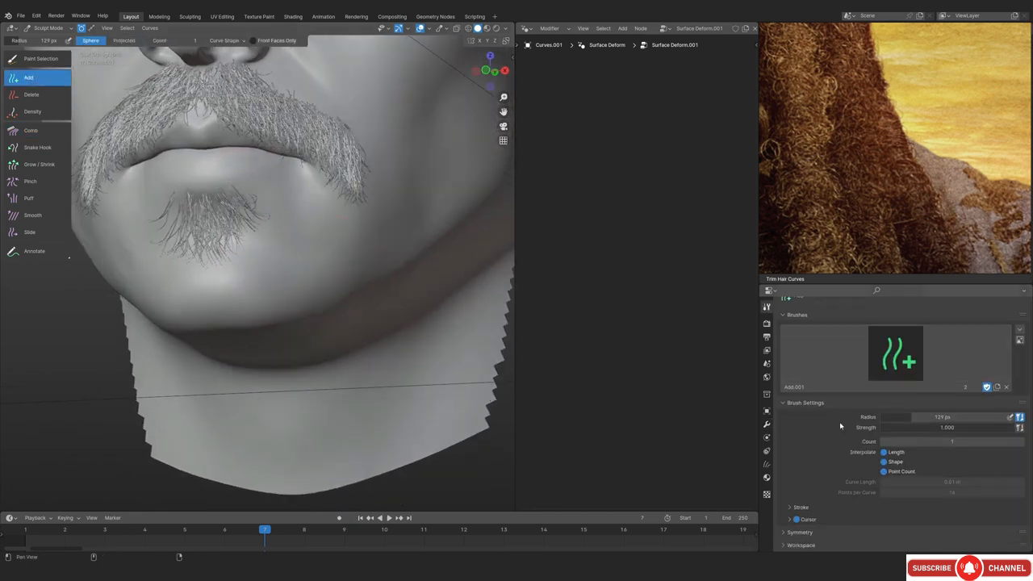
pyautogui.click(883, 452)
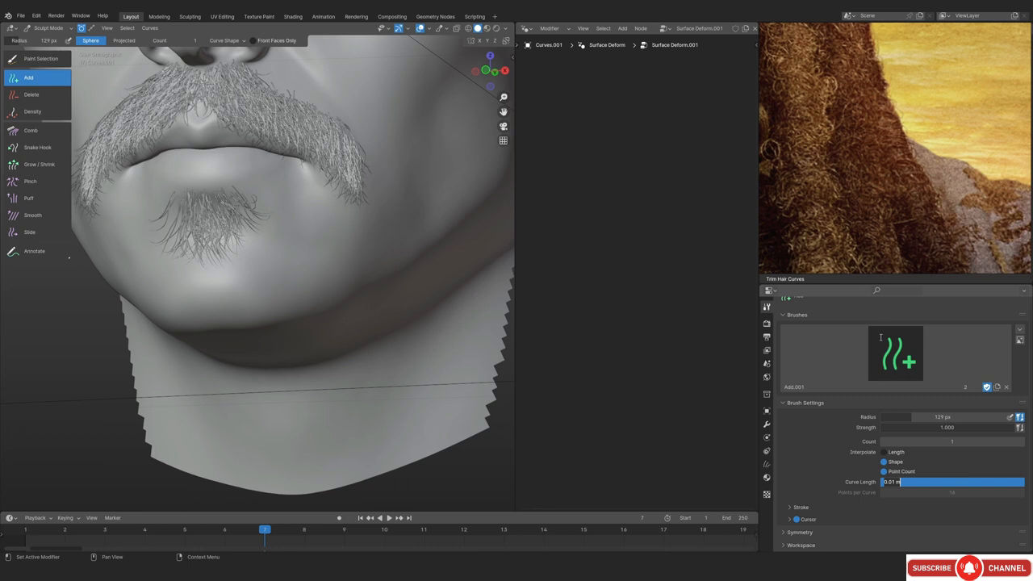
pyautogui.press('Return')
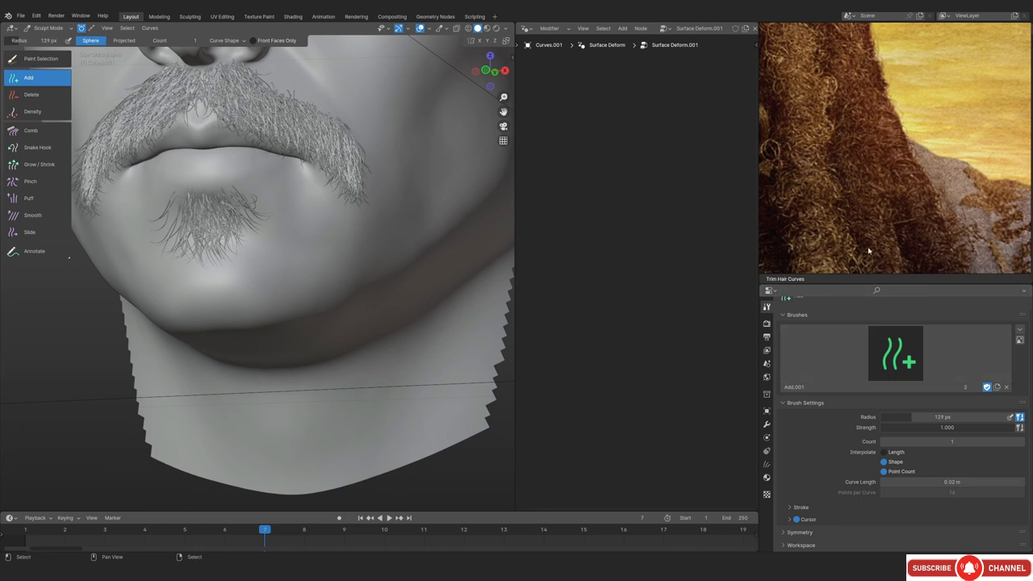
# Frame the chin beard in the pirate reference photo and place a trial hair below the chin
pyautogui.scroll(2, 889, 164)
pyautogui.moveTo(867, 194); pyautogui.dragTo(896, 154, button='middle')
pyautogui.moveTo(261, 337)
pyautogui.keyDown('ctrl'); pyautogui.mouseDown(button='middle')
pyautogui.moveTo(283, 325)
pyautogui.moveTo(263, 291)
pyautogui.moveTo(267, 320)
pyautogui.mouseUp(button='middle'); pyautogui.keyUp('ctrl')
pyautogui.keyDown('ctrl'); pyautogui.moveTo(283, 275); pyautogui.dragTo(301, 321, button='middle'); pyautogui.keyUp('ctrl')
pyautogui.moveTo(304, 262); pyautogui.dragTo(307, 294, button='middle')
# Compare the trial hair's length with the chin beard in the camera view's background photo, then undo the hair
pyautogui.press('KP_0')
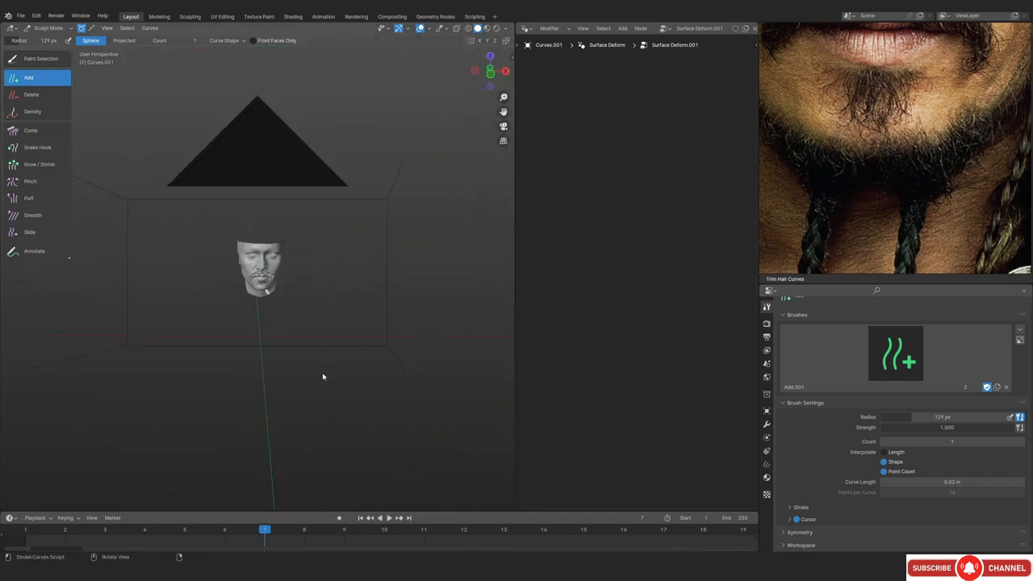
pyautogui.scroll(3, 318, 388)
pyautogui.keyDown('shift'); pyautogui.moveTo(318, 385); pyautogui.dragTo(281, 274, button='middle'); pyautogui.keyUp('shift')
pyautogui.hotkey('shift', 'alt', 'z')
pyautogui.hotkey('shift', 'alt', 'z')
pyautogui.keyDown('ctrl'); pyautogui.moveTo(284, 333); pyautogui.dragTo(274, 306, button='middle'); pyautogui.keyUp('ctrl')
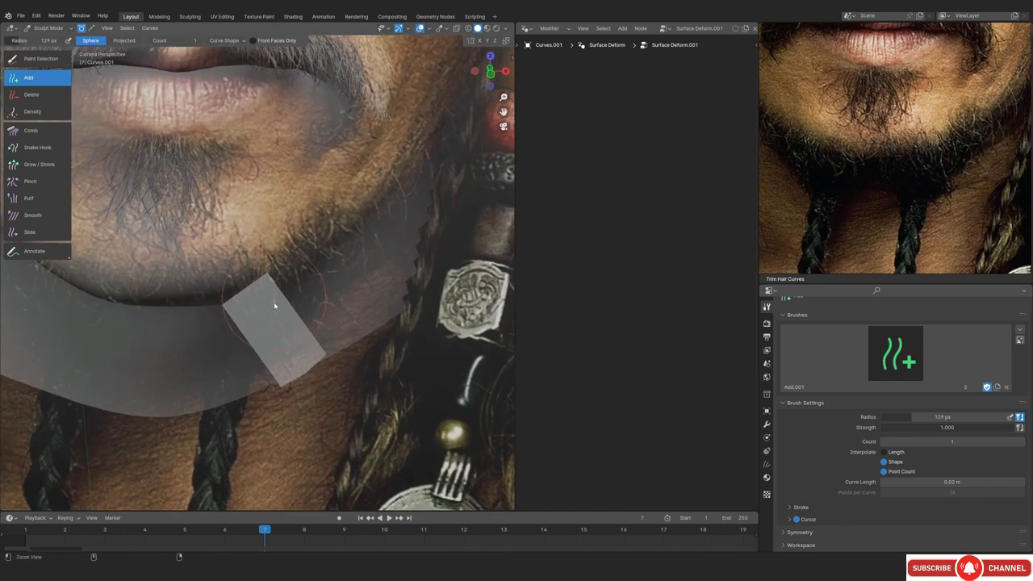
pyautogui.hotkey('shift', 'alt', 'z')
pyautogui.hotkey('shift', 'alt', 'z')
pyautogui.hotkey('shift', 'alt', 'z')
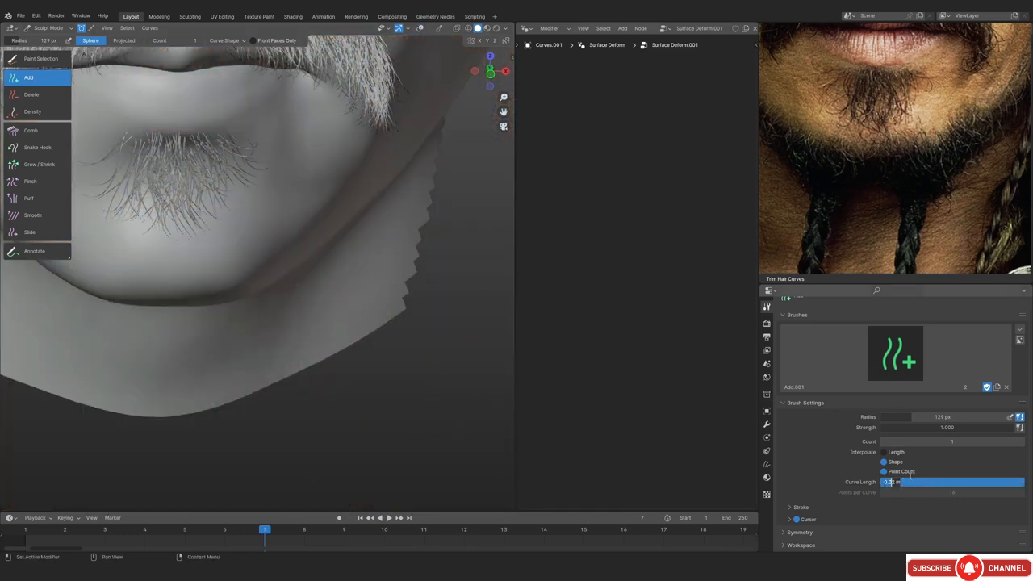
# Set the Add brush's curve length to 0.015 m, add one hair below the chin, and re-enable length interpolation
pyautogui.press('Return')
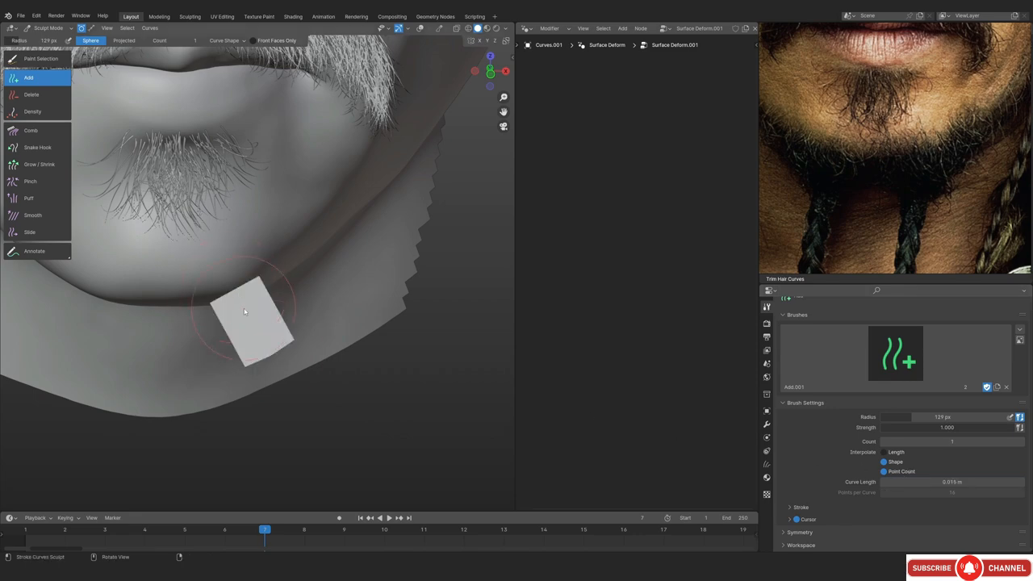
pyautogui.hotkey('shift', 'alt', 'z')
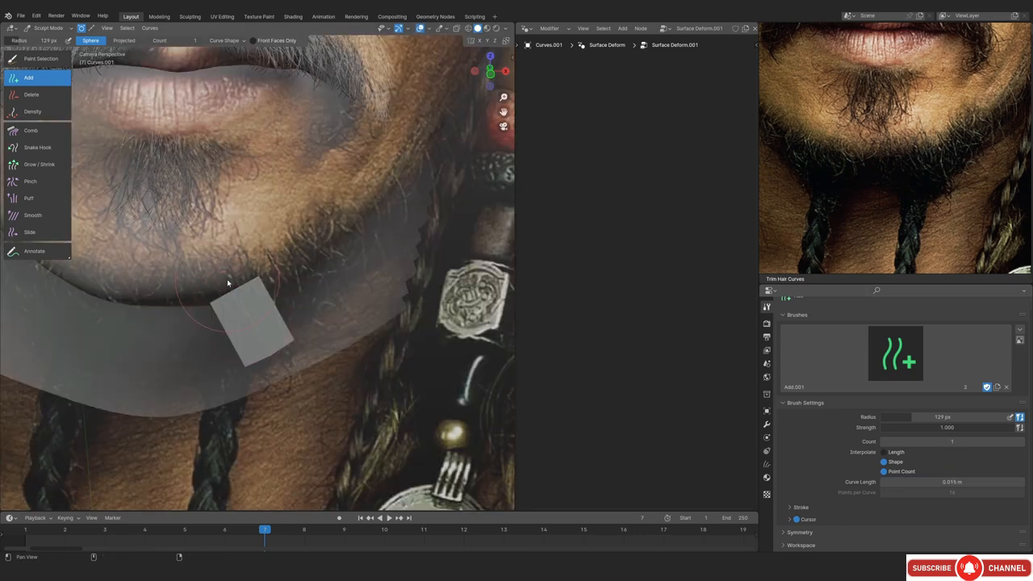
pyautogui.moveTo(228, 282)
pyautogui.keyDown('shift'); pyautogui.mouseDown(button='middle')
pyautogui.moveTo(283, 318)
pyautogui.moveTo(293, 359)
pyautogui.mouseUp(button='middle'); pyautogui.keyUp('shift')
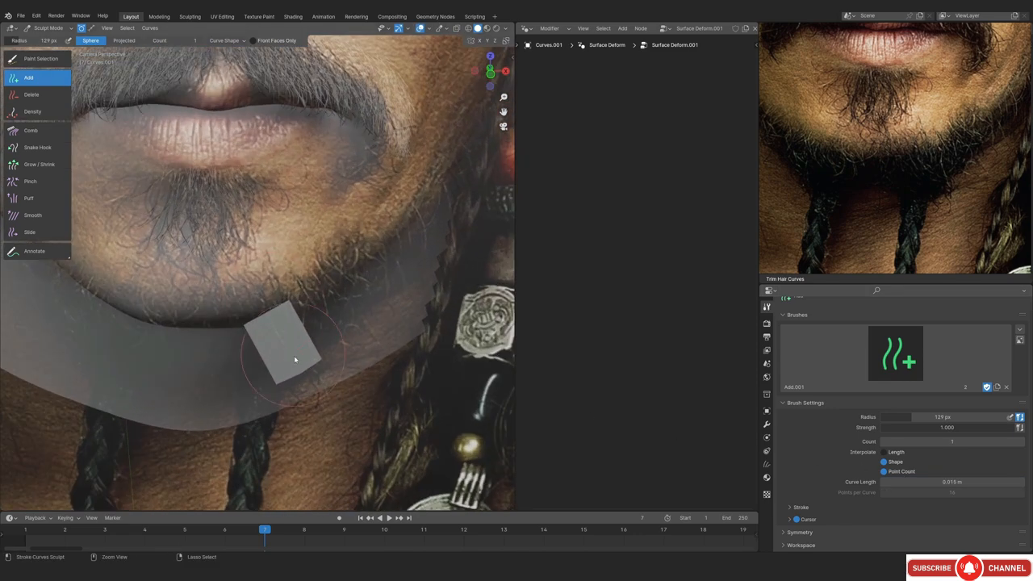
pyautogui.click(886, 452)
pyautogui.keyDown('ctrl'); pyautogui.keyDown('alt'); pyautogui.moveTo(212, 293); pyautogui.dragTo(311, 302); pyautogui.keyUp('alt'); pyautogui.keyUp('ctrl')
pyautogui.keyDown('ctrl'); pyautogui.keyDown('alt'); pyautogui.moveTo(315, 345); pyautogui.dragTo(296, 284); pyautogui.keyUp('alt'); pyautogui.keyUp('ctrl')
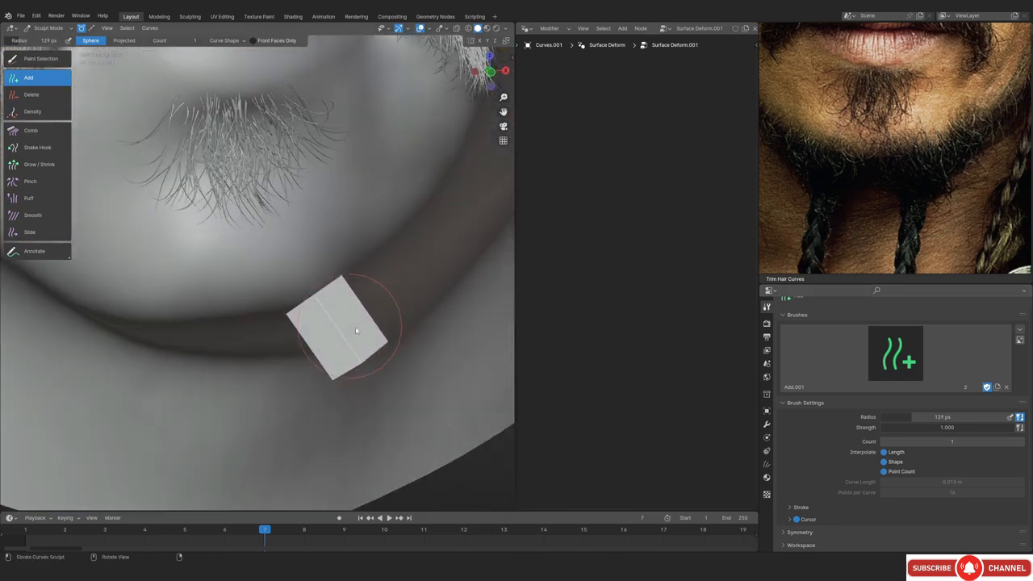
pyautogui.click(767, 424)
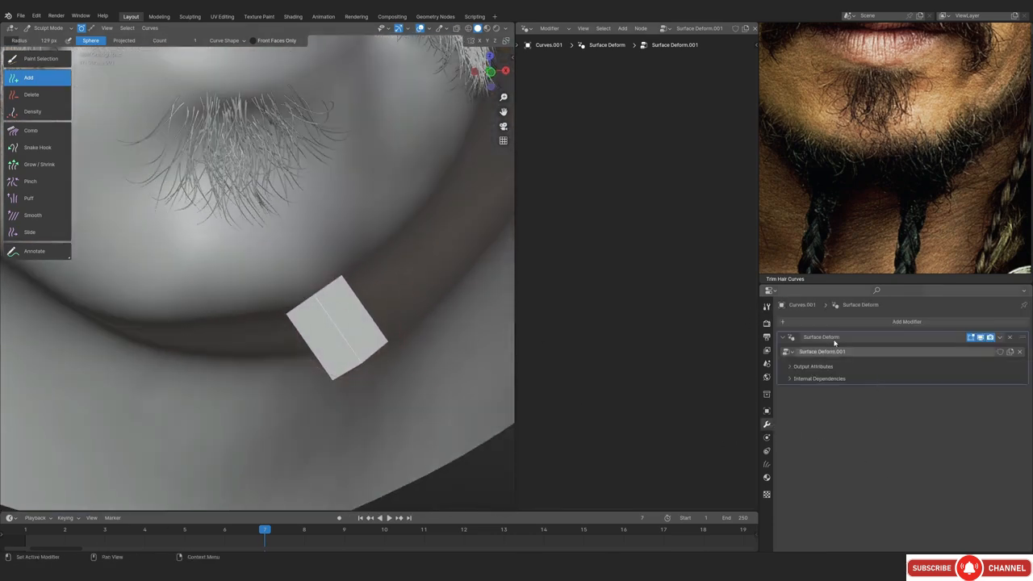
pyautogui.scroll(1, 827, 213)
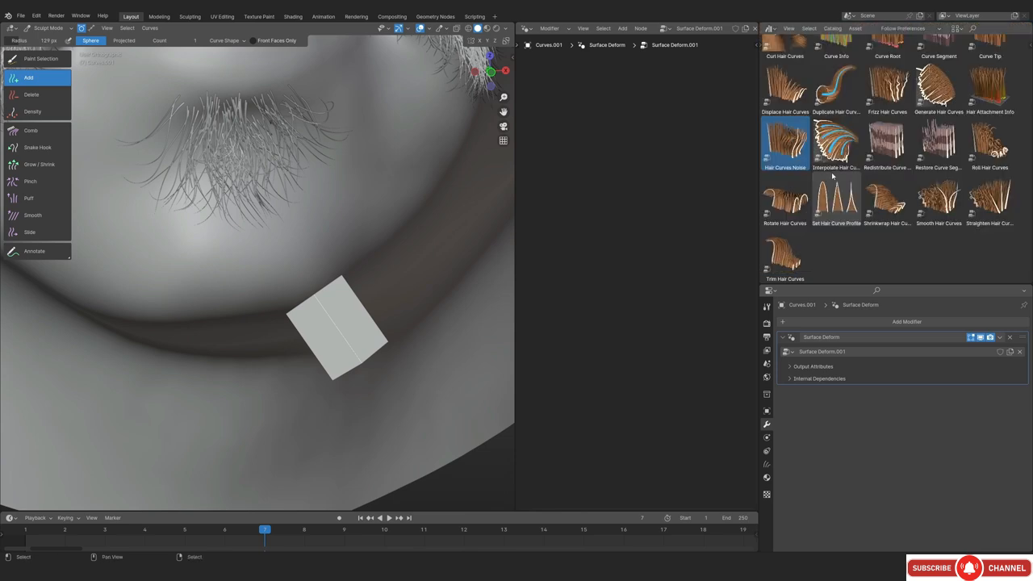
pyautogui.scroll(3, 860, 110)
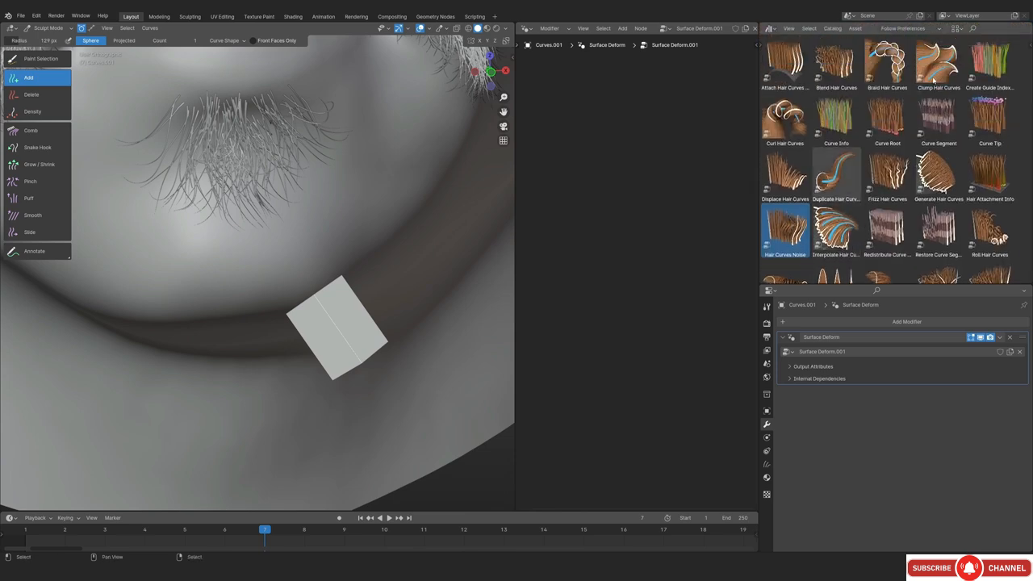
pyautogui.moveTo(322, 328); pyautogui.dragTo(331, 327)
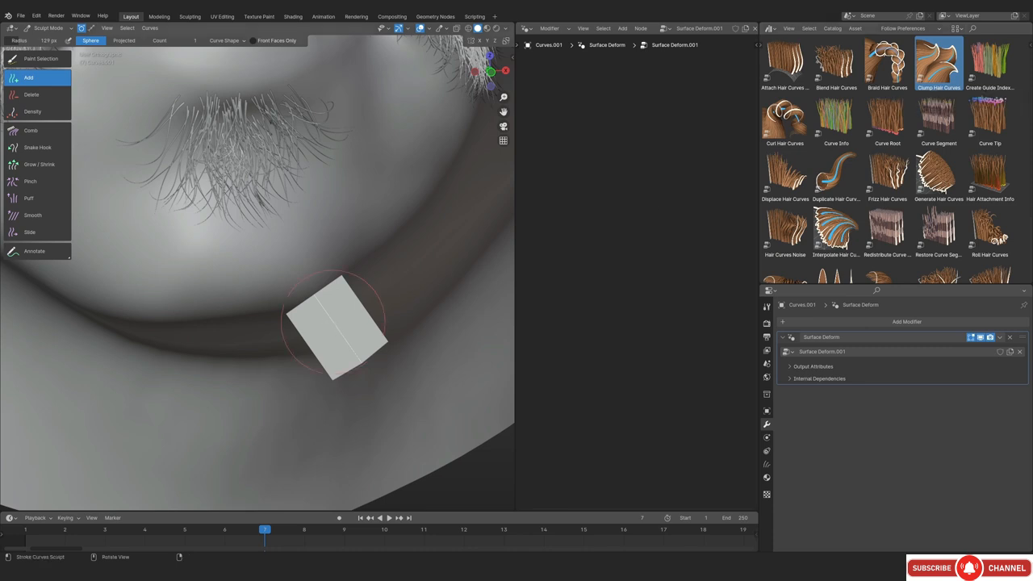
pyautogui.moveTo(939, 63); pyautogui.dragTo(347, 323)
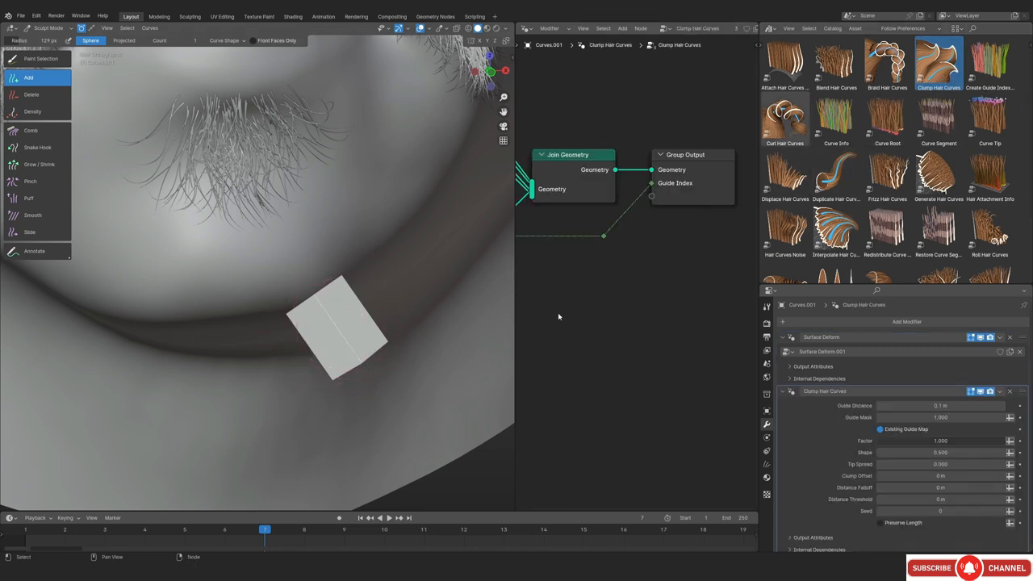
pyautogui.click(1010, 391)
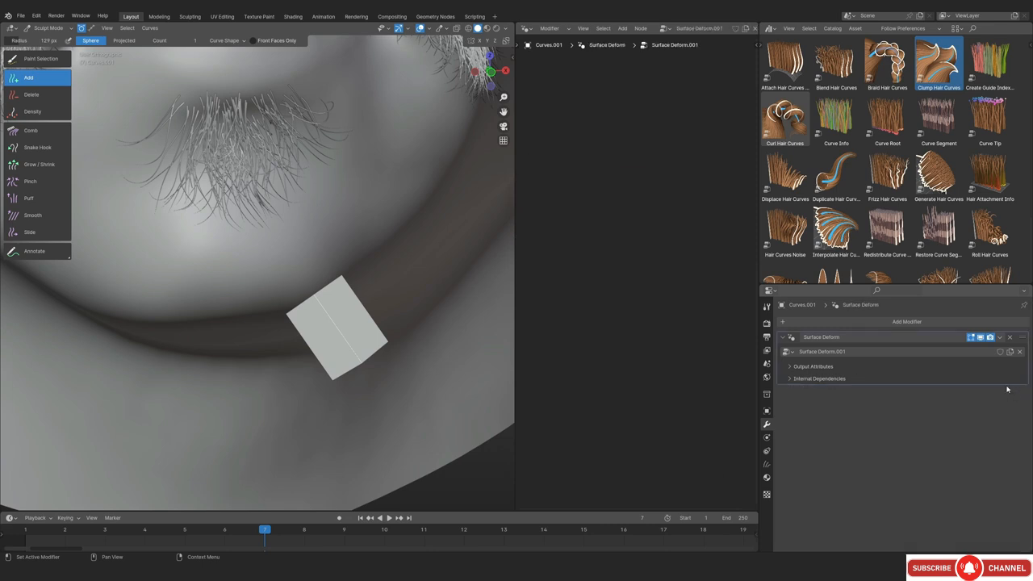
# Apply the Set Hair Curve Profile asset to the chin hair object
pyautogui.scroll(-3, 870, 179)
pyautogui.moveTo(836, 198); pyautogui.dragTo(349, 322)
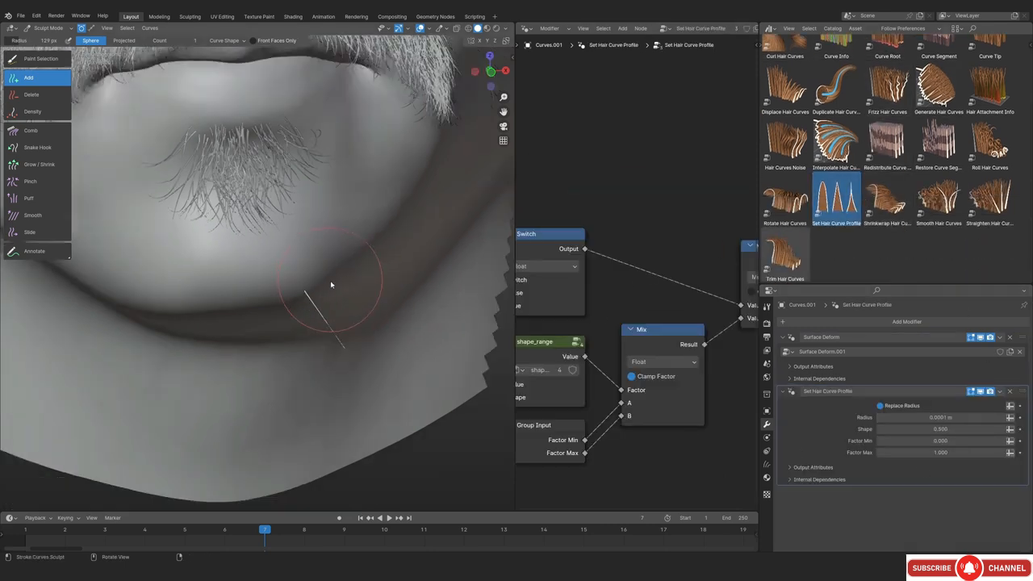
pyautogui.scroll(-2, 330, 280)
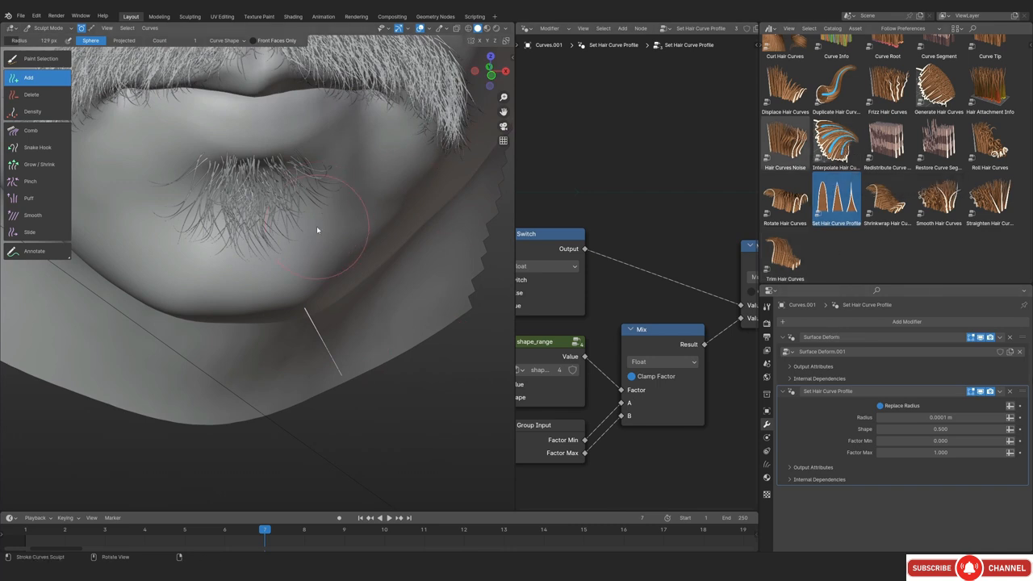
# Delete the single chin hair and add a mirrored pair below the chin using X symmetry
pyautogui.scroll(3, 316, 230)
pyautogui.click(31, 94)
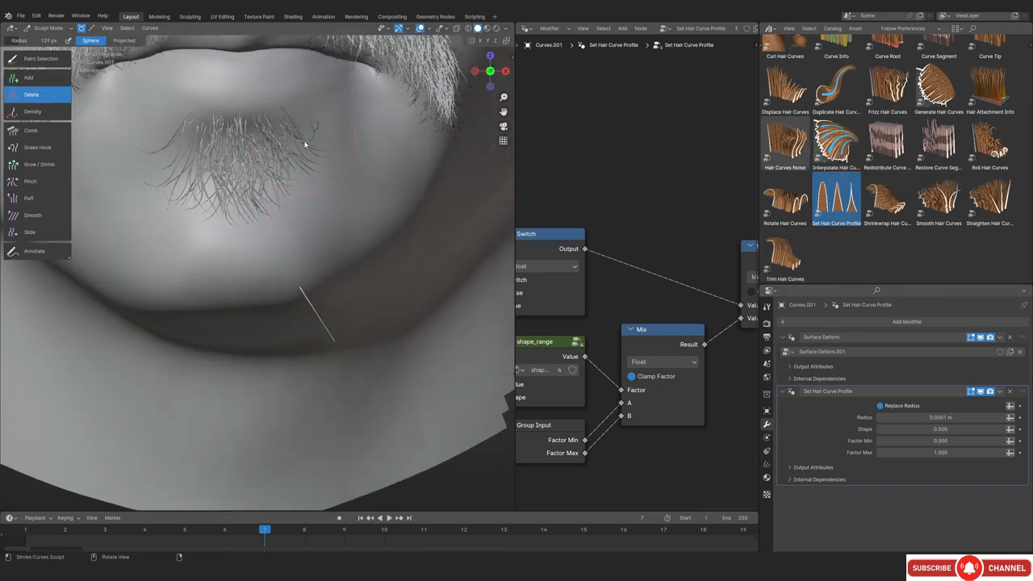
pyautogui.click(29, 78)
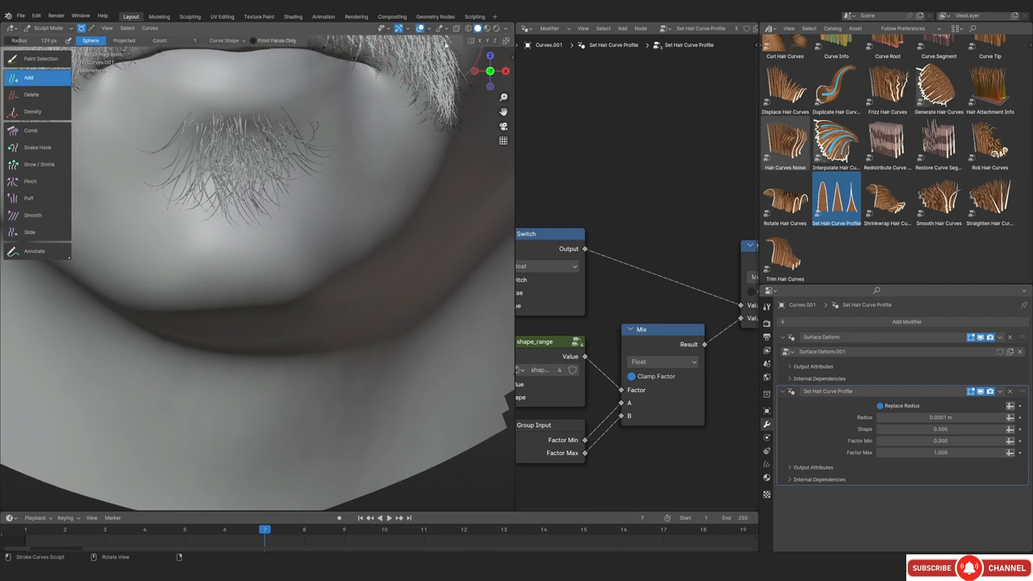
pyautogui.click(479, 41)
pyautogui.click(317, 289)
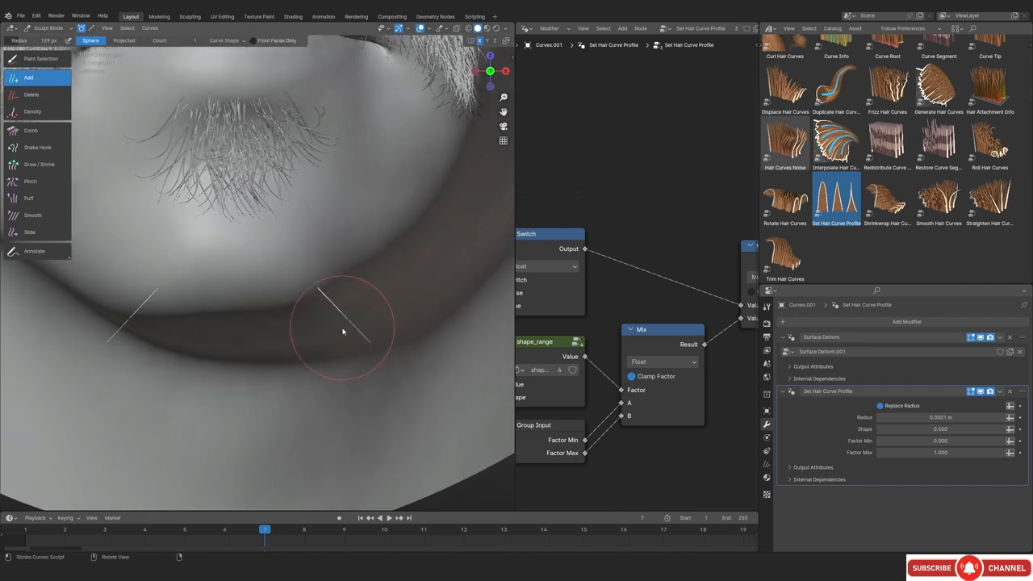
# Check the mirrored hair pair against the background photo in camera view and from a three-quarter angle
pyautogui.press('KP_0')
pyautogui.press('KP_0')
pyautogui.press('KP_0')
pyautogui.scroll(-3, 323, 282)
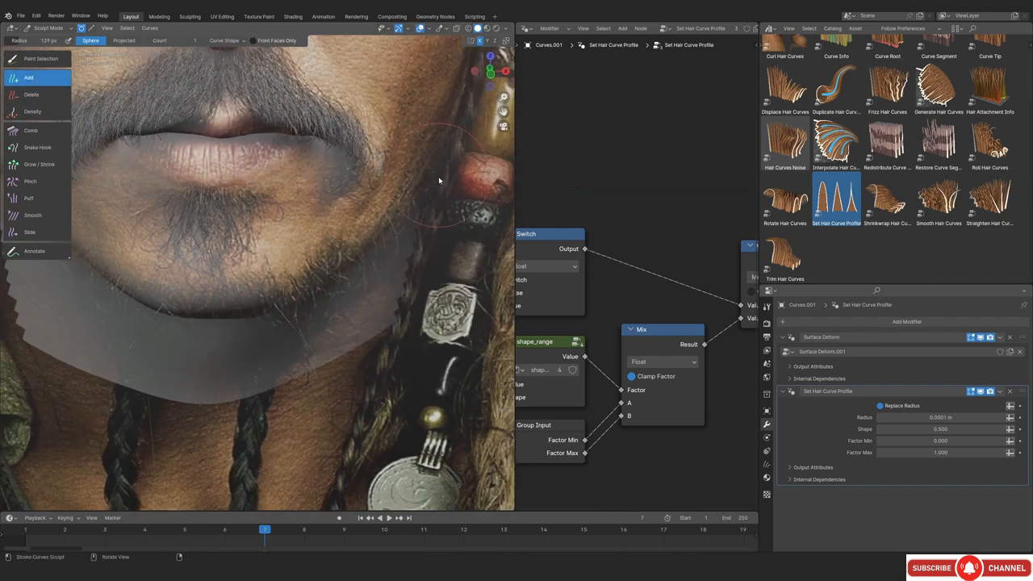
pyautogui.keyDown('alt'); pyautogui.moveTo(412, 234); pyautogui.dragTo(275, 221); pyautogui.keyUp('alt')
pyautogui.keyDown('ctrl'); pyautogui.keyDown('alt'); pyautogui.moveTo(300, 292); pyautogui.dragTo(286, 379); pyautogui.keyUp('alt'); pyautogui.keyUp('ctrl')
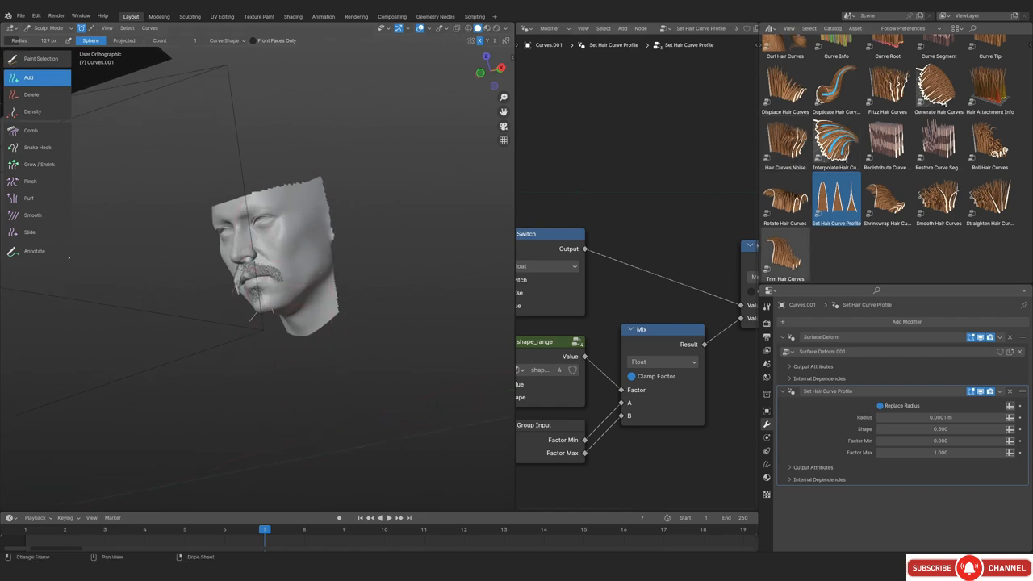
# Examine how the beard runs along the jaw in the three-quarter pirate reference photo
pyautogui.hotkey('alt', 'Tab')
pyautogui.scroll(-10, 881, 183)
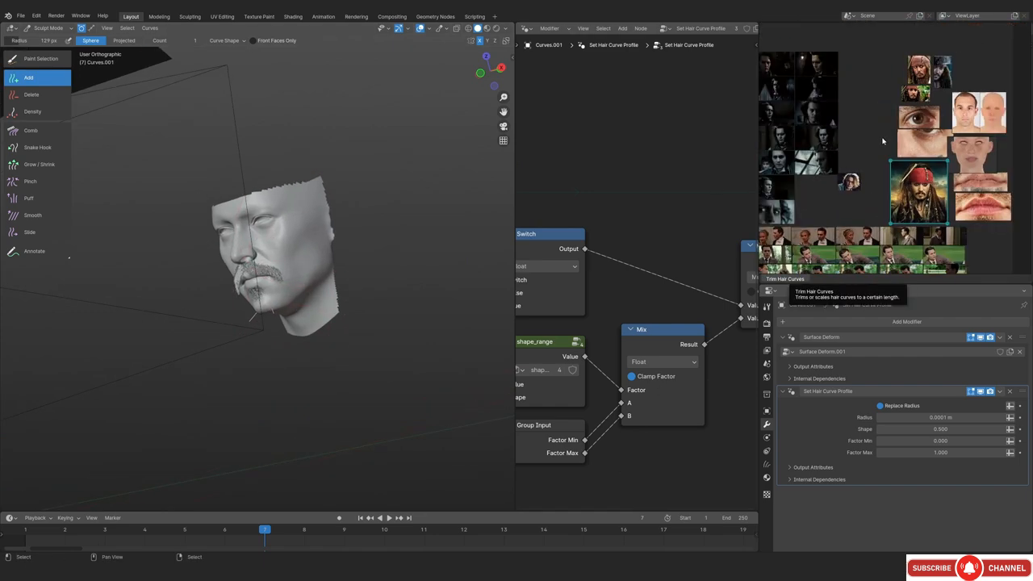
pyautogui.scroll(10, 841, 194)
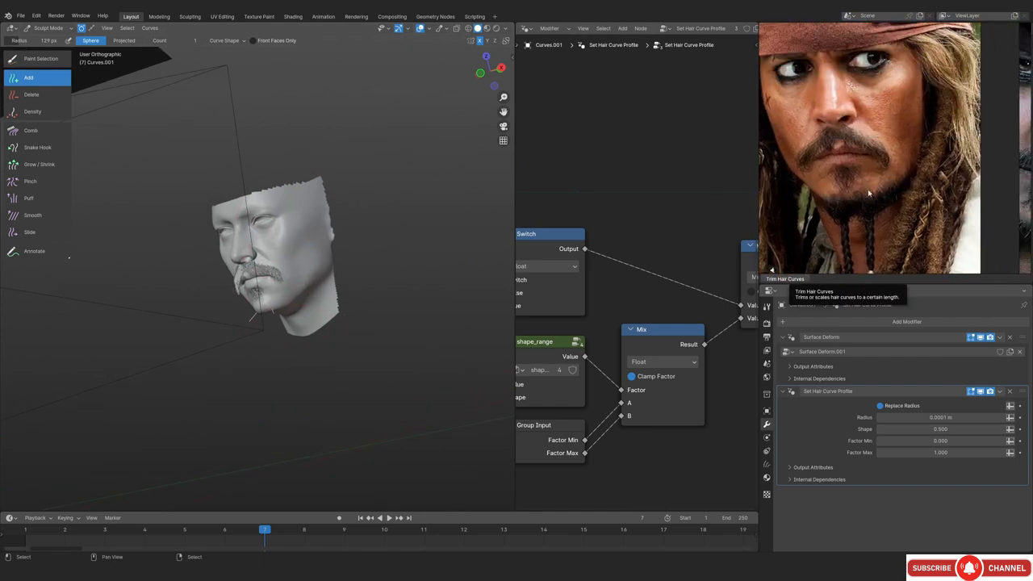
pyautogui.scroll(3, 916, 192)
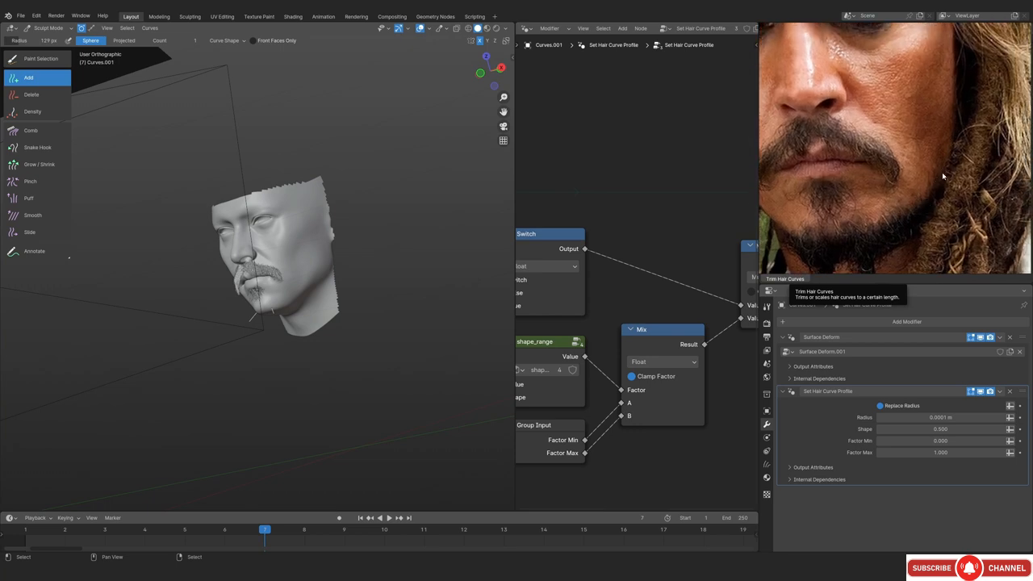
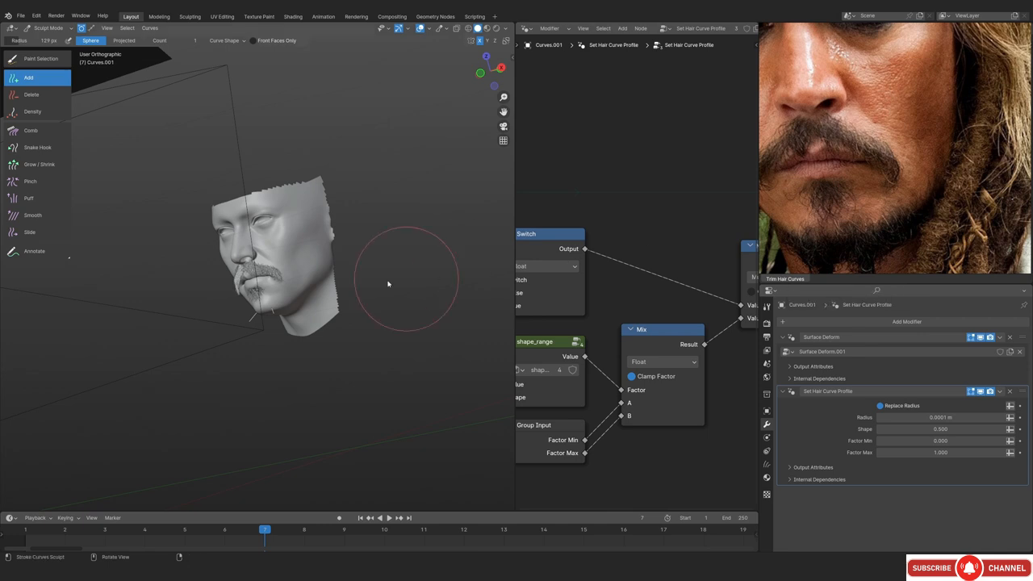
# Add mirrored guide hairs from the chin along the jawline, following the beard line in the background photo
pyautogui.scroll(5, 297, 352)
pyautogui.scroll(6, 298, 352)
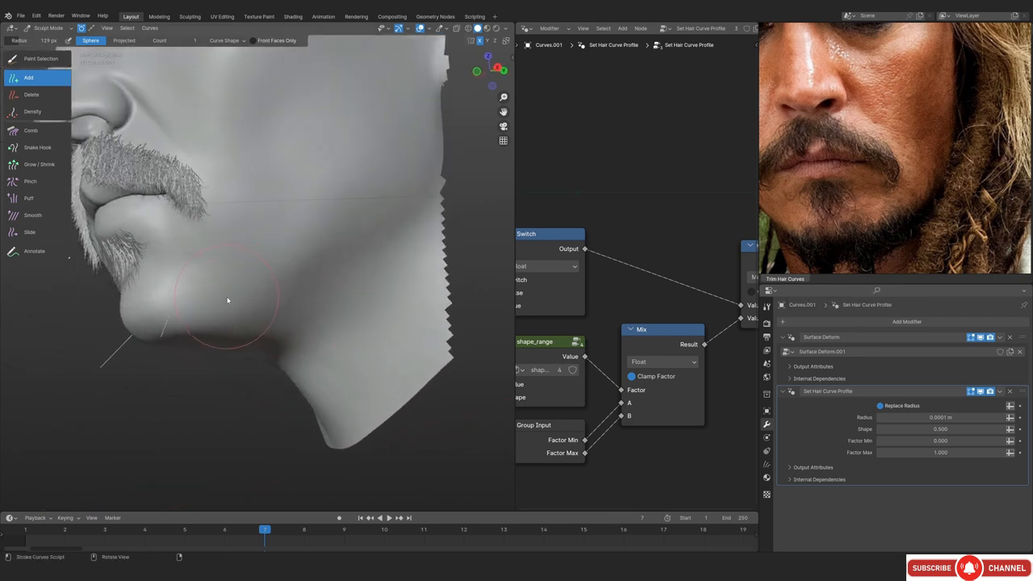
pyautogui.press('KP_0')
pyautogui.keyDown('shift'); pyautogui.moveTo(322, 276); pyautogui.dragTo(282, 311, button='middle'); pyautogui.keyUp('shift')
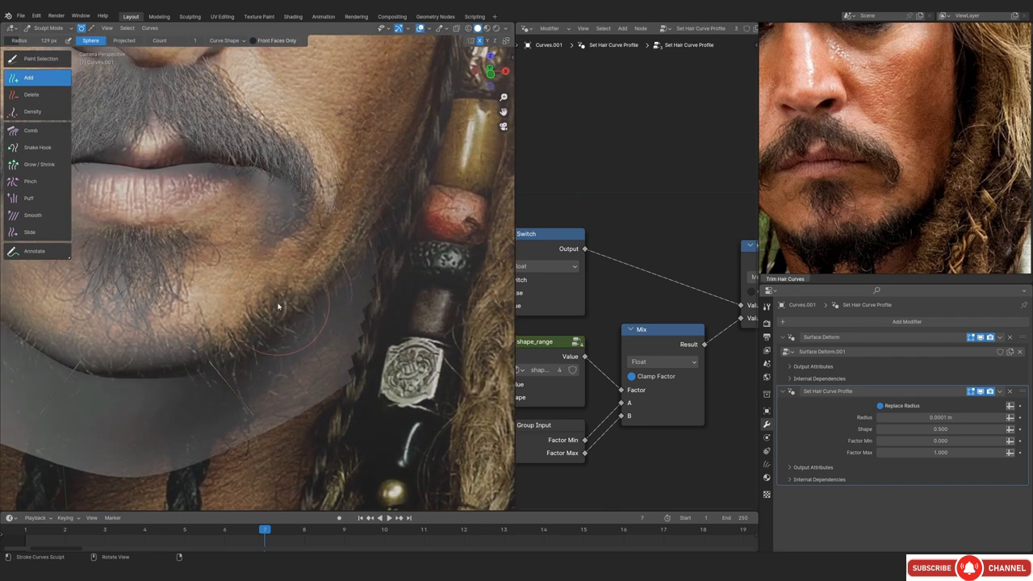
pyautogui.scroll(2, 275, 298)
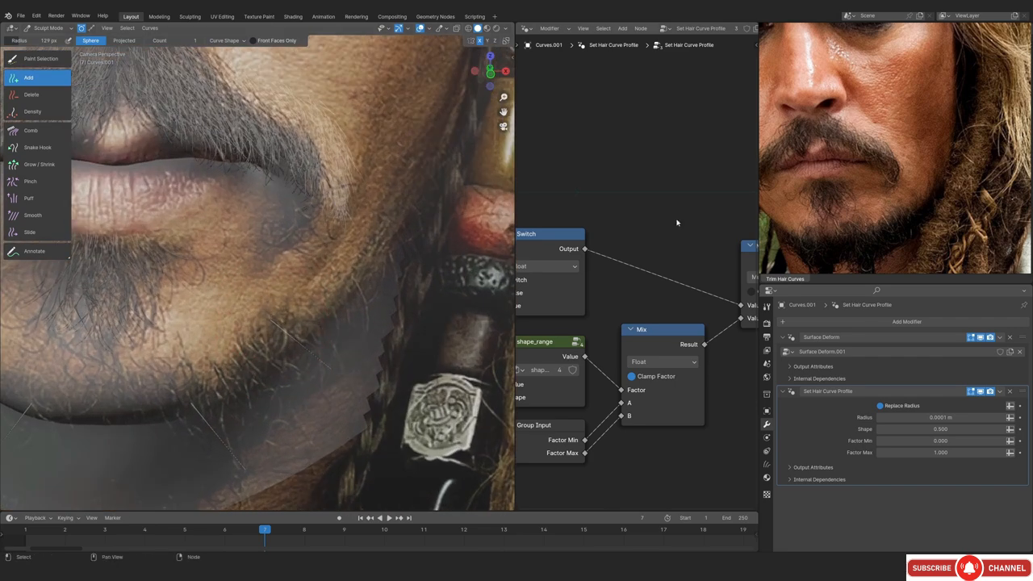
pyautogui.keyDown('shift'); pyautogui.moveTo(330, 239); pyautogui.dragTo(298, 312, button='middle'); pyautogui.keyUp('shift')
pyautogui.scroll(9, 282, 294)
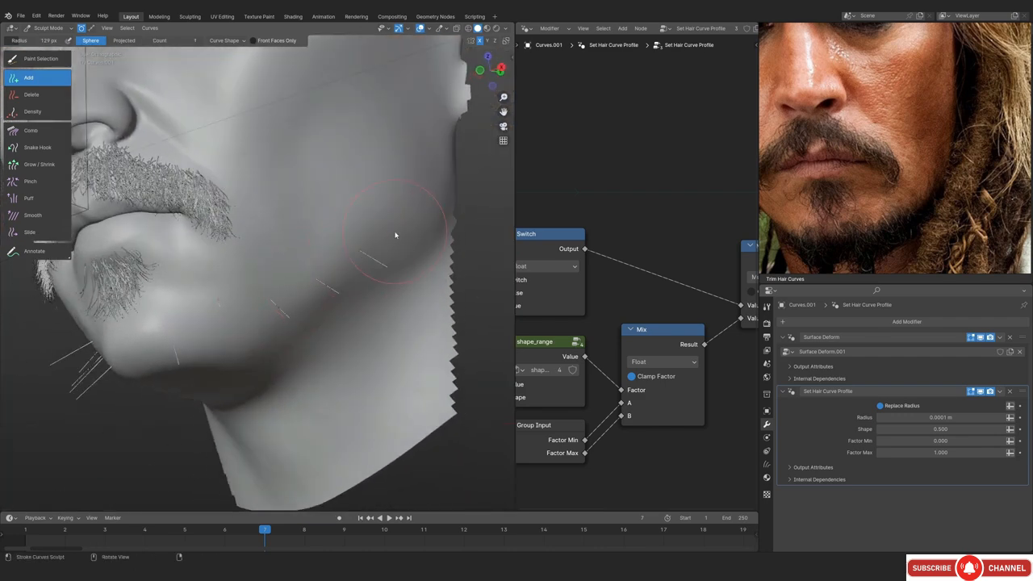
pyautogui.press('KP_0')
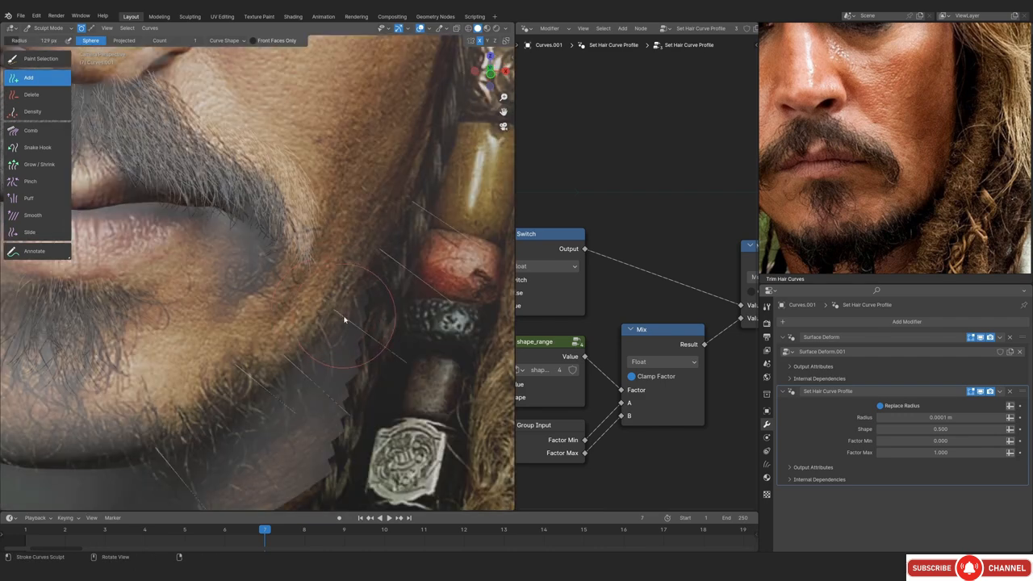
pyautogui.scroll(-4, 238, 349)
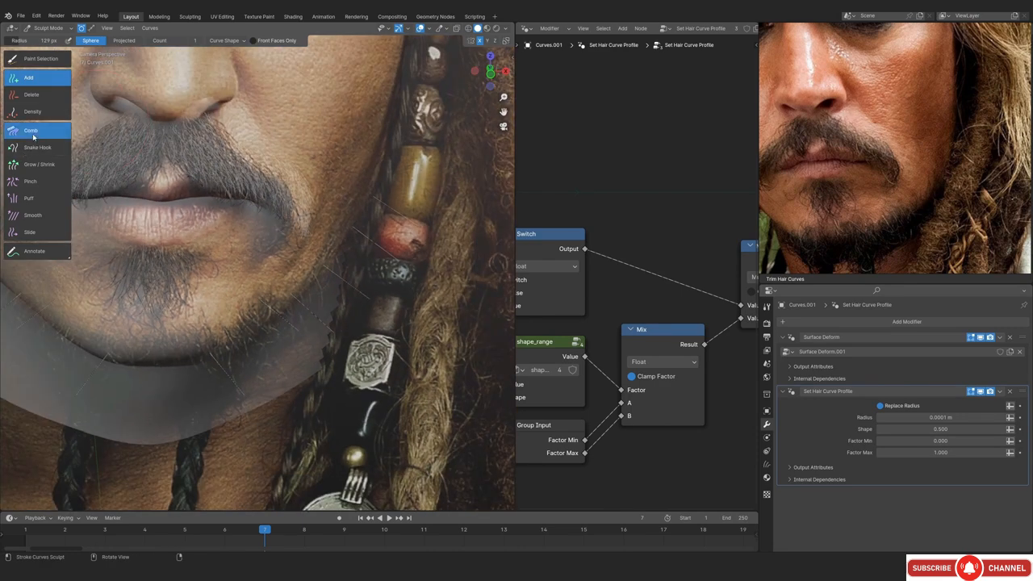
# Comb the jawline guide hairs backward in side view with an enlarged projected Comb brush
pyautogui.click(30, 130)
pyautogui.scroll(4, 343, 232)
pyautogui.press('f')
pyautogui.click(404, 233)
pyautogui.moveTo(410, 234)
pyautogui.mouseDown()
pyautogui.moveTo(339, 323)
pyautogui.moveTo(228, 386)
pyautogui.mouseUp()
pyautogui.press('KP_3')
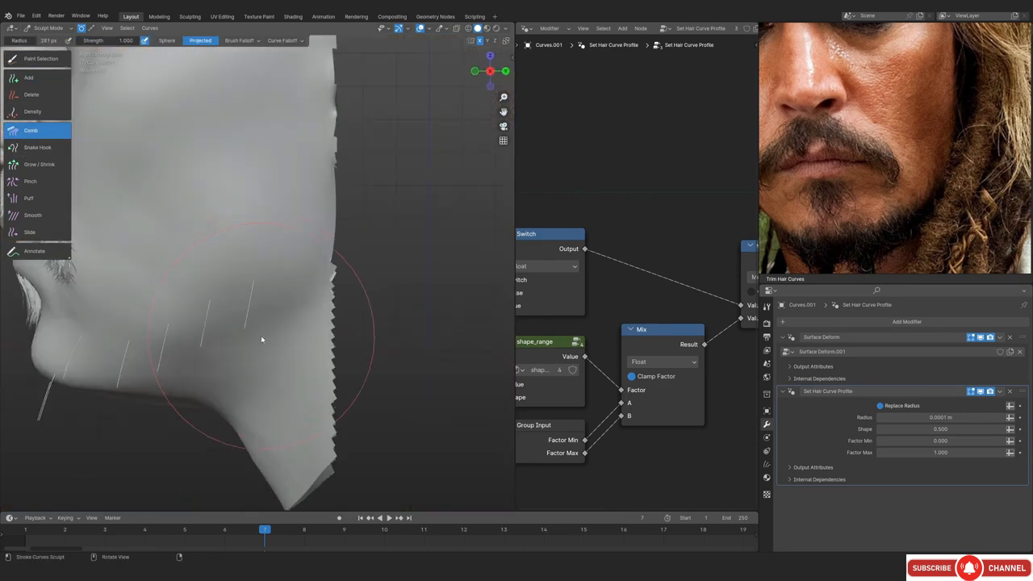
pyautogui.keyDown('shift'); pyautogui.moveTo(169, 292); pyautogui.dragTo(248, 281, button='middle'); pyautogui.keyUp('shift')
pyautogui.keyDown('ctrl'); pyautogui.moveTo(249, 282); pyautogui.dragTo(258, 295, button='middle'); pyautogui.keyUp('ctrl')
pyautogui.moveTo(211, 352); pyautogui.dragTo(204, 365)
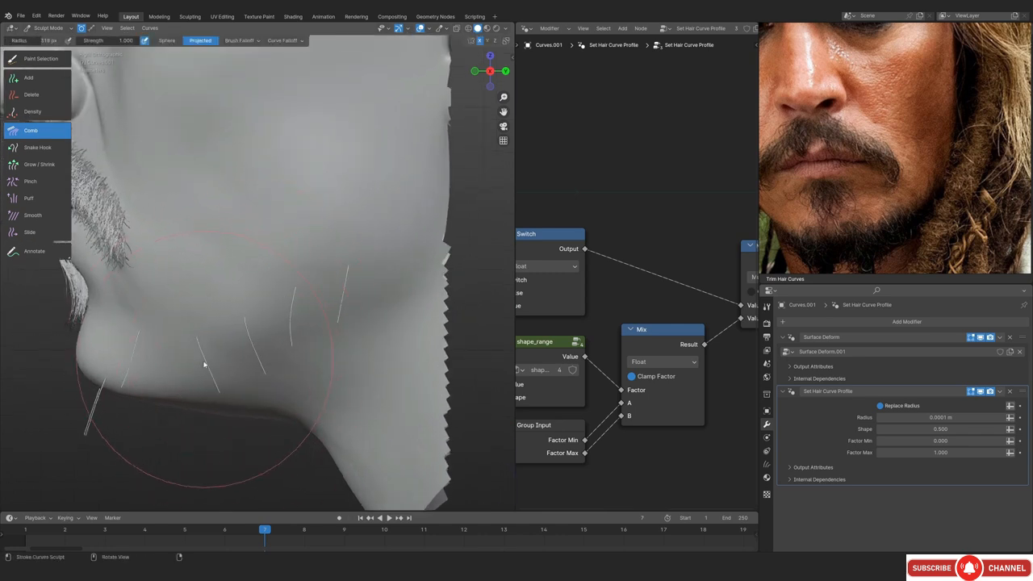
# Comb the chin guide hairs backward and curve their tips in side view, using a smaller brush radius
pyautogui.press('f')
pyautogui.click(99, 424)
pyautogui.moveTo(110, 421); pyautogui.dragTo(100, 419)
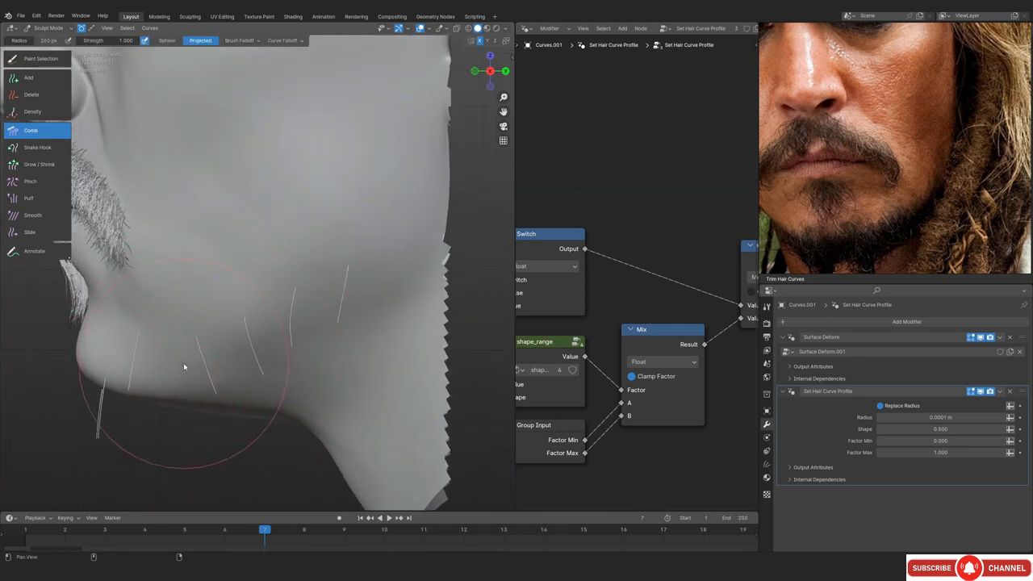
pyautogui.keyDown('shift'); pyautogui.moveTo(184, 366); pyautogui.dragTo(257, 310, button='middle'); pyautogui.keyUp('shift')
pyautogui.keyDown('ctrl'); pyautogui.moveTo(215, 352); pyautogui.dragTo(215, 334, button='middle'); pyautogui.keyUp('ctrl')
pyautogui.press('f')
pyautogui.click(176, 334)
pyautogui.moveTo(141, 386); pyautogui.dragTo(164, 422)
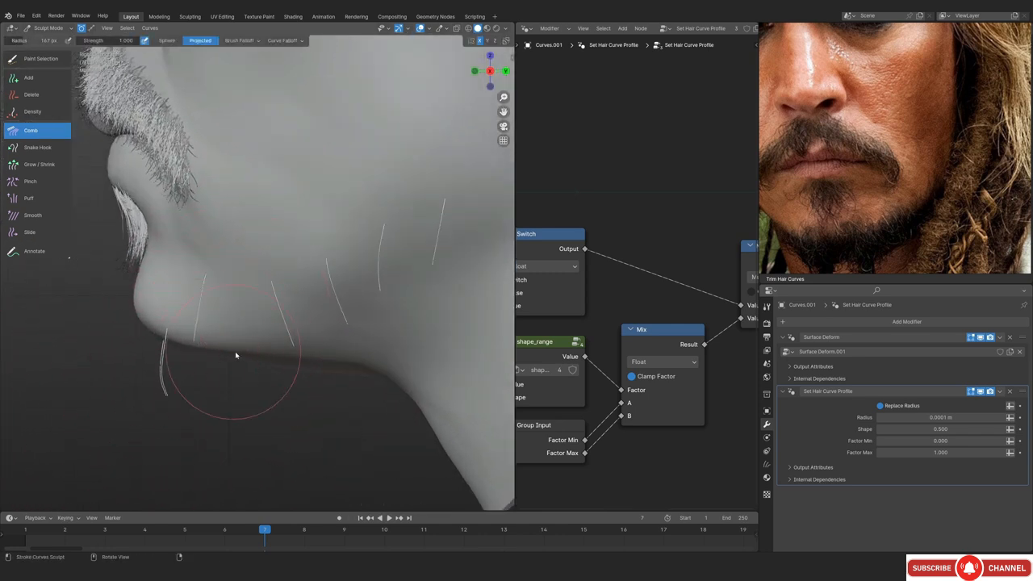
pyautogui.scroll(3, 227, 276)
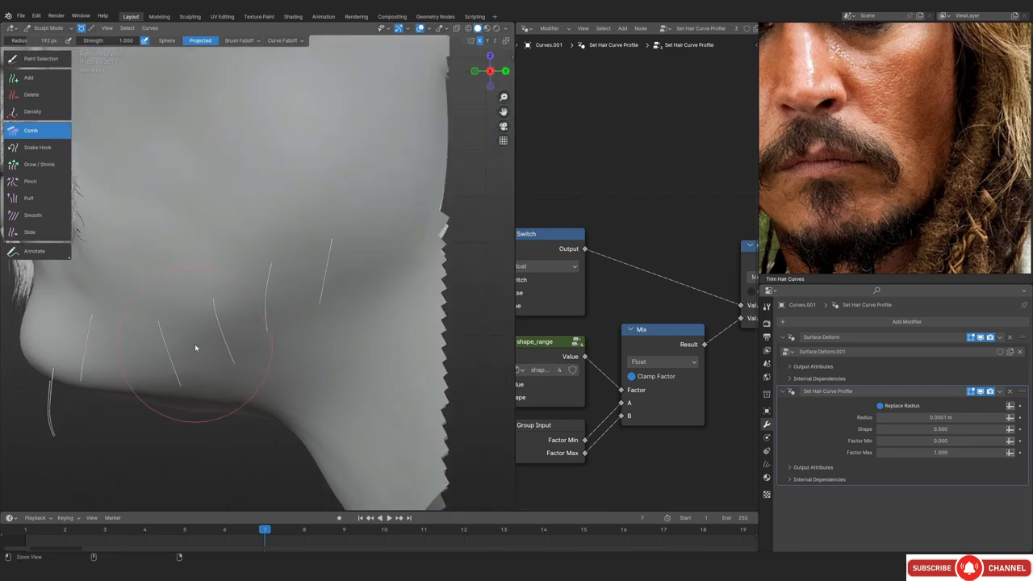
pyautogui.moveTo(329, 286); pyautogui.dragTo(409, 229, button='middle')
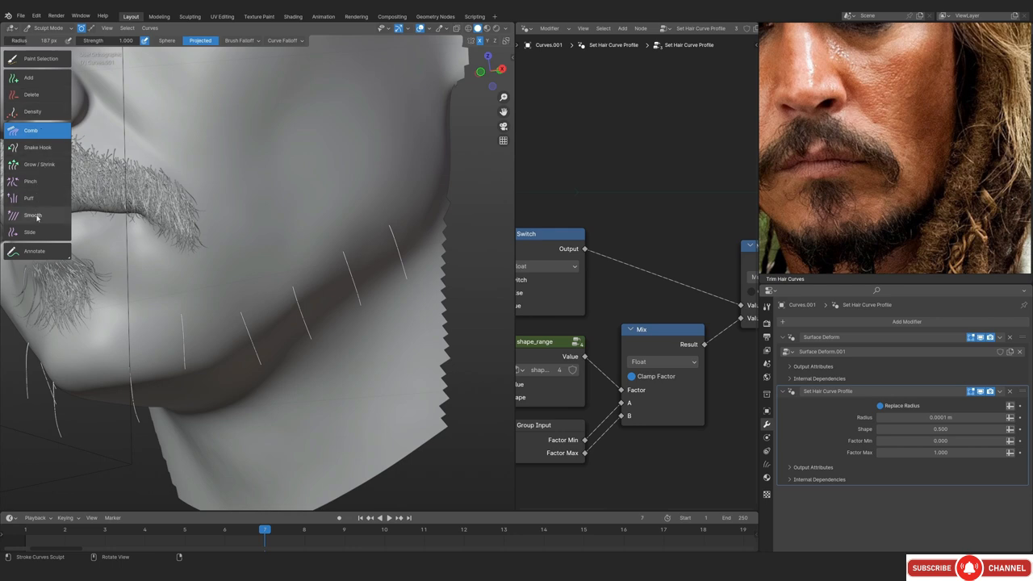
# Shorten the rear jawline guide hairs toward the ear with the Grow / Shrink brush
pyautogui.click(40, 164)
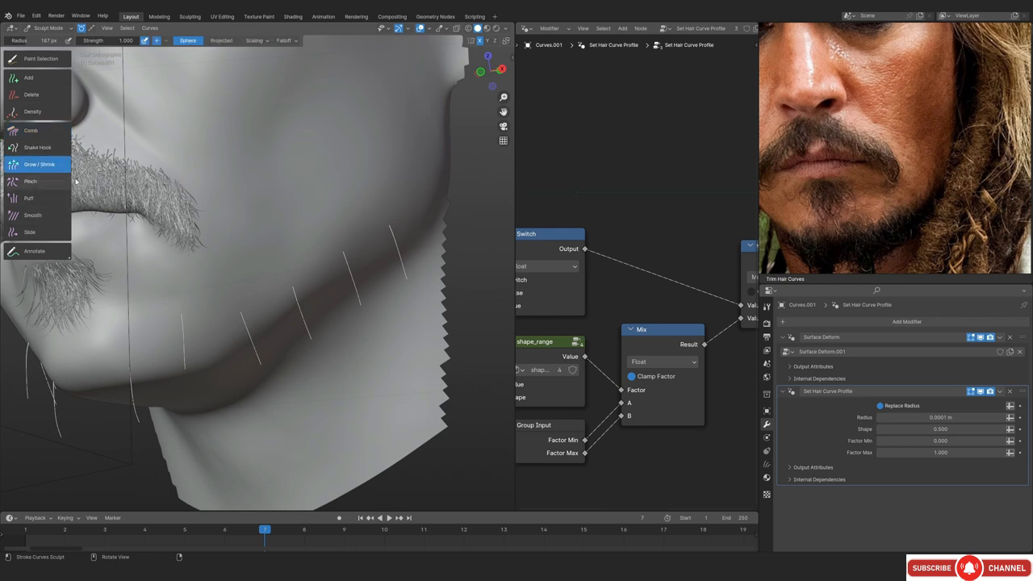
pyautogui.moveTo(75, 181); pyautogui.dragTo(349, 254, button='middle')
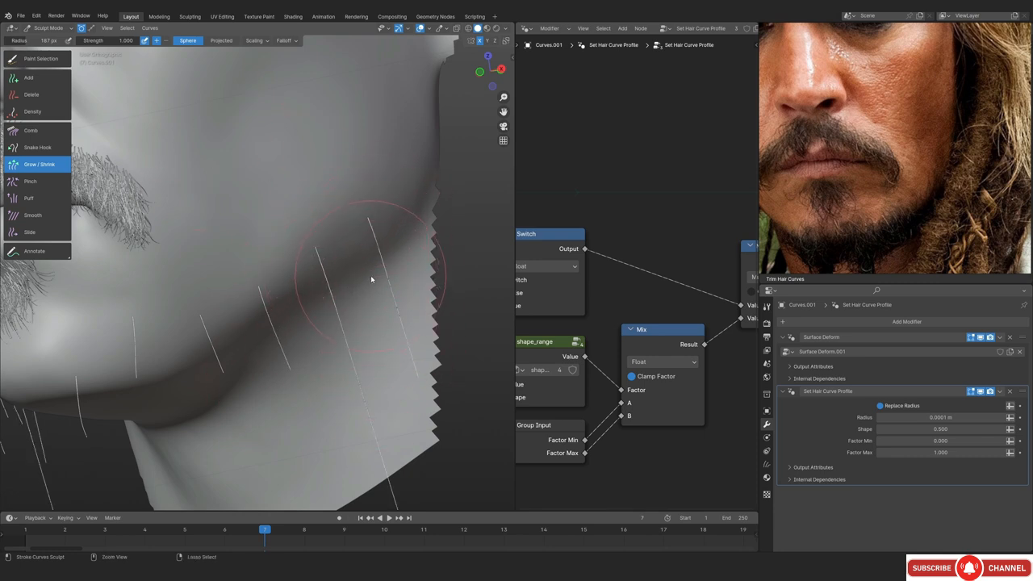
pyautogui.moveTo(371, 279)
pyautogui.mouseDown(button='middle')
pyautogui.moveTo(362, 294)
pyautogui.moveTo(383, 276)
pyautogui.mouseUp(button='middle')
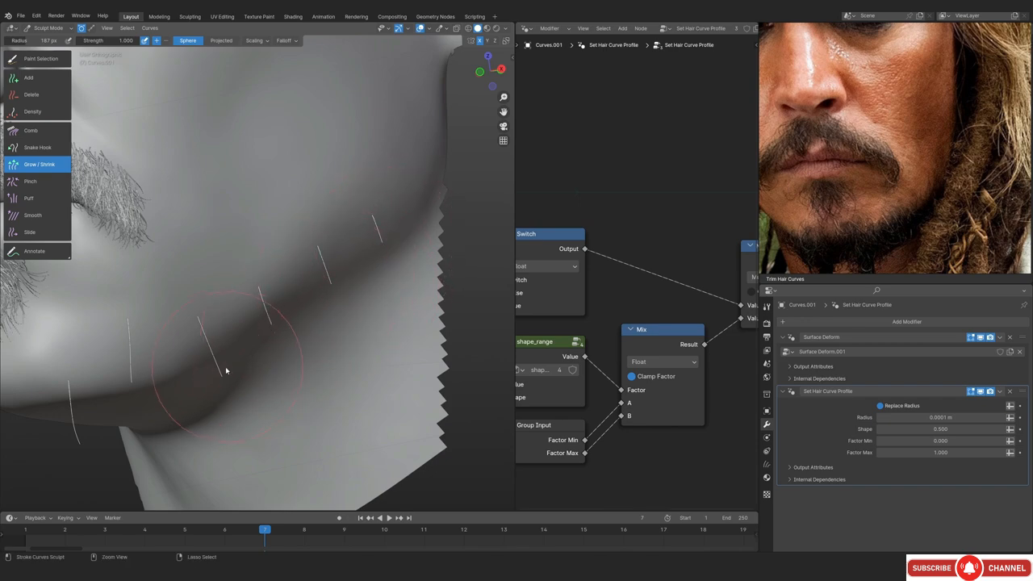
pyautogui.keyDown('ctrl'); pyautogui.keyDown('alt'); pyautogui.moveTo(224, 386); pyautogui.dragTo(158, 347); pyautogui.keyUp('alt'); pyautogui.keyUp('ctrl')
pyautogui.moveTo(376, 186)
pyautogui.mouseDown(button='middle')
pyautogui.moveTo(309, 271)
pyautogui.moveTo(372, 272)
pyautogui.mouseUp(button='middle')
pyautogui.scroll(-3, 371, 272)
pyautogui.scroll(3, 369, 267)
pyautogui.press('KP_3')
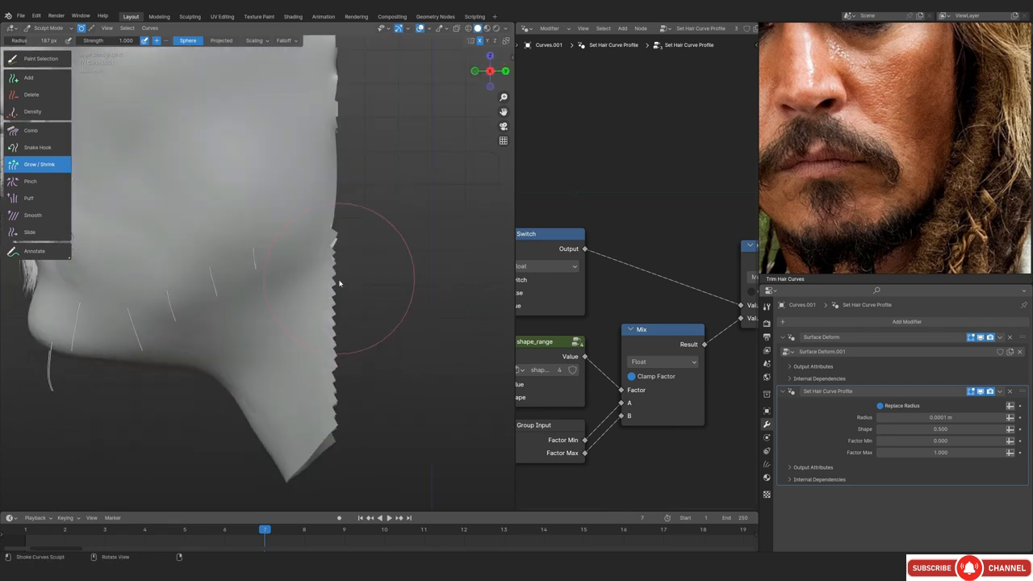
# Add a second row of mirrored guide hairs underneath the jaw, below the existing jawline hairs
pyautogui.keyDown('alt'); pyautogui.keyDown('shift'); pyautogui.moveTo(115, 284); pyautogui.dragTo(202, 251); pyautogui.keyUp('shift'); pyautogui.keyUp('alt')
pyautogui.keyDown('ctrl'); pyautogui.keyDown('alt'); pyautogui.moveTo(202, 251); pyautogui.dragTo(225, 254); pyautogui.keyUp('alt'); pyautogui.keyUp('ctrl')
pyautogui.click(29, 78)
pyautogui.keyDown('alt'); pyautogui.moveTo(239, 331); pyautogui.dragTo(242, 288); pyautogui.keyUp('alt')
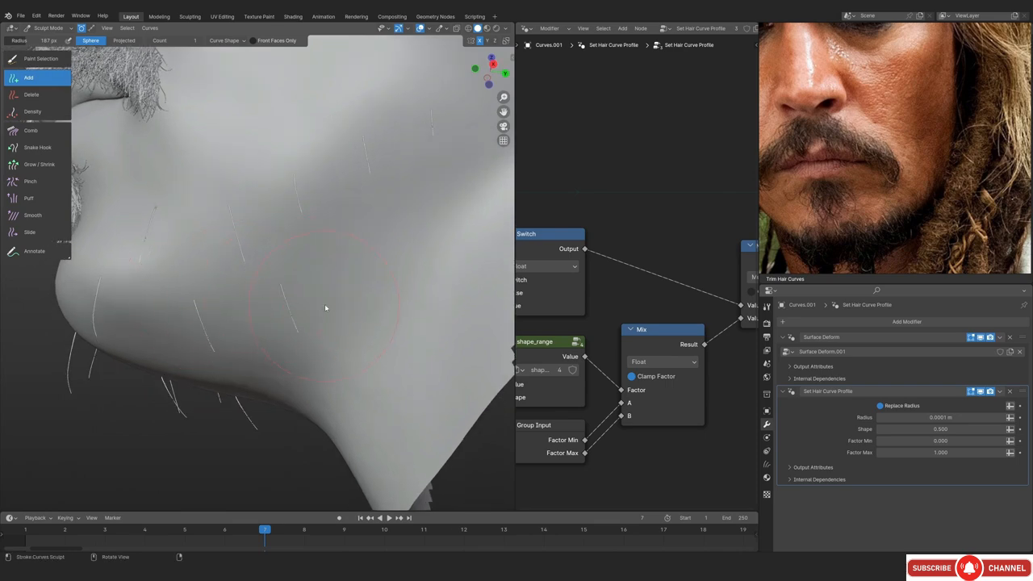
pyautogui.moveTo(388, 243)
pyautogui.keyDown('ctrl'); pyautogui.mouseDown(button='middle')
pyautogui.moveTo(277, 310)
pyautogui.moveTo(301, 329)
pyautogui.moveTo(315, 322)
pyautogui.moveTo(224, 240)
pyautogui.mouseUp(button='middle'); pyautogui.keyUp('ctrl')
pyautogui.press('KP_3')
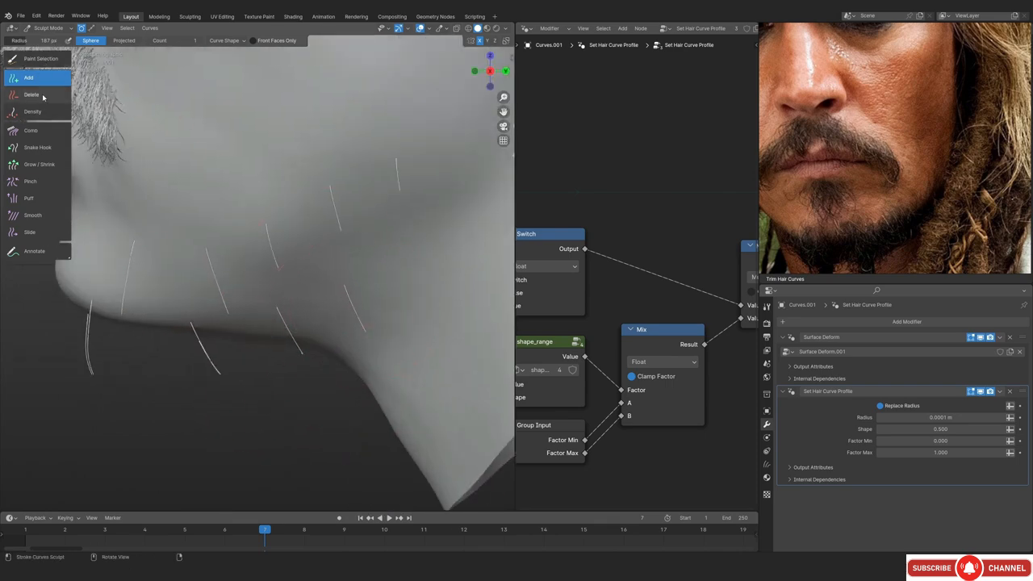
# Shorten the rear guide hairs below the jaw and review the whole row from a three-quarter angle
pyautogui.click(38, 164)
pyautogui.keyDown('ctrl'); pyautogui.moveTo(330, 352); pyautogui.dragTo(380, 345, button='middle'); pyautogui.keyUp('ctrl')
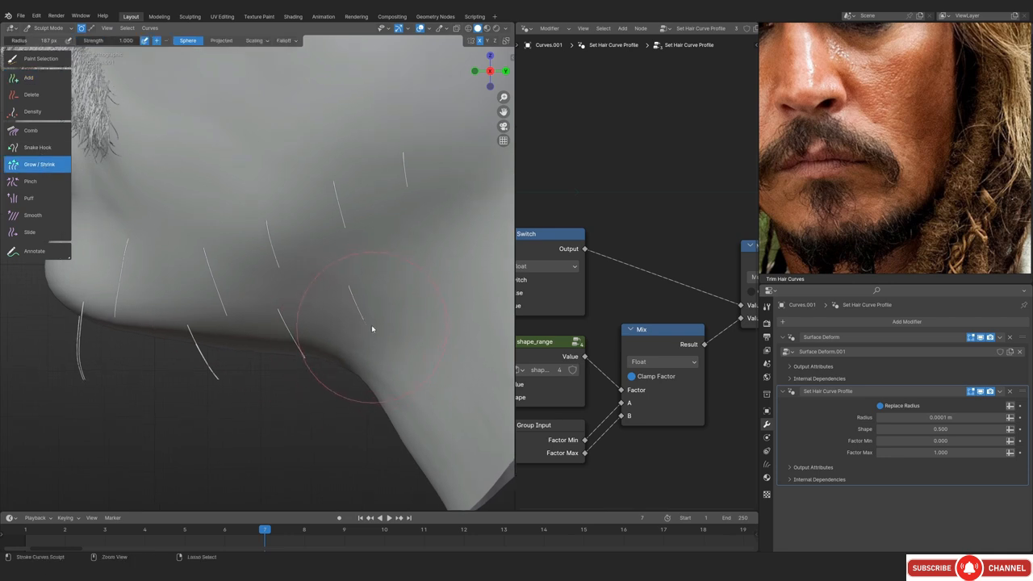
pyautogui.keyDown('ctrl'); pyautogui.moveTo(307, 359); pyautogui.dragTo(306, 354); pyautogui.keyUp('ctrl')
pyautogui.scroll(-1, 221, 367)
pyautogui.click(48, 129)
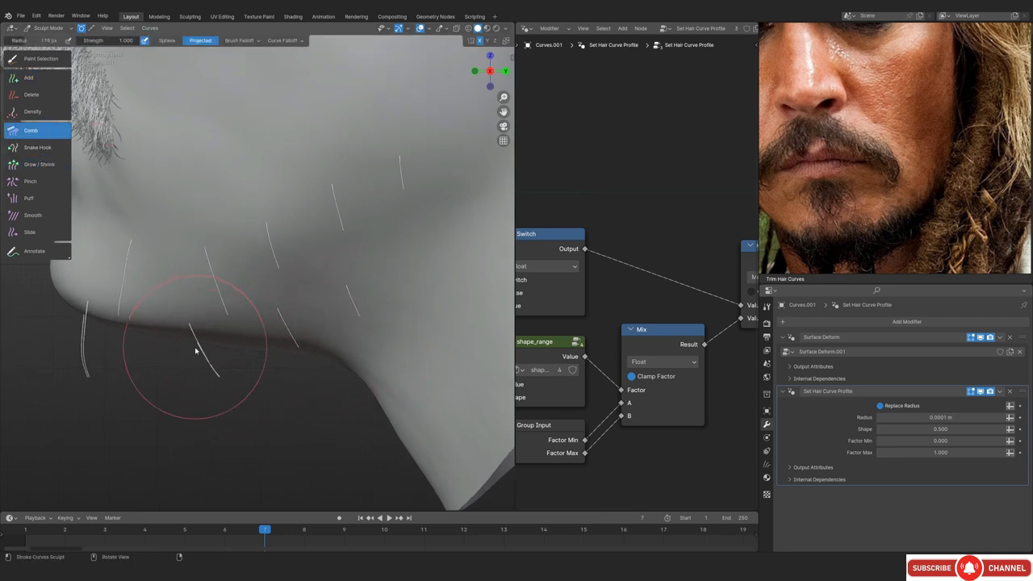
pyautogui.moveTo(215, 405); pyautogui.dragTo(263, 403, button='middle')
pyautogui.moveTo(306, 237); pyautogui.dragTo(201, 250, button='middle')
pyautogui.keyDown('ctrl'); pyautogui.moveTo(226, 350); pyautogui.dragTo(227, 313, button='middle'); pyautogui.keyUp('ctrl')
# Return the hair curves to Object Mode, select the head mesh and put it in Sculpt Mode
pyautogui.click(48, 28)
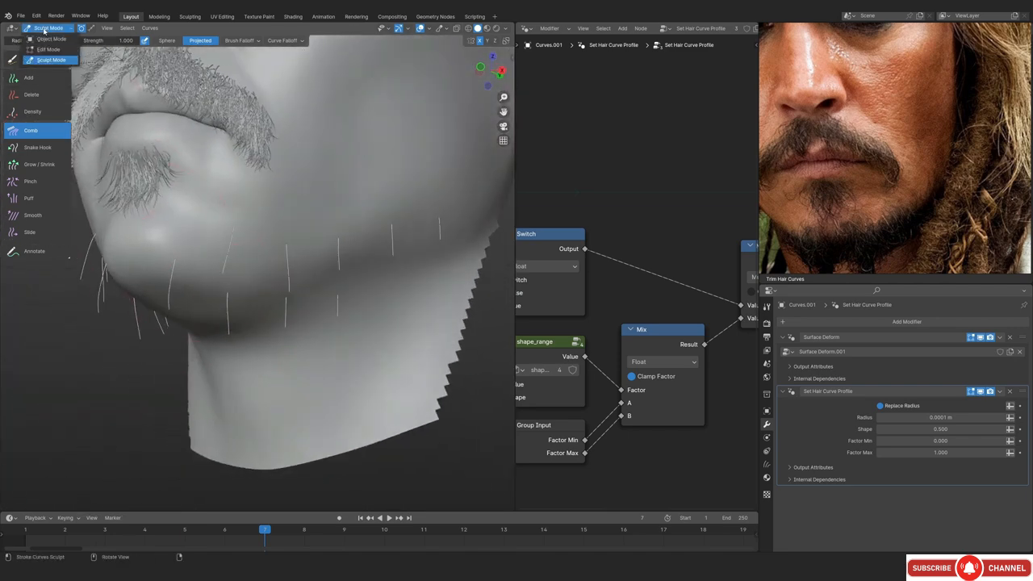
pyautogui.click(42, 40)
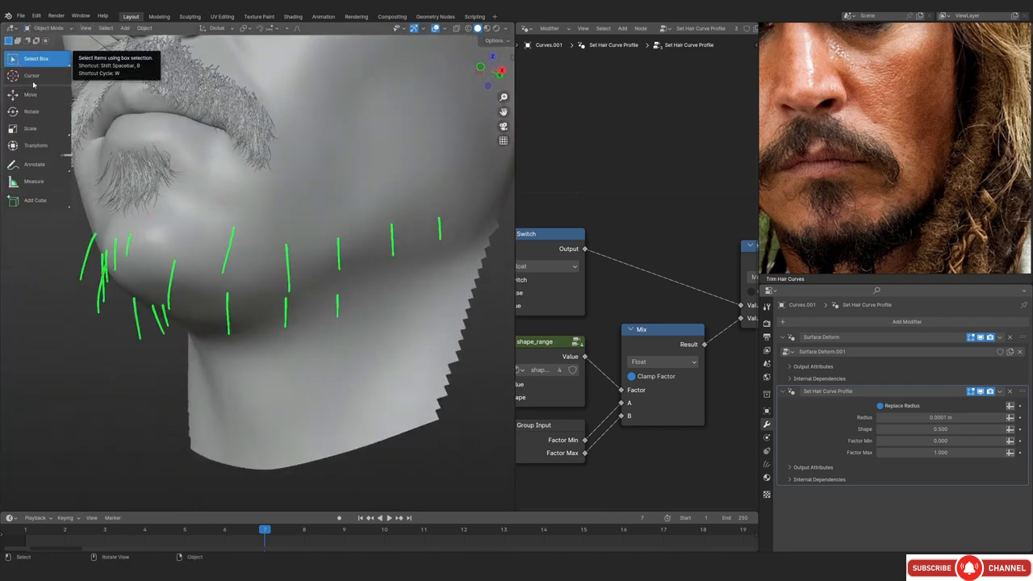
pyautogui.press('Down')
pyautogui.press('KP_1')
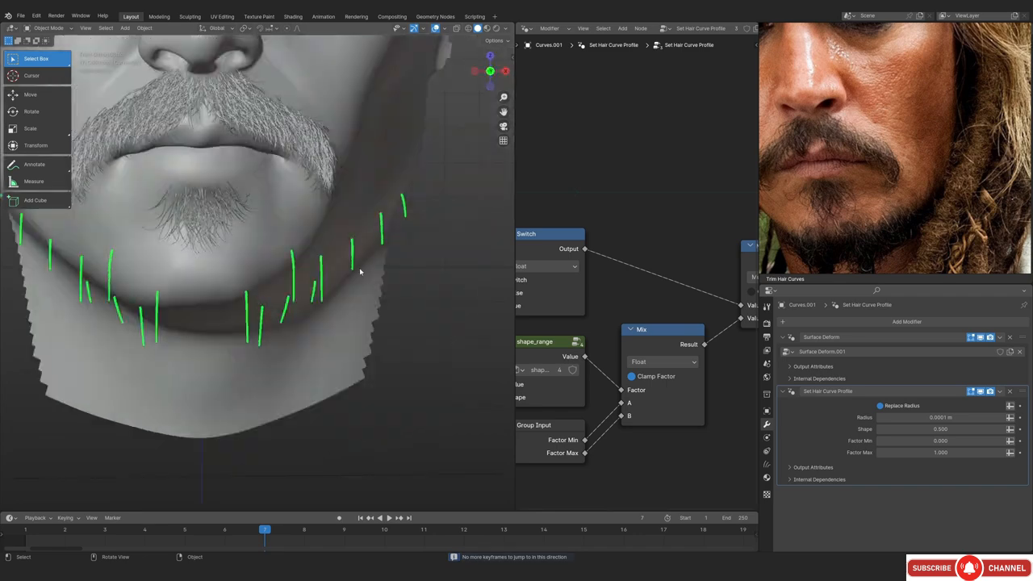
pyautogui.scroll(3, 360, 272)
pyautogui.scroll(-6, 269, 251)
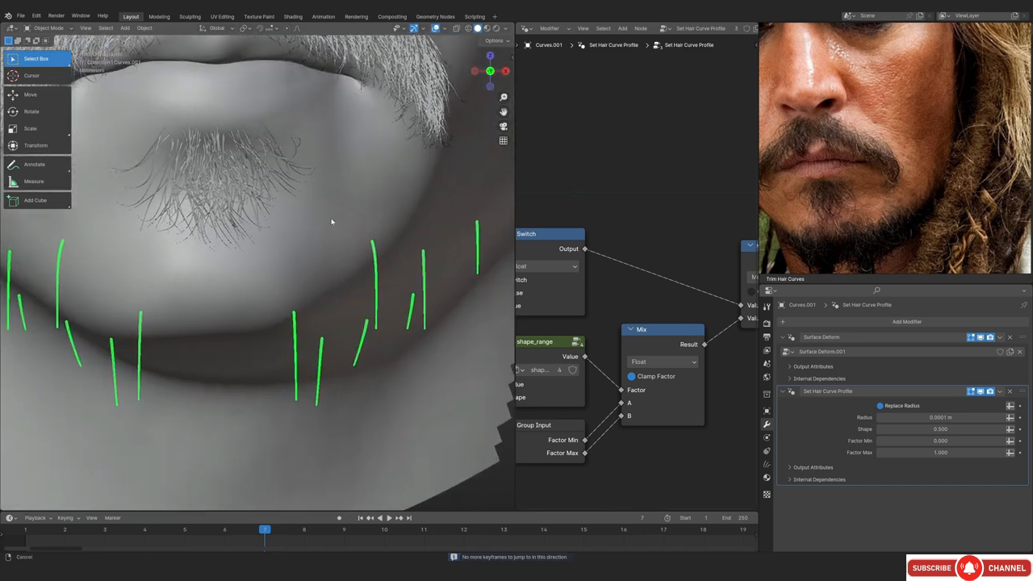
pyautogui.scroll(4, 263, 265)
pyautogui.click(263, 265)
pyautogui.scroll(-3, 263, 266)
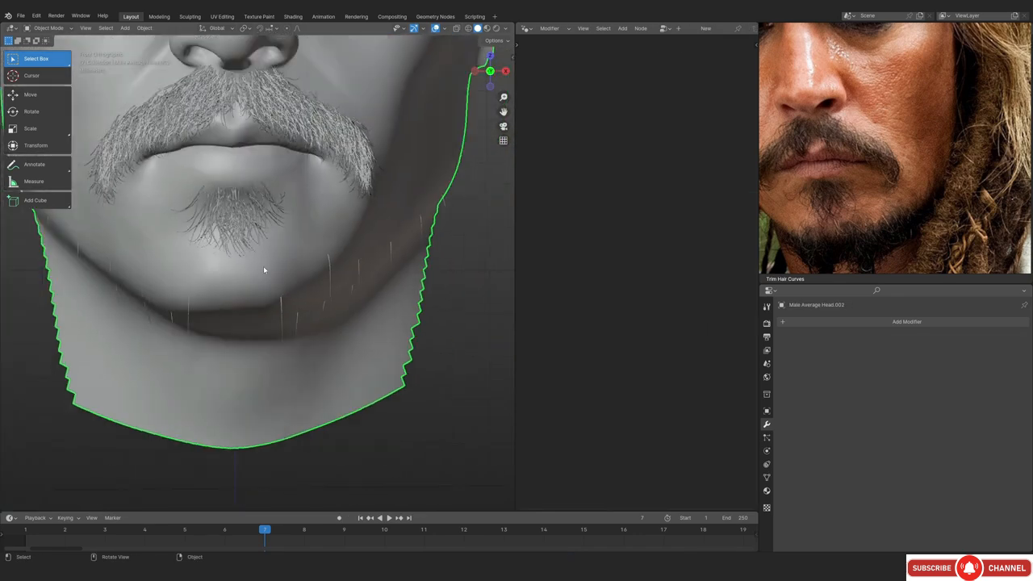
pyautogui.scroll(4, 263, 266)
pyautogui.hotkey('ctrl', 'Tab')
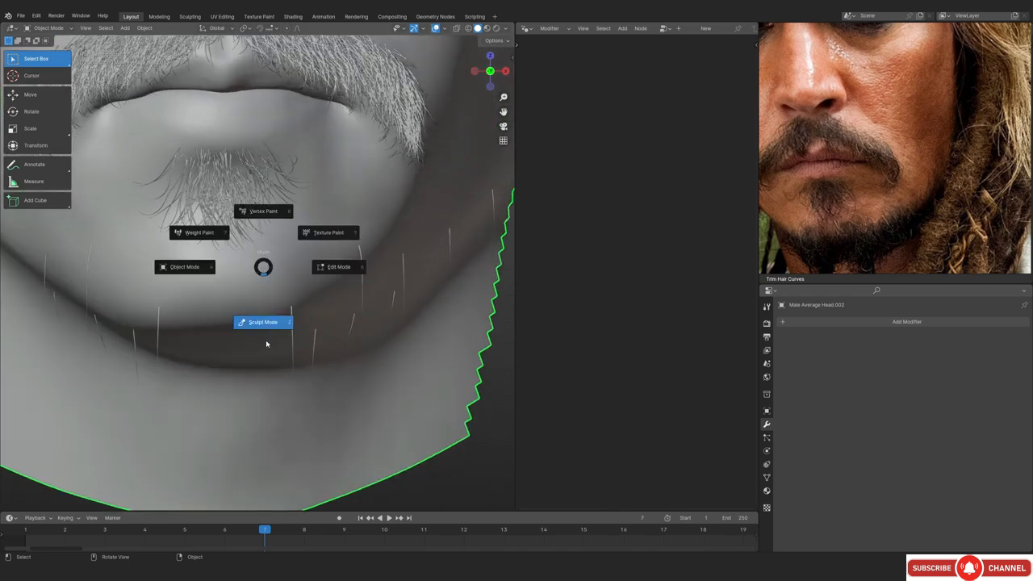
pyautogui.click(265, 340)
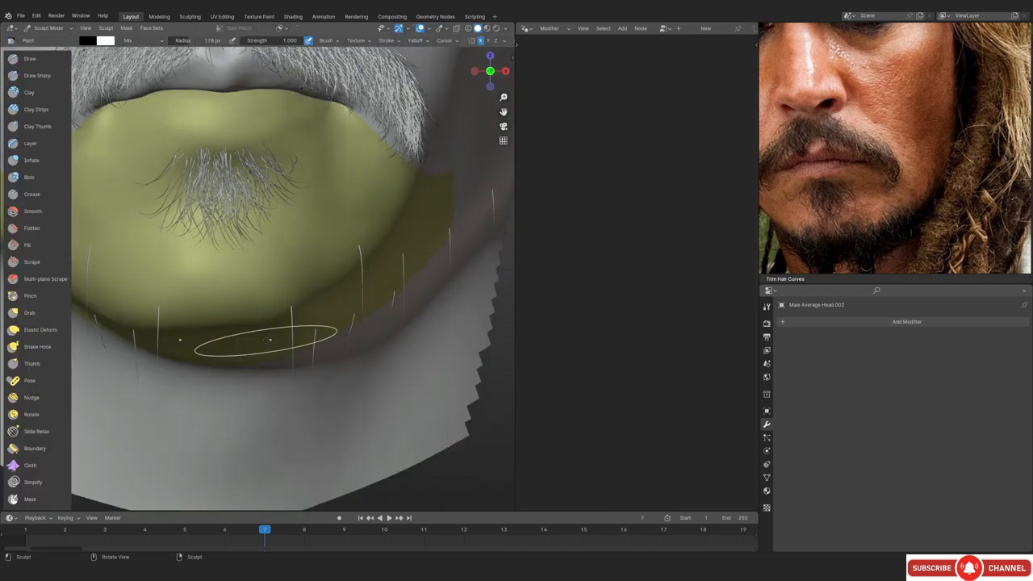
# Add a white vertex-domain color attribute named Beard to the head mesh
pyautogui.click(766, 477)
pyautogui.scroll(-2, 948, 443)
pyautogui.click(1020, 440)
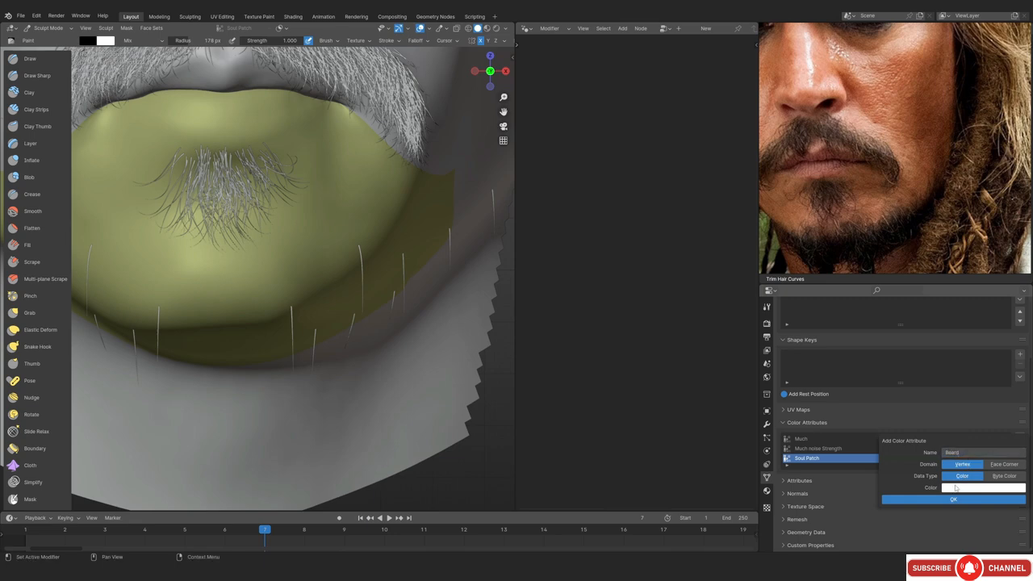
pyautogui.press('Return')
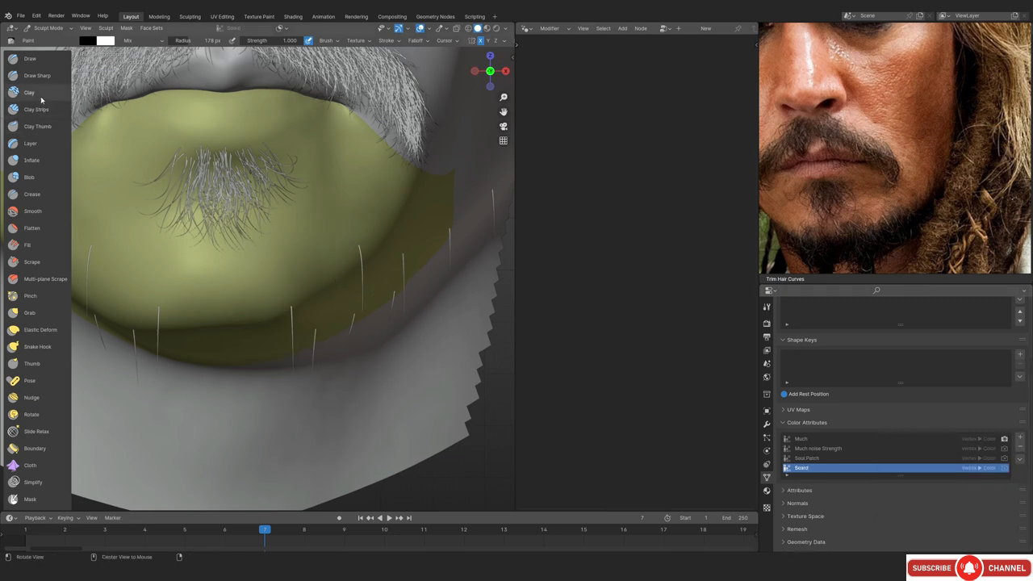
# Paint a black stroke across the chin along the beard's upper edge in camera view, with a 140 px brush
pyautogui.scroll(-7, 46, 460)
pyautogui.scroll(-2, 155, 355)
pyautogui.moveTo(319, 274); pyautogui.dragTo(287, 251, button='middle')
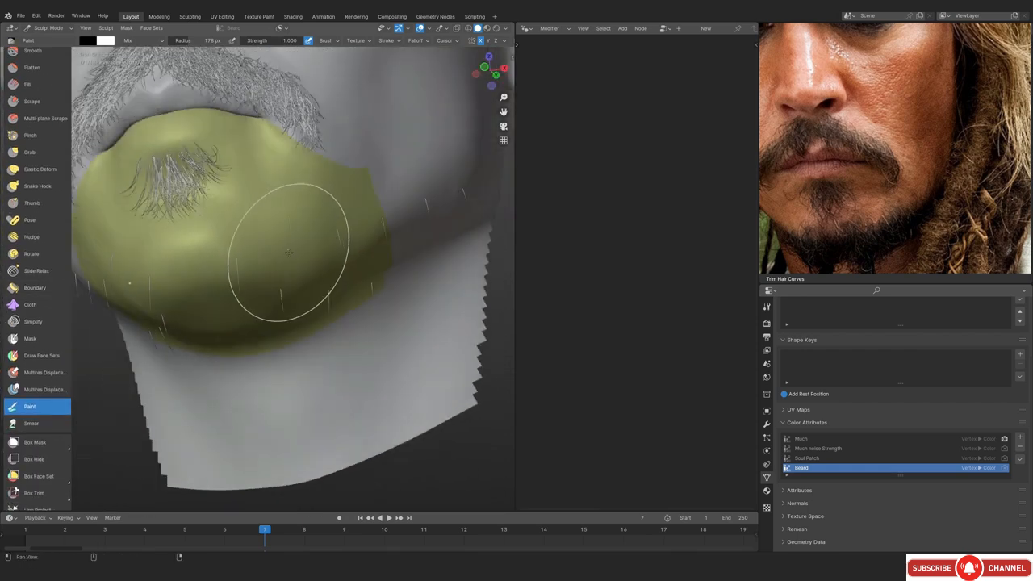
pyautogui.hotkey('alt', 'shift', 'z')
pyautogui.press('KP_0')
pyautogui.hotkey('alt', 'shift', 'z')
pyautogui.scroll(1, 218, 323)
pyautogui.moveTo(218, 323)
pyautogui.keyDown('shift'); pyautogui.mouseDown(button='middle')
pyautogui.moveTo(355, 266)
pyautogui.moveTo(240, 272)
pyautogui.mouseUp(button='middle'); pyautogui.keyUp('shift')
pyautogui.scroll(3, 356, 258)
pyautogui.press('f')
pyautogui.click(244, 312)
pyautogui.click(245, 312)
pyautogui.scroll(1, 254, 294)
pyautogui.press('f')
pyautogui.click(260, 295)
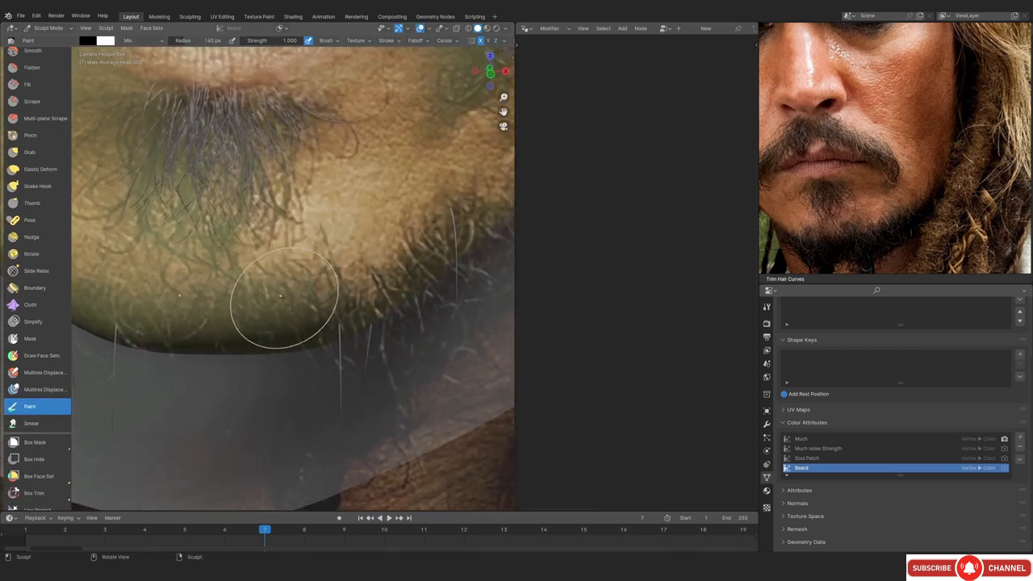
pyautogui.moveTo(202, 315); pyautogui.dragTo(97, 305)
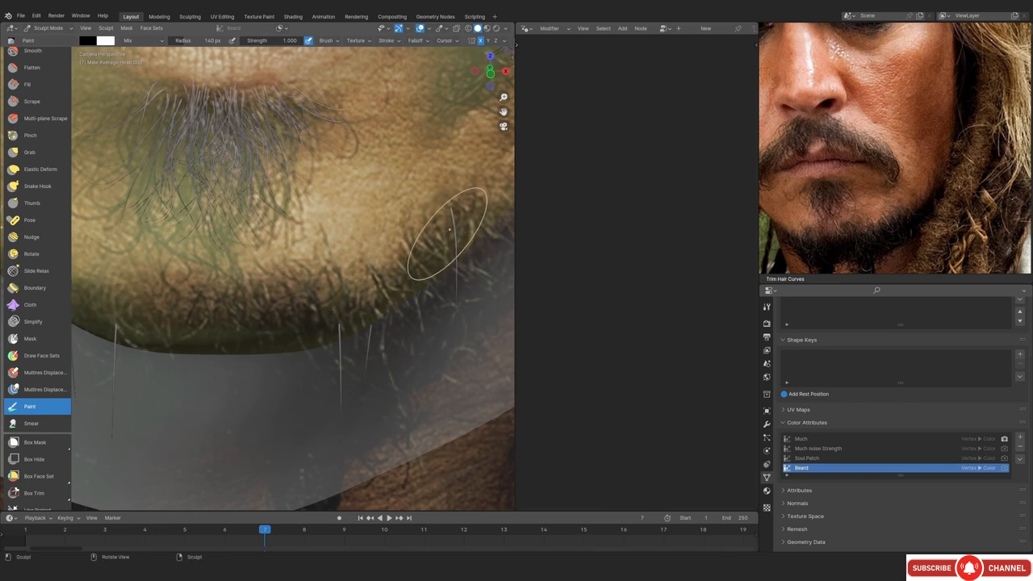
# Darken the chin stroke and extend it upward to the first jawline guide hair from a three-quarter angle
pyautogui.hotkey('alt', 'shift', 'z')
pyautogui.moveTo(449, 229); pyautogui.dragTo(335, 223, button='middle')
pyautogui.scroll(9, 254, 287)
pyautogui.keyDown('shift'); pyautogui.moveTo(334, 339); pyautogui.dragTo(285, 286, button='middle'); pyautogui.keyUp('shift')
pyautogui.scroll(3, 294, 314)
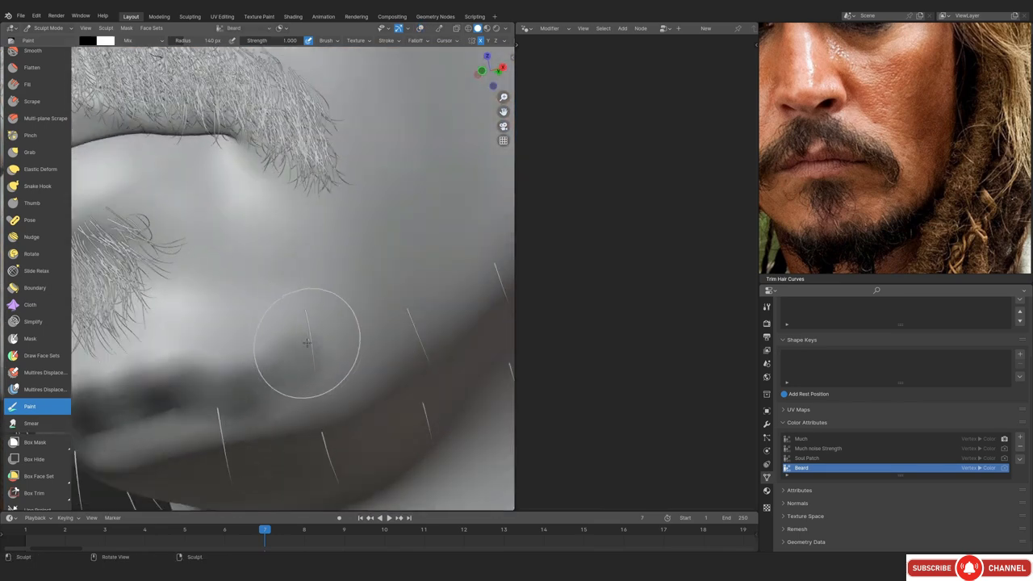
pyautogui.moveTo(327, 317)
pyautogui.mouseDown()
pyautogui.moveTo(270, 375)
pyautogui.moveTo(97, 420)
pyautogui.mouseUp()
pyautogui.scroll(-3, 305, 334)
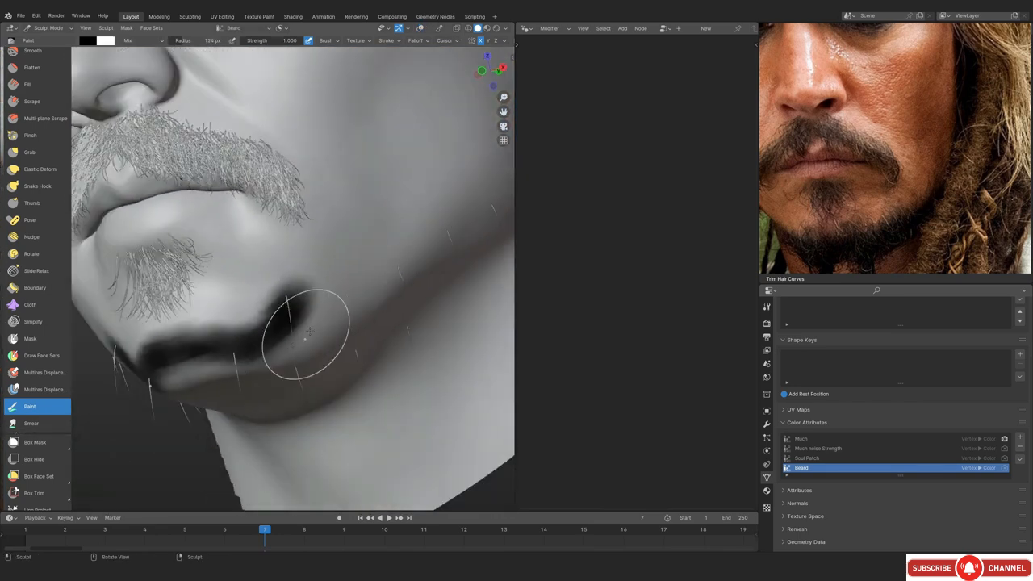
# Paint the beard's upper edge black along the jaw toward the ear with an 86 px brush, following the background photo
pyautogui.press('KP_0')
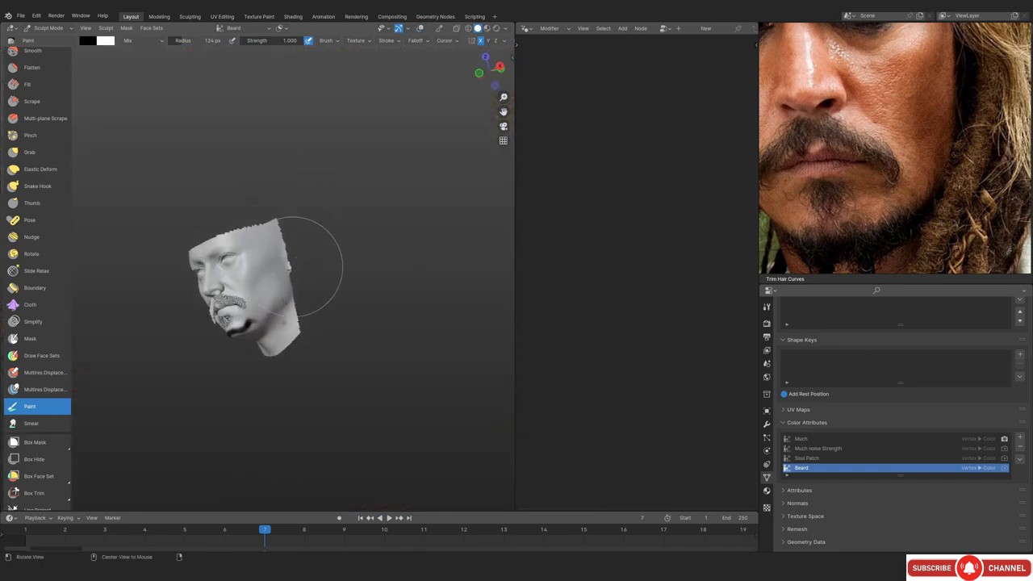
pyautogui.scroll(8, 292, 266)
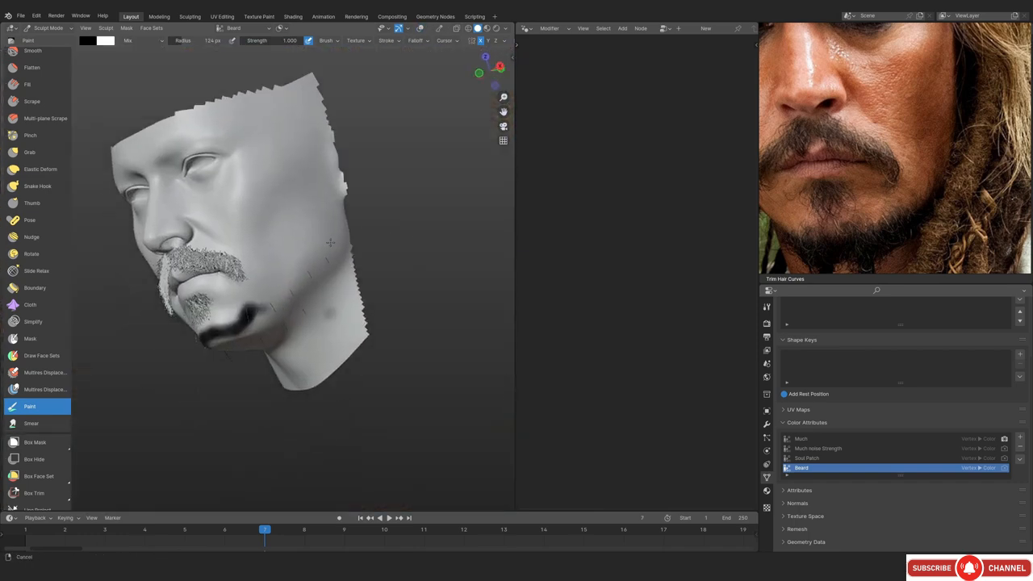
pyautogui.keyDown('ctrl'); pyautogui.moveTo(292, 266); pyautogui.dragTo(301, 311, button='middle'); pyautogui.keyUp('ctrl')
pyautogui.press('f')
pyautogui.click(296, 312)
pyautogui.moveTo(242, 313); pyautogui.dragTo(273, 290)
pyautogui.moveTo(266, 295); pyautogui.dragTo(412, 161)
pyautogui.moveTo(420, 156)
pyautogui.keyDown('ctrl'); pyautogui.mouseDown(button='middle')
pyautogui.moveTo(334, 254)
pyautogui.moveTo(392, 282)
pyautogui.moveTo(353, 303)
pyautogui.mouseUp(button='middle'); pyautogui.keyUp('ctrl')
pyautogui.scroll(8, 354, 303)
pyautogui.hotkey('shift', 'alt', 'z')
pyautogui.keyDown('shift'); pyautogui.moveTo(500, 179); pyautogui.dragTo(390, 266, button='middle'); pyautogui.keyUp('shift')
pyautogui.hotkey('shift', 'alt', 'z')
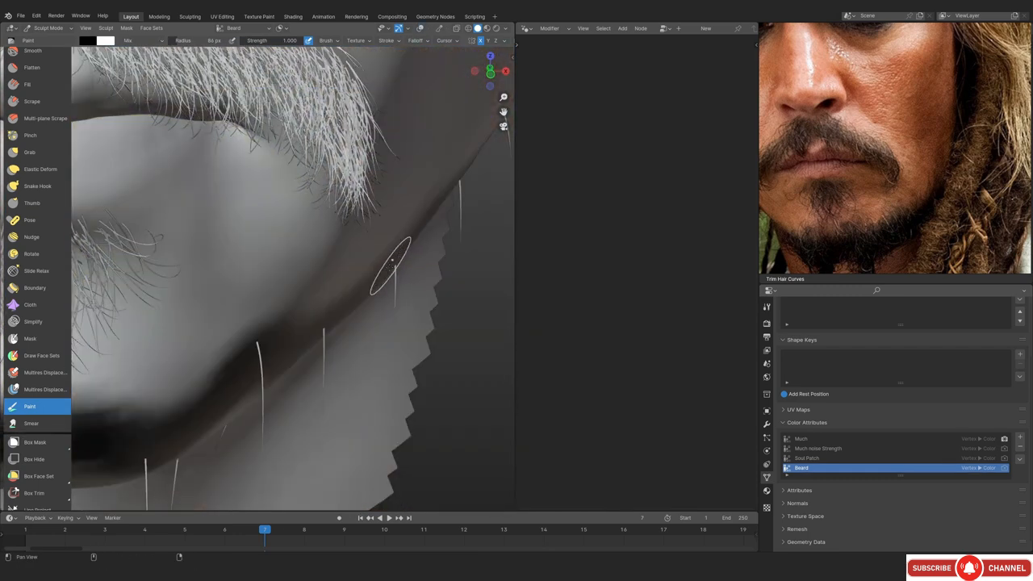
pyautogui.hotkey('shift', 'alt', 'z')
pyautogui.keyDown('alt'); pyautogui.keyDown('shift'); pyautogui.moveTo(459, 184); pyautogui.dragTo(286, 369); pyautogui.keyUp('shift'); pyautogui.keyUp('alt')
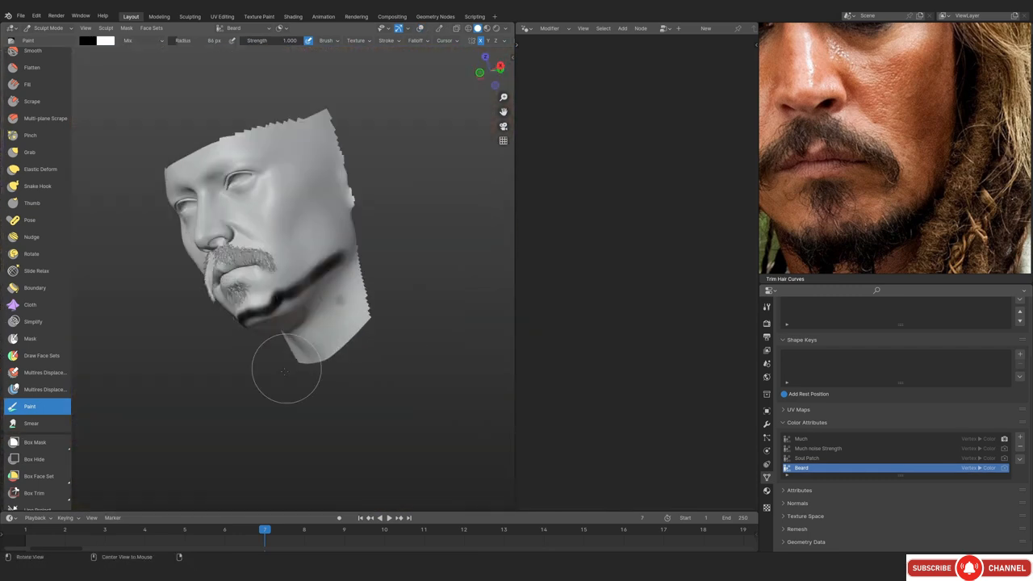
# Paint the beard's lower edge black from the ear end of the jaw to under the chin, undoing the first stroke set too far back
pyautogui.moveTo(284, 307)
pyautogui.keyDown('ctrl'); pyautogui.keyDown('alt'); pyautogui.mouseDown()
pyautogui.moveTo(324, 267)
pyautogui.moveTo(274, 270)
pyautogui.mouseUp(); pyautogui.keyUp('alt'); pyautogui.keyUp('ctrl')
pyautogui.moveTo(371, 254)
pyautogui.keyDown('ctrl'); pyautogui.keyDown('alt'); pyautogui.mouseDown()
pyautogui.moveTo(387, 217)
pyautogui.moveTo(406, 206)
pyautogui.moveTo(370, 289)
pyautogui.mouseUp(); pyautogui.keyUp('alt'); pyautogui.keyUp('ctrl')
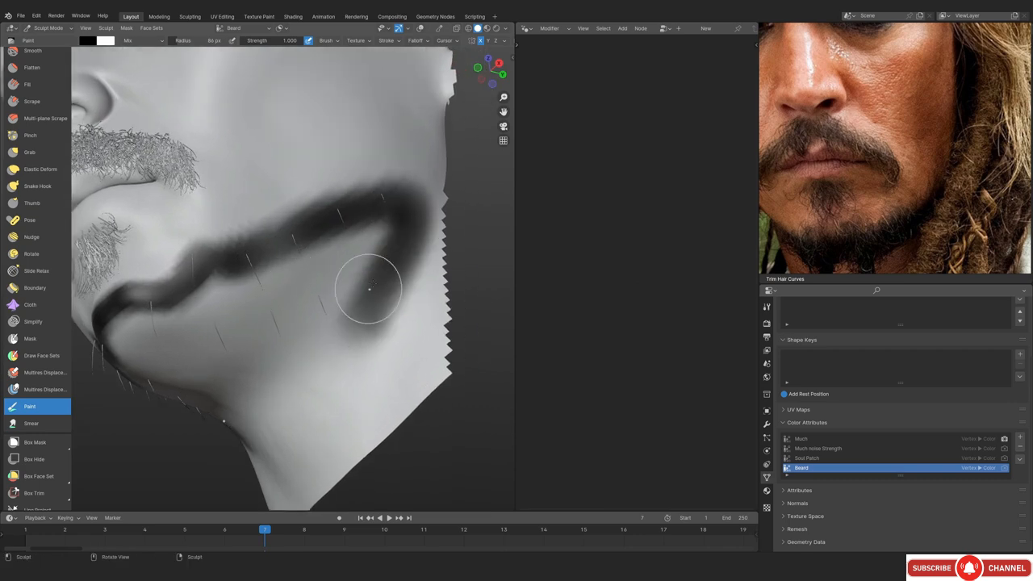
pyautogui.moveTo(875, 168); pyautogui.dragTo(899, 84, button='middle')
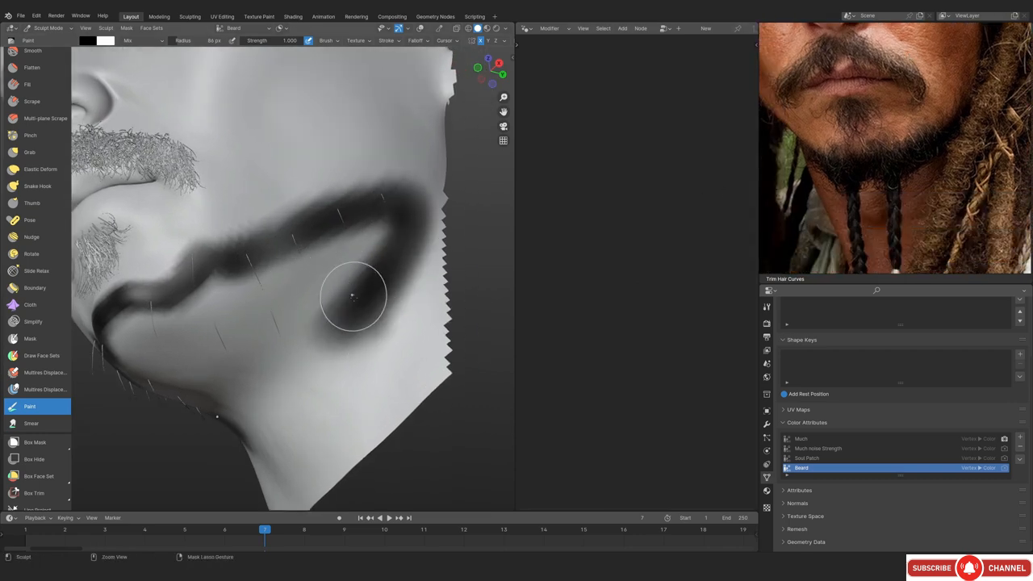
pyautogui.hotkey('ctrl', 'z')
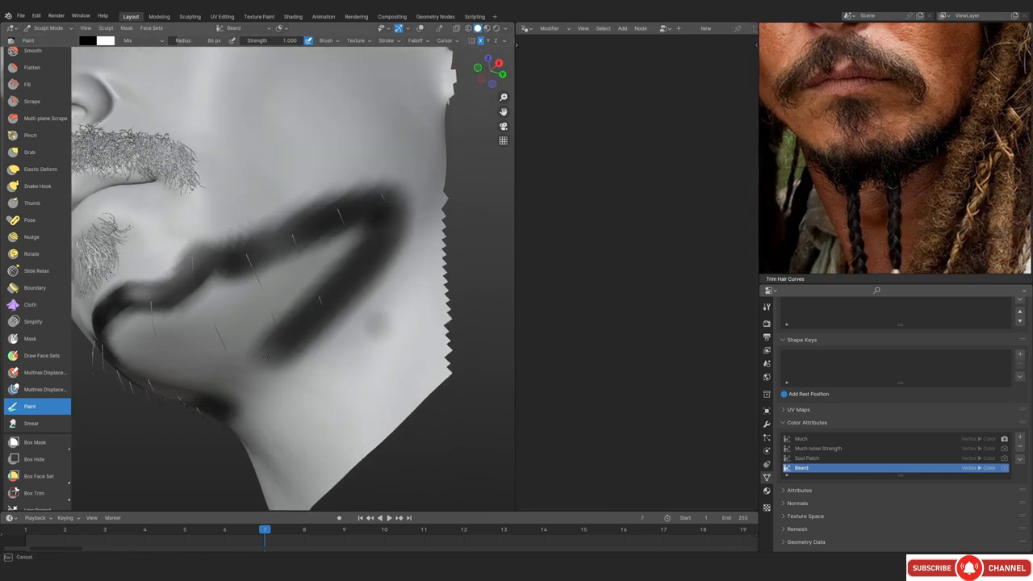
pyautogui.moveTo(250, 318); pyautogui.dragTo(321, 258, button='middle')
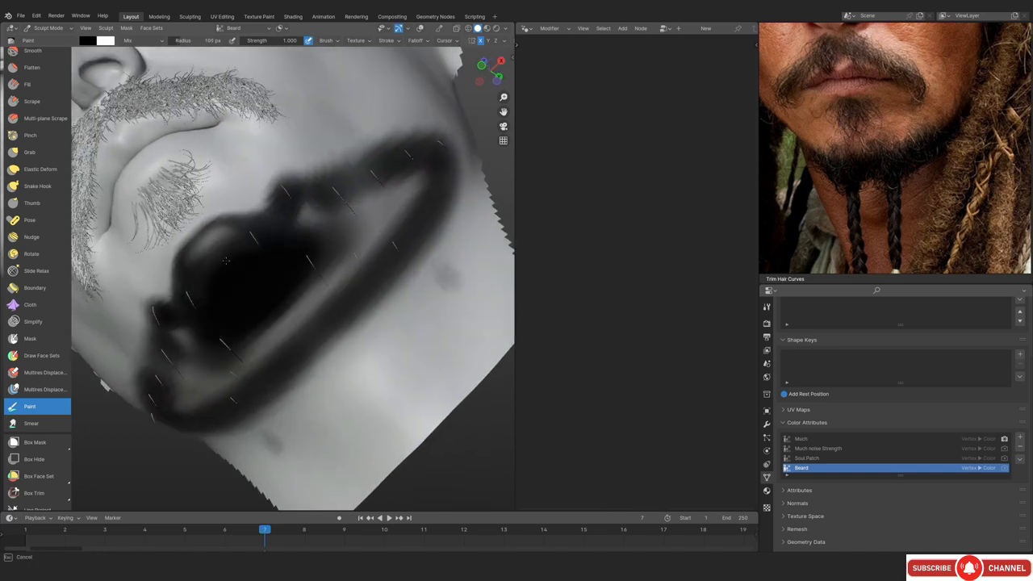
# Fill the outlined jaw and chin area solid black with a 109 px brush and check the coverage in camera view
pyautogui.moveTo(307, 214)
pyautogui.mouseDown()
pyautogui.moveTo(355, 242)
pyautogui.moveTo(281, 333)
pyautogui.mouseUp()
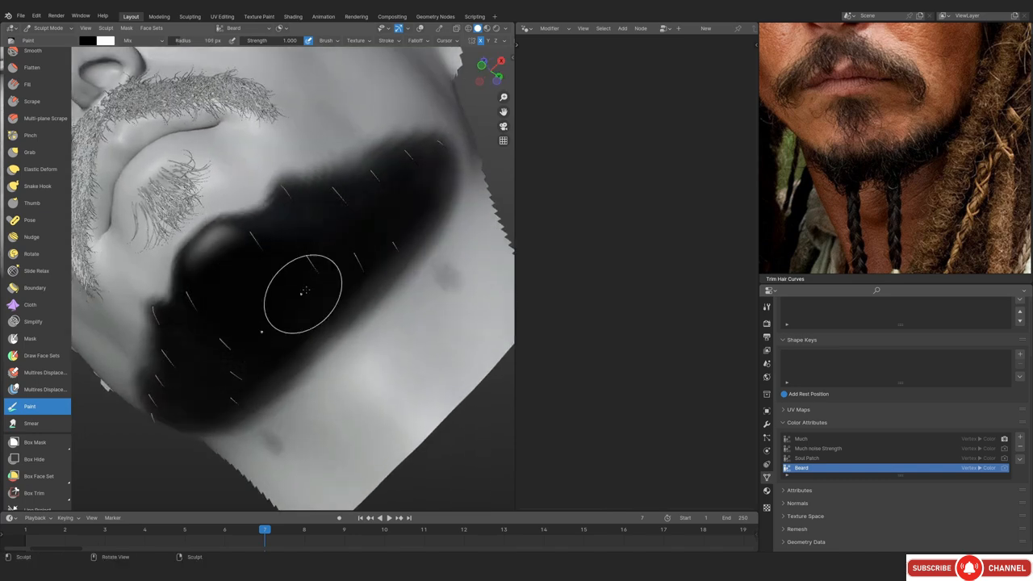
pyautogui.moveTo(305, 290); pyautogui.dragTo(356, 289, button='middle')
pyautogui.keyDown('ctrl'); pyautogui.moveTo(354, 243); pyautogui.dragTo(349, 321, button='middle'); pyautogui.keyUp('ctrl')
pyautogui.moveTo(349, 322); pyautogui.dragTo(302, 374, button='middle')
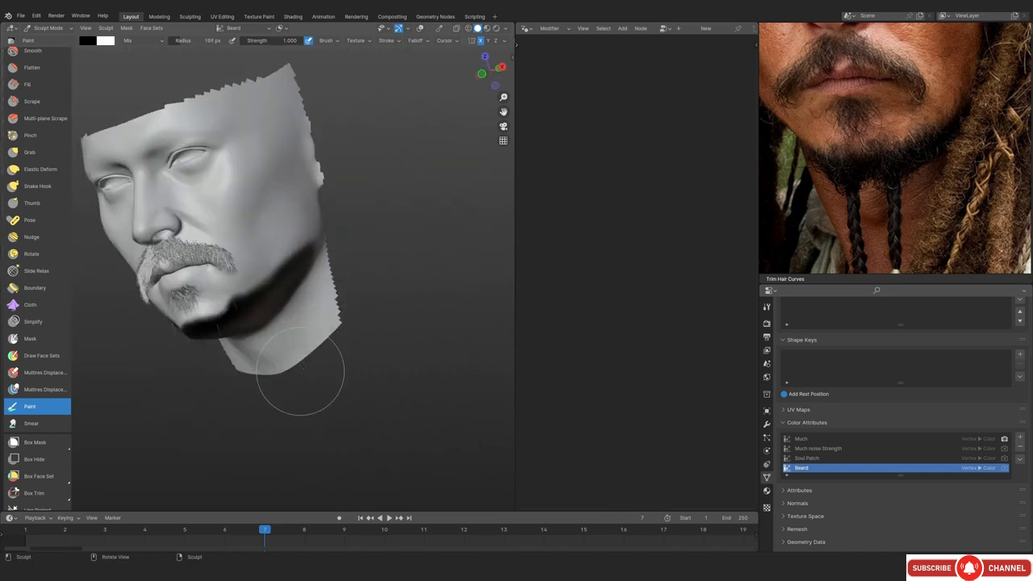
pyautogui.press('KP_0')
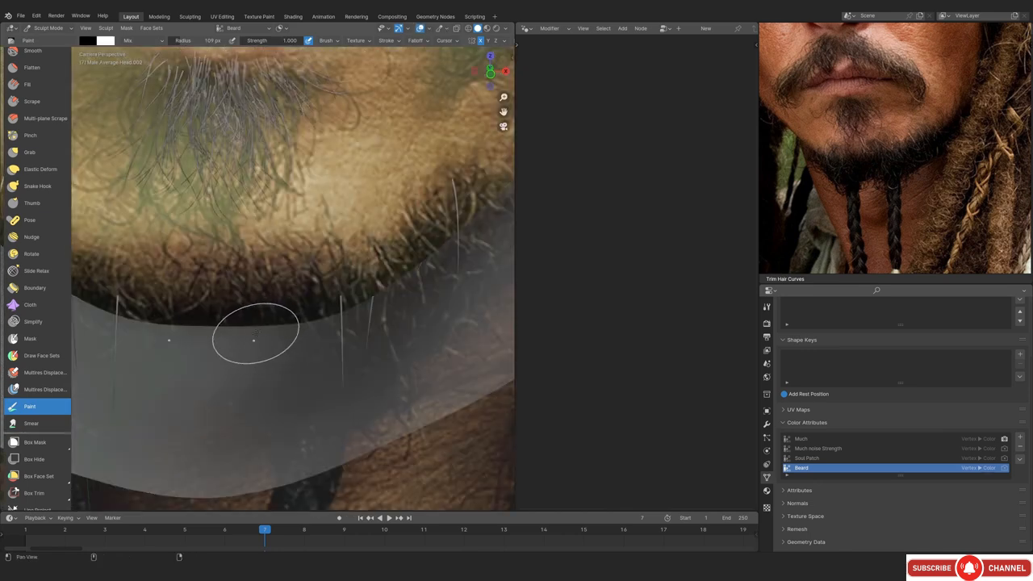
pyautogui.hotkey('shift', 'alt', 'z')
pyautogui.hotkey('shift', 'alt', 'z')
pyautogui.keyDown('ctrl'); pyautogui.moveTo(277, 307); pyautogui.dragTo(343, 355, button='middle'); pyautogui.keyUp('ctrl')
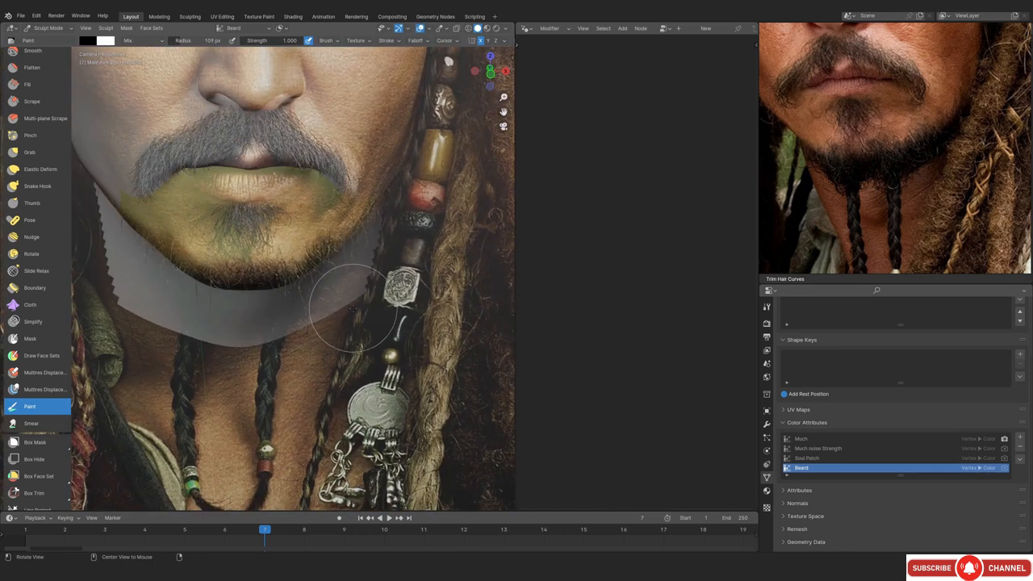
# Touch up the Beard mask's edges along the jaw and chin from several angles with a 78 px brush
pyautogui.hotkey('shift', 'alt', 'z')
pyautogui.moveTo(353, 309)
pyautogui.keyDown('alt'); pyautogui.mouseDown()
pyautogui.moveTo(343, 266)
pyautogui.moveTo(323, 290)
pyautogui.moveTo(339, 250)
pyautogui.mouseUp(); pyautogui.keyUp('alt')
pyautogui.moveTo(339, 250)
pyautogui.keyDown('alt'); pyautogui.mouseDown()
pyautogui.moveTo(299, 274)
pyautogui.moveTo(319, 259)
pyautogui.moveTo(276, 250)
pyautogui.mouseUp(); pyautogui.keyUp('alt')
pyautogui.moveTo(276, 250)
pyautogui.keyDown('ctrl'); pyautogui.keyDown('alt'); pyautogui.mouseDown()
pyautogui.moveTo(285, 222)
pyautogui.moveTo(332, 253)
pyautogui.mouseUp(); pyautogui.keyUp('alt'); pyautogui.keyUp('ctrl')
pyautogui.moveTo(331, 253)
pyautogui.keyDown('ctrl'); pyautogui.keyDown('alt'); pyautogui.mouseDown()
pyautogui.moveTo(293, 244)
pyautogui.moveTo(295, 226)
pyautogui.moveTo(267, 254)
pyautogui.moveTo(363, 202)
pyautogui.moveTo(299, 311)
pyautogui.moveTo(320, 234)
pyautogui.moveTo(391, 189)
pyautogui.moveTo(379, 226)
pyautogui.mouseUp(); pyautogui.keyUp('alt'); pyautogui.keyUp('ctrl')
pyautogui.press('f')
pyautogui.click(286, 245)
pyautogui.keyDown('ctrl'); pyautogui.keyDown('alt'); pyautogui.moveTo(223, 366); pyautogui.dragTo(242, 452); pyautogui.keyUp('alt'); pyautogui.keyUp('ctrl')
pyautogui.keyDown('alt'); pyautogui.moveTo(355, 247); pyautogui.dragTo(406, 253); pyautogui.keyUp('alt')
pyautogui.moveTo(322, 275)
pyautogui.keyDown('alt'); pyautogui.mouseDown()
pyautogui.moveTo(375, 303)
pyautogui.moveTo(321, 288)
pyautogui.mouseUp(); pyautogui.keyUp('alt')
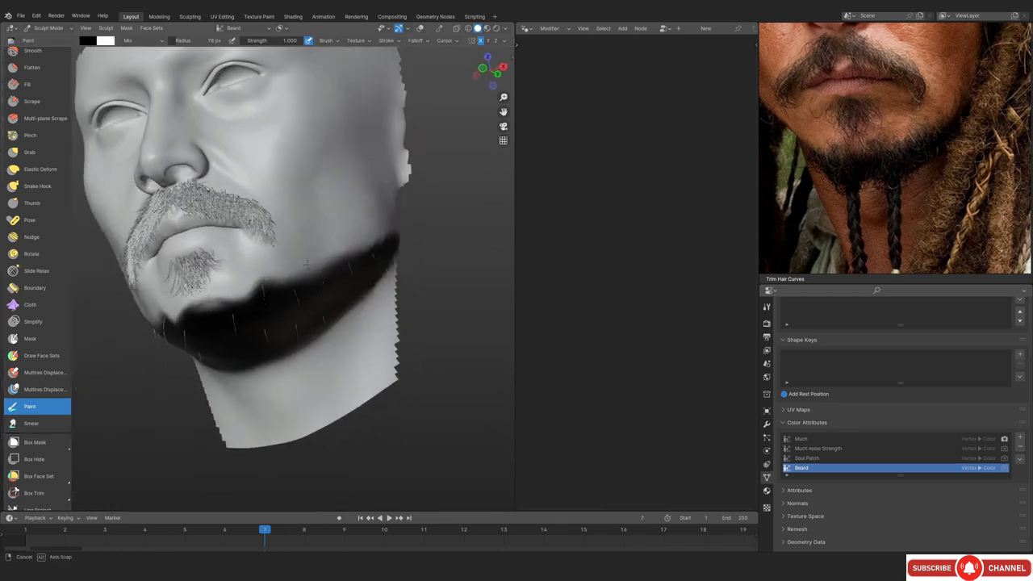
pyautogui.press('KP_0')
pyautogui.keyDown('shift'); pyautogui.moveTo(323, 297); pyautogui.dragTo(349, 347, button='middle'); pyautogui.keyUp('shift')
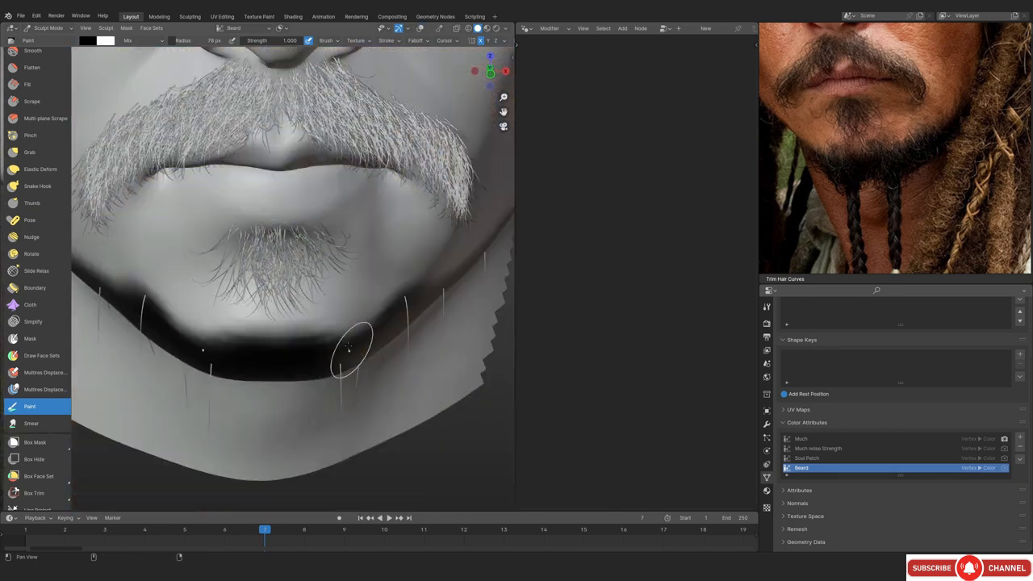
# Return to Object Mode and select the beard's guide hair curves along the jaw
pyautogui.click(51, 30)
pyautogui.click(38, 40)
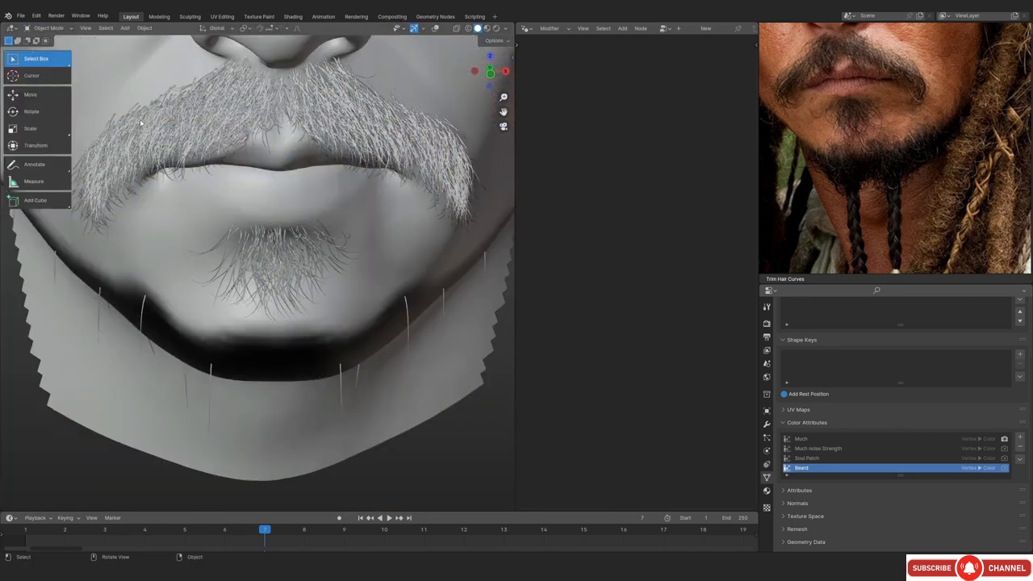
pyautogui.scroll(-5, 350, 320)
pyautogui.keyDown('alt'); pyautogui.moveTo(350, 320); pyautogui.dragTo(269, 323); pyautogui.keyUp('alt')
pyautogui.scroll(6, 269, 323)
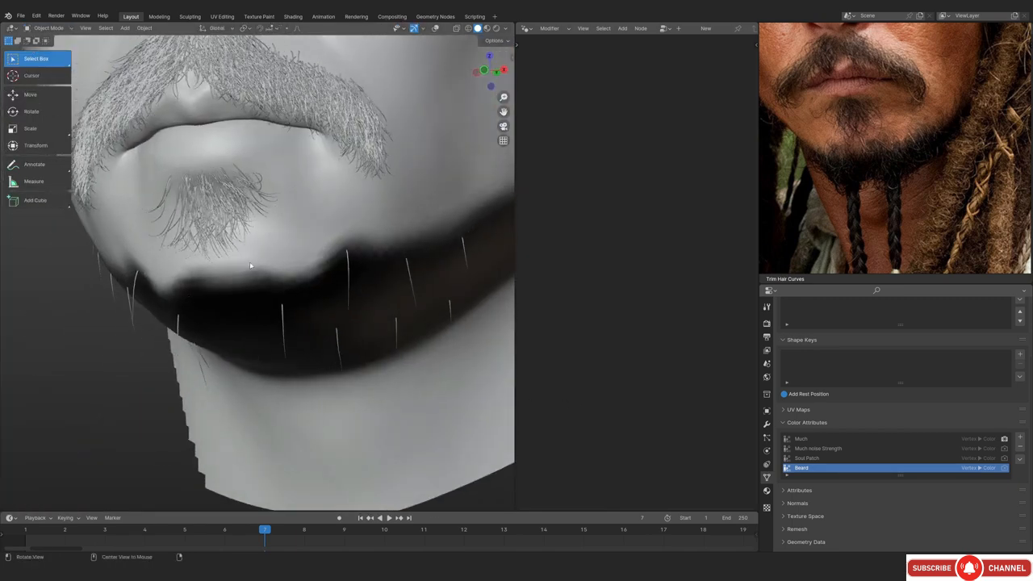
pyautogui.scroll(3, 357, 358)
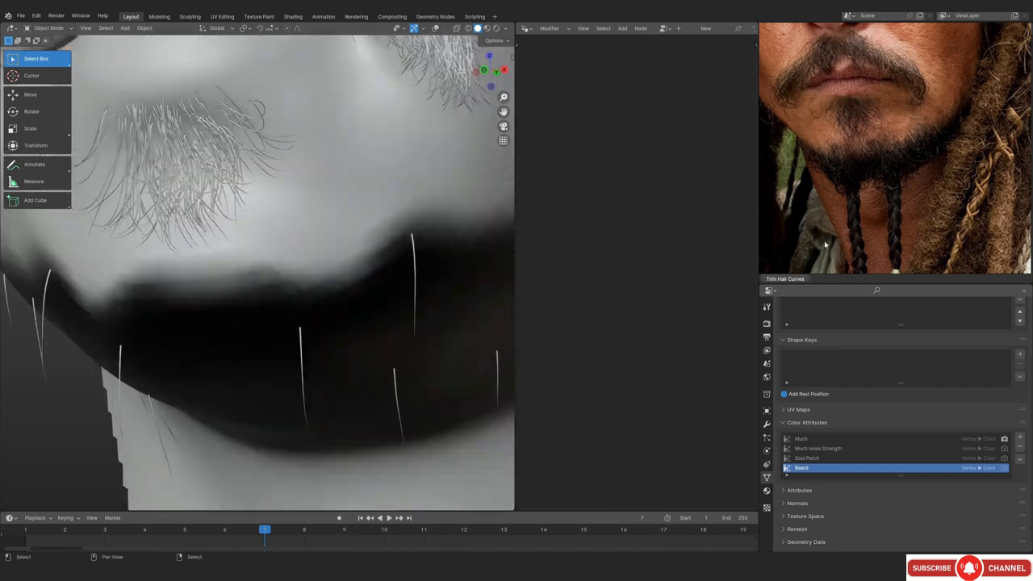
pyautogui.moveTo(836, 143); pyautogui.dragTo(720, 231)
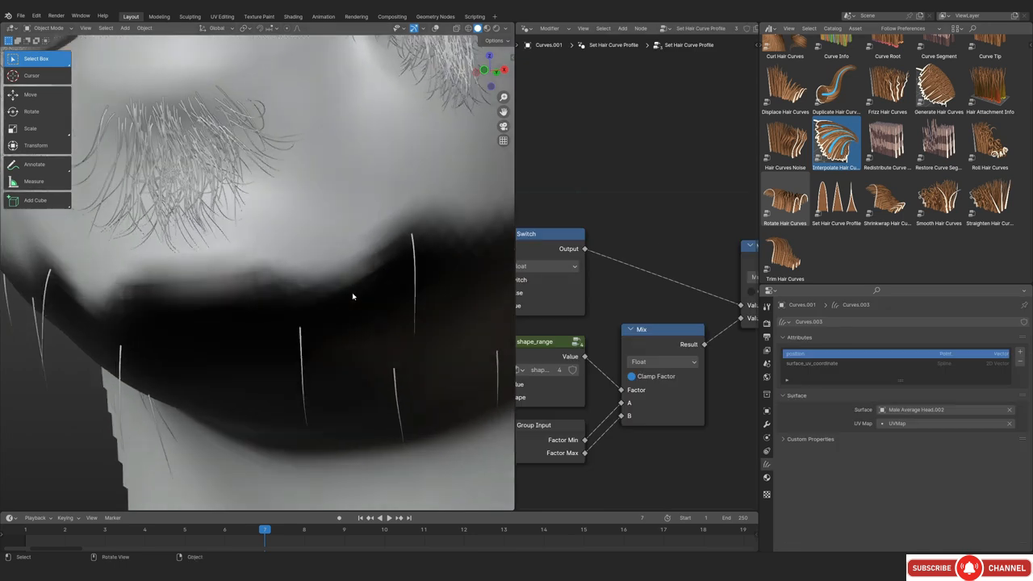
pyautogui.keyDown('shift'); pyautogui.moveTo(419, 306); pyautogui.dragTo(366, 309, button='middle'); pyautogui.keyUp('shift')
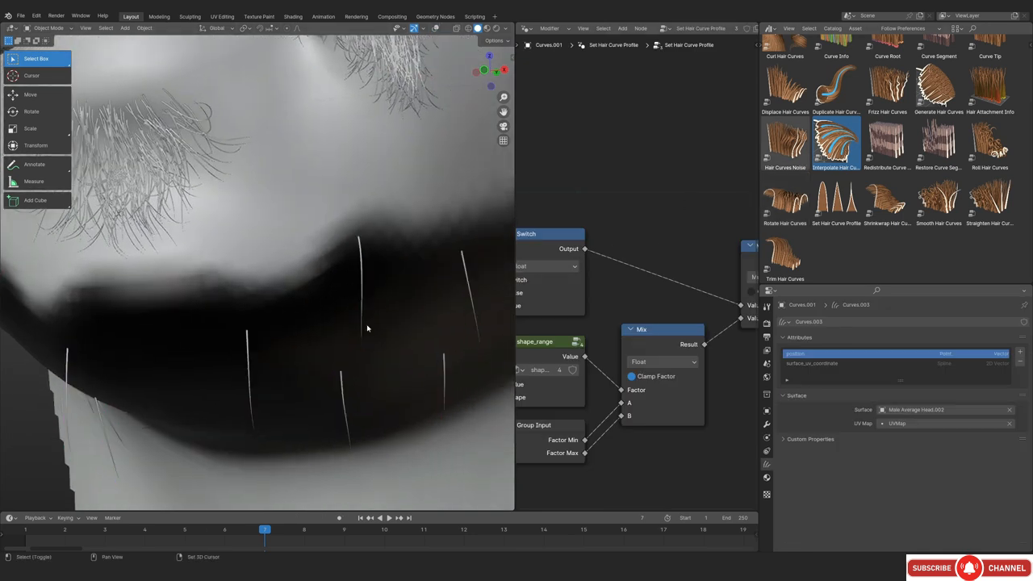
# Add the Interpolate Hair Curves asset to the beard guide curves and set Male Average Head.002 as its surface
pyautogui.hotkey('shift', 'alt', 'z')
pyautogui.moveTo(836, 141); pyautogui.dragTo(362, 267)
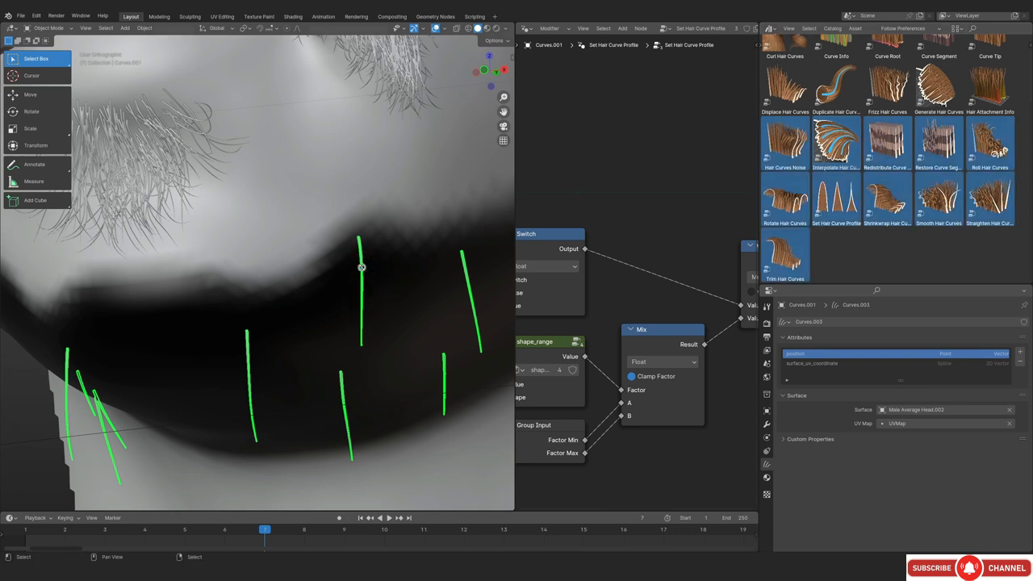
pyautogui.click(891, 263)
pyautogui.moveTo(839, 143); pyautogui.dragTo(362, 288)
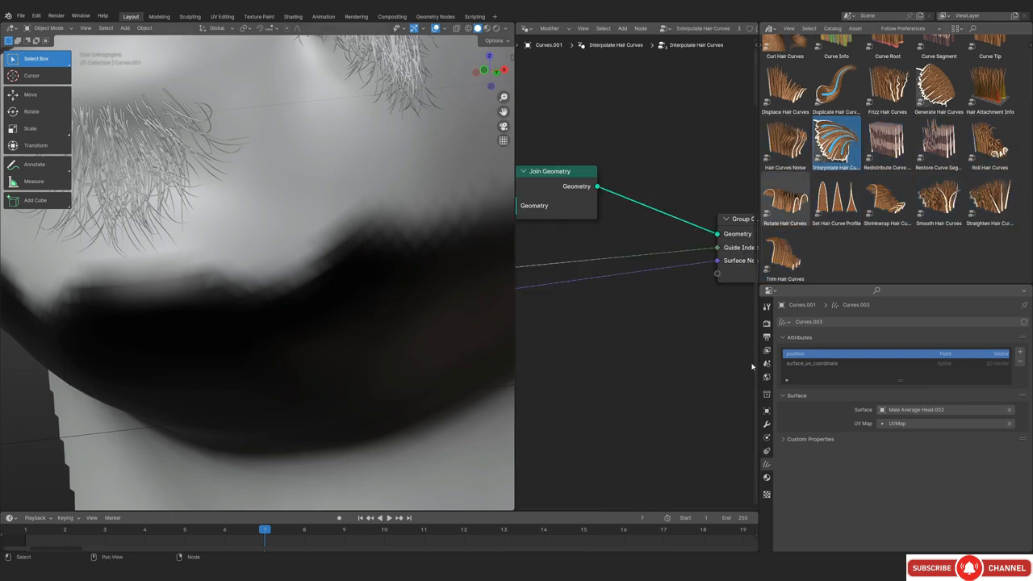
pyautogui.click(767, 424)
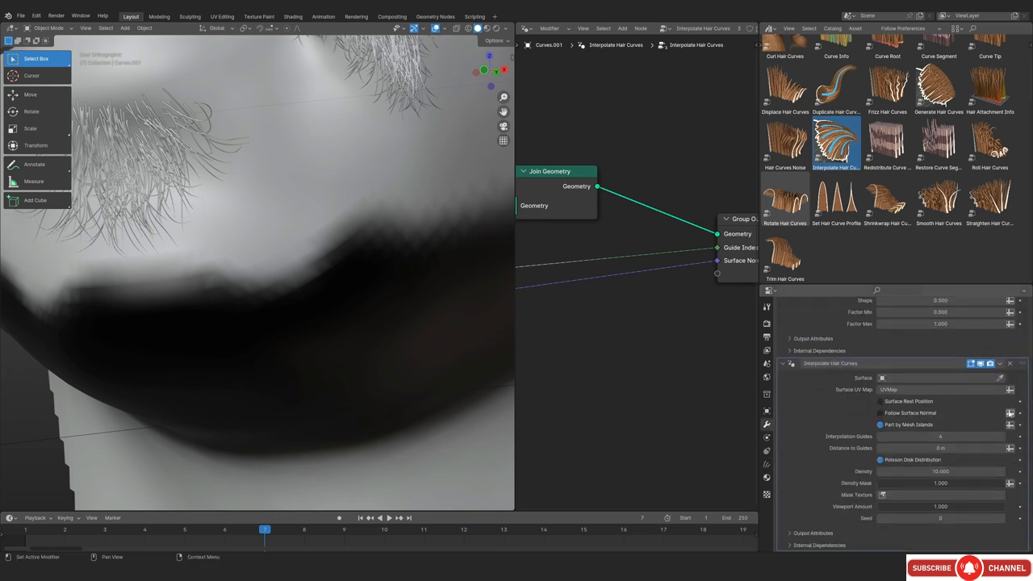
pyautogui.click(1000, 378)
pyautogui.click(384, 405)
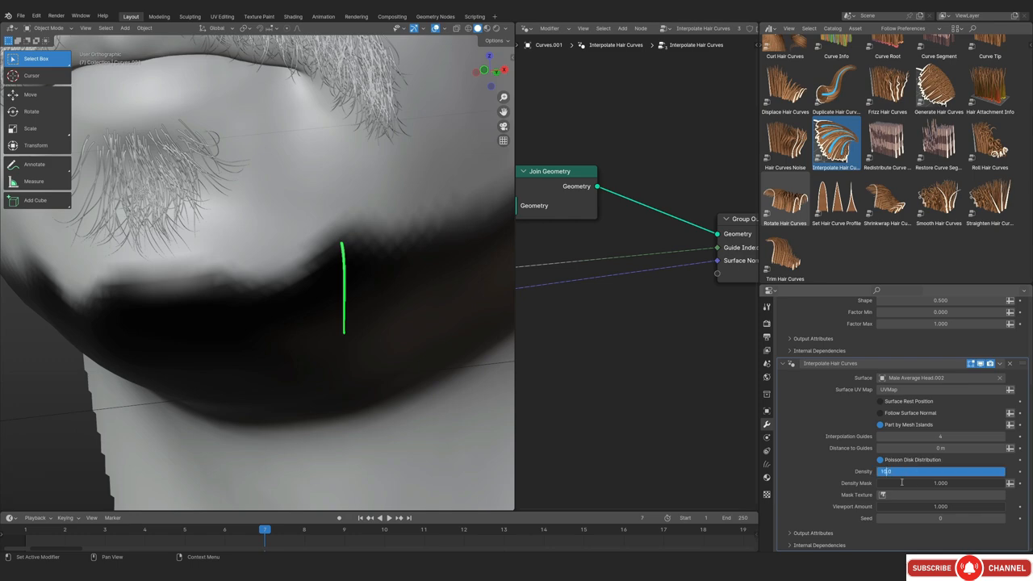
# Raise the interpolated beard hair density to 10000, and on to 100000
pyautogui.press('Return')
pyautogui.scroll(-4, 233, 295)
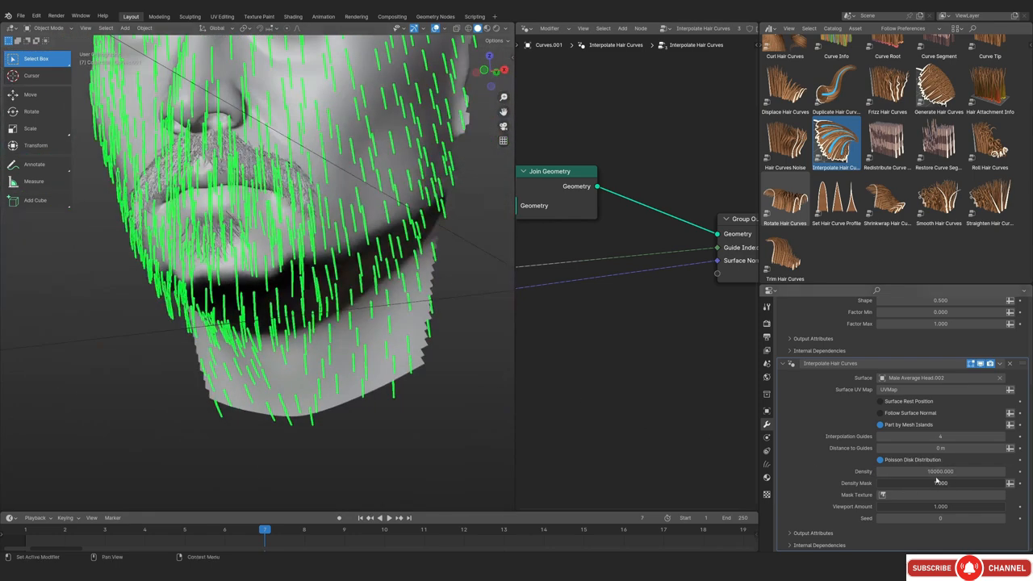
pyautogui.press('Return')
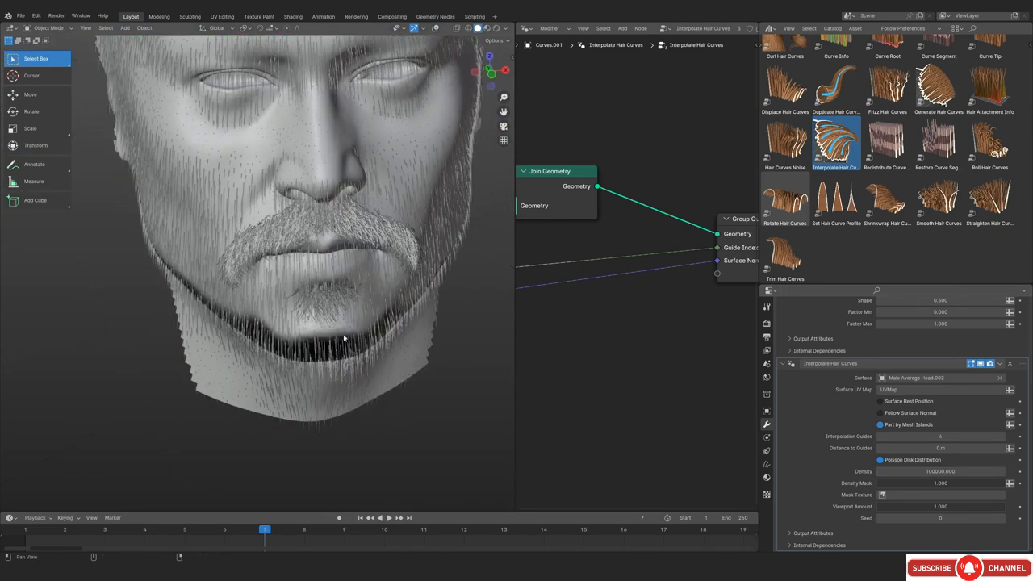
pyautogui.scroll(-3, 685, 309)
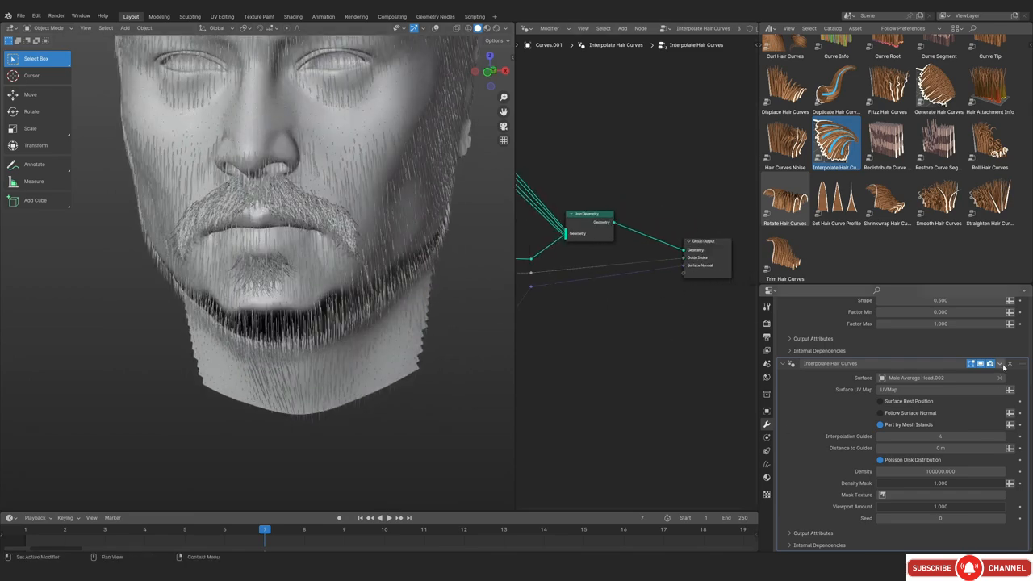
# Move the Interpolate Hair Curves modifier's settings to nodes and maximize the node editor
pyautogui.click(1001, 364)
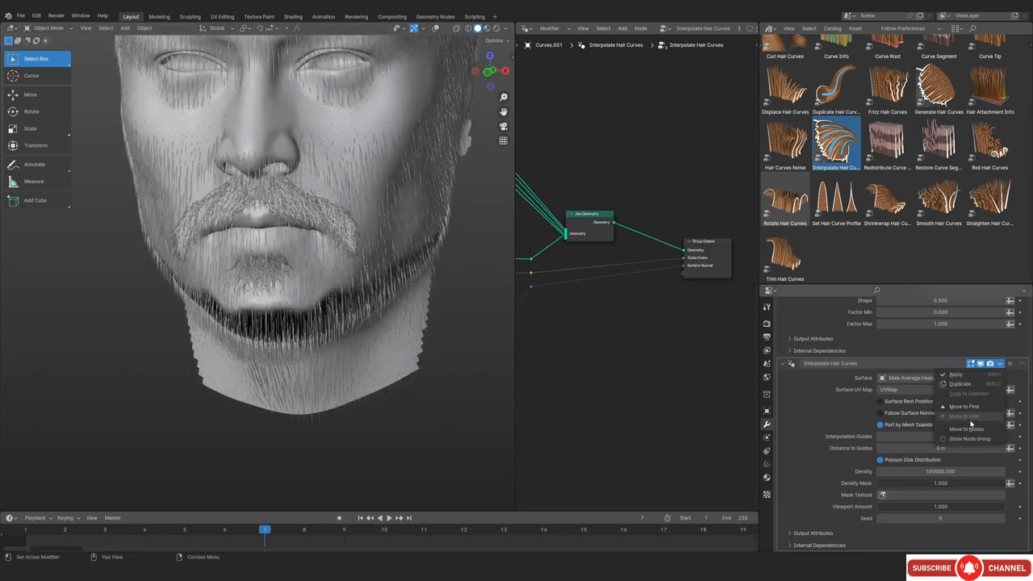
pyautogui.click(966, 429)
pyautogui.scroll(7, 592, 392)
pyautogui.hotkey('ctrl', 'space')
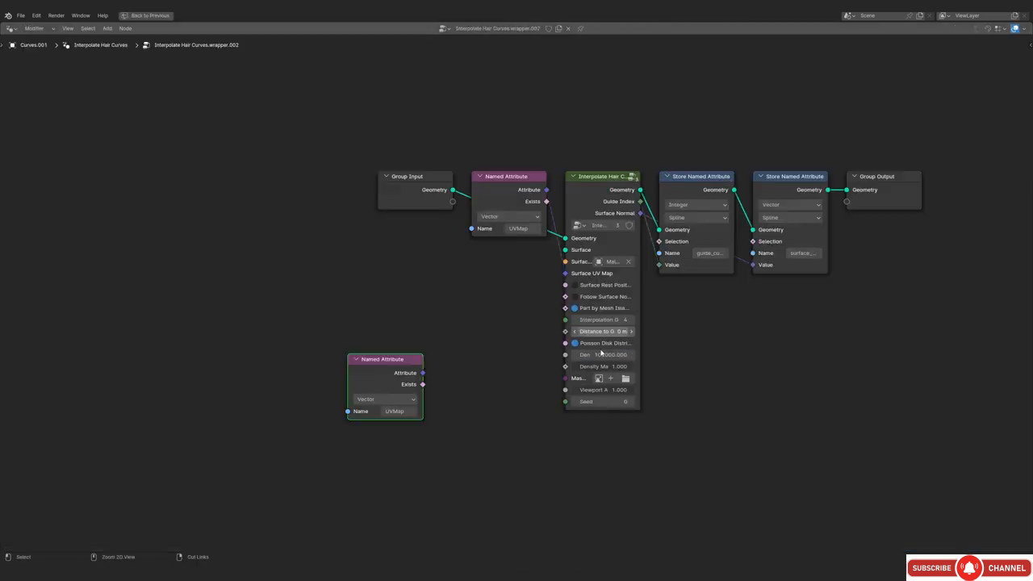
# Feed a duplicate Named Attribute node into Density Mask and set it to the Beard color attribute
pyautogui.scroll(6, 597, 354)
pyautogui.moveTo(284, 391); pyautogui.dragTo(541, 378)
pyautogui.click(260, 455)
pyautogui.scroll(-3, 277, 419)
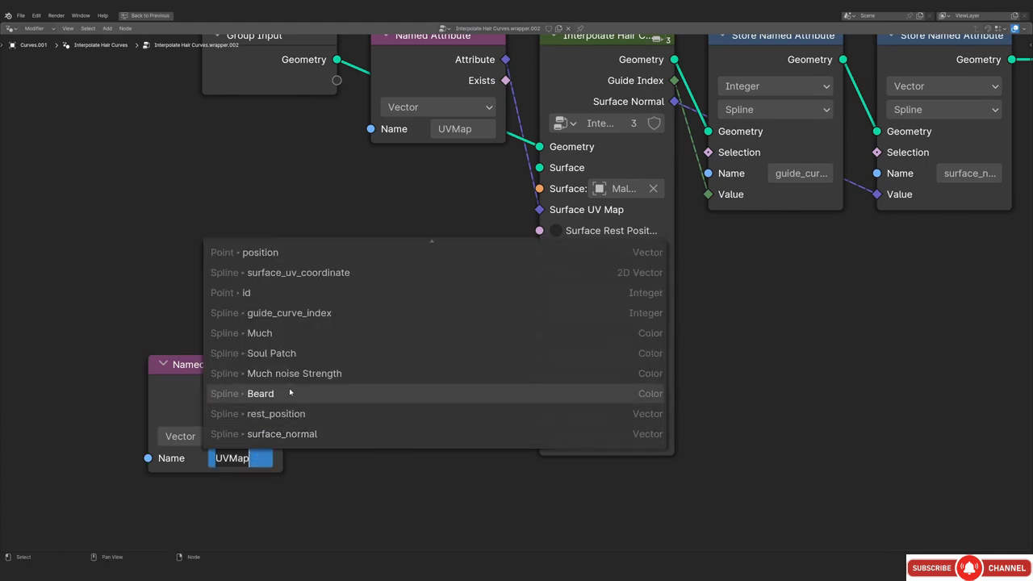
pyautogui.click(290, 393)
# Insert a Color Ramp between the Beard attribute and Density Mask, flip its colors, and restore the full layout
pyautogui.hotkey('shift', 'a')
pyautogui.write('color r')
pyautogui.press('Return')
pyautogui.click(359, 303)
pyautogui.click(439, 390)
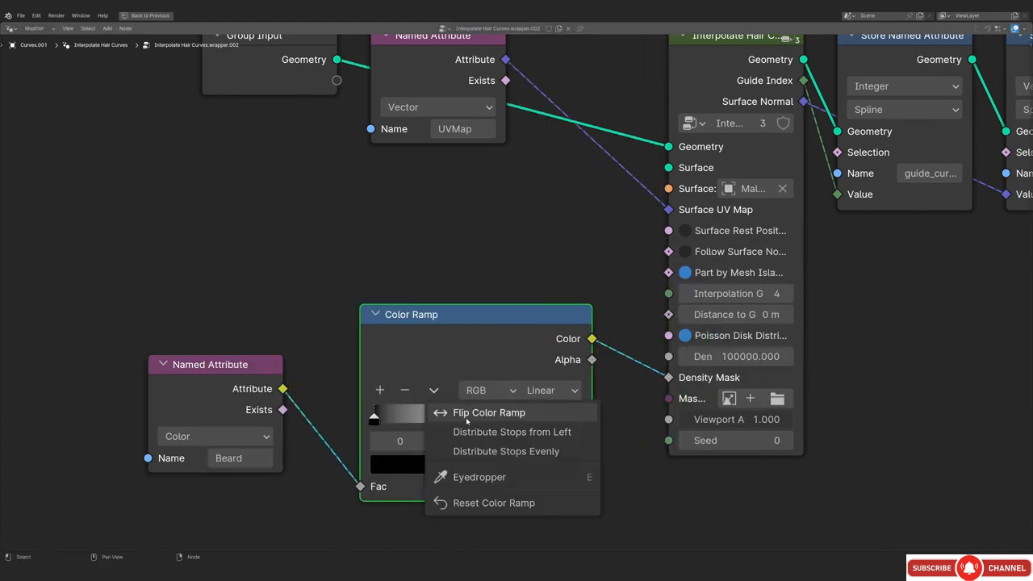
pyautogui.click(466, 413)
pyautogui.hotkey('ctrl', 'space')
# Compare the generated beard's coverage along the jaw and chin with the background photo in camera view
pyautogui.moveTo(379, 339); pyautogui.dragTo(354, 333, button='middle')
pyautogui.scroll(-4, 339, 322)
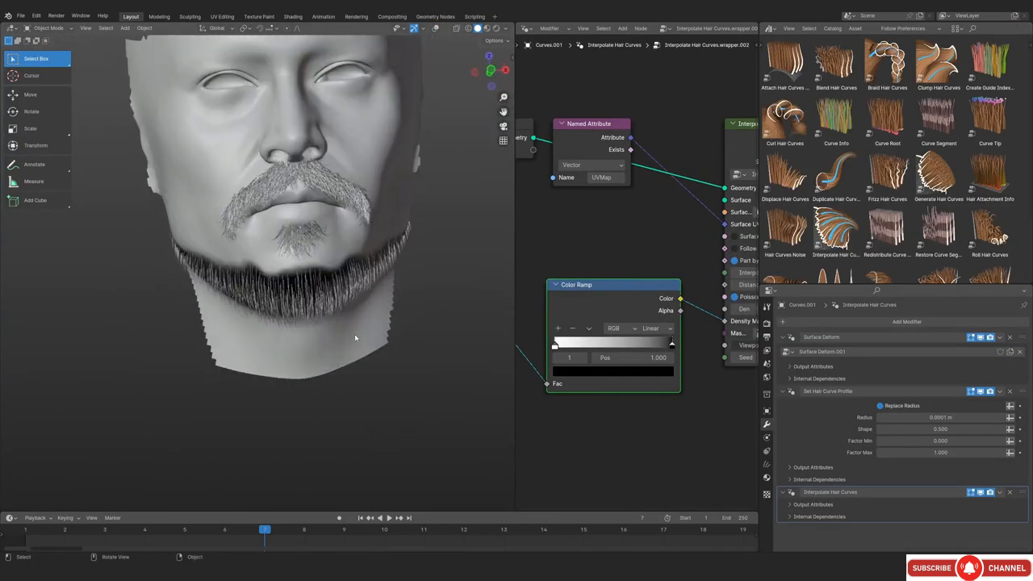
pyautogui.scroll(4, 355, 334)
pyautogui.scroll(-8, 339, 318)
pyautogui.scroll(10, 359, 310)
pyautogui.hotkey('alt', 'shift', 'z')
pyautogui.scroll(-6, 359, 311)
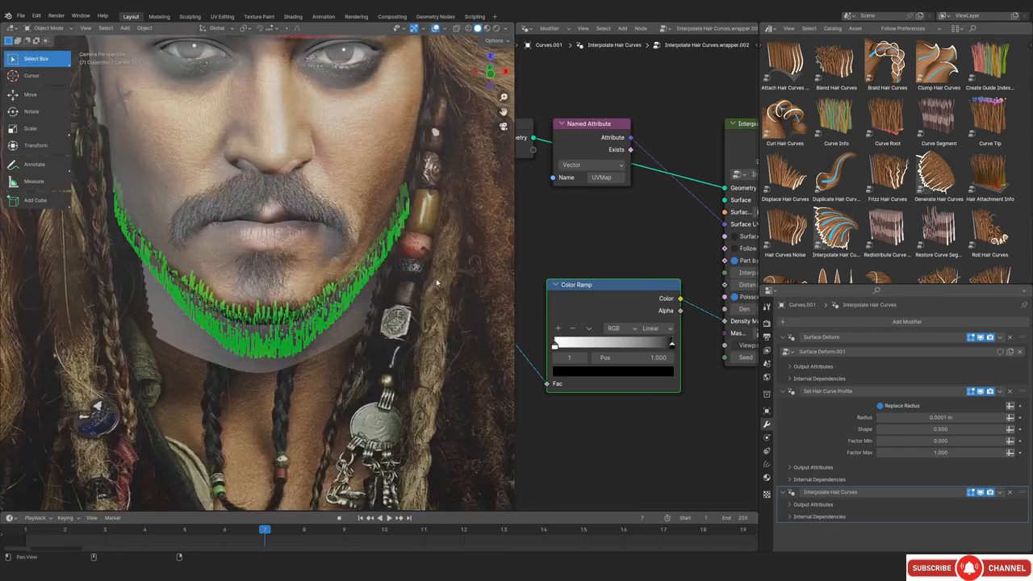
pyautogui.hotkey('alt', 'shift', 'z')
pyautogui.scroll(8, 328, 267)
pyautogui.hotkey('alt', 'shift', 'z')
pyautogui.moveTo(371, 224)
pyautogui.keyDown('shift'); pyautogui.mouseDown(button='middle')
pyautogui.moveTo(379, 199)
pyautogui.moveTo(431, 214)
pyautogui.mouseUp(button='middle'); pyautogui.keyUp('shift')
pyautogui.hotkey('alt', 'shift', 'z')
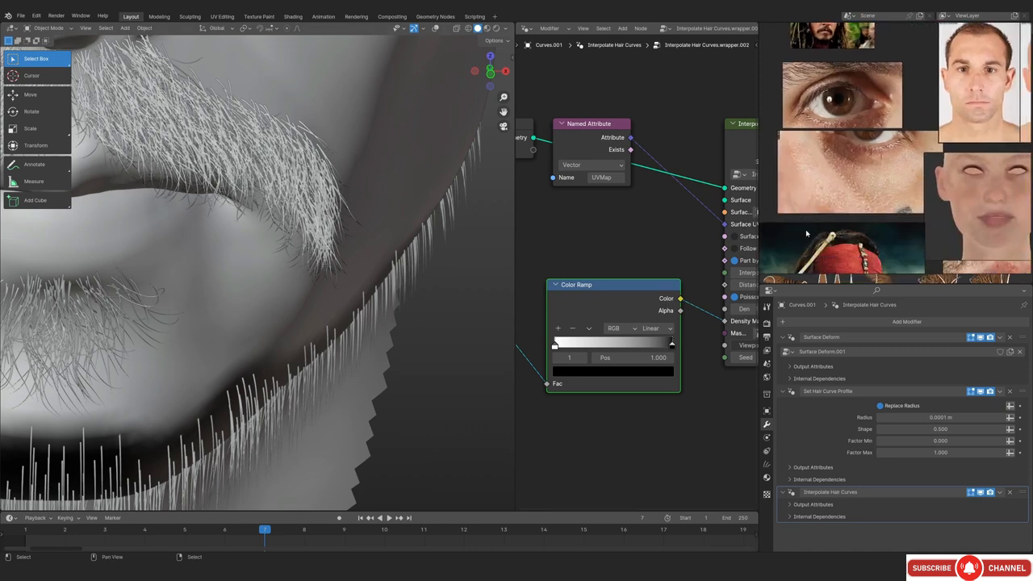
# Examine the beard's hair direction and edges in the close-up reference photo against the interpolated chin hairs
pyautogui.moveTo(805, 229); pyautogui.dragTo(834, 194, button='middle')
pyautogui.scroll(4, 834, 194)
pyautogui.scroll(3, 858, 203)
pyautogui.scroll(-5, 192, 304)
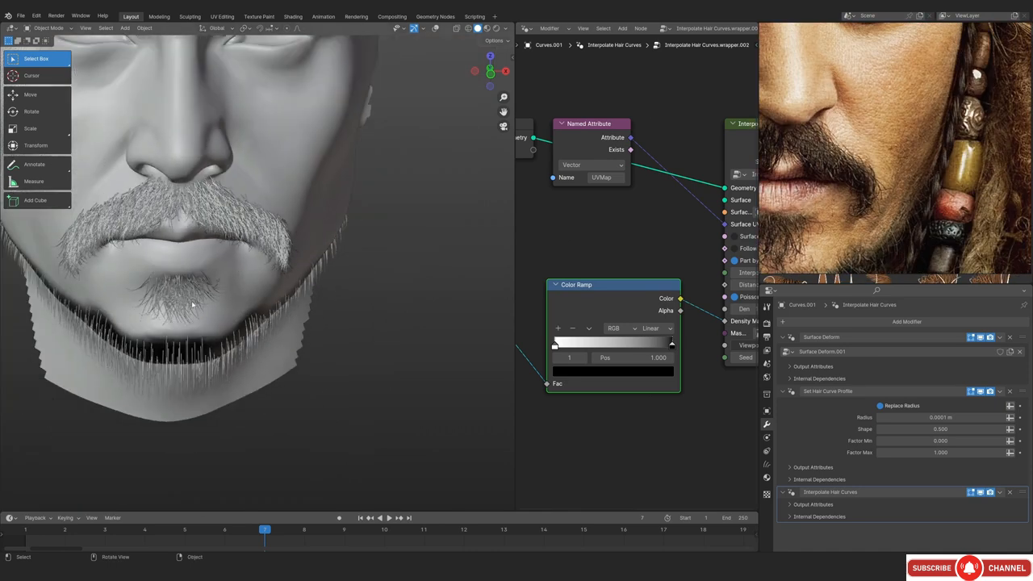
pyautogui.keyDown('shift'); pyautogui.moveTo(192, 304); pyautogui.dragTo(292, 280, button='middle'); pyautogui.keyUp('shift')
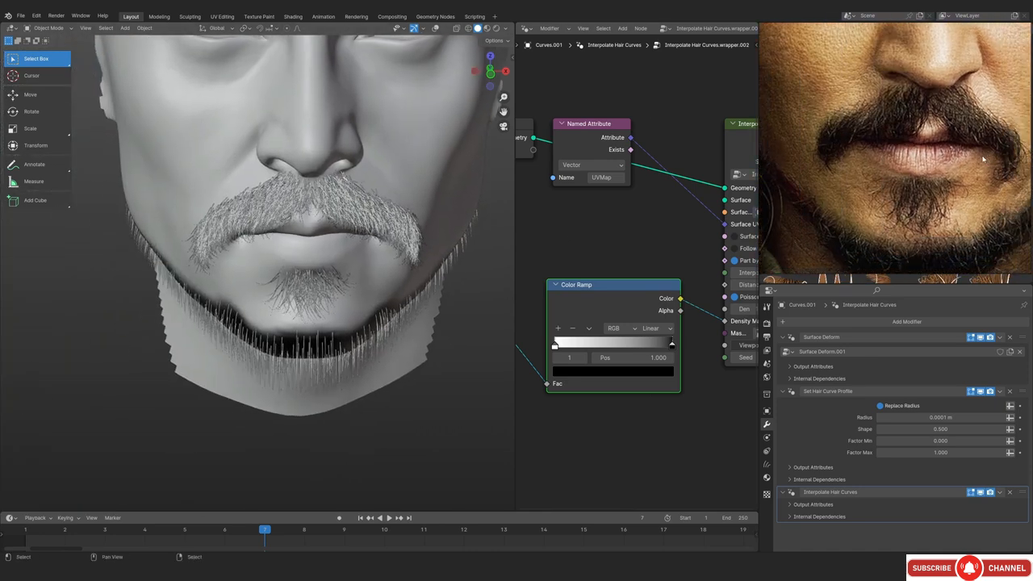
pyautogui.scroll(2, 362, 327)
pyautogui.scroll(-9, 363, 328)
pyautogui.scroll(10, 362, 327)
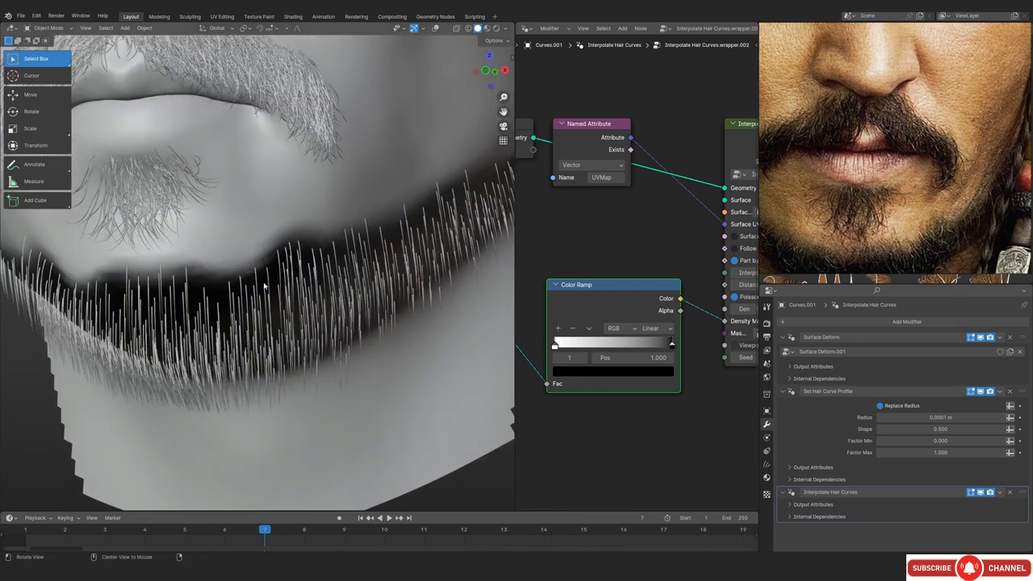
pyautogui.keyDown('alt'); pyautogui.moveTo(264, 286); pyautogui.dragTo(283, 290); pyautogui.keyUp('alt')
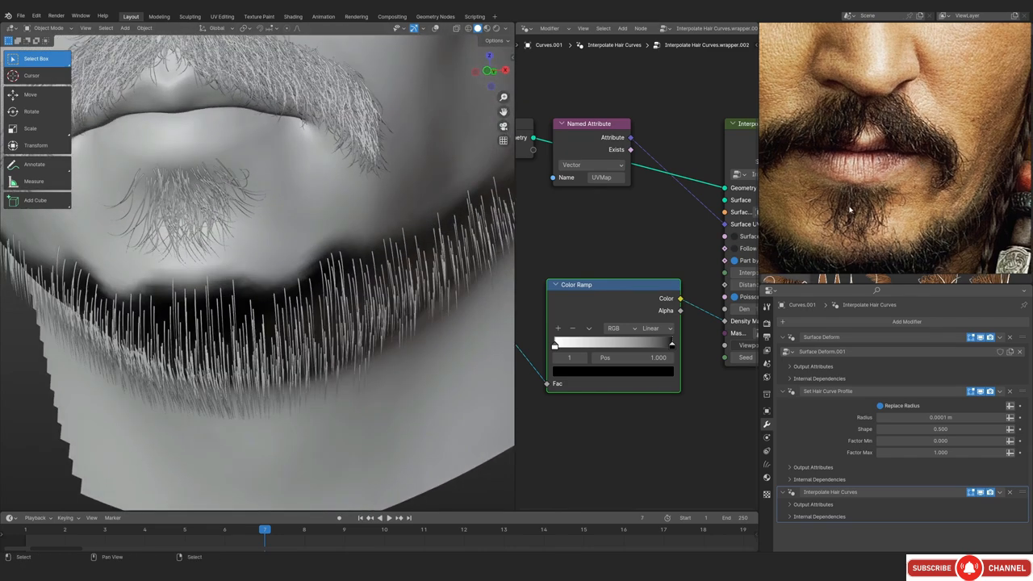
# Show the hair asset library beside the reference photo, narrow the 3D viewport, and hide its toolbar
pyautogui.hotkey('shift', 'F1')
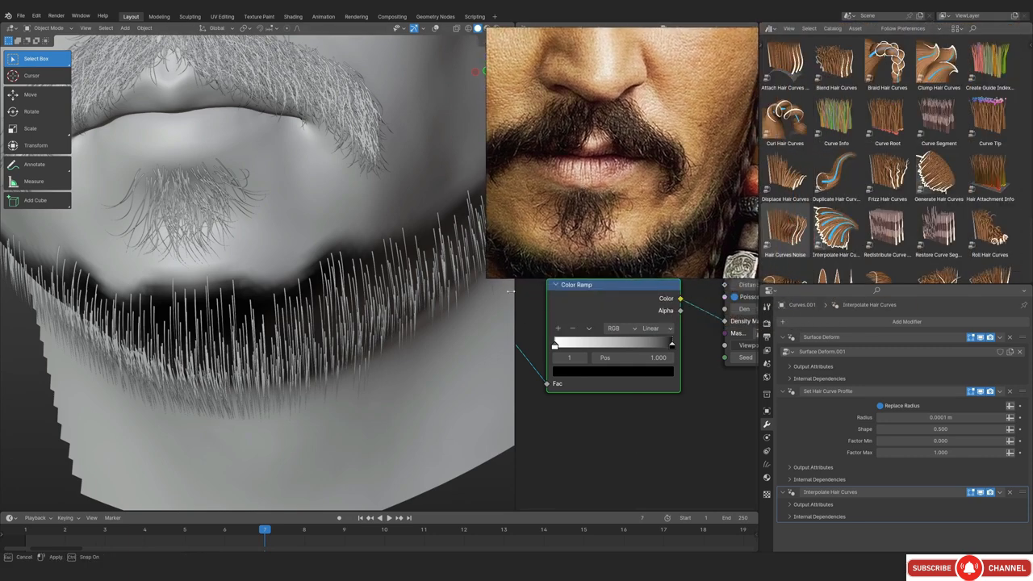
pyautogui.moveTo(510, 292); pyautogui.dragTo(486, 285)
pyautogui.scroll(2, 259, 298)
pyautogui.press('t')
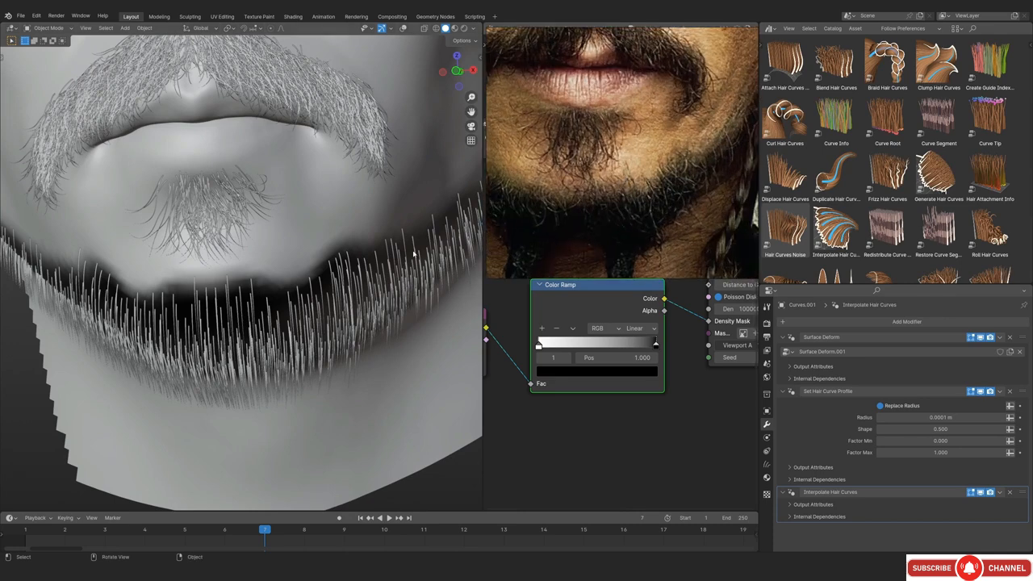
# Add a Hair Curves Noise modifier to the jawline beard and enable Preserve Length
pyautogui.click(782, 335)
pyautogui.click(782, 350)
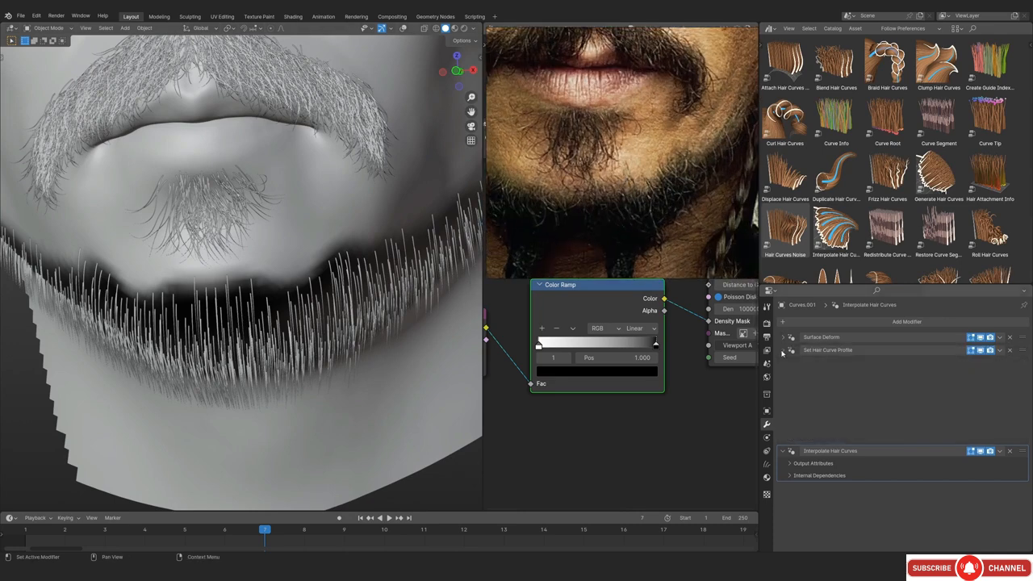
pyautogui.click(783, 363)
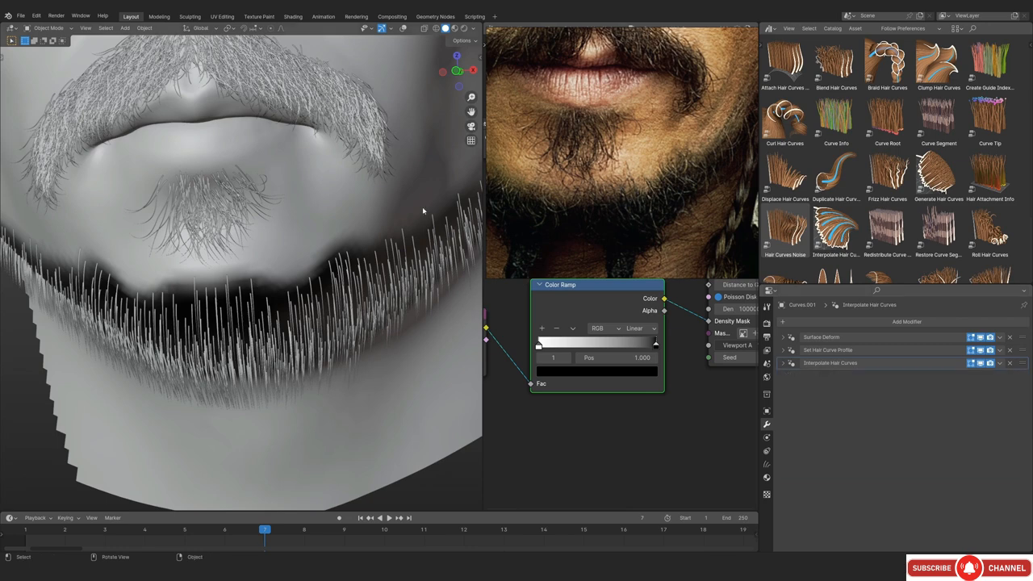
pyautogui.scroll(-1, 347, 213)
pyautogui.scroll(-3, 894, 214)
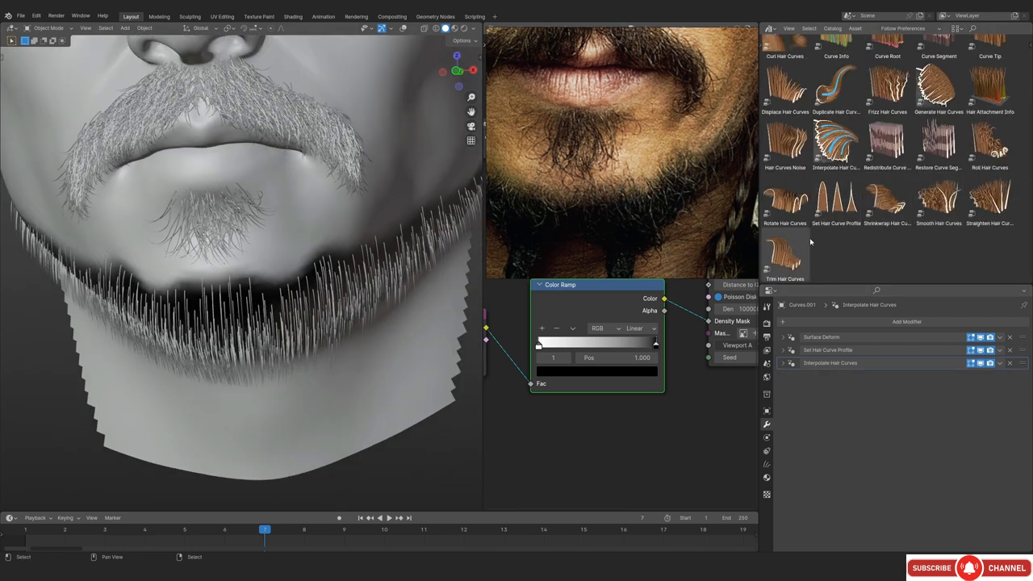
pyautogui.moveTo(784, 144); pyautogui.dragTo(349, 300)
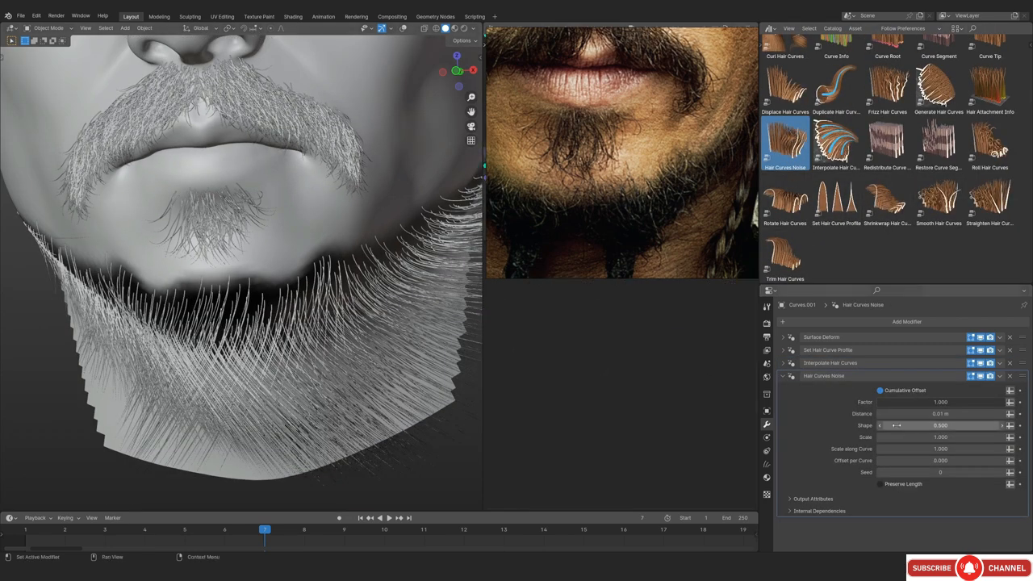
pyautogui.click(880, 484)
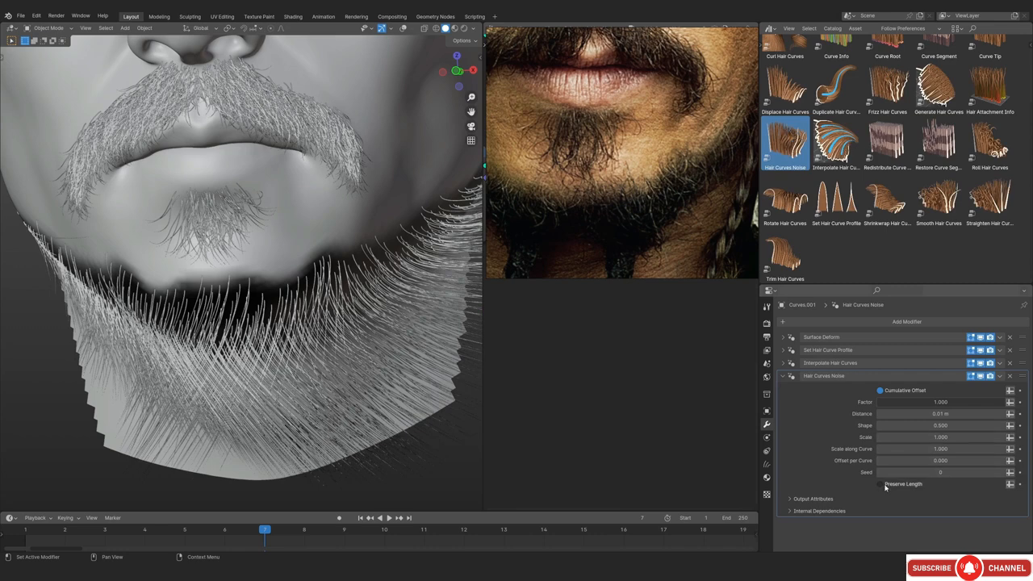
# Set the beard's hair noise Scale to 200
pyautogui.click(936, 437)
pyautogui.write('20')
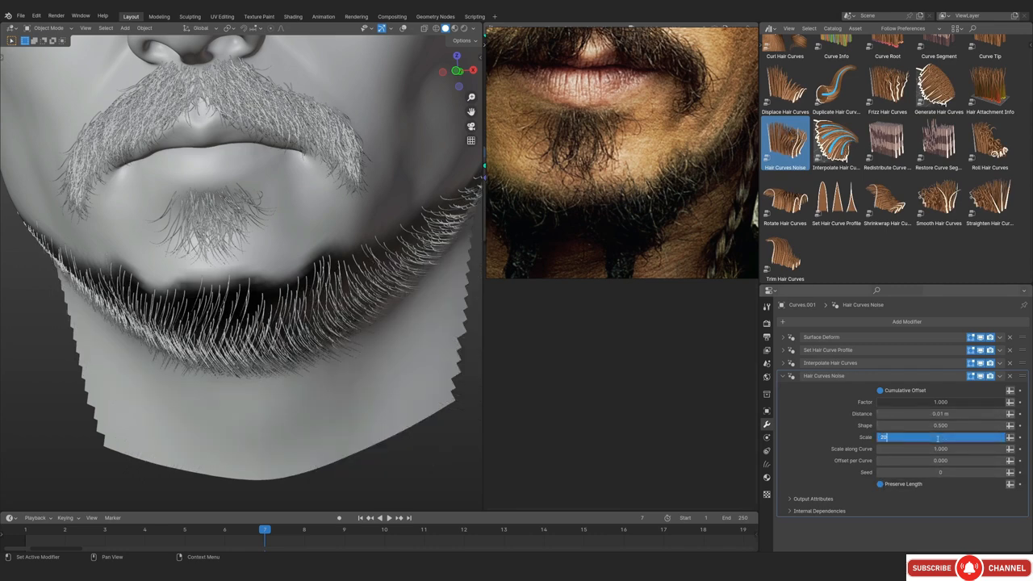
pyautogui.write('0')
pyautogui.press('Return')
pyautogui.scroll(-3, 274, 233)
pyautogui.moveTo(250, 311); pyautogui.dragTo(272, 313, button='middle')
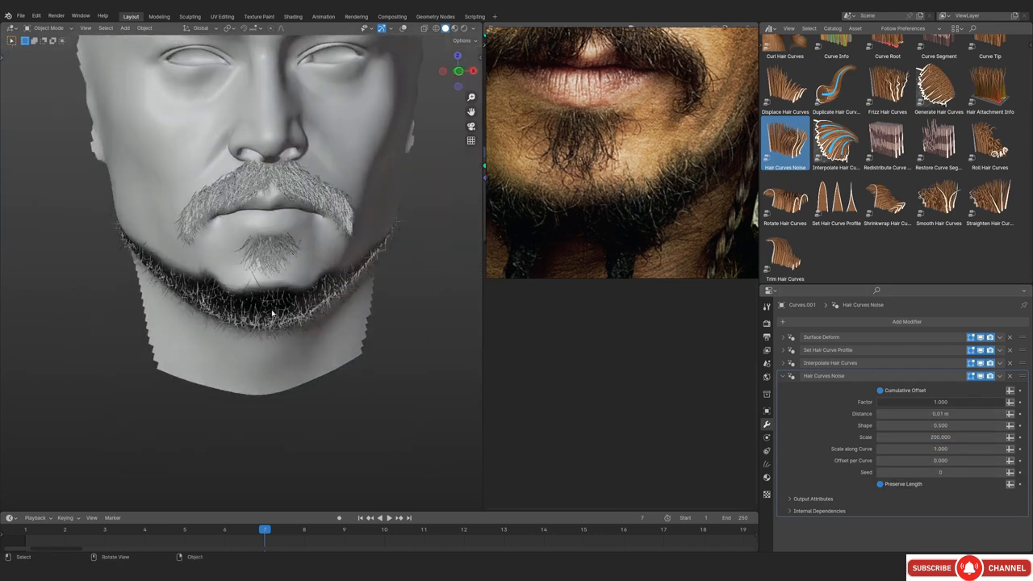
pyautogui.scroll(5, 272, 313)
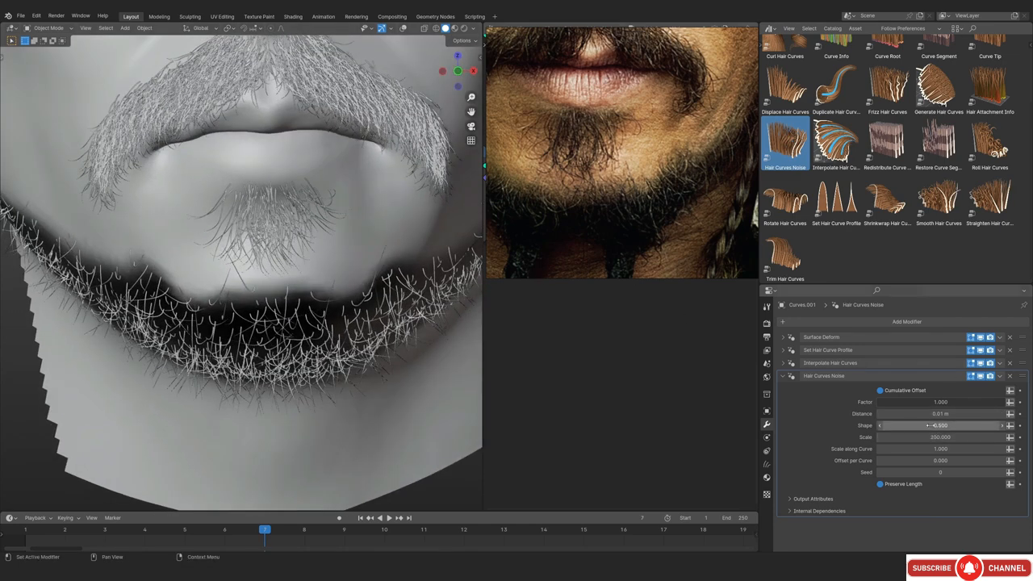
# Reduce the beard noise Factor to 0.219 and its Shape to 0.280
pyautogui.moveTo(940, 403); pyautogui.dragTo(847, 403)
pyautogui.moveTo(925, 426); pyautogui.dragTo(900, 426)
pyautogui.scroll(-5, 320, 311)
pyautogui.moveTo(320, 312); pyautogui.dragTo(318, 281, button='middle')
pyautogui.scroll(3, 208, 295)
pyautogui.scroll(1, 264, 318)
pyautogui.scroll(1, 265, 318)
pyautogui.scroll(-2, 286, 295)
pyautogui.scroll(2, 302, 299)
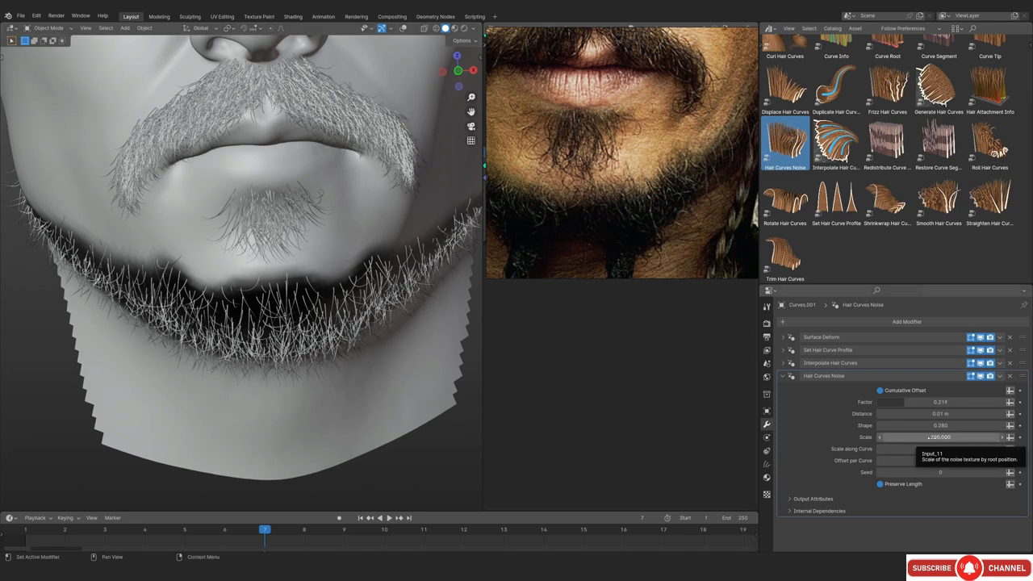
pyautogui.moveTo(927, 417); pyautogui.dragTo(904, 418)
pyautogui.rightClick(928, 418)
pyautogui.scroll(1, 272, 311)
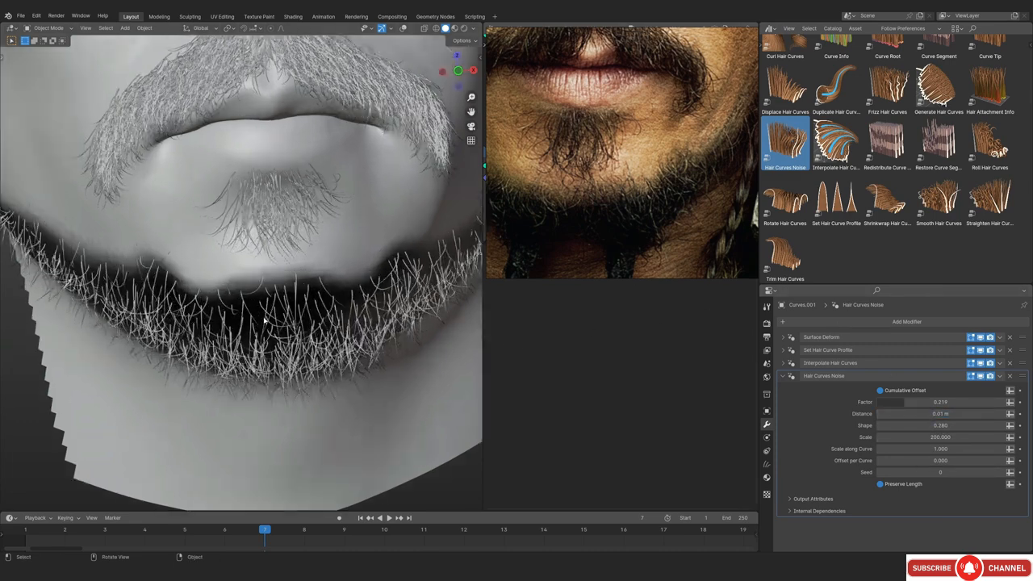
# Lower the beard noise Factor to 0.131 while checking the jawline from the front
pyautogui.scroll(-4, 272, 311)
pyautogui.moveTo(272, 311)
pyautogui.mouseDown(button='middle')
pyautogui.moveTo(237, 198)
pyautogui.moveTo(286, 385)
pyautogui.moveTo(272, 295)
pyautogui.mouseUp(button='middle')
pyautogui.scroll(3, 274, 302)
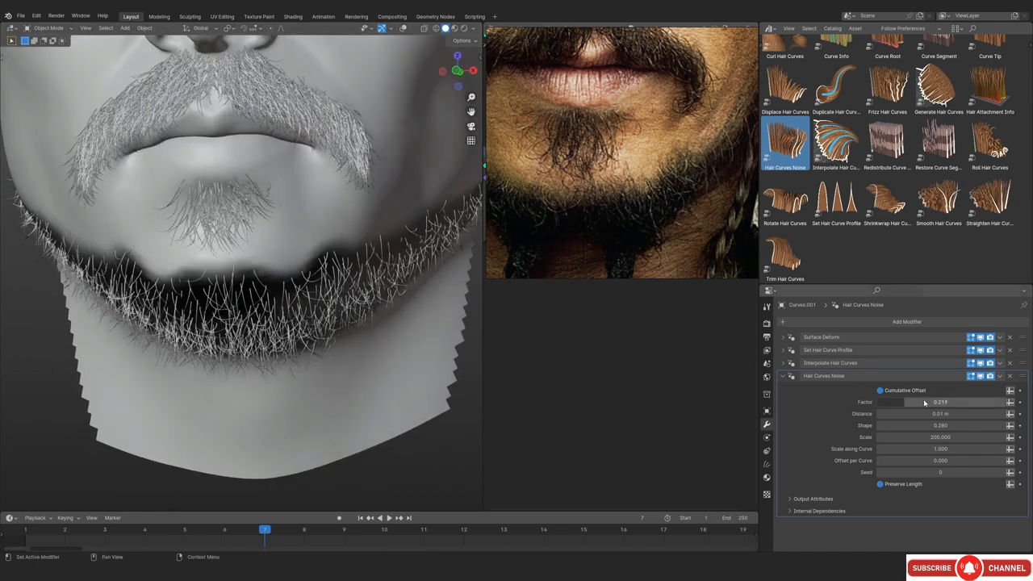
pyautogui.moveTo(925, 403); pyautogui.dragTo(896, 403)
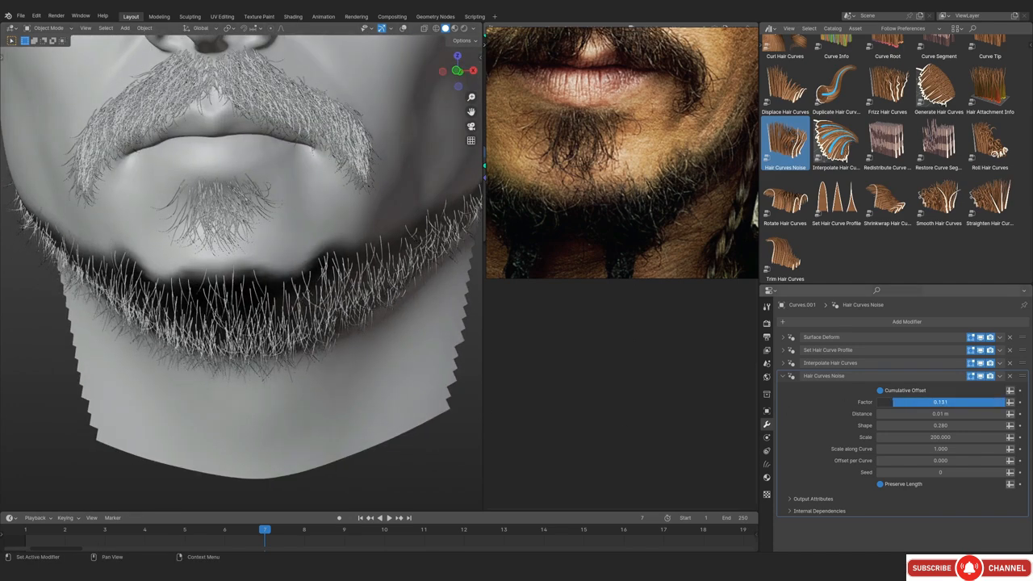
pyautogui.moveTo(253, 307)
pyautogui.mouseDown(button='middle')
pyautogui.moveTo(207, 150)
pyautogui.moveTo(270, 293)
pyautogui.moveTo(266, 322)
pyautogui.moveTo(272, 303)
pyautogui.mouseUp(button='middle')
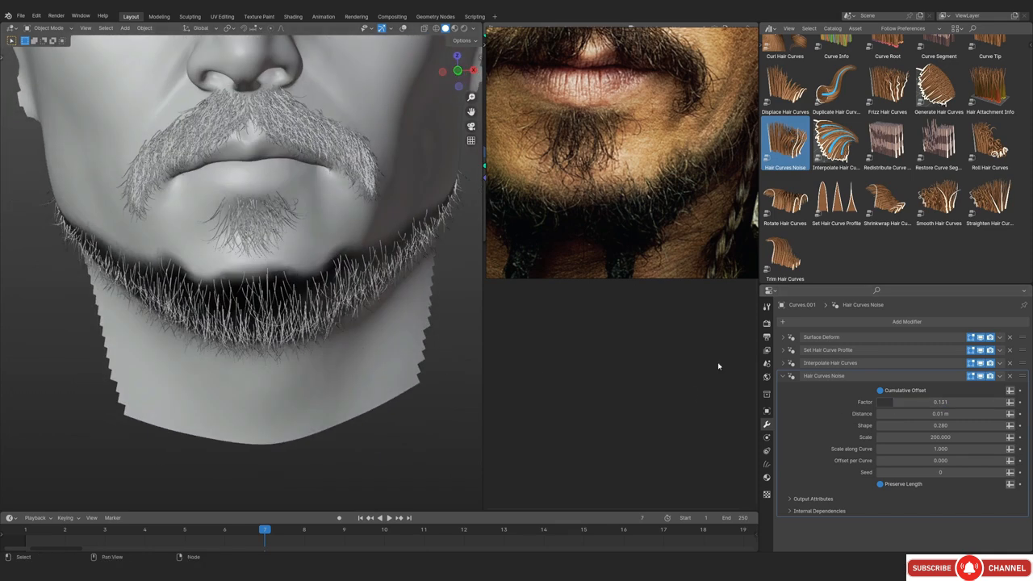
# Add a Clump Hair Curves modifier to the jawline beard
pyautogui.click(783, 377)
pyautogui.scroll(2, 844, 149)
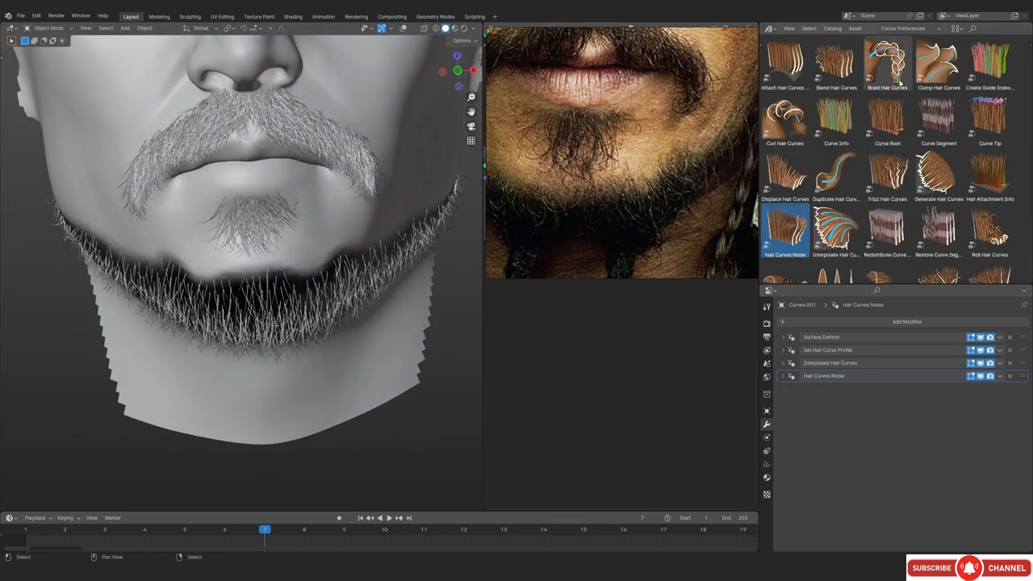
pyautogui.moveTo(939, 61); pyautogui.dragTo(349, 305)
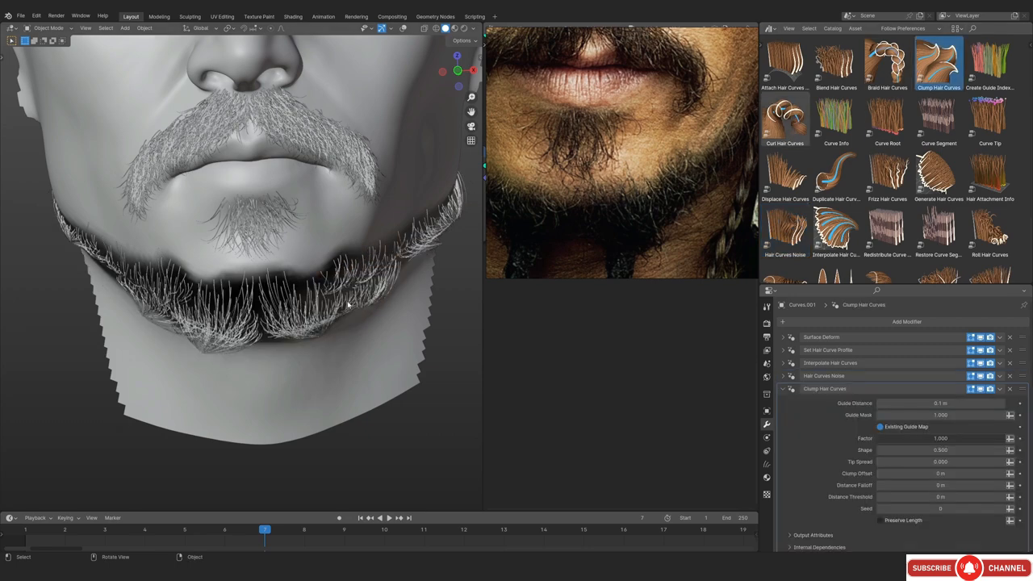
pyautogui.moveTo(279, 372)
pyautogui.mouseDown(button='middle')
pyautogui.moveTo(270, 314)
pyautogui.moveTo(283, 388)
pyautogui.mouseUp(button='middle')
pyautogui.scroll(1, 282, 362)
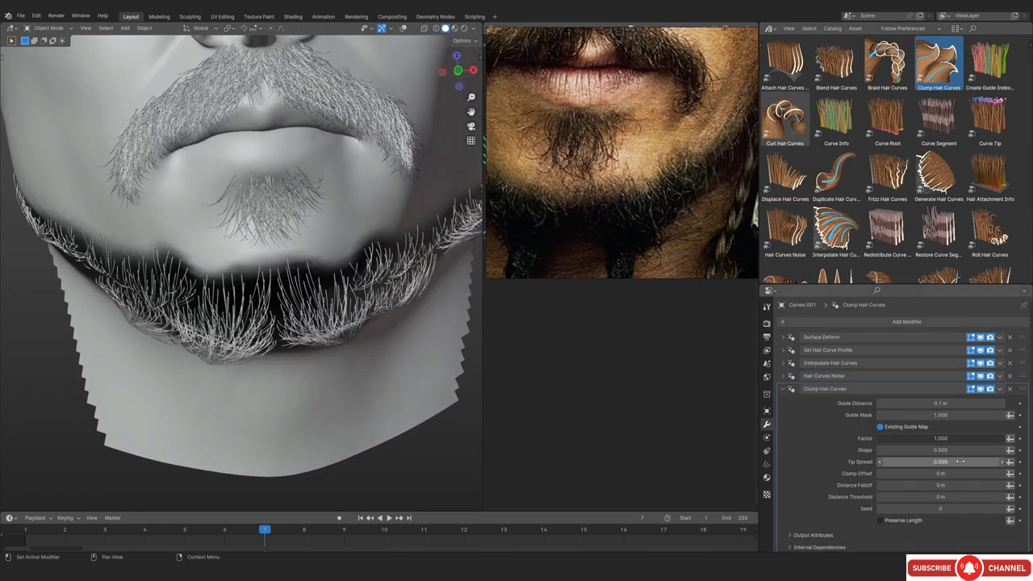
# Disable Existing Guide Map for the beard clumping and set its Guide Distance to 0.01 m
pyautogui.click(880, 427)
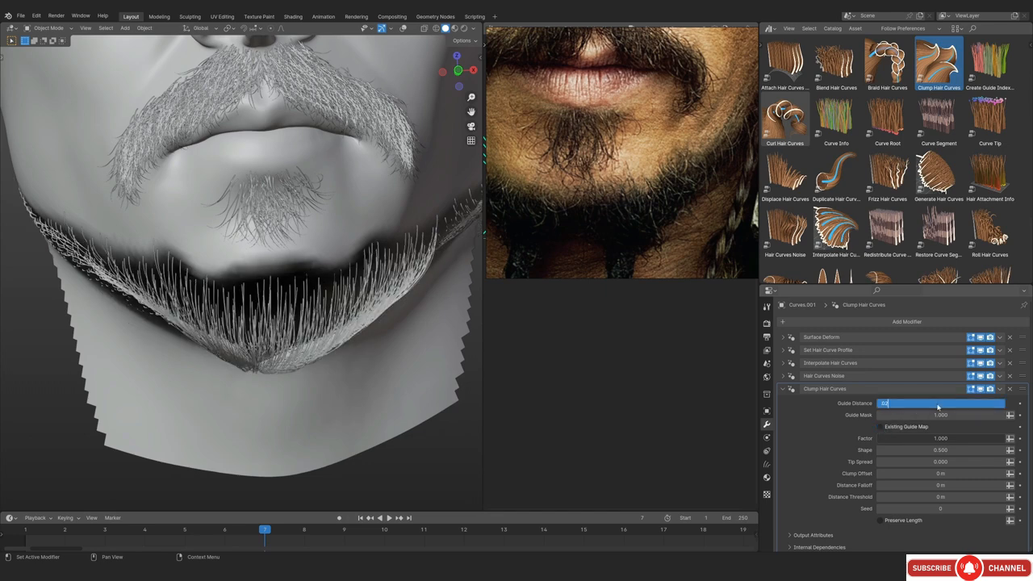
pyautogui.press('Return')
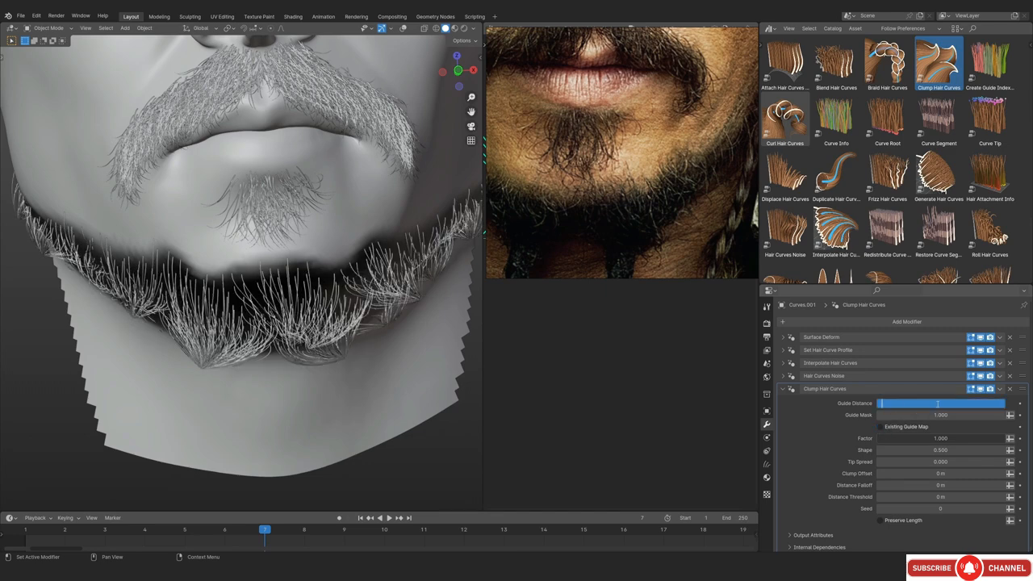
pyautogui.press('Return')
pyautogui.scroll(-4, 433, 331)
pyautogui.moveTo(247, 330); pyautogui.dragTo(247, 280, button='middle')
pyautogui.scroll(3, 247, 281)
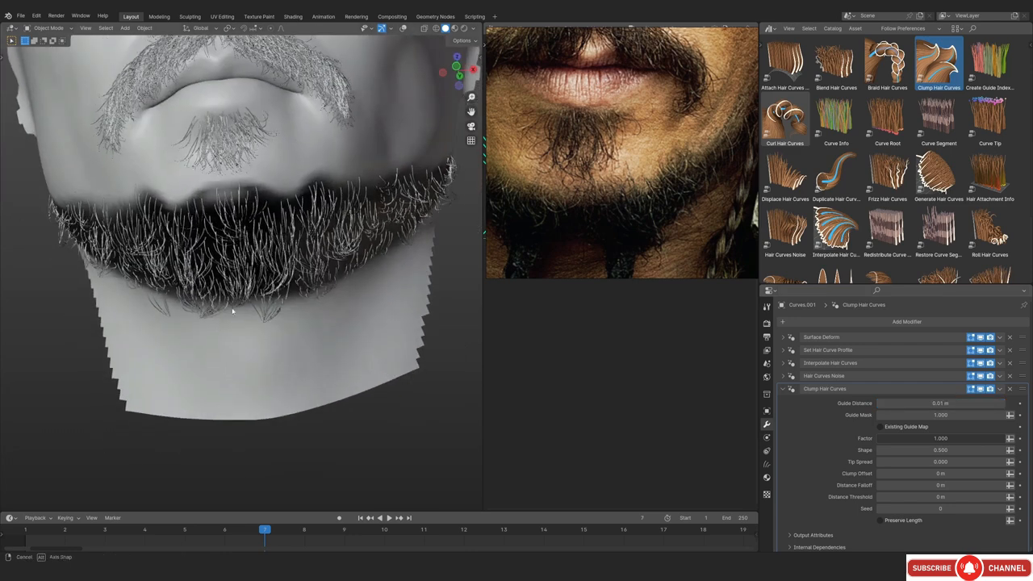
# Try a Guide Distance of 0.003 m for smaller clumps in the beard
pyautogui.click(929, 403)
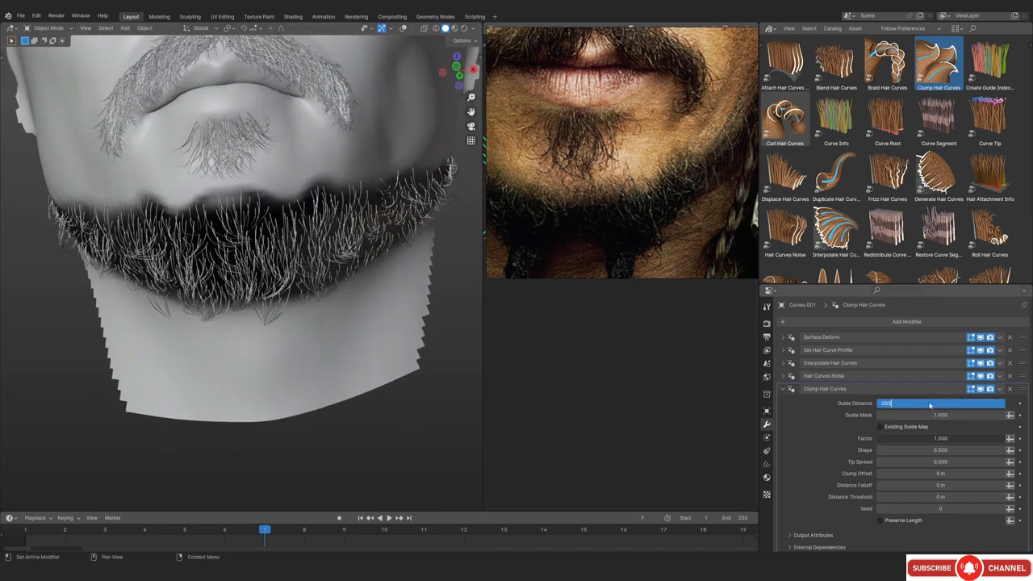
pyautogui.write('.003')
pyautogui.press('Return')
pyautogui.moveTo(195, 215); pyautogui.dragTo(266, 267, button='middle')
pyautogui.scroll(2, 266, 266)
# Set the beard clumping's Guide Distance to 0.006 m
pyautogui.click(916, 403)
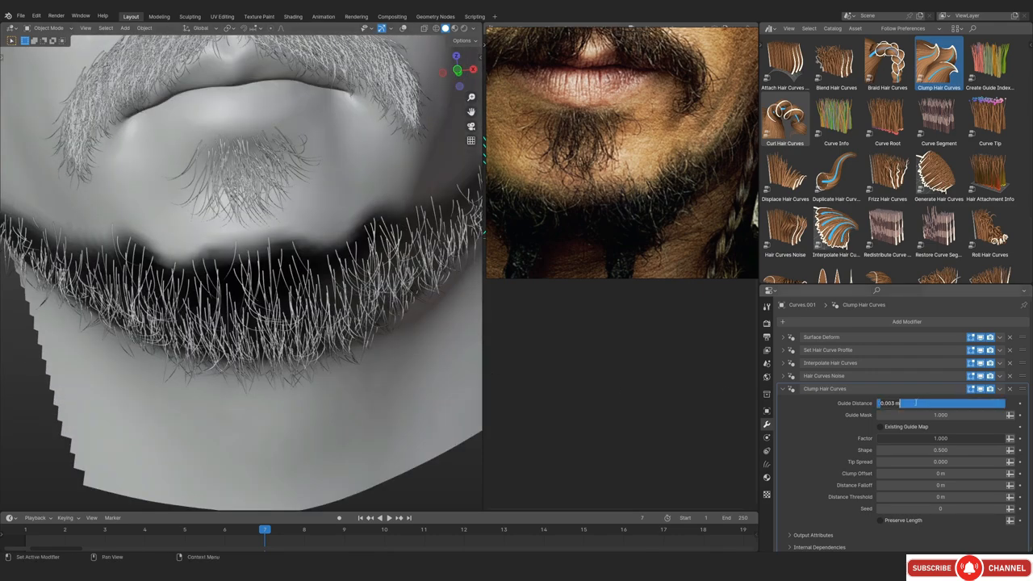
pyautogui.press('Return')
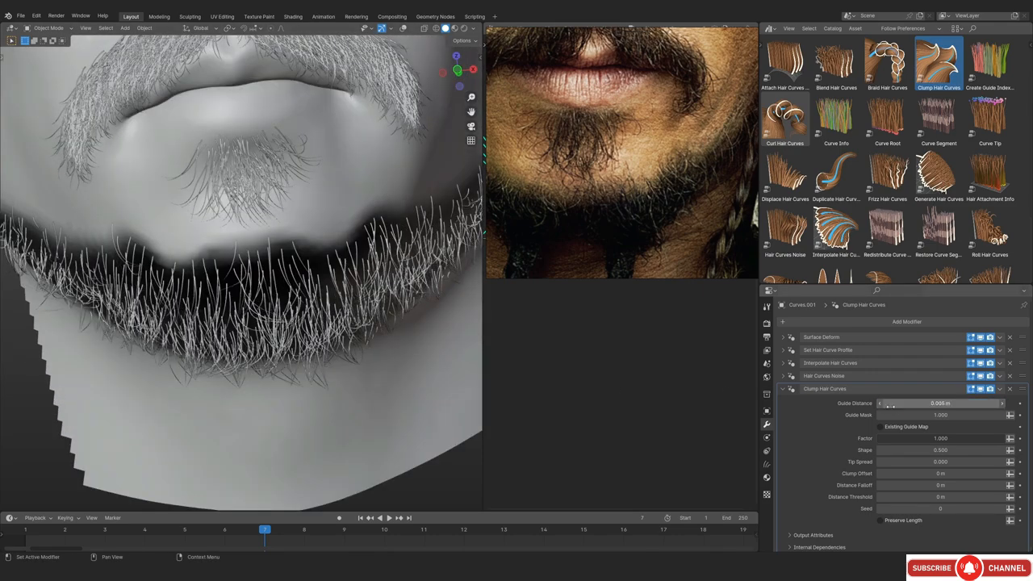
pyautogui.moveTo(322, 392); pyautogui.dragTo(265, 344, button='middle')
pyautogui.scroll(-2, 255, 281)
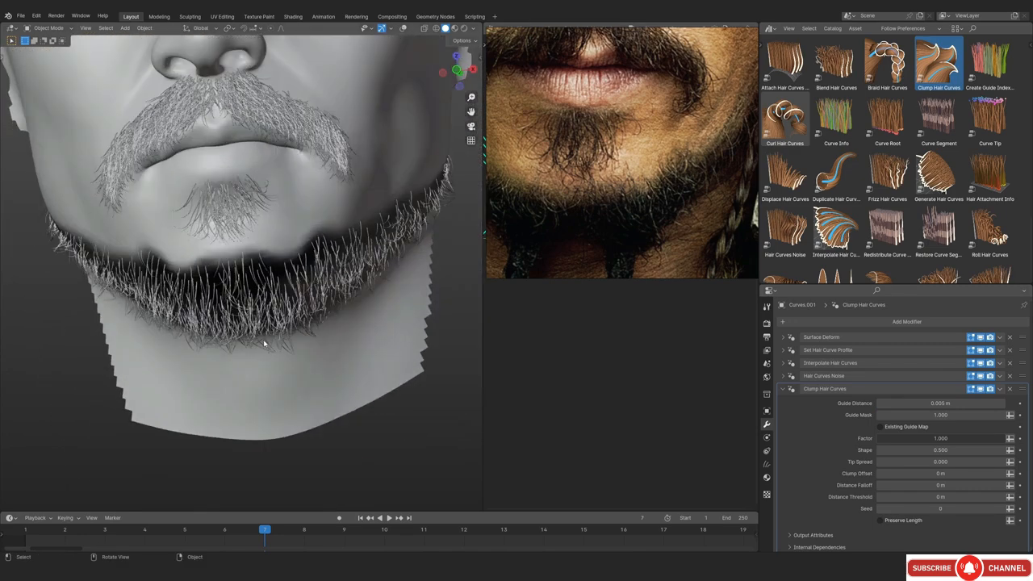
pyautogui.scroll(1, 266, 343)
# Add a second Hair Curves Noise modifier to the beard with Preserve Length enabled, Scale 150 and Factor 0.094
pyautogui.click(781, 390)
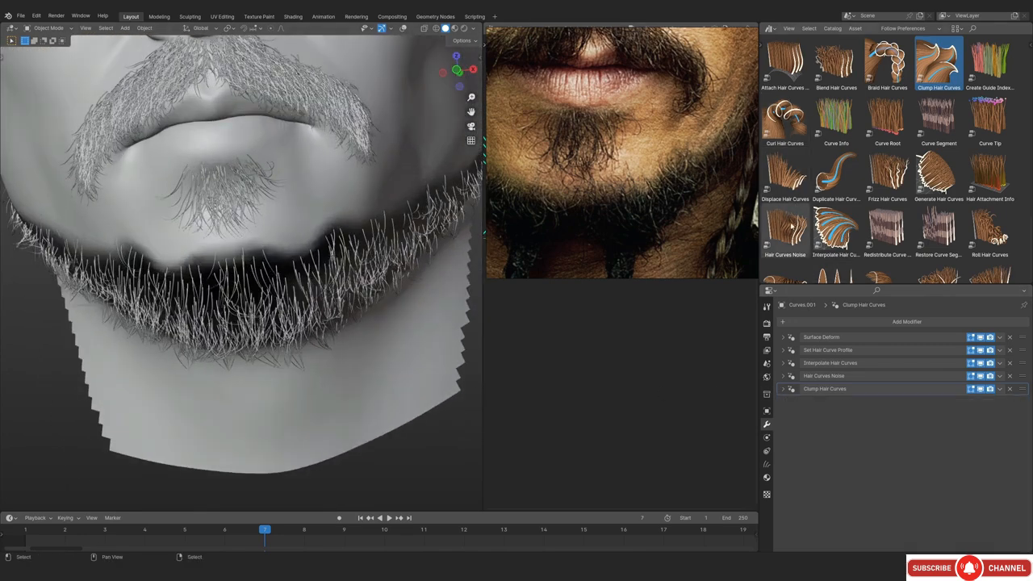
pyautogui.moveTo(784, 230); pyautogui.dragTo(235, 367)
pyautogui.click(879, 509)
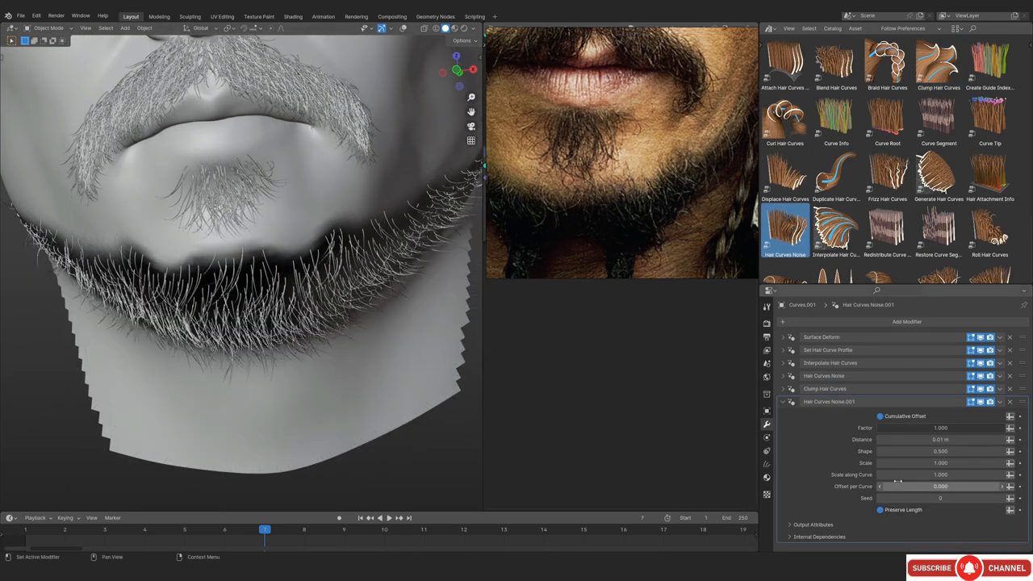
pyautogui.click(937, 463)
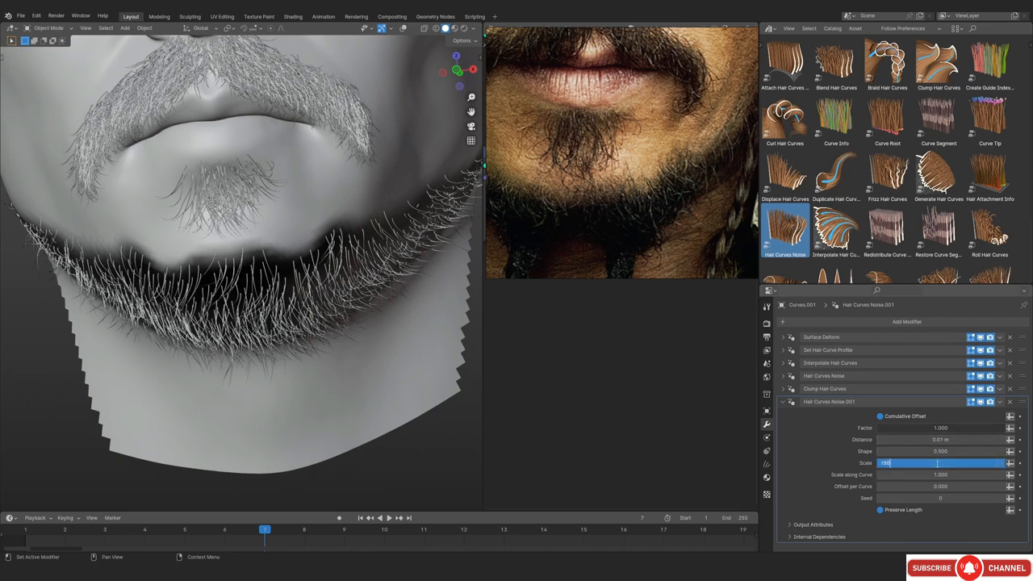
pyautogui.press('Return')
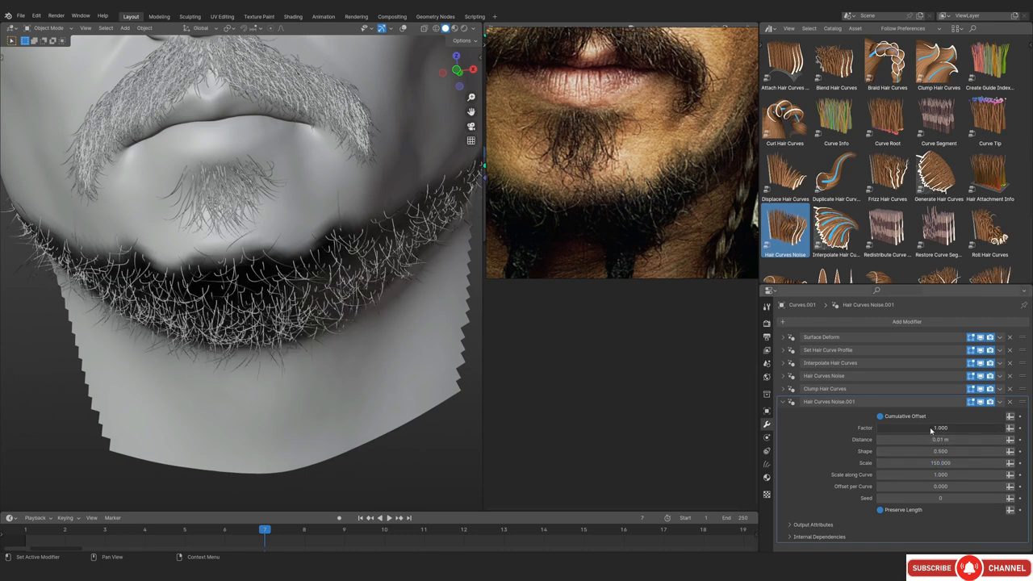
pyautogui.moveTo(938, 428); pyautogui.dragTo(843, 427)
# Compare the beard's strand shape and clumping from several angles with the close-up reference photo
pyautogui.moveTo(242, 274); pyautogui.dragTo(286, 305, button='middle')
pyautogui.hotkey('alt', 'shift', 'z')
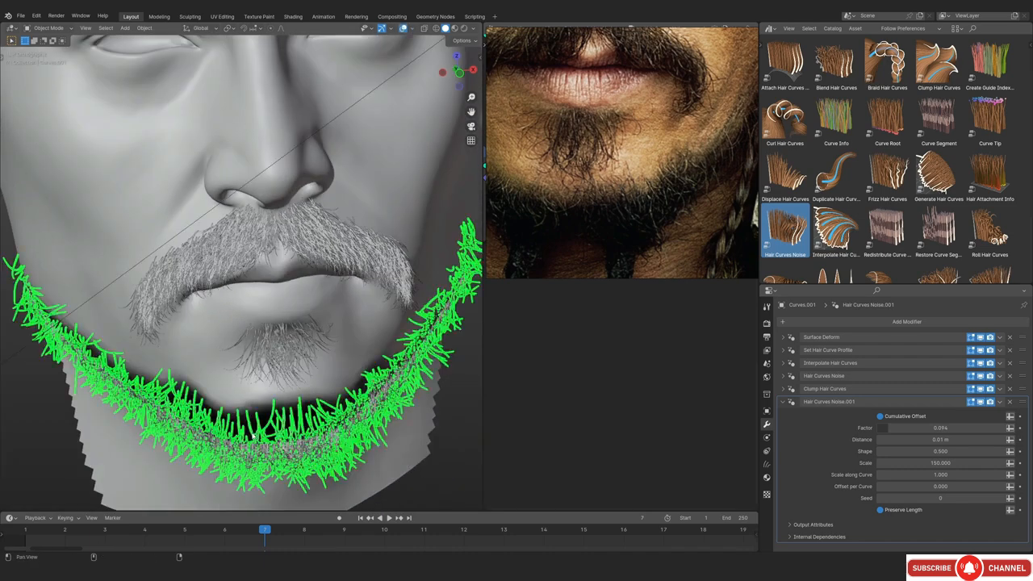
pyautogui.hotkey('alt', 'shift', 'z')
pyautogui.keyDown('shift'); pyautogui.moveTo(239, 424); pyautogui.dragTo(224, 381, button='middle'); pyautogui.keyUp('shift')
pyautogui.scroll(-5, 237, 393)
pyautogui.scroll(5, 269, 336)
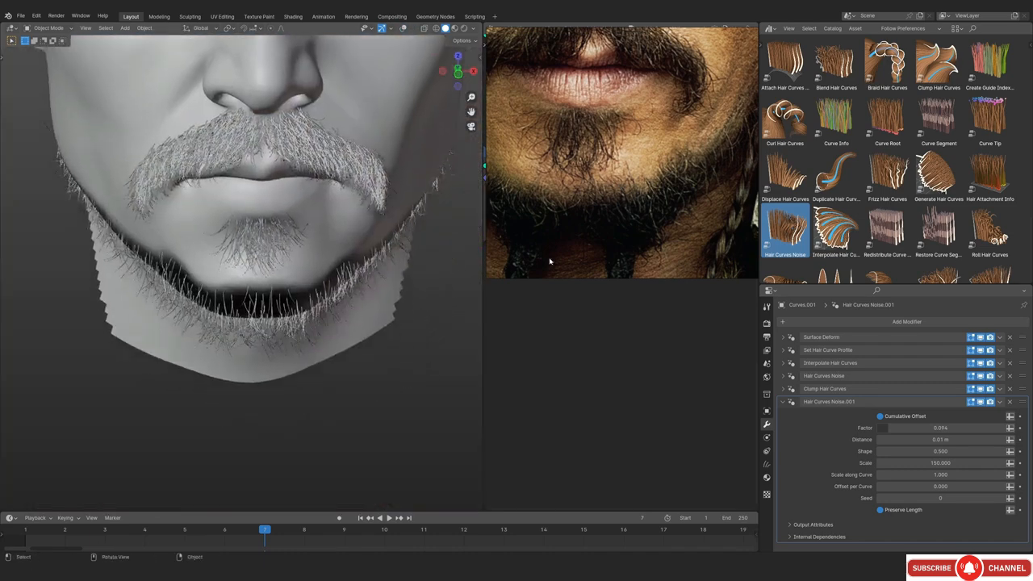
pyautogui.scroll(-3, 630, 218)
pyautogui.scroll(3, 629, 219)
pyautogui.scroll(4, 339, 259)
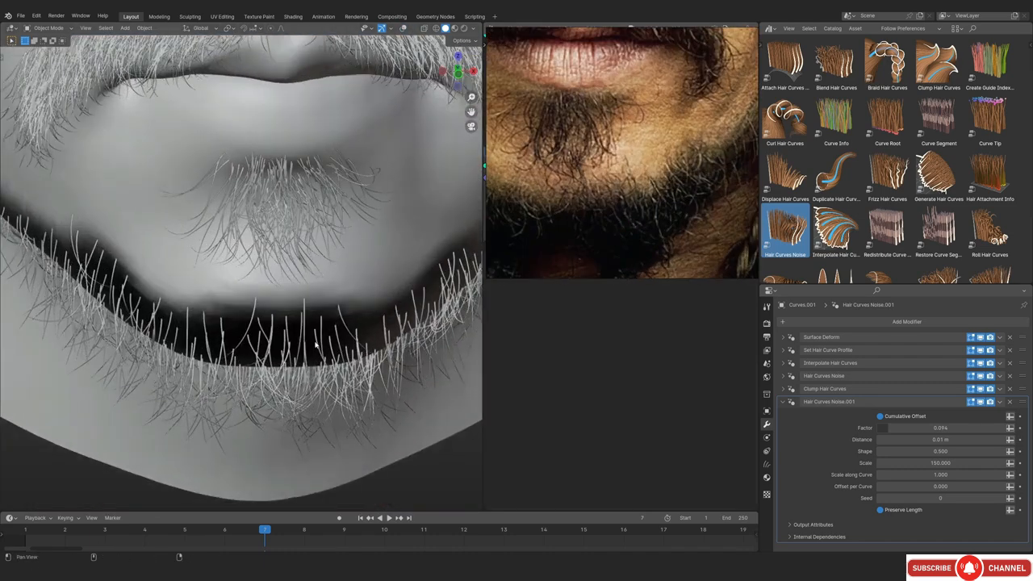
pyautogui.scroll(-4, 266, 279)
pyautogui.moveTo(265, 281); pyautogui.dragTo(265, 282, button='middle')
pyautogui.scroll(10, 265, 282)
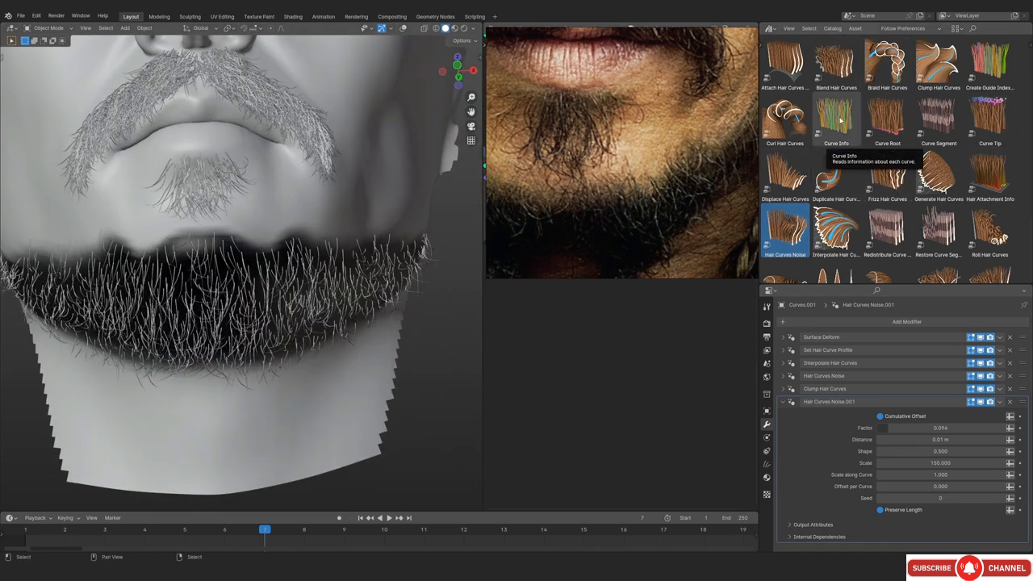
# Add a Roll Hair Curves modifier to the beard and collapse the second noise modifier's settings
pyautogui.scroll(-3, 857, 137)
pyautogui.moveTo(989, 144); pyautogui.dragTo(266, 289)
pyautogui.scroll(-6, 814, 374)
pyautogui.scroll(4, 812, 360)
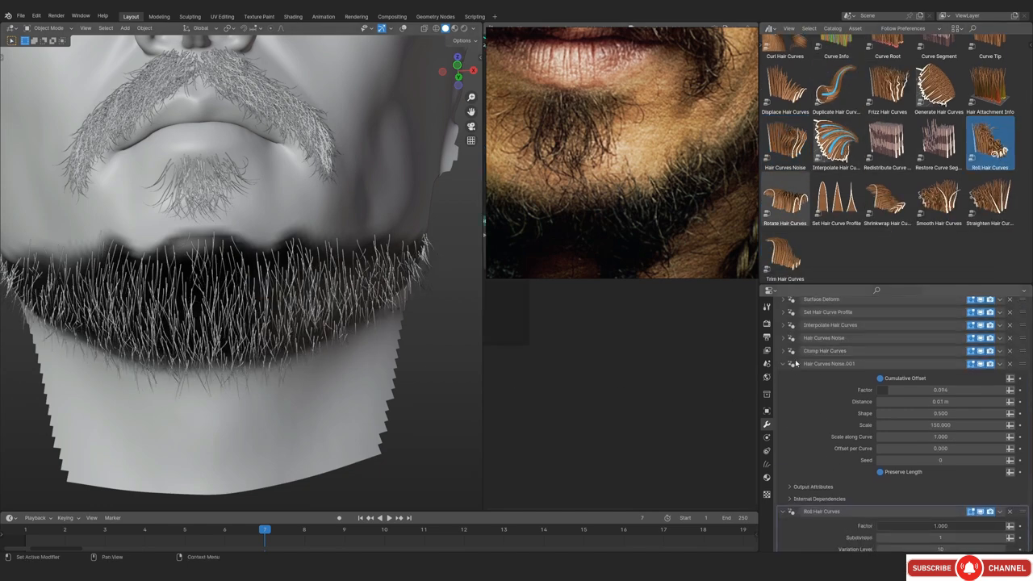
pyautogui.click(783, 366)
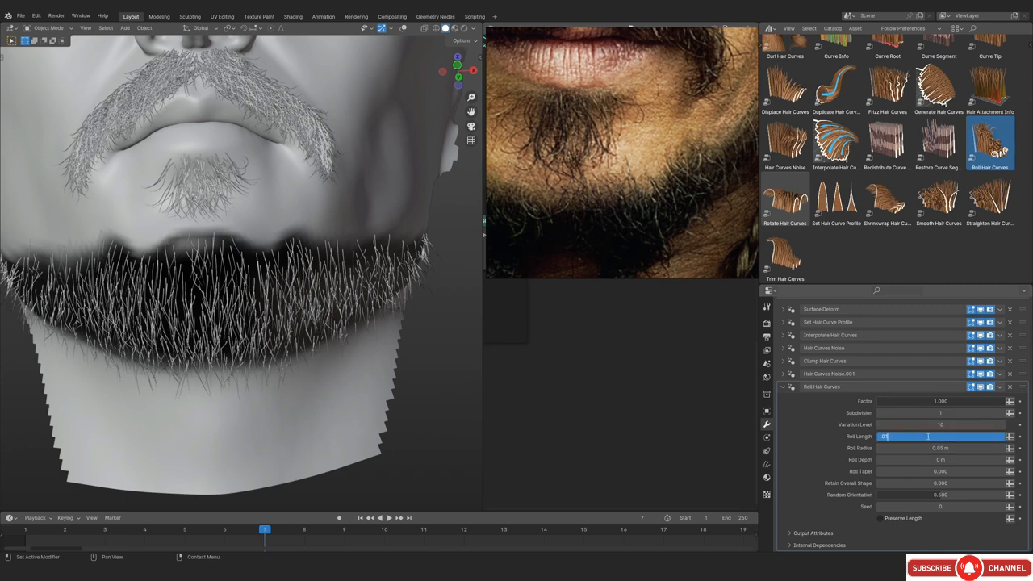
# Set the beard's Roll Length and Roll Radius to 0.01 m each
pyautogui.press('Return')
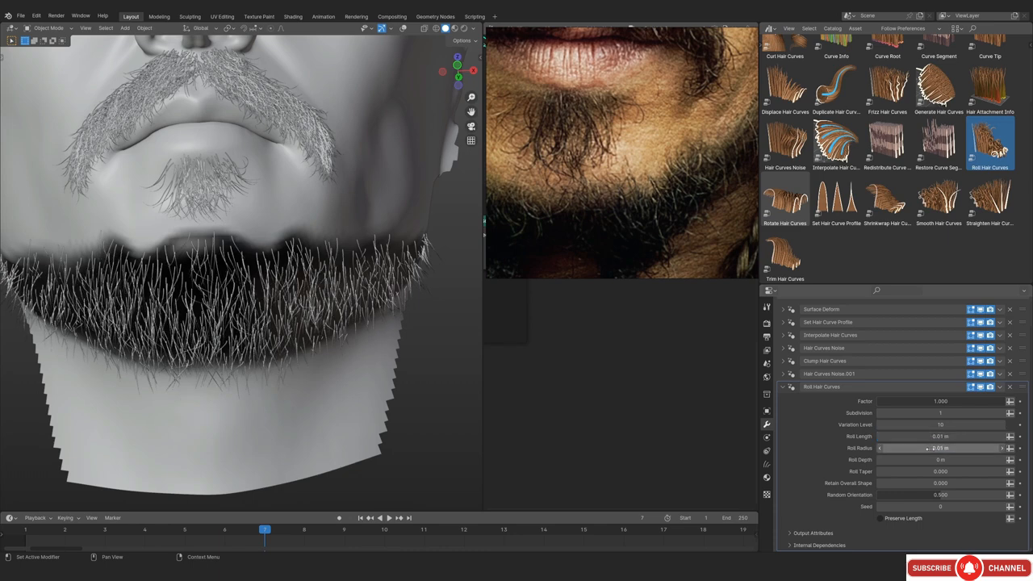
pyautogui.click(931, 449)
pyautogui.write('.01')
pyautogui.press('Return')
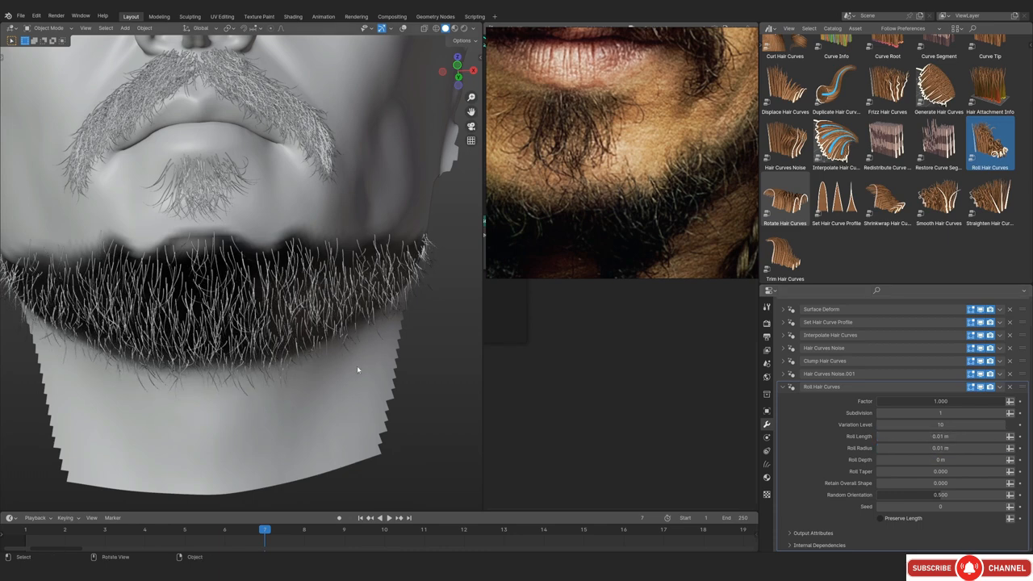
# Disable the viewport display of the beard's two Hair Curves Noise modifiers and its Clump Hair Curves modifier to isolate the roll effect
pyautogui.moveTo(250, 325); pyautogui.dragTo(245, 353, button='middle')
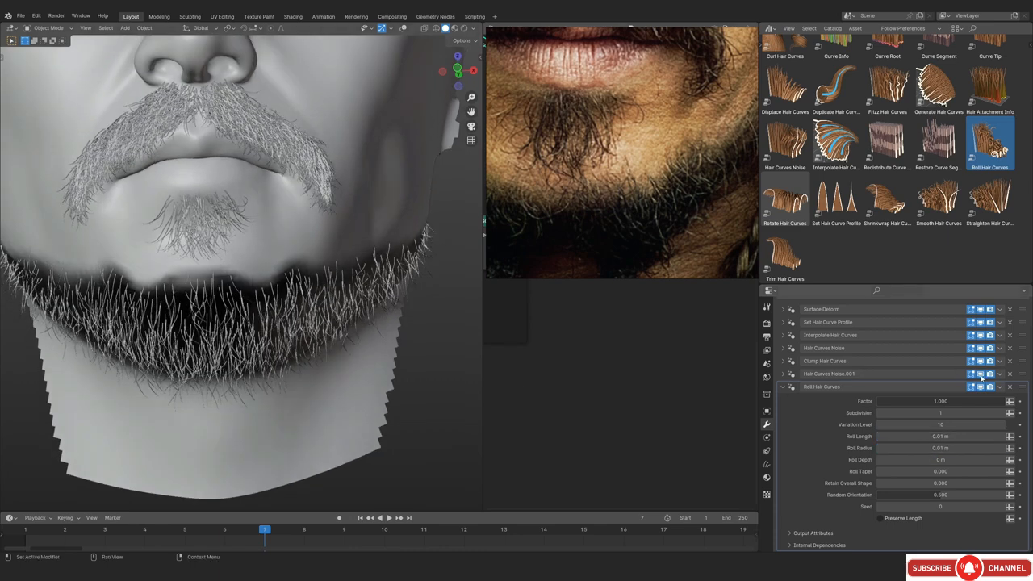
pyautogui.moveTo(981, 375); pyautogui.dragTo(980, 362)
pyautogui.click(981, 348)
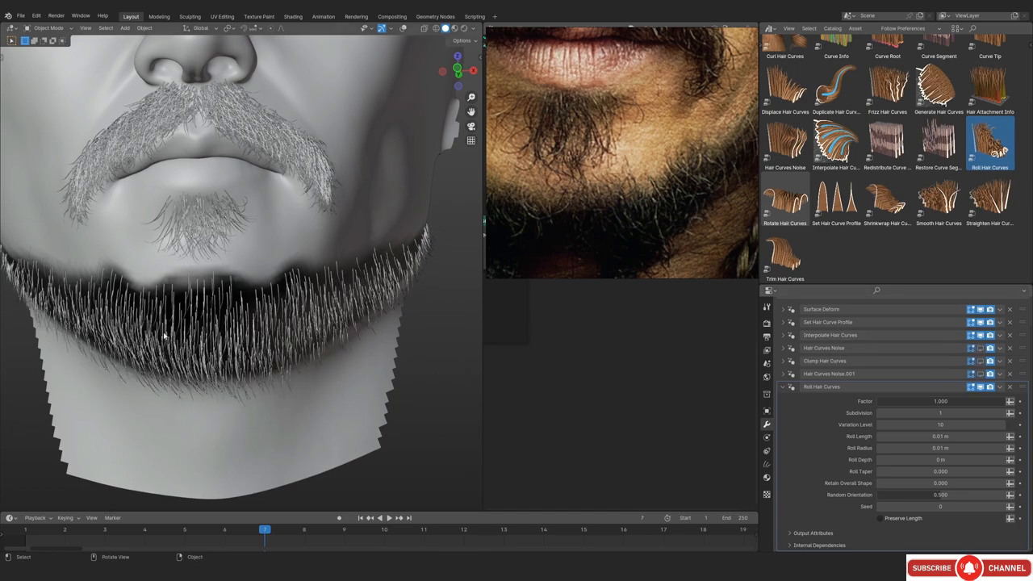
pyautogui.moveTo(226, 355); pyautogui.dragTo(270, 355, button='middle')
pyautogui.scroll(1, 362, 279)
pyautogui.moveTo(307, 321); pyautogui.dragTo(269, 335, button='middle')
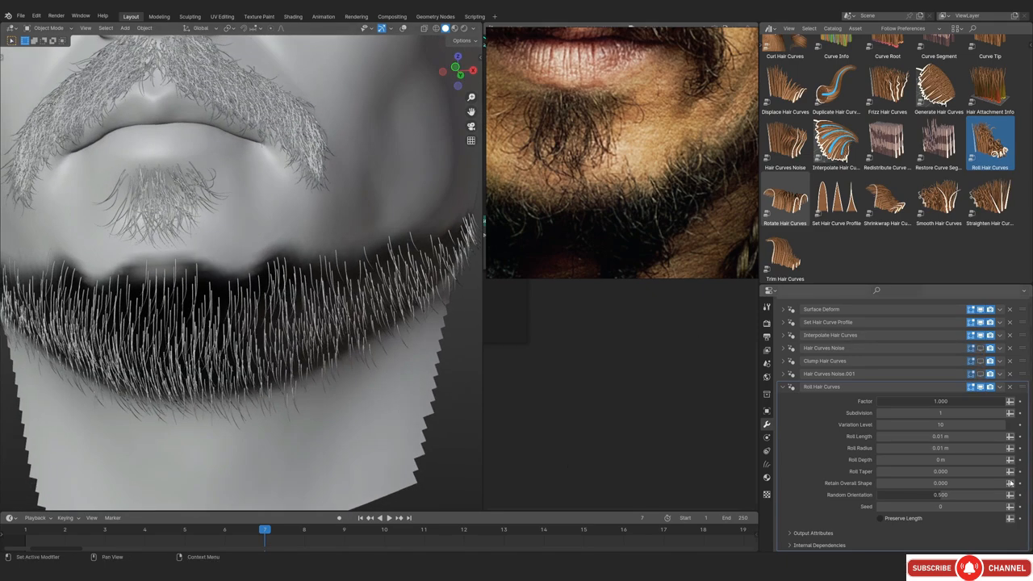
# Reduce the Roll Radius of the beard's Roll Hair Curves modifier, trying 0.001 m and settling on 0.003 m
pyautogui.moveTo(935, 446); pyautogui.dragTo(935, 446)
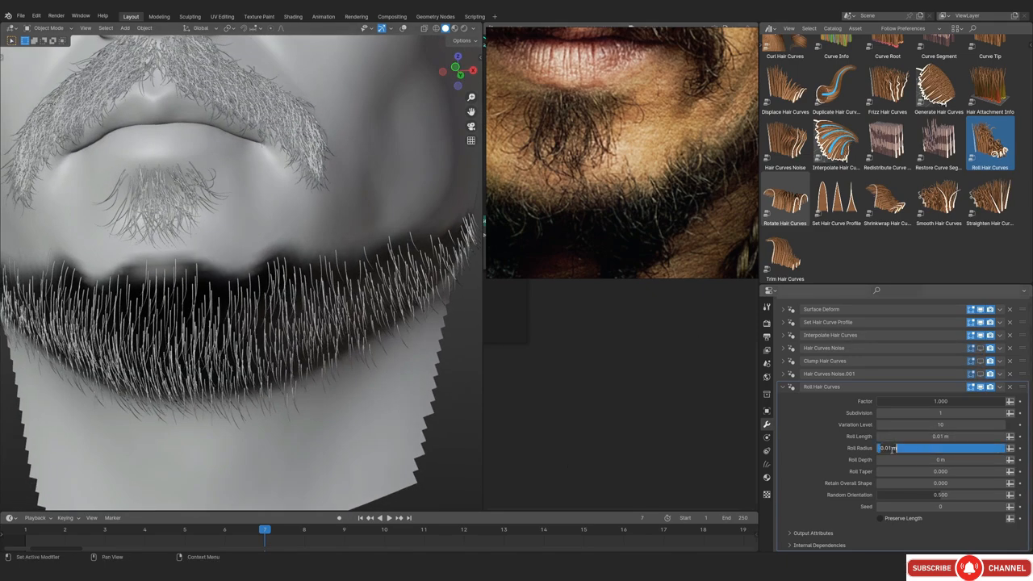
pyautogui.press('Return')
pyautogui.scroll(3, 468, 223)
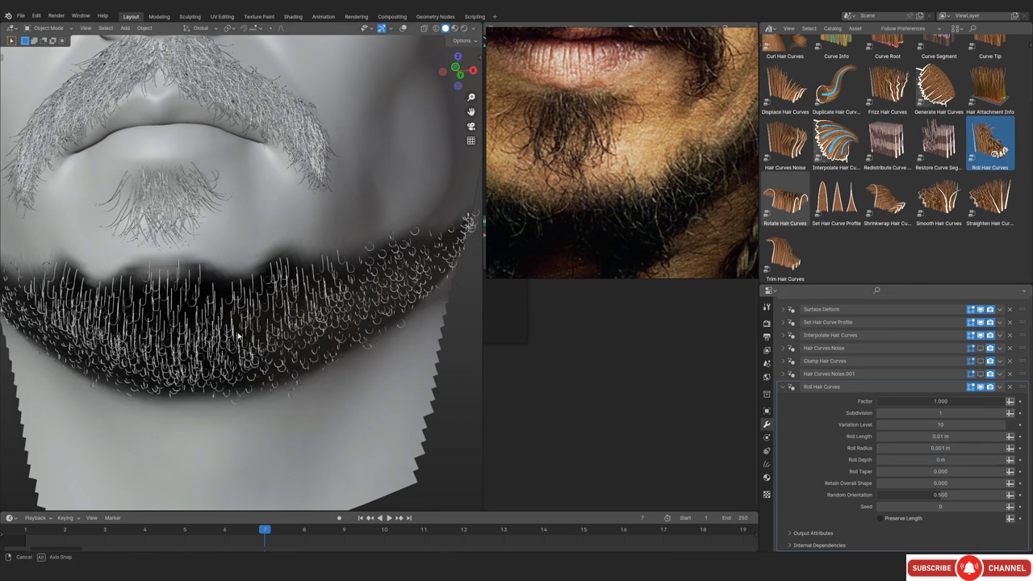
pyautogui.click(919, 446)
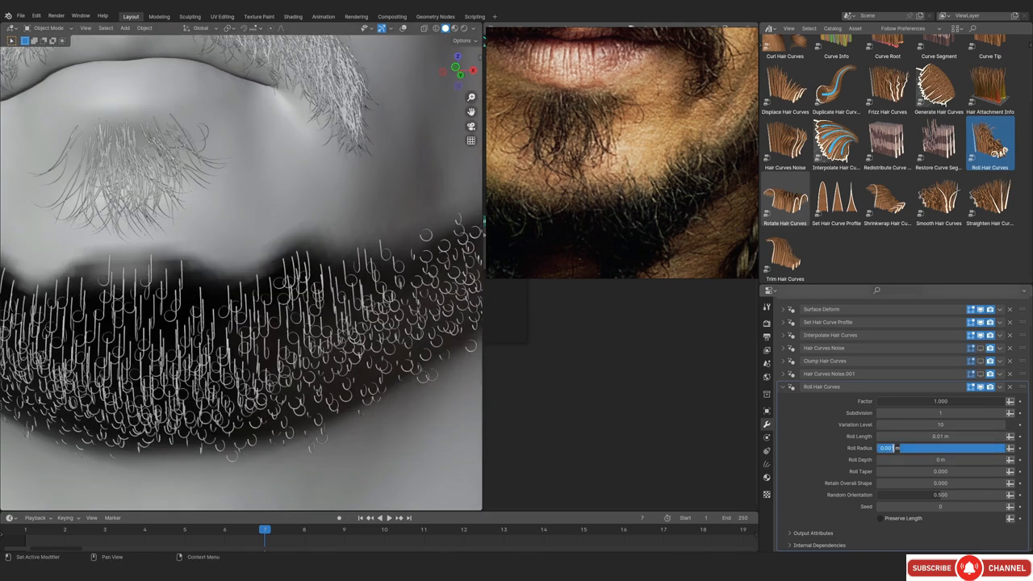
pyautogui.write('0.003')
pyautogui.press('Return')
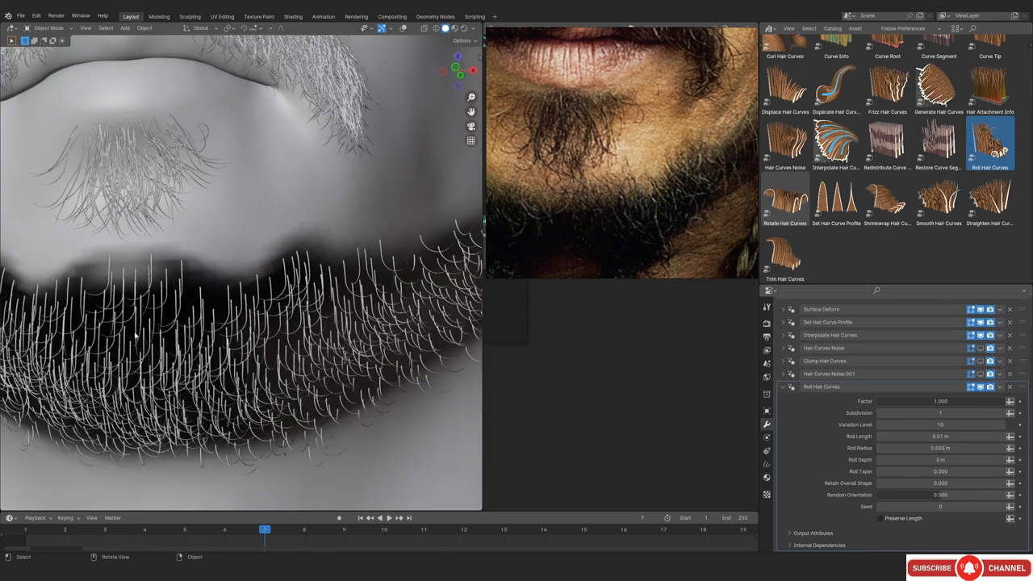
# Set the Roll Hair Curves modifier's Random Orientation to 1.000 on the beard hair
pyautogui.moveTo(202, 311); pyautogui.dragTo(238, 367, button='middle')
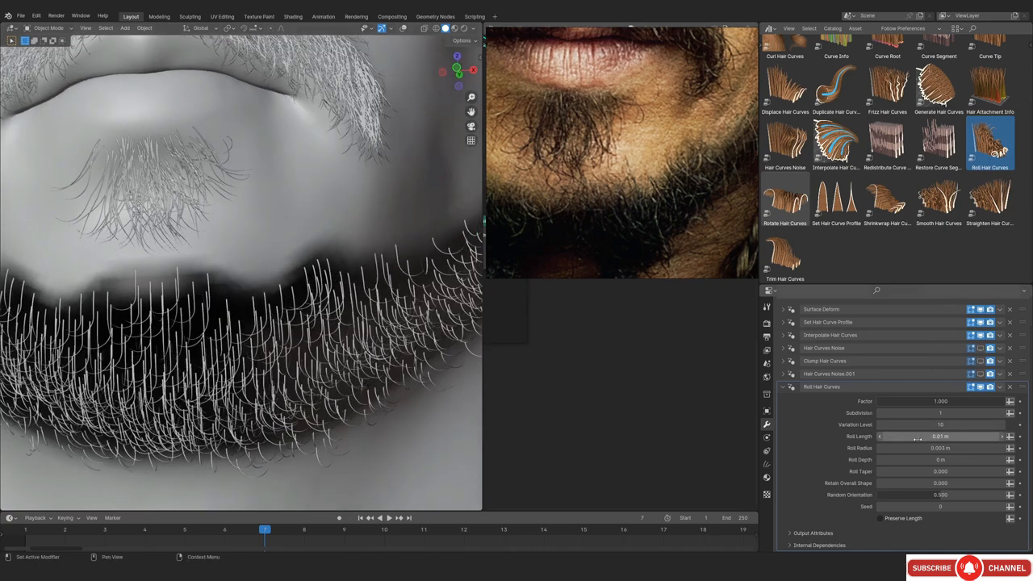
pyautogui.moveTo(922, 437)
pyautogui.mouseDown()
pyautogui.moveTo(956, 436)
pyautogui.moveTo(888, 437)
pyautogui.moveTo(964, 436)
pyautogui.moveTo(921, 437)
pyautogui.mouseUp()
pyautogui.scroll(-4, 277, 345)
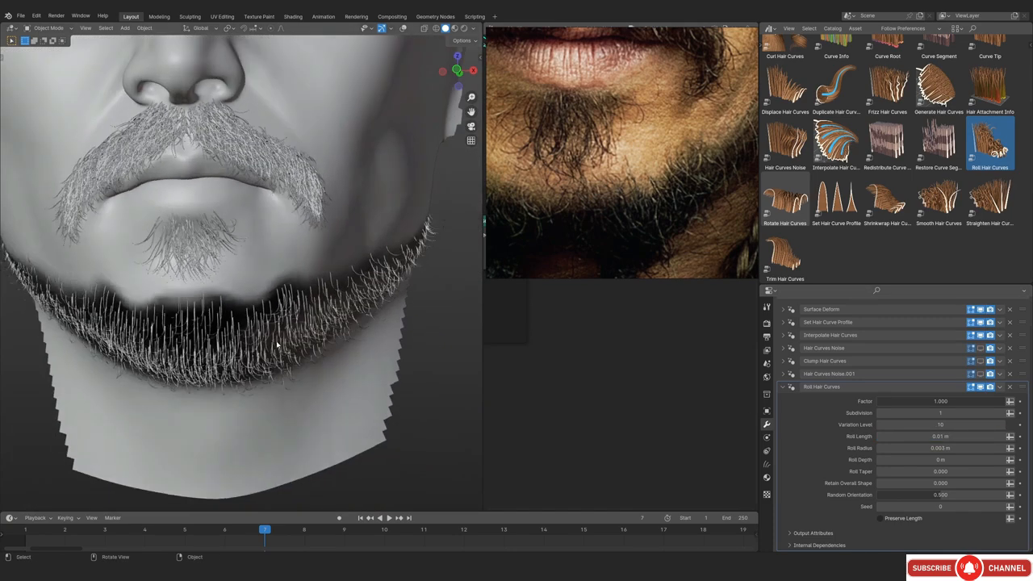
pyautogui.scroll(3, 277, 345)
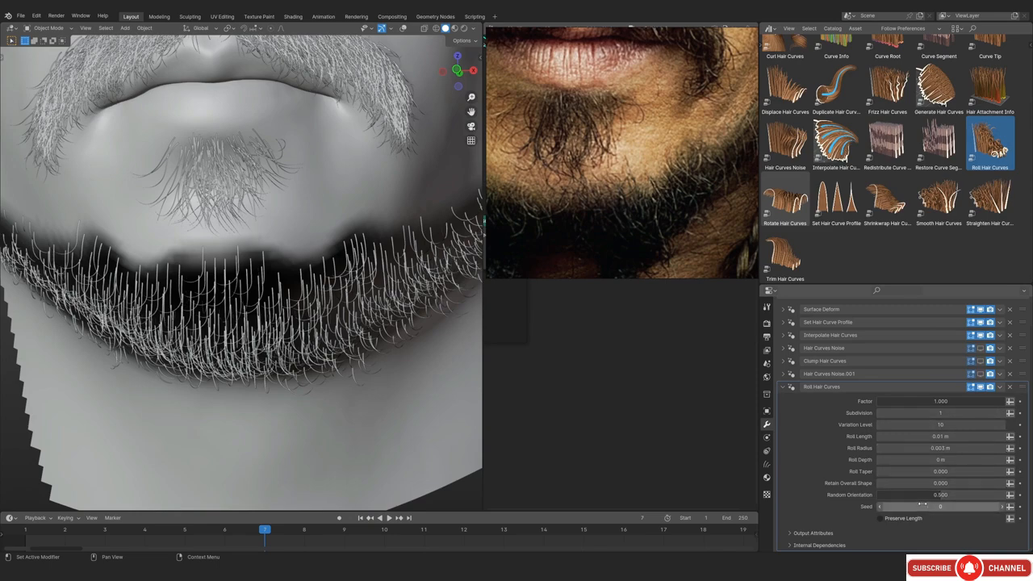
pyautogui.moveTo(921, 494); pyautogui.dragTo(1009, 494)
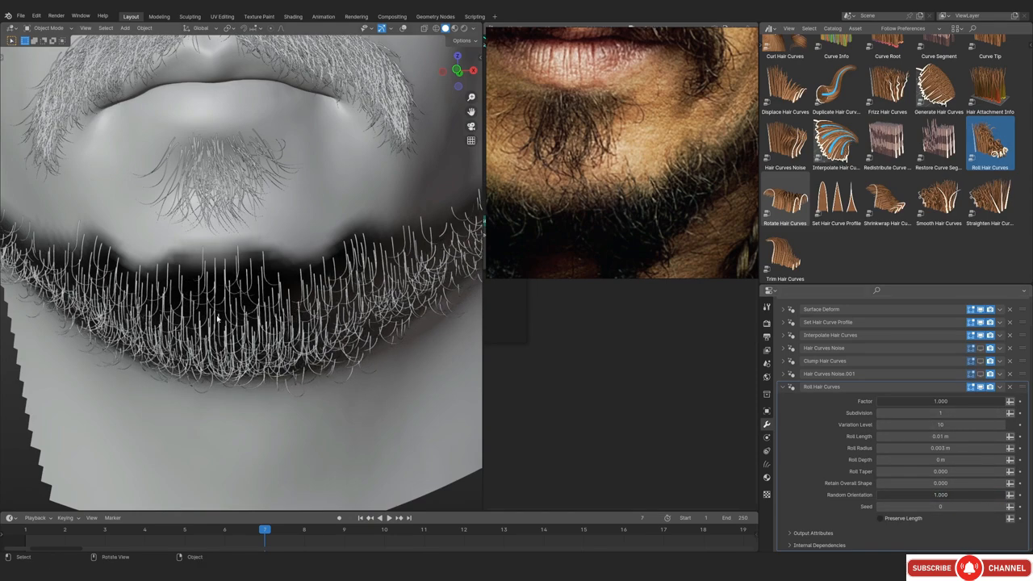
# Enable viewport display for the Hair Curves Noise, Clump Hair Curves and Hair Curves Noise.001 modifiers
pyautogui.scroll(2, 216, 319)
pyautogui.scroll(-5, 242, 267)
pyautogui.scroll(2, 207, 376)
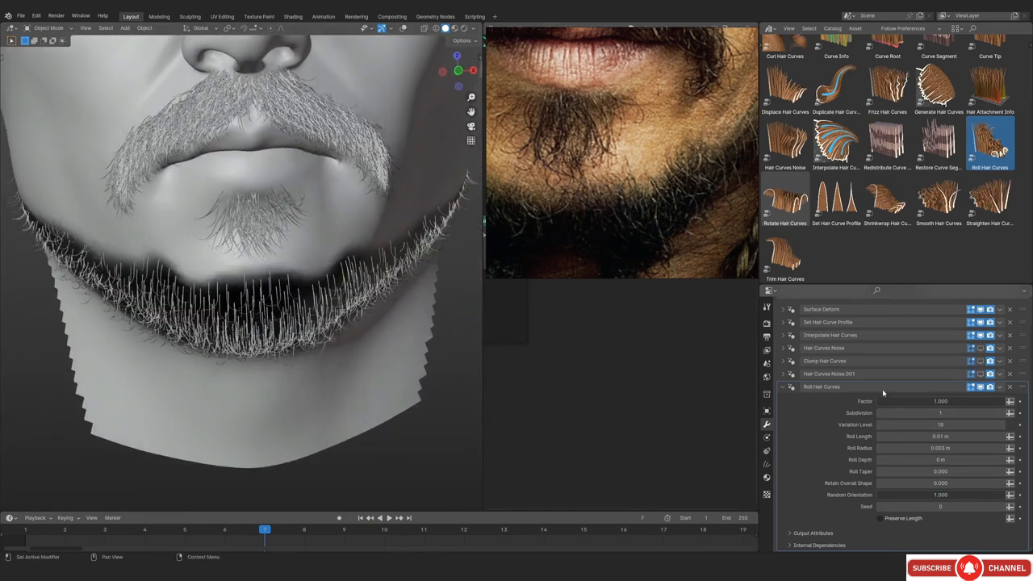
pyautogui.click(980, 348)
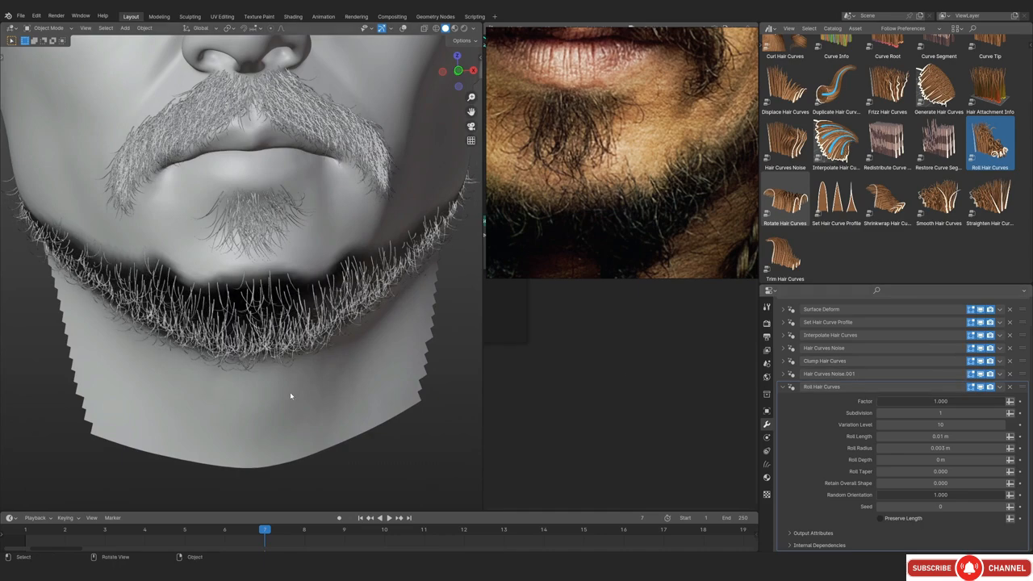
# Compare the shape and direction of the jawline beard hairs with the reference photo from several angles
pyautogui.moveTo(291, 395); pyautogui.dragTo(274, 357, button='middle')
pyautogui.scroll(2, 275, 357)
pyautogui.moveTo(262, 315); pyautogui.dragTo(235, 233, button='middle')
pyautogui.scroll(-1, 249, 334)
pyautogui.scroll(2, 235, 233)
pyautogui.scroll(-4, 127, 245)
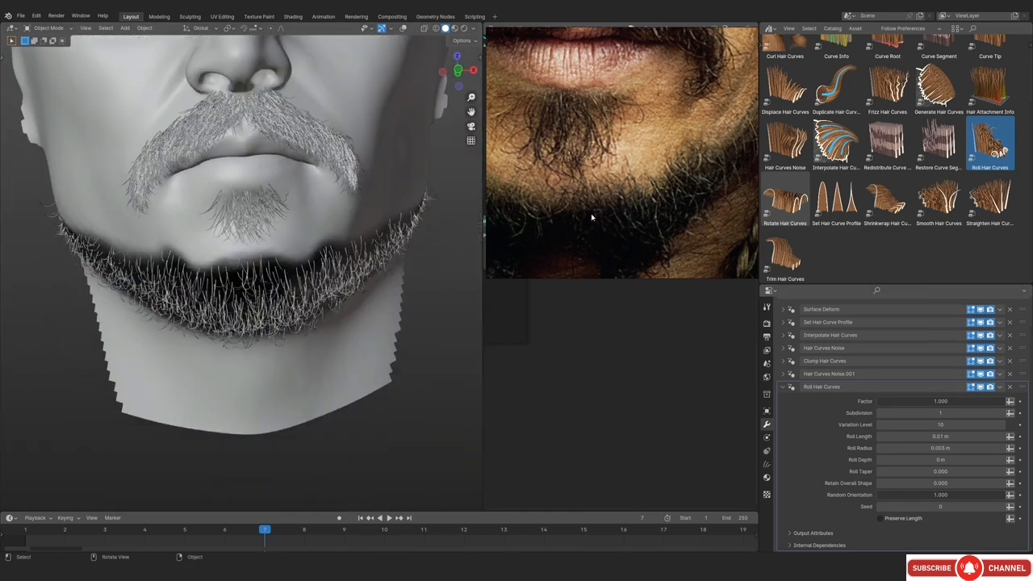
pyautogui.scroll(-5, 591, 213)
pyautogui.scroll(5, 643, 222)
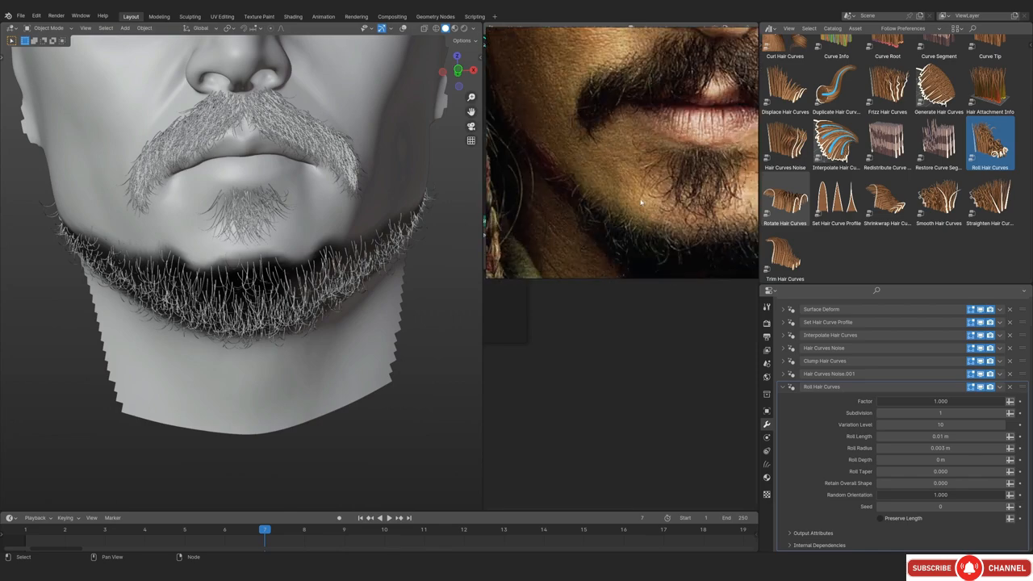
pyautogui.moveTo(307, 259); pyautogui.dragTo(370, 281, button='middle')
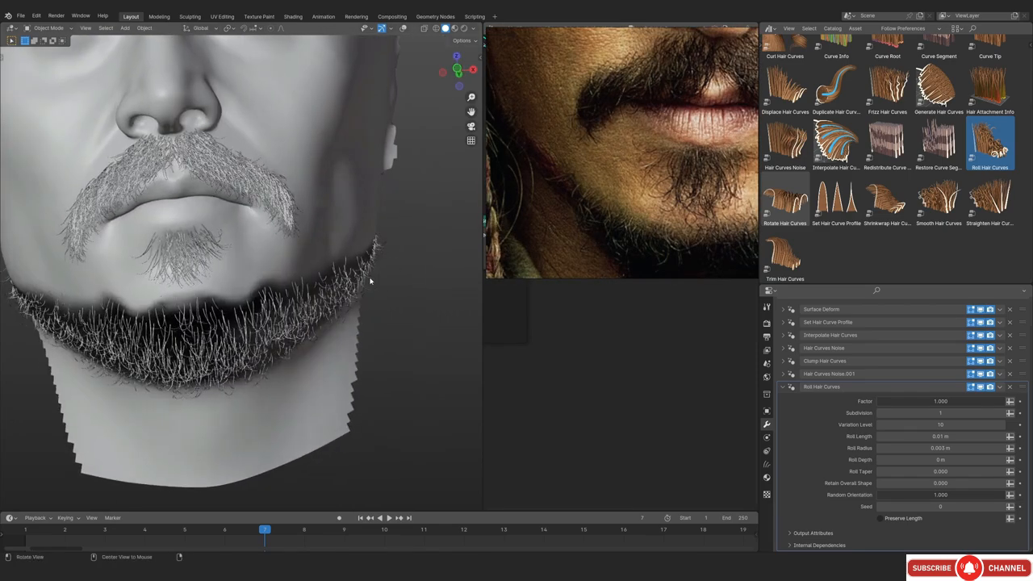
pyautogui.keyDown('alt'); pyautogui.moveTo(370, 281); pyautogui.dragTo(294, 345); pyautogui.keyUp('alt')
pyautogui.keyDown('ctrl'); pyautogui.keyDown('alt'); pyautogui.moveTo(295, 346); pyautogui.dragTo(183, 444); pyautogui.keyUp('alt'); pyautogui.keyUp('ctrl')
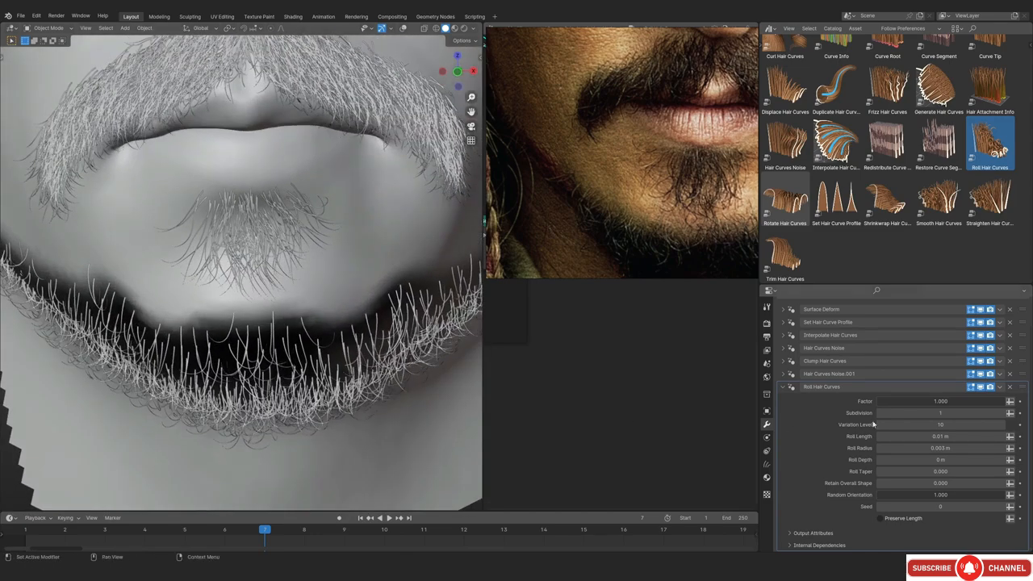
# Enable Preserve Length in the Roll Hair Curves modifier, keeping Subdivision at 1, and set Variation Level to 44
pyautogui.click(882, 519)
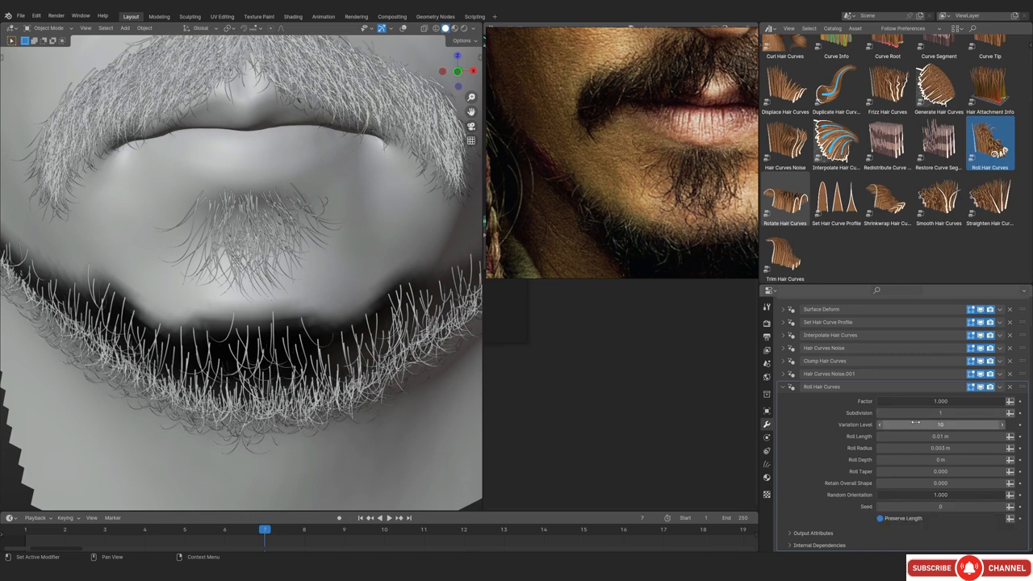
pyautogui.click(1003, 413)
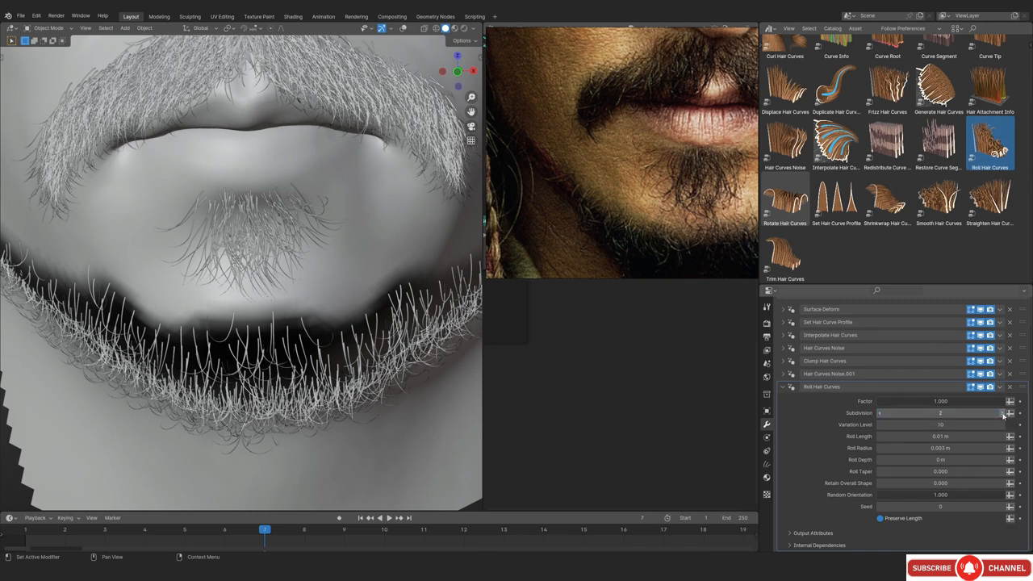
pyautogui.click(880, 414)
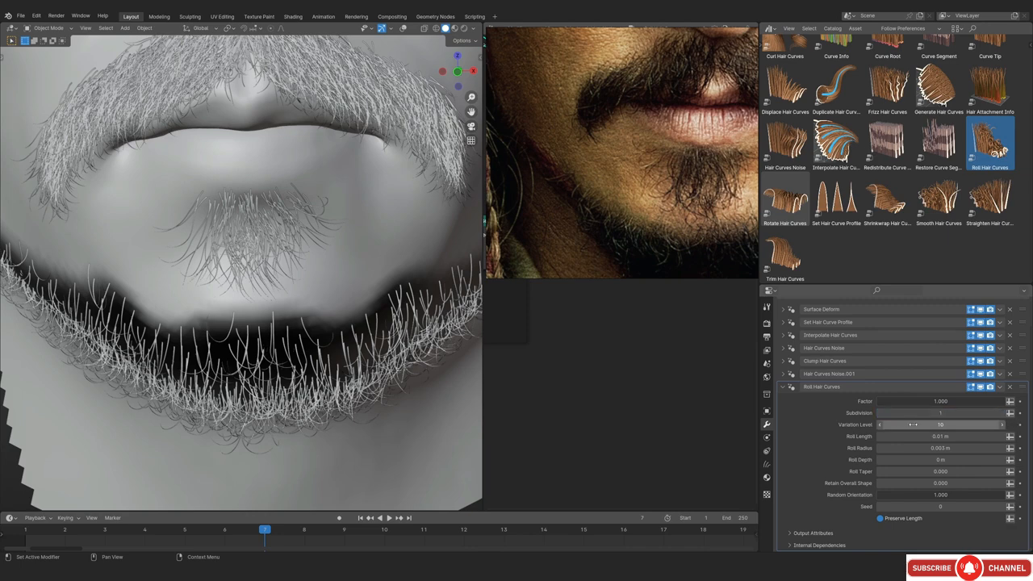
pyautogui.moveTo(928, 424); pyautogui.dragTo(1031, 424)
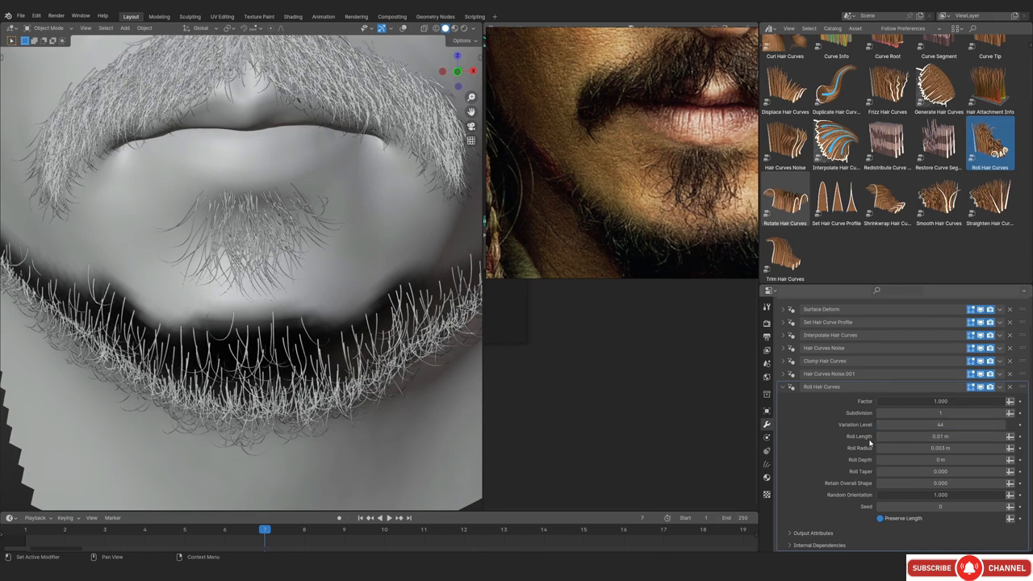
# Set Roll Taper to 0.400 and Retain Overall Shape to 0.650 in the Roll Hair Curves modifier
pyautogui.moveTo(940, 471); pyautogui.dragTo(944, 471)
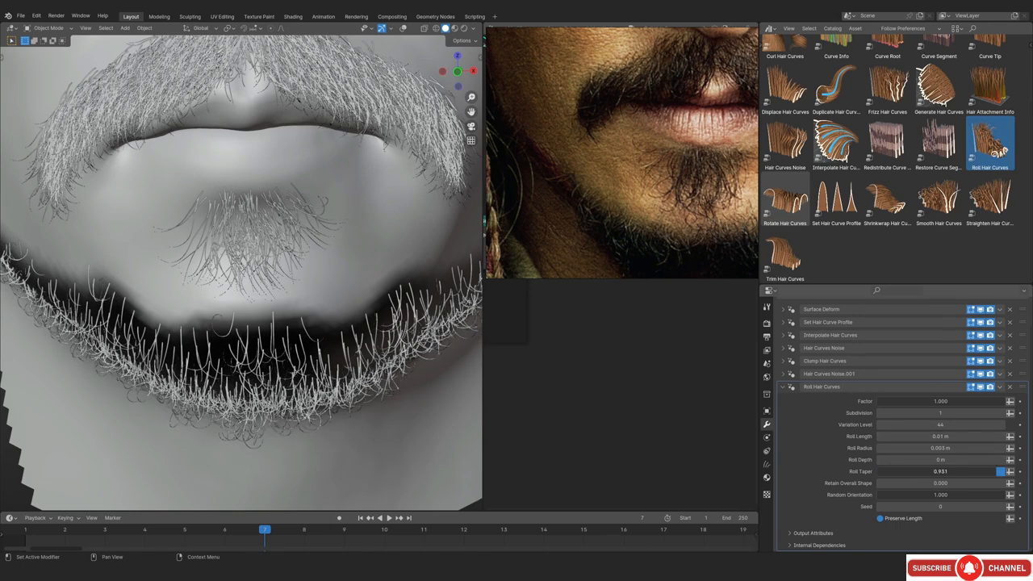
pyautogui.rightClick(1004, 472)
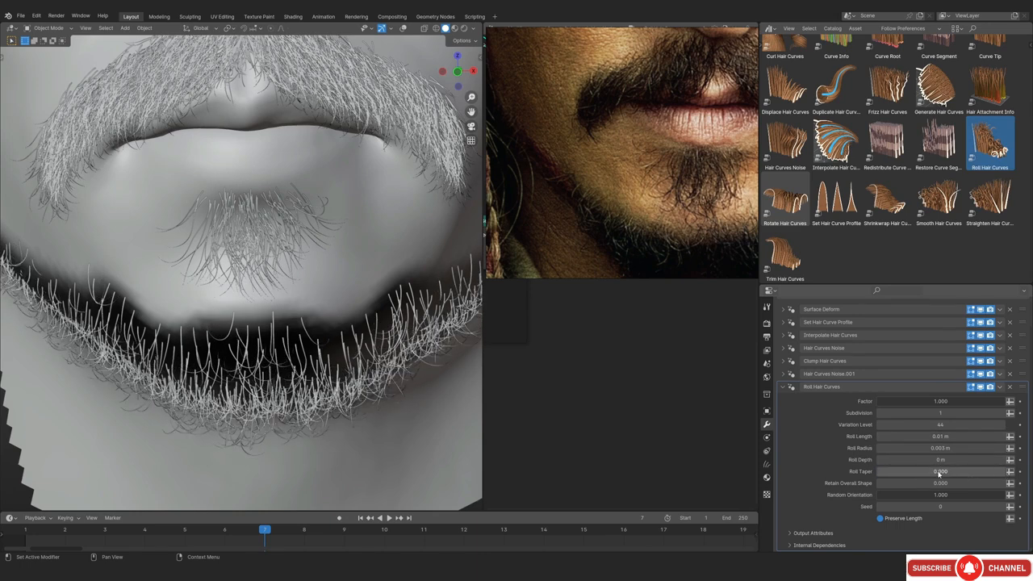
pyautogui.moveTo(940, 471); pyautogui.dragTo(916, 484)
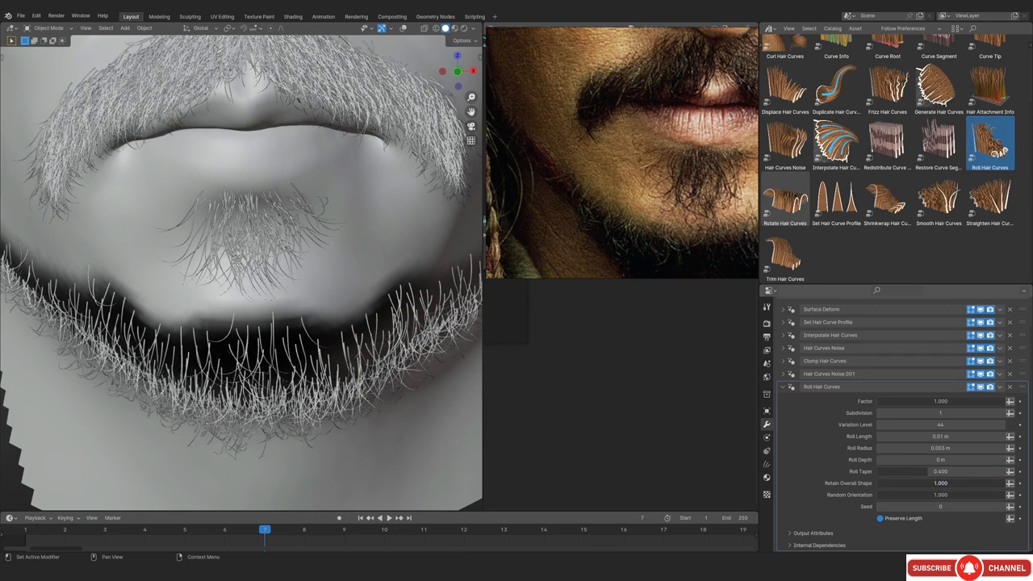
pyautogui.moveTo(1005, 484); pyautogui.dragTo(876, 484)
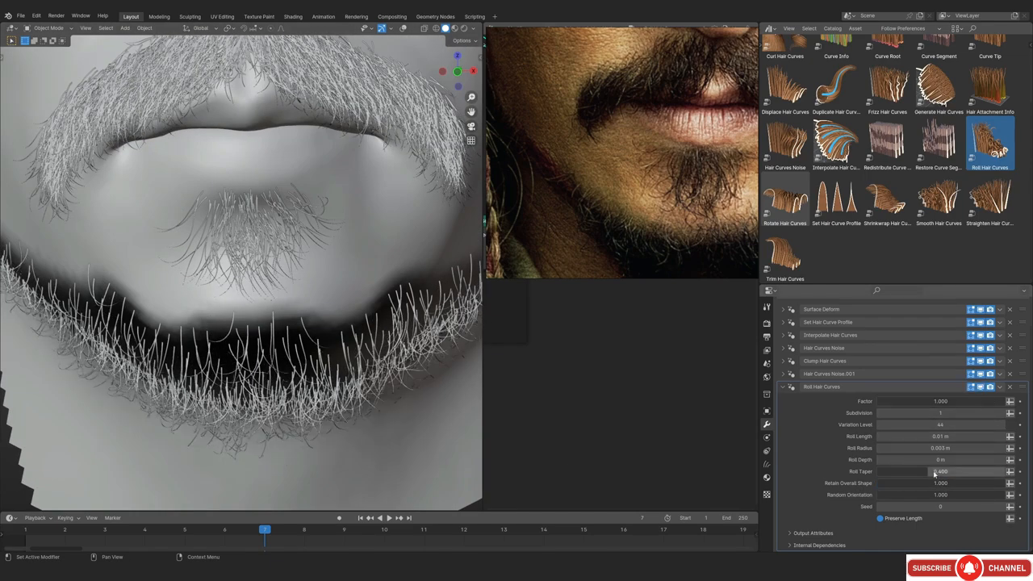
pyautogui.moveTo(940, 483); pyautogui.dragTo(898, 483)
# Examine the rolled beard hairs from the front, side and below against the reference photo
pyautogui.scroll(-3, 212, 364)
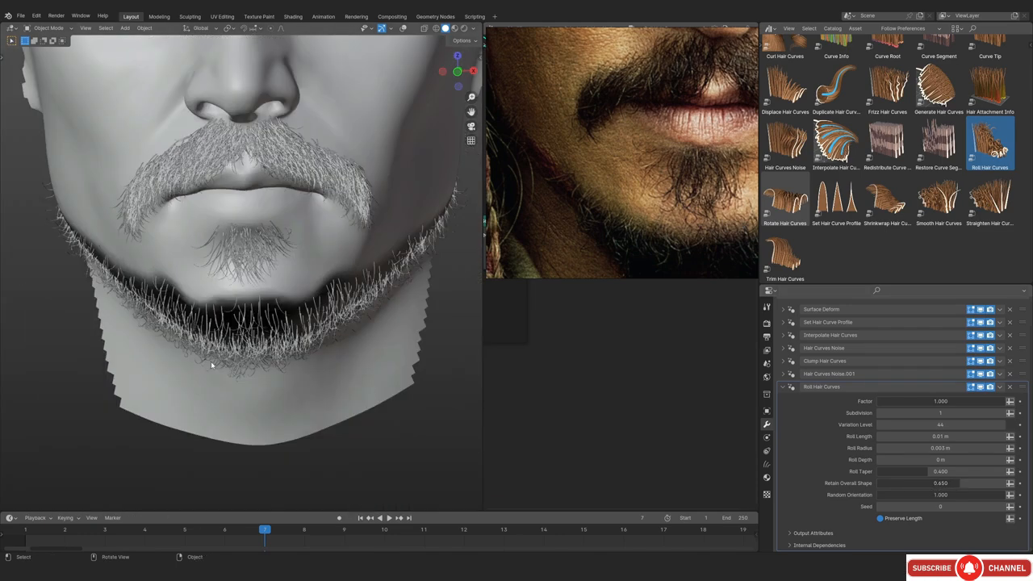
pyautogui.moveTo(212, 364); pyautogui.dragTo(229, 343, button='middle')
pyautogui.scroll(3, 228, 344)
pyautogui.scroll(-3, 319, 283)
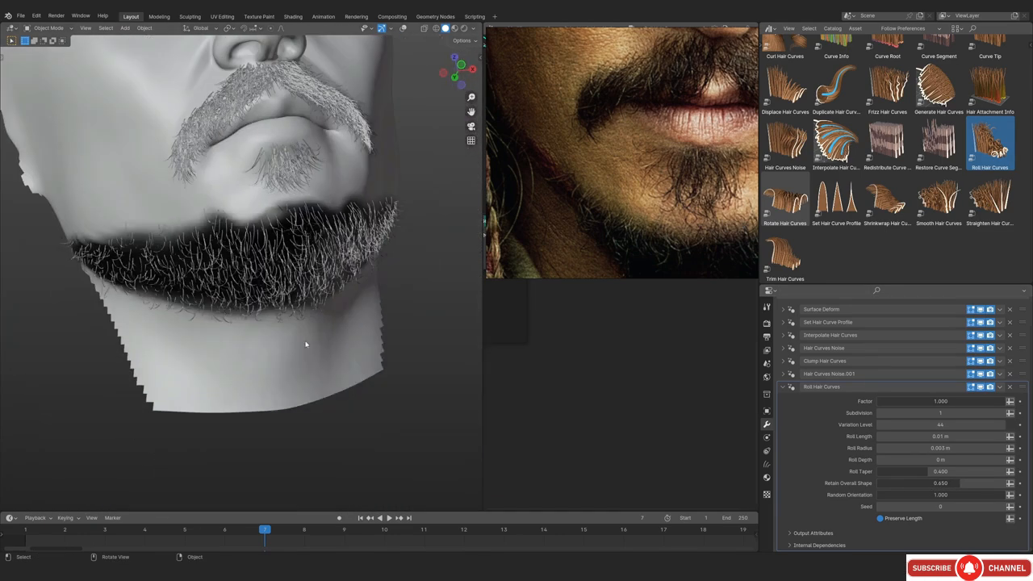
pyautogui.moveTo(306, 345); pyautogui.dragTo(279, 355, button='middle')
pyautogui.scroll(3, 278, 355)
pyautogui.scroll(-4, 274, 359)
pyautogui.scroll(4, 273, 360)
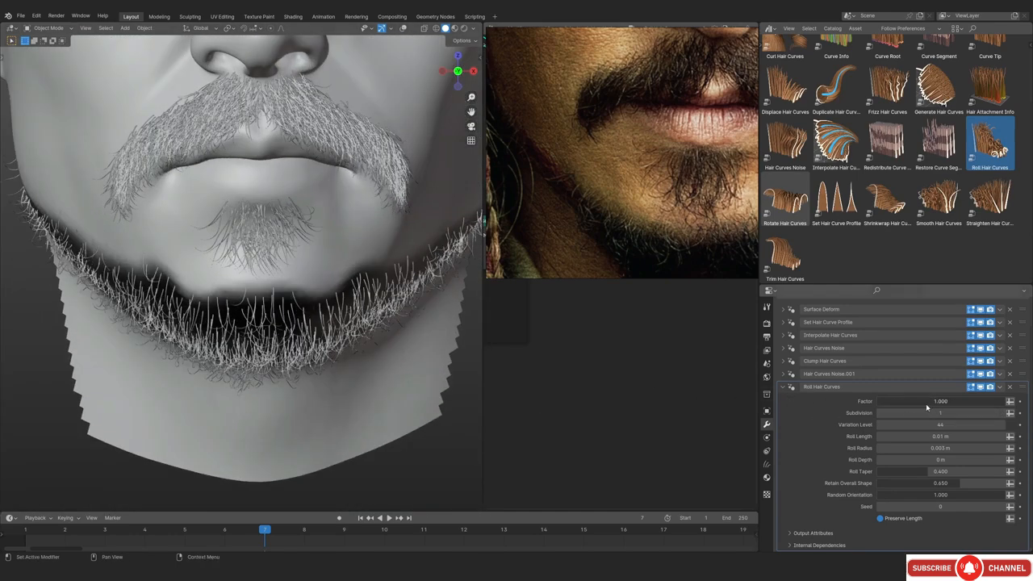
pyautogui.moveTo(1001, 401)
pyautogui.mouseDown()
pyautogui.moveTo(905, 401)
pyautogui.moveTo(1005, 401)
pyautogui.mouseUp()
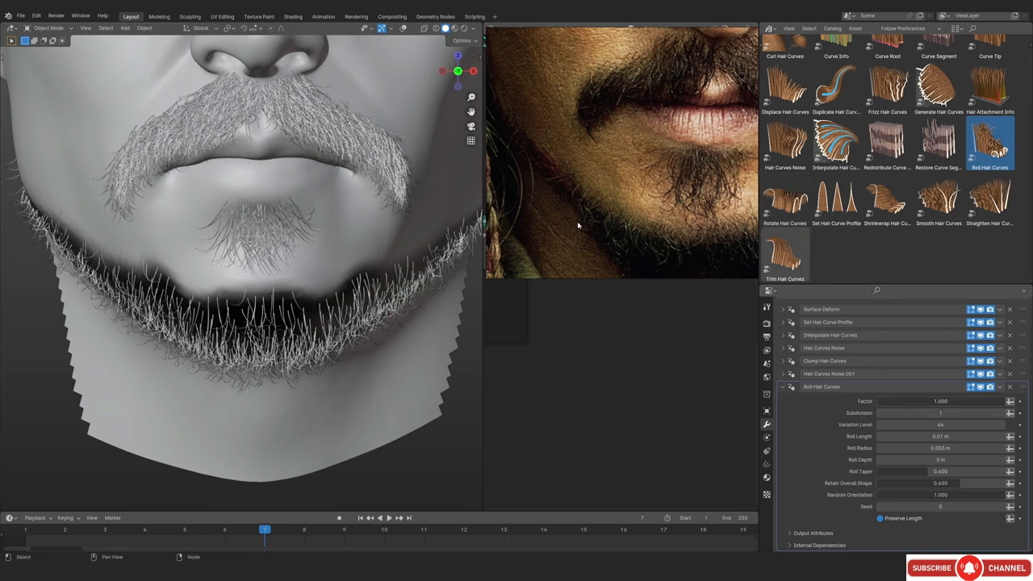
pyautogui.moveTo(368, 292); pyautogui.dragTo(423, 283, button='middle')
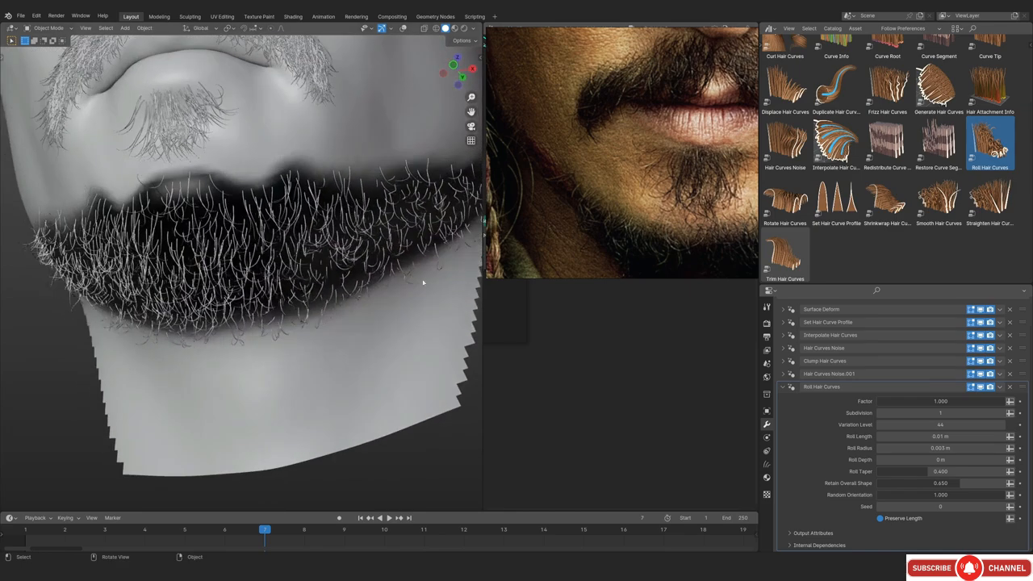
pyautogui.moveTo(229, 299); pyautogui.dragTo(272, 278, button='middle')
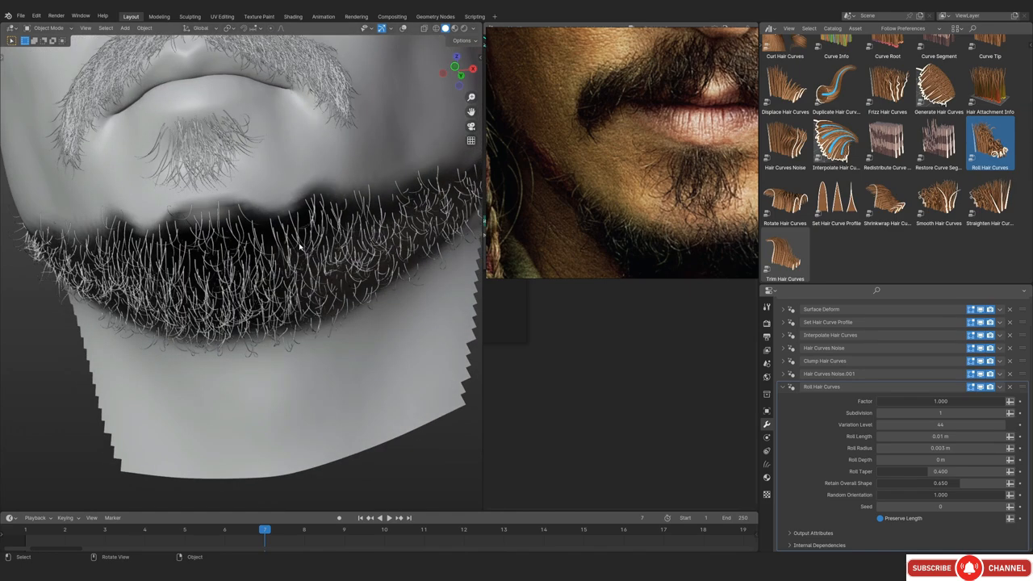
pyautogui.press('KP_1')
pyautogui.scroll(2, 290, 269)
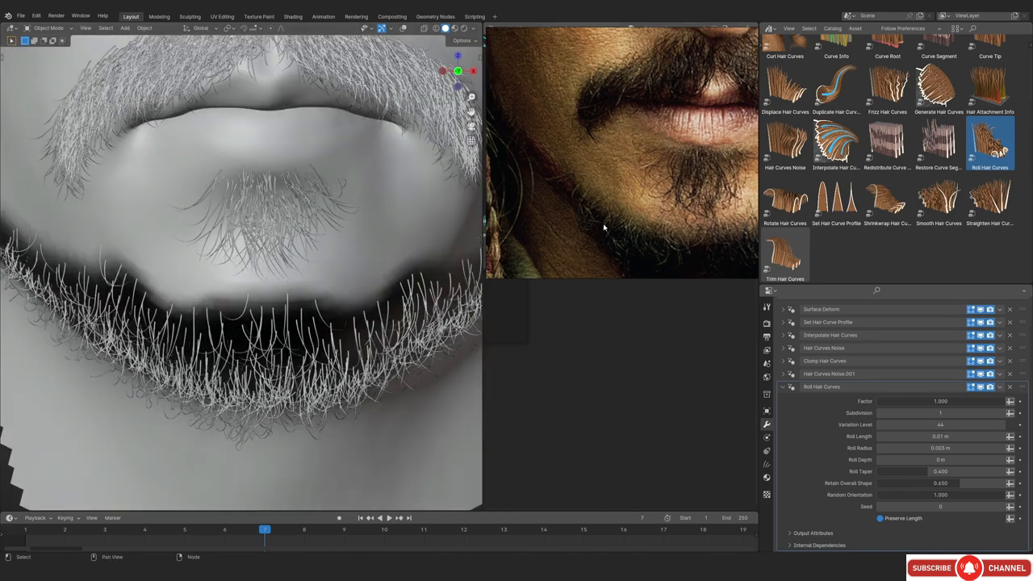
# Show the geometry node editor in place of the reference photo and move the Roll Hair Curves modifier's settings to nodes
pyautogui.hotkey('ctrl', 'm')
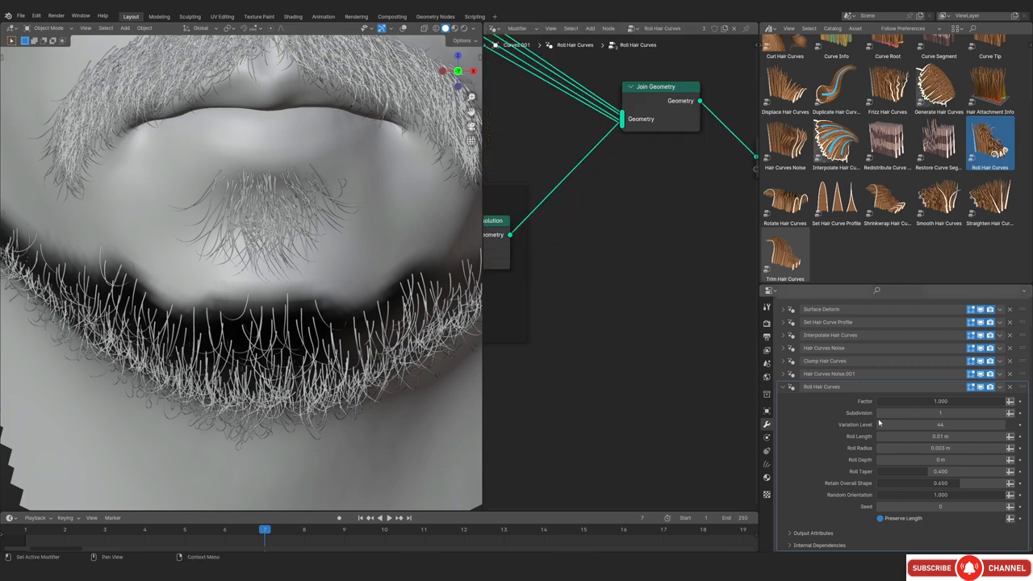
pyautogui.click(1000, 387)
pyautogui.click(966, 453)
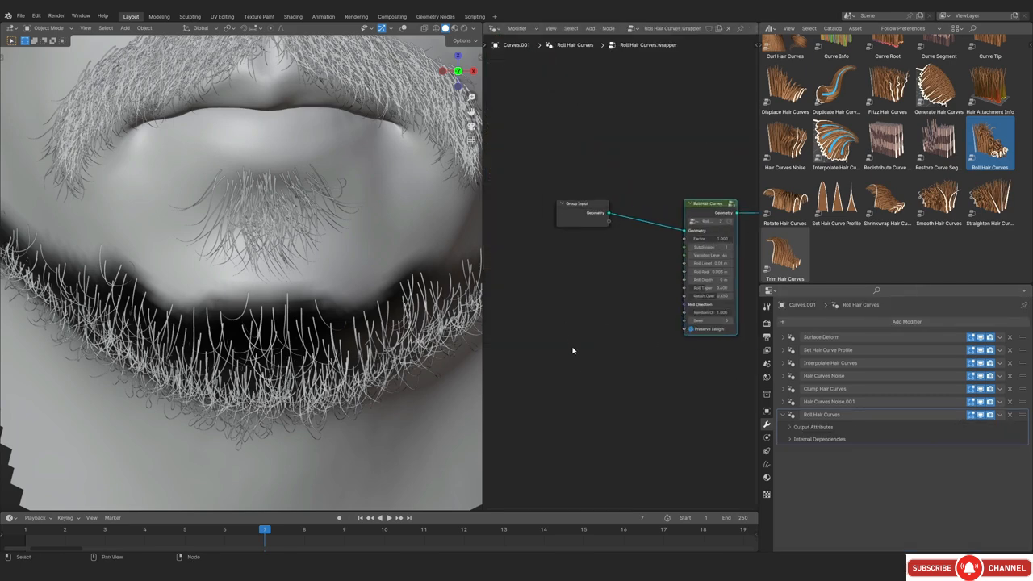
# Add a Noise Texture node and connect its Fac output to the Factor input of the Roll Hair Curves node
pyautogui.hotkey('shift', 'a')
pyautogui.write('noise')
pyautogui.press('Return')
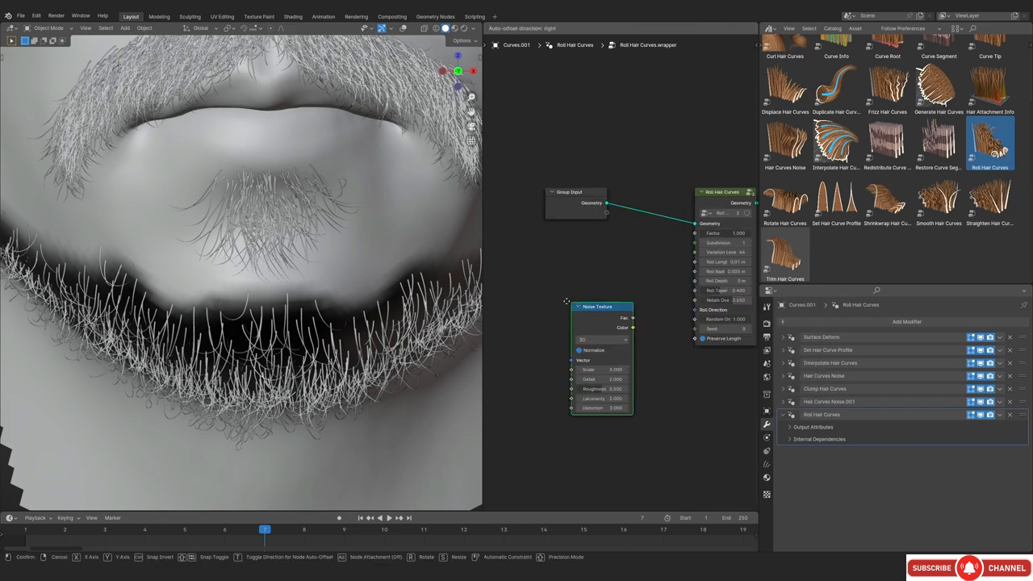
pyautogui.click(508, 275)
pyautogui.moveTo(572, 291); pyautogui.dragTo(695, 233)
# Set the Noise Texture scale to 12.6 and compare the beard with the Roll Hair Curves modifier off and on
pyautogui.scroll(-2, 242, 275)
pyautogui.scroll(3, 620, 273)
pyautogui.scroll(3, 250, 262)
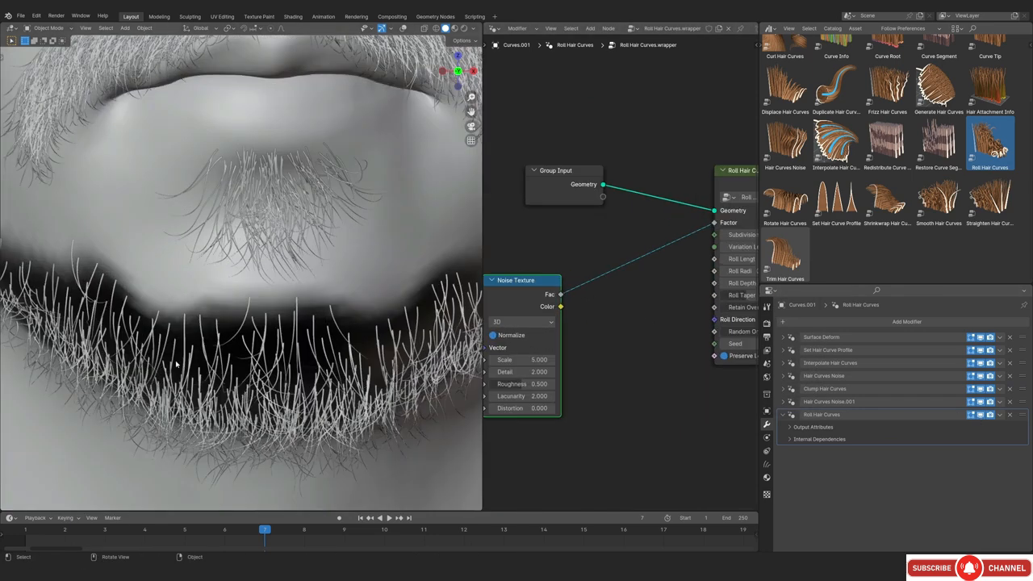
pyautogui.keyDown('shift'); pyautogui.moveTo(251, 262); pyautogui.dragTo(250, 209, button='middle'); pyautogui.keyUp('shift')
pyautogui.scroll(-4, 620, 266)
pyautogui.moveTo(514, 290); pyautogui.dragTo(587, 270, button='middle')
pyautogui.scroll(5, 588, 271)
pyautogui.moveTo(567, 329); pyautogui.dragTo(614, 330)
pyautogui.scroll(-3, 209, 353)
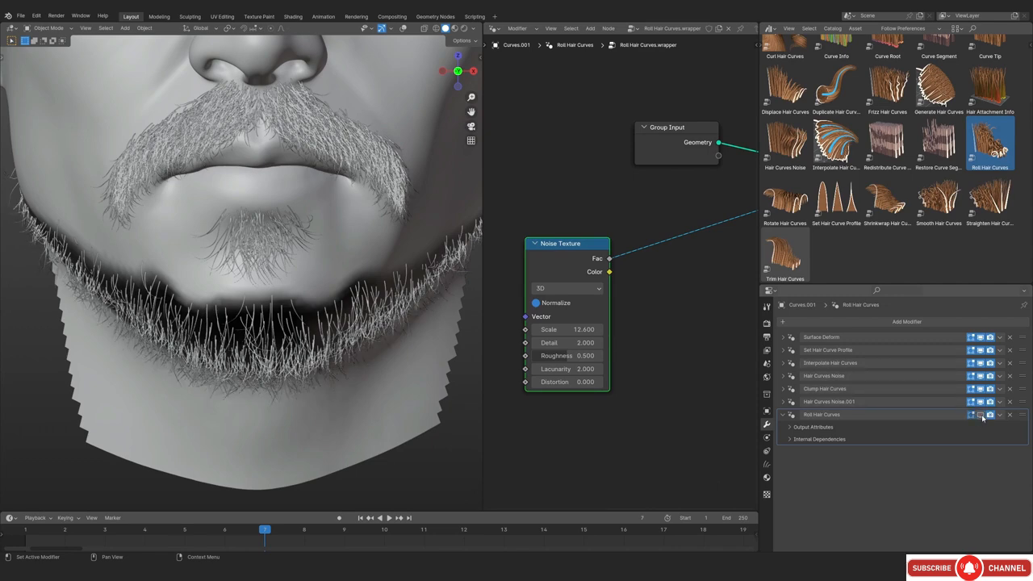
pyautogui.scroll(8, 175, 327)
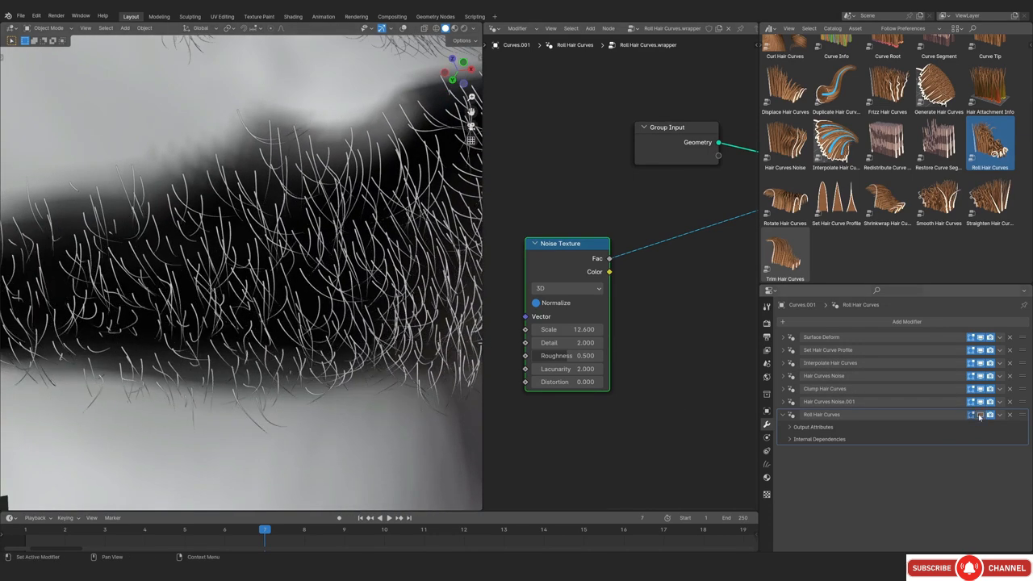
pyautogui.scroll(-8, 244, 331)
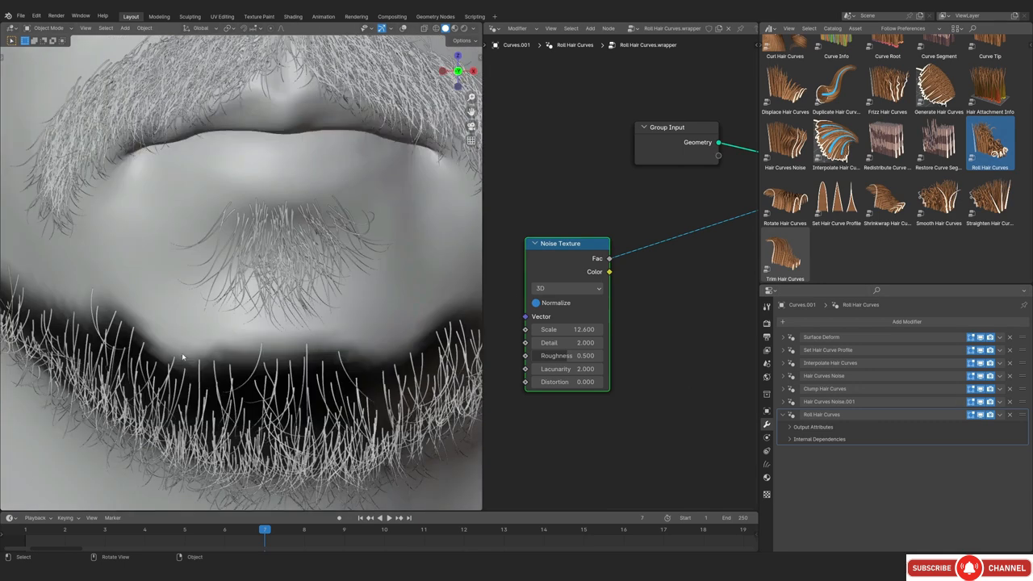
# Move the Noise Texture node aside and insert a Color Ramp node on its link to the Roll Hair Curves Factor
pyautogui.scroll(-2, 657, 269)
pyautogui.moveTo(574, 252); pyautogui.dragTo(540, 253)
pyautogui.scroll(-4, 659, 281)
pyautogui.moveTo(660, 281); pyautogui.dragTo(623, 295, button='middle')
pyautogui.scroll(4, 614, 296)
pyautogui.hotkey('shift', 'a')
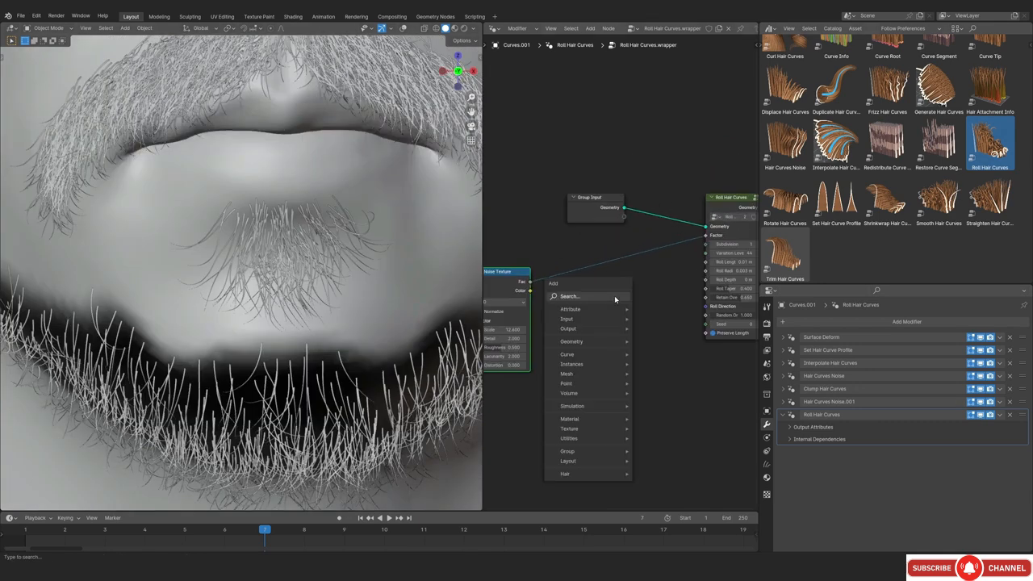
pyautogui.click(614, 296)
pyautogui.write('co')
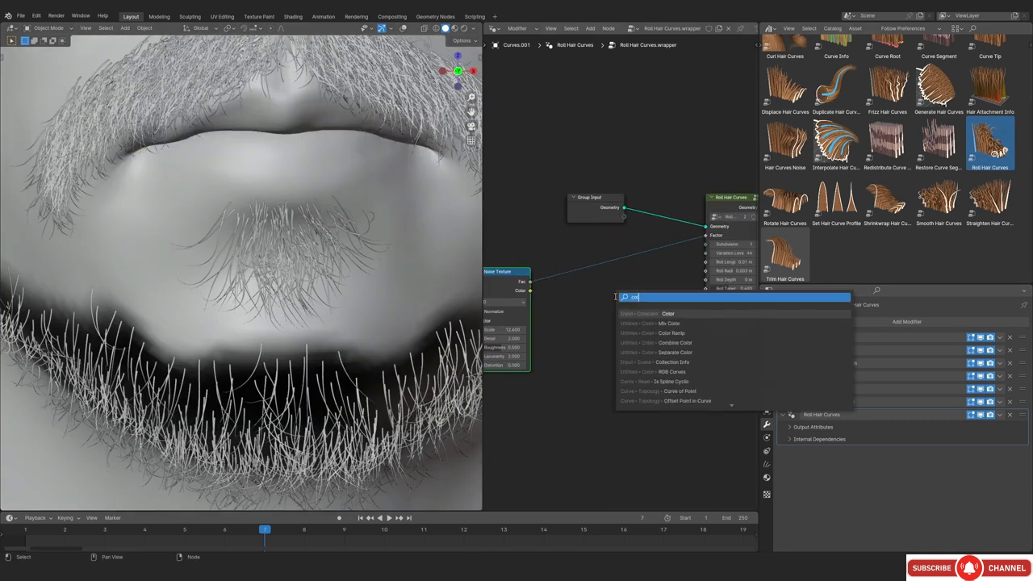
pyautogui.click(666, 333)
pyautogui.click(605, 279)
pyautogui.scroll(2, 599, 280)
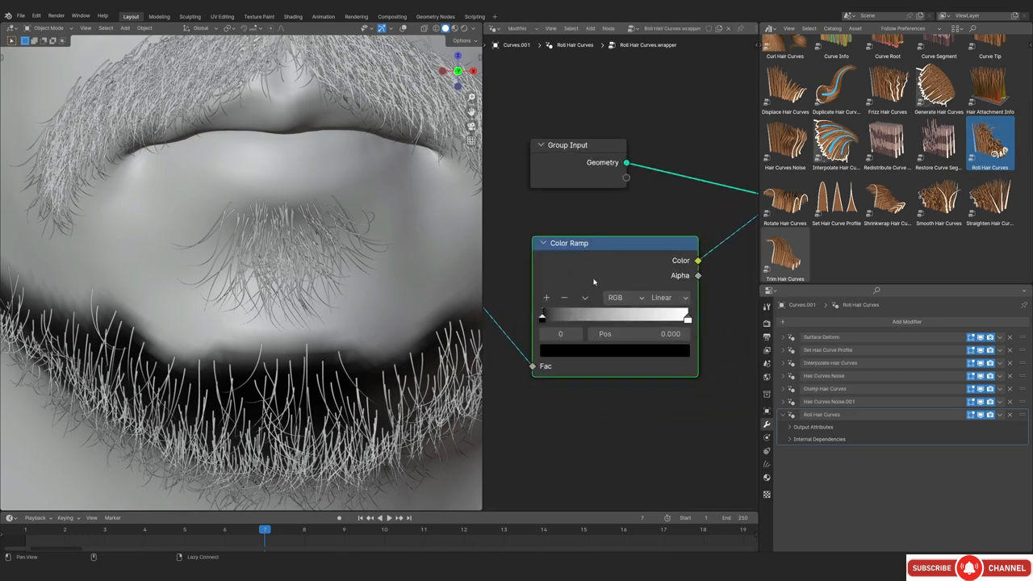
# Try the Color Ramp's black stop at position 0.737 and return it to 0
pyautogui.moveTo(541, 319); pyautogui.dragTo(646, 319)
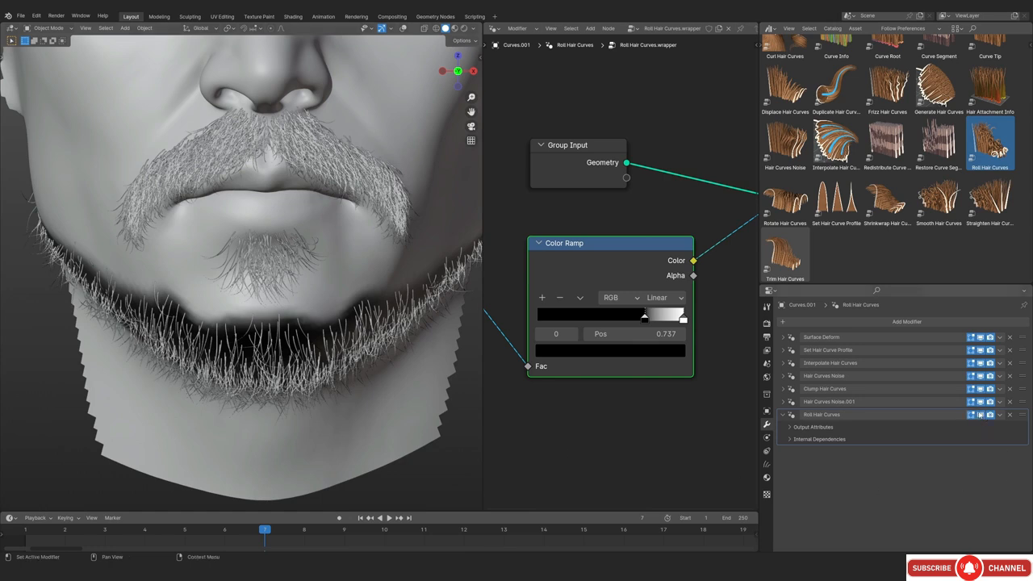
pyautogui.scroll(1, 646, 319)
pyautogui.moveTo(652, 328); pyautogui.dragTo(505, 332)
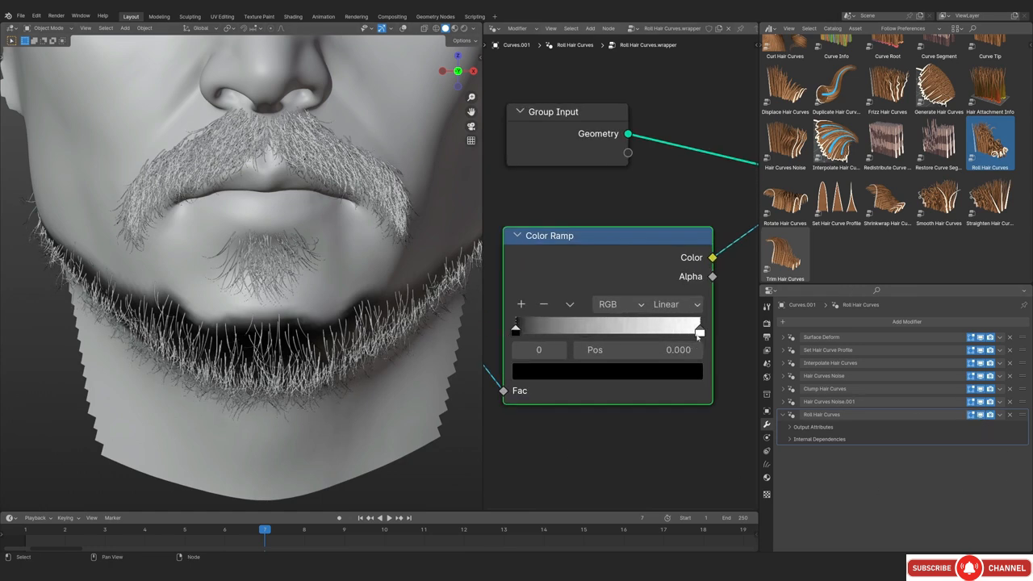
# Move the Color Ramp's white stop to 0.672 and compare the beard with the Roll Hair Curves modifier off and on
pyautogui.moveTo(699, 333); pyautogui.dragTo(630, 344)
pyautogui.scroll(3, 269, 352)
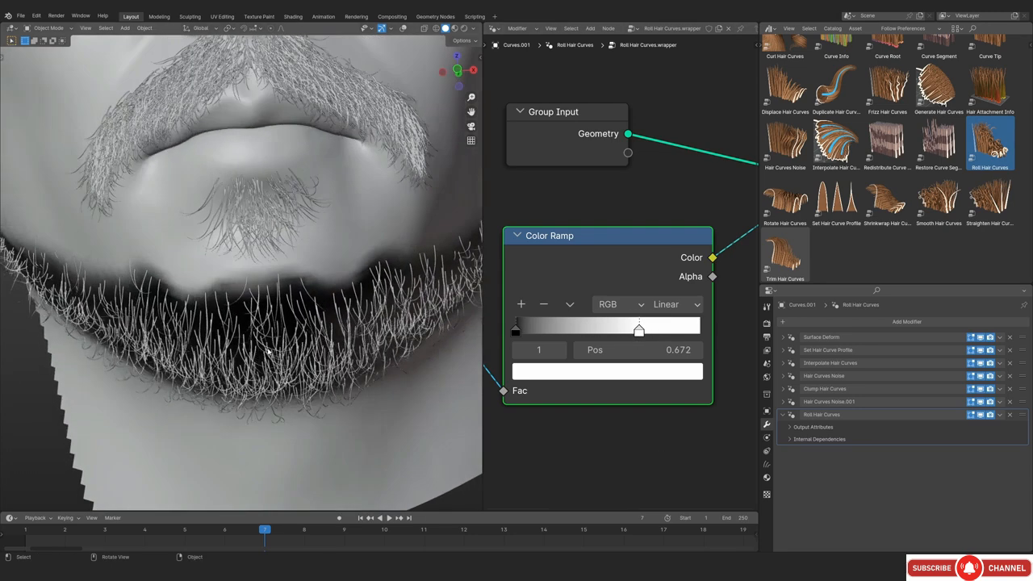
pyautogui.click(980, 416)
pyautogui.click(979, 417)
pyautogui.click(980, 417)
pyautogui.click(980, 417)
pyautogui.scroll(-4, 439, 349)
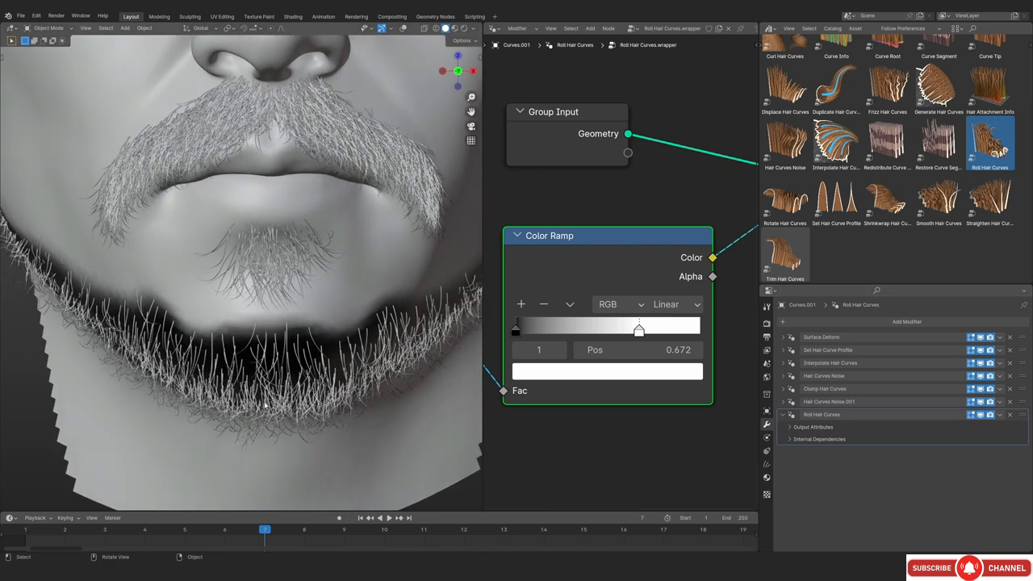
pyautogui.scroll(-1, 219, 315)
pyautogui.moveTo(346, 317); pyautogui.dragTo(314, 321, button='middle')
pyautogui.scroll(4, 314, 321)
pyautogui.scroll(-2, 619, 274)
# Set the density of the Interpolate Hair Curves node to 500000, trying 1000000 first
pyautogui.click(782, 363)
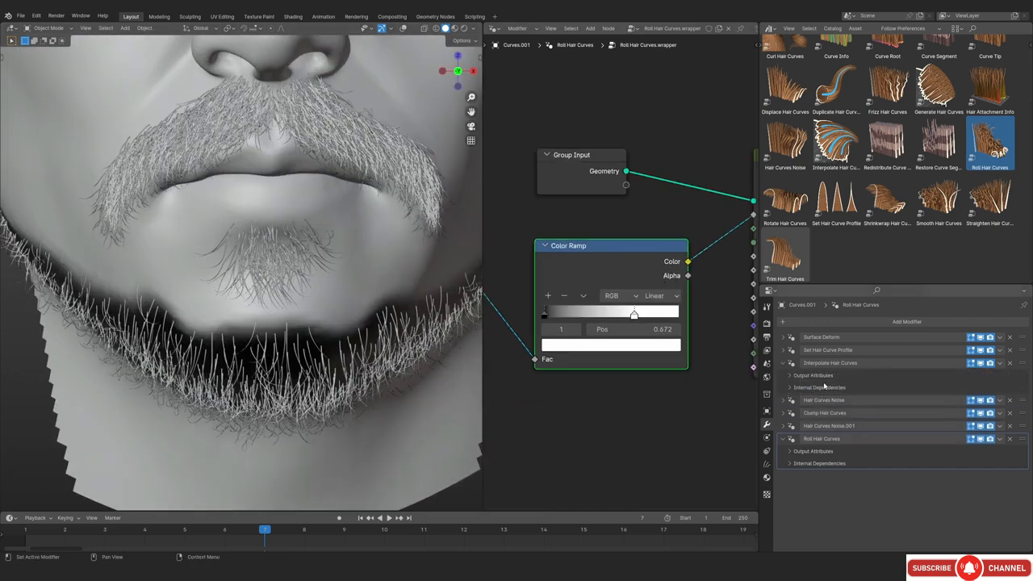
pyautogui.scroll(3, 634, 315)
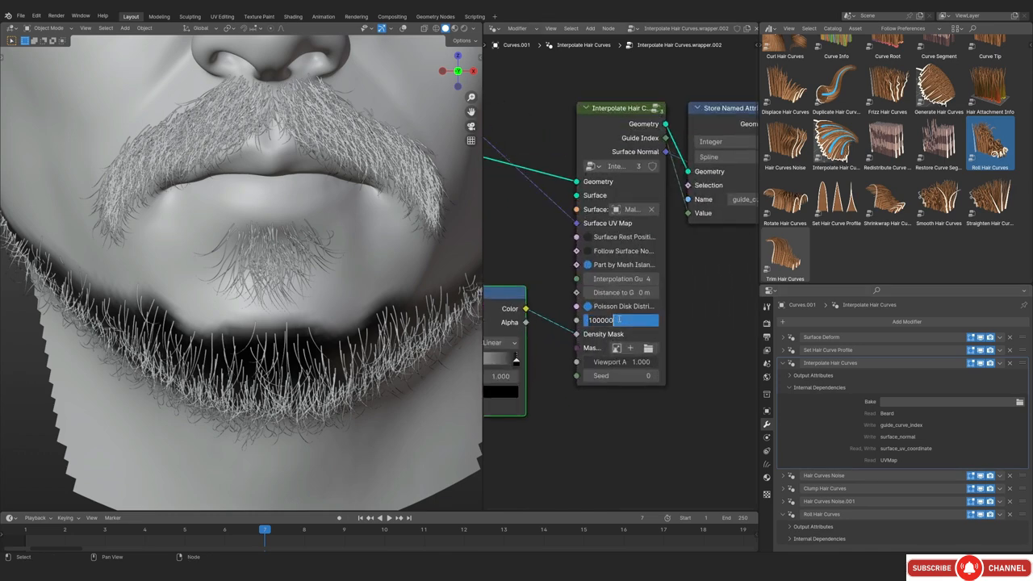
pyautogui.press('Return')
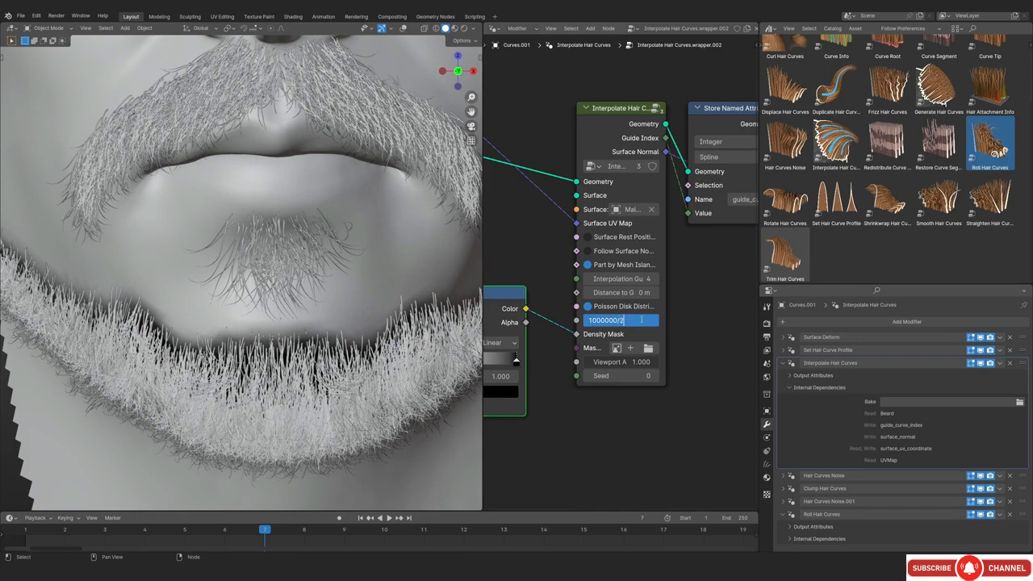
pyautogui.press('Return')
pyautogui.keyDown('shift'); pyautogui.moveTo(198, 273); pyautogui.dragTo(197, 279, button='middle'); pyautogui.keyUp('shift')
pyautogui.moveTo(198, 273); pyautogui.dragTo(242, 275, button='middle')
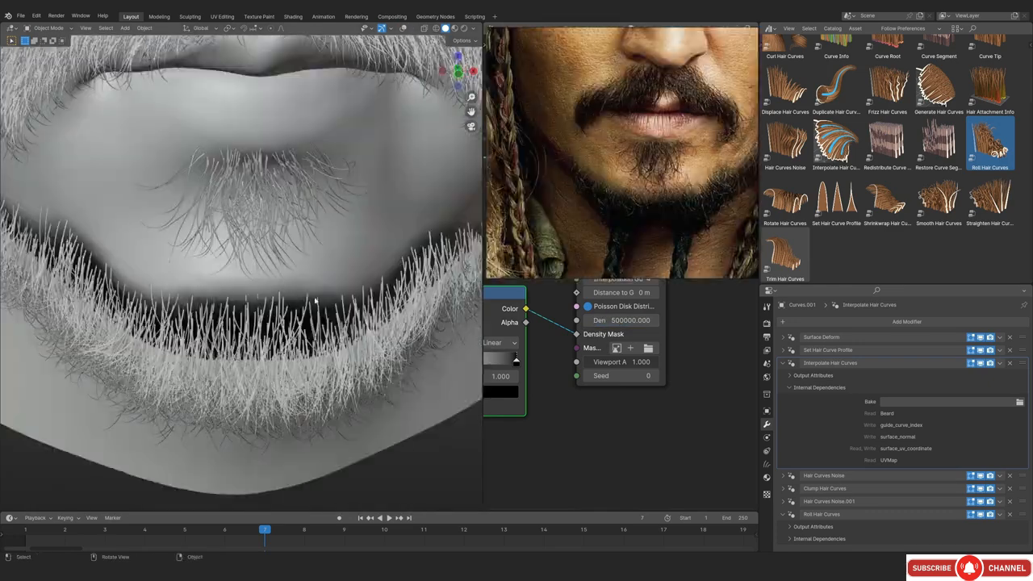
# Select the head mesh, switch it to Sculpt Mode and paint the Beard mask's upper edge below the goatee
pyautogui.scroll(1, 316, 300)
pyautogui.click(346, 252)
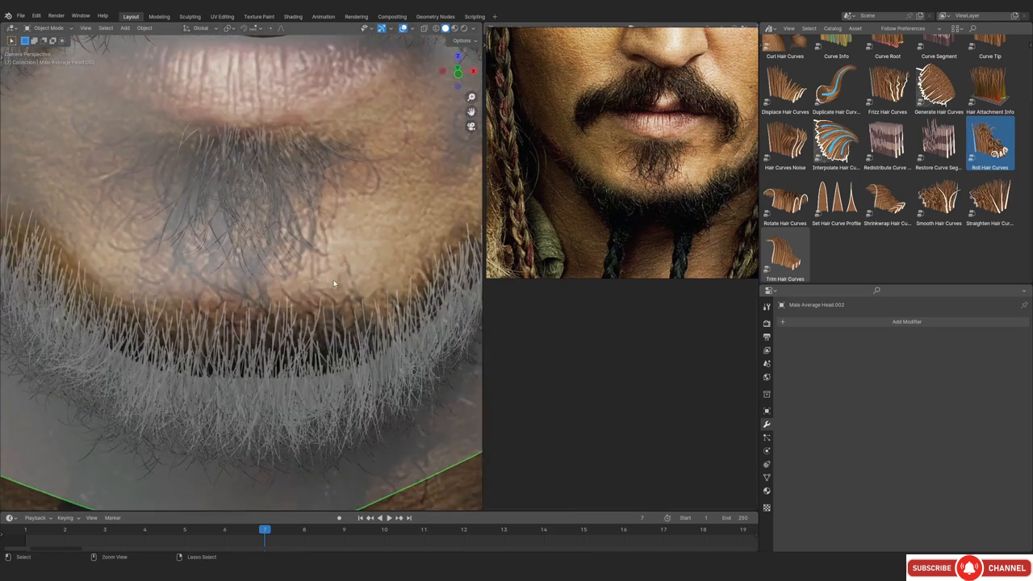
pyautogui.hotkey('ctrl', 'Tab')
pyautogui.click(335, 338)
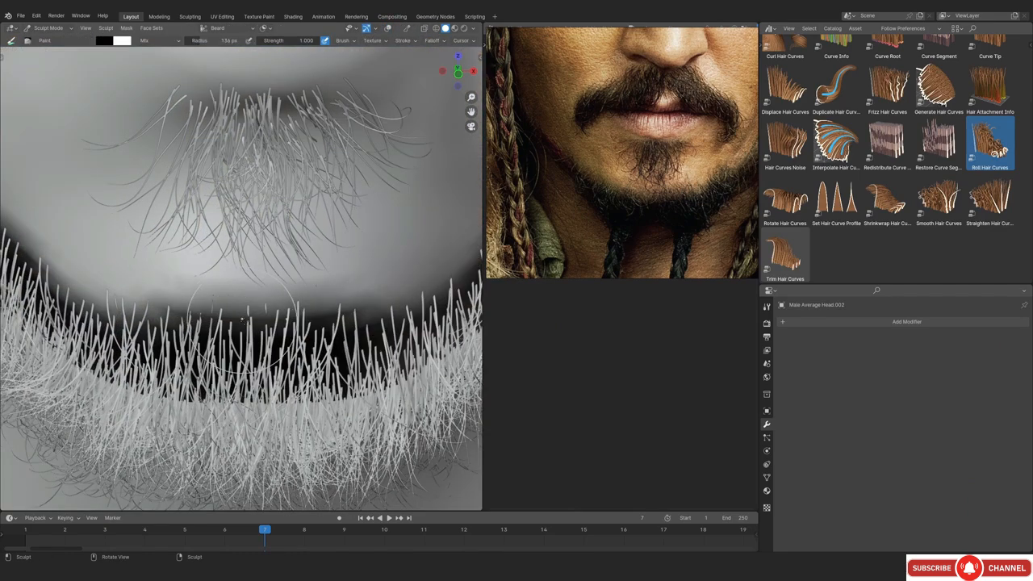
pyautogui.moveTo(367, 307)
pyautogui.mouseDown()
pyautogui.moveTo(359, 301)
pyautogui.moveTo(337, 323)
pyautogui.moveTo(318, 310)
pyautogui.moveTo(392, 337)
pyautogui.mouseUp()
pyautogui.scroll(-1, 323, 282)
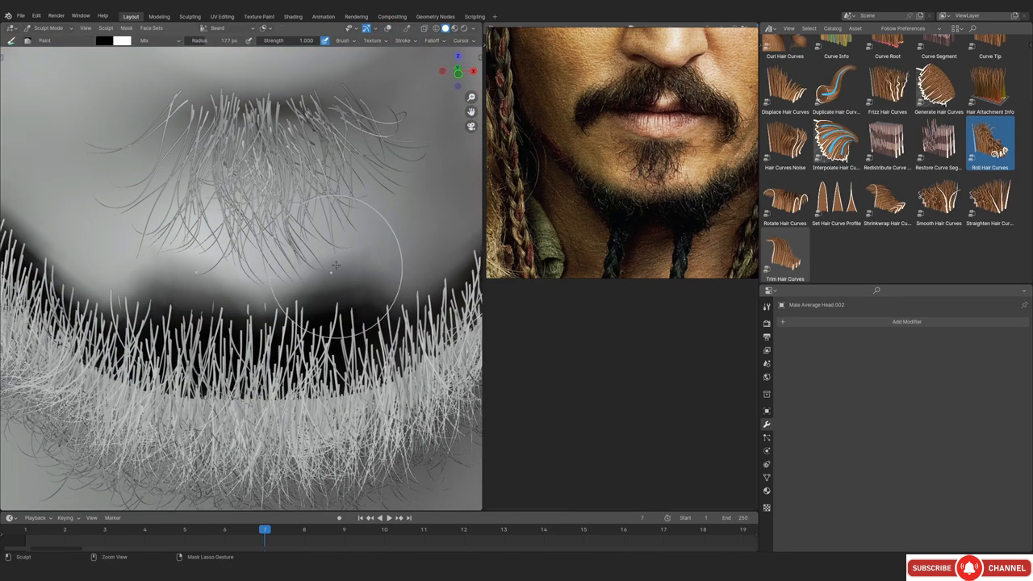
# Trim the Beard mask's upper edge below the goatee with the secondary brush colour and return to Object Mode
pyautogui.keyDown('ctrl'); pyautogui.moveTo(332, 267); pyautogui.dragTo(343, 282); pyautogui.keyUp('ctrl')
pyautogui.moveTo(277, 298)
pyautogui.keyDown('ctrl'); pyautogui.mouseDown()
pyautogui.moveTo(262, 314)
pyautogui.moveTo(212, 283)
pyautogui.mouseUp(); pyautogui.keyUp('ctrl')
pyautogui.keyDown('ctrl'); pyautogui.moveTo(151, 249); pyautogui.dragTo(170, 257); pyautogui.keyUp('ctrl')
pyautogui.keyDown('shift'); pyautogui.moveTo(443, 267); pyautogui.dragTo(311, 281, button='middle'); pyautogui.keyUp('shift')
pyautogui.keyDown('shift'); pyautogui.moveTo(375, 252); pyautogui.dragTo(352, 267, button='middle'); pyautogui.keyUp('shift')
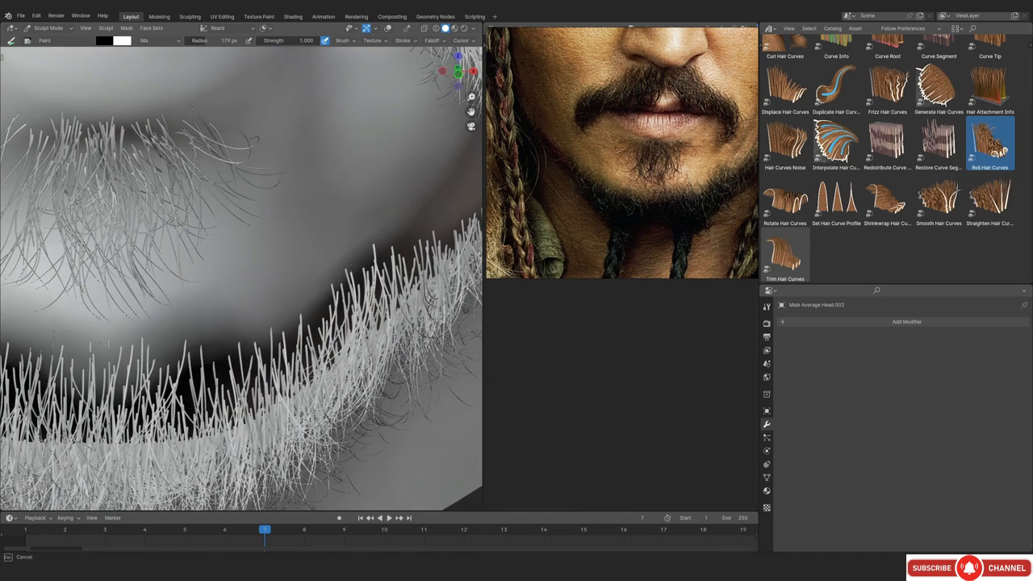
pyautogui.click(50, 28)
pyautogui.click(48, 40)
# Compare the beard's outline and density with the chin area of the reference photo
pyautogui.scroll(-12, 298, 363)
pyautogui.moveTo(297, 363)
pyautogui.mouseDown(button='middle')
pyautogui.moveTo(144, 381)
pyautogui.moveTo(242, 426)
pyautogui.mouseUp(button='middle')
pyautogui.scroll(5, 143, 381)
pyautogui.scroll(10, 242, 426)
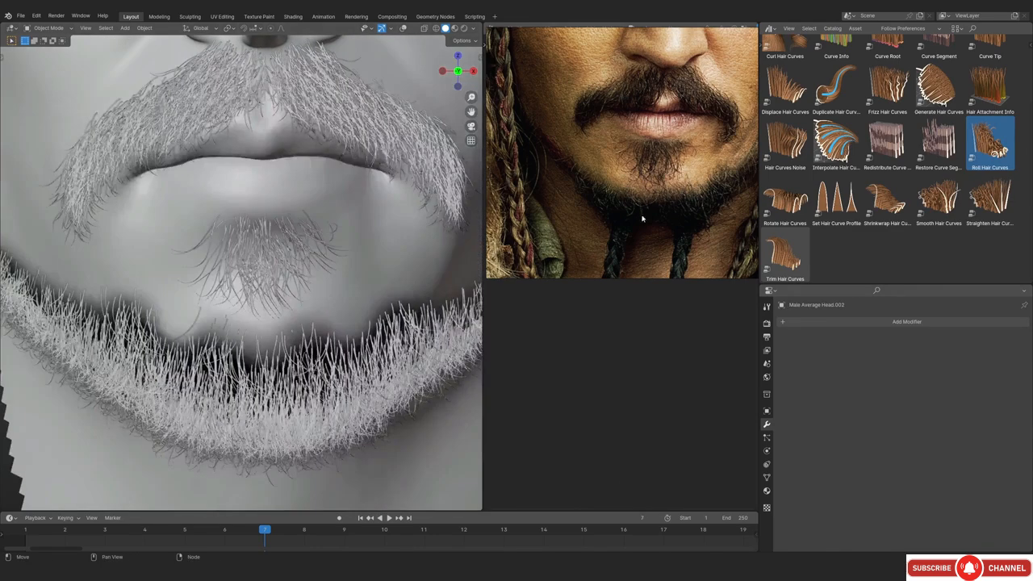
pyautogui.moveTo(680, 214); pyautogui.dragTo(657, 170, button='middle')
pyautogui.scroll(1, 658, 167)
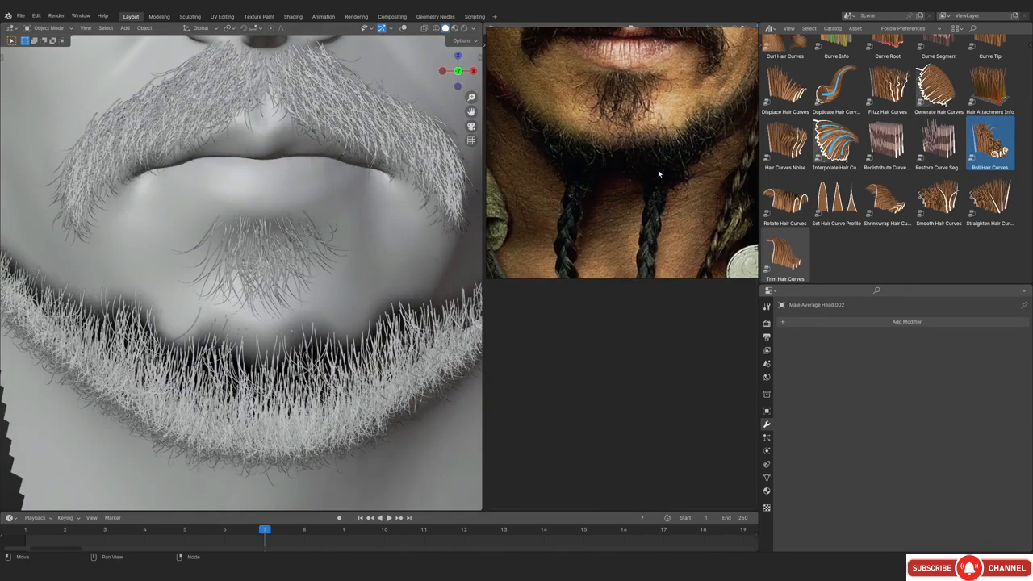
pyautogui.scroll(-4, 298, 267)
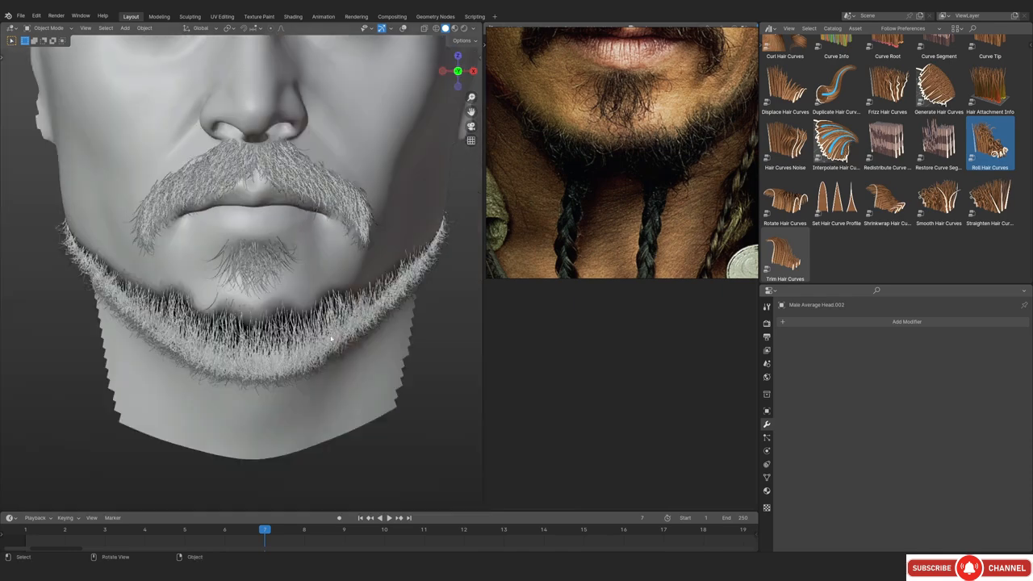
# Select the jawline beard curves and switch them to Sculpt Mode with X-ray shading on
pyautogui.moveTo(299, 266); pyautogui.dragTo(162, 275, button='middle')
pyautogui.scroll(2, 161, 275)
pyautogui.hotkey('shift', 'alt', 'z')
pyautogui.keyDown('shift'); pyautogui.moveTo(92, 280); pyautogui.dragTo(255, 271, button='middle'); pyautogui.keyUp('shift')
pyautogui.click(255, 269)
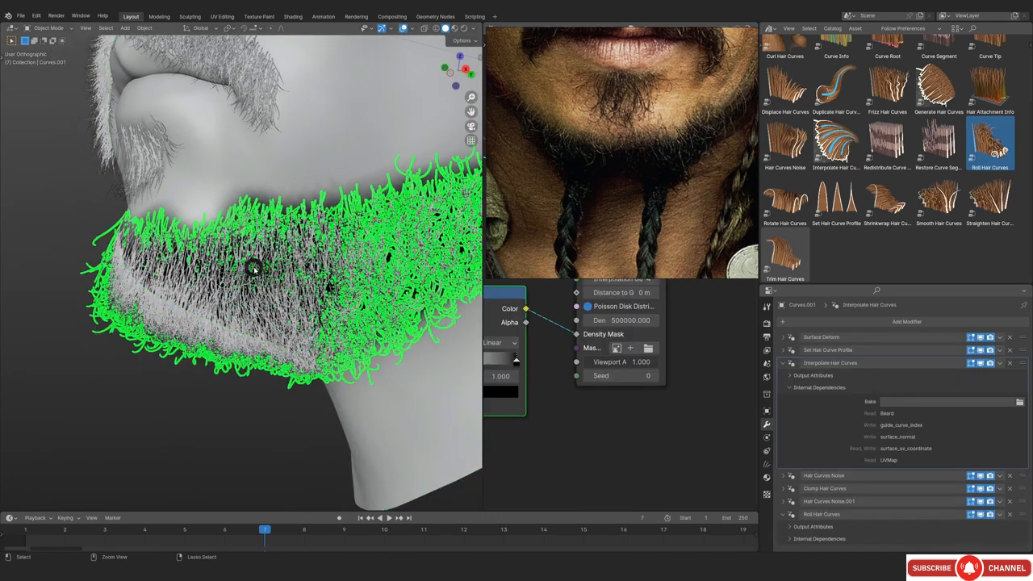
pyautogui.hotkey('ctrl', 'Tab')
pyautogui.hotkey('alt', 'z')
pyautogui.hotkey('alt', 'z')
pyautogui.hotkey('alt', 'z')
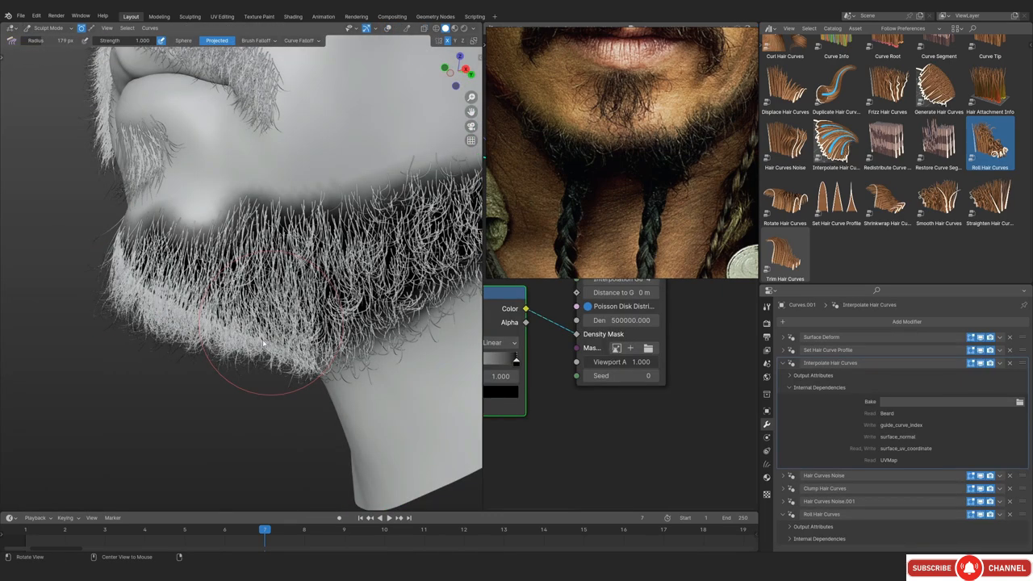
pyautogui.hotkey('shift', 'alt', 'z')
# Pull the beard hair under the chin downward with the Snake Hook brush
pyautogui.moveTo(237, 350); pyautogui.dragTo(206, 265, button='middle')
pyautogui.press('KP_0')
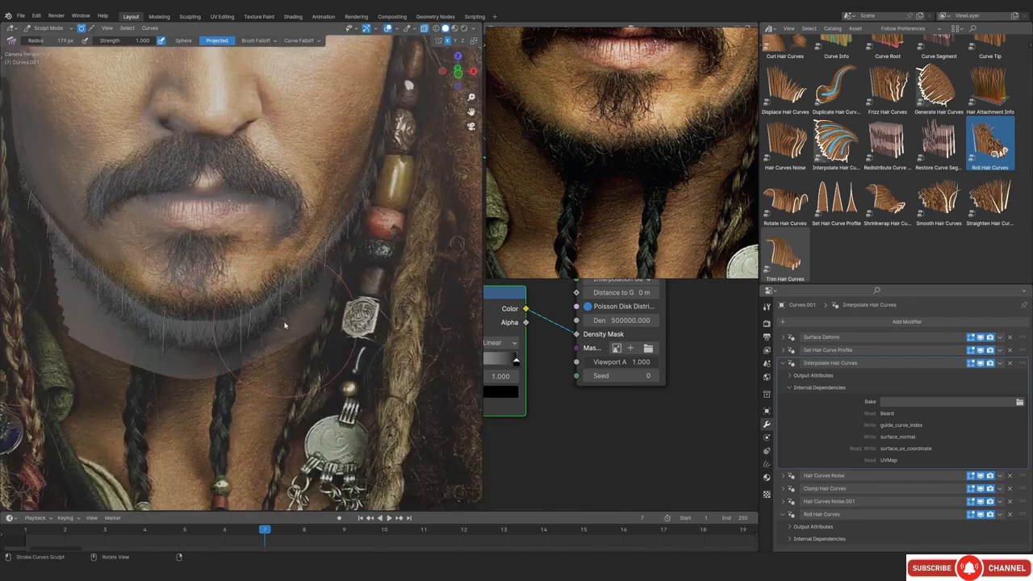
pyautogui.keyDown('ctrl'); pyautogui.moveTo(286, 325); pyautogui.dragTo(231, 364, button='middle'); pyautogui.keyUp('ctrl')
pyautogui.moveTo(300, 371)
pyautogui.keyDown('alt'); pyautogui.mouseDown()
pyautogui.moveTo(283, 362)
pyautogui.moveTo(268, 276)
pyautogui.moveTo(274, 326)
pyautogui.moveTo(253, 283)
pyautogui.moveTo(215, 276)
pyautogui.moveTo(229, 334)
pyautogui.mouseUp(); pyautogui.keyUp('alt')
pyautogui.press('t')
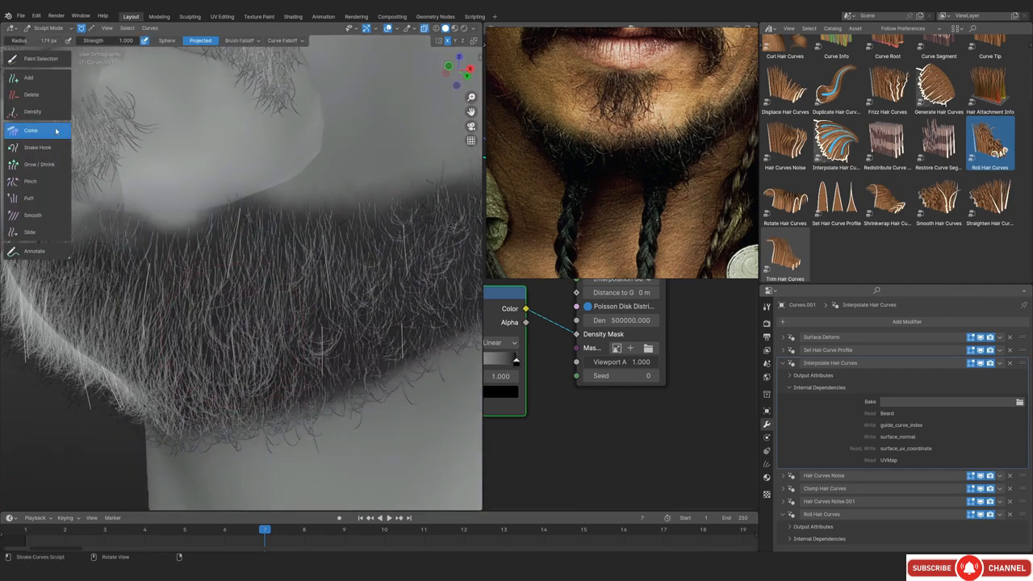
pyautogui.click(36, 147)
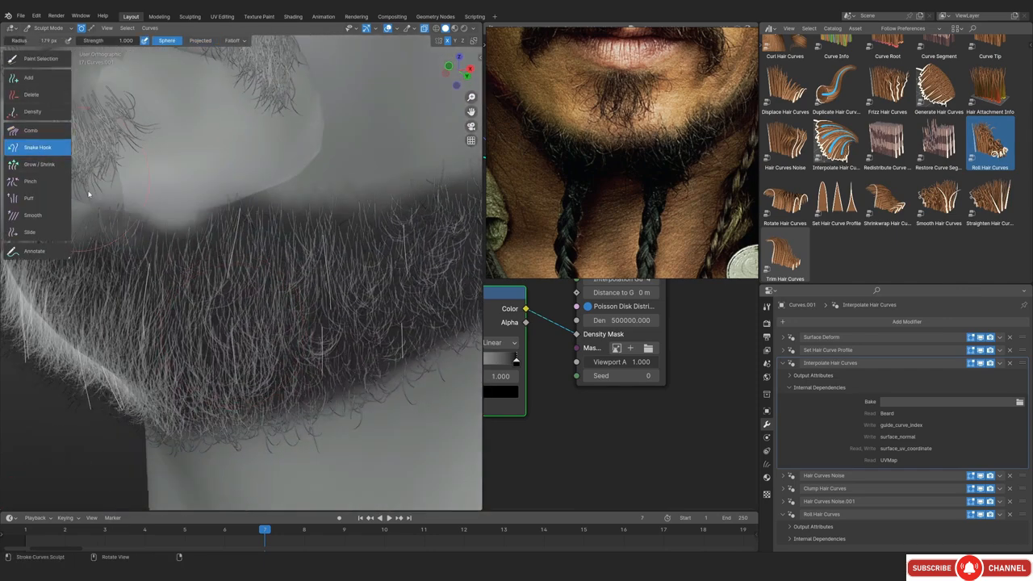
pyautogui.moveTo(170, 202)
pyautogui.keyDown('alt'); pyautogui.mouseDown()
pyautogui.moveTo(240, 274)
pyautogui.moveTo(168, 345)
pyautogui.moveTo(165, 373)
pyautogui.mouseUp(); pyautogui.keyUp('alt')
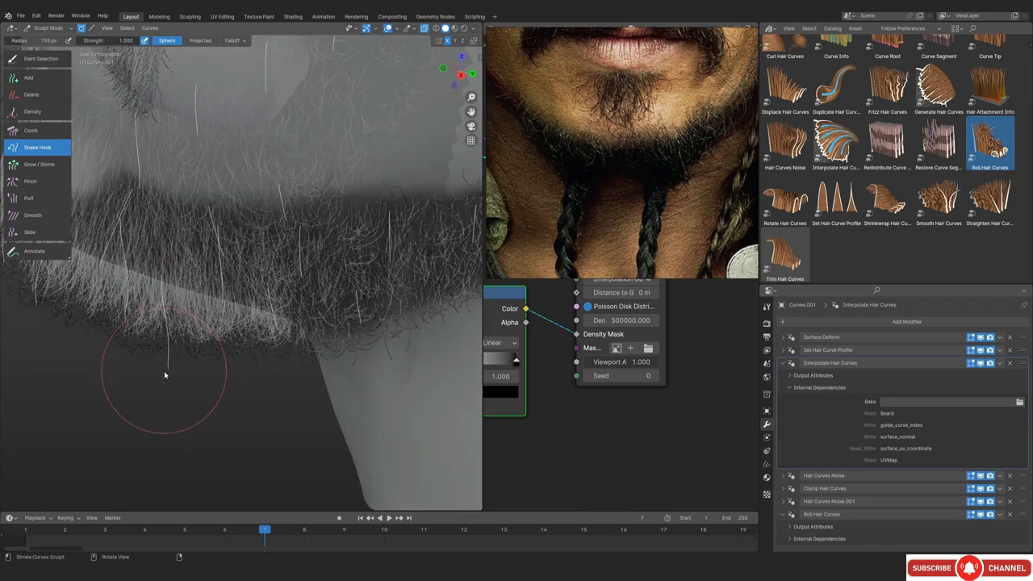
# Check the chin hair through the camera and ready the Comb brush with a radius of 87 px
pyautogui.press('KP_0')
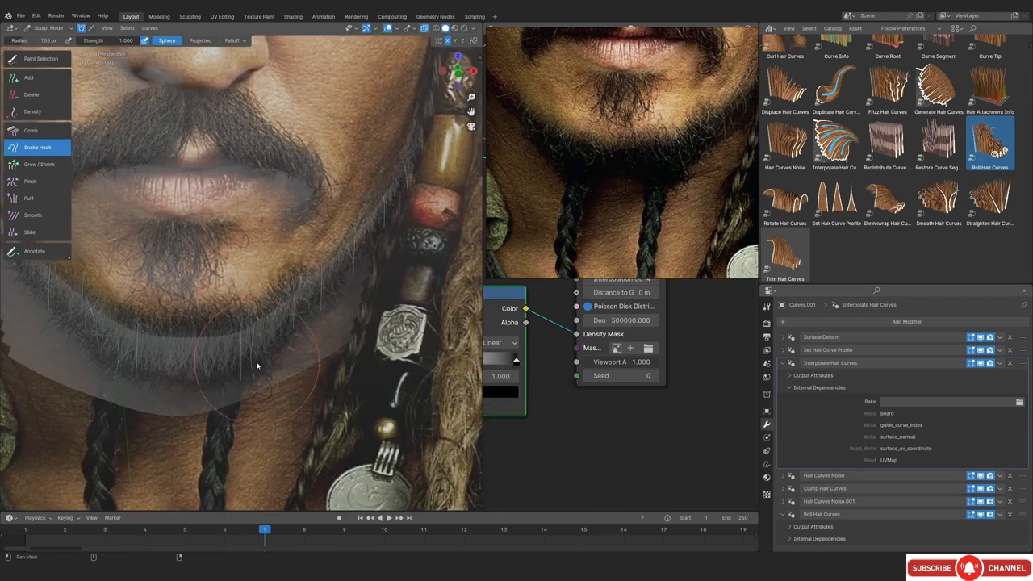
pyautogui.moveTo(257, 366)
pyautogui.keyDown('shift'); pyautogui.mouseDown(button='middle')
pyautogui.moveTo(285, 310)
pyautogui.moveTo(286, 318)
pyautogui.mouseUp(button='middle'); pyautogui.keyUp('shift')
pyautogui.scroll(1, 287, 340)
pyautogui.press('f')
pyautogui.click(268, 348)
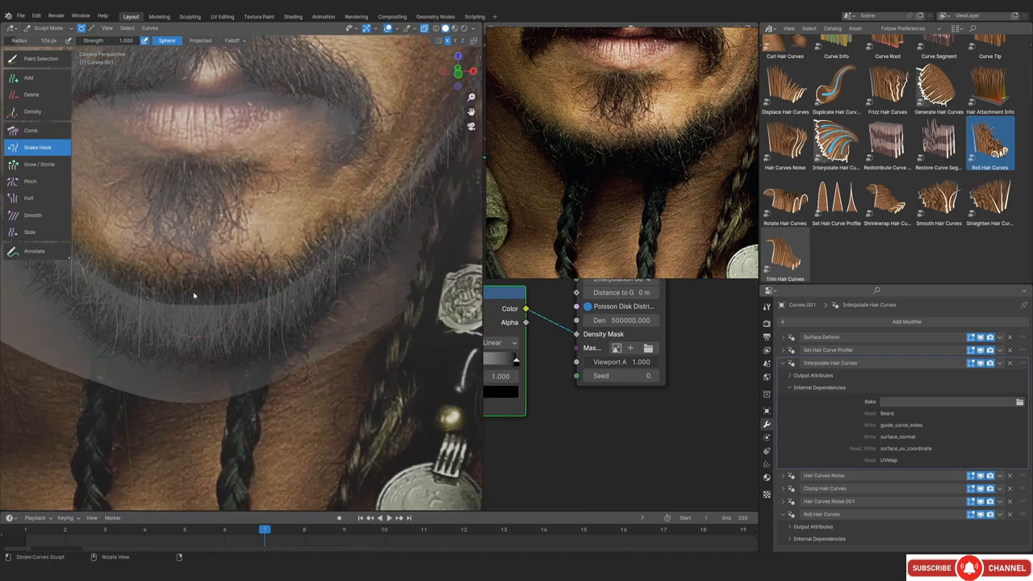
pyautogui.click(51, 129)
pyautogui.scroll(2, 288, 341)
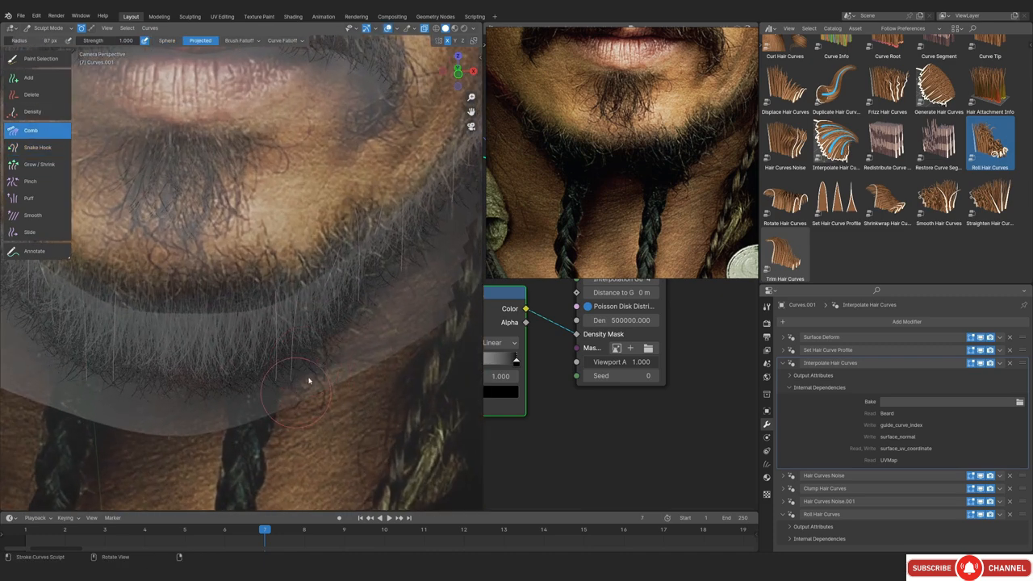
# Enlarge the brush and lengthen the lowest chin hair slightly with the Snake Hook brush
pyautogui.moveTo(310, 381)
pyautogui.mouseDown(button='middle')
pyautogui.moveTo(283, 265)
pyautogui.moveTo(234, 295)
pyautogui.moveTo(298, 258)
pyautogui.moveTo(222, 326)
pyautogui.mouseUp(button='middle')
pyautogui.scroll(3, 234, 295)
pyautogui.scroll(6, 297, 258)
pyautogui.scroll(2, 274, 263)
pyautogui.scroll(1, 243, 314)
pyautogui.press('f')
pyautogui.click(317, 317)
pyautogui.click(41, 147)
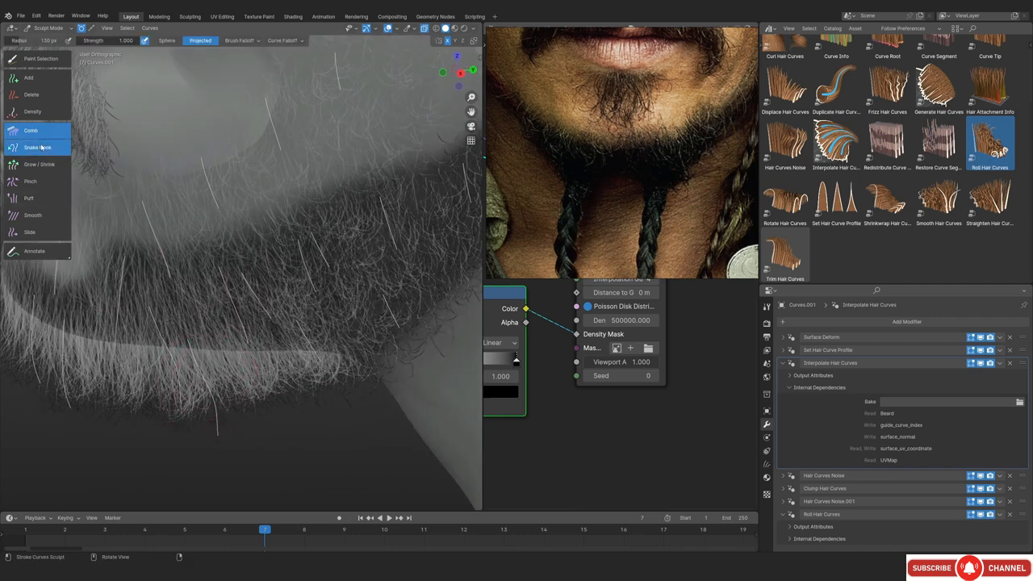
pyautogui.moveTo(218, 433); pyautogui.dragTo(219, 436)
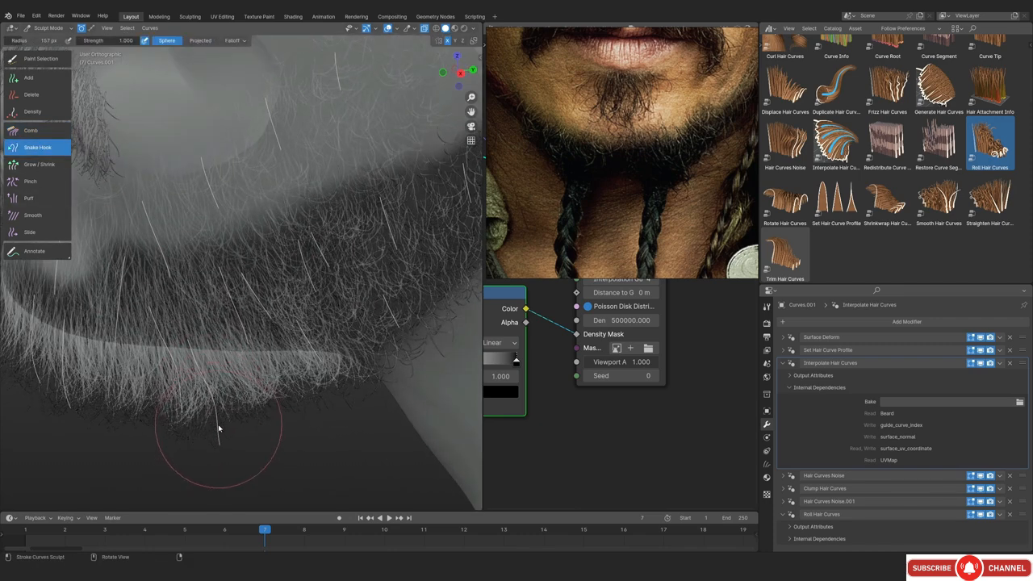
# Compare the chin beard with the reference photo in the camera view, toggling the overlays off and on
pyautogui.press('KP_0')
pyautogui.hotkey('shift', 'alt', 'z')
pyautogui.keyDown('shift'); pyautogui.moveTo(272, 364); pyautogui.dragTo(314, 347, button='middle'); pyautogui.keyUp('shift')
pyautogui.hotkey('shift', 'alt', 'z')
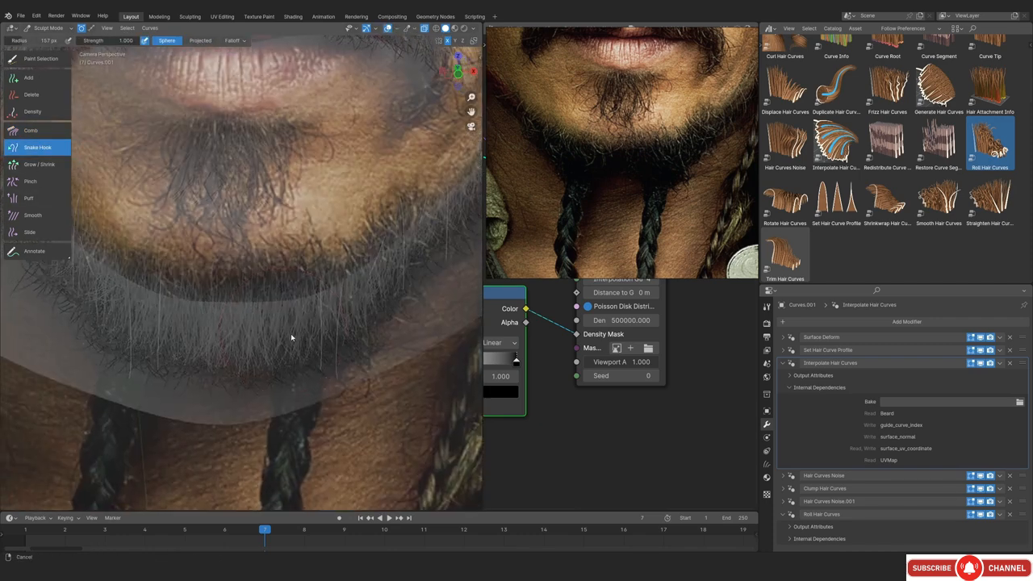
pyautogui.hotkey('shift', 'alt', 'z')
pyautogui.hotkey('shift', 'alt', 'z')
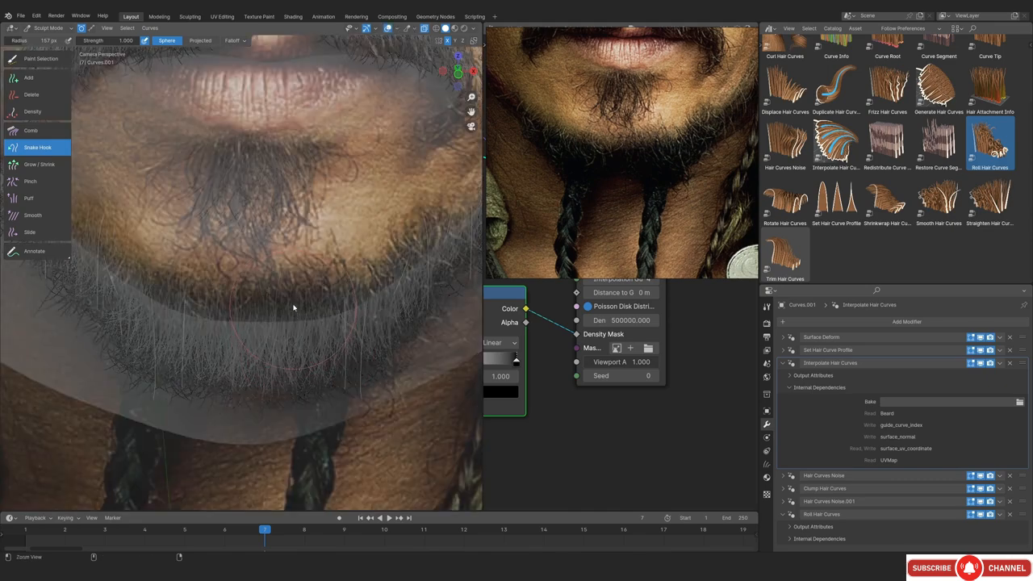
# Shorten the protruding hairs at the front of the chin with the Grow/Shrink brush at a 196 px radius
pyautogui.moveTo(294, 307)
pyautogui.keyDown('alt'); pyautogui.mouseDown()
pyautogui.moveTo(325, 251)
pyautogui.moveTo(293, 302)
pyautogui.mouseUp(); pyautogui.keyUp('alt')
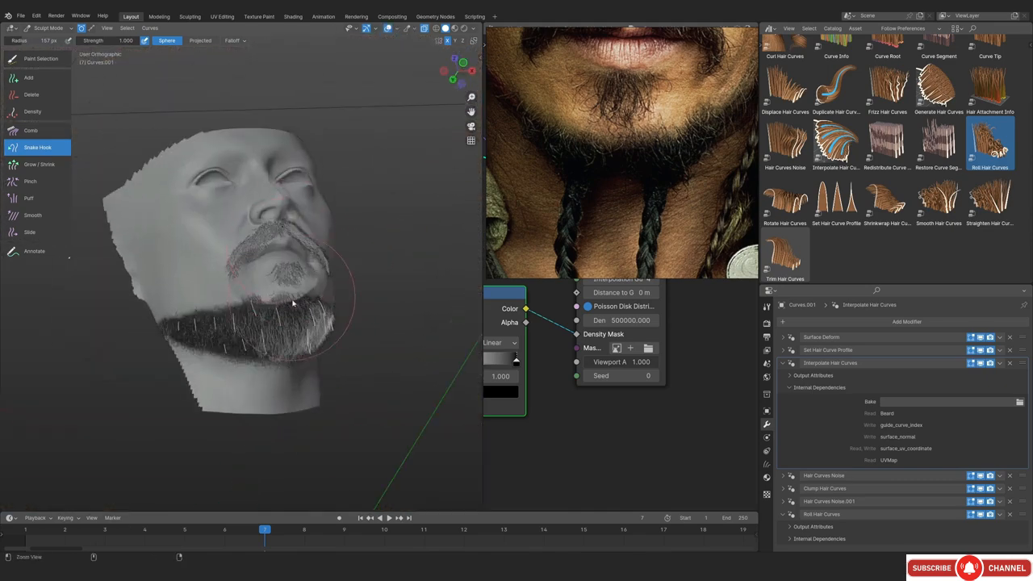
pyautogui.moveTo(269, 249)
pyautogui.keyDown('ctrl'); pyautogui.keyDown('alt'); pyautogui.mouseDown()
pyautogui.moveTo(265, 309)
pyautogui.moveTo(275, 299)
pyautogui.moveTo(296, 303)
pyautogui.mouseUp(); pyautogui.keyUp('alt'); pyautogui.keyUp('ctrl')
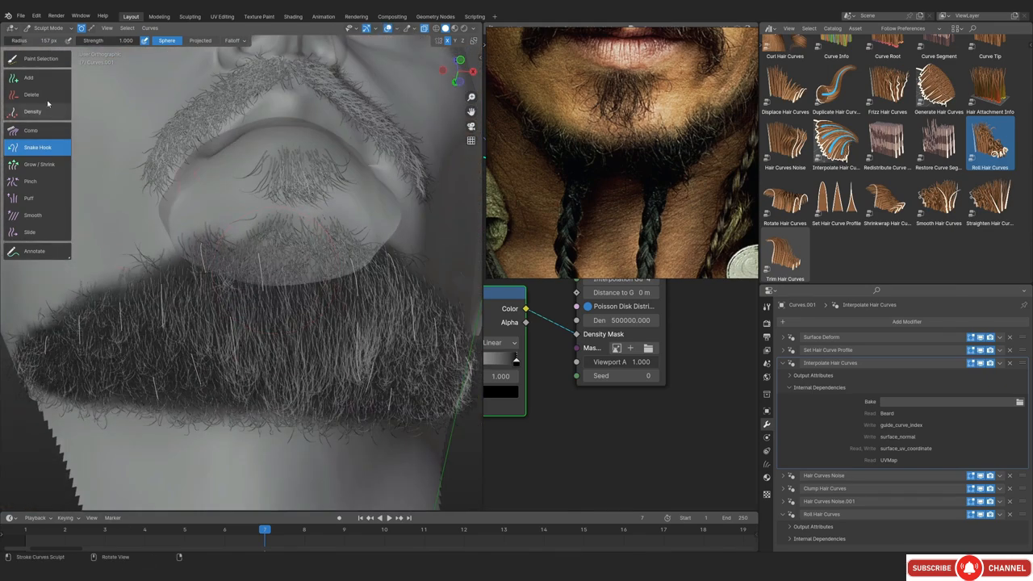
pyautogui.click(44, 79)
pyautogui.moveTo(242, 321)
pyautogui.keyDown('alt'); pyautogui.mouseDown()
pyautogui.moveTo(304, 304)
pyautogui.moveTo(259, 286)
pyautogui.moveTo(286, 302)
pyautogui.moveTo(281, 268)
pyautogui.moveTo(291, 276)
pyautogui.moveTo(272, 321)
pyautogui.moveTo(268, 279)
pyautogui.moveTo(137, 280)
pyautogui.moveTo(153, 267)
pyautogui.moveTo(141, 318)
pyautogui.moveTo(173, 309)
pyautogui.moveTo(145, 322)
pyautogui.moveTo(212, 338)
pyautogui.mouseUp(); pyautogui.keyUp('alt')
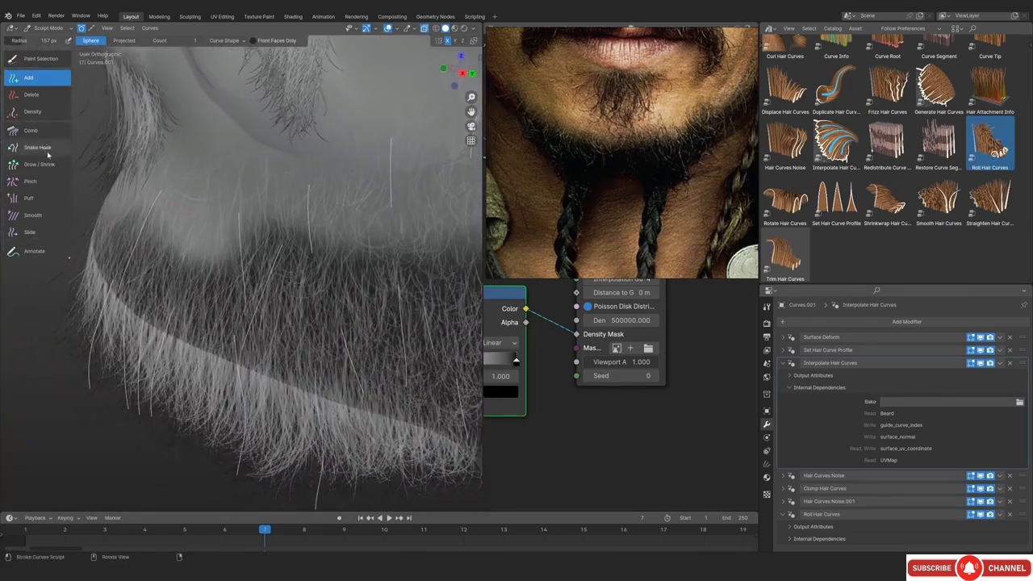
pyautogui.click(45, 163)
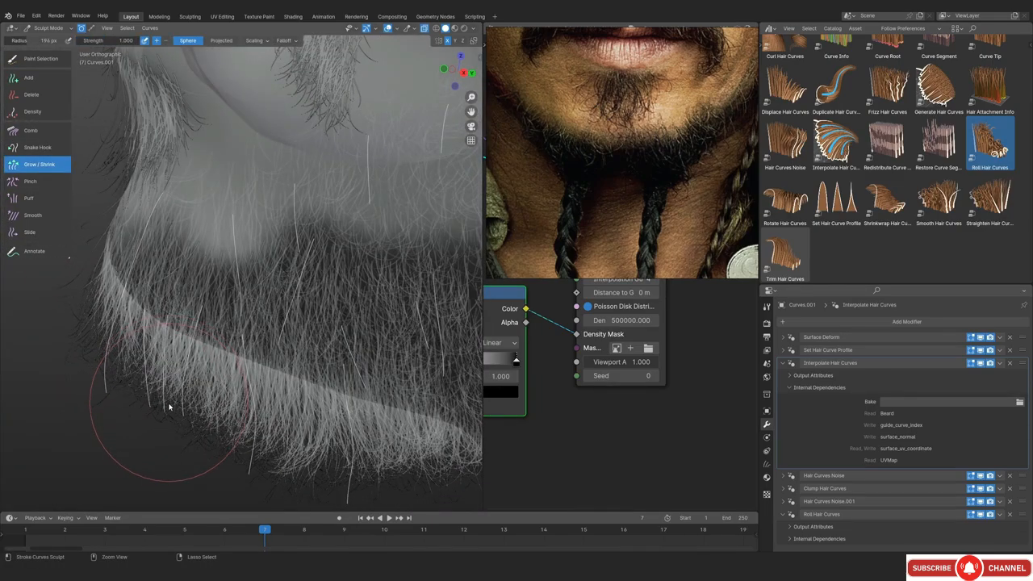
pyautogui.keyDown('ctrl'); pyautogui.moveTo(106, 383); pyautogui.dragTo(106, 384); pyautogui.keyUp('ctrl')
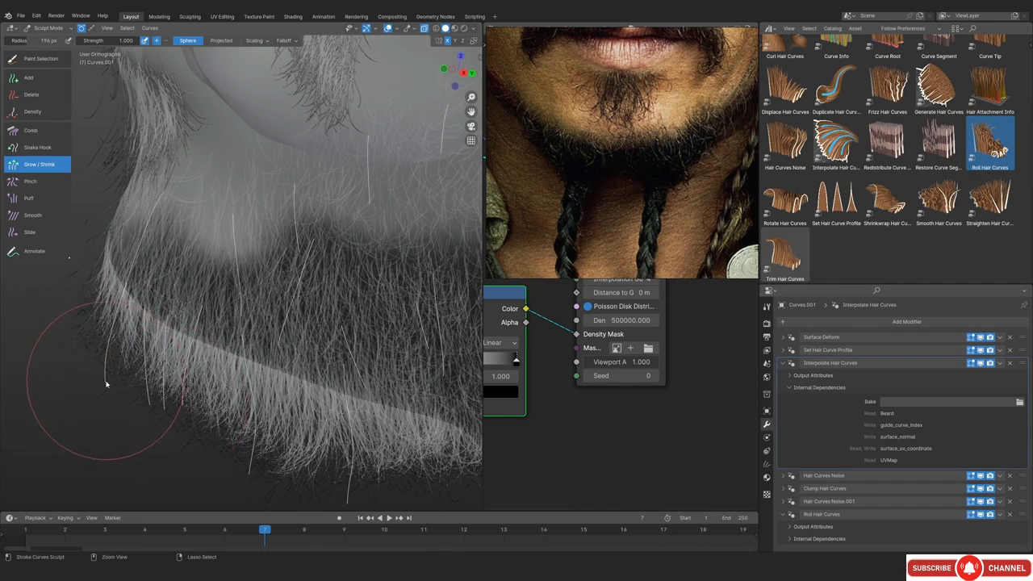
pyautogui.keyDown('ctrl'); pyautogui.moveTo(160, 402); pyautogui.dragTo(166, 391); pyautogui.keyUp('ctrl')
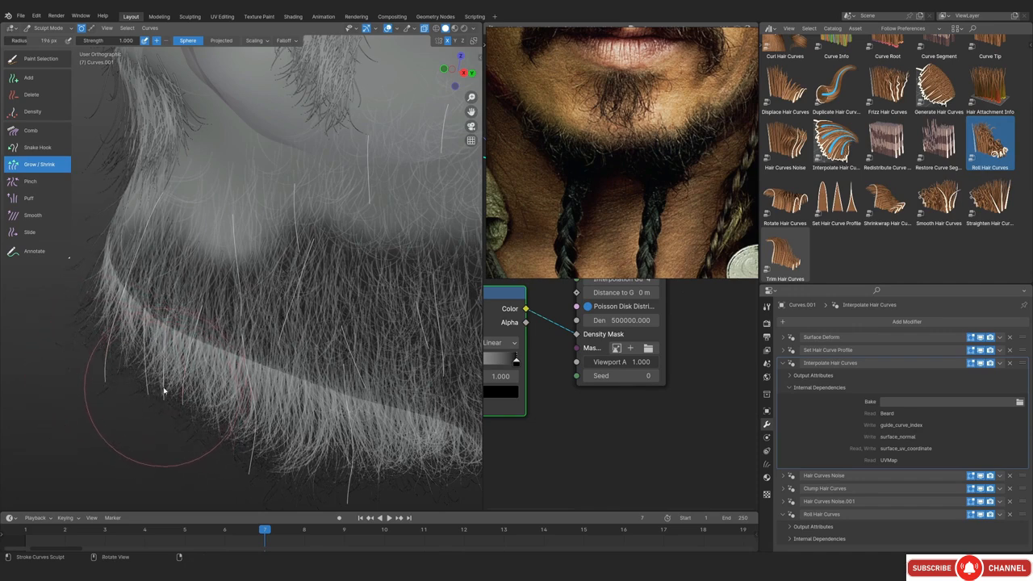
pyautogui.moveTo(115, 357); pyautogui.dragTo(379, 290, button='middle')
pyautogui.moveTo(314, 305)
pyautogui.keyDown('alt'); pyautogui.mouseDown()
pyautogui.moveTo(184, 325)
pyautogui.moveTo(198, 337)
pyautogui.moveTo(344, 239)
pyautogui.moveTo(260, 255)
pyautogui.moveTo(267, 292)
pyautogui.mouseUp(); pyautogui.keyUp('alt')
pyautogui.hotkey('alt', 'z')
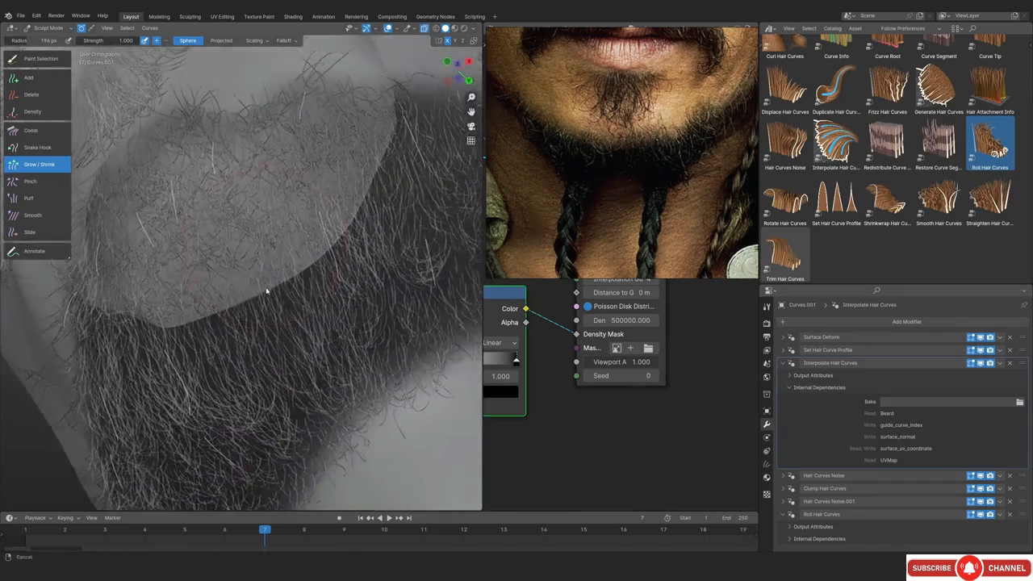
# Adjust the length of the lower chin hairs with the Grow/Shrink brush at a 196 px radius
pyautogui.moveTo(269, 328); pyautogui.dragTo(314, 378, button='middle')
pyautogui.click(36, 78)
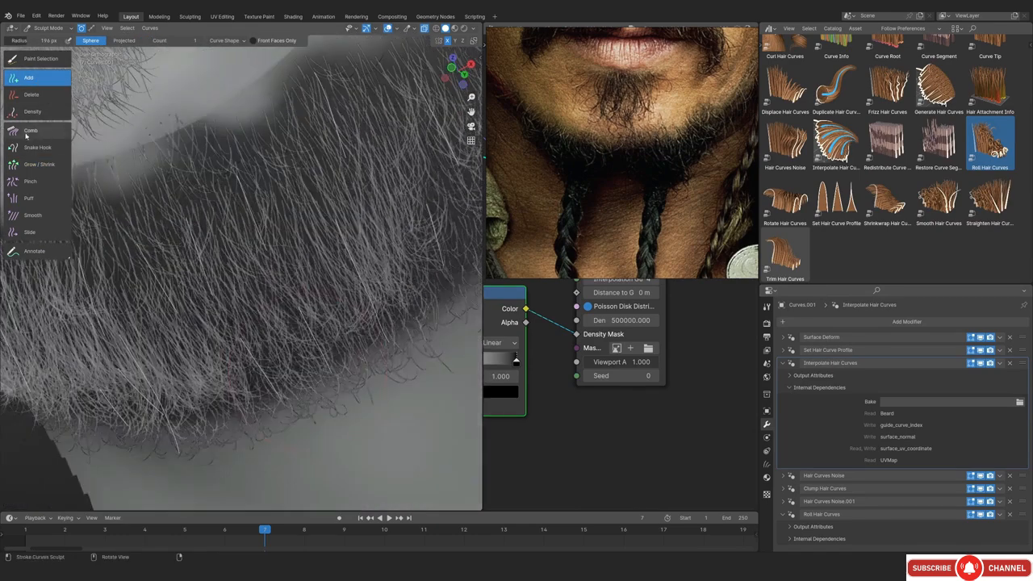
pyautogui.click(46, 168)
pyautogui.moveTo(325, 368)
pyautogui.mouseDown()
pyautogui.moveTo(342, 383)
pyautogui.moveTo(351, 363)
pyautogui.mouseUp()
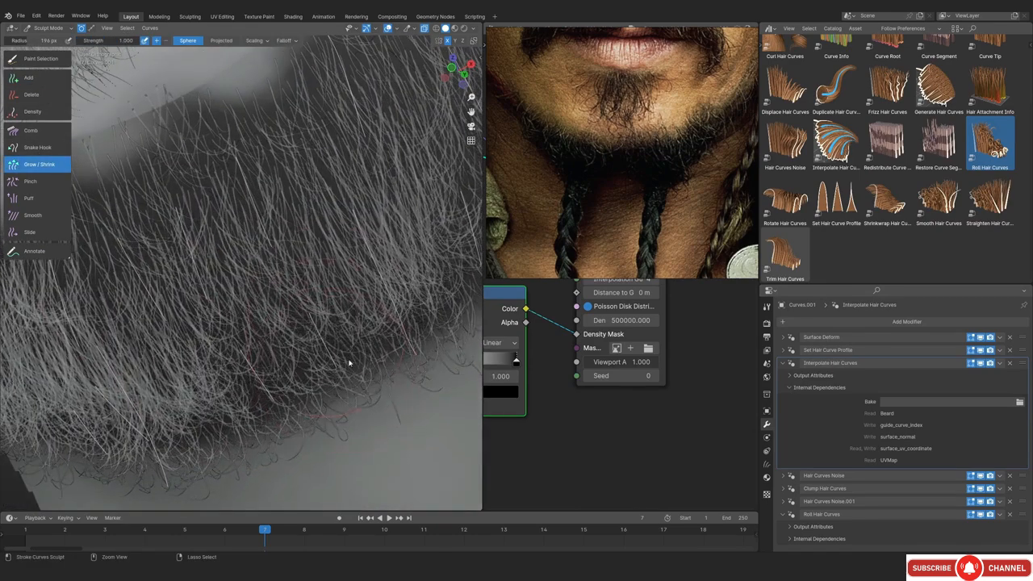
pyautogui.moveTo(350, 363); pyautogui.dragTo(242, 339, button='middle')
pyautogui.moveTo(242, 339)
pyautogui.keyDown('shift'); pyautogui.mouseDown(button='middle')
pyautogui.moveTo(196, 324)
pyautogui.moveTo(257, 305)
pyautogui.moveTo(311, 323)
pyautogui.moveTo(247, 308)
pyautogui.mouseUp(button='middle'); pyautogui.keyUp('shift')
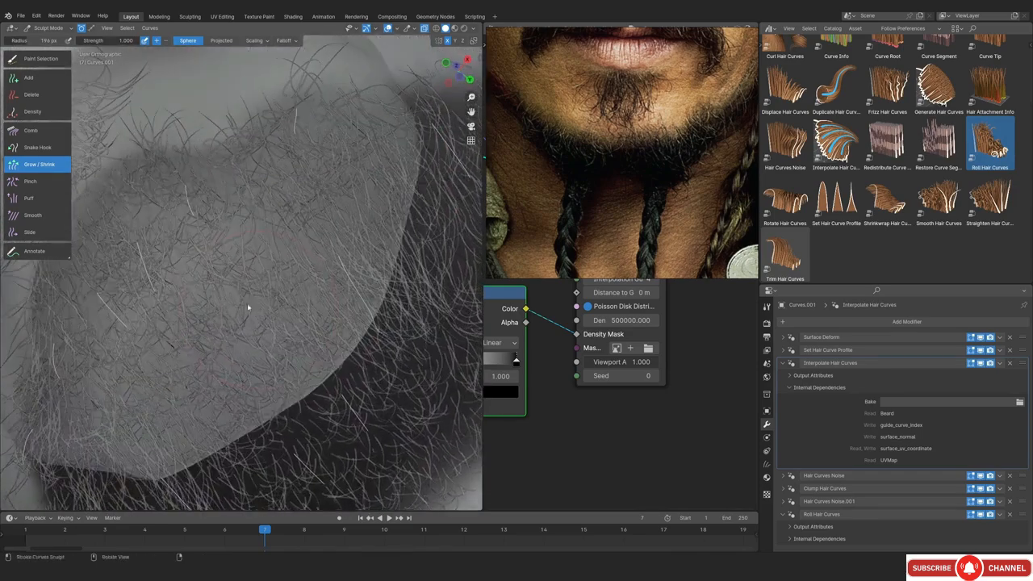
# Ready the Add brush at a 196 px radius and inspect the underside and front of the chin beard
pyautogui.click(28, 78)
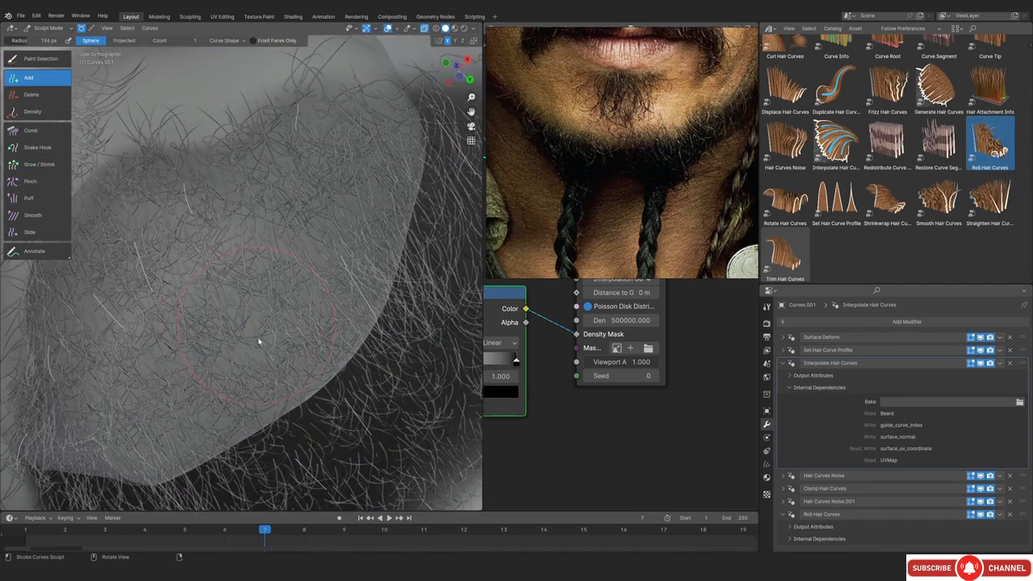
pyautogui.moveTo(259, 342); pyautogui.dragTo(252, 364, button='middle')
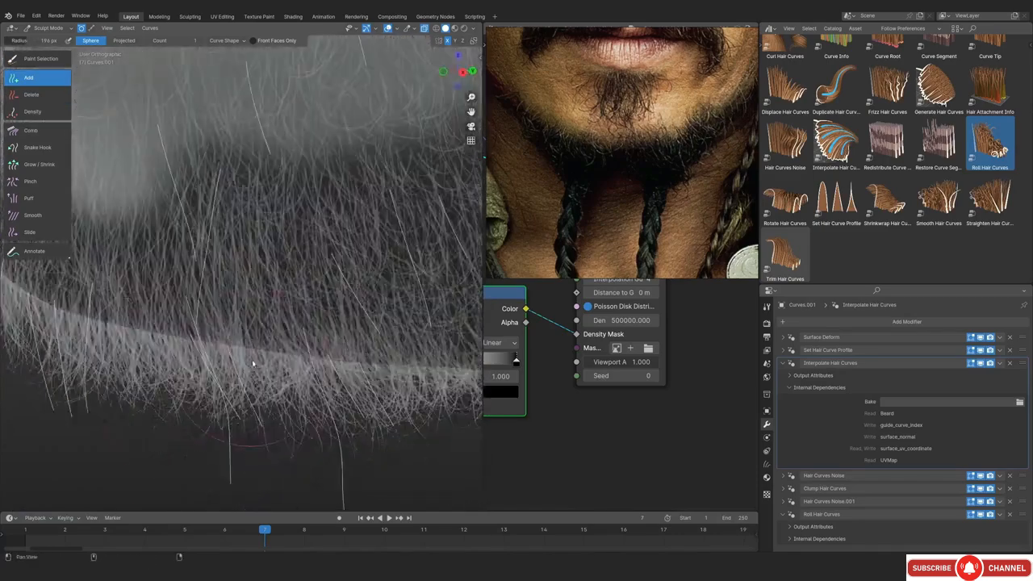
pyautogui.scroll(-6, 260, 369)
pyautogui.keyDown('alt'); pyautogui.moveTo(270, 373); pyautogui.dragTo(235, 330); pyautogui.keyUp('alt')
pyautogui.scroll(4, 344, 340)
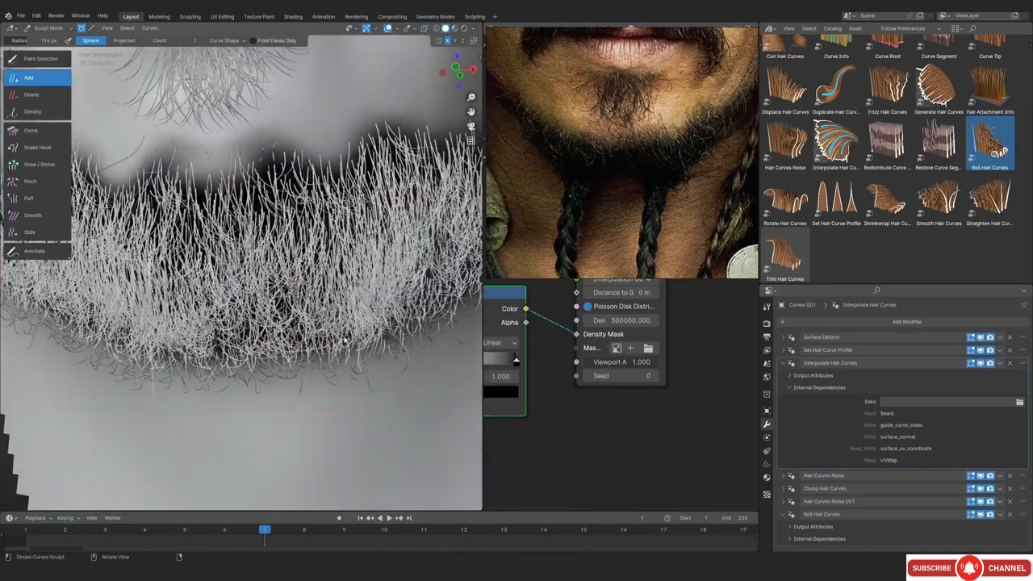
# Compare the jawline beard with the reference in the camera view, toggling the overlays
pyautogui.press('KP_0')
pyautogui.hotkey('alt', 'shift', 'z')
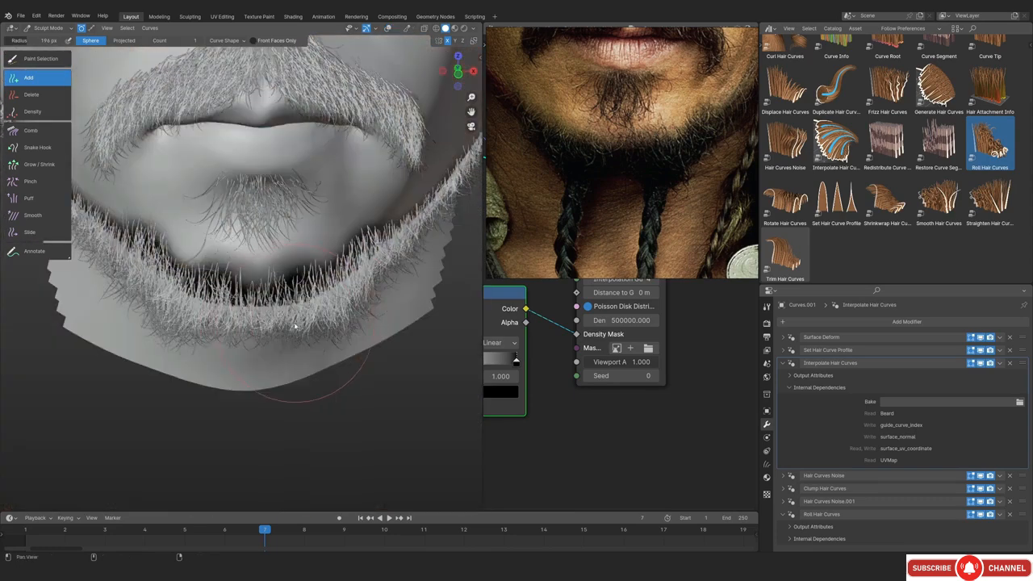
pyautogui.hotkey('alt', 'shift', 'z')
pyautogui.keyDown('shift'); pyautogui.moveTo(183, 322); pyautogui.dragTo(227, 347, button='middle'); pyautogui.keyUp('shift')
pyautogui.hotkey('alt', 'shift', 'z')
pyautogui.scroll(-1, 208, 342)
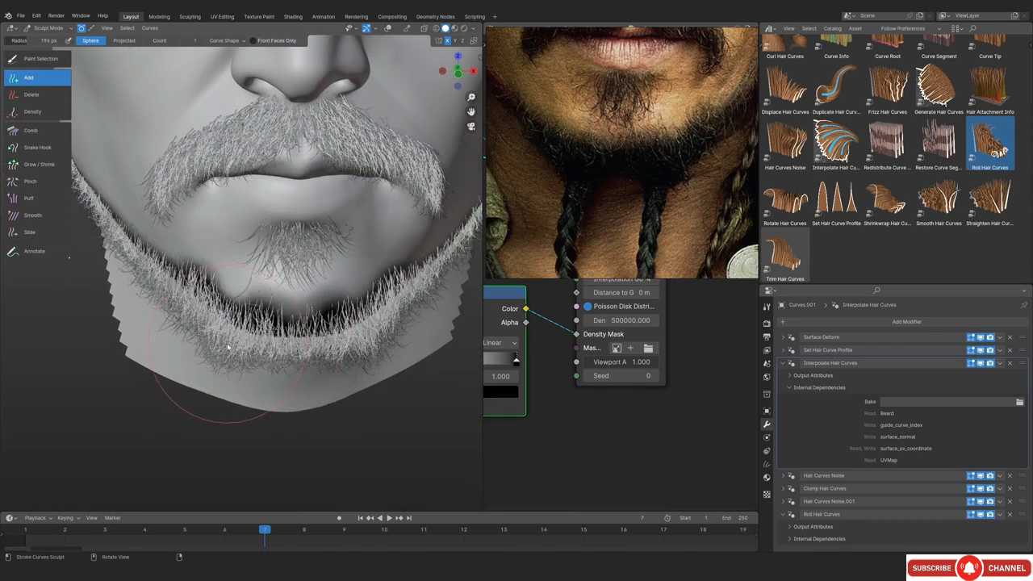
pyautogui.scroll(4, 294, 309)
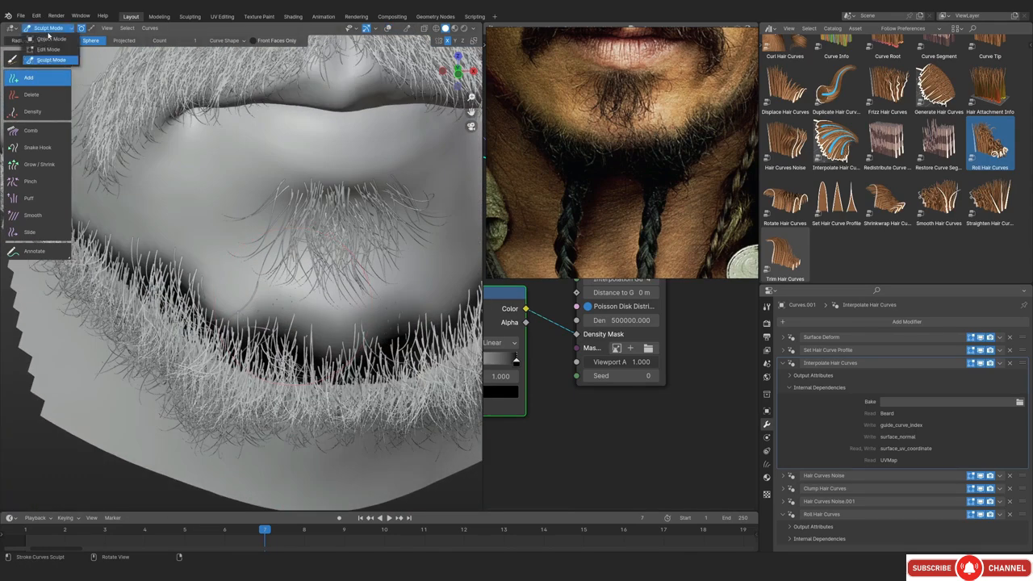
# Return to Object Mode and examine the beard's edge and hair direction against a close-up of the reference photo
pyautogui.click(49, 38)
pyautogui.scroll(-4, 288, 277)
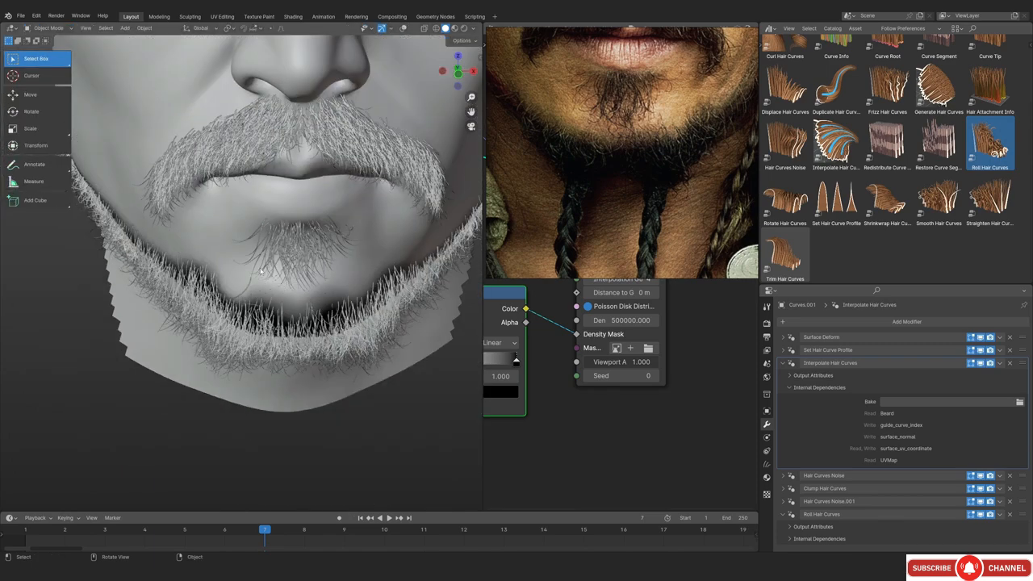
pyautogui.press('t')
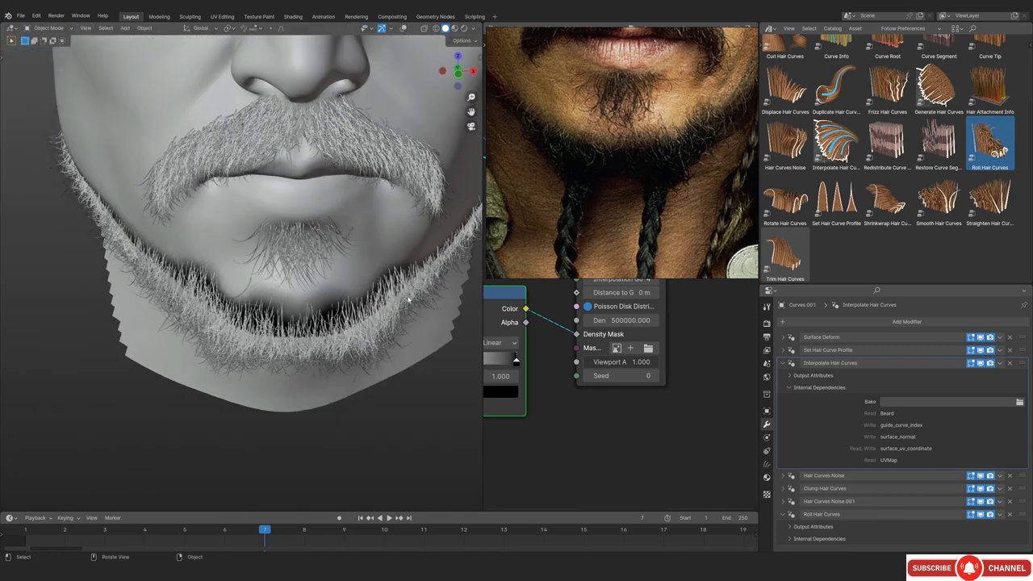
pyautogui.scroll(3, 284, 309)
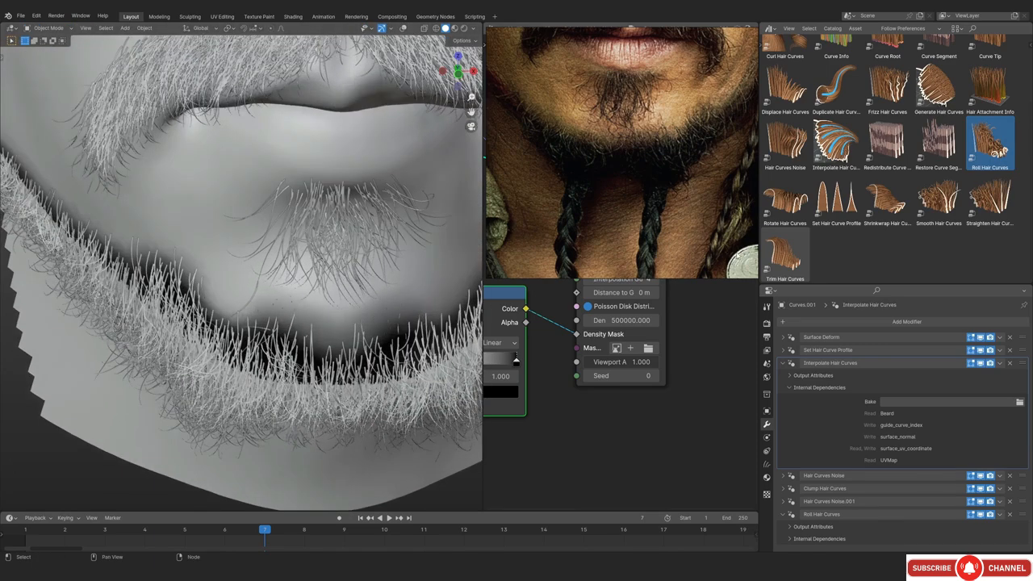
pyautogui.scroll(3, 693, 144)
pyautogui.scroll(-2, 693, 143)
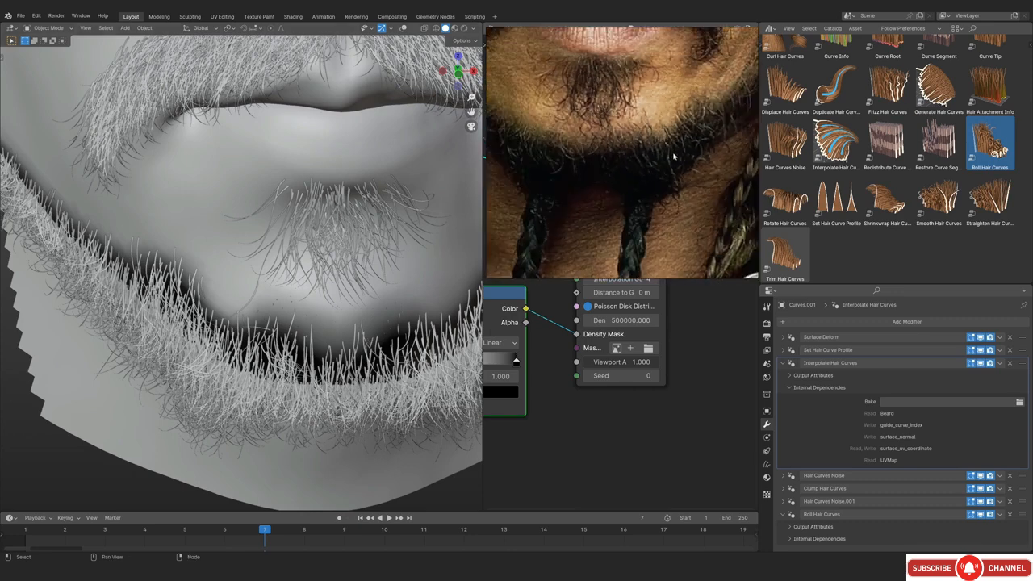
pyautogui.moveTo(673, 155); pyautogui.dragTo(621, 196, button='middle')
pyautogui.scroll(2, 683, 130)
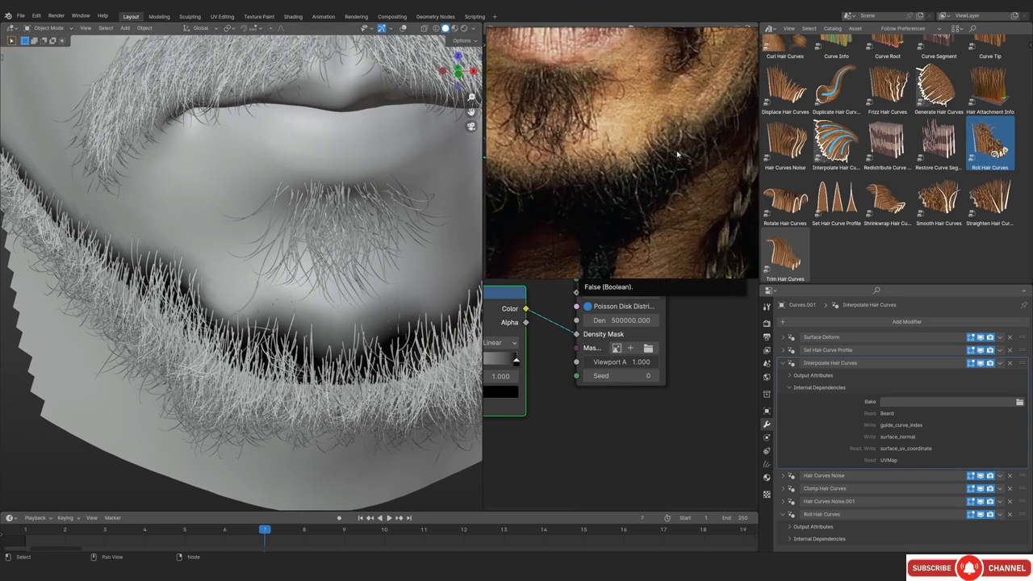
pyautogui.scroll(-3, 453, 233)
pyautogui.scroll(3, 452, 233)
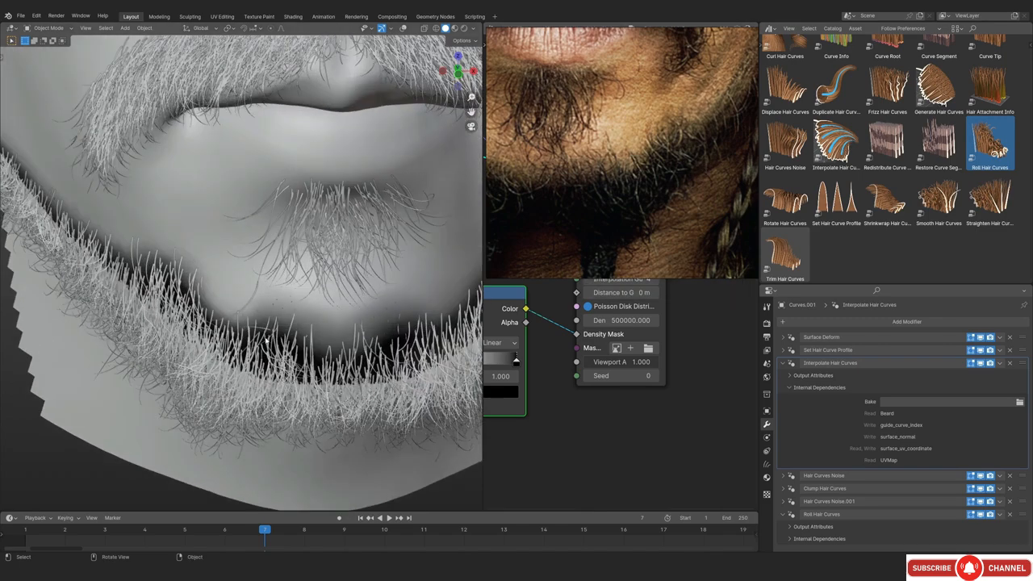
pyautogui.scroll(-3, 564, 386)
pyautogui.scroll(1, 637, 389)
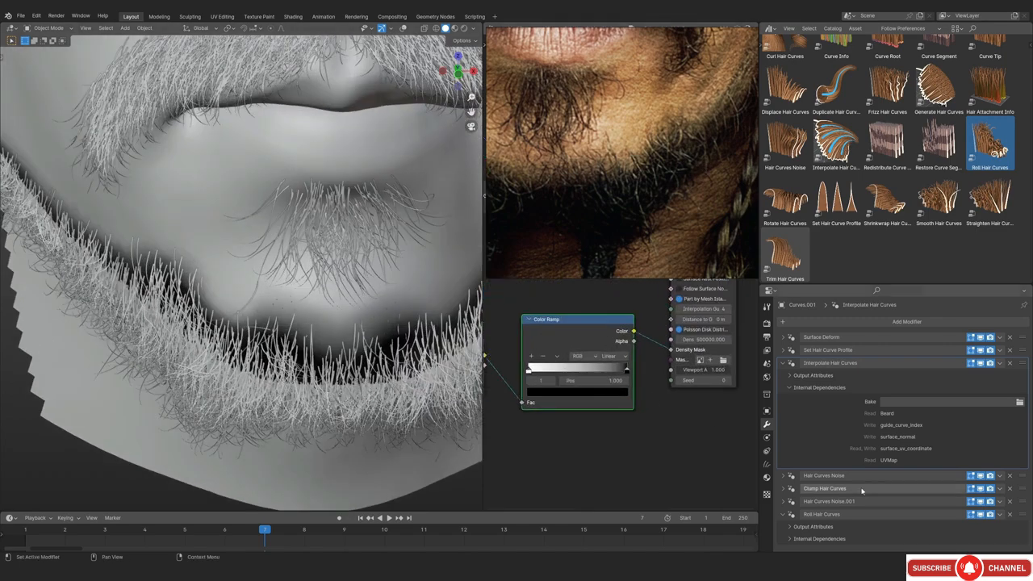
# Bring up the Roll Hair Curves nodes and set the white stop of their color ramp to position 1.000
pyautogui.click(783, 363)
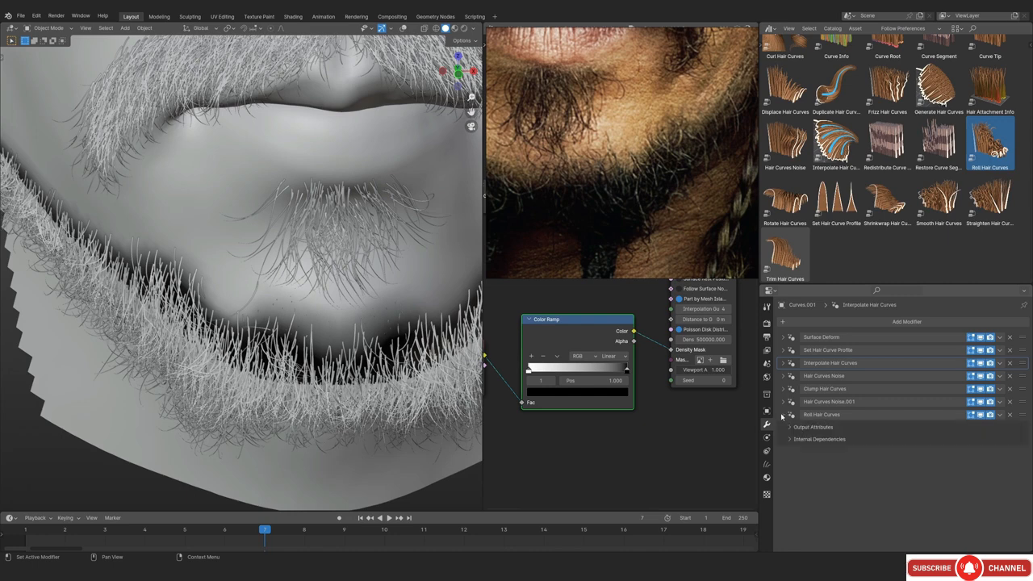
pyautogui.click(782, 416)
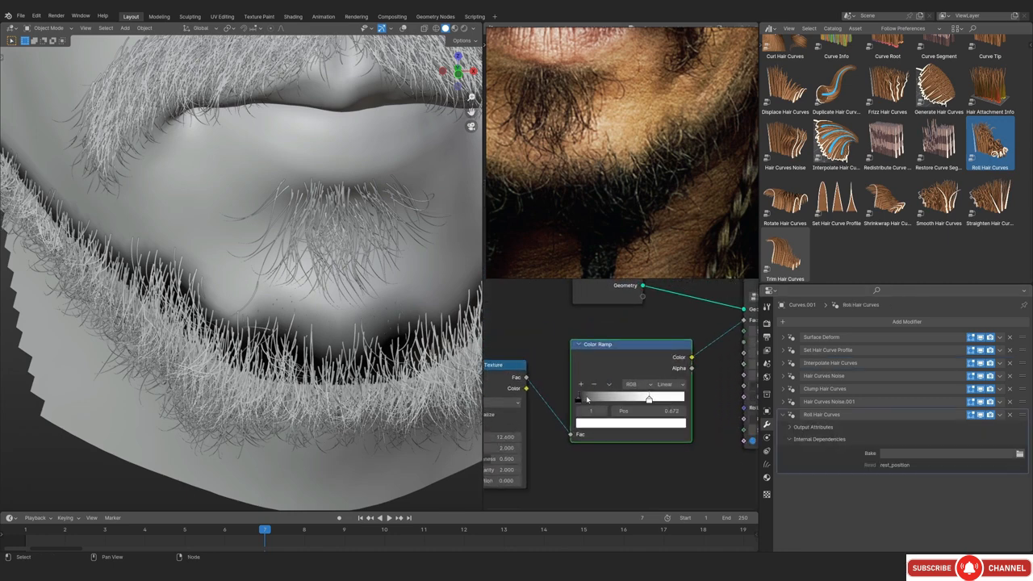
pyautogui.moveTo(665, 401); pyautogui.dragTo(676, 401)
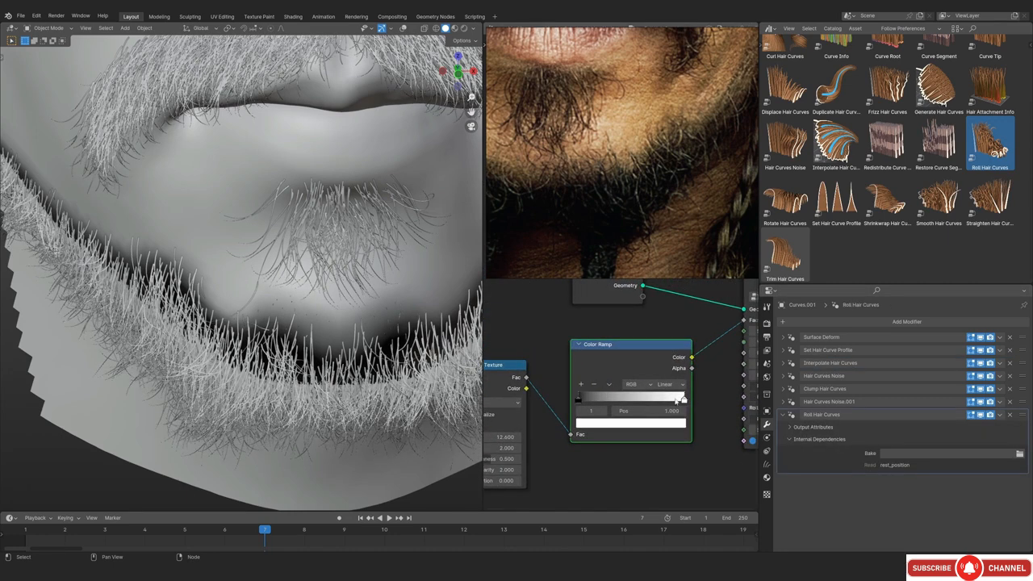
# Try the roll color ramp's black stop at 0.573 and compare the beard with the Roll Hair Curves modifier off and on
pyautogui.moveTo(588, 401); pyautogui.dragTo(621, 401)
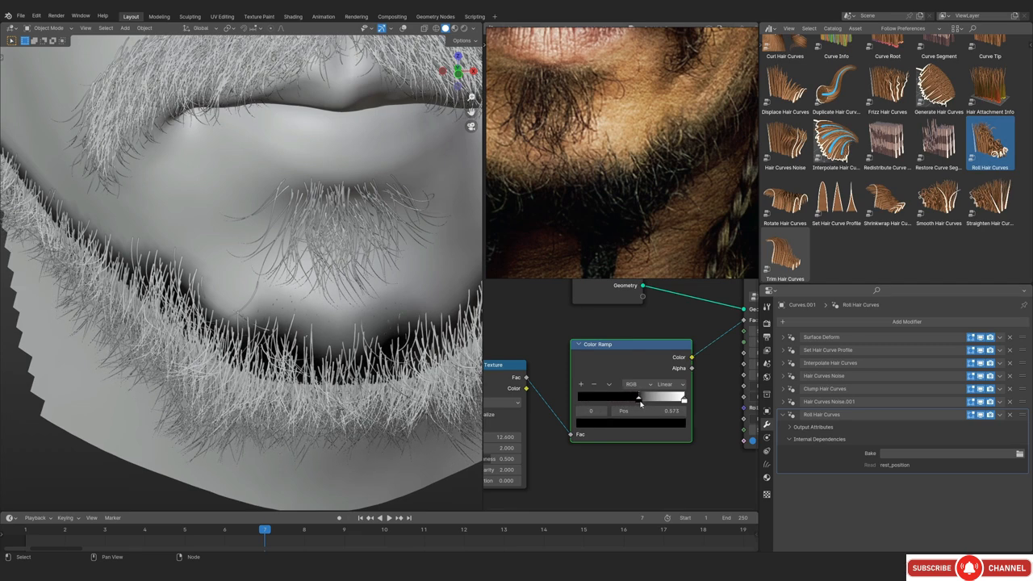
pyautogui.moveTo(727, 422); pyautogui.dragTo(710, 424, button='middle')
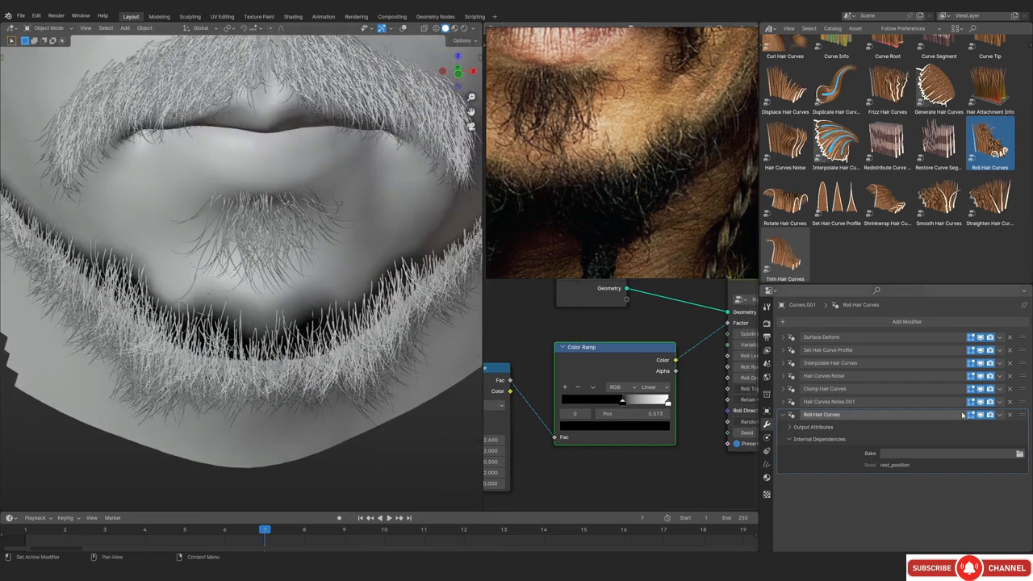
pyautogui.click(980, 414)
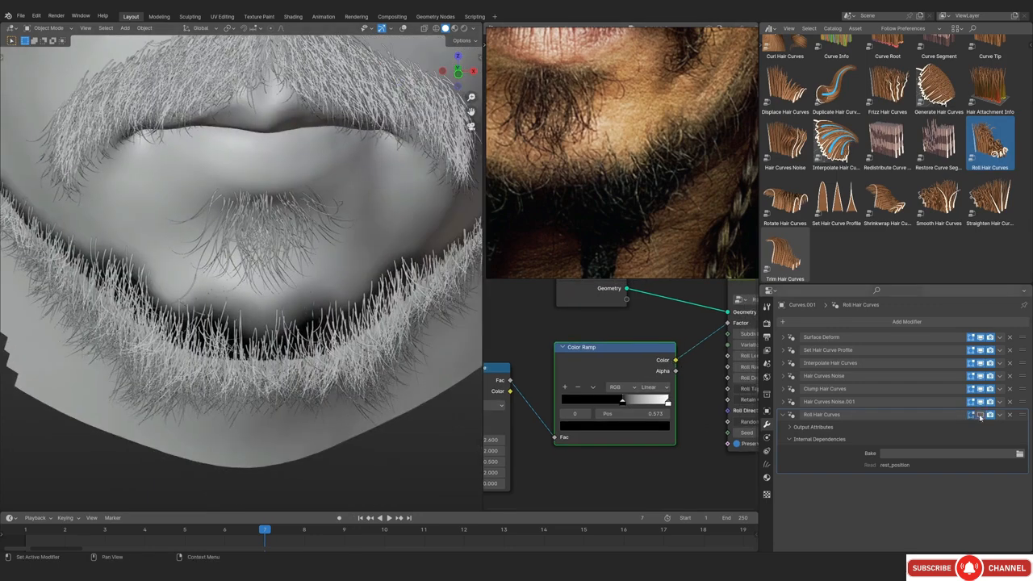
pyautogui.click(980, 415)
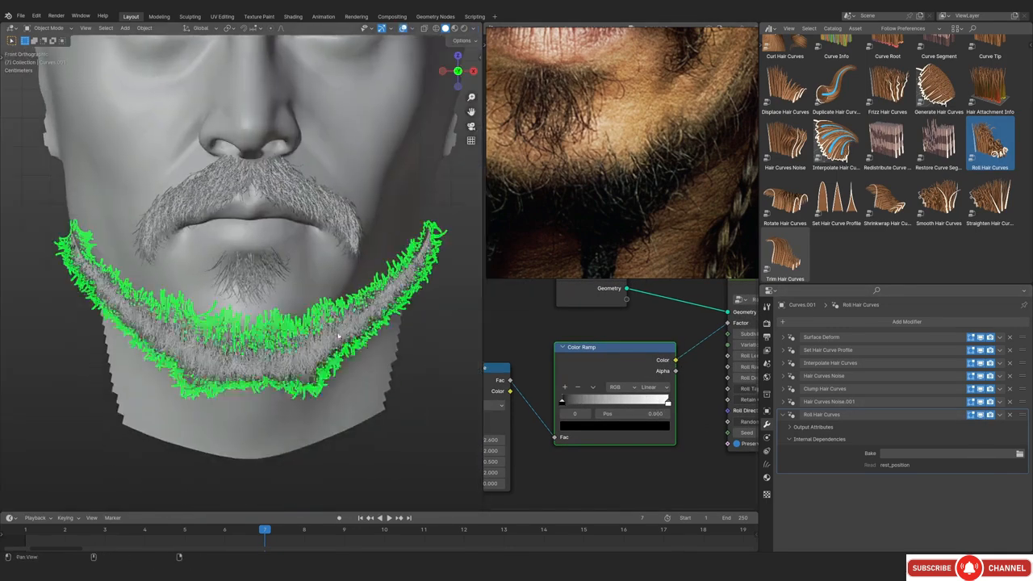
# Enter Sculpt Mode on the jawline beard curves and ready the Comb brush with a radius of 219 px
pyautogui.keyDown('shift'); pyautogui.moveTo(362, 305); pyautogui.dragTo(338, 316, button='middle'); pyautogui.keyUp('shift')
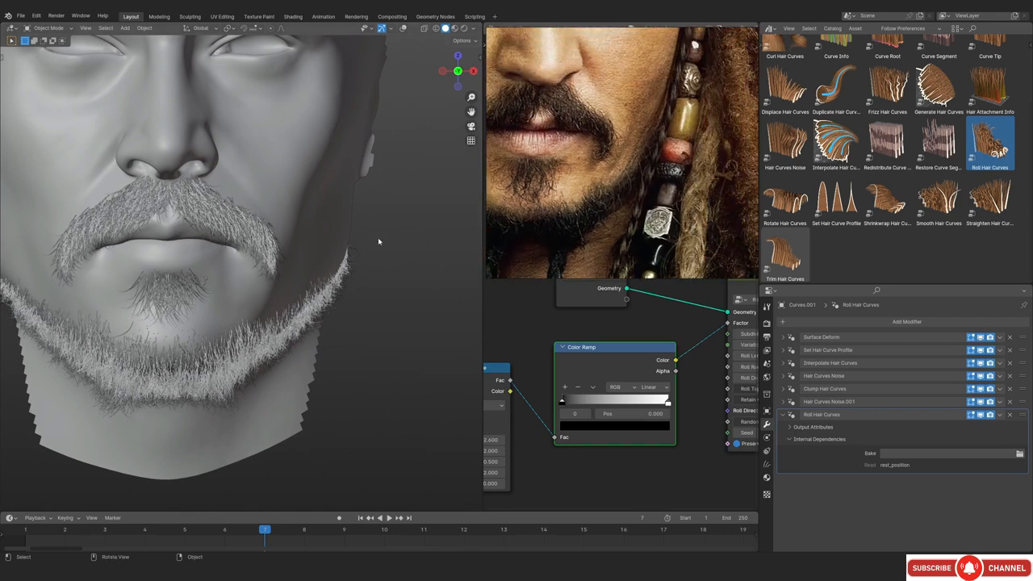
pyautogui.click(338, 284)
pyautogui.hotkey('ctrl', 'Tab')
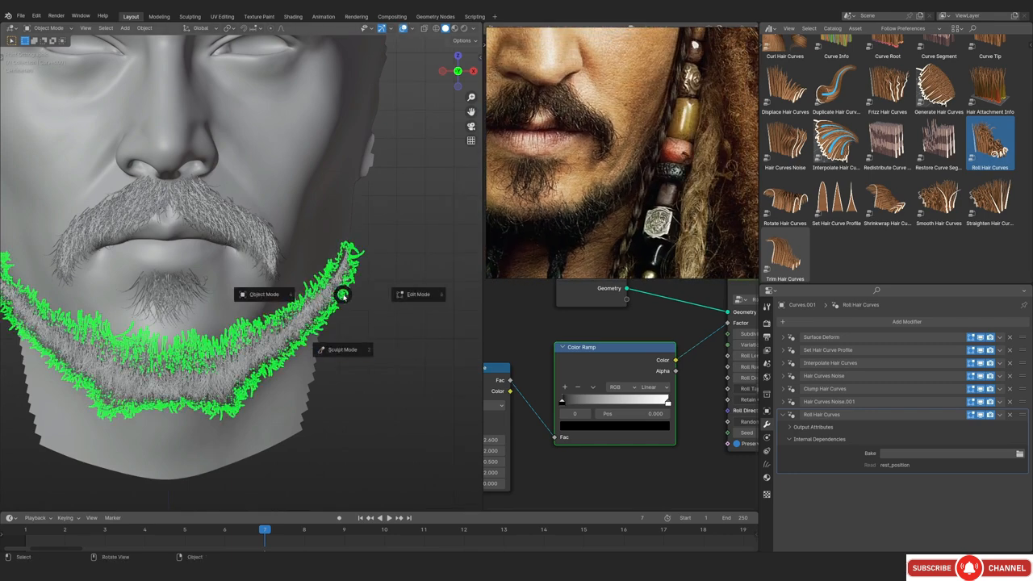
pyautogui.click(341, 349)
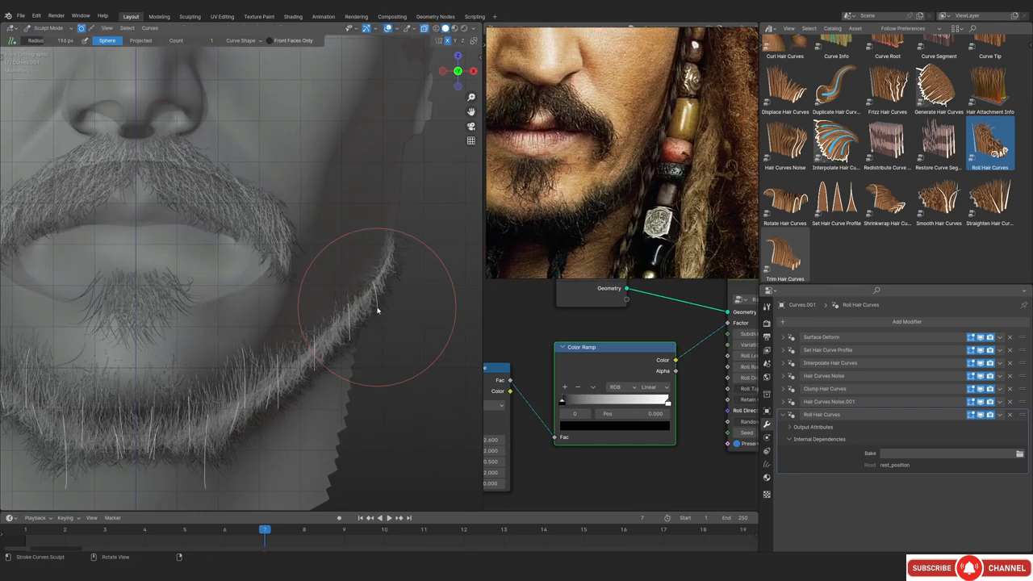
pyautogui.press('t')
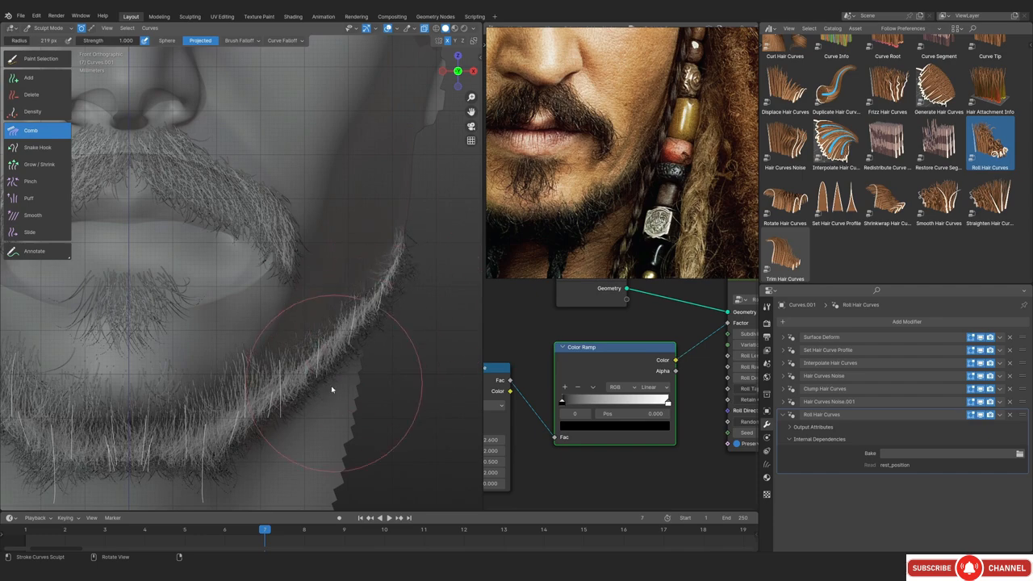
pyautogui.scroll(-3, 464, 368)
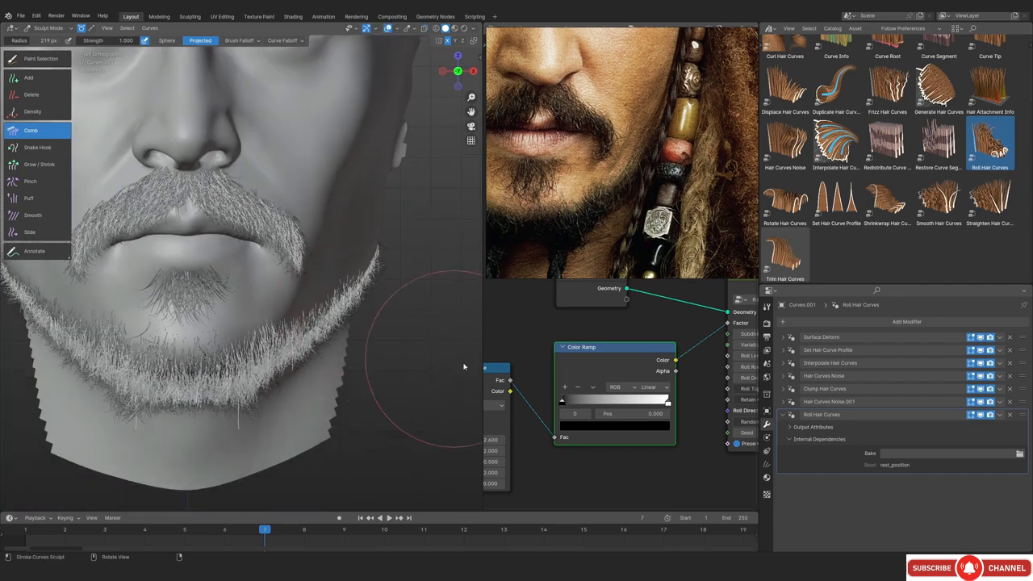
# Compare the beard with the Roll Hair Curves modifier off and on, and inspect the jawline from the side
pyautogui.click(976, 416)
pyautogui.click(975, 415)
pyautogui.scroll(1, 343, 318)
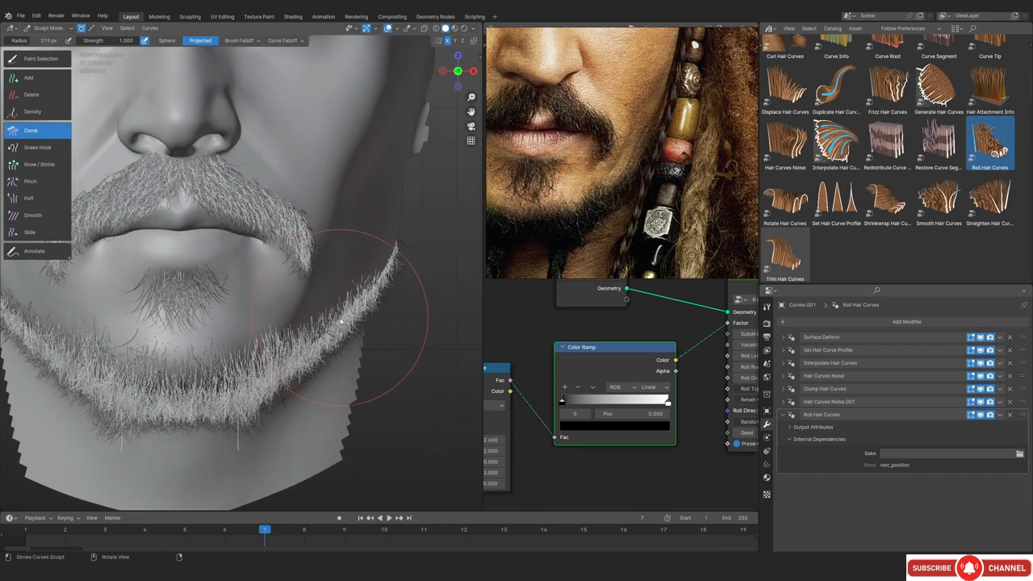
pyautogui.press('t')
pyautogui.keyDown('alt'); pyautogui.moveTo(388, 301); pyautogui.dragTo(320, 231); pyautogui.keyUp('alt')
pyautogui.scroll(2, 202, 278)
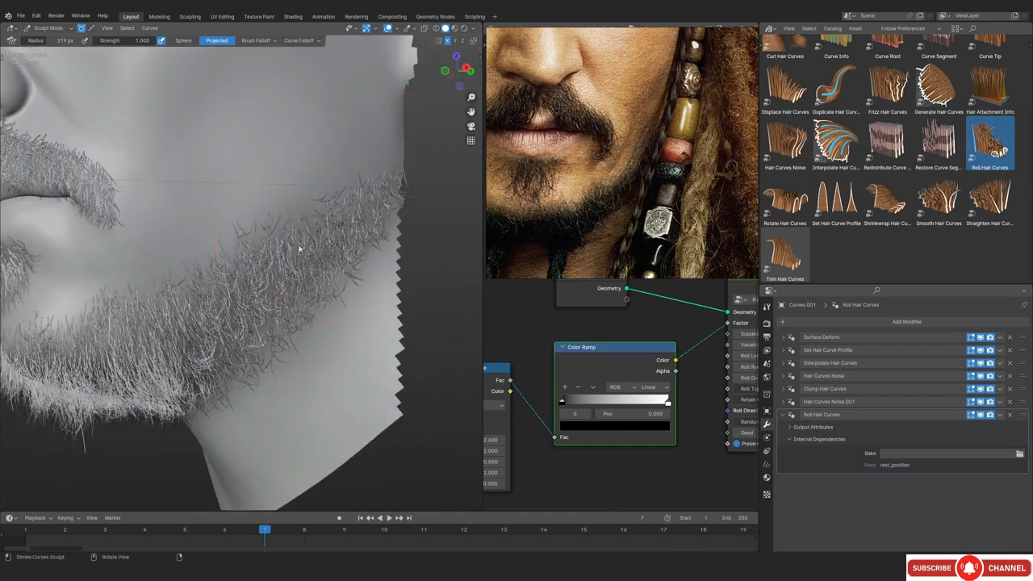
pyautogui.moveTo(298, 249); pyautogui.dragTo(276, 322, button='middle')
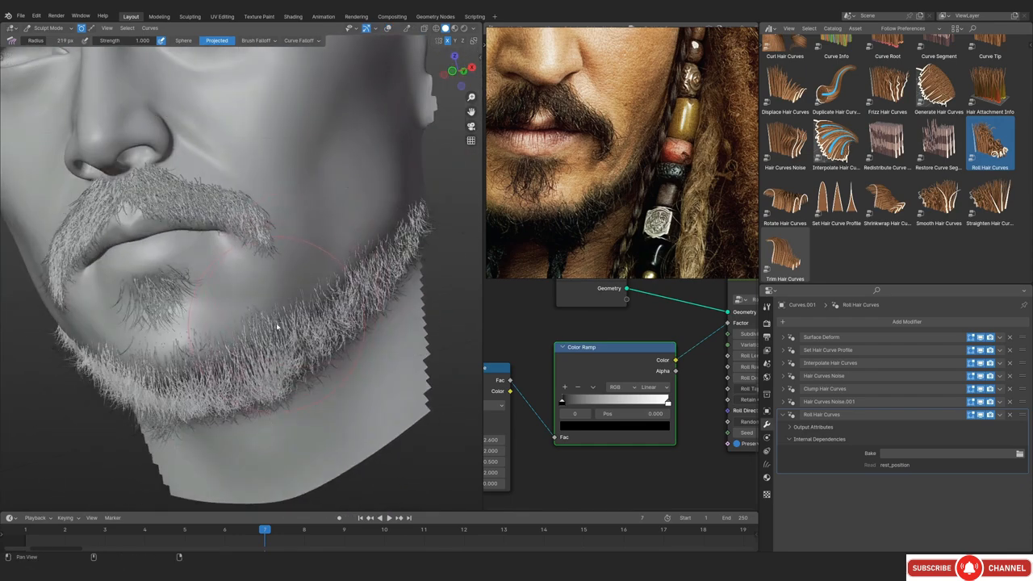
# Leave curve sculpting, select the head mesh and switch it to Sculpt Mode
pyautogui.click(48, 27)
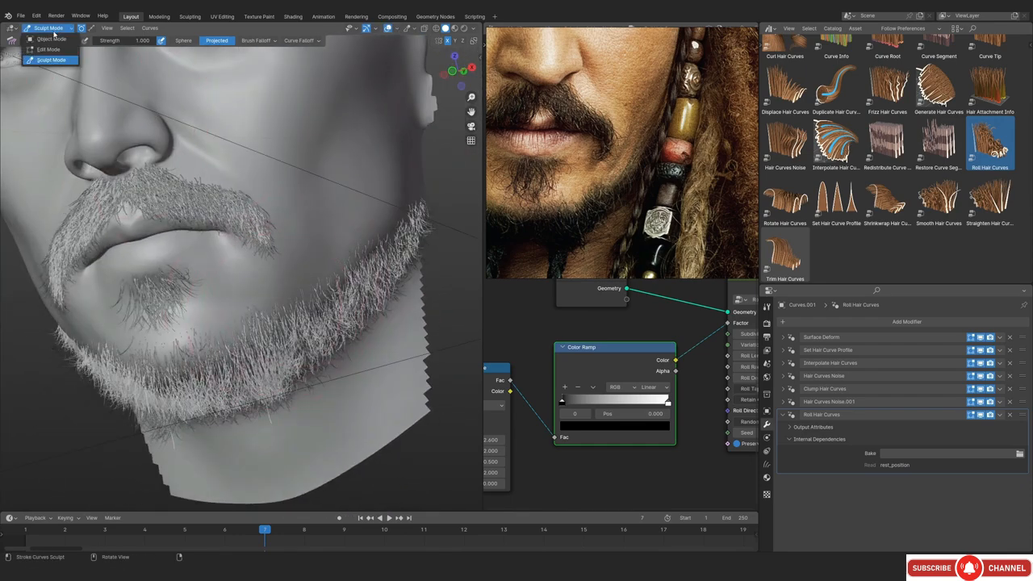
pyautogui.click(50, 40)
pyautogui.click(335, 156)
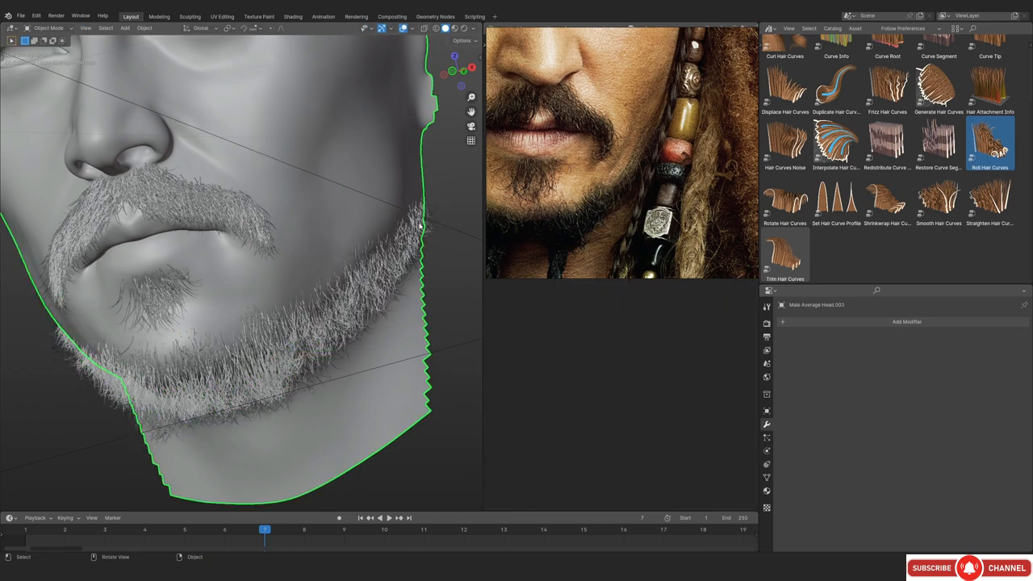
pyautogui.hotkey('ctrl', 'Tab')
pyautogui.press('Escape')
pyautogui.hotkey('ctrl', 'Tab')
pyautogui.click(342, 216)
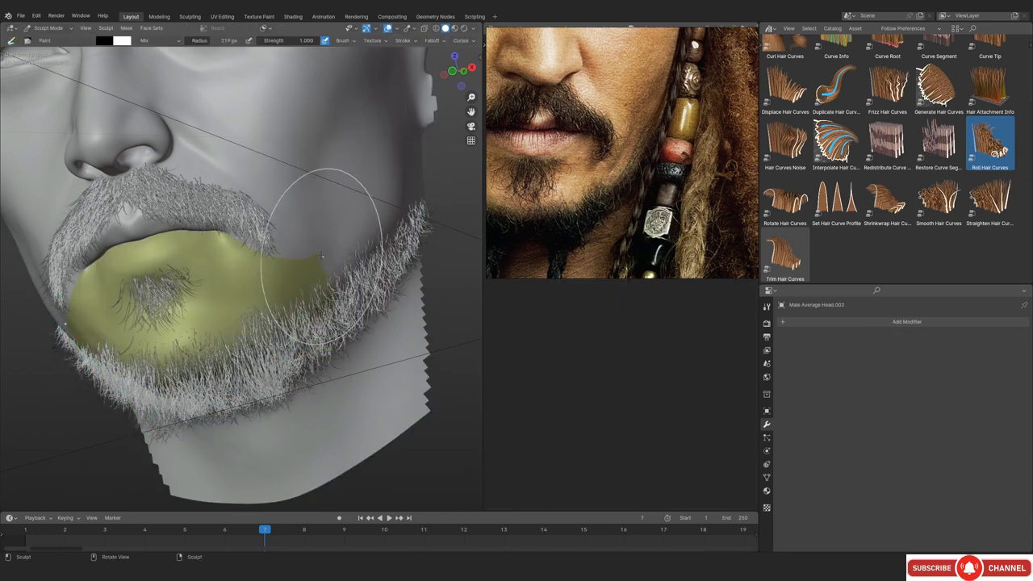
# Add a vertex color attribute named "Beard Noise strength" to the head mesh
pyautogui.moveTo(322, 257); pyautogui.dragTo(345, 272, button='middle')
pyautogui.click(767, 474)
pyautogui.scroll(-5, 896, 404)
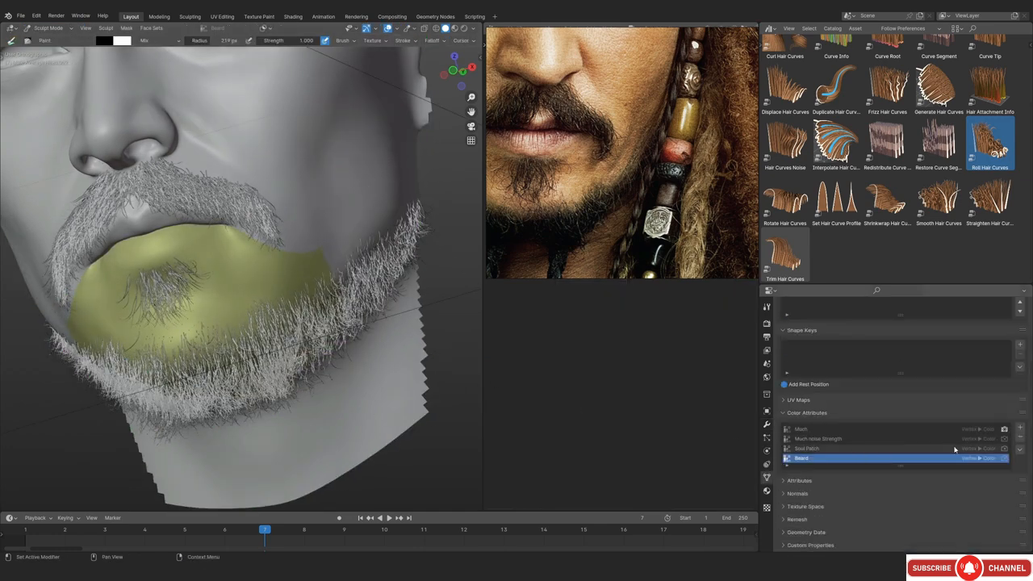
pyautogui.click(1020, 428)
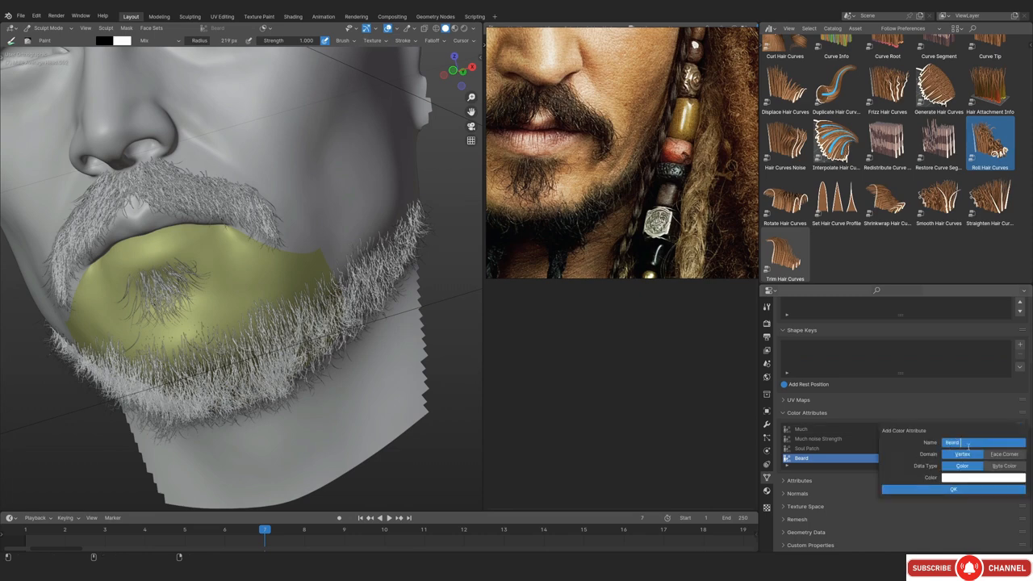
pyautogui.write('Beard Noise strength')
pyautogui.press('Return')
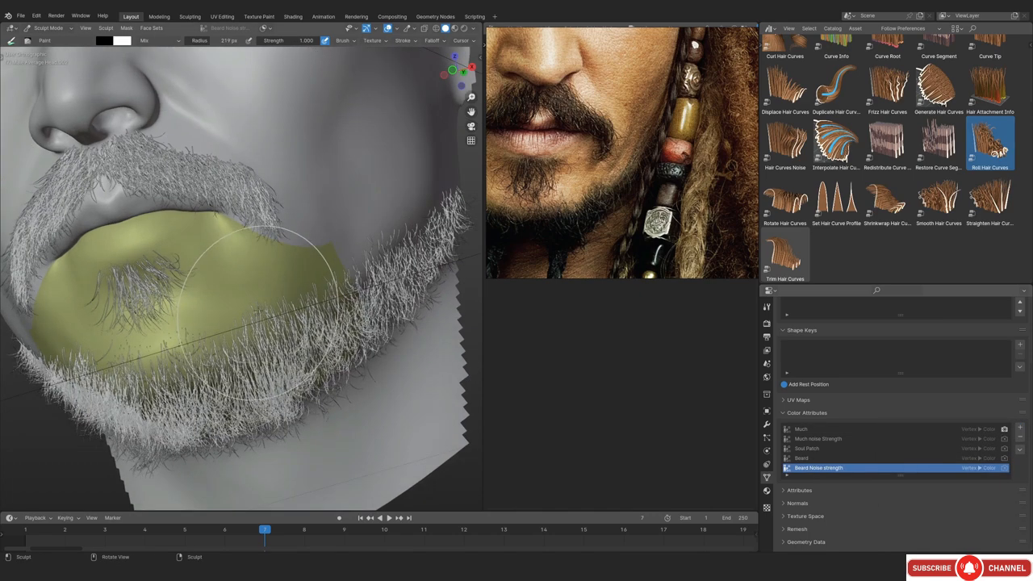
# Paint the new mask black along the chin and jawline beard area with a brush radius of 271 px
pyautogui.moveTo(312, 265)
pyautogui.mouseDown(button='middle')
pyautogui.moveTo(331, 294)
pyautogui.moveTo(299, 266)
pyautogui.moveTo(213, 334)
pyautogui.mouseUp(button='middle')
pyautogui.press('t')
pyautogui.press('t')
pyautogui.press('f')
pyautogui.click(219, 290)
pyautogui.moveTo(201, 232); pyautogui.dragTo(138, 310, button='middle')
pyautogui.moveTo(138, 311)
pyautogui.mouseDown()
pyautogui.moveTo(124, 386)
pyautogui.moveTo(174, 266)
pyautogui.moveTo(202, 258)
pyautogui.moveTo(260, 373)
pyautogui.mouseUp()
pyautogui.moveTo(182, 343); pyautogui.dragTo(323, 226)
pyautogui.moveTo(322, 226); pyautogui.dragTo(298, 267, button='middle')
pyautogui.moveTo(152, 313); pyautogui.dragTo(460, 169)
# Switch the viewport to Flat lighting and examine the painted mask around the chin and jaw
pyautogui.click(474, 28)
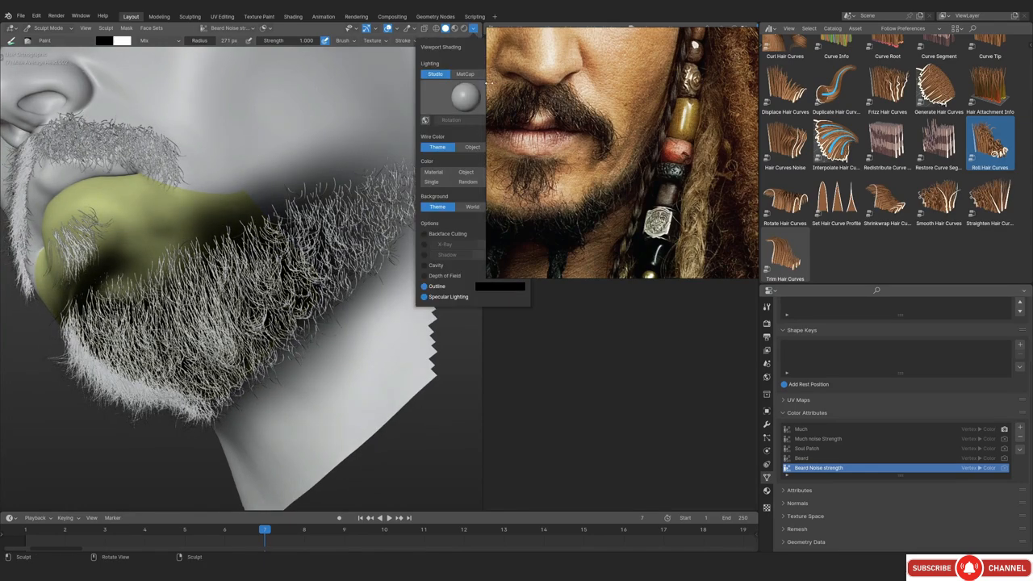
pyautogui.moveTo(489, 83); pyautogui.dragTo(534, 83)
pyautogui.click(502, 75)
pyautogui.moveTo(339, 210); pyautogui.dragTo(395, 284, button='middle')
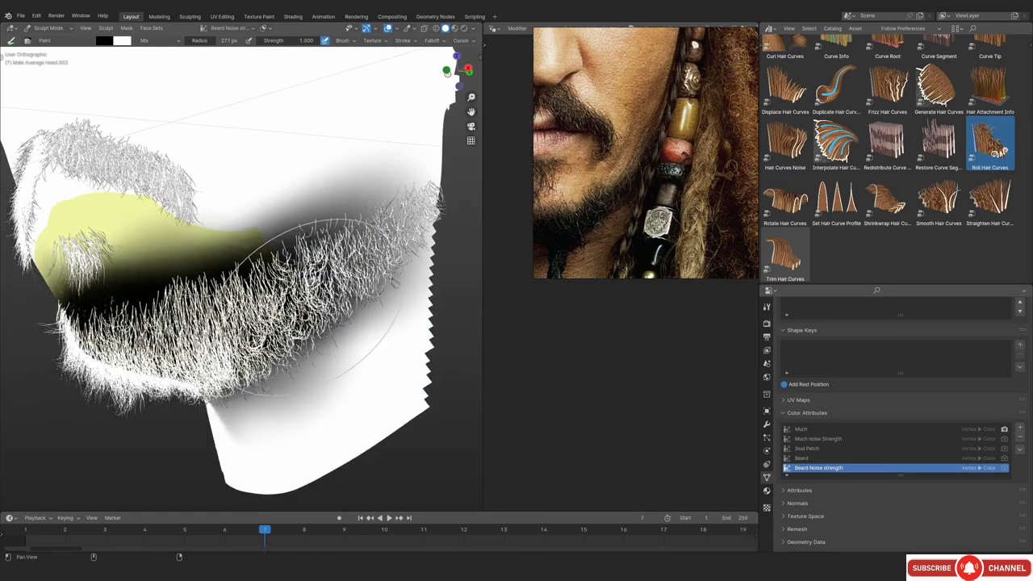
pyautogui.moveTo(308, 307)
pyautogui.mouseDown(button='middle')
pyautogui.moveTo(403, 266)
pyautogui.moveTo(311, 294)
pyautogui.moveTo(363, 215)
pyautogui.moveTo(430, 197)
pyautogui.moveTo(294, 174)
pyautogui.mouseUp(button='middle')
# Return the head mesh to Object Mode and restore the viewport's Studio lighting
pyautogui.click(50, 28)
pyautogui.click(50, 38)
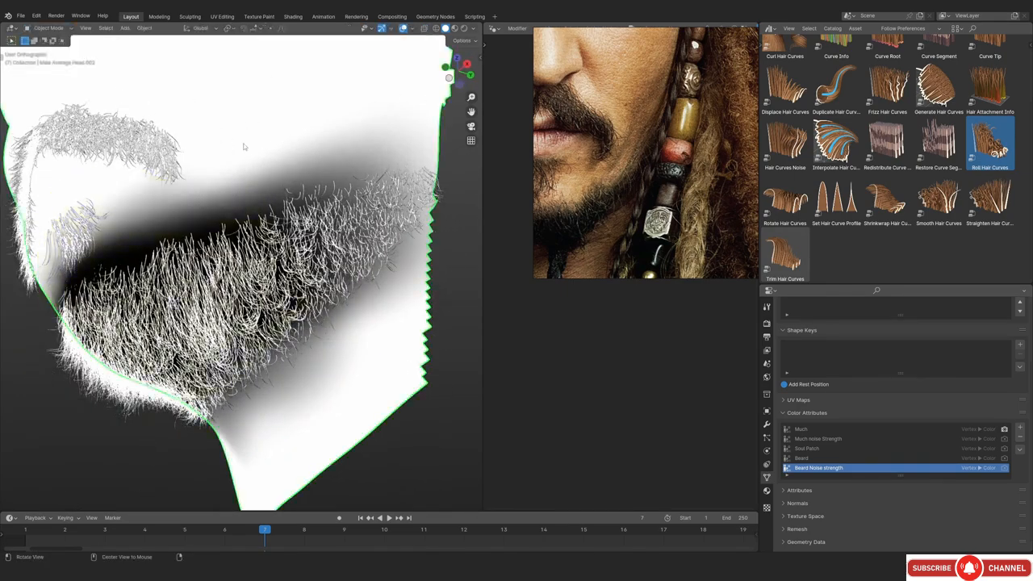
pyautogui.moveTo(243, 146); pyautogui.dragTo(246, 254, button='middle')
pyautogui.press('t')
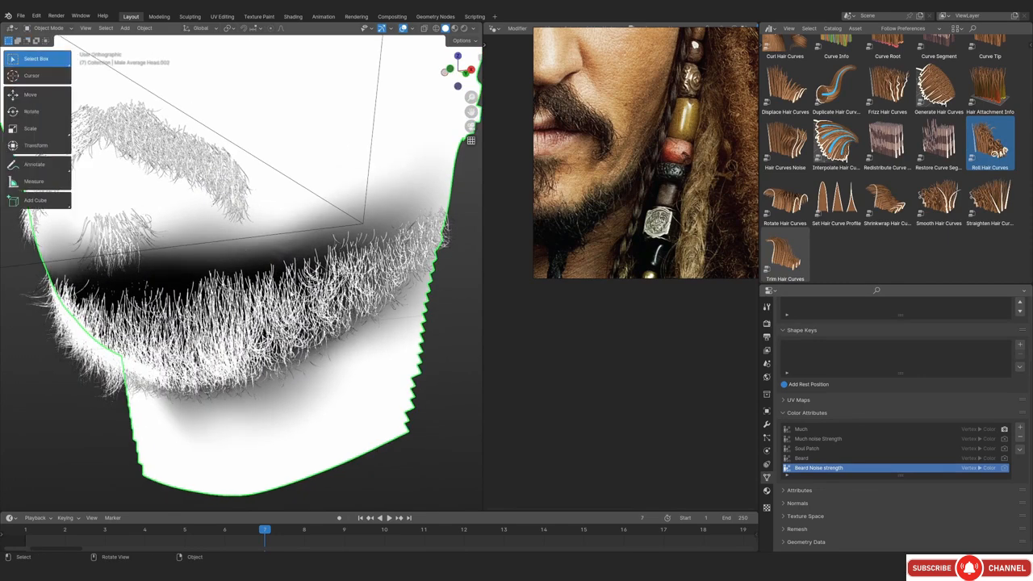
pyautogui.press('t')
pyautogui.click(473, 28)
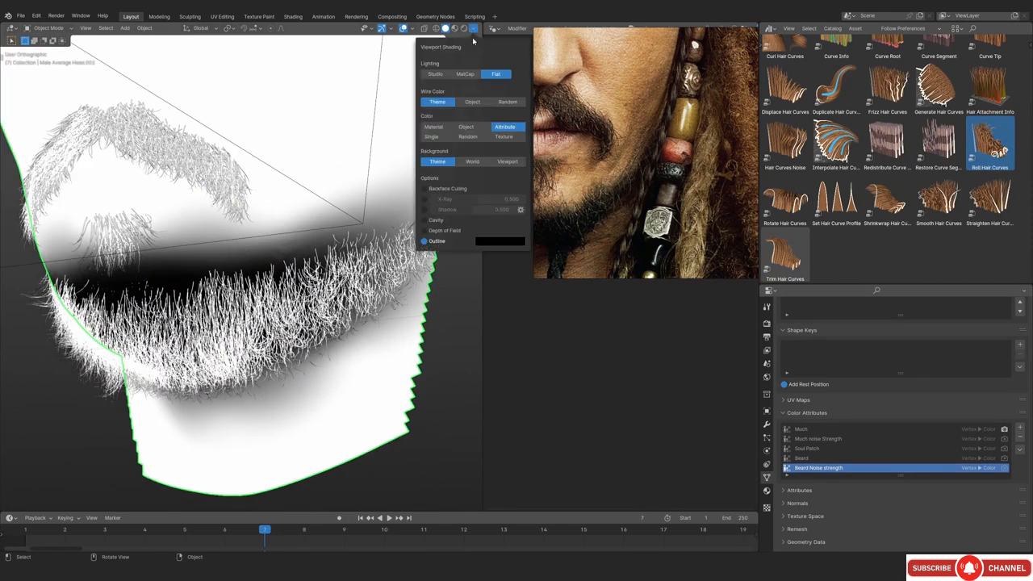
pyautogui.click(438, 75)
# Move the reference photo off the node editor and delete the texture and Color Ramp nodes driving the jawline beard's roll factor
pyautogui.moveTo(322, 242); pyautogui.dragTo(359, 242, button='middle')
pyautogui.click(339, 294)
pyautogui.moveTo(621, 220); pyautogui.dragTo(893, 213, button='right')
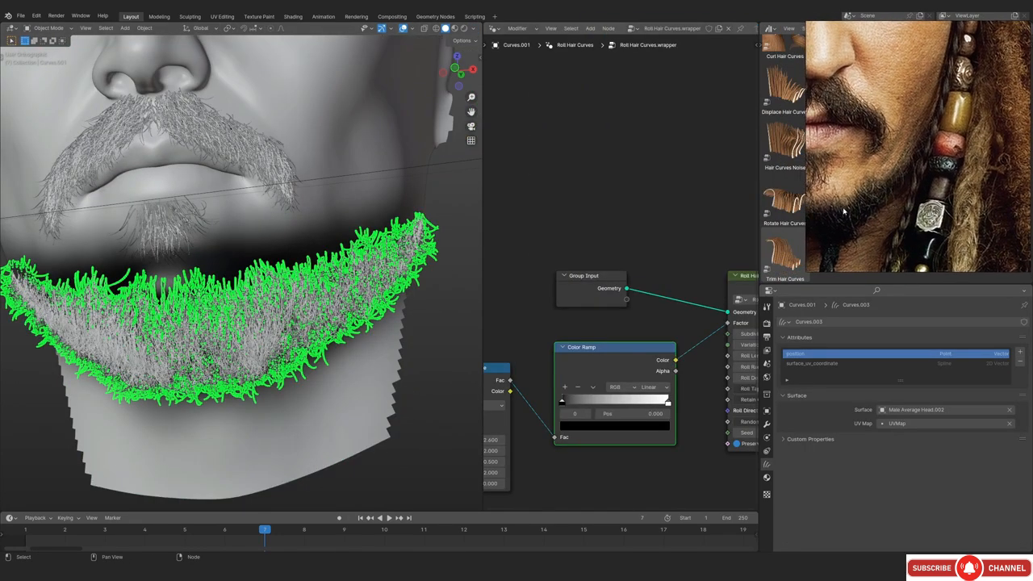
pyautogui.scroll(-7, 621, 355)
pyautogui.scroll(6, 605, 347)
pyautogui.moveTo(590, 347); pyautogui.dragTo(606, 312, button='middle')
pyautogui.moveTo(485, 292); pyautogui.dragTo(643, 398)
pyautogui.press('x')
# Add a Named Attribute node reading "Beard Noise strength" and link its Attribute output to the Factor of Roll Hair Curves
pyautogui.moveTo(657, 313); pyautogui.dragTo(570, 325, button='middle')
pyautogui.hotkey('shift', 'a')
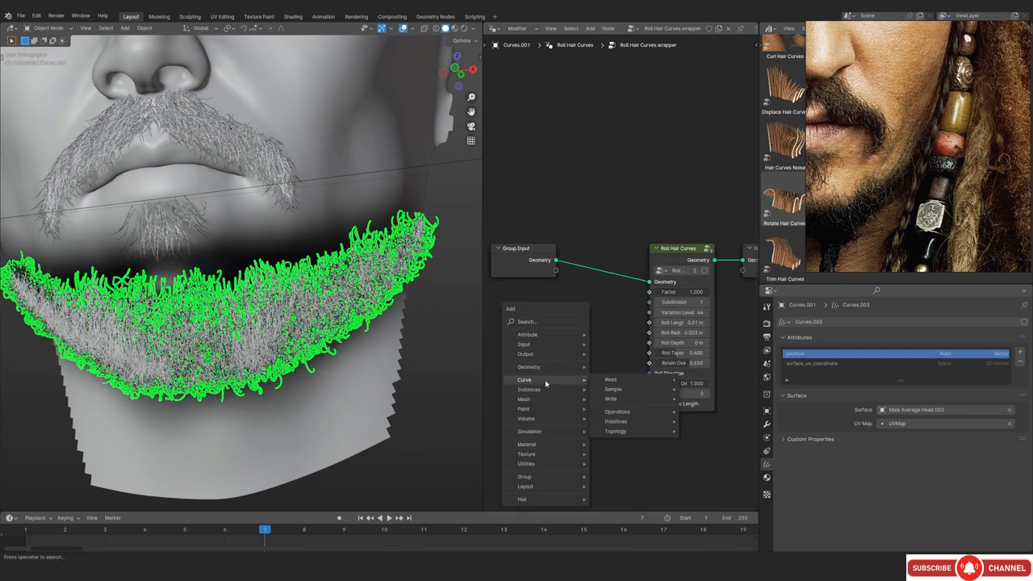
pyautogui.click(551, 321)
pyautogui.click(575, 335)
pyautogui.click(484, 310)
pyautogui.click(533, 362)
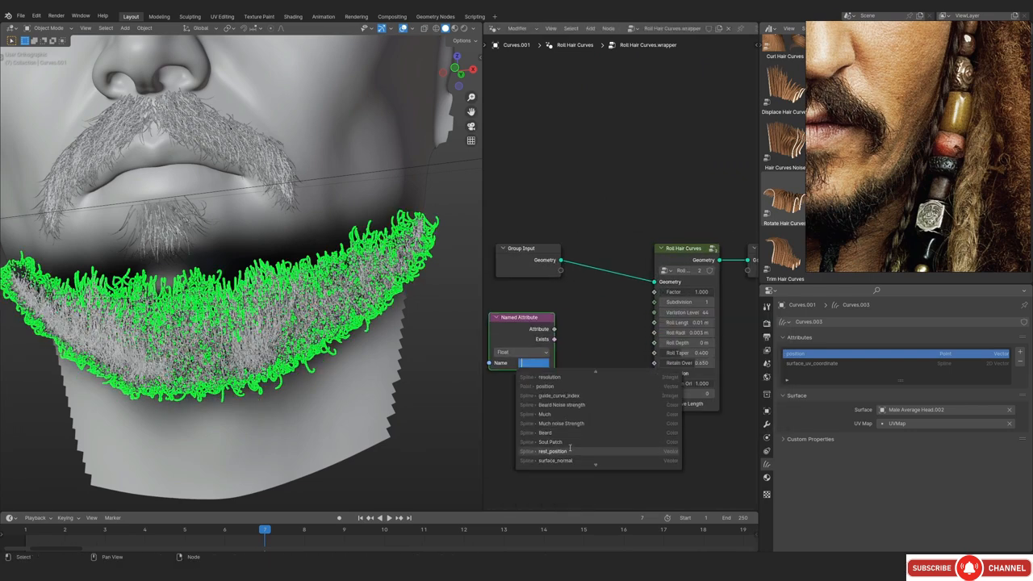
pyautogui.click(557, 461)
pyautogui.moveTo(652, 296); pyautogui.dragTo(653, 291)
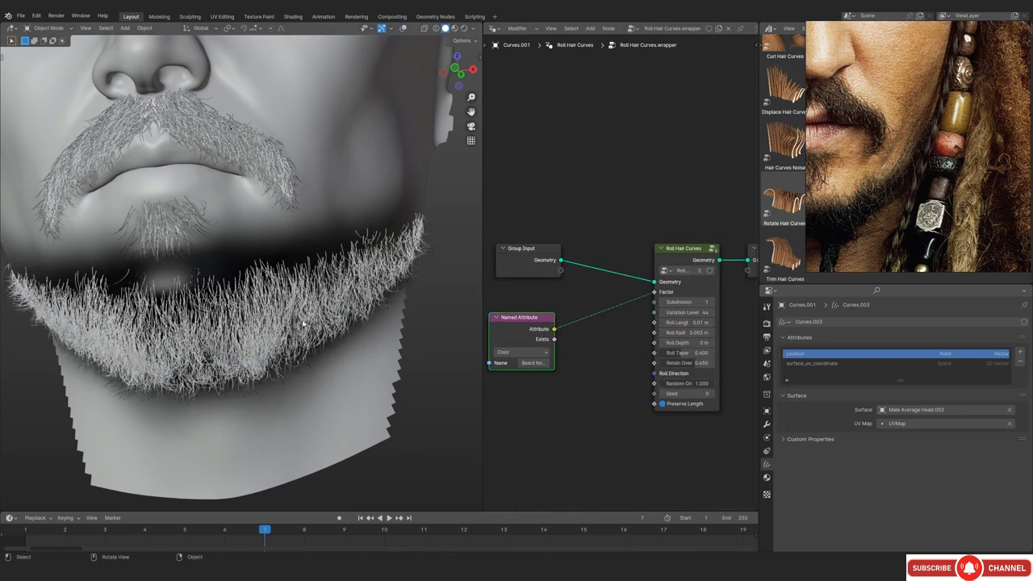
# Insert a Color Ramp between the Named Attribute and the roll Factor, and flip the ramp
pyautogui.scroll(2, 624, 274)
pyautogui.hotkey('shift', 'a')
pyautogui.write('color')
pyautogui.click(644, 382)
pyautogui.click(614, 347)
pyautogui.click(628, 352)
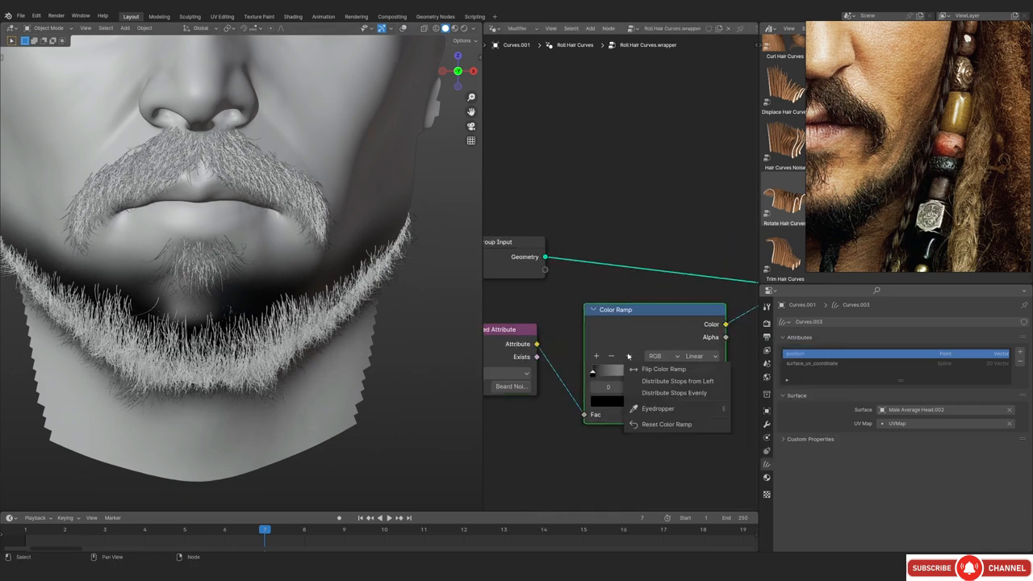
pyautogui.click(660, 369)
pyautogui.scroll(-2, 336, 308)
pyautogui.scroll(3, 337, 307)
pyautogui.moveTo(731, 406); pyautogui.dragTo(640, 419, button='middle')
pyautogui.scroll(-3, 670, 339)
# Move the roll ramp's white stop to 0.374, comparing the beard with the Roll Hair Curves modifier off and on
pyautogui.click(767, 424)
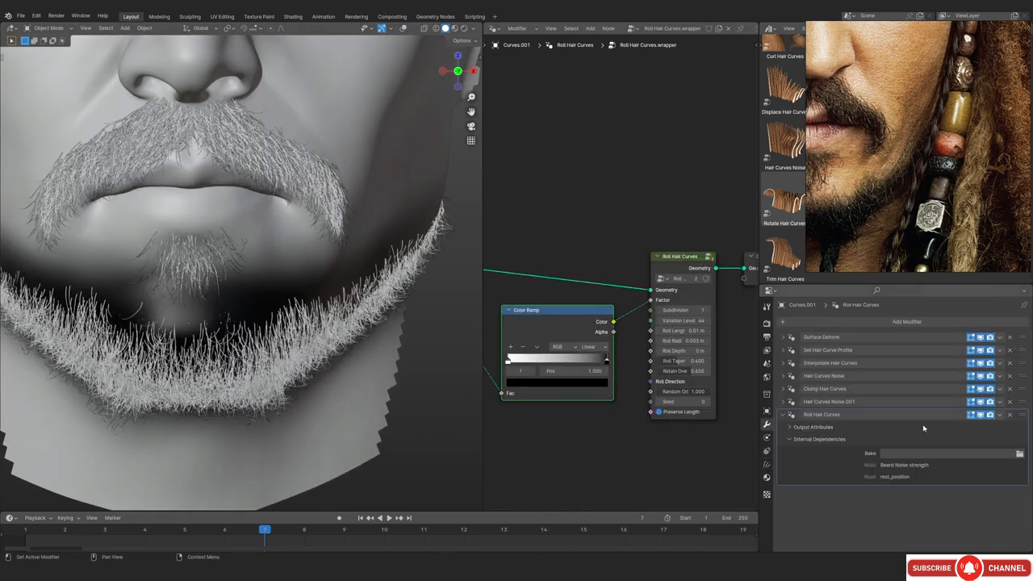
pyautogui.click(981, 415)
pyautogui.click(980, 414)
pyautogui.scroll(2, 637, 383)
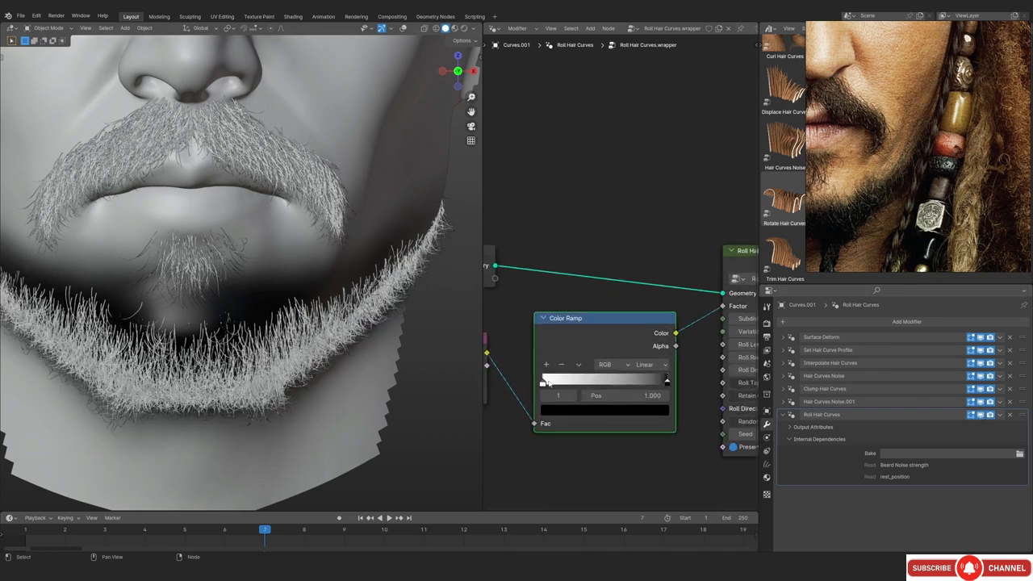
pyautogui.moveTo(543, 383); pyautogui.dragTo(593, 386)
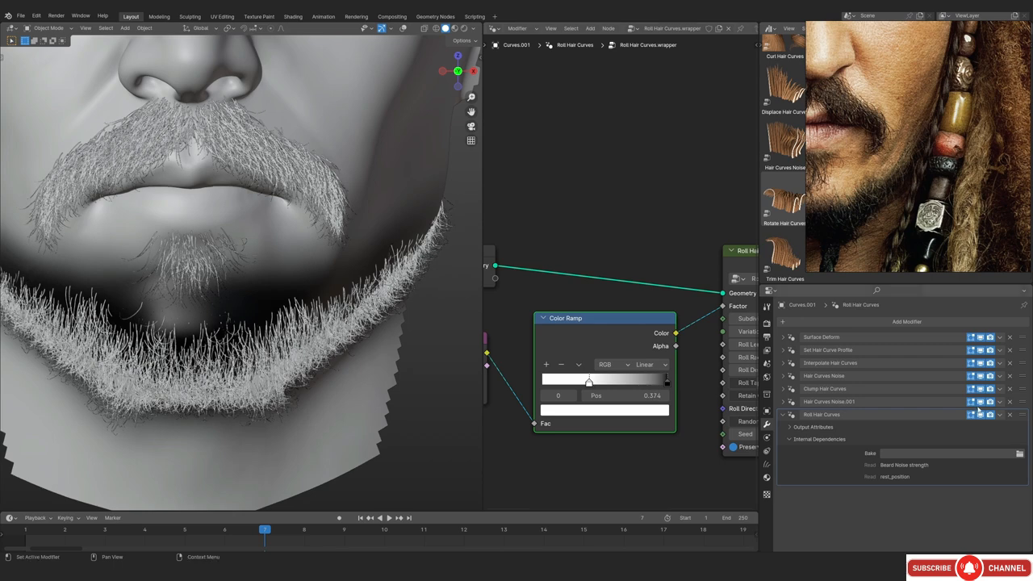
pyautogui.click(980, 415)
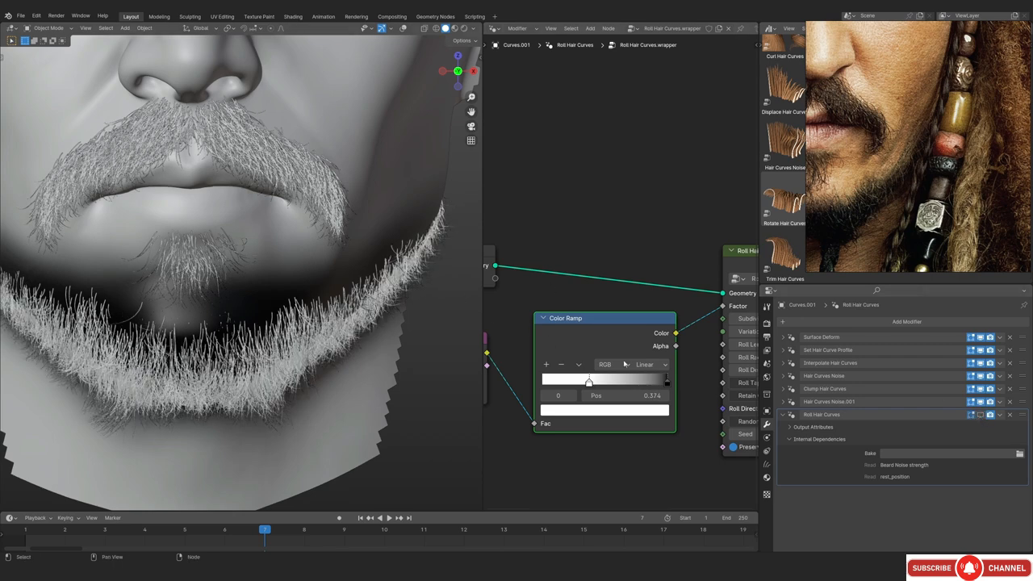
pyautogui.click(980, 414)
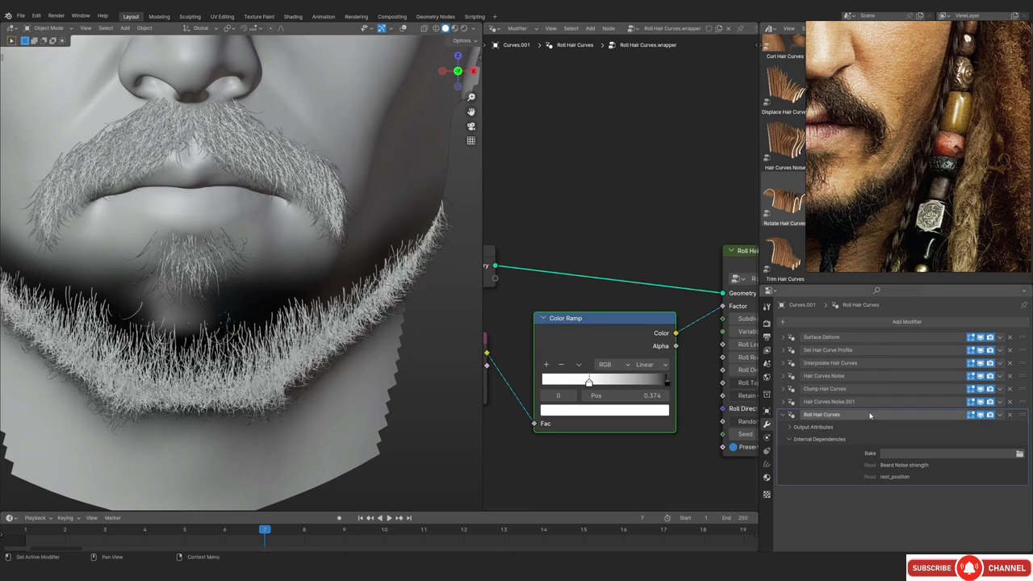
# Copy the Named Attribute and Color Ramp nodes from the Roll Hair Curves node tree
pyautogui.scroll(-2, 594, 354)
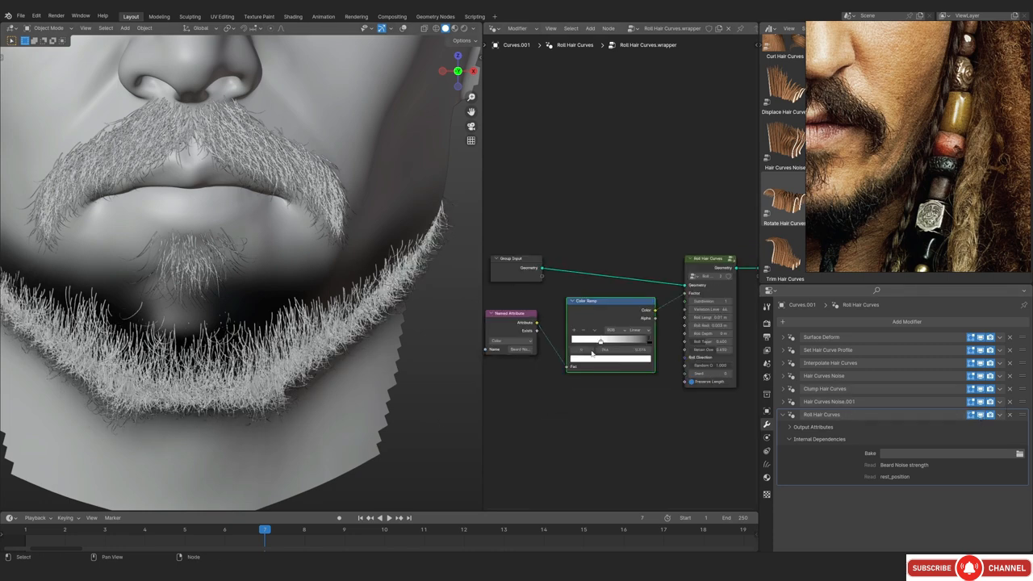
pyautogui.moveTo(521, 302); pyautogui.dragTo(627, 390)
pyautogui.scroll(2, 624, 382)
pyautogui.rightClick(602, 329)
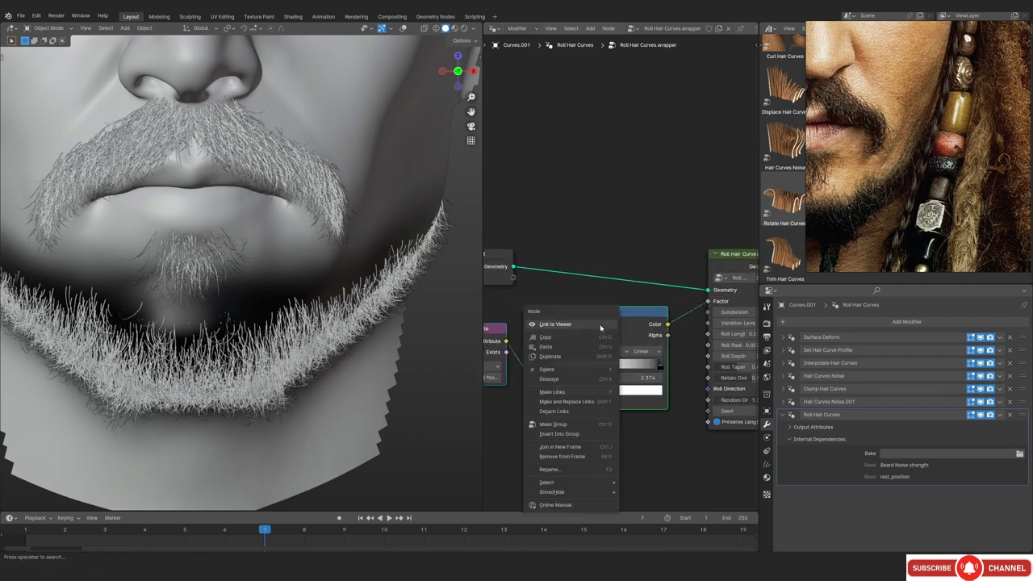
pyautogui.click(606, 338)
# Move the Hair Curves Noise.001 modifier's settings into an editable node tree
pyautogui.click(856, 401)
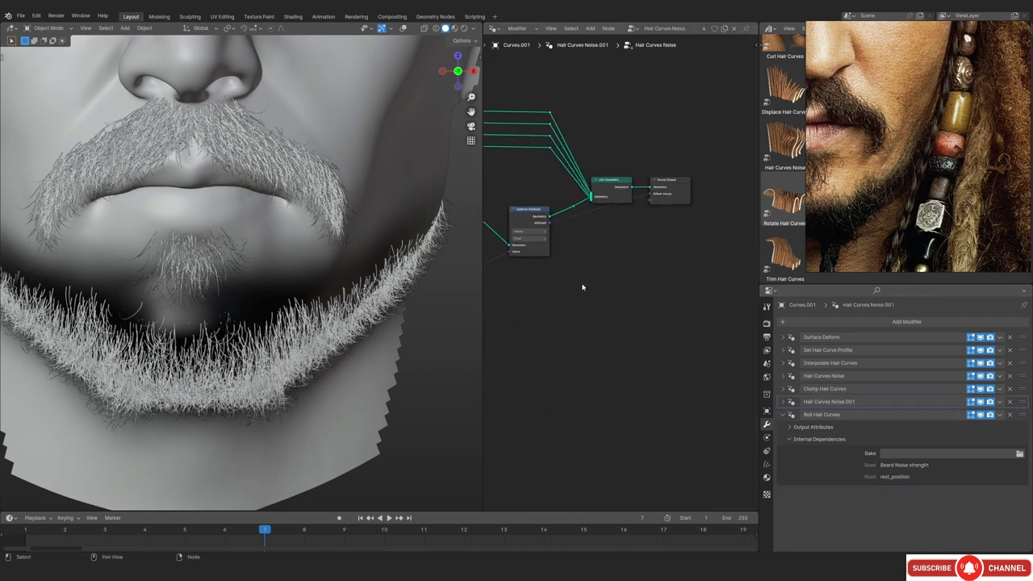
pyautogui.click(782, 401)
pyautogui.click(999, 401)
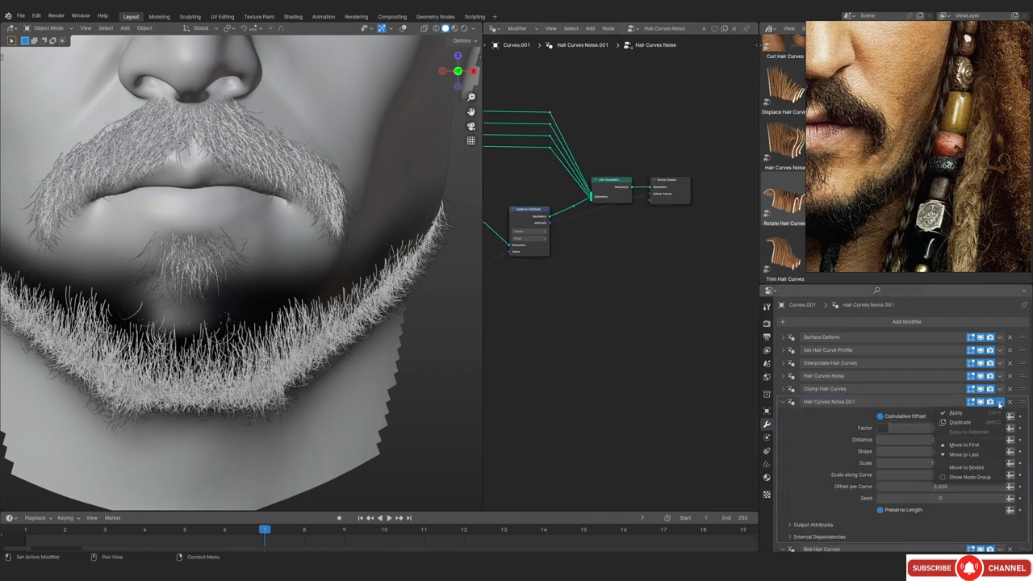
pyautogui.click(972, 468)
# Paste the copied mask nodes into the noise tree and link the Color Ramp's Color to the Hair Curves Noise Factor
pyautogui.scroll(3, 627, 279)
pyautogui.hotkey('ctrl', 'v')
pyautogui.moveTo(655, 284); pyautogui.dragTo(633, 284, button='middle')
pyautogui.moveTo(663, 246); pyautogui.dragTo(557, 271)
pyautogui.moveTo(626, 278); pyautogui.dragTo(687, 249)
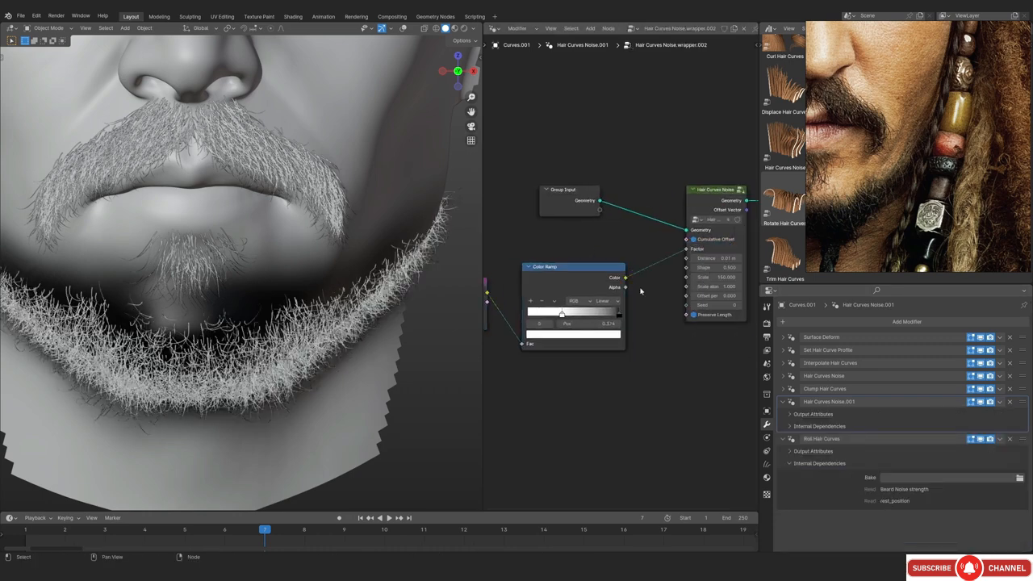
# Set the noise ramp's white stop color value to .094 and compare the beard with Hair Curves Noise.001 off and on
pyautogui.scroll(2, 554, 324)
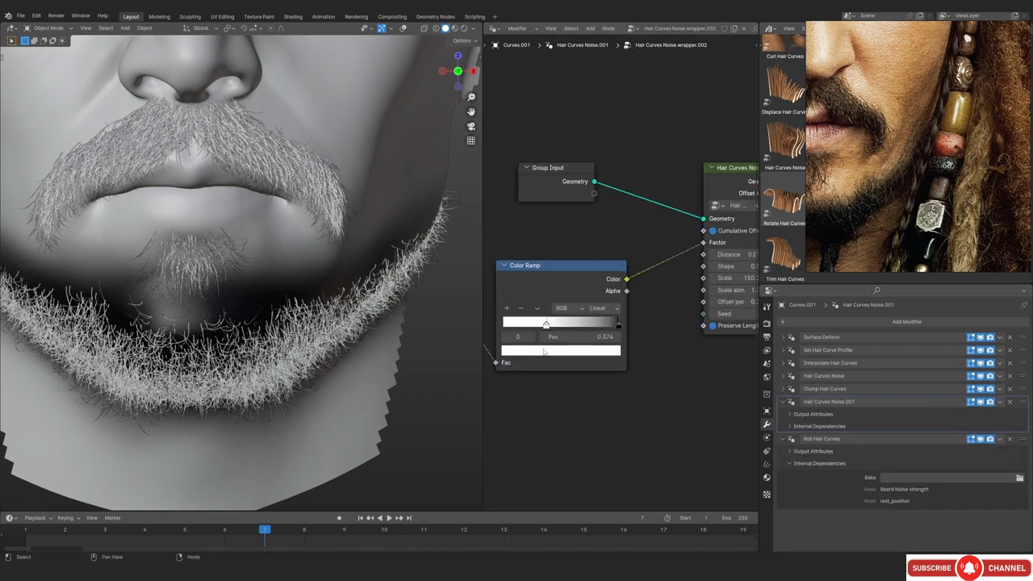
pyautogui.moveTo(686, 258); pyautogui.dragTo(676, 268, button='middle')
pyautogui.click(549, 359)
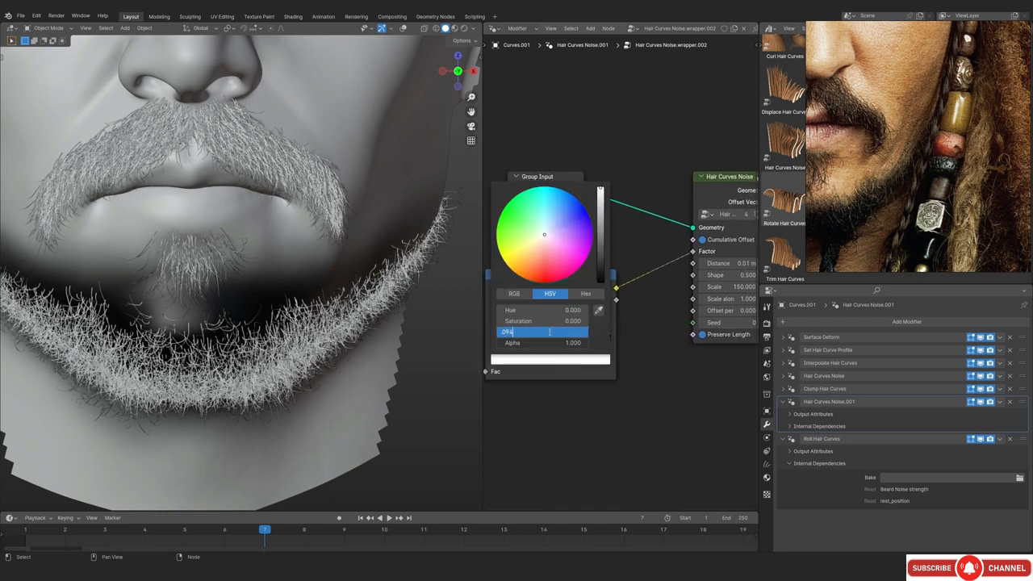
pyautogui.press('Return')
pyautogui.click(980, 401)
pyautogui.click(981, 402)
pyautogui.moveTo(671, 295)
pyautogui.mouseDown(button='middle')
pyautogui.moveTo(587, 316)
pyautogui.moveTo(617, 272)
pyautogui.moveTo(657, 284)
pyautogui.mouseUp(button='middle')
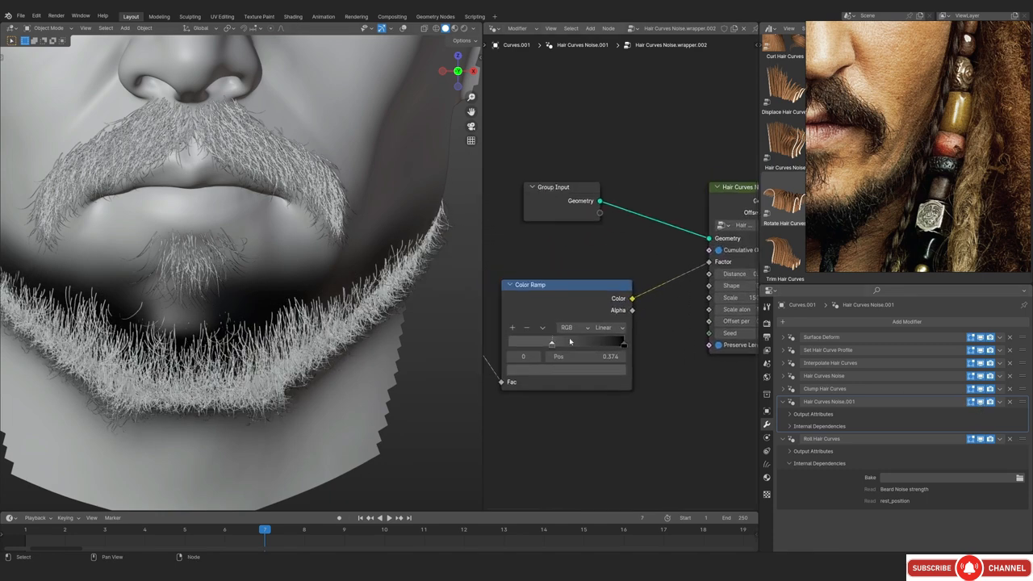
# Move the noise ramp's gray stop to 0.473 and compare the beard with each Hair Curves Noise modifier off and on
pyautogui.moveTo(560, 343)
pyautogui.mouseDown()
pyautogui.moveTo(597, 345)
pyautogui.moveTo(573, 346)
pyautogui.mouseUp()
pyautogui.click(980, 402)
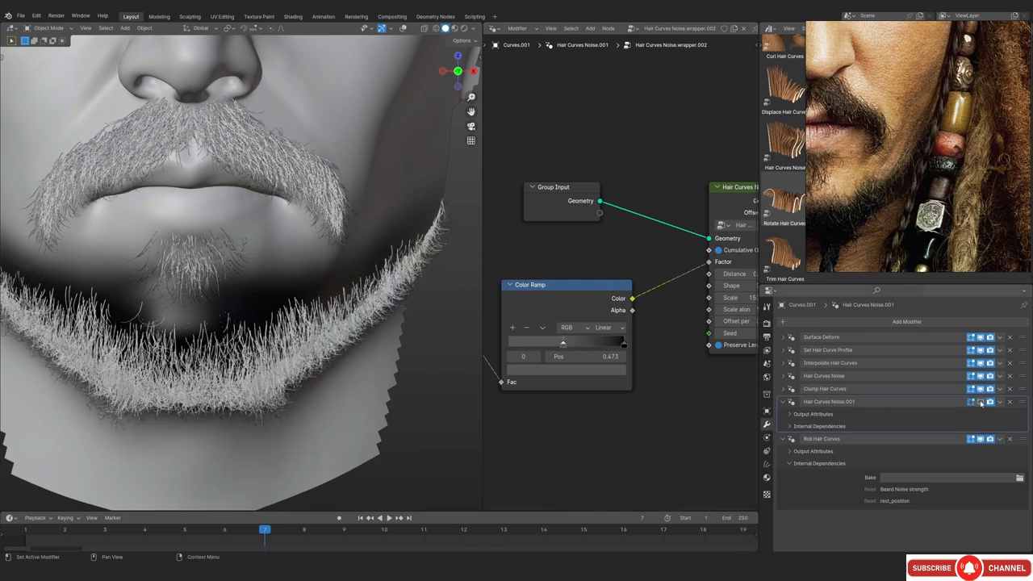
pyautogui.click(981, 402)
pyautogui.click(981, 376)
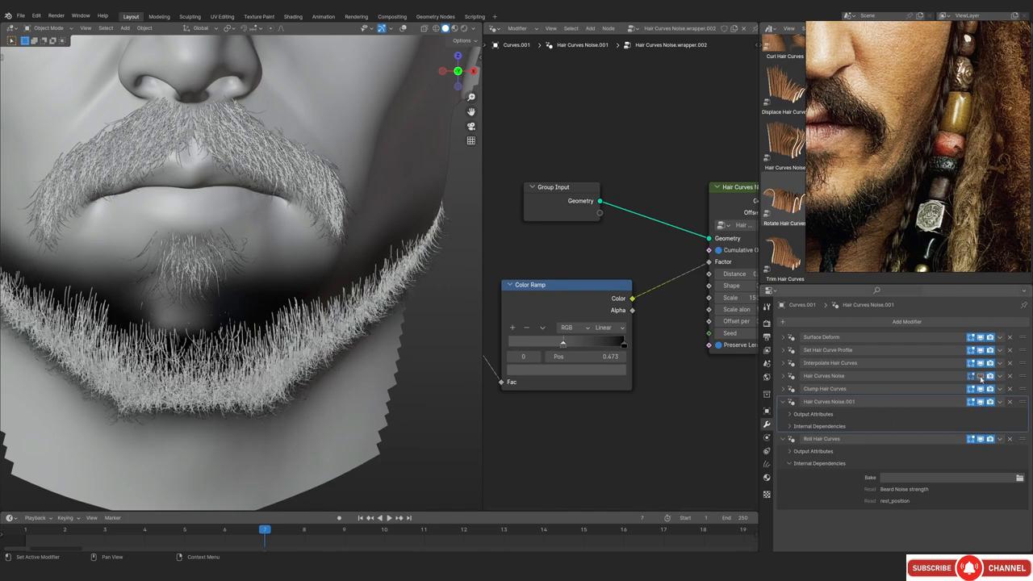
pyautogui.click(981, 376)
# Inspect the beard from the side, select the head mesh and switch it to Sculpt Mode
pyautogui.click(355, 339)
pyautogui.keyDown('alt'); pyautogui.moveTo(420, 286); pyautogui.dragTo(391, 286); pyautogui.keyUp('alt')
pyautogui.scroll(-4, 391, 287)
pyautogui.scroll(3, 391, 286)
pyautogui.scroll(-8, 201, 274)
pyautogui.moveTo(391, 287)
pyautogui.mouseDown(button='middle')
pyautogui.moveTo(201, 274)
pyautogui.moveTo(289, 227)
pyautogui.mouseUp(button='middle')
pyautogui.scroll(6, 290, 227)
pyautogui.click(290, 227)
pyautogui.hotkey('ctrl', 'Tab')
pyautogui.click(302, 333)
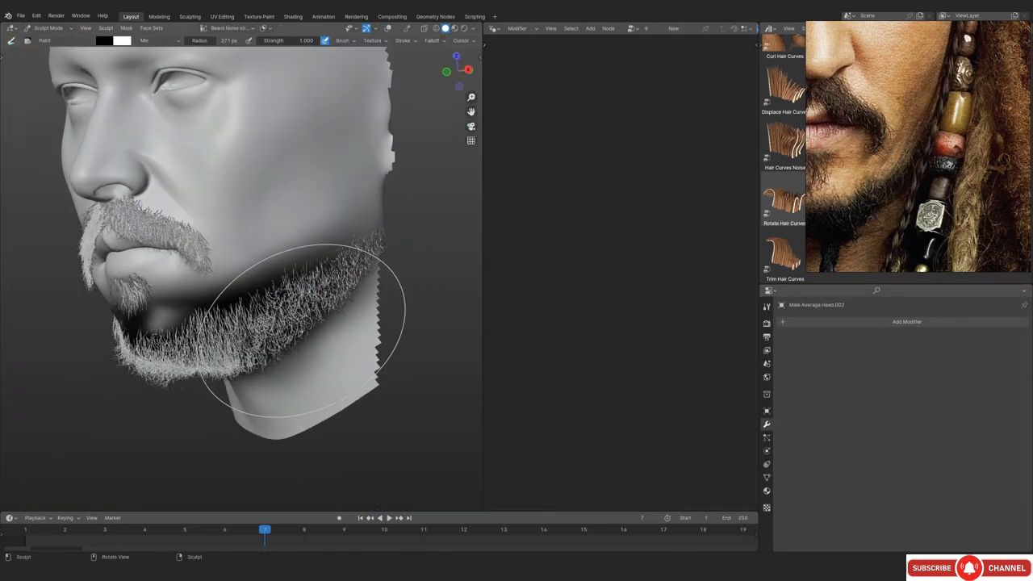
# Make the Beard color attribute active for painting on the head mesh
pyautogui.scroll(1, 345, 323)
pyautogui.keyDown('alt'); pyautogui.moveTo(346, 322); pyautogui.dragTo(341, 299); pyautogui.keyUp('alt')
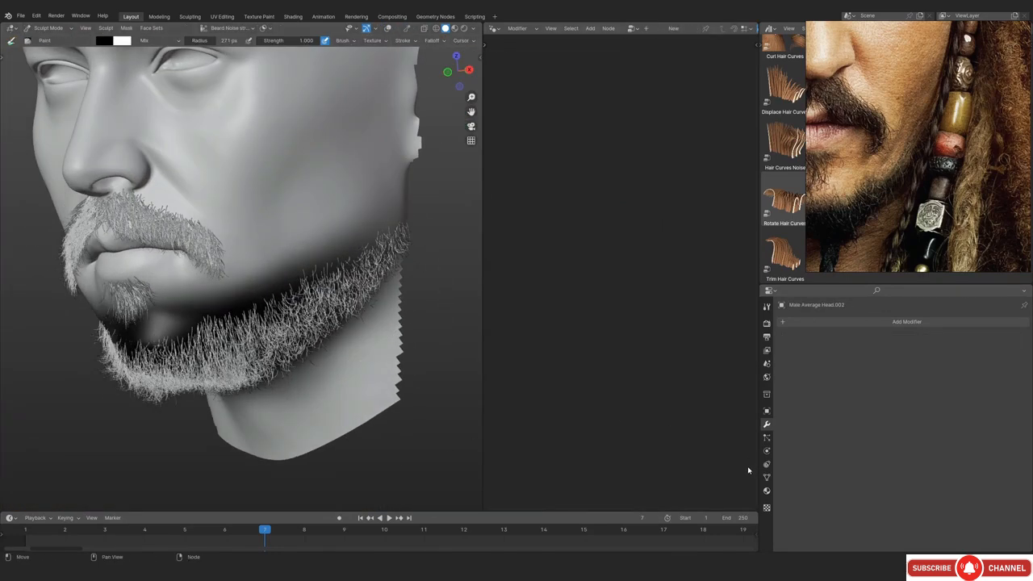
pyautogui.click(766, 477)
pyautogui.scroll(-5, 888, 404)
pyautogui.click(848, 448)
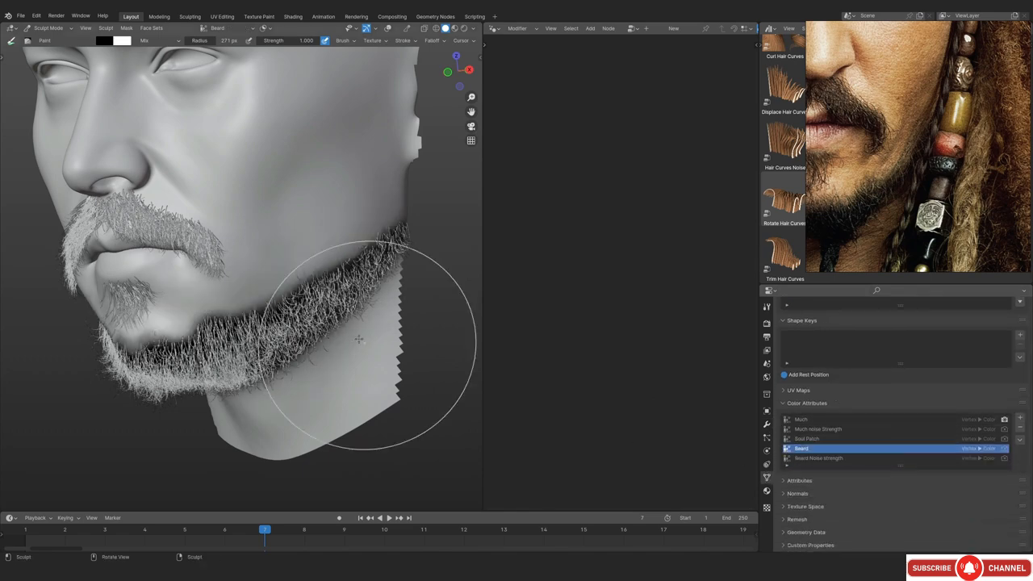
# Try lightening the Beard mask along the rear jaw with a large brush at strength 1.000
pyautogui.moveTo(315, 331)
pyautogui.keyDown('alt'); pyautogui.mouseDown()
pyautogui.moveTo(318, 291)
pyautogui.moveTo(245, 279)
pyautogui.mouseUp(); pyautogui.keyUp('alt')
pyautogui.scroll(1, 297, 239)
pyautogui.moveTo(297, 239)
pyautogui.keyDown('alt'); pyautogui.mouseDown()
pyautogui.moveTo(320, 269)
pyautogui.moveTo(350, 252)
pyautogui.mouseUp(); pyautogui.keyUp('alt')
pyautogui.press('f')
pyautogui.click(456, 265)
pyautogui.keyDown('ctrl'); pyautogui.moveTo(352, 251); pyautogui.dragTo(359, 226); pyautogui.keyUp('ctrl')
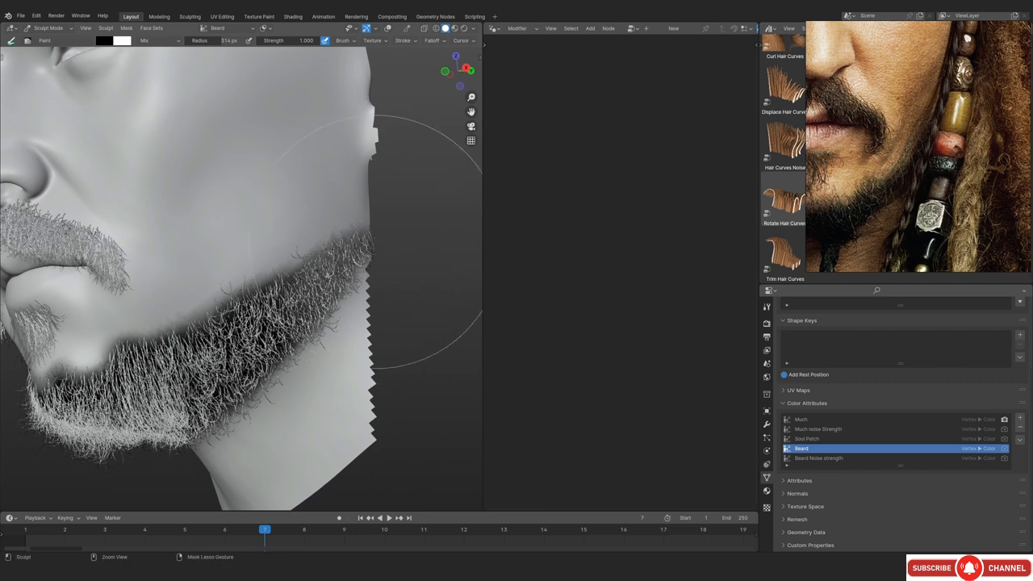
pyautogui.press('f')
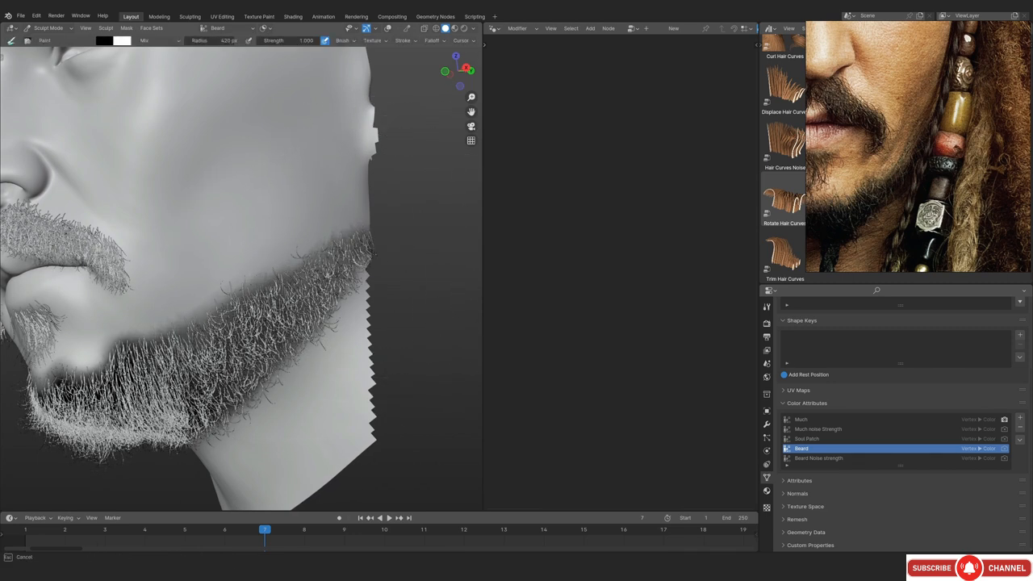
pyautogui.keyDown('shift'); pyautogui.moveTo(290, 285); pyautogui.dragTo(276, 281); pyautogui.keyUp('shift')
pyautogui.keyDown('ctrl'); pyautogui.keyDown('alt'); pyautogui.moveTo(346, 271); pyautogui.dragTo(348, 234); pyautogui.keyUp('alt'); pyautogui.keyUp('ctrl')
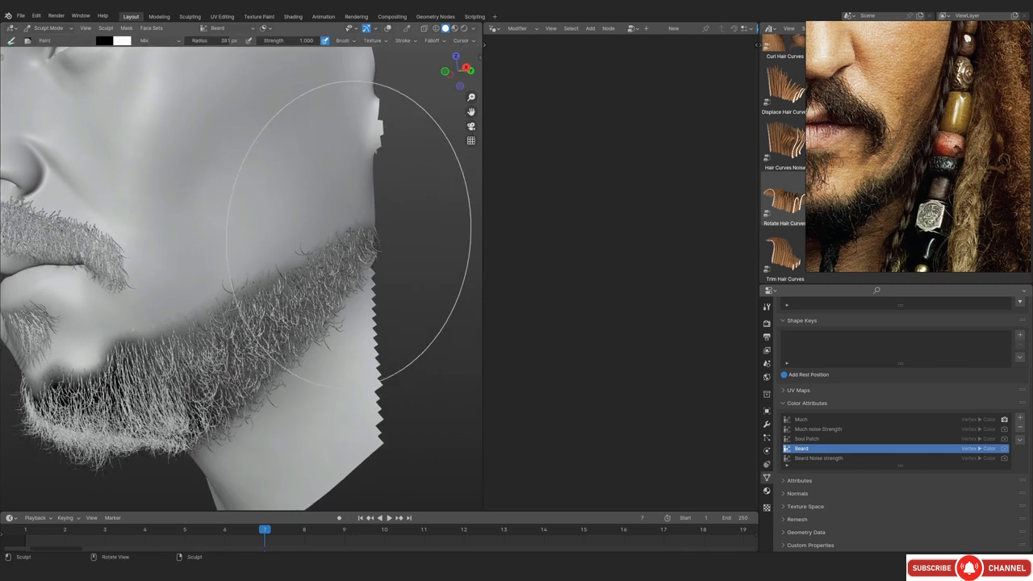
# Hide the beard curves, then return the head mesh to Sculpt Mode with Flat viewport lighting to expose the Beard mask
pyautogui.click(44, 30)
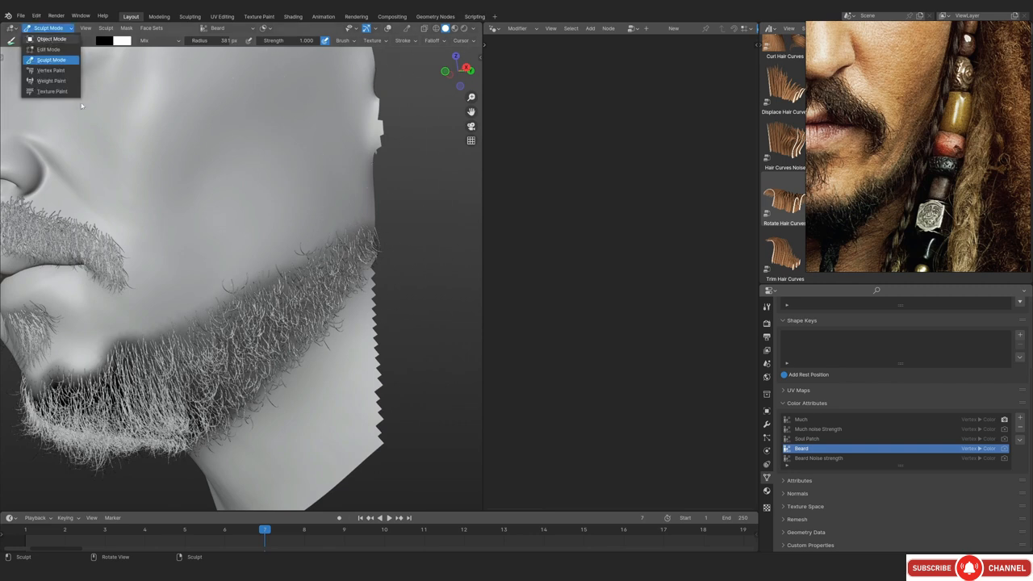
pyautogui.click(48, 38)
pyautogui.click(250, 353)
pyautogui.click(244, 341)
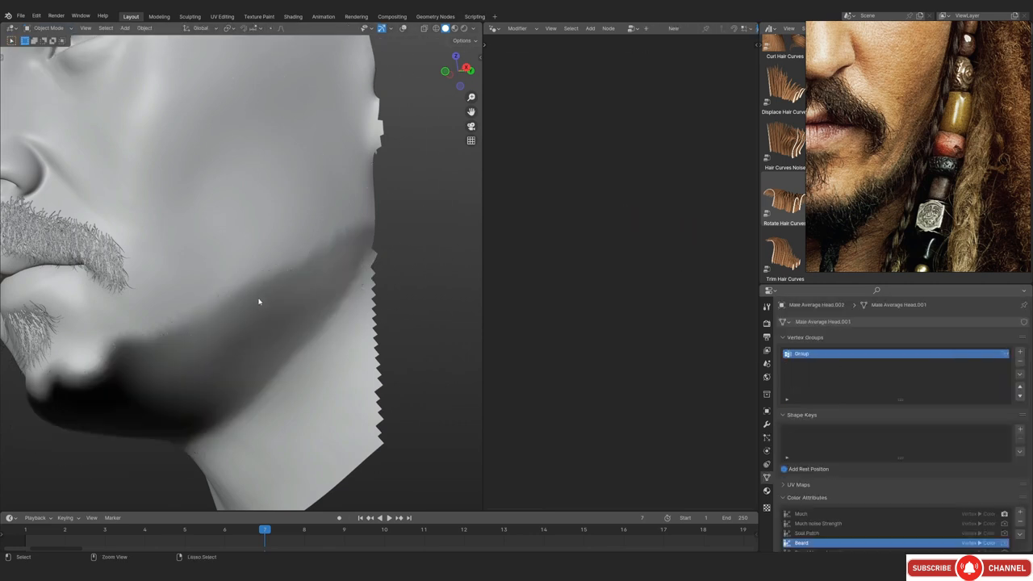
pyautogui.hotkey('ctrl', 'Tab')
pyautogui.click(253, 351)
pyautogui.click(473, 29)
pyautogui.click(498, 74)
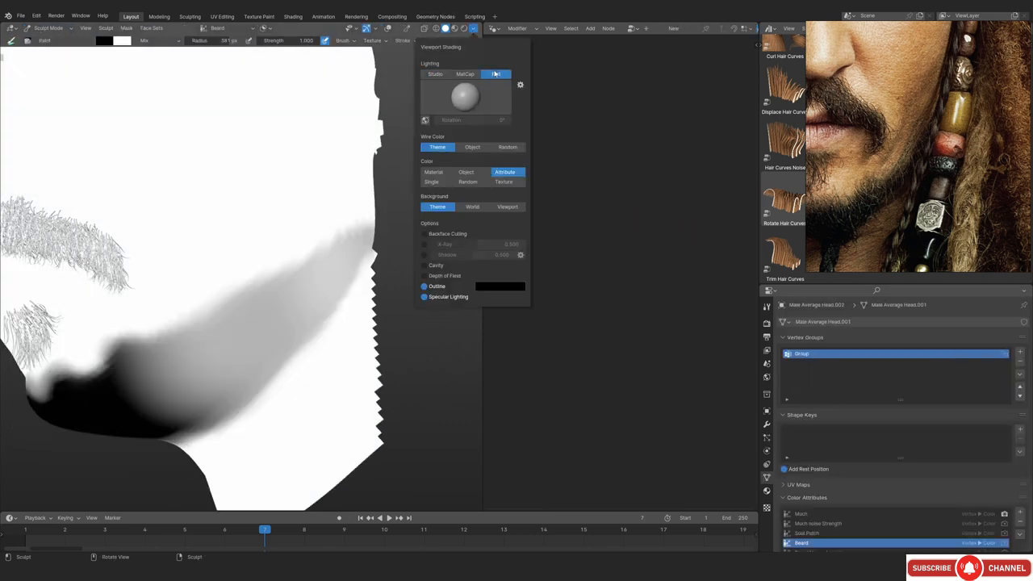
pyautogui.moveTo(291, 287)
pyautogui.mouseDown(button='middle')
pyautogui.moveTo(304, 251)
pyautogui.moveTo(242, 295)
pyautogui.moveTo(247, 309)
pyautogui.mouseUp(button='middle')
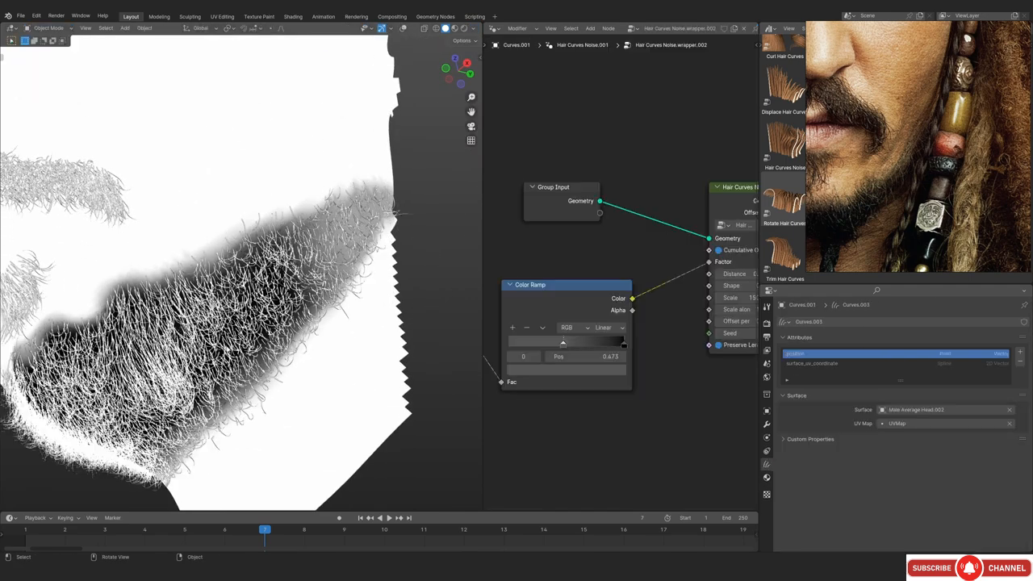
# Paint soft, low-strength strokes on the head's Beard mask so it fades gradually along the rear jaw toward the ear
pyautogui.hotkey('ctrl', 'Tab')
pyautogui.click(234, 377)
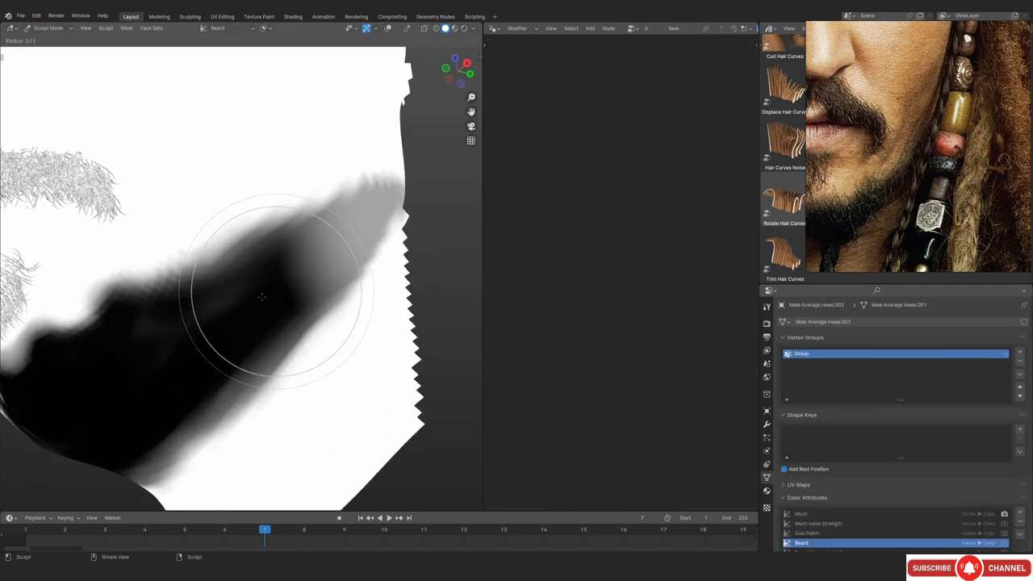
pyautogui.moveTo(305, 249)
pyautogui.keyDown('ctrl'); pyautogui.mouseDown()
pyautogui.moveTo(263, 263)
pyautogui.moveTo(226, 314)
pyautogui.mouseUp(); pyautogui.keyUp('ctrl')
pyautogui.press('[')
pyautogui.moveTo(159, 373); pyautogui.dragTo(326, 249)
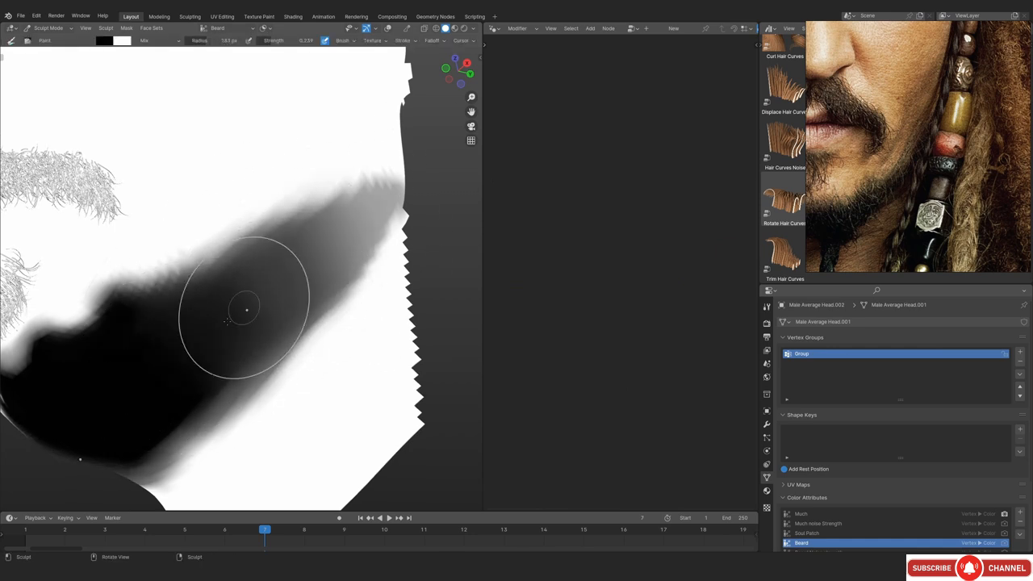
pyautogui.moveTo(247, 306); pyautogui.dragTo(318, 243)
pyautogui.press('[')
pyautogui.press('[')
pyautogui.press('[')
pyautogui.moveTo(168, 392); pyautogui.dragTo(305, 261)
pyautogui.moveTo(236, 310); pyautogui.dragTo(327, 255)
pyautogui.scroll(-3, 326, 255)
pyautogui.press(']')
pyautogui.press(']')
pyautogui.press(']')
pyautogui.press(']')
pyautogui.press(']')
pyautogui.press(']')
pyautogui.press(']')
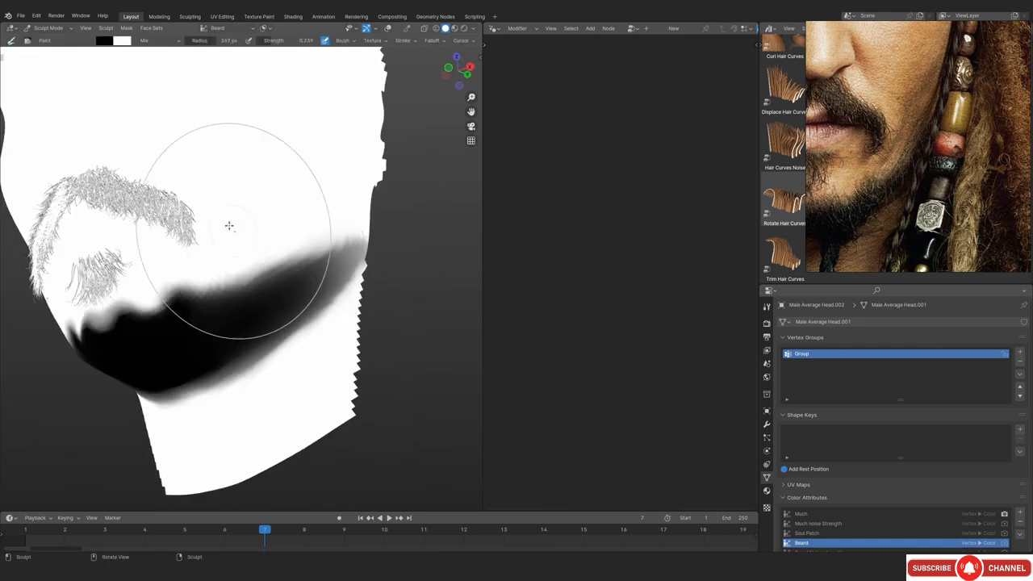
# Return the head mesh to Object Mode and set the viewport lighting back to Studio
pyautogui.click(50, 28)
pyautogui.click(40, 38)
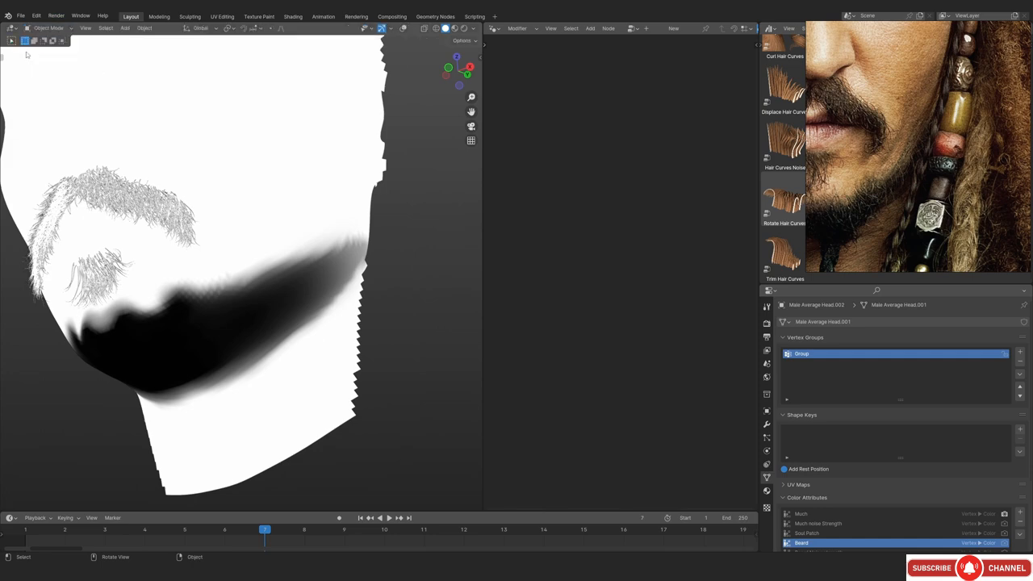
pyautogui.scroll(-3, 323, 261)
pyautogui.moveTo(324, 261); pyautogui.dragTo(321, 293, button='middle')
pyautogui.hotkey('shift', 'alt', 'z')
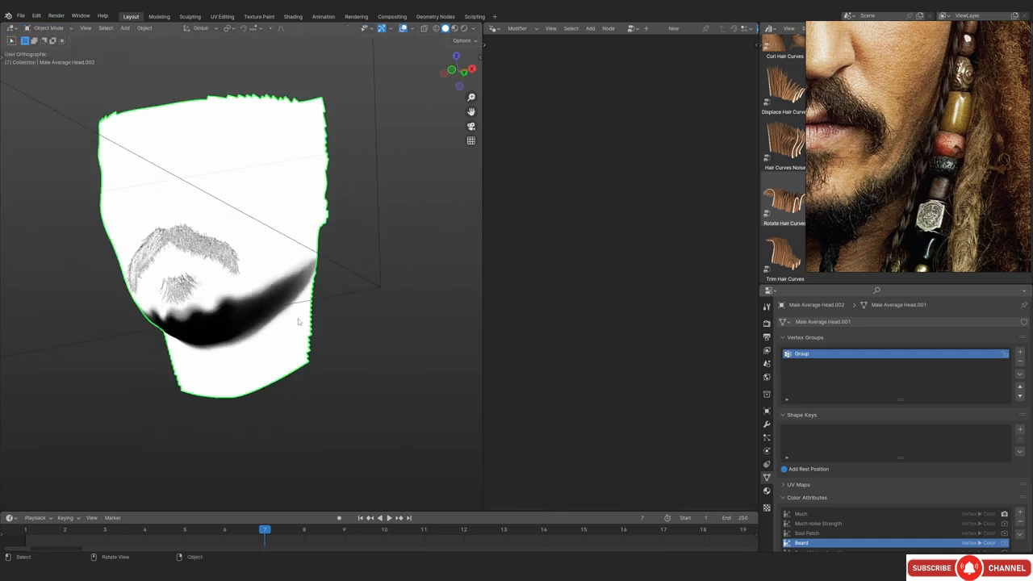
pyautogui.scroll(3, 300, 321)
pyautogui.click(472, 29)
pyautogui.click(443, 75)
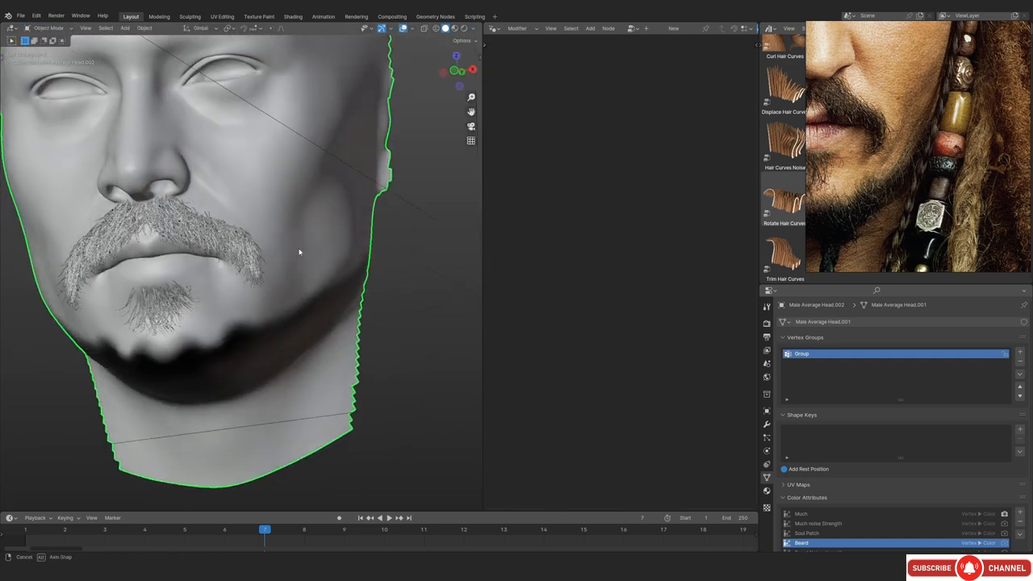
# Unhide the beard curves, select them and turn off the viewport overlays
pyautogui.hotkey('alt', 'h')
pyautogui.moveTo(298, 350); pyautogui.dragTo(212, 331, button='middle')
pyautogui.click(387, 258)
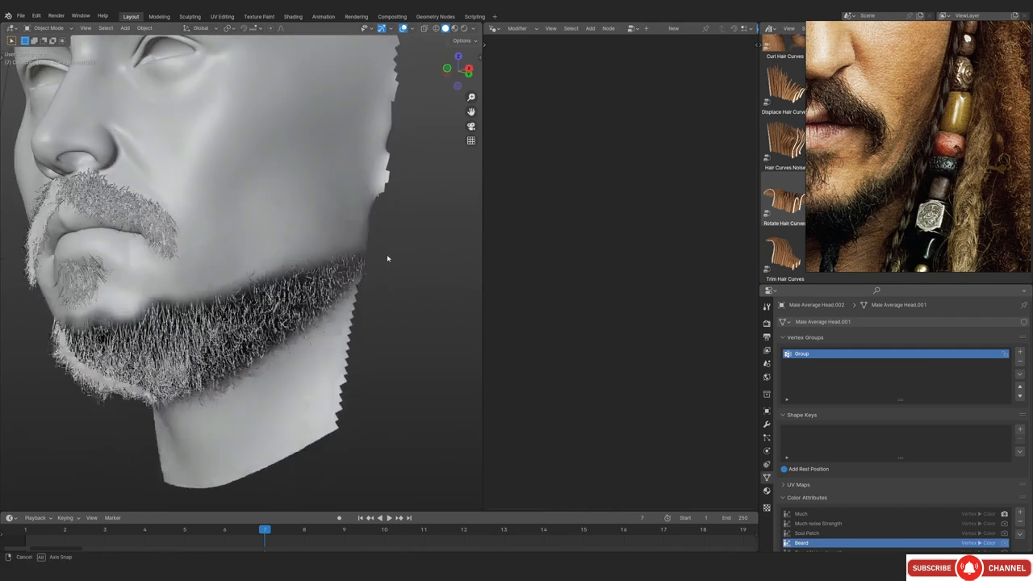
pyautogui.scroll(2, 387, 258)
pyautogui.keyDown('shift'); pyautogui.moveTo(387, 258); pyautogui.dragTo(355, 226, button='middle'); pyautogui.keyUp('shift')
pyautogui.moveTo(282, 275); pyautogui.dragTo(322, 277, button='middle')
pyautogui.click(326, 299)
pyautogui.hotkey('shift', 'alt', 'z')
# Move the black stop of the density mask ramp in the beard's Interpolate Hair Curves modifier to 0.347
pyautogui.click(767, 422)
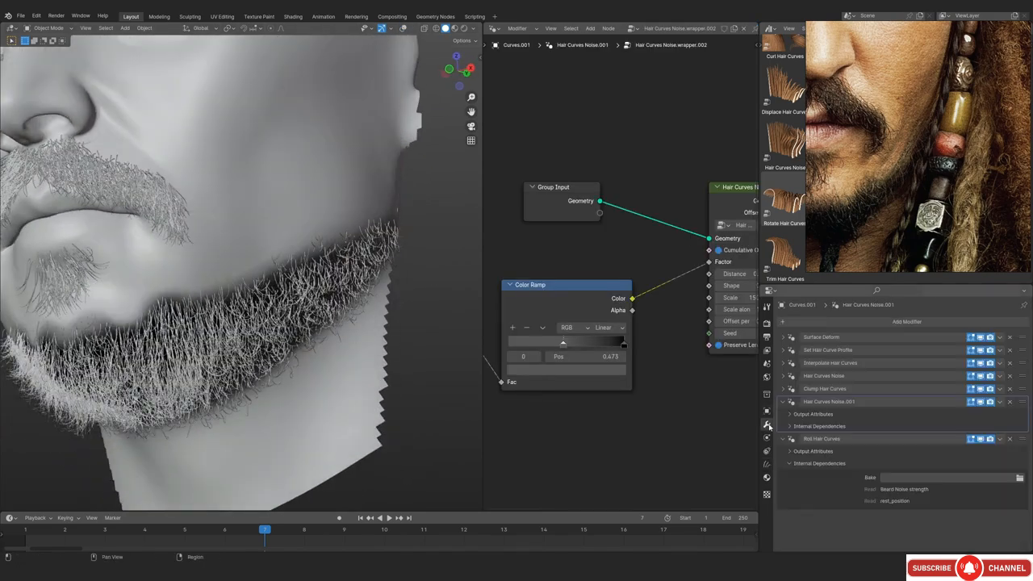
pyautogui.click(940, 364)
pyautogui.moveTo(694, 371); pyautogui.dragTo(738, 339, button='middle')
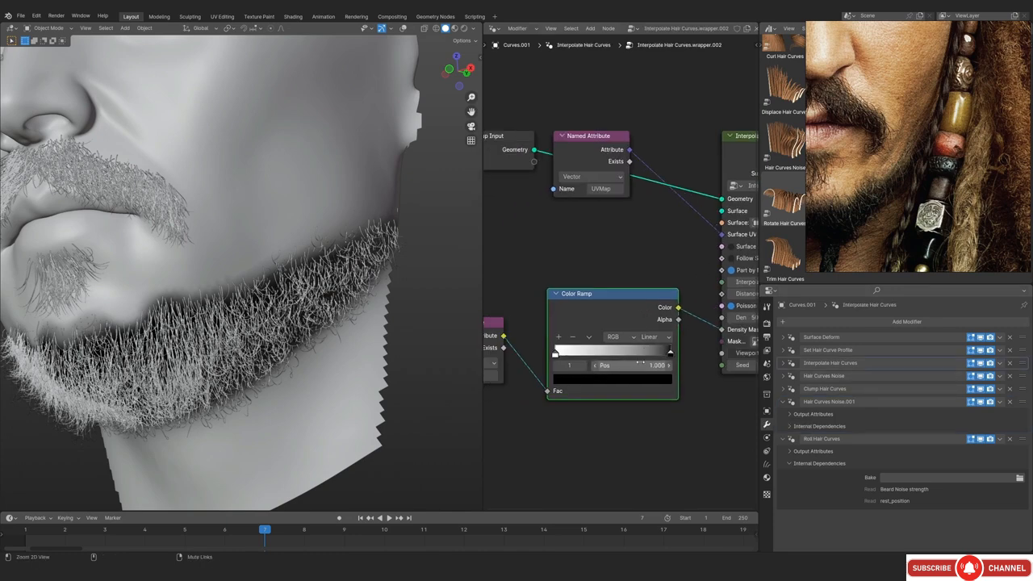
pyautogui.scroll(3, 686, 339)
pyautogui.moveTo(643, 337); pyautogui.dragTo(647, 345, button='middle')
pyautogui.moveTo(668, 382); pyautogui.dragTo(584, 386)
pyautogui.moveTo(349, 230)
pyautogui.mouseDown(button='middle')
pyautogui.moveTo(288, 234)
pyautogui.moveTo(339, 238)
pyautogui.mouseUp(button='middle')
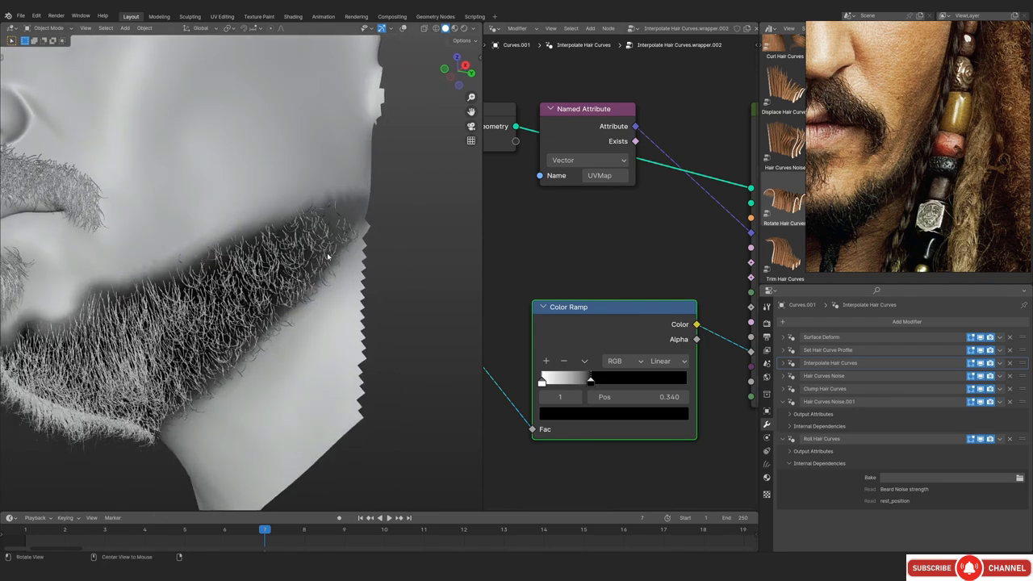
pyautogui.moveTo(554, 386)
pyautogui.mouseDown()
pyautogui.moveTo(519, 386)
pyautogui.moveTo(555, 386)
pyautogui.mouseUp()
pyautogui.scroll(-6, 246, 339)
pyautogui.hotkey('shift', 'alt', 'z')
pyautogui.keyDown('alt'); pyautogui.moveTo(246, 318); pyautogui.dragTo(255, 291); pyautogui.keyUp('alt')
pyautogui.hotkey('shift', 'alt', 'z')
pyautogui.scroll(5, 255, 289)
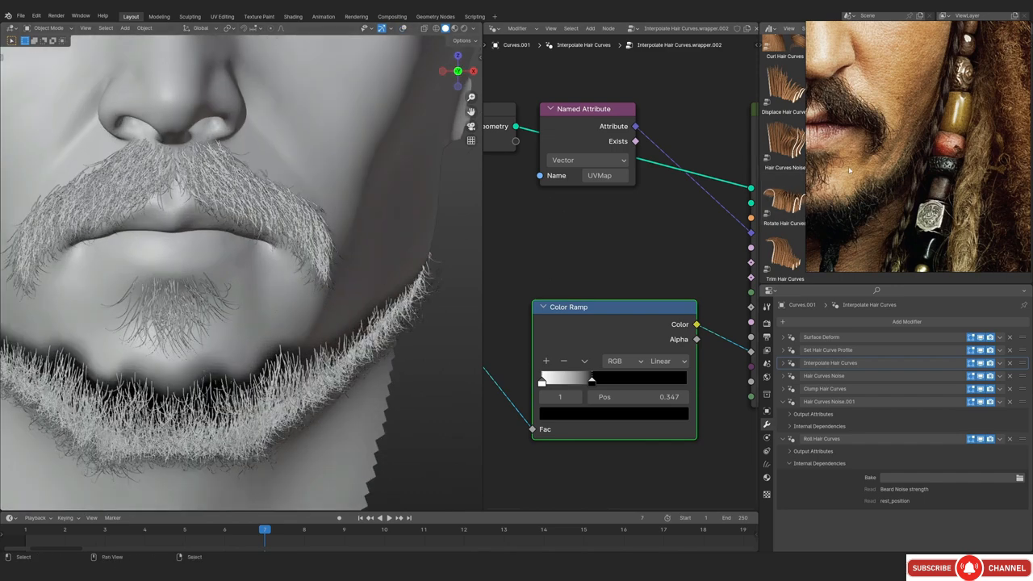
# Add the Trim Hair Curves asset to the beard and turn off its Replace Length option
pyautogui.scroll(2, 868, 164)
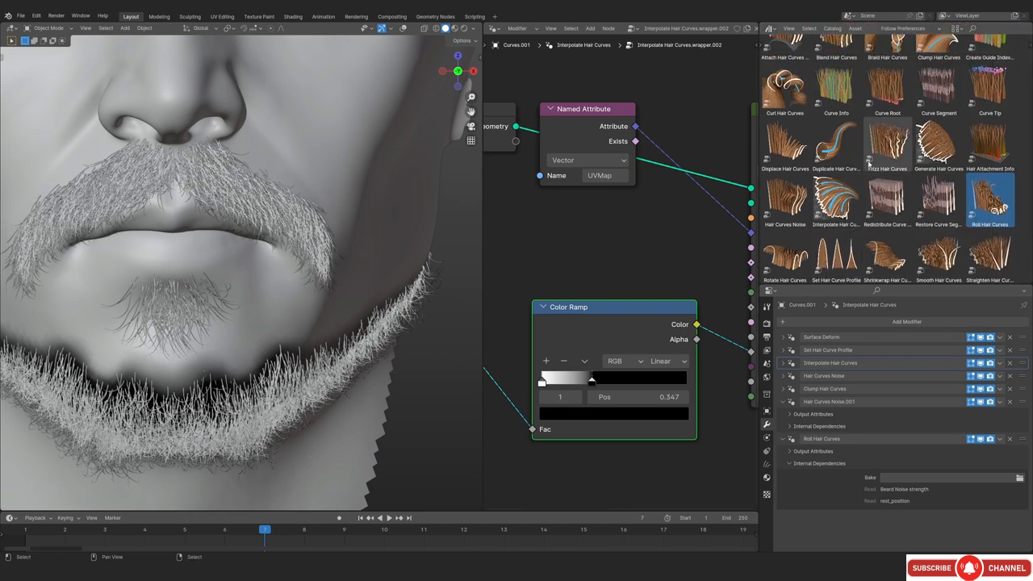
pyautogui.scroll(-2, 869, 168)
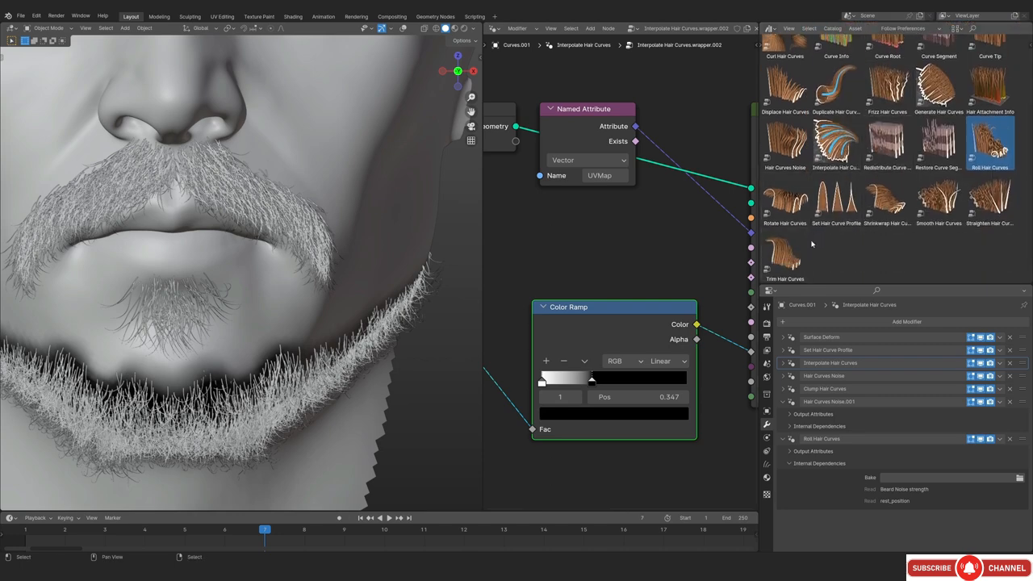
pyautogui.moveTo(784, 254); pyautogui.dragTo(336, 369)
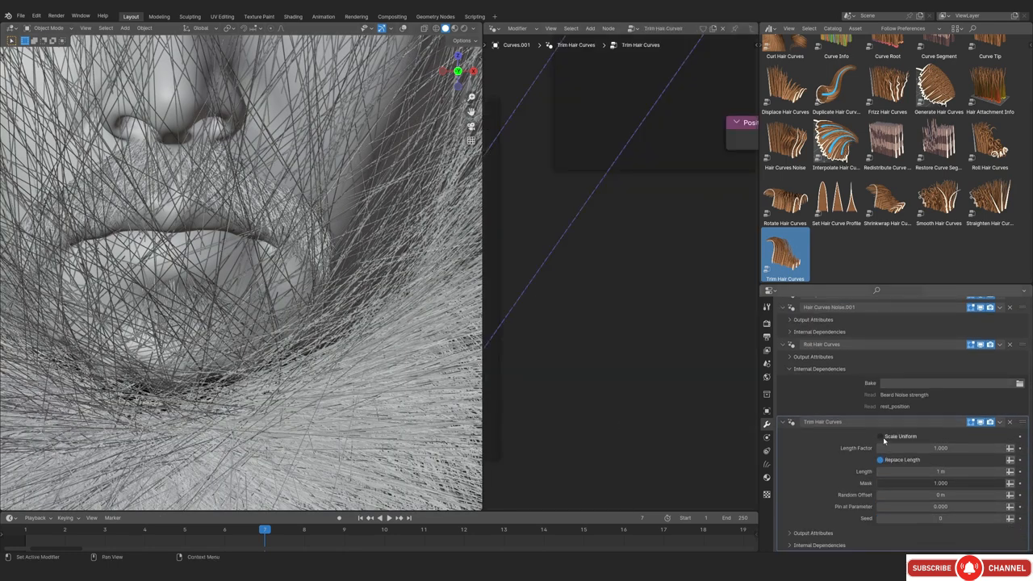
pyautogui.click(880, 460)
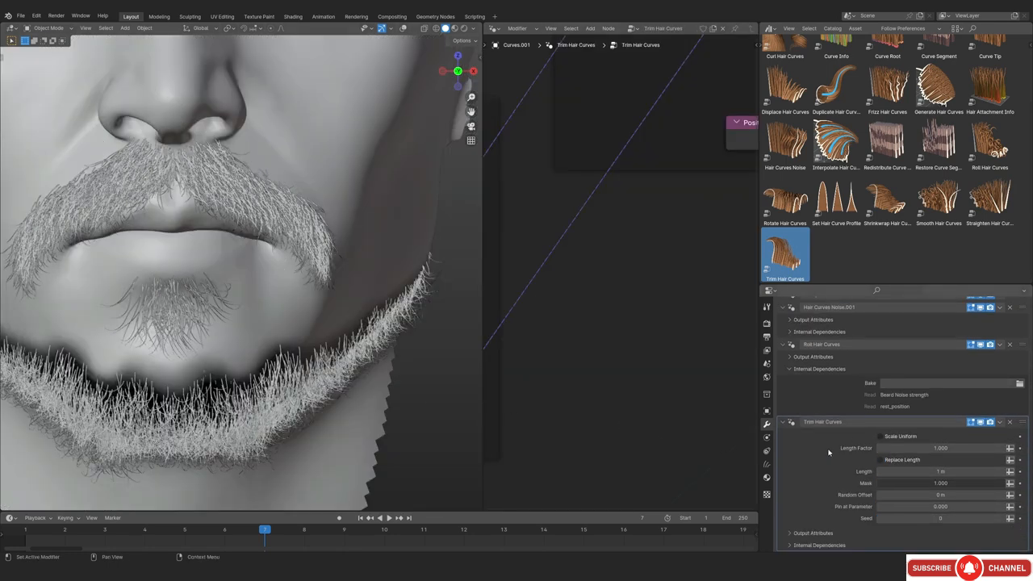
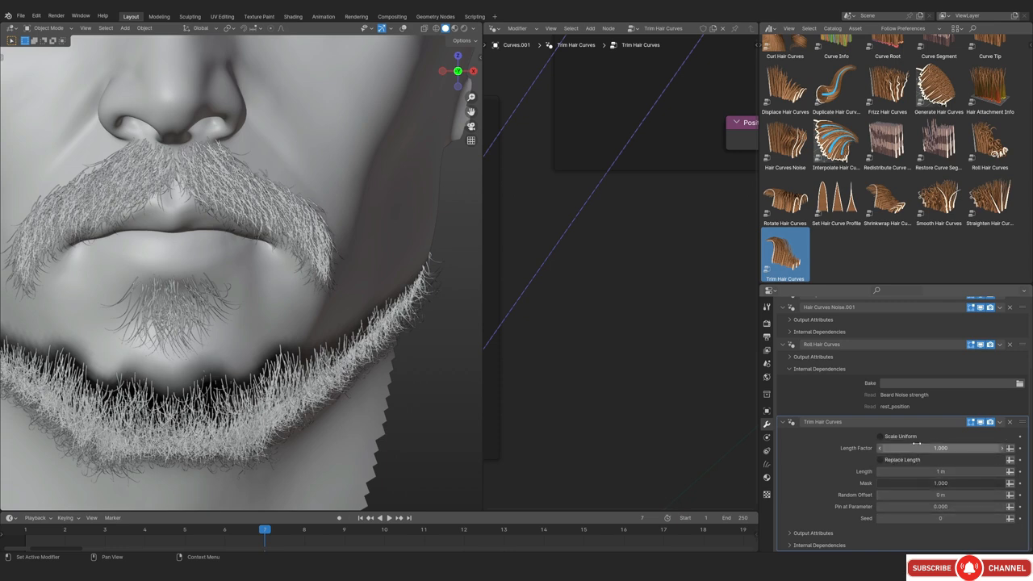
# Try a Trim Hair Curves Length Factor of 0.240 with a random offset, then restore the factor to 1.000
pyautogui.moveTo(932, 448); pyautogui.dragTo(843, 448)
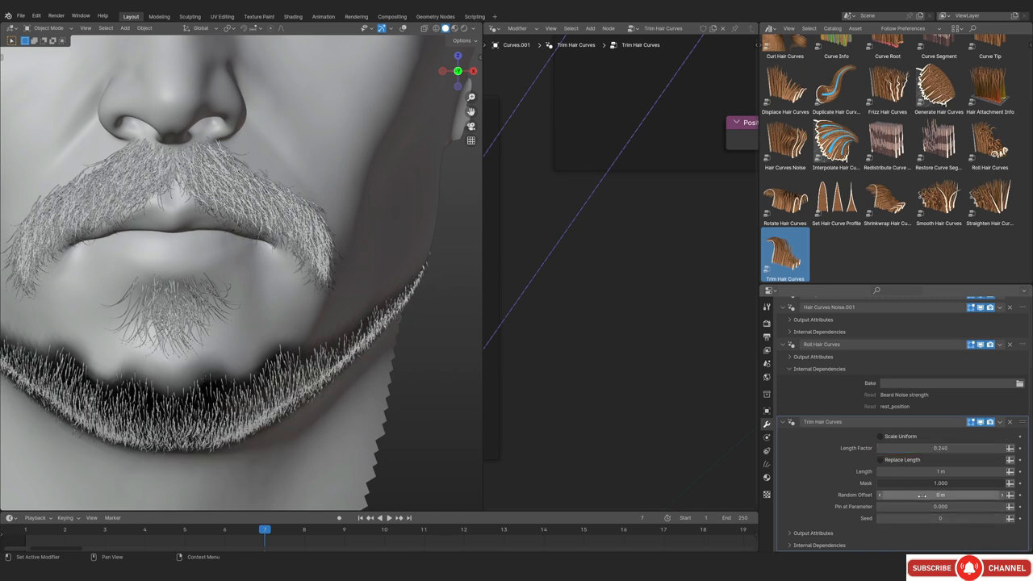
pyautogui.moveTo(928, 495); pyautogui.dragTo(888, 494)
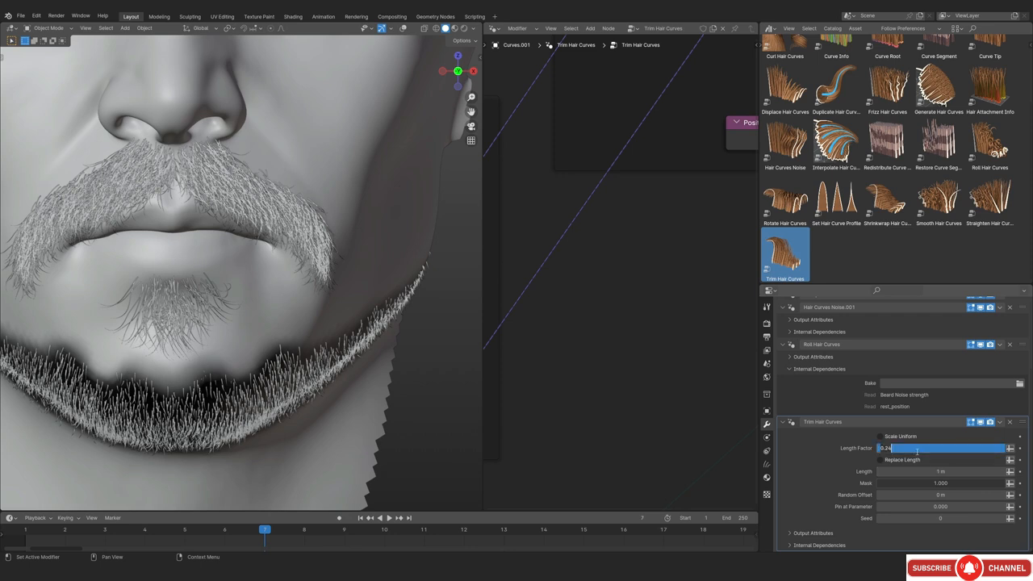
pyautogui.press('Return')
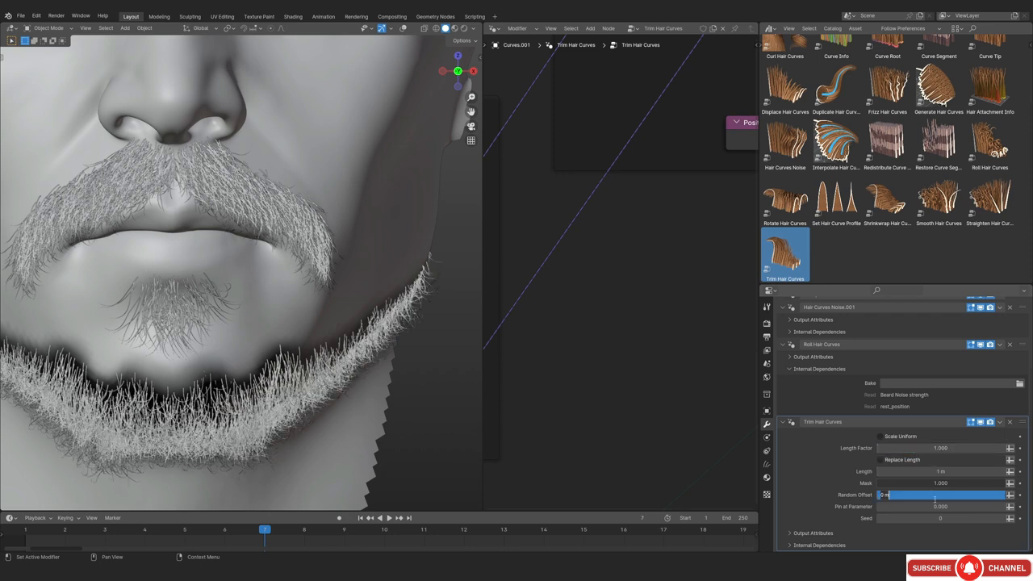
# Set the Random Offset of the Trim Hair Curves modifier to 0.02 m
pyautogui.press('Return')
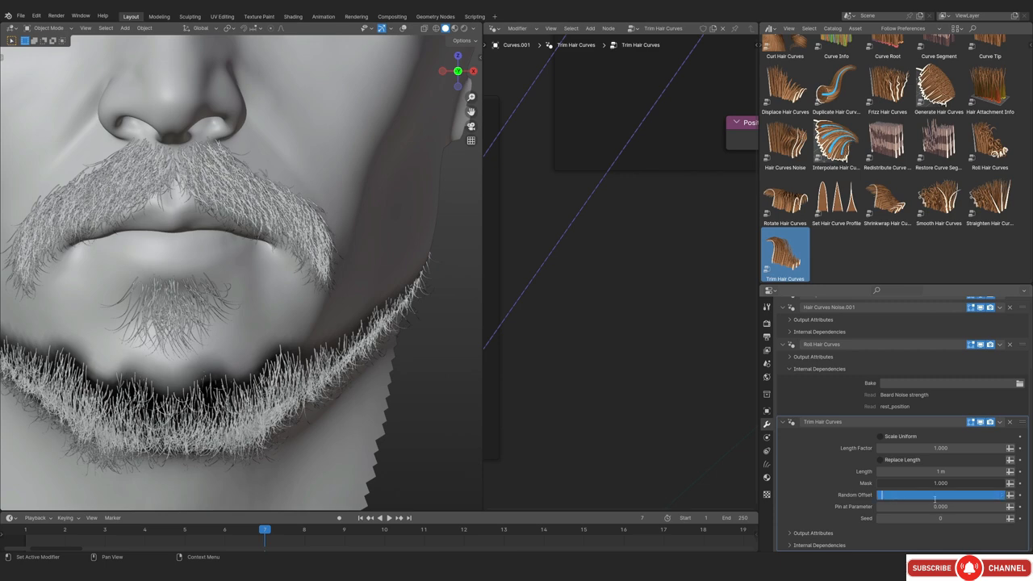
pyautogui.press('Return')
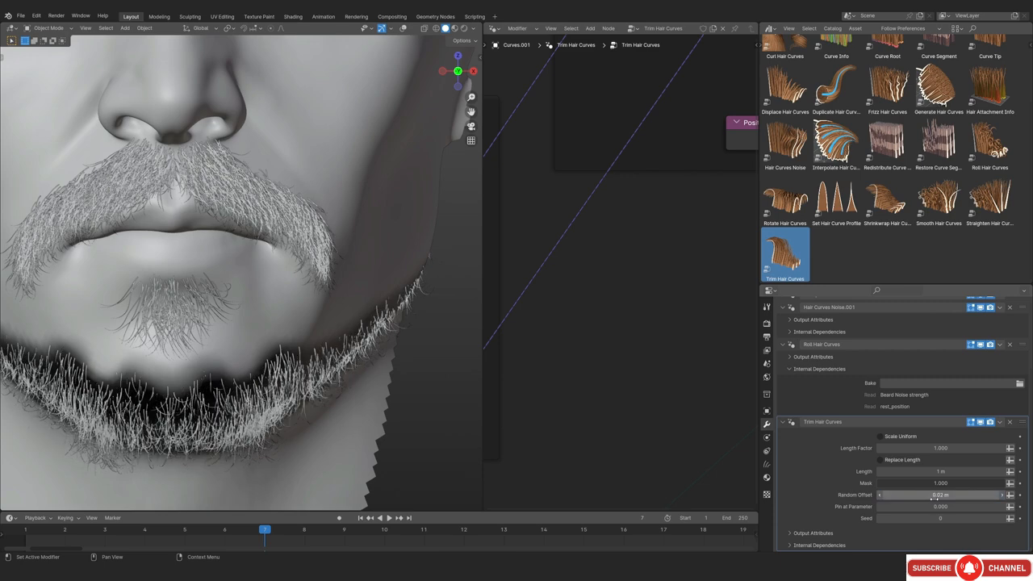
pyautogui.scroll(10, 231, 426)
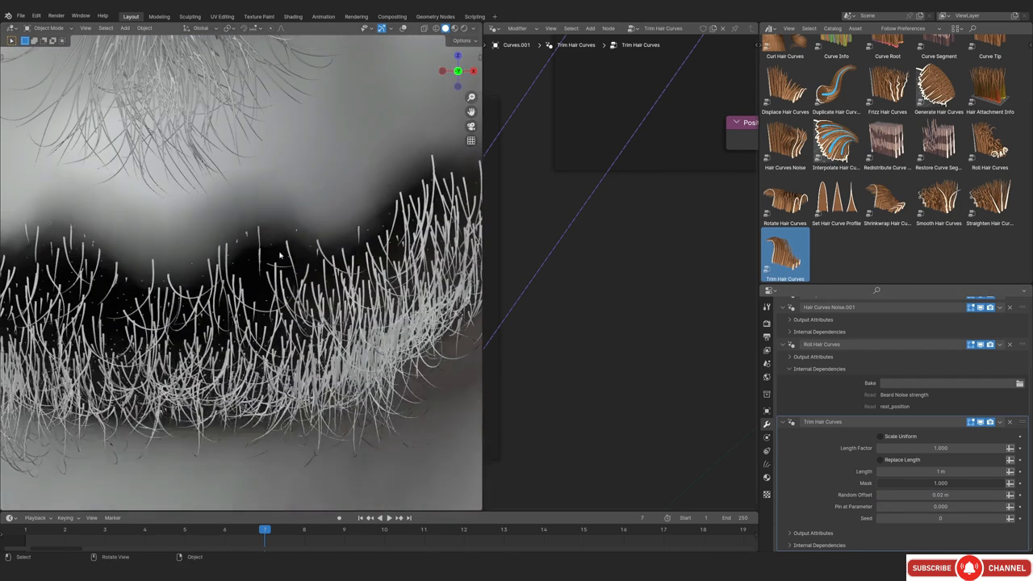
pyautogui.scroll(-8, 329, 368)
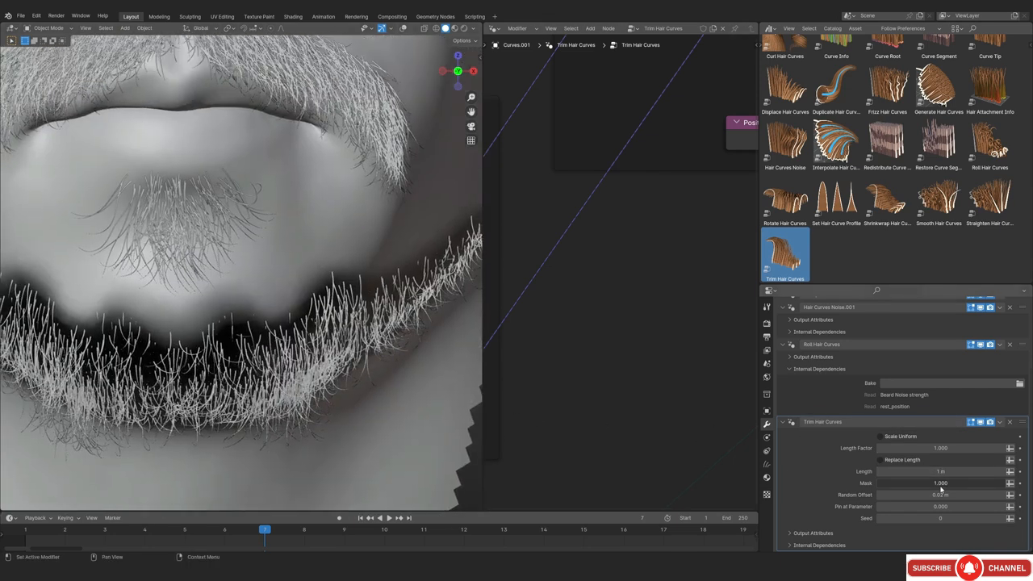
# Reduce the Trim Hair Curves Mask to 0.400 and check the beard from the front
pyautogui.moveTo(941, 483); pyautogui.dragTo(907, 482)
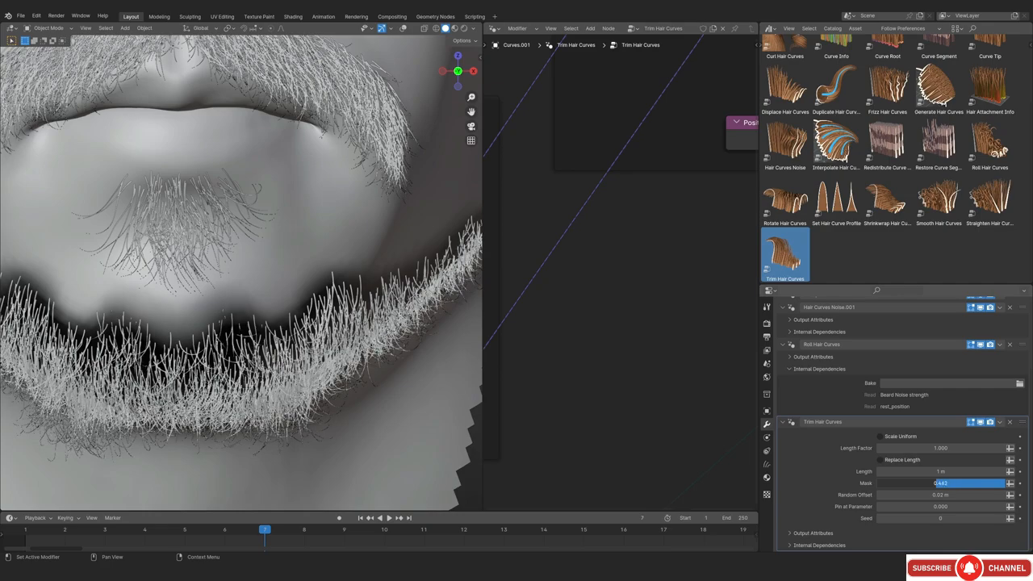
pyautogui.moveTo(928, 482); pyautogui.dragTo(927, 483)
pyautogui.scroll(-5, 348, 321)
pyautogui.scroll(6, 184, 314)
pyautogui.moveTo(348, 320); pyautogui.dragTo(403, 330, button='middle')
pyautogui.scroll(3, 360, 313)
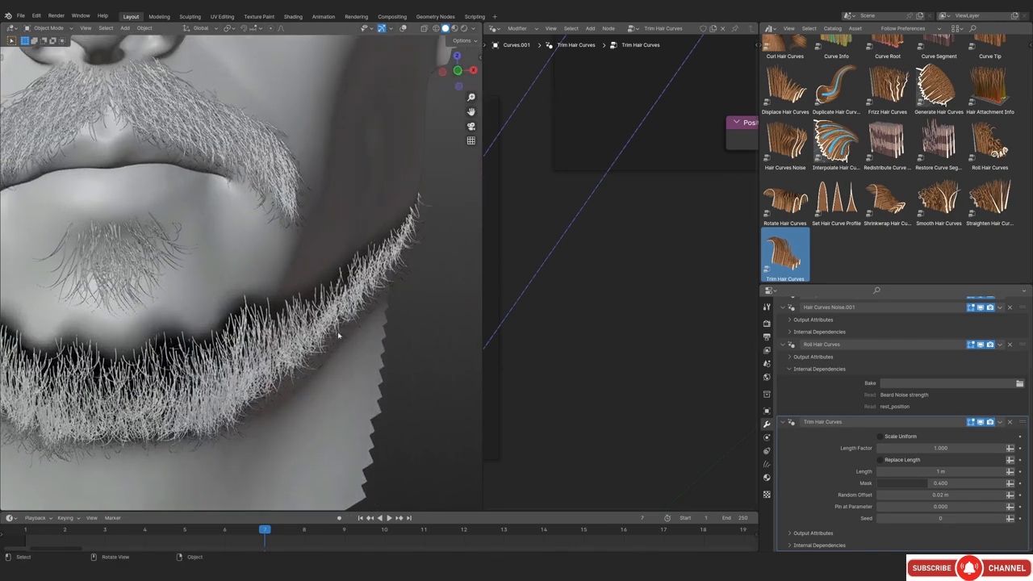
# Compare the beard with the Trim Hair Curves modifier off and on
pyautogui.click(981, 424)
pyautogui.click(981, 424)
pyautogui.click(980, 424)
pyautogui.scroll(-2, 273, 400)
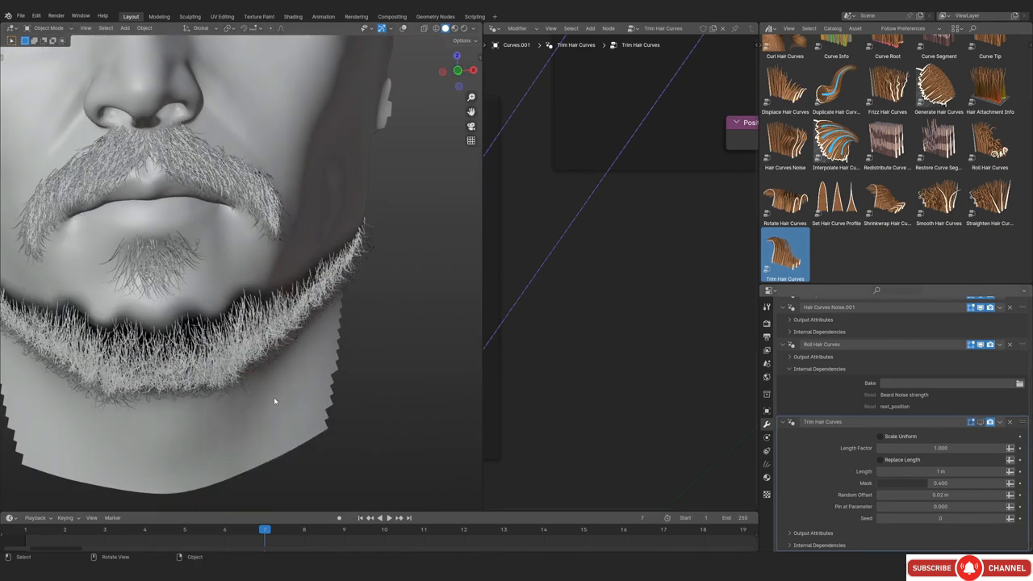
pyautogui.scroll(5, 258, 364)
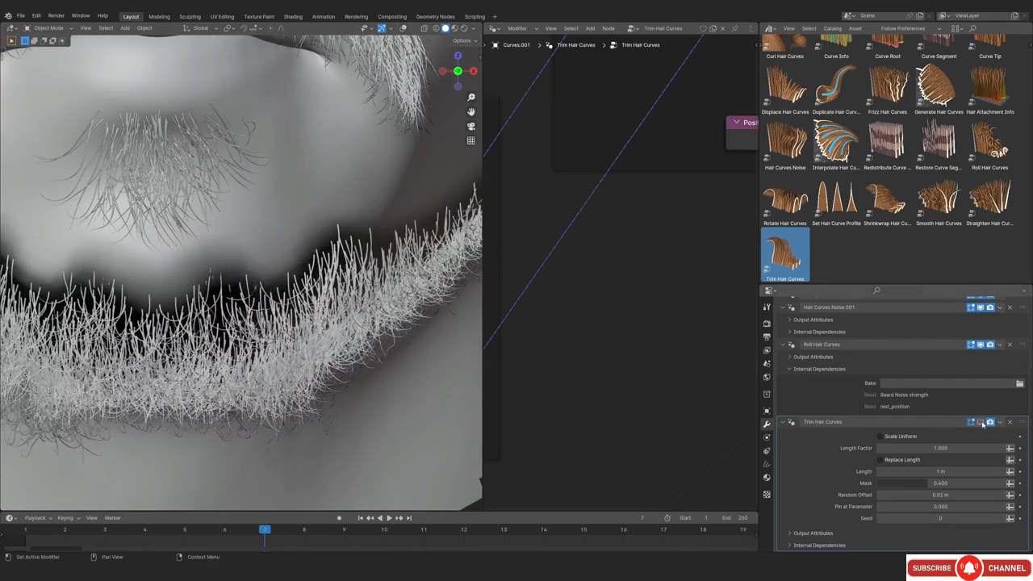
pyautogui.click(981, 422)
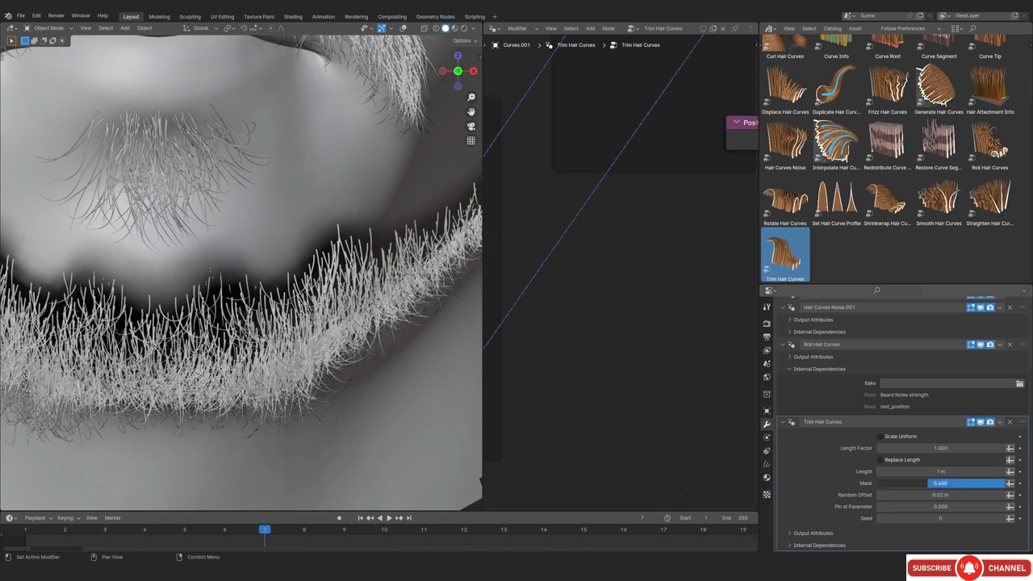
# Lower the Trim Hair Curves Mask to 0.219 and check the beard from an angle and from the front
pyautogui.moveTo(940, 483); pyautogui.dragTo(920, 482)
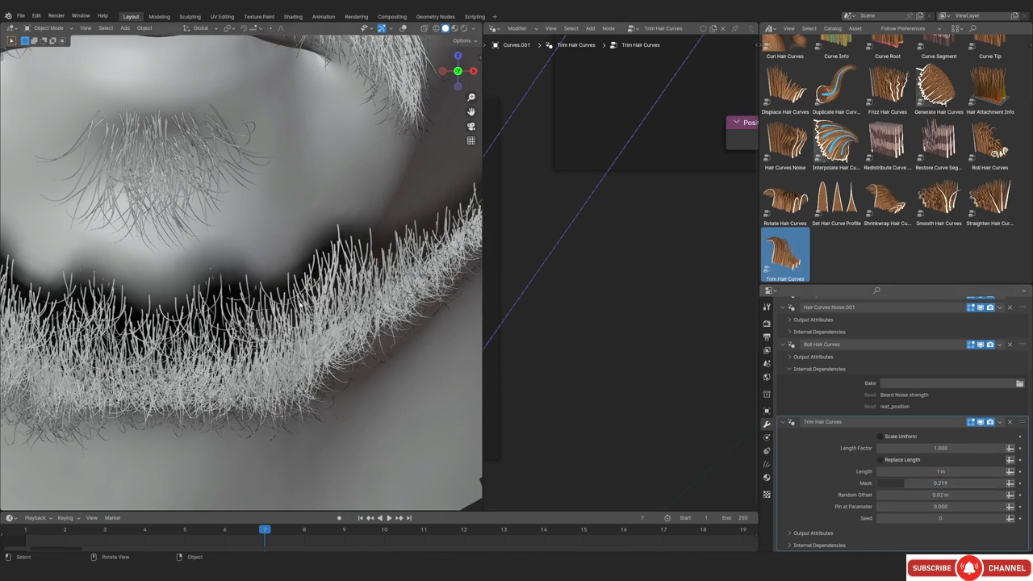
pyautogui.scroll(-7, 242, 273)
pyautogui.moveTo(290, 338); pyautogui.dragTo(245, 297, button='middle')
pyautogui.keyDown('shift'); pyautogui.moveTo(269, 192); pyautogui.dragTo(298, 284, button='middle'); pyautogui.keyUp('shift')
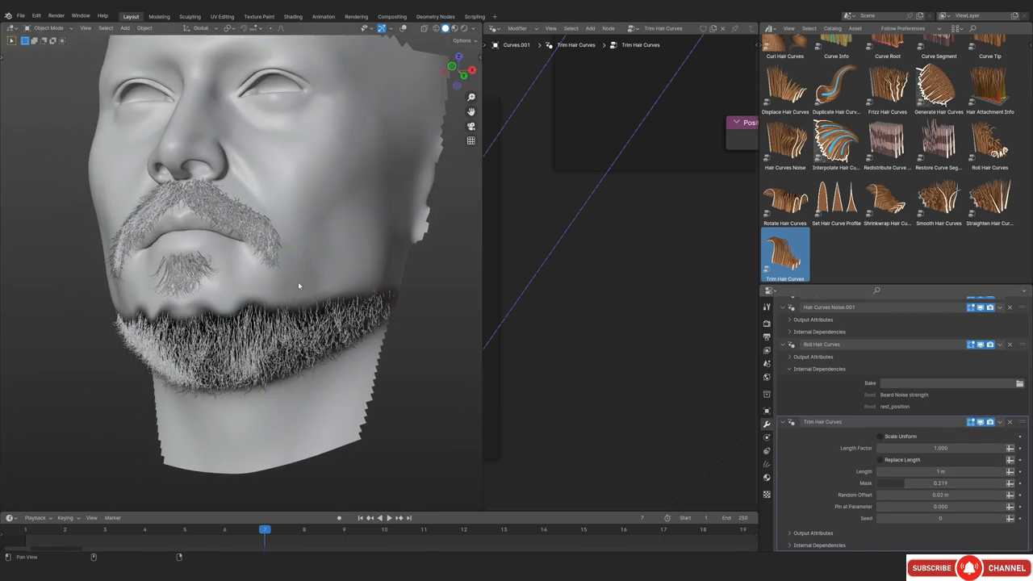
pyautogui.click(473, 28)
pyautogui.click(438, 173)
pyautogui.press('KP_1')
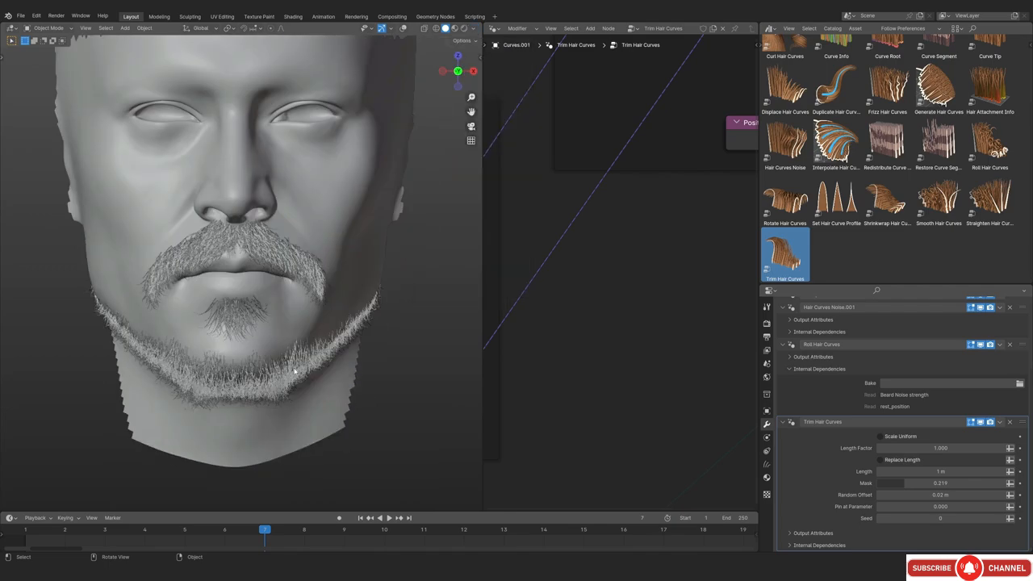
pyautogui.scroll(-4, 283, 347)
pyautogui.scroll(4, 274, 334)
pyautogui.moveTo(309, 325); pyautogui.dragTo(263, 309, button='middle')
pyautogui.press('KP_1')
pyautogui.scroll(-2, 259, 346)
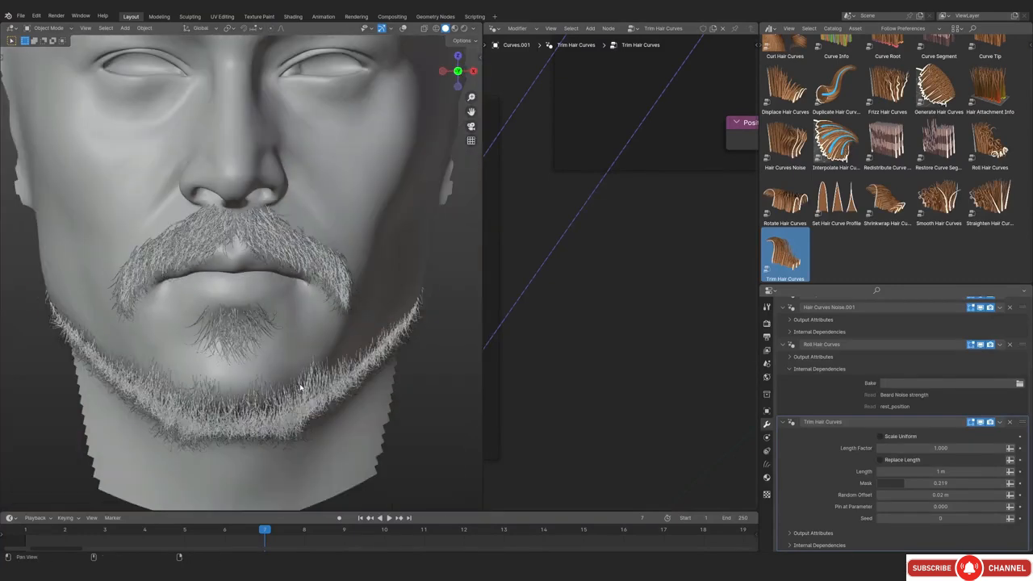
# Link the moustache's material to the jawline beard, save the file, and deselect everything
pyautogui.click(300, 389)
pyautogui.keyDown('shift'); pyautogui.click(305, 266); pyautogui.keyUp('shift')
pyautogui.hotkey('ctrl', 'l')
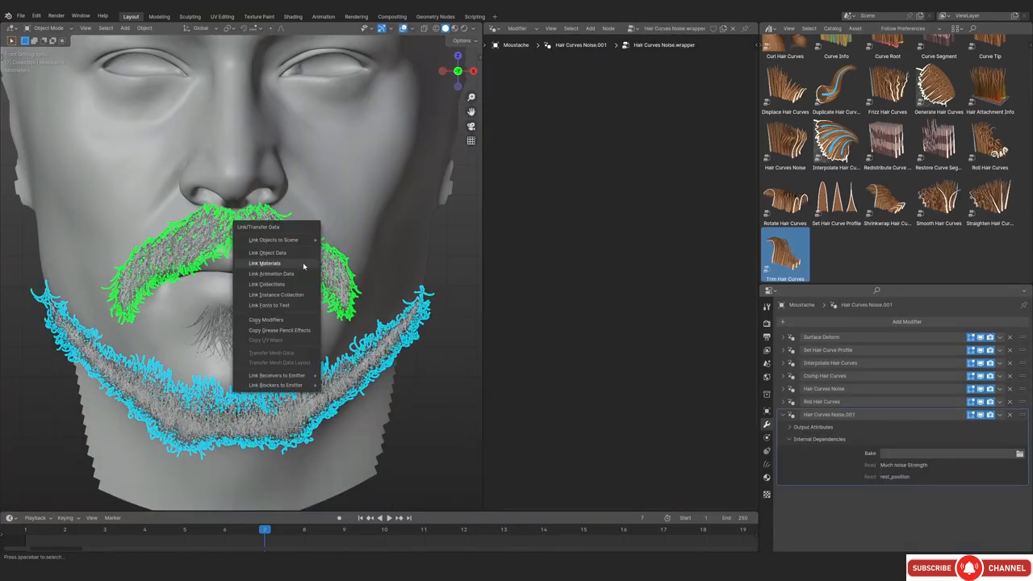
pyautogui.click(303, 263)
pyautogui.hotkey('ctrl', 's')
pyautogui.hotkey('alt', 'a')
# Compare the facial hair in rendered shading with the beard in the reference photo, then return to solid shading
pyautogui.press('z')
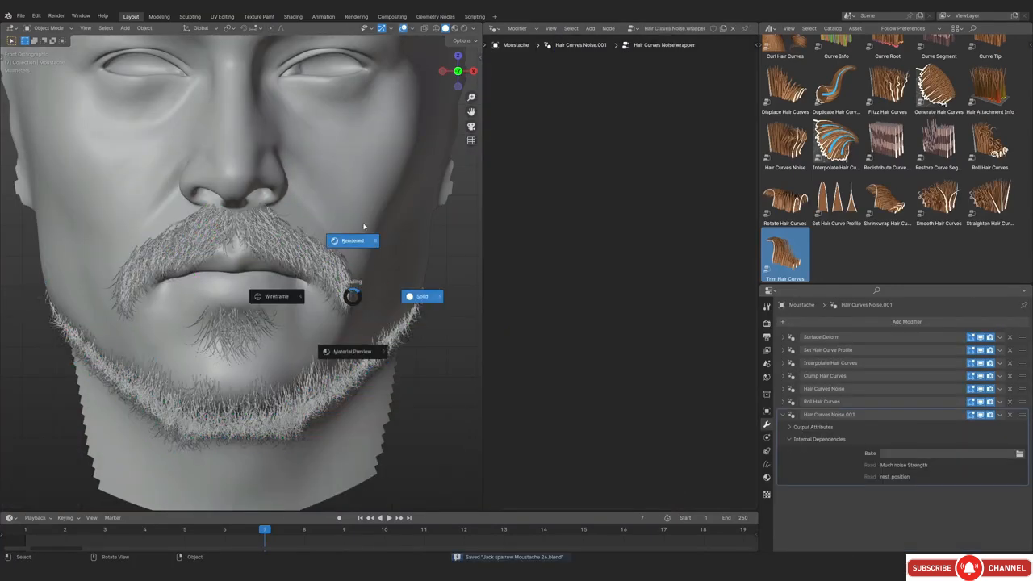
pyautogui.click(362, 228)
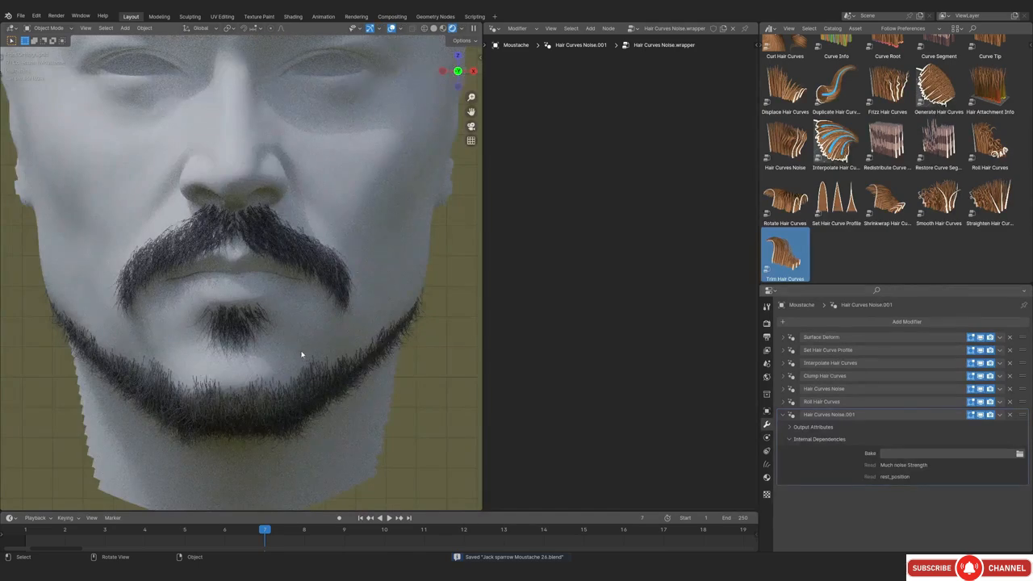
pyautogui.moveTo(286, 340)
pyautogui.mouseDown(button='middle')
pyautogui.moveTo(318, 309)
pyautogui.moveTo(299, 335)
pyautogui.mouseUp(button='middle')
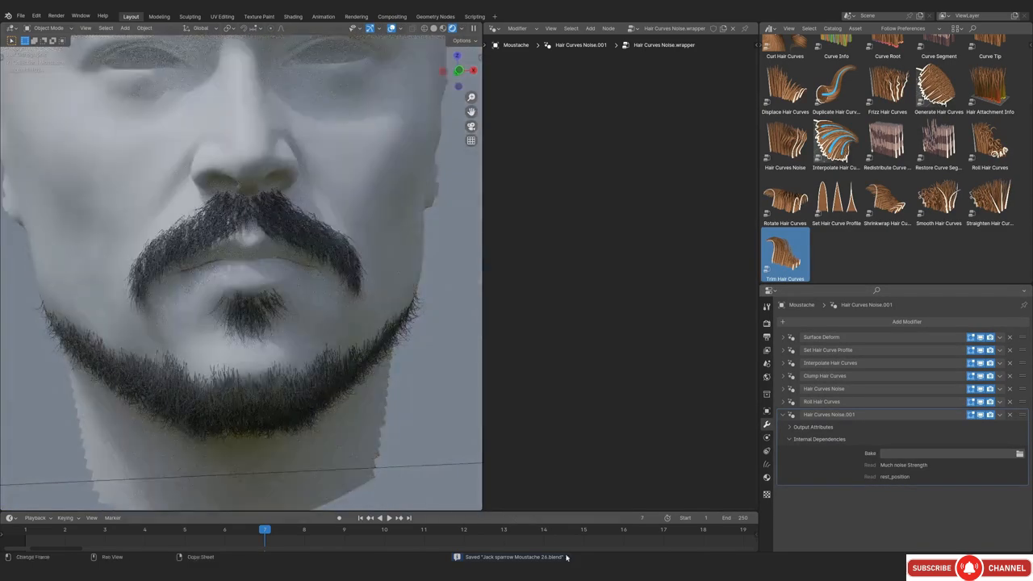
pyautogui.scroll(-3, 917, 202)
pyautogui.scroll(5, 917, 203)
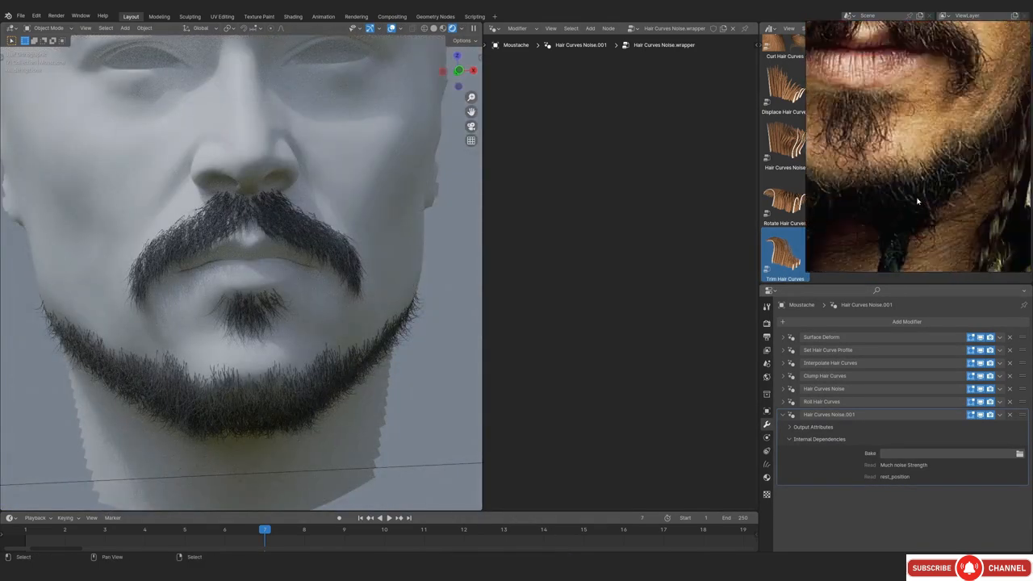
pyautogui.moveTo(918, 203); pyautogui.dragTo(908, 208, button='middle')
pyautogui.scroll(5, 273, 364)
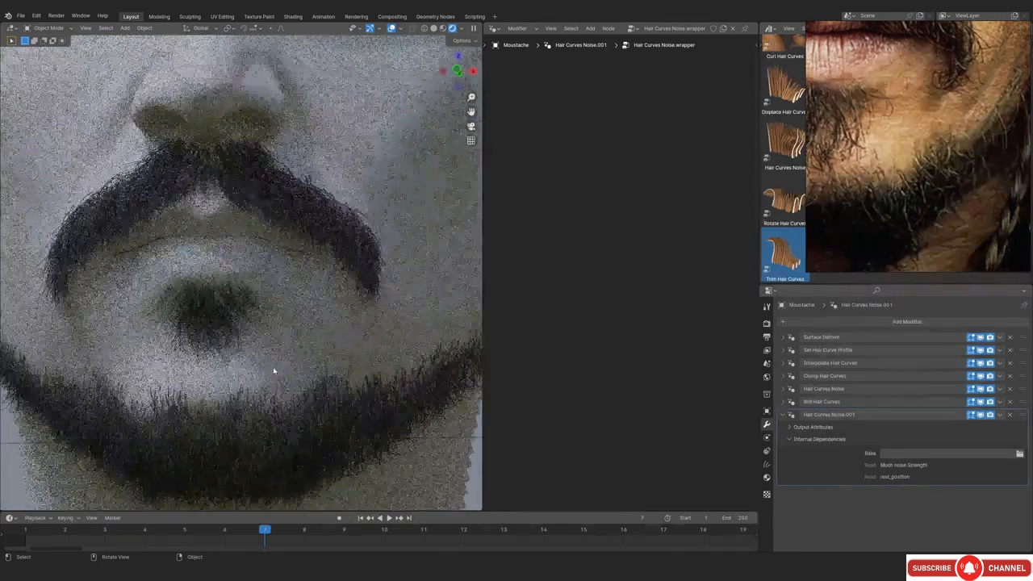
pyautogui.moveTo(300, 357); pyautogui.dragTo(299, 397, button='middle')
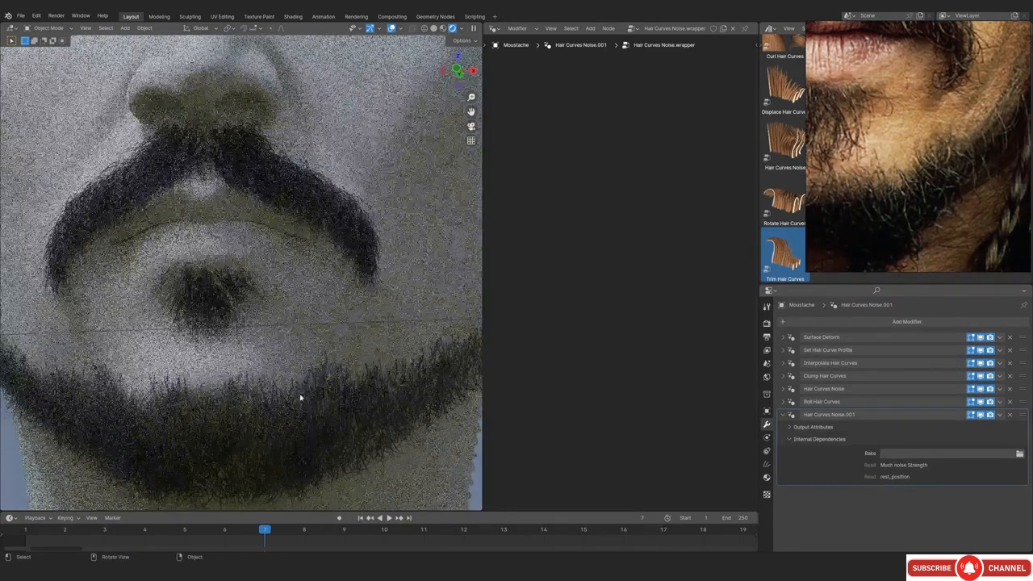
pyautogui.moveTo(921, 195); pyautogui.dragTo(880, 162, button='middle')
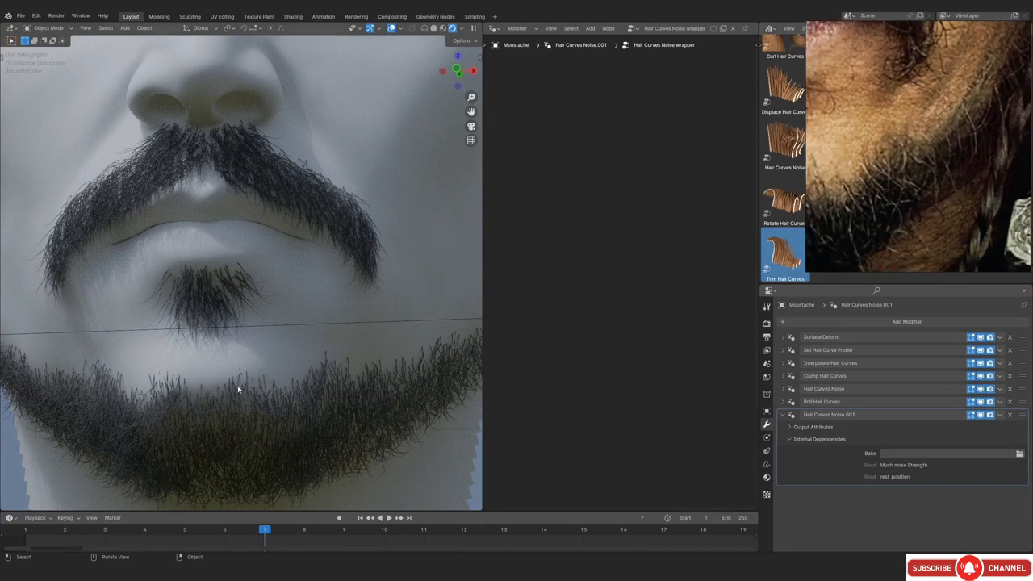
pyautogui.moveTo(272, 351); pyautogui.dragTo(273, 371, button='middle')
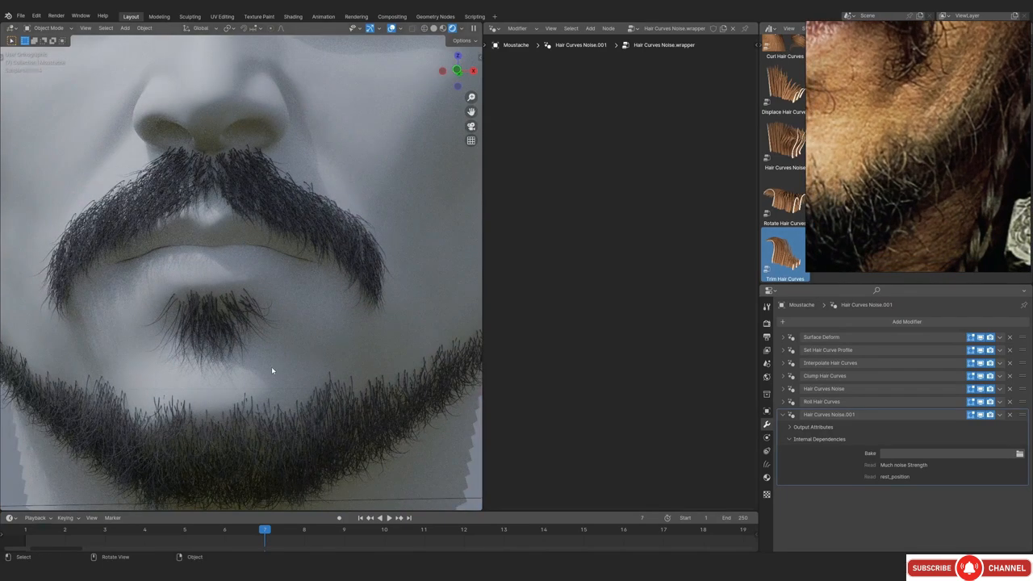
pyautogui.press('KP_1')
pyautogui.scroll(-4, 252, 352)
pyautogui.press('z')
pyautogui.click(300, 342)
# Select the jawline beard with the viewport overlays hidden and collapse its Roll Hair Curves modifier settings
pyautogui.scroll(6, 296, 404)
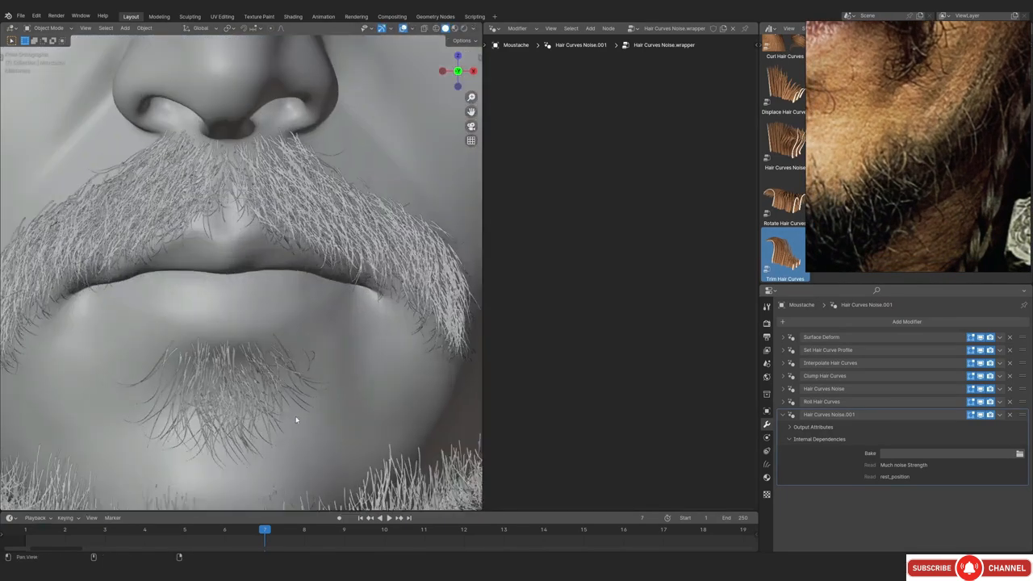
pyautogui.keyDown('shift'); pyautogui.moveTo(297, 420); pyautogui.dragTo(293, 242, button='middle'); pyautogui.keyUp('shift')
pyautogui.scroll(-4, 306, 323)
pyautogui.click(324, 354)
pyautogui.keyDown('shift'); pyautogui.moveTo(324, 354); pyautogui.dragTo(312, 374, button='middle'); pyautogui.keyUp('shift')
pyautogui.hotkey('shift', 'alt', 'z')
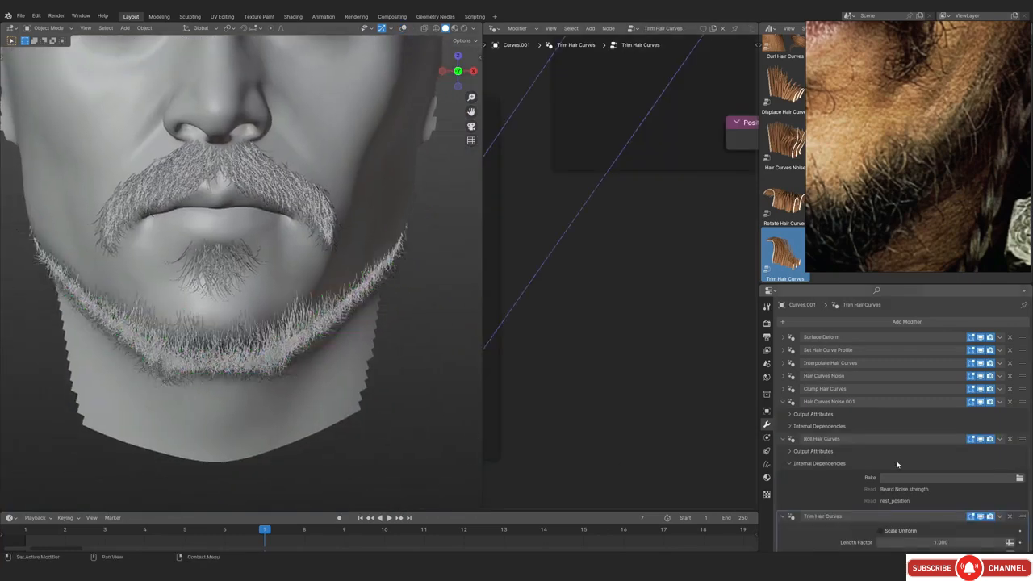
pyautogui.scroll(-2, 897, 464)
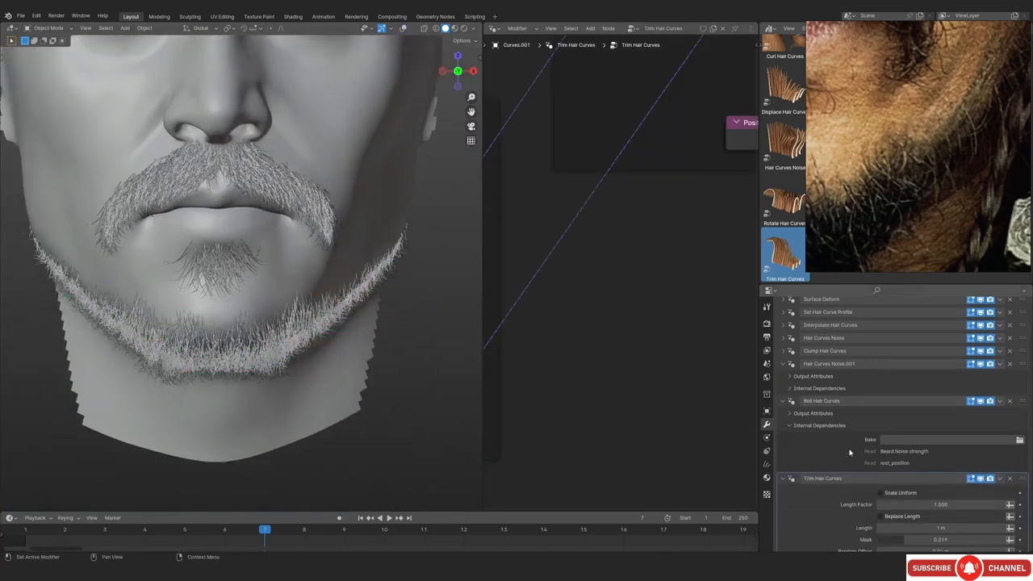
pyautogui.click(783, 401)
pyautogui.click(786, 399)
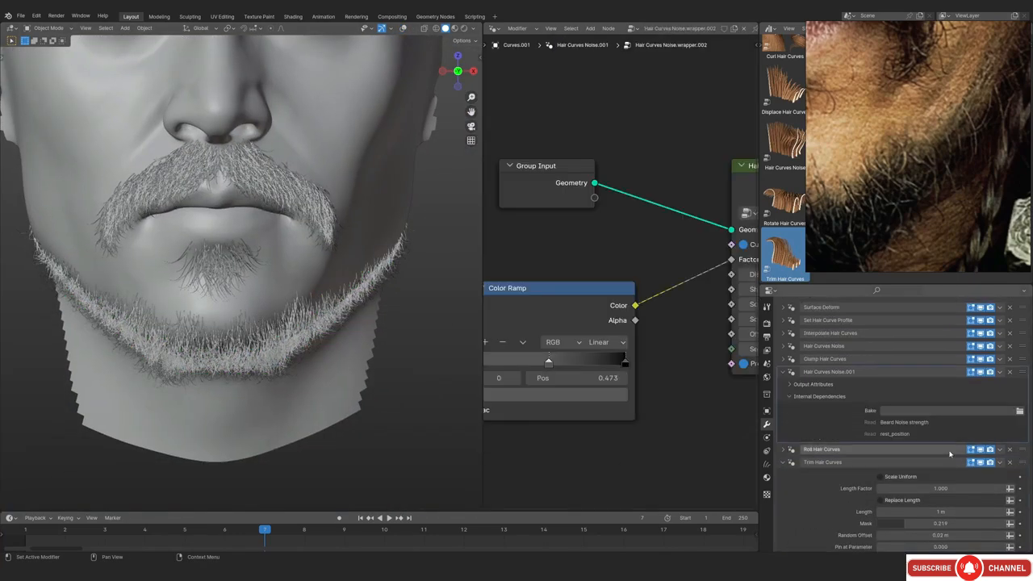
# Cut the link from the Color Ramp to the Roll Hair Curves Factor and delete the disconnected ramp
pyautogui.click(832, 449)
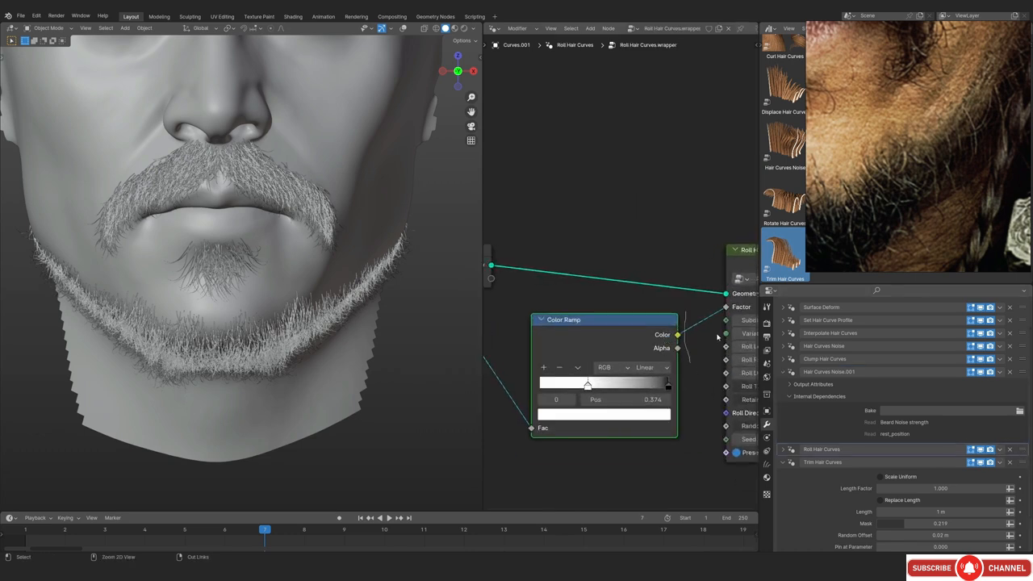
pyautogui.keyDown('ctrl'); pyautogui.moveTo(686, 312); pyautogui.dragTo(690, 362, button='right'); pyautogui.keyUp('ctrl')
pyautogui.moveTo(631, 333); pyautogui.dragTo(603, 334, button='middle')
pyautogui.press('x')
pyautogui.moveTo(742, 345); pyautogui.dragTo(617, 337, button='middle')
pyautogui.scroll(1, 585, 331)
# Try Factor values of 0.200 and 0.500 on the beard's Roll Hair Curves node
pyautogui.click(607, 322)
pyautogui.press('Return')
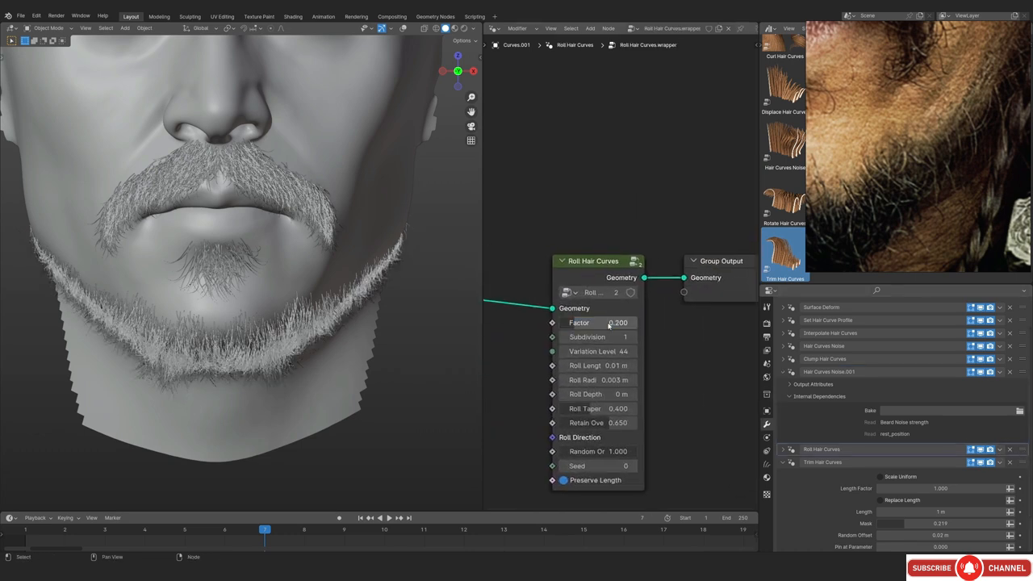
pyautogui.scroll(2, 388, 307)
pyautogui.keyDown('shift'); pyautogui.moveTo(387, 307); pyautogui.dragTo(403, 289, button='middle'); pyautogui.keyUp('shift')
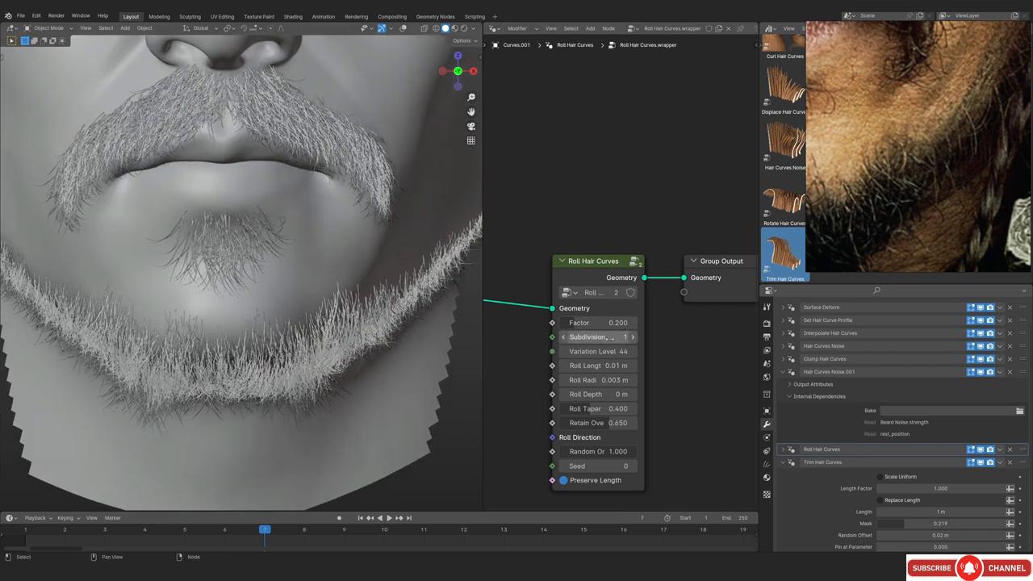
pyautogui.click(607, 324)
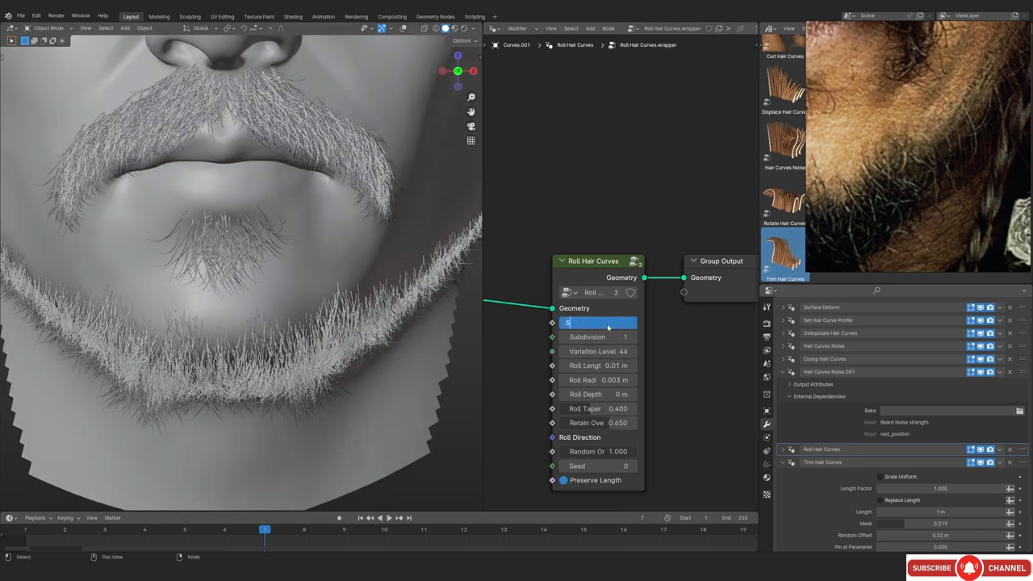
pyautogui.press('Return')
# Collapse the Internal Dependencies of Hair Curves Noise.001 and the Trim Hair Curves modifier settings
pyautogui.click(795, 397)
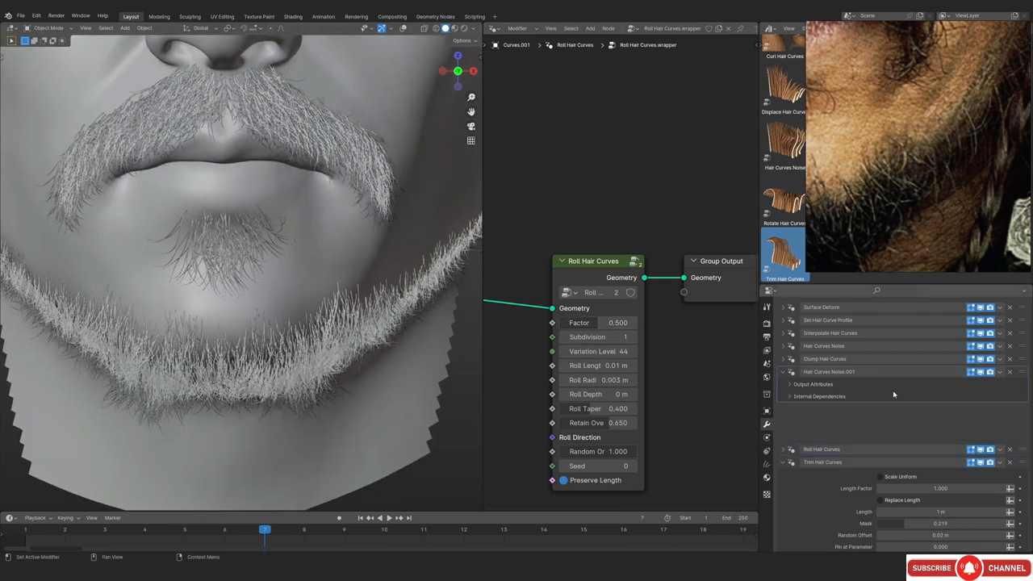
pyautogui.scroll(2, 288, 368)
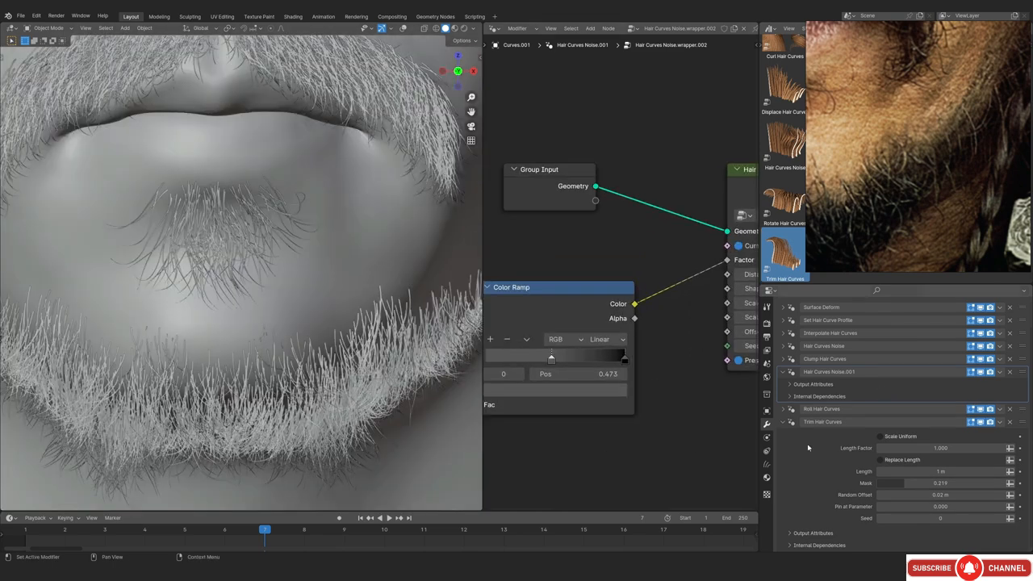
pyautogui.click(823, 448)
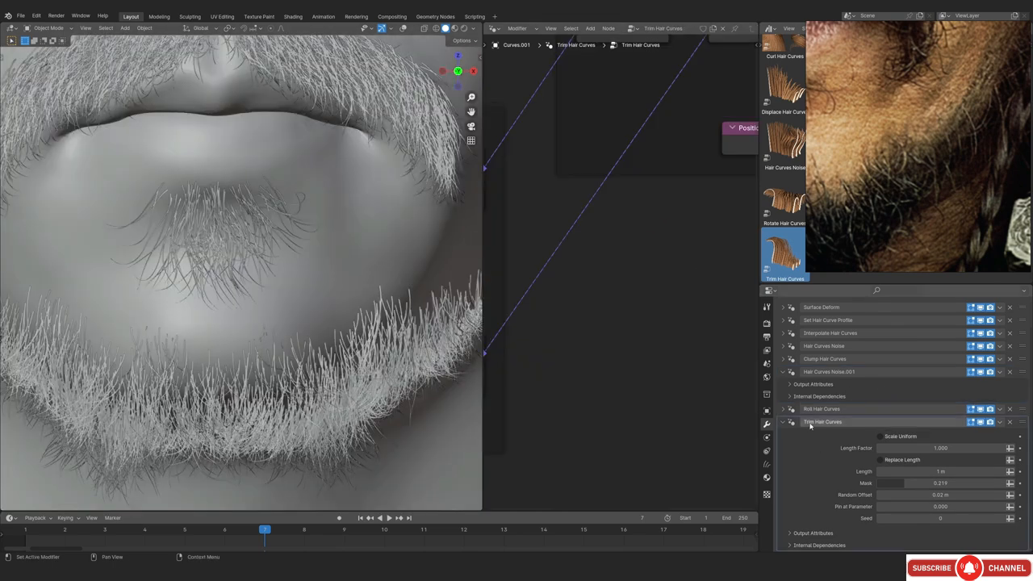
pyautogui.click(784, 422)
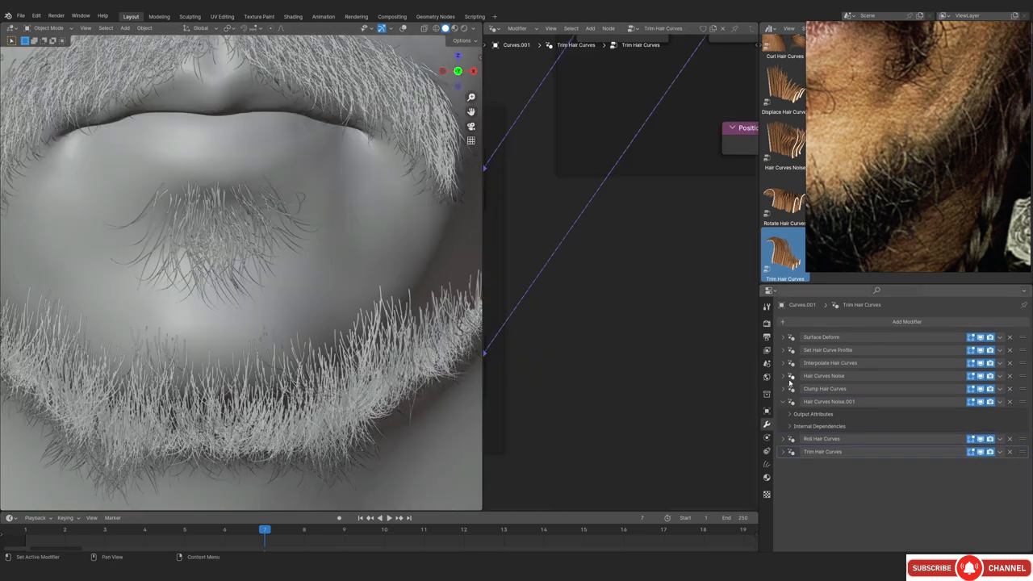
# Set the Roll Hair Curves Factor to 0.647 and check the beard from near and far
pyautogui.click(928, 438)
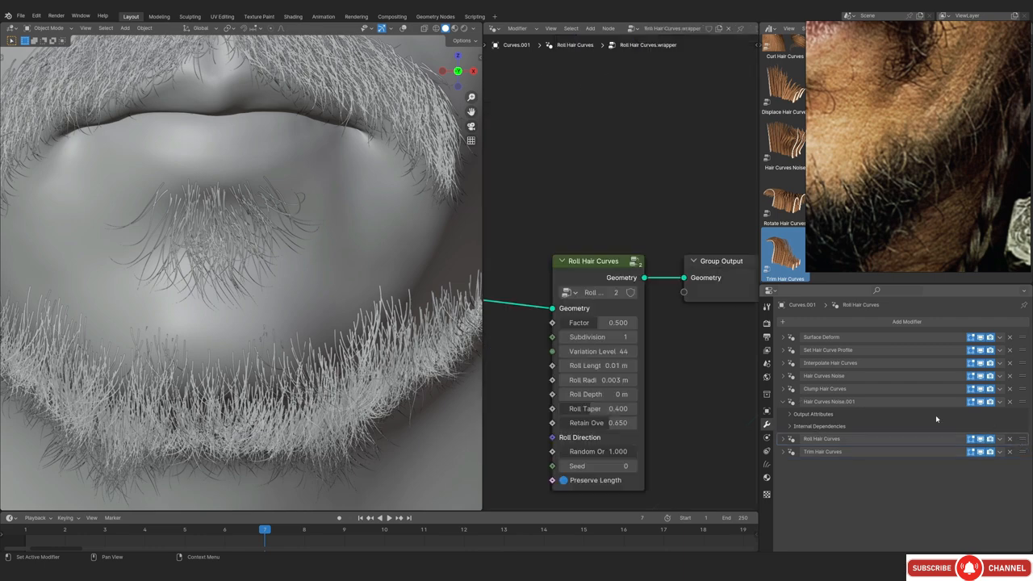
pyautogui.moveTo(617, 326)
pyautogui.mouseDown()
pyautogui.moveTo(633, 326)
pyautogui.moveTo(609, 326)
pyautogui.mouseUp()
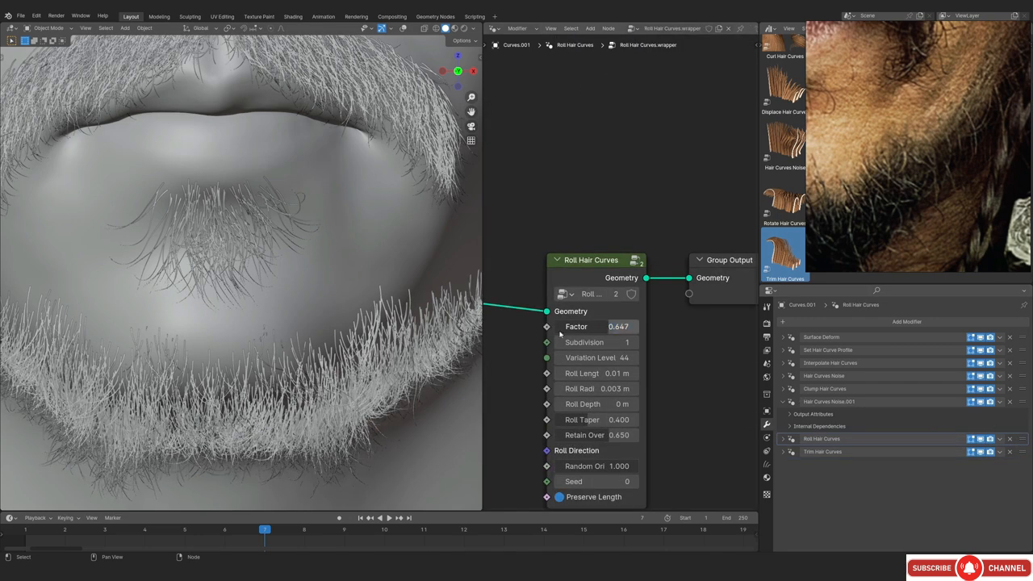
pyautogui.scroll(-5, 316, 392)
pyautogui.scroll(4, 245, 352)
pyautogui.scroll(-3, 245, 352)
pyautogui.moveTo(245, 351); pyautogui.dragTo(315, 376, button='middle')
pyautogui.scroll(3, 230, 315)
pyautogui.scroll(1, 315, 376)
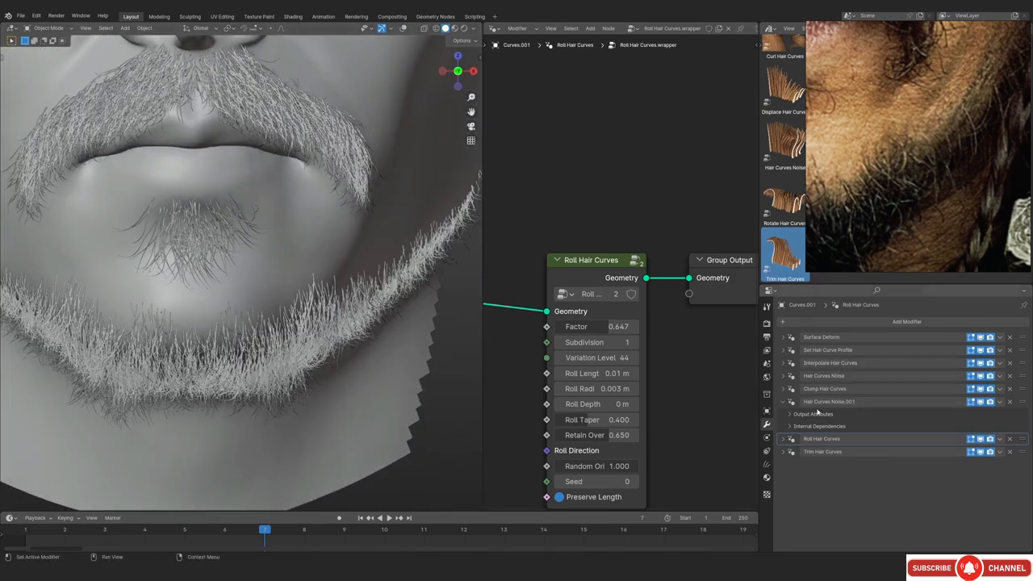
# Disconnect the Color Ramp from the Factor input in the Hair Curves Noise.001 modifier's node setup
pyautogui.click(1024, 402)
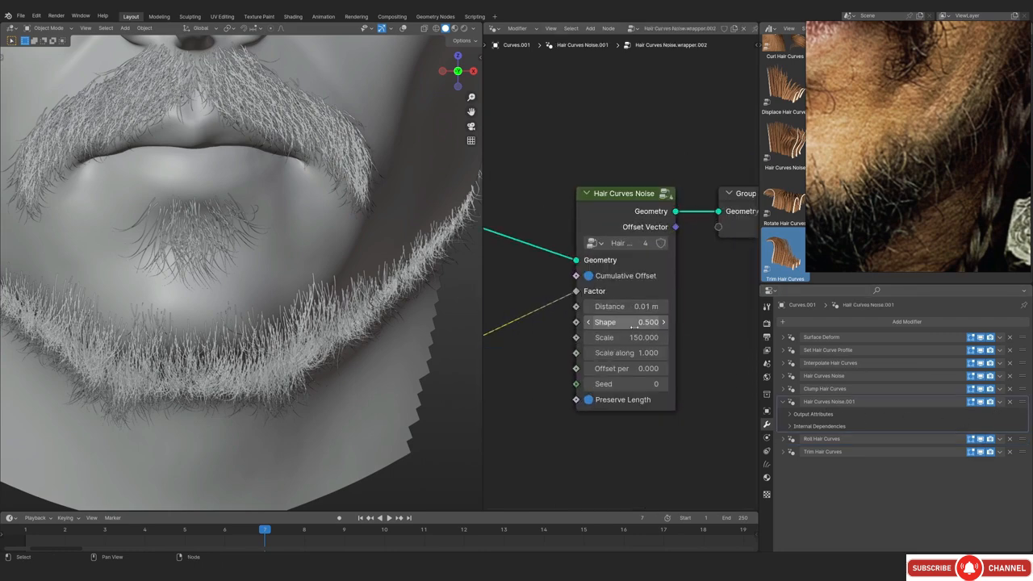
pyautogui.scroll(-2, 622, 273)
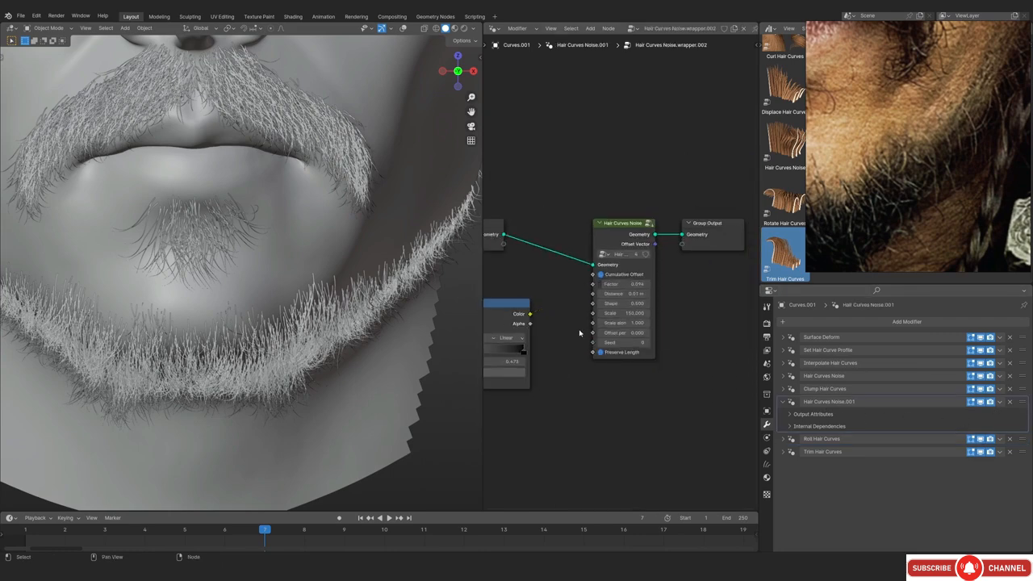
pyautogui.scroll(2, 620, 274)
# Try a Factor of 0.500 on the Hair Curves Noise.001 modifier's noise node, then undo it
pyautogui.doubleClick(635, 291)
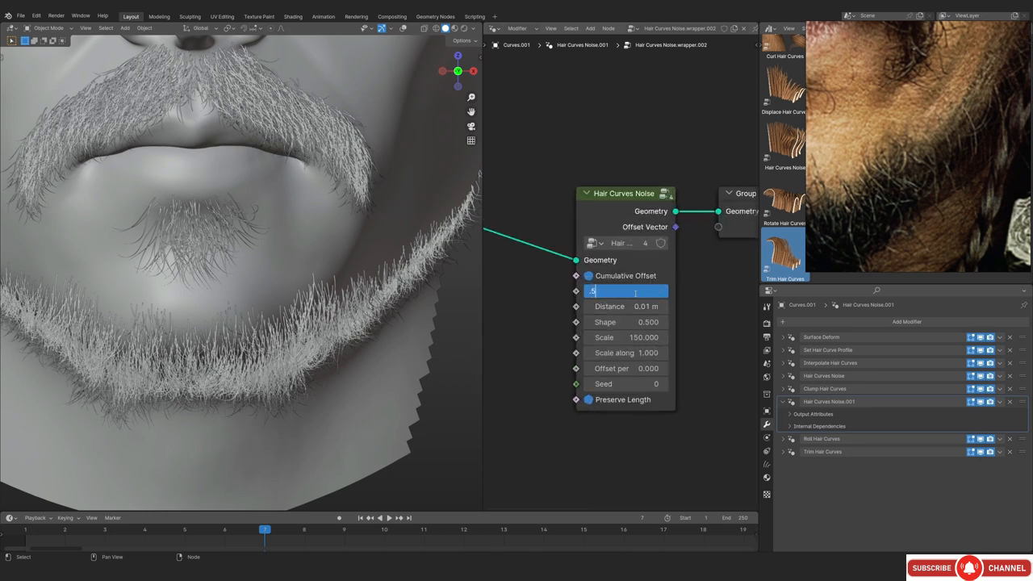
pyautogui.press('Return')
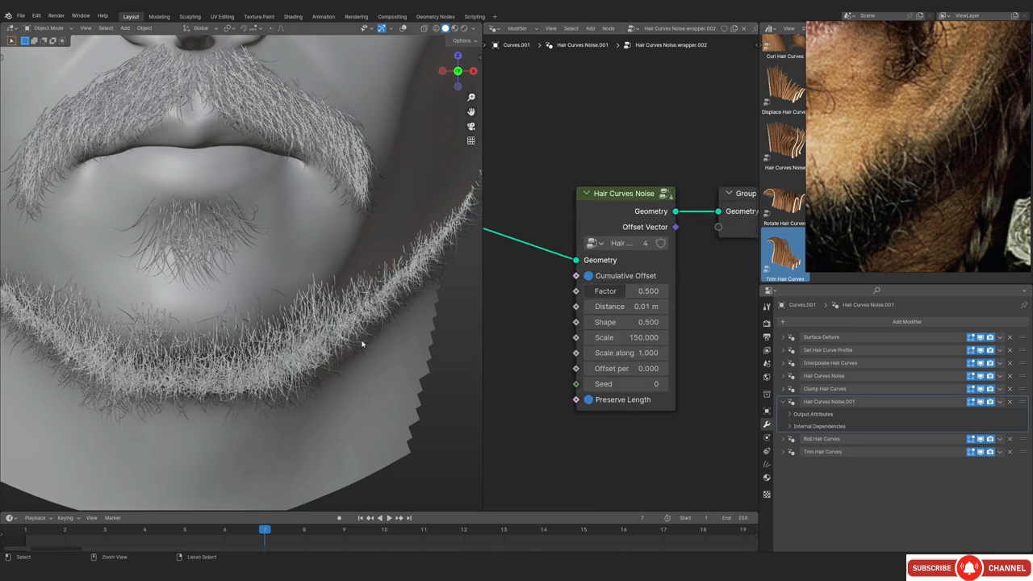
pyautogui.hotkey('ctrl', 'z')
# Set the Factor of the Hair Curves Noise.001 modifier's noise node to 0.050 and check the beard
pyautogui.doubleClick(632, 292)
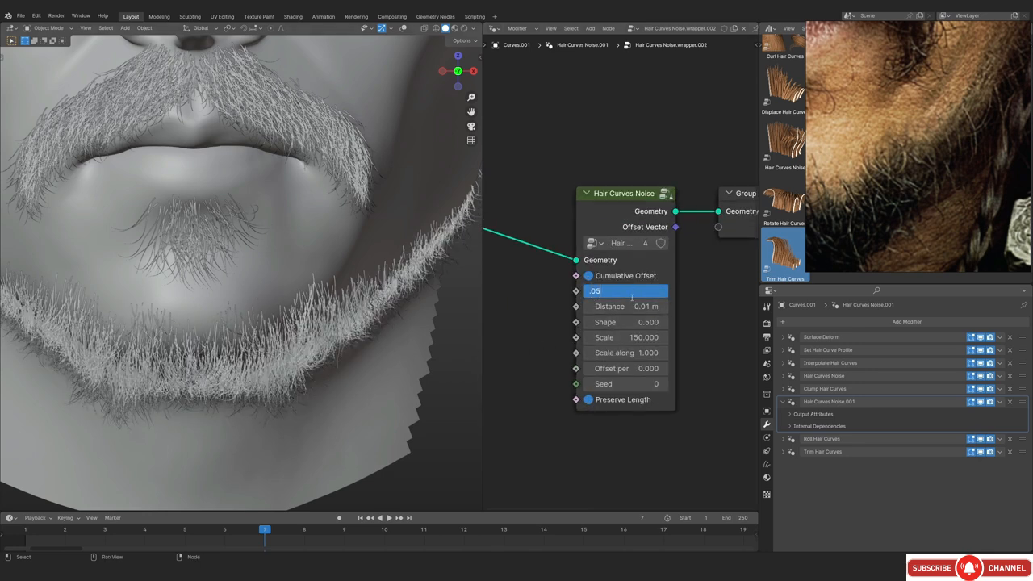
pyautogui.press('Return')
pyautogui.scroll(-4, 339, 311)
pyautogui.scroll(3, 345, 315)
pyautogui.hotkey('alt', 'shift', 'z')
pyautogui.keyDown('shift'); pyautogui.moveTo(356, 325); pyautogui.dragTo(359, 339, button='middle'); pyautogui.keyUp('shift')
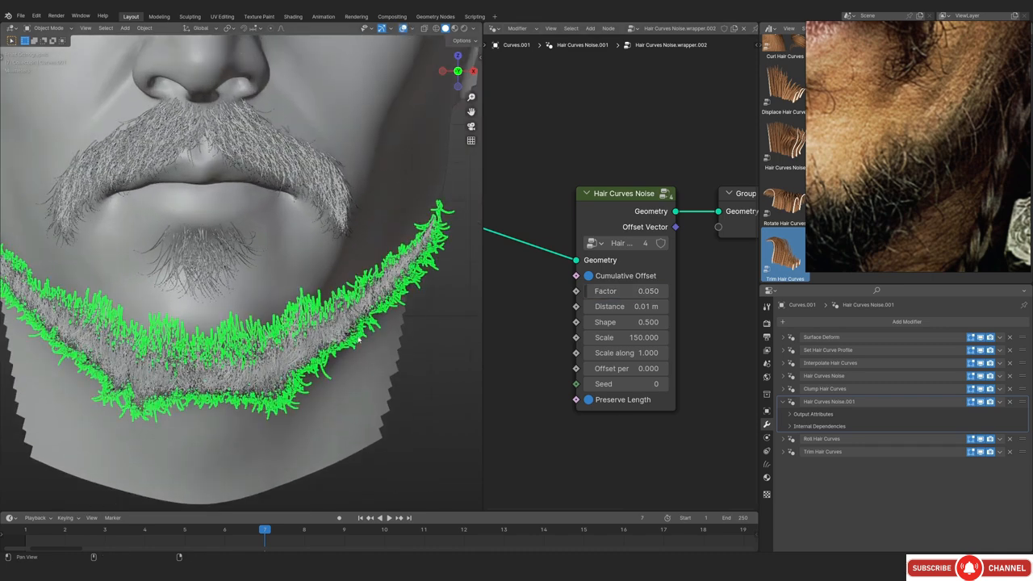
pyautogui.hotkey('alt', 'shift', 'z')
# Set the Factor of the first Hair Curves Noise modifier to 0.050 and check the beard up close
pyautogui.click(1020, 378)
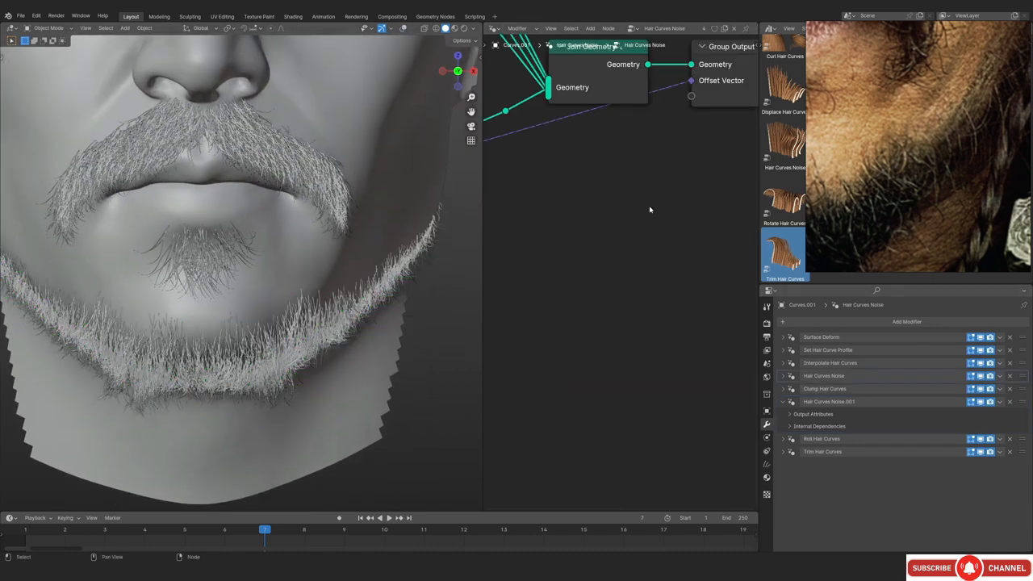
pyautogui.click(786, 377)
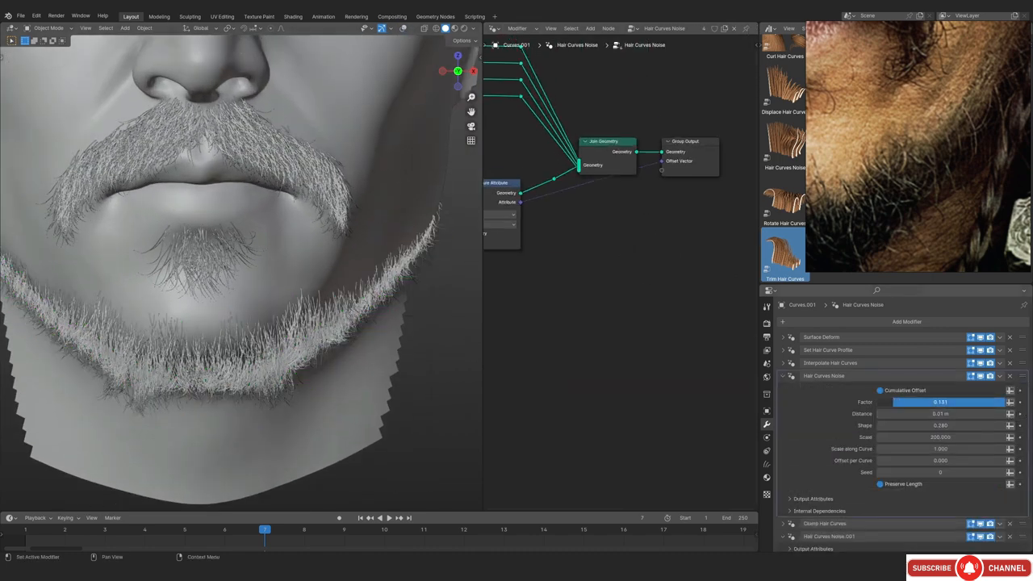
pyautogui.press('Return')
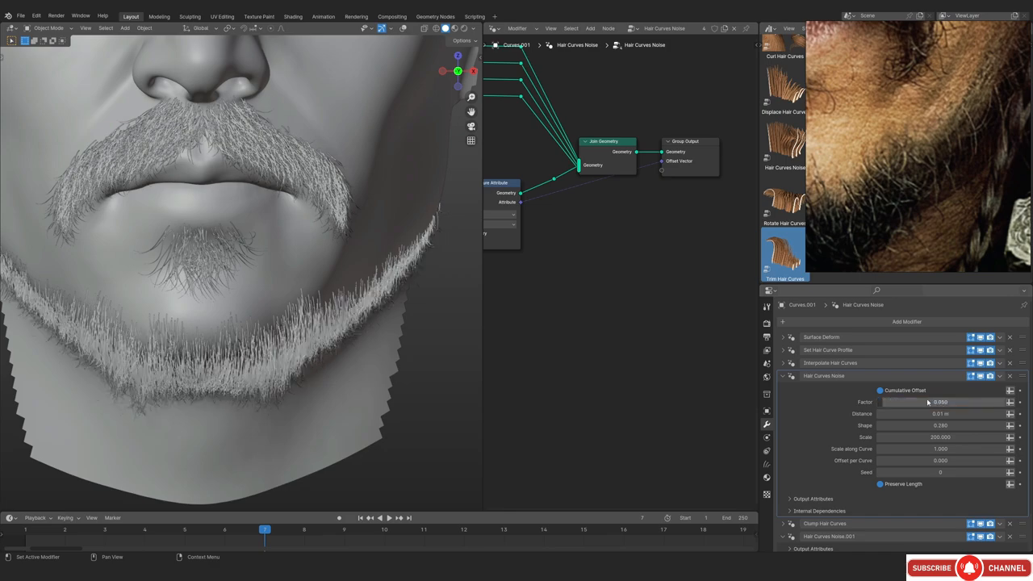
pyautogui.keyDown('ctrl'); pyautogui.moveTo(247, 310); pyautogui.dragTo(284, 326, button='middle'); pyautogui.keyUp('ctrl')
pyautogui.hotkey('shift', 'alt', 'z')
pyautogui.hotkey('shift', 'alt', 'z')
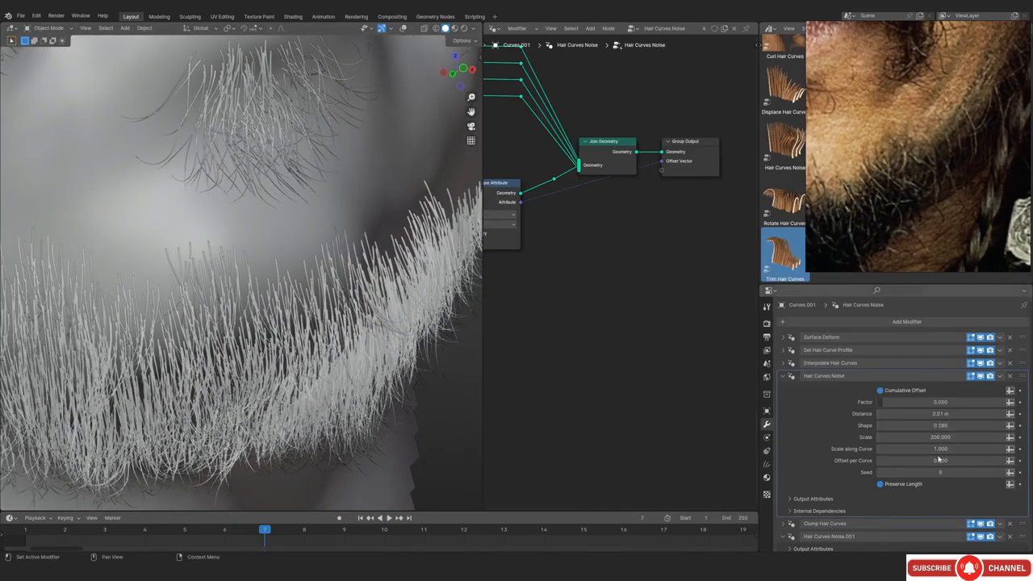
# Try a Shape of 0.100 on the Hair Curves Noise modifier, comparing the beard with the modifier hidden and shown
pyautogui.moveTo(936, 426)
pyautogui.mouseDown()
pyautogui.moveTo(896, 425)
pyautogui.moveTo(920, 425)
pyautogui.mouseUp()
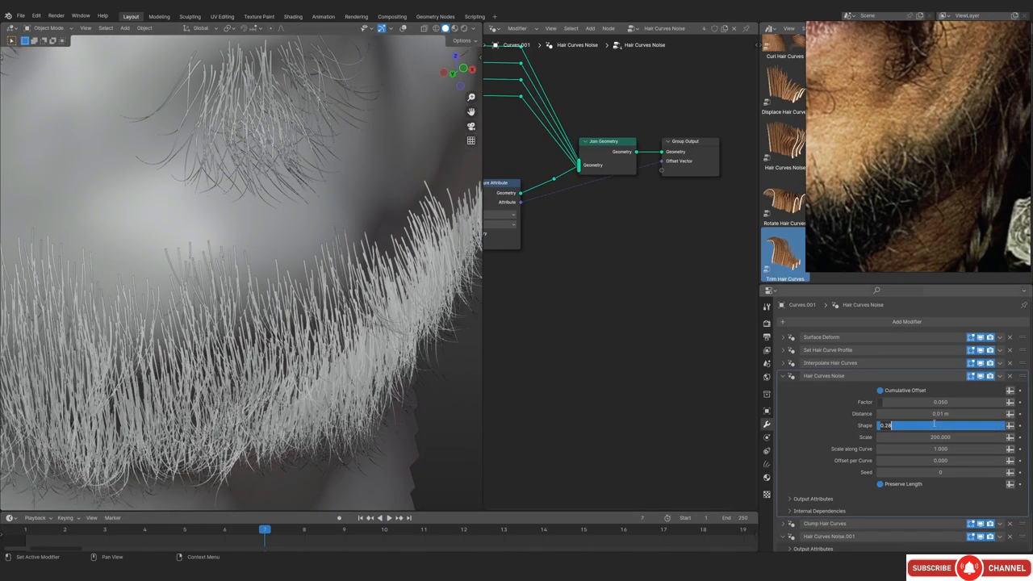
pyautogui.scroll(5, 273, 273)
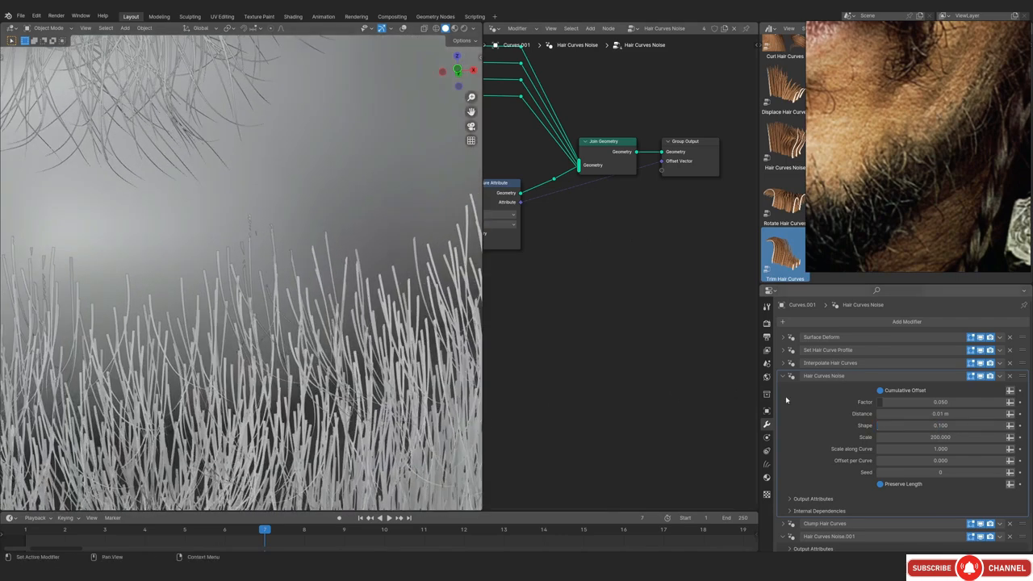
pyautogui.click(983, 376)
pyautogui.click(982, 376)
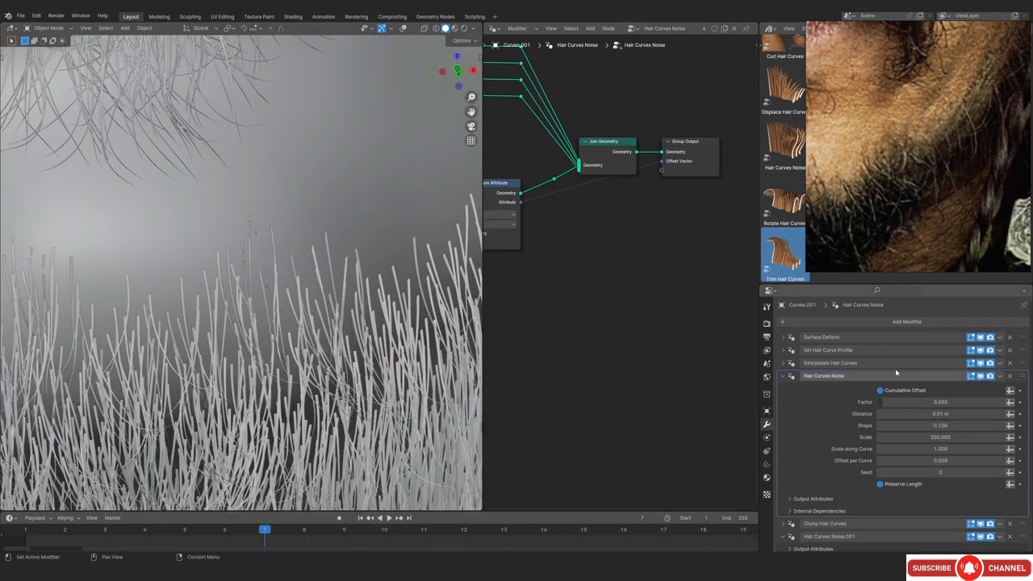
# Set the Hair Curves Noise modifier's Shape to 0.000 and Distance to 0.02 m, and compare the beard with the reference photo
pyautogui.scroll(-5, 273, 273)
pyautogui.moveTo(915, 426); pyautogui.dragTo(964, 414)
pyautogui.scroll(2, 319, 311)
pyautogui.scroll(-5, 267, 314)
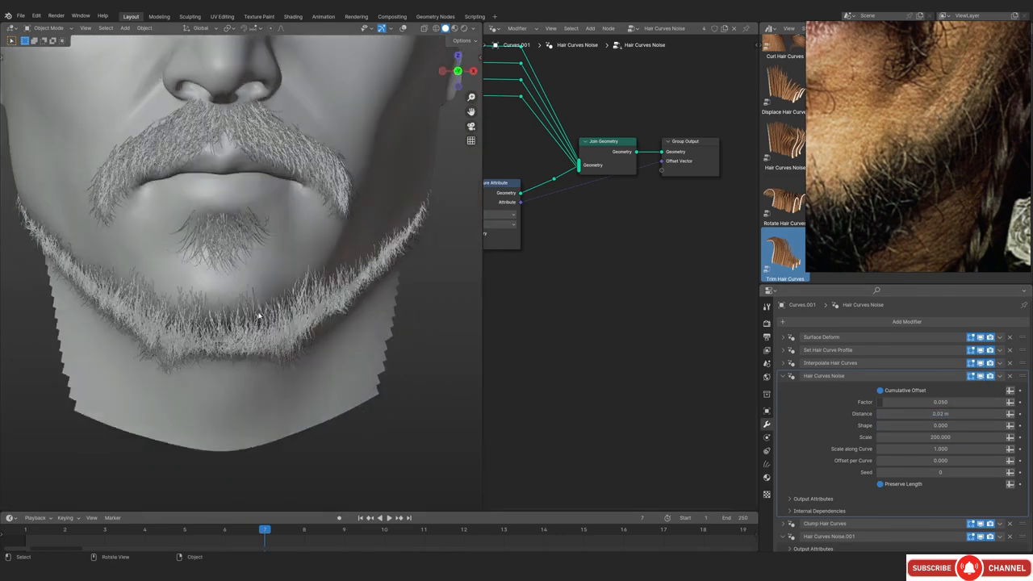
pyautogui.scroll(3, 247, 292)
pyautogui.scroll(-3, 217, 299)
pyautogui.moveTo(309, 325); pyautogui.dragTo(271, 309, button='middle')
pyautogui.press('KP_1')
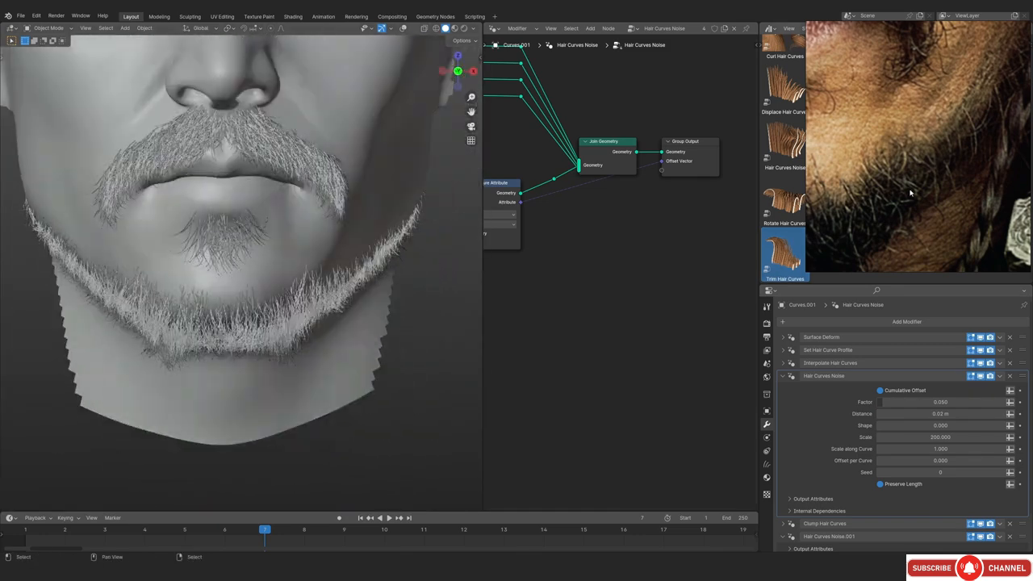
pyautogui.moveTo(911, 193); pyautogui.dragTo(929, 143, button='middle')
pyautogui.scroll(-2, 285, 334)
pyautogui.scroll(2, 285, 334)
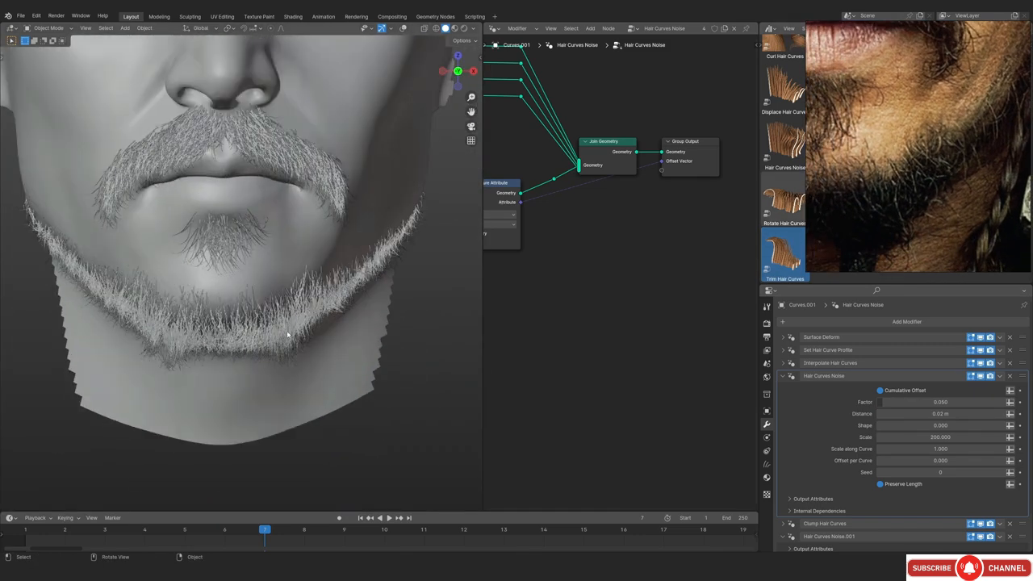
# Duplicate the jawline beard curves object in place
pyautogui.scroll(-2, 285, 334)
pyautogui.moveTo(286, 334); pyautogui.dragTo(289, 296, button='middle')
pyautogui.hotkey('alt', 'shift', 'z')
pyautogui.scroll(2, 254, 299)
pyautogui.hotkey('shift', 'd')
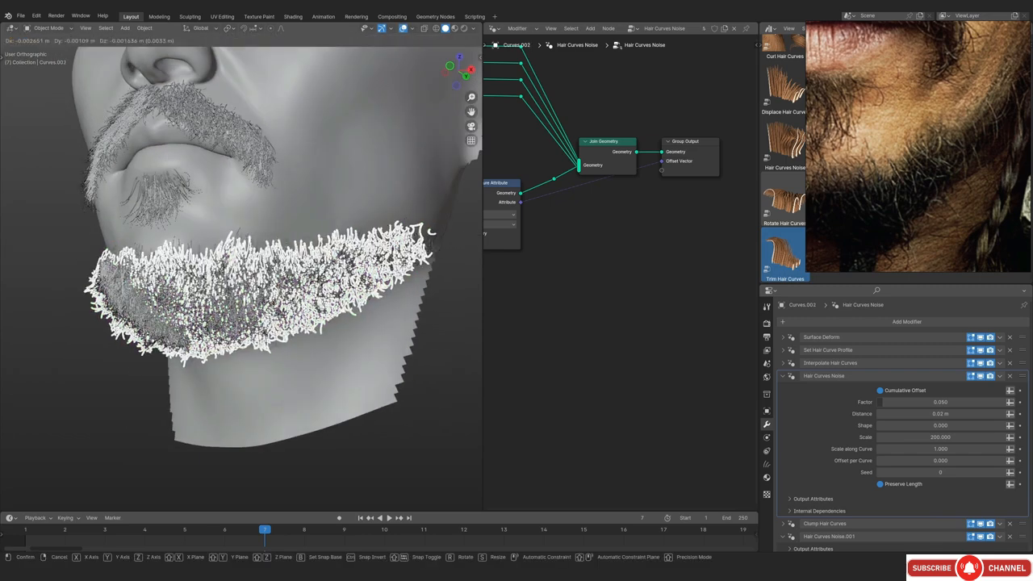
pyautogui.press('Escape')
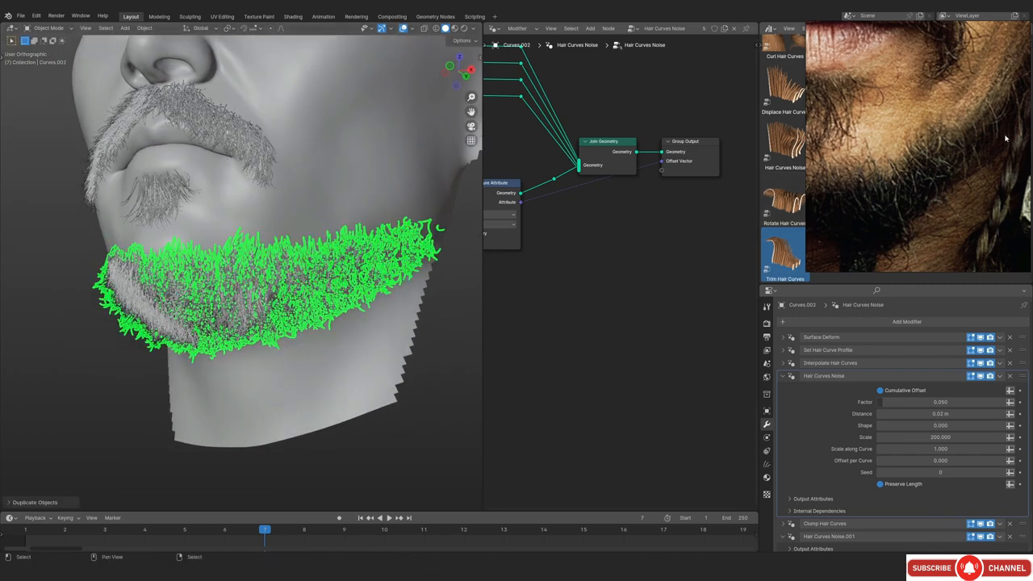
# Replace the asset browser with the Outliner and rename the duplicated beard curves as Beard rolls
pyautogui.click(770, 28)
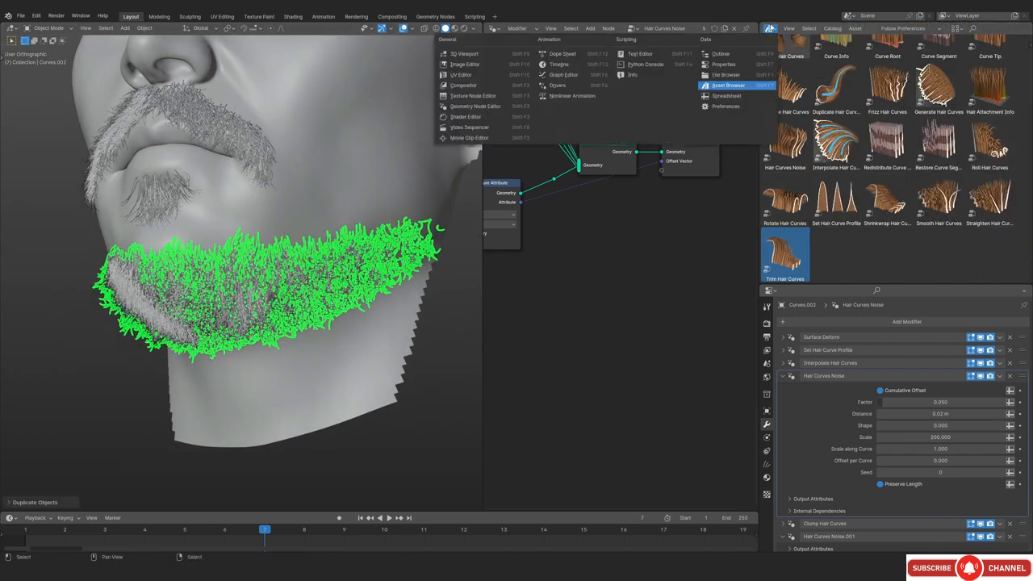
pyautogui.click(736, 55)
pyautogui.doubleClick(817, 117)
pyautogui.write('Beard mid')
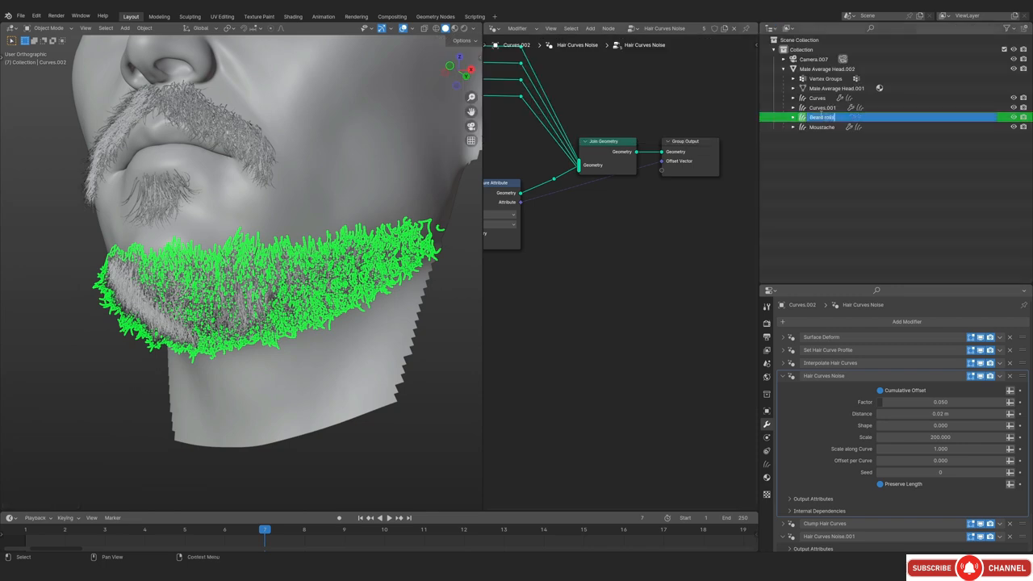
pyautogui.press('Return')
pyautogui.moveTo(206, 339); pyautogui.dragTo(292, 341, button='middle')
pyautogui.scroll(1, 274, 344)
pyautogui.hotkey('alt', 'a')
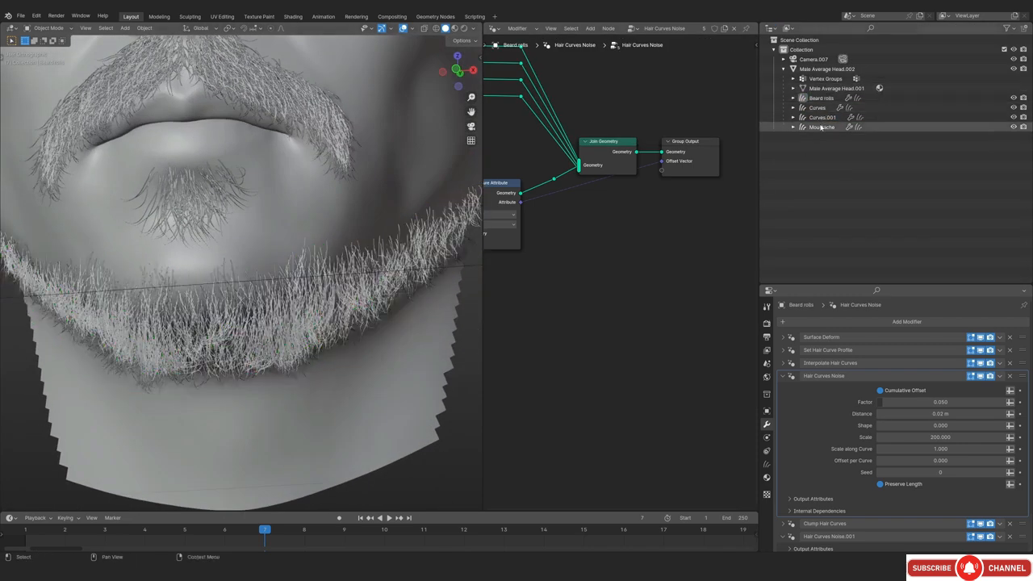
# Make the Interpolate Hair Curves node group of the Beard rolls object a single-user copy
pyautogui.click(821, 97)
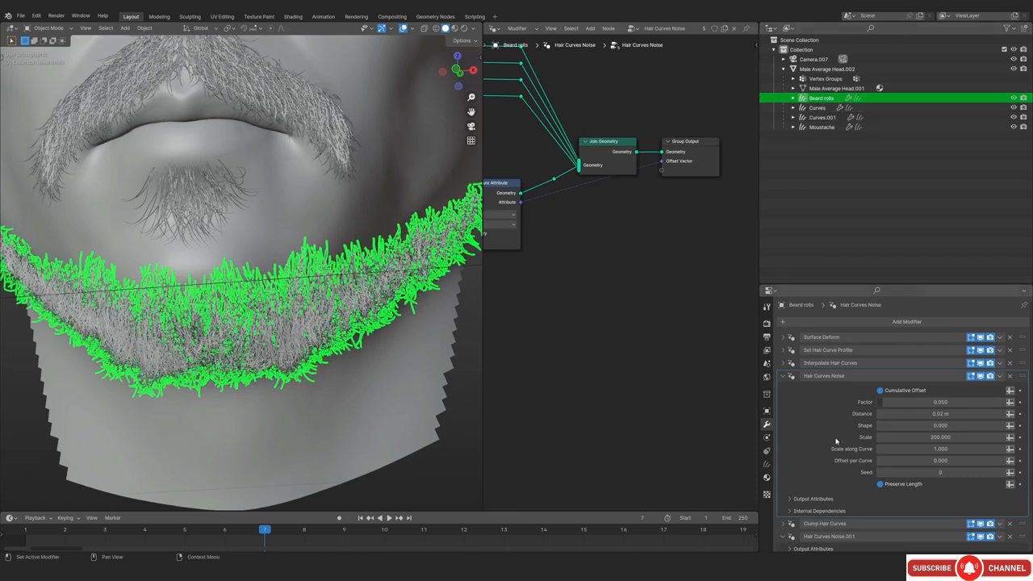
pyautogui.scroll(-2, 811, 412)
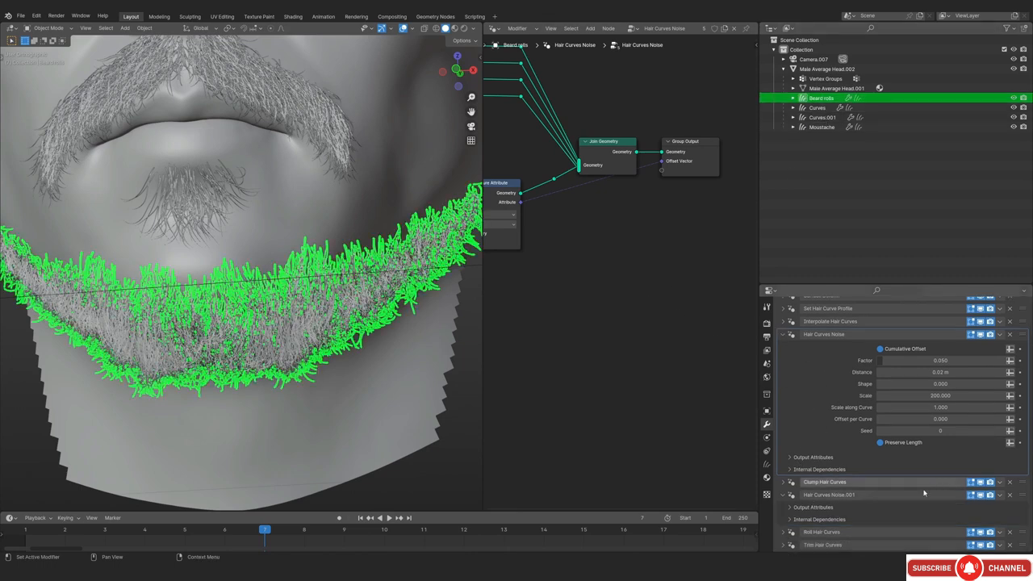
pyautogui.scroll(2, 803, 391)
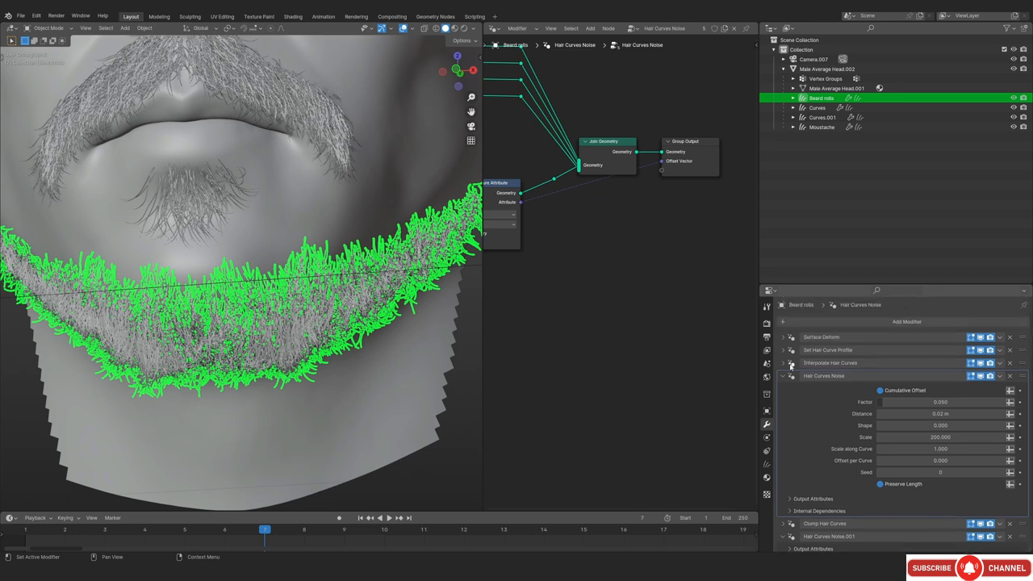
pyautogui.click(790, 364)
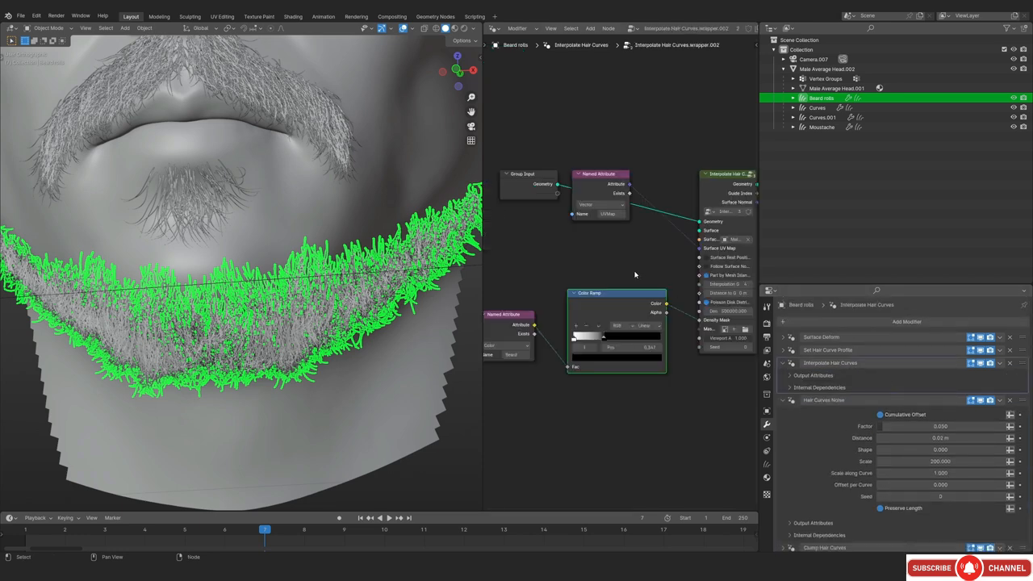
pyautogui.scroll(-2, 635, 275)
pyautogui.click(735, 31)
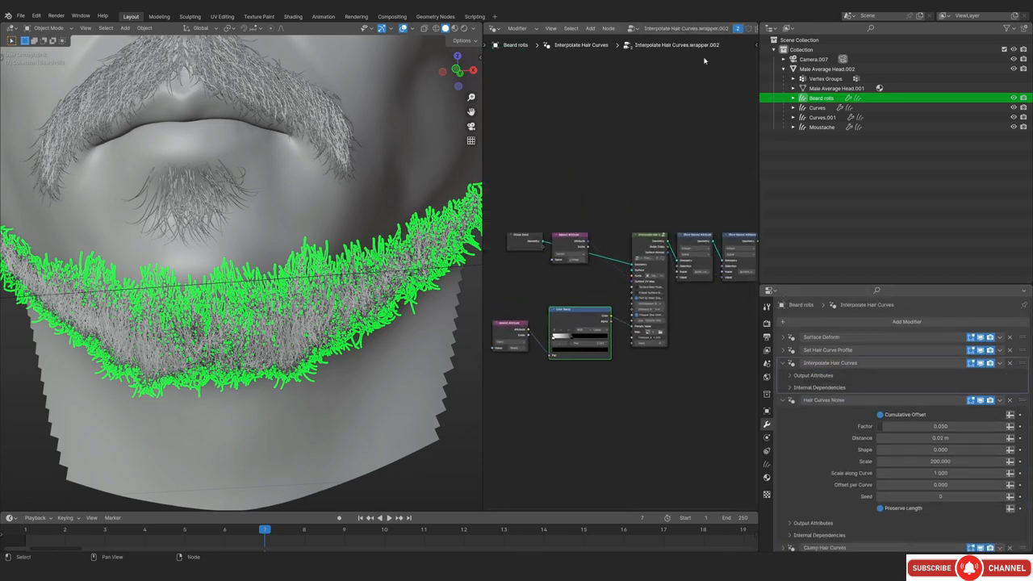
pyautogui.scroll(-2, 315, 335)
pyautogui.scroll(4, 237, 323)
pyautogui.moveTo(315, 335); pyautogui.dragTo(275, 302, button='middle')
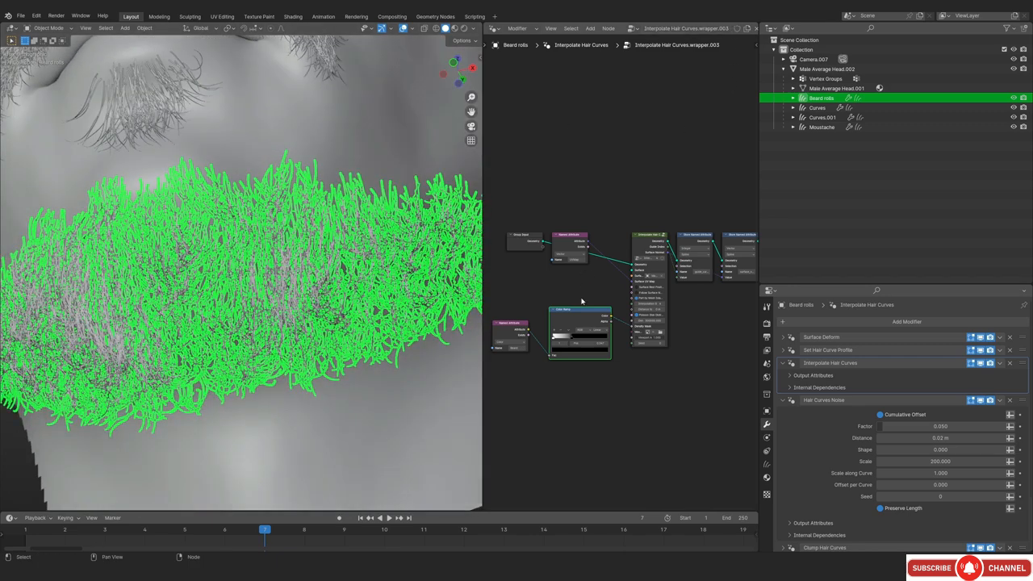
# Set the Density of the Beard rolls' Interpolate Hair Curves node to 200000 and check the beard's fullness
pyautogui.scroll(2, 581, 301)
pyautogui.scroll(3, 659, 313)
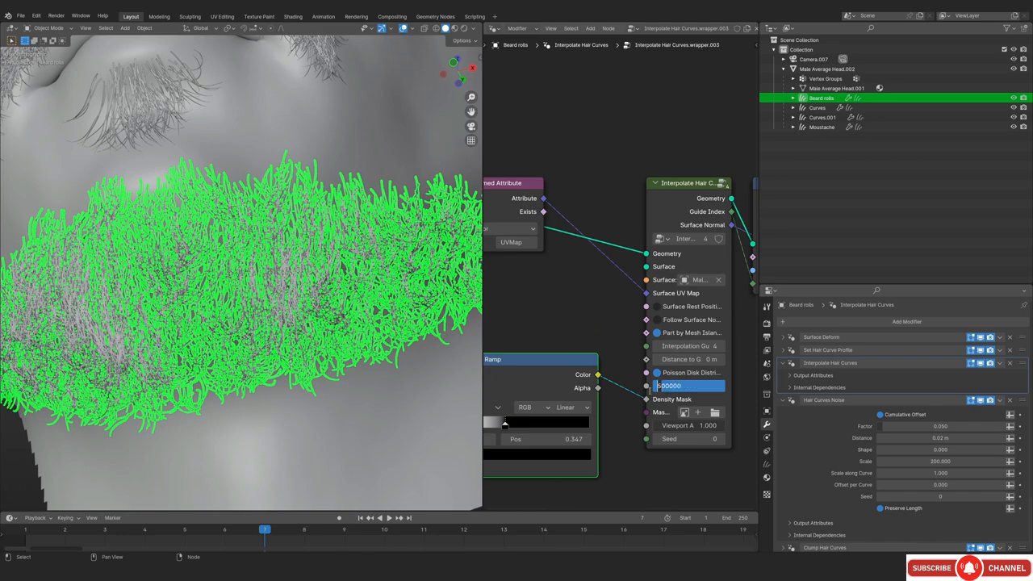
pyautogui.press('Return')
pyautogui.moveTo(339, 242); pyautogui.dragTo(325, 371, button='middle')
pyautogui.hotkey('alt', 'shift', 'z')
pyautogui.hotkey('alt', 'shift', 'z')
pyautogui.hotkey('alt', 'shift', 'z')
pyautogui.hotkey('alt', 'shift', 'z')
pyautogui.scroll(-3, 346, 336)
pyautogui.scroll(3, 325, 371)
pyautogui.hotkey('alt', 'shift', 'z')
pyautogui.scroll(-3, 815, 484)
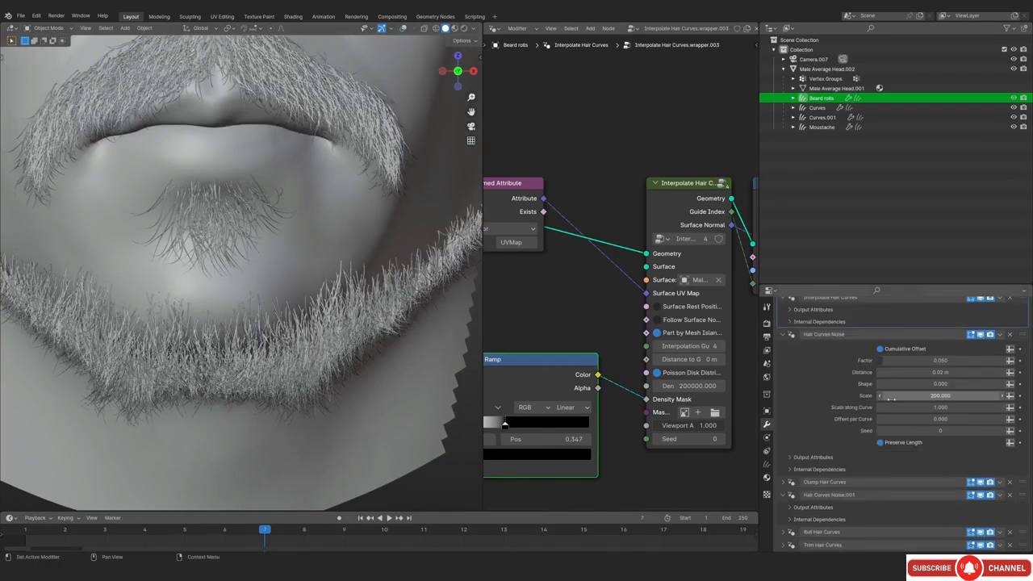
# Make the Beard rolls' Roll Hair Curves node group single-user and set its Factor to 1.000
pyautogui.click(782, 532)
pyautogui.scroll(-3, 823, 495)
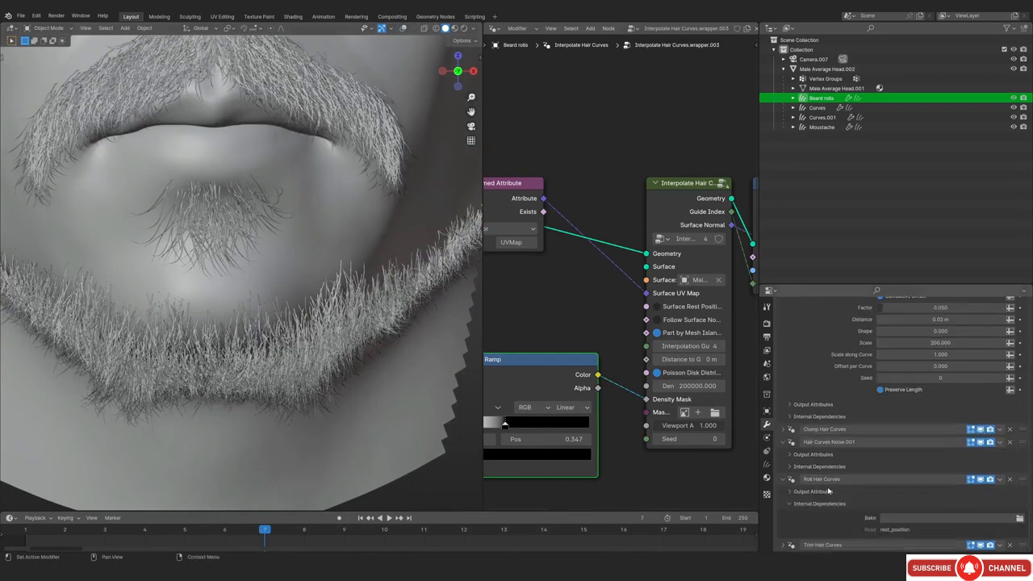
pyautogui.click(848, 504)
pyautogui.scroll(-6, 600, 345)
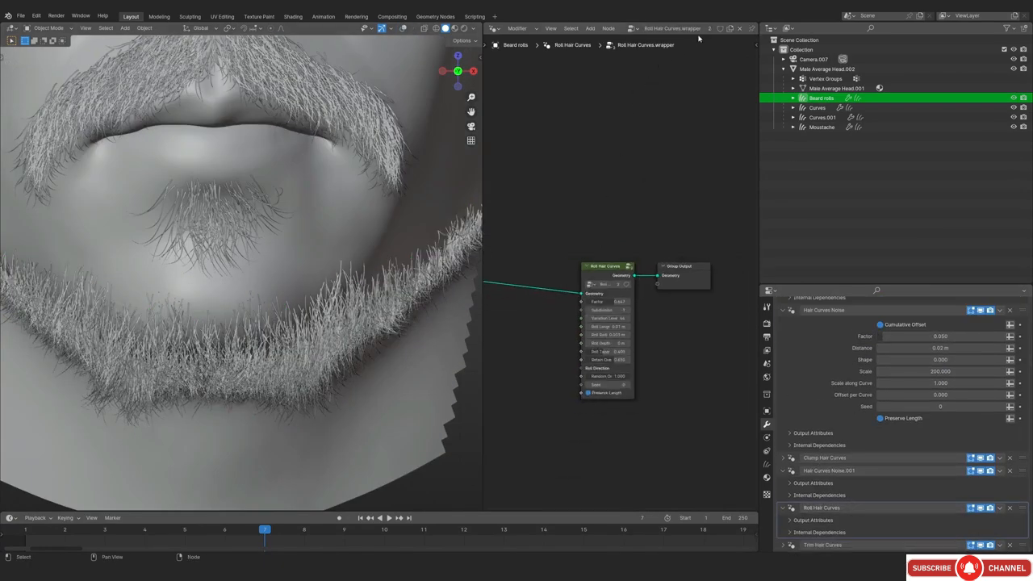
pyautogui.scroll(2, 657, 400)
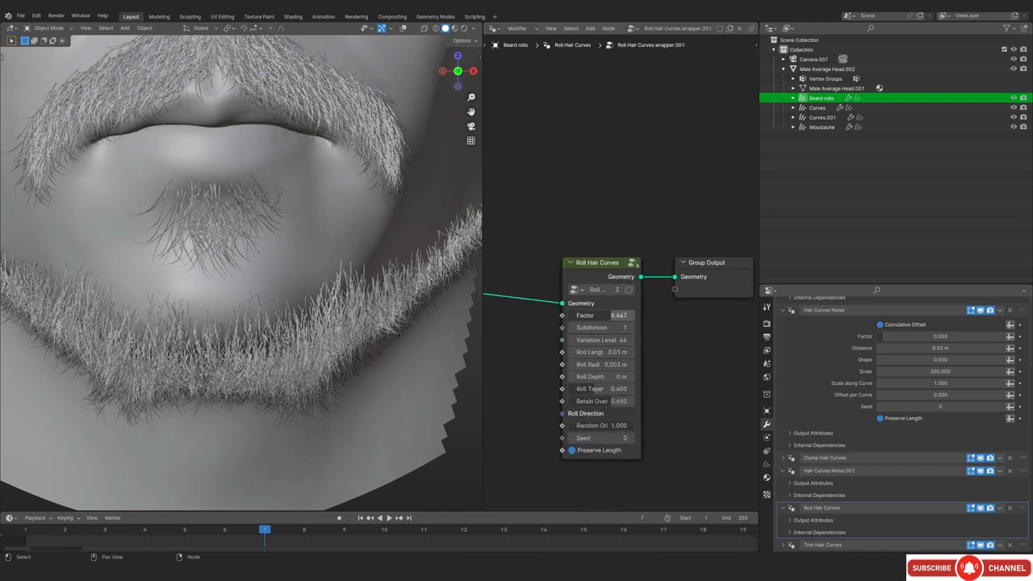
pyautogui.moveTo(618, 316); pyautogui.dragTo(635, 319)
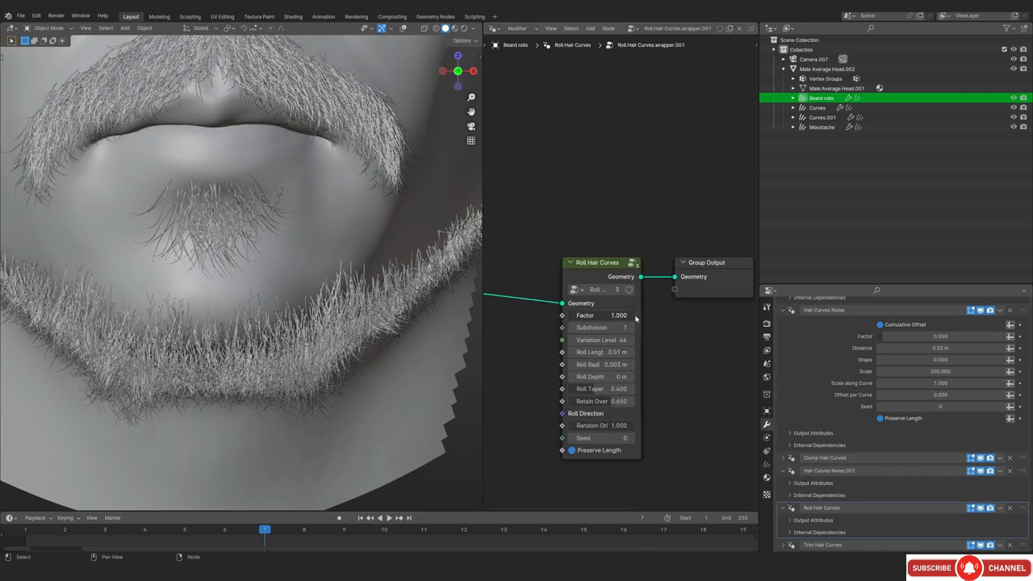
pyautogui.hotkey('alt', 'shift', 'z')
pyautogui.hotkey('alt', 'shift', 'z')
pyautogui.moveTo(294, 392); pyautogui.dragTo(305, 349, button='middle')
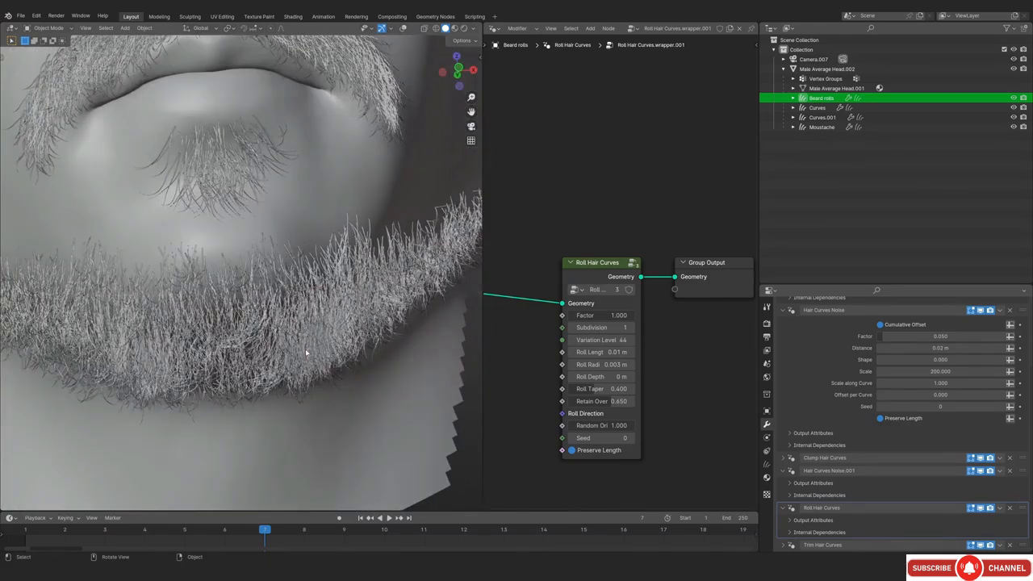
# Examine the beard in rendered shading from near, far and the side, then return to solid shading
pyautogui.scroll(-8, 305, 349)
pyautogui.press('z')
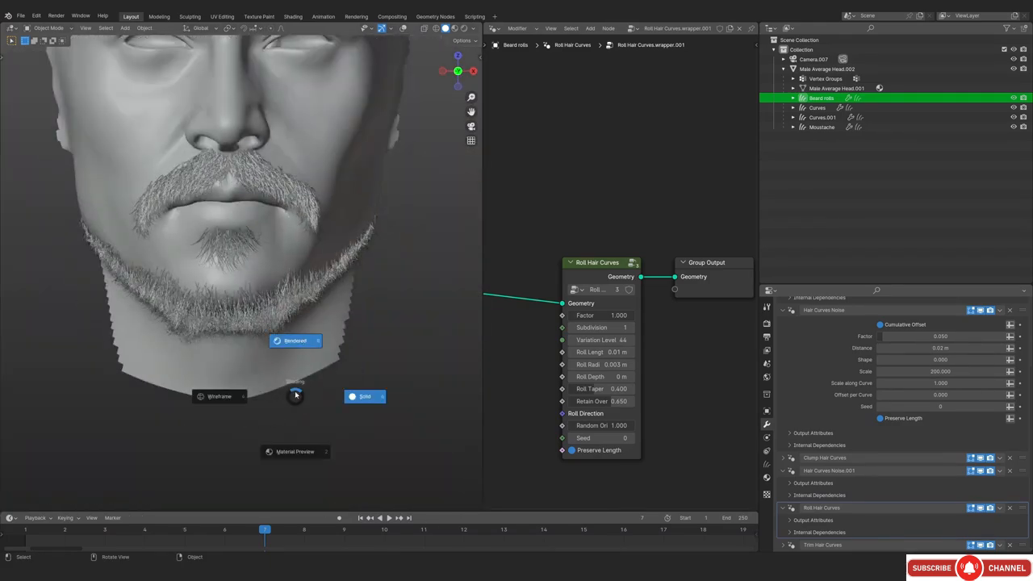
pyautogui.click(297, 379)
pyautogui.scroll(8, 315, 348)
pyautogui.scroll(3, 325, 321)
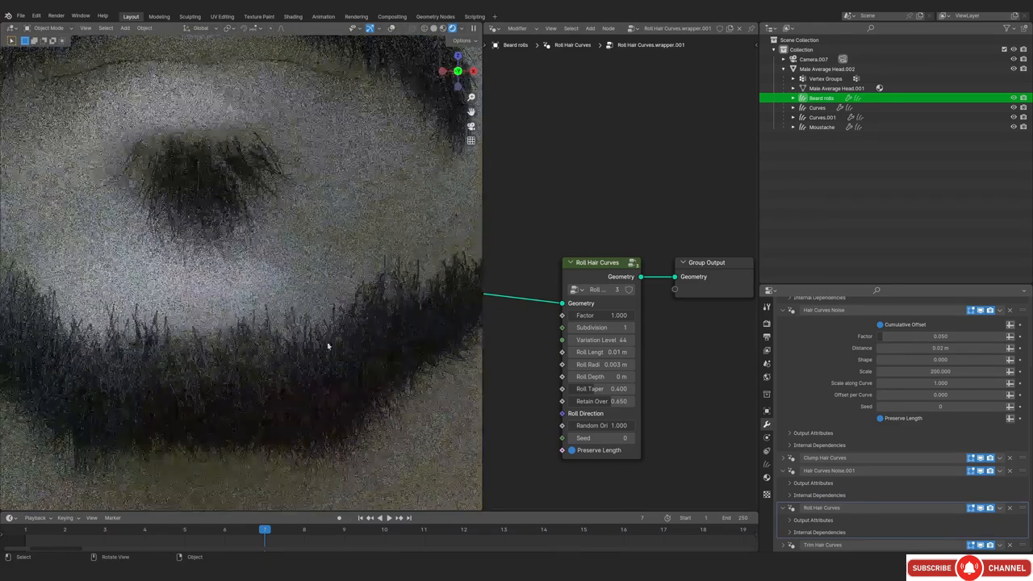
pyautogui.scroll(-5, 282, 363)
pyautogui.moveTo(323, 325); pyautogui.dragTo(251, 279, button='middle')
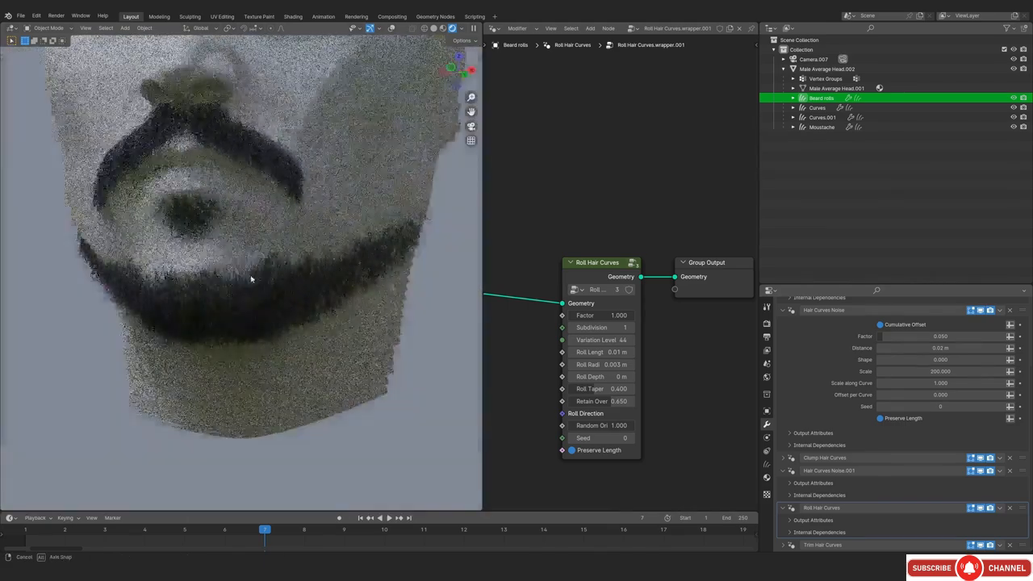
pyautogui.scroll(5, 326, 302)
pyautogui.moveTo(325, 302)
pyautogui.keyDown('shift'); pyautogui.mouseDown(button='middle')
pyautogui.moveTo(275, 346)
pyautogui.moveTo(250, 327)
pyautogui.moveTo(288, 334)
pyautogui.moveTo(268, 361)
pyautogui.mouseUp(button='middle'); pyautogui.keyUp('shift')
pyautogui.press('z')
pyautogui.click(352, 350)
# Set the Roll Hair Curves node's Roll Radius to 0.004 m and Roll Length to 0.02 m
pyautogui.scroll(2, 650, 380)
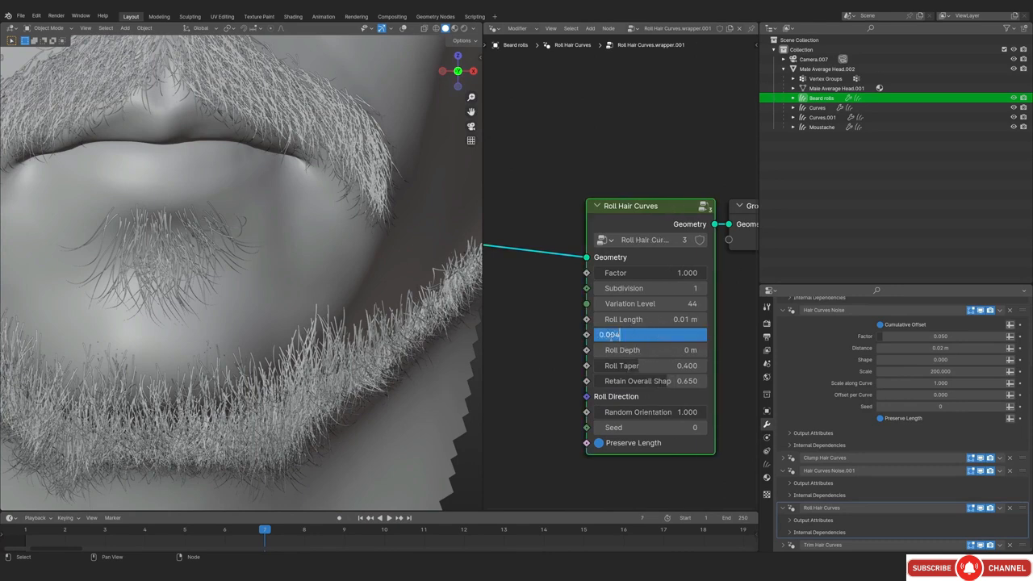
pyautogui.press('Return')
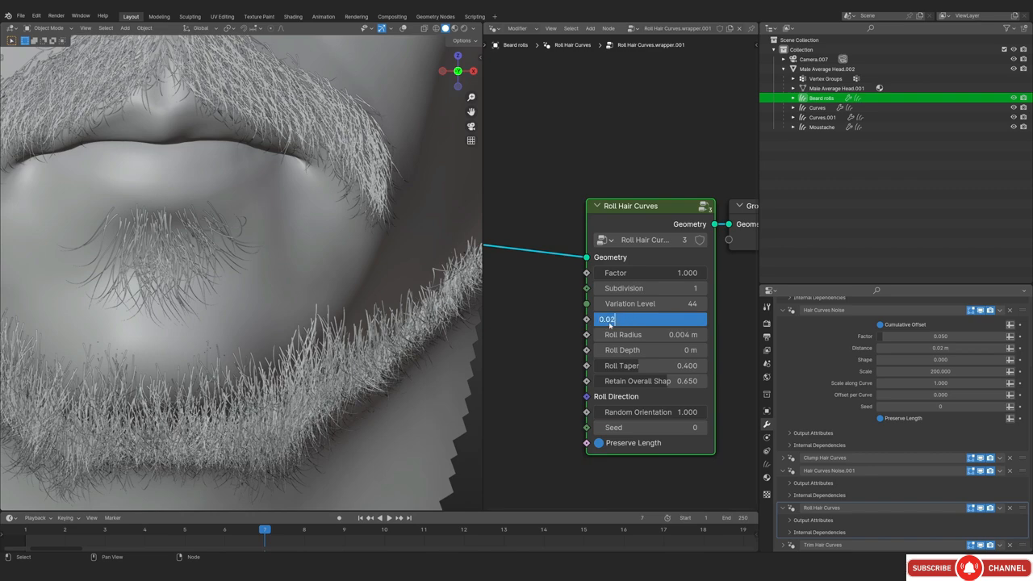
pyautogui.press('Return')
pyautogui.scroll(-3, 363, 323)
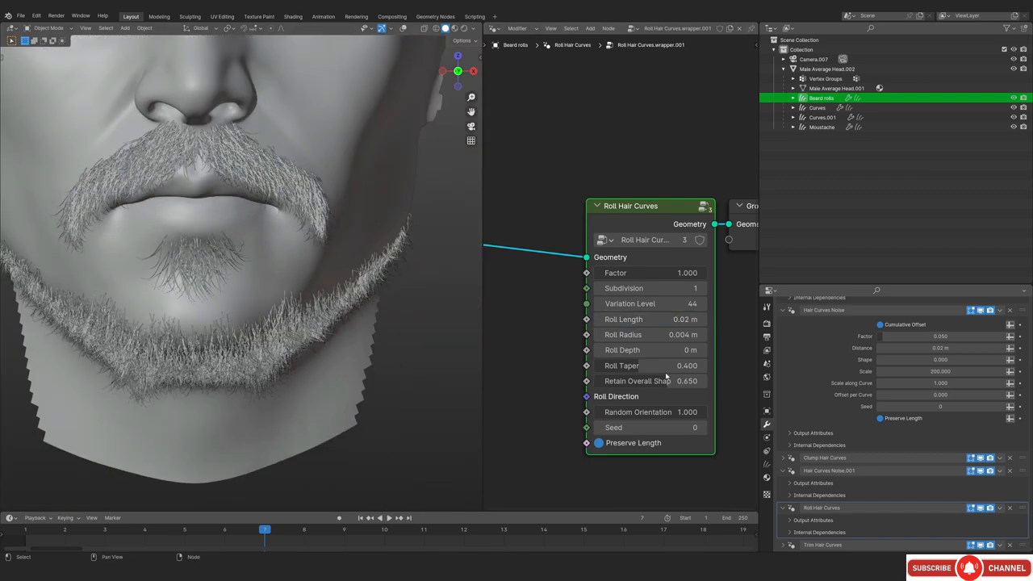
# Set the Density of the Beard rolls' Interpolate Hair Curves node to 100000
pyautogui.scroll(3, 839, 401)
pyautogui.click(819, 388)
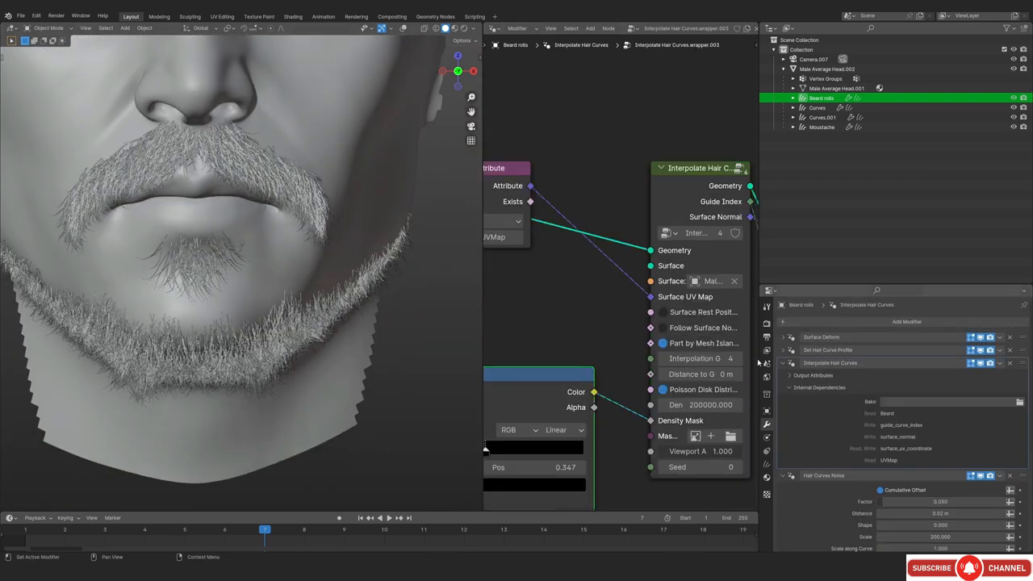
pyautogui.moveTo(656, 340); pyautogui.dragTo(570, 314, button='middle')
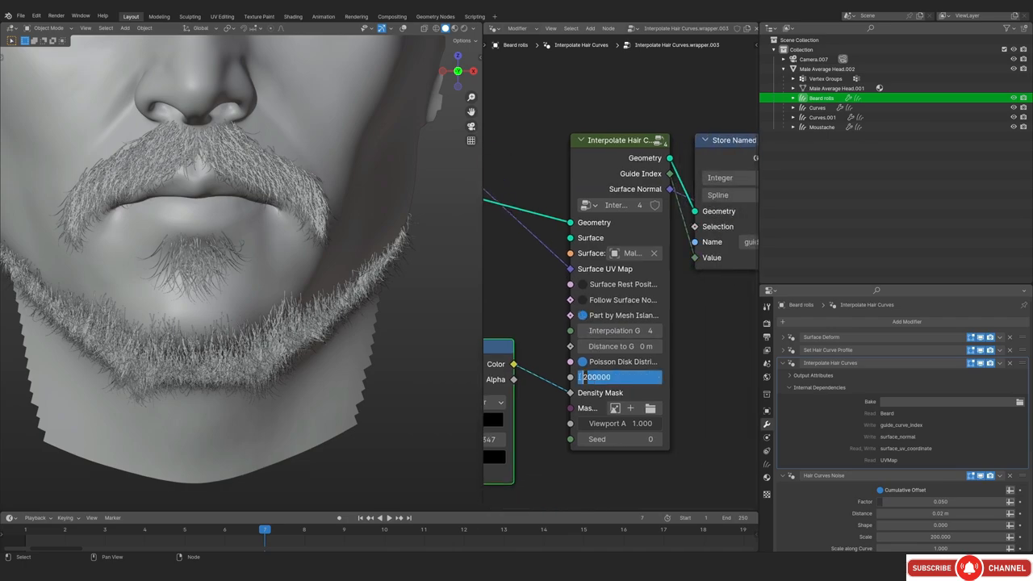
pyautogui.press('Return')
# Examine the beard in rendered shading from near, far and the side, and compare it with the reference photo
pyautogui.scroll(-3, 263, 352)
pyautogui.press('z')
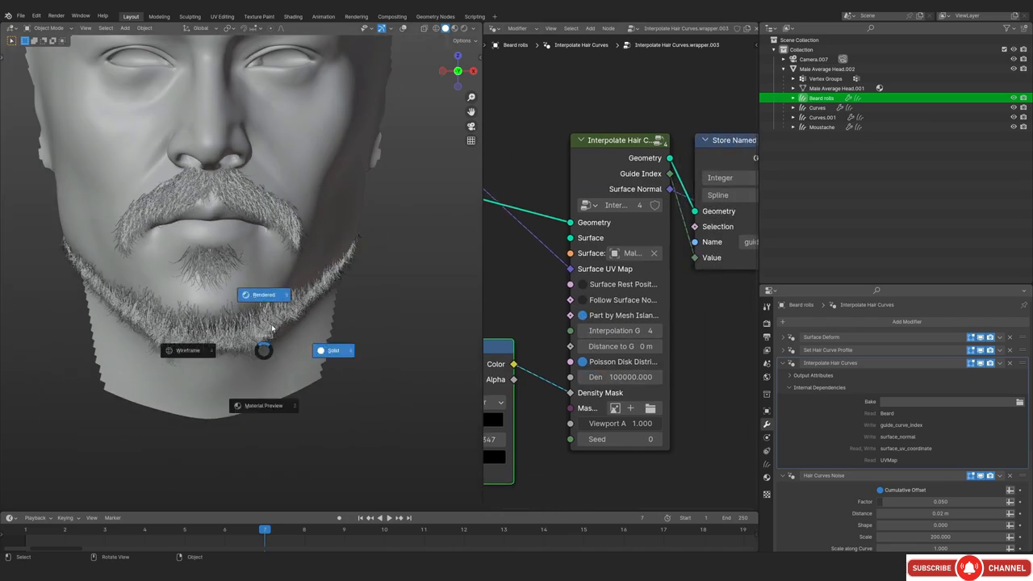
pyautogui.click(272, 328)
pyautogui.scroll(8, 277, 357)
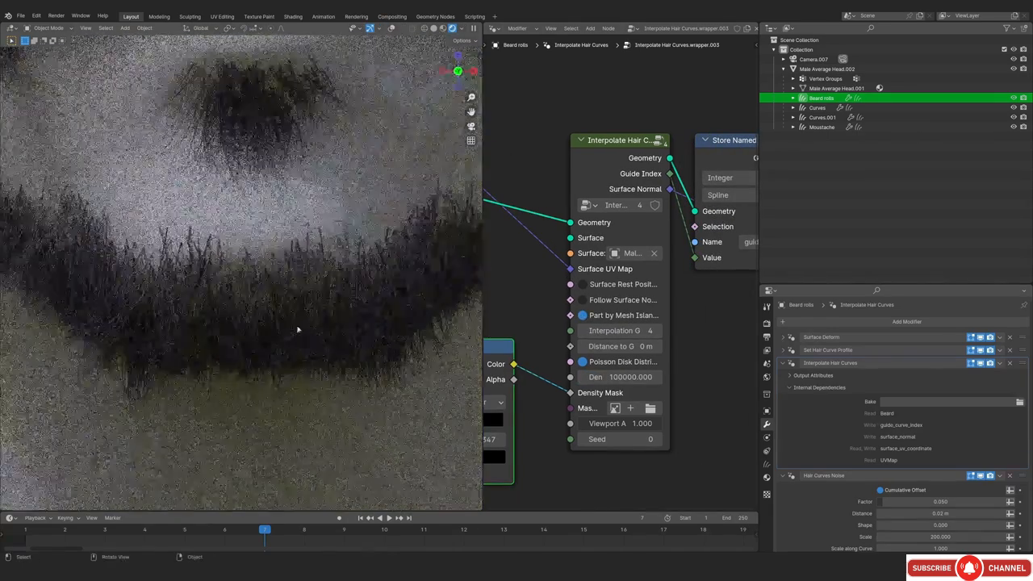
pyautogui.scroll(2, 293, 315)
pyautogui.moveTo(403, 385); pyautogui.dragTo(277, 346, button='middle')
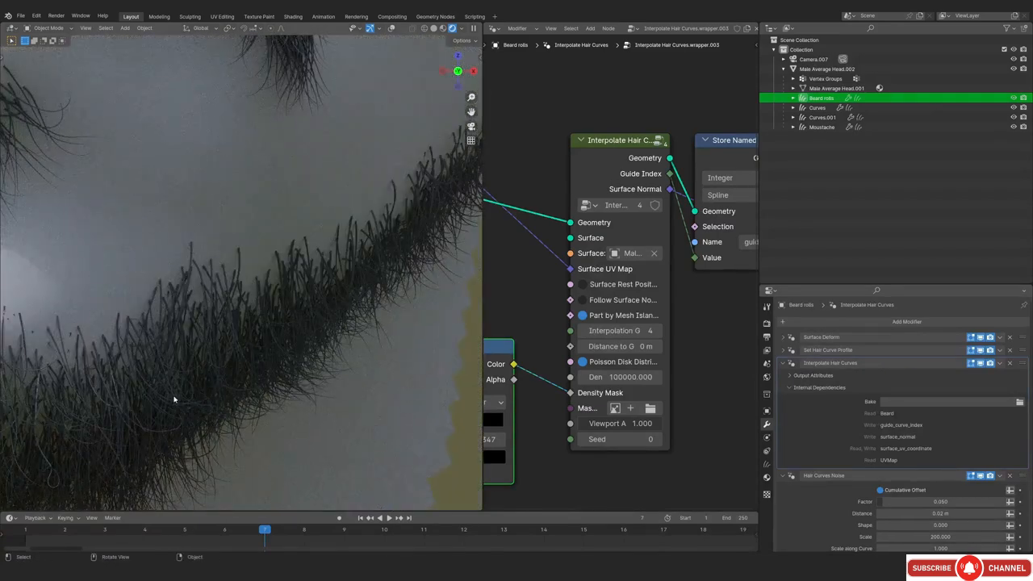
pyautogui.scroll(-4, 215, 282)
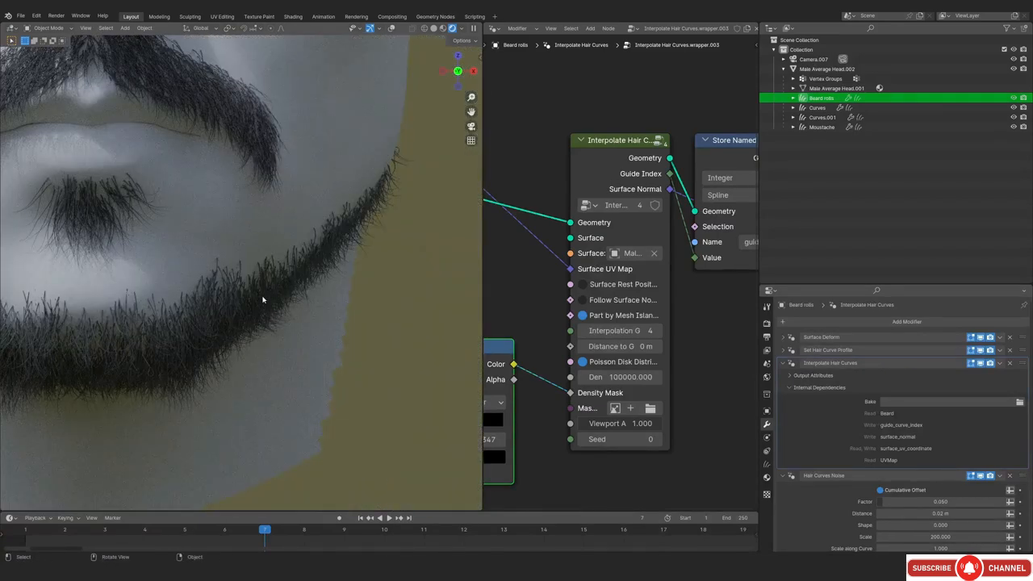
pyautogui.scroll(-4, 262, 300)
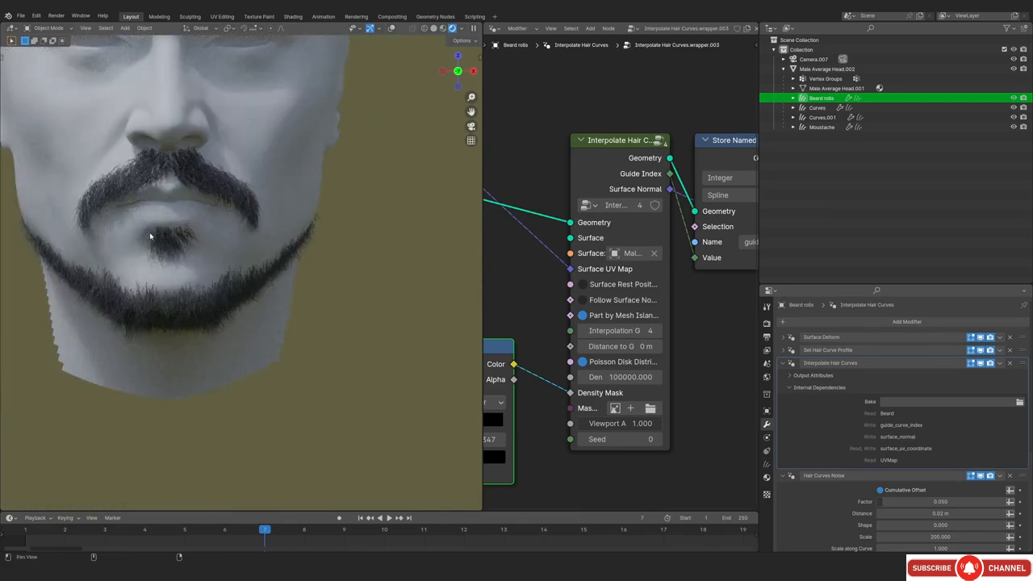
pyautogui.scroll(-5, 149, 236)
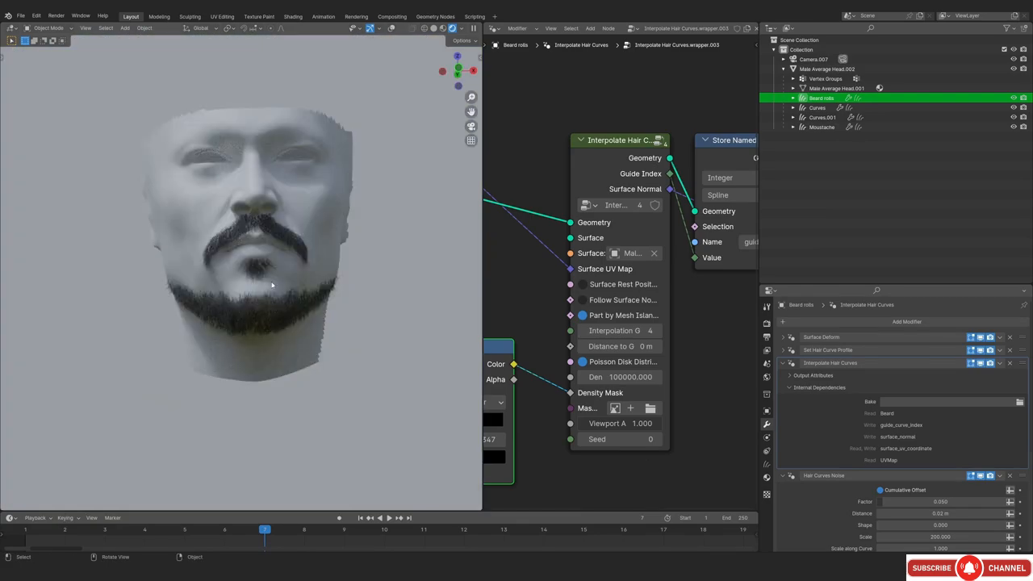
pyautogui.scroll(5, 106, 323)
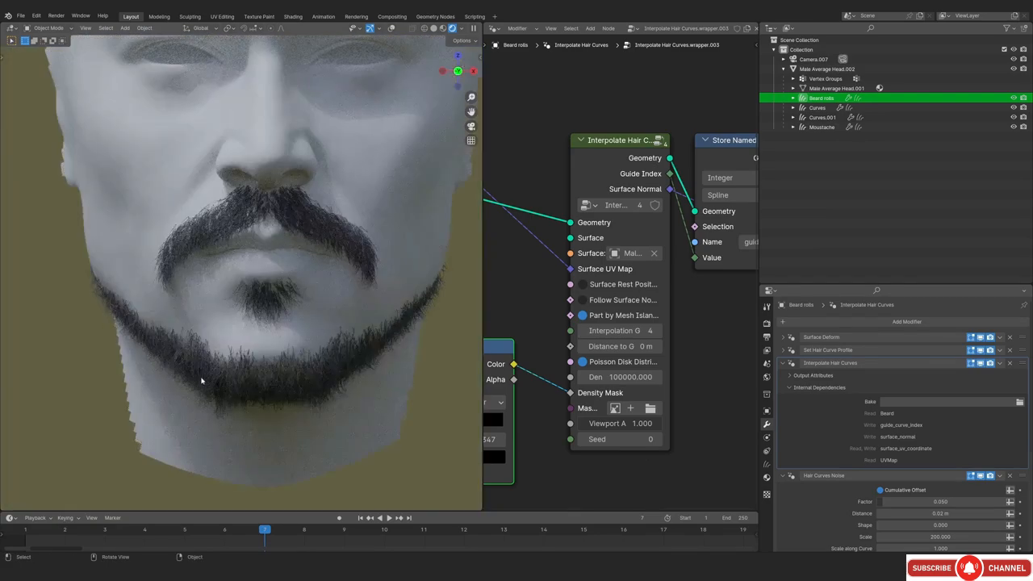
pyautogui.scroll(3, 202, 380)
pyautogui.scroll(-4, 296, 330)
pyautogui.scroll(4, 264, 321)
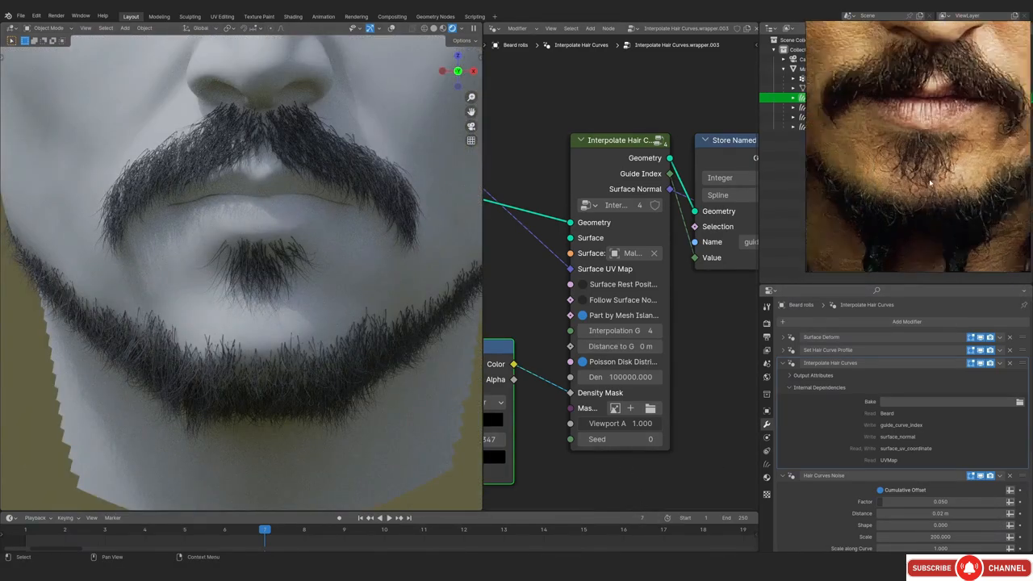
pyautogui.scroll(2, 273, 309)
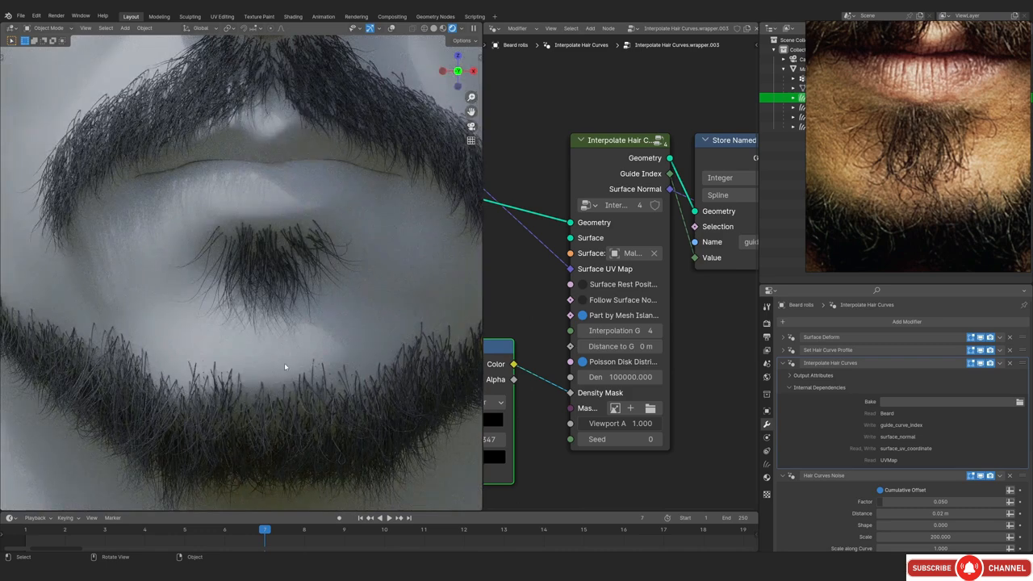
# Select the soul patch hair, compare it with the reference through the camera, and return to solid shading
pyautogui.click(266, 272)
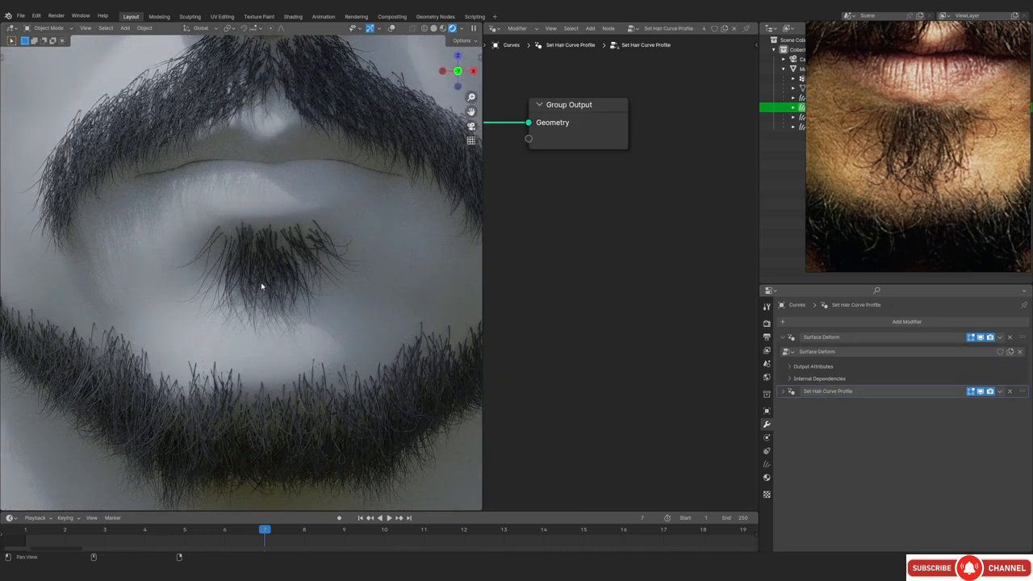
pyautogui.hotkey('alt', 'shift', 'z')
pyautogui.hotkey('alt', 'shift', 'z')
pyautogui.hotkey('alt', 'shift', 'z')
pyautogui.scroll(-4, 303, 324)
pyautogui.press('KP_0')
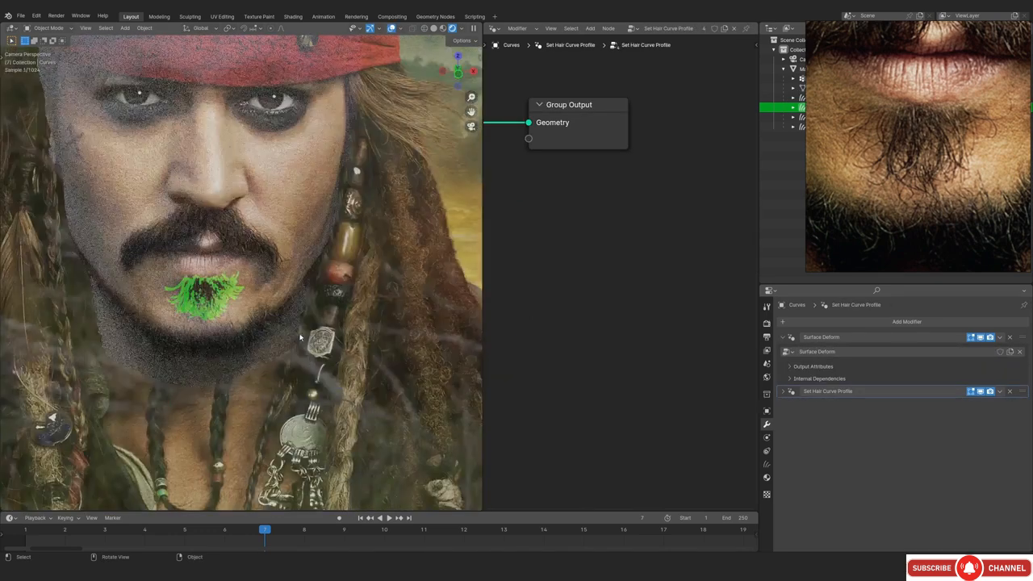
pyautogui.scroll(4, 210, 328)
pyautogui.hotkey('alt', 'shift', 'z')
pyautogui.hotkey('alt', 'shift', 'z')
pyautogui.moveTo(187, 348)
pyautogui.keyDown('shift'); pyautogui.mouseDown(button='middle')
pyautogui.moveTo(286, 360)
pyautogui.moveTo(286, 374)
pyautogui.mouseUp(button='middle'); pyautogui.keyUp('shift')
pyautogui.press('z')
pyautogui.click(327, 364)
pyautogui.hotkey('alt', 'shift', 'z')
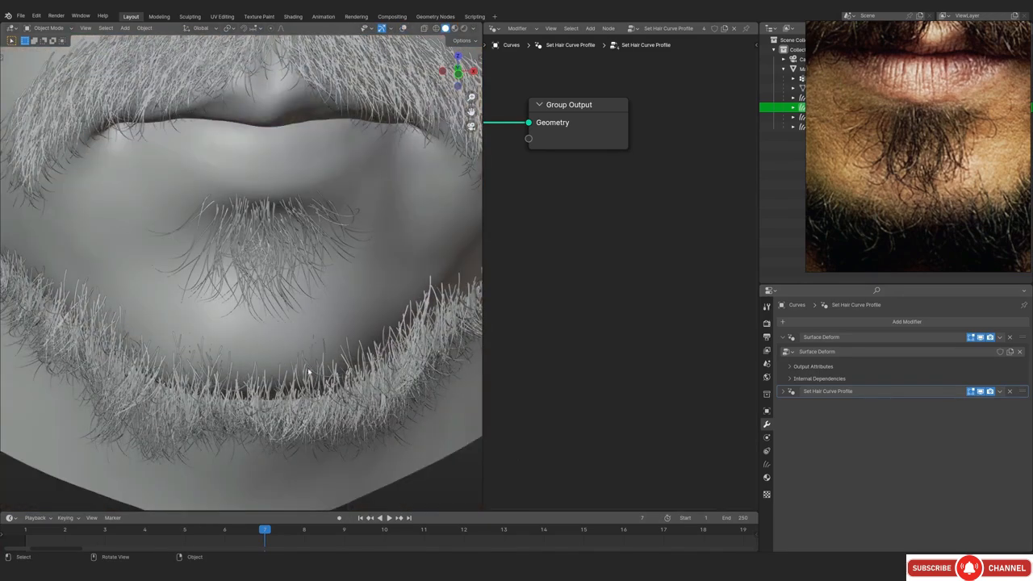
# Switch the head mesh to Sculpt Mode and show its color attributes with Beard active
pyautogui.click(279, 341)
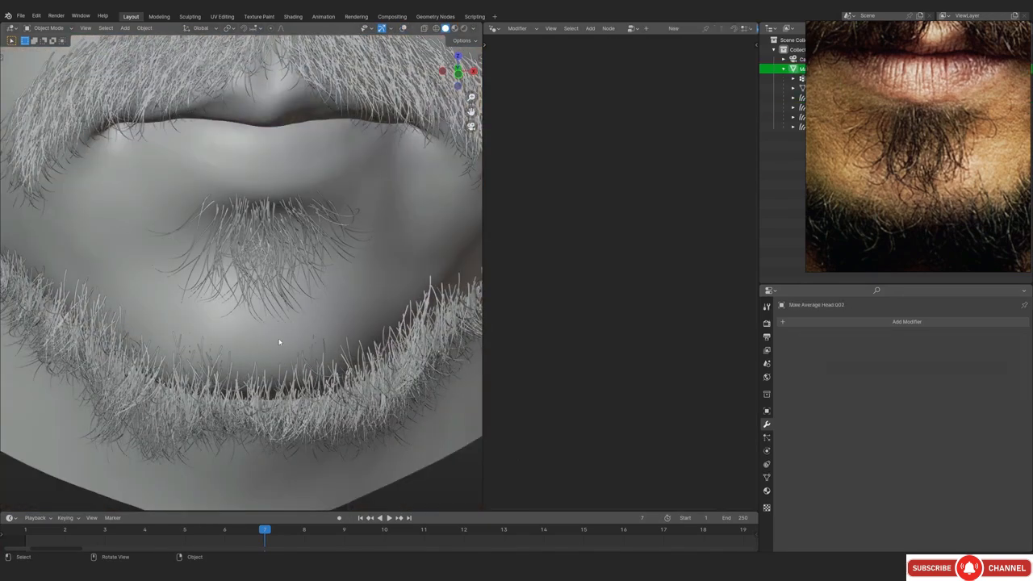
pyautogui.hotkey('alt', 'shift', 'z')
pyautogui.hotkey('ctrl', 'Tab')
pyautogui.click(311, 339)
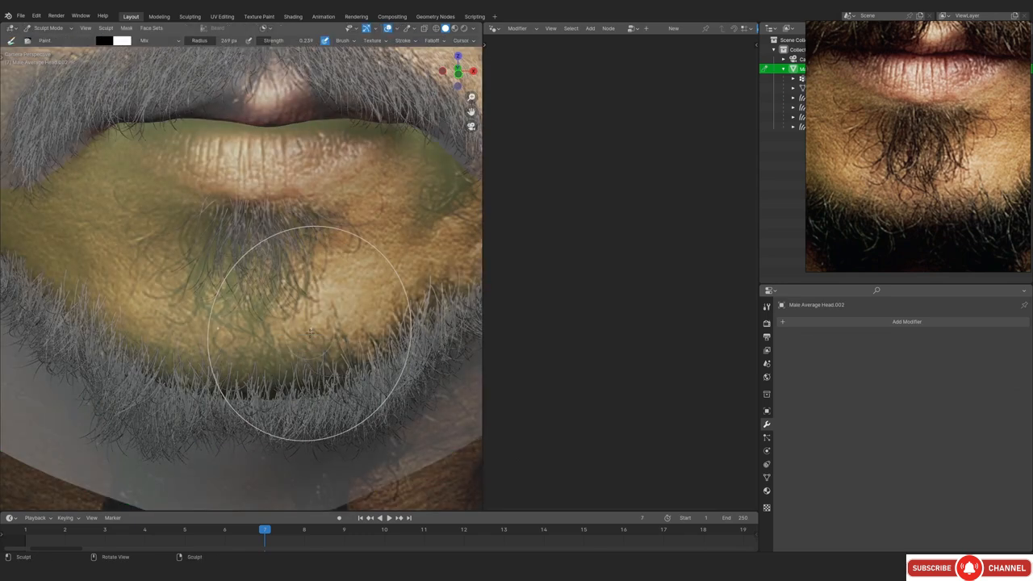
pyautogui.hotkey('alt', 'shift', 'z')
pyautogui.keyDown('shift'); pyautogui.moveTo(286, 397); pyautogui.dragTo(309, 364, button='middle'); pyautogui.keyUp('shift')
pyautogui.click(767, 477)
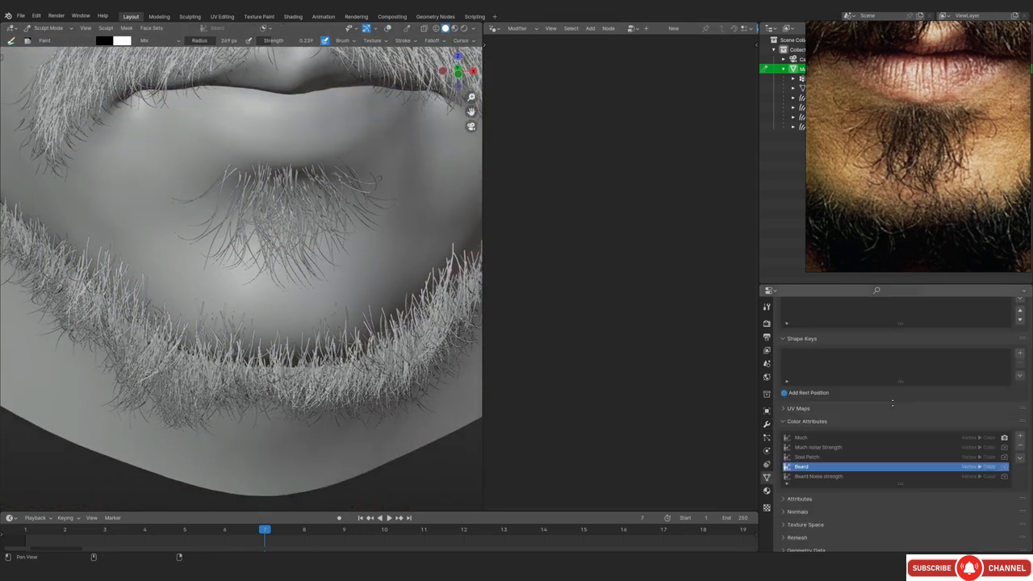
# Paint black into the Beard color attribute along the beard's upper edge at the chin with a smaller brush
pyautogui.scroll(1, 299, 320)
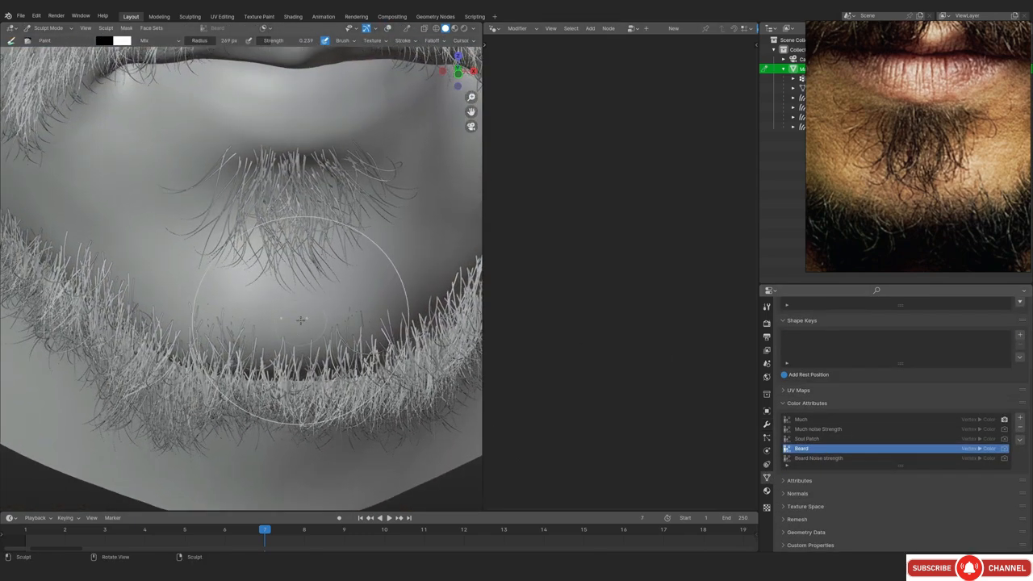
pyautogui.press('f')
pyautogui.click(391, 284)
pyautogui.click(476, 237)
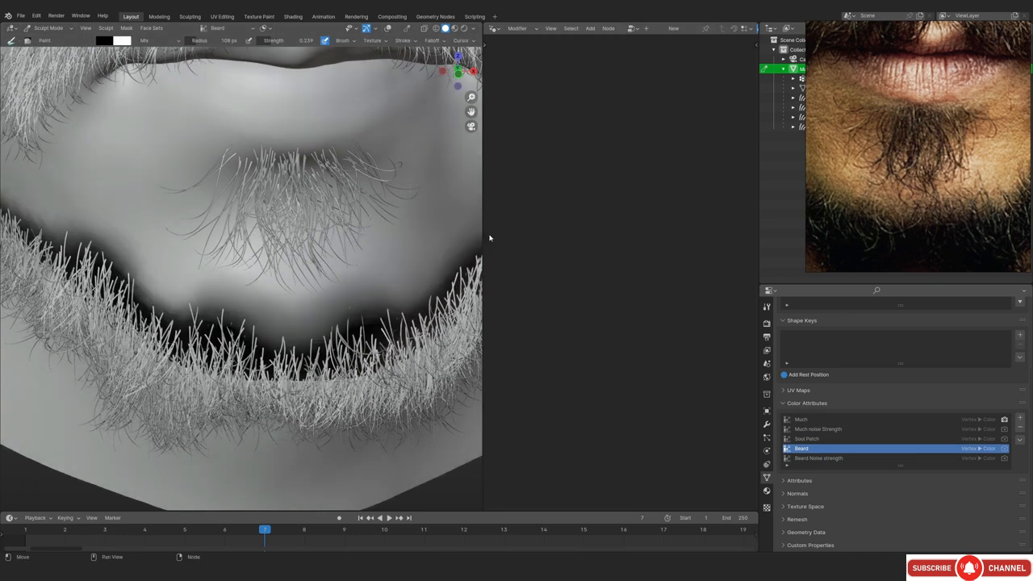
pyautogui.moveTo(484, 237); pyautogui.dragTo(594, 237)
pyautogui.press('f')
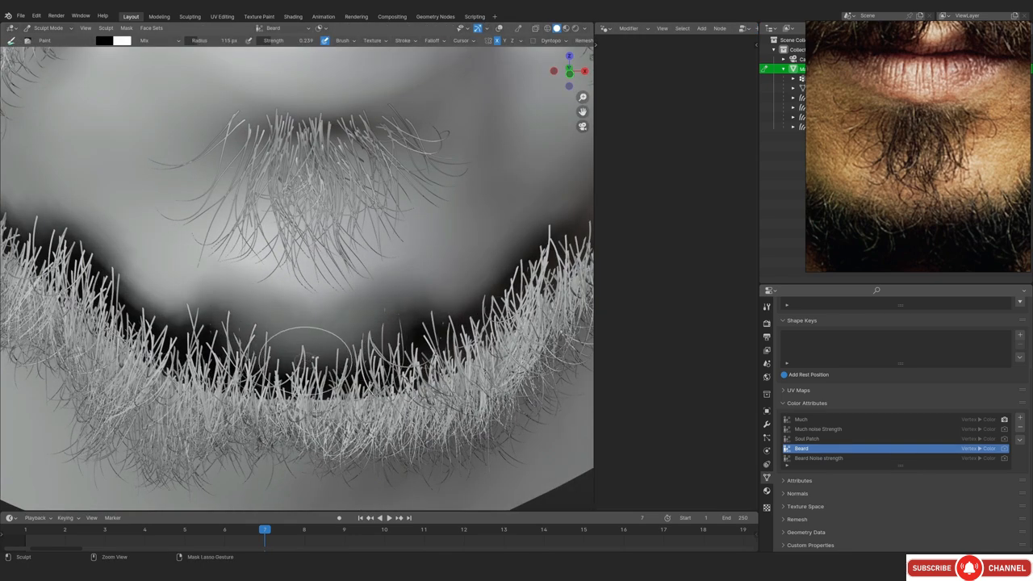
pyautogui.click(399, 352)
pyautogui.moveTo(332, 355); pyautogui.dragTo(349, 351)
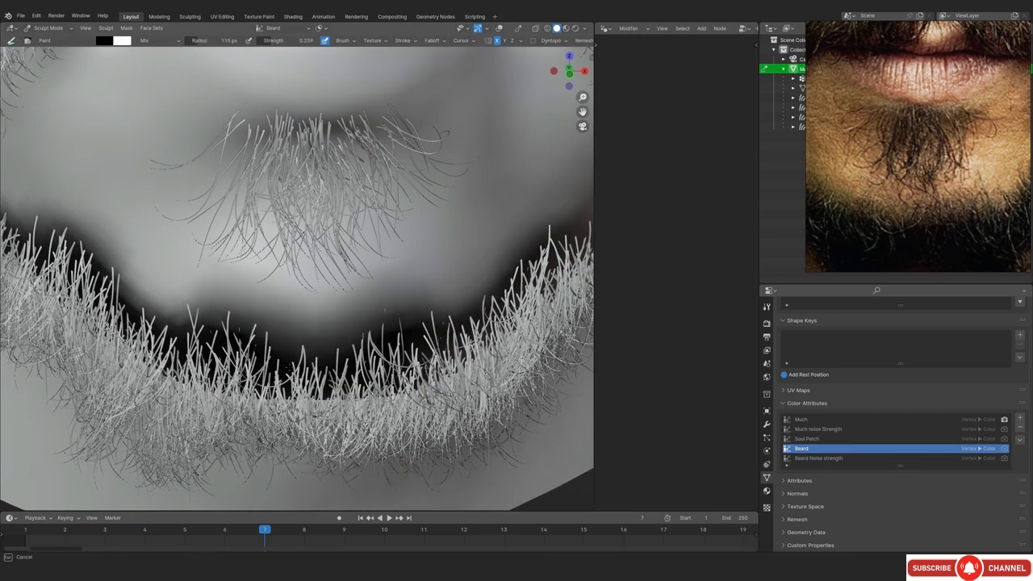
pyautogui.moveTo(289, 368); pyautogui.dragTo(415, 308)
# Extend the black paint along the jaw's upper beard edge, enlarging the brush radius to 142 px, and return to Object Mode
pyautogui.press('z')
pyautogui.press('z')
pyautogui.moveTo(336, 348)
pyautogui.mouseDown()
pyautogui.moveTo(422, 309)
pyautogui.moveTo(442, 319)
pyautogui.moveTo(517, 300)
pyautogui.mouseUp()
pyautogui.keyDown('shift'); pyautogui.moveTo(524, 299); pyautogui.dragTo(413, 355, button='middle'); pyautogui.keyUp('shift')
pyautogui.moveTo(428, 355); pyautogui.dragTo(408, 376)
pyautogui.press('f')
pyautogui.click(436, 376)
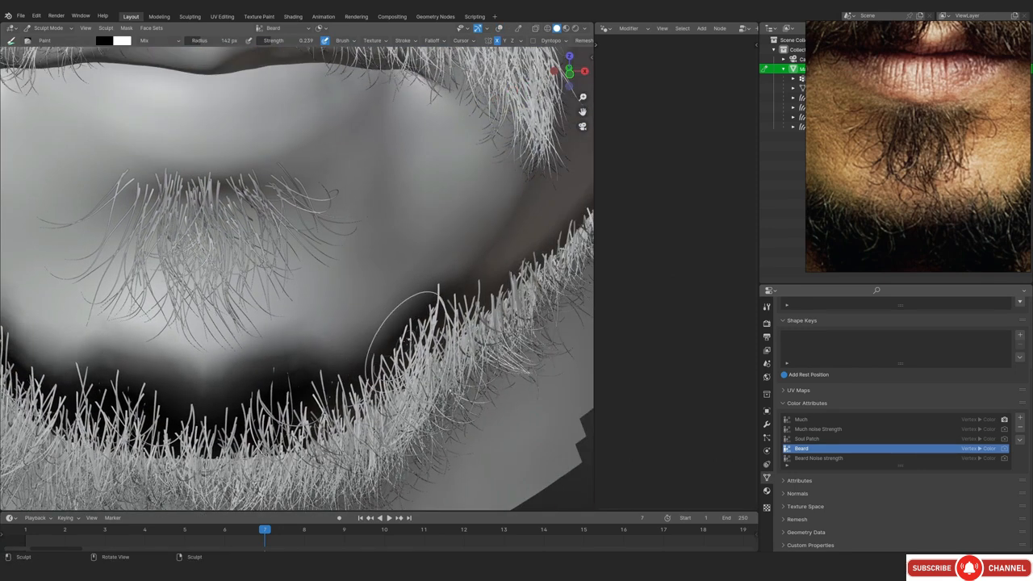
pyautogui.moveTo(480, 336); pyautogui.dragTo(468, 339)
pyautogui.click(50, 28)
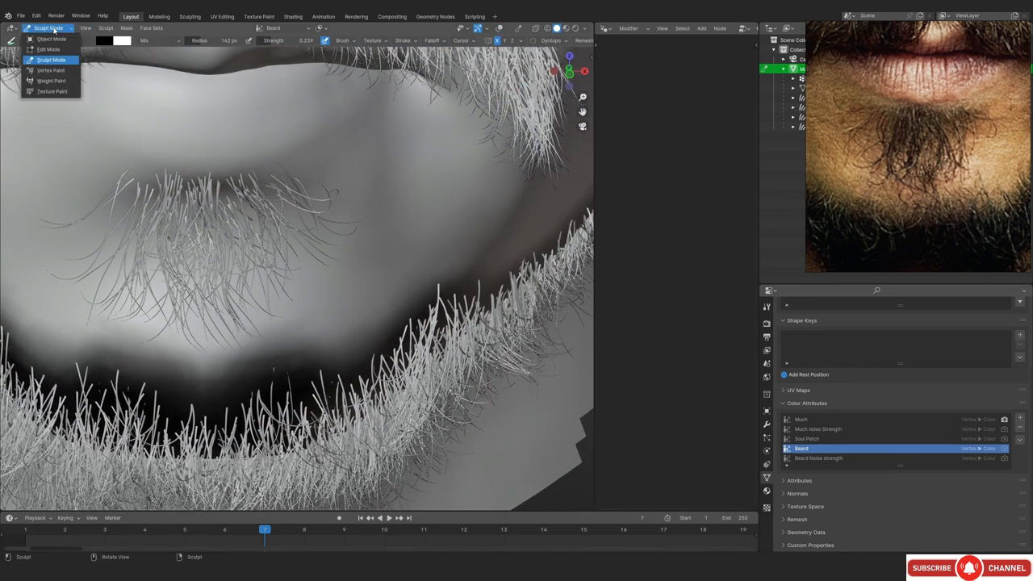
pyautogui.click(49, 39)
# Rename the jawline hair object Curves.001 to Beard
pyautogui.scroll(-5, 441, 376)
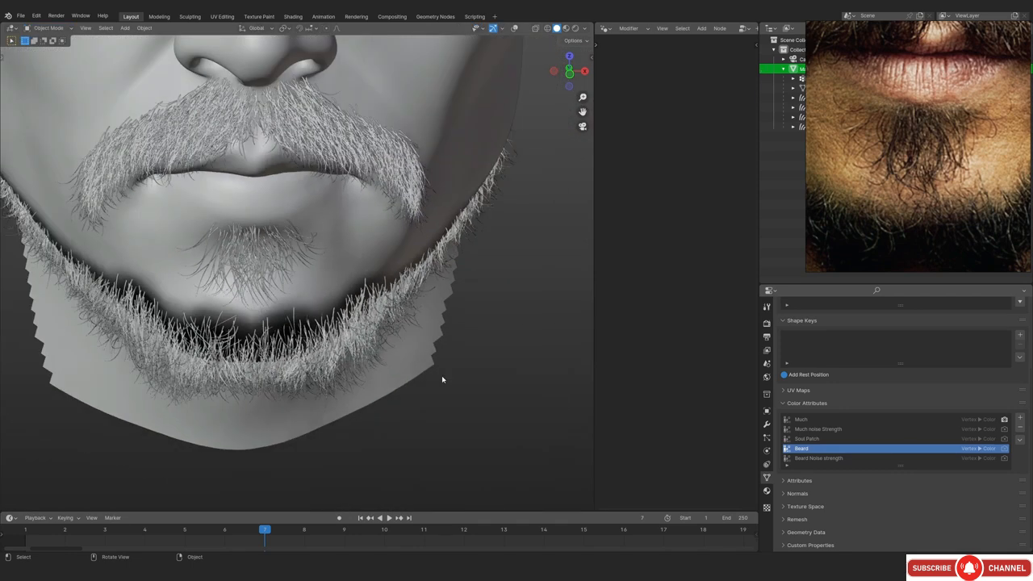
pyautogui.click(381, 353)
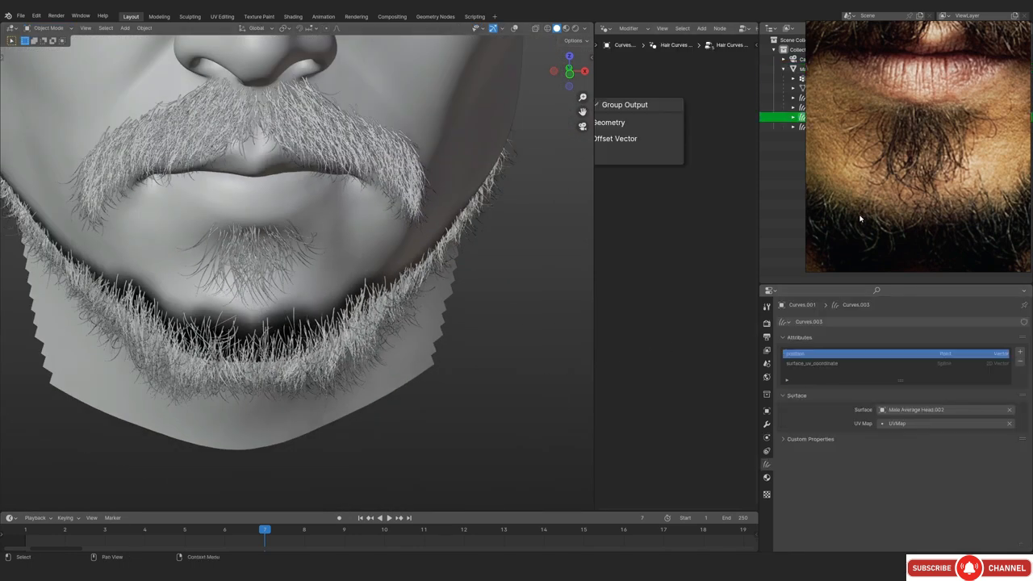
pyautogui.doubleClick(824, 118)
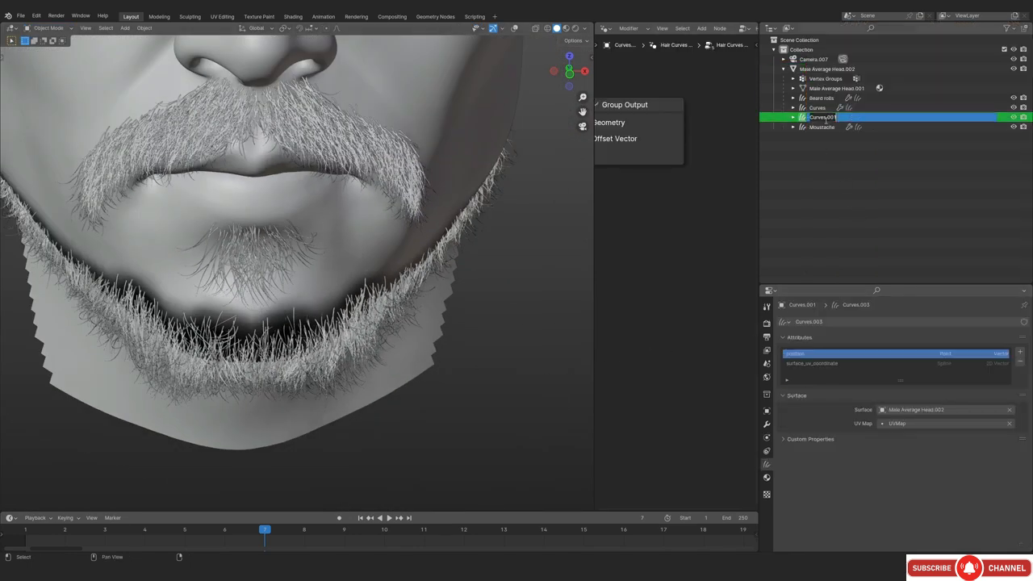
pyautogui.press('Return')
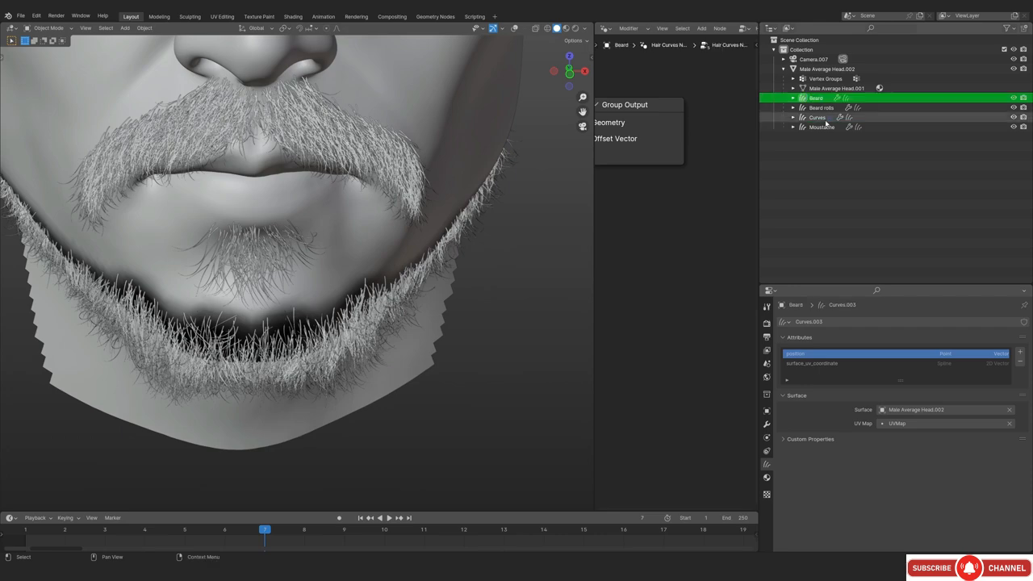
# Rename the chin hair object Curves to Soul PAtch, and select the Beard object
pyautogui.click(817, 117)
pyautogui.scroll(-8, 334, 288)
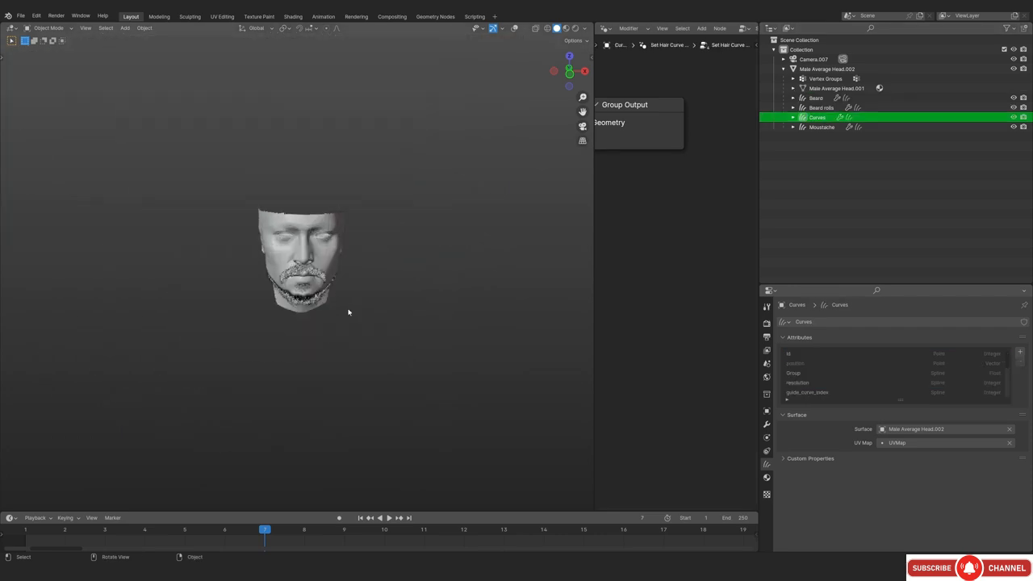
pyautogui.scroll(9, 348, 309)
pyautogui.hotkey('alt', 'shift', 'z')
pyautogui.moveTo(334, 292); pyautogui.dragTo(342, 271, button='middle')
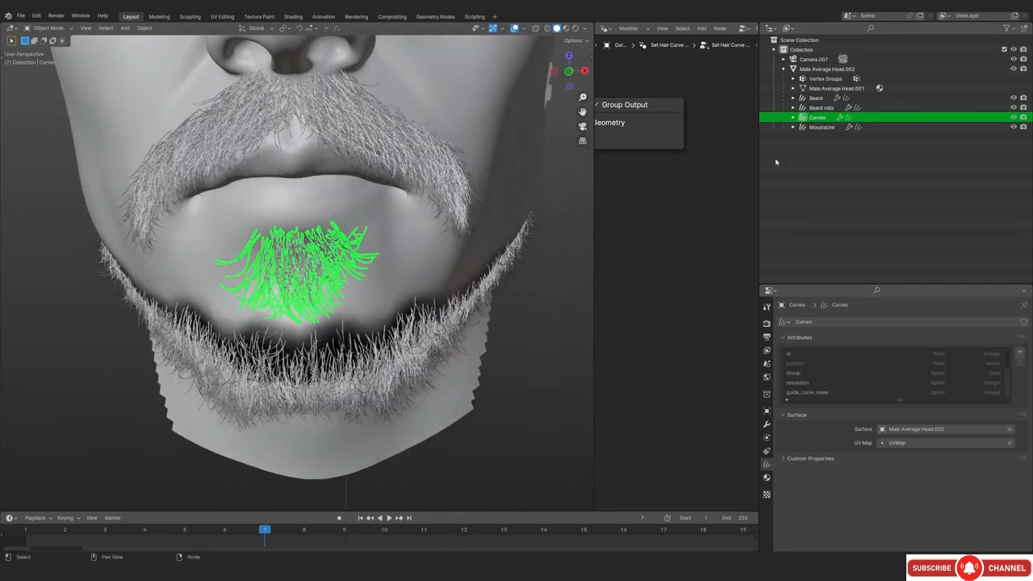
pyautogui.doubleClick(824, 109)
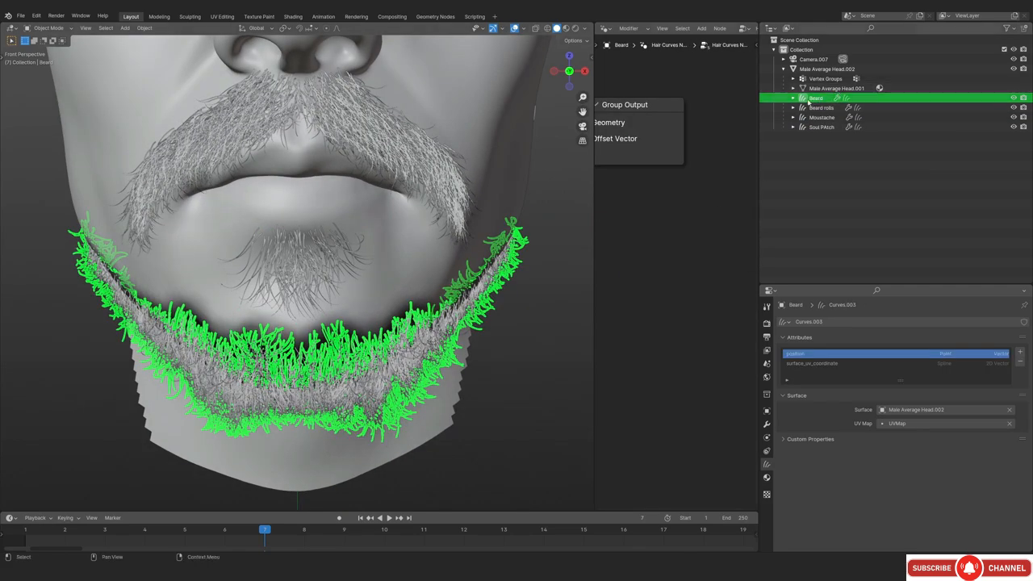
# Set the Color Ramp's black stop to position 1.000 in the density mask of the Beard's Interpolate Hair Curves nodes
pyautogui.scroll(-1, 470, 307)
pyautogui.moveTo(470, 306); pyautogui.dragTo(484, 275, button='middle')
pyautogui.scroll(1, 372, 290)
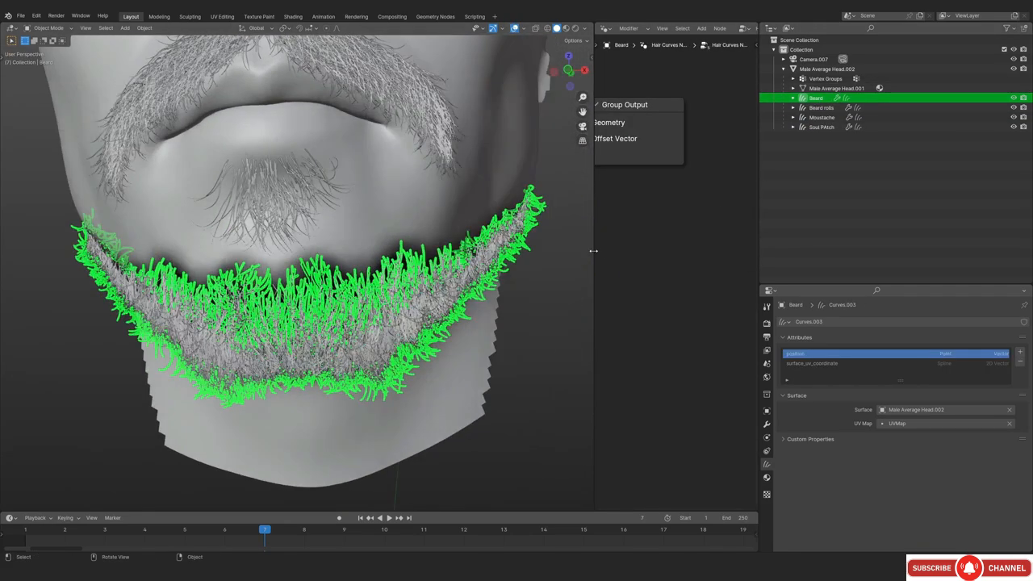
pyautogui.moveTo(593, 250); pyautogui.dragTo(466, 251)
pyautogui.click(766, 425)
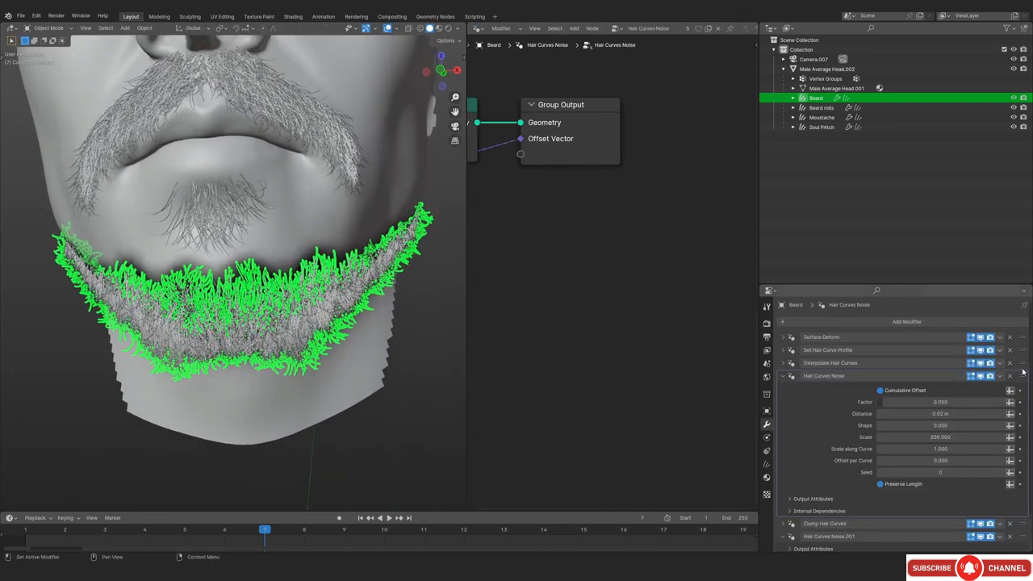
pyautogui.click(830, 362)
pyautogui.scroll(6, 664, 293)
pyautogui.moveTo(571, 360); pyautogui.dragTo(579, 297, button='middle')
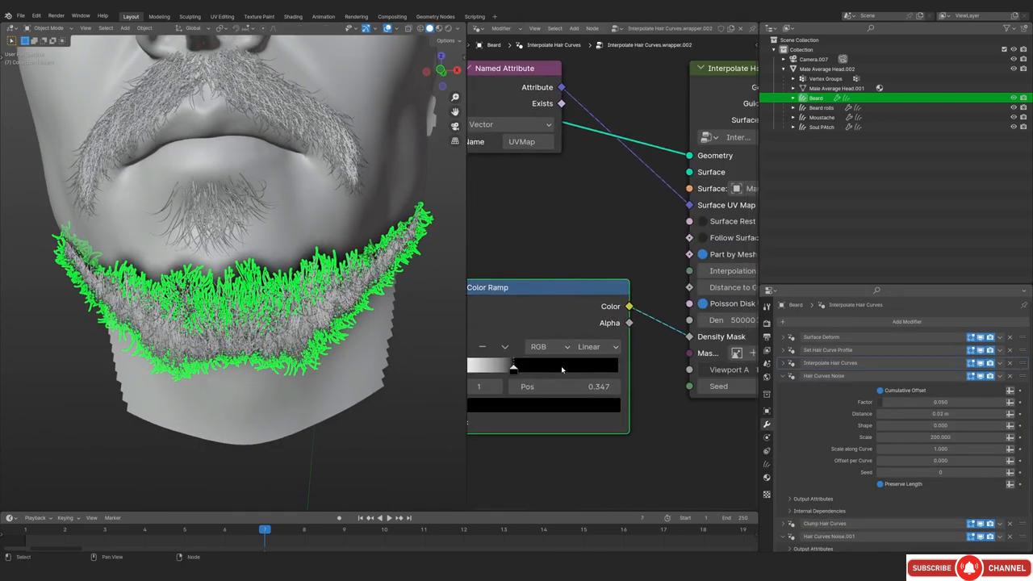
pyautogui.hotkey('alt', 'shift', 'z')
pyautogui.scroll(1, 368, 339)
pyautogui.moveTo(369, 339); pyautogui.dragTo(357, 315, button='middle')
pyautogui.moveTo(518, 371); pyautogui.dragTo(637, 363)
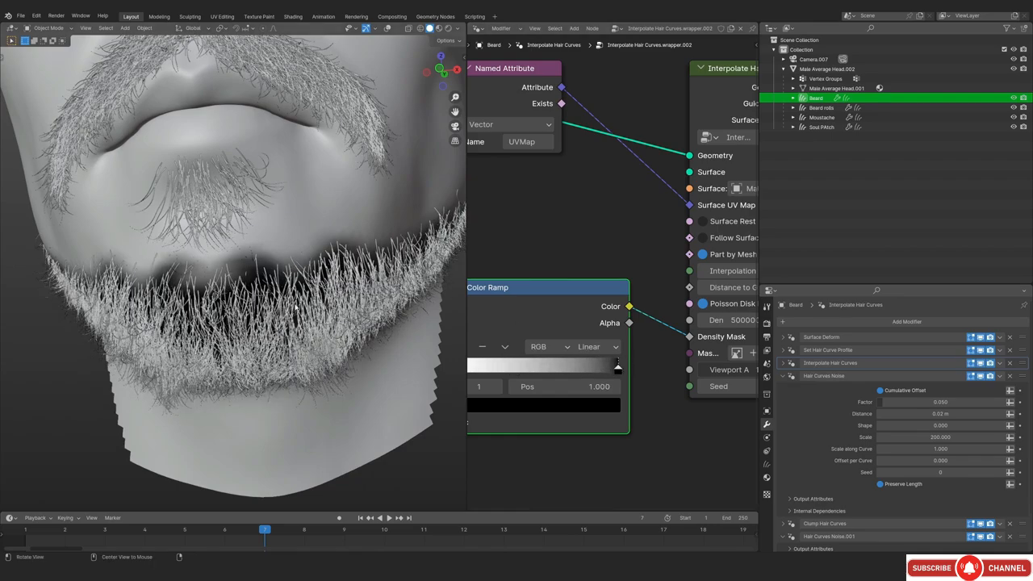
# Inspect the beard hairs up close from the side of the jaw
pyautogui.moveTo(343, 282); pyautogui.dragTo(192, 249, button='middle')
pyautogui.scroll(3, 233, 263)
pyautogui.scroll(2, 165, 265)
pyautogui.hotkey('shift', 'alt', 'z')
pyautogui.moveTo(200, 299); pyautogui.dragTo(141, 265, button='middle')
pyautogui.scroll(2, 213, 295)
pyautogui.scroll(-3, 212, 294)
pyautogui.hotkey('shift', 'alt', 'z')
pyautogui.scroll(2, 129, 261)
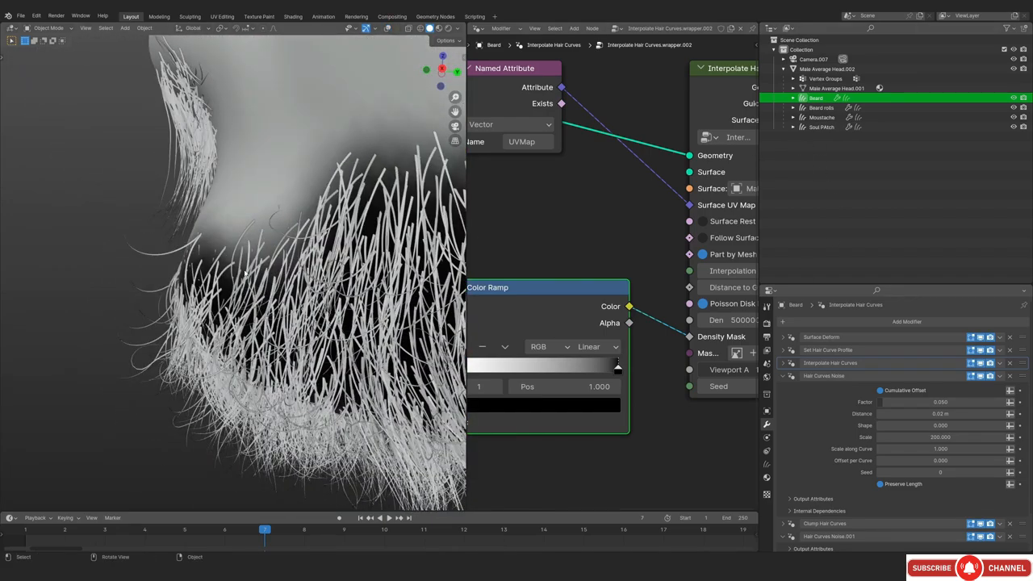
# Put the Beard hair object into Sculpt Mode and activate the Add brush
pyautogui.hotkey('shift', 'alt', 'z')
pyautogui.moveTo(245, 274); pyautogui.dragTo(356, 284, button='middle')
pyautogui.click(358, 335)
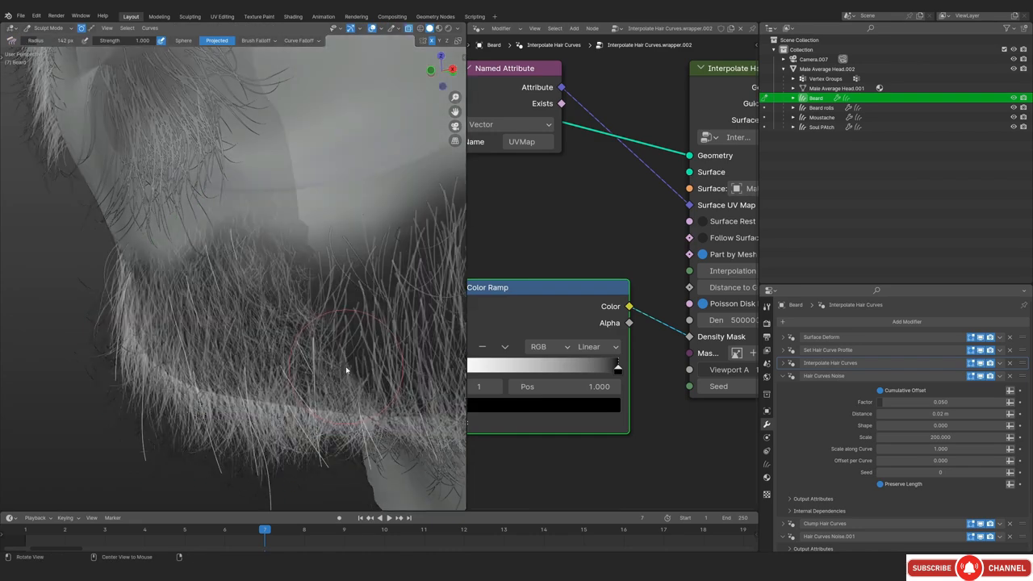
pyautogui.keyDown('alt'); pyautogui.moveTo(245, 372); pyautogui.dragTo(195, 279, button='middle'); pyautogui.keyUp('alt')
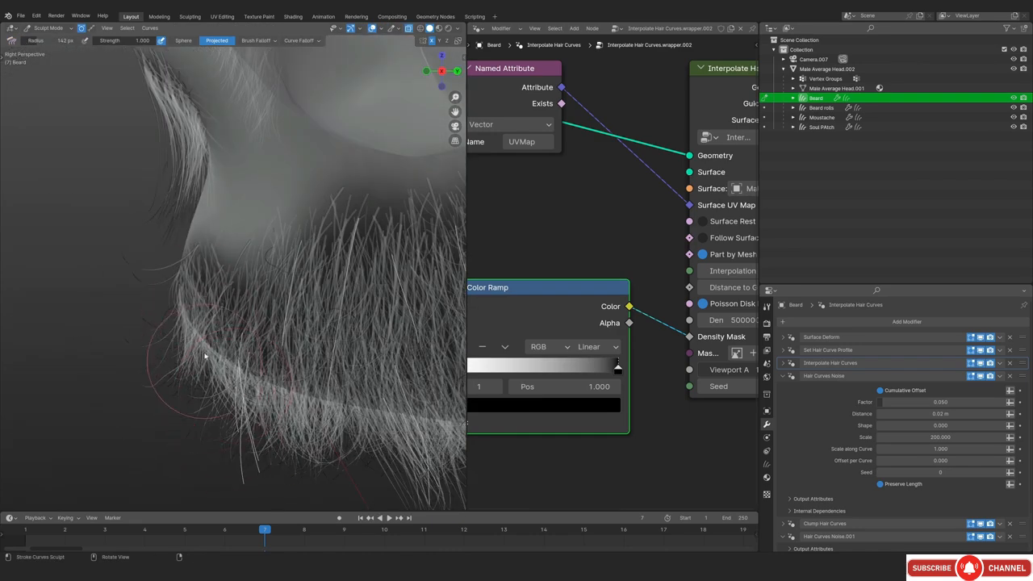
pyautogui.moveTo(204, 355); pyautogui.dragTo(209, 267, button='middle')
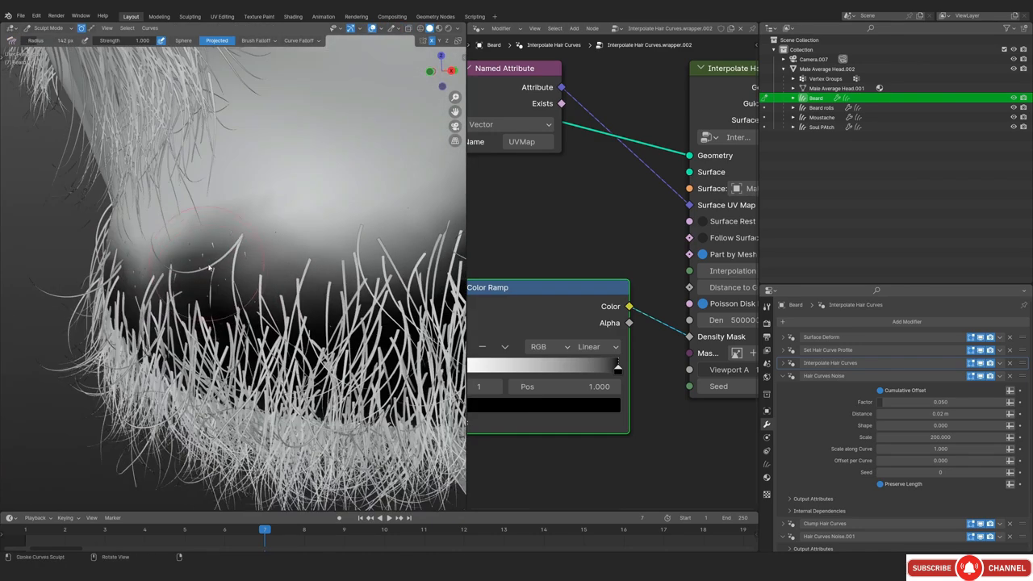
pyautogui.press('t')
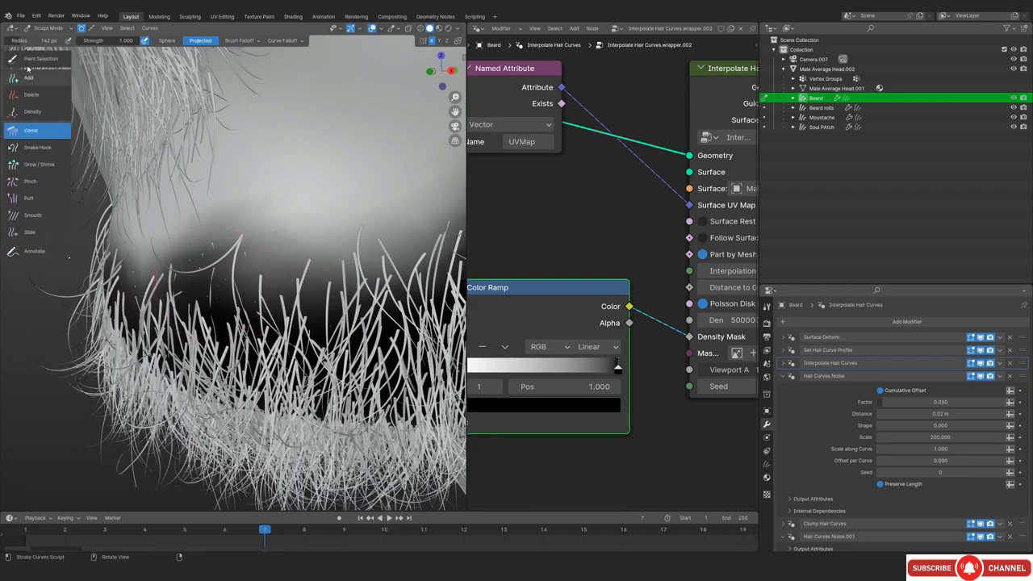
pyautogui.click(50, 78)
# Add guide hairs with the Add brush around the sparse upper edge of the beard at the front of the chin
pyautogui.hotkey('alt', 'z')
pyautogui.hotkey('alt', 'z')
pyautogui.hotkey('alt', 'z')
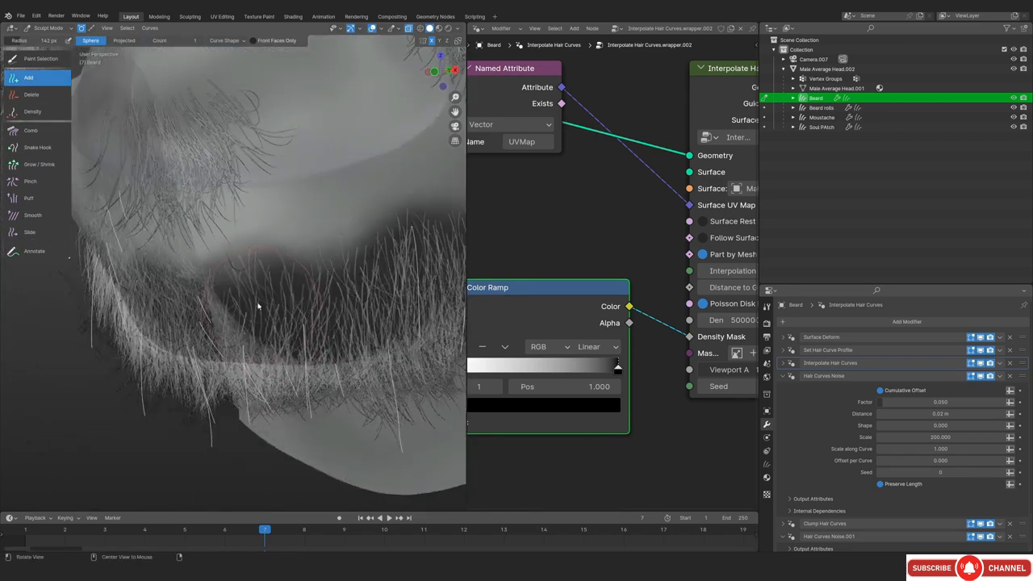
pyautogui.moveTo(258, 306)
pyautogui.mouseDown(button='middle')
pyautogui.moveTo(230, 291)
pyautogui.moveTo(241, 276)
pyautogui.moveTo(266, 295)
pyautogui.moveTo(315, 292)
pyautogui.moveTo(213, 274)
pyautogui.moveTo(122, 309)
pyautogui.moveTo(255, 300)
pyautogui.mouseUp(button='middle')
pyautogui.hotkey('alt', 'z')
pyautogui.moveTo(260, 315)
pyautogui.keyDown('alt'); pyautogui.mouseDown()
pyautogui.moveTo(293, 286)
pyautogui.moveTo(261, 191)
pyautogui.moveTo(274, 245)
pyautogui.moveTo(317, 283)
pyautogui.moveTo(223, 283)
pyautogui.moveTo(253, 288)
pyautogui.moveTo(131, 223)
pyautogui.moveTo(290, 263)
pyautogui.moveTo(251, 255)
pyautogui.moveTo(265, 245)
pyautogui.moveTo(266, 272)
pyautogui.moveTo(321, 244)
pyautogui.moveTo(298, 226)
pyautogui.moveTo(166, 245)
pyautogui.moveTo(260, 301)
pyautogui.mouseUp(); pyautogui.keyUp('alt')
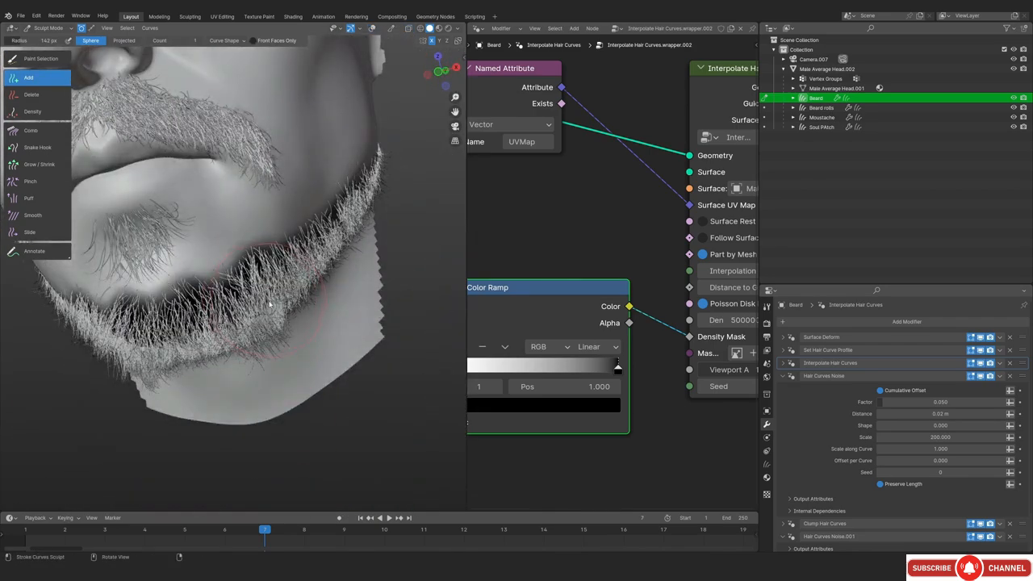
# Return the Beard to Object Mode and deselect everything
pyautogui.moveTo(270, 304); pyautogui.dragTo(231, 228, button='middle')
pyautogui.press('KP_1')
pyautogui.hotkey('ctrl', 'Tab')
pyautogui.hotkey('alt', 'a')
pyautogui.scroll(-3, 280, 301)
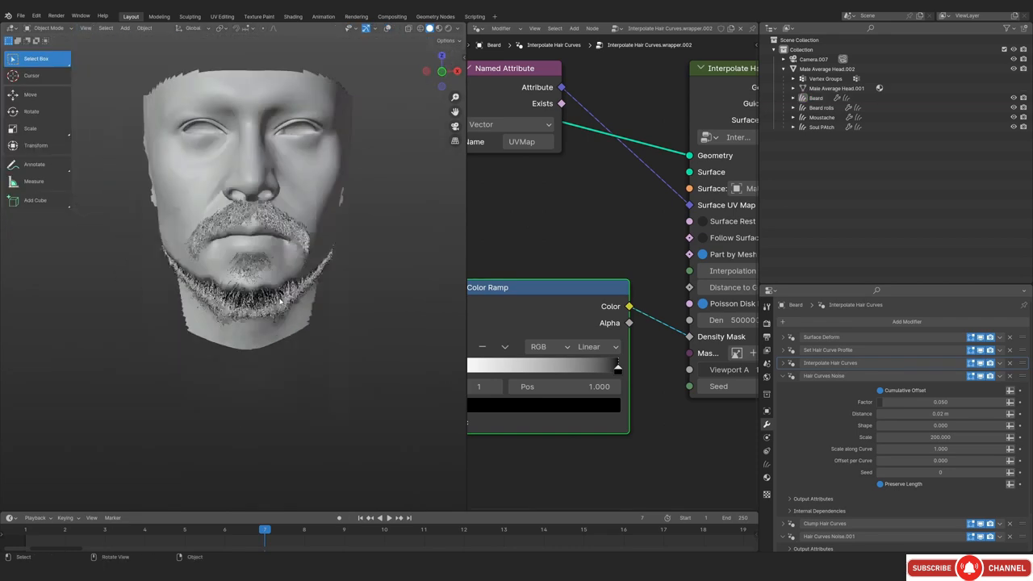
# Set the density of the Beard's Interpolate Hair Curves node to 700000
pyautogui.scroll(8, 280, 301)
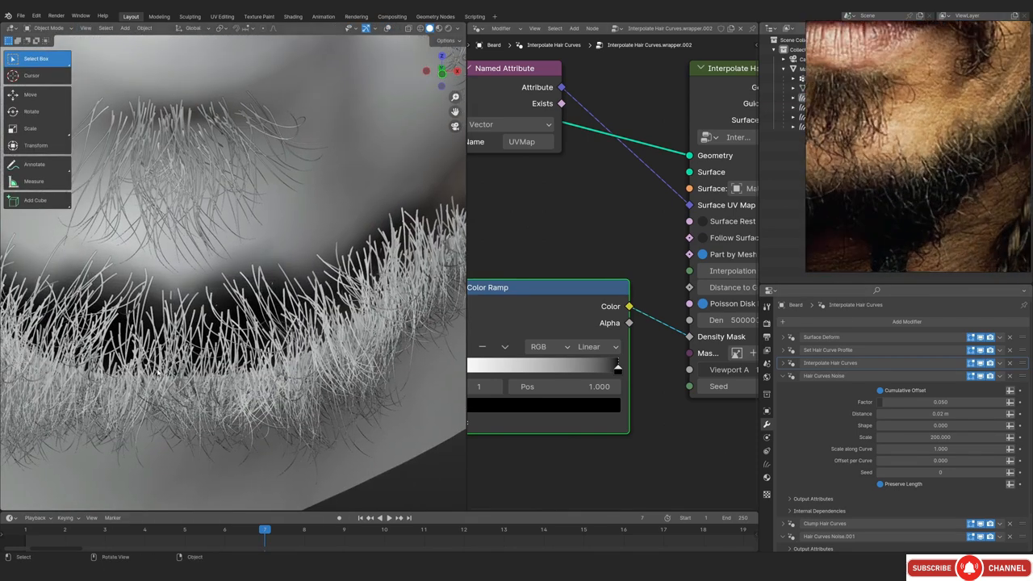
pyautogui.scroll(-2, 157, 371)
pyautogui.scroll(-4, 593, 318)
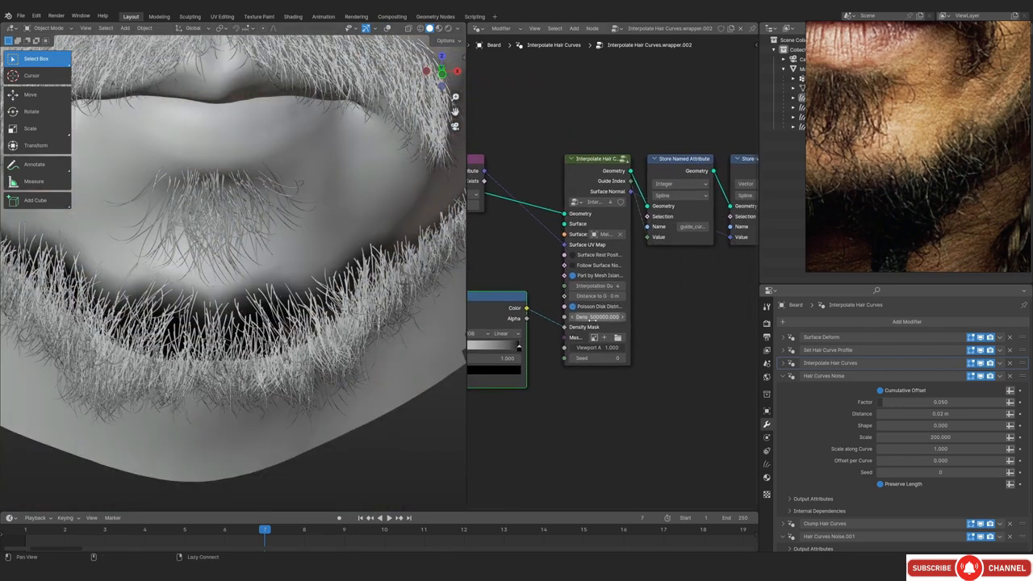
pyautogui.scroll(3, 593, 318)
pyautogui.click(585, 353)
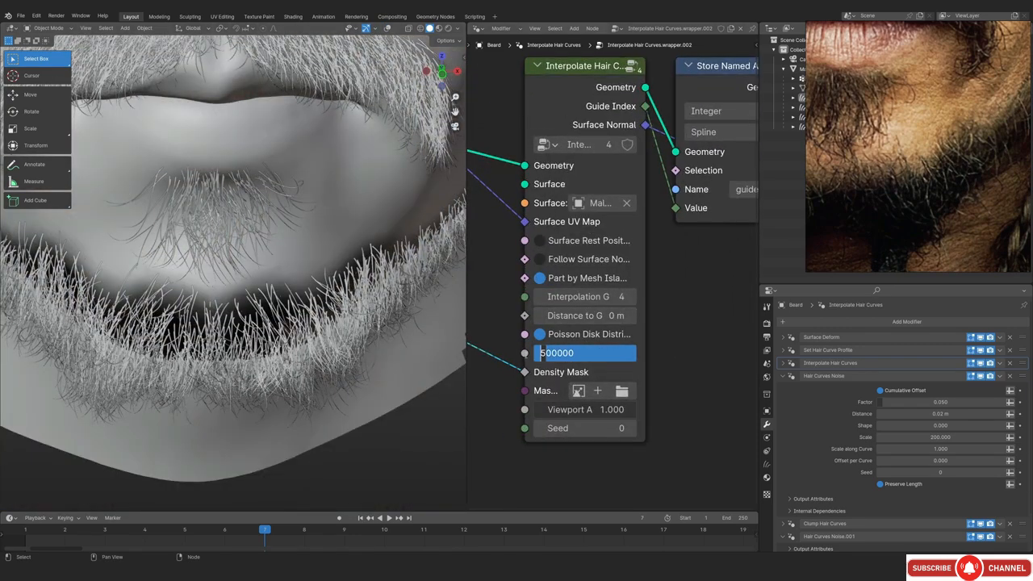
pyautogui.press('Return')
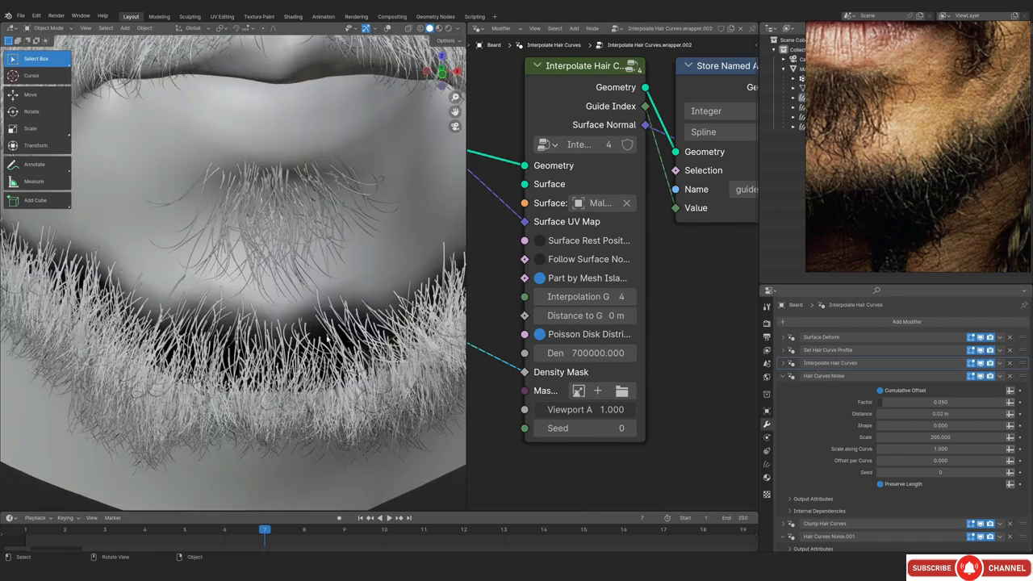
# Check the chin beard's thickness in rendered shading against the reference photo, and return to solid shading
pyautogui.press('z')
pyautogui.click(321, 329)
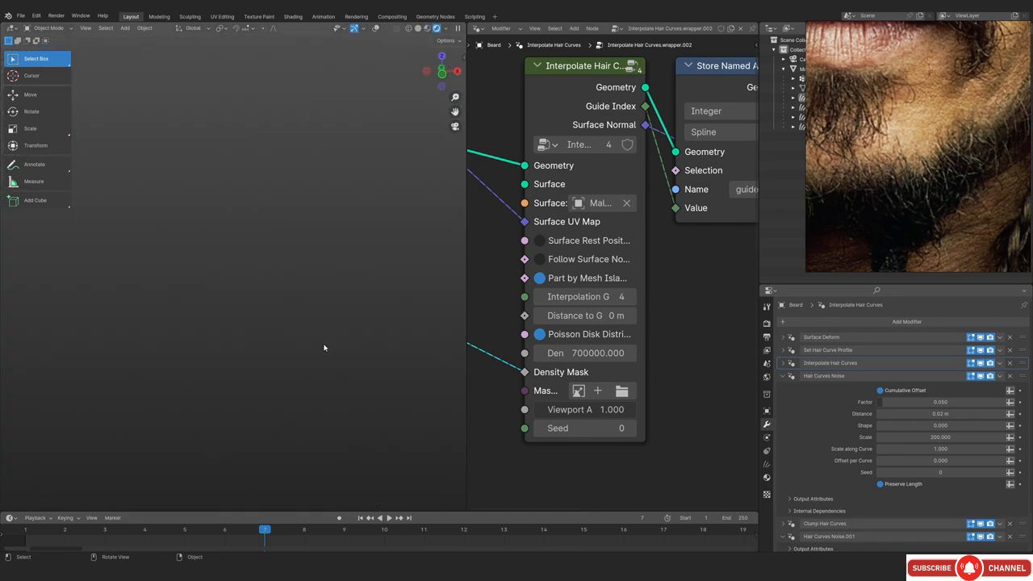
pyautogui.scroll(-5, 305, 355)
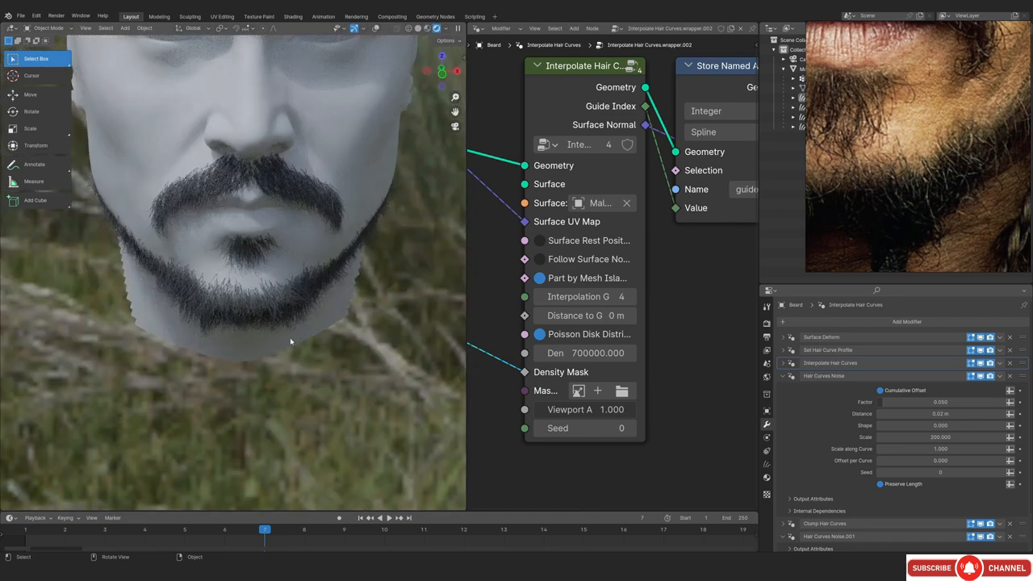
pyautogui.scroll(-2, 288, 326)
pyautogui.scroll(10, 287, 325)
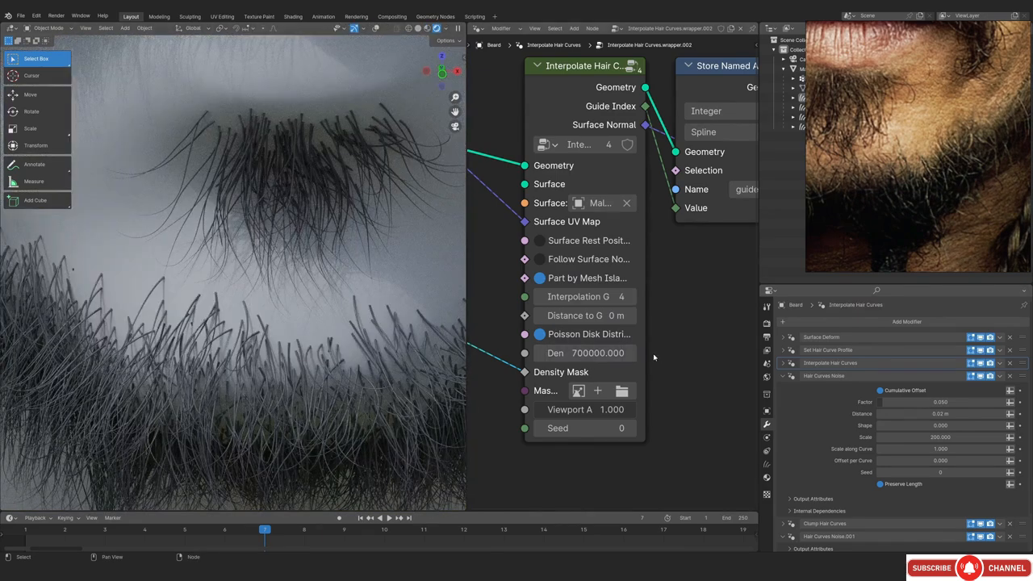
pyautogui.click(597, 353)
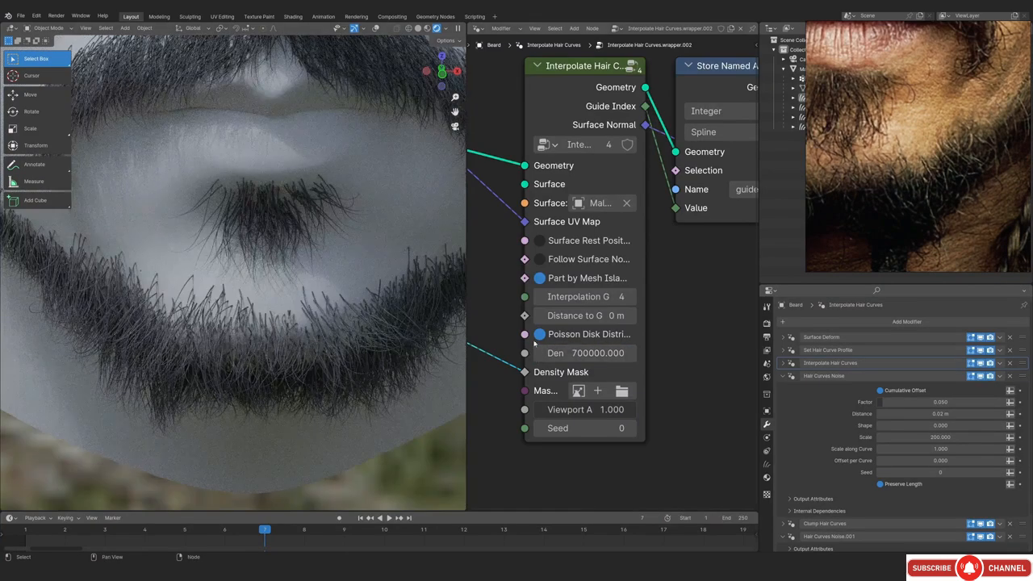
pyautogui.press('z')
pyautogui.click(397, 322)
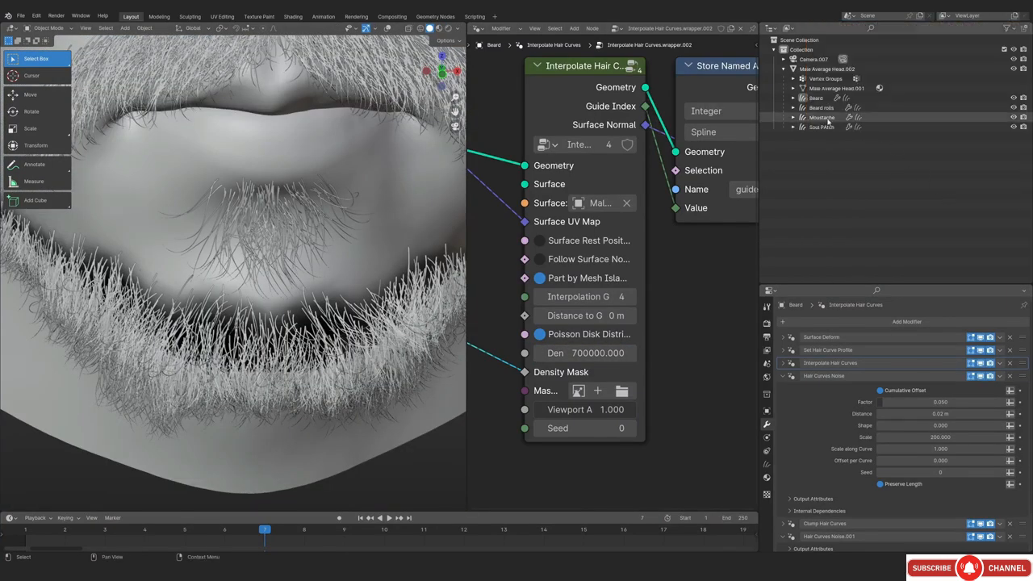
# Select the Beard rolls object and set its Interpolate Hair Curves density to 300000
pyautogui.click(822, 107)
pyautogui.click(613, 352)
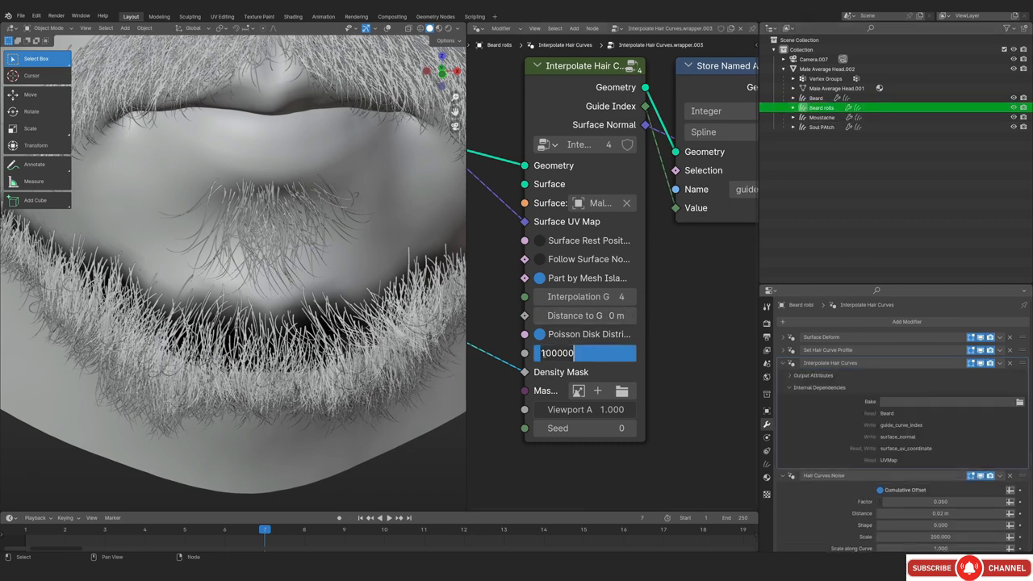
pyautogui.moveTo(545, 353); pyautogui.dragTo(530, 355)
pyautogui.write('3')
pyautogui.press('Return')
# Examine the whole beard in rendered shading with overlays hidden, including through the scene camera
pyautogui.scroll(-5, 287, 345)
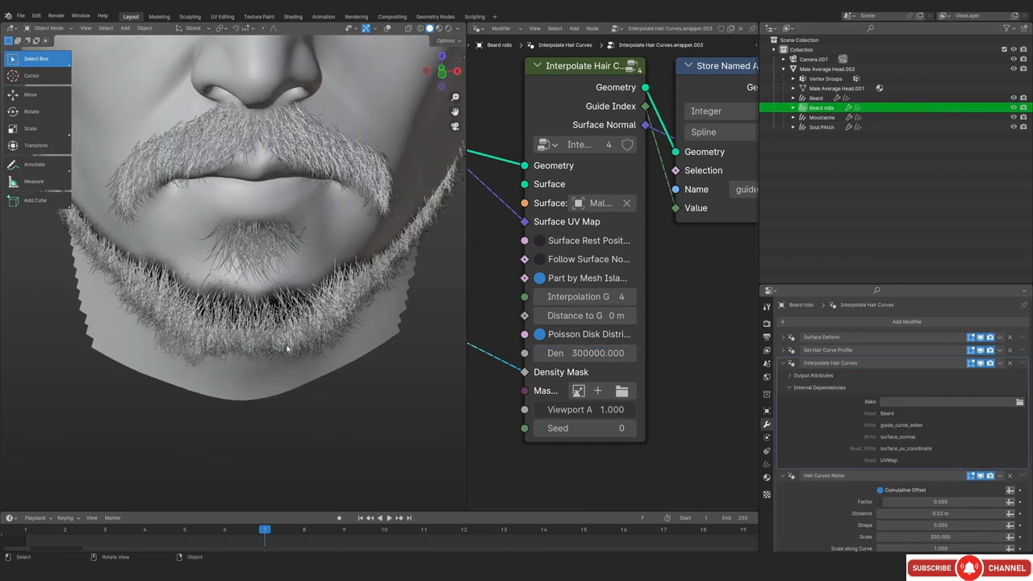
pyautogui.press('z')
pyautogui.click(307, 326)
pyautogui.press('z')
pyautogui.click(373, 326)
pyautogui.press('KP_0')
pyautogui.hotkey('alt', 'shift', 'z')
pyautogui.scroll(4, 296, 346)
pyautogui.press('z')
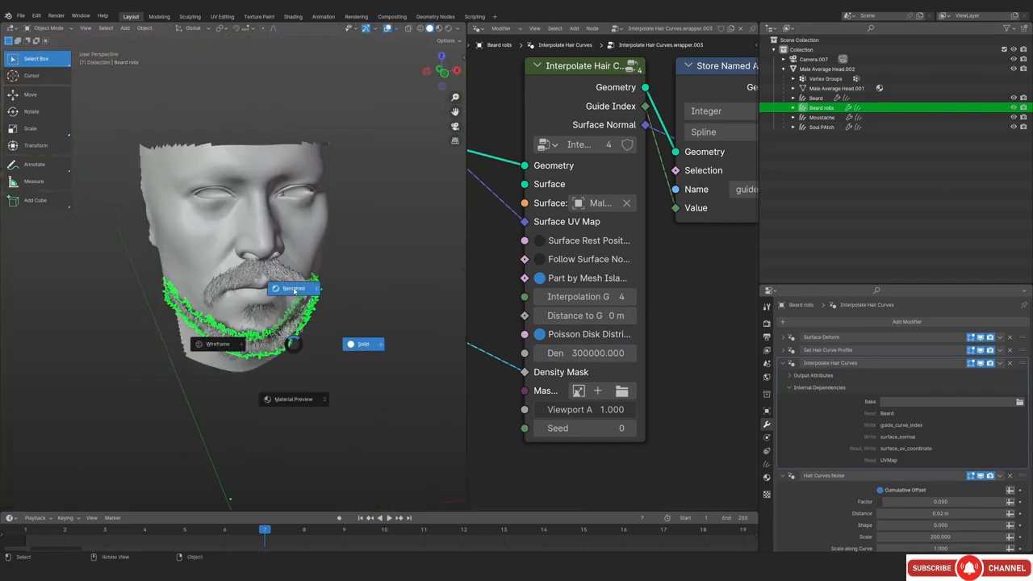
pyautogui.click(292, 290)
pyautogui.press('KP_0')
pyautogui.press('KP_0')
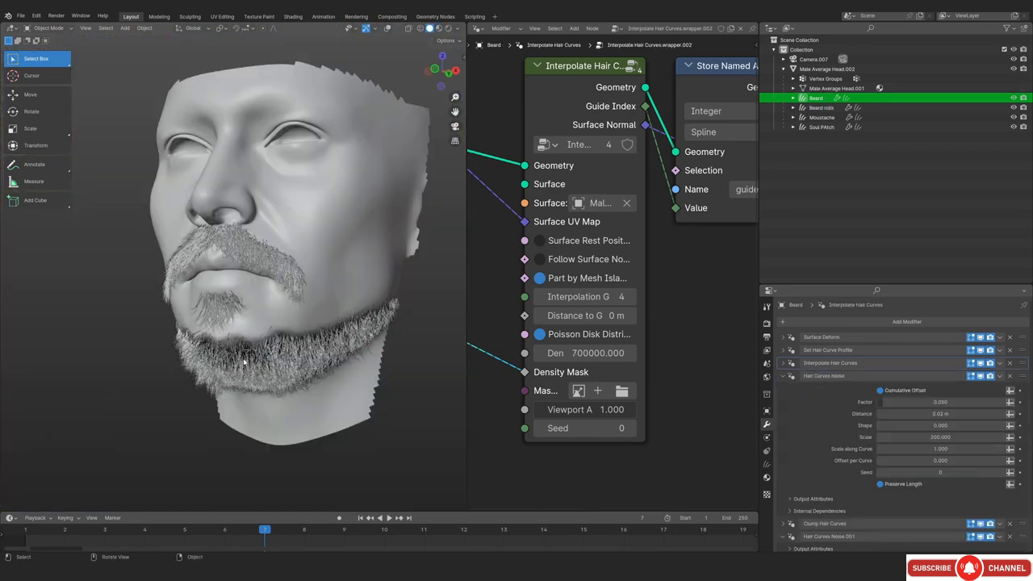
# Save the blend file
pyautogui.hotkey('alt', 'shift', 'z')
pyautogui.moveTo(245, 360); pyautogui.dragTo(246, 334, button='middle')
pyautogui.hotkey('ctrl', 's')
# Compare the rendered chin hairs up close with the reference photo, and switch back to solid shading from the front
pyautogui.press('z')
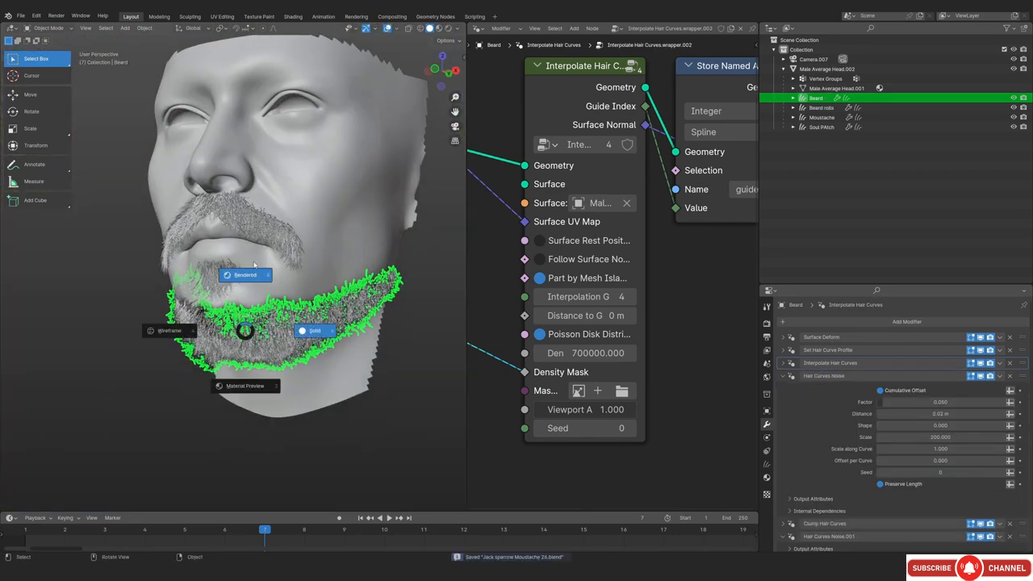
pyautogui.click(242, 274)
pyautogui.press('KP_0')
pyautogui.hotkey('alt', 'shift', 'z')
pyautogui.scroll(5, 262, 353)
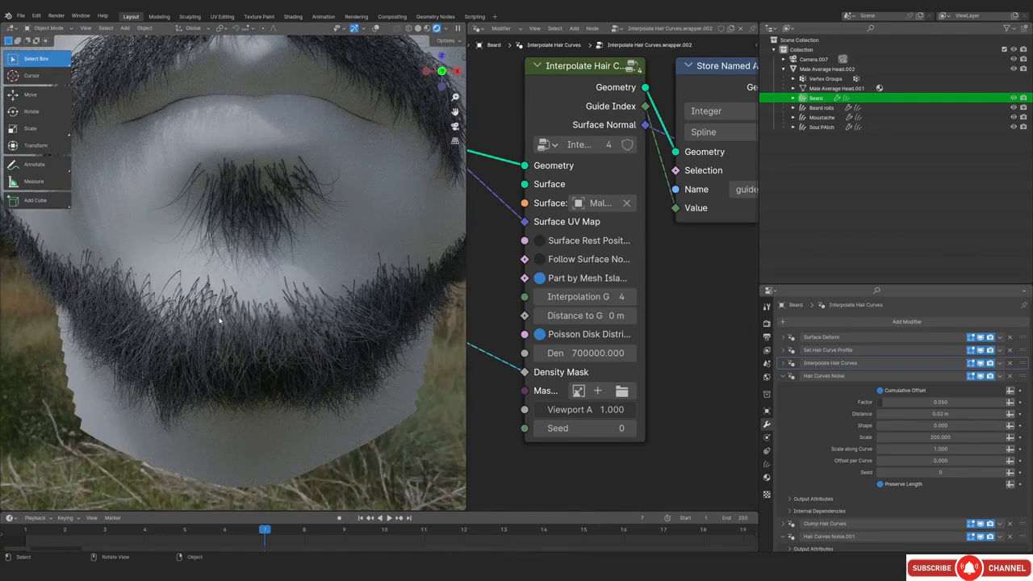
pyautogui.scroll(2, 337, 346)
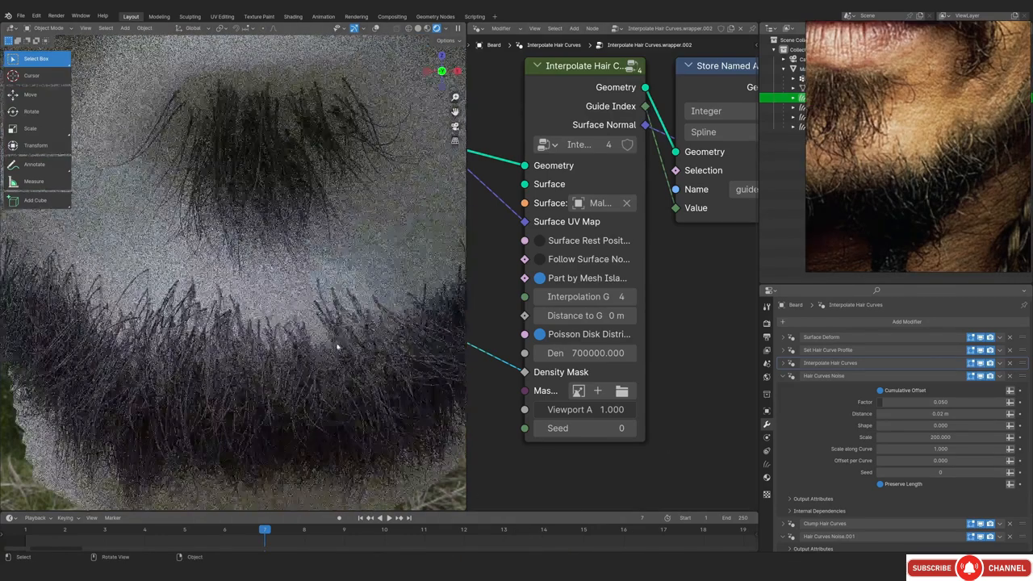
pyautogui.moveTo(337, 346)
pyautogui.mouseDown(button='middle')
pyautogui.moveTo(339, 311)
pyautogui.moveTo(278, 330)
pyautogui.moveTo(277, 283)
pyautogui.moveTo(180, 260)
pyautogui.moveTo(218, 202)
pyautogui.moveTo(261, 286)
pyautogui.mouseUp(button='middle')
pyautogui.press('z')
pyautogui.click(329, 286)
pyautogui.press('KP_1')
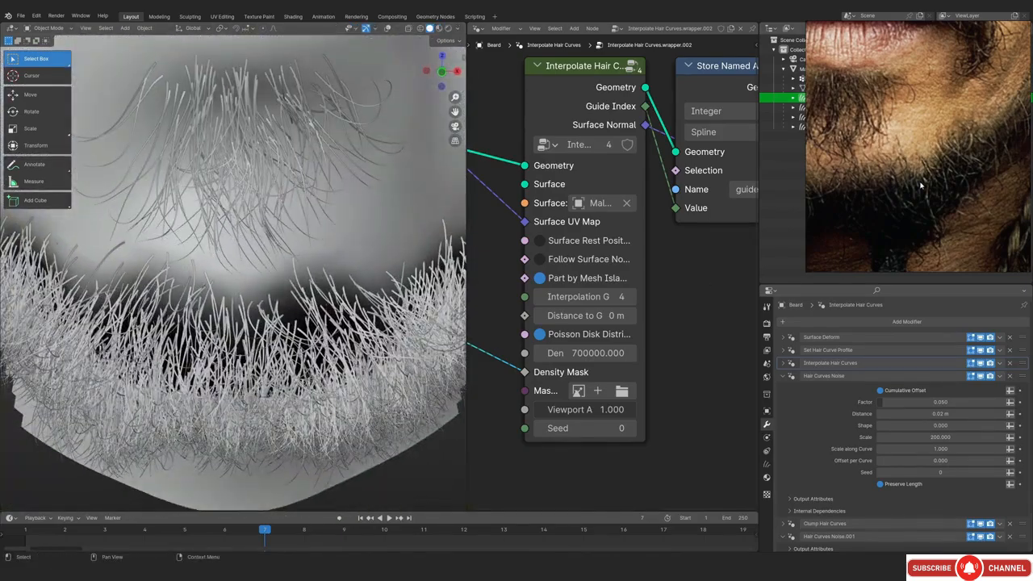
pyautogui.hotkey('alt', 'Tab')
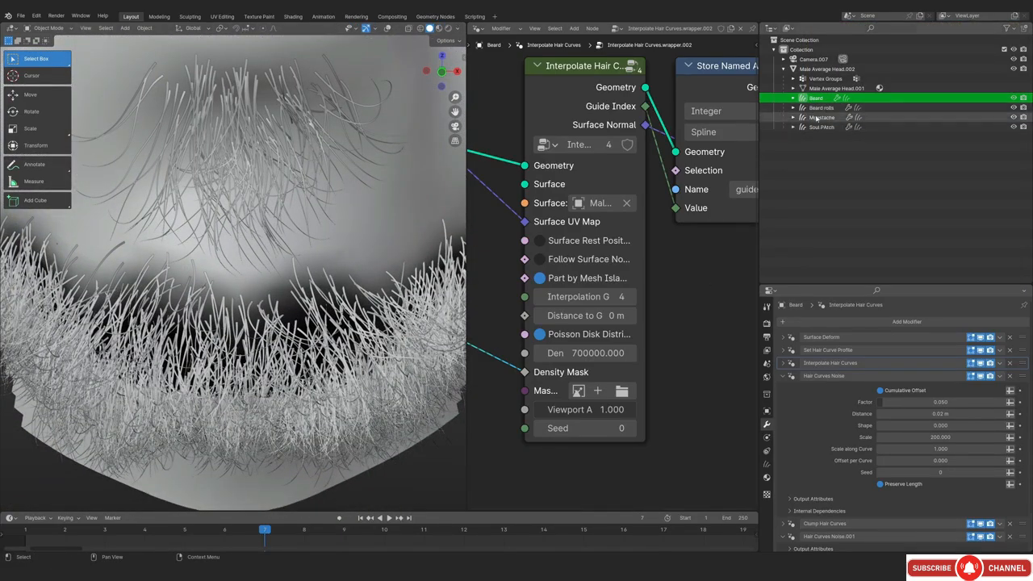
# Set the density of the Beard's Interpolate Hair Curves node to 1200000 and inspect the chin hairs in rendered shading
pyautogui.click(583, 352)
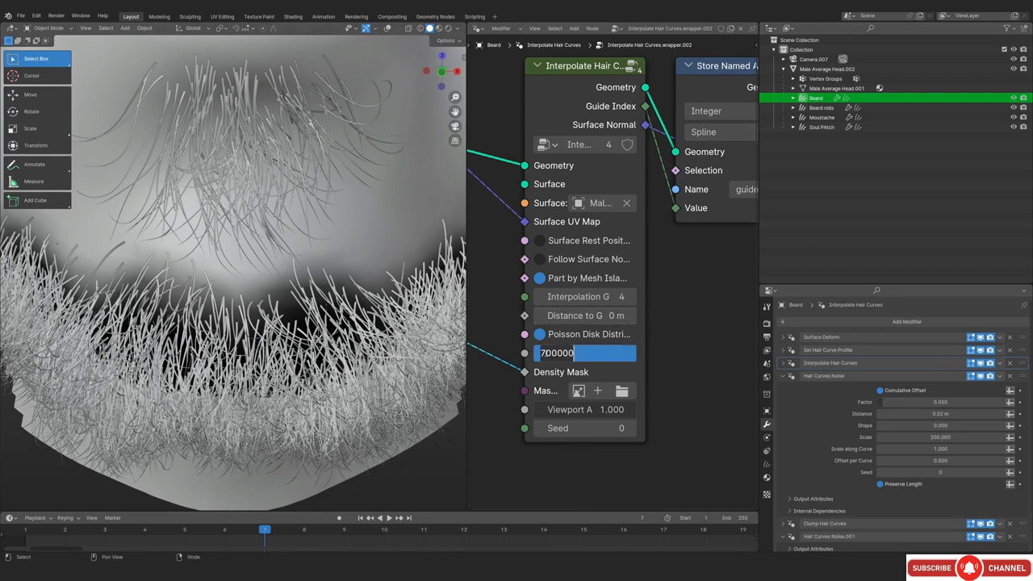
pyautogui.click(546, 352)
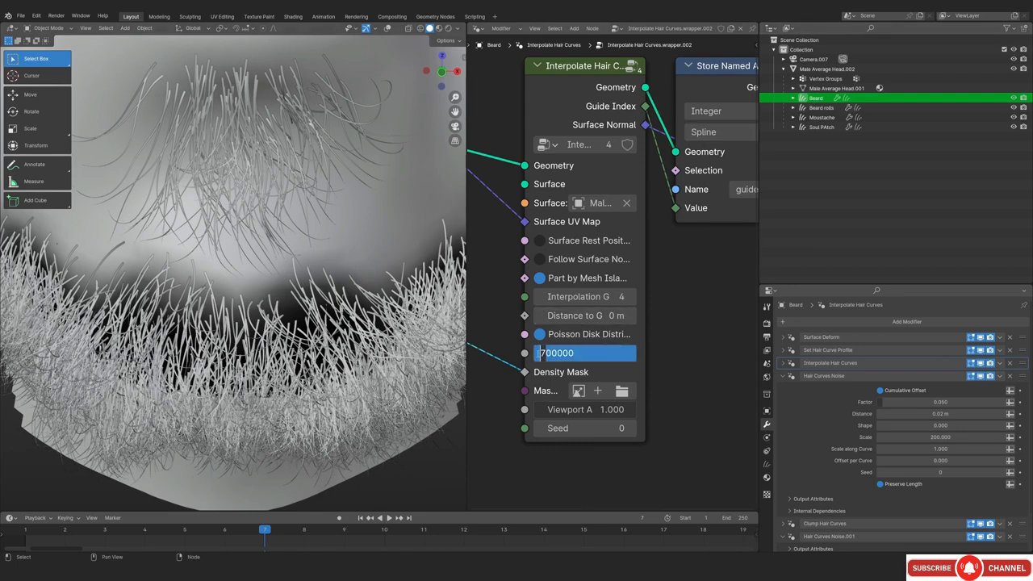
pyautogui.press('BackSpace')
pyautogui.write('12')
pyautogui.press('Return')
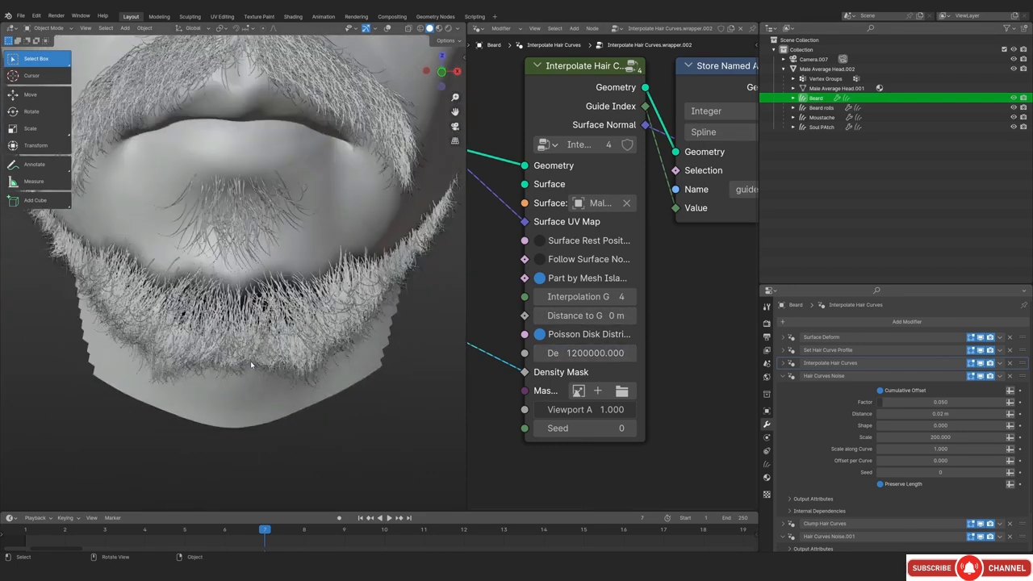
pyautogui.scroll(2, 270, 332)
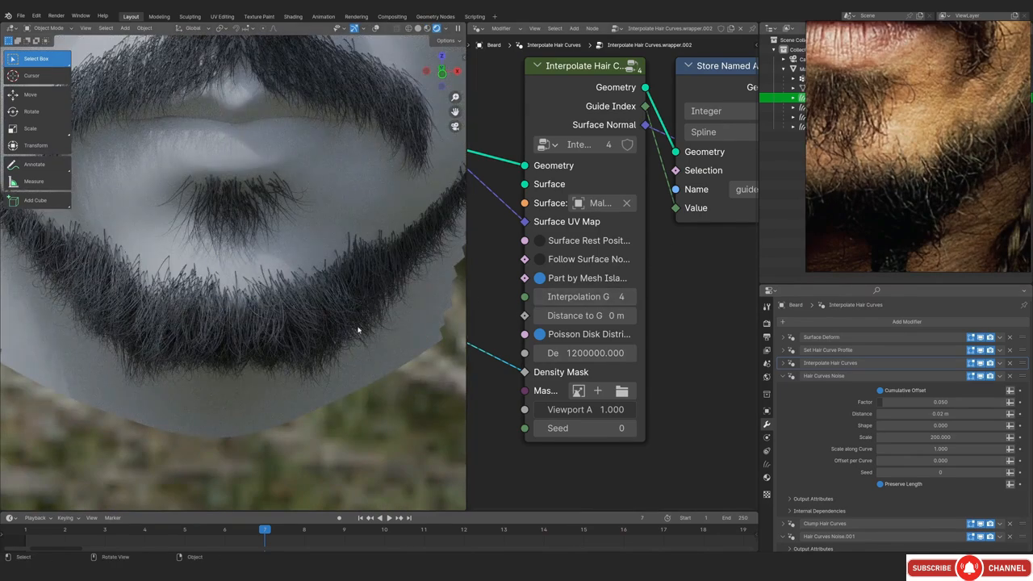
pyautogui.scroll(2, 237, 320)
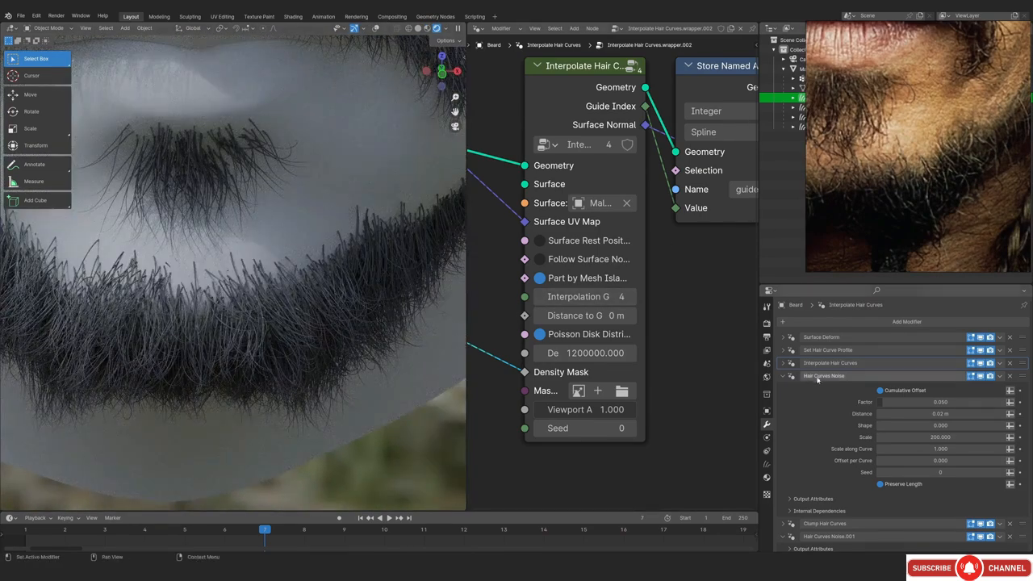
# Open the nodes of the Beard's Roll Hair Curves modifier, widen the roll node and set its Factor to 0.739
pyautogui.scroll(-2, 814, 408)
pyautogui.click(821, 532)
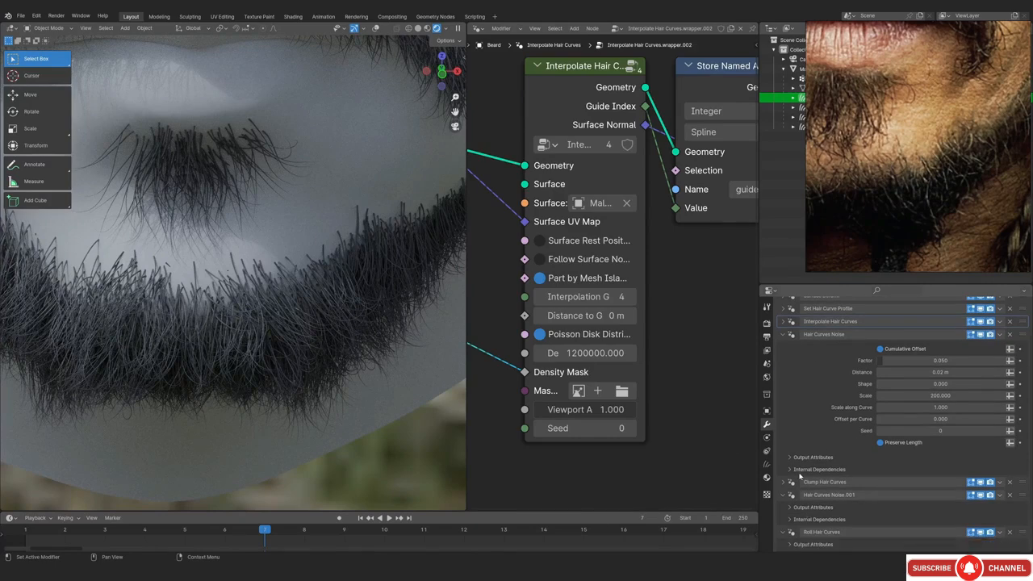
pyautogui.scroll(-2, 829, 497)
pyautogui.click(830, 496)
pyautogui.scroll(-2, 553, 337)
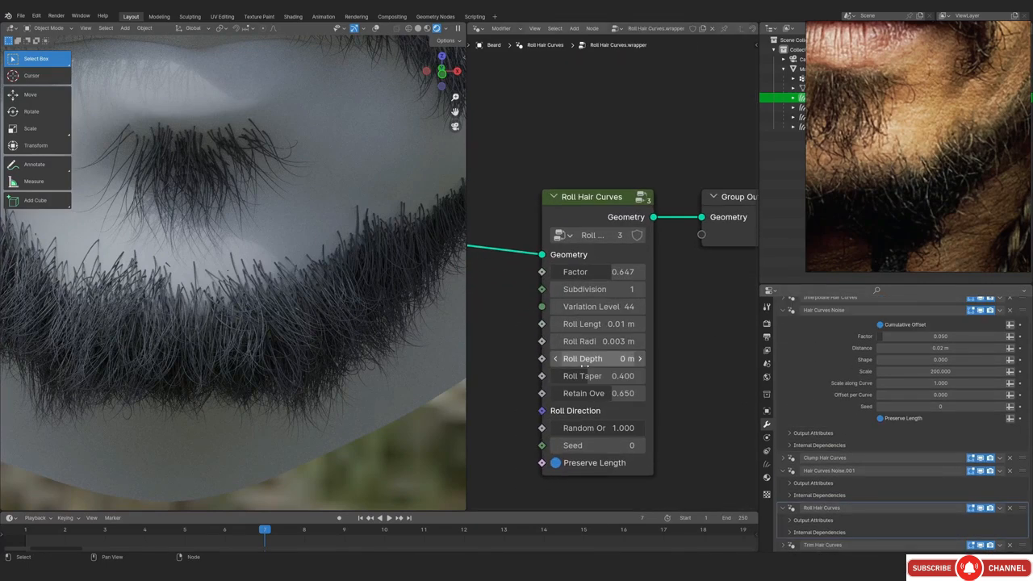
pyautogui.moveTo(652, 327); pyautogui.dragTo(682, 327)
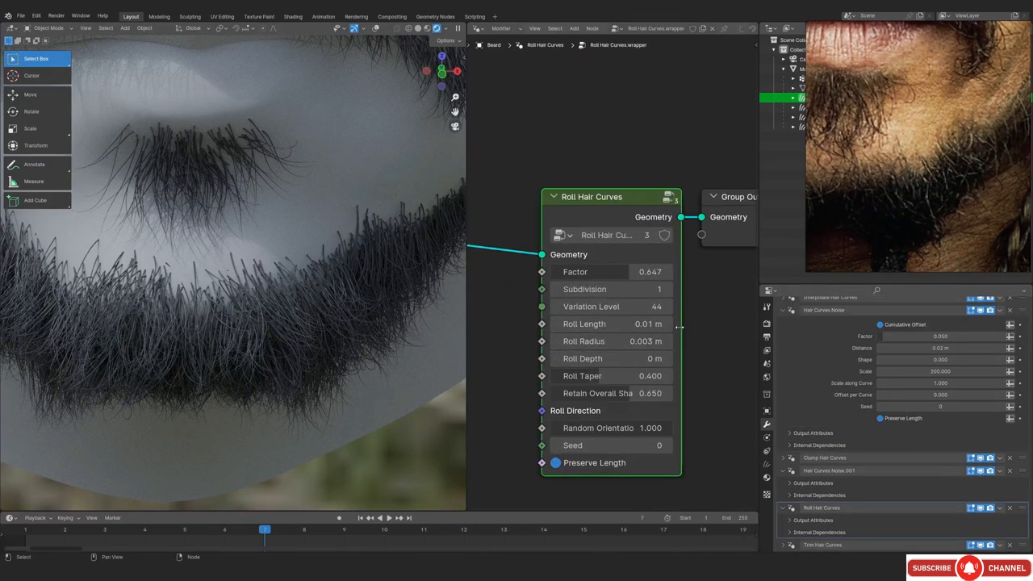
pyautogui.click(638, 272)
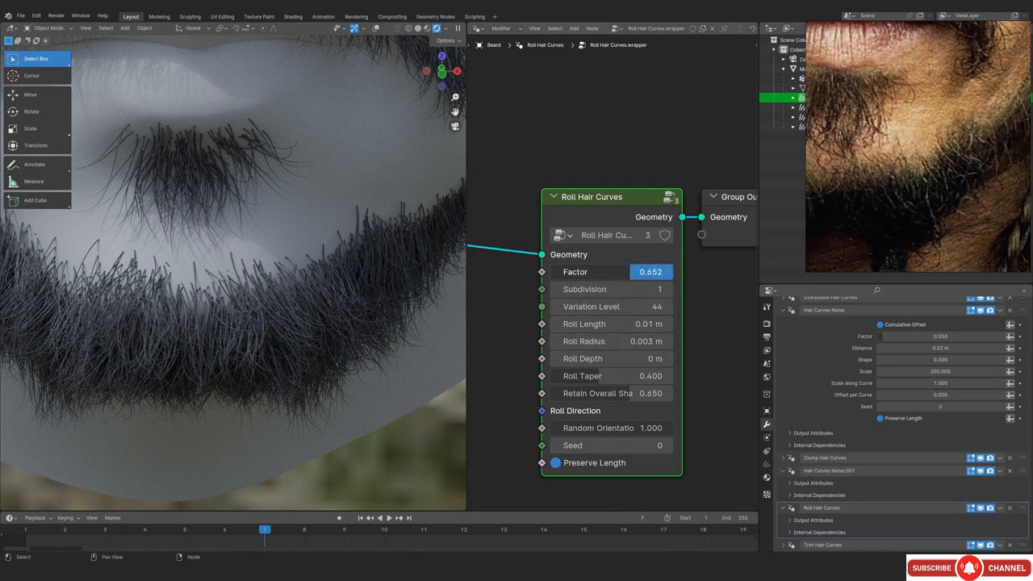
pyautogui.moveTo(638, 271); pyautogui.dragTo(649, 272)
pyautogui.scroll(-3, 278, 342)
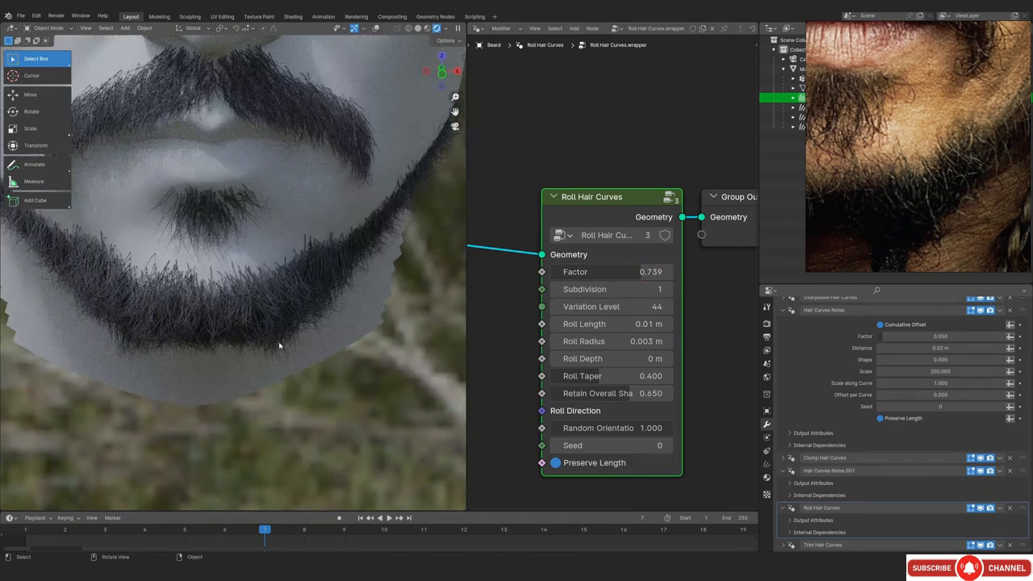
# Inspect the rendered beard from the front and up close at the chin, and switch back to solid shading
pyautogui.scroll(-4, 268, 304)
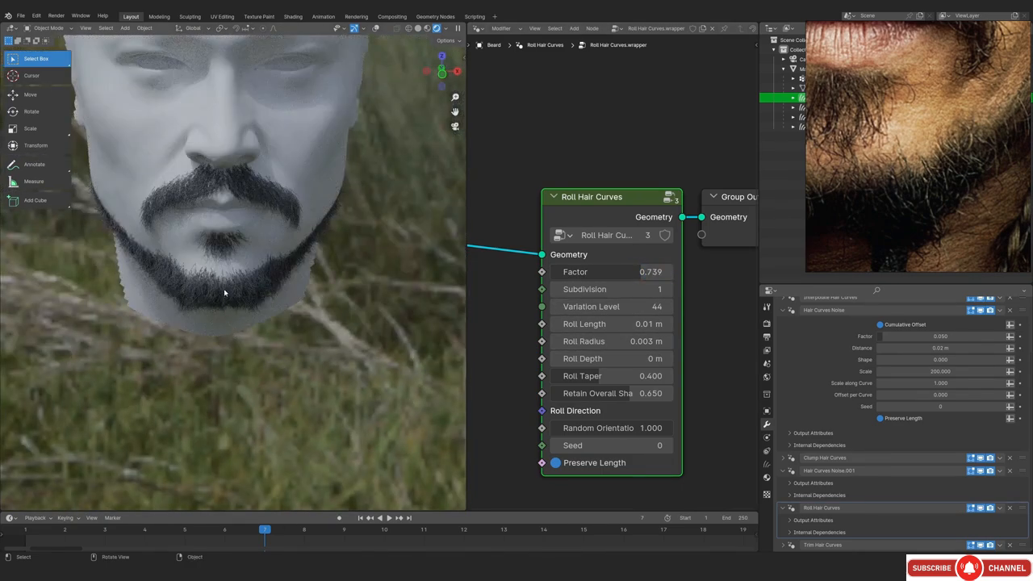
pyautogui.scroll(3, 244, 344)
pyautogui.moveTo(244, 343); pyautogui.dragTo(214, 350, button='middle')
pyautogui.scroll(6, 222, 343)
pyautogui.keyDown('shift'); pyautogui.moveTo(276, 395); pyautogui.dragTo(257, 394, button='middle'); pyautogui.keyUp('shift')
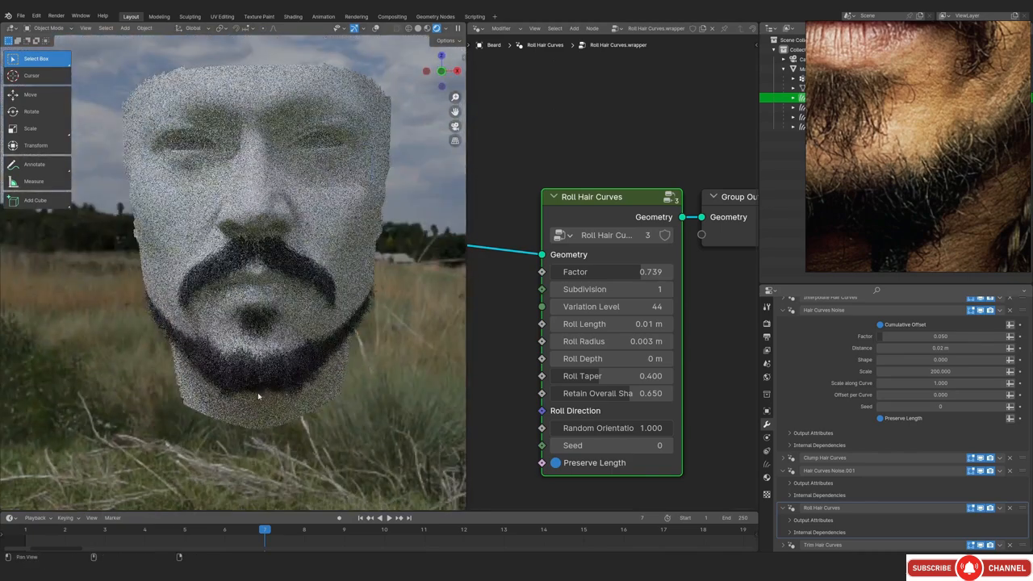
pyautogui.scroll(4, 259, 363)
pyautogui.scroll(2, 261, 330)
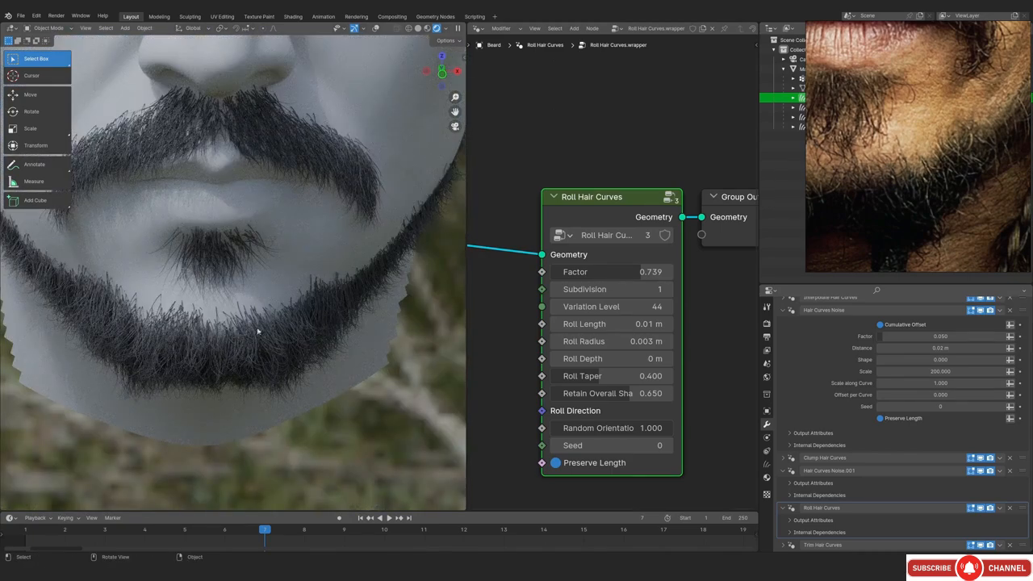
pyautogui.scroll(-2, 244, 359)
pyautogui.press('z')
pyautogui.click(294, 333)
pyautogui.moveTo(294, 332)
pyautogui.mouseDown(button='middle')
pyautogui.moveTo(266, 317)
pyautogui.moveTo(276, 319)
pyautogui.mouseUp(button='middle')
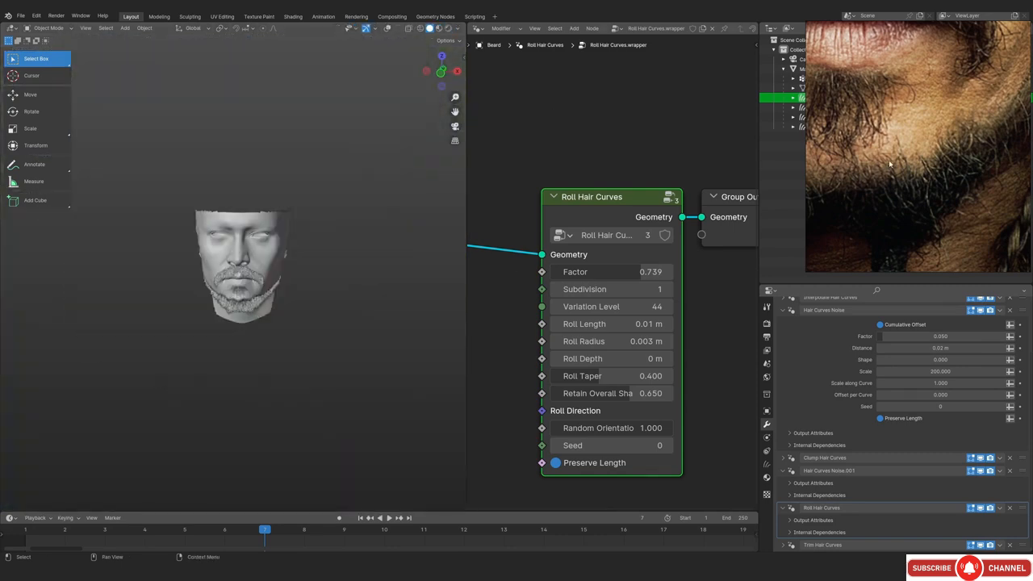
# Remove the Trim Hair Curves modifier from Beard rolls and check the jawline hairs without overlays
pyautogui.click(823, 107)
pyautogui.scroll(4, 319, 333)
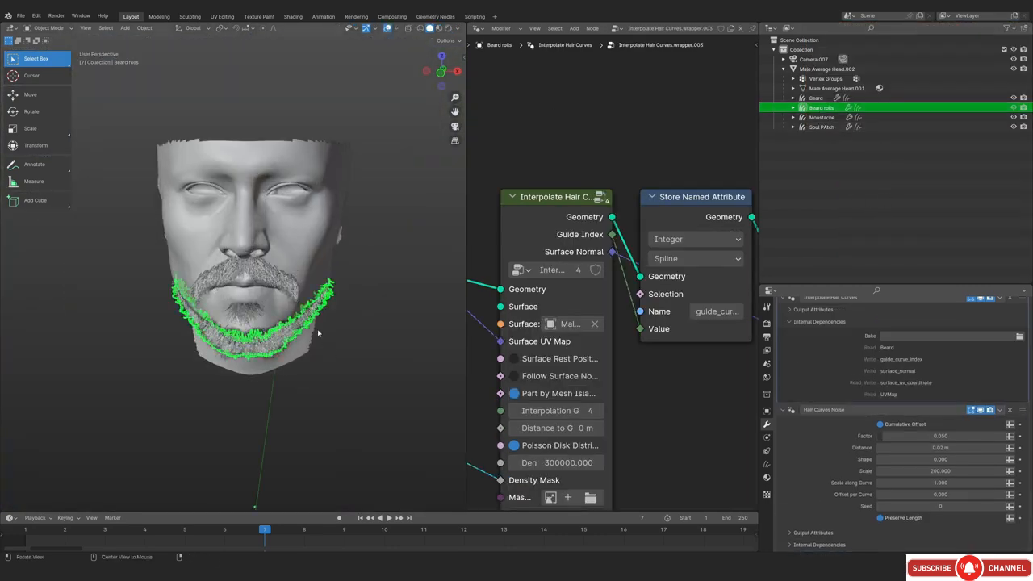
pyautogui.scroll(4, 274, 321)
pyautogui.keyDown('alt'); pyautogui.moveTo(318, 333); pyautogui.dragTo(271, 287); pyautogui.keyUp('alt')
pyautogui.hotkey('alt', 'shift', 'z')
pyautogui.scroll(-3, 872, 485)
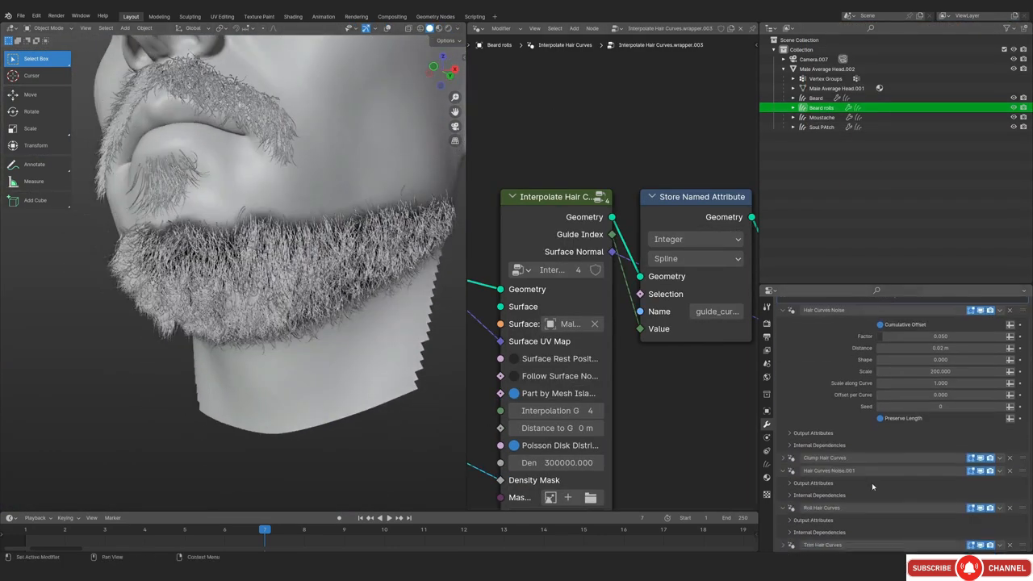
pyautogui.click(1011, 546)
pyautogui.moveTo(262, 343); pyautogui.dragTo(328, 374, button='middle')
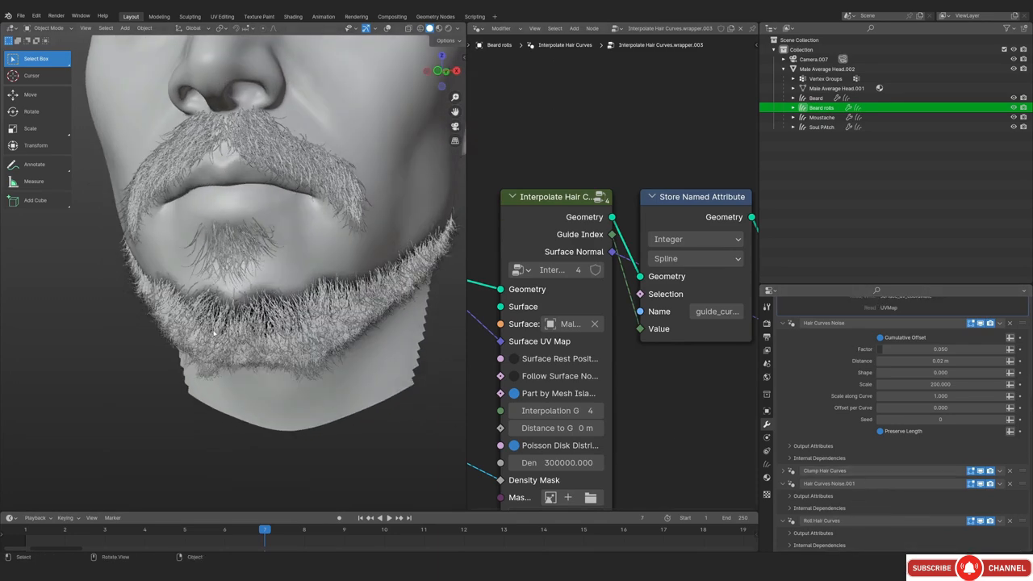
# Lengthen the Beard rolls guide hairs along the chin and jaw with the Grow / Shrink brush, and return to Object Mode
pyautogui.hotkey('alt', 'shift', 'z')
pyautogui.hotkey('ctrl', 'Tab')
pyautogui.click(306, 425)
pyautogui.hotkey('alt', 'z')
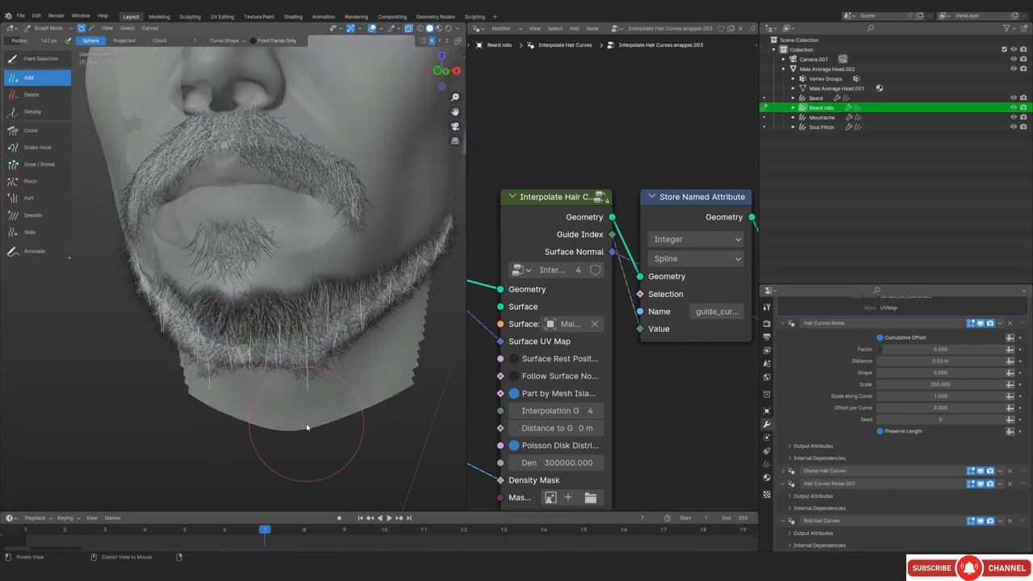
pyautogui.click(38, 164)
pyautogui.moveTo(194, 371); pyautogui.dragTo(234, 353, button='middle')
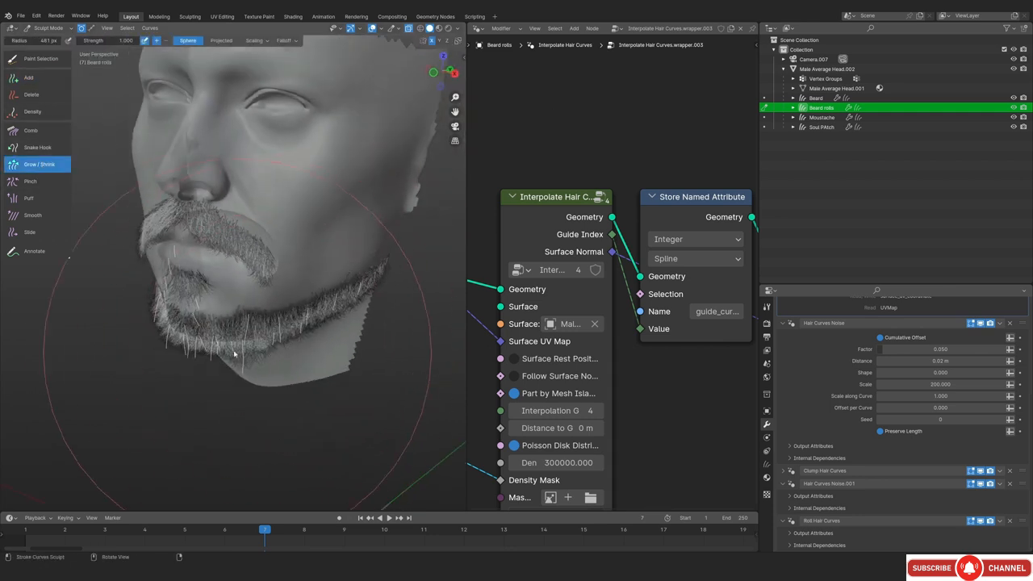
pyautogui.moveTo(234, 353); pyautogui.dragTo(337, 305)
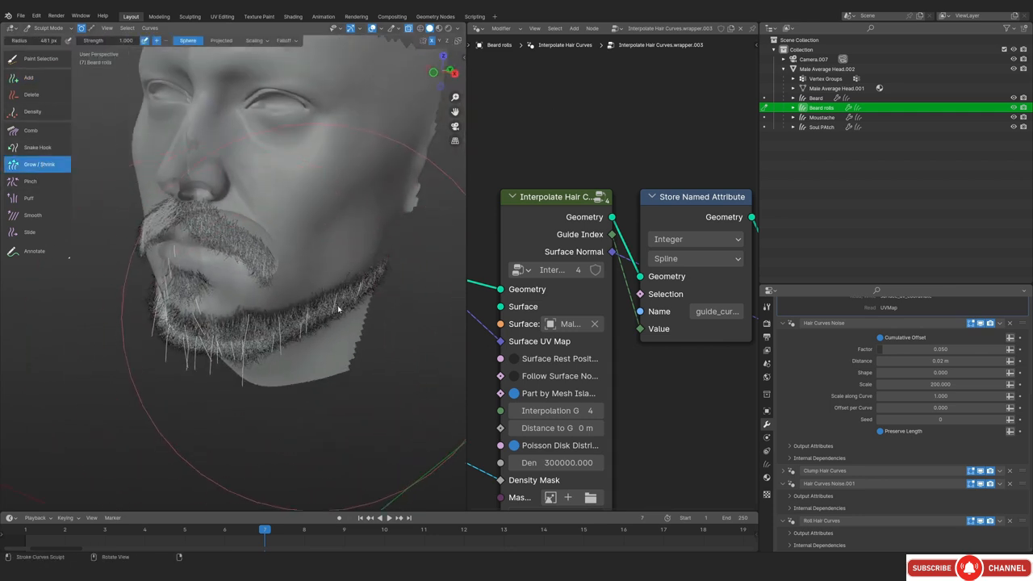
pyautogui.scroll(5, 296, 371)
pyautogui.moveTo(295, 372)
pyautogui.keyDown('alt'); pyautogui.mouseDown()
pyautogui.moveTo(353, 331)
pyautogui.moveTo(284, 325)
pyautogui.moveTo(294, 348)
pyautogui.moveTo(272, 338)
pyautogui.mouseUp(); pyautogui.keyUp('alt')
pyautogui.click(42, 28)
pyautogui.click(42, 40)
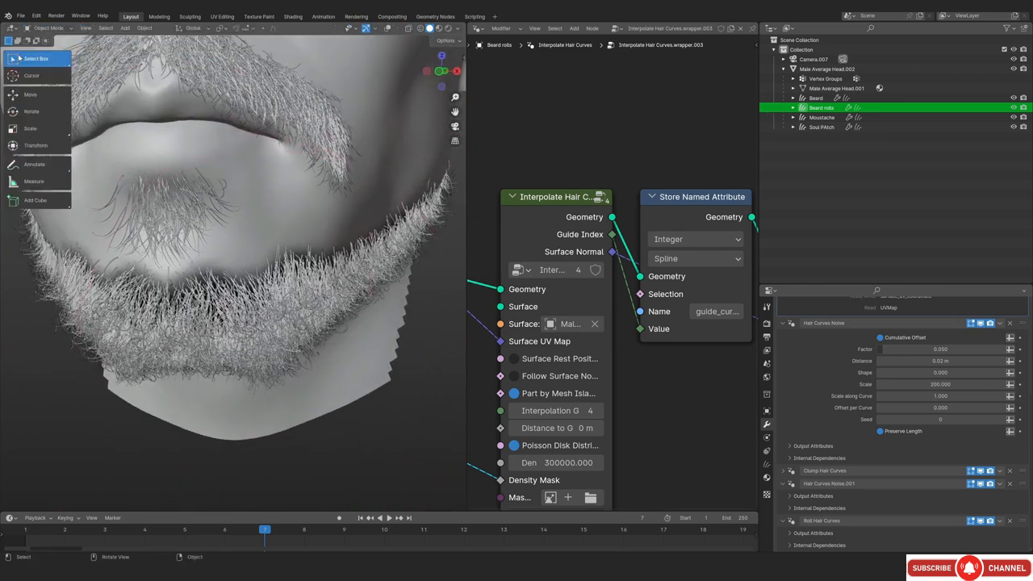
pyautogui.moveTo(276, 321); pyautogui.dragTo(307, 324, button='middle')
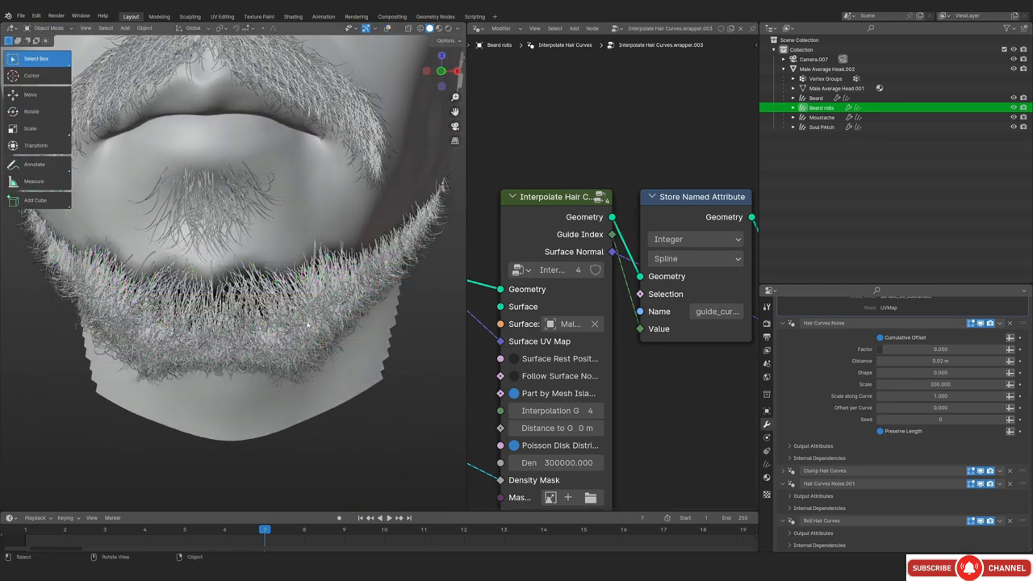
# Save the blend file in rendered shading and inspect the beard around the chin
pyautogui.press('z')
pyautogui.click(280, 262)
pyautogui.hotkey('ctrl', 's')
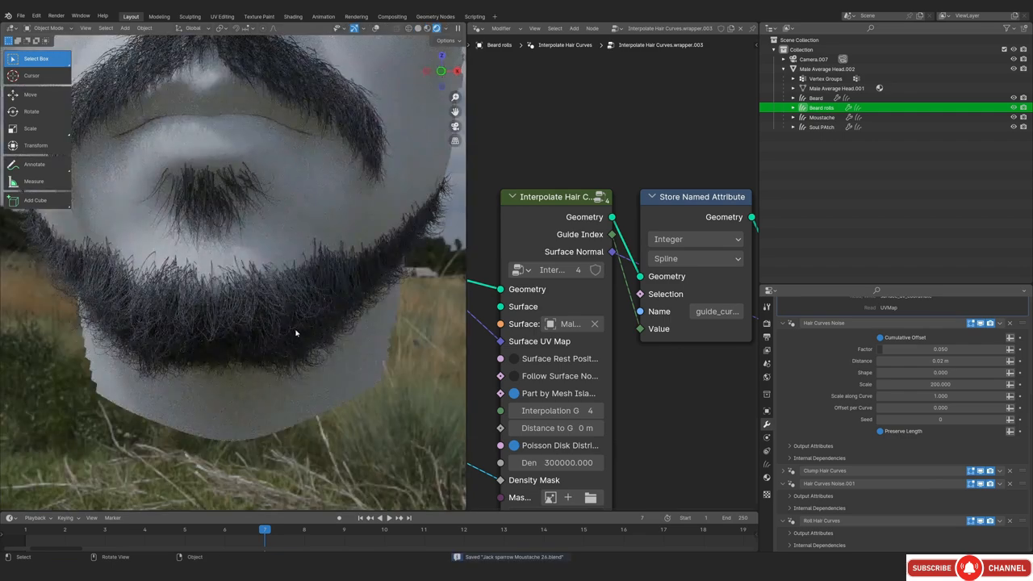
pyautogui.moveTo(296, 332); pyautogui.dragTo(337, 326, button='middle')
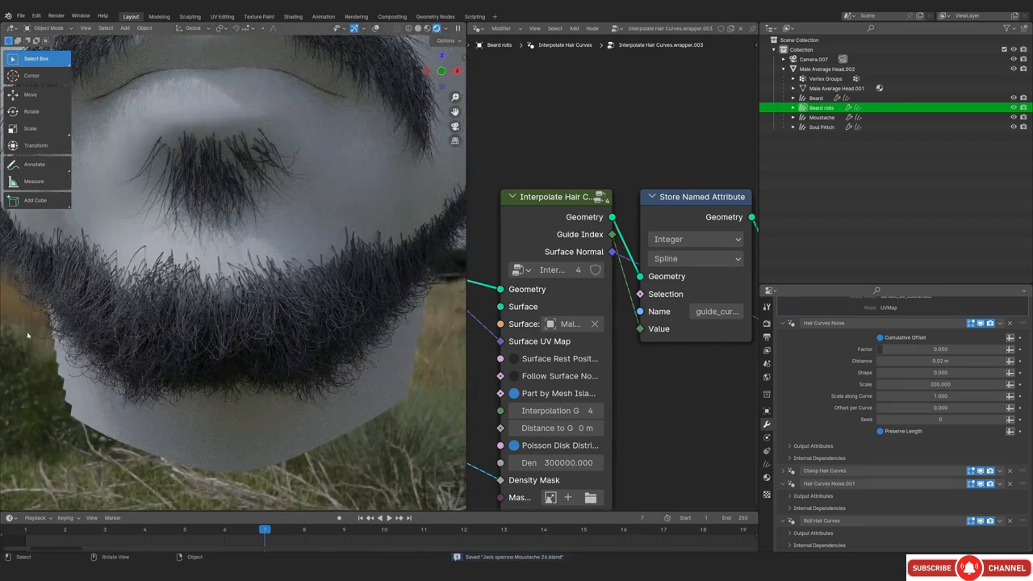
pyautogui.keyDown('ctrl'); pyautogui.moveTo(145, 316); pyautogui.dragTo(253, 368, button='middle'); pyautogui.keyUp('ctrl')
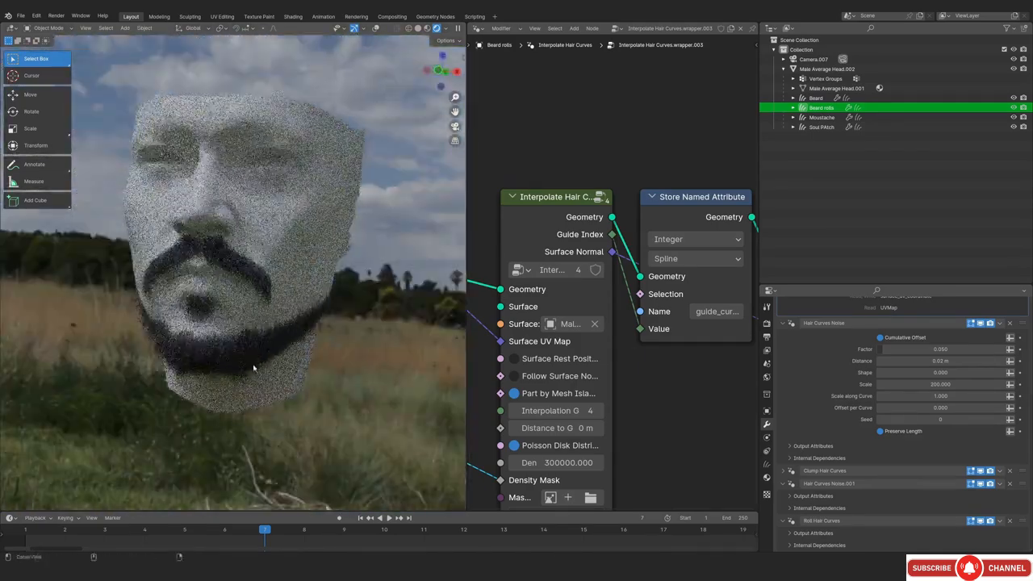
pyautogui.scroll(4, 254, 368)
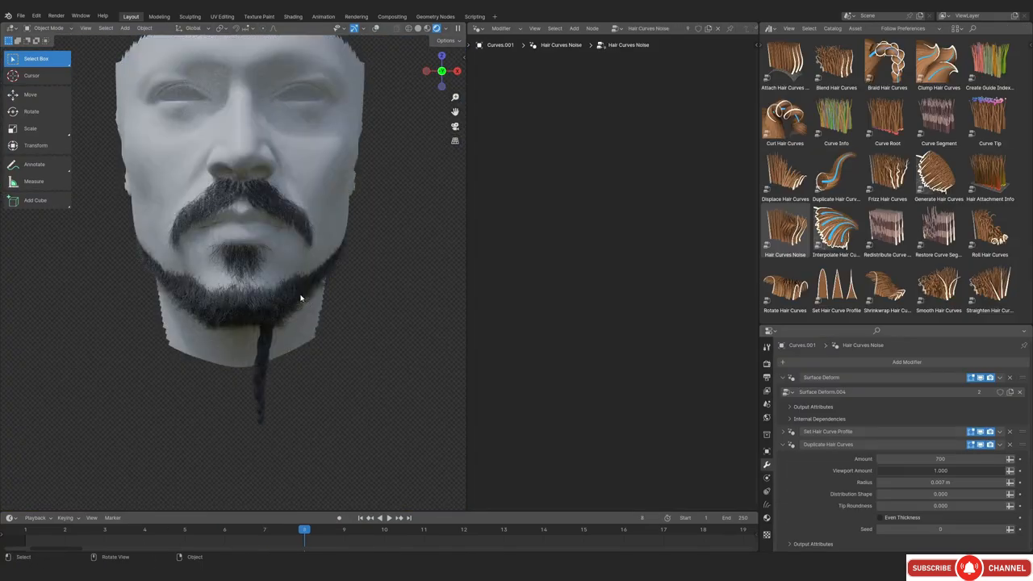
# Compare the rendered chin braid with the reference photo and examine its strands up close in solid shading
pyautogui.scroll(1, 298, 362)
pyautogui.keyDown('shift'); pyautogui.moveTo(298, 381); pyautogui.dragTo(298, 345, button='middle'); pyautogui.keyUp('shift')
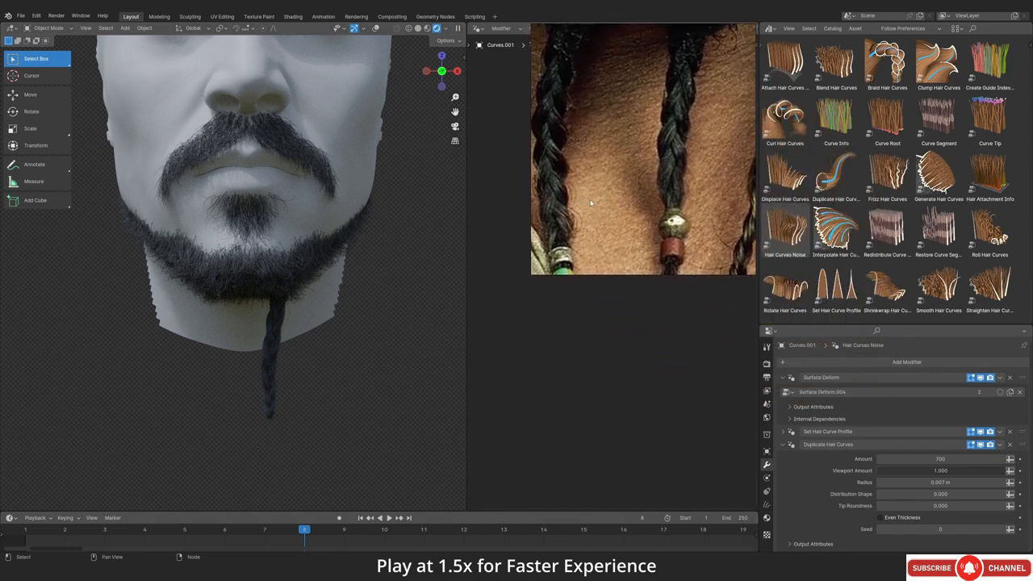
pyautogui.scroll(2, 245, 349)
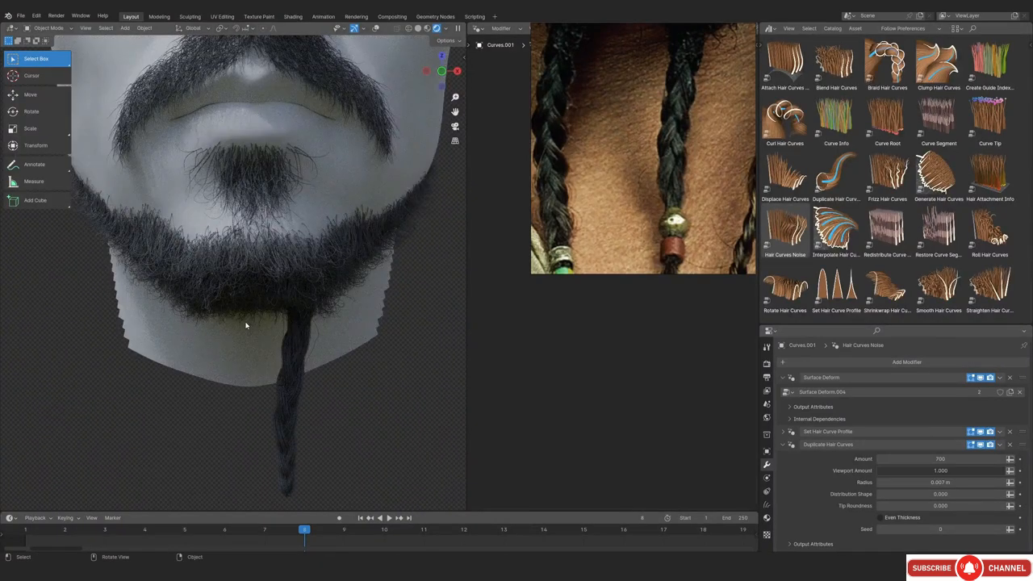
pyautogui.press('z')
pyautogui.click(321, 369)
pyautogui.moveTo(323, 413)
pyautogui.keyDown('shift'); pyautogui.mouseDown(button='middle')
pyautogui.moveTo(269, 286)
pyautogui.moveTo(273, 303)
pyautogui.mouseUp(button='middle'); pyautogui.keyUp('shift')
pyautogui.scroll(6, 230, 362)
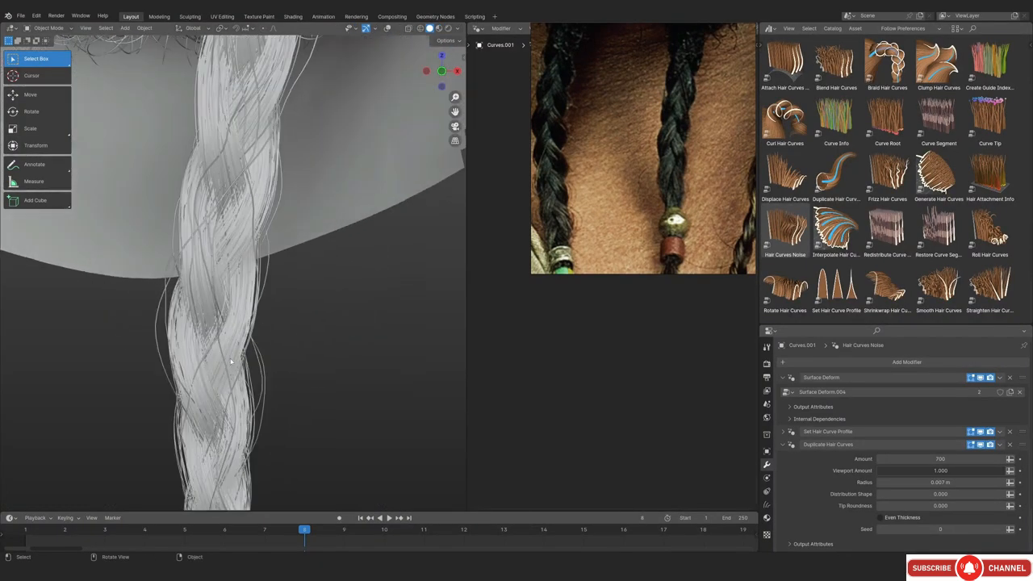
pyautogui.moveTo(230, 361); pyautogui.dragTo(234, 360, button='middle')
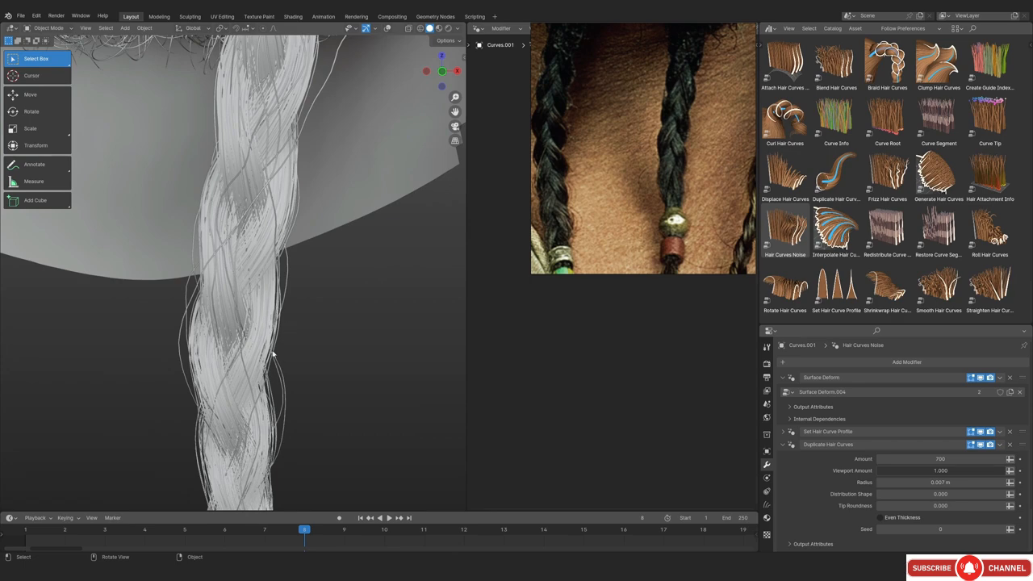
# Select the braid curves under the chin and examine their full length and where they join the beard
pyautogui.scroll(-3, 265, 313)
pyautogui.click(265, 313)
pyautogui.scroll(3, 274, 372)
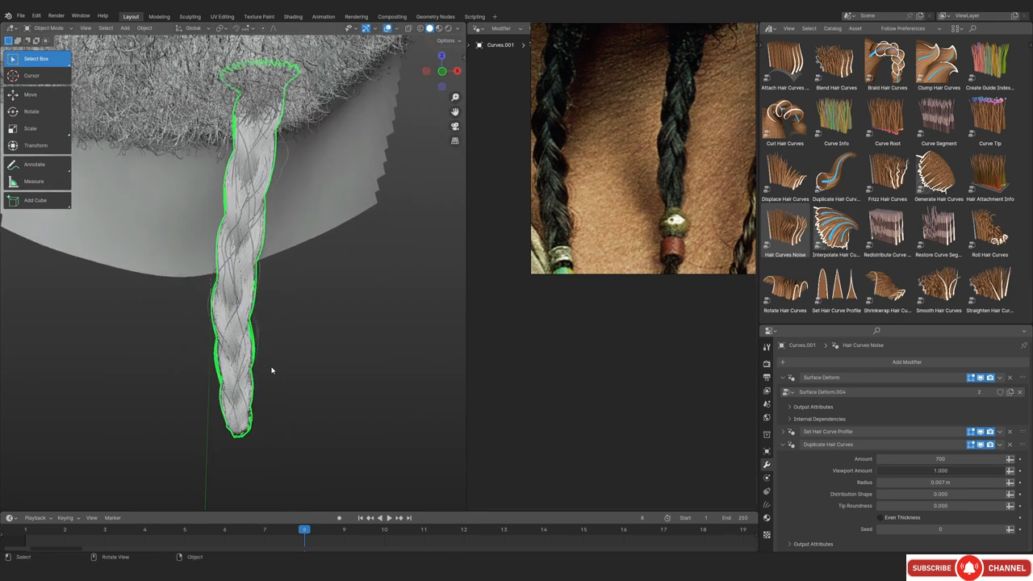
pyautogui.scroll(-4, 270, 347)
pyautogui.scroll(4, 268, 326)
pyautogui.scroll(-4, 303, 303)
pyautogui.keyDown('shift'); pyautogui.moveTo(263, 249); pyautogui.dragTo(286, 284, button='middle'); pyautogui.keyUp('shift')
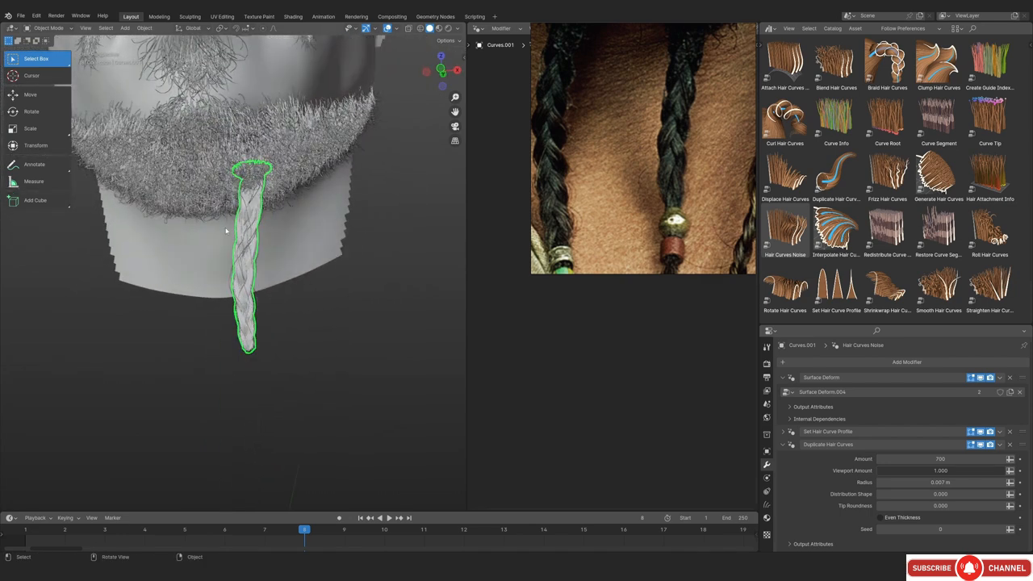
pyautogui.scroll(4, 226, 232)
# Try adding a second braid beside the existing one with the Add brush in Sculpt Mode, and undo it
pyautogui.click(199, 257)
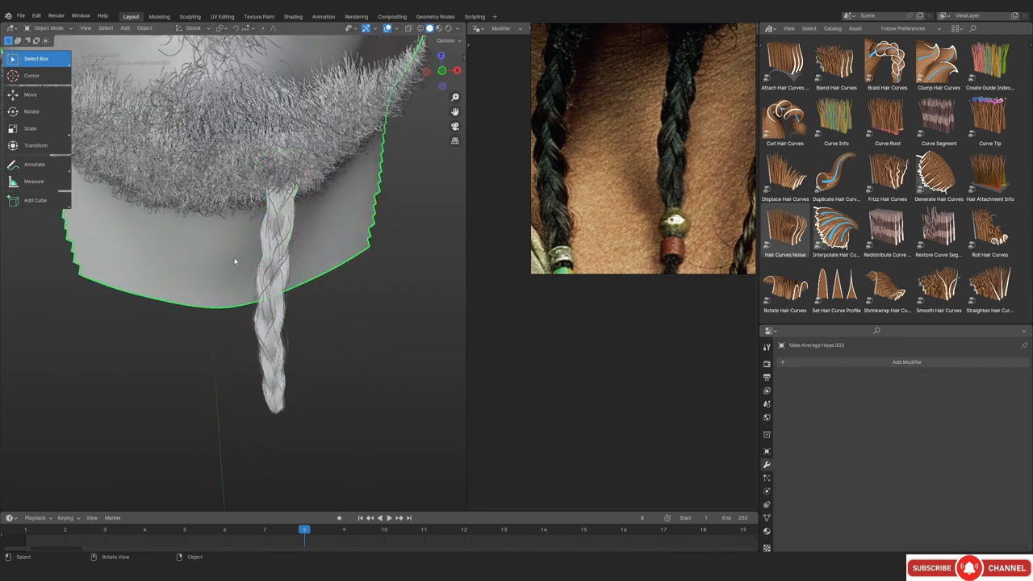
pyautogui.click(263, 268)
pyautogui.hotkey('ctrl', 'Tab')
pyautogui.click(271, 316)
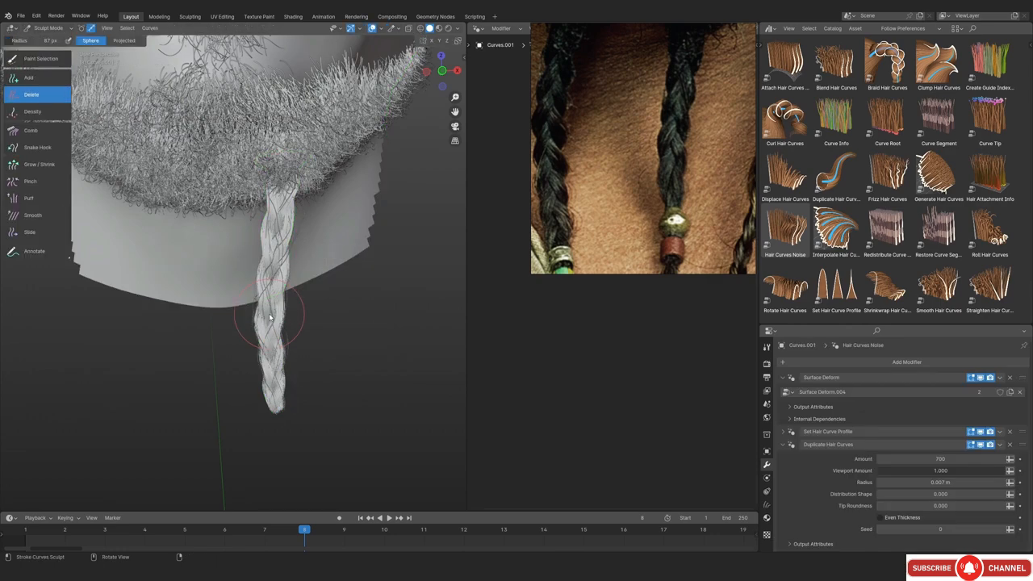
pyautogui.click(38, 80)
pyautogui.scroll(-3, 226, 251)
pyautogui.moveTo(224, 251); pyautogui.dragTo(208, 307, button='middle')
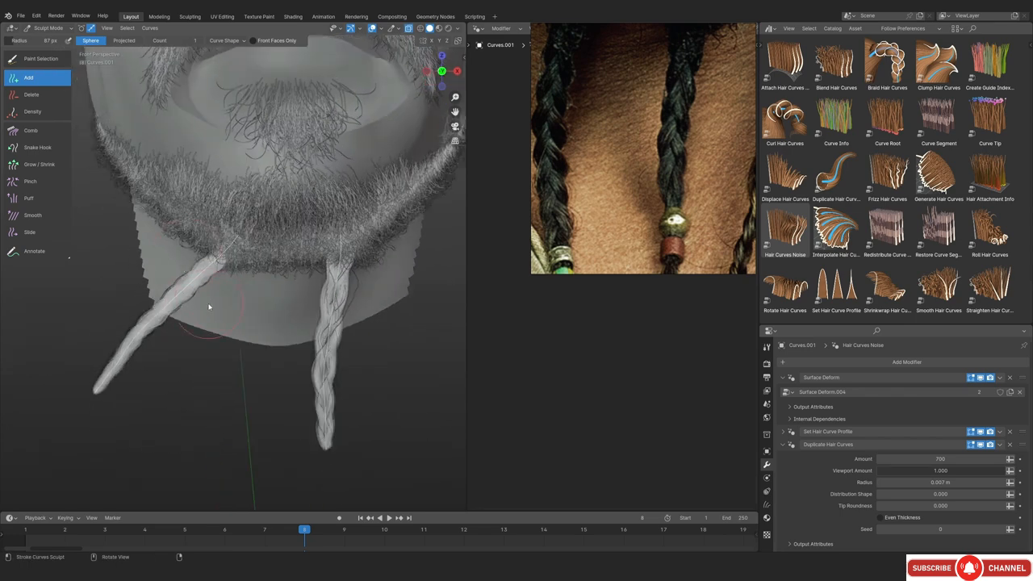
pyautogui.hotkey('ctrl', 'z')
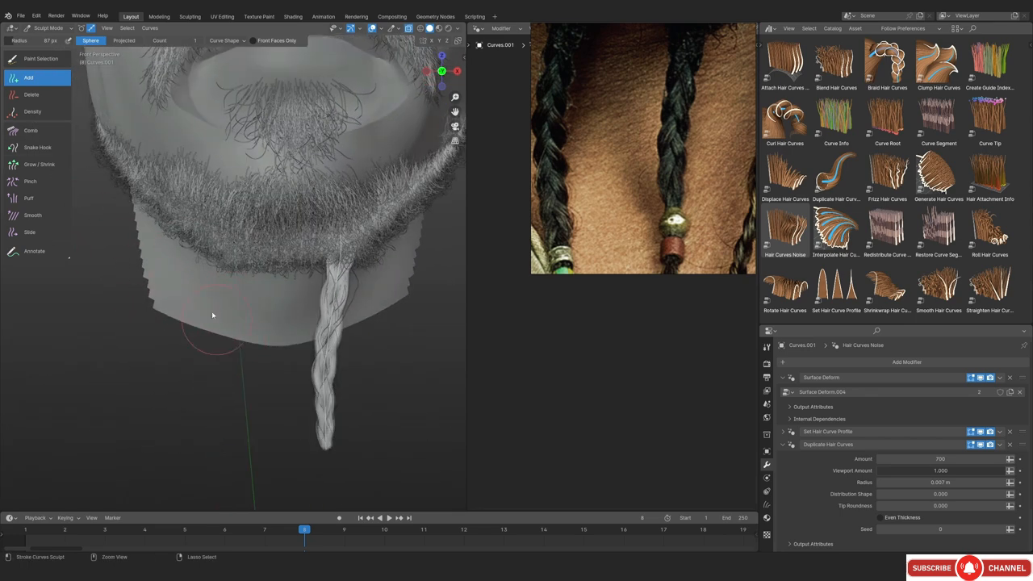
# Examine both chin braids up close in the maximized reference image and compare them with the modelled braid
pyautogui.scroll(-2, 611, 160)
pyautogui.hotkey('ctrl', 'f')
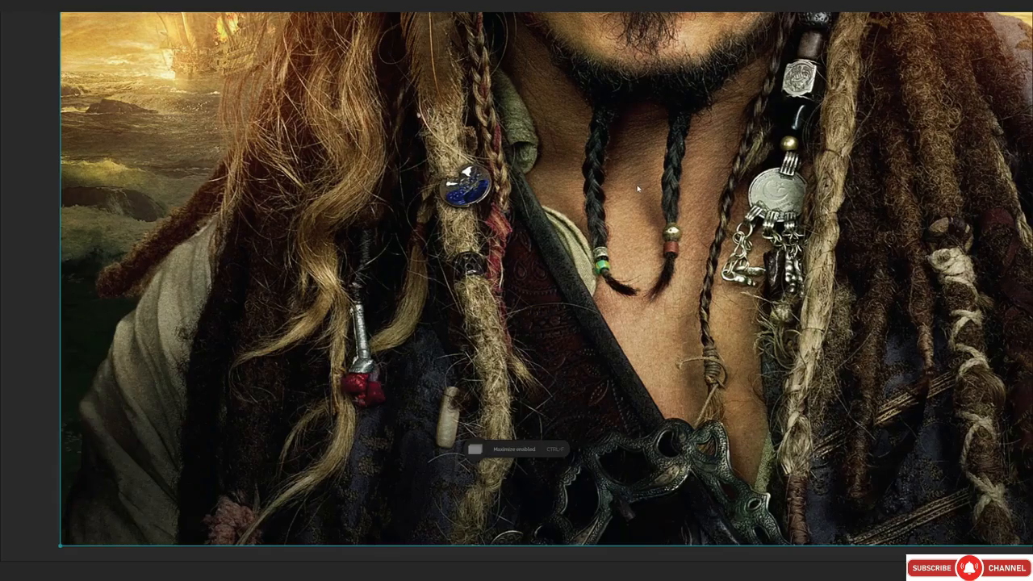
pyautogui.scroll(4, 372, 205)
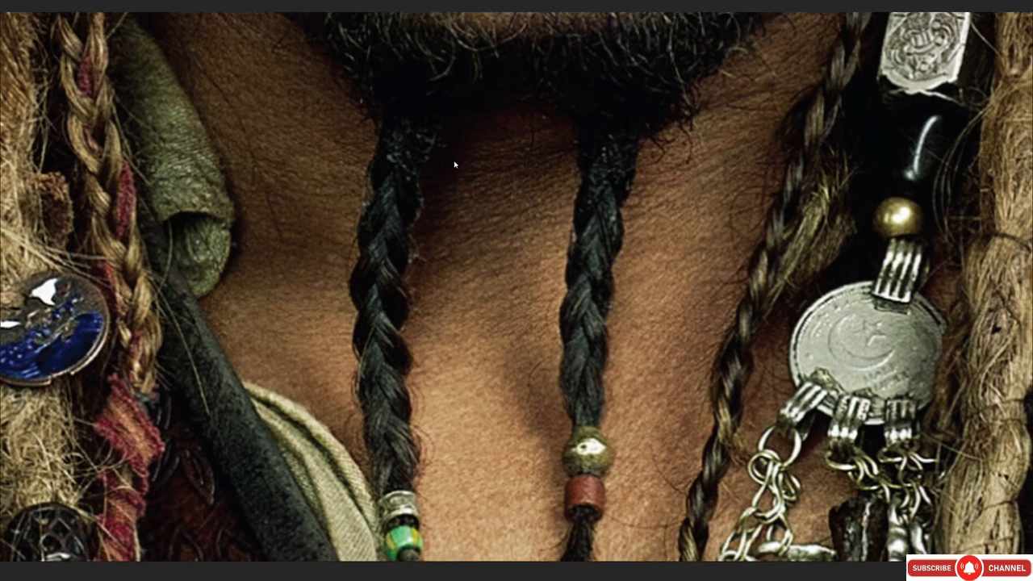
pyautogui.hotkey('ctrl', 'f')
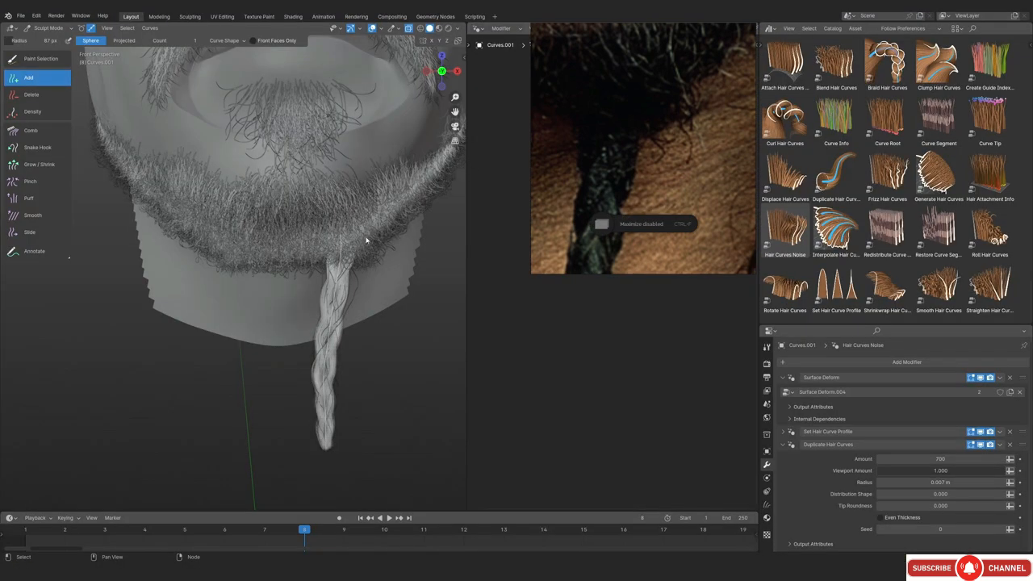
pyautogui.scroll(5, 266, 261)
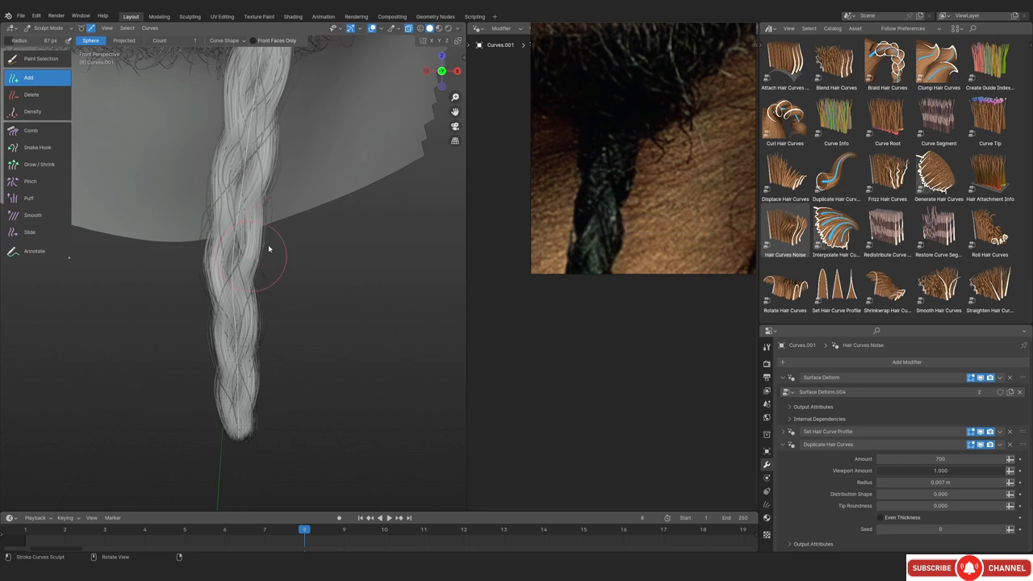
# Return to Object Mode, expand the braid's Braid Hair Curves modifier and try out a different Frequency
pyautogui.click(52, 28)
pyautogui.click(44, 37)
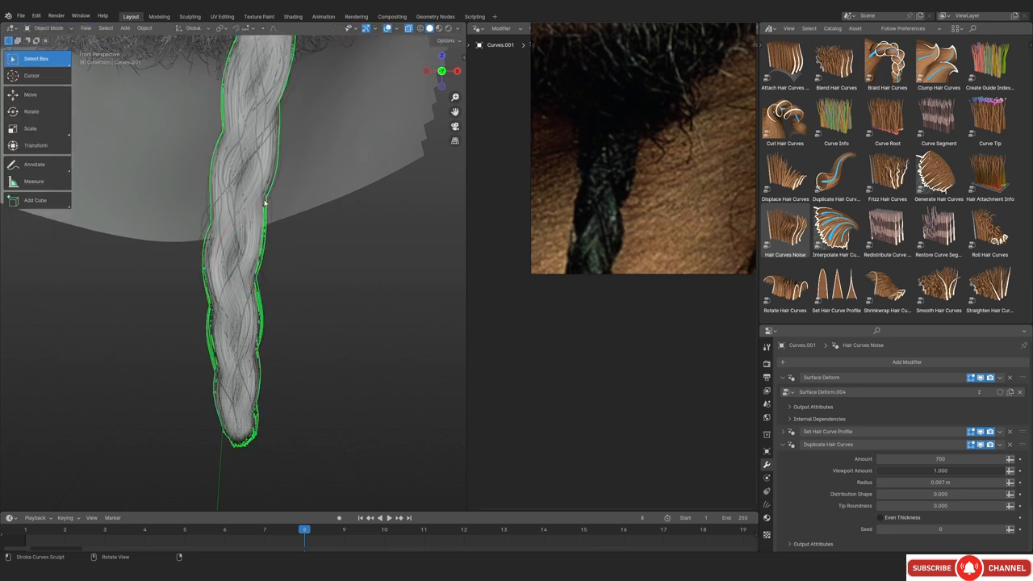
pyautogui.moveTo(361, 322); pyautogui.dragTo(246, 355, button='middle')
pyautogui.scroll(-2, 791, 500)
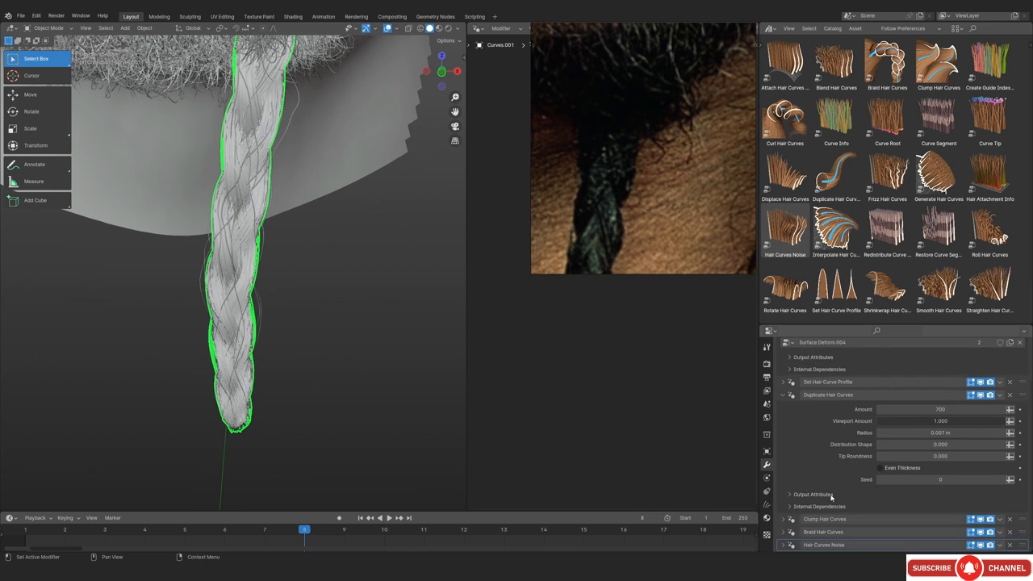
pyautogui.click(783, 532)
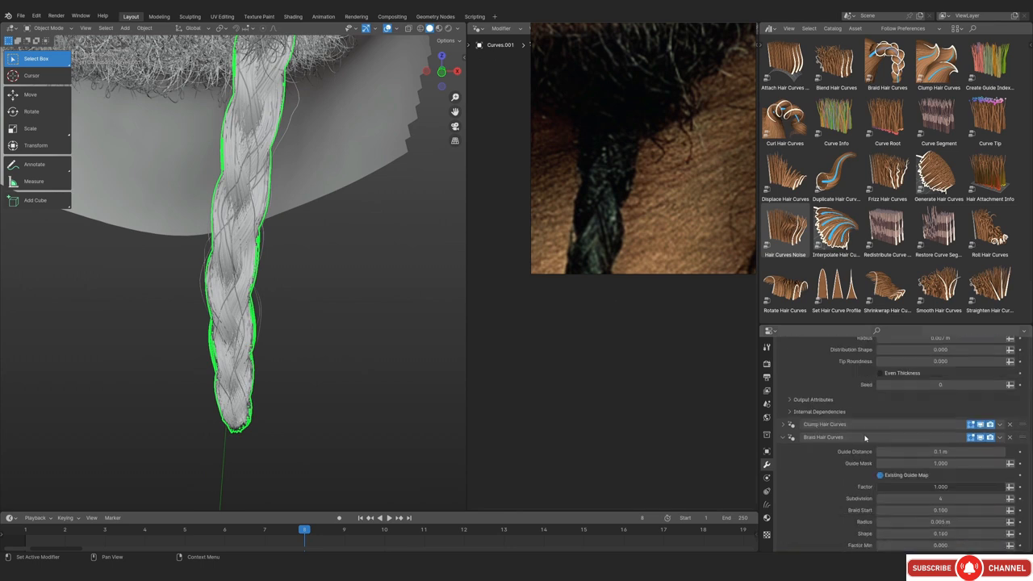
pyautogui.scroll(-6, 867, 451)
pyautogui.moveTo(901, 478); pyautogui.dragTo(973, 478)
pyautogui.rightClick(946, 473)
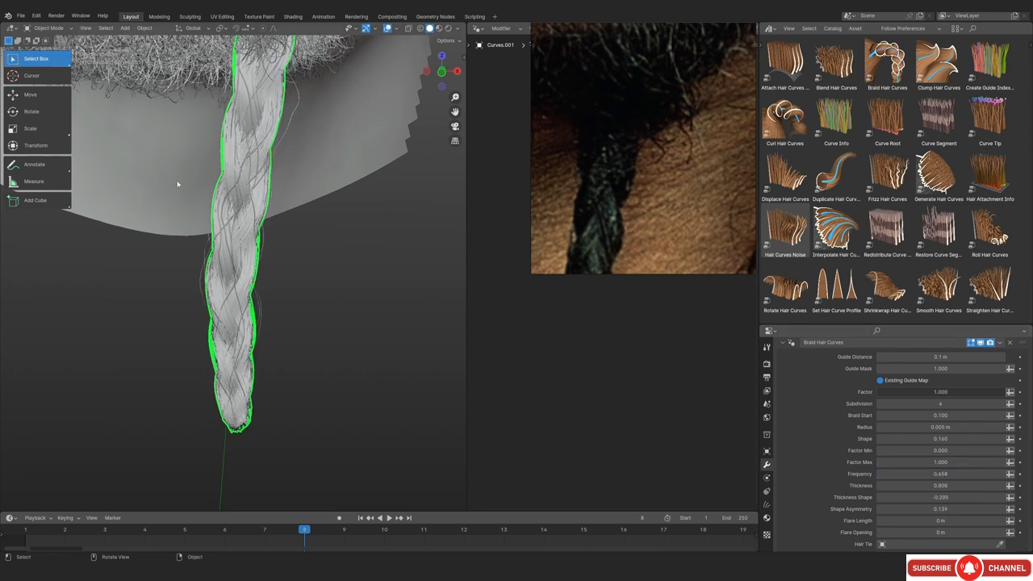
# Reselect the braid curves and view them together with the beard from below the chin
pyautogui.moveTo(178, 183); pyautogui.dragTo(351, 325, button='middle')
pyautogui.click(314, 303)
pyautogui.click(252, 242)
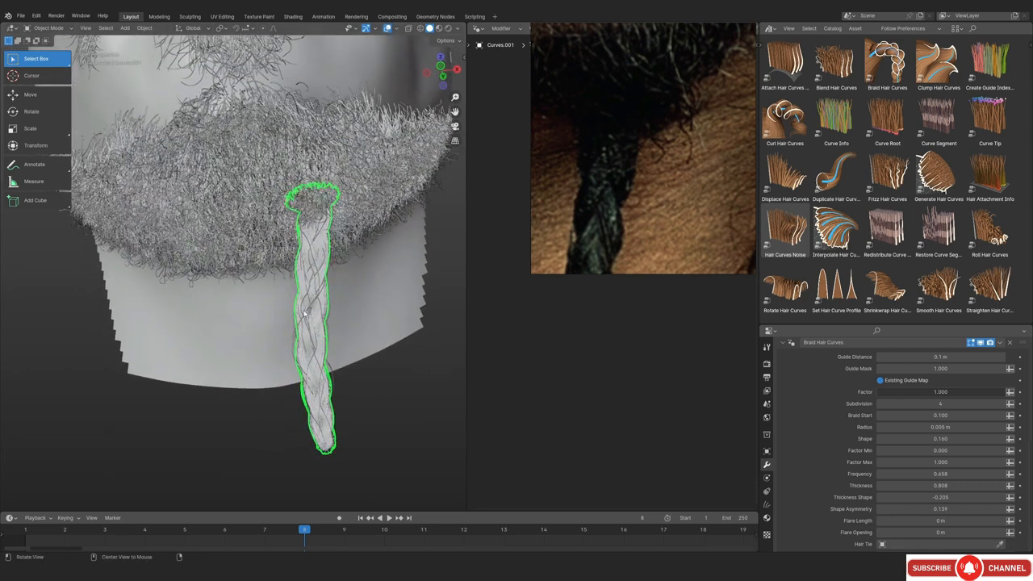
# Select the head mesh and add a new Empty Hair curves object to it for the second chin braid
pyautogui.moveTo(208, 334); pyautogui.dragTo(235, 322, button='middle')
pyautogui.click(235, 323)
pyautogui.hotkey('shift', 'a')
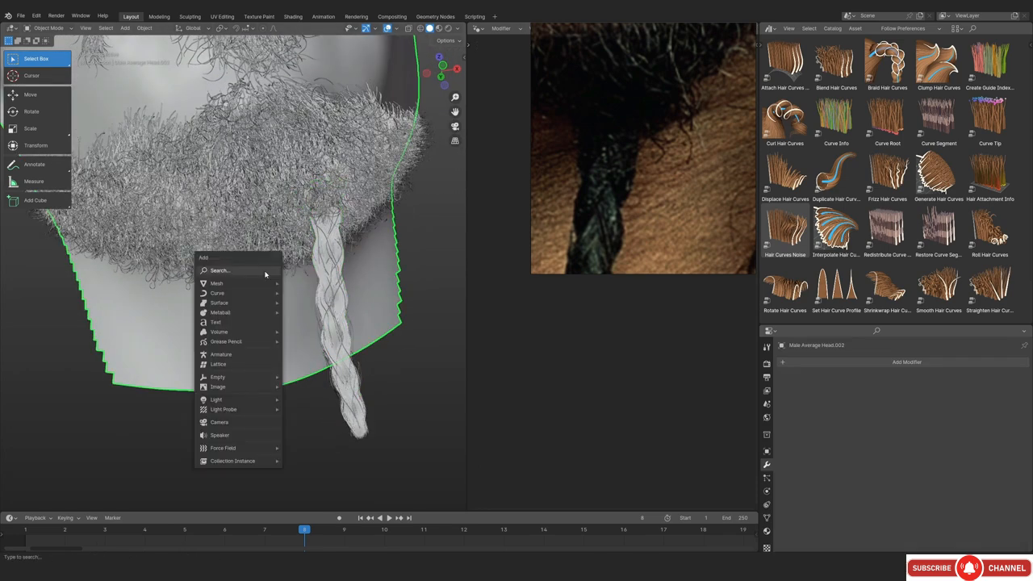
pyautogui.moveTo(242, 293)
pyautogui.click(319, 345)
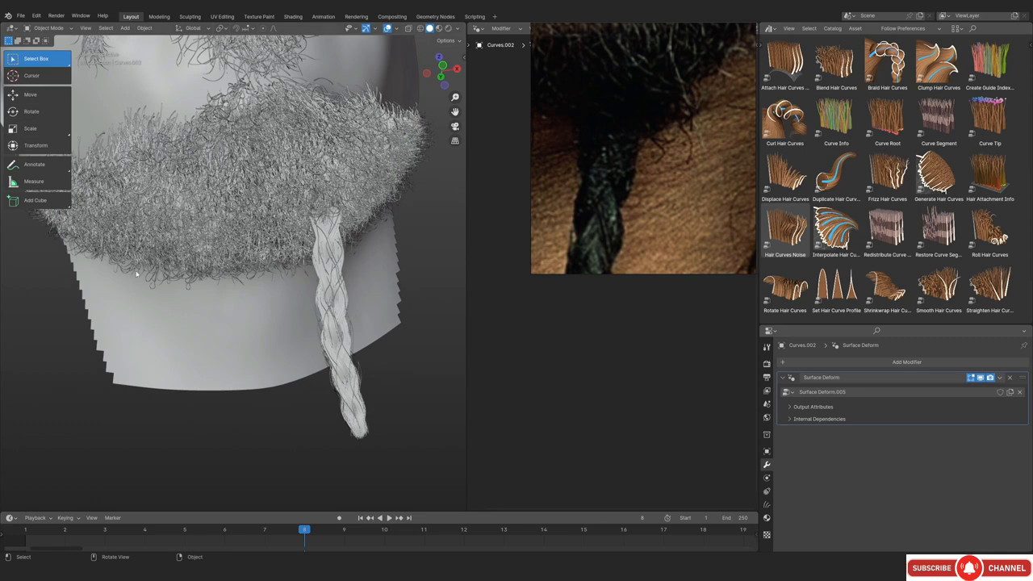
pyautogui.moveTo(242, 212); pyautogui.dragTo(255, 179, button='middle')
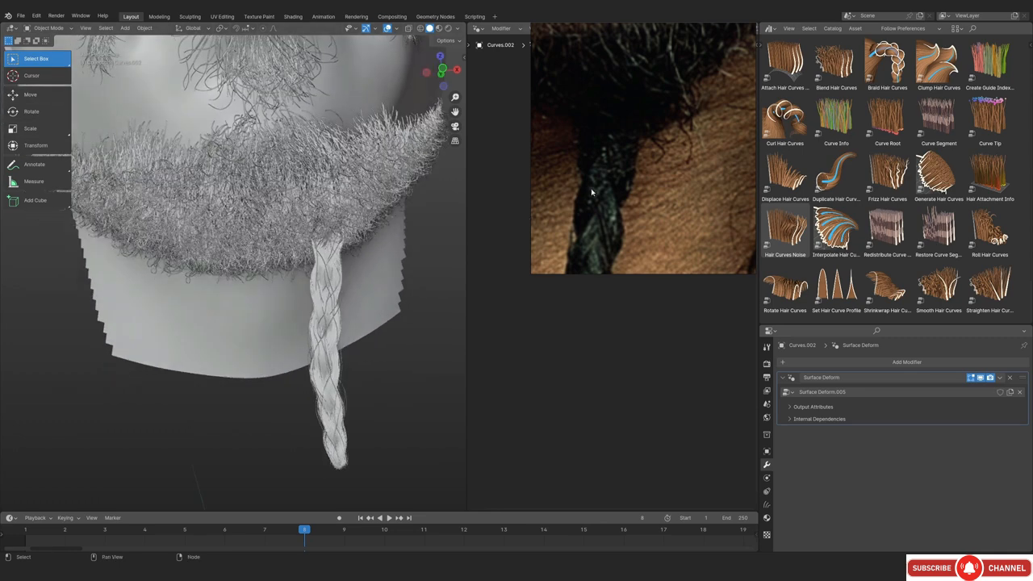
pyautogui.scroll(-5, 592, 191)
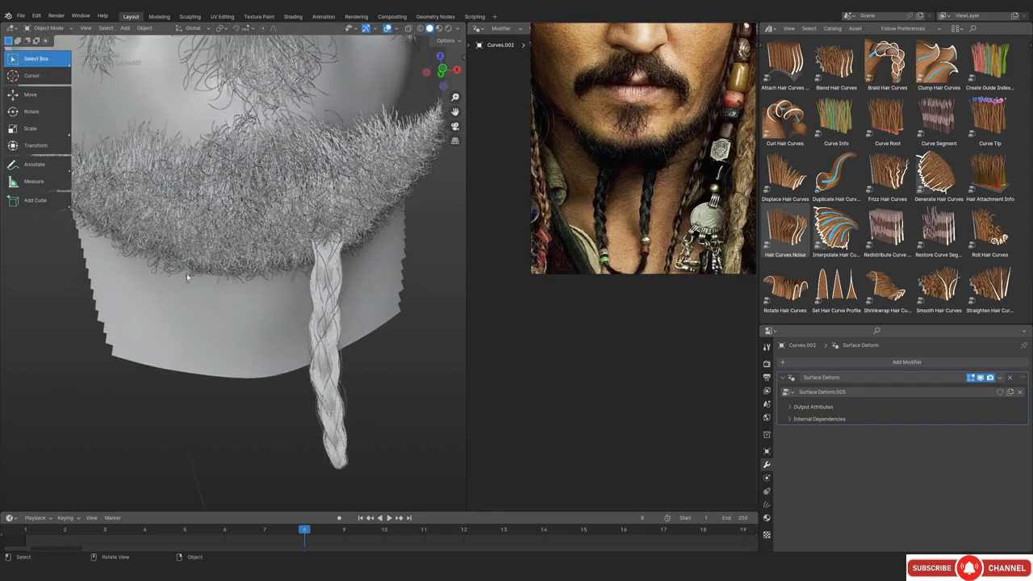
# Enter Sculpt Mode and place a single guide curve under the chin beside the existing braid with the Add brush
pyautogui.moveTo(207, 327); pyautogui.dragTo(221, 309, button='middle')
pyautogui.hotkey('ctrl', 'Tab')
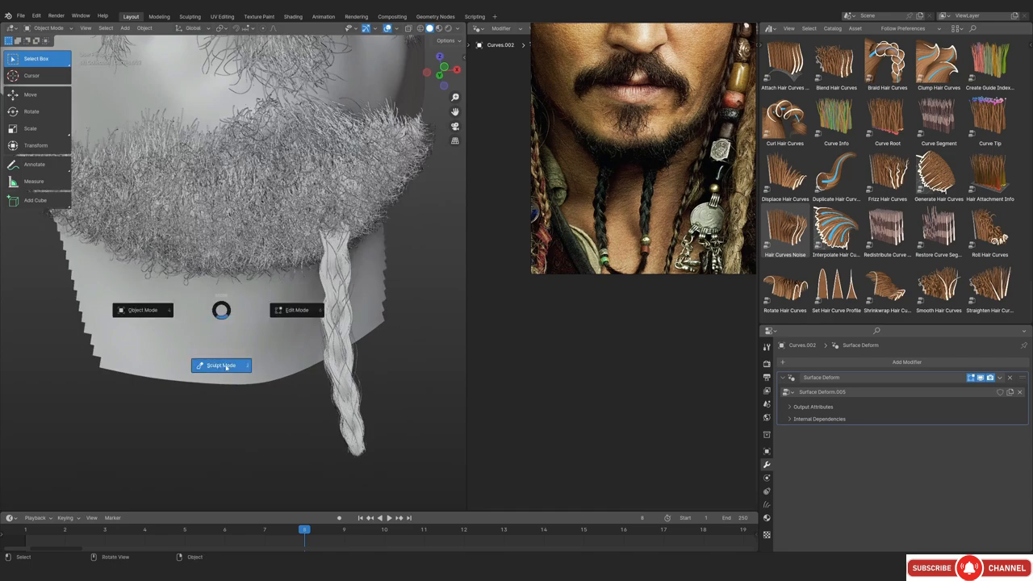
pyautogui.click(225, 363)
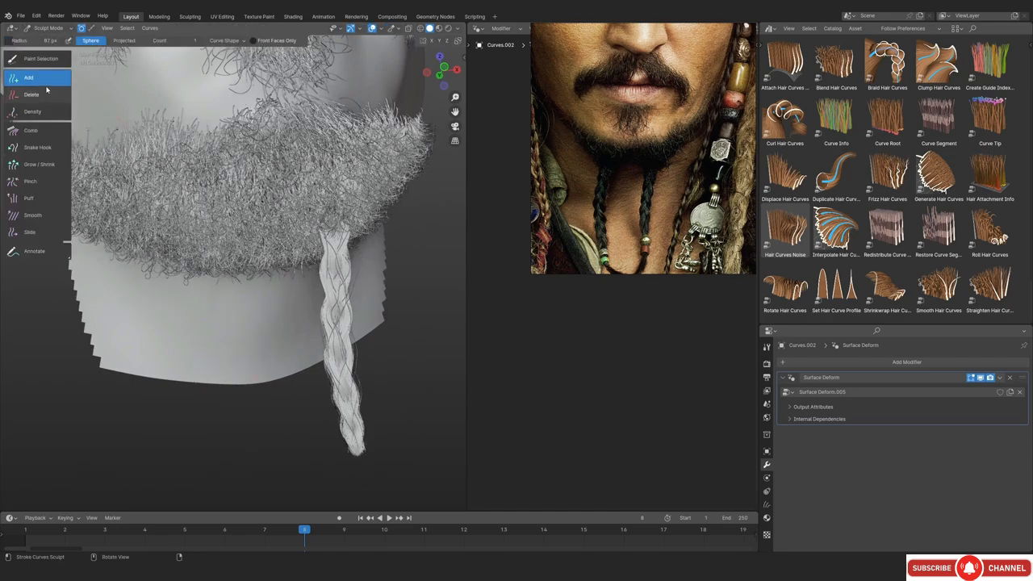
pyautogui.moveTo(185, 315); pyautogui.dragTo(243, 315, button='middle')
pyautogui.click(210, 243)
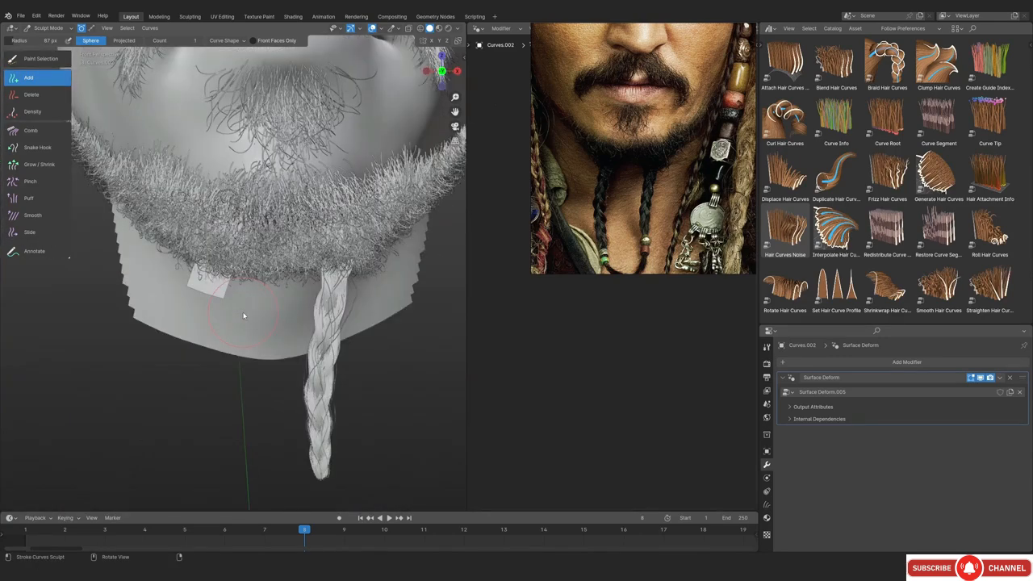
# Check the new curve's root position through the camera against the second braid in the reference photo and from underneath
pyautogui.scroll(-3, 243, 316)
pyautogui.scroll(2, 184, 301)
pyautogui.scroll(-3, 238, 286)
pyautogui.press('KP_0')
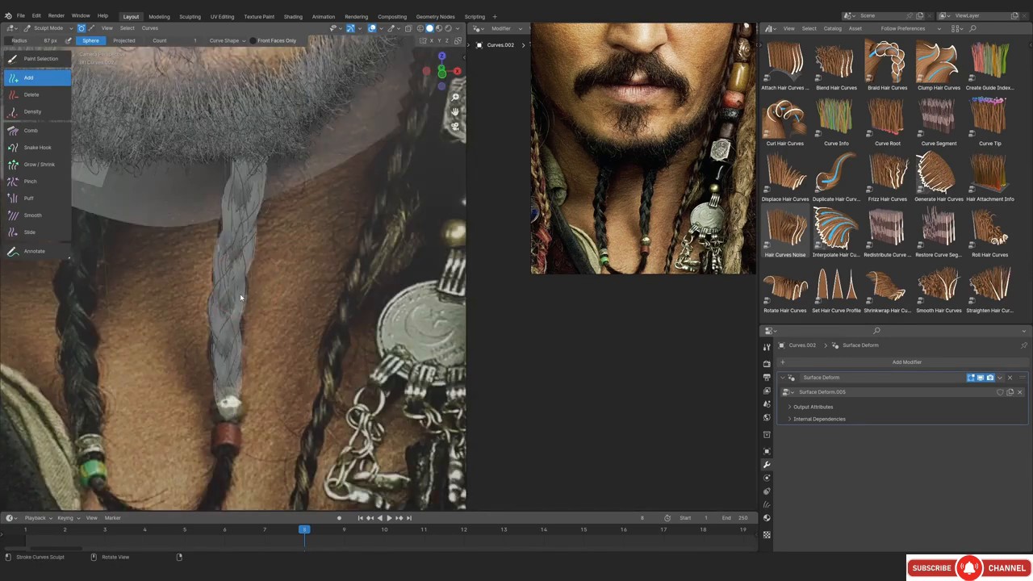
pyautogui.scroll(2, 217, 217)
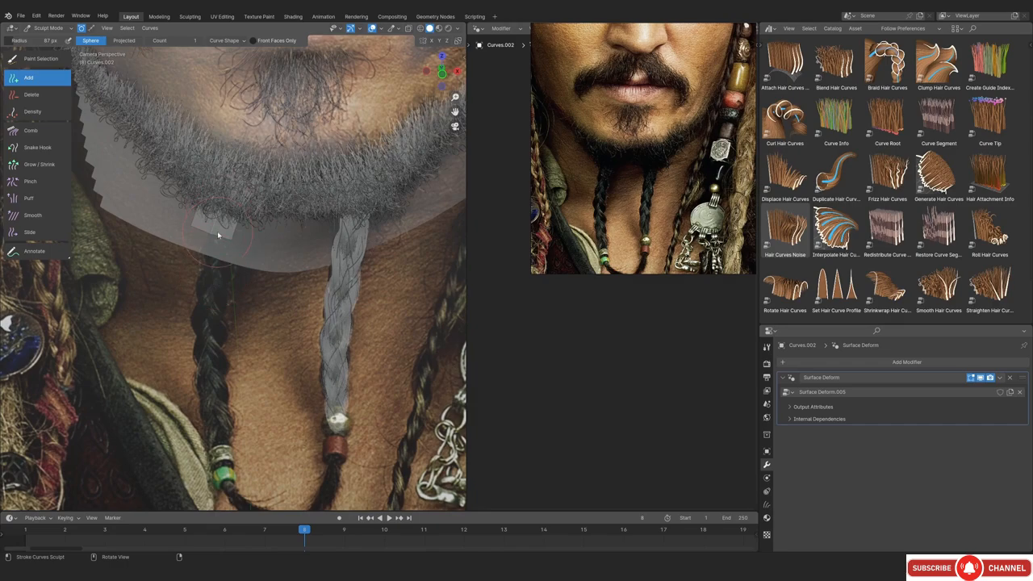
pyautogui.keyDown('alt'); pyautogui.moveTo(245, 266); pyautogui.dragTo(344, 217); pyautogui.keyUp('alt')
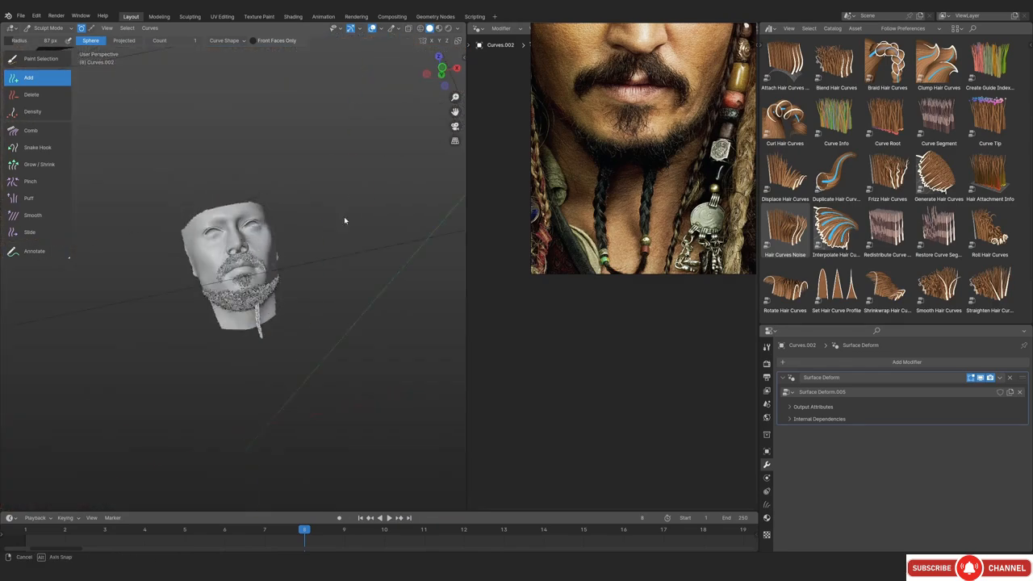
pyautogui.keyDown('ctrl'); pyautogui.keyDown('alt'); pyautogui.moveTo(265, 387); pyautogui.dragTo(252, 283); pyautogui.keyUp('alt'); pyautogui.keyUp('ctrl')
pyautogui.keyDown('ctrl'); pyautogui.keyDown('alt'); pyautogui.moveTo(254, 404); pyautogui.dragTo(258, 296); pyautogui.keyUp('alt'); pyautogui.keyUp('ctrl')
pyautogui.scroll(6, 258, 296)
pyautogui.keyDown('alt'); pyautogui.moveTo(242, 343); pyautogui.dragTo(239, 297); pyautogui.keyUp('alt')
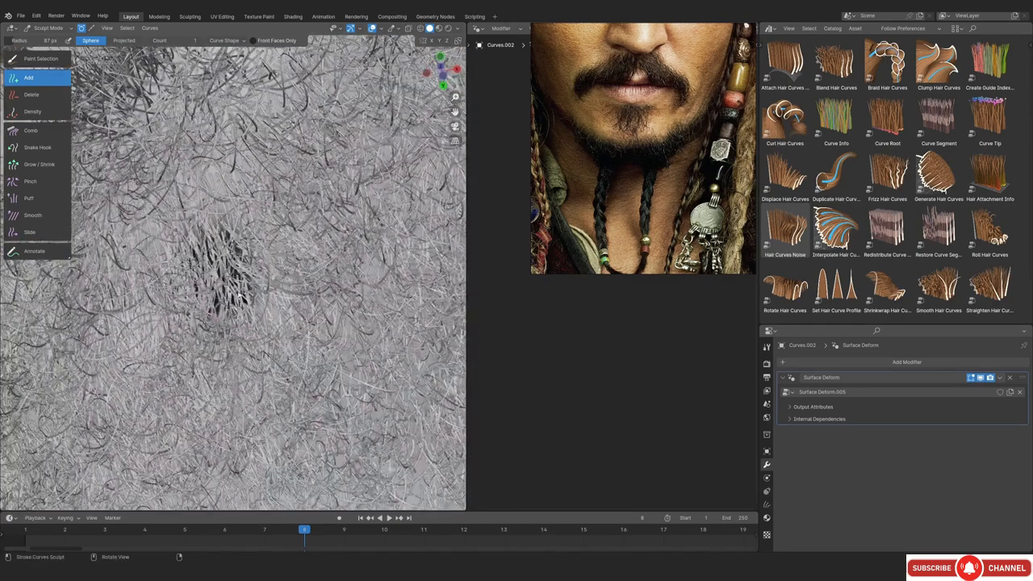
pyautogui.press('KP_0')
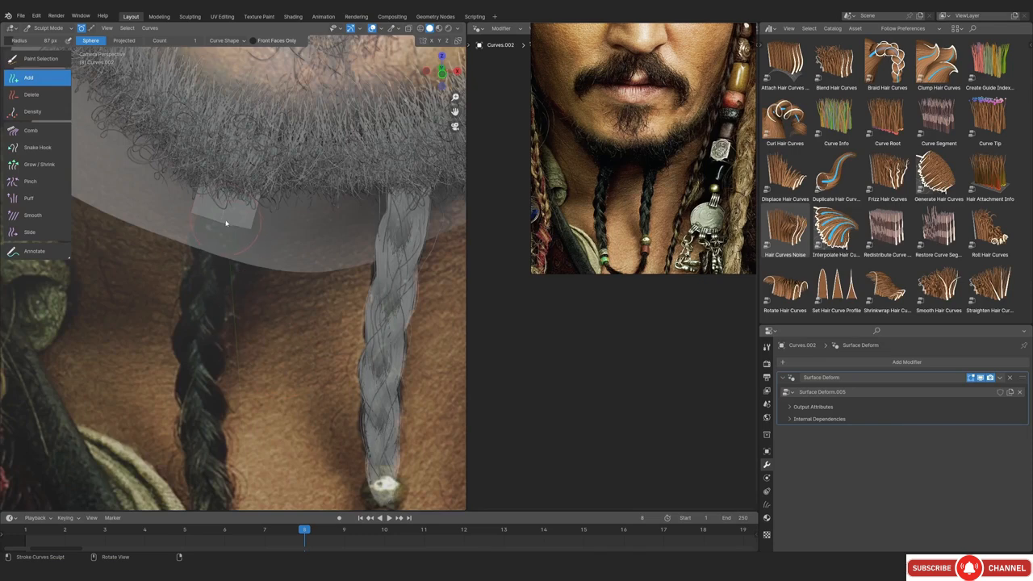
pyautogui.scroll(-3, 208, 296)
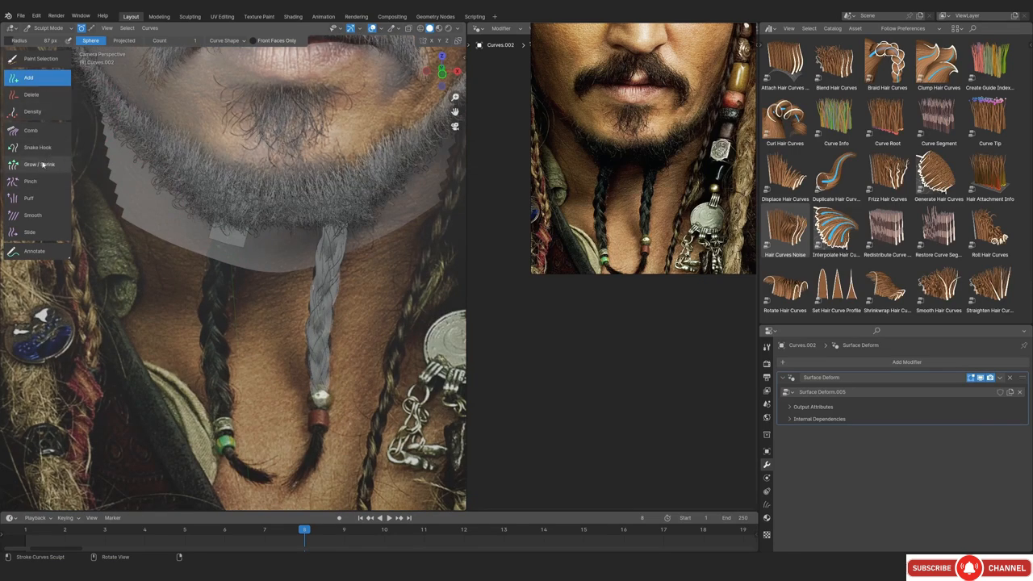
# Lengthen the new curve with an enlarged Snake Hook brush, pulling it down along the reference braid to the green bead
pyautogui.click(41, 148)
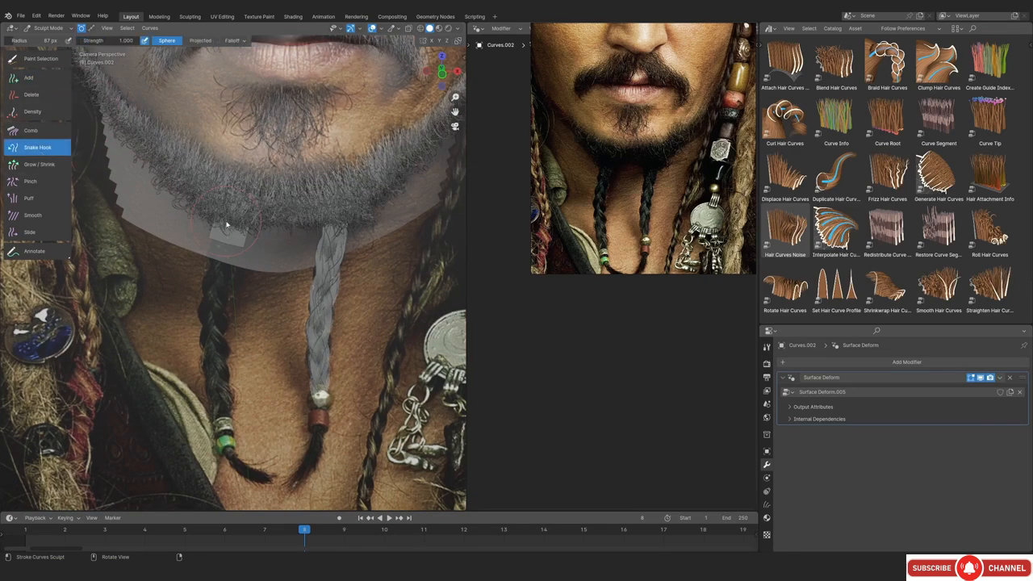
pyautogui.keyDown('shift'); pyautogui.moveTo(226, 226); pyautogui.dragTo(223, 187, button='middle'); pyautogui.keyUp('shift')
pyautogui.press('f')
pyautogui.click(280, 202)
pyautogui.moveTo(224, 202)
pyautogui.mouseDown()
pyautogui.moveTo(210, 270)
pyautogui.moveTo(230, 412)
pyautogui.mouseUp()
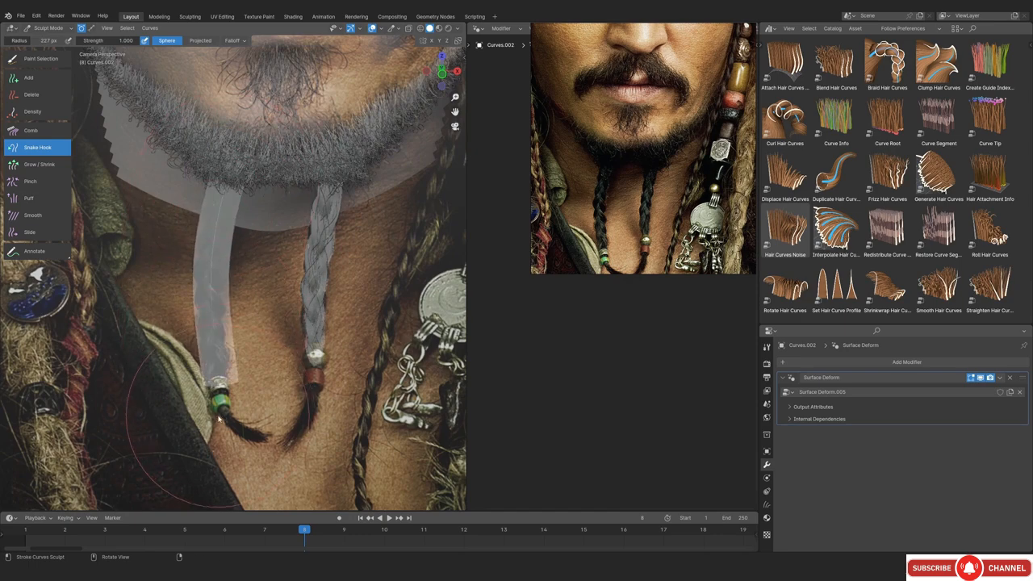
# Examine the beads and loose tips at the ends of both braids in the camera background and the reference image
pyautogui.keyDown('shift'); pyautogui.moveTo(230, 412); pyautogui.dragTo(244, 274, button='middle'); pyautogui.keyUp('shift')
pyautogui.scroll(3, 242, 274)
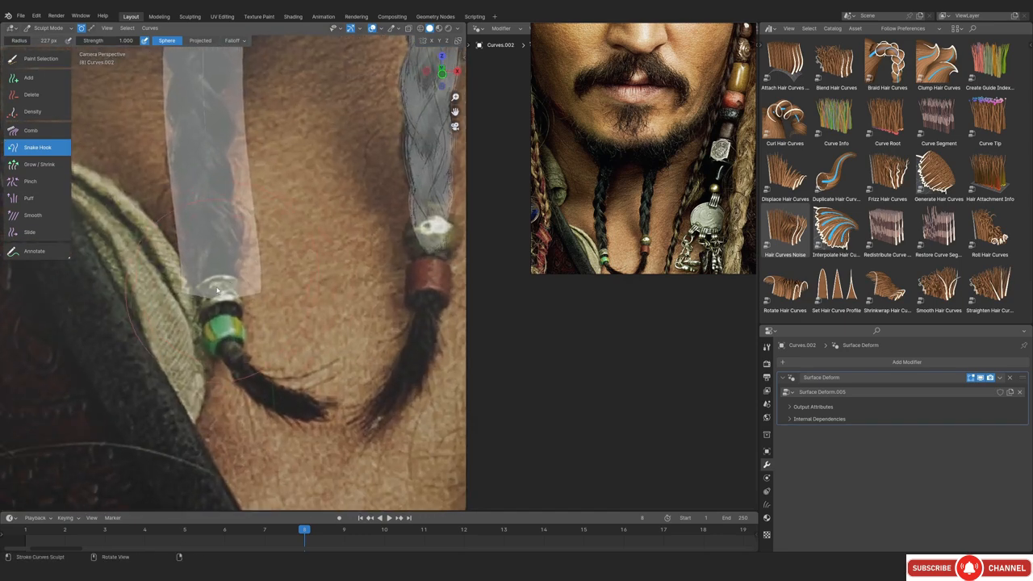
pyautogui.keyDown('shift'); pyautogui.moveTo(408, 278); pyautogui.dragTo(277, 320, button='middle'); pyautogui.keyUp('shift')
pyautogui.scroll(1, 287, 299)
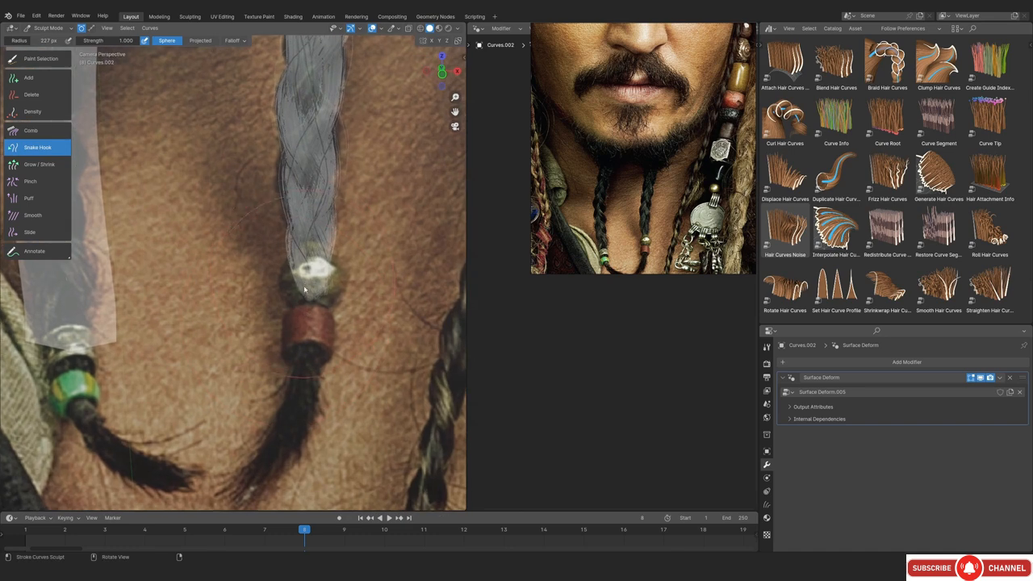
pyautogui.keyDown('shift'); pyautogui.moveTo(317, 278); pyautogui.dragTo(296, 280, button='middle'); pyautogui.keyUp('shift')
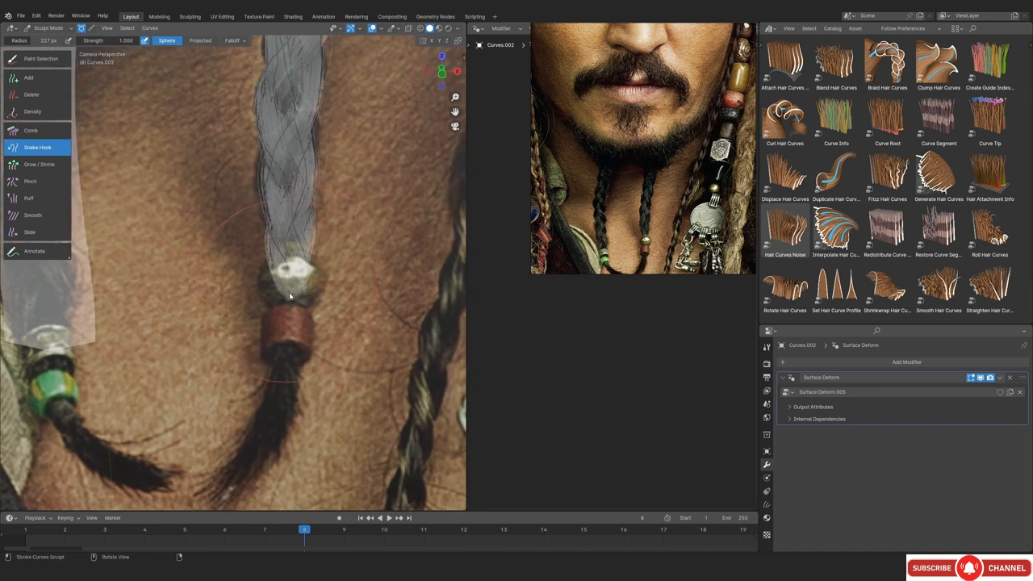
pyautogui.moveTo(634, 246); pyautogui.dragTo(628, 177, button='middle')
pyautogui.scroll(6, 650, 177)
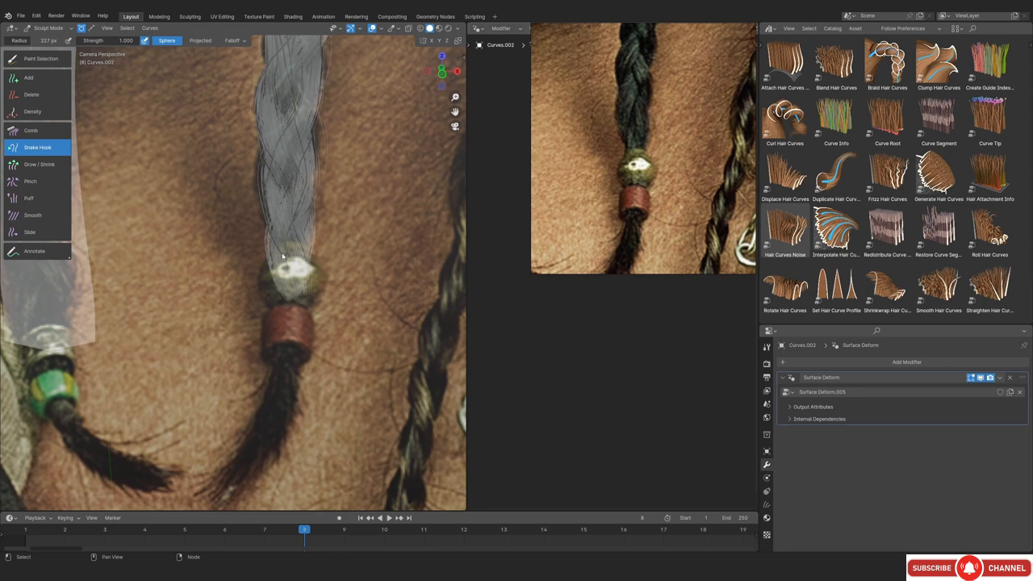
pyautogui.keyDown('shift'); pyautogui.moveTo(282, 284); pyautogui.dragTo(315, 273, button='middle'); pyautogui.keyUp('shift')
pyautogui.scroll(-1, 318, 303)
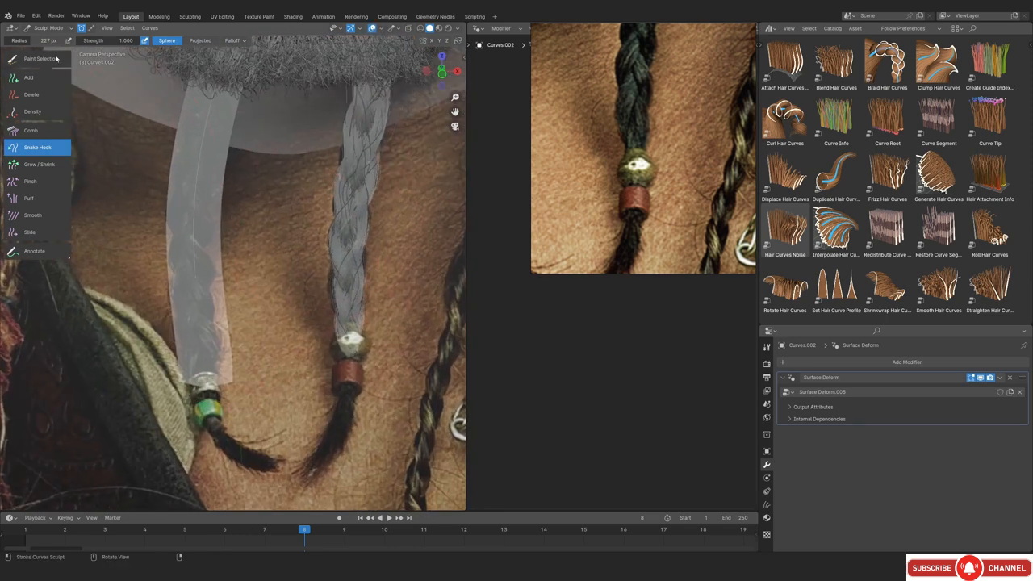
pyautogui.keyDown('shift'); pyautogui.moveTo(333, 350); pyautogui.dragTo(241, 275, button='middle'); pyautogui.keyUp('shift')
pyautogui.scroll(2, 240, 275)
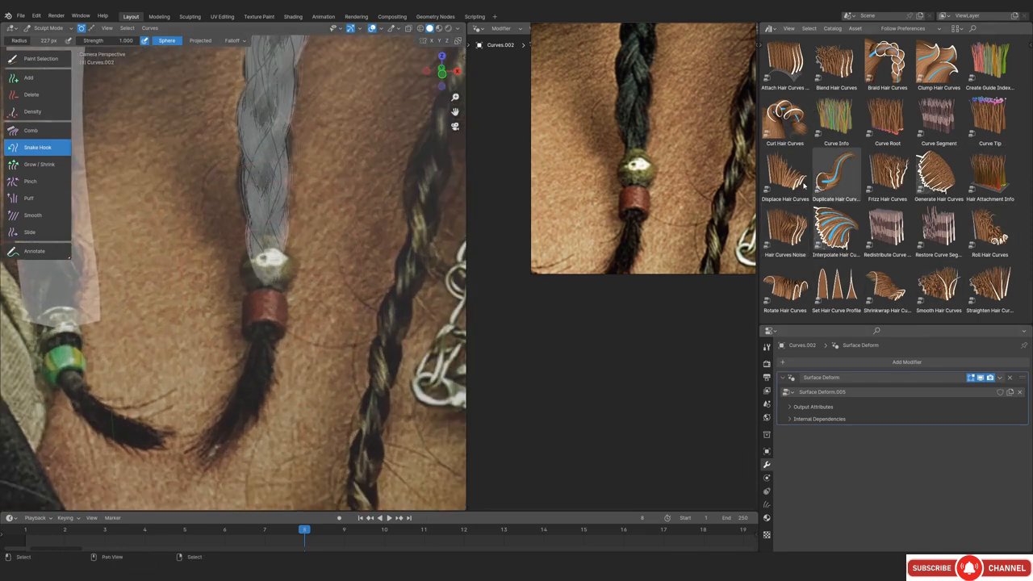
pyautogui.scroll(-1, 262, 269)
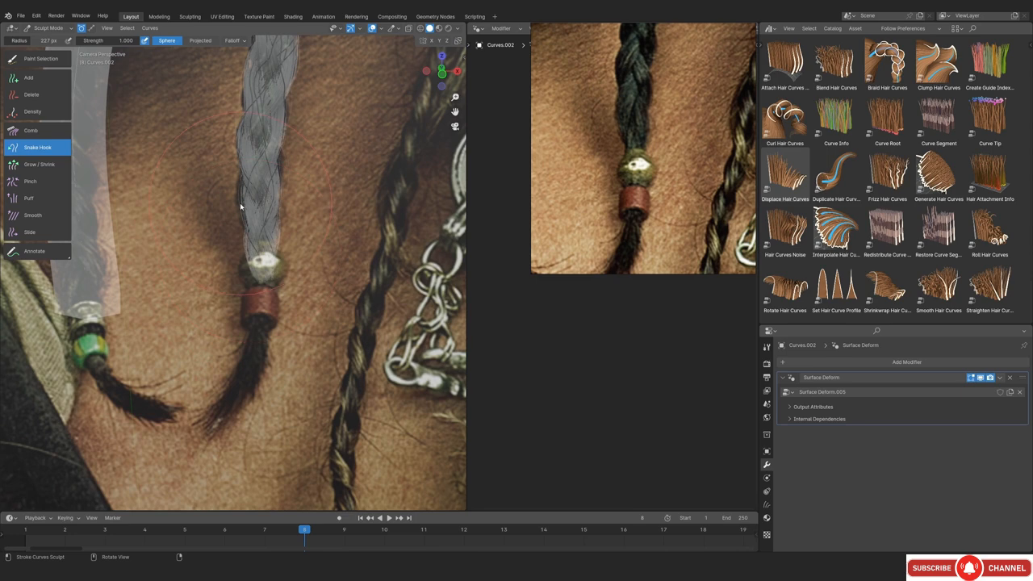
pyautogui.keyDown('shift'); pyautogui.moveTo(236, 267); pyautogui.dragTo(349, 377, button='middle'); pyautogui.keyUp('shift')
pyautogui.scroll(-1, 208, 259)
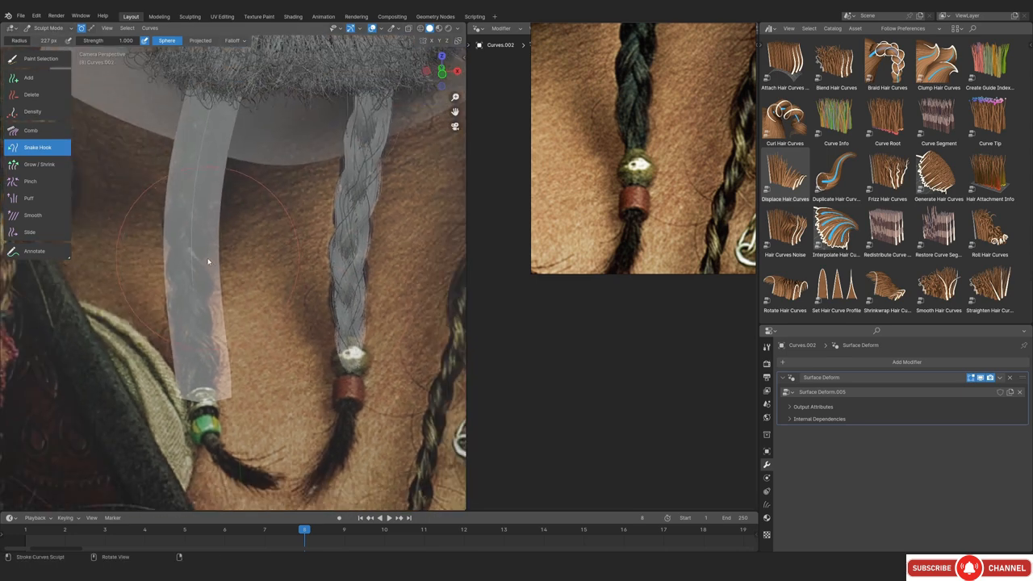
# Return to Object Mode and view the new strand next to the existing braid from the left side
pyautogui.press('f')
pyautogui.click(212, 359)
pyautogui.click(49, 29)
pyautogui.click(50, 39)
pyautogui.scroll(-8, 233, 272)
pyautogui.moveTo(194, 307); pyautogui.dragTo(295, 346, button='middle')
pyautogui.scroll(8, 348, 310)
pyautogui.scroll(-3, 348, 310)
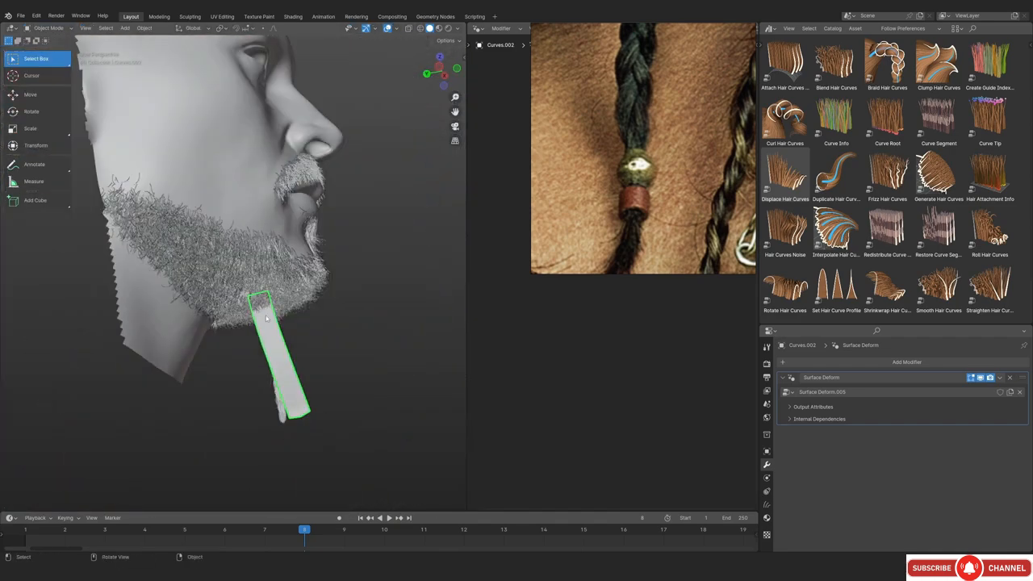
pyautogui.press('ctrl+KP_3')
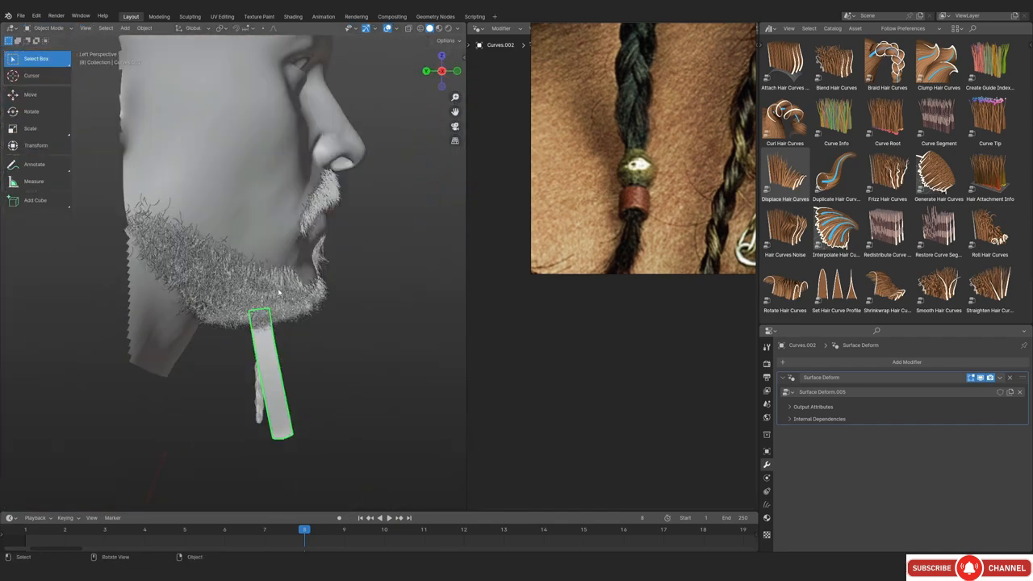
# Comb the new strand back in Sculpt Mode from the orthographic side view so it hangs in line with the existing braid
pyautogui.moveTo(279, 292)
pyautogui.keyDown('shift'); pyautogui.mouseDown(button='middle')
pyautogui.moveTo(260, 234)
pyautogui.moveTo(278, 274)
pyautogui.mouseUp(button='middle'); pyautogui.keyUp('shift')
pyautogui.press('KP_5')
pyautogui.hotkey('ctrl', 'Tab')
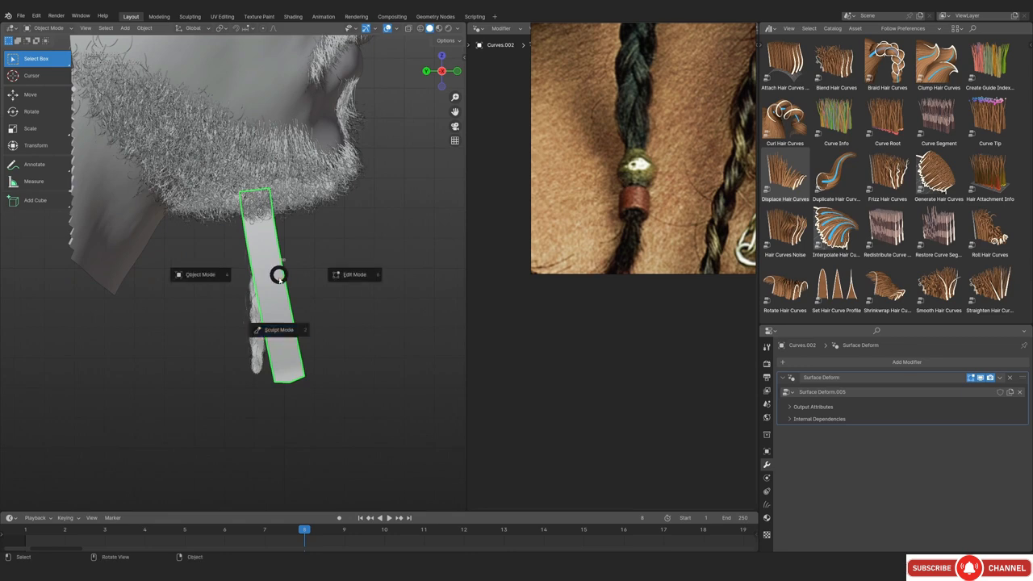
pyautogui.click(279, 329)
pyautogui.click(30, 130)
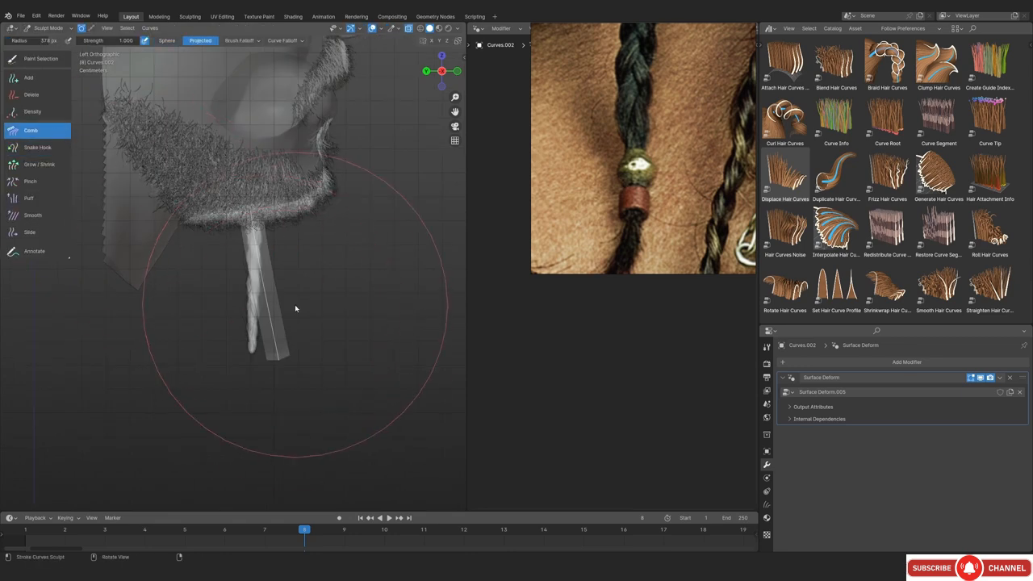
pyautogui.moveTo(295, 308)
pyautogui.mouseDown()
pyautogui.moveTo(289, 388)
pyautogui.moveTo(256, 417)
pyautogui.mouseUp()
pyautogui.keyDown('ctrl'); pyautogui.moveTo(280, 309); pyautogui.dragTo(258, 290, button='middle'); pyautogui.keyUp('ctrl')
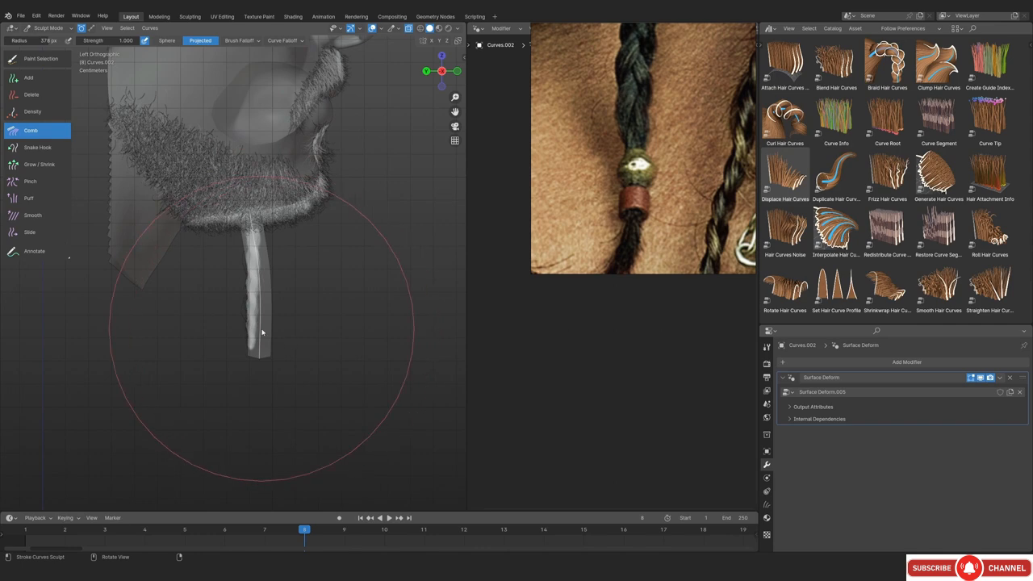
# Compare the combed strand with the reference braid through the camera view
pyautogui.press('KP_1')
pyautogui.press('KP_0')
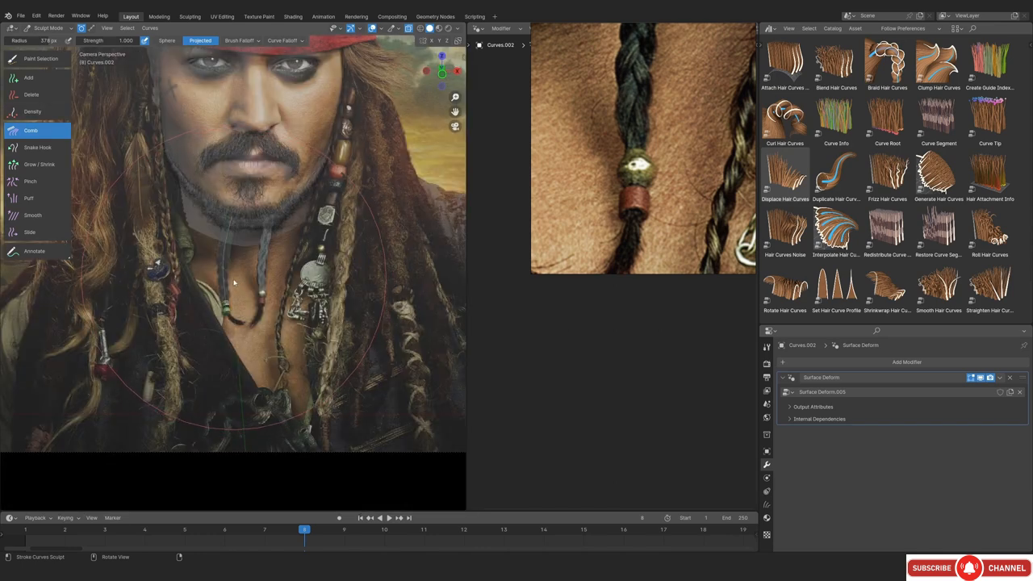
pyautogui.scroll(5, 234, 282)
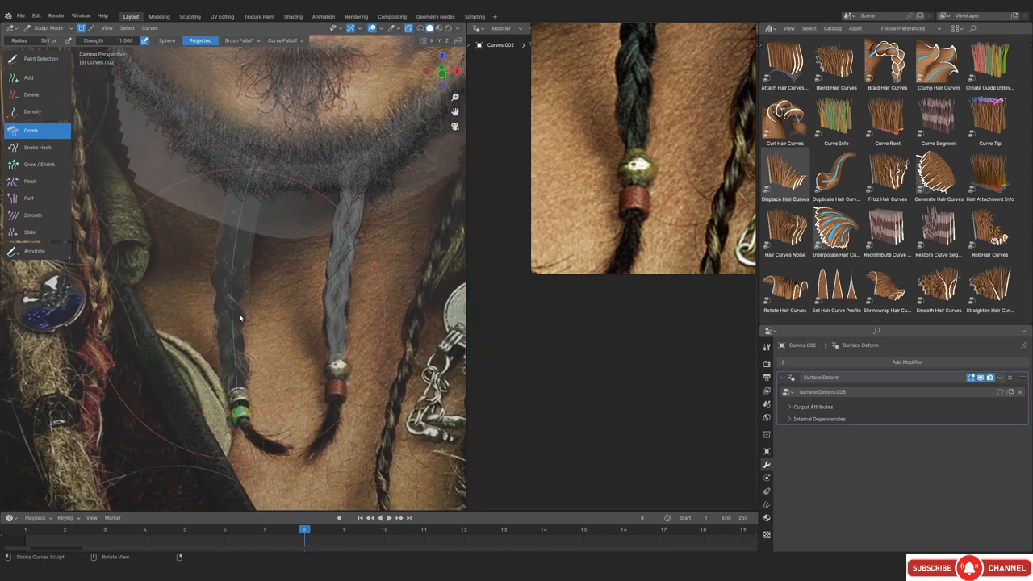
pyautogui.hotkey('shift', 'alt', 'z')
pyautogui.hotkey('shift', 'alt', 'z')
# Return to Object Mode and inspect both chin strands in the front orthographic view
pyautogui.click(48, 28)
pyautogui.click(47, 39)
pyautogui.moveTo(231, 166); pyautogui.dragTo(325, 299, button='middle')
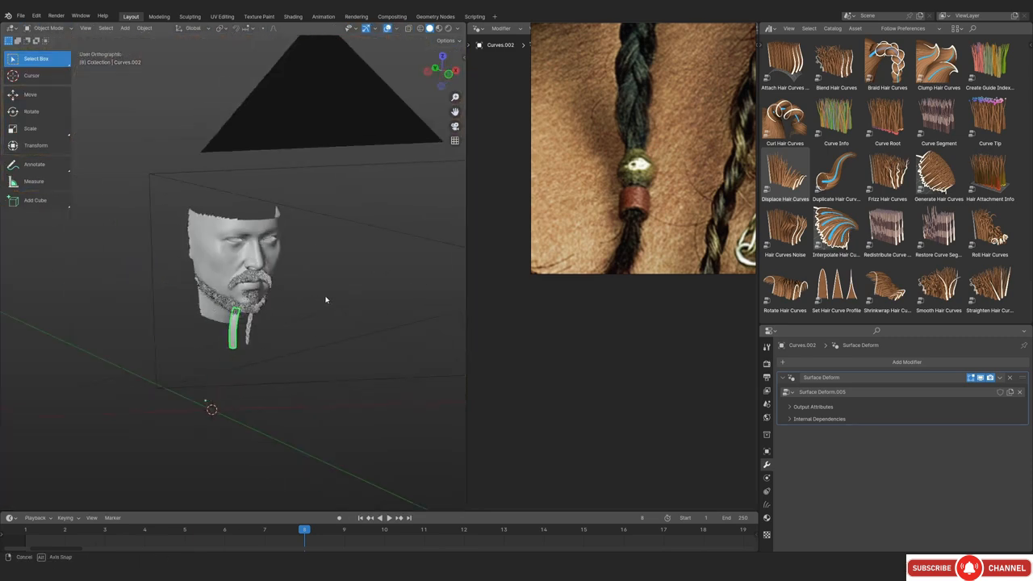
pyautogui.scroll(4, 197, 300)
pyautogui.press('KP_1')
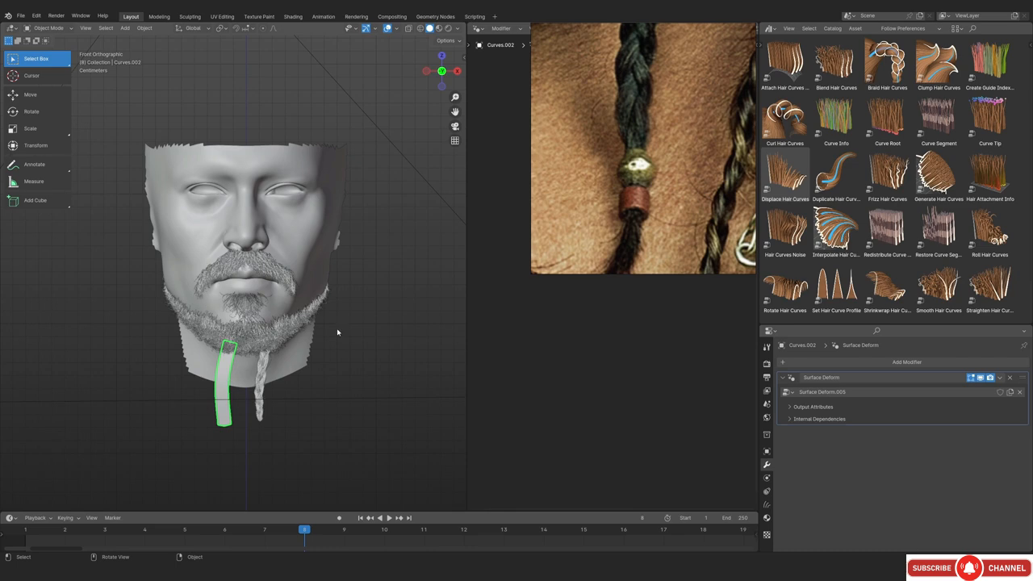
pyautogui.keyDown('ctrl'); pyautogui.moveTo(275, 321); pyautogui.dragTo(288, 362, button='middle'); pyautogui.keyUp('ctrl')
pyautogui.hotkey('shift', 'alt', 'z')
pyautogui.hotkey('shift', 'alt', 'z')
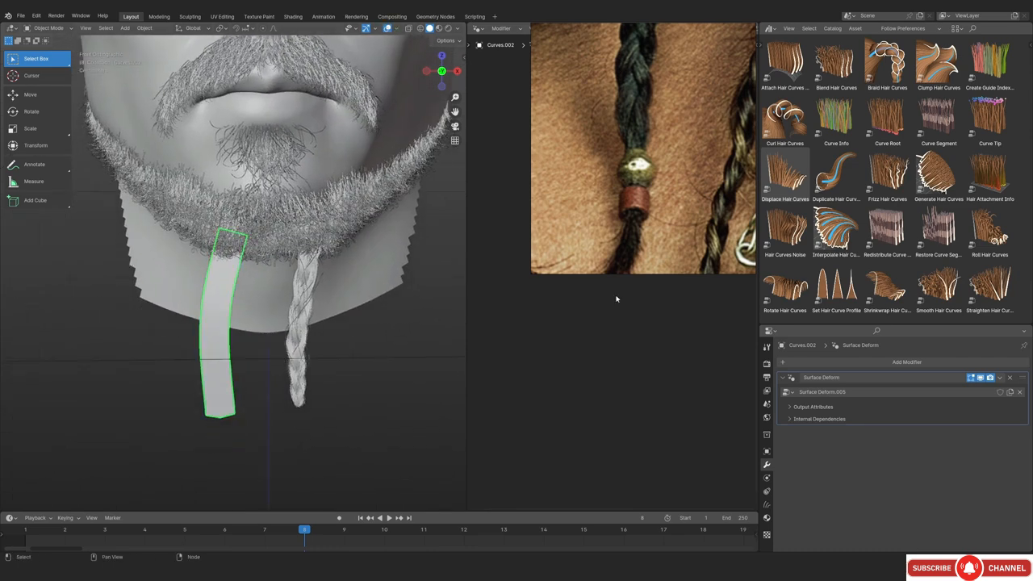
# Change the asset browser area to the Outliner and rename the new strand's curves object "Chutiya beard right"
pyautogui.click(771, 31)
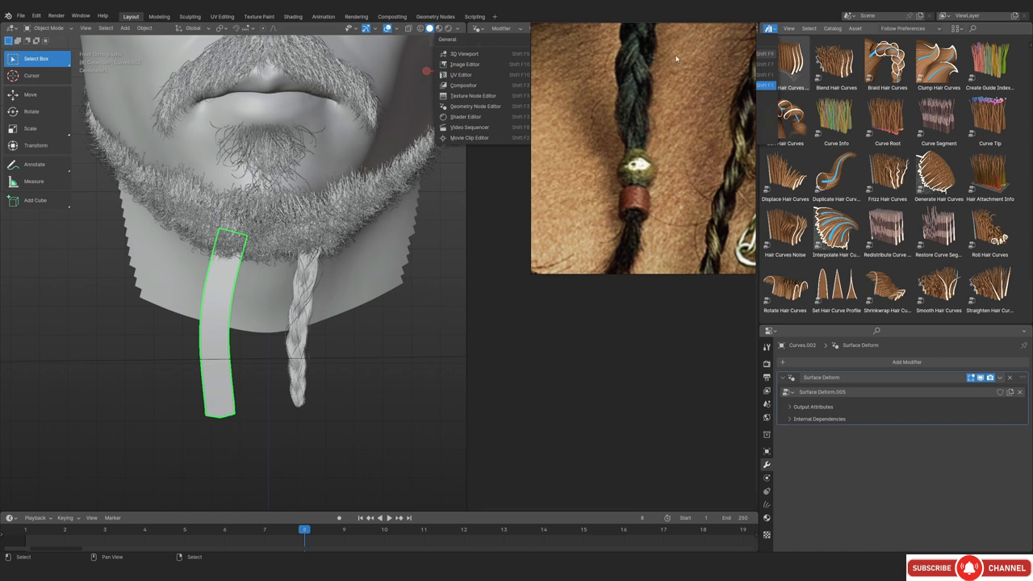
pyautogui.click(722, 54)
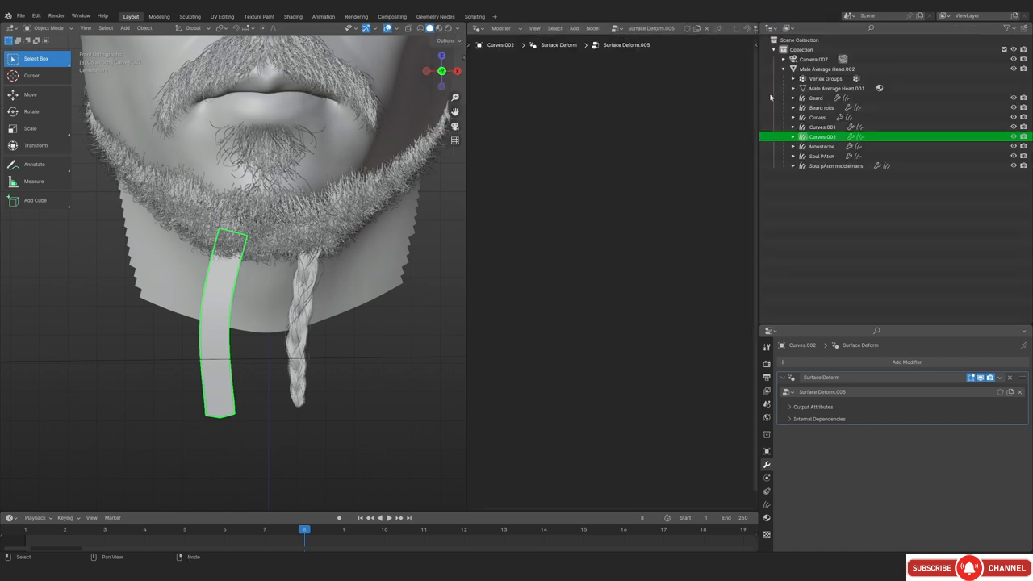
pyautogui.doubleClick(826, 136)
pyautogui.write('Chutiya beard')
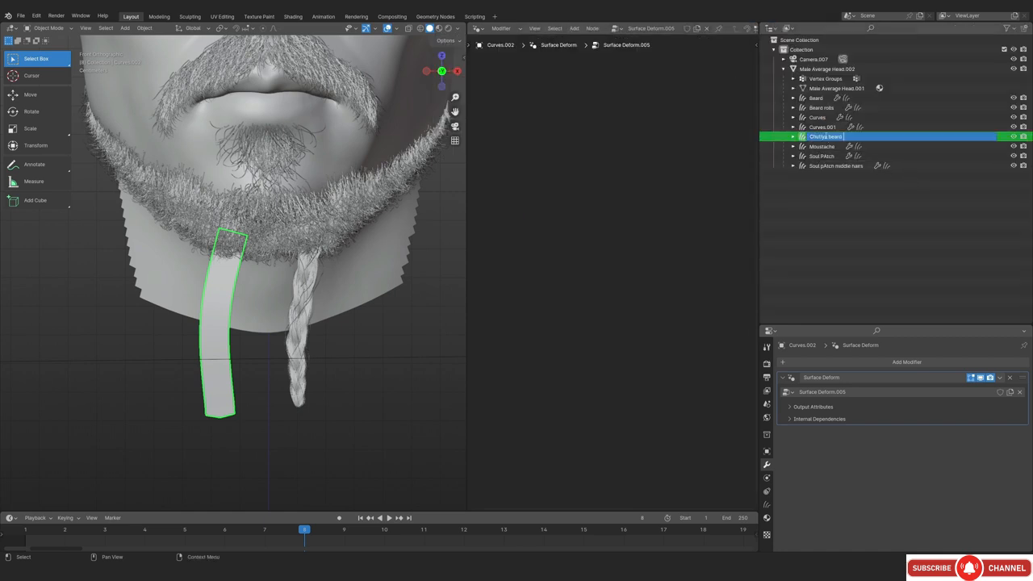
pyautogui.write(' right')
pyautogui.press('Return')
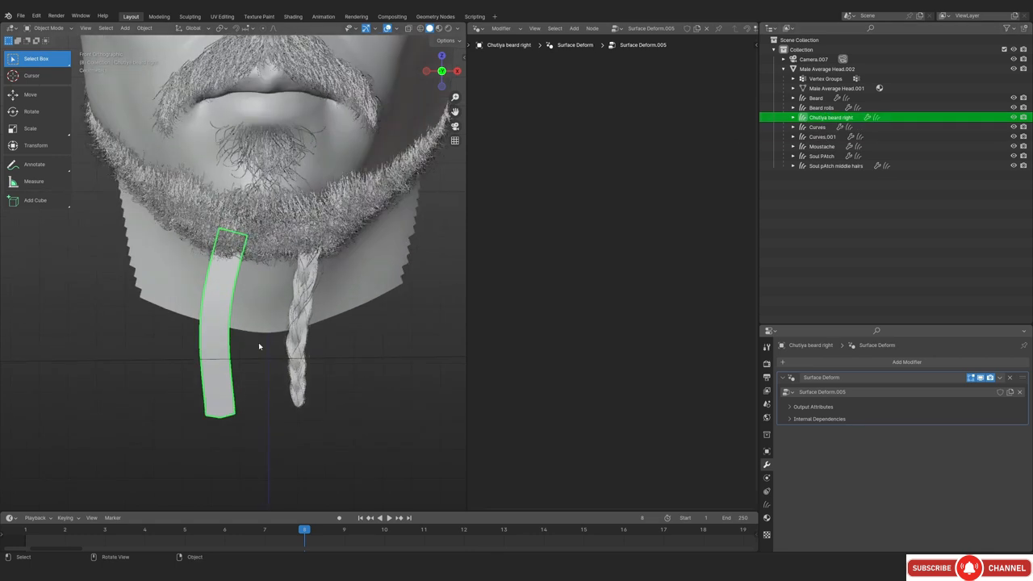
# Review the existing braid's modifier stack and reselect the new unbraided strand
pyautogui.scroll(1, 284, 323)
pyautogui.click(307, 307)
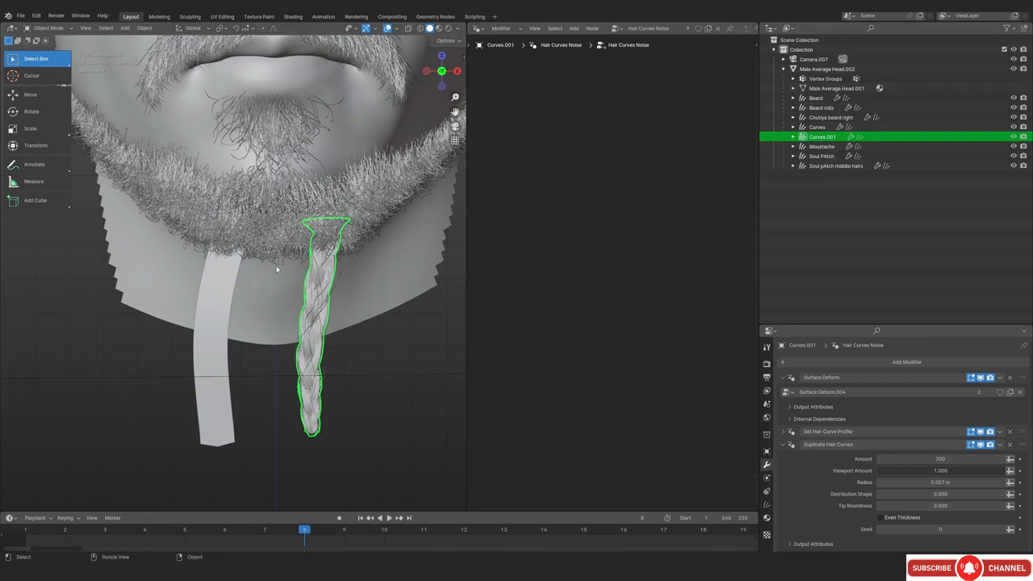
pyautogui.click(212, 283)
pyautogui.scroll(-2, 213, 274)
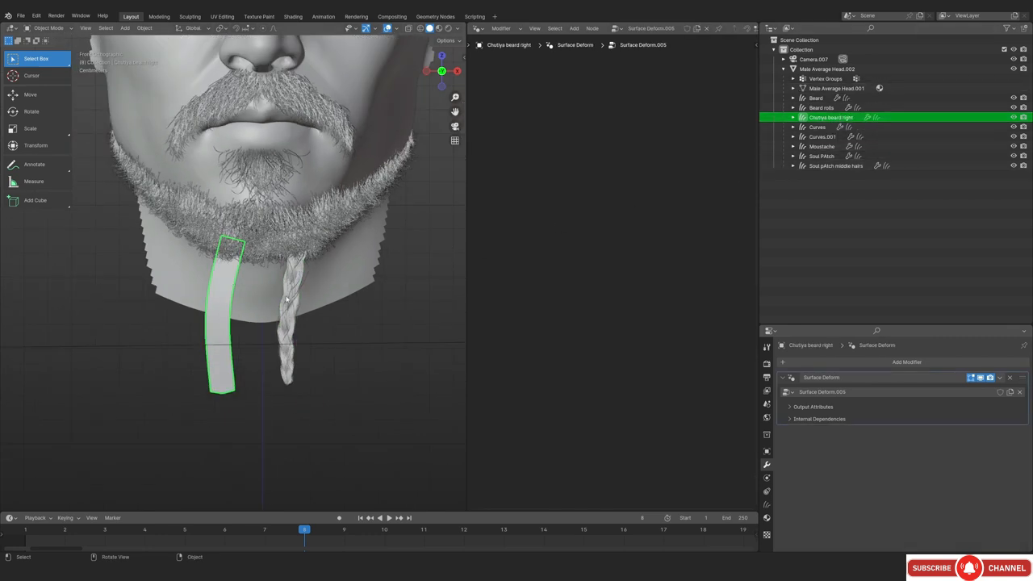
# Switch the Outliner area back to the Asset Browser with the hair assets and frame the new strand
pyautogui.click(770, 28)
pyautogui.click(771, 28)
pyautogui.click(731, 74)
pyautogui.scroll(2, 233, 275)
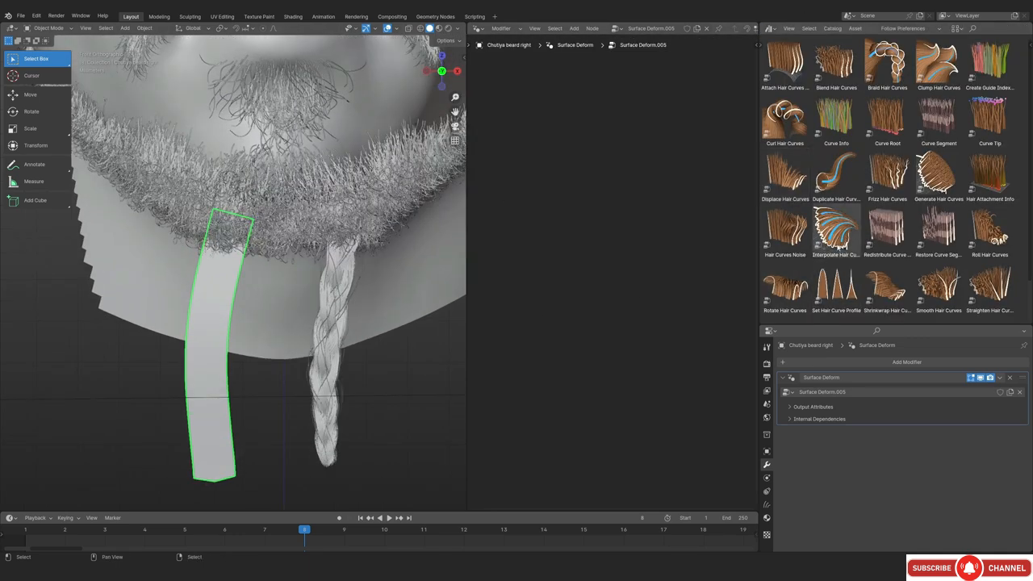
# Add the Duplicate Hair Curves and Set Hair Curve Profile modifiers to the unbraided beard strand
pyautogui.click(834, 184)
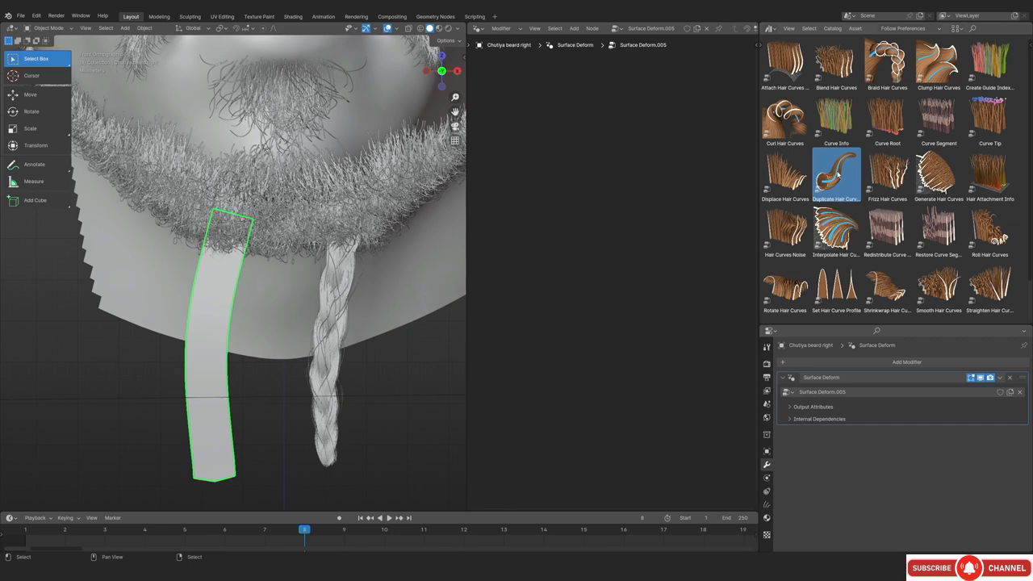
pyautogui.moveTo(837, 173); pyautogui.dragTo(210, 343)
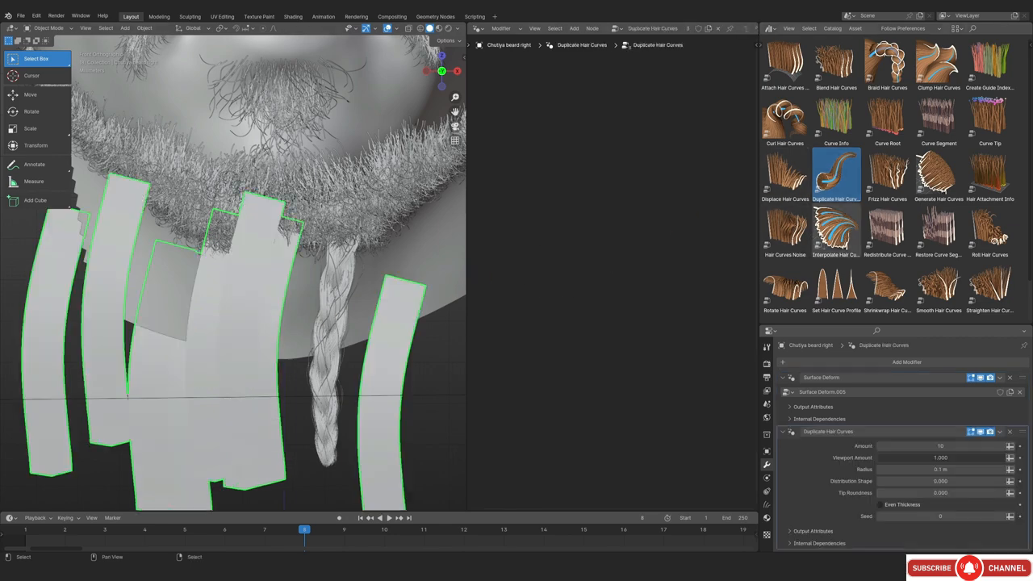
pyautogui.scroll(-3, 212, 311)
pyautogui.moveTo(212, 311); pyautogui.dragTo(250, 258, button='middle')
pyautogui.scroll(-2, 836, 234)
pyautogui.moveTo(836, 239); pyautogui.dragTo(197, 385)
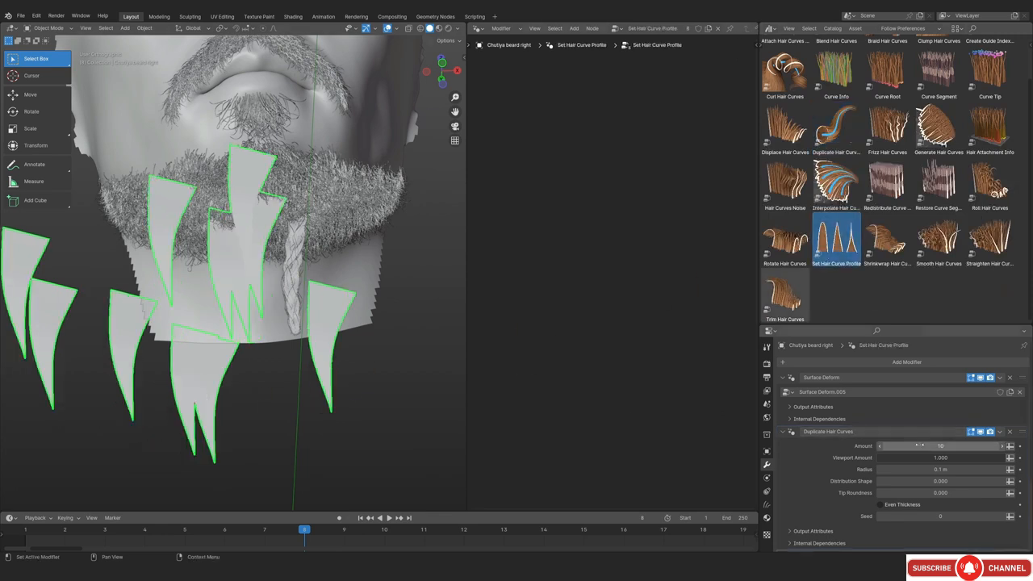
# Set the unbraided strand's Set Hair Curve Profile radius to 0.0001 m
pyautogui.scroll(-4, 813, 419)
pyautogui.doubleClick(939, 482)
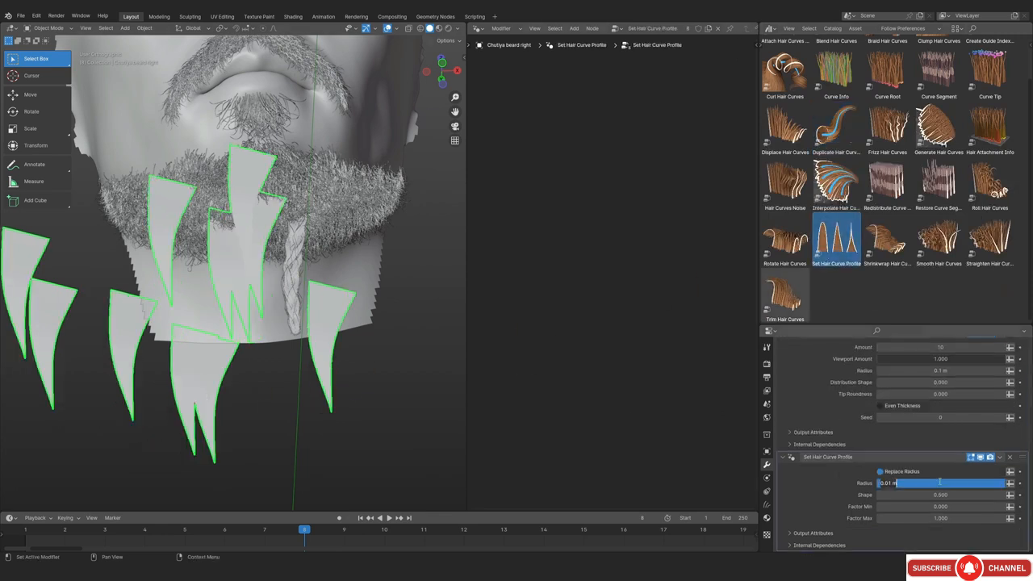
pyautogui.write('0.0001')
pyautogui.press('Return')
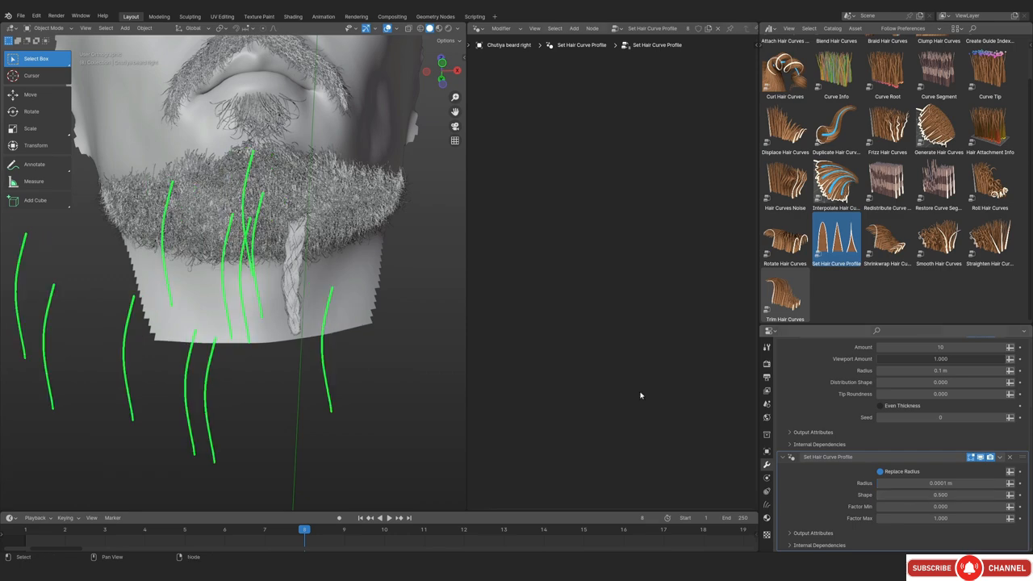
# Select the finished braid and examine its individual hairs up close with the viewport overlays hidden, comparing them with the reference photo
pyautogui.scroll(6, 283, 307)
pyautogui.hotkey('alt', 'shift', 'z')
pyautogui.keyDown('shift'); pyautogui.moveTo(360, 336); pyautogui.dragTo(239, 269, button='middle'); pyautogui.keyUp('shift')
pyautogui.scroll(6, 152, 215)
pyautogui.click(257, 213)
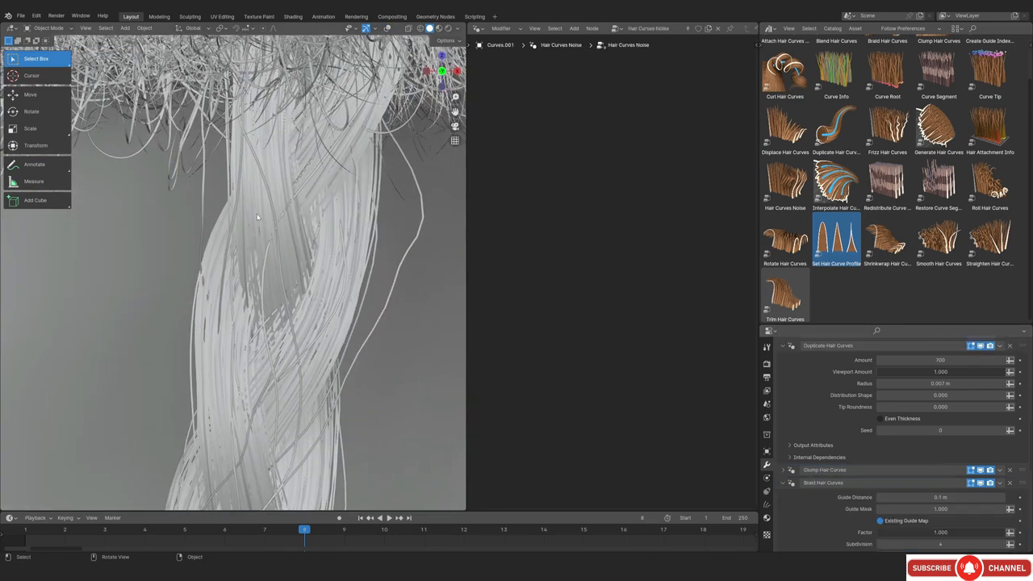
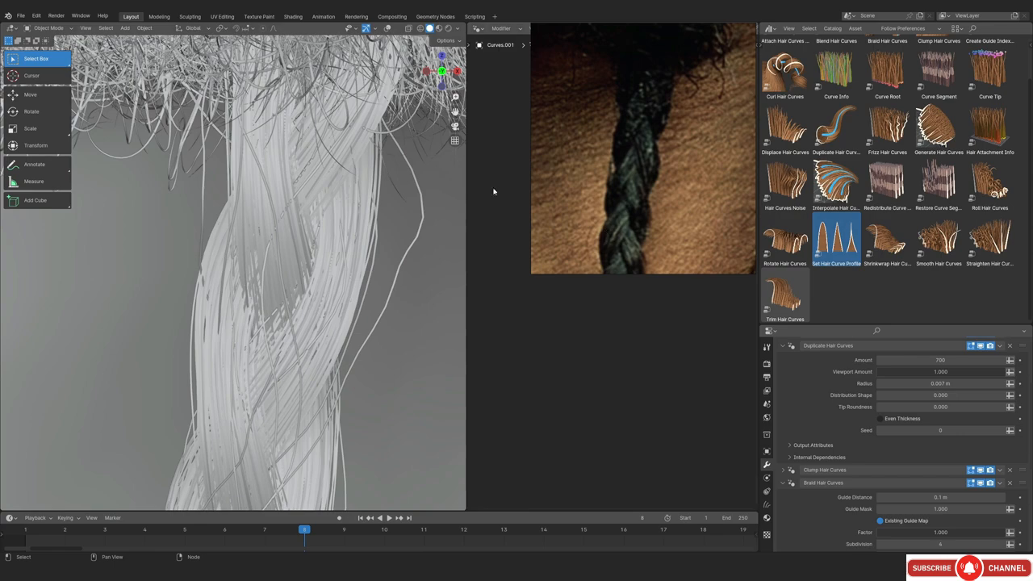
pyautogui.scroll(-5, 282, 320)
pyautogui.scroll(2, 193, 259)
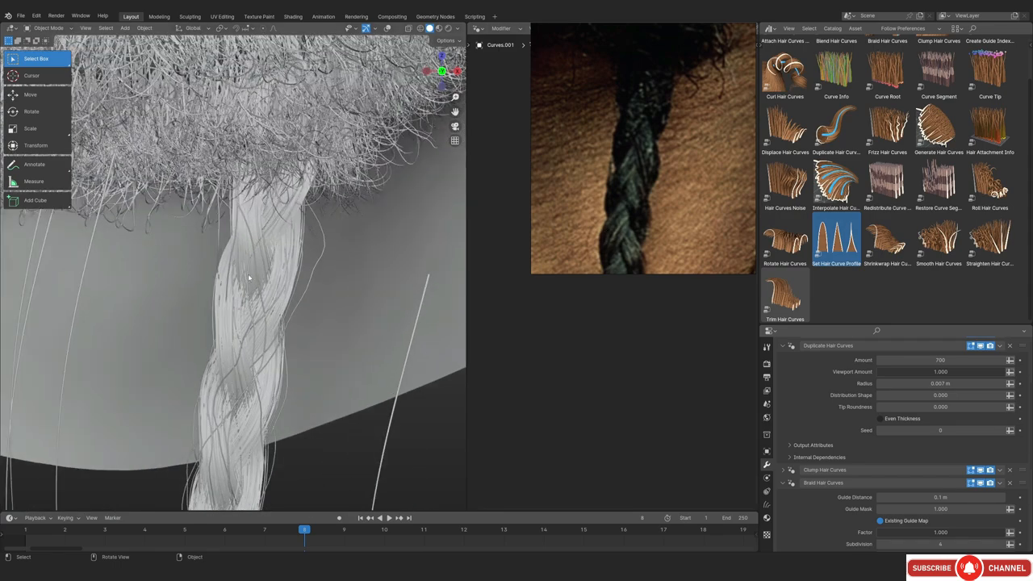
pyautogui.scroll(2, 248, 278)
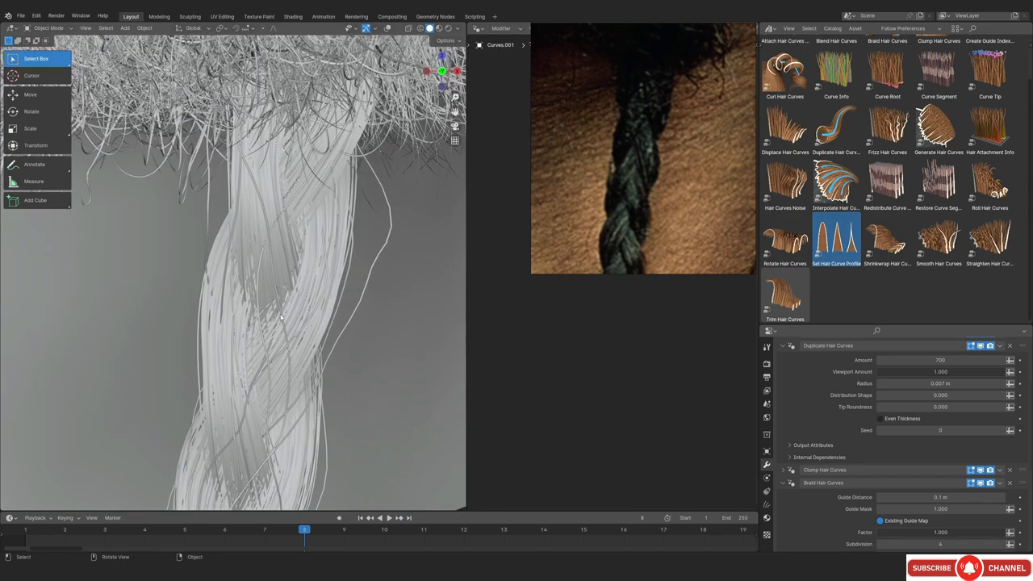
pyautogui.scroll(-3, 271, 315)
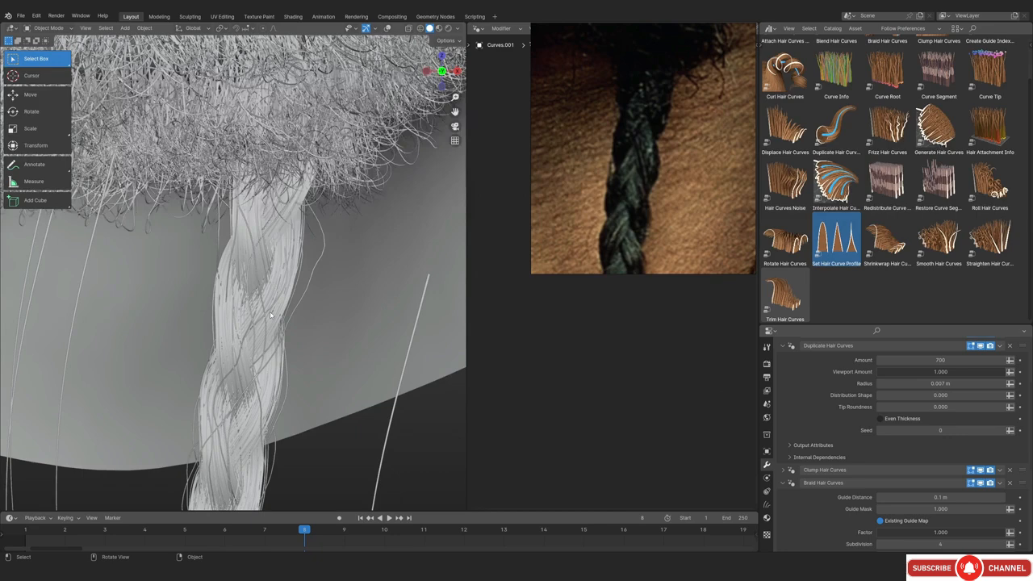
pyautogui.scroll(2, 246, 318)
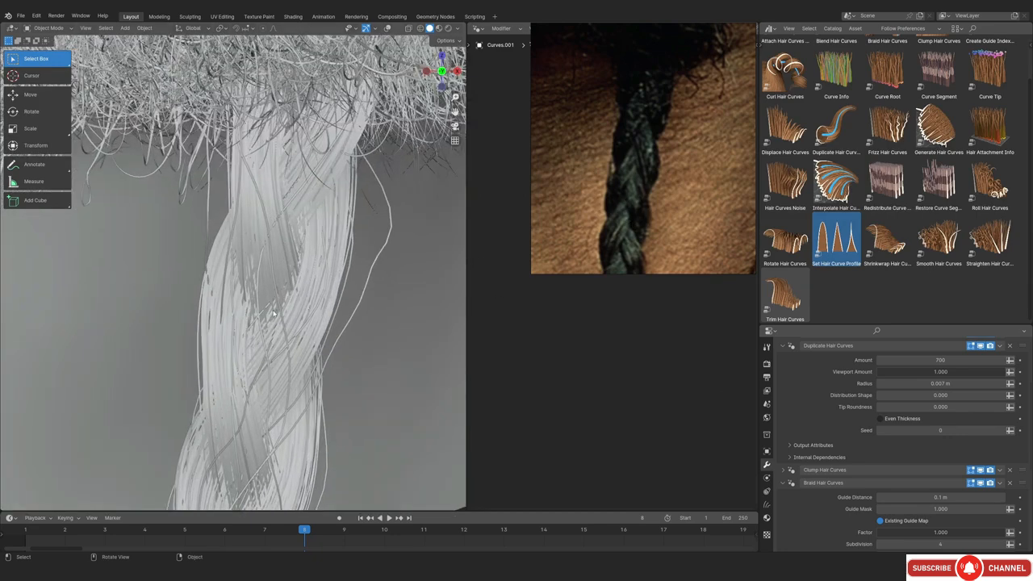
pyautogui.scroll(2, 266, 318)
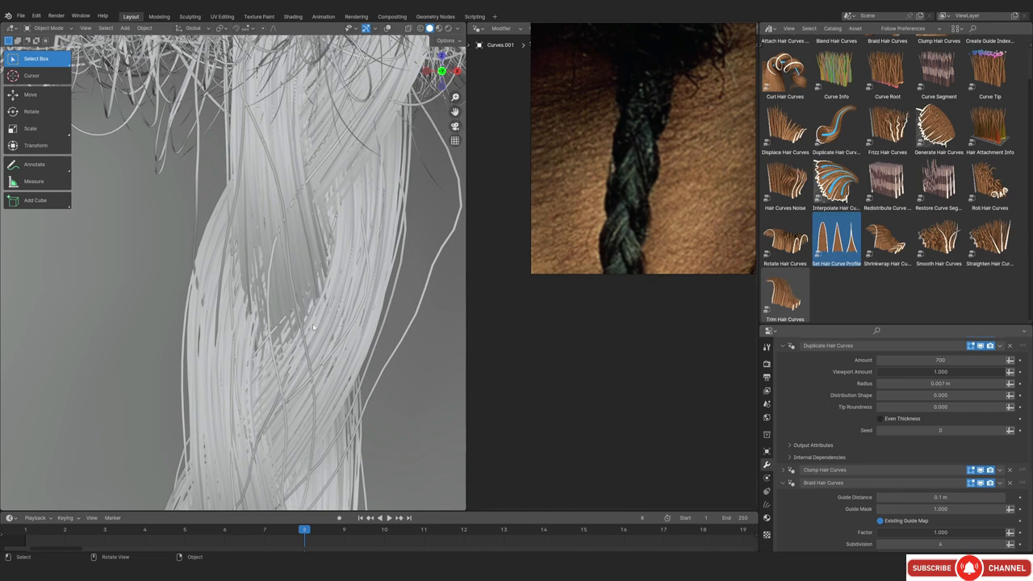
pyautogui.scroll(-2, 313, 327)
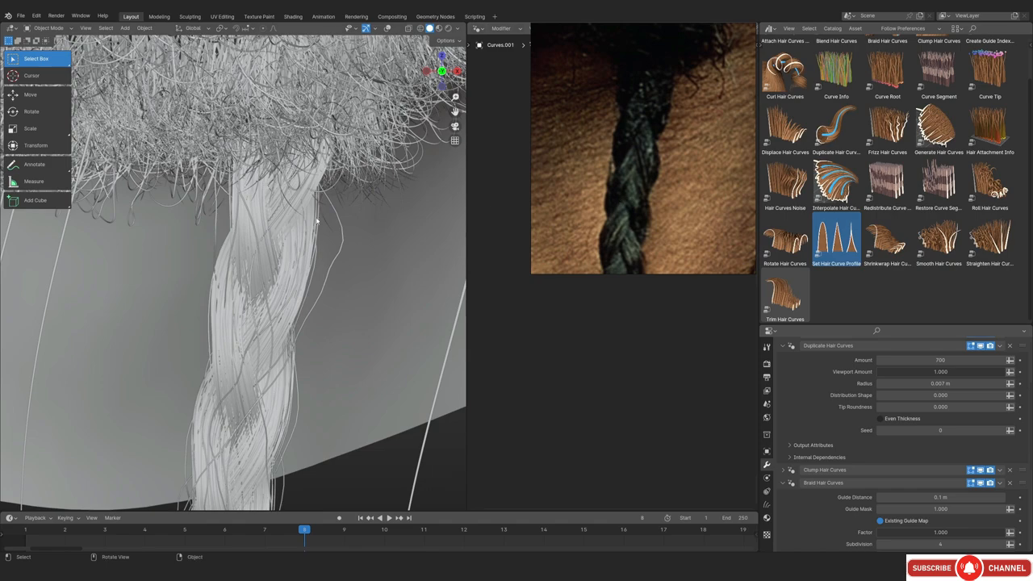
pyautogui.scroll(-4, 318, 220)
pyautogui.scroll(4, 257, 324)
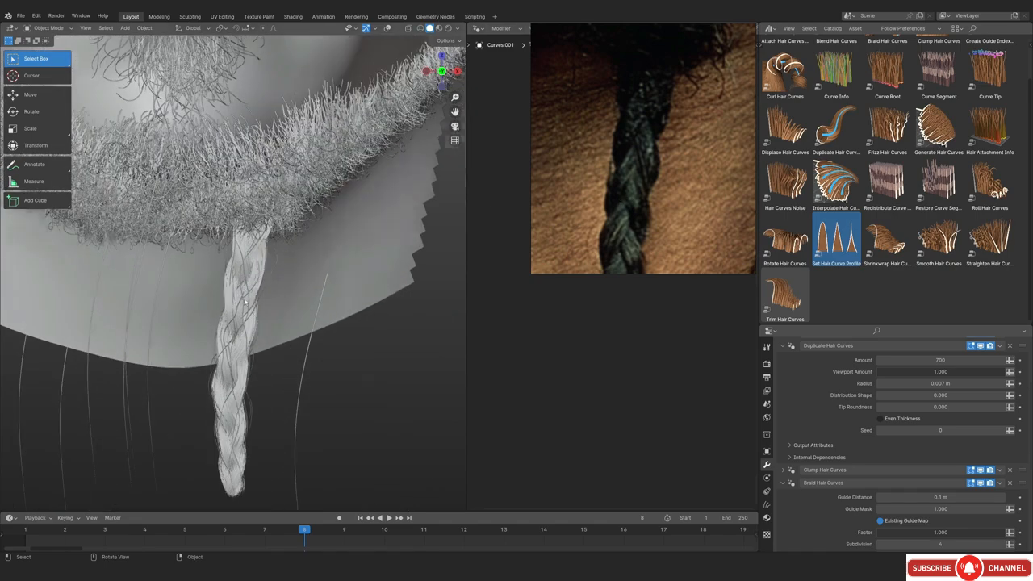
pyautogui.scroll(8, 256, 324)
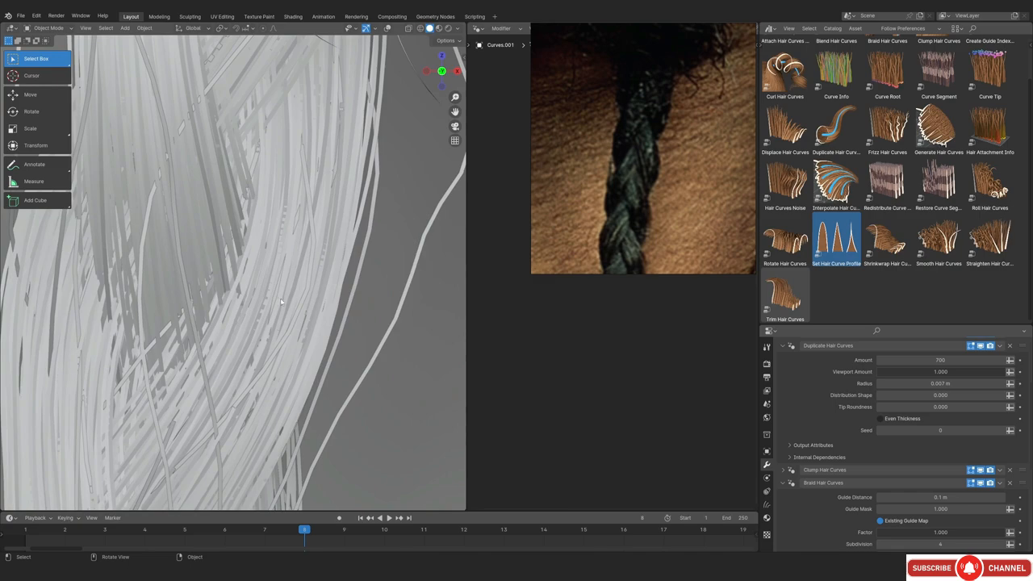
pyautogui.scroll(-3, 281, 302)
pyautogui.scroll(-4, 251, 255)
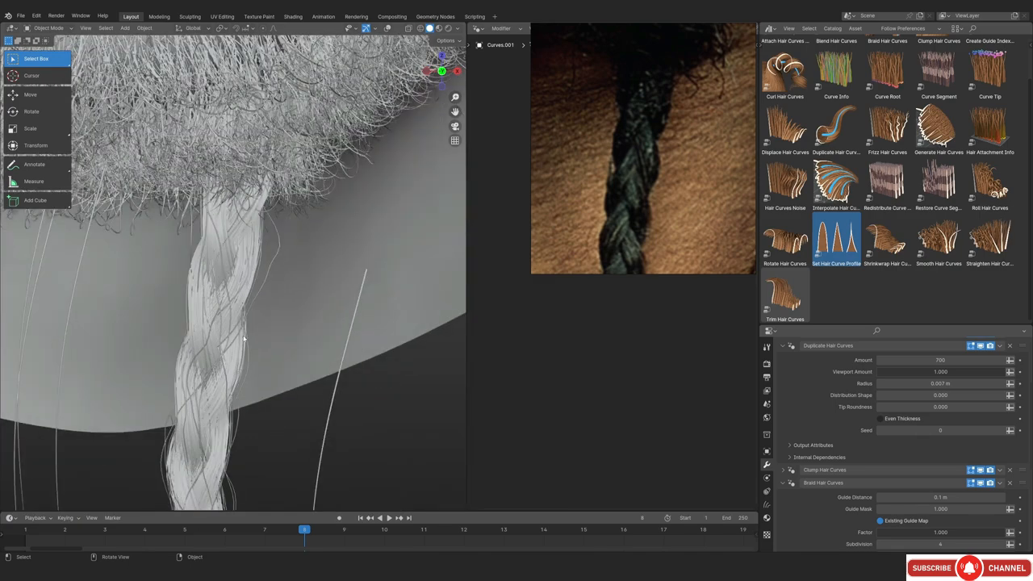
pyautogui.keyDown('shift'); pyautogui.moveTo(251, 255); pyautogui.dragTo(315, 230, button='middle'); pyautogui.keyUp('shift')
pyautogui.scroll(-5, 242, 275)
# Show the overlays again and check the hair radius in the finished braid's Set Hair Curve Profile modifier
pyautogui.hotkey('shift', 'alt', 'z')
pyautogui.keyDown('shift'); pyautogui.moveTo(202, 385); pyautogui.dragTo(247, 360, button='middle'); pyautogui.keyUp('shift')
pyautogui.scroll(4, 247, 360)
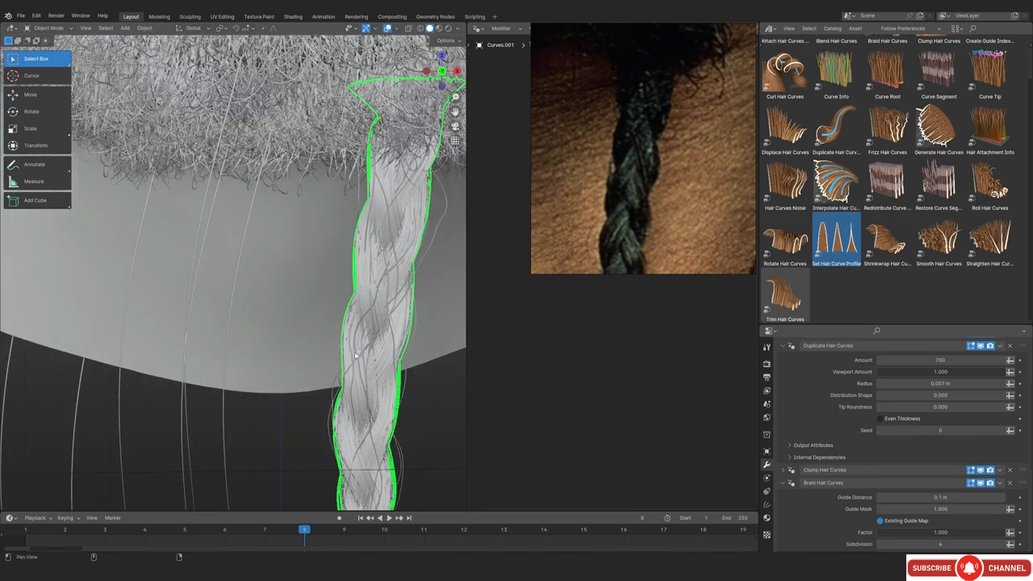
pyautogui.scroll(4, 871, 430)
pyautogui.click(871, 429)
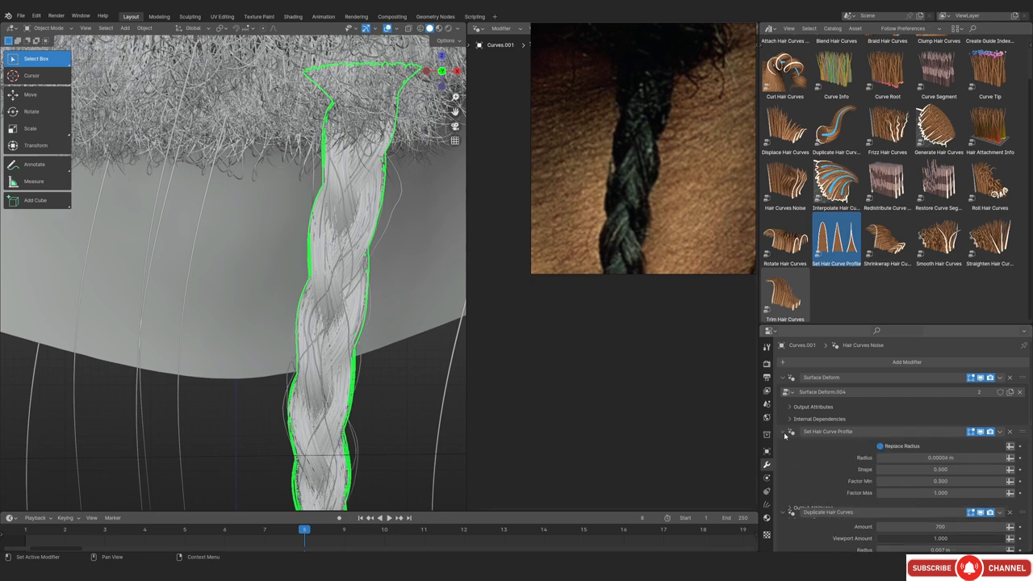
pyautogui.click(932, 457)
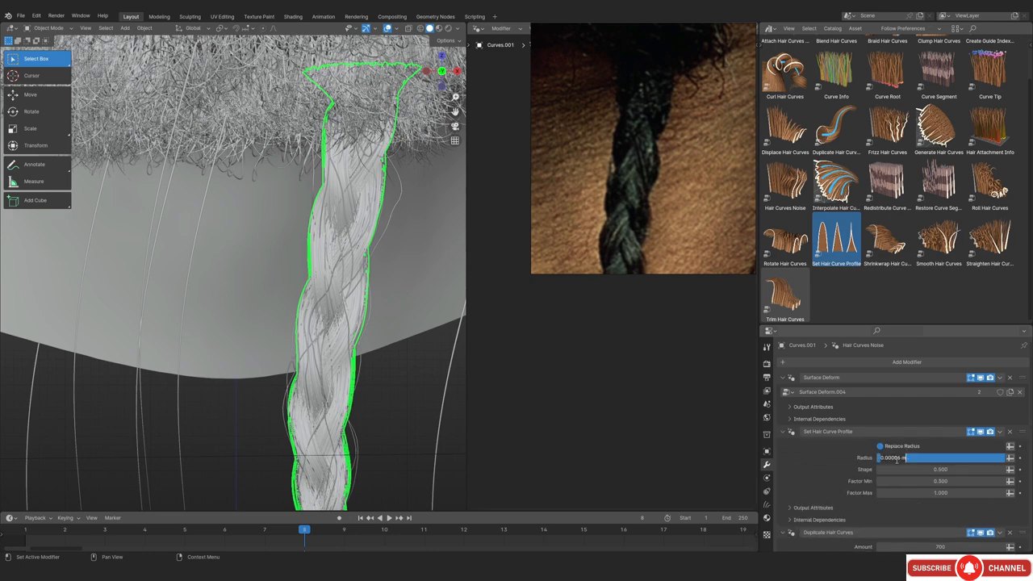
pyautogui.press('Return')
# Set the unbraided strand's Set Hair Curve Profile radius to 0.00006 m and save the file
pyautogui.click(192, 293)
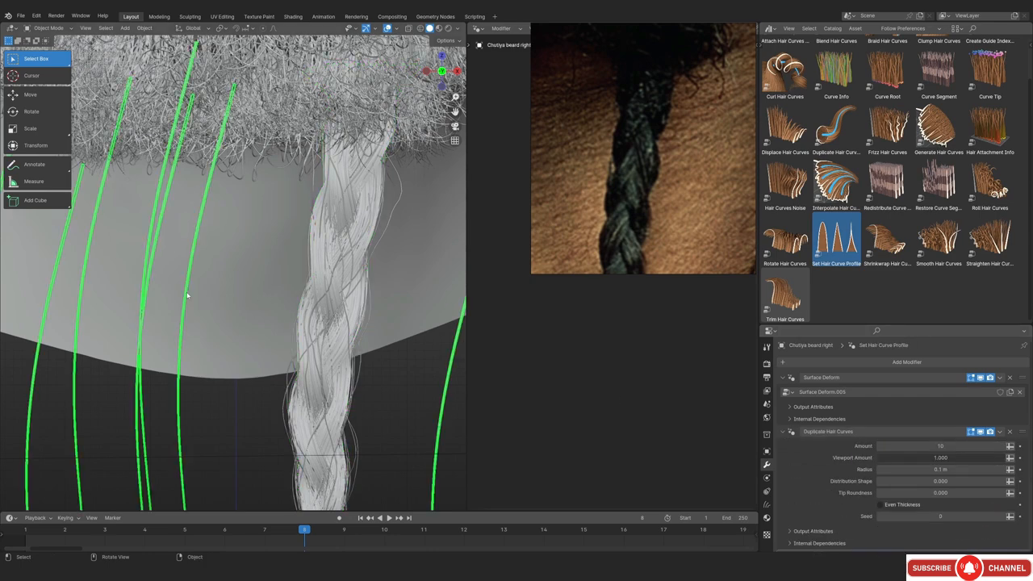
pyautogui.scroll(-3, 842, 414)
pyautogui.click(896, 483)
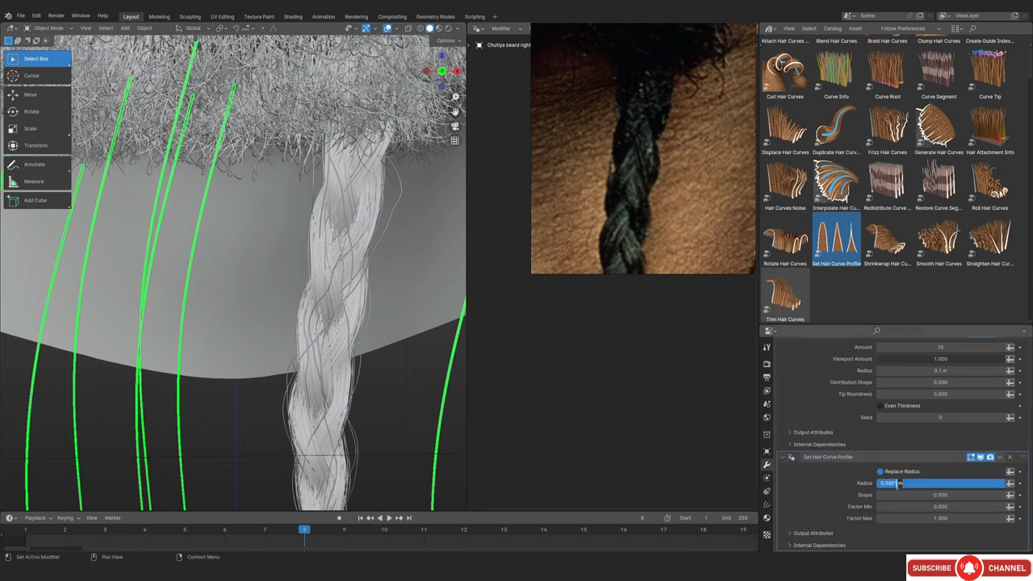
pyautogui.write('0.00006')
pyautogui.press('Return')
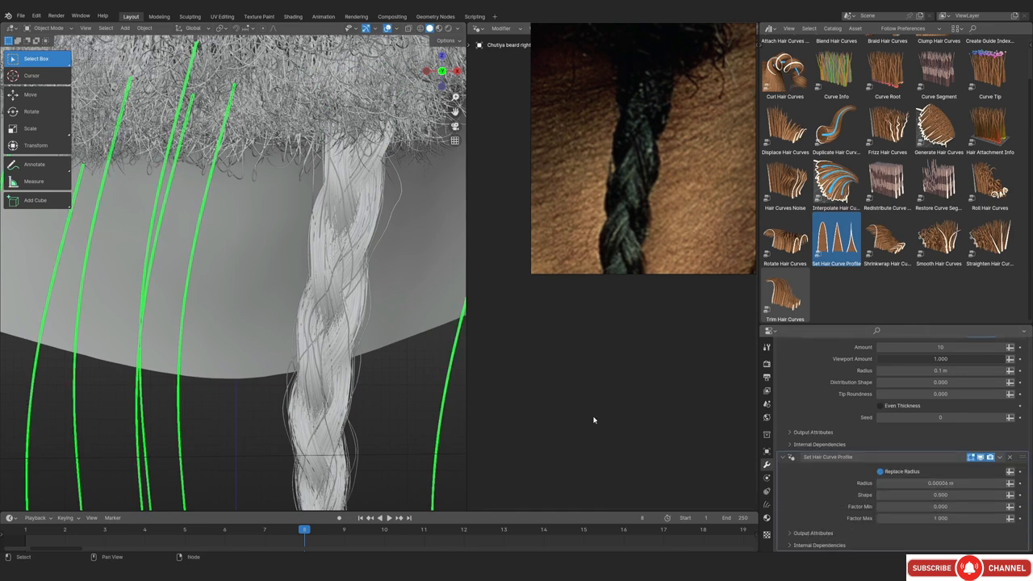
pyautogui.scroll(-5, 191, 268)
pyautogui.scroll(5, 192, 268)
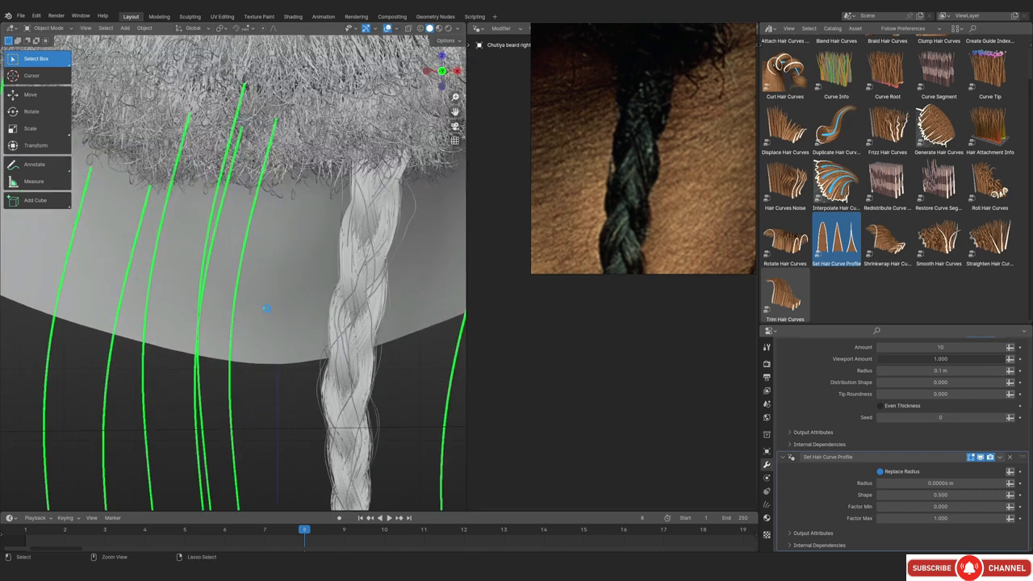
pyautogui.hotkey('ctrl', 's')
# Move Set Hair Curve Profile above Duplicate Hair Curves in the stack and reduce the Duplicate Hair Curves radius to 0.003 m
pyautogui.scroll(3, 845, 437)
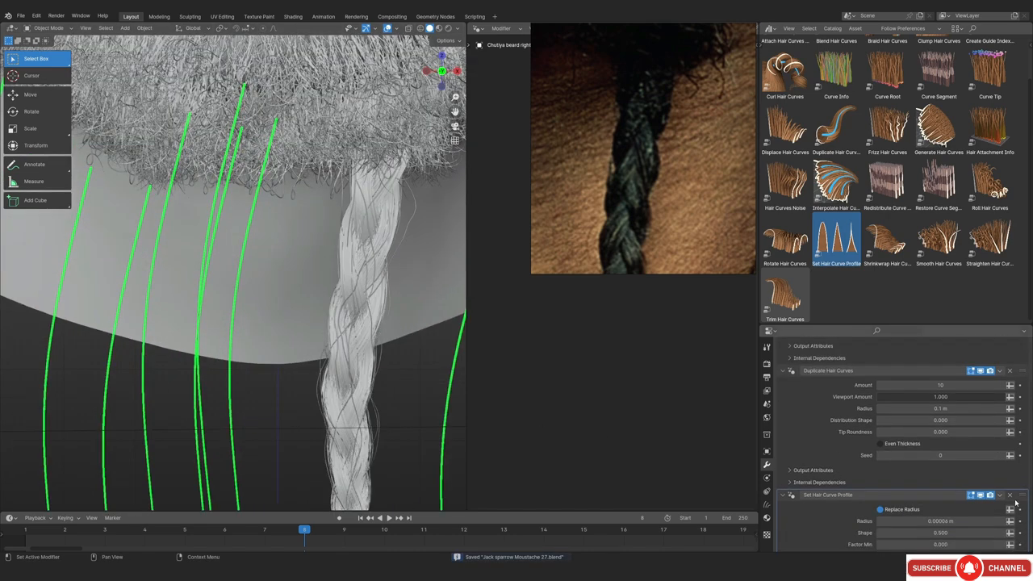
pyautogui.moveTo(1020, 502); pyautogui.dragTo(1002, 385)
pyautogui.scroll(-2, 1001, 385)
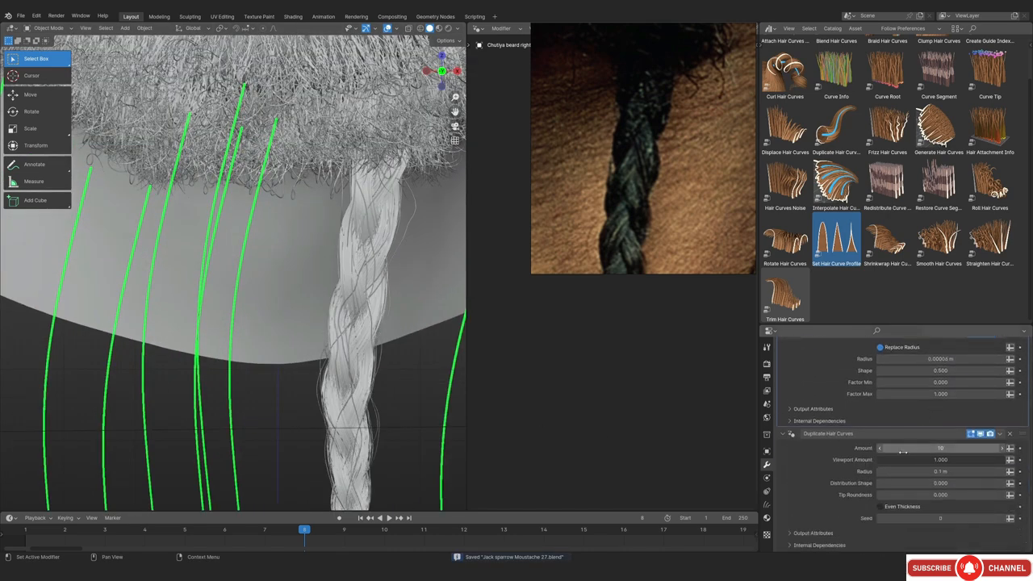
pyautogui.moveTo(940, 470); pyautogui.dragTo(865, 471)
# Check the amount and radius in the finished braid's Duplicate Hair Curves modifier
pyautogui.click(397, 218)
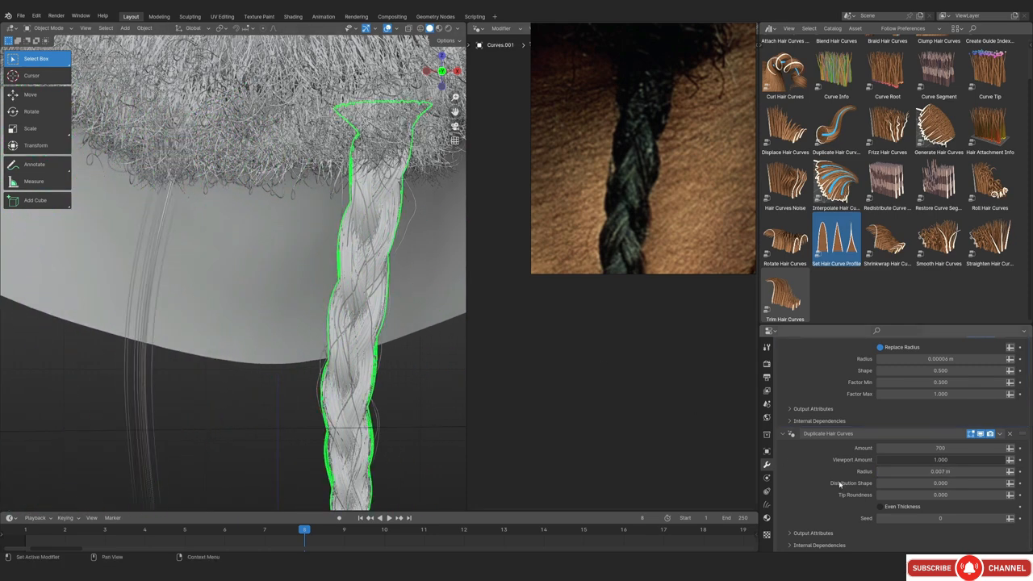
pyautogui.scroll(-4, 819, 458)
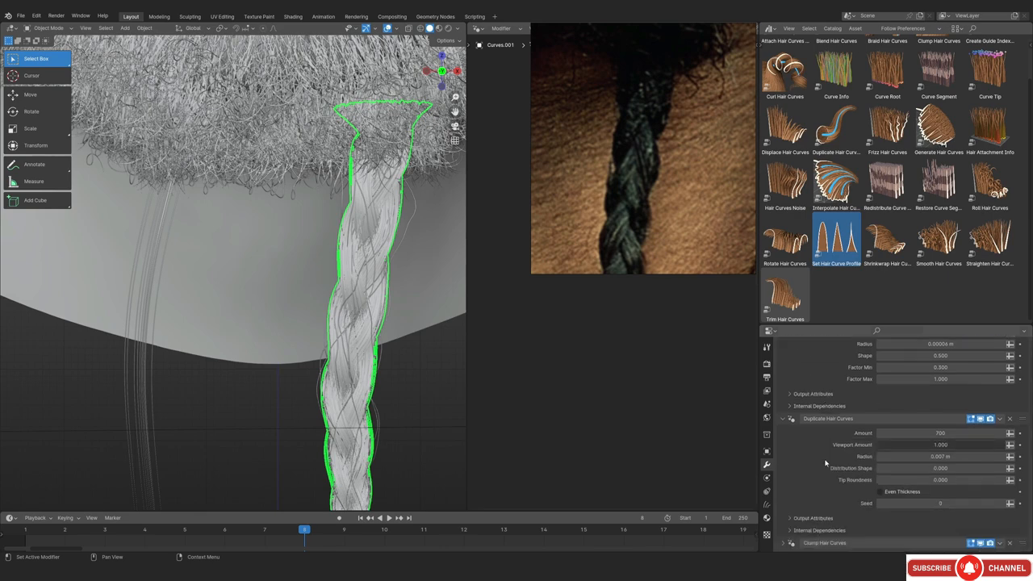
pyautogui.scroll(1, 910, 396)
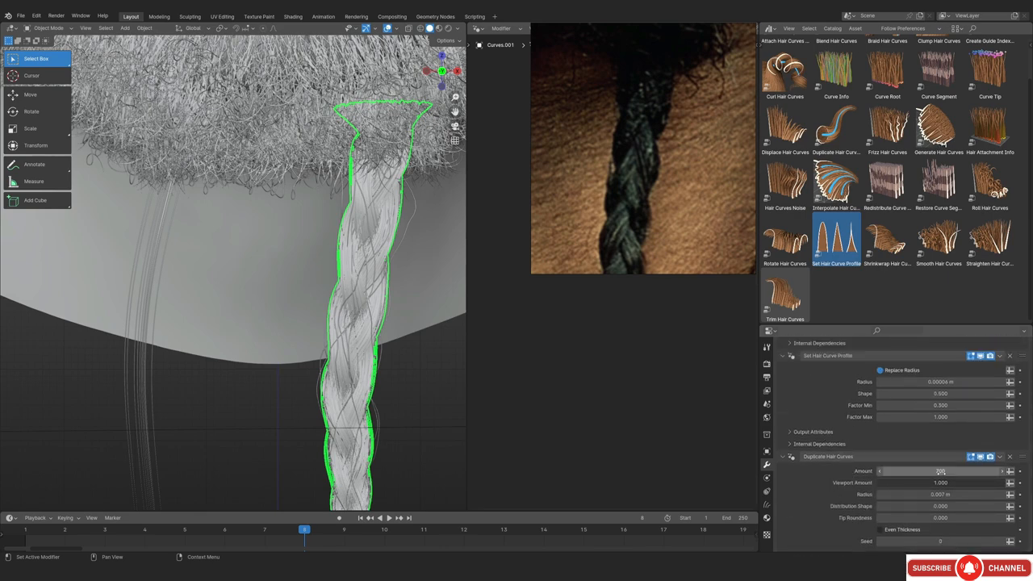
pyautogui.click(924, 495)
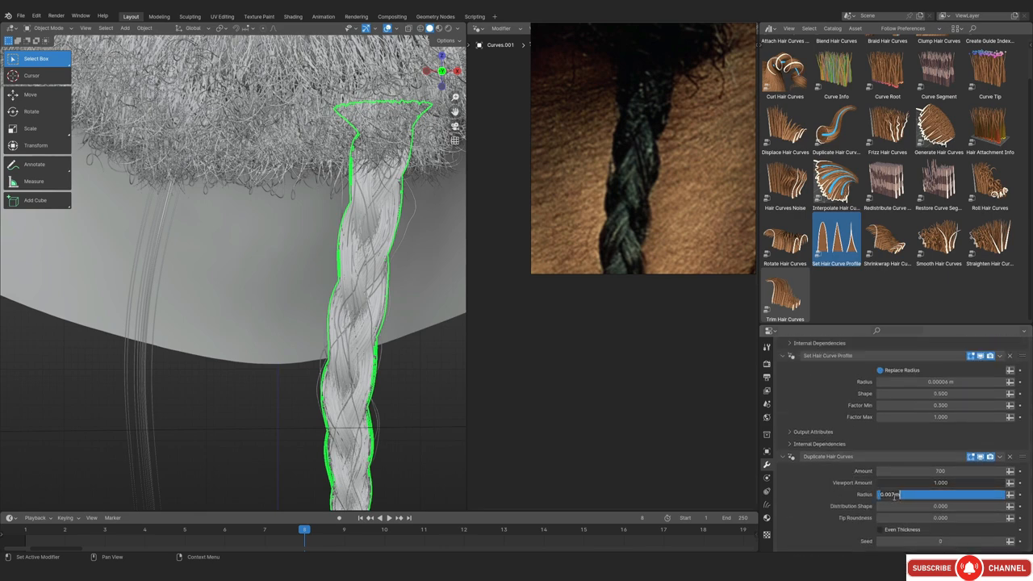
pyautogui.press('Return')
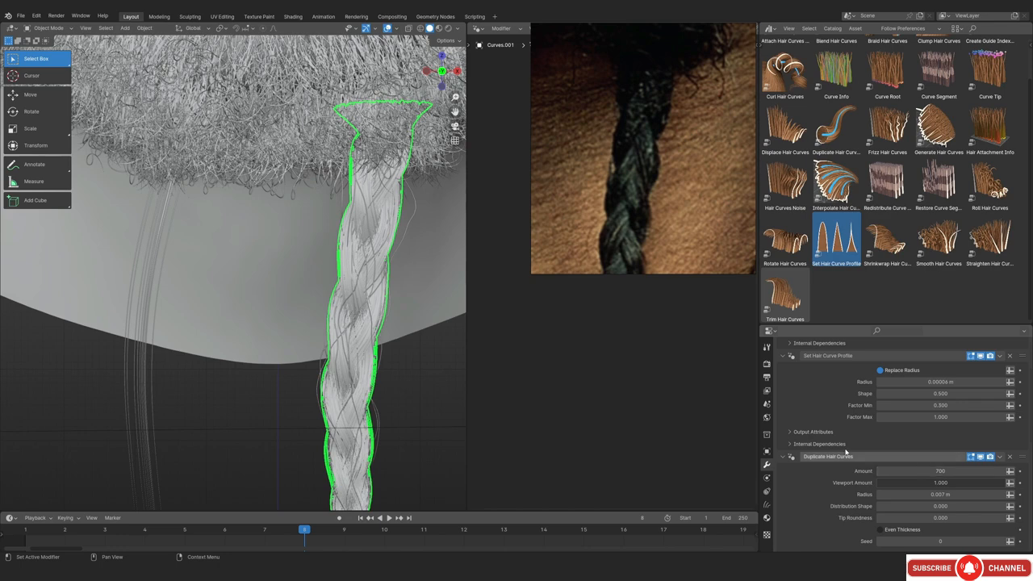
# Select the unbraided strand in front view and save the file
pyautogui.click(142, 343)
pyautogui.press('KP_1')
pyautogui.hotkey('ctrl', 's')
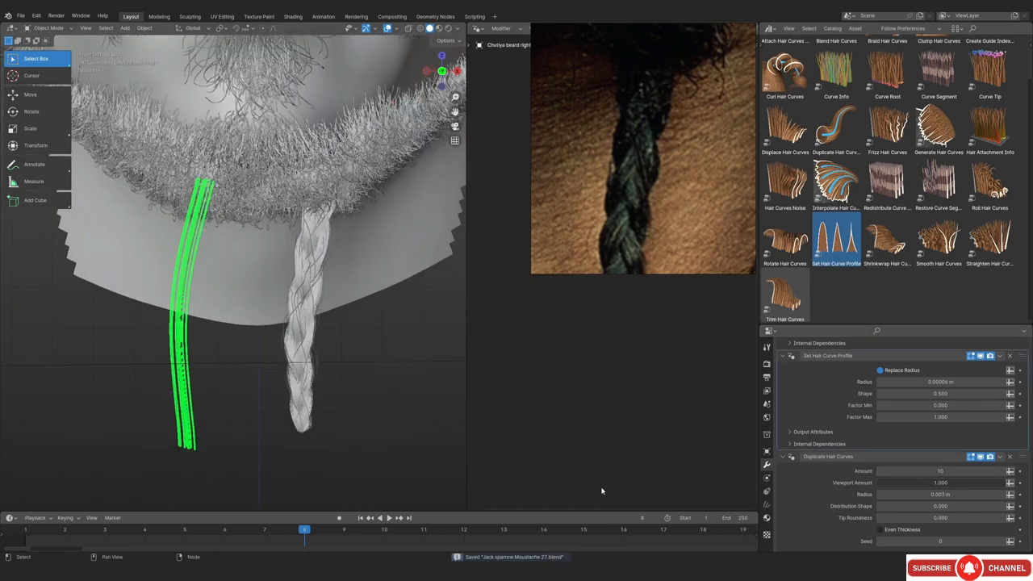
# Set the unbraided strand's Duplicate Hair Curves radius to 0.007 m and its amount to 700
pyautogui.click(936, 494)
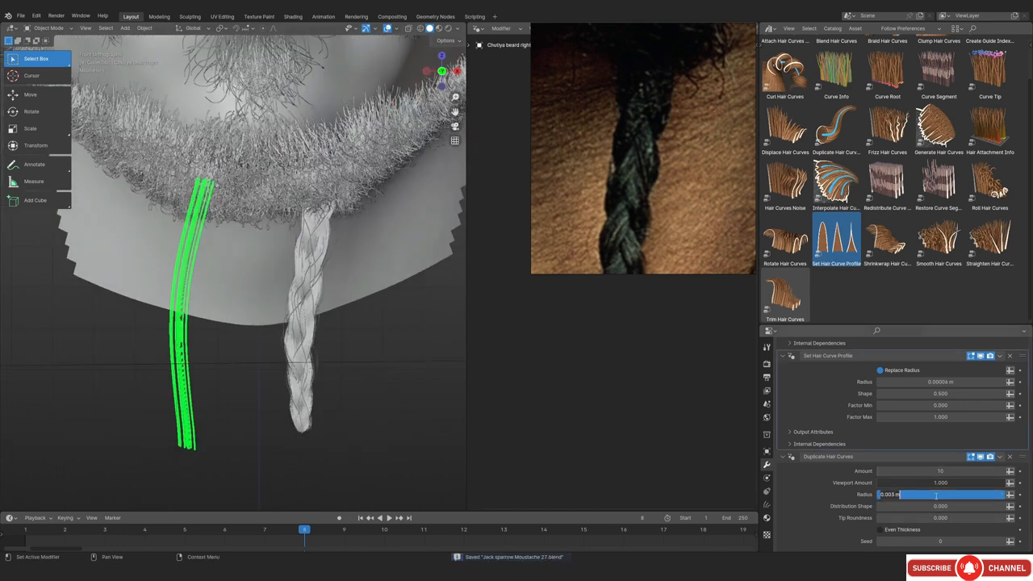
pyautogui.press('BackSpace')
pyautogui.write('.007')
pyautogui.press('Return')
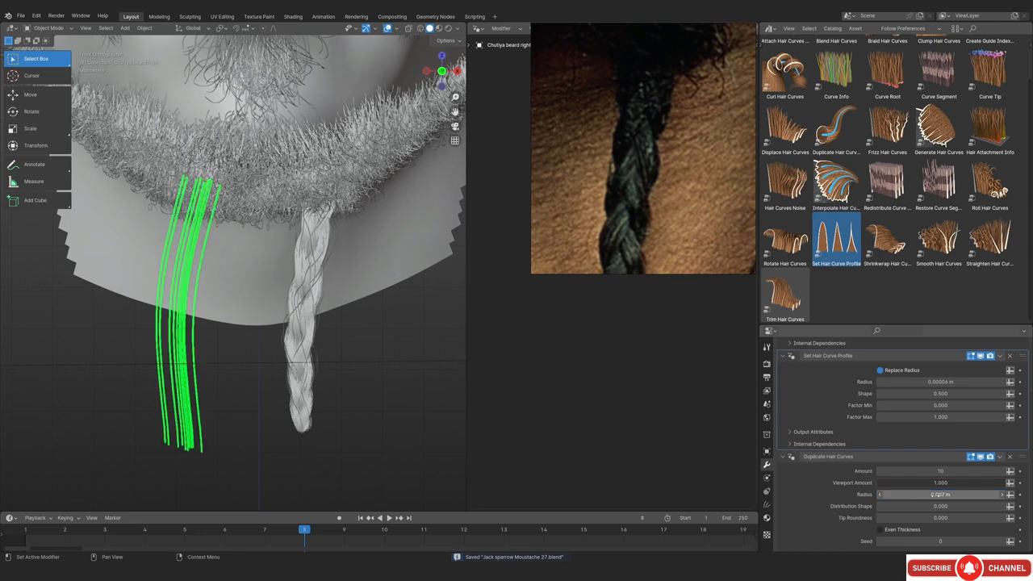
pyautogui.click(931, 470)
pyautogui.write('700')
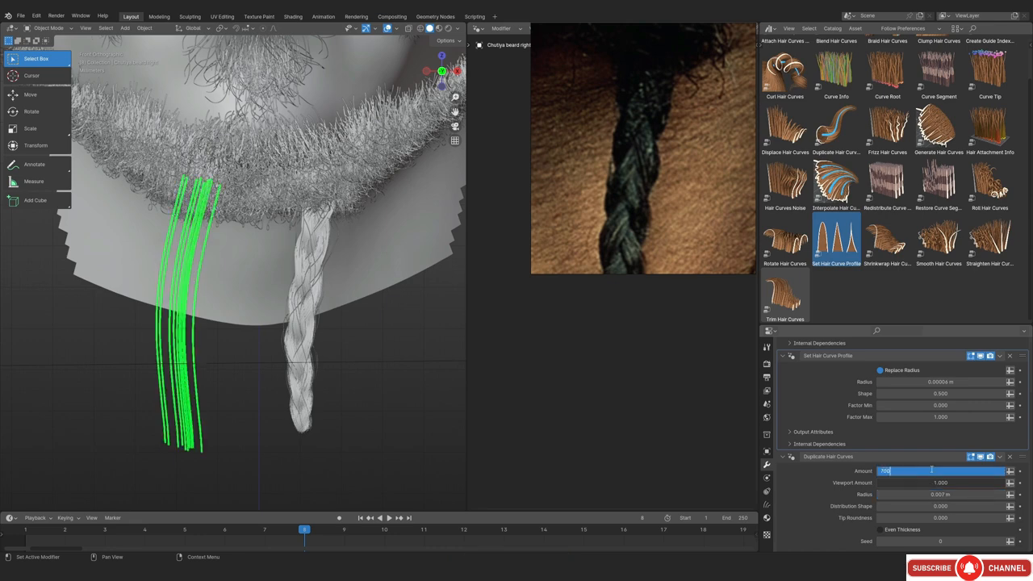
pyautogui.press('Return')
# Hide the viewport overlays and examine the lower ends of the duplicated strand beside the finished braid
pyautogui.hotkey('alt', 'shift', 'z')
pyautogui.moveTo(256, 240); pyautogui.dragTo(221, 297, button='middle')
pyautogui.scroll(3, 224, 284)
pyautogui.keyDown('shift'); pyautogui.moveTo(232, 404); pyautogui.dragTo(215, 302, button='middle'); pyautogui.keyUp('shift')
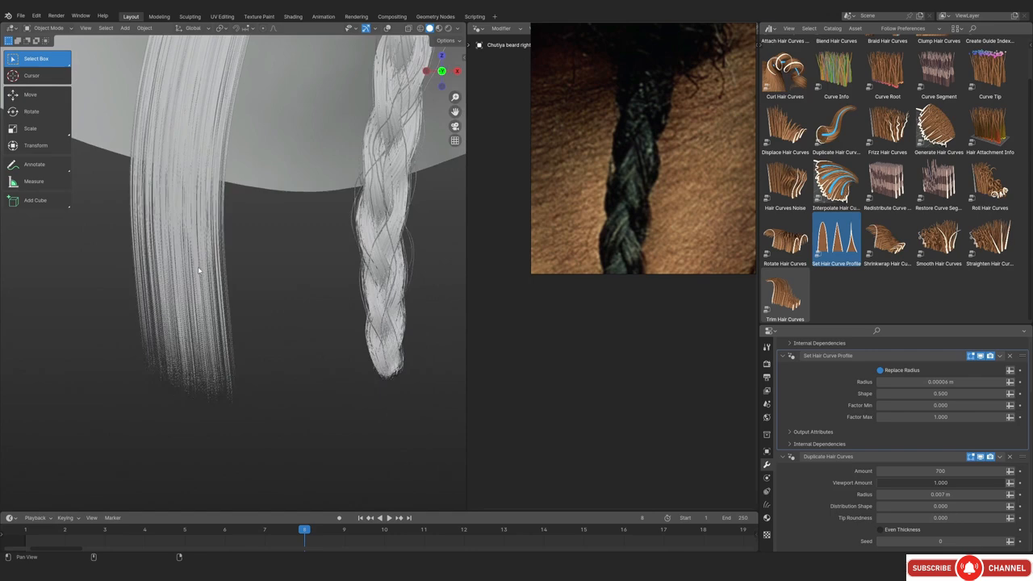
# Check the minimum factor in the finished braid's Set Hair Curve Profile modifier
pyautogui.keyDown('shift'); pyautogui.moveTo(280, 230); pyautogui.dragTo(303, 334, button='middle'); pyautogui.keyUp('shift')
pyautogui.keyDown('shift'); pyautogui.moveTo(386, 292); pyautogui.dragTo(258, 138, button='middle'); pyautogui.keyUp('shift')
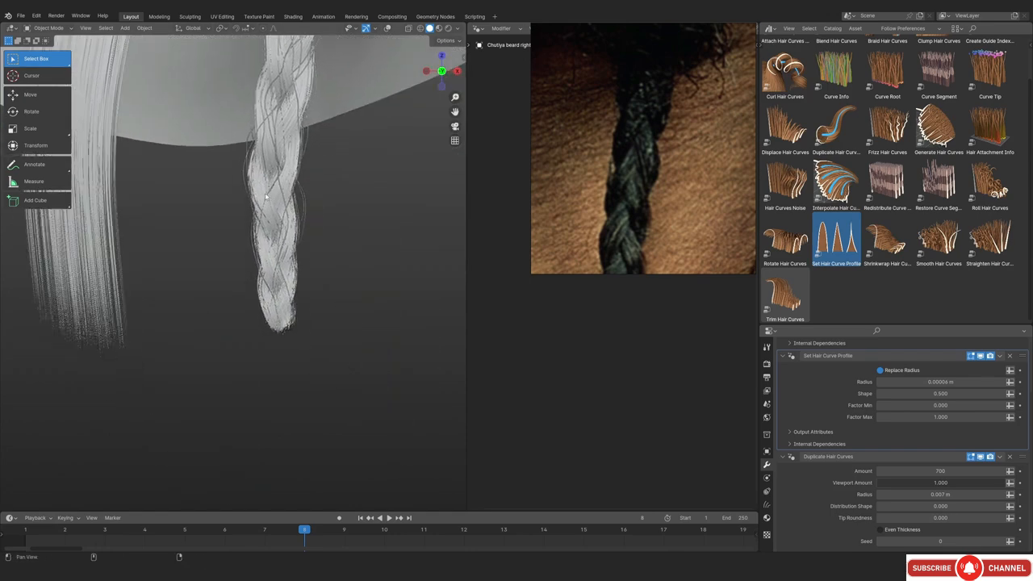
pyautogui.scroll(8, 263, 142)
pyautogui.click(263, 142)
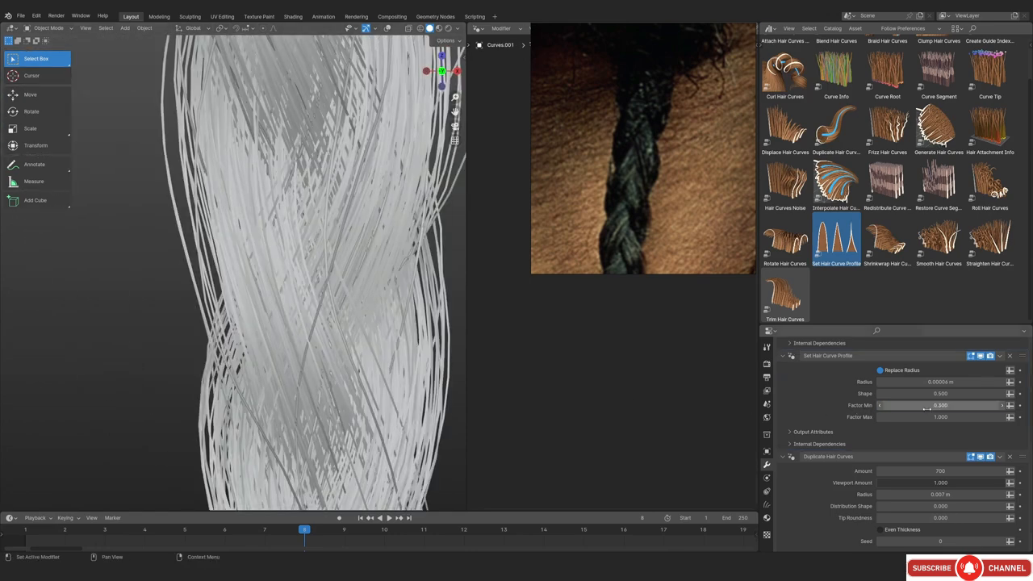
pyautogui.scroll(2, 820, 406)
pyautogui.scroll(-3, 393, 325)
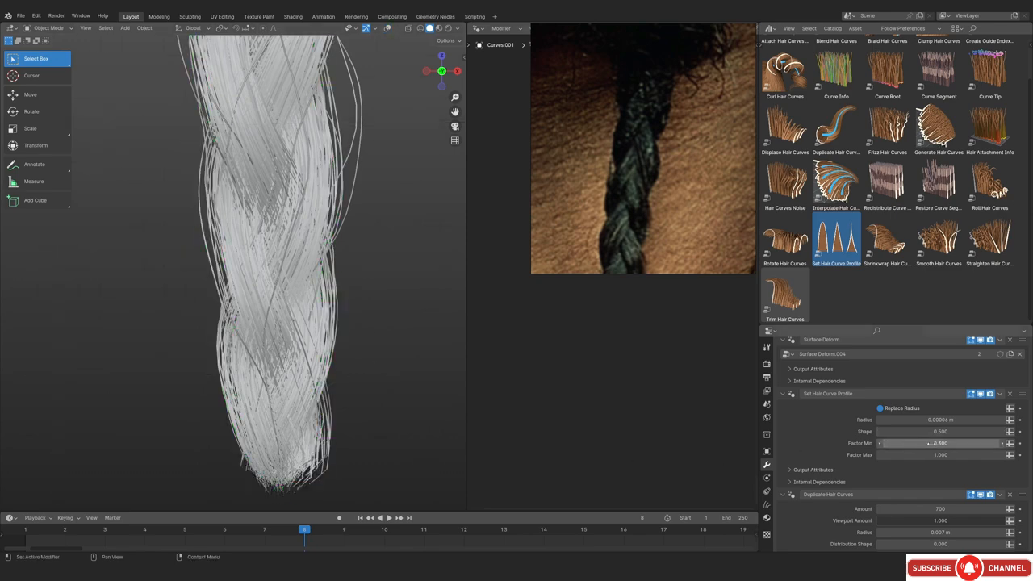
# Set the unbraided strand's Set Hair Curve Profile minimum factor to 0.3
pyautogui.scroll(-5, 143, 253)
pyautogui.keyDown('shift'); pyautogui.moveTo(143, 254); pyautogui.dragTo(265, 316, button='middle'); pyautogui.keyUp('shift')
pyautogui.scroll(2, 265, 316)
pyautogui.click(234, 316)
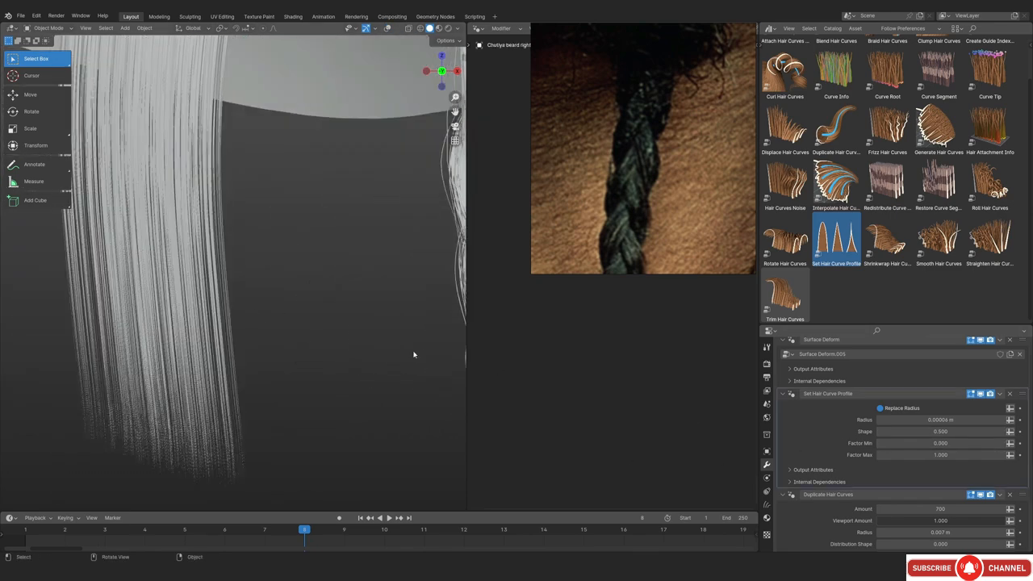
pyautogui.click(920, 443)
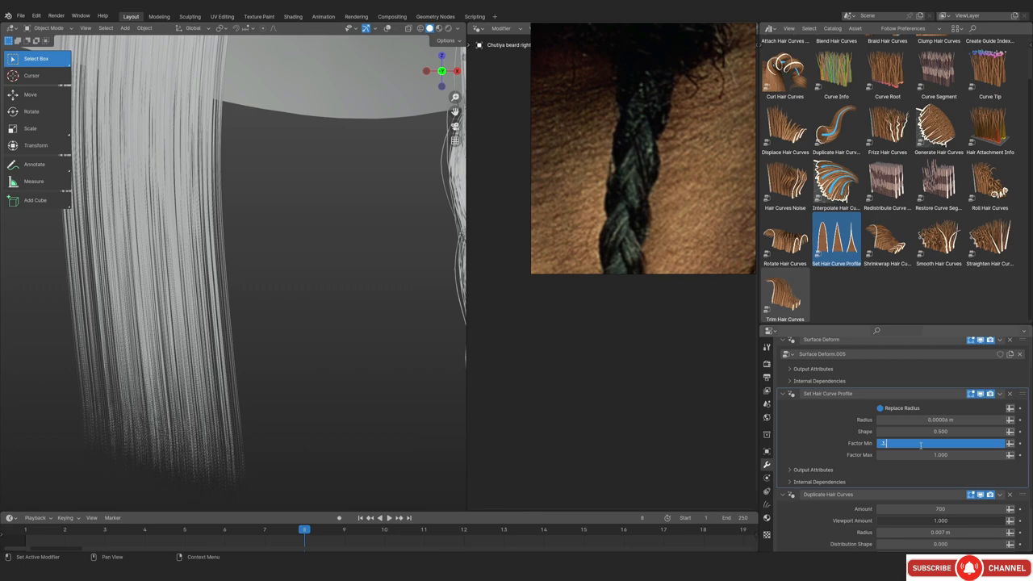
pyautogui.press('Return')
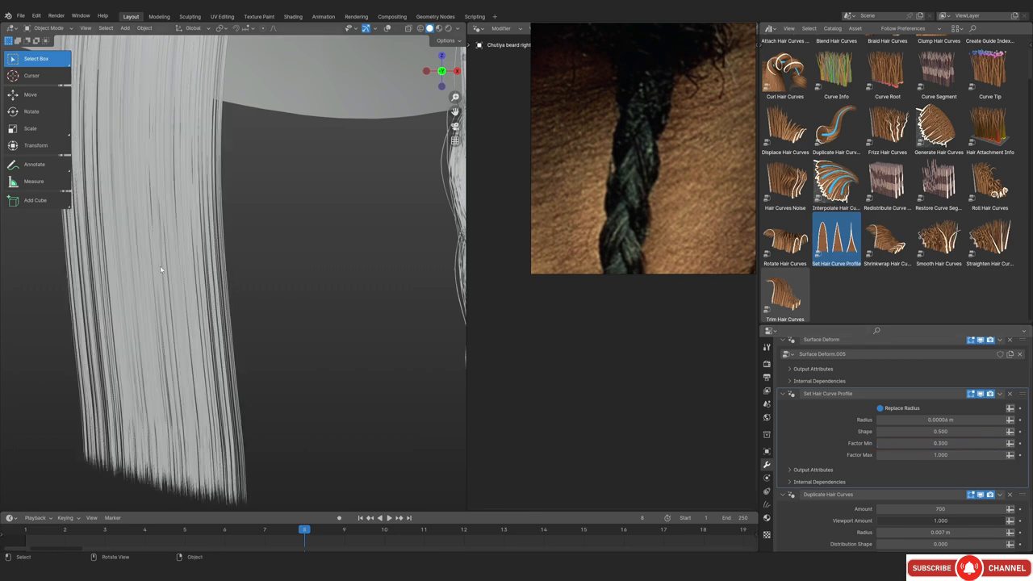
pyautogui.scroll(-2, 160, 266)
pyautogui.scroll(2, 187, 310)
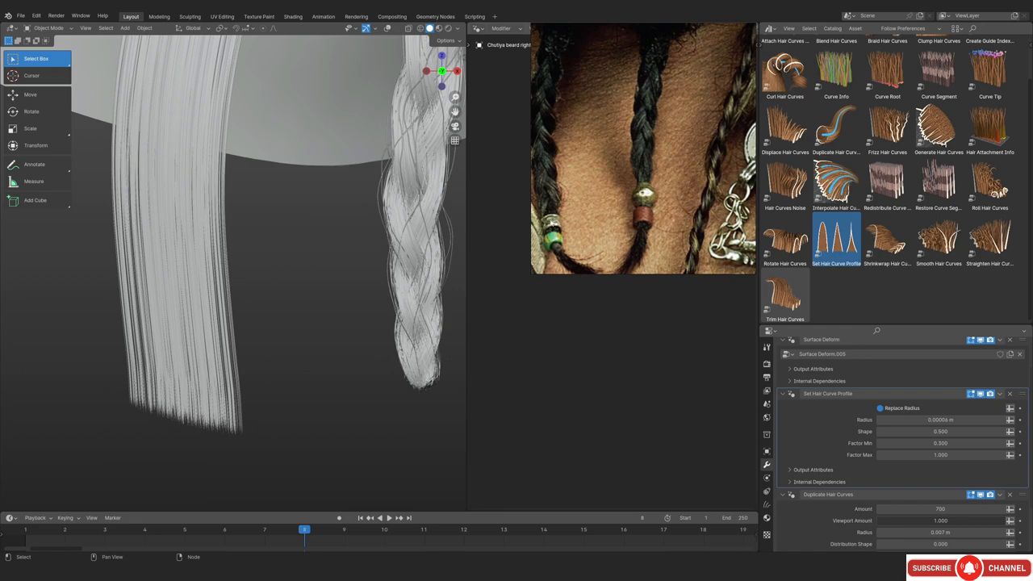
# Collapse the finished braid's Set Hair Curve Profile and Duplicate Hair Curves modifiers and examine its Clump Hair Curves settings
pyautogui.scroll(-1, 225, 186)
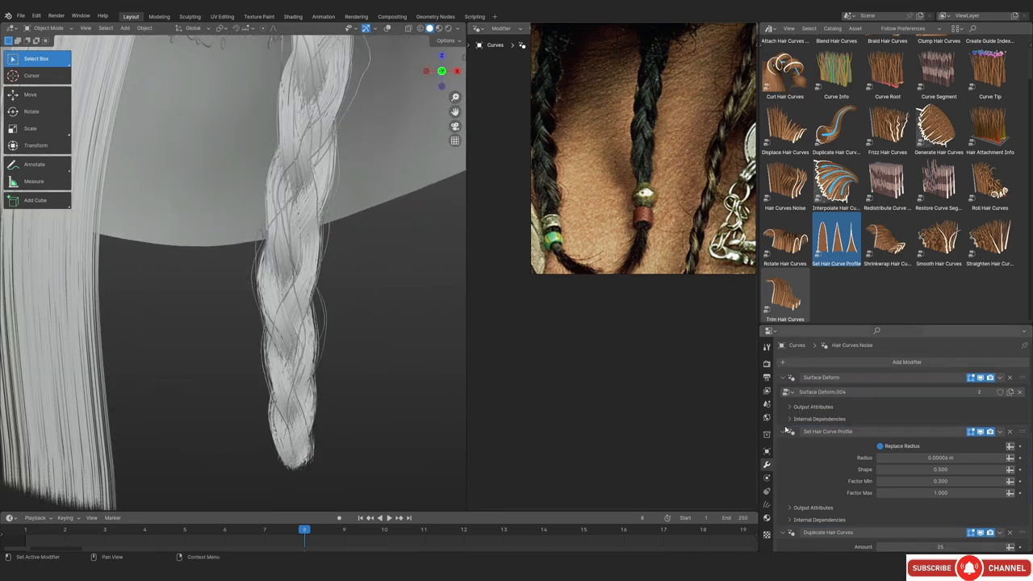
pyautogui.click(787, 431)
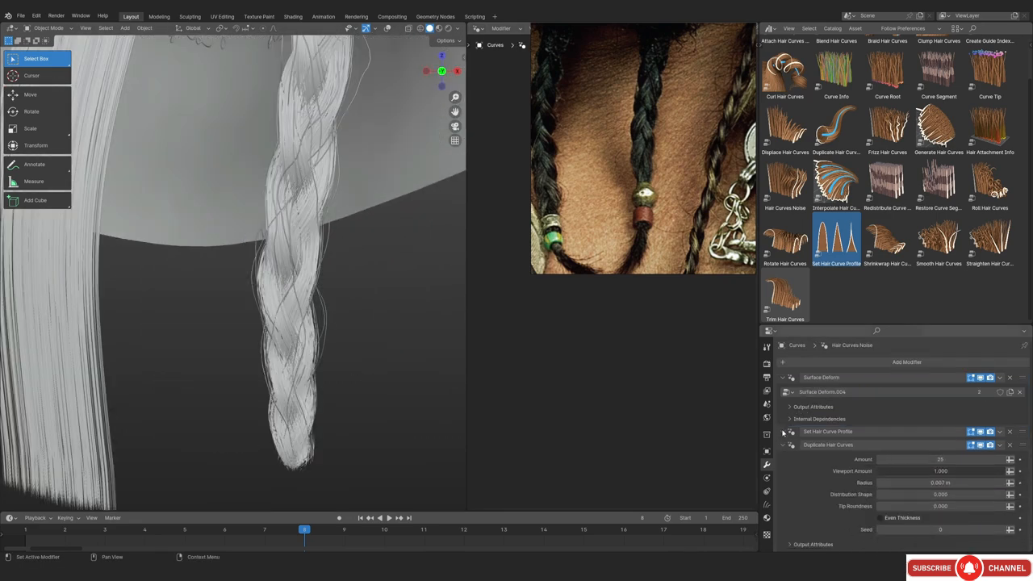
pyautogui.scroll(-2, 835, 404)
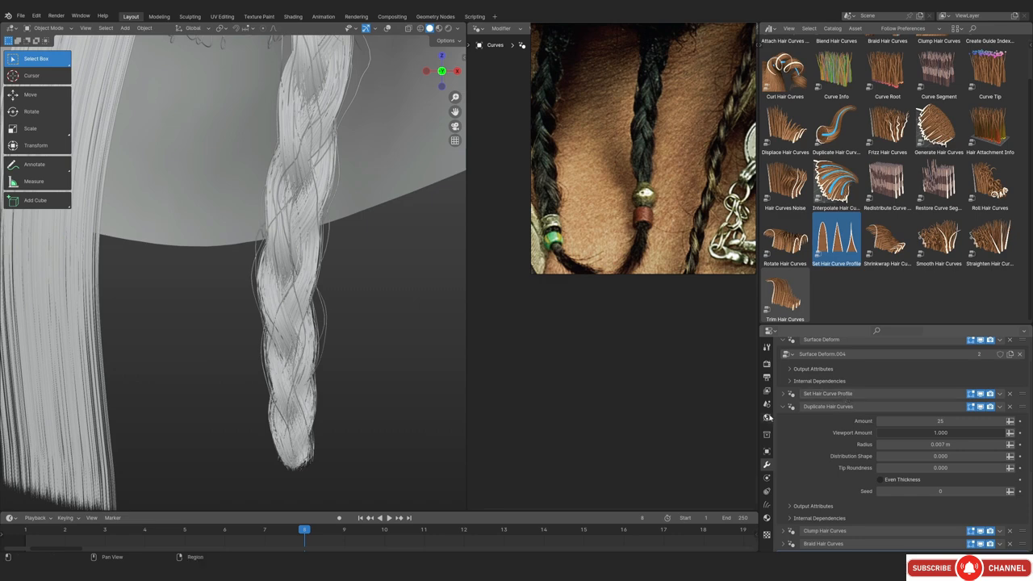
pyautogui.click(783, 407)
pyautogui.click(782, 422)
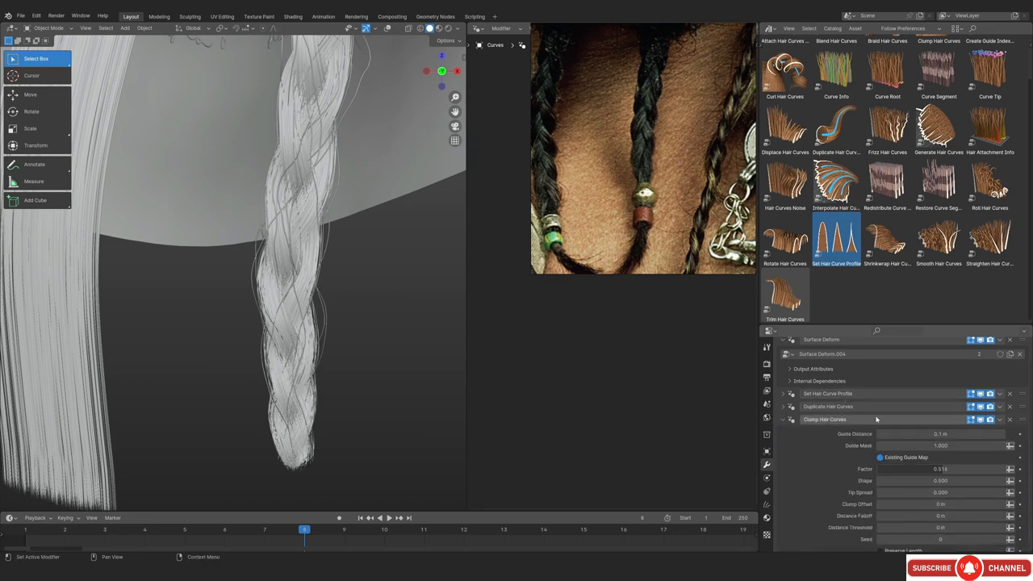
pyautogui.scroll(4, 267, 258)
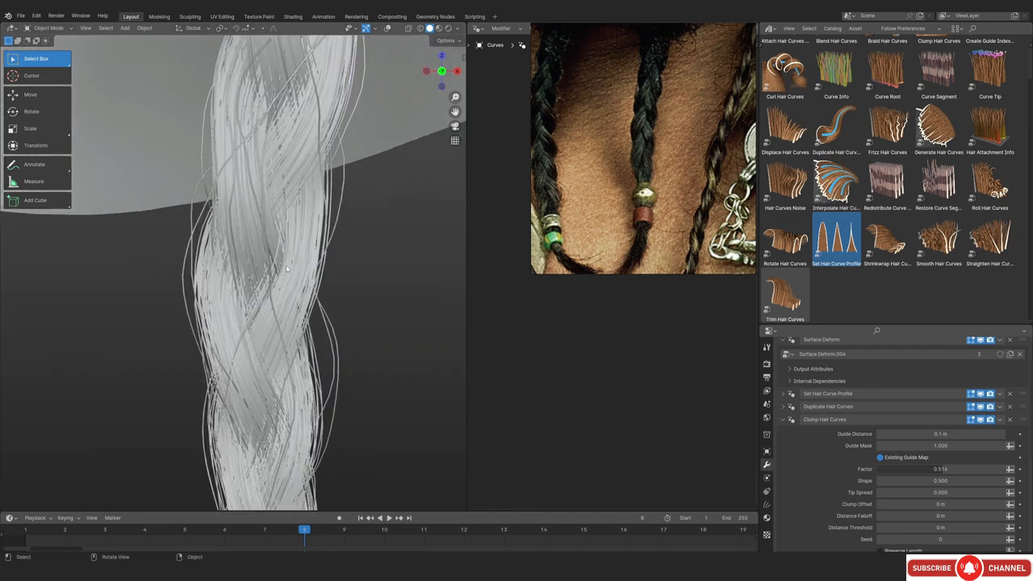
pyautogui.scroll(-3, 822, 485)
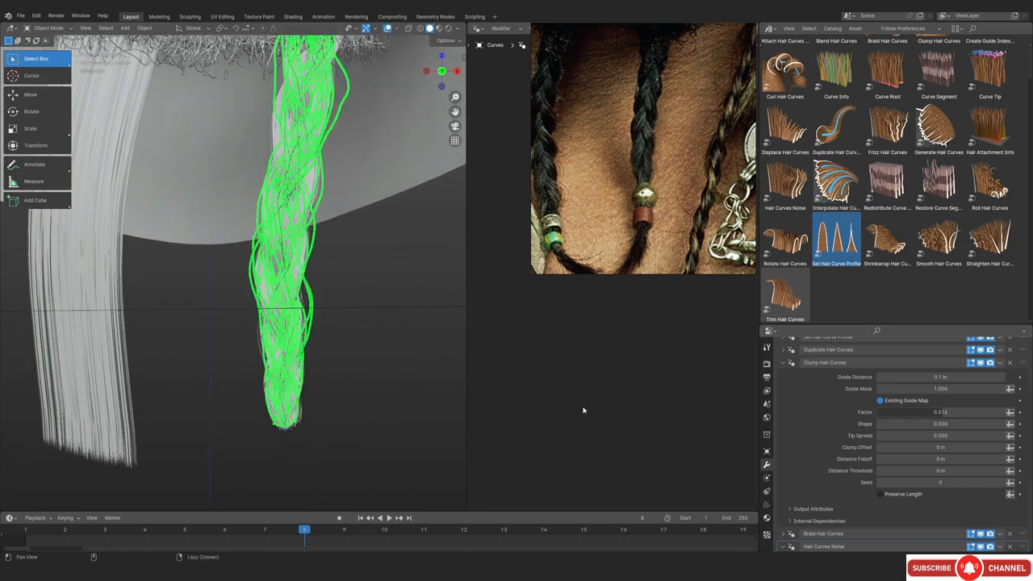
# Show the viewport overlays again and deselect the finished braid
pyautogui.hotkey('shift', 'alt', 'z')
pyautogui.hotkey('shift', 'alt', 'z')
pyautogui.hotkey('alt', 'a')
pyautogui.keyDown('alt'); pyautogui.middleClick(317, 342); pyautogui.keyUp('alt')
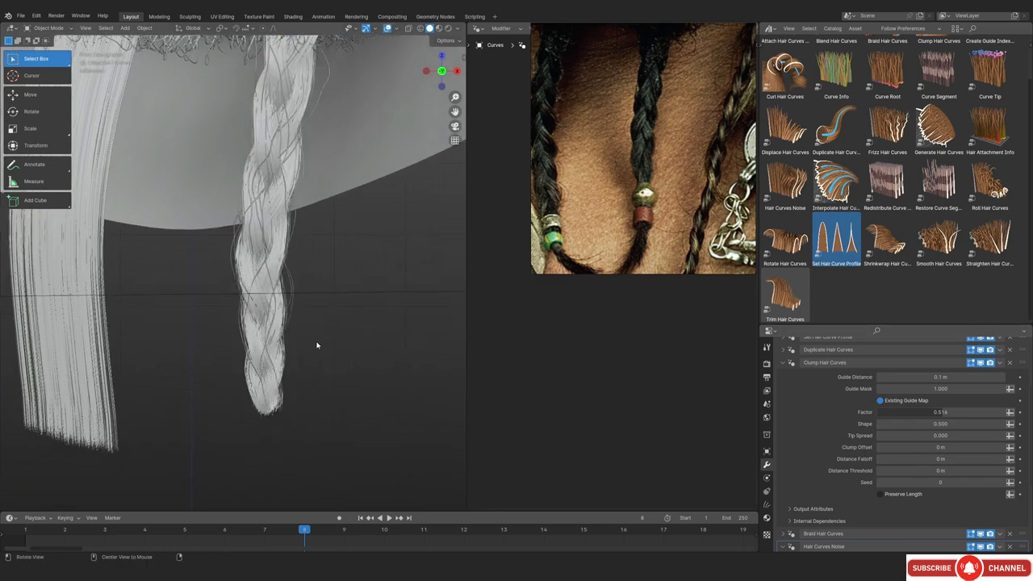
pyautogui.scroll(4, 316, 345)
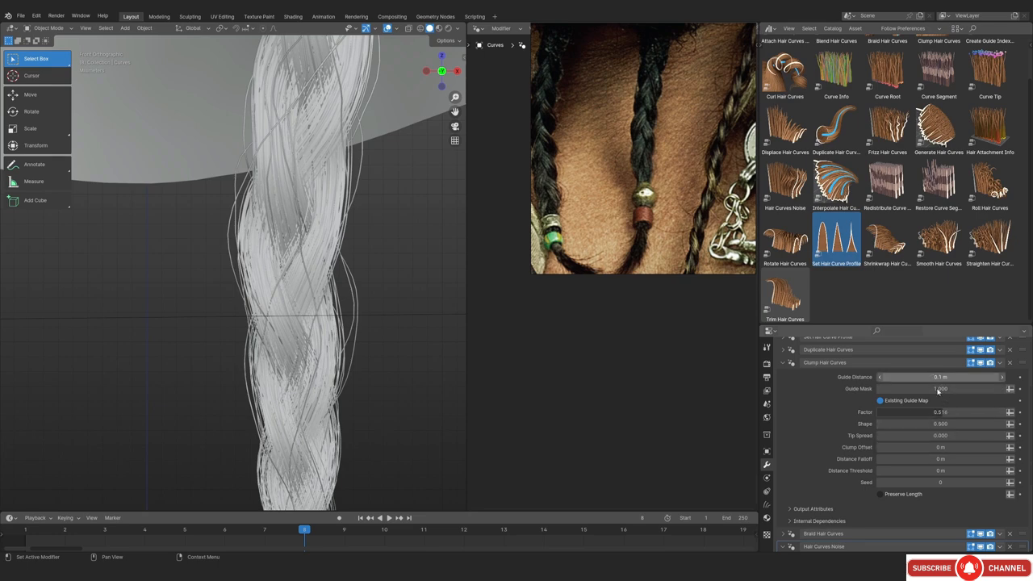
pyautogui.scroll(-4, 265, 269)
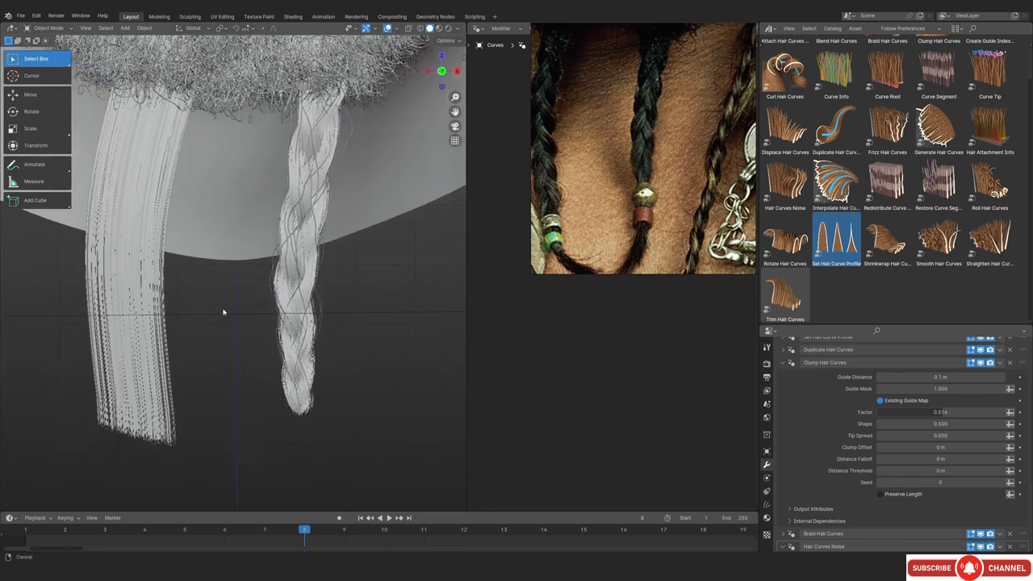
pyautogui.scroll(2, 907, 101)
# Add the Clump Hair Curves asset to the unbraided strand and select that strand
pyautogui.moveTo(936, 65); pyautogui.dragTo(165, 375)
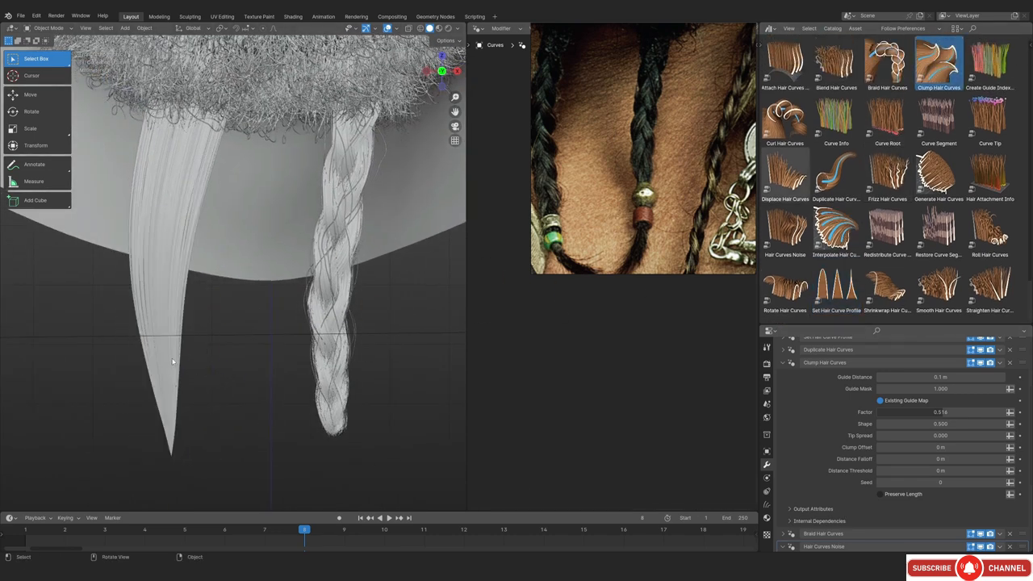
pyautogui.click(172, 361)
pyautogui.scroll(-1, 873, 480)
pyautogui.scroll(1, 872, 481)
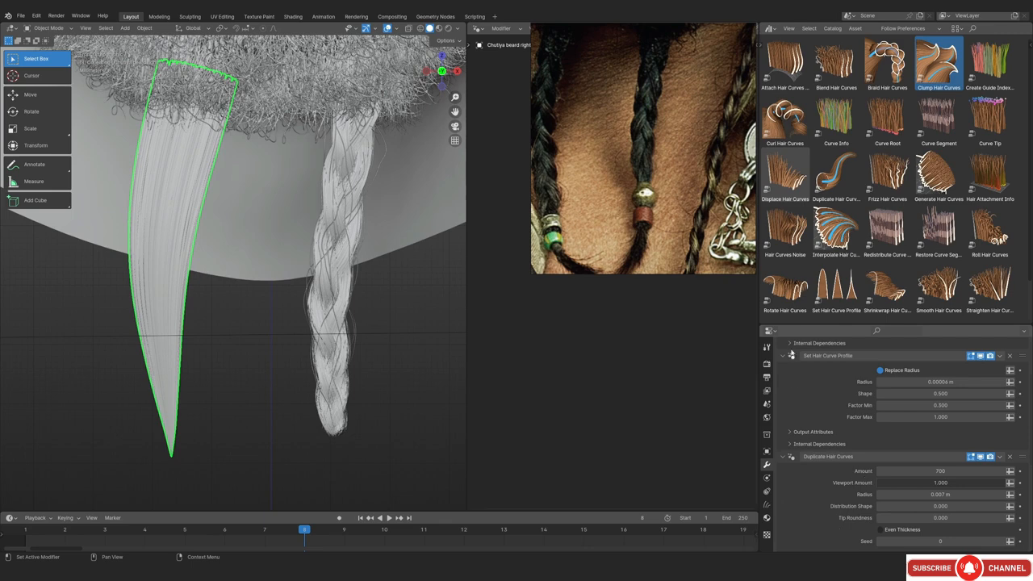
# Collapse the strand's earlier modifiers and set its Clump Hair Curves factor to 0.516
pyautogui.click(783, 356)
pyautogui.click(783, 372)
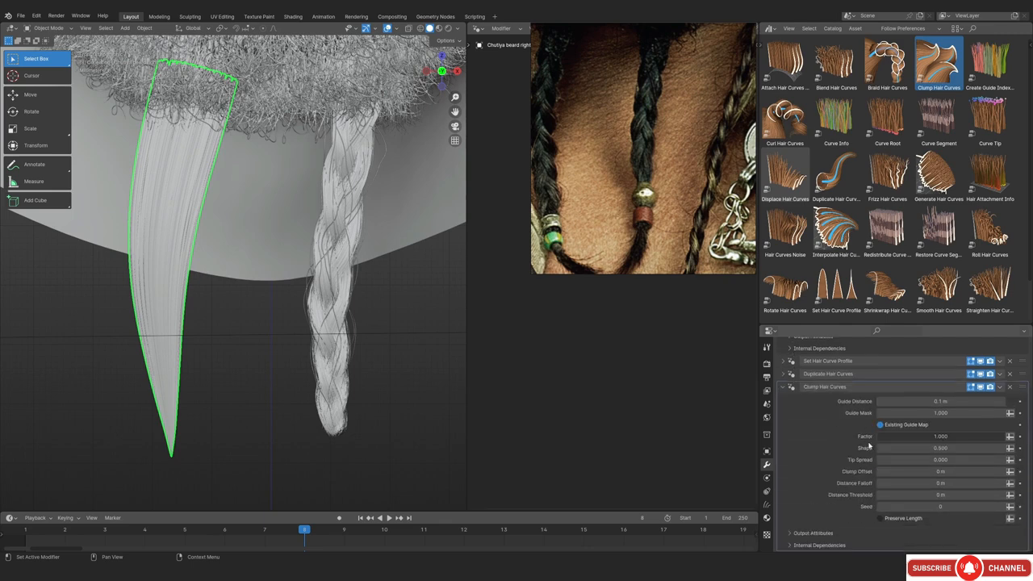
pyautogui.click(940, 435)
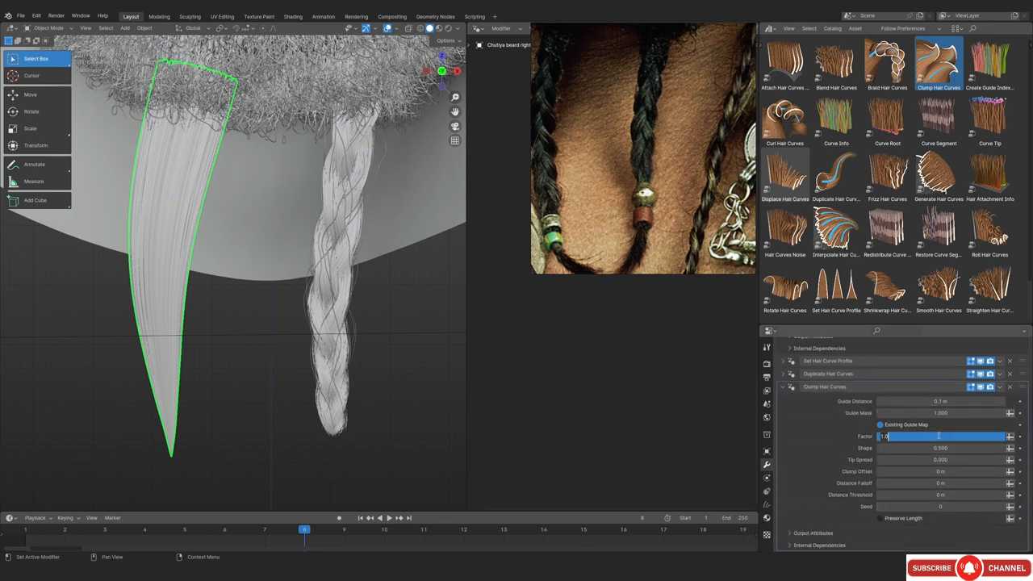
pyautogui.press('BackSpace')
pyautogui.press('BackSpace')
pyautogui.press('BackSpace')
pyautogui.write('.516')
pyautogui.press('Return')
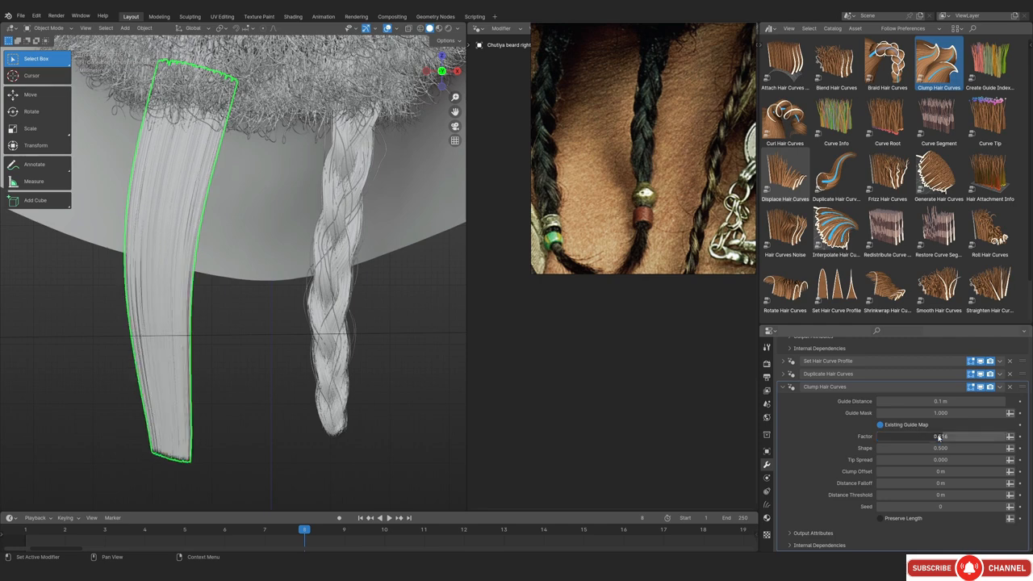
# Check the Clump Hair Curves and Braid Hair Curves settings of the finished braid
pyautogui.click(347, 281)
pyautogui.click(790, 433)
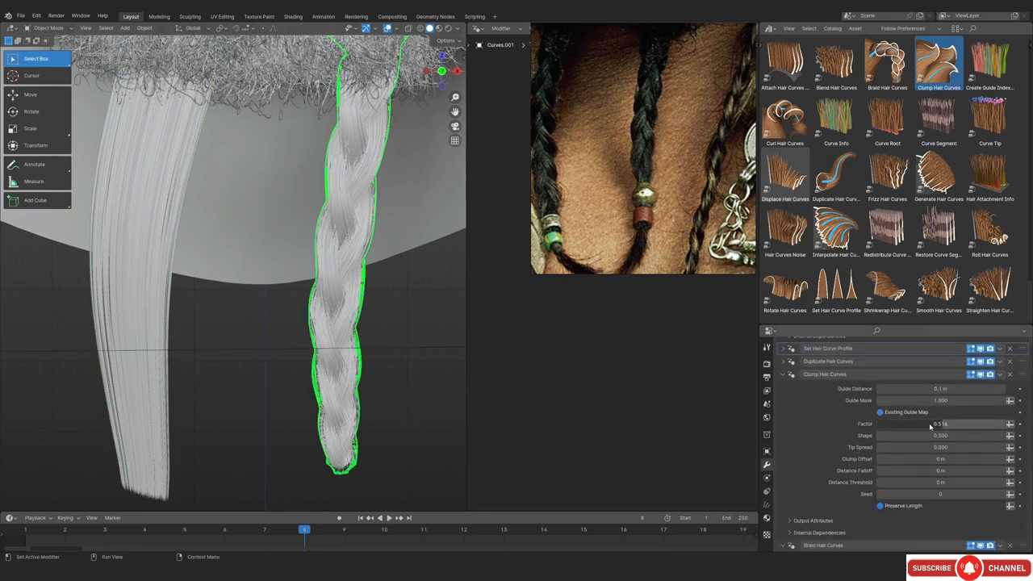
pyautogui.scroll(-1, 930, 426)
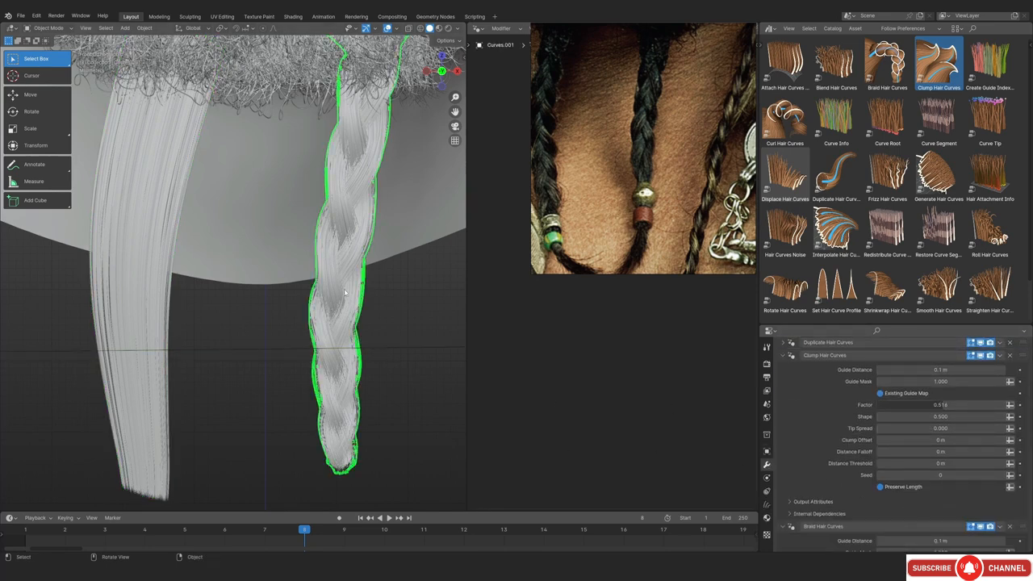
pyautogui.click(783, 355)
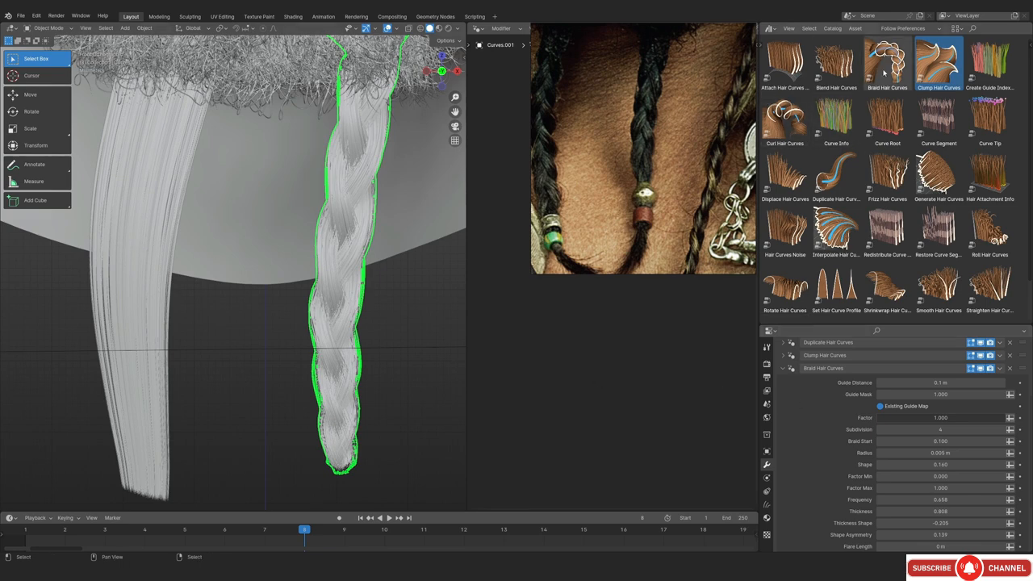
# Add the Braid Hair Curves asset to the unbraided strand and select that strand
pyautogui.moveTo(888, 63); pyautogui.dragTo(151, 320)
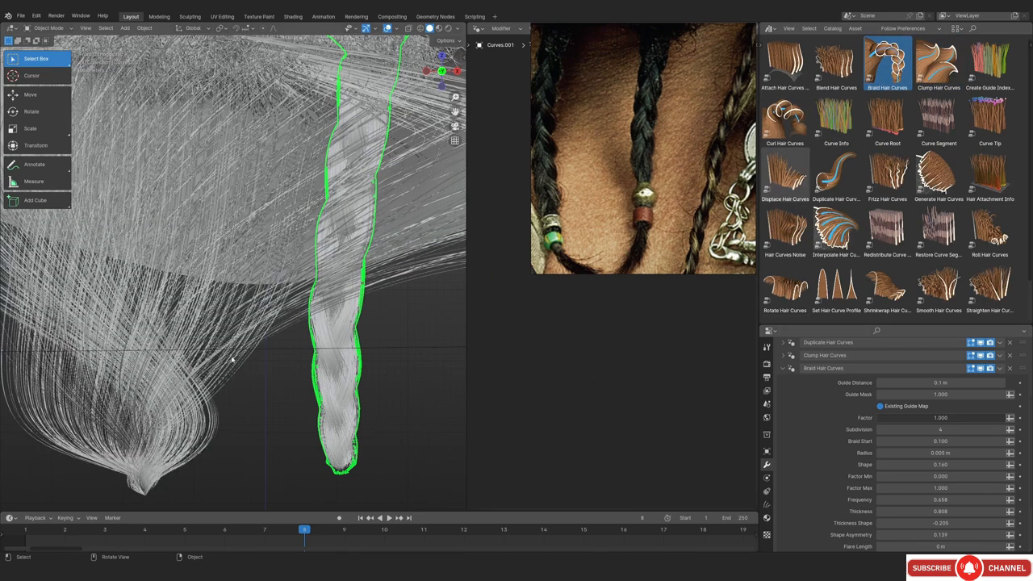
pyautogui.scroll(-3, 153, 268)
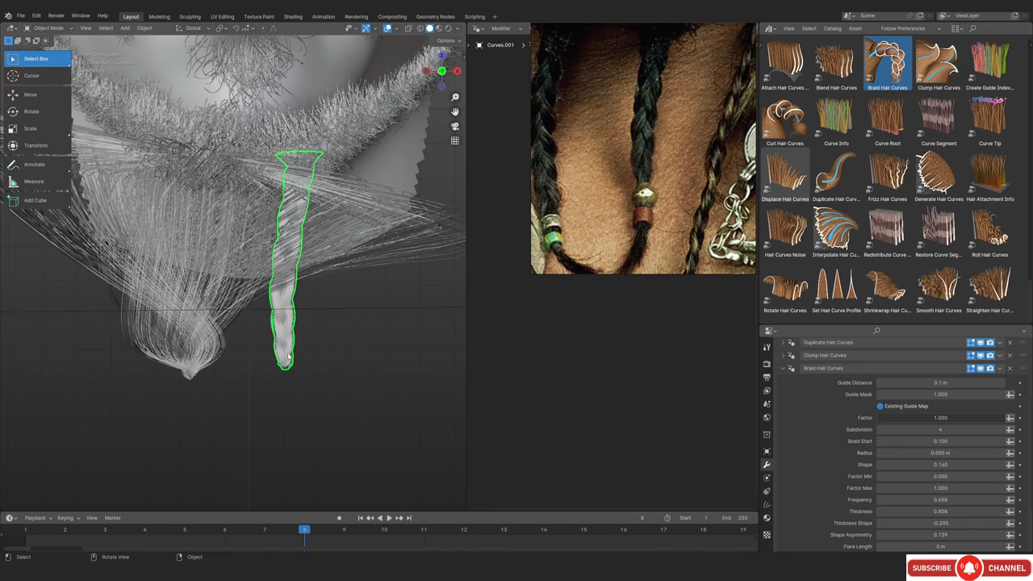
pyautogui.scroll(3, 217, 366)
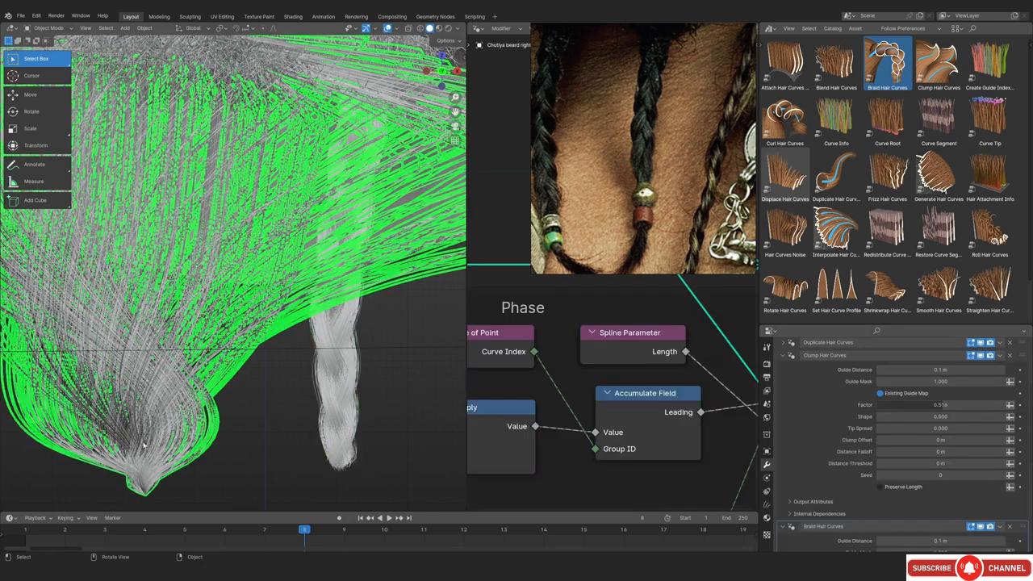
pyautogui.scroll(3, 899, 435)
pyautogui.scroll(3, 899, 436)
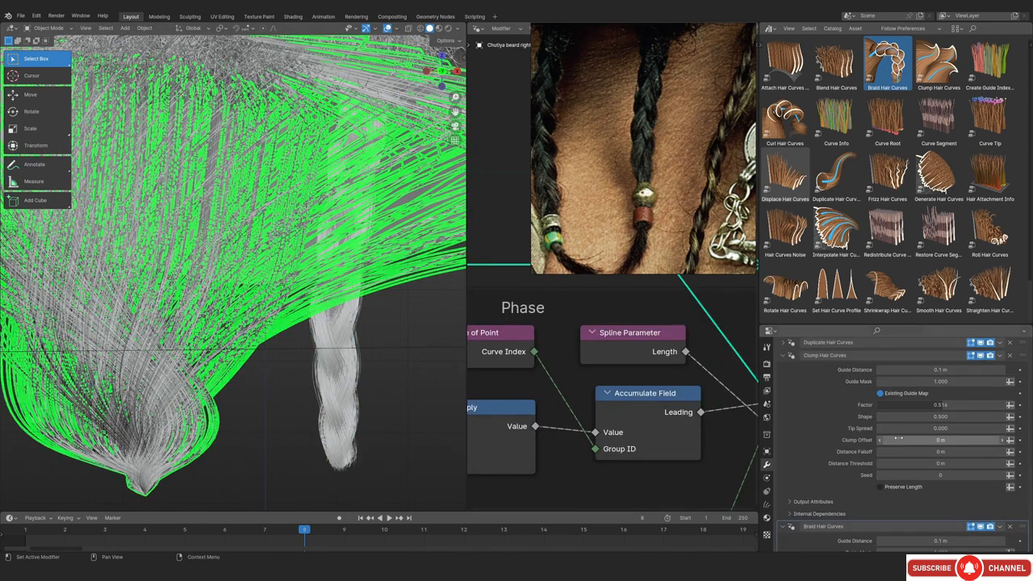
# Collapse the strand's Clump Hair Curves modifier and set the Braid Hair Curves subdivision to 4
pyautogui.click(782, 355)
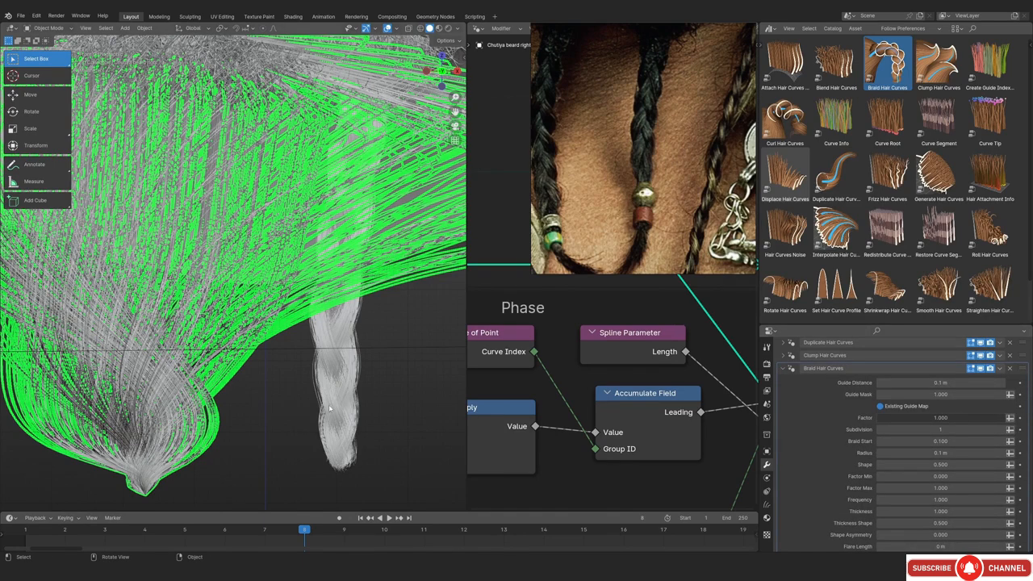
pyautogui.click(910, 431)
pyautogui.write('4')
pyautogui.press('Return')
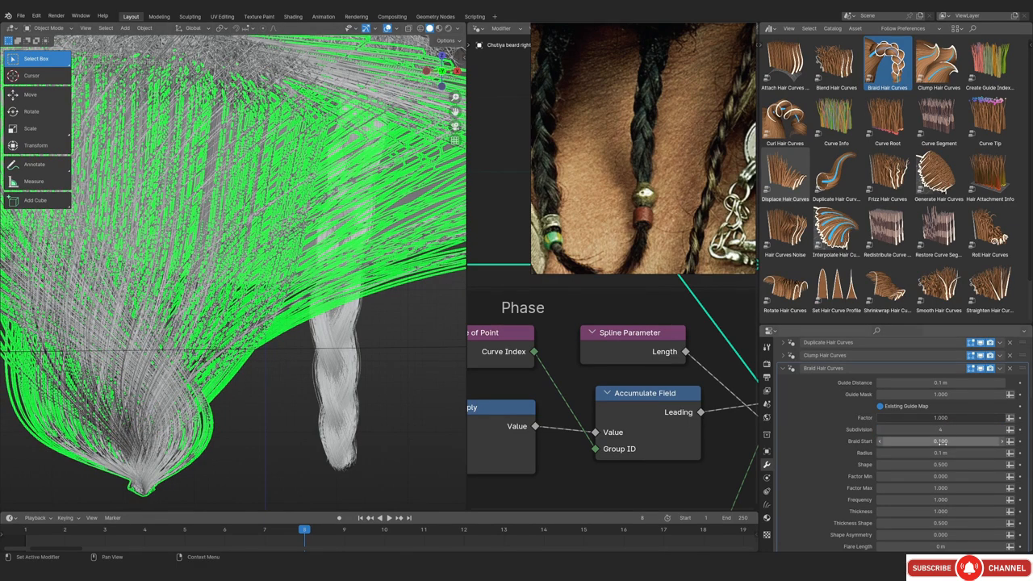
# Reduce the new strand's Braid Hair Curves radius to 0.005 m, matching the finished braid
pyautogui.moveTo(942, 453); pyautogui.dragTo(912, 453)
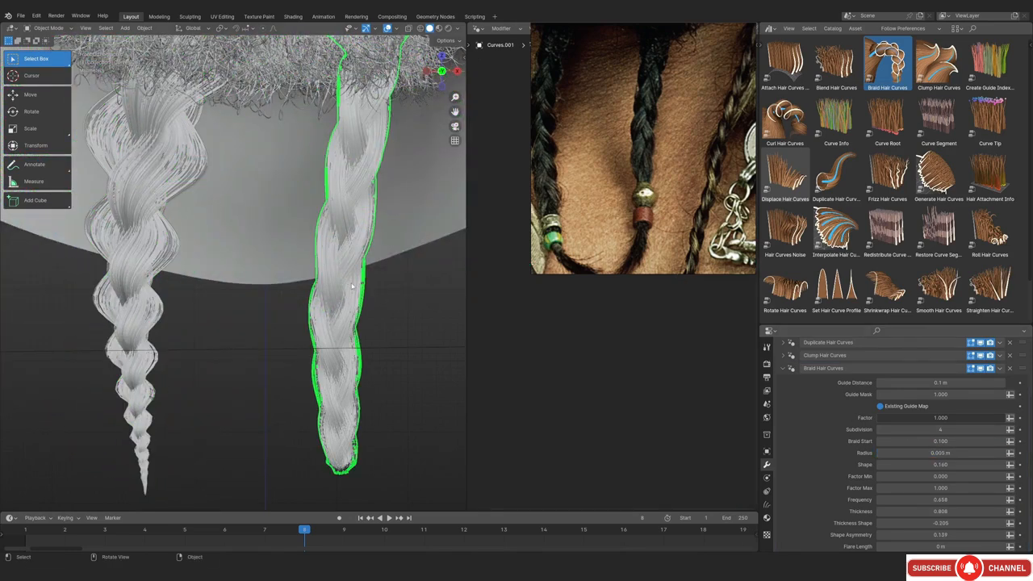
pyautogui.click(925, 453)
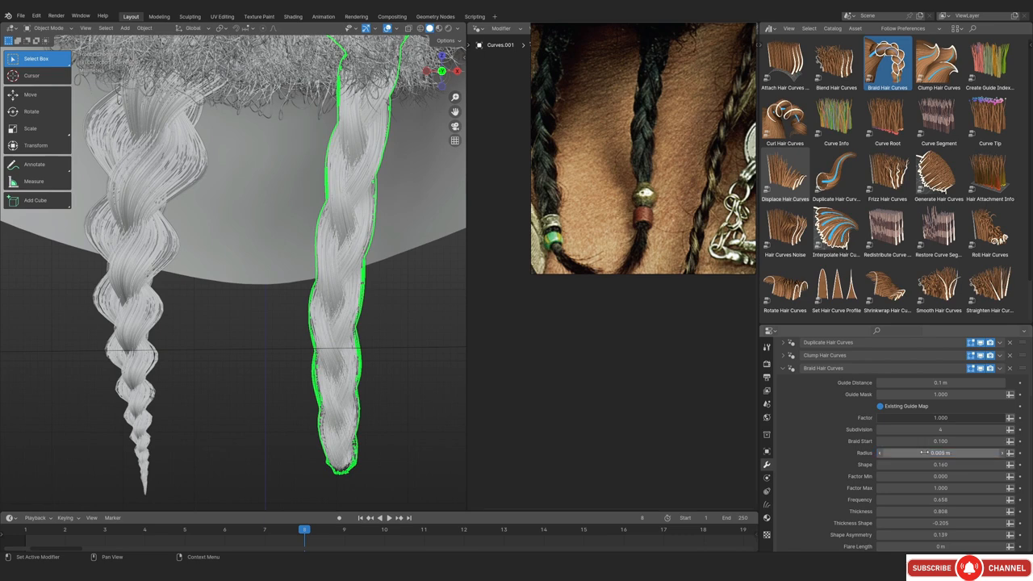
pyautogui.press('Return')
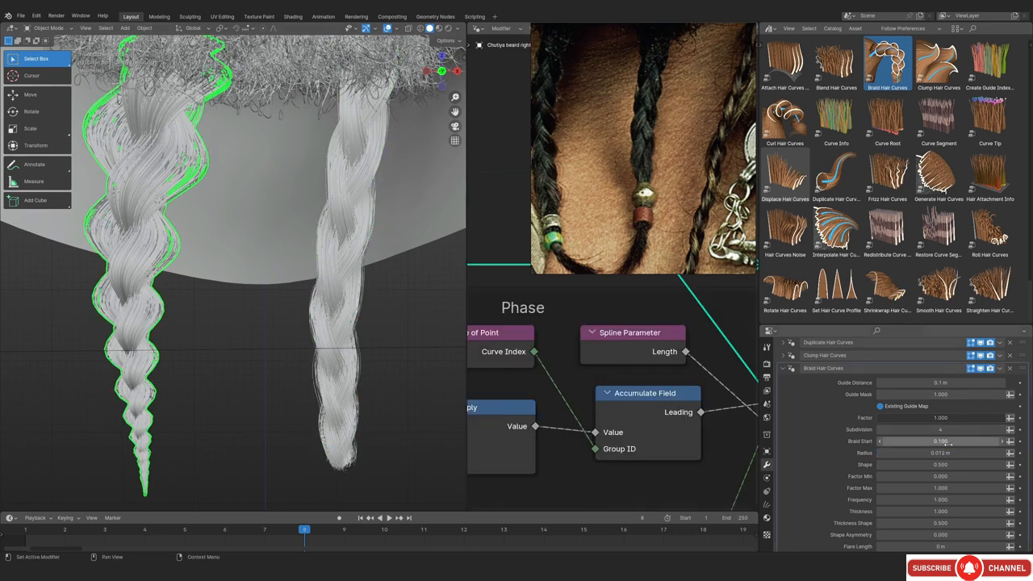
pyautogui.click(945, 453)
pyautogui.write('.005')
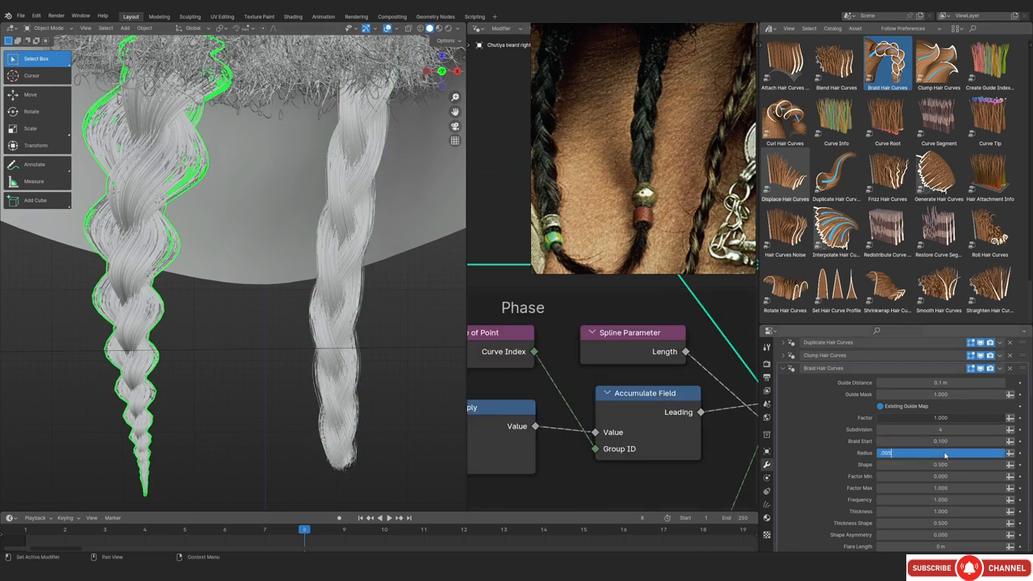
pyautogui.press('Return')
pyautogui.moveTo(121, 286); pyautogui.dragTo(174, 276, button='middle')
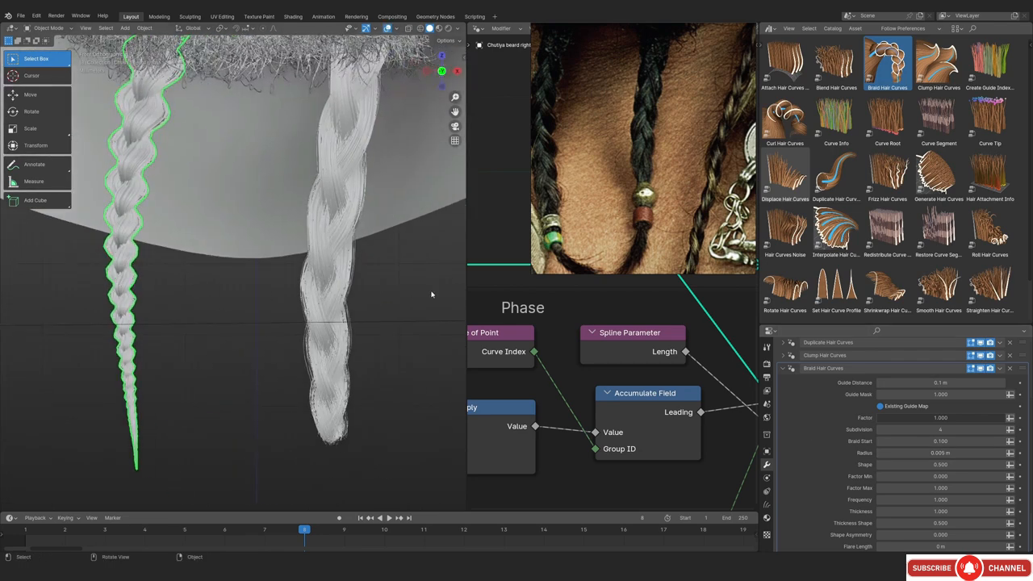
# Select the finished braid and capture an image of its Braid Hair Curves settings
pyautogui.click(330, 286)
pyautogui.scroll(-5, 824, 449)
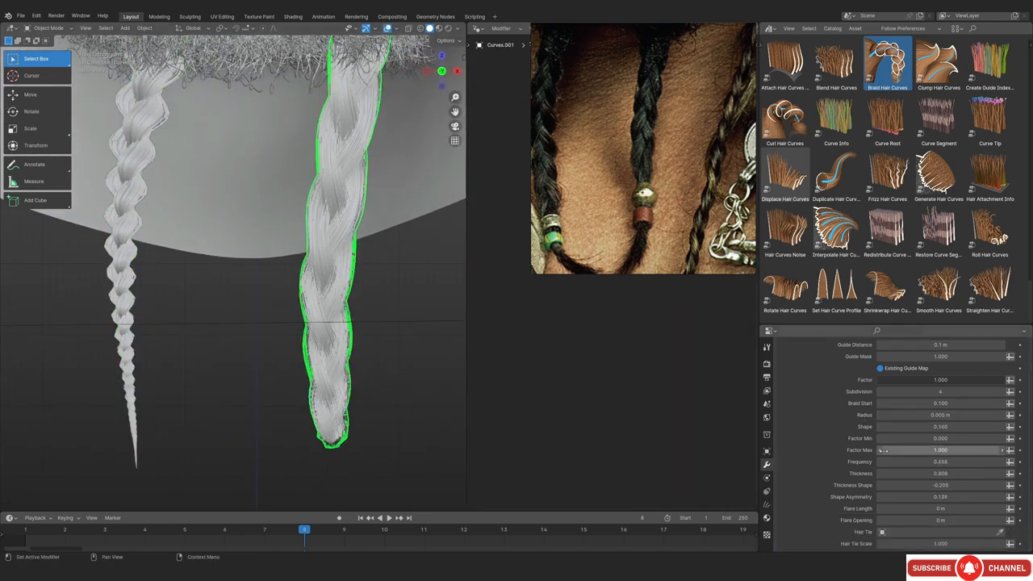
pyautogui.scroll(2, 823, 446)
pyautogui.scroll(-2, 839, 414)
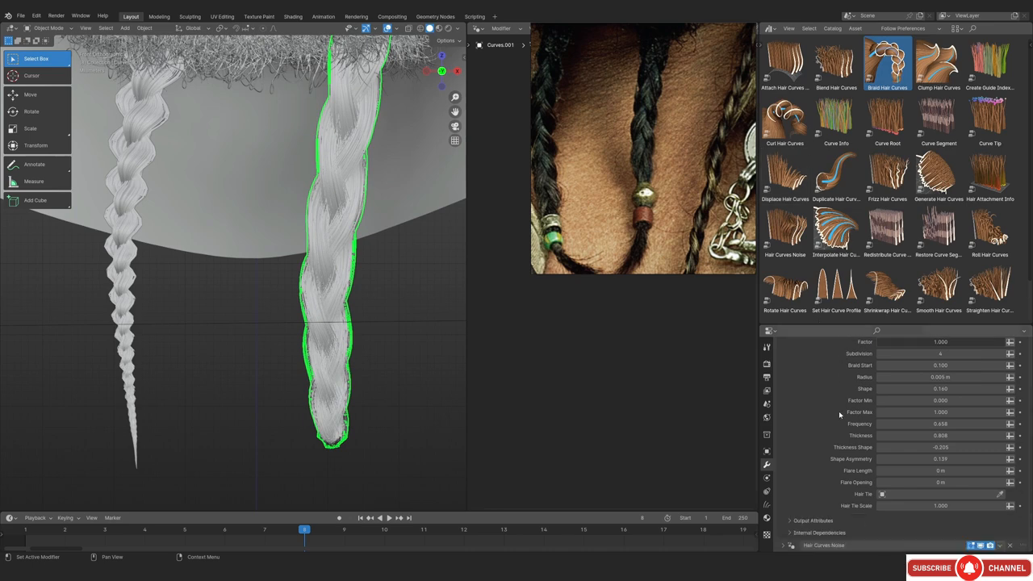
pyautogui.scroll(2, 840, 414)
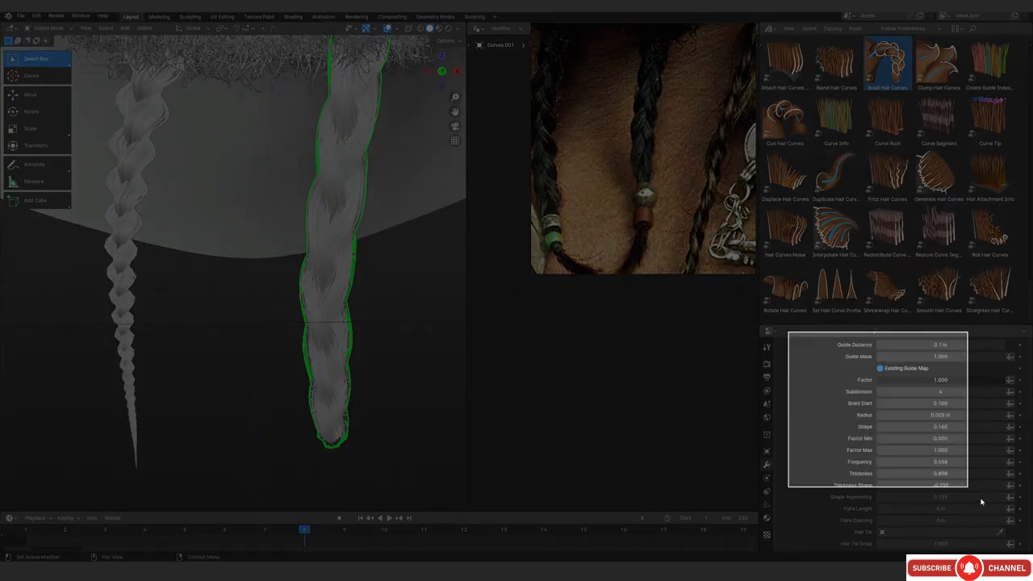
pyautogui.scroll(-5, 617, 205)
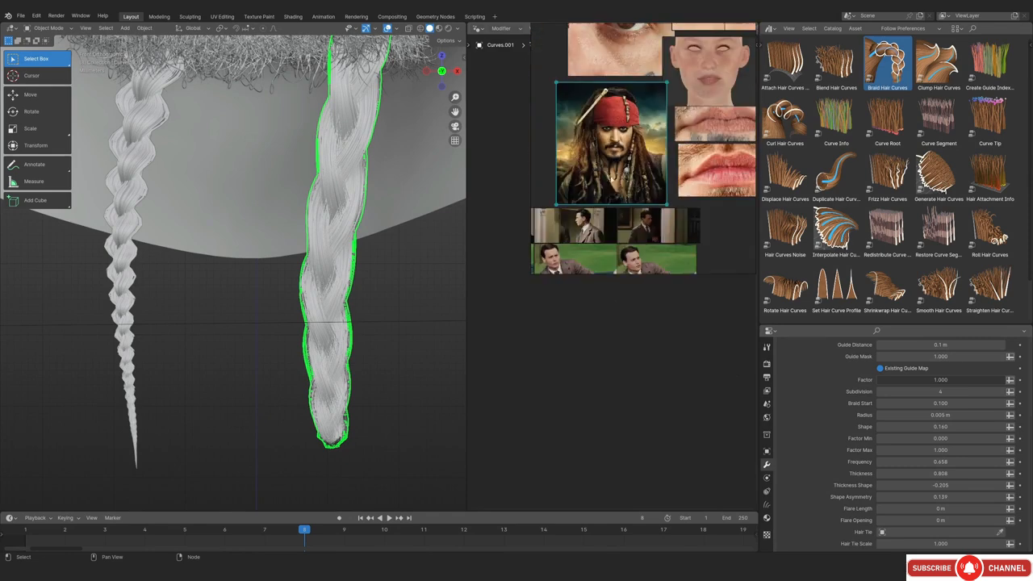
# Paste the captured Braid Hair Curves settings into the reference board and enlarge them for reading
pyautogui.moveTo(617, 205); pyautogui.dragTo(667, 229, button='middle')
pyautogui.click(569, 161)
pyautogui.hotkey('ctrl', 'v')
pyautogui.scroll(6, 573, 174)
pyautogui.moveTo(579, 161); pyautogui.dragTo(654, 258, button='middle')
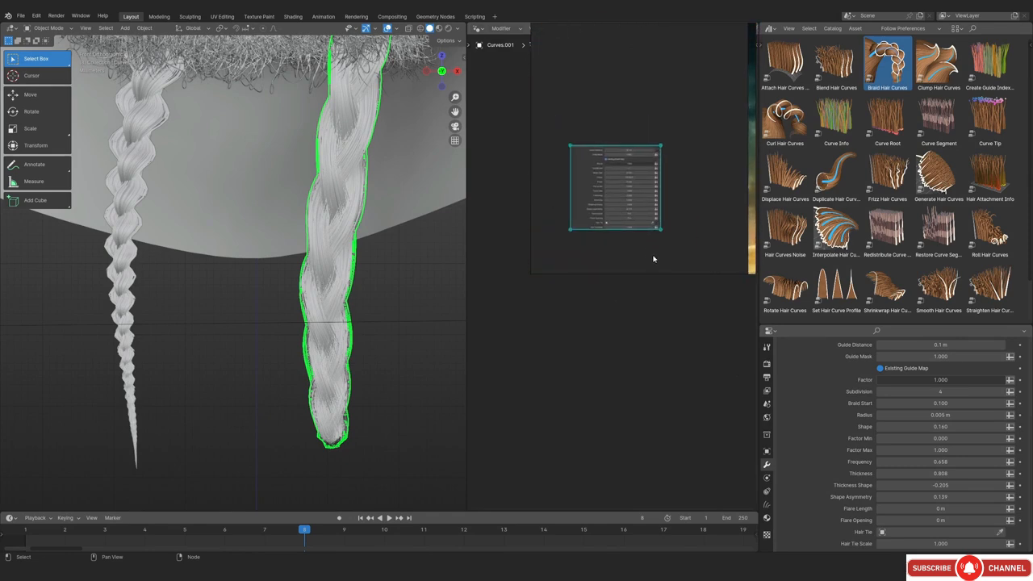
pyautogui.scroll(5, 640, 213)
pyautogui.moveTo(632, 208); pyautogui.dragTo(665, 222, button='middle')
pyautogui.scroll(1, 665, 222)
# Select the new strand and set its Braid Hair Curves shape to 0.16
pyautogui.click(139, 295)
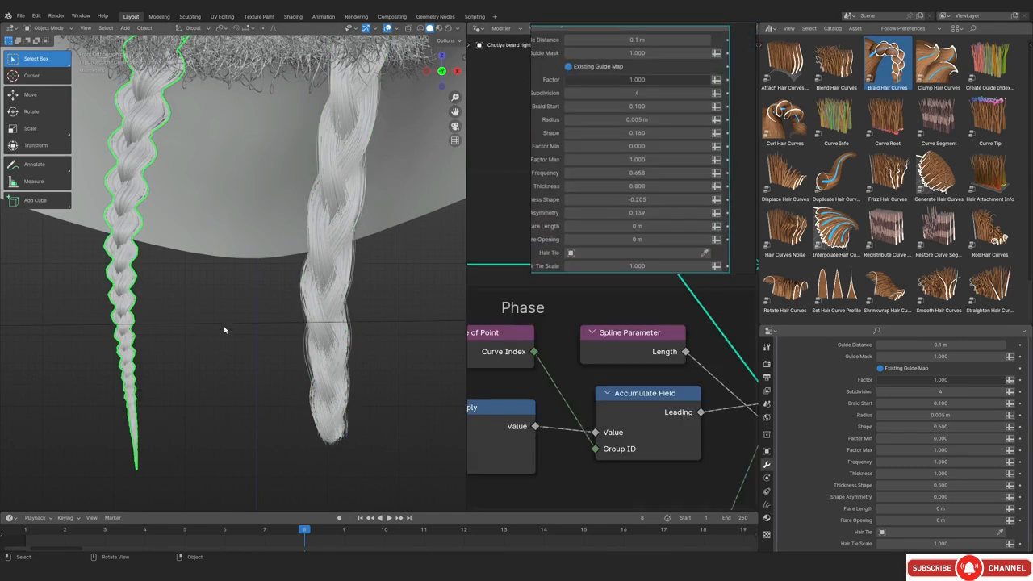
pyautogui.keyDown('shift'); pyautogui.moveTo(223, 330); pyautogui.dragTo(244, 332, button='middle'); pyautogui.keyUp('shift')
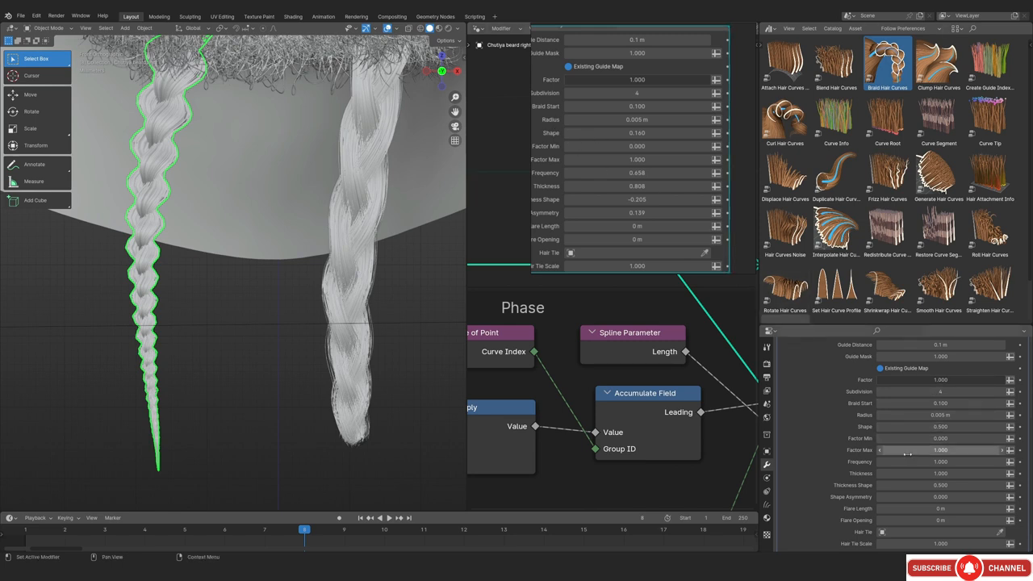
pyautogui.click(925, 426)
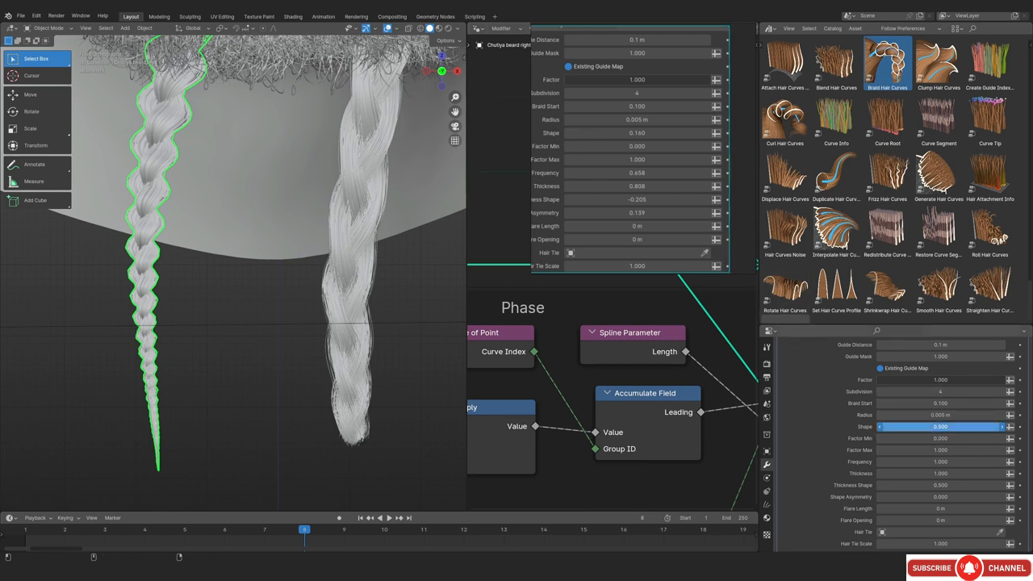
pyautogui.moveTo(926, 426); pyautogui.dragTo(947, 426)
pyautogui.press('Escape')
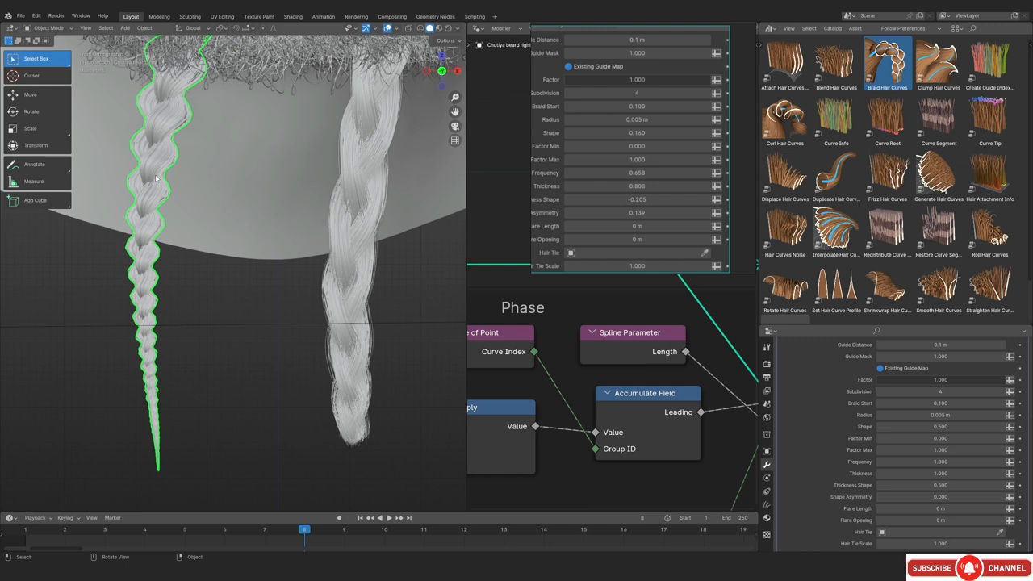
pyautogui.moveTo(940, 426); pyautogui.dragTo(988, 426)
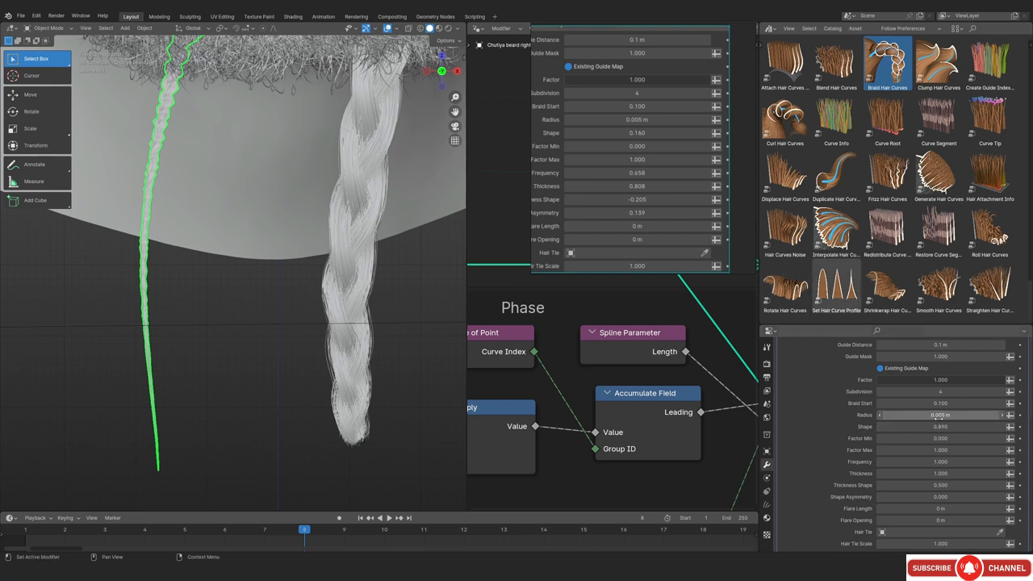
pyautogui.click(943, 426)
pyautogui.press('BackSpace')
pyautogui.write('.16')
pyautogui.press('Return')
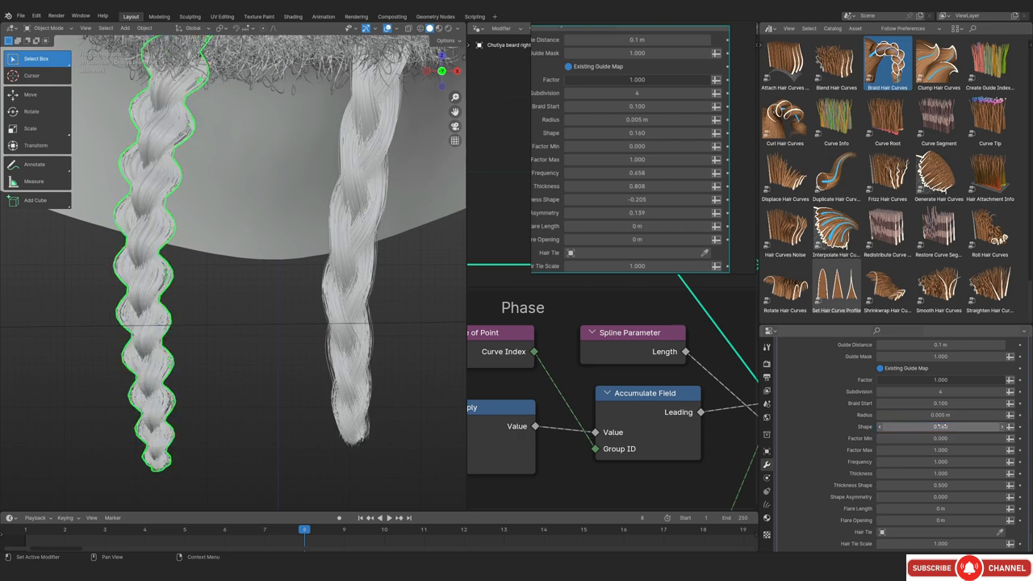
# Lower the new strand's Braid Hair Curves frequency to about 0.766, comparing the twist with the finished braid and reference photo
pyautogui.scroll(-2, 242, 304)
pyautogui.keyDown('shift'); pyautogui.moveTo(213, 307); pyautogui.dragTo(233, 299, button='middle'); pyautogui.keyUp('shift')
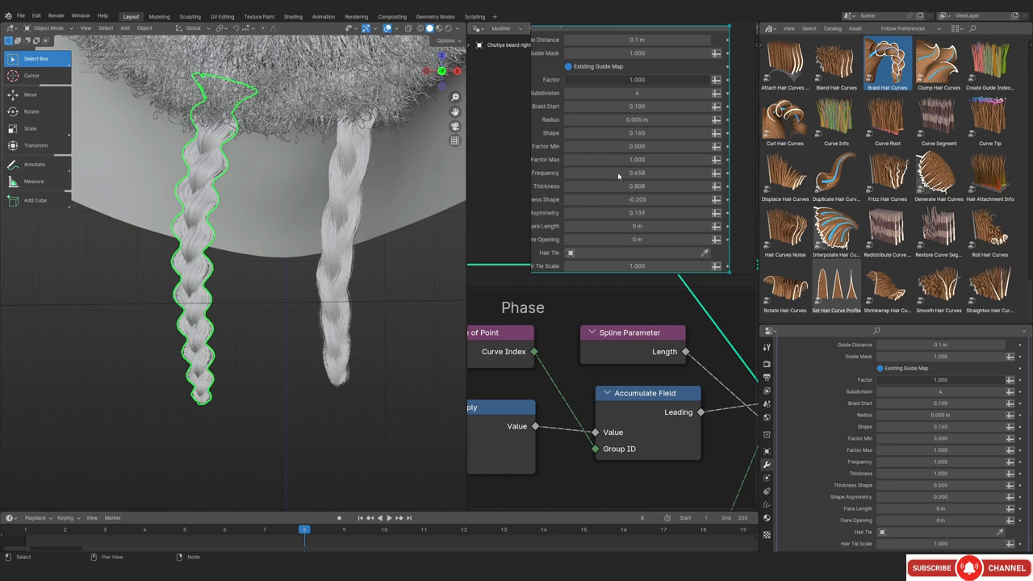
pyautogui.moveTo(928, 462); pyautogui.dragTo(960, 461)
pyautogui.rightClick(907, 464)
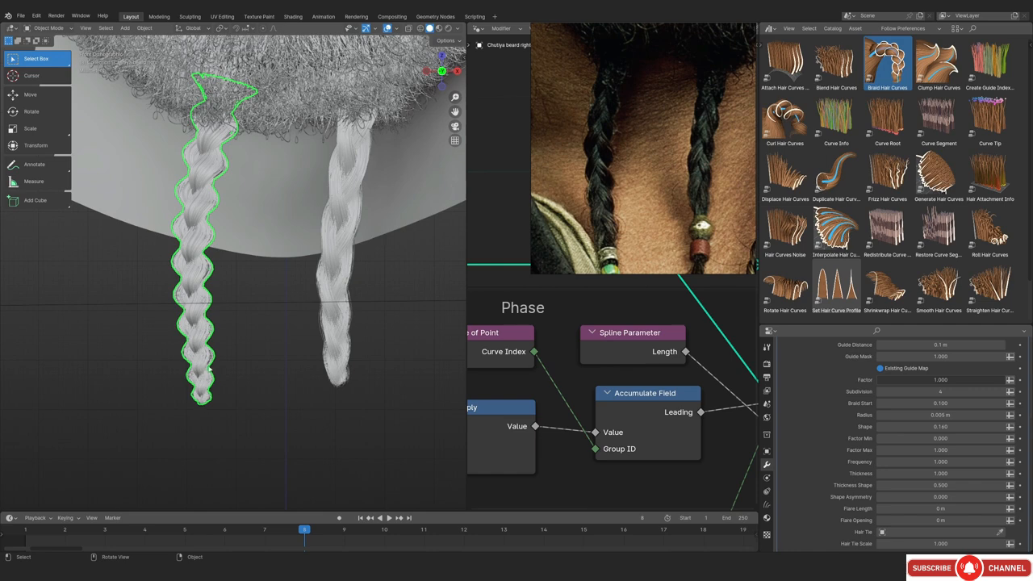
pyautogui.moveTo(942, 461); pyautogui.dragTo(865, 461)
pyautogui.click(272, 307)
pyautogui.moveTo(272, 306); pyautogui.dragTo(268, 227, button='middle')
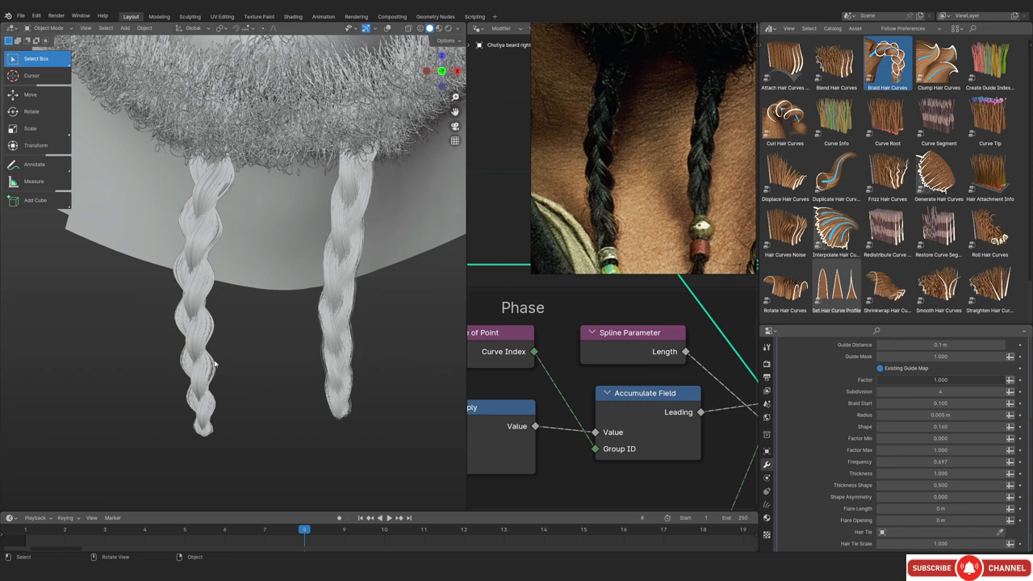
pyautogui.scroll(-2, 223, 208)
pyautogui.hotkey('shift', 'alt', 'z')
pyautogui.hotkey('shift', 'alt', 'z')
pyautogui.keyDown('shift'); pyautogui.moveTo(278, 340); pyautogui.dragTo(279, 321, button='middle'); pyautogui.keyUp('shift')
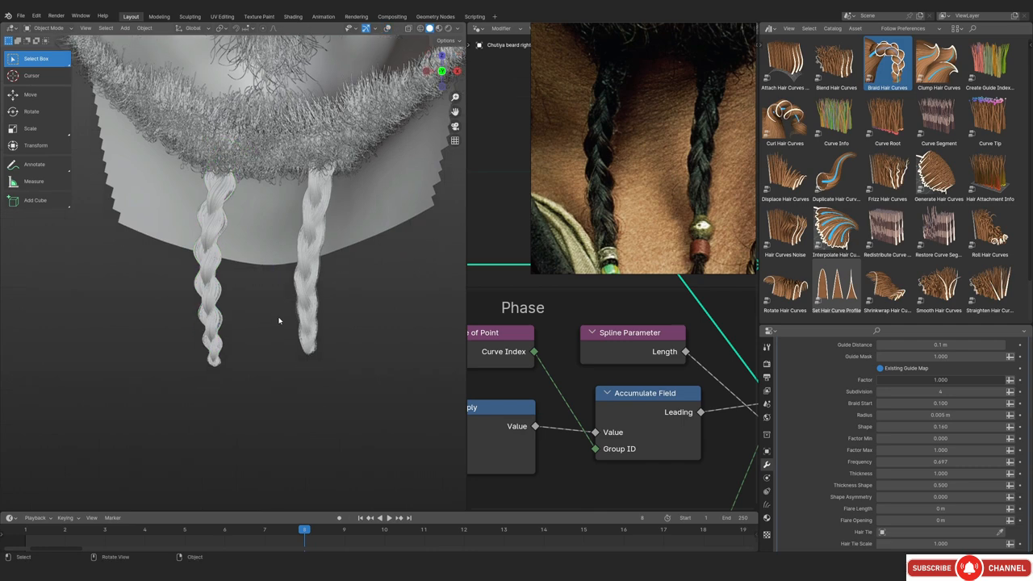
pyautogui.moveTo(953, 461); pyautogui.dragTo(977, 461)
pyautogui.scroll(3, 202, 225)
# Try a Thickness Shape of 0.808 on the new strand's Braid Hair Curves
pyautogui.click(202, 226)
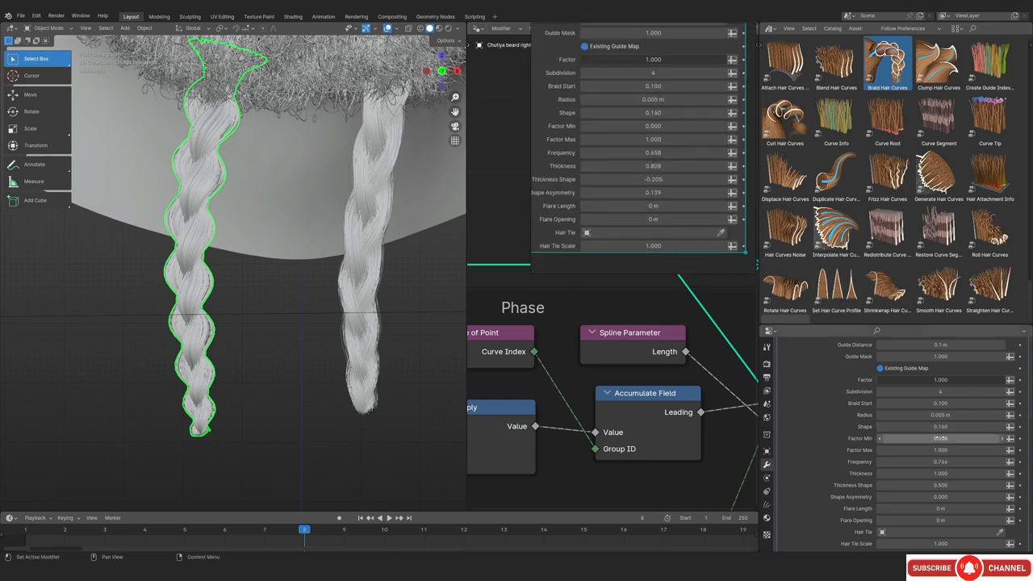
pyautogui.click(897, 486)
pyautogui.write('.80')
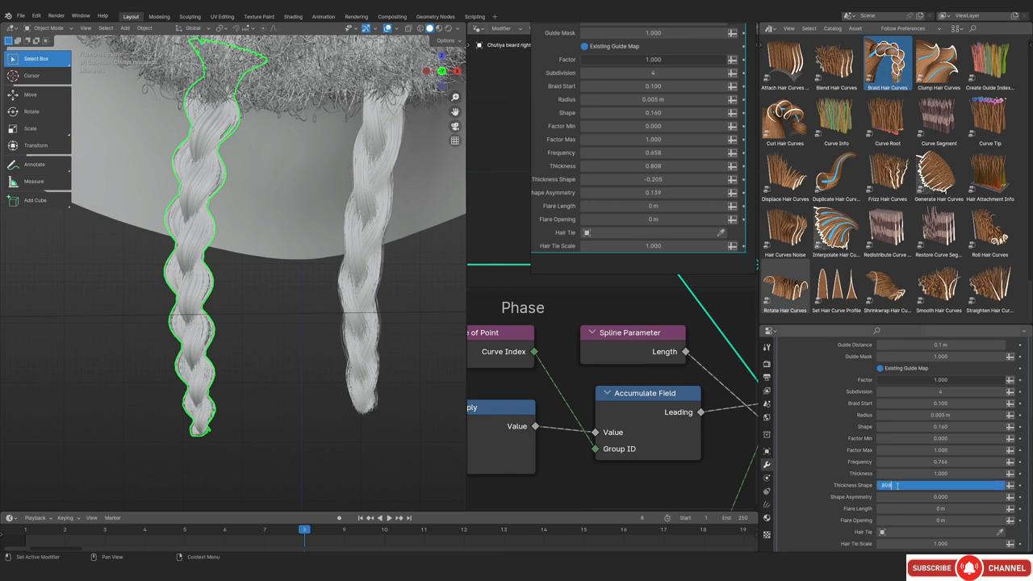
pyautogui.write('8')
pyautogui.press('Return')
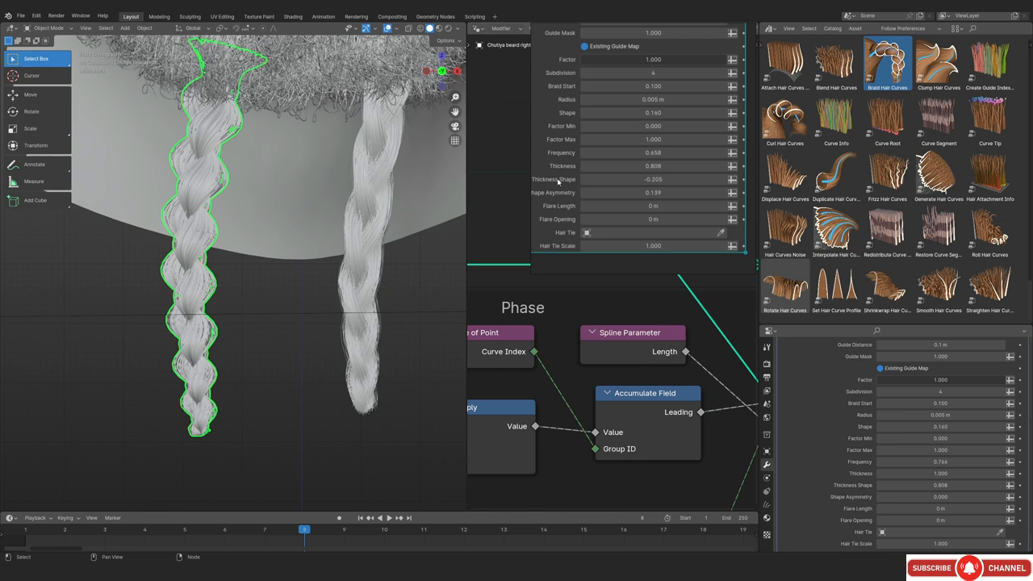
# Set the new strand's braid thickness to 0.808 and its Thickness Shape to -0.205
pyautogui.click(932, 474)
pyautogui.write('0.808')
pyautogui.press('Return')
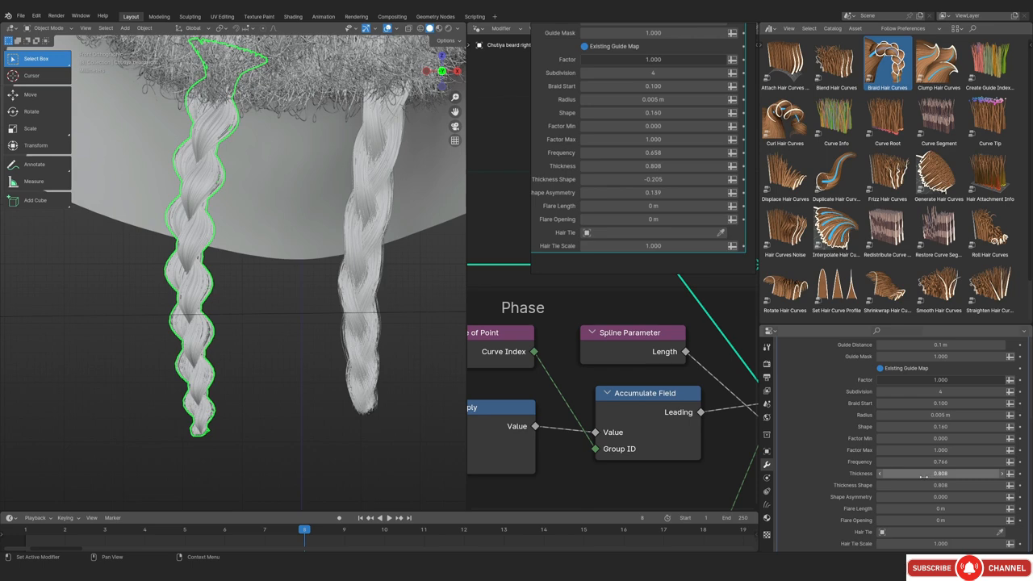
pyautogui.click(930, 488)
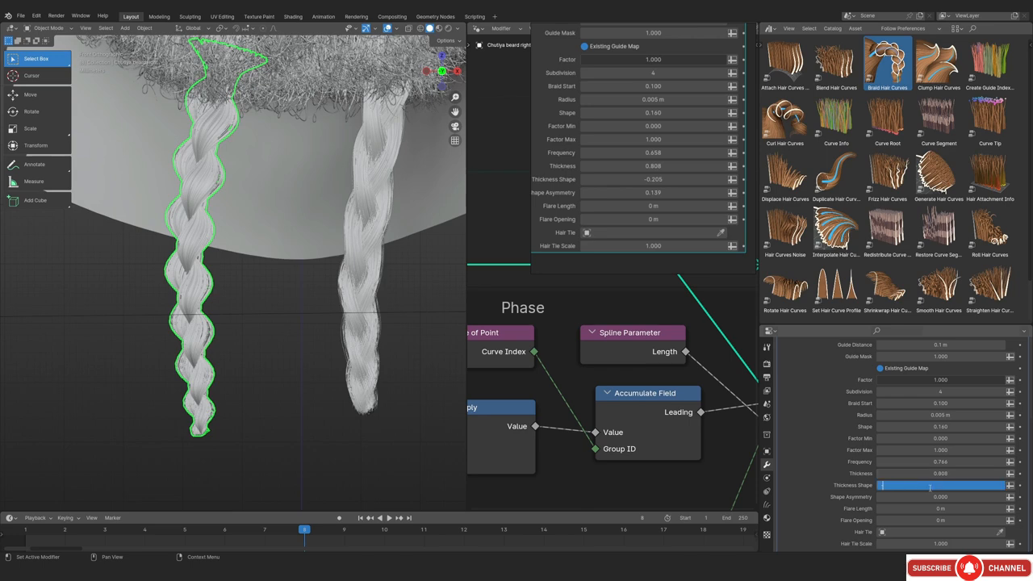
pyautogui.write('-.205')
pyautogui.press('Return')
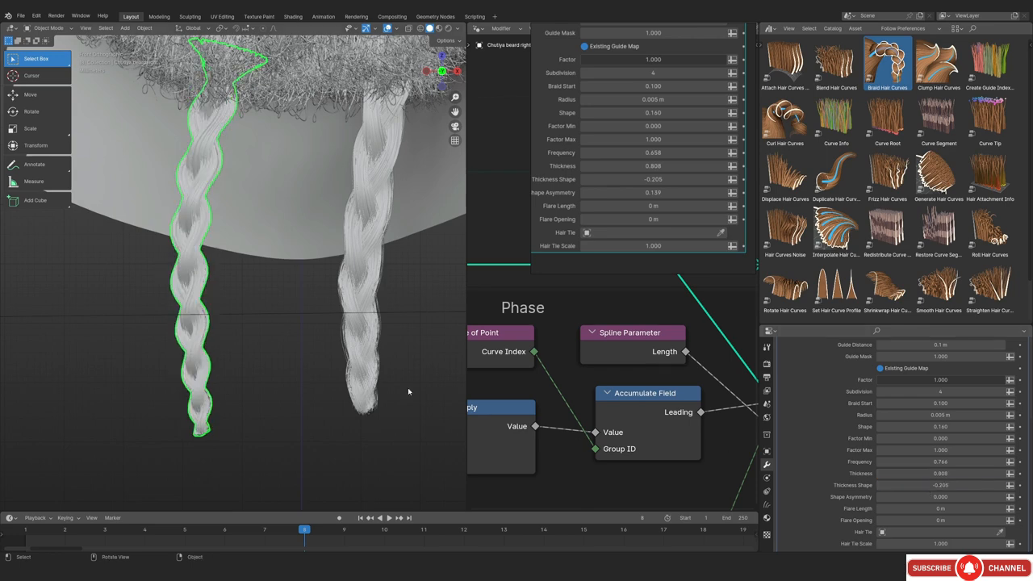
# Set the new strand's Shape Asymmetry to 0.139, matching the finished braid
pyautogui.scroll(5, 408, 387)
pyautogui.scroll(-3, 232, 263)
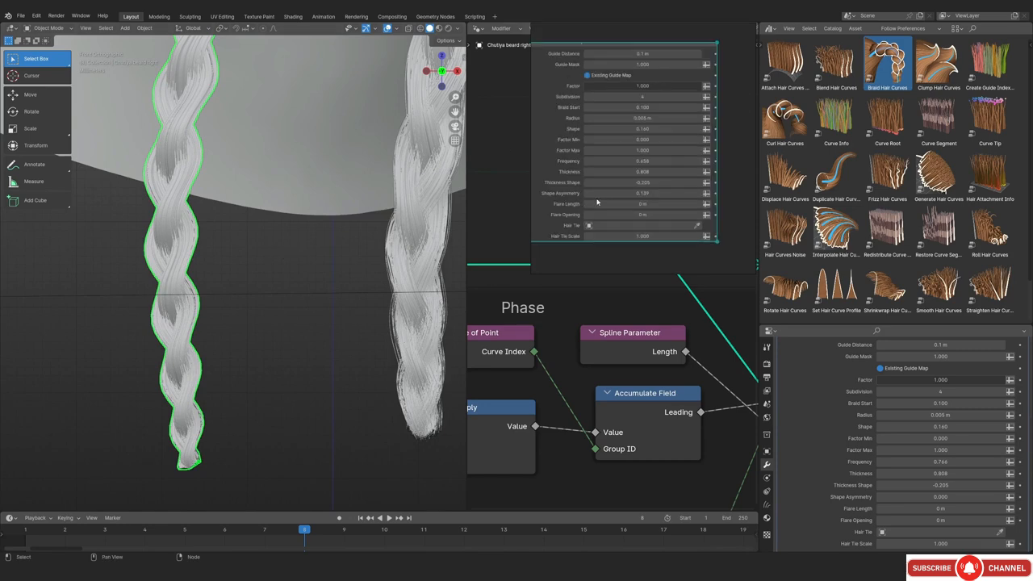
pyautogui.doubleClick(919, 496)
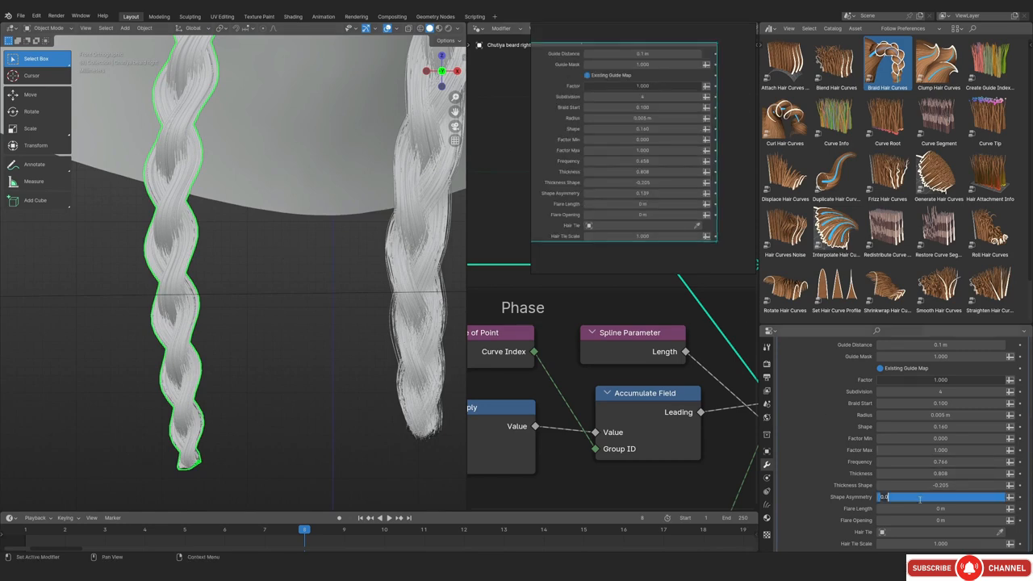
pyautogui.press('BackSpace')
pyautogui.write('.139')
pyautogui.press('Return')
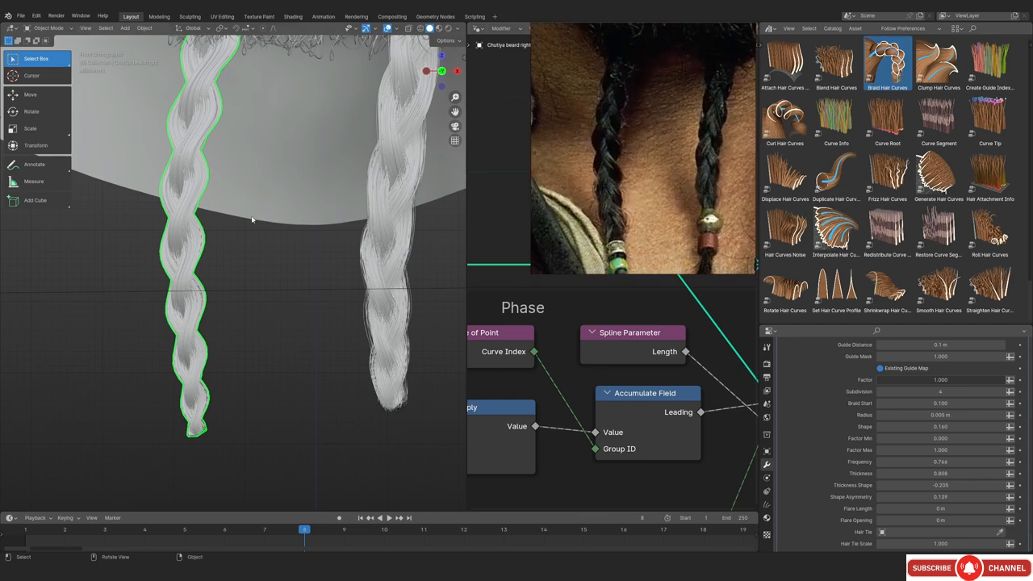
# Try a higher Shape Asymmetry on the new strand and compare it with the finished braid
pyautogui.scroll(-3, 241, 230)
pyautogui.keyDown('shift'); pyautogui.moveTo(245, 237); pyautogui.dragTo(253, 242, button='middle'); pyautogui.keyUp('shift')
pyautogui.scroll(3, 253, 242)
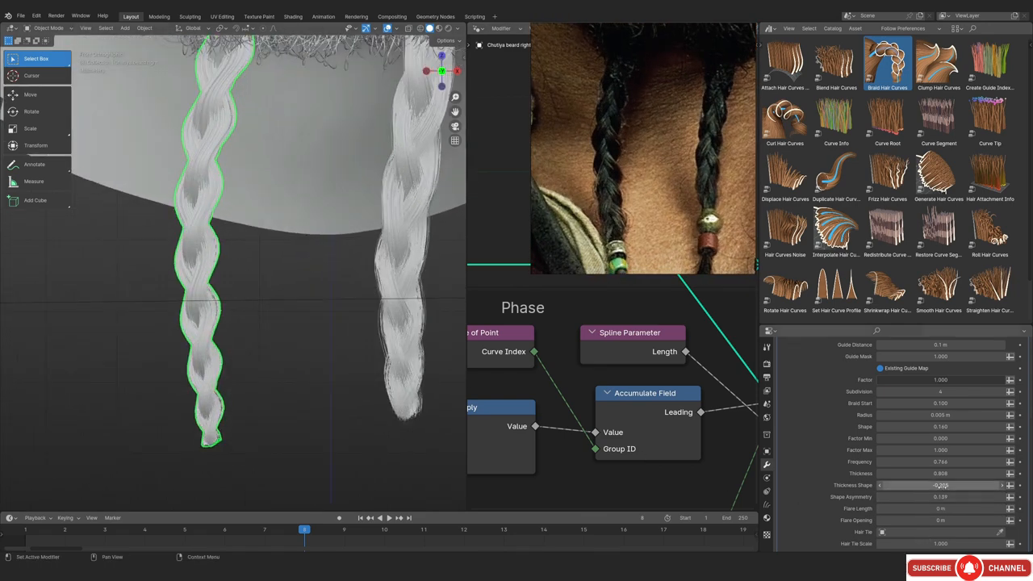
pyautogui.moveTo(940, 496); pyautogui.dragTo(989, 496)
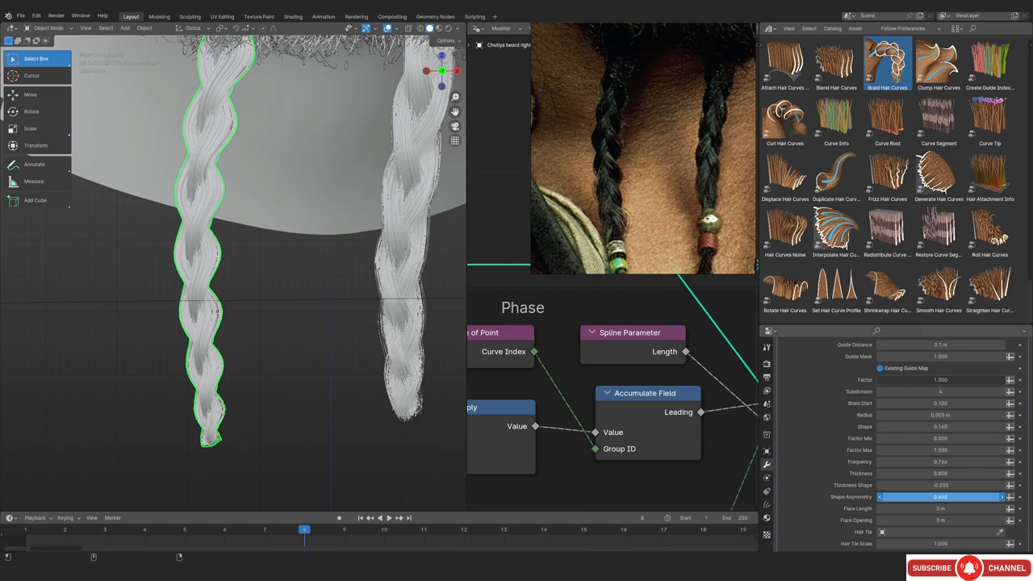
pyautogui.press('Escape')
pyautogui.scroll(-2, 295, 376)
pyautogui.keyDown('shift'); pyautogui.moveTo(242, 348); pyautogui.dragTo(239, 338, button='middle'); pyautogui.keyUp('shift')
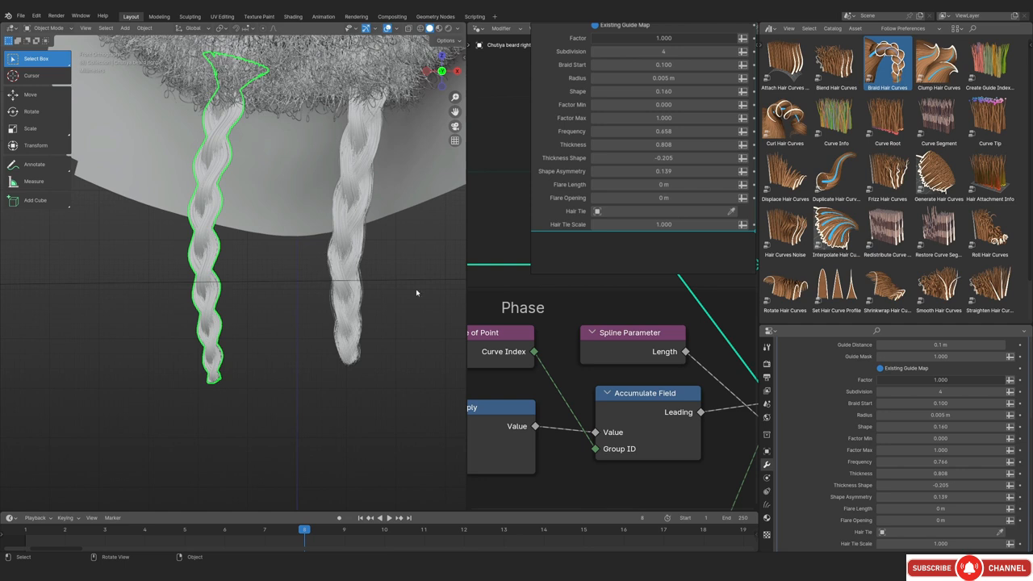
# Collapse the finished braid's Braid Hair Curves modifier and check its Hair Curves Noise settings
pyautogui.scroll(-1, 837, 230)
pyautogui.scroll(4, 799, 403)
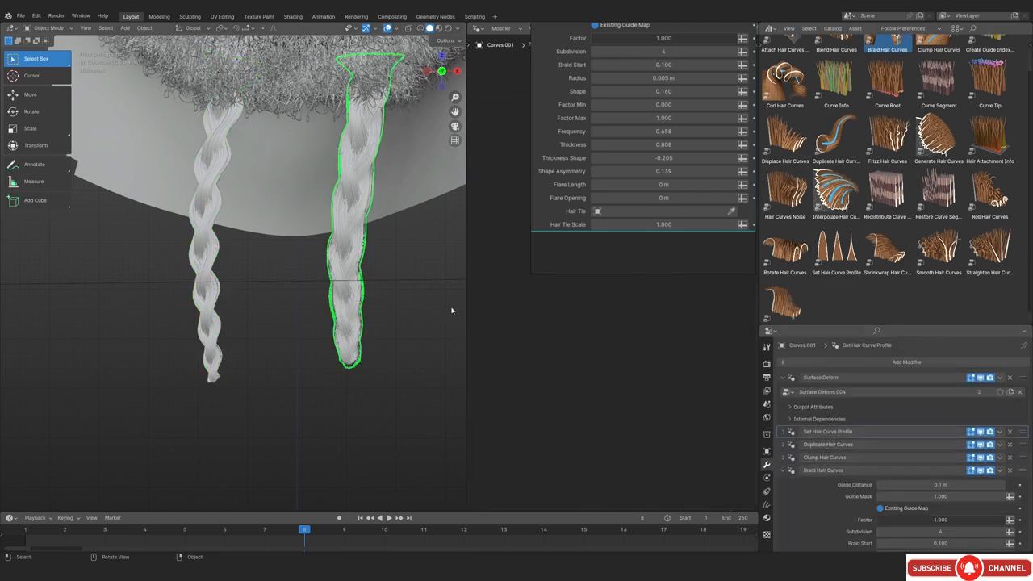
pyautogui.click(782, 470)
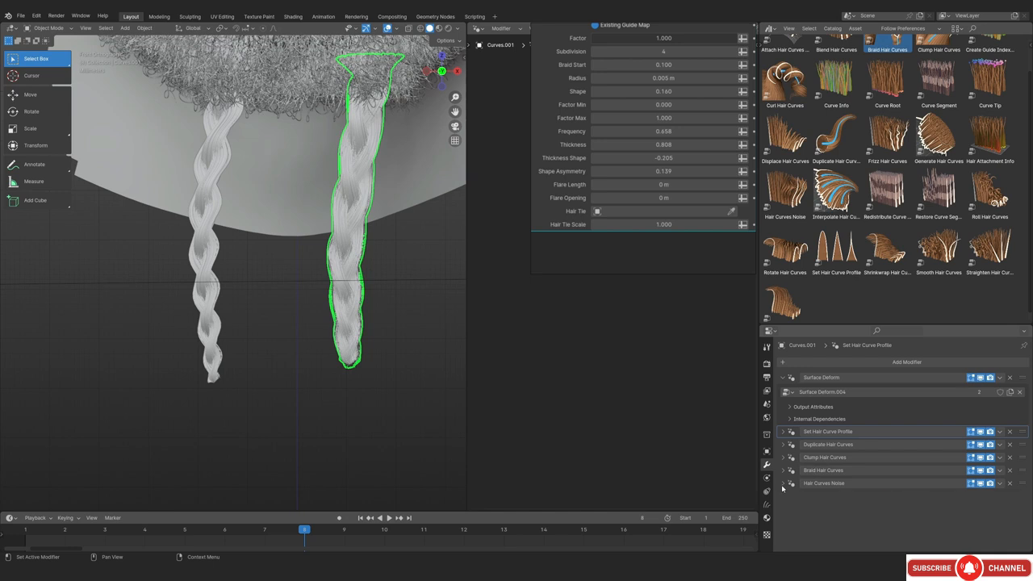
pyautogui.click(782, 483)
pyautogui.scroll(-3, 838, 451)
pyautogui.click(812, 447)
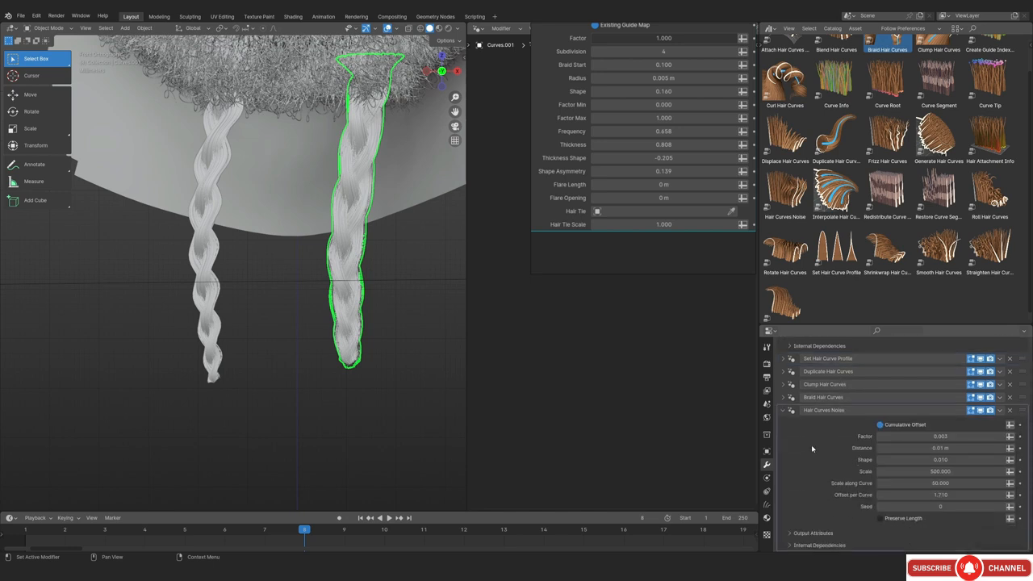
pyautogui.scroll(-5, 613, 182)
pyautogui.scroll(3, 614, 181)
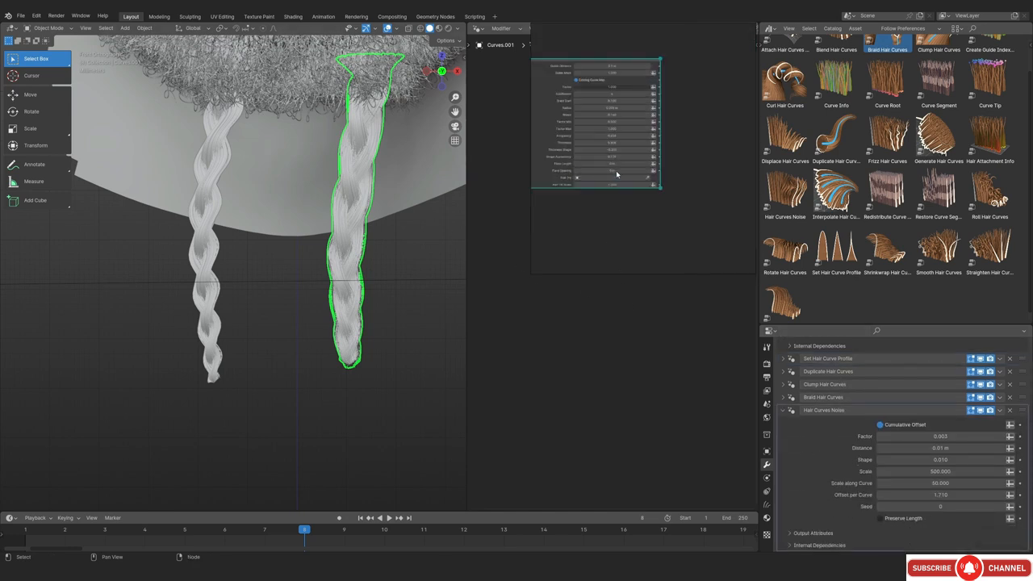
# Delete the old Braid Hair Curves settings capture from the reference board
pyautogui.moveTo(617, 174); pyautogui.dragTo(628, 187)
pyautogui.press('Delete')
pyautogui.scroll(3, 260, 265)
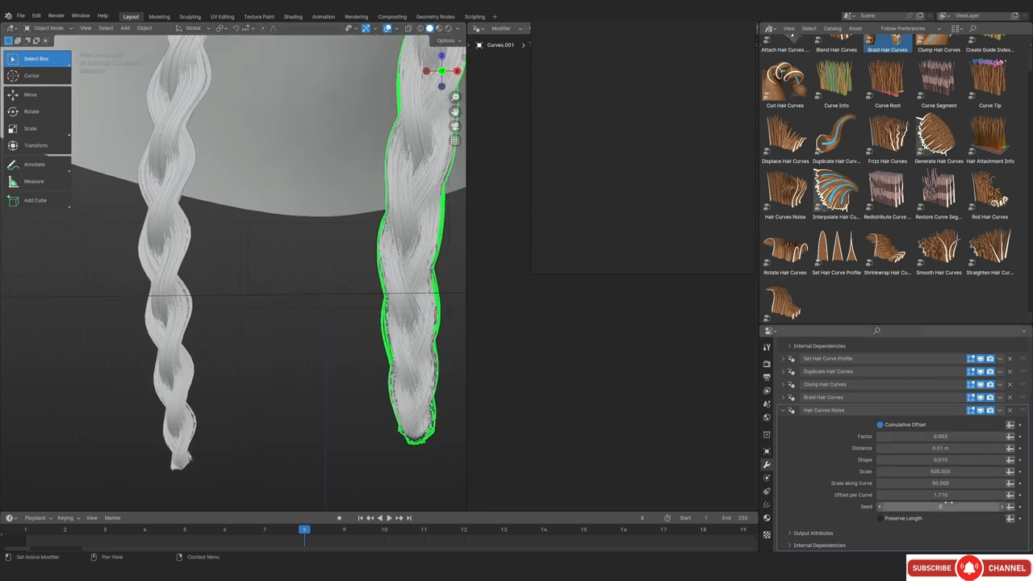
# Add the Hair Curves Noise asset to the new strand and enable Preserve Length on it
pyautogui.moveTo(785, 190)
pyautogui.mouseDown()
pyautogui.moveTo(156, 282)
pyautogui.moveTo(153, 250)
pyautogui.mouseUp()
pyautogui.scroll(-6, 412, 403)
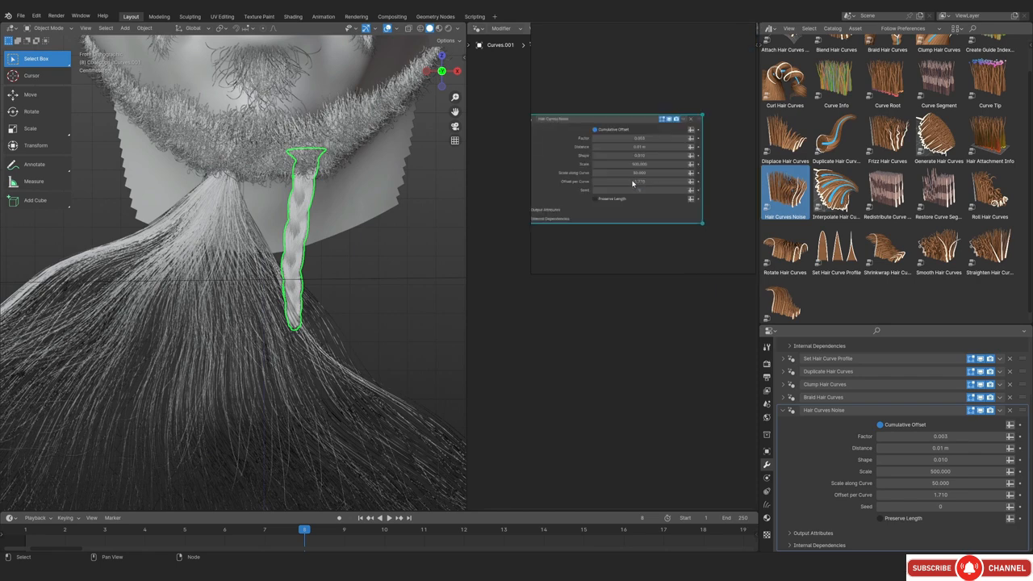
pyautogui.click(212, 298)
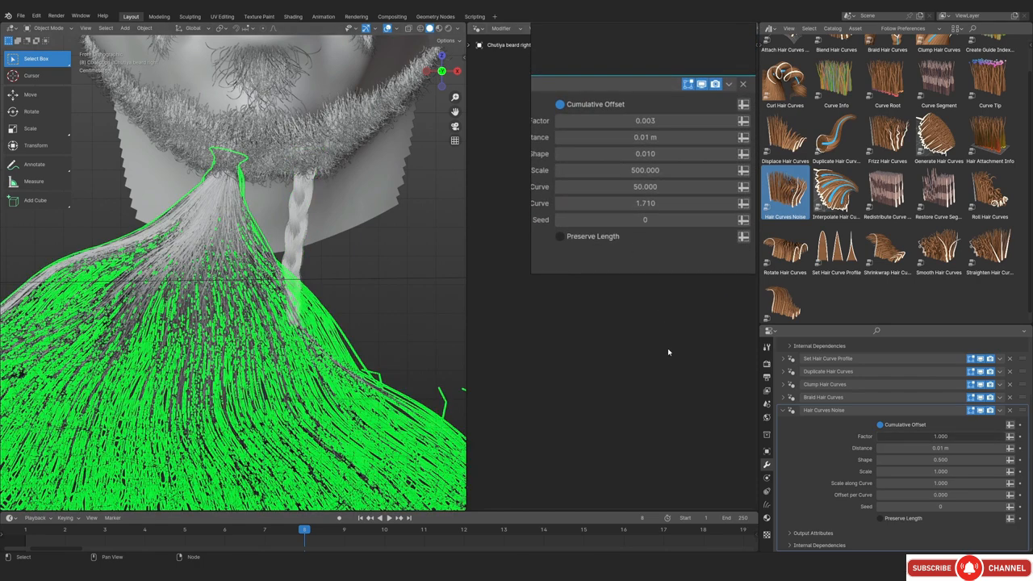
pyautogui.click(880, 518)
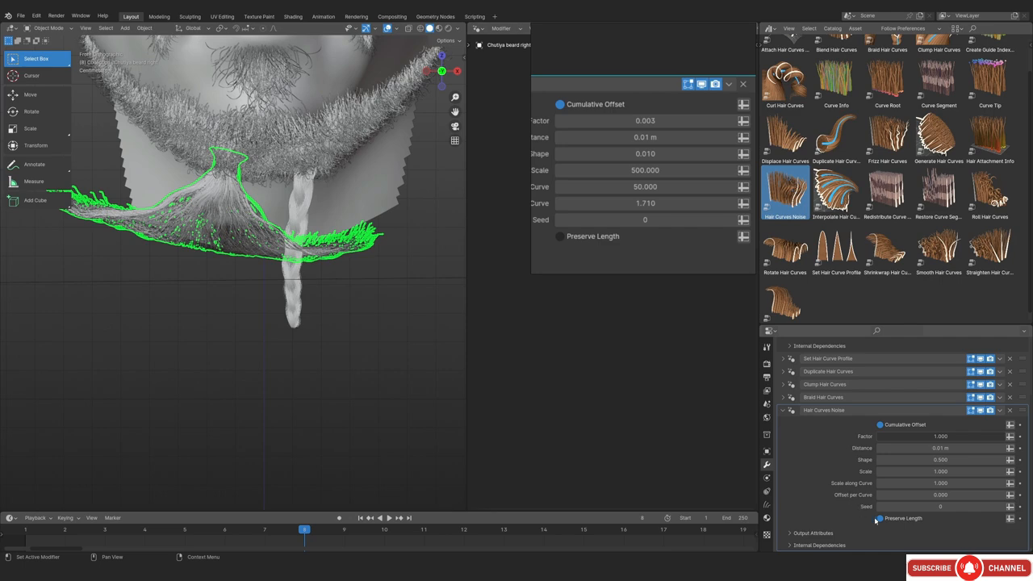
# Turn off Preserve Length in the new strand's Hair Curves Noise modifier and set its Factor to 0.003
pyautogui.click(881, 519)
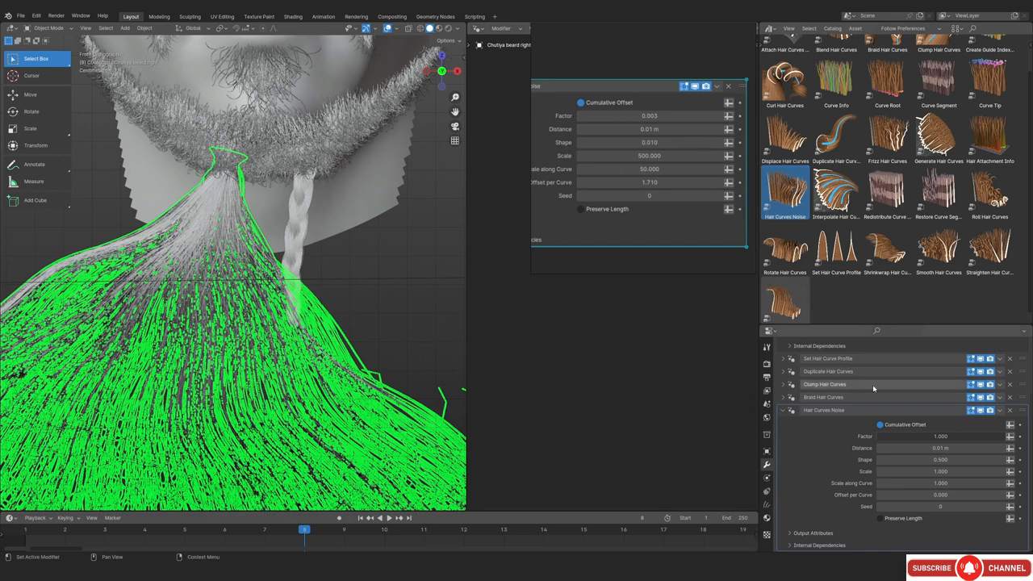
pyautogui.click(917, 436)
pyautogui.press('BackSpace')
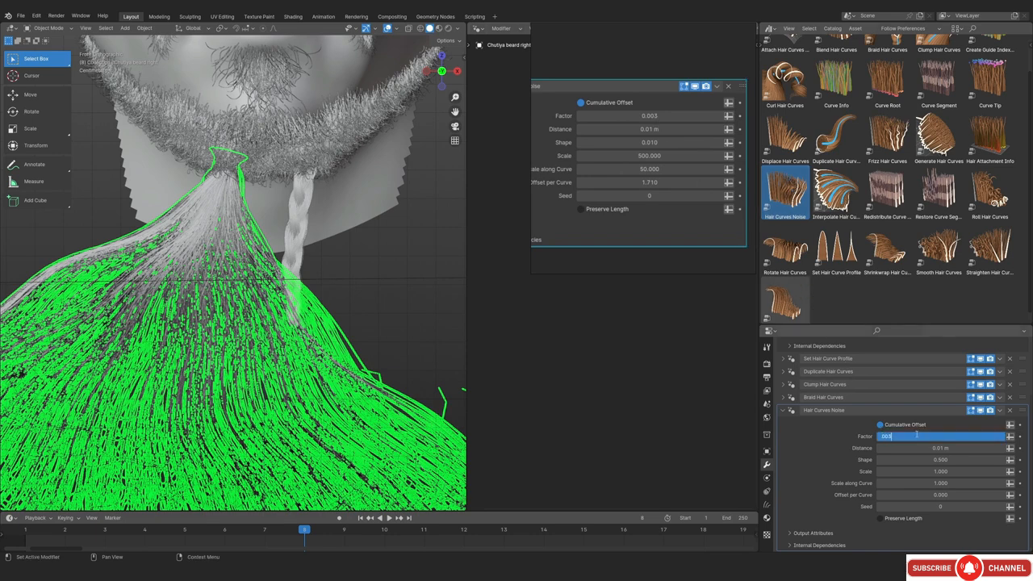
pyautogui.write('0.003')
pyautogui.press('Return')
pyautogui.scroll(3, 187, 204)
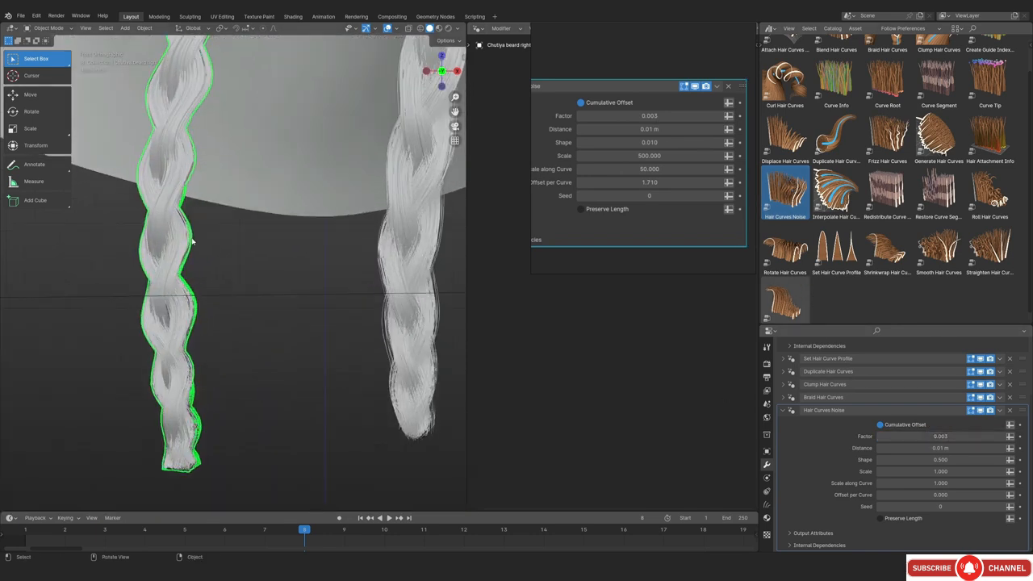
pyautogui.scroll(3, 201, 303)
pyautogui.keyDown('shift'); pyautogui.moveTo(180, 311); pyautogui.dragTo(254, 321, button='middle'); pyautogui.keyUp('shift')
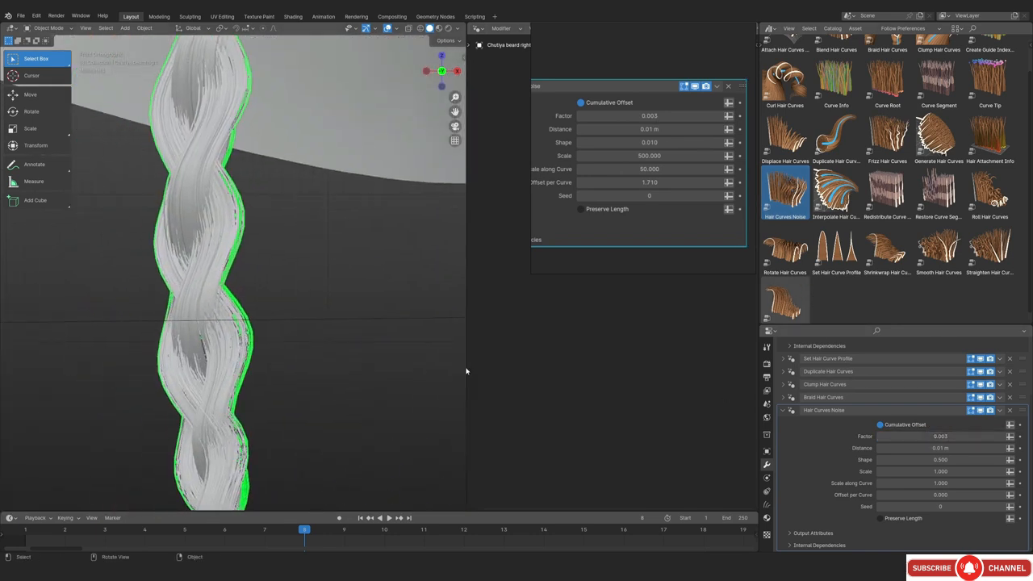
# Compare the new strand with its Hair Curves Noise modifier's viewport display off and on
pyautogui.click(981, 410)
pyautogui.click(981, 410)
pyautogui.click(982, 410)
pyautogui.click(981, 410)
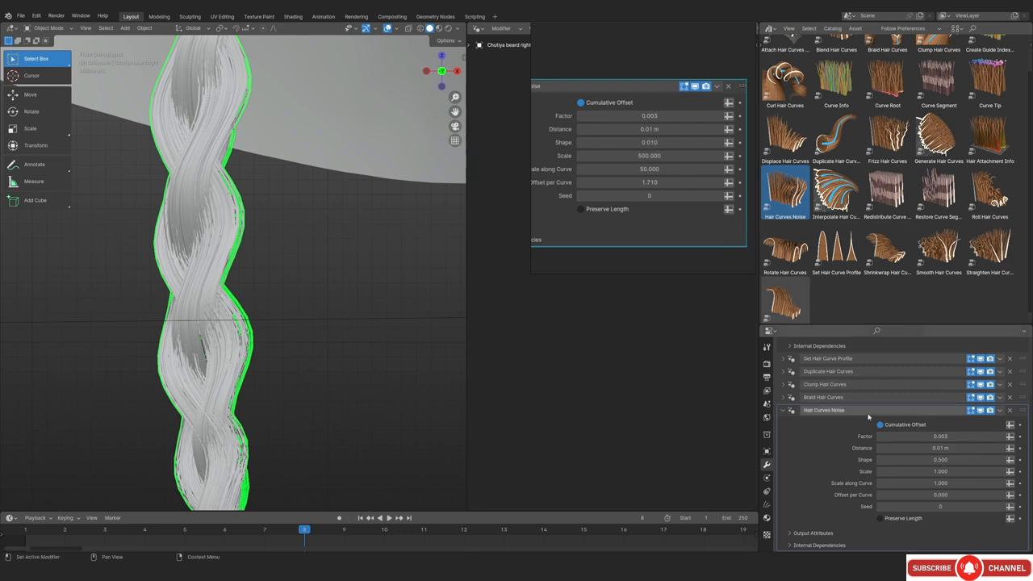
# Set the new strand's noise Shape to 0.01, Scale to 500 and Scale along Curve to 50
pyautogui.click(925, 461)
pyautogui.write('0.01')
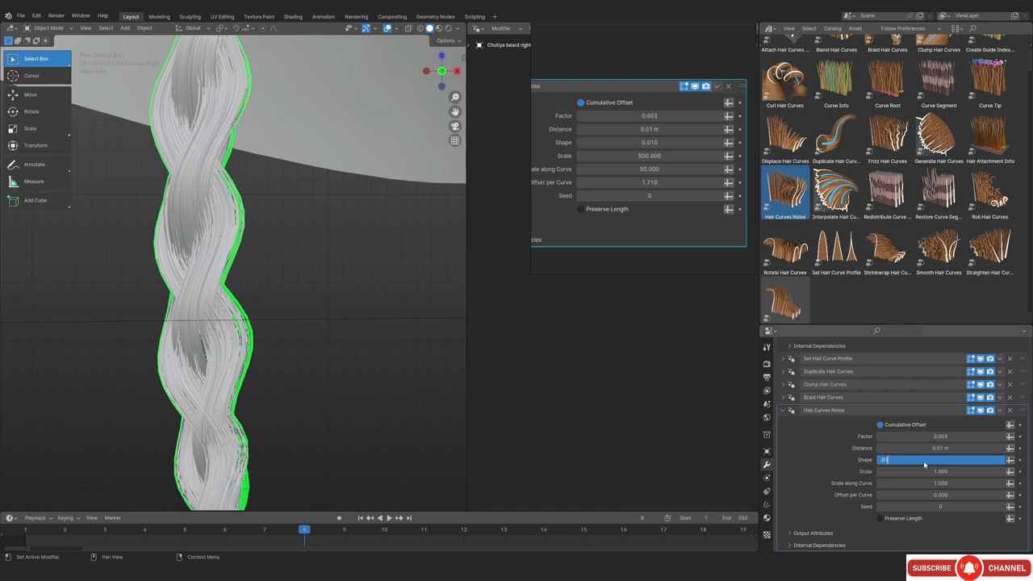
pyautogui.press('Return')
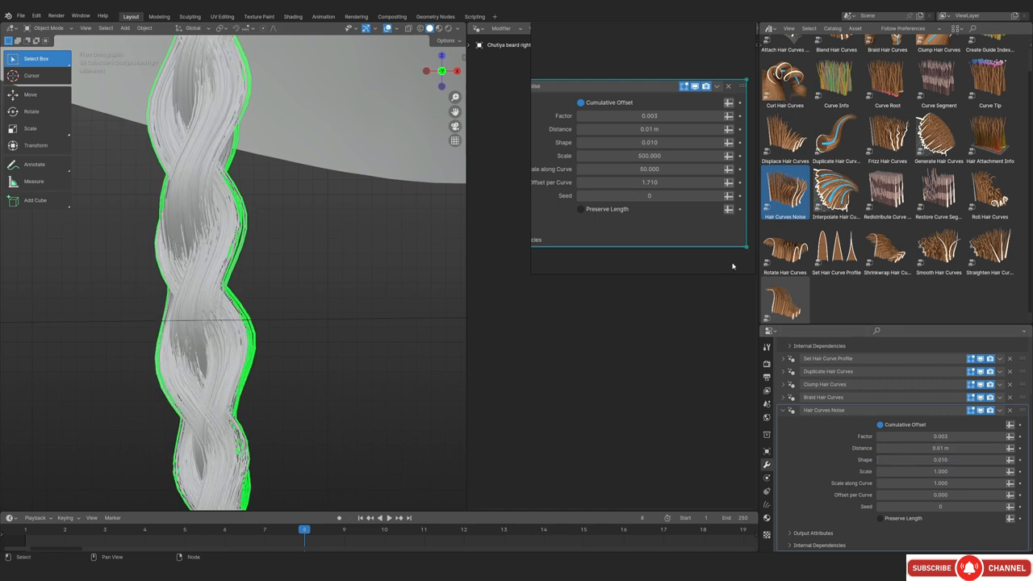
pyautogui.click(948, 472)
pyautogui.write('5')
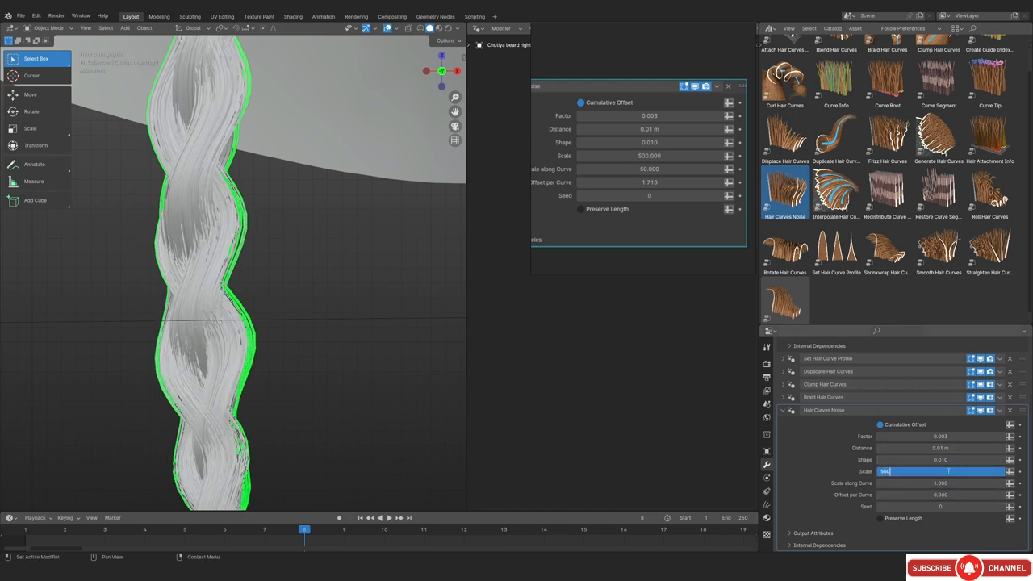
pyautogui.write('00')
pyautogui.press('Tab')
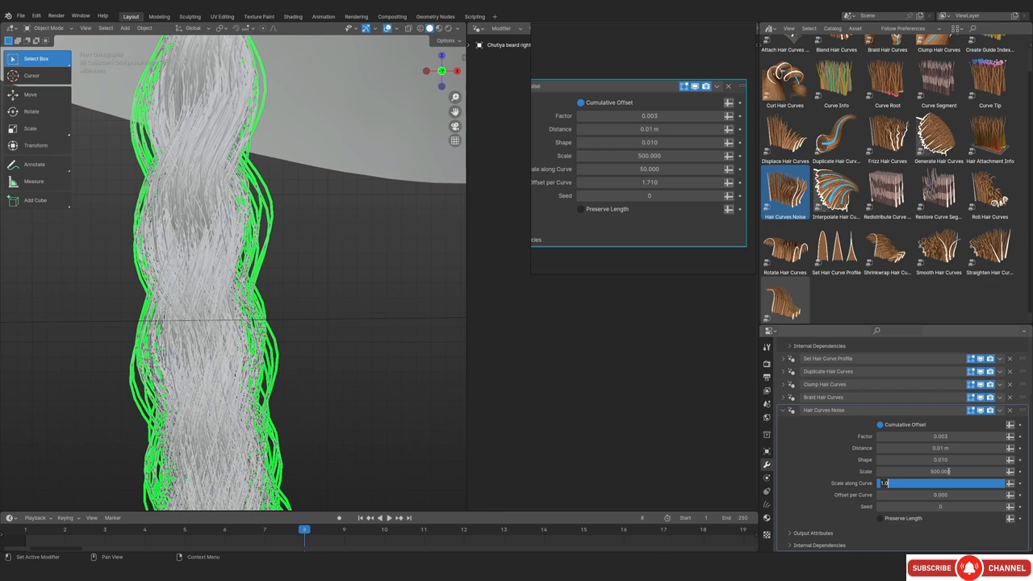
pyautogui.write('50')
pyautogui.press('Return')
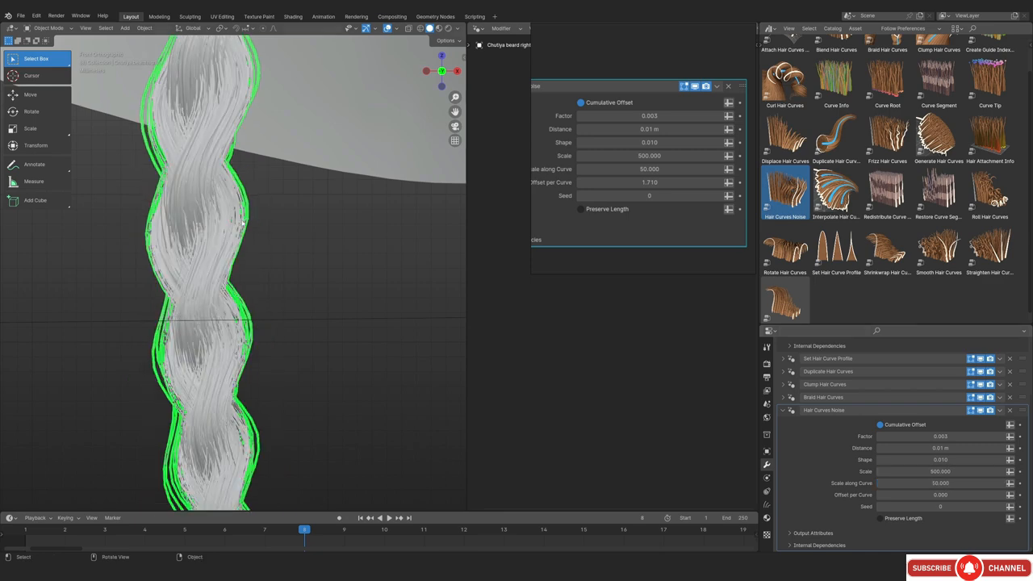
pyautogui.scroll(-5, 243, 223)
pyautogui.hotkey('alt', 'shift', 'z')
pyautogui.hotkey('alt', 'shift', 'z')
pyautogui.scroll(3, 253, 306)
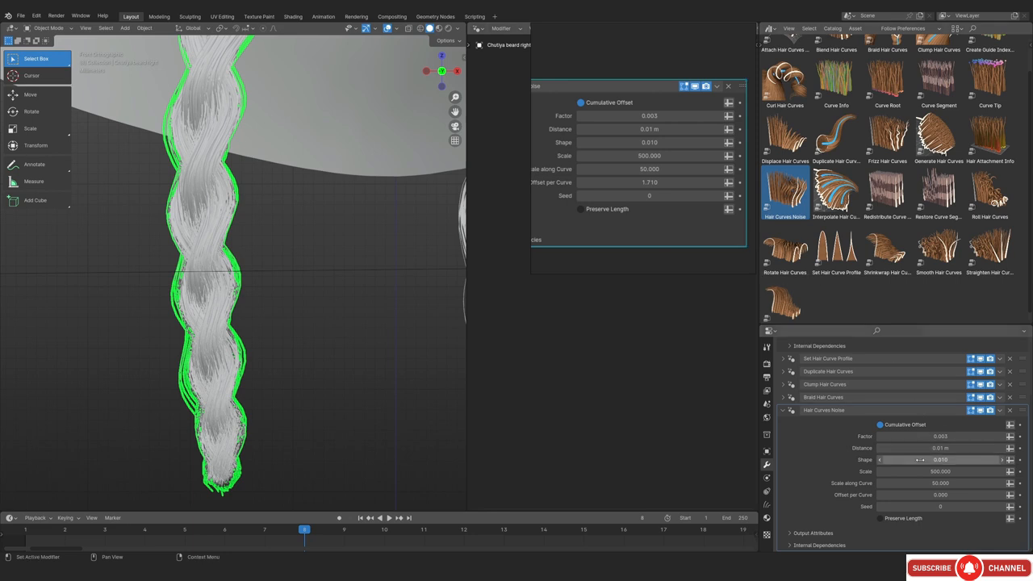
# Set the new strand's noise Offset per Curve to 1.71 and compare both braids with the viewport overlays hidden
pyautogui.click(931, 494)
pyautogui.write('1.71')
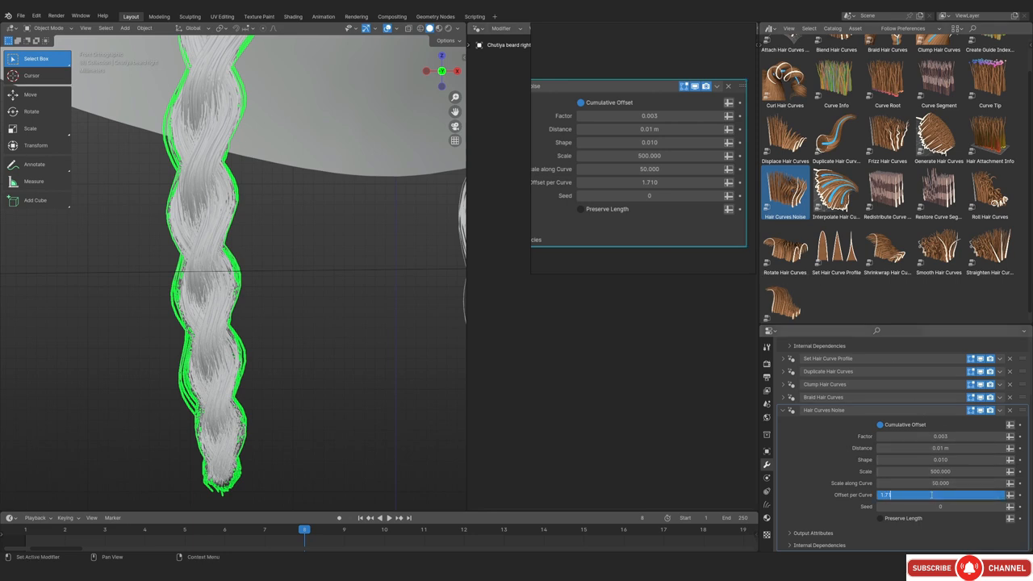
pyautogui.press('Return')
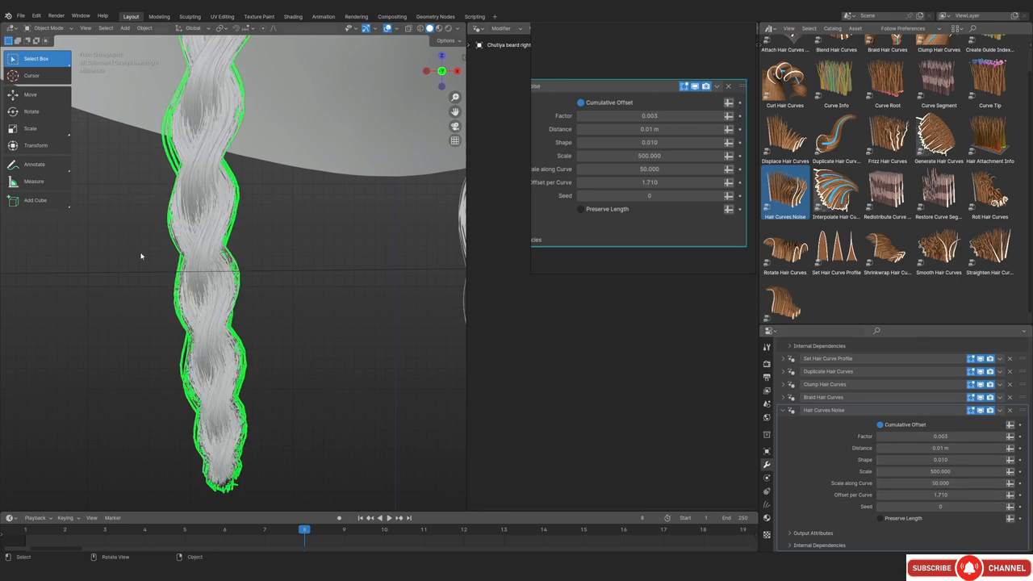
pyautogui.scroll(-4, 230, 262)
pyautogui.hotkey('alt', 'shift', 'z')
pyautogui.keyDown('shift'); pyautogui.moveTo(188, 209); pyautogui.dragTo(180, 243, button='middle'); pyautogui.keyUp('shift')
pyautogui.scroll(3, 221, 249)
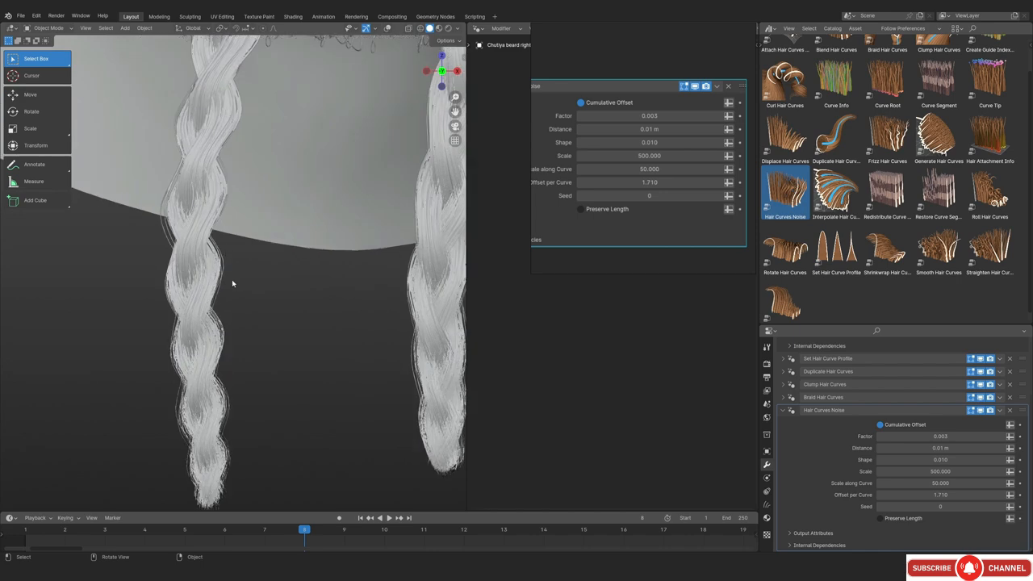
pyautogui.scroll(-3, 231, 279)
pyautogui.keyDown('shift'); pyautogui.moveTo(286, 293); pyautogui.dragTo(271, 329, button='middle'); pyautogui.keyUp('shift')
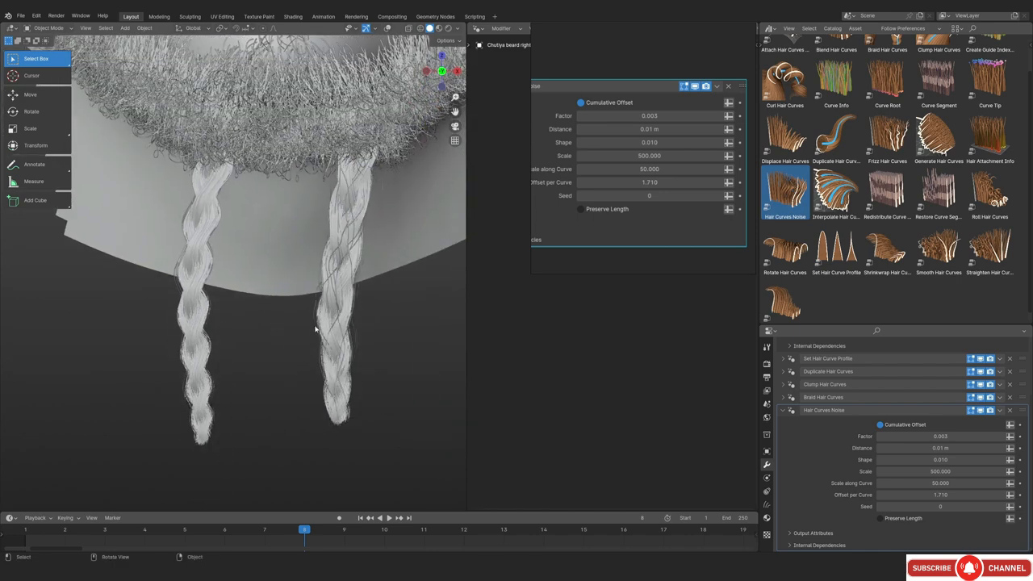
pyautogui.scroll(6, 298, 283)
# Select the finished braid's flyaway hair layer and temporarily shift it aside to examine it separately from the braid
pyautogui.click(213, 241)
pyautogui.hotkey('alt', 'shift', 'z')
pyautogui.scroll(-3, 213, 241)
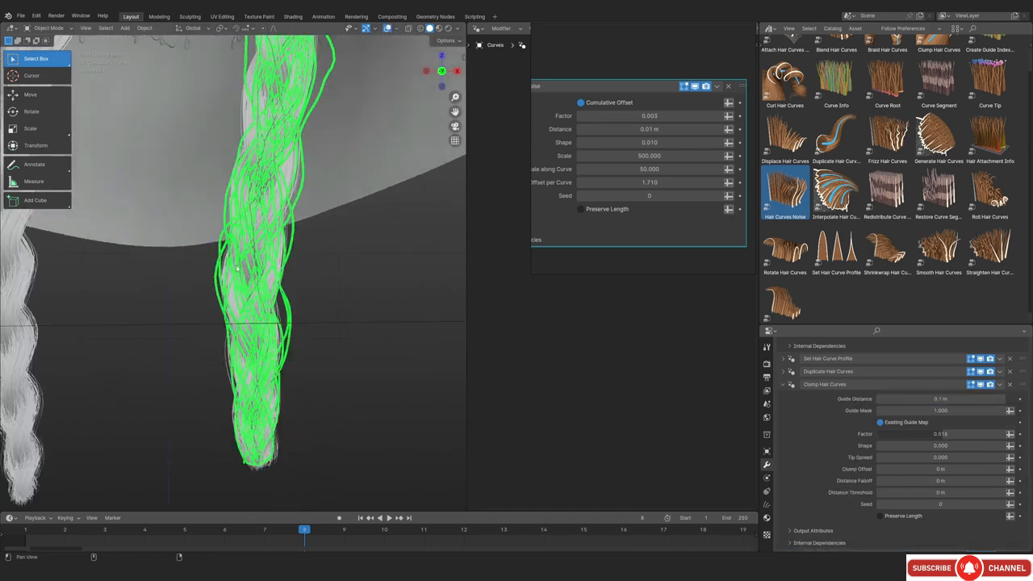
pyautogui.scroll(5, 288, 285)
pyautogui.scroll(-4, 287, 285)
pyautogui.scroll(-3, 261, 274)
pyautogui.hotkey('shift', 'd')
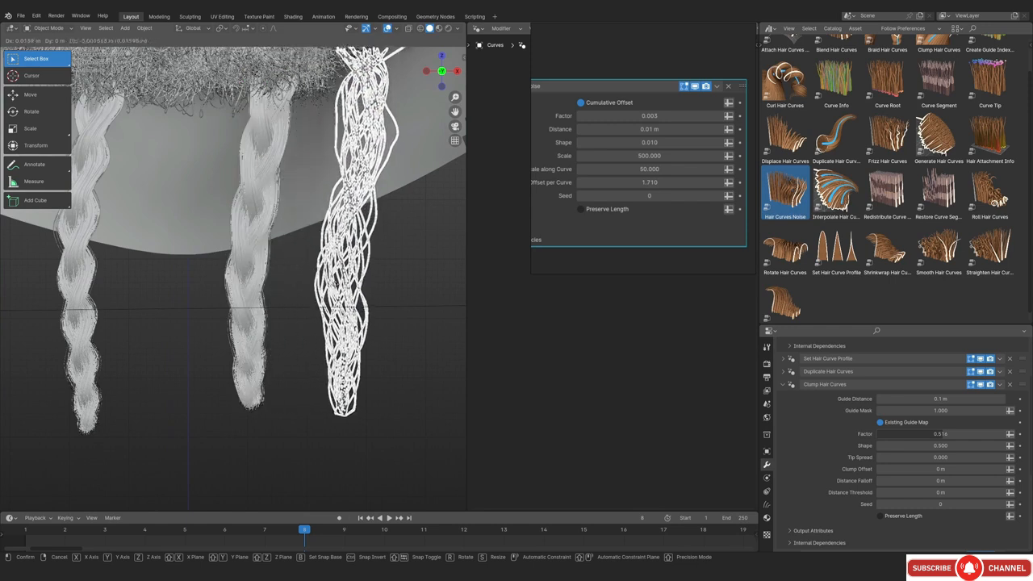
pyautogui.press('Escape')
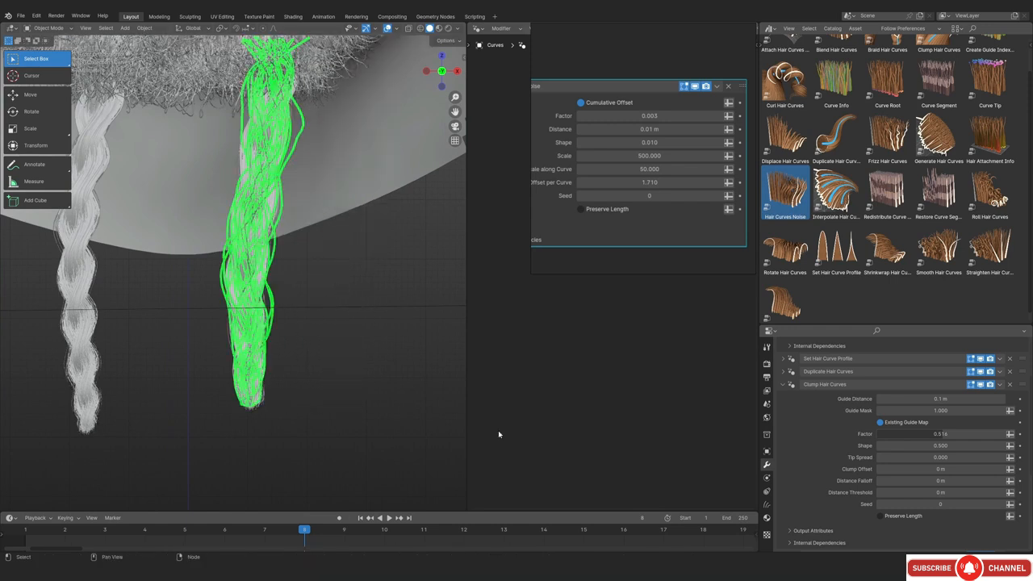
# Delete the Hair Curves Noise settings capture from the reference board and frame the photo's beard braids
pyautogui.scroll(-4, 676, 187)
pyautogui.moveTo(642, 198); pyautogui.dragTo(620, 202, button='middle')
pyautogui.press('Delete')
pyautogui.moveTo(694, 218); pyautogui.dragTo(542, 223, button='middle')
pyautogui.scroll(5, 624, 205)
pyautogui.scroll(3, 625, 205)
pyautogui.moveTo(597, 104); pyautogui.dragTo(622, 227, button='middle')
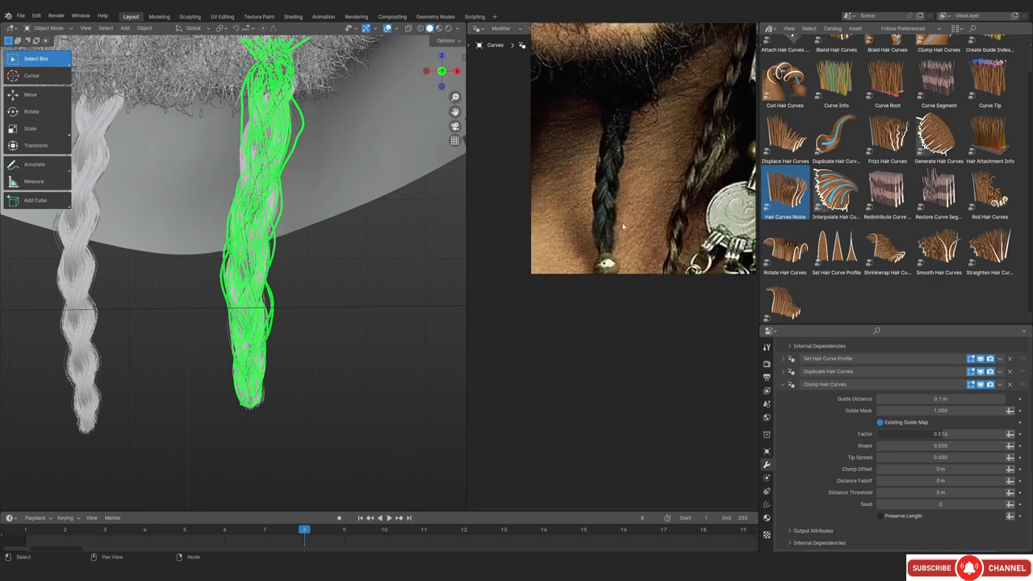
pyautogui.scroll(2, 622, 227)
pyautogui.moveTo(599, 159); pyautogui.dragTo(611, 103, button='middle')
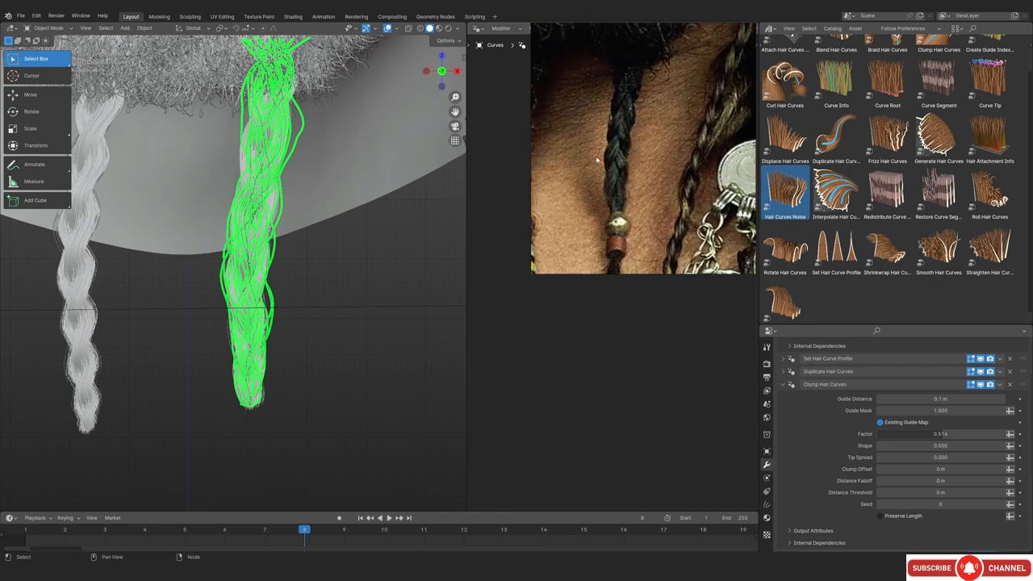
pyautogui.moveTo(563, 186); pyautogui.dragTo(598, 197, button='middle')
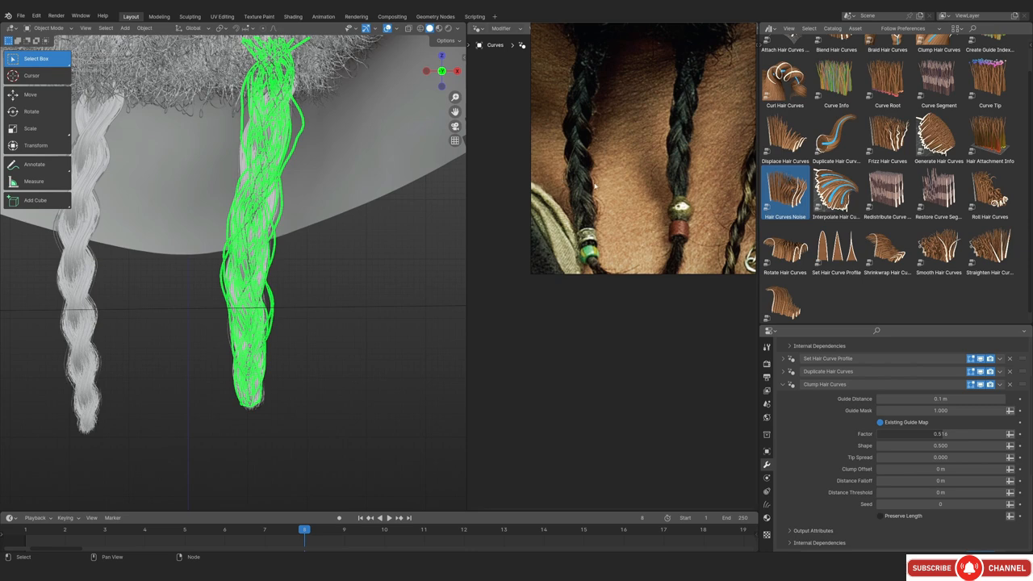
# Compare the two modelled braids with the viewport overlays hidden, checking the loose flyaway hairs
pyautogui.scroll(-3, 276, 273)
pyautogui.keyDown('shift'); pyautogui.moveTo(276, 273); pyautogui.dragTo(285, 296, button='middle'); pyautogui.keyUp('shift')
pyautogui.scroll(3, 302, 280)
pyautogui.hotkey('shift', 'alt', 'z')
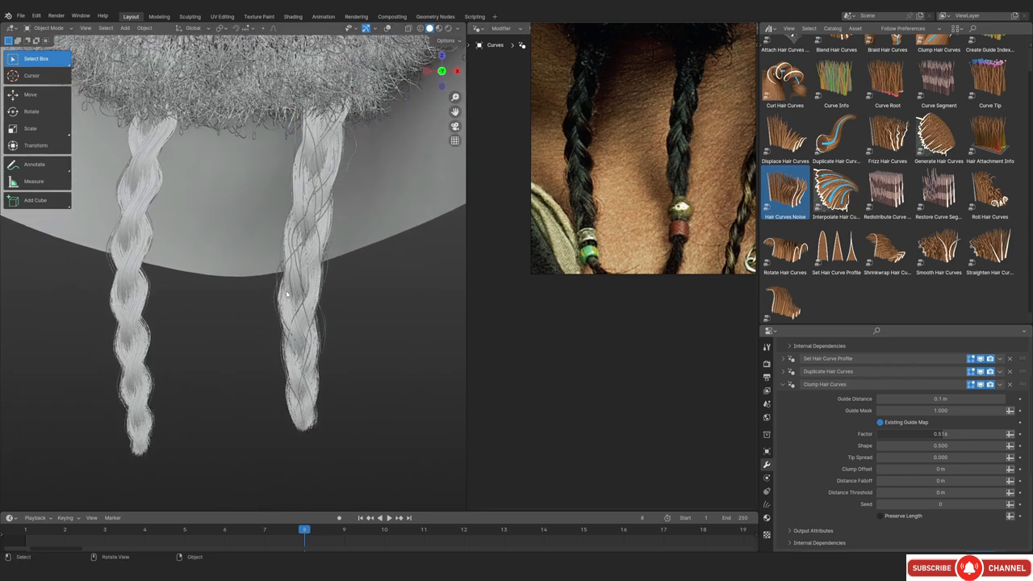
pyautogui.scroll(2, 286, 295)
pyautogui.scroll(-3, 297, 279)
pyautogui.hotkey('shift', 'alt', 'z')
pyautogui.hotkey('shift', 'alt', 'z')
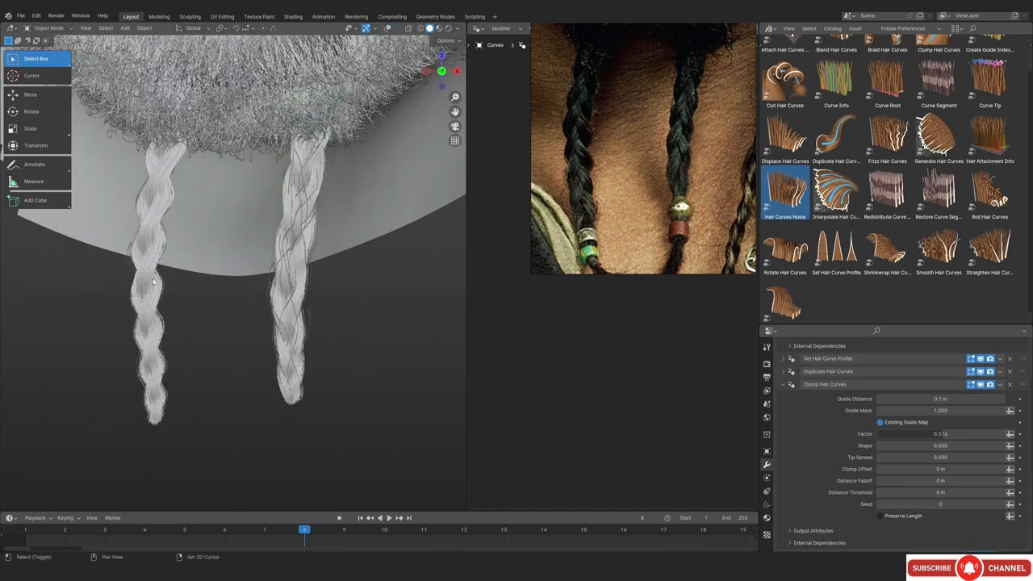
# Duplicate the new braid strand in place to serve as its flyaway hair layer
pyautogui.click(165, 294)
pyautogui.scroll(-3, 194, 295)
pyautogui.keyDown('shift'); pyautogui.moveTo(195, 296); pyautogui.dragTo(260, 296, button='middle'); pyautogui.keyUp('shift')
pyautogui.hotkey('shift', 'alt', 'z')
pyautogui.scroll(3, 260, 297)
pyautogui.hotkey('shift', 'd')
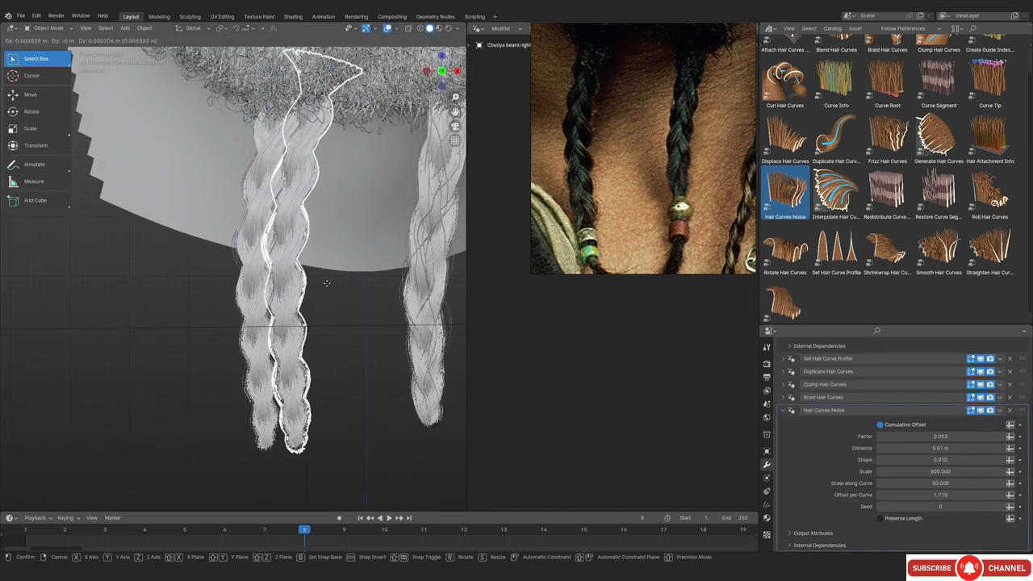
pyautogui.rightClick(326, 292)
# Set the Duplicate Hair Curves Amount to 50 on the duplicated strand and collapse that modifier
pyautogui.scroll(2, 856, 440)
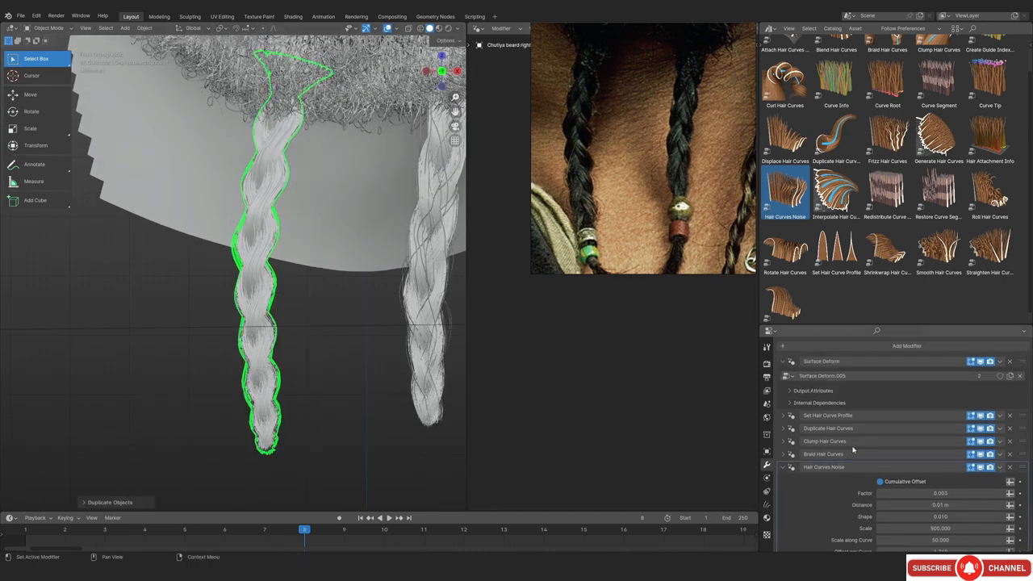
pyautogui.click(780, 429)
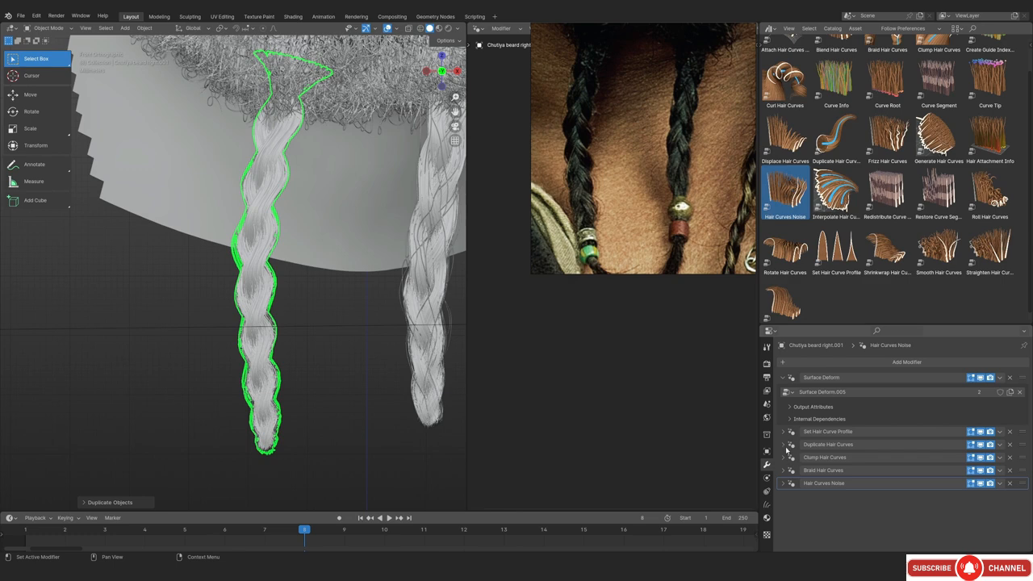
pyautogui.click(782, 445)
pyautogui.scroll(-3, 868, 467)
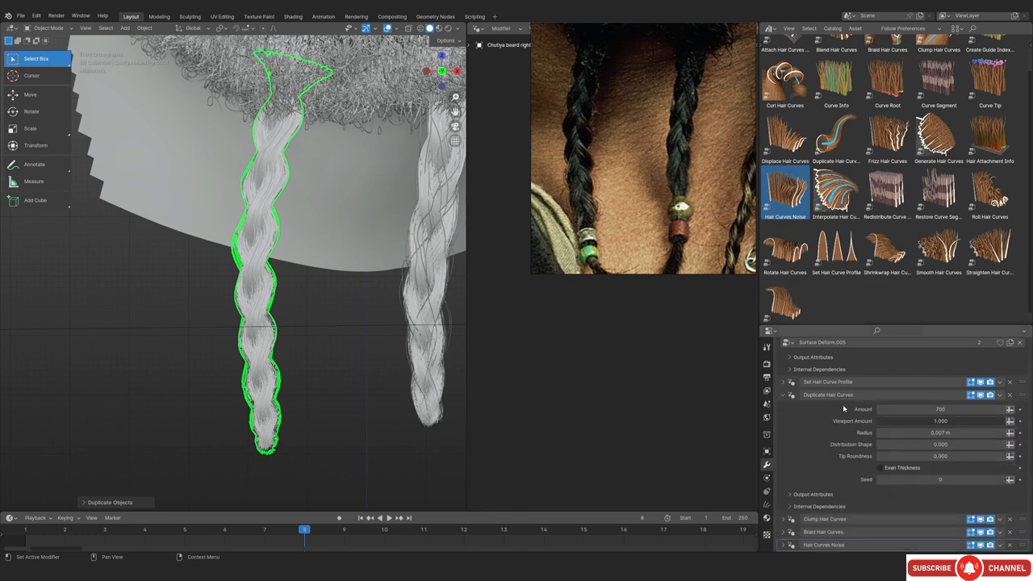
pyautogui.click(951, 413)
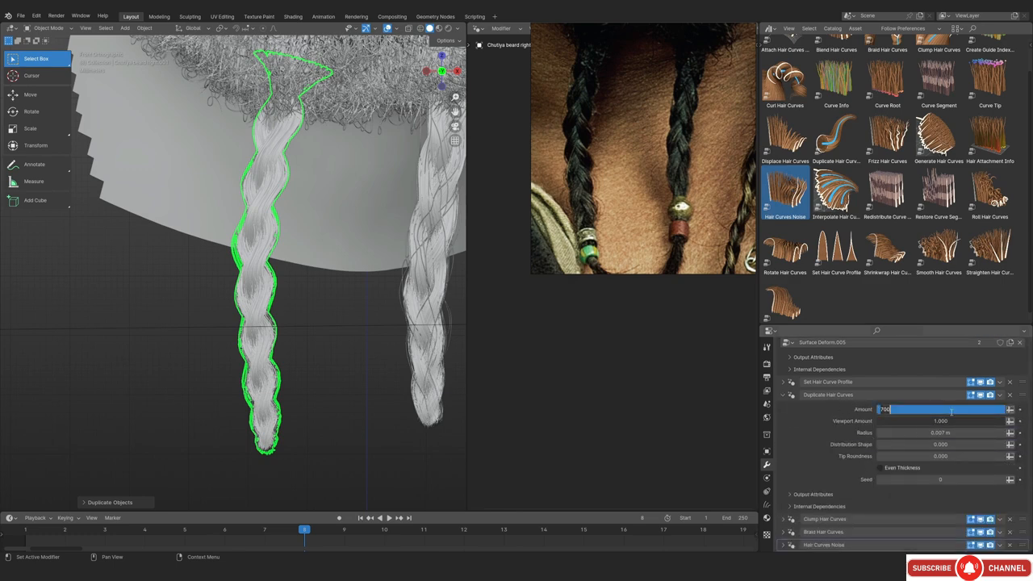
pyautogui.press('Return')
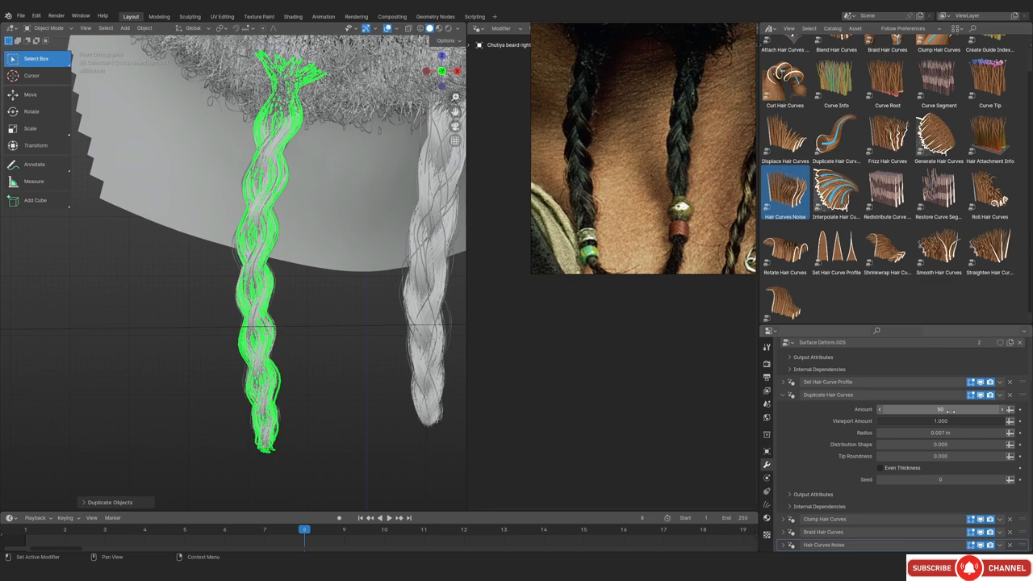
pyautogui.click(782, 395)
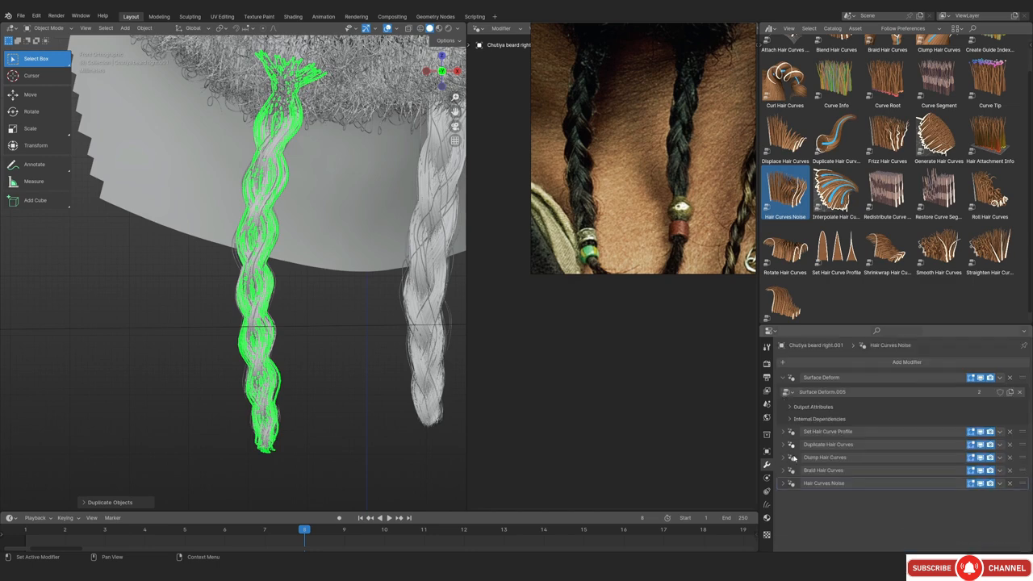
# Raise the Hair Curves Noise Factor on the duplicated strand to 0.010 and check the flyaways without overlays
pyautogui.click(783, 483)
pyautogui.scroll(-3, 878, 404)
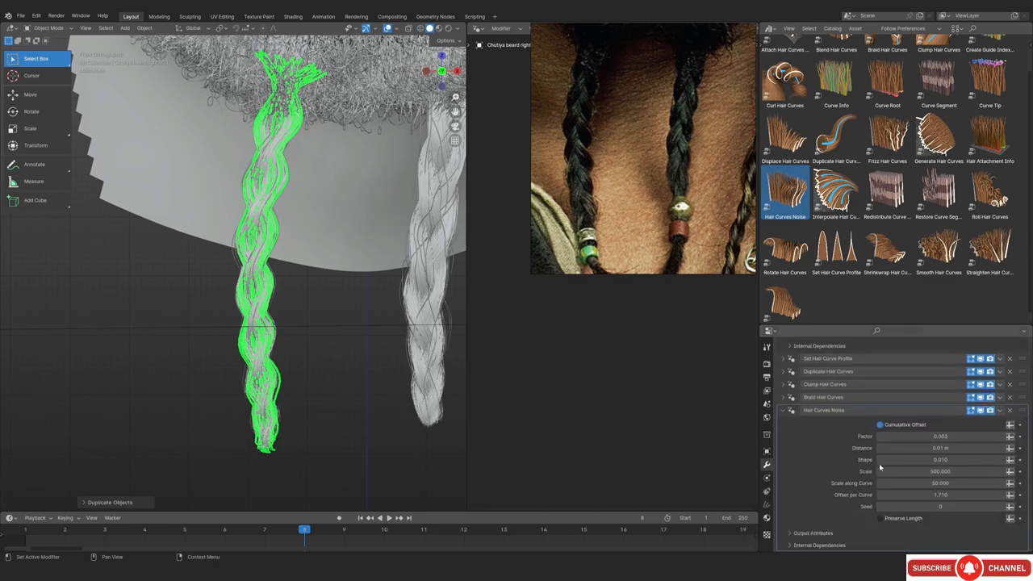
pyautogui.moveTo(942, 434); pyautogui.dragTo(949, 435)
pyautogui.hotkey('shift', 'alt', 'z')
pyautogui.scroll(2, 282, 358)
pyautogui.keyDown('shift'); pyautogui.moveTo(282, 359); pyautogui.dragTo(241, 240, button='middle'); pyautogui.keyUp('shift')
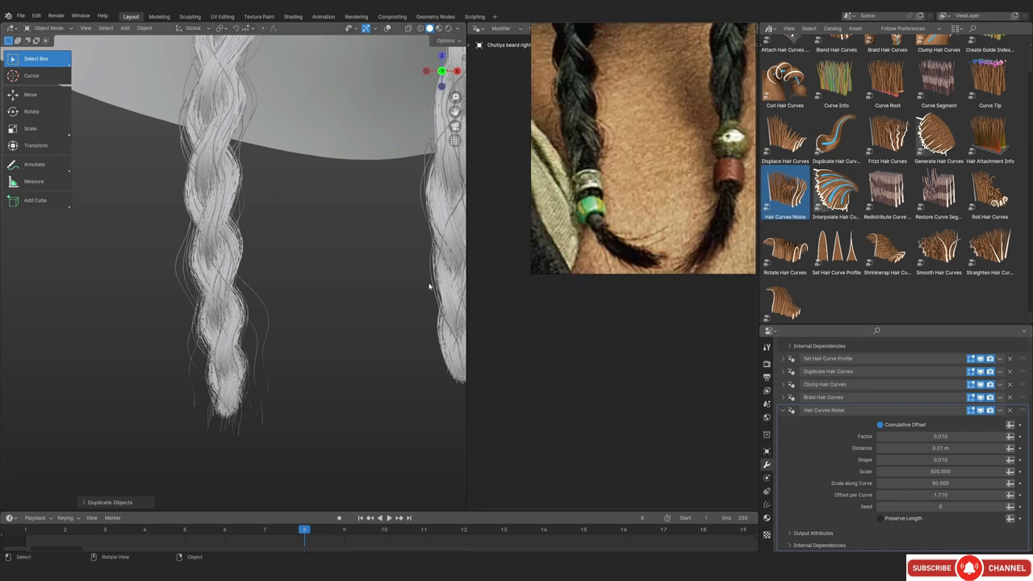
# Check the Hair Curves Noise Factor, Distance and Shape settings on the finished braid's flyaway layer
pyautogui.scroll(-3, 420, 274)
pyautogui.keyDown('shift'); pyautogui.moveTo(402, 245); pyautogui.dragTo(321, 266, button='middle'); pyautogui.keyUp('shift')
pyautogui.scroll(3, 326, 262)
pyautogui.click(321, 262)
pyautogui.scroll(-5, 878, 475)
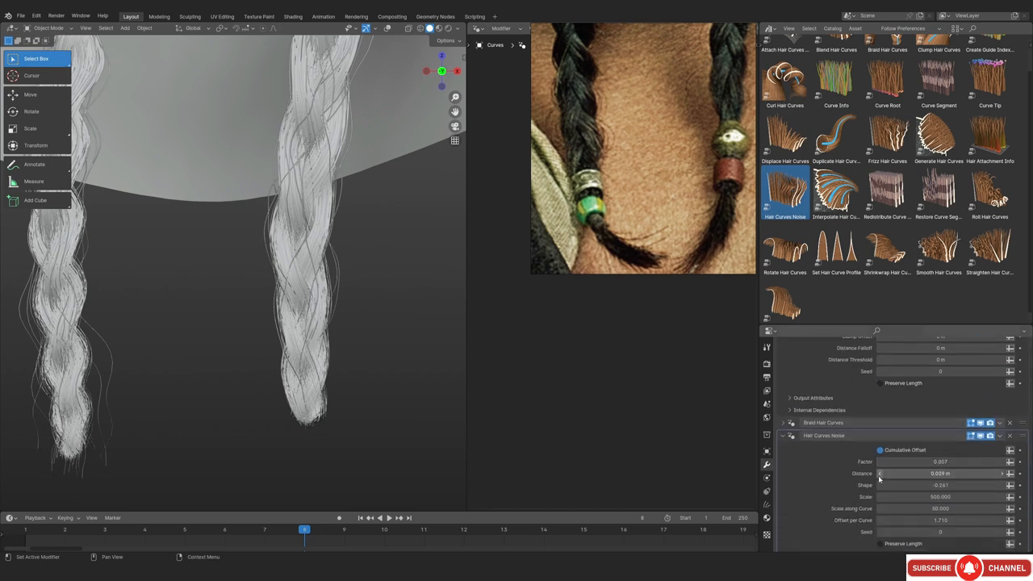
pyautogui.scroll(5, 878, 475)
pyautogui.click(781, 365)
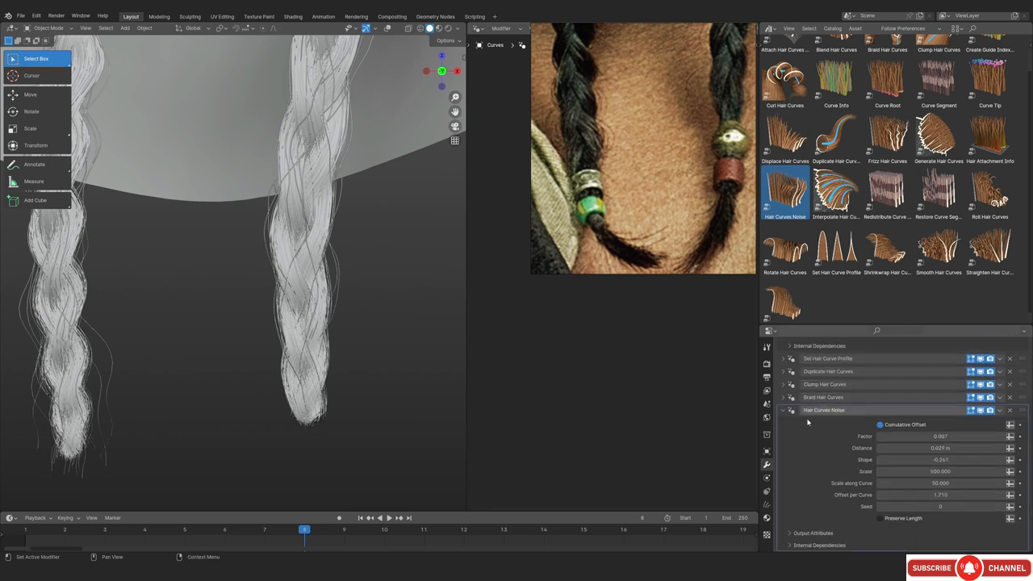
pyautogui.doubleClick(922, 460)
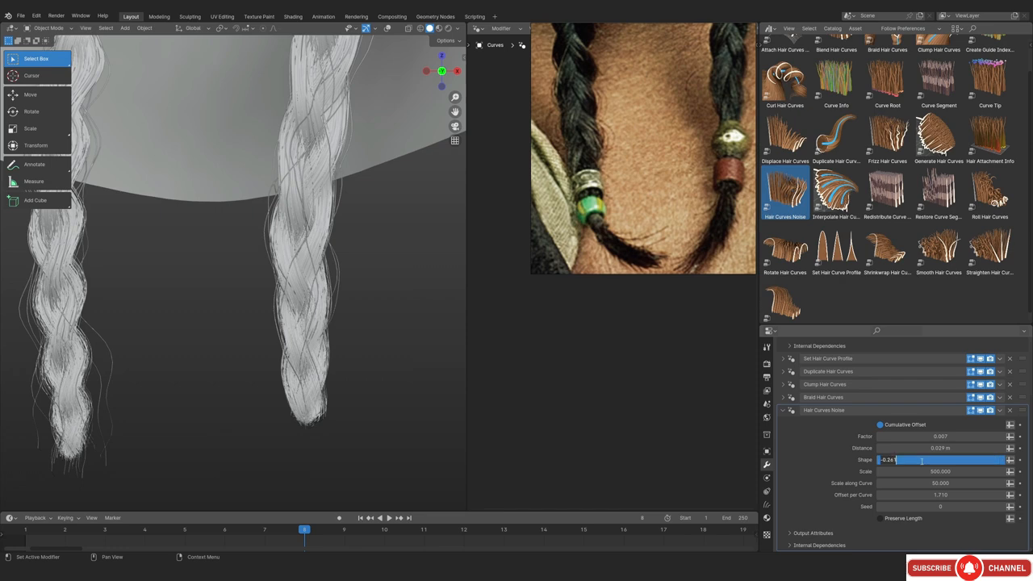
pyautogui.press('Return')
# Set the Hair Curves Noise Shape to -0.231 on the new braid's flyaway layer
pyautogui.click(105, 353)
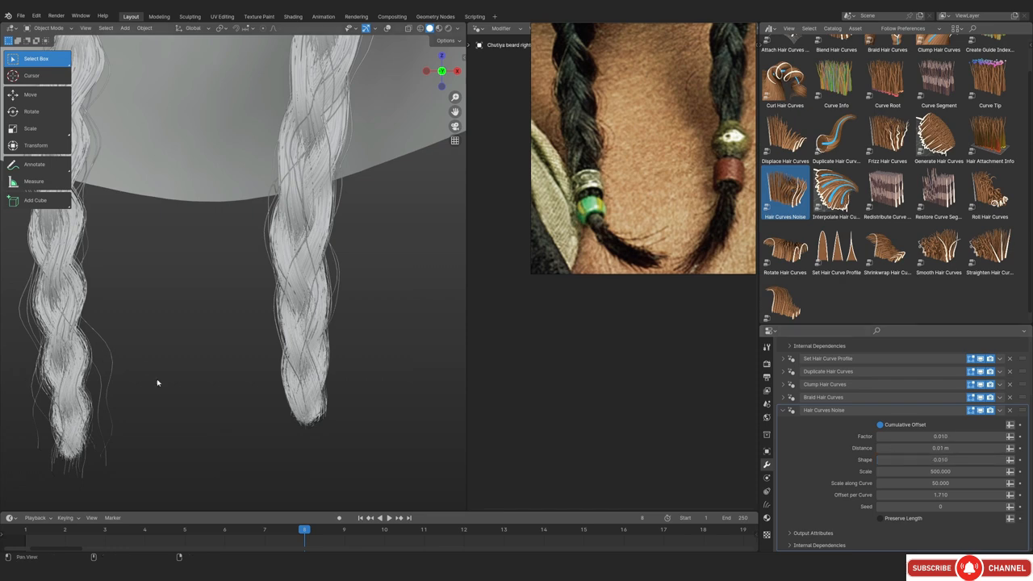
pyautogui.keyDown('shift'); pyautogui.moveTo(156, 382); pyautogui.dragTo(296, 320, button='middle'); pyautogui.keyUp('shift')
pyautogui.hotkey('shift', 'alt', 'z')
pyautogui.hotkey('shift', 'alt', 'z')
pyautogui.moveTo(940, 460); pyautogui.dragTo(868, 460)
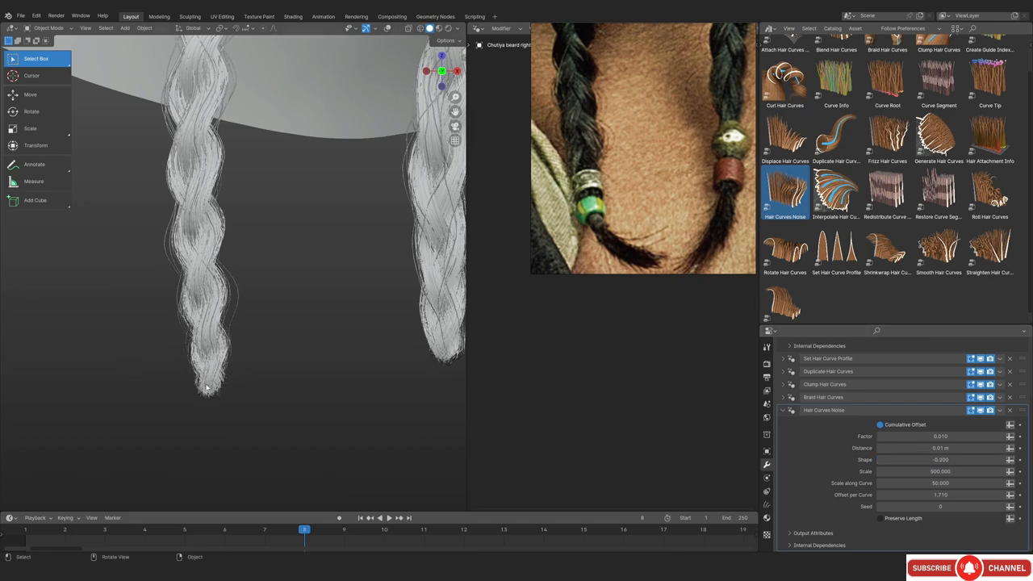
pyautogui.moveTo(937, 460); pyautogui.dragTo(928, 460)
# Raise the Hair Curves Noise Distance to 0.017 m on the new braid's flyaway layer
pyautogui.scroll(-3, 180, 344)
pyautogui.keyDown('shift'); pyautogui.moveTo(225, 238); pyautogui.dragTo(221, 328, button='middle'); pyautogui.keyUp('shift')
pyautogui.scroll(3, 221, 327)
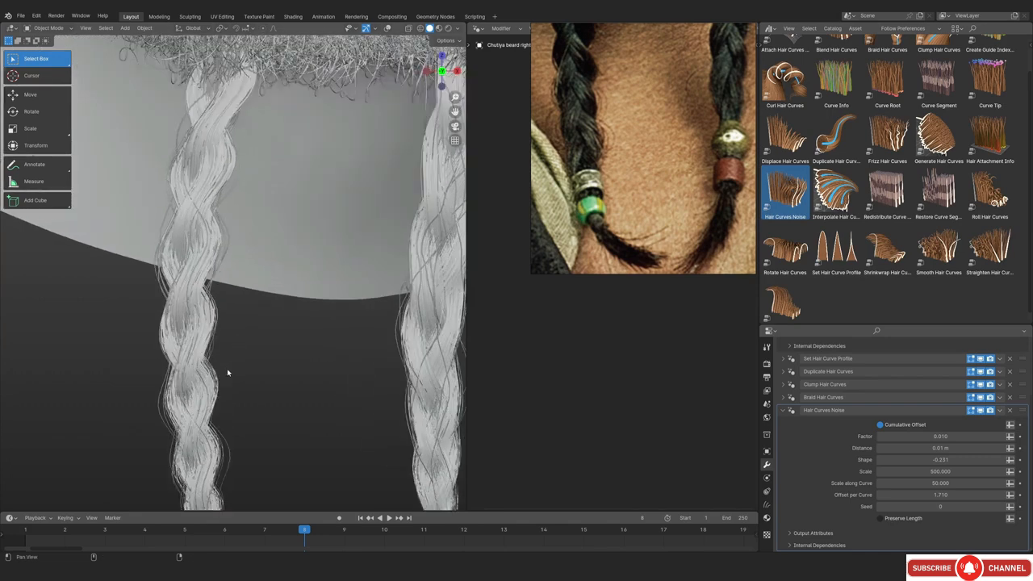
pyautogui.keyDown('shift'); pyautogui.moveTo(228, 371); pyautogui.dragTo(242, 311, button='middle'); pyautogui.keyUp('shift')
pyautogui.scroll(-1, 366, 235)
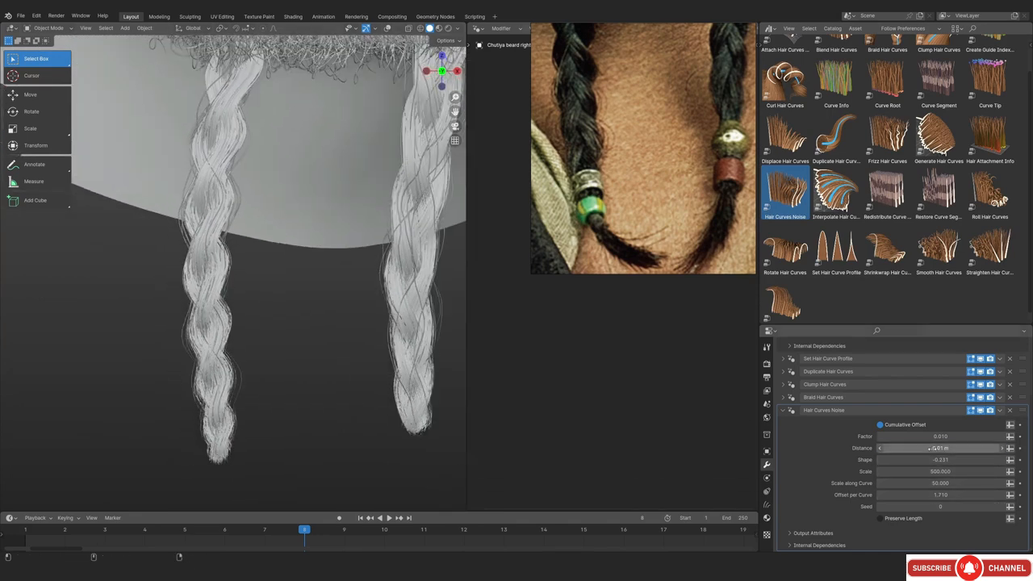
pyautogui.moveTo(939, 448)
pyautogui.mouseDown()
pyautogui.moveTo(970, 447)
pyautogui.moveTo(952, 448)
pyautogui.mouseUp()
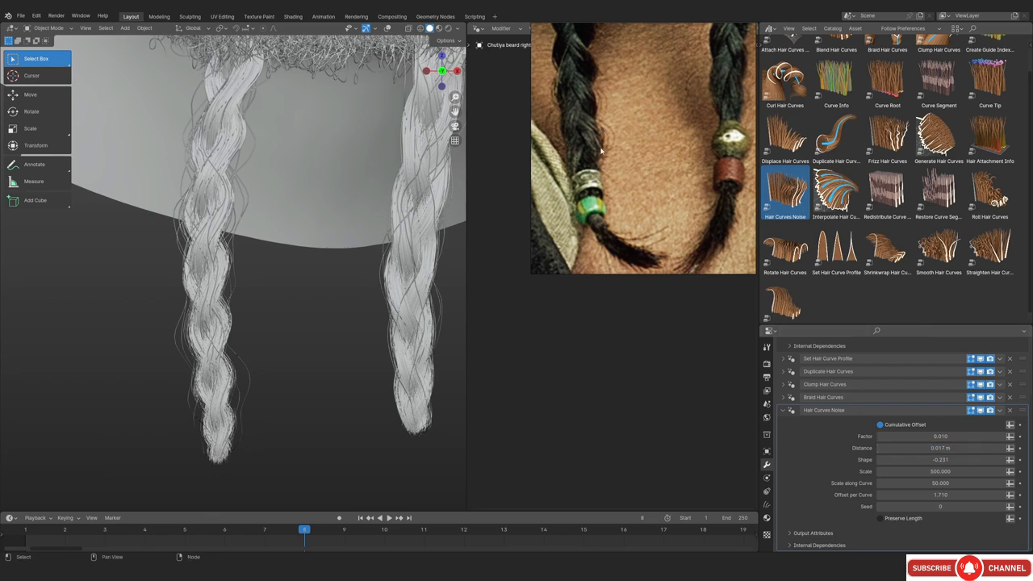
# Save the file and check both braids in rendered viewport shading with the overlays hidden
pyautogui.scroll(-4, 245, 238)
pyautogui.moveTo(257, 300)
pyautogui.mouseDown(button='middle')
pyautogui.moveTo(265, 319)
pyautogui.moveTo(246, 269)
pyautogui.moveTo(267, 312)
pyautogui.mouseUp(button='middle')
pyautogui.scroll(4, 247, 283)
pyautogui.press('z')
pyautogui.click(270, 323)
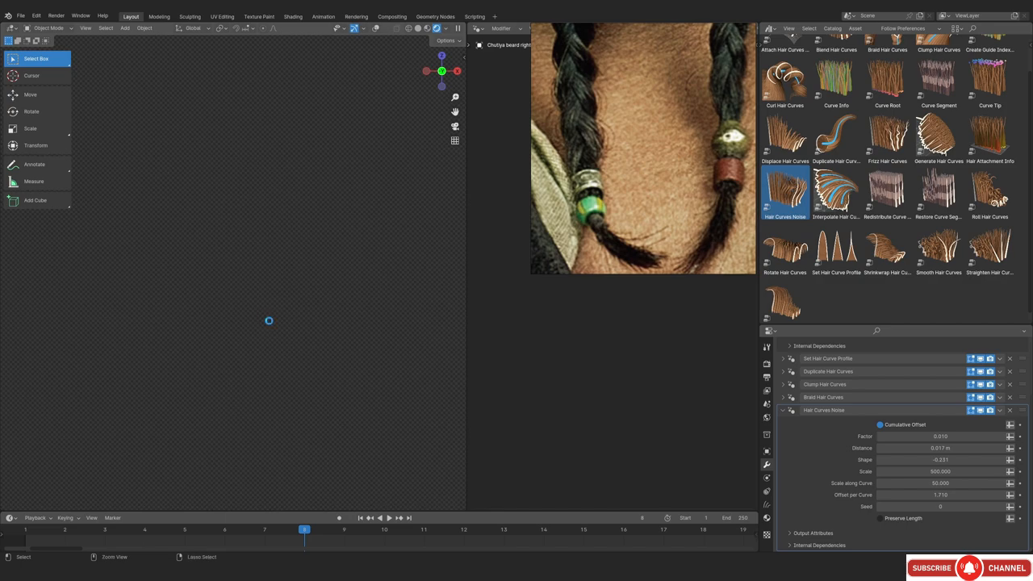
pyautogui.hotkey('ctrl', 's')
pyautogui.scroll(-2, 264, 319)
pyautogui.scroll(3, 262, 318)
pyautogui.hotkey('shift', 'alt', 'z')
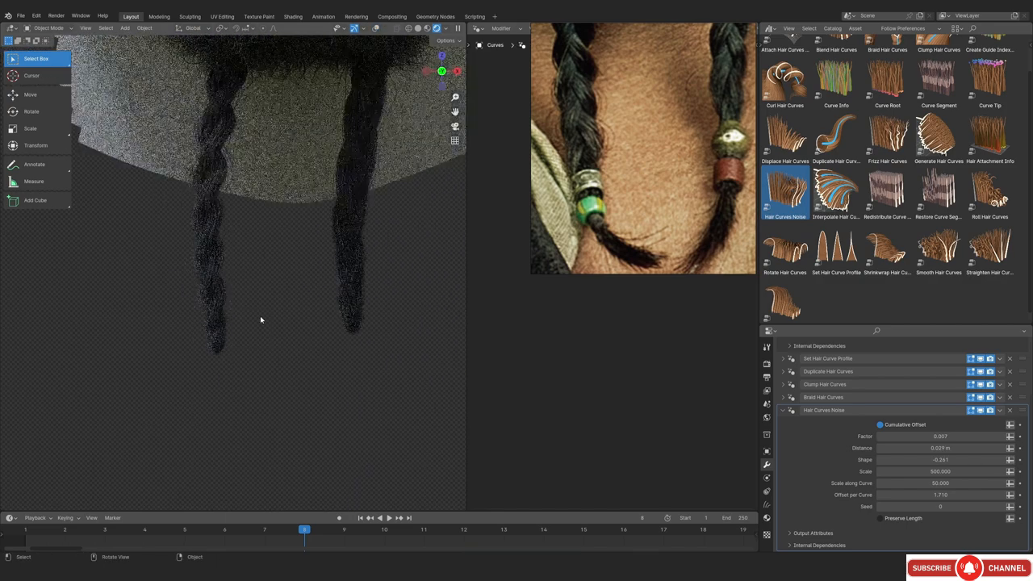
pyautogui.moveTo(260, 316)
pyautogui.mouseDown(button='middle')
pyautogui.moveTo(268, 219)
pyautogui.moveTo(251, 225)
pyautogui.moveTo(257, 314)
pyautogui.mouseUp(button='middle')
pyautogui.scroll(3, 206, 300)
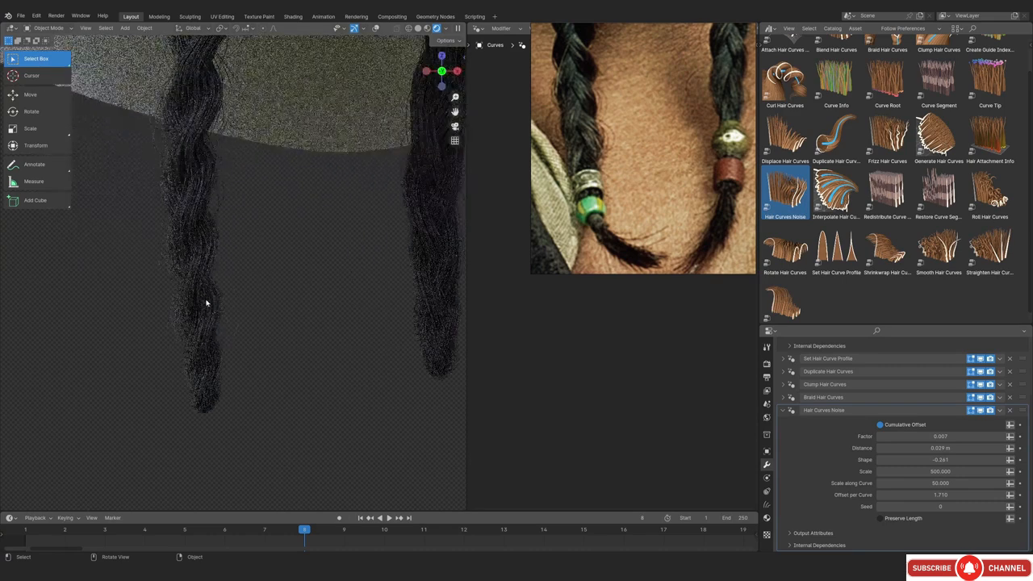
pyautogui.moveTo(246, 259); pyautogui.dragTo(252, 285, button='middle')
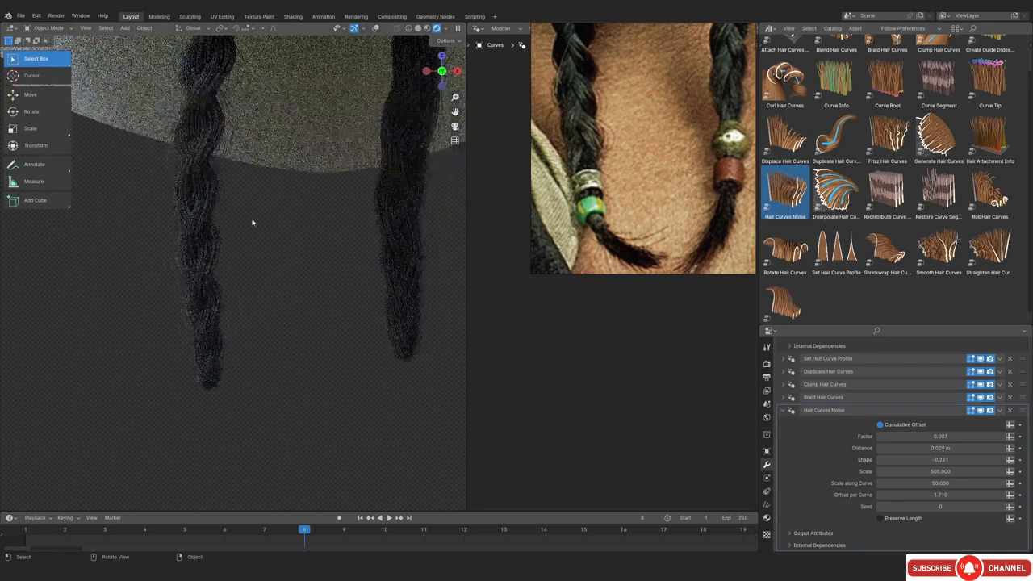
# Return to solid shading and set the Duplicate Hair Curves Amount to 80 on the new braid's flyaway layer
pyautogui.press('z')
pyautogui.click(405, 301)
pyautogui.scroll(2, 250, 323)
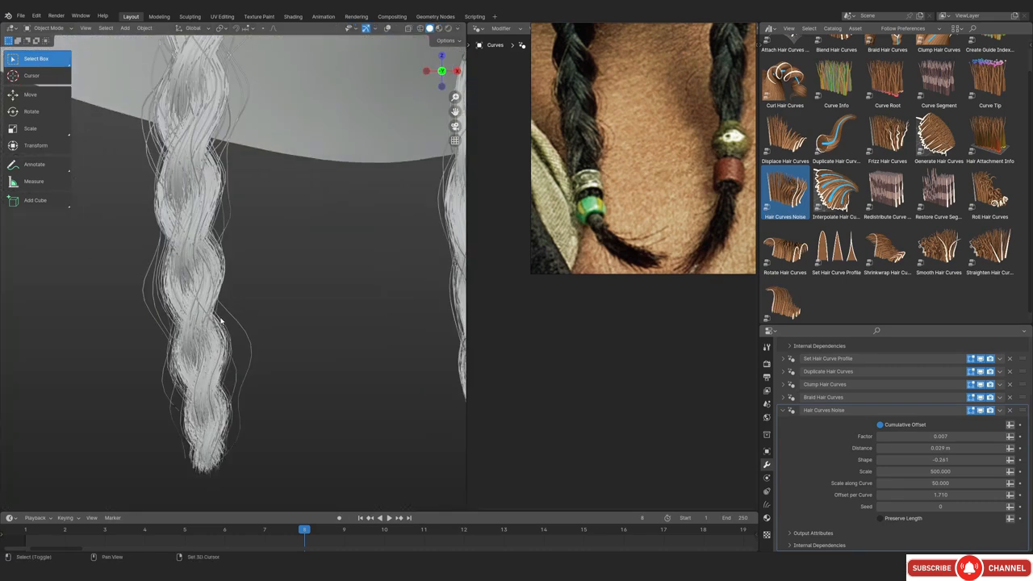
pyautogui.hotkey('shift', 'alt', 'z')
pyautogui.hotkey('shift', 'alt', 'z')
pyautogui.click(244, 332)
pyautogui.hotkey('shift', 'alt', 'z')
pyautogui.keyDown('shift'); pyautogui.moveTo(244, 333); pyautogui.dragTo(246, 325, button='middle'); pyautogui.keyUp('shift')
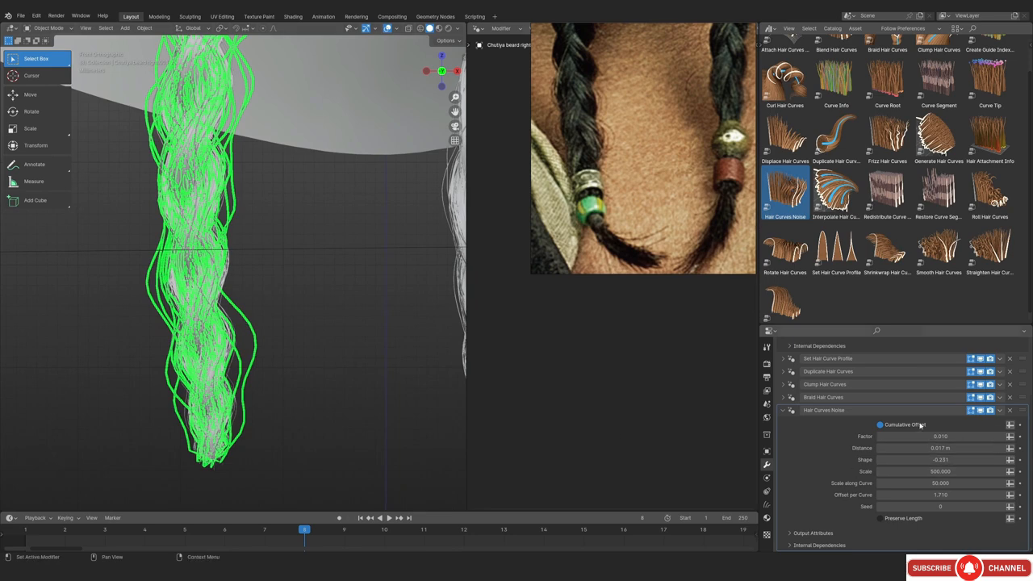
pyautogui.click(782, 372)
pyautogui.doubleClick(942, 385)
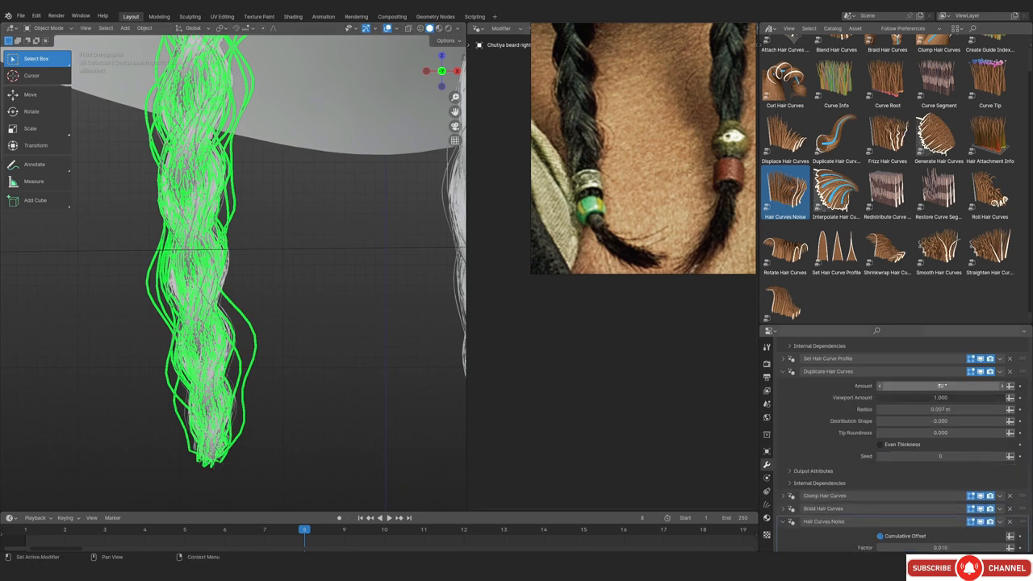
pyautogui.write('50')
pyautogui.press('Return')
# Compare the braids in rendered shading with the reference photo, examining the density of the flyaway hairs
pyautogui.hotkey('shift', 'alt', 'z')
pyautogui.scroll(-3, 217, 335)
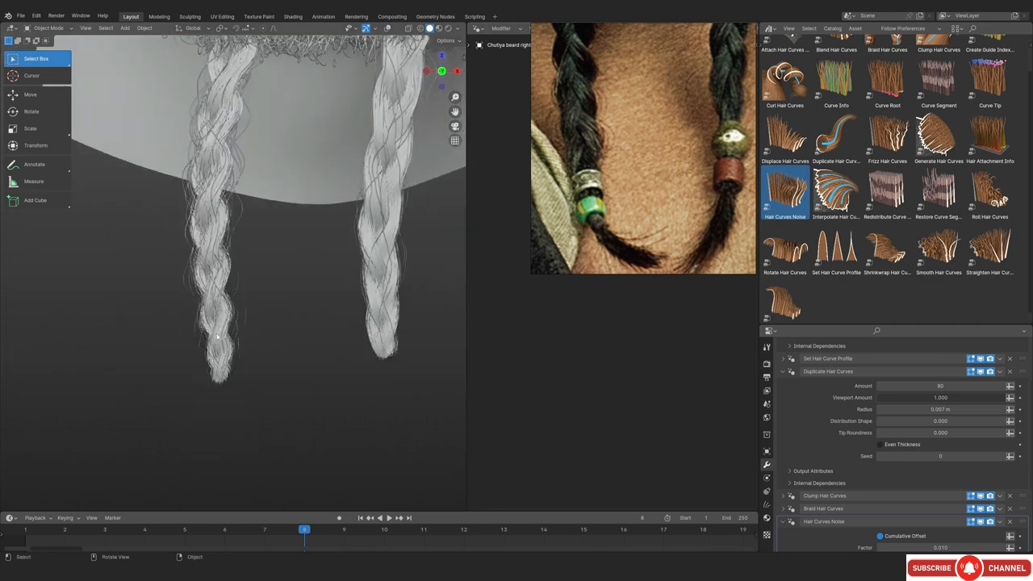
pyautogui.press('z')
pyautogui.click(283, 209)
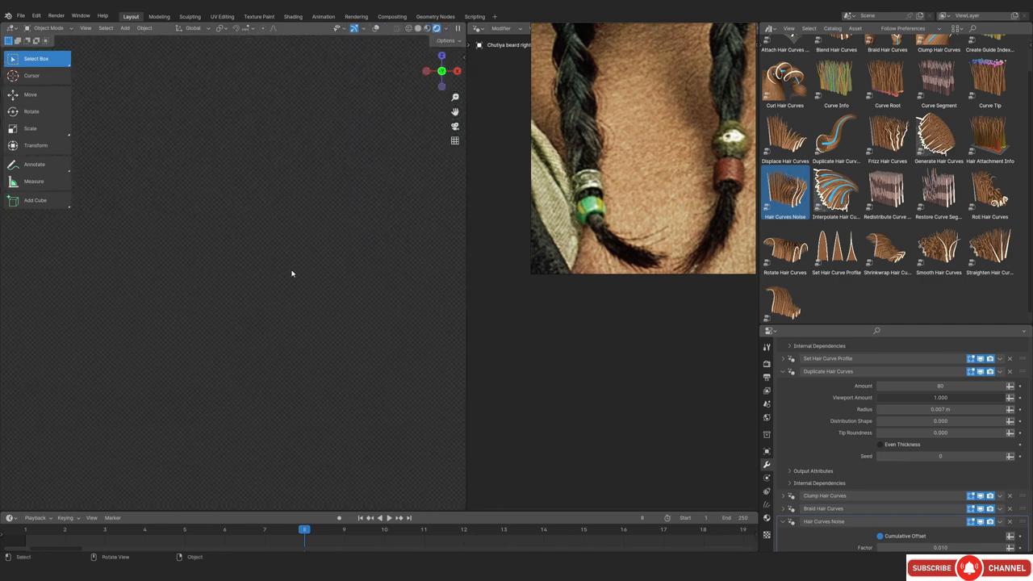
pyautogui.scroll(-2, 636, 129)
pyautogui.moveTo(636, 129); pyautogui.dragTo(634, 179, button='middle')
pyautogui.scroll(1, 694, 155)
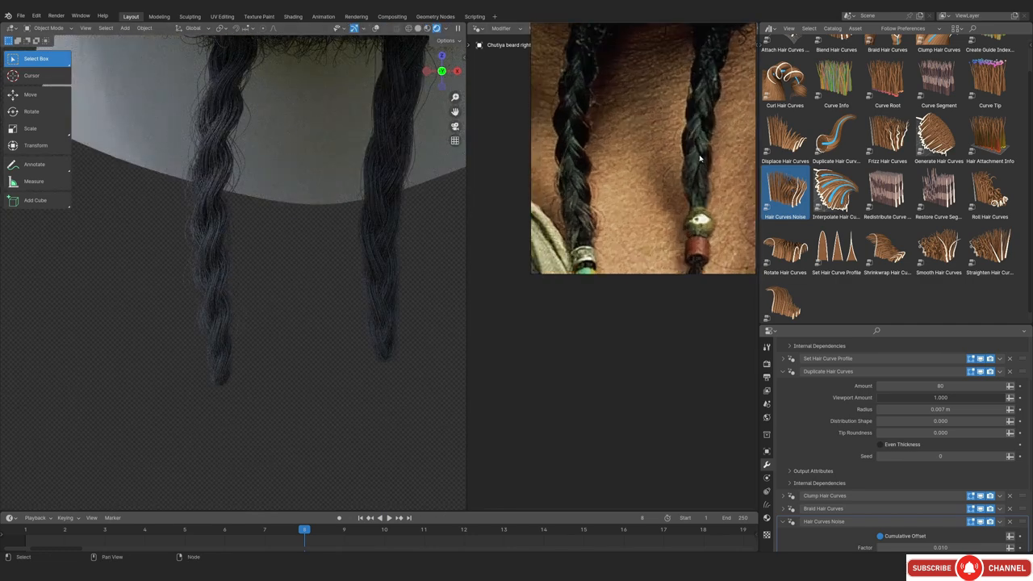
pyautogui.moveTo(571, 176); pyautogui.dragTo(586, 170, button='middle')
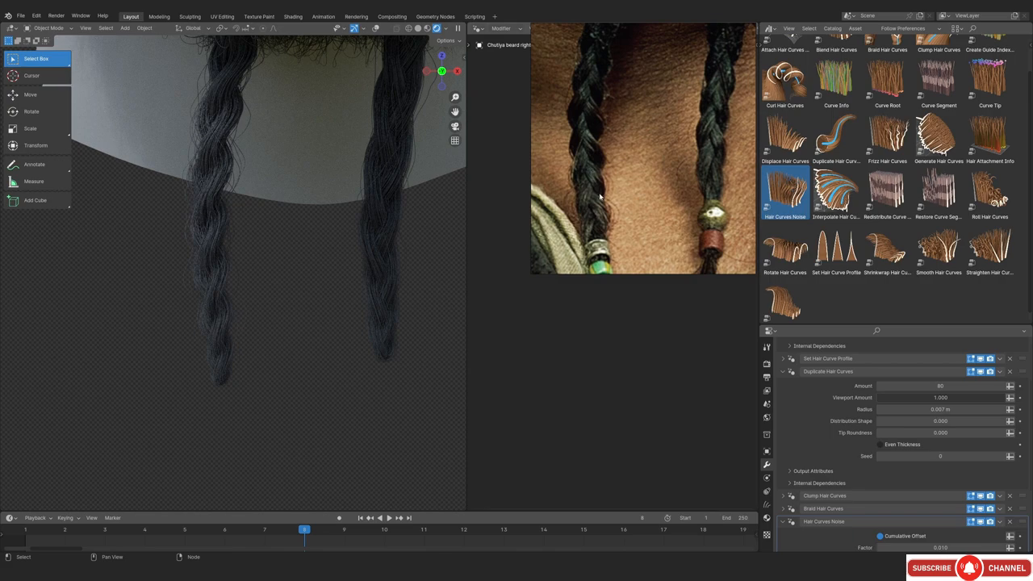
pyautogui.scroll(2, 212, 215)
pyautogui.moveTo(235, 166); pyautogui.dragTo(233, 235, button='middle')
pyautogui.scroll(-2, 239, 164)
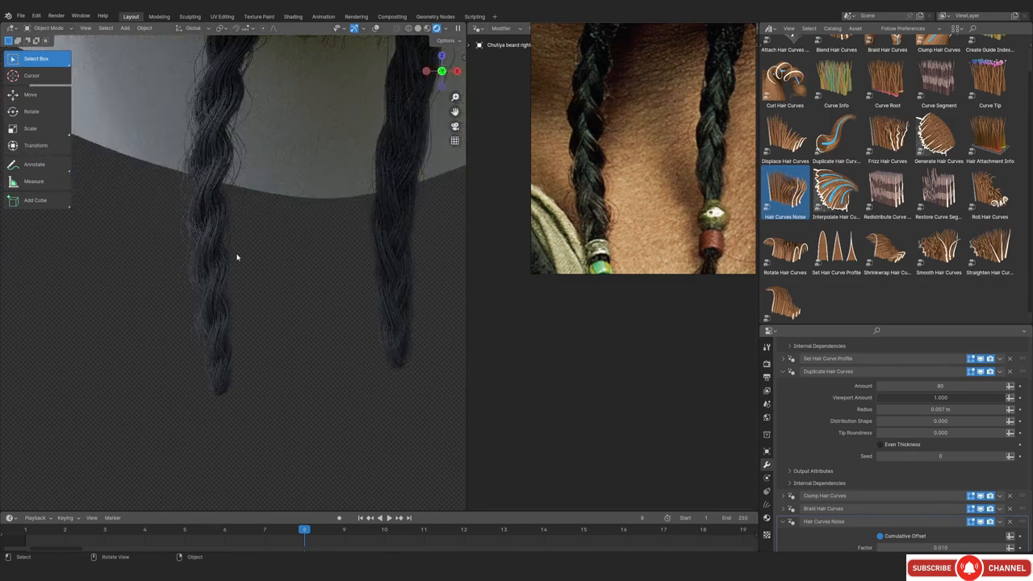
# Set the Duplicate Hair Curves Amount to 50 on the new braid's flyaway layer and check the rendered braid down to its tip
pyautogui.click(921, 386)
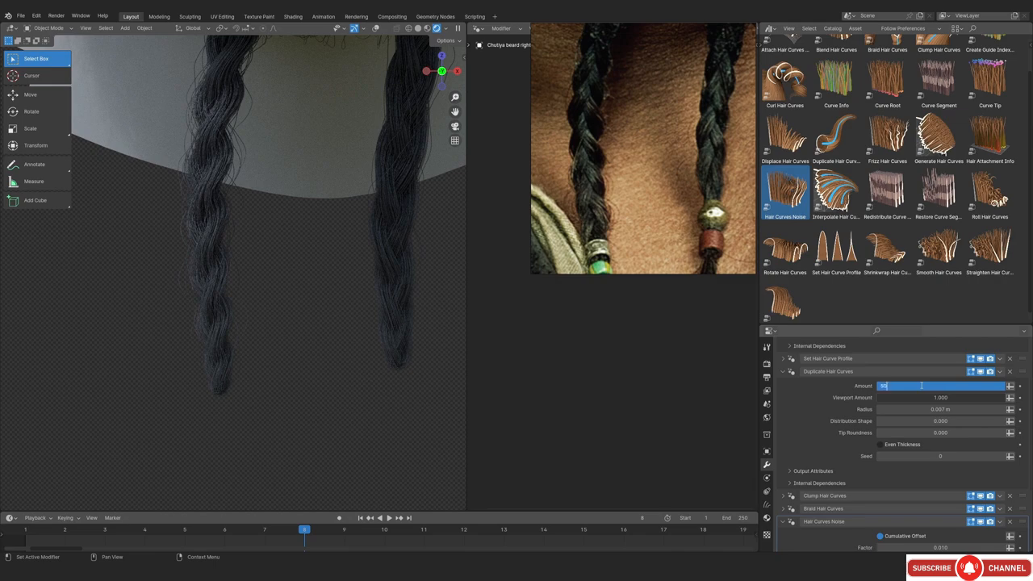
pyautogui.write('50')
pyautogui.press('Return')
pyautogui.keyDown('shift'); pyautogui.moveTo(241, 101); pyautogui.dragTo(245, 137, button='middle'); pyautogui.keyUp('shift')
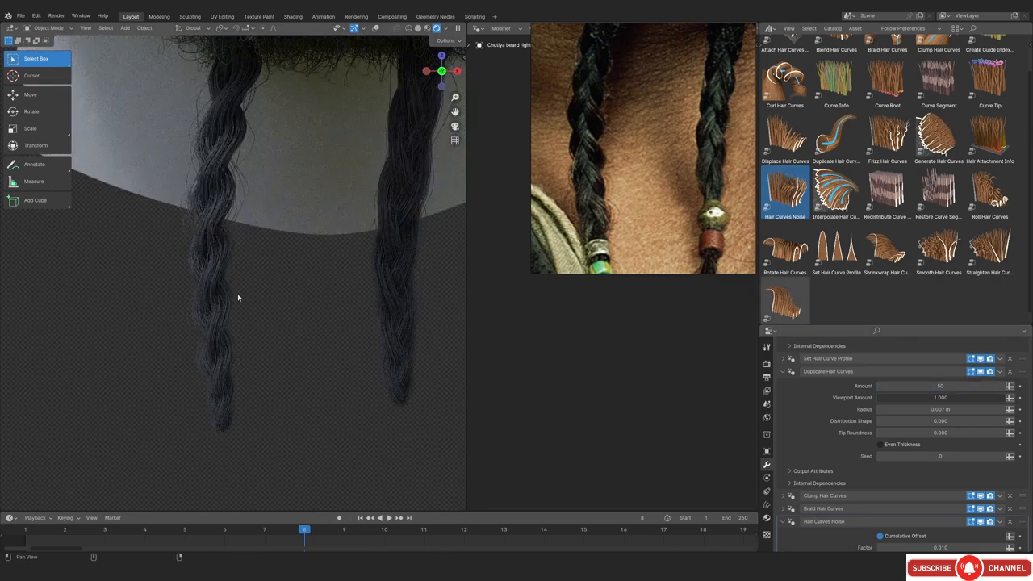
pyautogui.keyDown('shift'); pyautogui.moveTo(238, 297); pyautogui.dragTo(214, 230, button='middle'); pyautogui.keyUp('shift')
pyautogui.keyDown('shift'); pyautogui.moveTo(212, 330); pyautogui.dragTo(224, 306, button='middle'); pyautogui.keyUp('shift')
pyautogui.scroll(-1, 226, 309)
pyautogui.hotkey('alt', 'shift', 'z')
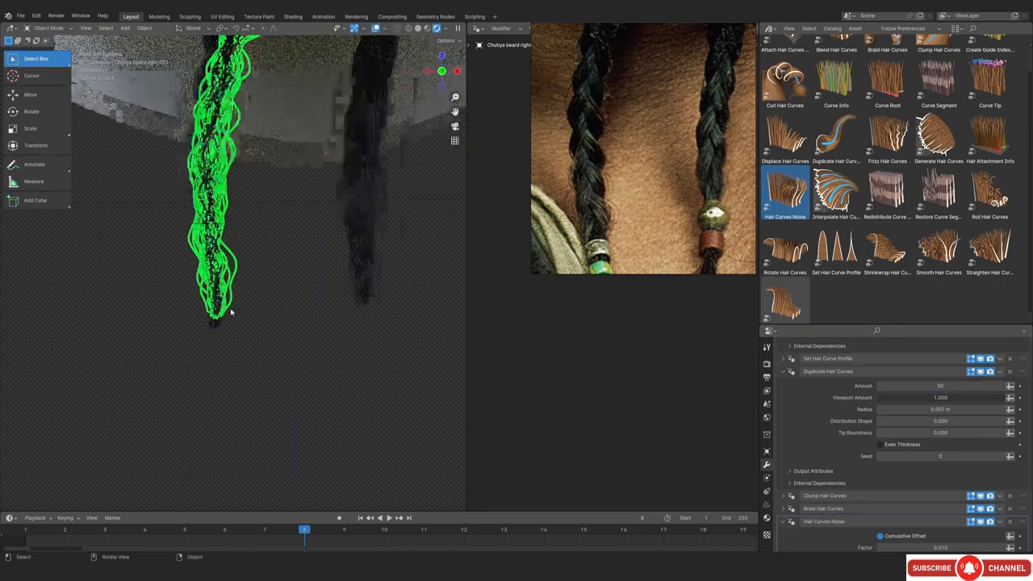
# Return to solid shading and compare the braids with the background reference photo in camera view
pyautogui.press('z')
pyautogui.click(353, 314)
pyautogui.hotkey('alt', 'shift', 'z')
pyautogui.scroll(-11, 248, 326)
pyautogui.scroll(6, 247, 323)
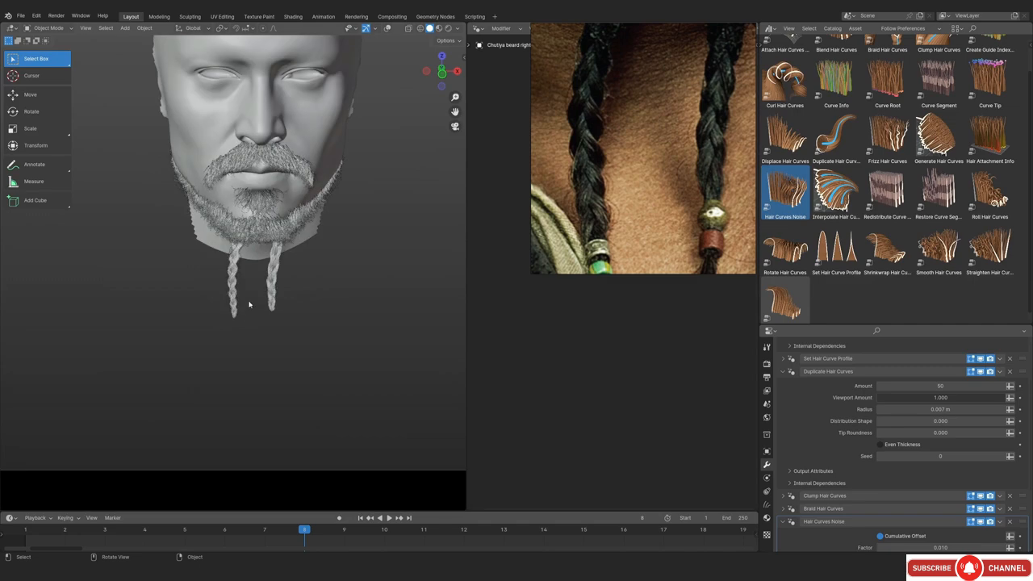
pyautogui.scroll(4, 249, 304)
pyautogui.hotkey('alt', 'shift', 'z')
pyautogui.scroll(2, 242, 350)
pyautogui.keyDown('shift'); pyautogui.moveTo(234, 350); pyautogui.dragTo(235, 307, button='middle'); pyautogui.keyUp('shift')
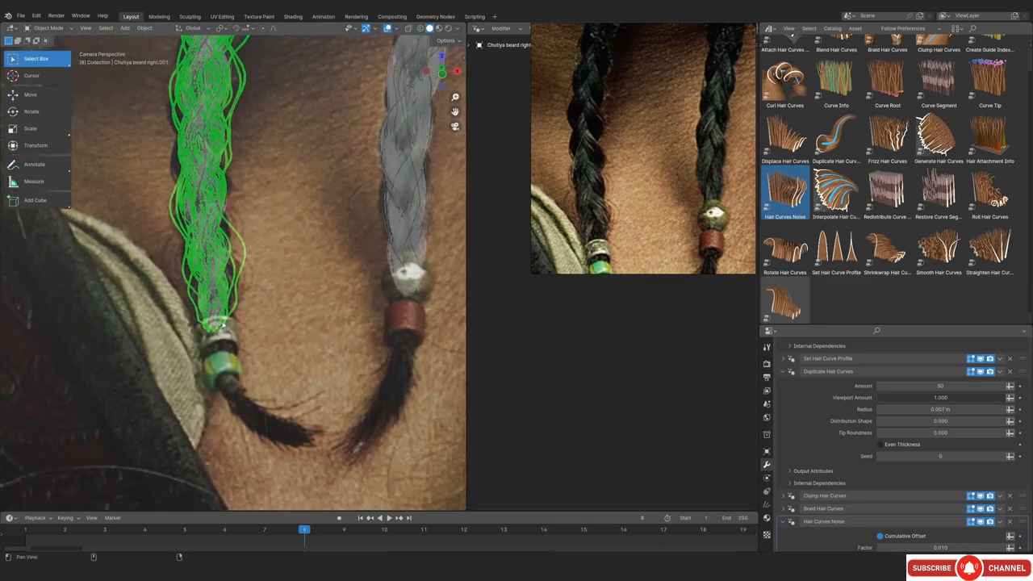
pyautogui.hotkey('alt', 'shift', 'z')
pyautogui.hotkey('alt', 'shift', 'z')
# Examine how the new braid's tip lines up with the bead and loose hair tail in the background reference
pyautogui.scroll(3, 229, 336)
pyautogui.scroll(-2, 216, 358)
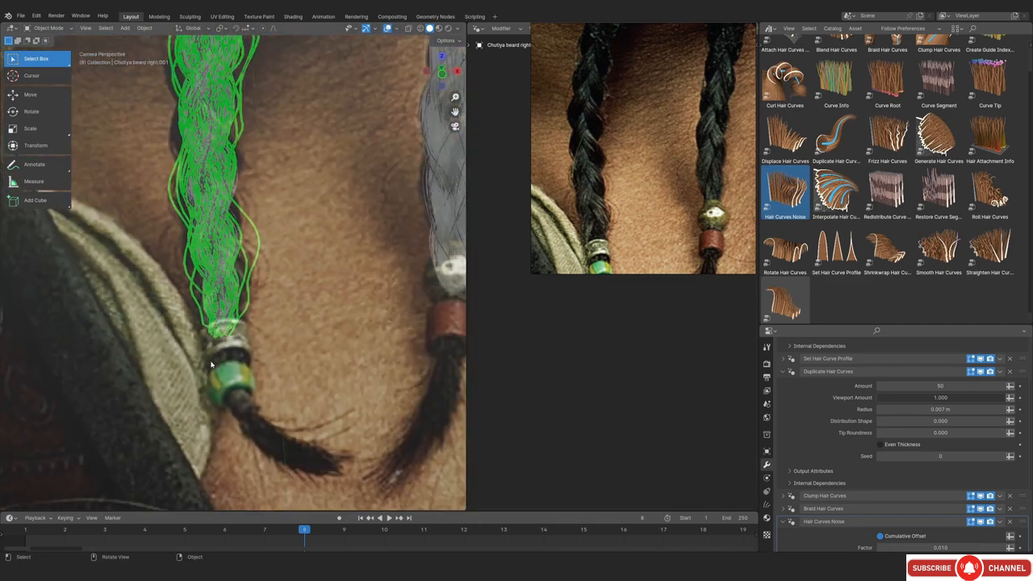
pyautogui.hotkey('alt', 'shift', 'z')
pyautogui.hotkey('alt', 'shift', 'z')
pyautogui.scroll(2, 215, 352)
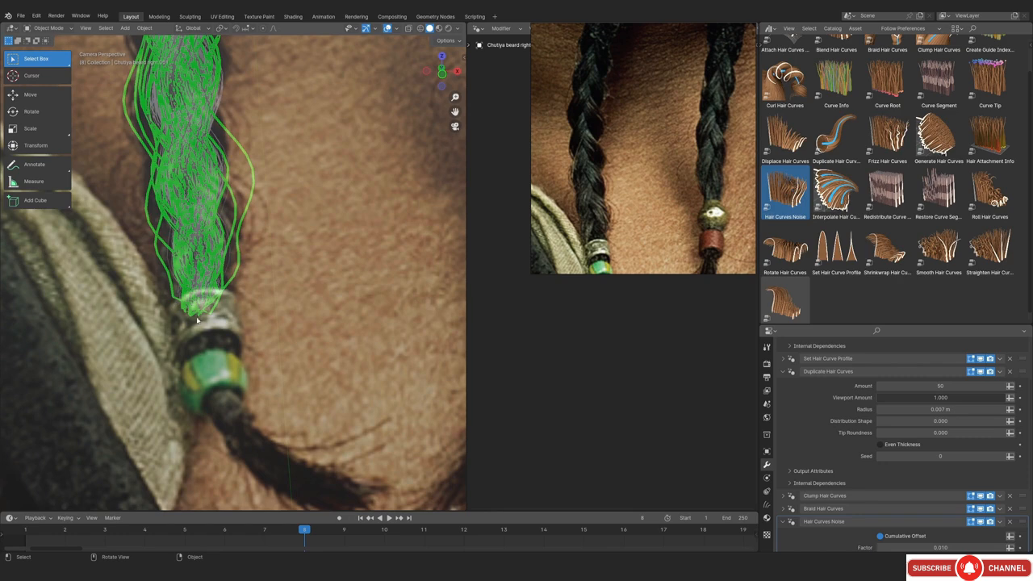
pyautogui.scroll(-1, 204, 309)
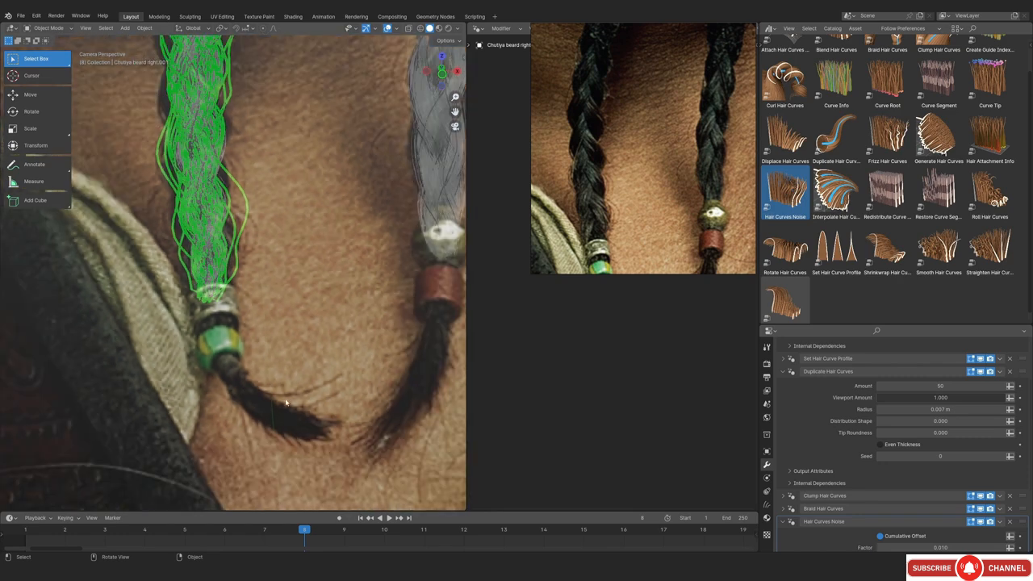
pyautogui.scroll(4, 274, 379)
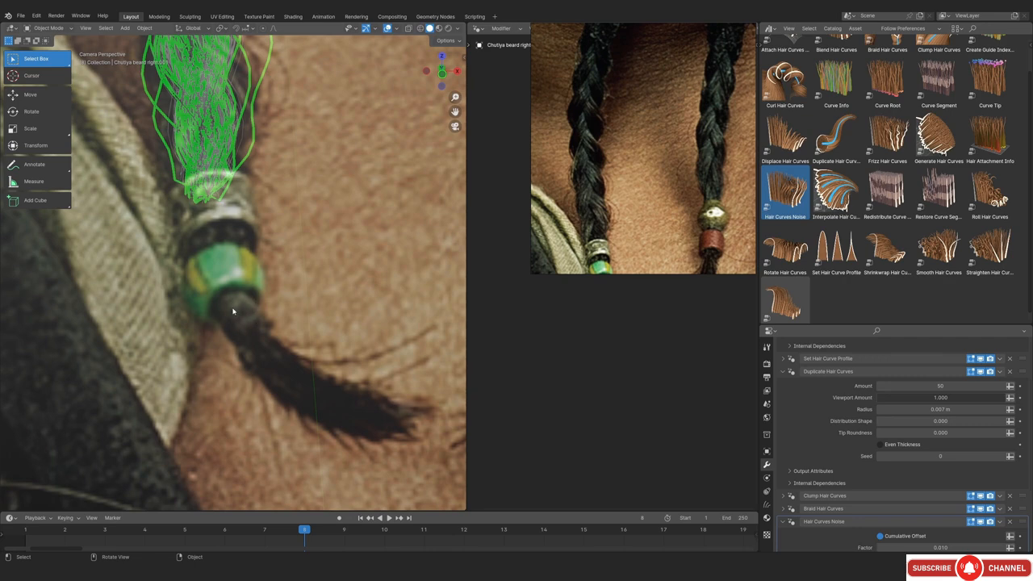
pyautogui.scroll(-3, 225, 290)
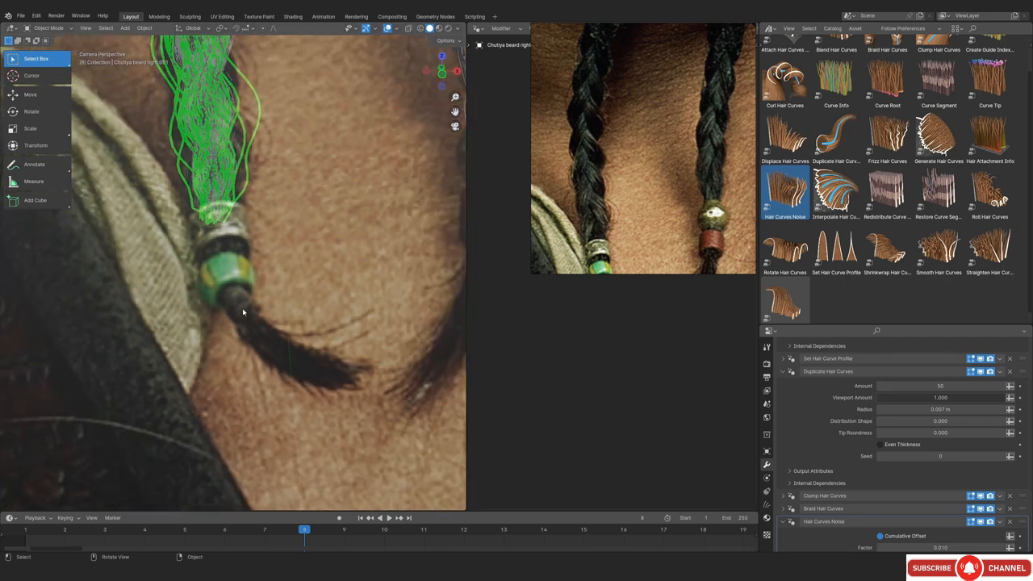
pyautogui.keyDown('shift'); pyautogui.moveTo(252, 322); pyautogui.dragTo(255, 430, button='middle'); pyautogui.keyUp('shift')
pyautogui.hotkey('alt', 'shift', 'z')
pyautogui.hotkey('alt', 'shift', 'z')
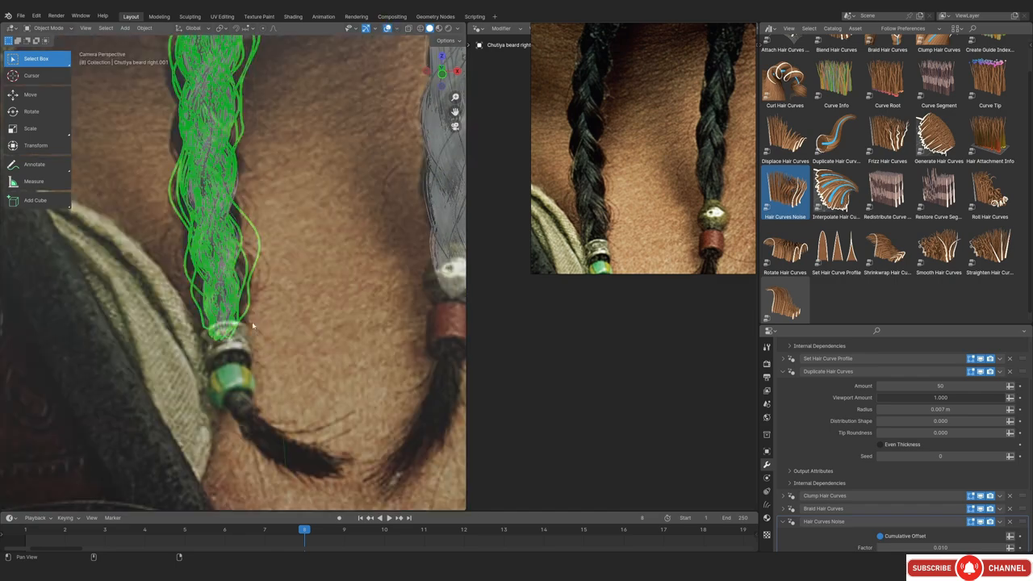
# Compare the ends of both modelled braids with the beads and loose tails in the reference photo
pyautogui.keyDown('shift'); pyautogui.moveTo(314, 361); pyautogui.dragTo(170, 307, button='middle'); pyautogui.keyUp('shift')
pyautogui.click(170, 307)
pyautogui.scroll(-4, 170, 307)
pyautogui.hotkey('alt', 'shift', 'z')
pyautogui.keyDown('shift'); pyautogui.moveTo(207, 266); pyautogui.dragTo(244, 278, button='middle'); pyautogui.keyUp('shift')
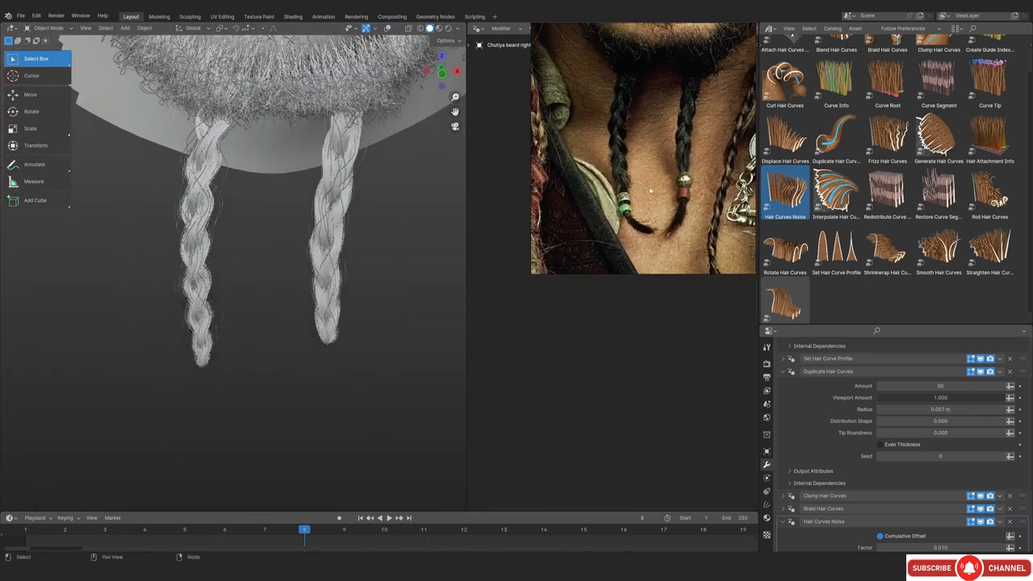
pyautogui.scroll(-5, 267, 258)
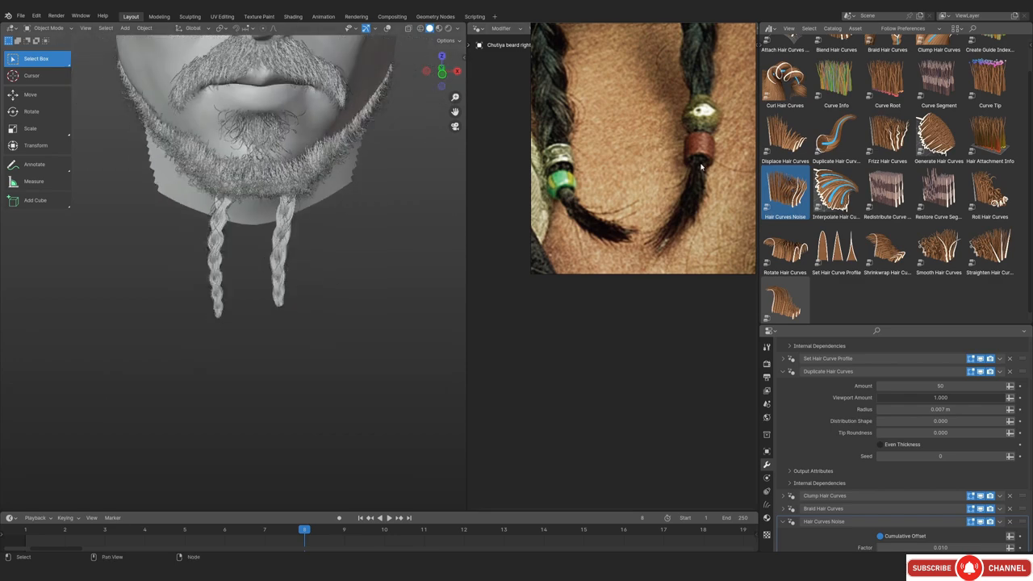
pyautogui.scroll(2, 241, 344)
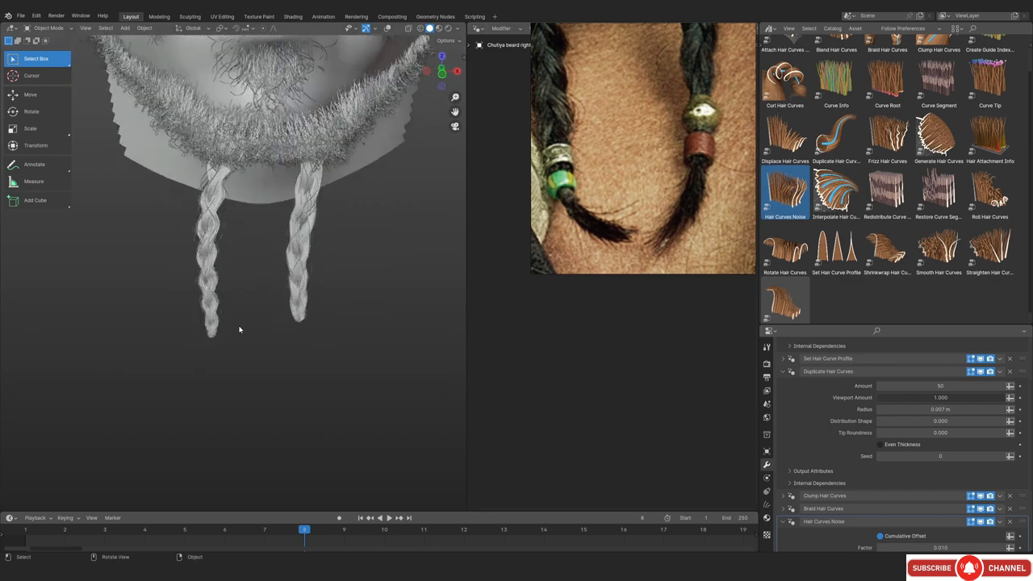
pyautogui.scroll(3, 230, 298)
pyautogui.scroll(2, 639, 183)
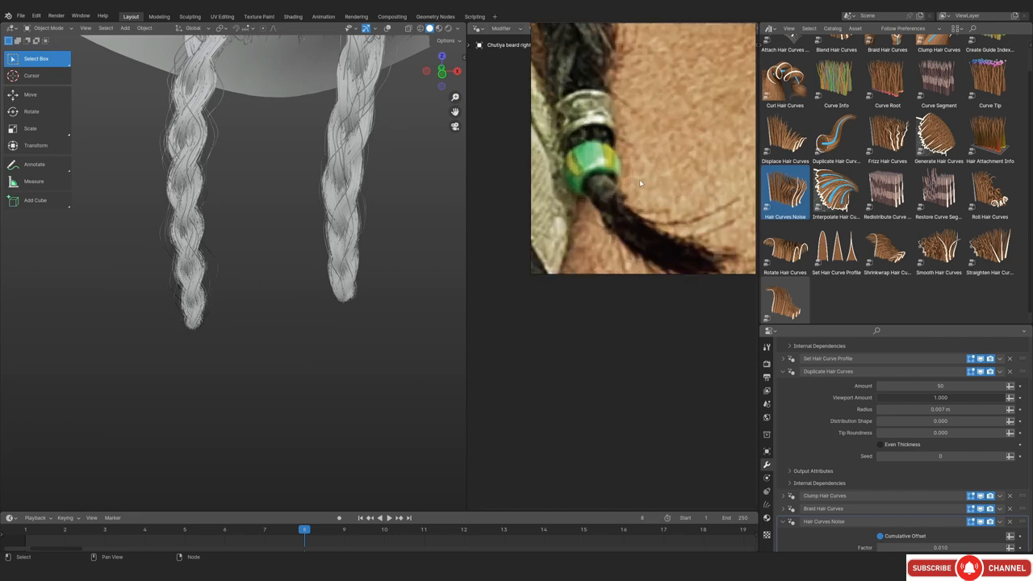
# Check both braid tips against the background reference with the viewport overlays shown, then review the whole beard without overlays
pyautogui.scroll(3, 193, 306)
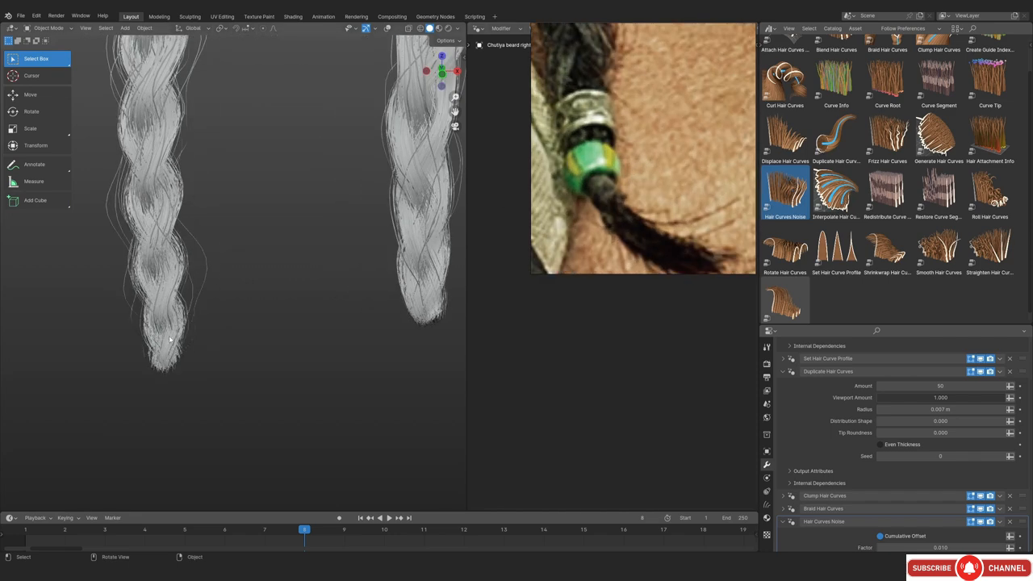
pyautogui.hotkey('alt', 'shift', 'z')
pyautogui.keyDown('shift'); pyautogui.moveTo(169, 338); pyautogui.dragTo(231, 298, button='middle'); pyautogui.keyUp('shift')
pyautogui.hotkey('alt', 'shift', 'z')
pyautogui.hotkey('alt', 'shift', 'z')
pyautogui.scroll(-5, 255, 216)
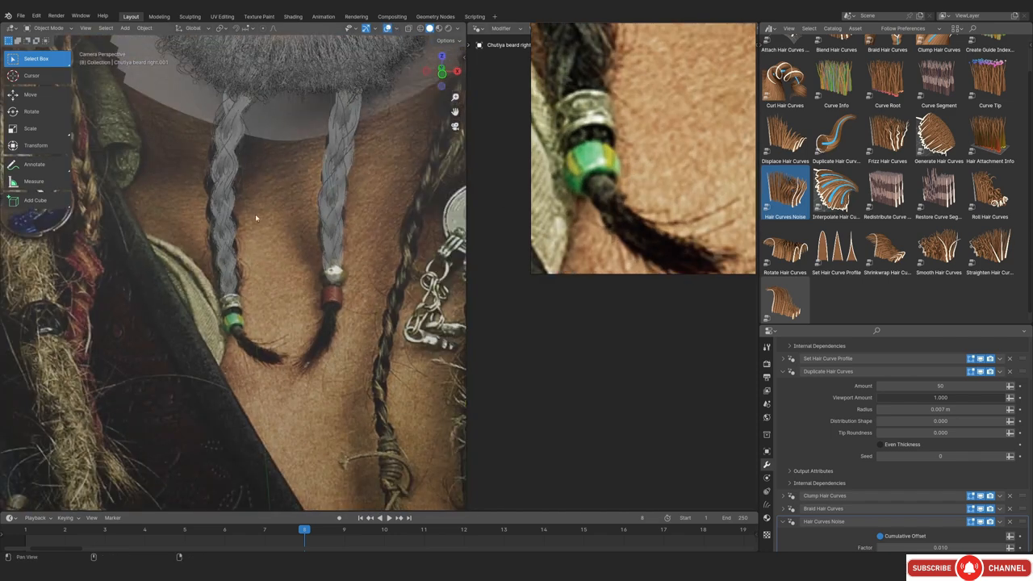
pyautogui.hotkey('alt', 'shift', 'z')
pyautogui.scroll(-3, 255, 217)
pyautogui.keyDown('shift'); pyautogui.moveTo(263, 237); pyautogui.dragTo(253, 269, button='middle'); pyautogui.keyUp('shift')
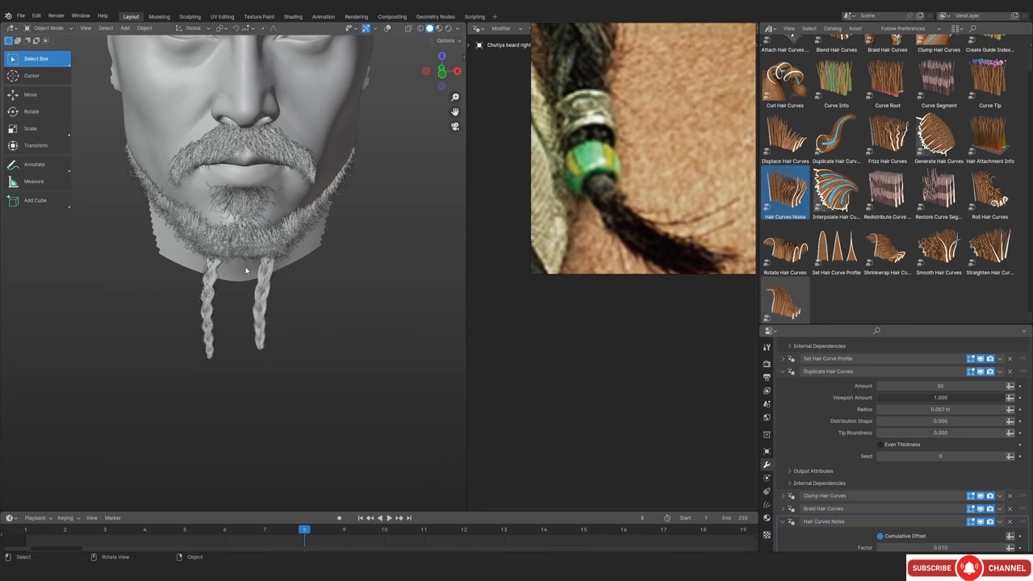
# Save the file and preview the head in rendered shading from the front view with overlays shown
pyautogui.hotkey('ctrl', 's')
pyautogui.scroll(-4, 246, 270)
pyautogui.scroll(6, 229, 289)
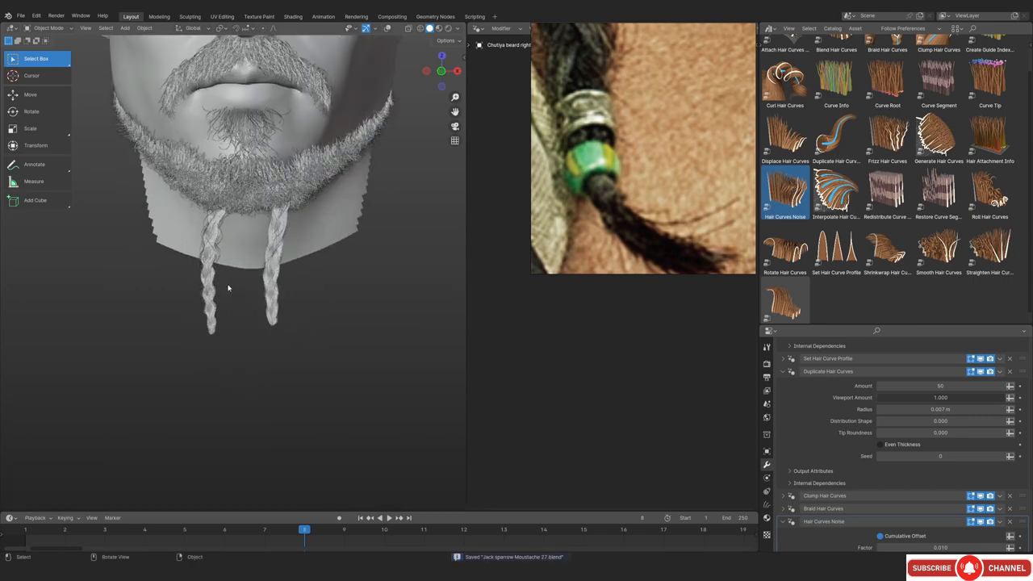
pyautogui.press('z')
pyautogui.click(226, 287)
pyautogui.keyDown('shift'); pyautogui.moveTo(248, 231); pyautogui.dragTo(253, 258, button='middle'); pyautogui.keyUp('shift')
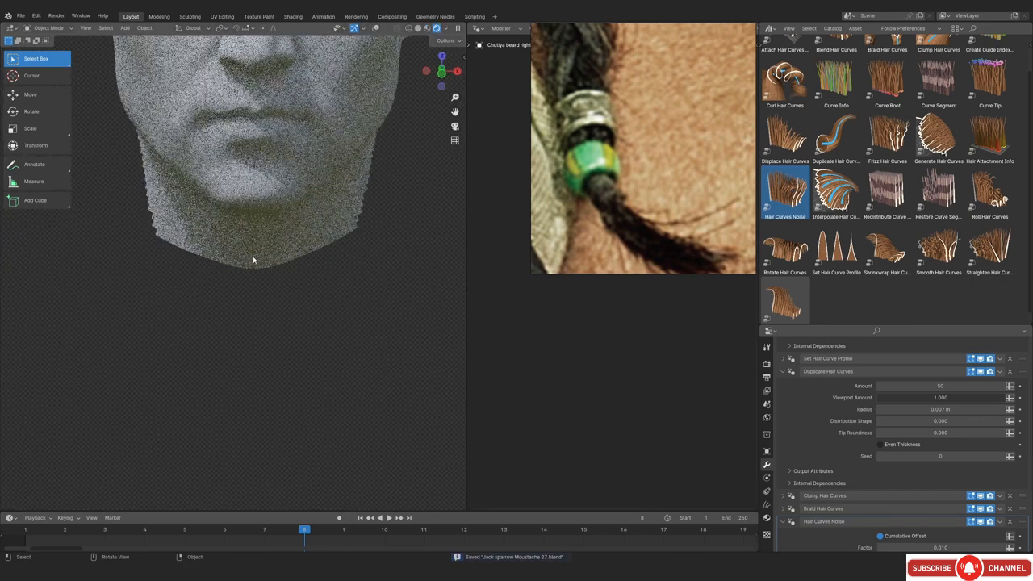
pyautogui.press('KP_1')
pyautogui.scroll(-4, 256, 269)
pyautogui.hotkey('alt', 'shift', 'z')
pyautogui.keyDown('shift'); pyautogui.moveTo(253, 187); pyautogui.dragTo(258, 240, button='middle'); pyautogui.keyUp('shift')
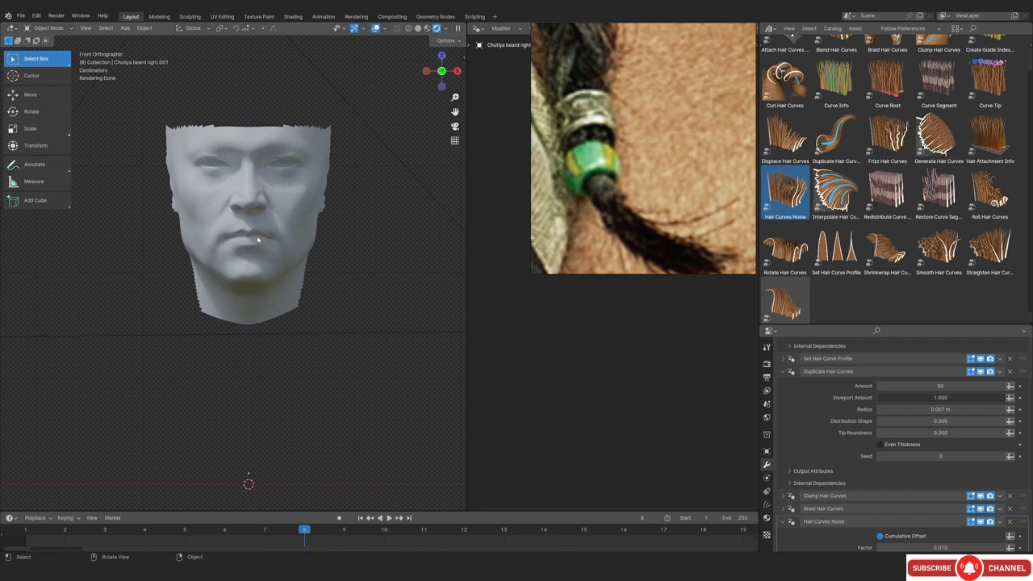
# Return to solid shading and save the file again
pyautogui.press('z')
pyautogui.click(396, 293)
pyautogui.moveTo(296, 297)
pyautogui.mouseDown(button='middle')
pyautogui.moveTo(279, 302)
pyautogui.moveTo(283, 319)
pyautogui.mouseUp(button='middle')
pyautogui.hotkey('alt', 'shift', 'z')
pyautogui.hotkey('alt', 'shift', 'z')
pyautogui.hotkey('ctrl', 's')
# Recheck the head in rendered shading, then return to solid shading and inspect the beard and both braids up close
pyautogui.press('z')
pyautogui.click(300, 292)
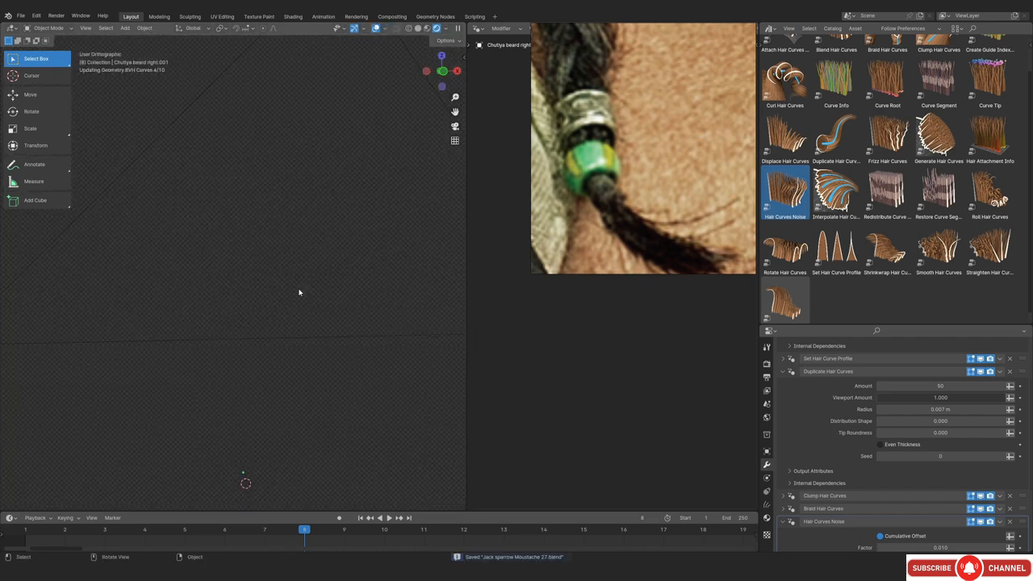
pyautogui.press('z')
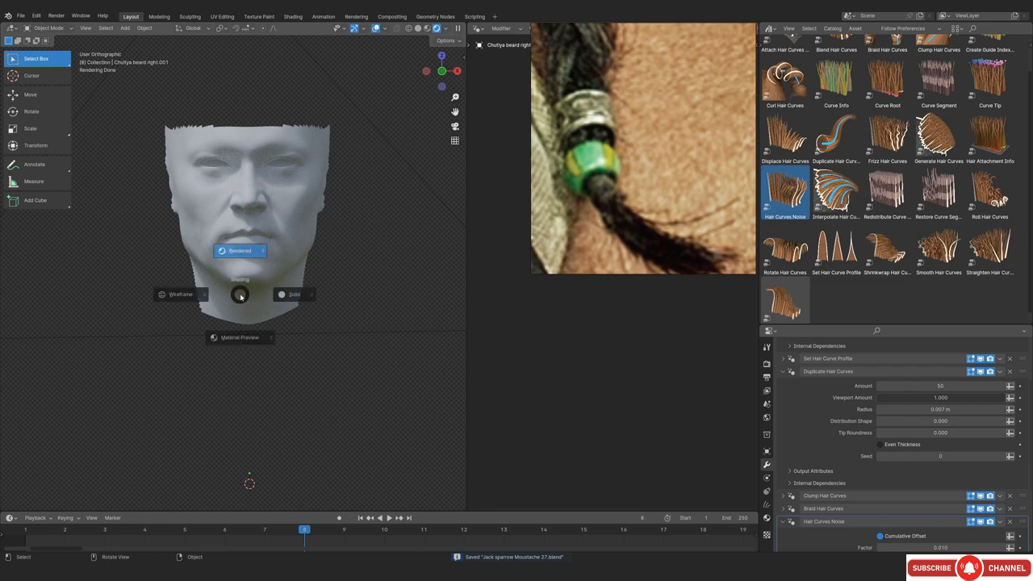
pyautogui.click(293, 293)
pyautogui.scroll(2, 261, 360)
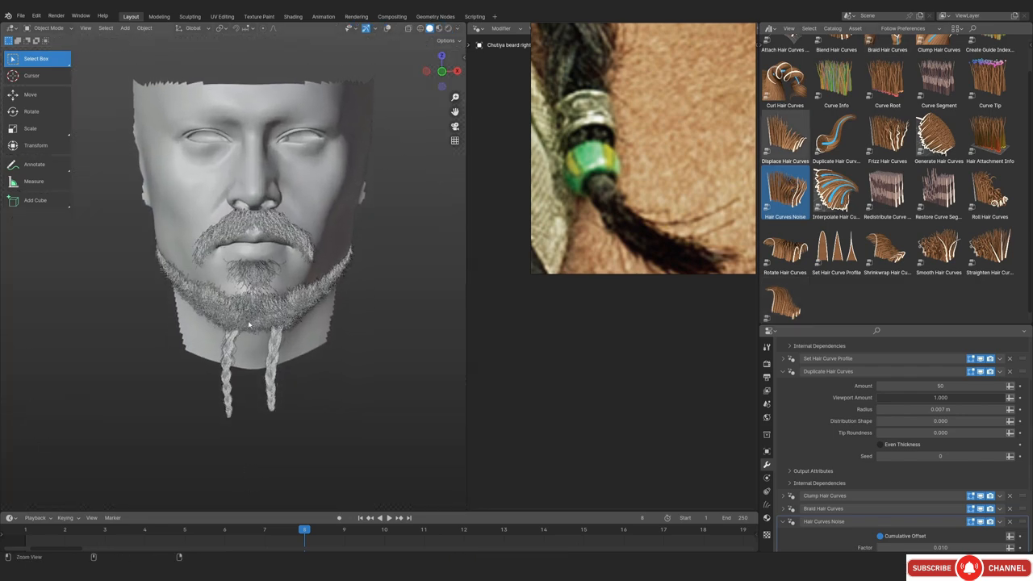
pyautogui.scroll(1, 251, 317)
pyautogui.scroll(3, 227, 368)
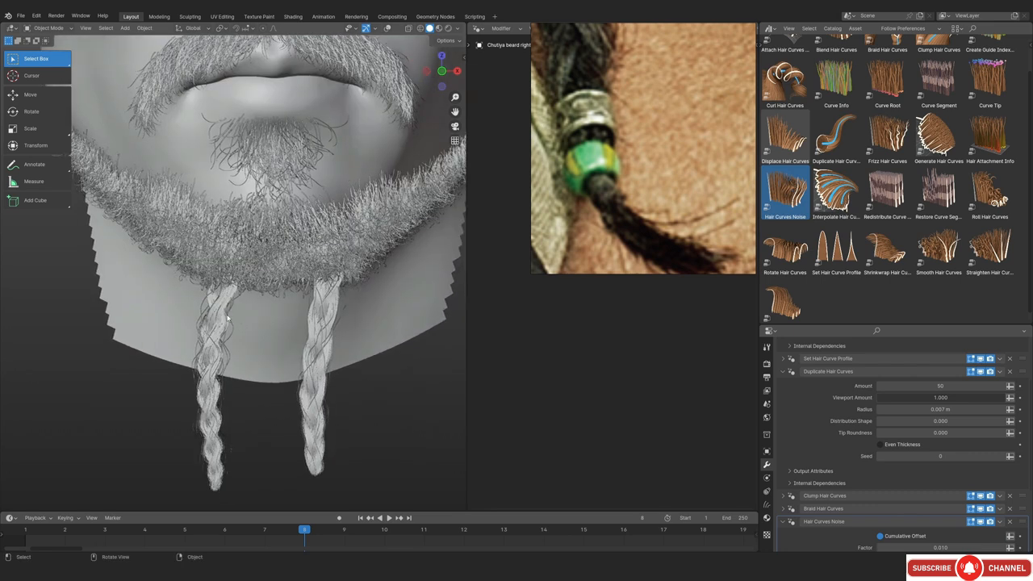
pyautogui.scroll(-3, 627, 202)
# Maximize the reference board and examine the beard braids, ornaments and dreadlocks in the pirate portrait
pyautogui.moveTo(631, 210); pyautogui.dragTo(482, 293, button='middle')
pyautogui.hotkey('ctrl', 'f')
pyautogui.scroll(-3, 620, 245)
pyautogui.scroll(3, 492, 284)
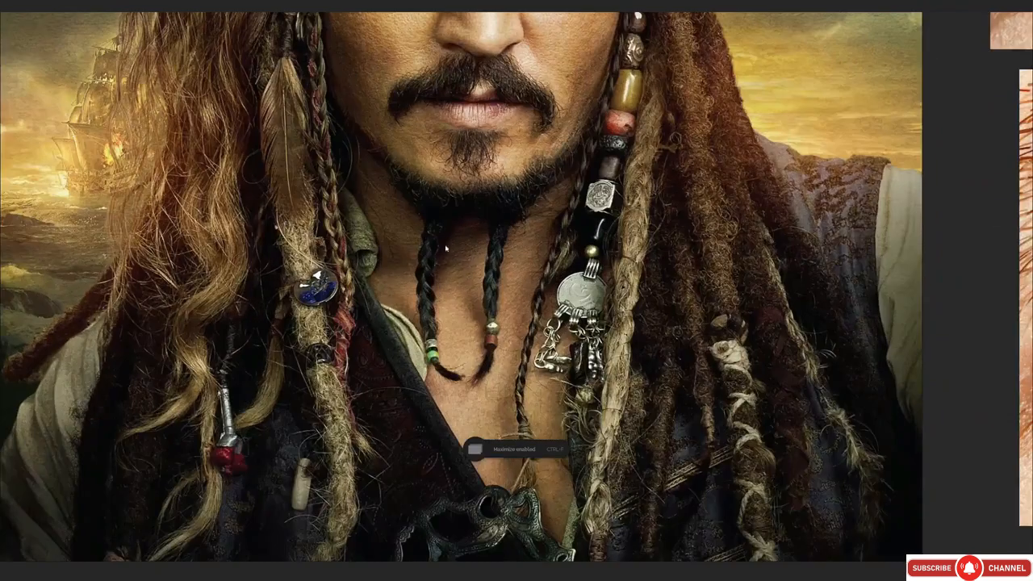
pyautogui.moveTo(407, 321); pyautogui.dragTo(465, 541, button='middle')
pyautogui.moveTo(640, 414); pyautogui.dragTo(446, 213, button='middle')
pyautogui.moveTo(385, 424); pyautogui.dragTo(519, 162, button='middle')
pyautogui.moveTo(282, 137); pyautogui.dragTo(278, 315, button='middle')
pyautogui.moveTo(740, 409); pyautogui.dragTo(441, 313, button='middle')
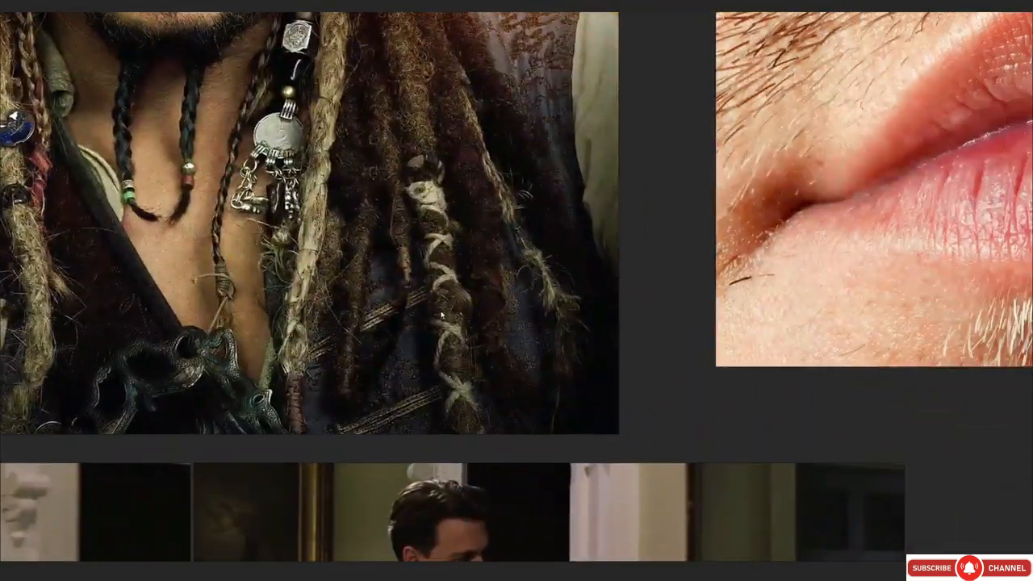
pyautogui.moveTo(271, 132); pyautogui.dragTo(403, 401, button='middle')
pyautogui.moveTo(242, 193); pyautogui.dragTo(422, 436, button='middle')
pyautogui.moveTo(309, 131); pyautogui.dragTo(371, 24, button='middle')
pyautogui.moveTo(477, 549); pyautogui.dragTo(457, 446, button='middle')
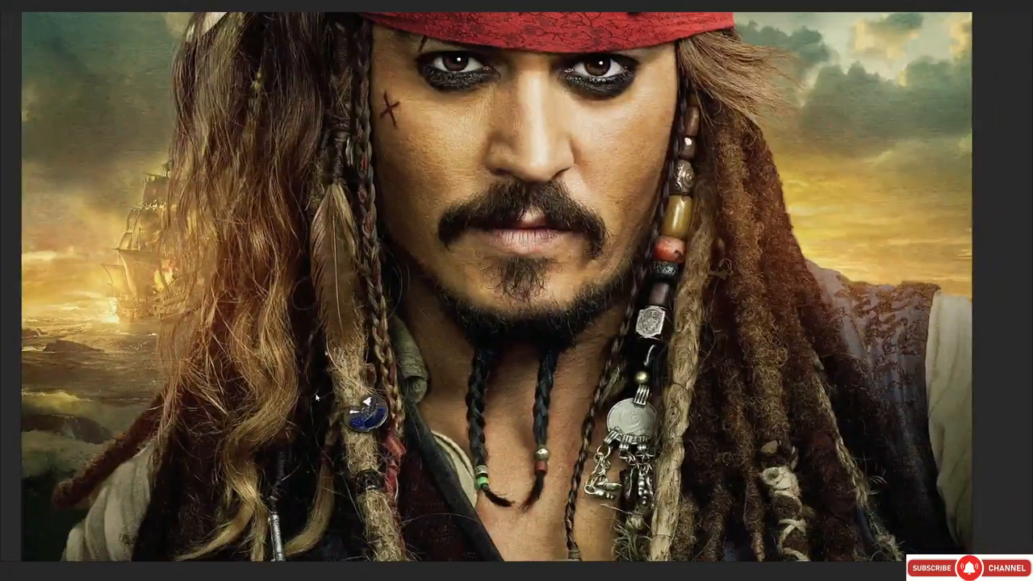
# Study the hanging locks, coin pendant and beaded beard braid ends in the enlarged portrait
pyautogui.moveTo(345, 557); pyautogui.dragTo(333, 345, button='middle')
pyautogui.moveTo(435, 373); pyautogui.dragTo(276, 295, button='middle')
pyautogui.moveTo(581, 107); pyautogui.dragTo(604, 241, button='middle')
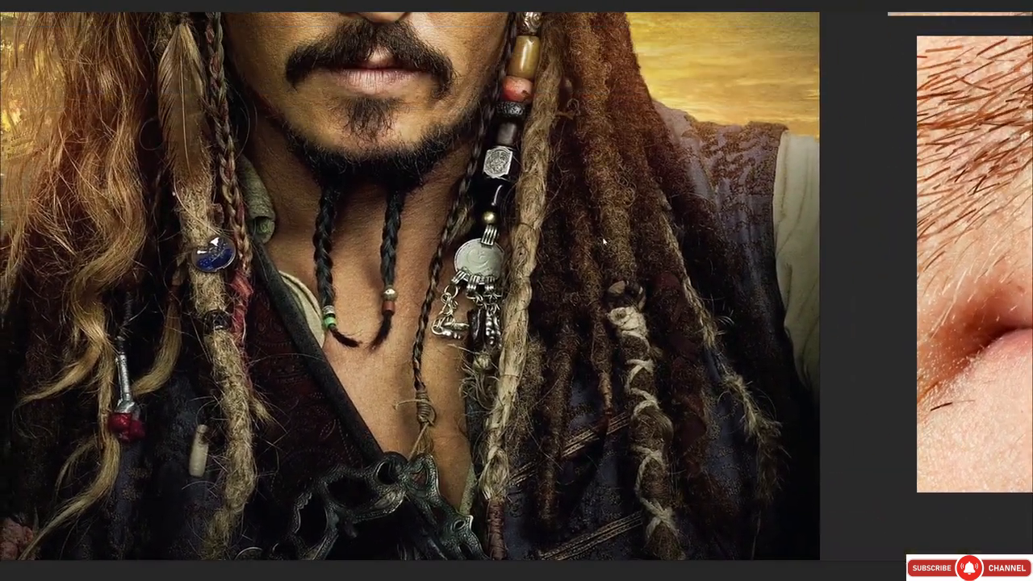
pyautogui.scroll(3, 518, 270)
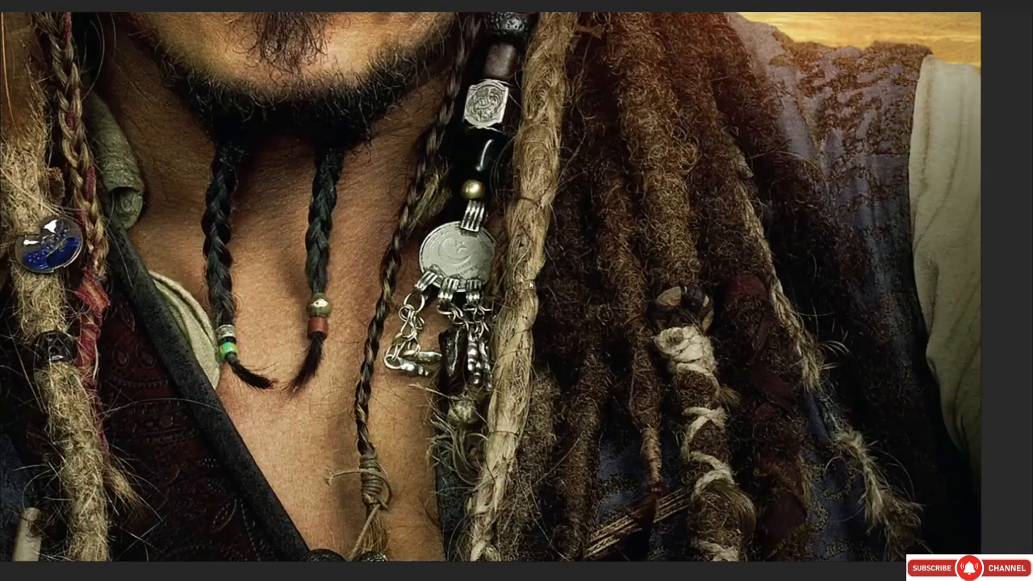
pyautogui.moveTo(285, 242); pyautogui.dragTo(520, 256, button='middle')
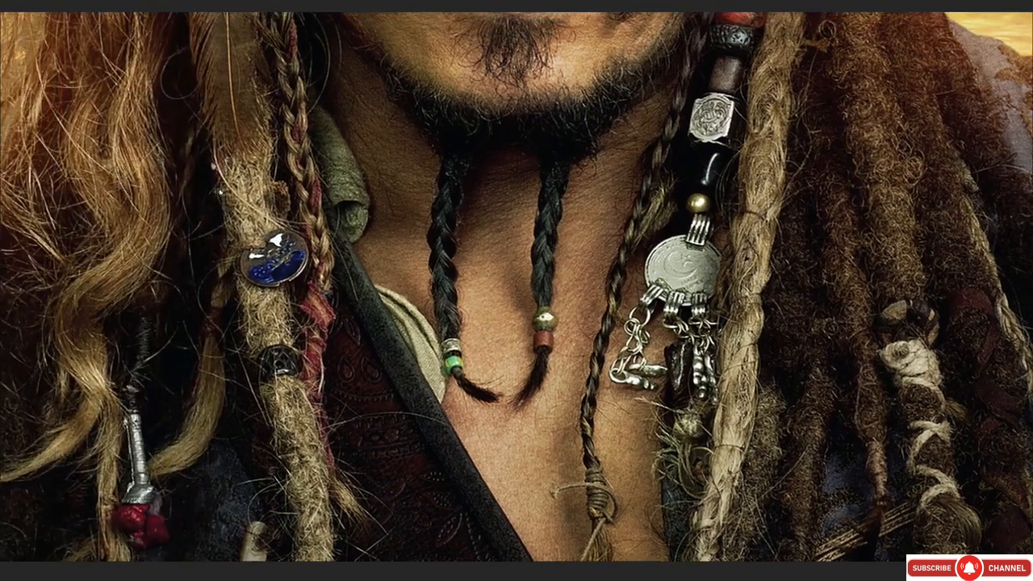
pyautogui.moveTo(275, 55); pyautogui.dragTo(289, 165, button='middle')
pyautogui.scroll(-3, 292, 163)
pyautogui.moveTo(281, 87); pyautogui.dragTo(319, 257, button='middle')
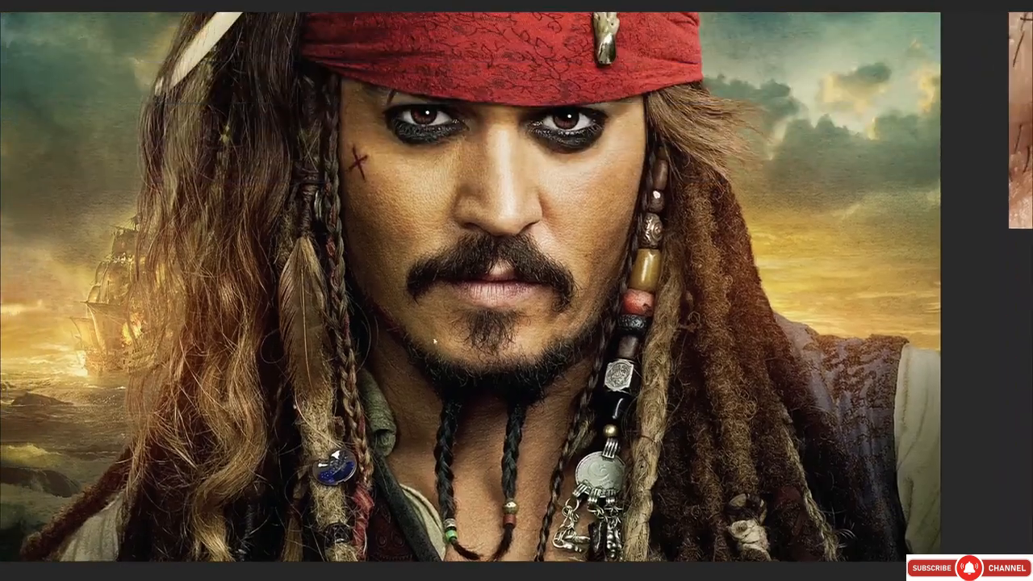
# Inspect the string of beads and the dreadlocks beside the face in the portrait
pyautogui.moveTo(431, 342); pyautogui.dragTo(354, 201, button='middle')
pyautogui.moveTo(664, 230); pyautogui.dragTo(502, 285, button='middle')
pyautogui.scroll(3, 502, 285)
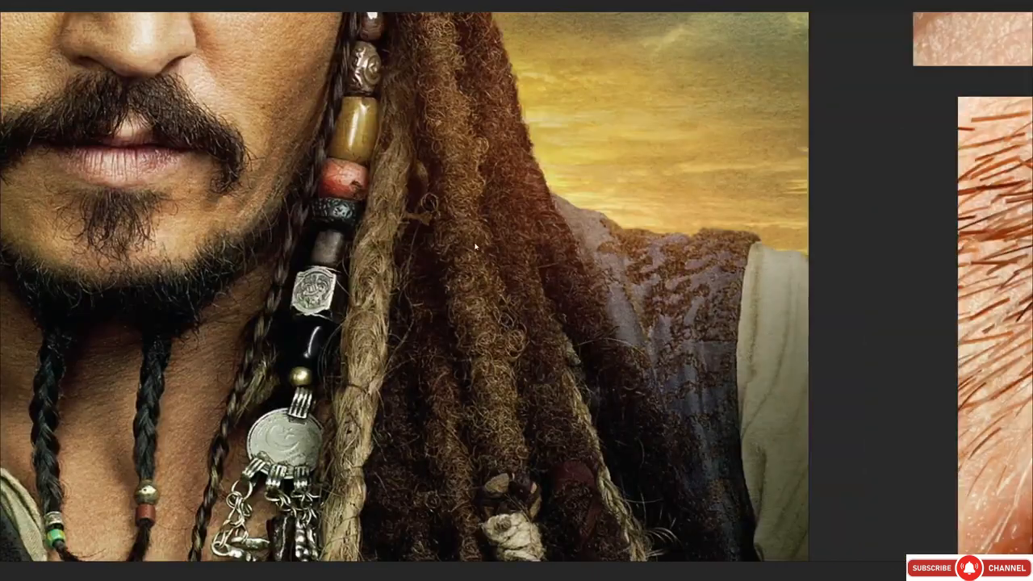
pyautogui.moveTo(242, 299); pyautogui.dragTo(497, 241, button='middle')
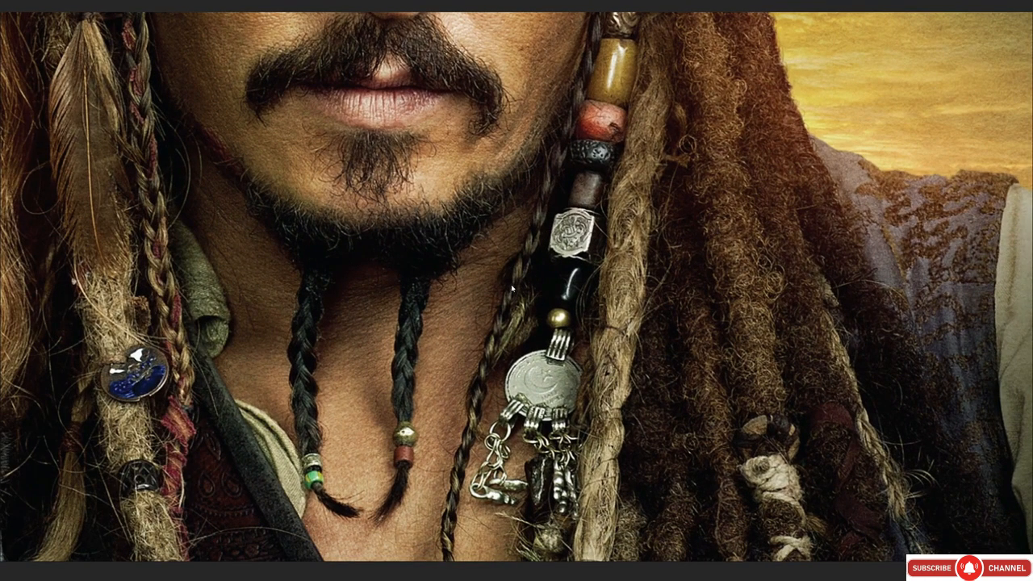
# Compare the overall portrait with close-ups of its braids and beaded beard tips, then restore the reference board to its small size
pyautogui.scroll(-3, 512, 288)
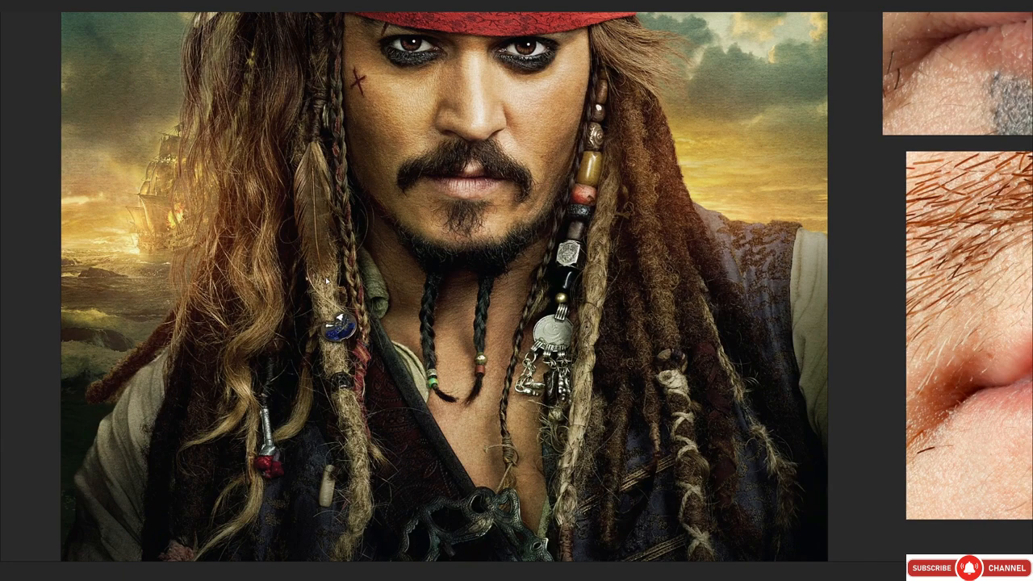
pyautogui.scroll(3, 343, 243)
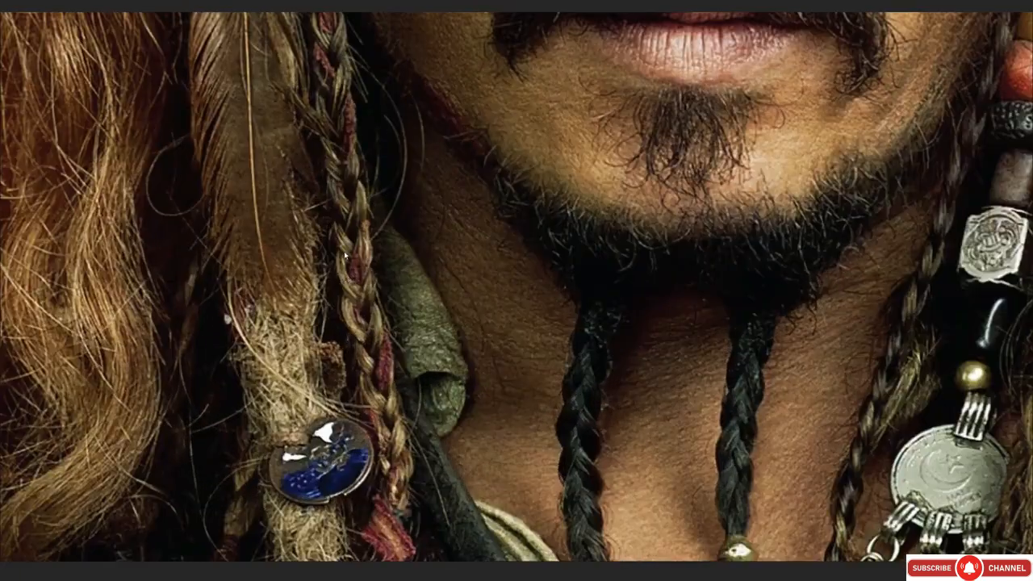
pyautogui.scroll(-6, 350, 279)
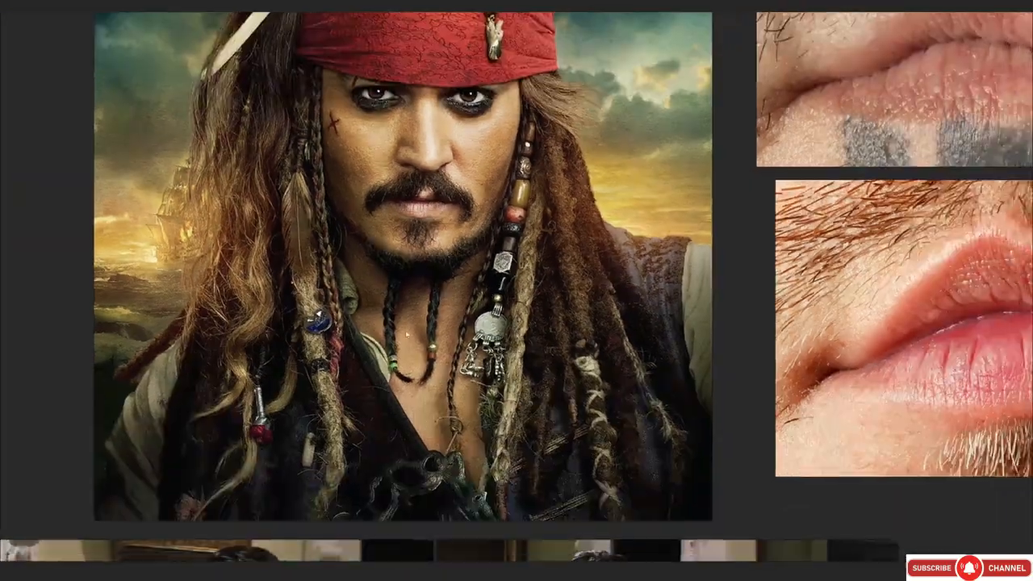
pyautogui.scroll(6, 423, 398)
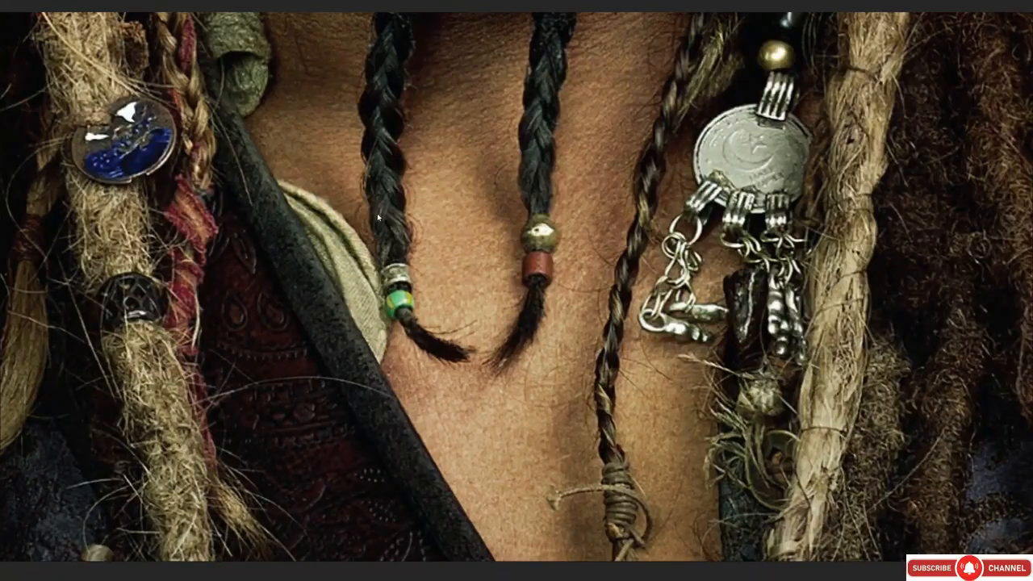
pyautogui.moveTo(389, 216); pyautogui.dragTo(397, 255, button='middle')
pyautogui.hotkey('ctrl', 'f')
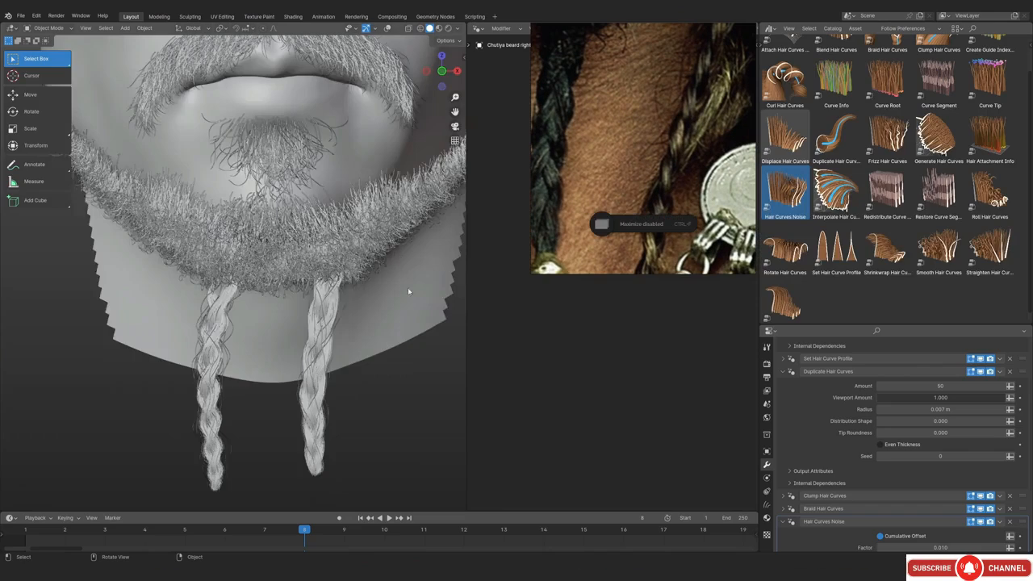
# Compare the modelled face, eye area and bearded chin with the portrait in the small reference board
pyautogui.scroll(-3, 409, 293)
pyautogui.keyDown('shift'); pyautogui.moveTo(203, 100); pyautogui.dragTo(225, 216, button='middle'); pyautogui.keyUp('shift')
pyautogui.scroll(-3, 605, 162)
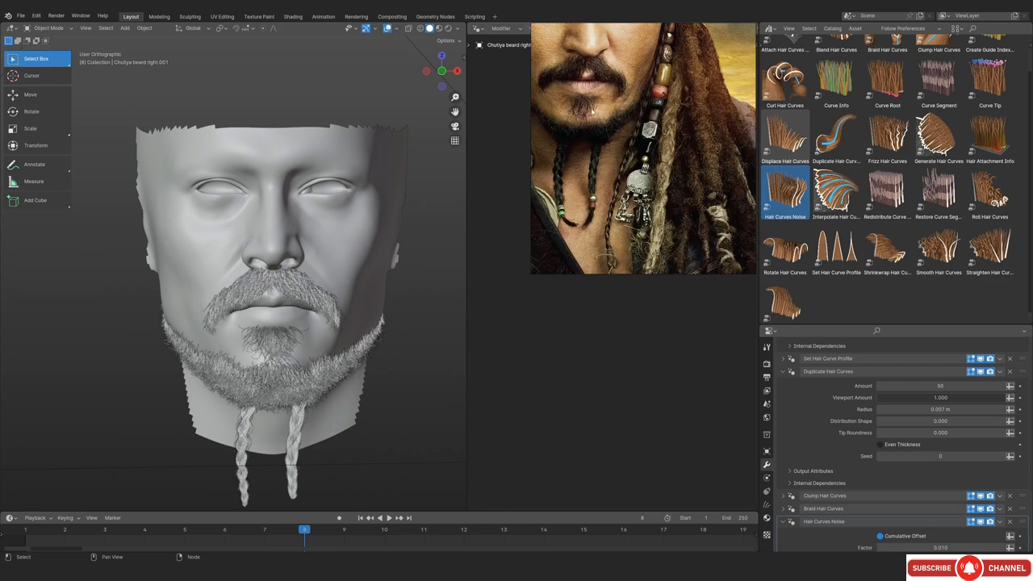
pyautogui.moveTo(549, 40); pyautogui.dragTo(630, 244, button='middle')
pyautogui.scroll(2, 630, 166)
pyautogui.scroll(3, 216, 161)
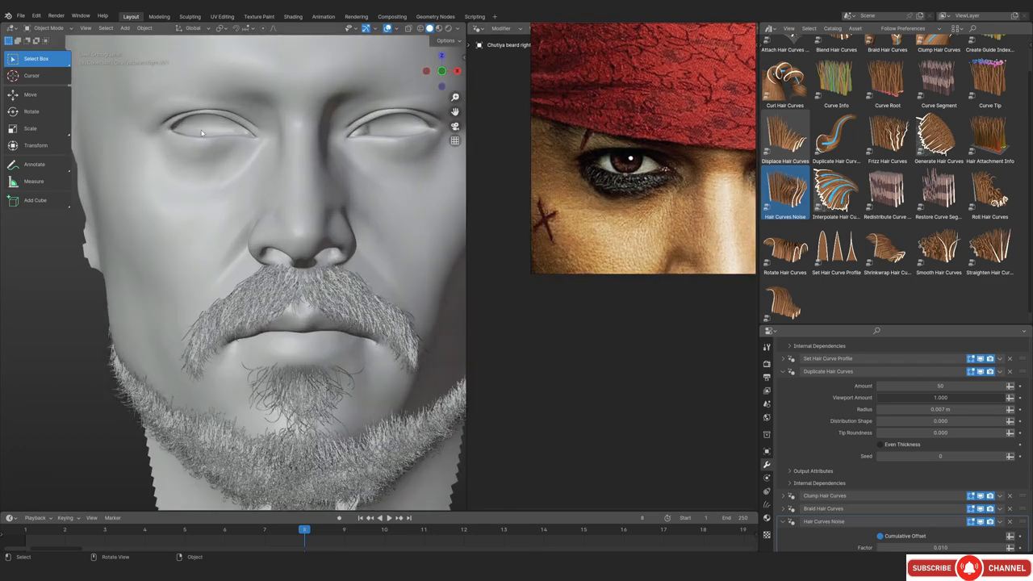
pyautogui.keyDown('shift'); pyautogui.moveTo(203, 136); pyautogui.dragTo(222, 217, button='middle'); pyautogui.keyUp('shift')
pyautogui.scroll(-3, 240, 210)
pyautogui.scroll(-5, 631, 186)
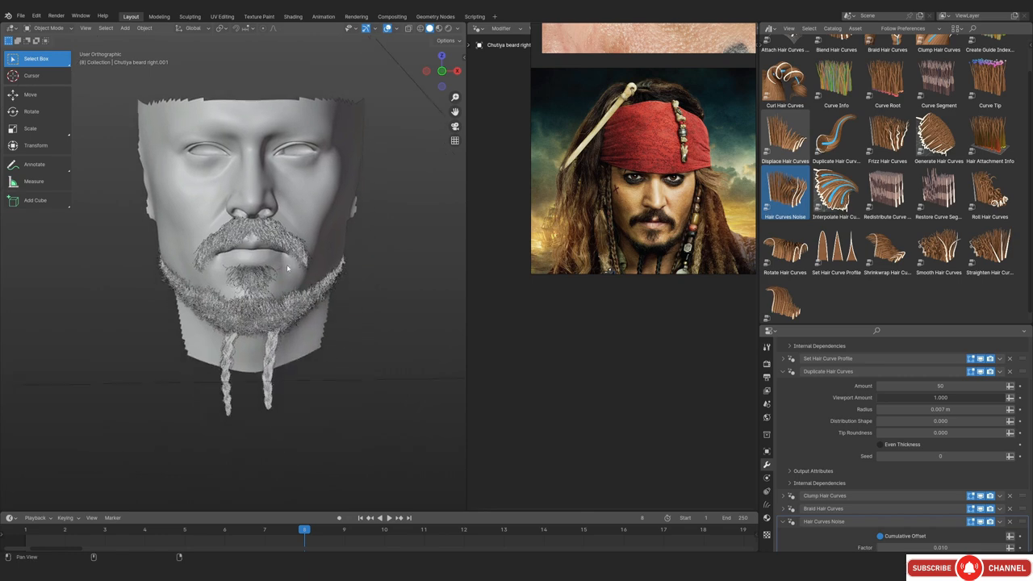
pyautogui.keyDown('shift'); pyautogui.moveTo(292, 358); pyautogui.dragTo(268, 264, button='middle'); pyautogui.keyUp('shift')
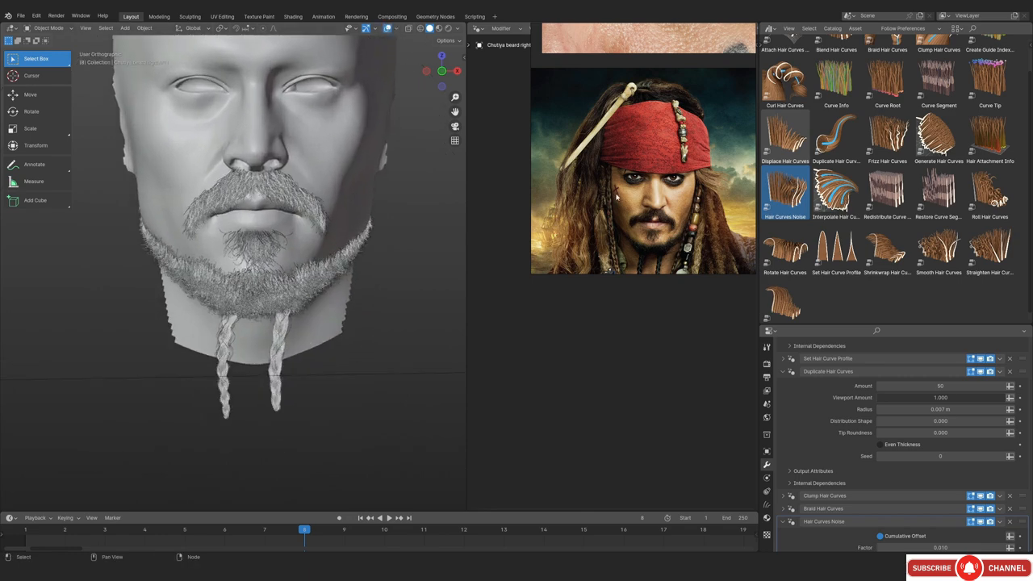
pyautogui.keyDown('shift'); pyautogui.moveTo(293, 198); pyautogui.dragTo(297, 243, button='middle'); pyautogui.keyUp('shift')
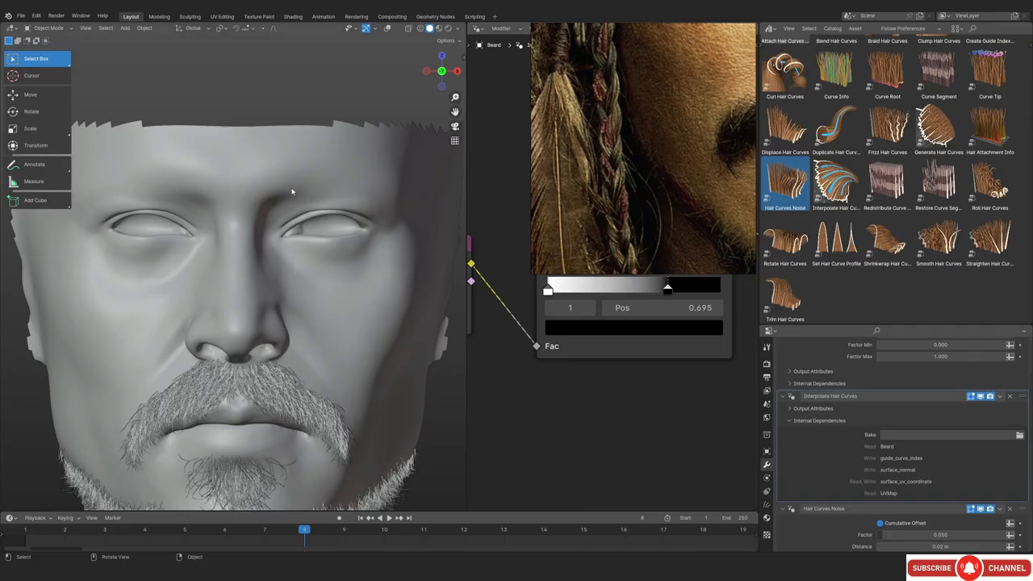
# Hide the viewport toolbar, show the overlays and frame the eye and brow area in front view
pyautogui.scroll(-2, 218, 259)
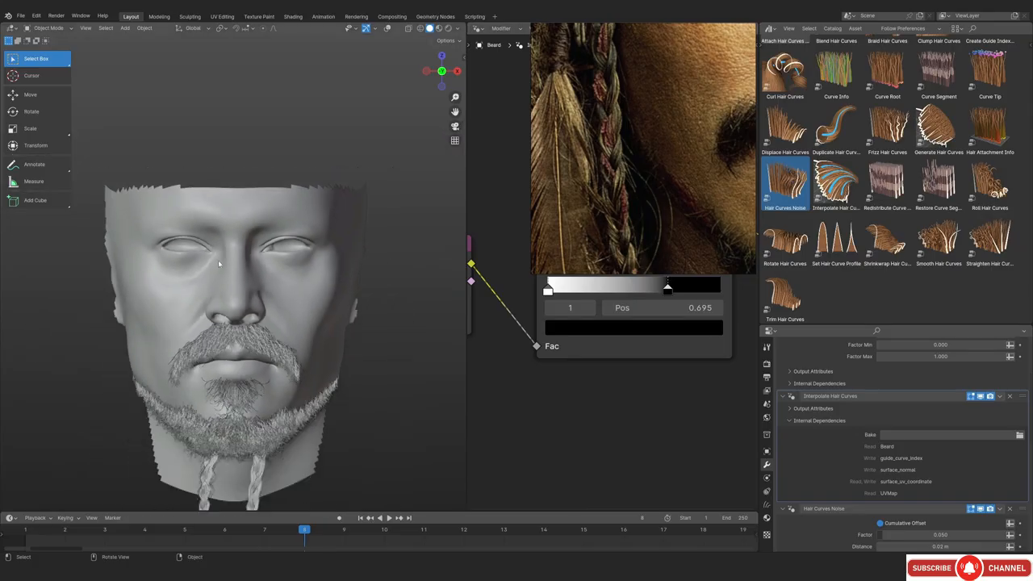
pyautogui.scroll(5, 248, 325)
pyautogui.keyDown('shift'); pyautogui.moveTo(210, 213); pyautogui.dragTo(305, 293, button='middle'); pyautogui.keyUp('shift')
pyautogui.press('t')
pyautogui.scroll(-2, 228, 209)
pyautogui.hotkey('alt', 'shift', 'z')
pyautogui.scroll(2, 228, 306)
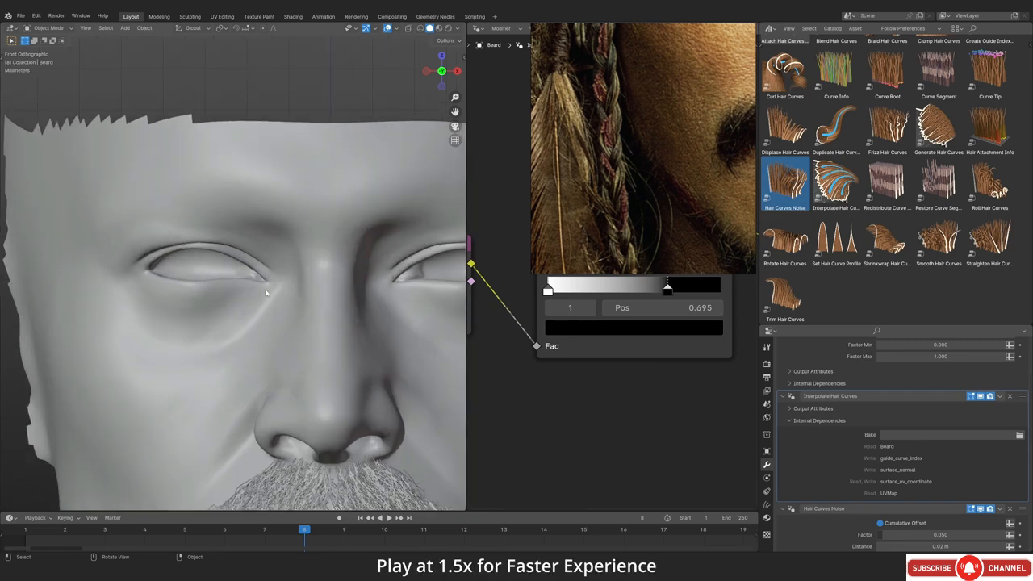
# Maximize the full reference board and examine the dark film still showing the eyes and brows up close
pyautogui.press('Home')
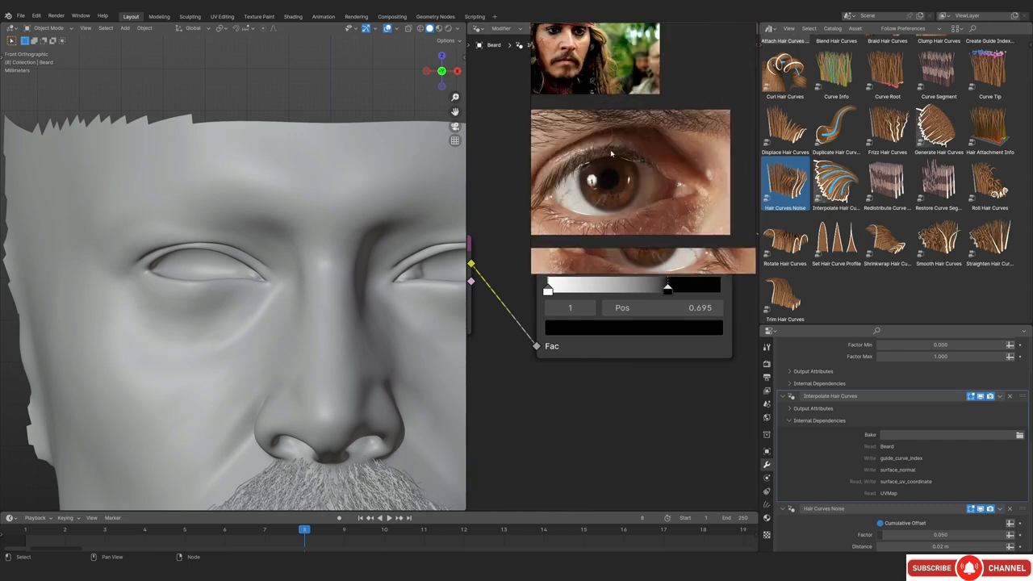
pyautogui.hotkey('ctrl', 'f')
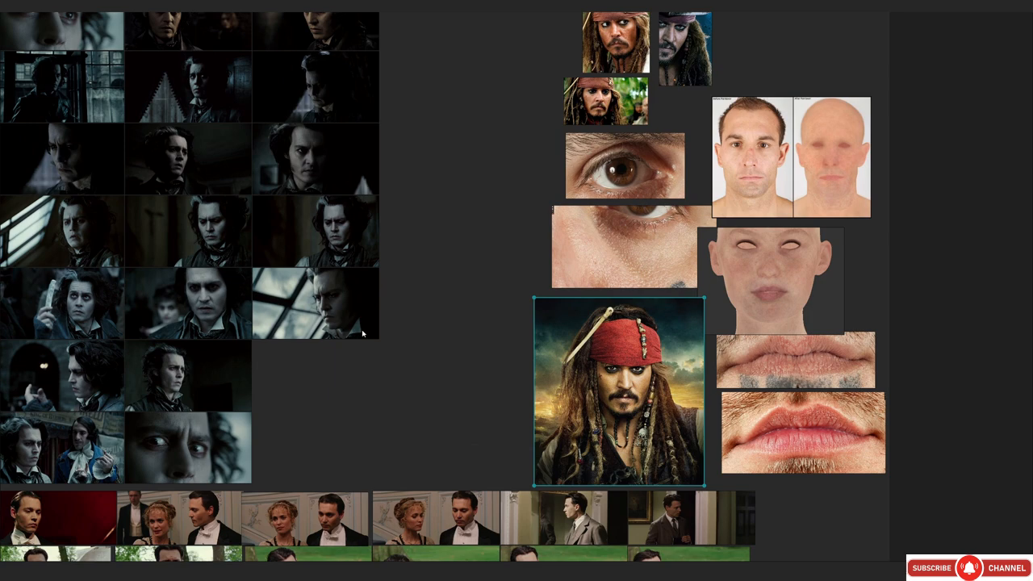
pyautogui.moveTo(214, 386); pyautogui.dragTo(407, 286, button='middle')
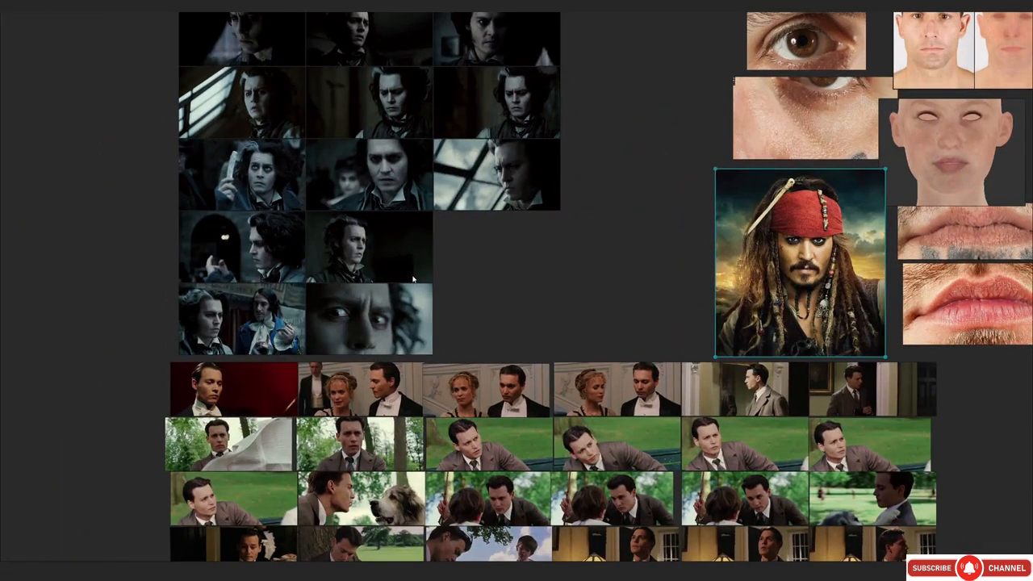
pyautogui.scroll(7, 336, 356)
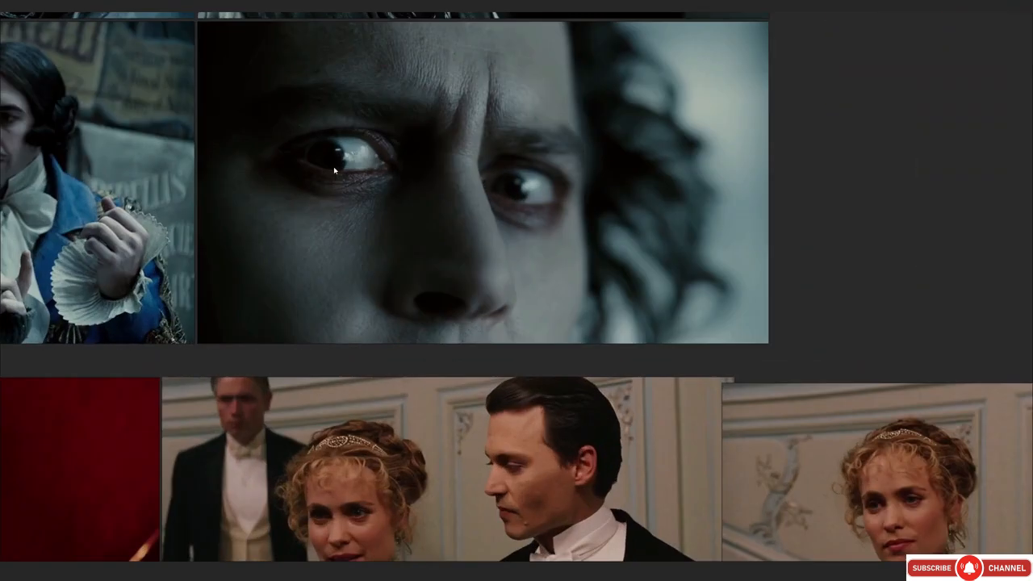
# Examine the eyelids, lashes and brows in the dark film stills, including both extreme close-ups and the three-quarter portrait
pyautogui.scroll(5, 360, 343)
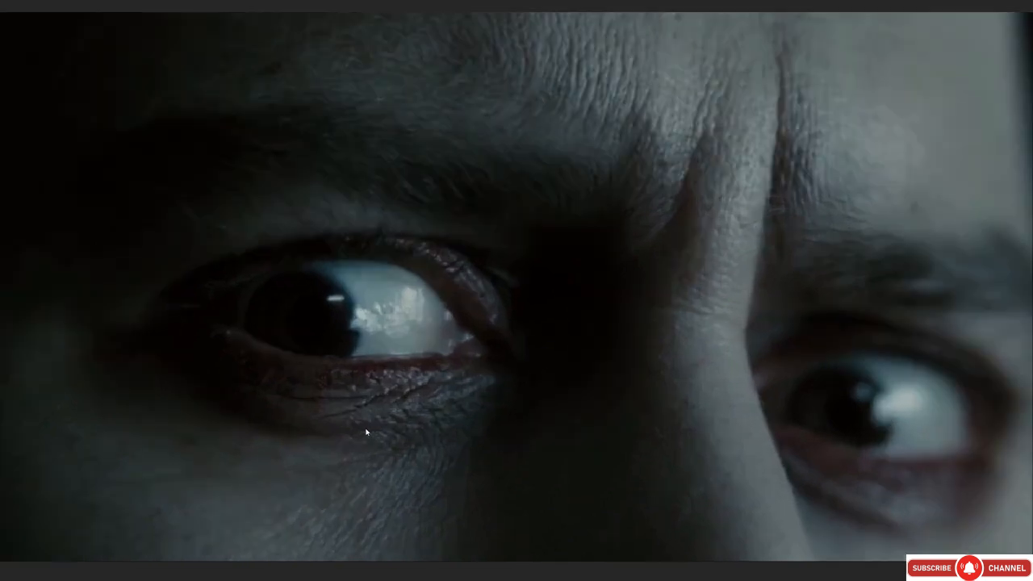
pyautogui.scroll(2, 339, 410)
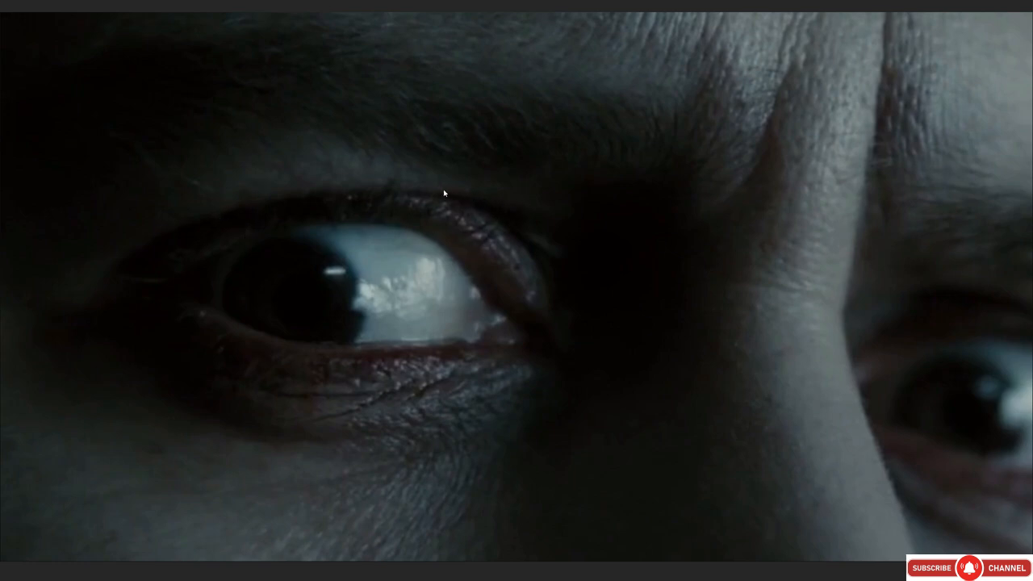
pyautogui.scroll(-6, 485, 339)
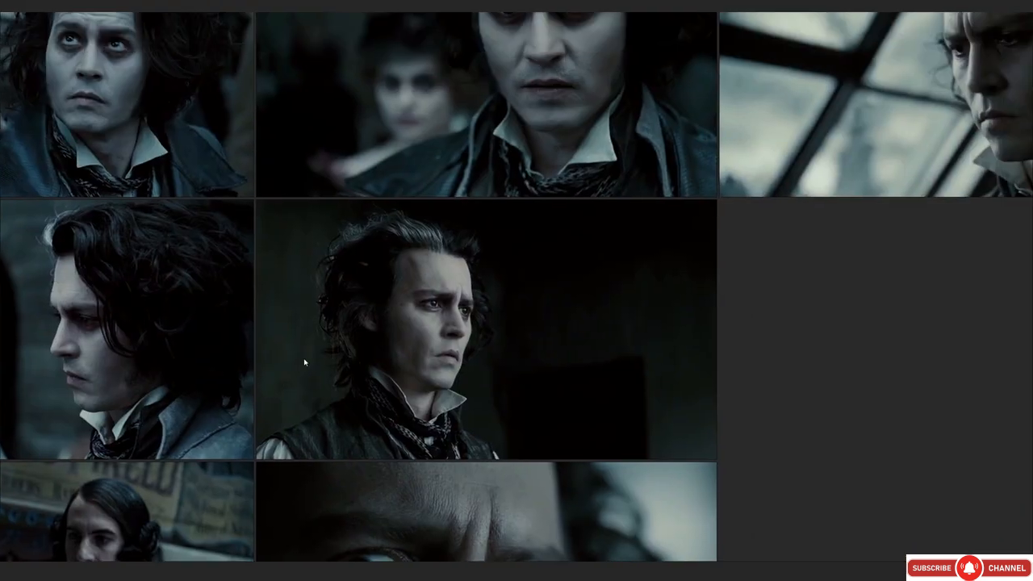
pyautogui.scroll(8, 599, 264)
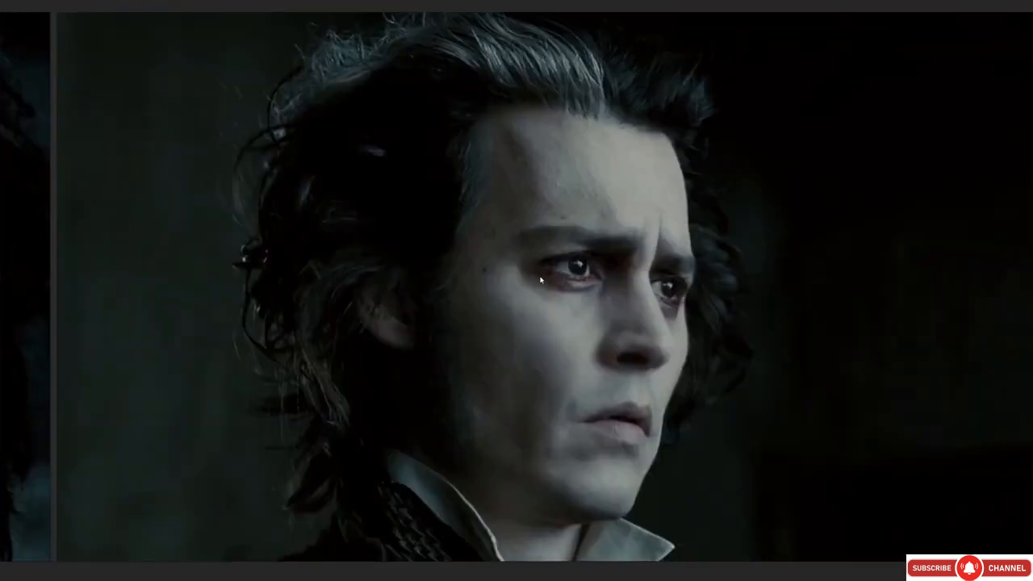
pyautogui.scroll(-10, 526, 297)
pyautogui.moveTo(266, 175); pyautogui.dragTo(339, 413, button='middle')
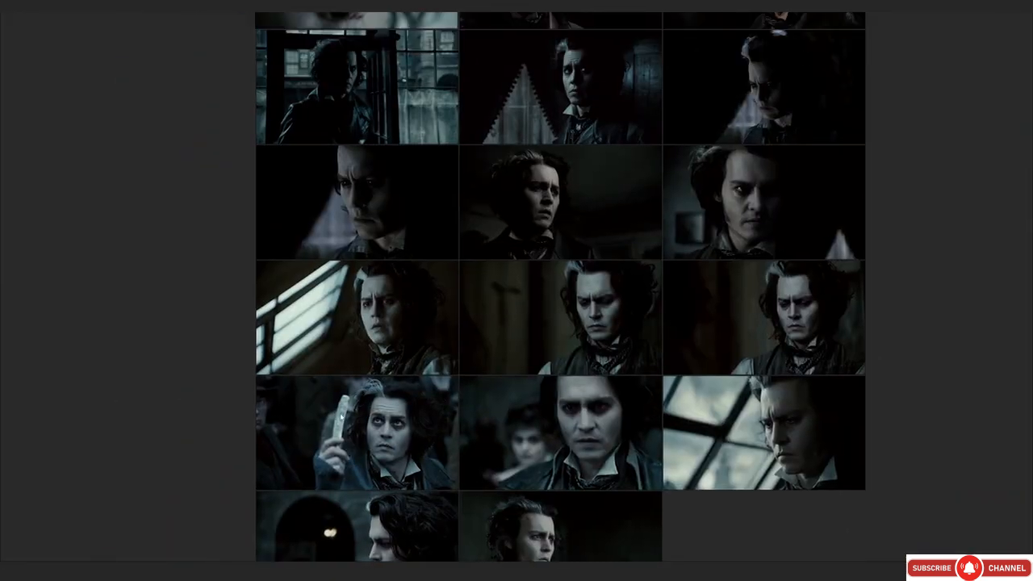
pyautogui.moveTo(353, 202); pyautogui.dragTo(362, 285, button='middle')
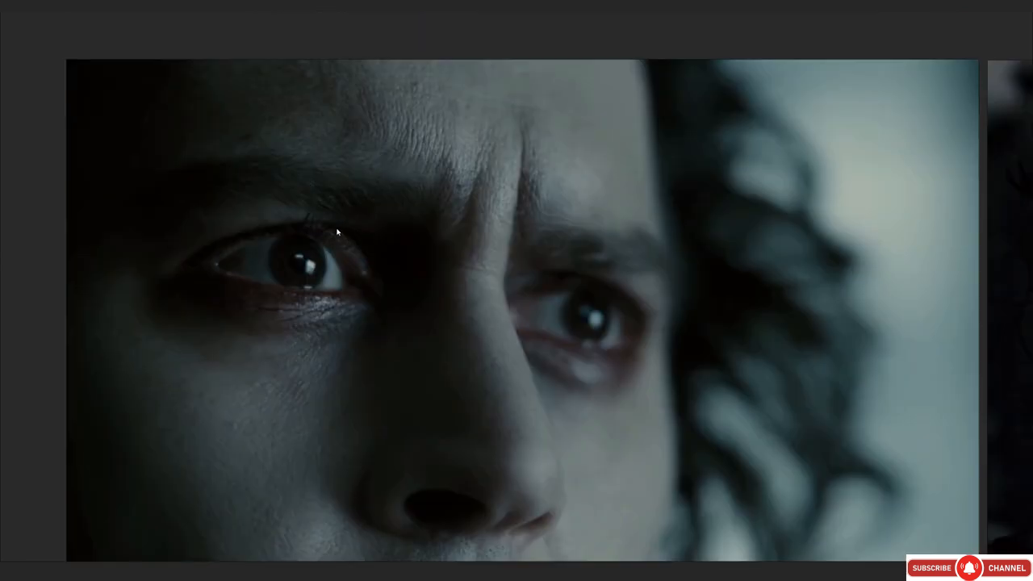
pyautogui.scroll(6, 431, 293)
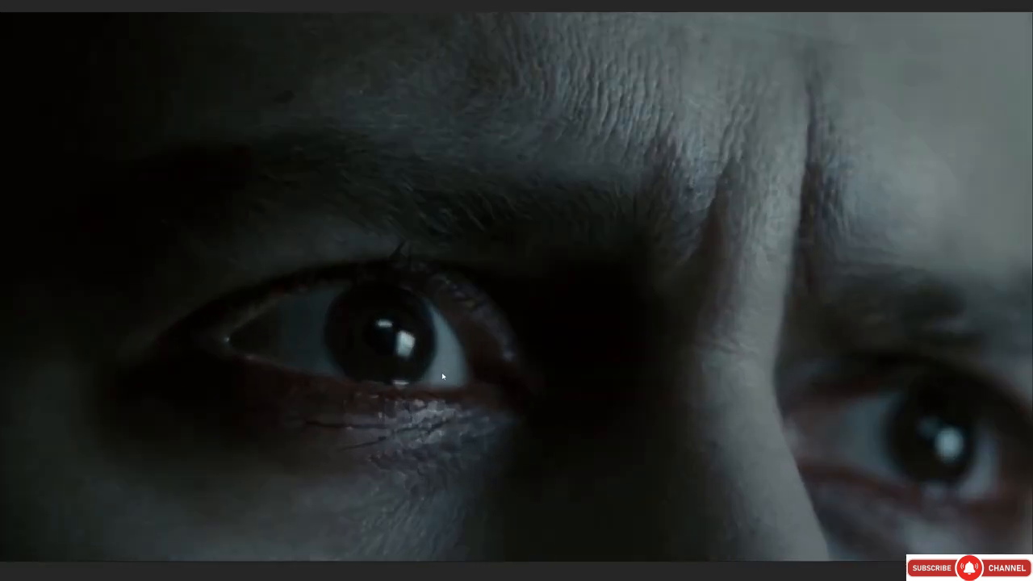
pyautogui.scroll(2, 476, 278)
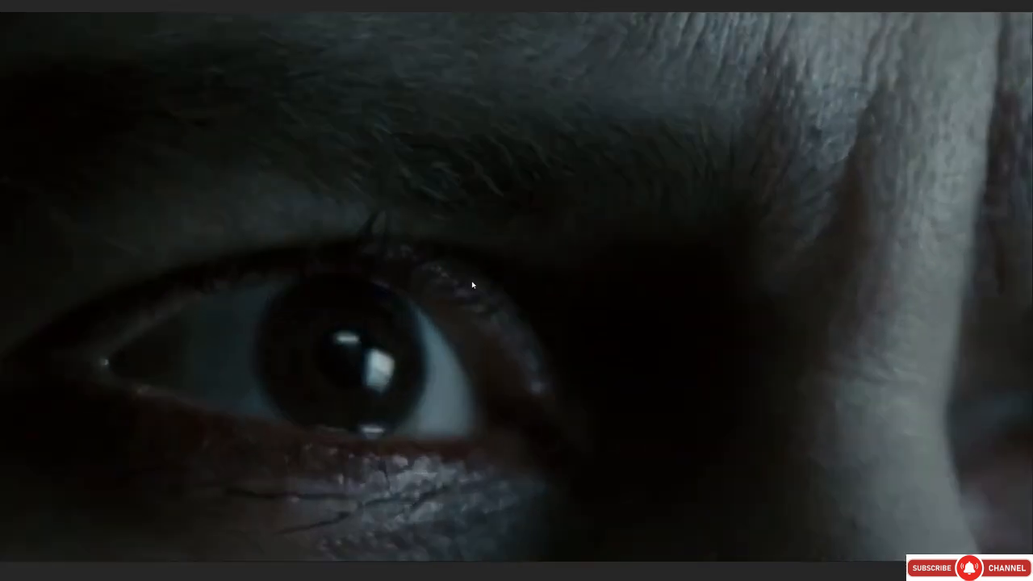
pyautogui.scroll(-12, 365, 295)
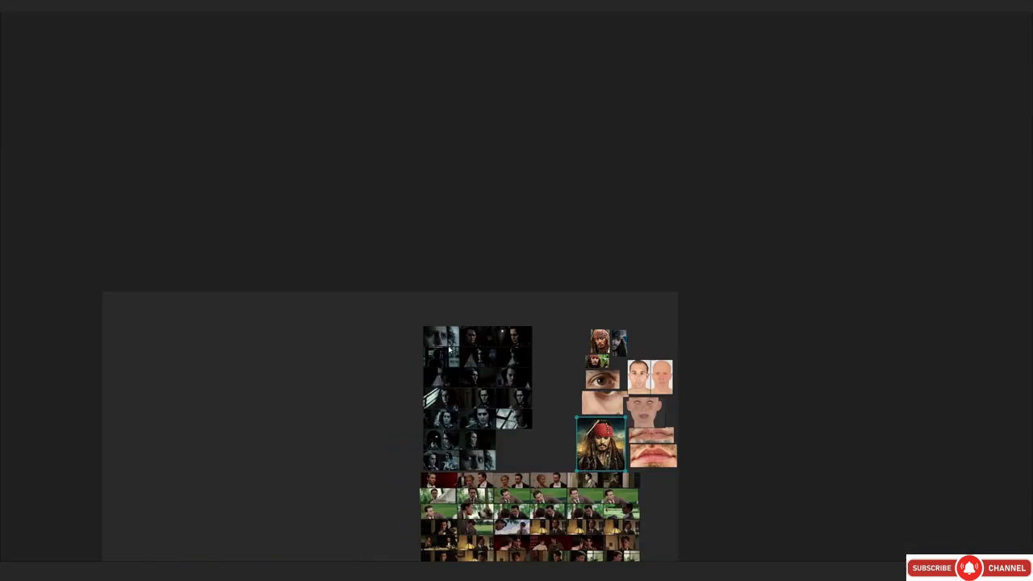
# Examine the brown-eye close-up, studying where the upper and lower lashes grow from the lid edges
pyautogui.scroll(10, 452, 282)
pyautogui.moveTo(456, 144); pyautogui.dragTo(433, 287, button='middle')
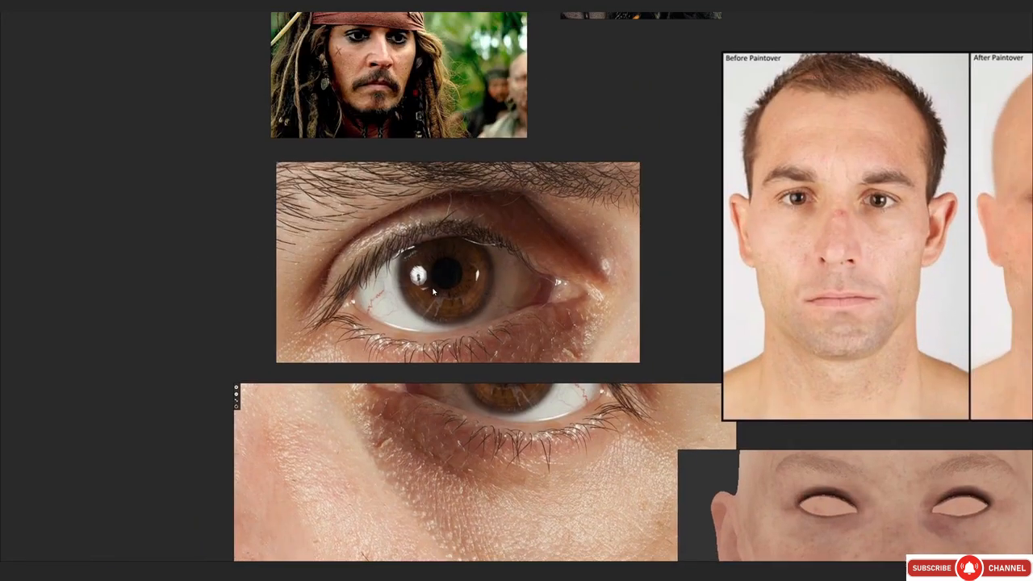
pyautogui.scroll(2, 433, 288)
pyautogui.scroll(2, 452, 206)
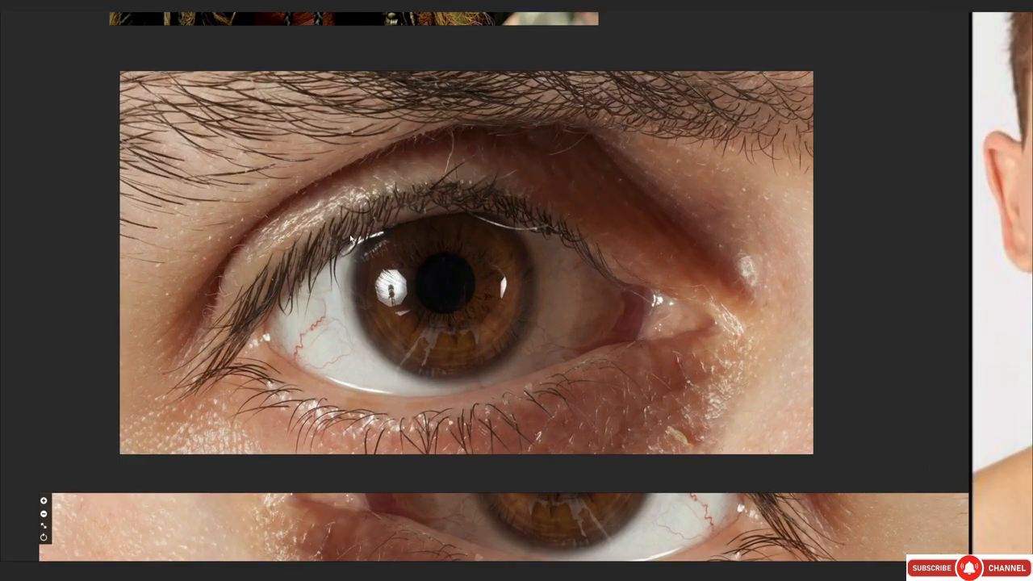
pyautogui.scroll(-10, 285, 296)
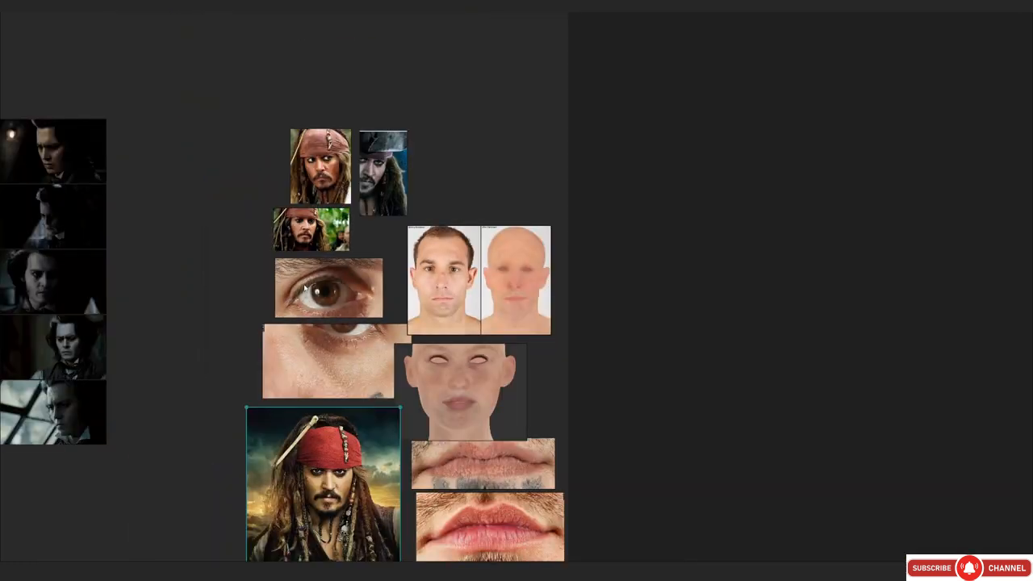
pyautogui.scroll(10, 344, 300)
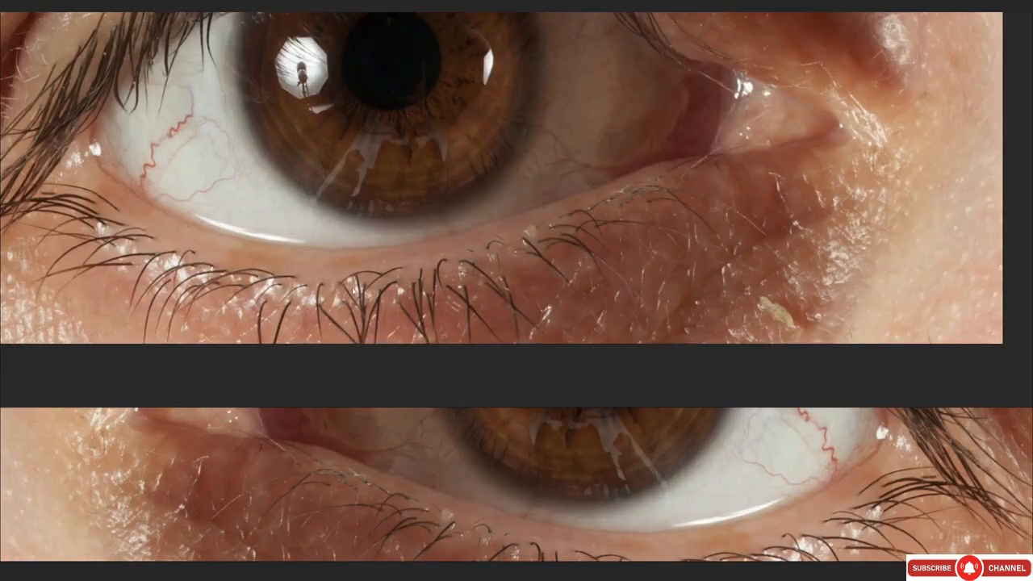
pyautogui.scroll(-2, 246, 262)
pyautogui.moveTo(231, 242); pyautogui.dragTo(236, 303, button='middle')
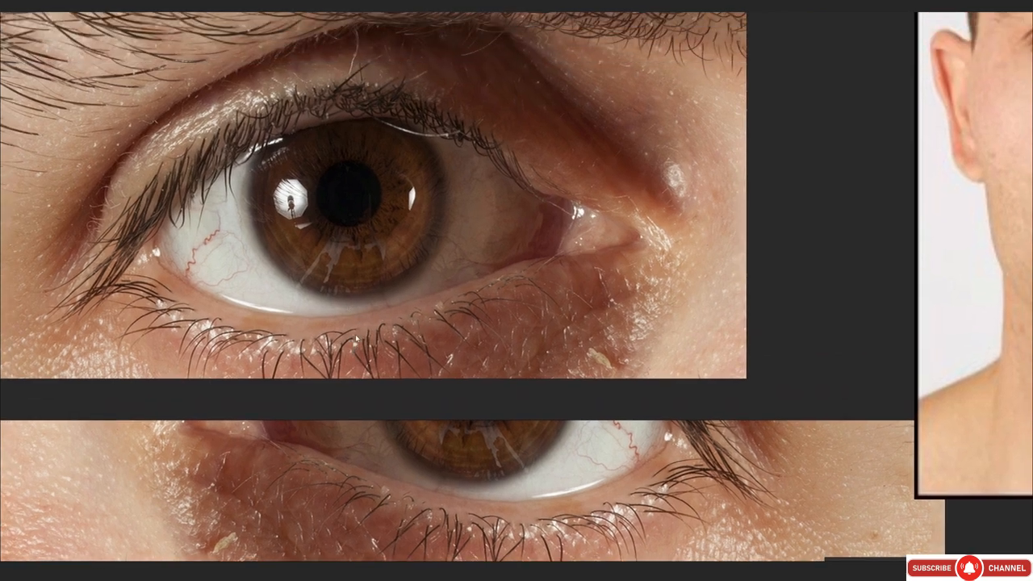
pyautogui.scroll(4, 356, 338)
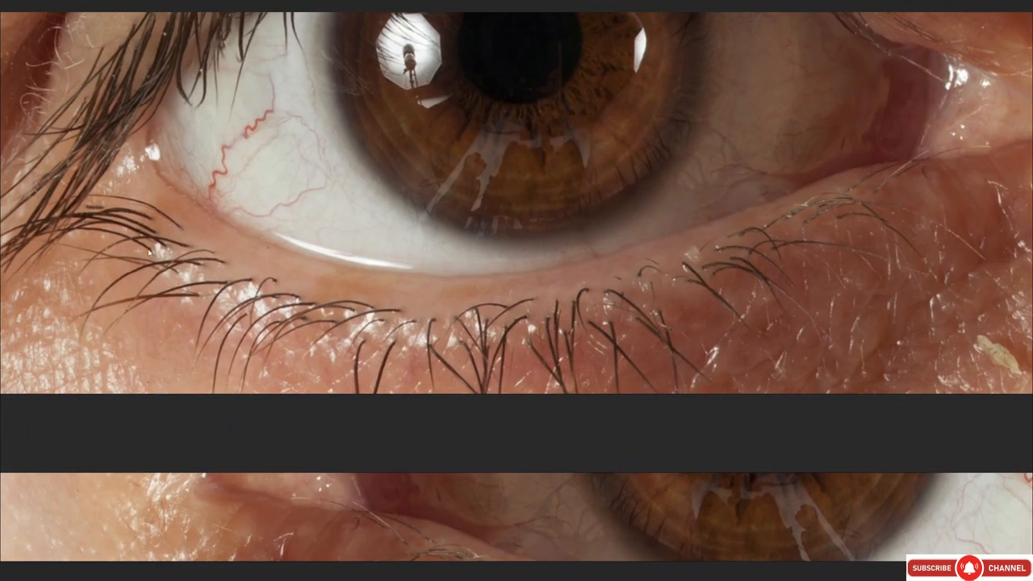
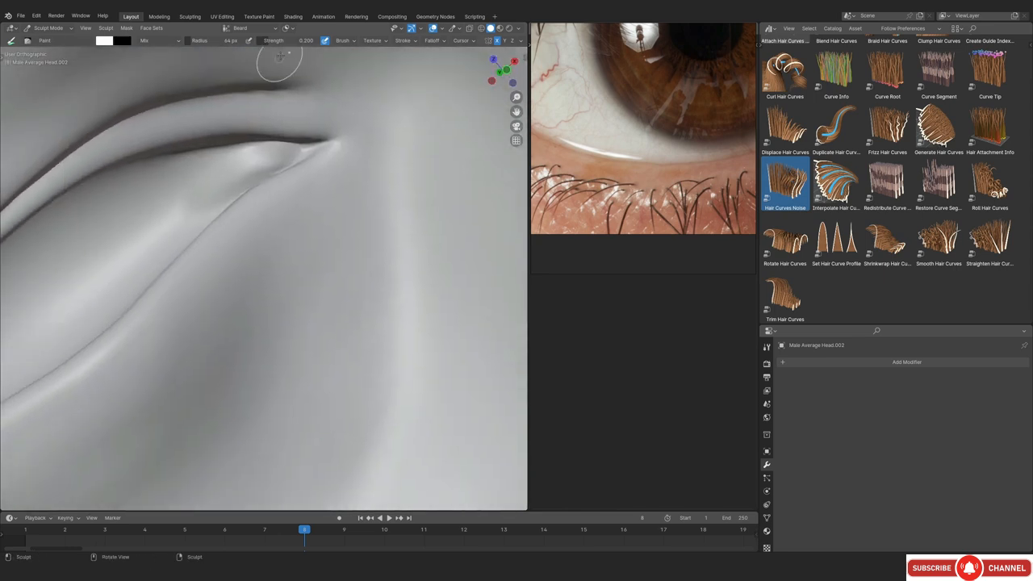
# Turn off pen pressure for brush strength, set strength to 1.000, and paint a black line beneath the lower eyelid's rim
pyautogui.click(325, 44)
pyautogui.keyDown('shift'); pyautogui.moveTo(307, 271); pyautogui.dragTo(388, 246, button='middle'); pyautogui.keyUp('shift')
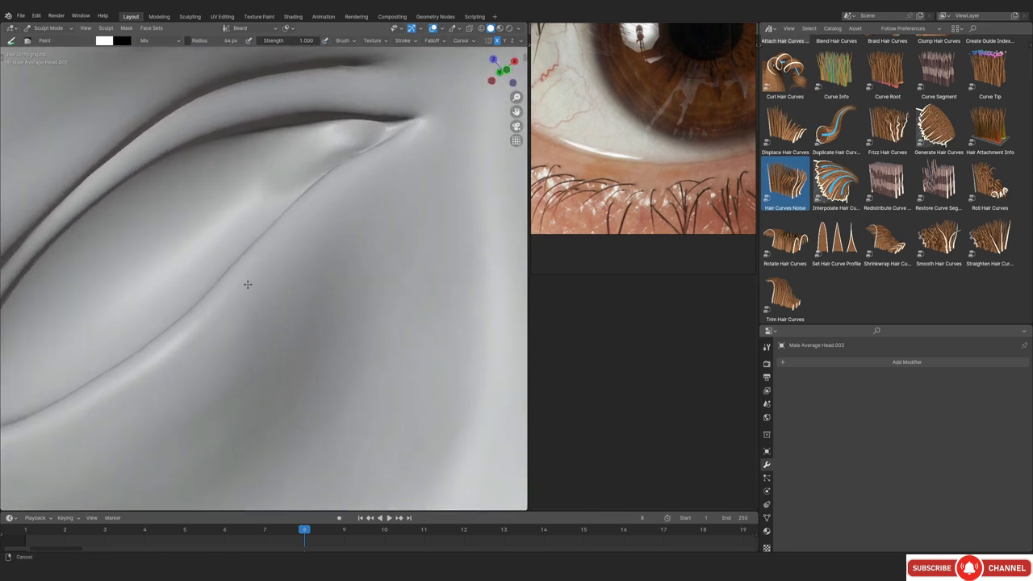
pyautogui.keyDown('shift'); pyautogui.moveTo(242, 286); pyautogui.dragTo(332, 252, button='middle'); pyautogui.keyUp('shift')
pyautogui.keyDown('shift'); pyautogui.moveTo(464, 129); pyautogui.dragTo(422, 166, button='middle'); pyautogui.keyUp('shift')
pyautogui.moveTo(726, 143)
pyautogui.mouseDown(button='middle')
pyautogui.moveTo(668, 146)
pyautogui.moveTo(711, 150)
pyautogui.mouseUp(button='middle')
pyautogui.scroll(-5, 710, 145)
pyautogui.scroll(4, 704, 151)
pyautogui.keyDown('shift'); pyautogui.moveTo(384, 204); pyautogui.dragTo(417, 155, button='middle'); pyautogui.keyUp('shift')
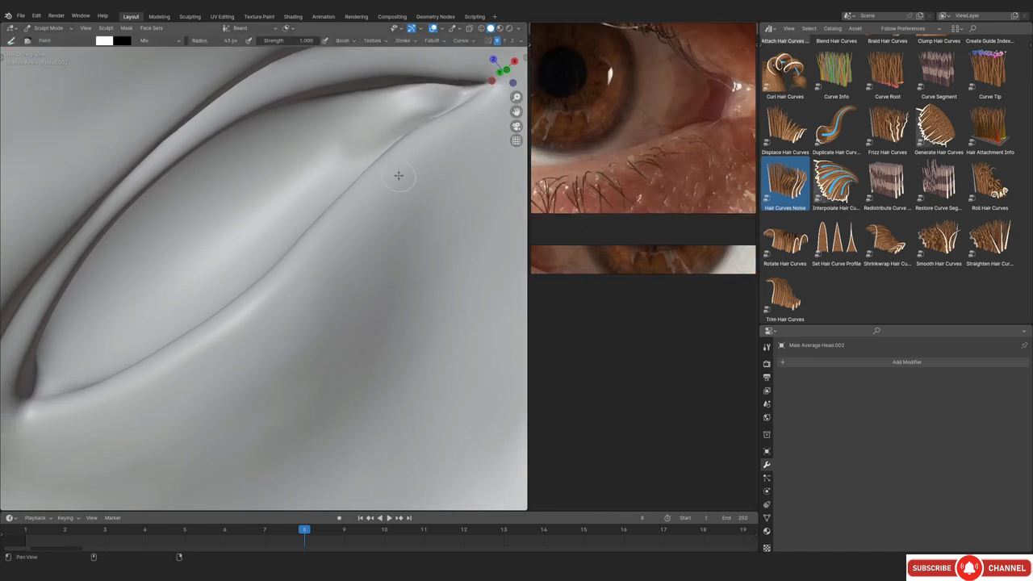
pyautogui.moveTo(404, 161)
pyautogui.mouseDown()
pyautogui.moveTo(242, 330)
pyautogui.moveTo(56, 428)
pyautogui.mouseUp()
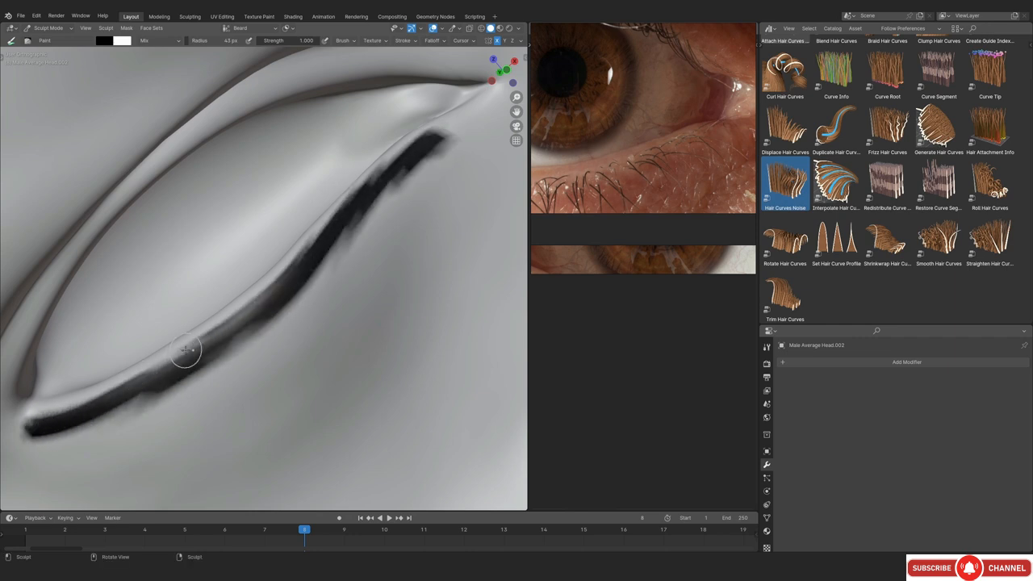
# Fill in the black line along the lower eyelid, checking its placement against the lower lashes in the eye reference
pyautogui.keyDown('shift'); pyautogui.moveTo(183, 351); pyautogui.dragTo(198, 325, button='middle'); pyautogui.keyUp('shift')
pyautogui.moveTo(557, 194); pyautogui.dragTo(636, 177, button='middle')
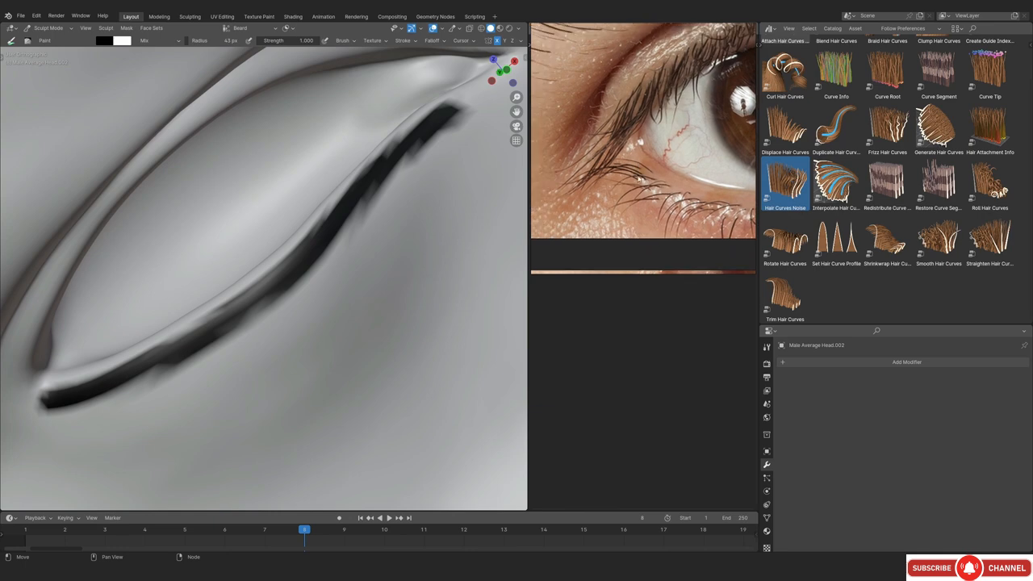
pyautogui.scroll(-4, 322, 292)
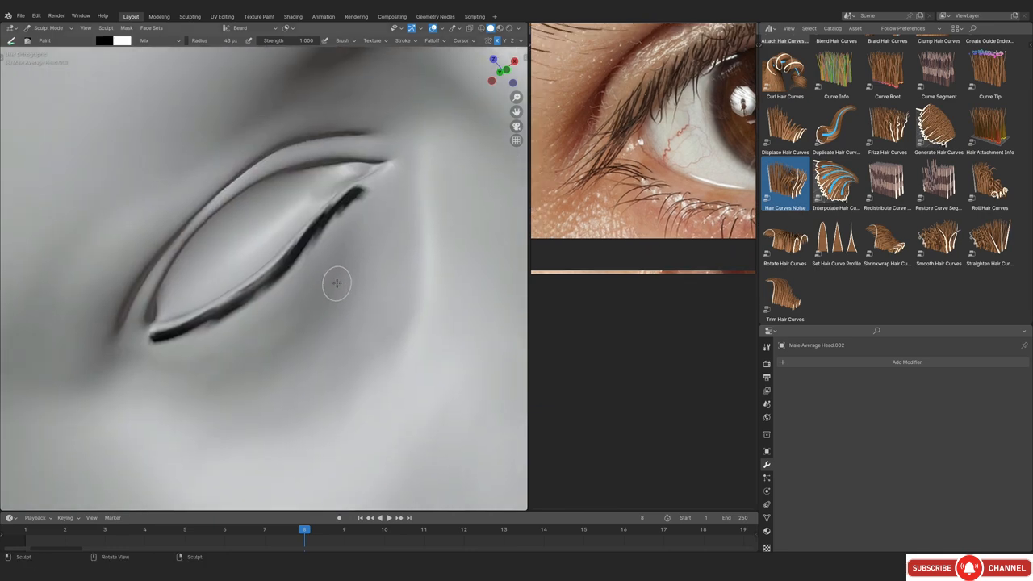
pyautogui.press('KP_1')
pyautogui.scroll(4, 261, 335)
pyautogui.moveTo(136, 325)
pyautogui.mouseDown(button='middle')
pyautogui.moveTo(385, 269)
pyautogui.moveTo(329, 260)
pyautogui.moveTo(379, 157)
pyautogui.moveTo(366, 175)
pyautogui.mouseUp(button='middle')
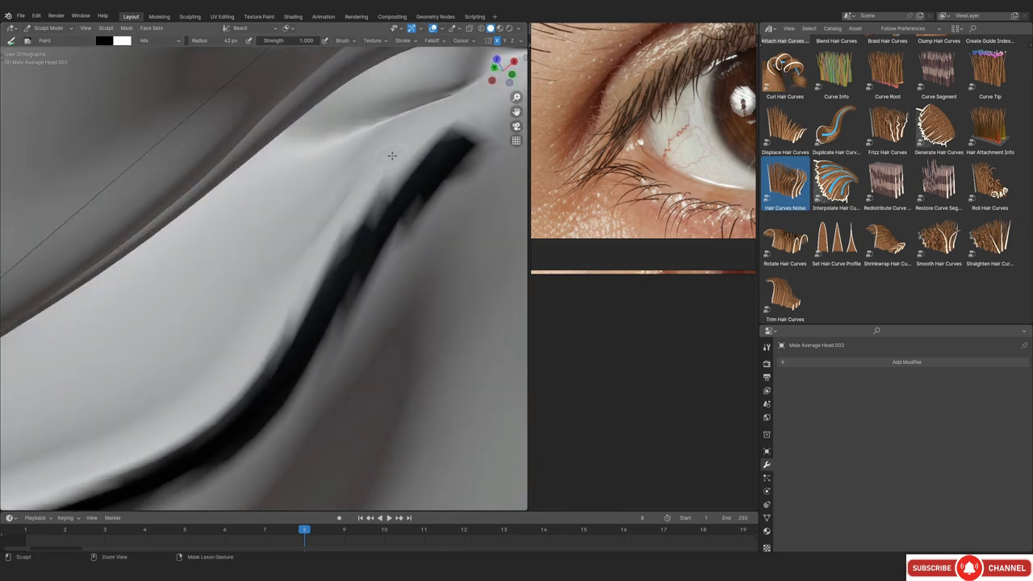
pyautogui.keyDown('ctrl'); pyautogui.moveTo(267, 298); pyautogui.dragTo(266, 347, button='middle'); pyautogui.keyUp('ctrl')
pyautogui.moveTo(266, 347)
pyautogui.mouseDown(button='middle')
pyautogui.moveTo(214, 318)
pyautogui.moveTo(218, 267)
pyautogui.moveTo(308, 219)
pyautogui.mouseUp(button='middle')
pyautogui.moveTo(371, 174)
pyautogui.keyDown('ctrl'); pyautogui.mouseDown(button='middle')
pyautogui.moveTo(362, 267)
pyautogui.moveTo(334, 282)
pyautogui.moveTo(352, 266)
pyautogui.moveTo(355, 242)
pyautogui.mouseUp(button='middle'); pyautogui.keyUp('ctrl')
pyautogui.moveTo(548, 227); pyautogui.dragTo(529, 161, button='middle')
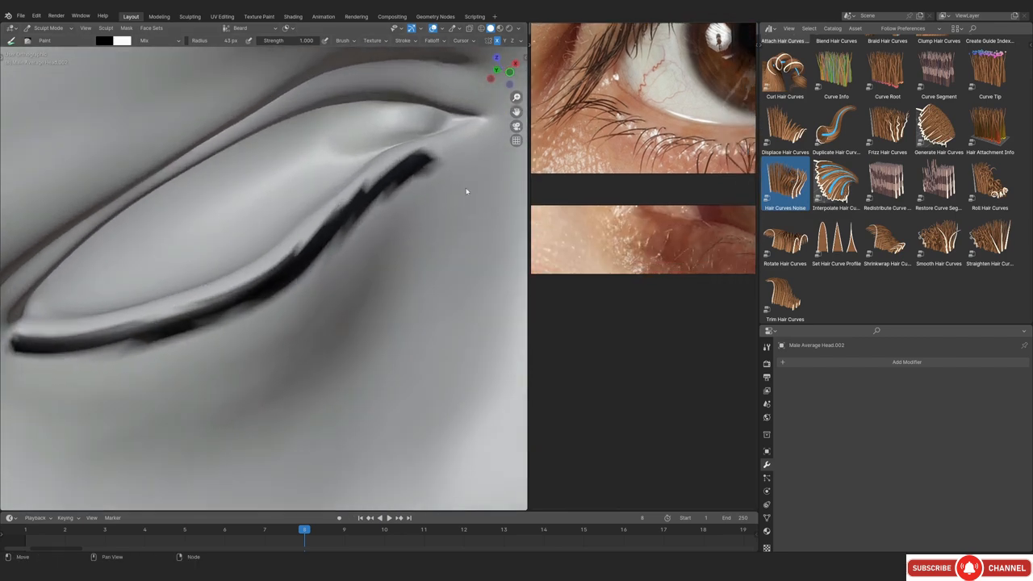
# Bring the black lower-lid line up to the eyelid's rim, checking the lash placement in the eye close-up
pyautogui.moveTo(318, 321)
pyautogui.mouseDown(button='middle')
pyautogui.moveTo(260, 286)
pyautogui.moveTo(290, 286)
pyautogui.moveTo(306, 272)
pyautogui.moveTo(275, 284)
pyautogui.moveTo(408, 182)
pyautogui.moveTo(249, 420)
pyautogui.moveTo(286, 277)
pyautogui.mouseUp(button='middle')
pyautogui.moveTo(649, 114); pyautogui.dragTo(658, 166, button='middle')
pyautogui.scroll(-3, 658, 166)
pyautogui.moveTo(710, 100); pyautogui.dragTo(647, 147, button='middle')
pyautogui.scroll(7, 647, 147)
pyautogui.keyDown('shift'); pyautogui.moveTo(226, 245); pyautogui.dragTo(271, 265, button='middle'); pyautogui.keyUp('shift')
pyautogui.moveTo(316, 281)
pyautogui.keyDown('ctrl'); pyautogui.keyDown('alt'); pyautogui.mouseDown()
pyautogui.moveTo(286, 201)
pyautogui.moveTo(295, 339)
pyautogui.moveTo(279, 396)
pyautogui.mouseUp(); pyautogui.keyUp('alt'); pyautogui.keyUp('ctrl')
pyautogui.keyDown('ctrl'); pyautogui.keyDown('alt'); pyautogui.moveTo(339, 221); pyautogui.dragTo(355, 299); pyautogui.keyUp('alt'); pyautogui.keyUp('ctrl')
pyautogui.keyDown('alt'); pyautogui.moveTo(355, 299); pyautogui.dragTo(375, 358); pyautogui.keyUp('alt')
pyautogui.moveTo(344, 275)
pyautogui.keyDown('alt'); pyautogui.mouseDown()
pyautogui.moveTo(348, 299)
pyautogui.moveTo(298, 288)
pyautogui.moveTo(265, 309)
pyautogui.moveTo(307, 228)
pyautogui.moveTo(323, 225)
pyautogui.mouseUp(); pyautogui.keyUp('alt')
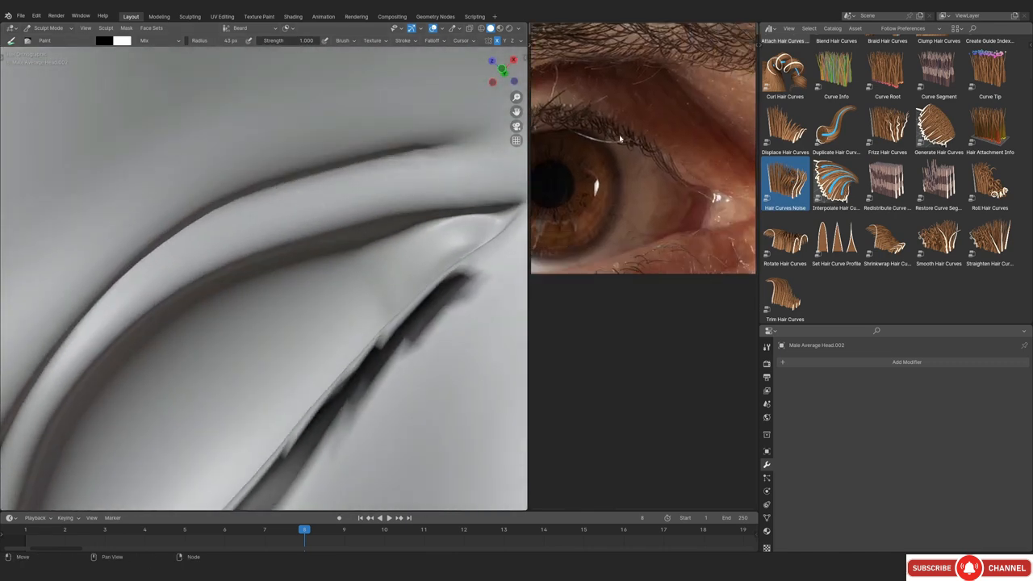
# Paint a thin black lash line along the upper eyelid, from near the inner corner around to the outer corner
pyautogui.moveTo(497, 196)
pyautogui.mouseDown(button='middle')
pyautogui.moveTo(377, 231)
pyautogui.moveTo(380, 222)
pyautogui.moveTo(351, 210)
pyautogui.mouseUp(button='middle')
pyautogui.moveTo(364, 197)
pyautogui.mouseDown()
pyautogui.moveTo(194, 311)
pyautogui.moveTo(129, 376)
pyautogui.mouseUp()
pyautogui.moveTo(129, 375)
pyautogui.mouseDown(button='middle')
pyautogui.moveTo(334, 249)
pyautogui.moveTo(331, 305)
pyautogui.mouseUp(button='middle')
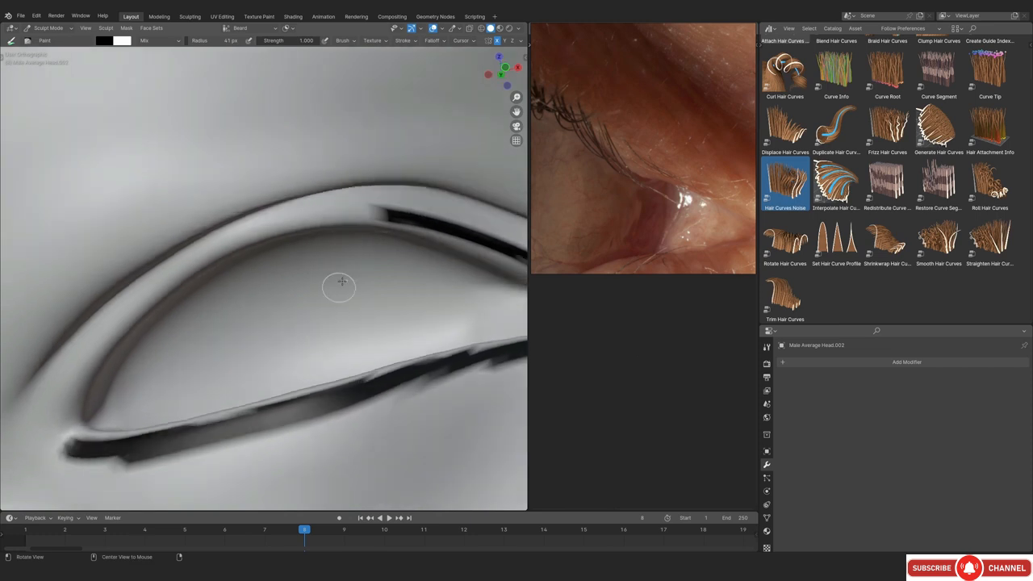
pyautogui.press('f')
pyautogui.click(376, 217)
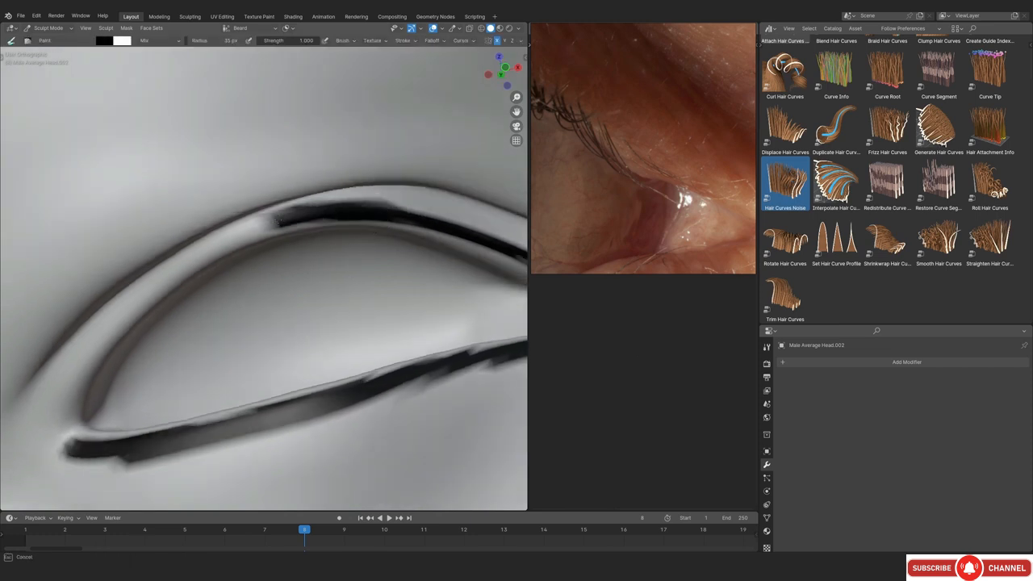
pyautogui.moveTo(282, 216); pyautogui.dragTo(209, 258)
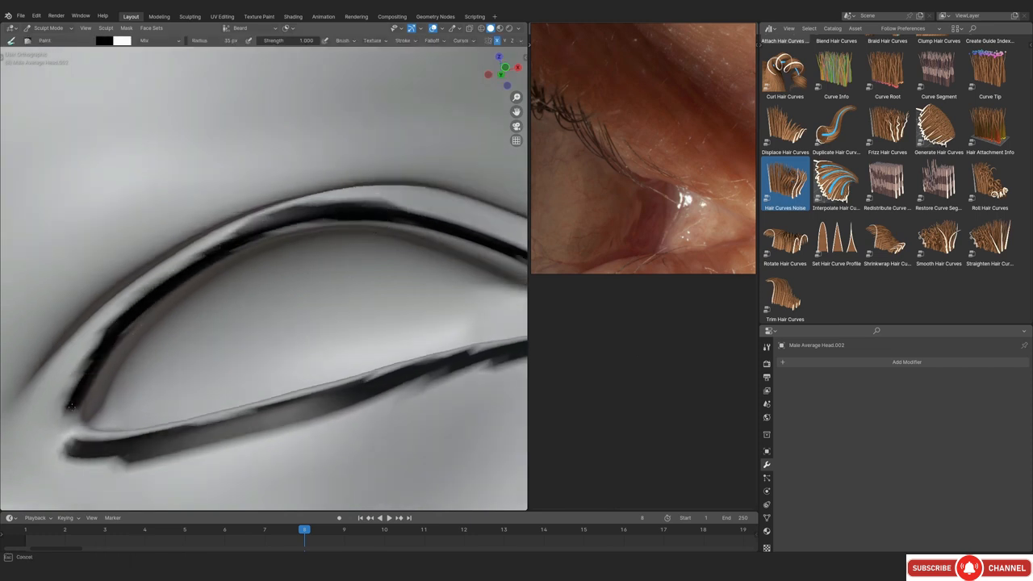
# Maximize the sculpting viewport without the reference board and trim the upper-lid line with a 49 px erasing brush
pyautogui.hotkey('ctrl', 'space')
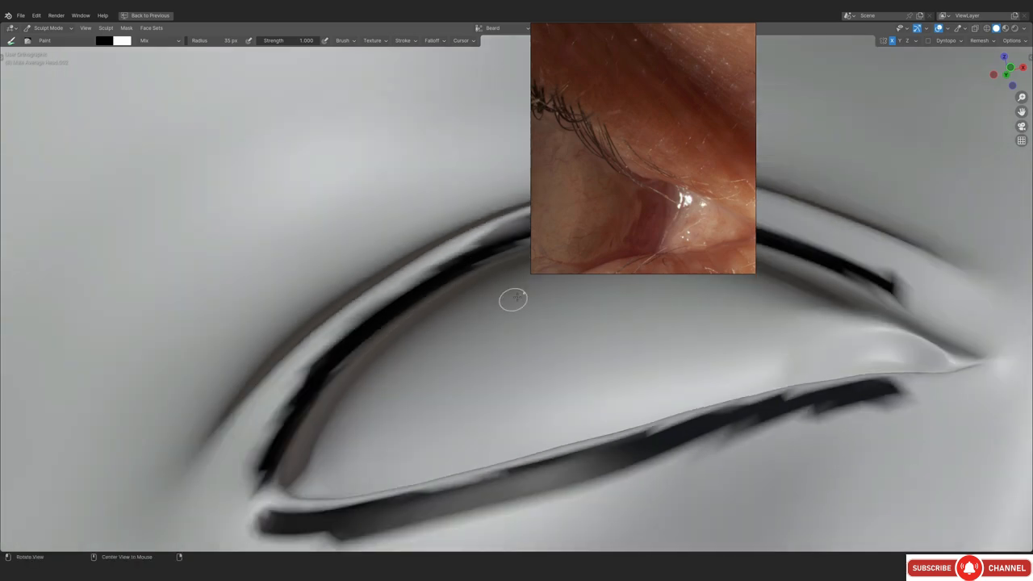
pyautogui.hotkey('alt', 'Tab')
pyautogui.moveTo(586, 228)
pyautogui.mouseDown(button='middle')
pyautogui.moveTo(692, 277)
pyautogui.moveTo(576, 300)
pyautogui.moveTo(456, 252)
pyautogui.mouseUp(button='middle')
pyautogui.moveTo(456, 253)
pyautogui.keyDown('shift'); pyautogui.mouseDown(button='middle')
pyautogui.moveTo(475, 269)
pyautogui.moveTo(447, 201)
pyautogui.mouseUp(button='middle'); pyautogui.keyUp('shift')
pyautogui.press('f')
pyautogui.click(505, 175)
pyautogui.moveTo(505, 178)
pyautogui.keyDown('ctrl'); pyautogui.mouseDown()
pyautogui.moveTo(394, 231)
pyautogui.moveTo(273, 315)
pyautogui.moveTo(192, 440)
pyautogui.mouseUp(); pyautogui.keyUp('ctrl')
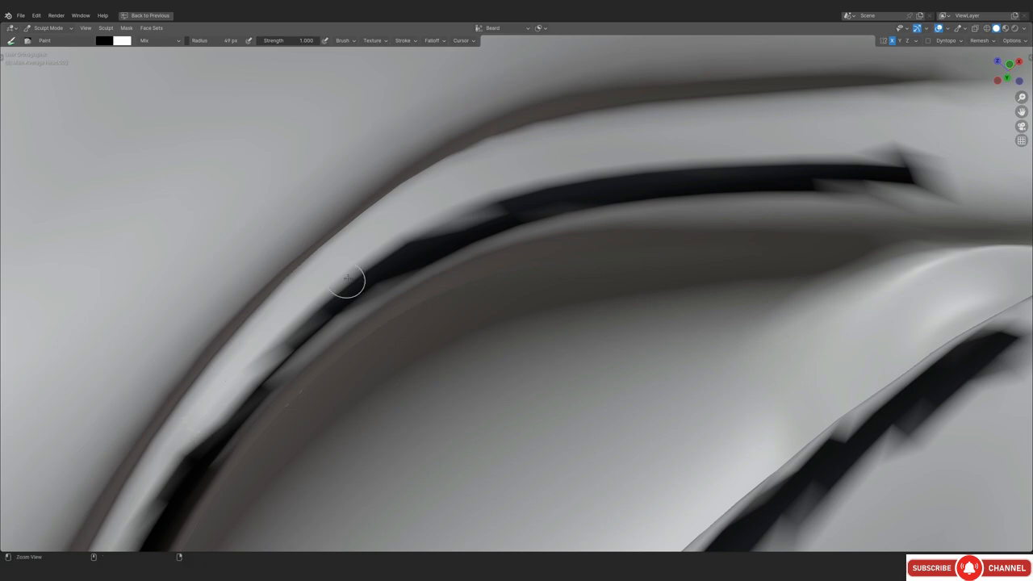
# Reduce the brush size and refine the edges of the black upper-lid line from the inner end to the outer curve
pyautogui.moveTo(325, 305); pyautogui.dragTo(316, 338, button='middle')
pyautogui.press('[')
pyautogui.press('[')
pyautogui.press('[')
pyautogui.keyDown('ctrl'); pyautogui.moveTo(284, 381); pyautogui.dragTo(288, 380, button='middle'); pyautogui.keyUp('ctrl')
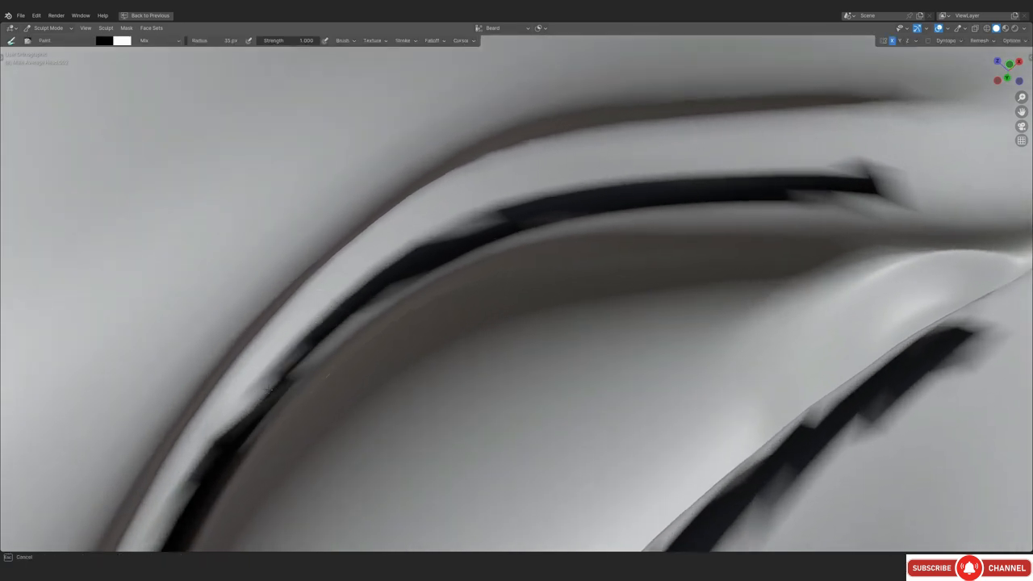
pyautogui.moveTo(252, 412)
pyautogui.mouseDown(button='middle')
pyautogui.moveTo(457, 369)
pyautogui.moveTo(484, 323)
pyautogui.moveTo(452, 355)
pyautogui.moveTo(396, 285)
pyautogui.moveTo(489, 218)
pyautogui.mouseUp(button='middle')
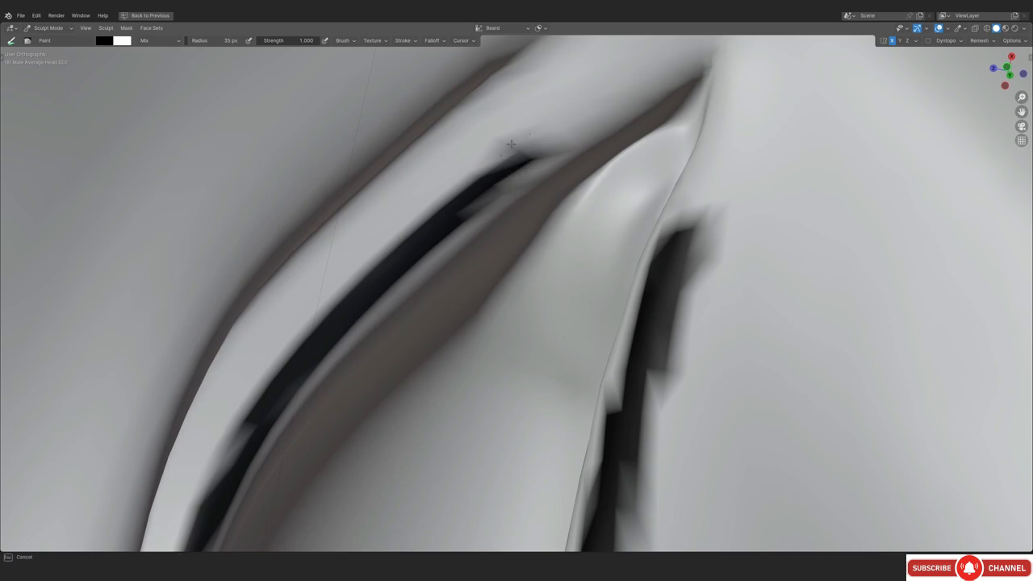
pyautogui.moveTo(260, 387)
pyautogui.mouseDown(button='middle')
pyautogui.moveTo(311, 299)
pyautogui.moveTo(363, 274)
pyautogui.moveTo(418, 286)
pyautogui.moveTo(337, 231)
pyautogui.moveTo(328, 201)
pyautogui.moveTo(445, 275)
pyautogui.mouseUp(button='middle')
pyautogui.keyDown('alt'); pyautogui.moveTo(442, 276); pyautogui.dragTo(372, 310); pyautogui.keyUp('alt')
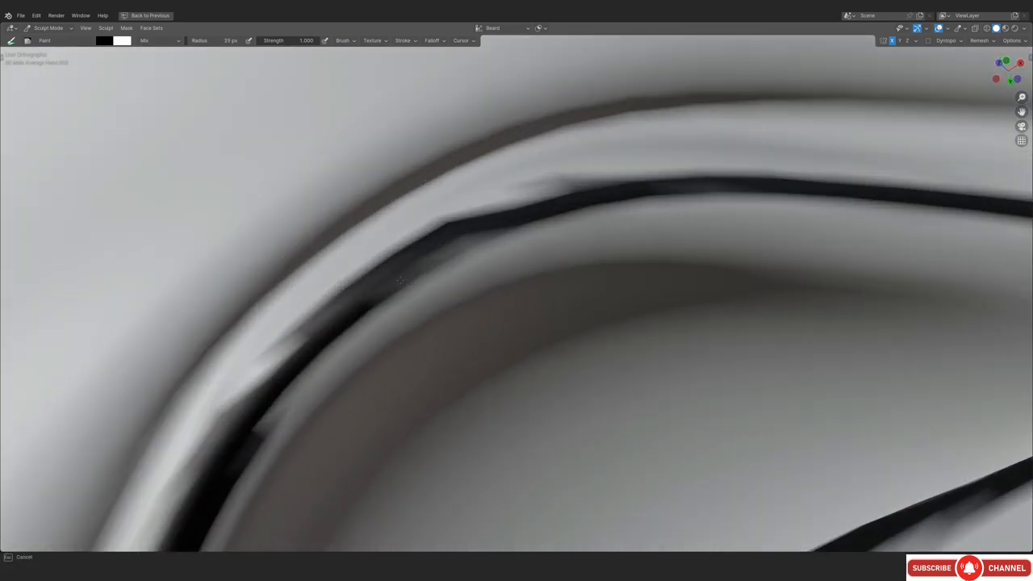
# Thin and smooth the black line across the upper eyelid's arch, alternately painting and erasing its edges
pyautogui.moveTo(342, 283)
pyautogui.mouseDown(button='middle')
pyautogui.moveTo(333, 323)
pyautogui.moveTo(450, 278)
pyautogui.mouseUp(button='middle')
pyautogui.keyDown('ctrl'); pyautogui.keyDown('alt'); pyautogui.moveTo(523, 200); pyautogui.dragTo(484, 300); pyautogui.keyUp('alt'); pyautogui.keyUp('ctrl')
pyautogui.moveTo(484, 300)
pyautogui.keyDown('alt'); pyautogui.mouseDown()
pyautogui.moveTo(452, 283)
pyautogui.moveTo(515, 198)
pyautogui.mouseUp(); pyautogui.keyUp('alt')
pyautogui.moveTo(516, 198)
pyautogui.keyDown('ctrl'); pyautogui.mouseDown(button='middle')
pyautogui.moveTo(454, 221)
pyautogui.moveTo(454, 244)
pyautogui.moveTo(438, 237)
pyautogui.moveTo(537, 178)
pyautogui.mouseUp(button='middle'); pyautogui.keyUp('ctrl')
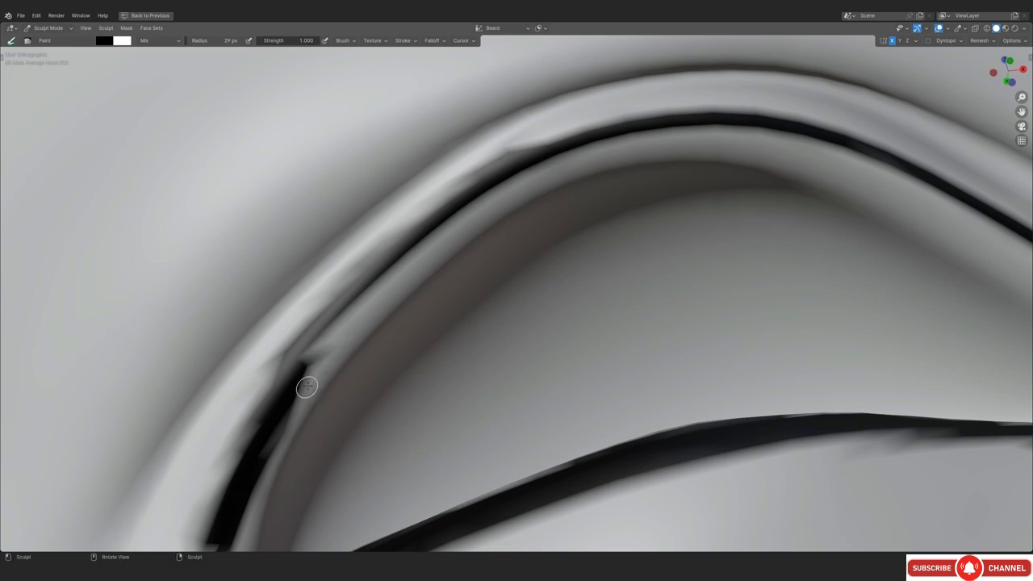
pyautogui.moveTo(304, 340); pyautogui.dragTo(420, 242)
pyautogui.moveTo(420, 242)
pyautogui.mouseDown(button='middle')
pyautogui.moveTo(460, 182)
pyautogui.moveTo(471, 224)
pyautogui.mouseUp(button='middle')
pyautogui.keyDown('ctrl'); pyautogui.moveTo(480, 193); pyautogui.dragTo(444, 213); pyautogui.keyUp('ctrl')
pyautogui.moveTo(444, 213); pyautogui.dragTo(492, 174, button='middle')
# Thin the black upper-lid line toward the outer corner, alternately erasing and repainting its edges
pyautogui.keyDown('ctrl'); pyautogui.moveTo(355, 274); pyautogui.dragTo(294, 370); pyautogui.keyUp('ctrl')
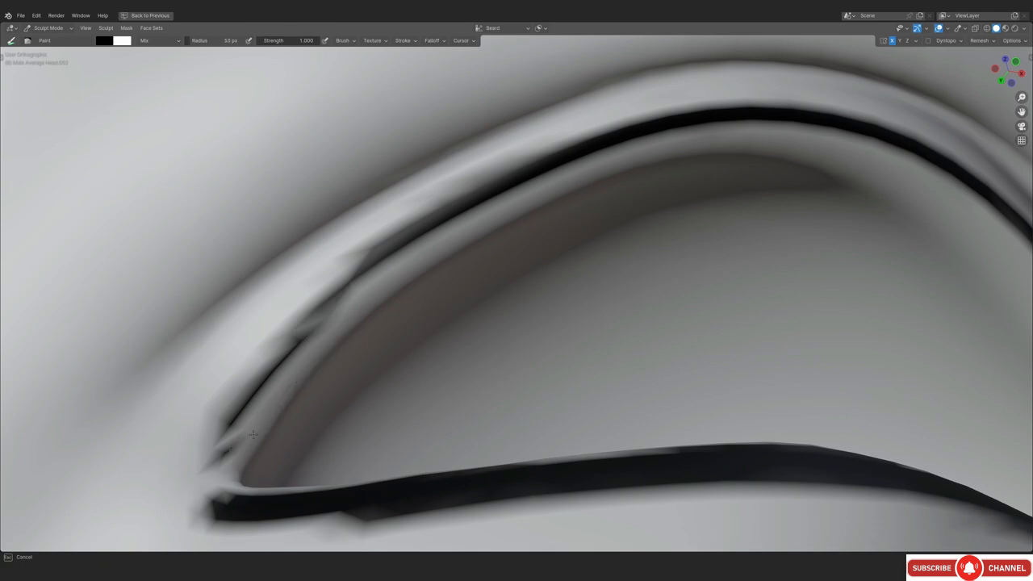
pyautogui.keyDown('ctrl'); pyautogui.moveTo(255, 429); pyautogui.dragTo(226, 456); pyautogui.keyUp('ctrl')
pyautogui.moveTo(304, 325); pyautogui.dragTo(225, 430)
pyautogui.scroll(-4, 278, 371)
pyautogui.moveTo(278, 371)
pyautogui.mouseDown(button='middle')
pyautogui.moveTo(524, 275)
pyautogui.moveTo(403, 357)
pyautogui.moveTo(402, 338)
pyautogui.mouseUp(button='middle')
pyautogui.scroll(6, 341, 228)
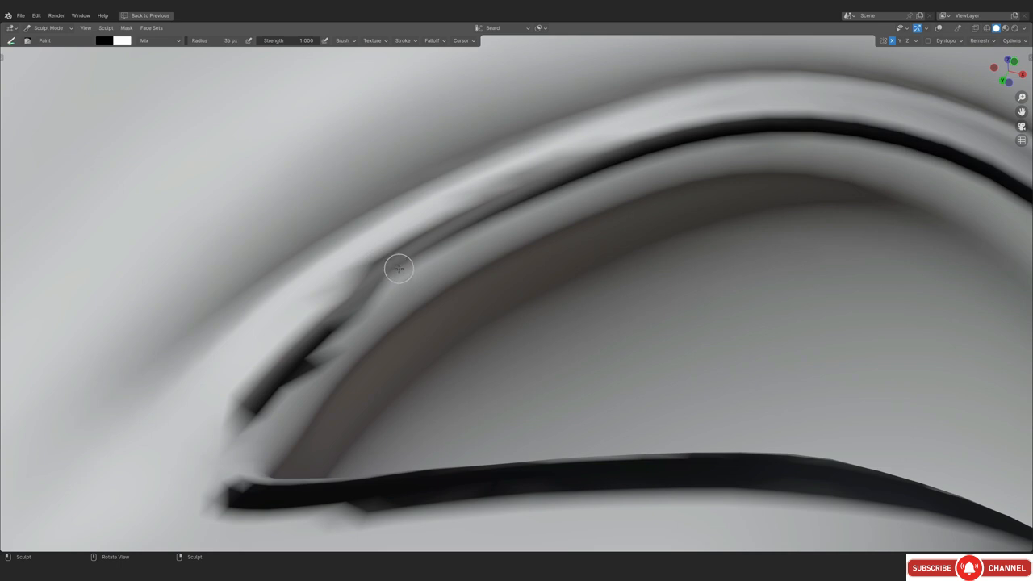
pyautogui.moveTo(396, 270); pyautogui.dragTo(396, 268, button='middle')
# Try the Grab brush near the outer lash line, then show the sculpt tools and switch back to Paint
pyautogui.press('g')
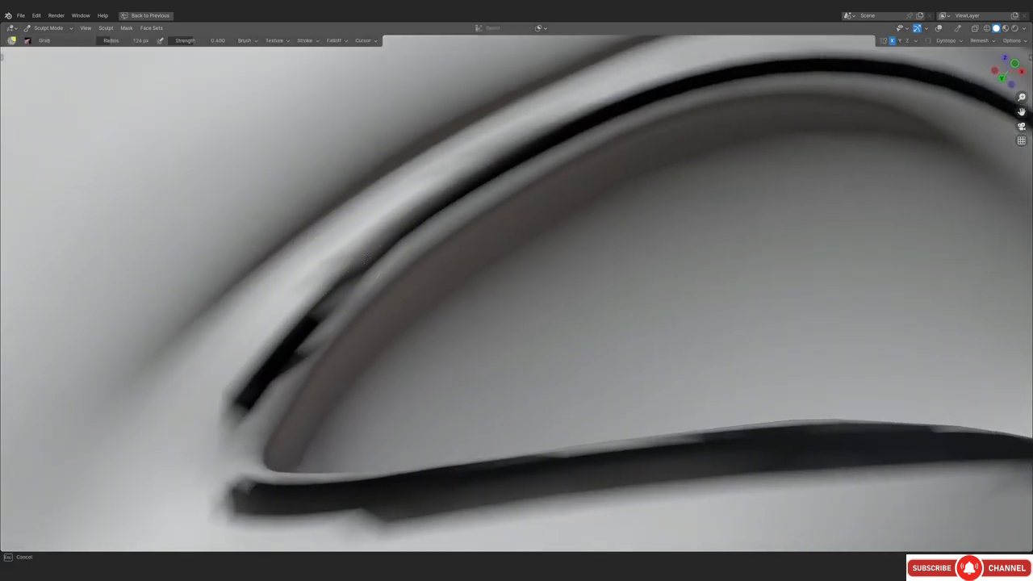
pyautogui.moveTo(397, 231); pyautogui.dragTo(306, 315)
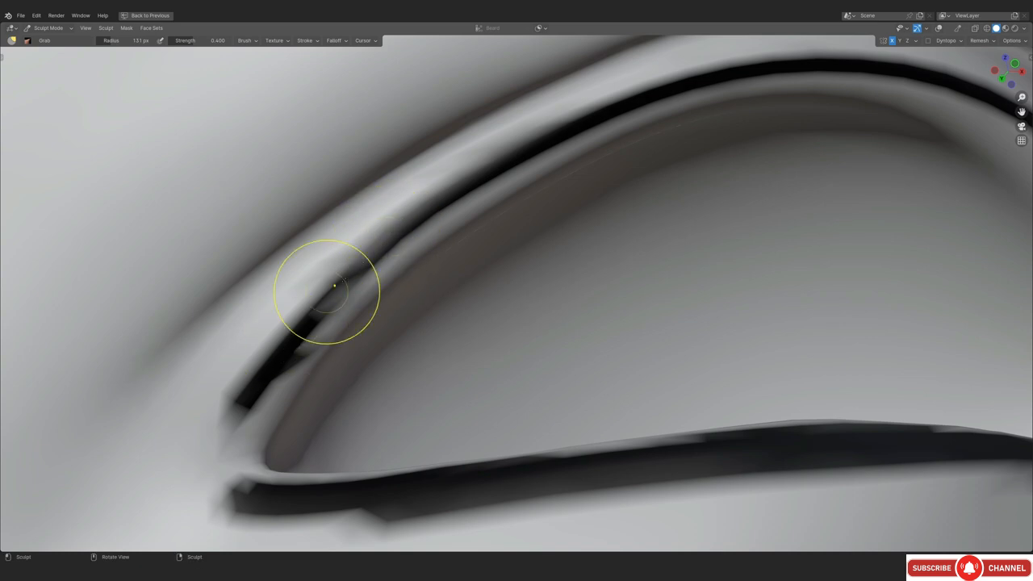
pyautogui.click(1024, 28)
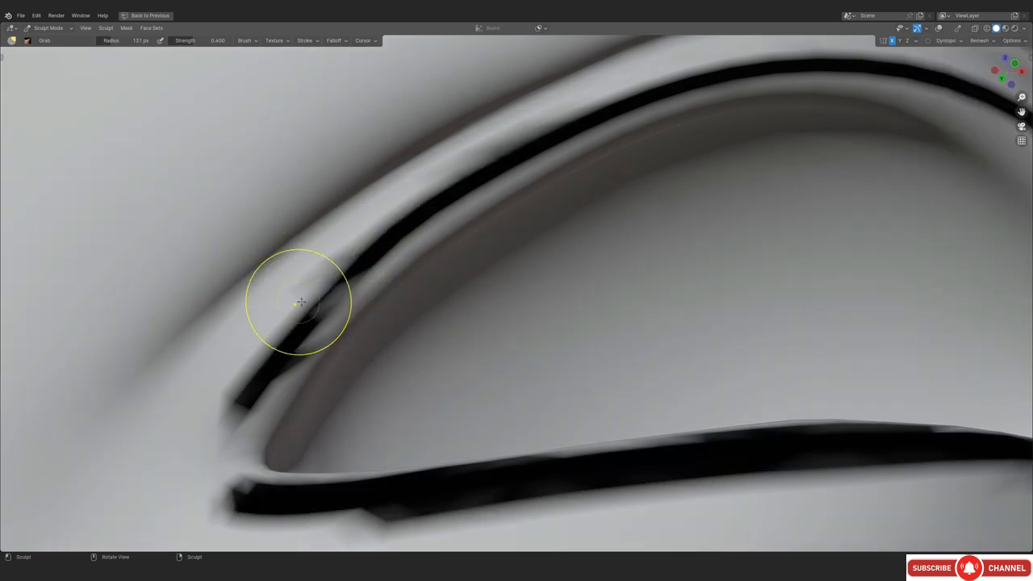
pyautogui.press('t')
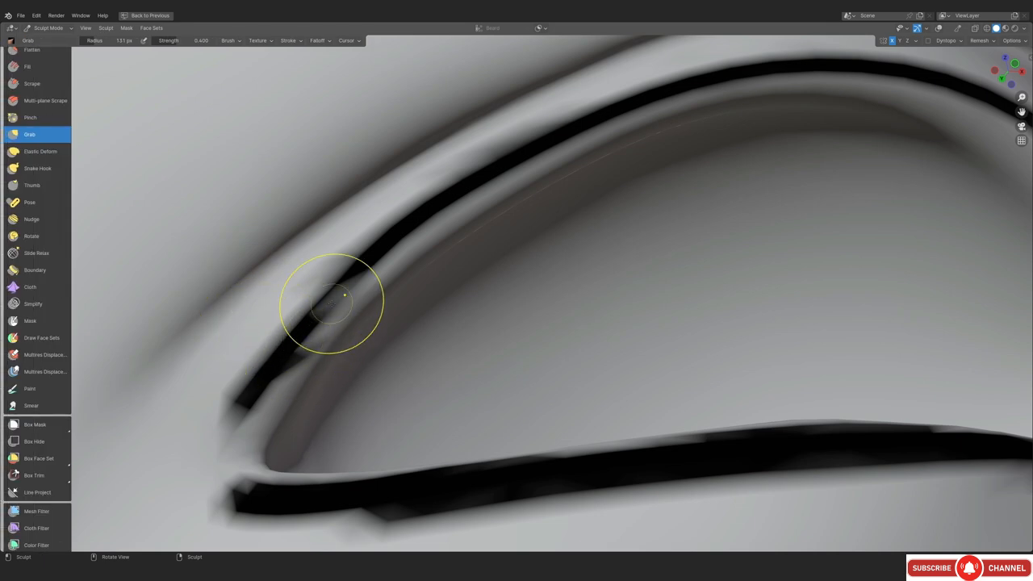
pyautogui.scroll(-3, 48, 363)
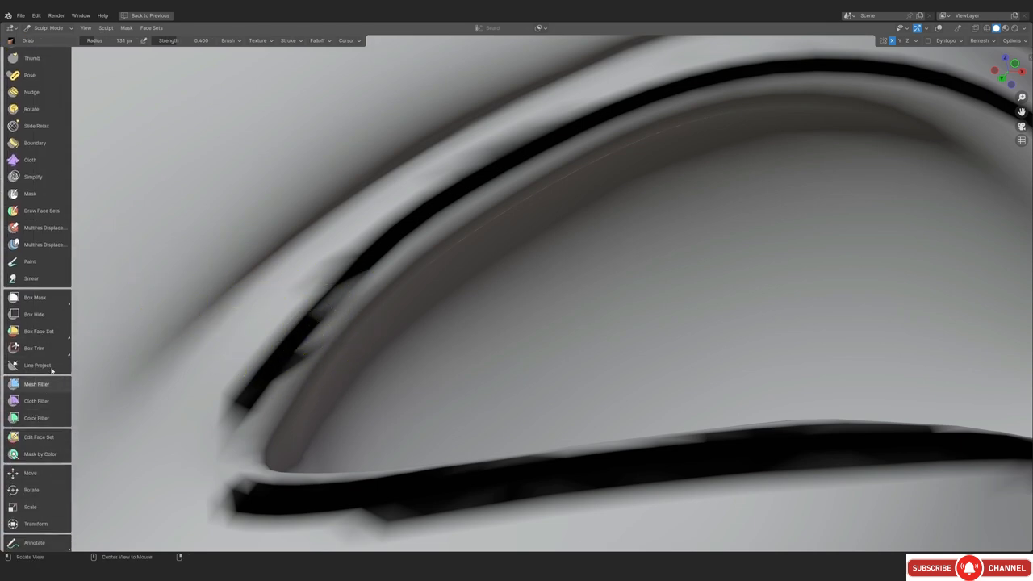
pyautogui.click(30, 261)
# Repaint the broken outer end of the black upper-lid line so it runs cleanly to the outer corner
pyautogui.moveTo(362, 302); pyautogui.dragTo(341, 269, button='middle')
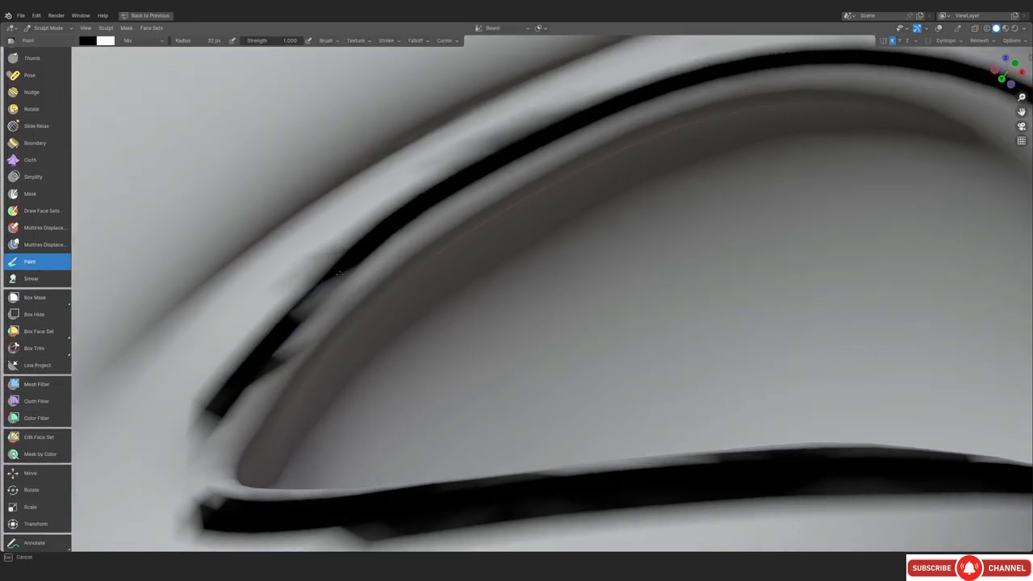
pyautogui.moveTo(342, 269); pyautogui.dragTo(269, 355)
pyautogui.hotkey('ctrl', 'z')
pyautogui.hotkey('ctrl', 'z')
pyautogui.hotkey('ctrl', 'shift', 'z')
pyautogui.keyDown('ctrl'); pyautogui.moveTo(338, 241); pyautogui.dragTo(355, 371, button='middle'); pyautogui.keyUp('ctrl')
pyautogui.moveTo(355, 371); pyautogui.dragTo(371, 406, button='middle')
pyautogui.keyDown('alt'); pyautogui.moveTo(506, 282); pyautogui.dragTo(497, 287, button='middle'); pyautogui.keyUp('alt')
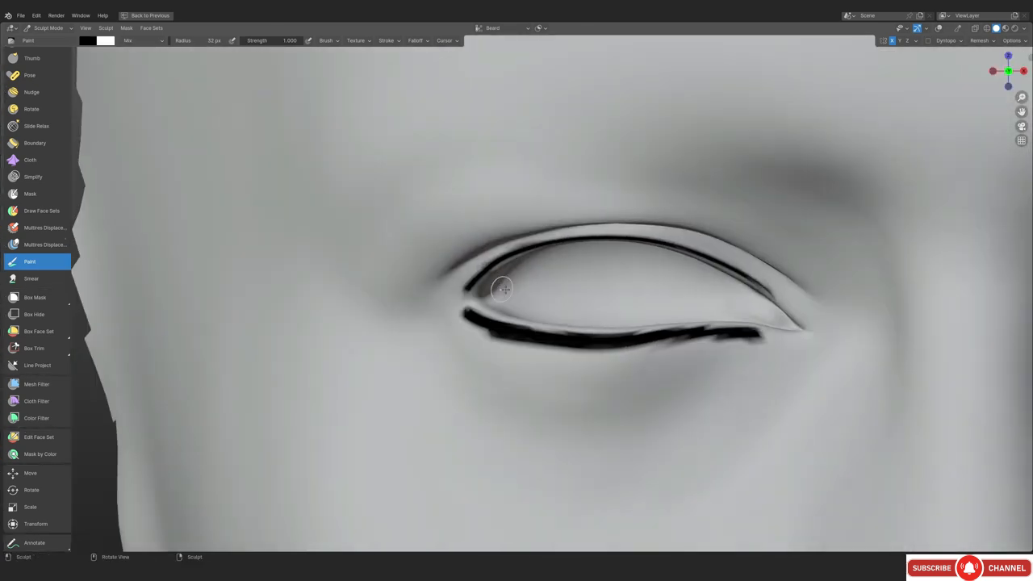
# Erase the ragged lower edge of the black lower-lid line along its length to make it thinner
pyautogui.keyDown('shift'); pyautogui.moveTo(633, 247); pyautogui.dragTo(703, 318, button='middle'); pyautogui.keyUp('shift')
pyautogui.moveTo(339, 440); pyautogui.dragTo(294, 387, button='middle')
pyautogui.moveTo(329, 369)
pyautogui.keyDown('ctrl'); pyautogui.mouseDown()
pyautogui.moveTo(457, 307)
pyautogui.moveTo(591, 202)
pyautogui.mouseUp(); pyautogui.keyUp('ctrl')
pyautogui.moveTo(648, 166); pyautogui.dragTo(535, 269, button='middle')
pyautogui.keyDown('ctrl'); pyautogui.moveTo(570, 238); pyautogui.dragTo(467, 310); pyautogui.keyUp('ctrl')
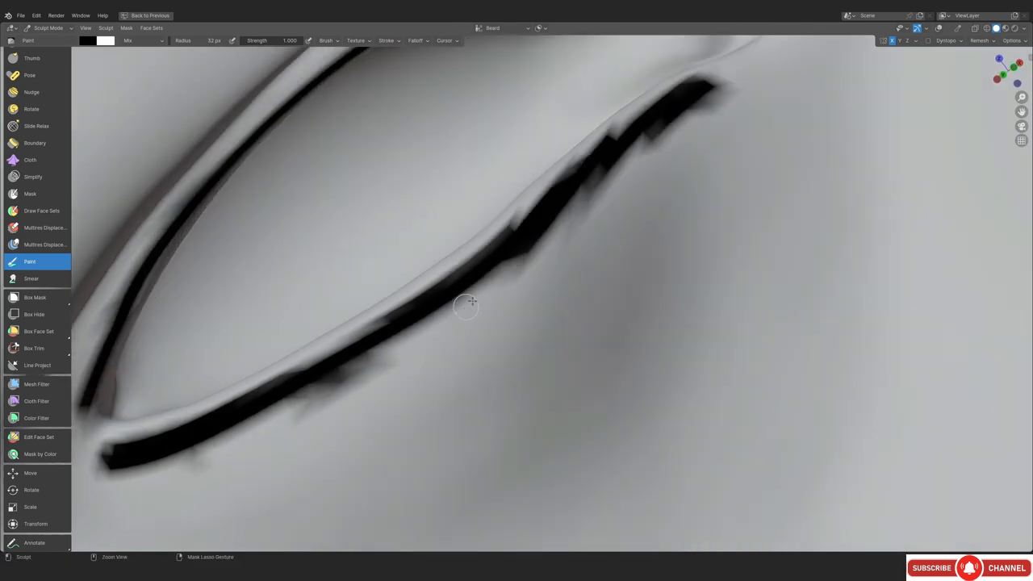
pyautogui.moveTo(467, 310); pyautogui.dragTo(492, 285, button='middle')
# Refresh the hair display by switching to Object Mode and back to Sculpt Mode, and restore the full workspace layout
pyautogui.keyDown('ctrl'); pyautogui.moveTo(545, 208); pyautogui.dragTo(514, 315, button='middle'); pyautogui.keyUp('ctrl')
pyautogui.press('KP_1')
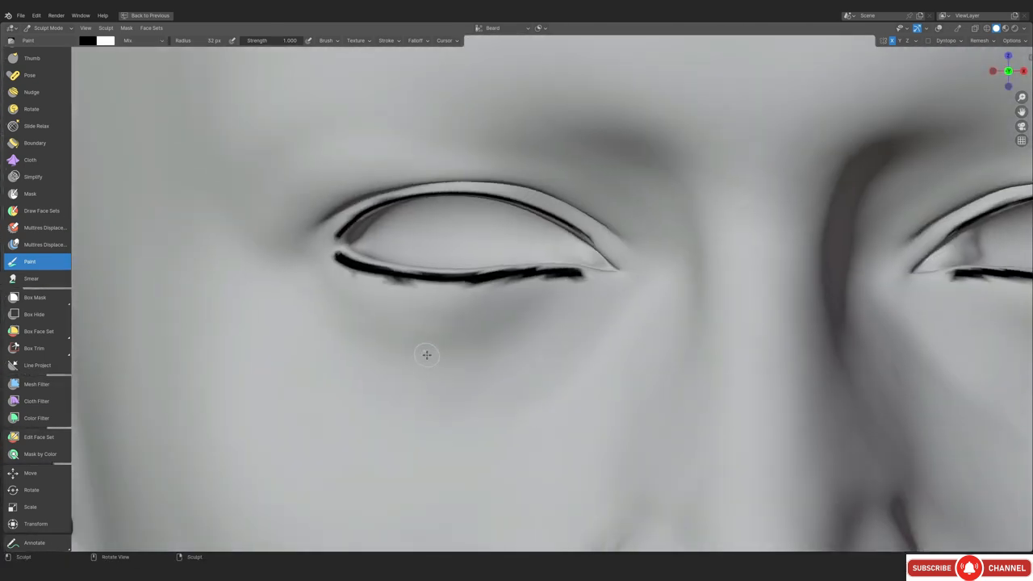
pyautogui.moveTo(411, 382)
pyautogui.keyDown('ctrl'); pyautogui.mouseDown(button='middle')
pyautogui.moveTo(503, 352)
pyautogui.moveTo(345, 329)
pyautogui.moveTo(396, 323)
pyautogui.mouseUp(button='middle'); pyautogui.keyUp('ctrl')
pyautogui.click(49, 28)
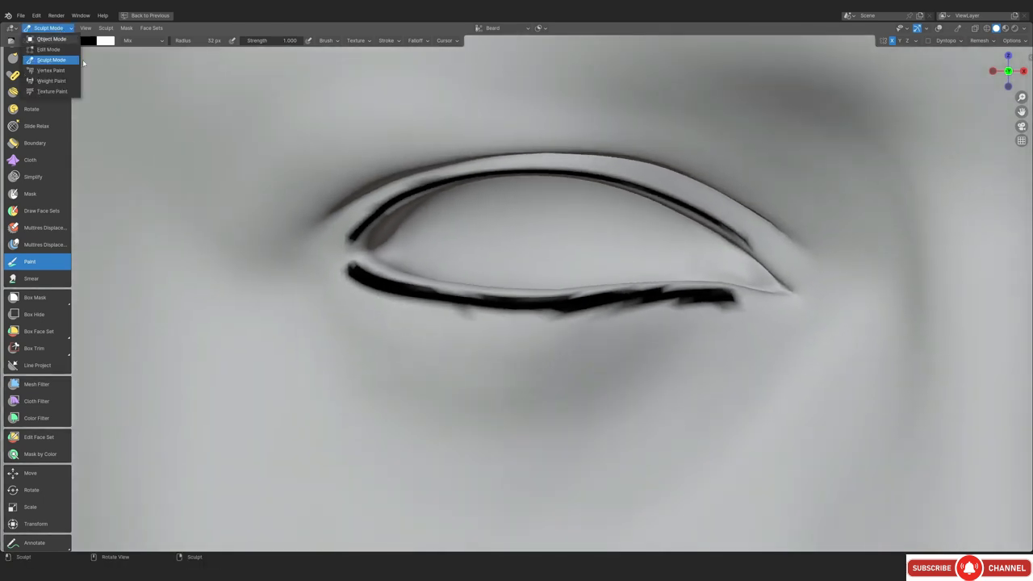
pyautogui.click(44, 40)
pyautogui.hotkey('ctrl', 'Tab')
pyautogui.click(432, 326)
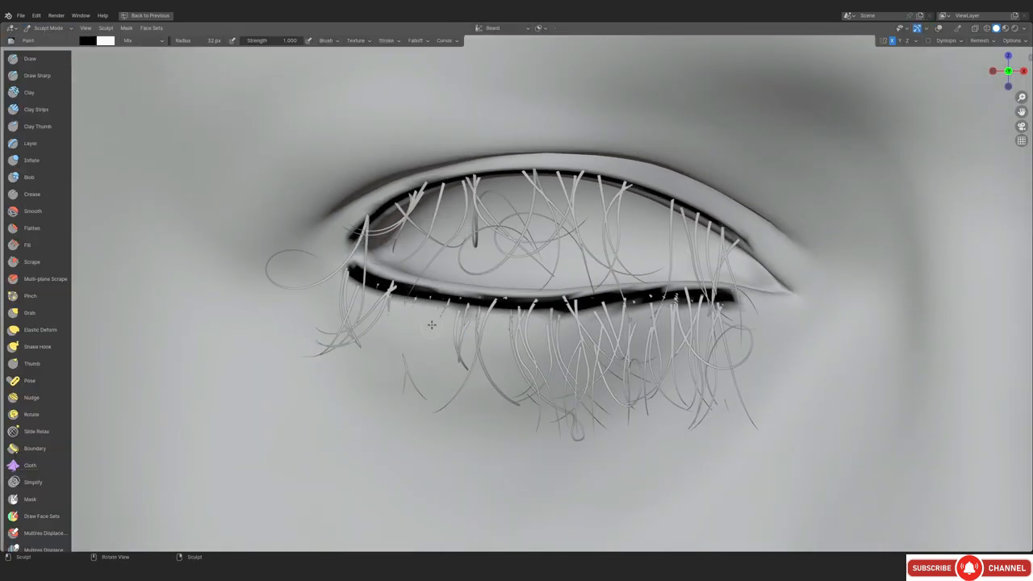
pyautogui.scroll(-6, 427, 269)
pyautogui.hotkey('ctrl', 'space')
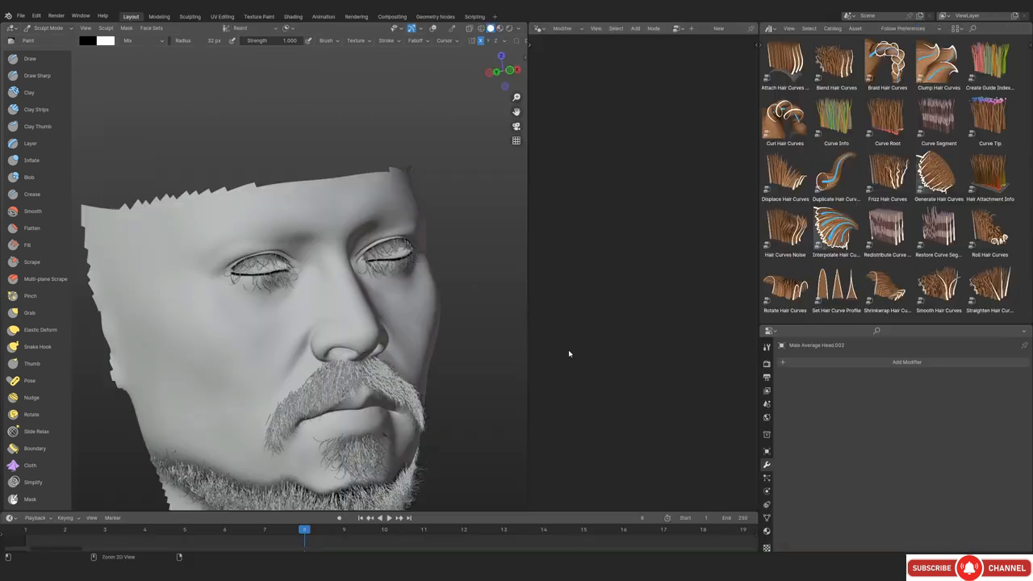
# Switch the head to Object Mode and duplicate its Beard color attribute
pyautogui.keyDown('ctrl'); pyautogui.moveTo(335, 251); pyautogui.dragTo(385, 344, button='middle'); pyautogui.keyUp('ctrl')
pyautogui.keyDown('ctrl'); pyautogui.moveTo(311, 371); pyautogui.dragTo(306, 320, button='middle'); pyautogui.keyUp('ctrl')
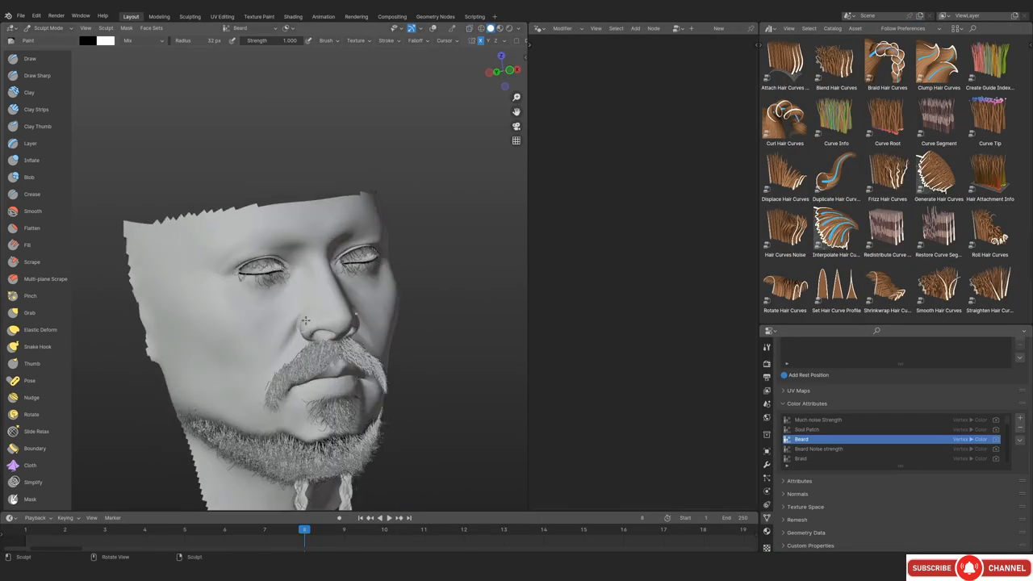
pyautogui.scroll(3, 340, 255)
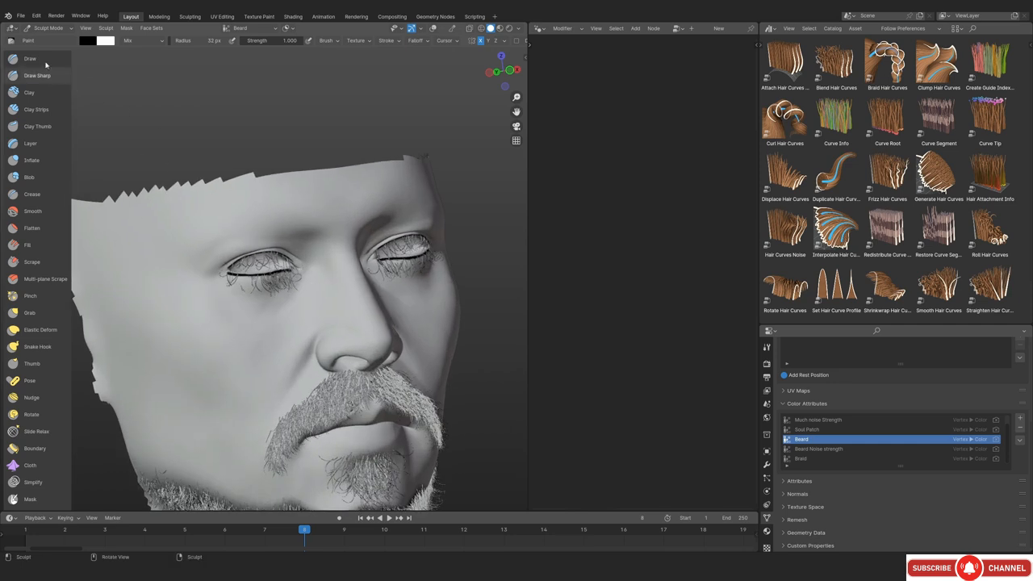
pyautogui.click(48, 28)
pyautogui.click(36, 38)
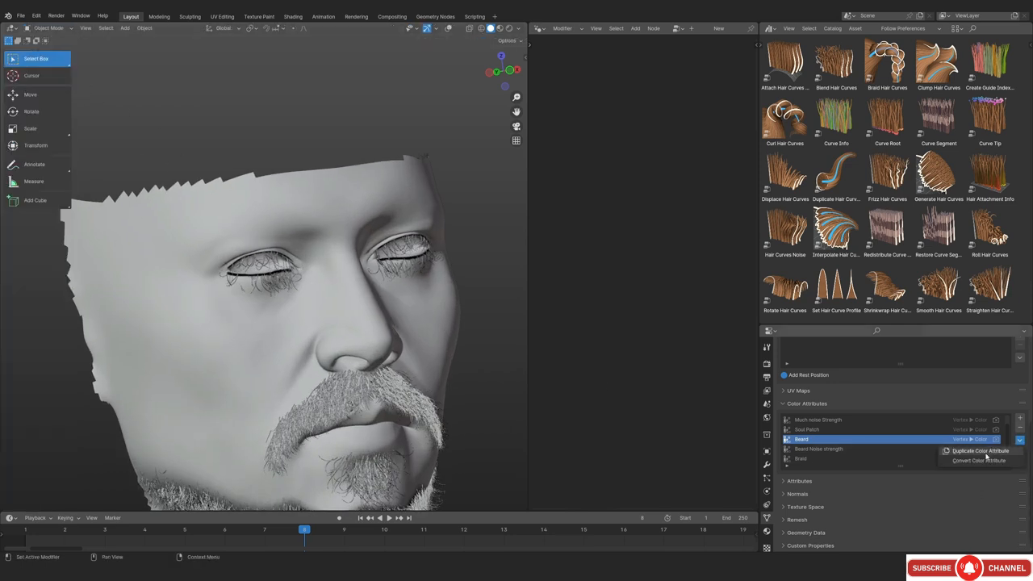
pyautogui.click(980, 452)
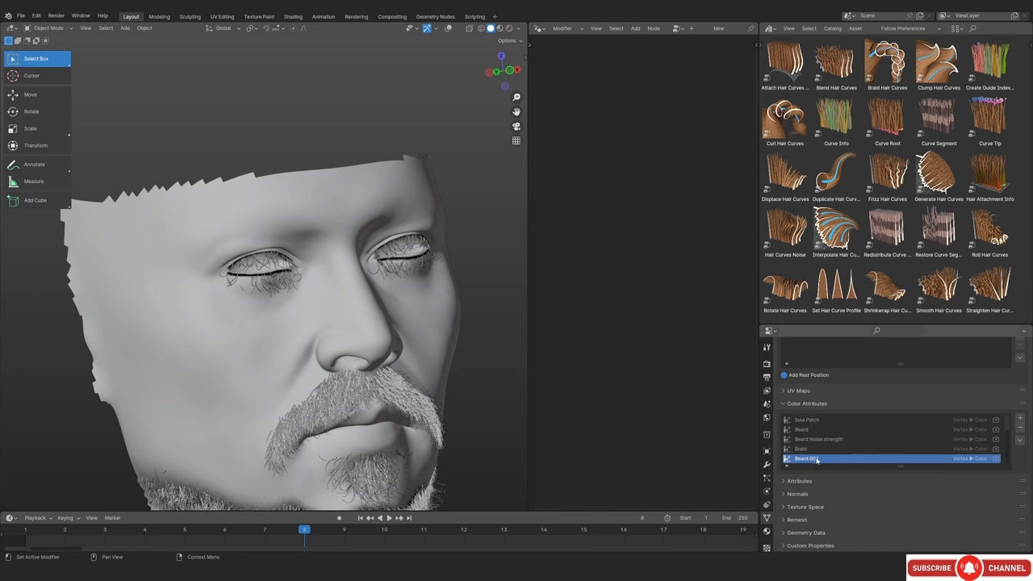
# Rename the duplicated color attribute as Eyelashes and return to Sculpt Mode
pyautogui.scroll(-3, 244, 279)
pyautogui.scroll(3, 245, 279)
pyautogui.scroll(-2, 286, 279)
pyautogui.hotkey('ctrl', 'Tab')
pyautogui.click(289, 361)
pyautogui.scroll(1, 290, 361)
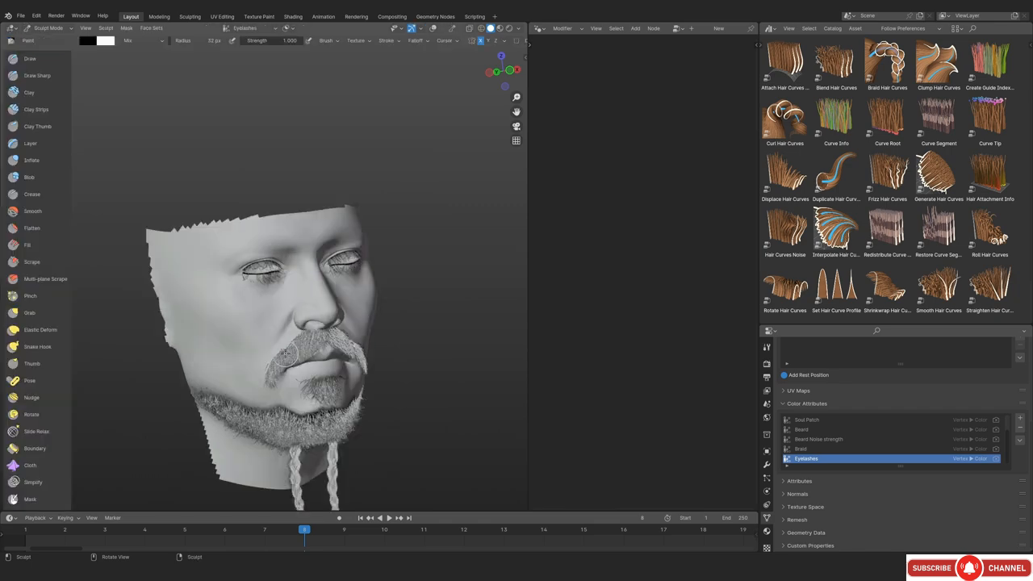
# Paint the beard area out of the Eyelashes attribute with a white brush of 154 px radius
pyautogui.scroll(5, 301, 367)
pyautogui.scroll(-5, 307, 392)
pyautogui.keyDown('shift'); pyautogui.moveTo(306, 393); pyautogui.dragTo(315, 337, button='middle'); pyautogui.keyUp('shift')
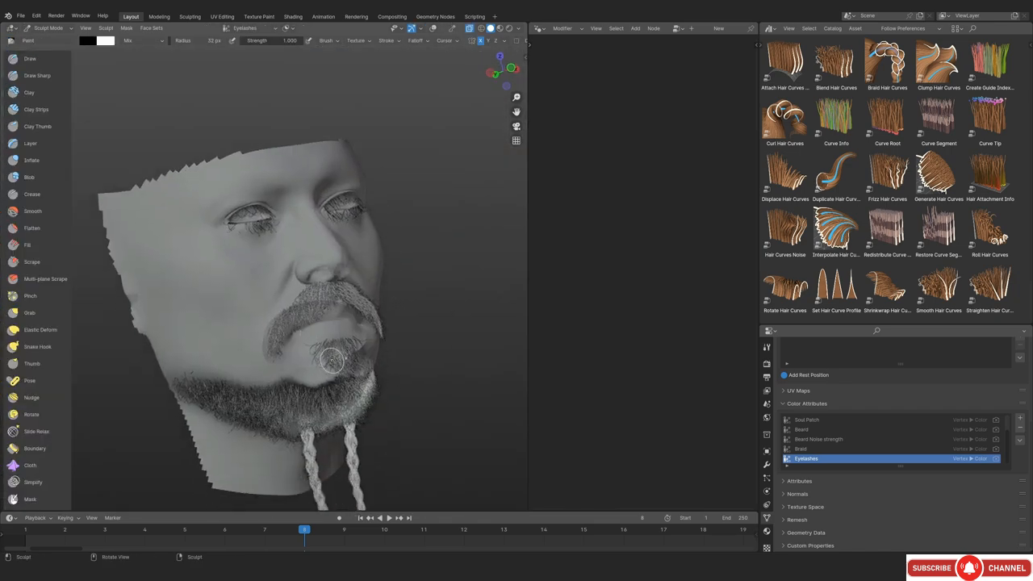
pyautogui.press('f')
pyautogui.click(307, 355)
pyautogui.moveTo(321, 347)
pyautogui.mouseDown(button='middle')
pyautogui.moveTo(314, 337)
pyautogui.moveTo(310, 352)
pyautogui.moveTo(306, 327)
pyautogui.mouseUp(button='middle')
pyautogui.press('x')
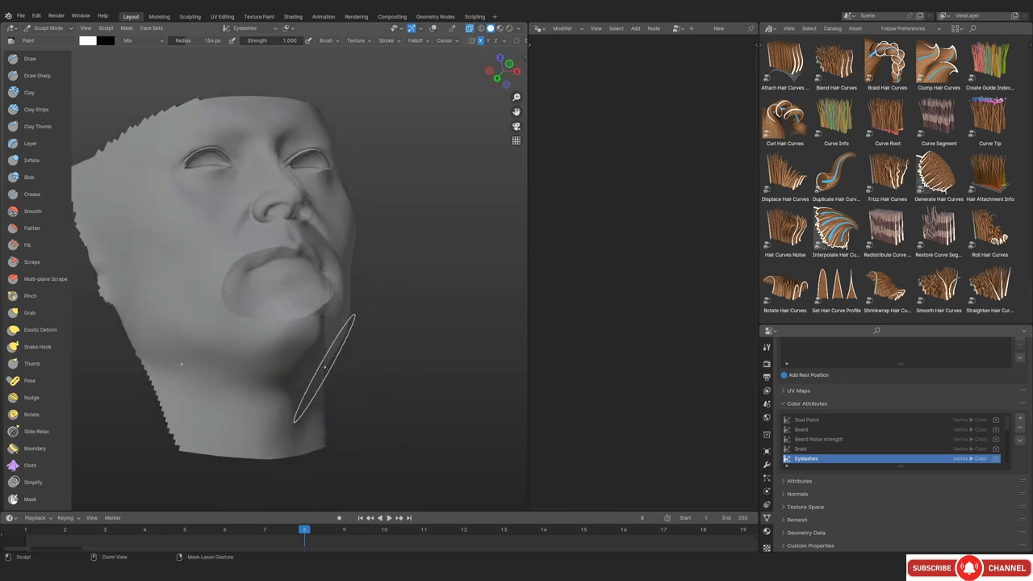
pyautogui.hotkey('alt', 'z')
# Fade the lower lash line to grey with a white 144 px brush at strength 0.500
pyautogui.moveTo(323, 369)
pyautogui.keyDown('alt'); pyautogui.mouseDown()
pyautogui.moveTo(254, 302)
pyautogui.moveTo(331, 316)
pyautogui.moveTo(274, 307)
pyautogui.moveTo(355, 274)
pyautogui.moveTo(339, 250)
pyautogui.moveTo(315, 293)
pyautogui.mouseUp(); pyautogui.keyUp('alt')
pyautogui.scroll(4, 261, 298)
pyautogui.scroll(5, 261, 298)
pyautogui.scroll(1, 339, 249)
pyautogui.scroll(2, 316, 293)
pyautogui.keyDown('alt'); pyautogui.moveTo(250, 305); pyautogui.dragTo(302, 299); pyautogui.keyUp('alt')
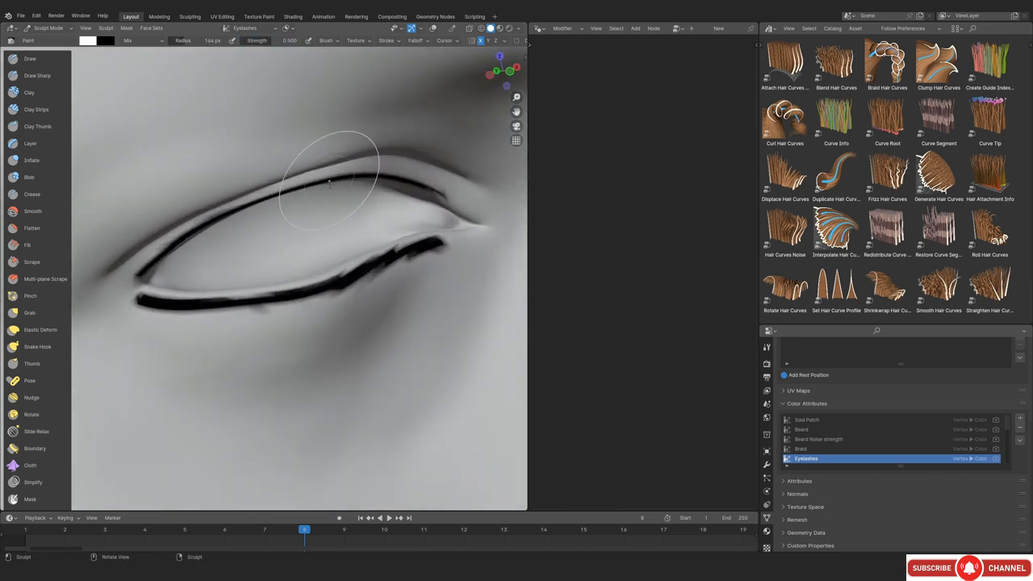
pyautogui.moveTo(460, 250); pyautogui.dragTo(411, 255)
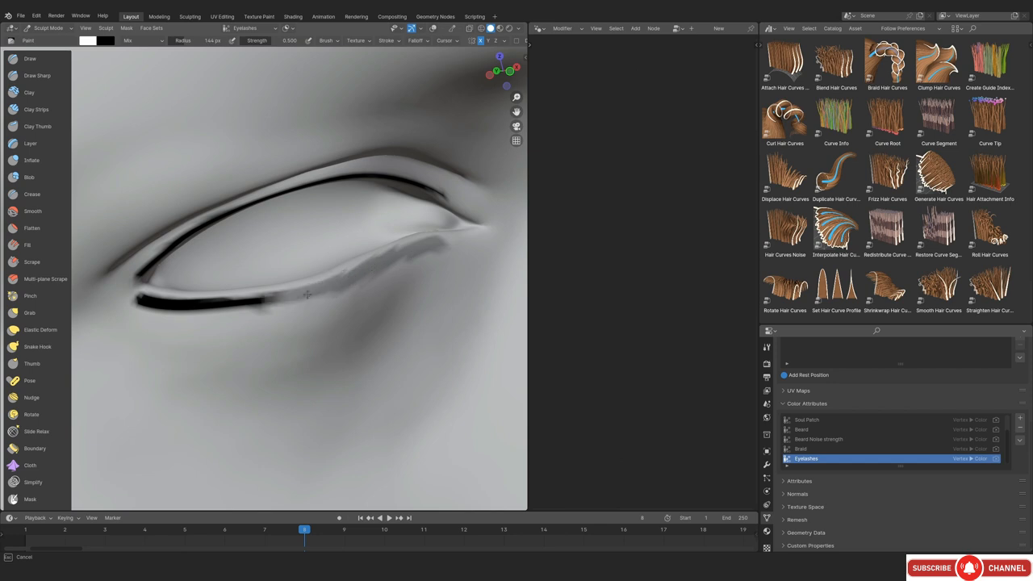
# Examine the faded lower and black upper lash-line masks from several angles around the face
pyautogui.scroll(-3, 157, 324)
pyautogui.moveTo(302, 350)
pyautogui.keyDown('alt'); pyautogui.mouseDown()
pyautogui.moveTo(183, 237)
pyautogui.moveTo(274, 332)
pyautogui.mouseUp(); pyautogui.keyUp('alt')
pyautogui.scroll(-4, 316, 302)
pyautogui.keyDown('alt'); pyautogui.moveTo(315, 302); pyautogui.dragTo(308, 313); pyautogui.keyUp('alt')
pyautogui.scroll(4, 307, 313)
pyautogui.moveTo(409, 253)
pyautogui.keyDown('alt'); pyautogui.keyDown('shift'); pyautogui.mouseDown()
pyautogui.moveTo(146, 279)
pyautogui.moveTo(409, 331)
pyautogui.mouseUp(); pyautogui.keyUp('shift'); pyautogui.keyUp('alt')
pyautogui.scroll(-1, 408, 331)
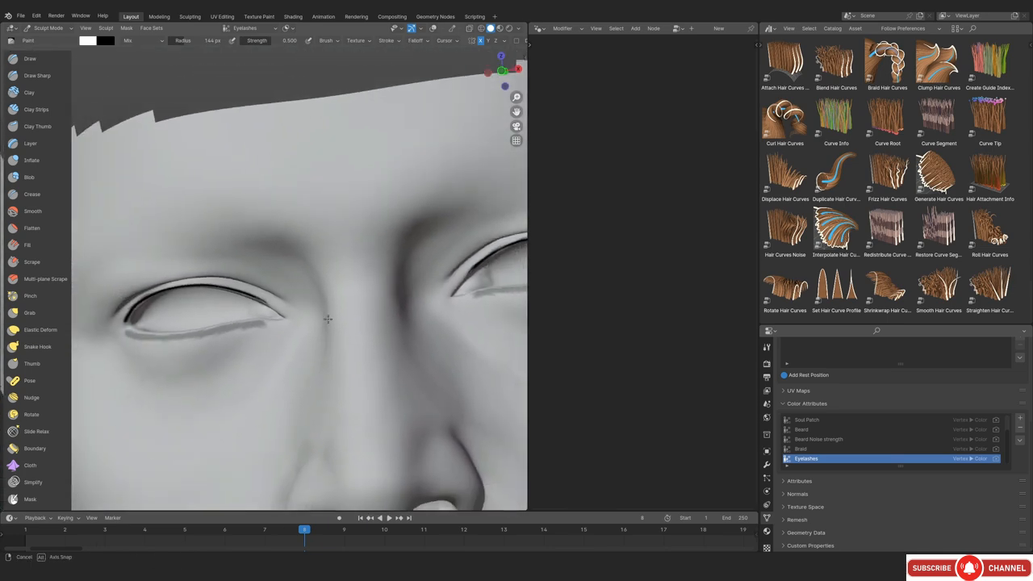
pyautogui.keyDown('alt'); pyautogui.moveTo(296, 351); pyautogui.dragTo(363, 334); pyautogui.keyUp('alt')
pyautogui.scroll(1, 363, 335)
# Switch the head to Object Mode and turn the viewport overlays back on
pyautogui.click(50, 29)
pyautogui.click(50, 38)
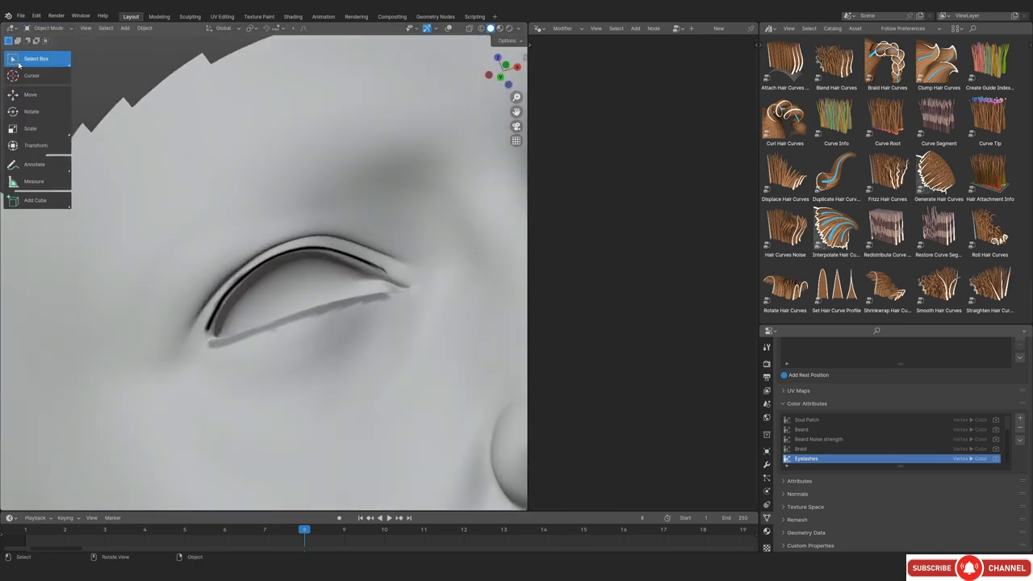
pyautogui.scroll(-6, 422, 346)
pyautogui.moveTo(422, 346); pyautogui.dragTo(355, 287, button='middle')
pyautogui.hotkey('shift', 'alt', 'z')
pyautogui.scroll(-3, 258, 350)
pyautogui.moveTo(201, 384); pyautogui.dragTo(228, 387, button='middle')
pyautogui.press('KP_Divide')
pyautogui.moveTo(311, 222); pyautogui.dragTo(280, 220, button='middle')
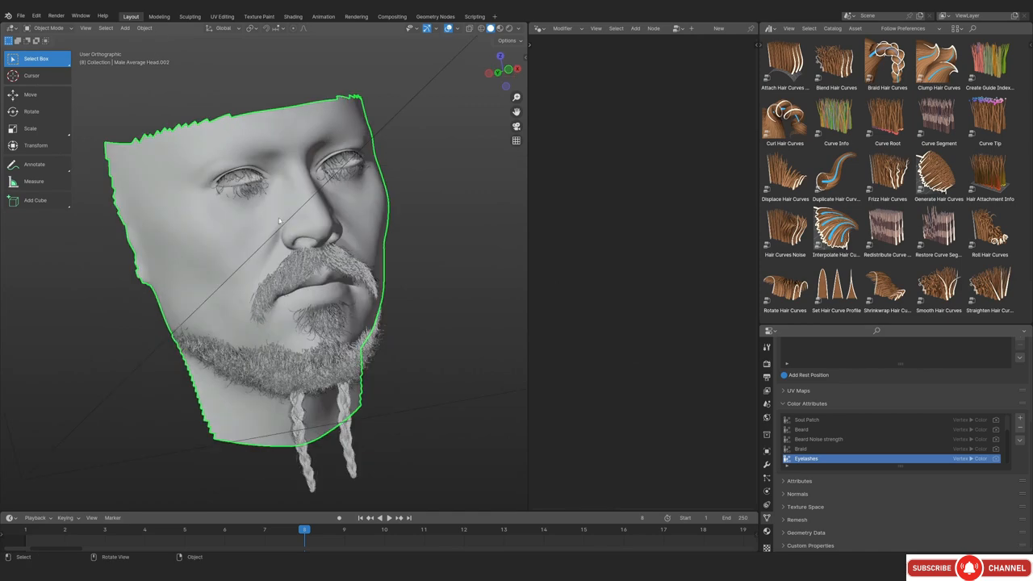
# Select the Beard hair curves and display their modifiers
pyautogui.press('KP_1')
pyautogui.scroll(1, 263, 202)
pyautogui.scroll(2, 263, 202)
pyautogui.click(257, 137)
pyautogui.scroll(-2, 266, 242)
pyautogui.moveTo(291, 288); pyautogui.dragTo(350, 311, button='middle')
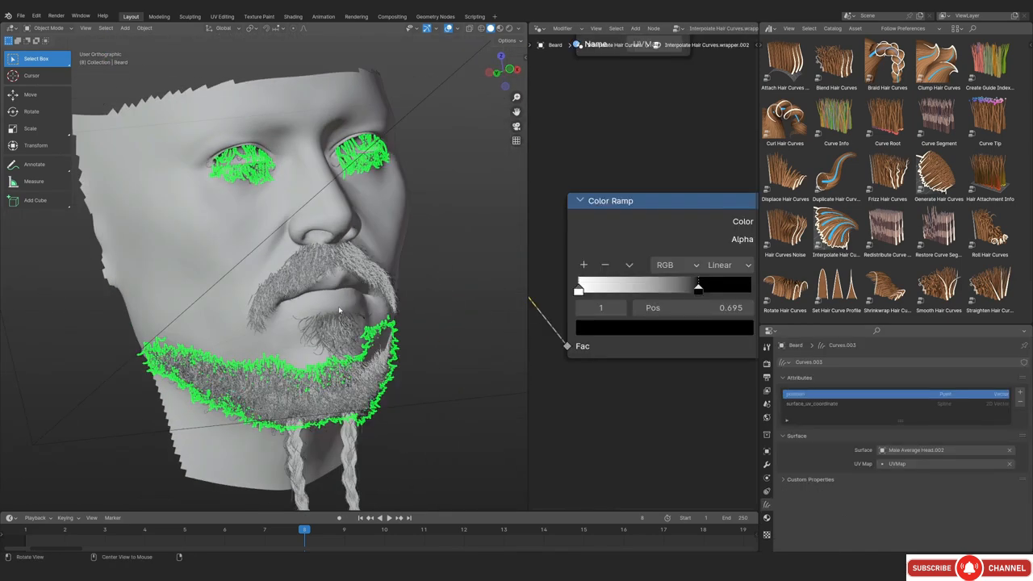
pyautogui.hotkey('alt', 'a')
pyautogui.click(767, 464)
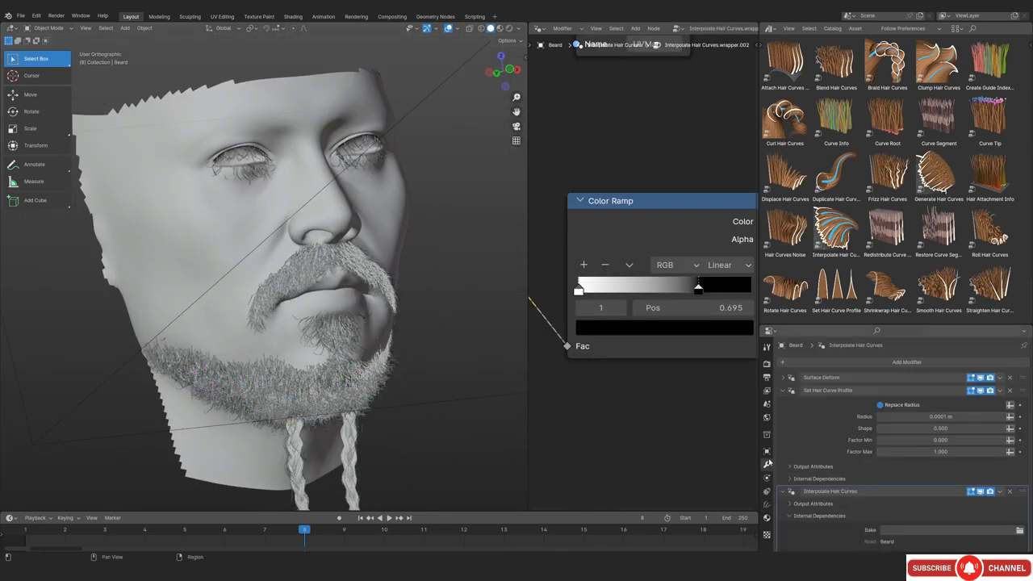
# Reselect the head mesh, enter Sculpt Mode and make Beard the active color attribute
pyautogui.click(185, 273)
pyautogui.click(767, 518)
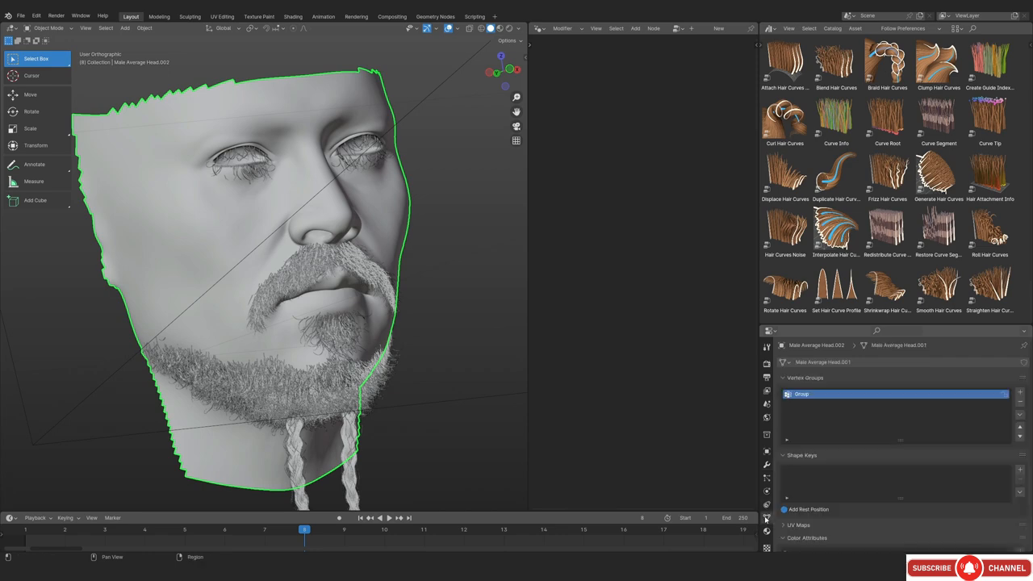
pyautogui.scroll(-5, 827, 509)
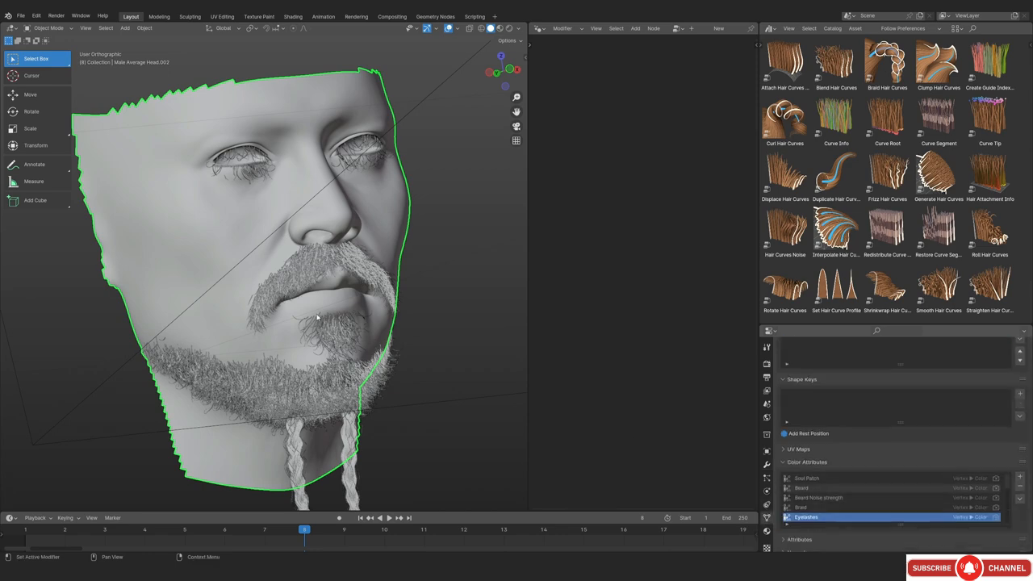
pyautogui.hotkey('ctrl', 'Tab')
pyautogui.click(289, 385)
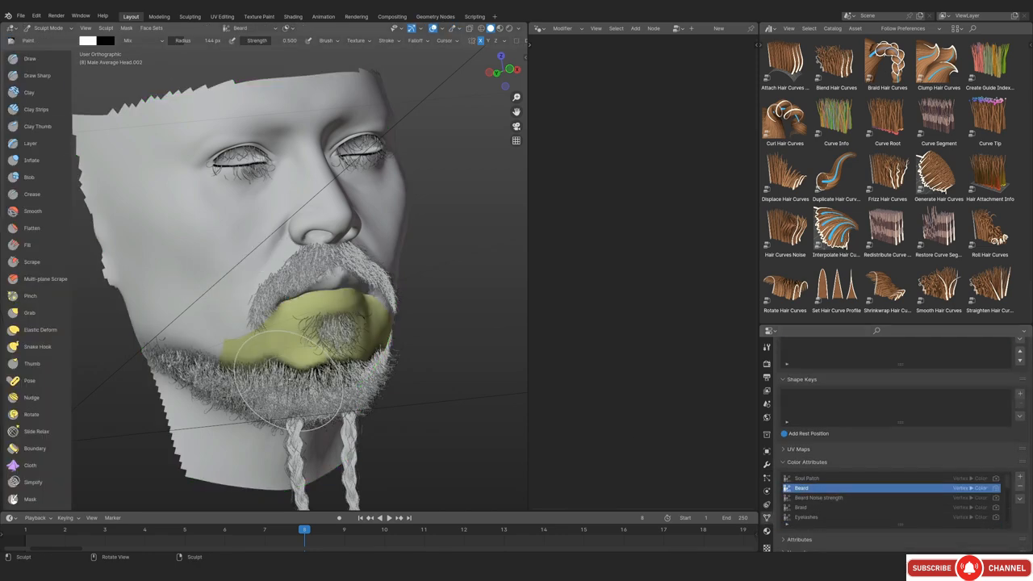
# Paint the lash lines out of the Beard attribute with a white 125 px brush at strength 1.000, and return to Object Mode
pyautogui.keyDown('shift'); pyautogui.moveTo(280, 258); pyautogui.dragTo(315, 347, button='middle'); pyautogui.keyUp('shift')
pyautogui.scroll(4, 315, 347)
pyautogui.press('f')
pyautogui.click(318, 223)
pyautogui.hotkey('shift', 'f')
pyautogui.click(270, 223)
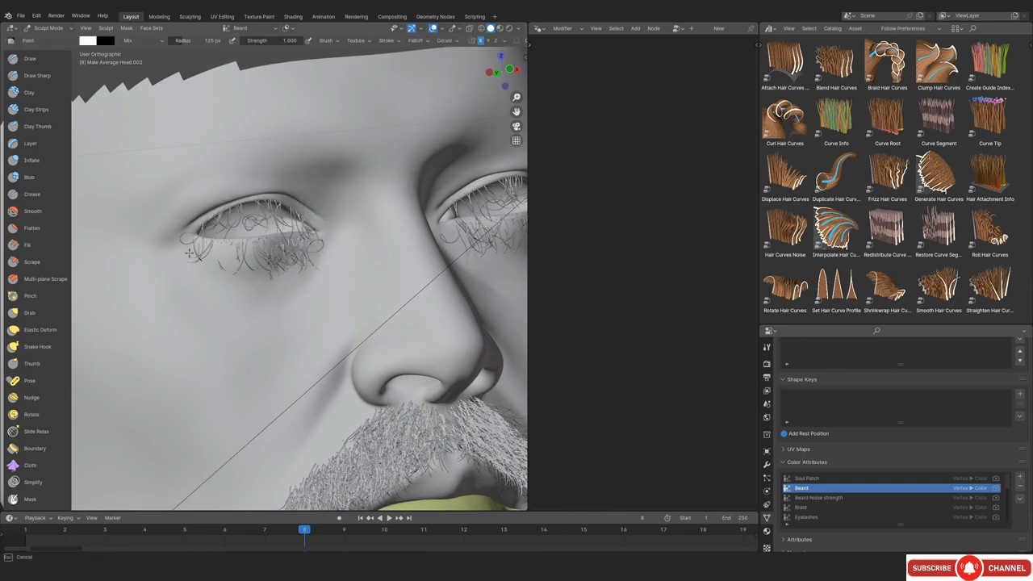
pyautogui.scroll(-4, 281, 218)
pyautogui.click(48, 28)
pyautogui.click(49, 39)
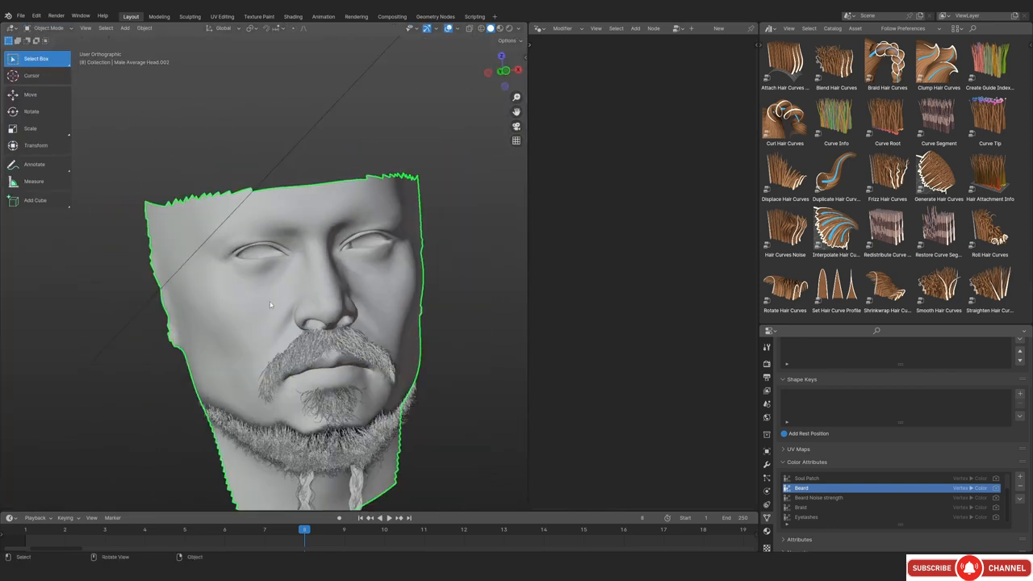
# Add a new empty hair curves object to the head mesh from the front view
pyautogui.press('KP_1')
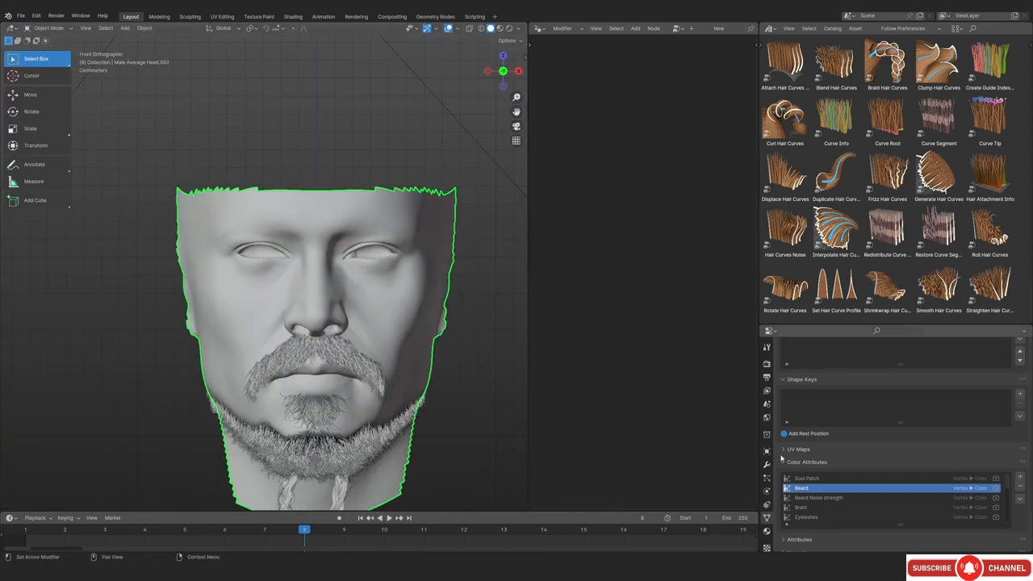
pyautogui.scroll(2, 342, 304)
pyautogui.hotkey('shift', 'a')
pyautogui.moveTo(291, 275)
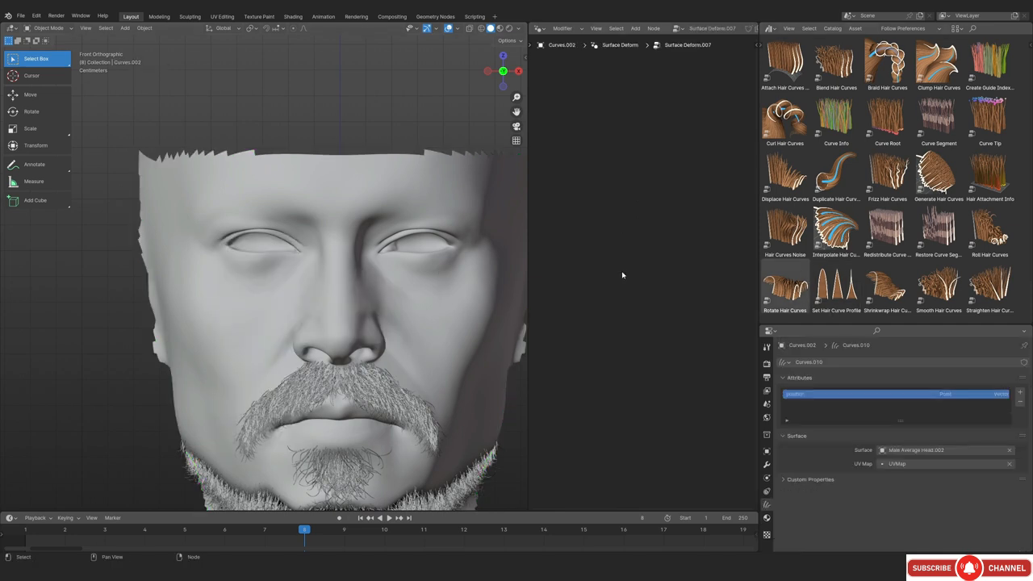
# Enter Sculpt Mode on the new hair curves and size the Add brush to 85 px over the eye
pyautogui.hotkey('ctrl', 'Tab')
pyautogui.click(282, 350)
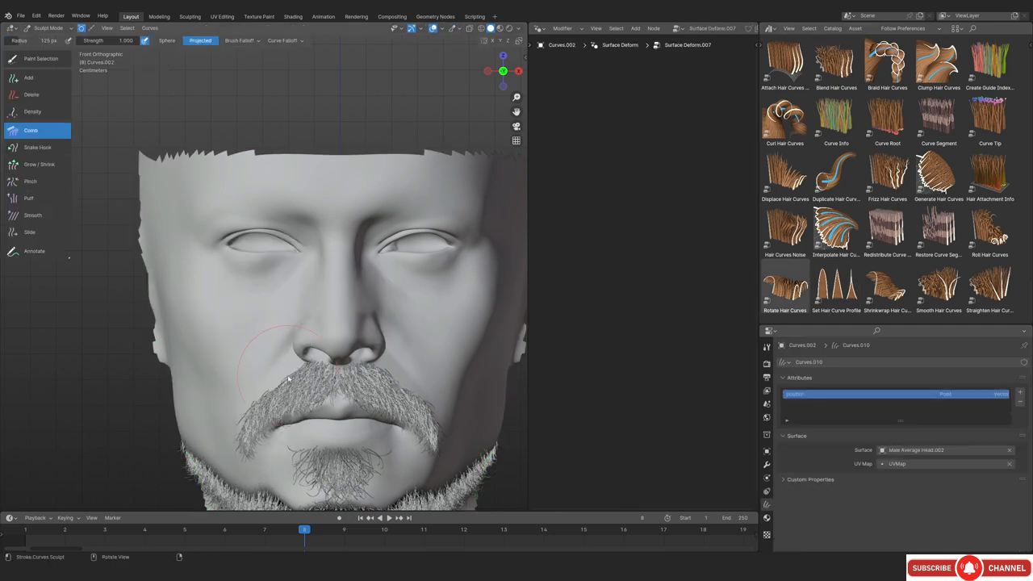
pyautogui.click(36, 79)
pyautogui.moveTo(216, 259); pyautogui.dragTo(267, 266, button='middle')
pyautogui.scroll(7, 318, 274)
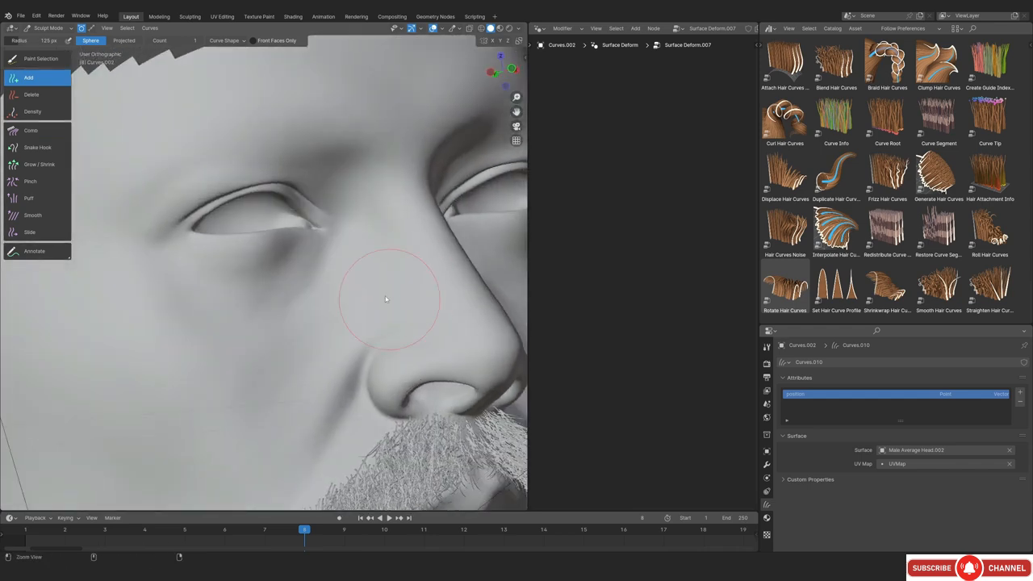
pyautogui.keyDown('shift'); pyautogui.moveTo(284, 185); pyautogui.dragTo(318, 275, button='middle'); pyautogui.keyUp('shift')
pyautogui.press('f')
pyautogui.click(282, 275)
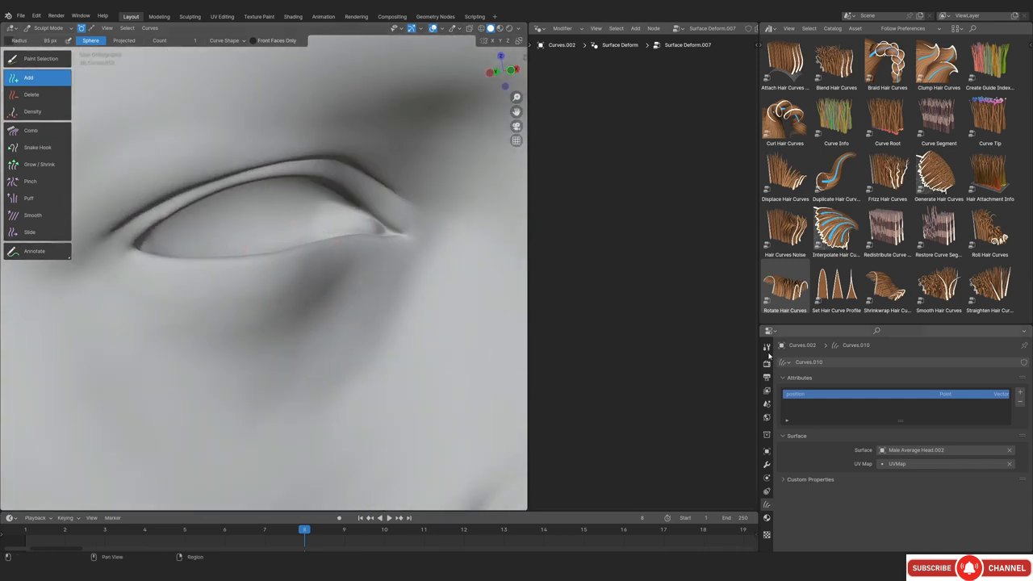
# Place a first lash on the lower lid with the Add brush's curve length at 0.005 m, and enable Length interpolation
pyautogui.click(767, 347)
pyautogui.scroll(-2, 867, 437)
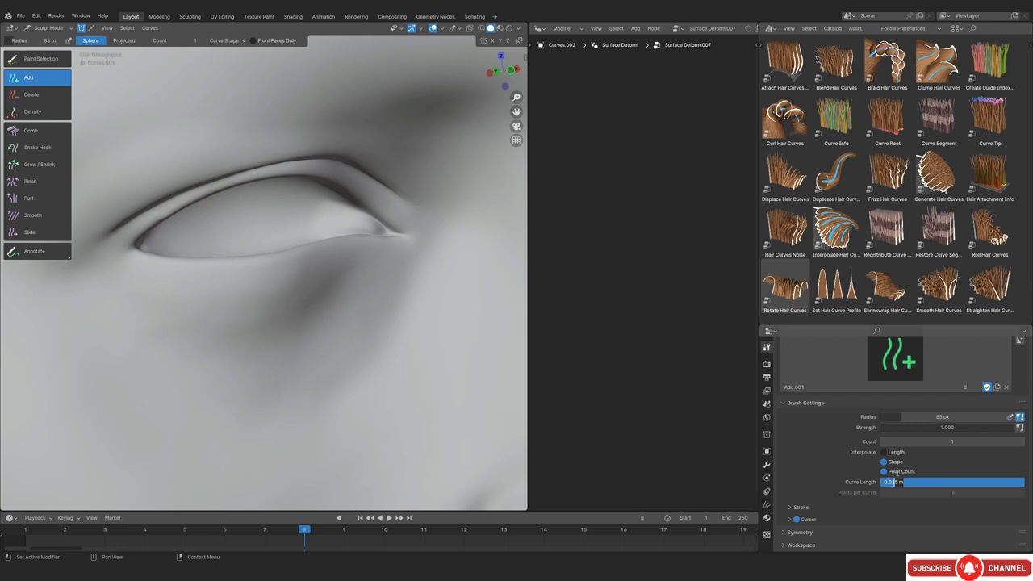
pyautogui.moveTo(258, 307); pyautogui.dragTo(352, 239, button='middle')
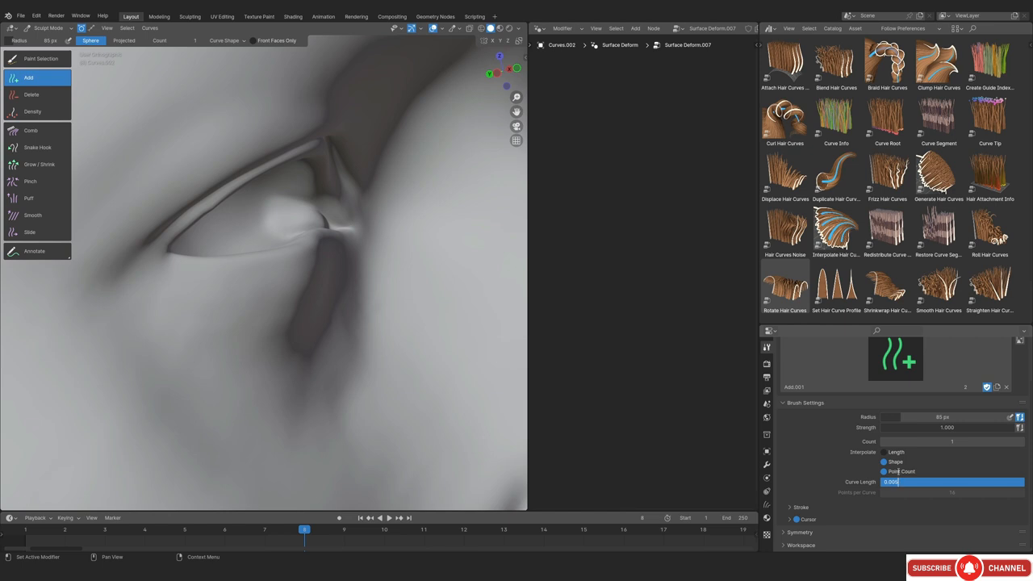
pyautogui.moveTo(347, 290)
pyautogui.mouseDown(button='middle')
pyautogui.moveTo(279, 267)
pyautogui.moveTo(298, 293)
pyautogui.moveTo(444, 211)
pyautogui.moveTo(293, 279)
pyautogui.moveTo(334, 250)
pyautogui.moveTo(355, 266)
pyautogui.moveTo(304, 283)
pyautogui.moveTo(314, 251)
pyautogui.moveTo(347, 235)
pyautogui.moveTo(387, 274)
pyautogui.mouseUp(button='middle')
pyautogui.scroll(-1, 836, 283)
# Apply the Set Hair Curve Profile asset to the lash curves and set its radius to 0.0001 m
pyautogui.moveTo(836, 239); pyautogui.dragTo(379, 243)
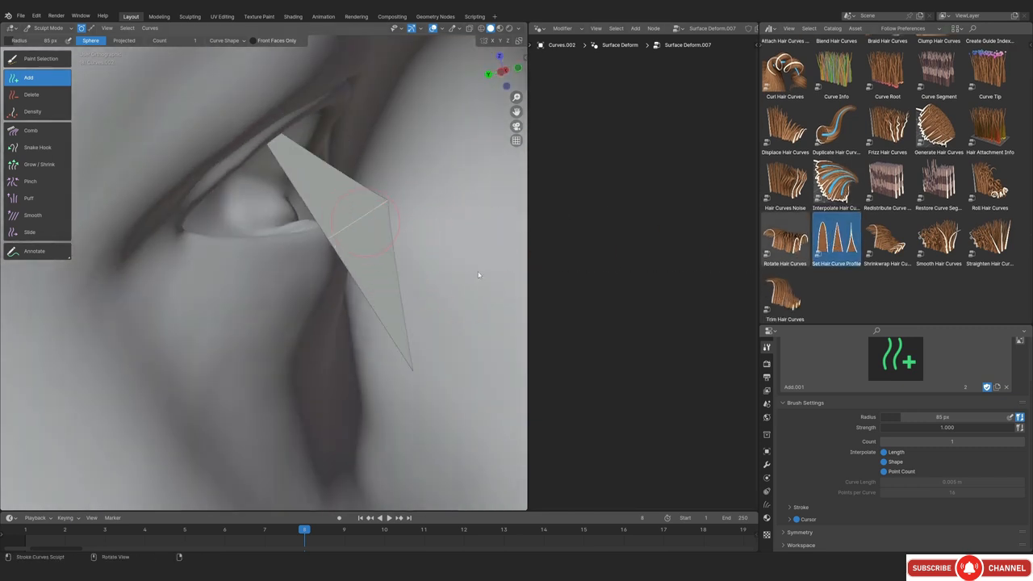
pyautogui.click(767, 464)
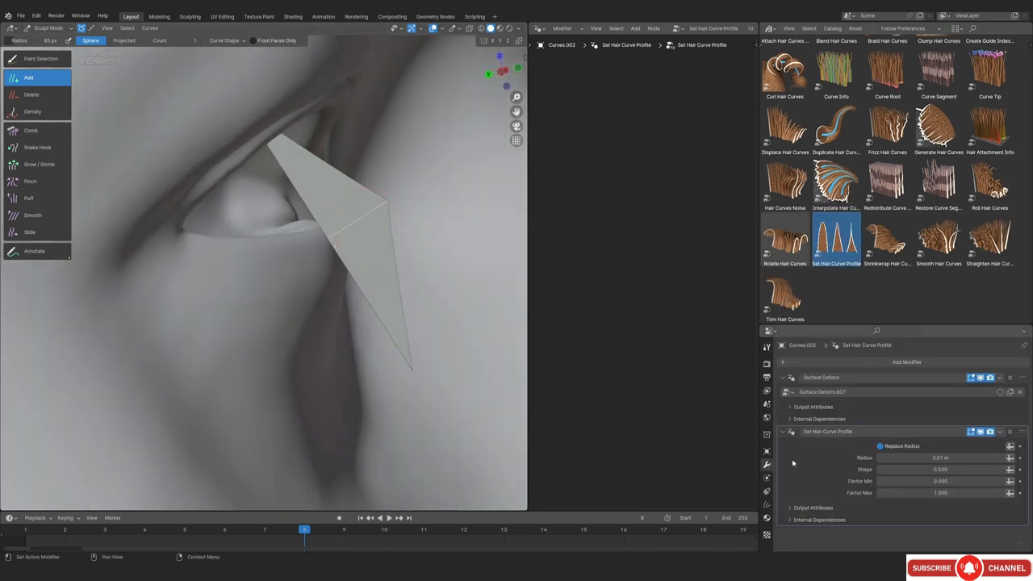
pyautogui.click(947, 463)
pyautogui.write('.000')
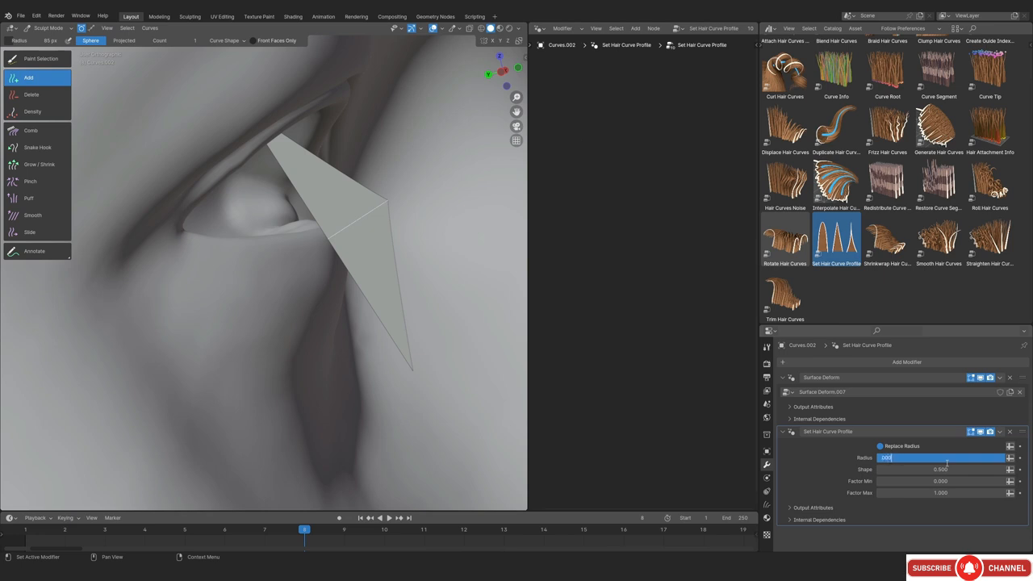
pyautogui.write('1')
pyautogui.press('Return')
# Comb the first lash into a curve with a 214 px Comb brush and hide the viewport overlays
pyautogui.moveTo(300, 204); pyautogui.dragTo(404, 210, button='middle')
pyautogui.click(43, 131)
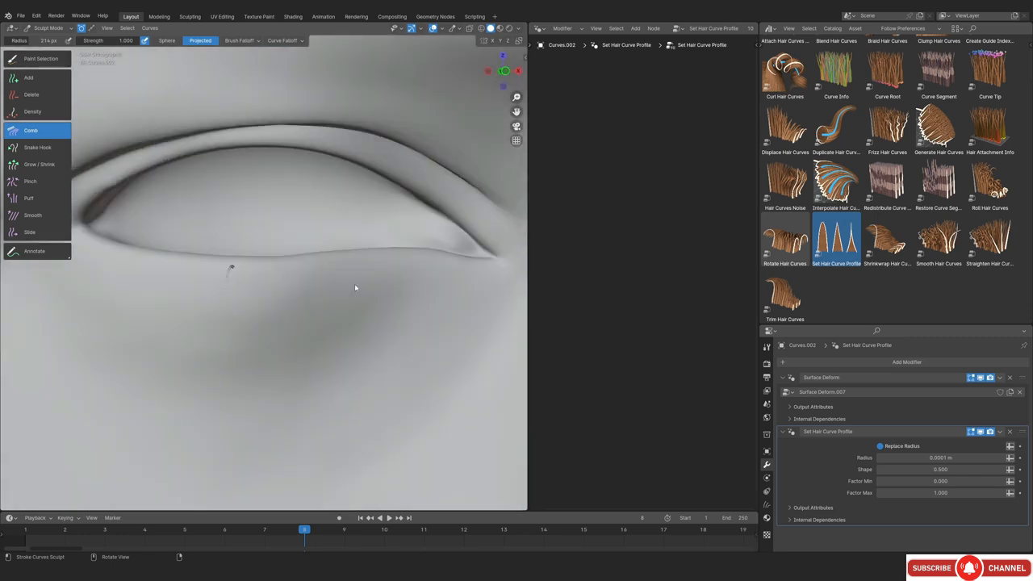
pyautogui.scroll(-3, 354, 284)
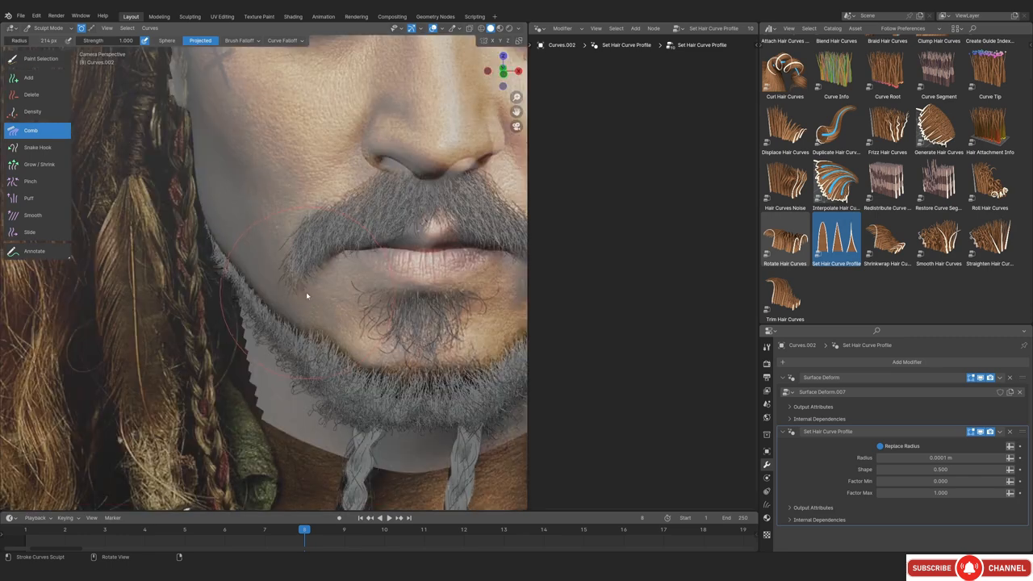
pyautogui.hotkey('shift', 'alt', 'z')
pyautogui.keyDown('shift'); pyautogui.moveTo(306, 293); pyautogui.dragTo(294, 506, button='middle'); pyautogui.keyUp('shift')
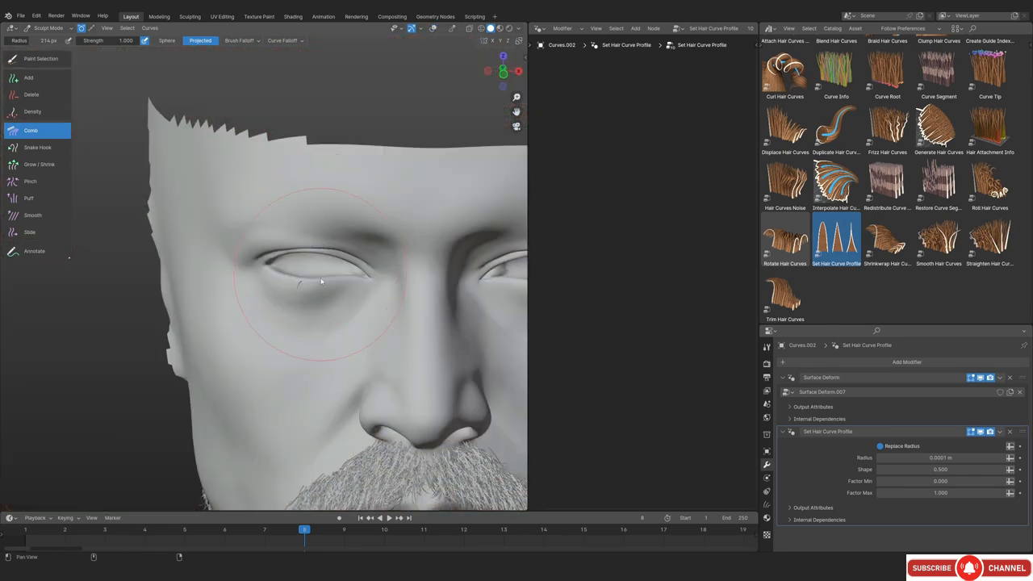
pyautogui.scroll(4, 319, 254)
pyautogui.keyDown('shift'); pyautogui.moveTo(320, 253); pyautogui.dragTo(257, 203, button='middle'); pyautogui.keyUp('shift')
# Examine the lower lashes in the eye reference photo and compare them with the lash's side profile on the head
pyautogui.hotkey('alt', 'Tab')
pyautogui.moveTo(588, 202); pyautogui.dragTo(635, 237, button='middle')
pyautogui.scroll(-8, 634, 238)
pyautogui.moveTo(613, 273); pyautogui.dragTo(618, 189, button='middle')
pyautogui.scroll(10, 618, 189)
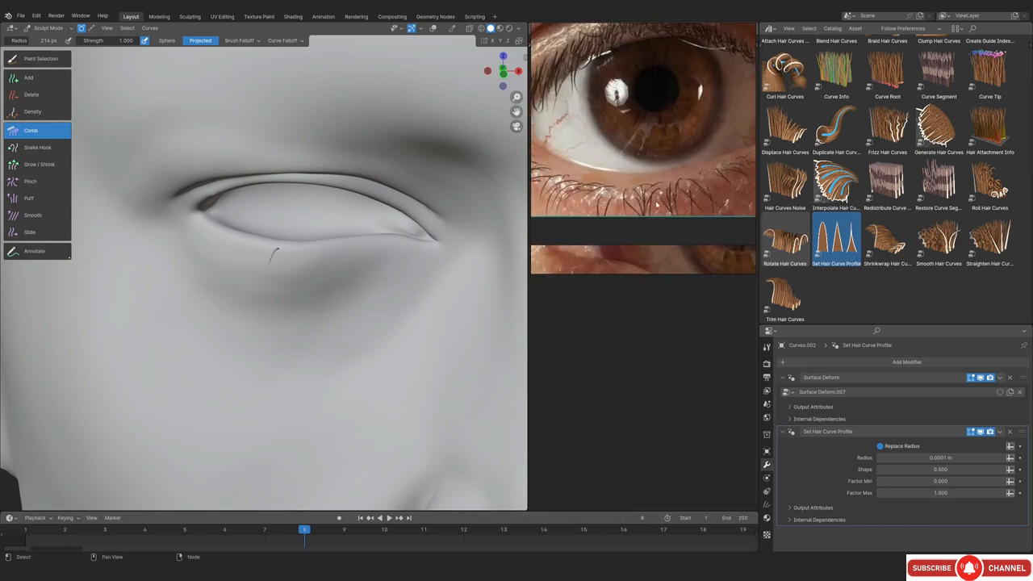
pyautogui.scroll(-8, 295, 323)
pyautogui.moveTo(159, 309); pyautogui.dragTo(373, 353, button='middle')
pyautogui.scroll(6, 380, 231)
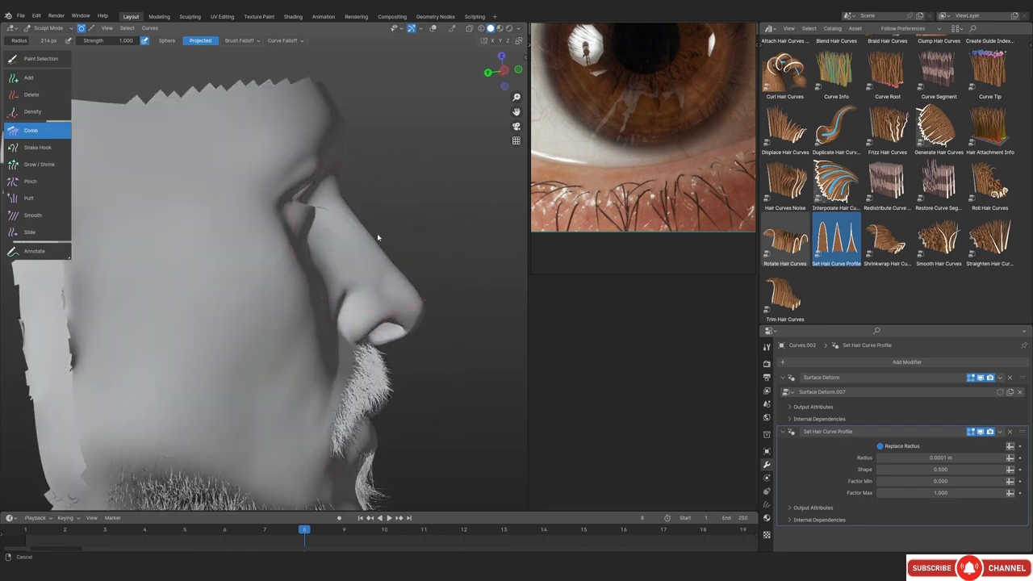
pyautogui.scroll(-5, 357, 238)
pyautogui.moveTo(384, 293); pyautogui.dragTo(323, 299, button='middle')
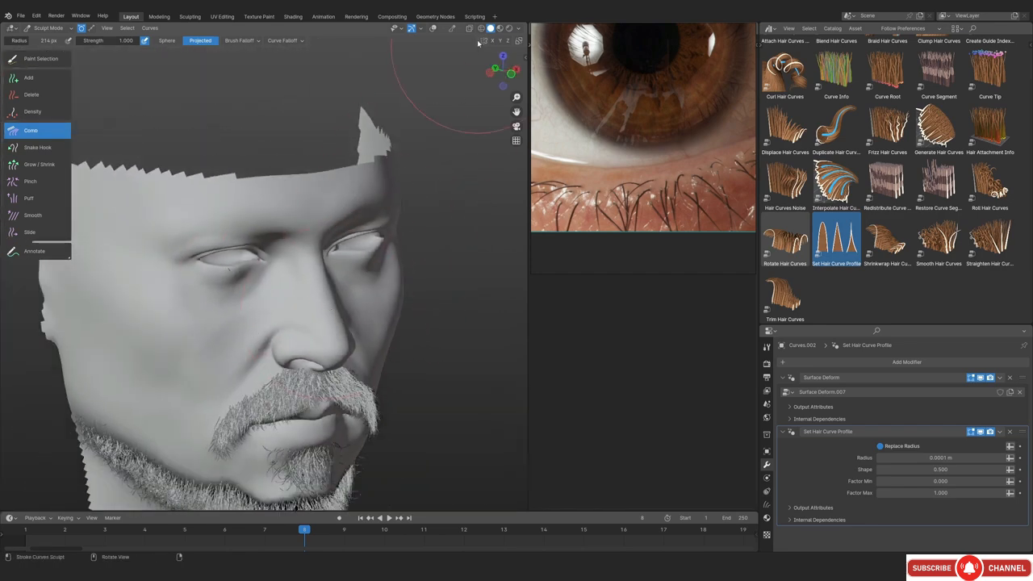
# Enable X mirroring and add a new lash beside the first one on the lower lid
pyautogui.scroll(4, 297, 246)
pyautogui.keyDown('shift'); pyautogui.moveTo(242, 303); pyautogui.dragTo(311, 307, button='middle'); pyautogui.keyUp('shift')
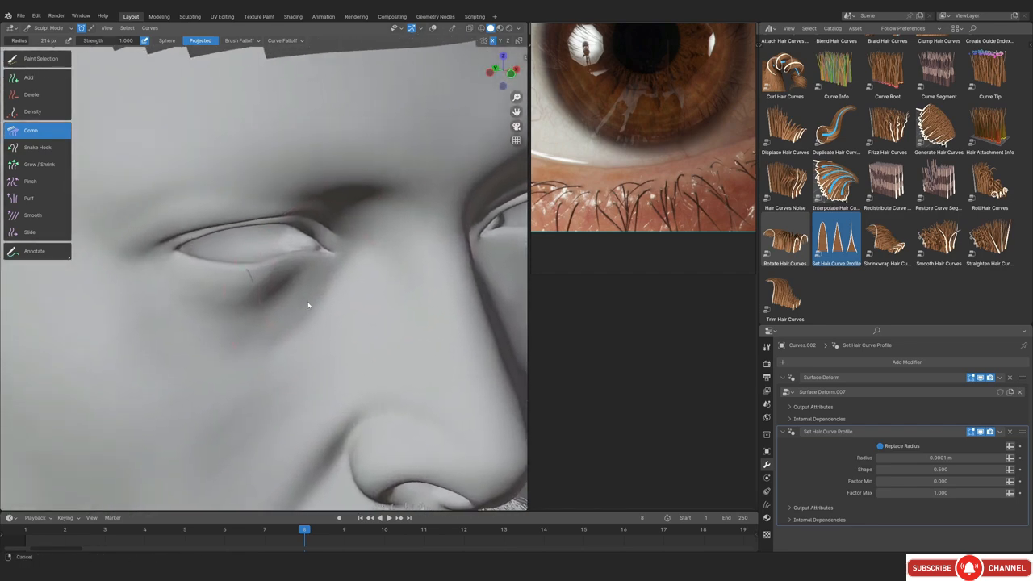
pyautogui.scroll(1, 283, 287)
pyautogui.keyDown('shift'); pyautogui.moveTo(270, 267); pyautogui.dragTo(252, 271, button='middle'); pyautogui.keyUp('shift')
pyautogui.click(29, 78)
pyautogui.scroll(2, 288, 358)
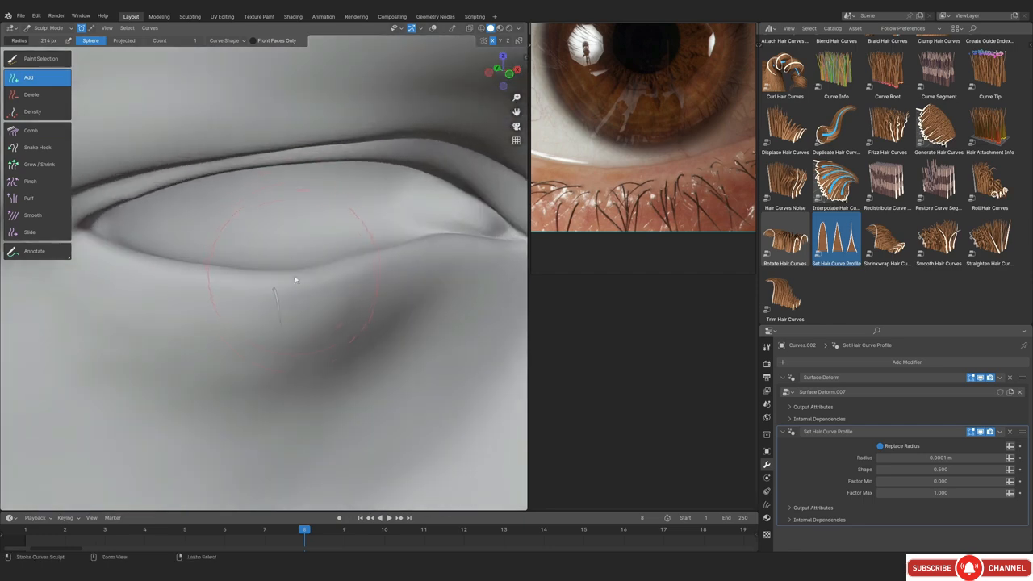
pyautogui.scroll(-4, 320, 314)
pyautogui.scroll(5, 266, 259)
pyautogui.click(289, 295)
# Delete the original unmirrored lash, keeping the mirrored one beside it
pyautogui.scroll(-3, 289, 295)
pyautogui.click(31, 94)
pyautogui.scroll(4, 251, 267)
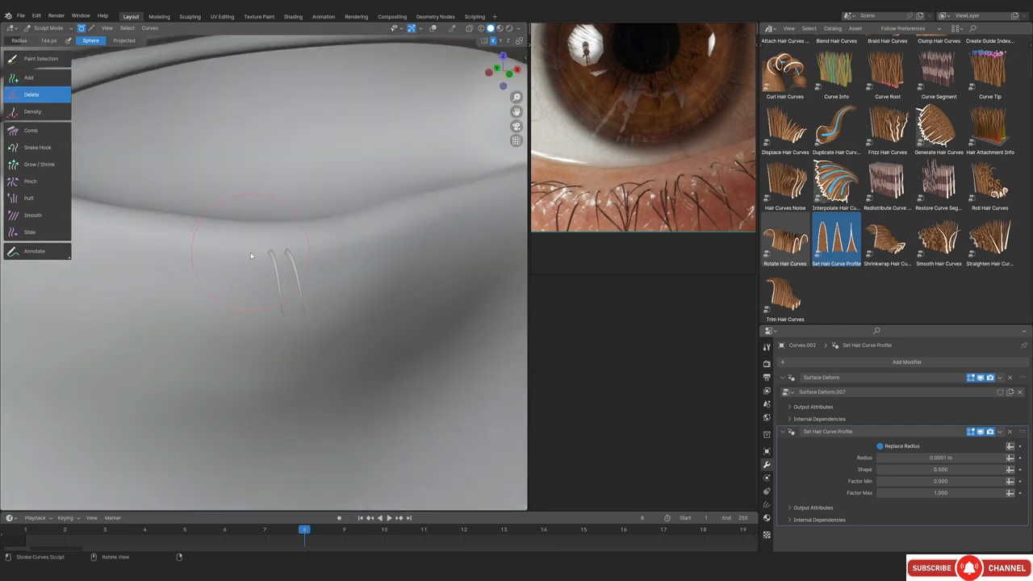
pyautogui.scroll(-5, 254, 268)
pyautogui.moveTo(360, 343); pyautogui.dragTo(314, 248, button='middle')
pyautogui.scroll(3, 346, 274)
# Comb the mirrored lash from the side with a 68 px Comb brush and check its shape against the eye references
pyautogui.click(32, 78)
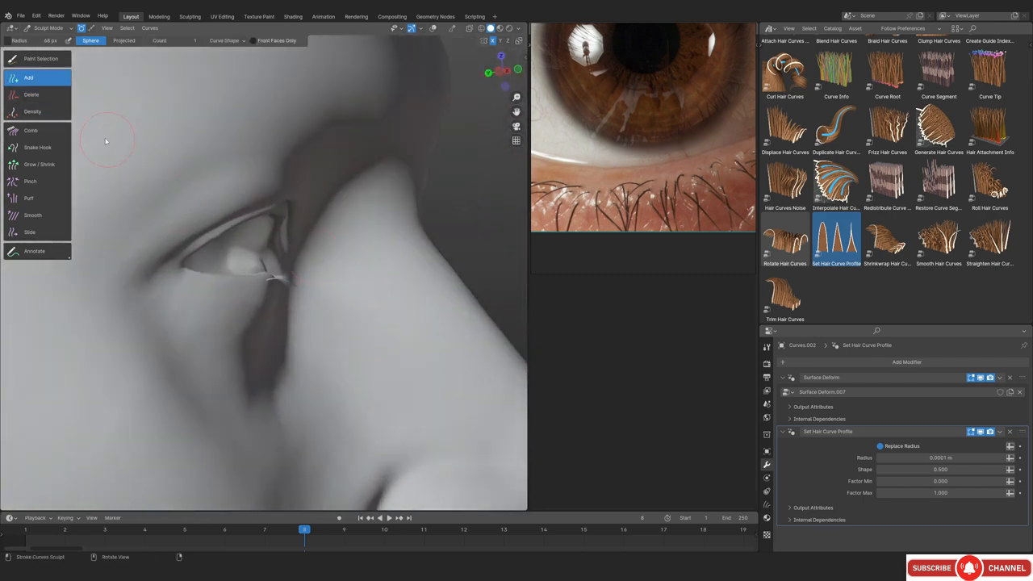
pyautogui.click(40, 132)
pyautogui.scroll(5, 293, 299)
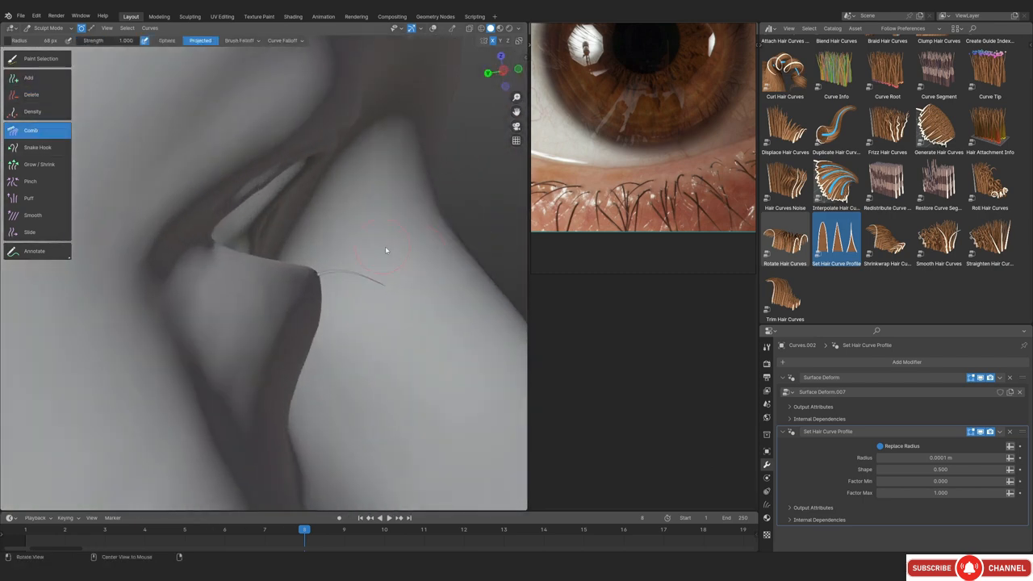
pyautogui.moveTo(365, 286)
pyautogui.mouseDown(button='middle')
pyautogui.moveTo(358, 269)
pyautogui.moveTo(351, 280)
pyautogui.mouseUp(button='middle')
pyautogui.scroll(-10, 640, 111)
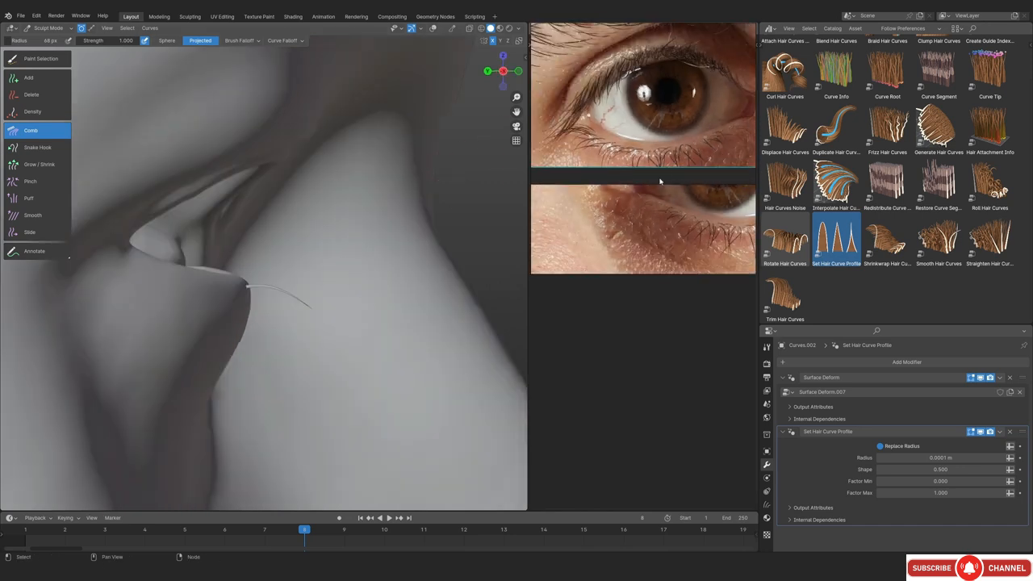
pyautogui.scroll(-2, 573, 194)
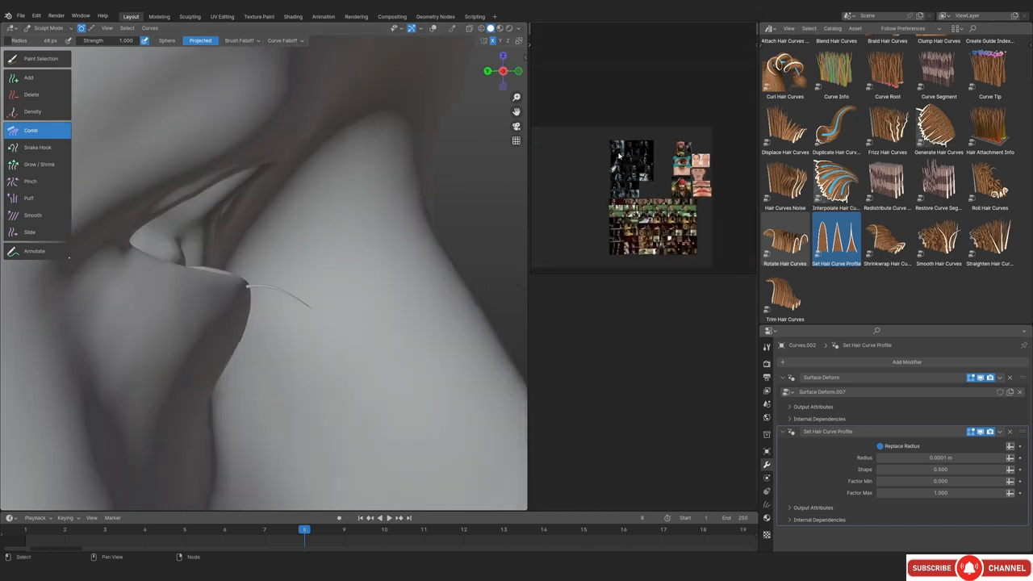
pyautogui.scroll(12, 617, 167)
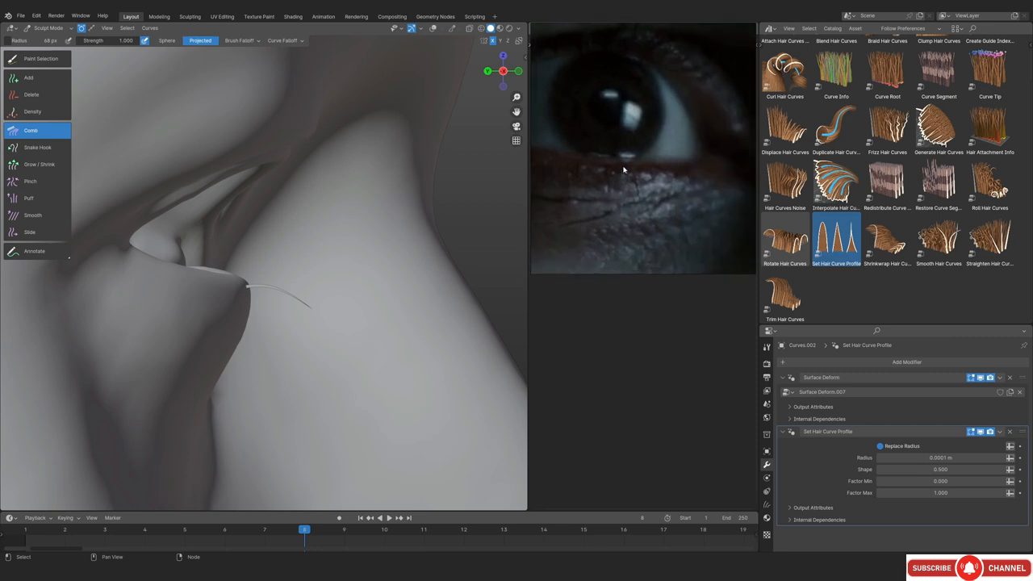
pyautogui.moveTo(308, 353); pyautogui.dragTo(292, 300, button='middle')
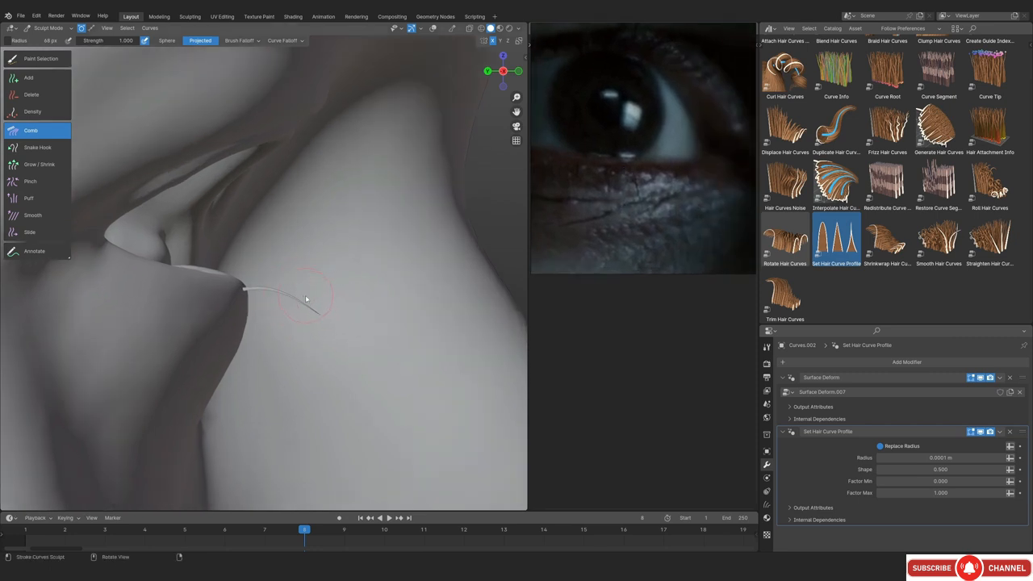
# Refine the lash's arc from the side with the Comb brush, using a 311 px radius and a smaller one
pyautogui.press('f')
pyautogui.click(384, 319)
pyautogui.scroll(-2, 339, 299)
pyautogui.press('f')
pyautogui.click(356, 291)
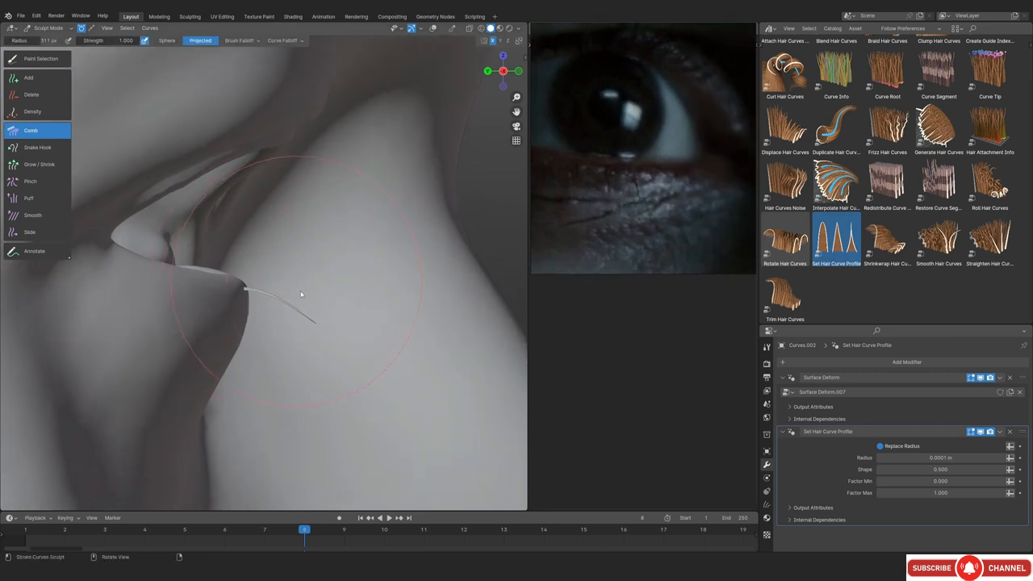
pyautogui.press('f')
pyautogui.click(297, 332)
pyautogui.press('f')
pyautogui.click(292, 332)
pyautogui.moveTo(320, 321); pyautogui.dragTo(348, 301)
# Examine the lower lashes in the eye reference photos and compare them with the lash in the front view
pyautogui.scroll(-4, 355, 323)
pyautogui.moveTo(371, 360); pyautogui.dragTo(270, 328, button='middle')
pyautogui.press('KP_1')
pyautogui.press('KP_Decimal')
pyautogui.scroll(-8, 645, 204)
pyautogui.moveTo(664, 211); pyautogui.dragTo(555, 189, button='middle')
pyautogui.scroll(-5, 621, 194)
pyautogui.scroll(5, 638, 181)
pyautogui.moveTo(678, 175); pyautogui.dragTo(652, 206, button='middle')
pyautogui.scroll(9, 607, 123)
pyautogui.scroll(-1, 682, 203)
pyautogui.moveTo(307, 280); pyautogui.dragTo(311, 282, button='middle')
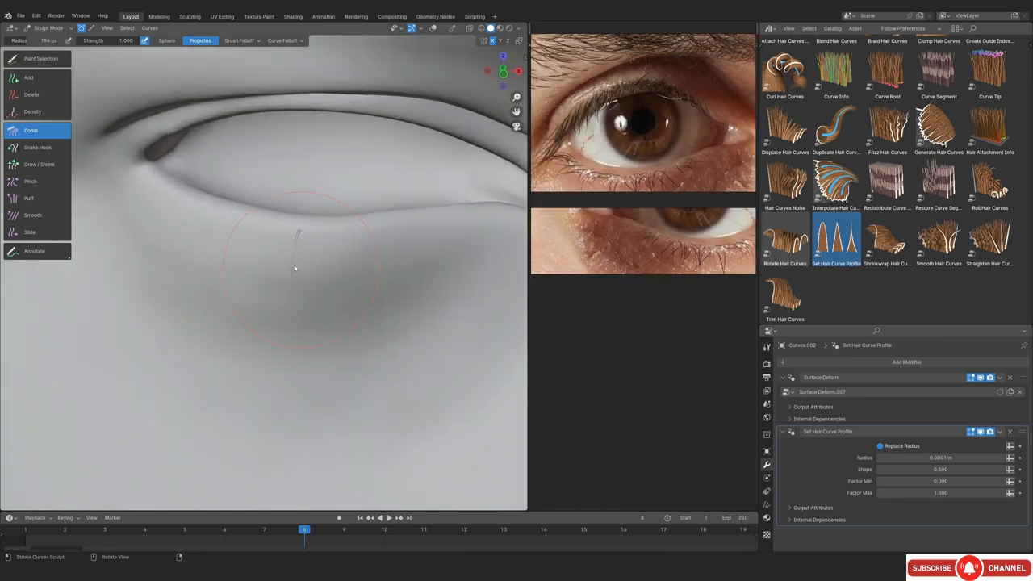
# Add a lash near the lower lid's inner corner with the Add brush, and reduce the brush radius to 115 px
pyautogui.click(59, 79)
pyautogui.keyDown('shift'); pyautogui.moveTo(357, 210); pyautogui.dragTo(312, 284, button='middle'); pyautogui.keyUp('shift')
pyautogui.press('f')
pyautogui.click(363, 300)
pyautogui.keyDown('shift'); pyautogui.moveTo(364, 327); pyautogui.dragTo(324, 313, button='middle'); pyautogui.keyUp('shift')
pyautogui.scroll(10, 616, 215)
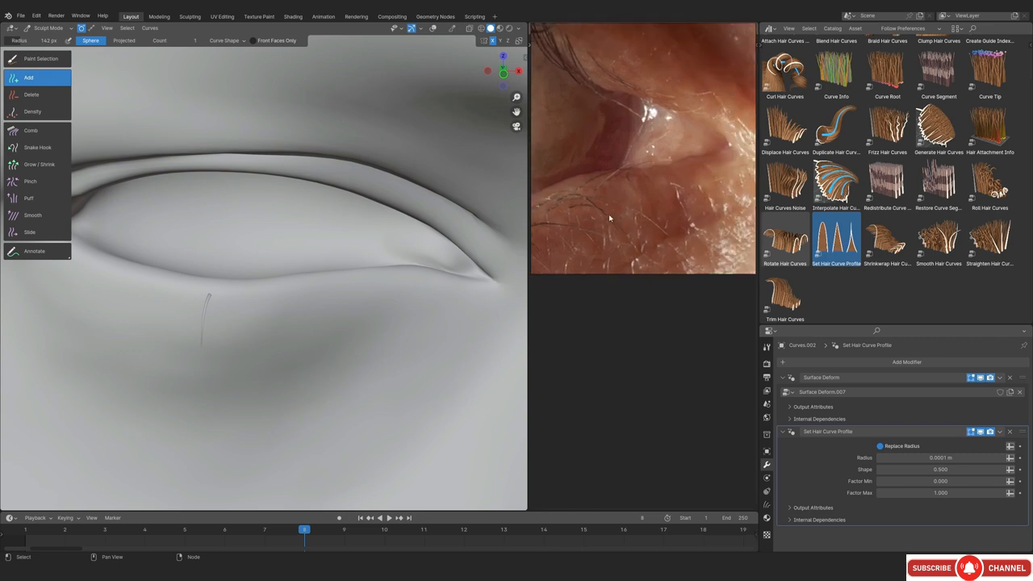
pyautogui.keyDown('ctrl'); pyautogui.moveTo(444, 261); pyautogui.dragTo(393, 315, button='middle'); pyautogui.keyUp('ctrl')
pyautogui.click(394, 282)
pyautogui.scroll(1, 393, 315)
pyautogui.press('f')
pyautogui.click(383, 305)
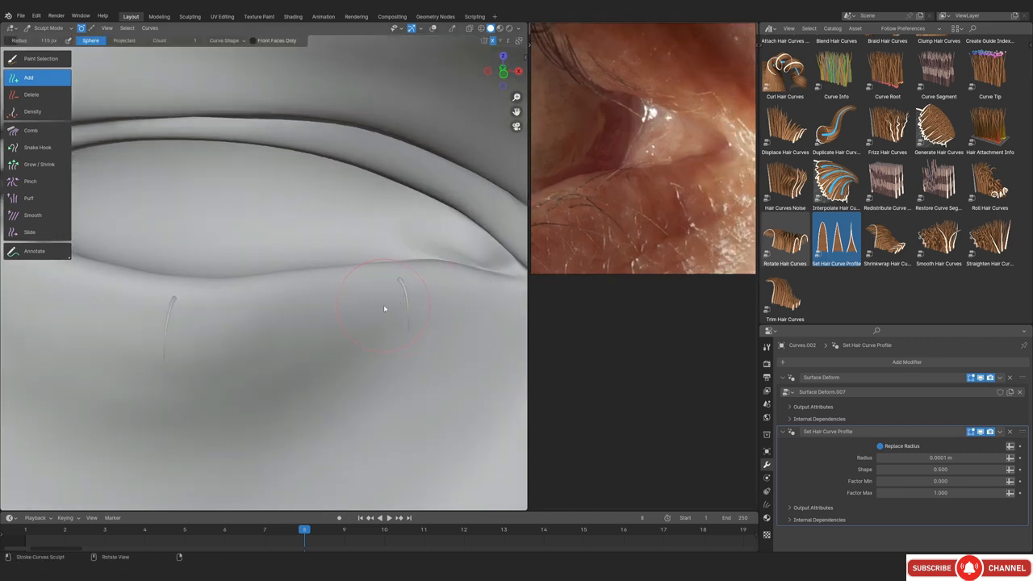
# Shorten the inner-corner lash with the Grow/Shrink brush at 151 px and a minimum length of 0.001 m
pyautogui.click(56, 164)
pyautogui.keyDown('ctrl'); pyautogui.moveTo(412, 344); pyautogui.dragTo(265, 290, button='middle'); pyautogui.keyUp('ctrl')
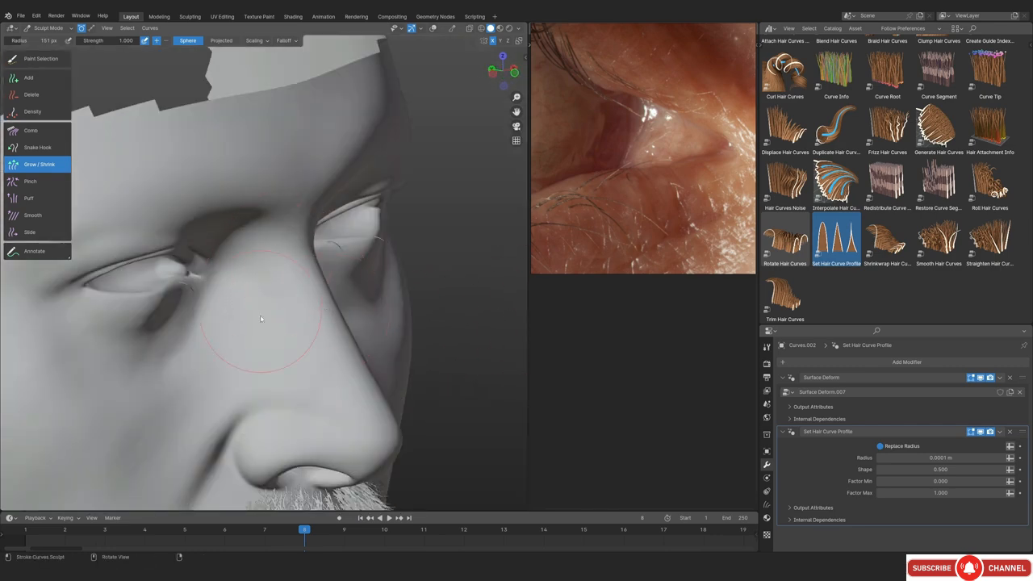
pyautogui.scroll(3, 264, 290)
pyautogui.keyDown('shift'); pyautogui.moveTo(231, 345); pyautogui.dragTo(291, 348, button='middle'); pyautogui.keyUp('shift')
pyautogui.click(766, 347)
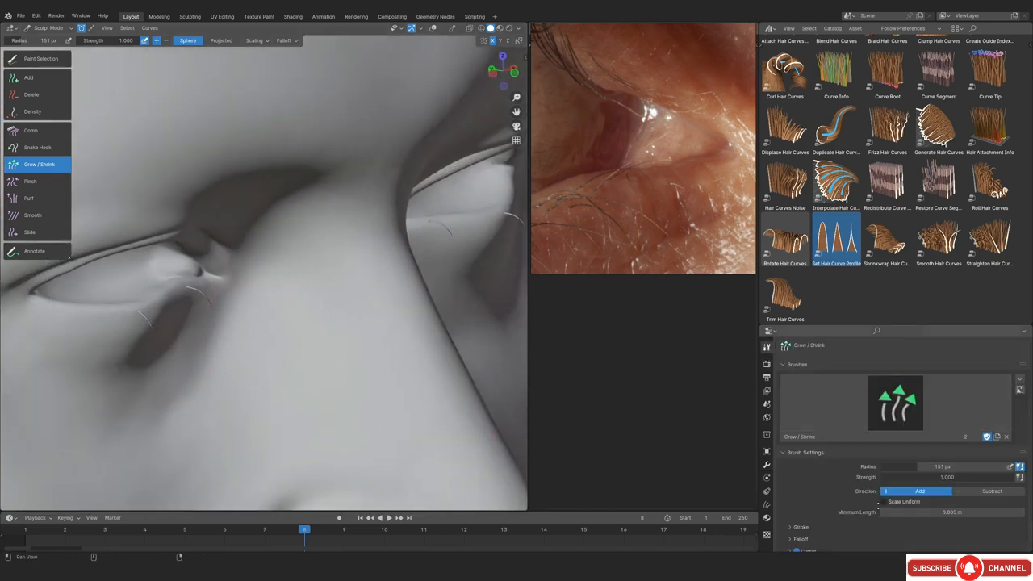
pyautogui.scroll(-2, 945, 474)
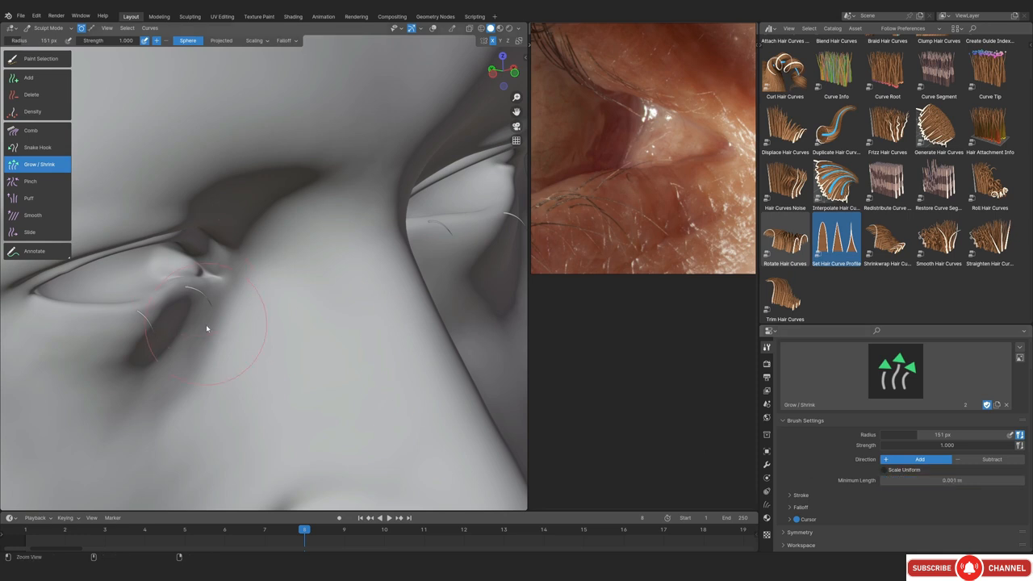
pyautogui.scroll(2, 204, 318)
pyautogui.moveTo(183, 319); pyautogui.dragTo(325, 293, button='middle')
# Add another lash near the lower lid's outer corner with the Add brush
pyautogui.click(28, 78)
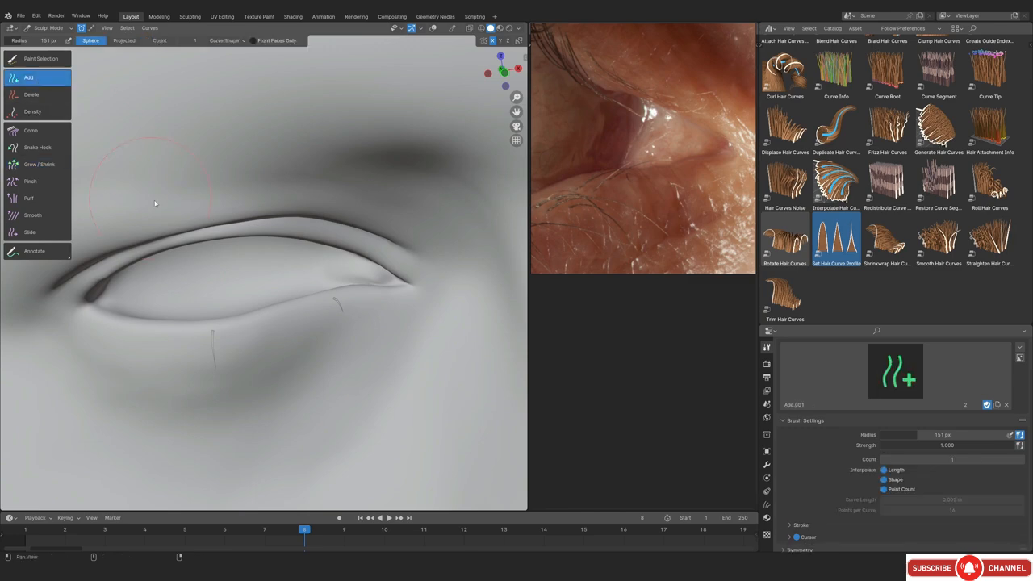
pyautogui.keyDown('shift'); pyautogui.moveTo(120, 177); pyautogui.dragTo(217, 201, button='middle'); pyautogui.keyUp('shift')
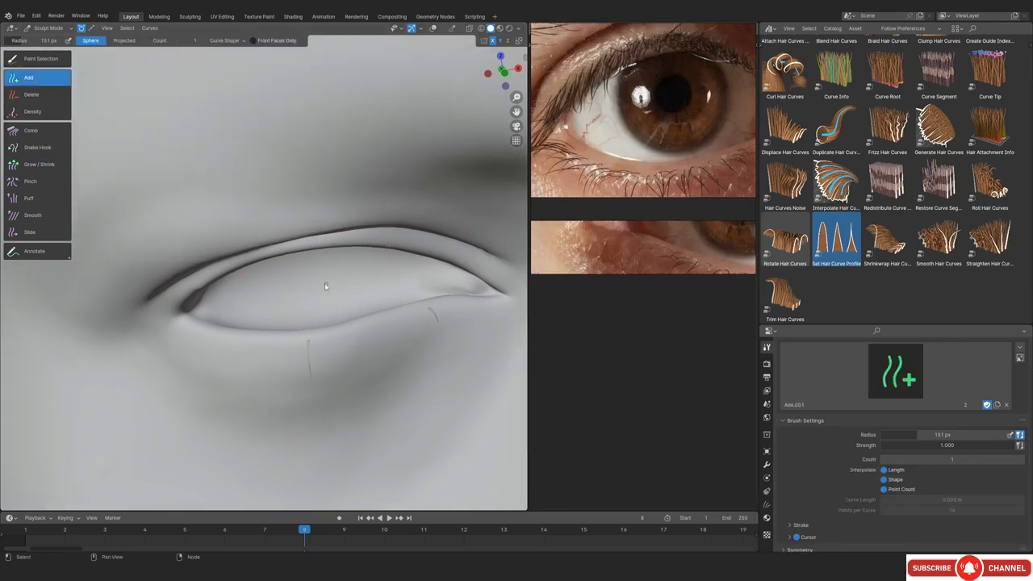
pyautogui.keyDown('ctrl'); pyautogui.moveTo(263, 296); pyautogui.dragTo(242, 226, button='middle'); pyautogui.keyUp('ctrl')
pyautogui.click(257, 313)
# Comb the outer-corner lash into shape from several angles with the Comb brush, ending at a 196 px radius
pyautogui.click(38, 130)
pyautogui.press('f')
pyautogui.click(301, 346)
pyautogui.moveTo(224, 298); pyautogui.dragTo(308, 382, button='middle')
pyautogui.moveTo(289, 385); pyautogui.dragTo(281, 381)
pyautogui.moveTo(281, 381); pyautogui.dragTo(382, 362, button='middle')
pyautogui.press('f')
pyautogui.click(373, 362)
pyautogui.moveTo(287, 346); pyautogui.dragTo(279, 346)
pyautogui.moveTo(259, 340); pyautogui.dragTo(338, 307, button='middle')
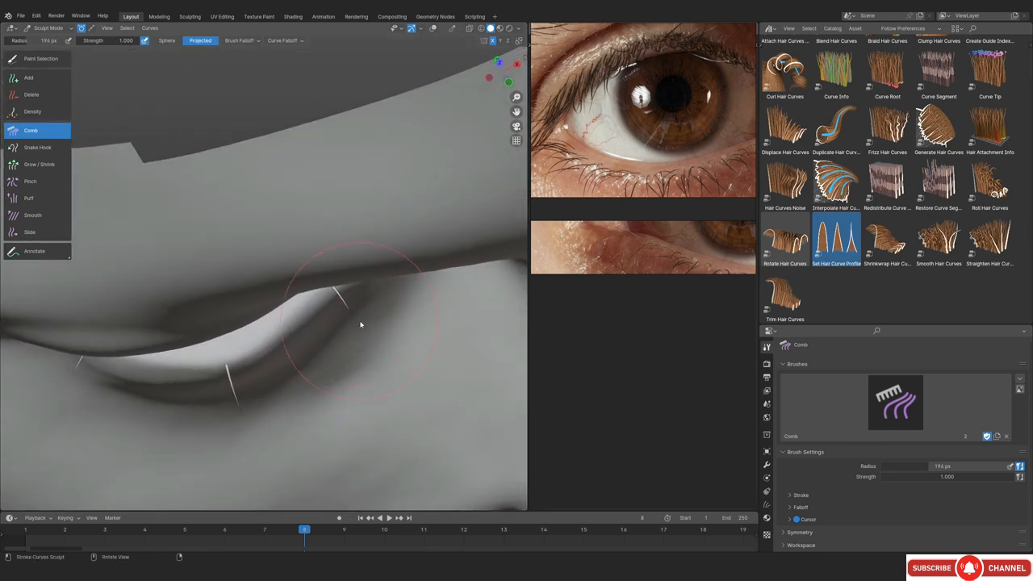
pyautogui.keyDown('ctrl'); pyautogui.keyDown('alt'); pyautogui.moveTo(364, 323); pyautogui.dragTo(343, 355); pyautogui.keyUp('alt'); pyautogui.keyUp('ctrl')
pyautogui.keyDown('alt'); pyautogui.moveTo(343, 355); pyautogui.dragTo(226, 338); pyautogui.keyUp('alt')
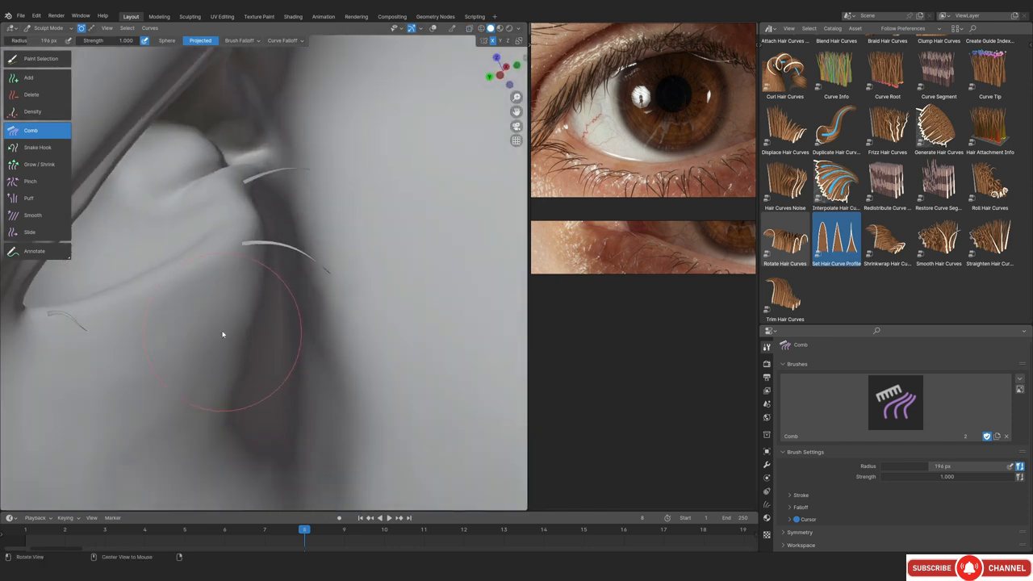
# Restore the viewport overlays and isolate a single lower lash with Paint Selection
pyautogui.click(42, 61)
pyautogui.hotkey('shift', 'alt', 'z')
pyautogui.keyDown('alt'); pyautogui.moveTo(113, 305); pyautogui.dragTo(189, 277); pyautogui.keyUp('alt')
# Comb the isolated lower lash in X-ray from several angles with the Comb brush, using radii of 299 and 149 px
pyautogui.click(50, 134)
pyautogui.hotkey('alt', 'z')
pyautogui.keyDown('alt'); pyautogui.moveTo(266, 250); pyautogui.dragTo(360, 249); pyautogui.keyUp('alt')
pyautogui.hotkey('alt', 'z')
pyautogui.moveTo(360, 249)
pyautogui.mouseDown(button='middle')
pyautogui.moveTo(374, 277)
pyautogui.moveTo(447, 261)
pyautogui.mouseUp(button='middle')
pyautogui.press('f')
pyautogui.click(447, 261)
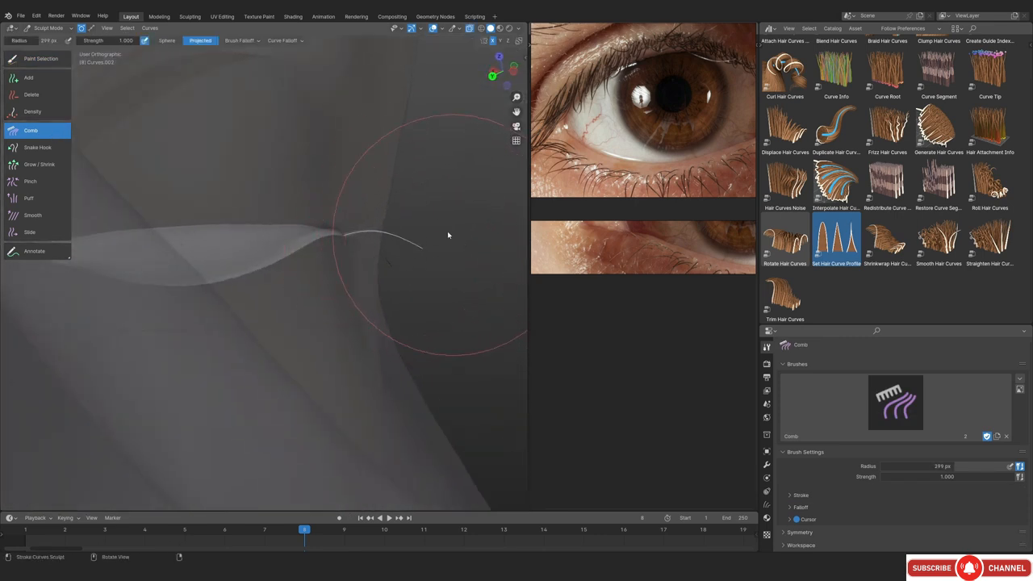
pyautogui.press('f')
pyautogui.click(357, 230)
pyautogui.moveTo(456, 264); pyautogui.dragTo(177, 178, button='middle')
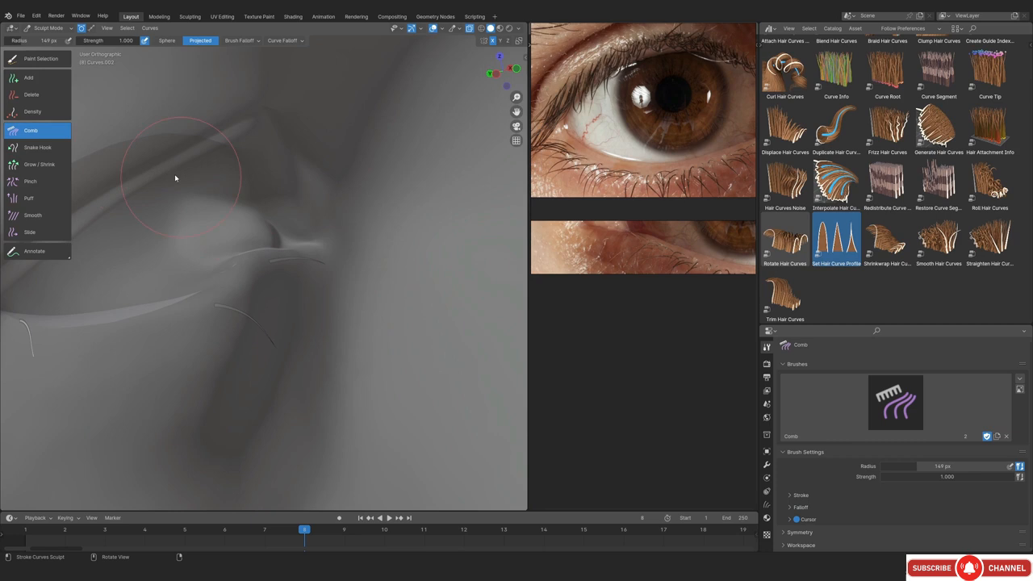
# Select the lash at the lid's corner with Paint Selection and refine its curve with the Comb brush
pyautogui.click(39, 59)
pyautogui.scroll(2, 306, 260)
pyautogui.click(31, 130)
pyautogui.moveTo(266, 202); pyautogui.dragTo(339, 230, button='middle')
pyautogui.press('f')
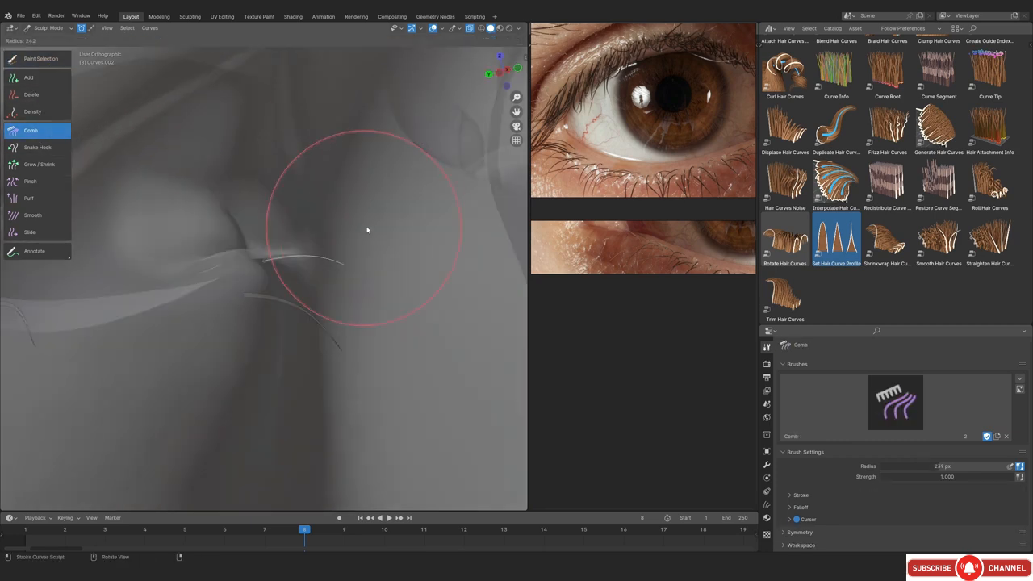
pyautogui.click(402, 231)
pyautogui.moveTo(402, 231); pyautogui.dragTo(351, 231, button='middle')
pyautogui.press('f')
pyautogui.click(295, 249)
pyautogui.moveTo(295, 249)
pyautogui.mouseDown(button='middle')
pyautogui.moveTo(244, 371)
pyautogui.moveTo(170, 206)
pyautogui.mouseUp(button='middle')
# Return the lash curves to Object Mode and apply the Interpolate Hair Curves asset to them
pyautogui.scroll(-3, 167, 203)
pyautogui.click(49, 28)
pyautogui.click(41, 46)
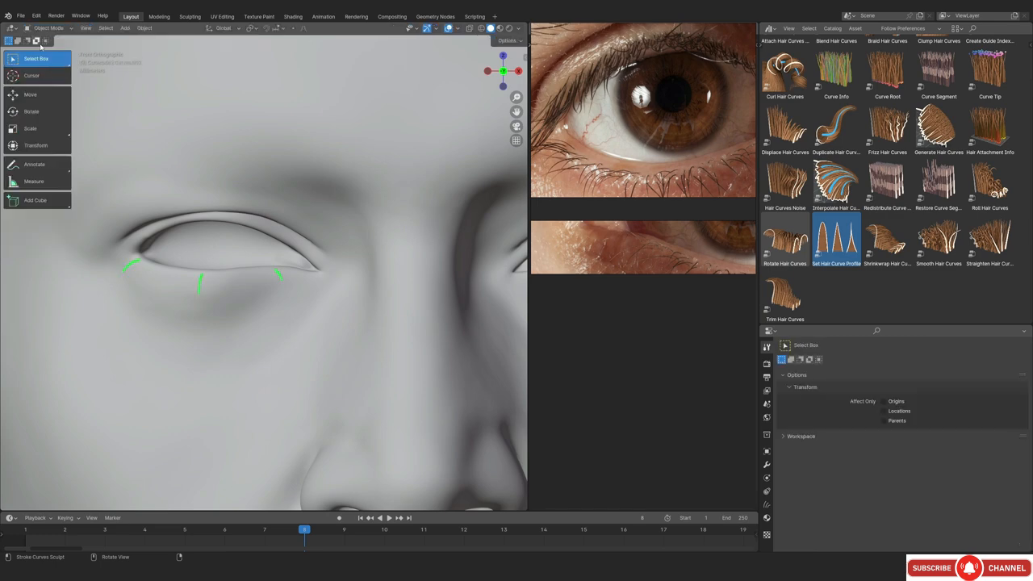
pyautogui.scroll(3, 201, 229)
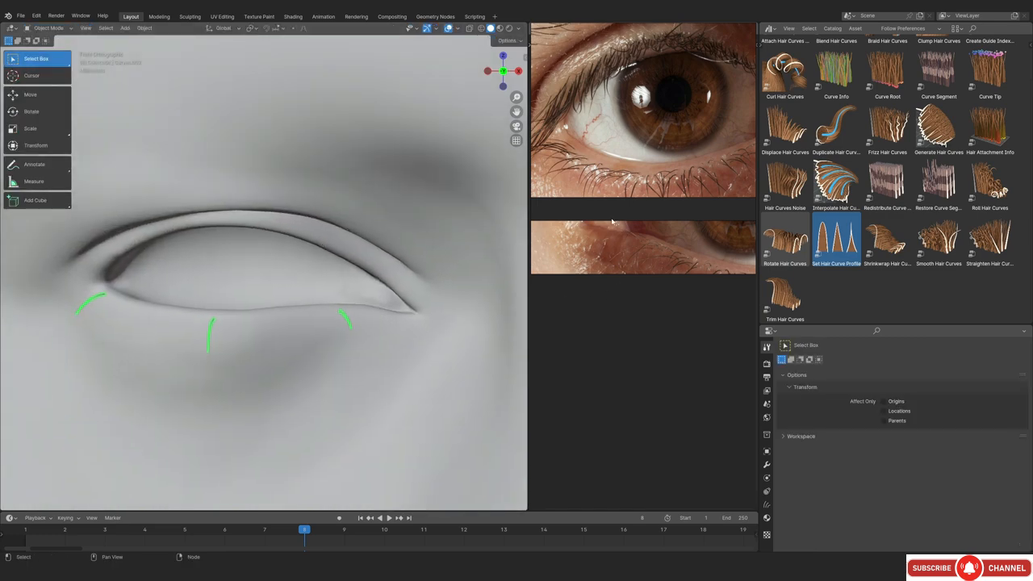
pyautogui.hotkey('shift', 'F3')
pyautogui.moveTo(836, 181); pyautogui.dragTo(208, 329)
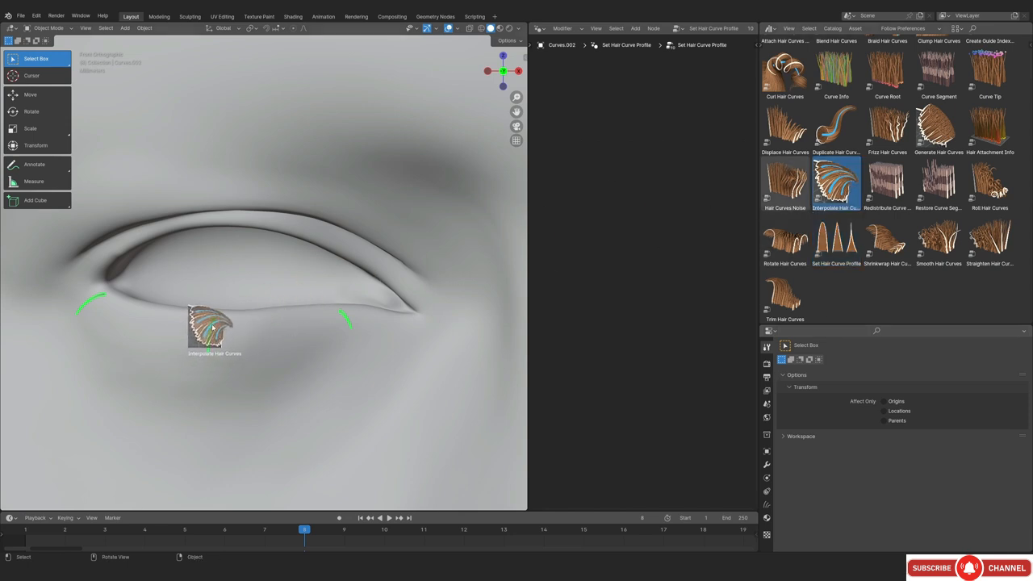
# Set the Interpolate Hair Curves surface to the head mesh and its density to 100000
pyautogui.scroll(-13, 219, 331)
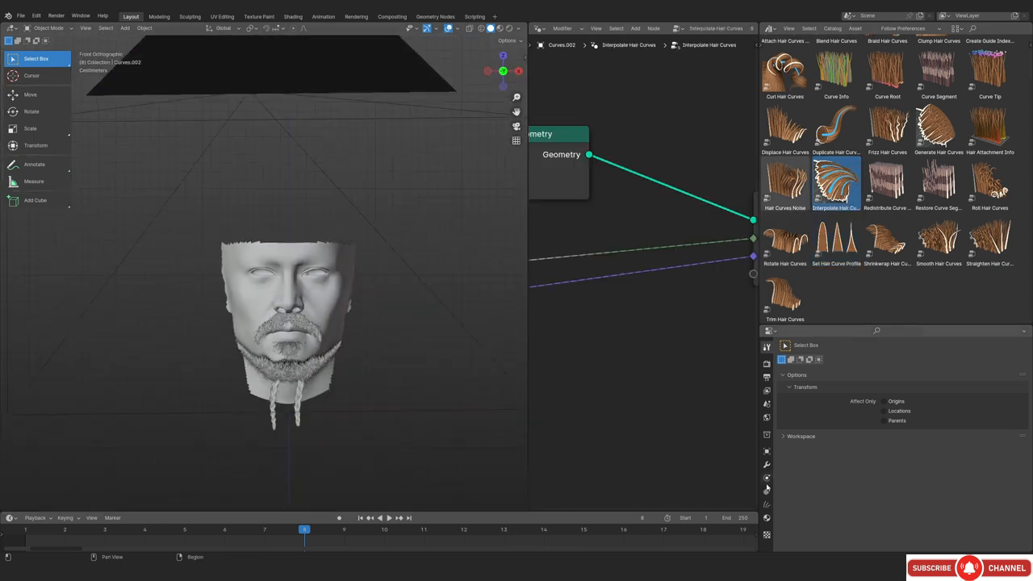
pyautogui.click(766, 466)
pyautogui.scroll(-5, 929, 456)
pyautogui.click(1001, 414)
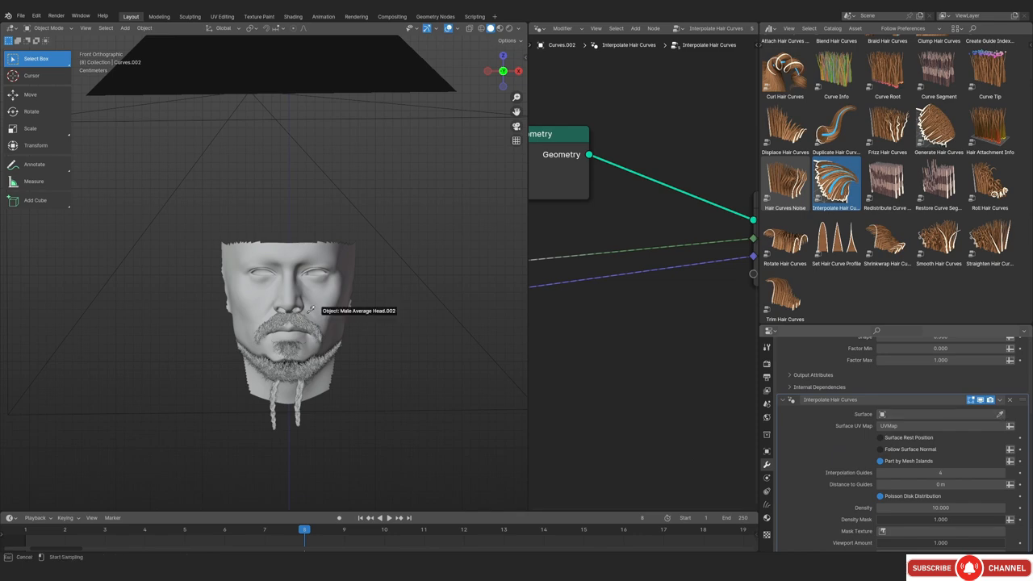
pyautogui.scroll(6, 290, 318)
pyautogui.click(290, 318)
pyautogui.scroll(-1, 916, 471)
pyautogui.press('Return')
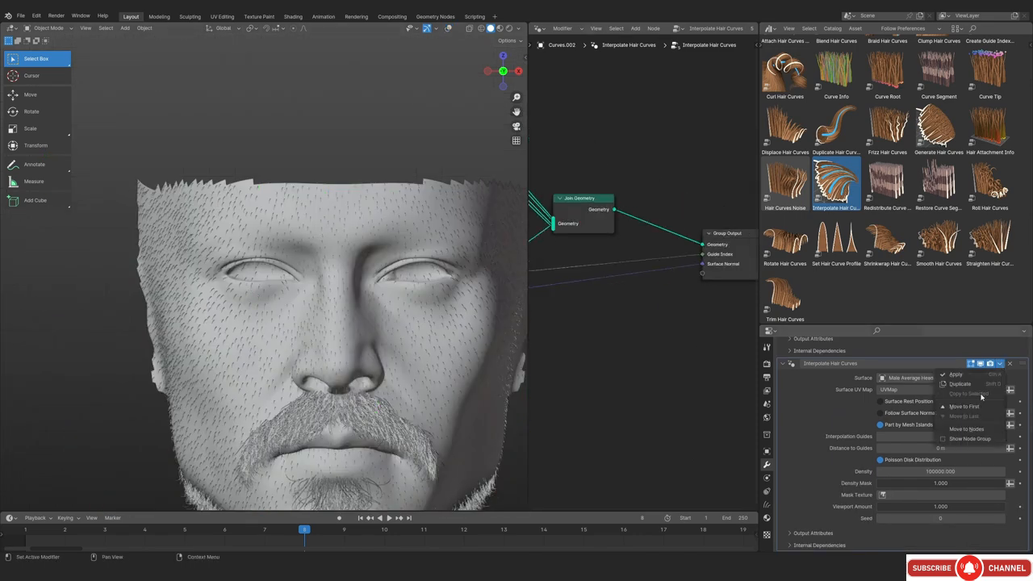
# Convert the modifier's inputs to nodes and duplicate the UVMap Named Attribute node as a Color attribute named Eyelashes
pyautogui.hotkey('ctrl', 'space')
pyautogui.scroll(3, 630, 355)
pyautogui.moveTo(630, 355); pyautogui.dragTo(640, 279, button='middle')
pyautogui.moveTo(524, 246); pyautogui.dragTo(326, 336)
pyautogui.hotkey('shift', 'd')
pyautogui.click(328, 431)
pyautogui.click(323, 430)
pyautogui.scroll(-6, 347, 359)
pyautogui.click(345, 353)
# Connect the Eyelashes attribute to the Interpolate Hair Curves Density Mask through a Color Ramp node
pyautogui.moveTo(341, 387); pyautogui.dragTo(469, 361)
pyautogui.click(491, 406)
pyautogui.rightClick(446, 372)
pyautogui.hotkey('shift', 'a')
pyautogui.write('color')
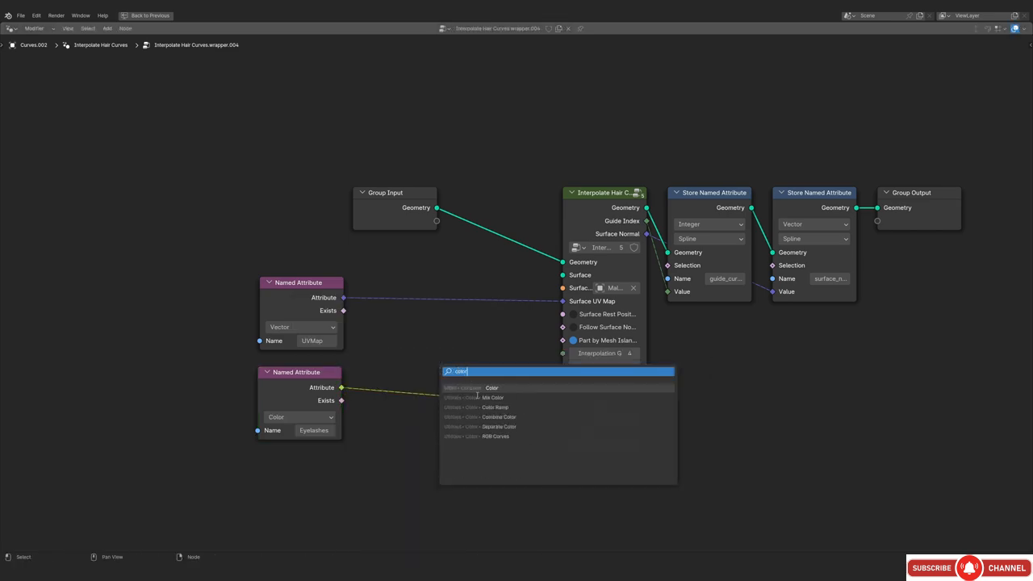
pyautogui.click(495, 407)
pyautogui.click(433, 394)
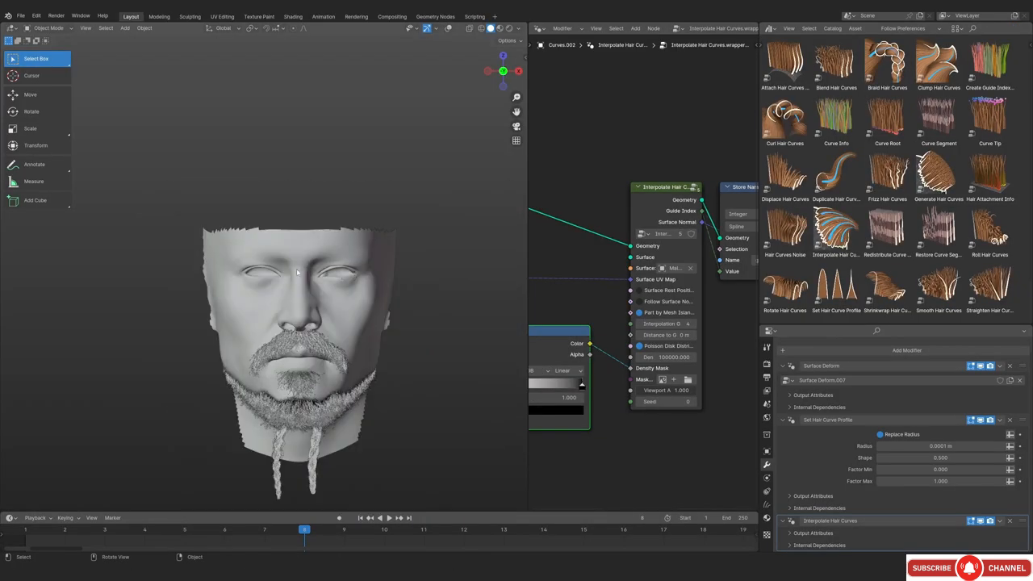
# Compare lash densities up close on the eye and set the Interpolate Hair Curves density to 1000000
pyautogui.scroll(5, 240, 348)
pyautogui.scroll(2, 240, 348)
pyautogui.moveTo(292, 332); pyautogui.dragTo(294, 307, button='middle')
pyautogui.scroll(3, 317, 278)
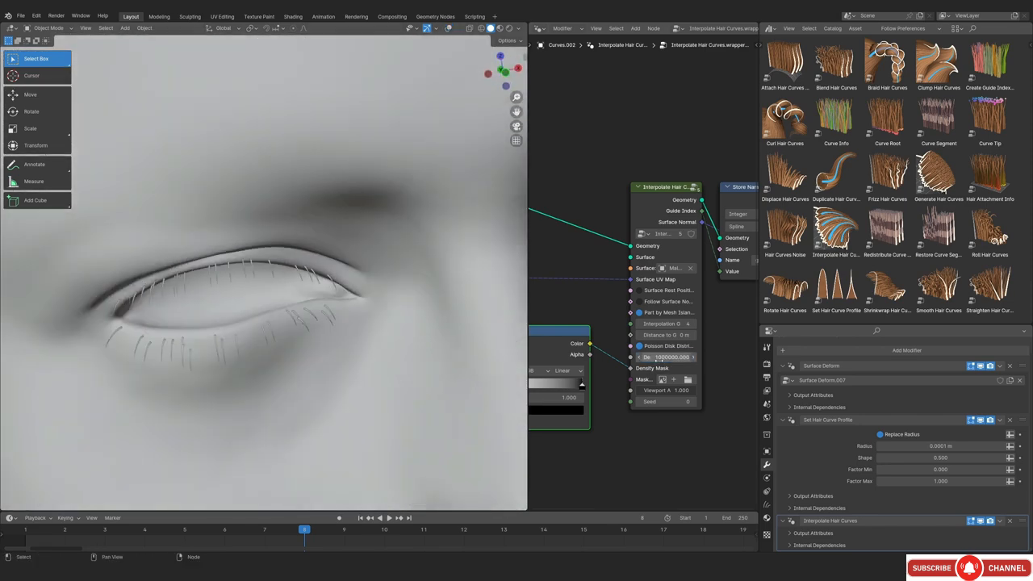
pyautogui.press('Return')
pyautogui.moveTo(323, 373)
pyautogui.mouseDown(button='middle')
pyautogui.moveTo(288, 398)
pyautogui.moveTo(323, 387)
pyautogui.mouseUp(button='middle')
pyautogui.scroll(2, 322, 388)
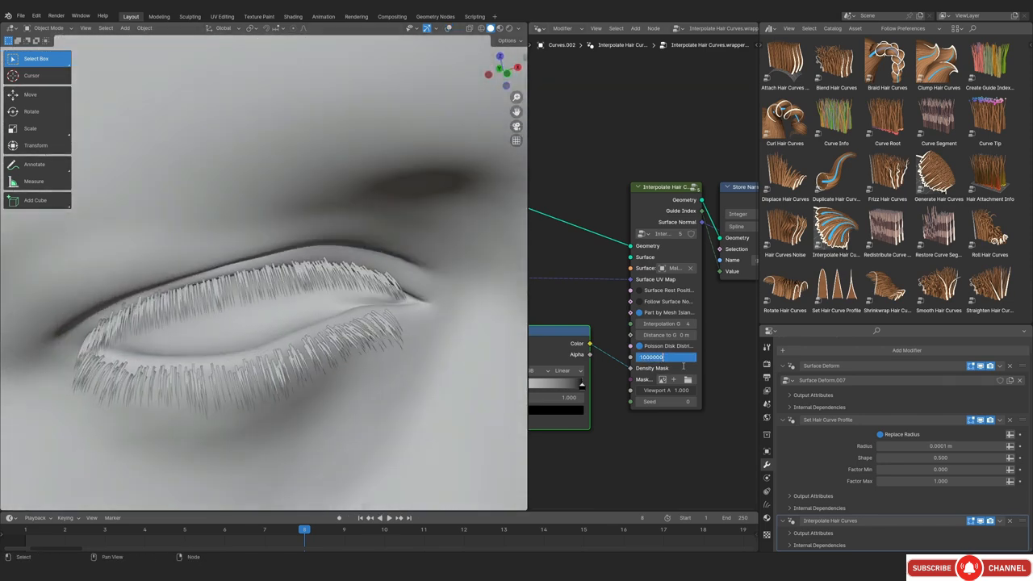
pyautogui.press('Return')
# Switch the head mesh to Sculpt Mode and make its Eyelashes color attribute active for the Paint brush
pyautogui.scroll(-2, 274, 356)
pyautogui.click(311, 369)
pyautogui.hotkey('ctrl', 'Tab')
pyautogui.moveTo(274, 356)
pyautogui.mouseDown(button='middle')
pyautogui.moveTo(311, 369)
pyautogui.moveTo(360, 358)
pyautogui.moveTo(348, 360)
pyautogui.moveTo(417, 315)
pyautogui.moveTo(379, 291)
pyautogui.mouseUp(button='middle')
pyautogui.click(308, 394)
pyautogui.click(766, 517)
pyautogui.scroll(-3, 839, 452)
pyautogui.click(807, 479)
pyautogui.hotkey('shift', 'alt', 'z')
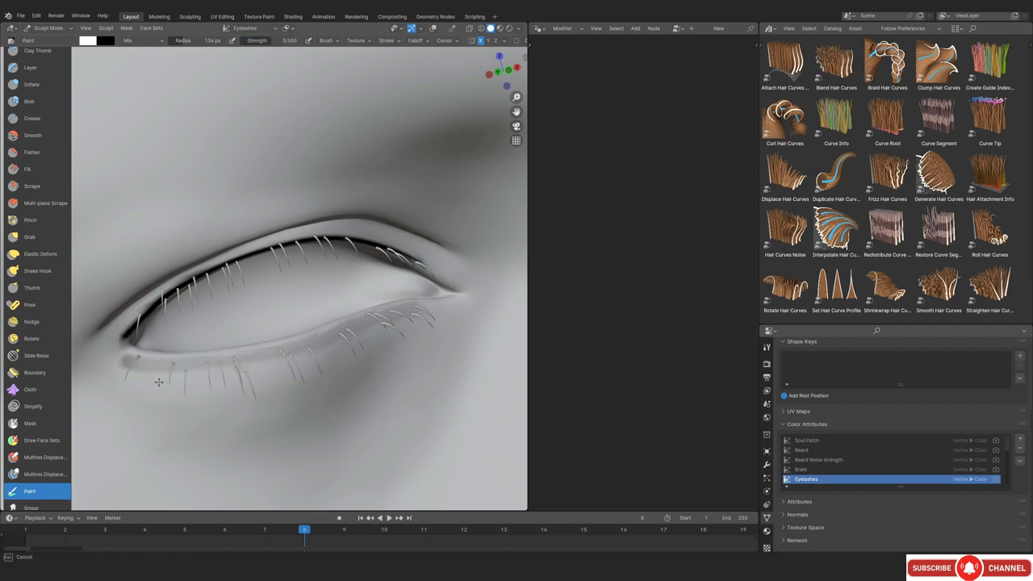
# Return the head mesh to Object Mode and reselect the eyelash curves
pyautogui.scroll(-5, 204, 309)
pyautogui.moveTo(299, 272); pyautogui.dragTo(317, 256, button='middle')
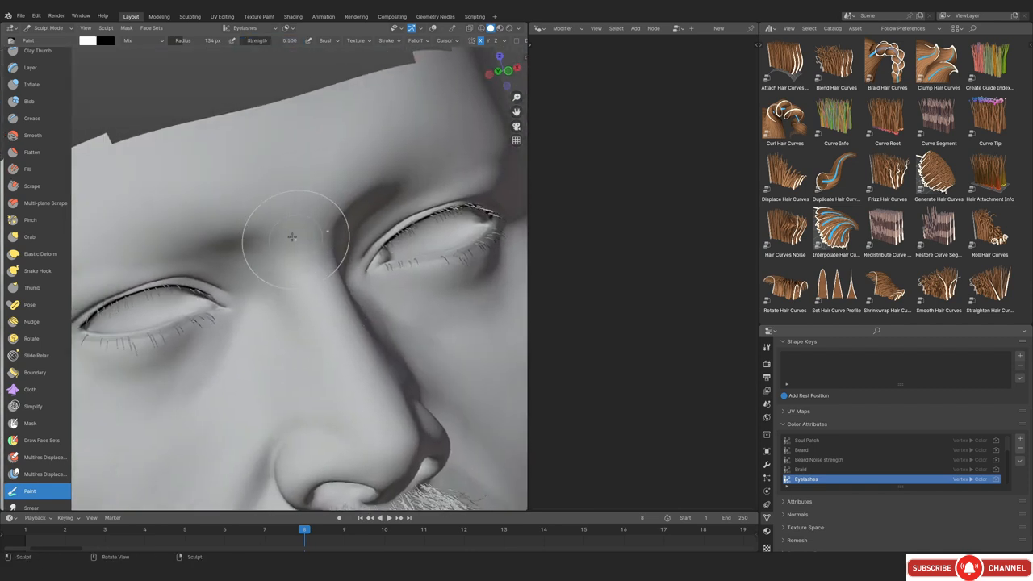
pyautogui.click(46, 28)
pyautogui.click(45, 56)
pyautogui.moveTo(249, 273); pyautogui.dragTo(333, 252)
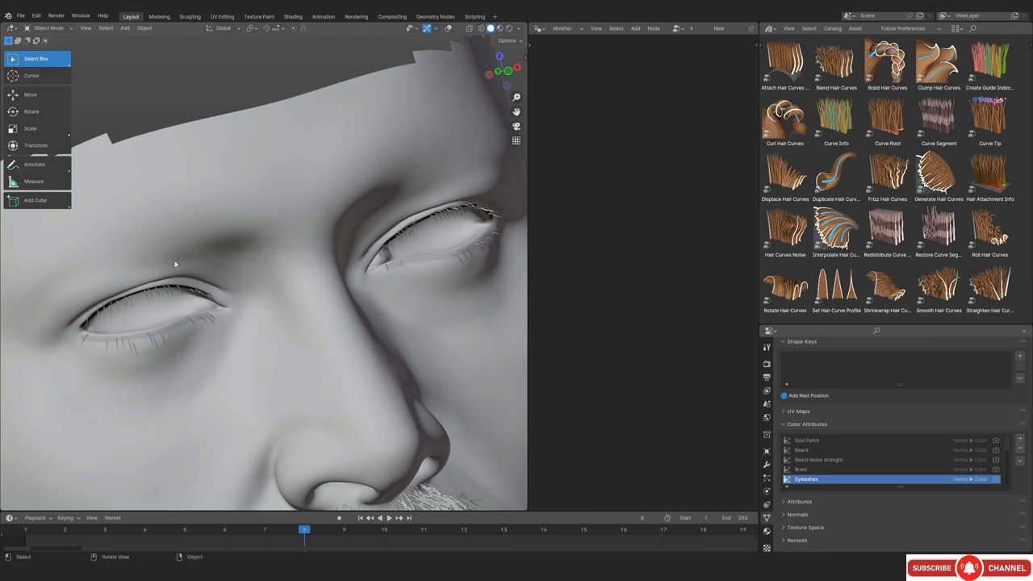
pyautogui.moveTo(180, 268); pyautogui.dragTo(290, 282, button='middle')
pyautogui.scroll(4, 261, 282)
pyautogui.click(251, 279)
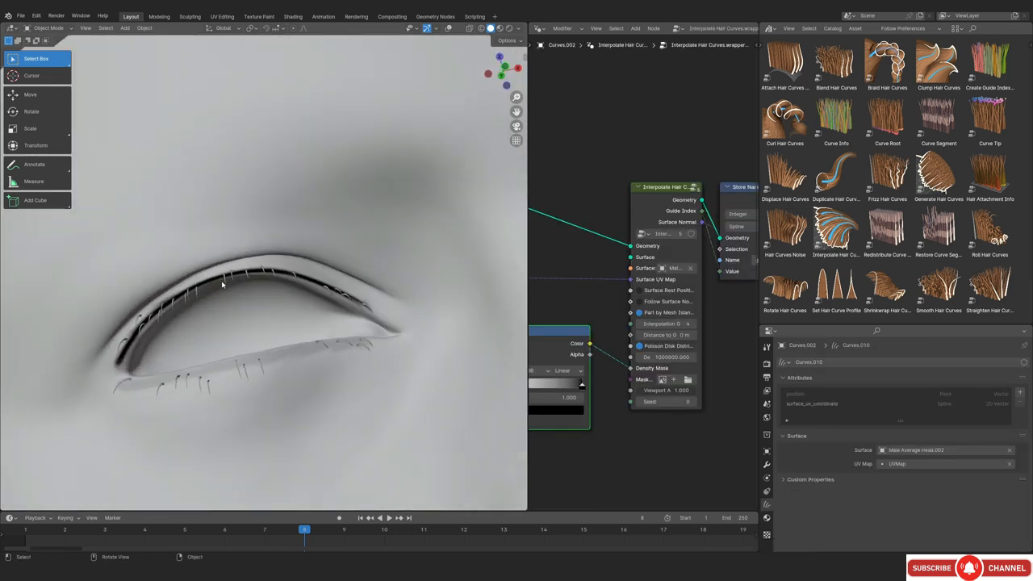
# Raise the interpolated lashes' density to 3000000
pyautogui.moveTo(223, 285); pyautogui.dragTo(262, 323, button='middle')
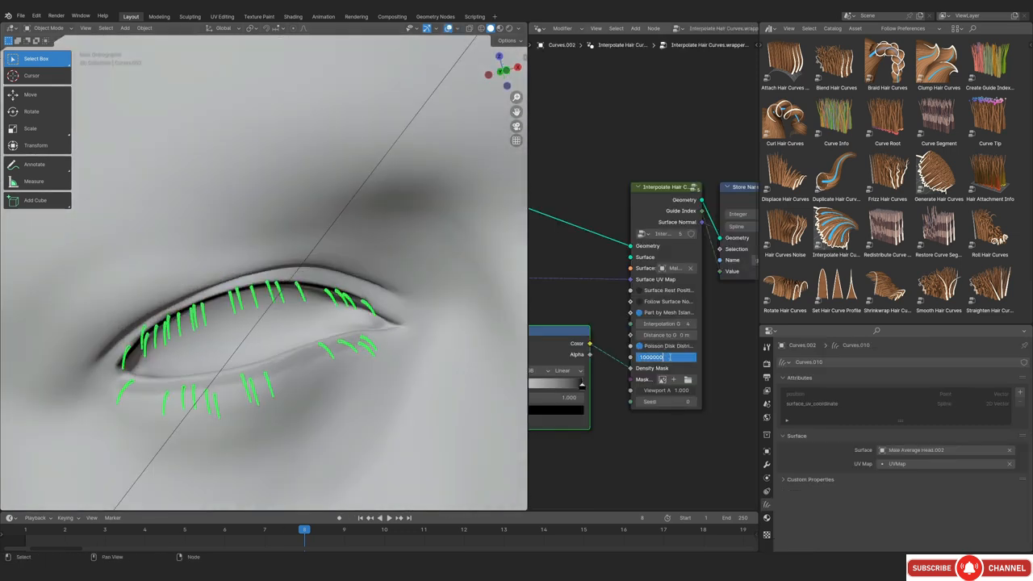
pyautogui.press('Return')
pyautogui.moveTo(417, 331); pyautogui.dragTo(267, 348, button='middle')
pyautogui.scroll(1, 267, 348)
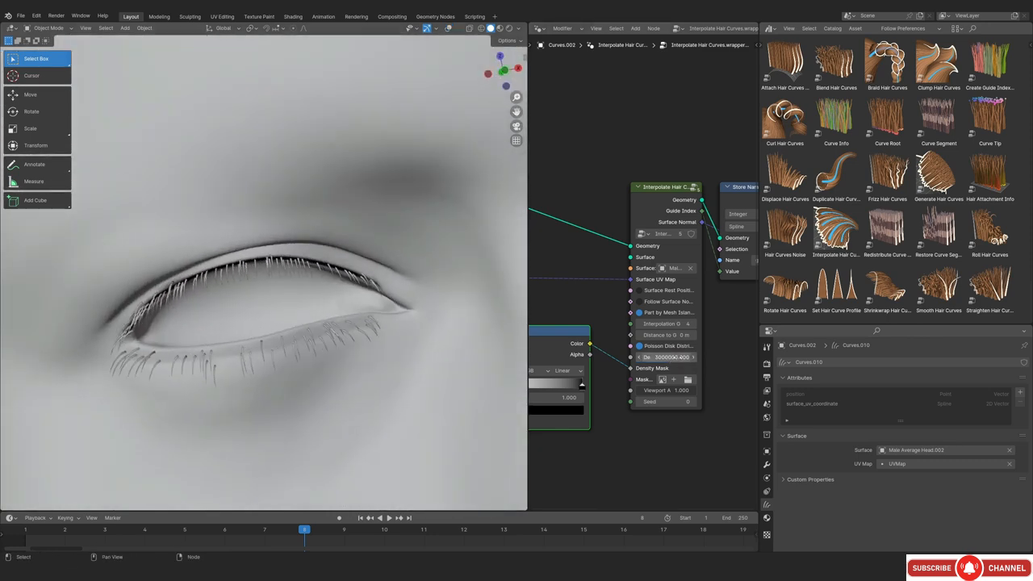
# Widen the Interpolate Hair Curves node so its settings are readable
pyautogui.click(703, 301)
pyautogui.keyDown('ctrl'); pyautogui.moveTo(704, 301); pyautogui.dragTo(719, 303, button='right'); pyautogui.keyUp('ctrl')
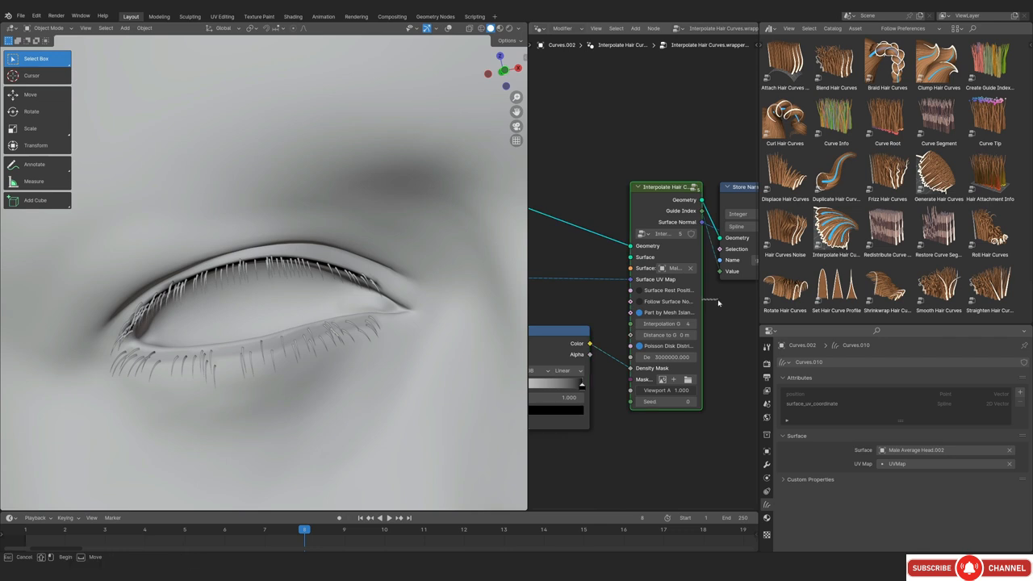
pyautogui.moveTo(702, 296); pyautogui.dragTo(717, 299)
pyautogui.moveTo(721, 294); pyautogui.dragTo(693, 303, button='middle')
pyautogui.scroll(3, 668, 307)
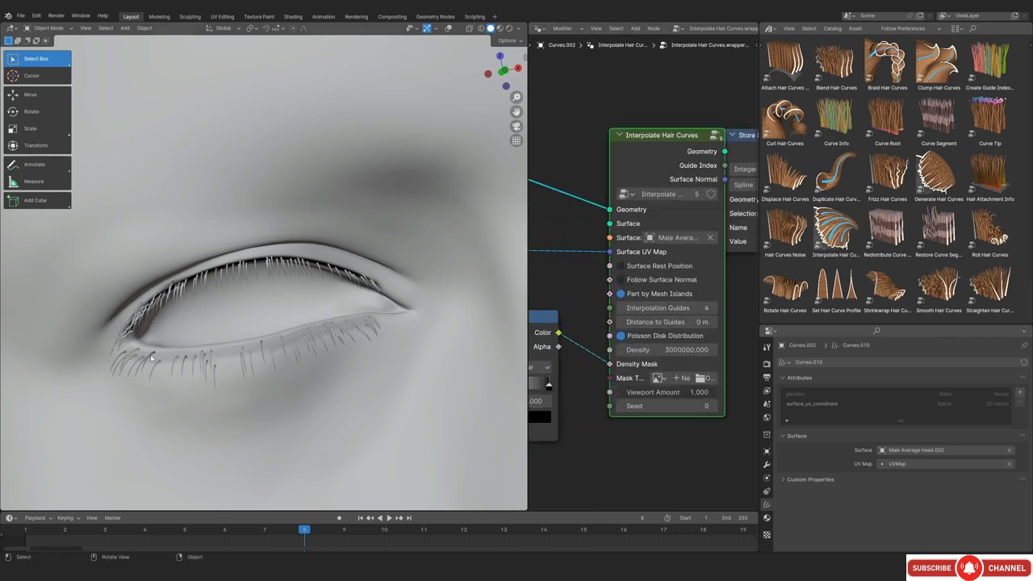
# Set the lash interpolation seed to 1 and extend the Interpolate Hair Curves node's width further
pyautogui.scroll(5, 138, 370)
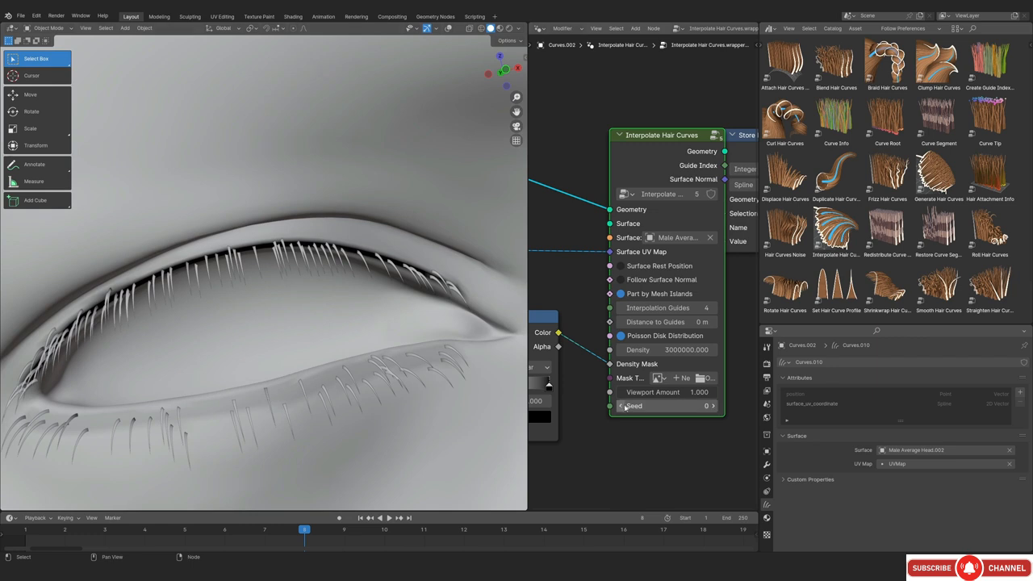
pyautogui.click(619, 406)
pyautogui.click(713, 407)
pyautogui.click(716, 410)
pyautogui.moveTo(361, 403); pyautogui.dragTo(338, 395, button='middle')
pyautogui.moveTo(609, 349); pyautogui.dragTo(578, 349)
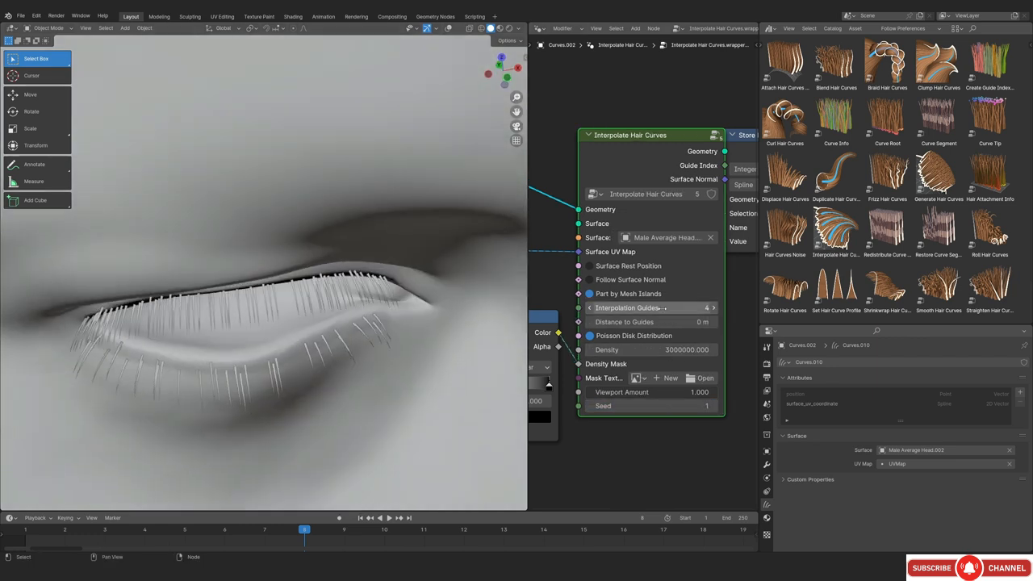
# Set Interpolation Guides to 3, Distance to Guides to 0.1 m and Seed to 2 for the lashes
pyautogui.click(589, 307)
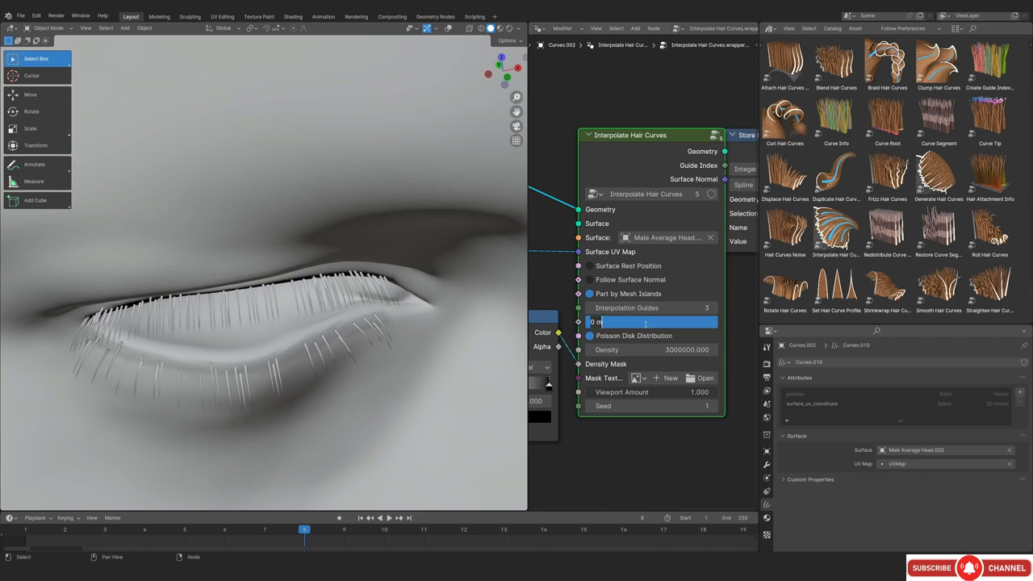
pyautogui.click(715, 406)
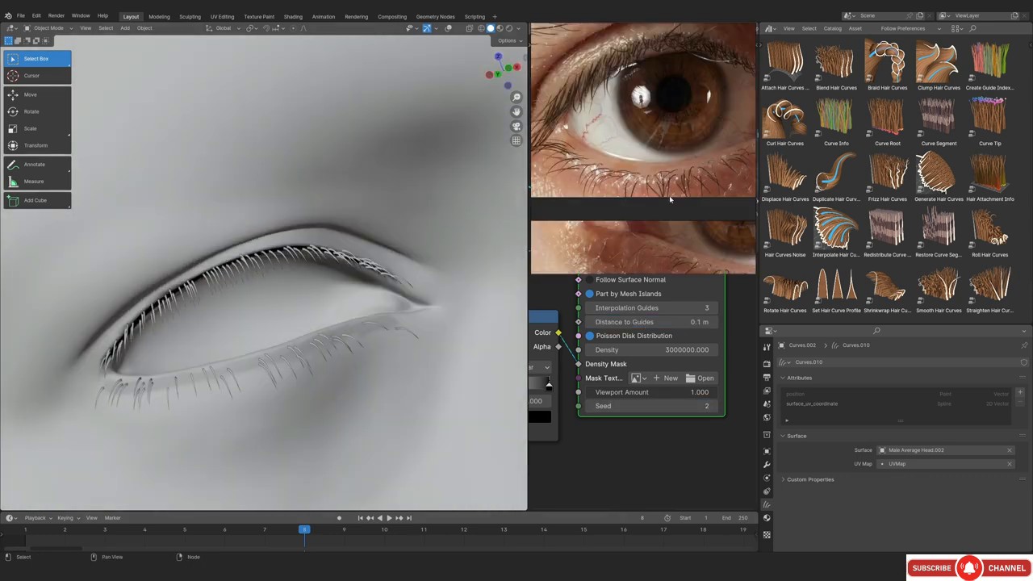
pyautogui.moveTo(267, 298)
pyautogui.mouseDown(button='middle')
pyautogui.moveTo(224, 261)
pyautogui.moveTo(254, 381)
pyautogui.moveTo(258, 298)
pyautogui.mouseUp(button='middle')
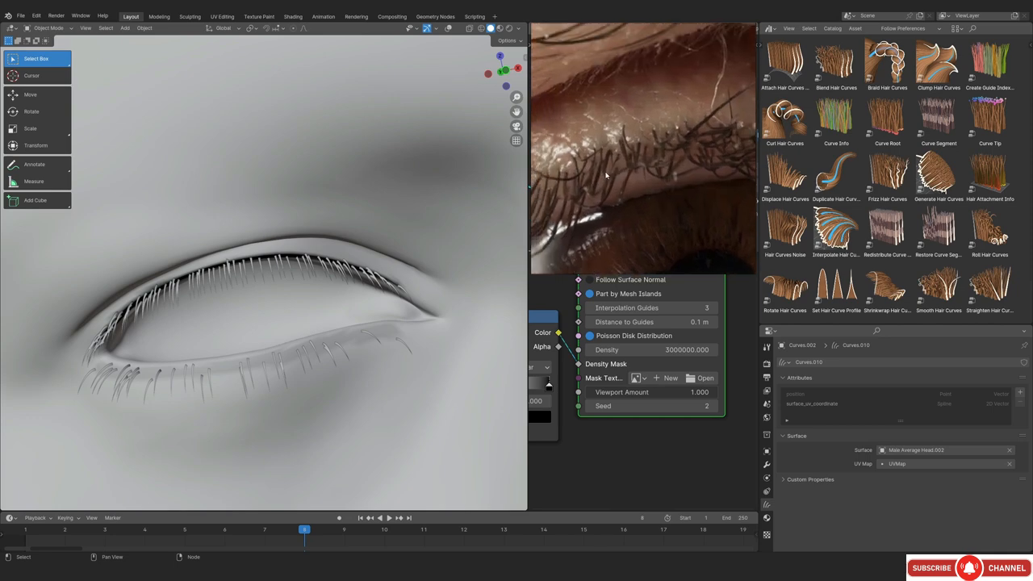
pyautogui.moveTo(241, 270); pyautogui.dragTo(303, 325, button='middle')
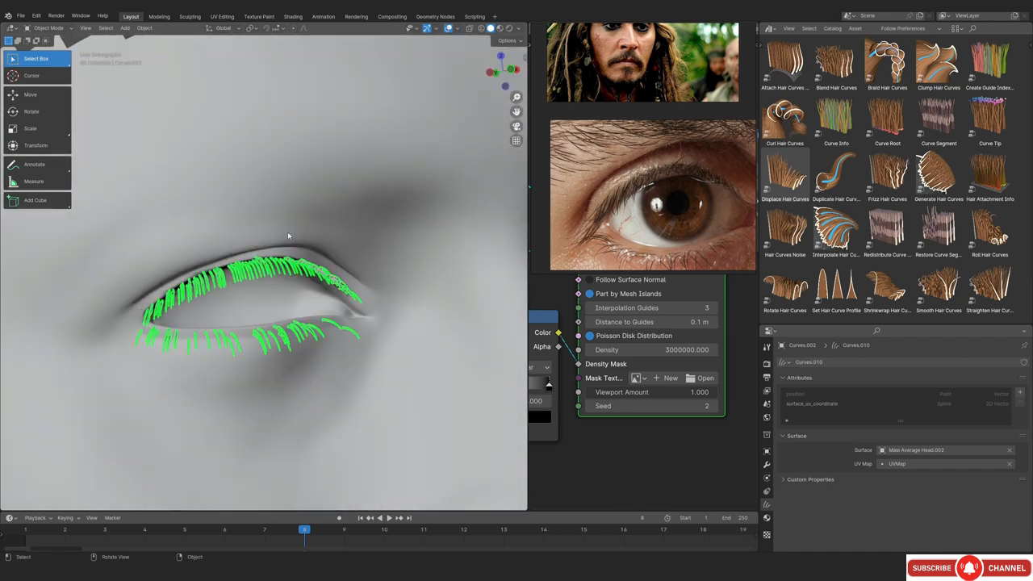
# Put the lash curves in Sculpt Mode with X-ray and add a guide lash on the upper lid with the Add brush
pyautogui.hotkey('ctrl', 'Tab')
pyautogui.click(288, 286)
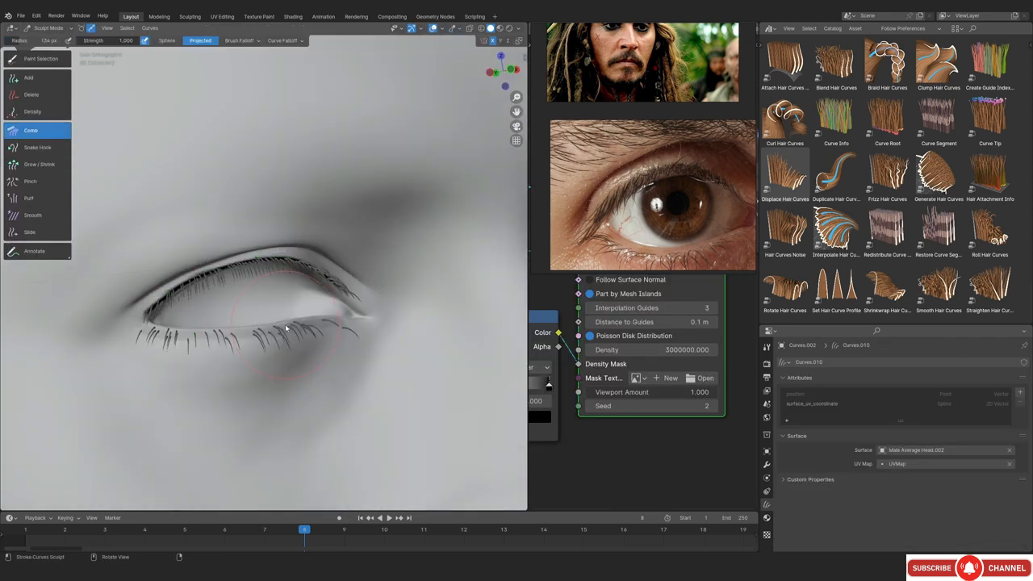
pyautogui.hotkey('alt', 'z')
pyautogui.moveTo(285, 328); pyautogui.dragTo(328, 343, button='middle')
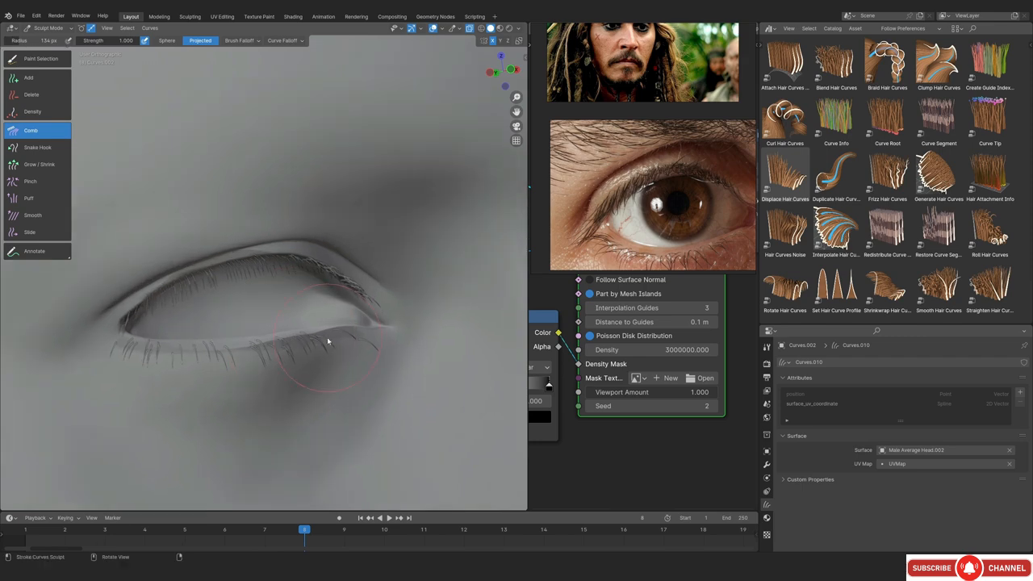
pyautogui.keyDown('shift'); pyautogui.moveTo(266, 276); pyautogui.dragTo(147, 218, button='middle'); pyautogui.keyUp('shift')
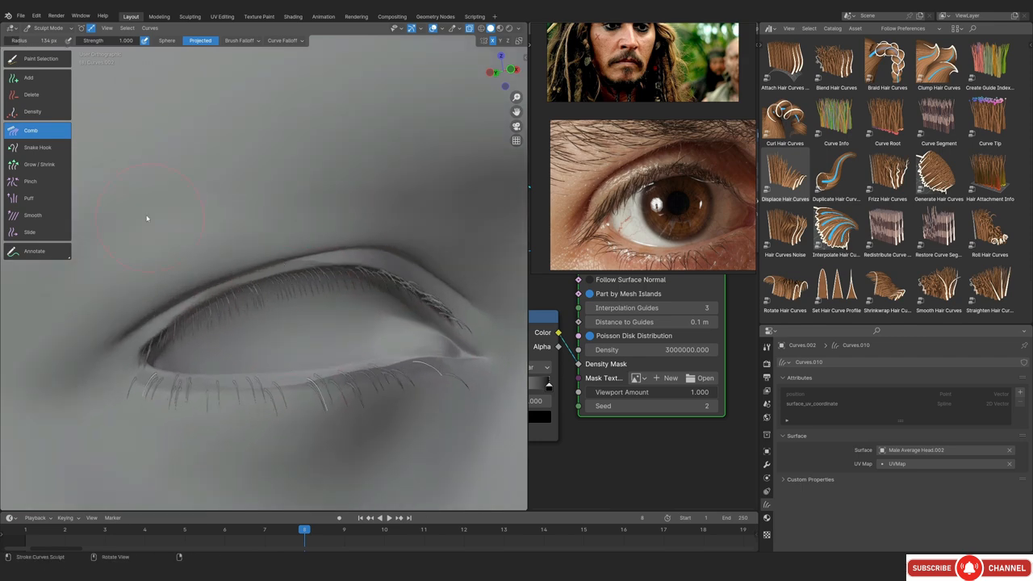
pyautogui.click(41, 83)
pyautogui.moveTo(260, 278)
pyautogui.keyDown('ctrl'); pyautogui.mouseDown(button='middle')
pyautogui.moveTo(271, 251)
pyautogui.moveTo(261, 247)
pyautogui.moveTo(299, 224)
pyautogui.moveTo(188, 289)
pyautogui.moveTo(212, 293)
pyautogui.moveTo(216, 310)
pyautogui.moveTo(243, 298)
pyautogui.mouseUp(button='middle'); pyautogui.keyUp('ctrl')
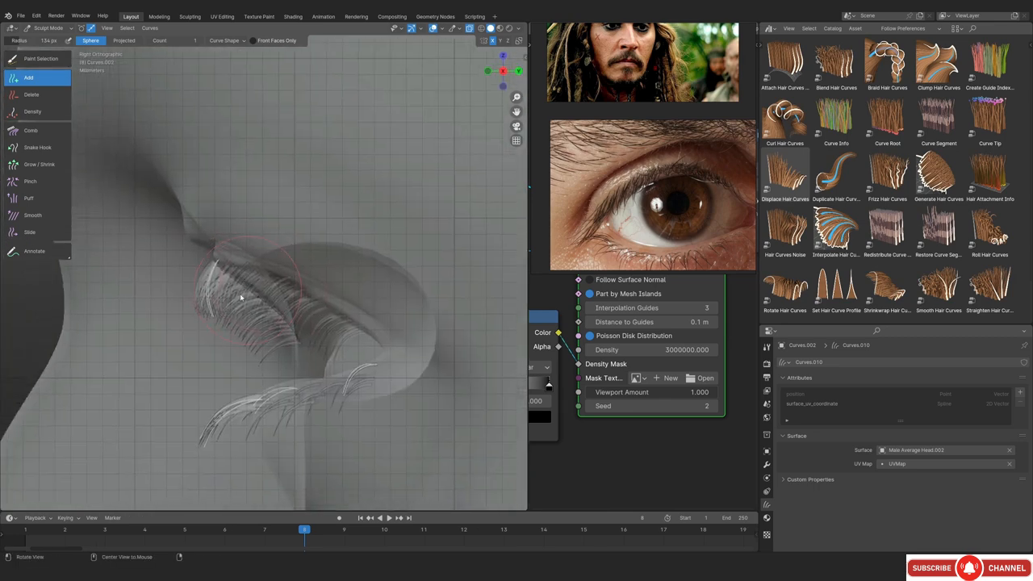
# Comb the new upper-lid guide lash forward into an upward curve in the right orthographic view
pyautogui.click(32, 130)
pyautogui.moveTo(251, 306)
pyautogui.mouseDown()
pyautogui.moveTo(173, 299)
pyautogui.moveTo(128, 279)
pyautogui.mouseUp()
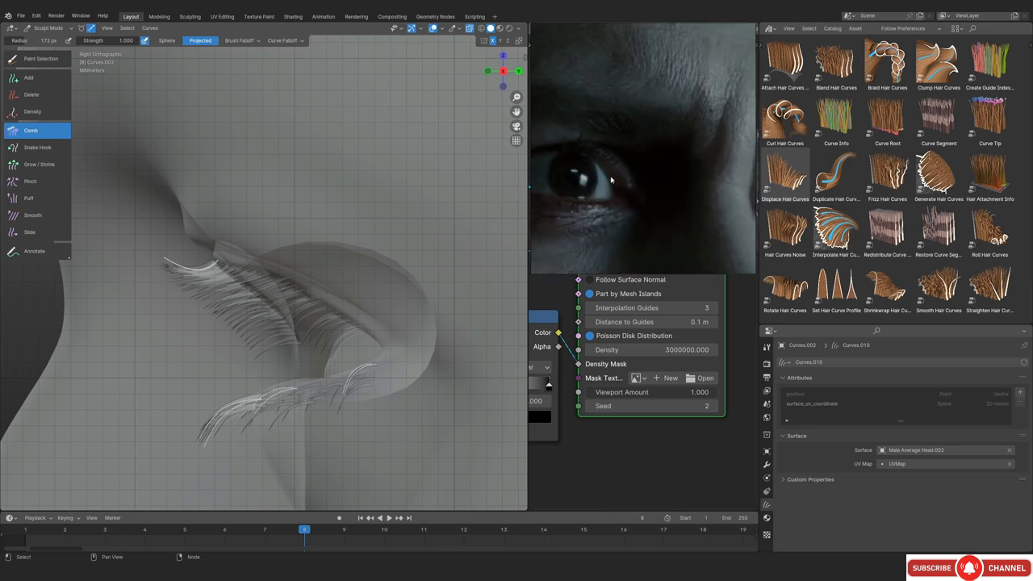
pyautogui.scroll(3, 267, 271)
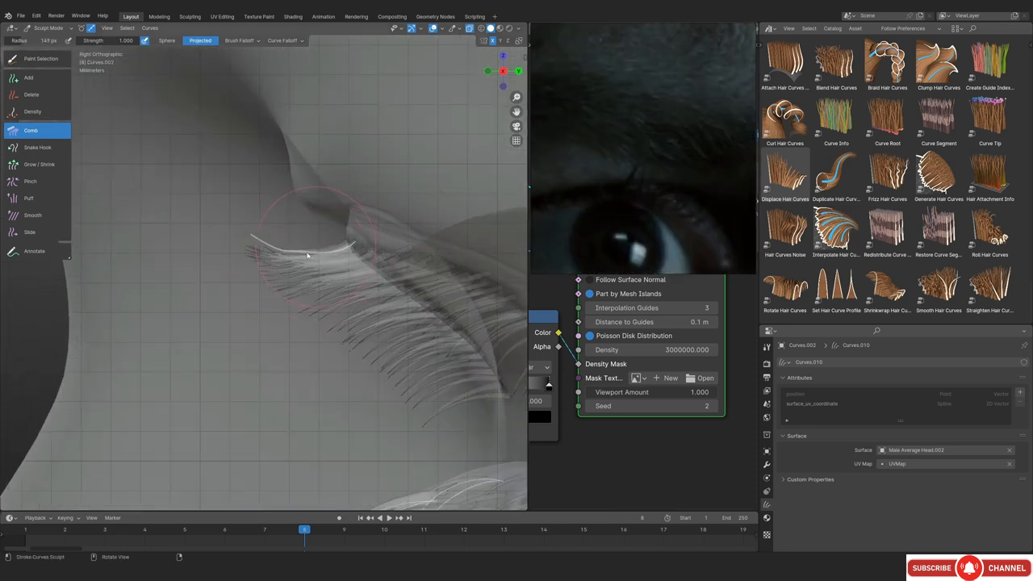
# Smooth the upper guide lash with the Smooth brush at 300 px and set the Viewport Amount to 0.1
pyautogui.click(32, 214)
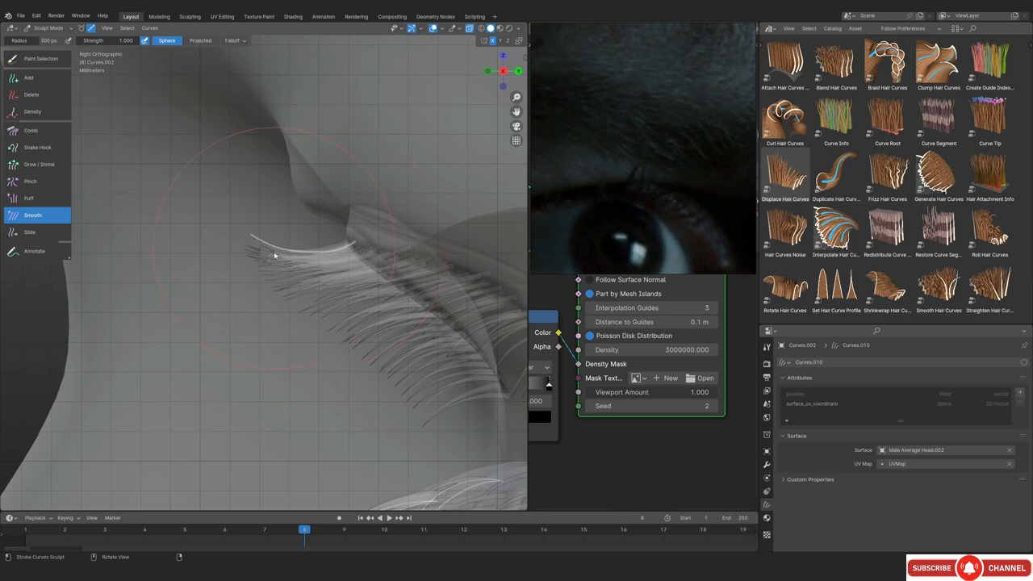
pyautogui.write('0.1')
pyautogui.press('Return')
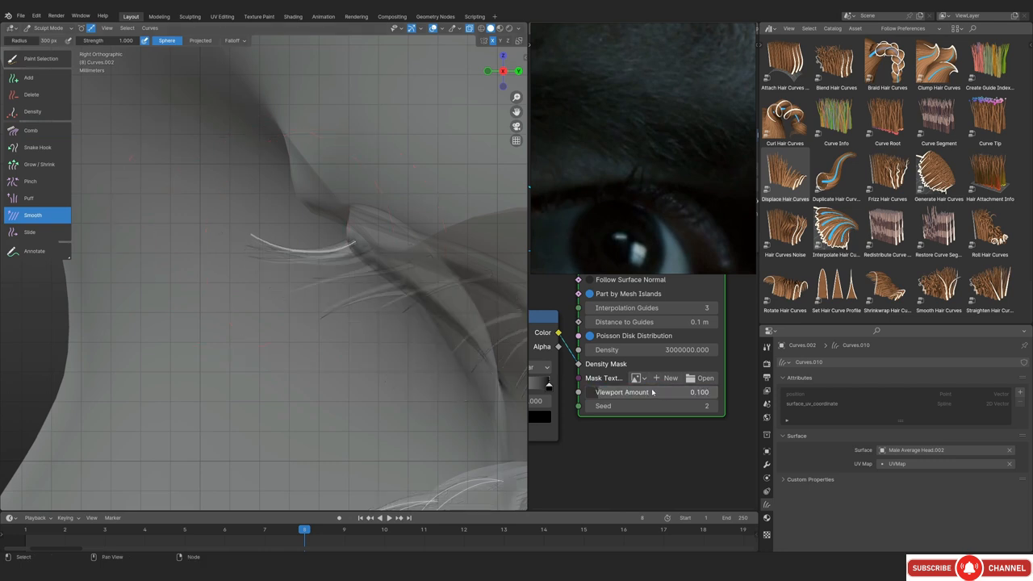
# Comb the upper-lid guide lash into a smoother upward curve in the right orthographic view with a 273 px brush
pyautogui.keyDown('shift'); pyautogui.moveTo(298, 217); pyautogui.dragTo(267, 272, button='middle'); pyautogui.keyUp('shift')
pyautogui.click(31, 130)
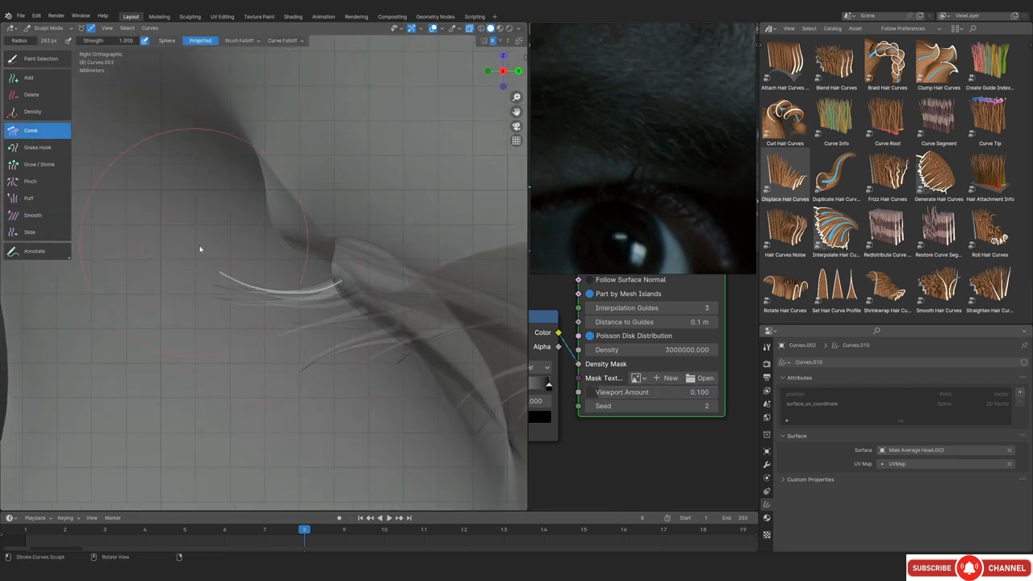
pyautogui.press('f')
pyautogui.click(276, 315)
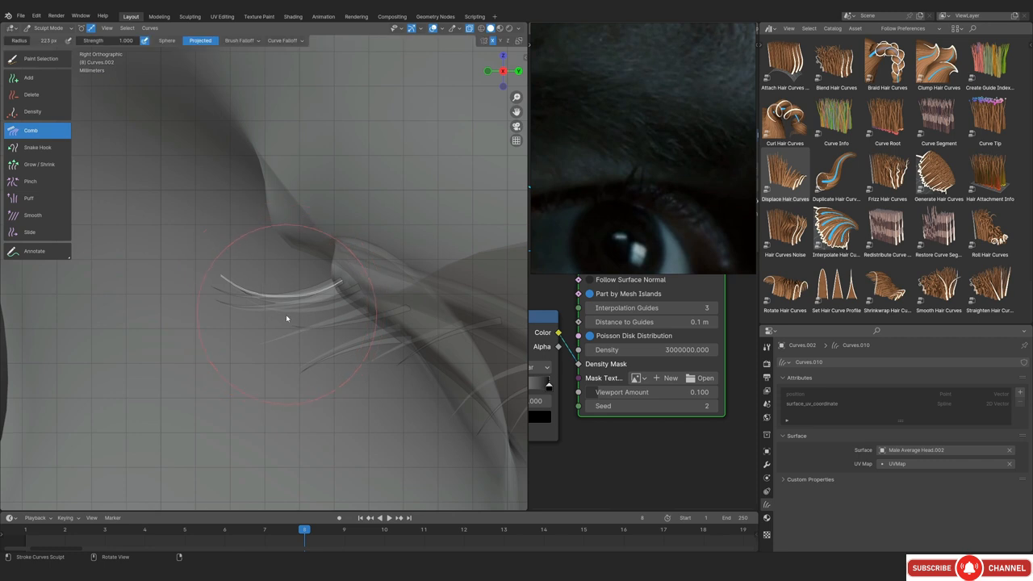
pyautogui.press('f')
pyautogui.click(260, 308)
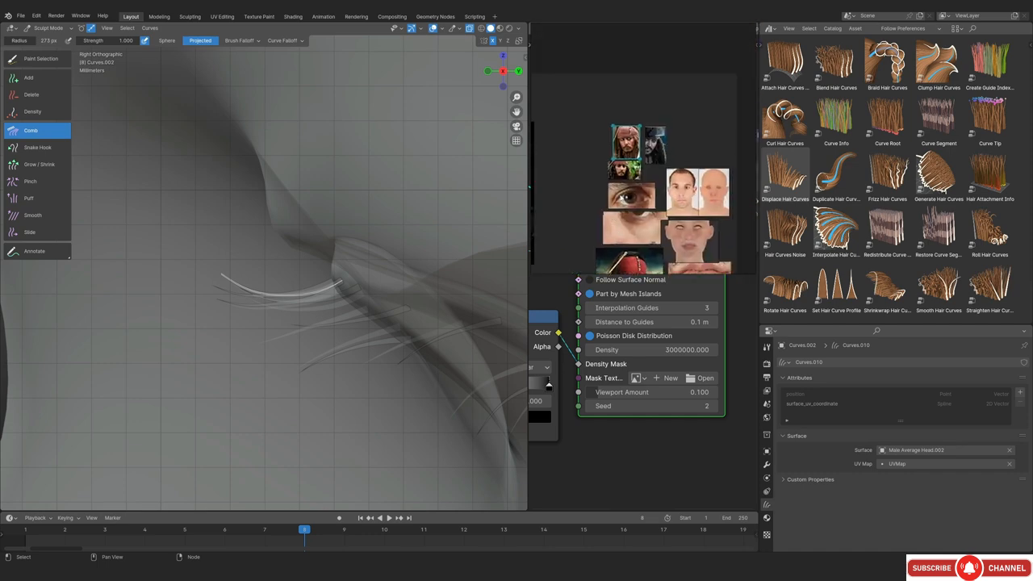
# Check the upper-lid guide lash from the front and refine its direction with Paint Selection and the Comb brush
pyautogui.scroll(-3, 377, 270)
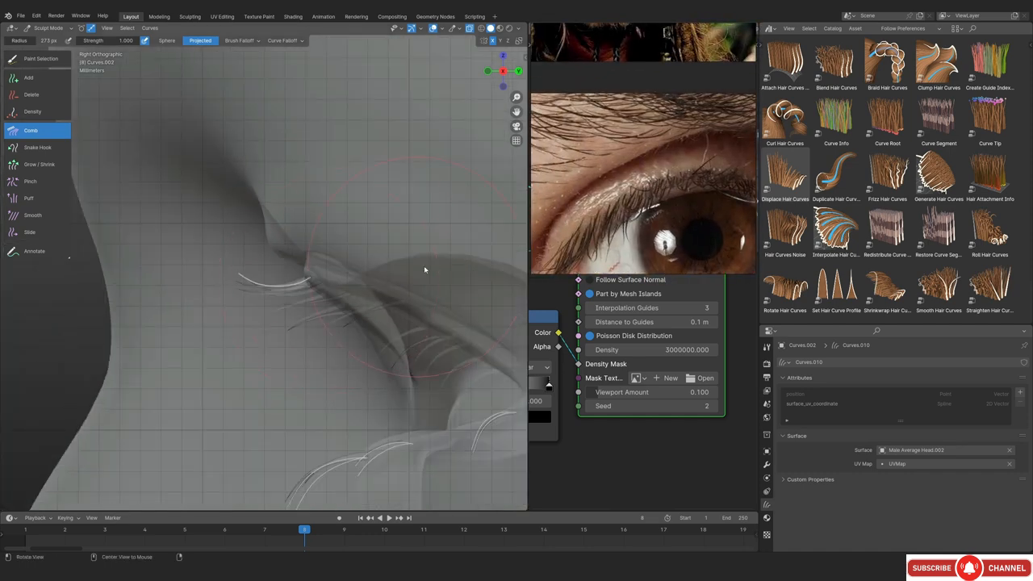
pyautogui.moveTo(377, 270)
pyautogui.mouseDown(button='middle')
pyautogui.moveTo(346, 284)
pyautogui.moveTo(369, 270)
pyautogui.moveTo(307, 274)
pyautogui.moveTo(245, 262)
pyautogui.moveTo(254, 280)
pyautogui.moveTo(237, 234)
pyautogui.mouseUp(button='middle')
pyautogui.press('f')
pyautogui.click(217, 290)
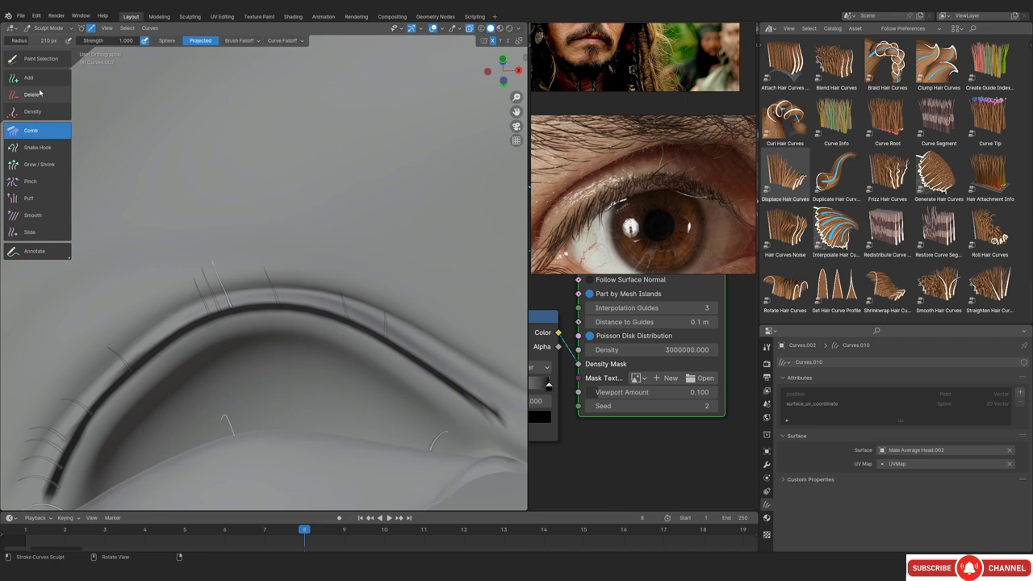
pyautogui.click(36, 58)
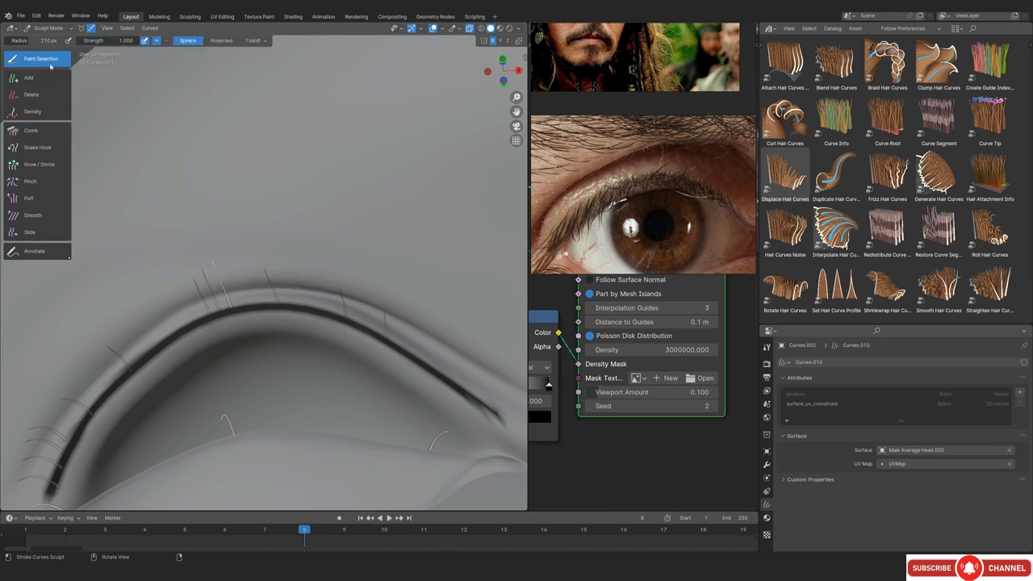
pyautogui.click(33, 130)
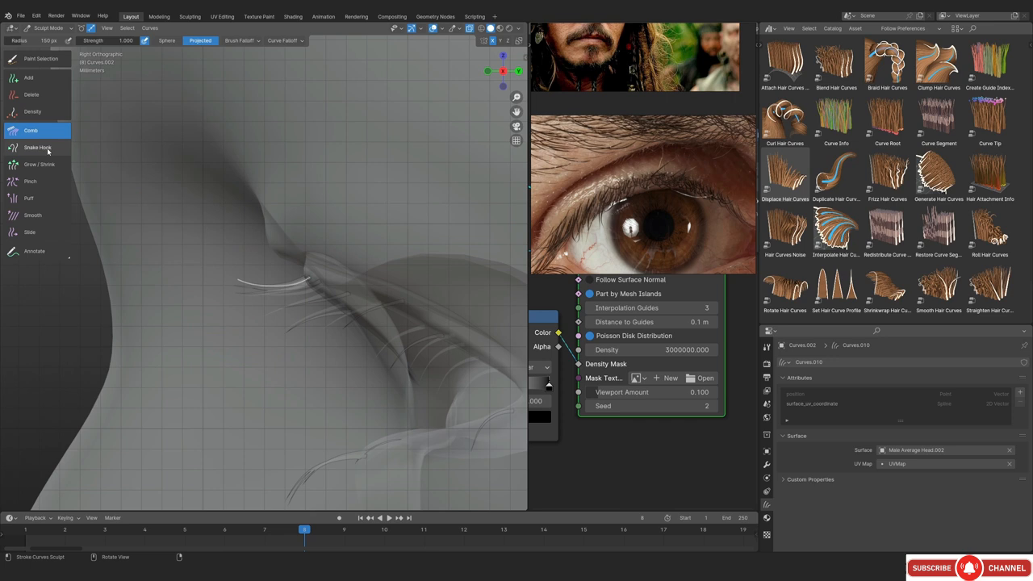
# Adjust the guide lash's curve in the right orthographic view with the Snake Hook, Smooth and Comb brushes
pyautogui.click(38, 147)
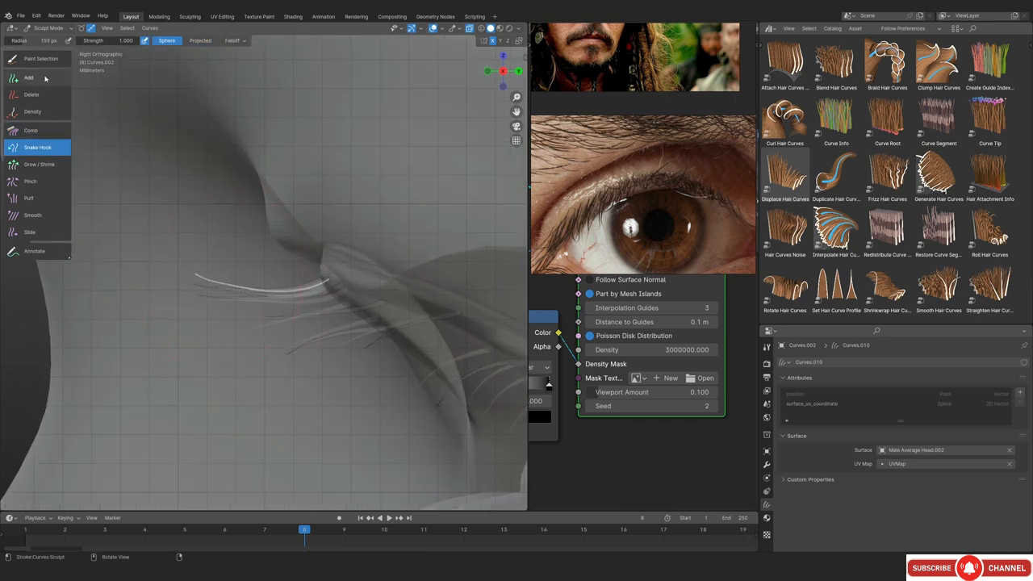
pyautogui.click(50, 81)
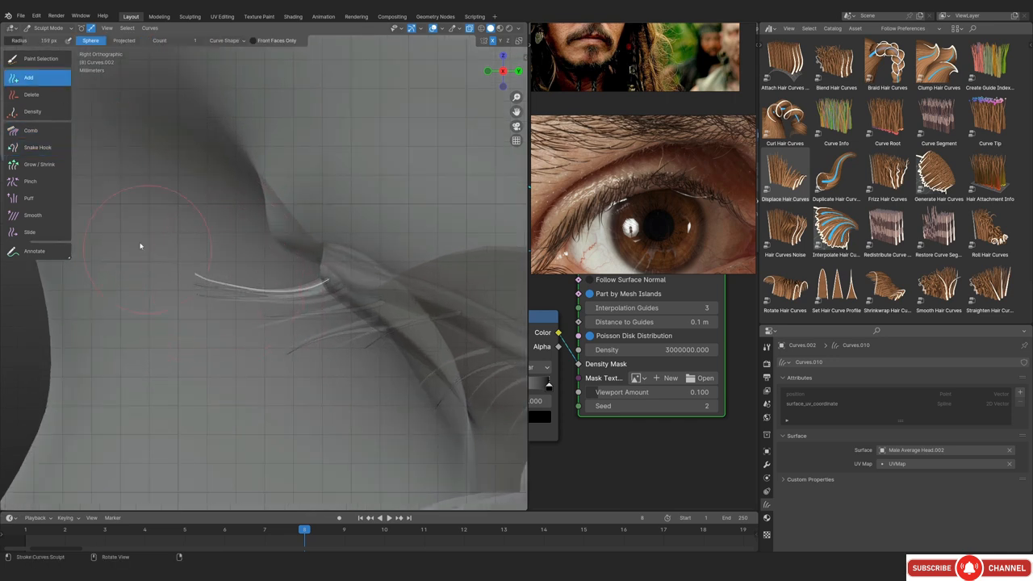
pyautogui.click(36, 131)
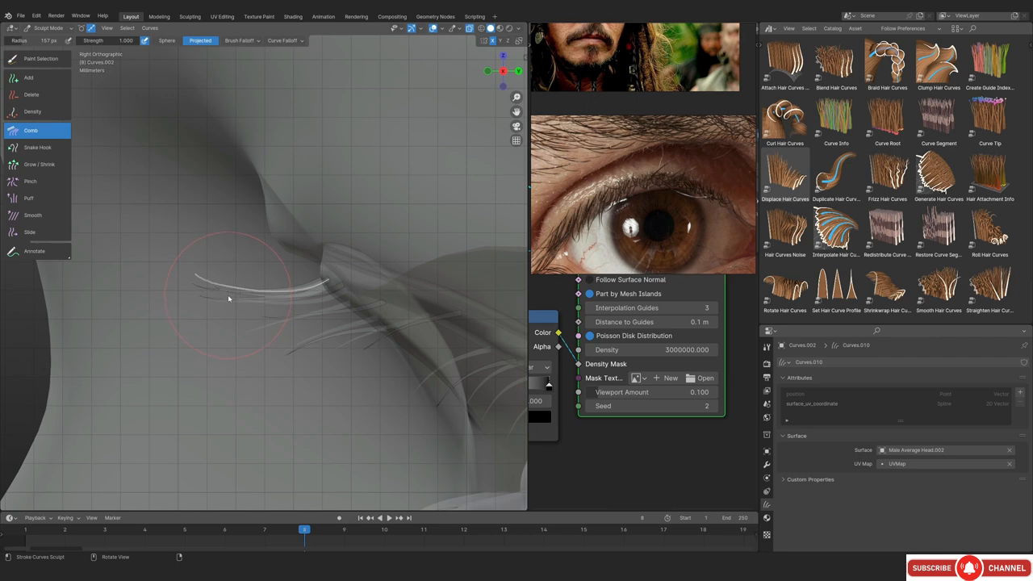
pyautogui.click(50, 218)
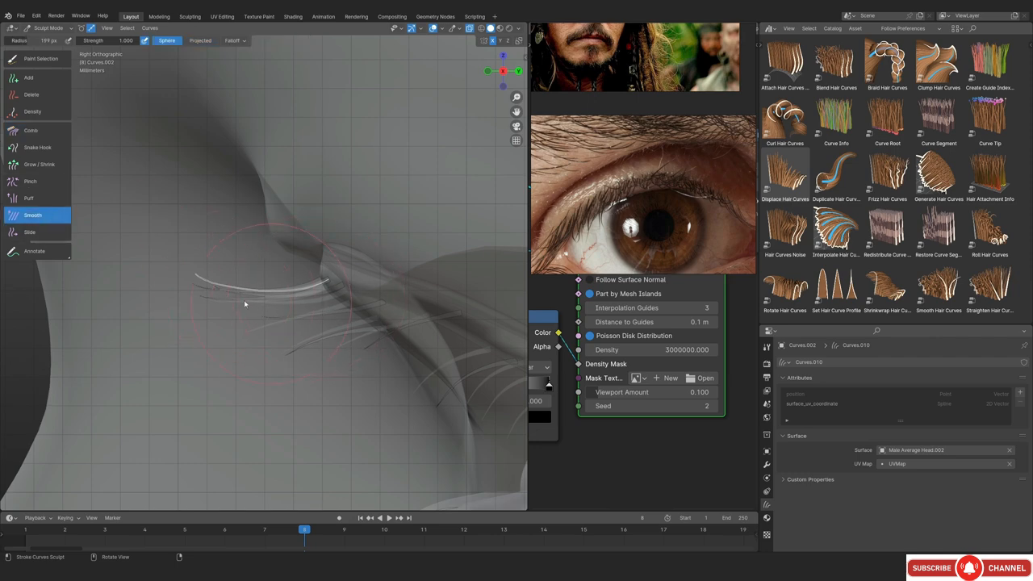
pyautogui.click(37, 131)
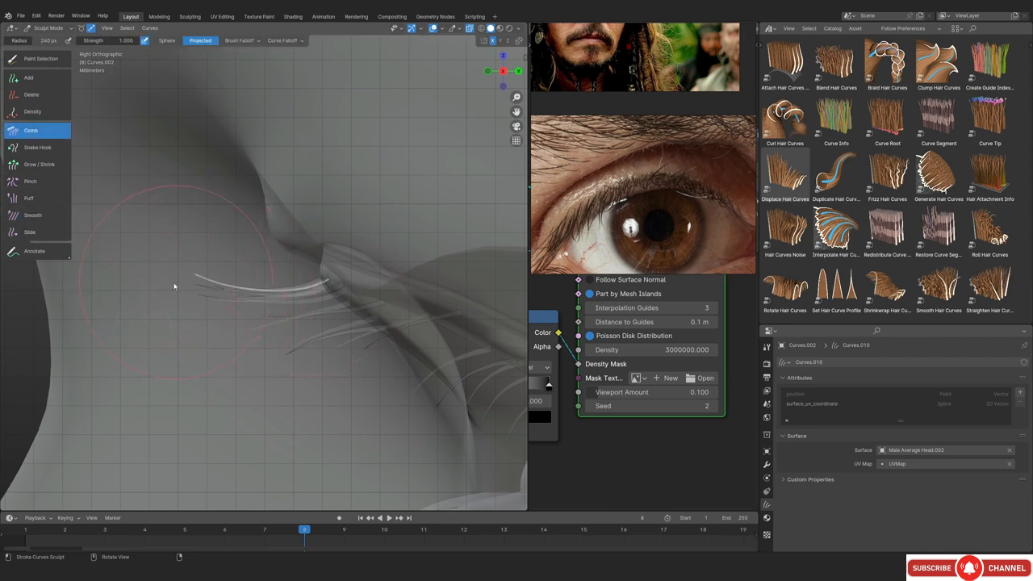
# Place guide lashes on the upper lid with the Add brush and isolate the one to comb with Paint Selection
pyautogui.moveTo(130, 267); pyautogui.dragTo(268, 329, button='middle')
pyautogui.keyDown('ctrl'); pyautogui.keyDown('alt'); pyautogui.moveTo(267, 329); pyautogui.dragTo(269, 263); pyautogui.keyUp('alt'); pyautogui.keyUp('ctrl')
pyautogui.click(51, 79)
pyautogui.moveTo(266, 306)
pyautogui.keyDown('ctrl'); pyautogui.keyDown('alt'); pyautogui.mouseDown()
pyautogui.moveTo(267, 273)
pyautogui.moveTo(250, 328)
pyautogui.moveTo(314, 322)
pyautogui.moveTo(283, 333)
pyautogui.moveTo(283, 301)
pyautogui.moveTo(273, 297)
pyautogui.moveTo(292, 288)
pyautogui.mouseUp(); pyautogui.keyUp('alt'); pyautogui.keyUp('ctrl')
pyautogui.click(312, 309)
pyautogui.click(206, 281)
pyautogui.click(45, 60)
pyautogui.click(50, 133)
# Shape the upper-lid guide lashes with the Snake Hook and Comb brushes
pyautogui.click(37, 147)
pyautogui.keyDown('ctrl'); pyautogui.keyDown('alt'); pyautogui.moveTo(355, 278); pyautogui.dragTo(298, 242); pyautogui.keyUp('alt'); pyautogui.keyUp('ctrl')
pyautogui.click(48, 132)
pyautogui.keyDown('ctrl'); pyautogui.keyDown('alt'); pyautogui.moveTo(299, 242); pyautogui.dragTo(376, 414); pyautogui.keyUp('alt'); pyautogui.keyUp('ctrl')
pyautogui.click(29, 78)
pyautogui.click(50, 130)
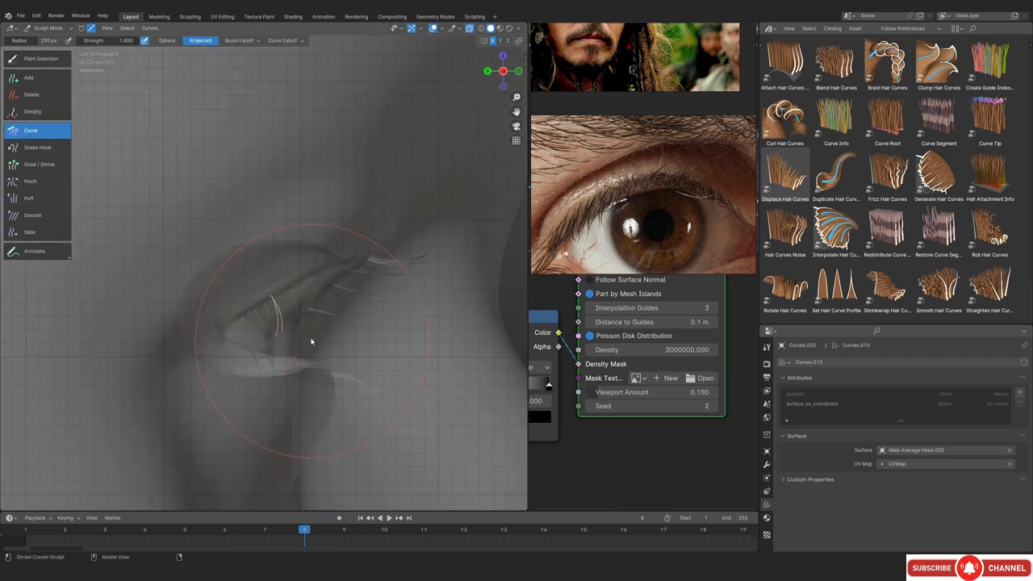
# Comb the guide lashes from the left side and lift their tips upward with the Snake Hook brush
pyautogui.keyDown('alt'); pyautogui.moveTo(279, 295); pyautogui.dragTo(291, 382); pyautogui.keyUp('alt')
pyautogui.moveTo(296, 329); pyautogui.dragTo(355, 228, button='middle')
pyautogui.click(38, 147)
pyautogui.moveTo(313, 271); pyautogui.dragTo(368, 240)
pyautogui.click(30, 130)
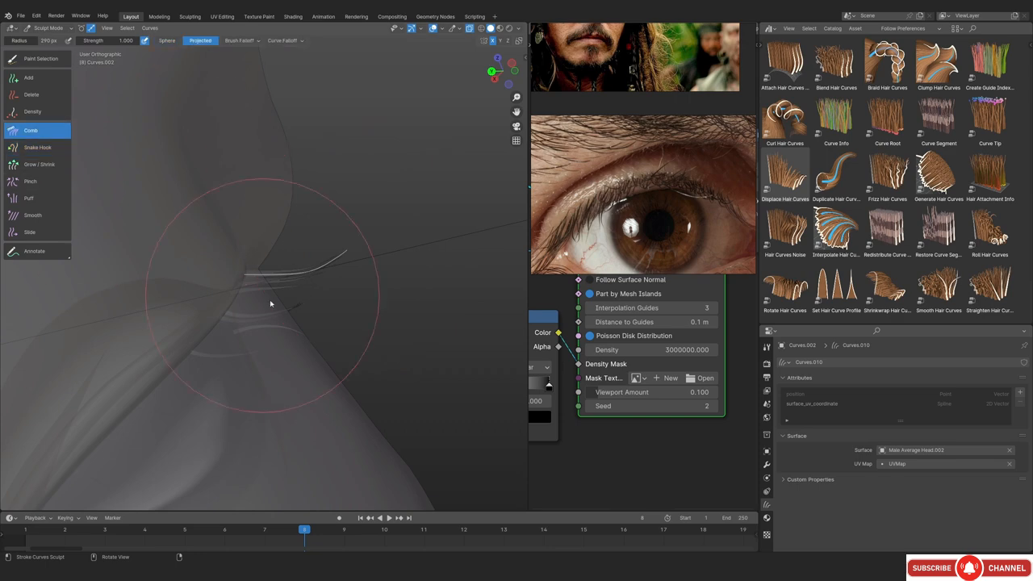
# Set the Viewport Amount to 1, turn off X-ray and return to Object Mode in the front view
pyautogui.moveTo(437, 197)
pyautogui.mouseDown(button='middle')
pyautogui.moveTo(316, 302)
pyautogui.moveTo(253, 235)
pyautogui.moveTo(267, 470)
pyautogui.moveTo(43, 54)
pyautogui.mouseUp(button='middle')
pyautogui.hotkey('alt', 'z')
pyautogui.hotkey('ctrl', 'Tab')
pyautogui.press('KP_1')
pyautogui.keyDown('shift'); pyautogui.moveTo(311, 262); pyautogui.dragTo(241, 243, button='middle'); pyautogui.keyUp('shift')
pyautogui.hotkey('alt', 'a')
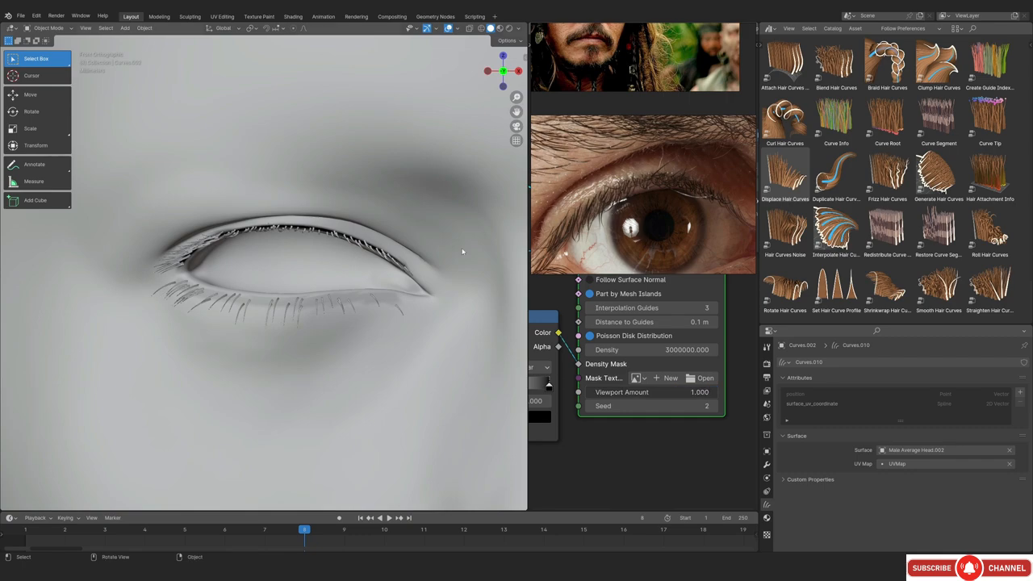
# Examine the upper and lower lashes from the front, the side and the camera view with overlays toggled
pyautogui.moveTo(207, 323); pyautogui.dragTo(347, 291, button='middle')
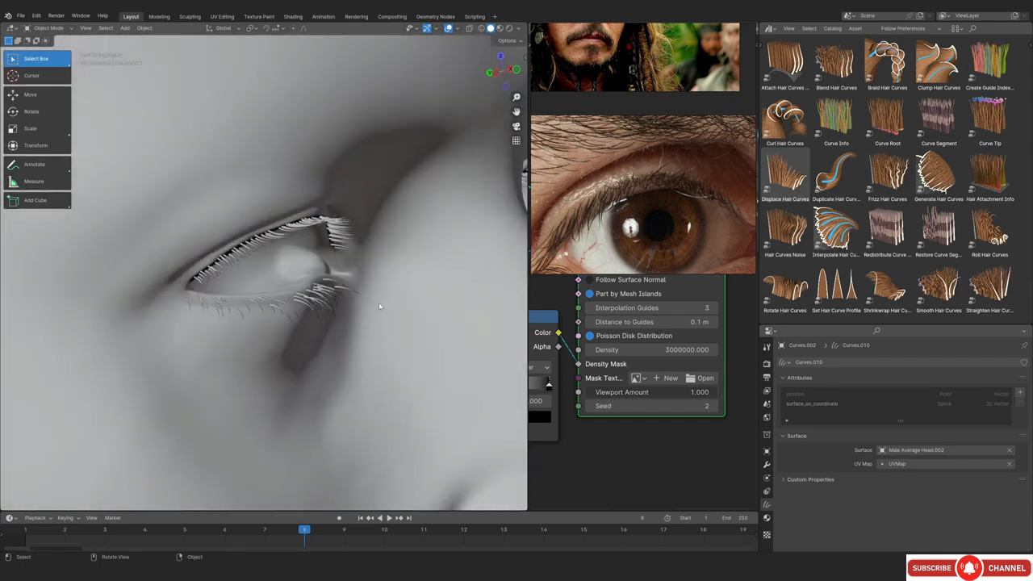
pyautogui.press('KP_1')
pyautogui.press('KP_0')
pyautogui.scroll(-4, 335, 314)
pyautogui.moveTo(251, 237); pyautogui.dragTo(267, 250, button='middle')
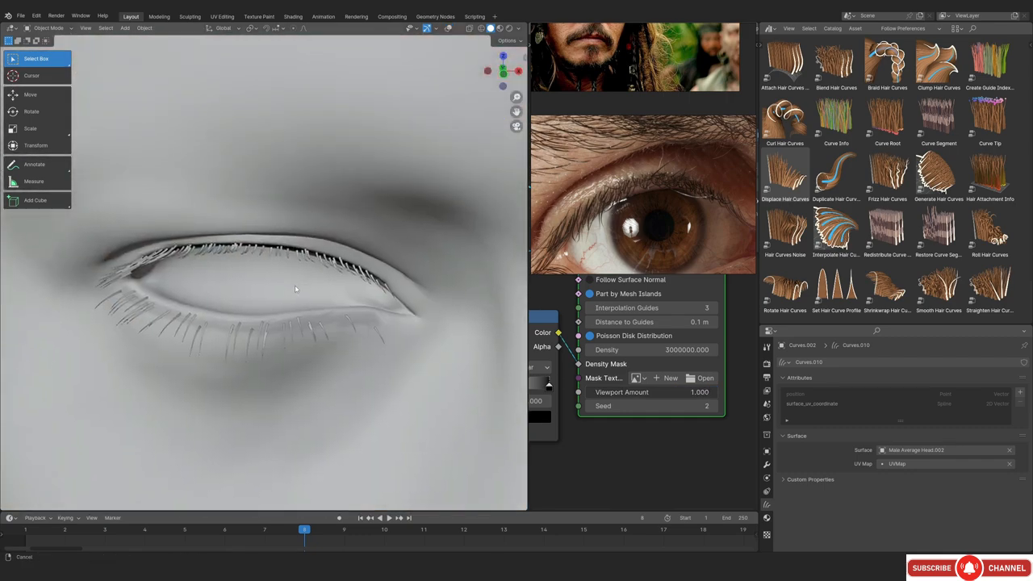
pyautogui.press('KP_0')
pyautogui.scroll(4, 261, 263)
pyautogui.hotkey('alt', 'shift', 'z')
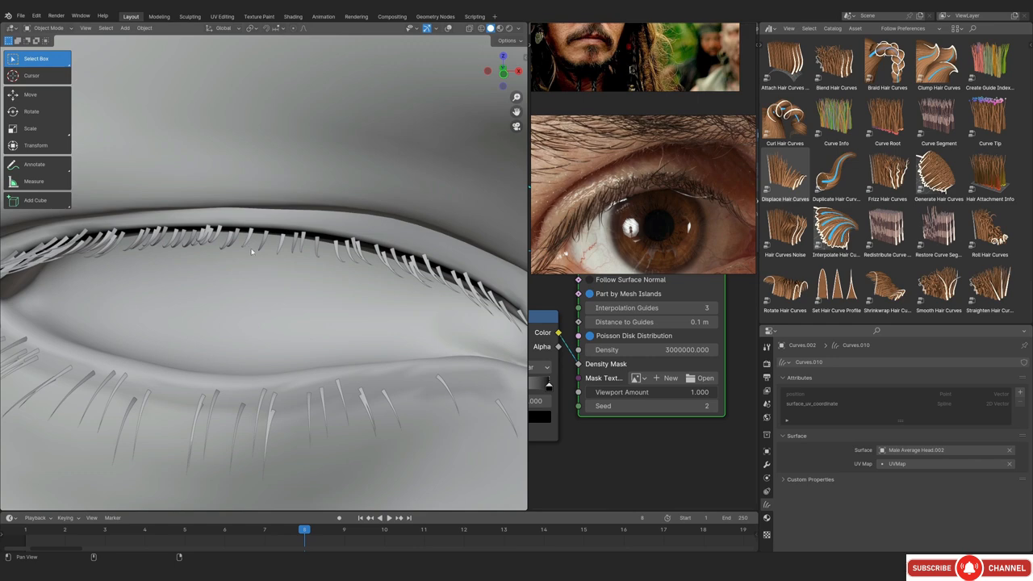
pyautogui.hotkey('alt', 'shift', 'z')
pyautogui.hotkey('alt', 'shift', 'z')
pyautogui.hotkey('alt', 'shift', 'z')
pyautogui.hotkey('alt', 'shift', 'z')
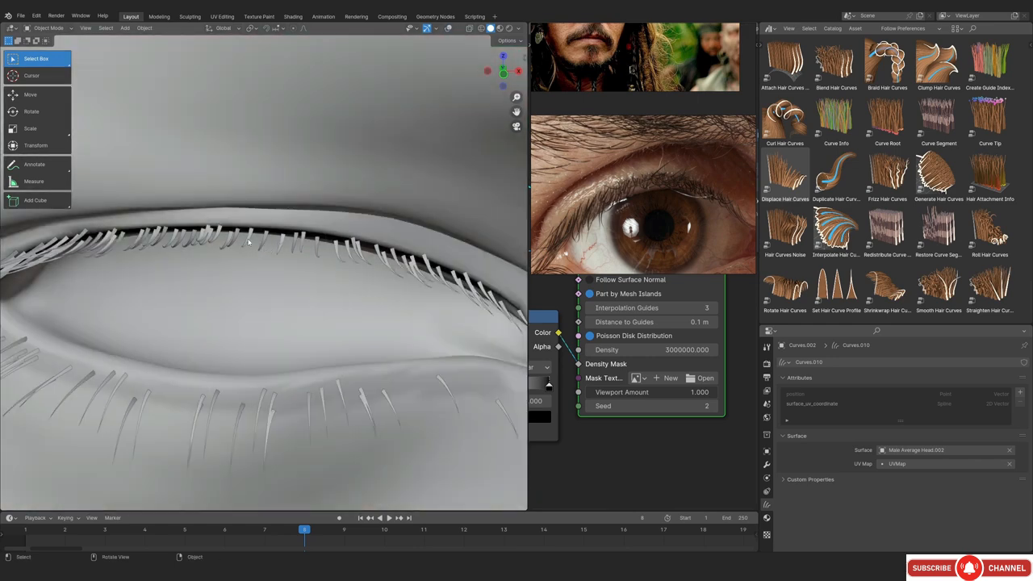
pyautogui.hotkey('alt', 'shift', 'z')
pyautogui.scroll(-3, 272, 268)
# Return the lash curves to Sculpt Mode with X-ray and set the Viewport Amount to 0.1
pyautogui.hotkey('ctrl', 'Tab')
pyautogui.click(276, 329)
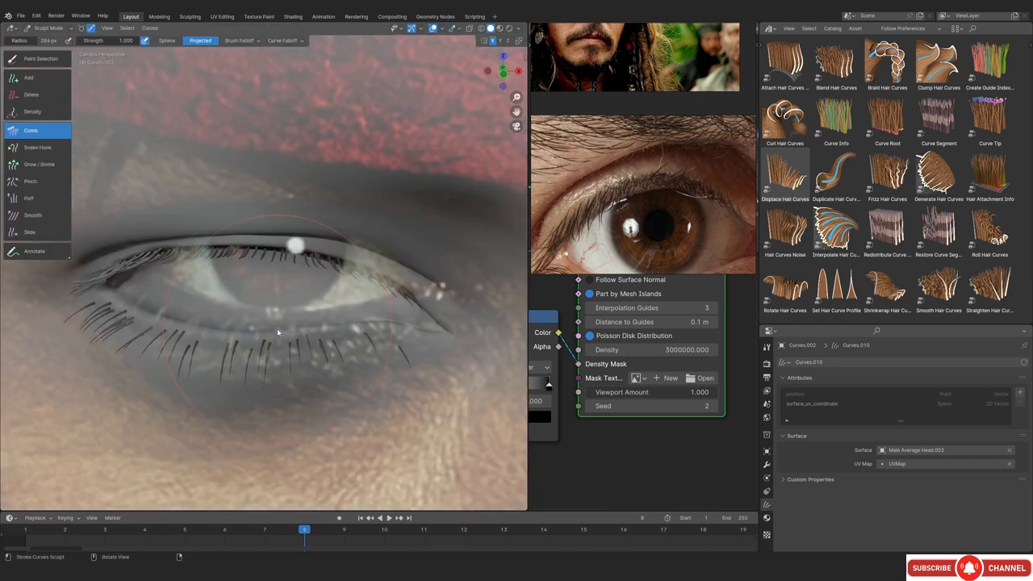
pyautogui.moveTo(277, 329)
pyautogui.mouseDown(button='middle')
pyautogui.moveTo(325, 192)
pyautogui.moveTo(337, 298)
pyautogui.moveTo(350, 268)
pyautogui.mouseUp(button='middle')
pyautogui.scroll(9, 336, 298)
pyautogui.hotkey('alt', 'z')
pyautogui.press('f')
pyautogui.click(391, 267)
pyautogui.click(659, 392)
pyautogui.write('0.1')
pyautogui.press('Return')
# Select a guide lash on the upper lid with Paint Selection and get the Comb brush ready at a suitable size
pyautogui.moveTo(277, 270); pyautogui.dragTo(323, 279, button='middle')
pyautogui.click(50, 63)
pyautogui.moveTo(272, 380)
pyautogui.mouseDown(button='middle')
pyautogui.moveTo(267, 247)
pyautogui.moveTo(308, 201)
pyautogui.mouseUp(button='middle')
pyautogui.click(62, 130)
pyautogui.press('f')
pyautogui.click(320, 307)
# Select another upper-lid guide lash and comb it in the left orthographic view, checking it against the camera reference
pyautogui.moveTo(275, 327); pyautogui.dragTo(161, 243, button='middle')
pyautogui.click(46, 61)
pyautogui.moveTo(165, 348); pyautogui.dragTo(218, 325, button='middle')
pyautogui.click(218, 325)
pyautogui.press('ctrl+KP_3')
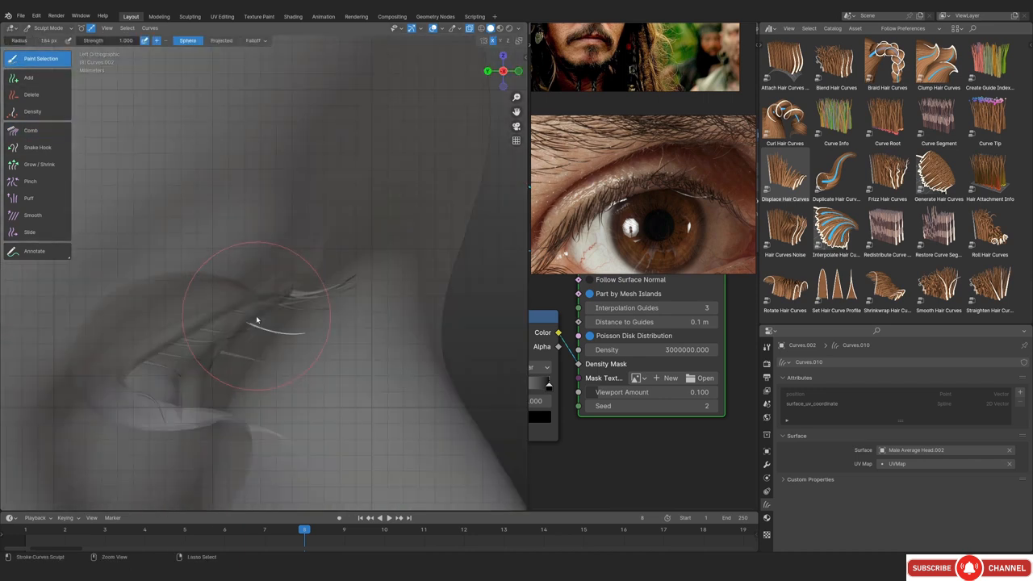
pyautogui.click(40, 131)
pyautogui.moveTo(364, 380); pyautogui.dragTo(330, 376)
pyautogui.keyDown('ctrl'); pyautogui.moveTo(277, 452); pyautogui.dragTo(275, 386, button='middle'); pyautogui.keyUp('ctrl')
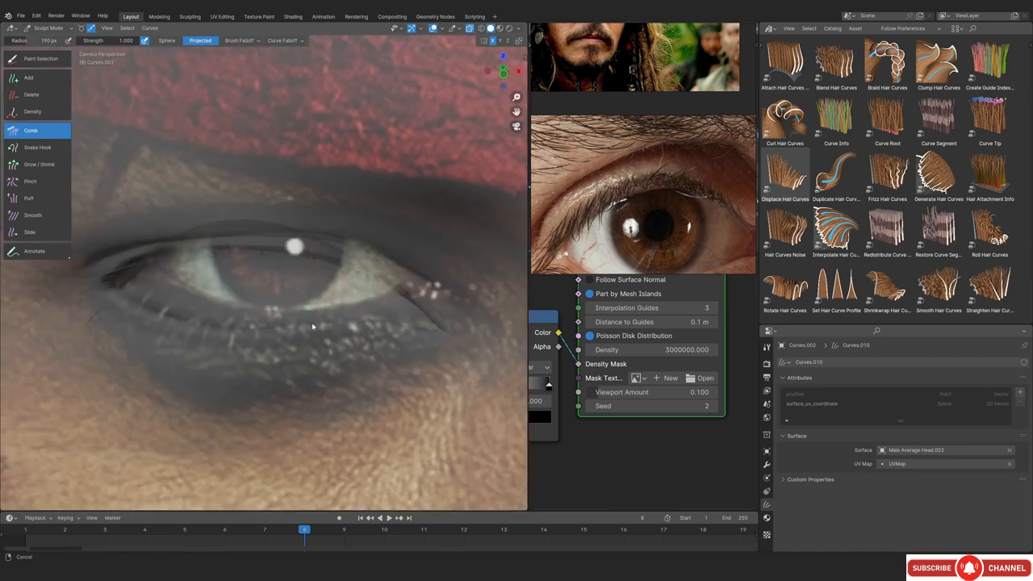
# Set the Viewport Amount to 1, return to Object Mode and inspect the full lashes on the eye
pyautogui.click(666, 393)
pyautogui.write('1')
pyautogui.press('Return')
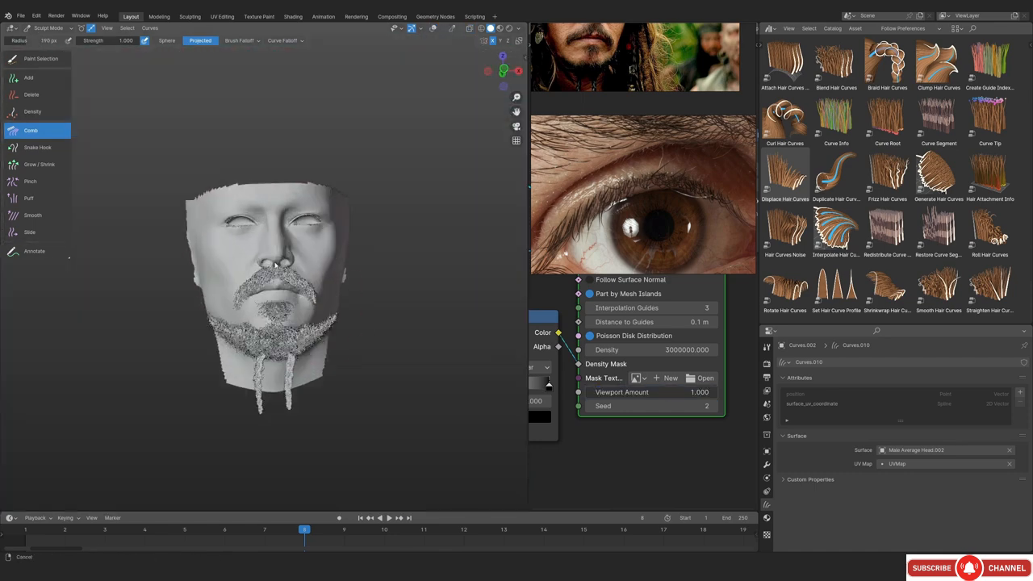
pyautogui.keyDown('ctrl'); pyautogui.moveTo(275, 265); pyautogui.dragTo(97, 100, button='middle'); pyautogui.keyUp('ctrl')
pyautogui.click(44, 28)
pyautogui.click(44, 42)
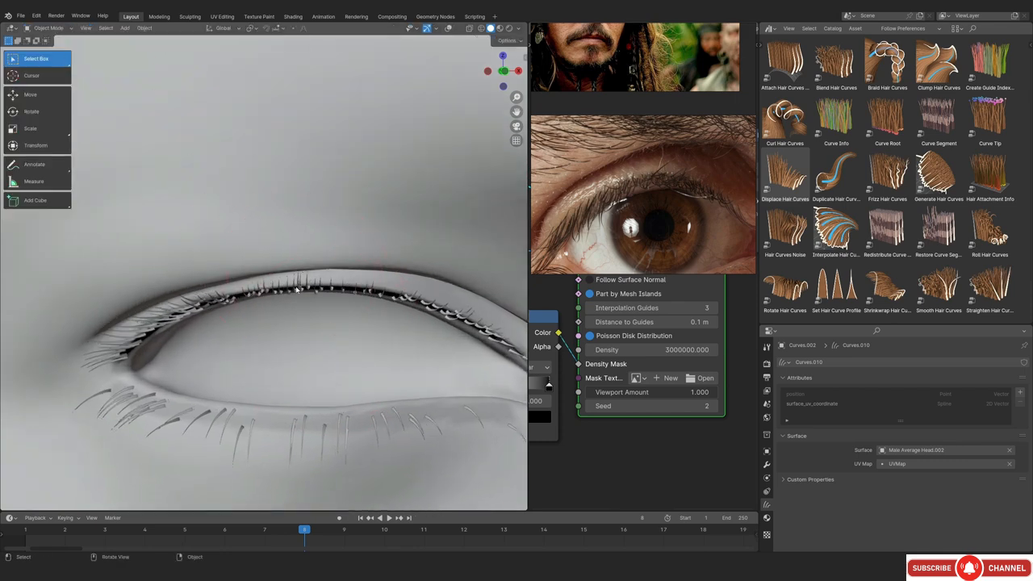
pyautogui.scroll(-3, 297, 290)
pyautogui.moveTo(292, 315); pyautogui.dragTo(294, 250, button='middle')
pyautogui.hotkey('alt', 'shift', 'z')
pyautogui.keyDown('shift'); pyautogui.moveTo(327, 378); pyautogui.dragTo(299, 303, button='middle'); pyautogui.keyUp('shift')
pyautogui.scroll(2, 283, 295)
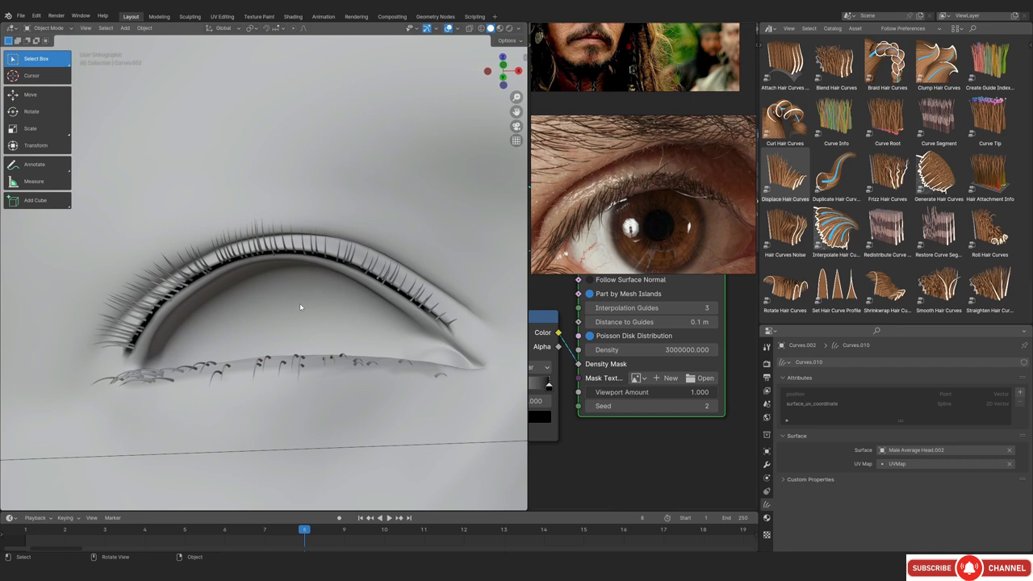
# Add the Clump Hair Curves modifier to the eyelashes with Existing Guide Map off and Guide Distance at 0.001 m
pyautogui.moveTo(939, 63); pyautogui.dragTo(257, 238)
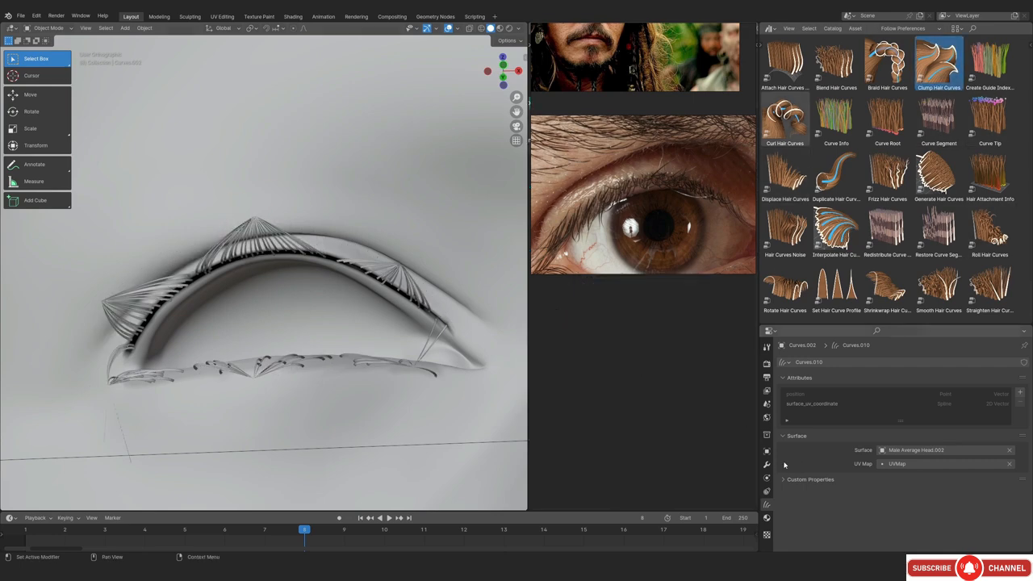
pyautogui.click(766, 465)
pyautogui.moveTo(783, 378); pyautogui.dragTo(783, 397)
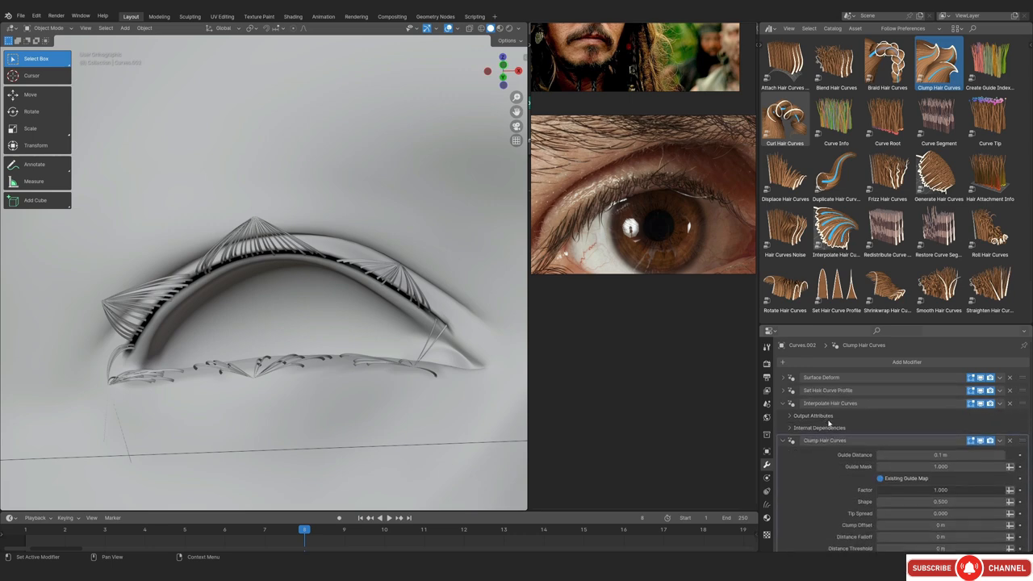
pyautogui.scroll(-3, 915, 448)
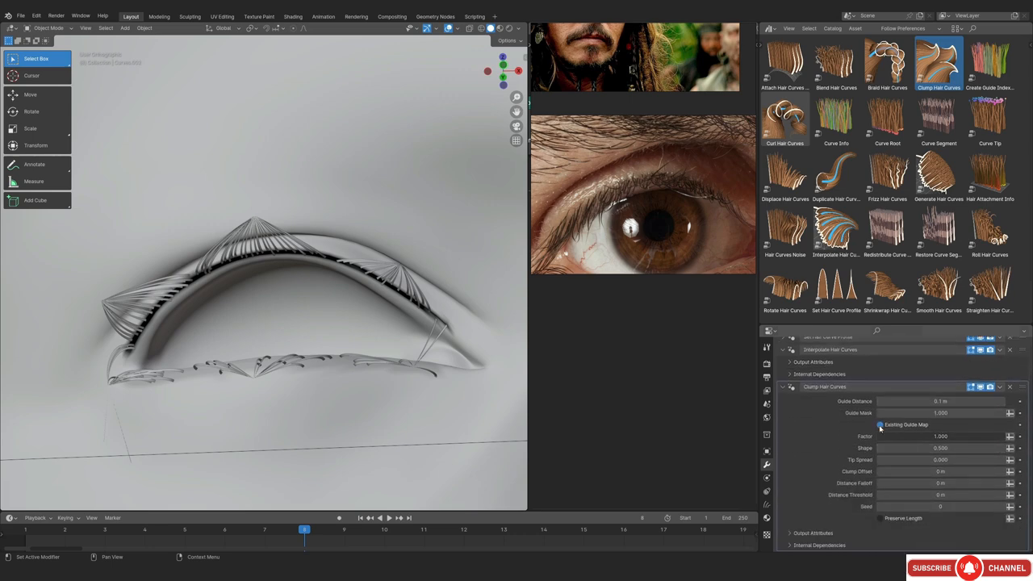
pyautogui.click(881, 425)
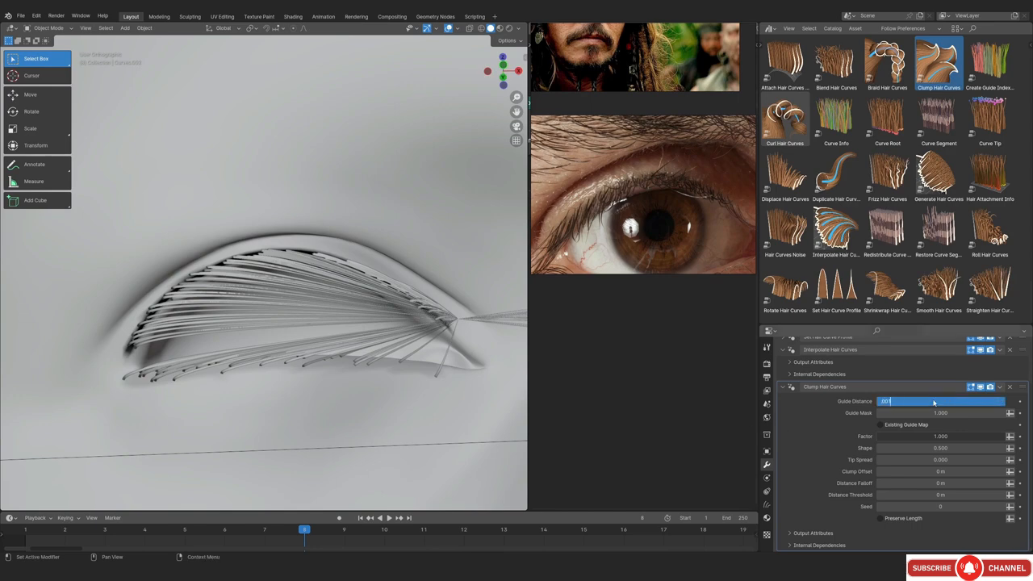
pyautogui.press('Return')
# Examine the clumped lashes up close and on the whole face, and compare them with the eye reference
pyautogui.moveTo(315, 239); pyautogui.dragTo(229, 216, button='middle')
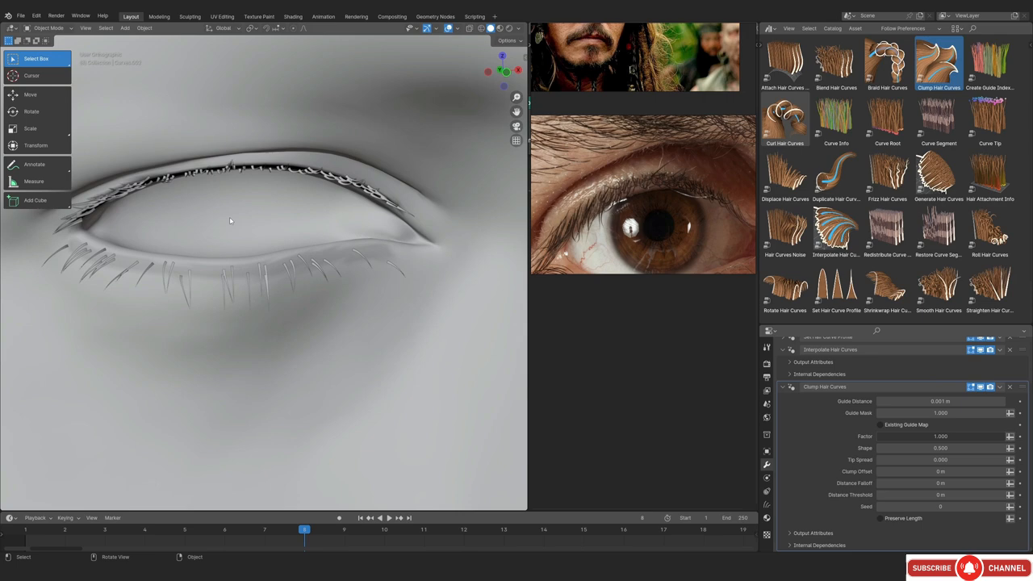
pyautogui.click(222, 176)
pyautogui.scroll(-8, 277, 288)
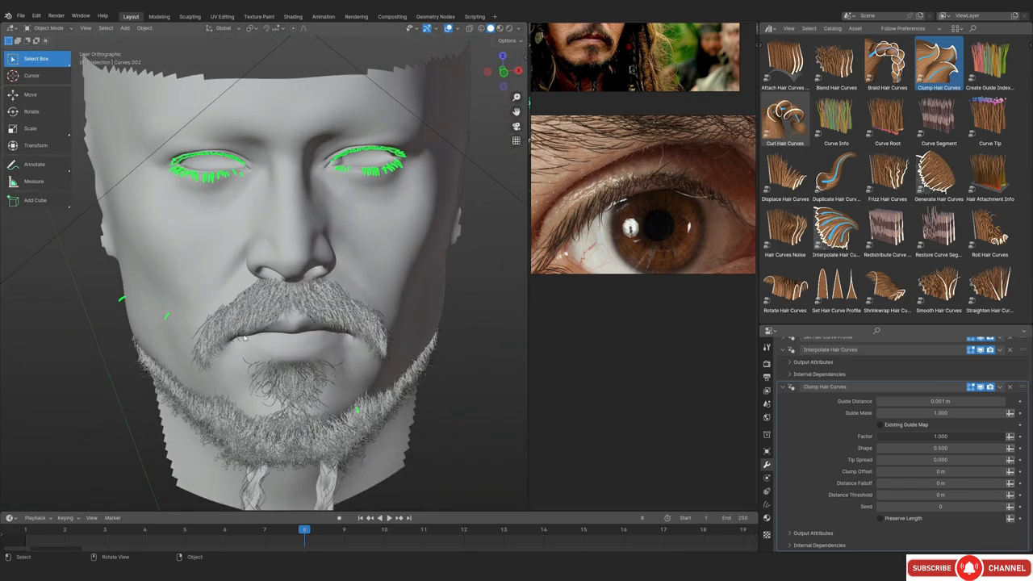
pyautogui.moveTo(140, 305); pyautogui.dragTo(265, 379, button='middle')
pyautogui.keyDown('ctrl'); pyautogui.moveTo(265, 379); pyautogui.dragTo(297, 339, button='middle'); pyautogui.keyUp('ctrl')
pyautogui.keyDown('ctrl'); pyautogui.moveTo(297, 339); pyautogui.dragTo(92, 322, button='middle'); pyautogui.keyUp('ctrl')
pyautogui.moveTo(201, 261); pyautogui.dragTo(183, 334, button='middle')
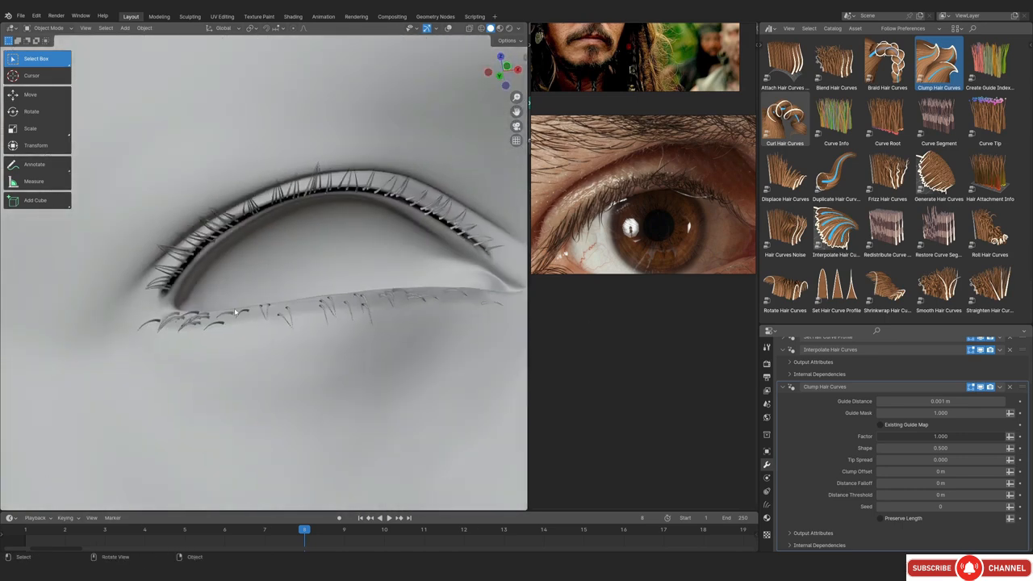
pyautogui.scroll(-3, 632, 224)
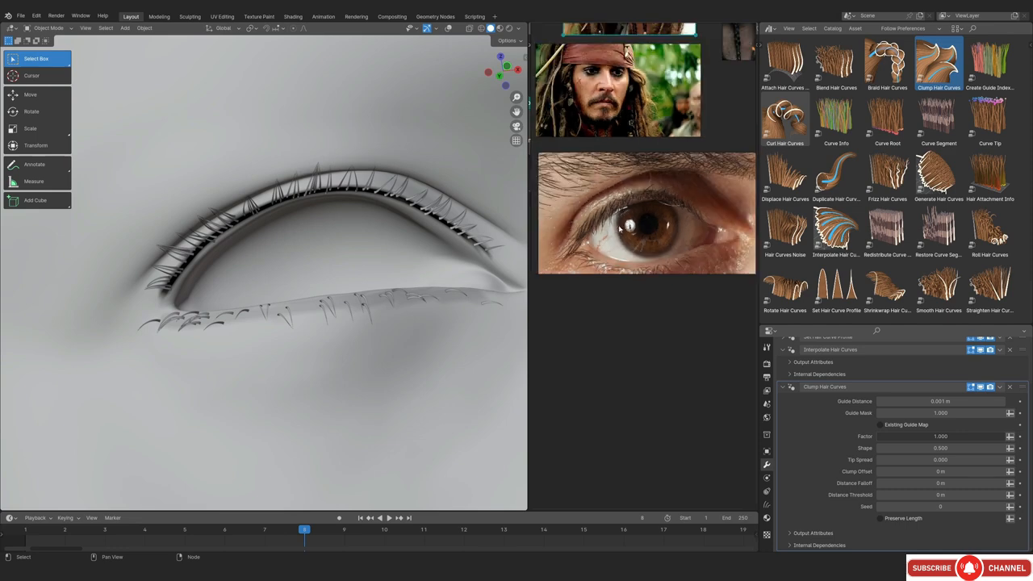
pyautogui.scroll(3, 605, 242)
pyautogui.moveTo(449, 320); pyautogui.dragTo(430, 321, button='middle')
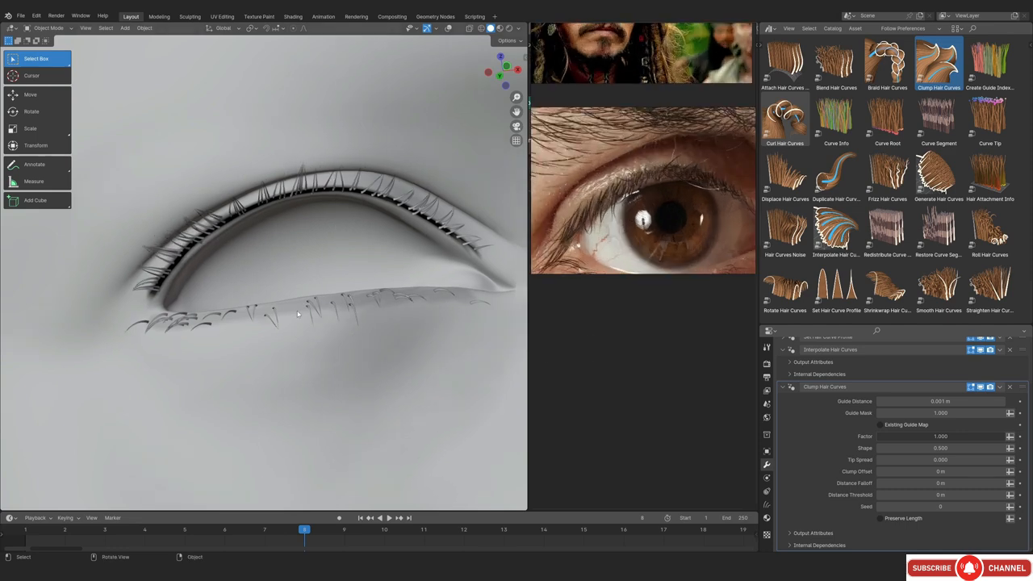
pyautogui.moveTo(645, 234); pyautogui.dragTo(644, 165, button='middle')
pyautogui.scroll(1, 645, 202)
pyautogui.keyDown('shift'); pyautogui.moveTo(374, 294); pyautogui.dragTo(353, 275, button='middle'); pyautogui.keyUp('shift')
# Select the Interpolate Hair Curves modifier and set its Density to 5000000
pyautogui.hotkey('shift', 'alt', 'z')
pyautogui.scroll(2, 857, 432)
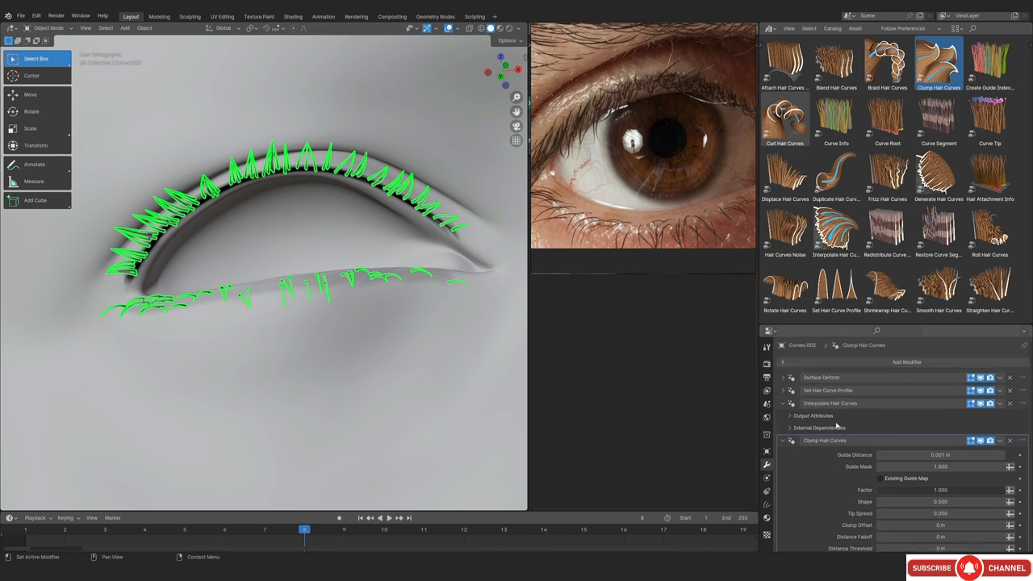
pyautogui.click(833, 427)
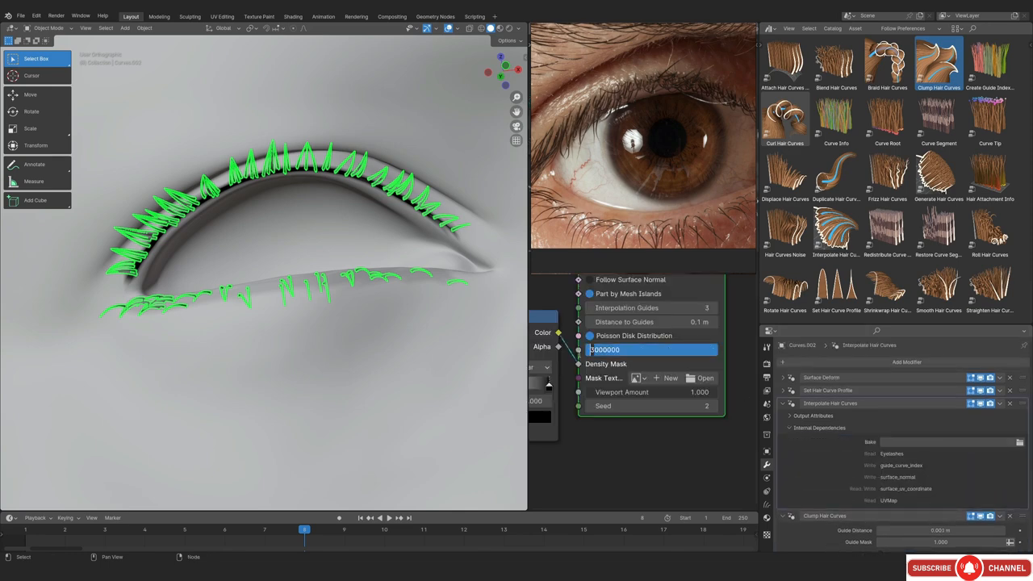
pyautogui.press('Return')
pyautogui.hotkey('shift', 'alt', 'z')
# Examine the denser clumped lashes from several angles with overlays toggled
pyautogui.scroll(-2, 344, 311)
pyautogui.moveTo(344, 312); pyautogui.dragTo(277, 315, button='middle')
pyautogui.hotkey('shift', 'alt', 'z')
pyautogui.keyDown('shift'); pyautogui.moveTo(212, 211); pyautogui.dragTo(256, 435, button='middle'); pyautogui.keyUp('shift')
pyautogui.hotkey('shift', 'alt', 'z')
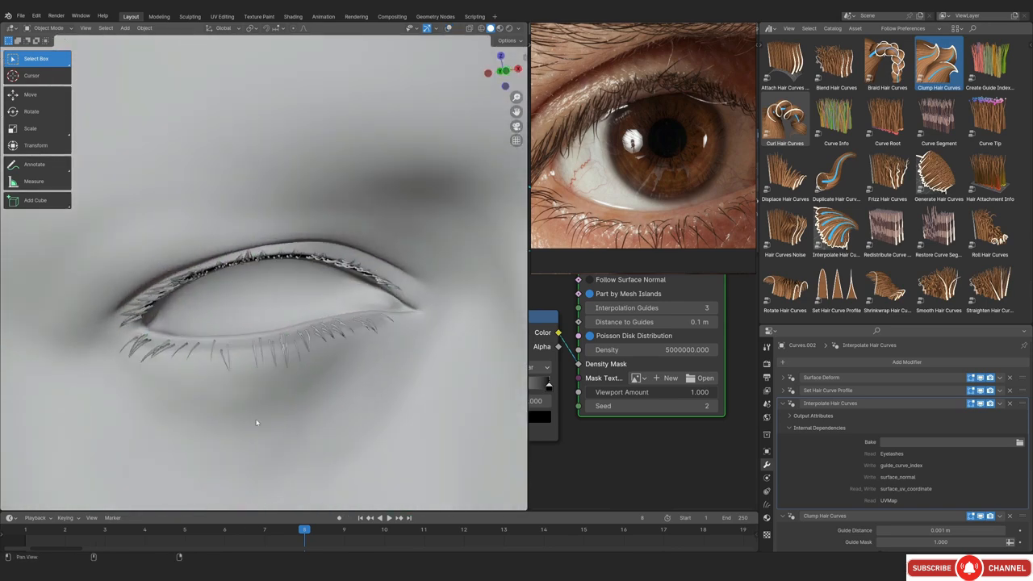
pyautogui.scroll(2, 256, 355)
pyautogui.moveTo(255, 259); pyautogui.dragTo(298, 338, button='middle')
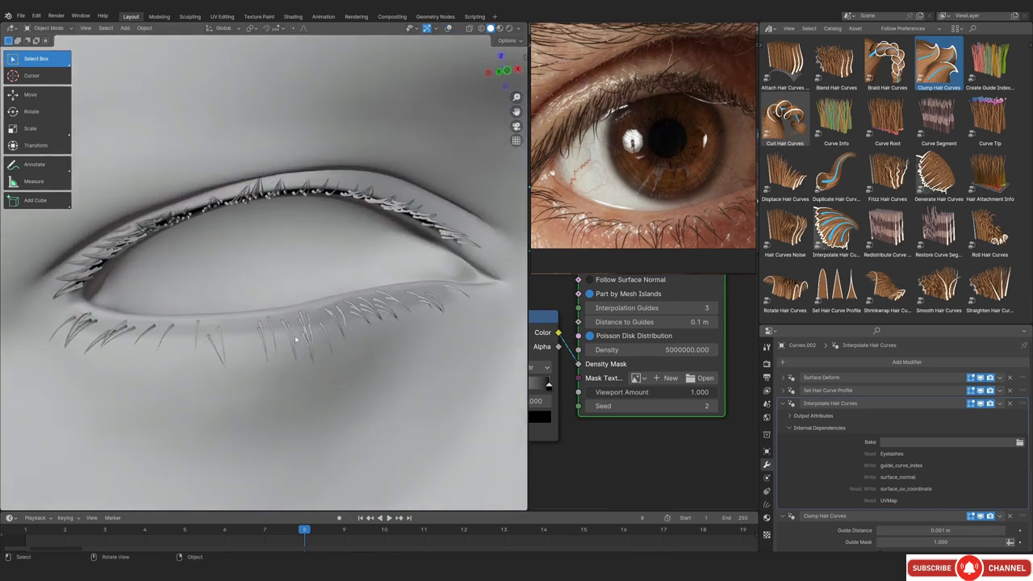
pyautogui.scroll(-1, 860, 445)
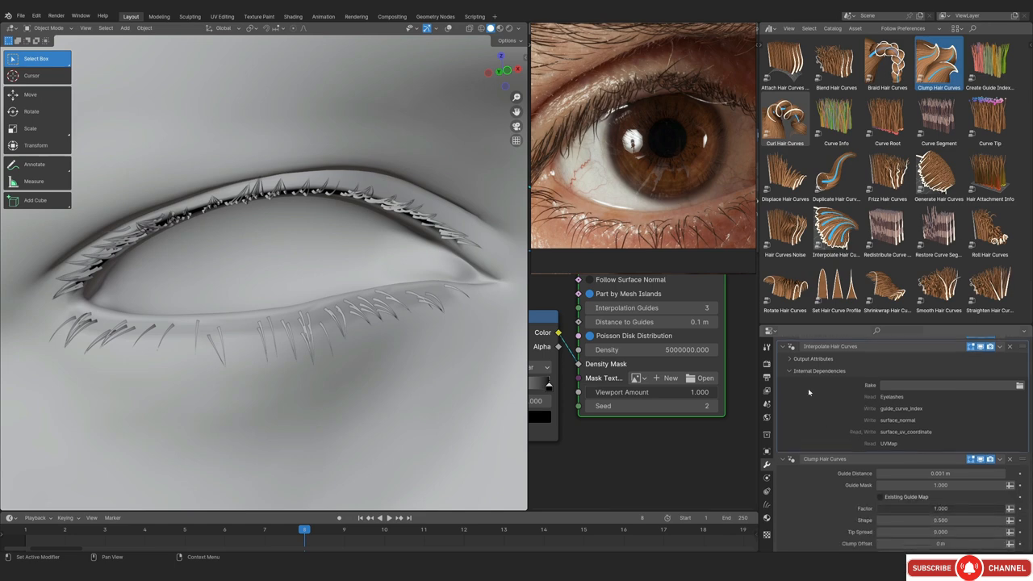
# Add the Hair Curves Noise asset to the eyelash curves and enable its Preserve Length option
pyautogui.click(783, 384)
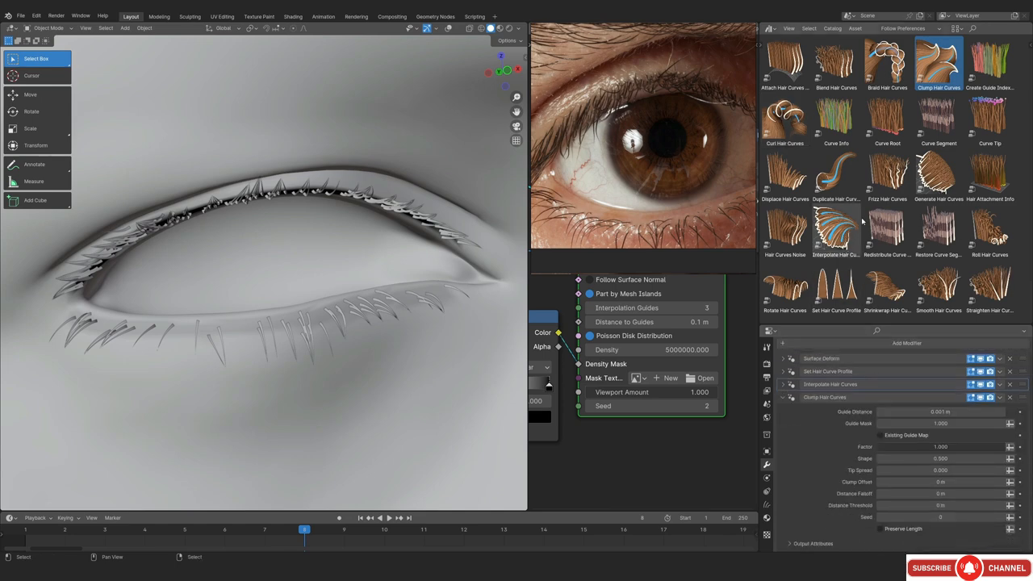
pyautogui.moveTo(785, 230); pyautogui.dragTo(348, 238)
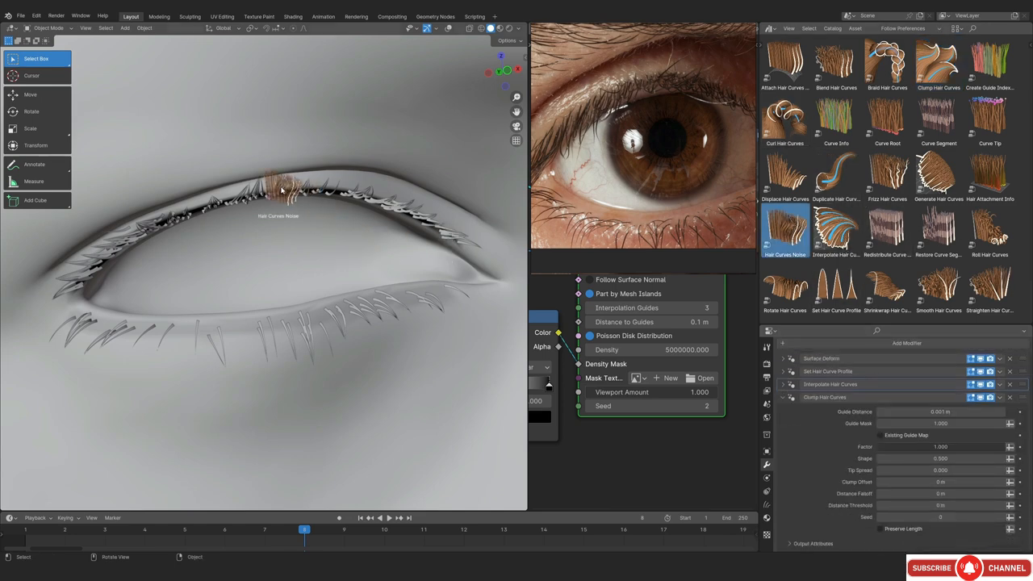
pyautogui.moveTo(282, 189); pyautogui.dragTo(283, 191)
pyautogui.scroll(-8, 807, 447)
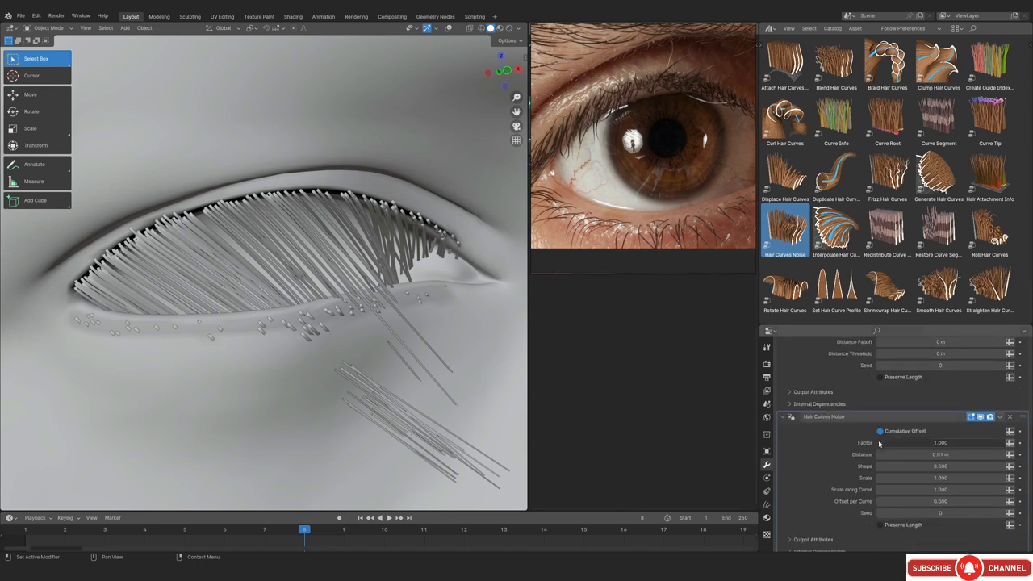
pyautogui.click(880, 518)
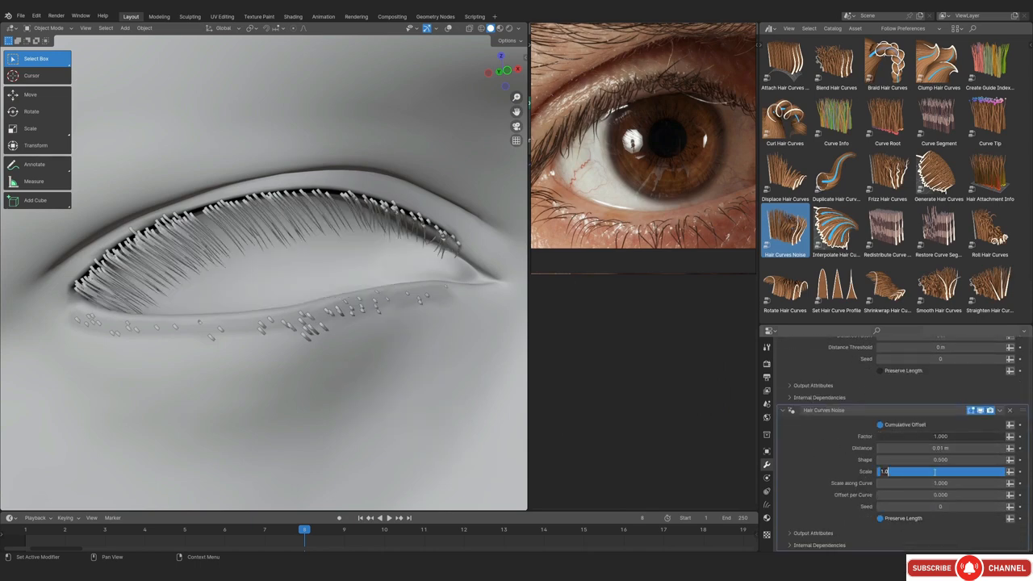
# Set the hair noise Scale to 200 and its Scale along Curve to 100
pyautogui.press('Return')
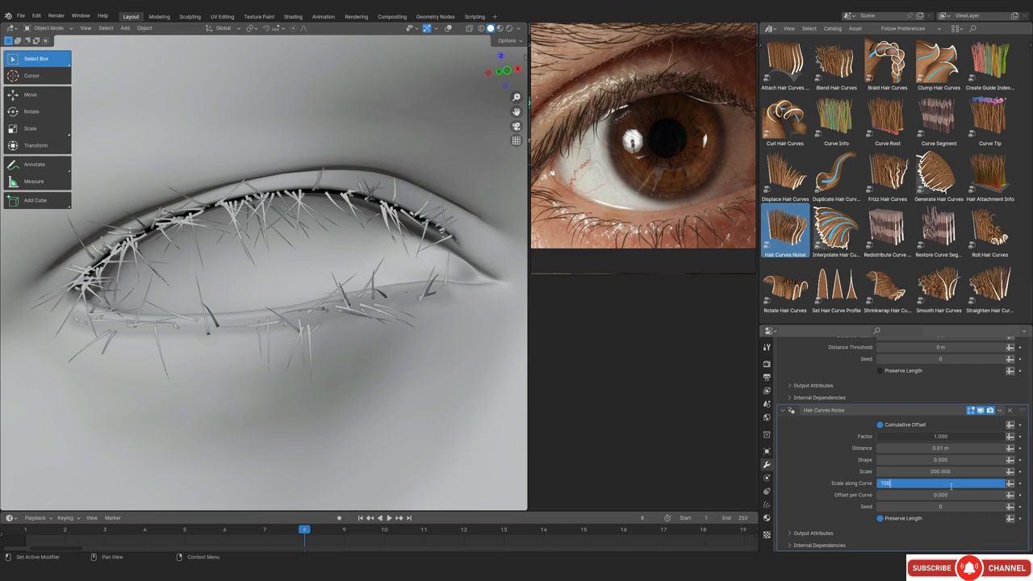
pyautogui.click(951, 487)
pyautogui.write('100')
pyautogui.press('Return')
# Reduce the hair noise Factor to 0.1 on the eyelashes
pyautogui.scroll(4, 230, 289)
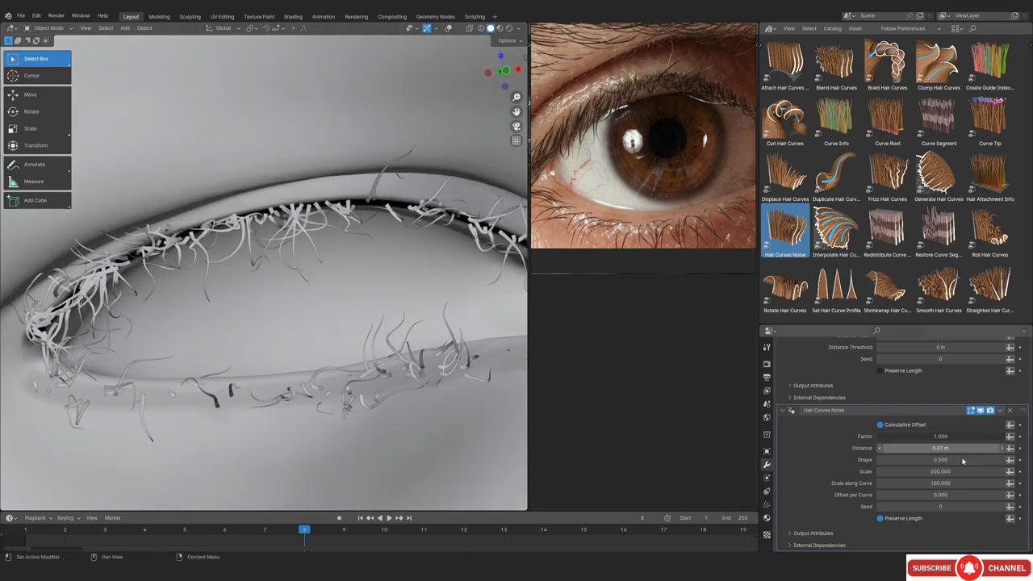
pyautogui.moveTo(1003, 436); pyautogui.dragTo(938, 436)
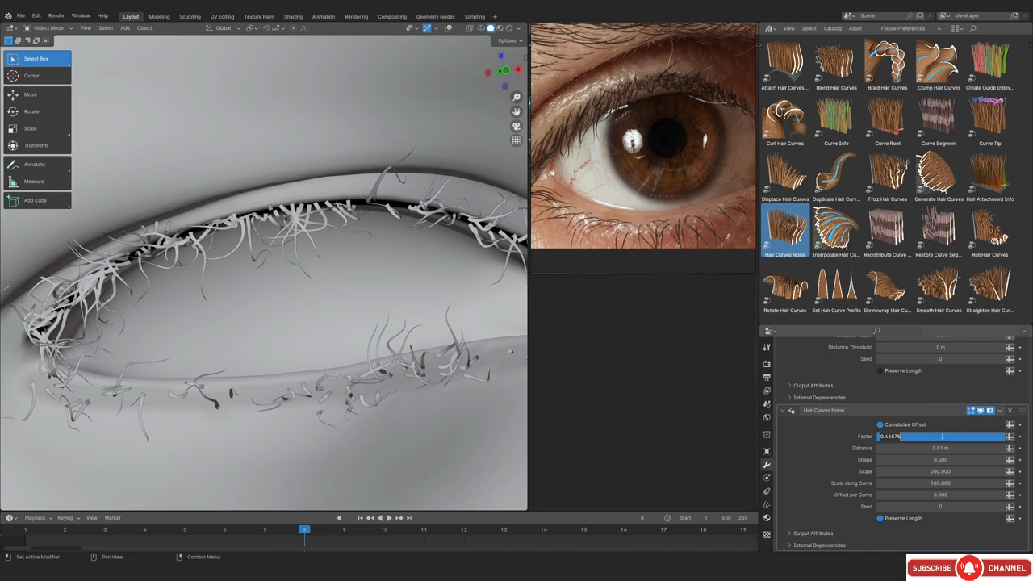
pyautogui.press('Return')
pyautogui.scroll(-3, 366, 263)
pyautogui.moveTo(366, 263); pyautogui.dragTo(323, 266, button='middle')
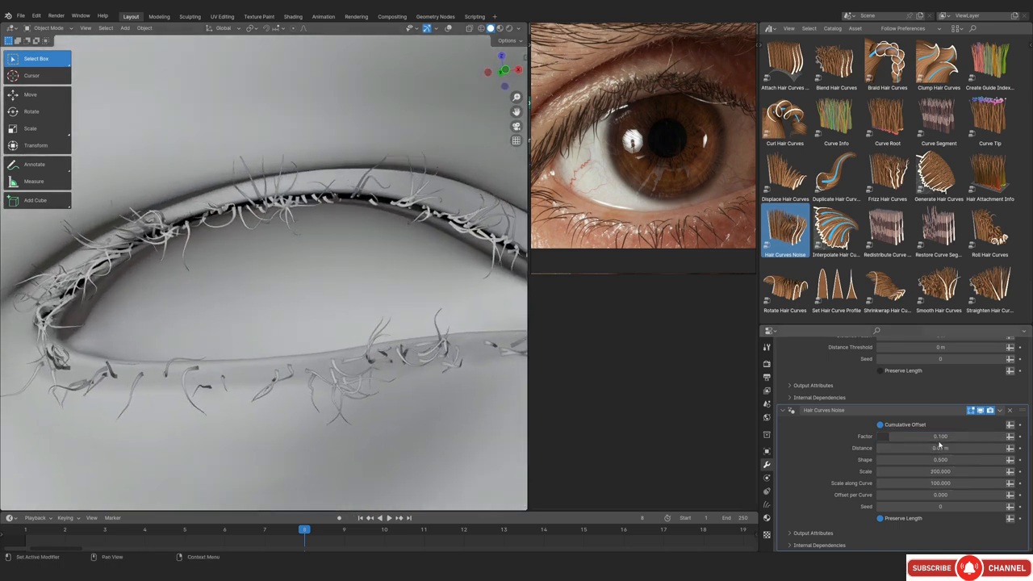
# Set the hair noise Scale along Curve to 50 and its Distance to 0.003 m
pyautogui.click(940, 482)
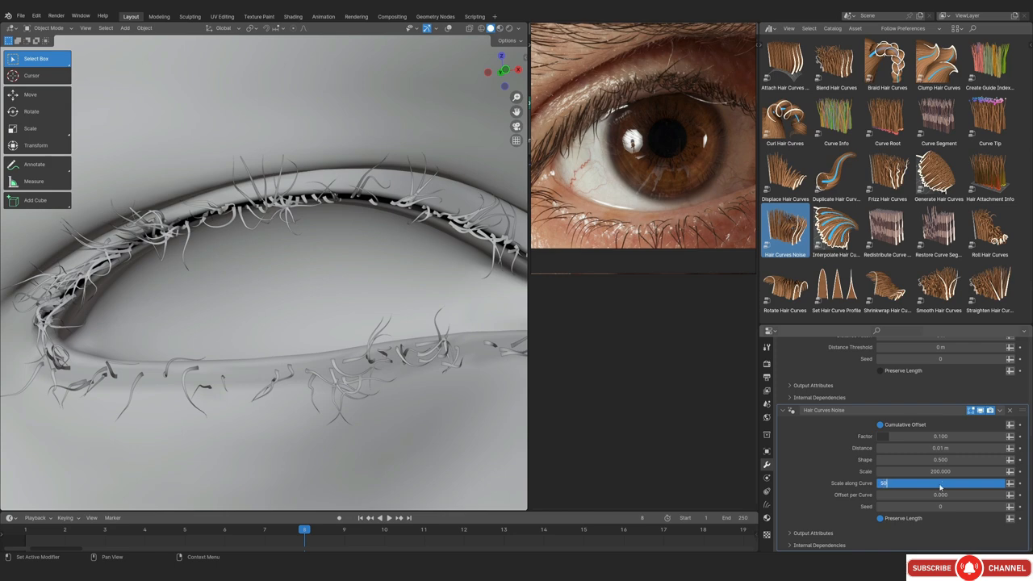
pyautogui.write('50')
pyautogui.press('Return')
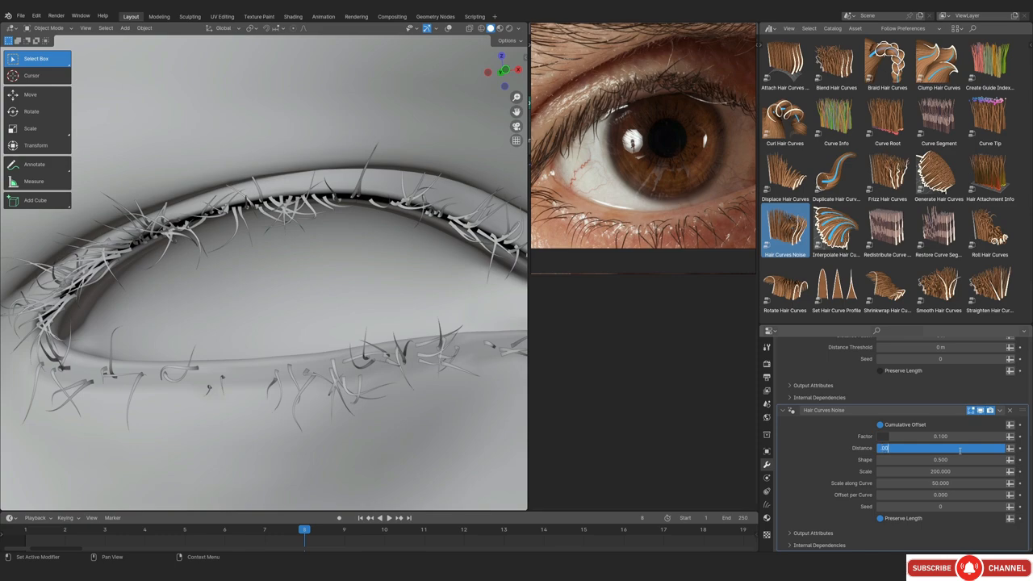
pyautogui.press('Return')
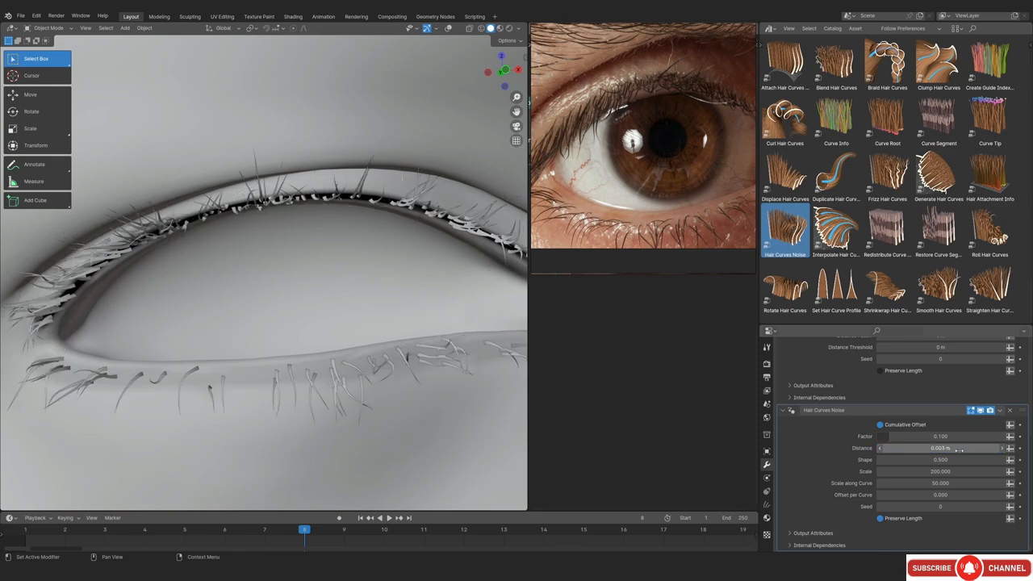
# Lower the hair noise Shape to 0.14 after inspecting the lashes from above
pyautogui.scroll(-3, 264, 315)
pyautogui.moveTo(264, 315); pyautogui.dragTo(287, 387, button='middle')
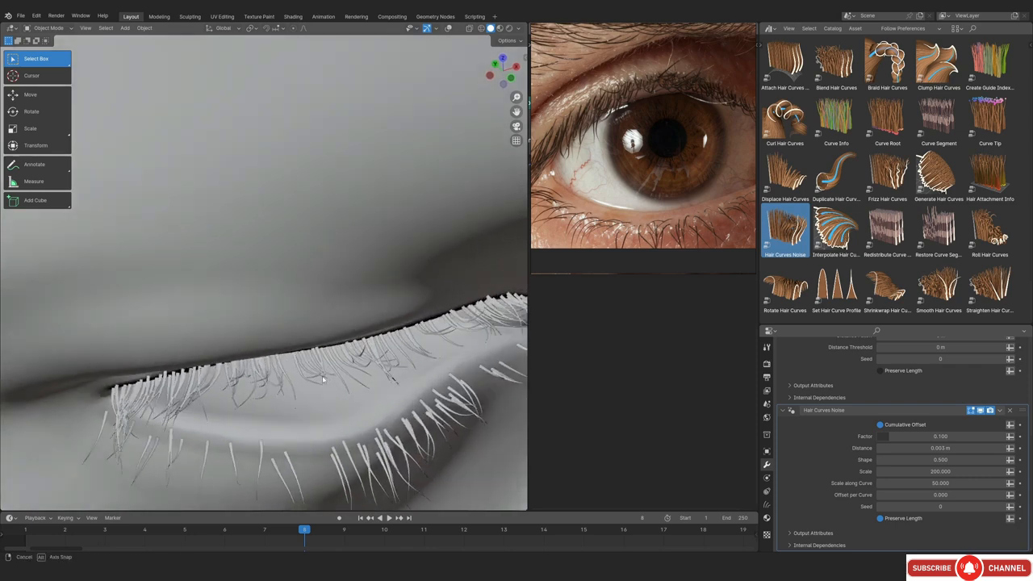
pyautogui.scroll(3, 290, 363)
pyautogui.keyDown('shift'); pyautogui.moveTo(294, 347); pyautogui.dragTo(302, 384, button='middle'); pyautogui.keyUp('shift')
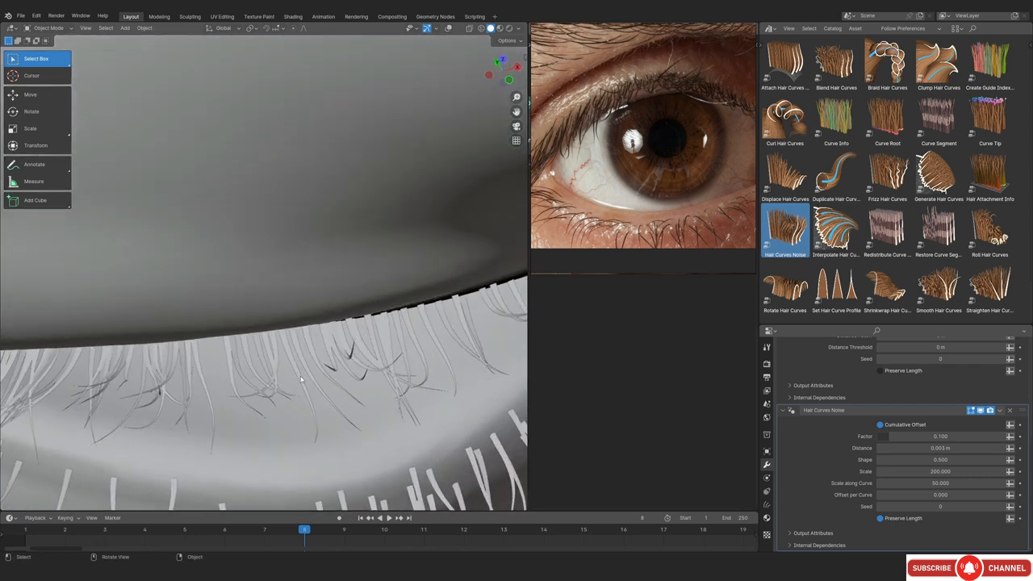
pyautogui.moveTo(940, 459); pyautogui.dragTo(797, 459)
pyautogui.scroll(-3, 347, 378)
pyautogui.press('KP_1')
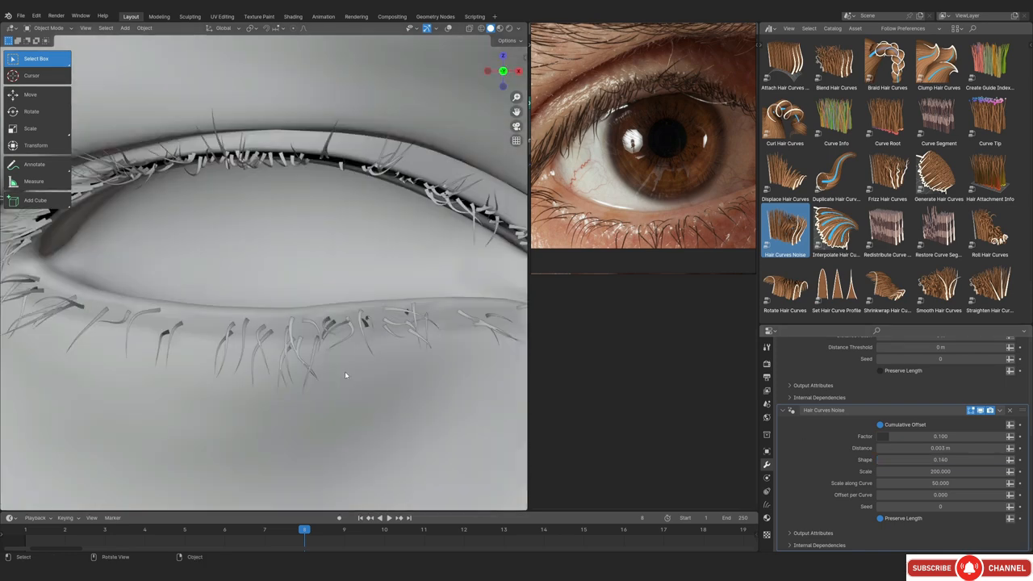
# Set the hair noise Factor to 0.05
pyautogui.scroll(-2, 347, 377)
pyautogui.keyDown('shift'); pyautogui.moveTo(267, 249); pyautogui.dragTo(292, 266, button='middle'); pyautogui.keyUp('shift')
pyautogui.click(974, 436)
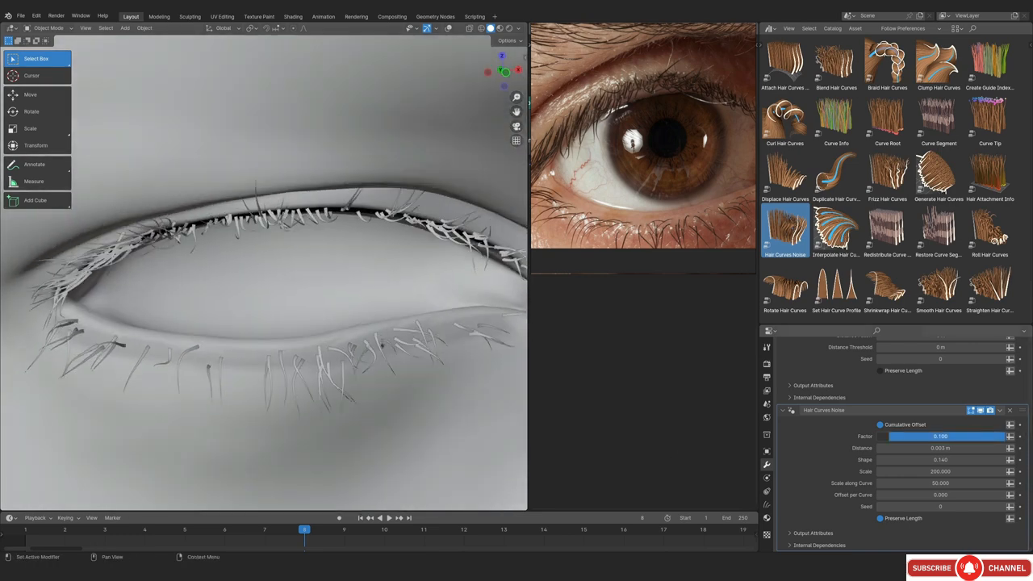
pyautogui.write('0.05')
pyautogui.press('Return')
# Set the eyelash Radius in the Set Hair Curve Profile modifier to 0.00005 m
pyautogui.moveTo(286, 440); pyautogui.dragTo(334, 267, button='middle')
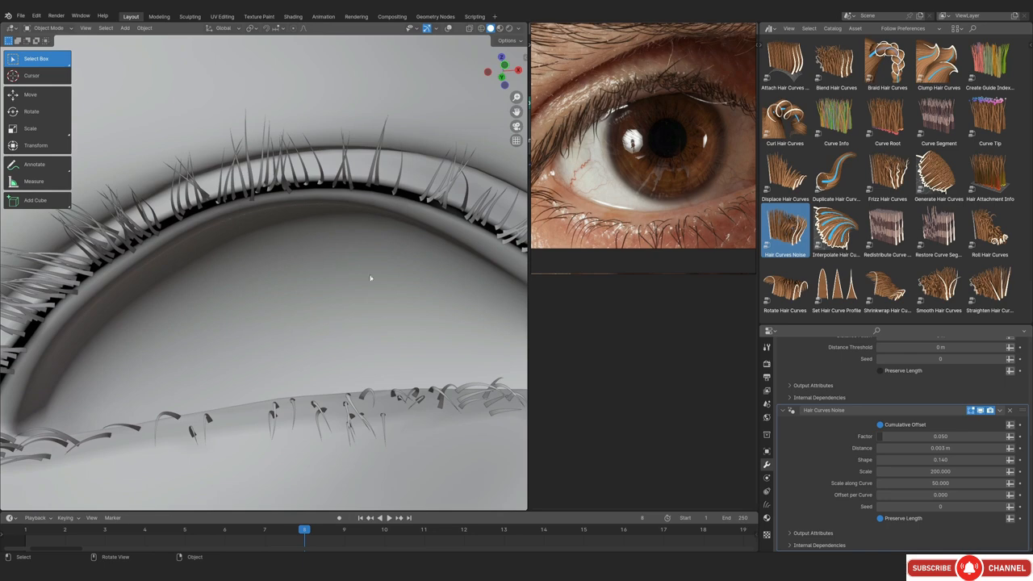
pyautogui.scroll(4, 919, 424)
pyautogui.scroll(4, 912, 411)
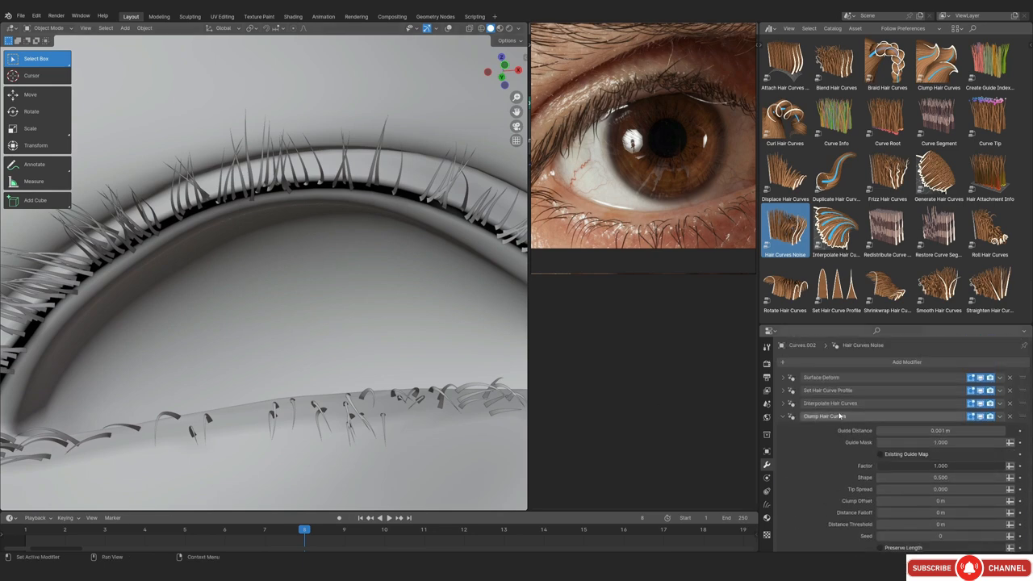
pyautogui.click(783, 391)
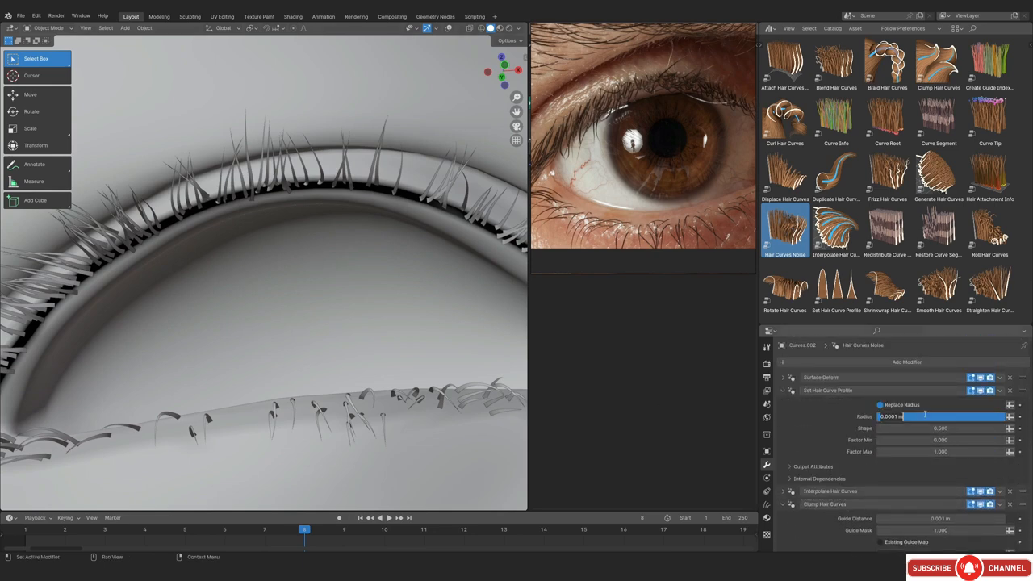
pyautogui.press('Return')
# Compare the thickness and density of the lower lashes with the close-up eye reference photos
pyautogui.scroll(-8, 312, 311)
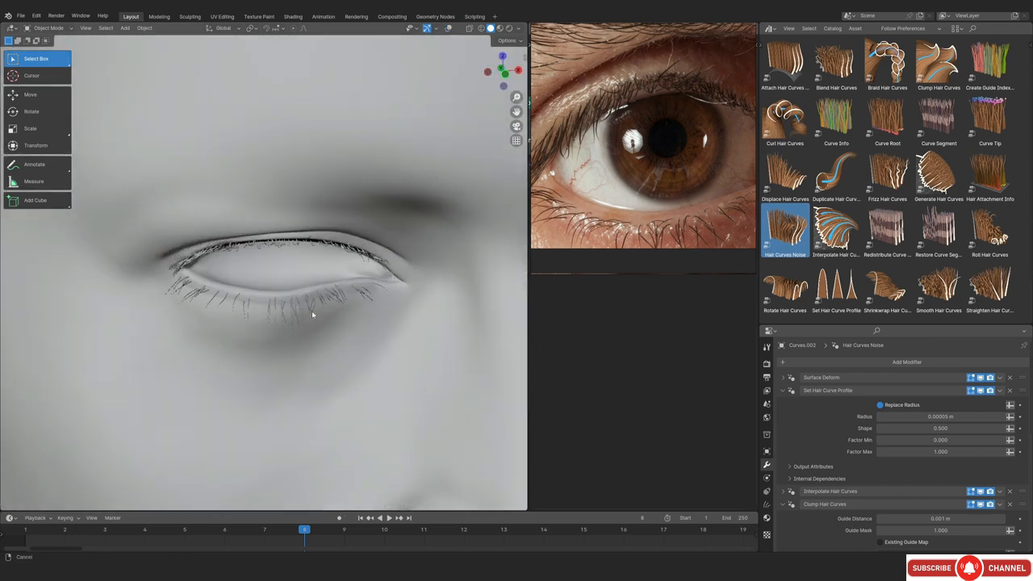
pyautogui.moveTo(311, 310); pyautogui.dragTo(313, 300, button='middle')
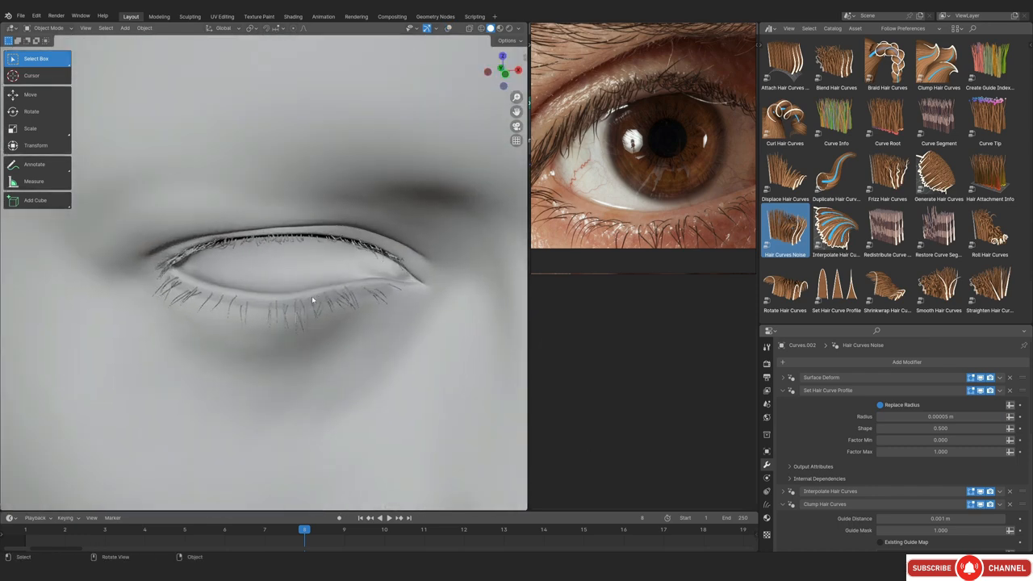
pyautogui.keyDown('ctrl'); pyautogui.keyDown('alt'); pyautogui.moveTo(312, 299); pyautogui.dragTo(323, 283); pyautogui.keyUp('alt'); pyautogui.keyUp('ctrl')
pyautogui.scroll(-12, 653, 109)
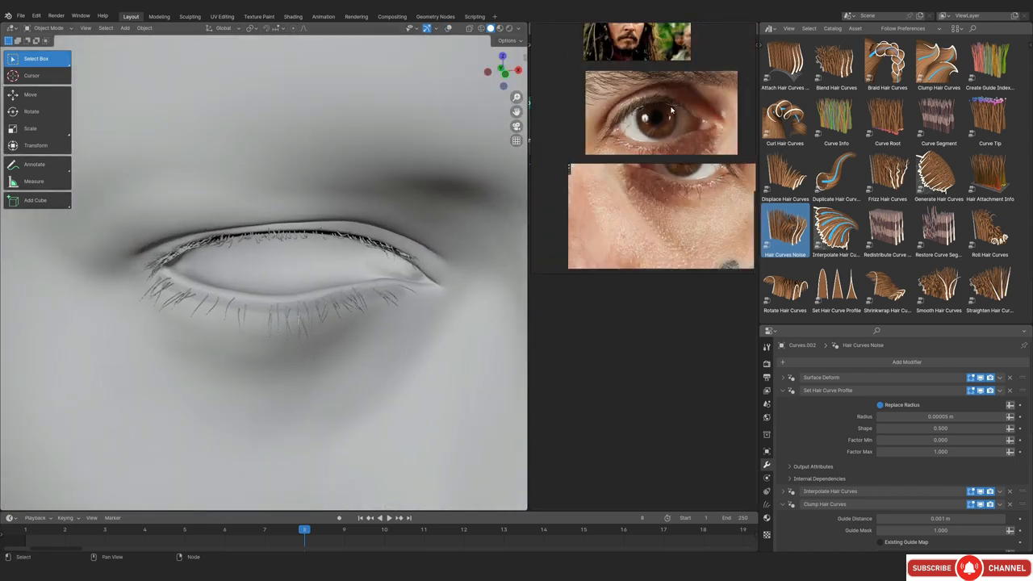
pyautogui.scroll(5, 258, 277)
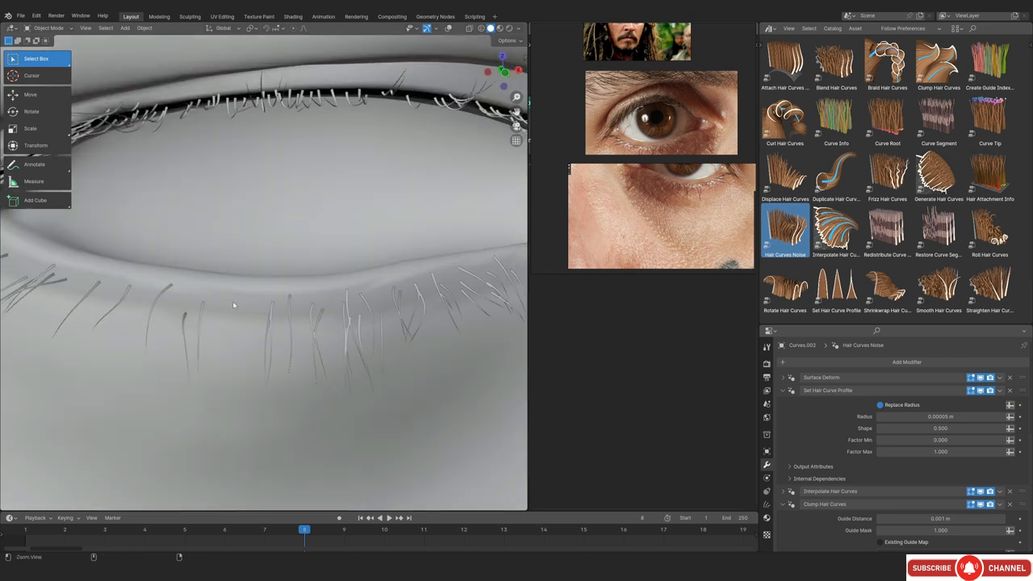
pyautogui.scroll(6, 634, 138)
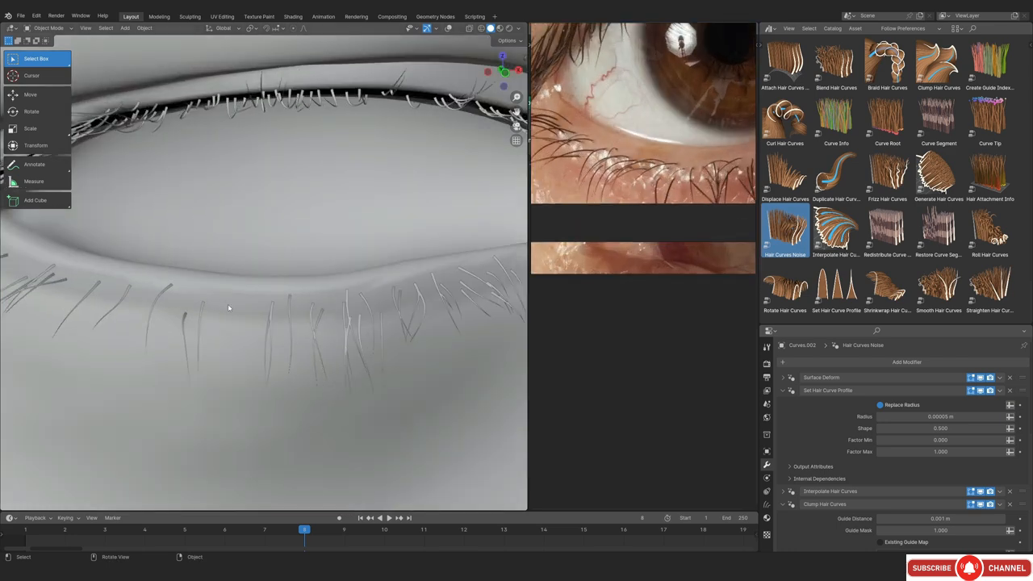
pyautogui.scroll(-6, 288, 294)
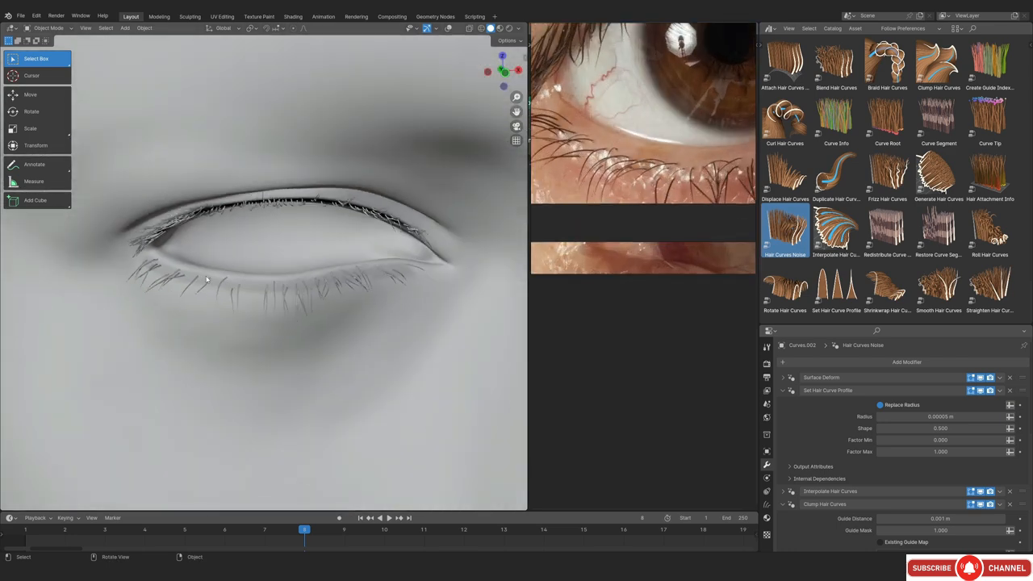
pyautogui.scroll(4, 253, 291)
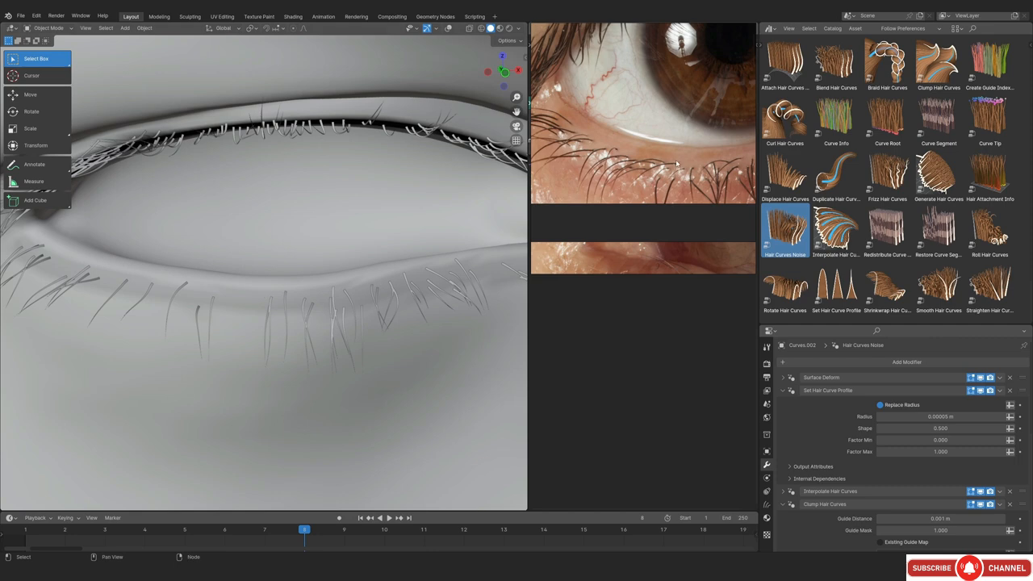
# Put the head mesh into Sculpt Mode and set the Paint brush colour's value to 0.5
pyautogui.scroll(-3, 302, 275)
pyautogui.moveTo(285, 306)
pyautogui.mouseDown(button='middle')
pyautogui.moveTo(270, 250)
pyautogui.moveTo(235, 309)
pyautogui.moveTo(141, 121)
pyautogui.mouseUp(button='middle')
pyautogui.scroll(3, 235, 309)
pyautogui.click(266, 278)
pyautogui.hotkey('ctrl', 'Tab')
pyautogui.click(277, 363)
pyautogui.click(89, 42)
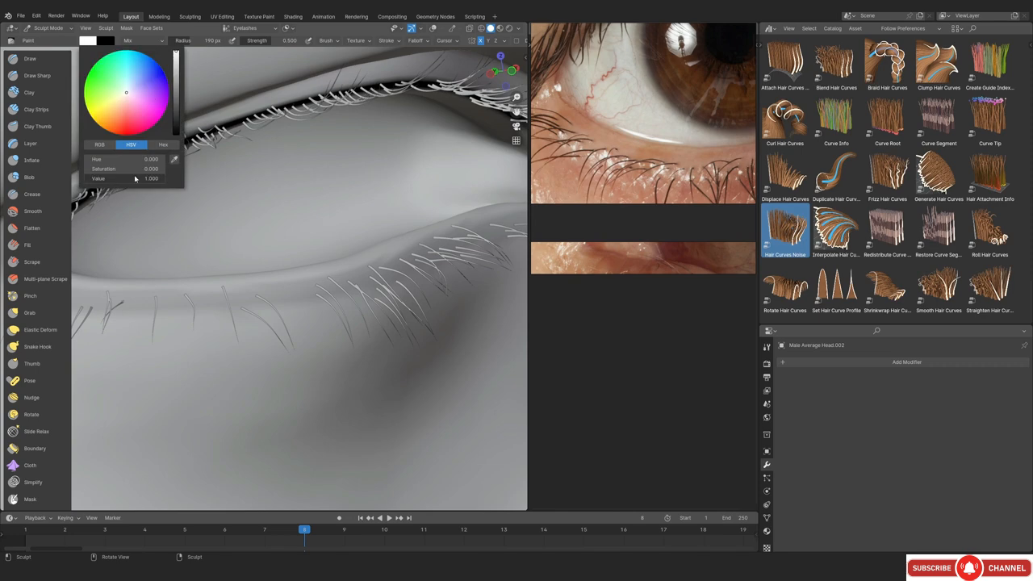
pyautogui.write('.5')
pyautogui.press('Return')
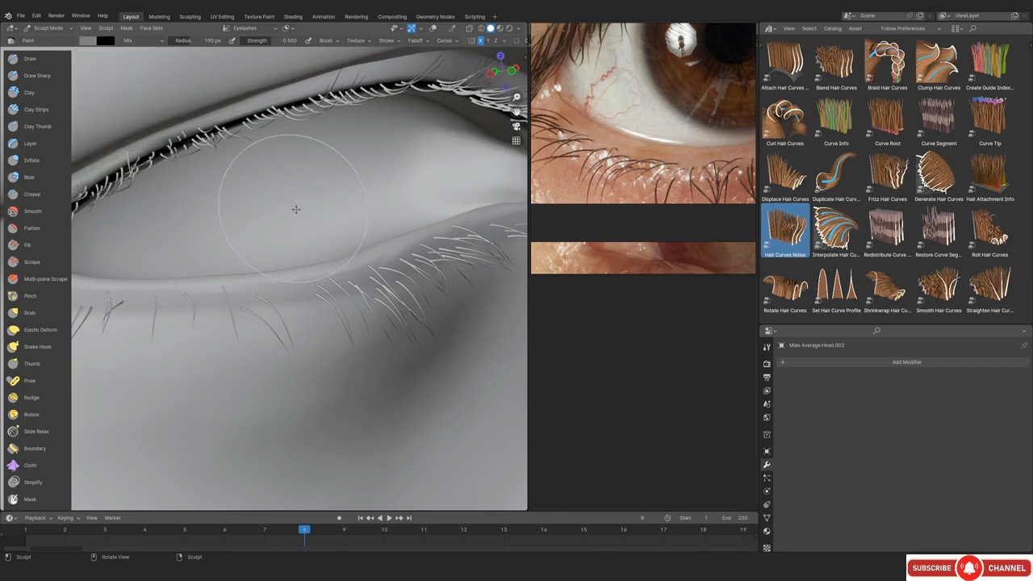
# Maximise the viewport and set the Paint brush to strength 1 and a radius of about 55 px
pyautogui.moveTo(266, 175); pyautogui.dragTo(293, 249, button='middle')
pyautogui.hotkey('shift', 'f')
pyautogui.click(408, 275)
pyautogui.hotkey('ctrl', 'space')
pyautogui.press('f')
pyautogui.click(350, 313)
# Paint a mid-grey band along the whole lower eyelid's lash line in the Eyelashes density mask
pyautogui.keyDown('shift'); pyautogui.moveTo(544, 293); pyautogui.dragTo(388, 355, button='middle'); pyautogui.keyUp('shift')
pyautogui.moveTo(554, 226); pyautogui.dragTo(318, 372)
pyautogui.keyDown('shift'); pyautogui.moveTo(318, 371); pyautogui.dragTo(565, 257, button='middle'); pyautogui.keyUp('shift')
pyautogui.moveTo(569, 266)
pyautogui.mouseDown()
pyautogui.moveTo(477, 314)
pyautogui.moveTo(208, 390)
pyautogui.mouseUp()
pyautogui.keyDown('shift'); pyautogui.moveTo(605, 250); pyautogui.dragTo(440, 313, button='middle'); pyautogui.keyUp('shift')
pyautogui.moveTo(440, 313); pyautogui.dragTo(609, 230)
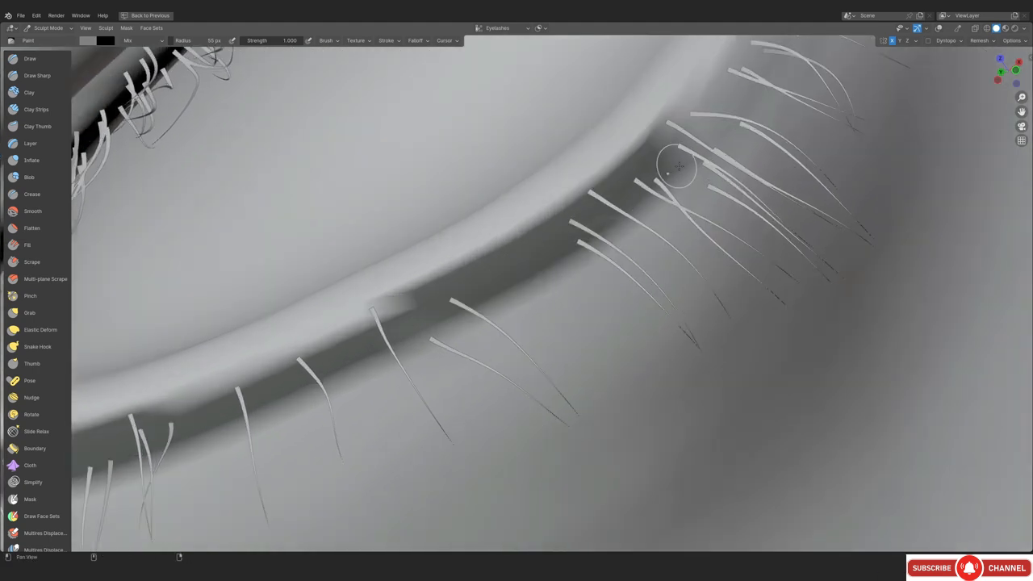
pyautogui.moveTo(629, 188); pyautogui.dragTo(564, 234, button='middle')
pyautogui.moveTo(287, 464); pyautogui.dragTo(352, 386)
pyautogui.keyDown('shift'); pyautogui.moveTo(616, 125); pyautogui.dragTo(496, 244, button='middle'); pyautogui.keyUp('shift')
pyautogui.moveTo(582, 147)
pyautogui.mouseDown()
pyautogui.moveTo(327, 360)
pyautogui.moveTo(473, 234)
pyautogui.mouseUp()
pyautogui.scroll(-5, 456, 231)
pyautogui.scroll(5, 456, 231)
# Return to Object Mode and change the viewport shading colour so the painted mask is hidden
pyautogui.click(46, 28)
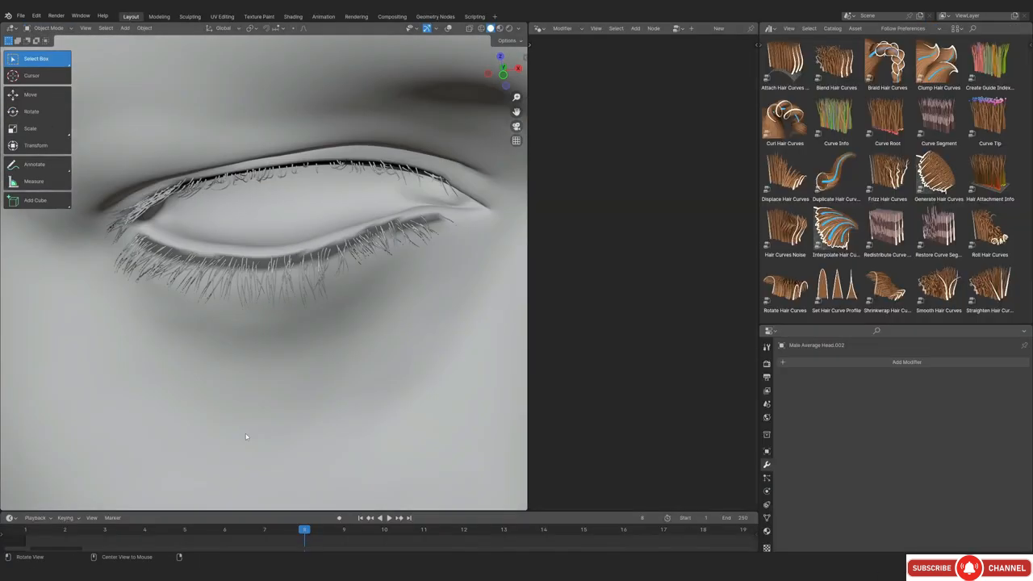
pyautogui.keyDown('alt'); pyautogui.moveTo(246, 437); pyautogui.dragTo(242, 379); pyautogui.keyUp('alt')
pyautogui.keyDown('ctrl'); pyautogui.keyDown('alt'); pyautogui.moveTo(266, 202); pyautogui.dragTo(275, 162); pyautogui.keyUp('alt'); pyautogui.keyUp('ctrl')
pyautogui.click(518, 28)
pyautogui.click(479, 168)
# Select the eyelash curves and bring up the Color Ramp in the Interpolate Hair Curves node group
pyautogui.moveTo(311, 314)
pyautogui.keyDown('ctrl'); pyautogui.keyDown('alt'); pyautogui.mouseDown()
pyautogui.moveTo(311, 373)
pyautogui.moveTo(322, 323)
pyautogui.mouseUp(); pyautogui.keyUp('alt'); pyautogui.keyUp('ctrl')
pyautogui.keyDown('alt'); pyautogui.moveTo(322, 323); pyautogui.dragTo(261, 315); pyautogui.keyUp('alt')
pyautogui.click(261, 315)
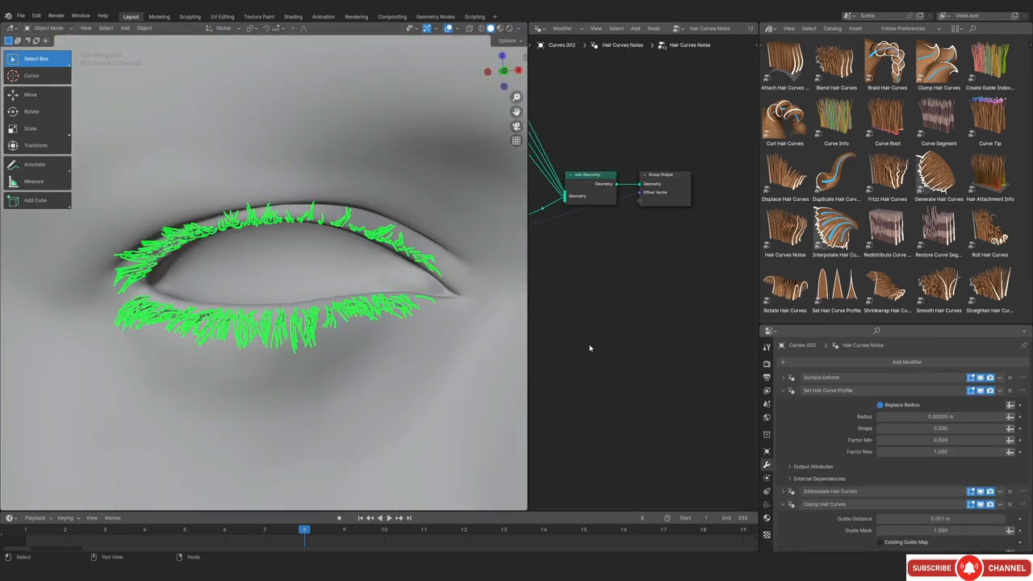
pyautogui.click(1008, 493)
pyautogui.scroll(6, 634, 343)
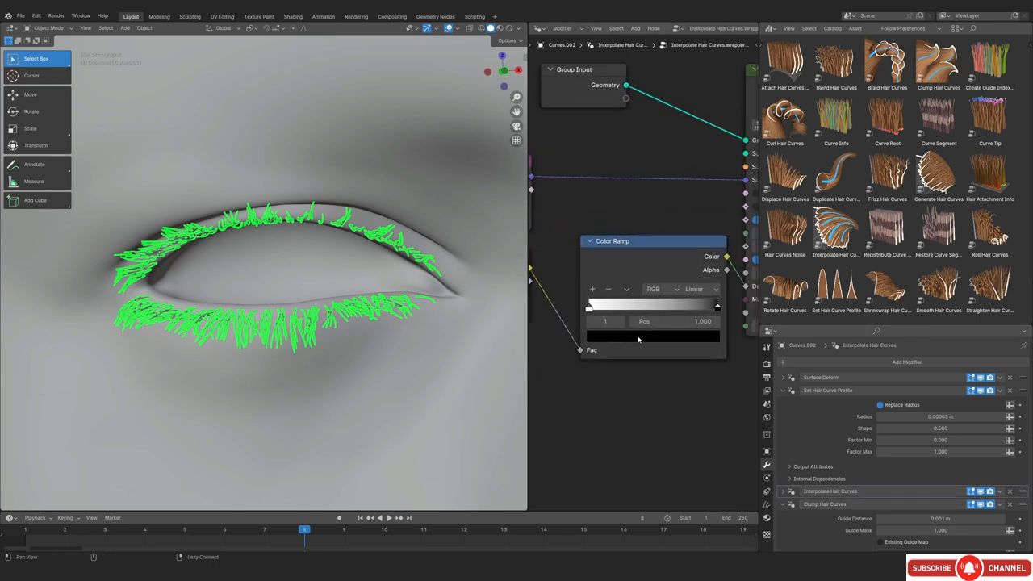
pyautogui.keyDown('alt'); pyautogui.moveTo(647, 330); pyautogui.dragTo(620, 339); pyautogui.keyUp('alt')
pyautogui.click(635, 345)
pyautogui.moveTo(568, 313); pyautogui.dragTo(611, 314)
pyautogui.press('Escape')
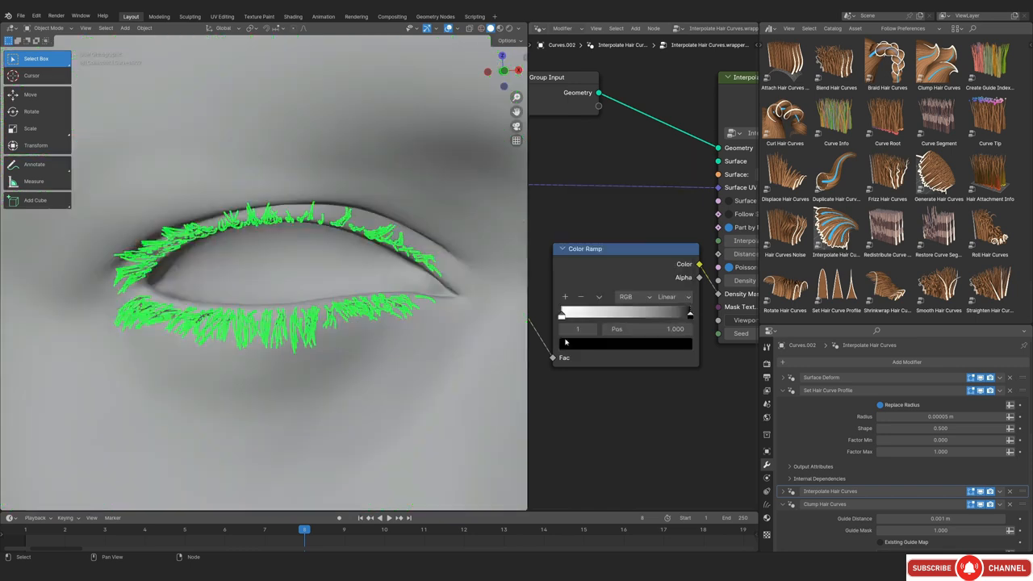
# Try darkening the Color Ramp's white stop to grey to thin out the lashes, and hide the viewport overlays
pyautogui.click(592, 345)
pyautogui.moveTo(662, 313); pyautogui.dragTo(594, 313)
pyautogui.hotkey('alt', 'shift', 'z')
pyautogui.keyDown('shift'); pyautogui.moveTo(280, 338); pyautogui.dragTo(275, 322, button='middle'); pyautogui.keyUp('shift')
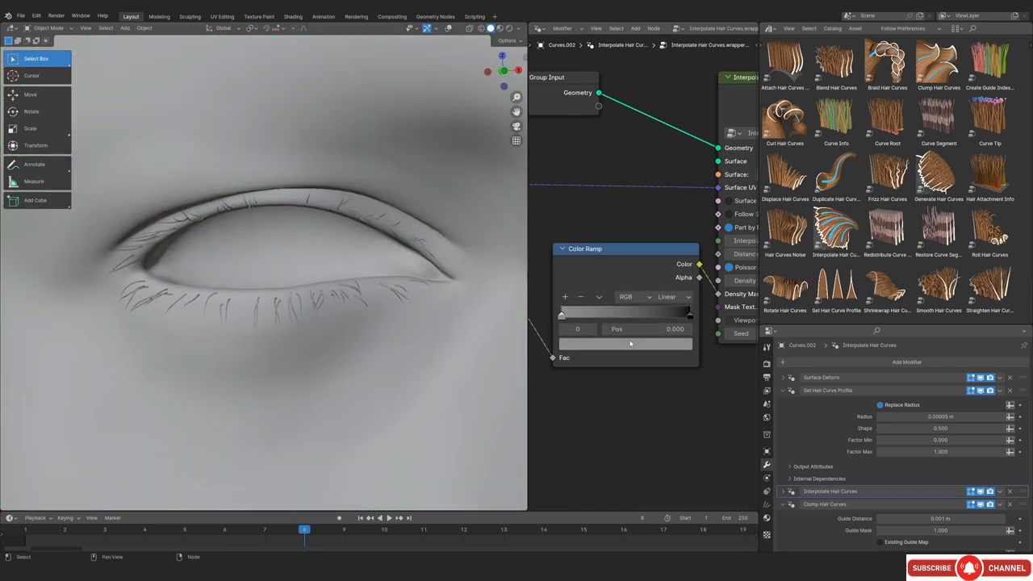
# Set the colour value of the Color Ramp's first stop to 1 and check the lashes without overlays
pyautogui.click(628, 342)
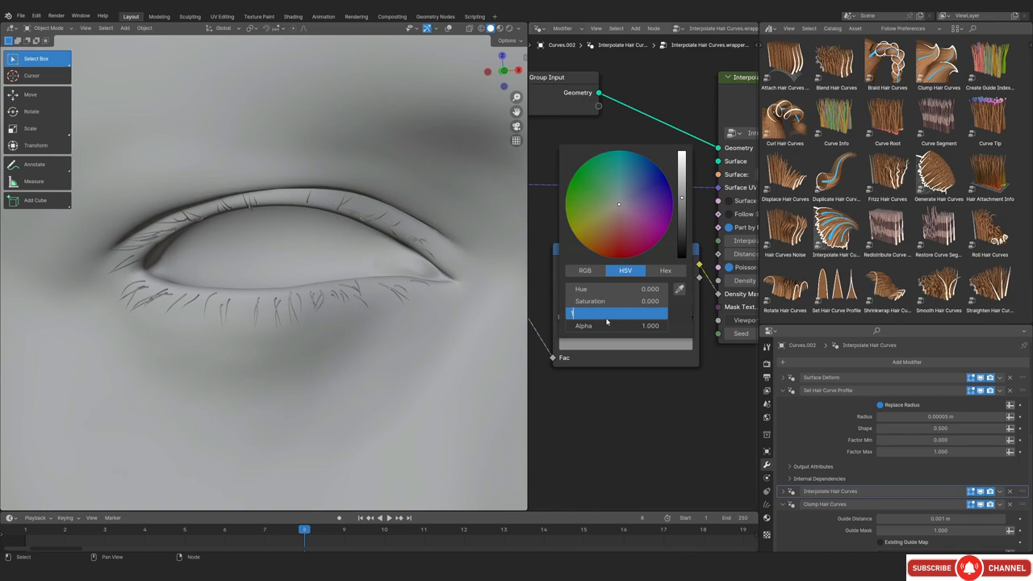
pyautogui.click(607, 318)
pyautogui.write('1')
pyautogui.press('Return')
pyautogui.scroll(-2, 268, 336)
pyautogui.hotkey('alt', 'shift', 'z')
pyautogui.keyDown('shift'); pyautogui.moveTo(268, 337); pyautogui.dragTo(263, 325, button='middle'); pyautogui.keyUp('shift')
pyautogui.hotkey('alt', 'shift', 'z')
pyautogui.moveTo(286, 392); pyautogui.dragTo(270, 342, button='middle')
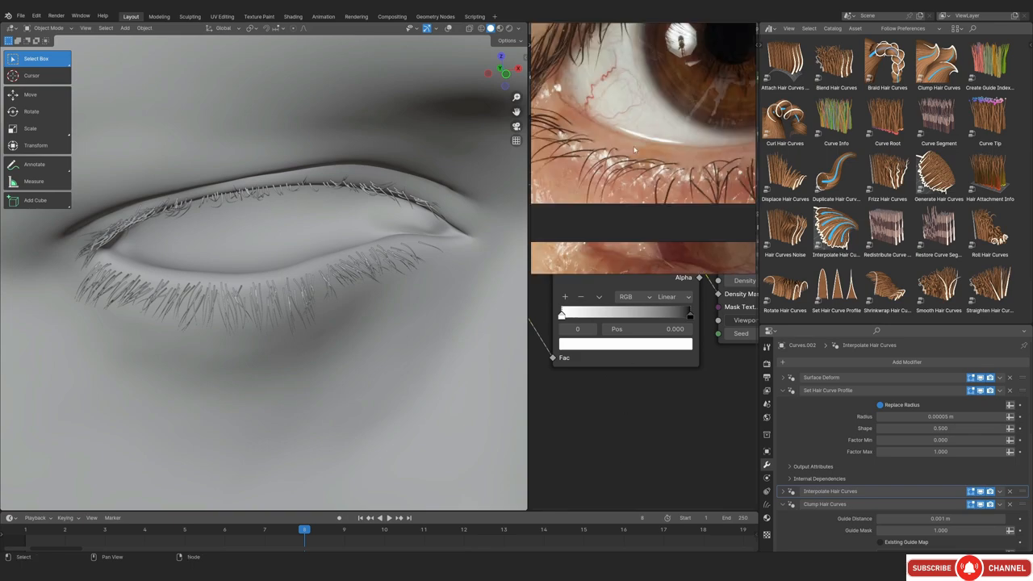
# Check the eyelashes close up and across the whole face, and save the file
pyautogui.moveTo(259, 194); pyautogui.dragTo(256, 384, button='middle')
pyautogui.keyDown('alt'); pyautogui.moveTo(255, 384); pyautogui.dragTo(330, 251); pyautogui.keyUp('alt')
pyautogui.scroll(-5, 300, 318)
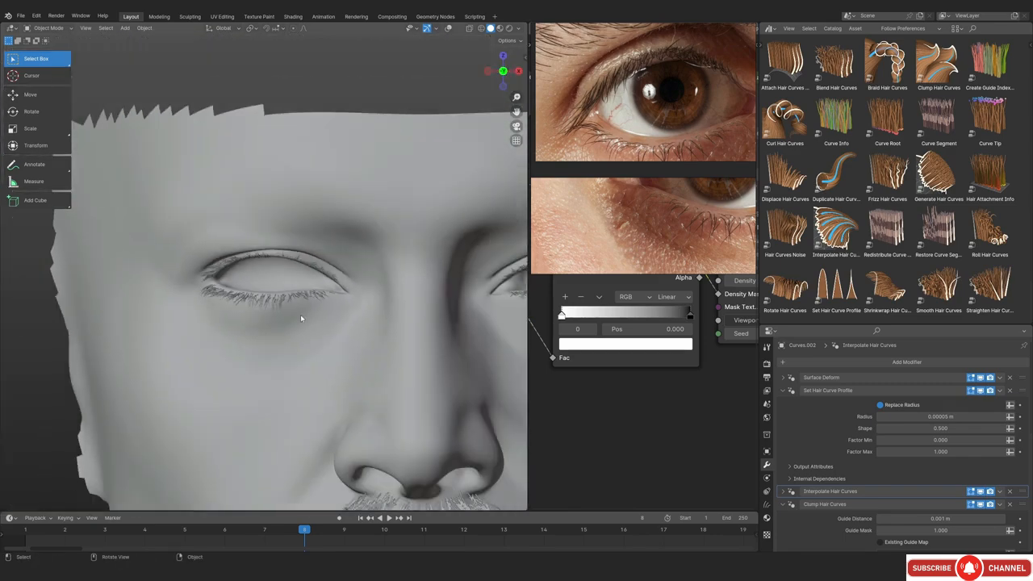
pyautogui.scroll(-5, 300, 315)
pyautogui.keyDown('shift'); pyautogui.moveTo(300, 315); pyautogui.dragTo(307, 246, button='middle'); pyautogui.keyUp('shift')
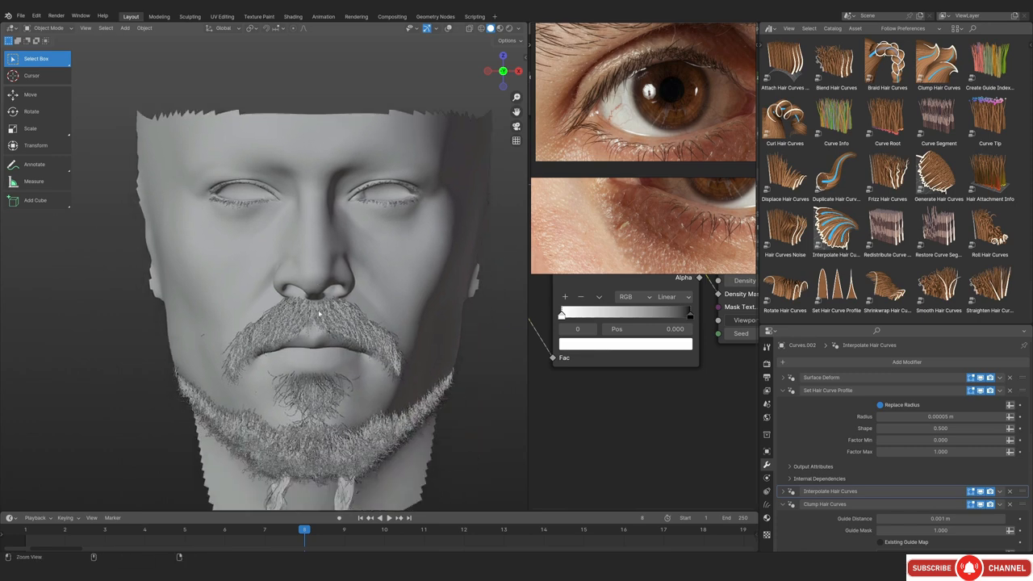
pyautogui.scroll(4, 308, 245)
pyautogui.hotkey('ctrl', 's')
pyautogui.scroll(6, 235, 204)
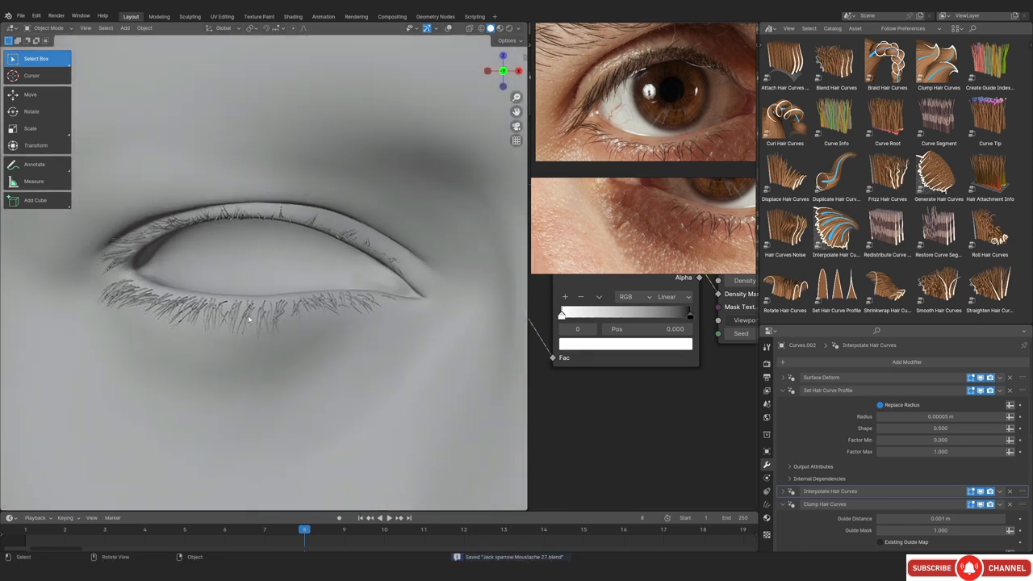
pyautogui.keyDown('shift'); pyautogui.moveTo(266, 362); pyautogui.dragTo(298, 306, button='middle'); pyautogui.keyUp('shift')
pyautogui.hotkey('shift', 'alt', 'z')
pyautogui.hotkey('shift', 'alt', 'z')
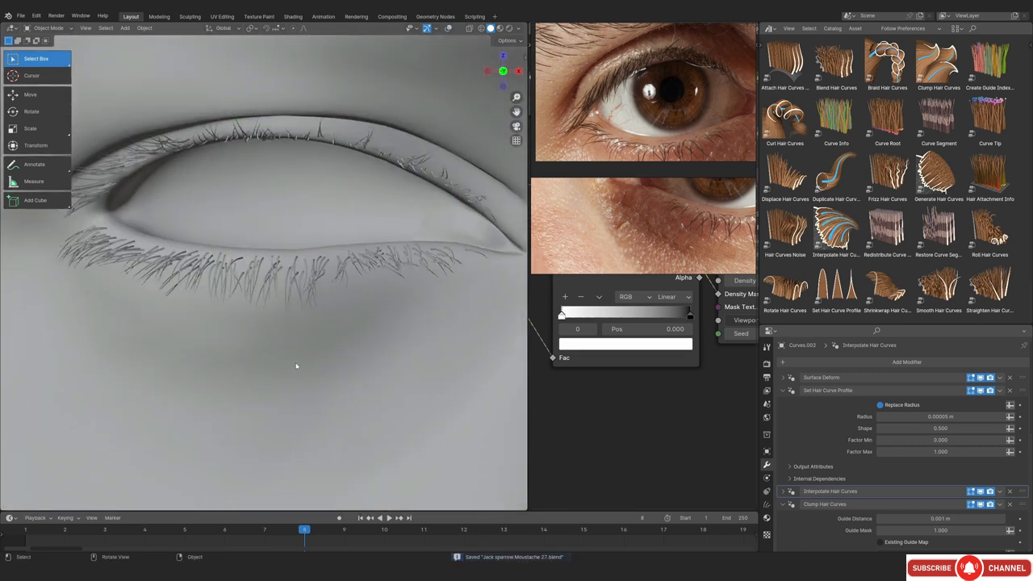
# Enter Sculpt Mode on the head mesh and set the paint brush to white with 0.250 strength
pyautogui.click(296, 364)
pyautogui.hotkey('ctrl', 'Tab')
pyautogui.click(295, 419)
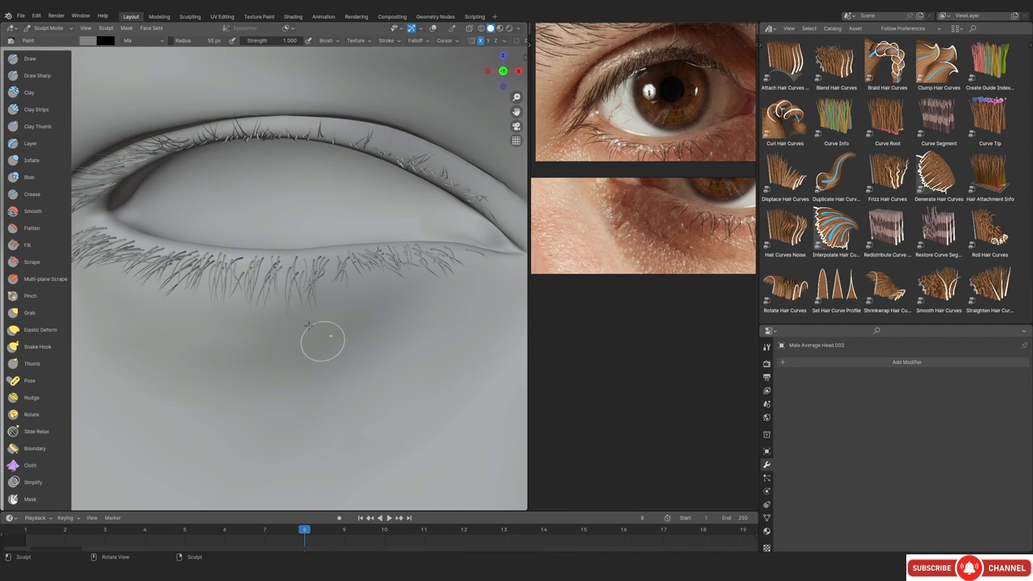
pyautogui.click(87, 40)
pyautogui.click(91, 40)
pyautogui.click(175, 54)
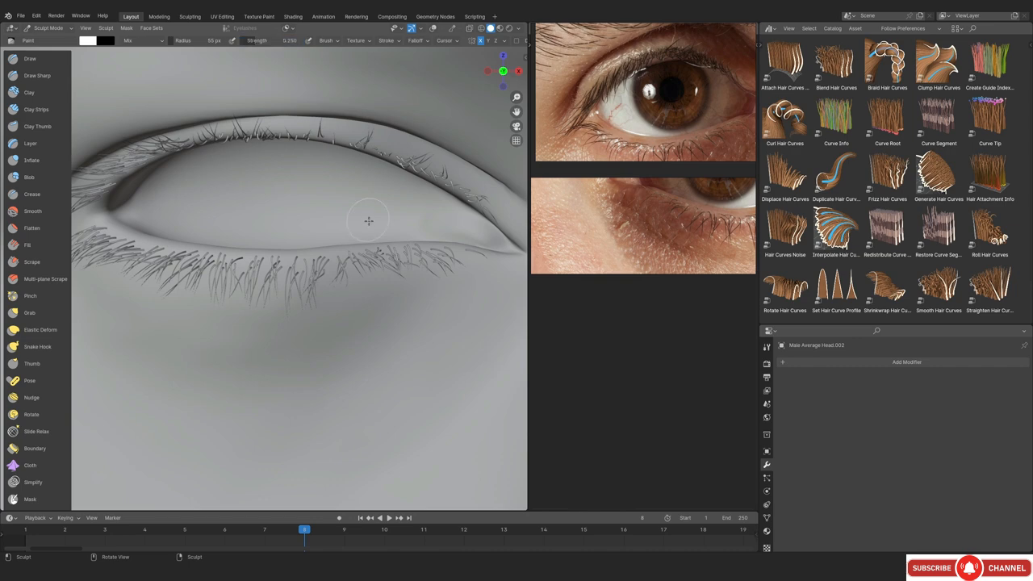
# Paint white over the lower lash line with a 112 px brush to thin the lashes, and return to Object Mode
pyautogui.keyDown('ctrl'); pyautogui.moveTo(328, 183); pyautogui.dragTo(304, 347, button='middle'); pyautogui.keyUp('ctrl')
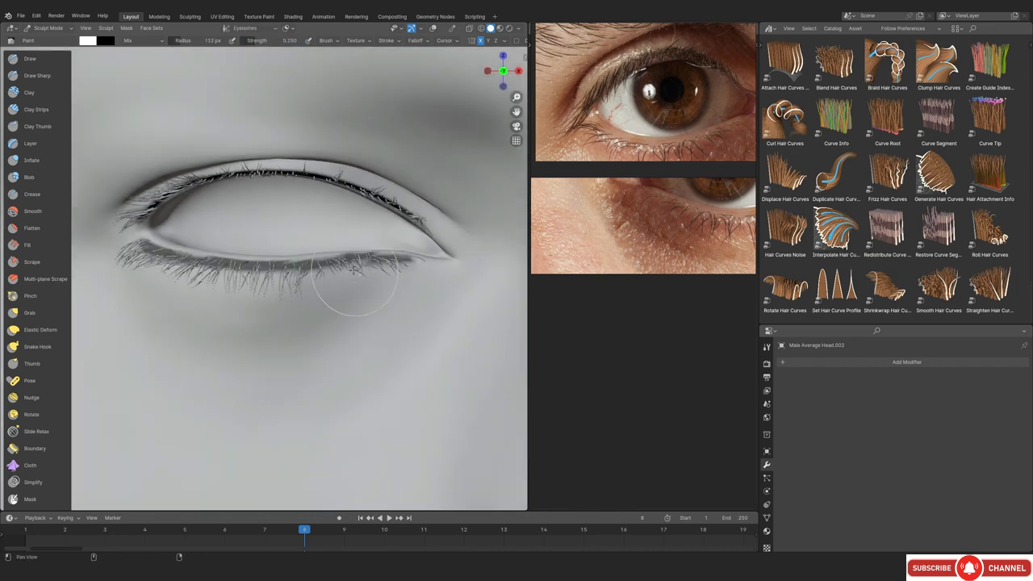
pyautogui.keyDown('shift'); pyautogui.moveTo(345, 295); pyautogui.dragTo(358, 309, button='middle'); pyautogui.keyUp('shift')
pyautogui.moveTo(347, 284); pyautogui.dragTo(315, 283)
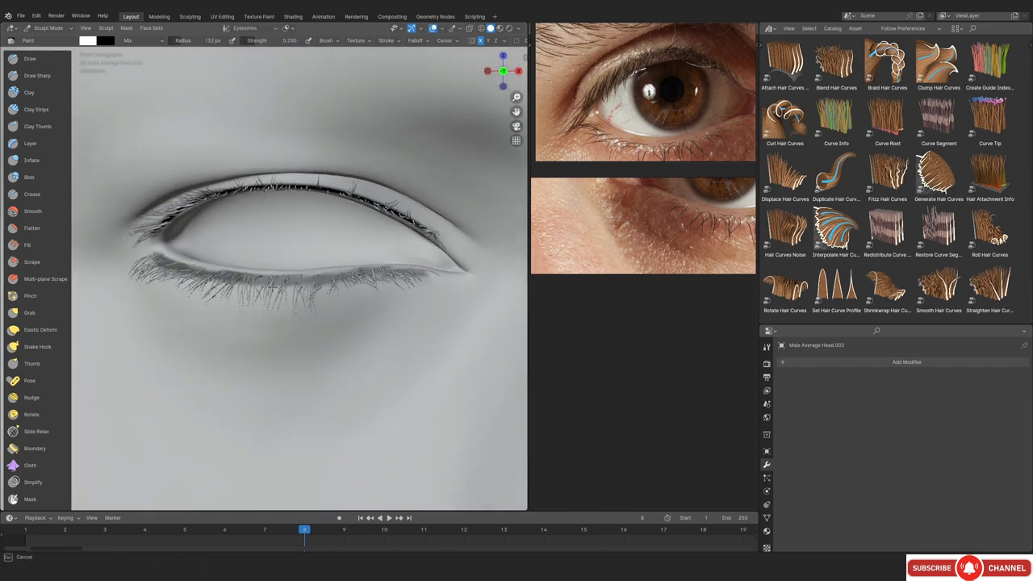
pyautogui.click(48, 28)
pyautogui.click(50, 38)
# Check the lashes from several angles, re-enter Sculpt Mode on the head to refine lash density, and return to Object Mode
pyautogui.moveTo(331, 311); pyautogui.dragTo(299, 290, button='middle')
pyautogui.moveTo(299, 291)
pyautogui.keyDown('ctrl'); pyautogui.mouseDown(button='middle')
pyautogui.moveTo(285, 258)
pyautogui.moveTo(286, 201)
pyautogui.mouseUp(button='middle'); pyautogui.keyUp('ctrl')
pyautogui.scroll(2, 621, 109)
pyautogui.keyDown('ctrl'); pyautogui.moveTo(410, 268); pyautogui.dragTo(284, 297, button='middle'); pyautogui.keyUp('ctrl')
pyautogui.hotkey('ctrl', 'Tab')
pyautogui.click(280, 351)
pyautogui.moveTo(427, 249); pyautogui.dragTo(459, 259, button='middle')
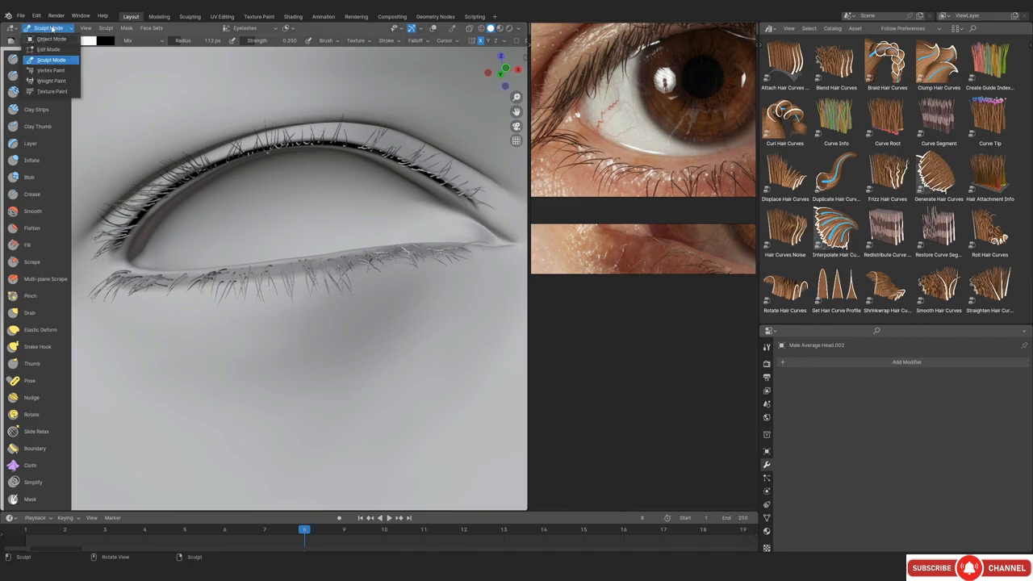
pyautogui.click(49, 28)
pyautogui.click(48, 38)
# Inspect the eyelashes in the rendered preview and switch back to solid shading in front view
pyautogui.scroll(2, 330, 325)
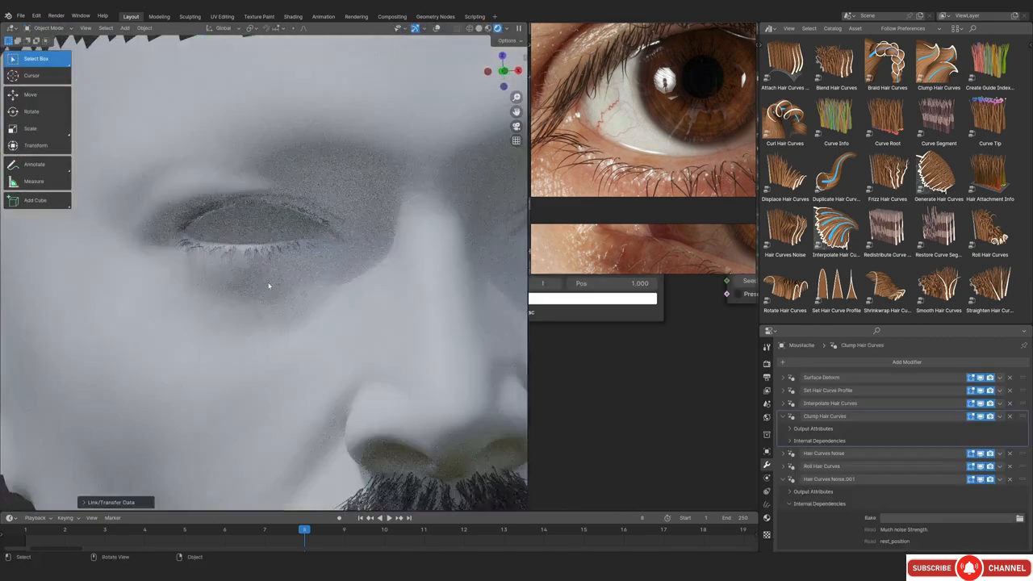
pyautogui.scroll(3, 270, 287)
pyautogui.moveTo(263, 284); pyautogui.dragTo(161, 96, button='middle')
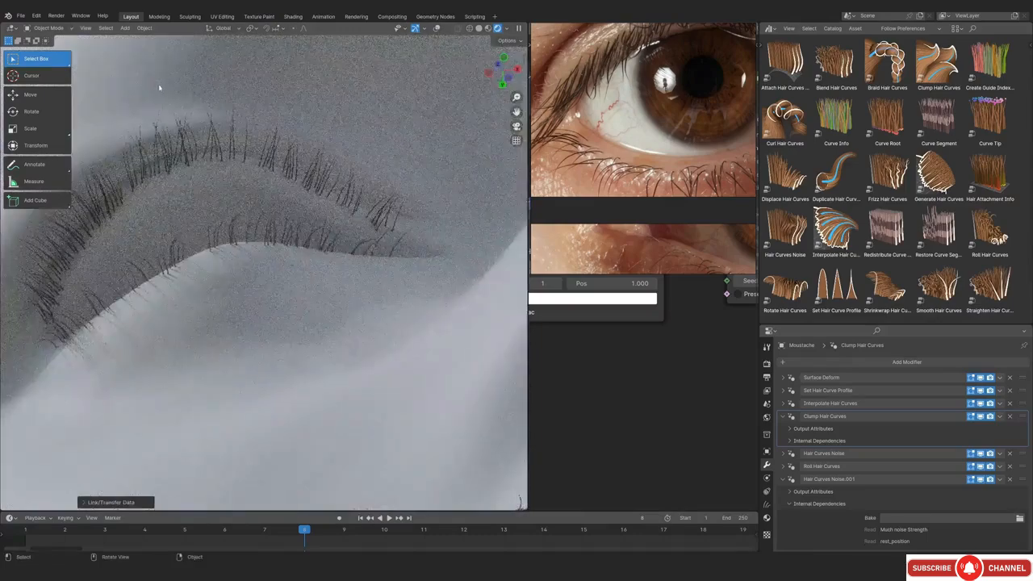
pyautogui.moveTo(244, 189)
pyautogui.keyDown('ctrl'); pyautogui.mouseDown(button='middle')
pyautogui.moveTo(270, 318)
pyautogui.moveTo(242, 344)
pyautogui.mouseUp(button='middle'); pyautogui.keyUp('ctrl')
pyautogui.press('z')
pyautogui.click(388, 302)
pyautogui.press('KP_1')
pyautogui.scroll(-3, 339, 328)
pyautogui.scroll(4, 307, 317)
pyautogui.scroll(3, 242, 344)
# Examine the upper and lower lashes from several angles against the eye reference photos
pyautogui.moveTo(256, 299); pyautogui.dragTo(271, 398, button='middle')
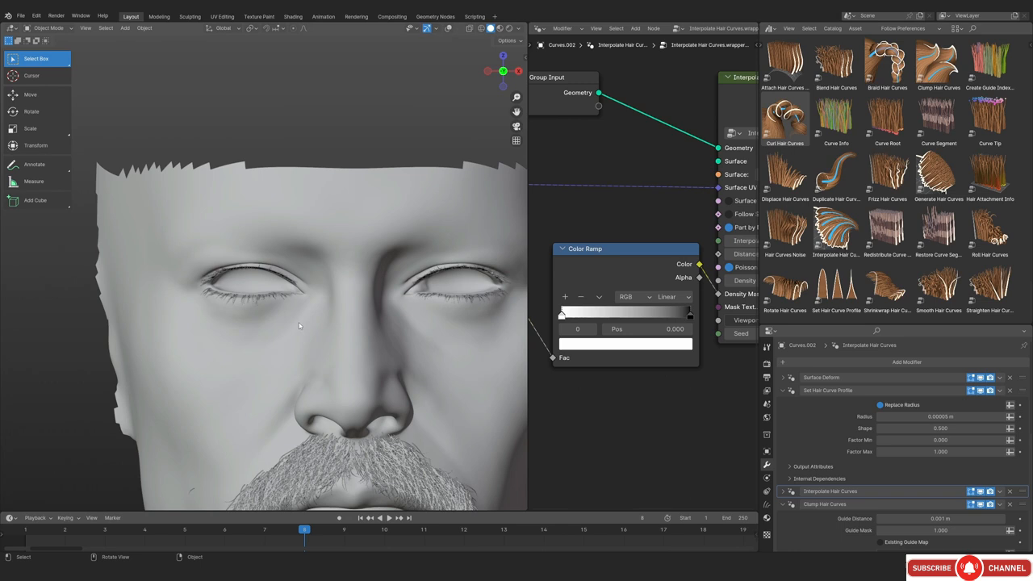
pyautogui.scroll(7, 299, 326)
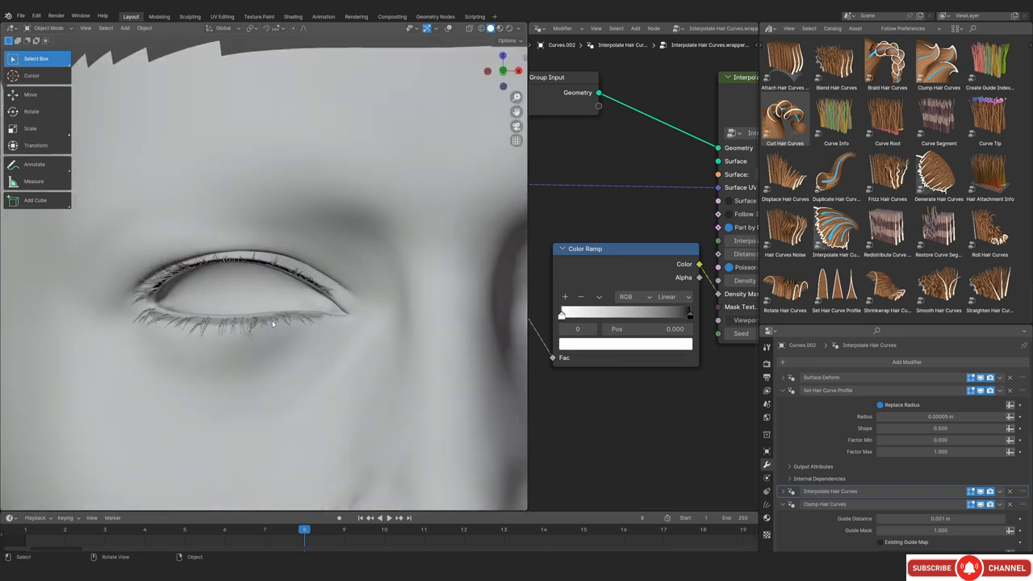
pyautogui.moveTo(269, 318); pyautogui.dragTo(247, 358, button='middle')
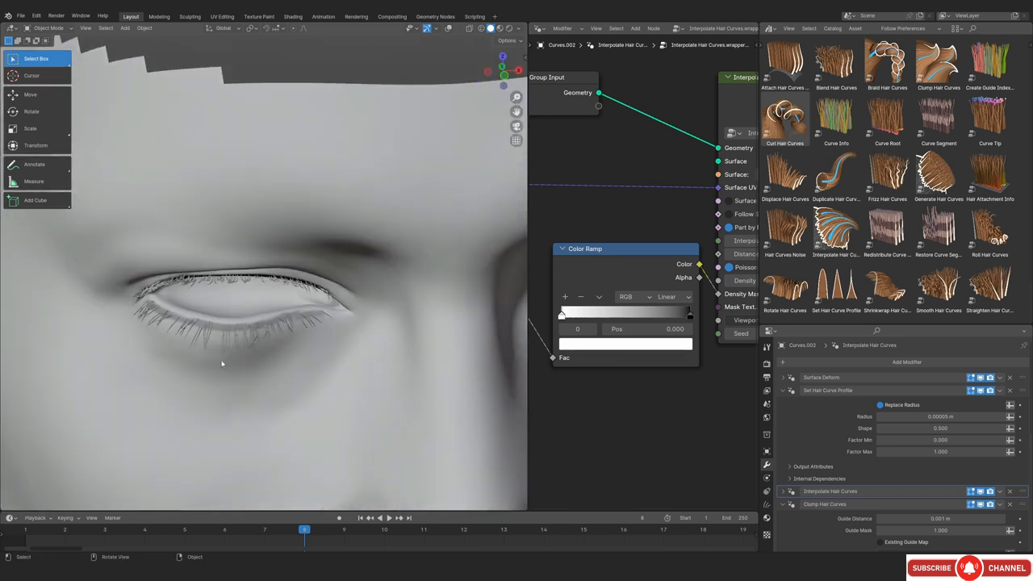
pyautogui.scroll(3, 236, 371)
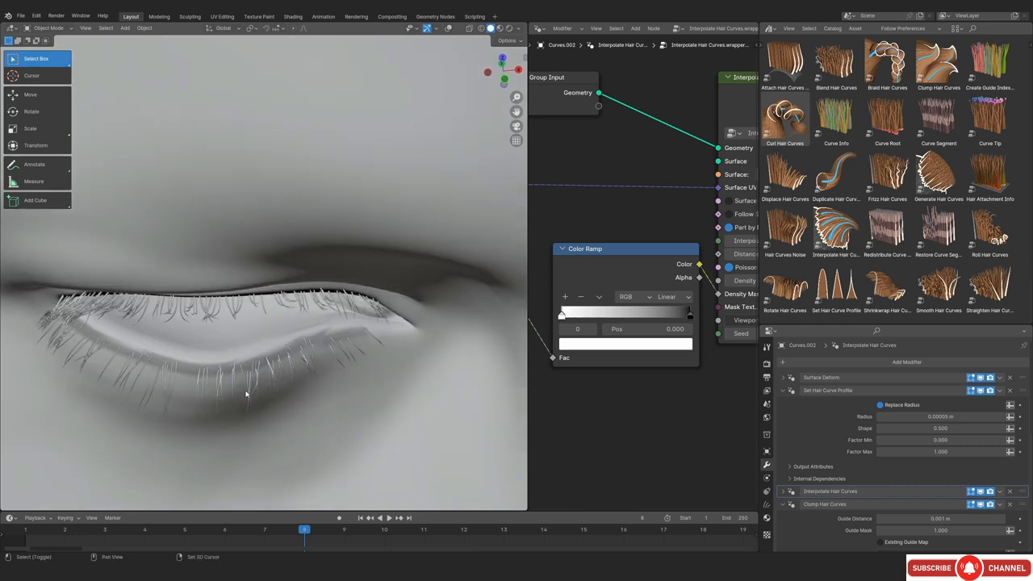
pyautogui.moveTo(246, 323); pyautogui.dragTo(227, 293, button='middle')
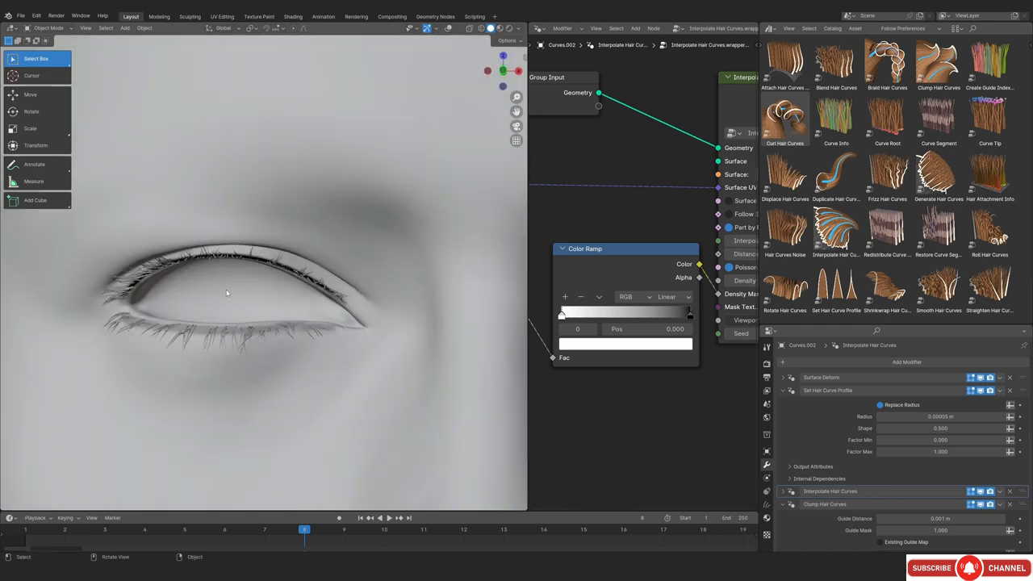
pyautogui.moveTo(251, 337); pyautogui.dragTo(251, 390, button='middle')
pyautogui.keyDown('shift'); pyautogui.moveTo(252, 390); pyautogui.dragTo(240, 188, button='middle'); pyautogui.keyUp('shift')
pyautogui.keyDown('alt'); pyautogui.moveTo(247, 180); pyautogui.dragTo(261, 342); pyautogui.keyUp('alt')
pyautogui.hotkey('alt', 'Tab')
pyautogui.scroll(-4, 631, 148)
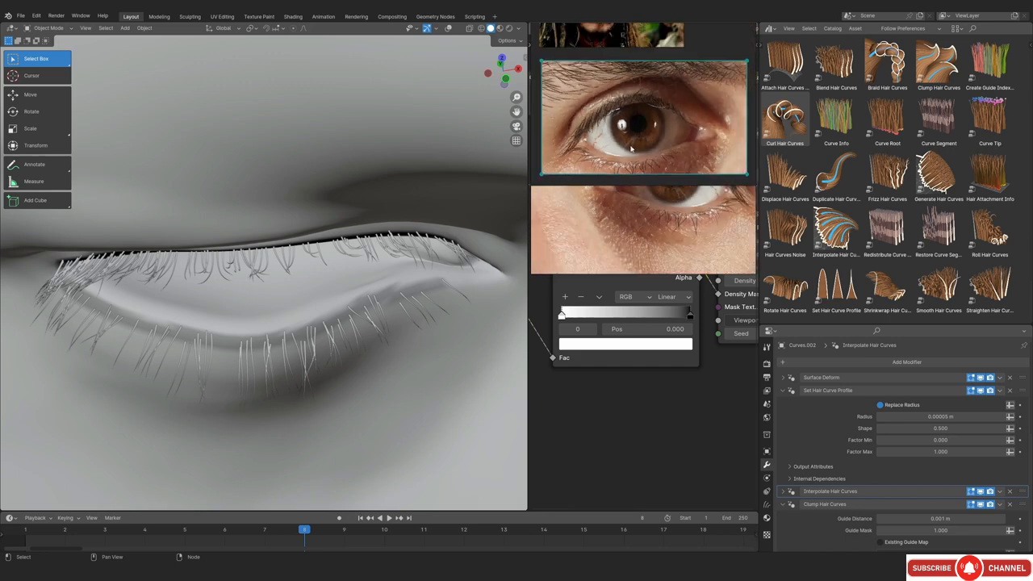
pyautogui.keyDown('alt'); pyautogui.moveTo(296, 388); pyautogui.dragTo(227, 291); pyautogui.keyUp('alt')
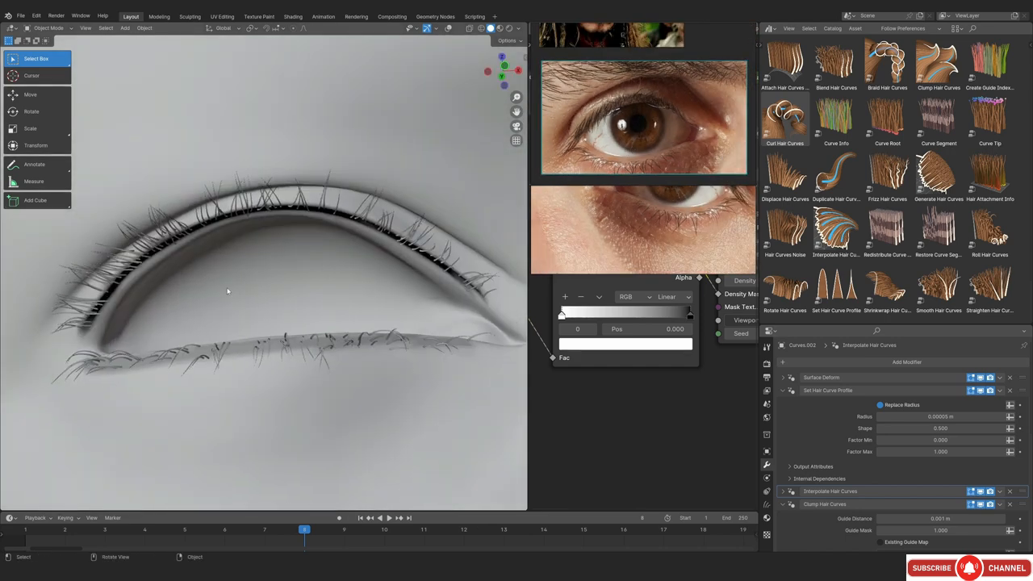
pyautogui.moveTo(266, 287); pyautogui.dragTo(241, 229, button='middle')
pyautogui.moveTo(613, 145); pyautogui.dragTo(621, 170, button='middle')
pyautogui.moveTo(236, 176); pyautogui.dragTo(268, 271, button='middle')
# Show the viewport overlays, enter Sculpt Mode on the eyelash curves and choose the Grow / Shrink brush
pyautogui.hotkey('shift', 'alt', 'z')
pyautogui.hotkey('shift', 'alt', 'z')
pyautogui.hotkey('shift', 'alt', 'z')
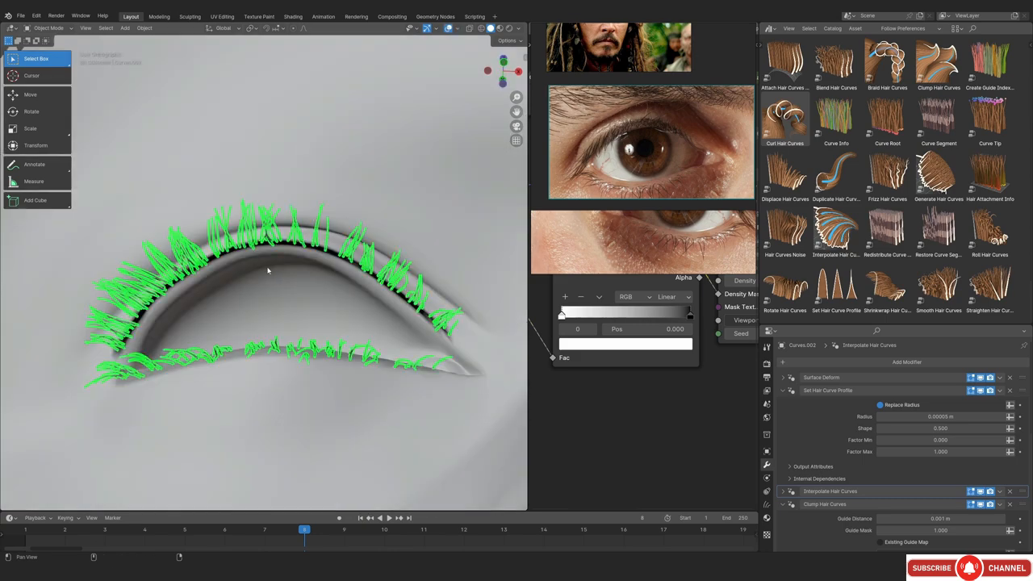
pyautogui.hotkey('ctrl', 'Tab')
pyautogui.moveTo(279, 345); pyautogui.dragTo(272, 397, button='middle')
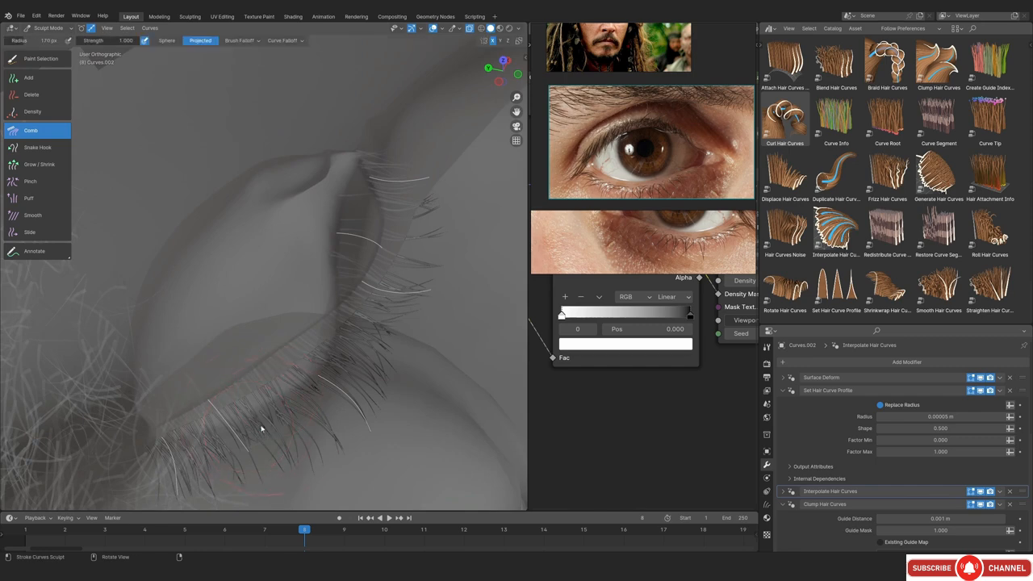
pyautogui.click(54, 162)
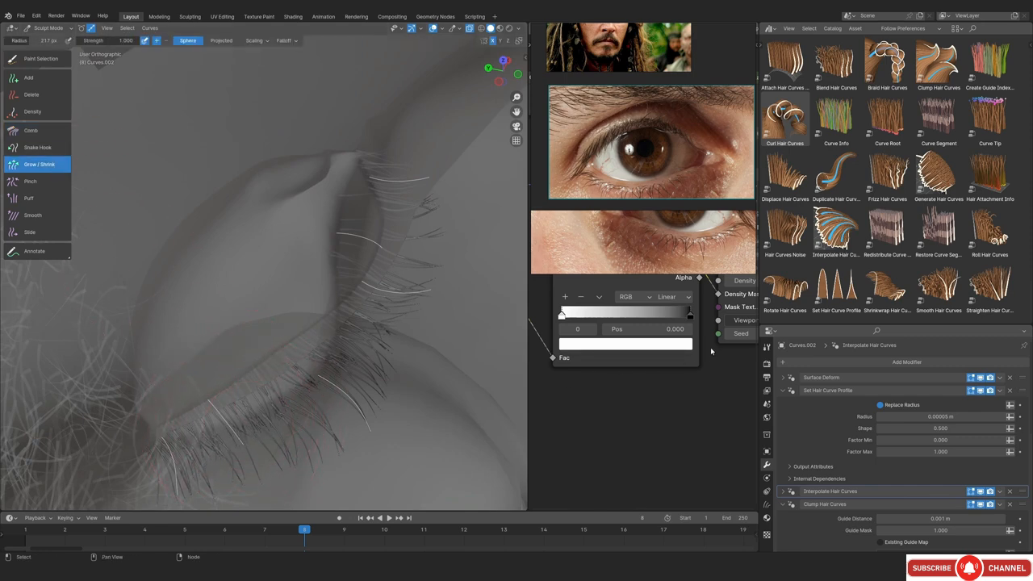
# Set the Viewport Amount of the Interpolate Hair Curves node to 0.1
pyautogui.scroll(-4, 704, 354)
pyautogui.keyDown('shift'); pyautogui.moveTo(702, 355); pyautogui.dragTo(611, 425, button='middle'); pyautogui.keyUp('shift')
pyautogui.write('.1')
pyautogui.press('Return')
# Adjust the length of the guide lashes along the lower and upper lids with the Grow / Shrink brush
pyautogui.moveTo(248, 432); pyautogui.dragTo(232, 438)
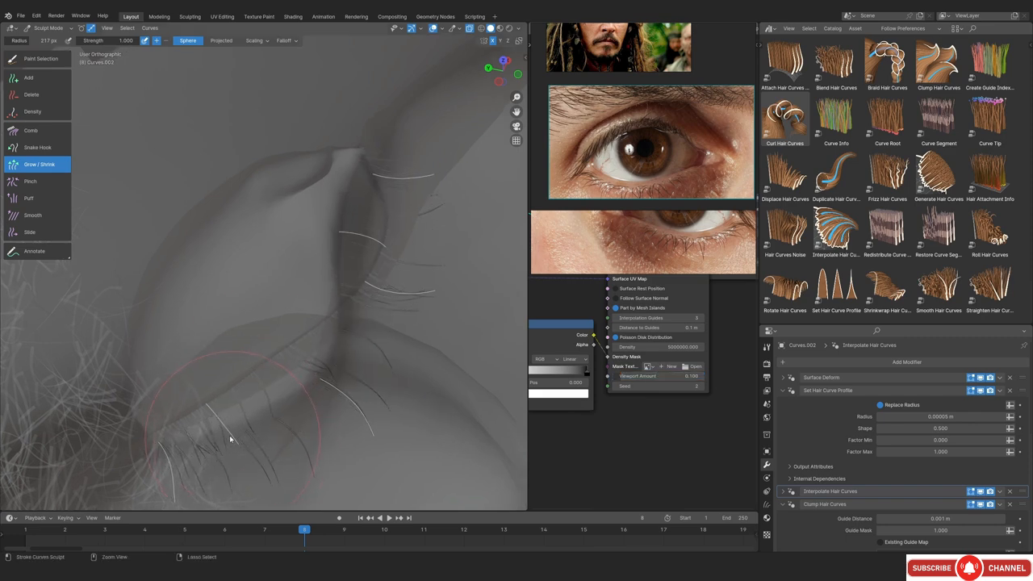
pyautogui.moveTo(327, 347)
pyautogui.keyDown('alt'); pyautogui.mouseDown()
pyautogui.moveTo(457, 299)
pyautogui.moveTo(438, 272)
pyautogui.moveTo(367, 339)
pyautogui.mouseUp(); pyautogui.keyUp('alt')
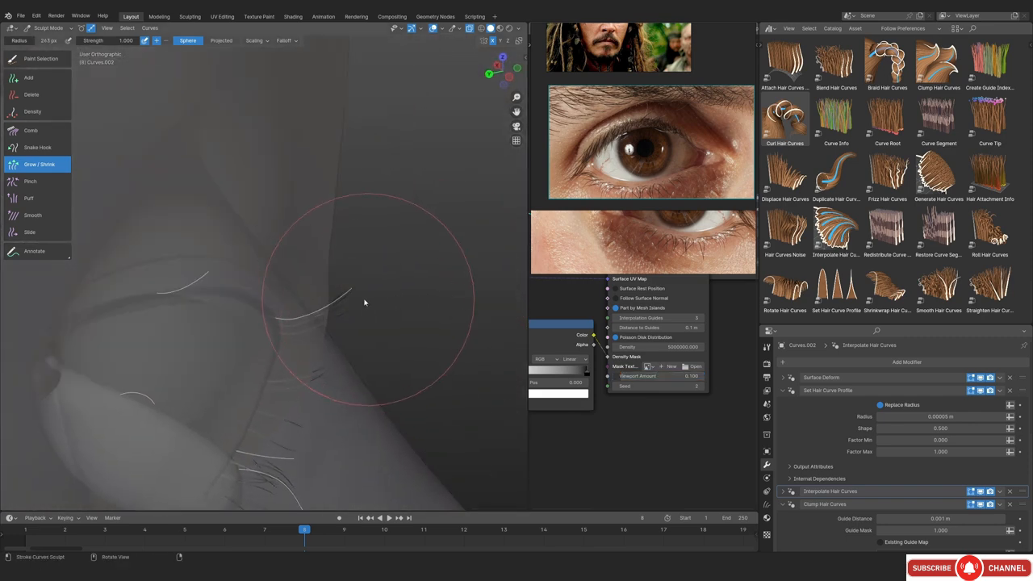
pyautogui.keyDown('alt'); pyautogui.moveTo(362, 293); pyautogui.dragTo(226, 344); pyautogui.keyUp('alt')
pyautogui.moveTo(146, 340)
pyautogui.keyDown('alt'); pyautogui.mouseDown()
pyautogui.moveTo(348, 282)
pyautogui.moveTo(372, 323)
pyautogui.moveTo(266, 362)
pyautogui.moveTo(353, 399)
pyautogui.moveTo(355, 422)
pyautogui.moveTo(237, 369)
pyautogui.moveTo(290, 306)
pyautogui.moveTo(323, 319)
pyautogui.mouseUp(); pyautogui.keyUp('alt')
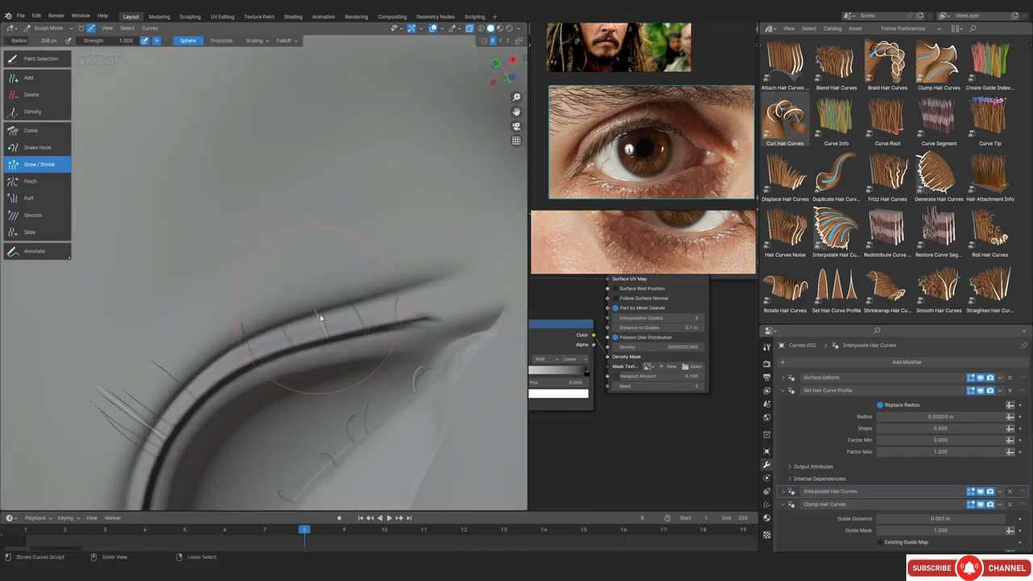
pyautogui.keyDown('alt'); pyautogui.moveTo(327, 365); pyautogui.dragTo(318, 303); pyautogui.keyUp('alt')
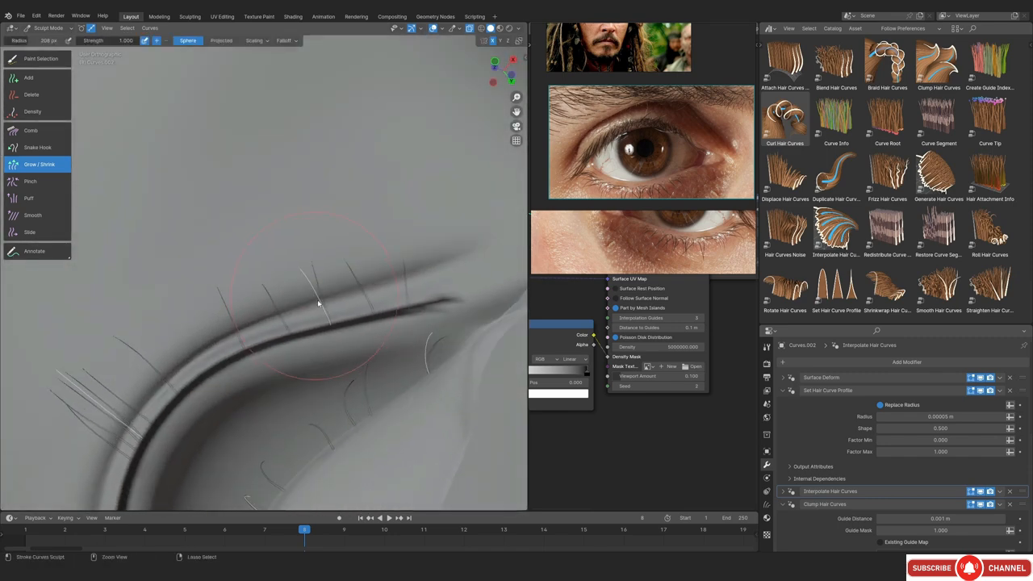
# Set the Viewport Amount back to 1 and compare the lashes with a close-up of the eye reference photo
pyautogui.keyDown('ctrl'); pyautogui.keyDown('alt'); pyautogui.moveTo(339, 217); pyautogui.dragTo(243, 369); pyautogui.keyUp('alt'); pyautogui.keyUp('ctrl')
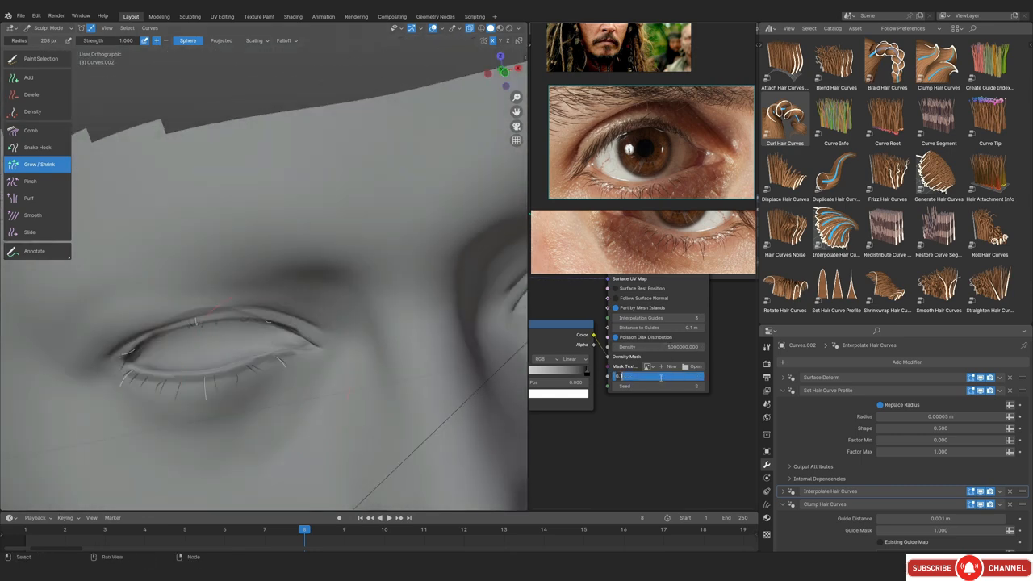
pyautogui.press('Return')
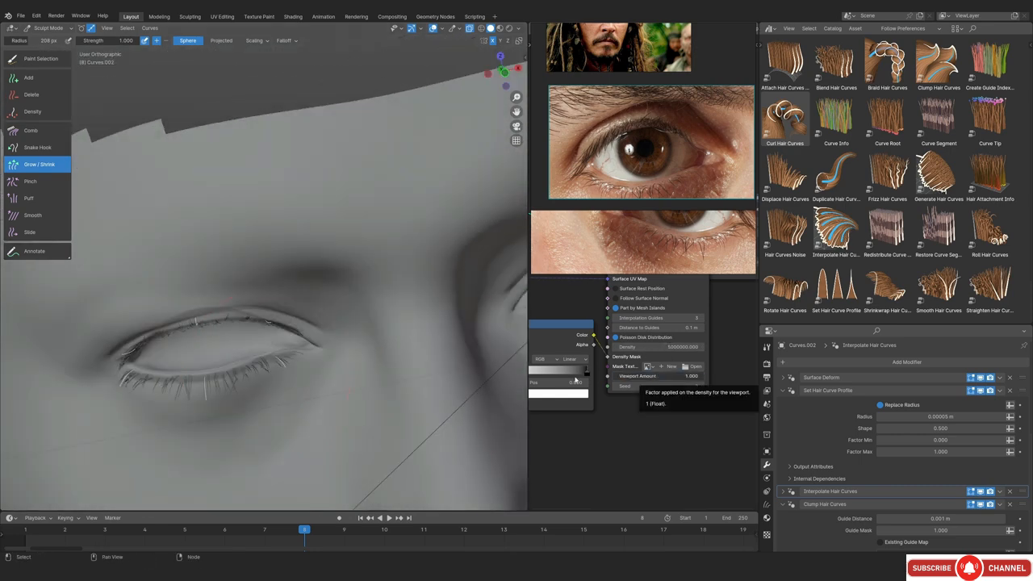
pyautogui.scroll(-4, 339, 374)
pyautogui.scroll(5, 326, 368)
pyautogui.keyDown('alt'); pyautogui.moveTo(247, 420); pyautogui.dragTo(285, 215); pyautogui.keyUp('alt')
pyautogui.scroll(3, 267, 194)
pyautogui.keyDown('alt'); pyautogui.moveTo(101, 353); pyautogui.dragTo(295, 386); pyautogui.keyUp('alt')
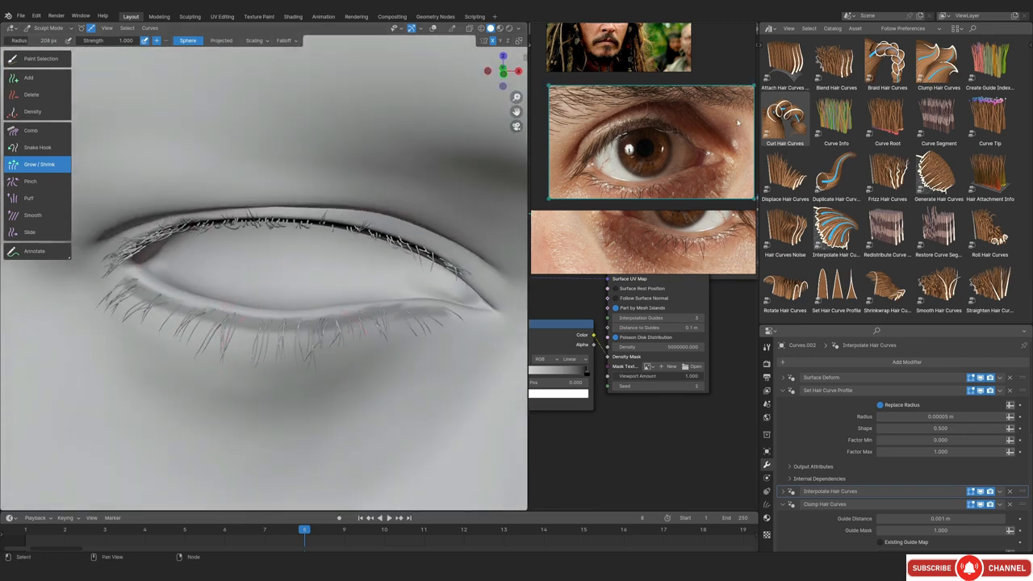
pyautogui.scroll(4, 644, 188)
pyautogui.keyDown('alt'); pyautogui.moveTo(618, 100); pyautogui.dragTo(624, 148); pyautogui.keyUp('alt')
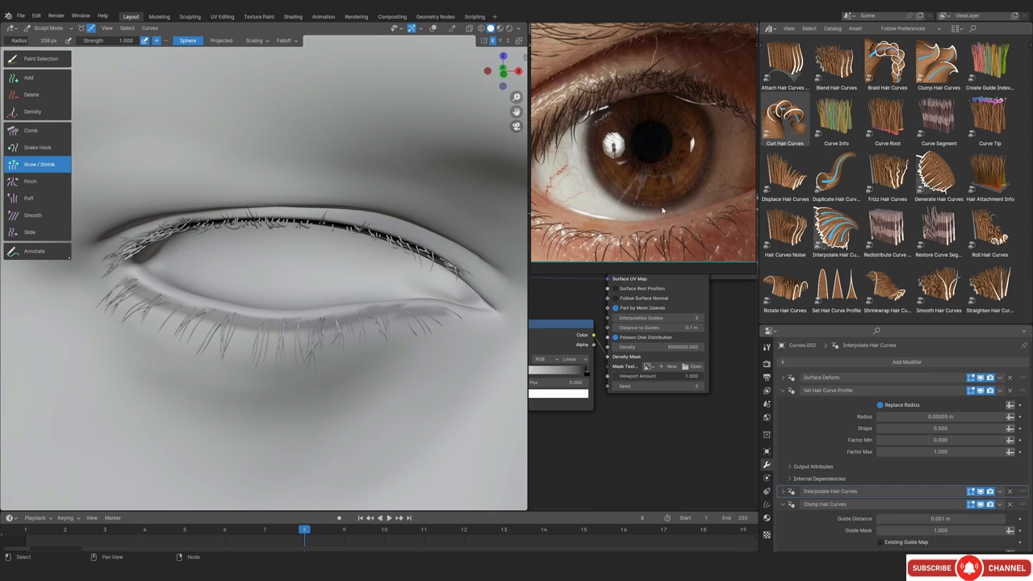
pyautogui.keyDown('alt'); pyautogui.moveTo(675, 214); pyautogui.dragTo(669, 147); pyautogui.keyUp('alt')
pyautogui.scroll(4, 668, 146)
pyautogui.keyDown('alt'); pyautogui.moveTo(607, 179); pyautogui.dragTo(648, 166); pyautogui.keyUp('alt')
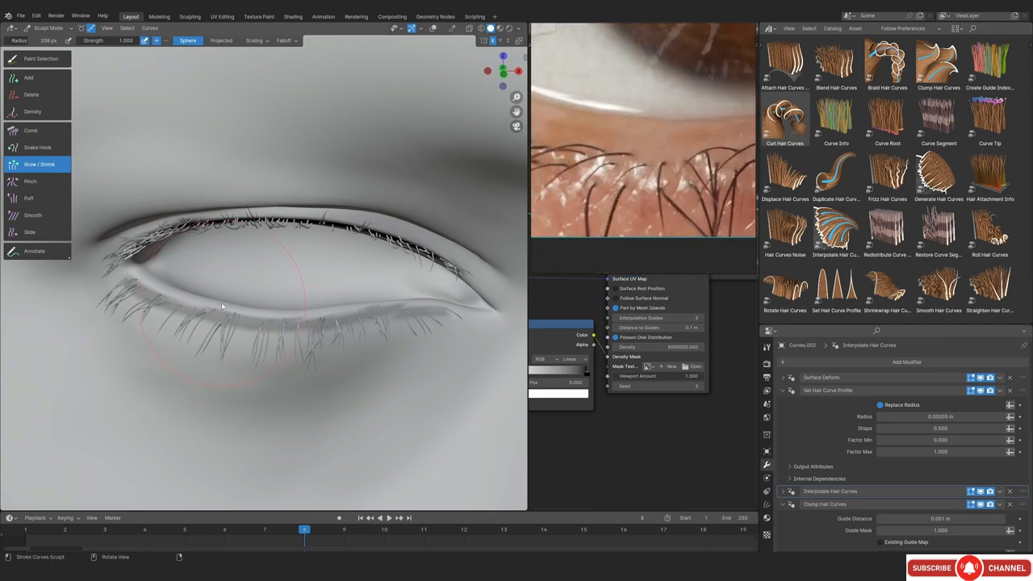
# Return to Object Mode and show the viewport overlays to view the eyelashes on the whole face
pyautogui.click(50, 28)
pyautogui.click(48, 39)
pyautogui.keyDown('ctrl'); pyautogui.keyDown('alt'); pyautogui.moveTo(228, 206); pyautogui.dragTo(293, 261); pyautogui.keyUp('alt'); pyautogui.keyUp('ctrl')
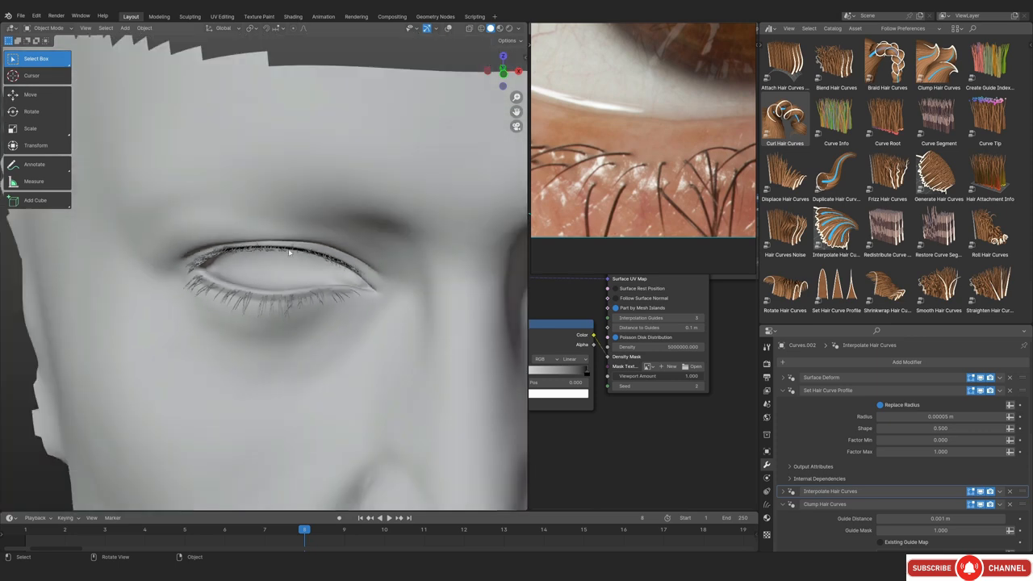
pyautogui.hotkey('shift', 'alt', 'z')
pyautogui.scroll(4, 280, 271)
pyautogui.press('KP_0')
pyautogui.scroll(6, 265, 248)
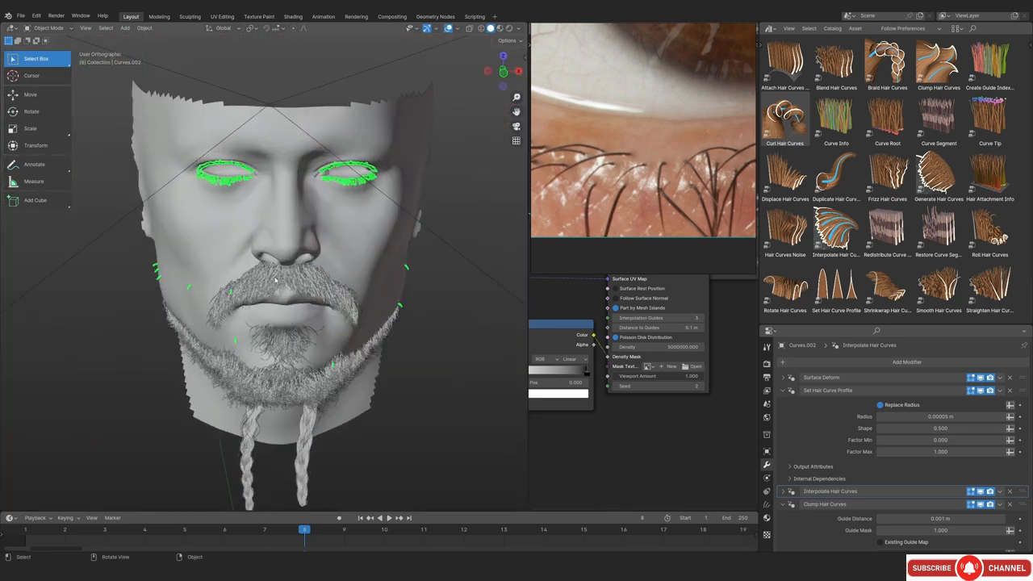
# Duplicate the eyelash curves object in place
pyautogui.scroll(1, 274, 321)
pyautogui.moveTo(274, 321); pyautogui.dragTo(189, 308, button='middle')
pyautogui.keyDown('shift'); pyautogui.moveTo(260, 235); pyautogui.dragTo(262, 313, button='middle'); pyautogui.keyUp('shift')
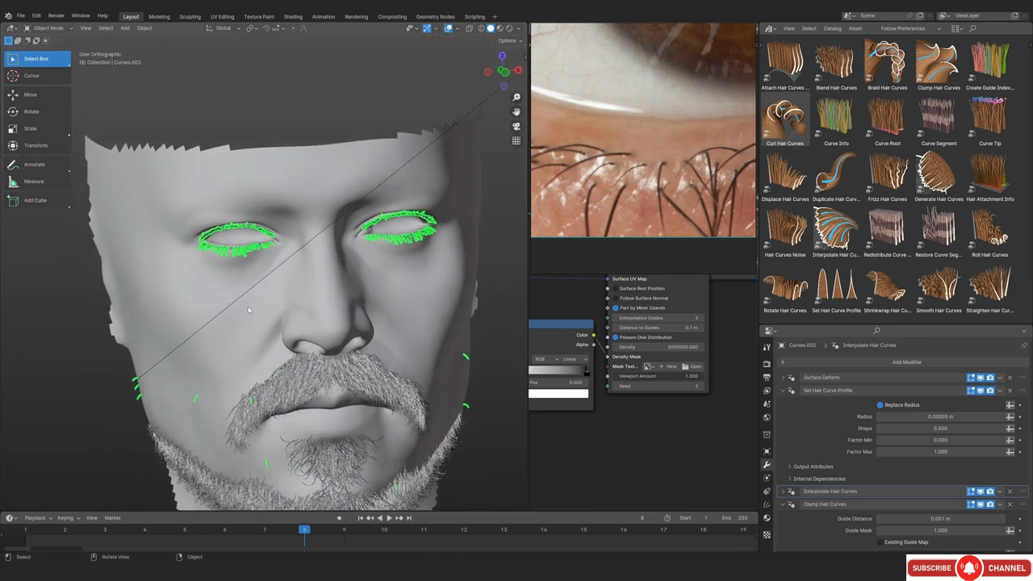
pyautogui.keyDown('ctrl'); pyautogui.moveTo(197, 357); pyautogui.dragTo(194, 331, button='middle'); pyautogui.keyUp('ctrl')
pyautogui.moveTo(149, 387); pyautogui.dragTo(151, 456, button='middle')
pyautogui.keyDown('ctrl'); pyautogui.moveTo(211, 266); pyautogui.dragTo(266, 211, button='middle'); pyautogui.keyUp('ctrl')
pyautogui.keyDown('shift'); pyautogui.moveTo(310, 267); pyautogui.dragTo(295, 275, button='middle'); pyautogui.keyUp('shift')
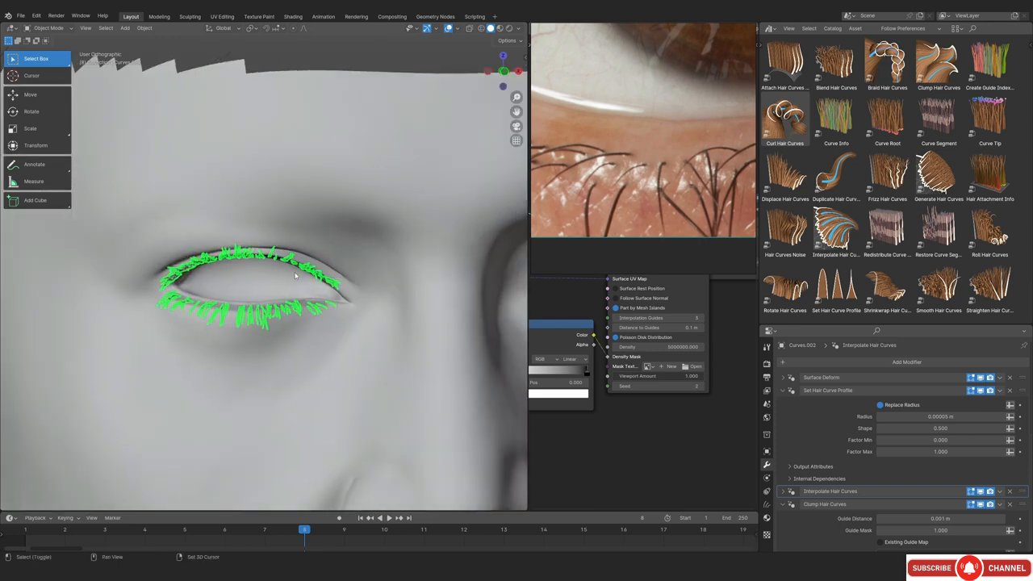
pyautogui.hotkey('shift', 'd')
pyautogui.rightClick(274, 294)
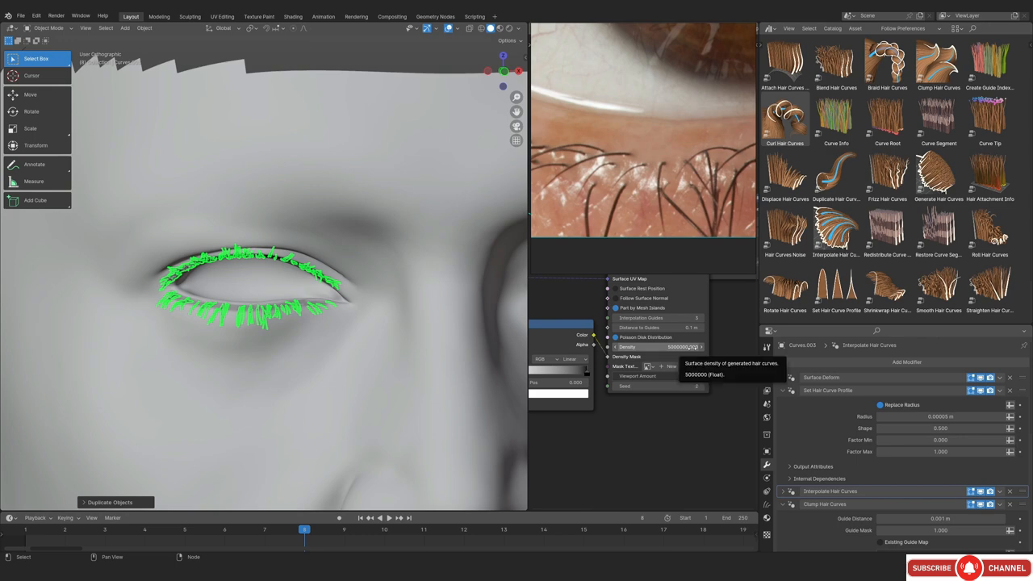
# Set the Seed of the Interpolate Hair Curves node to 3 and inspect the eyelashes with and without overlays
pyautogui.scroll(2, 664, 395)
pyautogui.moveTo(663, 394); pyautogui.dragTo(650, 416, button='middle')
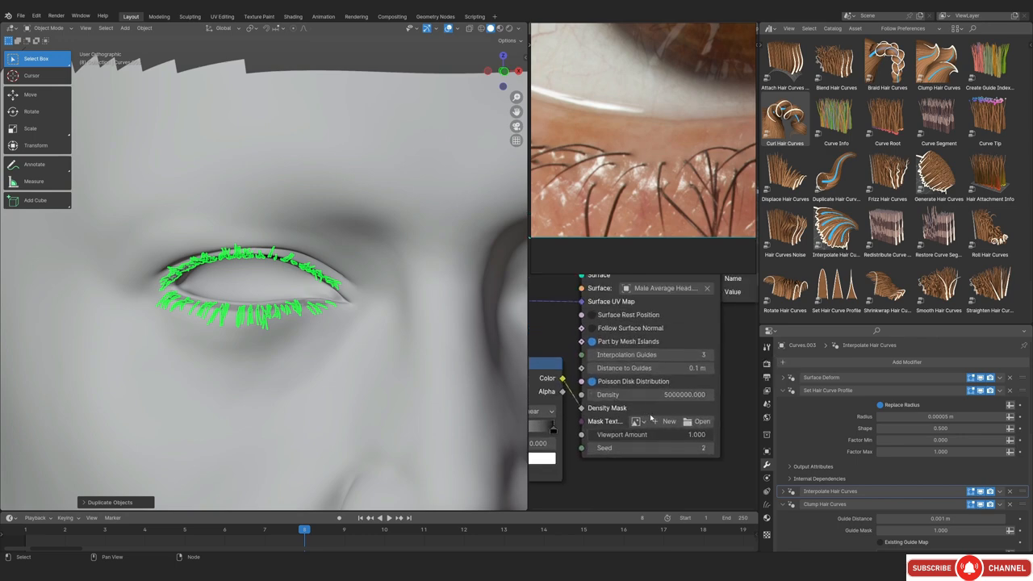
pyautogui.click(709, 449)
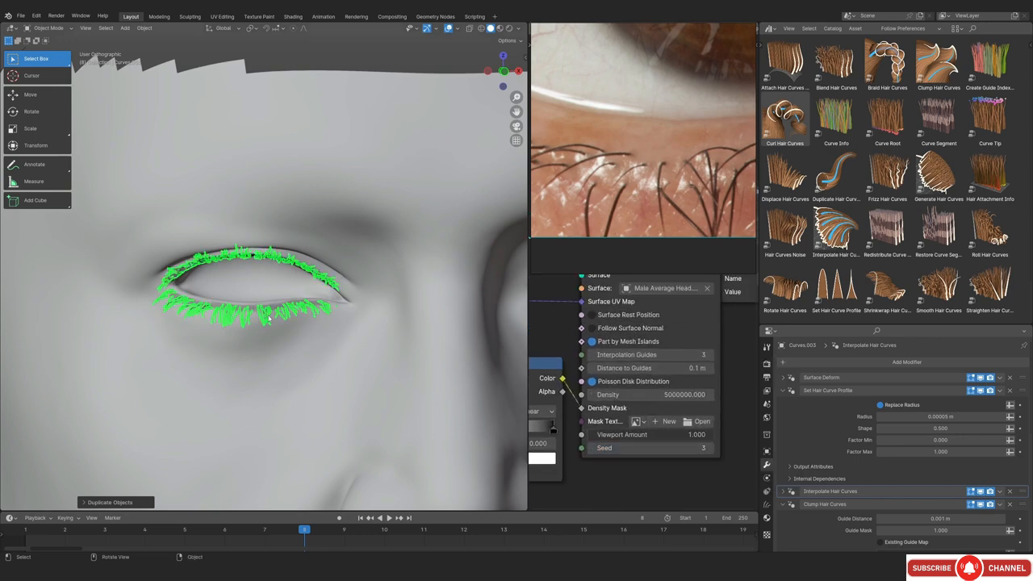
pyautogui.scroll(4, 275, 359)
pyautogui.hotkey('alt', 'shift', 'z')
pyautogui.moveTo(274, 359); pyautogui.dragTo(271, 193, button='middle')
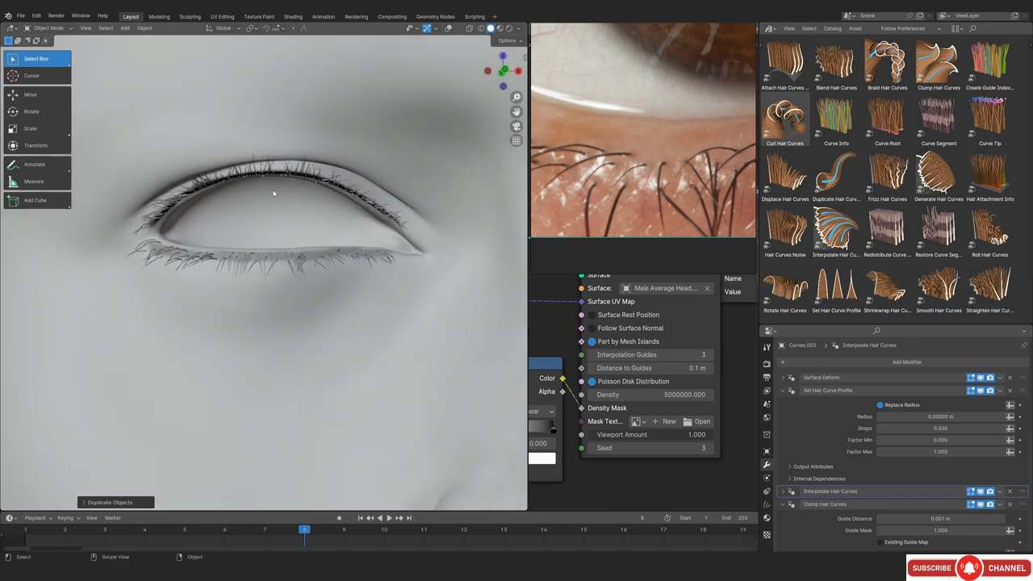
pyautogui.keyDown('ctrl'); pyautogui.moveTo(274, 193); pyautogui.dragTo(255, 302, button='middle'); pyautogui.keyUp('ctrl')
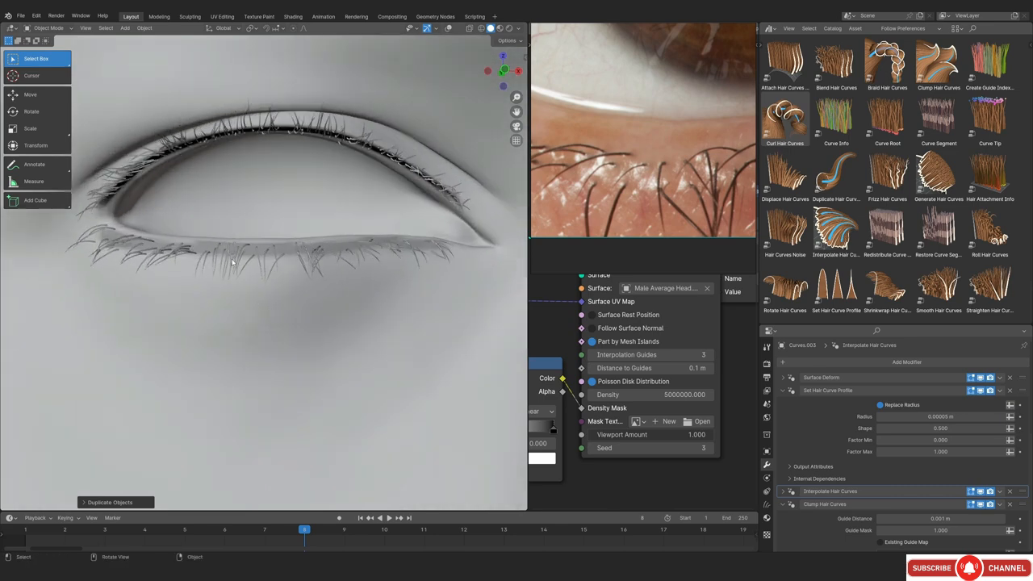
pyautogui.moveTo(237, 288); pyautogui.dragTo(237, 289, button='middle')
pyautogui.hotkey('alt', 'shift', 'z')
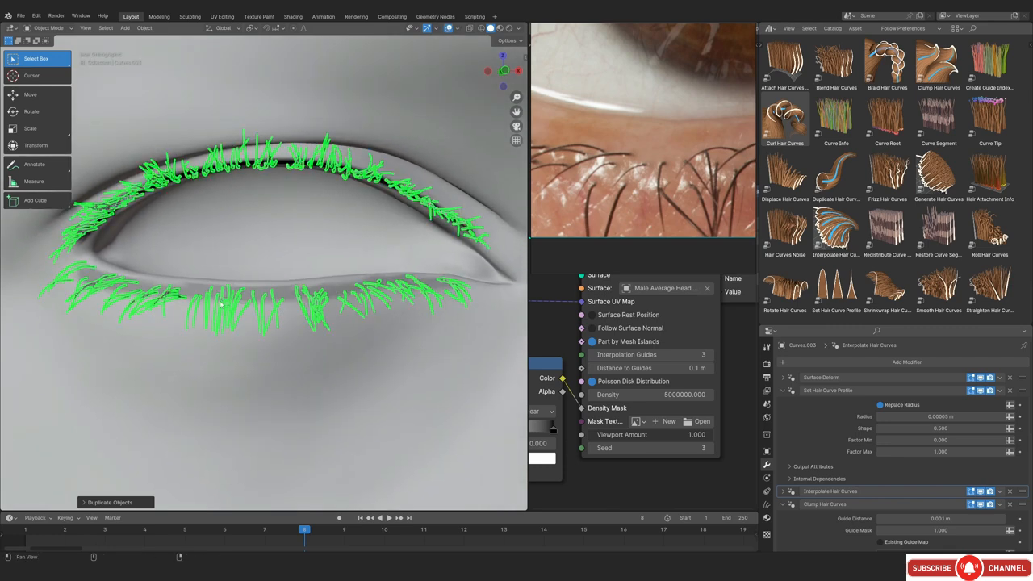
pyautogui.keyDown('shift'); pyautogui.moveTo(262, 327); pyautogui.dragTo(282, 349, button='middle'); pyautogui.keyUp('shift')
pyautogui.hotkey('alt', 'shift', 'z')
pyautogui.hotkey('alt', 'shift', 'z')
pyautogui.scroll(2, 282, 331)
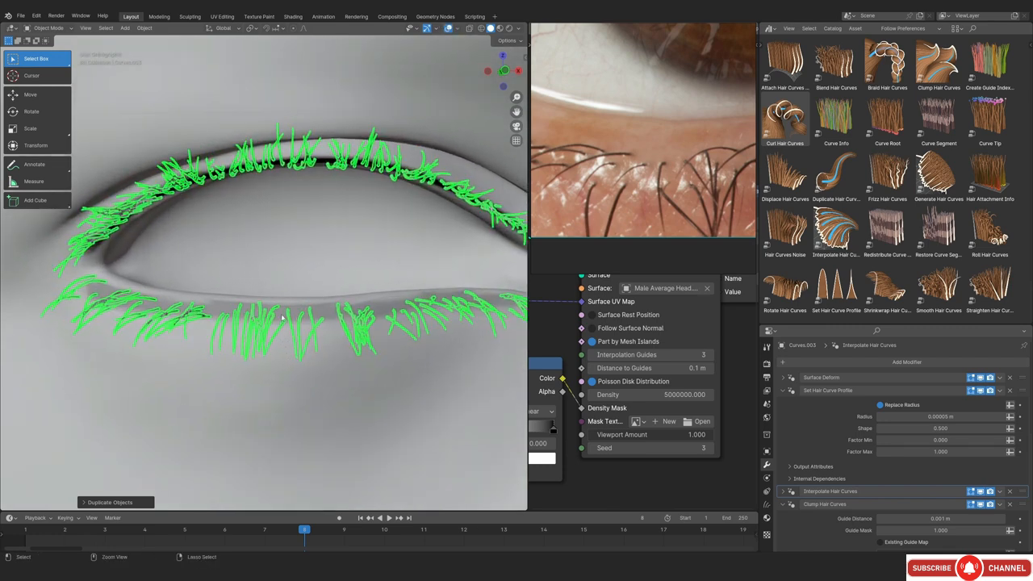
# Undo the last Seed change and check the duplicated lashes against the original set by briefly shifting them
pyautogui.hotkey('ctrl', 'z')
pyautogui.hotkey('alt', 'shift', 'z')
pyautogui.hotkey('alt', 'shift', 'z')
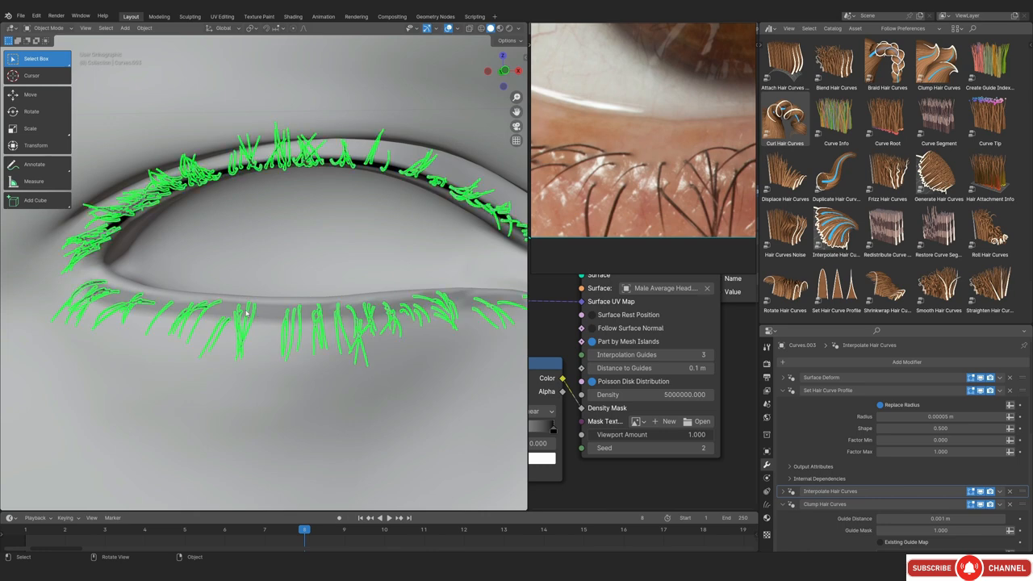
pyautogui.hotkey('alt', 'shift', 'z')
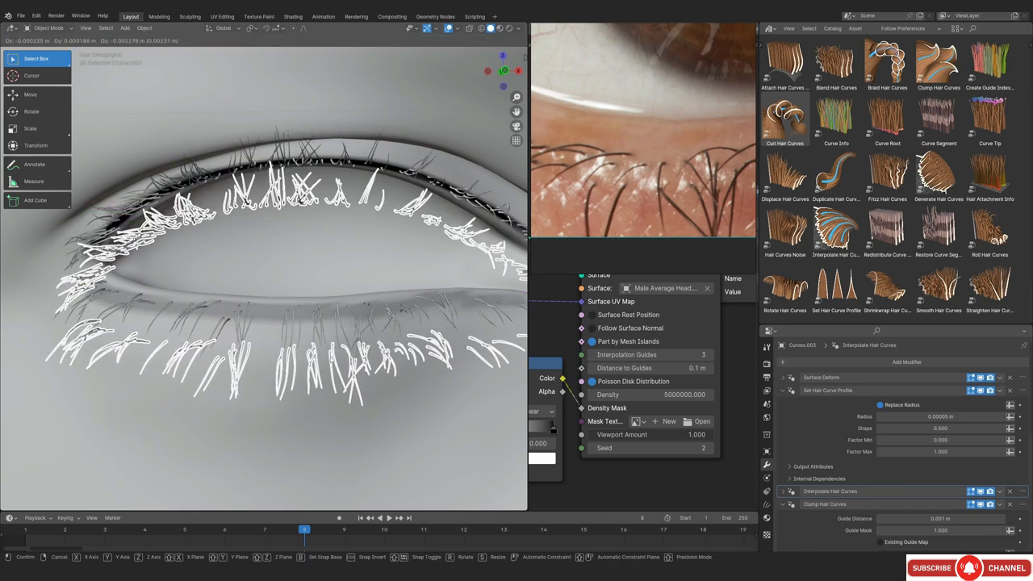
pyautogui.hotkey('alt', 'shift', 'z')
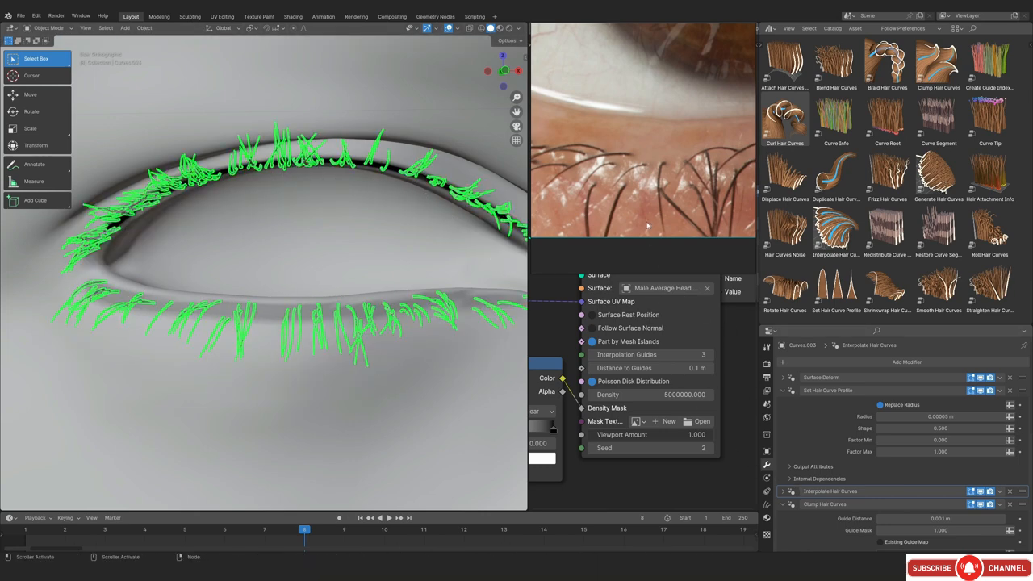
# Make the duplicate's Interpolate Hair Curves wrapper node group single-user, set its Seed to 3, and inspect the layered lashes
pyautogui.hotkey('ctrl', 'm')
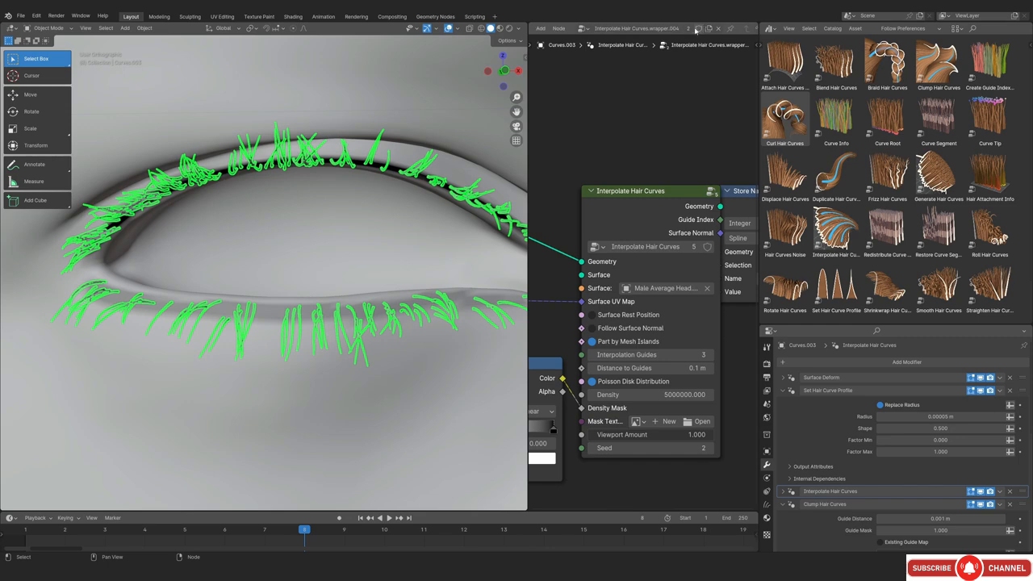
pyautogui.click(706, 448)
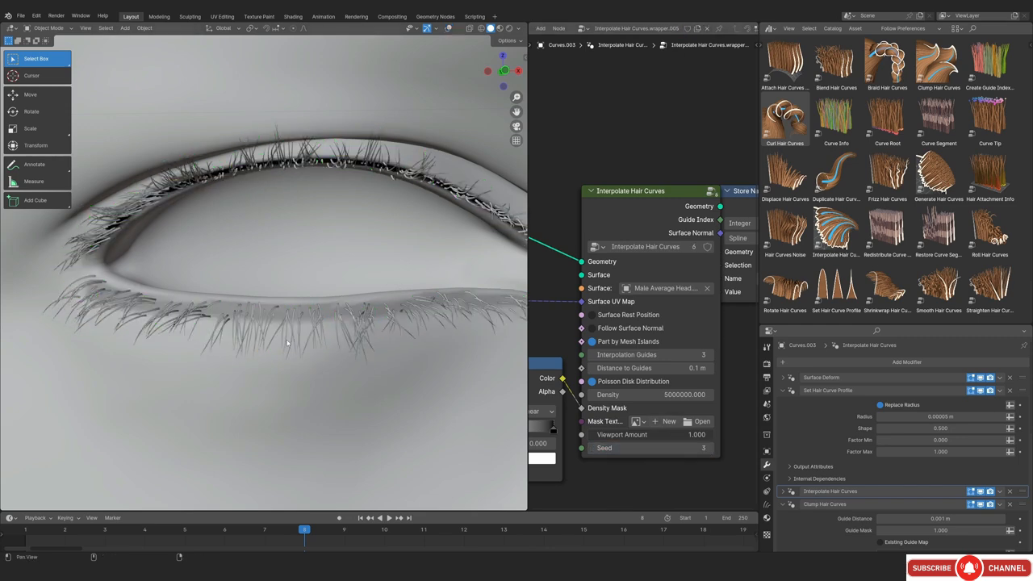
pyautogui.keyDown('ctrl'); pyautogui.keyDown('alt'); pyautogui.moveTo(267, 311); pyautogui.dragTo(249, 166); pyautogui.keyUp('alt'); pyautogui.keyUp('ctrl')
pyautogui.hotkey('alt', 'shift', 'z')
pyautogui.hotkey('alt', 'shift', 'z')
pyautogui.keyDown('ctrl'); pyautogui.keyDown('alt'); pyautogui.moveTo(285, 261); pyautogui.dragTo(284, 218); pyautogui.keyUp('alt'); pyautogui.keyUp('ctrl')
pyautogui.moveTo(284, 363)
pyautogui.keyDown('alt'); pyautogui.mouseDown()
pyautogui.moveTo(283, 399)
pyautogui.moveTo(283, 359)
pyautogui.mouseUp(); pyautogui.keyUp('alt')
# Set the duplicate lashes' interpolation Density to 3000000
pyautogui.doubleClick(601, 395)
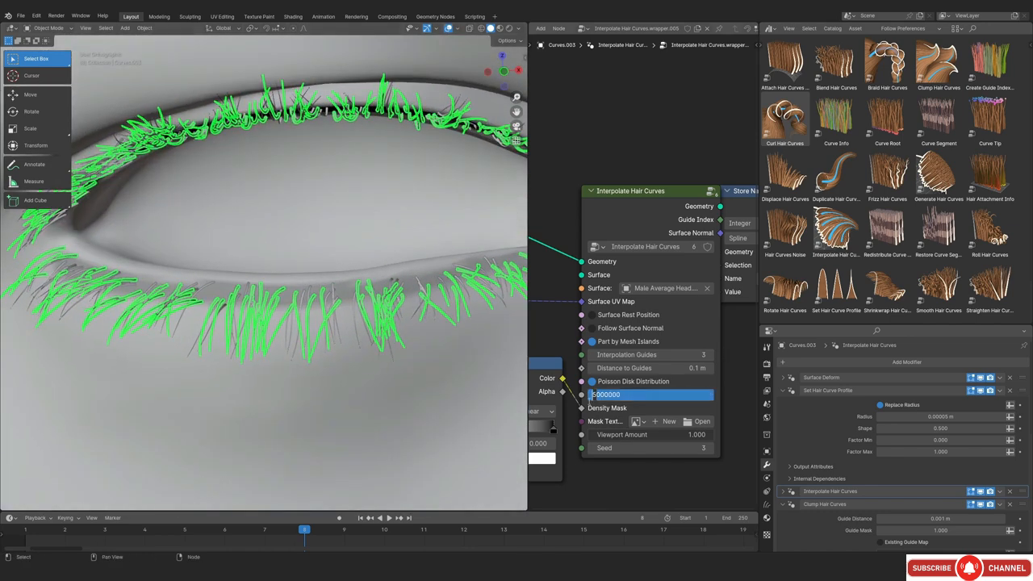
pyautogui.press('Return')
pyautogui.scroll(-3, 304, 270)
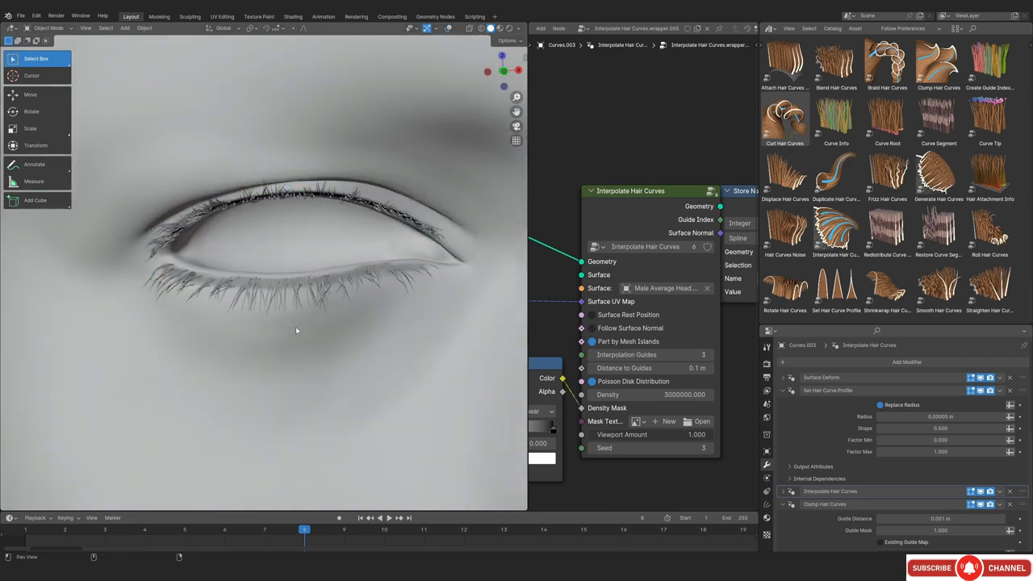
pyautogui.scroll(-1, 887, 201)
# Apply the Trim Hair Curves asset to the duplicate lashes and turn off its Replace Length option
pyautogui.moveTo(785, 292); pyautogui.dragTo(484, 313)
pyautogui.scroll(-5, 906, 454)
pyautogui.scroll(-3, 906, 458)
pyautogui.click(880, 459)
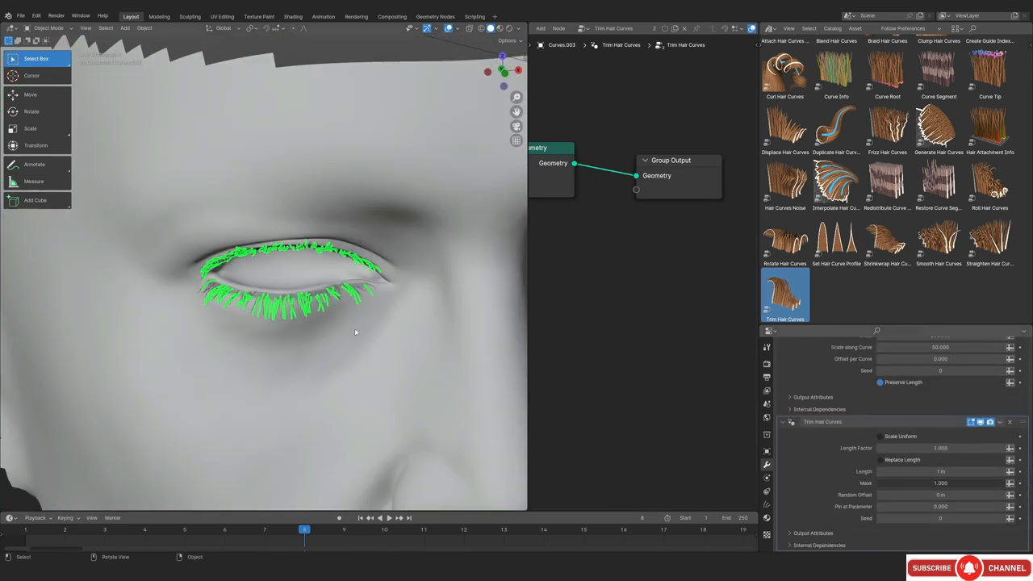
# Set the Length Factor of the Trim Hair Curves modifier to 0.5
pyautogui.scroll(5, 339, 338)
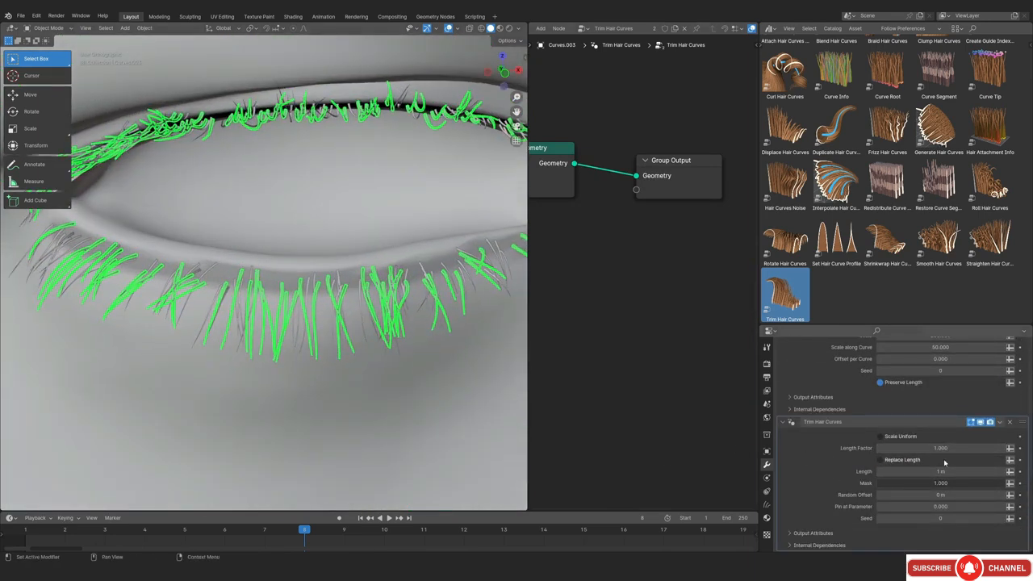
pyautogui.moveTo(938, 447); pyautogui.dragTo(937, 448)
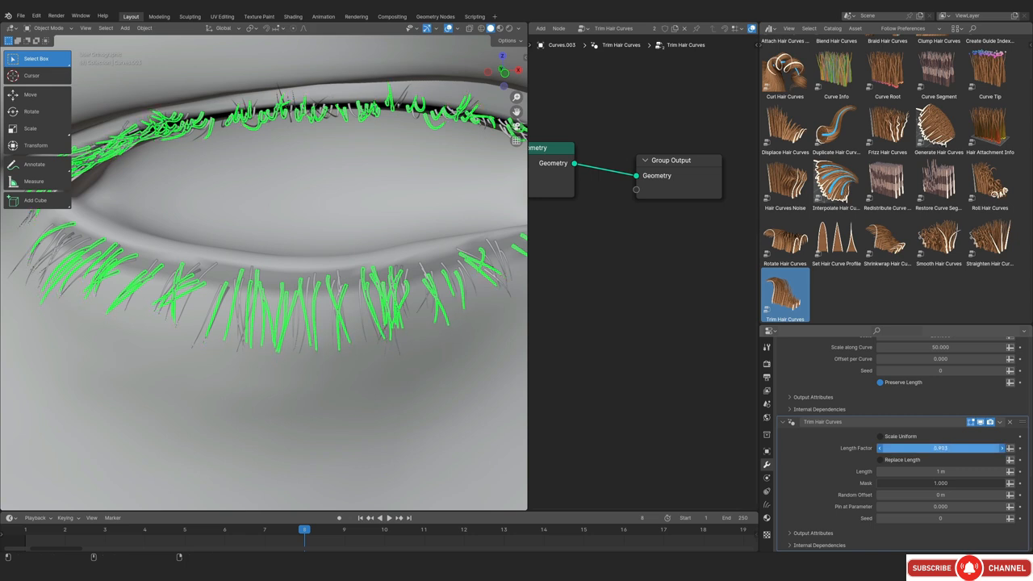
pyautogui.doubleClick(941, 448)
pyautogui.write('.5')
pyautogui.press('Return')
# Set the Mask of the Trim Hair Curves modifier to 0.5 and inspect the lower lashes up close
pyautogui.doubleClick(937, 482)
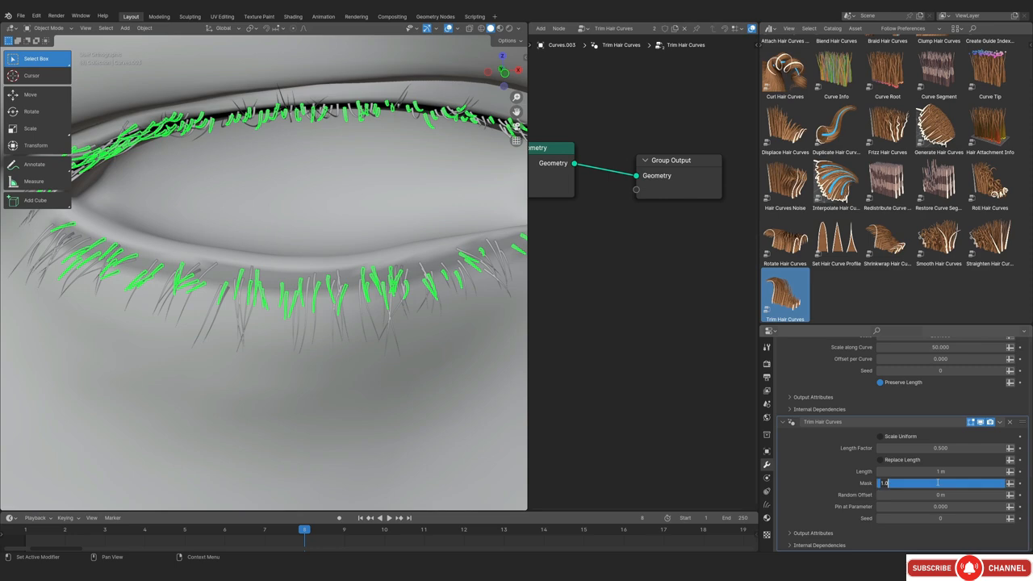
pyautogui.press('Return')
pyautogui.doubleClick(937, 483)
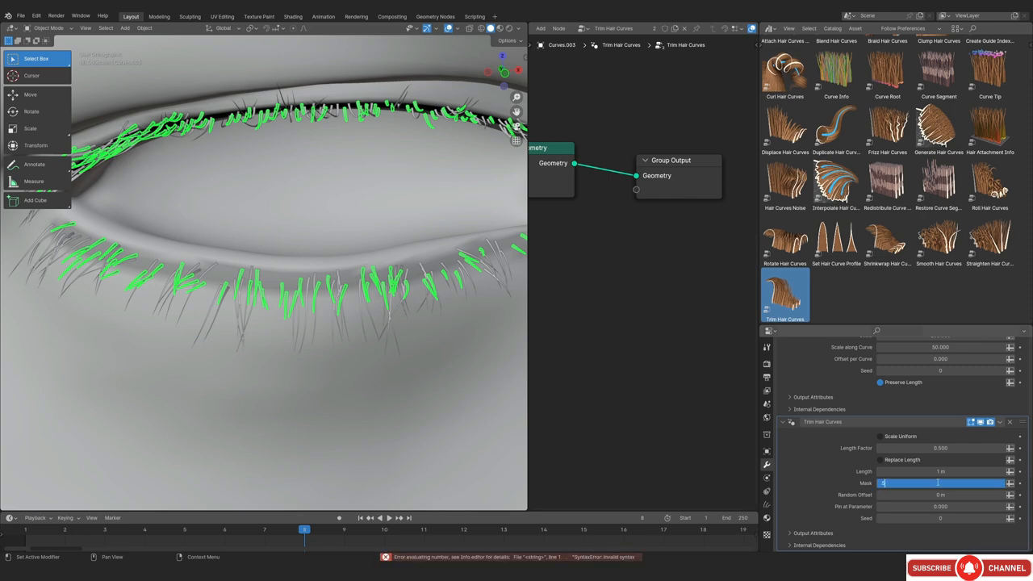
pyautogui.write('.5')
pyautogui.press('Return')
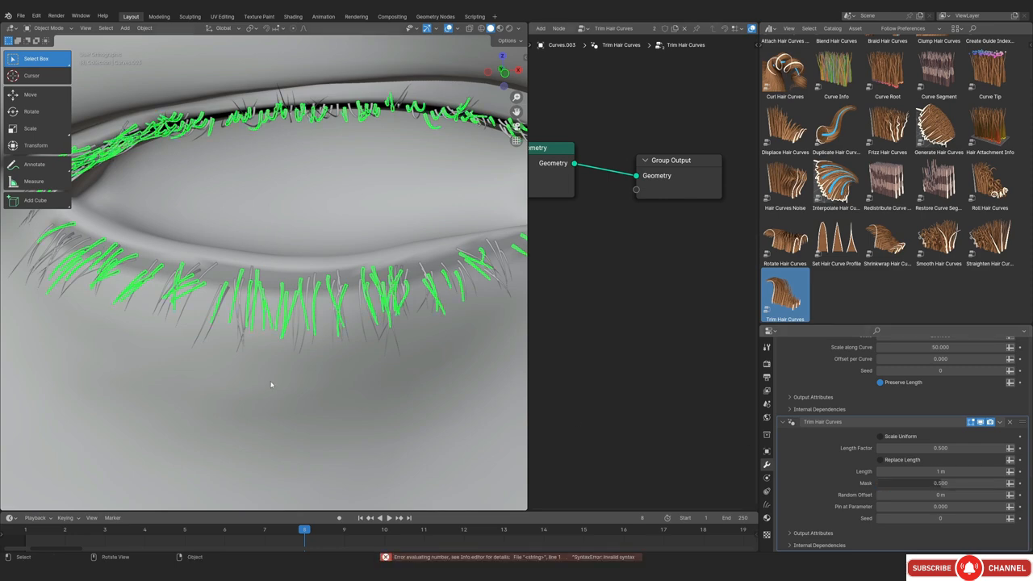
pyautogui.scroll(8, 271, 385)
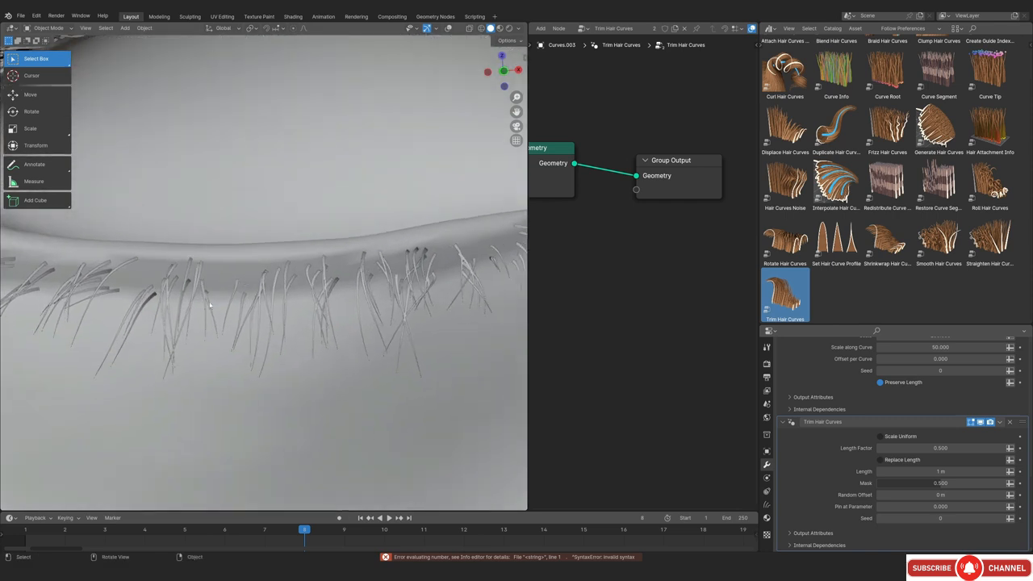
pyautogui.scroll(2, 213, 297)
# Set the duplicate lashes' Set Hair Curve Profile Radius to 0.000025 m, check their thickness, and save the file
pyautogui.scroll(-6, 821, 389)
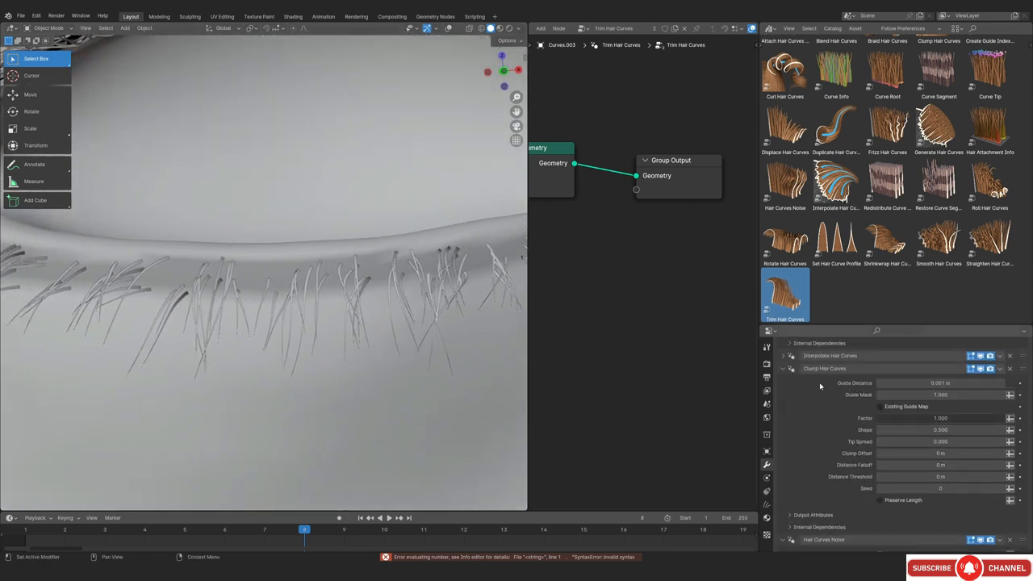
pyautogui.scroll(5, 833, 393)
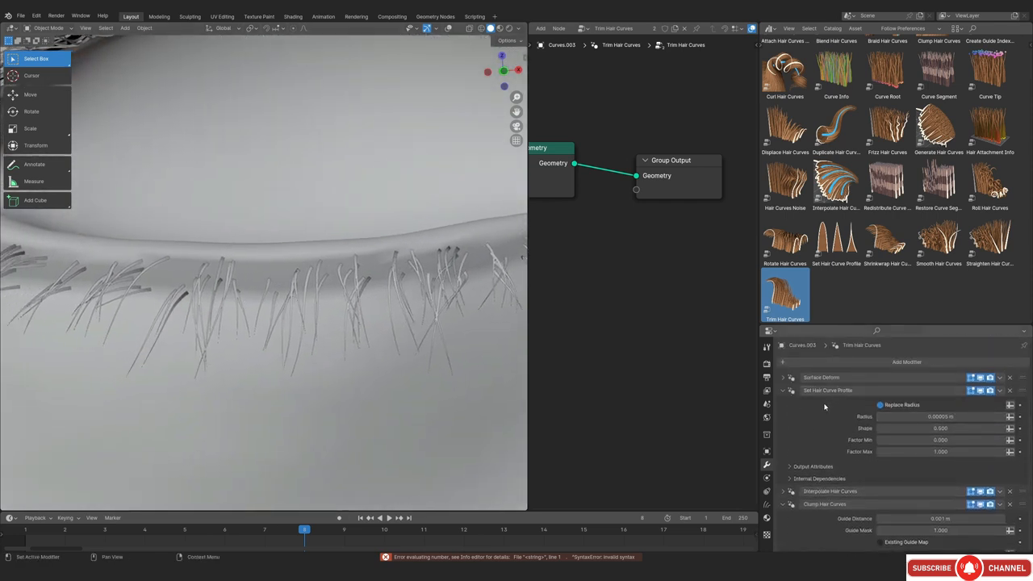
pyautogui.click(887, 417)
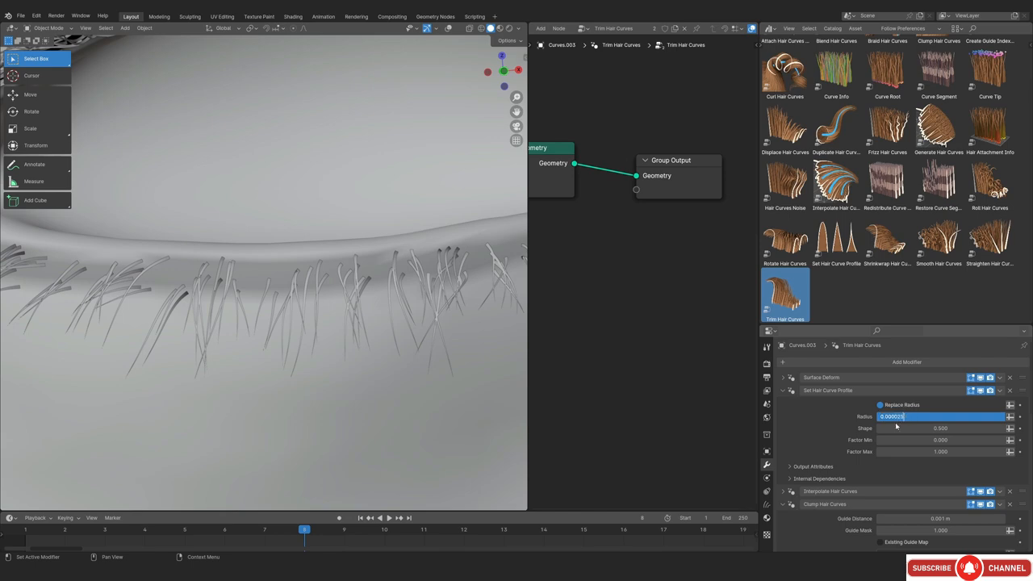
pyautogui.press('Return')
pyautogui.scroll(-2, 408, 272)
pyautogui.keyDown('shift'); pyautogui.moveTo(219, 299); pyautogui.dragTo(283, 258, button='middle'); pyautogui.keyUp('shift')
pyautogui.scroll(-1, 274, 237)
pyautogui.scroll(7, 285, 347)
pyautogui.keyDown('shift'); pyautogui.moveTo(285, 347); pyautogui.dragTo(287, 308, button='middle'); pyautogui.keyUp('shift')
pyautogui.scroll(2, 287, 307)
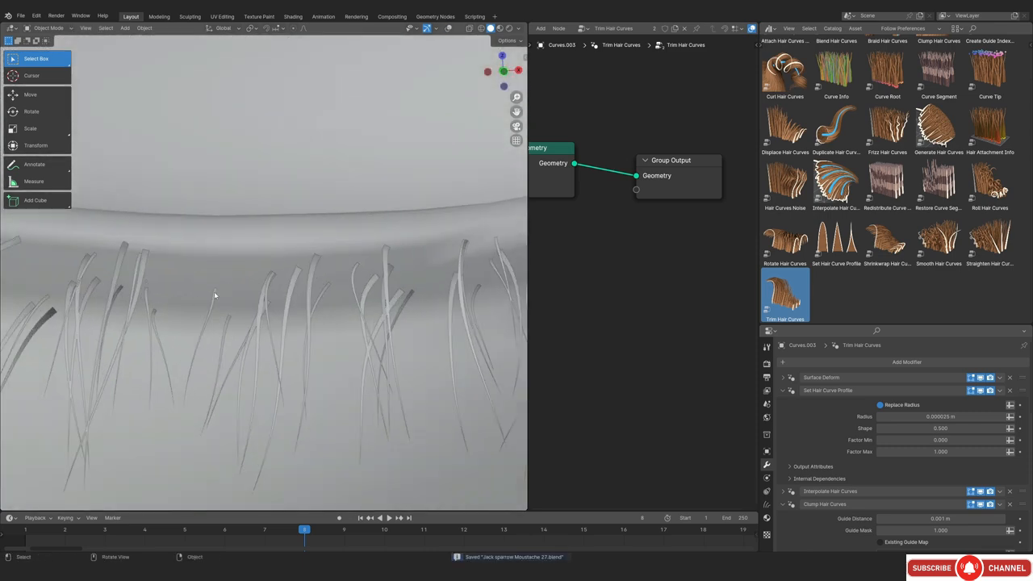
# Switch to Rendered shading and set the original lashes' Interpolate Hair Curves Seed to 3
pyautogui.press('z')
pyautogui.click(255, 278)
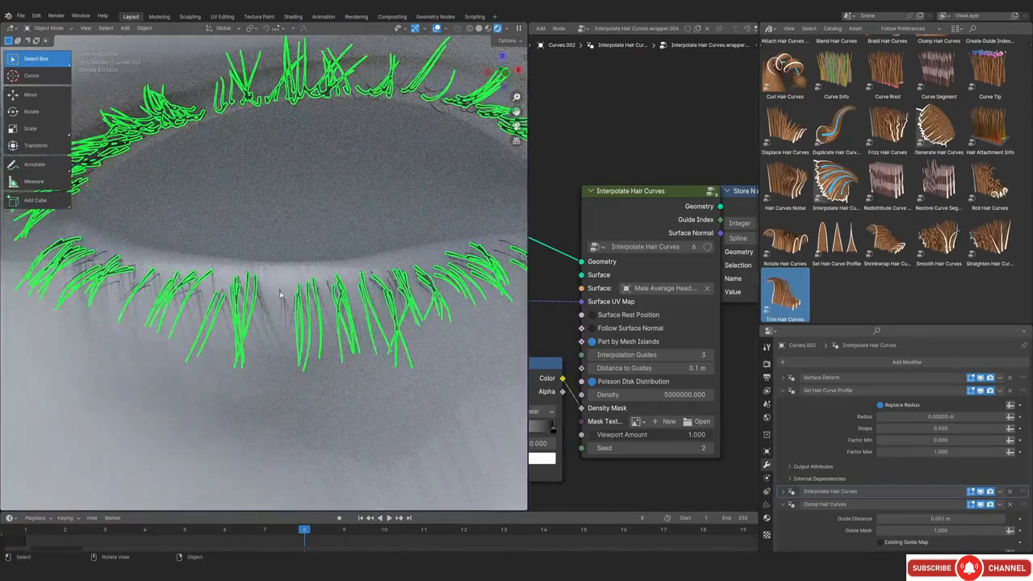
pyautogui.click(712, 448)
pyautogui.scroll(-3, 318, 277)
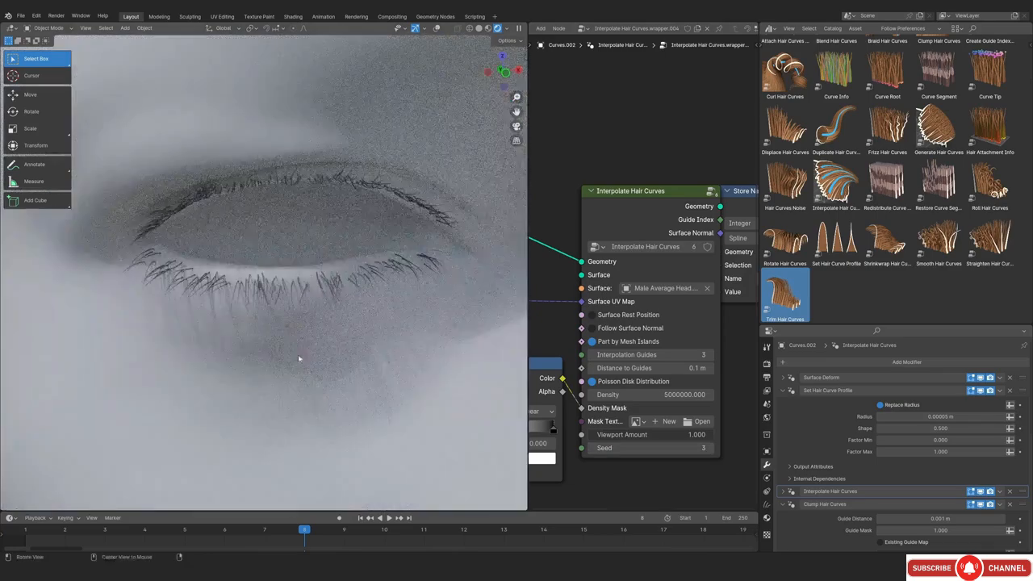
# Examine the rendered upper and lower eyelashes from several angles and distances
pyautogui.keyDown('ctrl'); pyautogui.keyDown('alt'); pyautogui.moveTo(298, 258); pyautogui.dragTo(280, 327); pyautogui.keyUp('alt'); pyautogui.keyUp('ctrl')
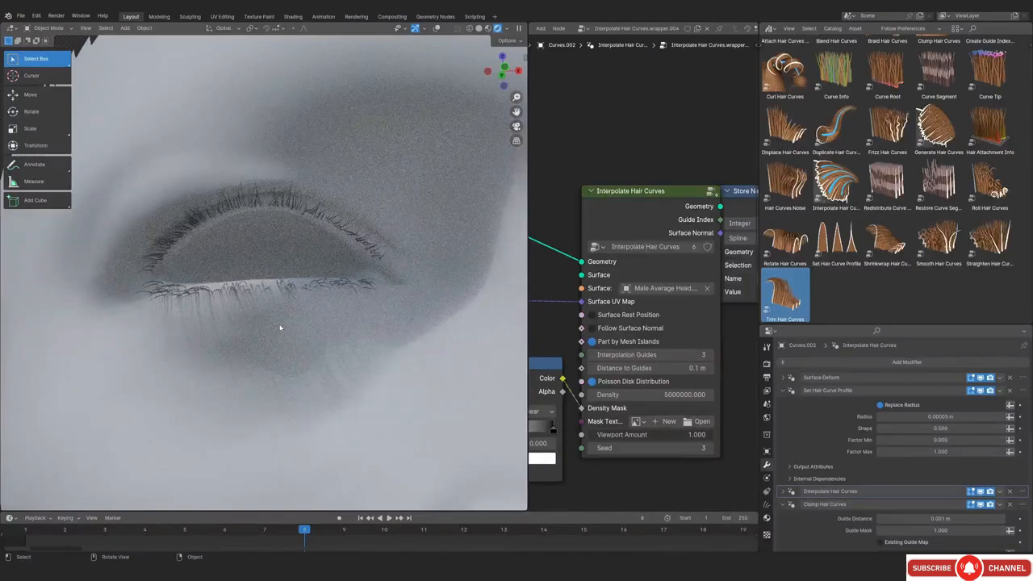
pyautogui.moveTo(280, 327); pyautogui.dragTo(279, 330, button='middle')
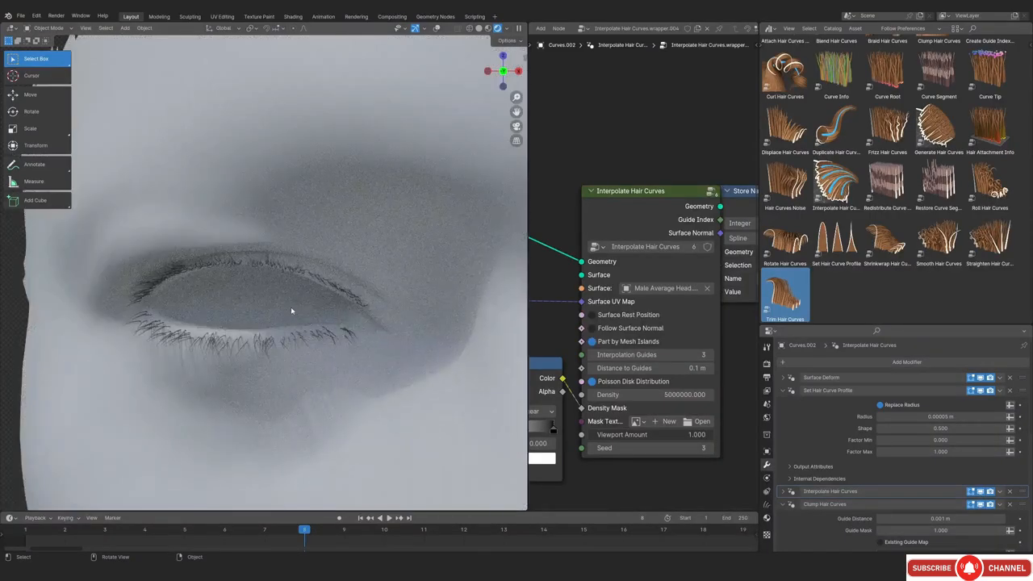
pyautogui.scroll(-5, 292, 309)
pyautogui.scroll(3, 274, 317)
pyautogui.moveTo(272, 312); pyautogui.dragTo(238, 187, button='middle')
pyautogui.keyDown('alt'); pyautogui.moveTo(238, 187); pyautogui.dragTo(243, 345); pyautogui.keyUp('alt')
pyautogui.scroll(-2, 257, 390)
pyautogui.scroll(-2, 248, 330)
pyautogui.scroll(1, 255, 351)
pyautogui.scroll(-2, 257, 354)
pyautogui.scroll(3, 261, 369)
pyautogui.moveTo(294, 281); pyautogui.dragTo(285, 309, button='middle')
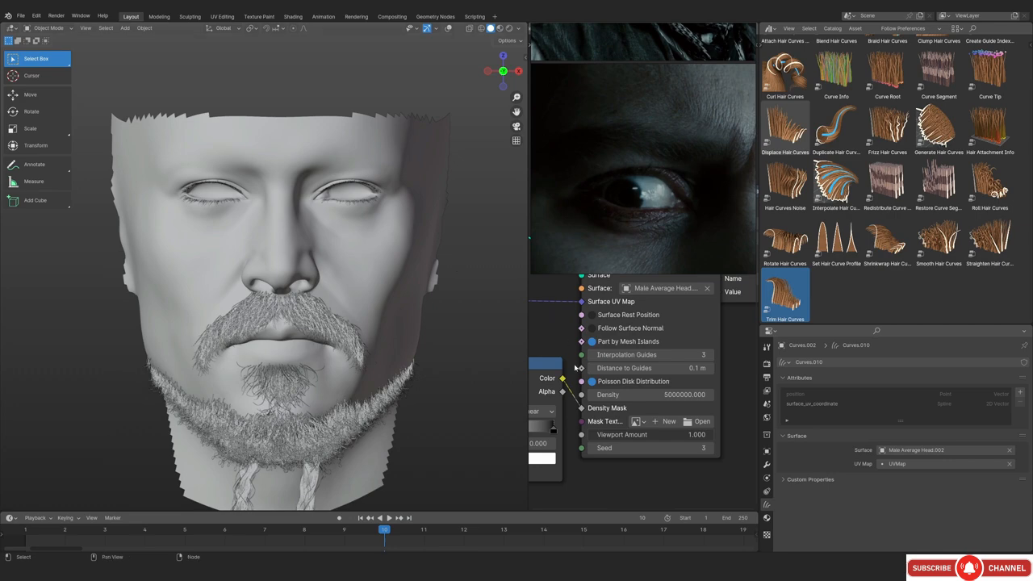
# Show the viewport overlays on the whole face and examine the eyebrow closely in the maximized eye reference photo
pyautogui.keyDown('ctrl'); pyautogui.moveTo(384, 338); pyautogui.dragTo(376, 293, button='middle'); pyautogui.keyUp('ctrl')
pyautogui.hotkey('shift', 'alt', 'z')
pyautogui.keyDown('shift'); pyautogui.moveTo(314, 195); pyautogui.dragTo(348, 342, button='middle'); pyautogui.keyUp('shift')
pyautogui.keyDown('ctrl'); pyautogui.moveTo(348, 343); pyautogui.dragTo(262, 362, button='middle'); pyautogui.keyUp('ctrl')
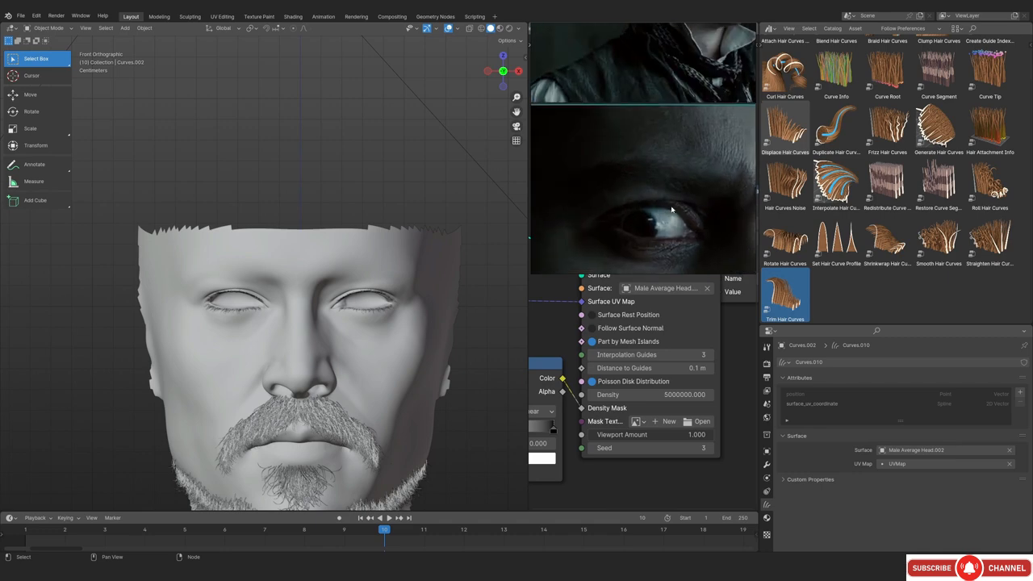
pyautogui.hotkey('ctrl', 'f')
pyautogui.scroll(5, 629, 291)
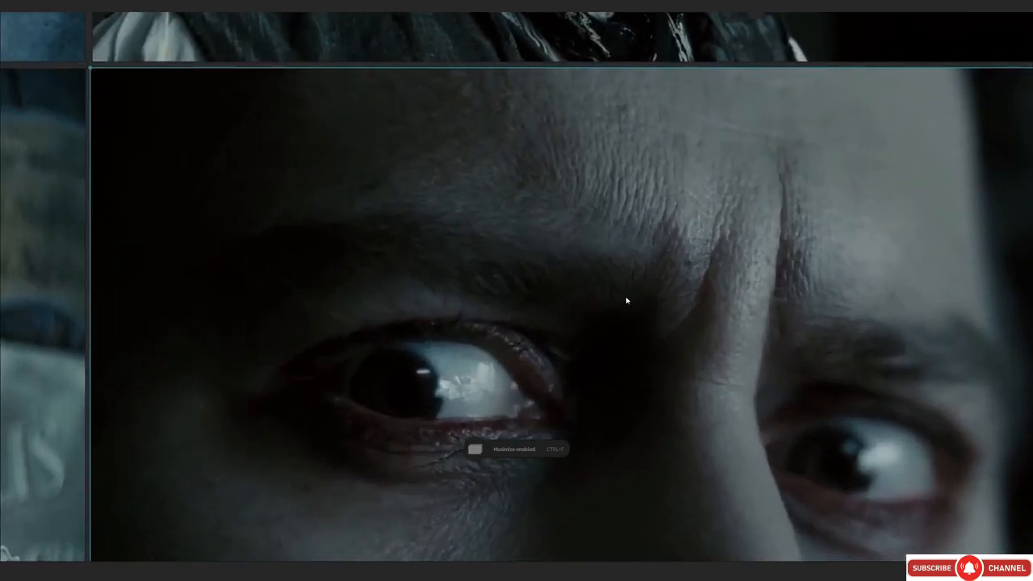
pyautogui.scroll(-2, 628, 301)
pyautogui.scroll(4, 629, 299)
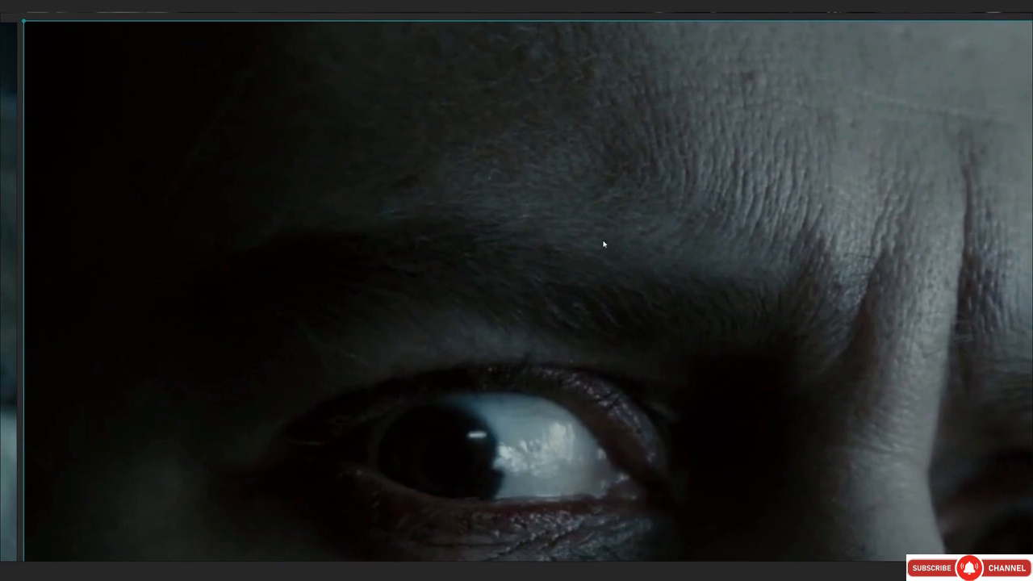
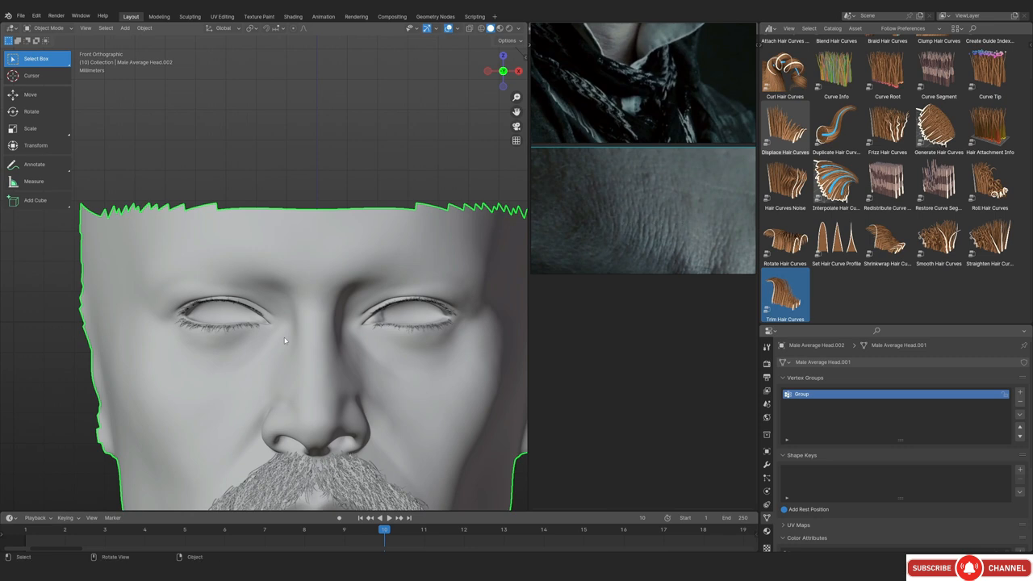
# Add an empty hair curves object to the head and rename it Eyebrow in the outliner
pyautogui.moveTo(266, 290); pyautogui.dragTo(284, 335, button='middle')
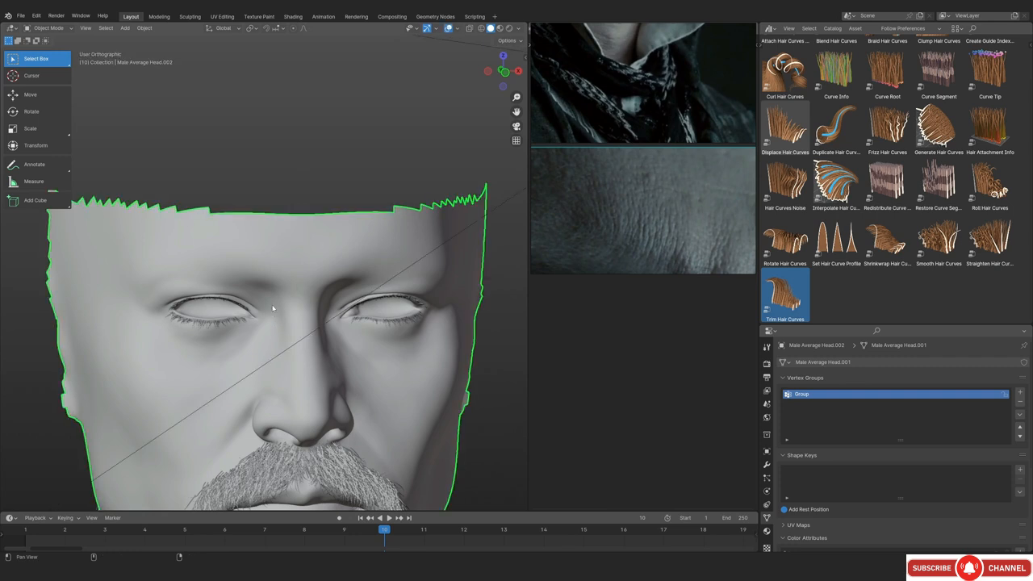
pyautogui.hotkey('shift', 'a')
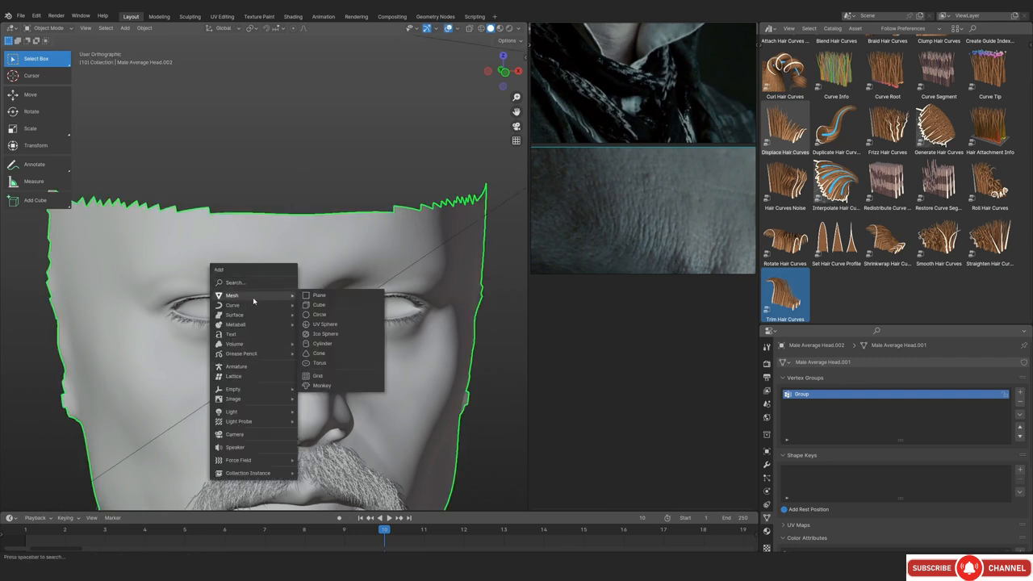
pyautogui.moveTo(246, 305)
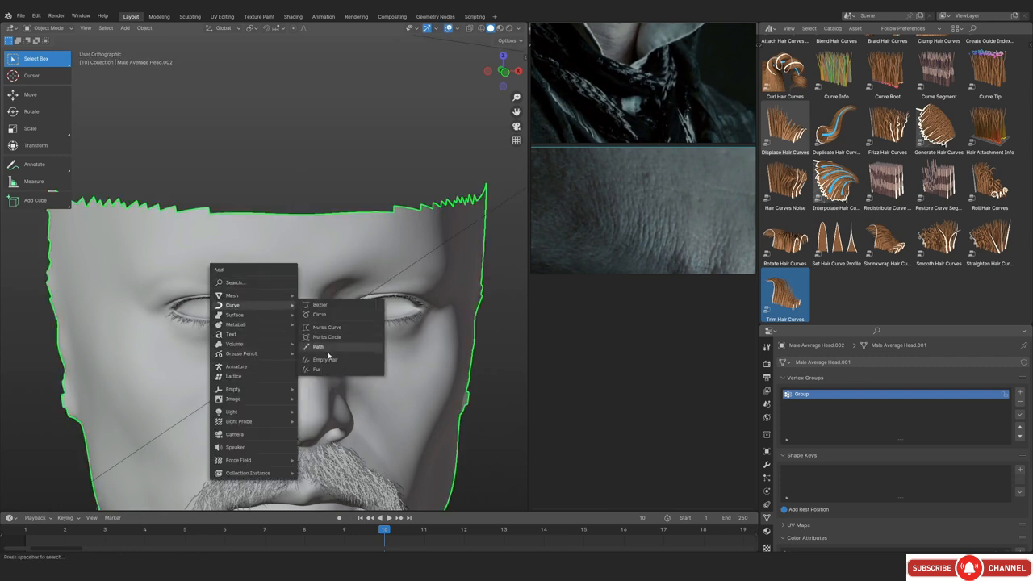
pyautogui.click(327, 365)
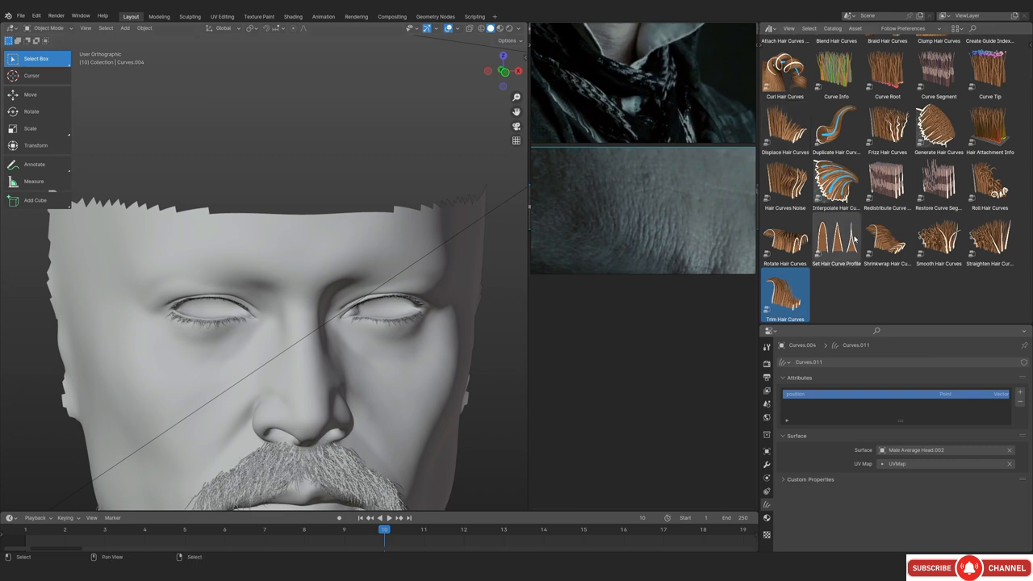
pyautogui.click(768, 30)
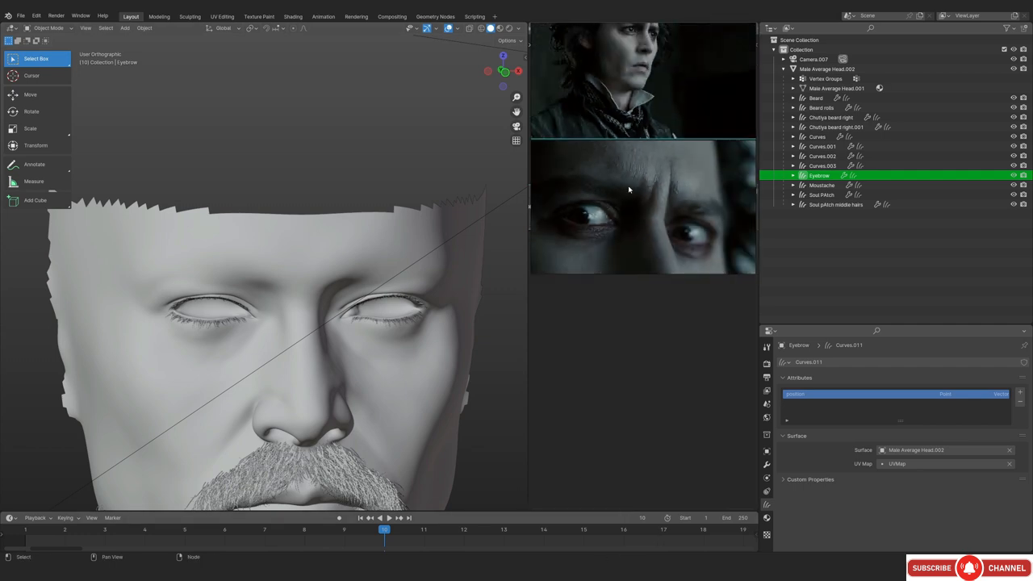
# Put the Eyebrow curves in Sculpt Mode with the Add brush and X-axis mirroring enabled
pyautogui.moveTo(241, 284); pyautogui.dragTo(261, 307, button='middle')
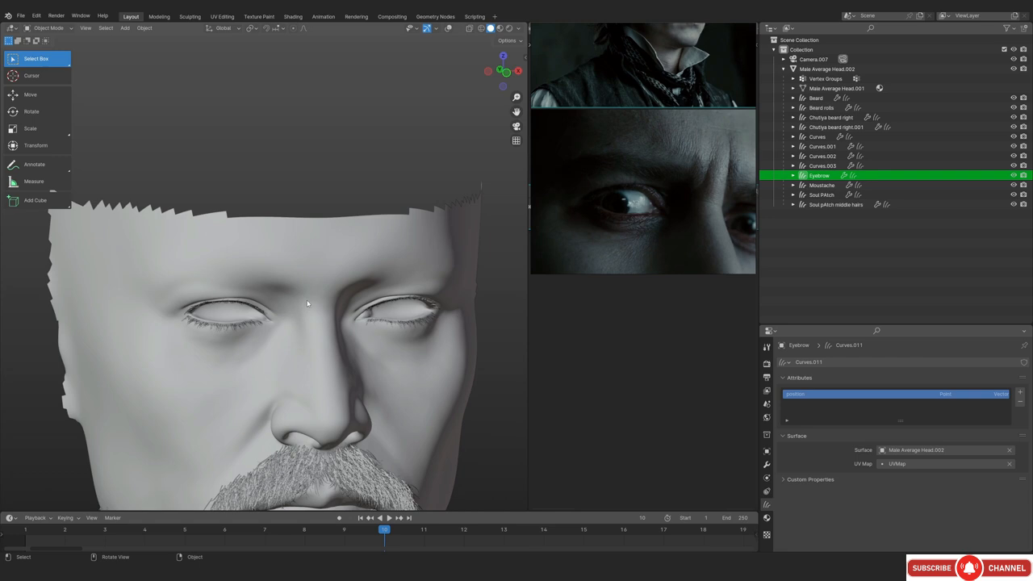
pyautogui.moveTo(307, 303); pyautogui.dragTo(274, 268, button='middle')
pyautogui.click(826, 68)
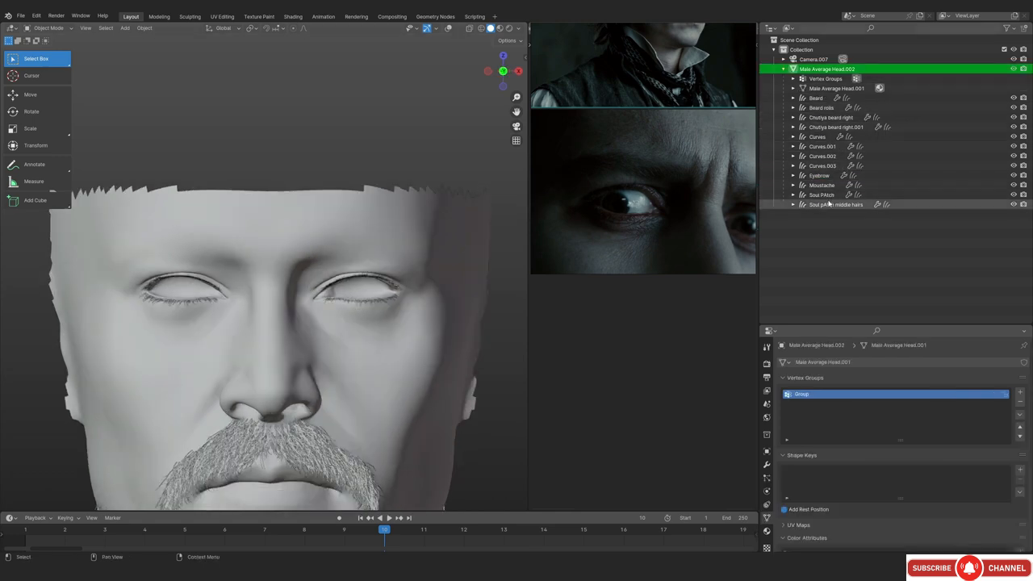
pyautogui.click(820, 175)
pyautogui.hotkey('ctrl', 'Tab')
pyautogui.click(306, 319)
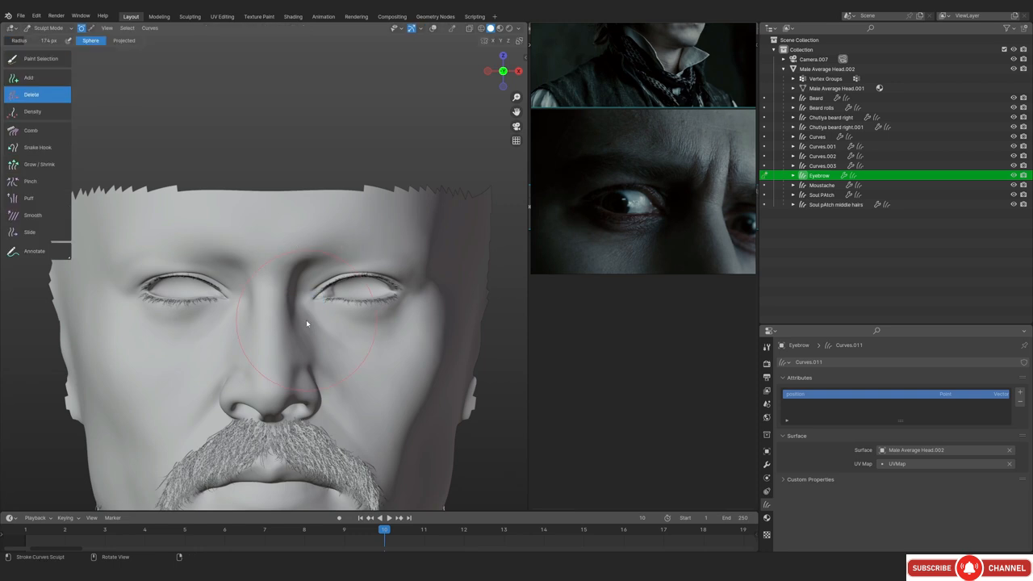
pyautogui.click(29, 77)
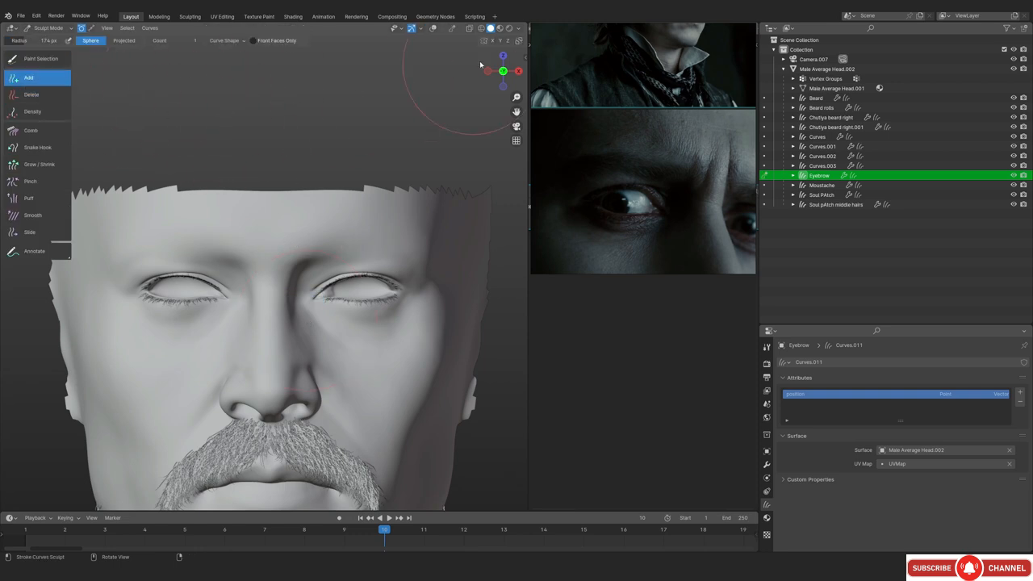
pyautogui.scroll(6, 322, 309)
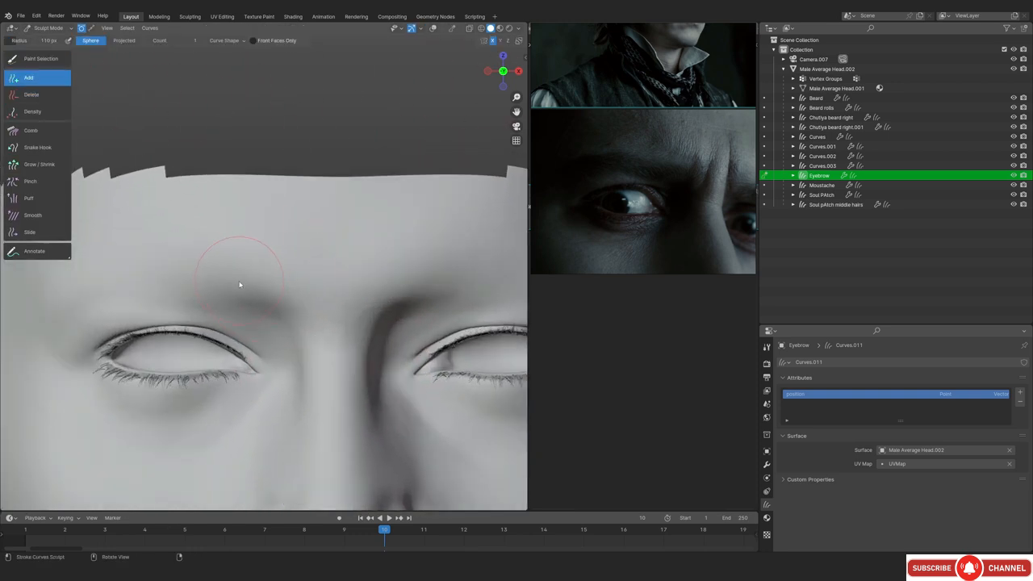
# Compare the head with the camera reference overlay and add the first eyebrow hair above the eye's outer corner
pyautogui.moveTo(324, 269); pyautogui.dragTo(359, 372, button='middle')
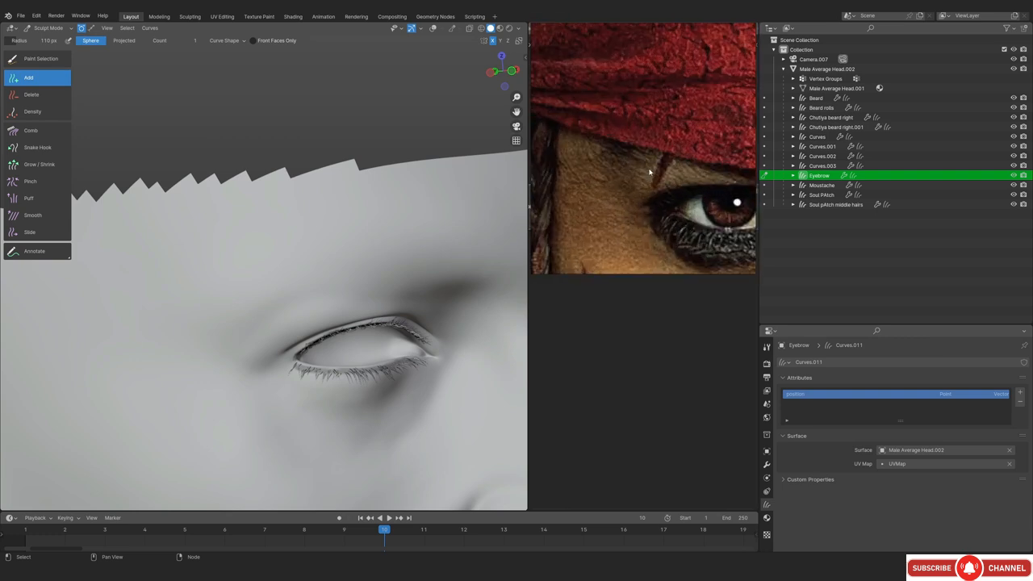
pyautogui.moveTo(317, 380)
pyautogui.keyDown('ctrl'); pyautogui.mouseDown(button='middle')
pyautogui.moveTo(308, 340)
pyautogui.moveTo(295, 361)
pyautogui.mouseUp(button='middle'); pyautogui.keyUp('ctrl')
pyautogui.moveTo(356, 443); pyautogui.dragTo(340, 398, button='middle')
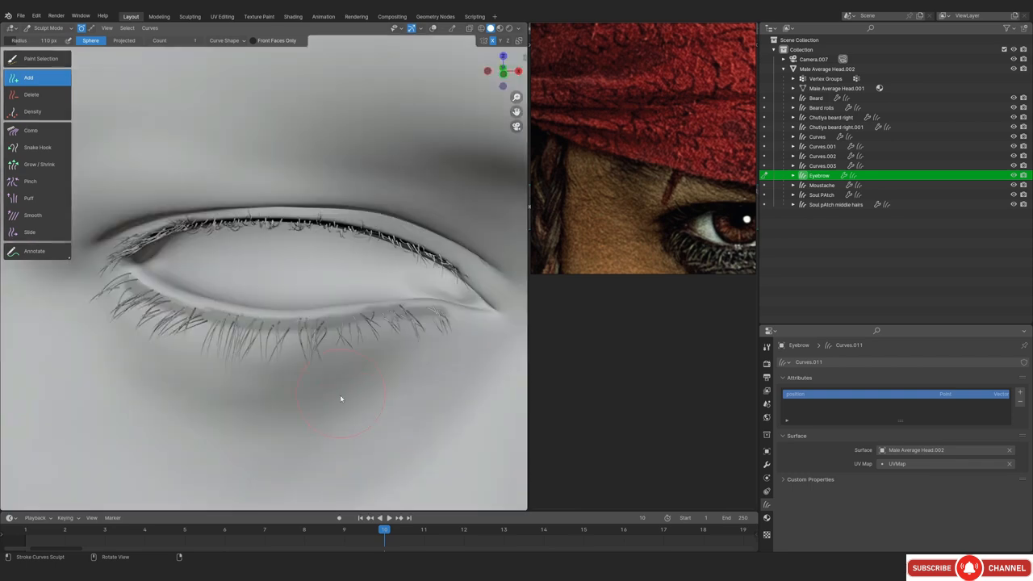
pyautogui.hotkey('shift', 'alt', 'z')
pyautogui.keyDown('shift'); pyautogui.moveTo(192, 208); pyautogui.dragTo(305, 341, button='middle'); pyautogui.keyUp('shift')
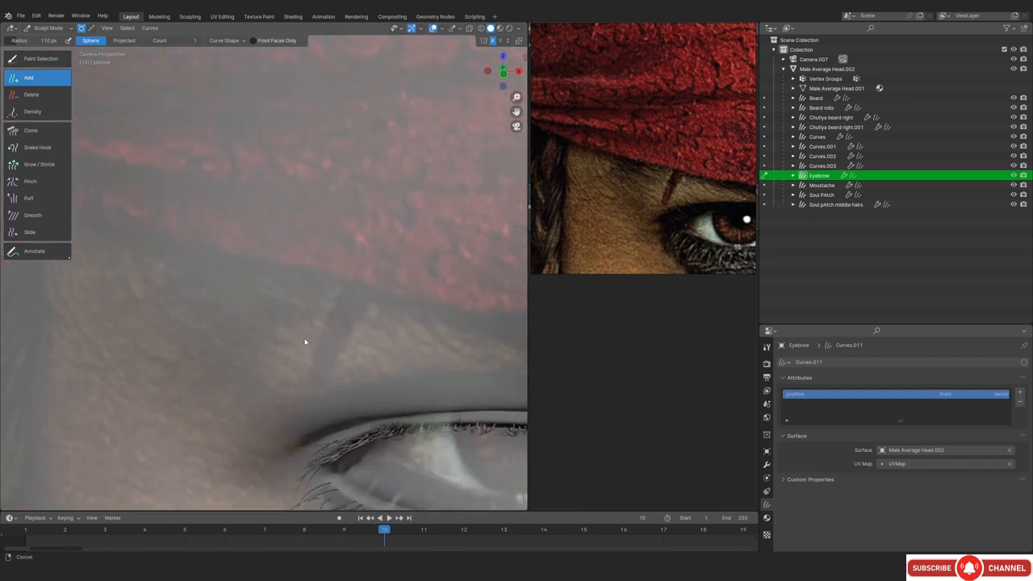
pyautogui.hotkey('shift', 'alt', 'z')
pyautogui.hotkey('shift', 'alt', 'z')
pyautogui.keyDown('shift'); pyautogui.moveTo(363, 364); pyautogui.dragTo(328, 341, button='middle'); pyautogui.keyUp('shift')
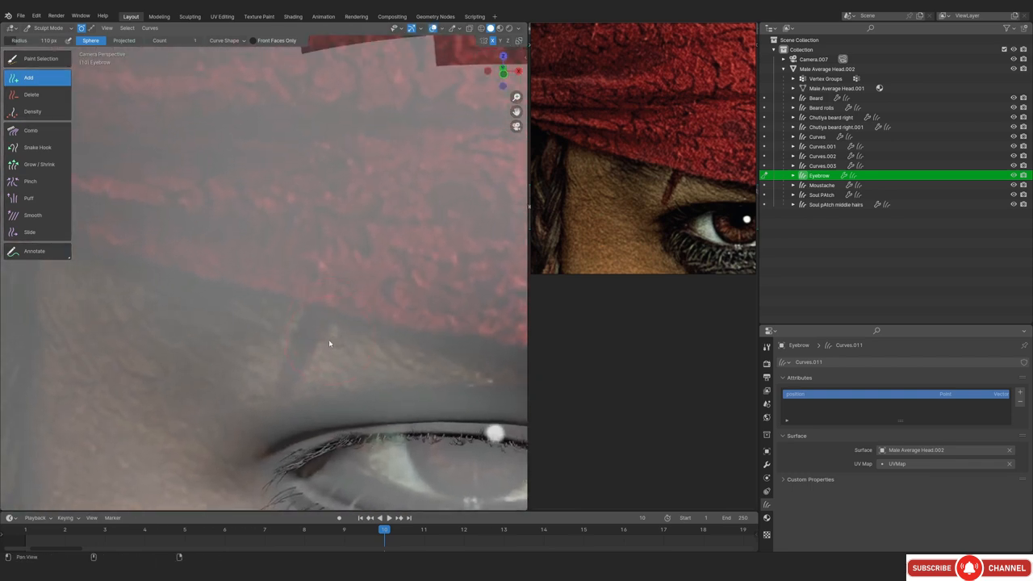
pyautogui.hotkey('shift', 'alt', 'z')
pyautogui.hotkey('shift', 'alt', 'z')
pyautogui.moveTo(304, 329)
pyautogui.mouseDown()
pyautogui.moveTo(319, 369)
pyautogui.moveTo(390, 328)
pyautogui.mouseUp()
pyautogui.hotkey('shift', 'alt', 'z')
pyautogui.keyDown('ctrl'); pyautogui.keyDown('alt'); pyautogui.moveTo(309, 273); pyautogui.dragTo(329, 352); pyautogui.keyUp('alt'); pyautogui.keyUp('ctrl')
pyautogui.keyDown('ctrl'); pyautogui.keyDown('alt'); pyautogui.moveTo(319, 403); pyautogui.dragTo(420, 261); pyautogui.keyUp('alt'); pyautogui.keyUp('ctrl')
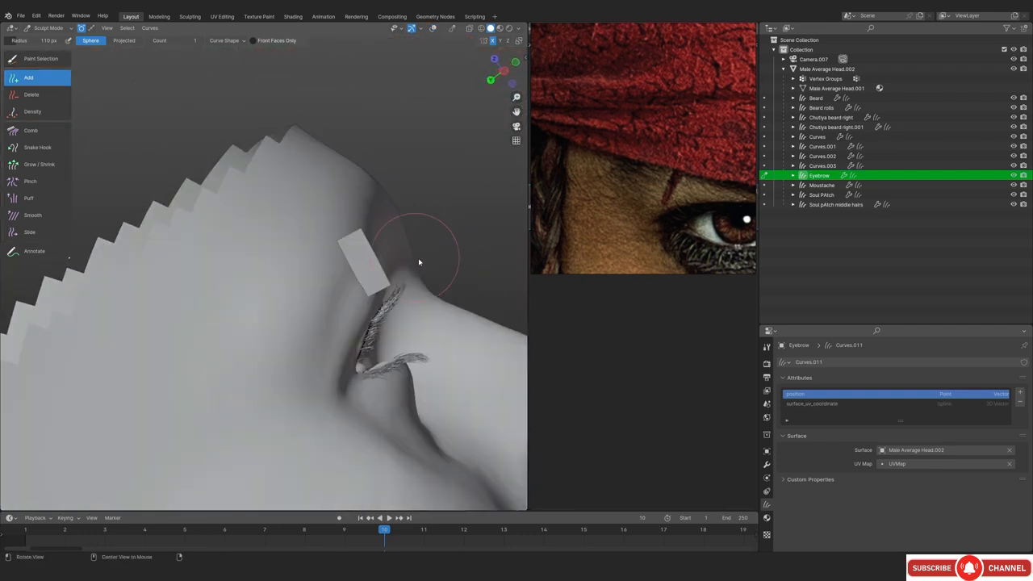
# Add the Set Hair Curve Profile asset from the Asset Browser to the Eyebrow curves
pyautogui.click(771, 27)
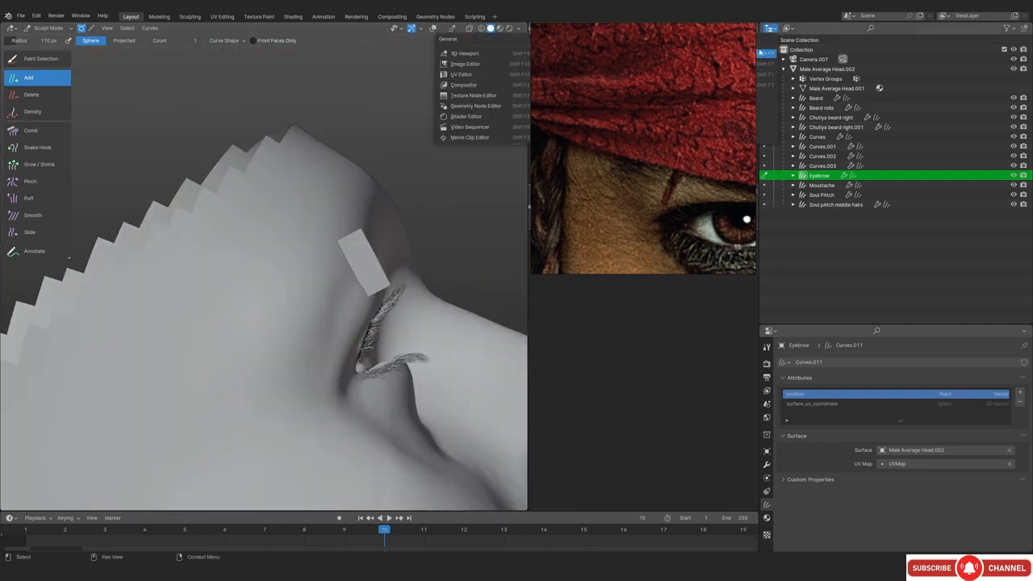
pyautogui.click(711, 87)
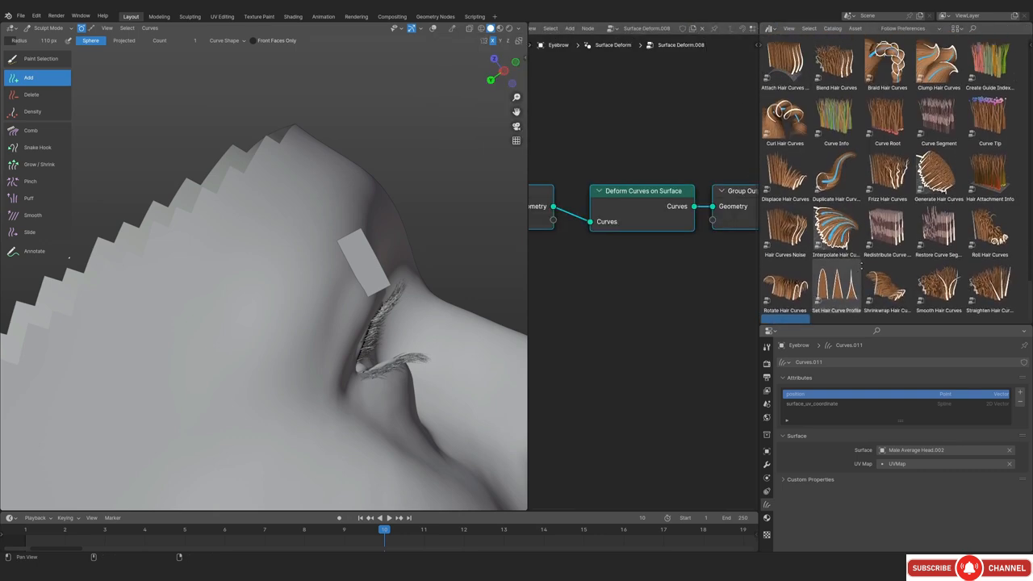
pyautogui.scroll(-2, 862, 263)
pyautogui.moveTo(836, 240); pyautogui.dragTo(390, 315)
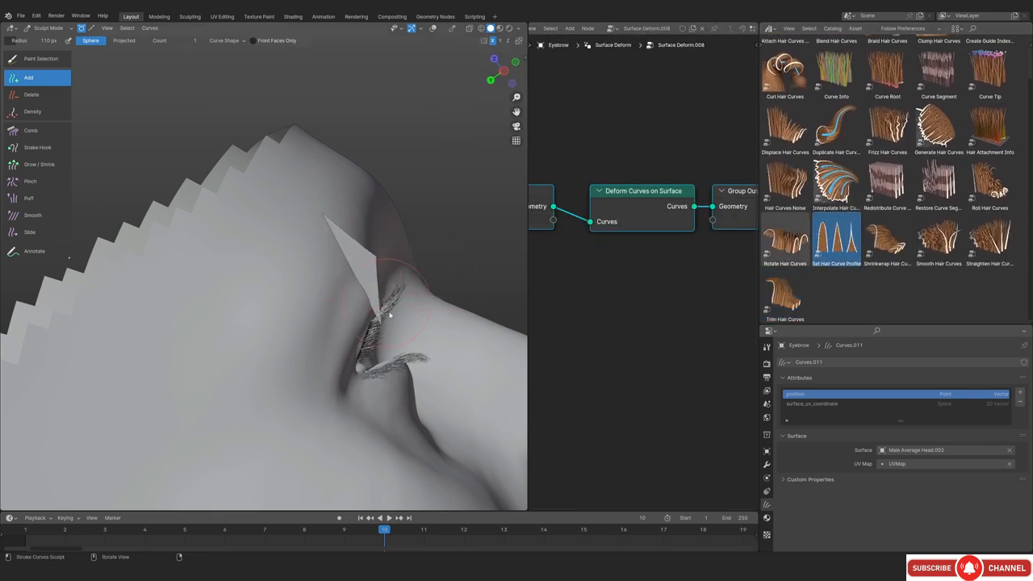
# Comb the first eyebrow hair down toward the skin, with its tip pointing outward and up toward the temple
pyautogui.moveTo(383, 298); pyautogui.dragTo(295, 310, button='middle')
pyautogui.click(37, 130)
pyautogui.moveTo(288, 267); pyautogui.dragTo(383, 242, button='middle')
pyautogui.moveTo(383, 242)
pyautogui.keyDown('shift'); pyautogui.mouseDown(button='middle')
pyautogui.moveTo(393, 194)
pyautogui.moveTo(323, 293)
pyautogui.mouseUp(button='middle'); pyautogui.keyUp('shift')
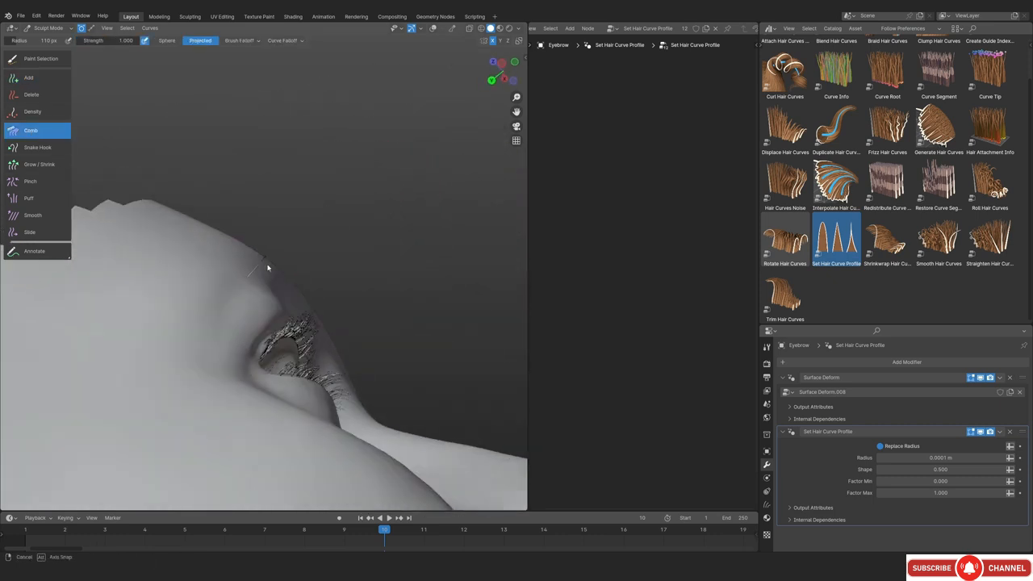
pyautogui.moveTo(268, 267)
pyautogui.mouseDown(button='middle')
pyautogui.moveTo(291, 331)
pyautogui.moveTo(244, 335)
pyautogui.moveTo(341, 323)
pyautogui.moveTo(365, 329)
pyautogui.moveTo(355, 343)
pyautogui.mouseUp(button='middle')
pyautogui.press('f')
pyautogui.click(288, 345)
pyautogui.scroll(3, 352, 354)
pyautogui.scroll(3, 308, 307)
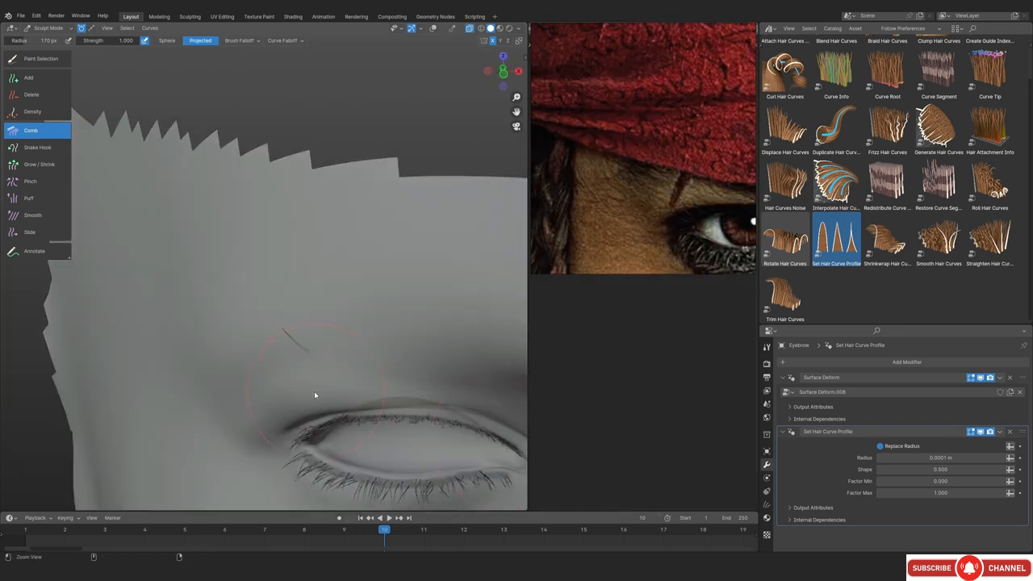
pyautogui.scroll(2, 295, 341)
pyautogui.moveTo(294, 357); pyautogui.dragTo(318, 346, button='middle')
pyautogui.scroll(-5, 318, 346)
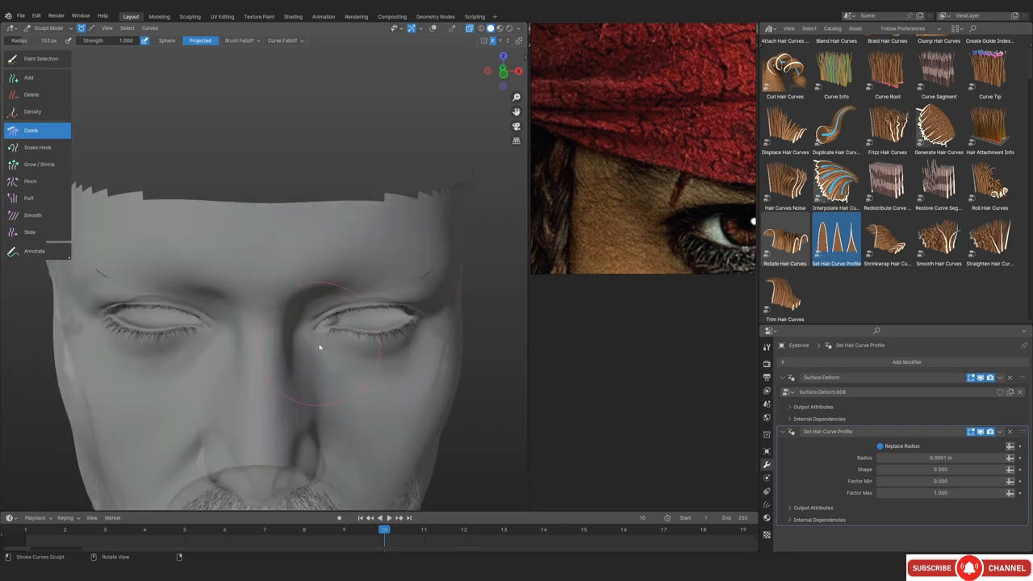
pyautogui.moveTo(293, 399); pyautogui.dragTo(375, 304, button='middle')
# Stretch the first eyebrow hair outward along the brow with the Snake Hook brush
pyautogui.keyDown('alt'); pyautogui.moveTo(375, 303); pyautogui.dragTo(243, 250); pyautogui.keyUp('alt')
pyautogui.press('k')
pyautogui.keyDown('alt'); pyautogui.moveTo(274, 310); pyautogui.dragTo(224, 340); pyautogui.keyUp('alt')
pyautogui.scroll(2, 224, 339)
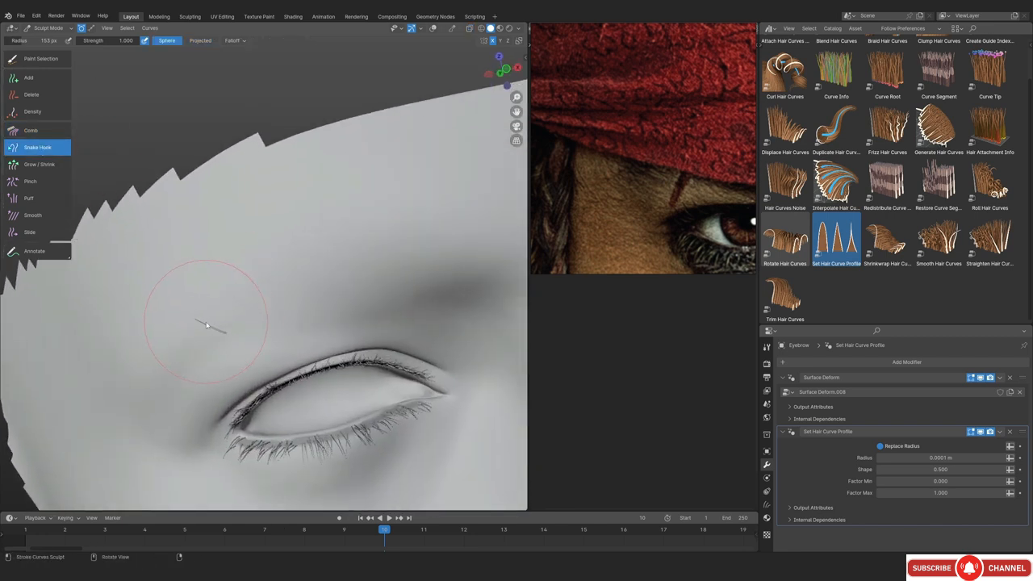
pyautogui.scroll(-2, 222, 351)
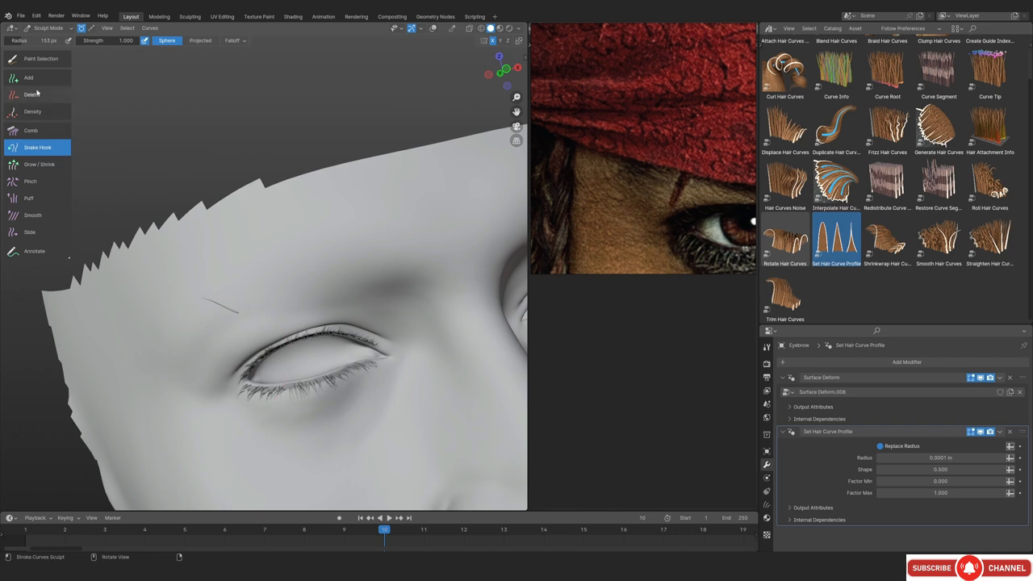
# Comb the stretched hair in side view so it bends over the curvature of the brow ridge
pyautogui.click(37, 130)
pyautogui.moveTo(143, 250)
pyautogui.mouseDown(button='middle')
pyautogui.moveTo(345, 300)
pyautogui.moveTo(302, 265)
pyautogui.moveTo(294, 242)
pyautogui.moveTo(325, 226)
pyautogui.moveTo(292, 252)
pyautogui.mouseUp(button='middle')
pyautogui.press(']')
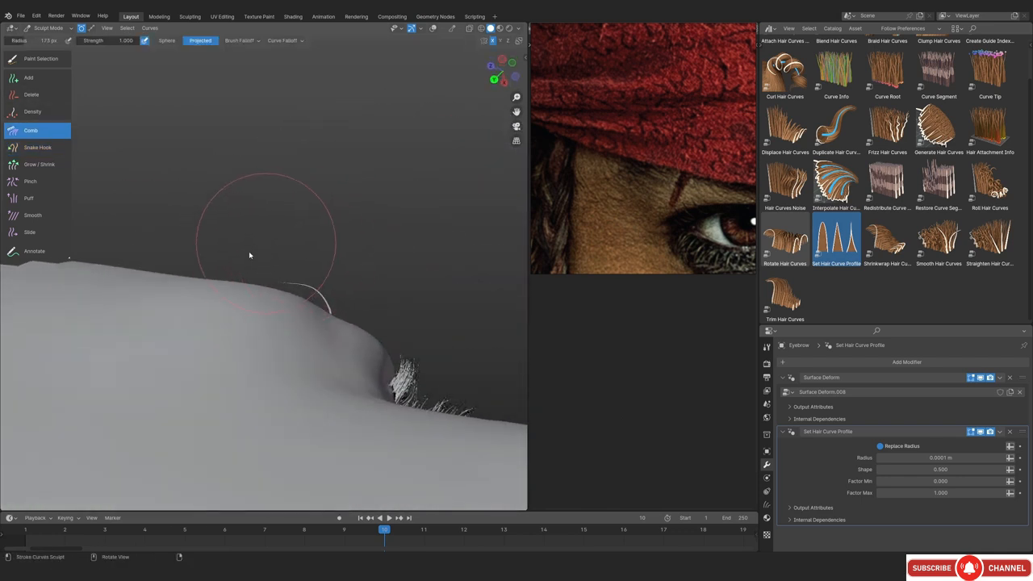
pyautogui.hotkey('alt', 'z')
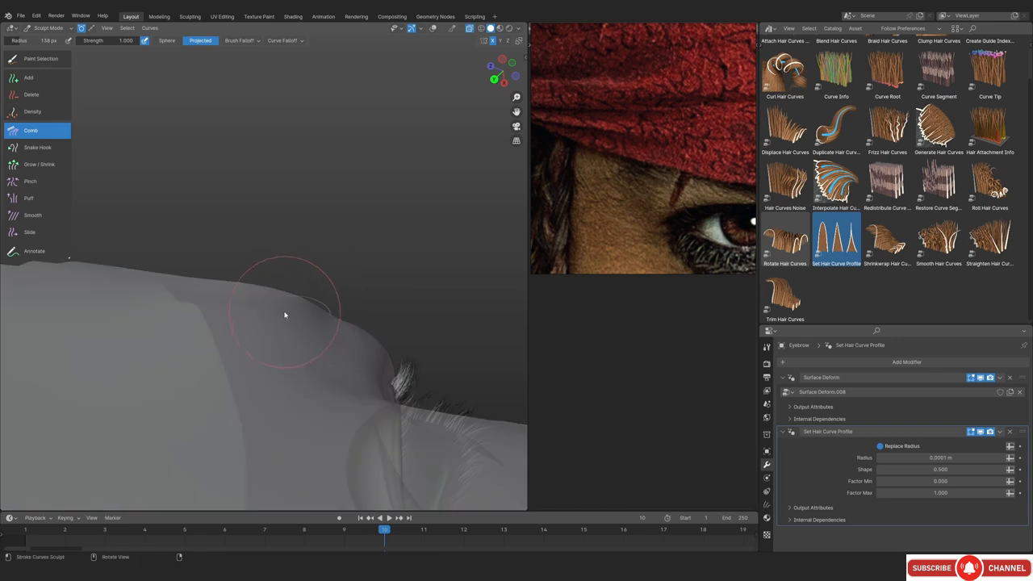
pyautogui.hotkey('alt', 'z')
pyautogui.moveTo(305, 318); pyautogui.dragTo(331, 268, button='middle')
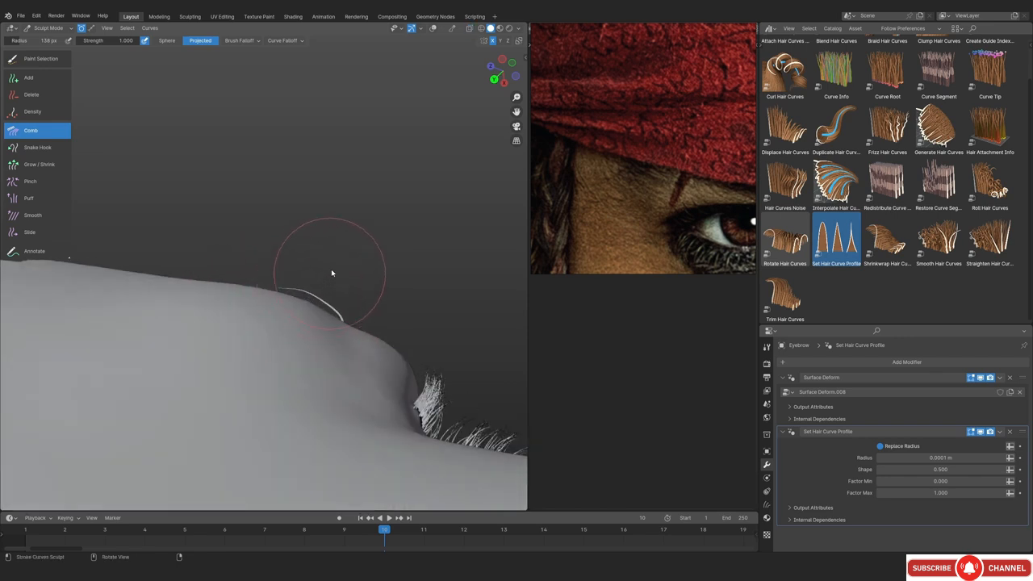
pyautogui.press(']')
pyautogui.moveTo(342, 288); pyautogui.dragTo(240, 429, button='middle')
# Refine the first hair from the front and side with the Comb brush, shaping it into a gentle arc
pyautogui.press('KP_1')
pyautogui.moveTo(229, 367)
pyautogui.mouseDown(button='middle')
pyautogui.moveTo(332, 288)
pyautogui.moveTo(322, 272)
pyautogui.moveTo(275, 317)
pyautogui.moveTo(286, 322)
pyautogui.mouseUp(button='middle')
pyautogui.press('[')
pyautogui.press('f')
pyautogui.click(267, 319)
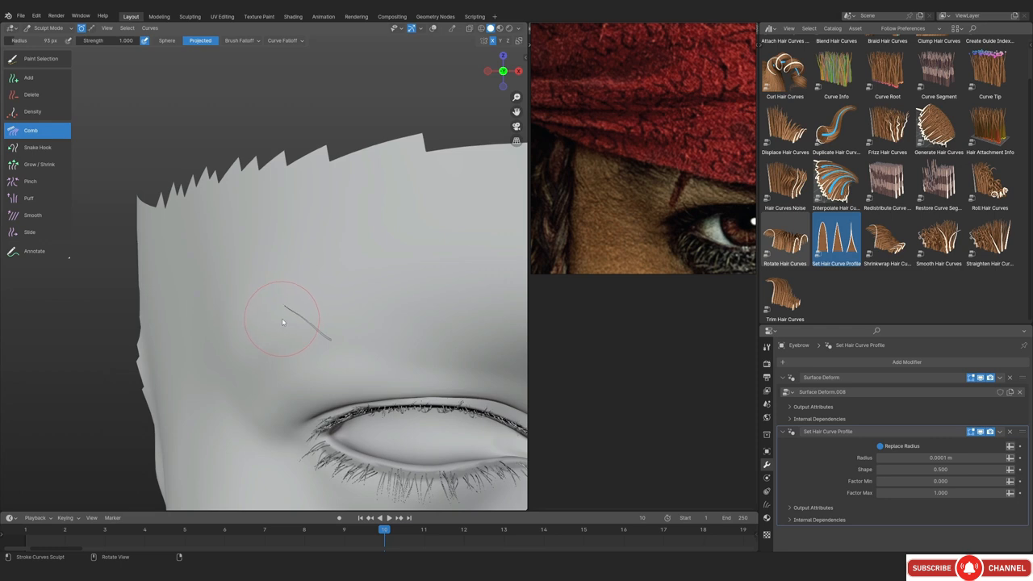
pyautogui.scroll(-2, 257, 290)
pyautogui.moveTo(257, 289)
pyautogui.mouseDown(button='middle')
pyautogui.moveTo(358, 203)
pyautogui.moveTo(288, 296)
pyautogui.moveTo(270, 342)
pyautogui.moveTo(262, 314)
pyautogui.mouseUp(button='middle')
pyautogui.press('f')
pyautogui.click(193, 277)
pyautogui.hotkey('alt', 'z')
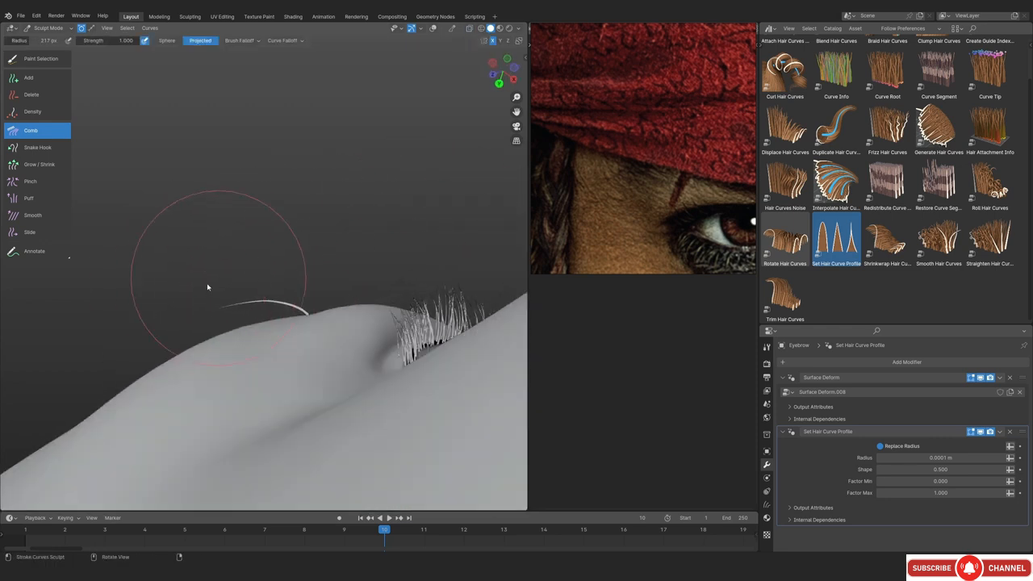
pyautogui.moveTo(254, 234); pyautogui.dragTo(323, 305, button='middle')
pyautogui.scroll(6, 323, 305)
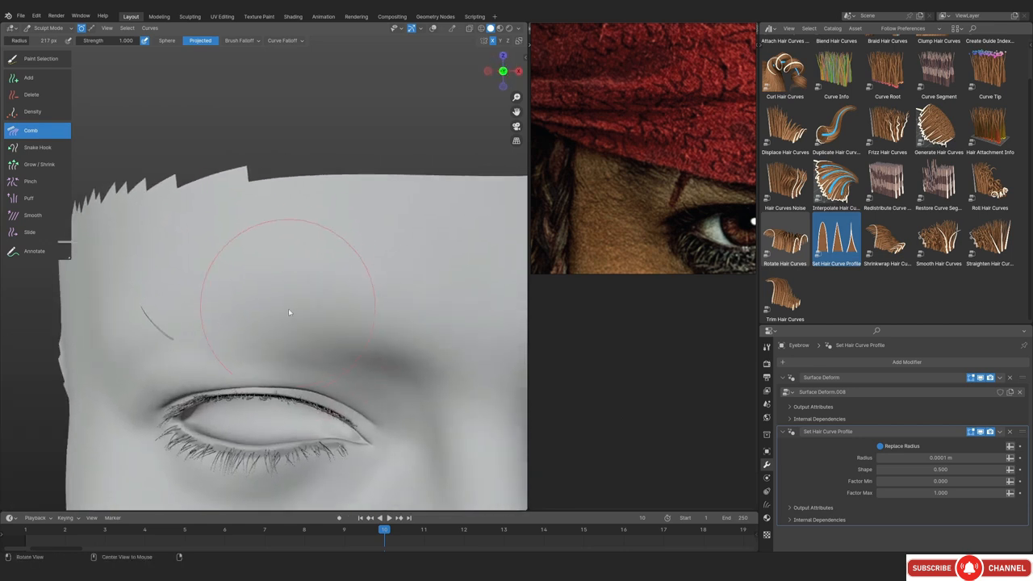
# Add a second eyebrow hair above and inward of the first, with Length, Shape and Point Count interpolation enabled
pyautogui.moveTo(388, 312)
pyautogui.mouseDown(button='middle')
pyautogui.moveTo(245, 309)
pyautogui.moveTo(523, 392)
pyautogui.mouseUp(button='middle')
pyautogui.click(28, 76)
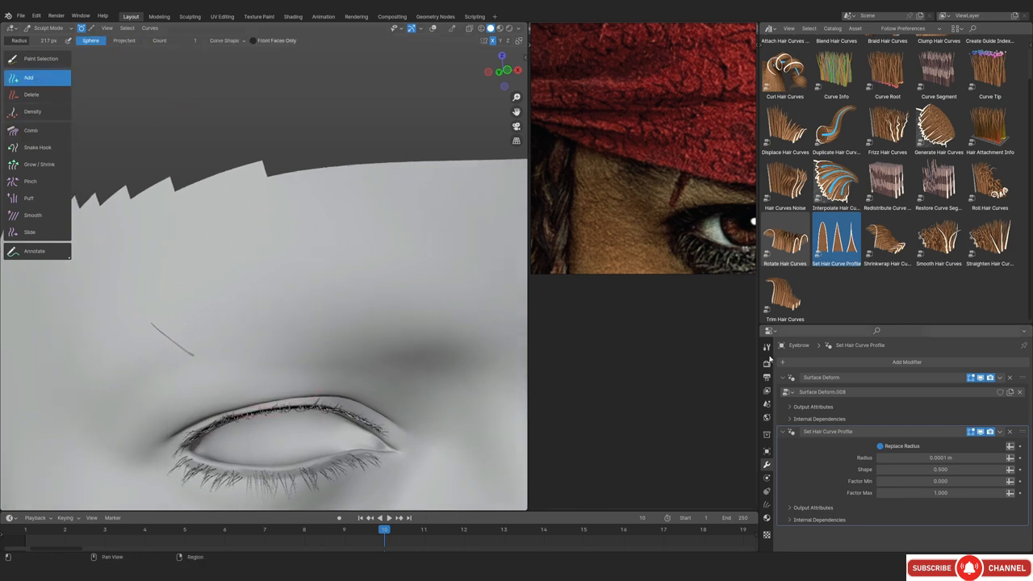
pyautogui.click(766, 348)
pyautogui.moveTo(240, 373)
pyautogui.mouseDown(button='middle')
pyautogui.moveTo(241, 386)
pyautogui.moveTo(266, 342)
pyautogui.moveTo(292, 327)
pyautogui.moveTo(155, 369)
pyautogui.moveTo(273, 311)
pyautogui.moveTo(167, 251)
pyautogui.mouseUp(button='middle')
# Isolate the second hair with Paint Selection and comb it into a nearly horizontal, outward-pointing arc close to the skin
pyautogui.click(37, 59)
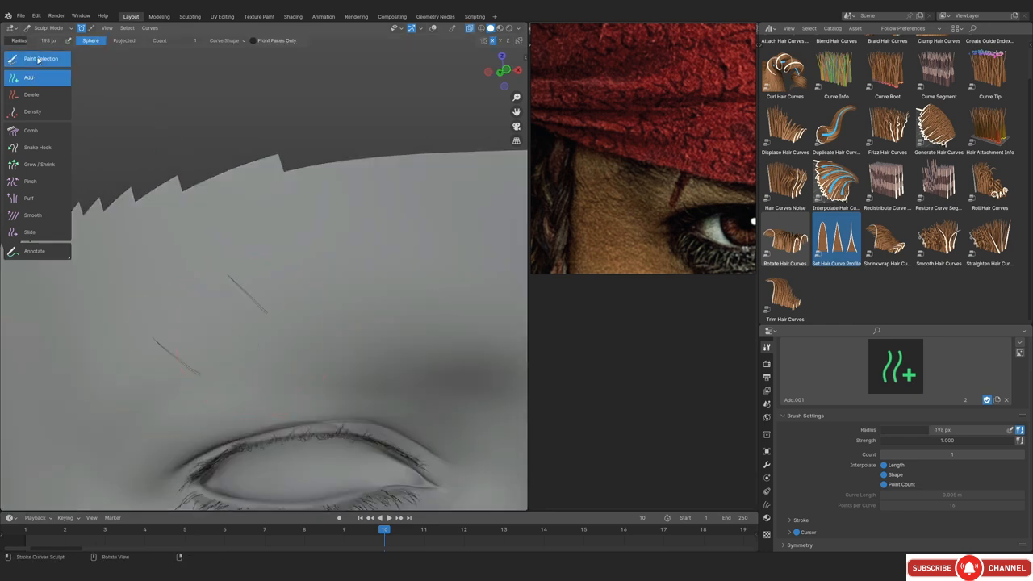
pyautogui.keyDown('ctrl'); pyautogui.moveTo(258, 314); pyautogui.dragTo(246, 294, button='middle'); pyautogui.keyUp('ctrl')
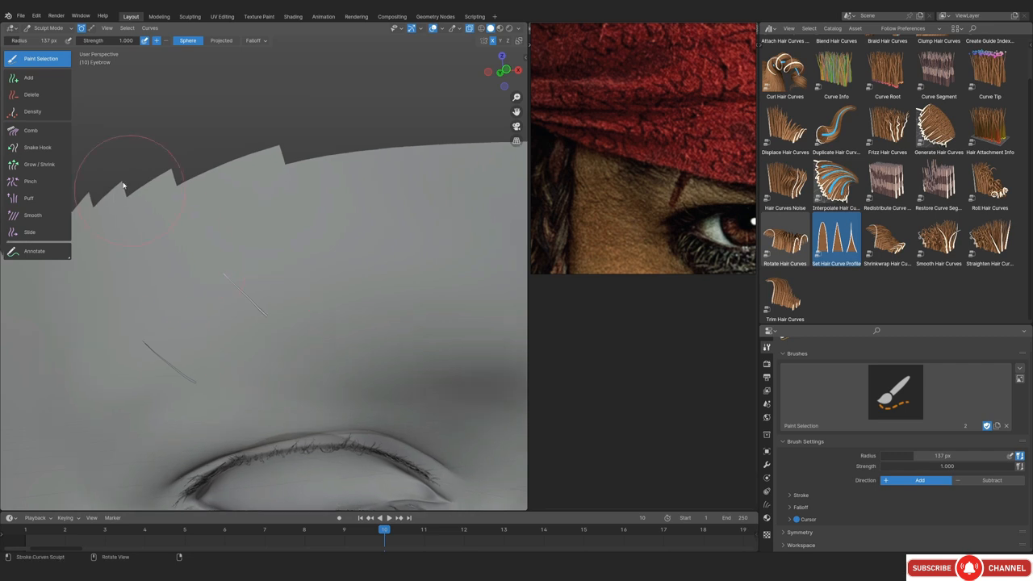
pyautogui.click(37, 130)
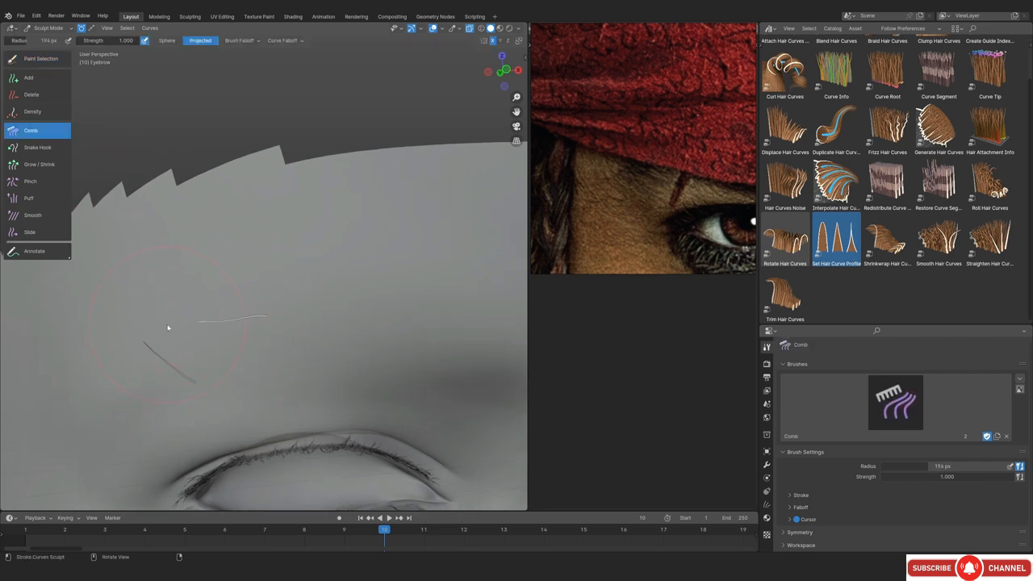
pyautogui.moveTo(212, 312)
pyautogui.mouseDown(button='middle')
pyautogui.moveTo(220, 343)
pyautogui.moveTo(331, 316)
pyautogui.moveTo(335, 345)
pyautogui.mouseUp(button='middle')
pyautogui.press('f')
pyautogui.click(333, 345)
pyautogui.moveTo(333, 347); pyautogui.dragTo(314, 417)
pyautogui.press('KP_1')
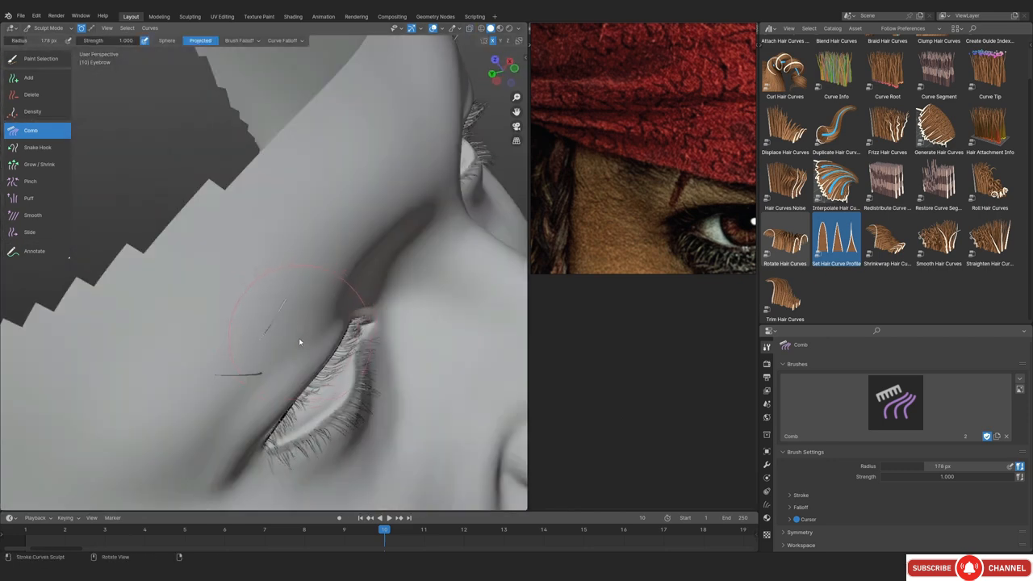
pyautogui.scroll(2, 238, 363)
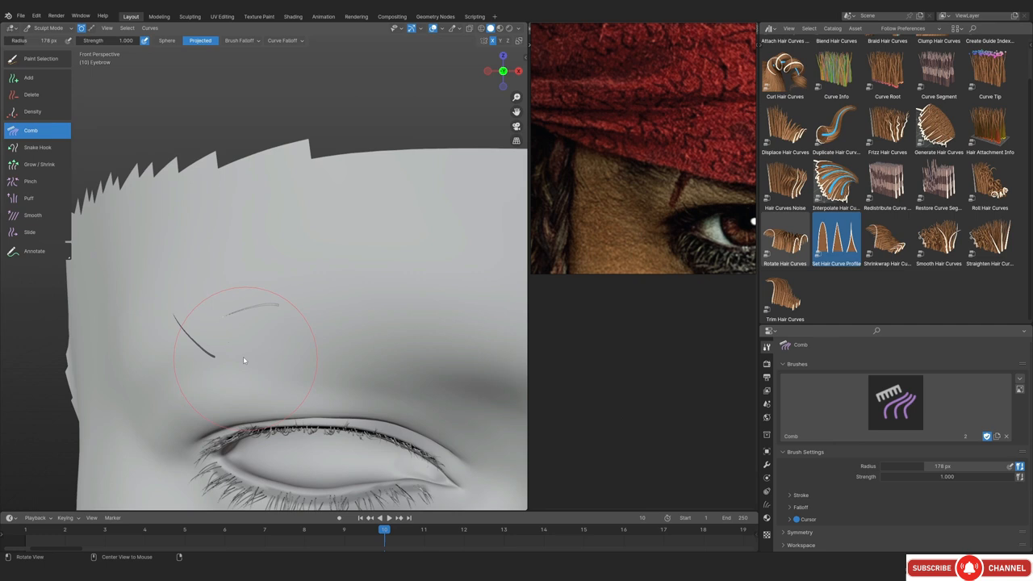
# Add a third eyebrow hair just below the second and comb it into a gentle line slanting up and outward
pyautogui.click(29, 78)
pyautogui.scroll(1, 247, 323)
pyautogui.hotkey('alt', 'z')
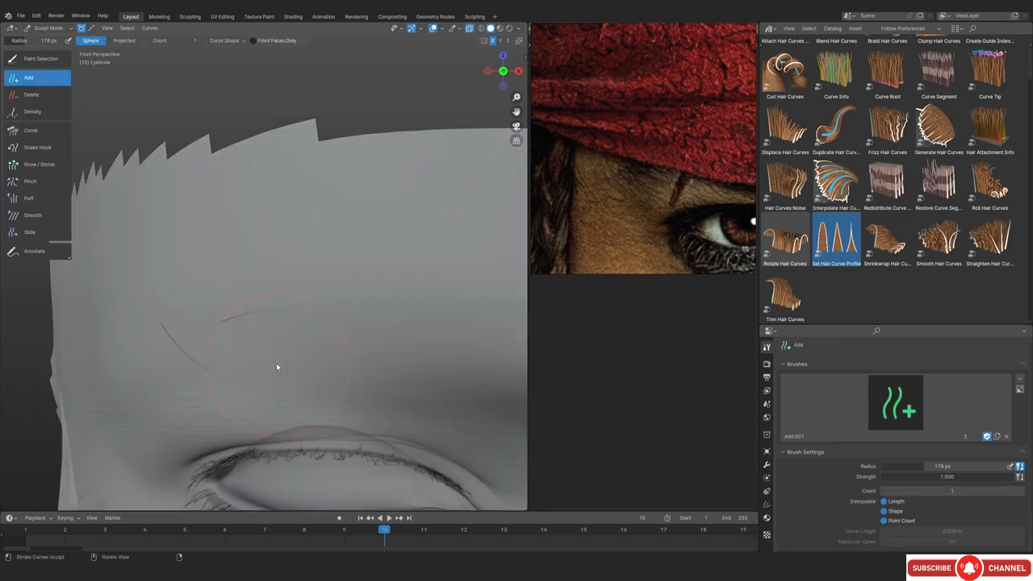
pyautogui.click(45, 132)
pyautogui.press(']')
pyautogui.press(']')
pyautogui.moveTo(379, 376); pyautogui.dragTo(268, 293, button='middle')
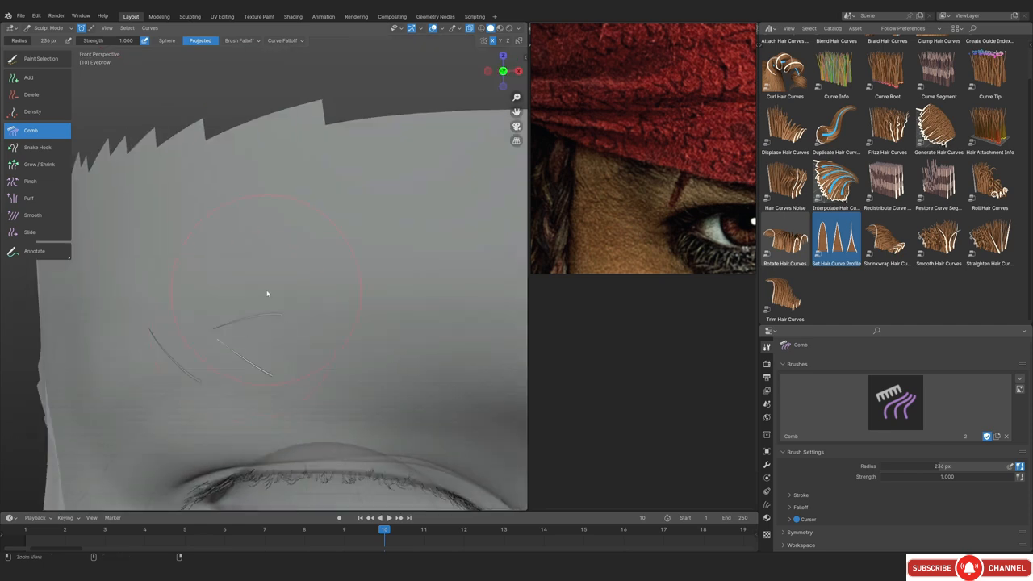
pyautogui.hotkey('alt', 'z')
pyautogui.keyDown('ctrl'); pyautogui.keyDown('alt'); pyautogui.moveTo(268, 293); pyautogui.dragTo(250, 339); pyautogui.keyUp('alt'); pyautogui.keyUp('ctrl')
pyautogui.hotkey('alt', 'z')
pyautogui.hotkey('alt', 'z')
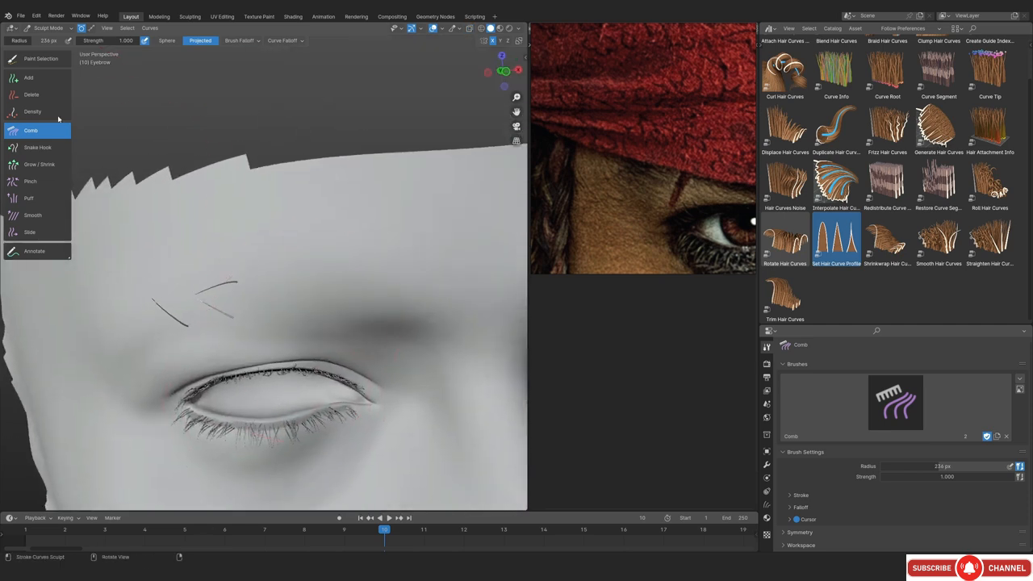
# Add a guide hair at the inner end of the brow near the nose and comb it nearly upright
pyautogui.click(29, 78)
pyautogui.moveTo(298, 255)
pyautogui.mouseDown(button='middle')
pyautogui.moveTo(300, 352)
pyautogui.moveTo(303, 305)
pyautogui.moveTo(320, 300)
pyautogui.moveTo(304, 300)
pyautogui.moveTo(318, 284)
pyautogui.mouseUp(button='middle')
pyautogui.click(302, 299)
pyautogui.hotkey('alt', 'z')
pyautogui.click(51, 131)
pyautogui.press('f')
pyautogui.click(285, 343)
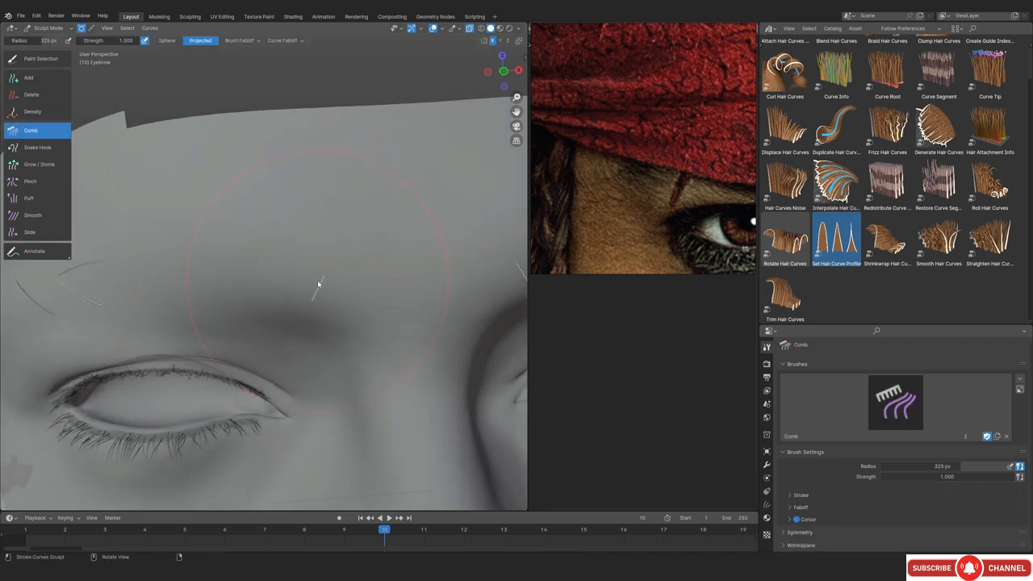
pyautogui.press('f')
pyautogui.click(295, 301)
# Refine the inner-end hair with Snake Hook and Smooth, and comb it in side view along the brow ridge
pyautogui.click(37, 146)
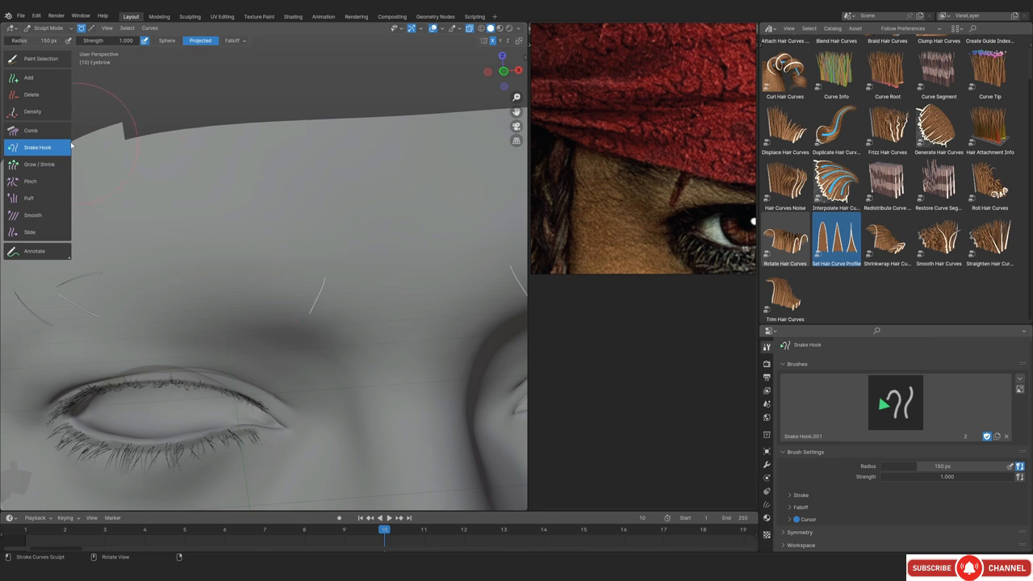
pyautogui.click(32, 215)
pyautogui.moveTo(323, 288)
pyautogui.mouseDown(button='middle')
pyautogui.moveTo(277, 376)
pyautogui.moveTo(405, 291)
pyautogui.moveTo(355, 339)
pyautogui.mouseUp(button='middle')
pyautogui.hotkey('alt', 'z')
pyautogui.click(32, 130)
pyautogui.moveTo(290, 242); pyautogui.dragTo(301, 280, button='middle')
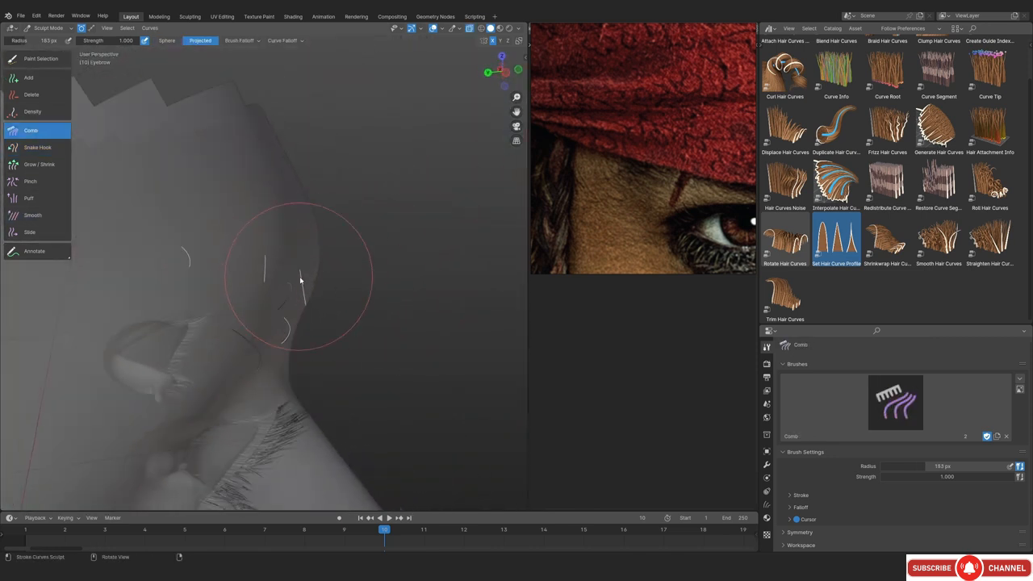
pyautogui.press('f')
pyautogui.click(307, 281)
pyautogui.scroll(1, 315, 317)
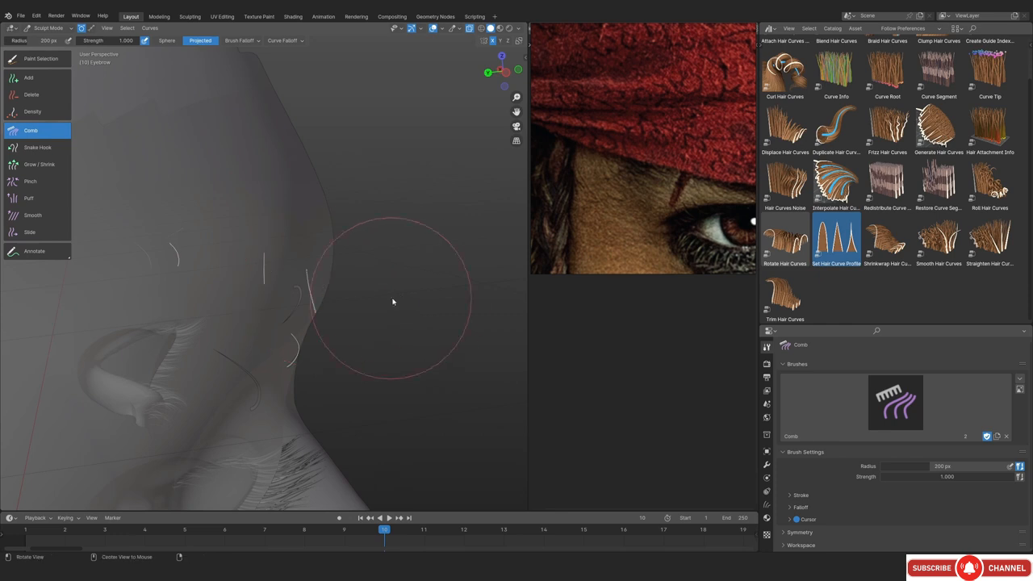
pyautogui.moveTo(393, 301); pyautogui.dragTo(299, 325, button='middle')
# Isolate the inner-end hair with Paint Selection and comb it up and away from the skin in side view
pyautogui.click(36, 58)
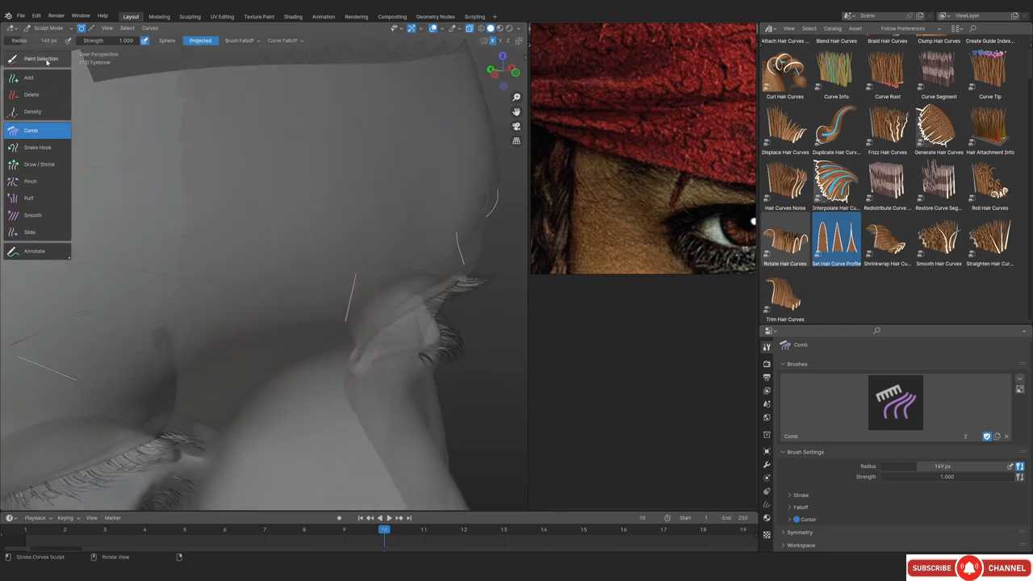
pyautogui.keyDown('alt'); pyautogui.moveTo(304, 324); pyautogui.dragTo(525, 323); pyautogui.keyUp('alt')
pyautogui.hotkey('alt', 'z')
pyautogui.hotkey('alt', 'z')
pyautogui.moveTo(396, 274); pyautogui.dragTo(266, 249, button='middle')
pyautogui.click(37, 133)
pyautogui.moveTo(363, 286); pyautogui.dragTo(319, 293, button='middle')
pyautogui.press('f')
pyautogui.click(350, 283)
pyautogui.moveTo(318, 292)
pyautogui.mouseDown()
pyautogui.moveTo(341, 275)
pyautogui.moveTo(320, 296)
pyautogui.moveTo(329, 316)
pyautogui.mouseUp()
pyautogui.press('f')
pyautogui.click(303, 314)
pyautogui.moveTo(307, 317); pyautogui.dragTo(350, 311, button='middle')
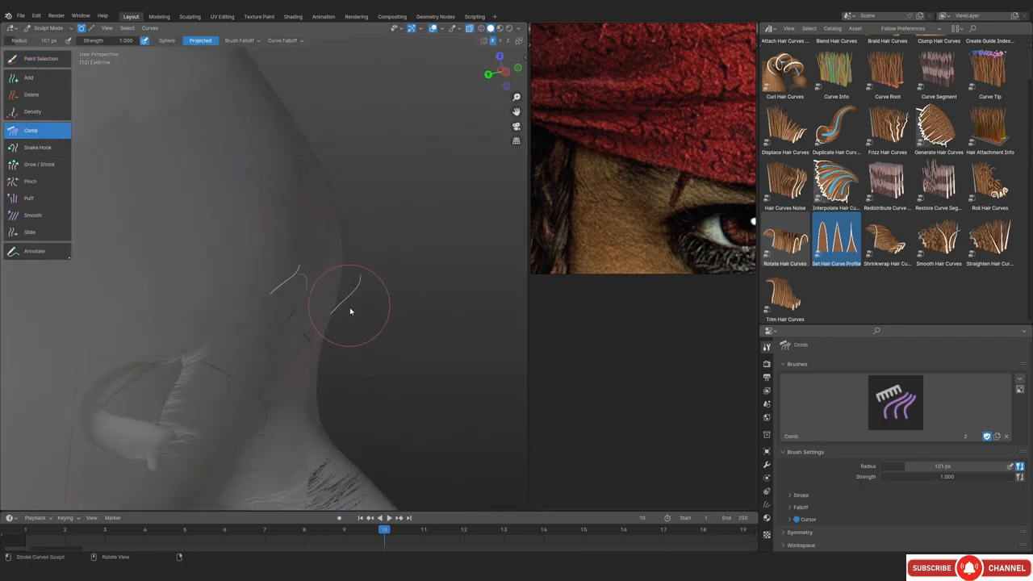
# Smooth the inner-end hair and comb it in side view into a clean arc curving back toward the forehead
pyautogui.click(32, 214)
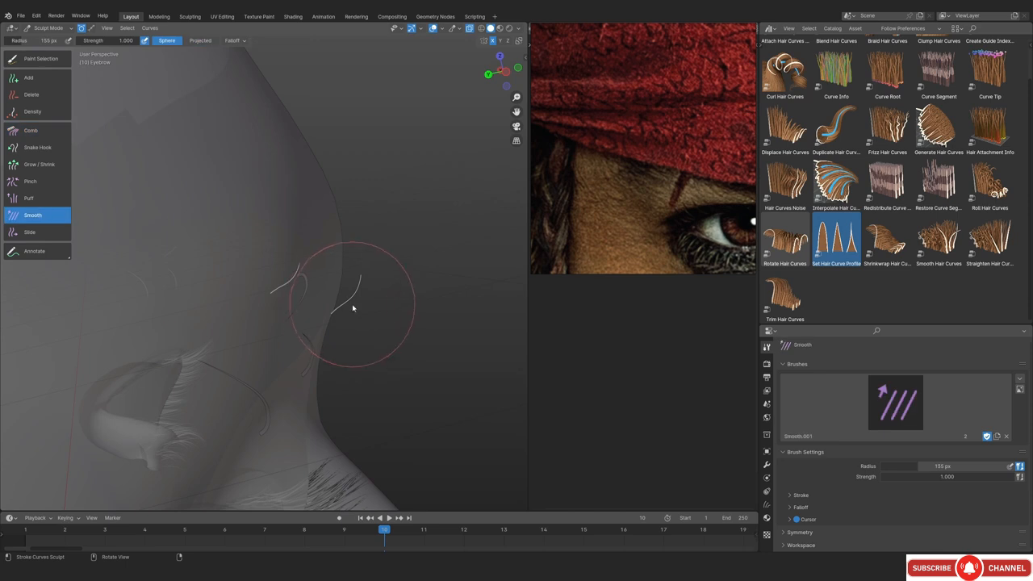
pyautogui.press('c')
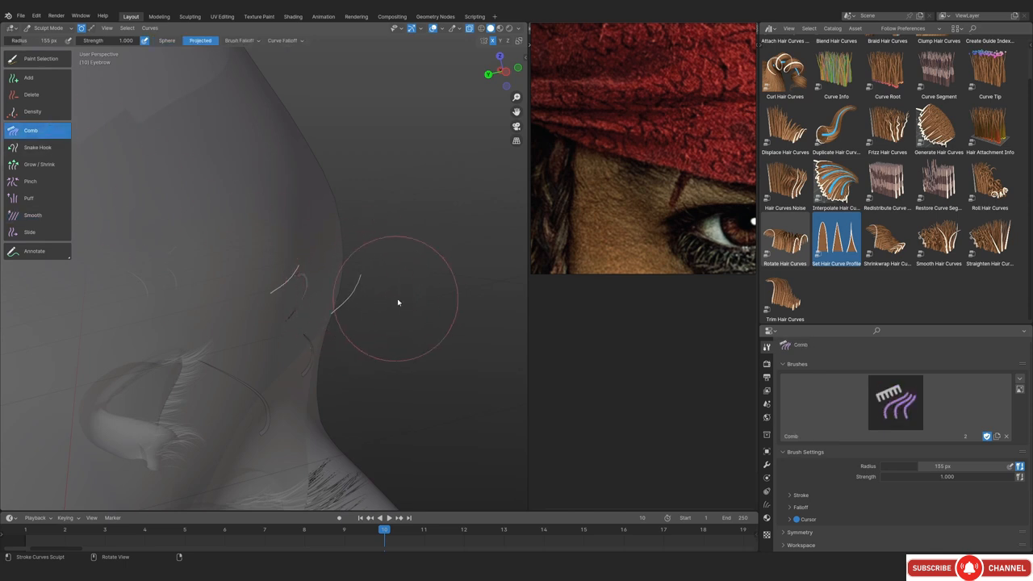
pyautogui.press('f')
pyautogui.click(407, 290)
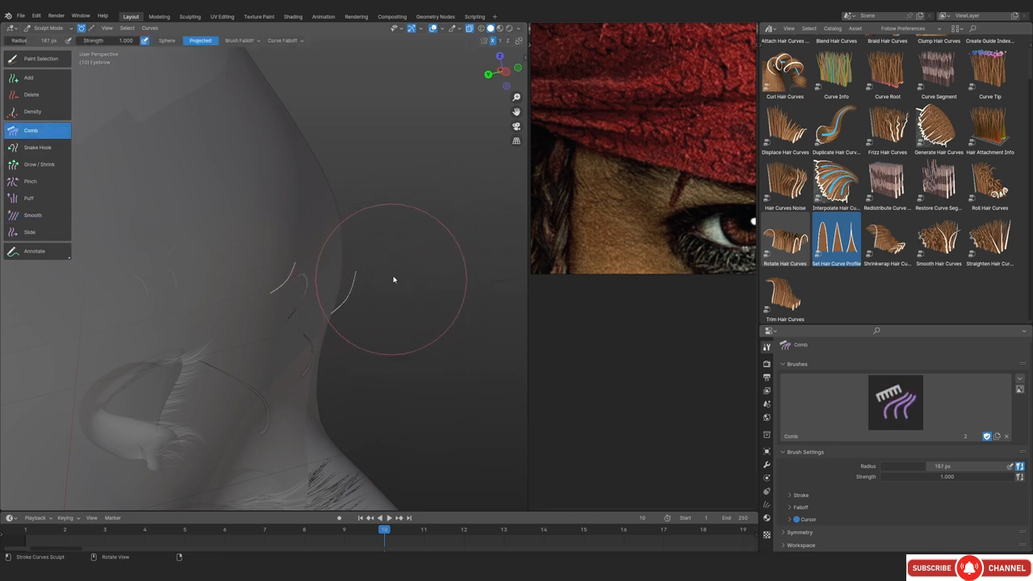
pyautogui.hotkey('alt', 'z')
pyautogui.moveTo(395, 296); pyautogui.dragTo(350, 325, button='middle')
pyautogui.moveTo(344, 273)
pyautogui.keyDown('ctrl'); pyautogui.mouseDown(button='middle')
pyautogui.moveTo(320, 323)
pyautogui.moveTo(389, 328)
pyautogui.moveTo(364, 295)
pyautogui.mouseUp(button='middle'); pyautogui.keyUp('ctrl')
# Add a hair just outward of the inner-end one, comb it up and outward, and lengthen it with Snake Hook
pyautogui.click(39, 78)
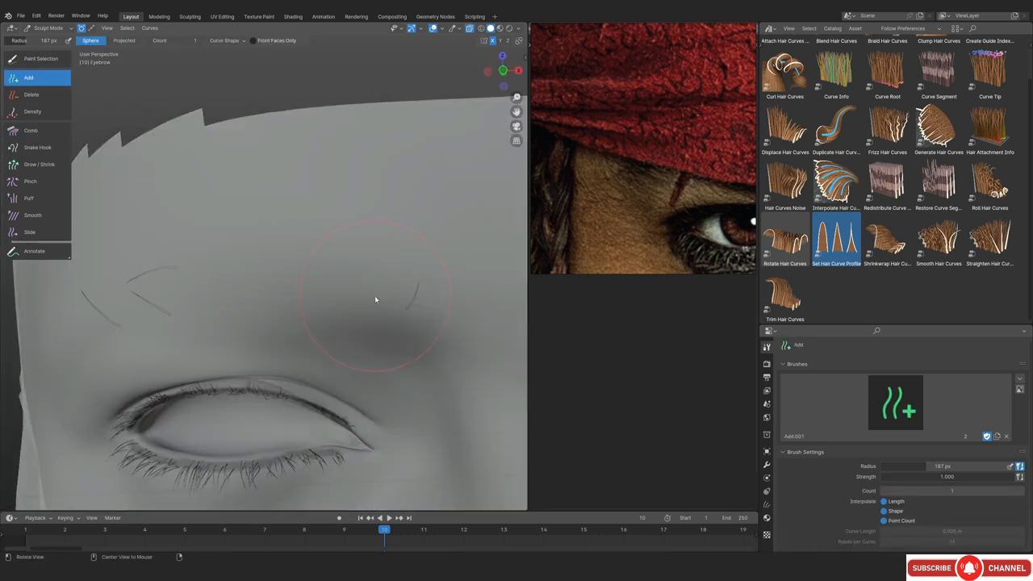
pyautogui.click(34, 130)
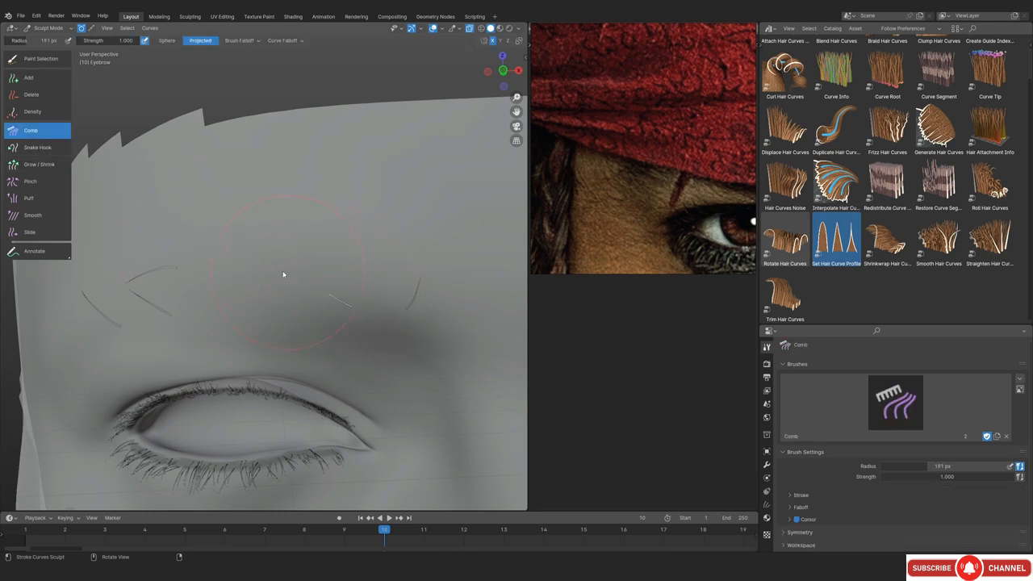
pyautogui.click(37, 147)
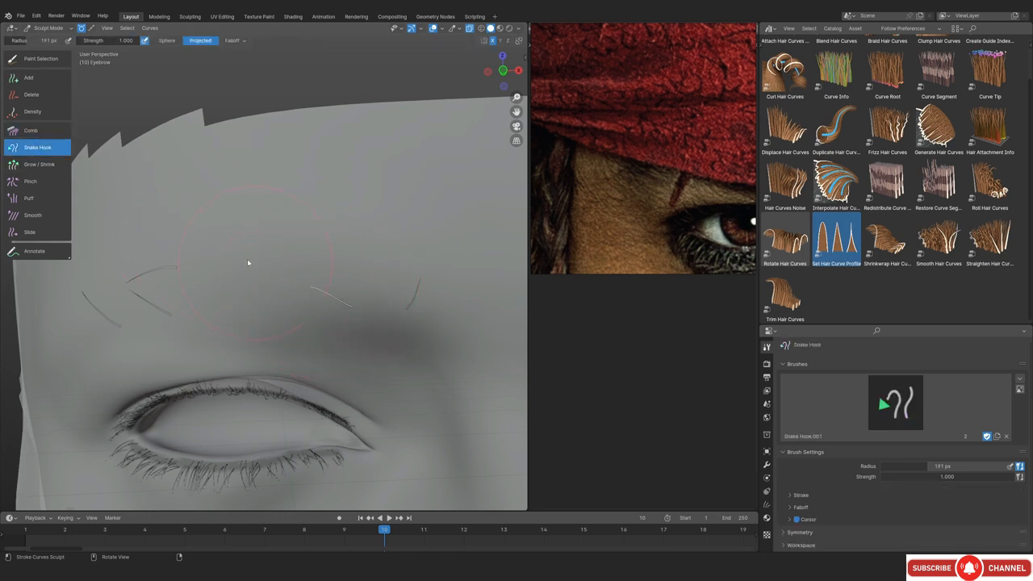
# Add one hair on the upper edge and one below it in the middle of the brow, combing both to point outward
pyautogui.click(41, 80)
pyautogui.moveTo(300, 290); pyautogui.dragTo(321, 293, button='middle')
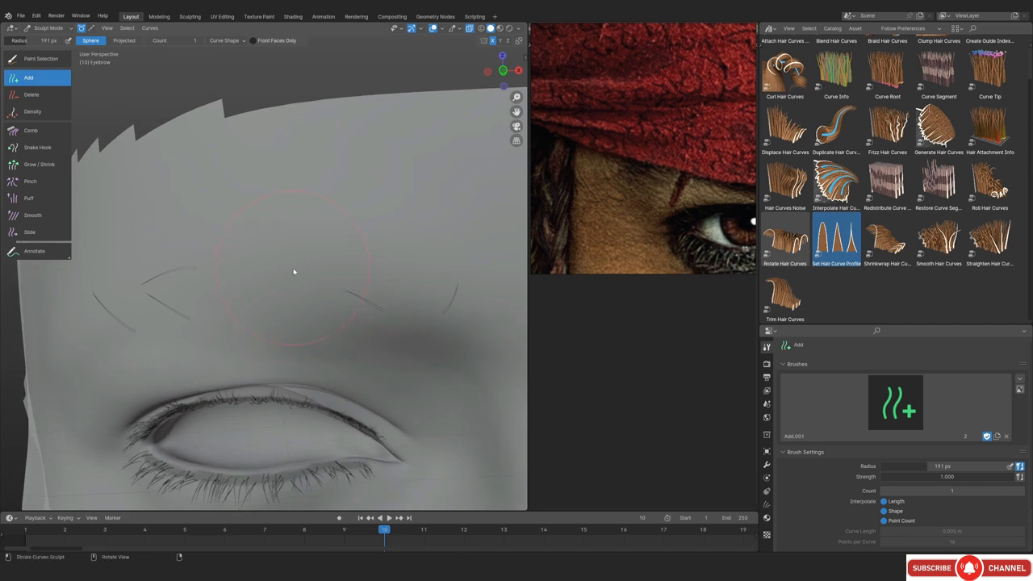
pyautogui.click(35, 130)
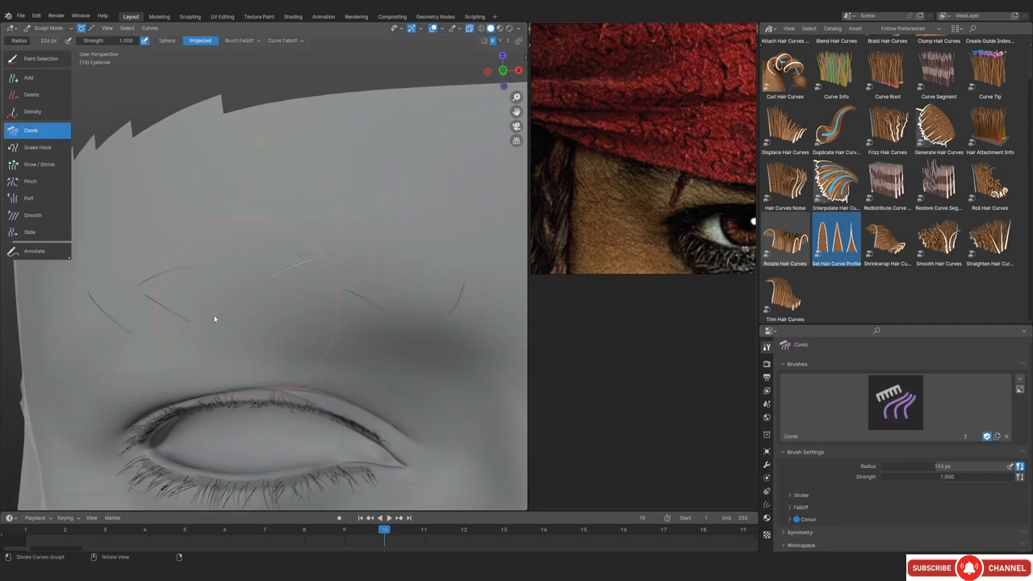
pyautogui.click(28, 78)
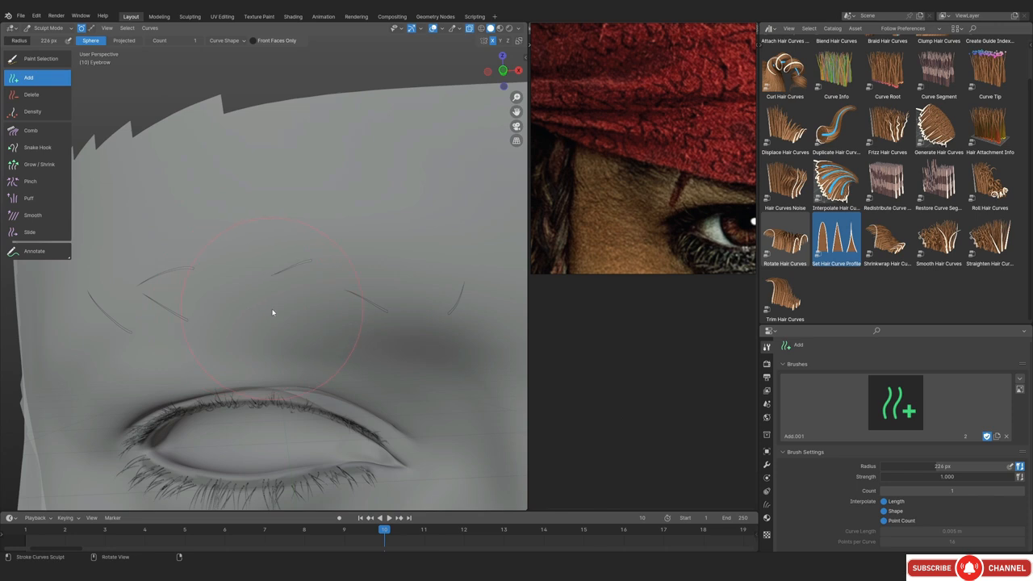
pyautogui.click(36, 130)
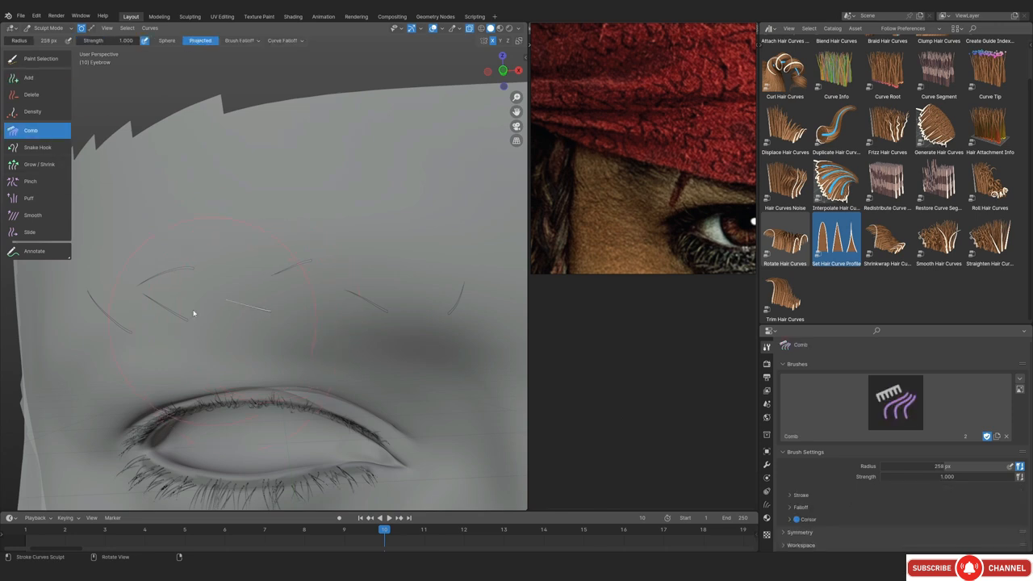
# Isolate the upper middle hair with Paint Selection and comb it closer to the skin in side view
pyautogui.moveTo(231, 293)
pyautogui.keyDown('alt'); pyautogui.mouseDown()
pyautogui.moveTo(276, 293)
pyautogui.moveTo(261, 408)
pyautogui.moveTo(242, 339)
pyautogui.moveTo(261, 327)
pyautogui.moveTo(226, 307)
pyautogui.moveTo(250, 334)
pyautogui.moveTo(237, 315)
pyautogui.moveTo(243, 356)
pyautogui.moveTo(378, 161)
pyautogui.moveTo(477, 244)
pyautogui.moveTo(357, 284)
pyautogui.moveTo(345, 271)
pyautogui.mouseUp(); pyautogui.keyUp('alt')
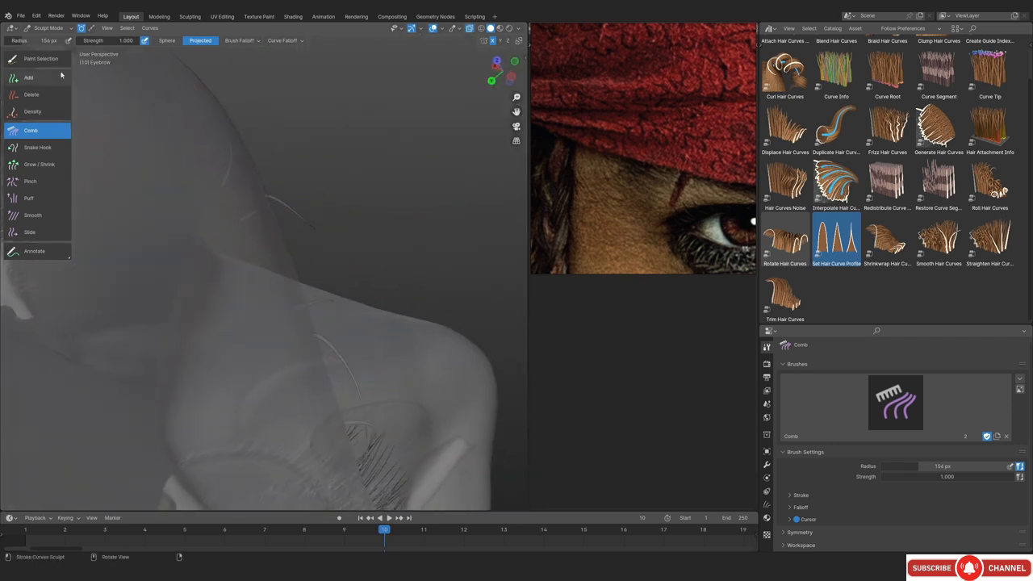
pyautogui.click(50, 60)
pyautogui.keyDown('alt'); pyautogui.moveTo(345, 235); pyautogui.dragTo(320, 225); pyautogui.keyUp('alt')
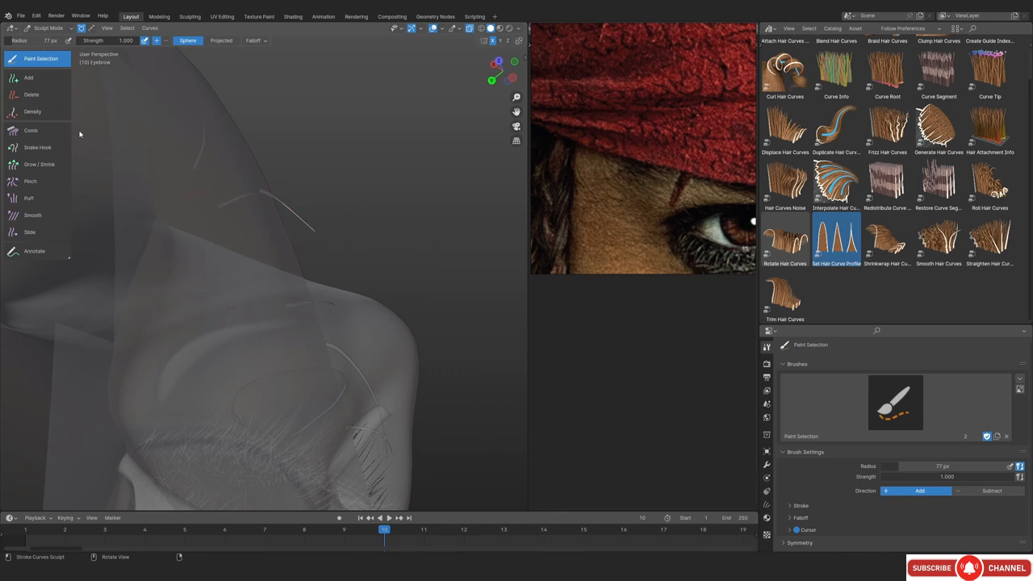
pyautogui.click(32, 130)
pyautogui.moveTo(291, 237)
pyautogui.keyDown('alt'); pyautogui.mouseDown()
pyautogui.moveTo(355, 270)
pyautogui.moveTo(371, 350)
pyautogui.moveTo(297, 288)
pyautogui.moveTo(315, 339)
pyautogui.moveTo(299, 306)
pyautogui.moveTo(369, 322)
pyautogui.moveTo(308, 327)
pyautogui.mouseUp(); pyautogui.keyUp('alt')
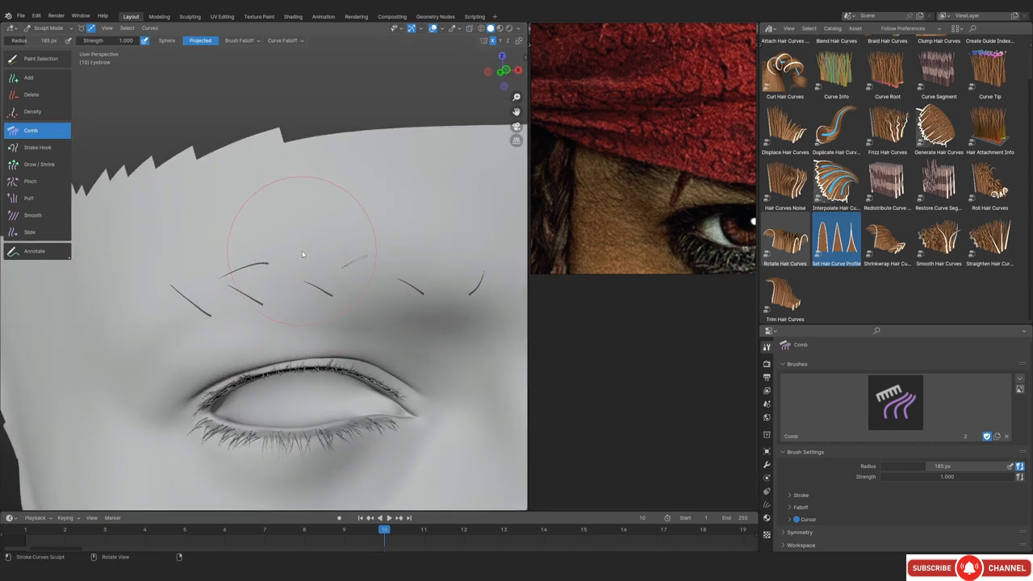
# Return to Object Mode and review the layout of the mirrored eyebrow guide hairs from the front
pyautogui.click(42, 28)
pyautogui.click(43, 38)
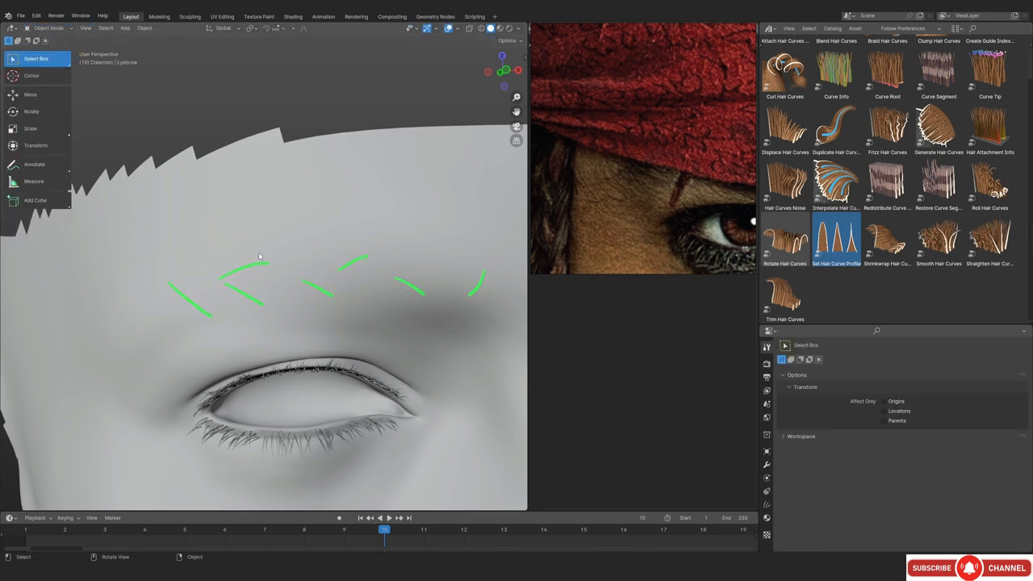
pyautogui.scroll(-7, 300, 292)
pyautogui.press('KP_1')
pyautogui.scroll(4, 288, 290)
pyautogui.keyDown('shift'); pyautogui.moveTo(323, 316); pyautogui.dragTo(235, 283, button='middle'); pyautogui.keyUp('shift')
pyautogui.scroll(1, 254, 326)
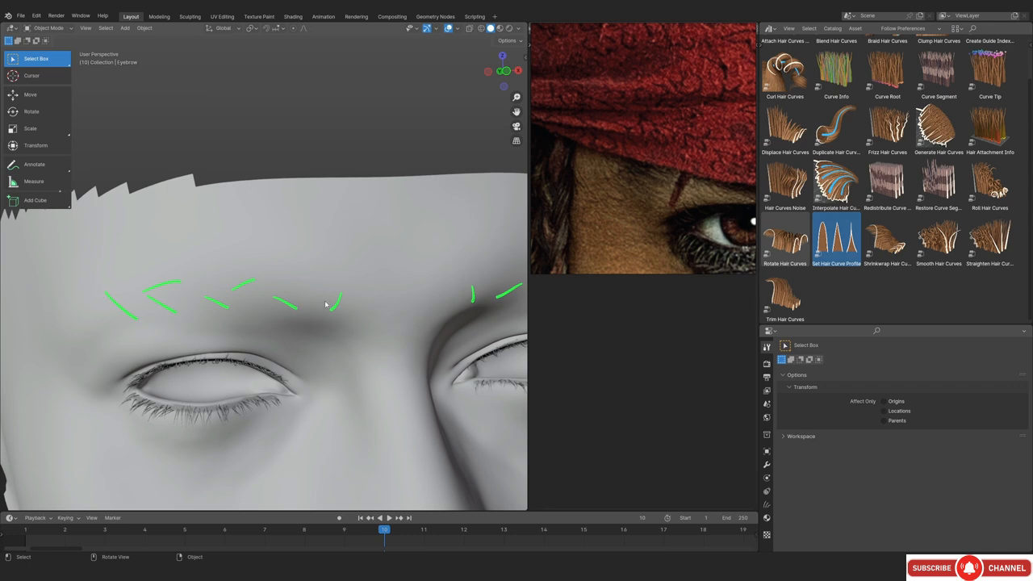
pyautogui.moveTo(320, 300); pyautogui.dragTo(334, 330, button='middle')
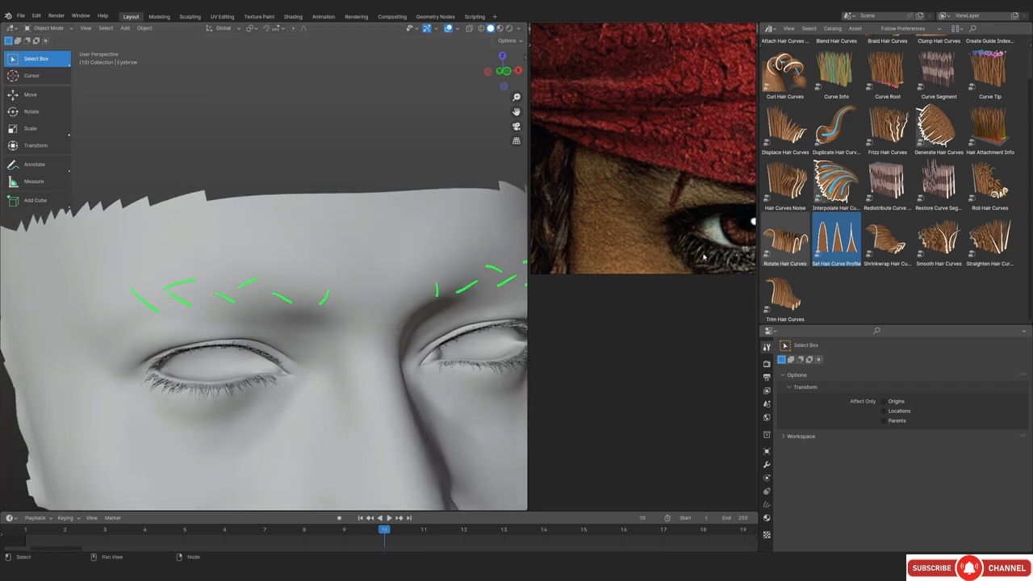
# Apply Interpolate Hair Curves to the eyebrow guides, with Male Average Head.002 as surface and a density of 1000000
pyautogui.hotkey('shift', 'F3')
pyautogui.moveTo(836, 184); pyautogui.dragTo(260, 290)
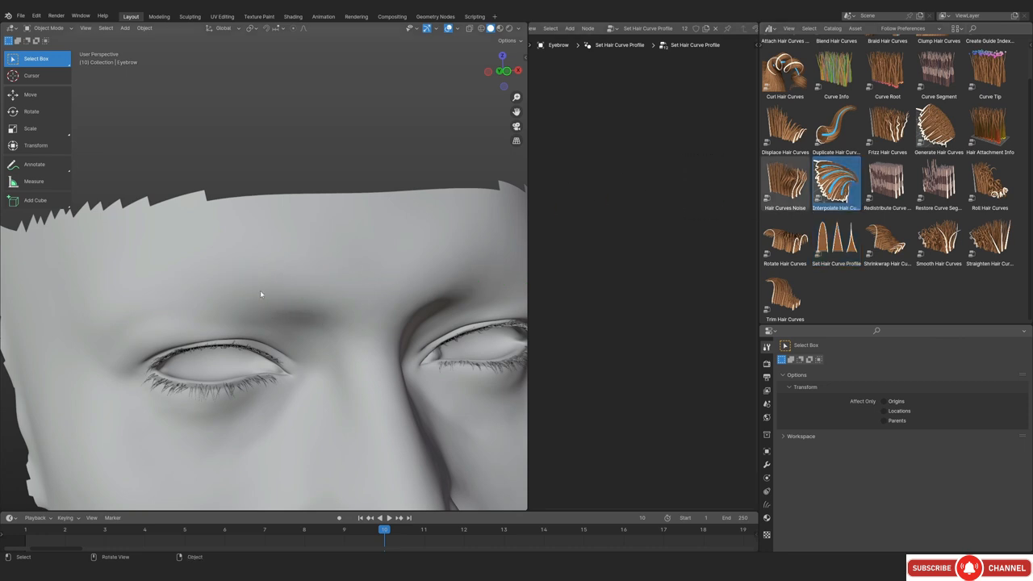
pyautogui.click(766, 464)
pyautogui.scroll(-5, 847, 461)
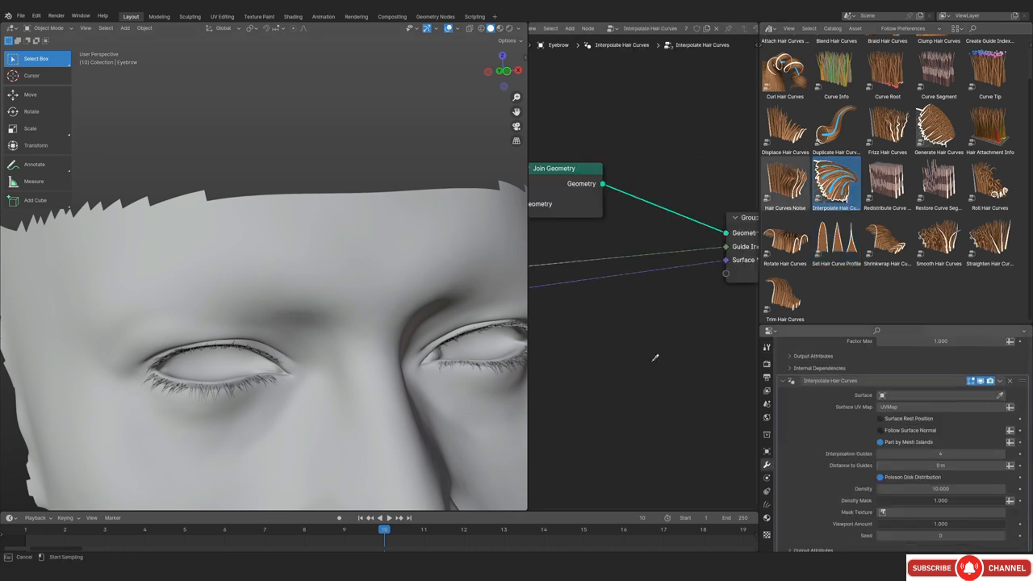
pyautogui.scroll(-5, 385, 352)
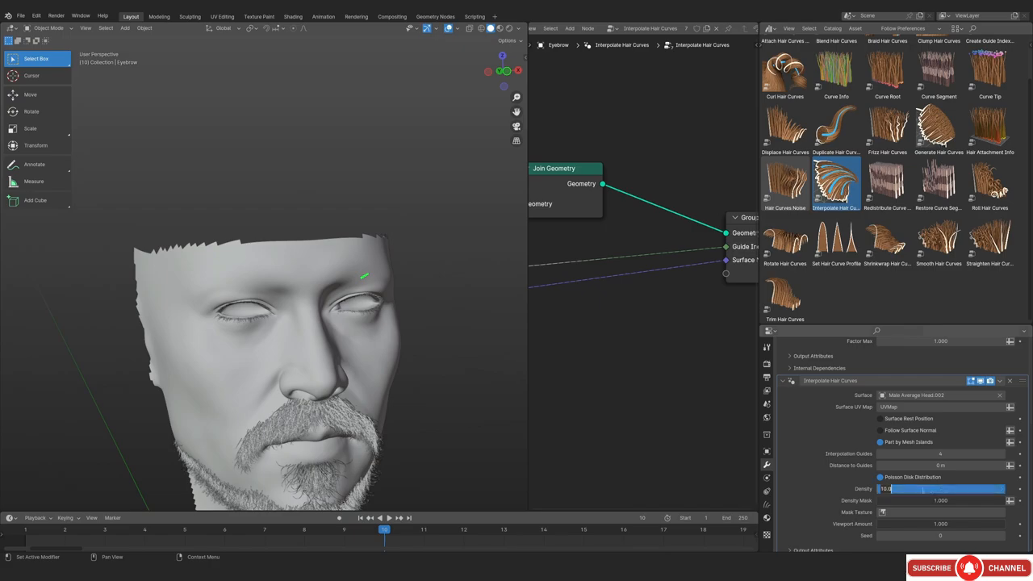
pyautogui.press('Return')
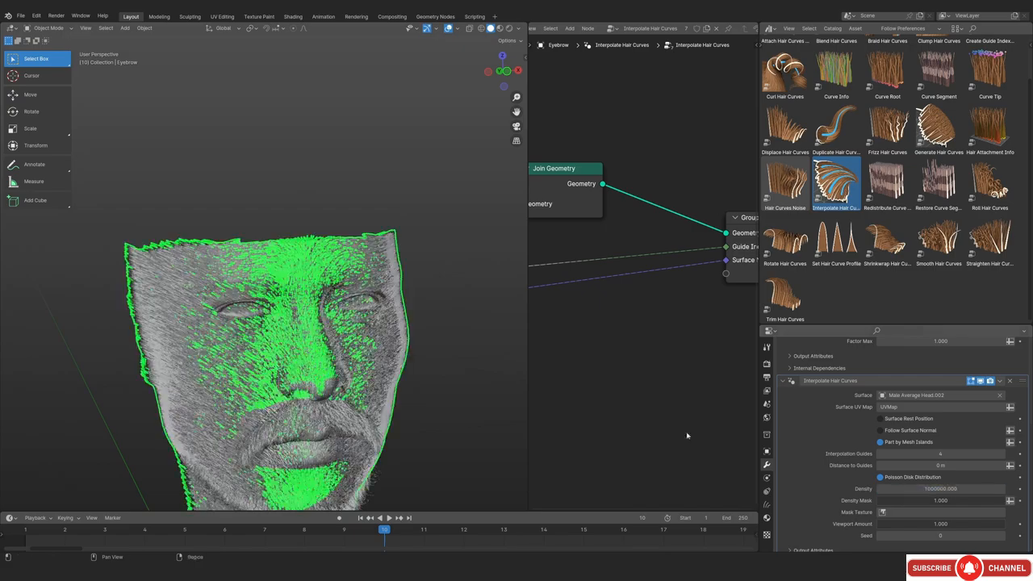
# Check the interpolated hairs around the brow and set the interpolation's viewport amount to 0.1
pyautogui.scroll(5, 281, 284)
pyautogui.scroll(-2, 292, 327)
pyautogui.moveTo(292, 327); pyautogui.dragTo(329, 295, button='middle')
pyautogui.scroll(3, 243, 311)
pyautogui.scroll(1, 329, 295)
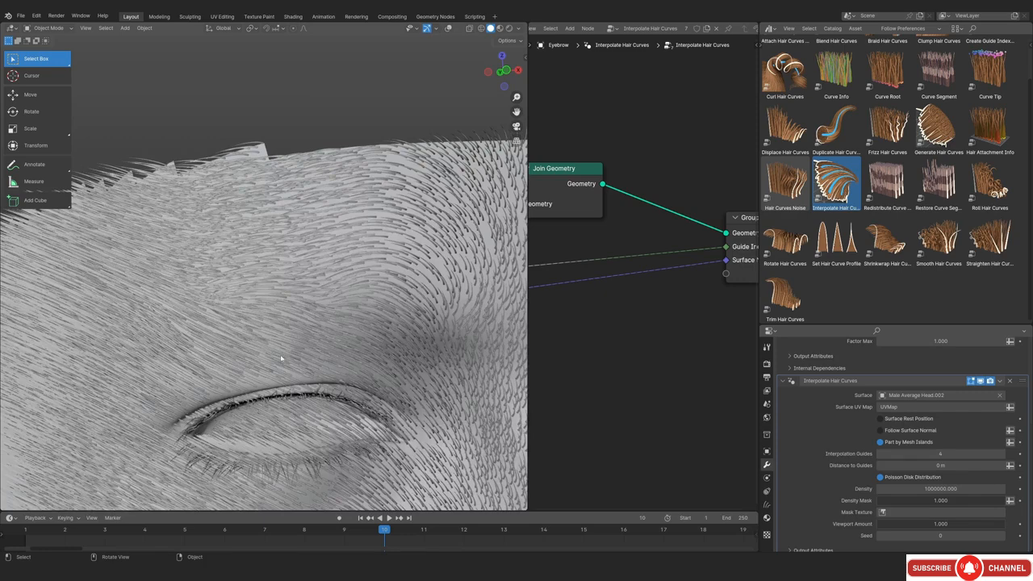
pyautogui.scroll(-1, 954, 490)
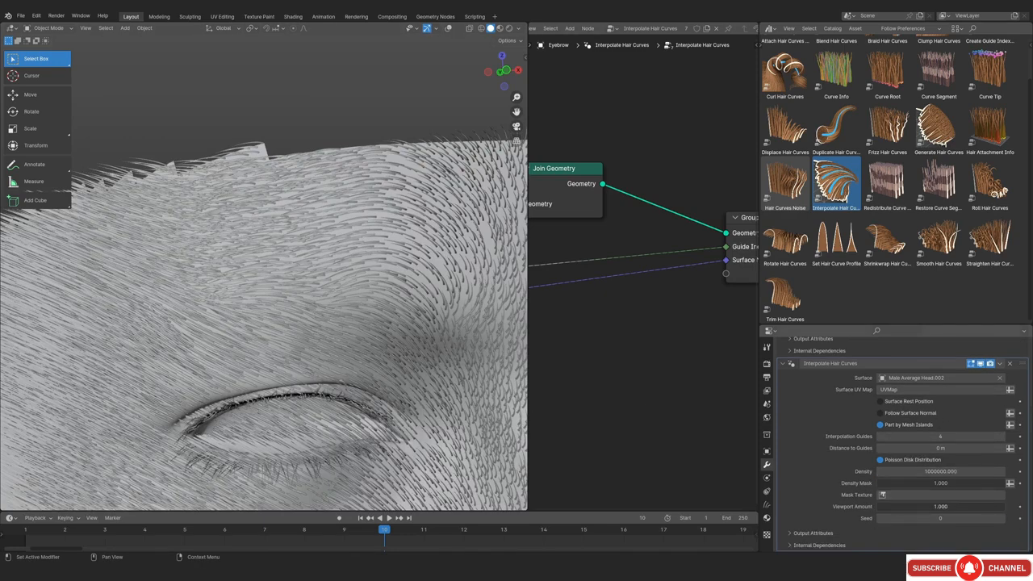
pyautogui.click(952, 503)
pyautogui.write('.1')
pyautogui.press('Return')
pyautogui.scroll(-2, 321, 293)
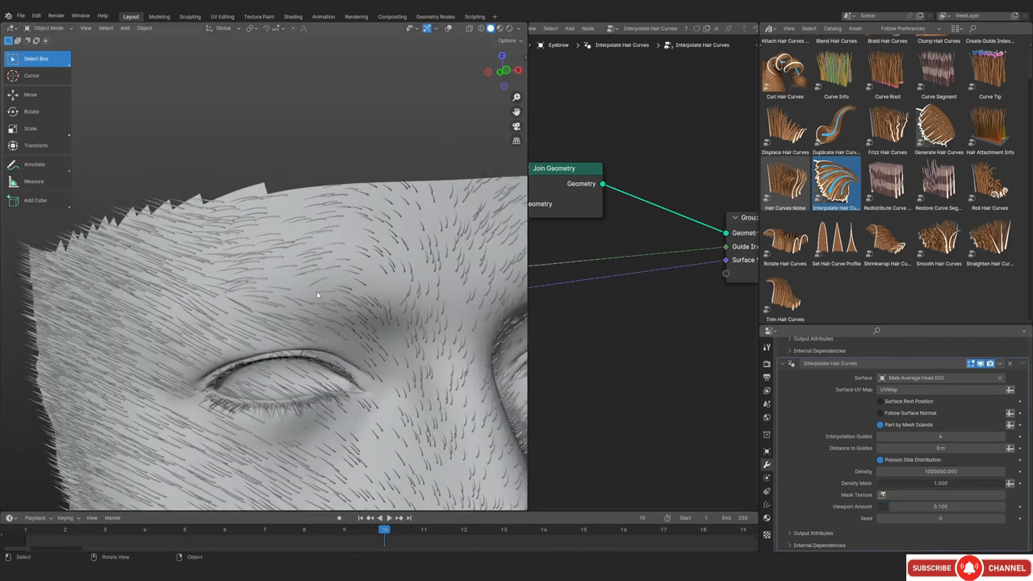
# Switch the head mesh to Sculpt Mode and add a vertex color attribute named Eyebrow
pyautogui.click(318, 293)
pyautogui.hotkey('ctrl', 'Tab')
pyautogui.click(297, 361)
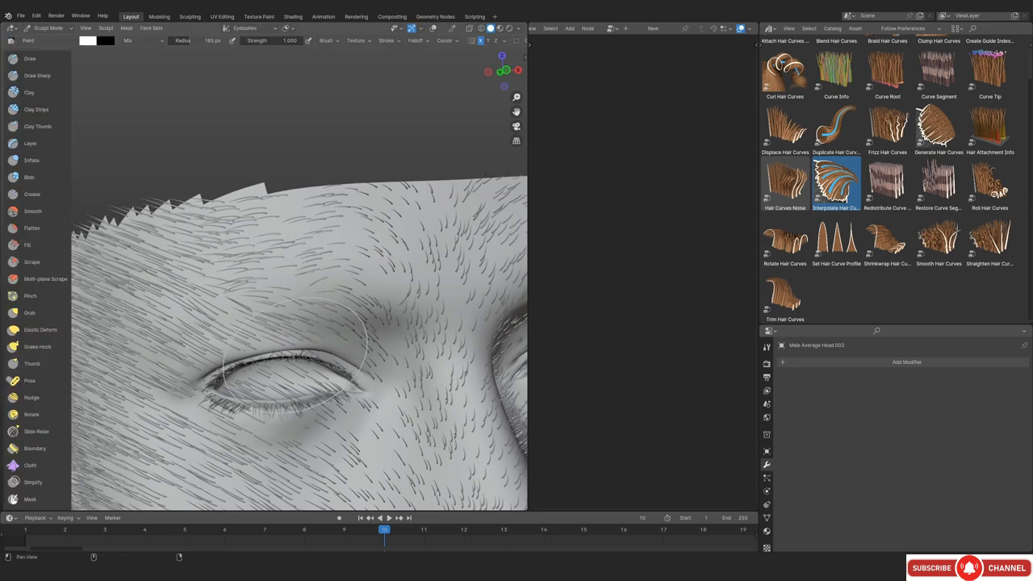
pyautogui.click(766, 519)
pyautogui.scroll(-4, 903, 475)
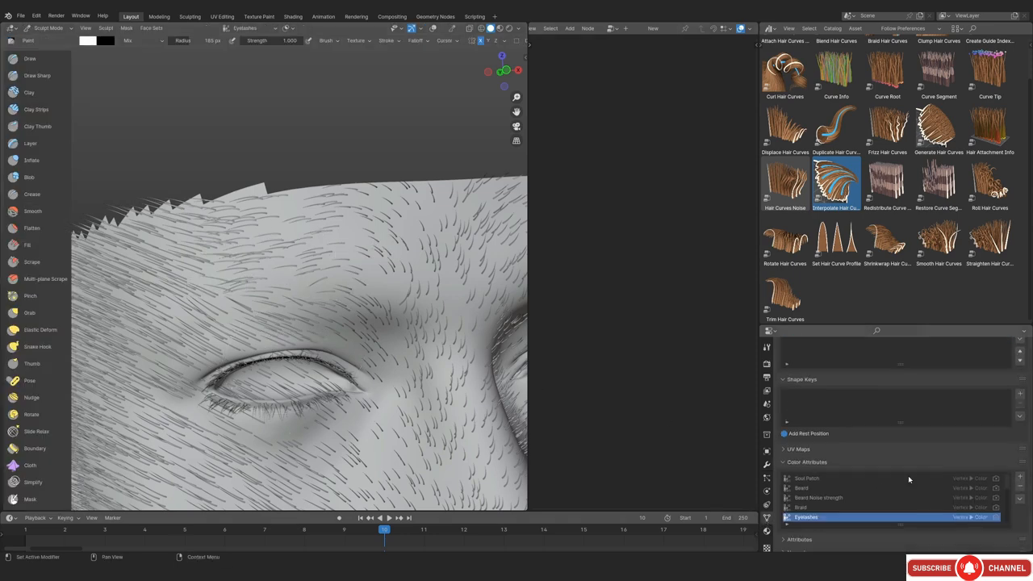
pyautogui.click(1019, 477)
pyautogui.click(975, 531)
pyautogui.moveTo(1020, 406); pyautogui.dragTo(1018, 380)
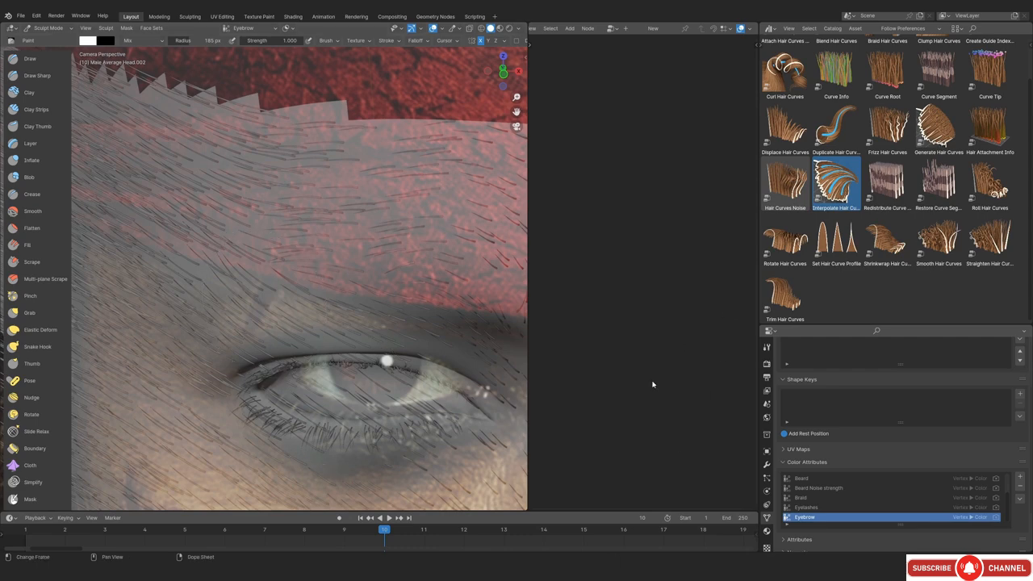
# Go to frame 15 and bring the eye area of the reference image into view beside the head
pyautogui.moveTo(603, 558)
pyautogui.click(592, 525)
pyautogui.moveTo(663, 187); pyautogui.dragTo(622, 187, button='middle')
pyautogui.scroll(2, 618, 184)
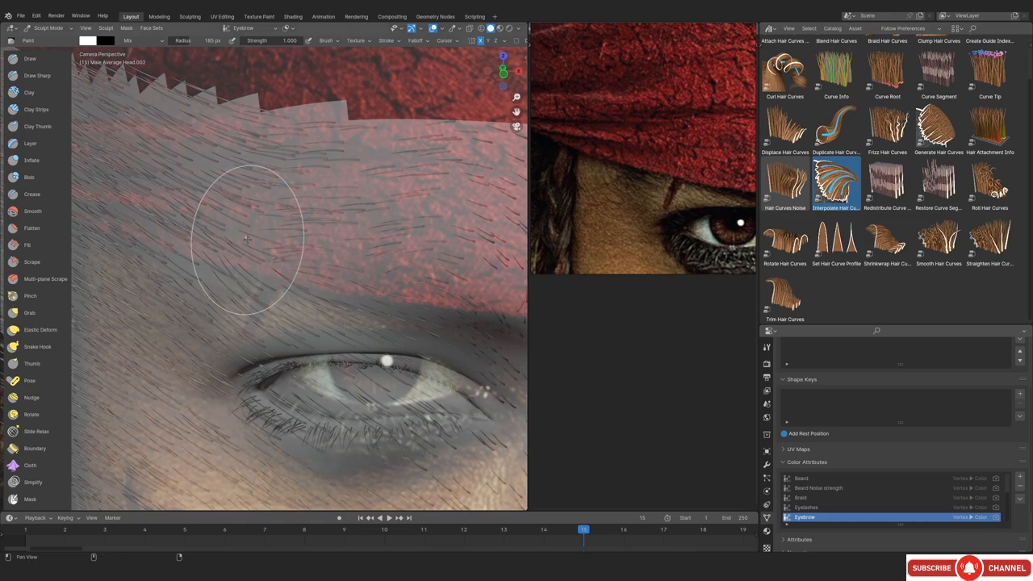
# Paint the outer end of the brow black on the Eyebrow attribute, using a 124 px brush
pyautogui.keyDown('shift'); pyautogui.moveTo(247, 239); pyautogui.dragTo(282, 260, button='middle'); pyautogui.keyUp('shift')
pyautogui.scroll(2, 277, 272)
pyautogui.press('f')
pyautogui.click(250, 311)
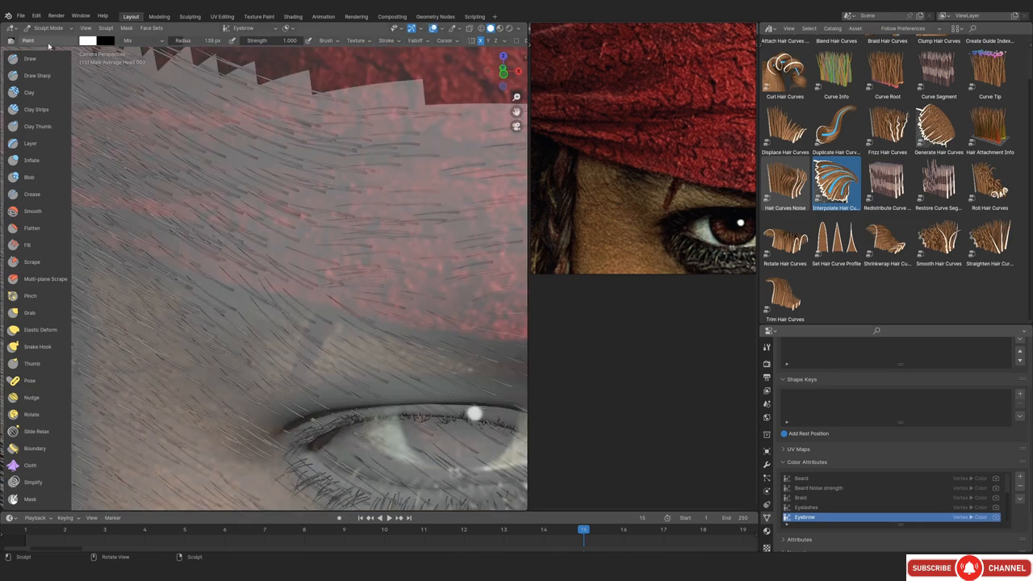
pyautogui.scroll(-1, 56, 327)
pyautogui.scroll(1, 316, 349)
pyautogui.hotkey('alt', 'shift', 'z')
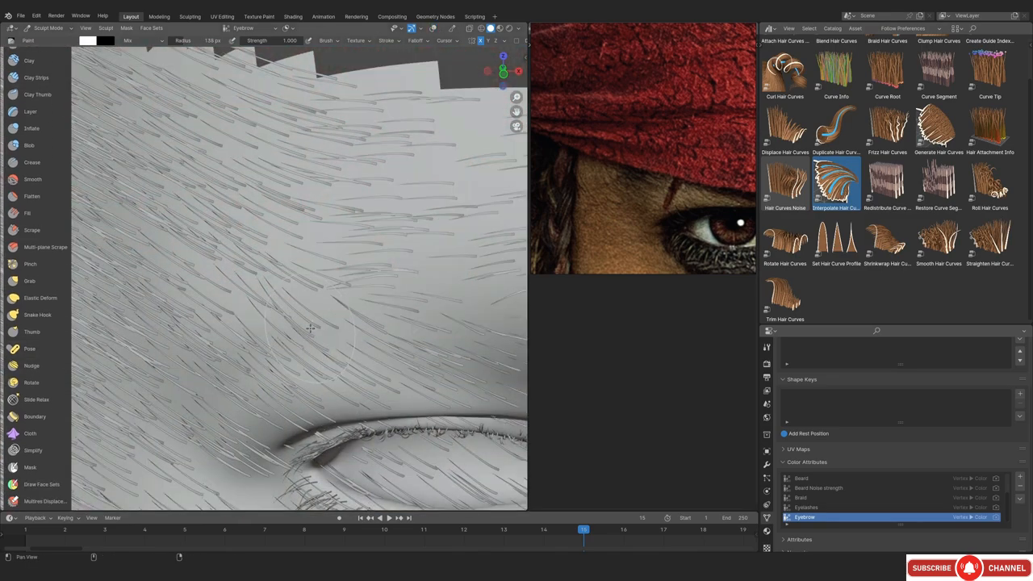
pyautogui.hotkey('alt', 'shift', 'z')
pyautogui.keyDown('shift'); pyautogui.moveTo(308, 326); pyautogui.dragTo(294, 339, button='middle'); pyautogui.keyUp('shift')
pyautogui.press('f')
pyautogui.click(252, 330)
pyautogui.moveTo(242, 308)
pyautogui.mouseDown()
pyautogui.moveTo(307, 326)
pyautogui.moveTo(323, 355)
pyautogui.moveTo(378, 341)
pyautogui.moveTo(326, 225)
pyautogui.moveTo(317, 153)
pyautogui.mouseUp()
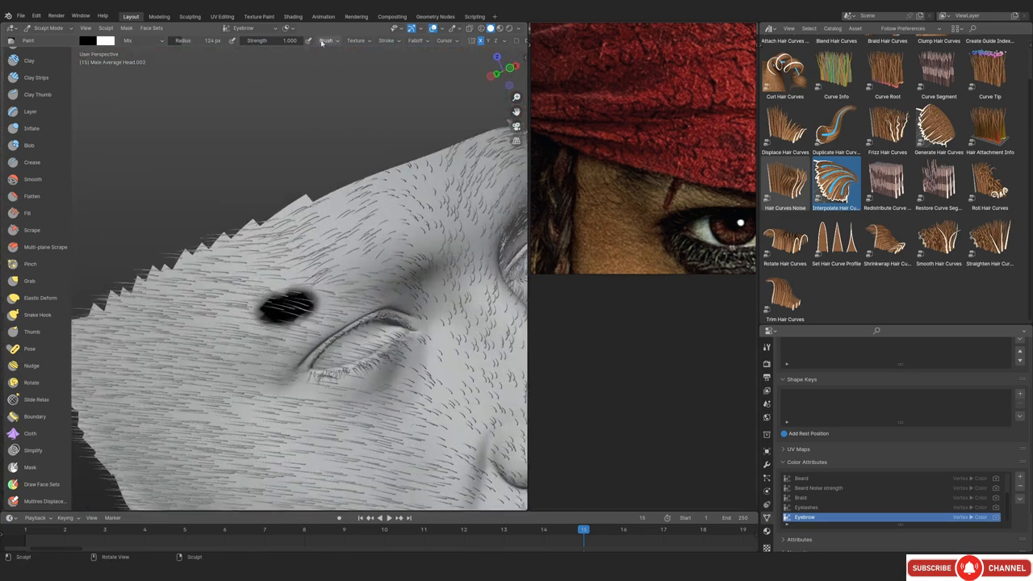
pyautogui.press('KP_0')
pyautogui.keyDown('ctrl'); pyautogui.keyDown('alt'); pyautogui.moveTo(306, 334); pyautogui.dragTo(310, 317); pyautogui.keyUp('alt'); pyautogui.keyUp('ctrl')
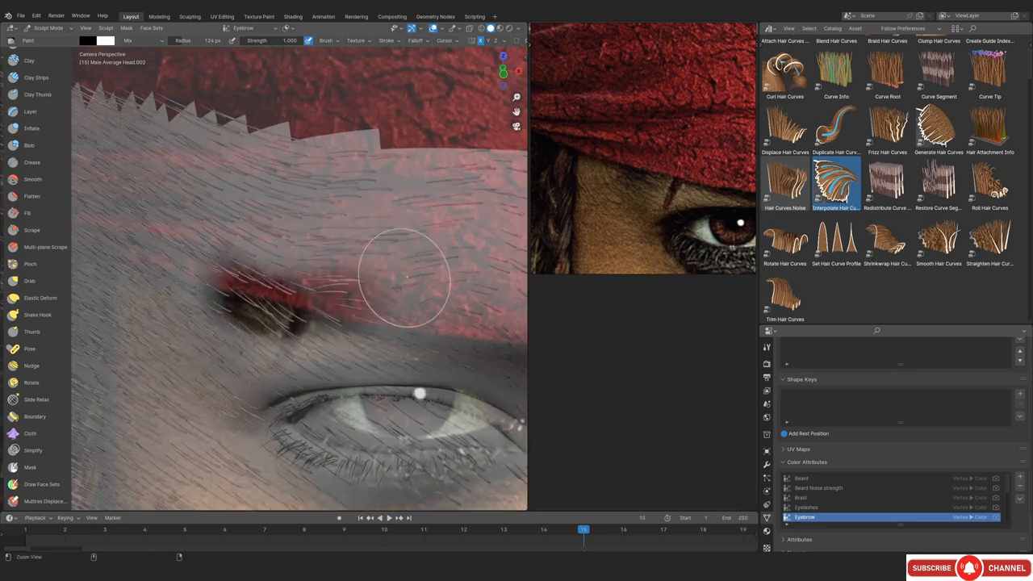
# Extend the black Eyebrow mask inward along the whole brow with a 71 px brush
pyautogui.moveTo(406, 277)
pyautogui.keyDown('alt'); pyautogui.mouseDown()
pyautogui.moveTo(316, 192)
pyautogui.moveTo(304, 199)
pyautogui.mouseUp(); pyautogui.keyUp('alt')
pyautogui.keyDown('ctrl'); pyautogui.keyDown('alt'); pyautogui.moveTo(310, 387); pyautogui.dragTo(307, 323); pyautogui.keyUp('alt'); pyautogui.keyUp('ctrl')
pyautogui.press('f')
pyautogui.click(253, 355)
pyautogui.moveTo(218, 397); pyautogui.dragTo(317, 289)
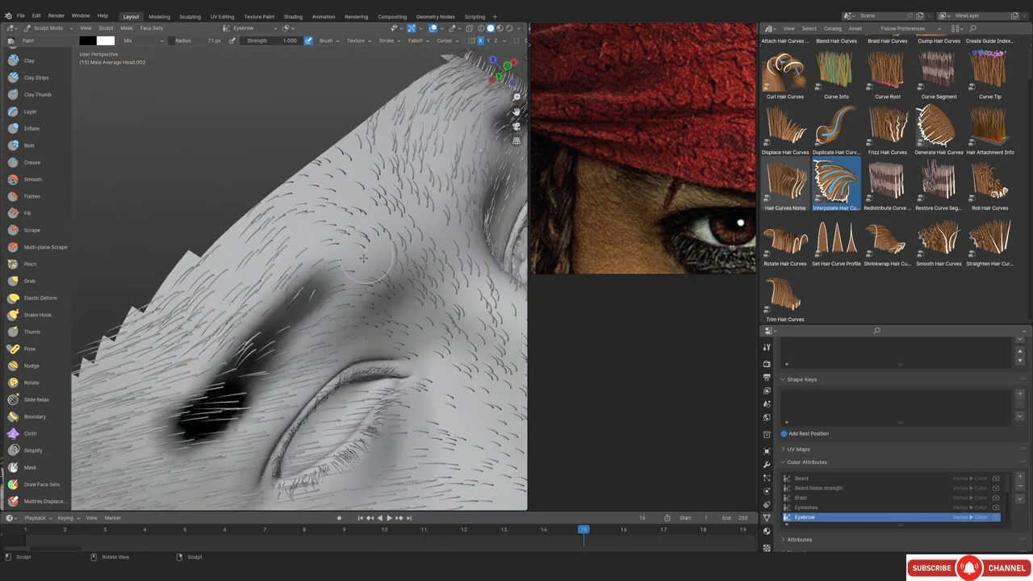
pyautogui.moveTo(256, 358)
pyautogui.mouseDown()
pyautogui.moveTo(320, 309)
pyautogui.moveTo(242, 387)
pyautogui.mouseUp()
pyautogui.press('KP_0')
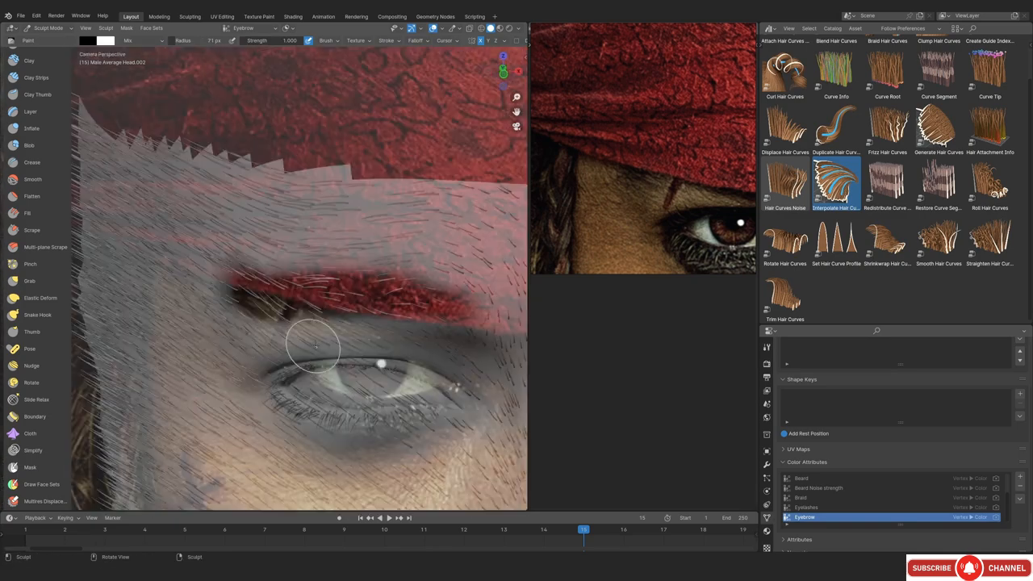
# Trim the lower edge of the painted mask at the brow's outer end to match the reference
pyautogui.keyDown('shift'); pyautogui.moveTo(380, 289); pyautogui.dragTo(345, 306, button='middle'); pyautogui.keyUp('shift')
pyautogui.scroll(1, 346, 306)
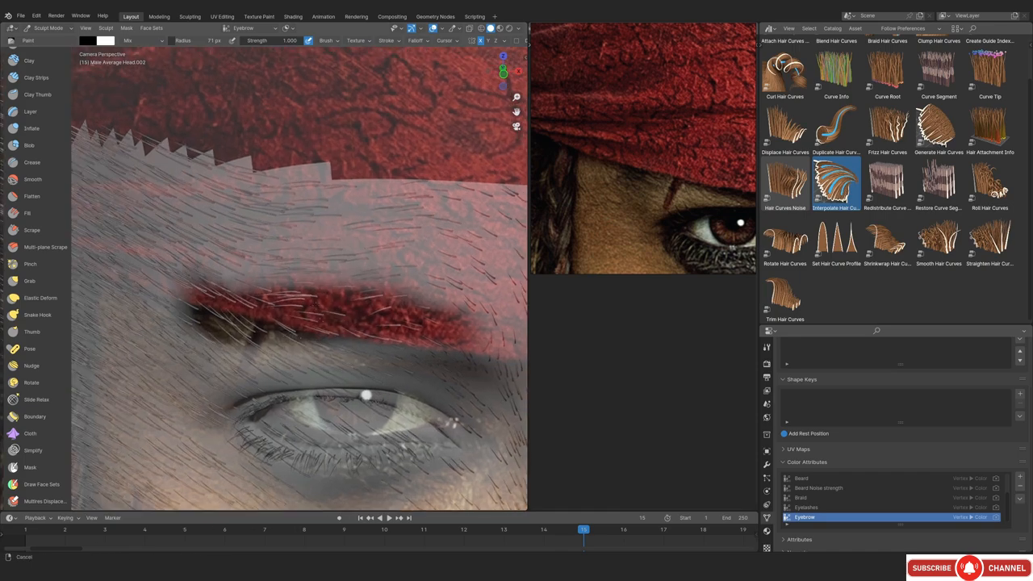
pyautogui.press('f')
pyautogui.click(306, 359)
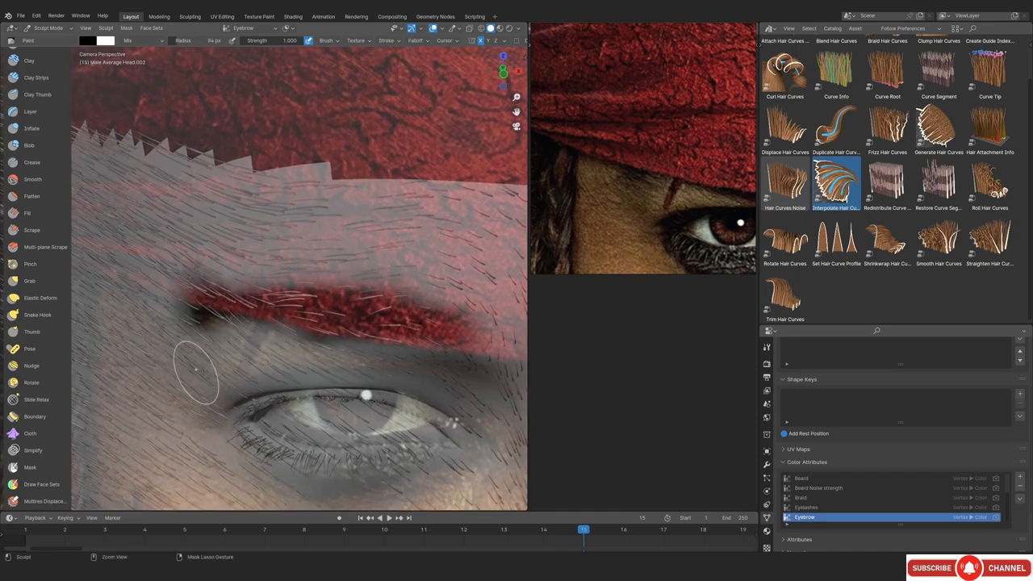
pyautogui.moveTo(355, 372)
pyautogui.mouseDown(button='middle')
pyautogui.moveTo(468, 309)
pyautogui.moveTo(339, 313)
pyautogui.mouseUp(button='middle')
pyautogui.scroll(8, 339, 313)
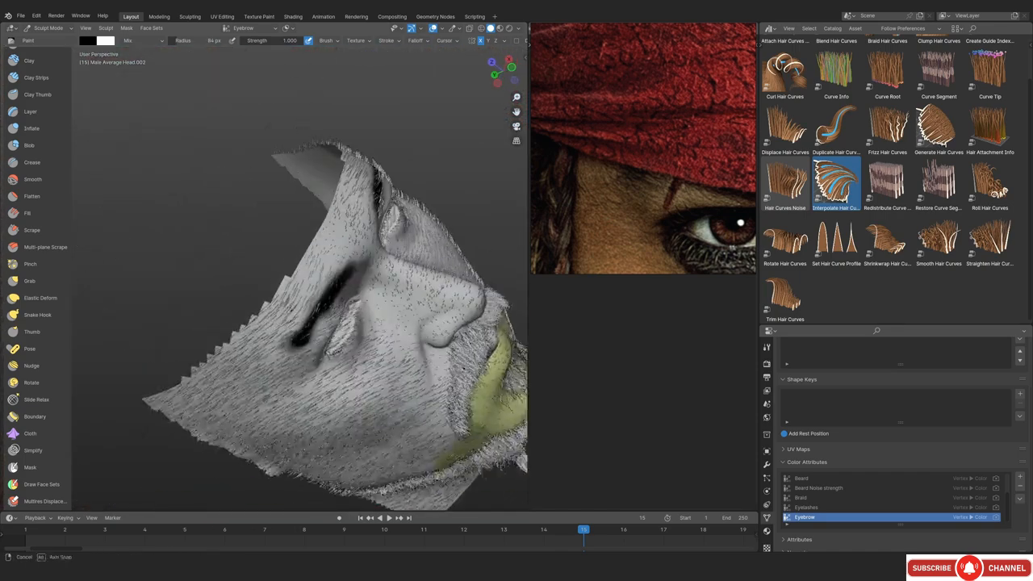
# Refine the Eyebrow mask's outline around the brow against the reference in the camera view
pyautogui.press('f')
pyautogui.click(318, 388)
pyautogui.press('KP_0')
pyautogui.scroll(2, 298, 346)
pyautogui.moveTo(244, 302)
pyautogui.keyDown('shift'); pyautogui.mouseDown(button='middle')
pyautogui.moveTo(298, 346)
pyautogui.moveTo(295, 306)
pyautogui.moveTo(316, 363)
pyautogui.mouseUp(button='middle'); pyautogui.keyUp('shift')
pyautogui.press('f')
pyautogui.click(299, 328)
pyautogui.hotkey('alt', 'shift', 'z')
pyautogui.hotkey('alt', 'shift', 'z')
pyautogui.press('KP_0')
# Reframe the reference image around the eye and touch up the brow mask with a 103 px brush
pyautogui.press('f')
pyautogui.click(468, 419)
pyautogui.keyDown('ctrl'); pyautogui.moveTo(550, 206); pyautogui.dragTo(550, 234, button='middle'); pyautogui.keyUp('ctrl')
pyautogui.keyDown('shift'); pyautogui.moveTo(524, 294); pyautogui.dragTo(491, 266, button='middle'); pyautogui.keyUp('shift')
pyautogui.press('KP_0')
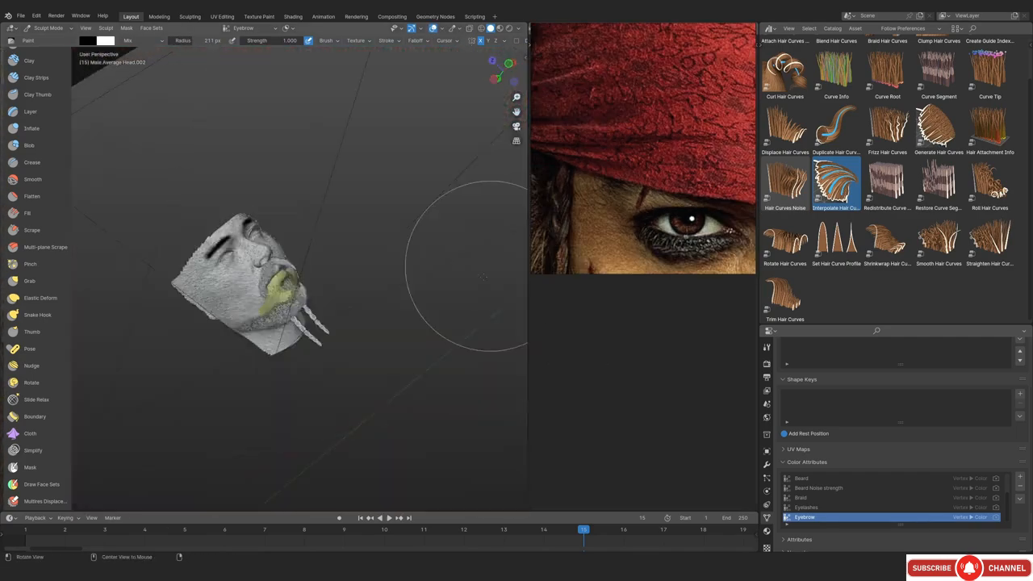
pyautogui.hotkey('alt', 'shift', 'z')
pyautogui.scroll(10, 275, 242)
pyautogui.press('f')
pyautogui.click(342, 346)
pyautogui.scroll(2, 342, 346)
pyautogui.press('f')
pyautogui.click(332, 346)
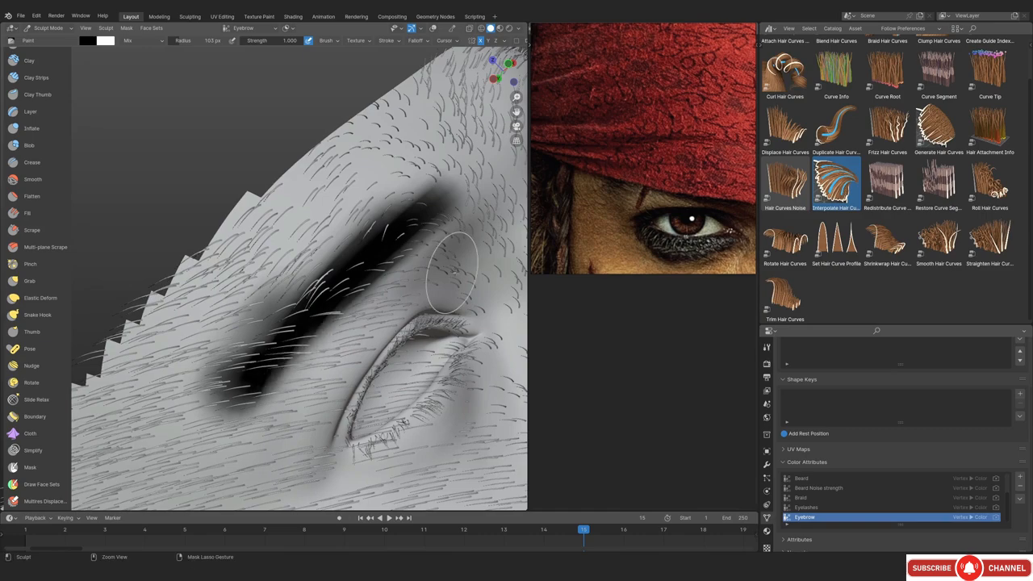
# Compare both brow masks from the front and adjust the outer end with a 128 px brush
pyautogui.keyDown('alt'); pyautogui.moveTo(444, 299); pyautogui.dragTo(354, 317, button='middle'); pyautogui.keyUp('alt')
pyautogui.scroll(-5, 337, 344)
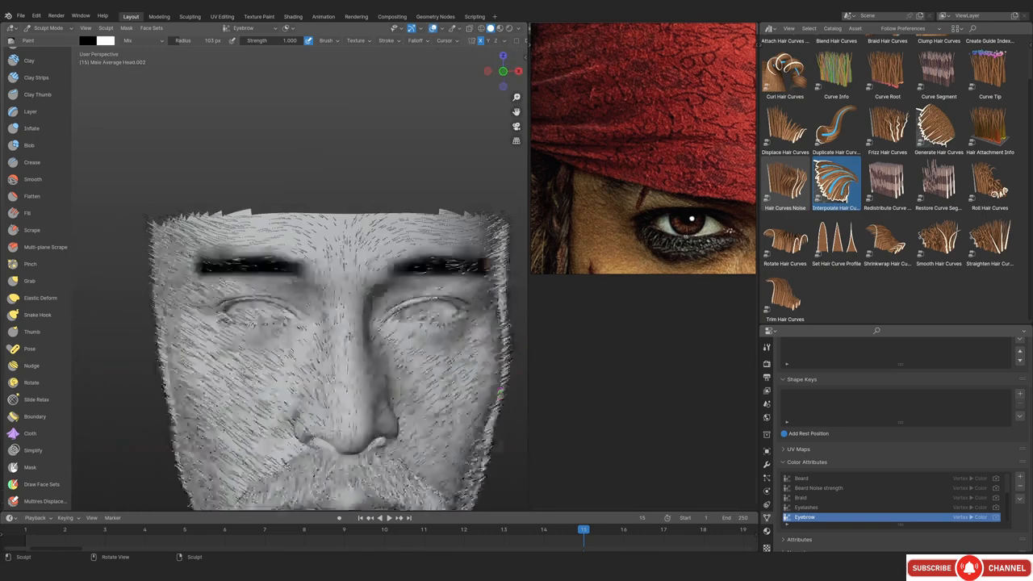
pyautogui.press('KP_0')
pyautogui.hotkey('alt', 'shift', 'z')
pyautogui.hotkey('alt', 'shift', 'z')
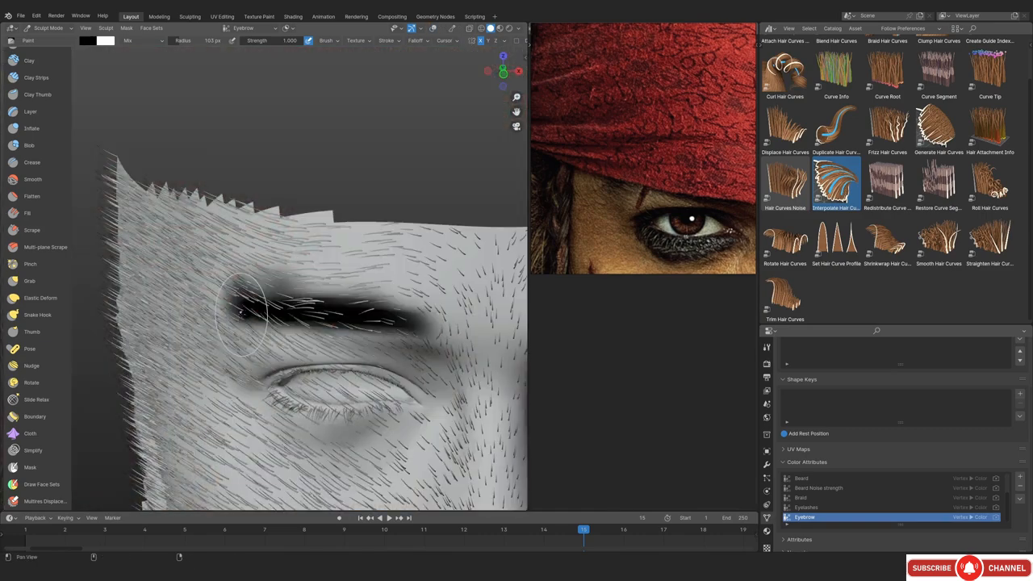
pyautogui.hotkey('alt', 'shift', 'z')
pyautogui.keyDown('shift'); pyautogui.moveTo(263, 312); pyautogui.dragTo(312, 322, button='middle'); pyautogui.keyUp('shift')
pyautogui.scroll(3, 312, 304)
pyautogui.press('f')
pyautogui.click(301, 329)
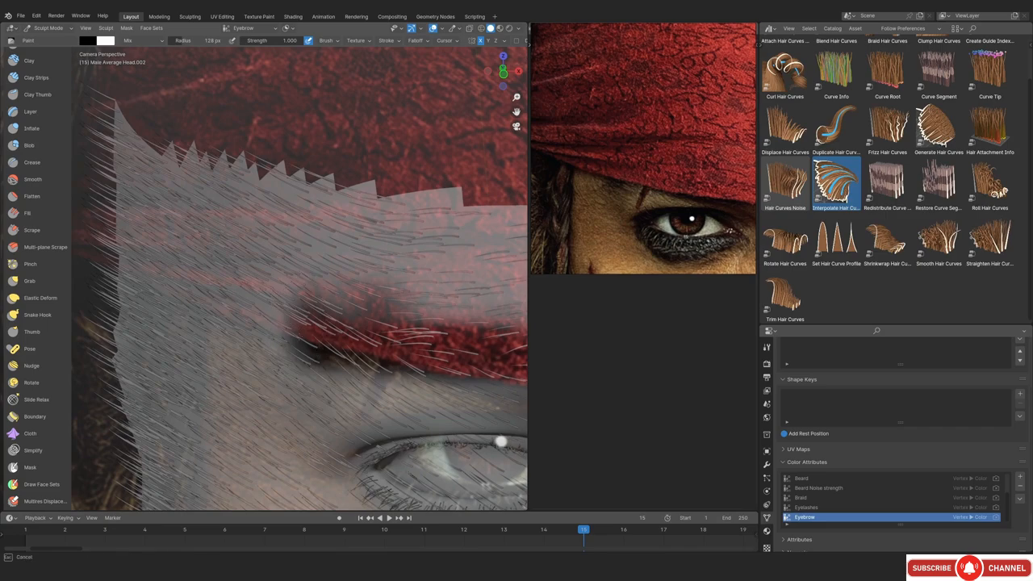
# Return the head mesh to Object Mode and hide the overlays for a clear view of the painted brow
pyautogui.click(50, 28)
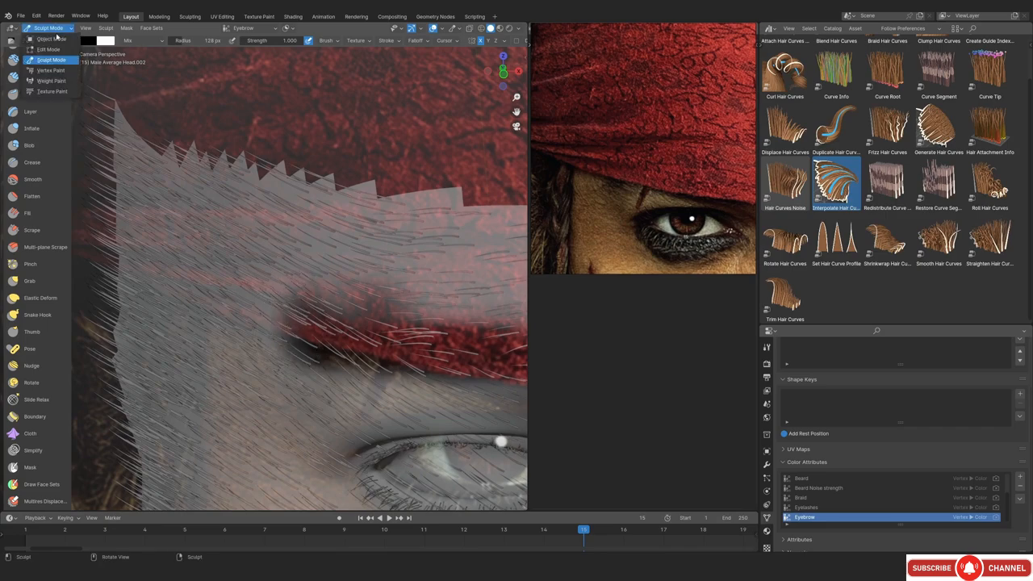
pyautogui.scroll(-5, 178, 183)
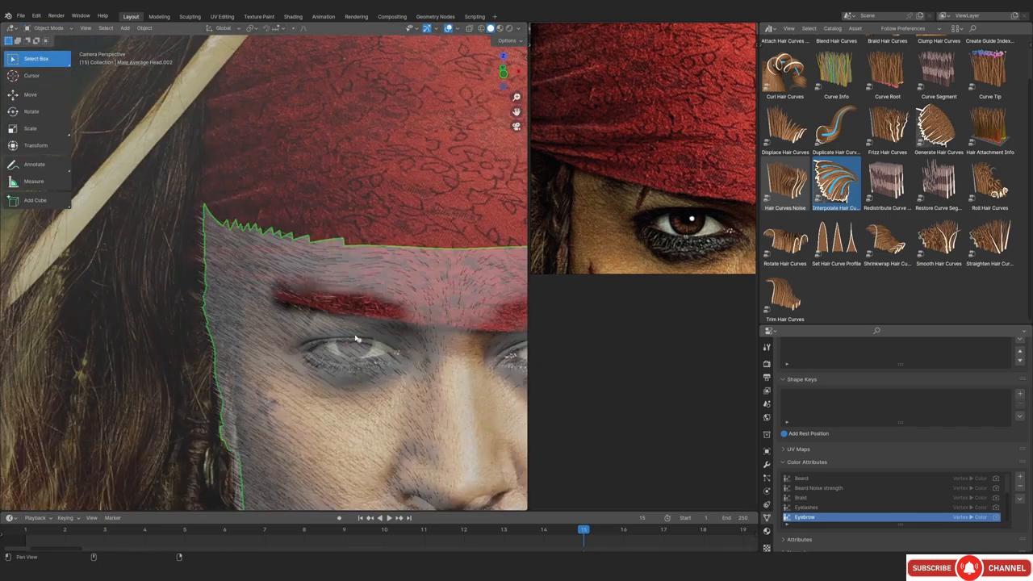
pyautogui.keyDown('shift'); pyautogui.moveTo(351, 334); pyautogui.dragTo(245, 263, button='middle'); pyautogui.keyUp('shift')
pyautogui.hotkey('alt', 'shift', 'z')
pyautogui.scroll(4, 243, 258)
pyautogui.keyDown('shift'); pyautogui.moveTo(286, 194); pyautogui.dragTo(276, 250, button='middle'); pyautogui.keyUp('shift')
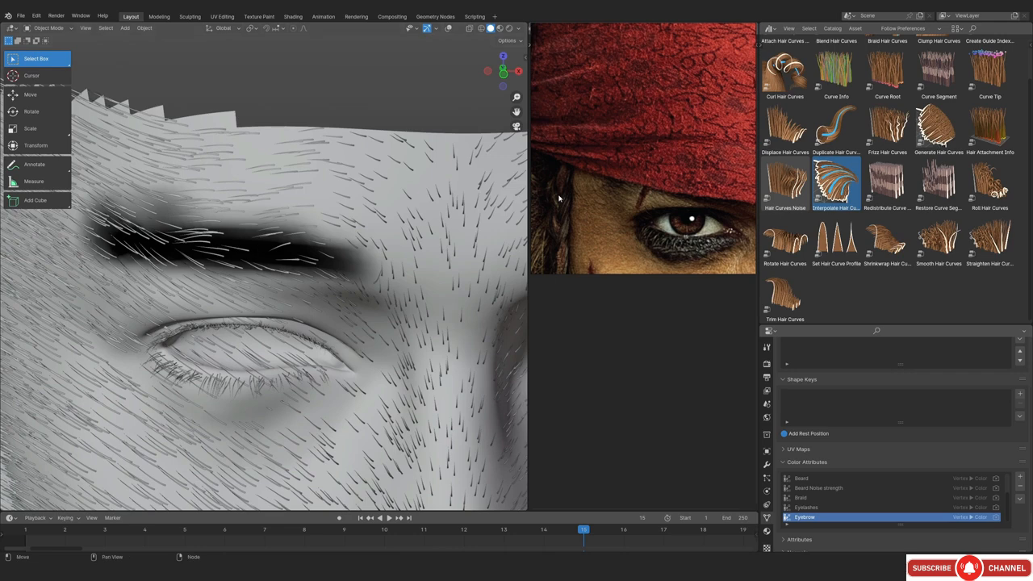
# Select the Eyebrow hair curves and move their Interpolate Hair Curves modifier's settings into an editable node group
pyautogui.click(296, 245)
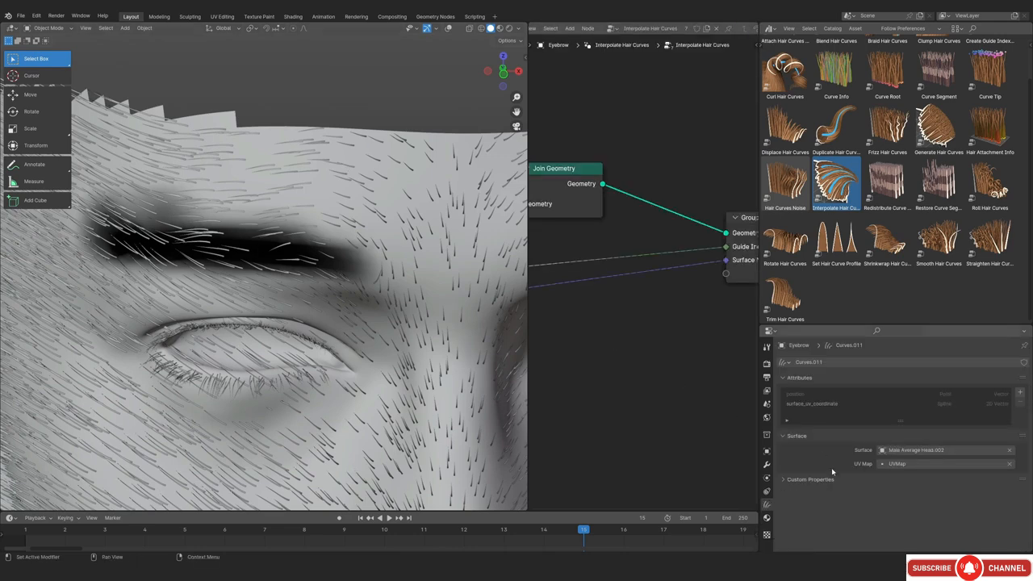
pyautogui.click(767, 467)
pyautogui.scroll(-2, 976, 490)
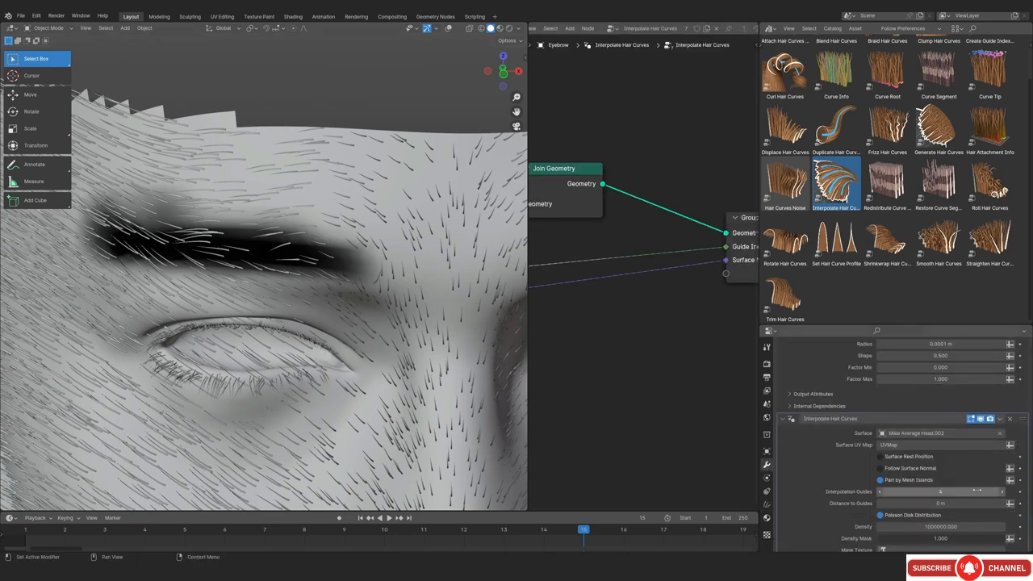
pyautogui.click(999, 420)
pyautogui.click(965, 498)
# Duplicate the UVMap Named Attribute node and feed it through a flipped Color Ramp into the interpolation's Density Mask
pyautogui.moveTo(623, 302); pyautogui.dragTo(568, 337)
pyautogui.hotkey('shift', 'd')
pyautogui.hotkey('ctrl', 'space')
pyautogui.click(361, 399)
pyautogui.moveTo(345, 409); pyautogui.dragTo(570, 389)
pyautogui.hotkey('shift', 'a')
pyautogui.write('color')
pyautogui.click(519, 374)
pyautogui.click(396, 355)
pyautogui.click(438, 409)
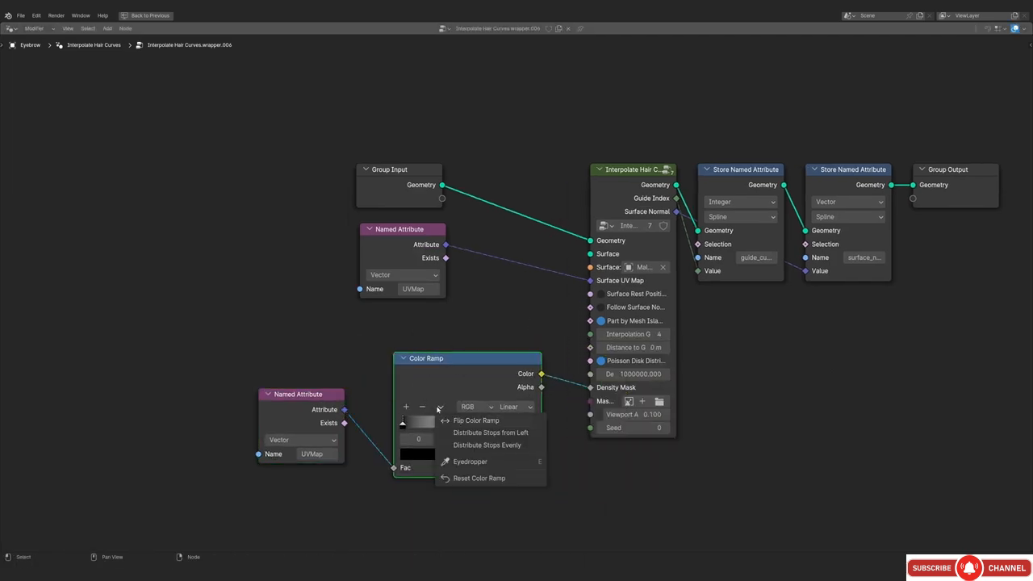
pyautogui.click(471, 420)
# Set the duplicated Named Attribute node to read the Eyebrow color attribute
pyautogui.hotkey('ctrl', 'space')
pyautogui.scroll(-8, 565, 379)
pyautogui.moveTo(560, 383); pyautogui.dragTo(670, 332, button='middle')
pyautogui.scroll(7, 670, 332)
pyautogui.click(672, 328)
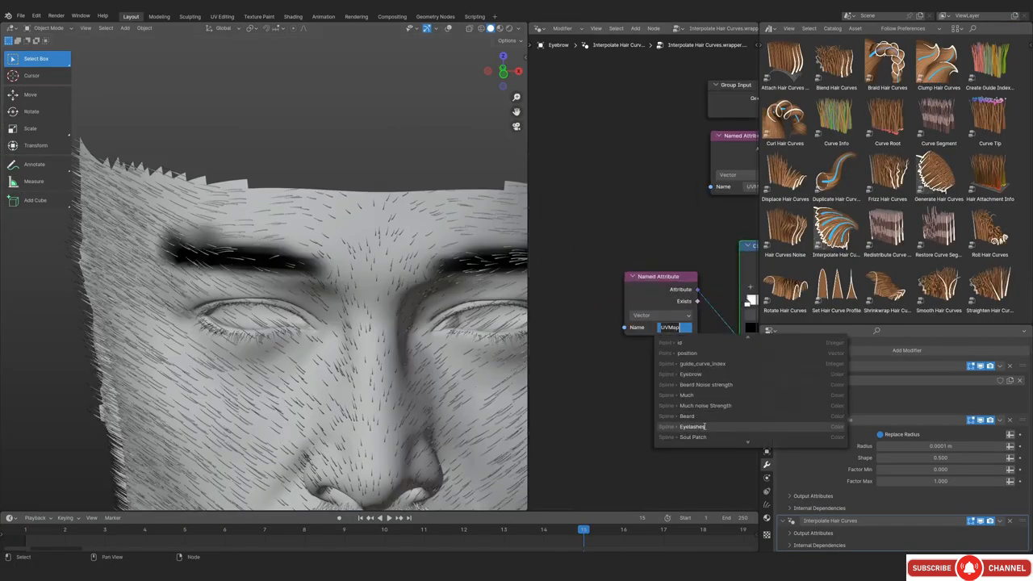
pyautogui.click(690, 374)
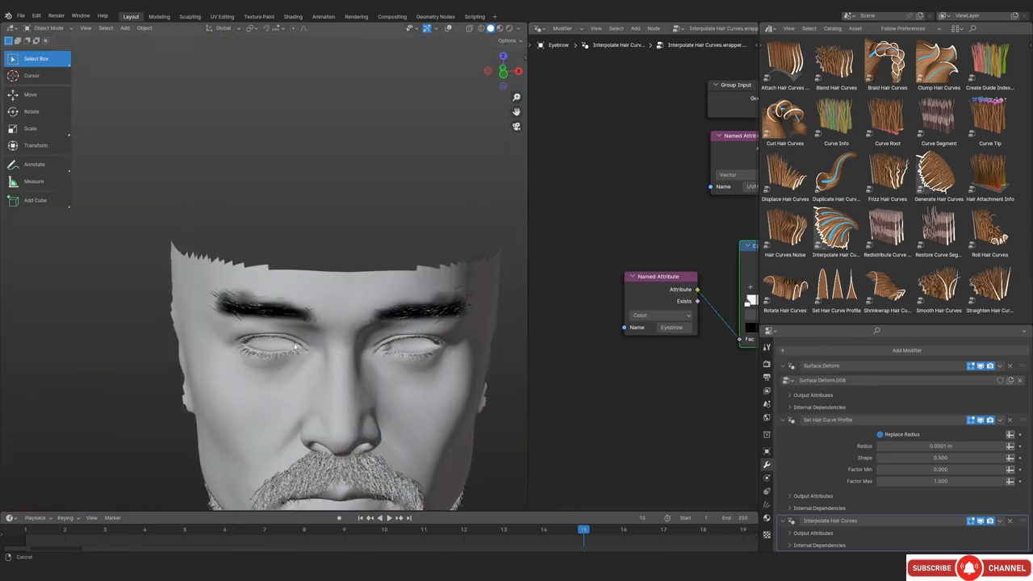
# Change the viewport shading to hide the painted mask color and inspect the masked eyebrow hairs up close
pyautogui.moveTo(295, 347); pyautogui.dragTo(326, 344, button='middle')
pyautogui.scroll(5, 283, 315)
pyautogui.click(519, 29)
pyautogui.click(482, 172)
pyautogui.scroll(2, 275, 259)
pyautogui.hotkey('alt', 'shift', 'z')
pyautogui.hotkey('alt', 'shift', 'z')
pyautogui.moveTo(266, 313)
pyautogui.mouseDown(button='middle')
pyautogui.moveTo(264, 321)
pyautogui.moveTo(368, 341)
pyautogui.moveTo(519, 333)
pyautogui.mouseUp(button='middle')
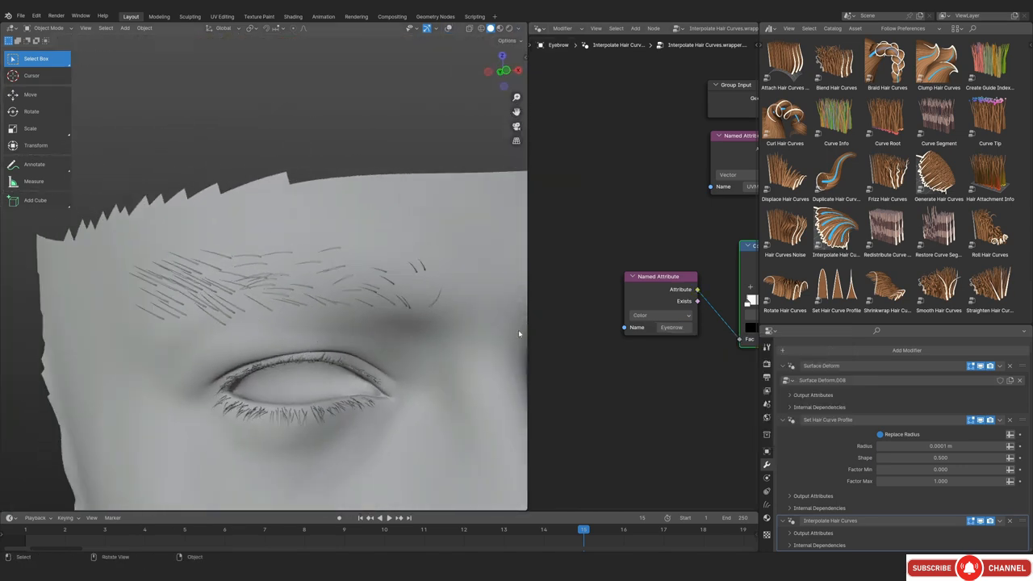
# Set the Interpolate Hair Curves node's viewport amount to 1.000
pyautogui.scroll(-4, 677, 256)
pyautogui.moveTo(676, 257); pyautogui.dragTo(468, 283, button='middle')
pyautogui.scroll(3, 718, 291)
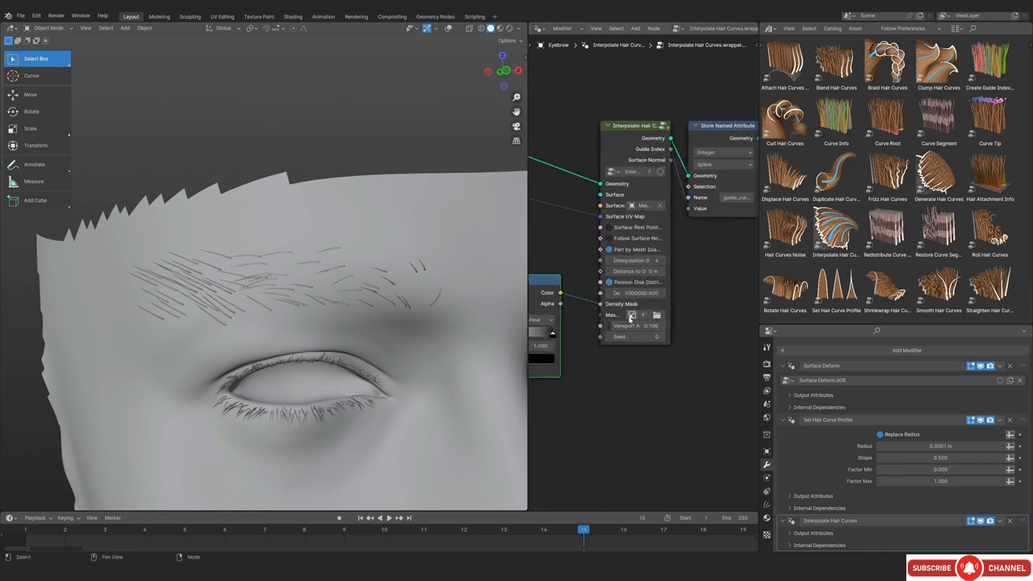
pyautogui.moveTo(630, 325); pyautogui.dragTo(665, 325)
pyautogui.scroll(2, 226, 273)
pyautogui.moveTo(226, 273); pyautogui.dragTo(213, 335, button='middle')
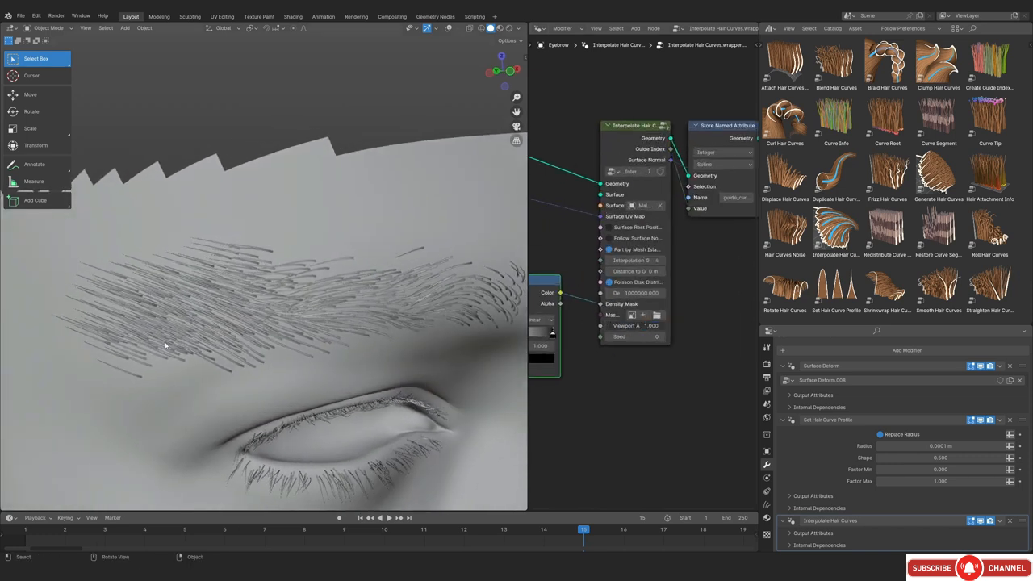
# Show the overlays again and switch the Eyebrow curves to Sculpt Mode
pyautogui.moveTo(166, 345); pyautogui.dragTo(214, 336, button='middle')
pyautogui.hotkey('alt', 'shift', 'z')
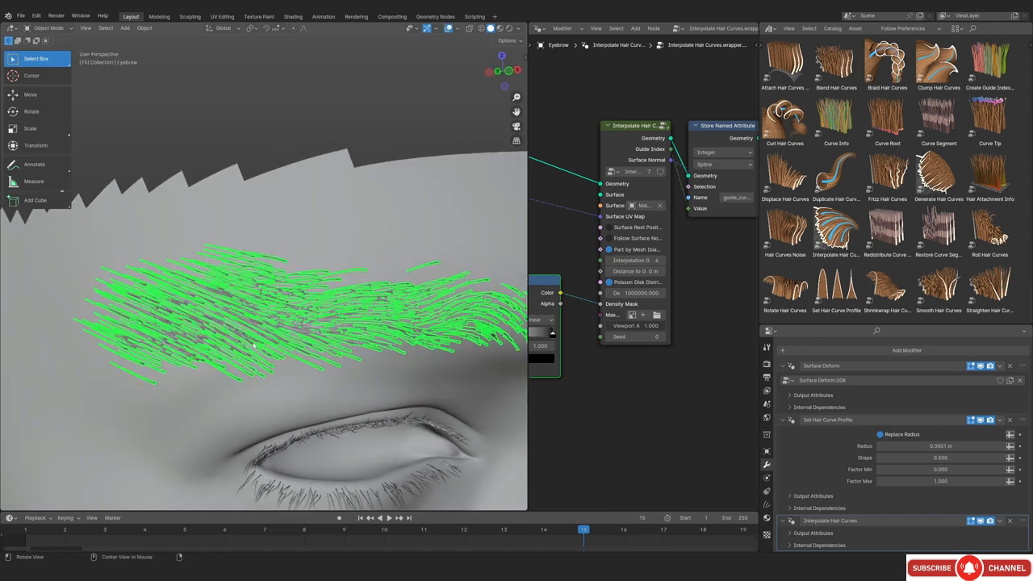
pyautogui.moveTo(340, 320)
pyautogui.mouseDown(button='middle')
pyautogui.moveTo(272, 325)
pyautogui.moveTo(251, 348)
pyautogui.moveTo(260, 347)
pyautogui.moveTo(172, 393)
pyautogui.mouseUp(button='middle')
pyautogui.hotkey('ctrl', 'Tab')
pyautogui.click(278, 377)
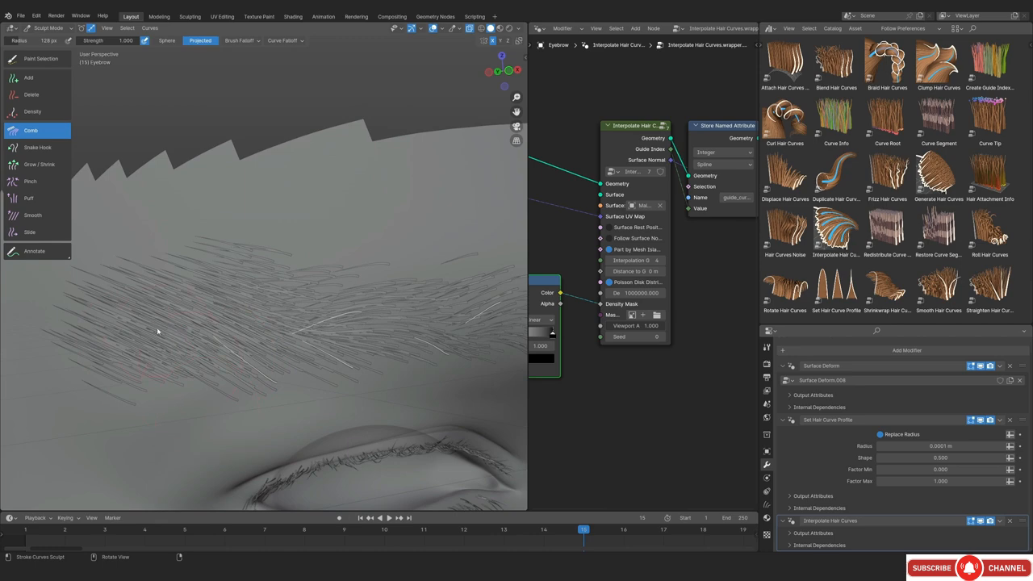
# Compare the eyebrow hairs with the reference in the camera view and examine their direction at the outer brow
pyautogui.press('KP_0')
pyautogui.scroll(5, 232, 338)
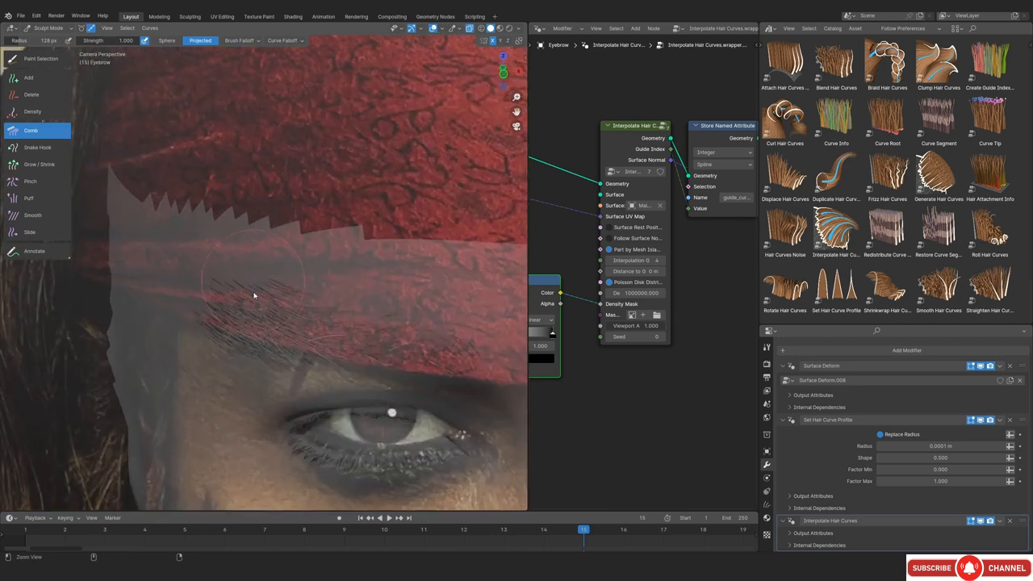
pyautogui.scroll(1, 259, 402)
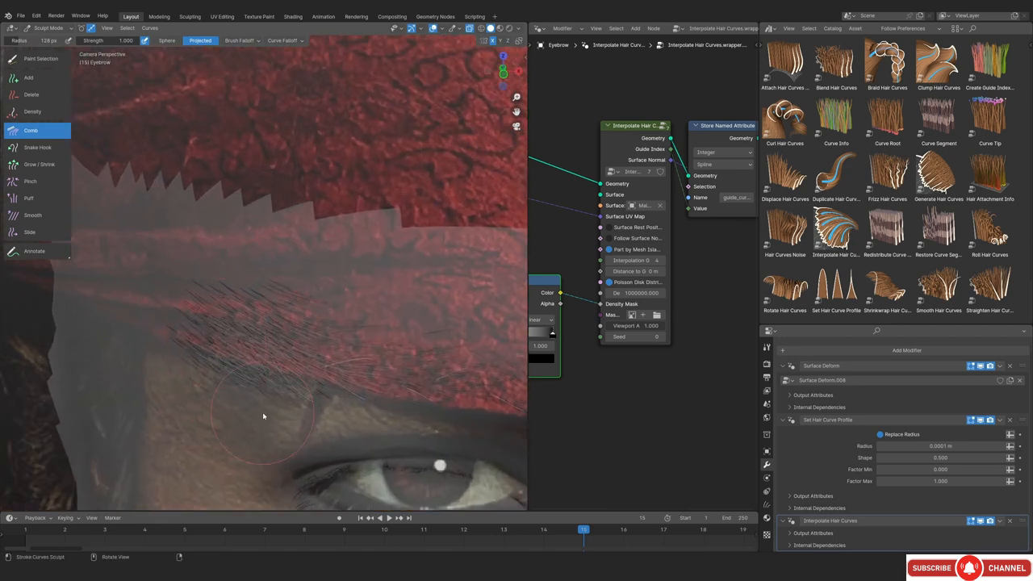
pyautogui.moveTo(263, 411); pyautogui.dragTo(275, 358, button='middle')
pyautogui.hotkey('alt', 'shift', 'z')
pyautogui.scroll(10, 275, 358)
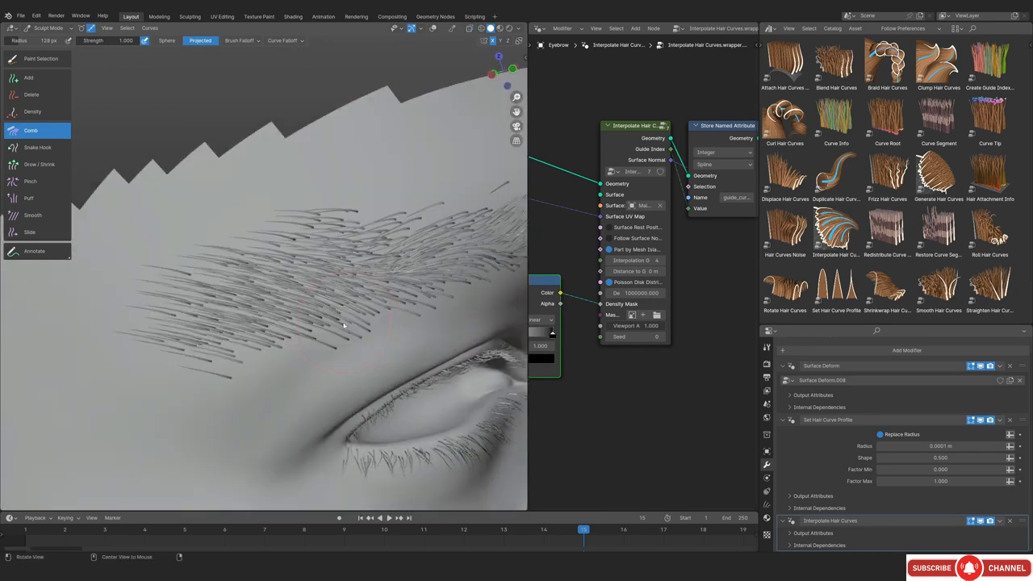
pyautogui.keyDown('alt'); pyautogui.moveTo(343, 325); pyautogui.dragTo(336, 336); pyautogui.keyUp('alt')
pyautogui.hotkey('alt', 'z')
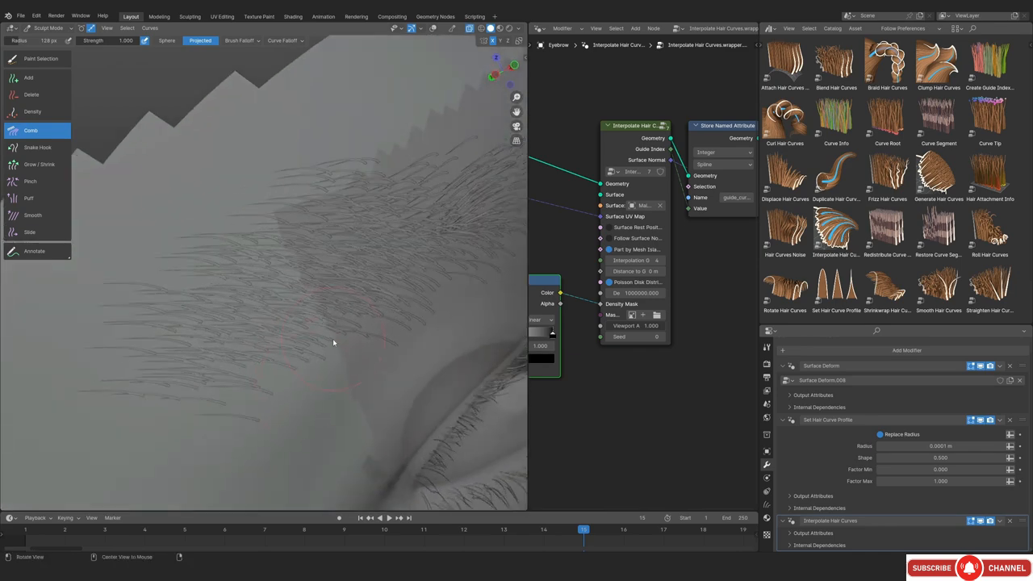
pyautogui.hotkey('alt', 'z')
# Add new guide hairs at the outer part of the eyebrow using the Add brush with a 200 px radius
pyautogui.scroll(2, 334, 344)
pyautogui.click(29, 77)
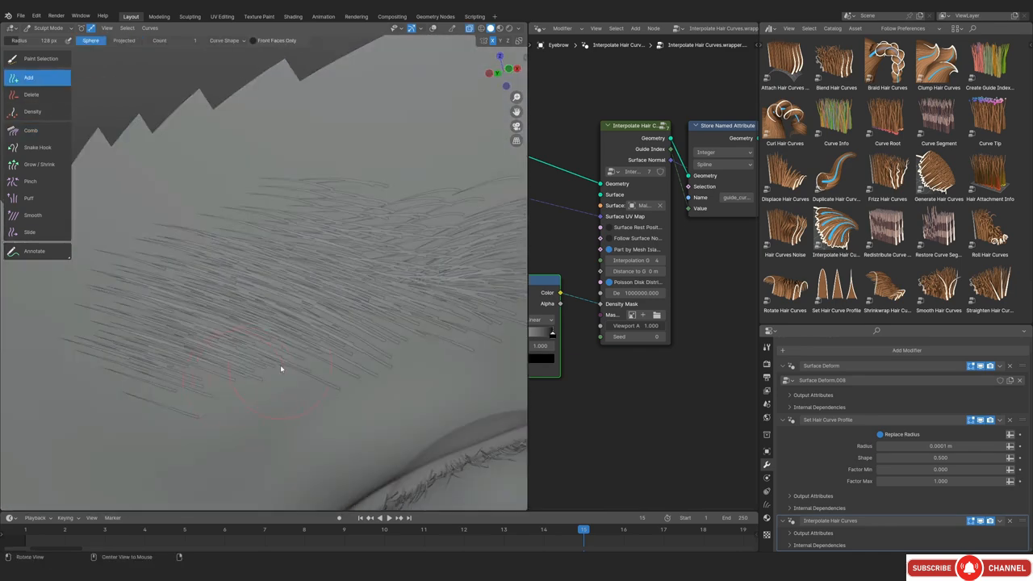
pyautogui.keyDown('alt'); pyautogui.moveTo(272, 352); pyautogui.dragTo(231, 383); pyautogui.keyUp('alt')
pyautogui.click(232, 383)
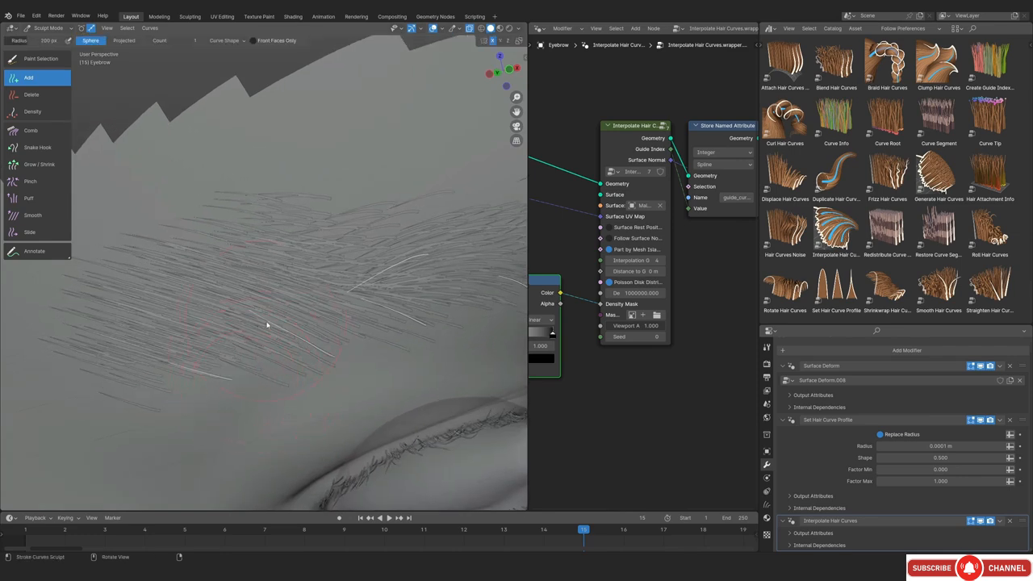
pyautogui.keyDown('alt'); pyautogui.moveTo(267, 326); pyautogui.dragTo(293, 298); pyautogui.keyUp('alt')
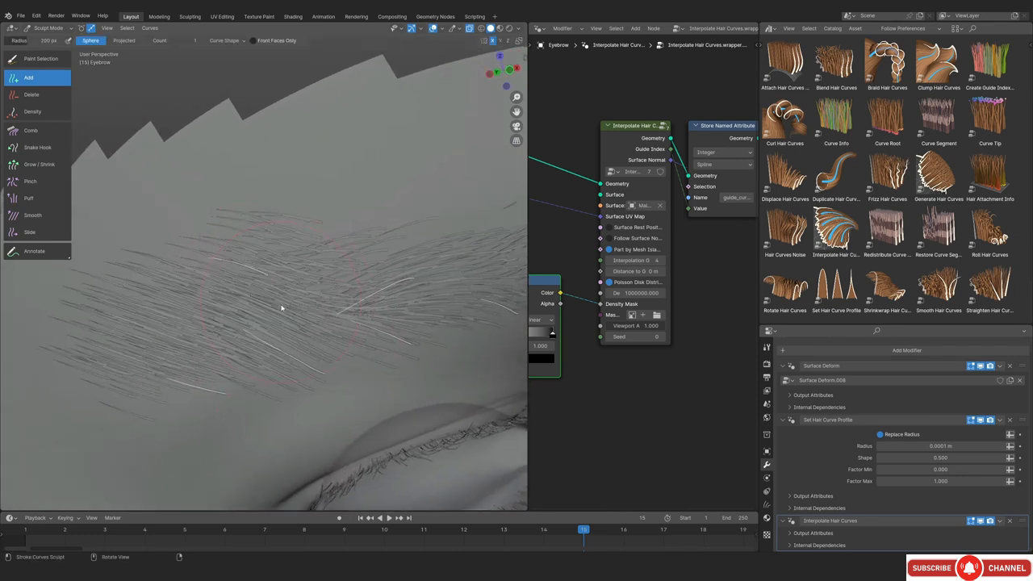
# Undo the last added guide hairs and place new ones at the outer brow, combed into direction with the 313 px Comb brush
pyautogui.hotkey('ctrl', 'z')
pyautogui.click(272, 277)
pyautogui.click(31, 130)
pyautogui.moveTo(242, 258)
pyautogui.mouseDown()
pyautogui.moveTo(277, 282)
pyautogui.moveTo(206, 296)
pyautogui.moveTo(219, 281)
pyautogui.mouseUp()
pyautogui.scroll(-4, 282, 279)
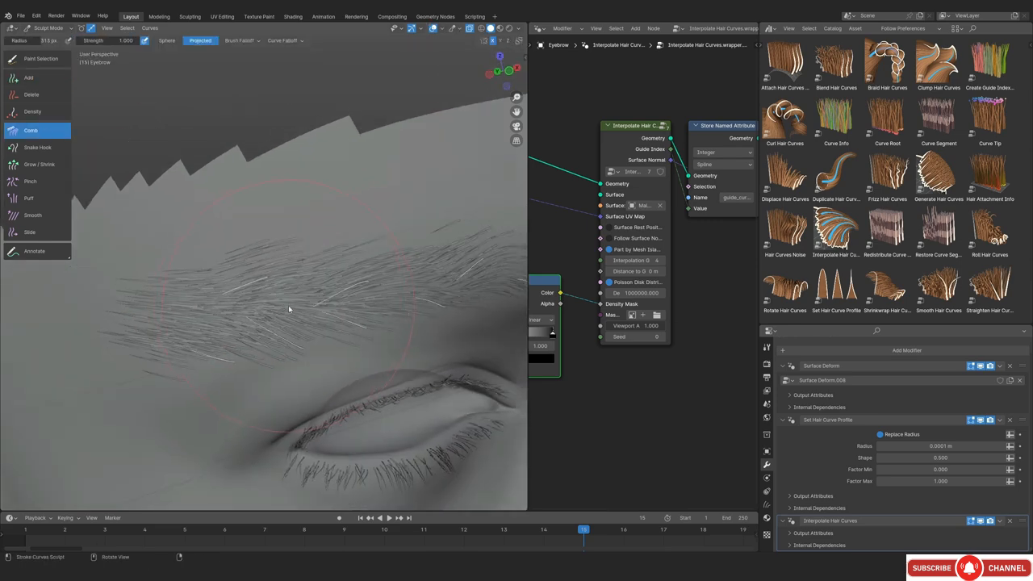
# Comb the outer eyebrow hairs in the camera view to follow the reference, using a Comb brush of about 218 px
pyautogui.moveTo(262, 323); pyautogui.dragTo(250, 271, button='middle')
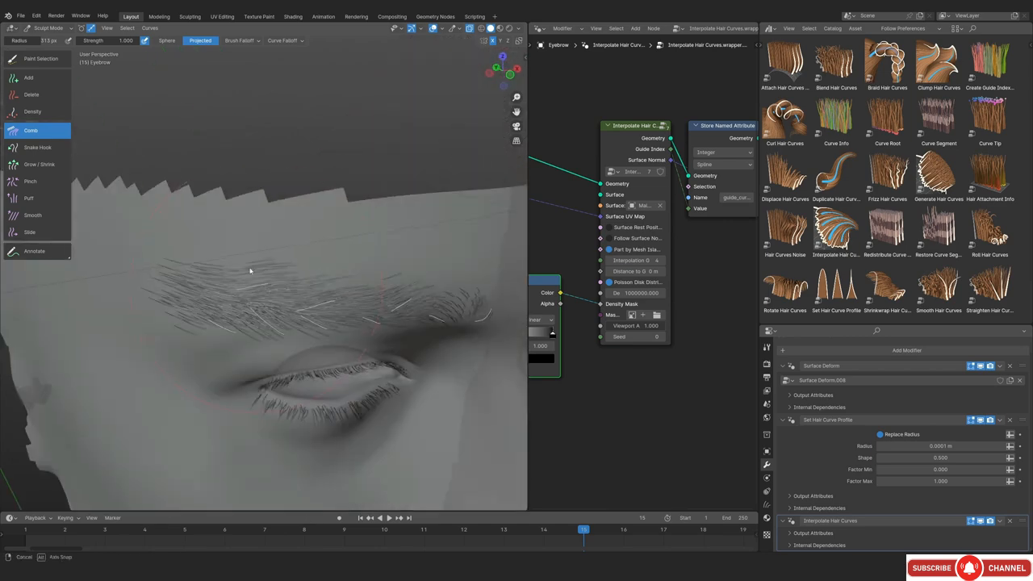
pyautogui.hotkey('shift', 'alt', 'z')
pyautogui.moveTo(298, 346); pyautogui.dragTo(265, 296, button='middle')
pyautogui.press('KP_0')
pyautogui.hotkey('shift', 'alt', 'z')
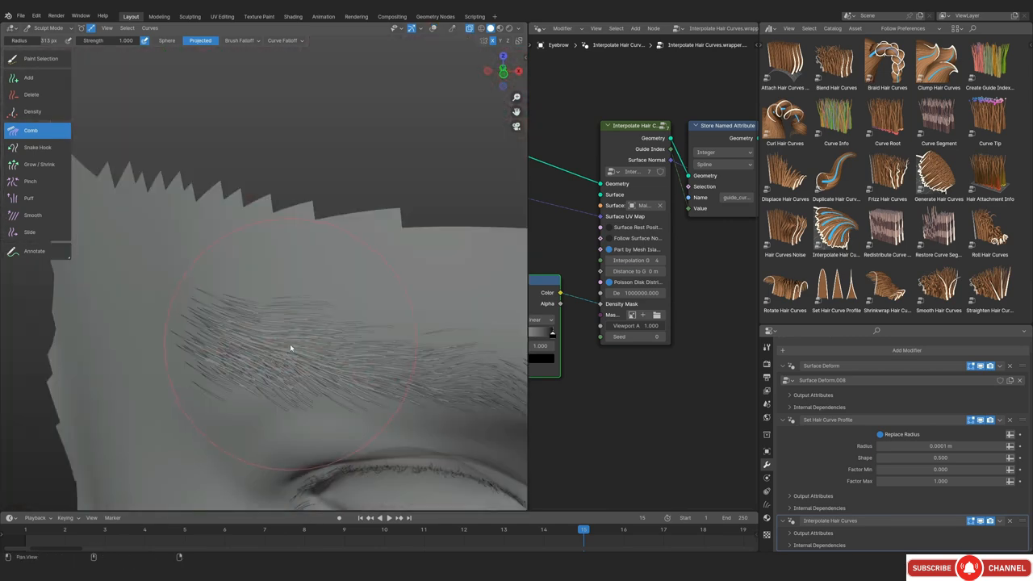
pyautogui.keyDown('shift'); pyautogui.moveTo(290, 344); pyautogui.dragTo(277, 310, button='middle'); pyautogui.keyUp('shift')
pyautogui.hotkey('shift', 'alt', 'z')
pyautogui.scroll(2, 211, 371)
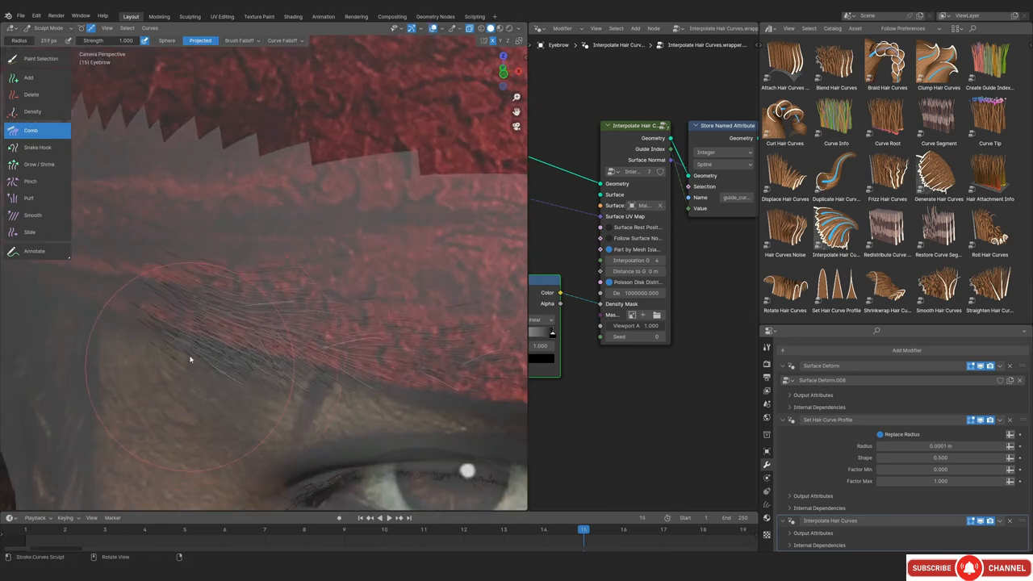
pyautogui.scroll(1, 252, 309)
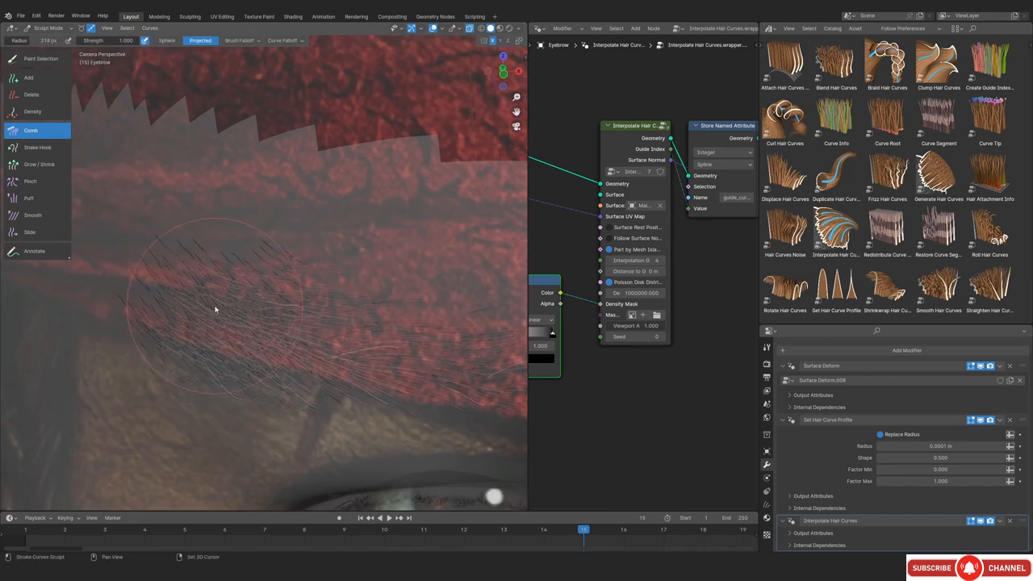
# Compare the combed eyebrow with the reference photo in the camera view, with and without overlays, checking its shape and hair direction
pyautogui.hotkey('shift', 'alt', 'z')
pyautogui.keyDown('shift'); pyautogui.moveTo(206, 330); pyautogui.dragTo(173, 285, button='middle'); pyautogui.keyUp('shift')
pyautogui.hotkey('shift', 'alt', 'z')
pyautogui.hotkey('shift', 'alt', 'z')
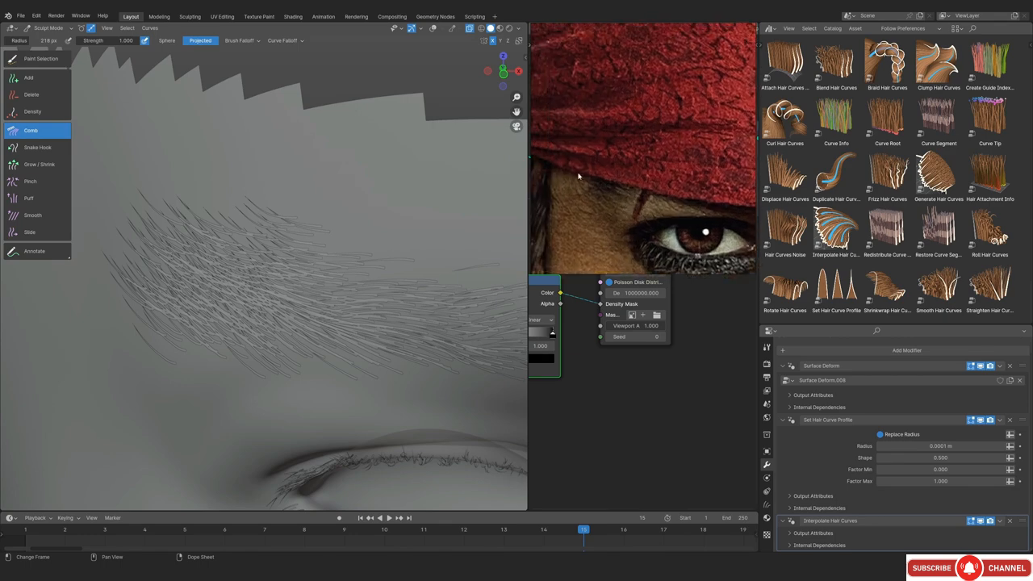
pyautogui.keyDown('ctrl'); pyautogui.moveTo(220, 330); pyautogui.dragTo(283, 343, button='middle'); pyautogui.keyUp('ctrl')
pyautogui.hotkey('shift', 'alt', 'z')
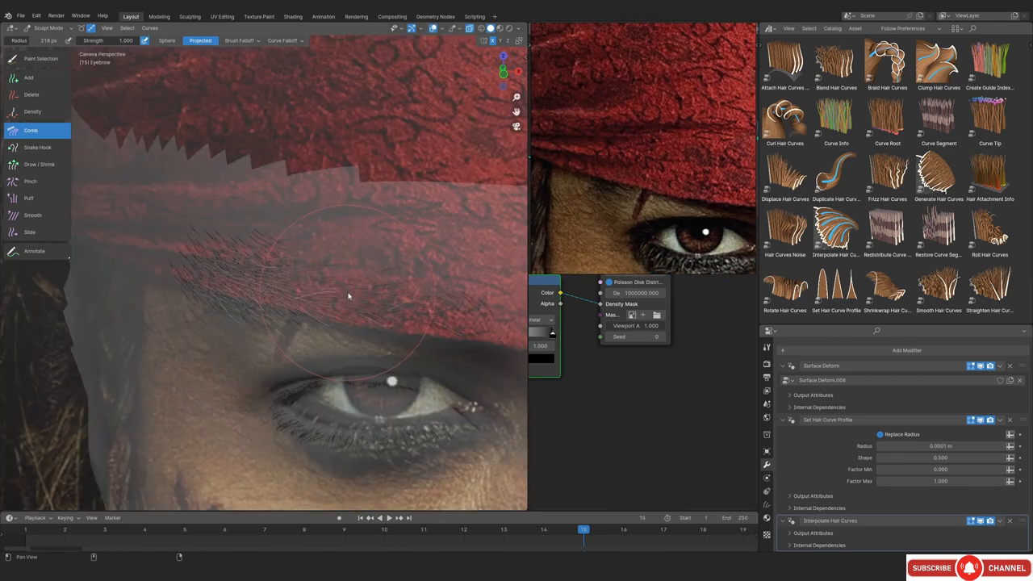
pyautogui.hotkey('shift', 'alt', 'z')
pyautogui.keyDown('shift'); pyautogui.moveTo(347, 296); pyautogui.dragTo(308, 296, button='middle'); pyautogui.keyUp('shift')
pyautogui.hotkey('shift', 'alt', 'z')
pyautogui.hotkey('alt', 'z')
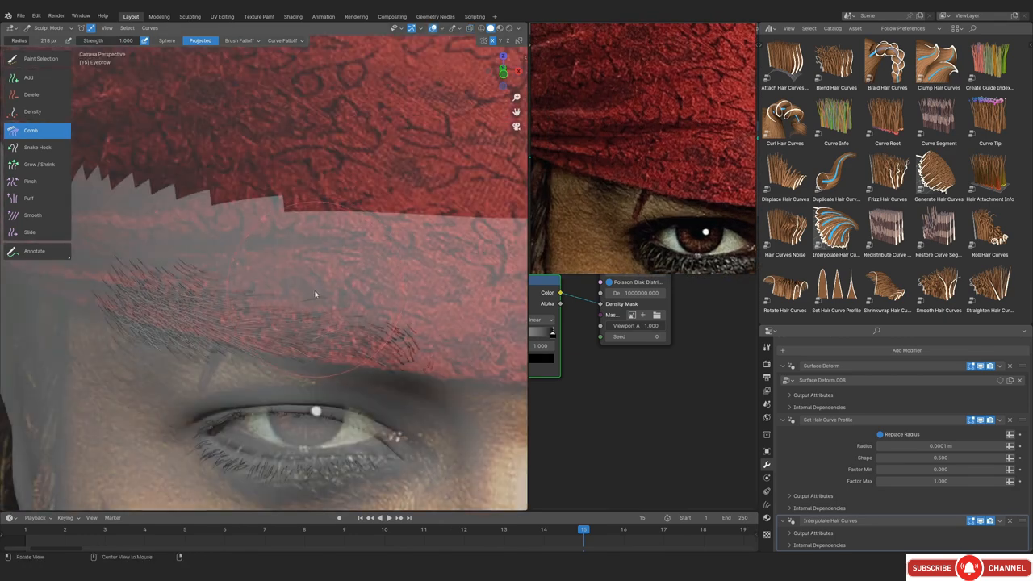
pyautogui.scroll(-1, 311, 314)
pyautogui.scroll(1, 308, 311)
pyautogui.hotkey('alt', 'z')
pyautogui.hotkey('shift', 'alt', 'z')
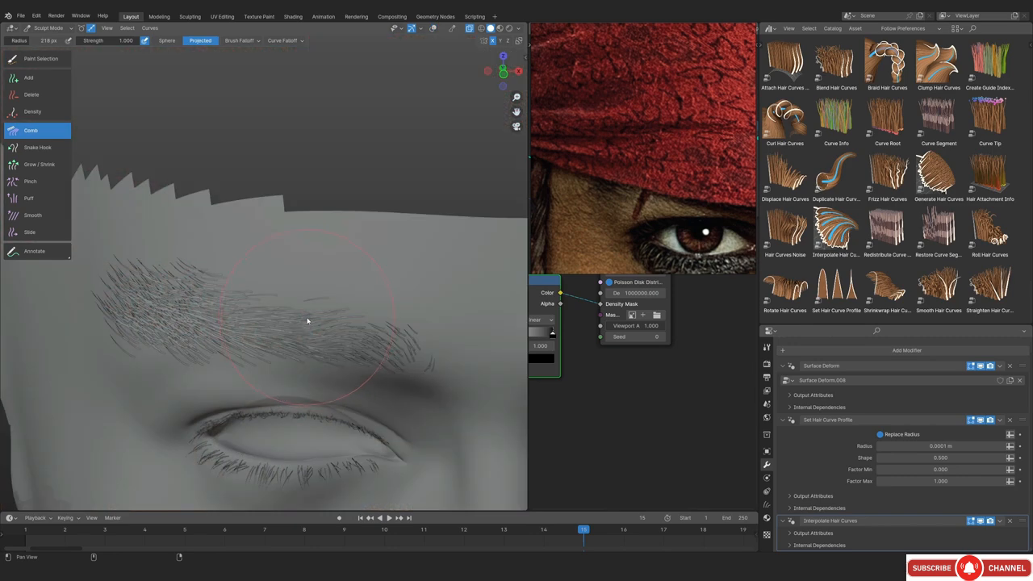
pyautogui.hotkey('shift', 'alt', 'z')
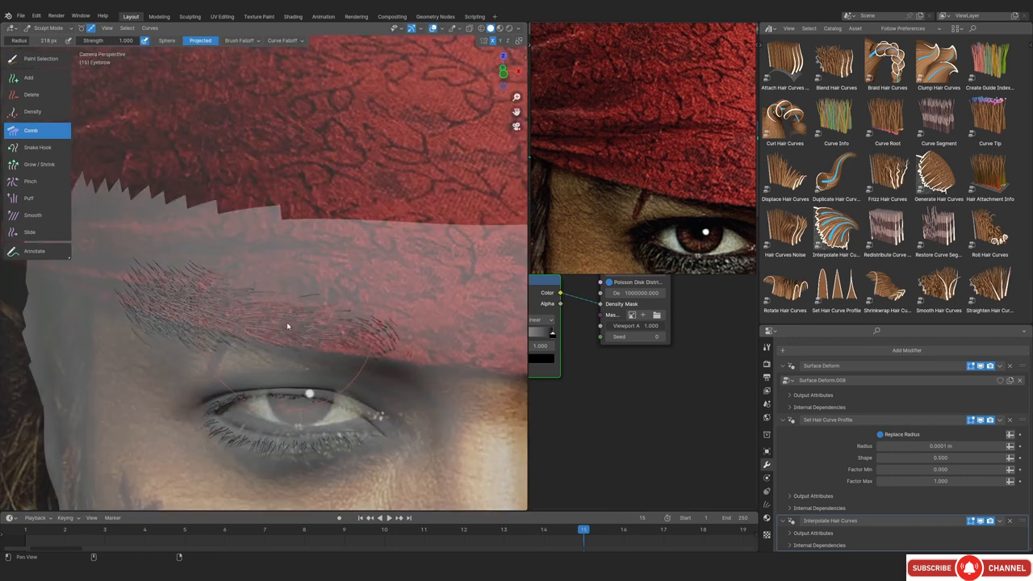
pyautogui.hotkey('shift', 'alt', 'z')
pyautogui.hotkey('shift', 'alt', 'z')
pyautogui.keyDown('shift'); pyautogui.moveTo(244, 328); pyautogui.dragTo(281, 273, button='middle'); pyautogui.keyUp('shift')
pyautogui.scroll(2, 253, 311)
# Leave sculpting of the Eyebrow curves, select the head mesh and switch it to Sculpt Mode
pyautogui.press('f')
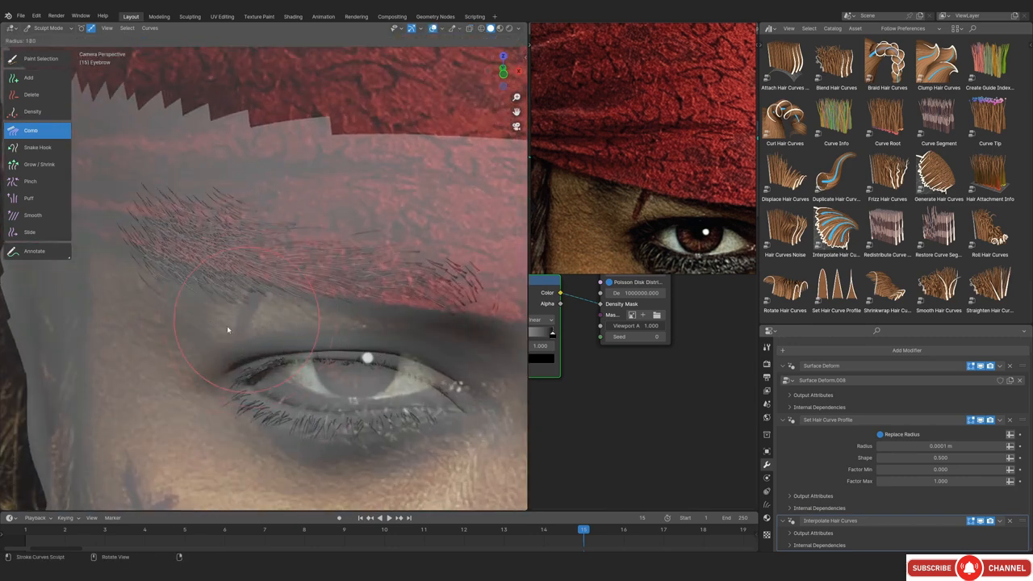
pyautogui.click(228, 330)
pyautogui.click(44, 30)
pyautogui.click(40, 40)
pyautogui.click(209, 352)
pyautogui.hotkey('ctrl', 'Tab')
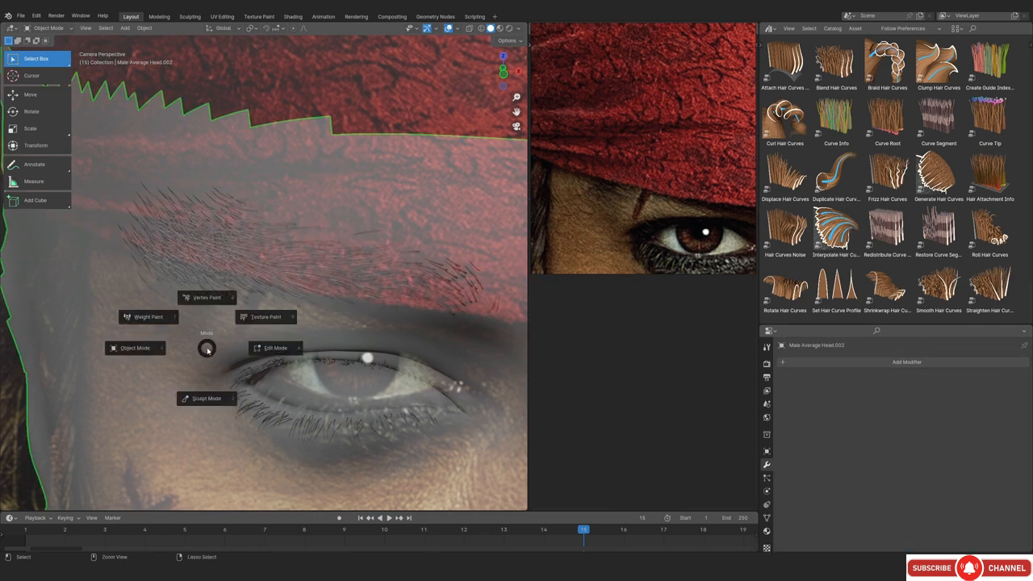
pyautogui.hotkey('ctrl', 'Tab')
pyautogui.click(230, 379)
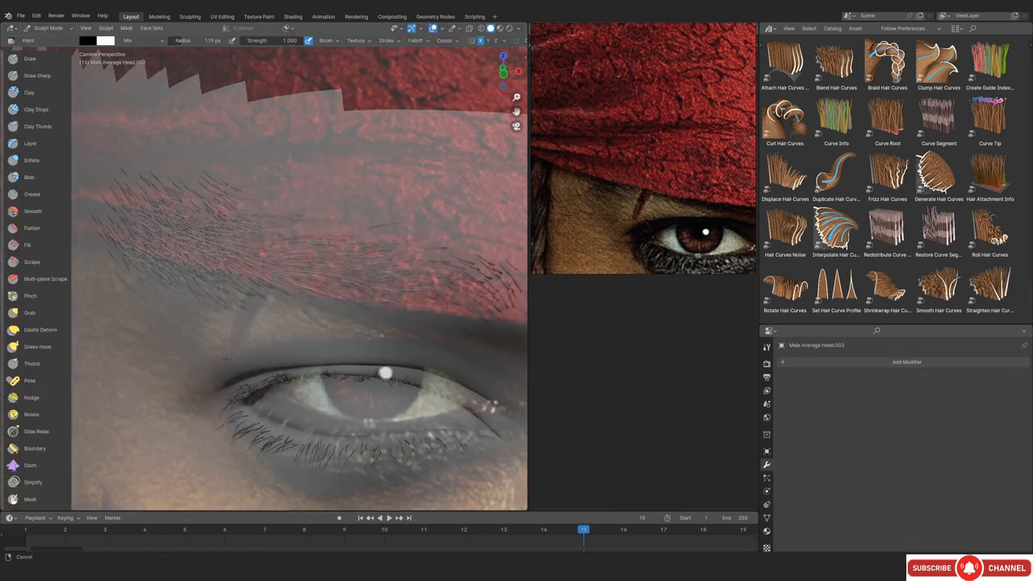
# Touch up the painted Eyebrow mask along the brow with the 74 px Paint brush and return to Object Mode
pyautogui.keyDown('ctrl'); pyautogui.moveTo(200, 324); pyautogui.dragTo(210, 326); pyautogui.keyUp('ctrl')
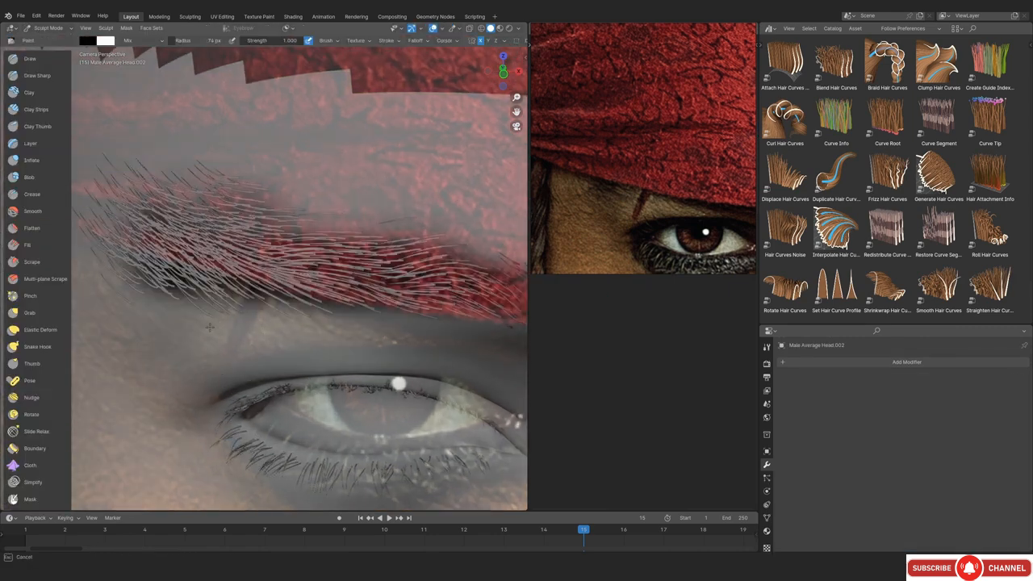
pyautogui.moveTo(246, 327); pyautogui.dragTo(504, 282, button='middle')
pyautogui.scroll(5, 254, 272)
pyautogui.keyDown('shift'); pyautogui.moveTo(142, 175); pyautogui.dragTo(277, 255, button='middle'); pyautogui.keyUp('shift')
pyautogui.scroll(6, 323, 327)
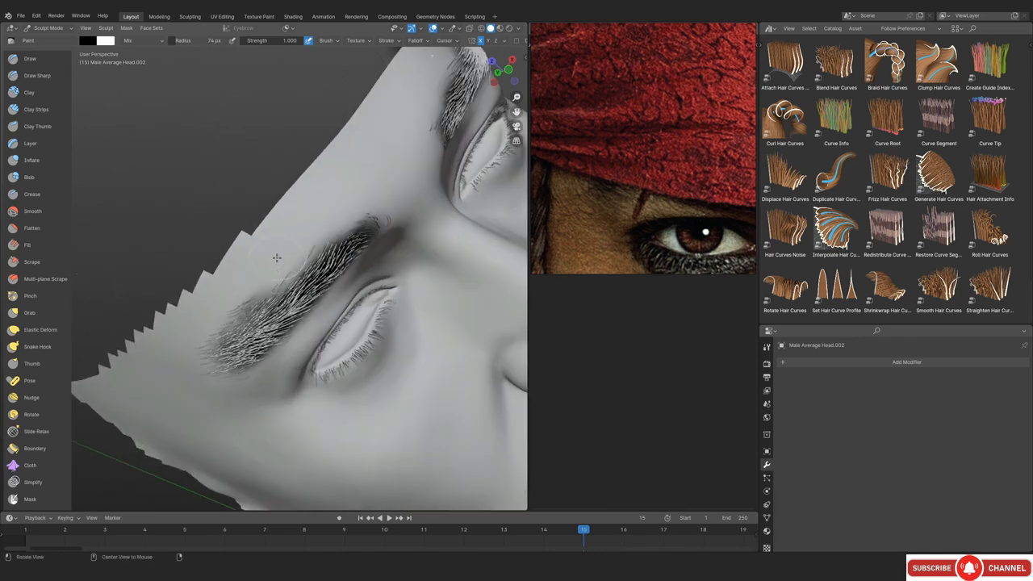
pyautogui.moveTo(327, 325); pyautogui.dragTo(268, 326, button='middle')
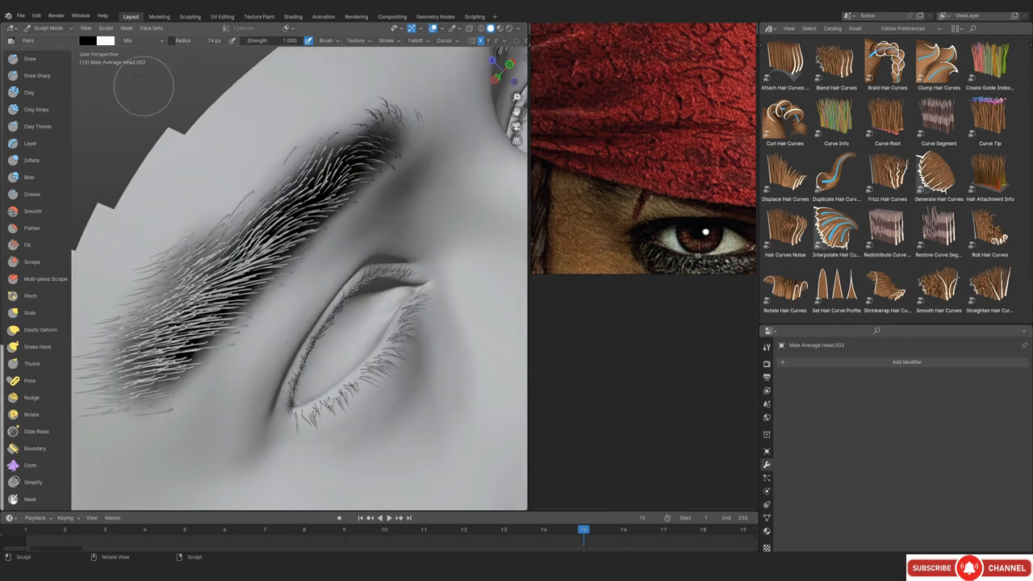
pyautogui.press('x')
pyautogui.moveTo(259, 320)
pyautogui.mouseDown()
pyautogui.moveTo(289, 279)
pyautogui.moveTo(270, 320)
pyautogui.moveTo(343, 218)
pyautogui.mouseUp()
pyautogui.scroll(-2, 189, 148)
pyautogui.click(48, 28)
pyautogui.click(49, 45)
# Compare the masked eyebrow's outline and density with the reference in the camera view
pyautogui.press('KP_0')
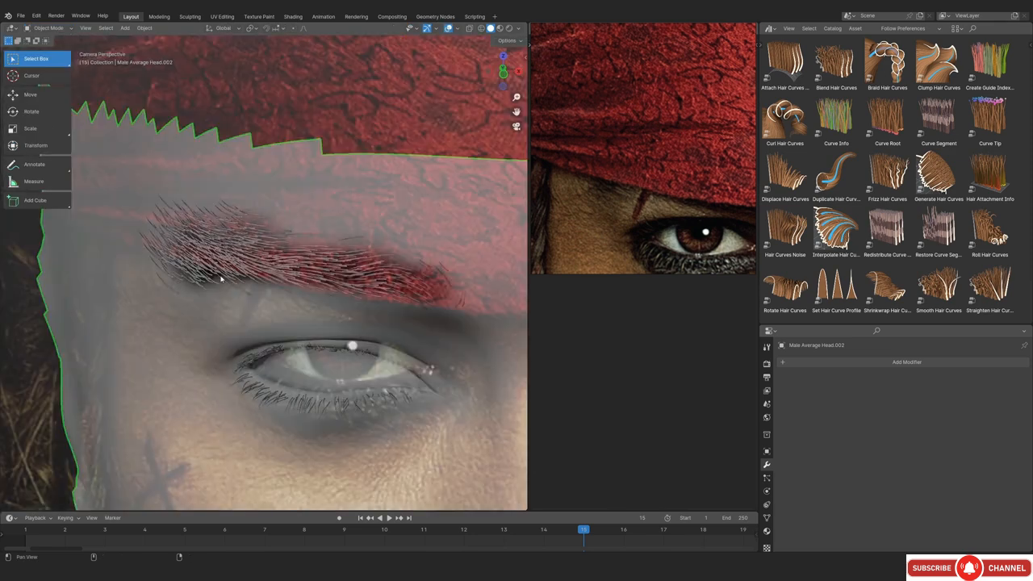
pyautogui.hotkey('alt', 'shift', 'z')
pyautogui.hotkey('alt', 'shift', 'z')
pyautogui.hotkey('alt', 'shift', 'z')
pyautogui.keyDown('alt'); pyautogui.keyDown('shift'); pyautogui.moveTo(193, 267); pyautogui.dragTo(284, 303); pyautogui.keyUp('shift'); pyautogui.keyUp('alt')
pyautogui.hotkey('alt', 'shift', 'z')
pyautogui.hotkey('alt', 'shift', 'z')
pyautogui.keyDown('ctrl'); pyautogui.keyDown('alt'); pyautogui.moveTo(304, 343); pyautogui.dragTo(278, 283); pyautogui.keyUp('alt'); pyautogui.keyUp('ctrl')
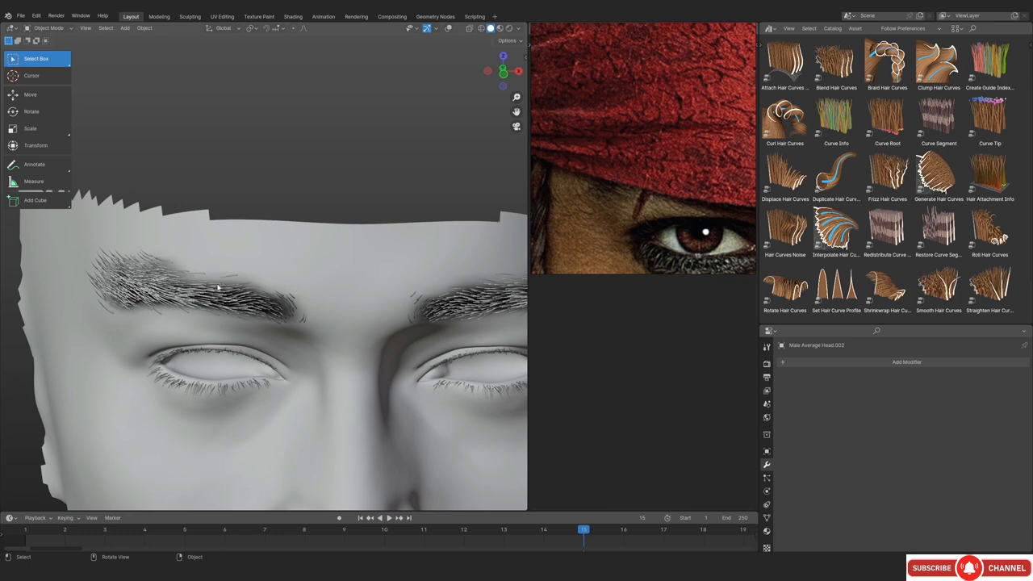
pyautogui.scroll(5, 222, 293)
pyautogui.scroll(-5, 219, 293)
pyautogui.keyDown('shift'); pyautogui.moveTo(155, 286); pyautogui.dragTo(168, 284, button='middle'); pyautogui.keyUp('shift')
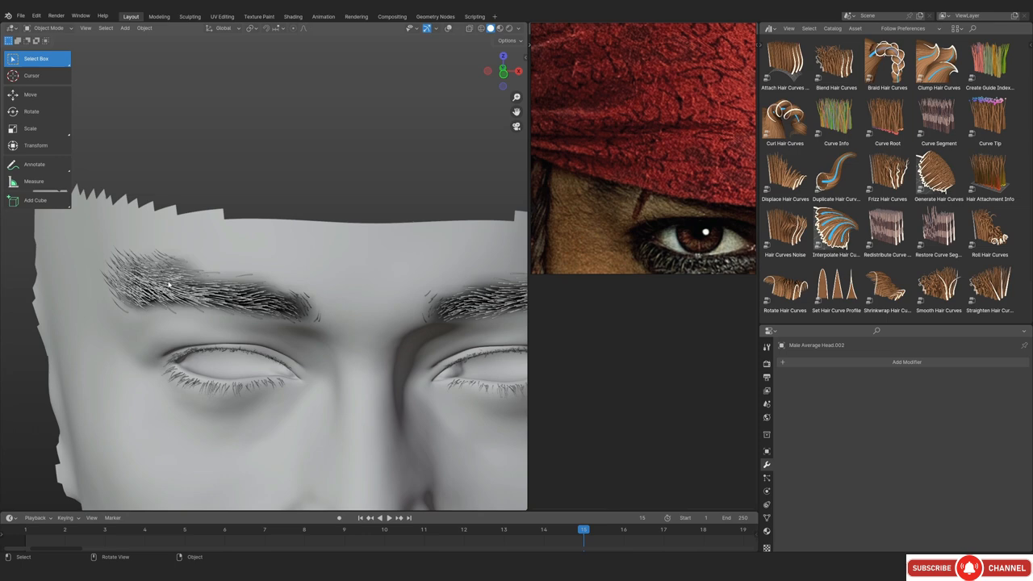
# Examine the hairs at the eyebrow's inner end up close and check both brows on the whole face
pyautogui.scroll(6, 269, 328)
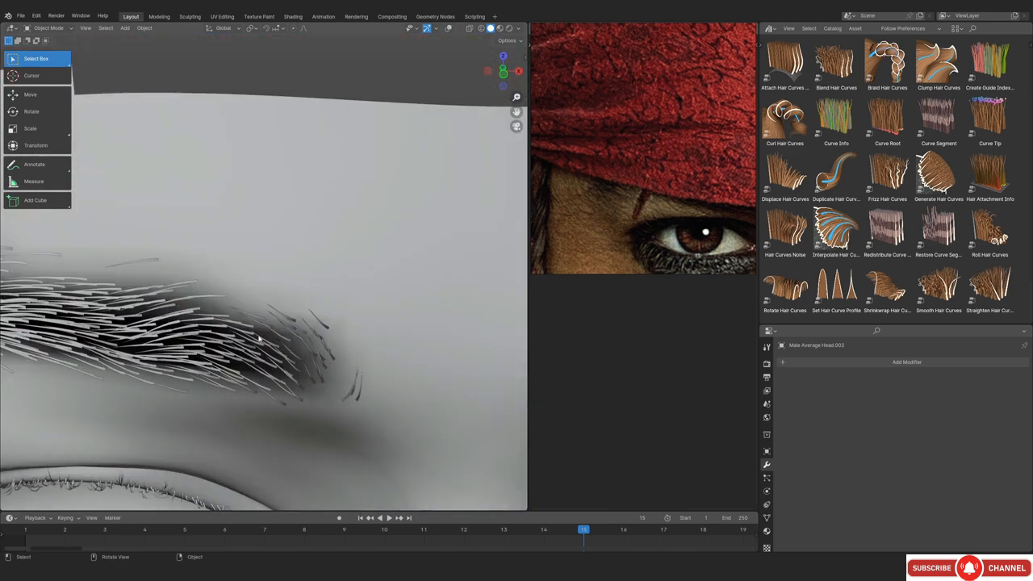
pyautogui.hotkey('alt', 'shift', 'z')
pyautogui.hotkey('alt', 'shift', 'z')
pyautogui.scroll(-5, 301, 319)
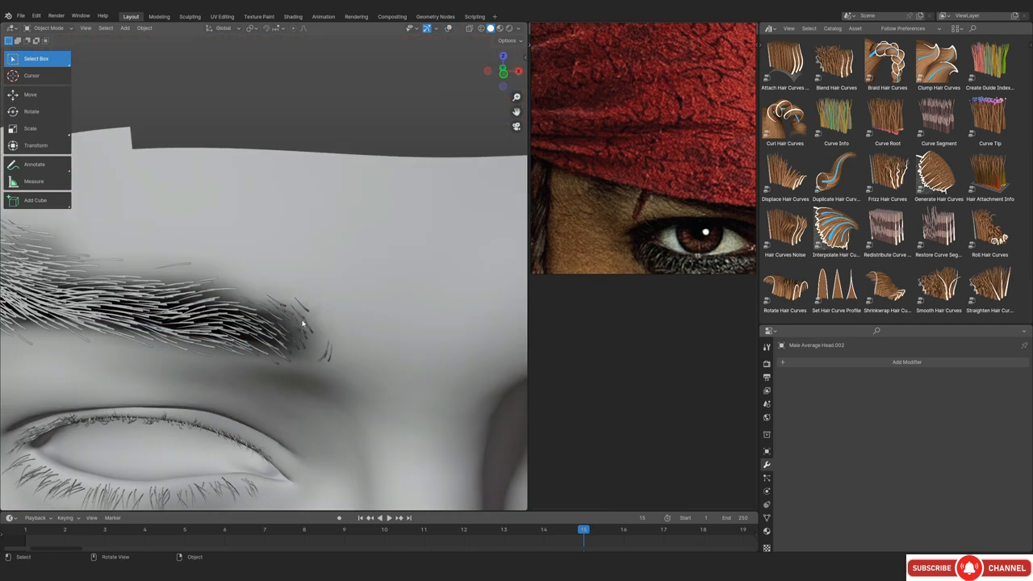
pyautogui.keyDown('shift'); pyautogui.moveTo(218, 293); pyautogui.dragTo(270, 295, button='middle'); pyautogui.keyUp('shift')
pyautogui.hotkey('alt', 'shift', 'z')
pyautogui.keyDown('shift'); pyautogui.moveTo(172, 270); pyautogui.dragTo(199, 271, button='middle'); pyautogui.keyUp('shift')
pyautogui.hotkey('alt', 'shift', 'z')
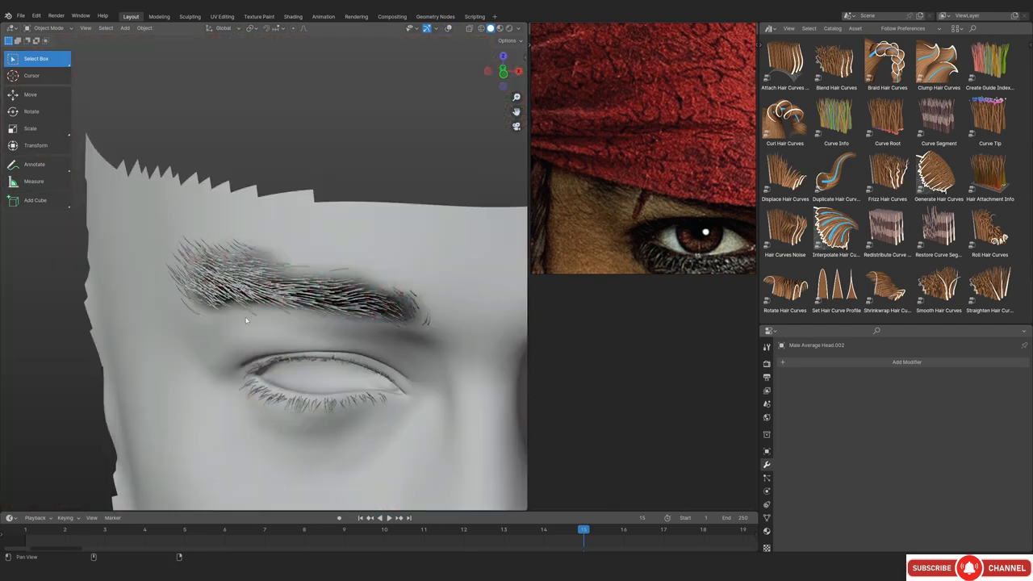
pyautogui.hotkey('alt', 'shift', 'z')
pyautogui.hotkey('alt', 'shift', 'z')
pyautogui.scroll(-4, 274, 282)
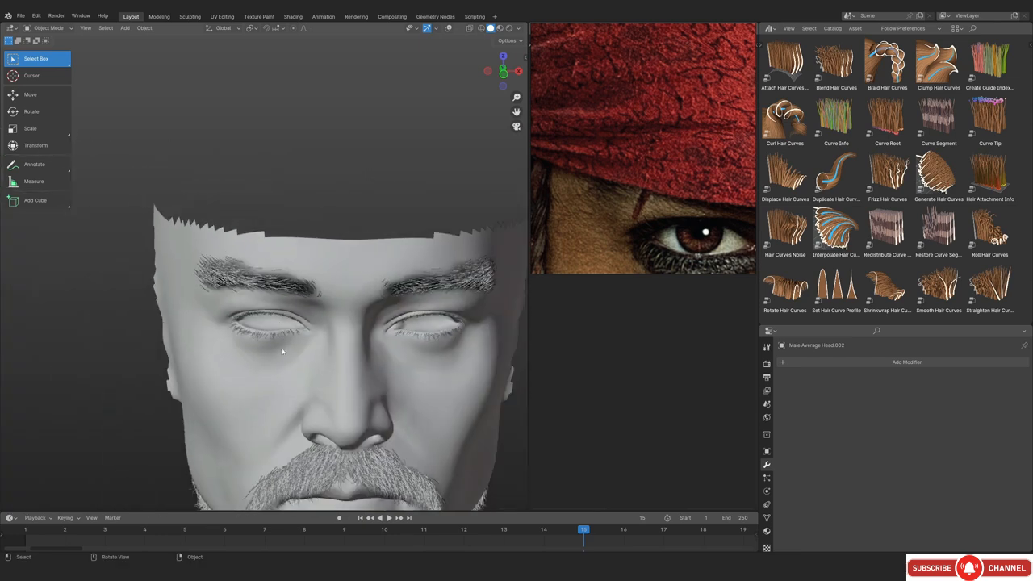
pyautogui.scroll(6, 293, 376)
pyautogui.hotkey('alt', 'shift', 'z')
pyautogui.hotkey('alt', 'shift', 'z')
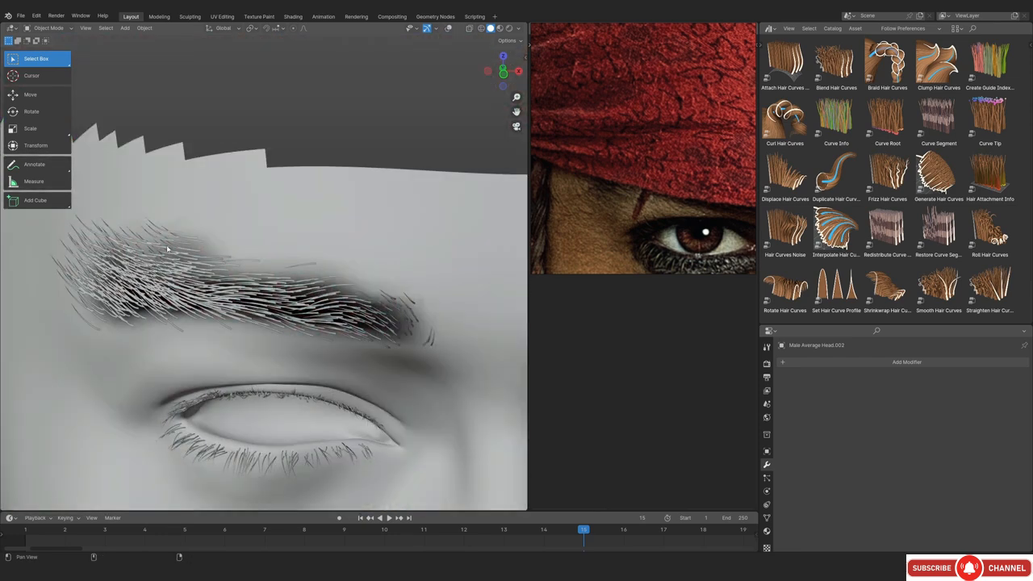
# Link the moustache's material to the Eyebrow curves
pyautogui.moveTo(260, 360); pyautogui.dragTo(311, 365, button='middle')
pyautogui.scroll(5, 260, 275)
pyautogui.keyDown('shift'); pyautogui.moveTo(230, 201); pyautogui.dragTo(288, 277, button='middle'); pyautogui.keyUp('shift')
pyautogui.scroll(3, 266, 275)
pyautogui.click(212, 205)
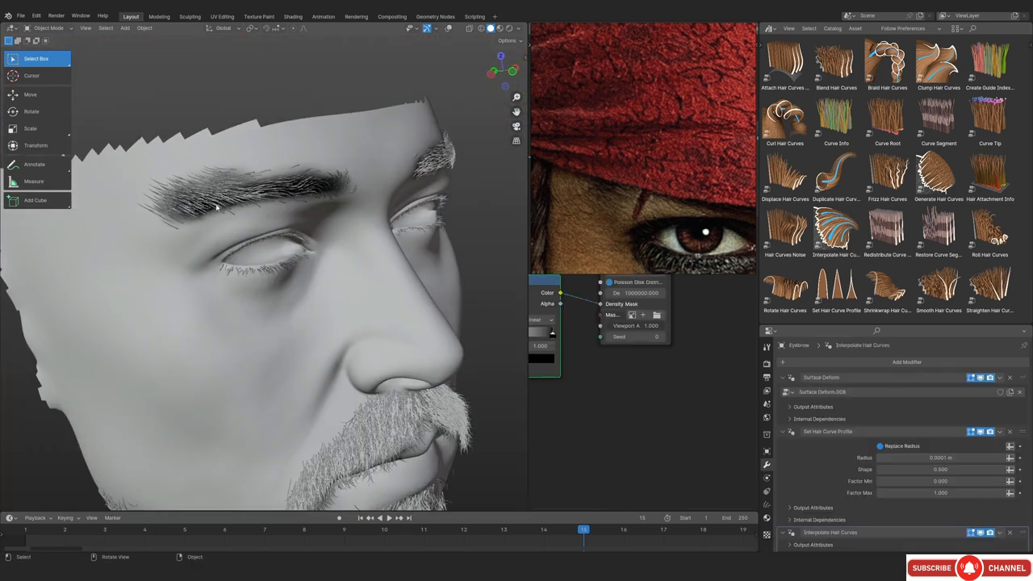
pyautogui.hotkey('alt', 'shift', 'z')
pyautogui.moveTo(311, 317)
pyautogui.keyDown('shift'); pyautogui.mouseDown(button='middle')
pyautogui.moveTo(293, 298)
pyautogui.moveTo(313, 334)
pyautogui.mouseUp(button='middle'); pyautogui.keyUp('shift')
pyautogui.keyDown('shift'); pyautogui.click(334, 384); pyautogui.keyUp('shift')
pyautogui.hotkey('ctrl', 'l')
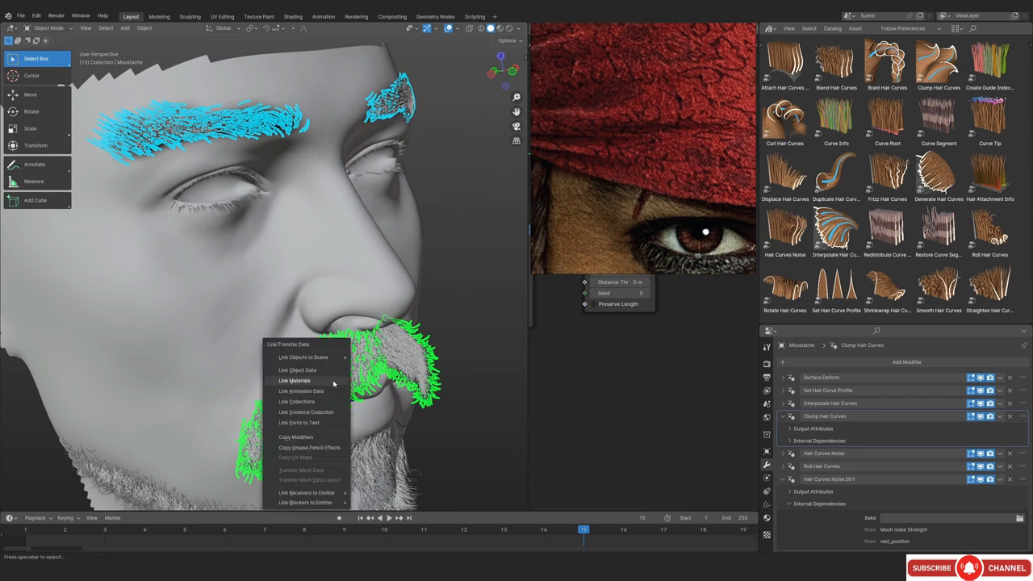
pyautogui.click(333, 384)
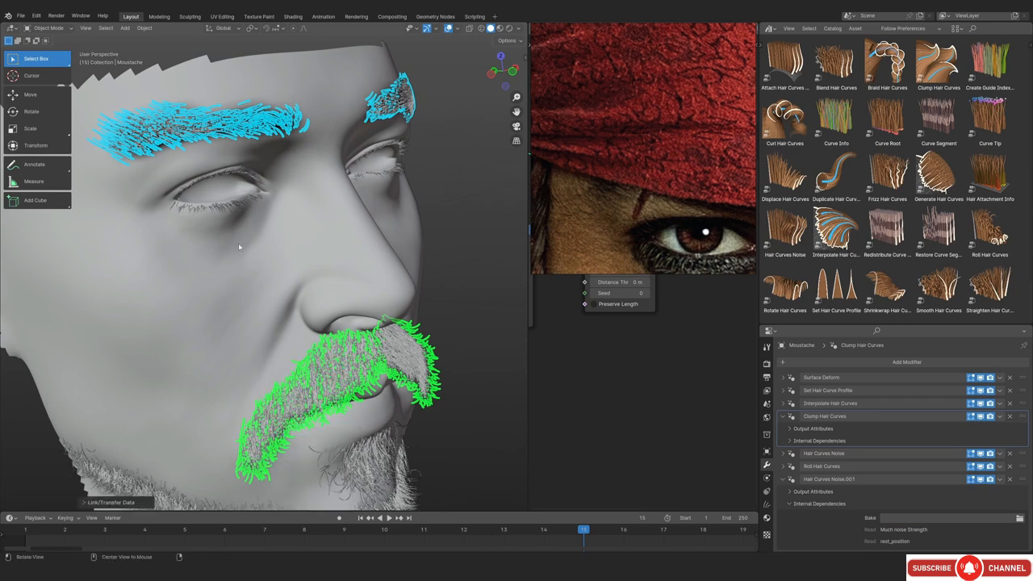
# Save the file and set the solid viewport shading color to Material, with the overlays hidden
pyautogui.hotkey('alt', 'a')
pyautogui.keyDown('shift'); pyautogui.moveTo(239, 243); pyautogui.dragTo(269, 307, button='middle'); pyautogui.keyUp('shift')
pyautogui.hotkey('ctrl', 's')
pyautogui.click(518, 28)
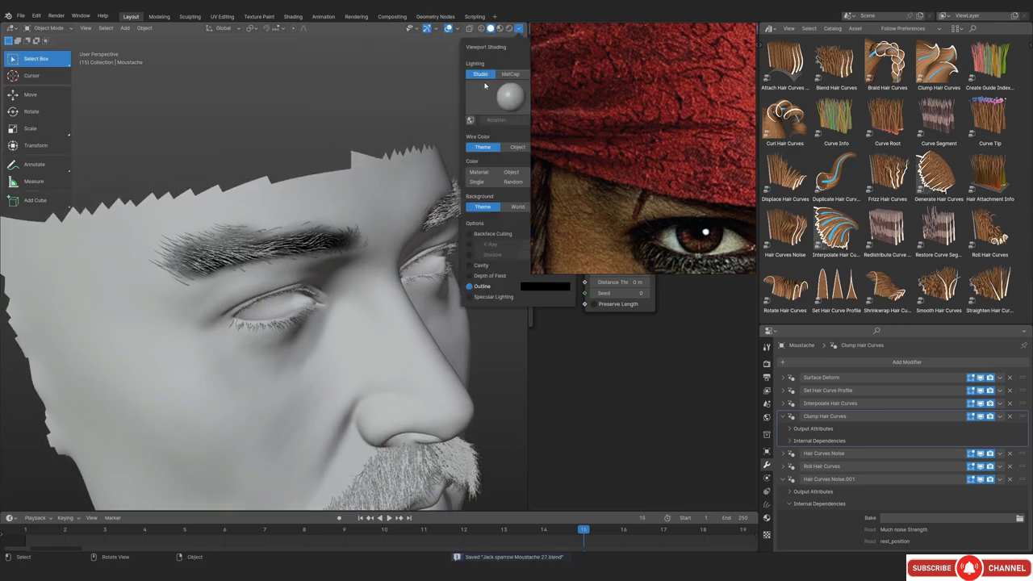
pyautogui.click(484, 173)
pyautogui.hotkey('shift', 'alt', 'z')
pyautogui.keyDown('shift'); pyautogui.moveTo(214, 232); pyautogui.dragTo(197, 266, button='middle'); pyautogui.keyUp('shift')
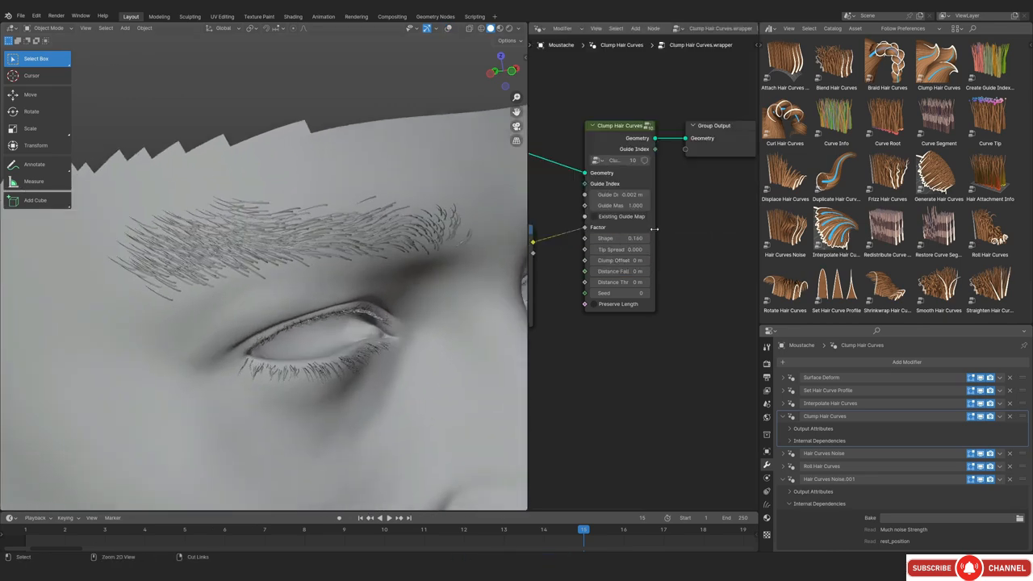
# Add a Hair Curves Noise modifier from the hair assets to the Eyebrow curves, with Preserve Length enabled
pyautogui.scroll(-1, 888, 232)
pyautogui.moveTo(786, 184); pyautogui.dragTo(232, 247)
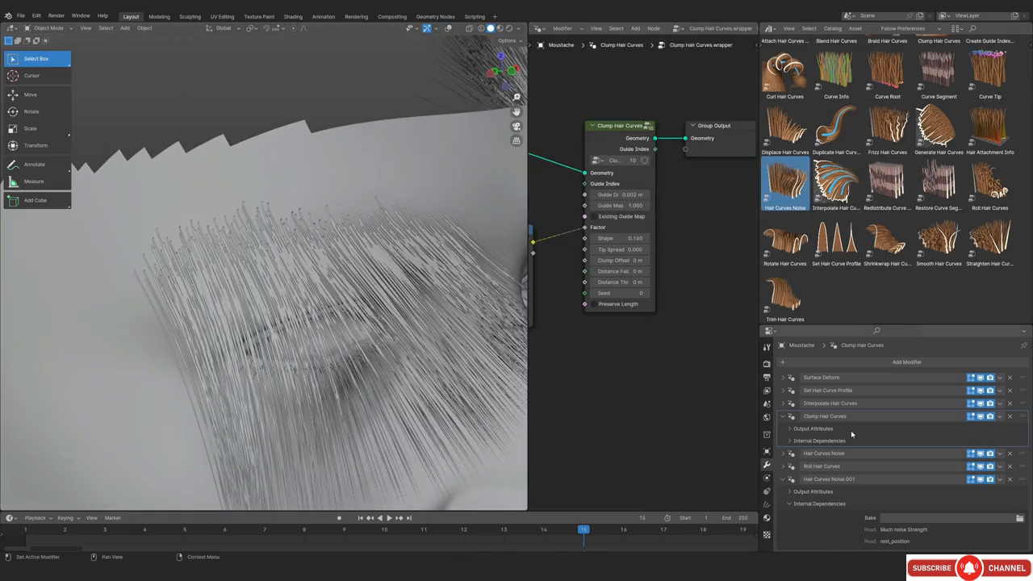
pyautogui.click(831, 479)
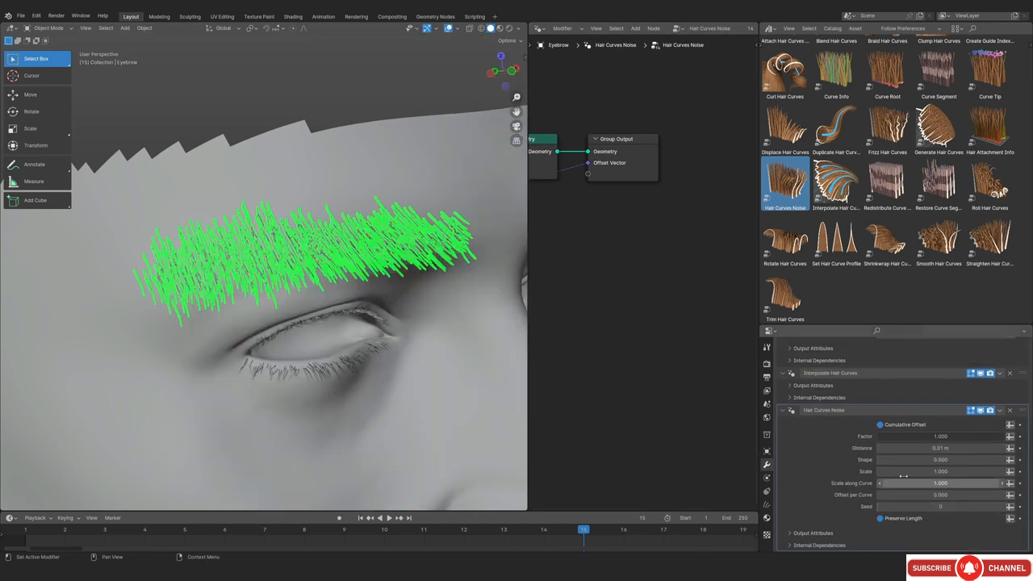
# Set the eyebrow noise modifier's Scale to 200 and its Scale along Curve to 58
pyautogui.keyDown('shift'); pyautogui.moveTo(381, 341); pyautogui.dragTo(374, 362, button='middle'); pyautogui.keyUp('shift')
pyautogui.doubleClick(922, 472)
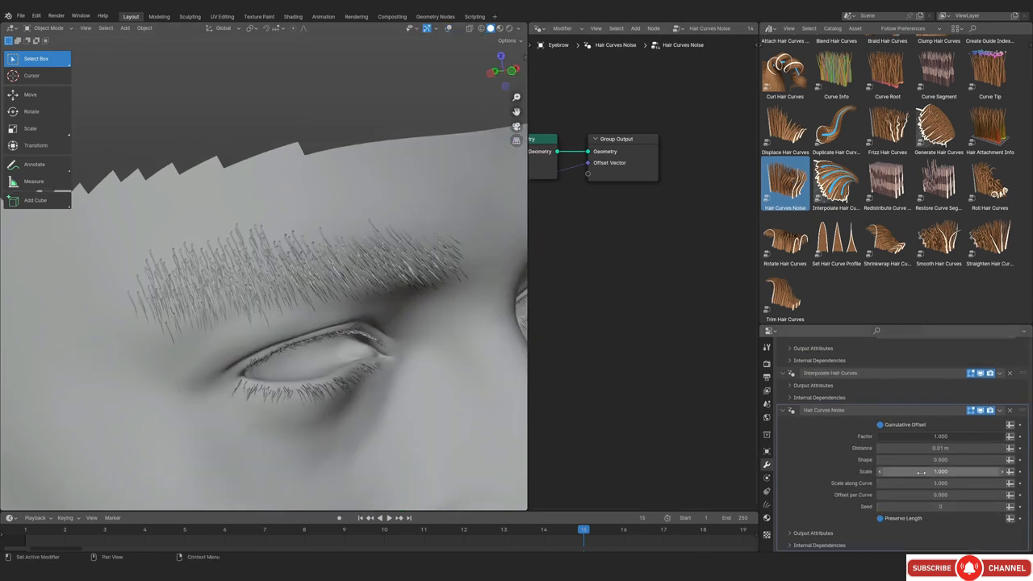
pyautogui.write('200')
pyautogui.press('Return')
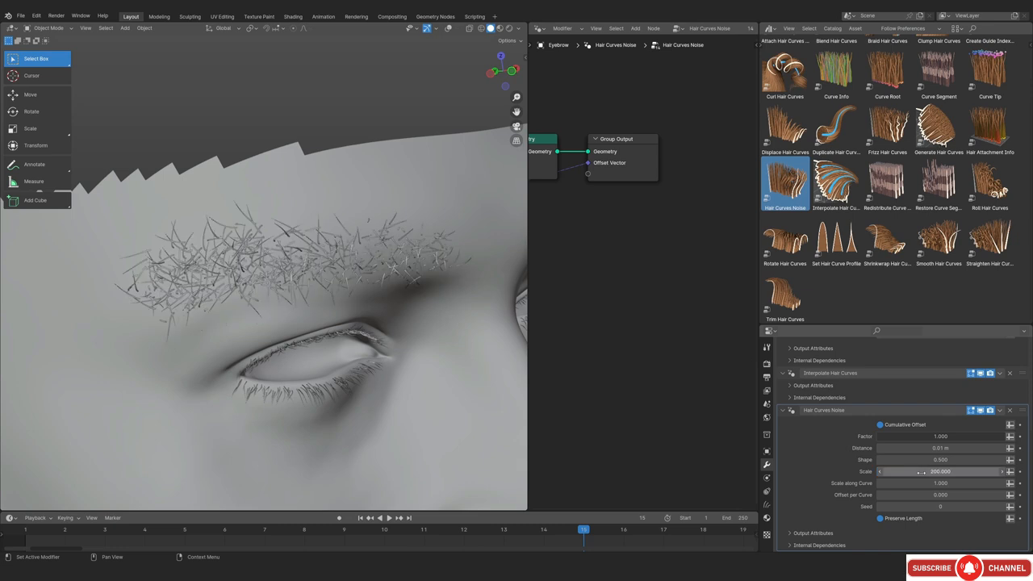
pyautogui.doubleClick(926, 483)
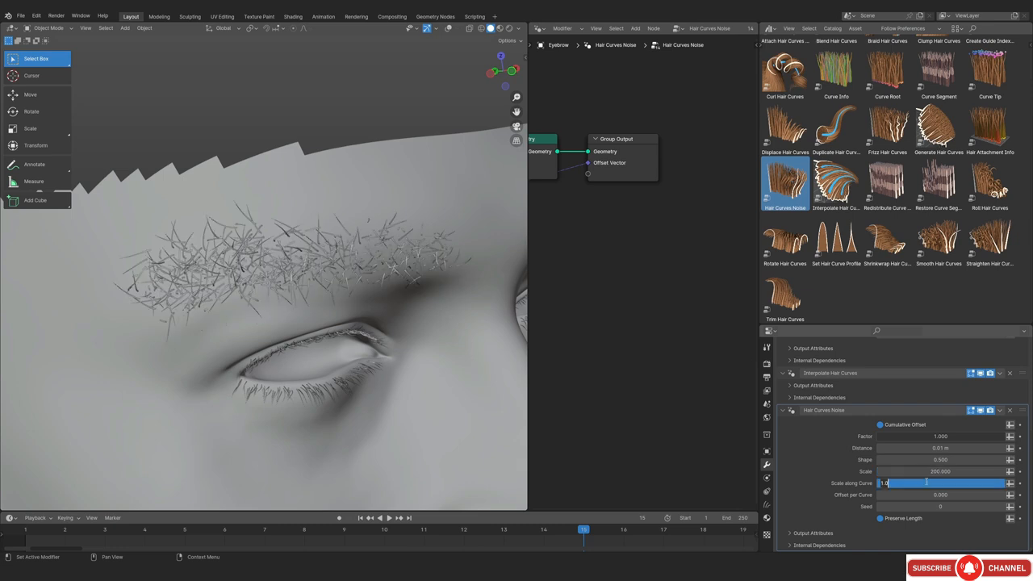
pyautogui.write('580')
pyautogui.press('Return')
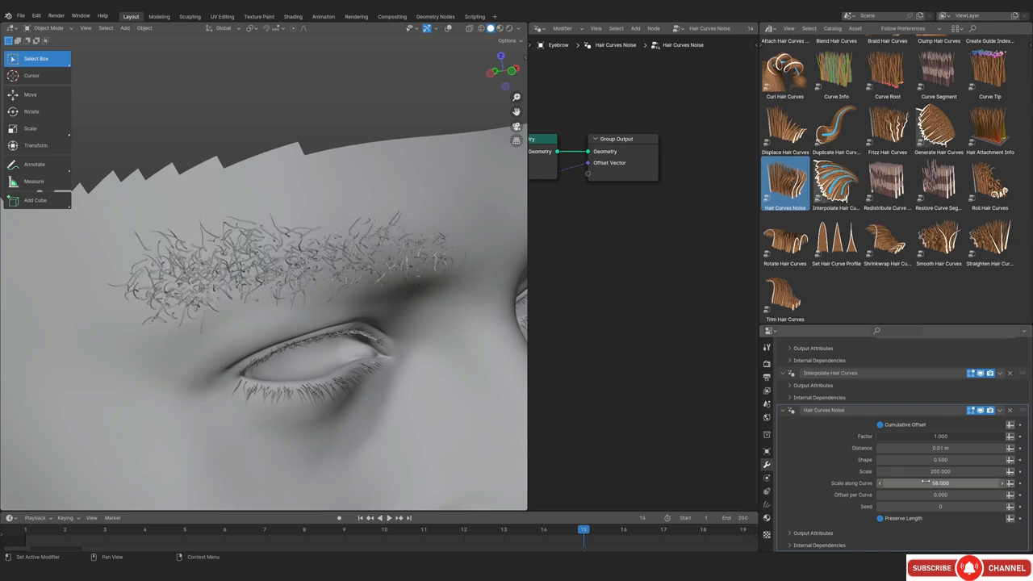
# Set the eyebrow noise modifier's Factor to 0.1 and its Scale along Curve to 20
pyautogui.doubleClick(962, 436)
pyautogui.write('0.1')
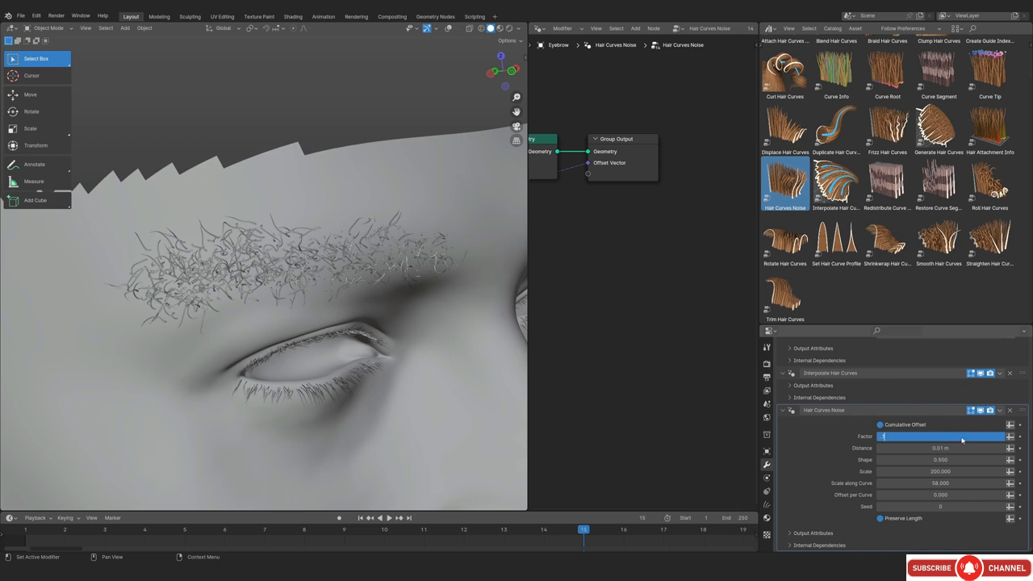
pyautogui.press('Return')
pyautogui.moveTo(258, 271); pyautogui.dragTo(452, 376, button='middle')
pyautogui.doubleClick(932, 483)
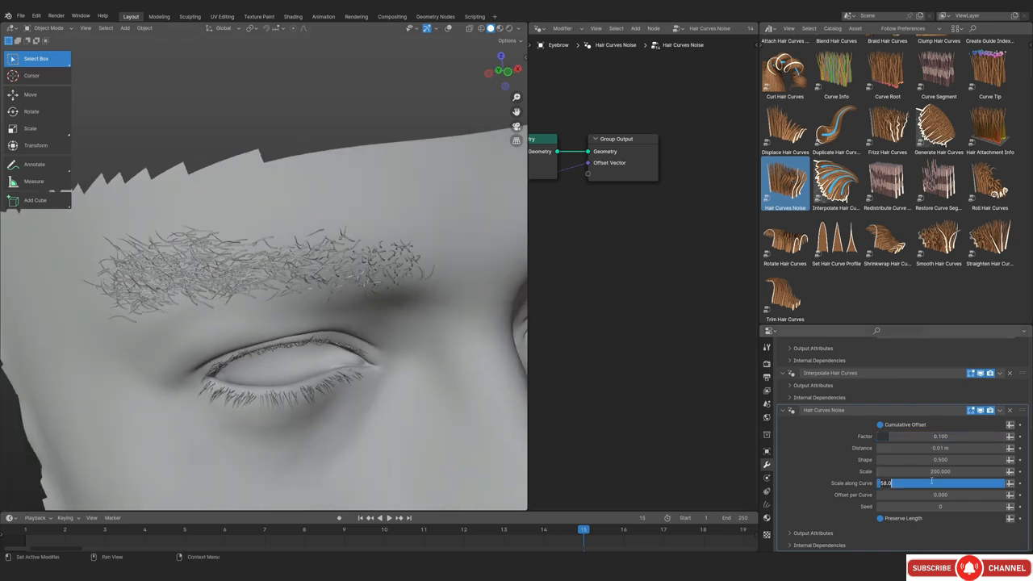
pyautogui.write('20')
pyautogui.press('Return')
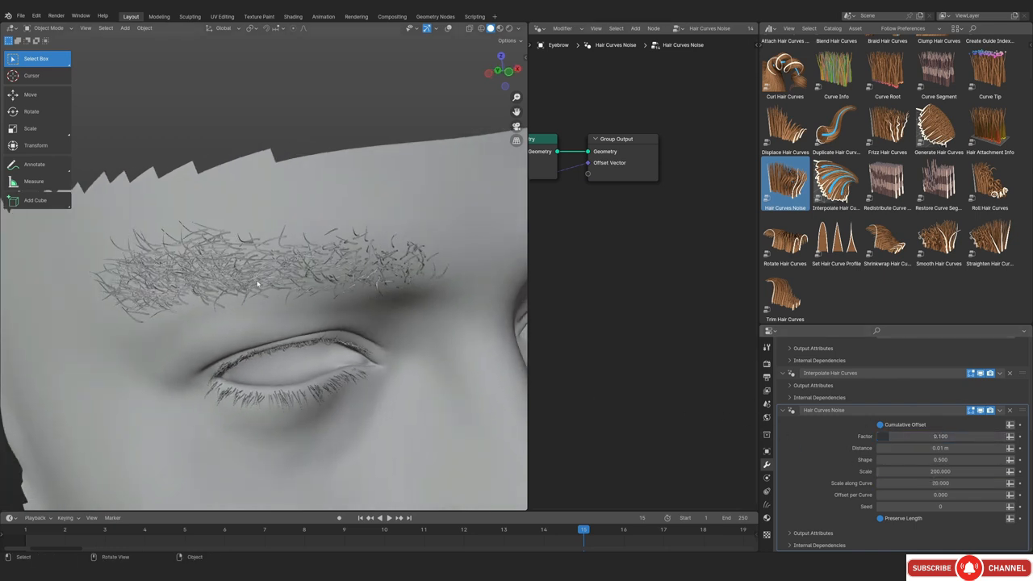
# Reduce the eyebrow noise modifier's Factor, trying 0.05 and 0.025 and settling on 0.035
pyautogui.doubleClick(928, 435)
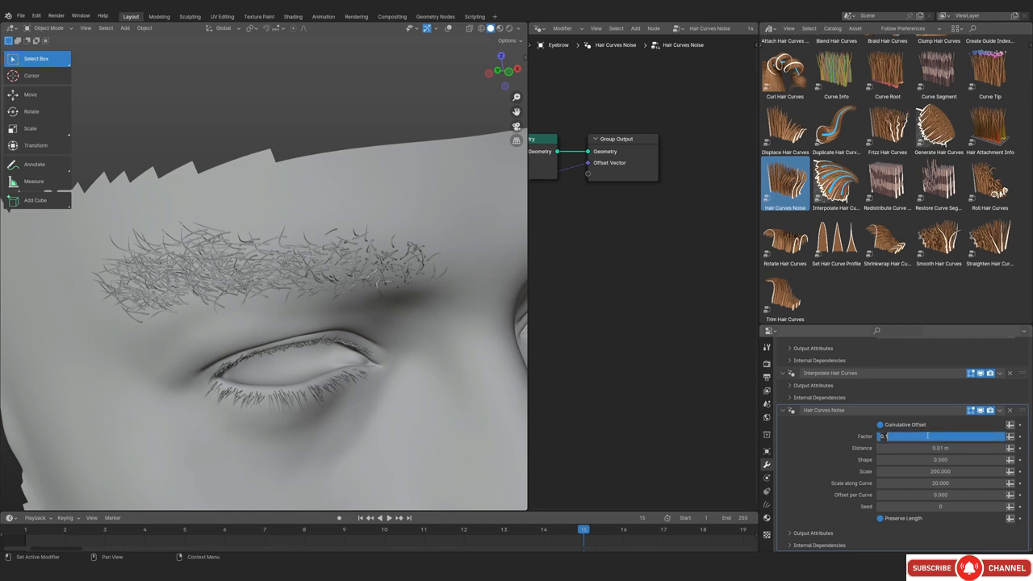
pyautogui.press('BackSpace')
pyautogui.press('Return')
pyautogui.scroll(6, 305, 303)
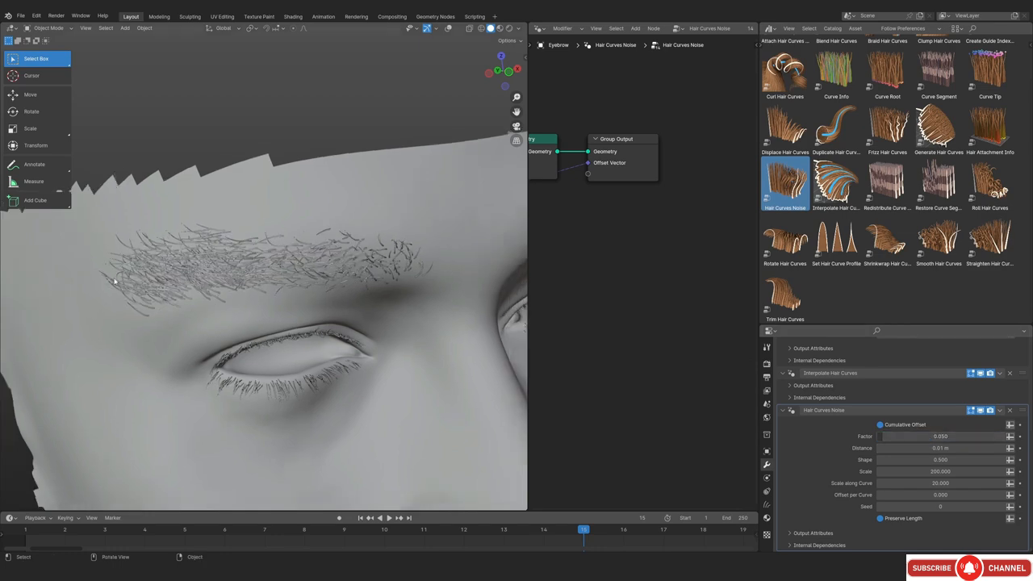
pyautogui.doubleClick(908, 436)
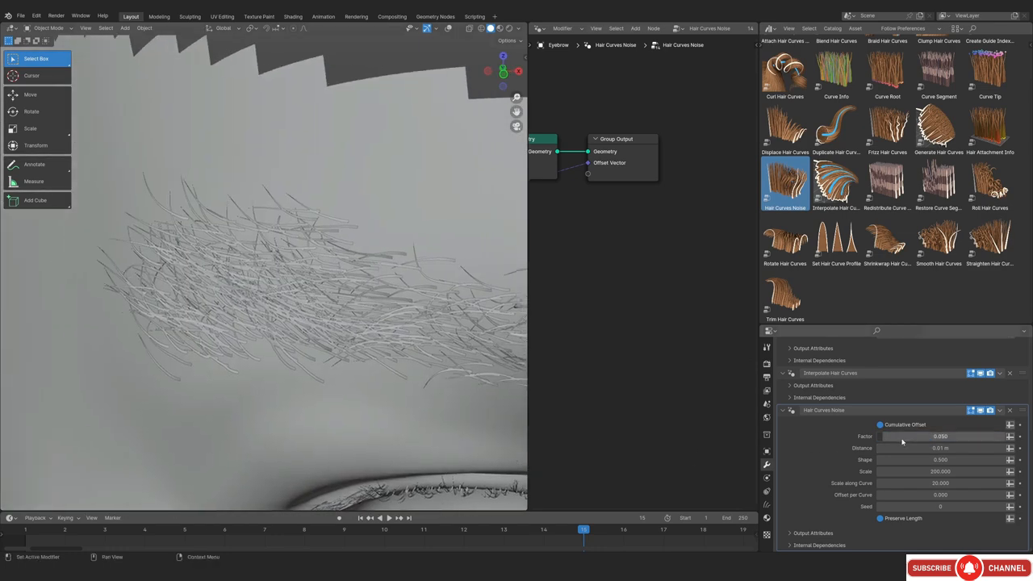
pyautogui.press('BackSpace')
pyautogui.write('.025')
pyautogui.press('Return')
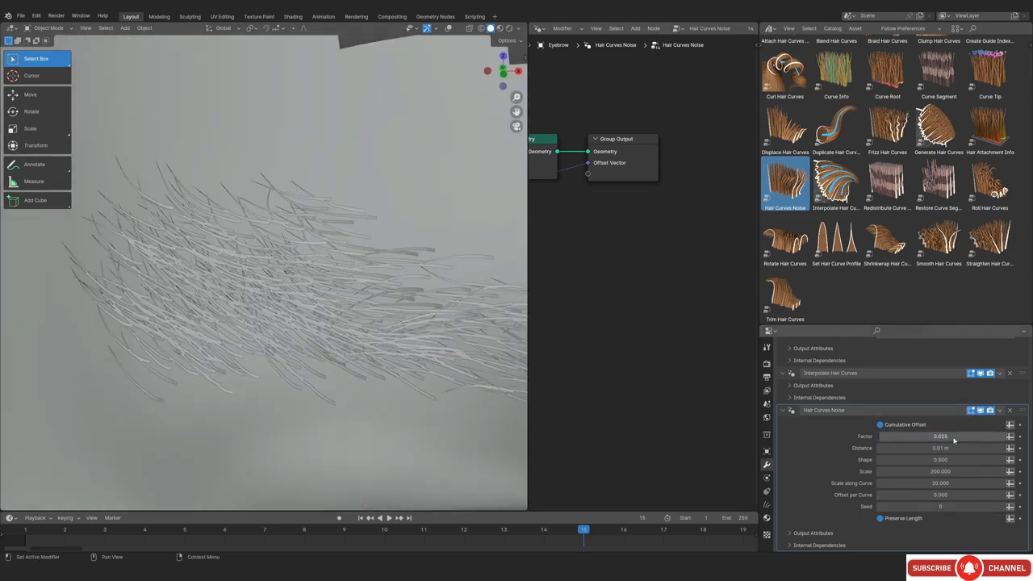
pyautogui.doubleClick(952, 438)
pyautogui.press('BackSpace')
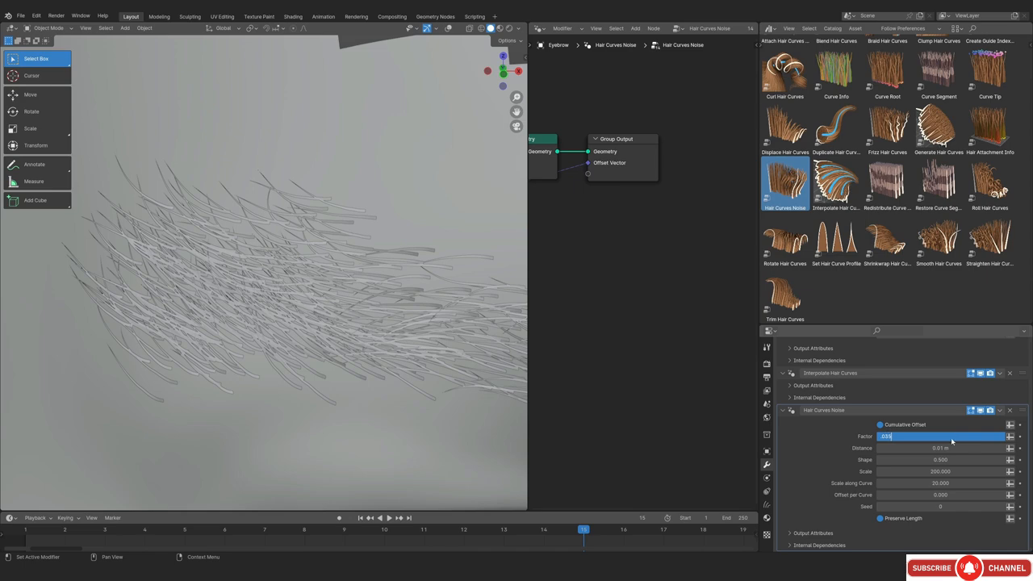
pyautogui.write('.035')
pyautogui.press('Return')
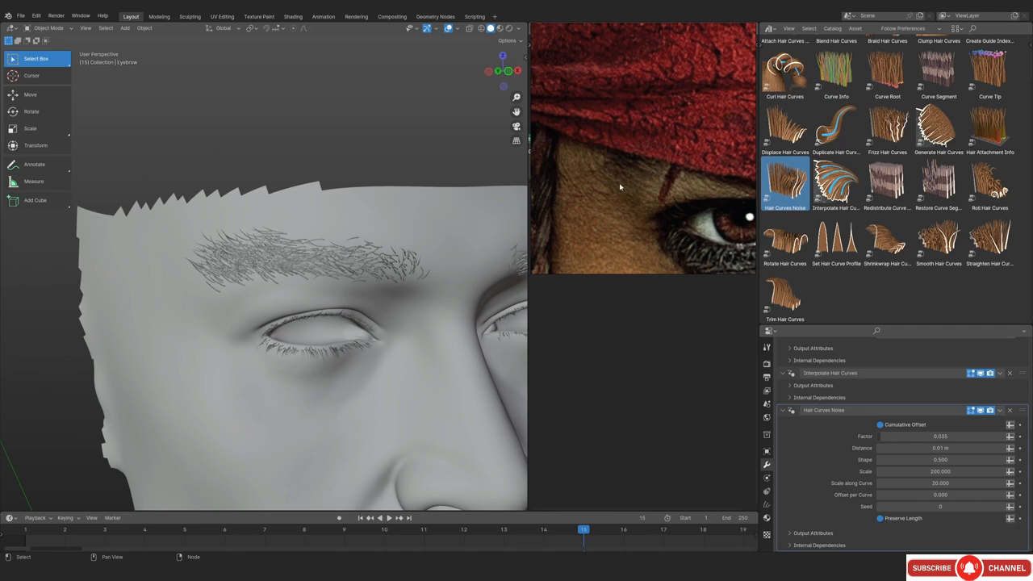
# Examine the noisy eyebrow hairs from several angles against the reference photo, with the overlays on and off
pyautogui.scroll(4, 240, 263)
pyautogui.keyDown('shift'); pyautogui.moveTo(251, 257); pyautogui.dragTo(243, 333, button='middle'); pyautogui.keyUp('shift')
pyautogui.hotkey('alt', 'shift', 'z')
pyautogui.hotkey('alt', 'shift', 'z')
pyautogui.hotkey('alt', 'shift', 'z')
pyautogui.scroll(1, 247, 302)
pyautogui.hotkey('alt', 'shift', 'z')
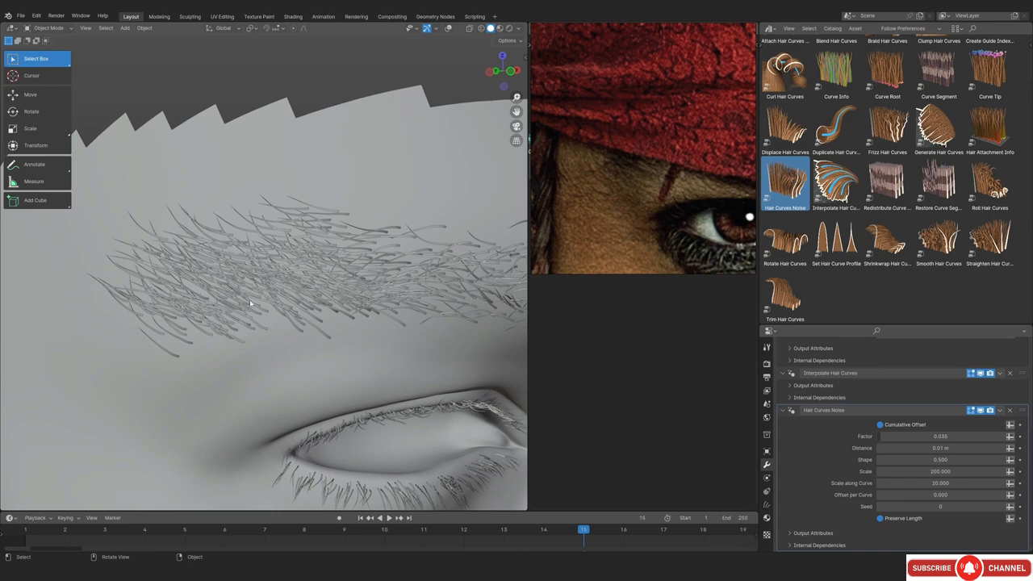
pyautogui.scroll(-5, 240, 345)
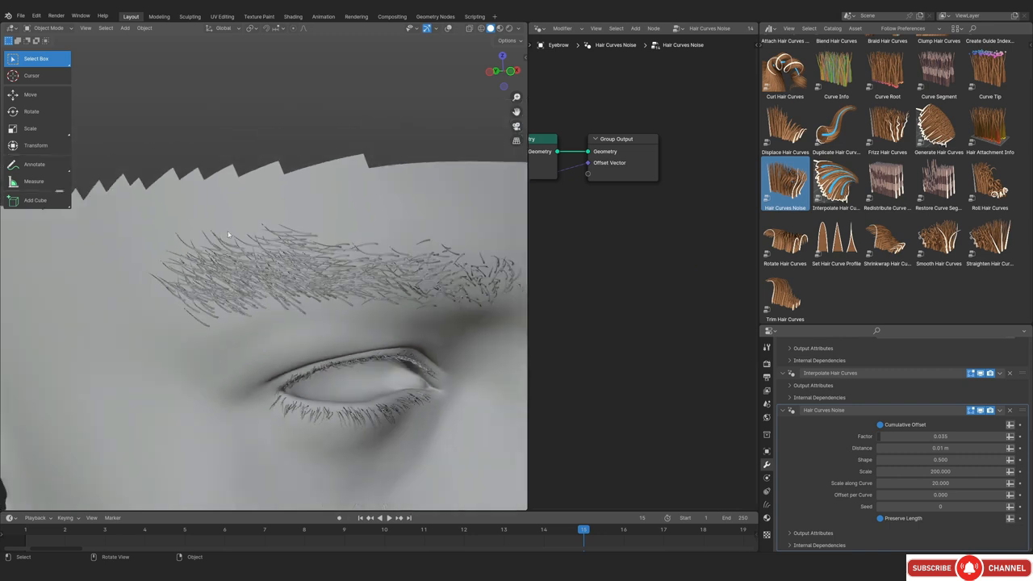
pyautogui.moveTo(234, 282); pyautogui.dragTo(245, 286, button='middle')
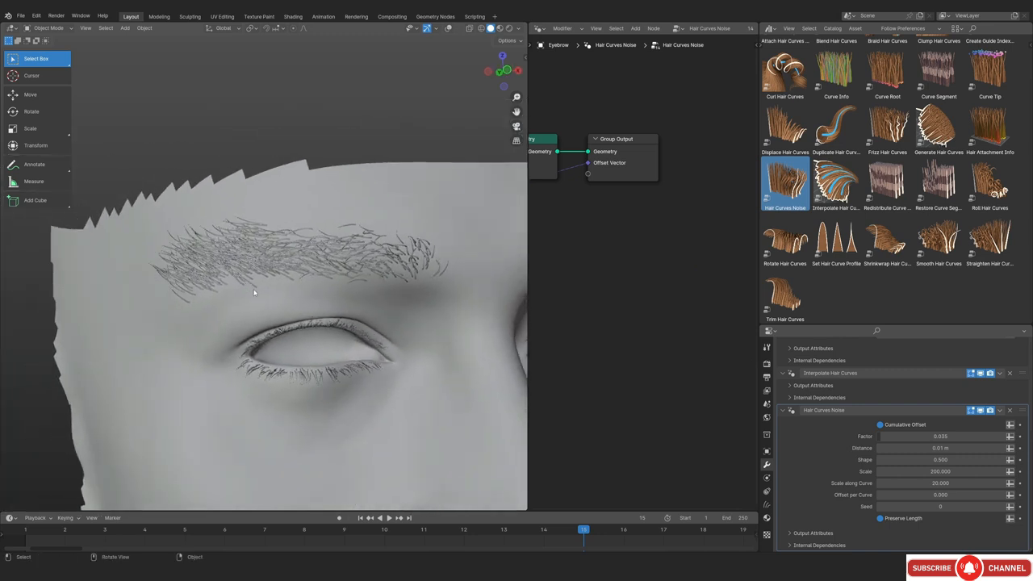
pyautogui.scroll(3, 253, 293)
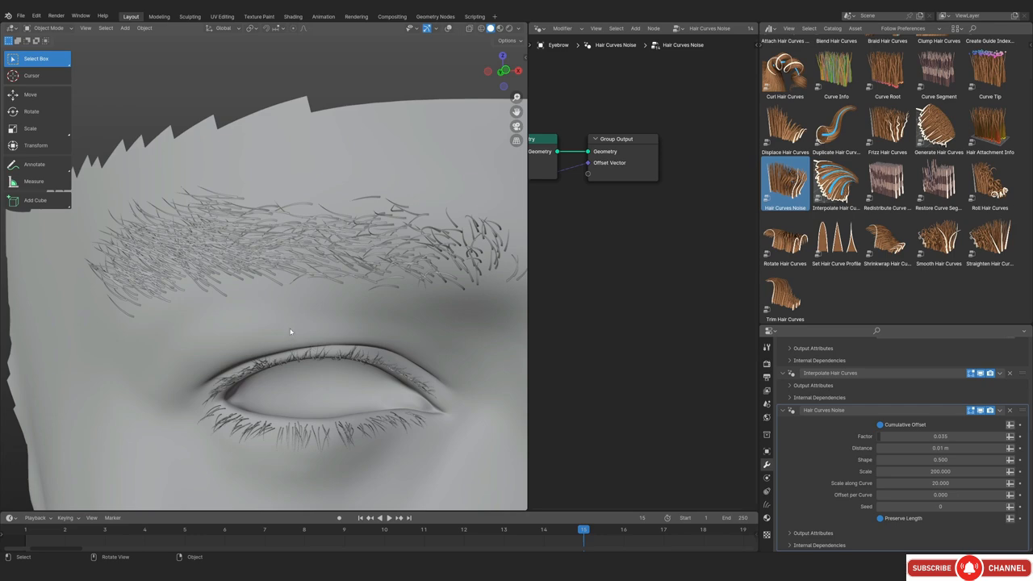
pyautogui.scroll(4, 289, 331)
pyautogui.scroll(-3, 290, 308)
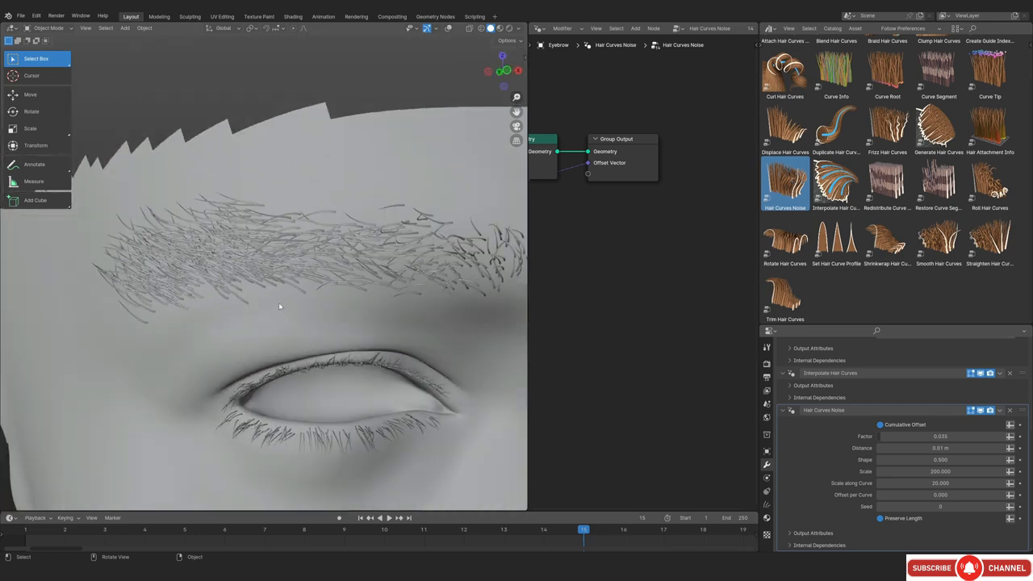
pyautogui.moveTo(279, 302); pyautogui.dragTo(241, 314, button='middle')
pyautogui.scroll(2, 269, 321)
pyautogui.scroll(2, 240, 313)
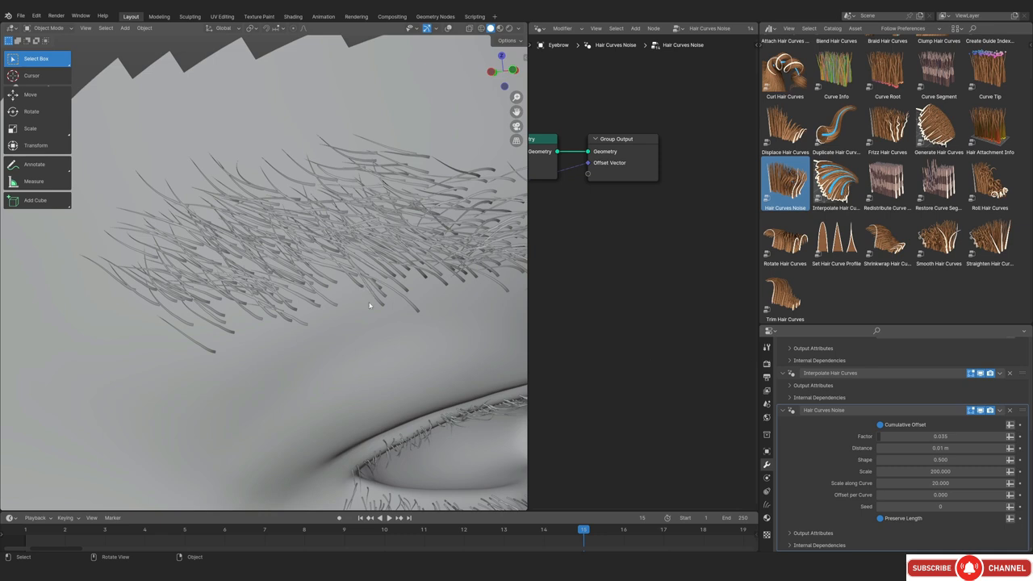
pyautogui.moveTo(108, 378); pyautogui.dragTo(220, 248, button='middle')
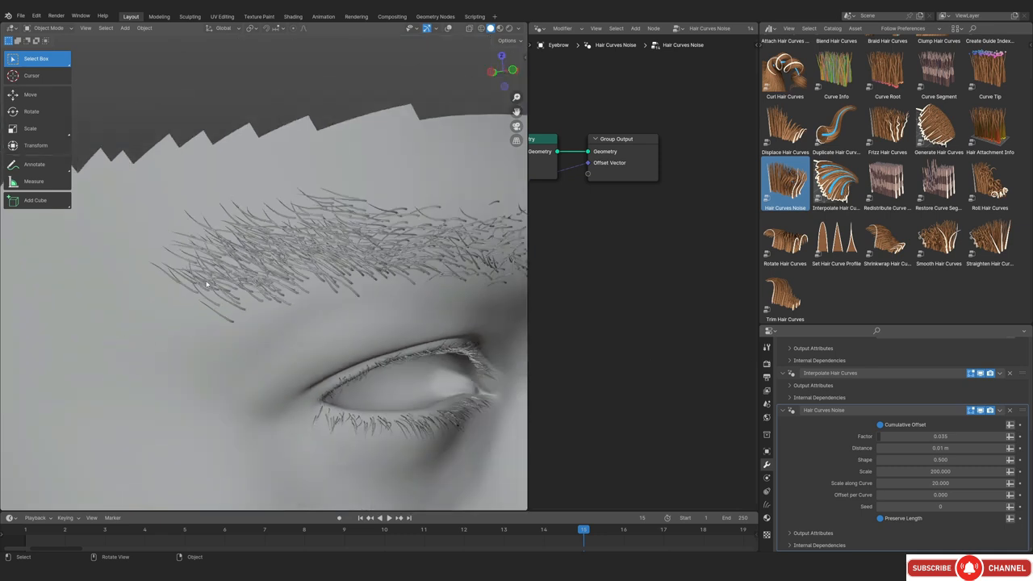
pyautogui.moveTo(192, 323); pyautogui.dragTo(160, 334, button='middle')
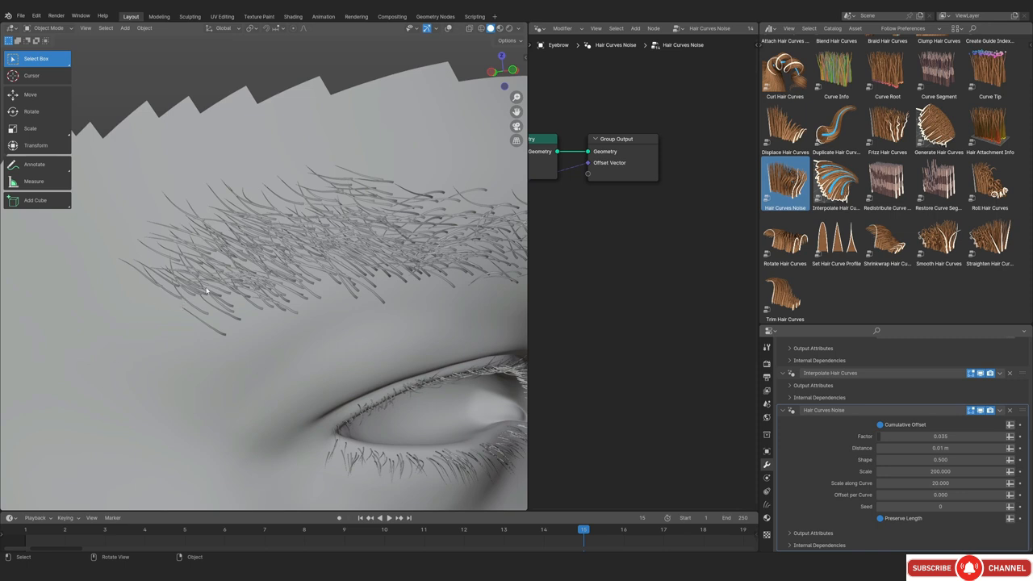
# Select the Eyebrow's Set Hair Curve Profile modifier and check its Radius against the hair thickness
pyautogui.scroll(5, 848, 436)
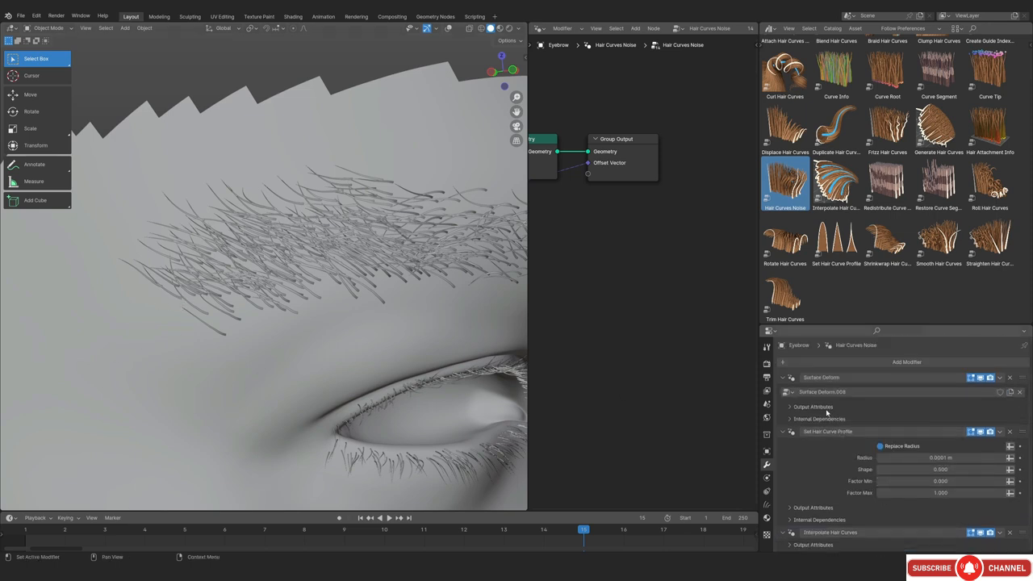
pyautogui.click(838, 407)
pyautogui.scroll(-3, 834, 437)
pyautogui.click(834, 438)
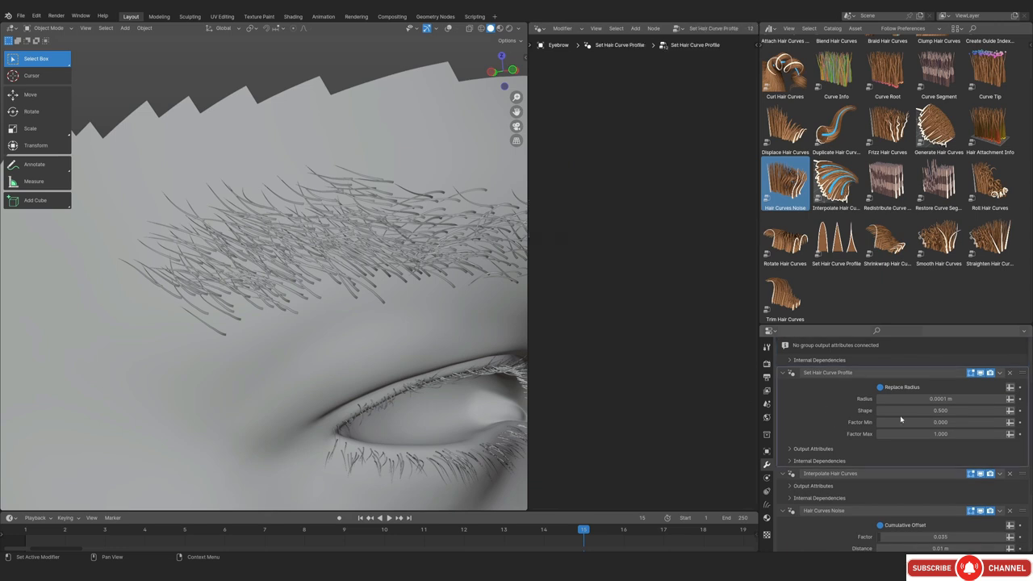
pyautogui.click(919, 399)
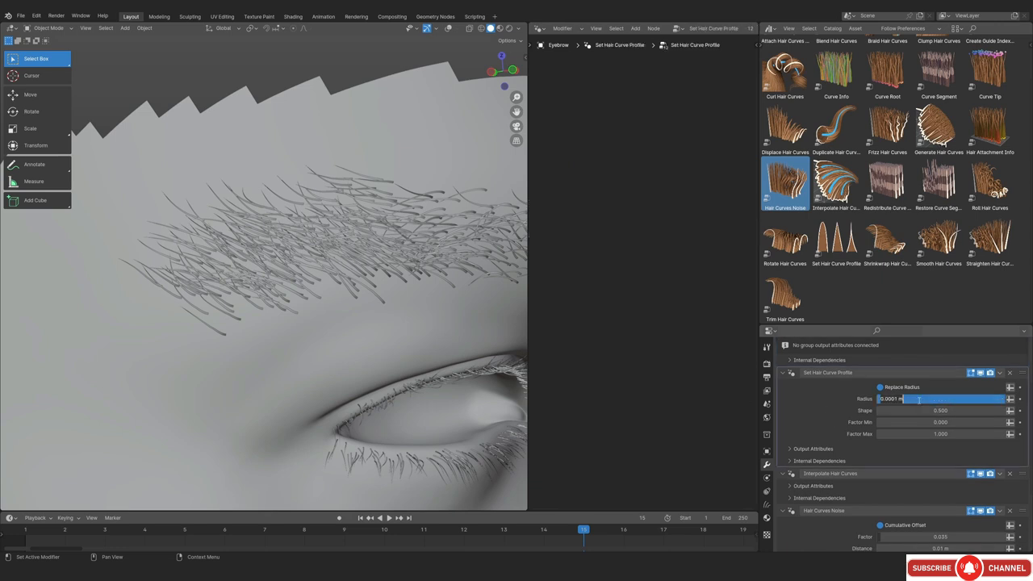
pyautogui.press('Return')
pyautogui.scroll(4, 152, 345)
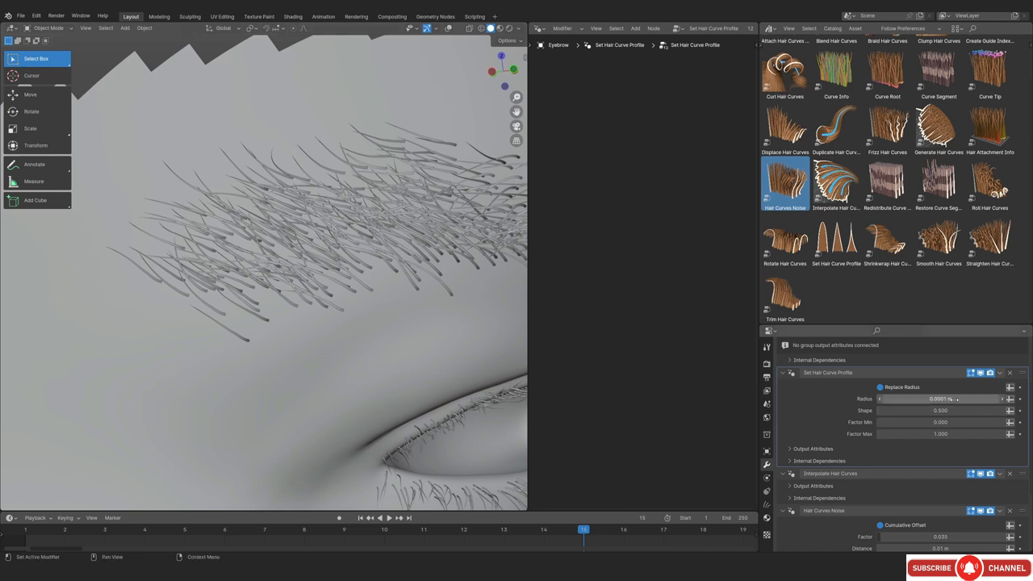
# Move the Set Hair Curve Profile modifier's settings into a node wrapper and frame its nodes for editing
pyautogui.click(1000, 372)
pyautogui.click(968, 437)
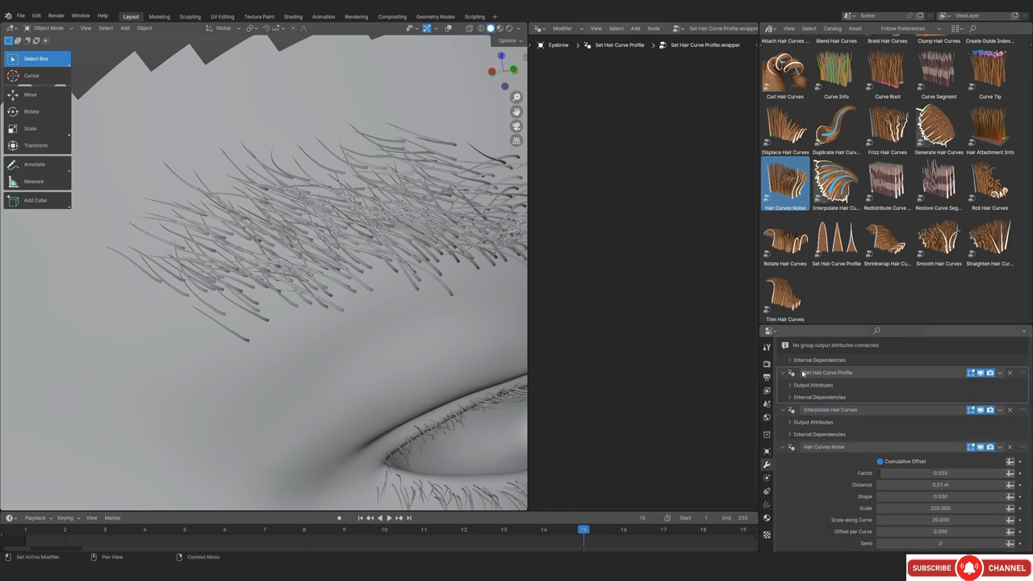
pyautogui.press('Home')
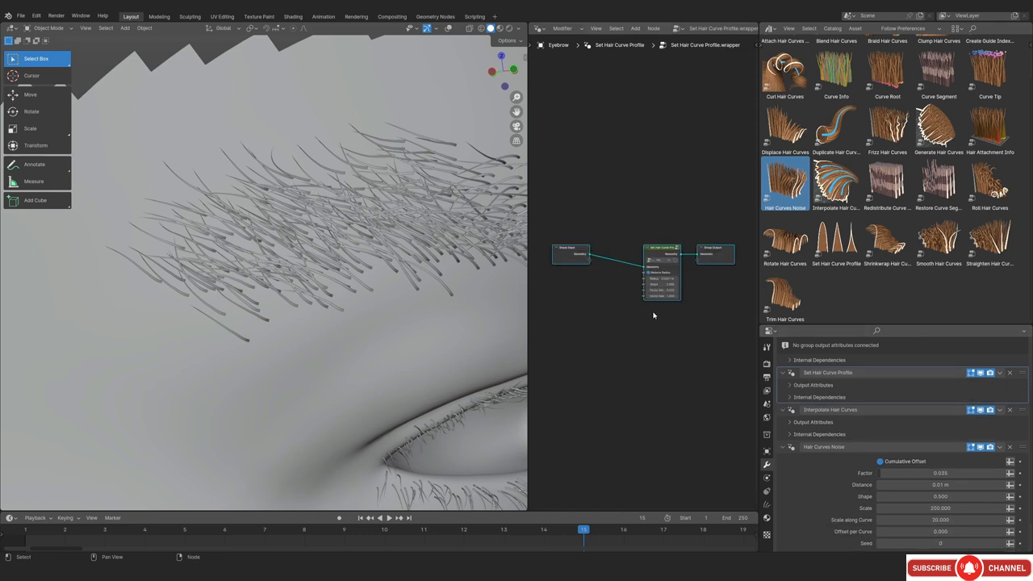
pyautogui.scroll(6, 627, 303)
pyautogui.moveTo(602, 290); pyautogui.dragTo(677, 297, button='middle')
pyautogui.scroll(3, 645, 303)
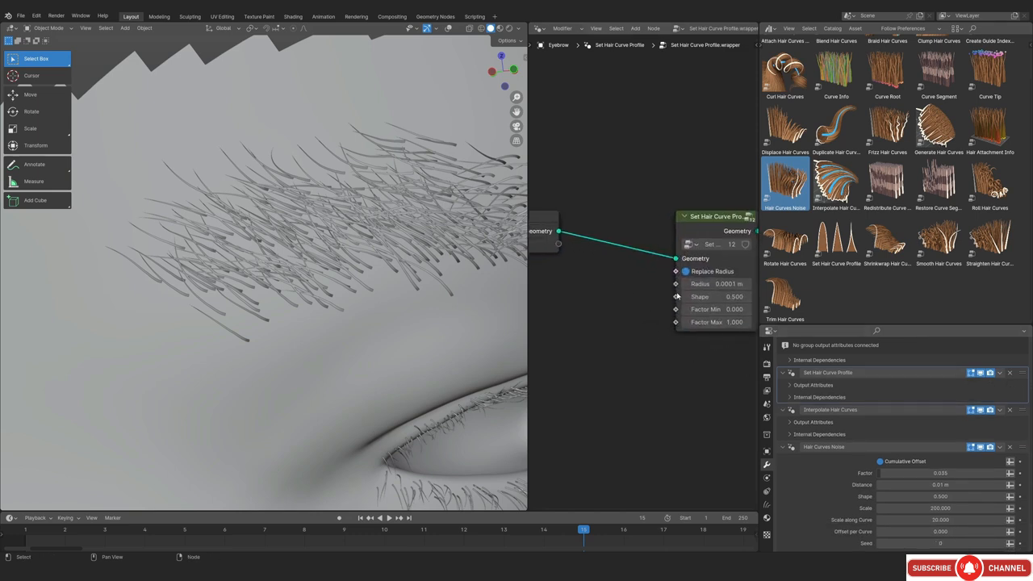
pyautogui.moveTo(674, 285); pyautogui.dragTo(605, 302)
pyautogui.scroll(-2, 611, 335)
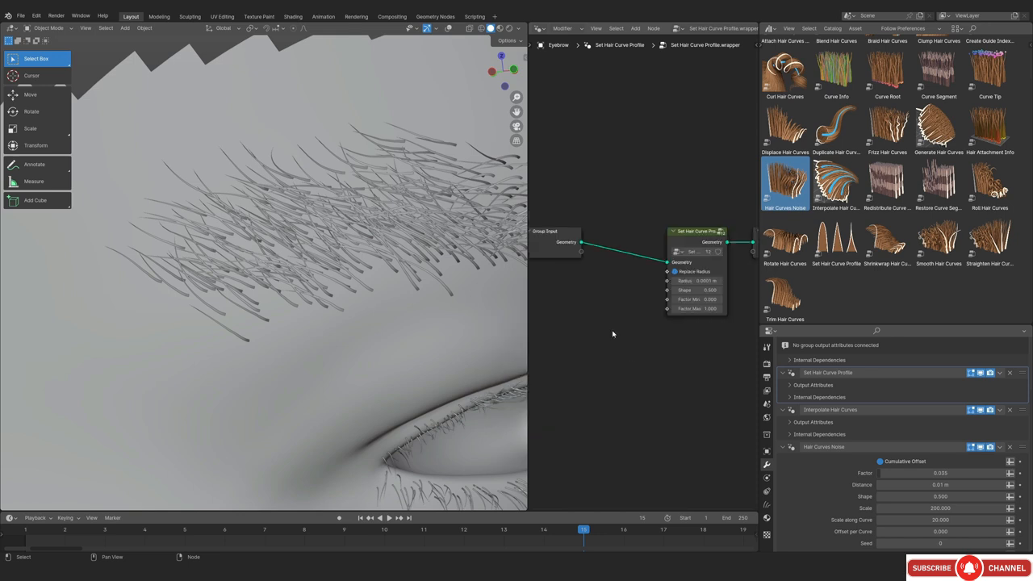
pyautogui.click(465, 341)
pyautogui.keyDown('shift'); pyautogui.moveTo(466, 341); pyautogui.dragTo(433, 339, button='middle'); pyautogui.keyUp('shift')
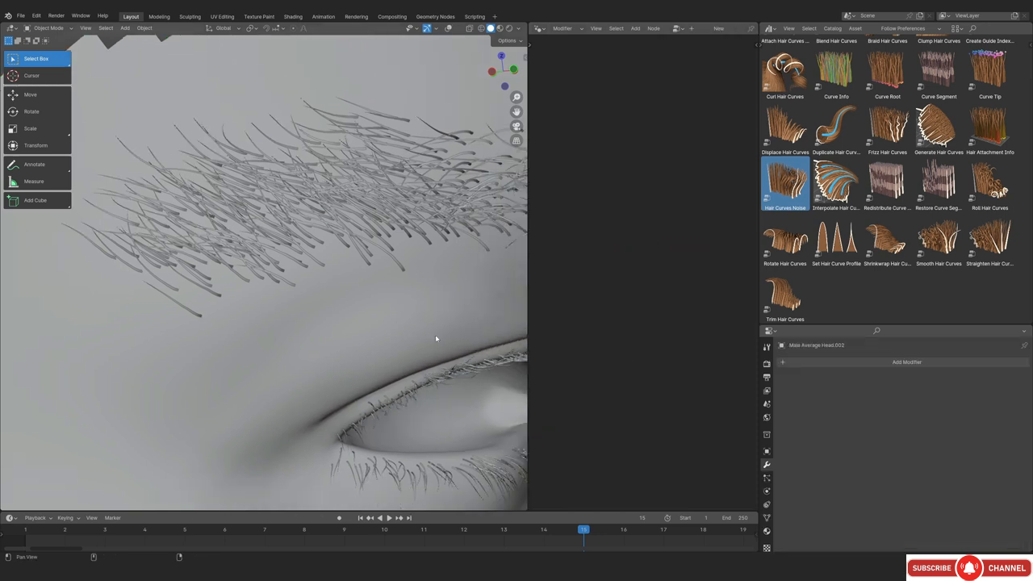
pyautogui.click(466, 318)
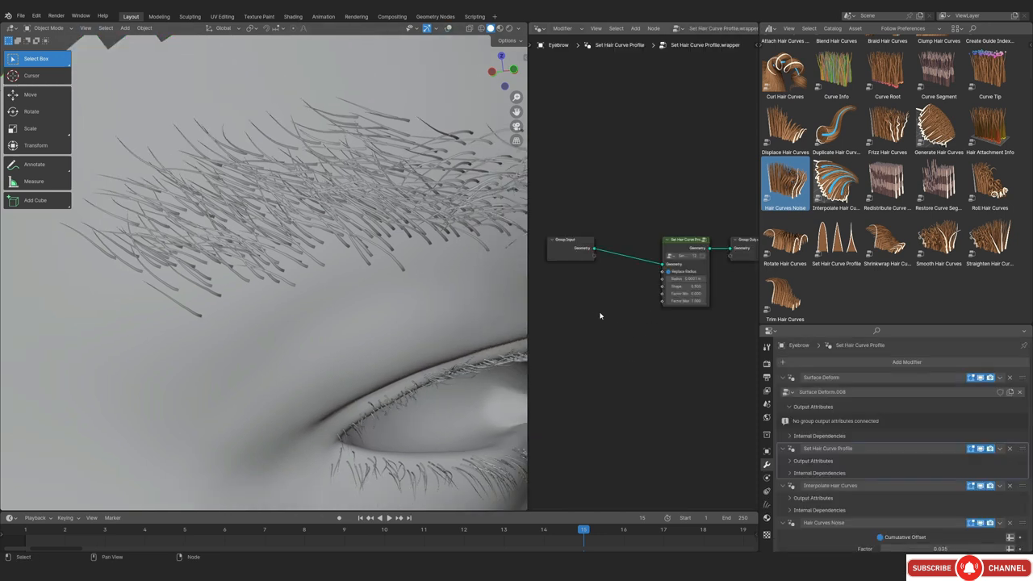
# Add a Named Attribute node below the Group Input and check the attribute names and data types it offers
pyautogui.hotkey('shift', 'a')
pyautogui.write('name')
pyautogui.press('Return')
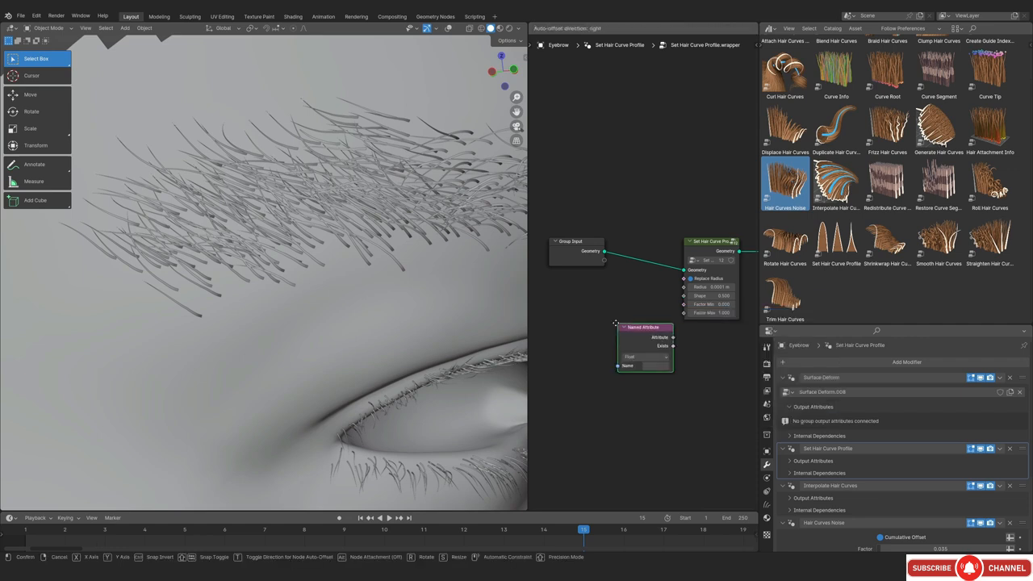
pyautogui.click(599, 315)
pyautogui.click(606, 349)
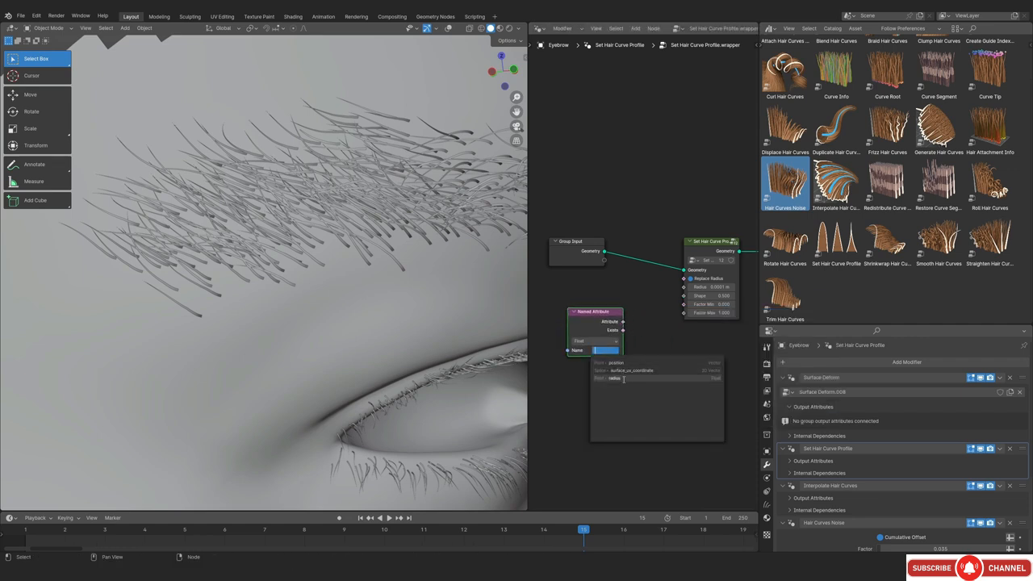
pyautogui.press('Escape')
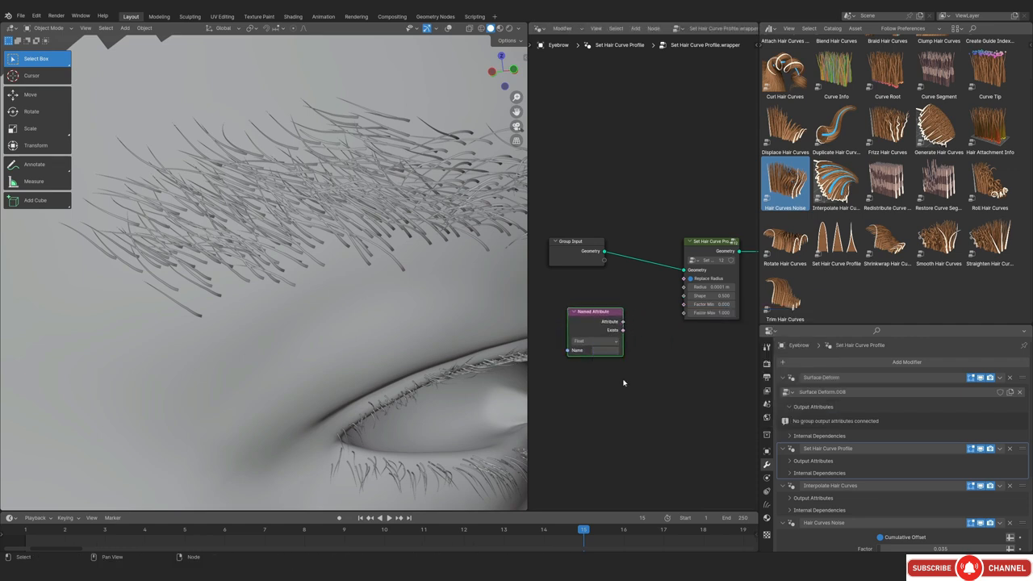
pyautogui.click(594, 341)
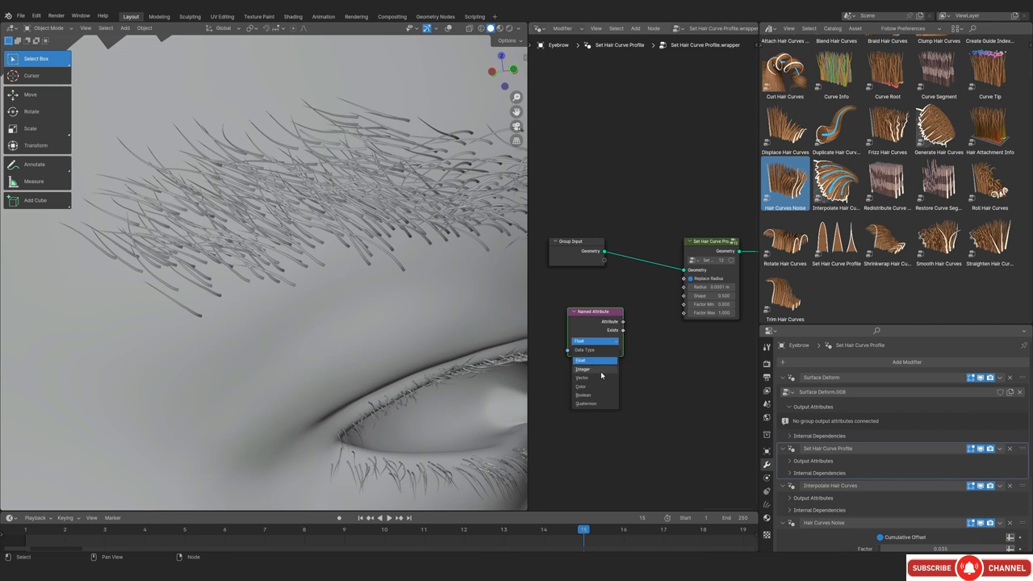
pyautogui.click(605, 350)
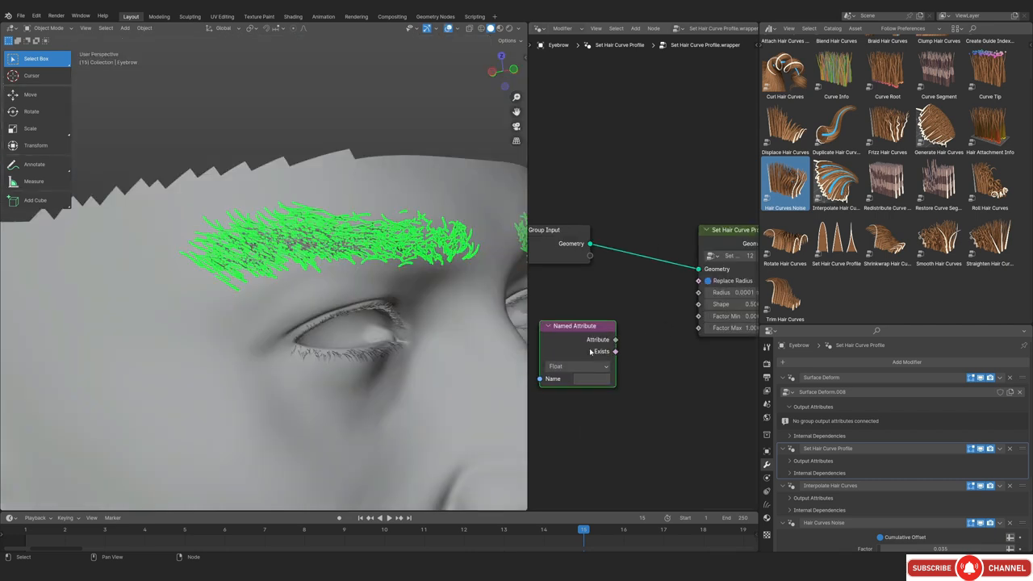
# Delete the Named Attribute node, and undo back to before the node was added
pyautogui.press('x')
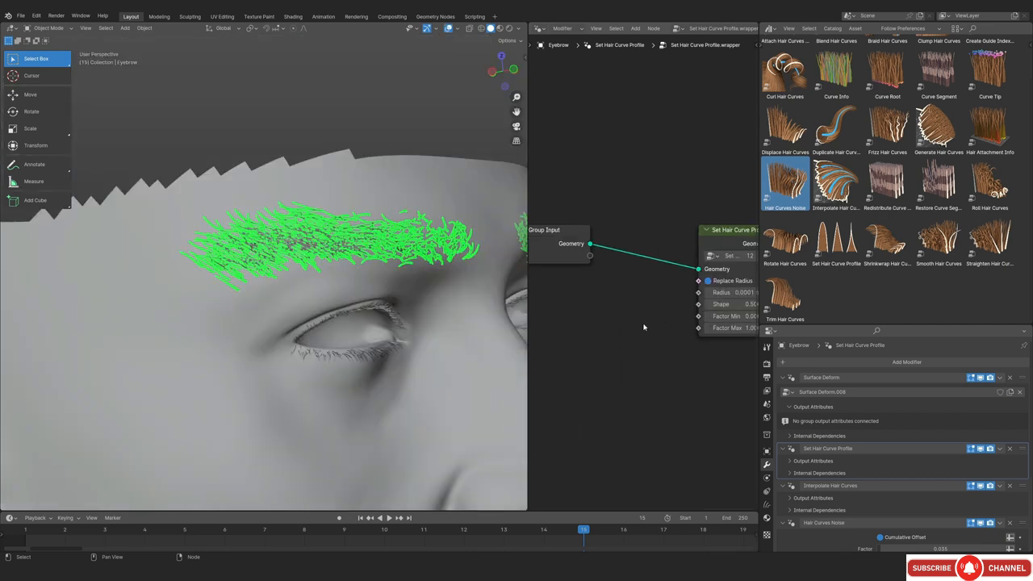
pyautogui.scroll(-3, 643, 320)
pyautogui.hotkey('ctrl', 'z')
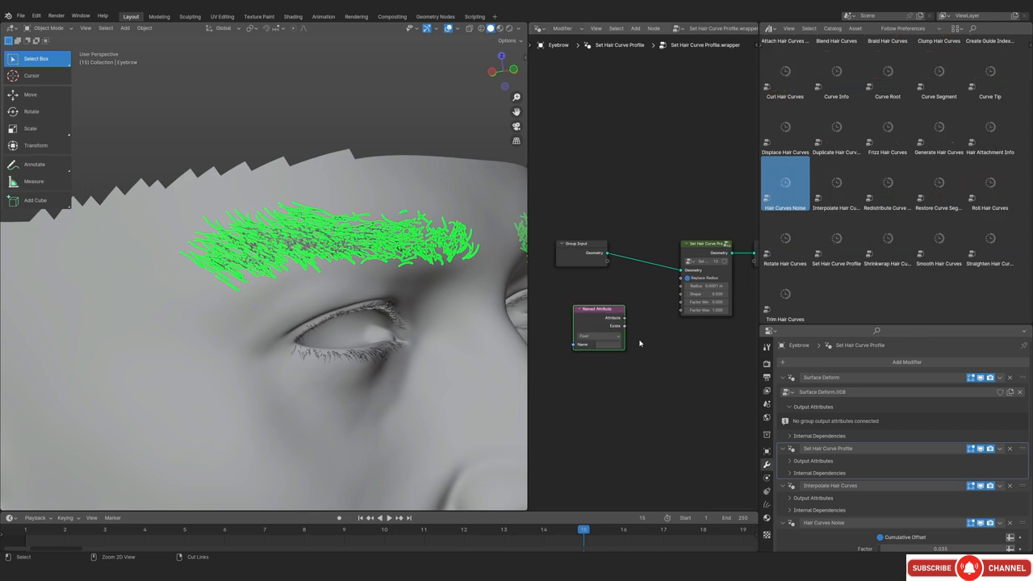
pyautogui.hotkey('ctrl', 'z')
pyautogui.hotkey('ctrl', 'z')
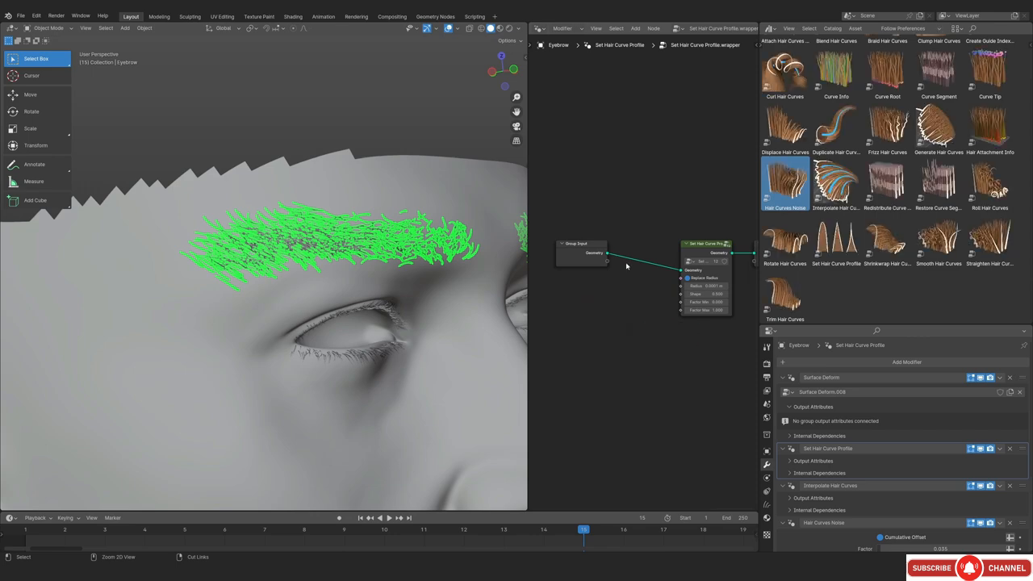
# Examine the eyebrow hairs on the head up close, checking their thickness from root to tip
pyautogui.click(415, 250)
pyautogui.keyDown('ctrl'); pyautogui.moveTo(274, 380); pyautogui.dragTo(356, 322, button='middle'); pyautogui.keyUp('ctrl')
pyautogui.keyDown('ctrl'); pyautogui.moveTo(339, 323); pyautogui.dragTo(266, 355, button='middle'); pyautogui.keyUp('ctrl')
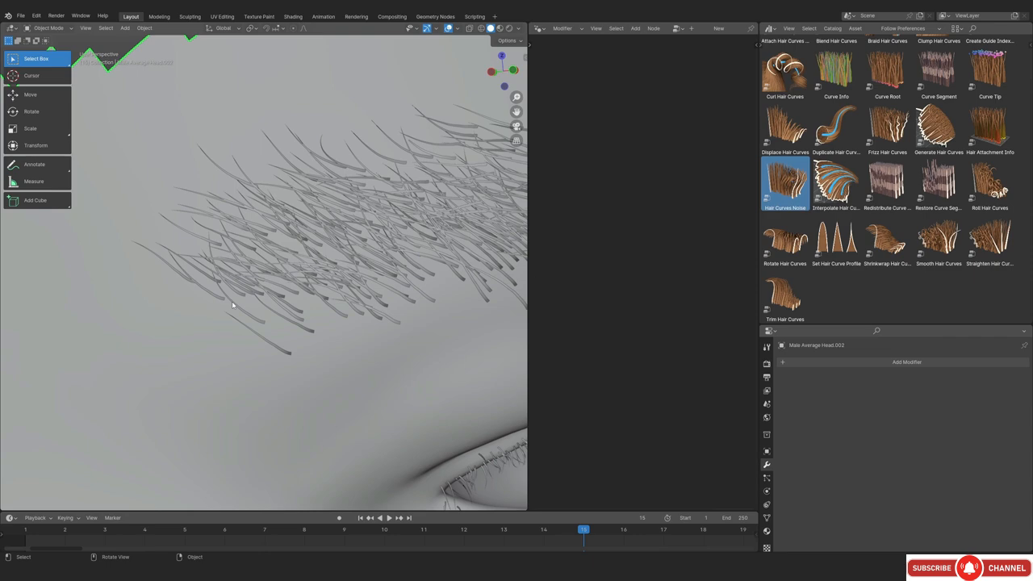
pyautogui.moveTo(232, 302); pyautogui.dragTo(199, 261, button='middle')
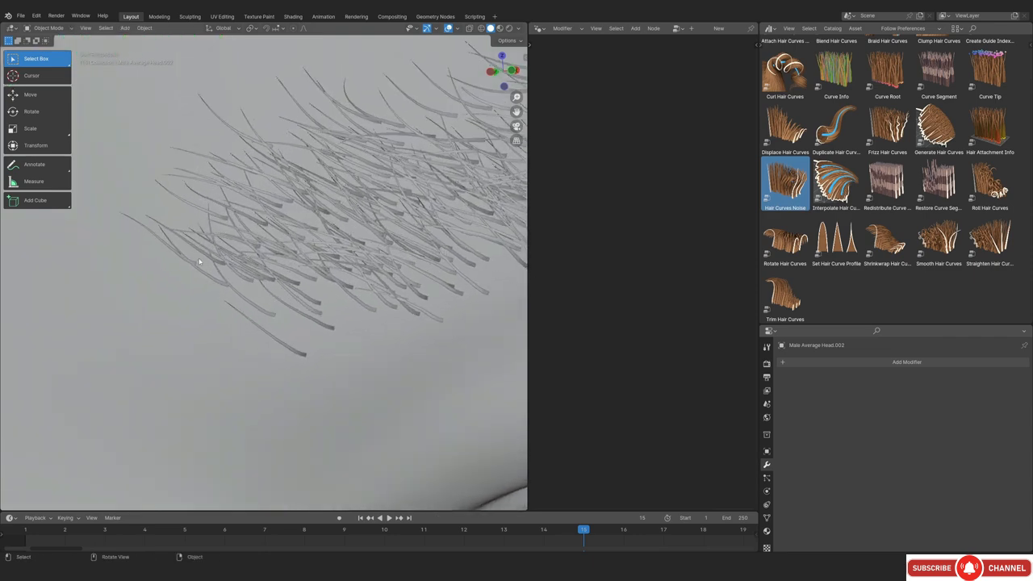
pyautogui.scroll(-8, 297, 291)
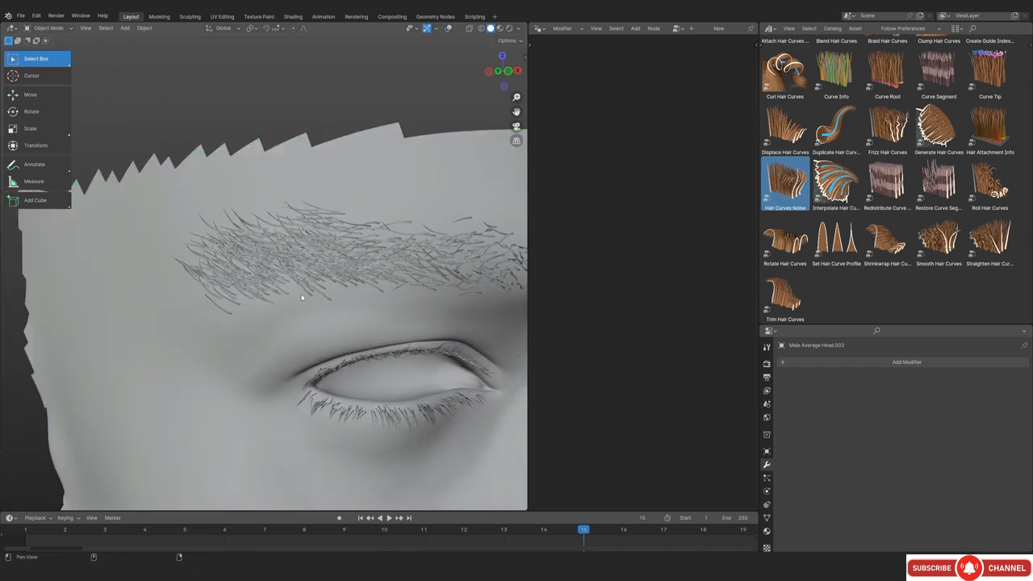
pyautogui.scroll(-2, 311, 314)
pyautogui.scroll(3, 315, 322)
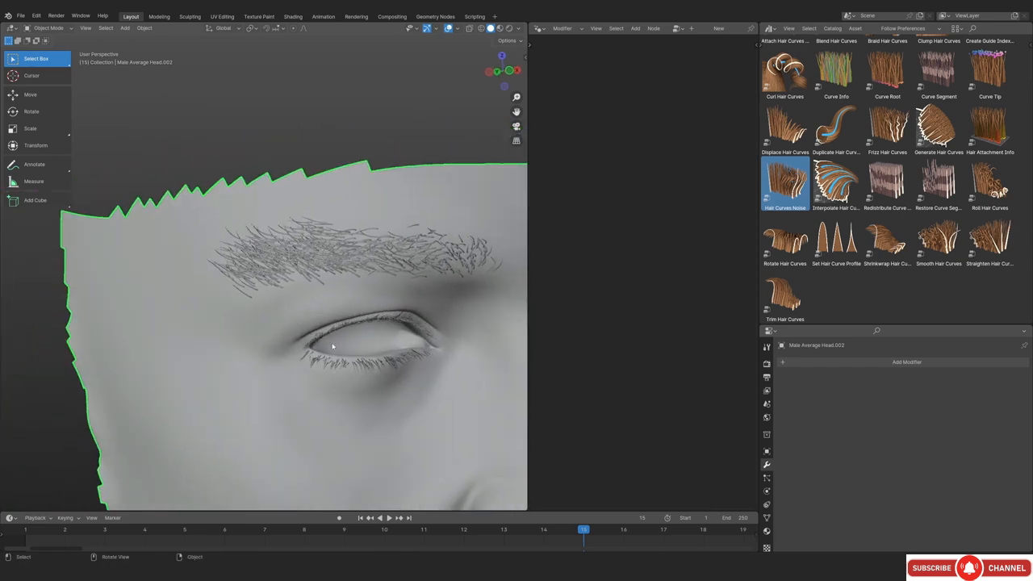
pyautogui.moveTo(332, 347); pyautogui.dragTo(302, 330, button='middle')
pyautogui.keyDown('ctrl'); pyautogui.moveTo(224, 484); pyautogui.dragTo(281, 352, button='middle'); pyautogui.keyUp('ctrl')
pyautogui.scroll(-5, 280, 347)
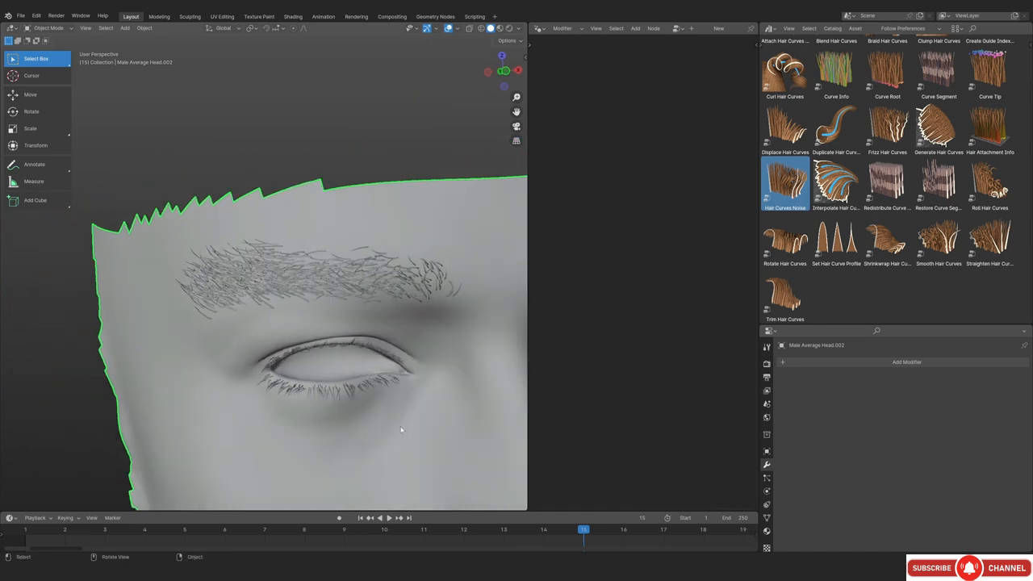
# Switch to the other Blender file and inspect the hair on the plane in rendered and solid shading
pyautogui.moveTo(526, 569)
pyautogui.click(557, 535)
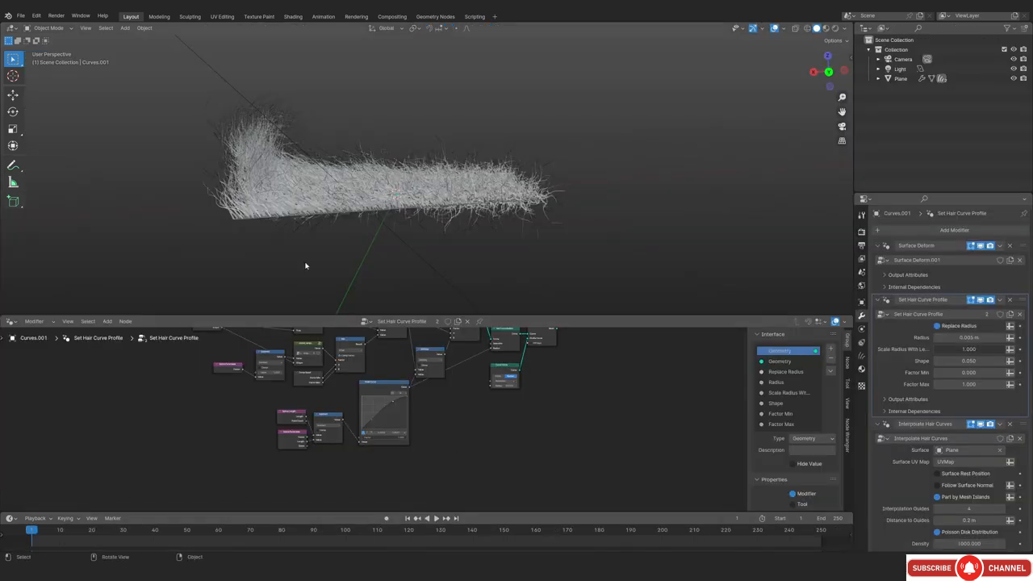
pyautogui.moveTo(307, 265); pyautogui.dragTo(370, 255, button='middle')
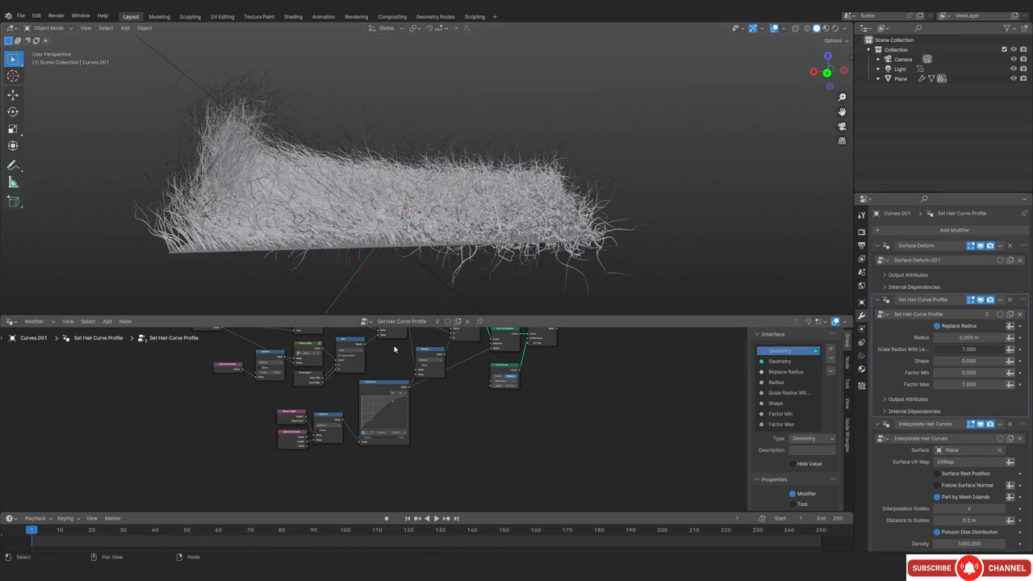
pyautogui.scroll(-2, 305, 386)
pyautogui.moveTo(304, 387); pyautogui.dragTo(302, 376, button='middle')
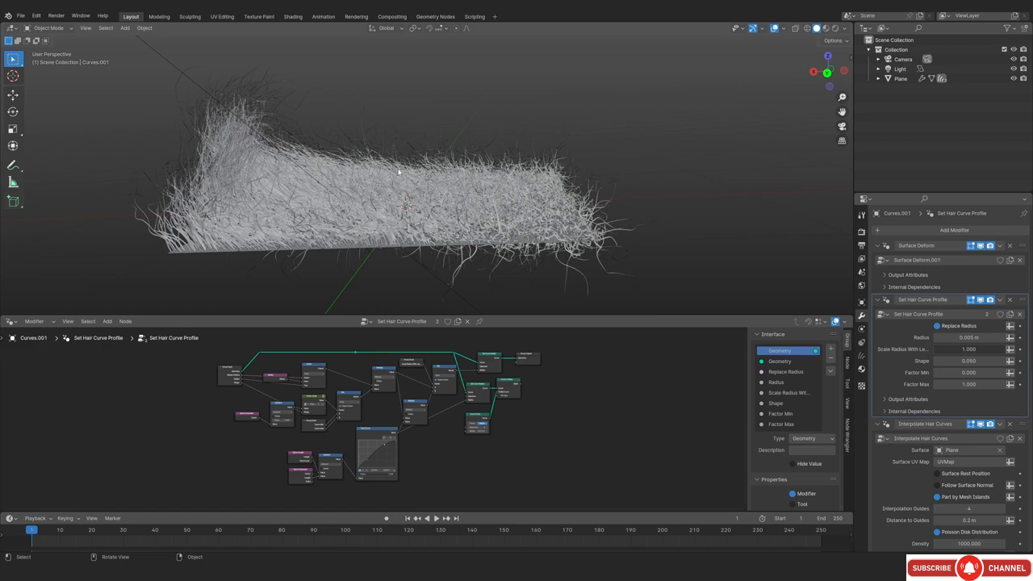
pyautogui.moveTo(398, 172)
pyautogui.mouseDown(button='middle')
pyautogui.moveTo(441, 225)
pyautogui.moveTo(367, 231)
pyautogui.mouseUp(button='middle')
pyautogui.press('z')
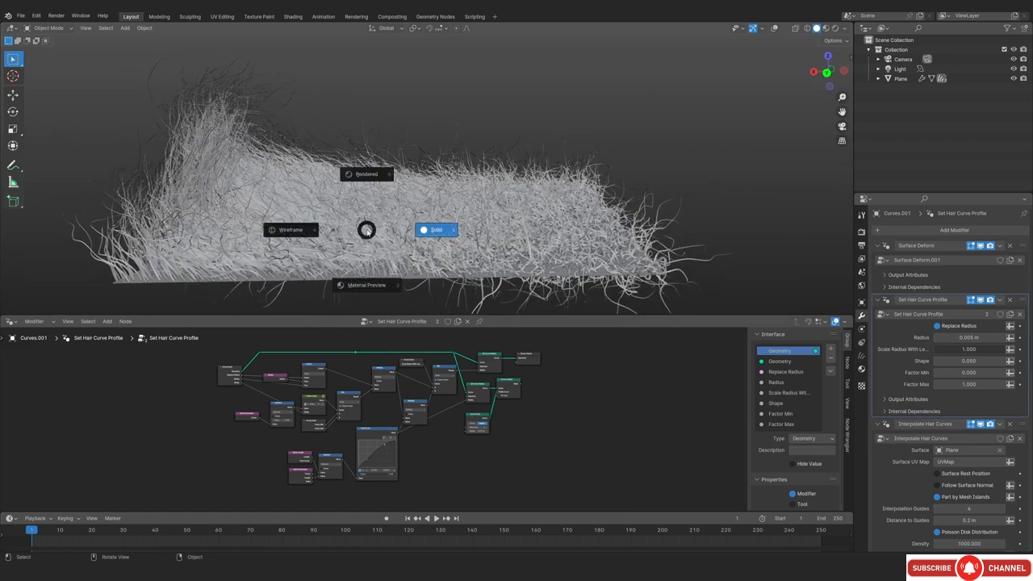
pyautogui.click(366, 174)
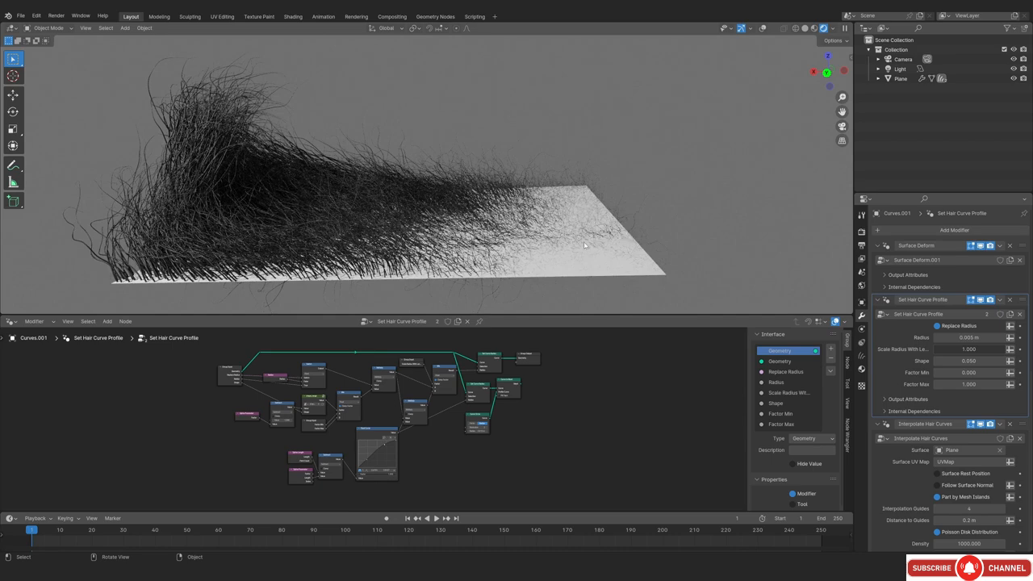
pyautogui.moveTo(585, 245); pyautogui.dragTo(378, 205, button='middle')
pyautogui.press('z')
pyautogui.click(511, 207)
pyautogui.hotkey('shift', 'alt', 'z')
pyautogui.keyDown('shift'); pyautogui.moveTo(378, 205); pyautogui.dragTo(377, 206, button='middle'); pyautogui.keyUp('shift')
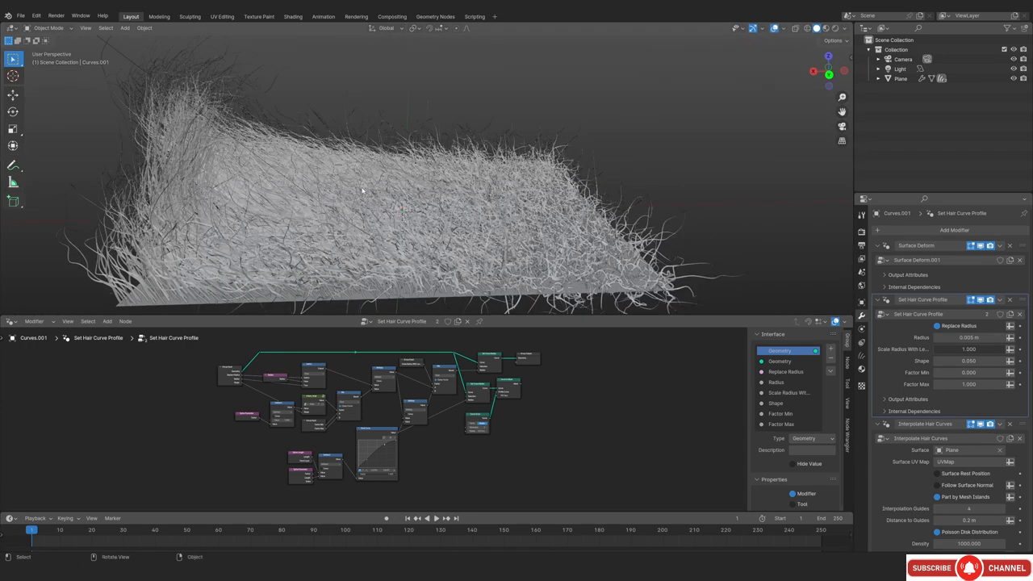
# Copy the plane with its hair curves from this file and paste both objects into the head scene
pyautogui.click(363, 191)
pyautogui.hotkey('ctrl', 'c')
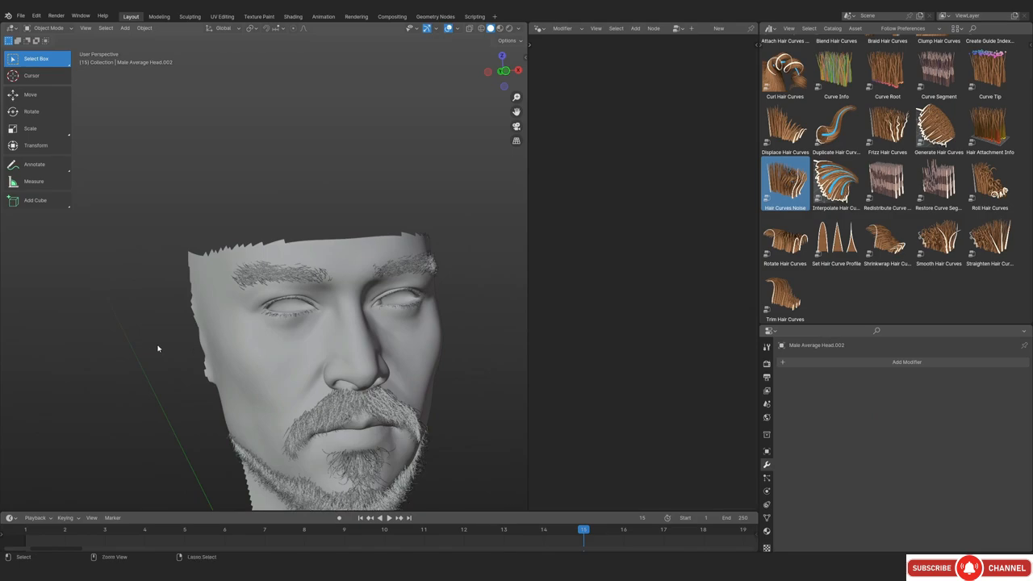
pyautogui.hotkey('ctrl', 'v')
pyautogui.scroll(-12, 157, 349)
pyautogui.press('g')
pyautogui.click(184, 255)
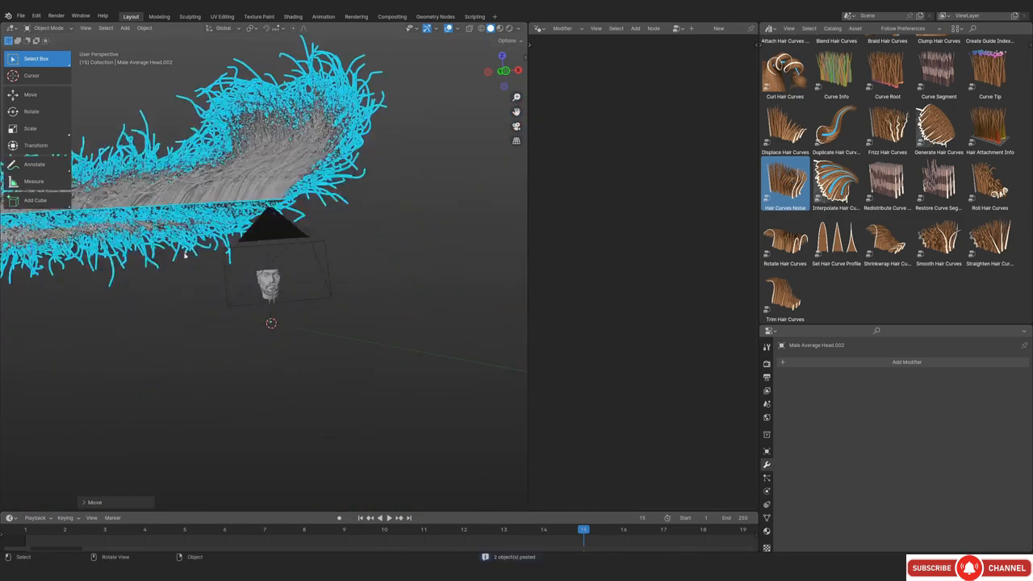
# Scale down the pasted hair plane and move it beside the head
pyautogui.press('s')
pyautogui.click(134, 252)
pyautogui.press('g')
pyautogui.click(169, 297)
pyautogui.scroll(7, 170, 297)
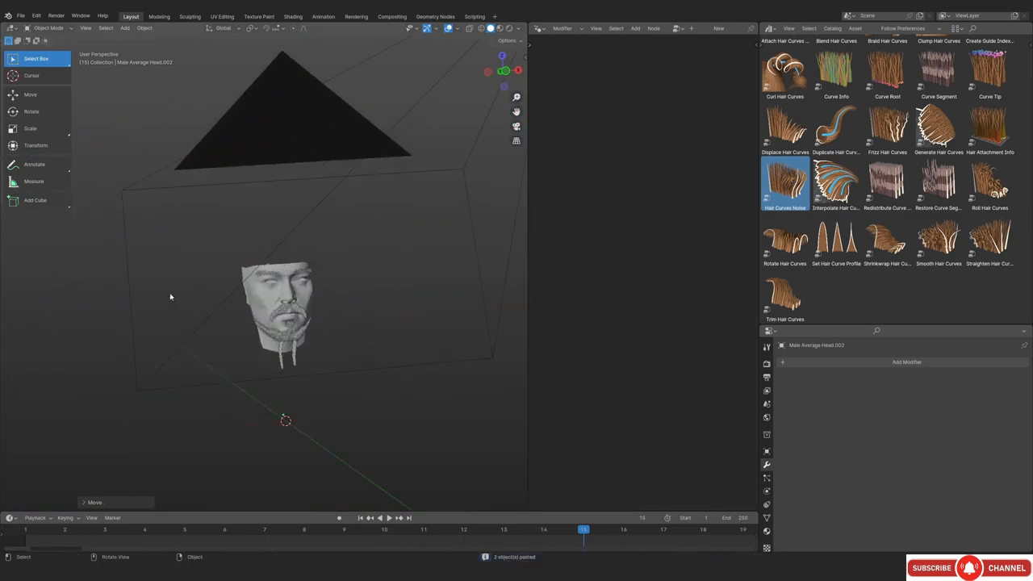
pyautogui.keyDown('shift'); pyautogui.moveTo(138, 274); pyautogui.dragTo(340, 287, button='middle'); pyautogui.keyUp('shift')
# Select the pasted hair curves and copy the nodes of their Set Hair Curve Profile modifier
pyautogui.click(189, 270)
pyautogui.click(189, 270)
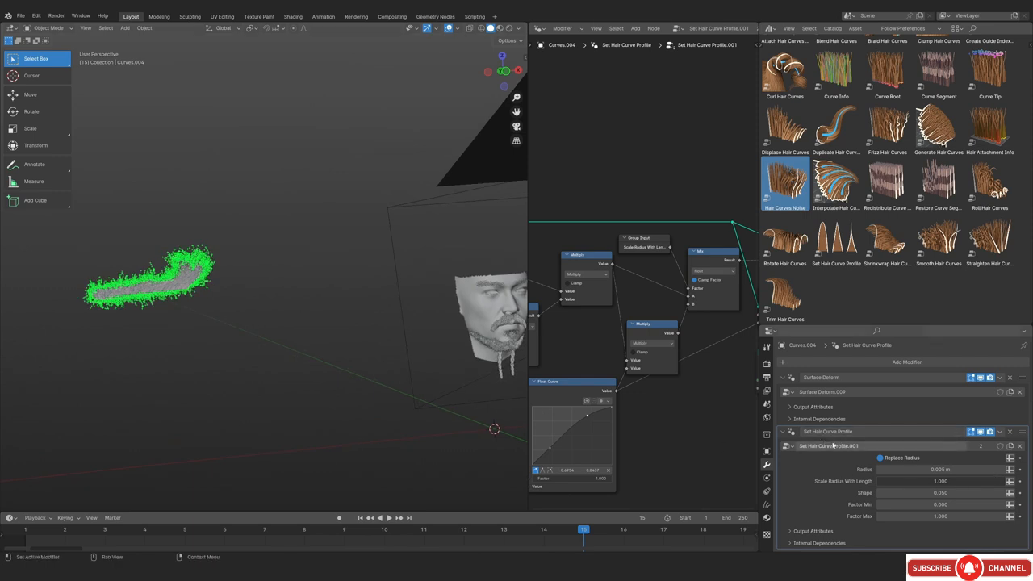
pyautogui.scroll(-3, 717, 358)
pyautogui.hotkey('ctrl', 'space')
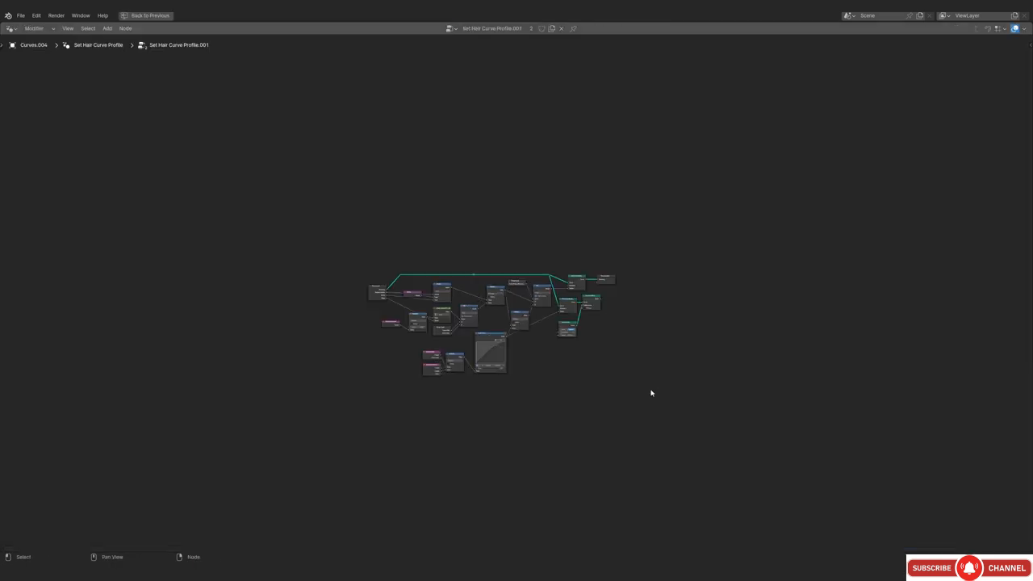
pyautogui.press('Home')
pyautogui.hotkey('ctrl', 'space')
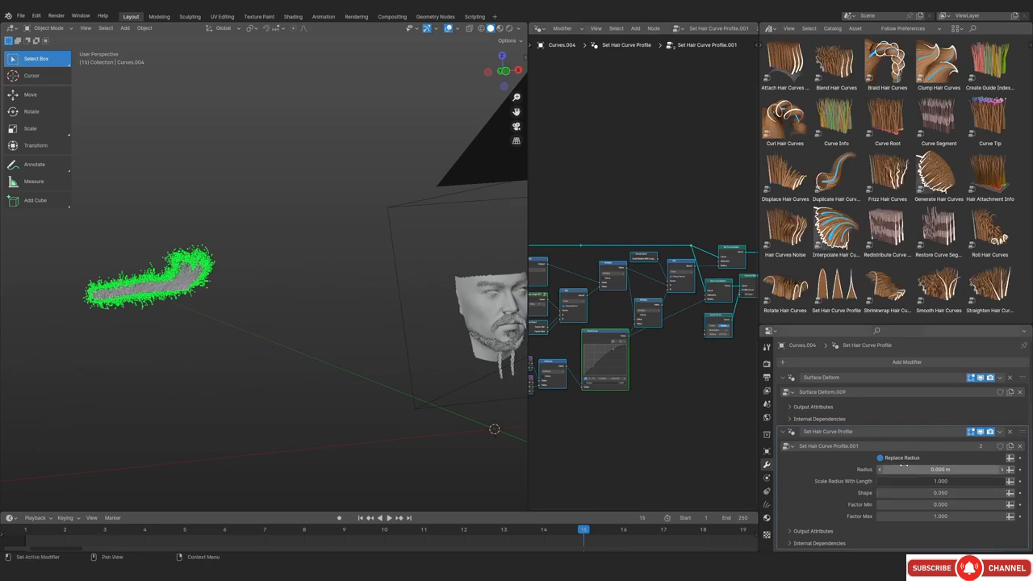
pyautogui.scroll(2, 621, 341)
pyautogui.rightClick(607, 333)
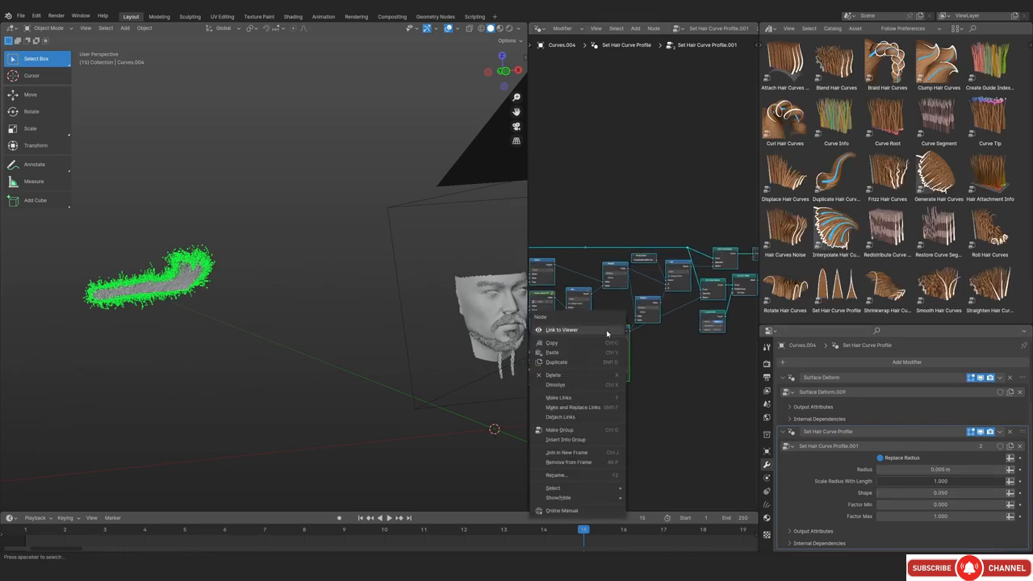
pyautogui.click(590, 342)
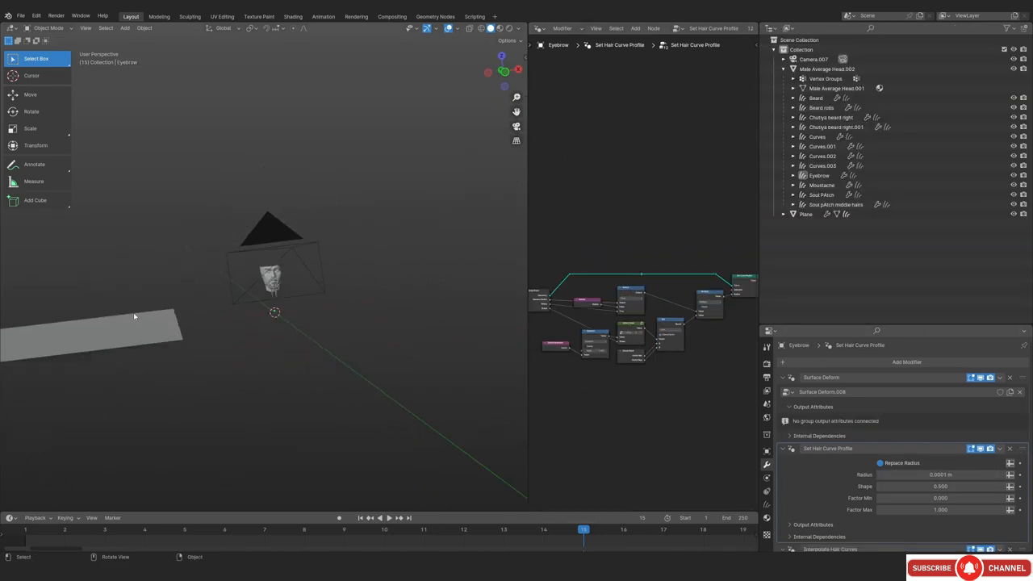
# Move the pasted plane, then shift its hair curves horizontally over it
pyautogui.scroll(-3, 134, 315)
pyautogui.keyDown('shift'); pyautogui.moveTo(191, 307); pyautogui.dragTo(291, 341, button='middle'); pyautogui.keyUp('shift')
pyautogui.click(270, 328)
pyautogui.scroll(-3, 291, 342)
pyautogui.press('g')
pyautogui.click(253, 335)
pyautogui.click(142, 267)
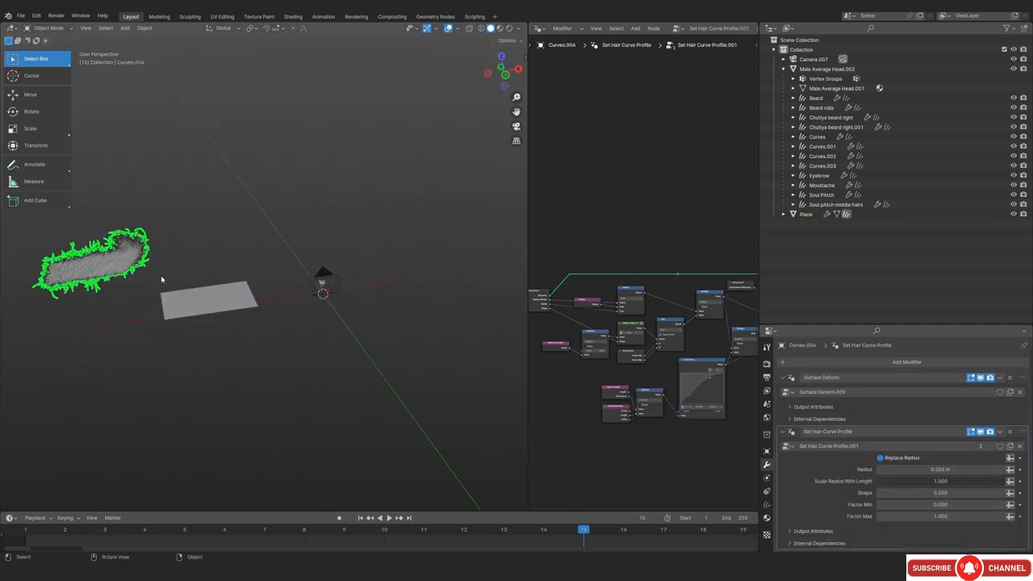
pyautogui.press('g')
pyautogui.hotkey('shift', 'z')
pyautogui.click(255, 307)
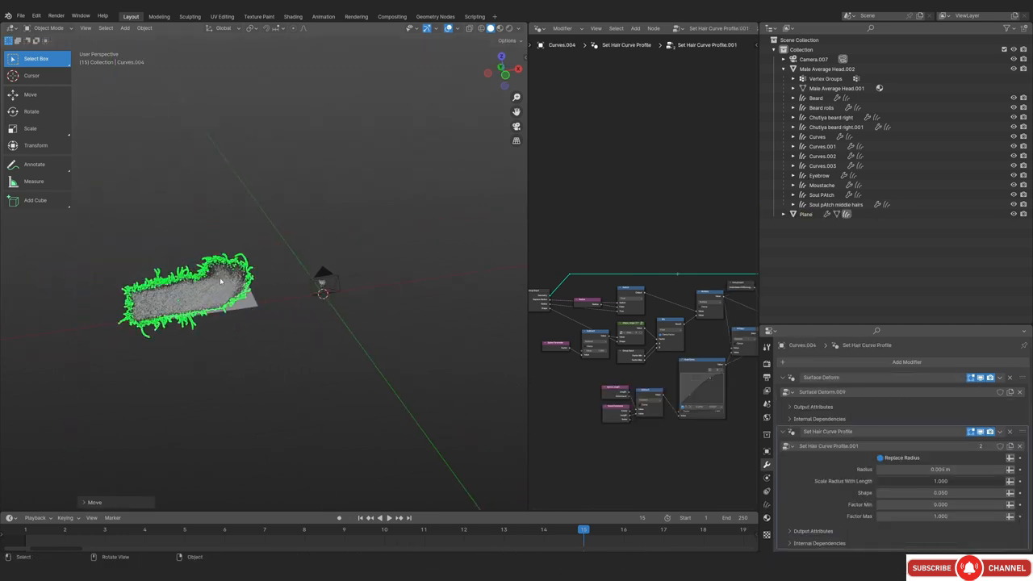
# Select the whole node network in the Set Hair Curve Profile.001 group, including the Float Curve branch, and copy it
pyautogui.scroll(3, 221, 294)
pyautogui.scroll(3, 221, 293)
pyautogui.hotkey('ctrl', 'space')
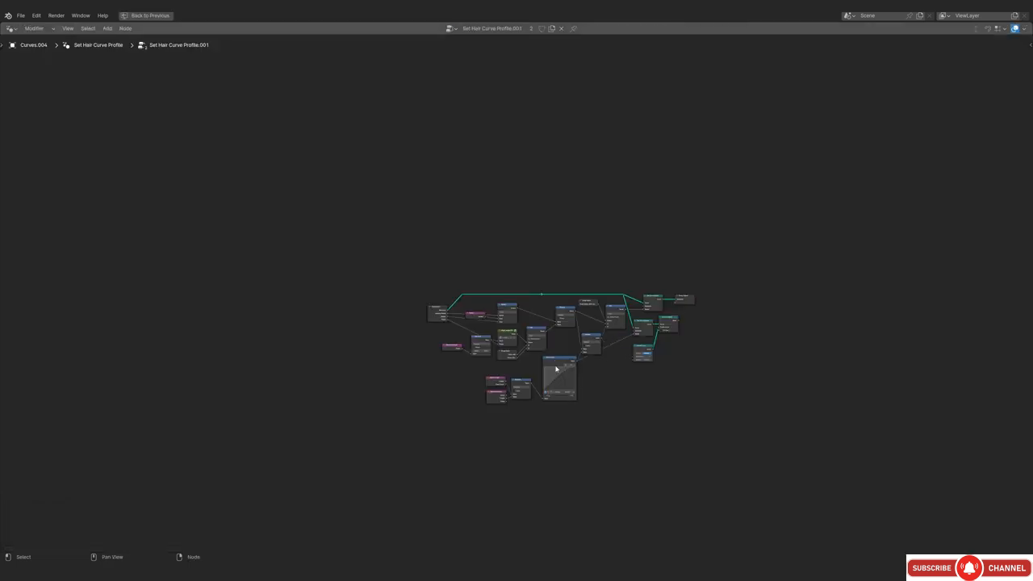
pyautogui.scroll(2, 459, 314)
pyautogui.moveTo(460, 315); pyautogui.dragTo(439, 307, button='middle')
pyautogui.moveTo(194, 182); pyautogui.dragTo(812, 552)
pyautogui.scroll(5, 434, 357)
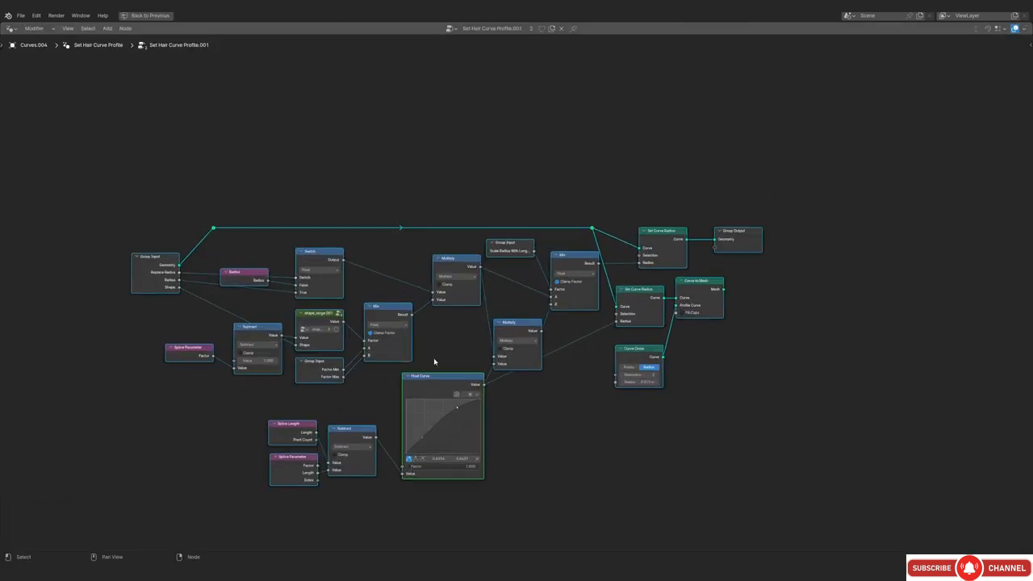
pyautogui.click(237, 289)
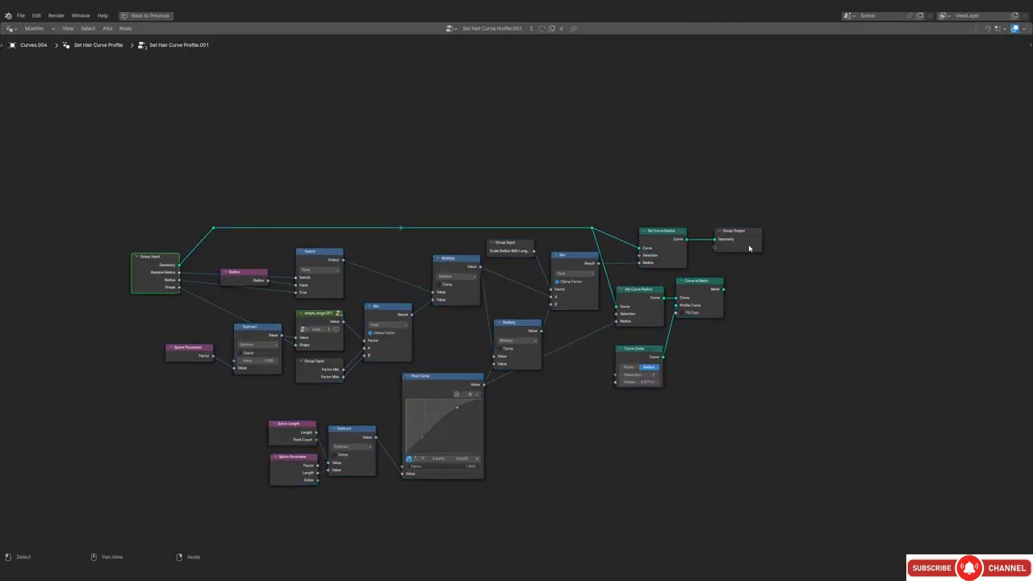
pyautogui.click(749, 248)
pyautogui.scroll(3, 193, 275)
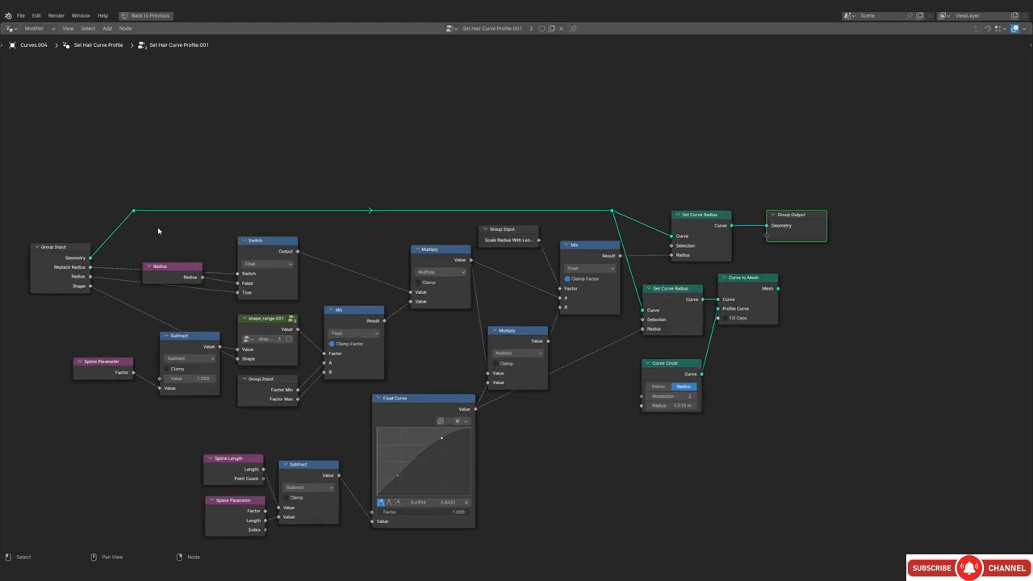
pyautogui.scroll(-4, 159, 231)
pyautogui.hotkey('shift', 'b')
pyautogui.moveTo(130, 194); pyautogui.dragTo(809, 552)
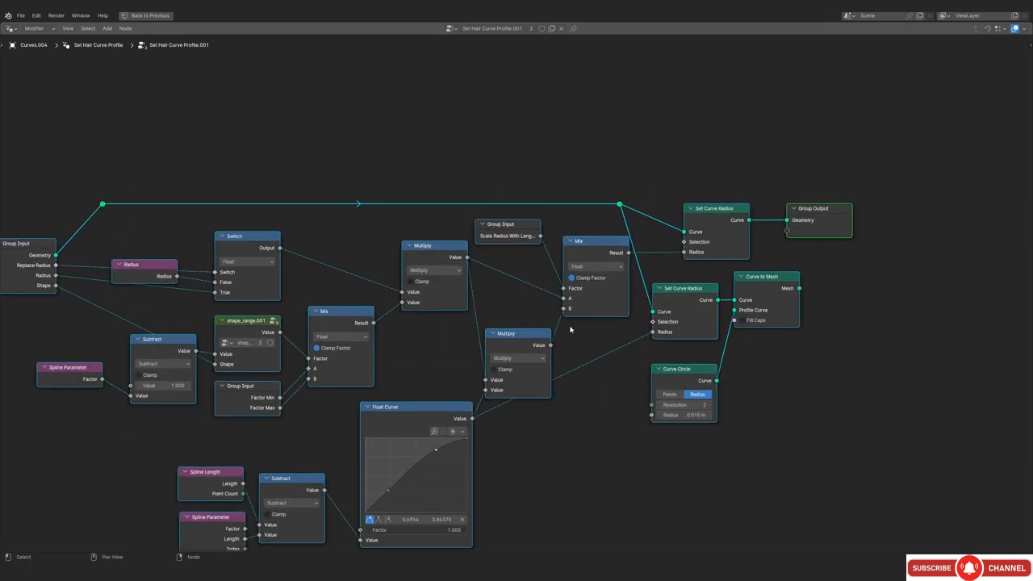
pyautogui.rightClick(590, 316)
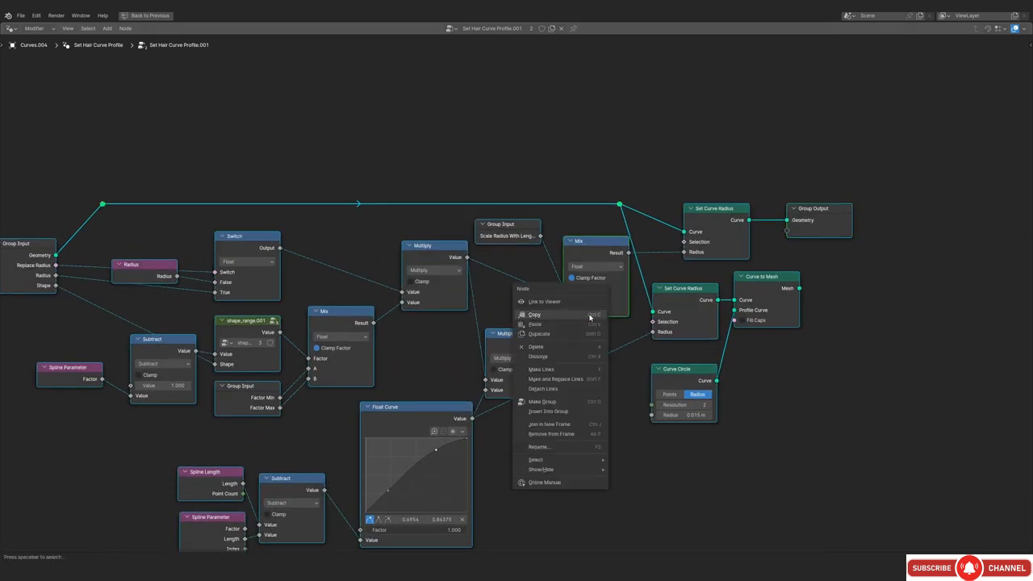
pyautogui.rightClick(586, 307)
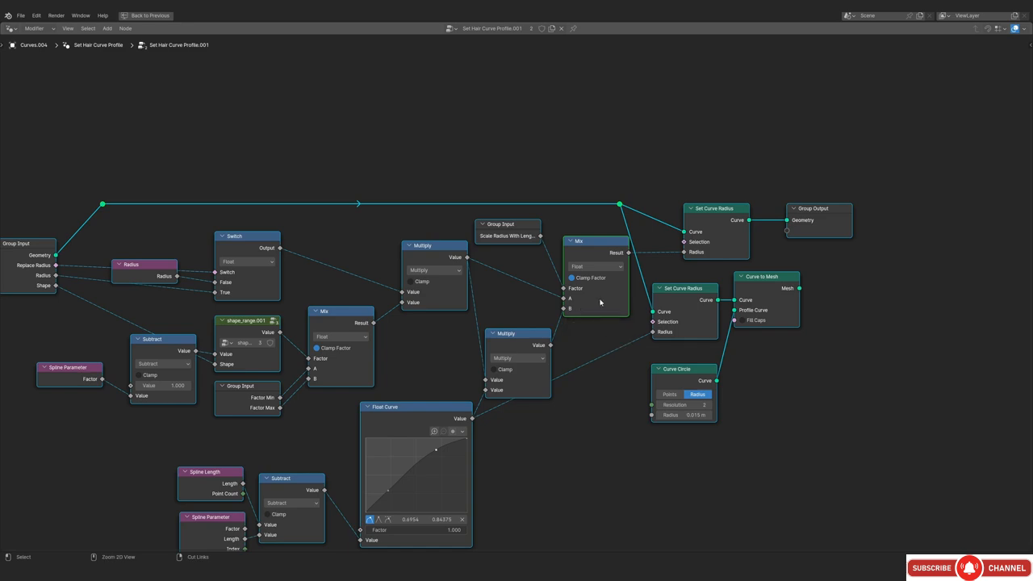
# Paste the copied network below the existing nodes in the Eyebrow's Set Hair Curve Profile group
pyautogui.hotkey('ctrl', 'space')
pyautogui.keyDown('shift'); pyautogui.moveTo(475, 320); pyautogui.dragTo(238, 293, button='middle'); pyautogui.keyUp('shift')
pyautogui.scroll(9, 238, 293)
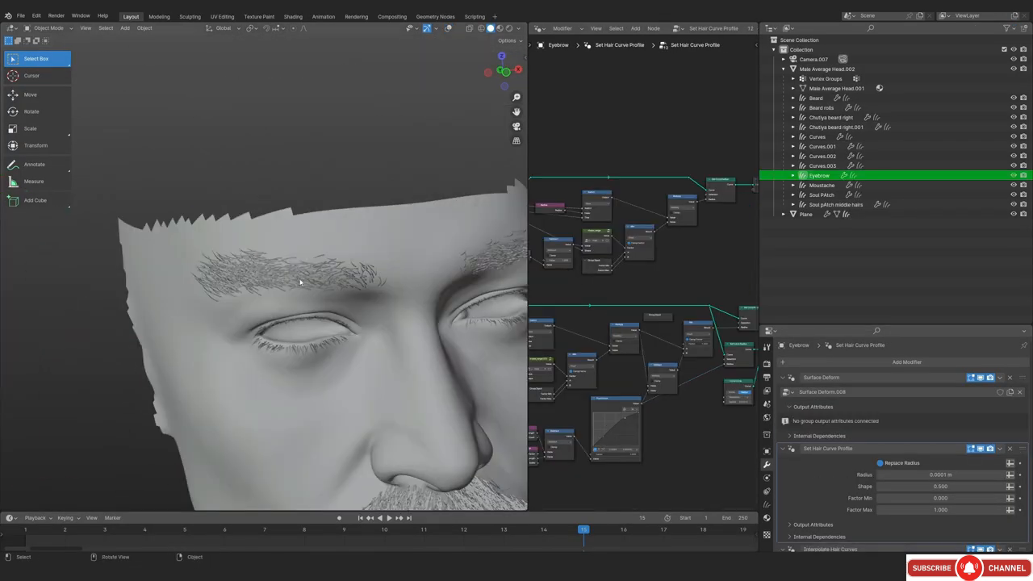
pyautogui.scroll(3, 285, 295)
pyautogui.keyDown('shift'); pyautogui.moveTo(286, 295); pyautogui.dragTo(284, 298, button='middle'); pyautogui.keyUp('shift')
pyautogui.hotkey('shift', 'alt', 'z')
# Make the Eyebrow's Set Hair Curve Profile node group a single-user copy
pyautogui.hotkey('ctrl', 'space')
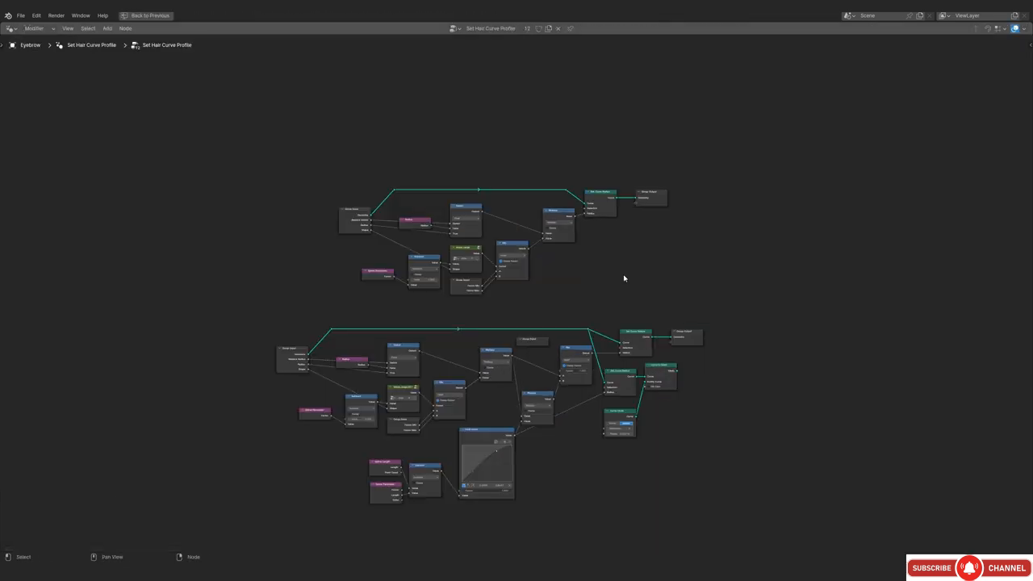
pyautogui.scroll(2, 468, 309)
pyautogui.click(527, 29)
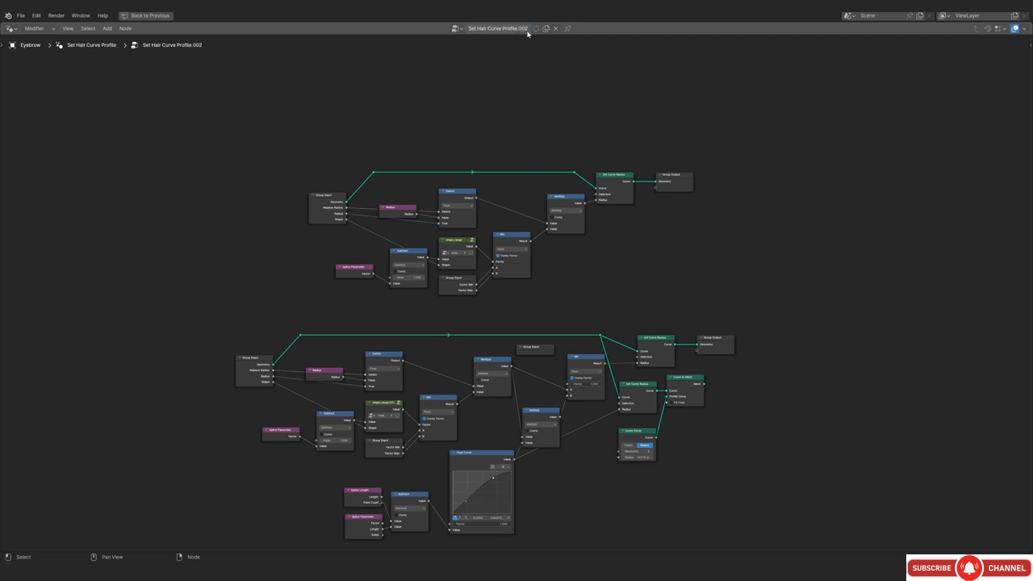
pyautogui.scroll(-2, 437, 199)
pyautogui.hotkey('ctrl', 'space')
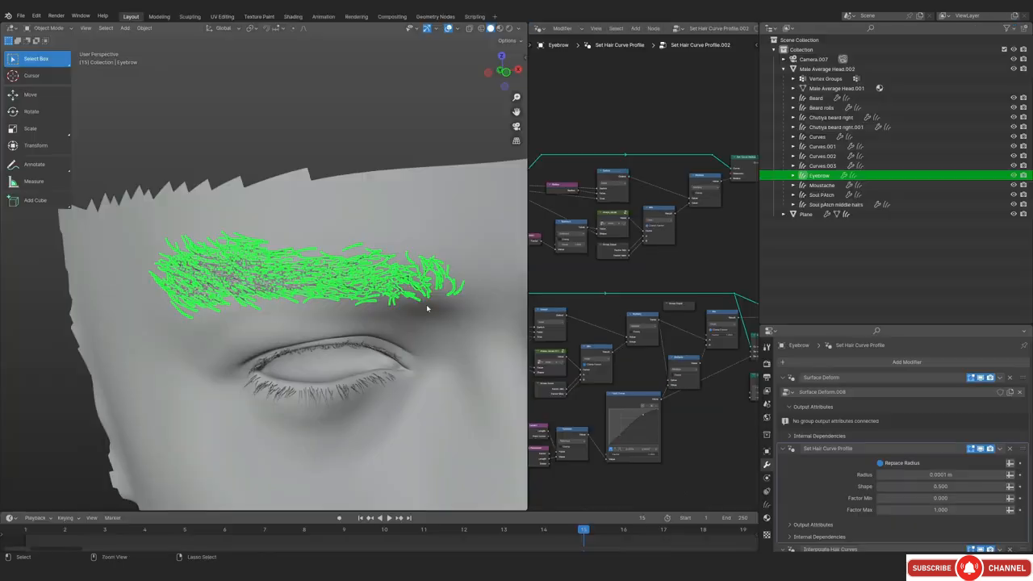
# Delete the original upper set of nodes from the Eyebrow's Set Hair Curve Profile group
pyautogui.scroll(-3, 304, 315)
pyautogui.hotkey('ctrl', 'space')
pyautogui.moveTo(290, 127); pyautogui.dragTo(737, 284)
pyautogui.press('x')
pyautogui.hotkey('ctrl', 'space')
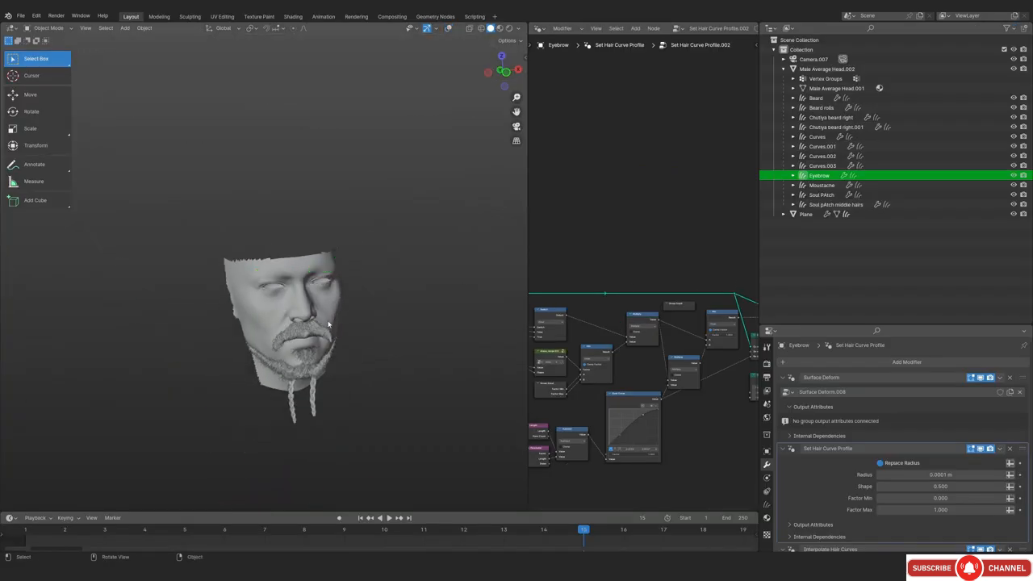
# Switch the viewport to rendered shading and check the brow area above the eye
pyautogui.scroll(5, 292, 311)
pyautogui.keyDown('shift'); pyautogui.moveTo(291, 312); pyautogui.dragTo(213, 223, button='middle'); pyautogui.keyUp('shift')
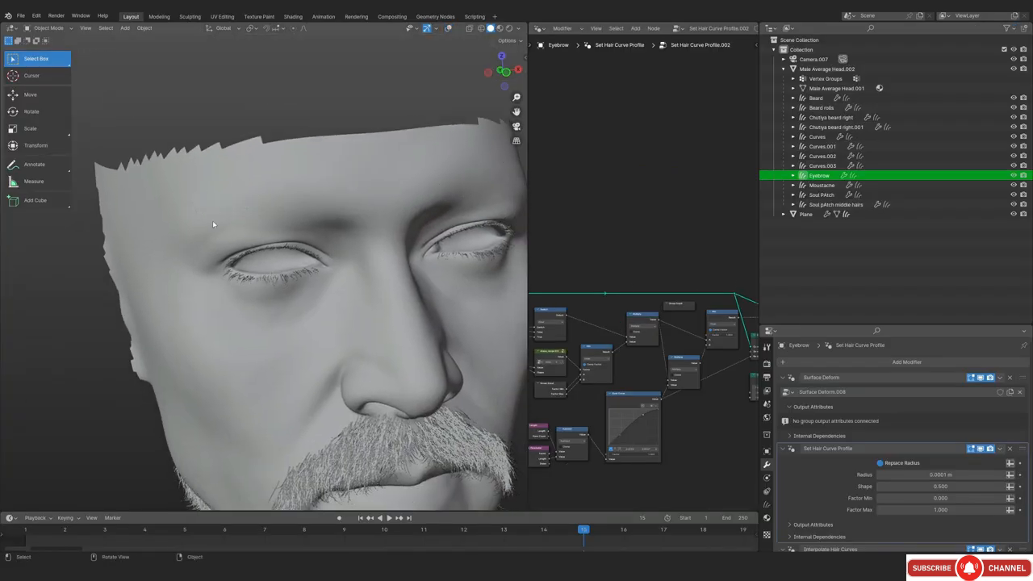
pyautogui.keyDown('shift'); pyautogui.moveTo(298, 263); pyautogui.dragTo(306, 287, button='middle'); pyautogui.keyUp('shift')
pyautogui.press('z')
pyautogui.click(312, 259)
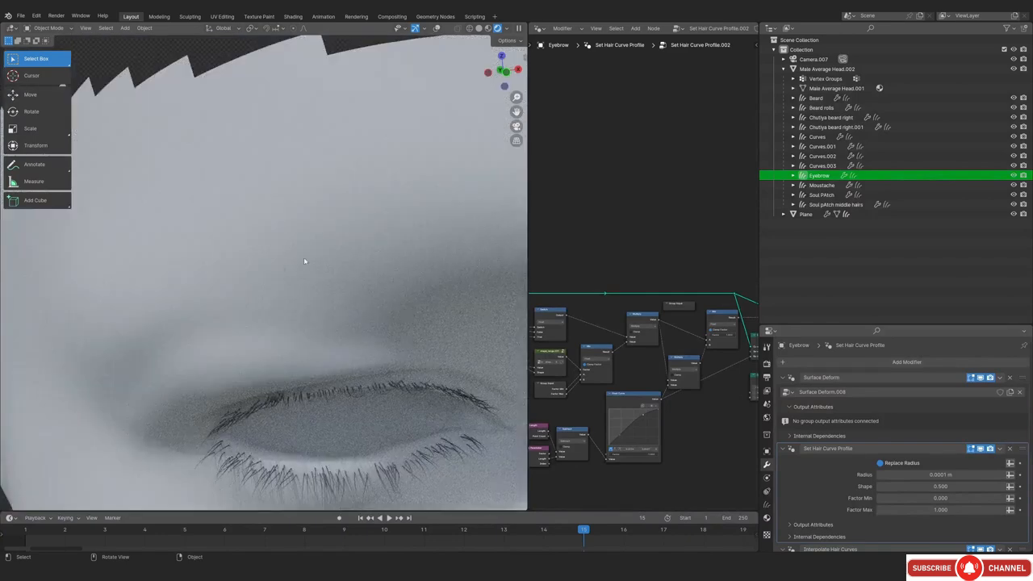
# Compare the brow in solid and rendered shading, and set the Eyebrow's Set Hair Curve Profile radius to 0.01 m
pyautogui.press('z')
pyautogui.click(359, 297)
pyautogui.moveTo(629, 411); pyautogui.dragTo(628, 275, button='middle')
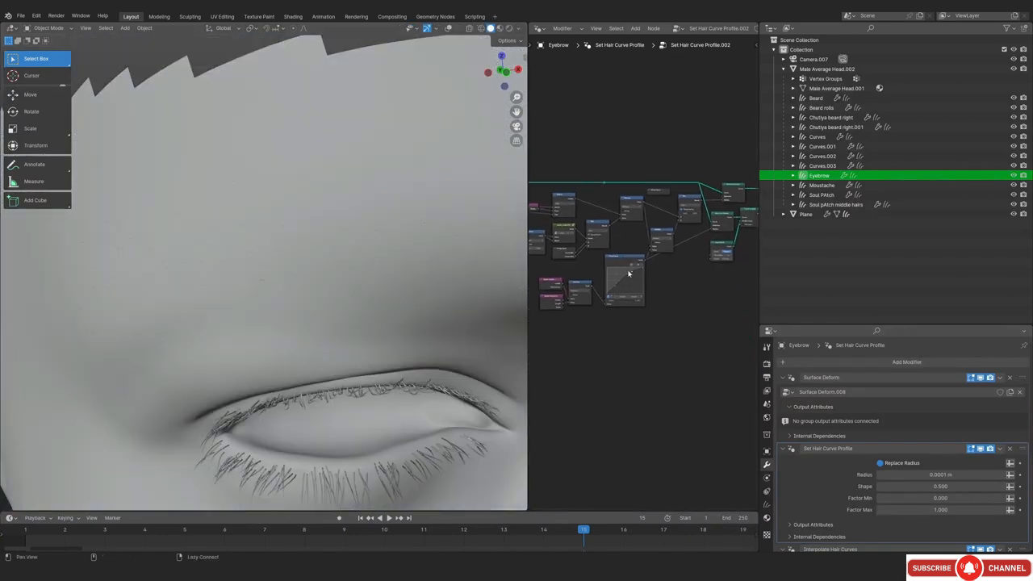
pyautogui.scroll(4, 629, 274)
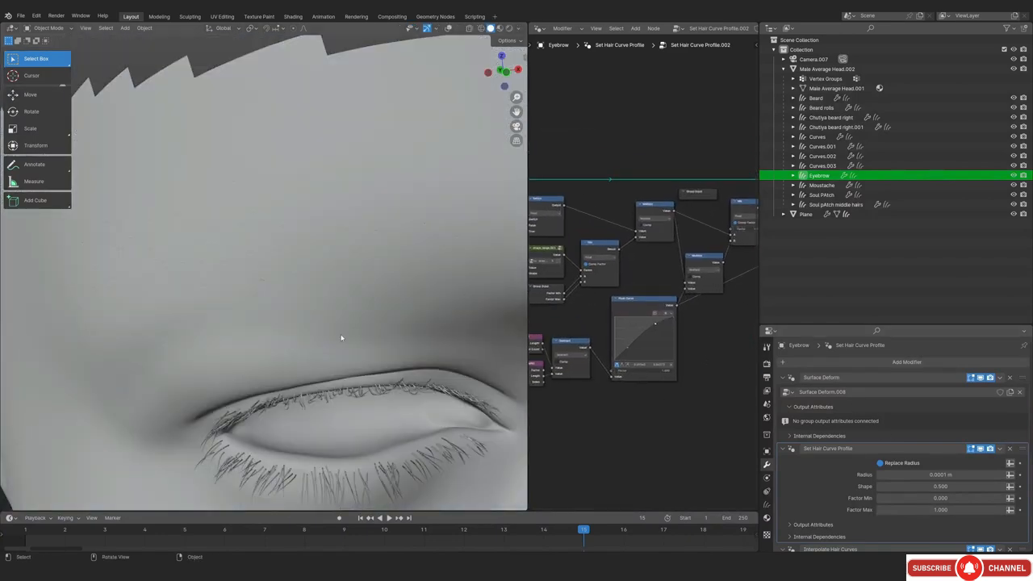
pyautogui.press('z')
pyautogui.click(340, 279)
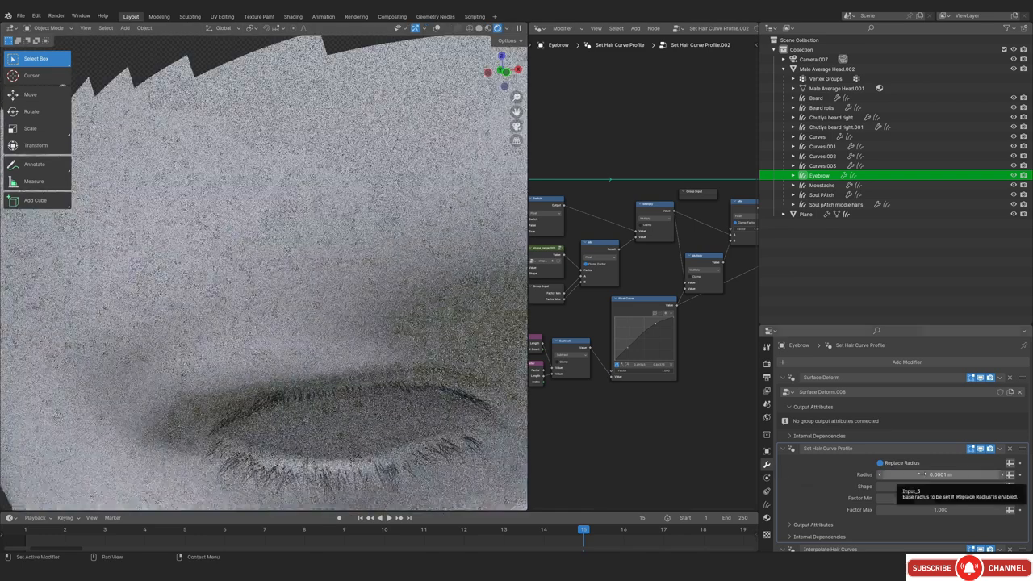
pyautogui.scroll(-3, 931, 474)
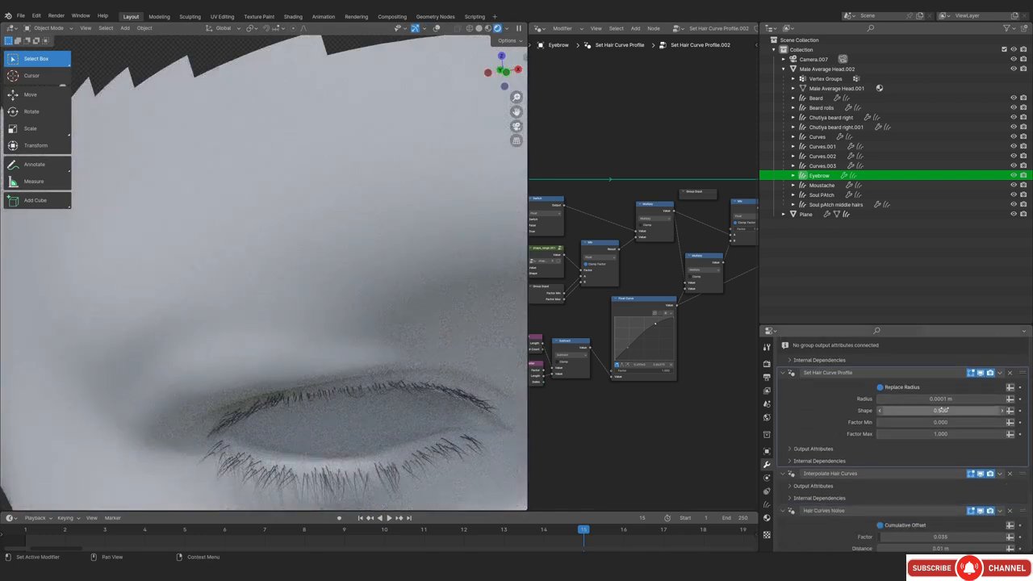
pyautogui.click(946, 398)
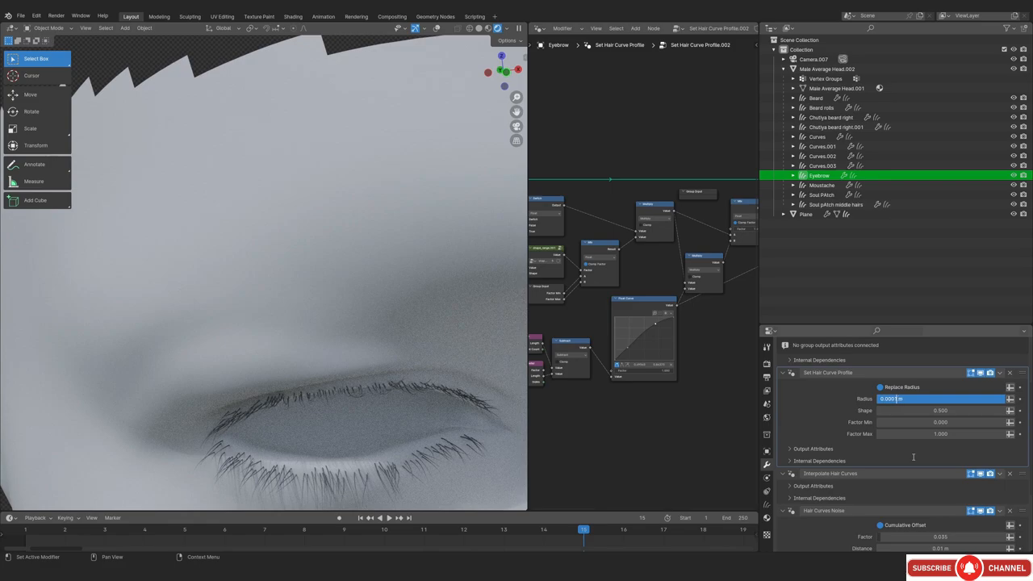
pyautogui.press('Return')
# Examine the thickness of the eyebrow hairs from afar and up close in both rendered and solid shading
pyautogui.scroll(-8, 374, 312)
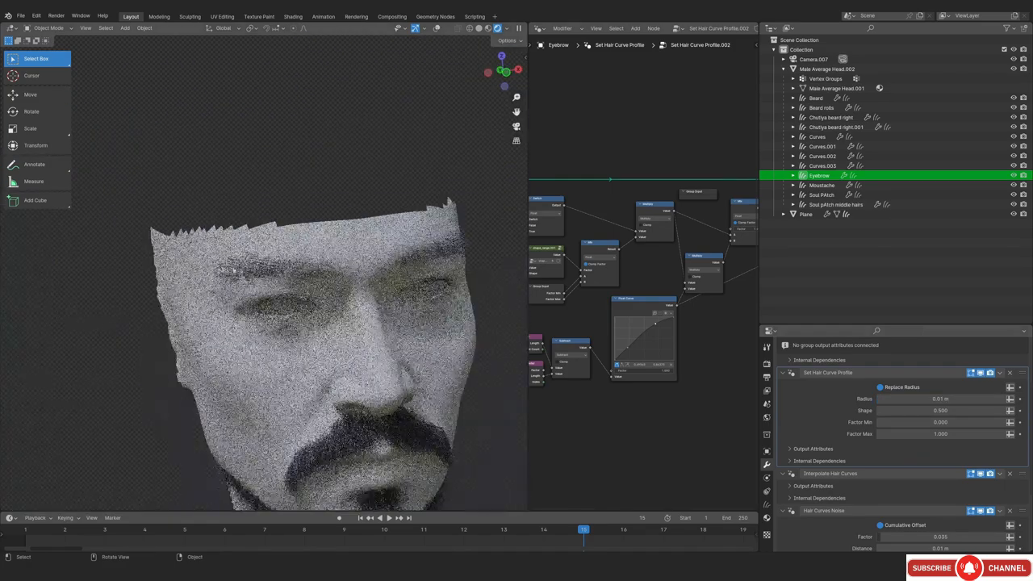
pyautogui.scroll(5, 340, 287)
pyautogui.scroll(3, 340, 287)
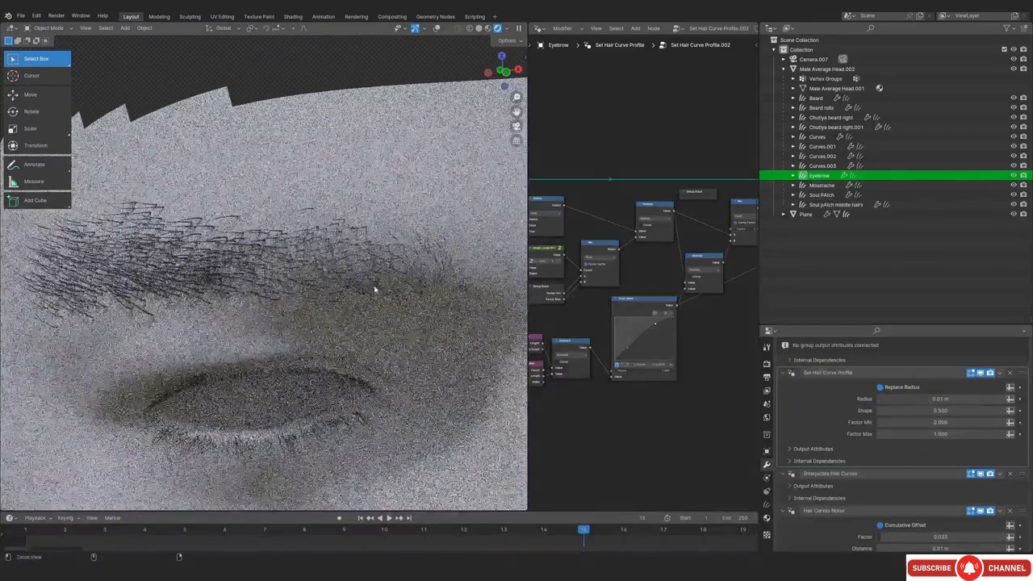
pyautogui.press('z')
pyautogui.click(372, 280)
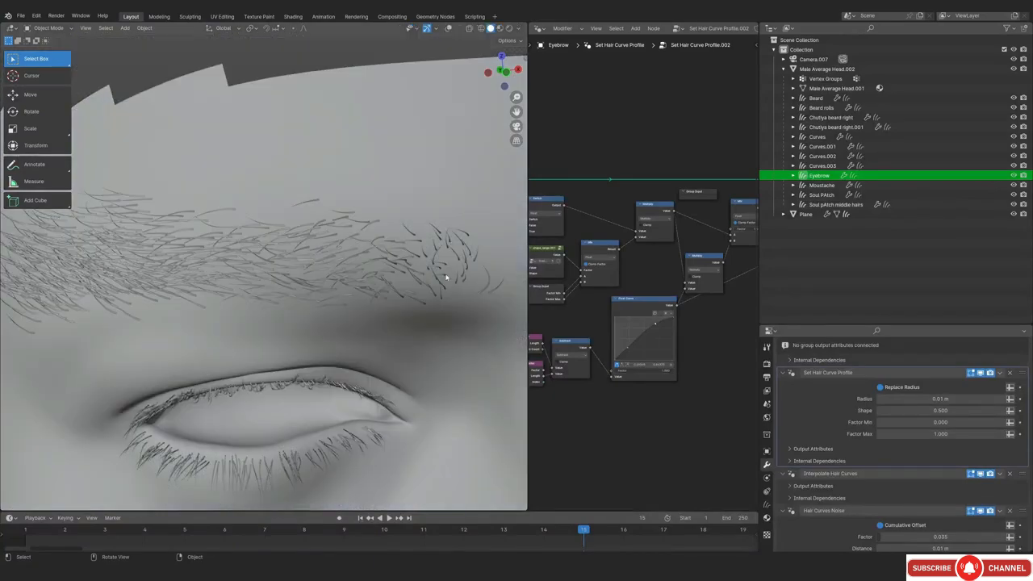
pyautogui.press('z')
pyautogui.click(420, 221)
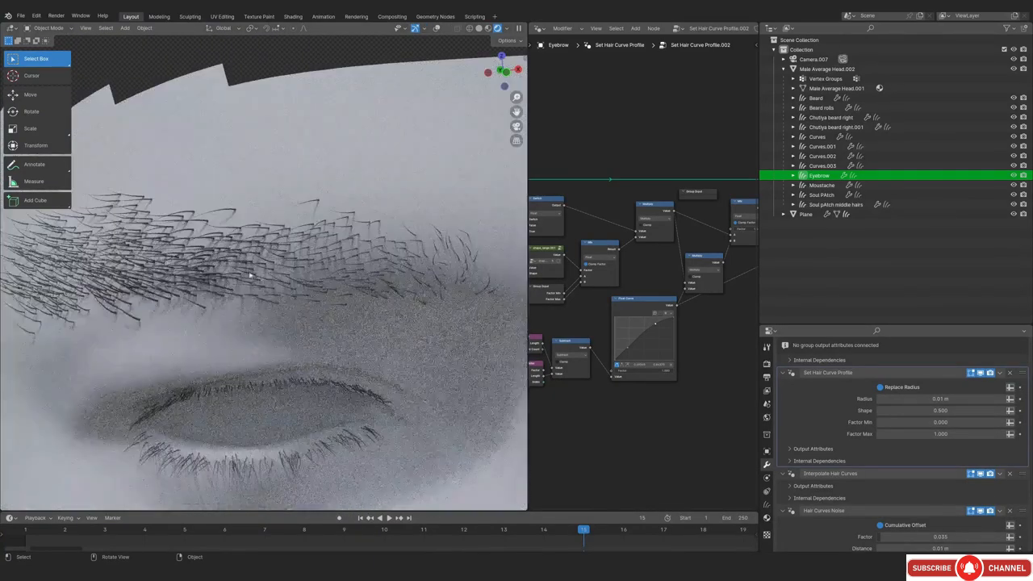
pyautogui.moveTo(363, 306); pyautogui.dragTo(245, 328, button='middle')
pyautogui.moveTo(341, 353); pyautogui.dragTo(307, 291, button='middle')
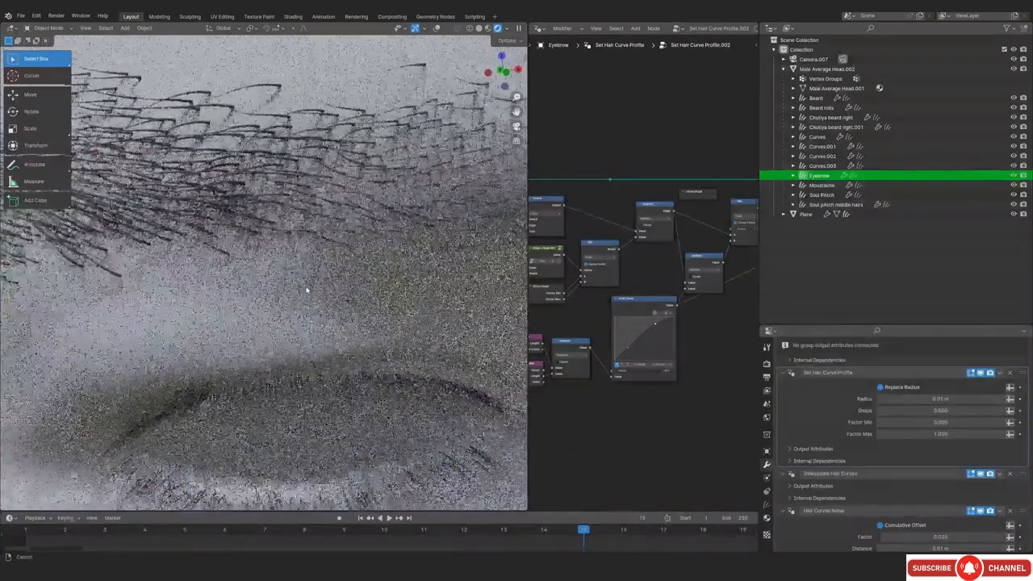
# Try a Set Hair Curve Profile radius of 0.006 m on the Eyebrow and check the brow in rendered shading
pyautogui.doubleClick(920, 400)
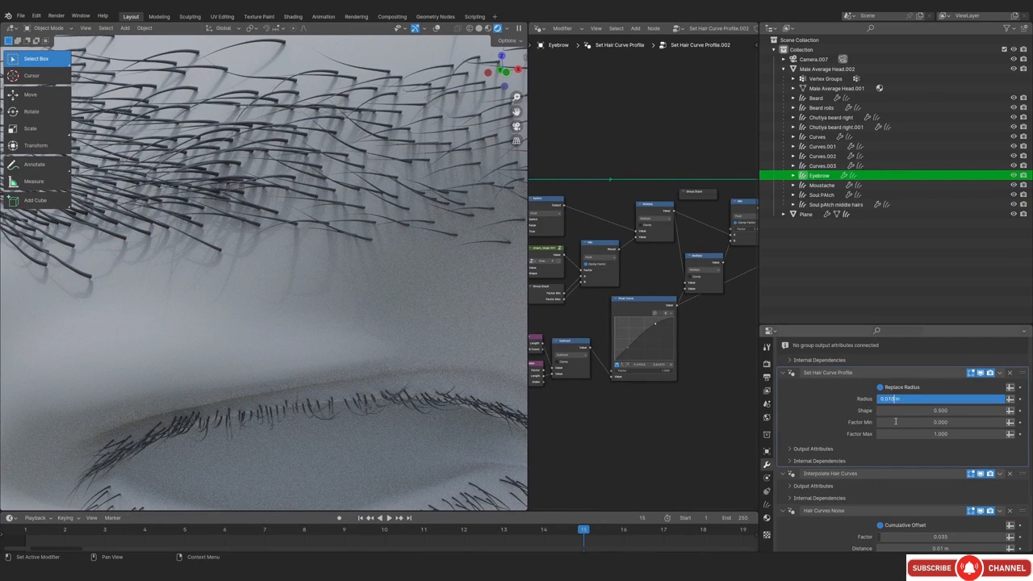
pyautogui.press('Return')
pyautogui.press('z')
pyautogui.click(489, 253)
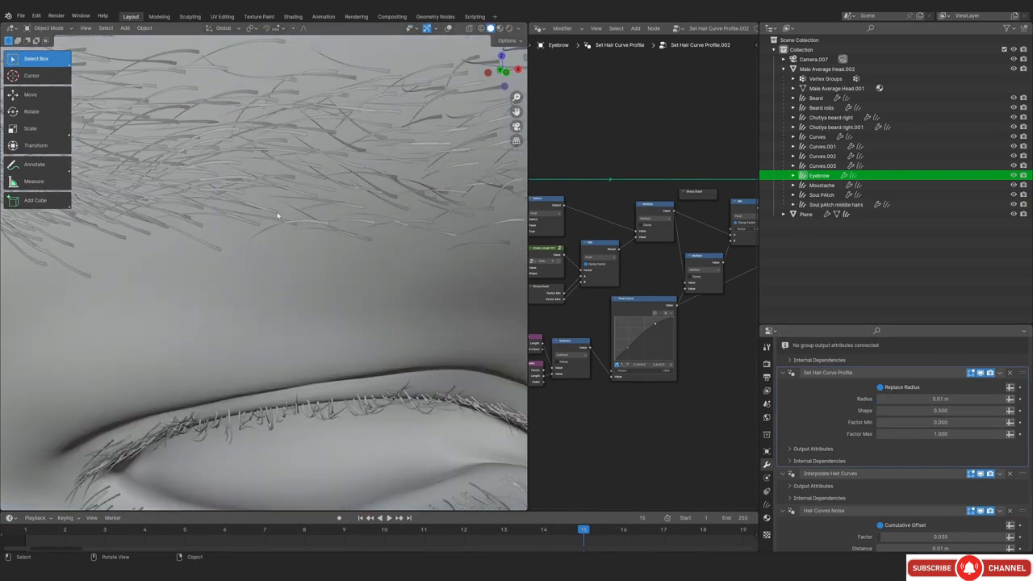
pyautogui.keyDown('ctrl'); pyautogui.moveTo(350, 213); pyautogui.dragTo(364, 247, button='middle'); pyautogui.keyUp('ctrl')
pyautogui.keyDown('ctrl'); pyautogui.moveTo(345, 298); pyautogui.dragTo(371, 291, button='middle'); pyautogui.keyUp('ctrl')
pyautogui.click(897, 399)
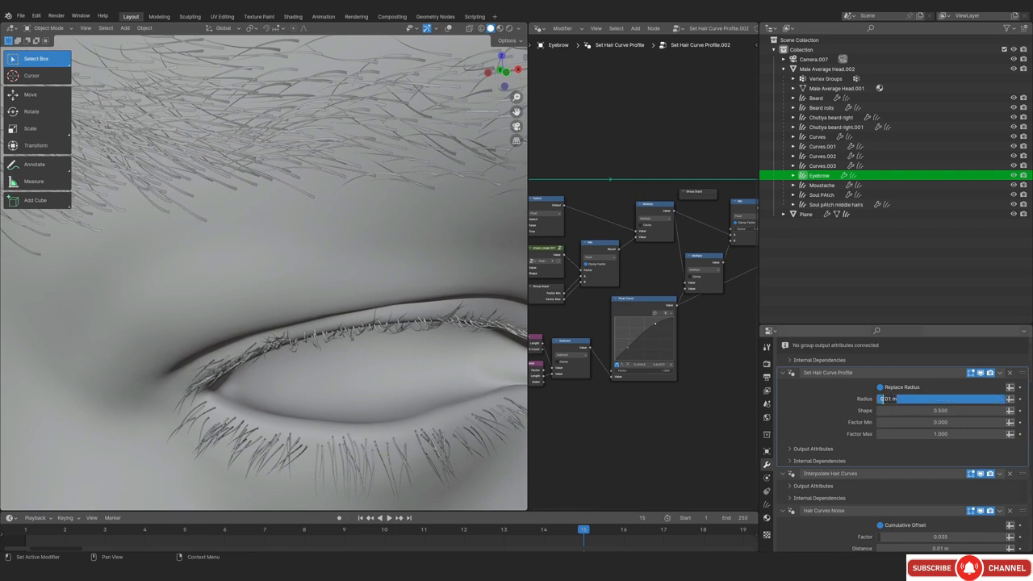
pyautogui.write('0.006')
pyautogui.press('Return')
pyautogui.press('z')
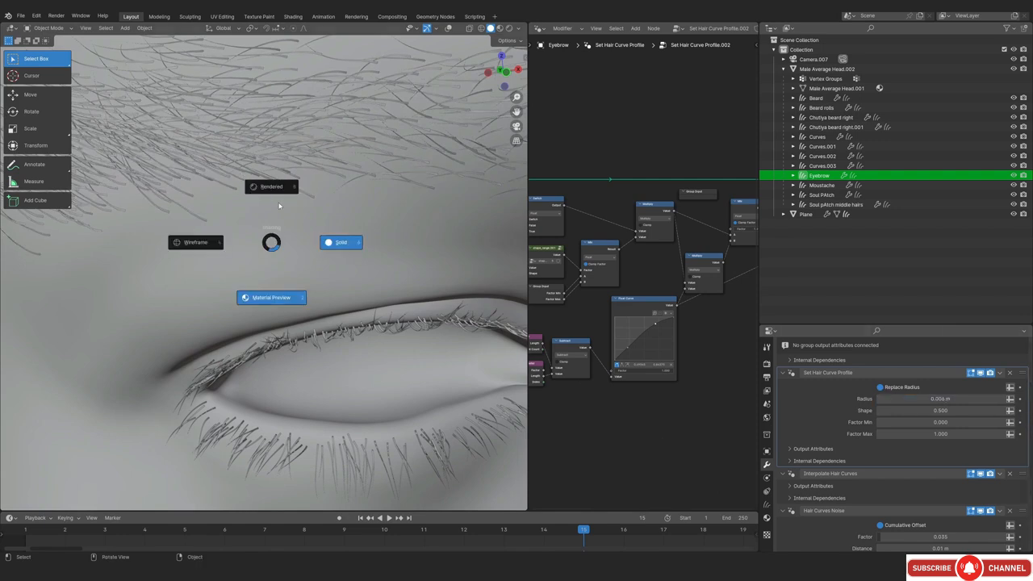
pyautogui.click(234, 195)
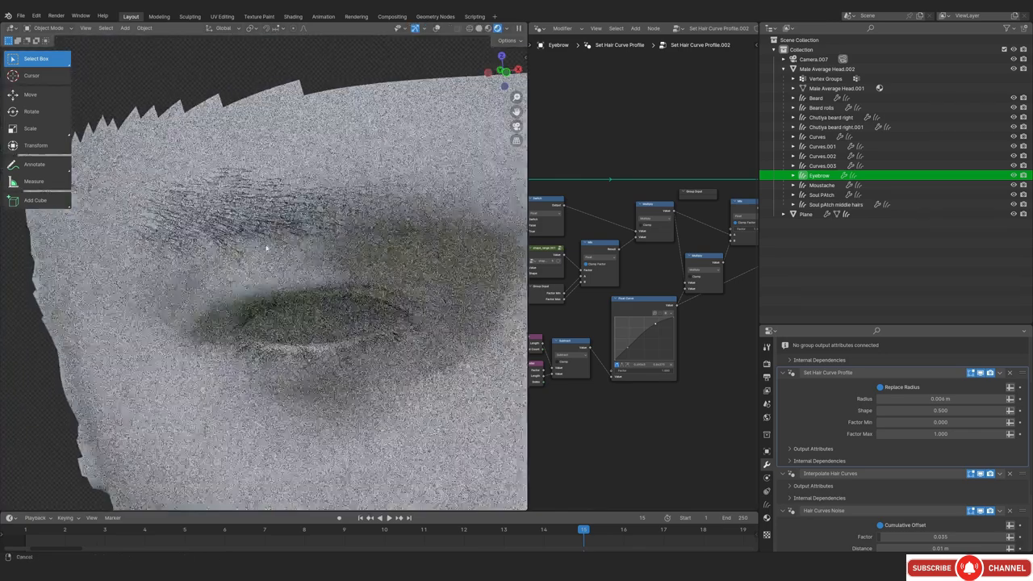
# Set the Eyebrow's Set Hair Curve Profile radius back to 0.01 m and check the hairs up close
pyautogui.click(897, 398)
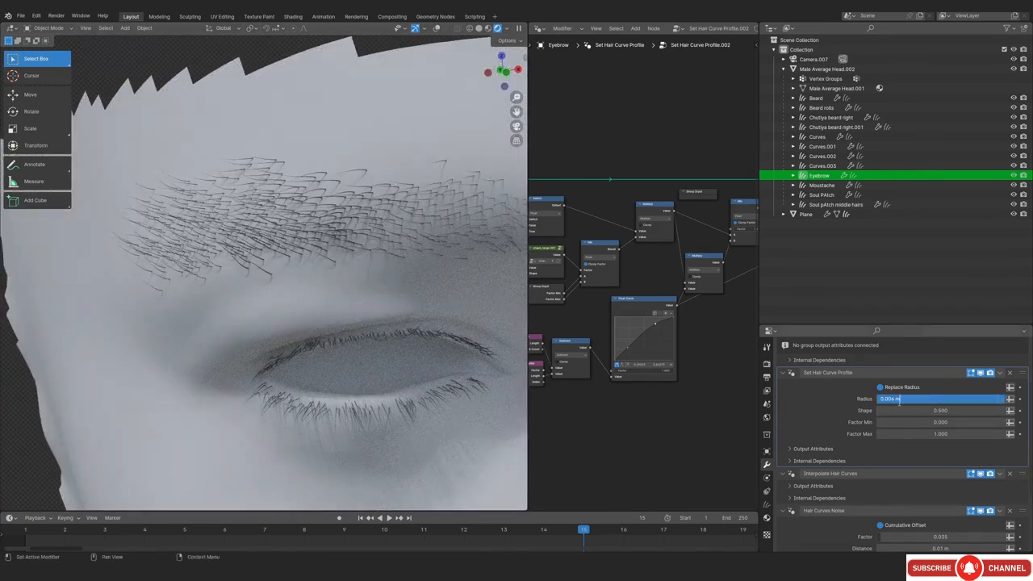
pyautogui.press('Return')
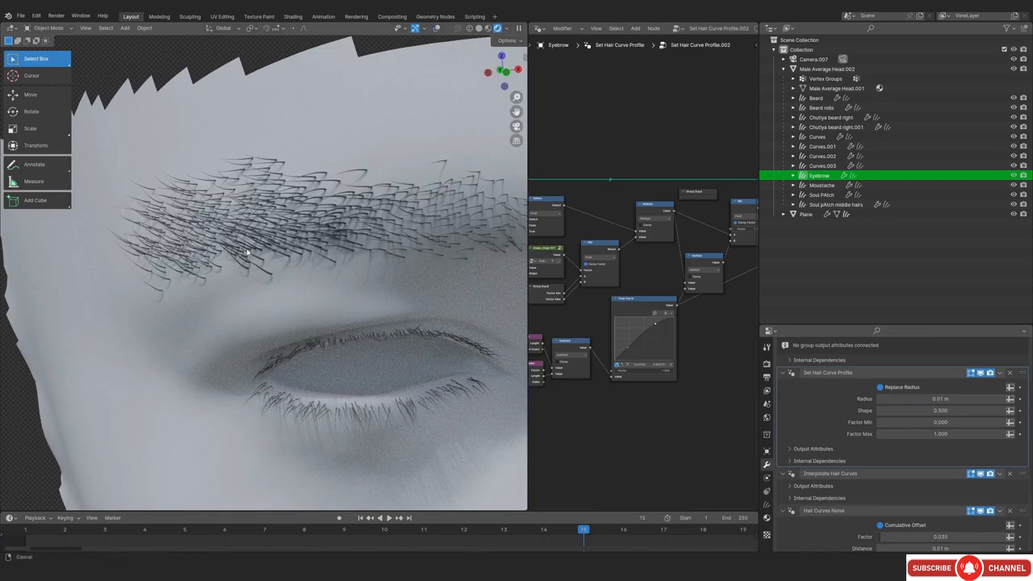
pyautogui.scroll(8, 292, 278)
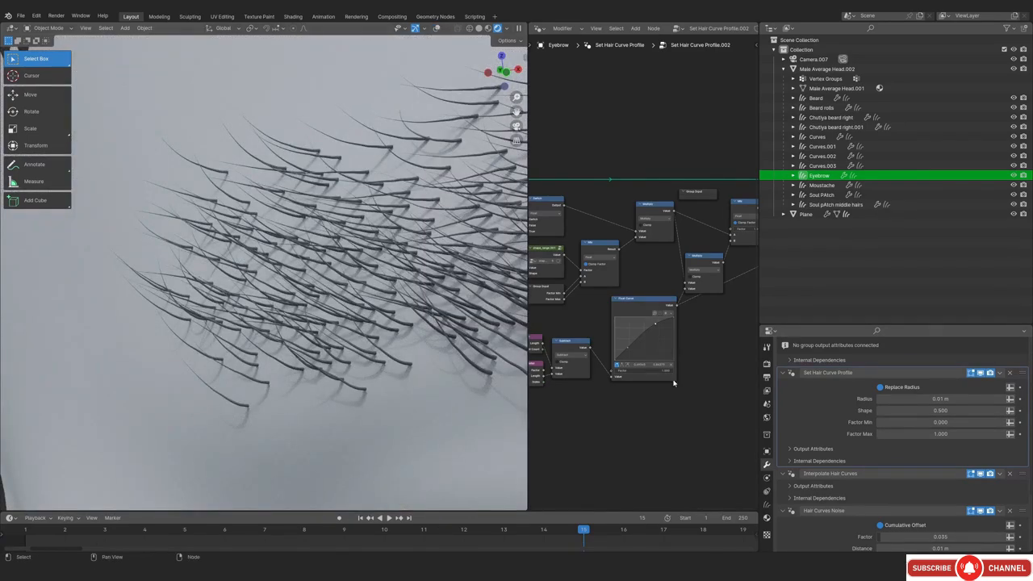
# Set Factor Min and Shape both to 1.000 in the Eyebrow's Set Hair Curve Profile modifier
pyautogui.moveTo(940, 423); pyautogui.dragTo(1001, 422)
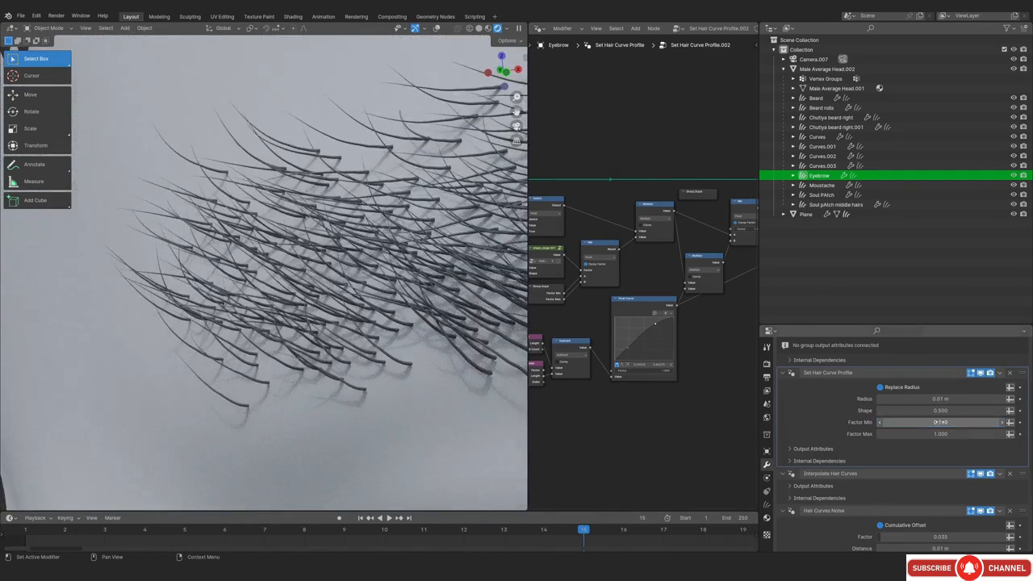
pyautogui.click(941, 422)
pyautogui.write('1')
pyautogui.press('Return')
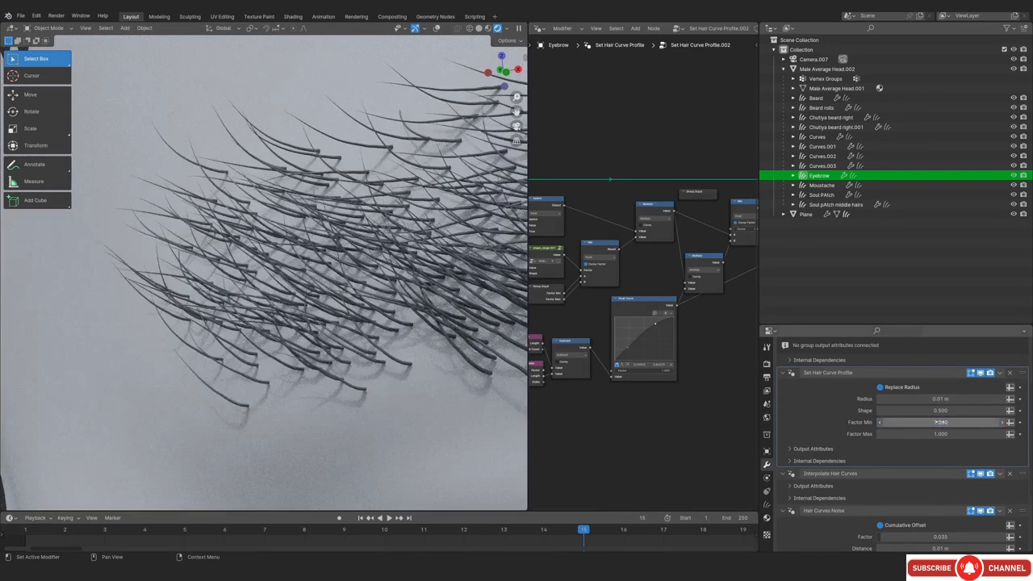
pyautogui.moveTo(940, 410); pyautogui.dragTo(1000, 410)
pyautogui.scroll(-7, 232, 260)
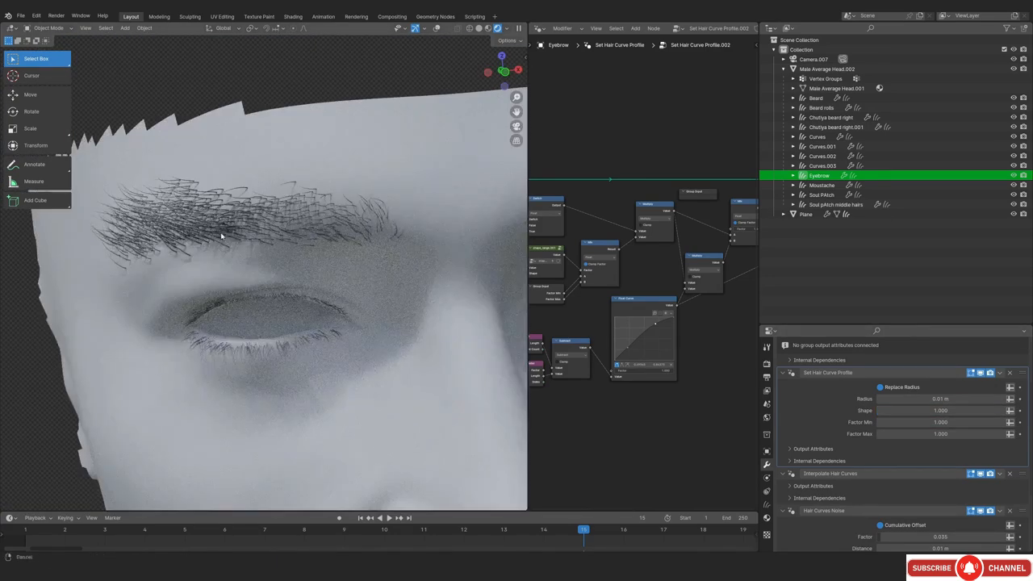
pyautogui.keyDown('shift'); pyautogui.moveTo(221, 236); pyautogui.dragTo(243, 268, button='middle'); pyautogui.keyUp('shift')
pyautogui.scroll(-3, 688, 331)
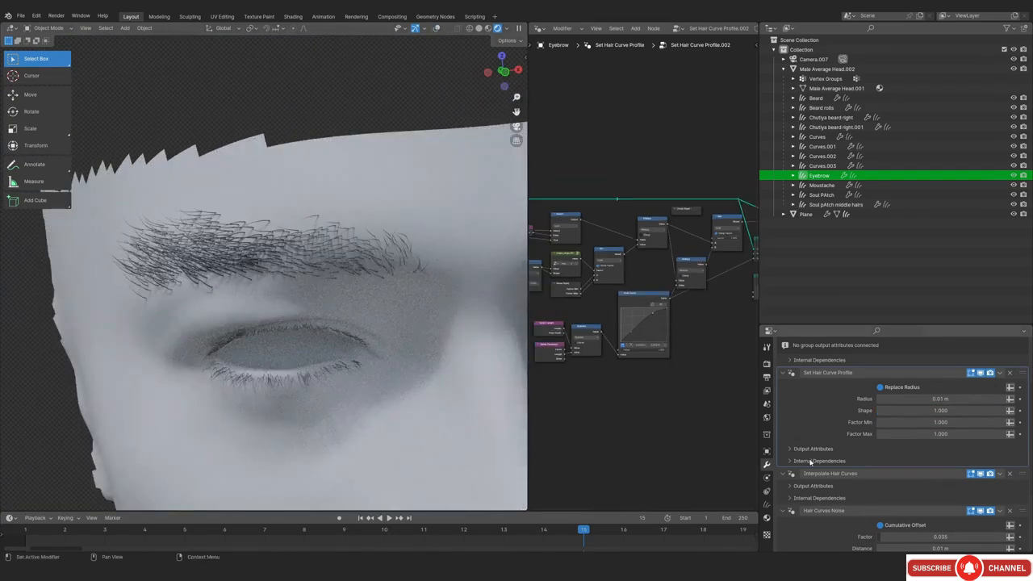
# In the Eyebrow's Interpolate Hair Curves node, try a density of 3000000, settle on 2000000, and check the brow
pyautogui.click(812, 486)
pyautogui.scroll(5, 626, 315)
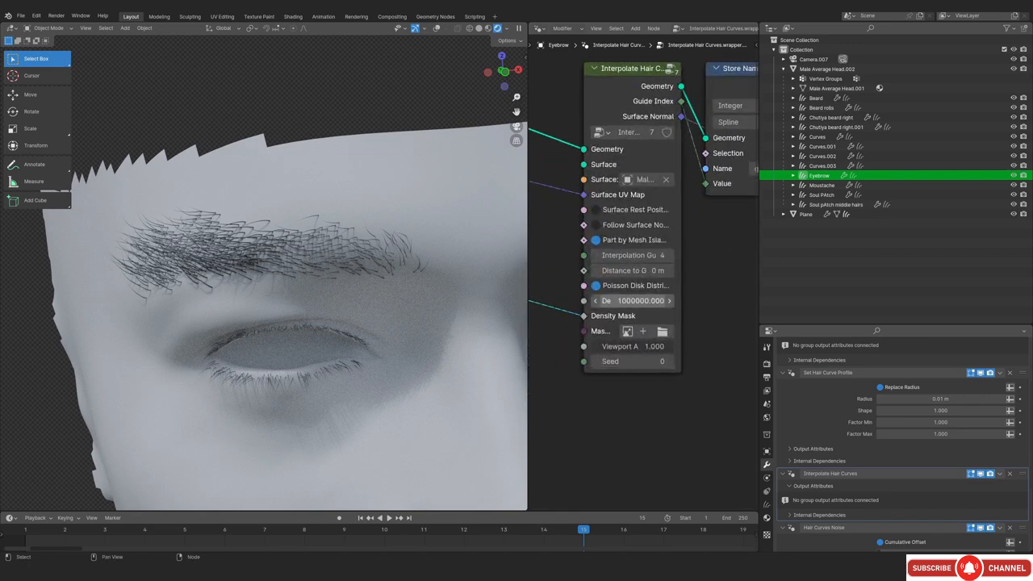
pyautogui.click(598, 300)
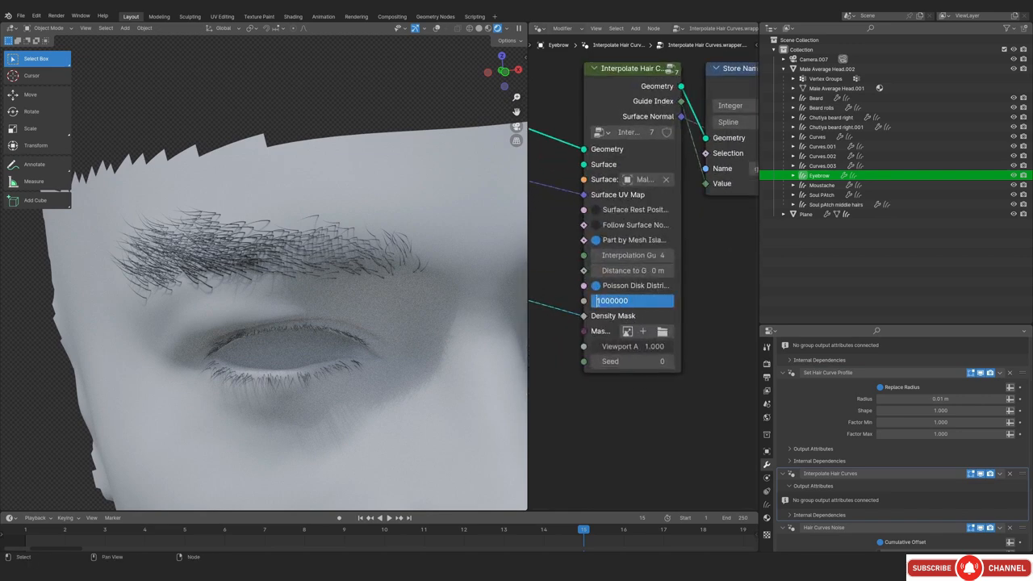
pyautogui.press('Return')
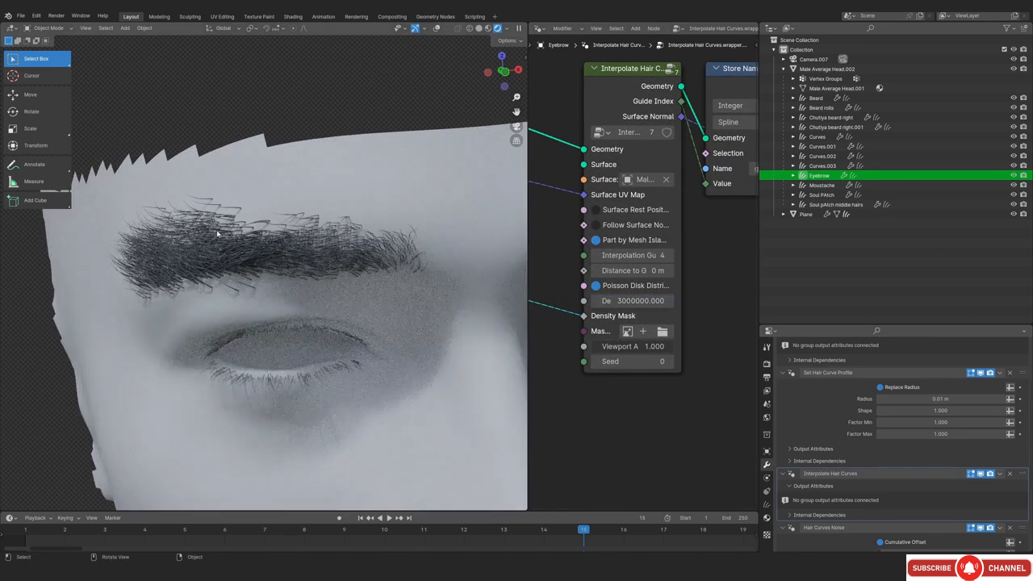
pyautogui.click(606, 300)
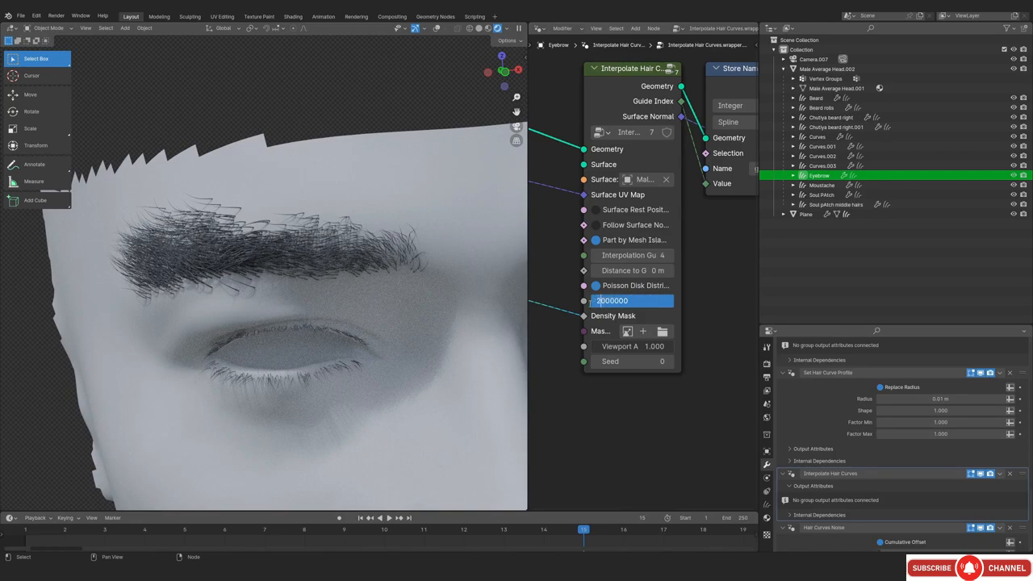
pyautogui.press('Return')
pyautogui.hotkey('alt', 'shift', 'z')
pyautogui.moveTo(235, 320)
pyautogui.keyDown('ctrl'); pyautogui.mouseDown(button='middle')
pyautogui.moveTo(271, 287)
pyautogui.moveTo(266, 277)
pyautogui.mouseUp(button='middle'); pyautogui.keyUp('ctrl')
pyautogui.hotkey('alt', 'shift', 'z')
pyautogui.scroll(-5, 265, 276)
# Switch the viewport to solid shading, show the overlays, and put the Eyebrow curves in Sculpt Mode
pyautogui.press('z')
pyautogui.click(301, 303)
pyautogui.moveTo(500, 468)
pyautogui.keyDown('shift'); pyautogui.mouseDown(button='middle')
pyautogui.moveTo(315, 333)
pyautogui.moveTo(343, 313)
pyautogui.moveTo(333, 317)
pyautogui.mouseUp(button='middle'); pyautogui.keyUp('shift')
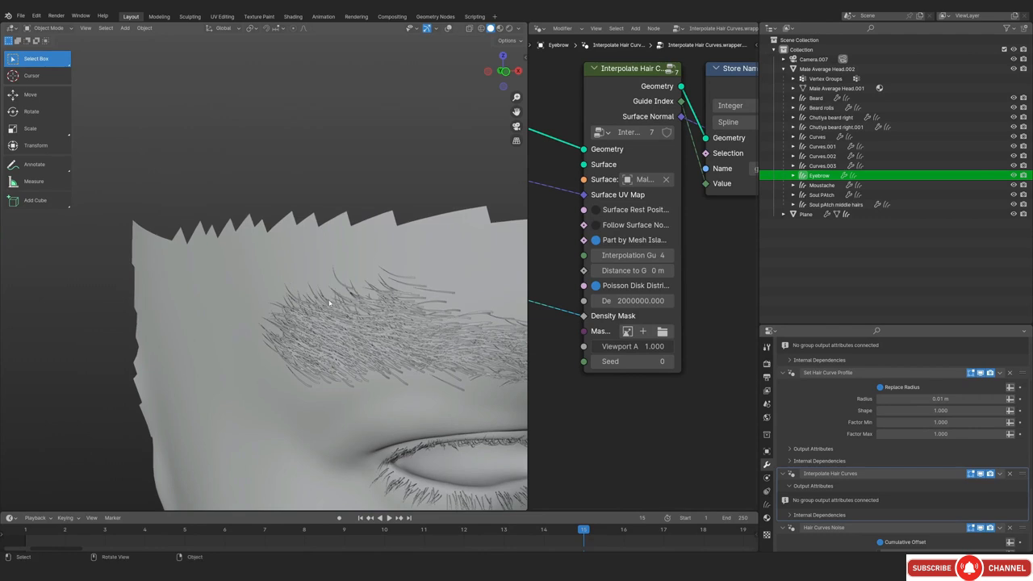
pyautogui.hotkey('alt', 'shift', 'z')
pyautogui.hotkey('ctrl', 'Tab')
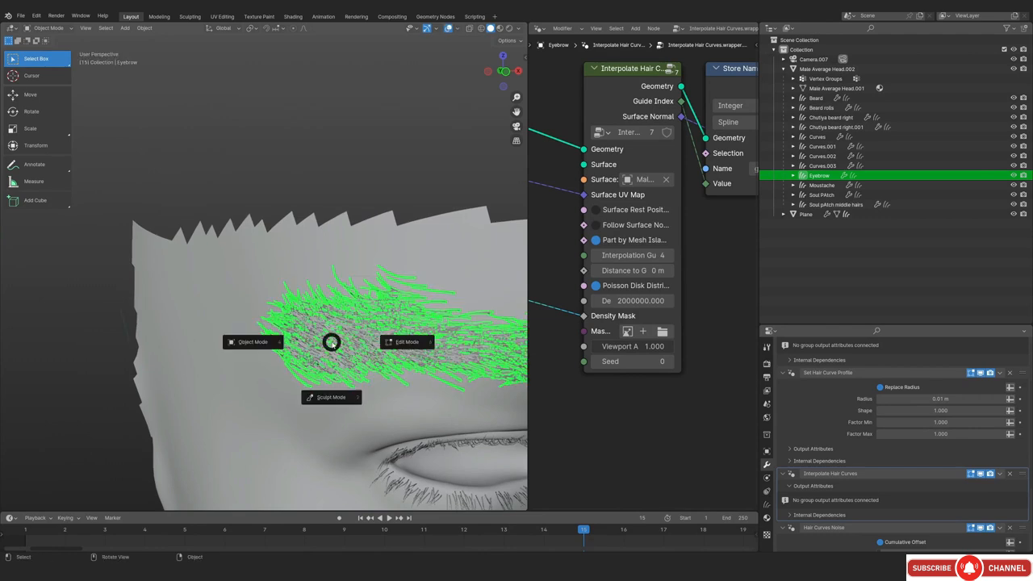
pyautogui.click(337, 396)
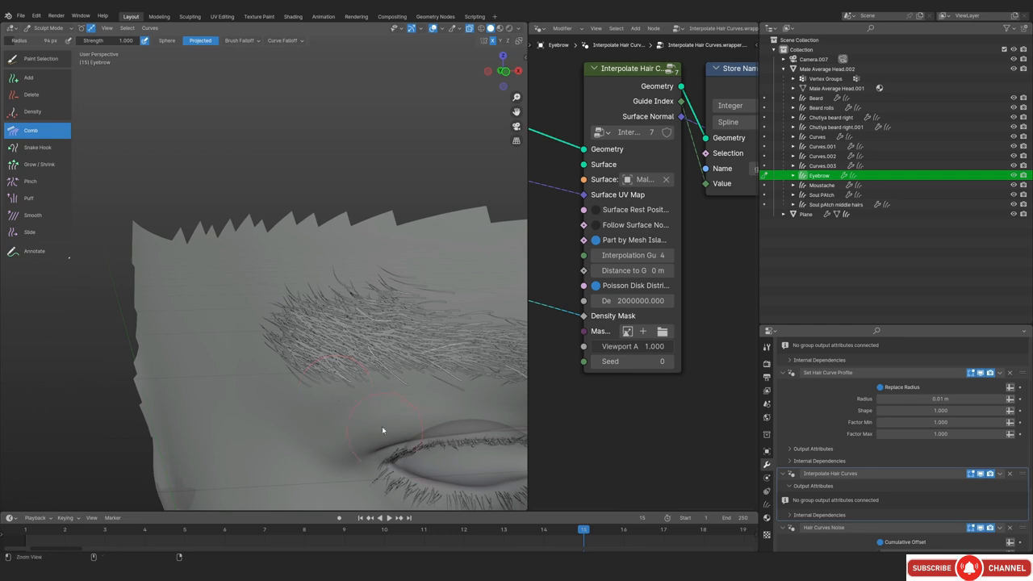
pyautogui.keyDown('ctrl'); pyautogui.keyDown('alt'); pyautogui.moveTo(383, 427); pyautogui.dragTo(395, 393); pyautogui.keyUp('alt'); pyautogui.keyUp('ctrl')
pyautogui.press('KP_Decimal')
pyautogui.keyDown('alt'); pyautogui.moveTo(214, 373); pyautogui.dragTo(332, 369); pyautogui.keyUp('alt')
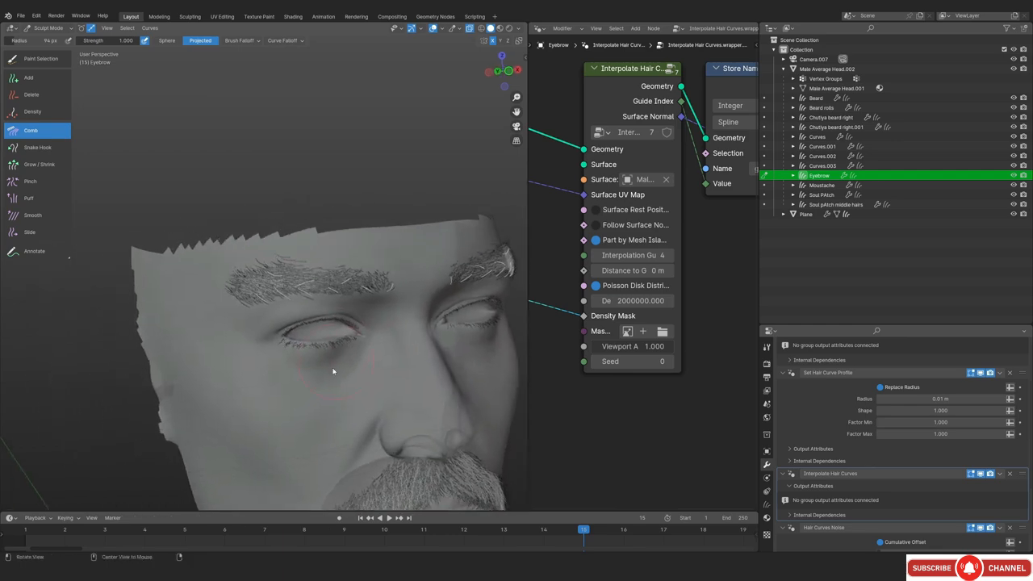
# Add a hair curve at the lower outer edge of the eyebrow with the Add brush and enlarge the brush radius
pyautogui.click(28, 77)
pyautogui.scroll(5, 279, 347)
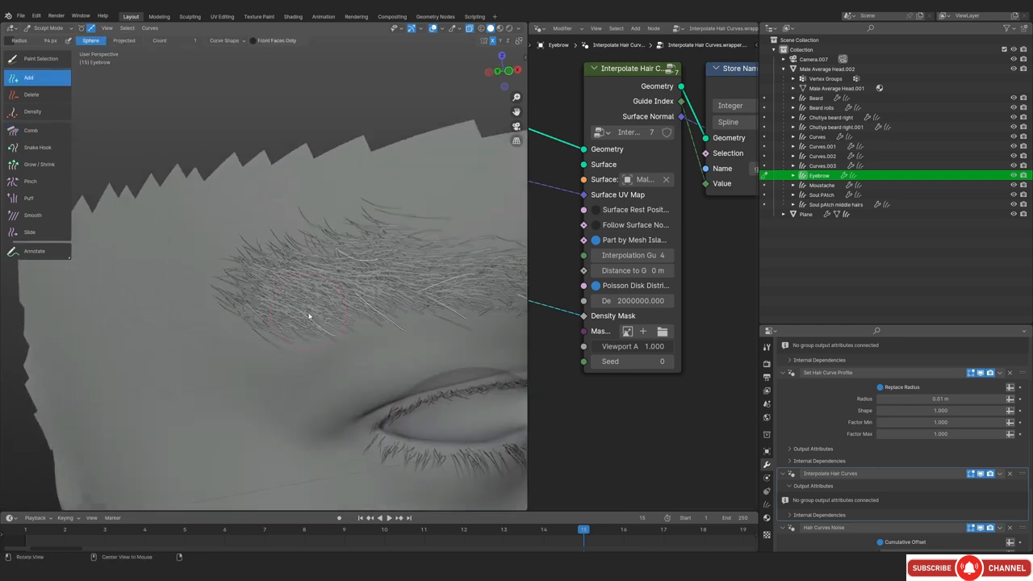
pyautogui.scroll(3, 309, 316)
pyautogui.scroll(2, 267, 367)
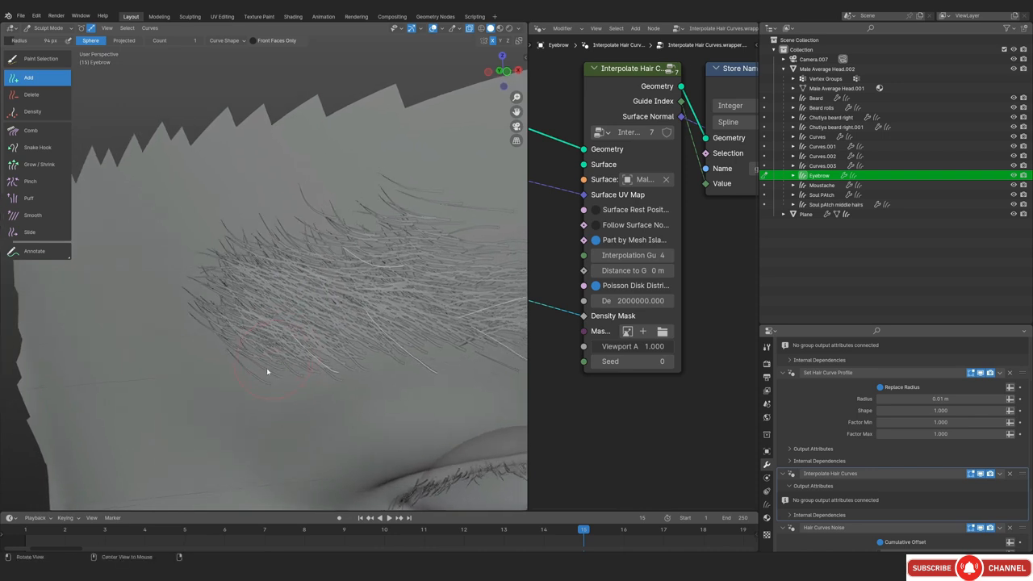
pyautogui.click(270, 375)
pyautogui.press('f')
pyautogui.click(323, 371)
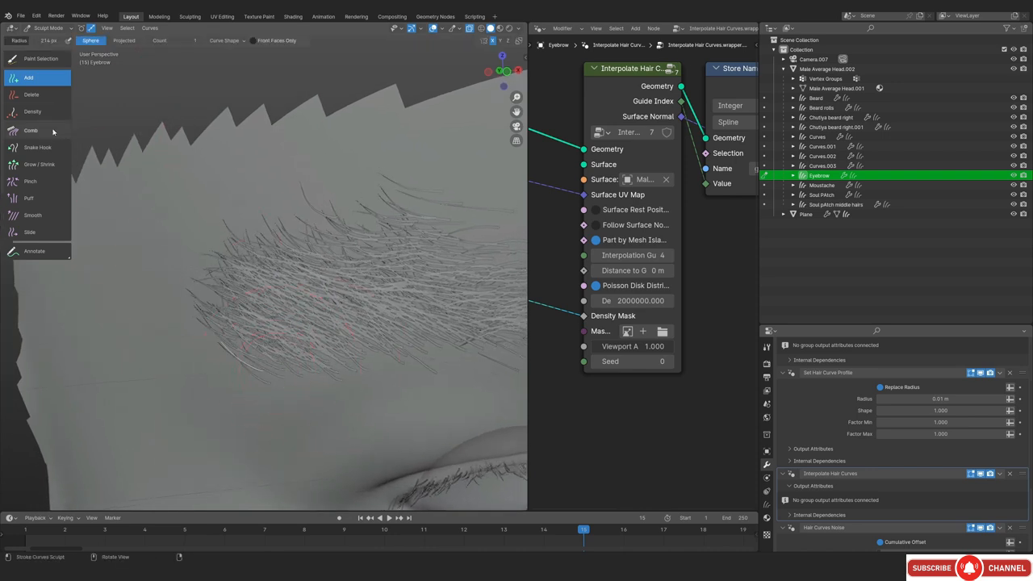
# Shorten the newly added hair at the lower outer edge of the eyebrow with the Grow/Shrink brush
pyautogui.click(38, 163)
pyautogui.scroll(1, 229, 375)
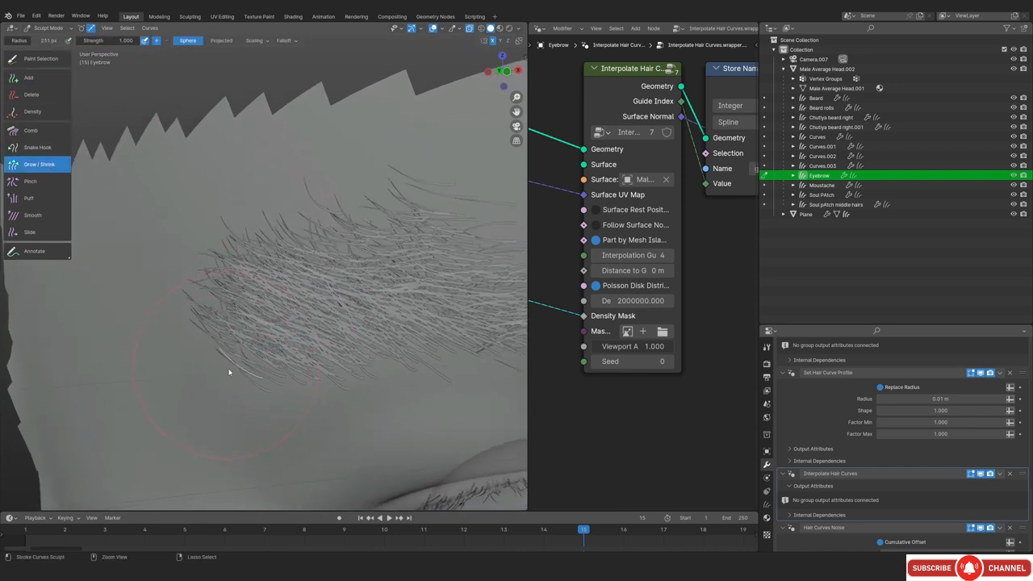
pyautogui.scroll(1, 227, 376)
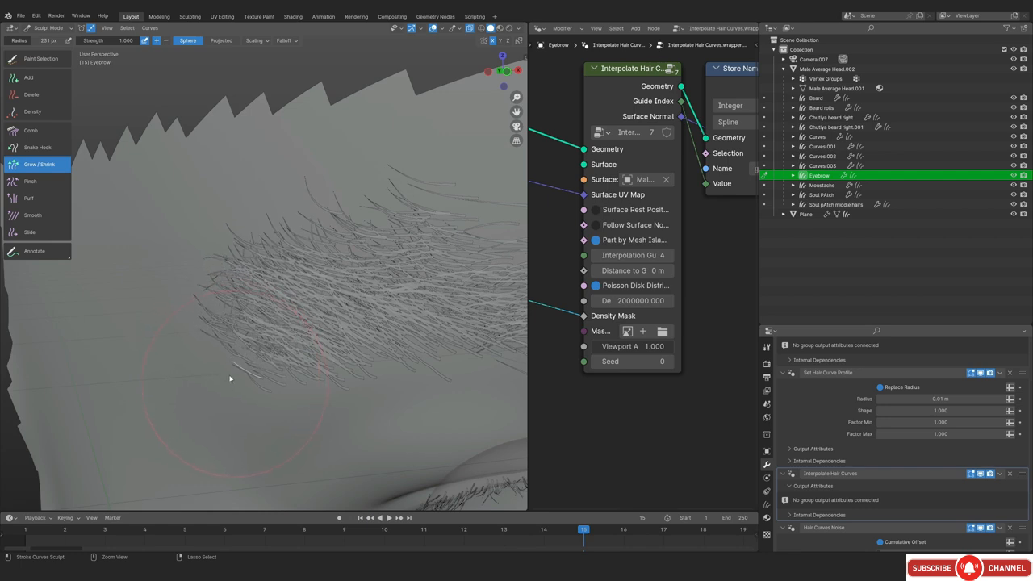
pyautogui.scroll(3, 291, 351)
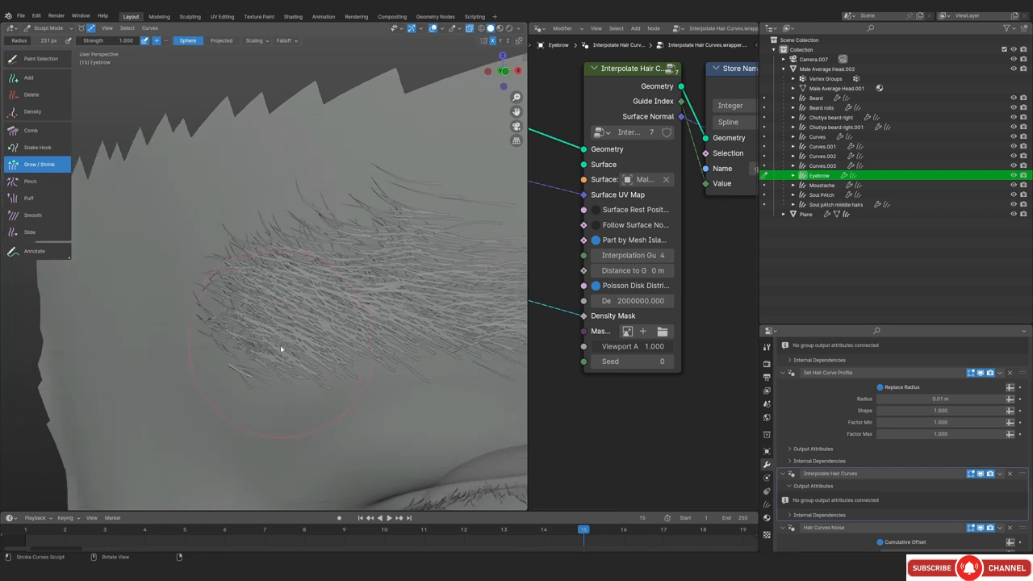
# Add another hair curve at the upper outer end of the eyebrow and shorten it with the Grow/Shrink brush
pyautogui.click(31, 81)
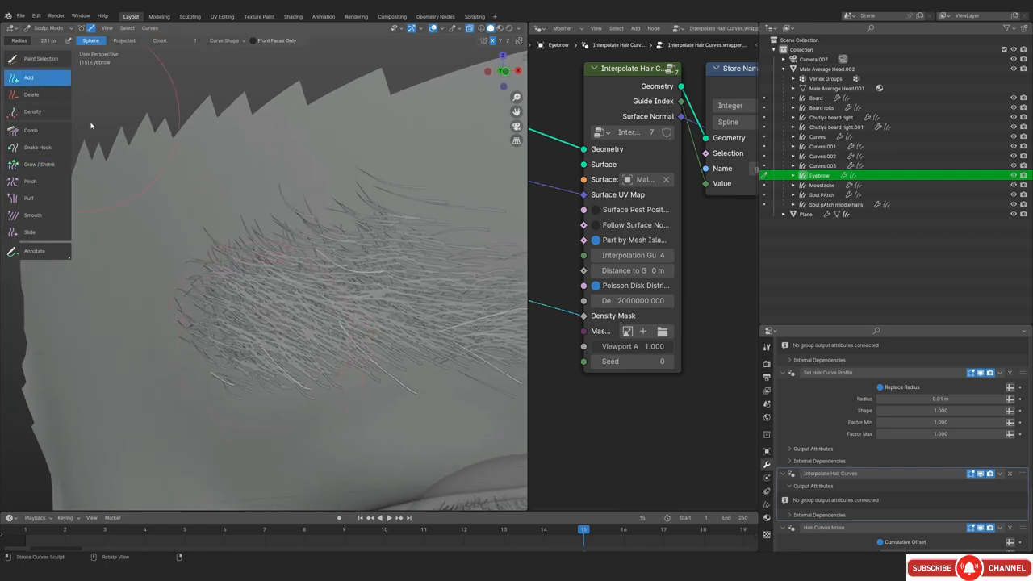
pyautogui.scroll(2, 240, 299)
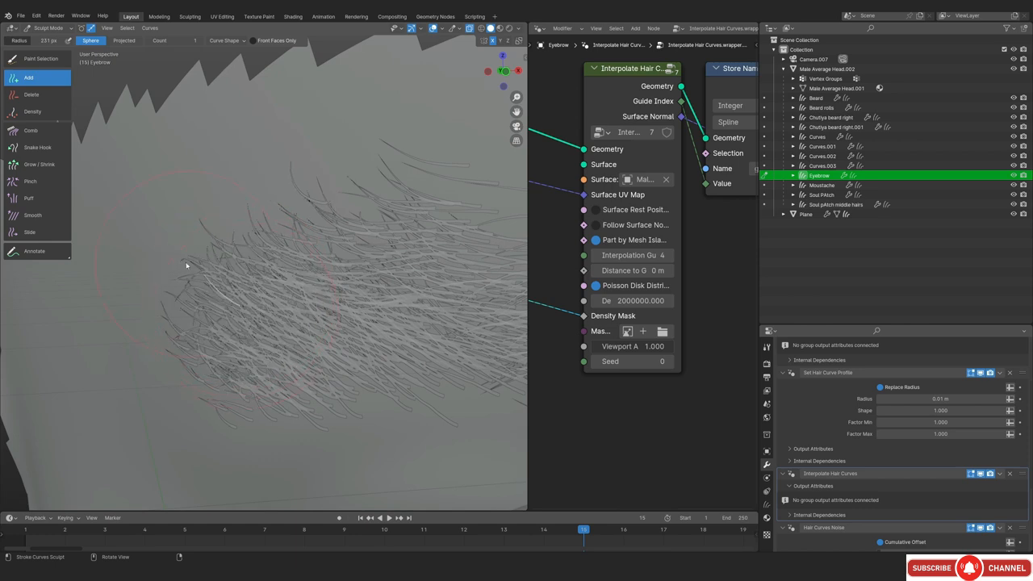
pyautogui.click(222, 288)
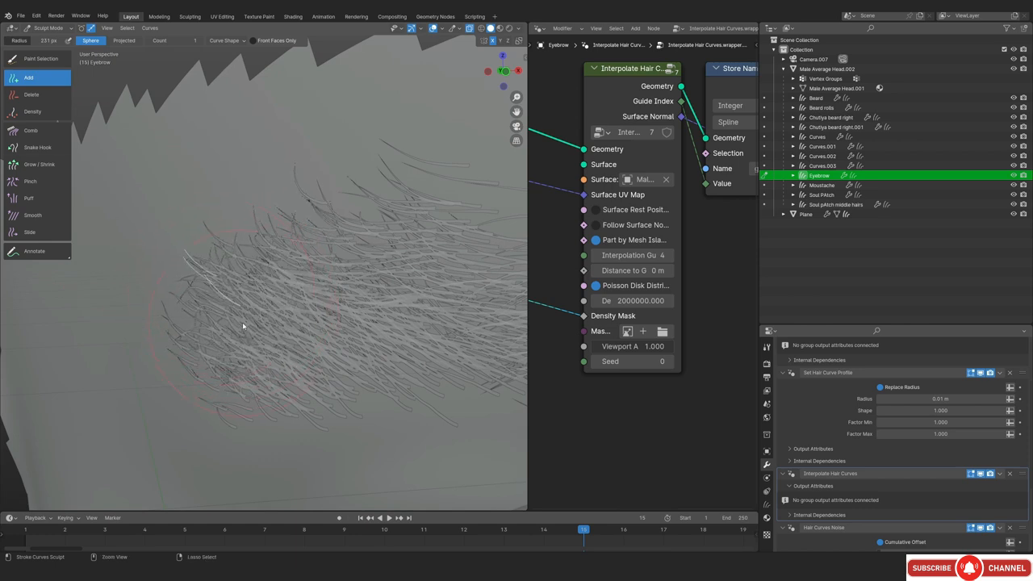
pyautogui.click(36, 164)
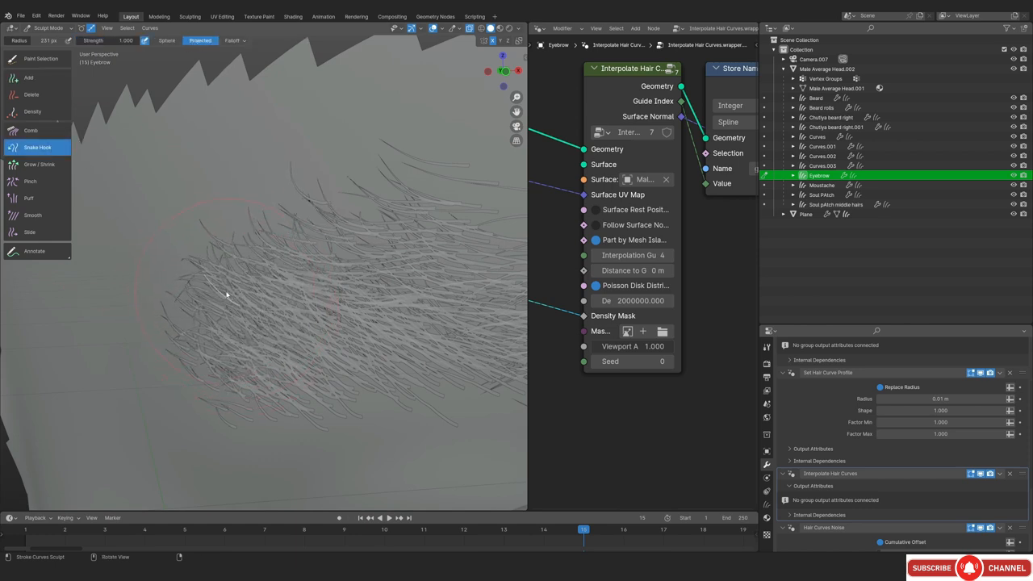
pyautogui.scroll(-4, 231, 302)
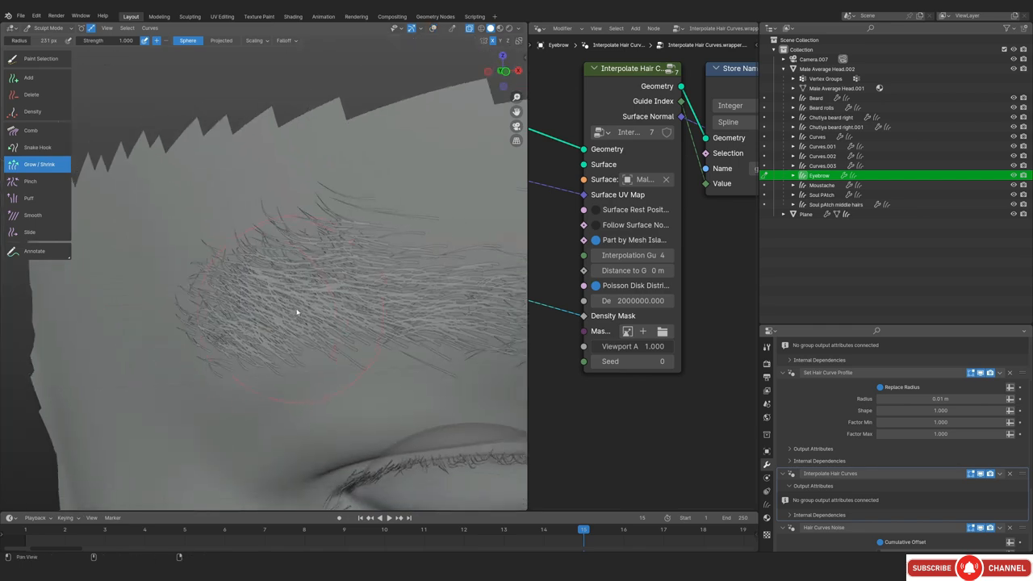
# Return the Eyebrow to Object Mode, hide the overlays, save the file and switch the viewport to rendered shading
pyautogui.click(50, 28)
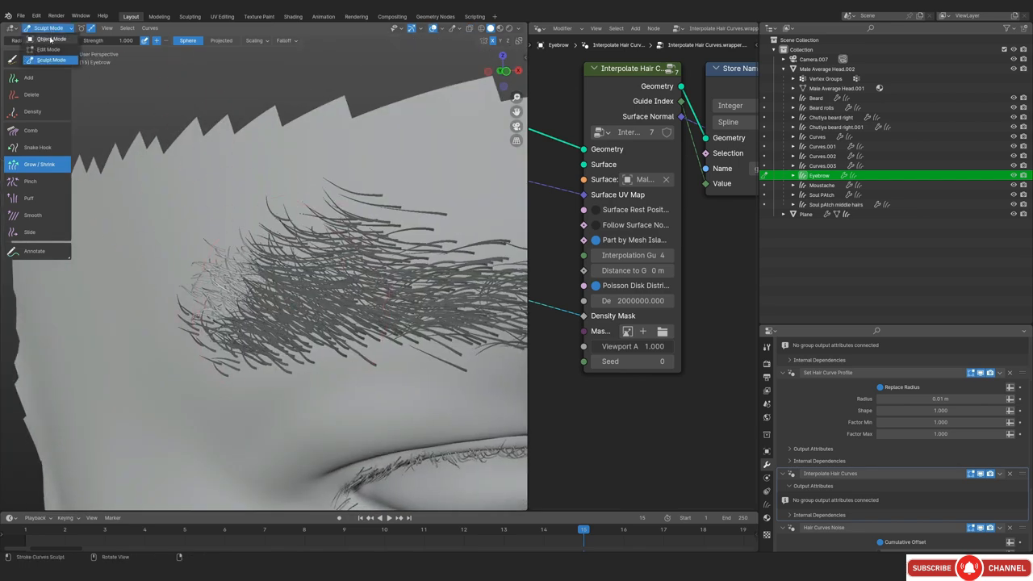
pyautogui.click(43, 39)
pyautogui.hotkey('alt', 'shift', 'z')
pyautogui.hotkey('ctrl', 's')
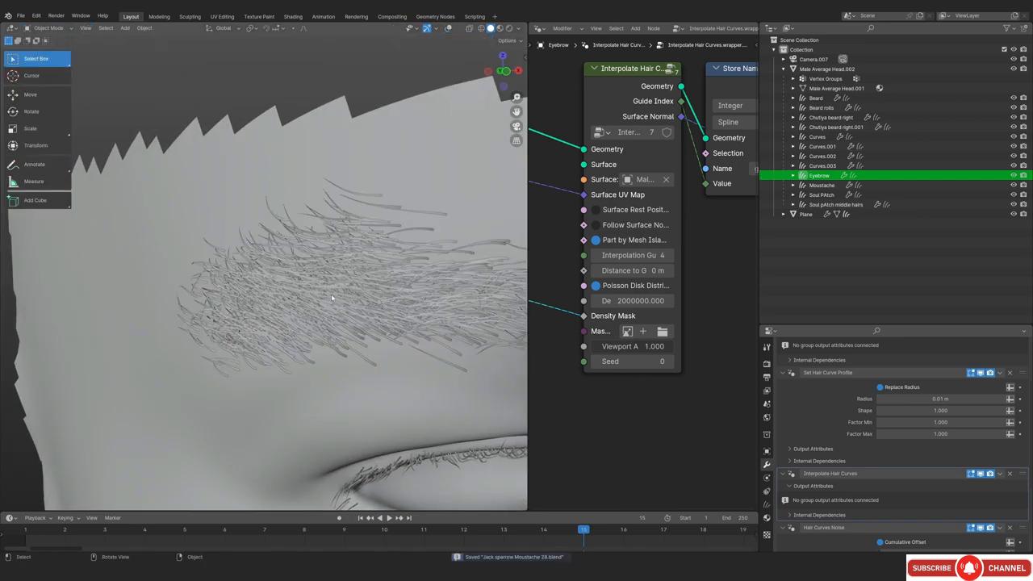
pyautogui.press('z')
pyautogui.click(311, 324)
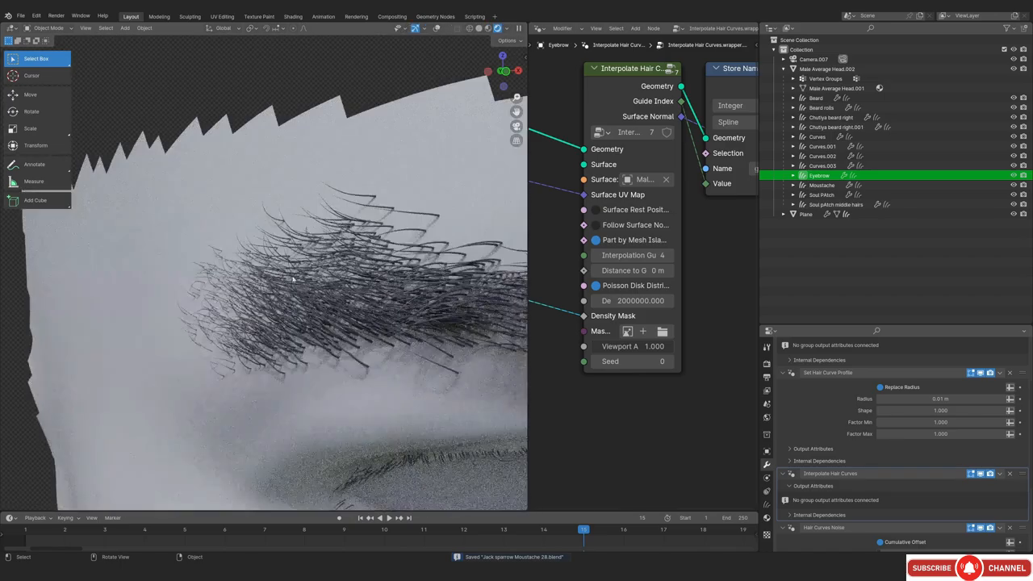
# Examine the rendered eyebrow from near and far and from several angles, checking the hairs at its outer end
pyautogui.moveTo(295, 326); pyautogui.dragTo(242, 296, button='middle')
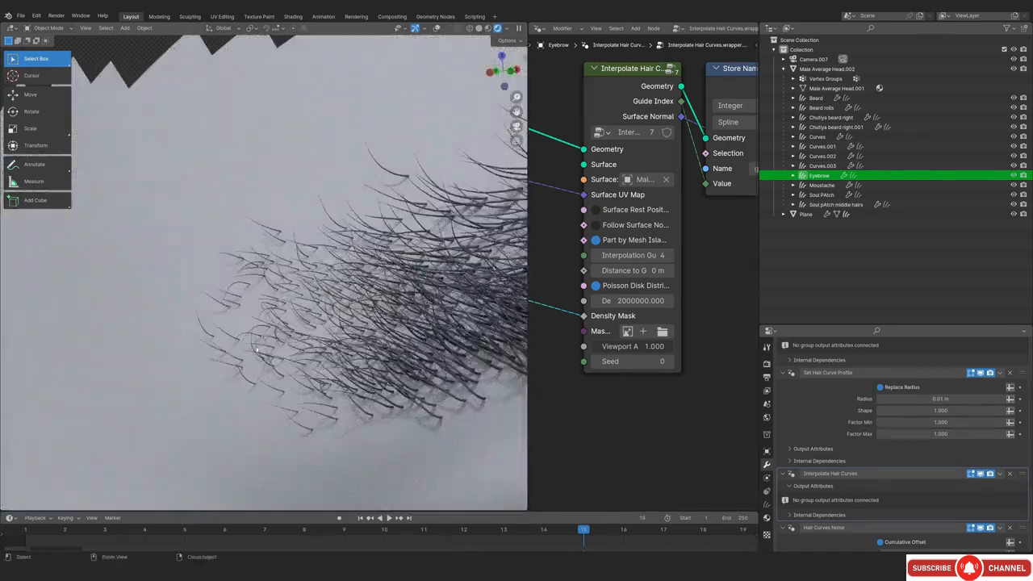
pyautogui.scroll(-6, 256, 351)
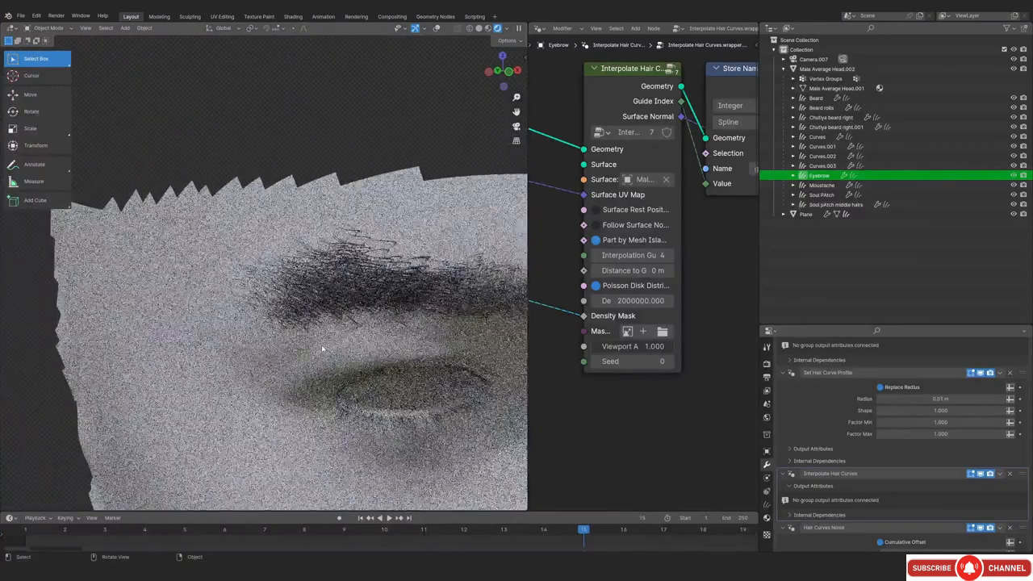
pyautogui.press('KP_0')
pyautogui.scroll(-10, 318, 316)
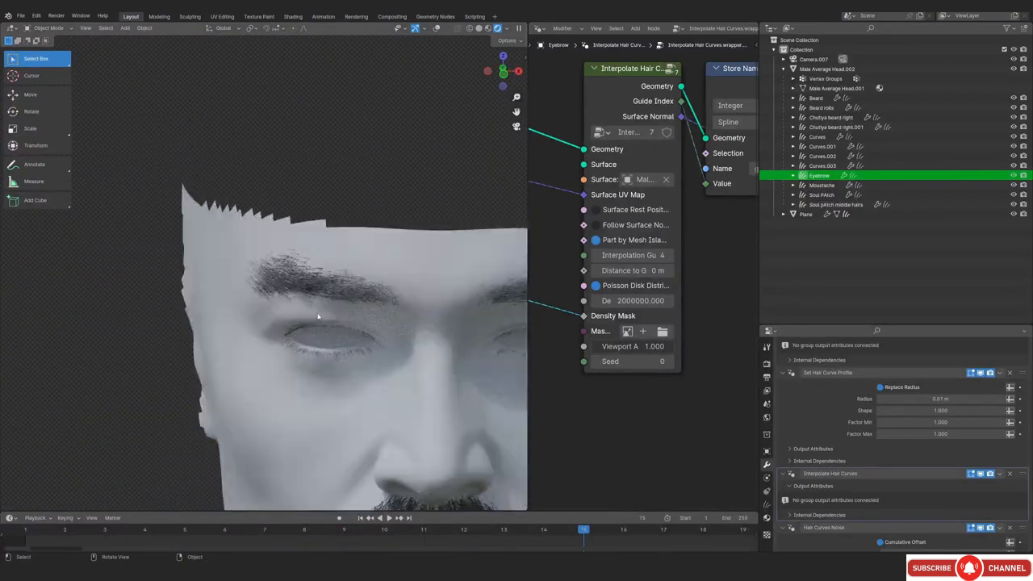
pyautogui.moveTo(318, 316); pyautogui.dragTo(372, 321, button='middle')
pyautogui.scroll(6, 373, 321)
pyautogui.keyDown('shift'); pyautogui.moveTo(221, 210); pyautogui.dragTo(310, 344, button='middle'); pyautogui.keyUp('shift')
pyautogui.scroll(8, 310, 343)
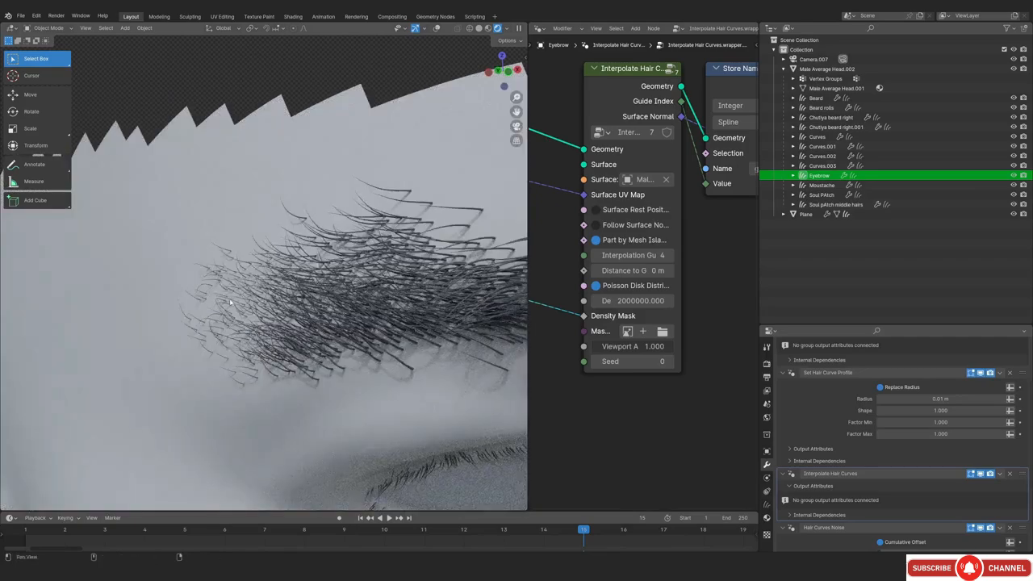
pyautogui.keyDown('shift'); pyautogui.moveTo(230, 303); pyautogui.dragTo(245, 197, button='middle'); pyautogui.keyUp('shift')
pyautogui.keyDown('ctrl'); pyautogui.moveTo(315, 298); pyautogui.dragTo(141, 273, button='middle'); pyautogui.keyUp('ctrl')
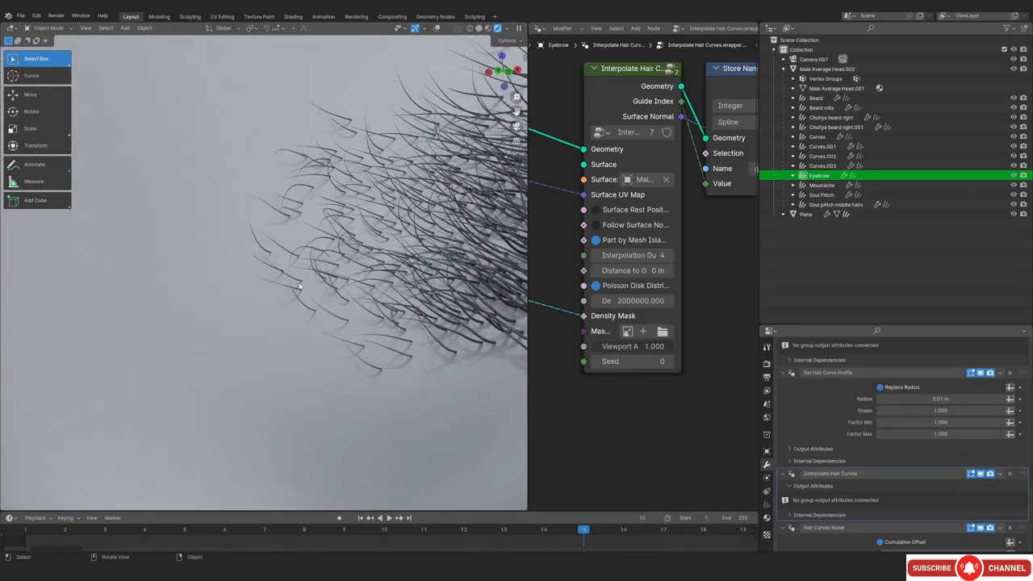
pyautogui.keyDown('ctrl'); pyautogui.moveTo(299, 285); pyautogui.dragTo(323, 303, button='middle'); pyautogui.keyUp('ctrl')
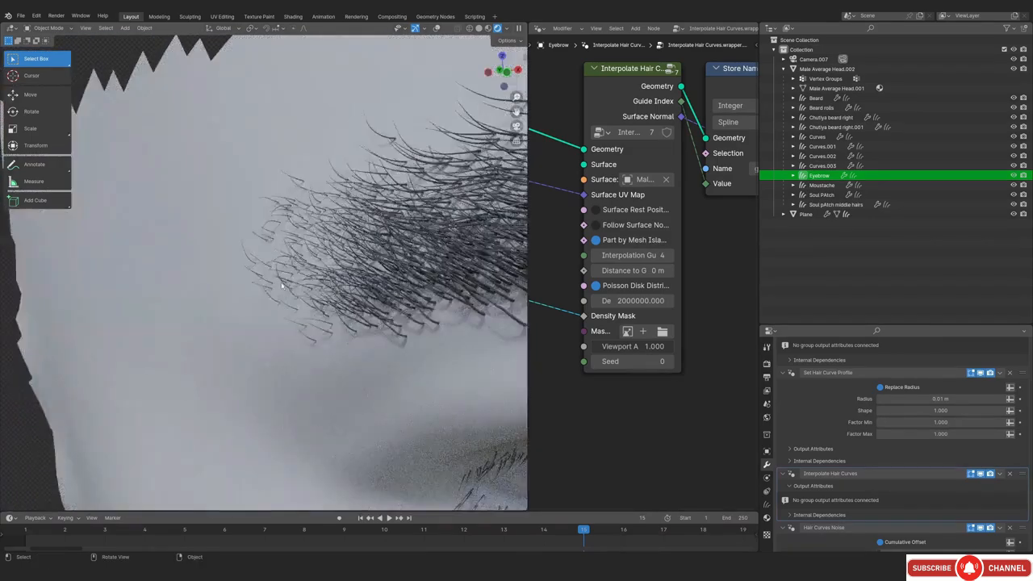
pyautogui.scroll(-2, 308, 313)
pyautogui.moveTo(308, 313); pyautogui.dragTo(291, 289, button='middle')
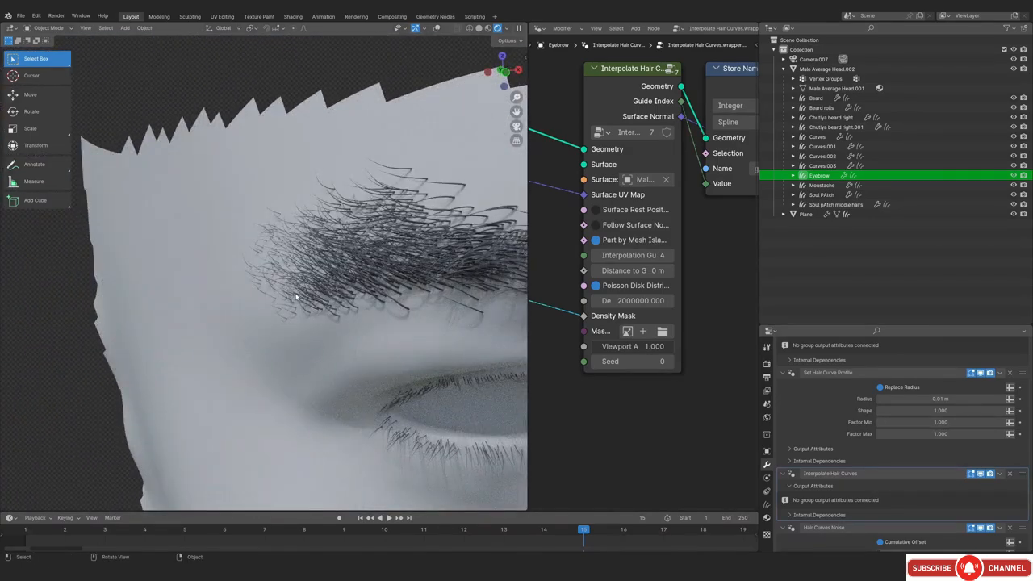
pyautogui.scroll(3, 303, 302)
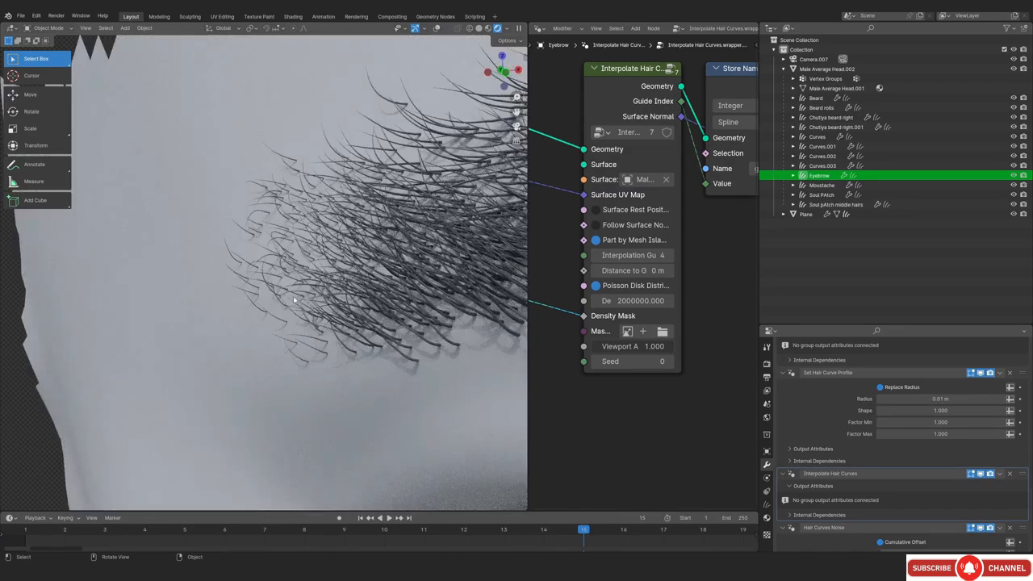
pyautogui.scroll(-1, 295, 300)
pyautogui.scroll(-3, 274, 292)
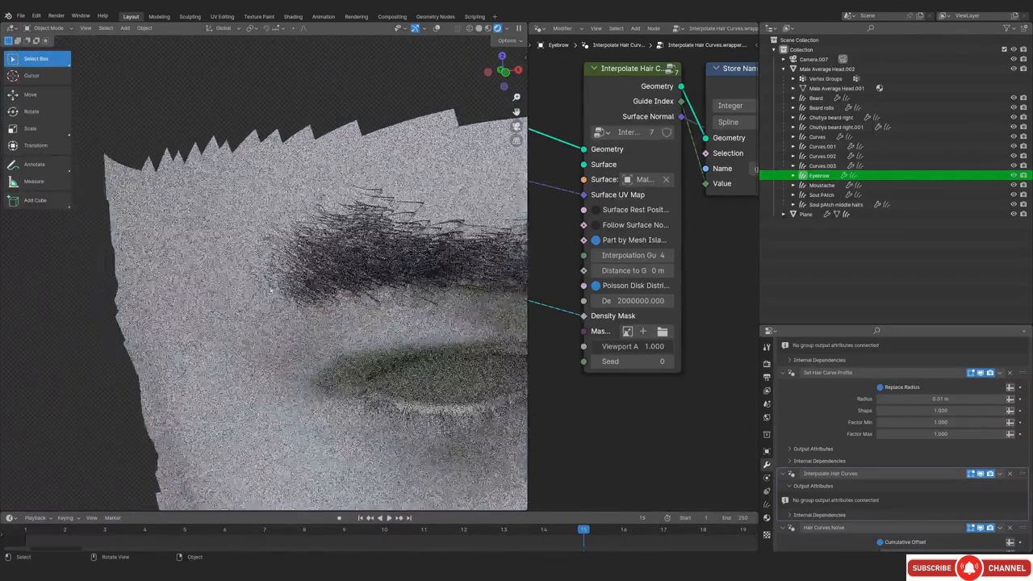
pyautogui.moveTo(271, 291); pyautogui.dragTo(295, 287, button='middle')
pyautogui.scroll(2, 295, 287)
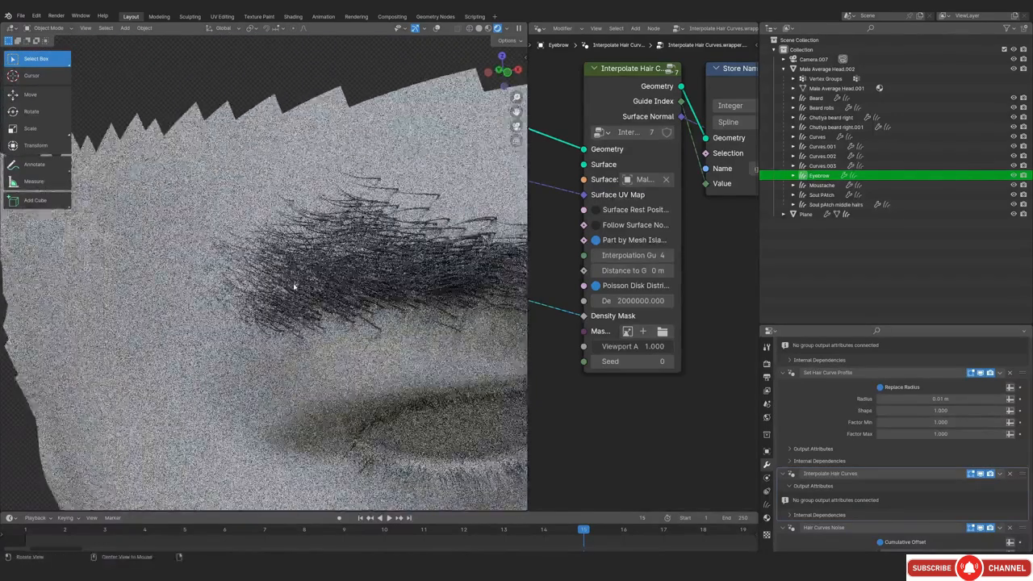
pyautogui.scroll(5, 287, 295)
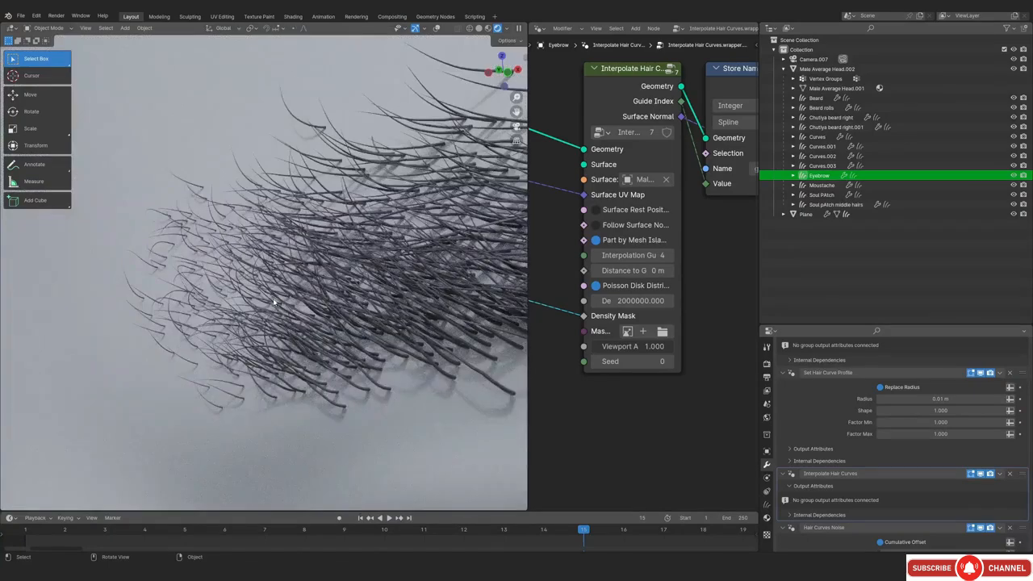
pyautogui.scroll(-4, 275, 302)
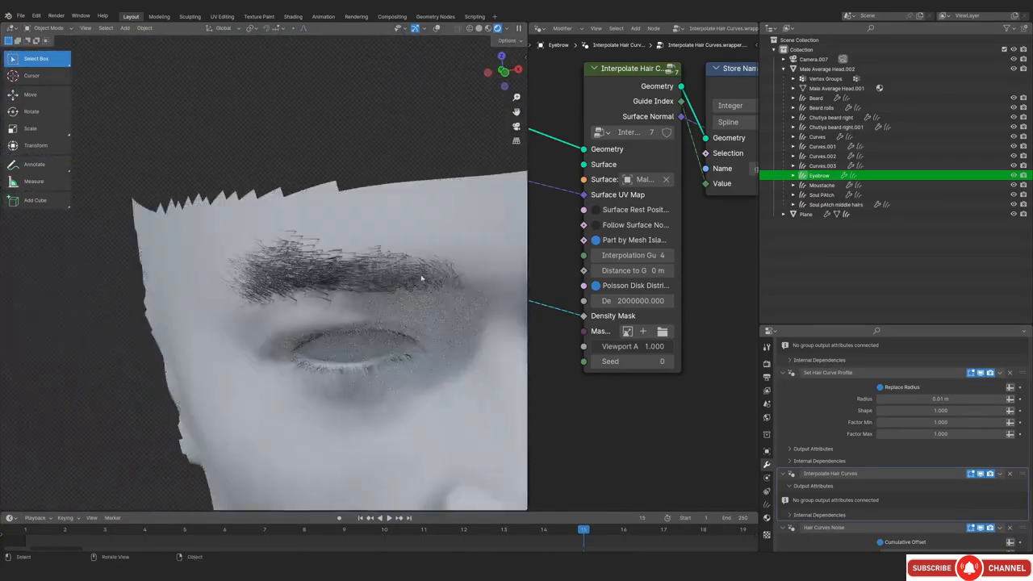
pyautogui.moveTo(369, 284); pyautogui.dragTo(307, 275, button='middle')
pyautogui.scroll(4, 287, 271)
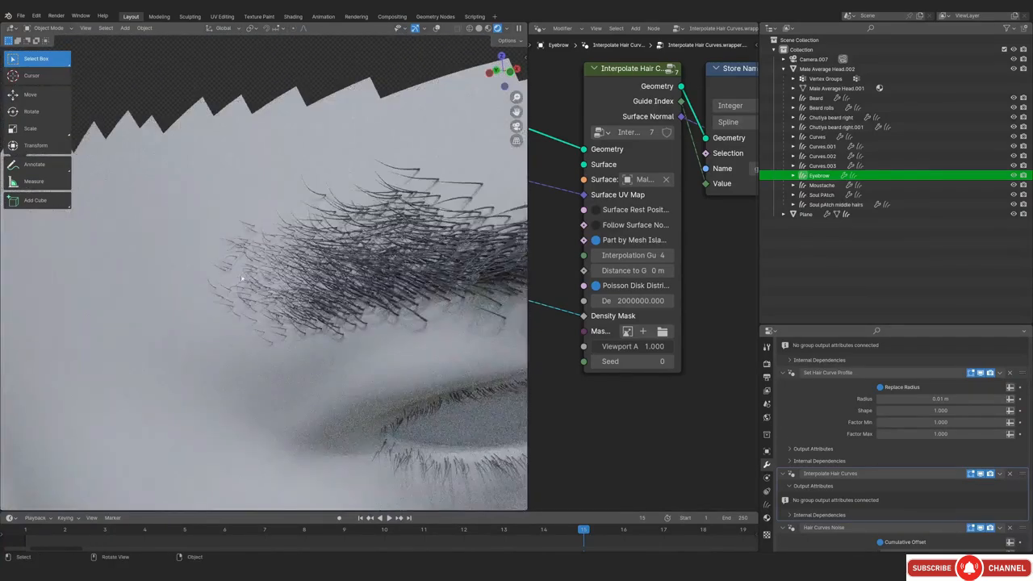
pyautogui.keyDown('ctrl'); pyautogui.moveTo(289, 330); pyautogui.dragTo(272, 292, button='middle'); pyautogui.keyUp('ctrl')
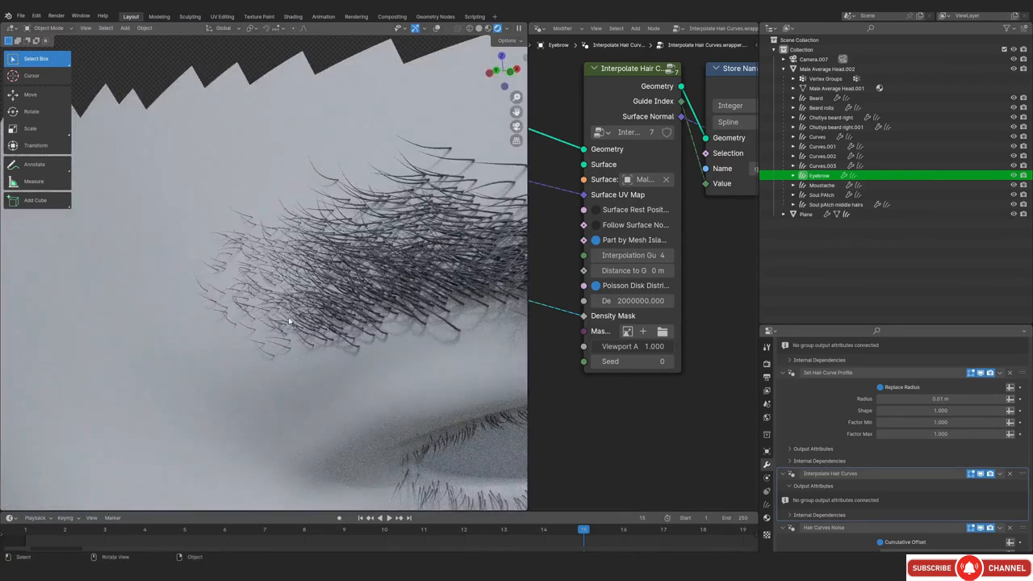
pyautogui.scroll(5, 289, 321)
pyautogui.scroll(-6, 259, 271)
# Switch the viewport to solid shading, save the file and view the head from the front
pyautogui.press('z')
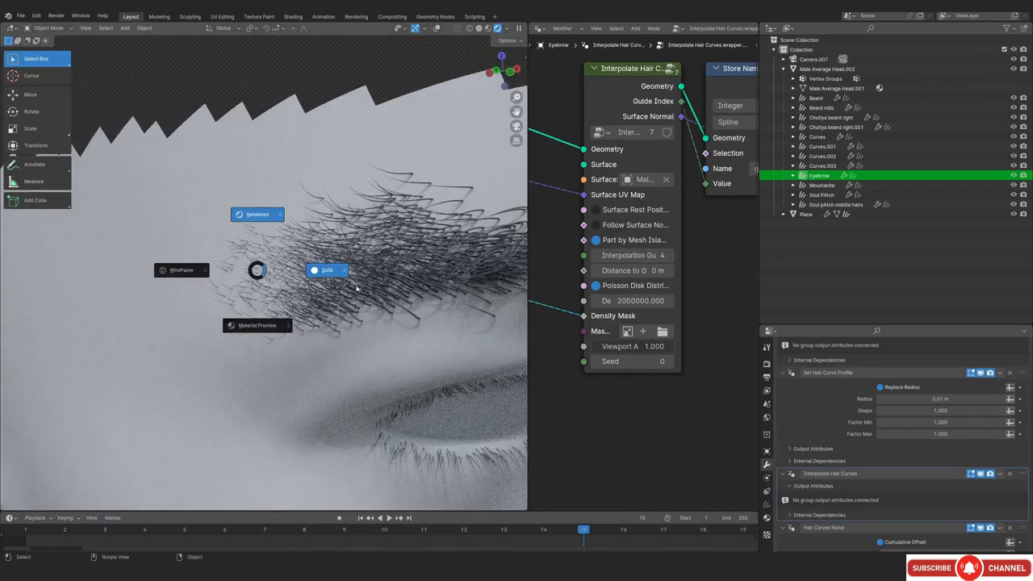
pyautogui.click(356, 288)
pyautogui.moveTo(292, 301)
pyautogui.keyDown('ctrl'); pyautogui.mouseDown(button='middle')
pyautogui.moveTo(287, 357)
pyautogui.moveTo(260, 352)
pyautogui.moveTo(267, 310)
pyautogui.mouseUp(button='middle'); pyautogui.keyUp('ctrl')
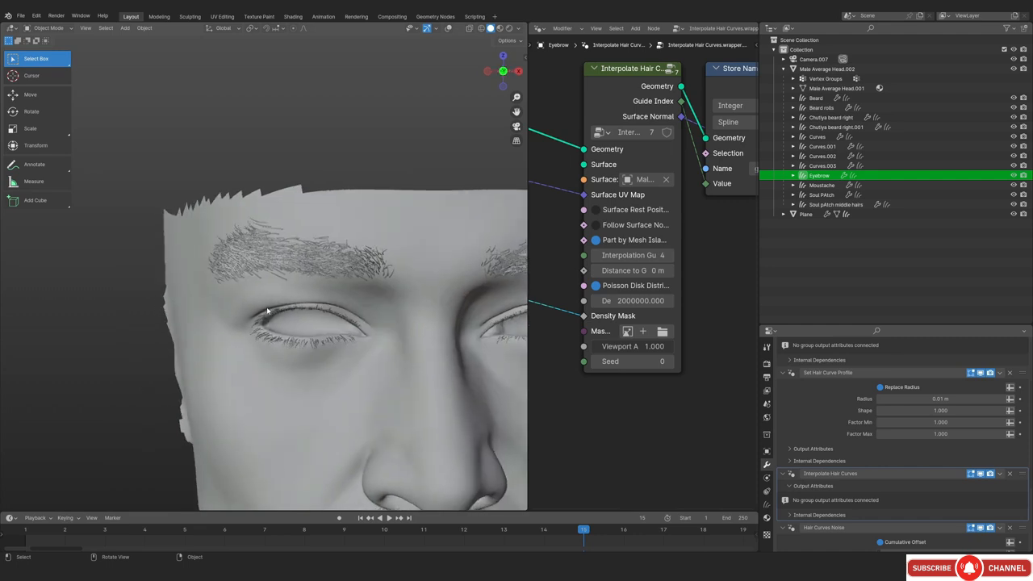
pyautogui.moveTo(242, 349); pyautogui.dragTo(289, 333, button='middle')
pyautogui.hotkey('ctrl', 's')
pyautogui.press('KP_1')
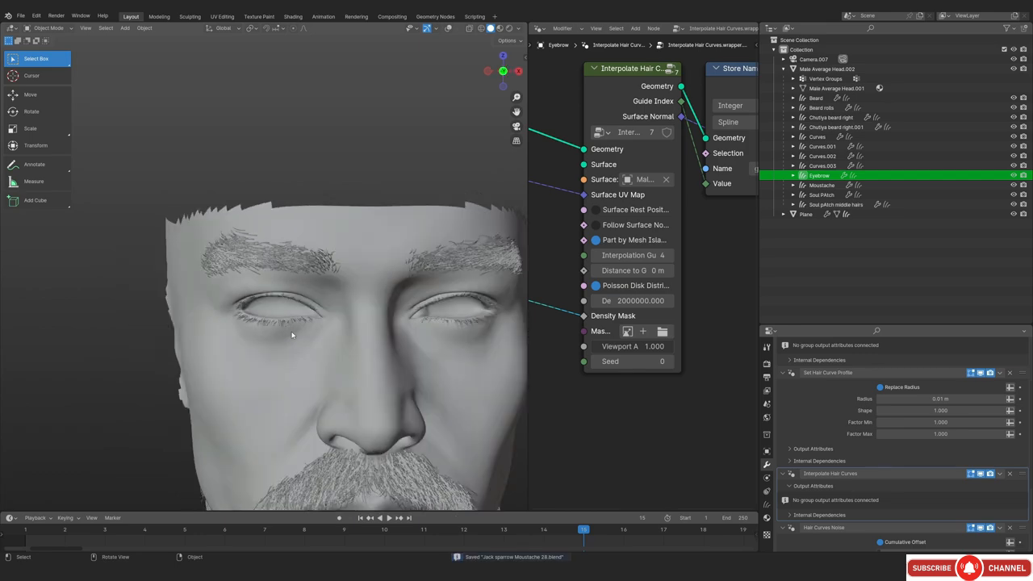
# Centre the whole head in the front view, show it in rendered shading and save the file
pyautogui.press('z')
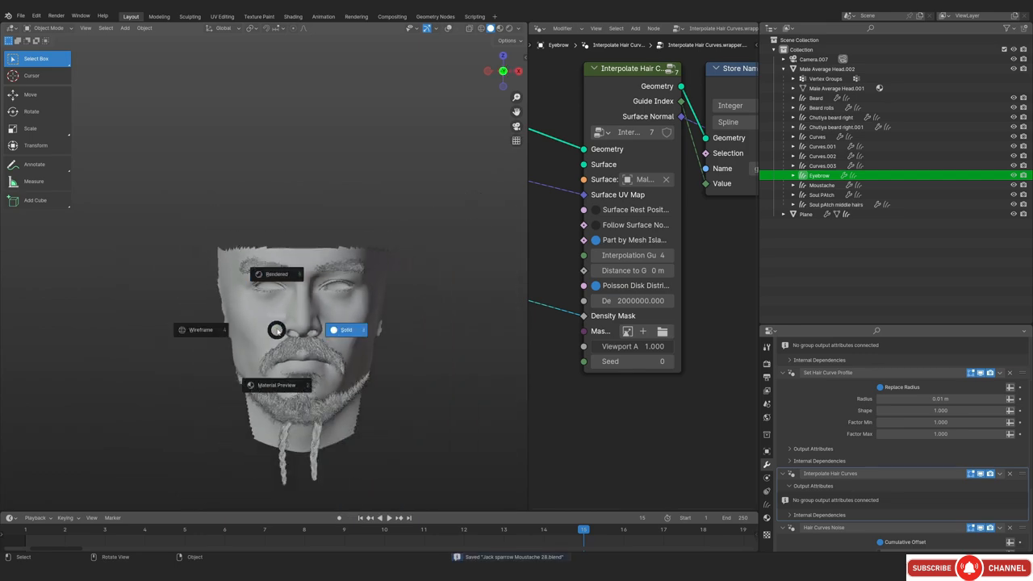
pyautogui.click(271, 317)
pyautogui.scroll(2, 297, 328)
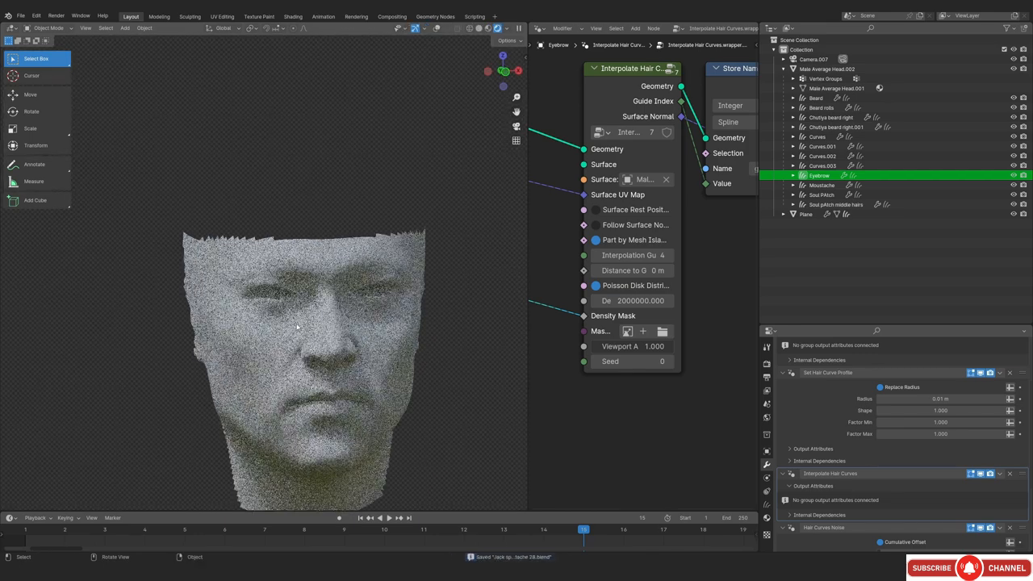
pyautogui.press('z')
pyautogui.click(370, 326)
pyautogui.keyDown('shift'); pyautogui.moveTo(326, 347); pyautogui.dragTo(297, 317, button='middle'); pyautogui.keyUp('shift')
pyautogui.press('z')
pyautogui.click(293, 260)
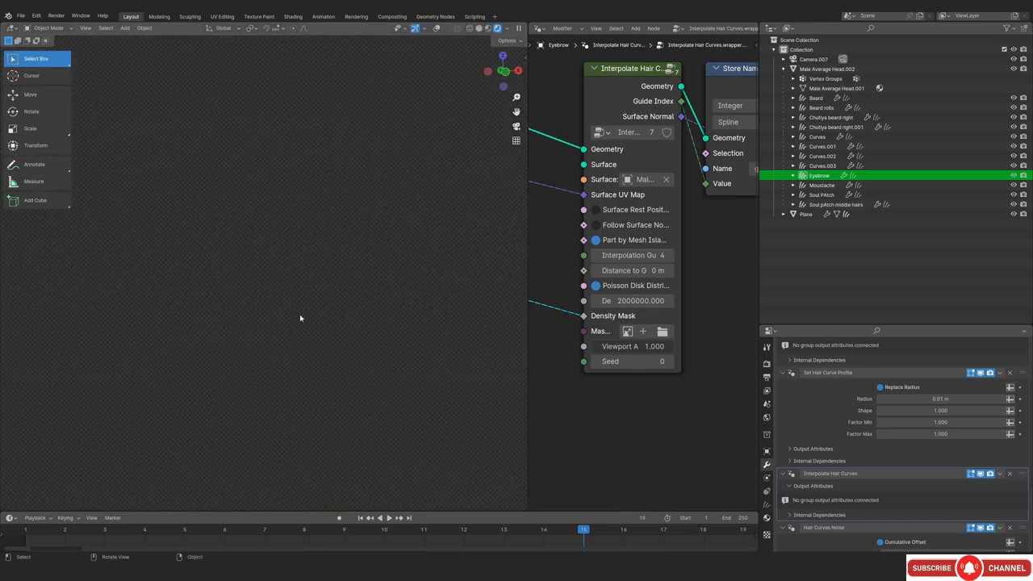
pyautogui.hotkey('ctrl', 's')
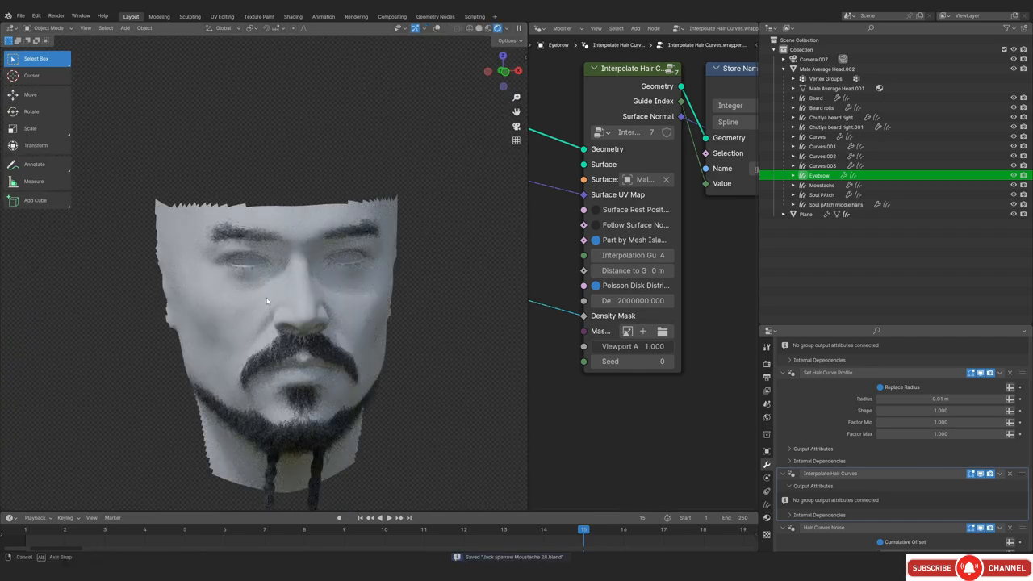
# Check the eyebrows, moustache and beard together on the rendered face, and return the viewport to solid shading
pyautogui.scroll(2, 249, 273)
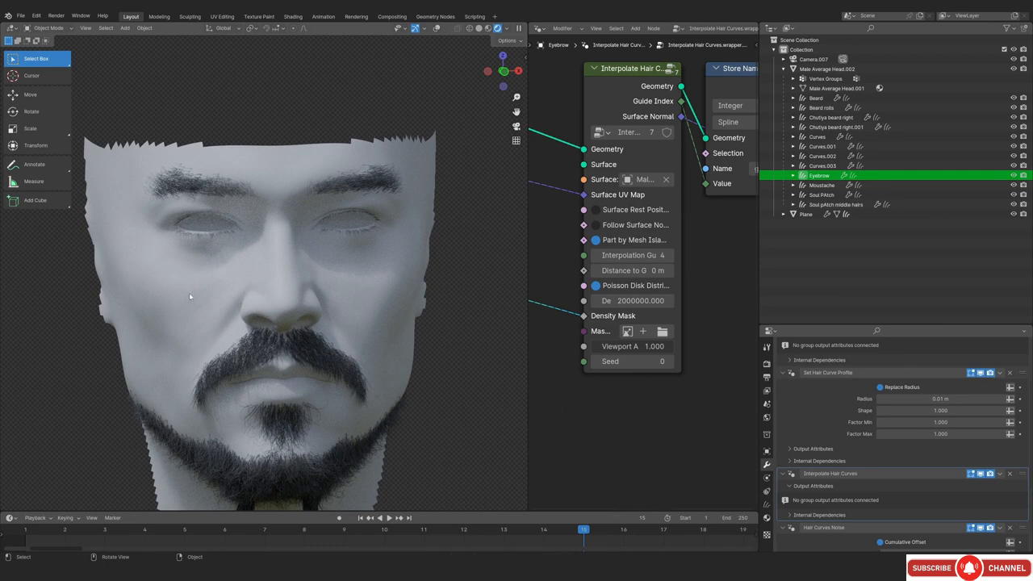
pyautogui.scroll(-3, 189, 292)
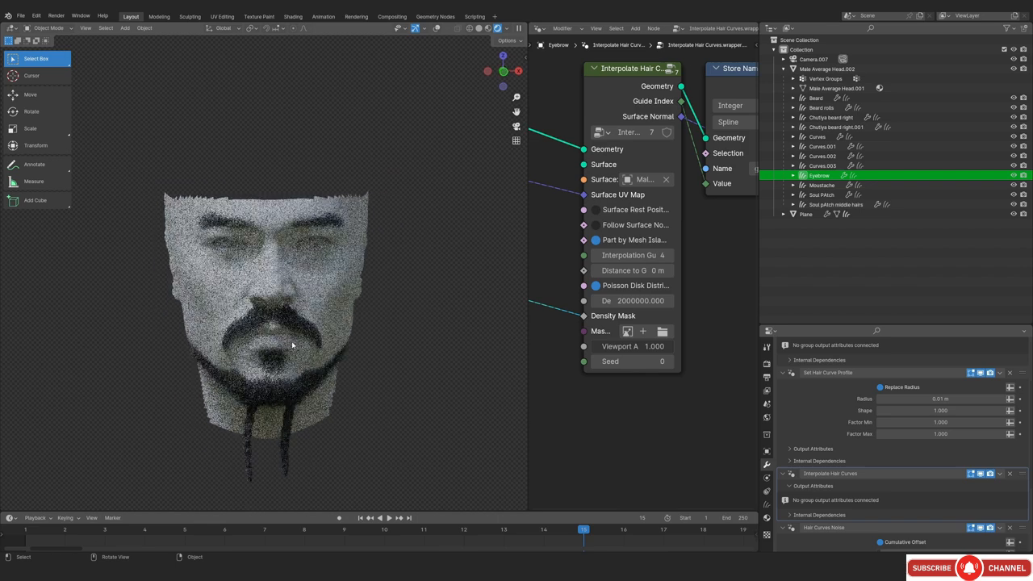
pyautogui.scroll(3, 316, 337)
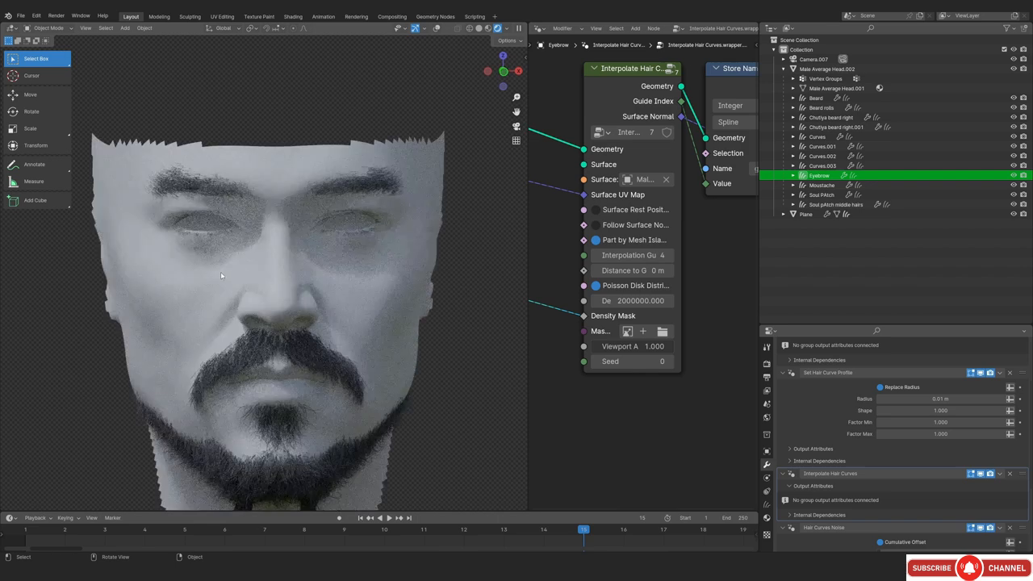
pyautogui.scroll(-4, 220, 271)
pyautogui.scroll(3, 271, 349)
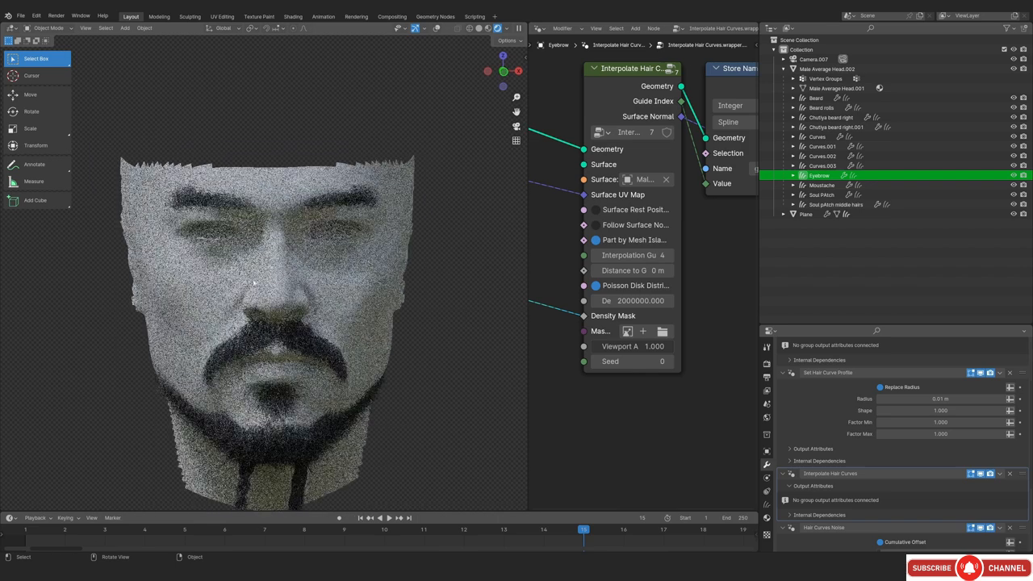
pyautogui.moveTo(221, 290); pyautogui.dragTo(240, 289, button='middle')
pyautogui.press('z')
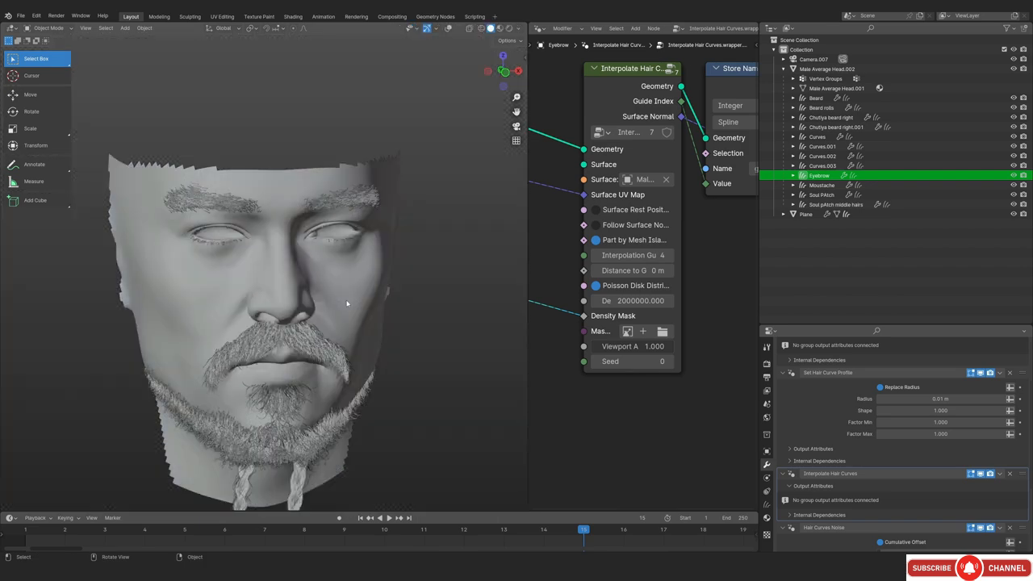